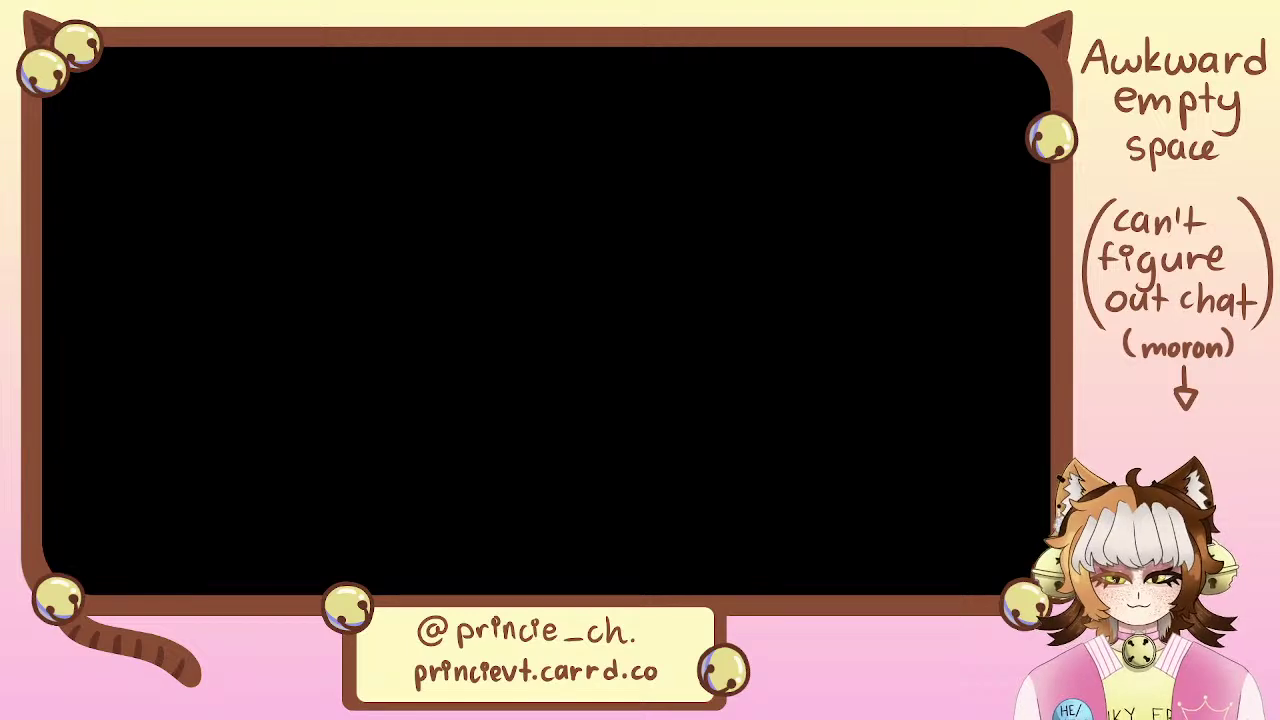
Switch to the Krita face drawing, choose an inking brush preset and set its size to 3.23 px
left_click(409, 547)
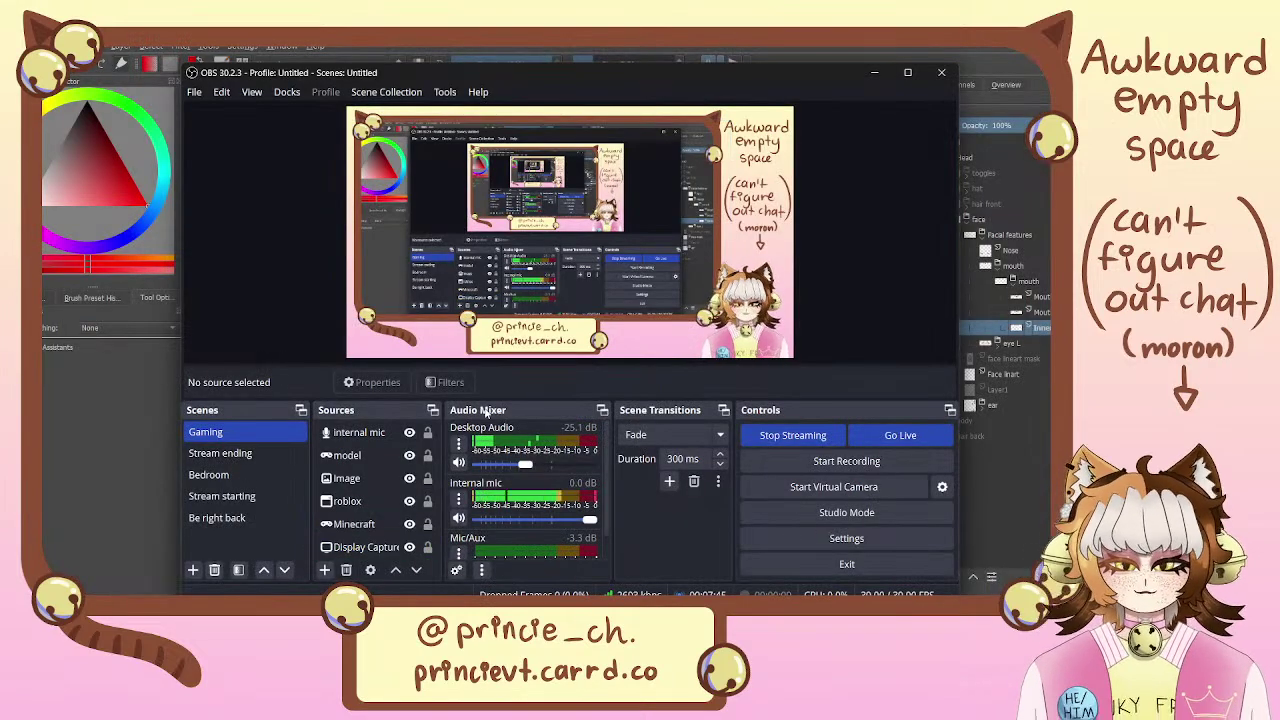
left_click(62, 476)
left_click_drag(548, 285, 522, 392)
key("ctrl+plus")
key("ctrl+plus")
key("ctrl+plus")
scroll(660, 272, "up", 3)
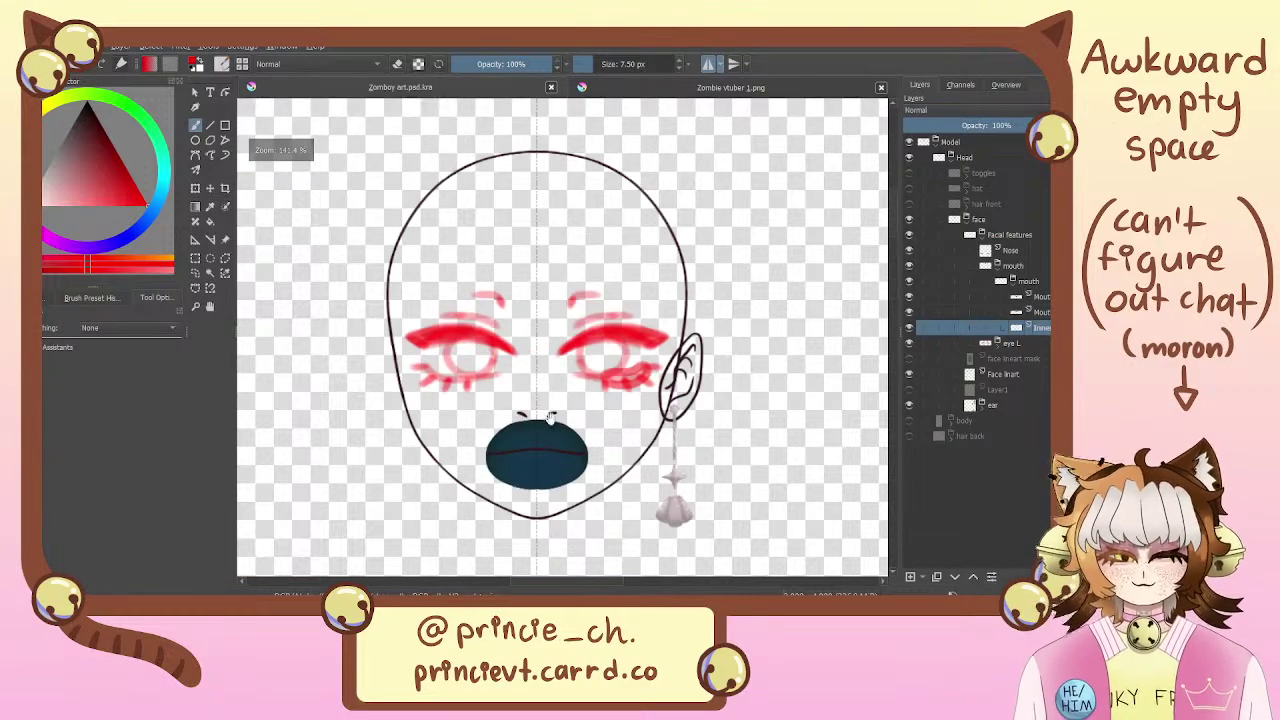
scroll(556, 345, "down", 1)
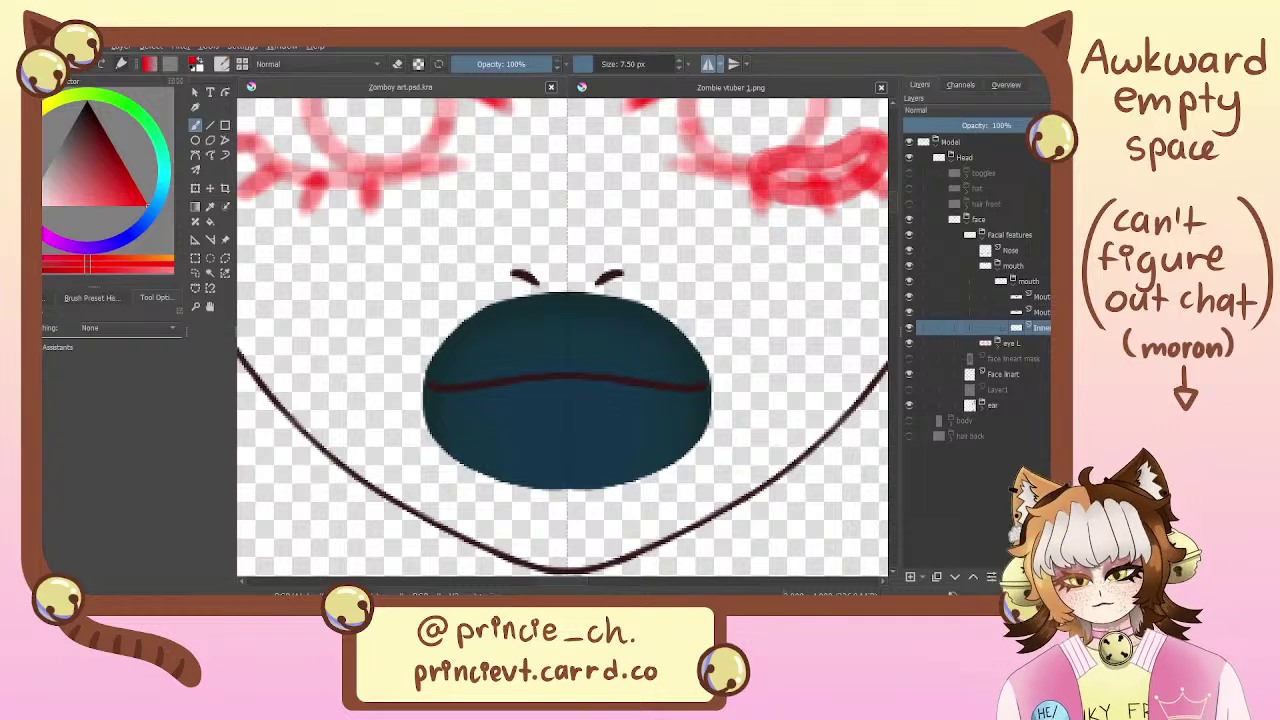
left_click(48, 298)
left_click(80, 375)
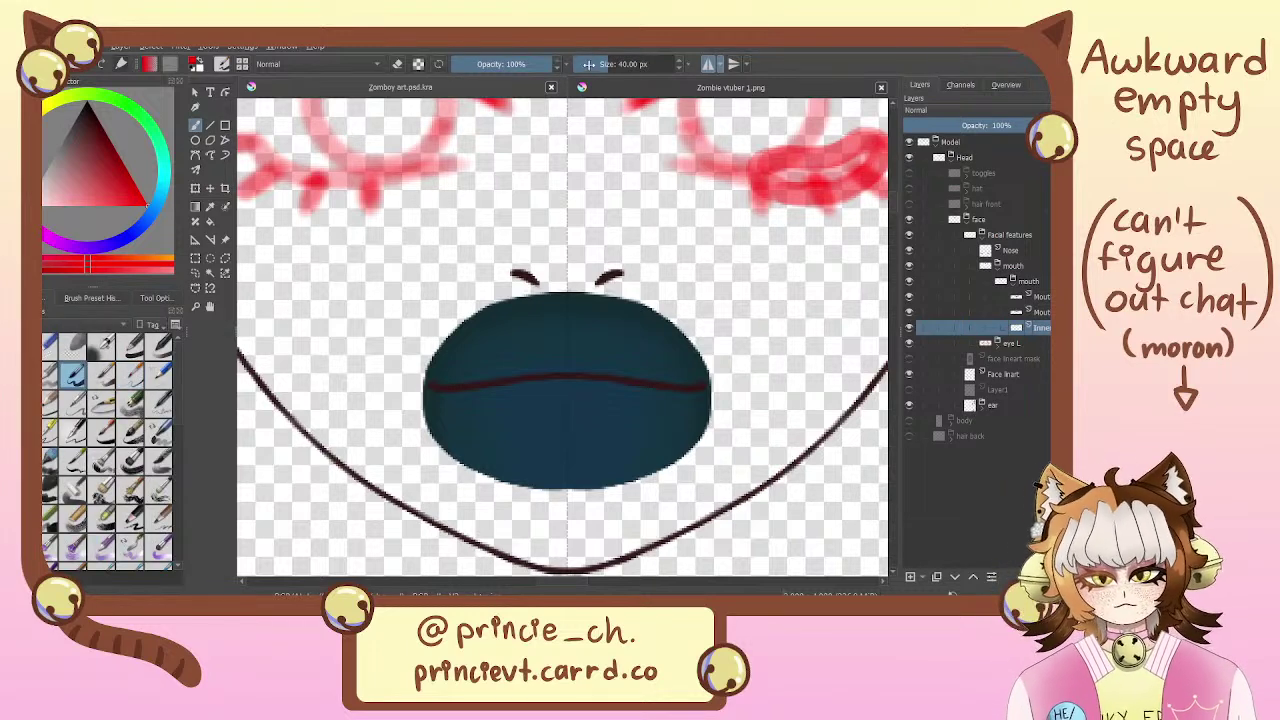
left_click_drag(590, 65, 586, 69)
left_click_drag(543, 340, 508, 329)
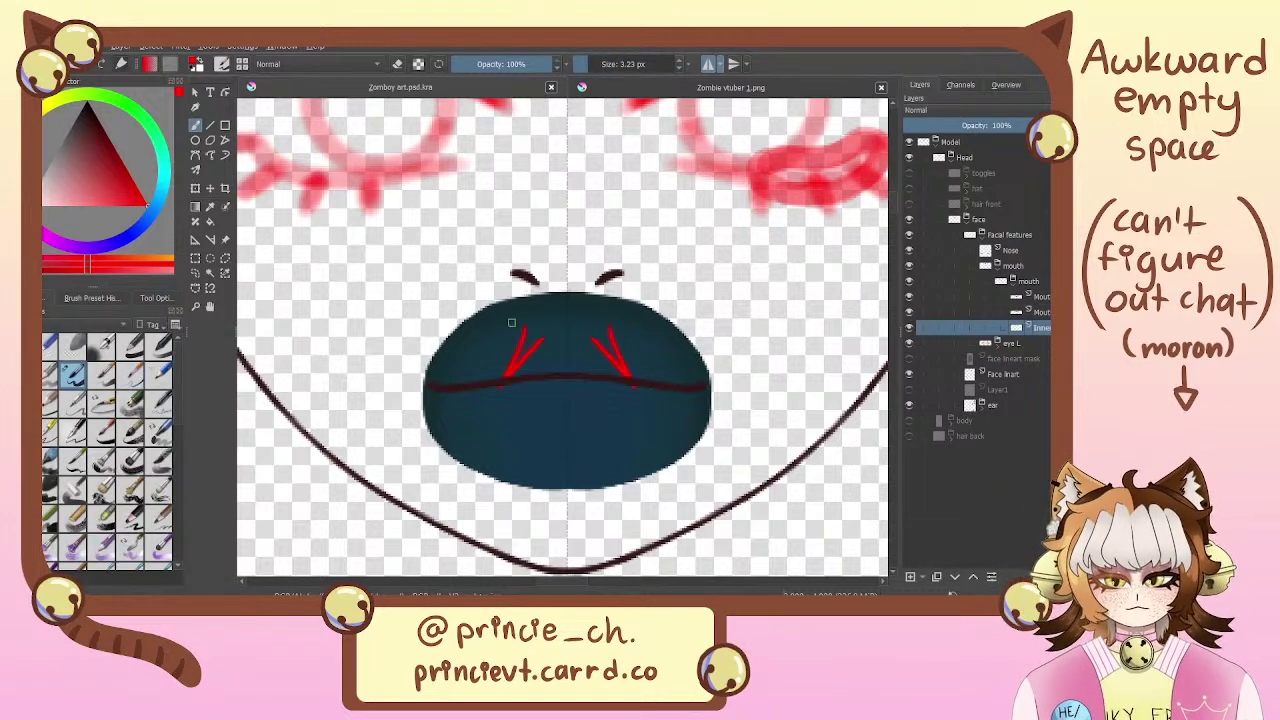
key("ctrl+z")
mouse_move(472, 241)
left_mouse_down()
mouse_move(427, 329)
mouse_move(420, 253)
mouse_move(419, 290)
mouse_move(328, 454)
left_mouse_up()
key("ctrl+z")
key("ctrl+z")
mouse_move(469, 249)
left_mouse_down()
mouse_move(421, 305)
mouse_move(398, 311)
mouse_move(362, 262)
left_mouse_up()
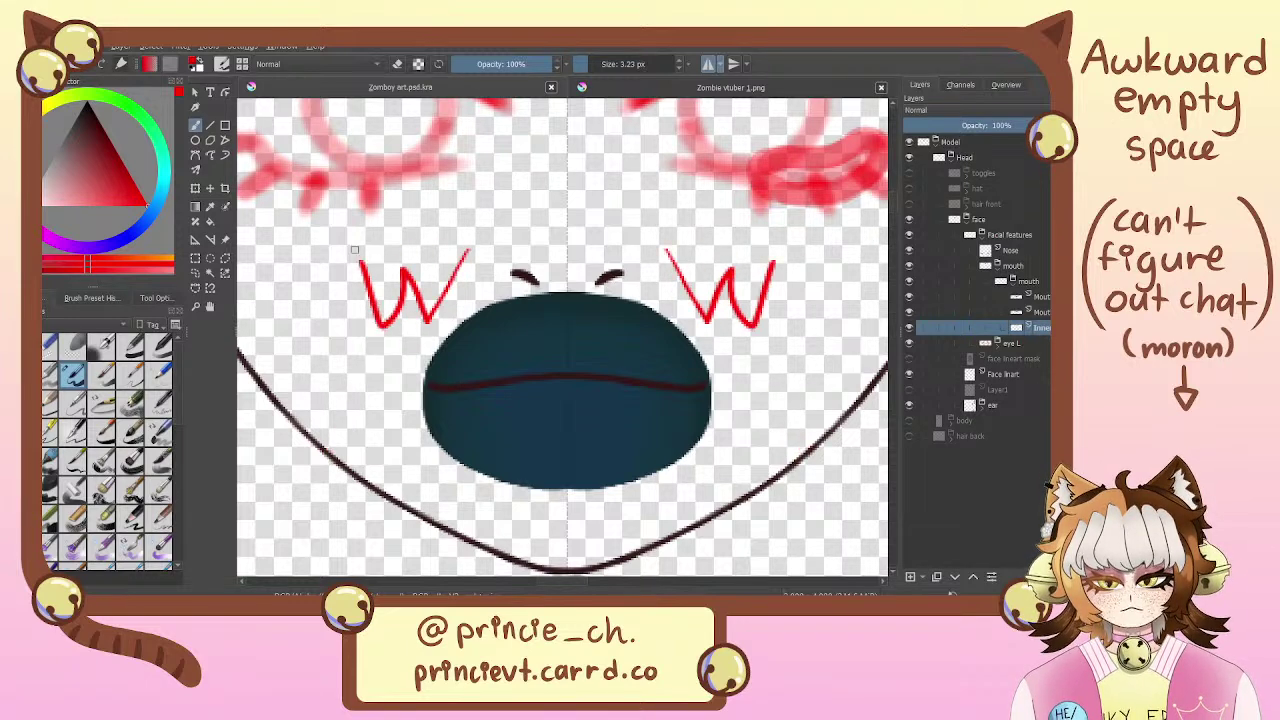
key("ctrl+z")
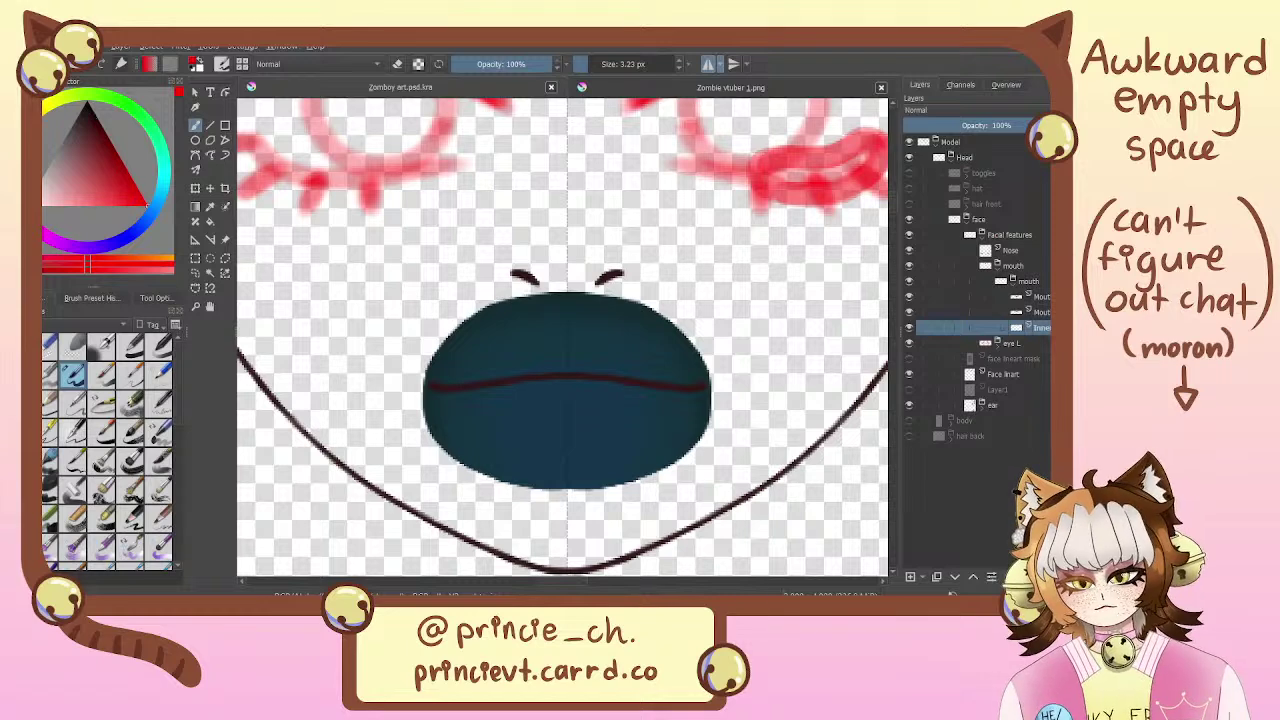
Sample the dark line colour from the nose and return to the Freehand Brush
left_click(210, 207)
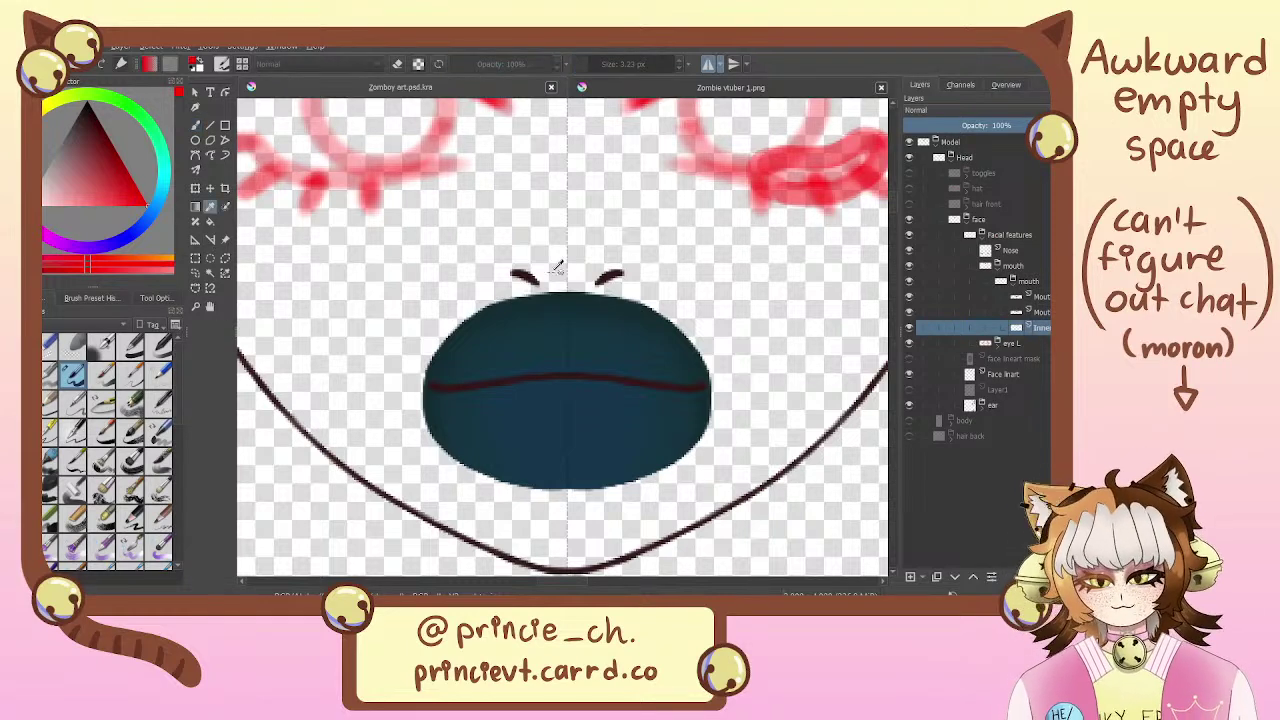
left_click(526, 273)
left_click(195, 124)
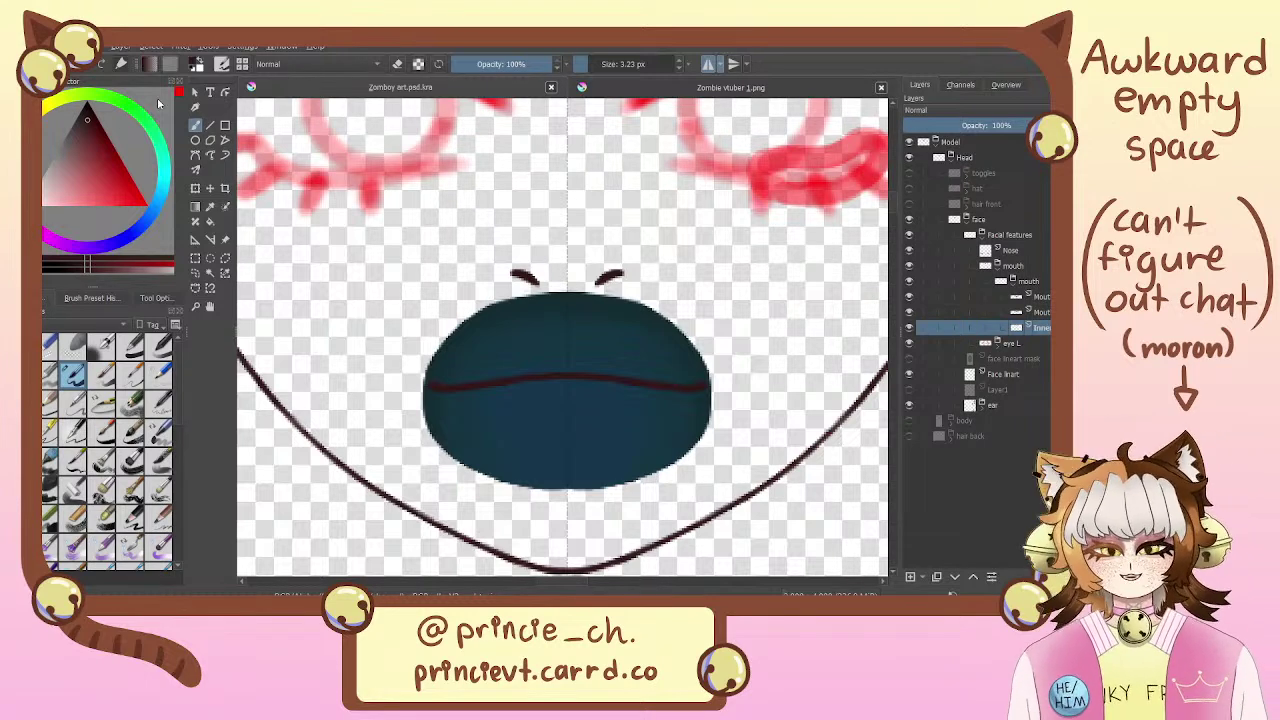
Check which part the inner mouth layer holds and add a new paint layer directly above it
left_click(909, 328)
left_click(909, 328)
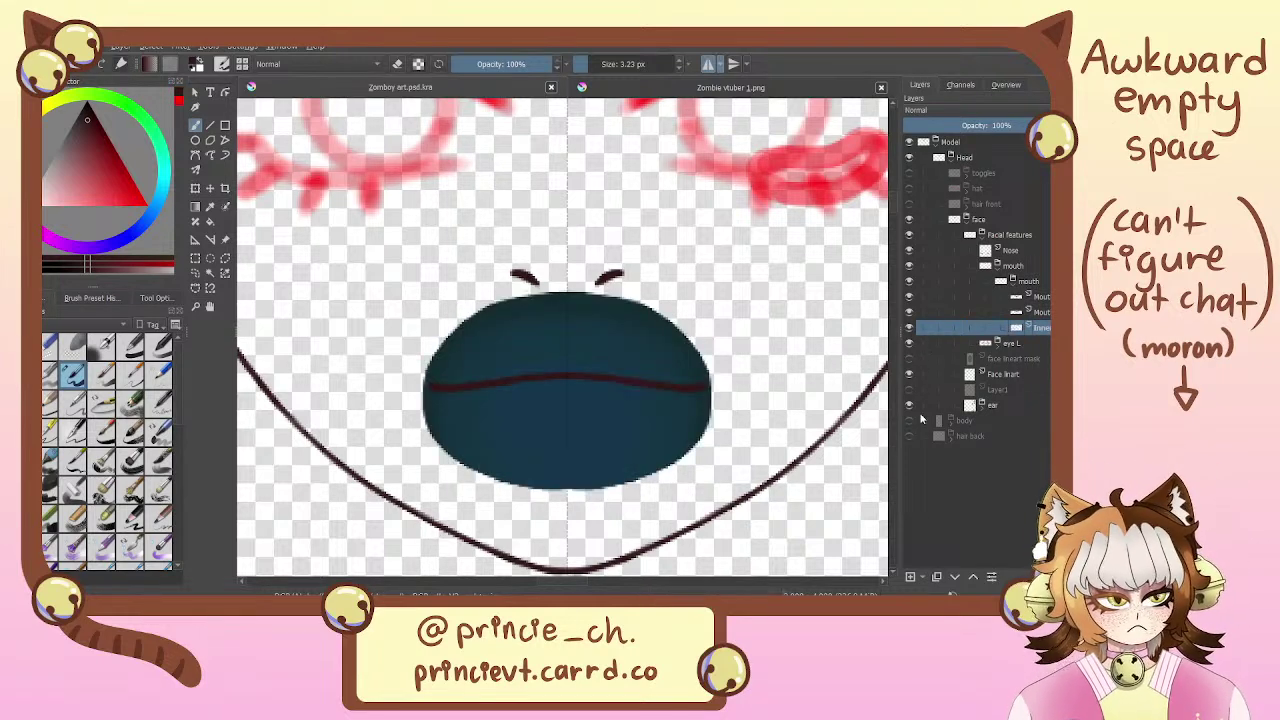
left_click(910, 578)
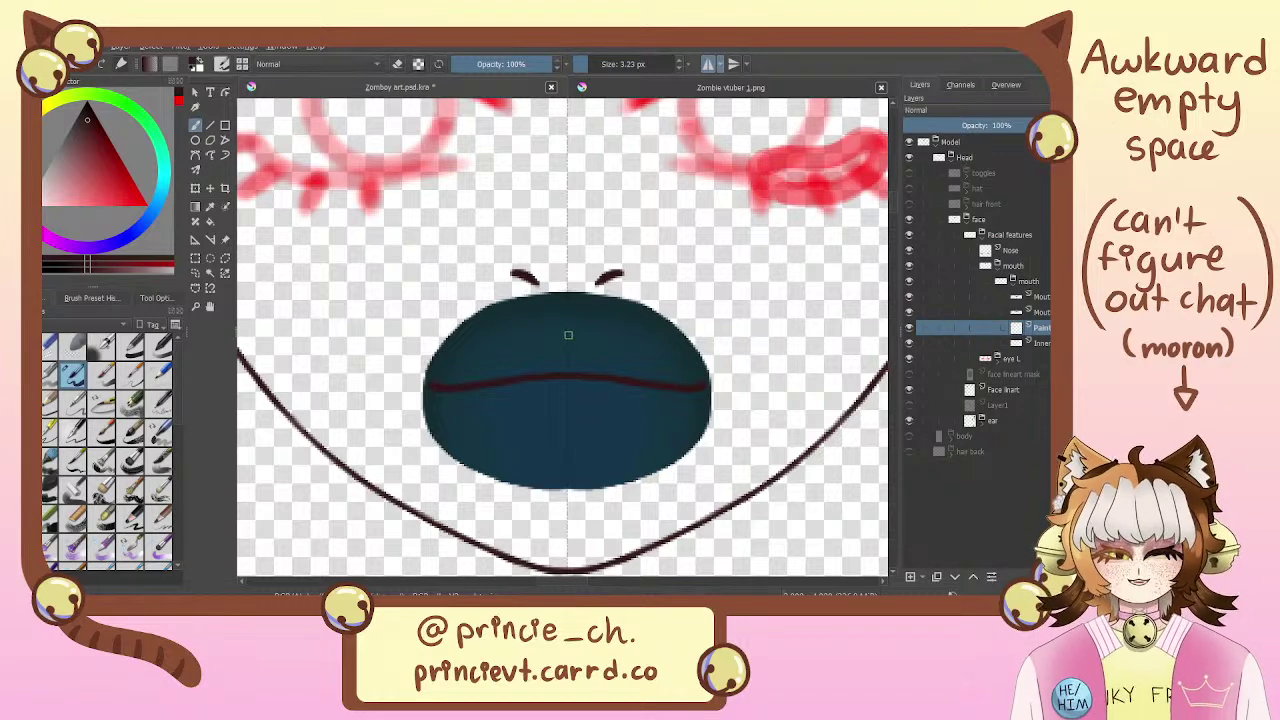
Draw a mirrored zigzag row of pointed upper teeth inside the mouth, closed by an arc along the mouth's upper edge
mouse_move(566, 334)
left_mouse_down()
mouse_move(544, 365)
mouse_move(556, 352)
mouse_move(541, 364)
mouse_move(511, 346)
mouse_move(540, 363)
left_mouse_up()
key("ctrl+z")
key("ctrl+z")
key("ctrl+z")
key("ctrl+z")
key("ctrl+z")
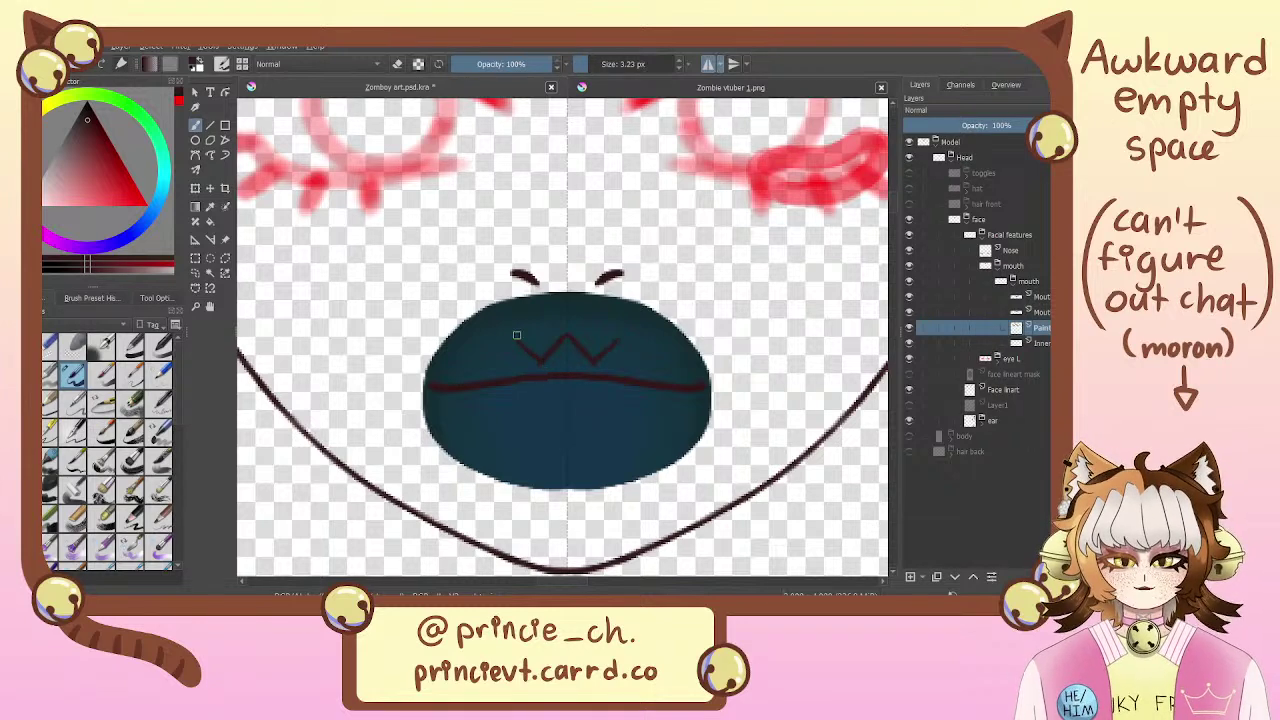
key("ctrl+z")
key("ctrl+shift+z")
key("ctrl+z")
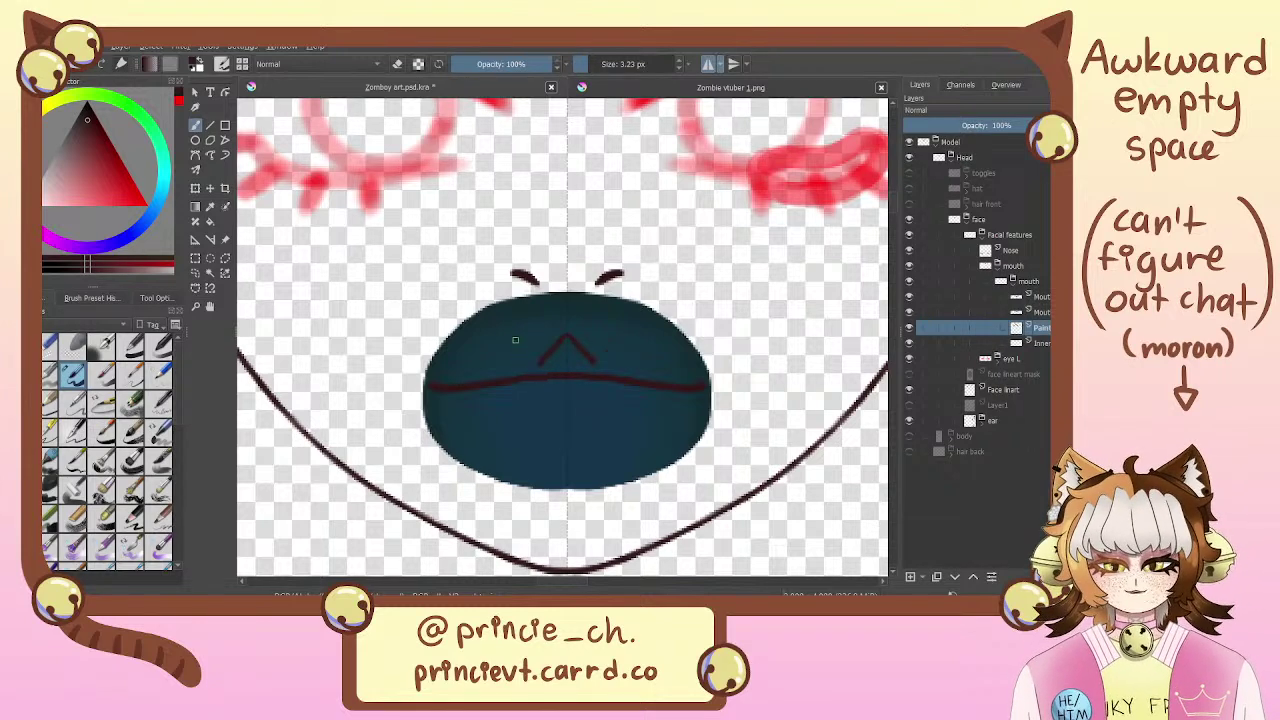
key("ctrl+shift+z")
left_click_drag(514, 338, 488, 367)
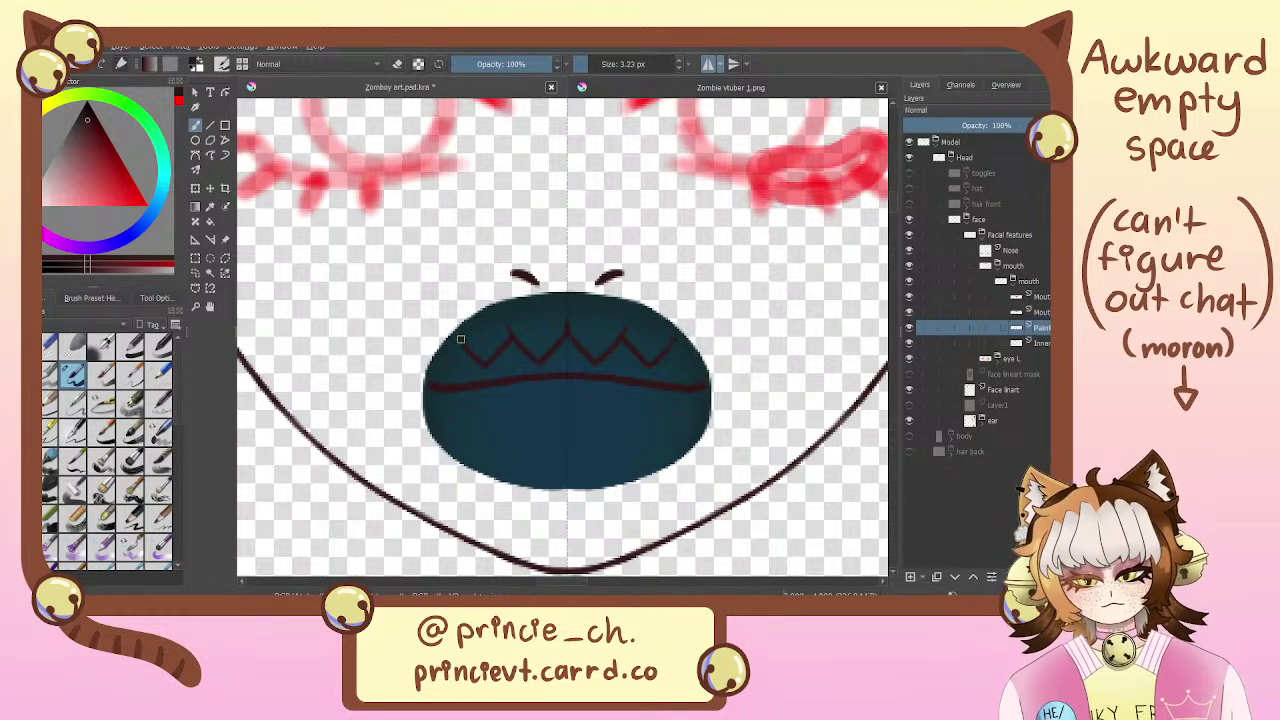
mouse_move(465, 320)
left_mouse_down()
mouse_move(525, 296)
mouse_move(581, 294)
left_mouse_up()
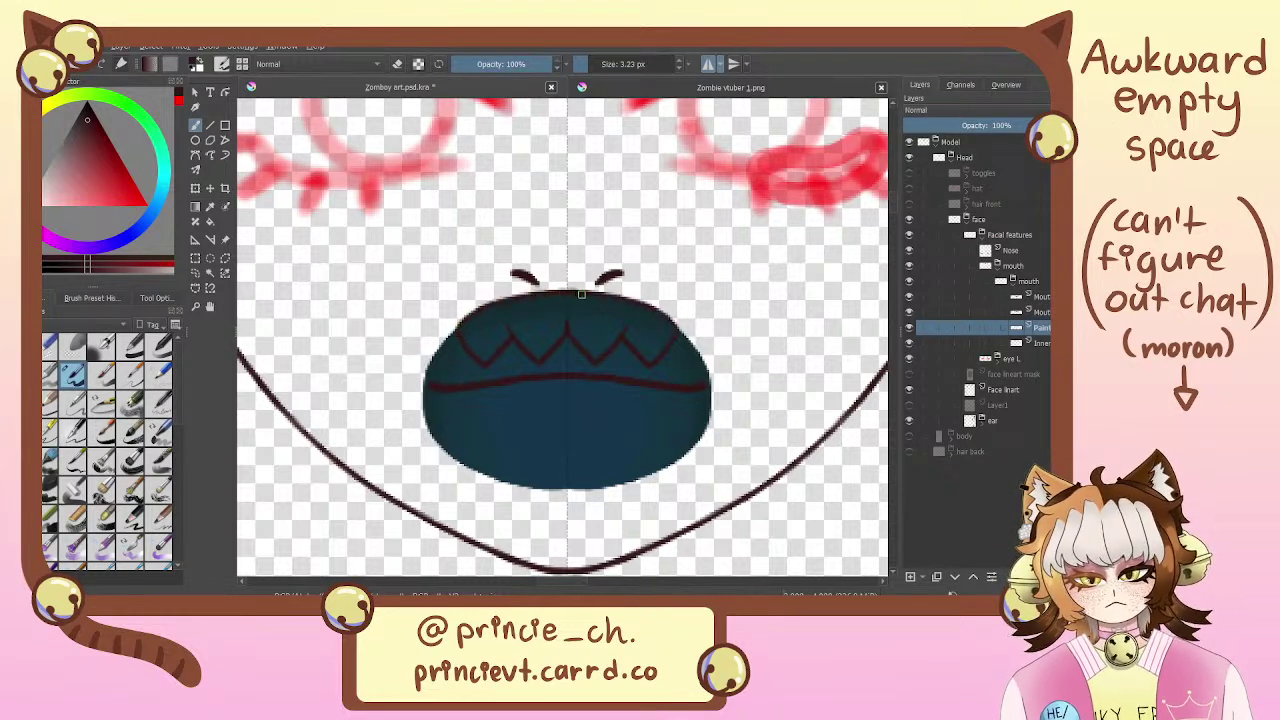
Hide the inner mouth layer and turn off horizontal mirroring for the brush
left_click(909, 343)
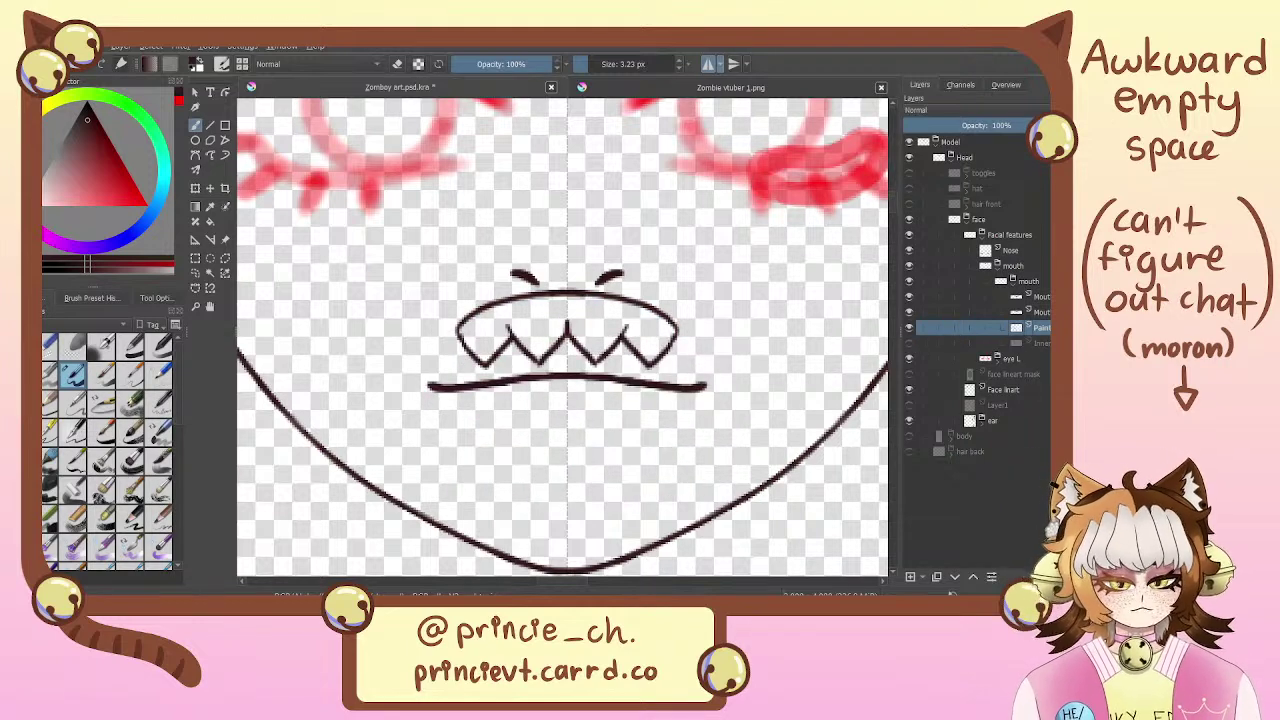
left_click(707, 64)
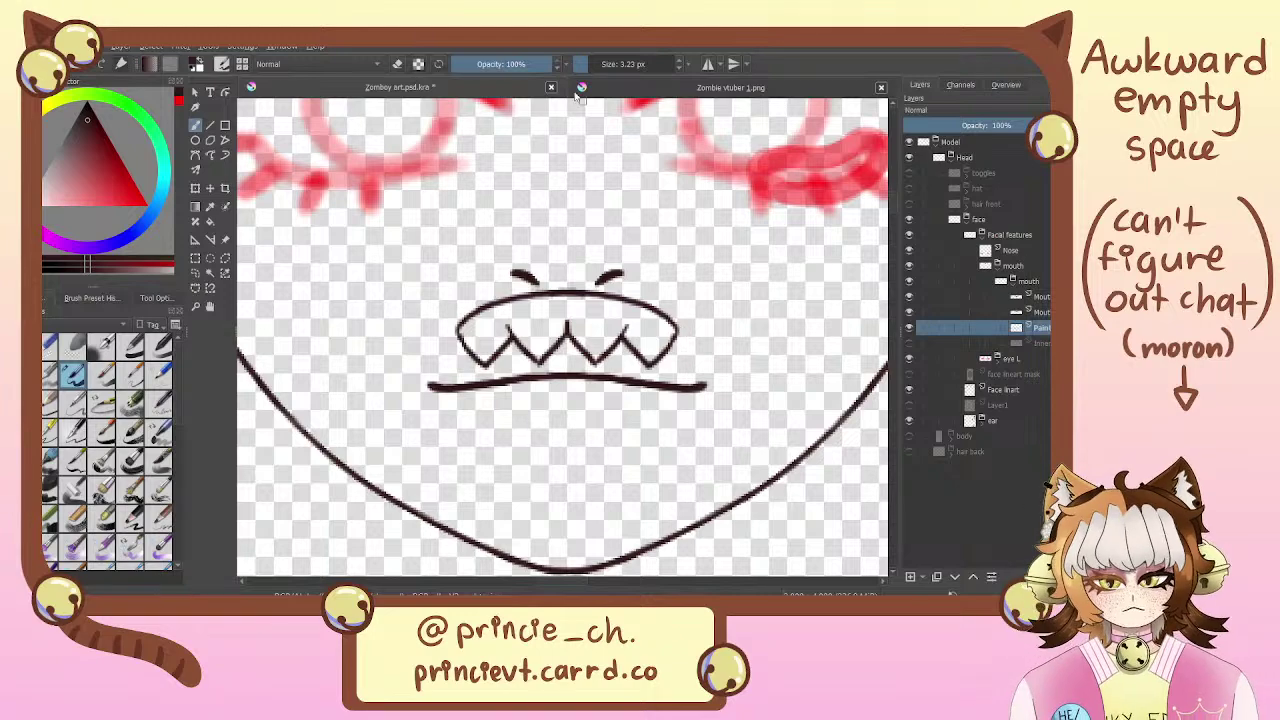
left_click(615, 91)
left_click(508, 90)
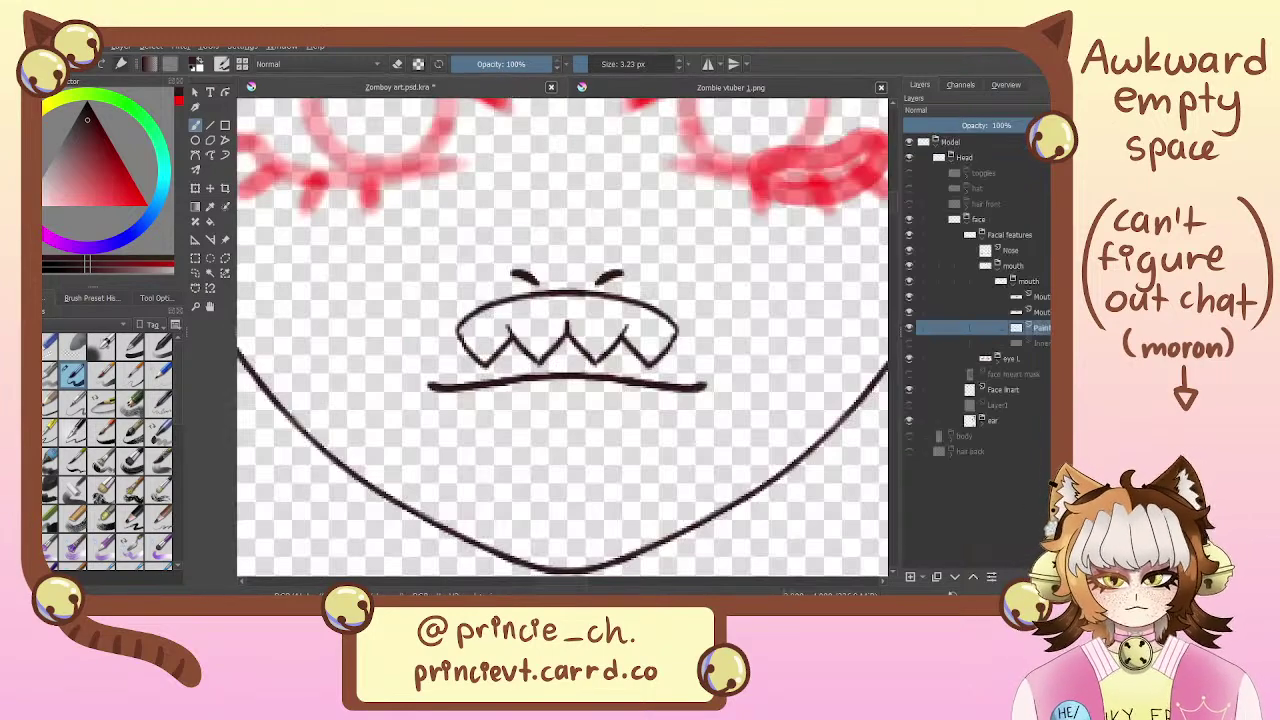
mouse_move(434, 336)
left_mouse_down()
mouse_move(446, 328)
mouse_move(436, 336)
left_mouse_up()
key("ctrl+z")
key("ctrl+z")
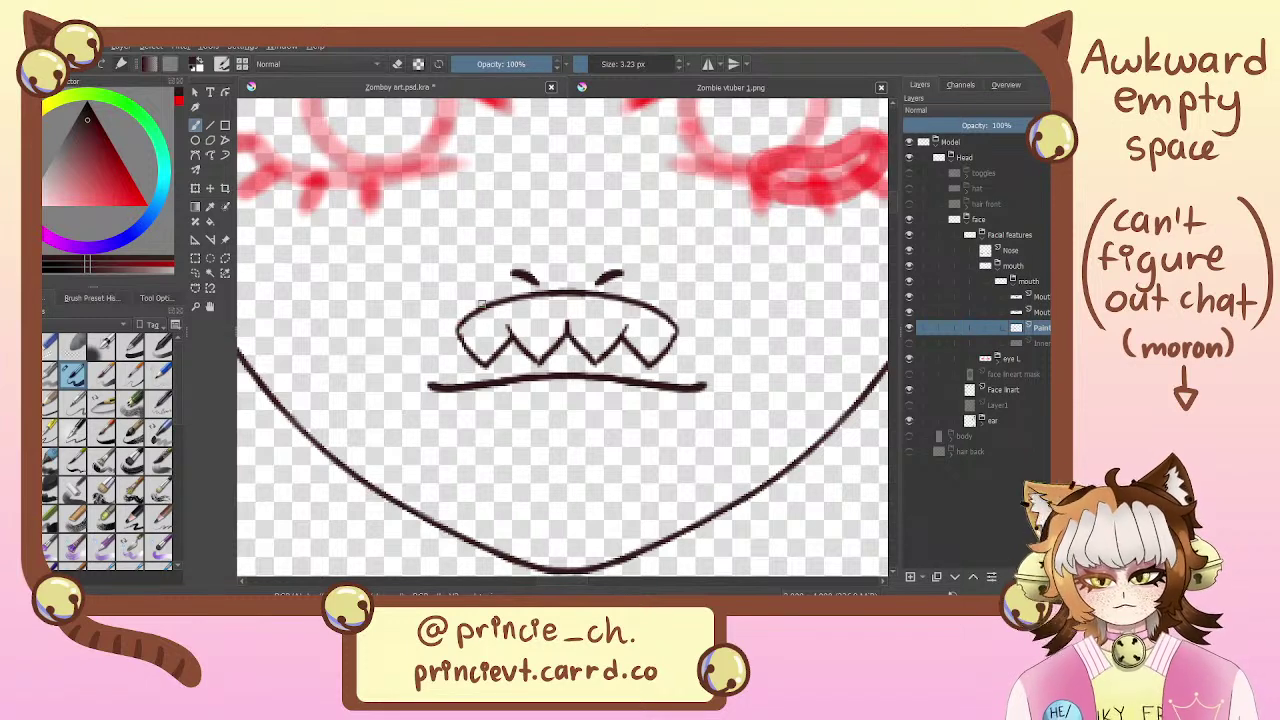
mouse_move(488, 304)
left_mouse_down()
mouse_move(437, 338)
mouse_move(508, 284)
mouse_move(400, 358)
left_mouse_up()
key("ctrl+z")
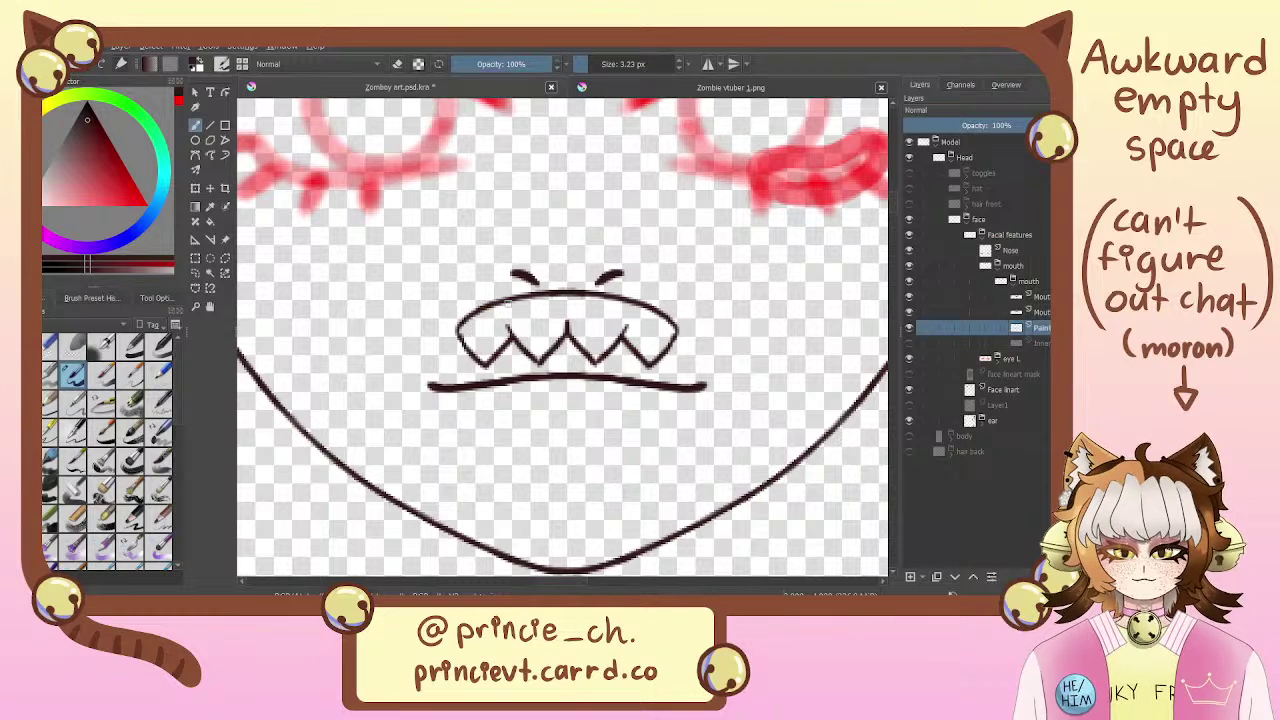
mouse_move(492, 300)
left_mouse_down()
mouse_move(455, 303)
mouse_move(432, 334)
left_mouse_up()
key("ctrl+z")
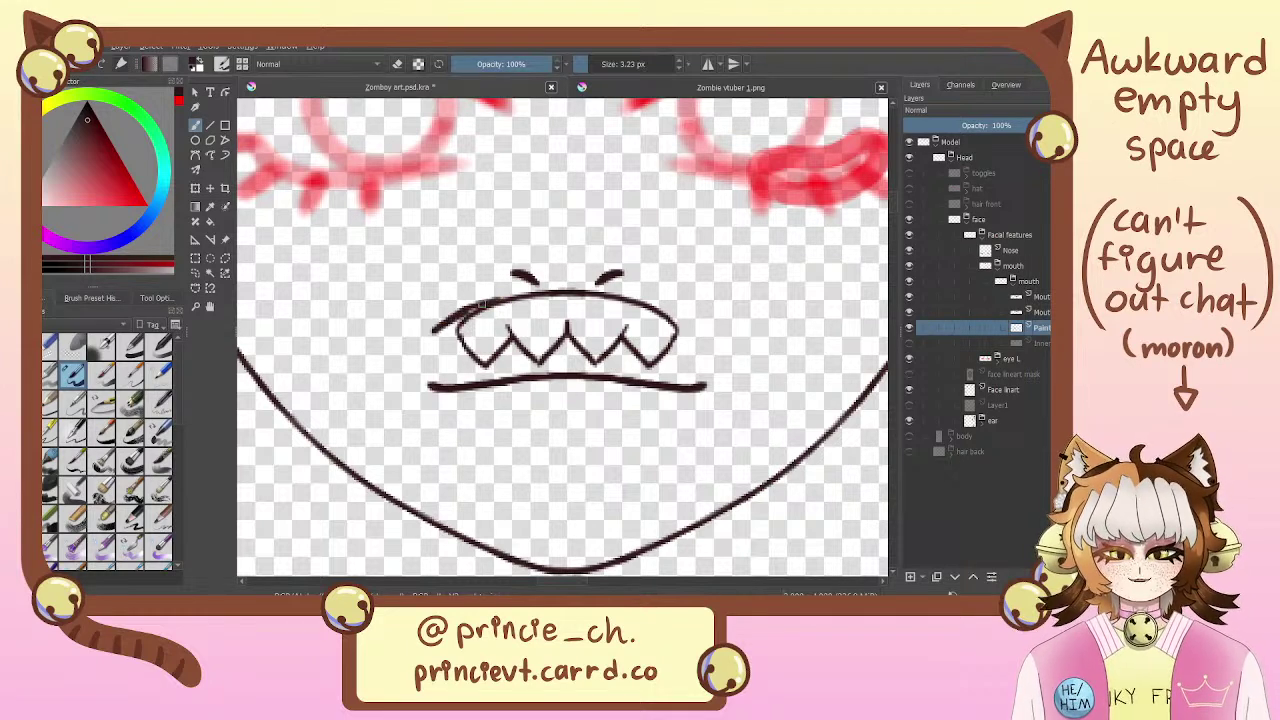
key("ctrl+z")
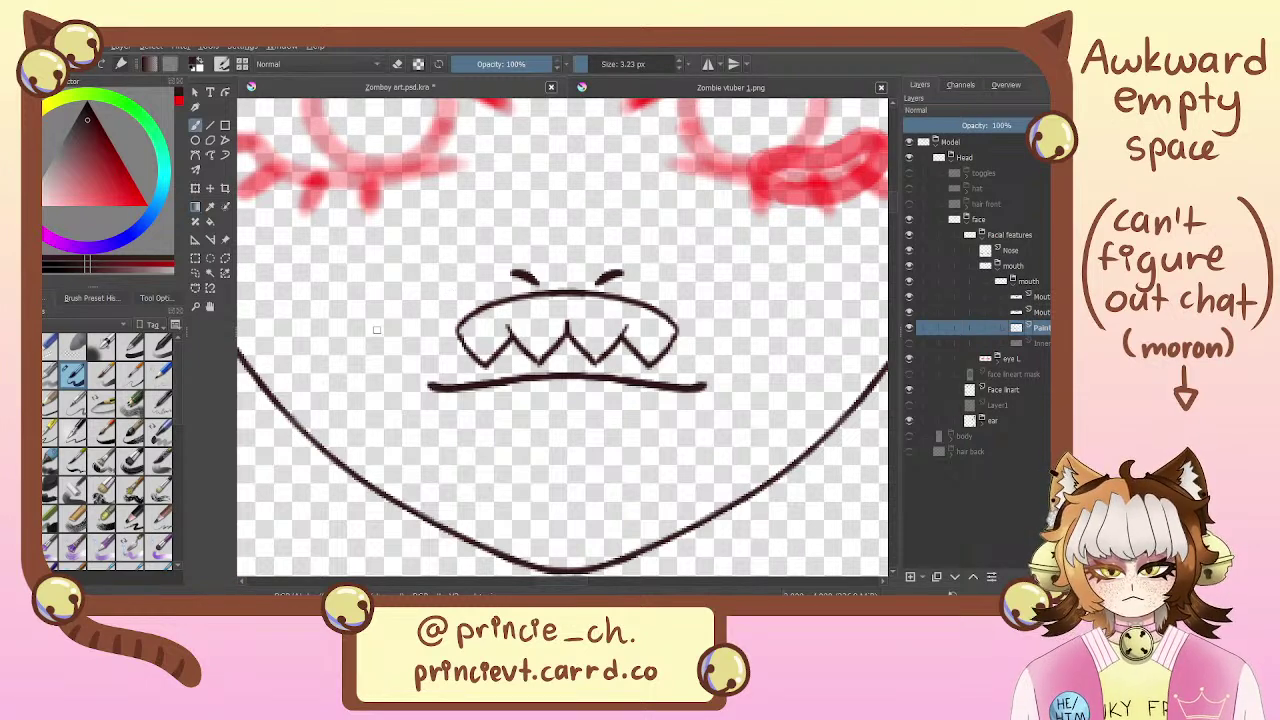
Draw one extra pointed tooth at the left end of the teeth row, joining its outline to the upper arc
key("ctrl+minus")
key("ctrl+plus")
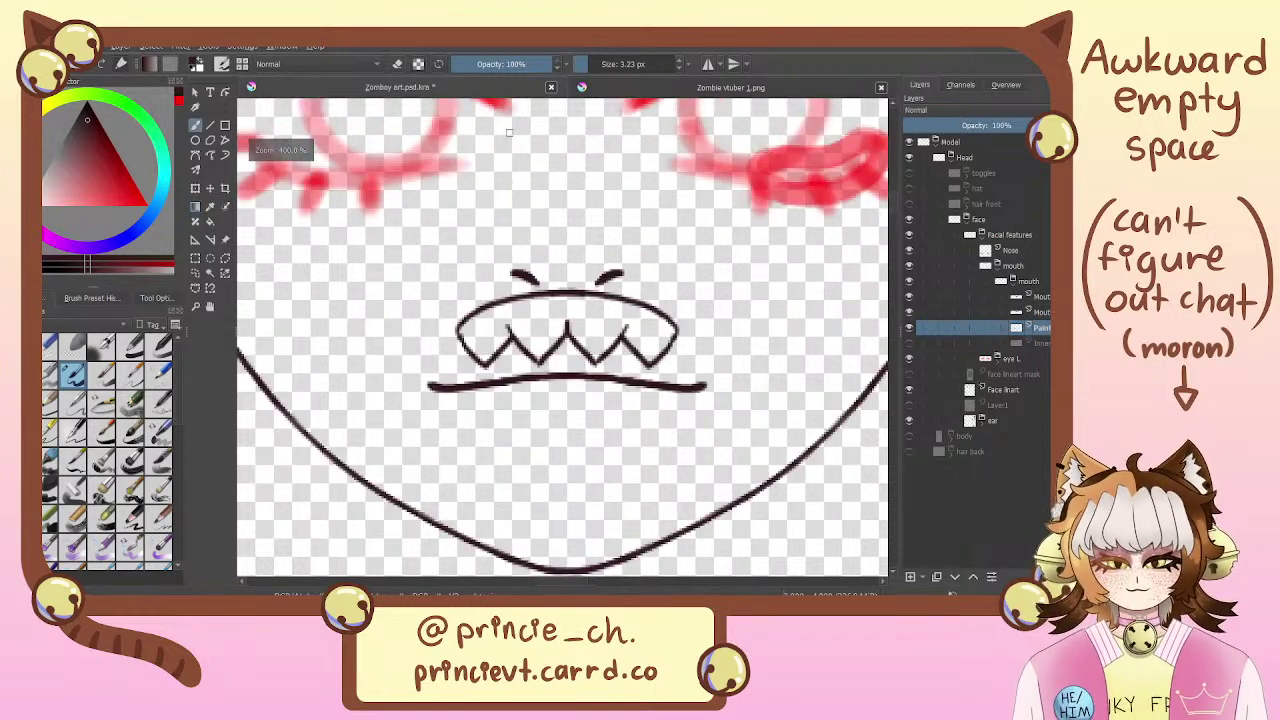
left_click_drag(470, 312, 555, 330)
key("ctrl+plus")
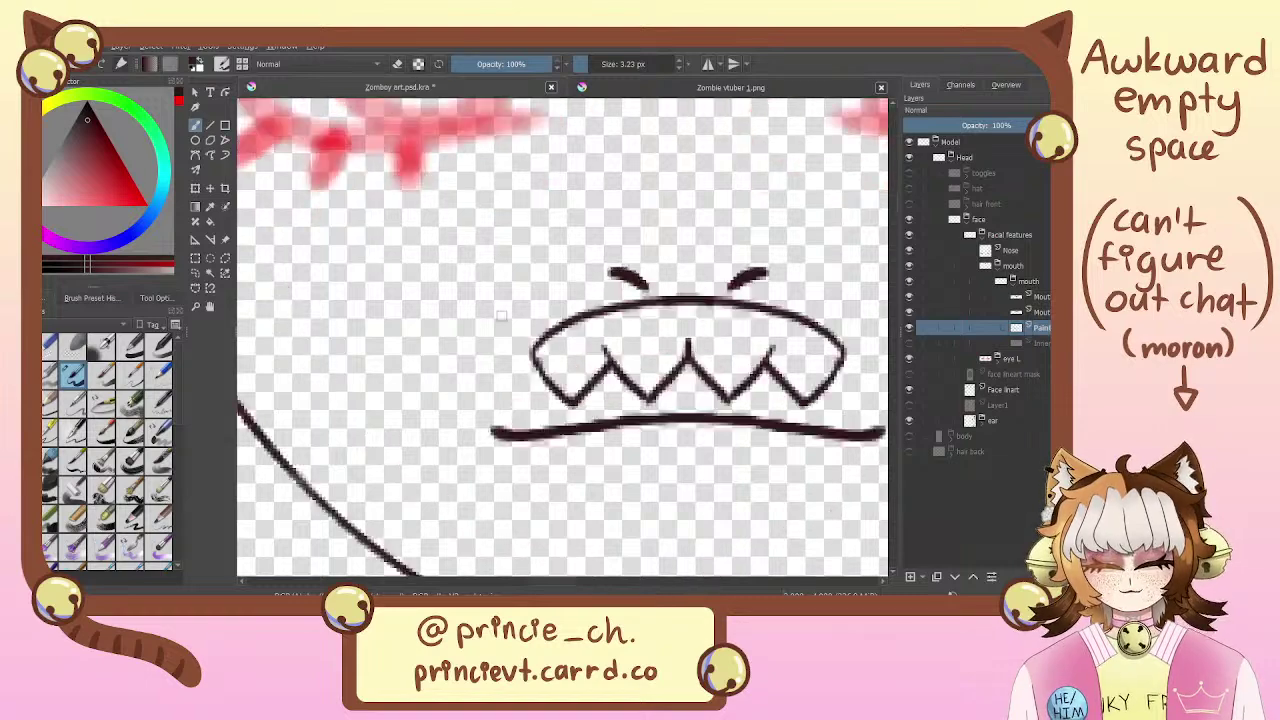
left_click_drag(515, 290, 481, 284)
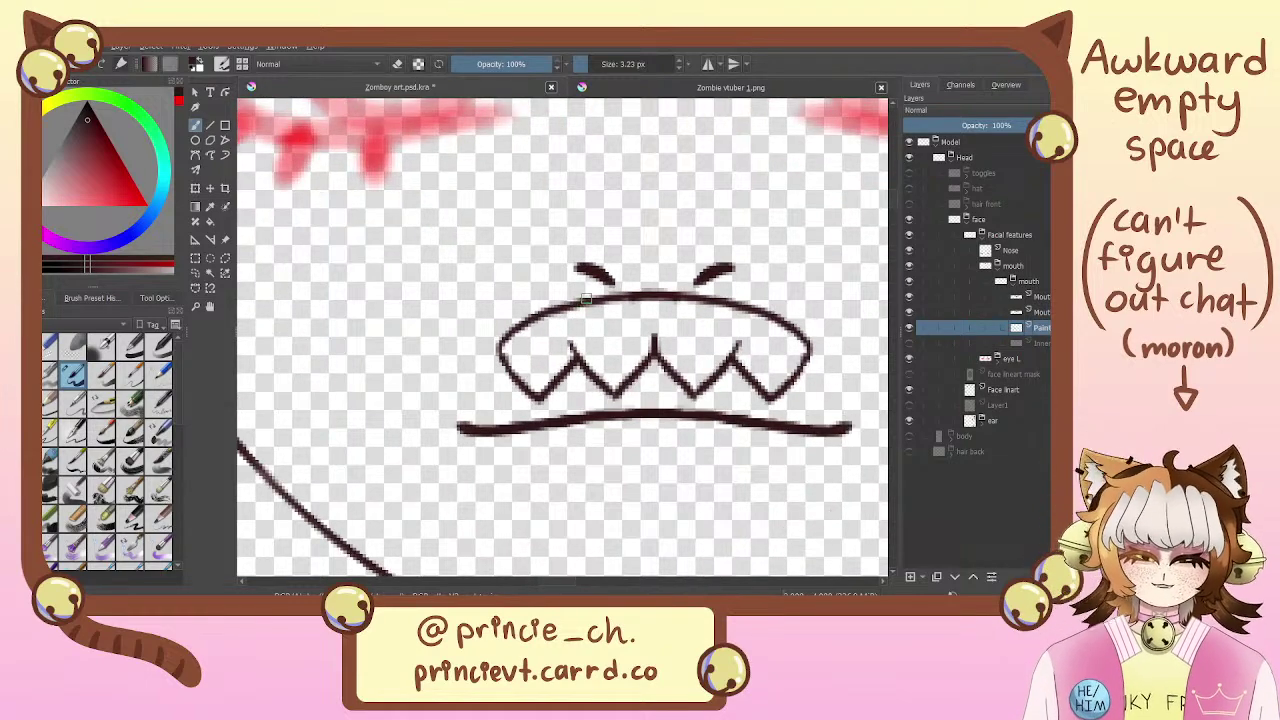
mouse_move(540, 312)
left_mouse_down()
mouse_move(462, 392)
mouse_move(497, 414)
mouse_move(506, 376)
left_mouse_up()
left_click_drag(570, 285, 489, 363)
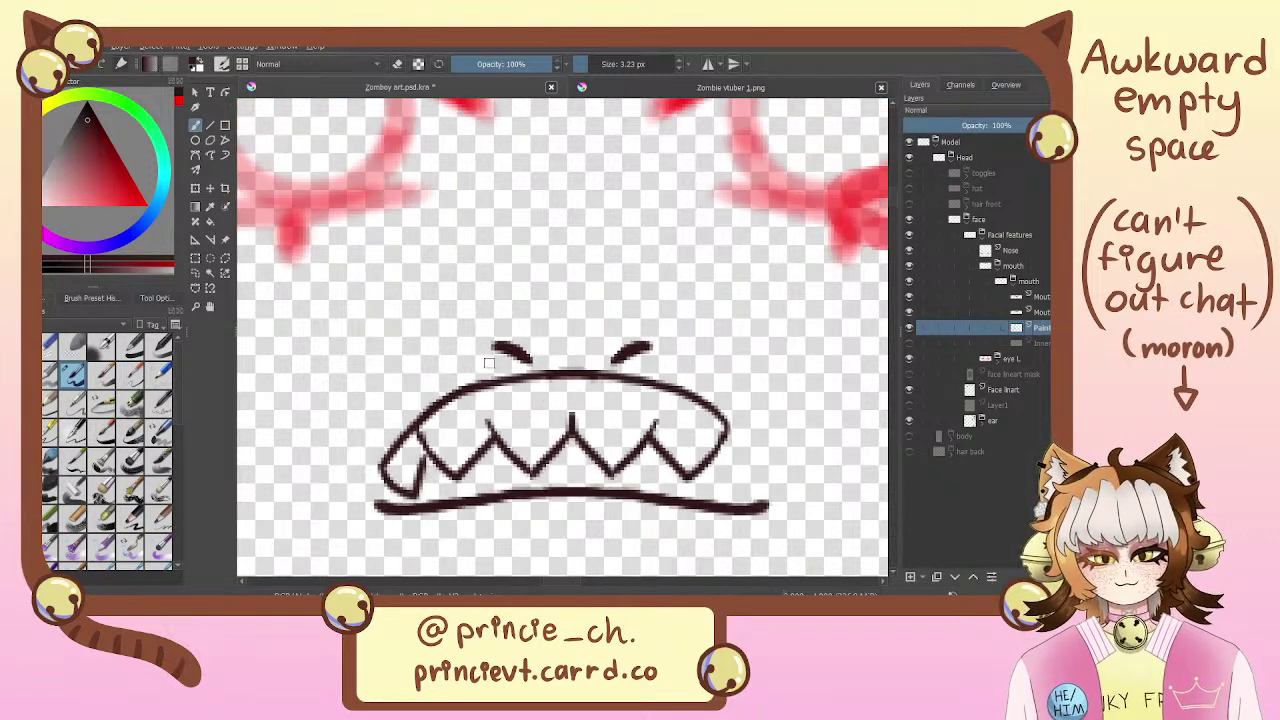
key("ctrl+z")
key("ctrl+z")
mouse_move(428, 444)
left_mouse_down()
mouse_move(403, 486)
mouse_move(377, 444)
mouse_move(361, 451)
mouse_move(490, 380)
left_mouse_up()
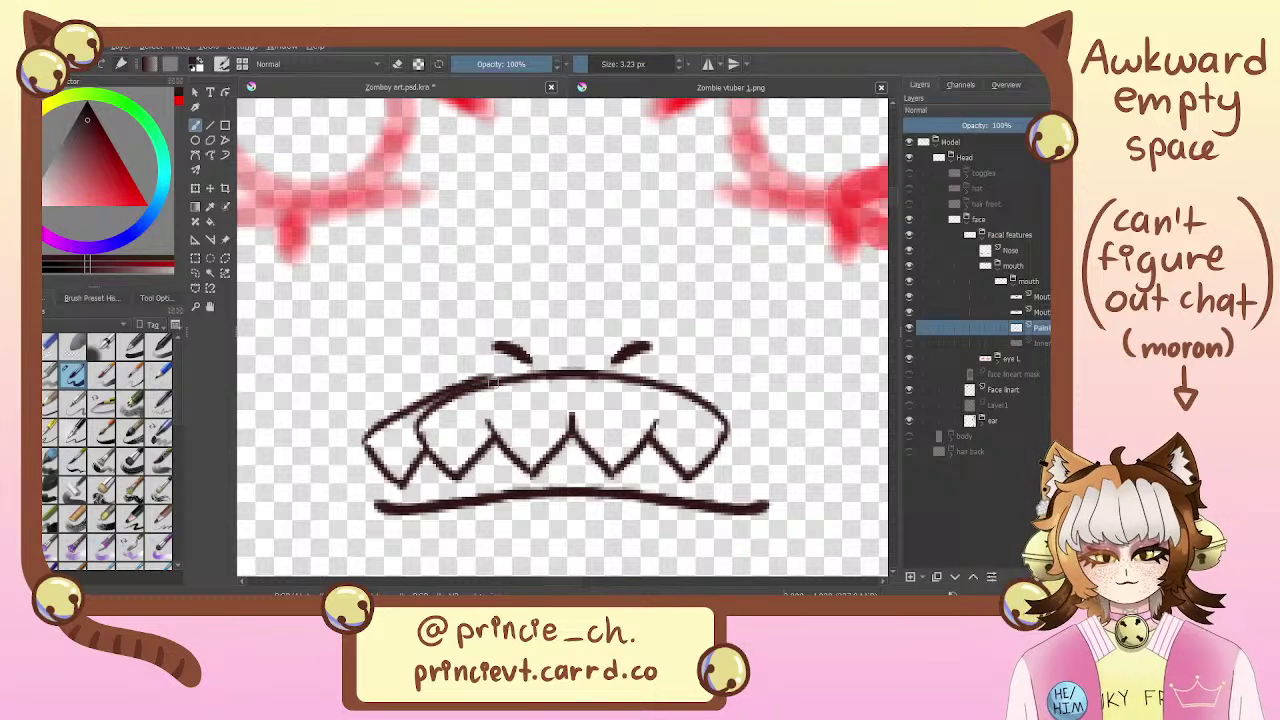
key("ctrl+z")
left_click_drag(367, 443, 510, 370)
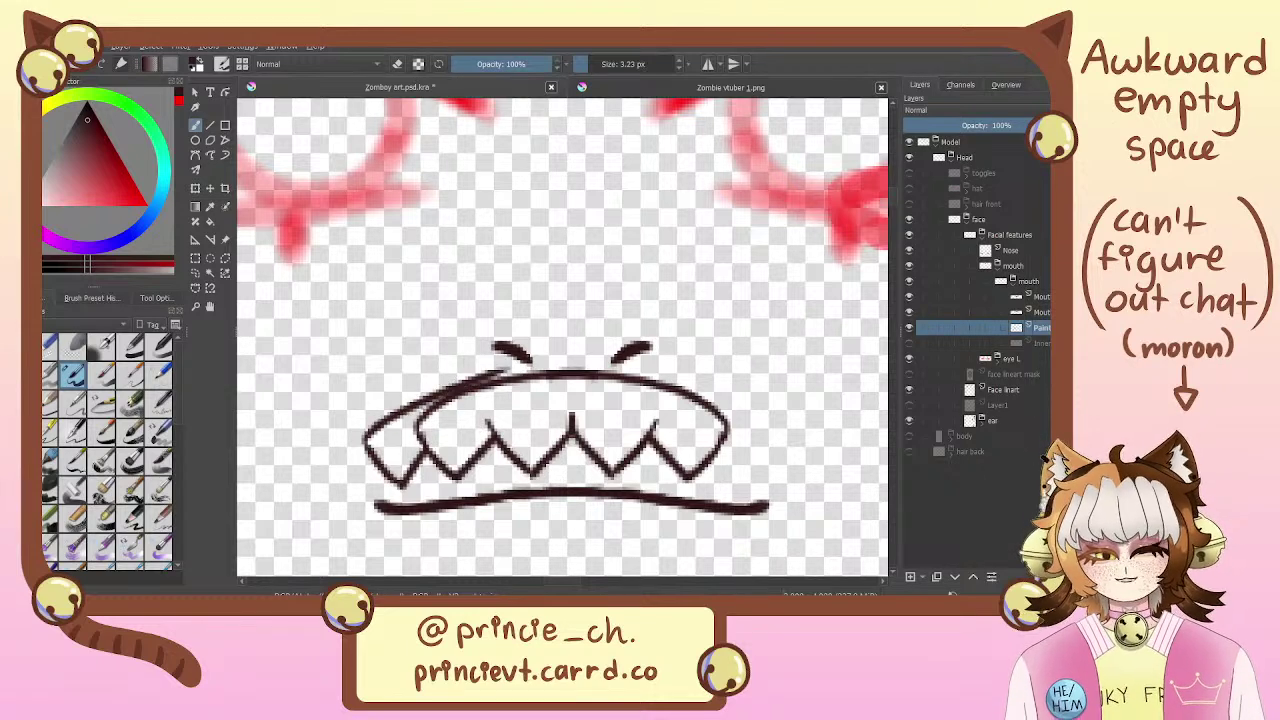
key("ctrl+z")
left_click_drag(402, 375, 432, 297)
left_click_drag(397, 371, 495, 314)
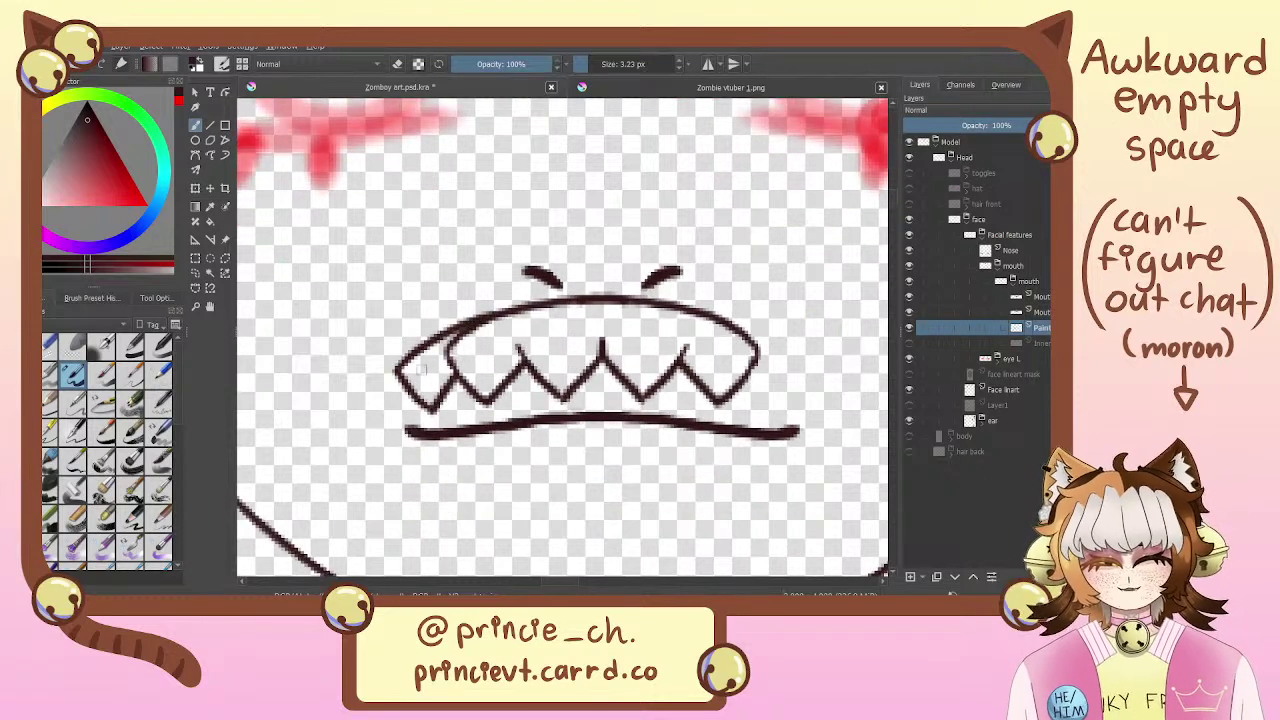
Erase the old end outline where it crosses the added left tooth, and touch up the upper outline above that tooth
key("e")
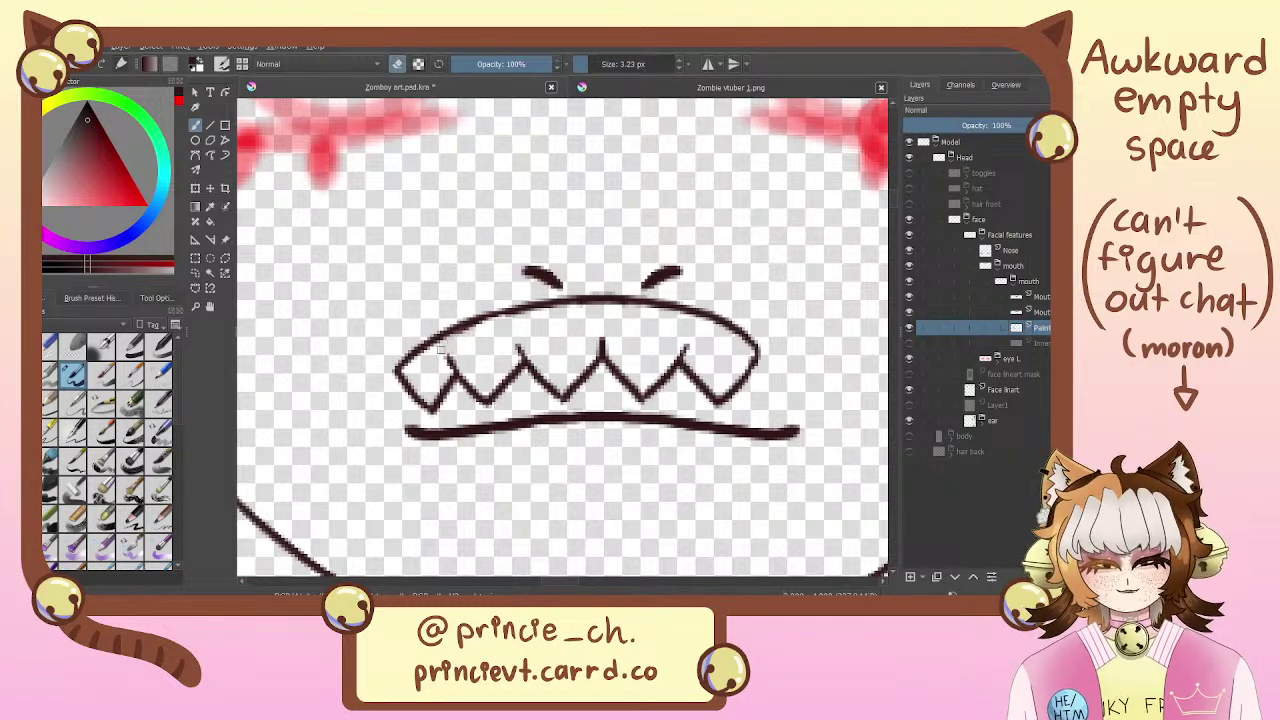
mouse_move(441, 350)
left_mouse_down()
mouse_move(514, 314)
mouse_move(452, 336)
mouse_move(468, 332)
mouse_move(440, 350)
left_mouse_up()
key("ctrl+z")
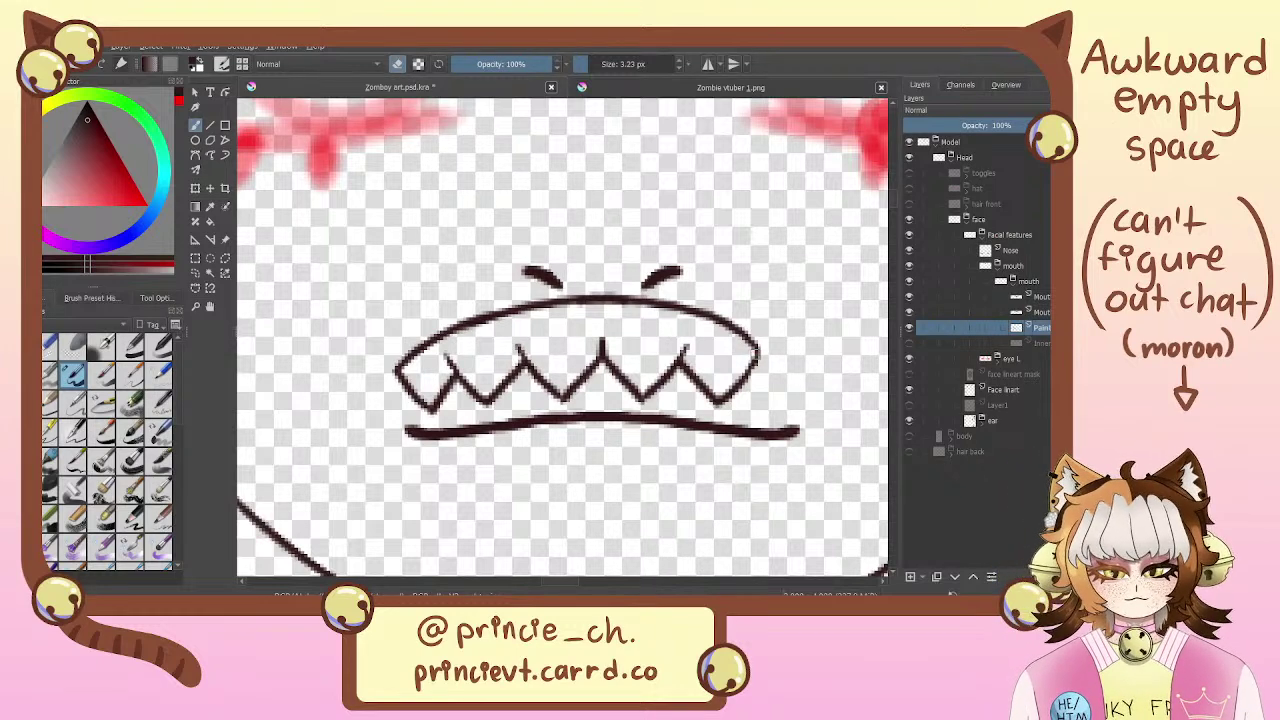
key("e")
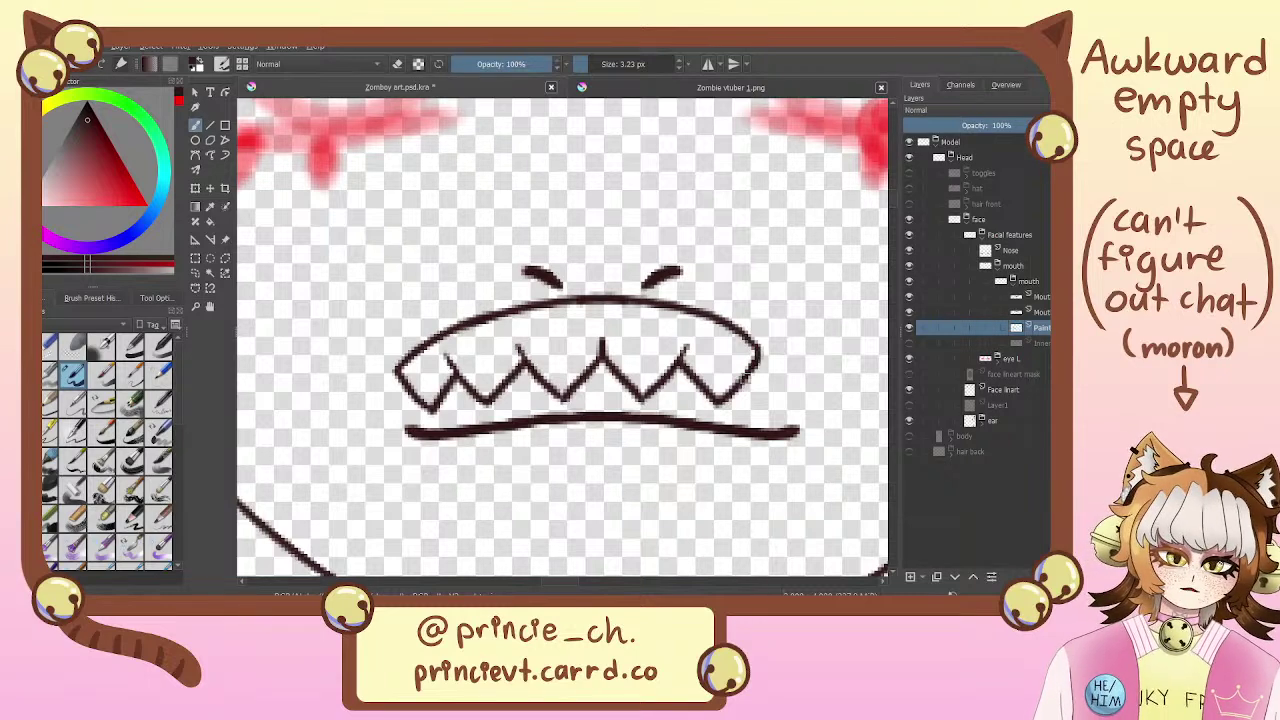
key("e")
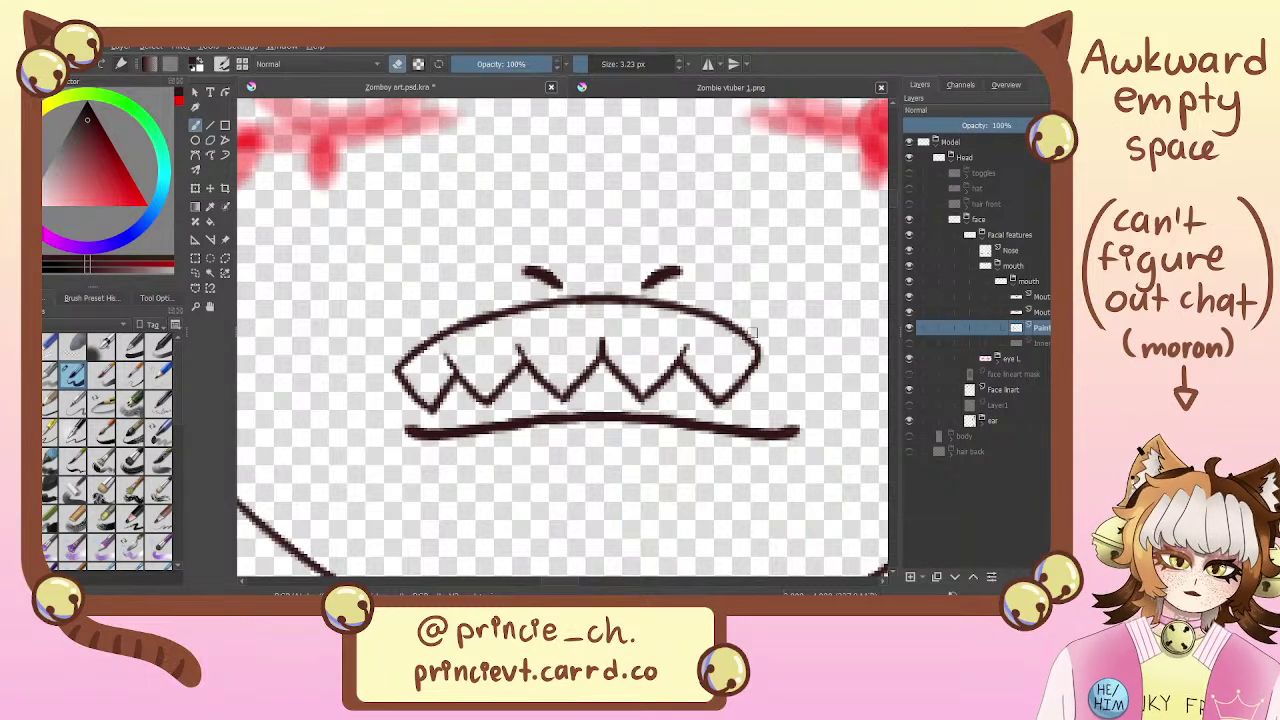
key("e")
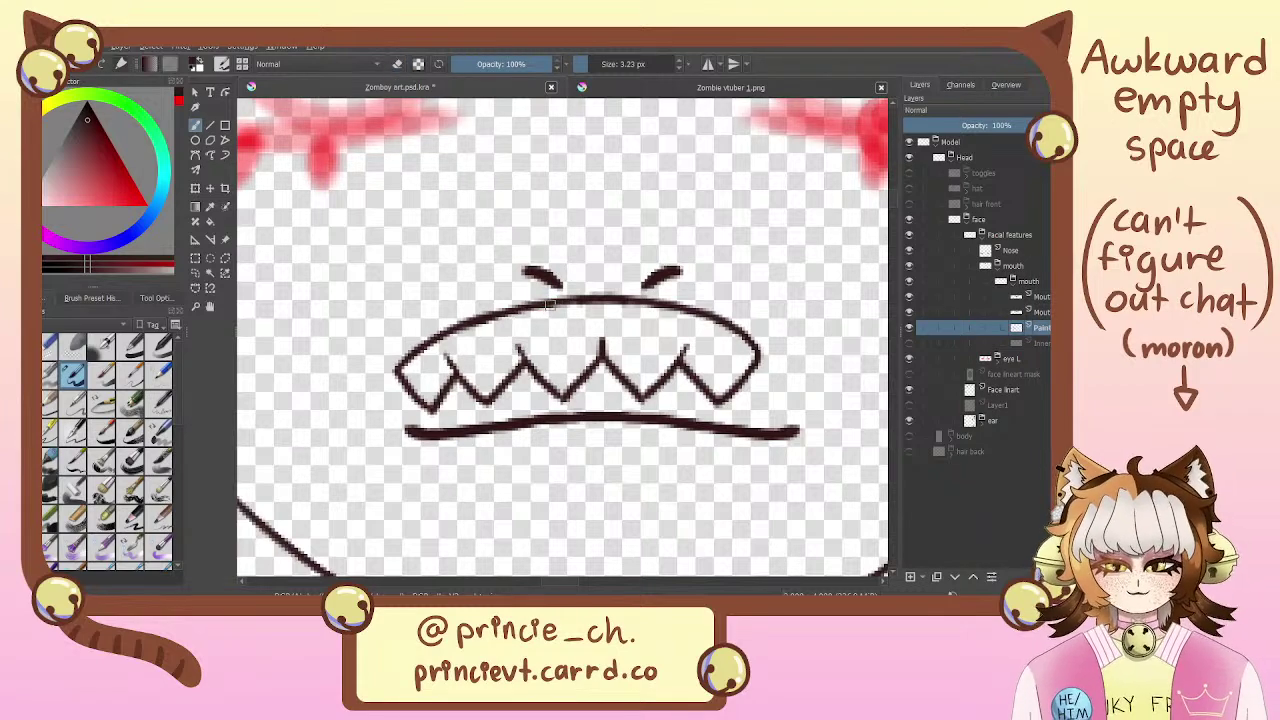
left_click_drag(480, 317, 410, 364)
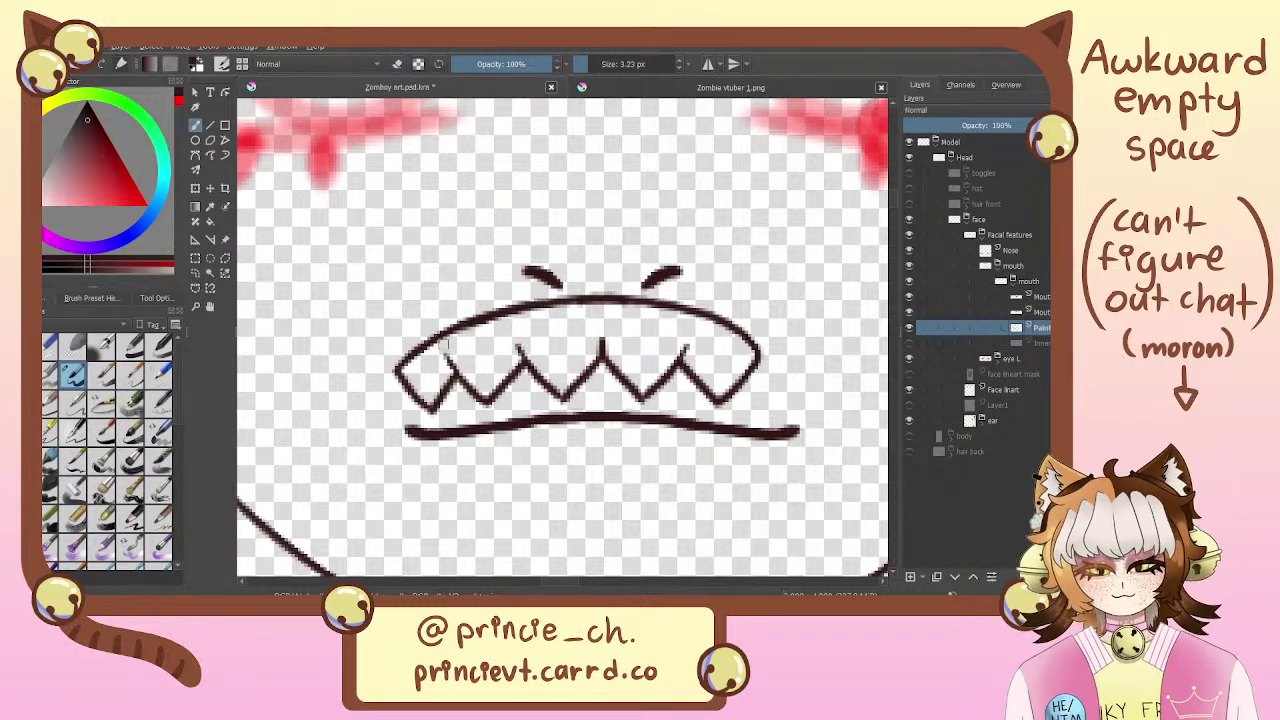
left_click_drag(590, 284, 503, 271)
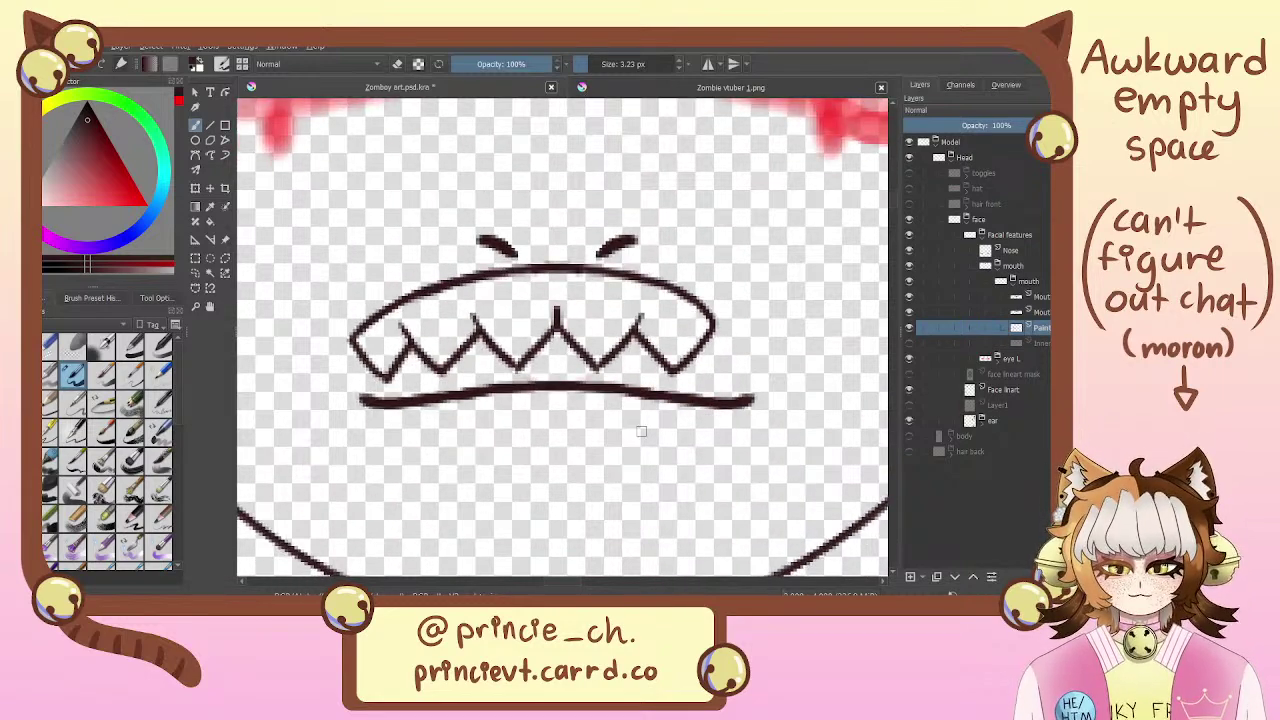
left_click(707, 64)
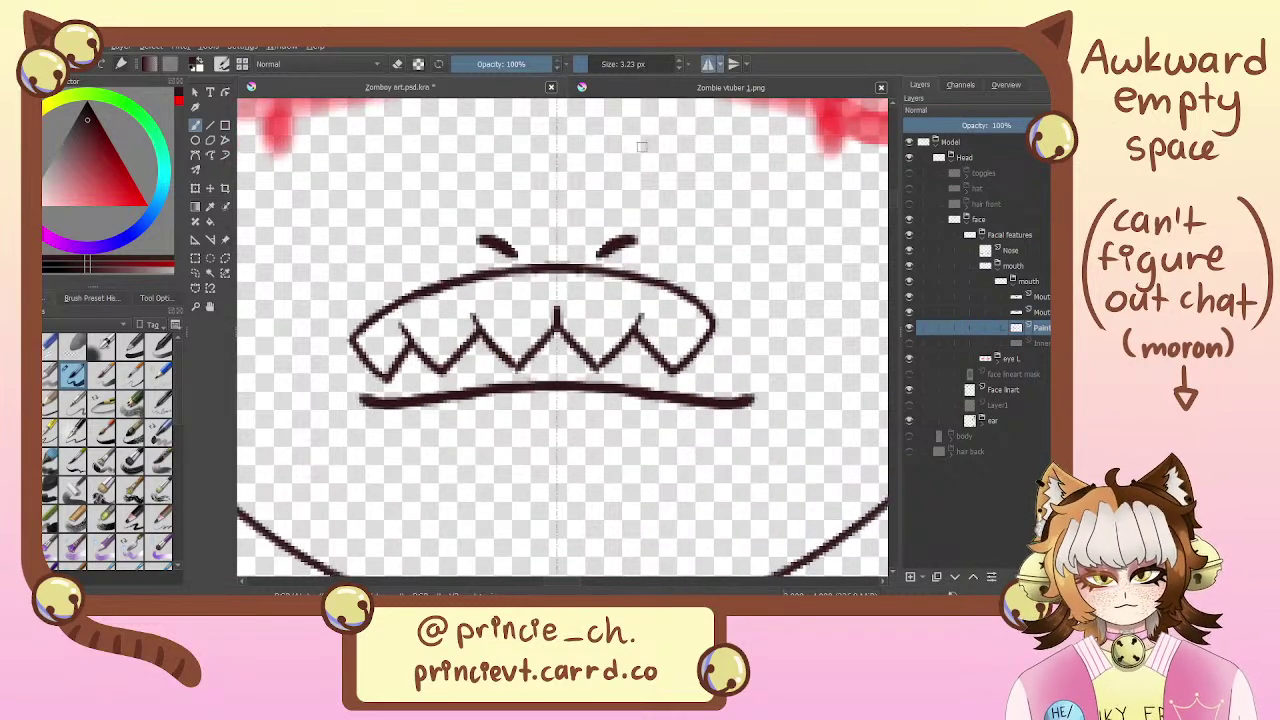
left_click_drag(517, 372, 512, 362)
mouse_move(475, 260)
left_mouse_down()
mouse_move(485, 374)
mouse_move(520, 320)
left_mouse_up()
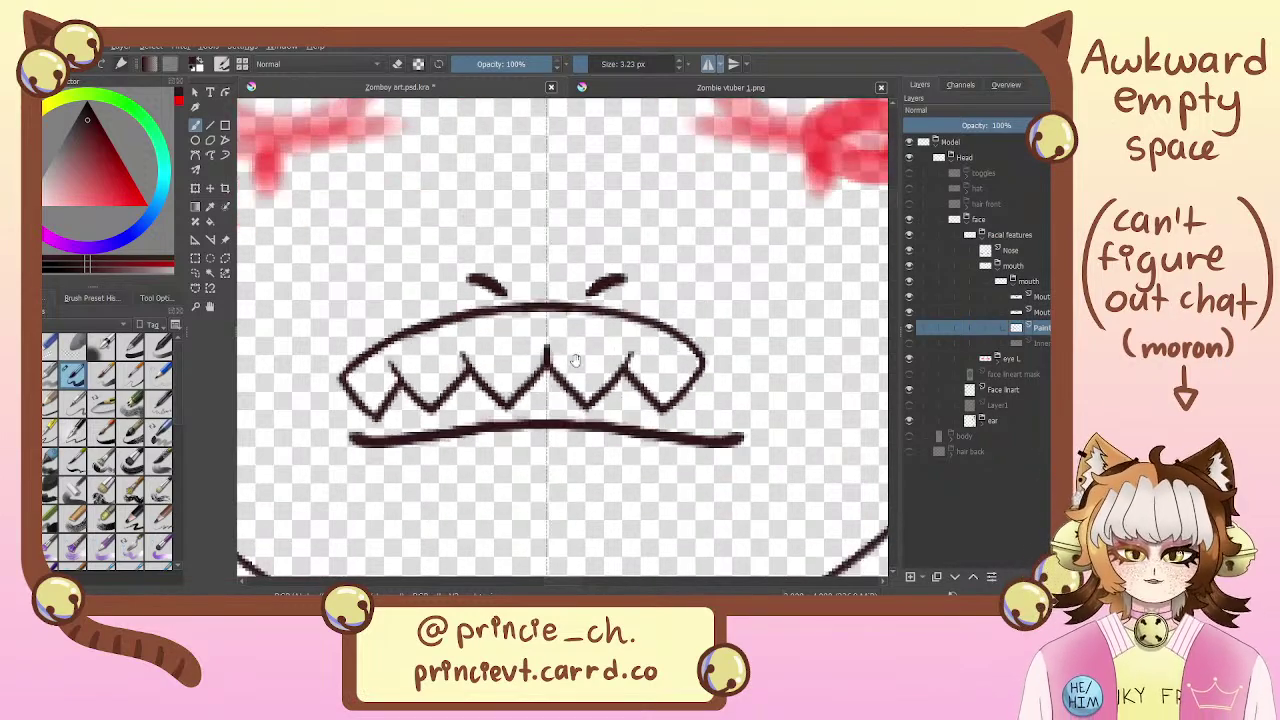
left_click_drag(594, 408, 591, 303)
left_click_drag(556, 367, 583, 417)
mouse_move(459, 347)
left_mouse_down()
mouse_move(500, 431)
mouse_move(536, 395)
mouse_move(438, 416)
left_mouse_up()
left_click_drag(629, 336, 660, 317)
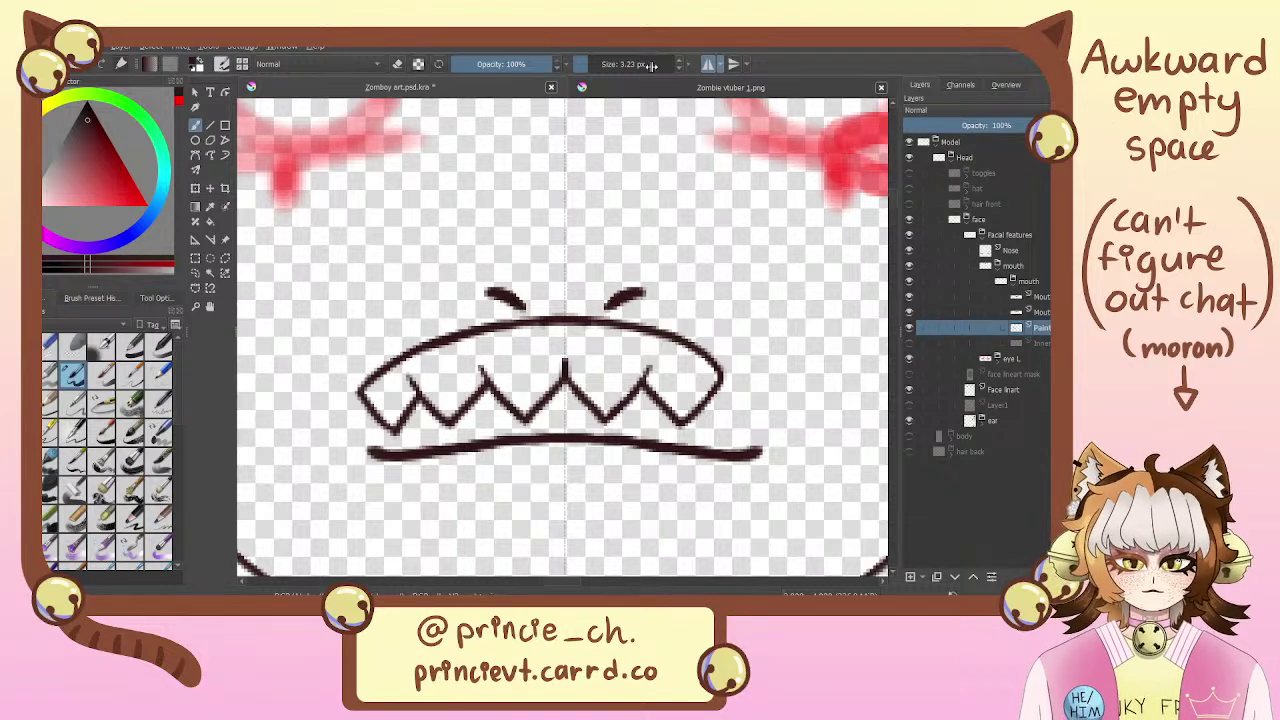
key("e")
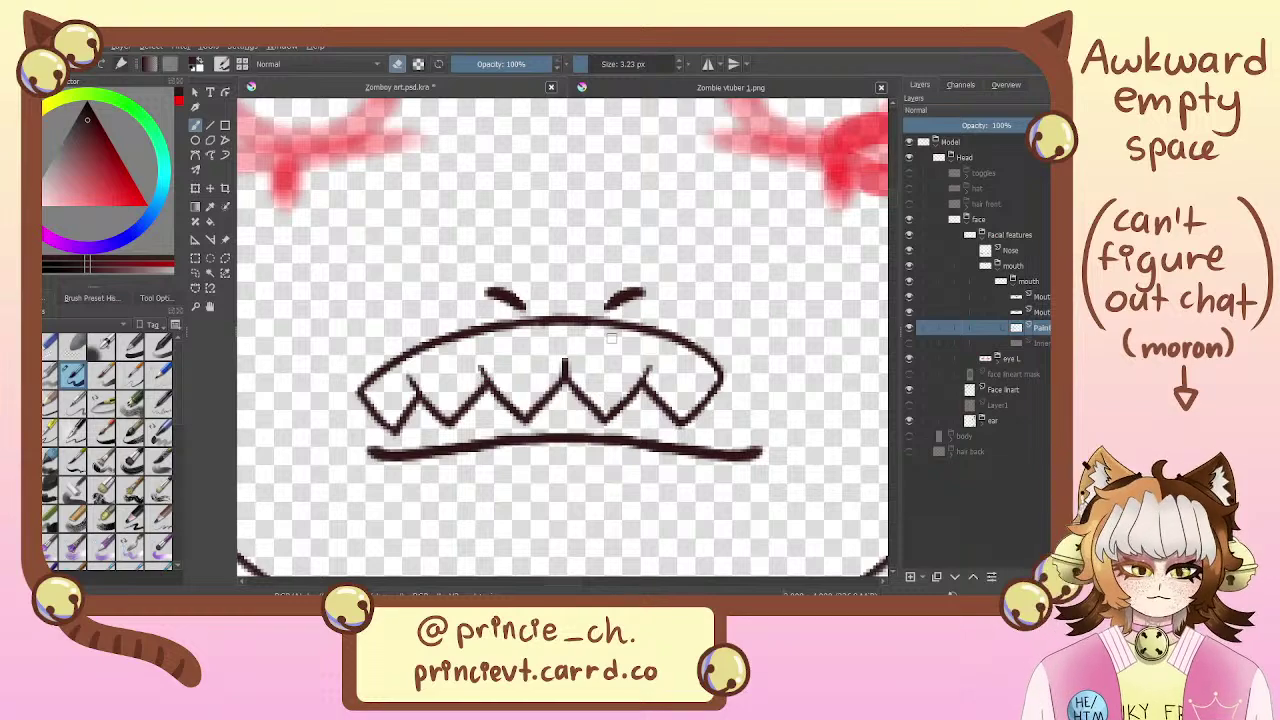
left_click_drag(654, 386, 654, 363)
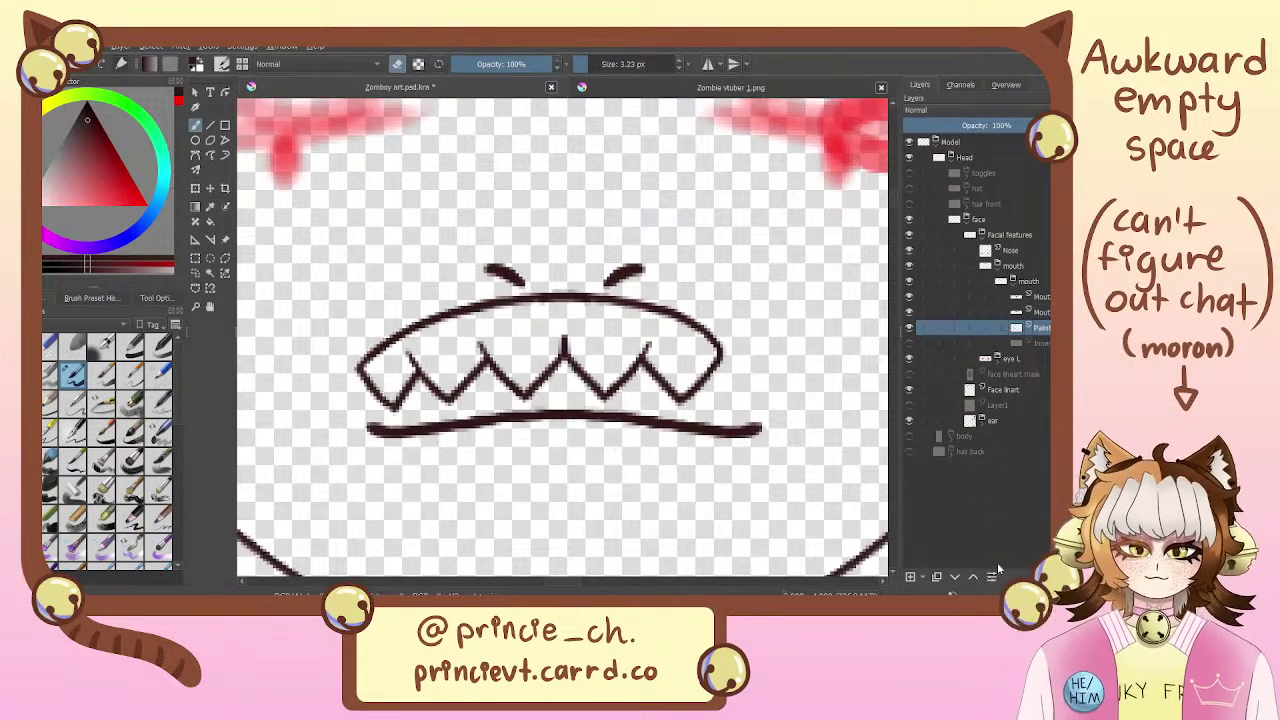
Add a new paint layer for the lower teeth and lower the upper teeth layer's opacity to 63%
left_click(911, 578)
scroll(538, 234, "down", 4)
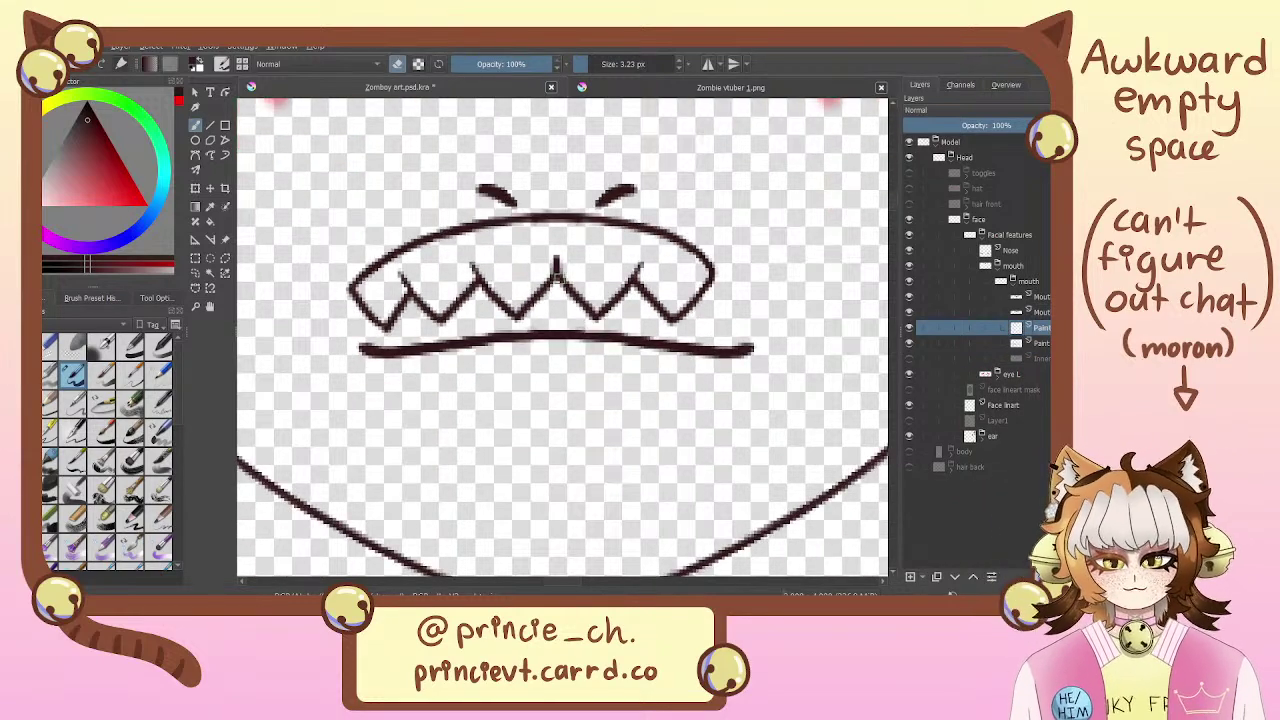
left_click(1040, 342)
left_click_drag(1010, 127, 996, 127)
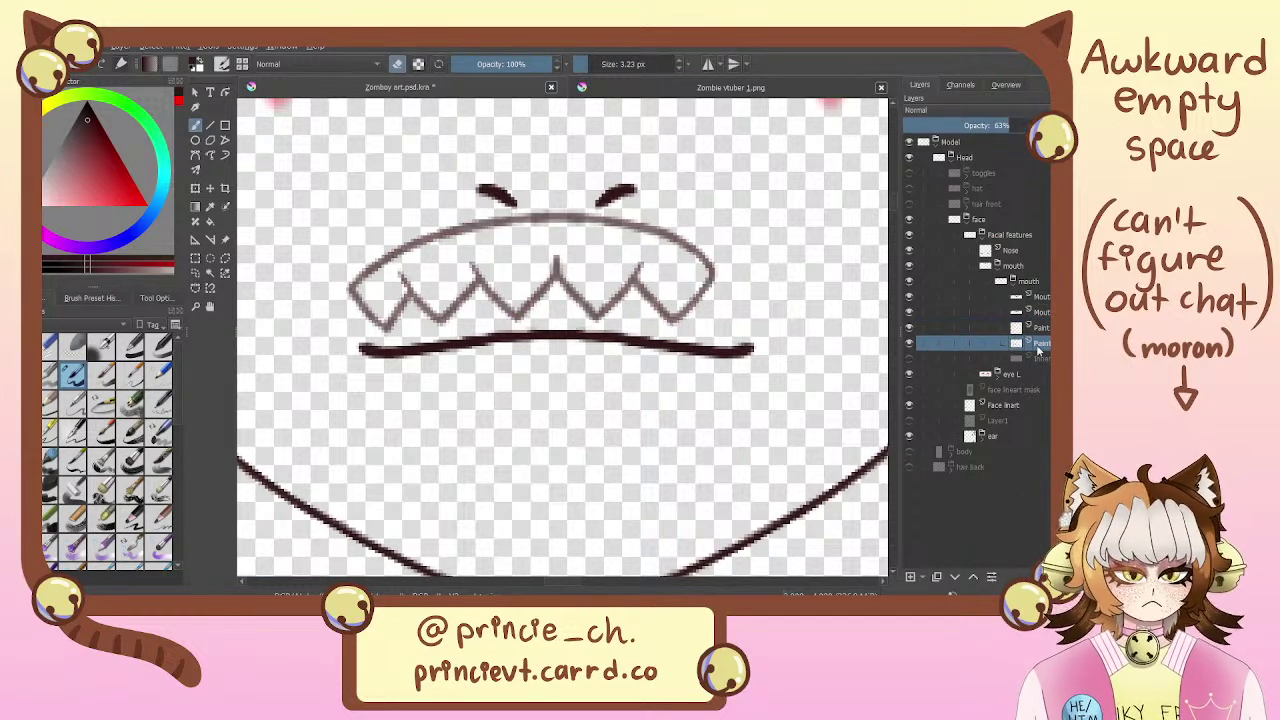
Move the upper teeth layer above the new empty layer, keep it visible, and make the empty layer active
left_click(909, 343)
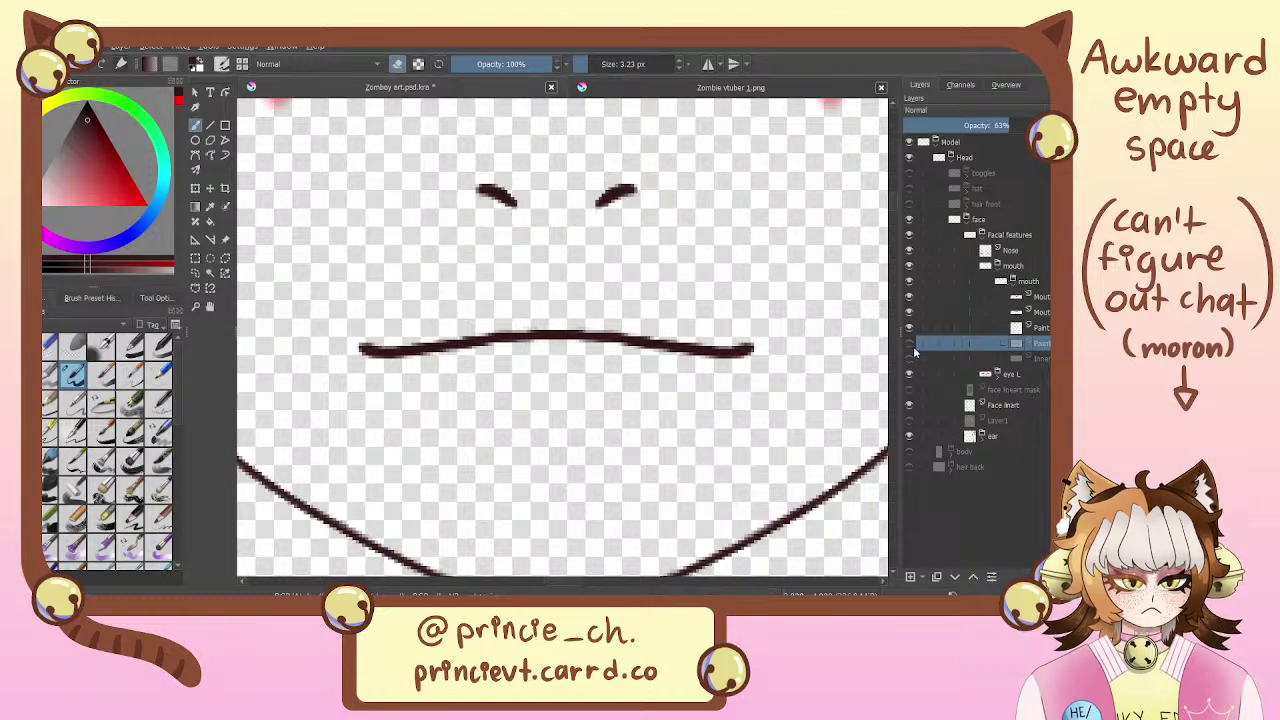
mouse_move(1048, 346)
left_mouse_down()
mouse_move(1030, 316)
mouse_move(976, 312)
left_mouse_up()
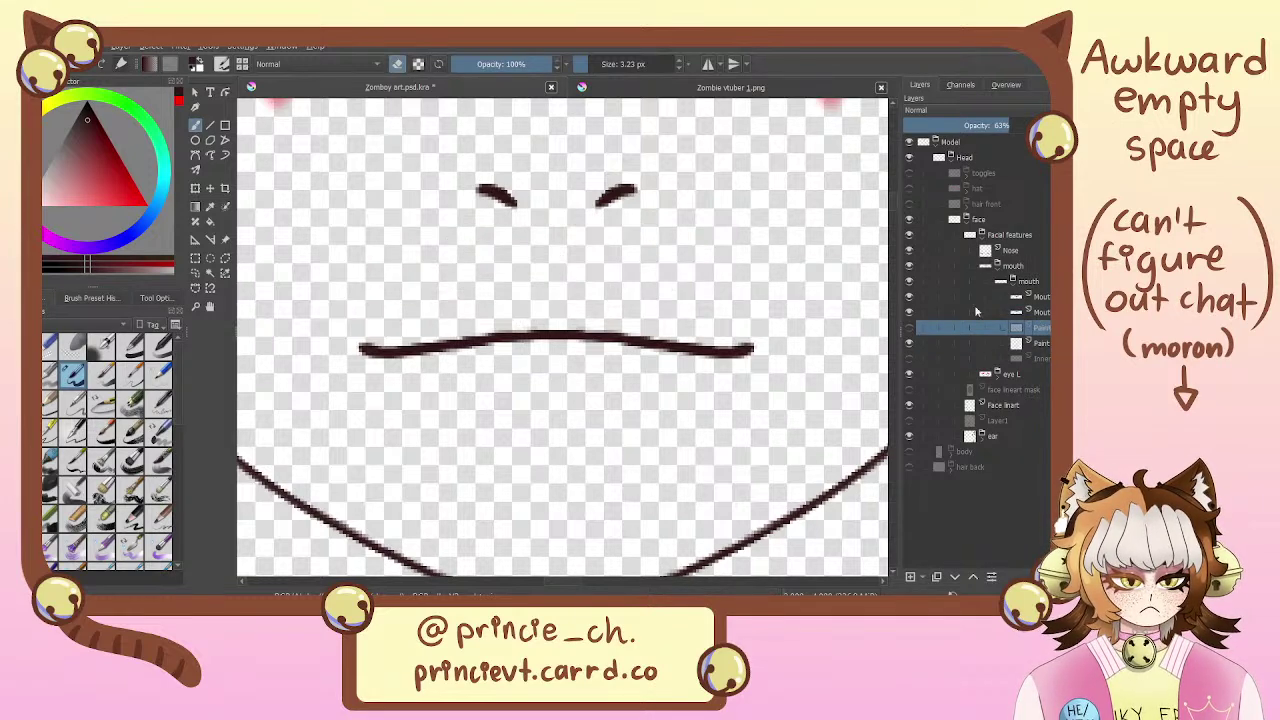
left_click(909, 328)
left_click(965, 343)
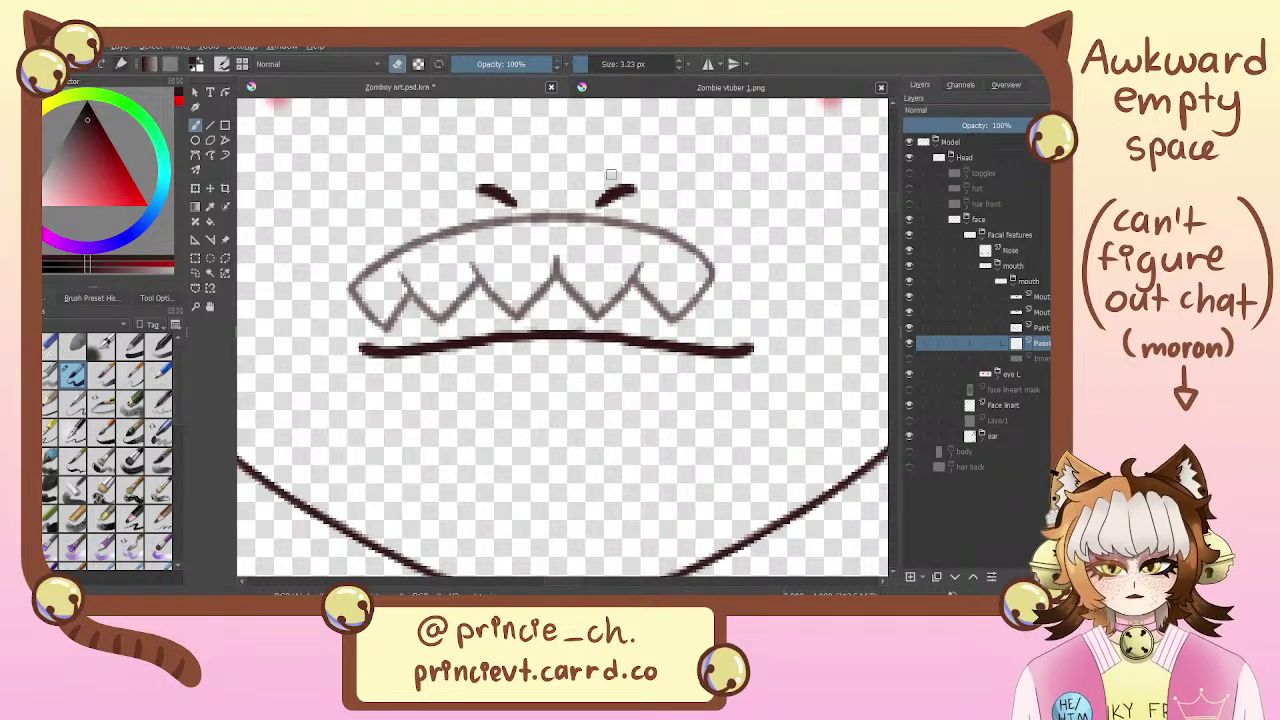
Draw a horizontally mirrored zigzag row of lower teeth beneath the upper teeth, closed by a rounded outline below the mouth line
left_click(708, 63)
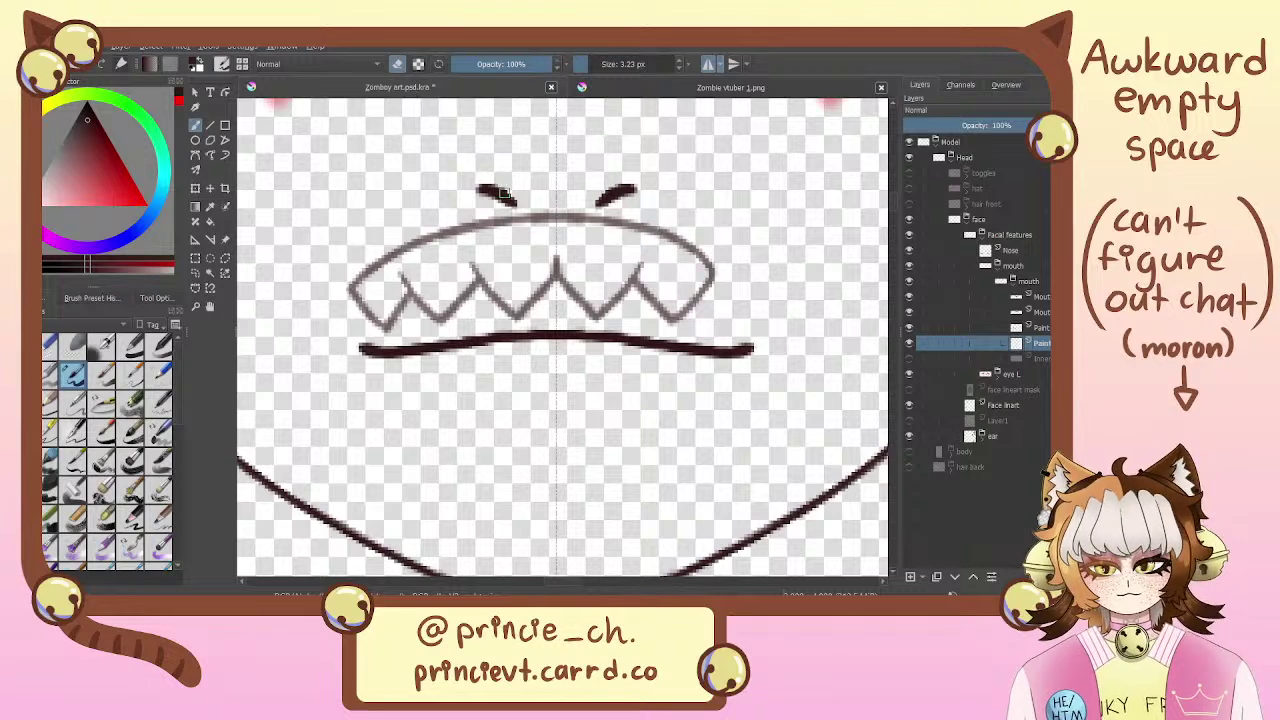
left_click_drag(556, 275, 518, 319)
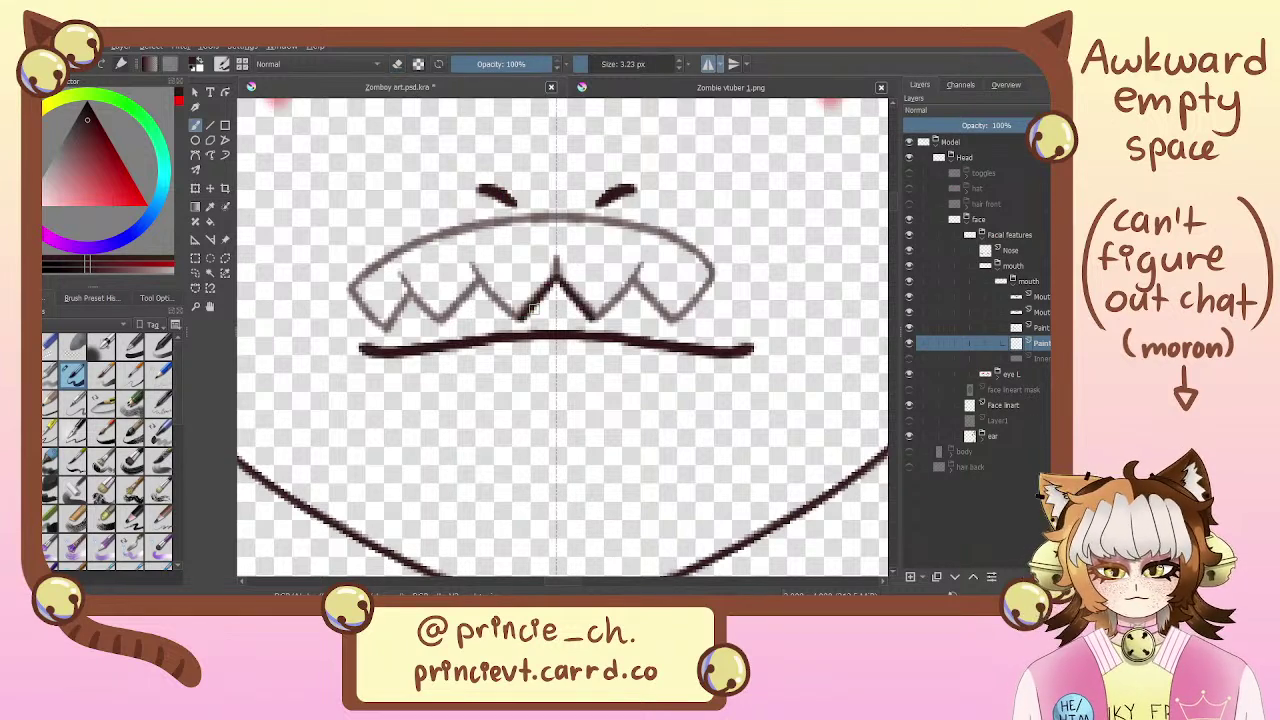
key("ctrl+z")
mouse_move(556, 275)
left_mouse_down()
mouse_move(521, 318)
mouse_move(474, 266)
mouse_move(517, 319)
left_mouse_up()
key("ctrl+z")
mouse_move(479, 281)
left_mouse_down()
mouse_move(519, 318)
mouse_move(394, 318)
mouse_move(376, 376)
mouse_move(468, 412)
mouse_move(557, 414)
left_mouse_up()
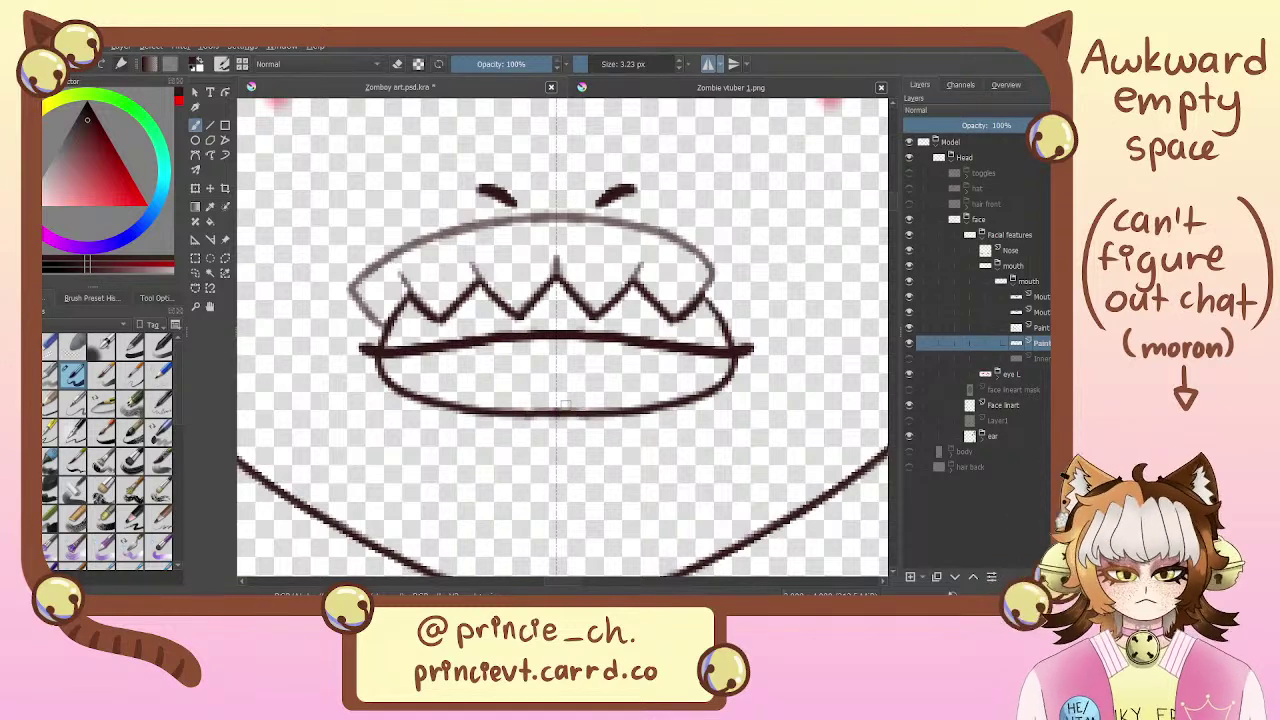
key("e")
key("e")
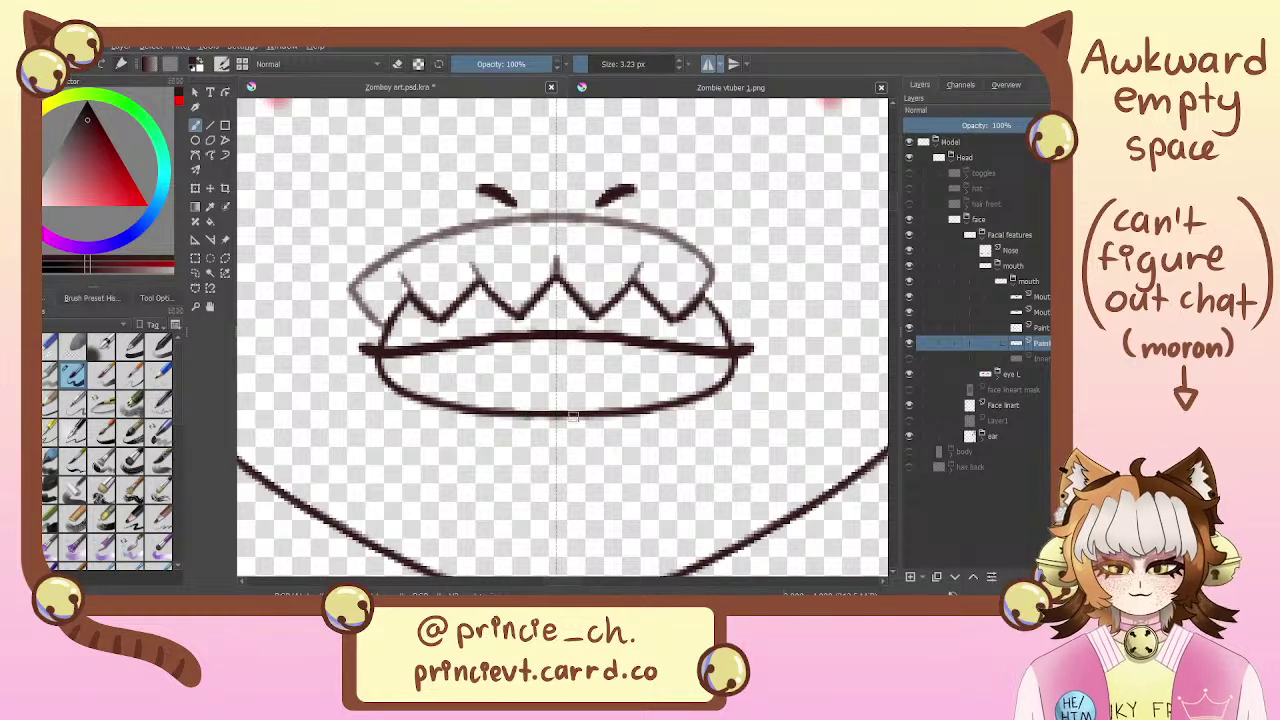
left_click_drag(582, 281, 587, 330)
left_click_drag(754, 328, 742, 284)
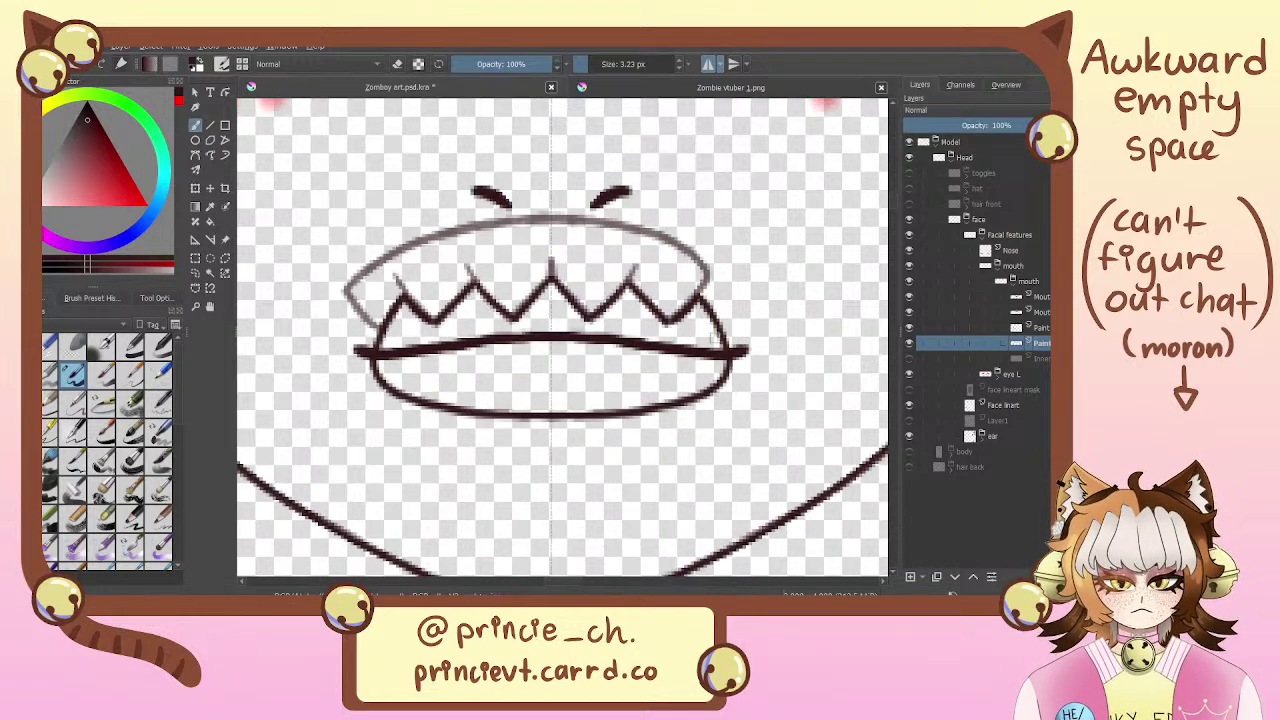
Transform the lower teeth outline, shifting it straight down until its points sit just below the mouth line
key("ctrl+t")
left_click_drag(631, 336, 646, 404)
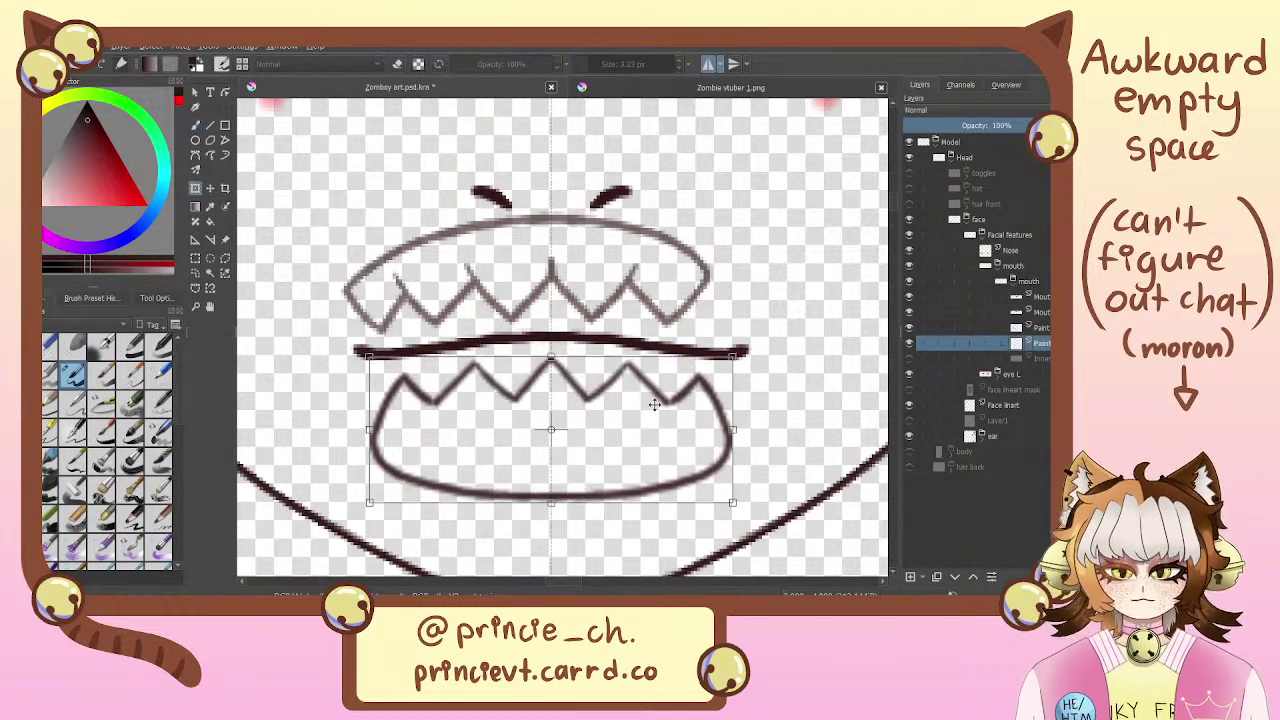
key("b")
Draw short mirrored lines extending down from the gaps between the lower teeth to separate them
scroll(584, 304, "down", 2)
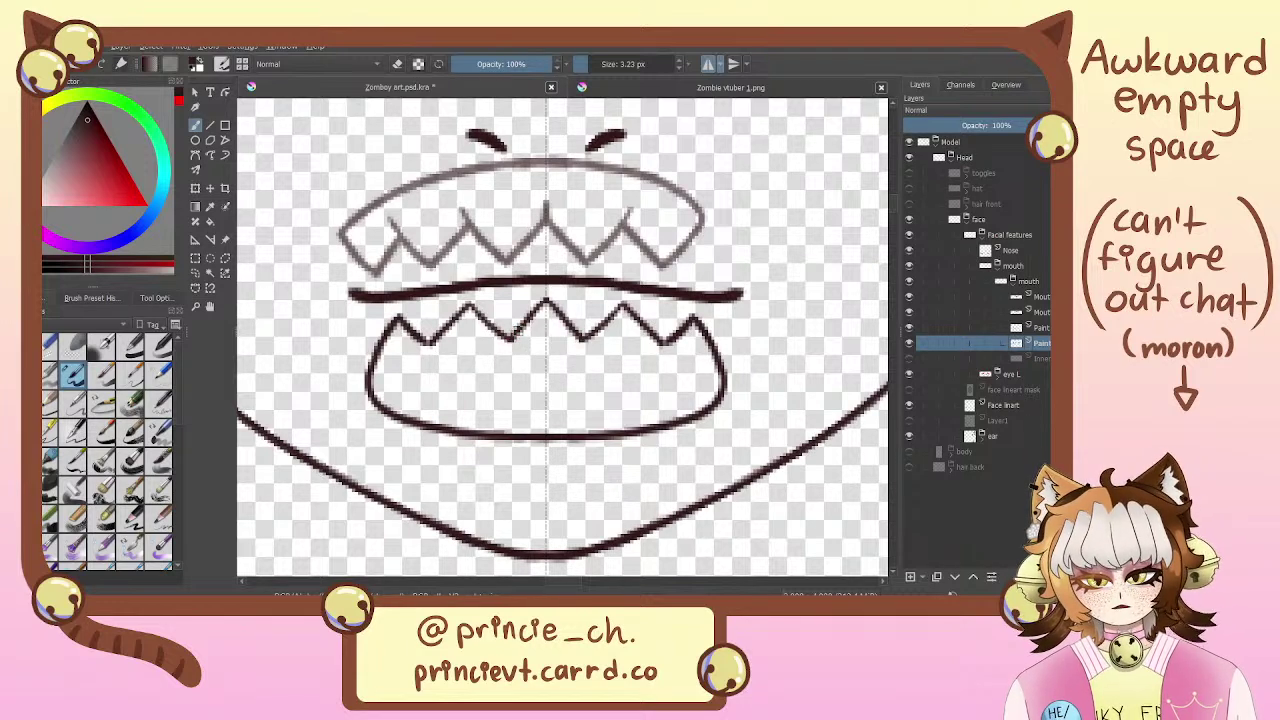
left_click_drag(507, 330, 503, 363)
left_click_drag(429, 342, 422, 369)
key("ctrl+z")
mouse_move(583, 174)
left_mouse_down()
mouse_move(597, 318)
mouse_move(632, 410)
mouse_move(475, 371)
mouse_move(554, 276)
left_mouse_up()
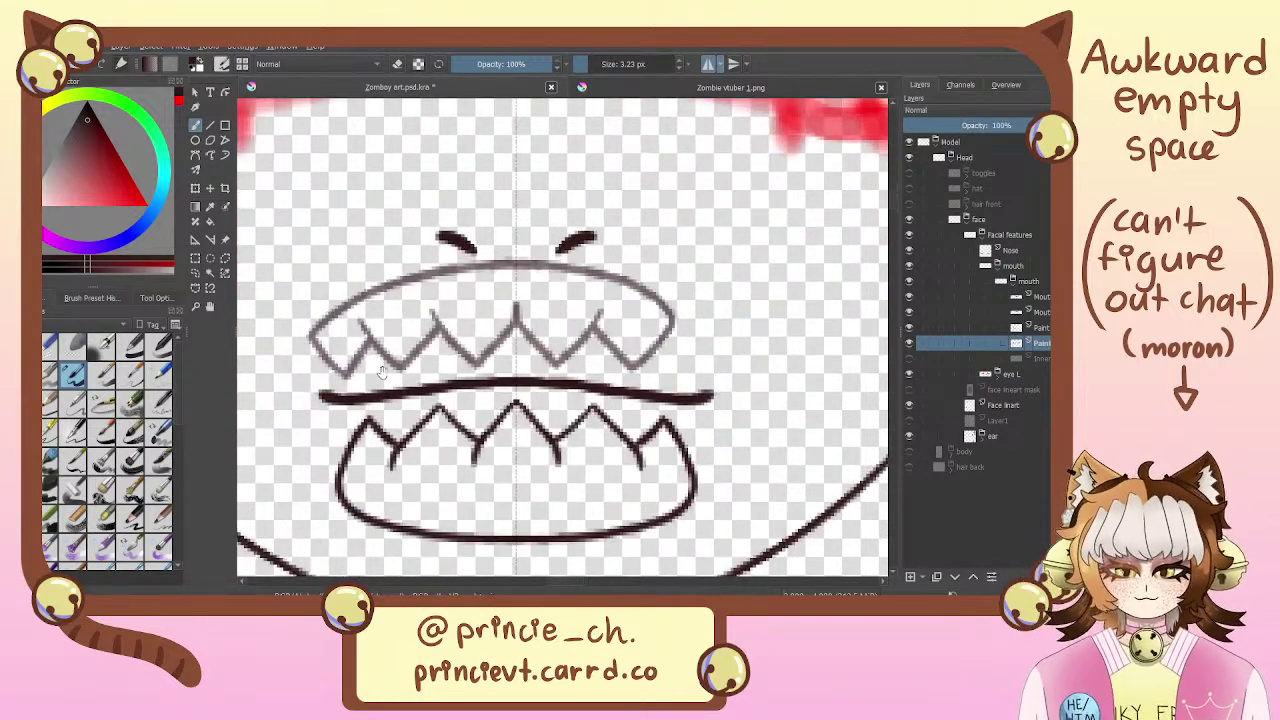
left_click_drag(512, 408, 532, 378)
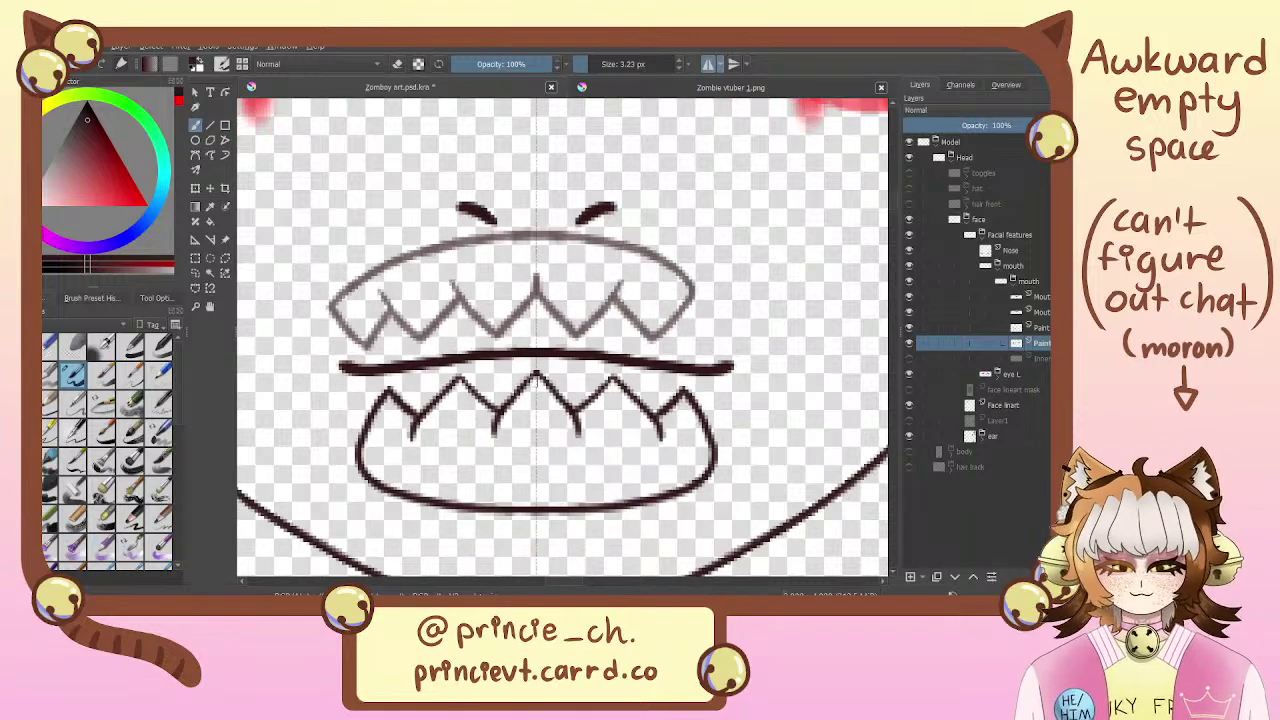
left_click_drag(525, 312, 550, 285)
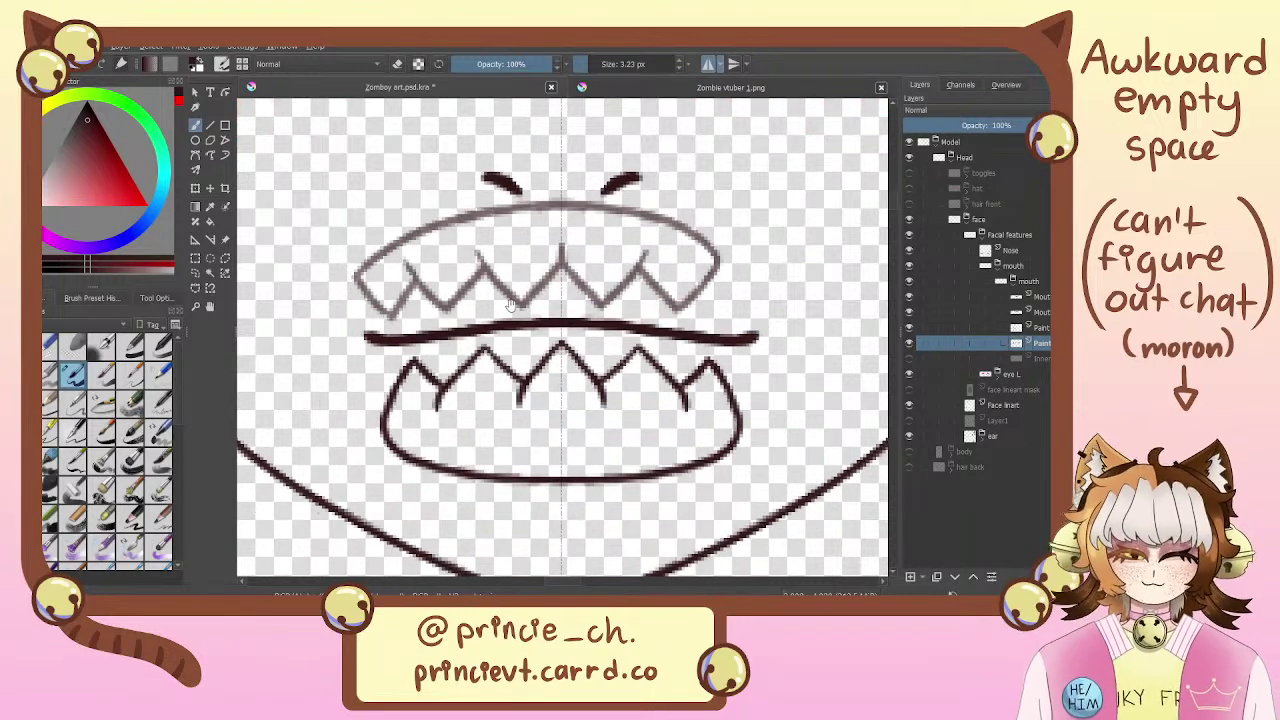
left_click_drag(690, 326, 715, 360)
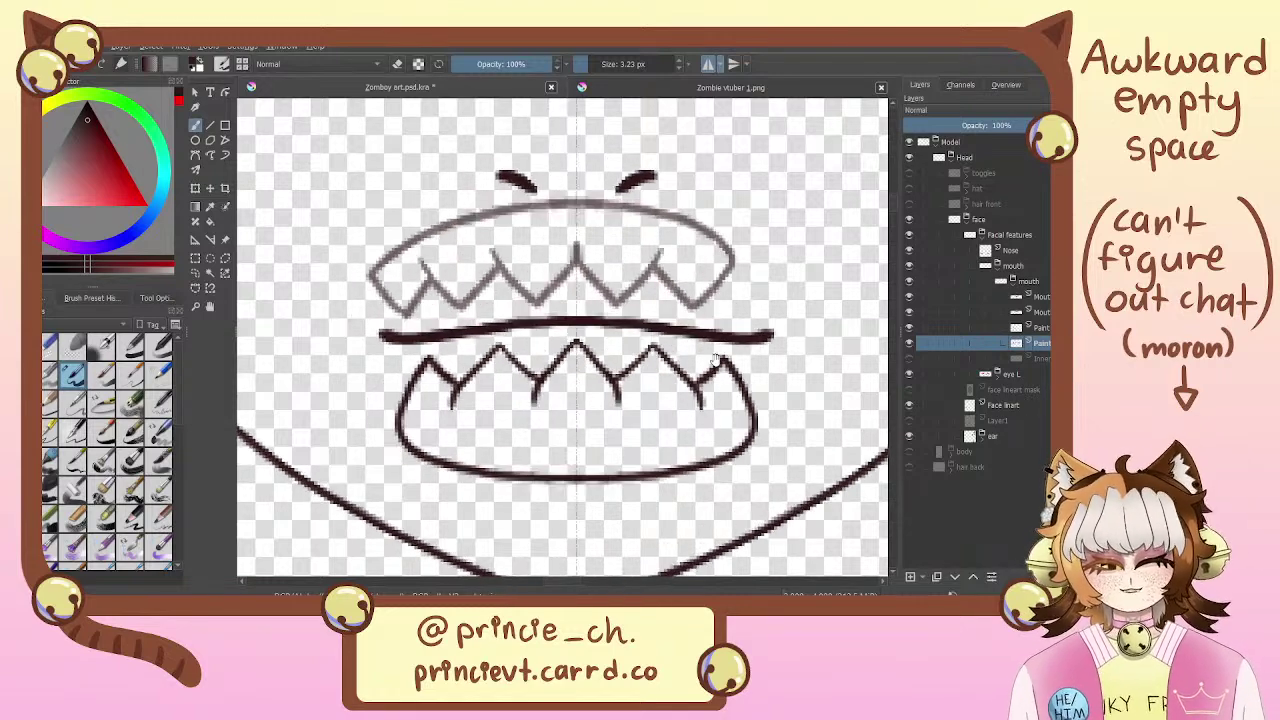
Toggle the teeth and inner mouth layers to compare them, and restore the upper teeth layer's opacity to 100%
left_click(909, 344)
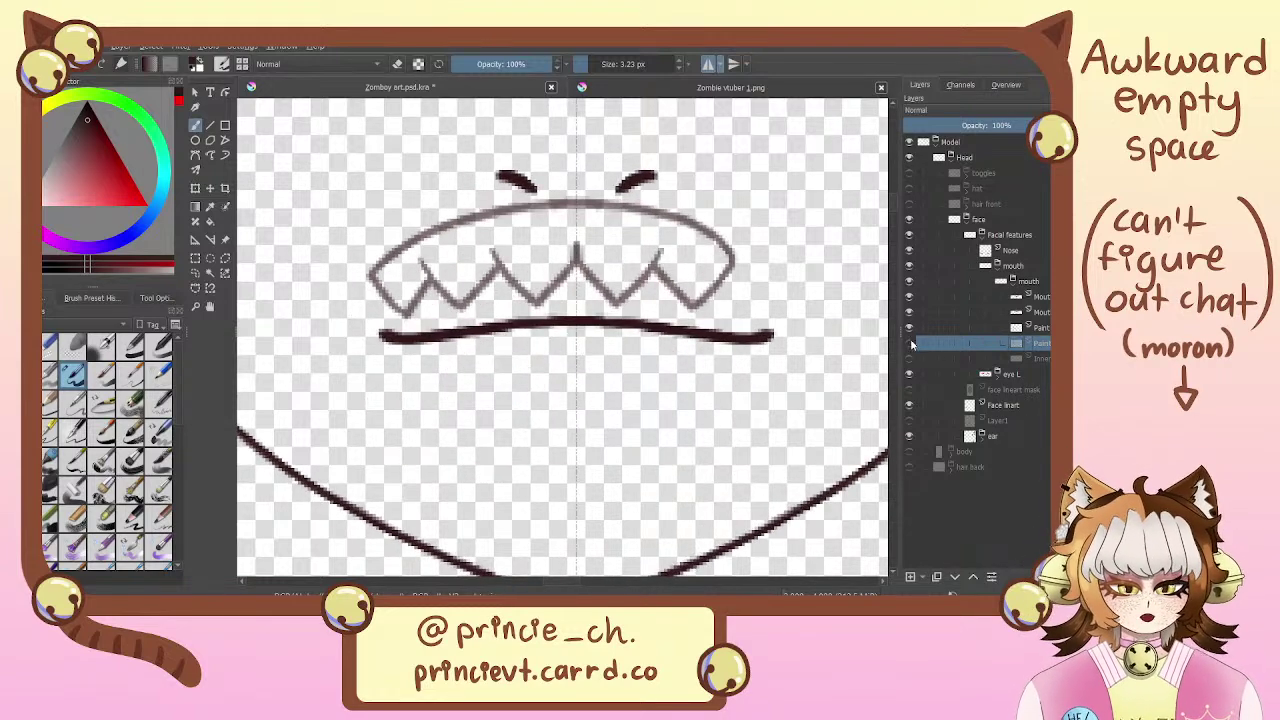
left_click(909, 344)
mouse_move(834, 392)
left_mouse_down()
mouse_move(826, 371)
mouse_move(781, 402)
left_mouse_up()
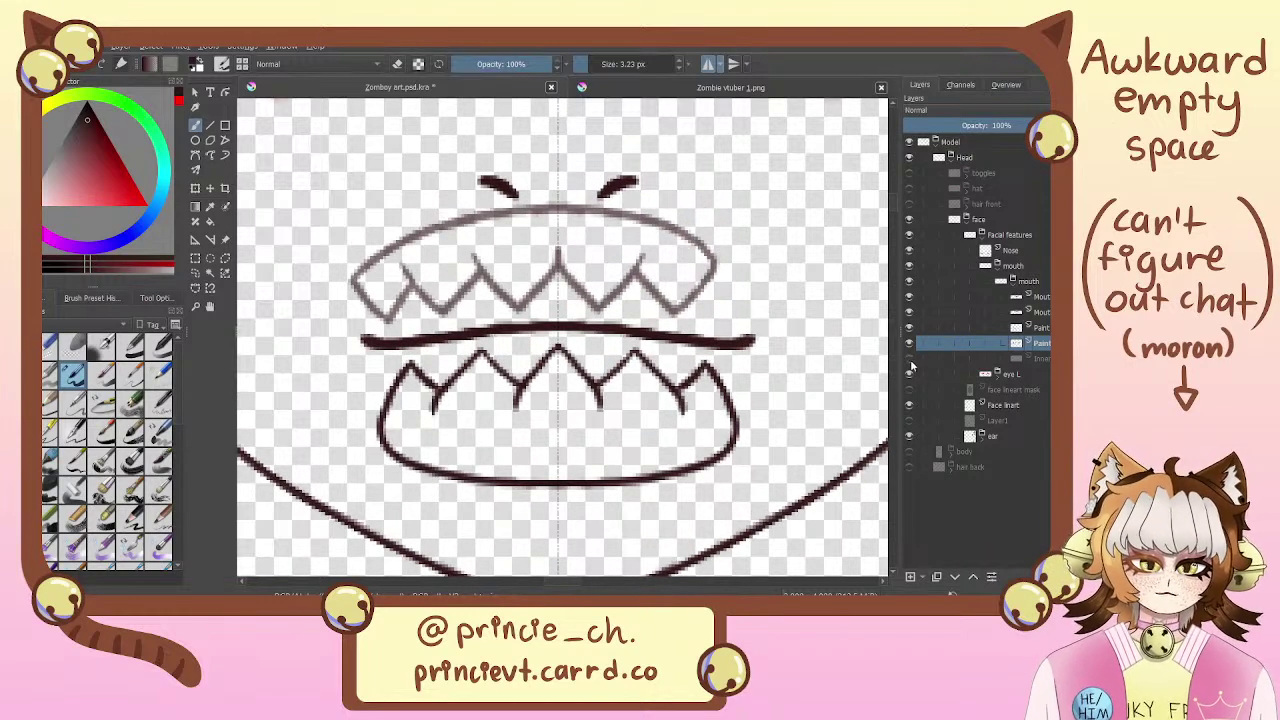
left_click(909, 359)
left_click(909, 359)
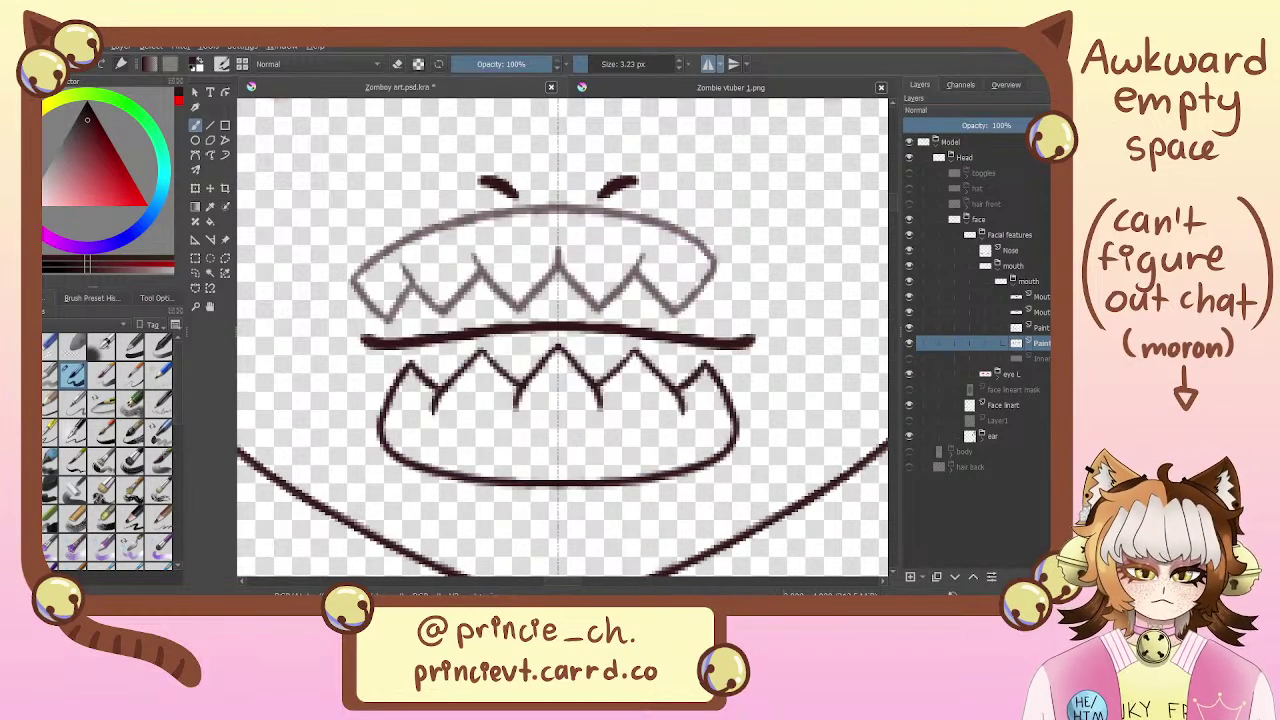
left_click(1030, 358)
left_click(1030, 327)
mouse_move(1018, 127)
left_mouse_down()
mouse_move(1006, 126)
mouse_move(1048, 126)
left_mouse_up()
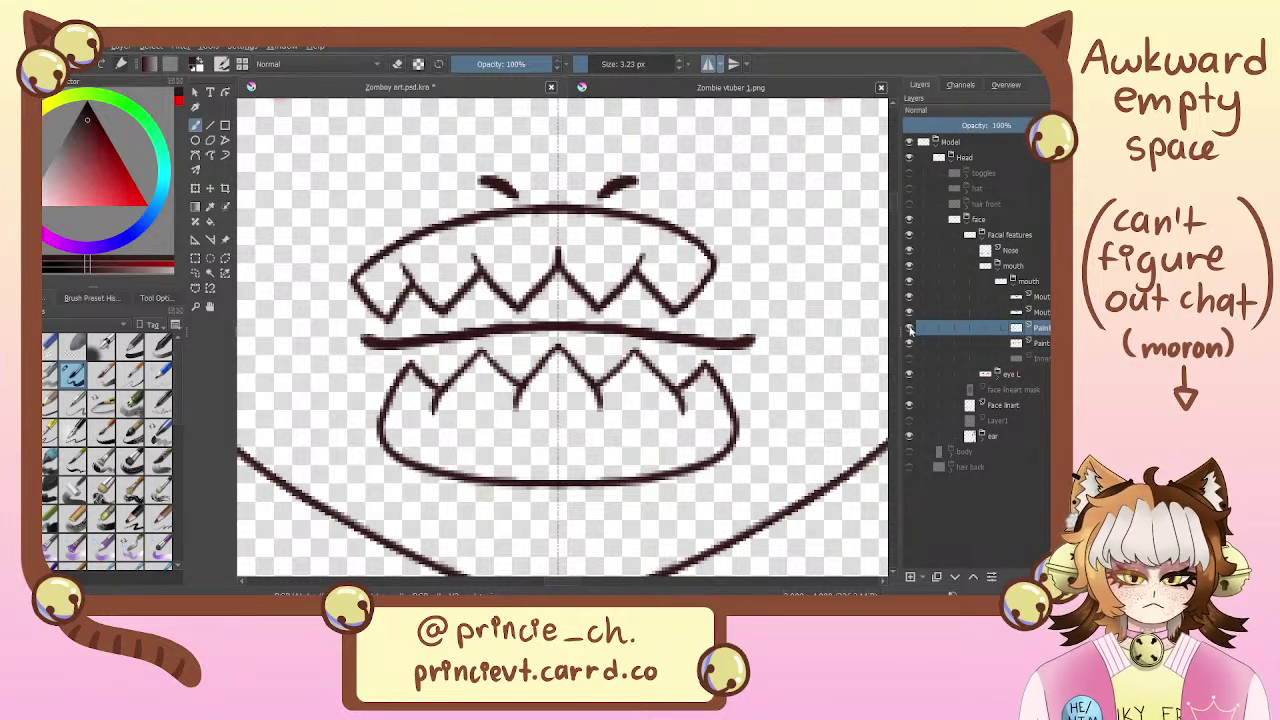
left_click(909, 330)
left_click(909, 330)
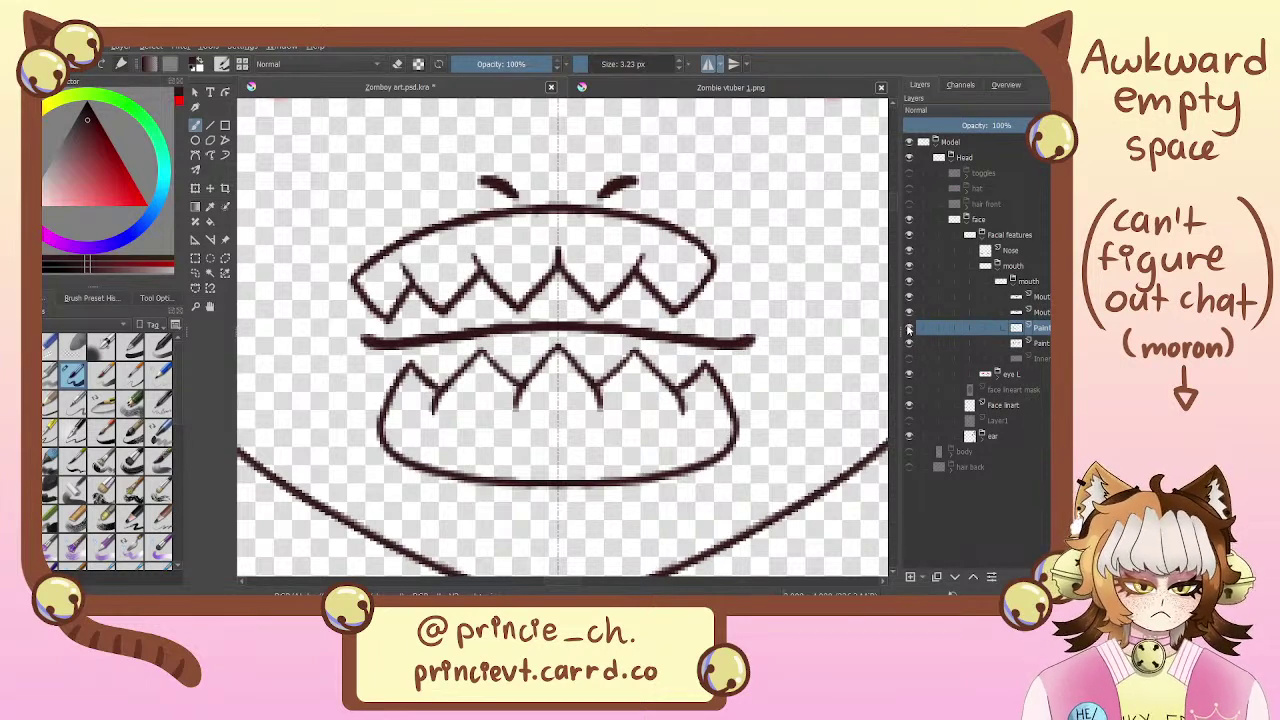
Show the inner mouth layer, add a new paint layer directly above it, and change the brush colour to dark teal
left_click(1030, 358)
left_click(911, 358)
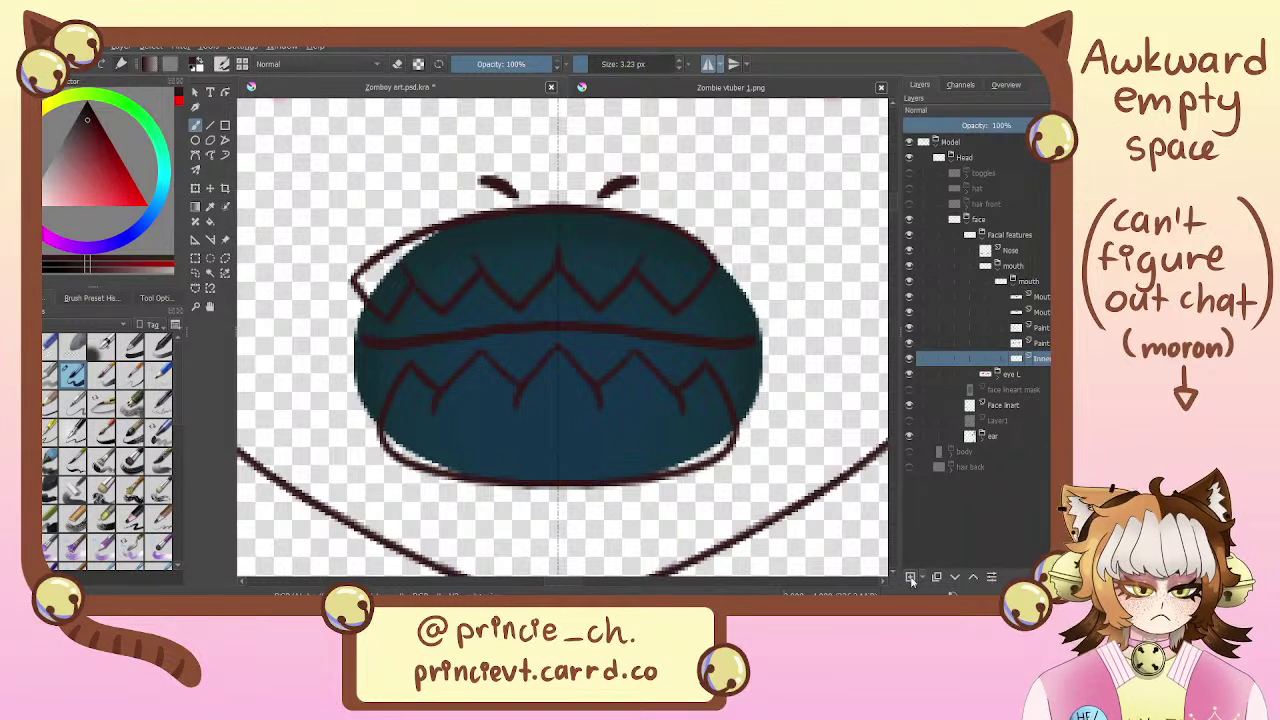
left_click(911, 578)
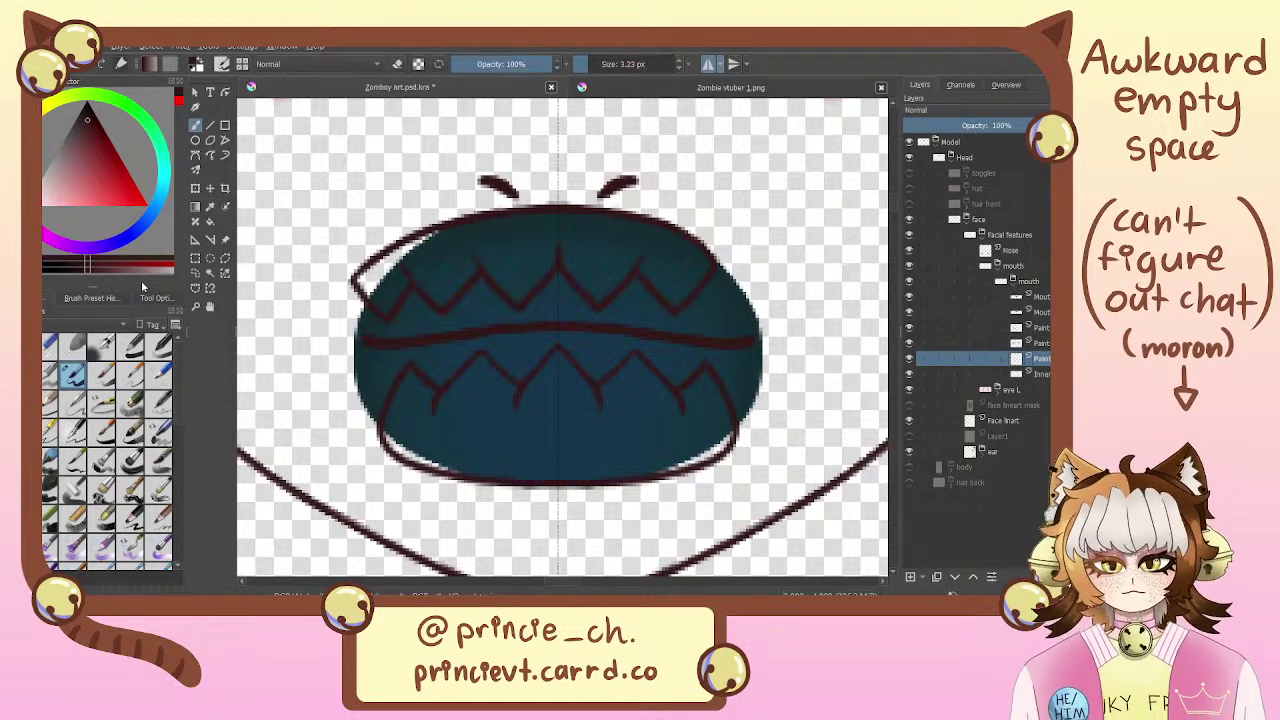
left_click(163, 176)
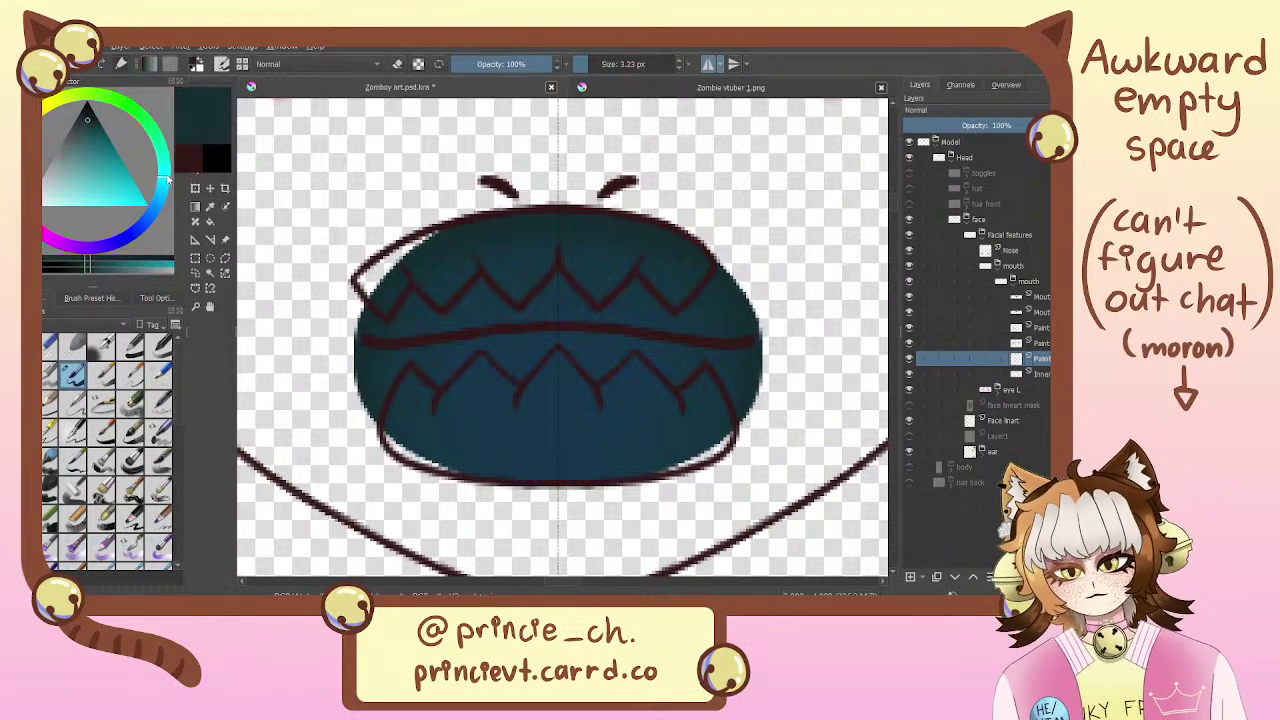
Examine the open mouth and teeth on the Zombie vtuber 1.png reference sheet and return to the model drawing
left_click(572, 88)
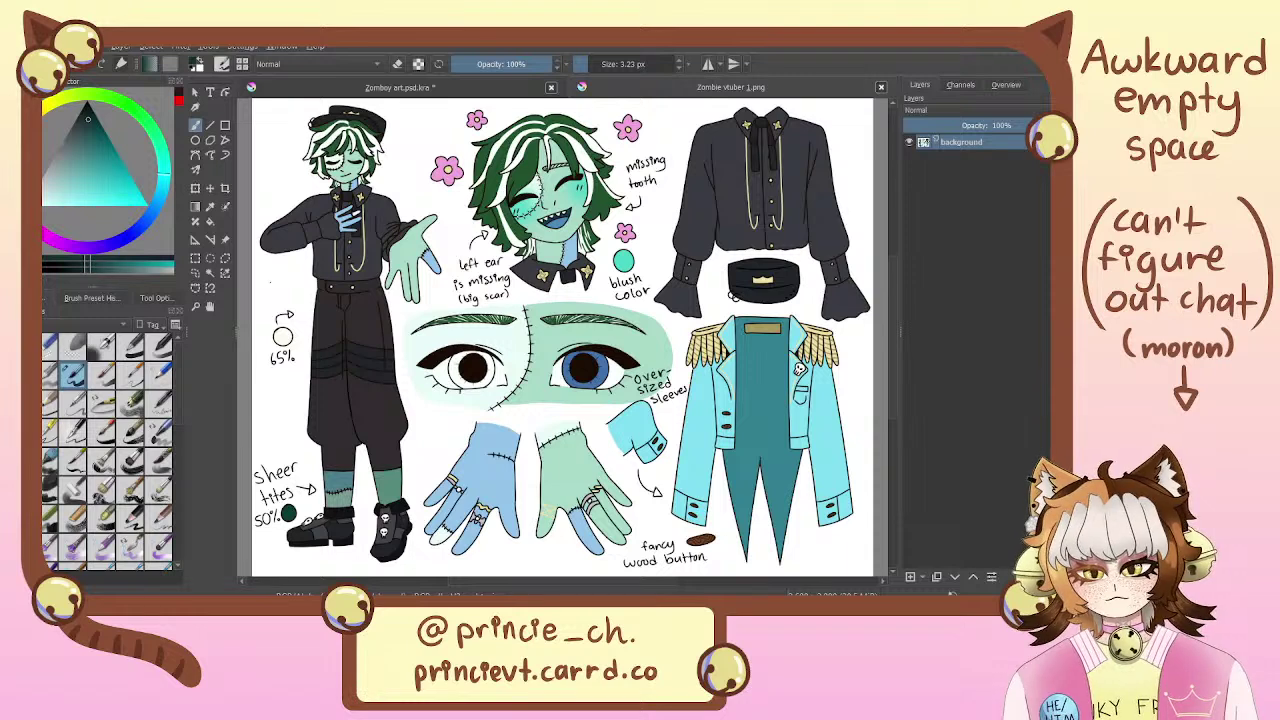
left_click(432, 90)
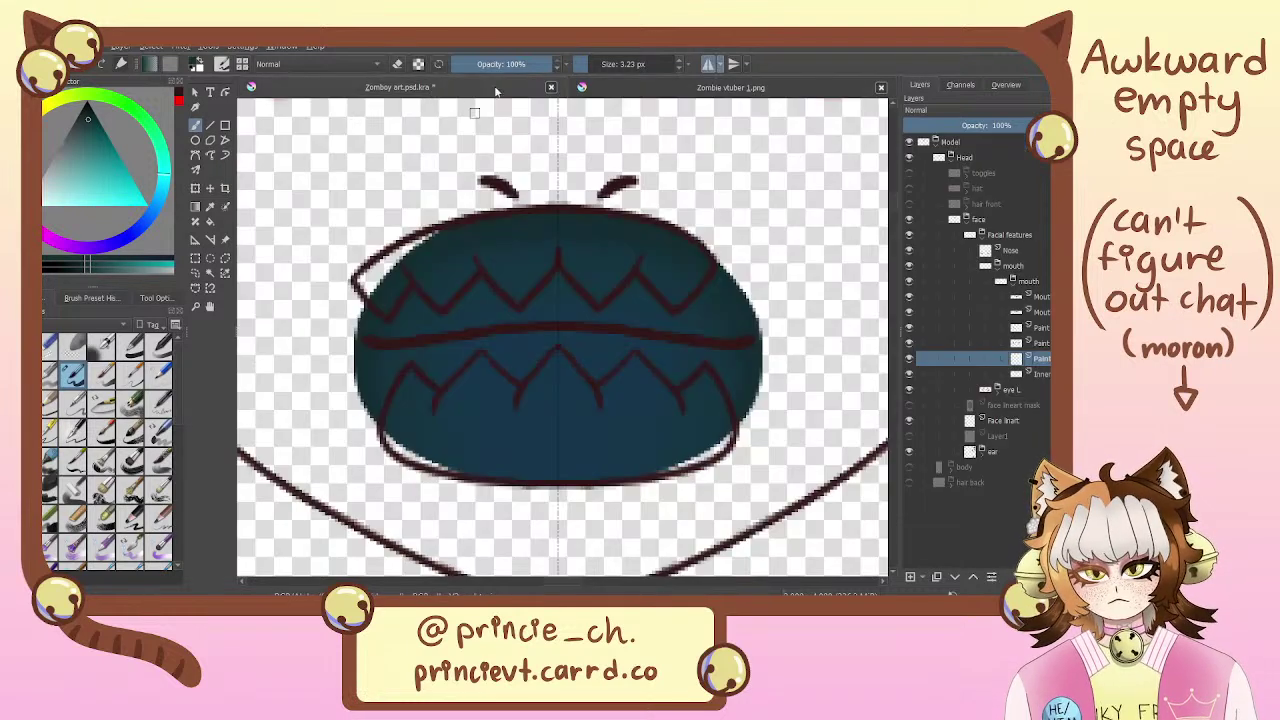
left_click(605, 86)
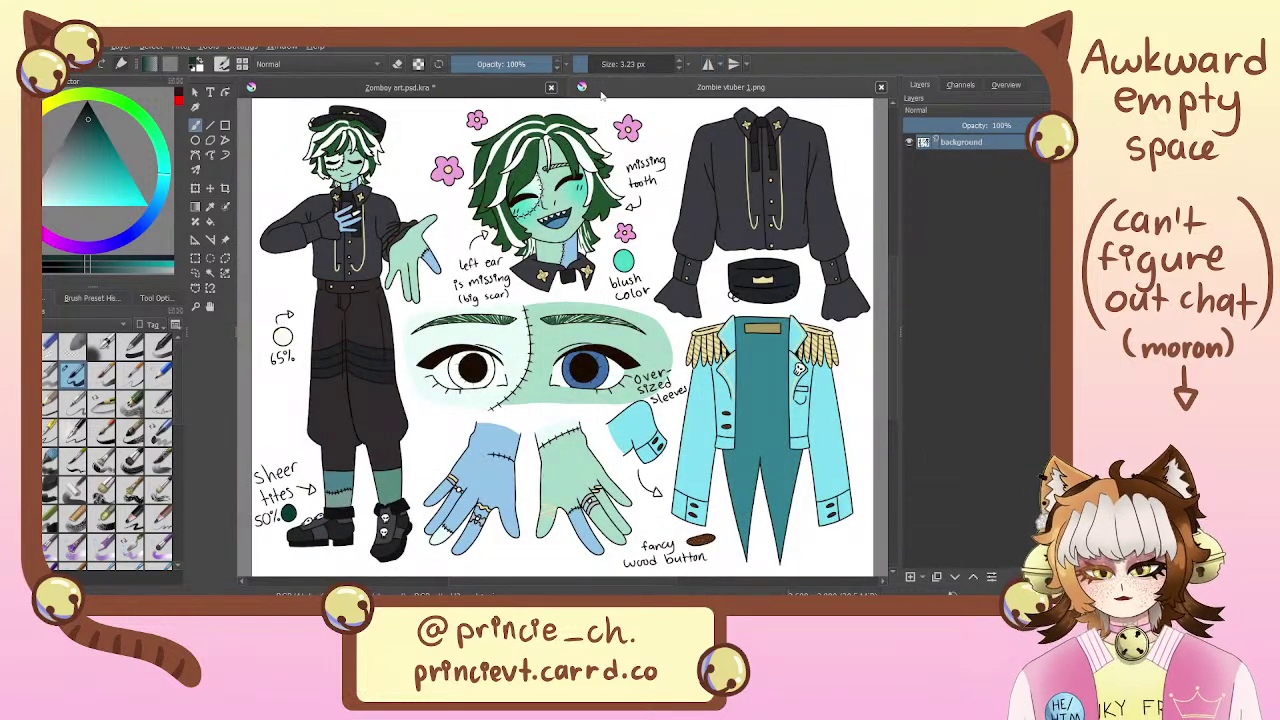
left_click(490, 89)
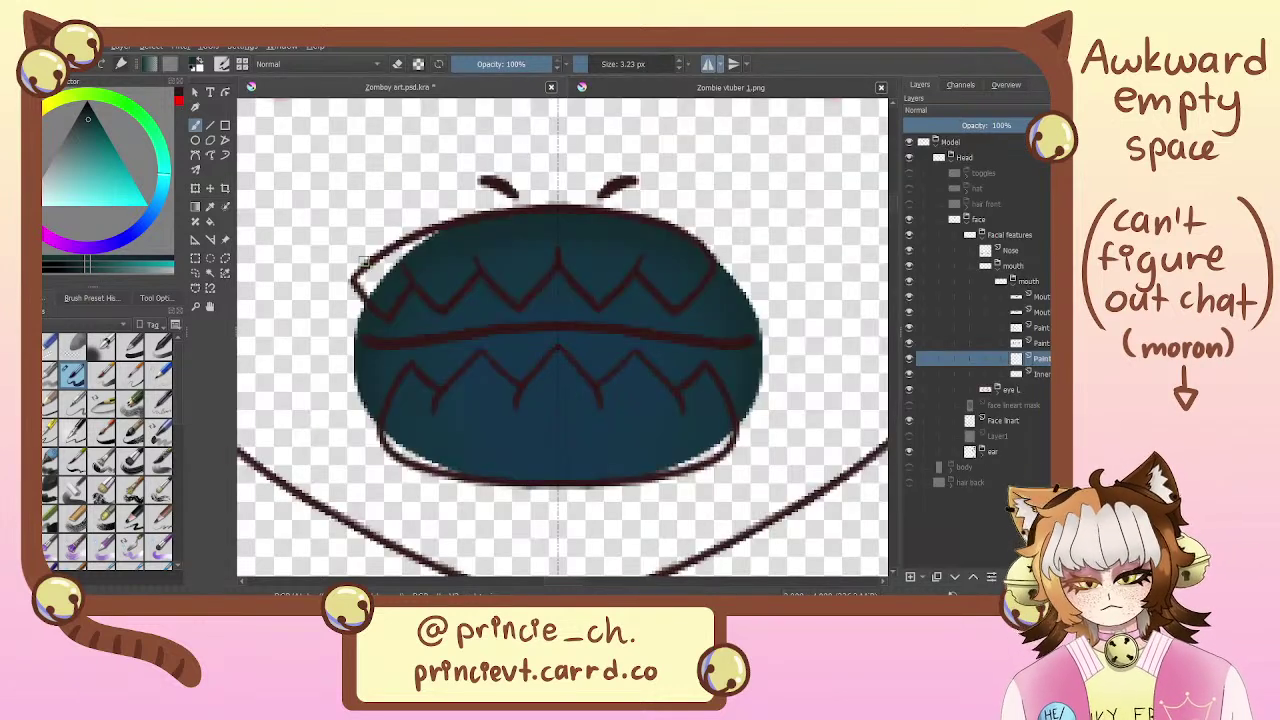
left_click_drag(327, 228, 342, 274)
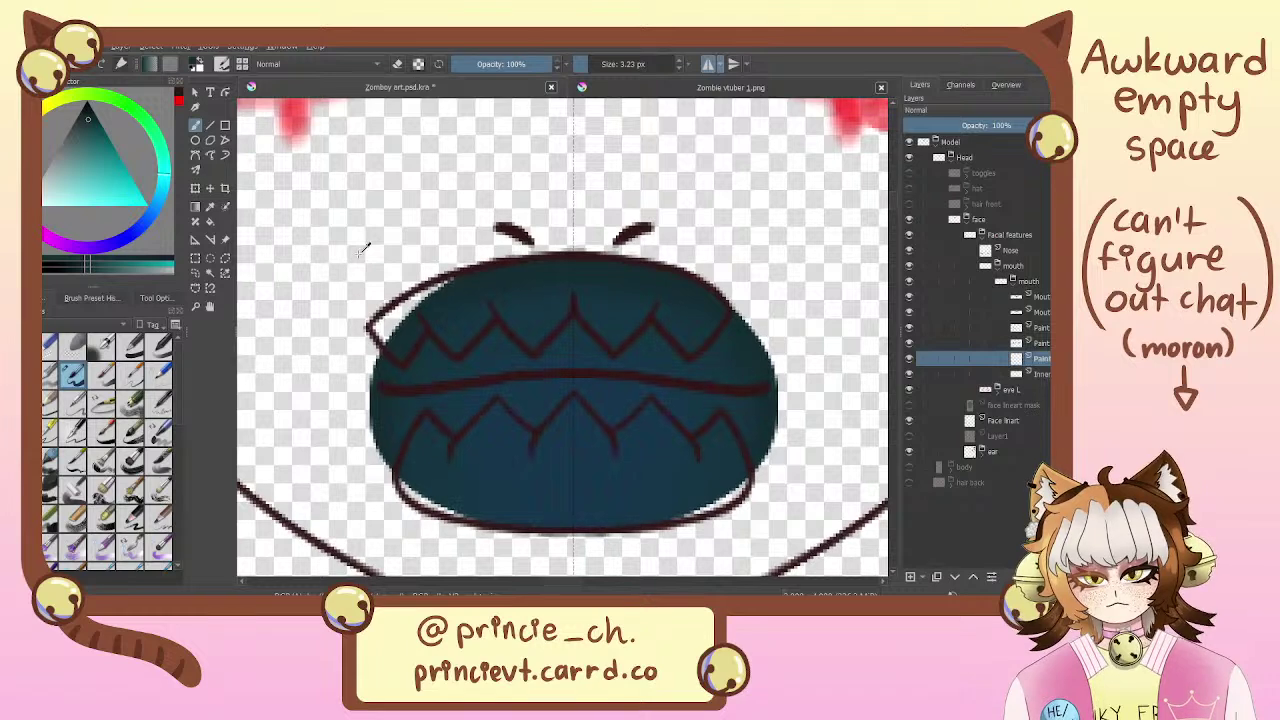
Sample the blue tongue colour from the Zombie vtuber 1.png reference sheet and return to the model drawing with the brush
key("ctrl+minus")
key("ctrl+minus")
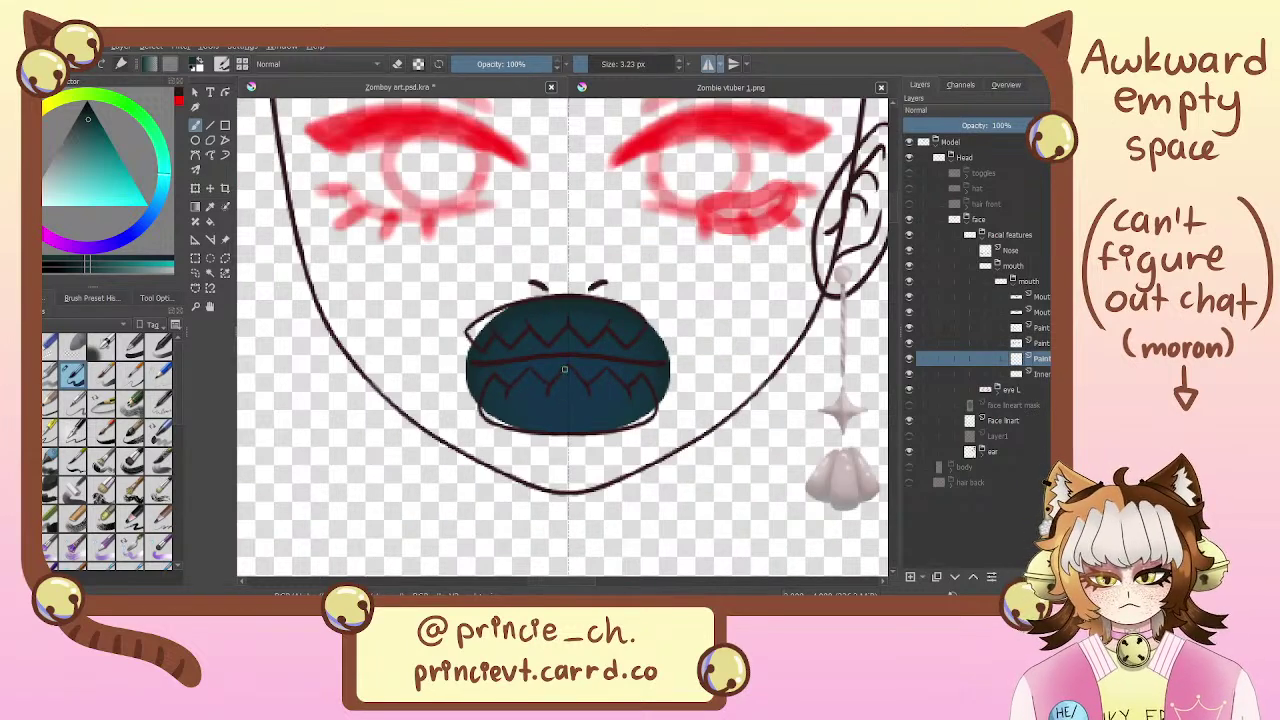
key("plus")
left_click_drag(574, 429, 543, 270)
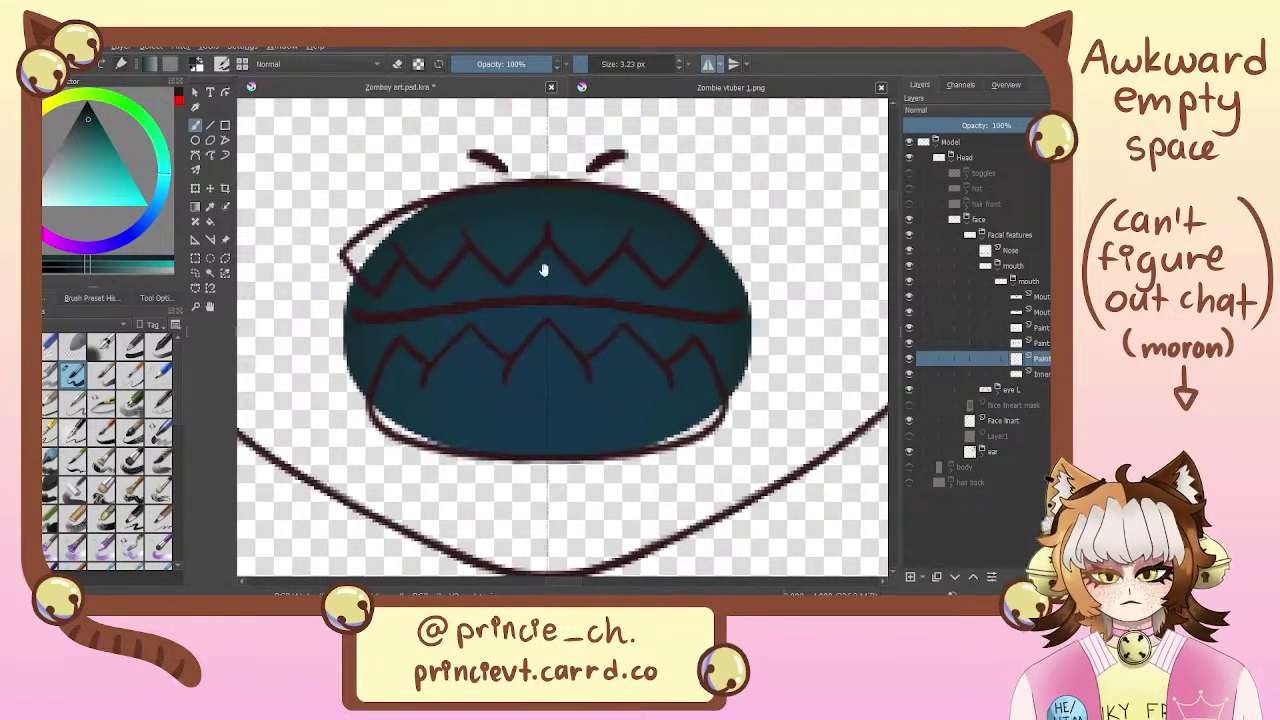
left_click(594, 90)
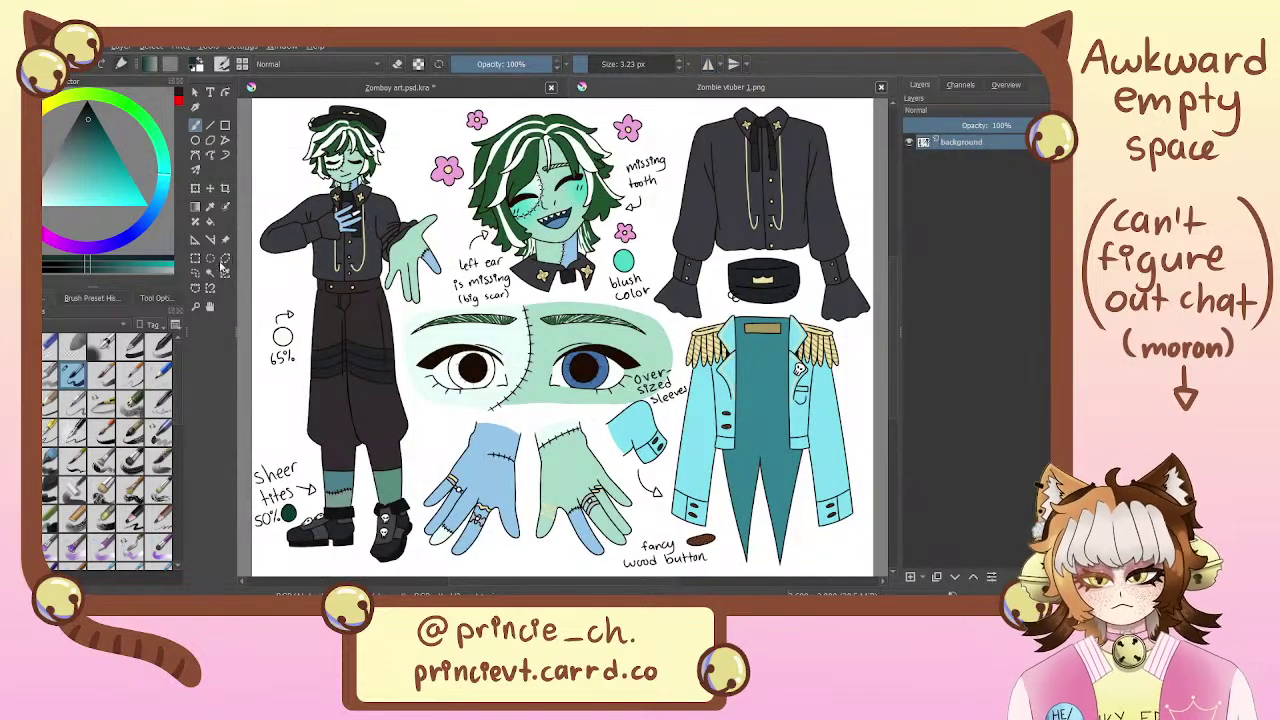
left_click(210, 206)
left_click(558, 220)
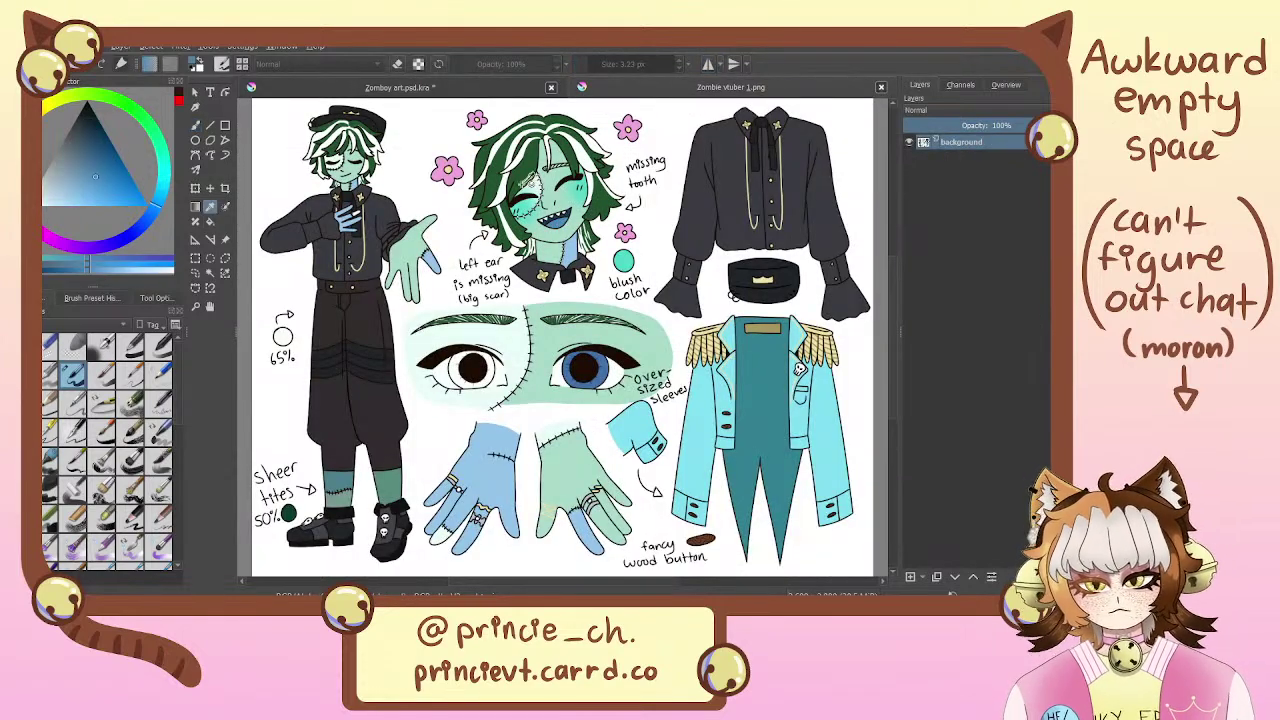
left_click(428, 90)
key("b")
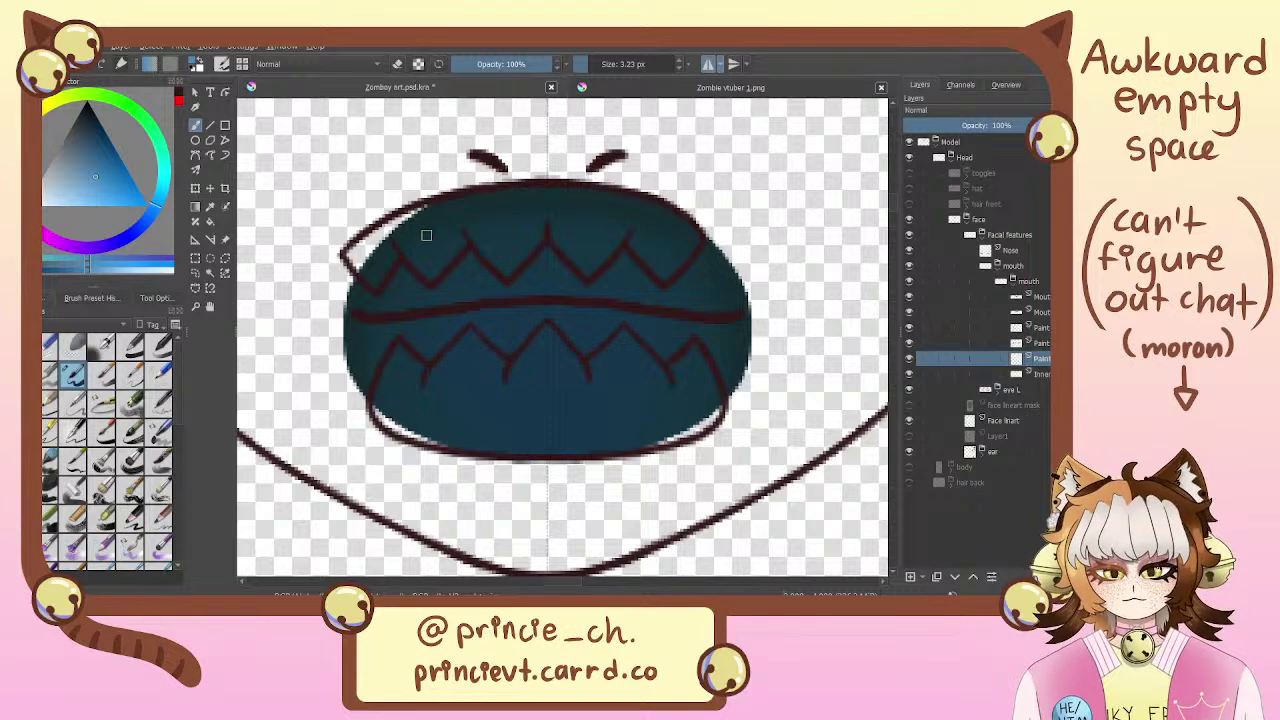
Draw a mirrored, rounded tongue outline inside the lower mouth with the dark line colour
key("minus")
key("minus")
key("plus")
key("plus")
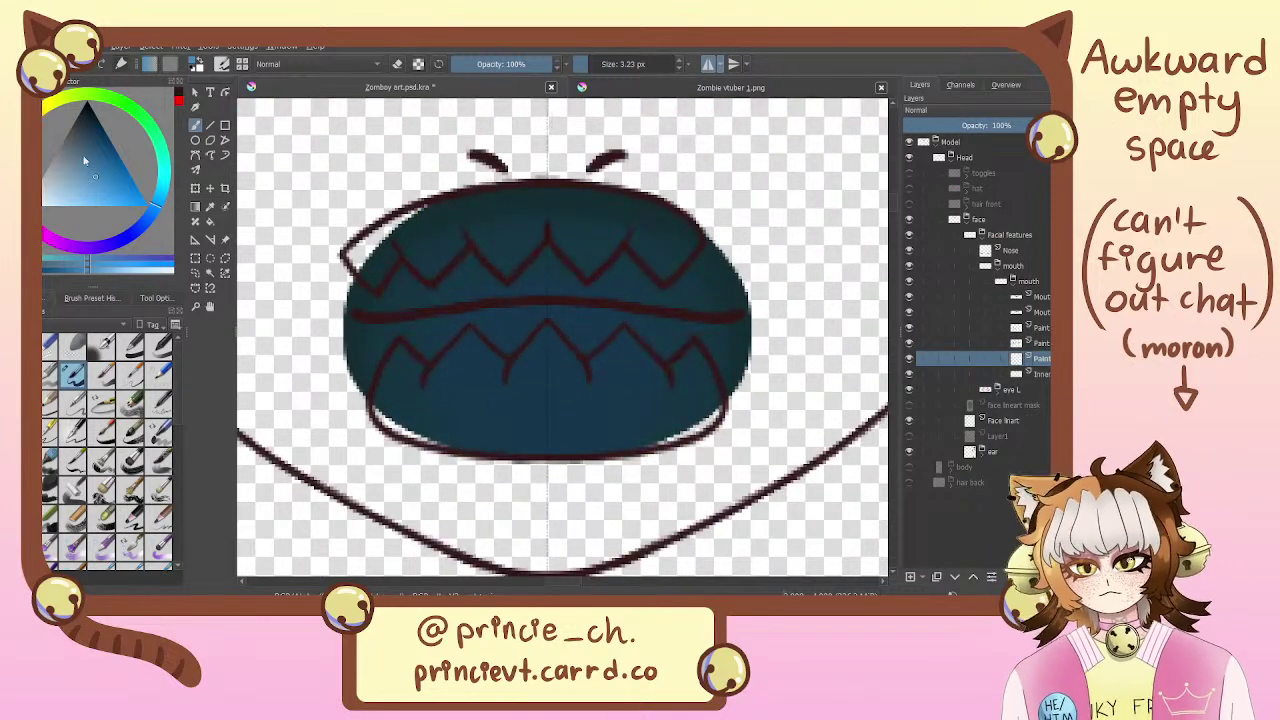
left_click_drag(283, 219, 305, 321)
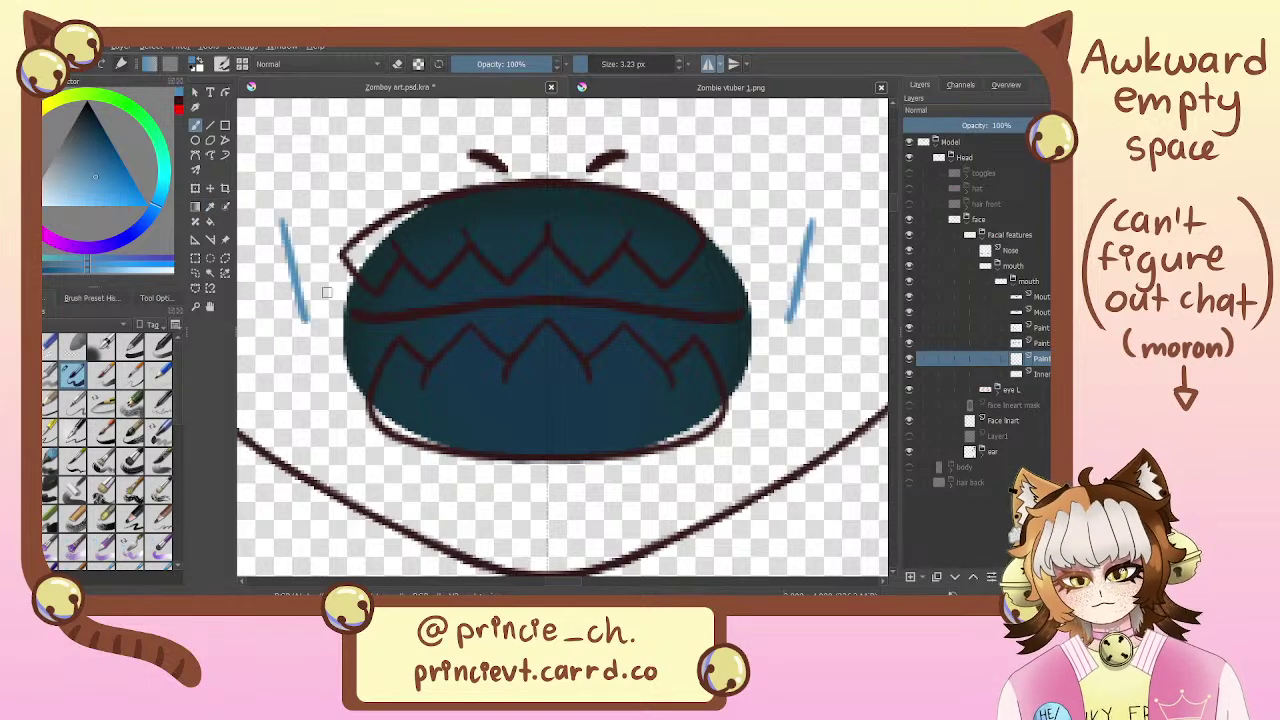
key("ctrl+z")
key("x")
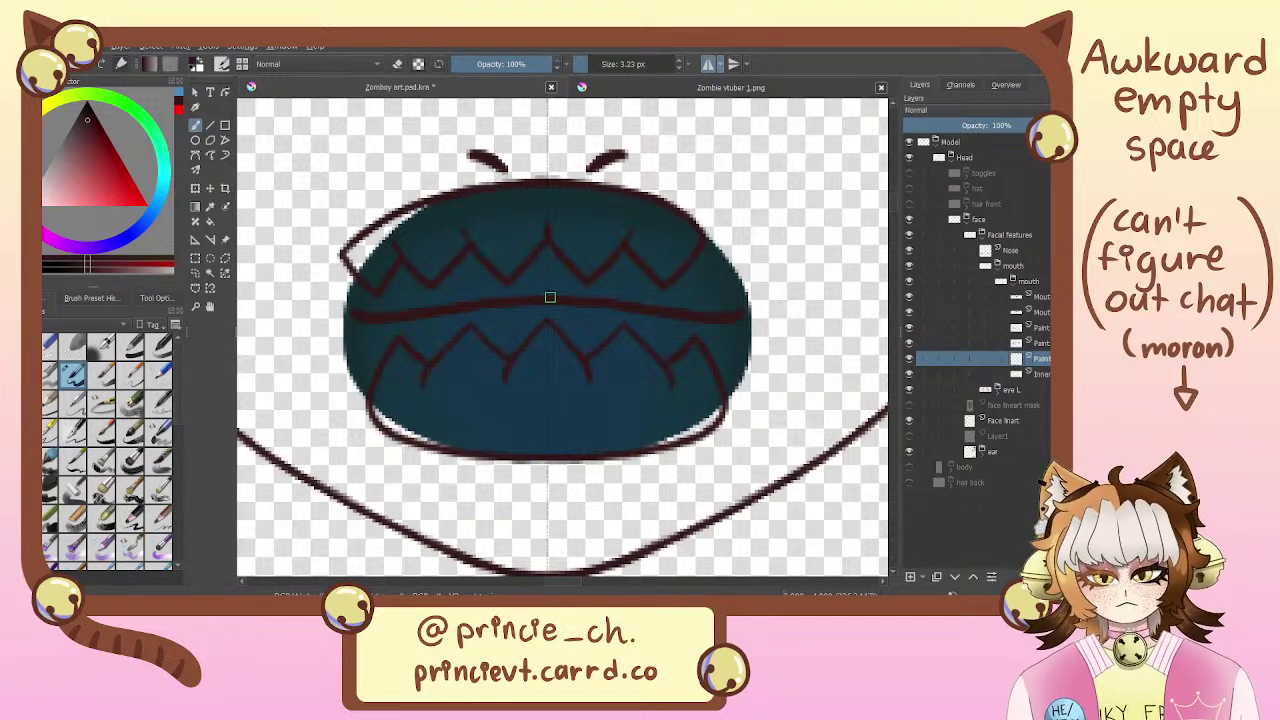
mouse_move(565, 297)
left_mouse_down()
mouse_move(479, 305)
mouse_move(426, 336)
mouse_move(404, 381)
mouse_move(416, 430)
mouse_move(452, 448)
mouse_move(578, 456)
left_mouse_up()
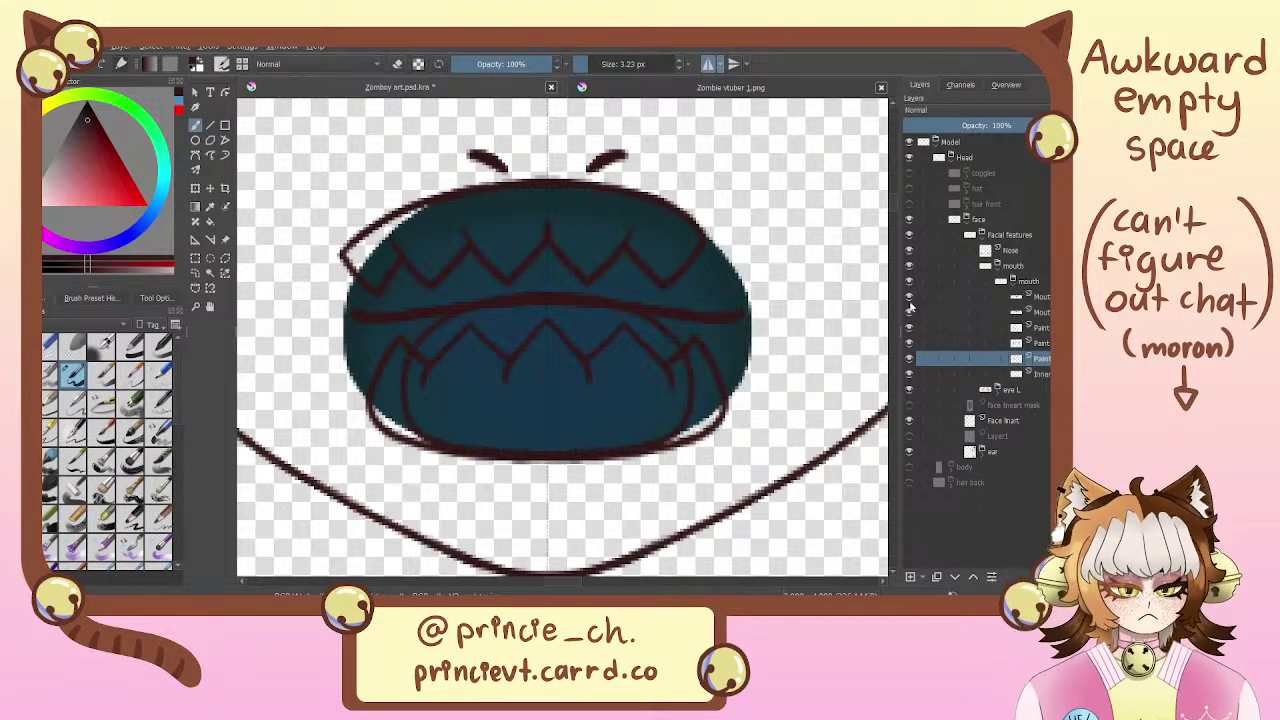
Hide the inner mouth, mouth line, and upper and lower teeth layers, leaving only the tongue outline shown in the mouth group
left_click(909, 374)
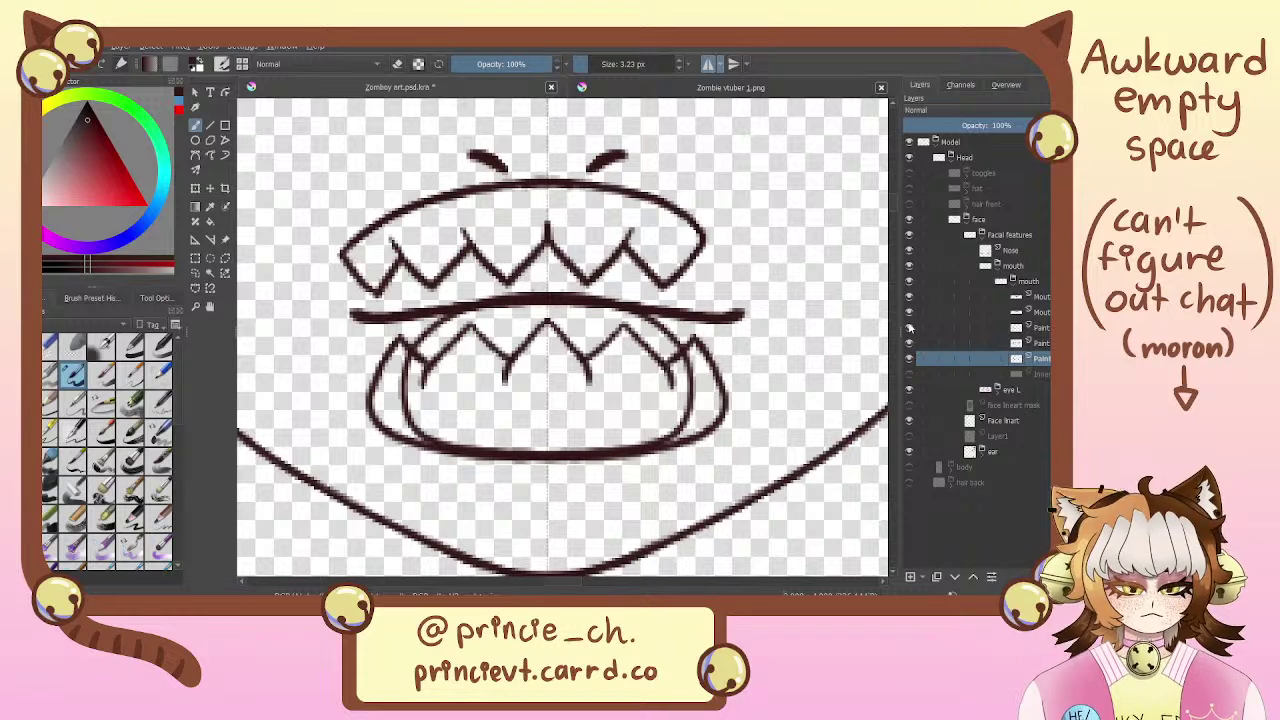
left_click(909, 336)
left_click(909, 328)
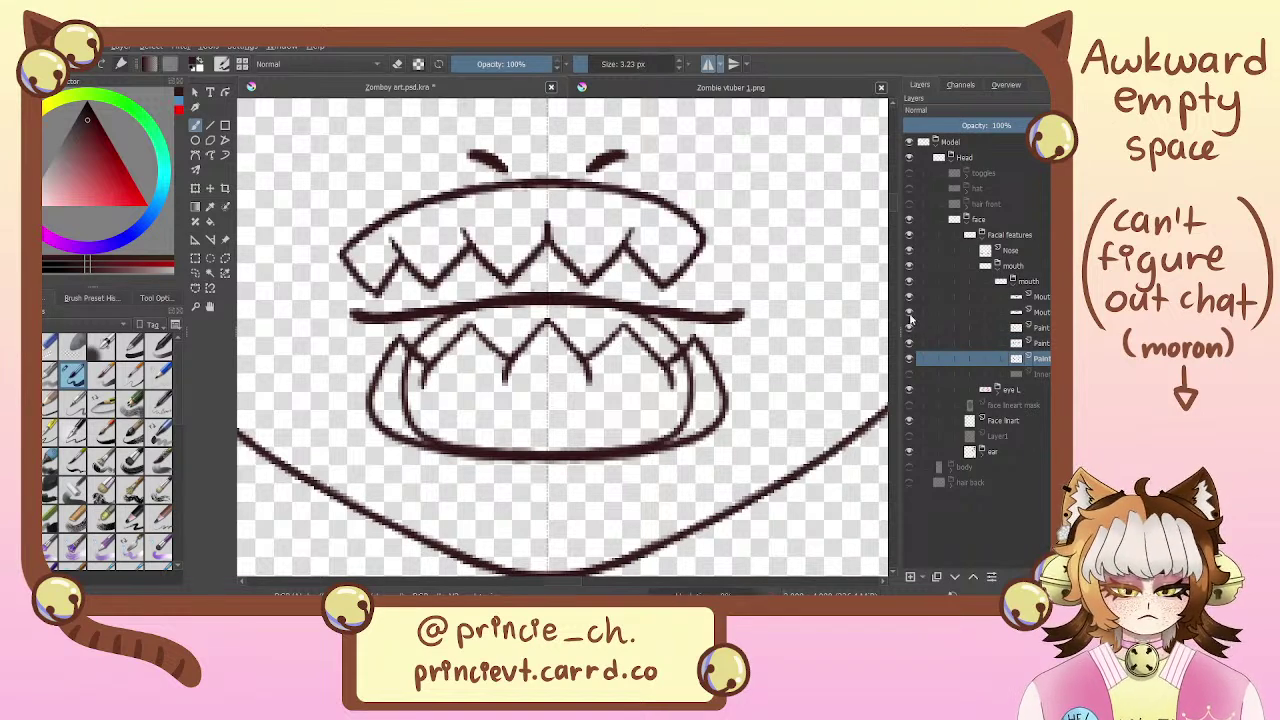
left_click(909, 328)
left_click(910, 312)
left_click(909, 297)
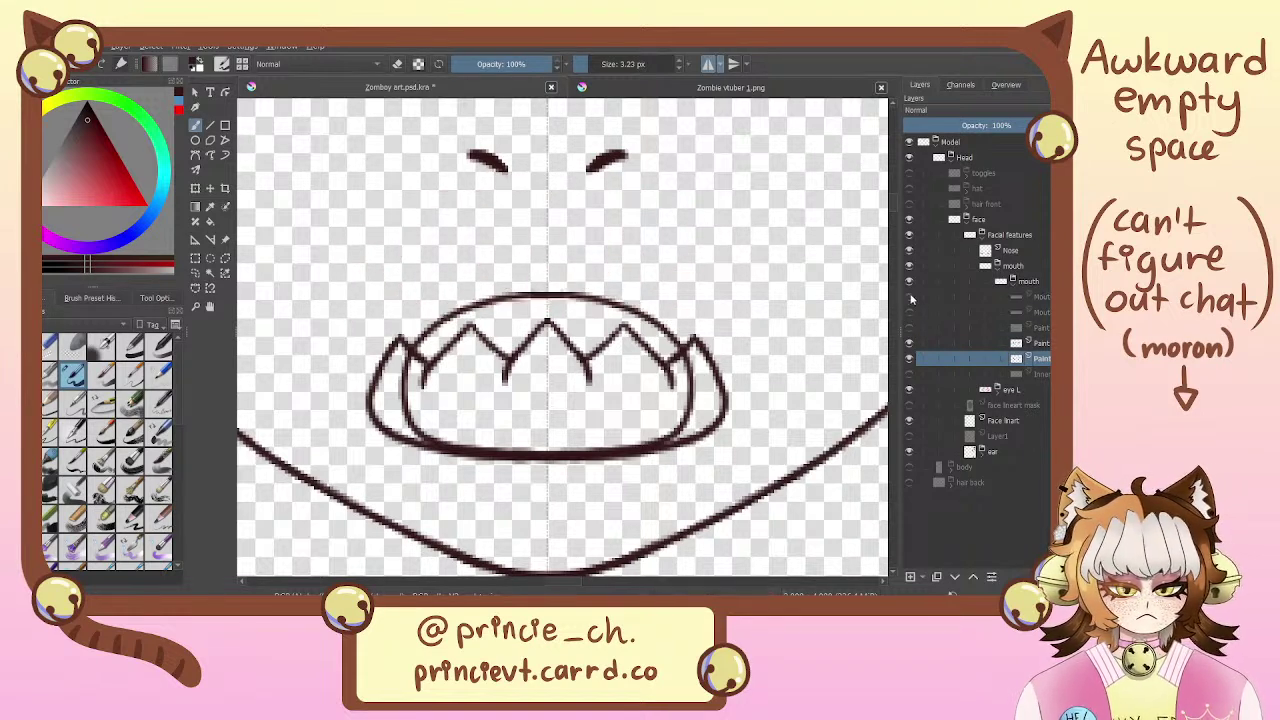
left_click(909, 283)
left_click(909, 282)
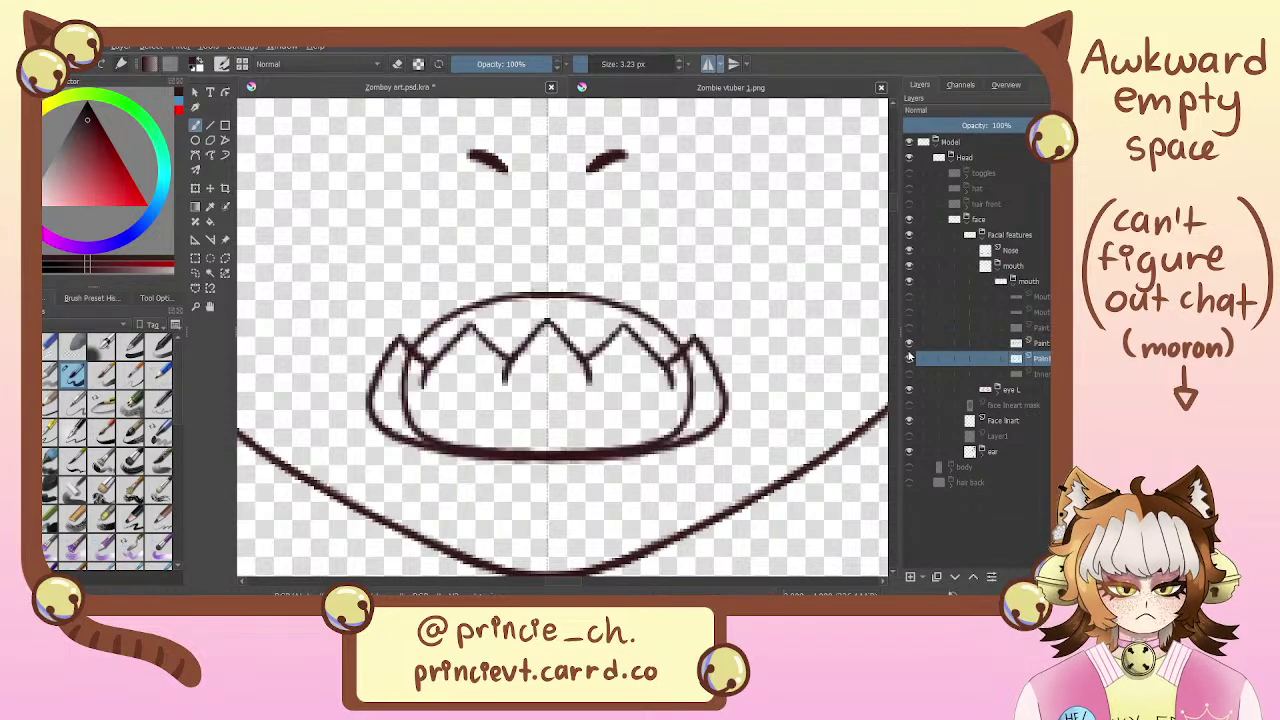
left_click(909, 342)
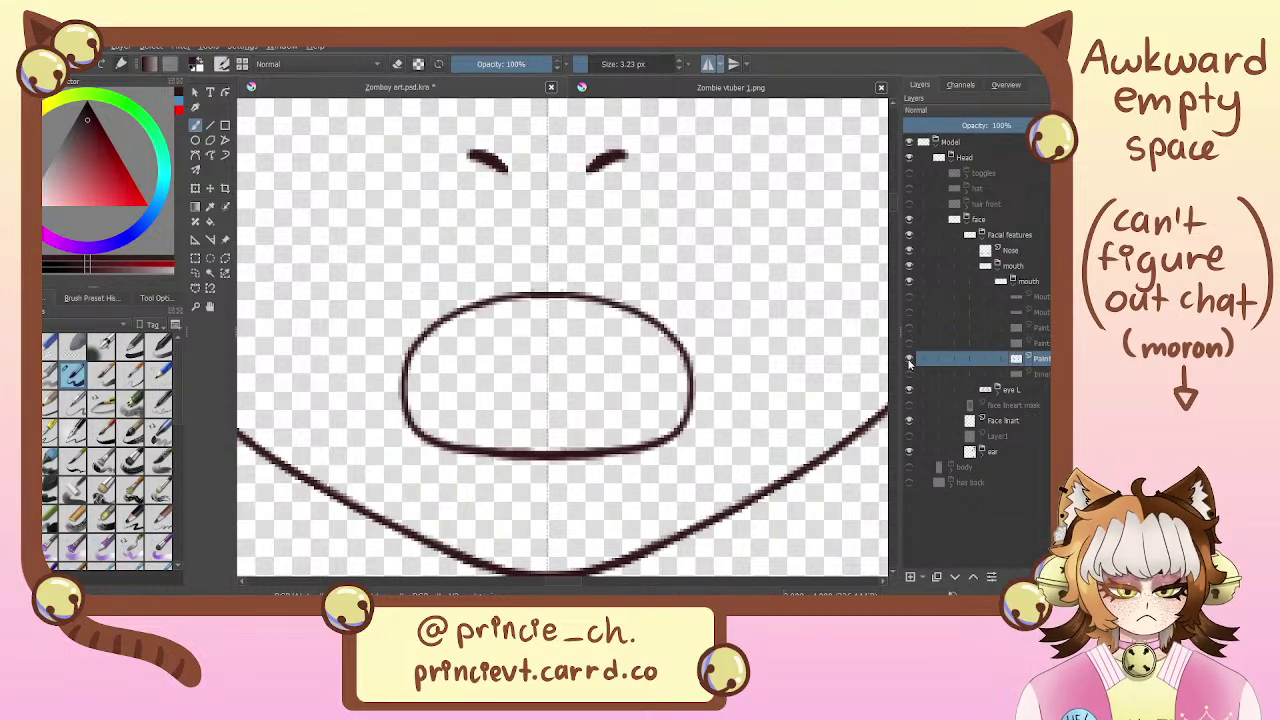
left_click(909, 360)
left_click(909, 360)
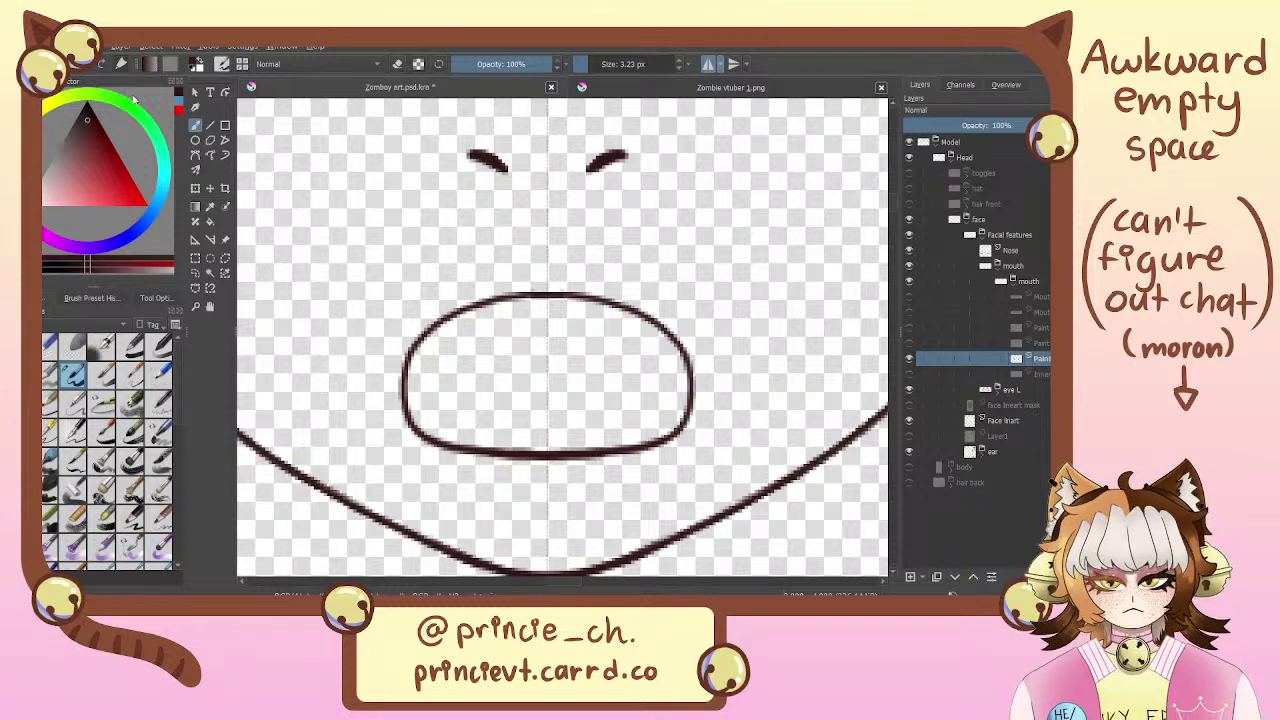
Pick the sampled blue again and add a new paint layer directly below the tongue outline layer
left_click(178, 101)
left_click(910, 577)
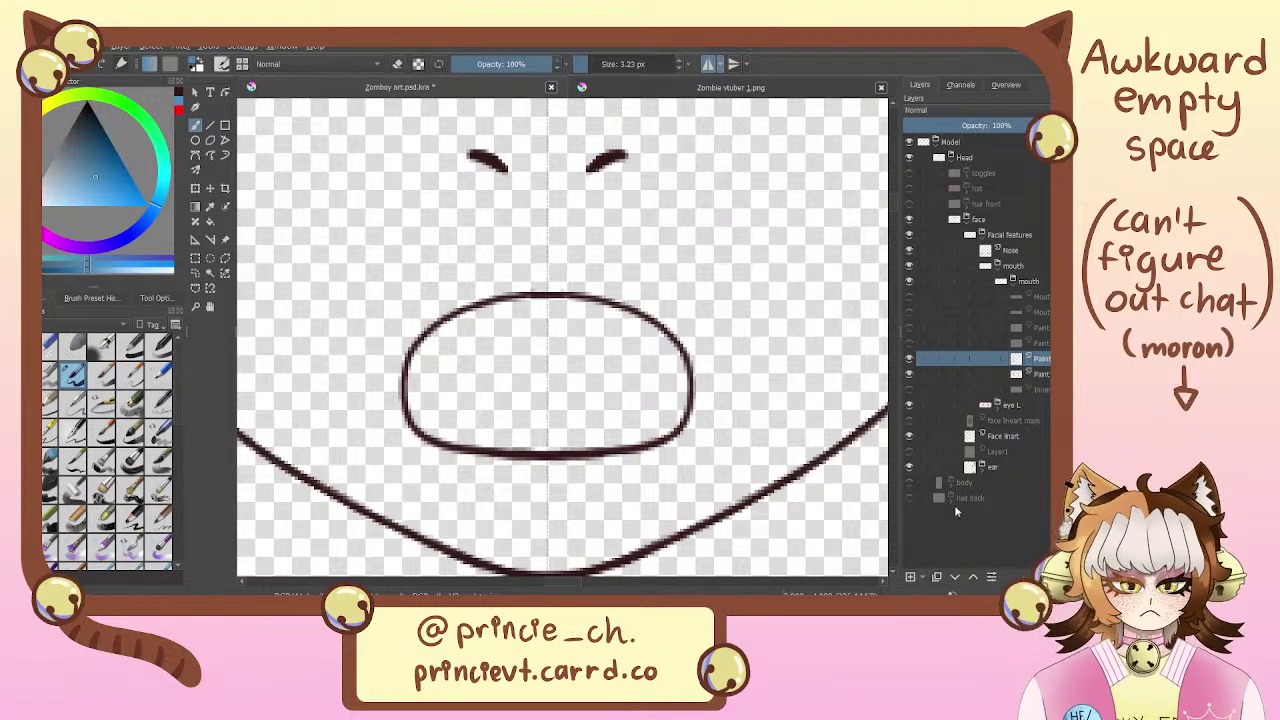
left_click_drag(1040, 374, 1044, 390)
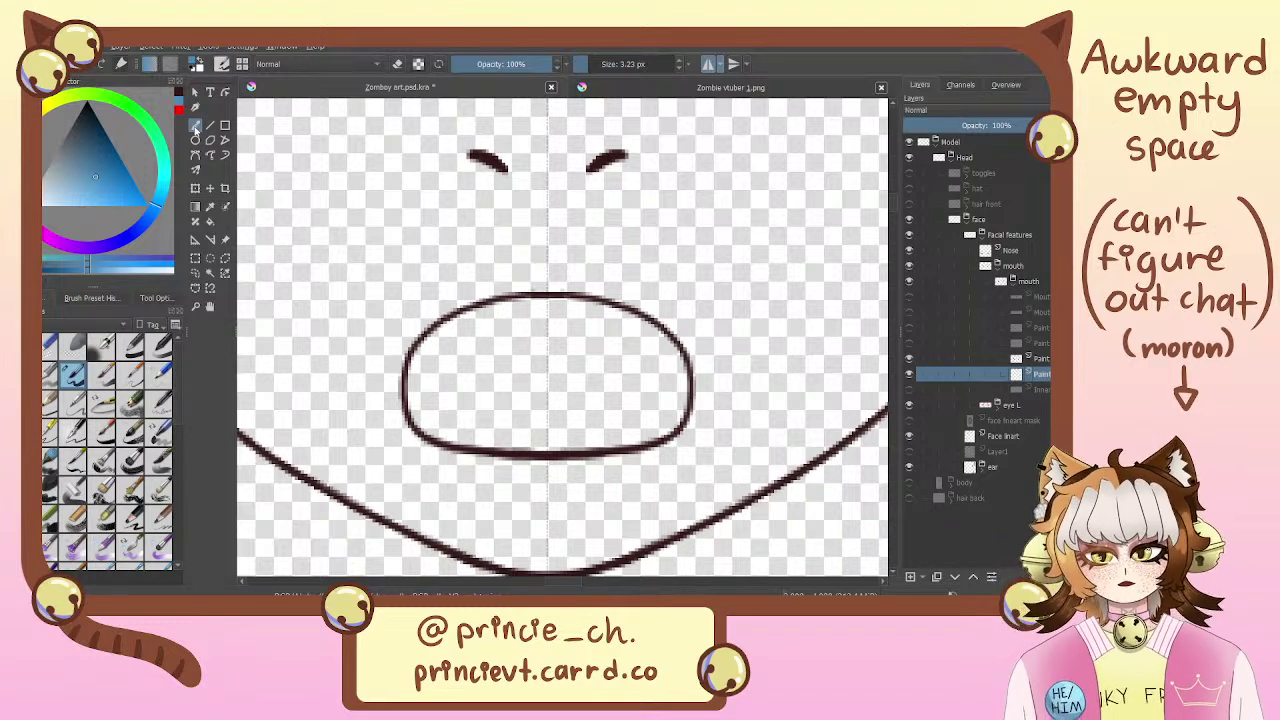
Paint blue along the inside of the tongue outline, fill the rest with blue, and erase the colour spilling past the line
mouse_move(503, 308)
left_mouse_down()
mouse_move(423, 340)
mouse_move(404, 414)
mouse_move(440, 440)
mouse_move(496, 442)
mouse_move(450, 446)
mouse_move(514, 436)
mouse_move(540, 452)
left_mouse_up()
left_click_drag(514, 303, 533, 300)
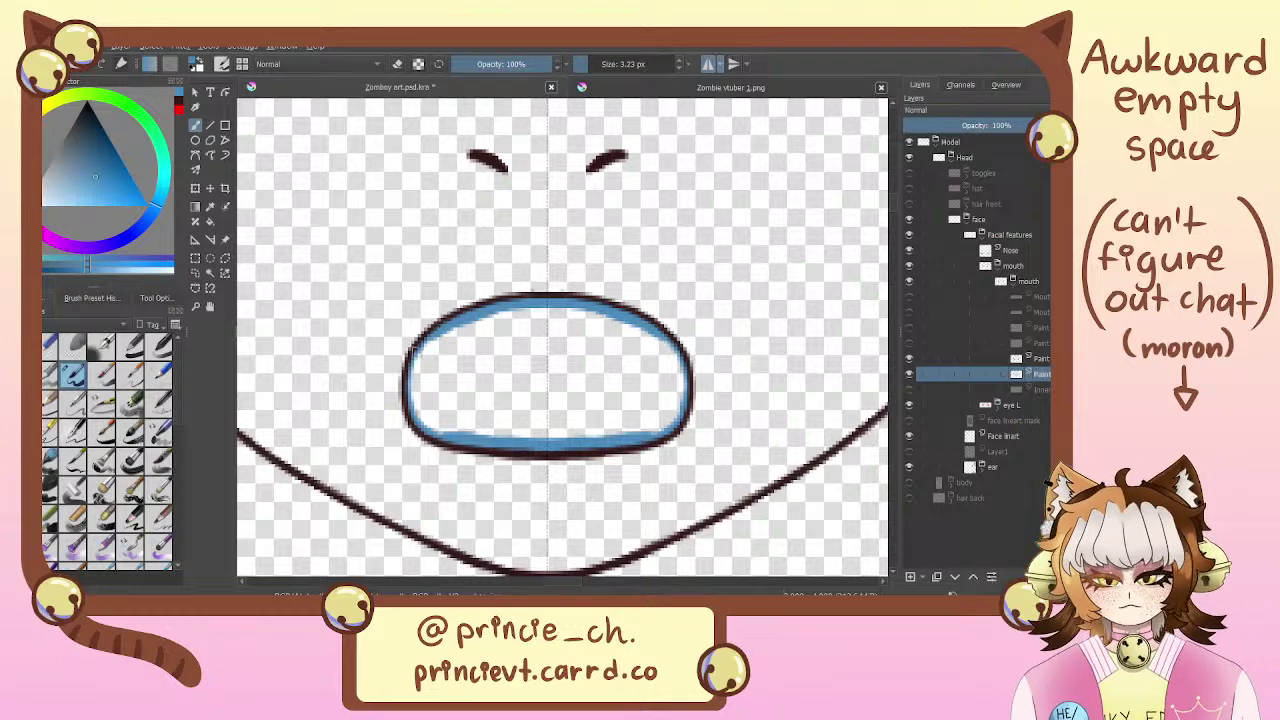
key("f")
left_click(540, 369)
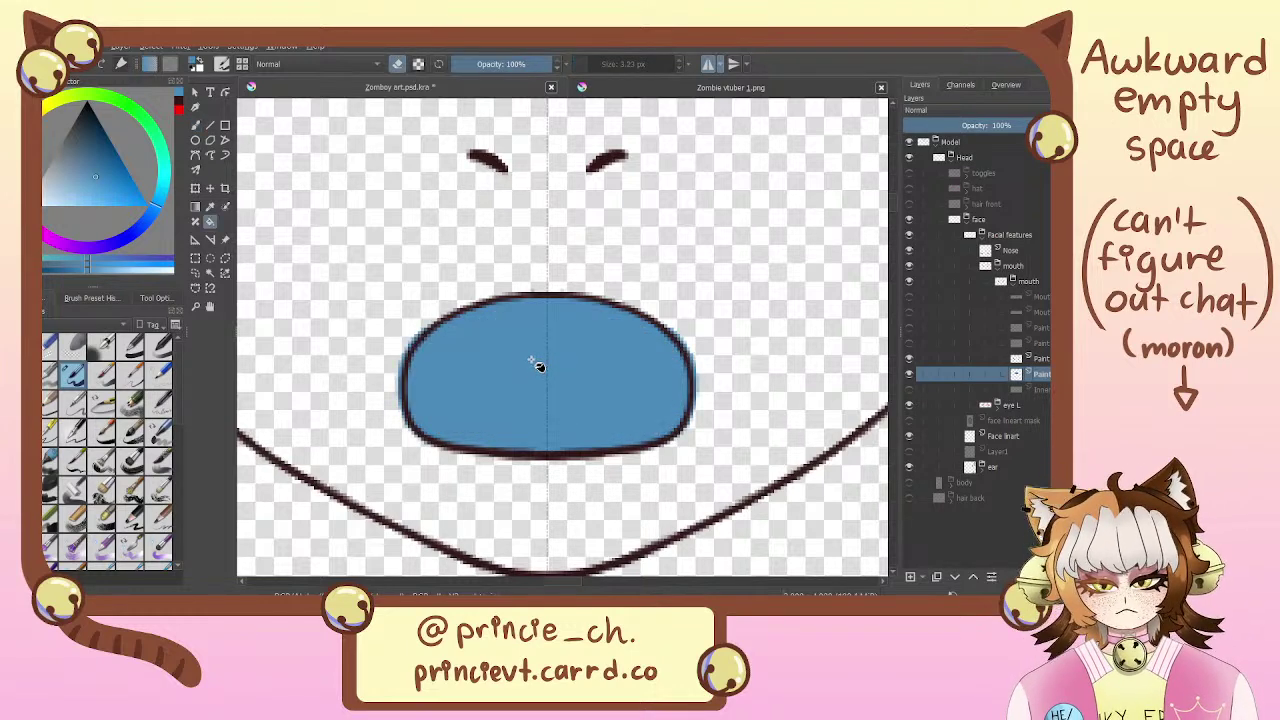
key("b")
mouse_move(438, 314)
left_mouse_down()
mouse_move(398, 355)
mouse_move(393, 403)
mouse_move(449, 462)
left_mouse_up()
key("e")
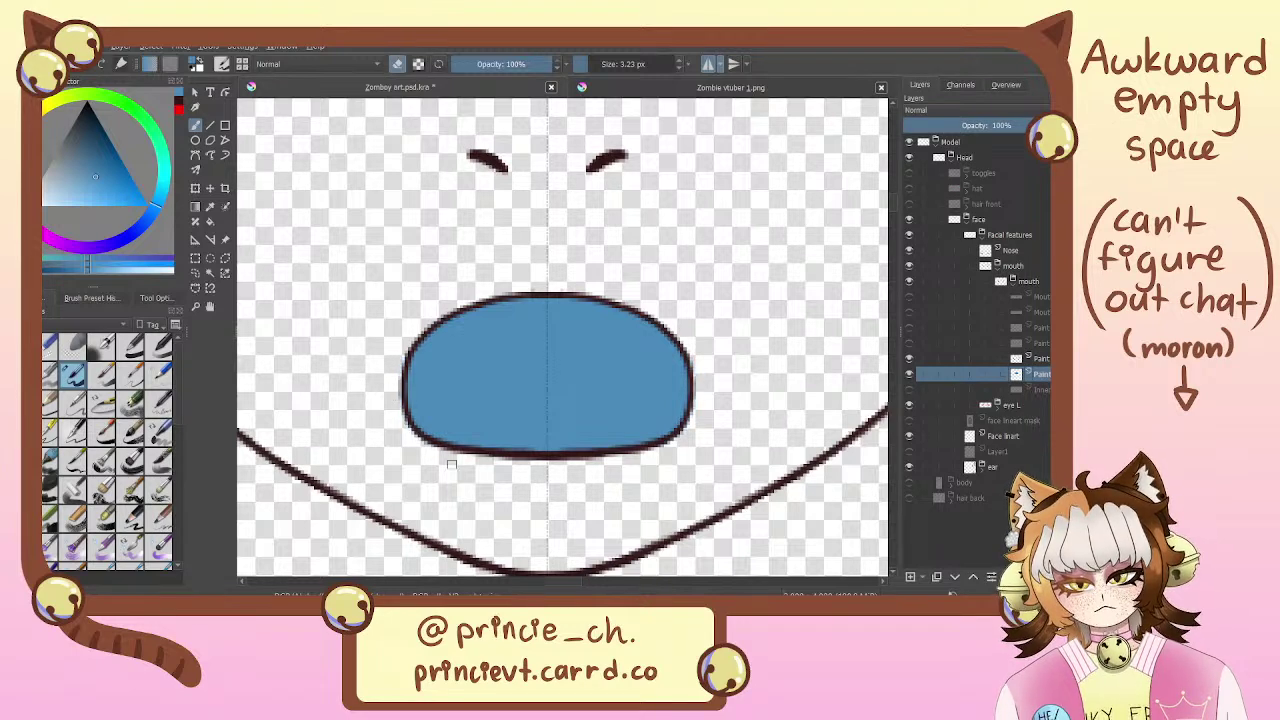
key("e")
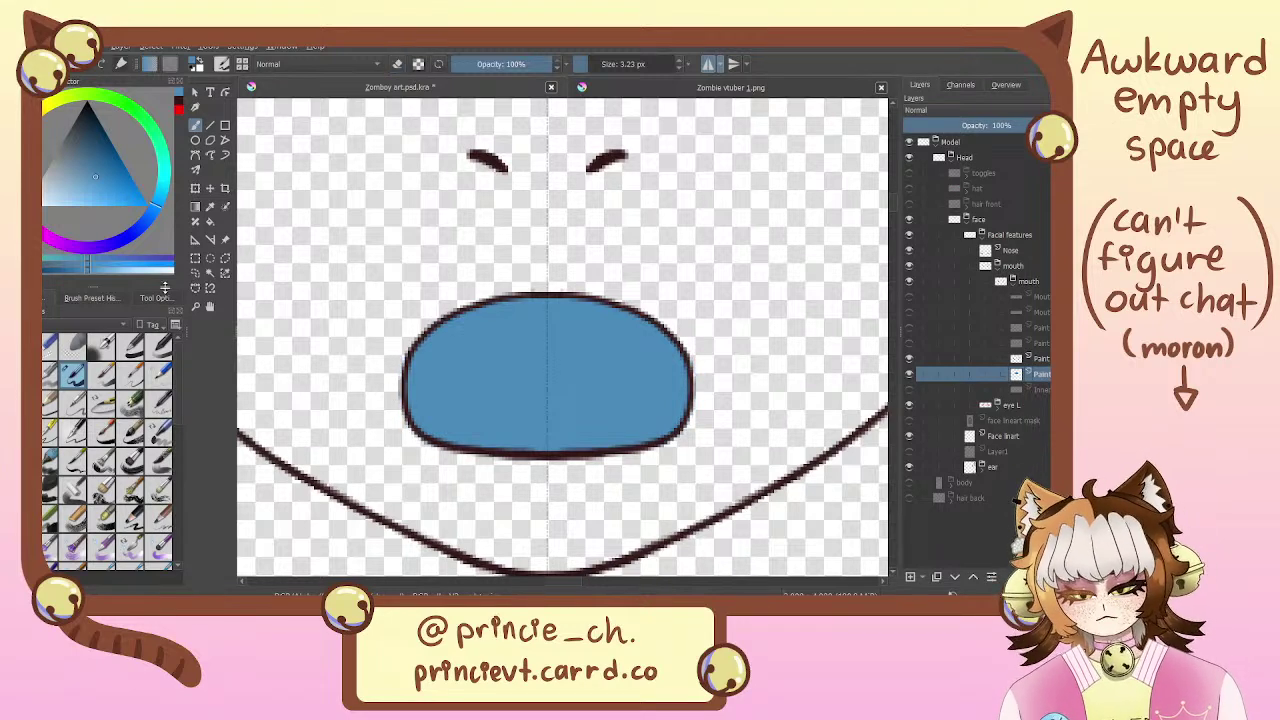
Lower the Fill tool's grow amount by a small step, bring back the brush presets, and switch to the brush
key("f")
left_click(158, 296)
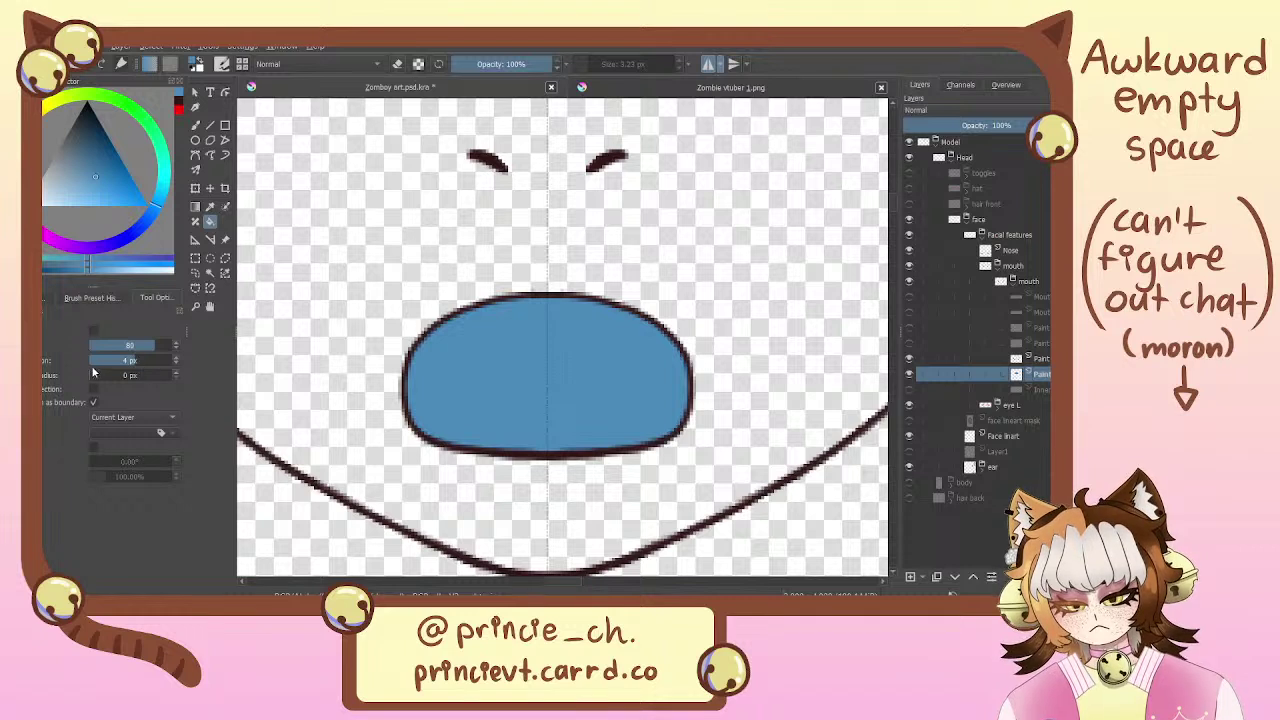
left_click(178, 359)
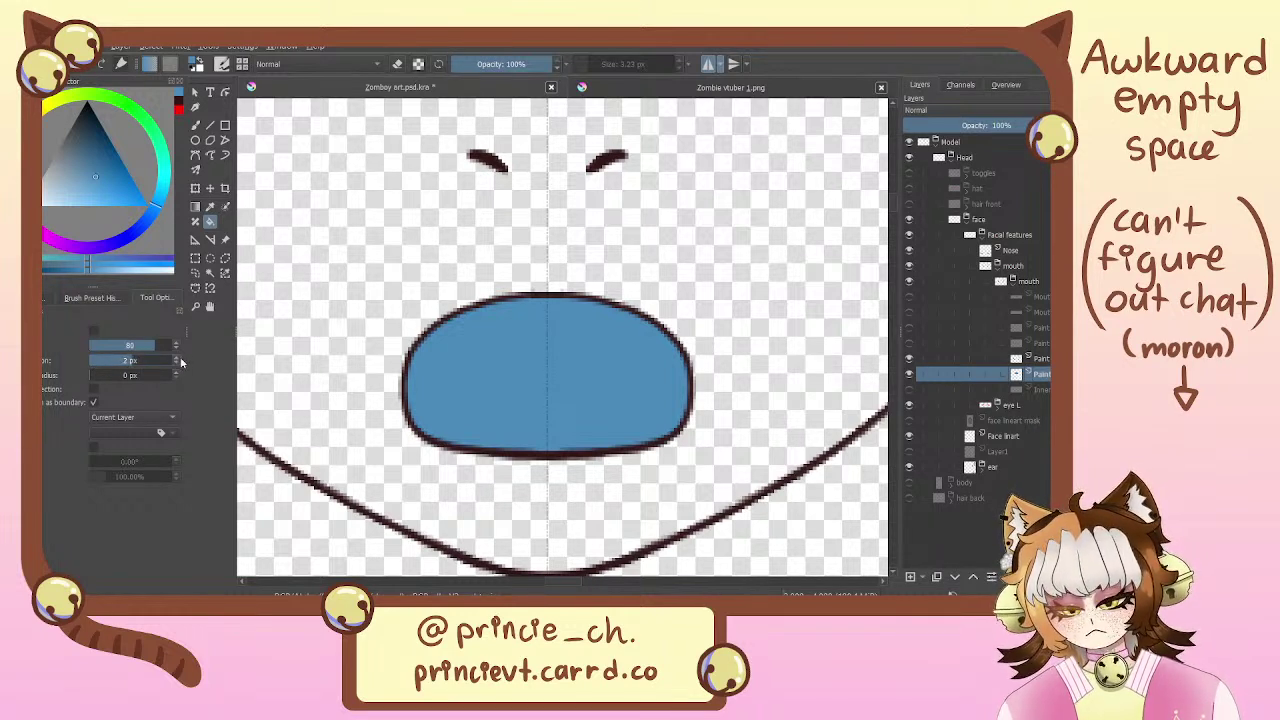
left_click(90, 297)
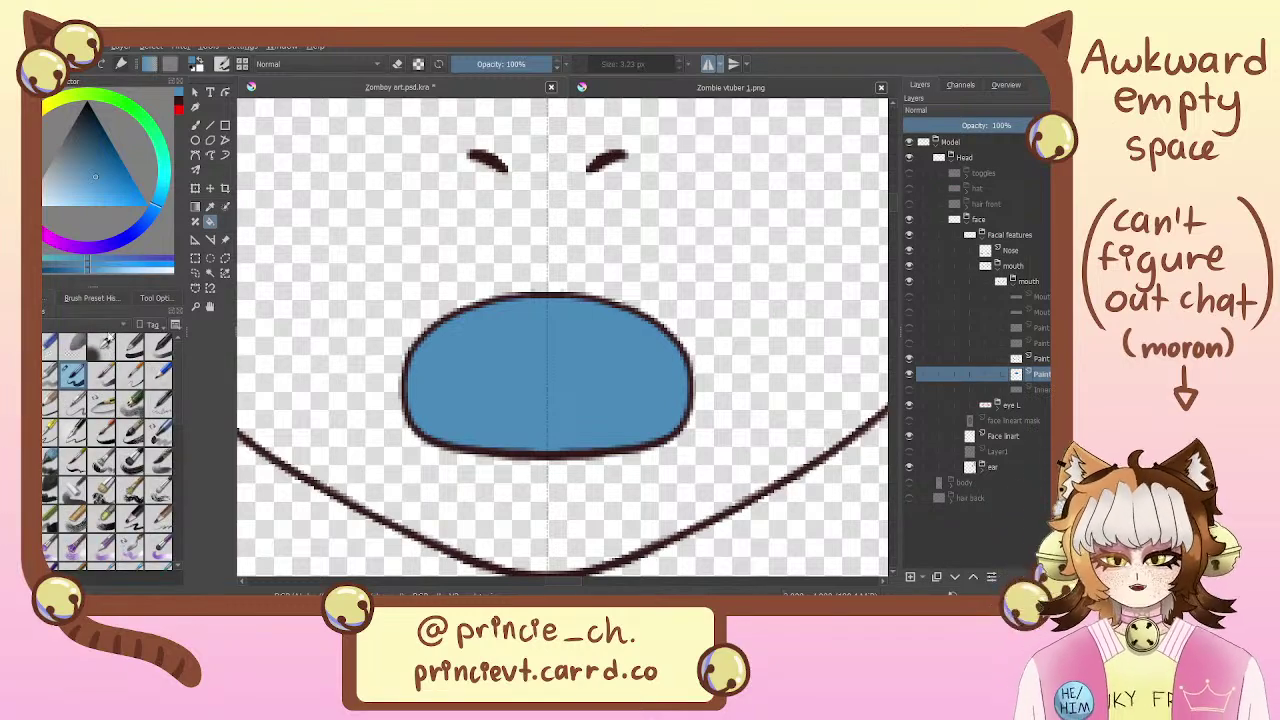
key("b")
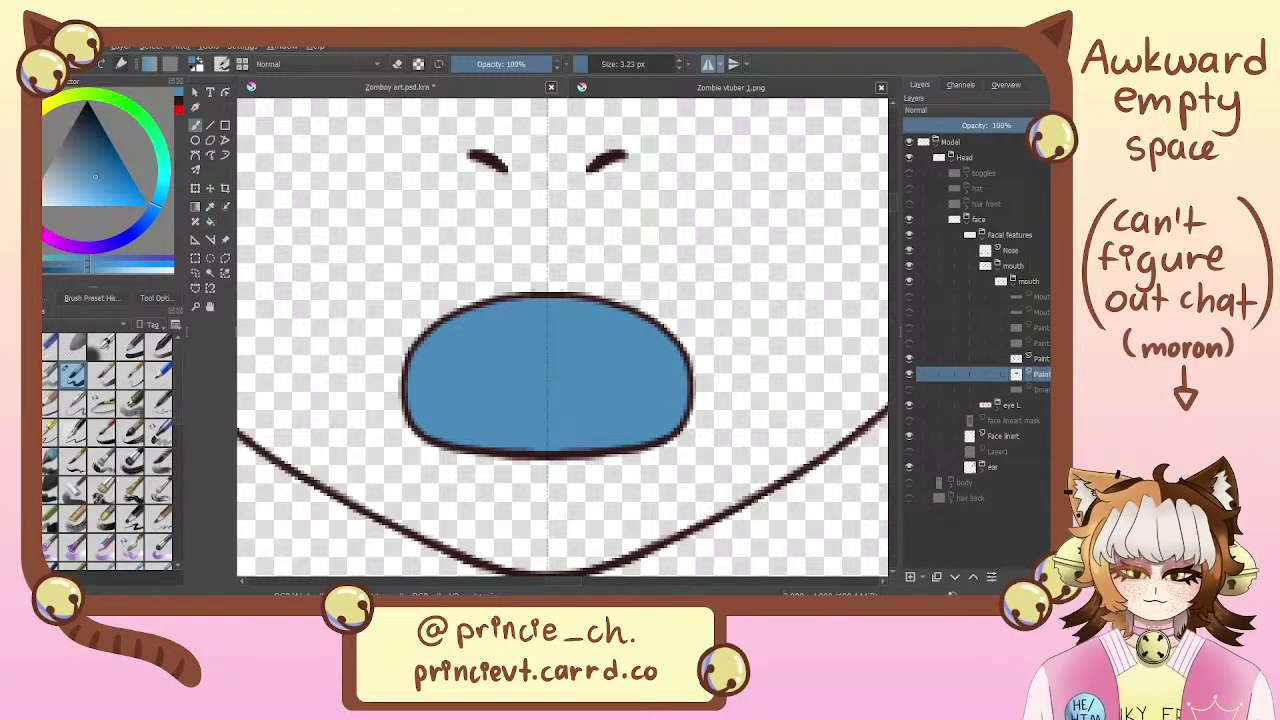
Toggle the tongue's blue fill and outline layers to check the edges of the fill, leaving both shown
mouse_move(540, 372)
left_mouse_down()
mouse_move(557, 440)
mouse_move(583, 277)
mouse_move(500, 400)
mouse_move(539, 405)
left_mouse_up()
left_click(914, 374)
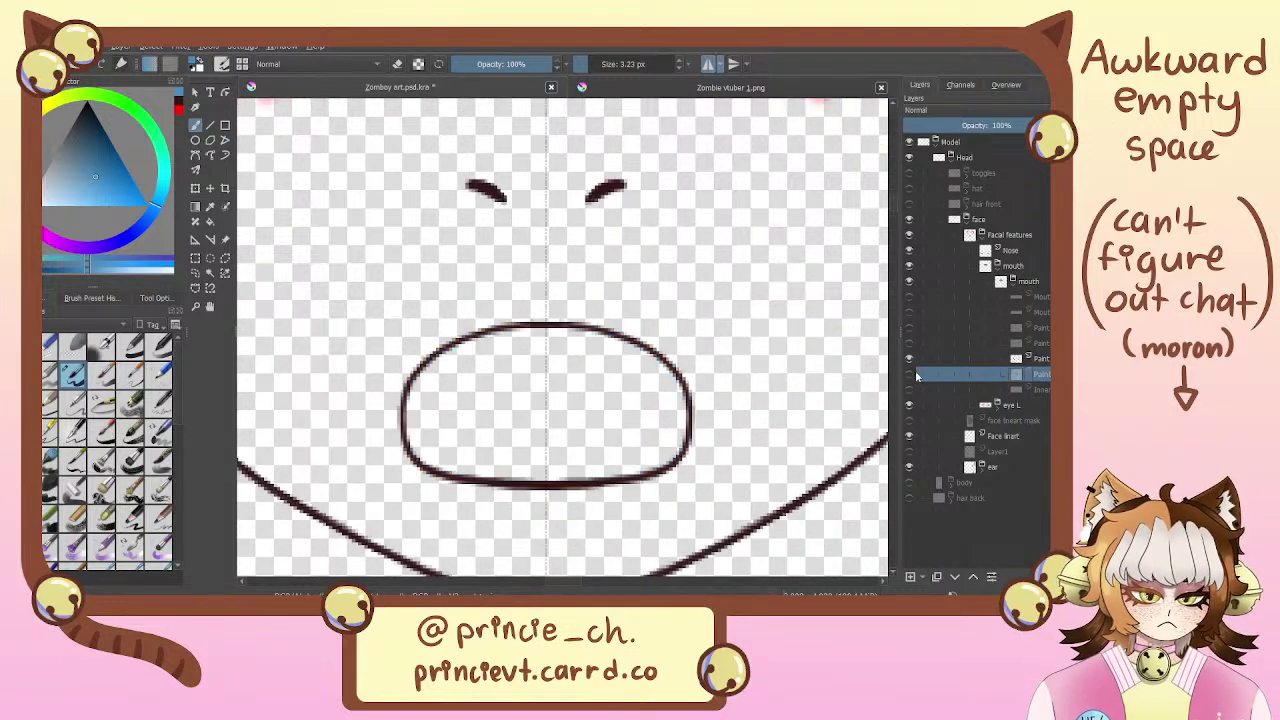
left_click(910, 358)
left_click(913, 374)
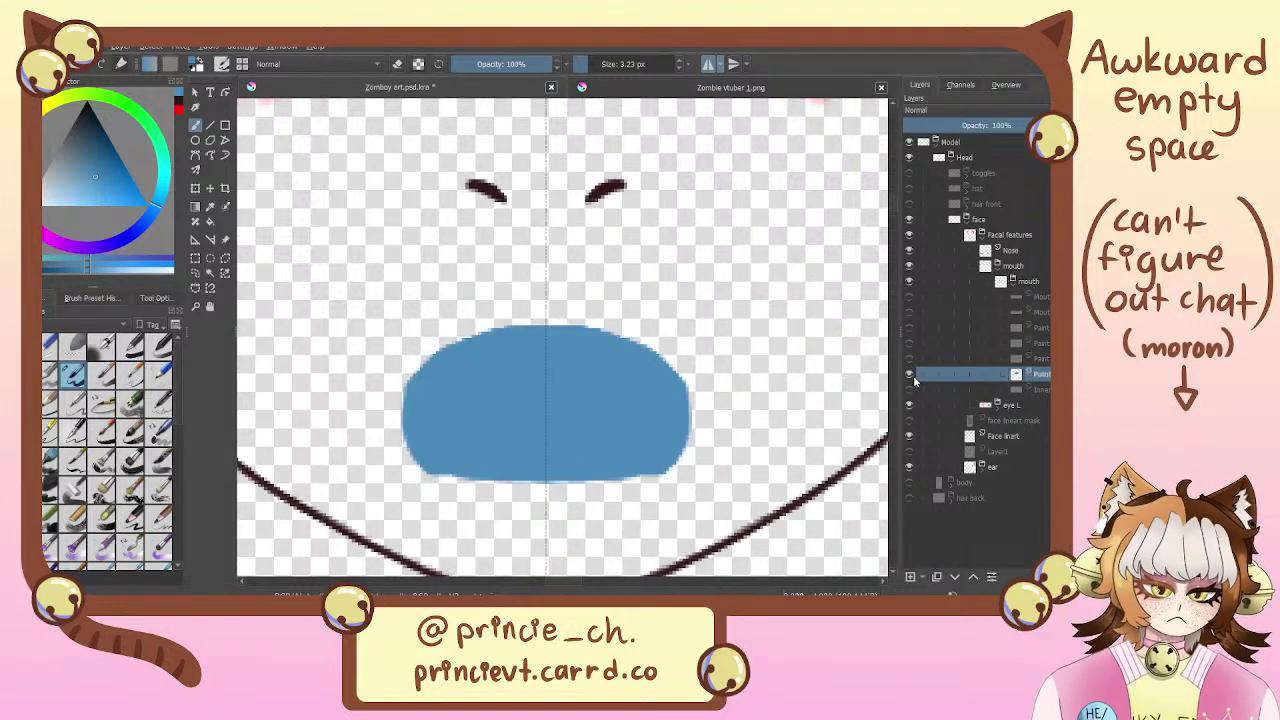
left_click(910, 358)
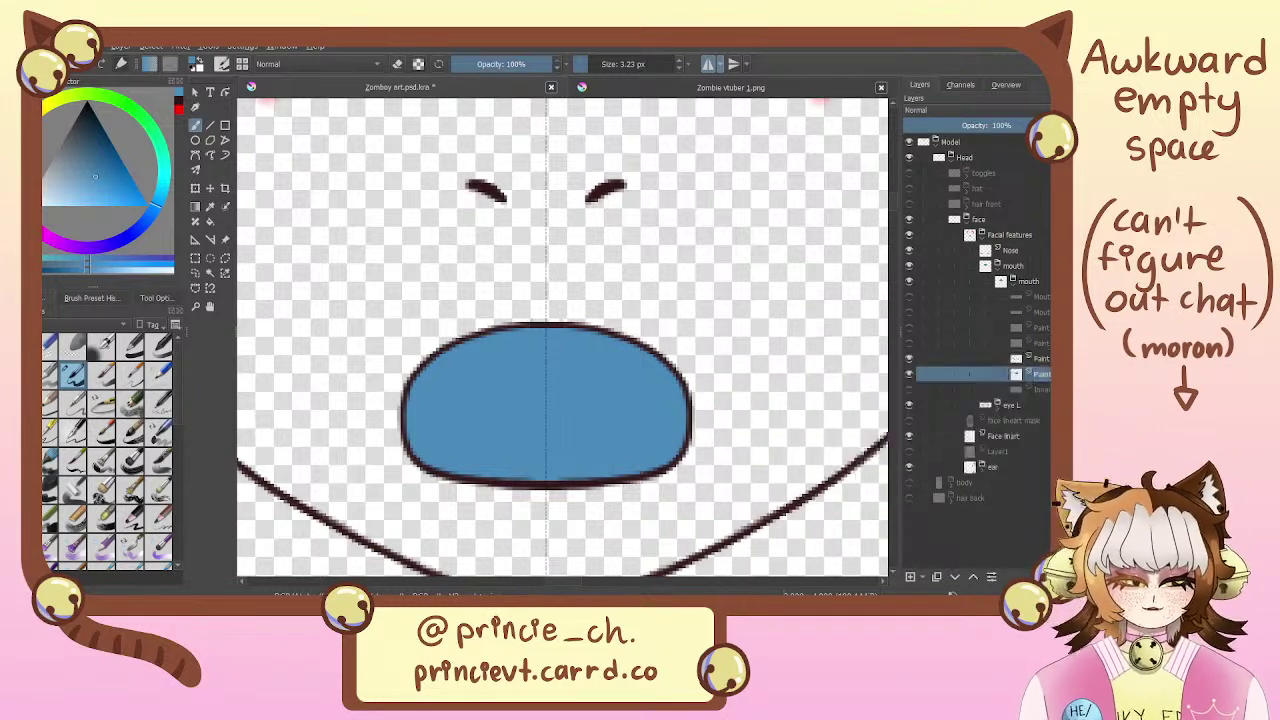
Stay on the blue tongue fill layer, choose a soft shading brush at 24.34 px, and pick a darker blue
left_click(914, 577)
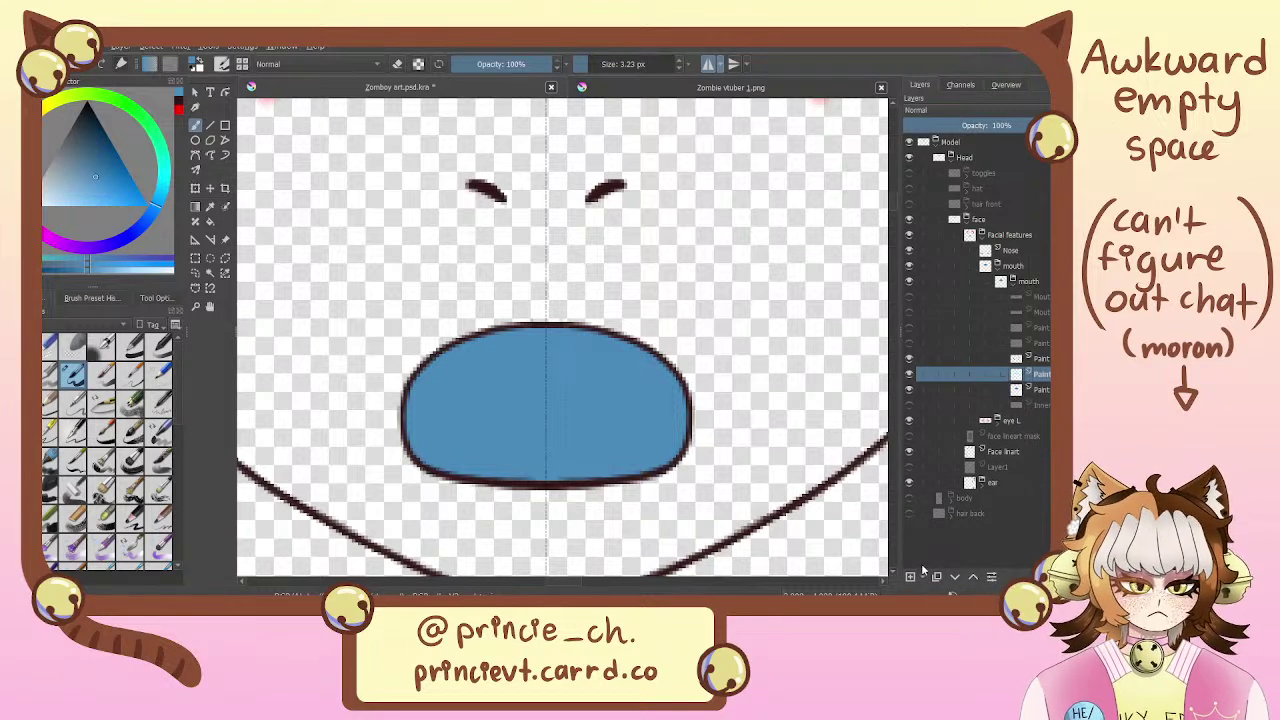
key("ctrl+z")
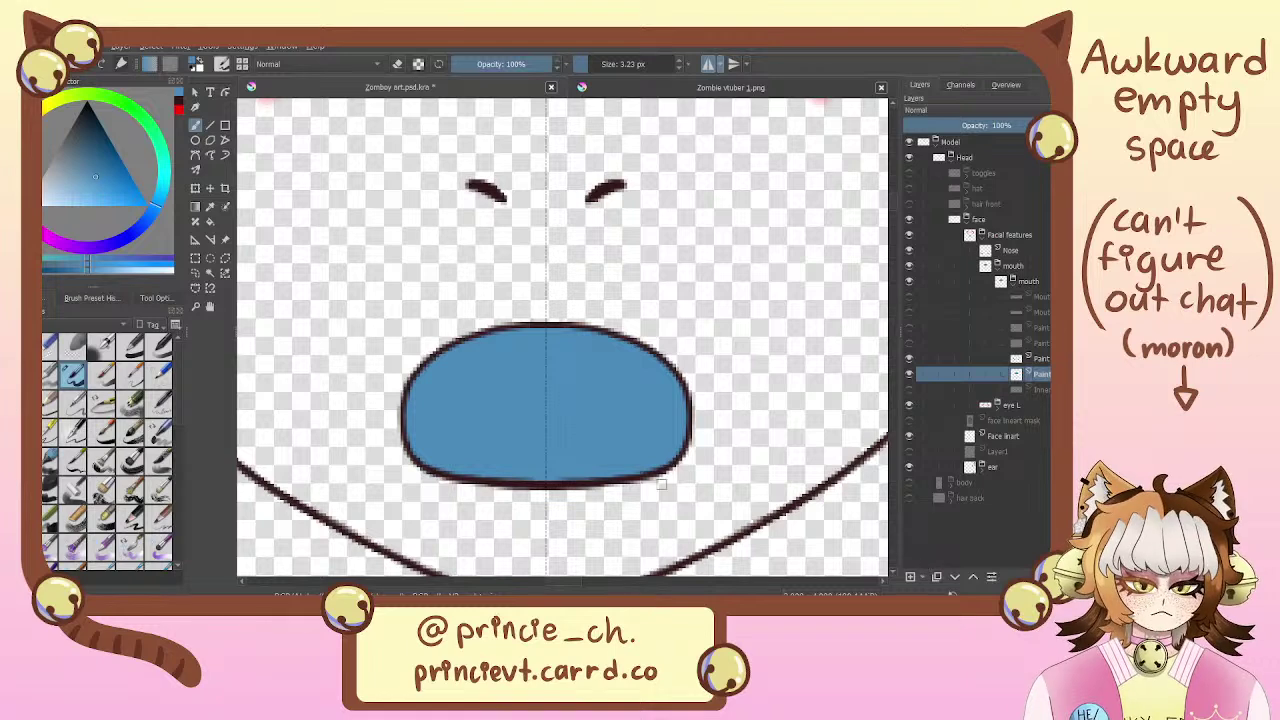
left_click(159, 546)
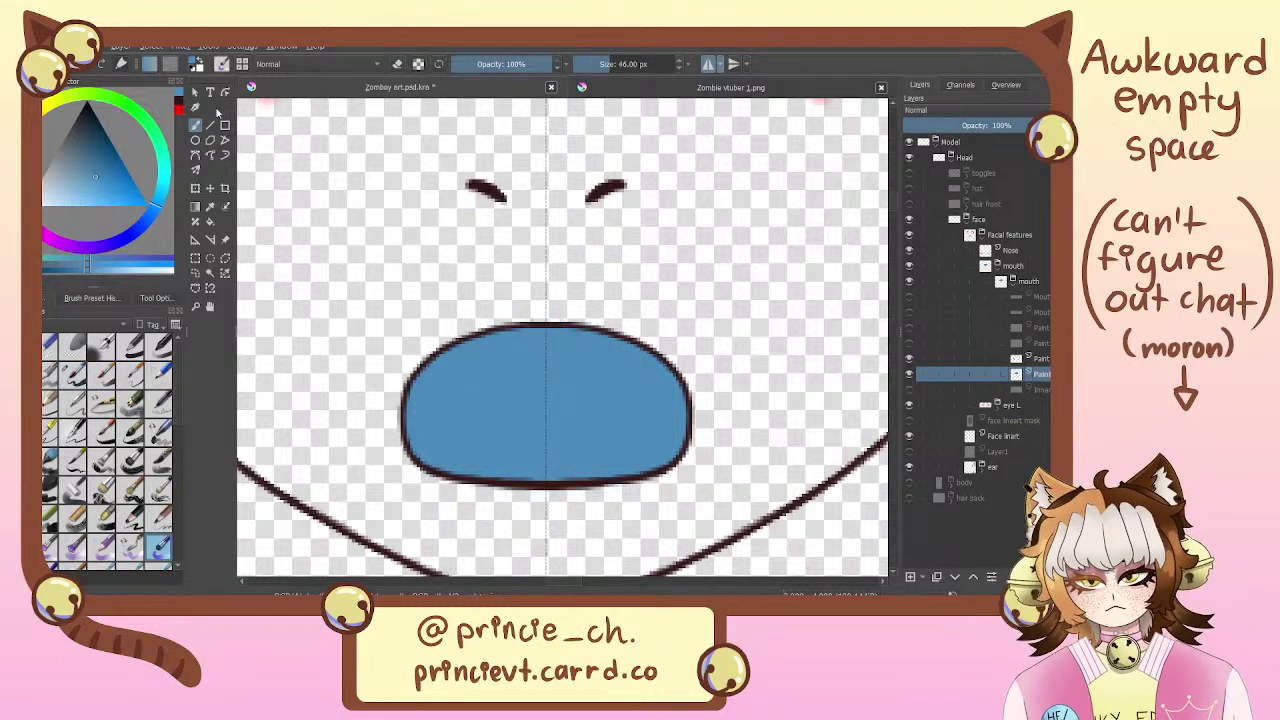
left_click_drag(593, 65, 602, 65)
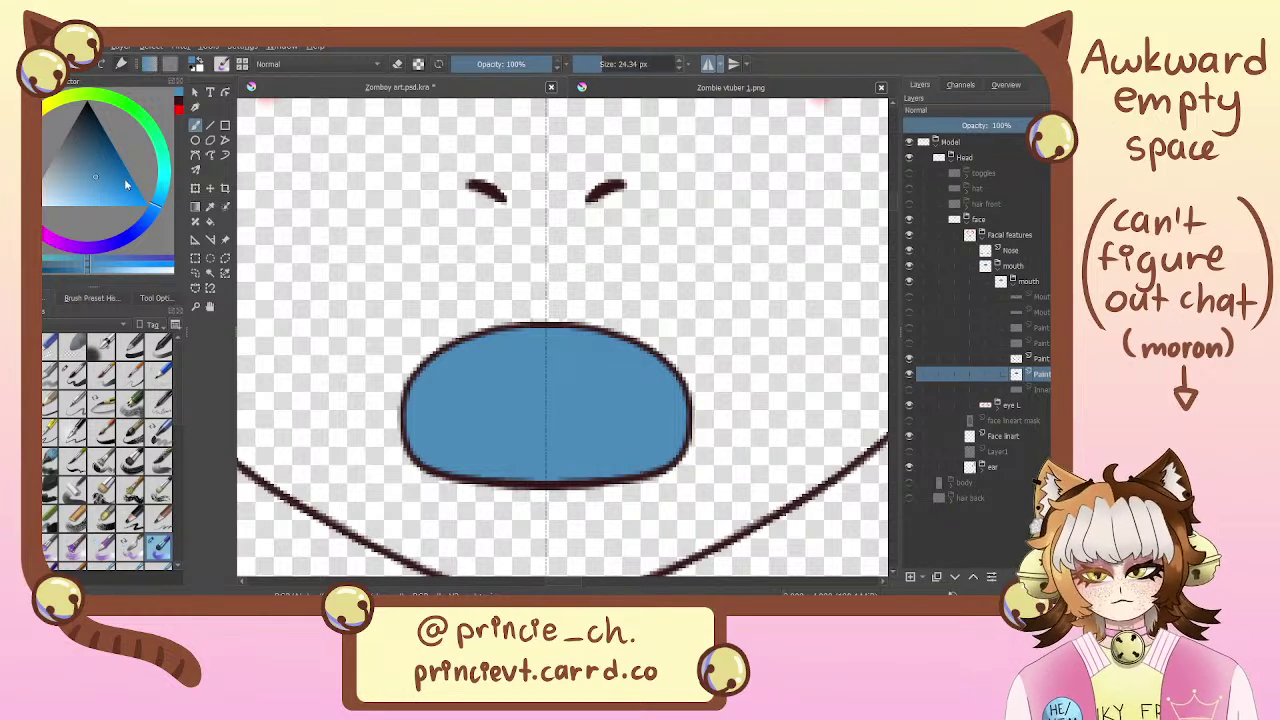
left_click_drag(97, 168, 94, 152)
Try shading the upper part of the tongue with soft mirrored strokes of darker blue, undoing each attempt
left_click_drag(543, 340, 543, 349)
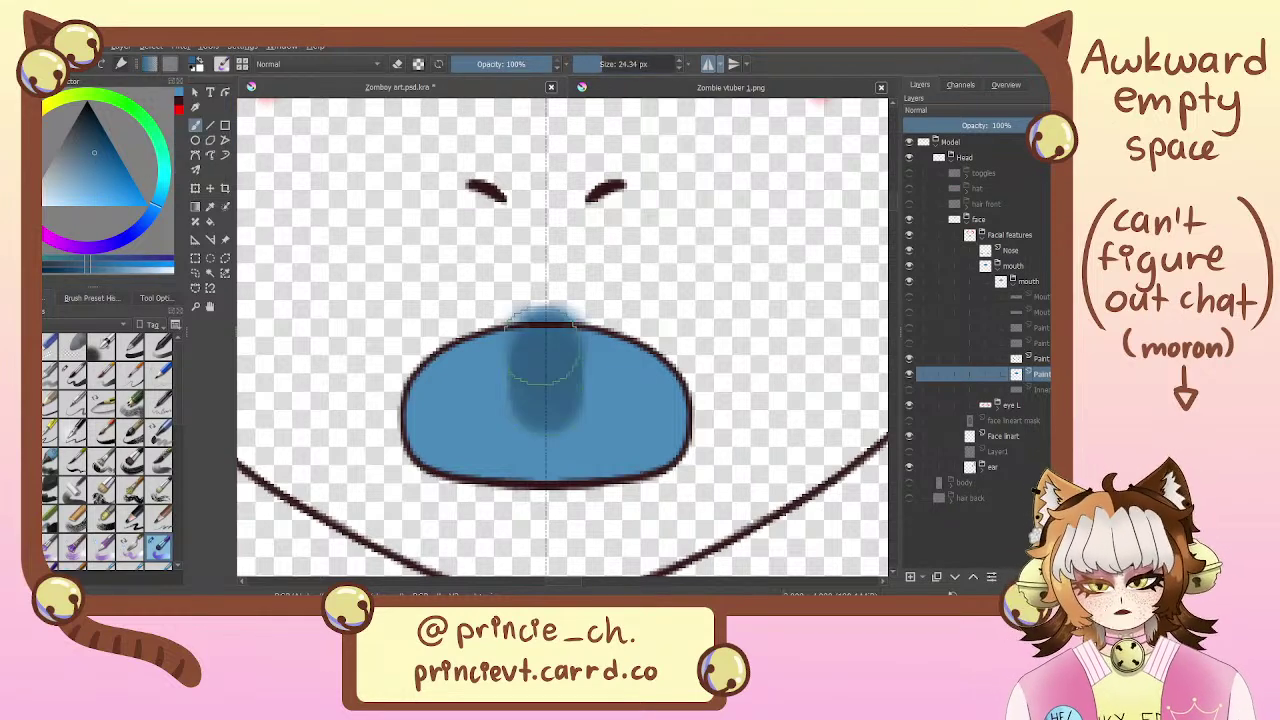
key("ctrl+z")
left_click_drag(680, 330, 400, 372)
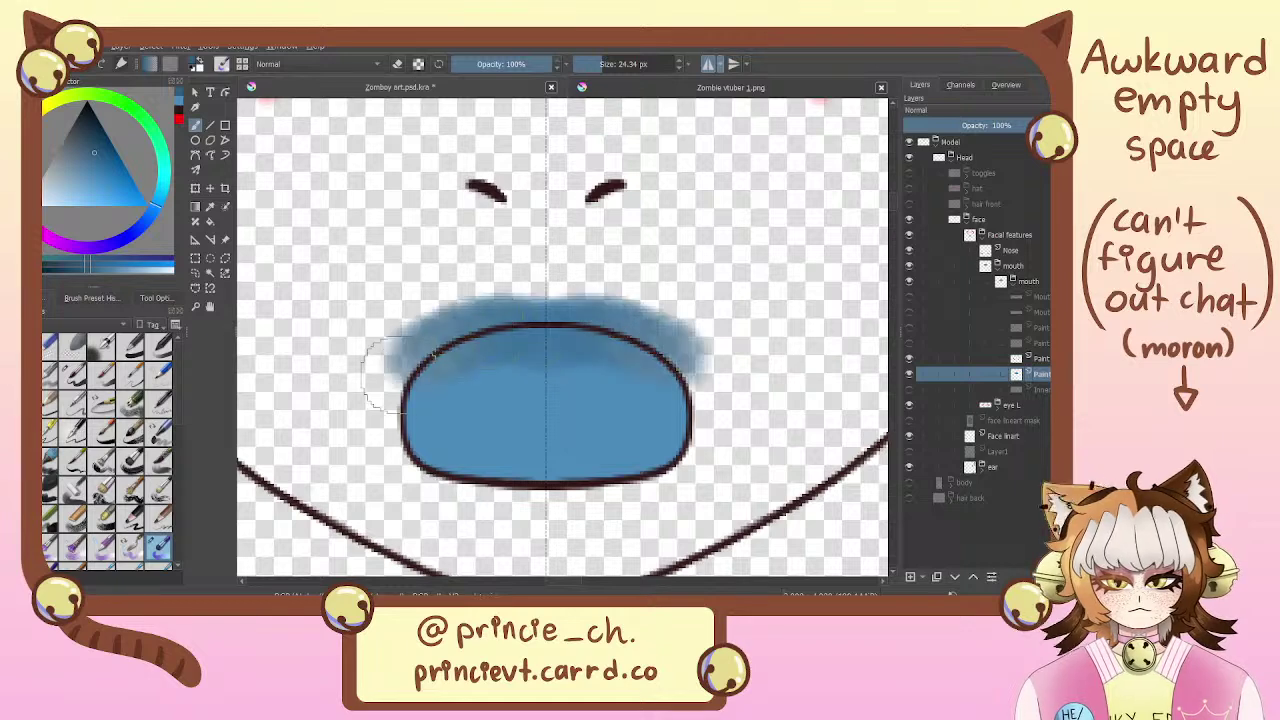
key("ctrl+z")
mouse_move(535, 335)
left_mouse_down()
mouse_move(409, 371)
mouse_move(393, 398)
left_mouse_up()
key("ctrl+z")
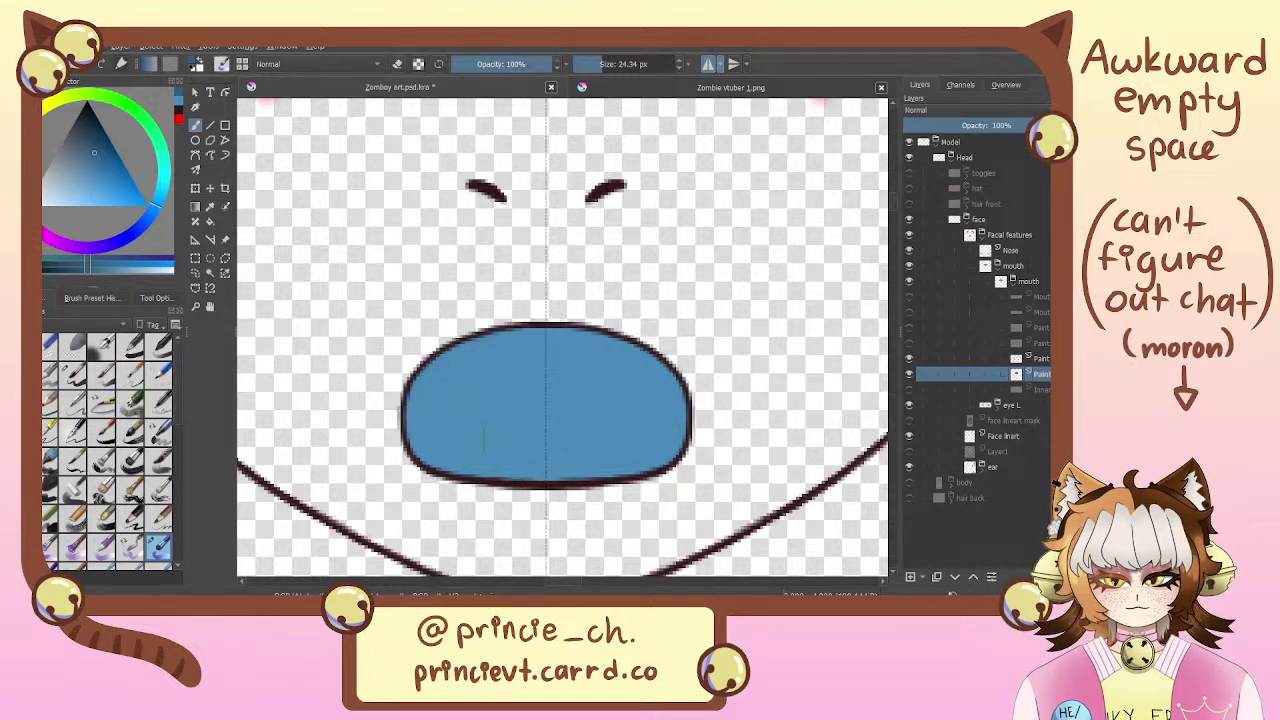
Duplicate the tongue's blue fill layer, group the copy with the original, and make the upper layer in the group active
left_click(937, 577)
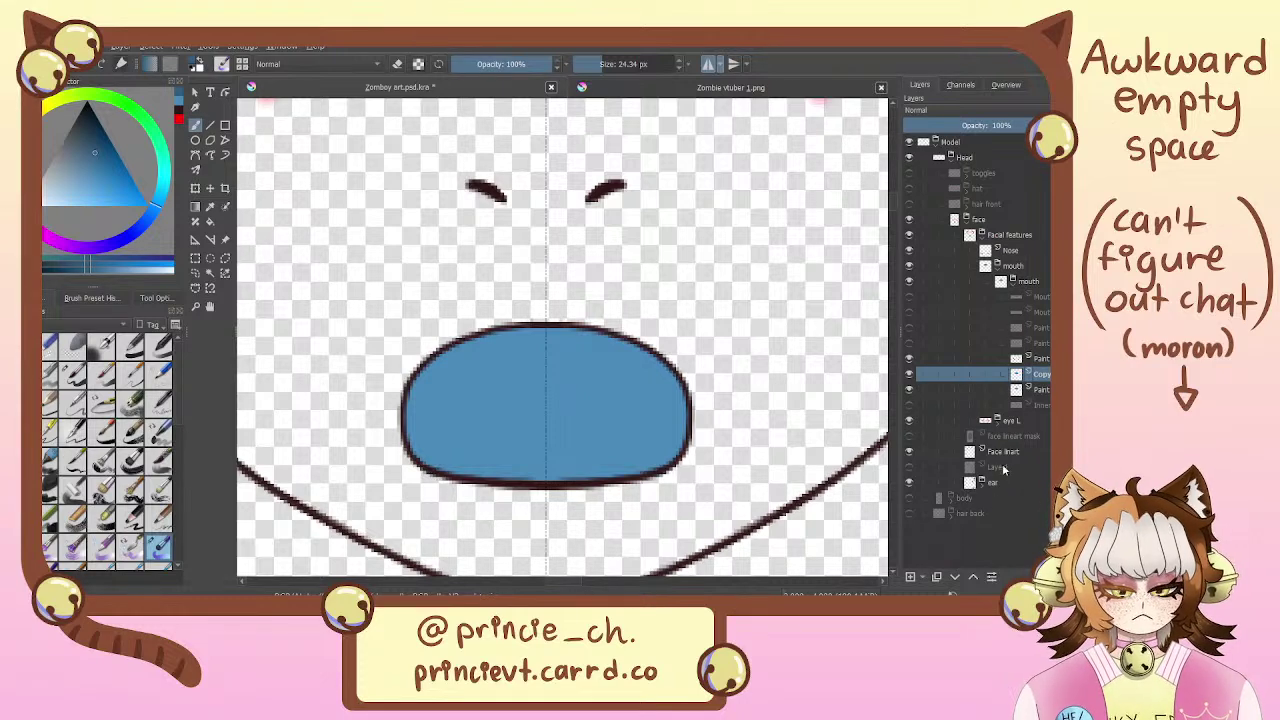
left_click(1045, 390)
left_click(1045, 374, "ctrl")
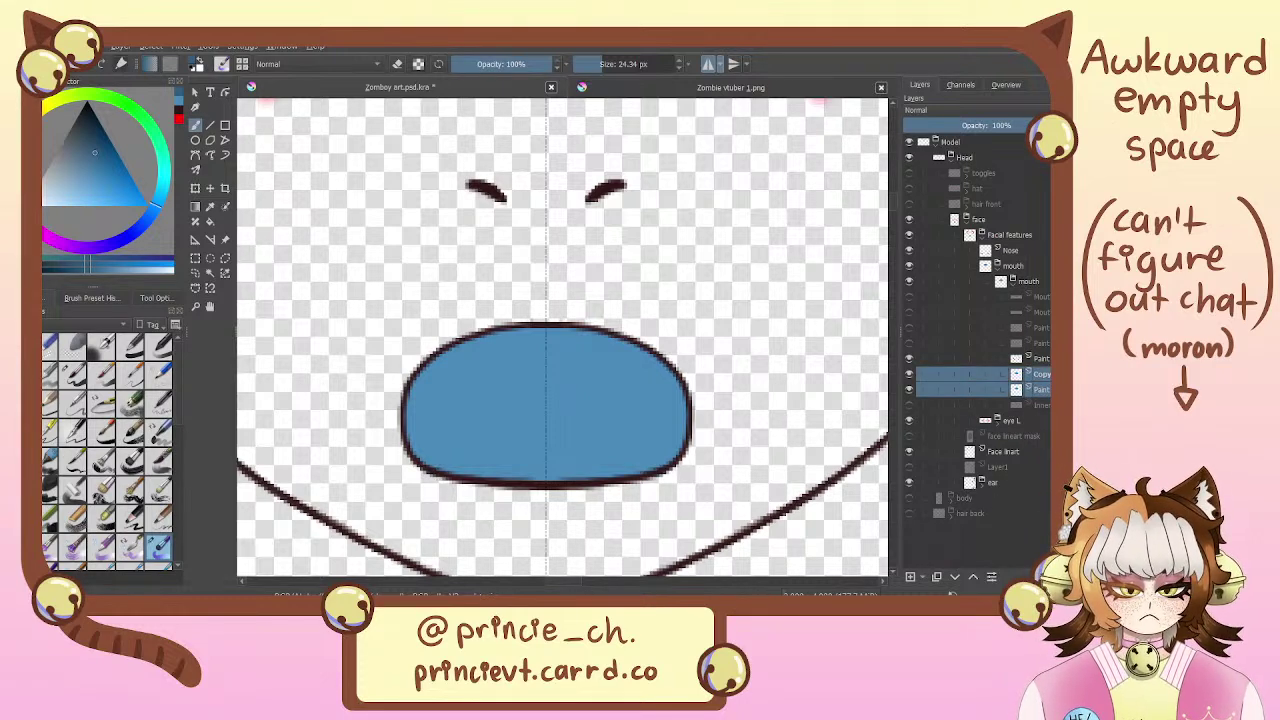
key("ctrl+g")
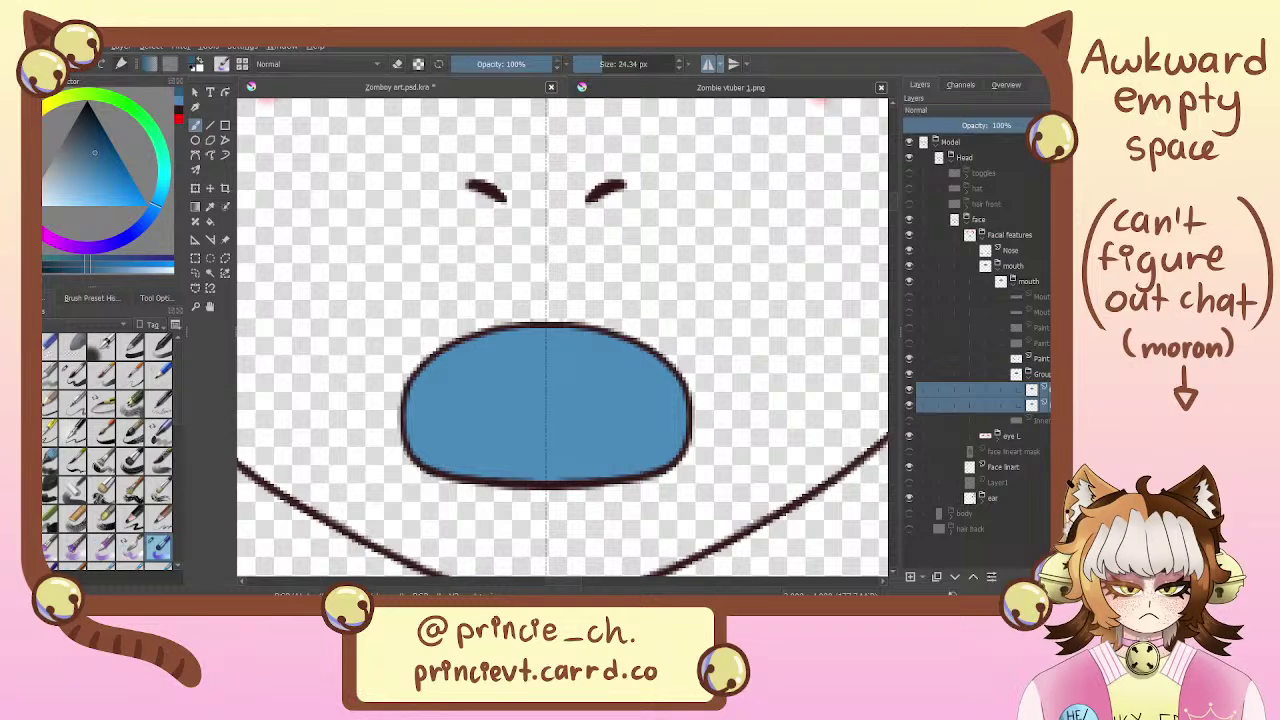
left_click(945, 390)
Try shading the upper part of the tongue on the duplicated layer with soft mirrored dark blue strokes, undoing each attempt
mouse_move(546, 398)
left_mouse_down()
mouse_move(525, 368)
mouse_move(475, 385)
left_mouse_up()
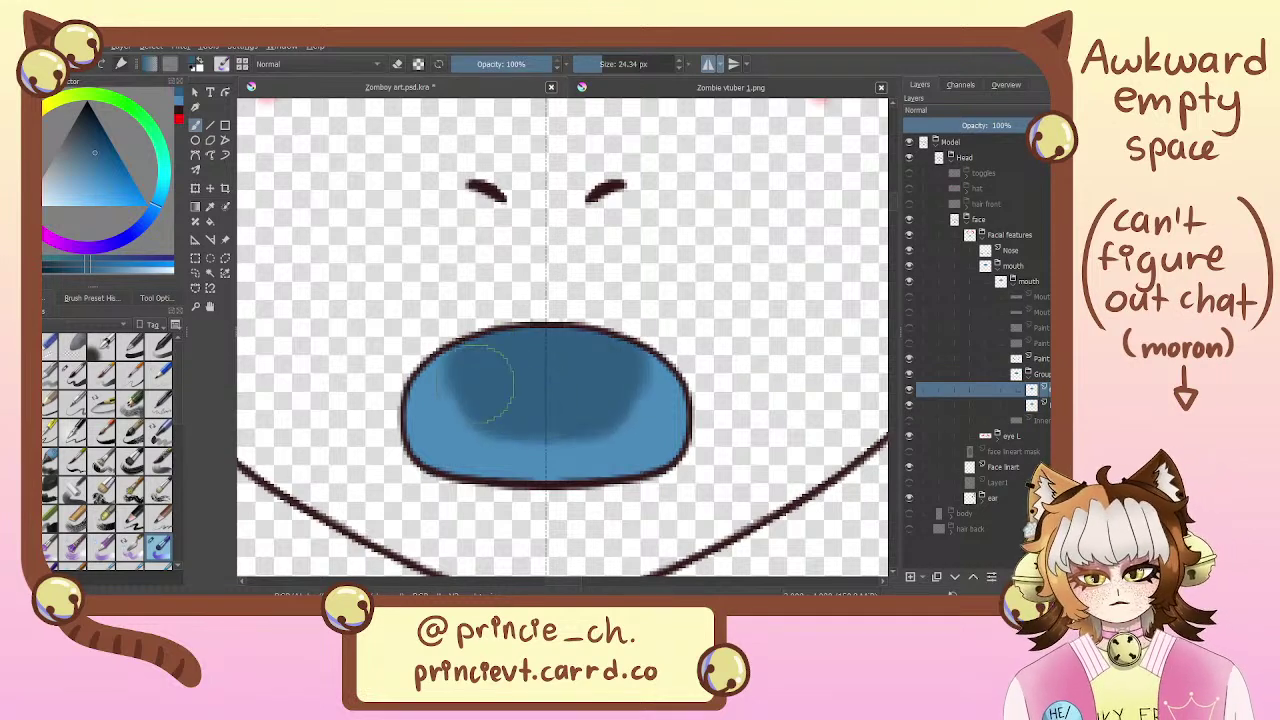
key("ctrl+z")
mouse_move(540, 316)
left_mouse_down()
mouse_move(510, 318)
mouse_move(424, 366)
left_mouse_up()
mouse_move(510, 334)
left_mouse_down()
mouse_move(546, 345)
mouse_move(543, 364)
left_mouse_up()
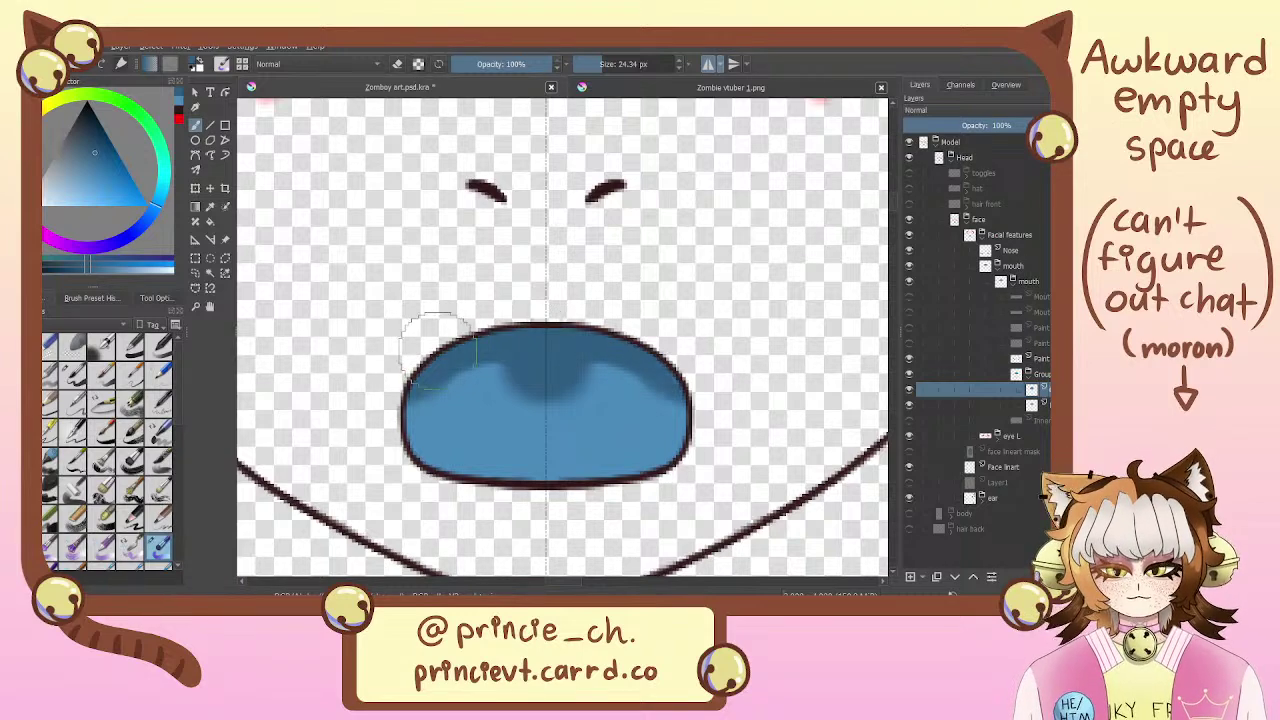
key("ctrl+z")
key("ctrl+z")
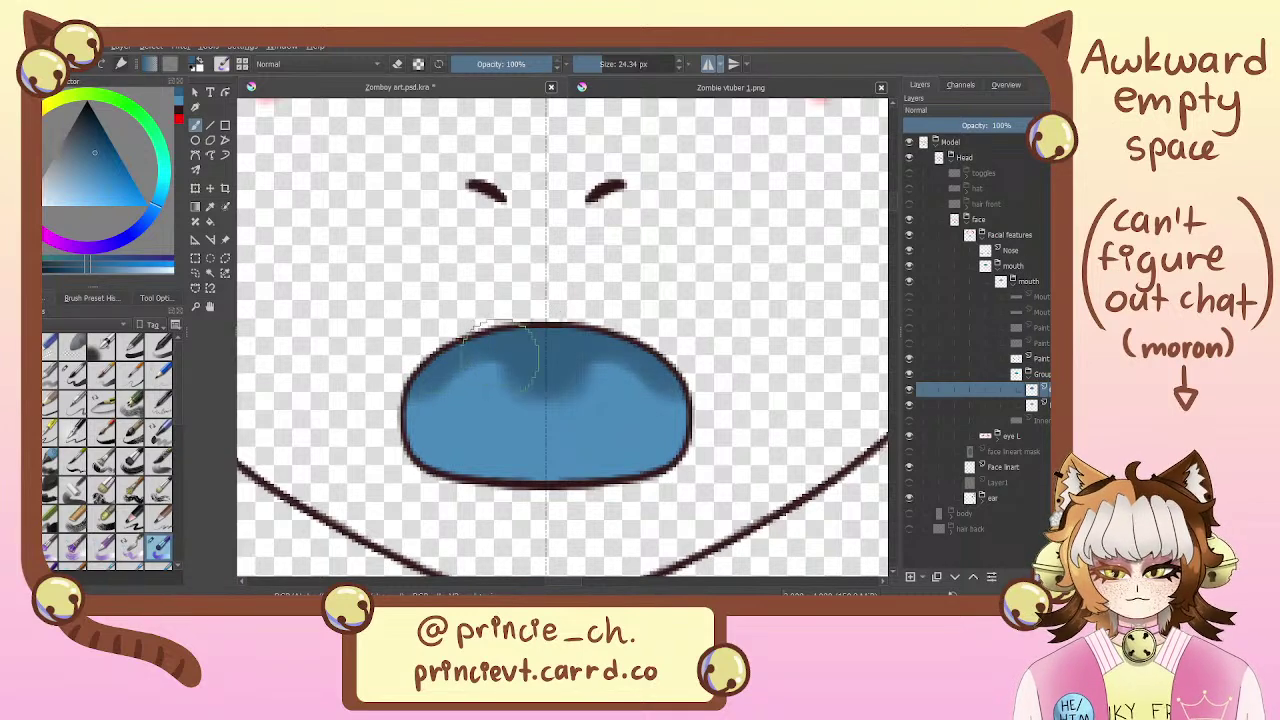
key("ctrl+z")
key("ctrl+z")
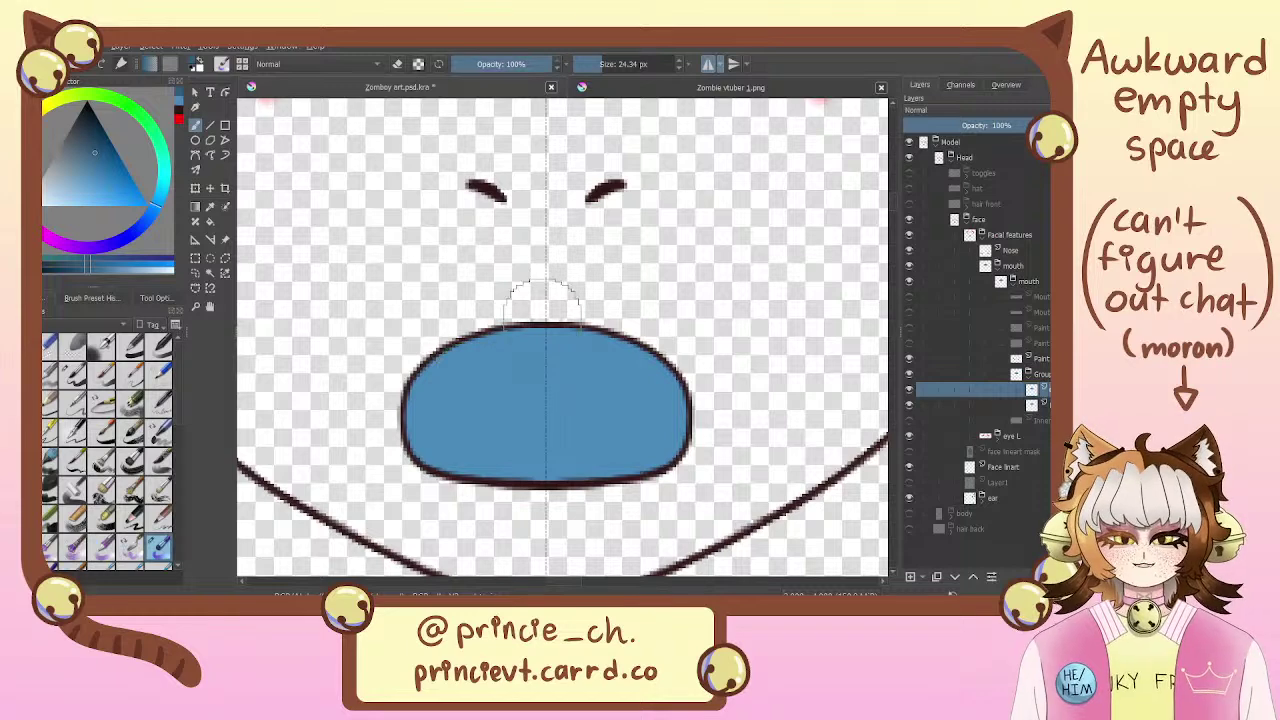
mouse_move(542, 326)
left_mouse_down()
mouse_move(580, 337)
mouse_move(445, 340)
mouse_move(478, 330)
mouse_move(555, 358)
left_mouse_up()
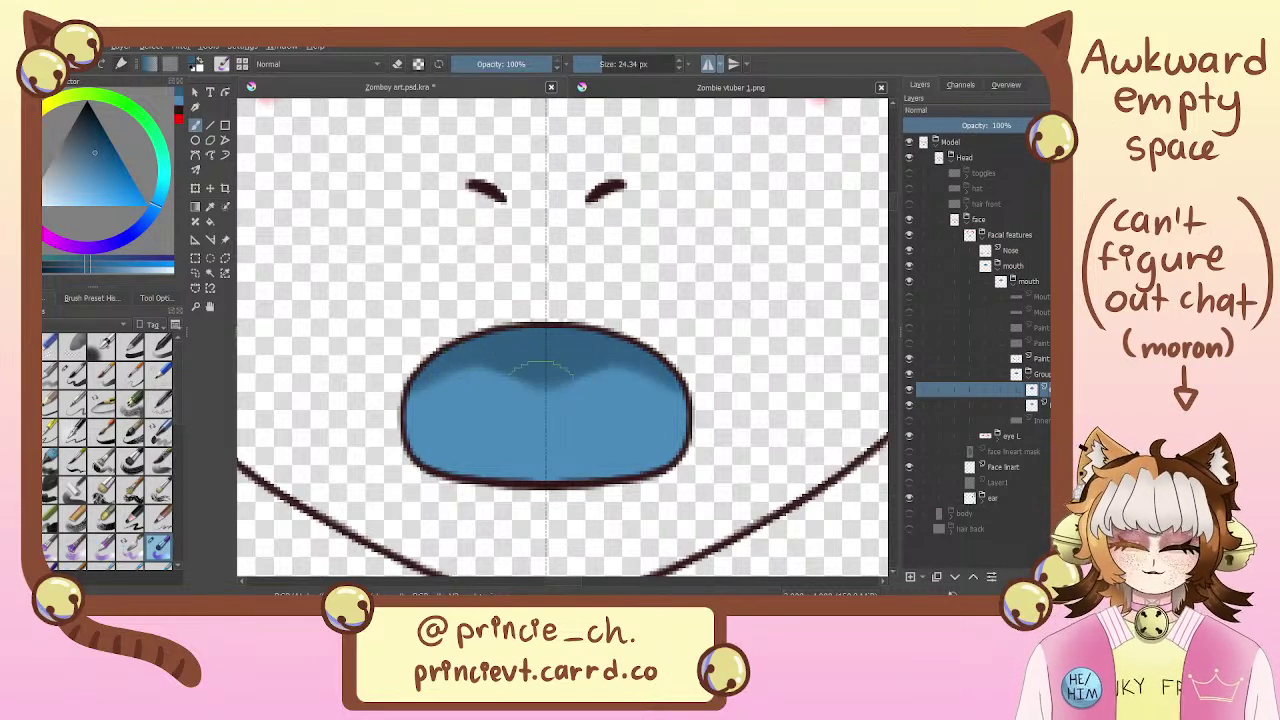
left_click_drag(532, 385, 480, 366)
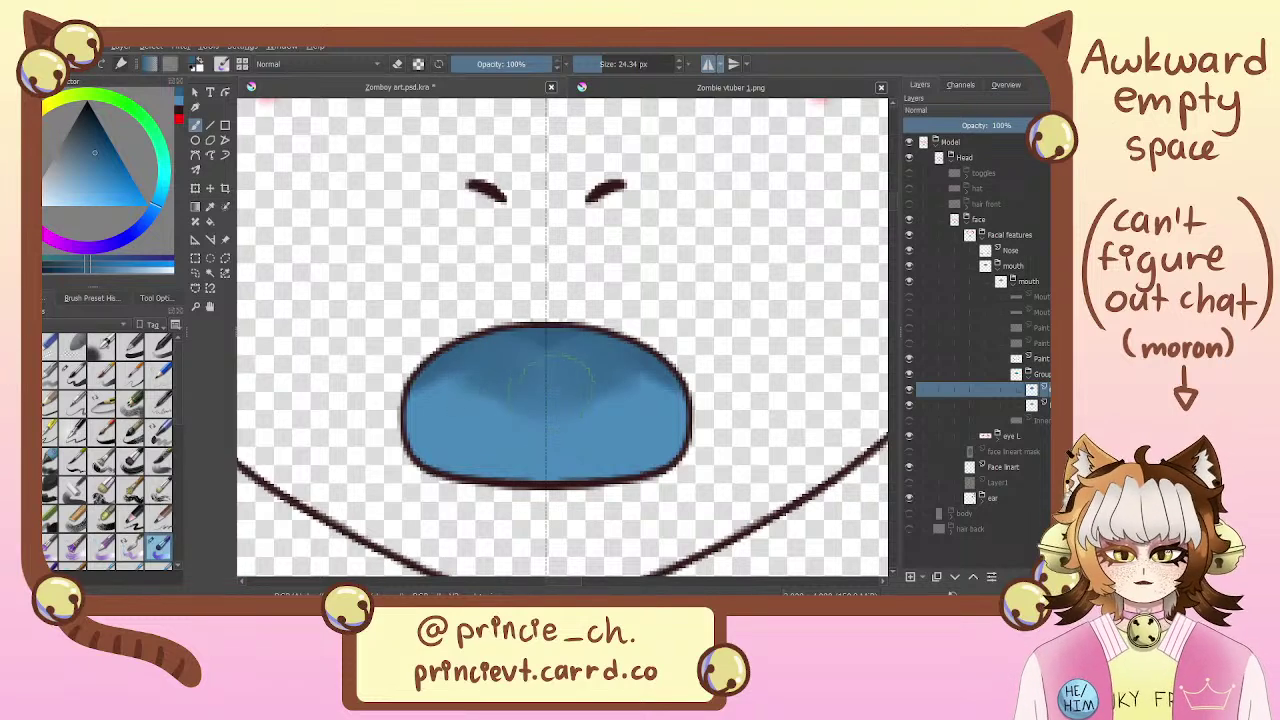
key("ctrl+z")
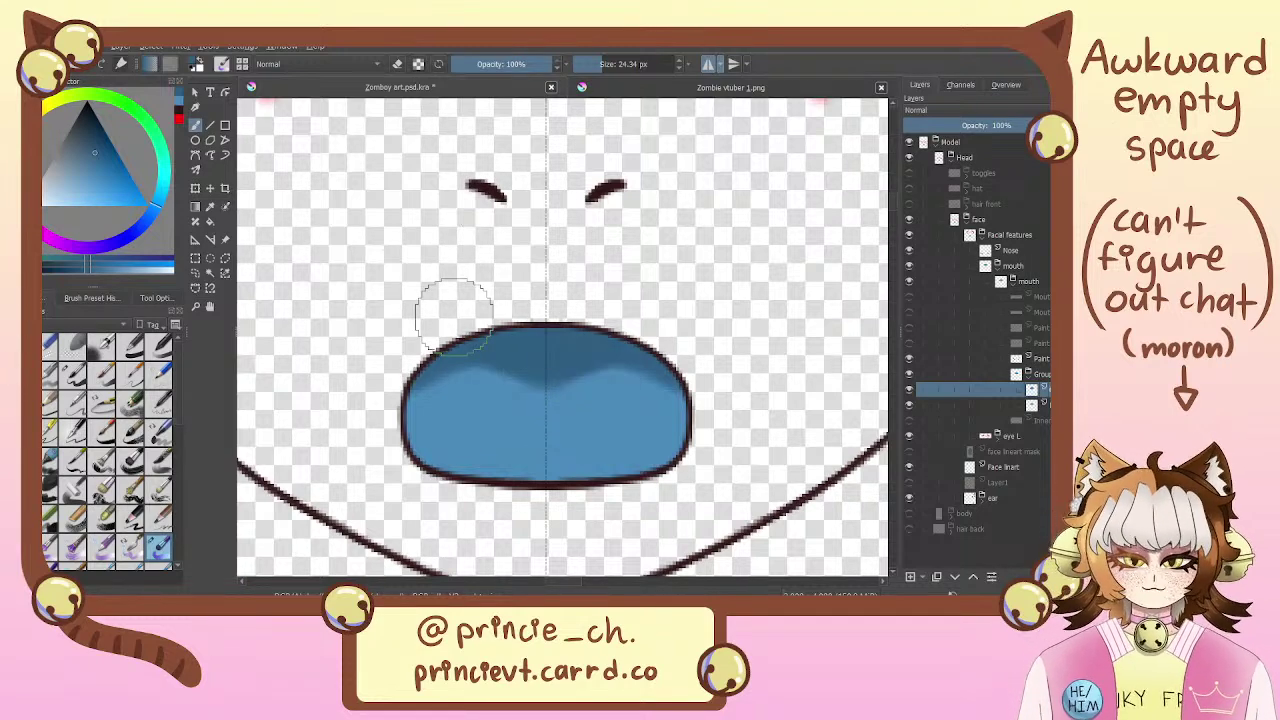
key("ctrl+z")
key("ctrl+z")
Shade the lower half of the tongue in soft dark blue with a wavy upper edge rising at the centre, undoing stray strokes
mouse_move(378, 424)
left_mouse_down()
mouse_move(461, 464)
mouse_move(589, 426)
mouse_move(492, 456)
mouse_move(595, 454)
mouse_move(457, 472)
mouse_move(570, 403)
left_mouse_up()
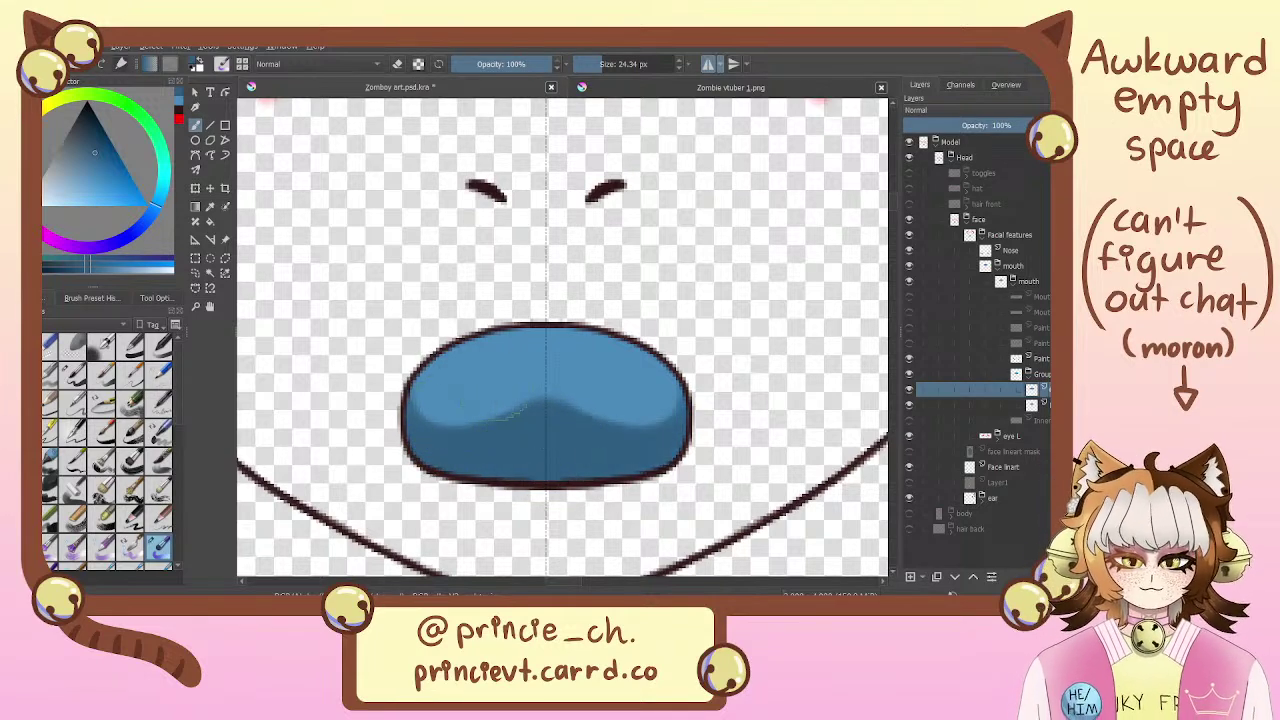
left_click_drag(495, 465, 434, 306)
key("ctrl+z")
left_click_drag(420, 356, 524, 463)
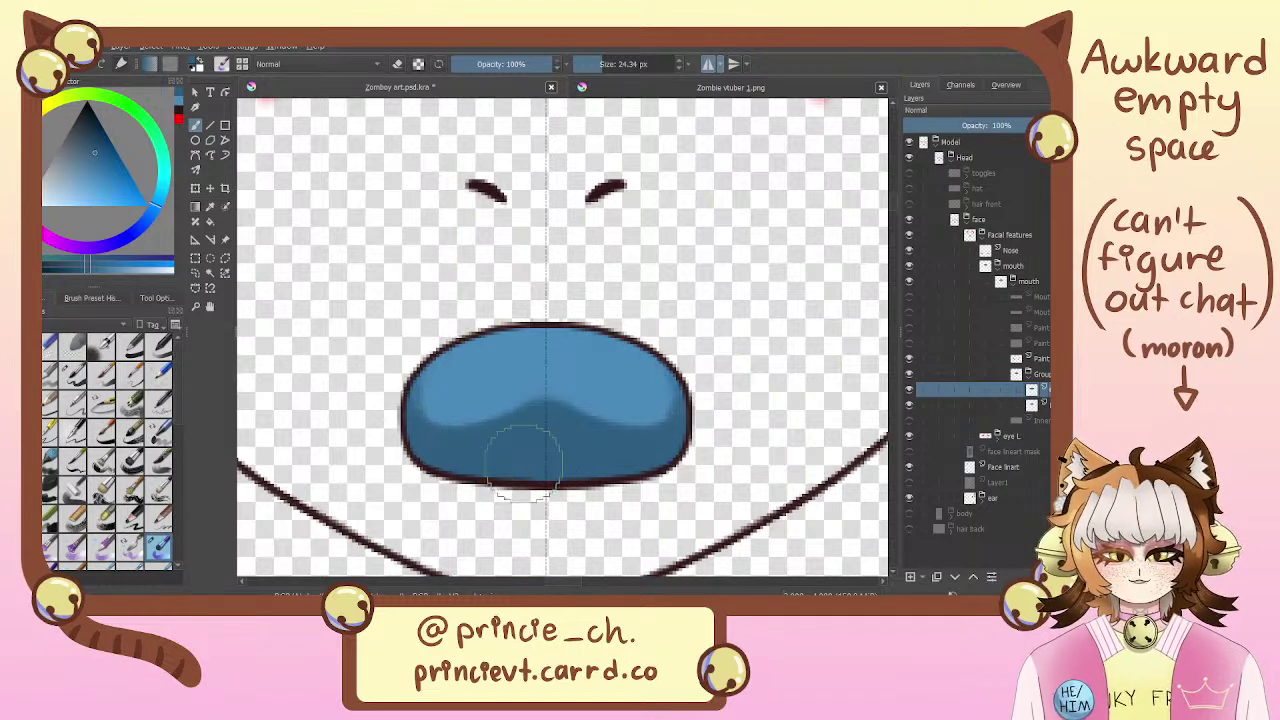
key("ctrl+z")
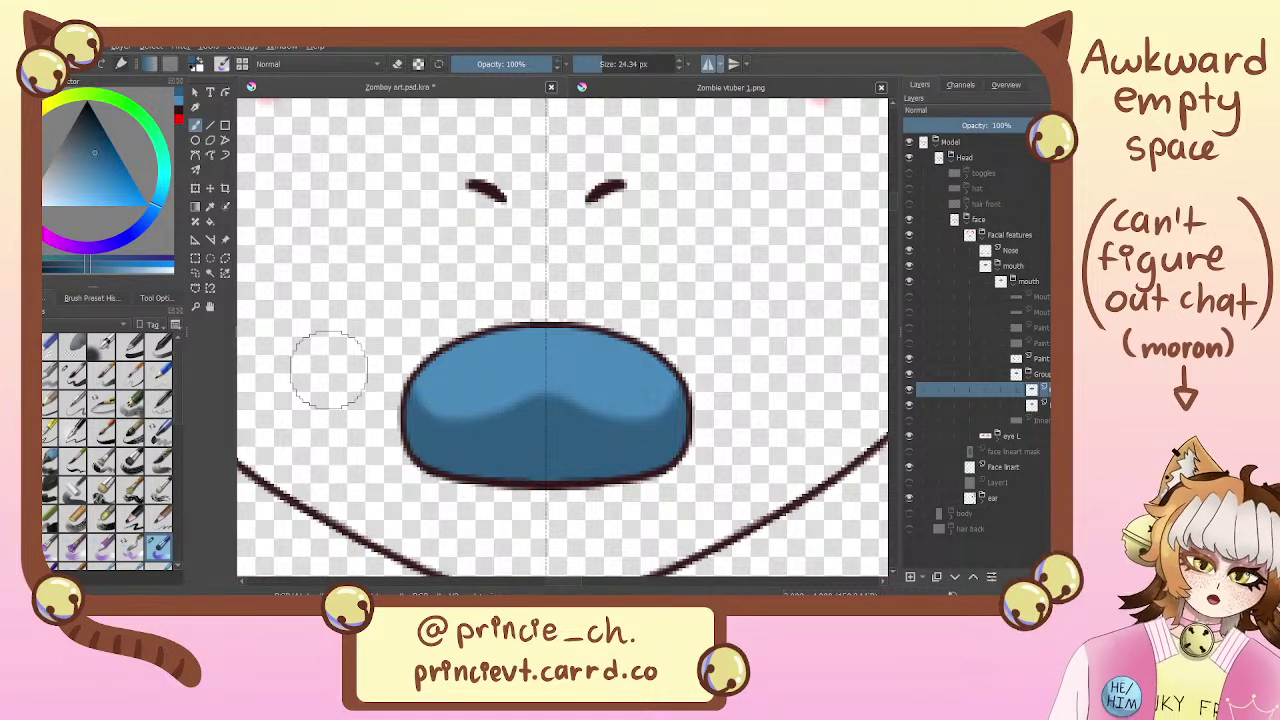
Toggle the shaded tongue layer to compare it with the flat fill, leaving it shown
left_click(910, 391)
left_click(908, 391)
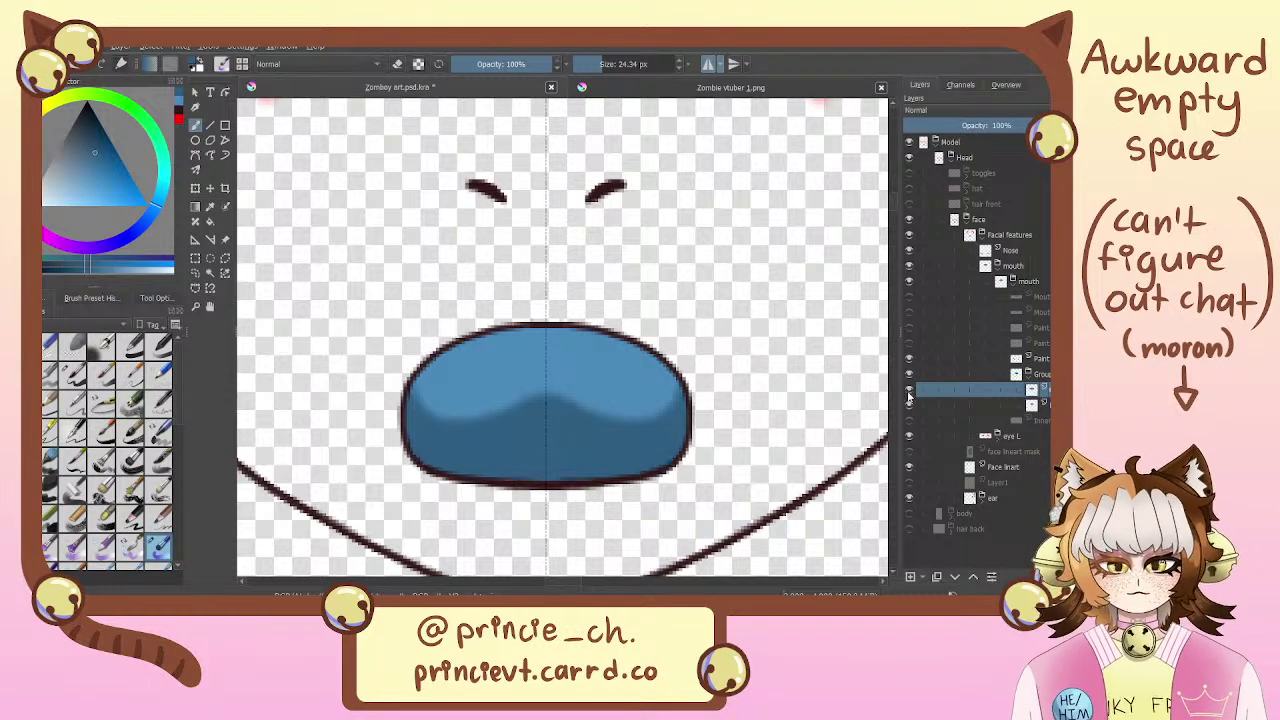
left_click(909, 390)
left_click(908, 396)
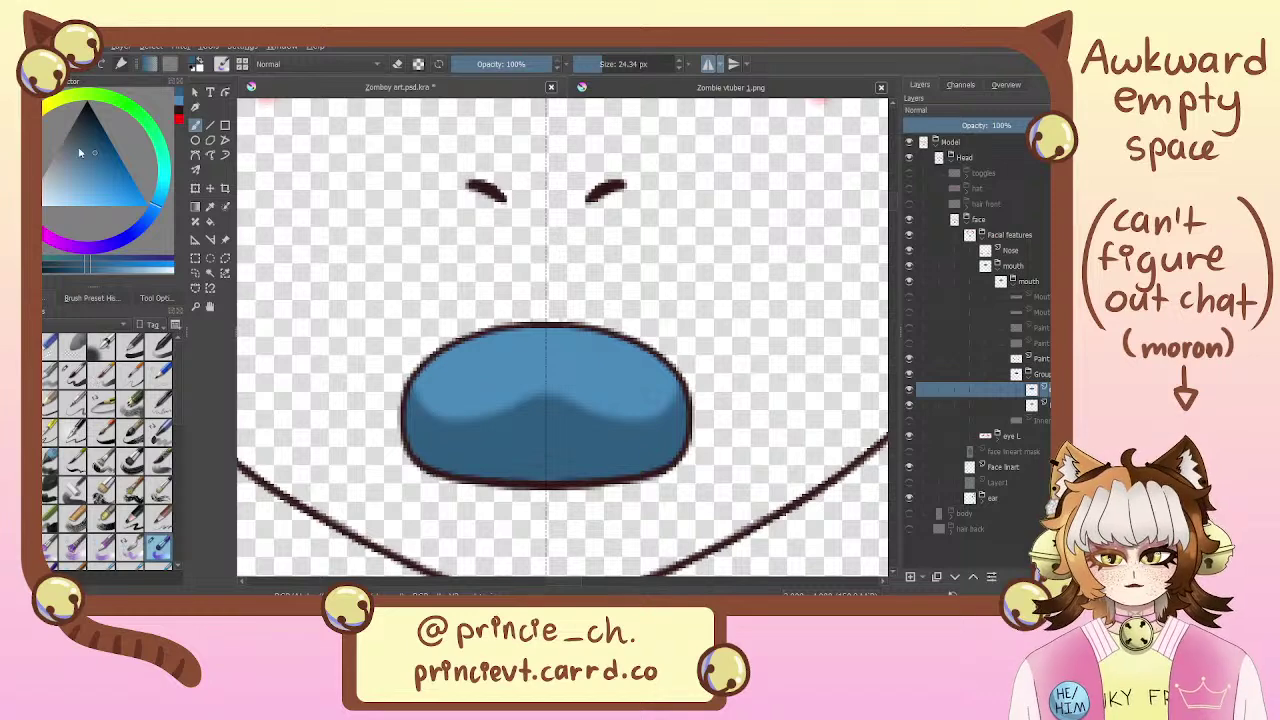
Paint a short turquoise highlight across the tongue's upper centre with the brush at 5.47 px, undoing and redrawing until one band remains
mouse_move(155, 198)
left_mouse_down()
mouse_move(168, 190)
mouse_move(107, 188)
left_mouse_up()
left_click(590, 68)
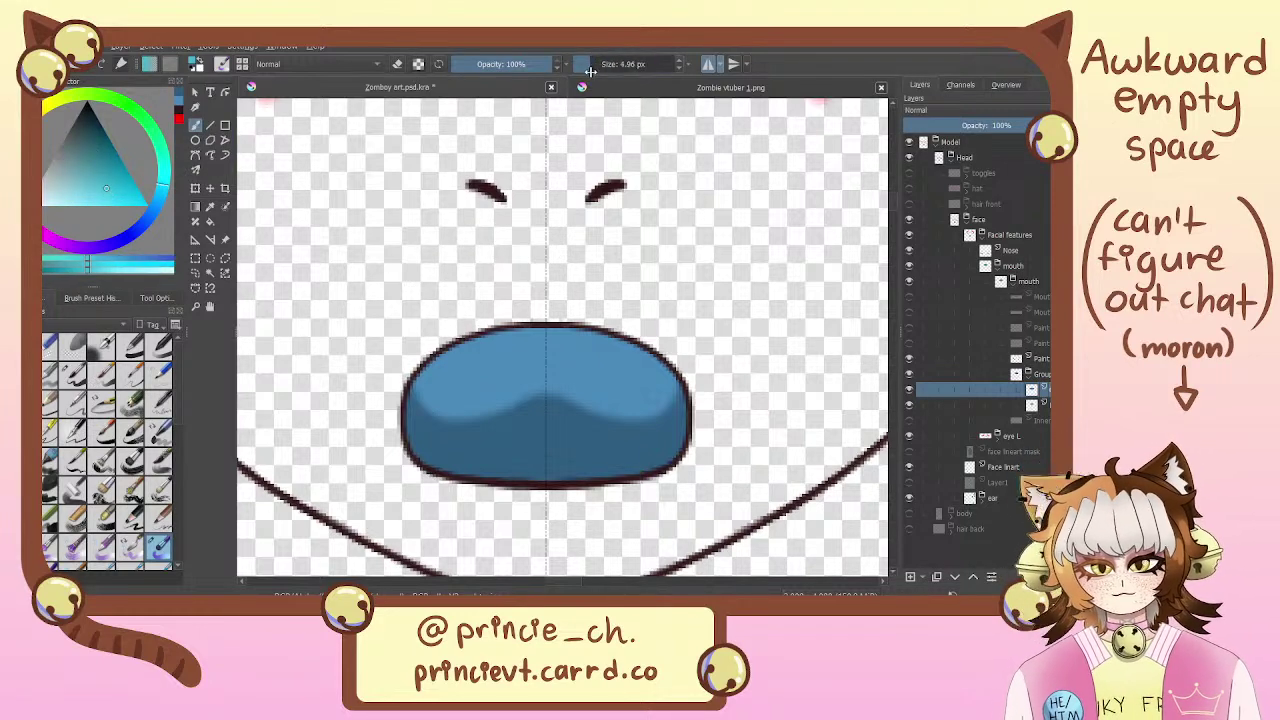
left_click_drag(512, 343, 580, 347)
key("ctrl+z")
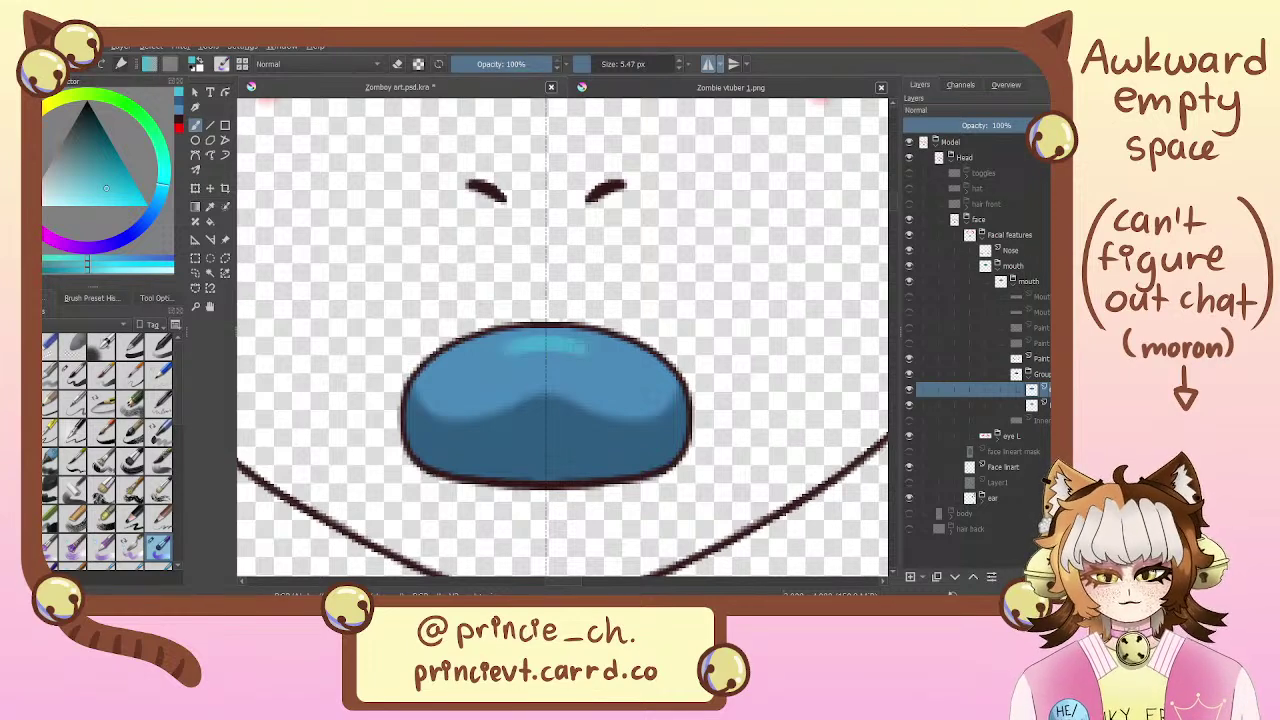
left_click_drag(163, 178, 104, 190)
key("ctrl+z")
left_click_drag(510, 340, 586, 350)
key("ctrl+z")
key("ctrl+z")
key("ctrl+z")
key("ctrl+z")
left_click_drag(502, 347, 590, 347)
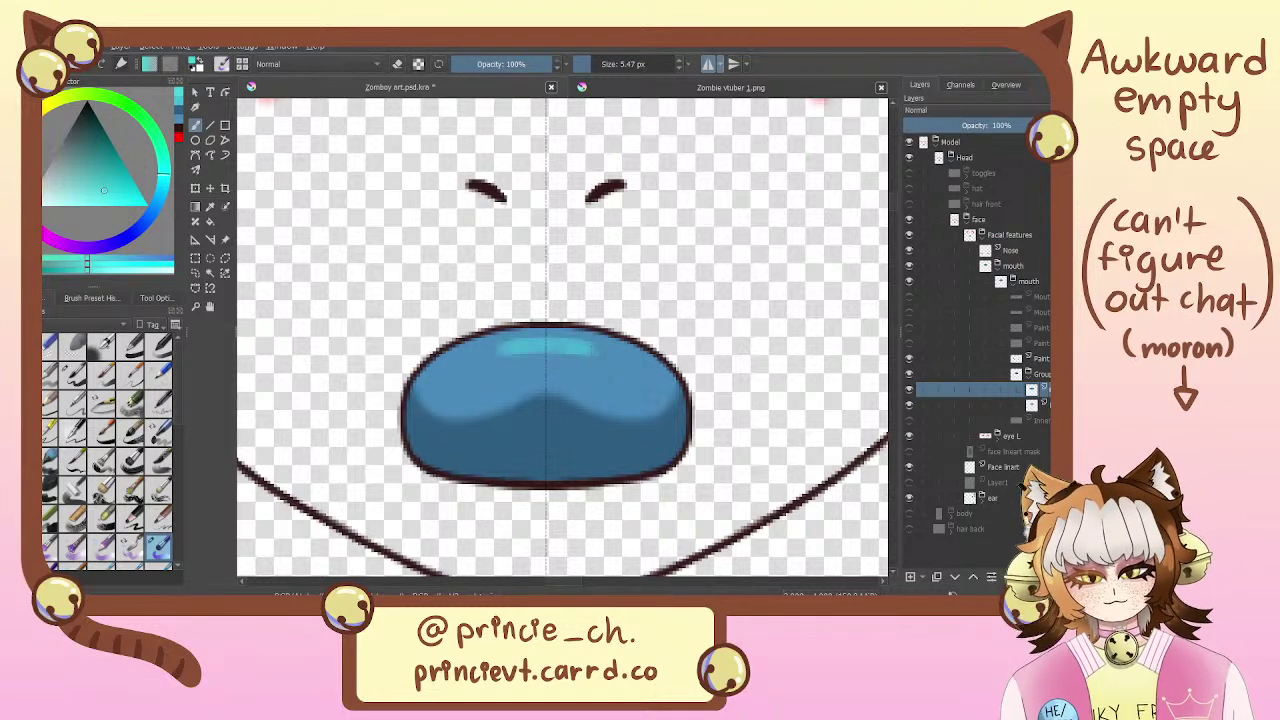
Toggle the hidden mouth layers one at a time to identify the teeth outline and the curved mouth line
left_click_drag(494, 415, 521, 465)
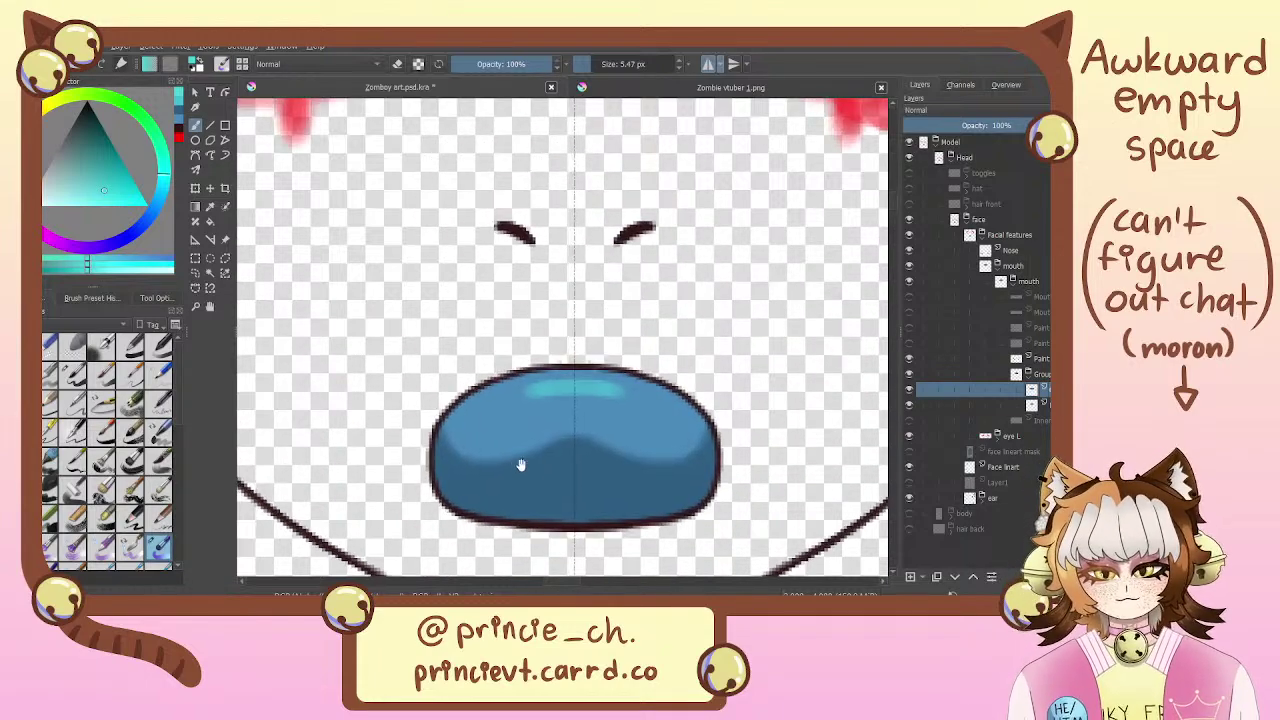
left_click_drag(656, 395, 624, 349)
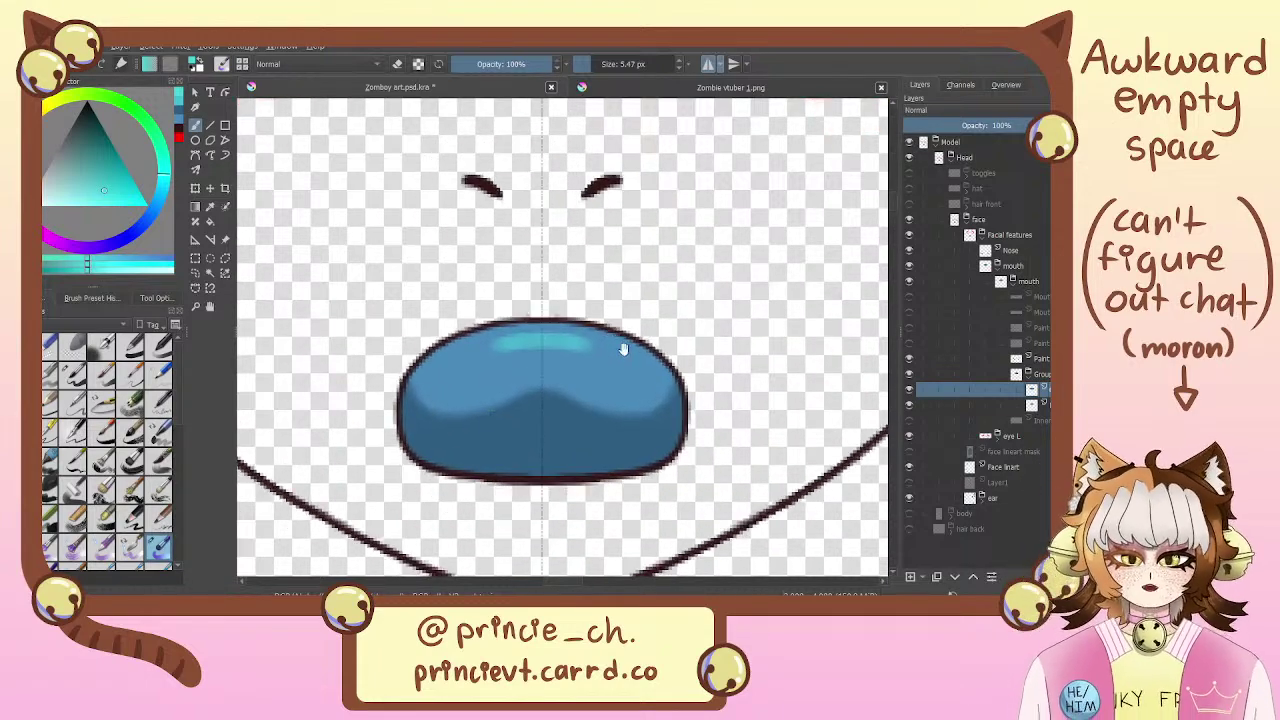
scroll(614, 323, "down", 1)
scroll(723, 420, "up", 1)
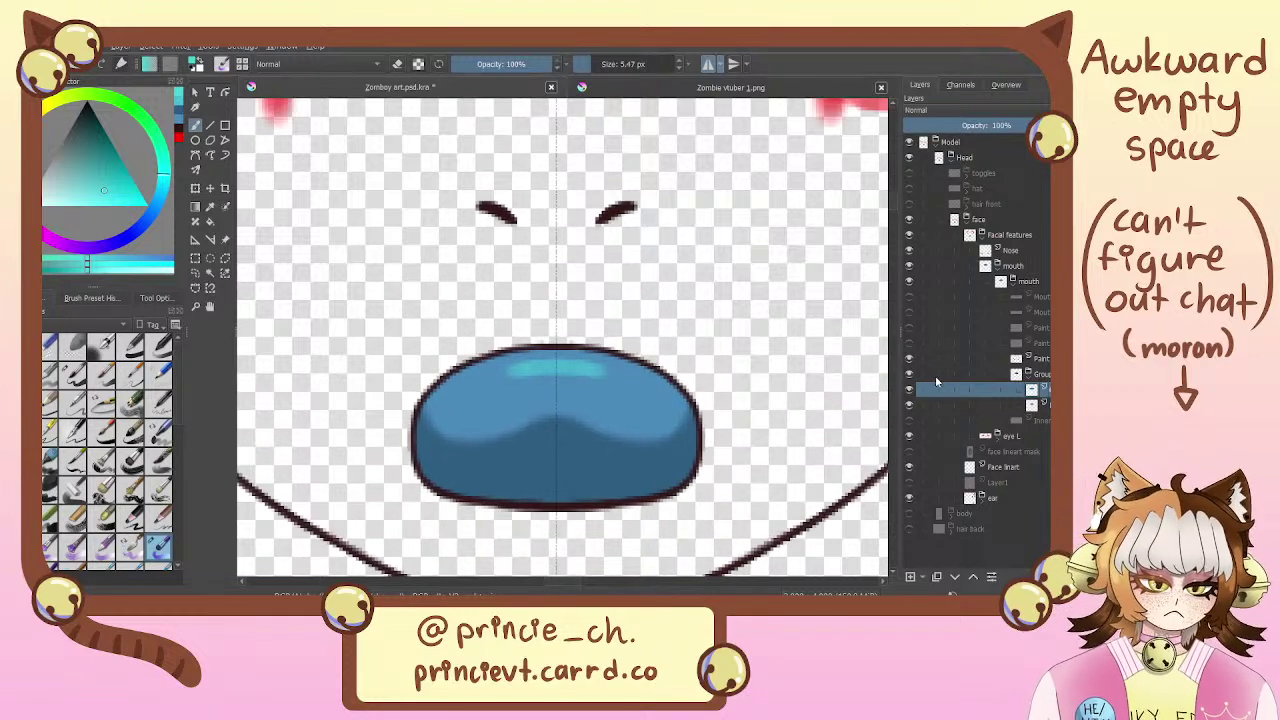
left_click(908, 343)
left_click(908, 343)
left_click(908, 327)
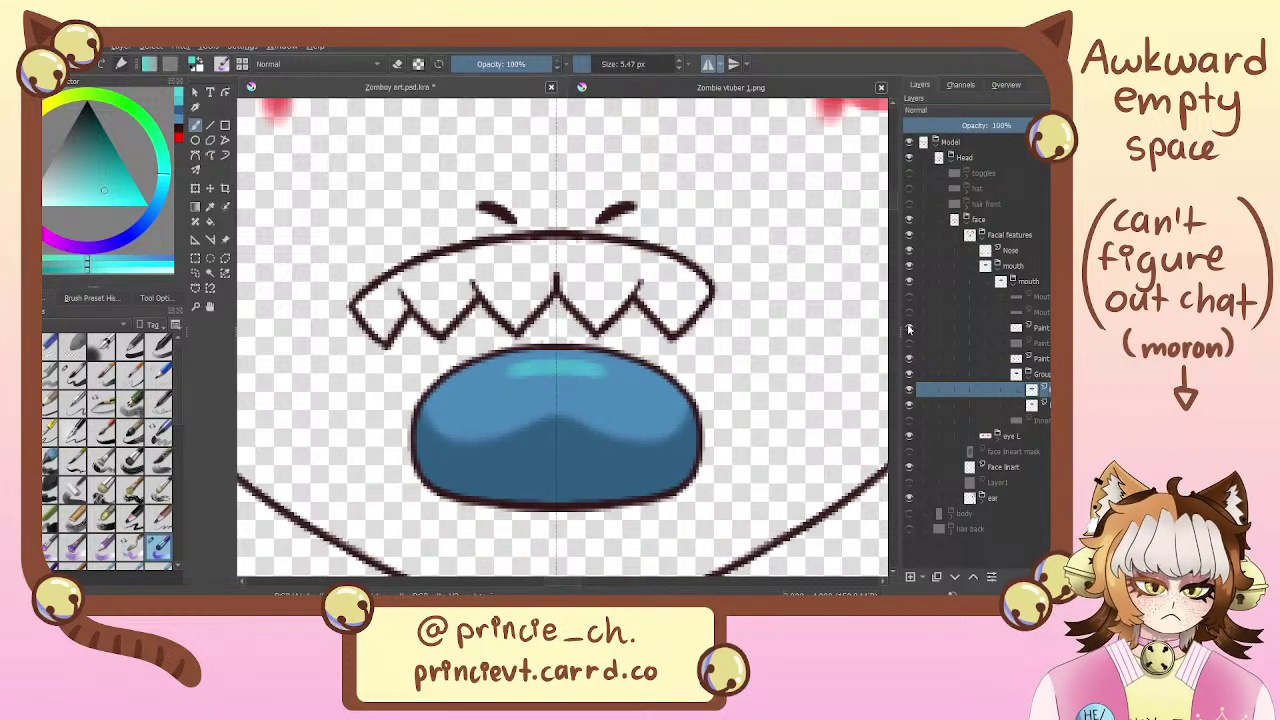
left_click(908, 327)
left_click(908, 312)
left_click(908, 313)
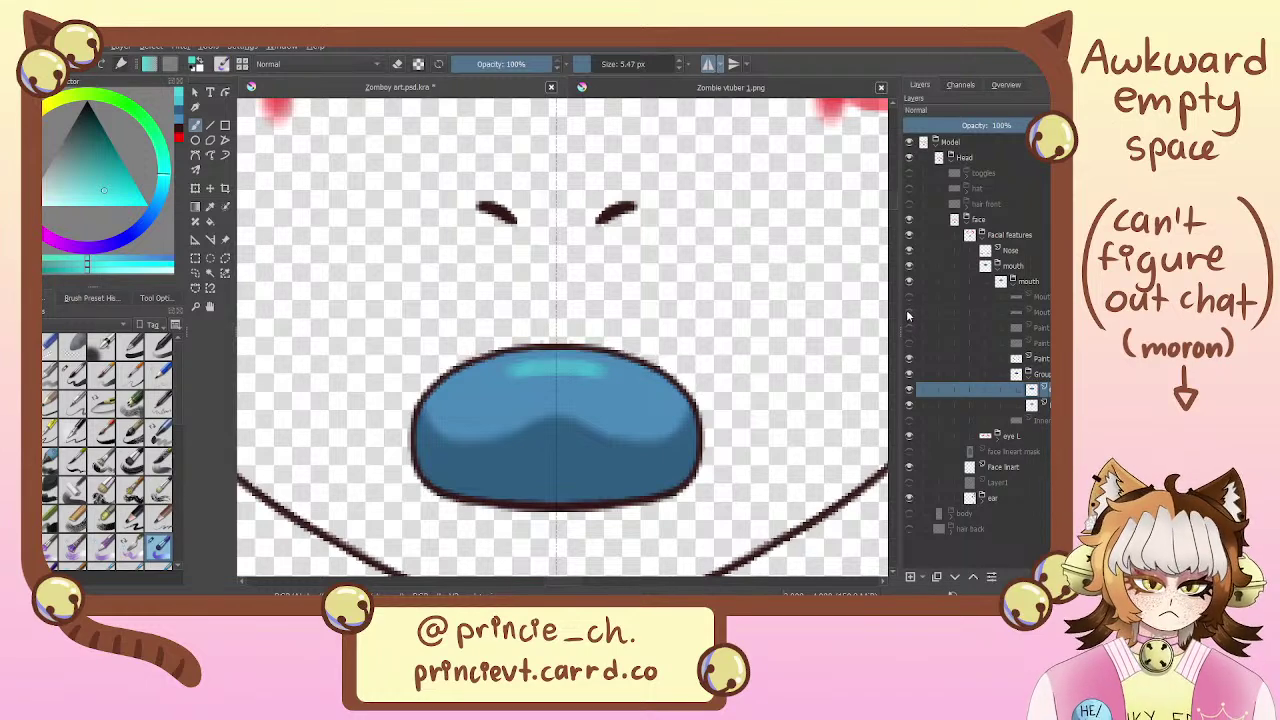
left_click(908, 313)
left_click(908, 313)
left_click(908, 313)
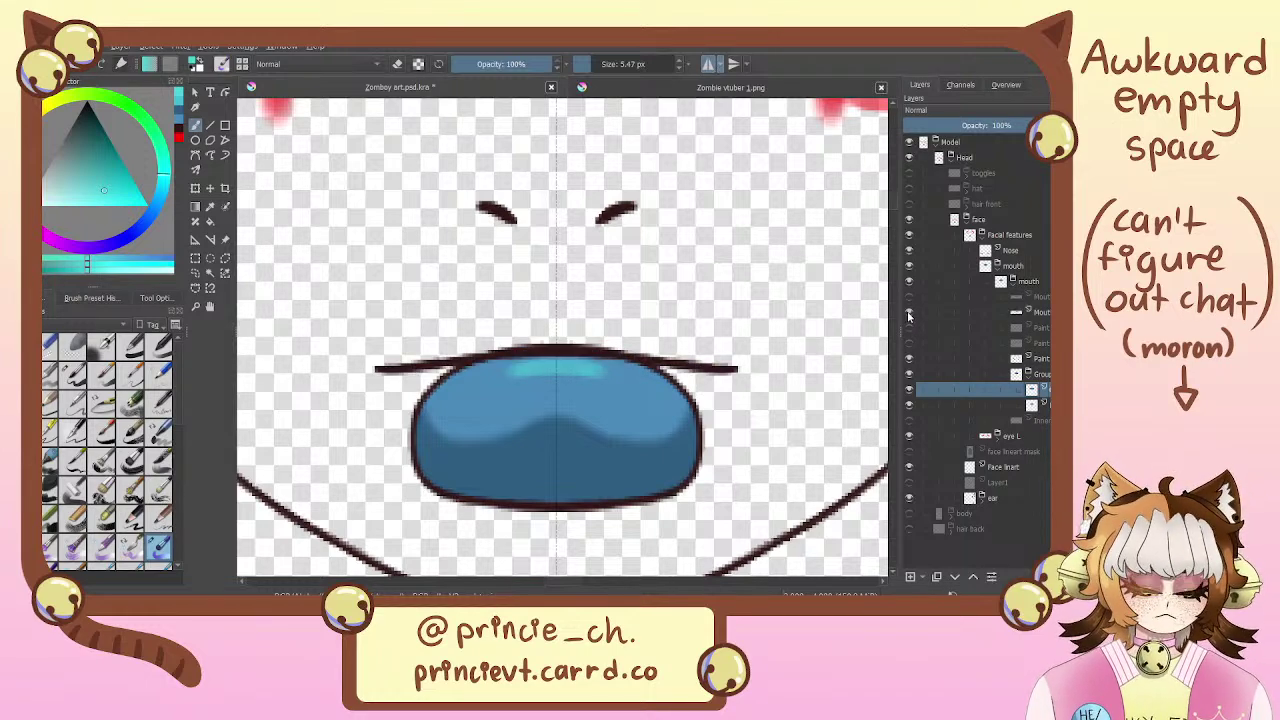
left_click(908, 313)
left_click(908, 313)
left_click(908, 313)
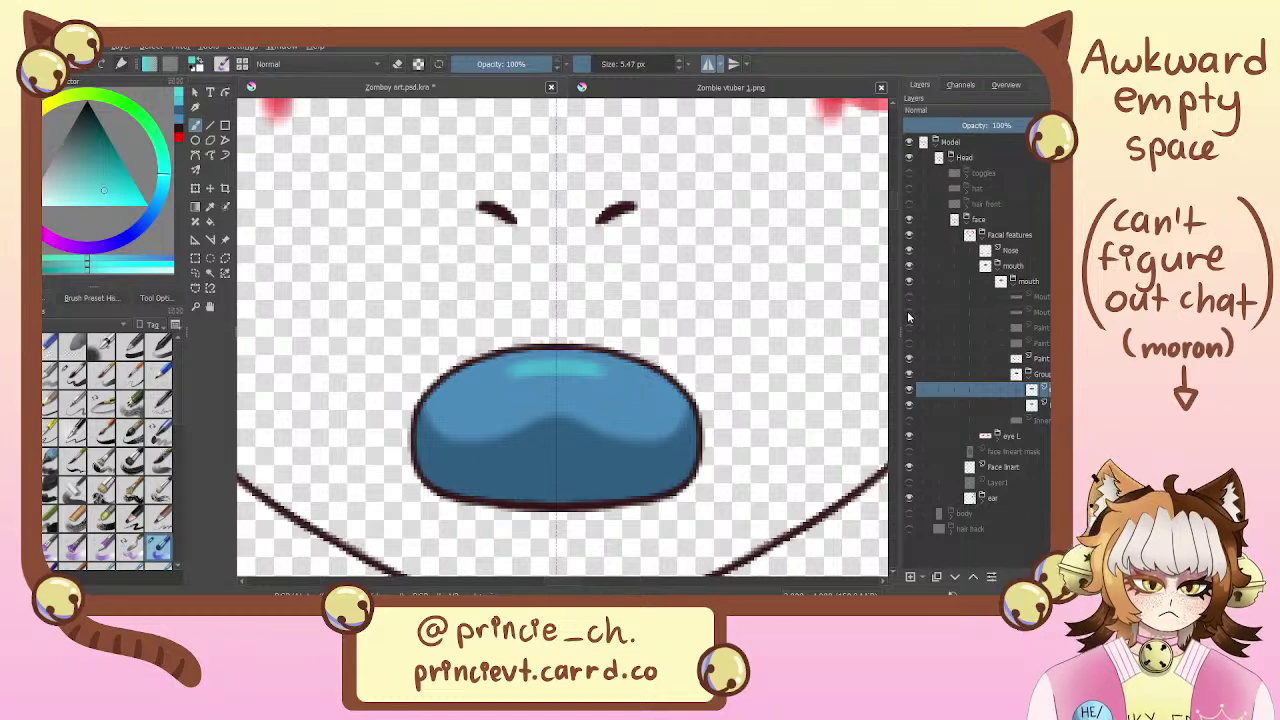
Show the curved mouth line and teeth outline layers, and move the teeth layer above the mouth line layer
left_click(908, 313)
left_click(908, 329)
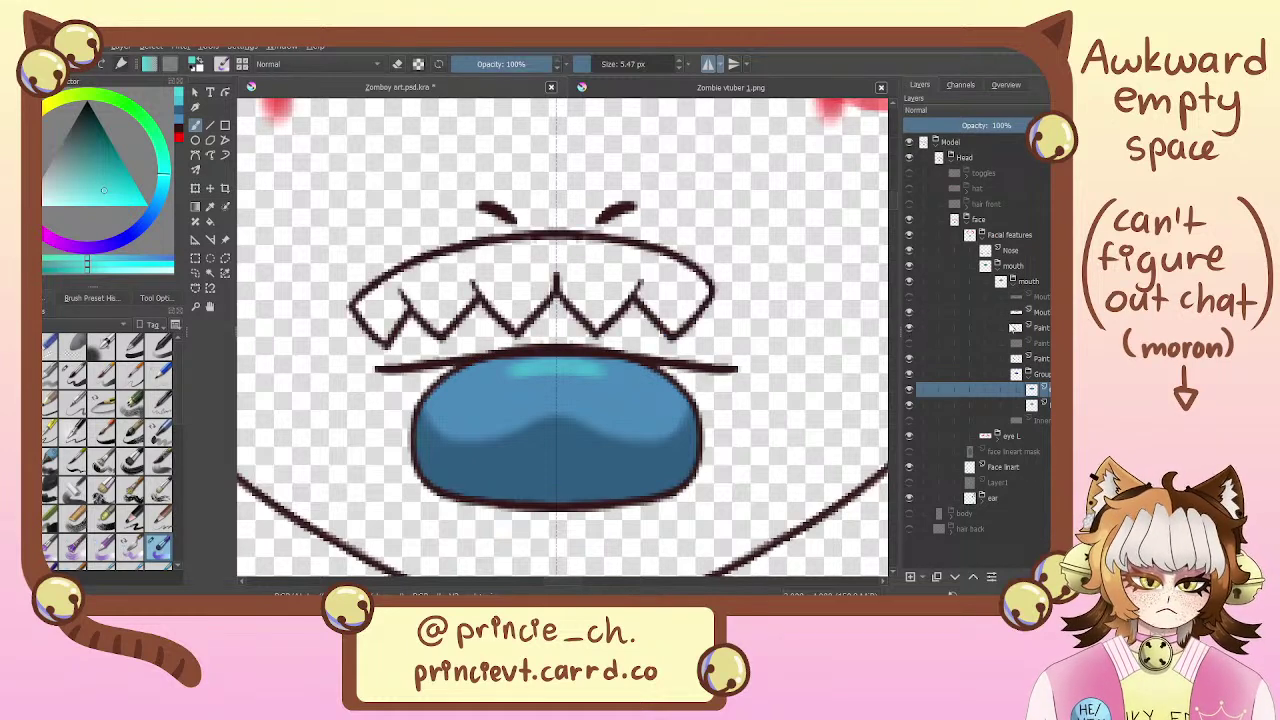
left_click_drag(1012, 328, 1012, 306)
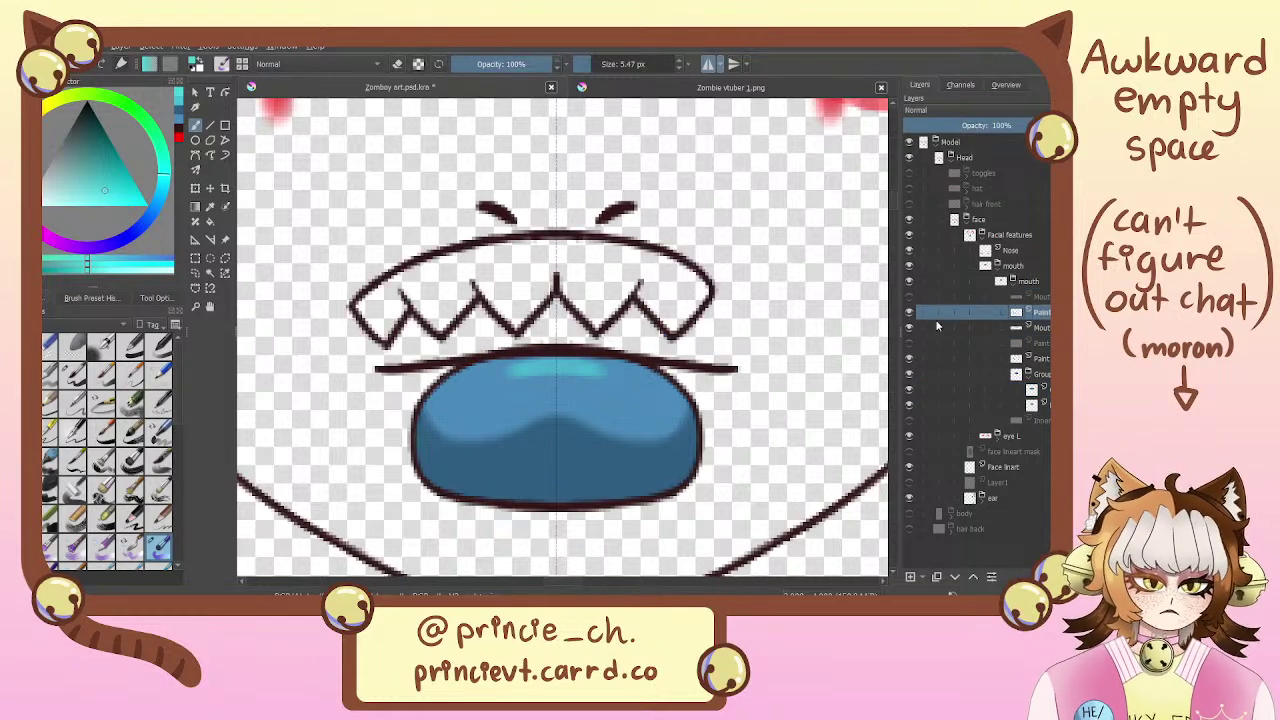
Toggle the teeth outline and mouth line layers on and off repeatedly to compare them, leaving both shown
left_click(908, 313)
left_click(908, 313)
left_click(908, 313)
left_click(908, 313)
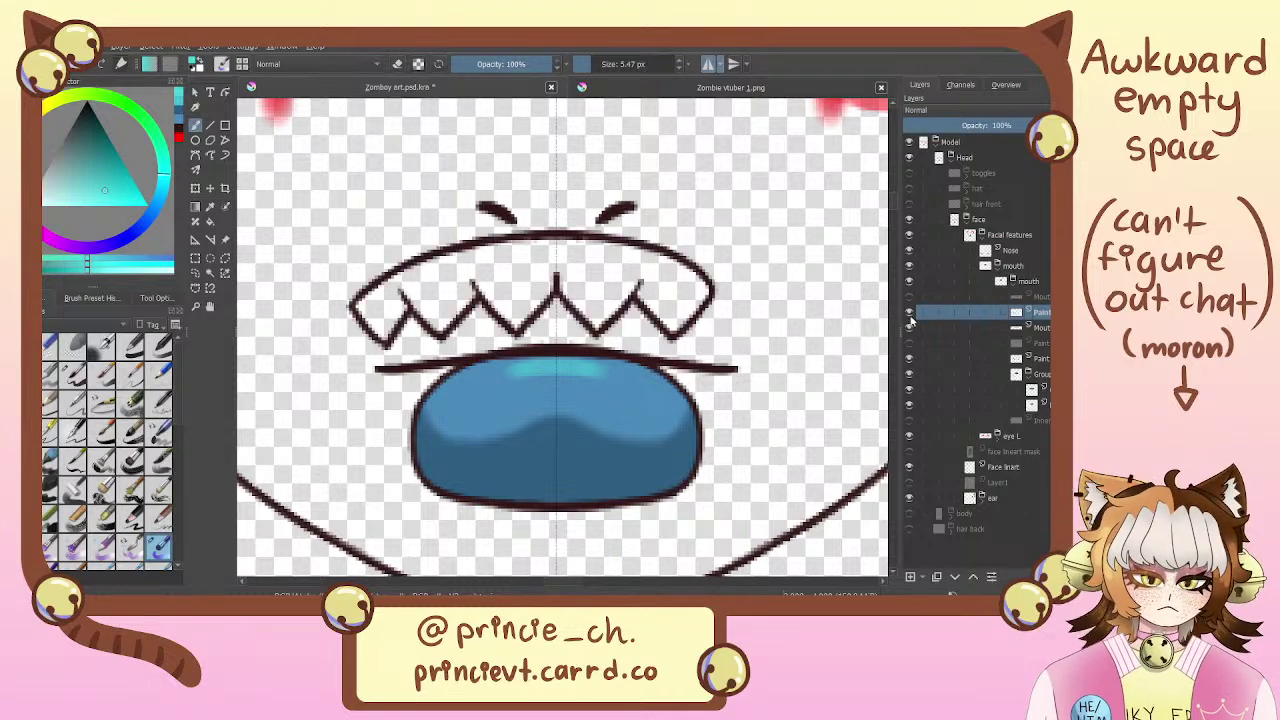
left_click(908, 329)
left_click(908, 329)
left_click(908, 329)
left_click(908, 329)
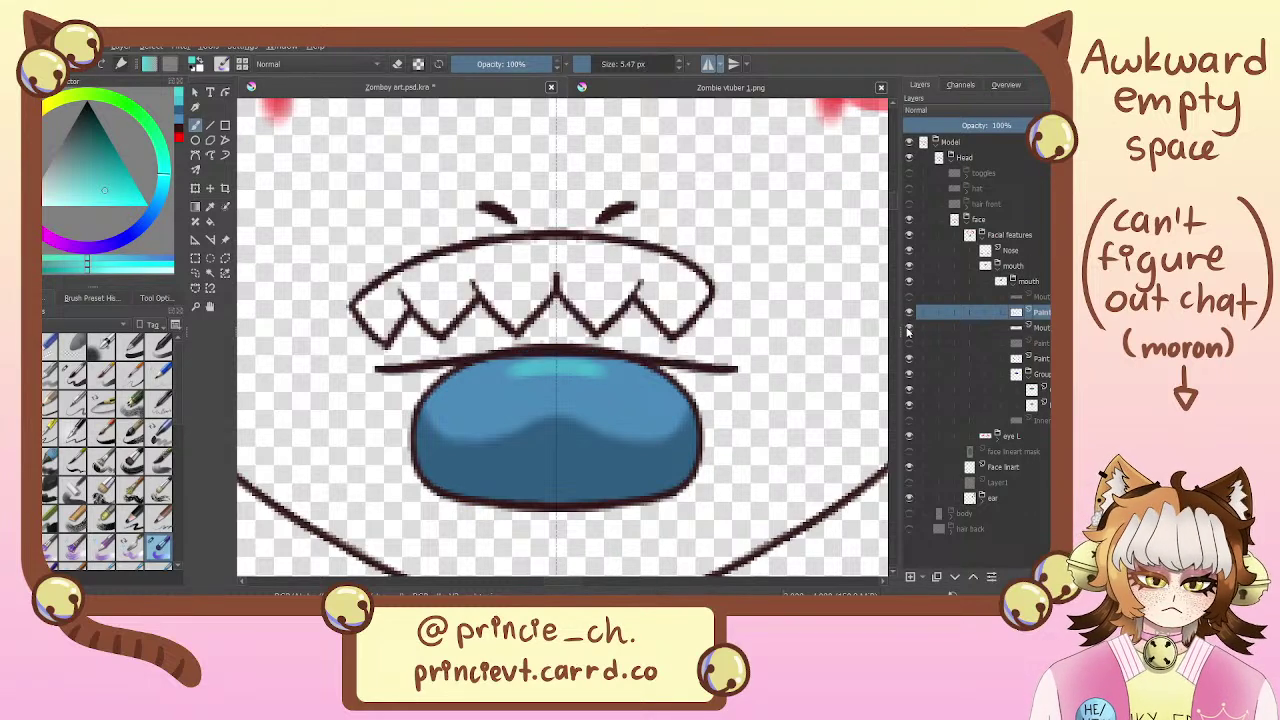
left_click(908, 330)
left_click(908, 330)
left_click(908, 330)
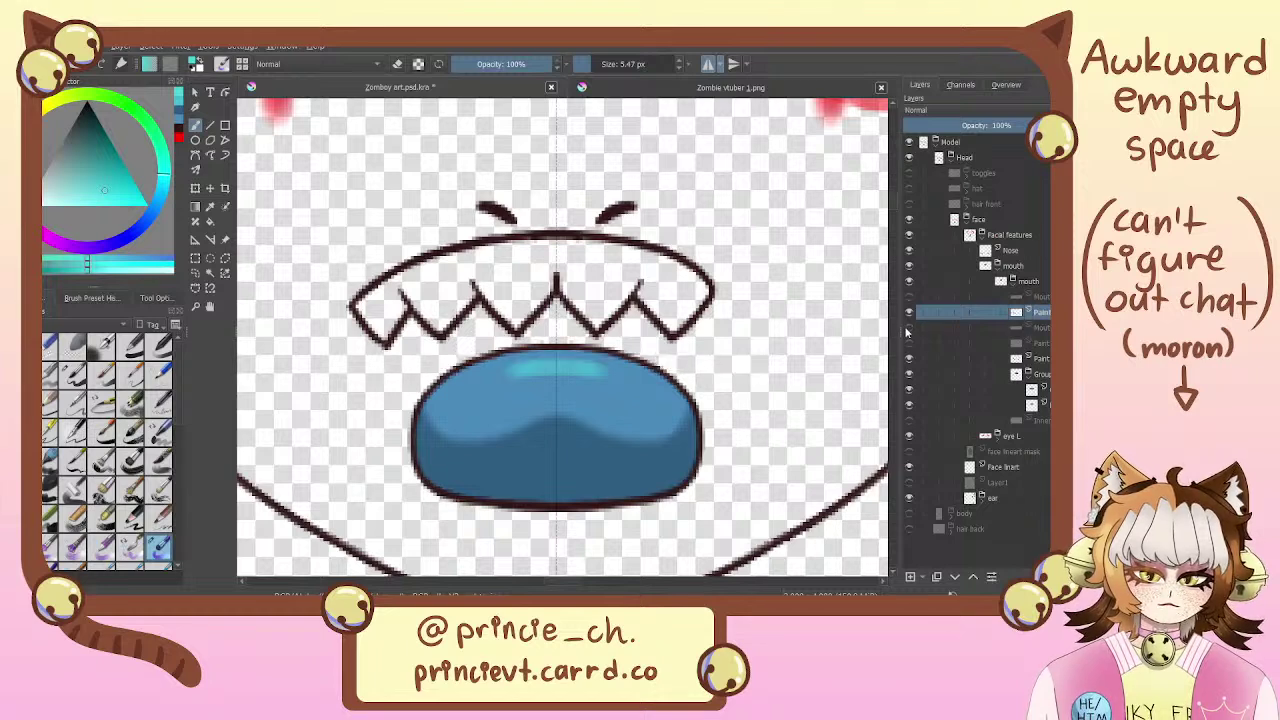
left_click(908, 330)
left_click(908, 330)
left_click(908, 330)
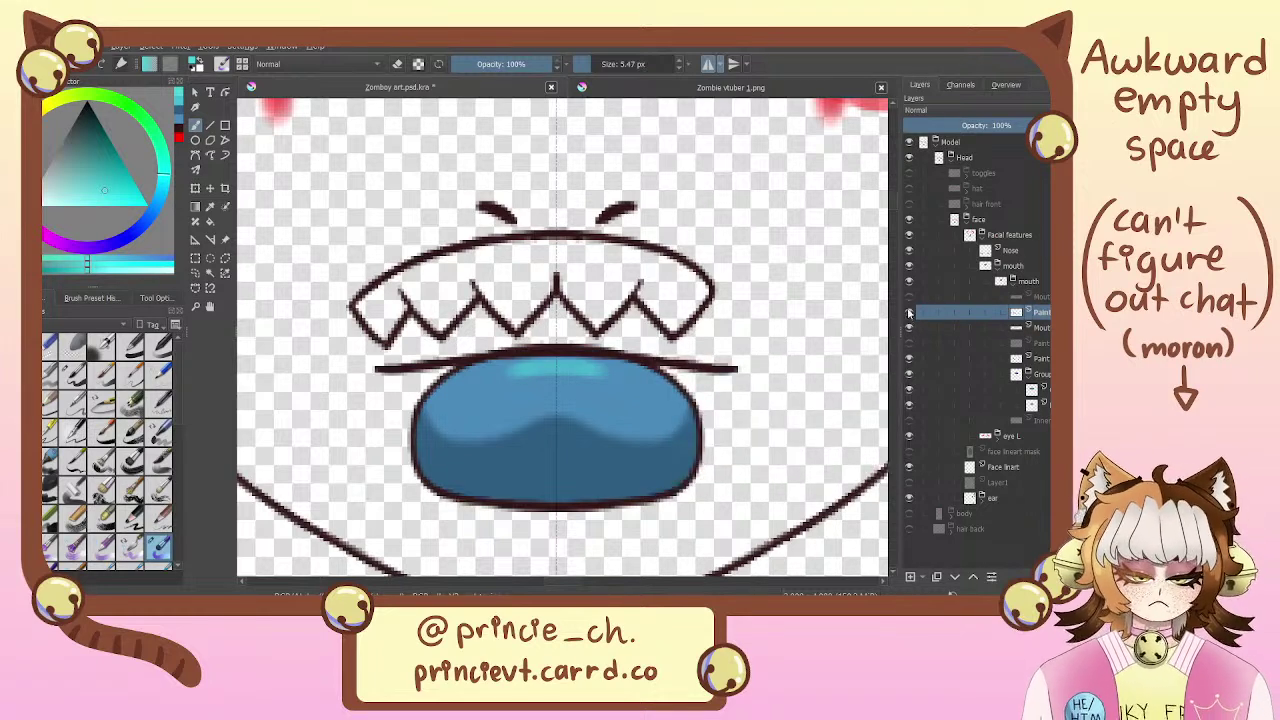
left_click(908, 313)
left_click(908, 313)
left_click(908, 328)
left_click(908, 330)
left_click(909, 330)
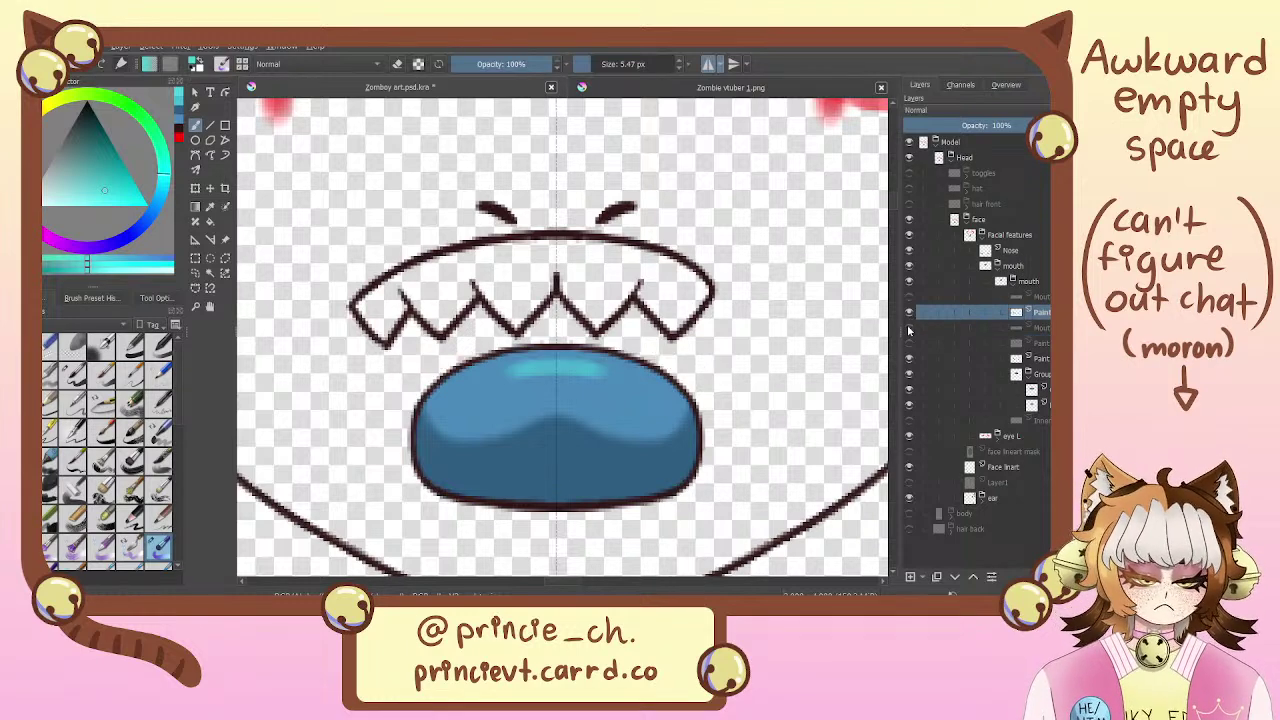
left_click(908, 329)
left_click(908, 329)
left_click(909, 329)
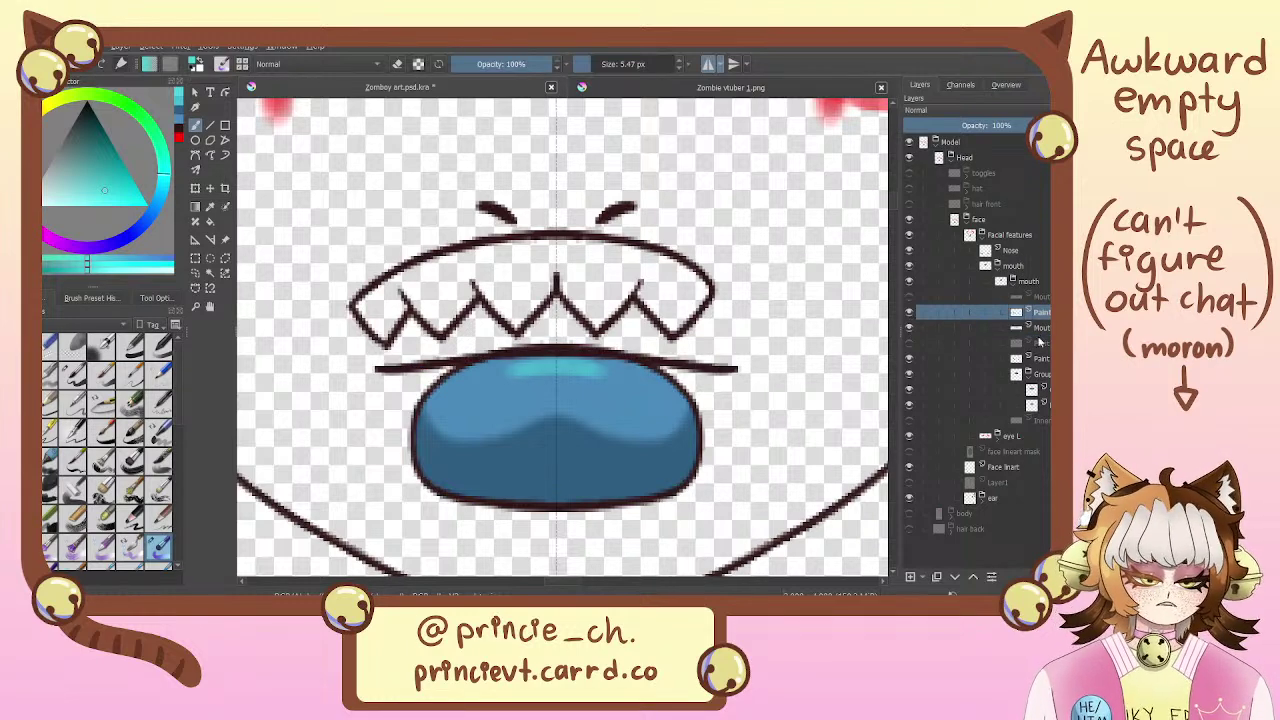
Select the hidden paint layer below the mouth line, toggle it to check its contents, and hide the mouth line layer
left_click(1040, 342)
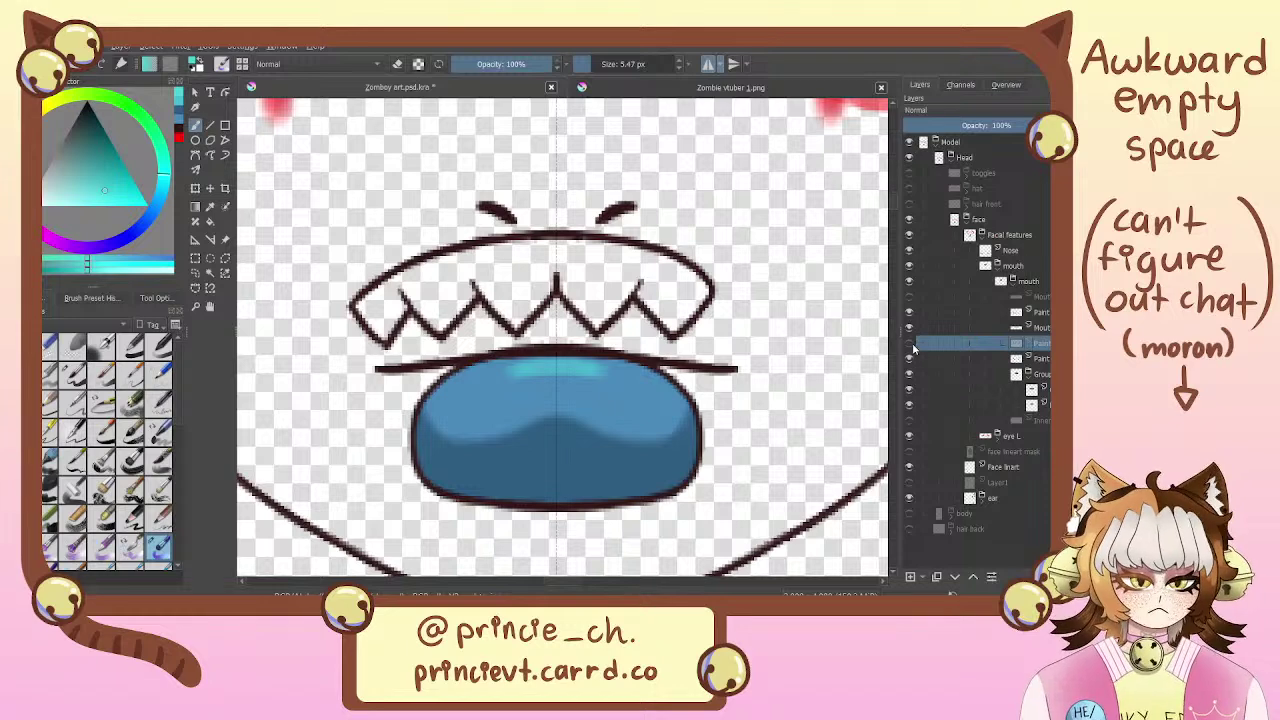
left_click(909, 343)
left_click(909, 343)
left_click(908, 328)
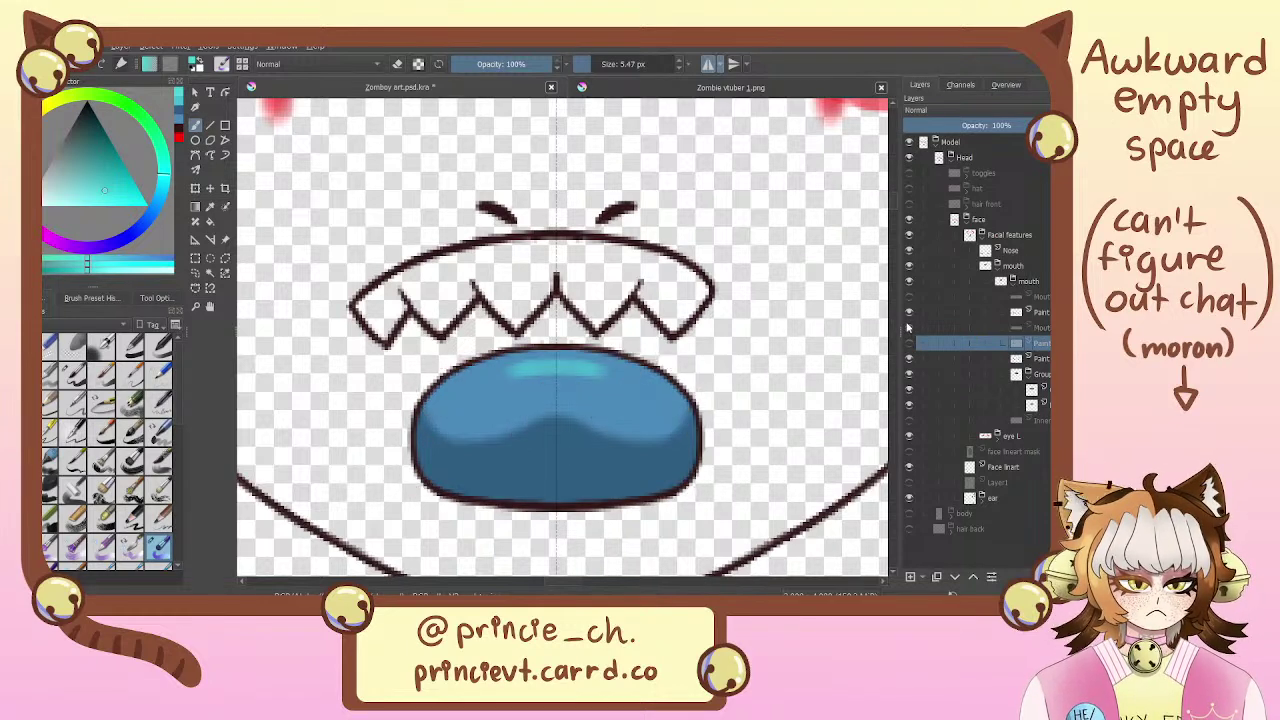
Show the curved mouth line layer and add a new paint layer directly above it
left_click(908, 328)
left_click(1040, 328)
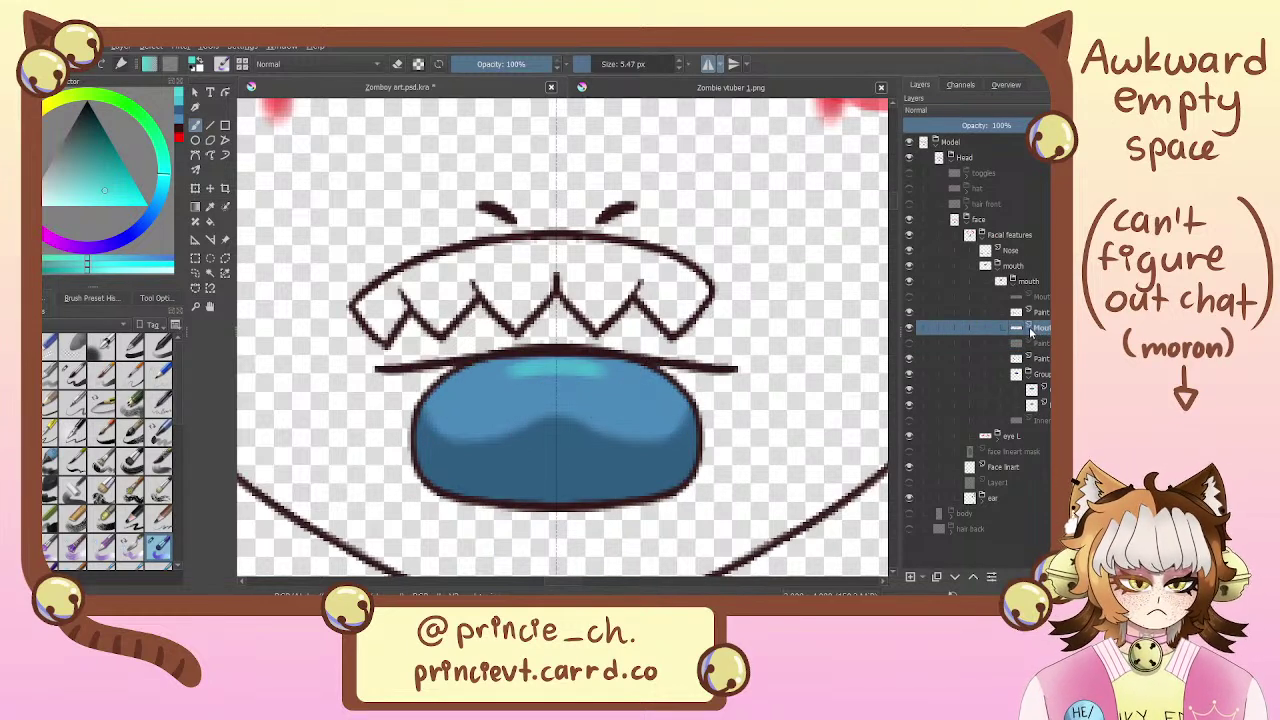
left_click(910, 577)
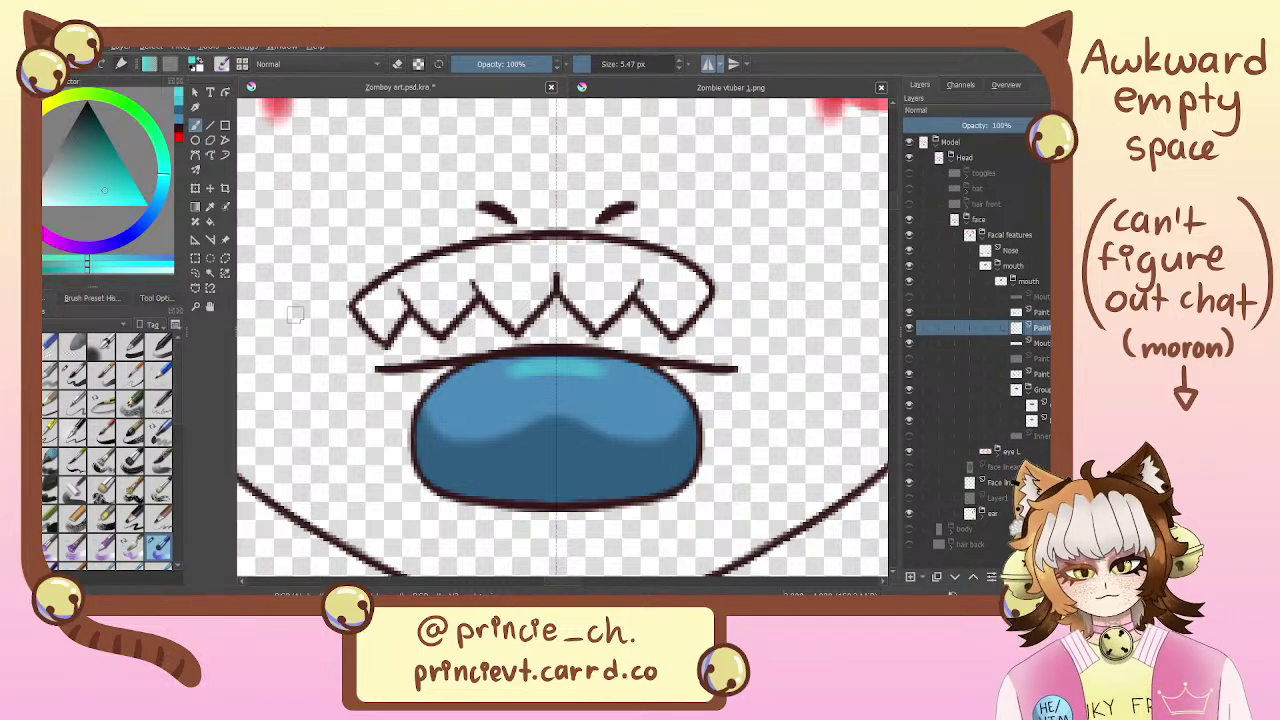
Draw a dark U-shaped tongue outline hanging from the mouth line, mirrored around the centre, with a 3.23 px inking brush
left_click(179, 135)
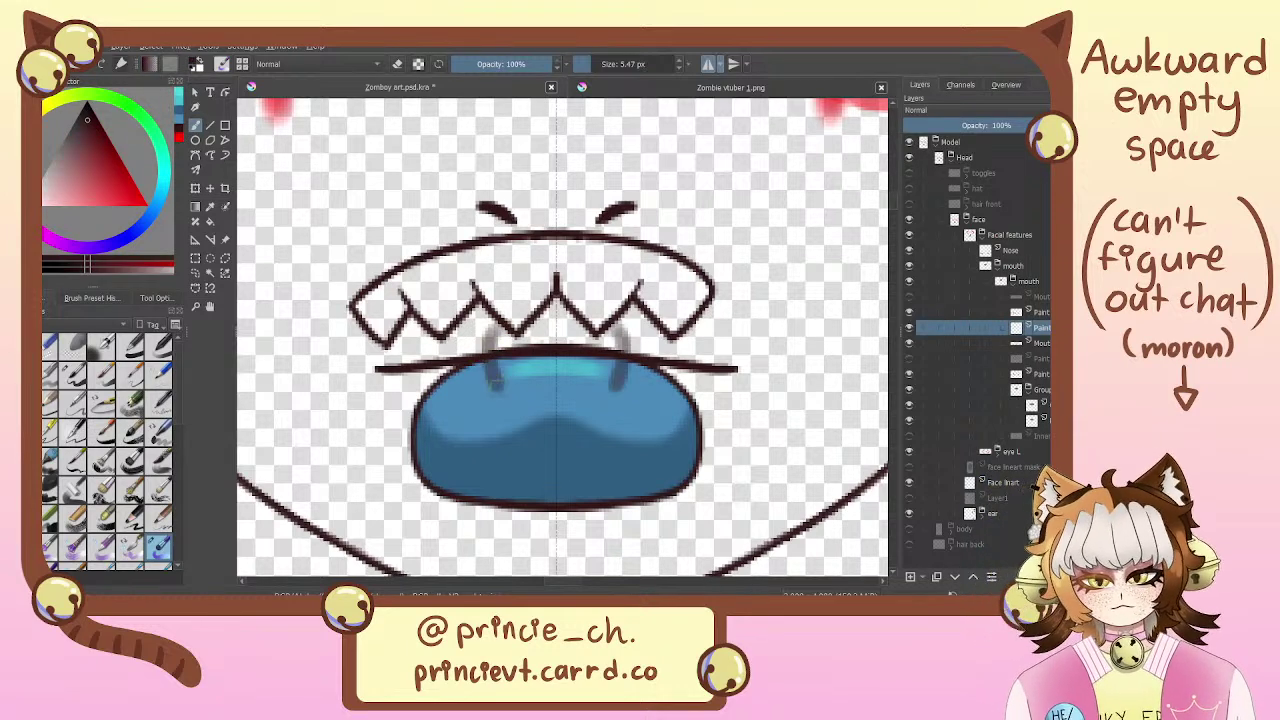
left_click(72, 375)
mouse_move(510, 333)
left_mouse_down()
mouse_move(480, 390)
mouse_move(635, 370)
left_mouse_up()
key("ctrl+z")
left_click_drag(470, 340, 638, 345)
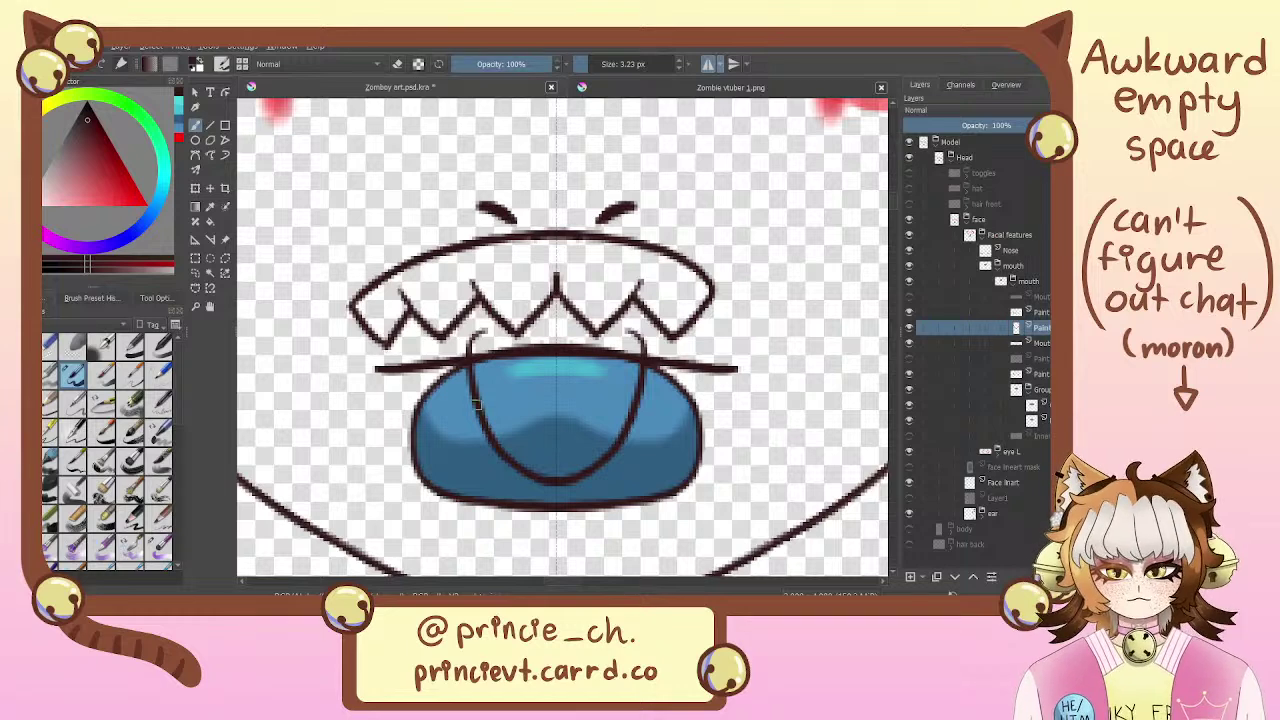
Refine the curved sides of the U-shaped tongue outline by erasing along them for a straighter taper
left_click_drag(478, 406, 522, 468)
key("ctrl+z")
key("e")
mouse_move(476, 398)
left_mouse_down()
mouse_move(546, 474)
mouse_move(530, 476)
left_mouse_up()
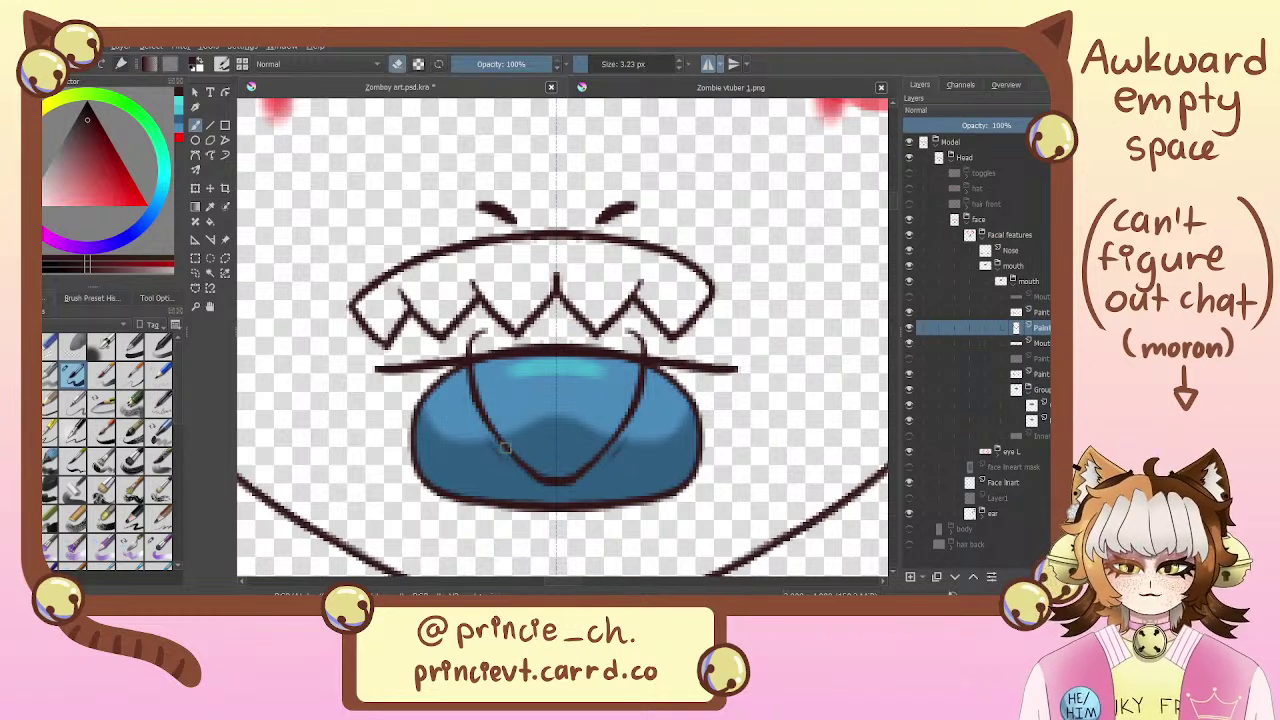
key("ctrl+z")
mouse_move(482, 420)
left_mouse_down()
mouse_move(546, 488)
mouse_move(510, 455)
left_mouse_up()
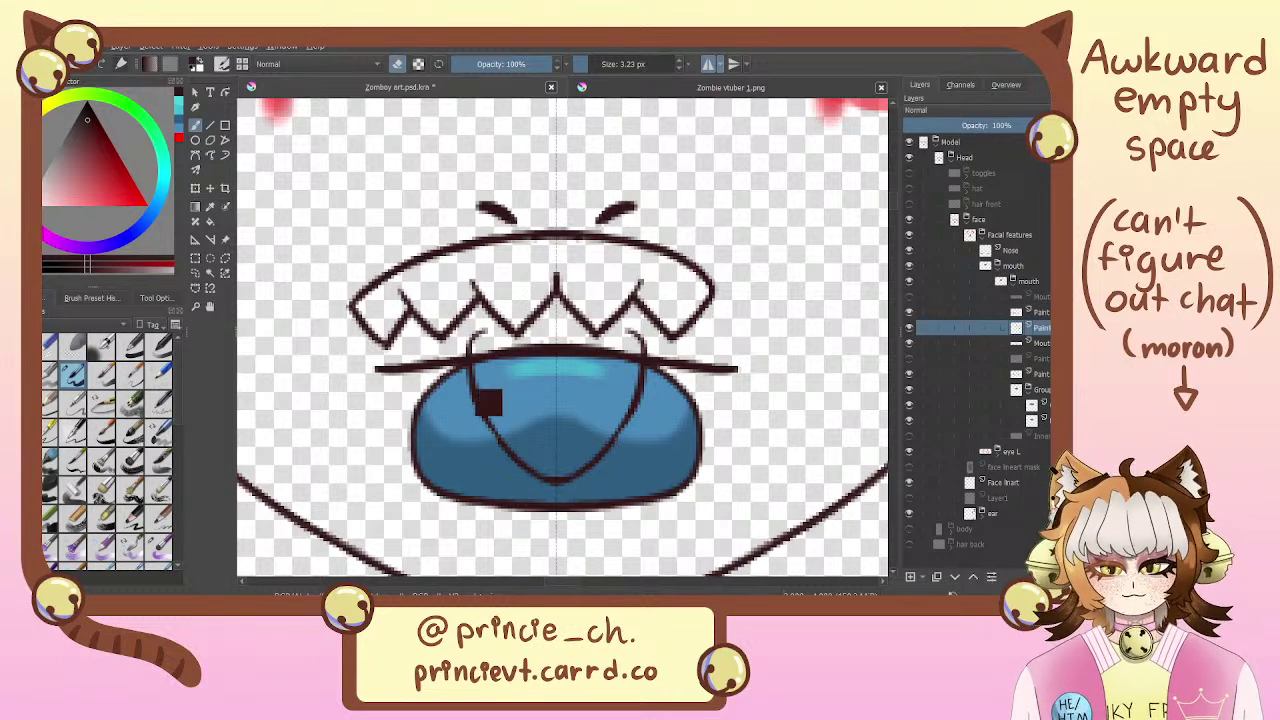
left_click_drag(486, 403, 497, 443)
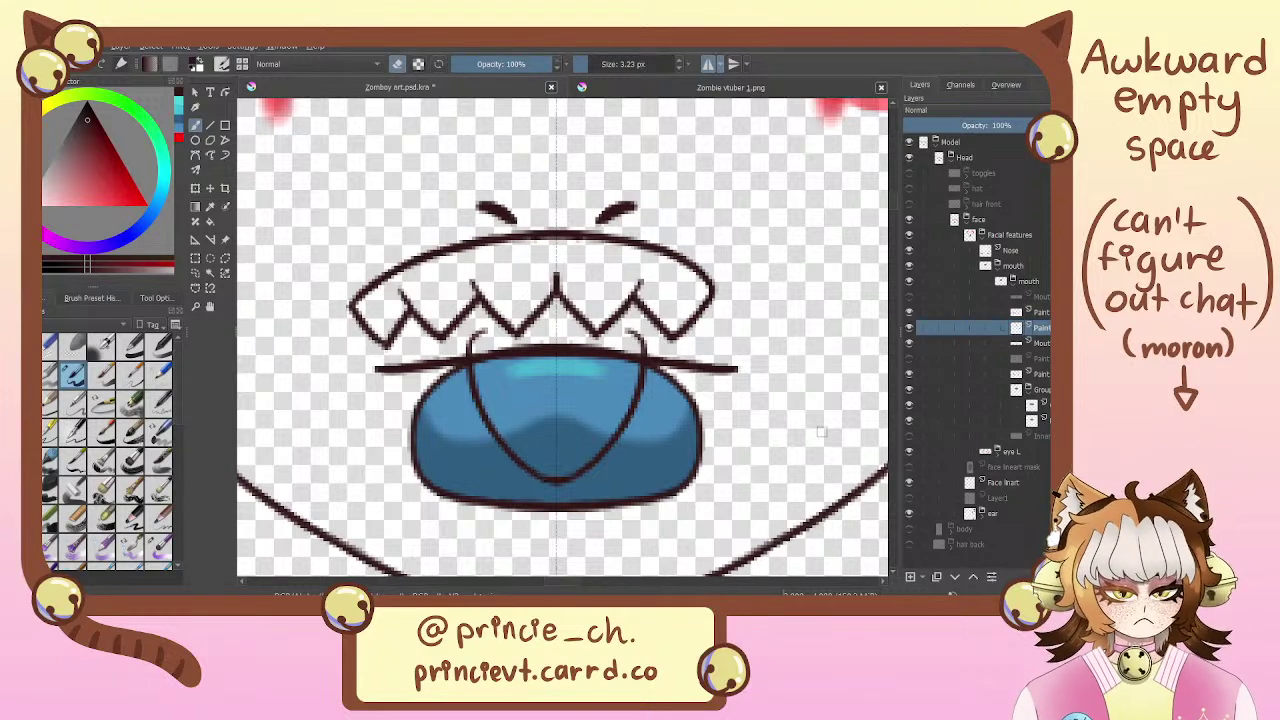
Pick the medium blue tongue colour and toggle the rounded tongue's shading layer to check its contents, leaving it shown
left_click(180, 122)
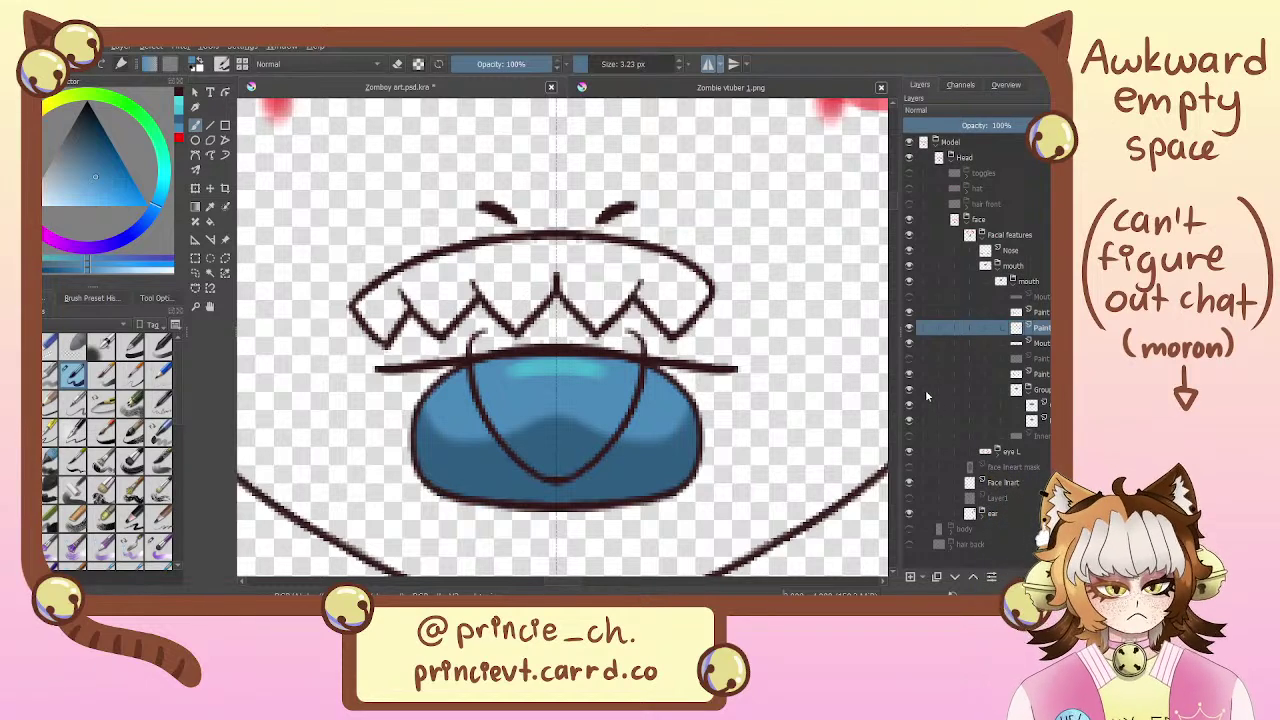
left_click(1032, 405)
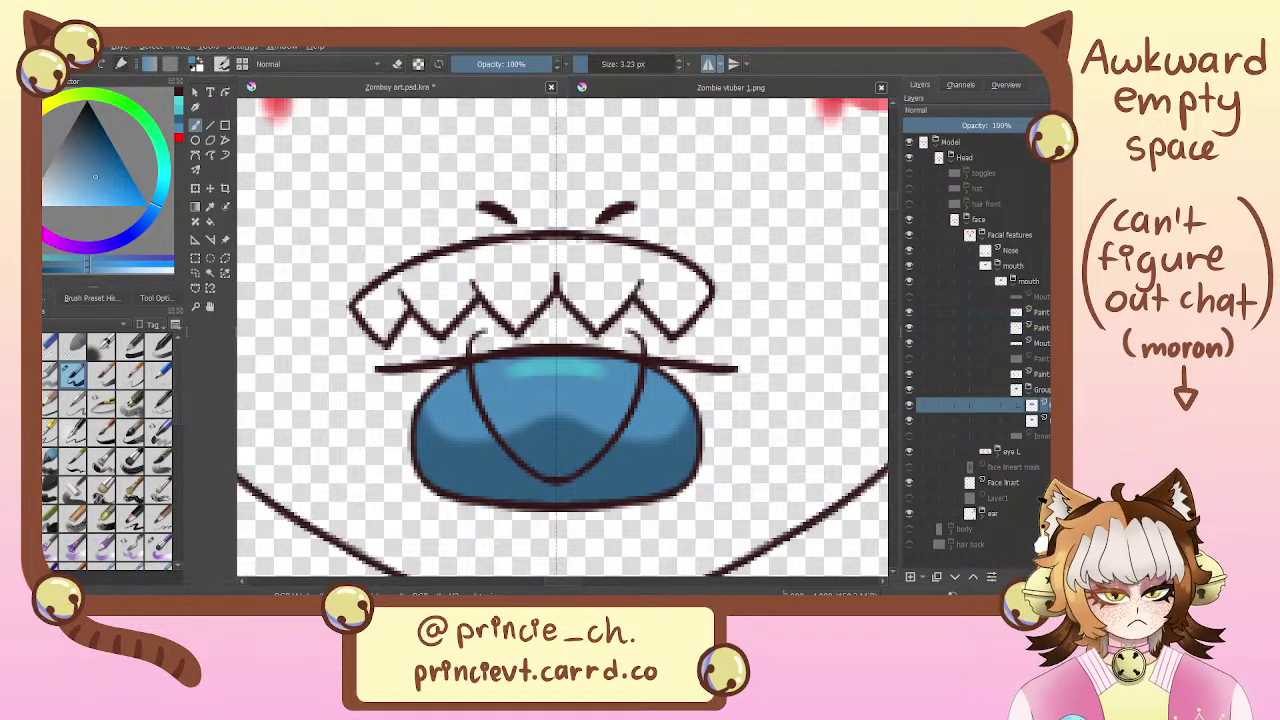
left_click(908, 404)
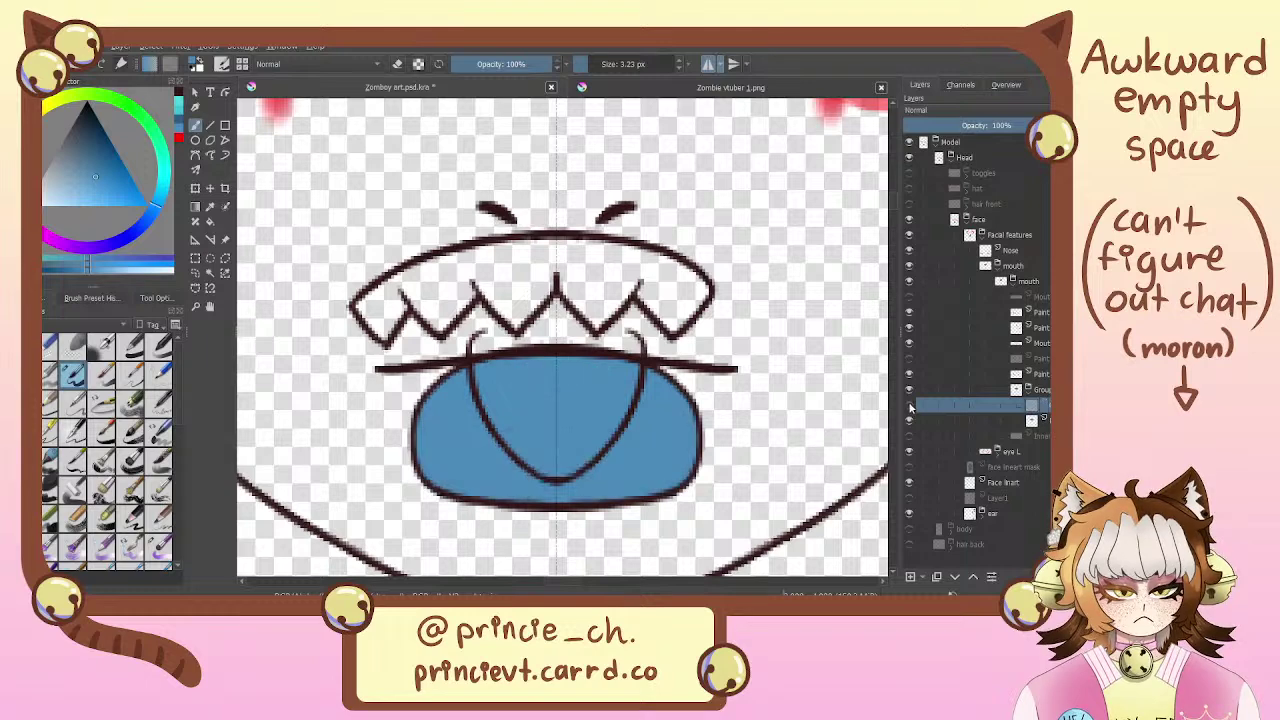
left_click(908, 404)
left_click(908, 404)
left_click(908, 404)
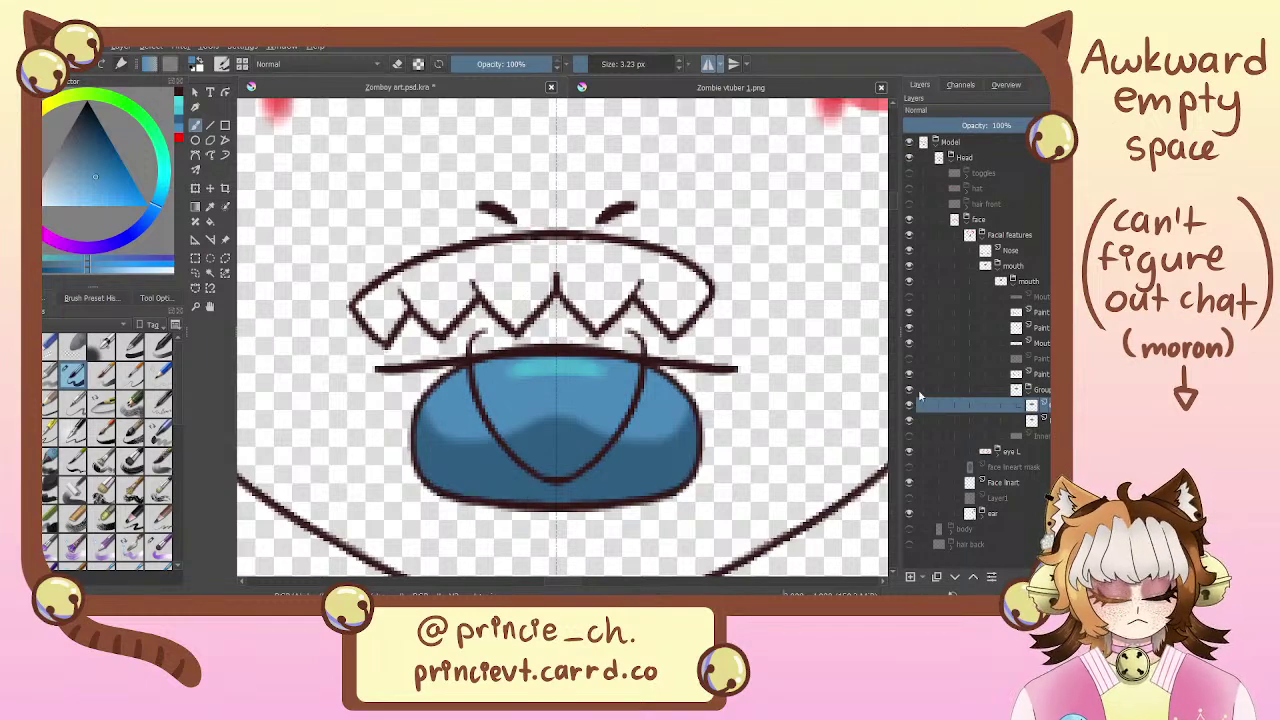
Merge the rounded tongue's shading into its blue base, move the merged layer out of its group, and delete the empty group
key("ctrl+e")
left_click_drag(1040, 406, 1026, 382)
left_click(1032, 405)
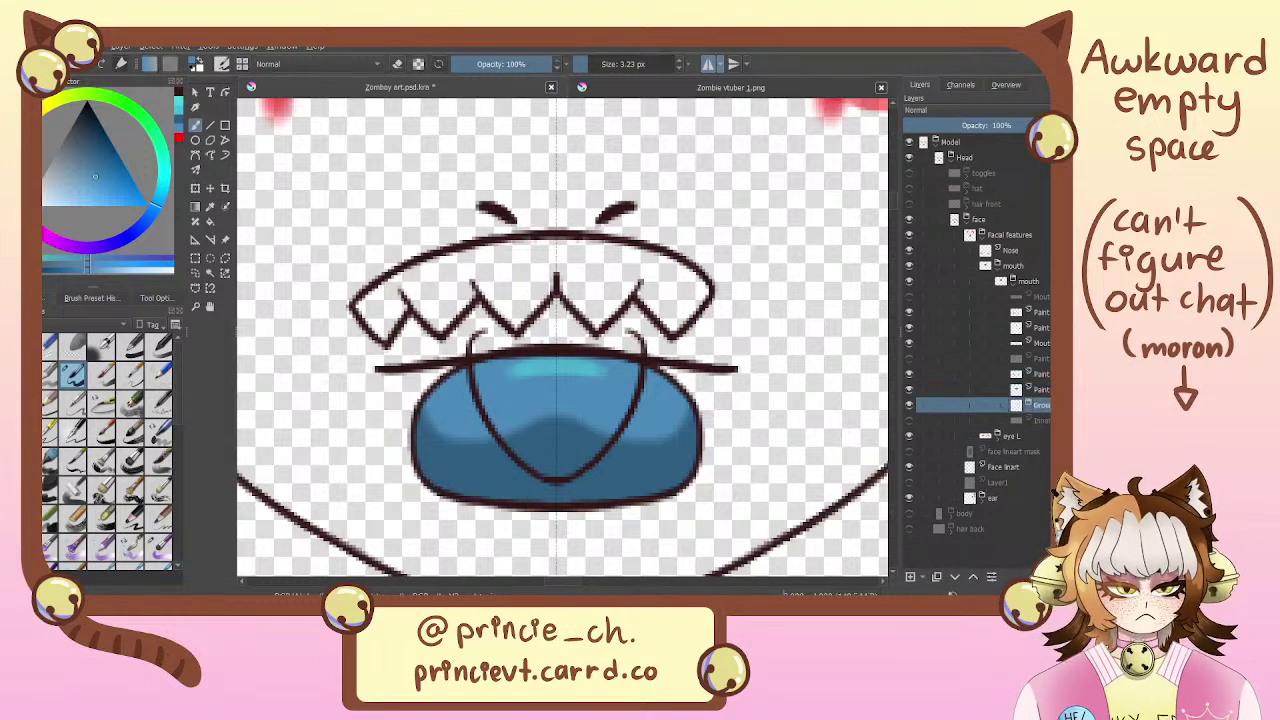
key("shift+Delete")
Merge the rounded tongue's outline layer into its colour layer and toggle the result to check it, leaving it shown
left_click(1042, 376)
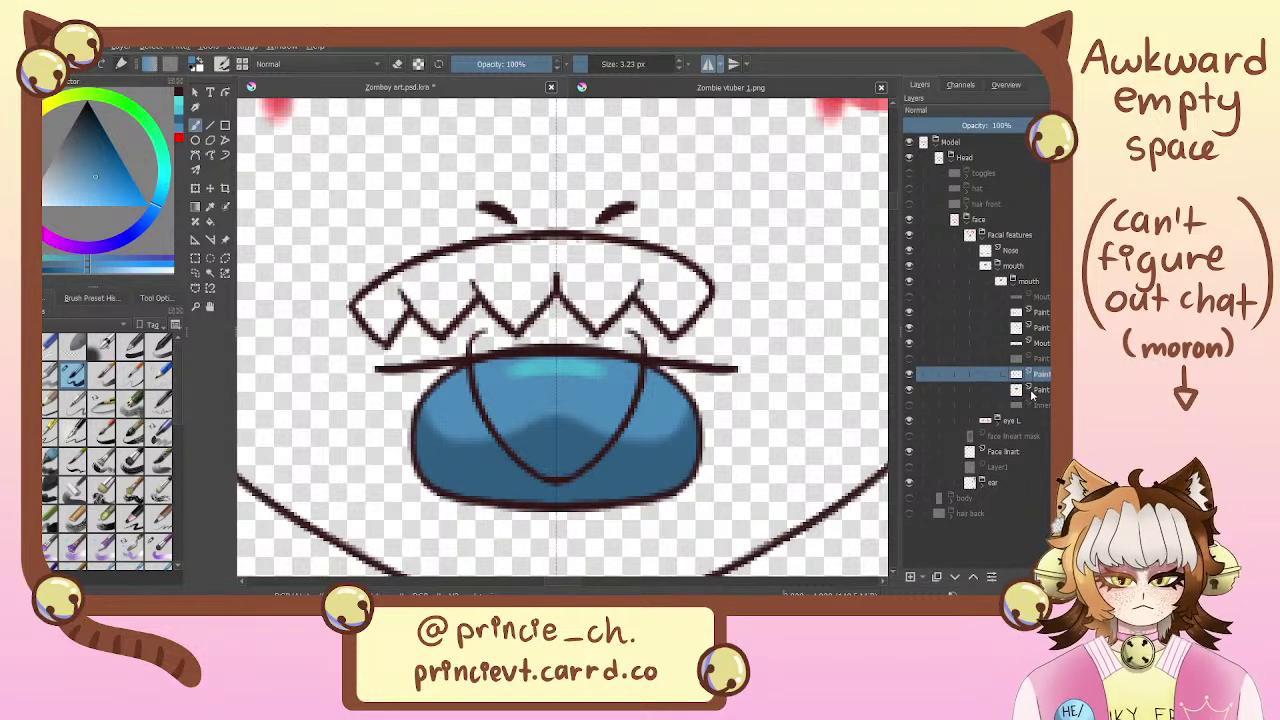
key("ctrl+e")
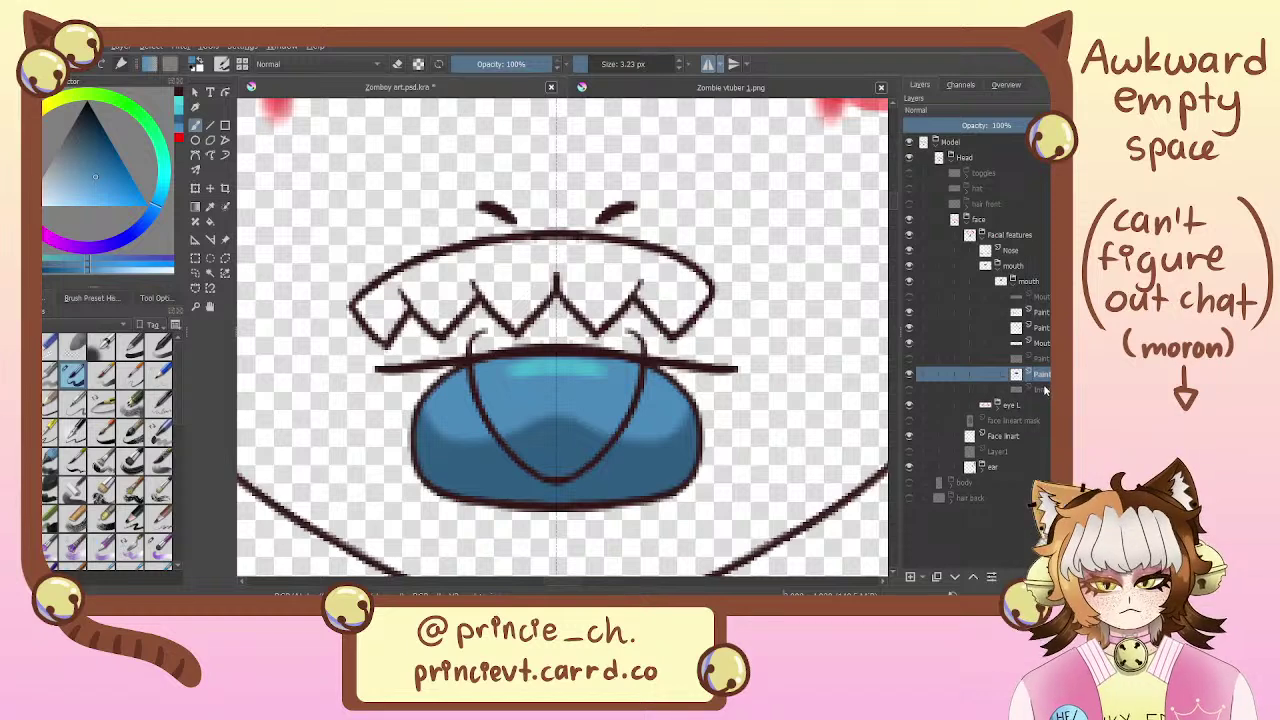
left_click(909, 374)
left_click(909, 374)
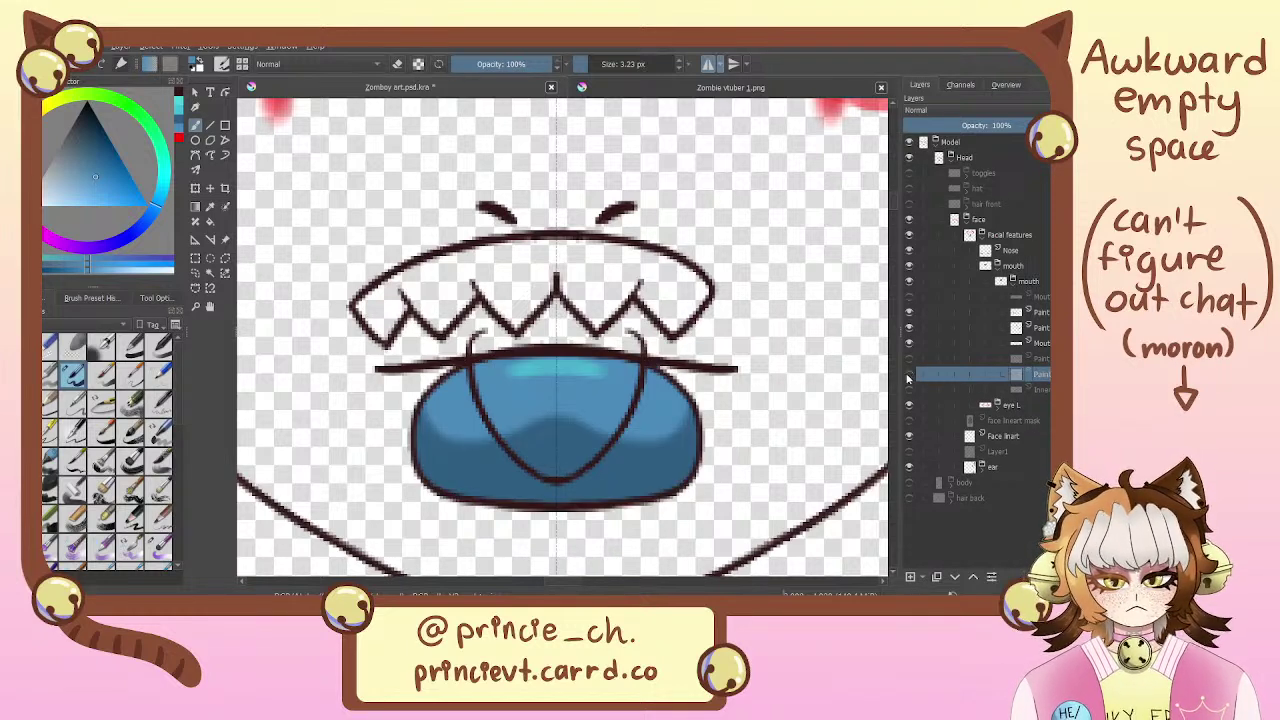
left_click(909, 374)
left_click(909, 374)
left_click(909, 374)
left_click(909, 374)
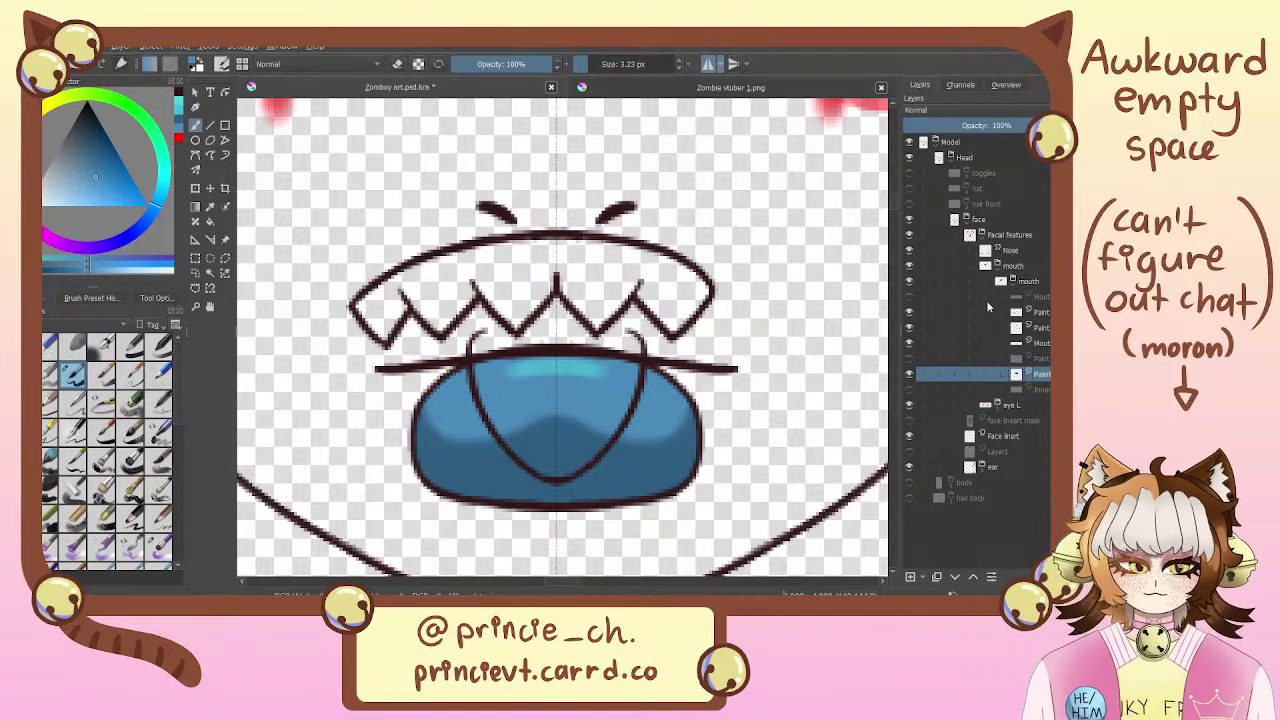
Toggle the curved mouth line and U-shaped tongue outline layers to compare them, leaving both shown
left_click(909, 343)
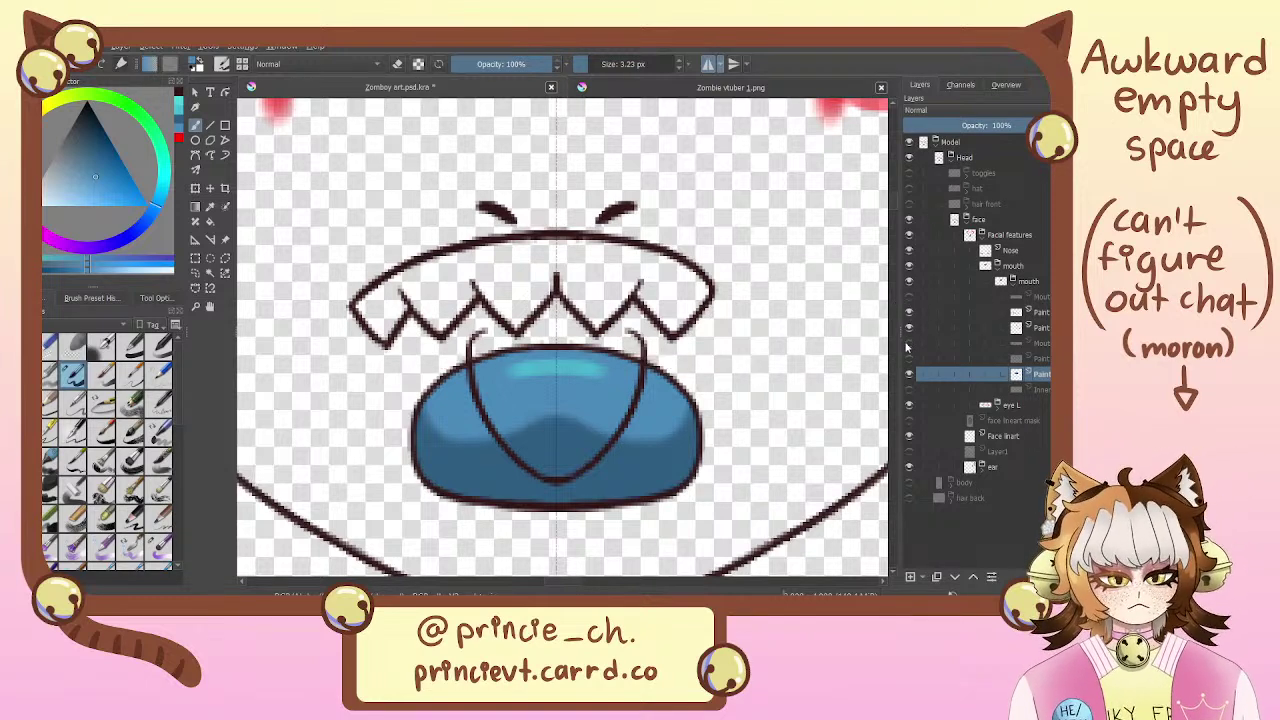
left_click(909, 343)
left_click(909, 343)
left_click(909, 327)
left_click(909, 343)
left_click(909, 327)
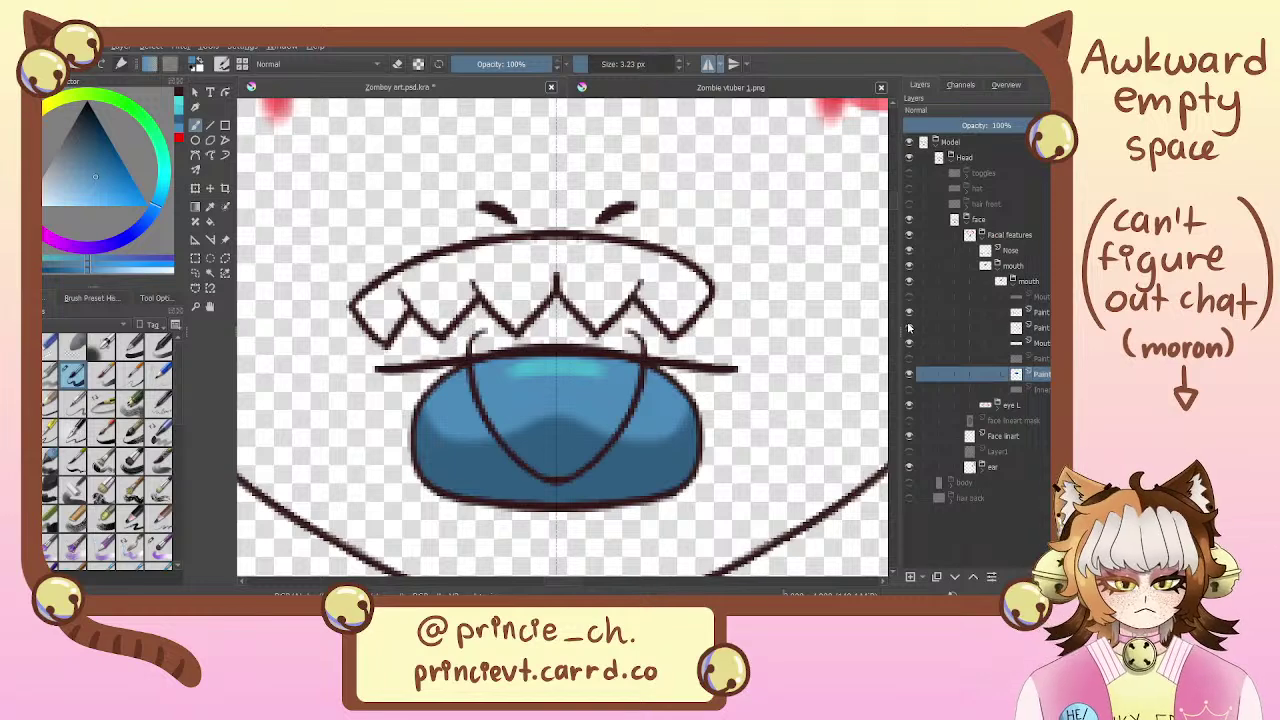
left_click(909, 327)
left_click(909, 327)
left_click(910, 328)
left_click(910, 328)
left_click(910, 328)
left_click(910, 328)
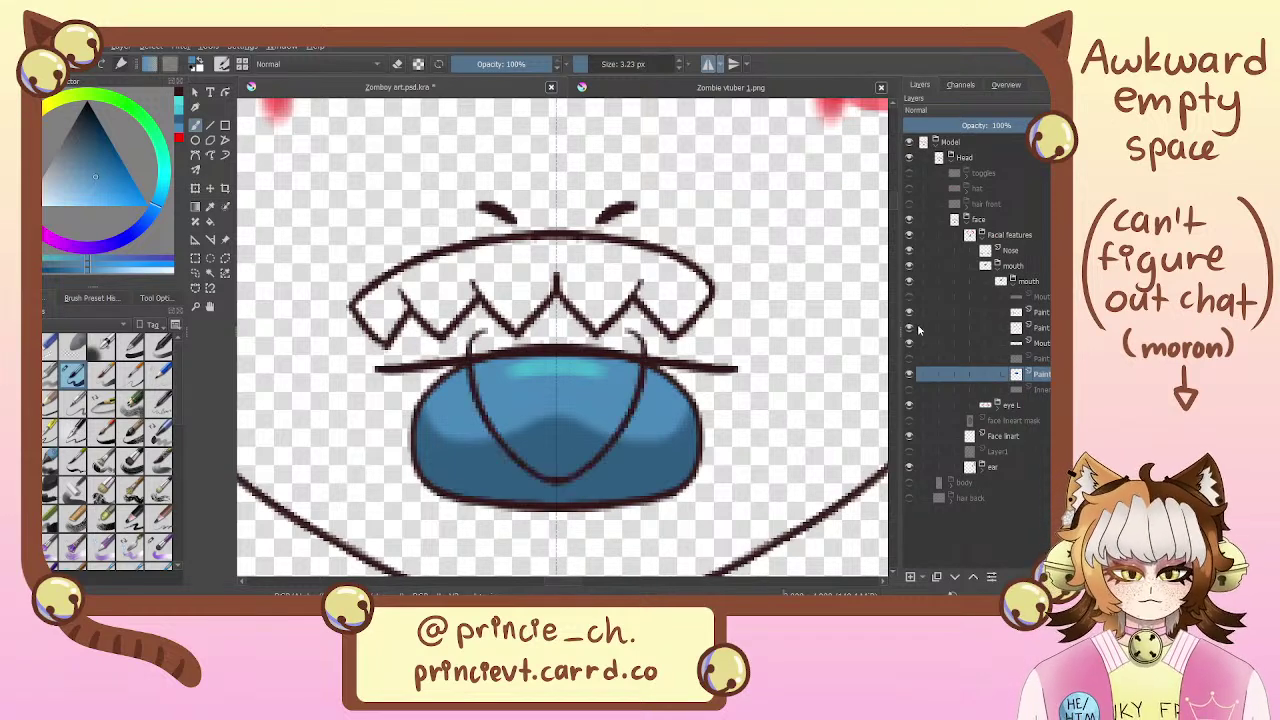
Add a paint layer below the U-shaped tongue outline and hide the teeth, mouth line and rounded tongue layers
left_click(1042, 343)
left_click(924, 574)
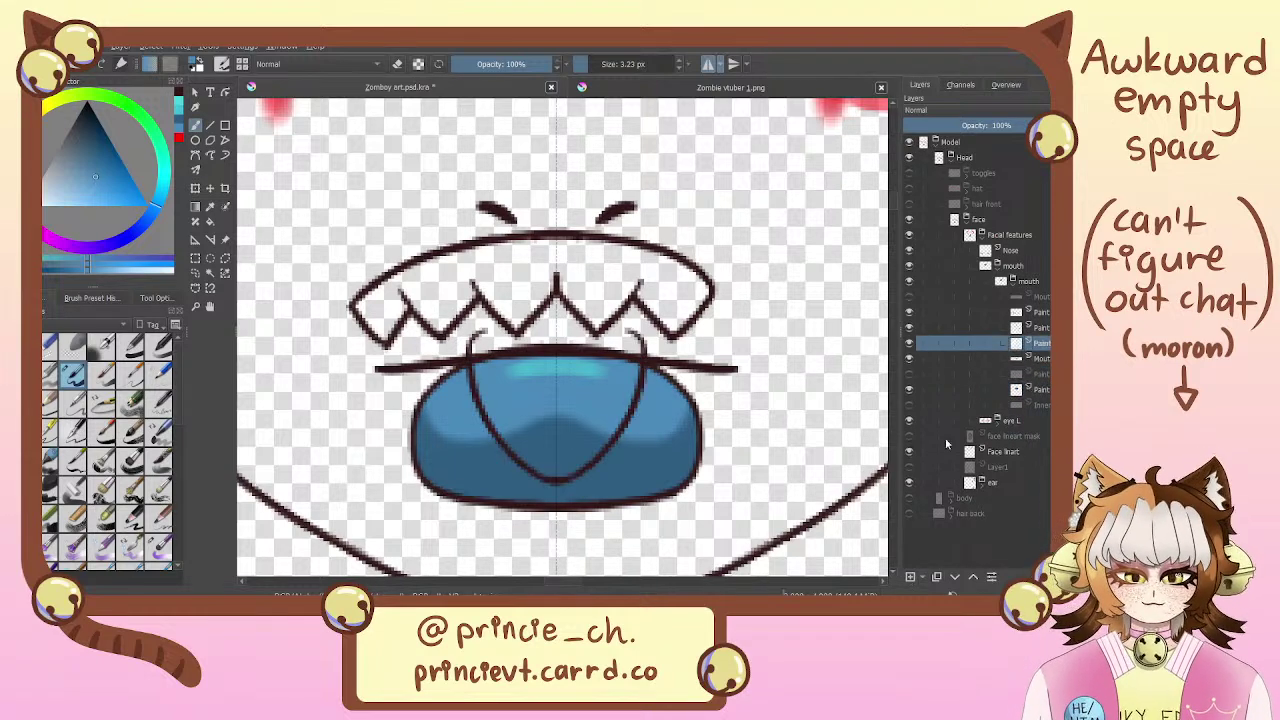
left_click(910, 390)
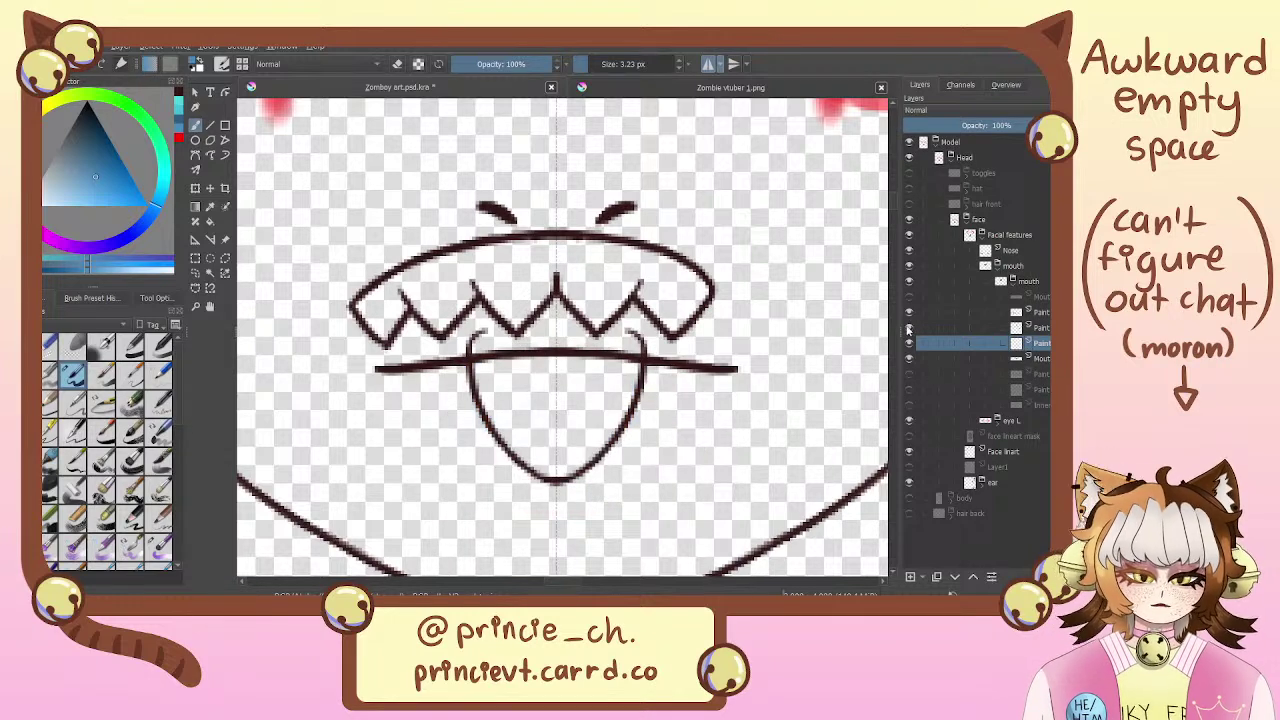
left_click(909, 327)
left_click(909, 312)
left_click(910, 358)
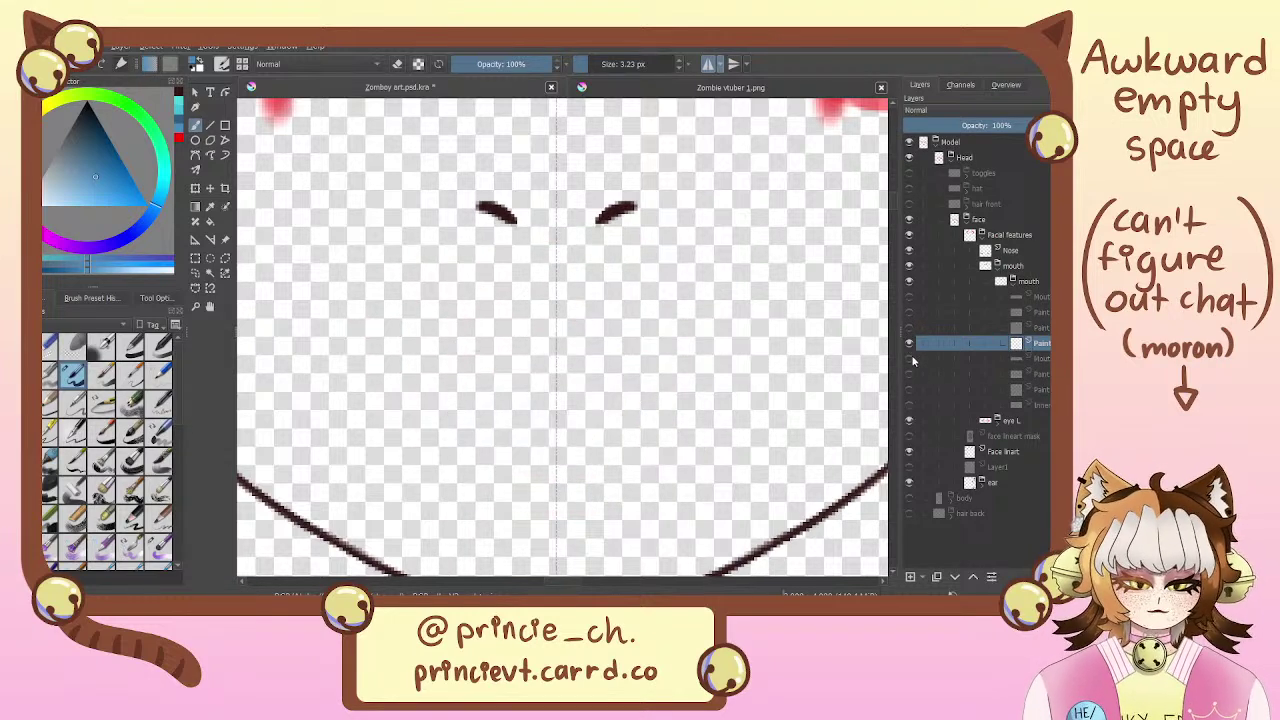
left_click(909, 327)
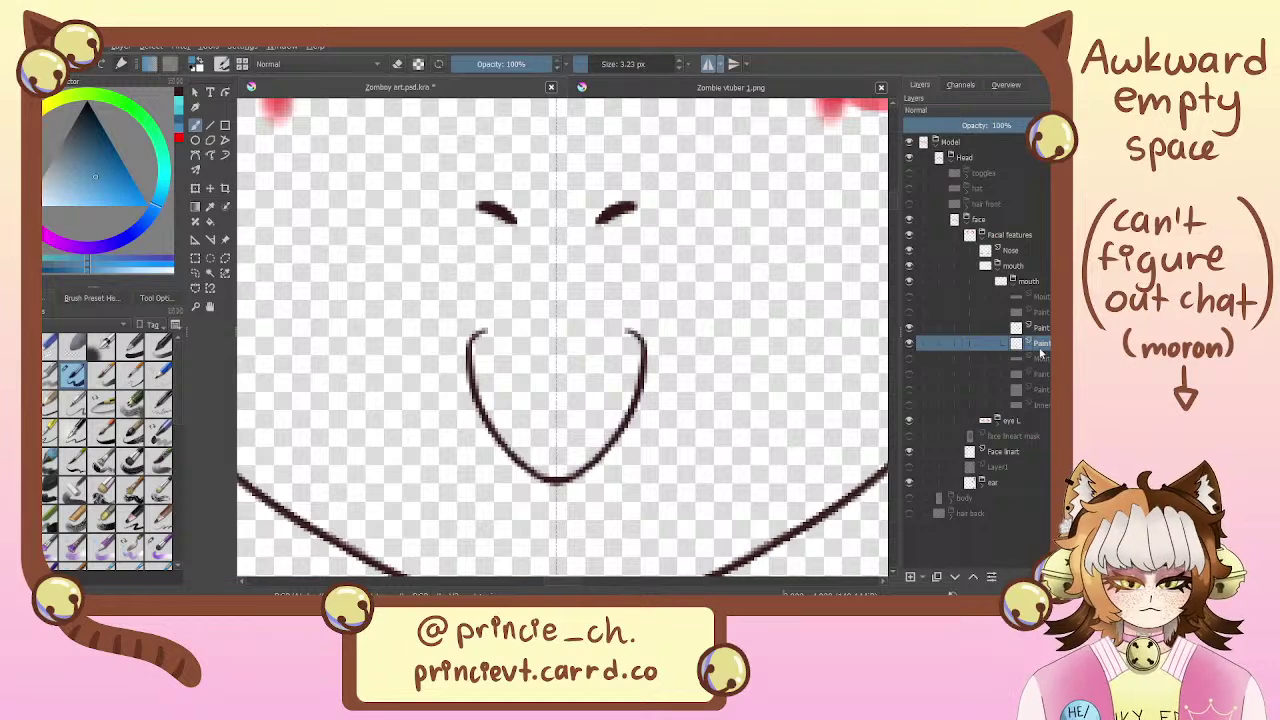
Paint a medium blue border inside the U-shaped tongue outline, close its top edge, and flood-fill the interior with the same blue
left_click_drag(474, 338, 640, 331)
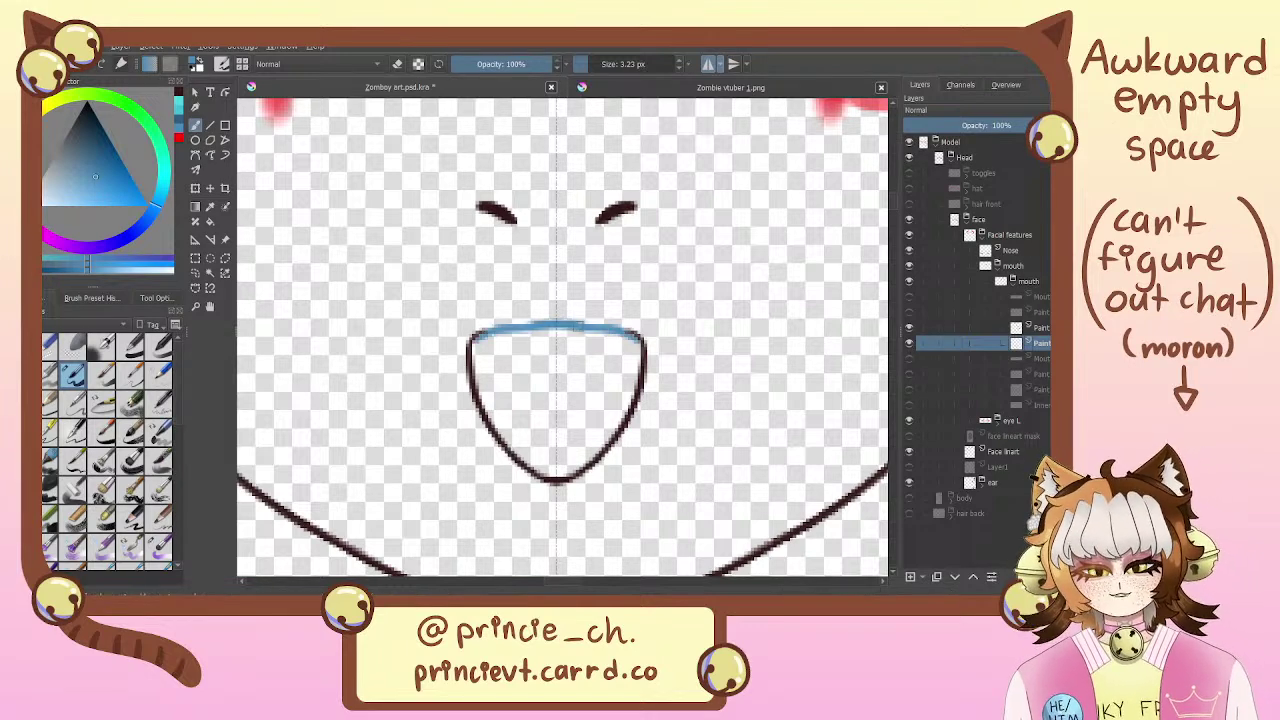
left_click_drag(556, 328, 628, 339)
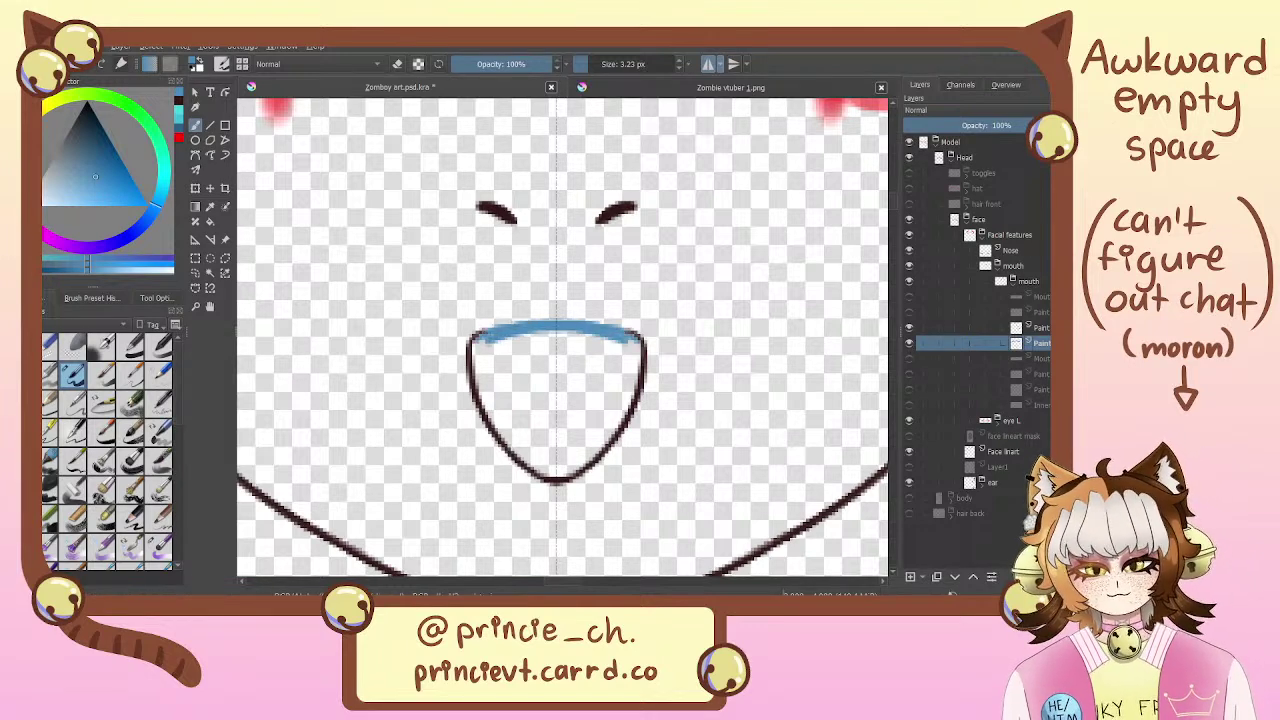
mouse_move(488, 338)
left_mouse_down()
mouse_move(491, 401)
mouse_move(492, 343)
mouse_move(488, 408)
mouse_move(552, 478)
left_mouse_up()
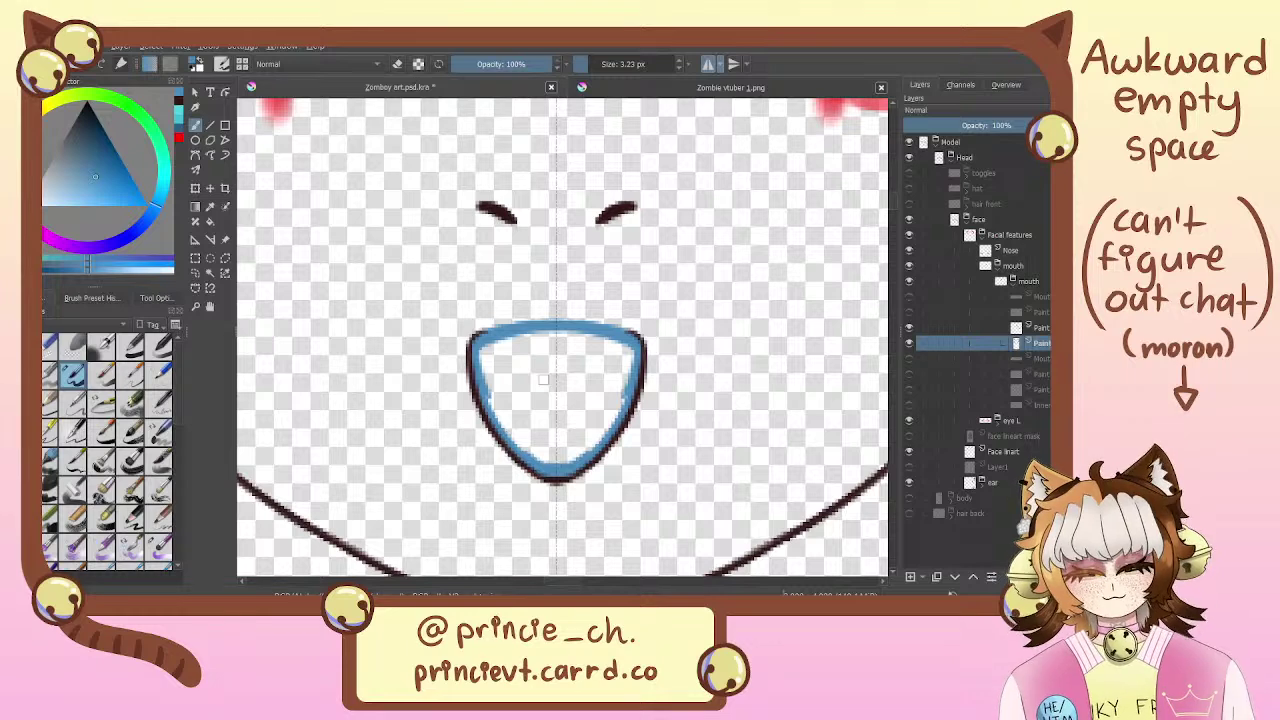
key("f")
left_click(518, 385)
key("b")
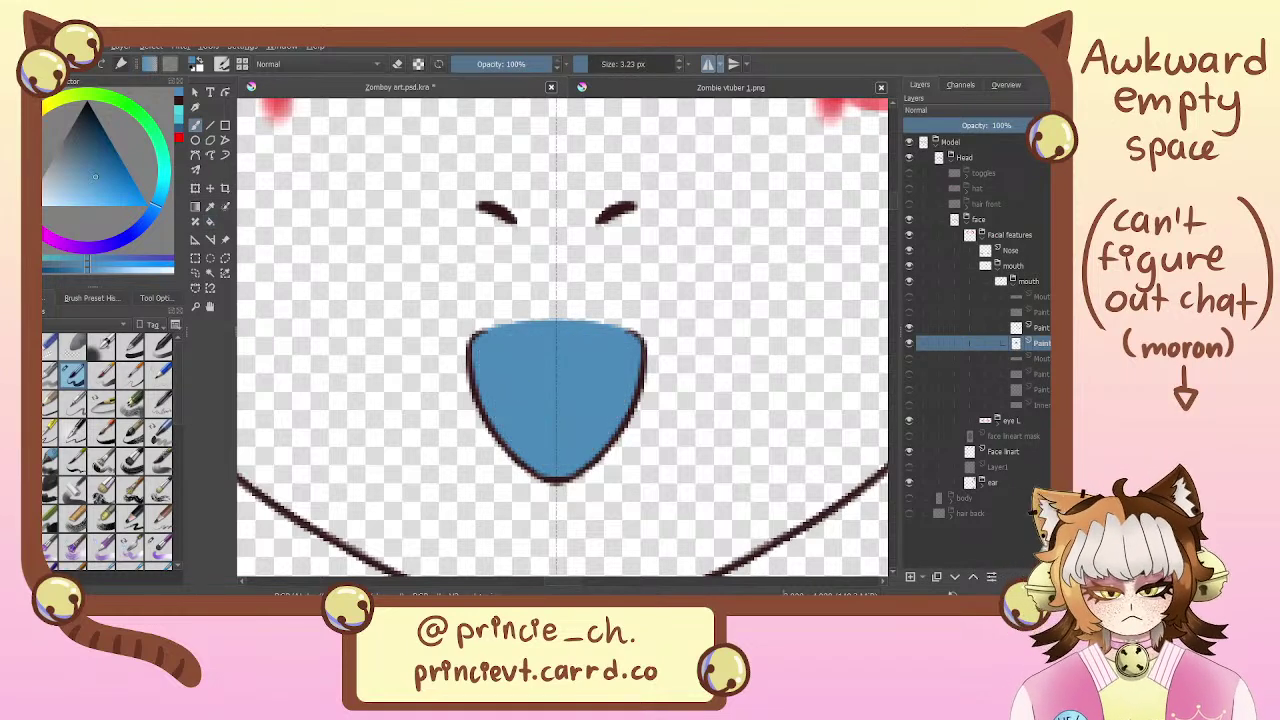
Erase the bulging top edge of the U-shaped tongue's blue fill and touch up its upper corners
key("e")
mouse_move(600, 321)
left_mouse_down()
mouse_move(632, 329)
mouse_move(507, 325)
left_mouse_up()
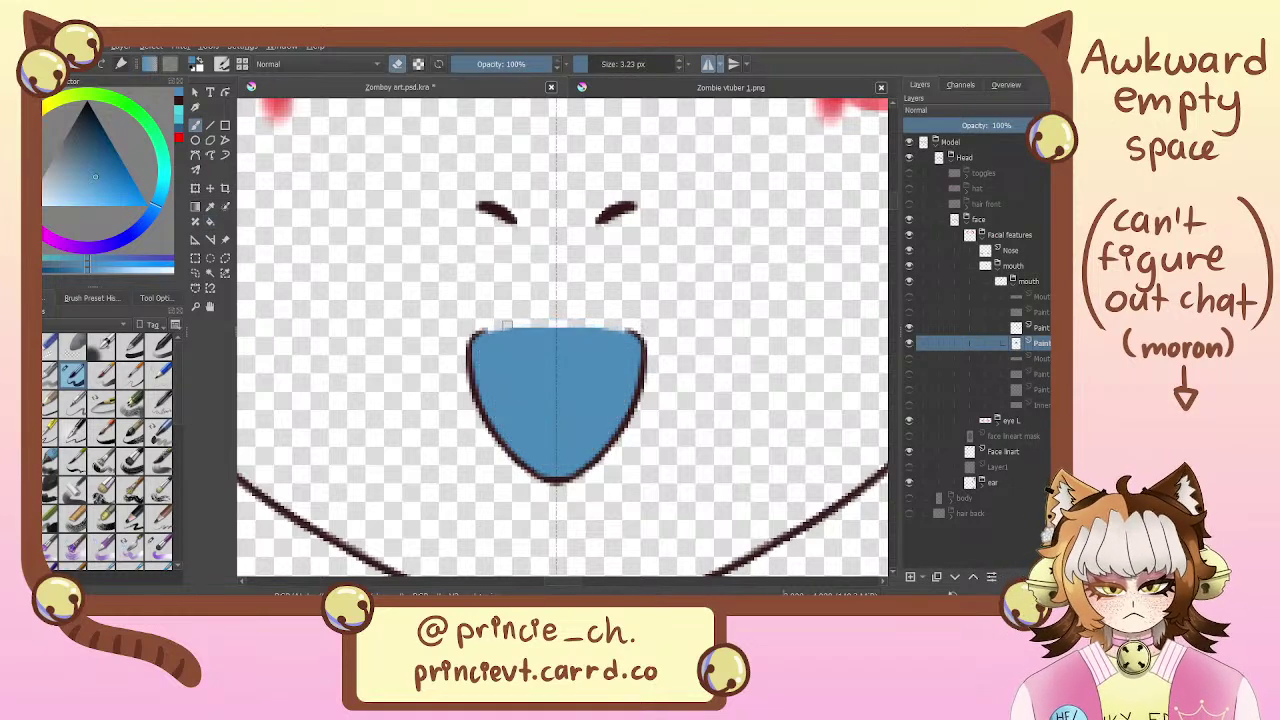
key("e")
left_click_drag(606, 328, 630, 331)
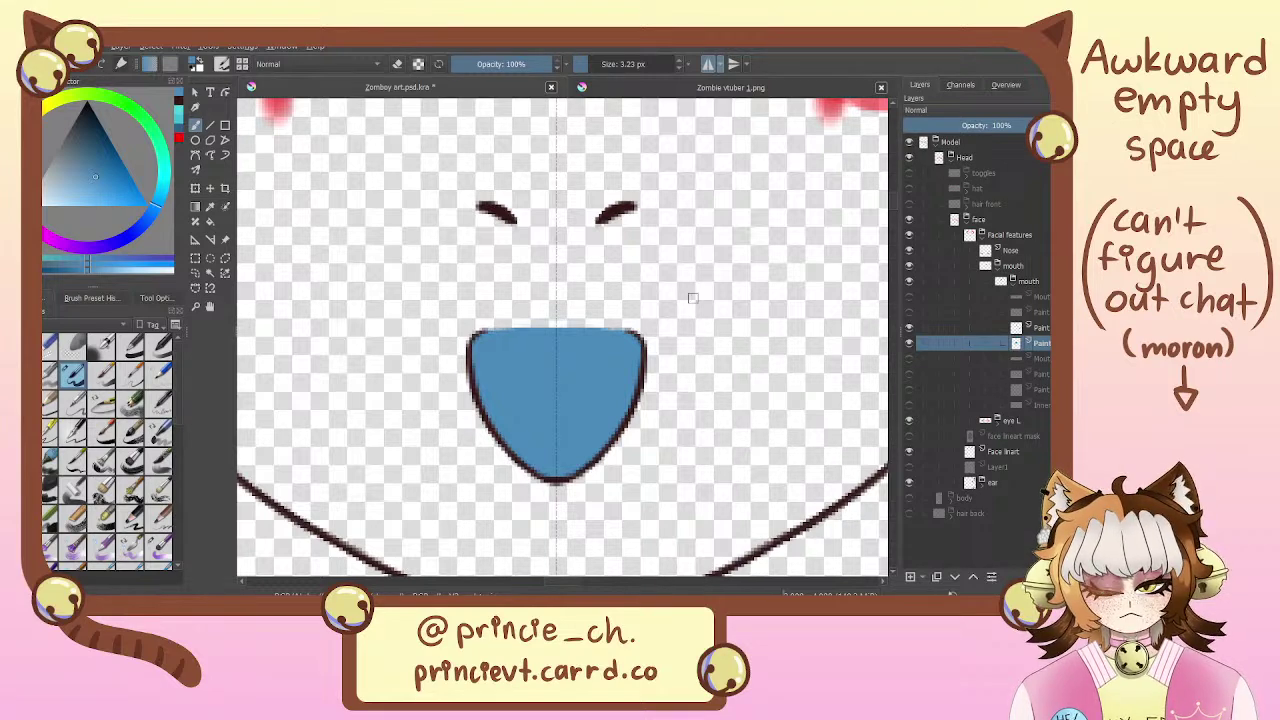
Shade a short vertical crease down the middle of the U-shaped tongue in darker blue with a soft 5.47 px brush
left_click(180, 130)
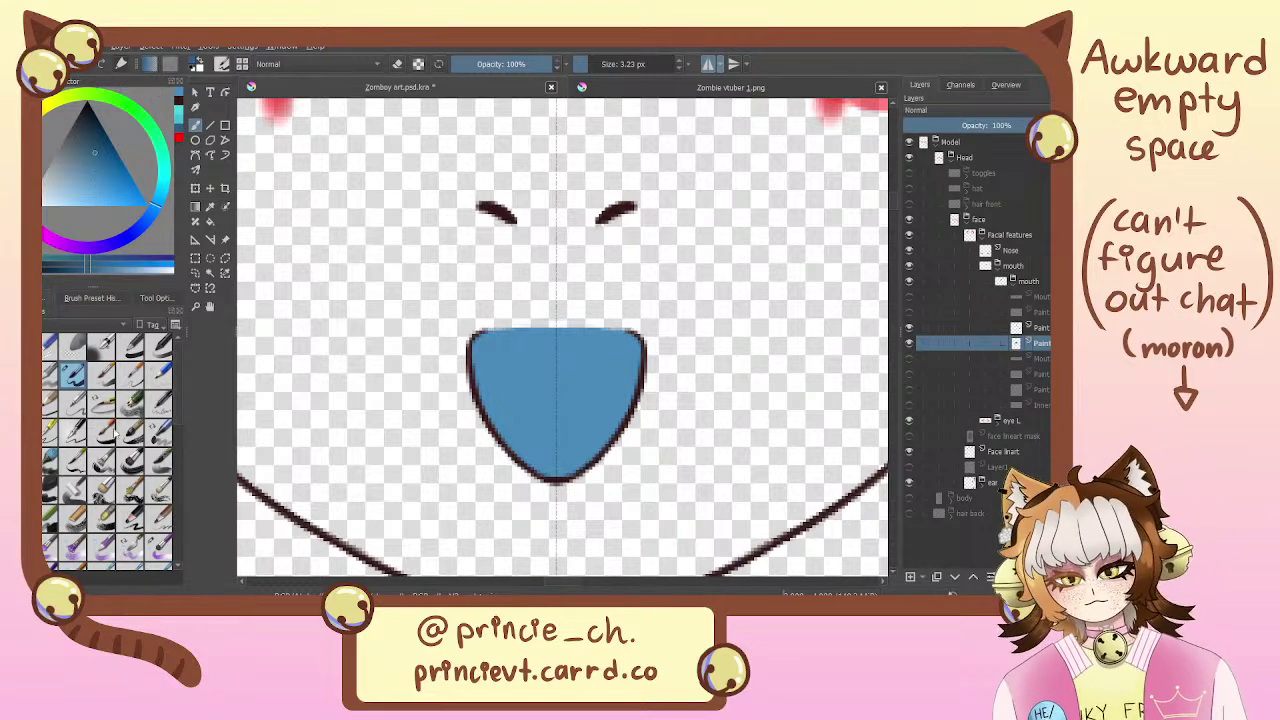
left_click(158, 546)
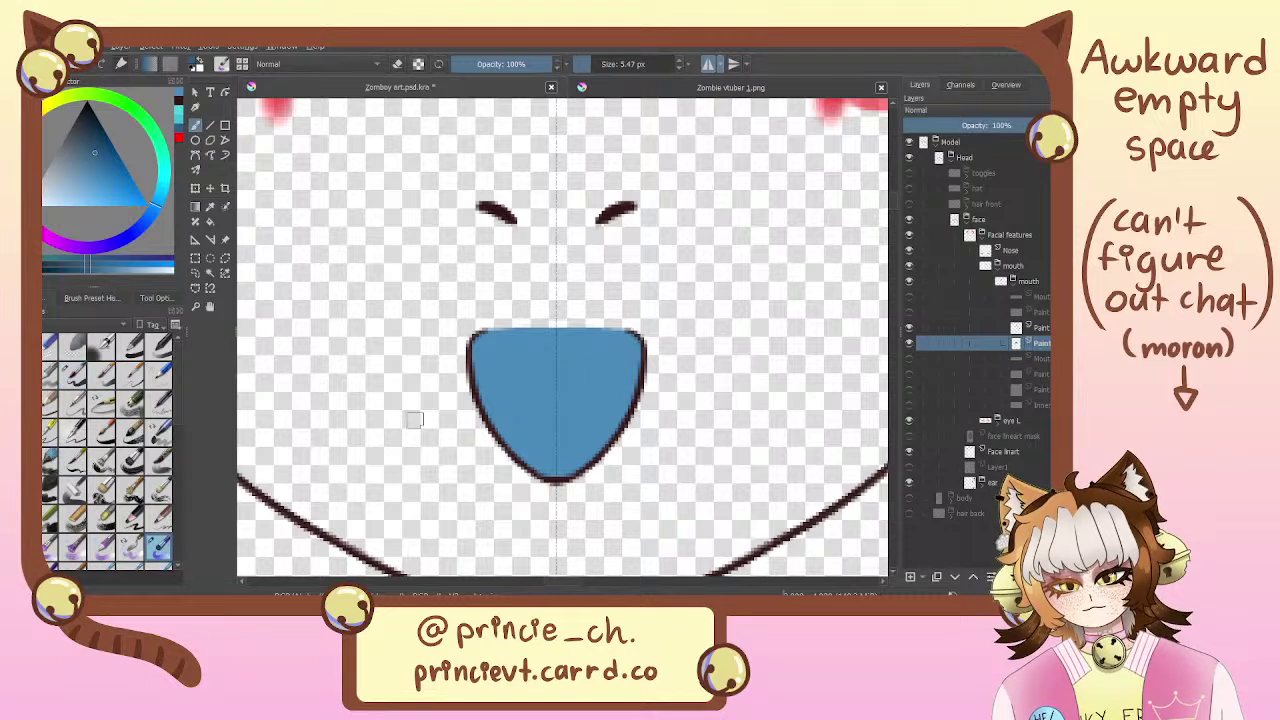
left_click_drag(556, 376, 556, 424)
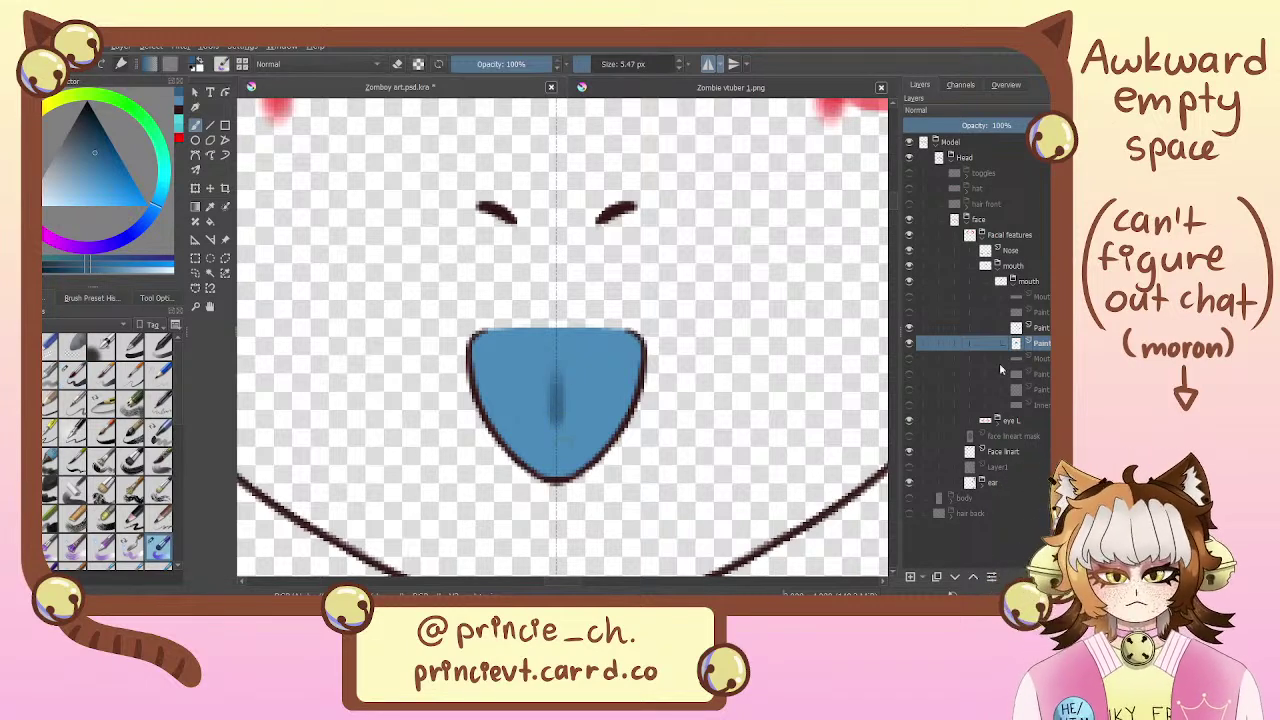
Rename the hidden rounded tongue layer as "tongue" and pick the light cyan highlight colour
left_click(919, 391)
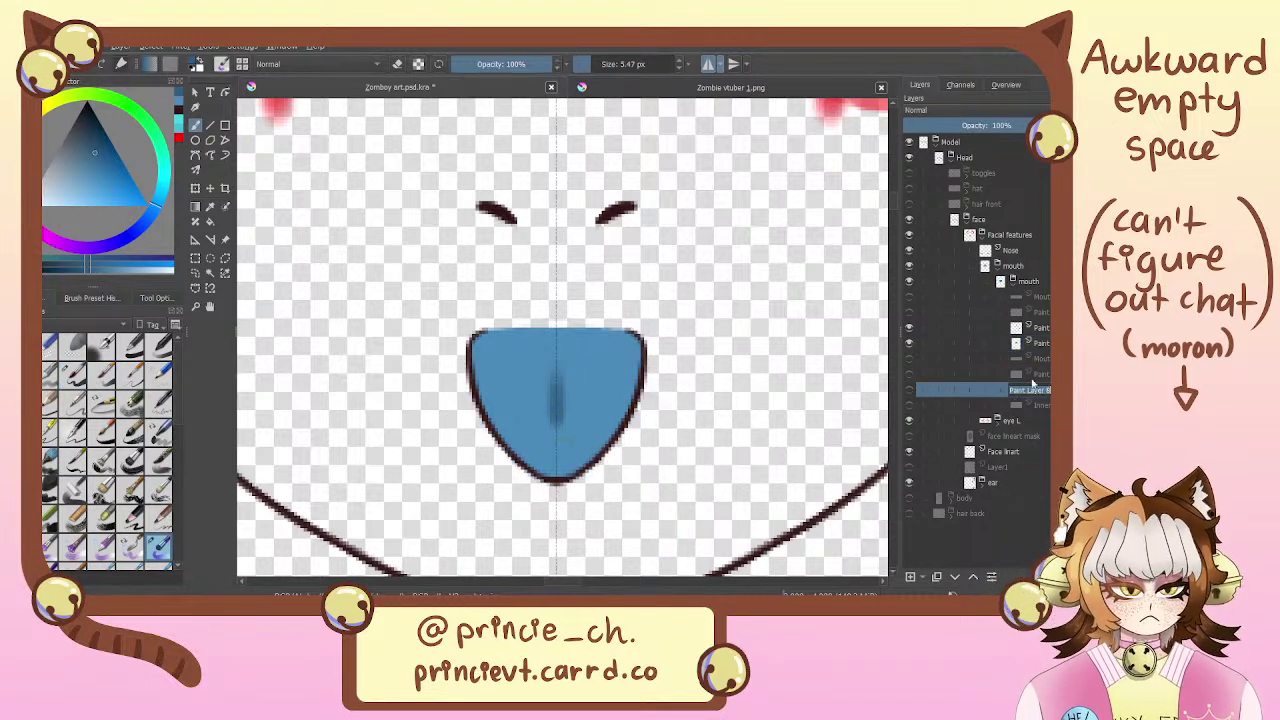
type("tongue")
key("Return")
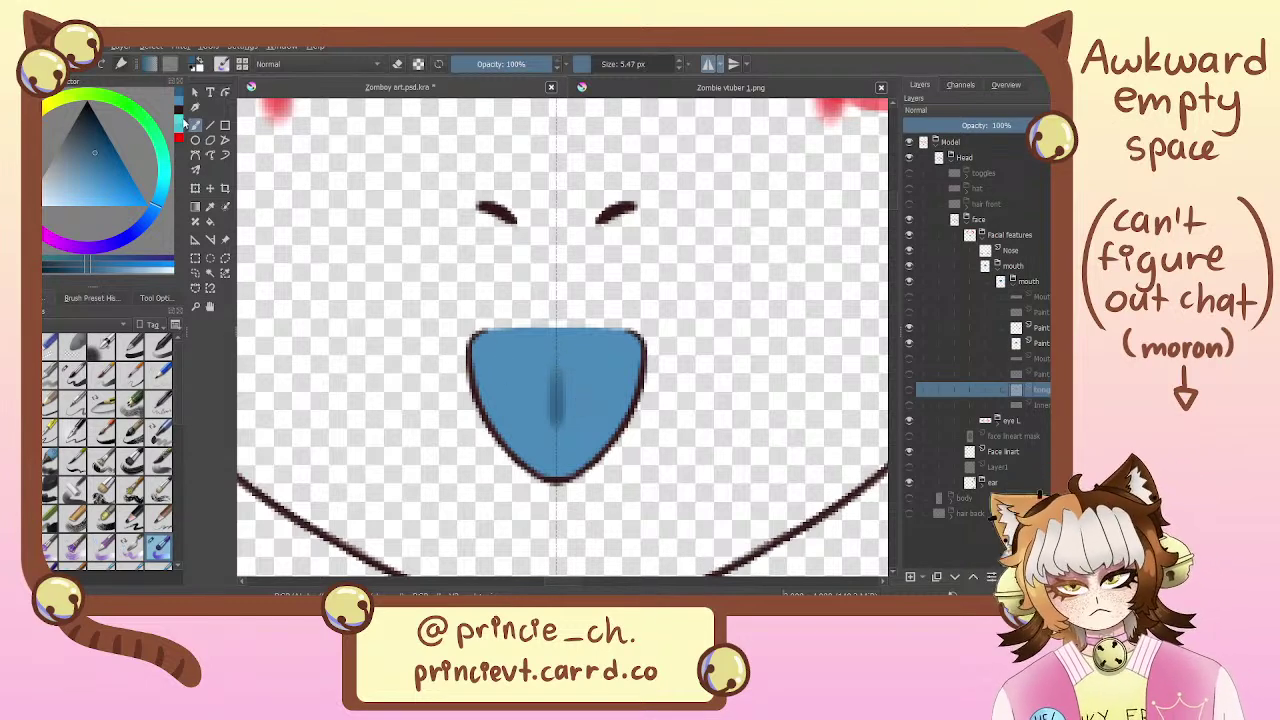
left_click(181, 122)
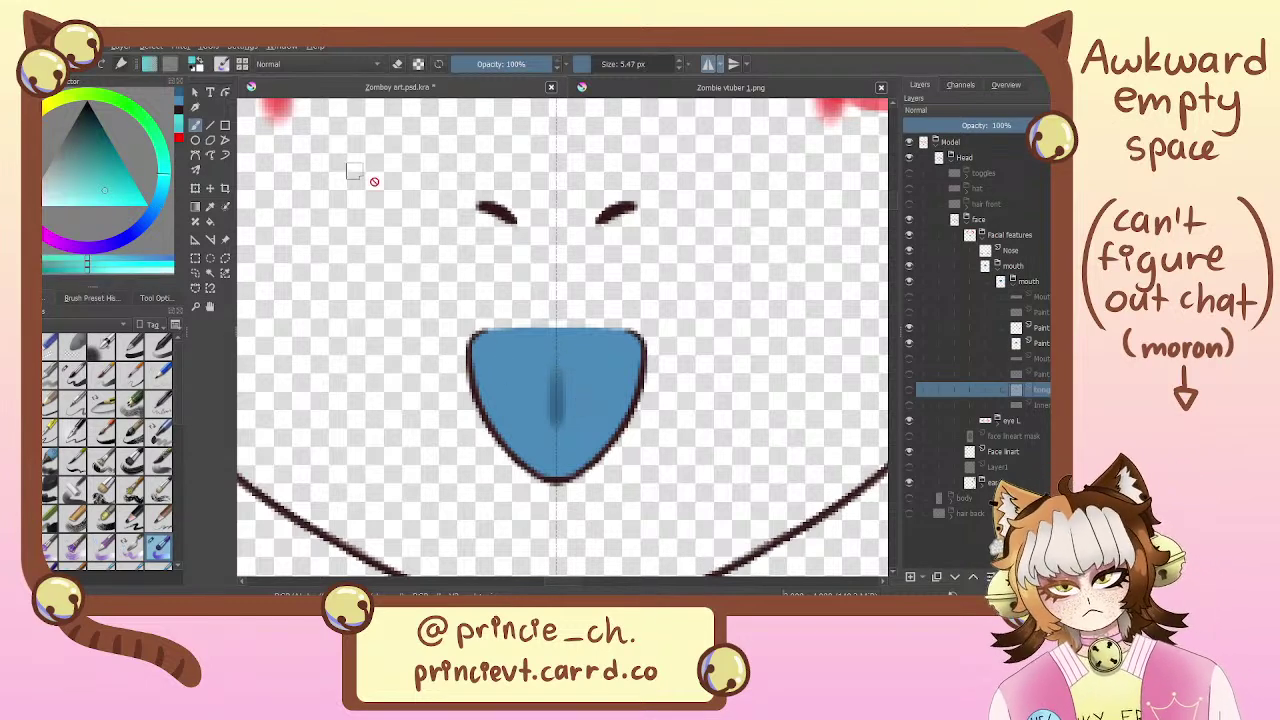
Turn off mirrored painting and make the U-shaped tongue's blue colour layer active
left_click(707, 64)
left_click(534, 443)
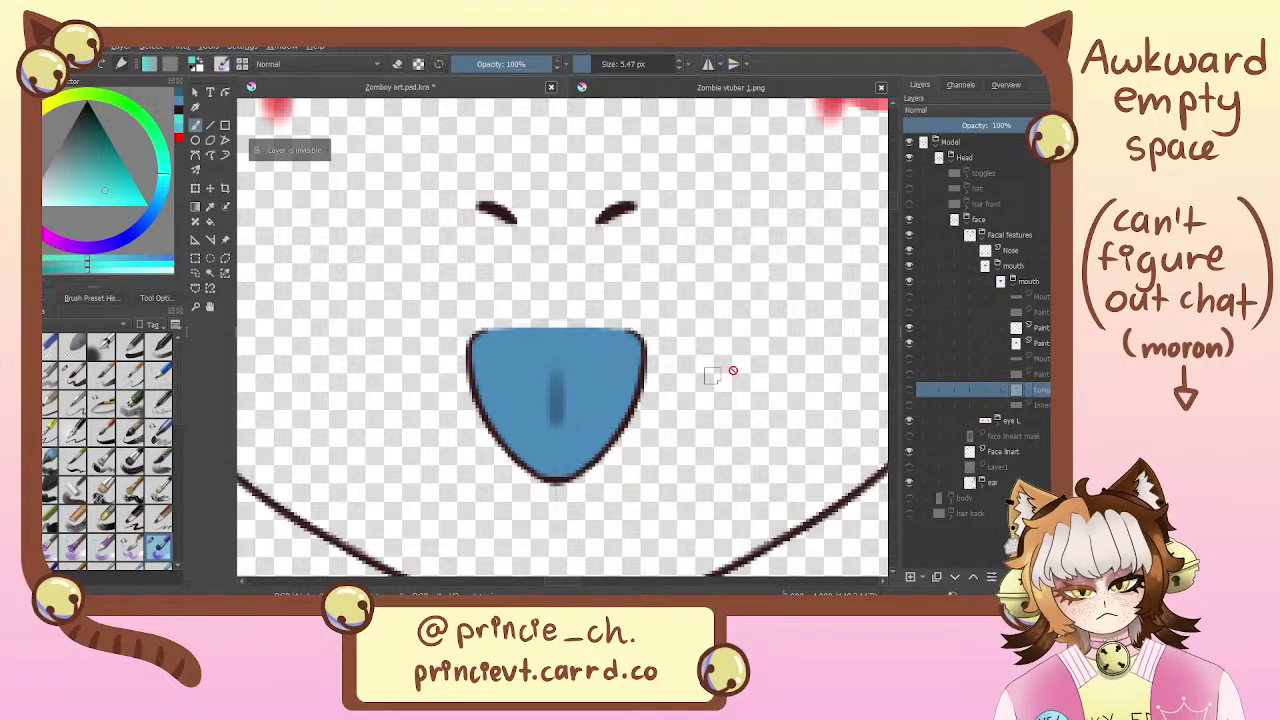
left_click(1030, 343)
left_click(1030, 312)
left_click(909, 343)
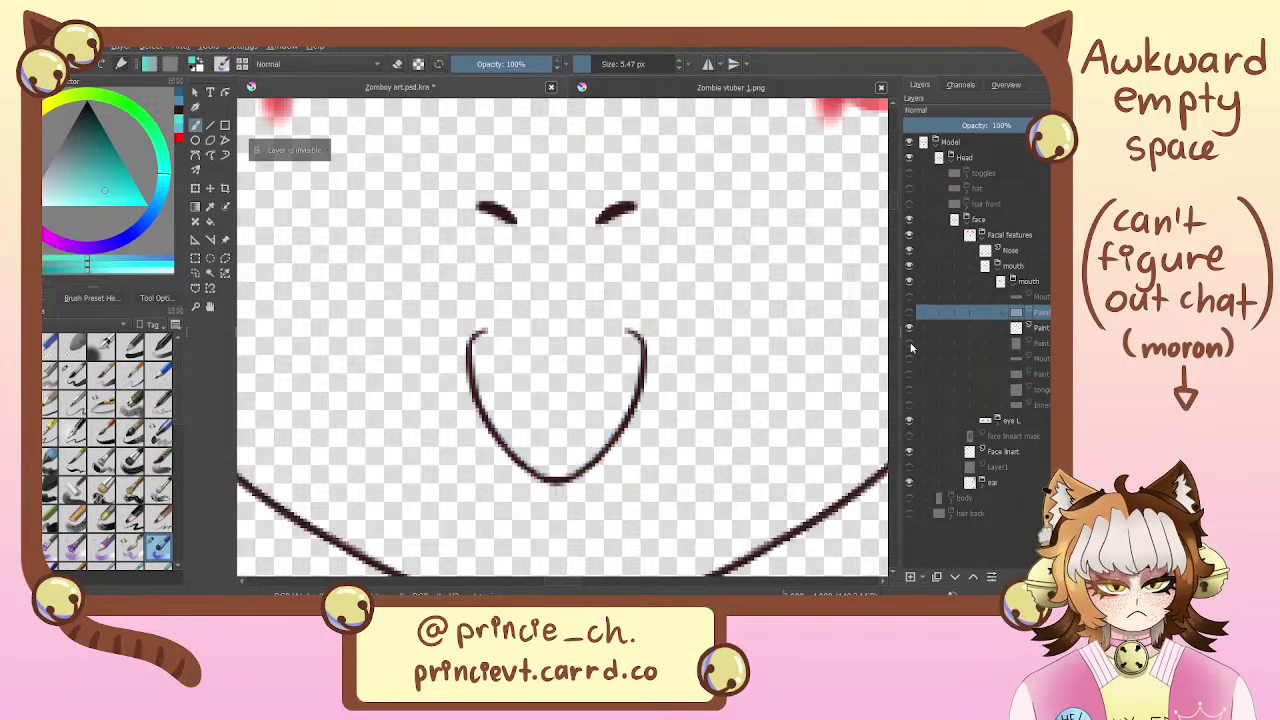
left_click(909, 343)
left_click(975, 345)
Paint a soft light cyan highlight streak with a small dot below it along the U-shaped tongue's lower right side
left_click_drag(510, 408, 538, 444)
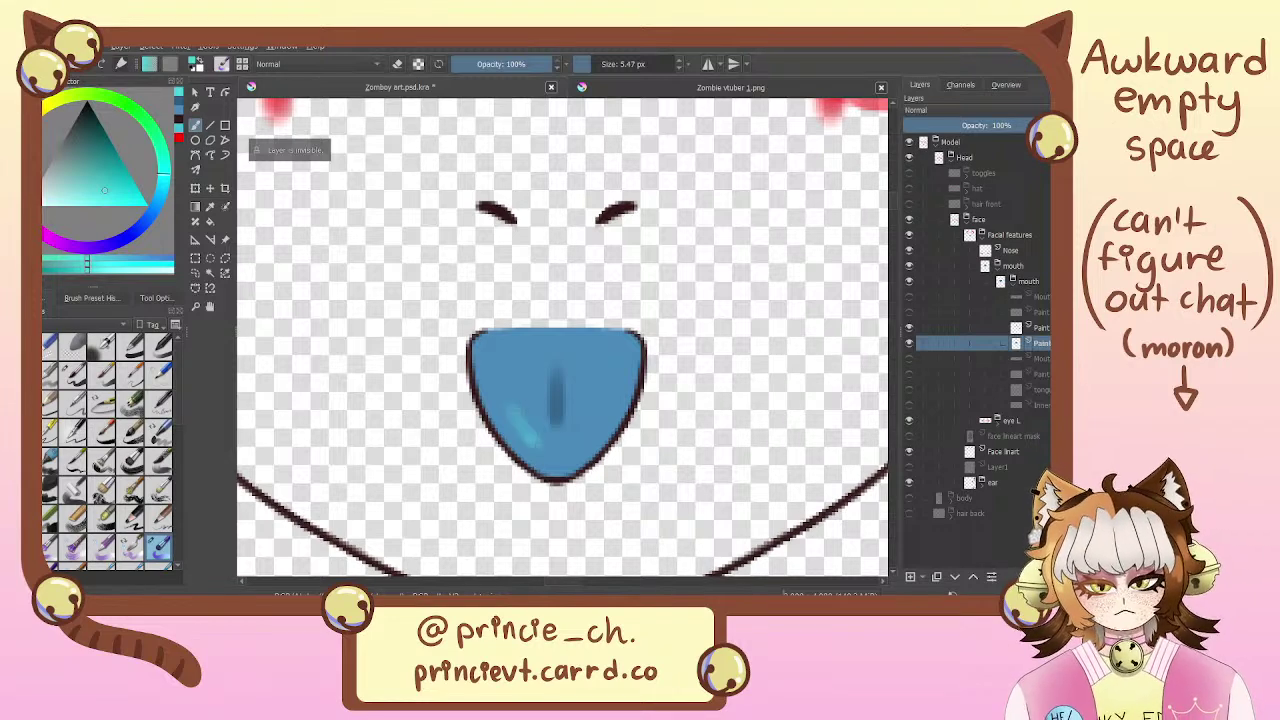
key("ctrl+z")
left_click_drag(610, 414, 576, 454)
key("ctrl+z")
left_click_drag(606, 412, 580, 444)
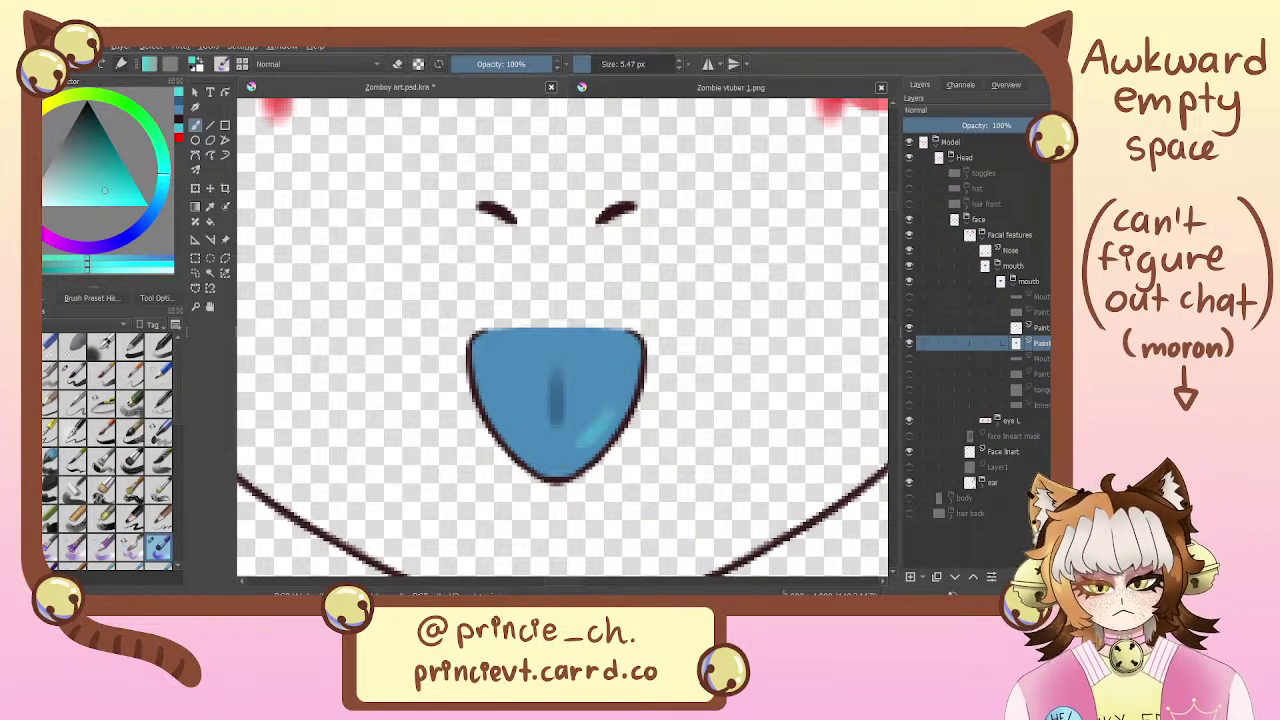
key("ctrl+z")
left_click_drag(615, 398, 588, 432)
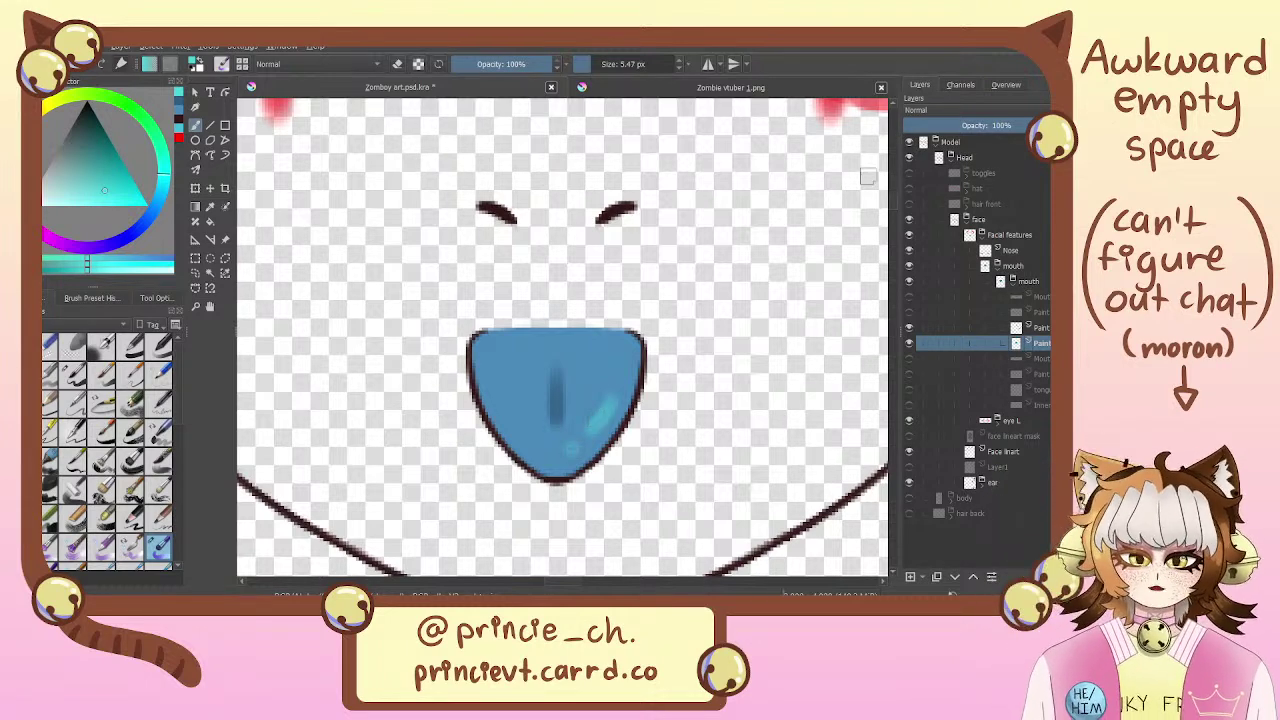
Show the closed mouth line over the U-shaped tongue and examine how the two fit on the whole face
left_click(910, 315)
left_click(910, 315)
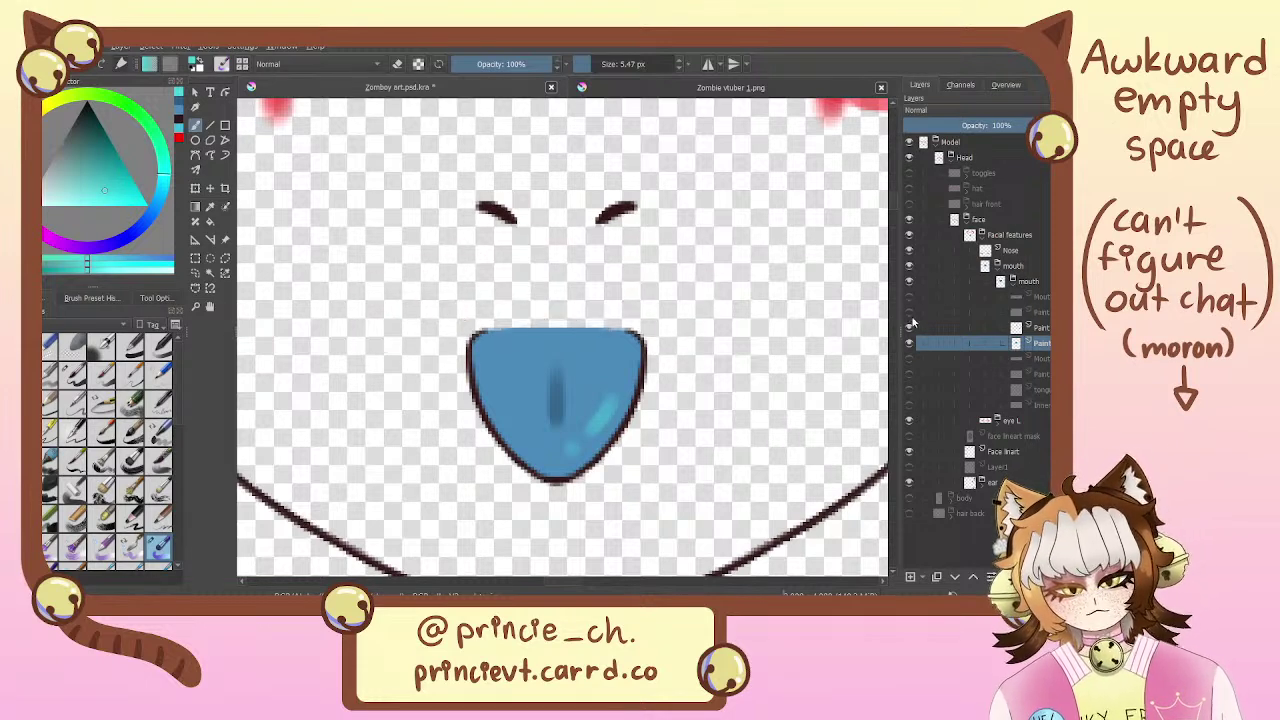
left_click(910, 315)
left_click(910, 315)
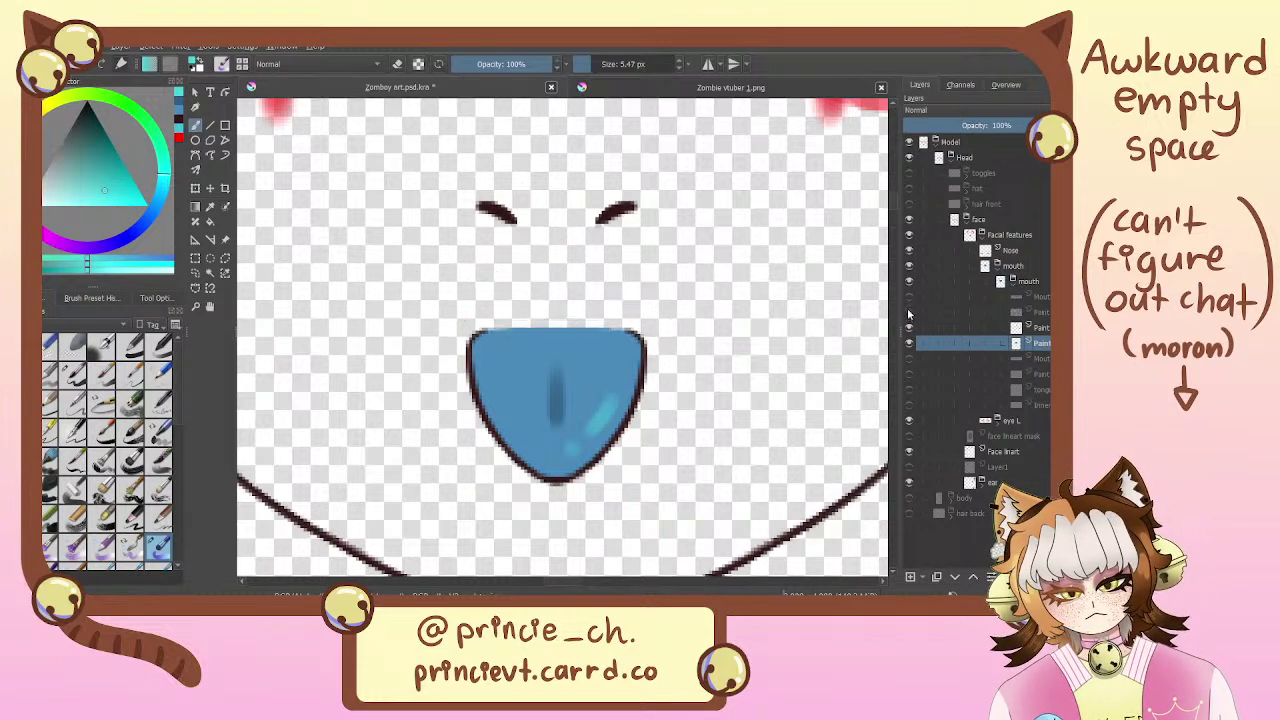
left_click(909, 297)
key("minus")
key("minus")
key("minus")
key("minus")
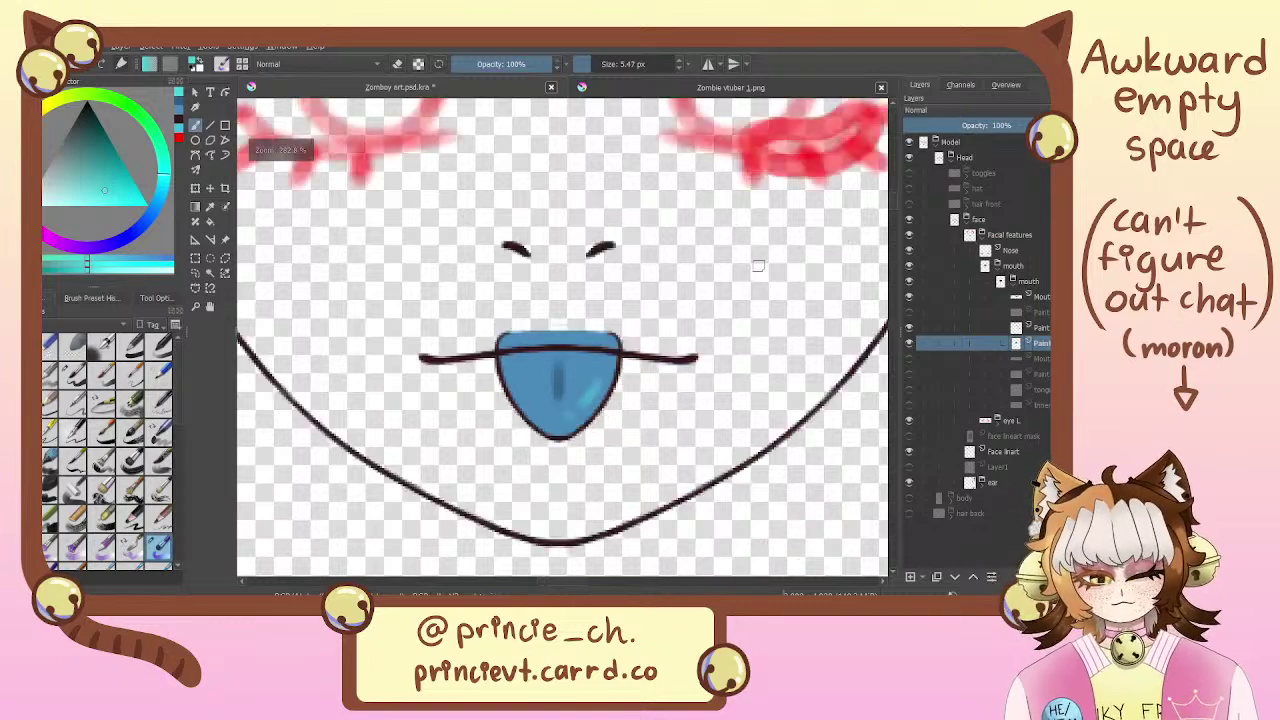
key("plus")
key("plus")
key("plus")
key("plus")
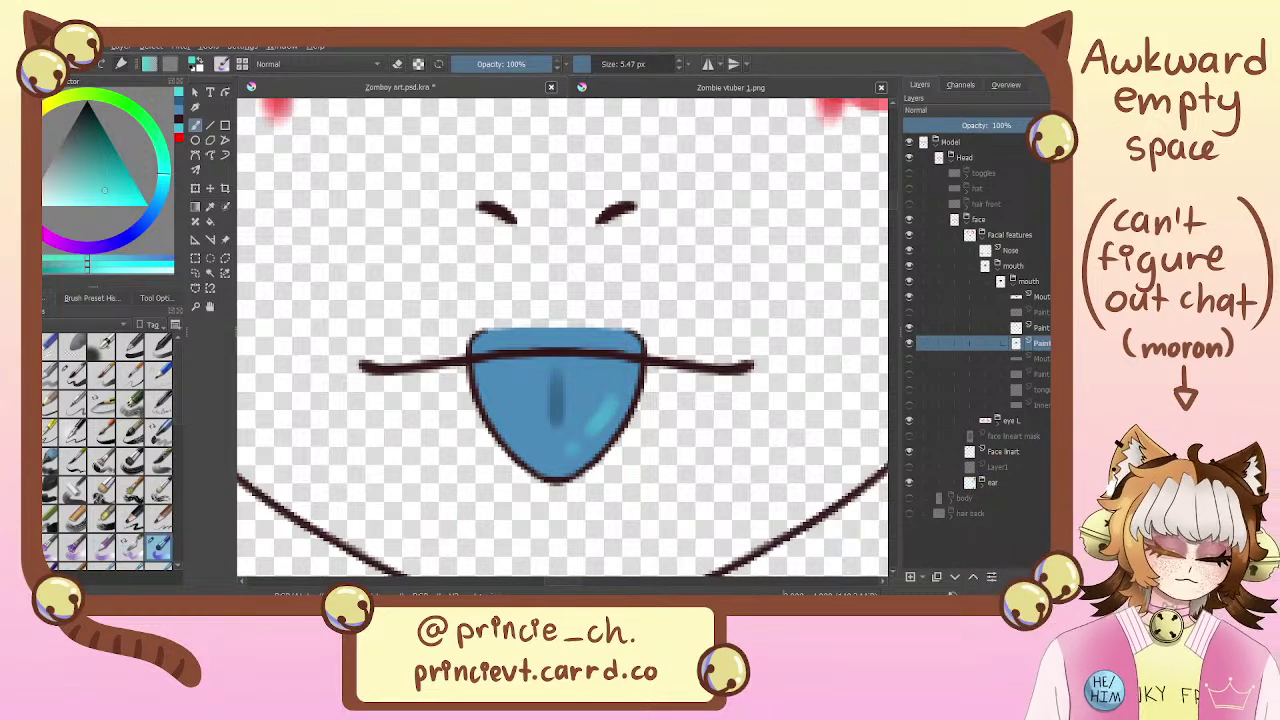
Merge the U-shaped tongue's outline and colour layers and rename the merged layer as "tongue"
left_click_drag(532, 408, 512, 375)
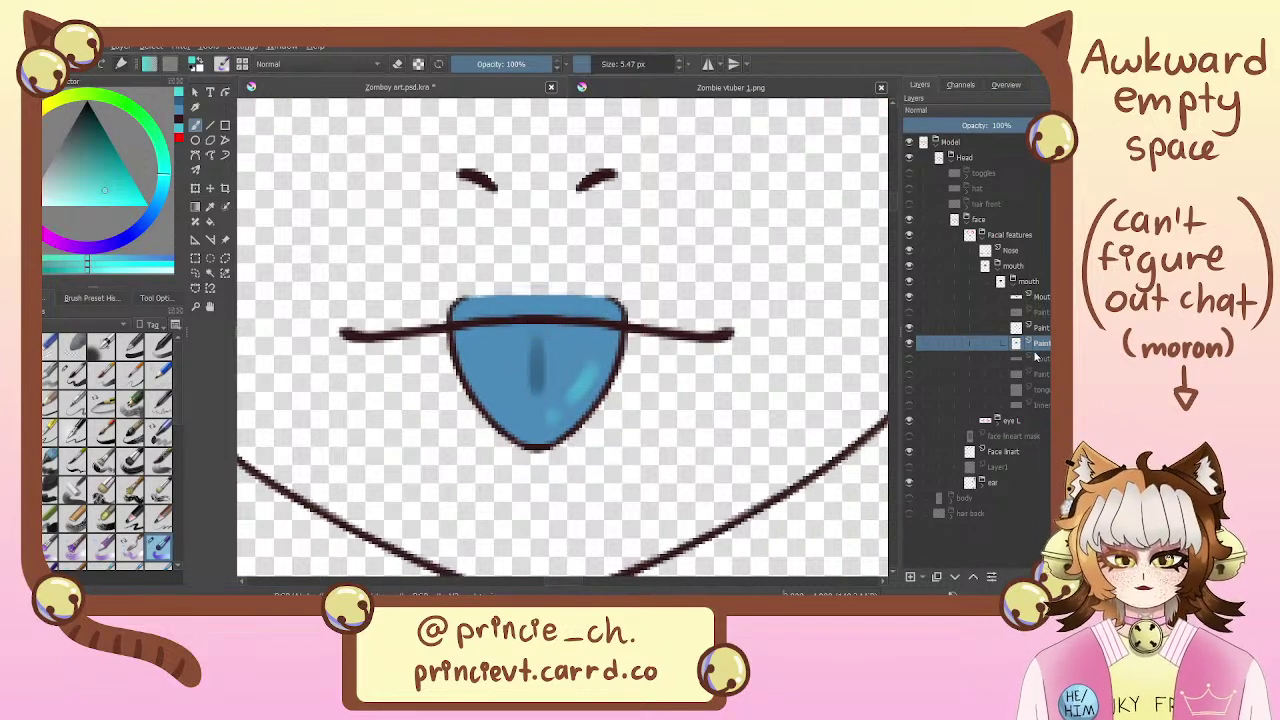
left_click(1036, 328)
key("ctrl+e")
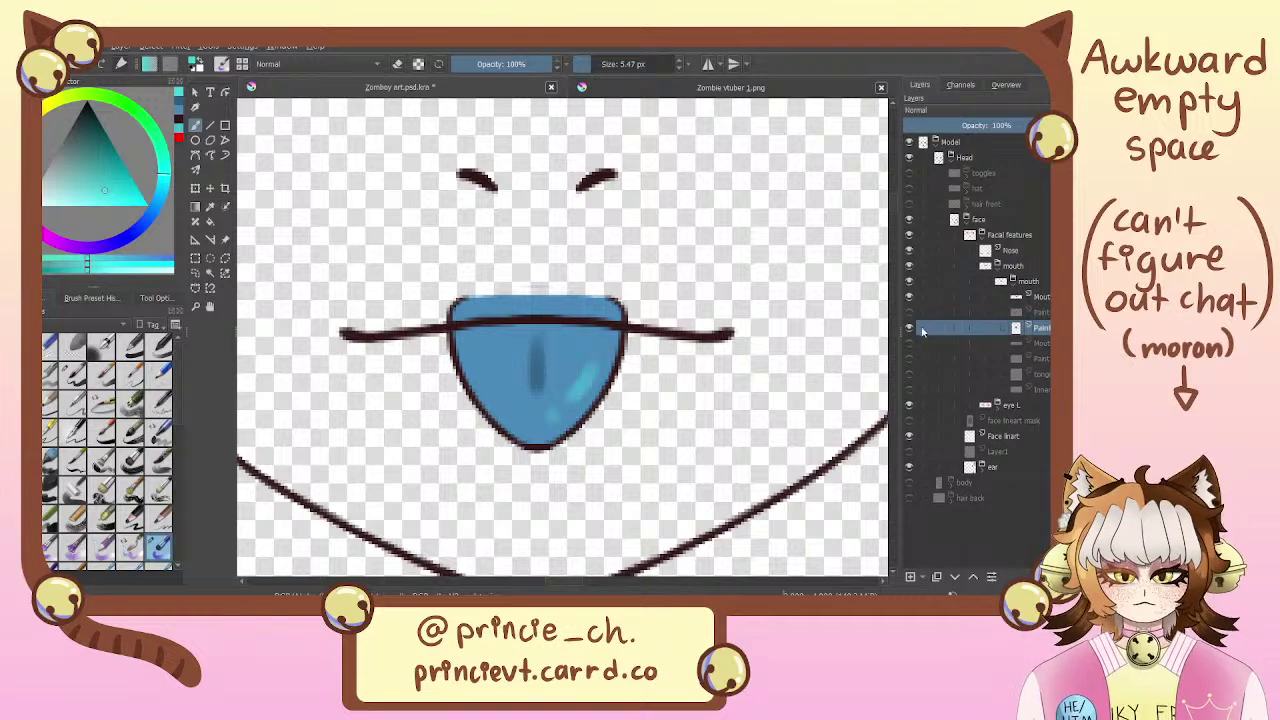
left_click(910, 328)
left_click(910, 328)
double_click(1040, 329)
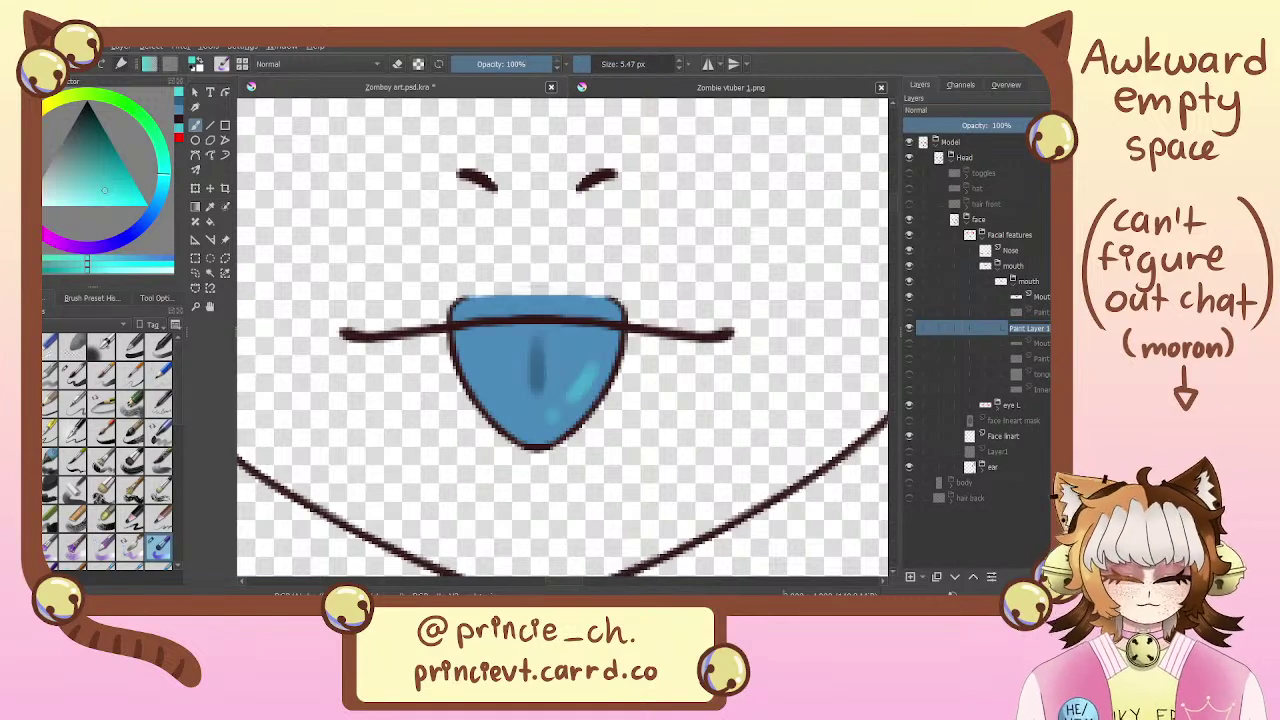
type("tongue")
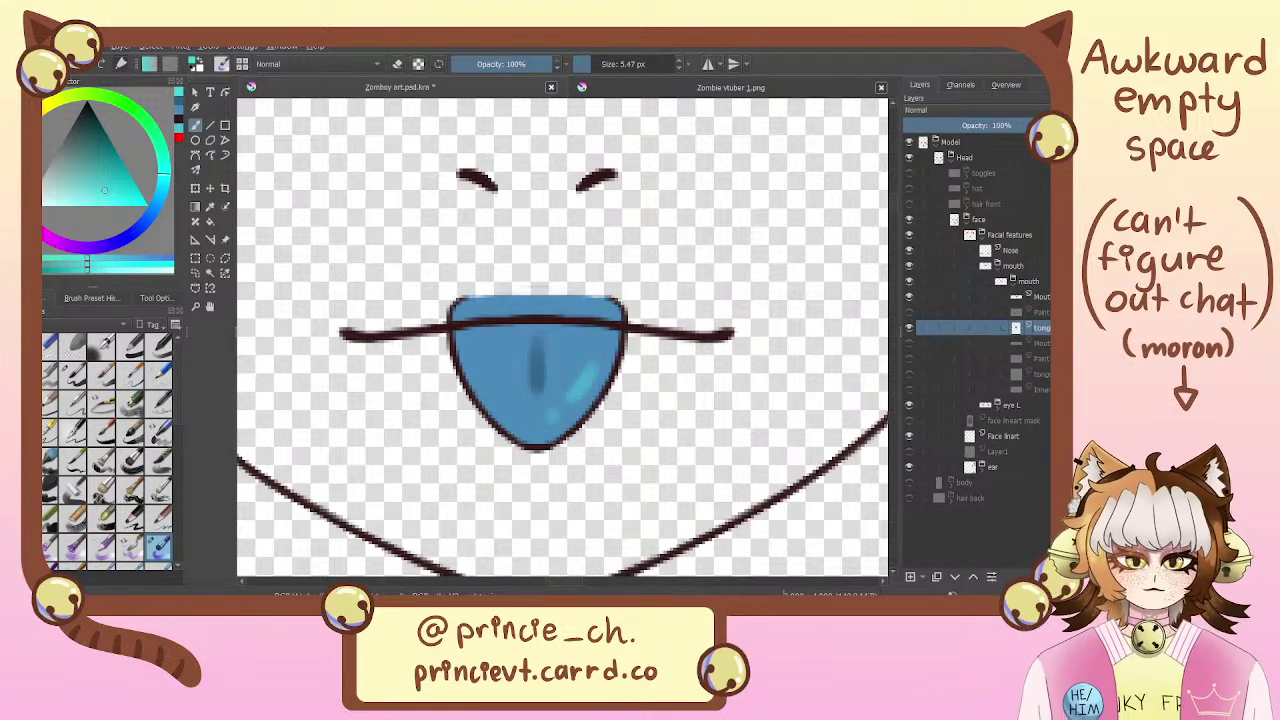
Hide the U-shaped tongue and the closed mouth line, and show the upper and lower teeth outlines
left_click(909, 312)
left_click(909, 312)
left_click(909, 312)
left_click(909, 312)
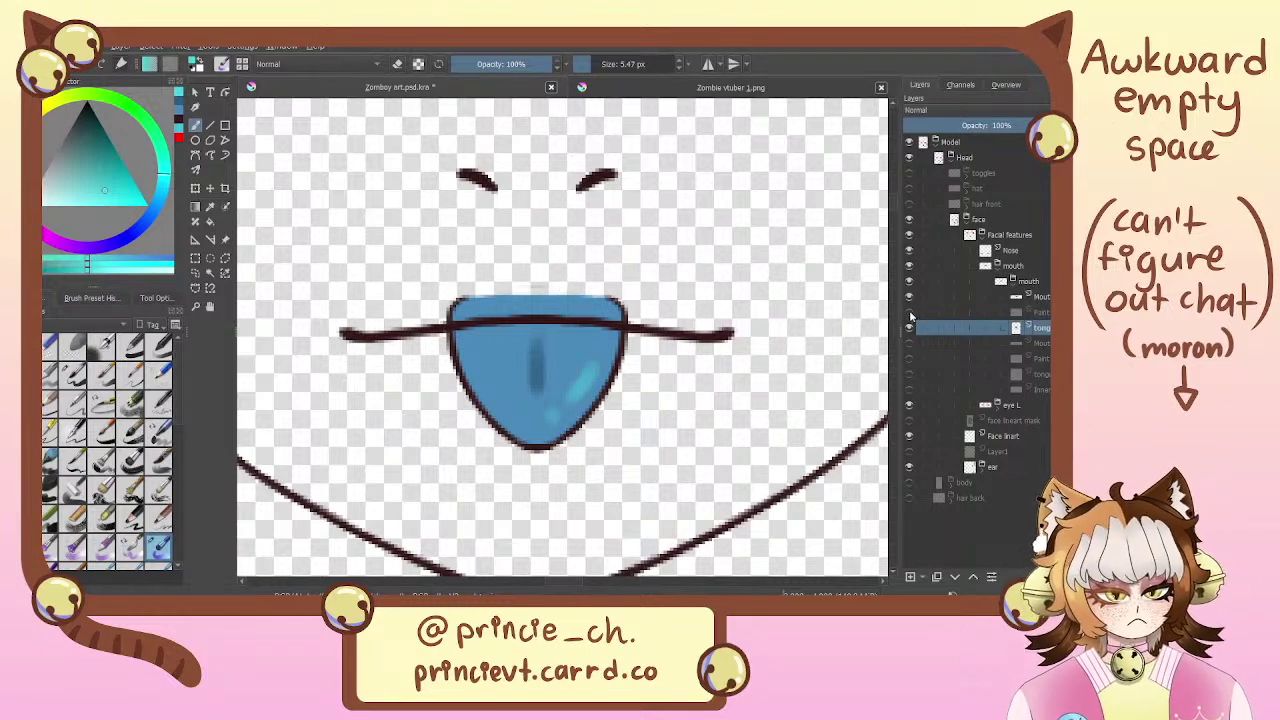
left_click(909, 343)
left_click(909, 343)
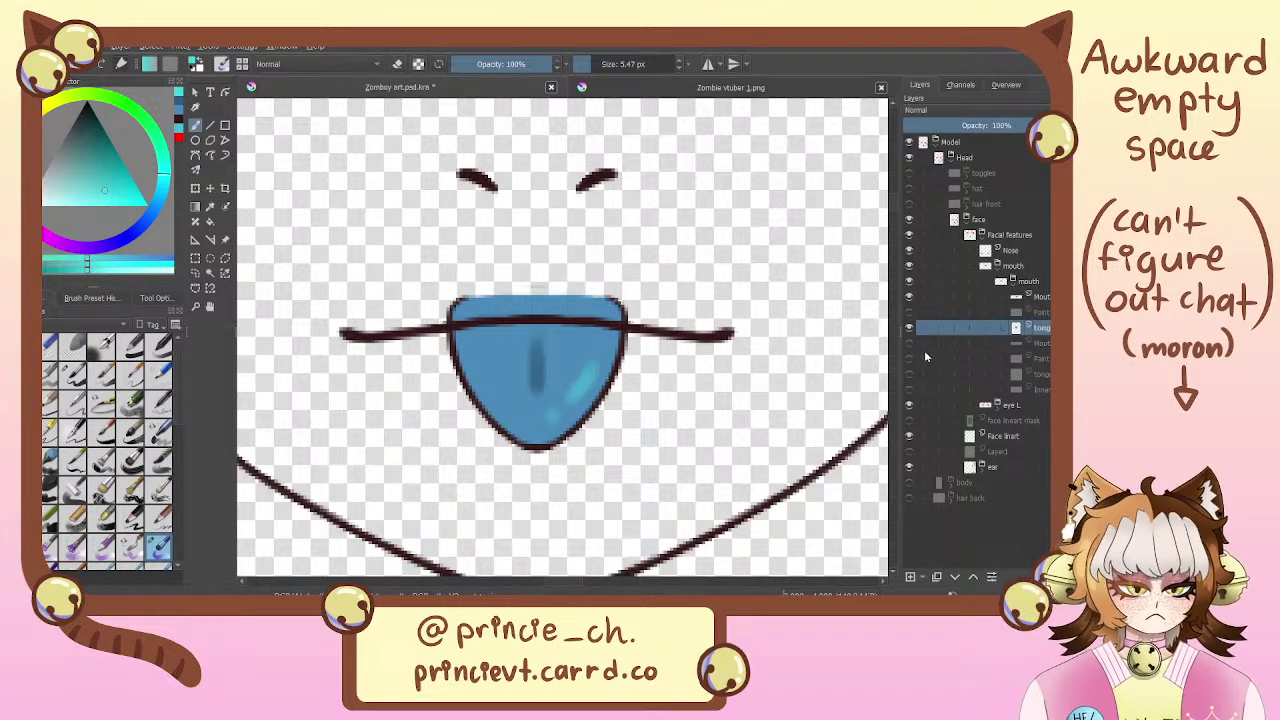
left_click(909, 328)
left_click(909, 297)
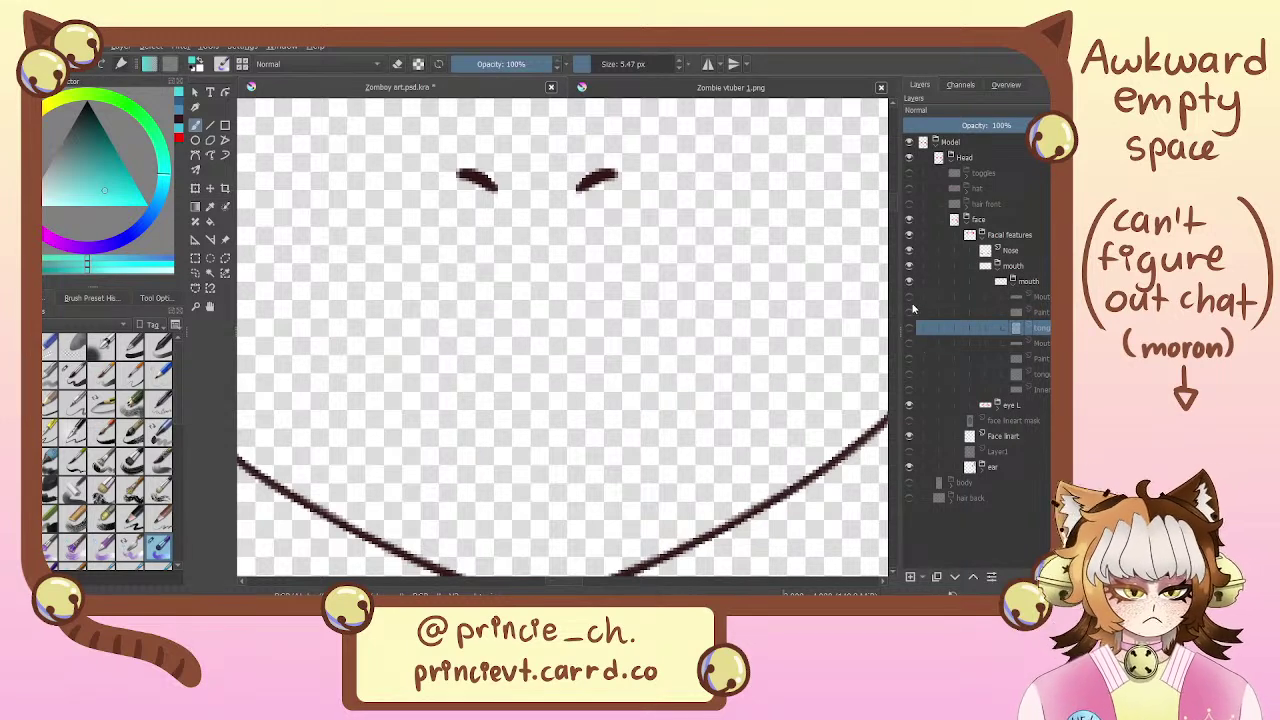
left_click(910, 312)
left_click(909, 343)
left_click(909, 343)
left_click(909, 358)
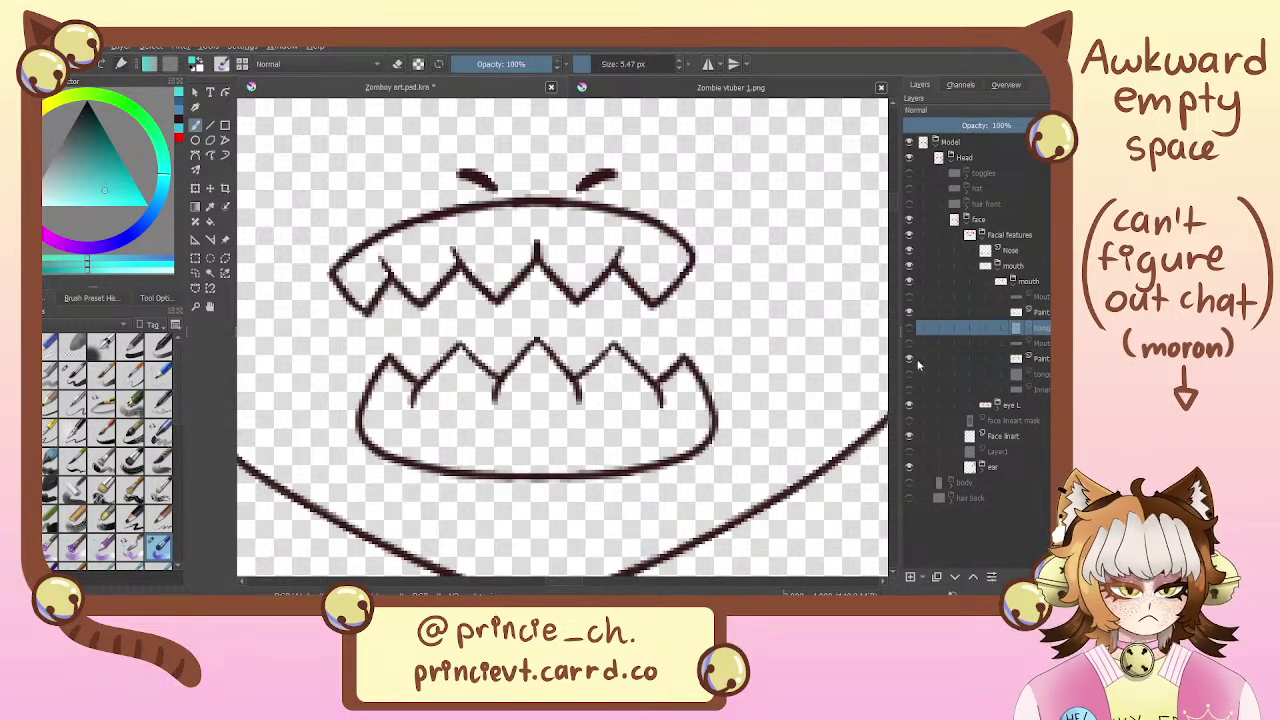
Add a new paint layer beneath the lower teeth outline and choose the 3.23 px brush
left_click(1030, 374)
left_click(911, 580)
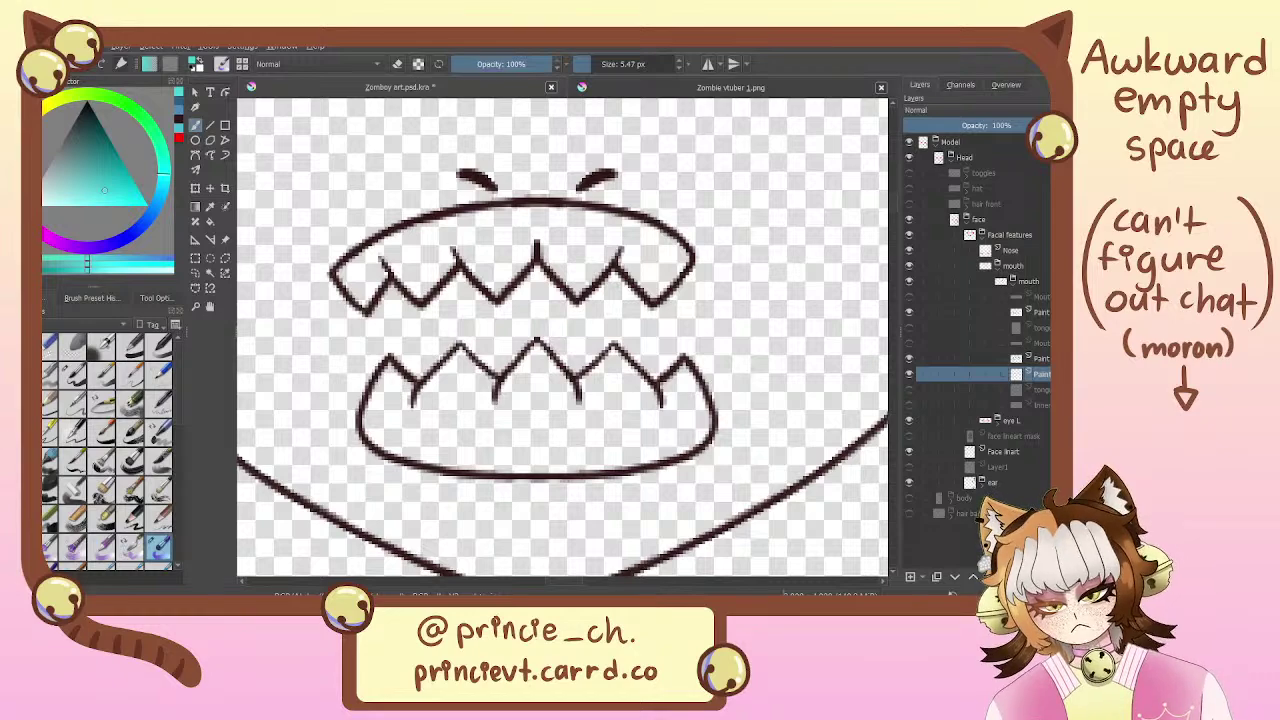
left_click(72, 373)
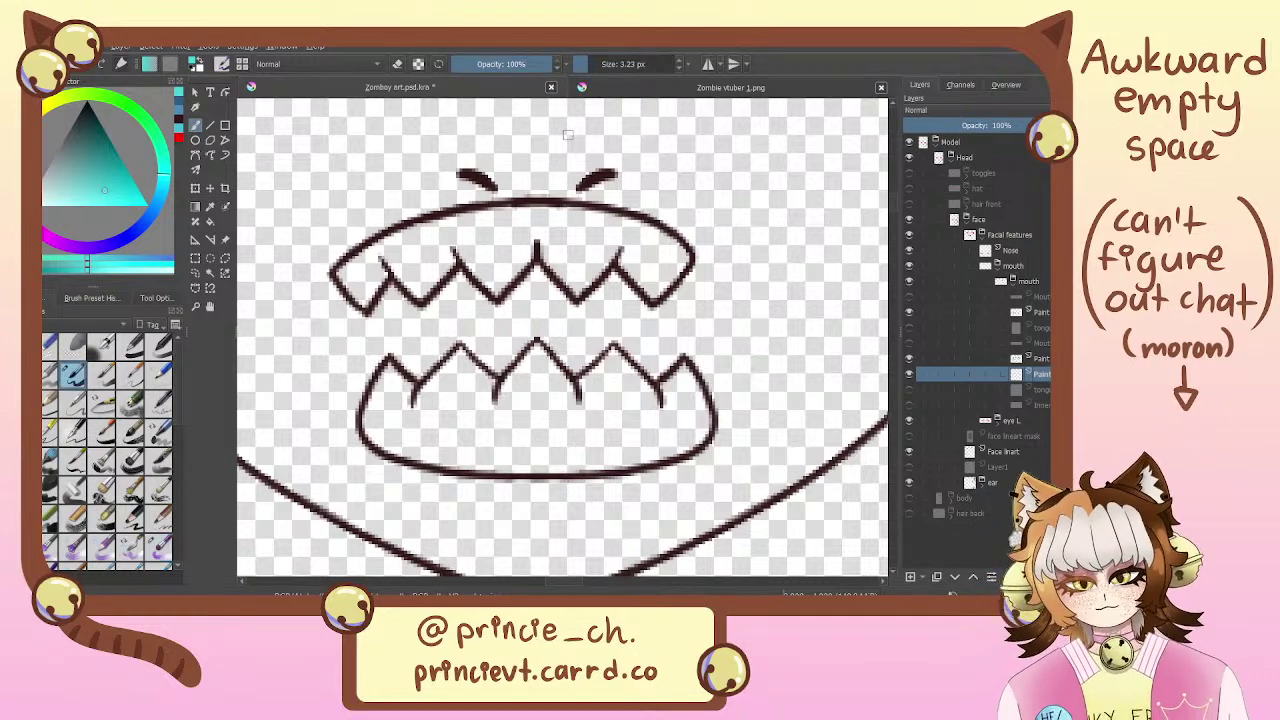
mouse_move(498, 402)
left_mouse_down()
mouse_move(542, 449)
mouse_move(591, 417)
mouse_move(582, 383)
mouse_move(573, 423)
left_mouse_up()
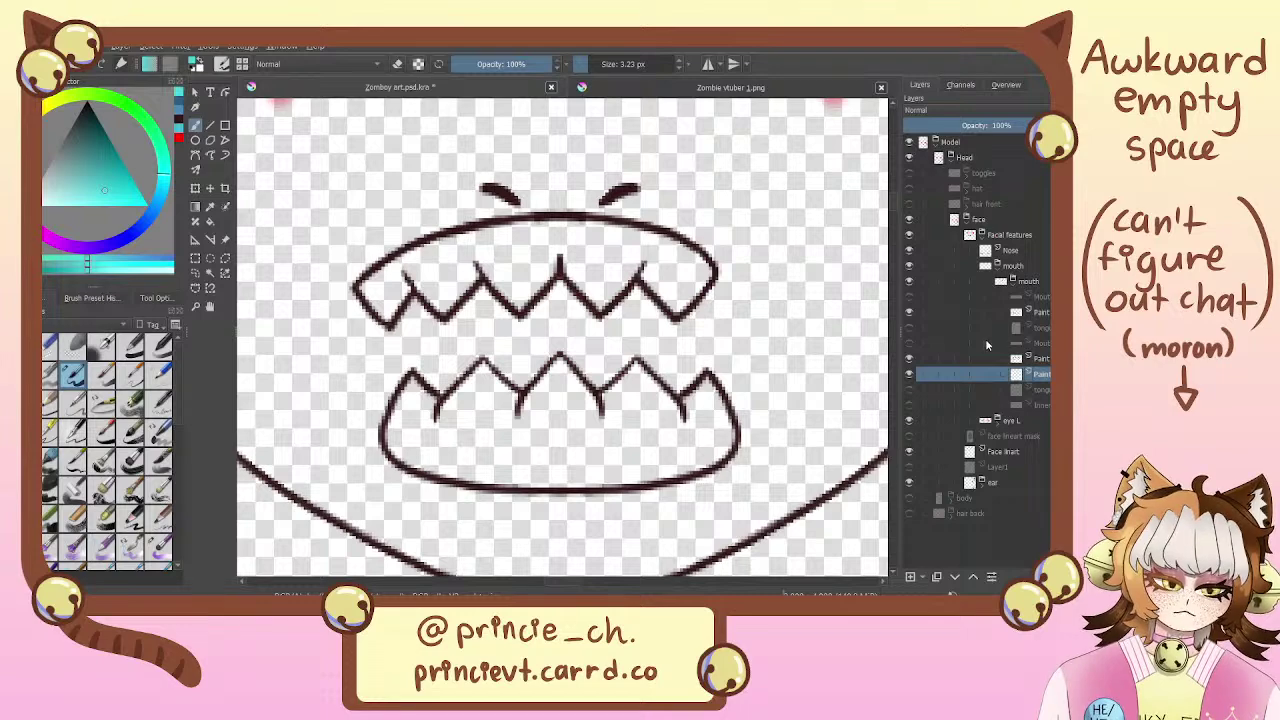
Touch up the lower teeth outline in dark brown and make the upper teeth outline layer active
left_click(1038, 358)
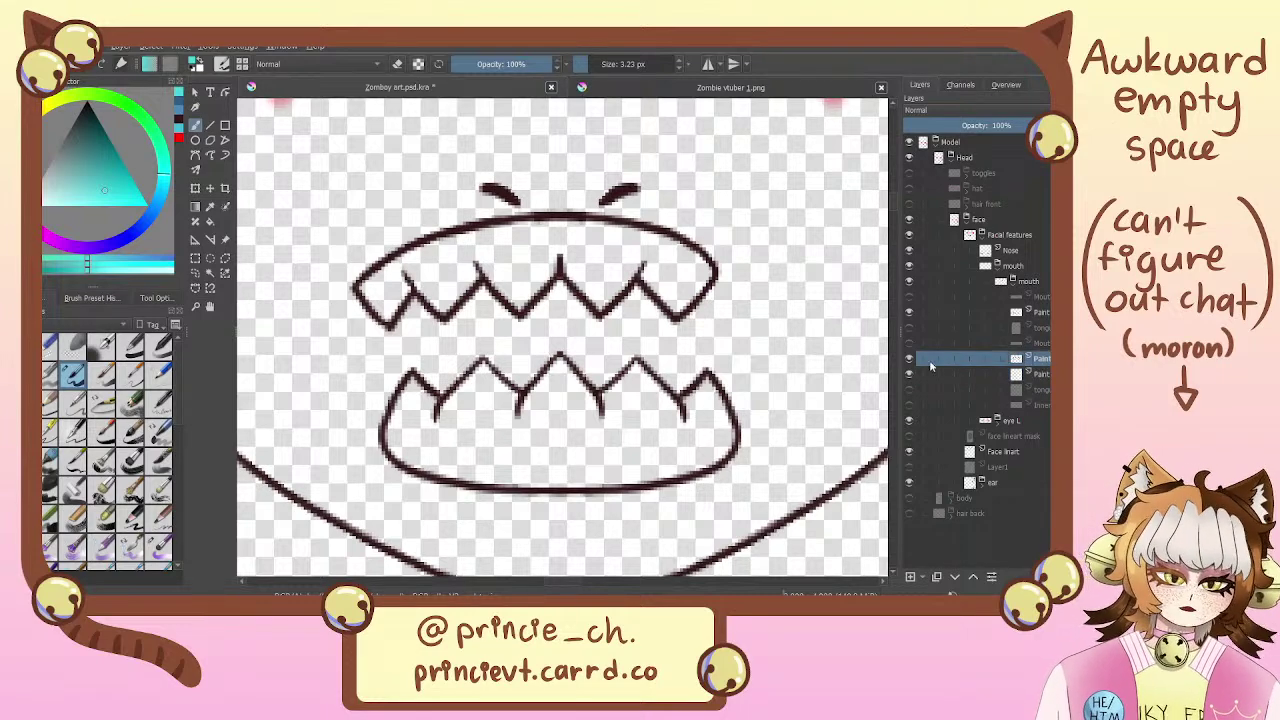
left_click(910, 357)
left_click(910, 357)
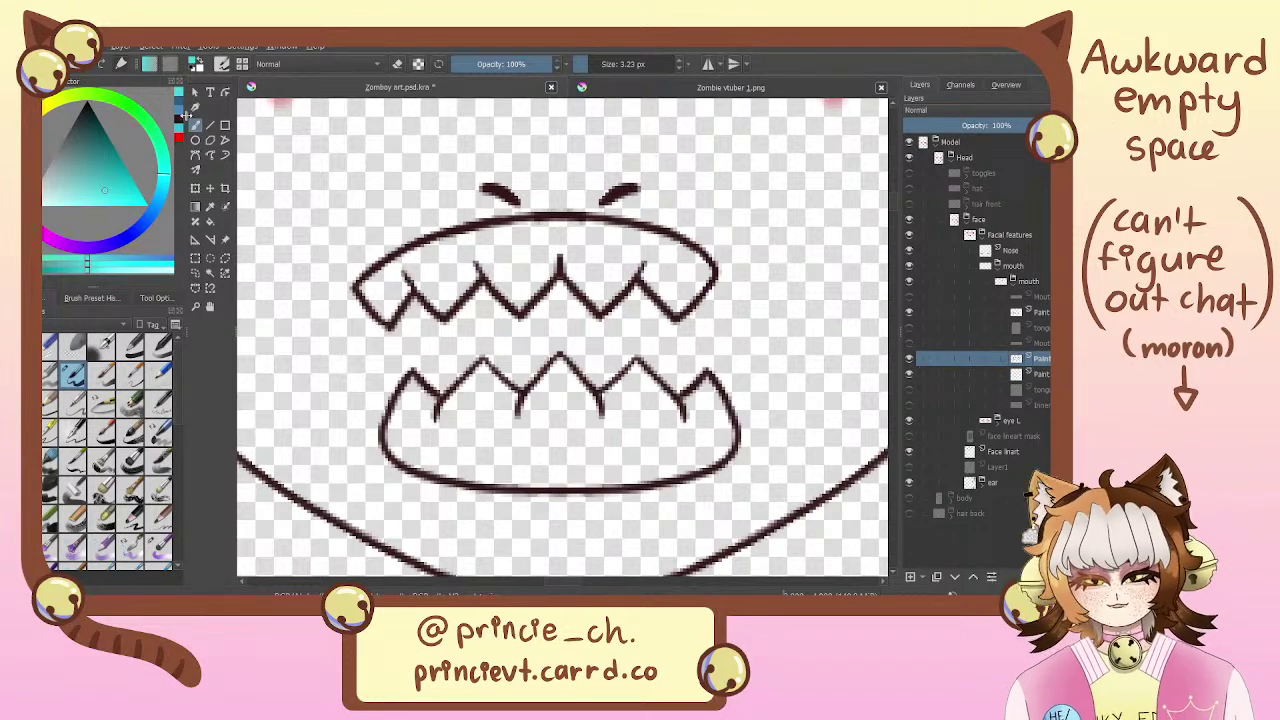
left_click(180, 132)
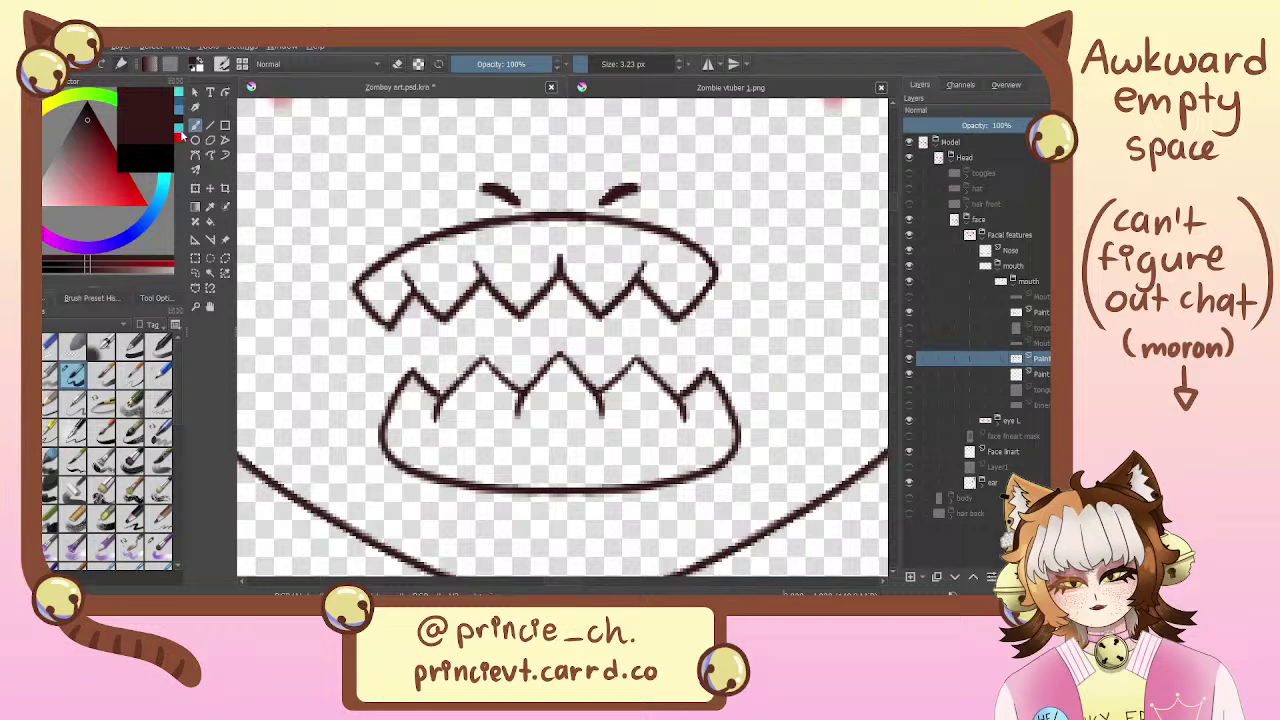
left_click(708, 64)
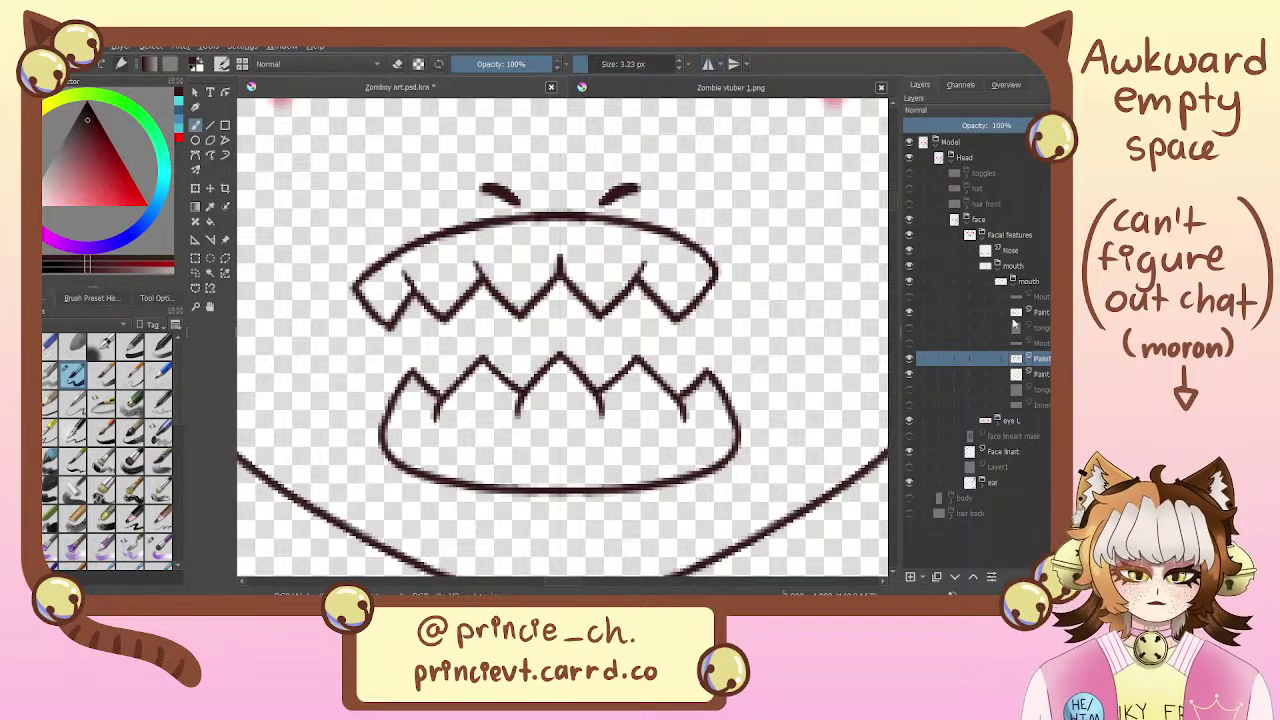
left_click(1044, 312)
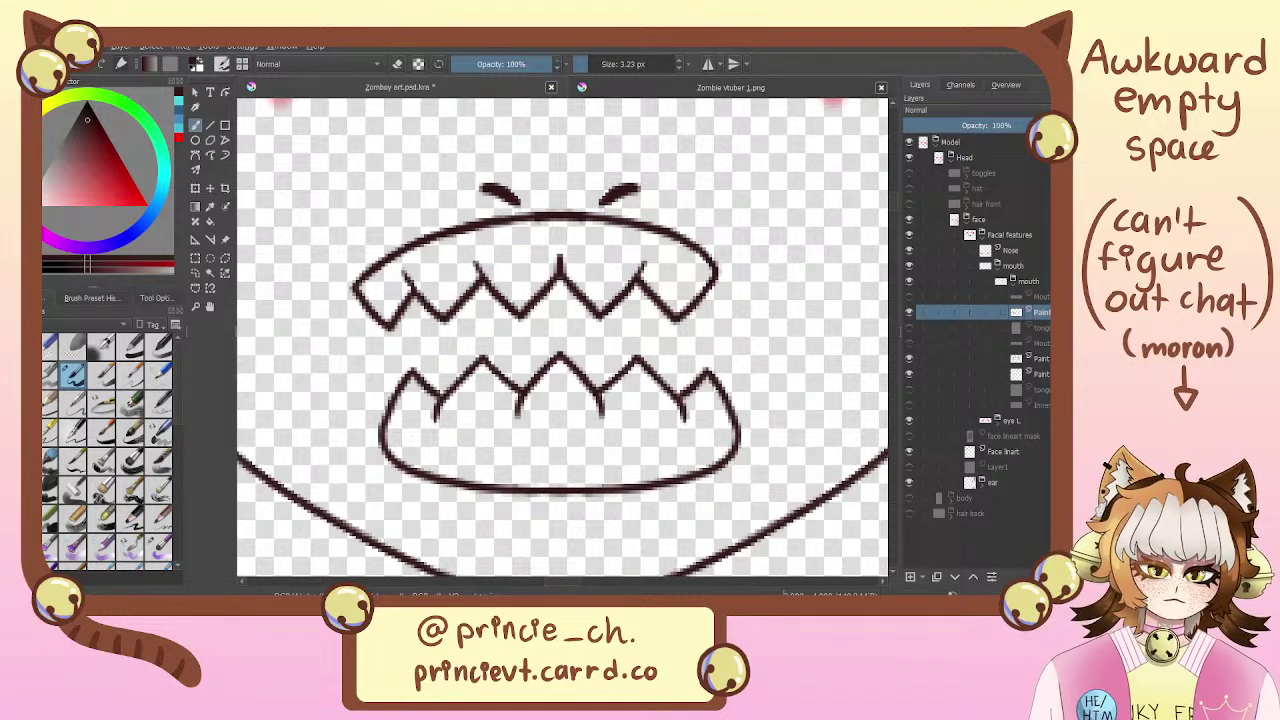
Activate the new lower teeth colour layer, sample the tooth colour from Zombie vtuber 1.png, and shift it to a pale yellow-green
left_click(1035, 373)
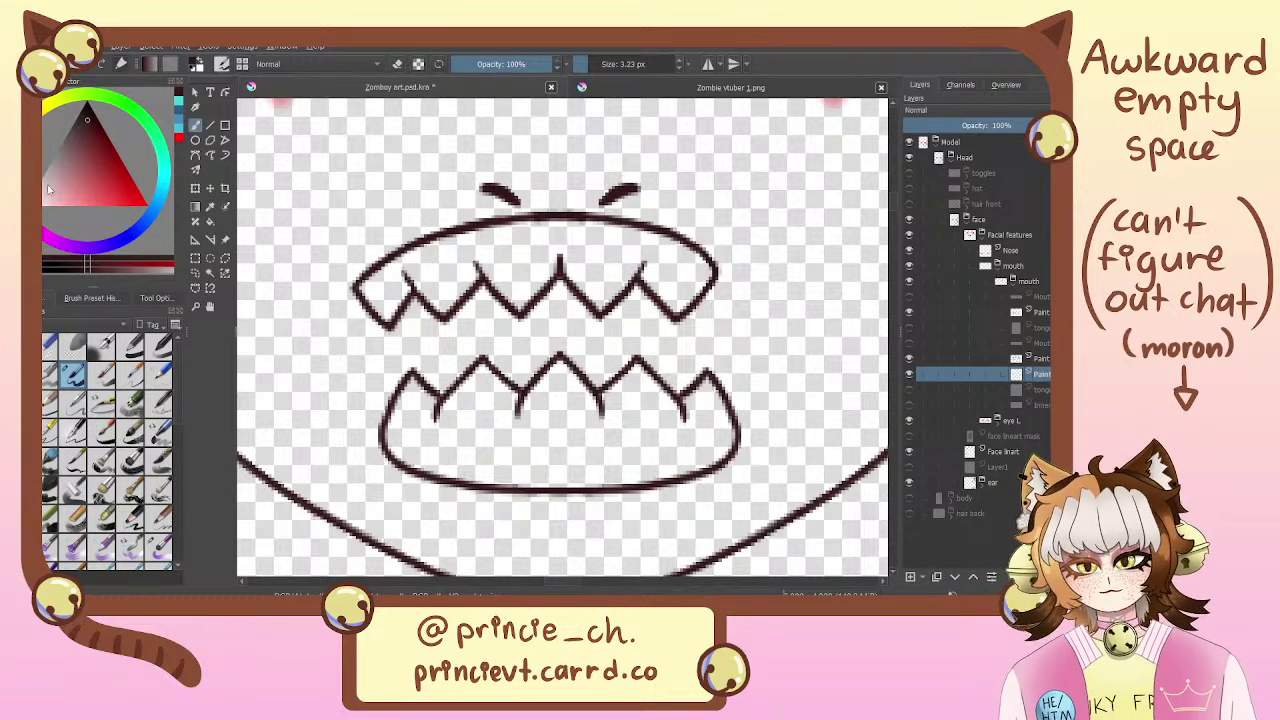
left_click(612, 95)
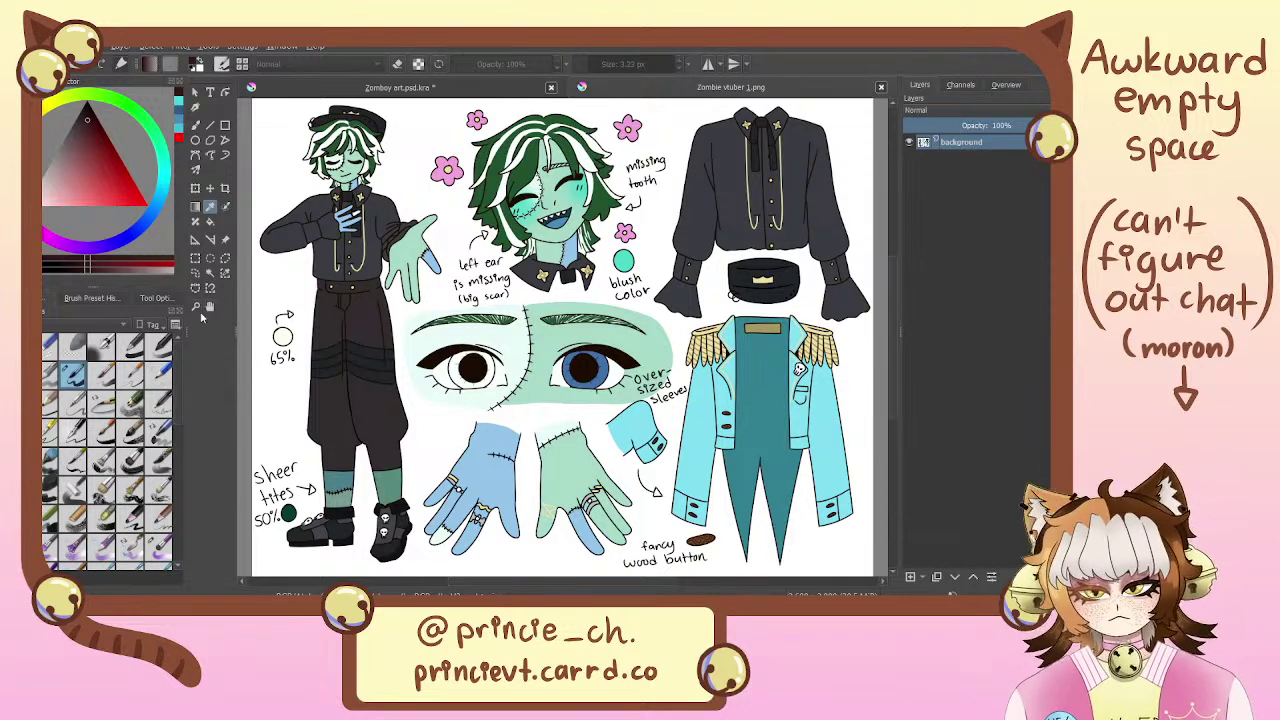
left_click(553, 211)
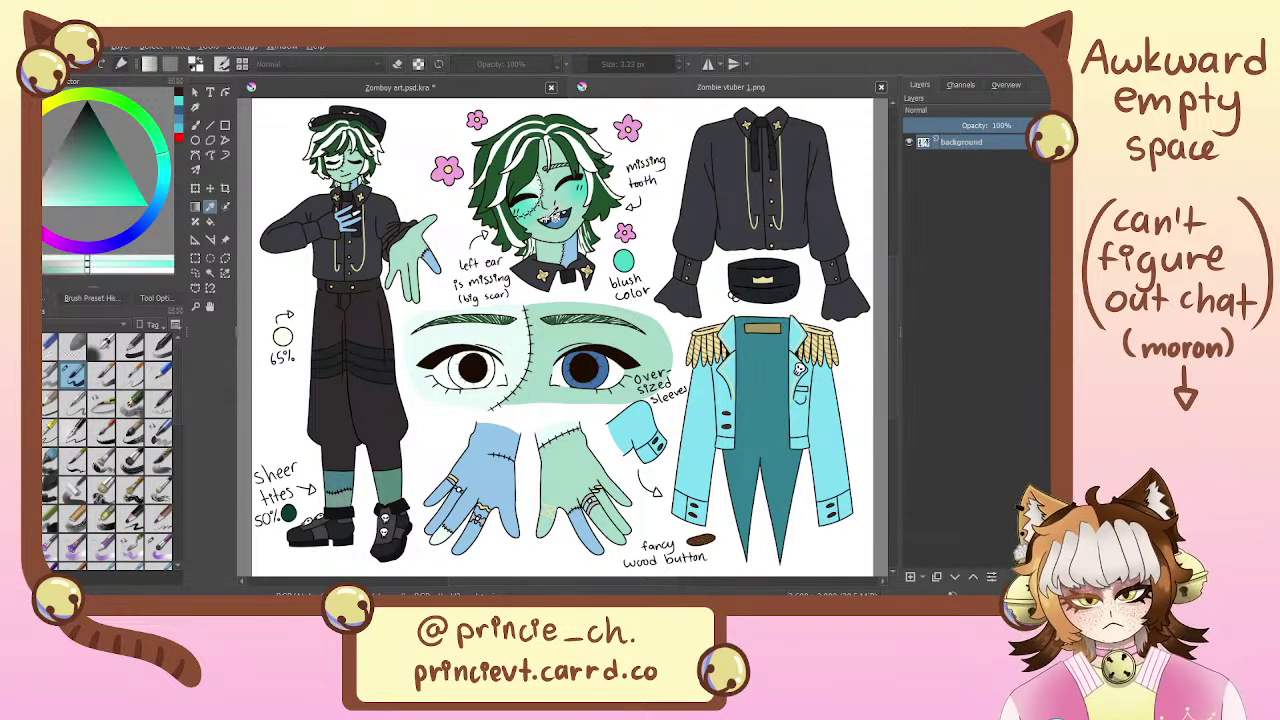
left_click(366, 87)
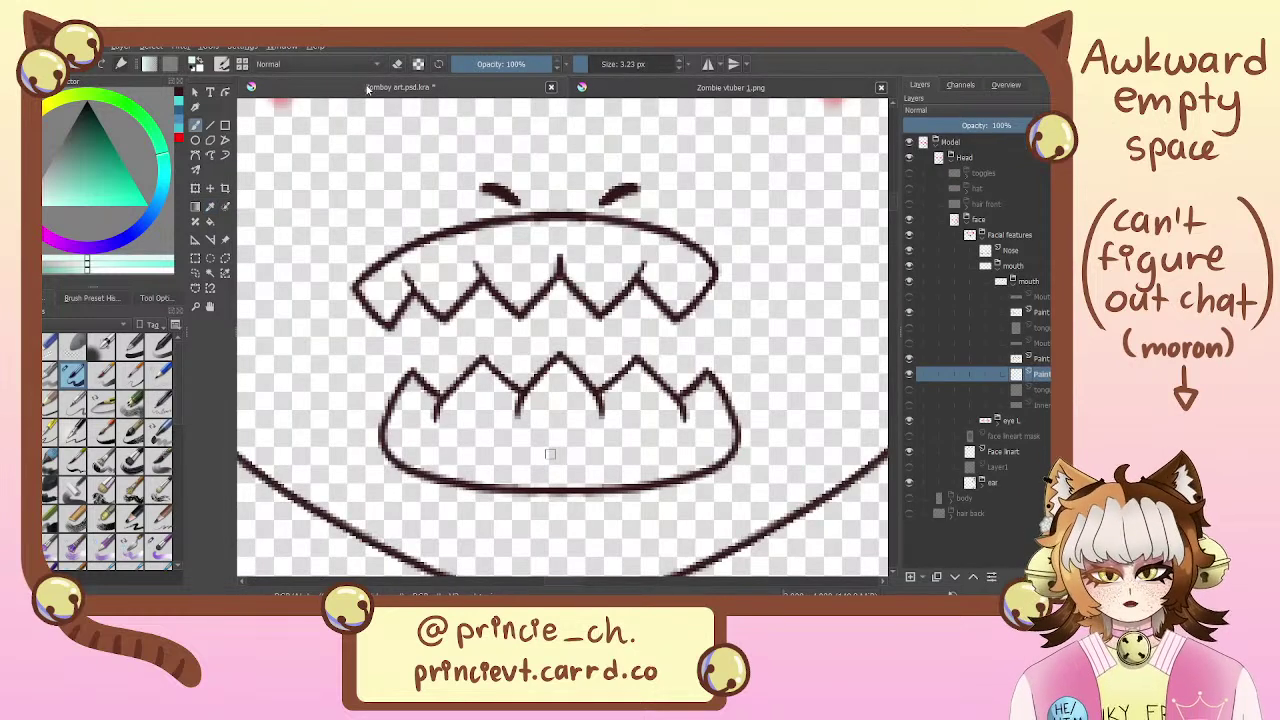
left_click(68, 97)
left_click_drag(64, 206, 52, 197)
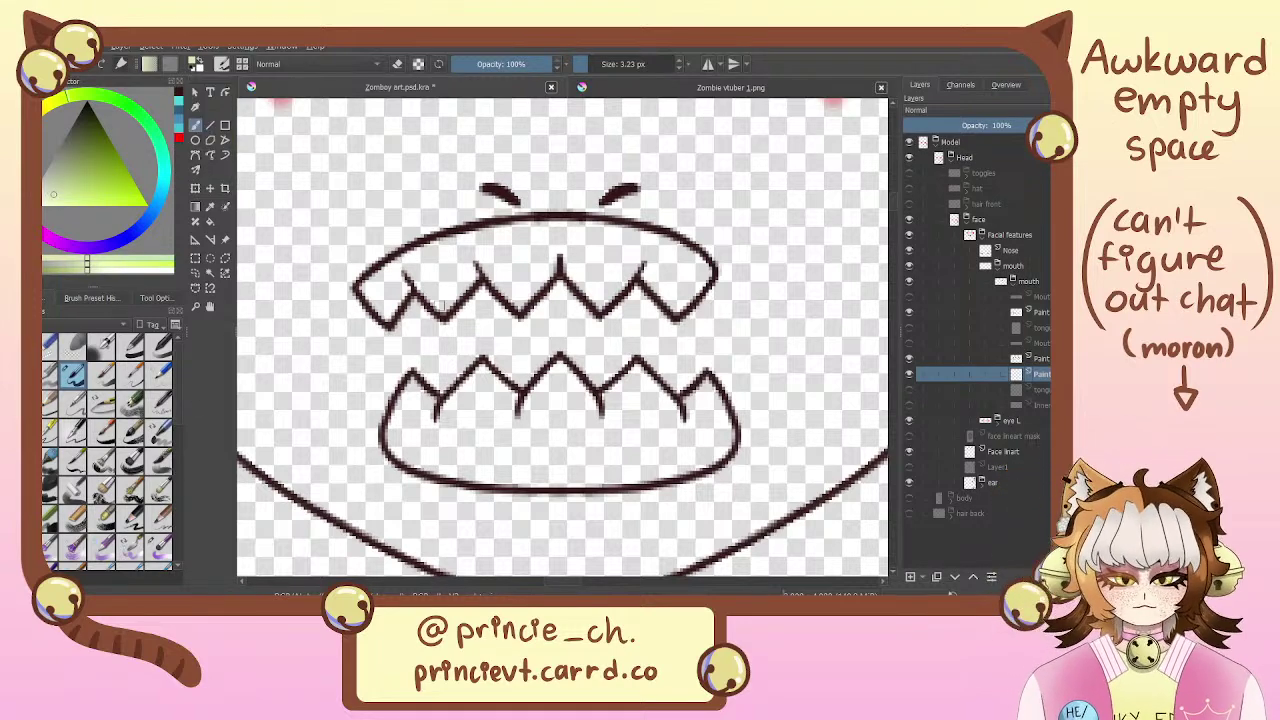
Paint a pale yellow-green border inside the lower teeth outline and flood-fill the interior with the same colour
key("ctrl+minus")
key("ctrl+minus")
key("ctrl+plus")
key("ctrl+plus")
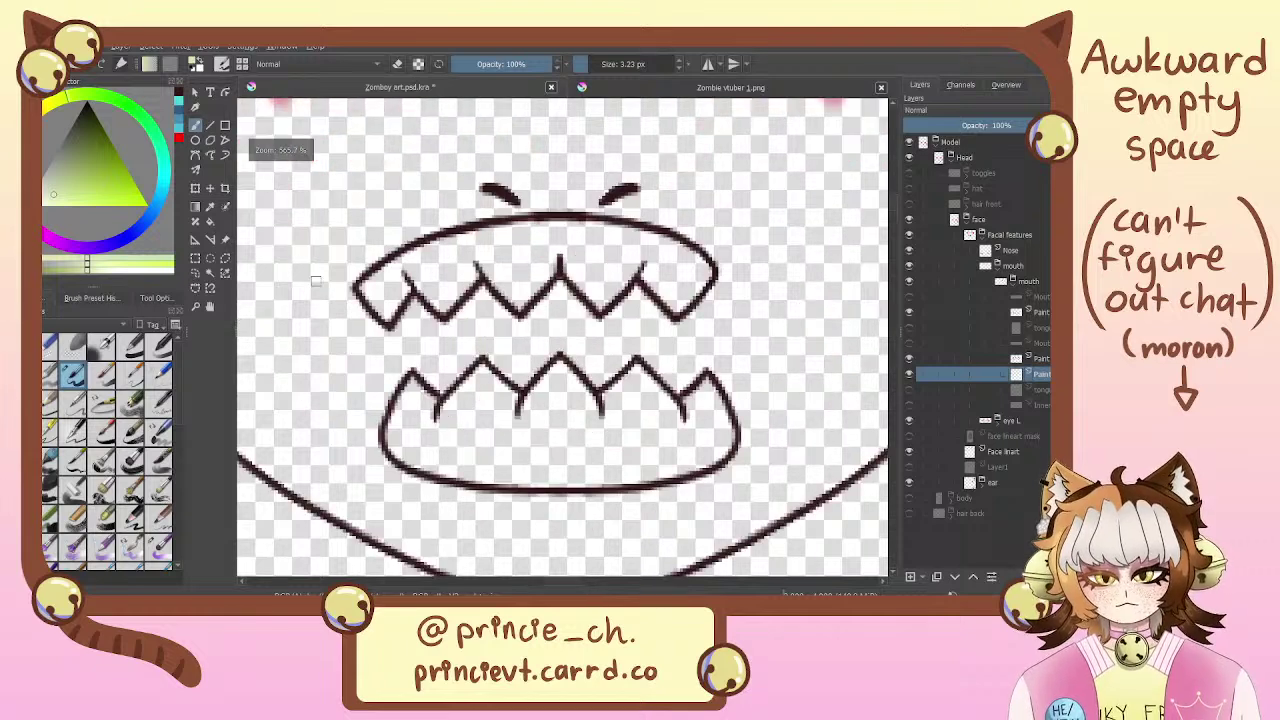
mouse_move(410, 378)
left_mouse_down()
mouse_move(391, 436)
mouse_move(434, 470)
mouse_move(560, 473)
mouse_move(451, 470)
mouse_move(477, 480)
mouse_move(715, 473)
mouse_move(601, 482)
mouse_move(718, 455)
mouse_move(710, 388)
left_mouse_up()
mouse_move(713, 460)
left_mouse_down()
mouse_move(698, 403)
mouse_move(721, 438)
mouse_move(700, 456)
mouse_move(672, 401)
mouse_move(695, 432)
mouse_move(639, 384)
mouse_move(533, 390)
mouse_move(490, 371)
mouse_move(522, 397)
mouse_move(485, 363)
mouse_move(447, 410)
mouse_move(422, 393)
left_mouse_up()
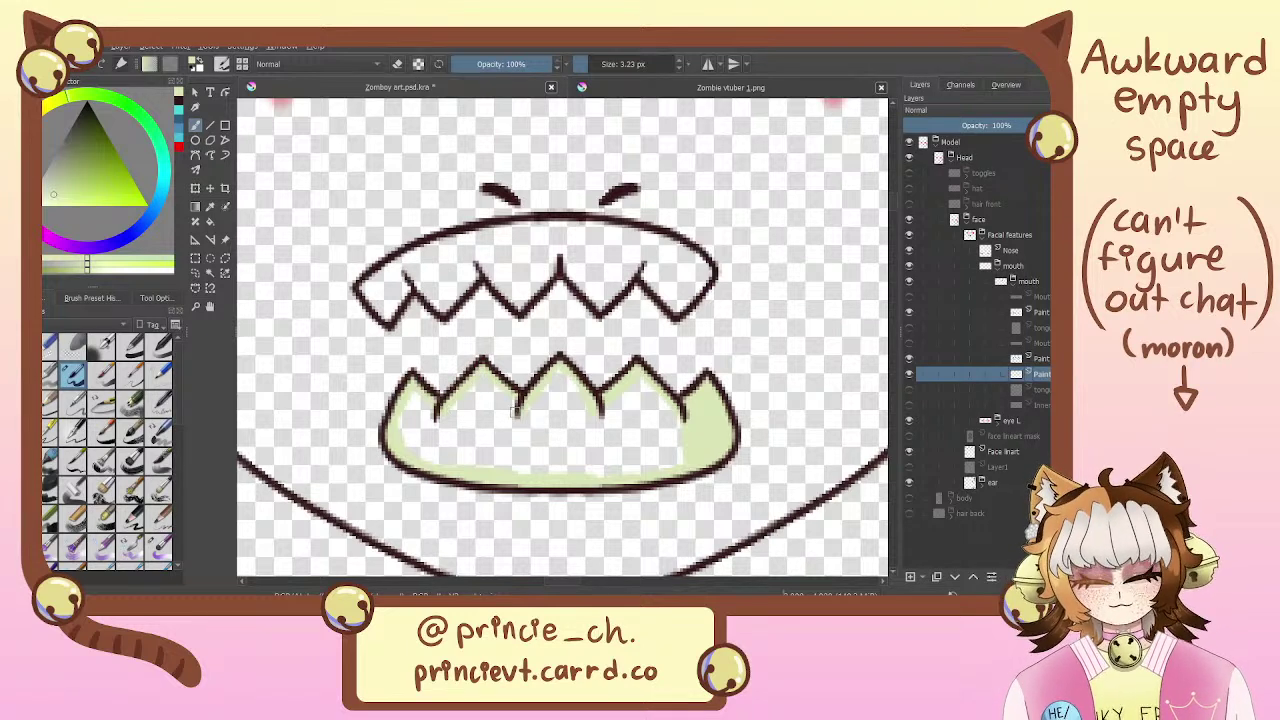
key("f")
left_click(543, 453)
key("b")
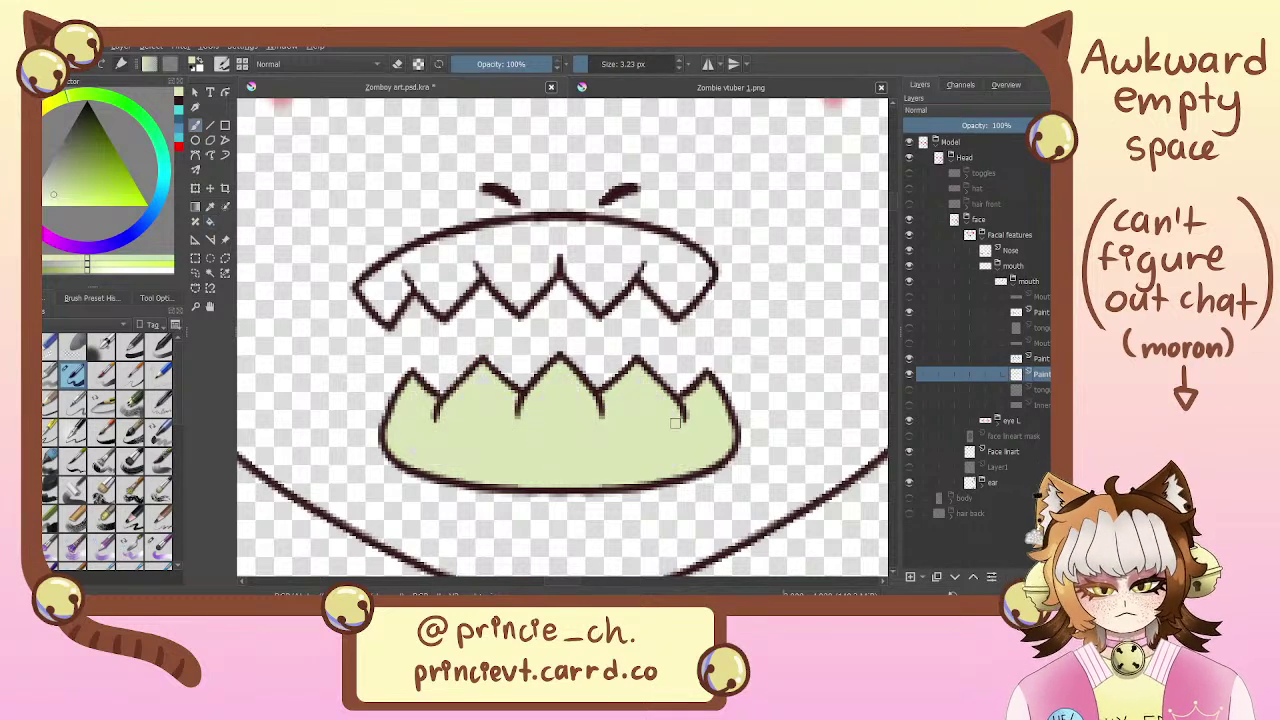
Add a new paint layer beneath the upper teeth outline and paint a pale yellow-green border inside the outline
left_click(960, 327)
left_click(910, 577)
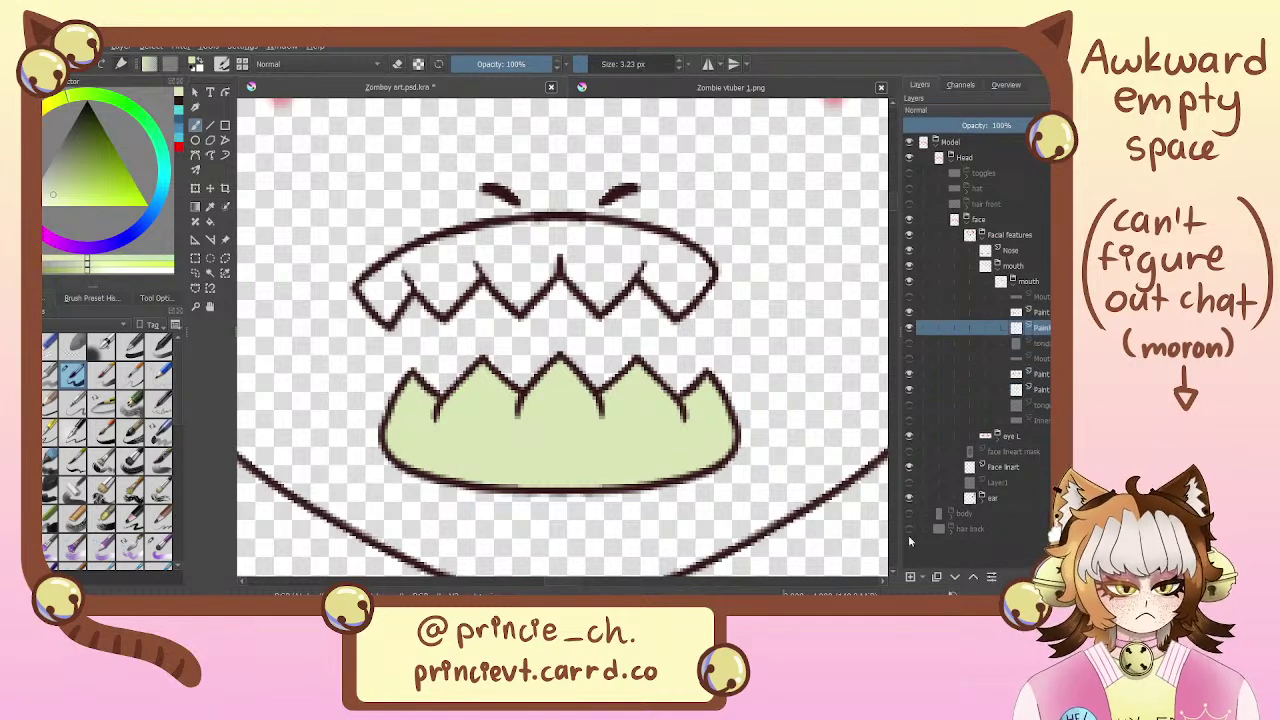
mouse_move(707, 268)
left_mouse_down()
mouse_move(672, 307)
mouse_move(645, 271)
mouse_move(662, 282)
mouse_move(709, 270)
mouse_move(682, 245)
mouse_move(603, 228)
mouse_move(492, 232)
left_mouse_up()
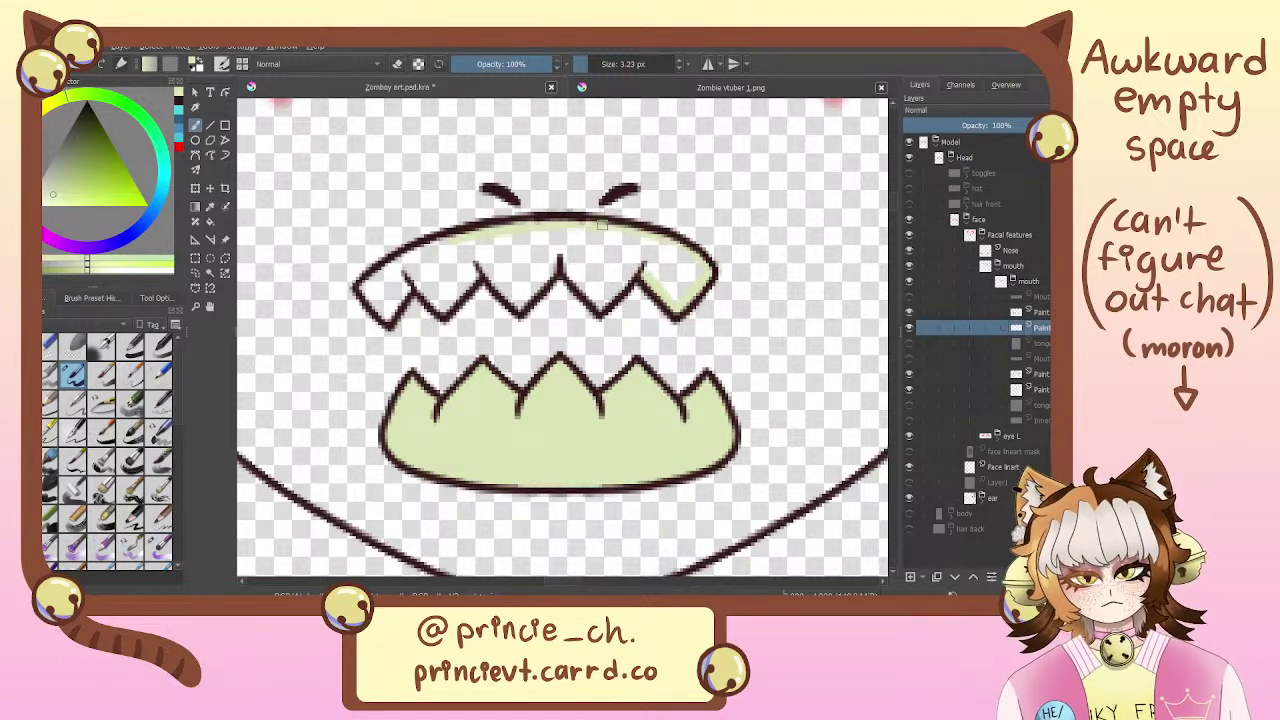
mouse_move(417, 250)
left_mouse_down()
mouse_move(360, 286)
mouse_move(390, 318)
mouse_move(412, 286)
mouse_move(476, 279)
mouse_move(453, 301)
mouse_move(500, 290)
mouse_move(491, 275)
mouse_move(521, 308)
left_mouse_up()
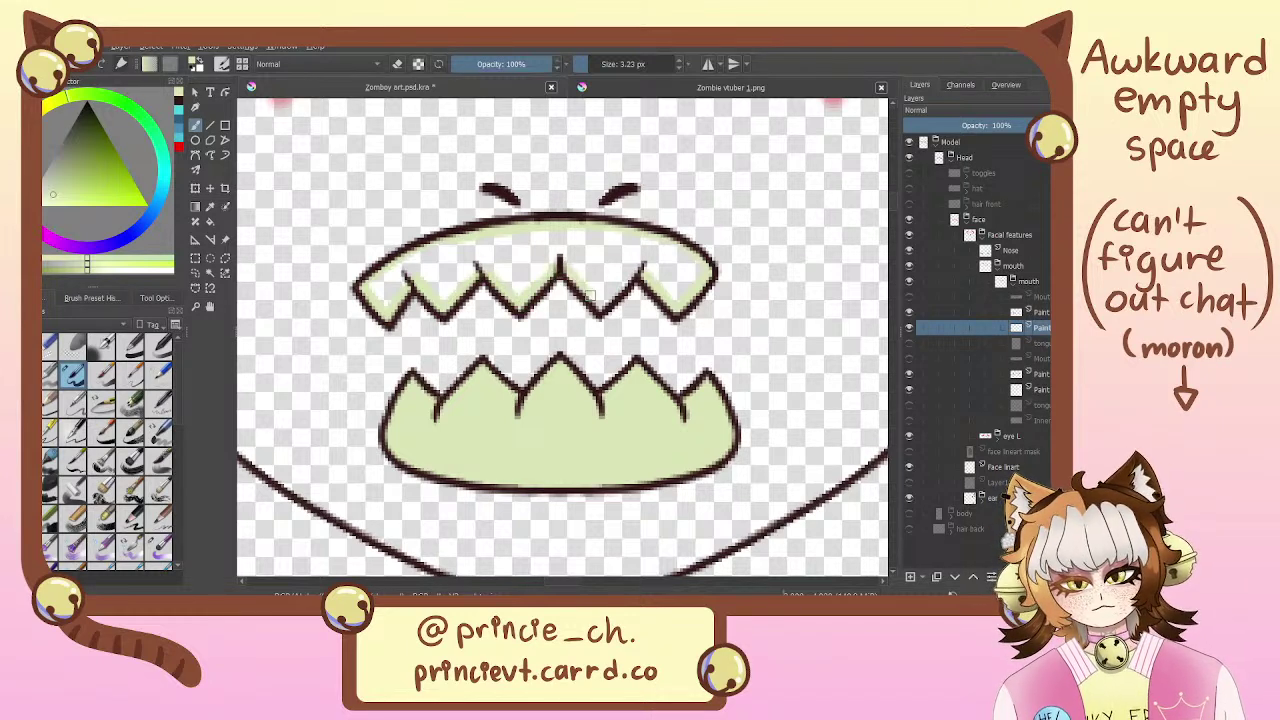
left_click_drag(640, 268, 645, 272)
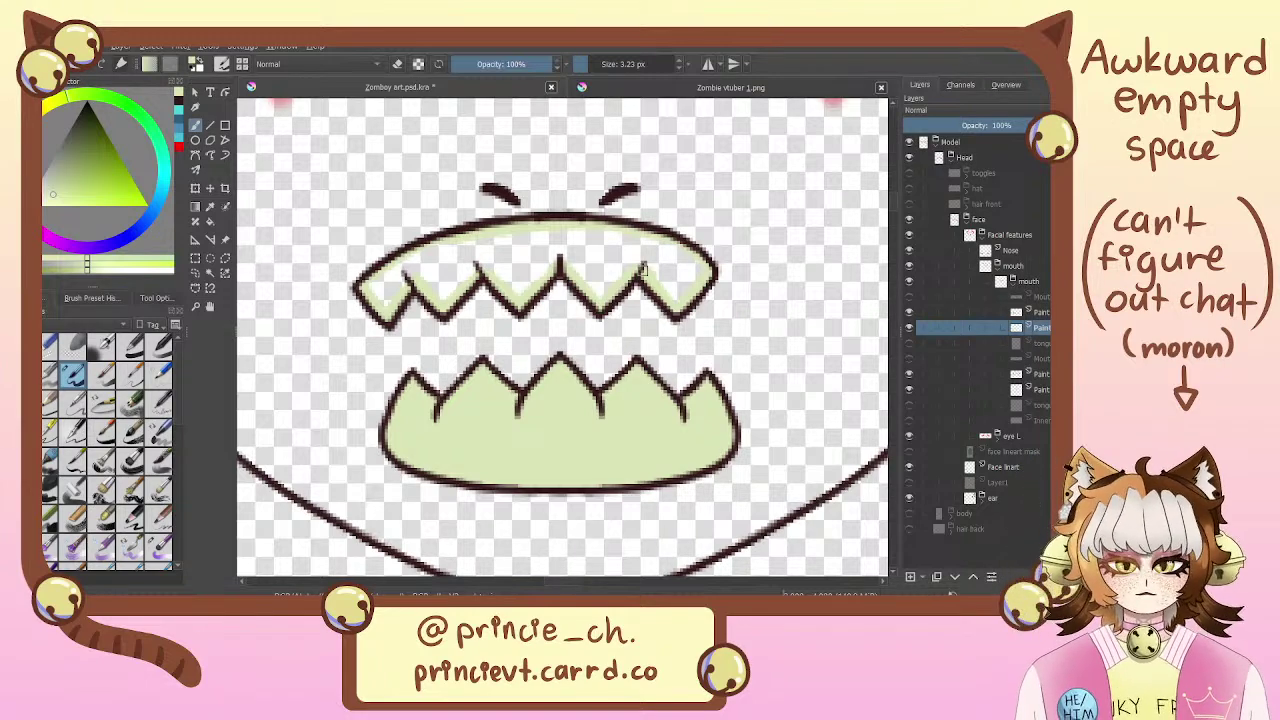
Flood-fill the interior of the upper teeth with the same pale yellow-green
key("f")
left_click(637, 254)
left_click_drag(823, 420, 823, 450)
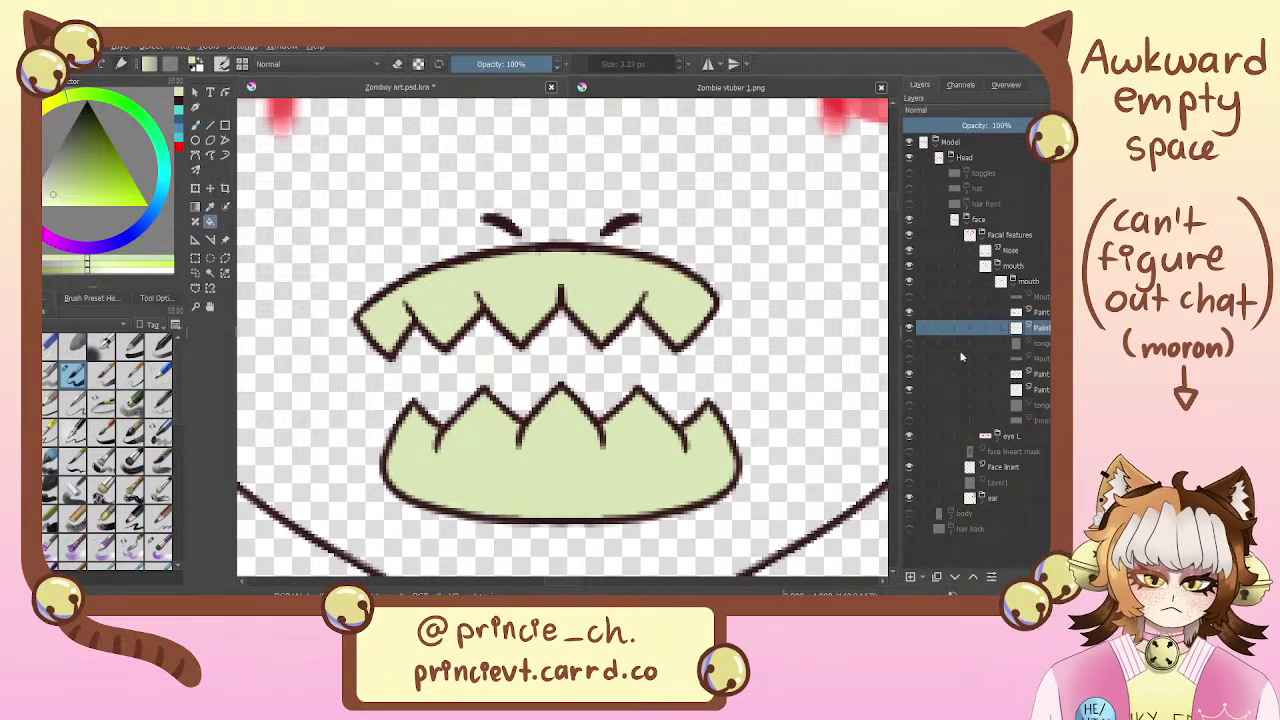
key("ctrl+z")
key("ctrl+shift+z")
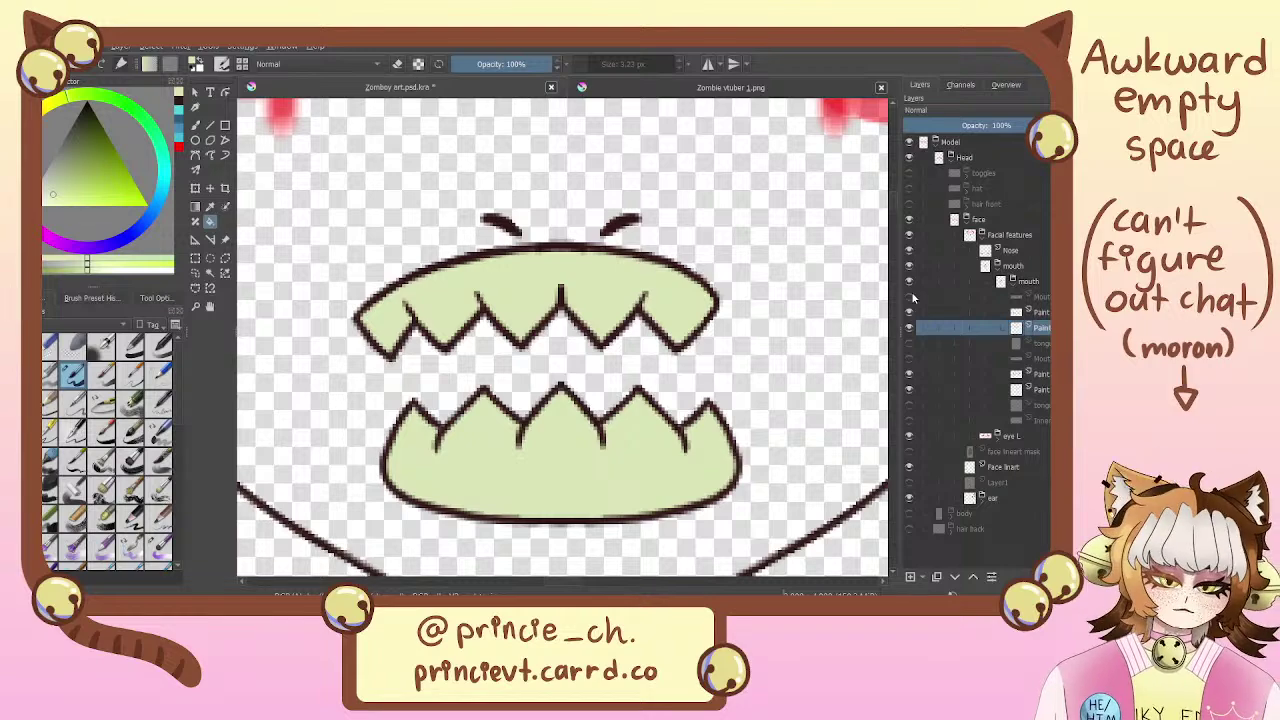
left_click_drag(823, 438, 762, 408)
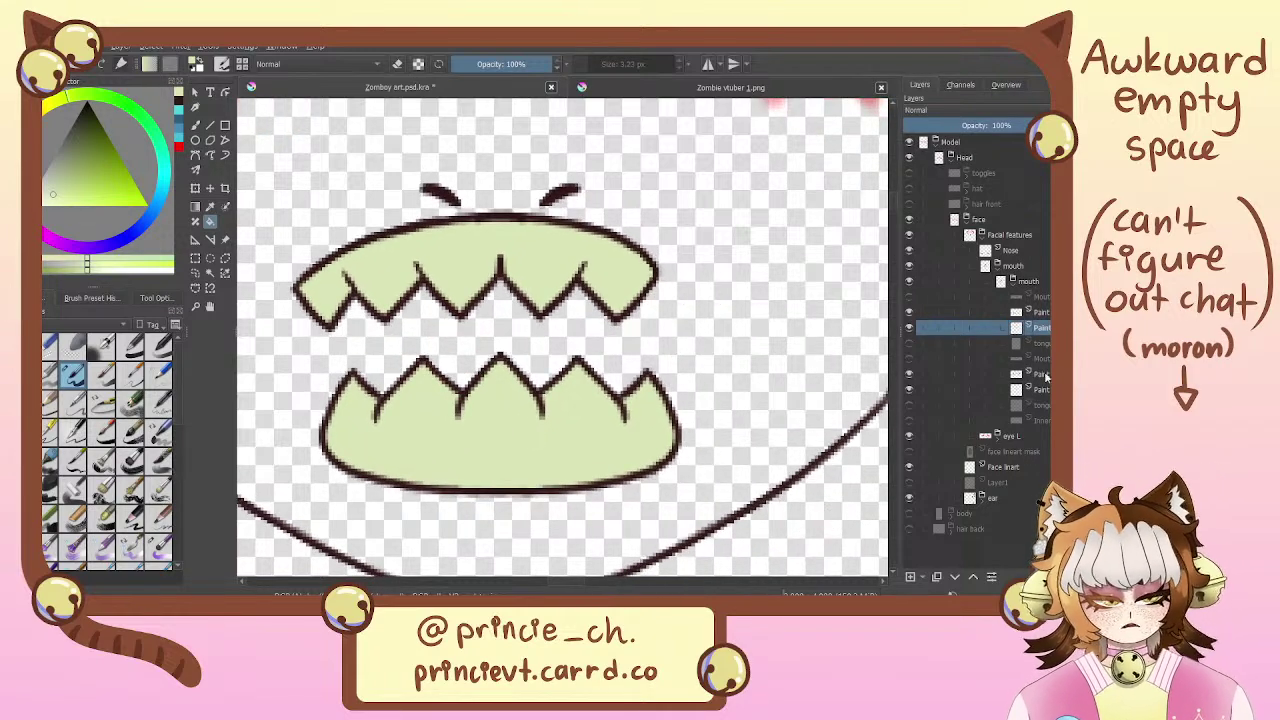
Put the lower teeth colour layer into a clipping group with a new shading layer above it
left_click(1040, 390)
key("b")
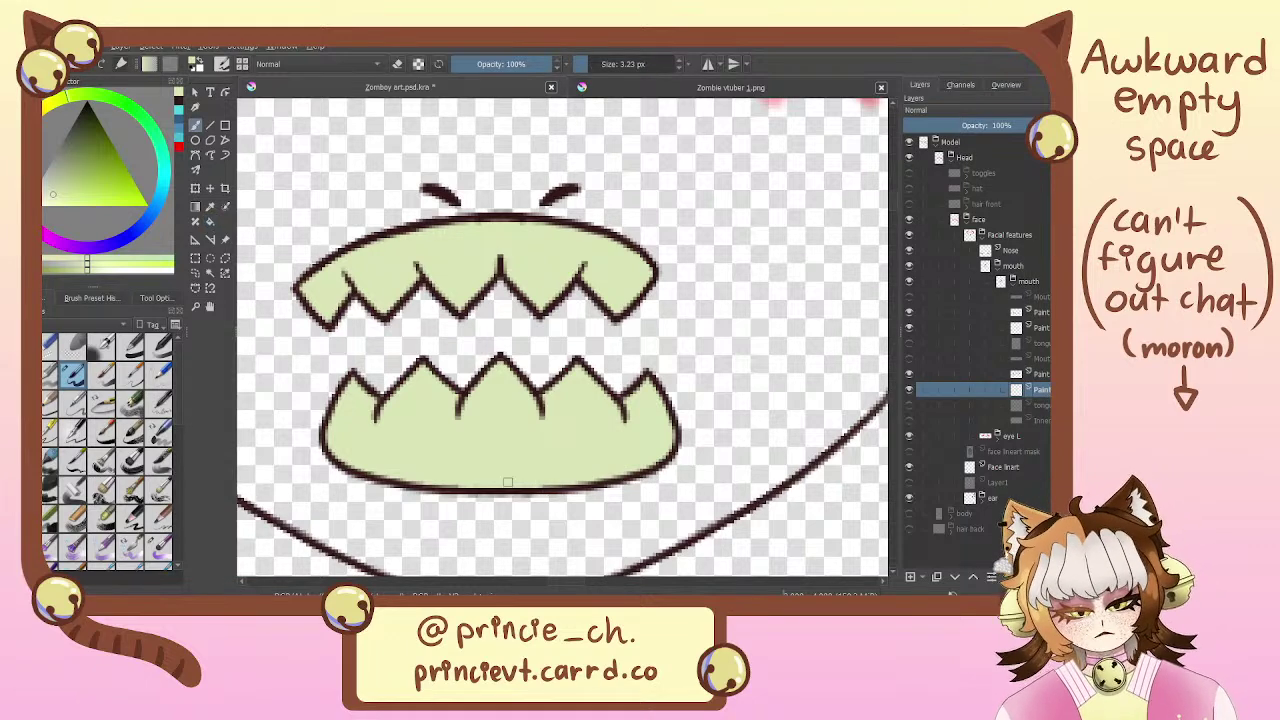
key("ctrl+shift+g")
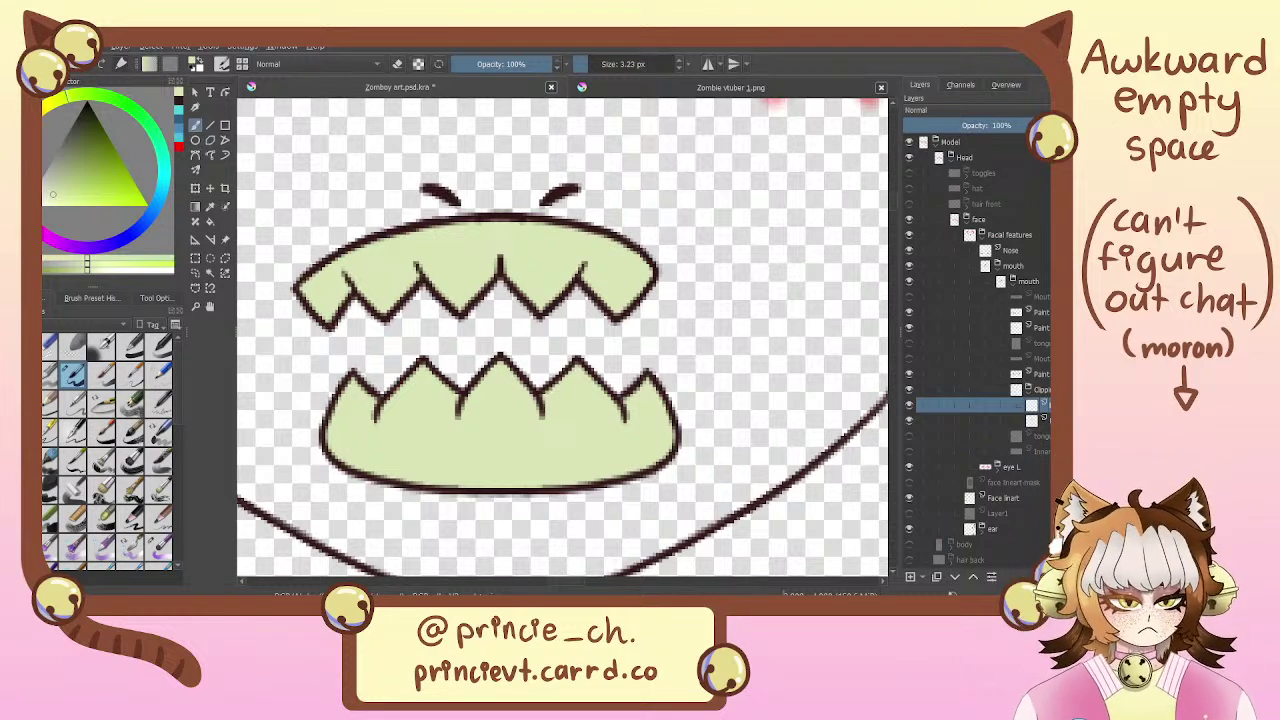
key("ctrl+e")
left_click(938, 579)
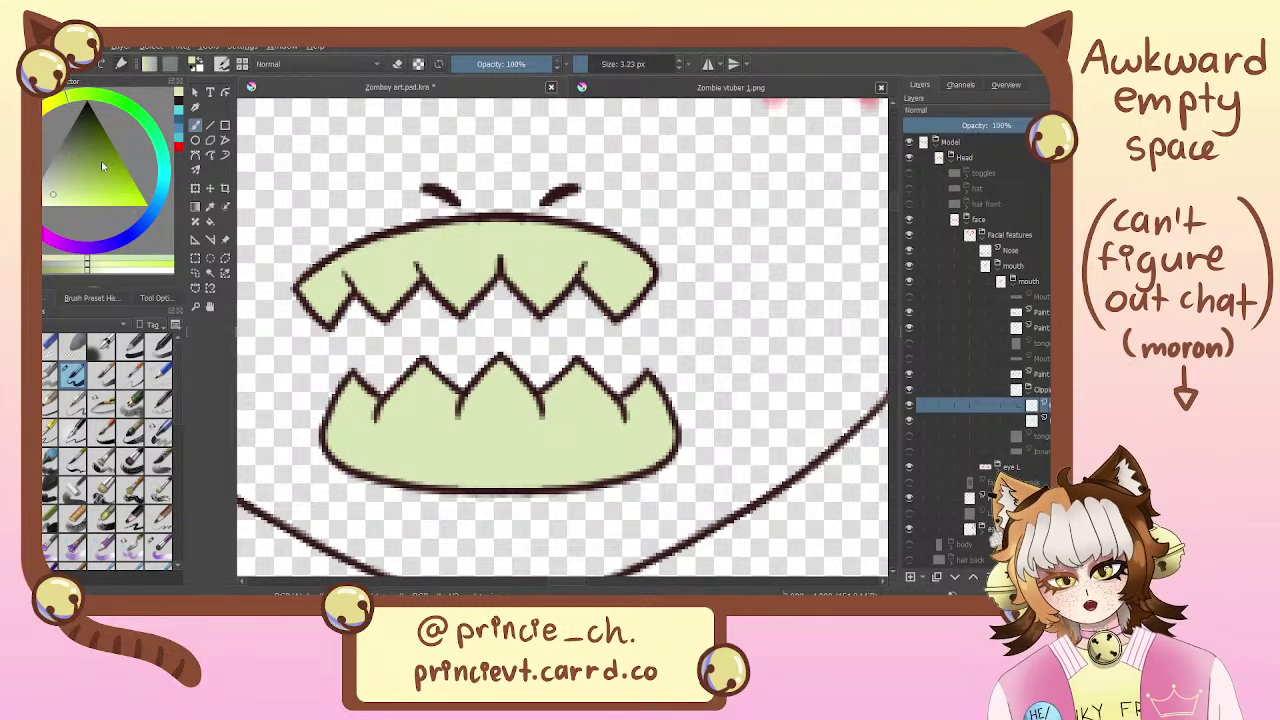
Activate the lower teeth outline layer, turn on horizontal mirroring, and clean up the outline's notches with the eraser and dark brown
left_click(1030, 374)
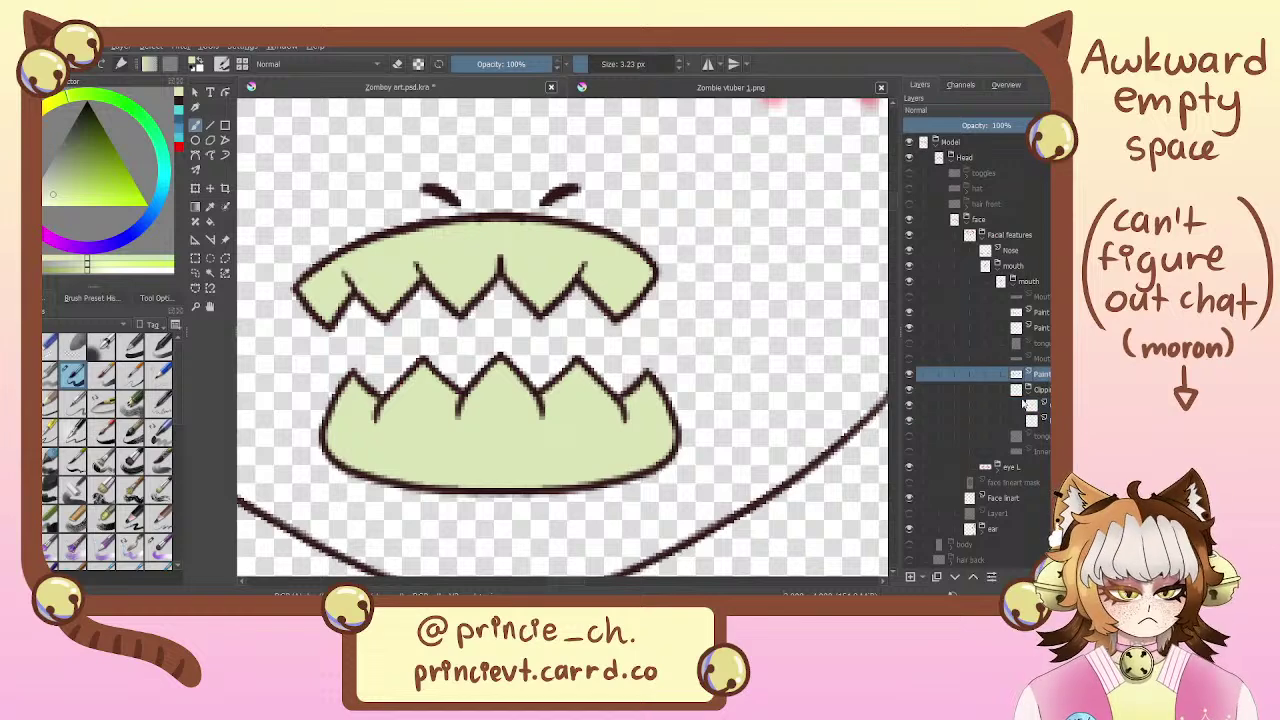
left_click(179, 101)
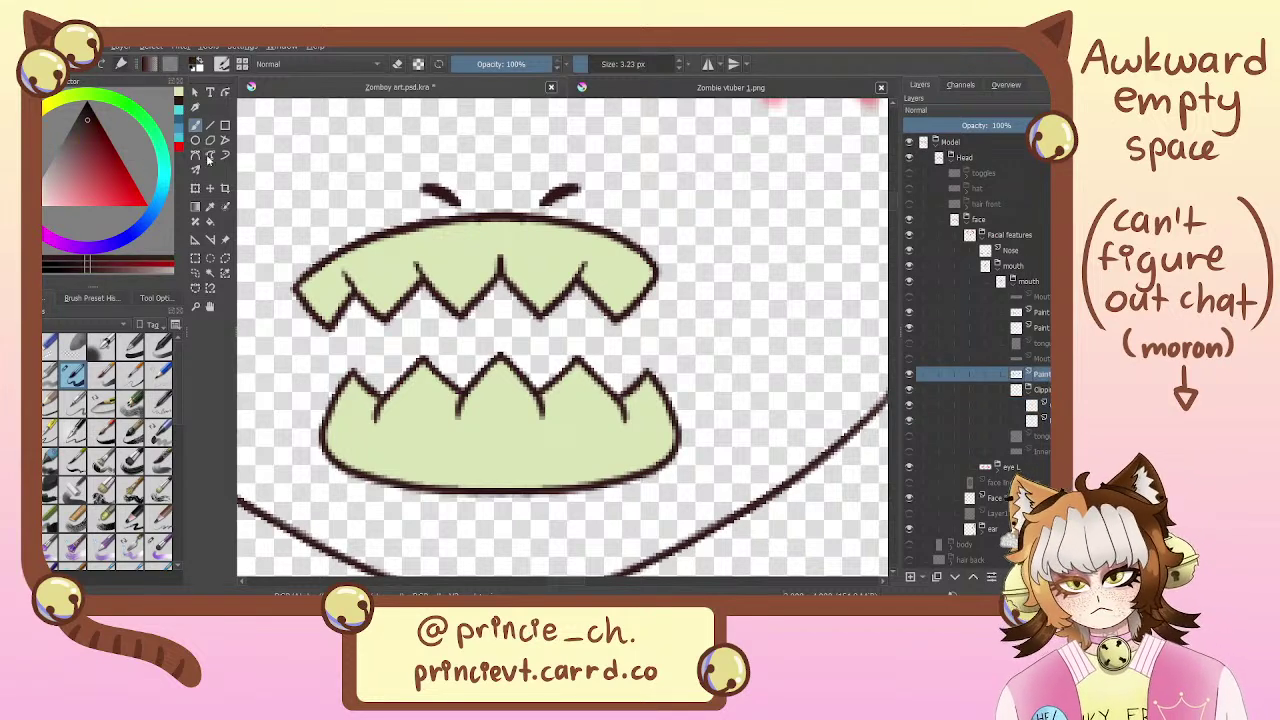
key("e")
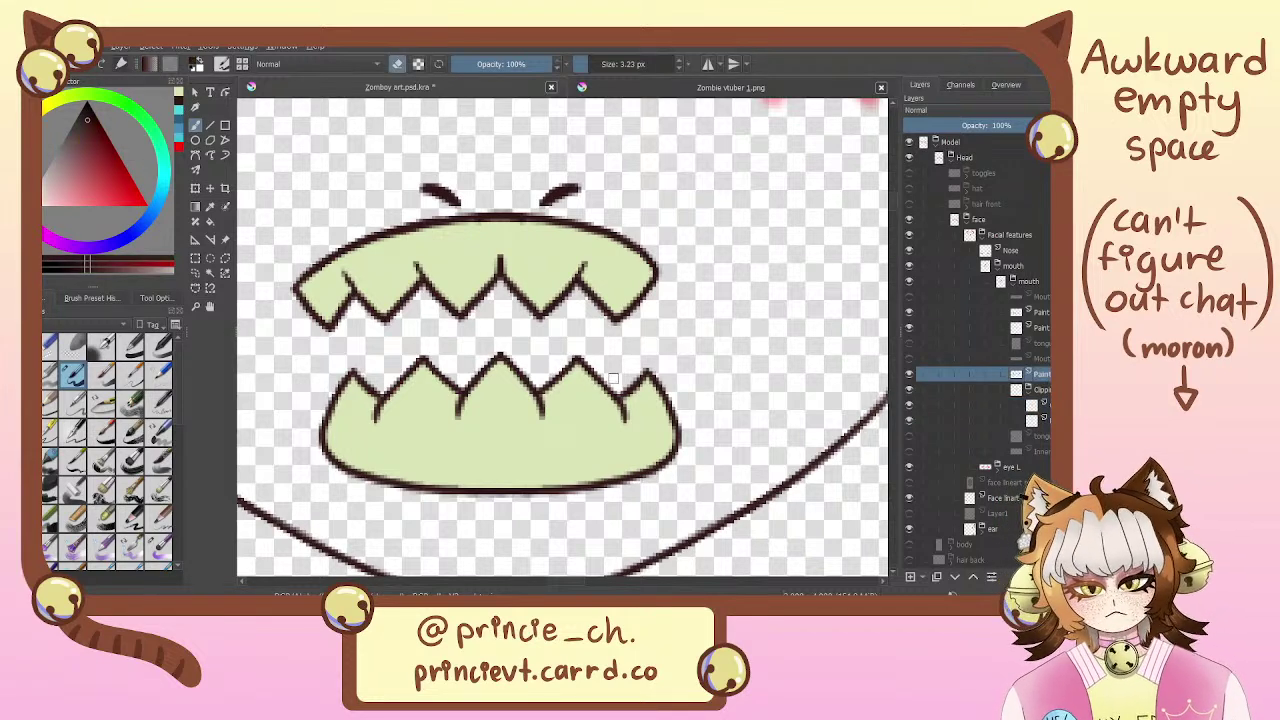
left_click(707, 64)
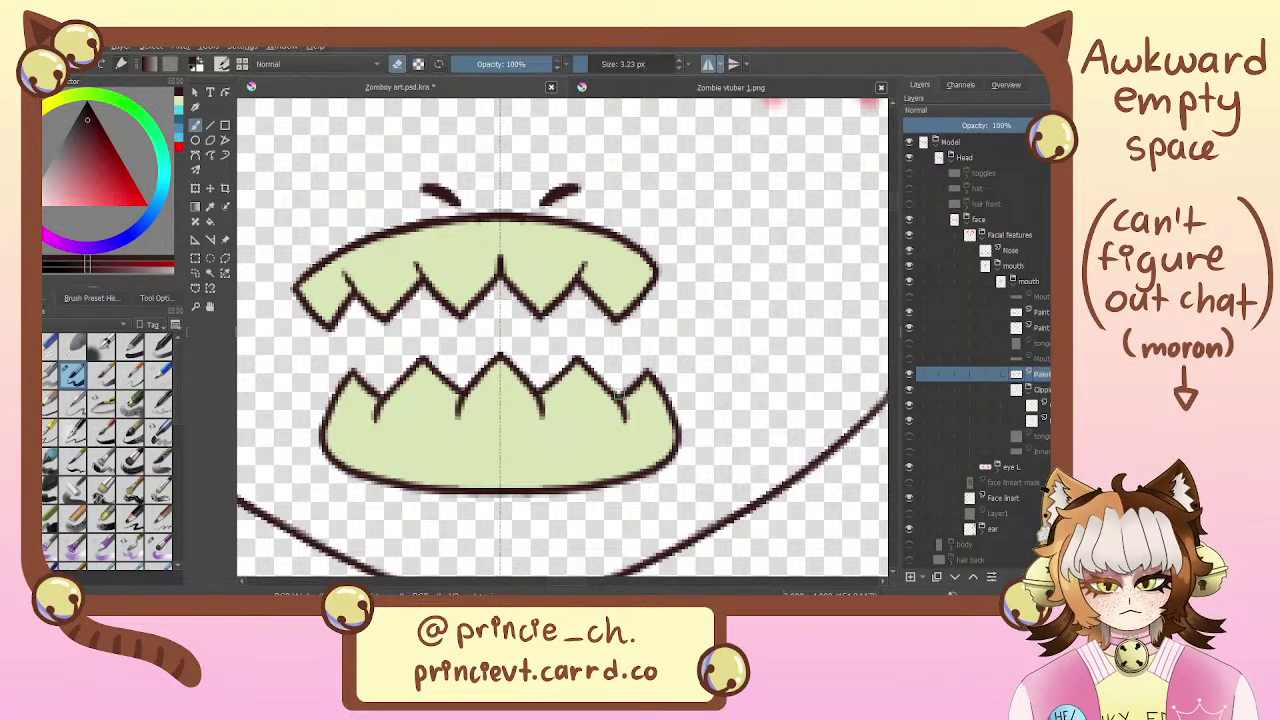
mouse_move(609, 381)
left_mouse_down()
mouse_move(628, 426)
mouse_move(624, 391)
mouse_move(714, 398)
mouse_move(739, 375)
mouse_move(697, 380)
mouse_move(712, 356)
mouse_move(704, 386)
left_mouse_up()
key("e")
key("ctrl+z")
key("ctrl+z")
key("ctrl+z")
key("ctrl+z")
key("ctrl+z")
key("ctrl+z")
key("ctrl+z")
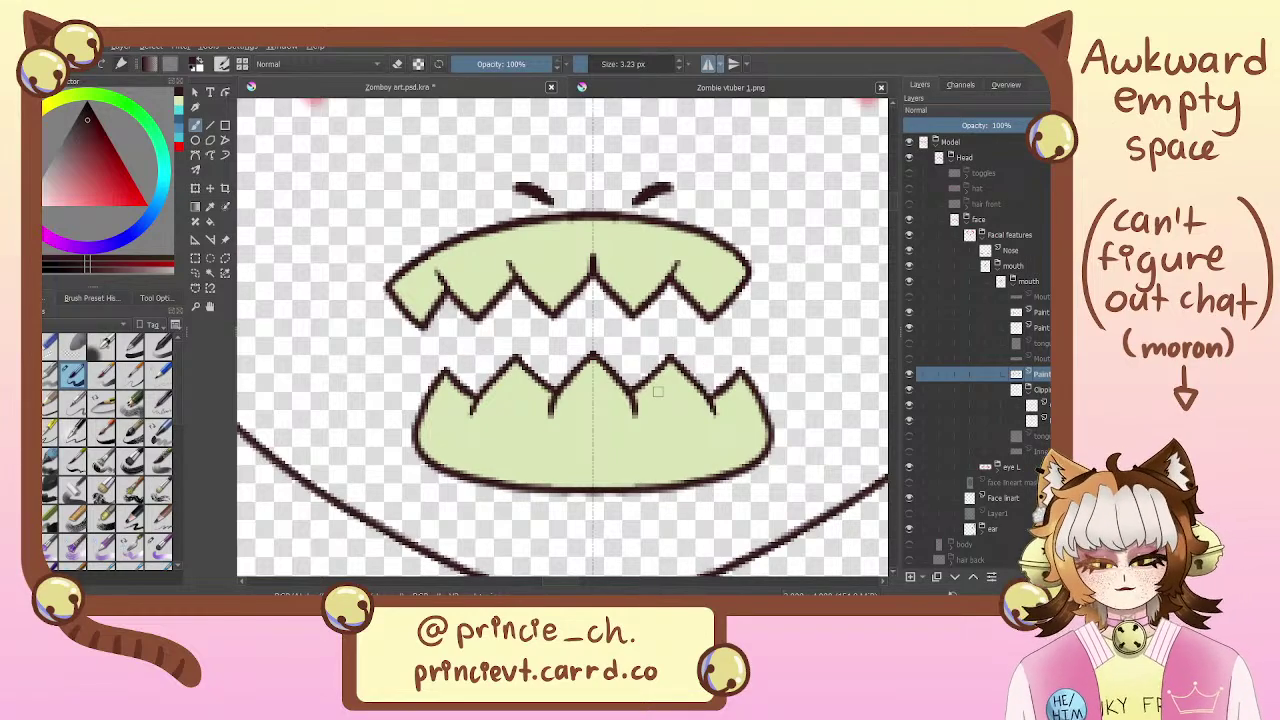
mouse_move(554, 373)
left_mouse_down()
mouse_move(491, 460)
mouse_move(471, 557)
left_mouse_up()
left_click_drag(474, 243, 662, 470)
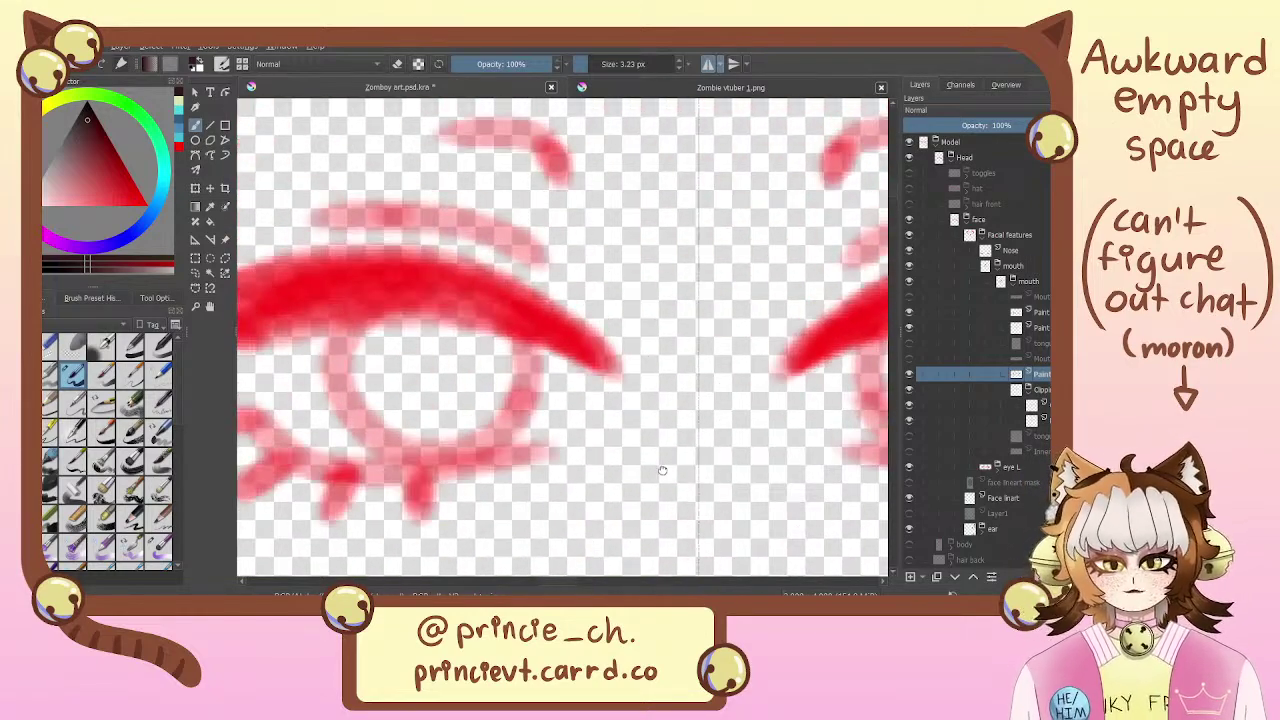
scroll(662, 470, "down", 10)
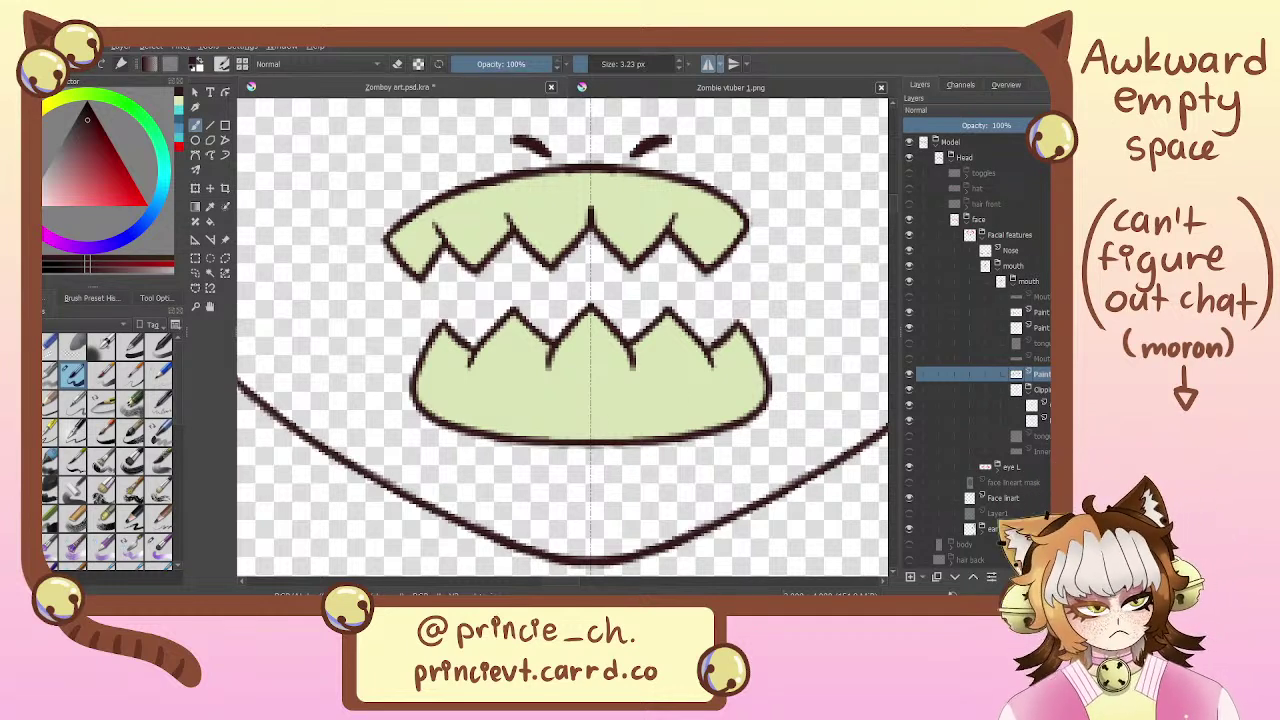
Activate the lower teeth's clipped shading layer, choose the 5.47 px soft brush, and set a slightly darker shade of the tooth green
left_click(1000, 420)
left_click(180, 101)
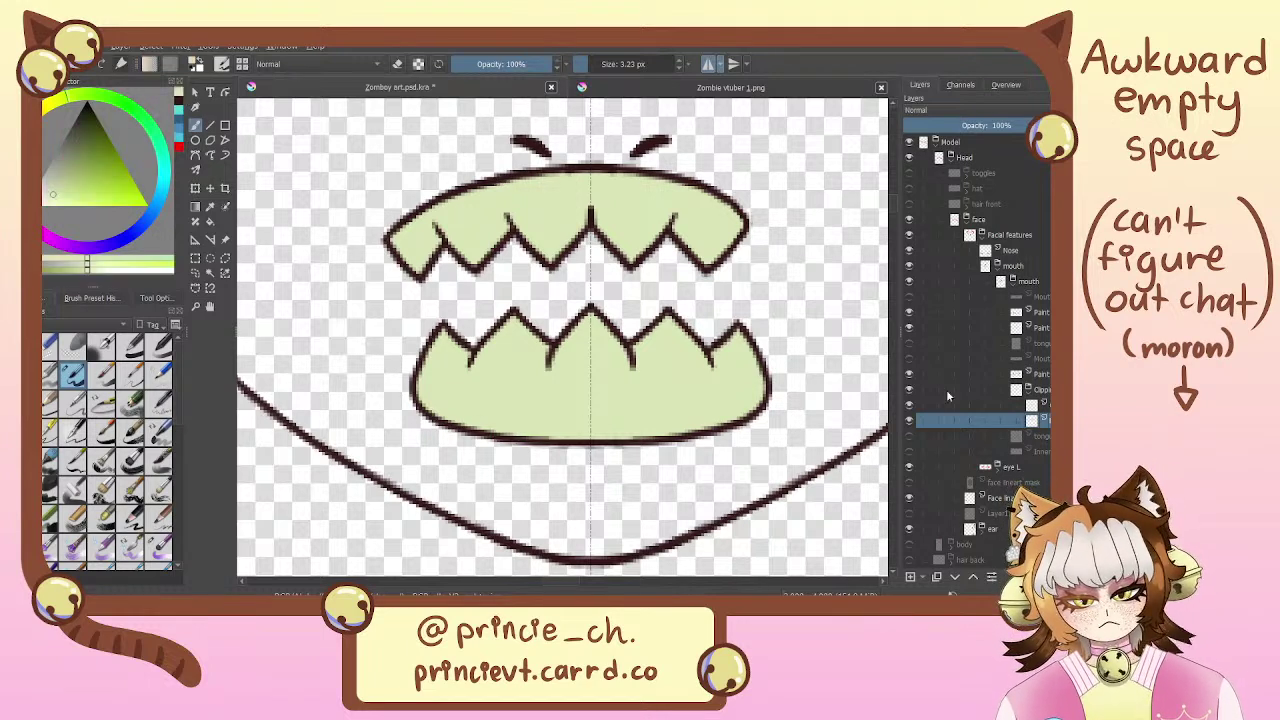
left_click(1045, 405)
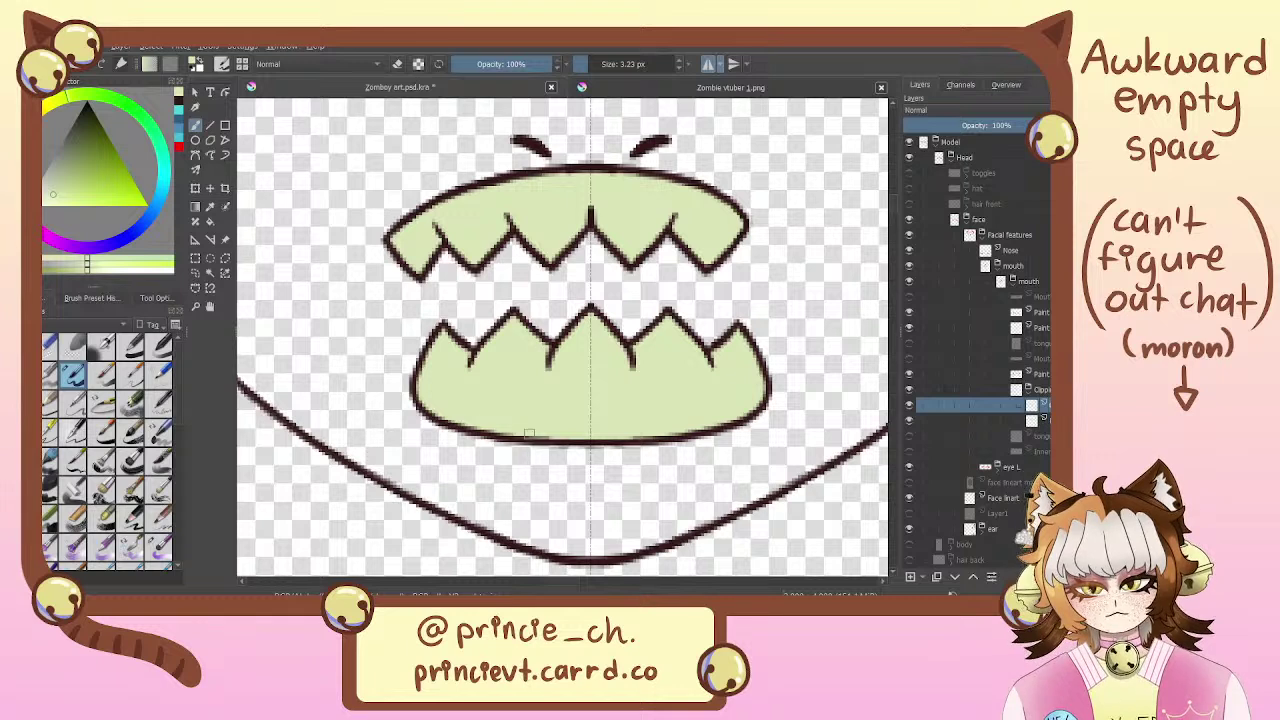
left_click(158, 547)
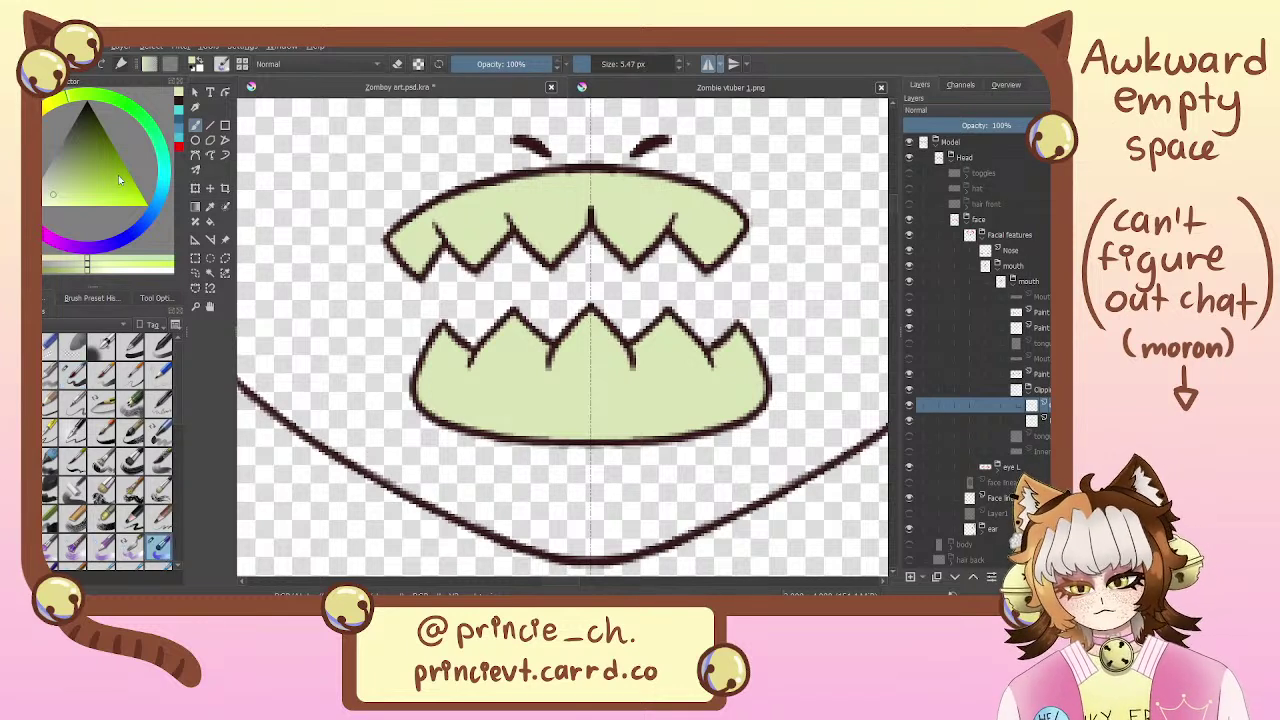
left_click(58, 177)
Paint soft, mirrored curved shadows around the base of each lower tooth, undoing unwanted strokes
left_click_drag(475, 339, 453, 383)
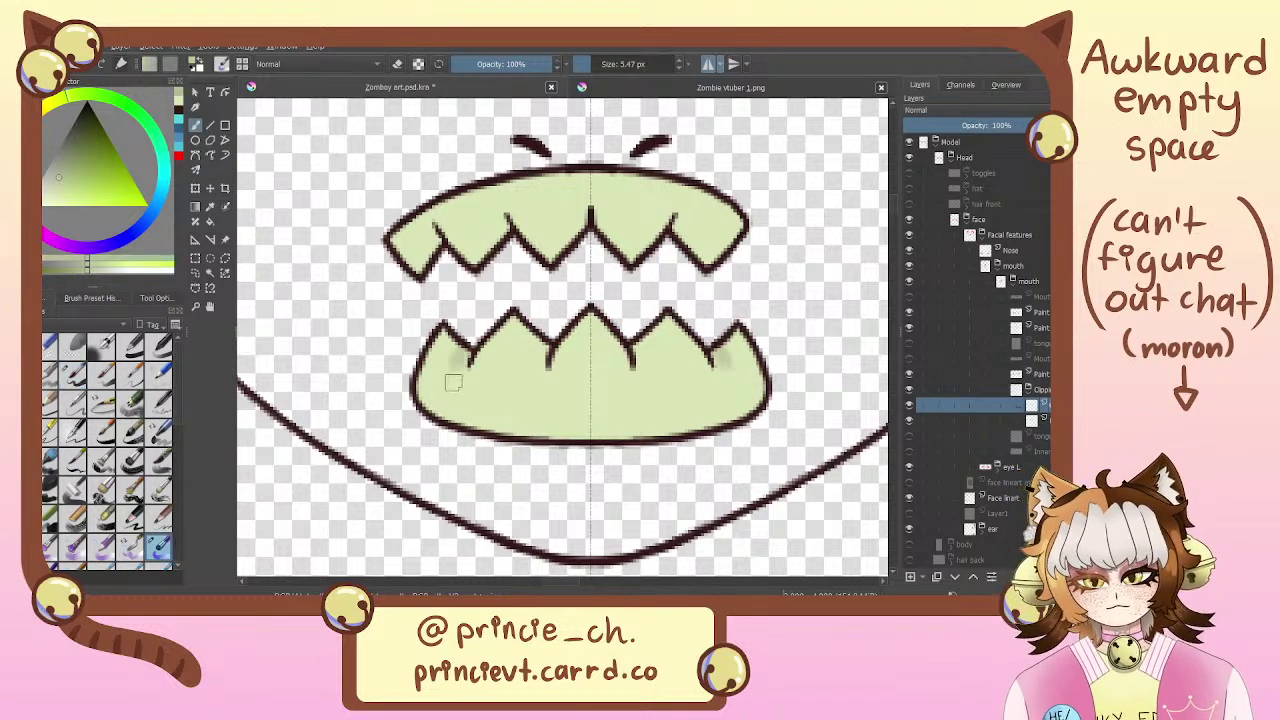
mouse_move(550, 340)
left_mouse_down()
mouse_move(530, 371)
mouse_move(545, 371)
mouse_move(549, 337)
mouse_move(557, 408)
mouse_move(553, 333)
mouse_move(540, 365)
left_mouse_up()
key("ctrl+z")
key("ctrl+z")
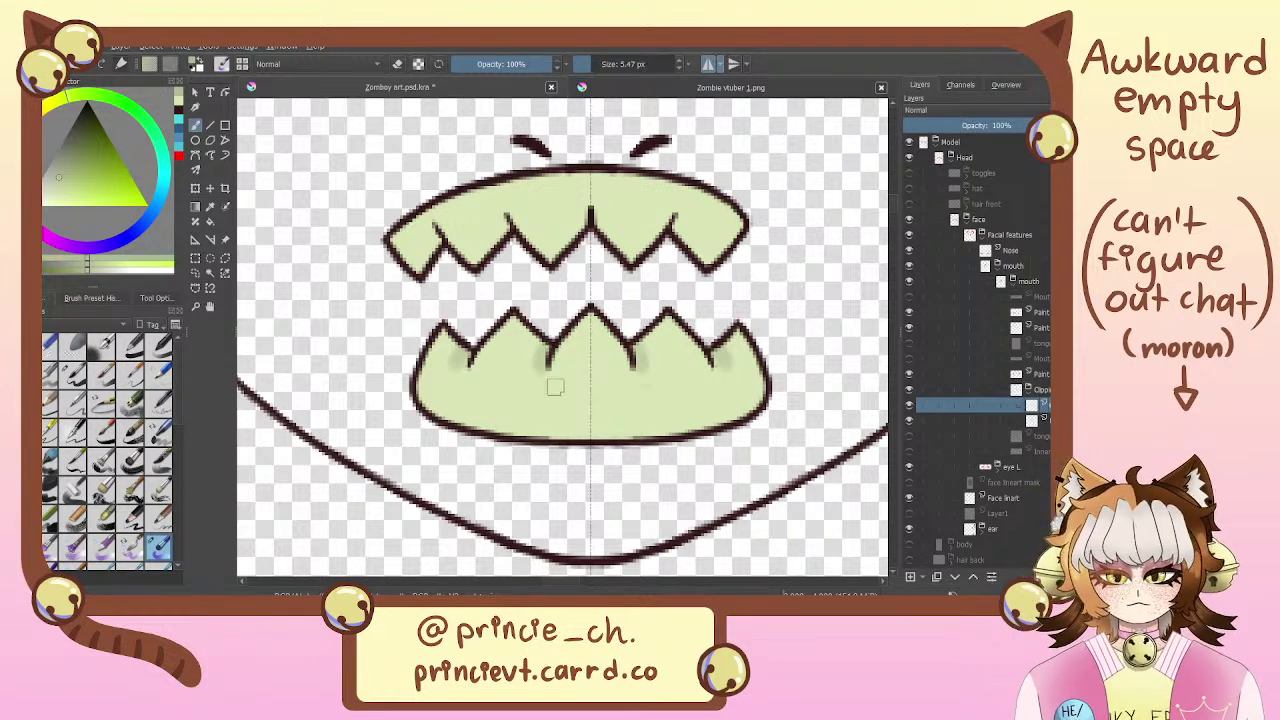
mouse_move(458, 362)
left_mouse_down()
mouse_move(501, 407)
mouse_move(473, 397)
mouse_move(418, 336)
mouse_move(444, 326)
mouse_move(475, 403)
mouse_move(472, 365)
mouse_move(475, 406)
mouse_move(476, 381)
mouse_move(456, 391)
mouse_move(477, 400)
mouse_move(462, 351)
mouse_move(408, 364)
mouse_move(434, 386)
mouse_move(505, 353)
mouse_move(433, 373)
mouse_move(411, 361)
mouse_move(441, 383)
mouse_move(464, 353)
mouse_move(457, 371)
mouse_move(477, 389)
mouse_move(537, 372)
mouse_move(461, 360)
mouse_move(484, 389)
mouse_move(558, 374)
mouse_move(544, 365)
mouse_move(549, 384)
mouse_move(628, 376)
left_mouse_up()
key("ctrl+z")
key("ctrl+z")
key("ctrl+z")
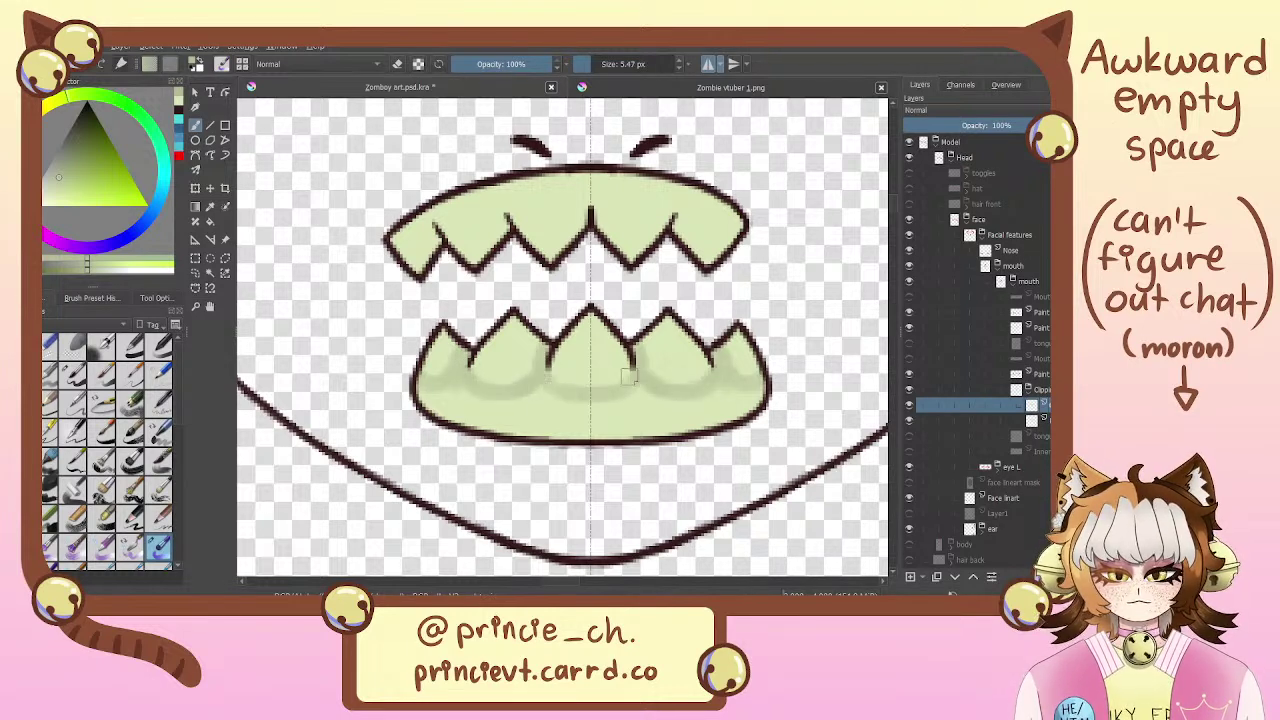
Shade the gum area below the lower teeth with the darker green, up to the rounded tooth bases
mouse_move(544, 390)
left_mouse_down()
mouse_move(420, 390)
mouse_move(519, 411)
mouse_move(437, 396)
mouse_move(482, 403)
mouse_move(451, 382)
mouse_move(423, 387)
mouse_move(565, 433)
mouse_move(689, 432)
mouse_move(606, 425)
left_mouse_up()
left_click_drag(735, 405, 712, 410)
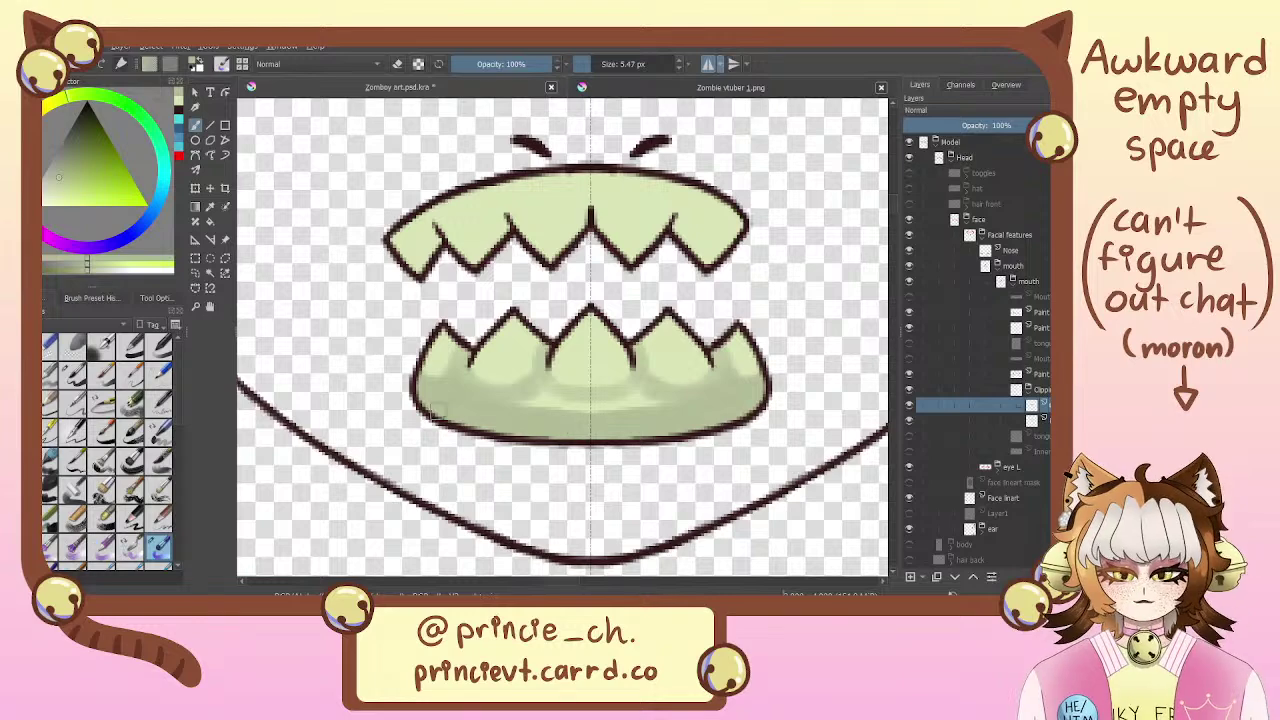
left_click_drag(520, 408, 638, 410)
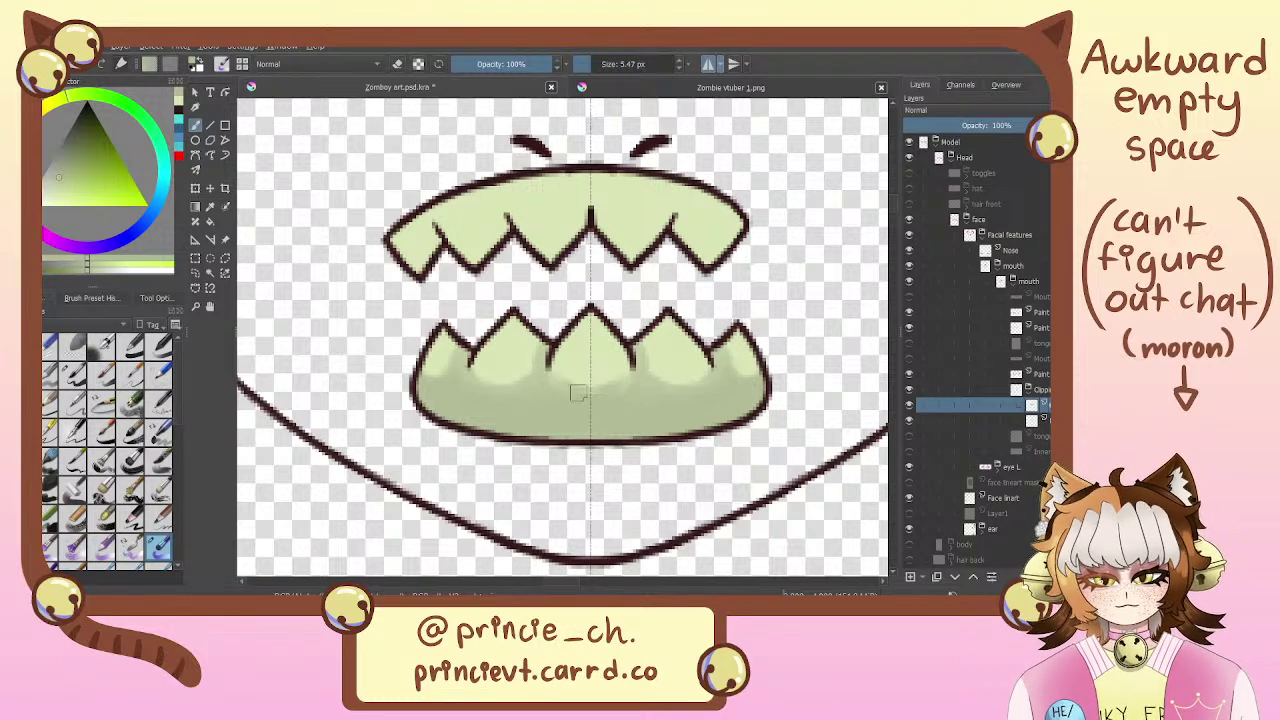
Round off the lower tooth bases with the pale yellow-green, try a darker stroke under the middle tooth, and undo it
left_click(179, 100)
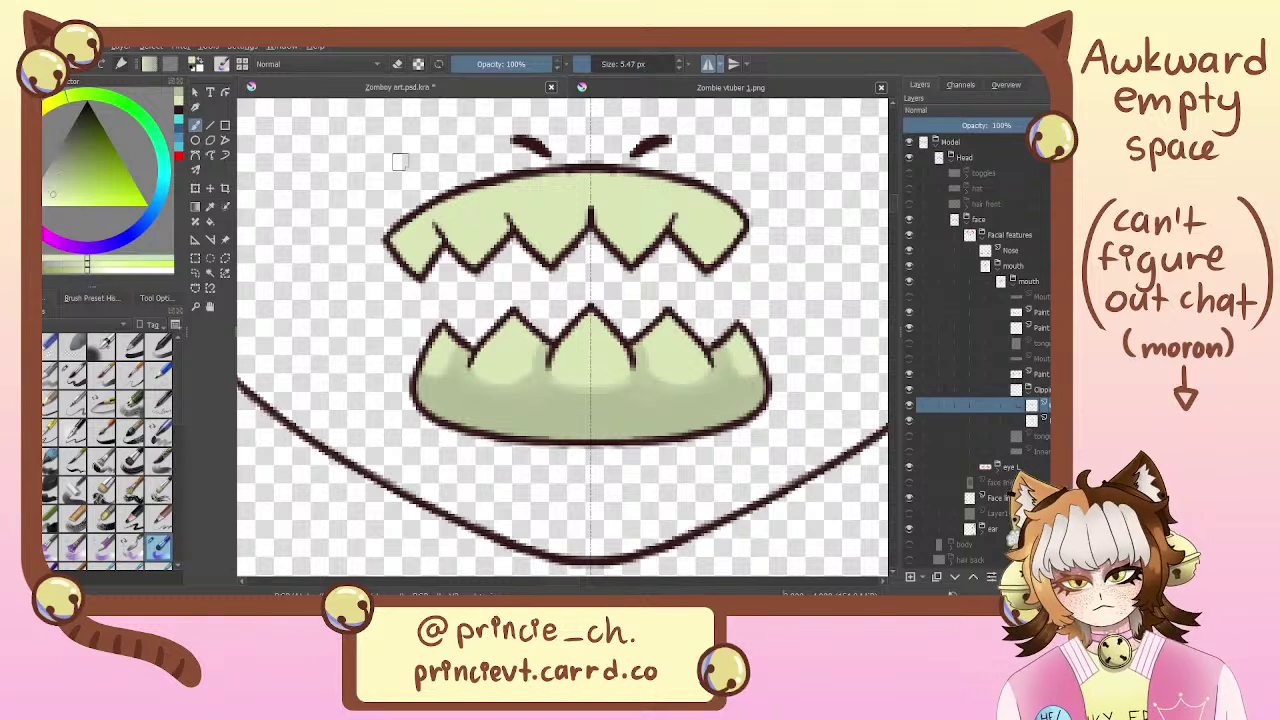
left_click_drag(558, 377, 629, 366)
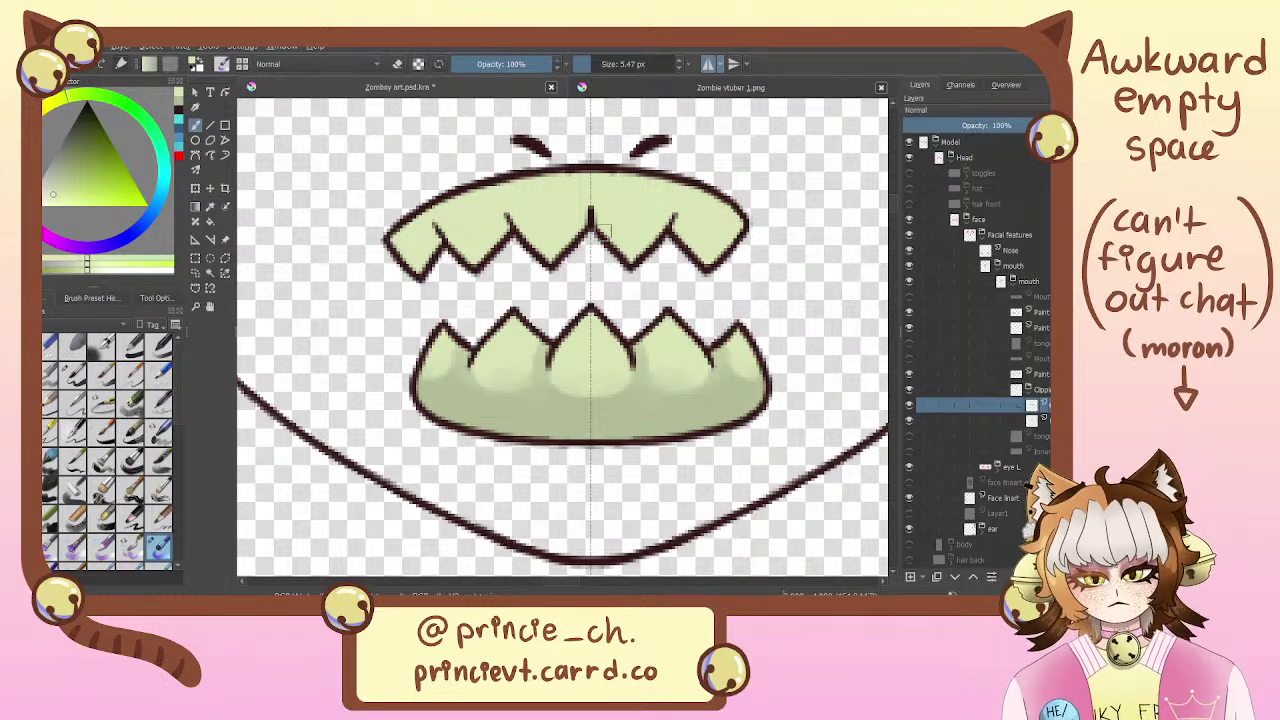
left_click(180, 103)
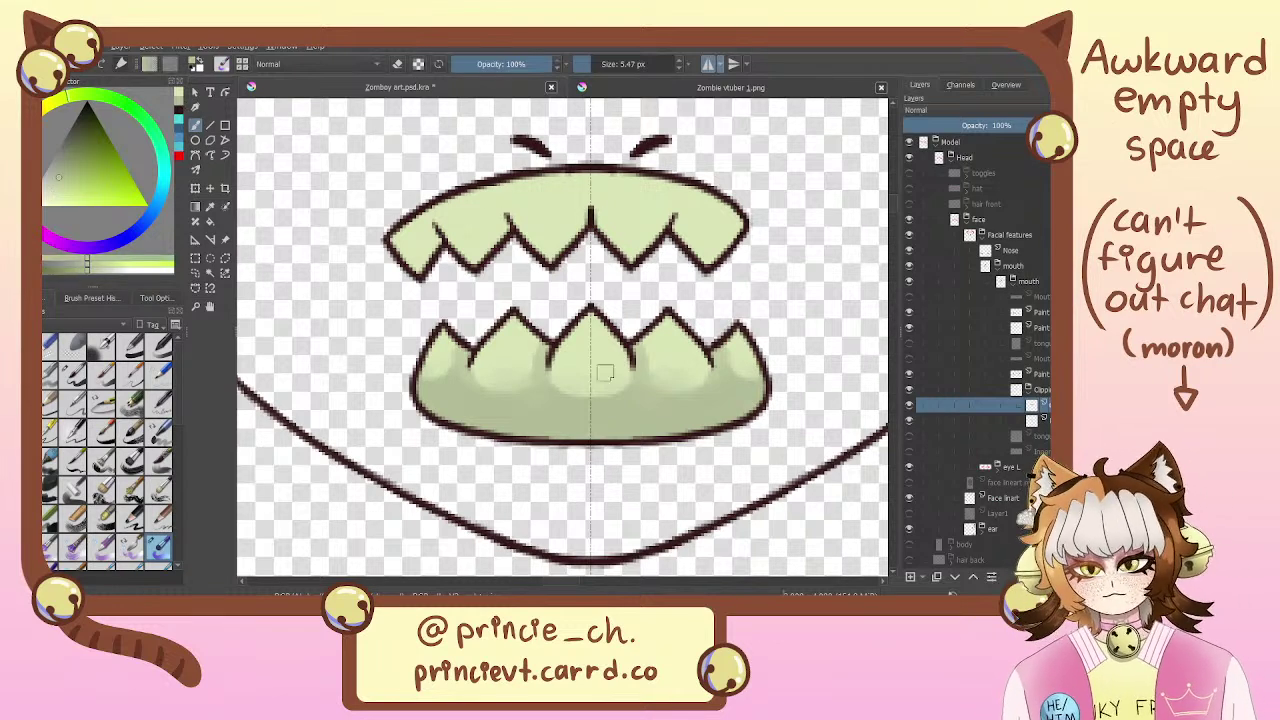
left_click_drag(557, 387, 624, 387)
key("ctrl+z")
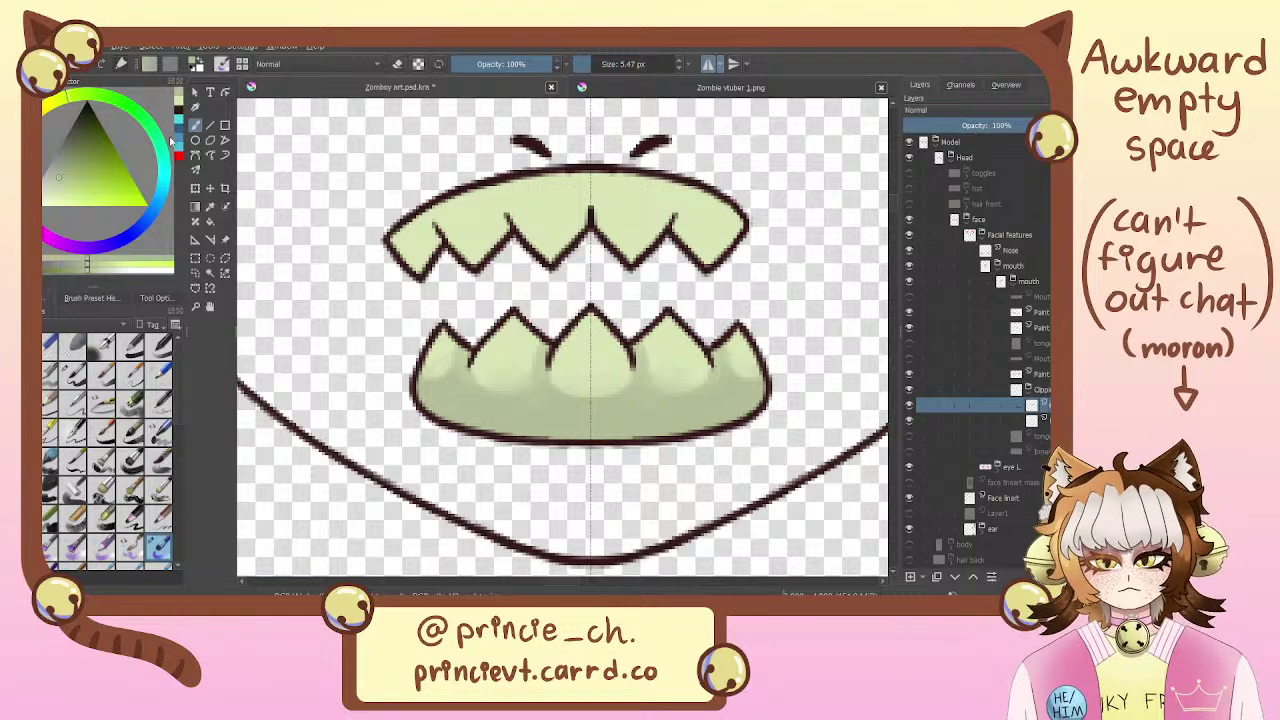
Refine the shading around the lower tooth bases with the pale and darker greens and turn off horizontal mirroring
key("l")
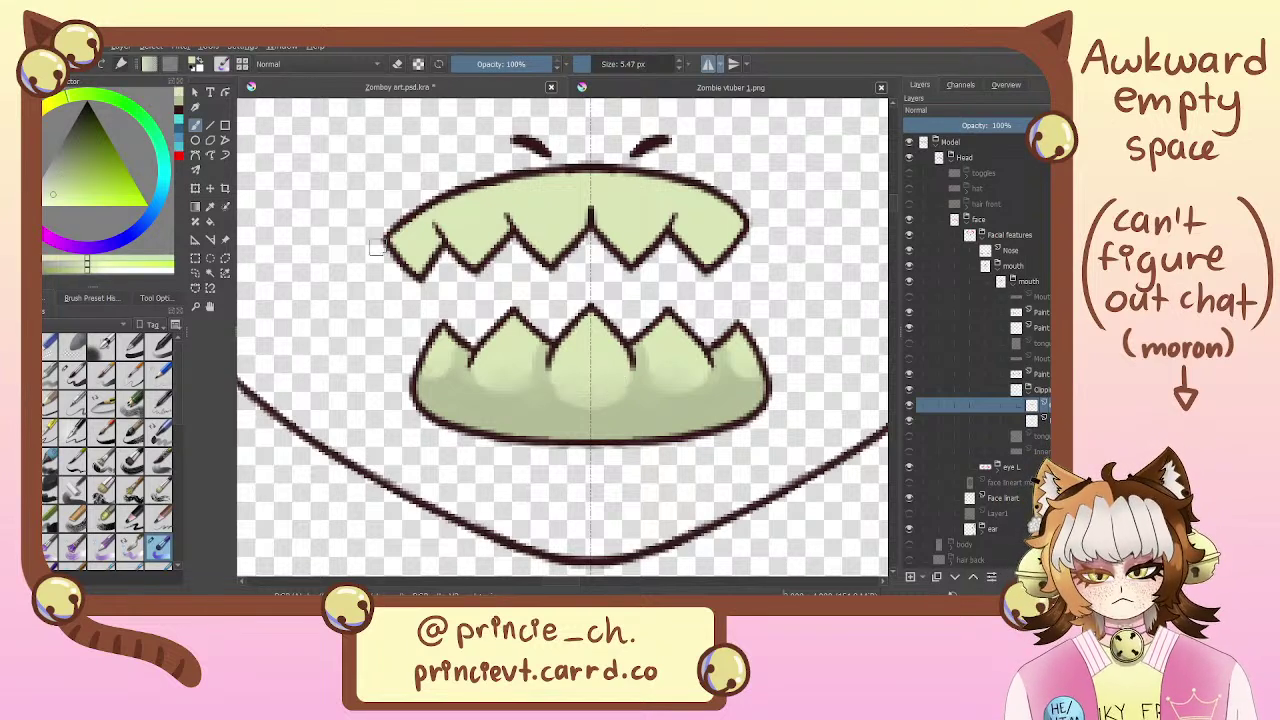
key("l")
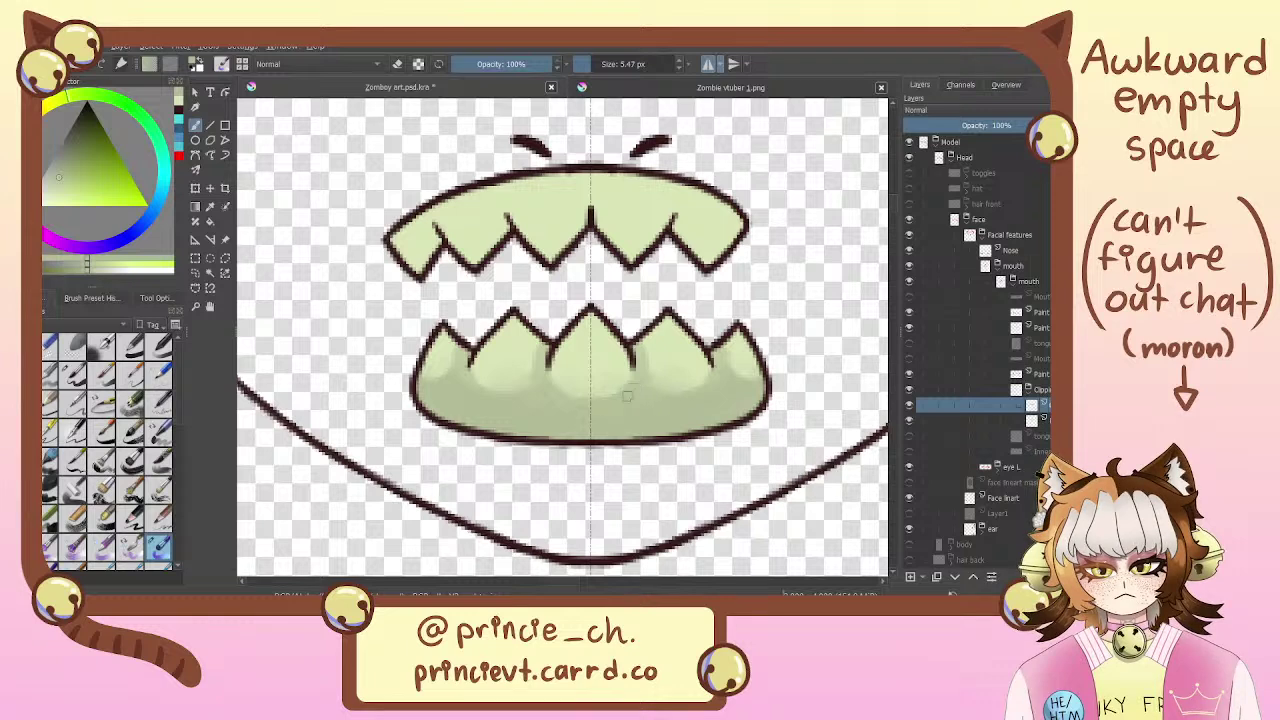
left_click_drag(655, 297, 649, 352)
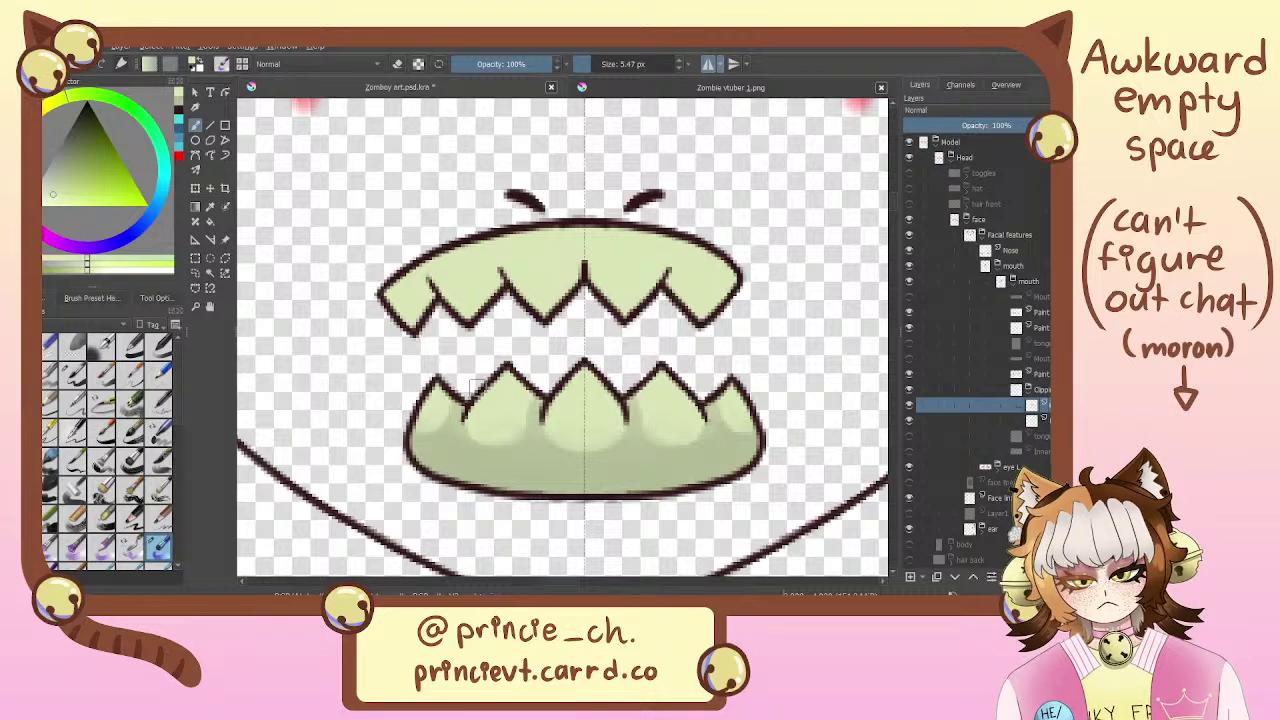
left_click_drag(614, 359, 608, 330)
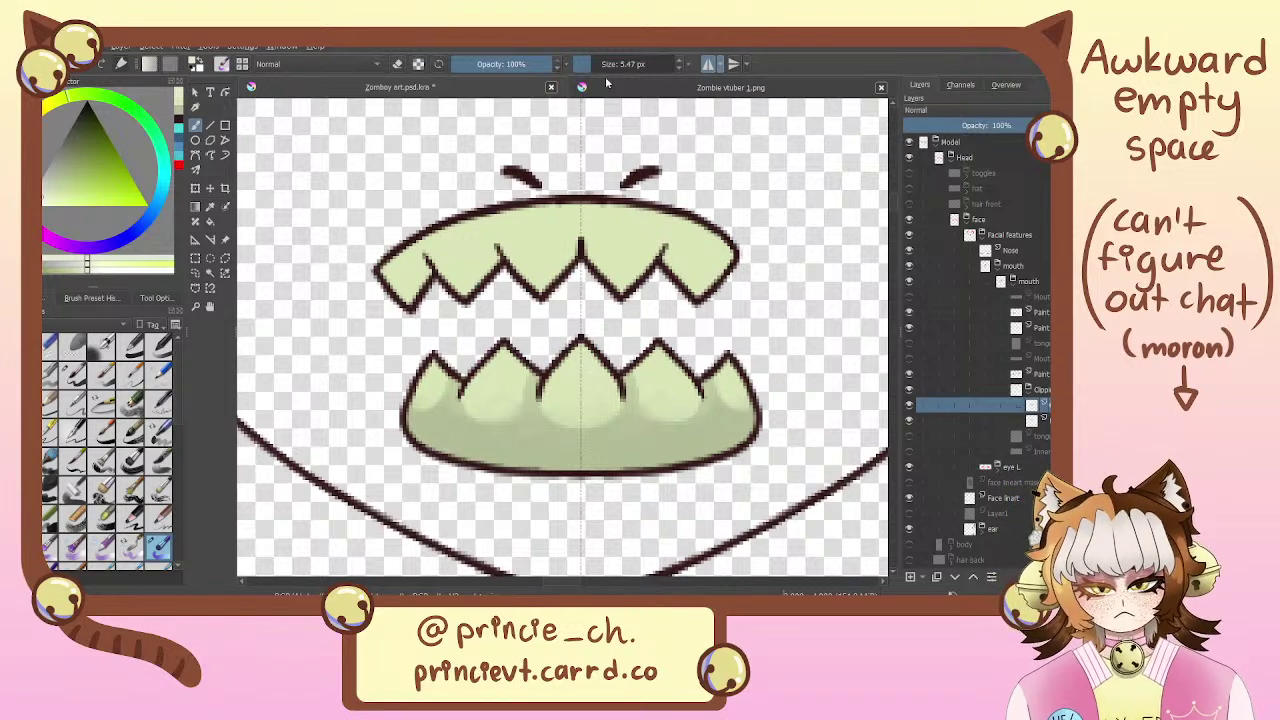
left_click(708, 65)
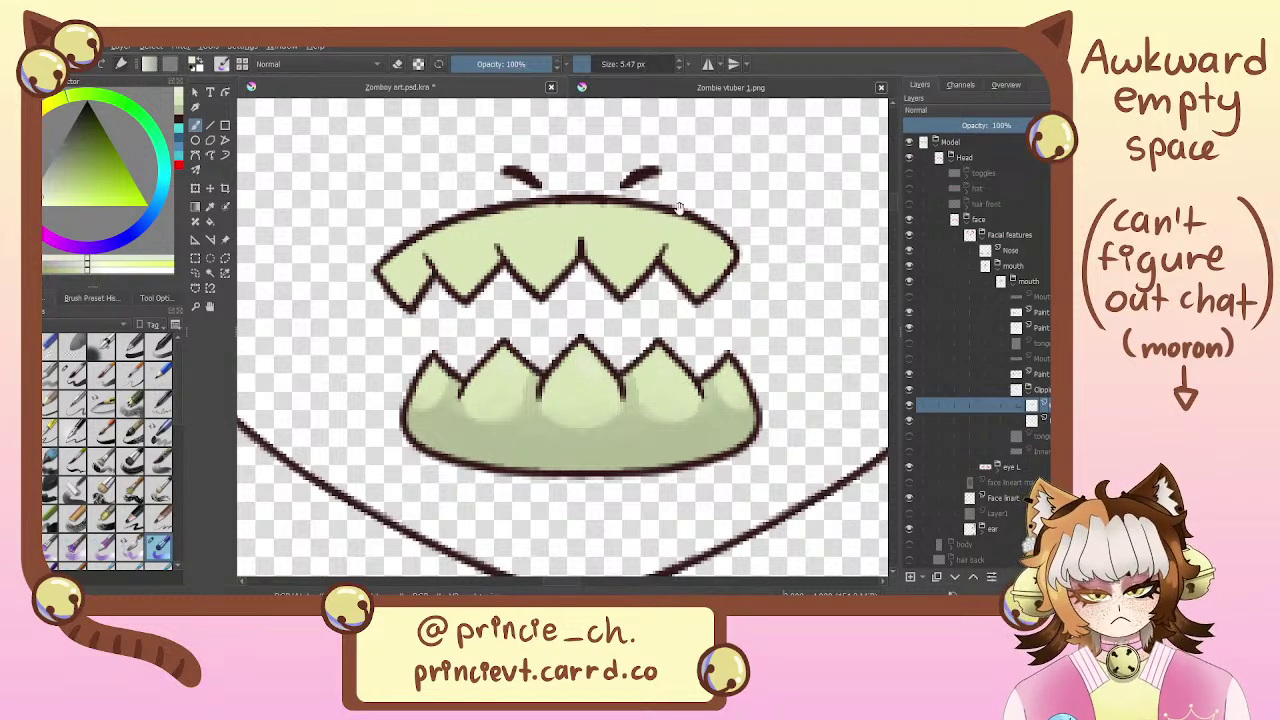
mouse_move(679, 209)
left_mouse_down()
mouse_move(646, 197)
mouse_move(663, 314)
mouse_move(681, 174)
left_mouse_up()
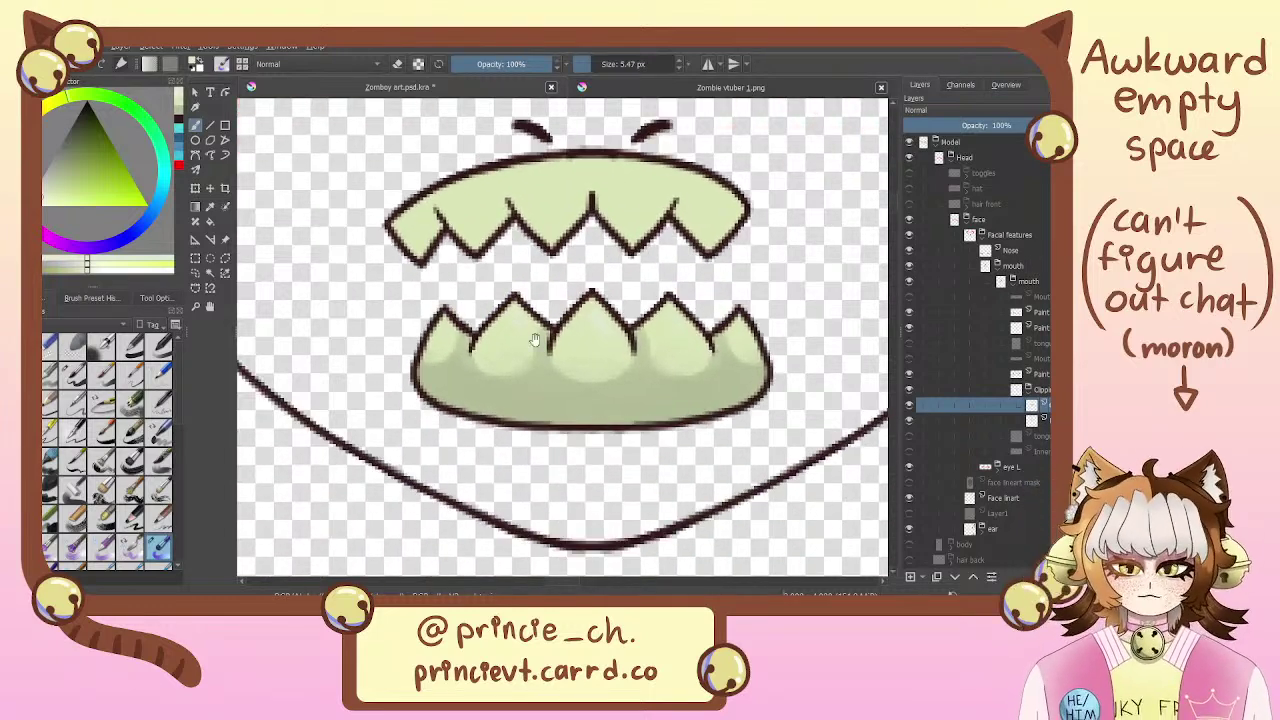
Merge the lower teeth shading into its base colour layer and remove the emptied clipping group
left_click_drag(533, 255, 524, 402)
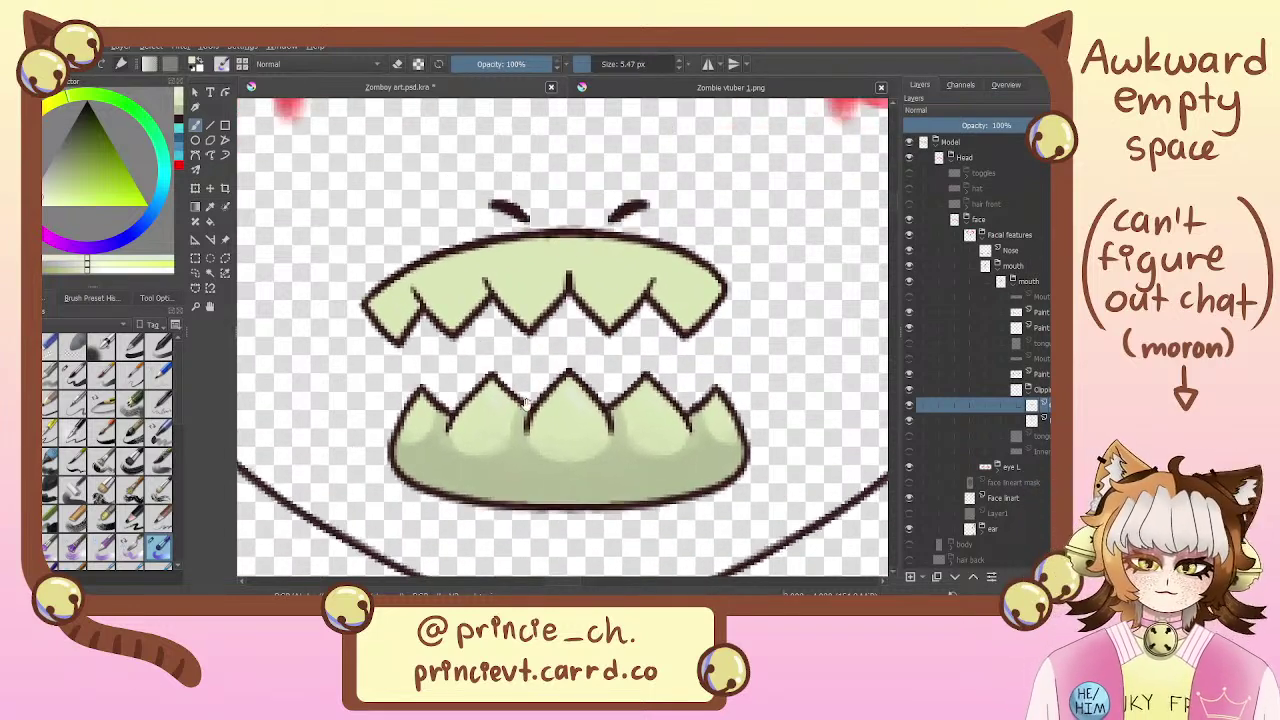
left_click(909, 408)
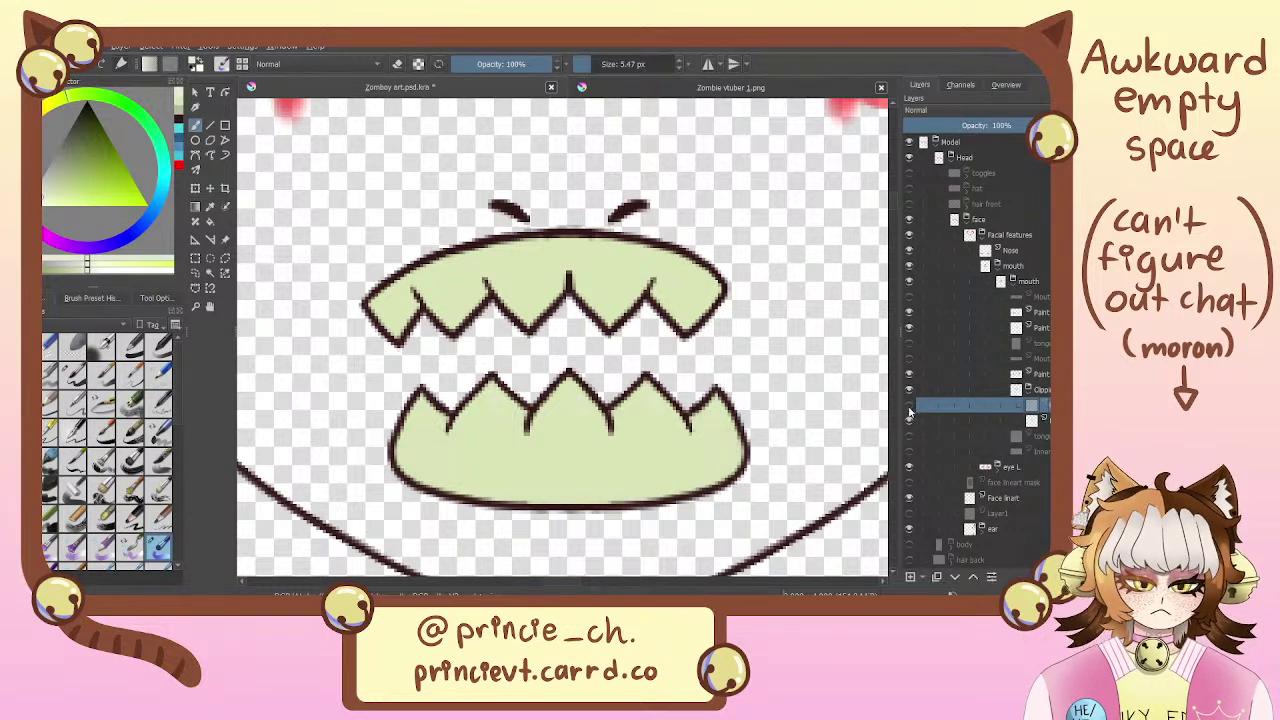
left_click(909, 409)
left_click(909, 409)
left_click(909, 410)
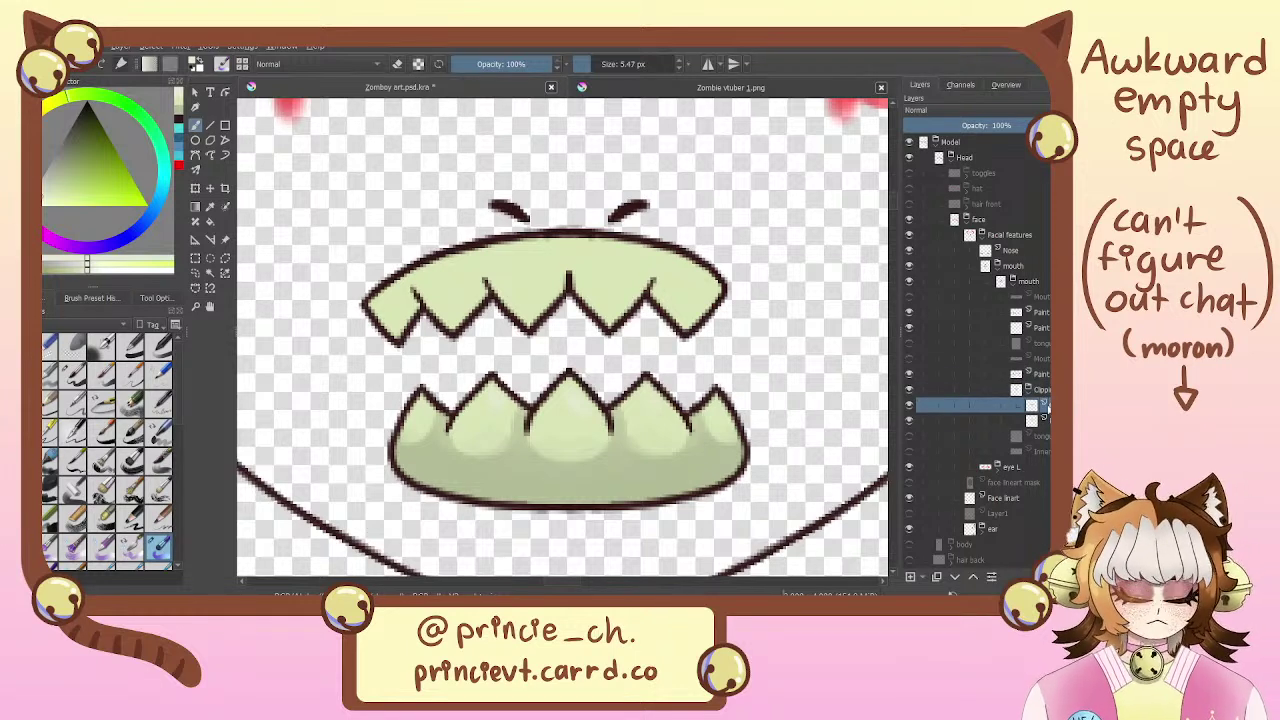
key("ctrl+e")
left_click_drag(1048, 408, 1046, 385)
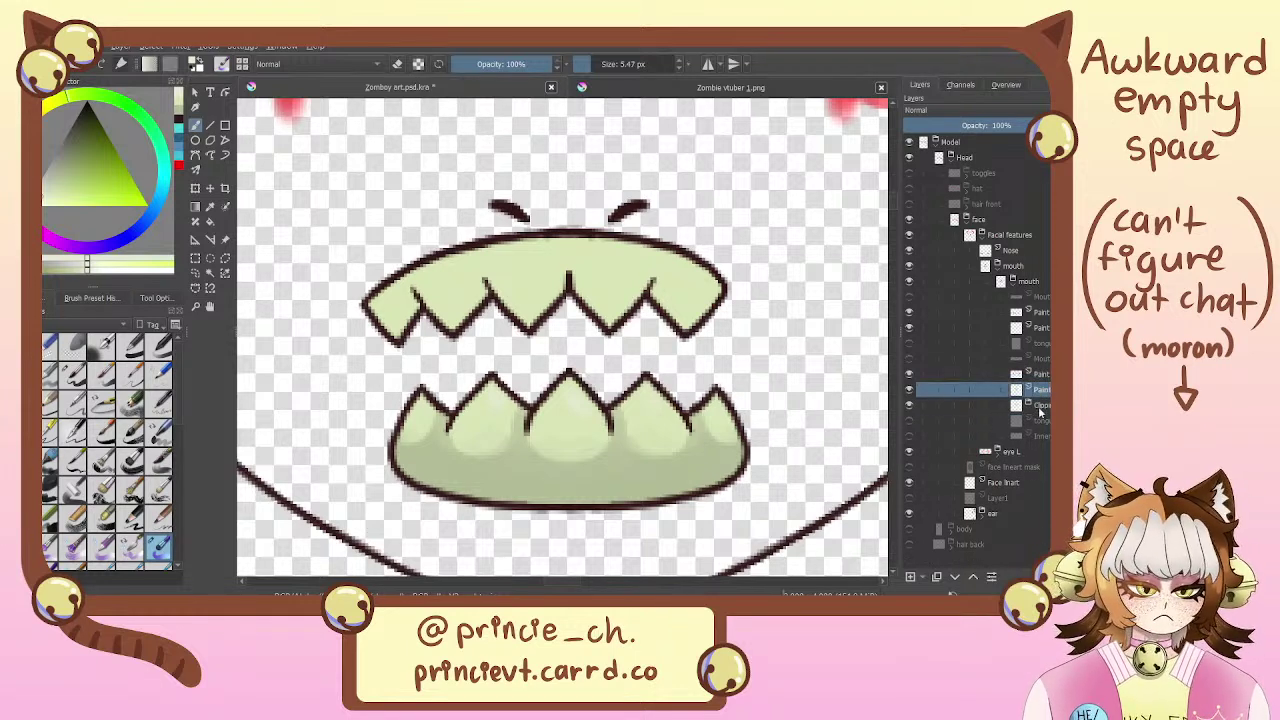
left_click(1040, 408)
key("shift+Delete")
Put the lower teeth line art in a clipping group and recolour the dark outline with a muted darker green, enlarging the brush to 224.71 px
left_click(1043, 375)
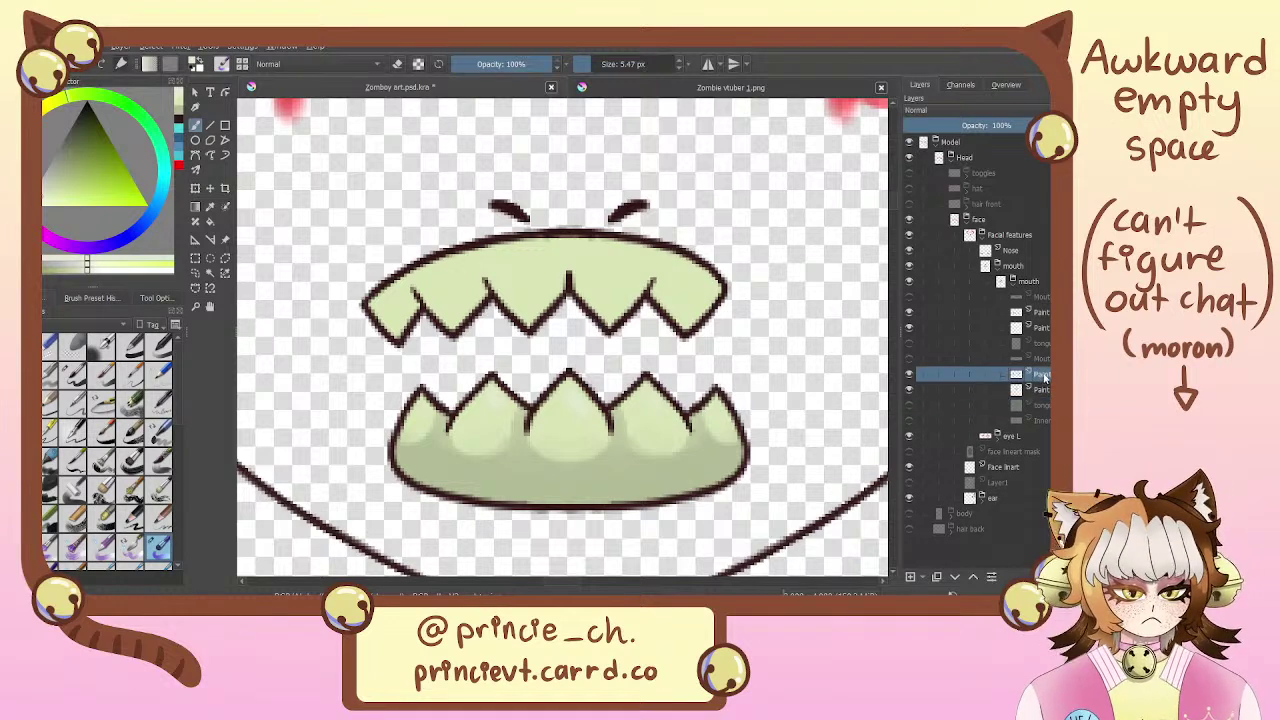
key("ctrl+shift+g")
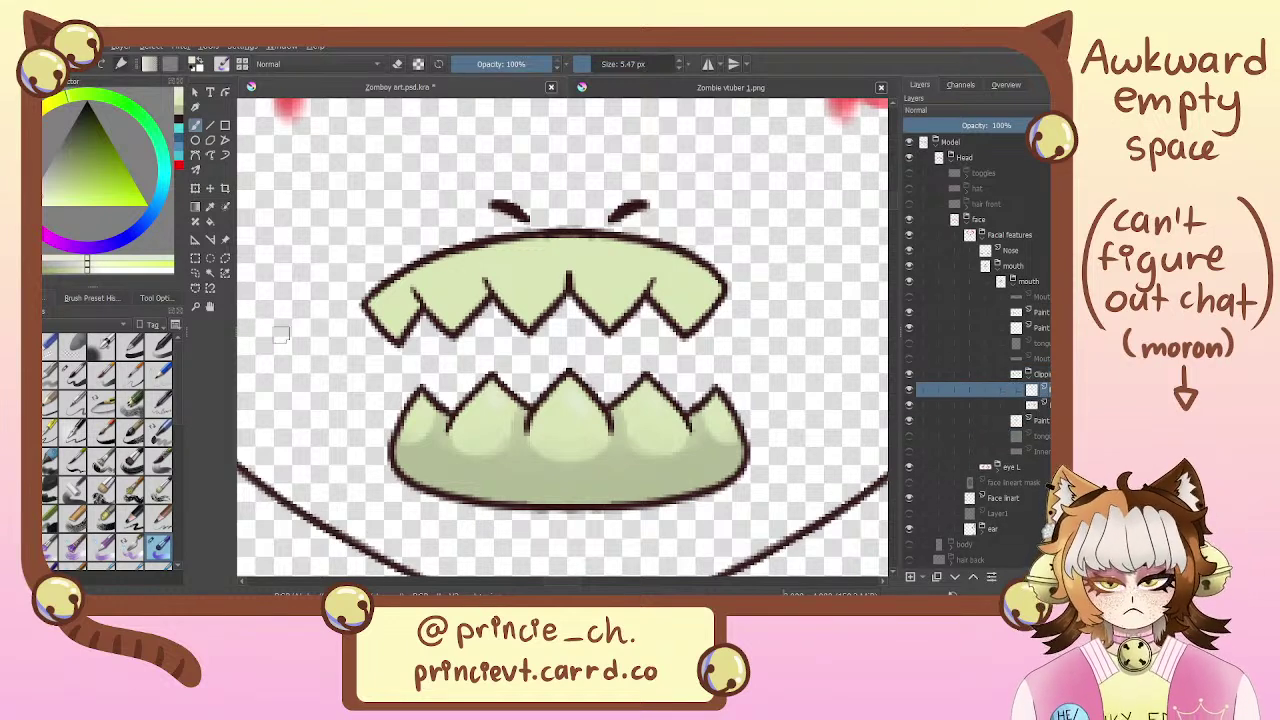
left_click(65, 176)
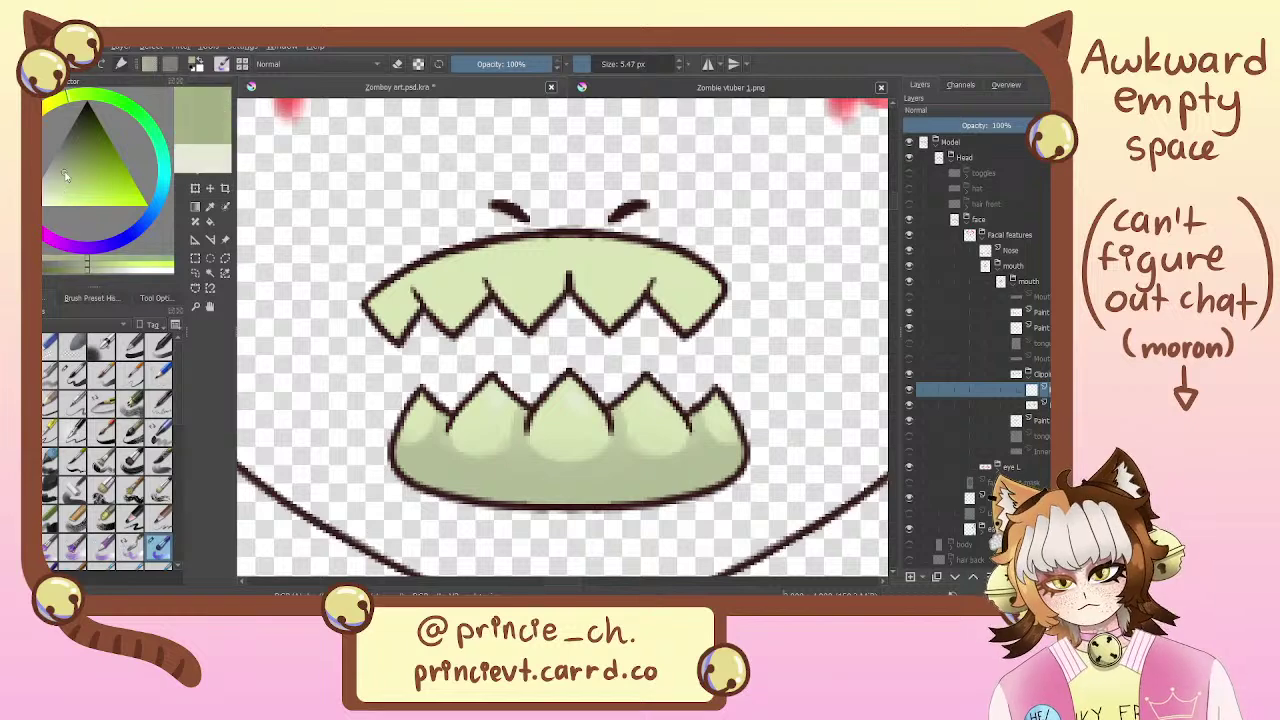
left_click(64, 166)
mouse_move(424, 392)
left_mouse_down()
mouse_move(404, 444)
mouse_move(515, 380)
mouse_move(500, 390)
mouse_move(501, 432)
mouse_move(523, 443)
mouse_move(528, 384)
mouse_move(535, 432)
mouse_move(523, 399)
left_mouse_up()
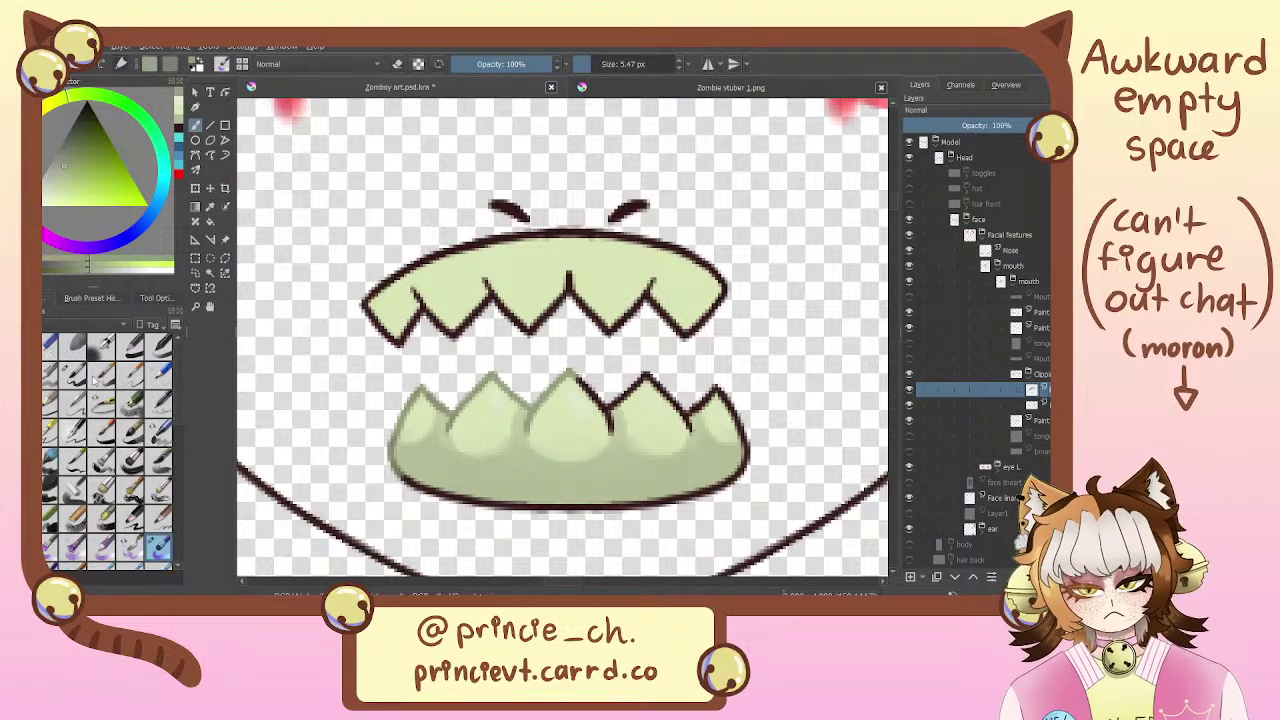
left_click(130, 374)
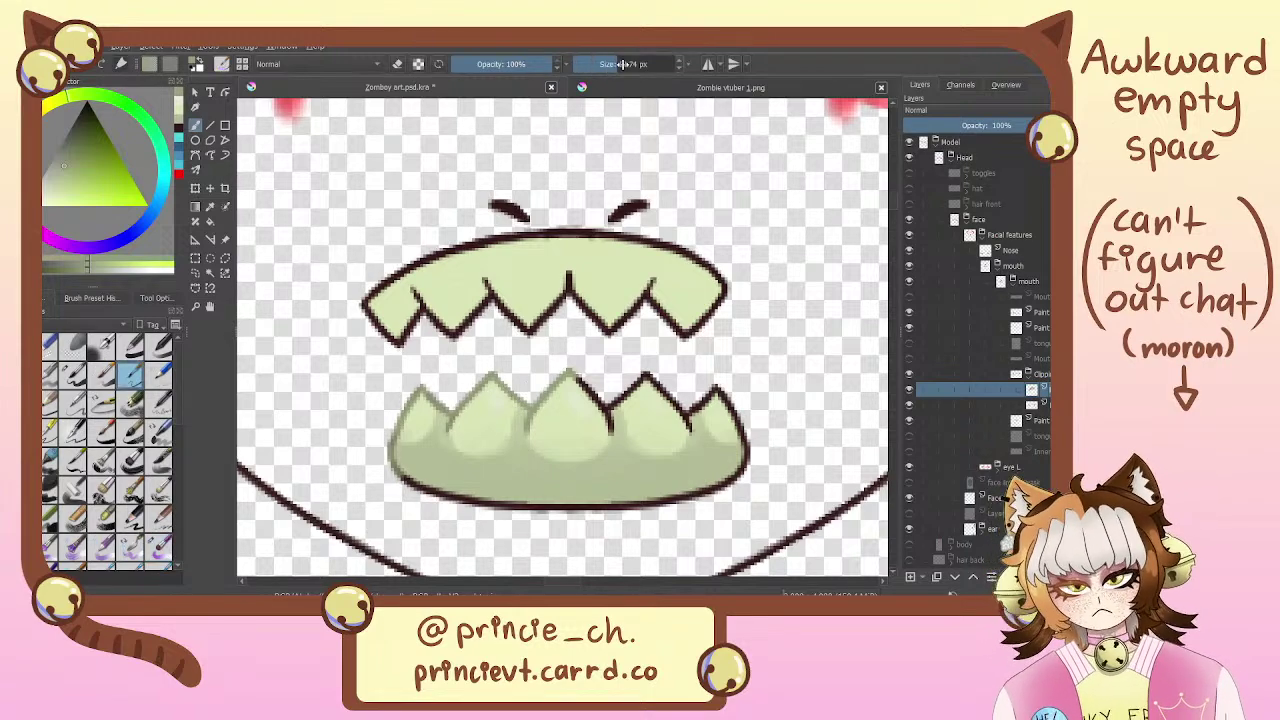
left_click_drag(668, 446, 560, 440)
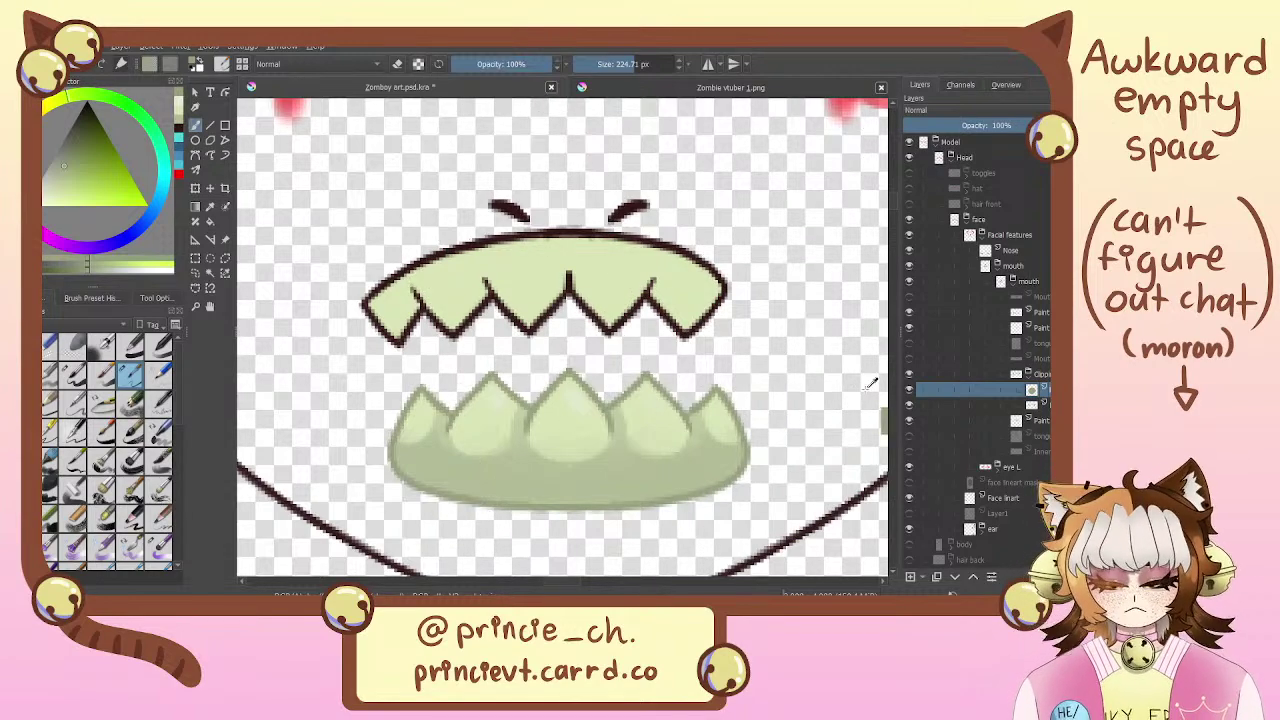
Merge the green recolour into the lower teeth outline, remove its clipping group, and flatten the outline onto the lower teeth colour layer
key("ctrl+e")
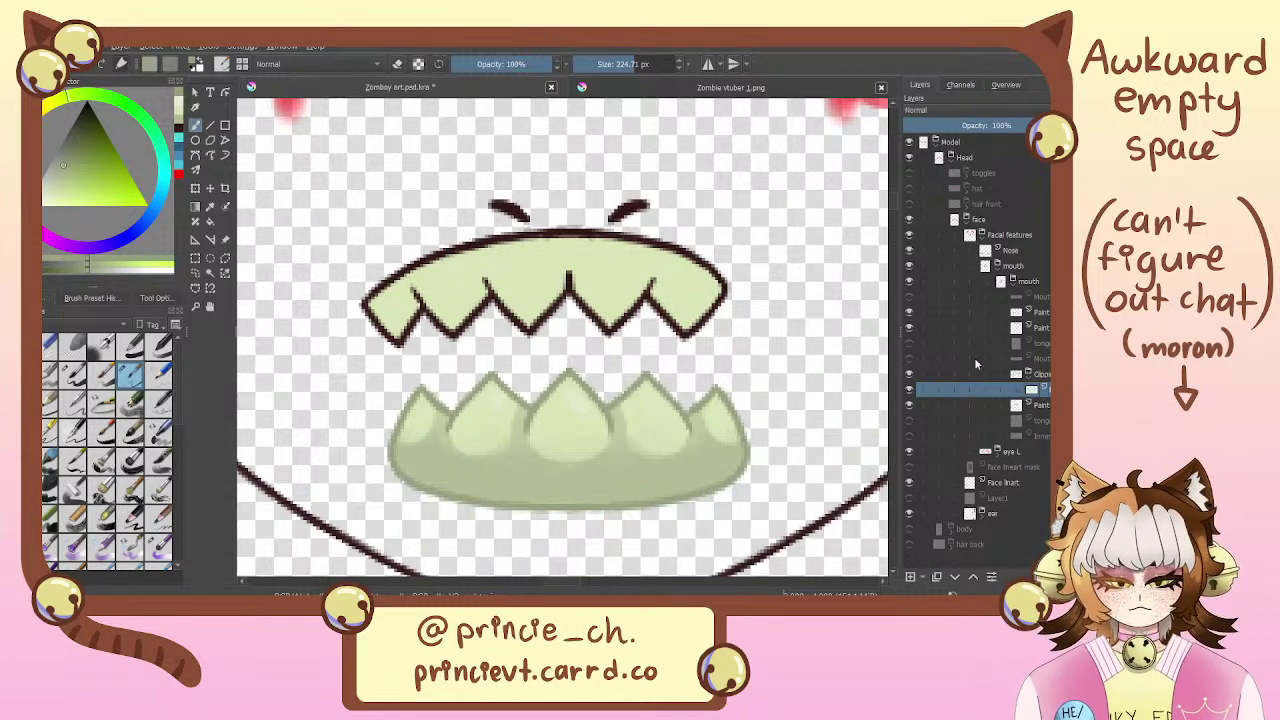
left_click_drag(1030, 389, 1028, 368)
left_click(1030, 389)
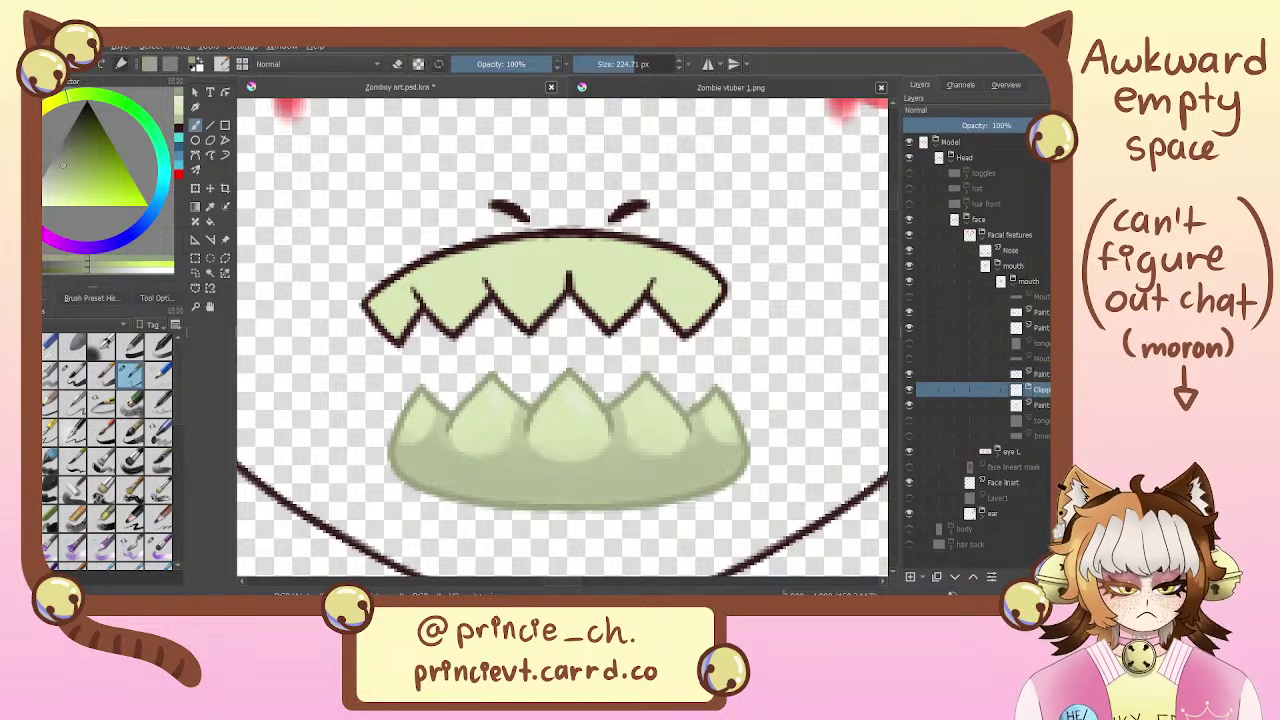
key("ctrl+e")
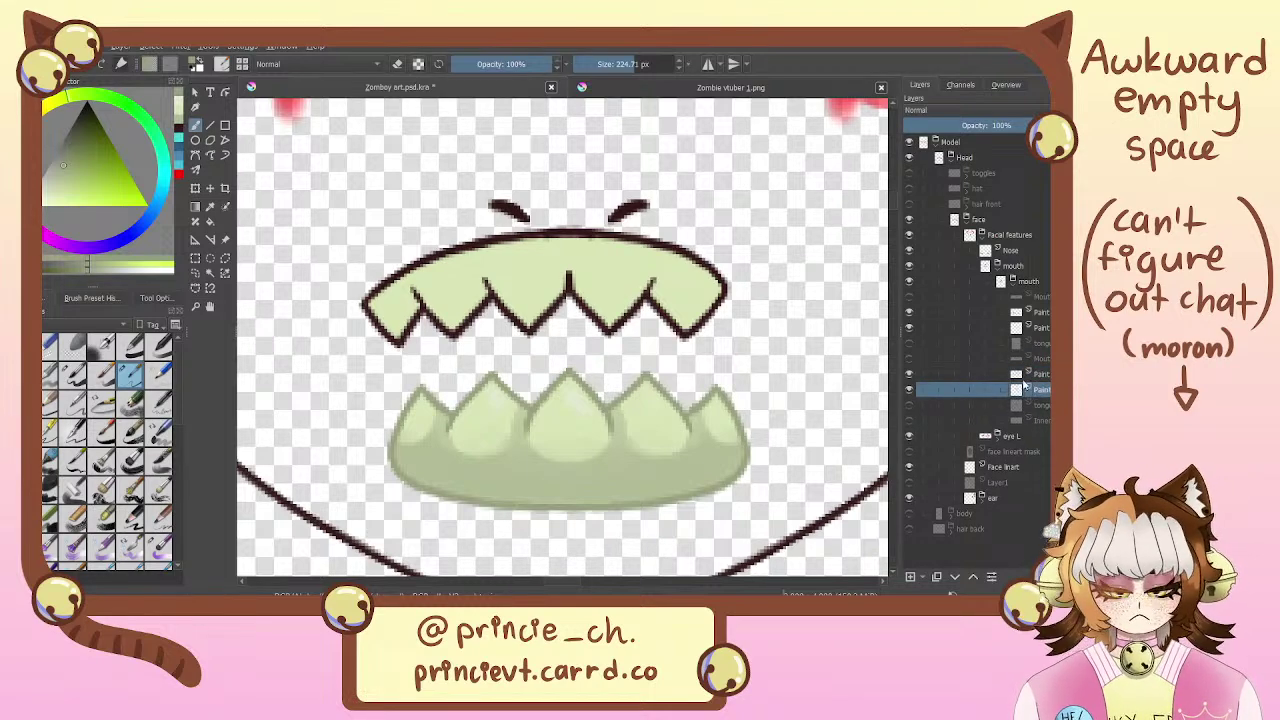
key("shift+Delete")
left_click(909, 374)
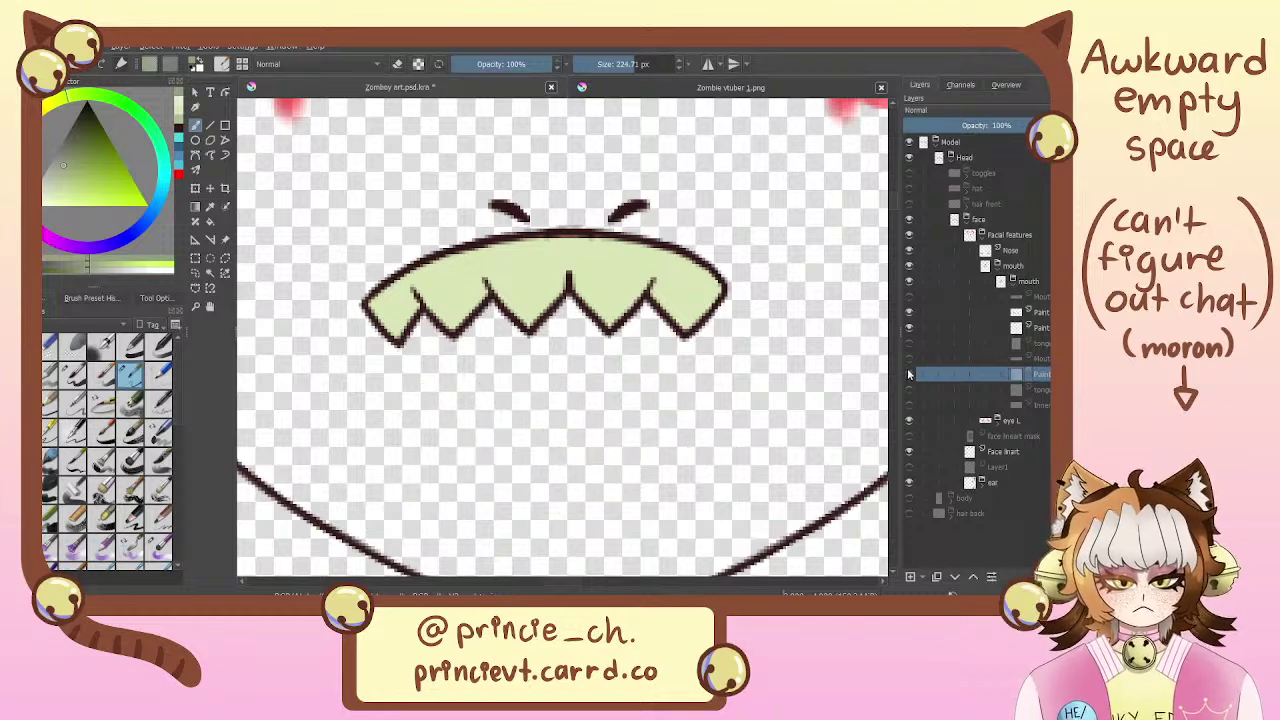
left_click(909, 374)
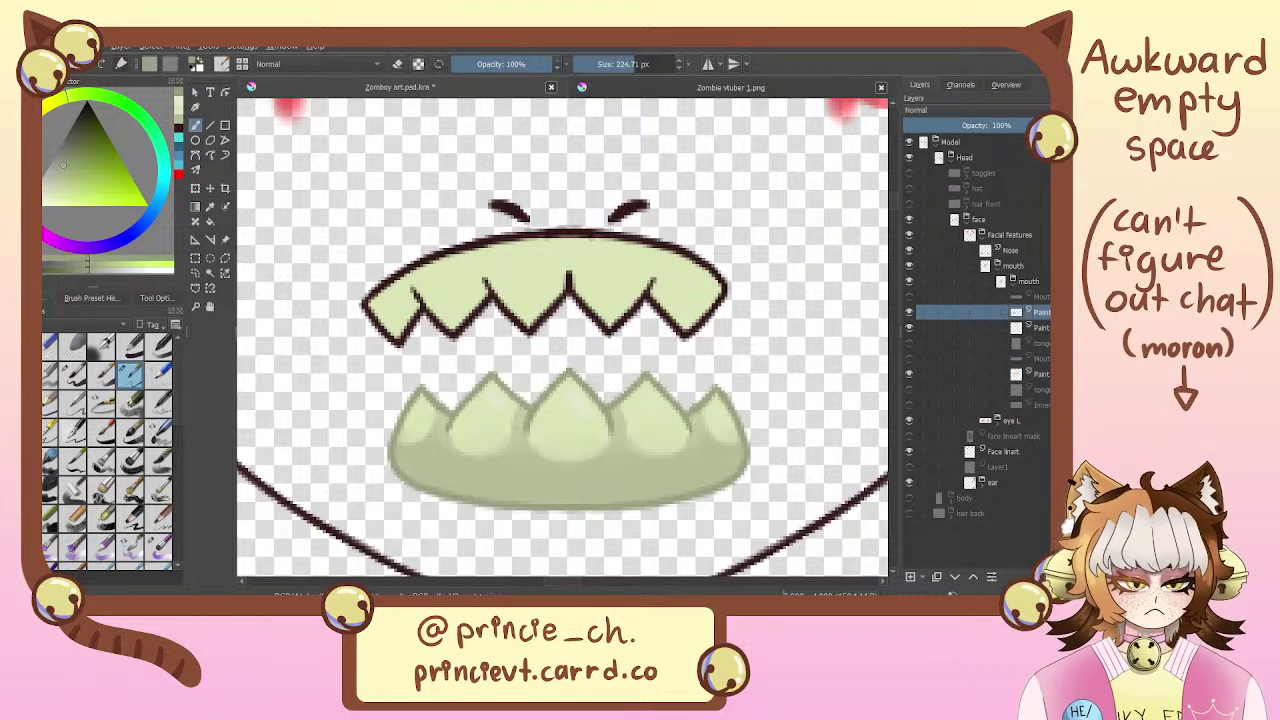
Recolour the upper teeth outline with the same muted green through a clipping group, merge the colour and remove the group
left_click(1040, 312)
key("ctrl+shift+g")
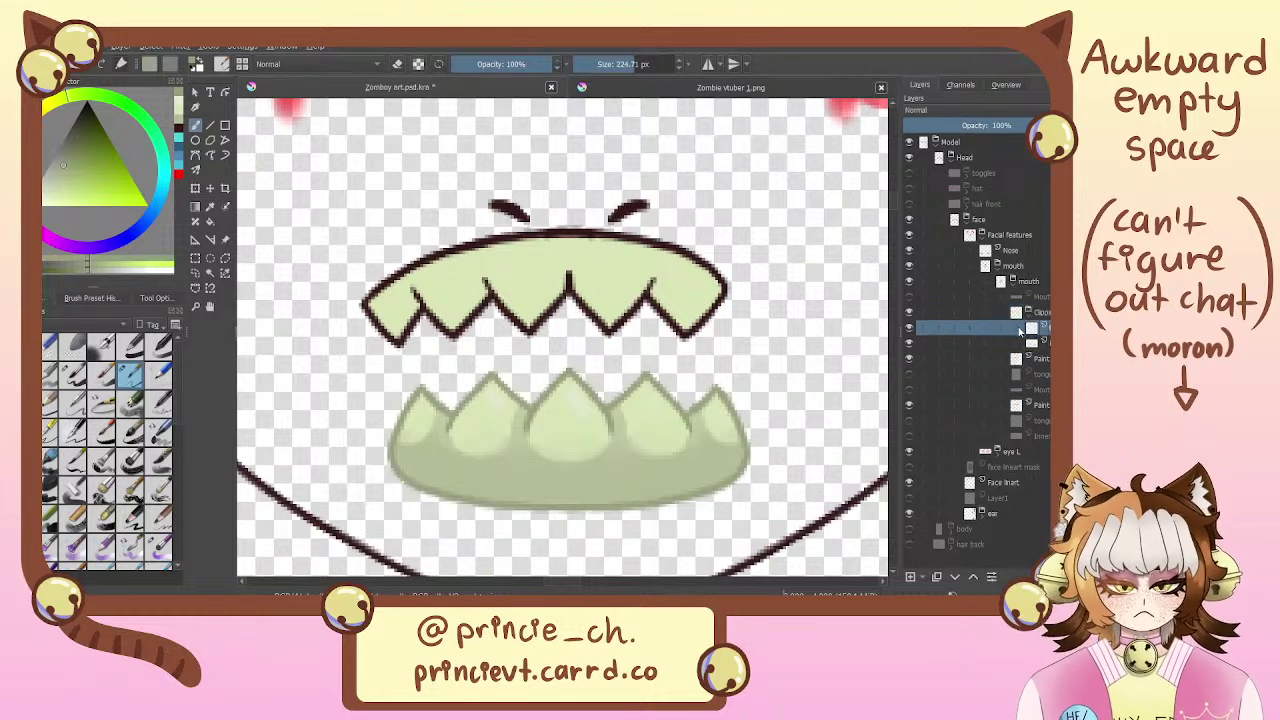
left_click_drag(627, 330, 470, 330)
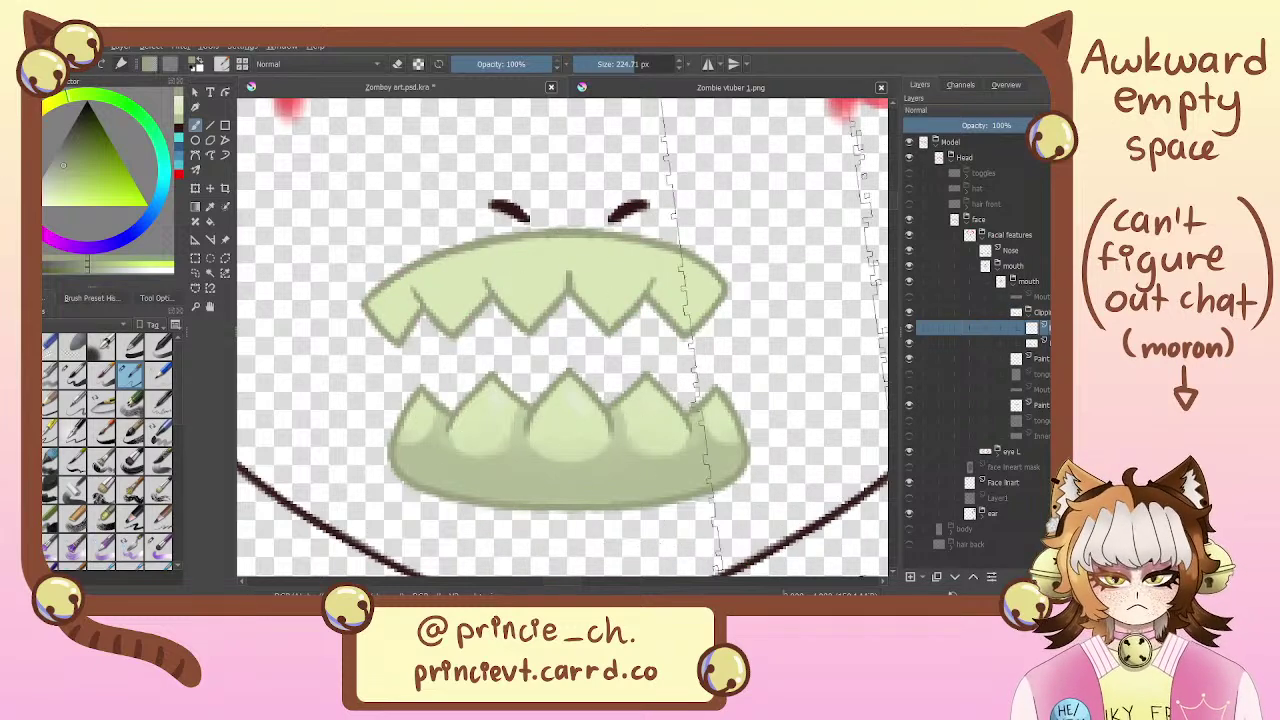
key("ctrl+e")
mouse_move(1018, 312)
left_mouse_down()
mouse_move(1010, 294)
mouse_move(1024, 302)
left_mouse_up()
left_click(1036, 328)
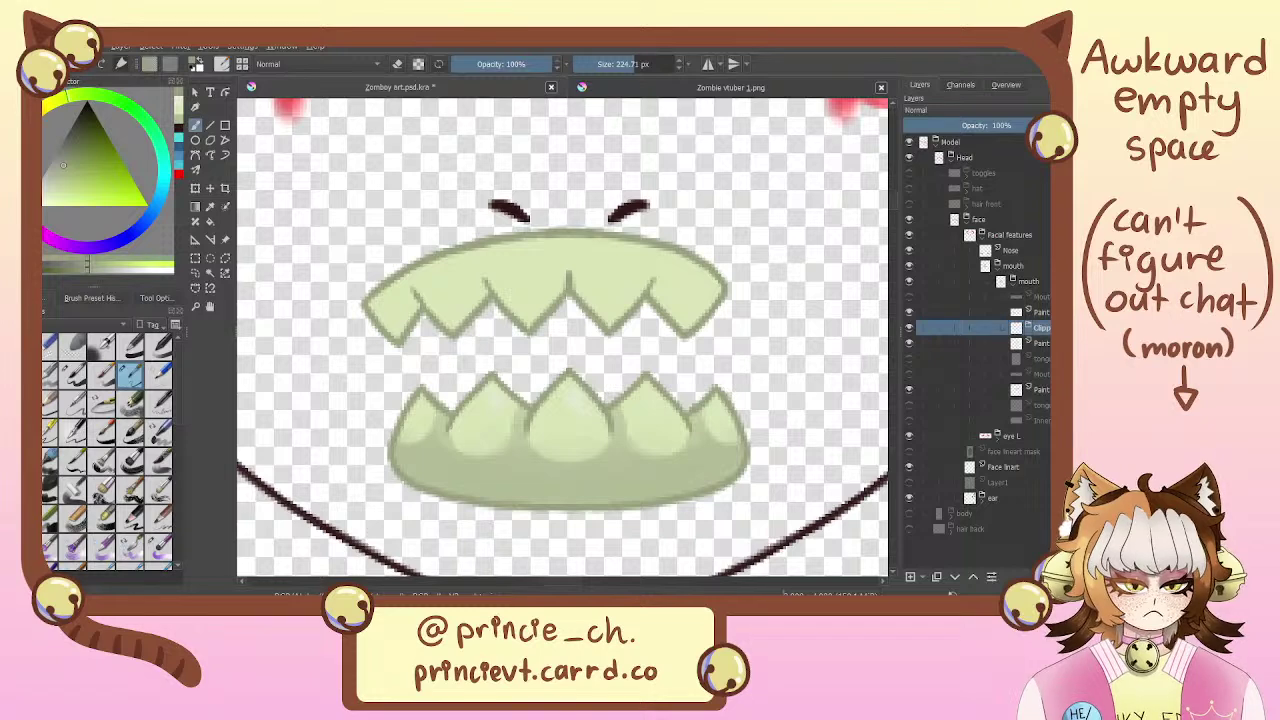
left_click(1060, 577)
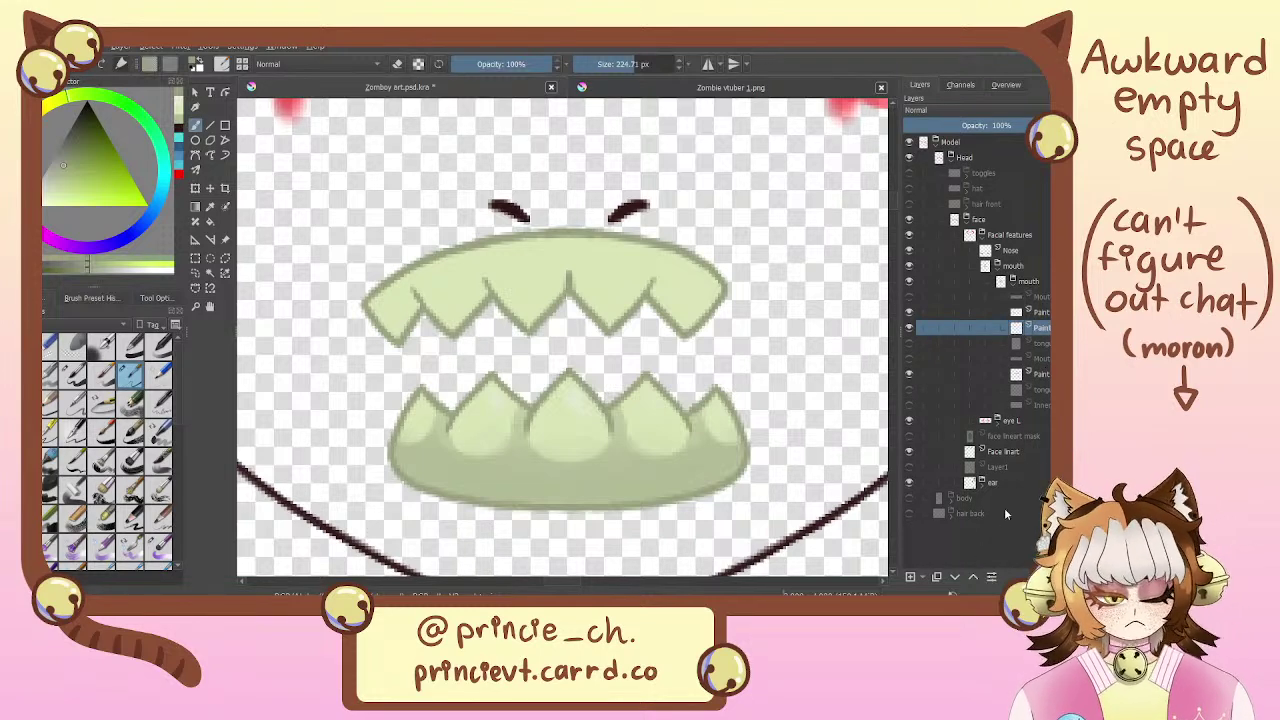
Group the upper teeth colour with a new shading layer and paint a 5.47 px darker green shadow around the inner left tooth's base
key("ctrl+g")
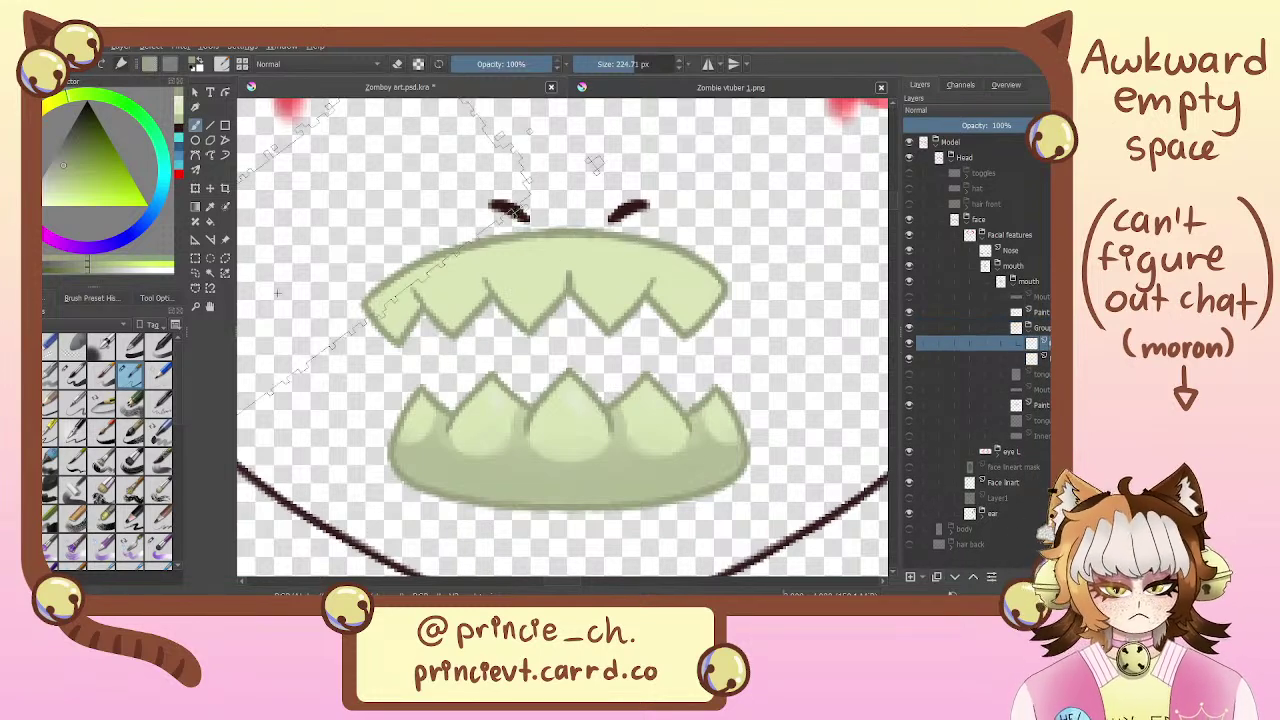
left_click(160, 545)
left_click(179, 113)
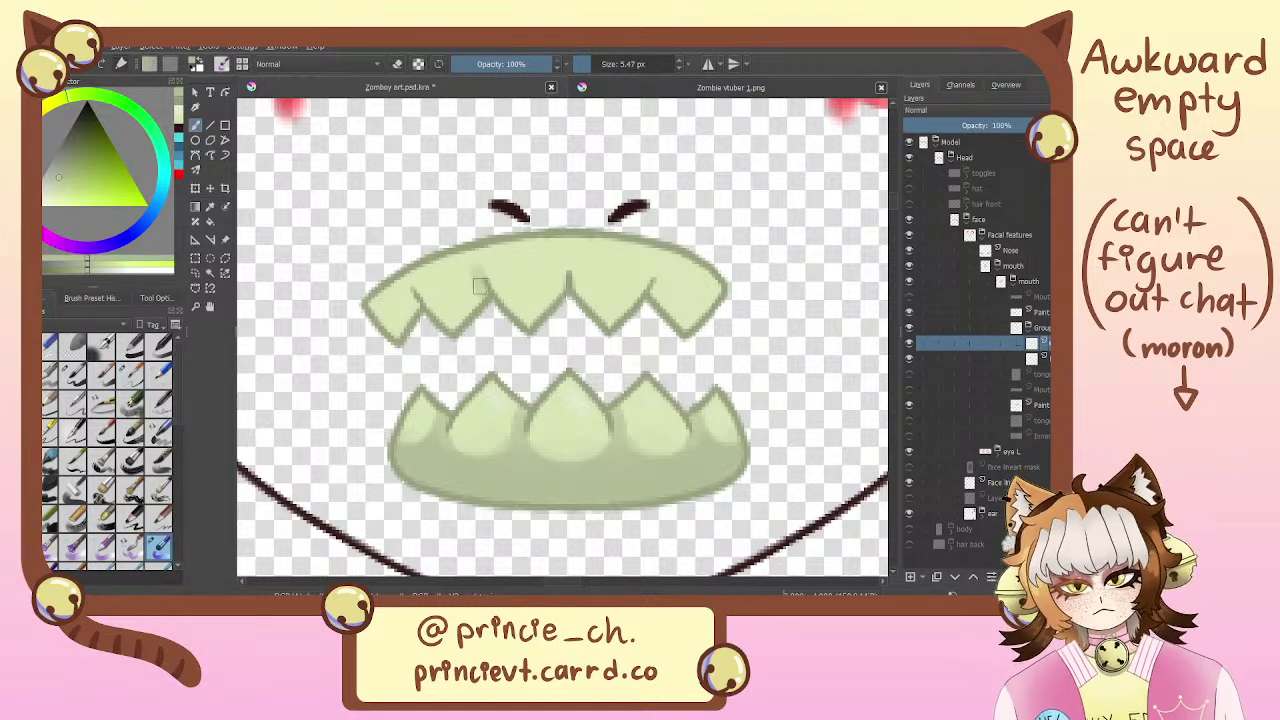
left_click_drag(483, 286, 506, 248)
mouse_move(571, 284)
left_mouse_down()
mouse_move(569, 251)
mouse_move(508, 250)
left_mouse_up()
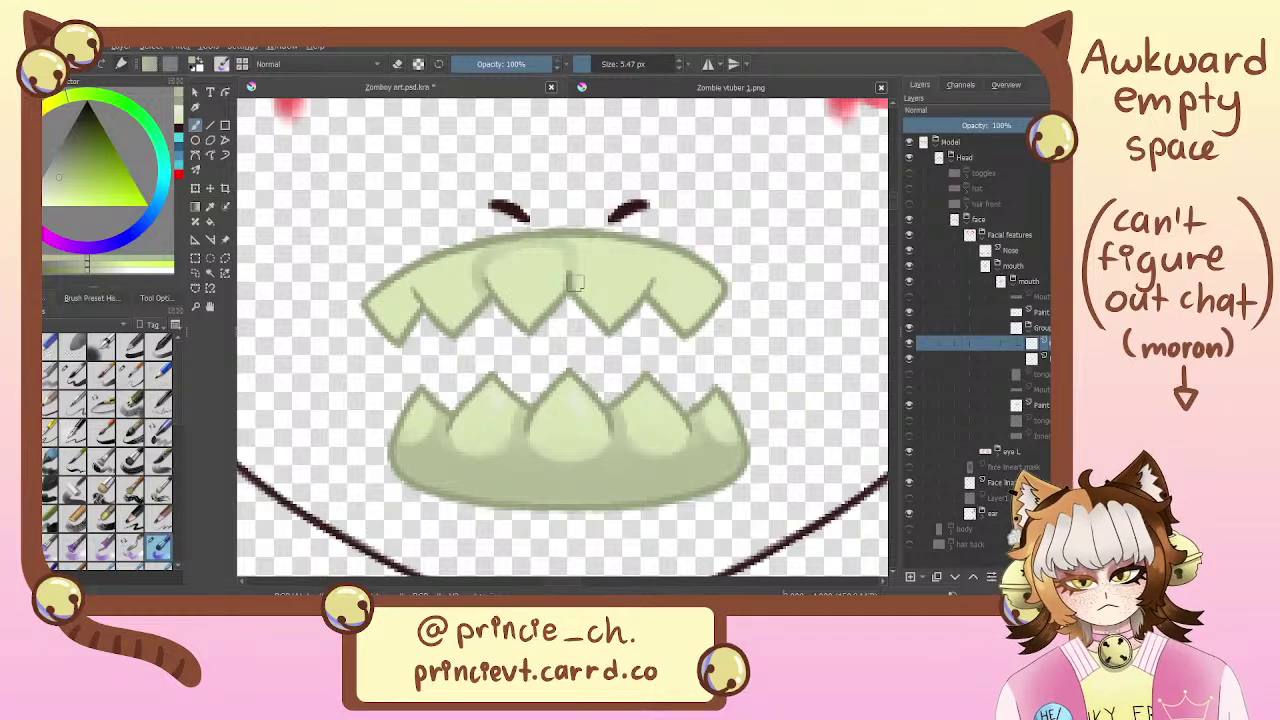
Turn on horizontal mirroring and shade the gum area above and between the upper teeth, leaving rounded pale bases
left_click(708, 63)
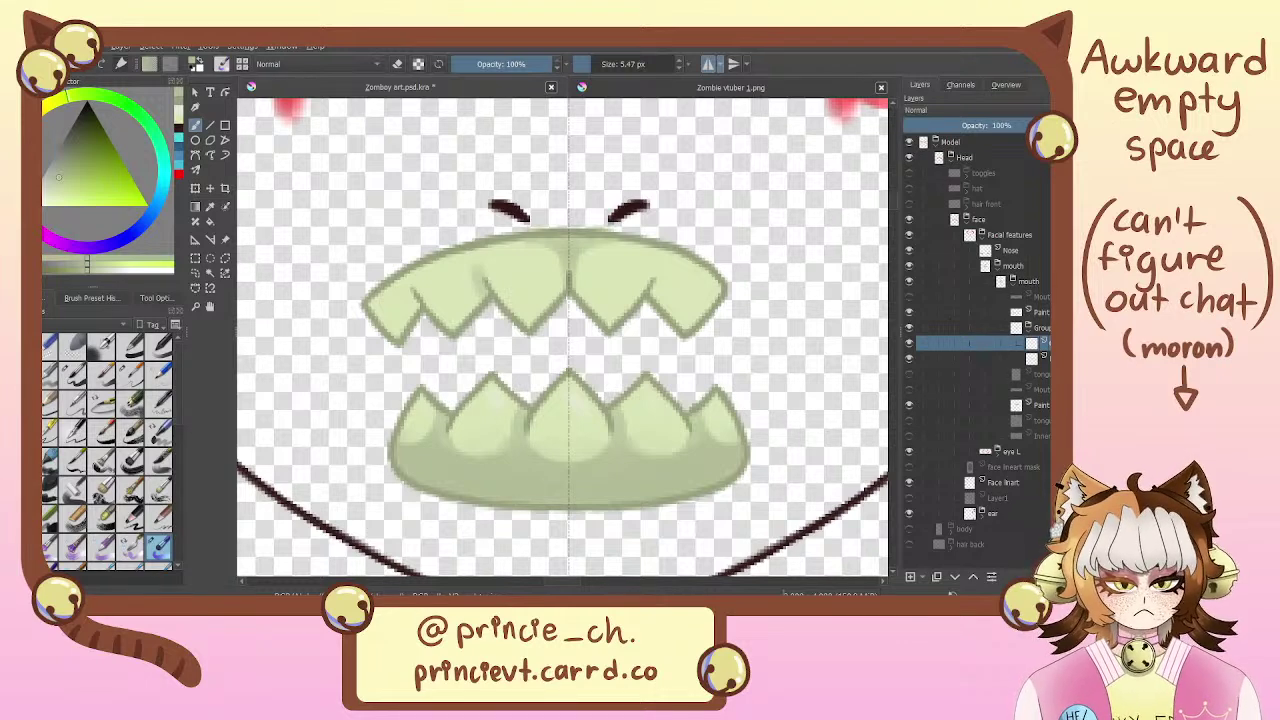
mouse_move(568, 287)
left_mouse_down()
mouse_move(578, 258)
mouse_move(622, 242)
mouse_move(659, 260)
mouse_move(648, 306)
mouse_move(664, 269)
mouse_move(738, 290)
left_mouse_up()
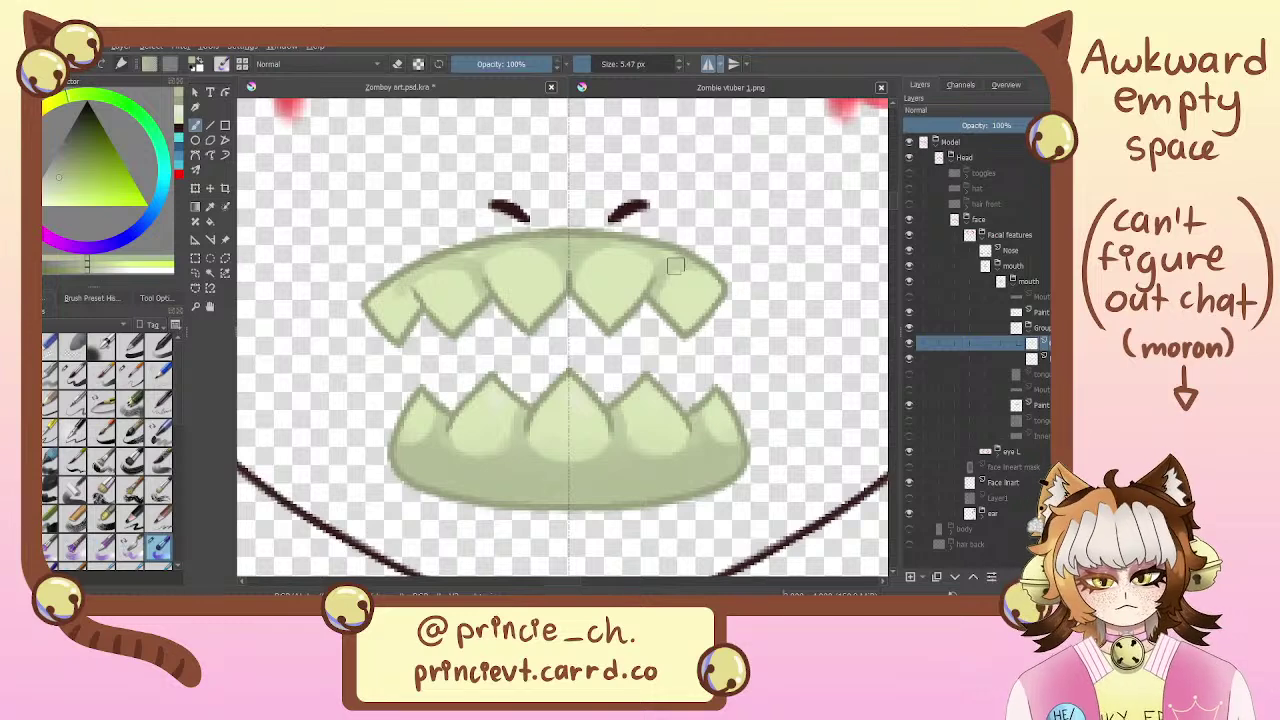
left_click_drag(680, 260, 658, 250)
left_click_drag(657, 297, 716, 272)
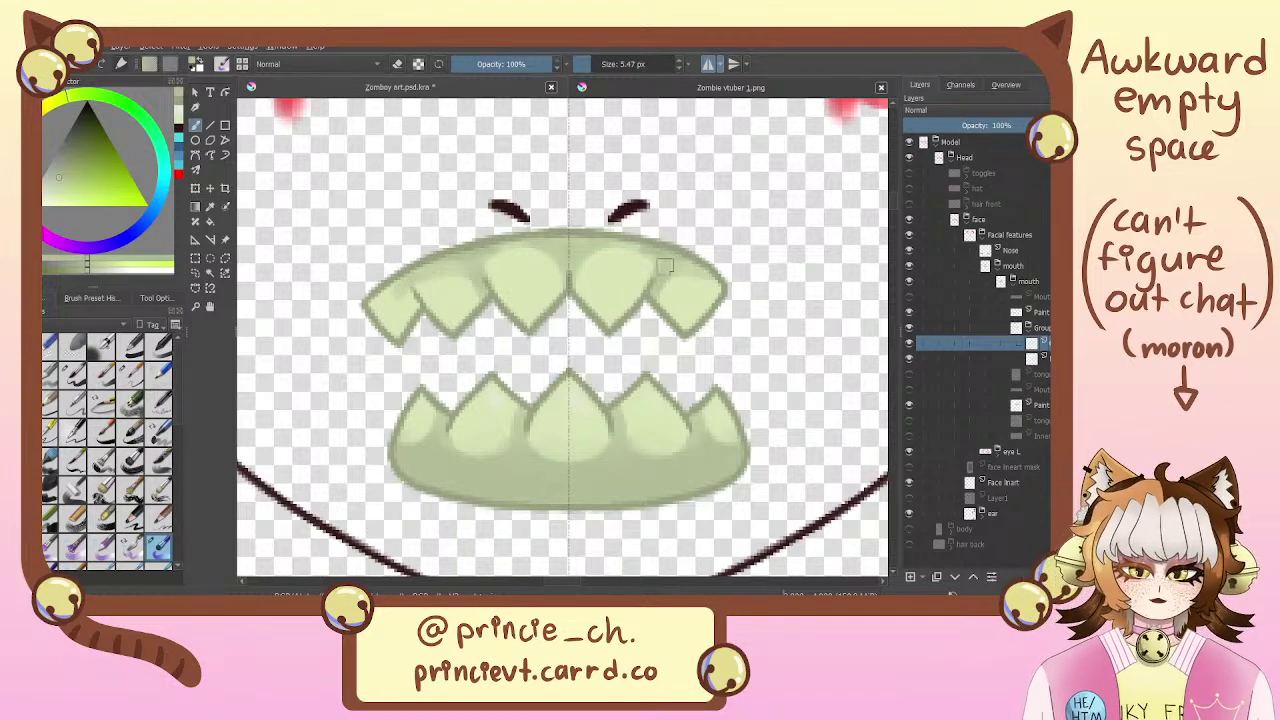
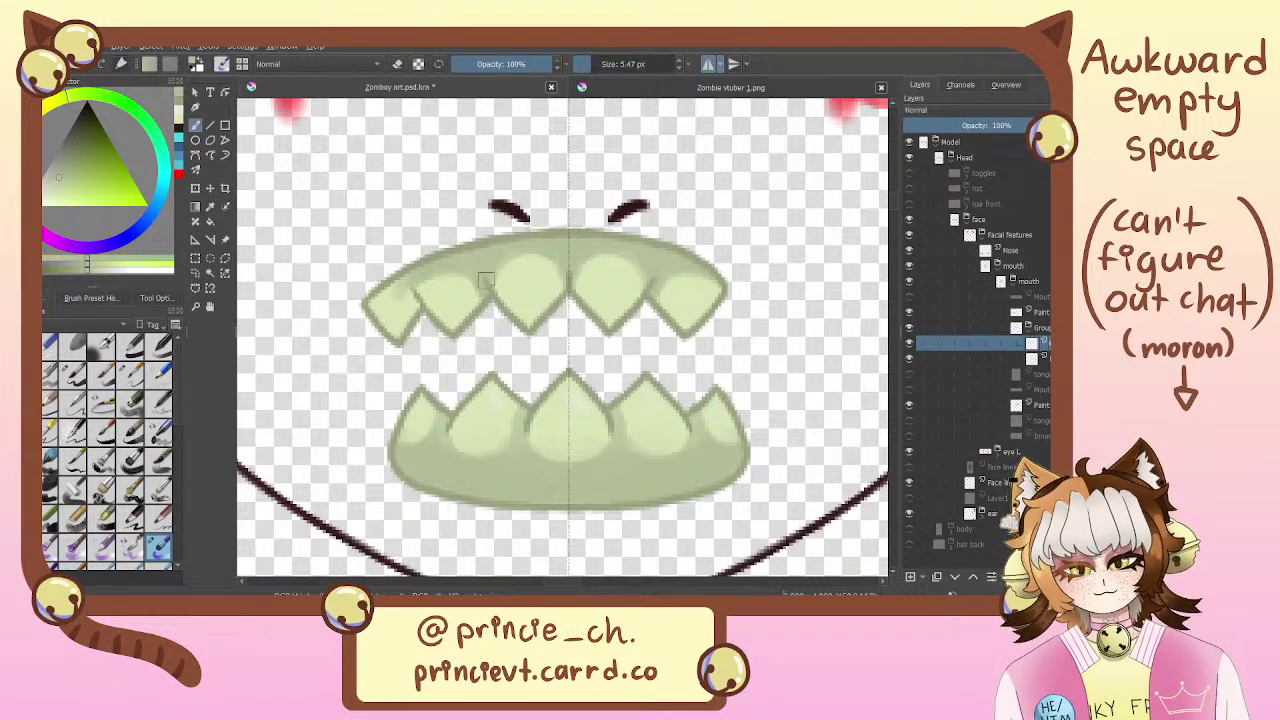
Turn off horizontal mirroring and shade around the outermost left upper tooth on the upper teeth shading layer, using the darker and pale greens
mouse_move(523, 351)
left_mouse_down()
mouse_move(518, 286)
mouse_move(534, 358)
left_mouse_up()
left_click(983, 420)
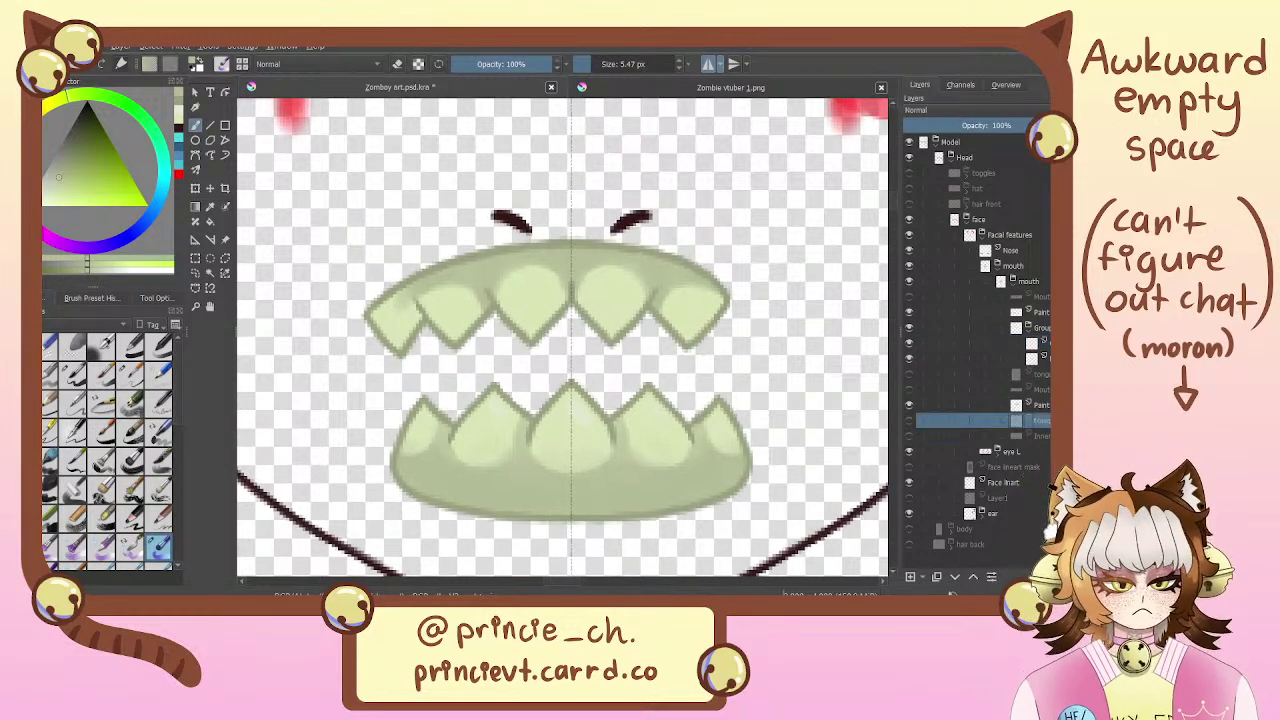
left_click(983, 405)
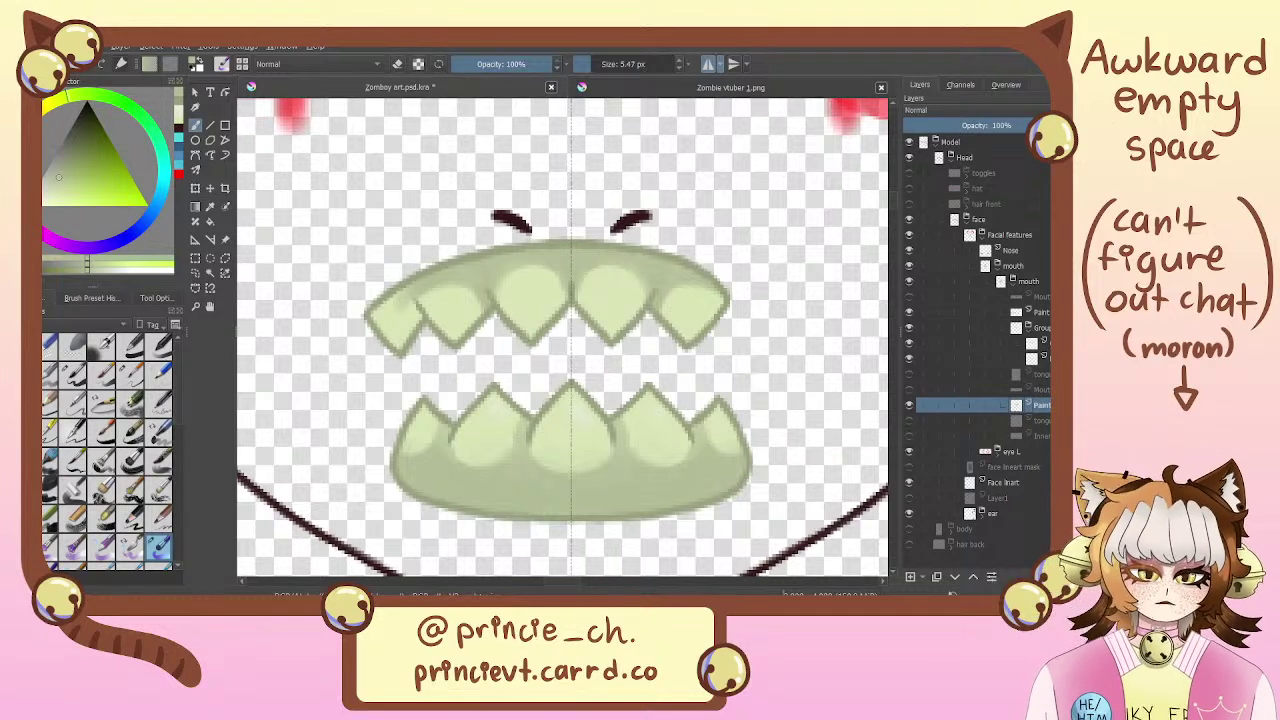
left_click(983, 343)
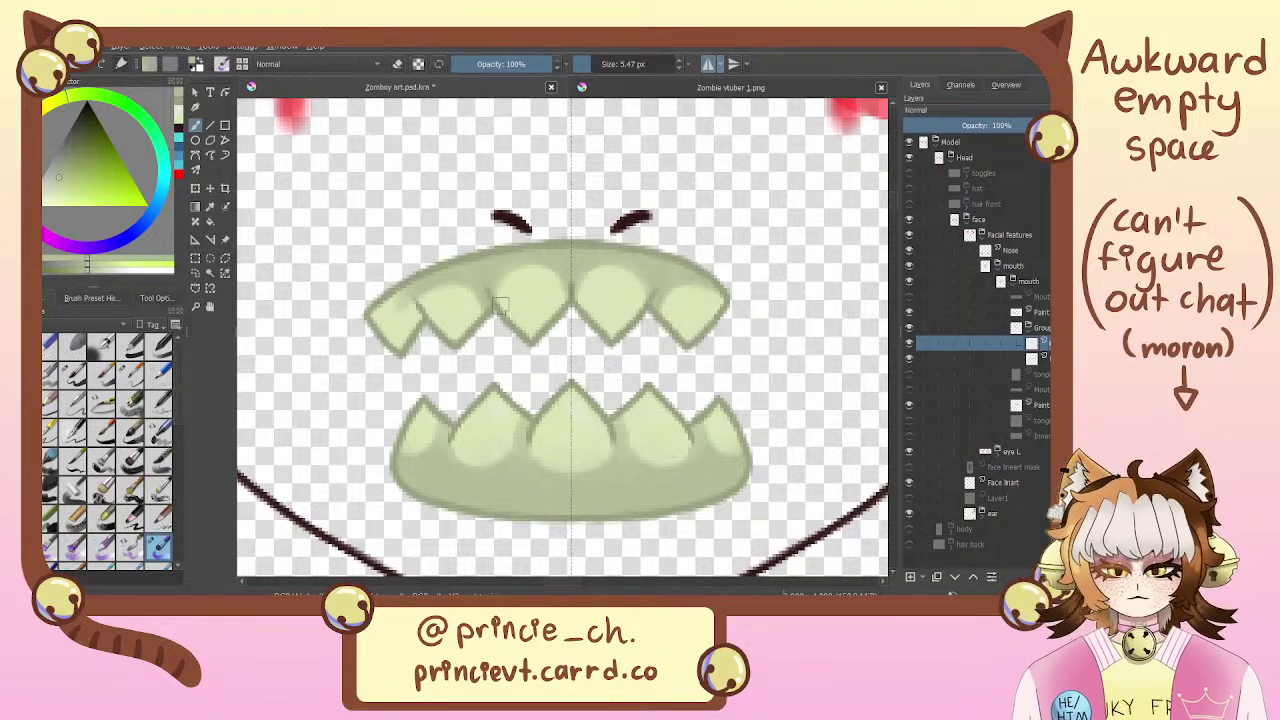
left_click_drag(457, 258, 469, 346)
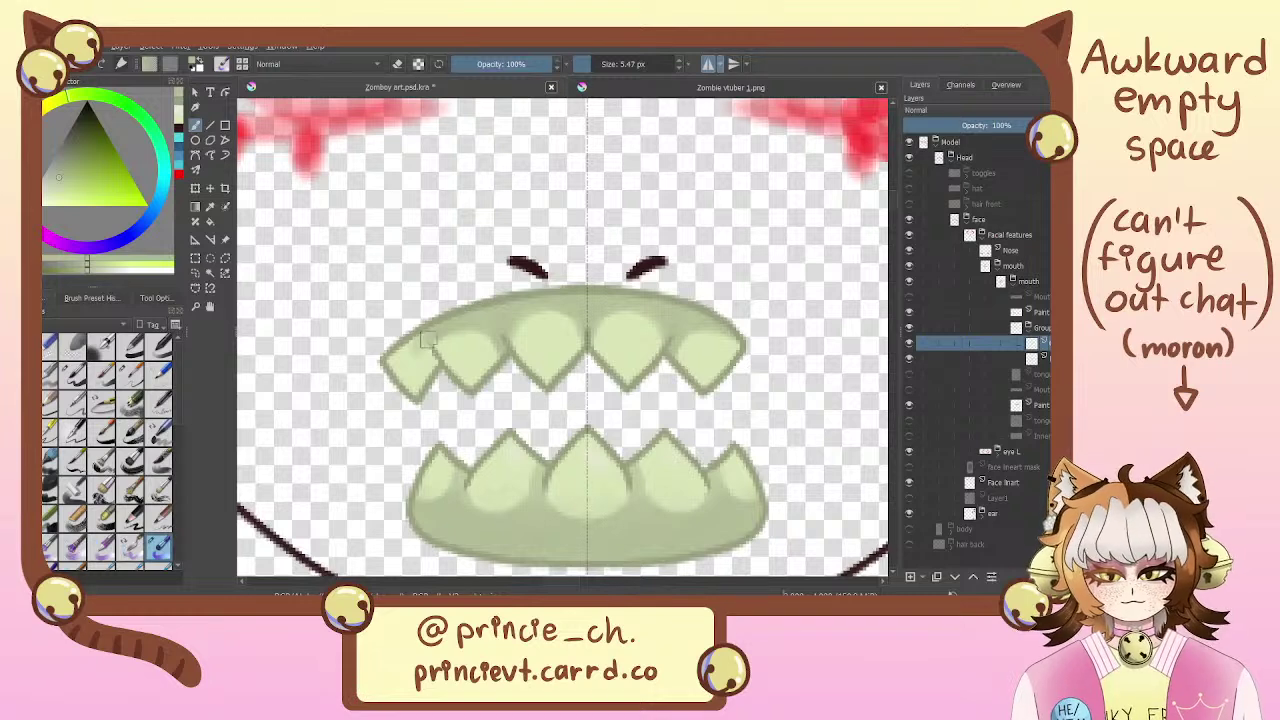
left_click(709, 64)
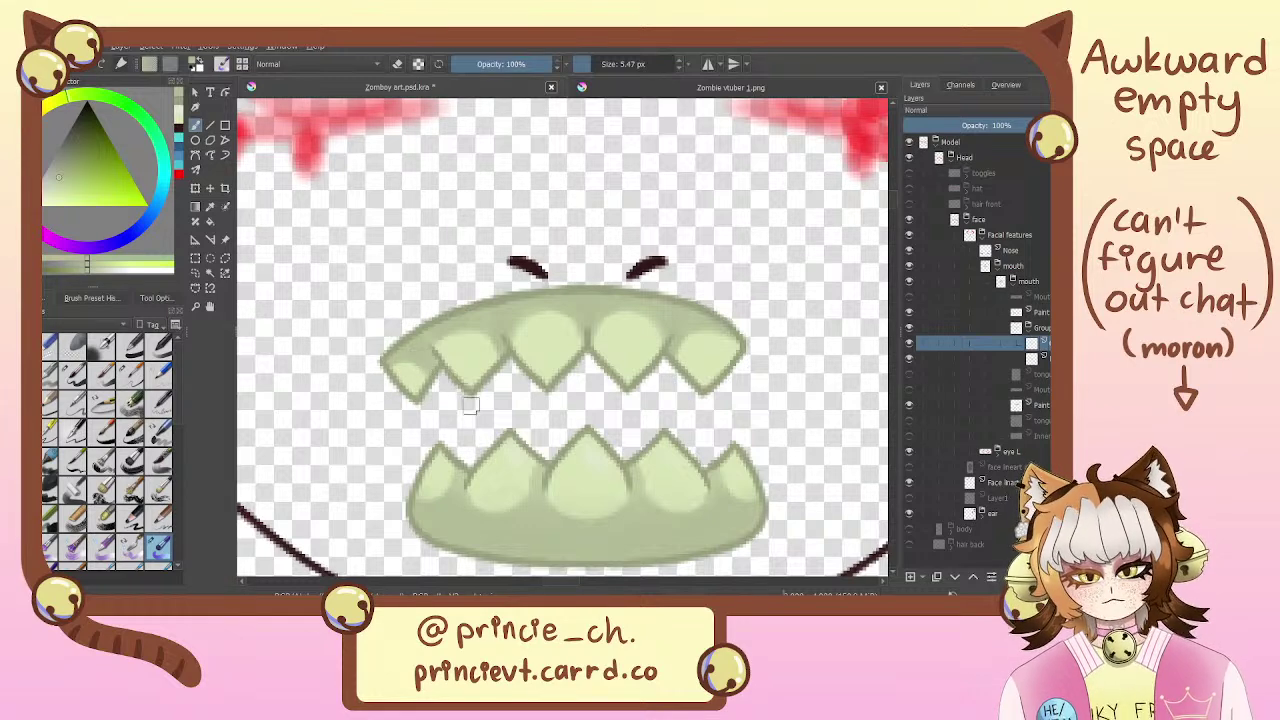
left_click(181, 117)
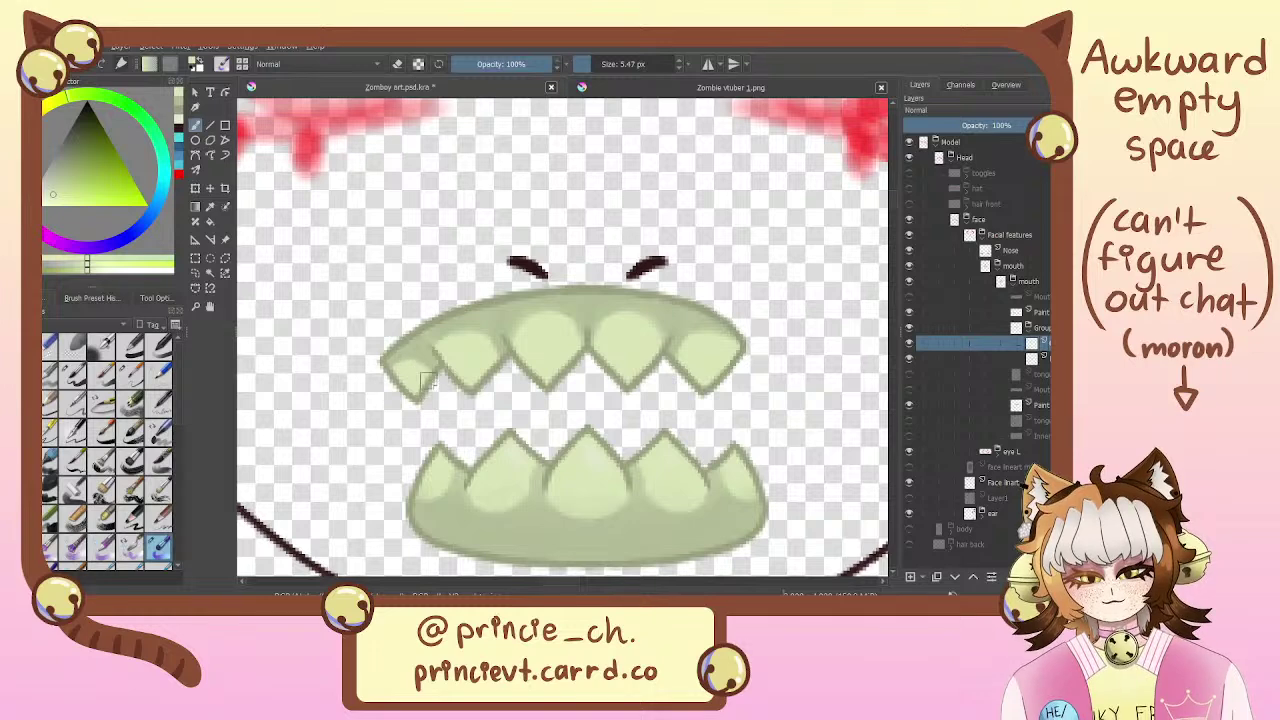
key("k")
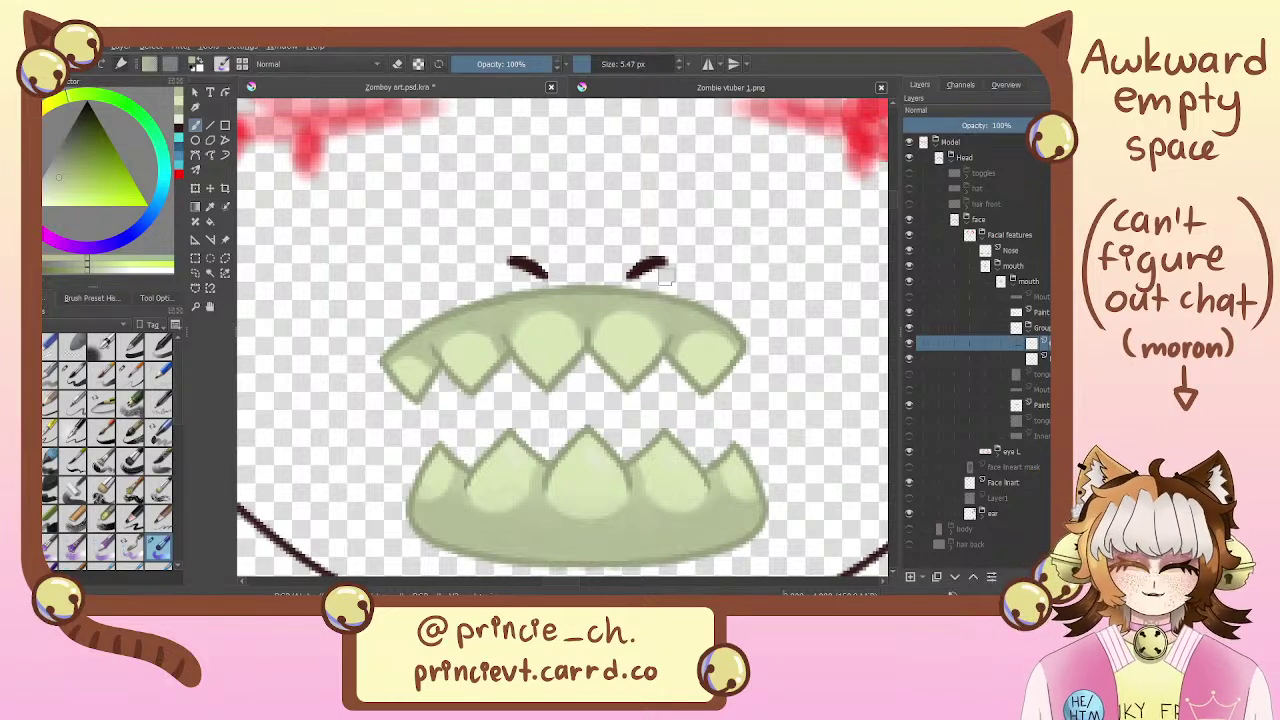
Look over the shaded upper and lower teeth and the star-and-shell earring beside the face
left_click_drag(606, 308, 609, 276)
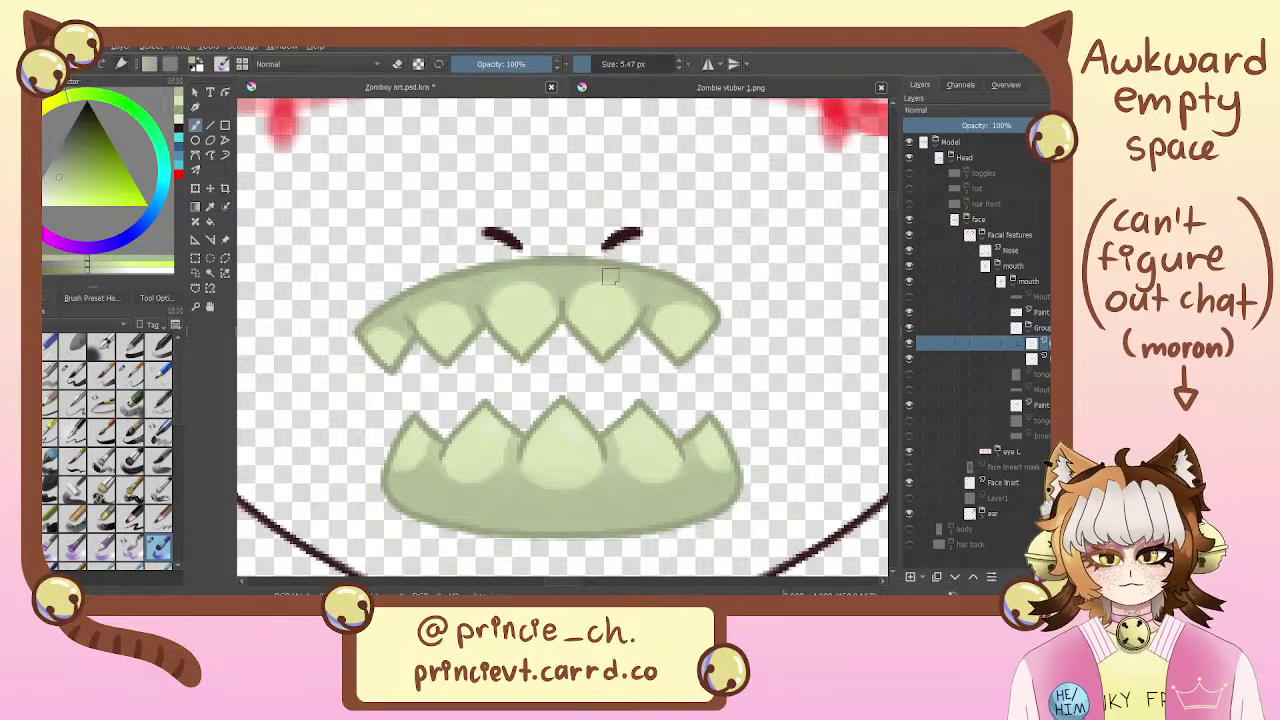
left_click_drag(688, 408, 559, 223)
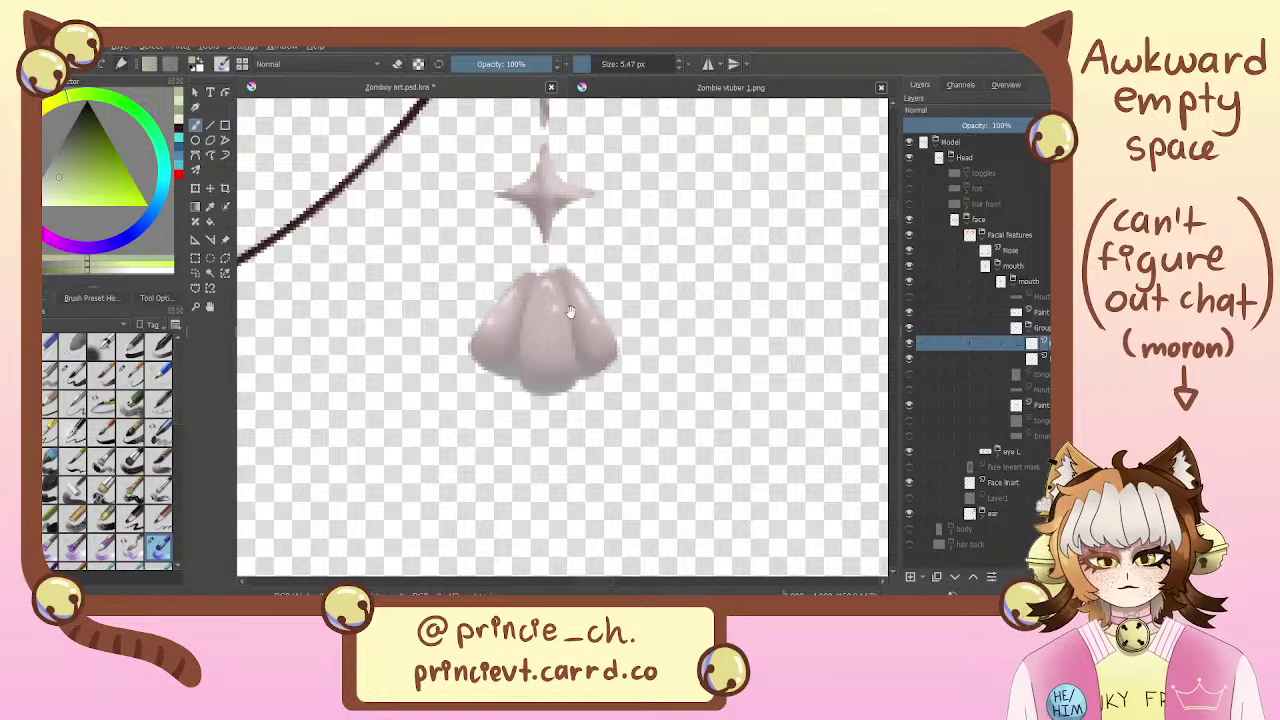
left_click_drag(532, 270, 582, 398)
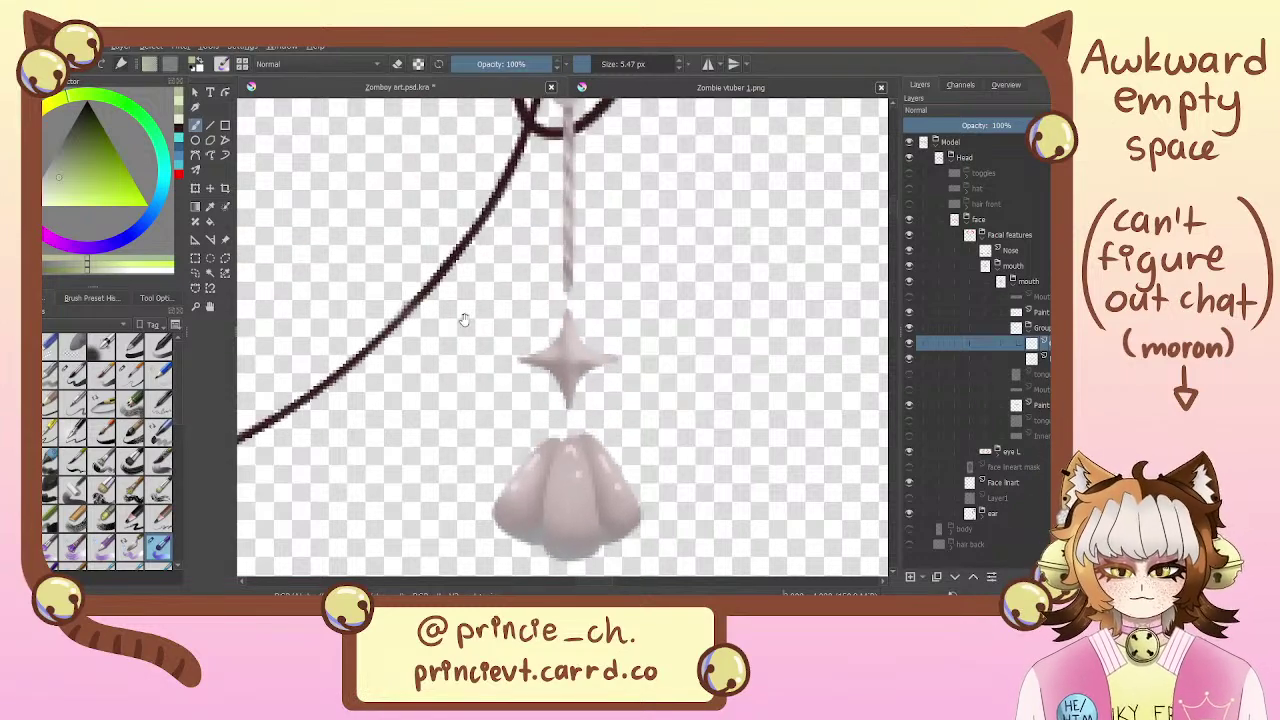
left_click_drag(464, 319, 471, 219)
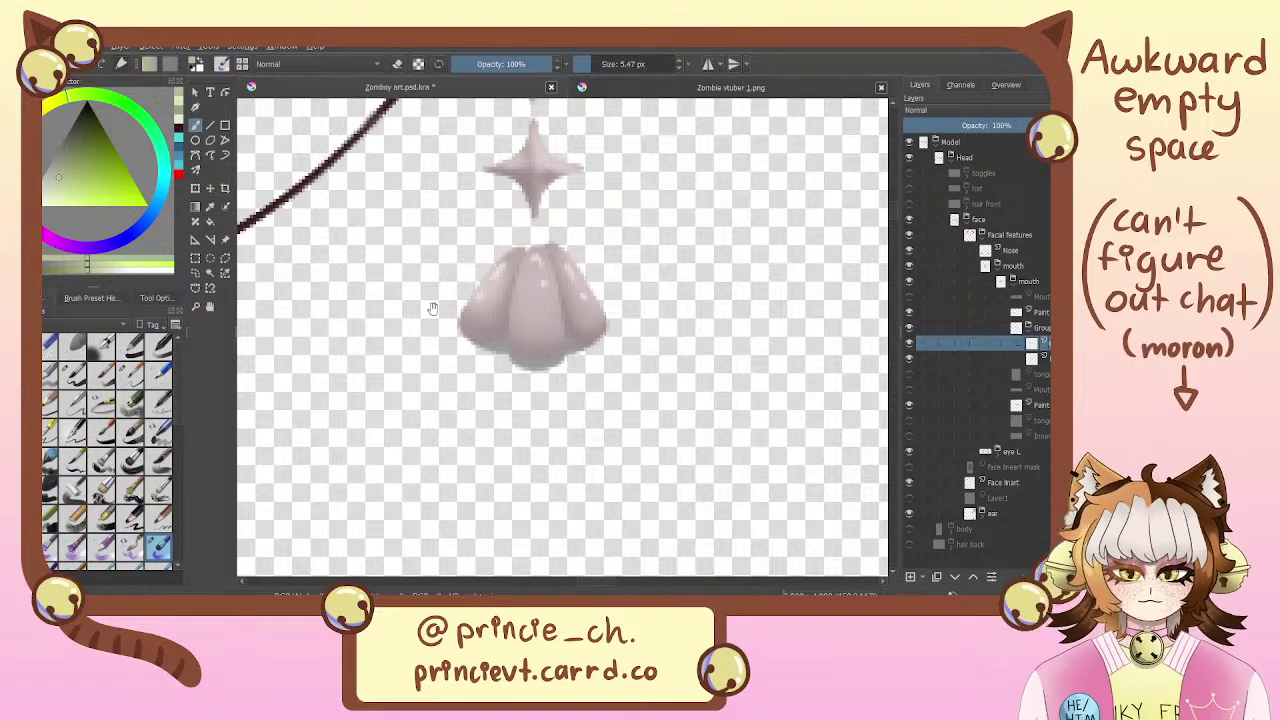
left_click_drag(433, 308, 643, 404)
left_click_drag(448, 289, 654, 431)
left_click_drag(496, 339, 688, 374)
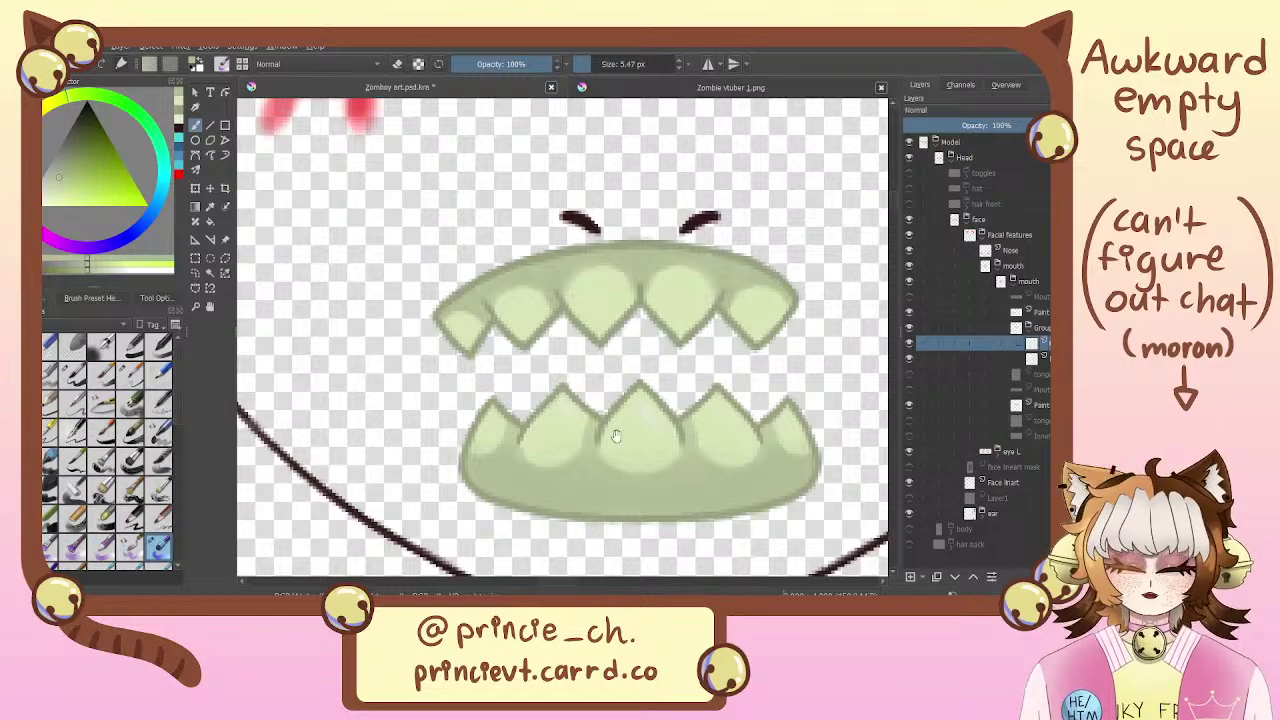
left_click_drag(598, 383, 488, 369)
mouse_move(679, 279)
left_mouse_down()
mouse_move(656, 428)
mouse_move(566, 298)
mouse_move(711, 363)
left_mouse_up()
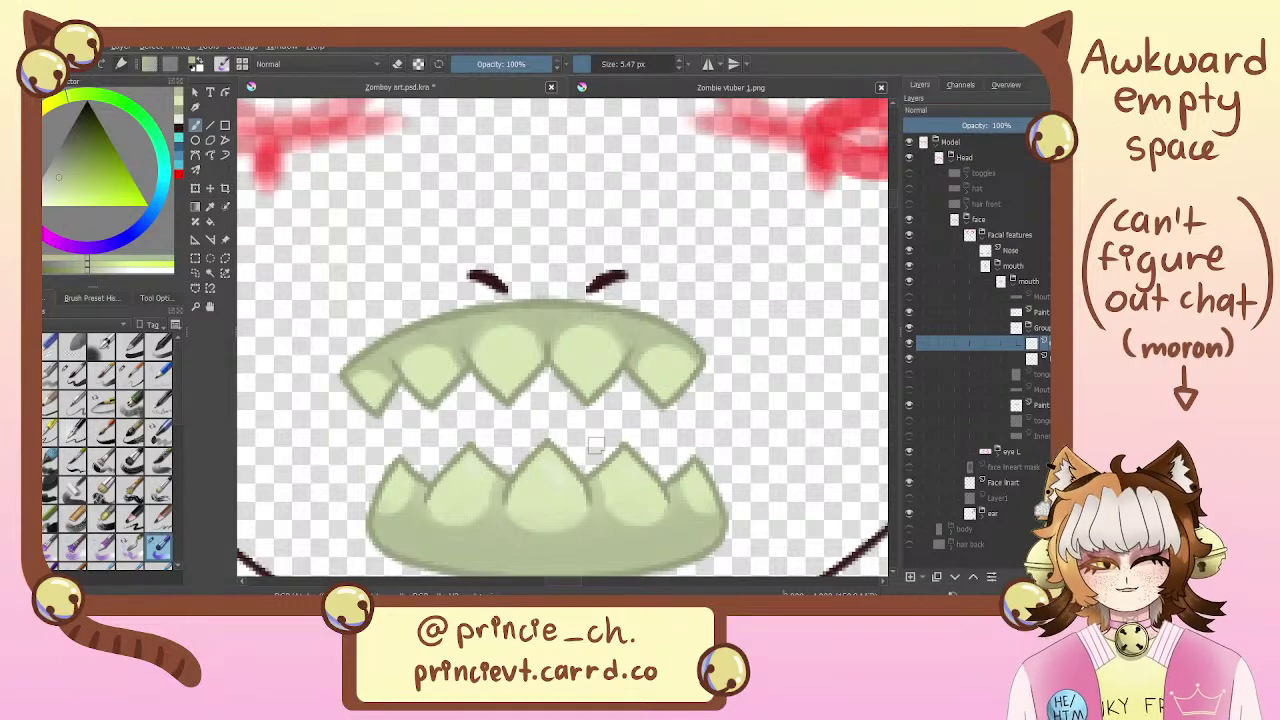
left_click_drag(597, 397, 598, 340)
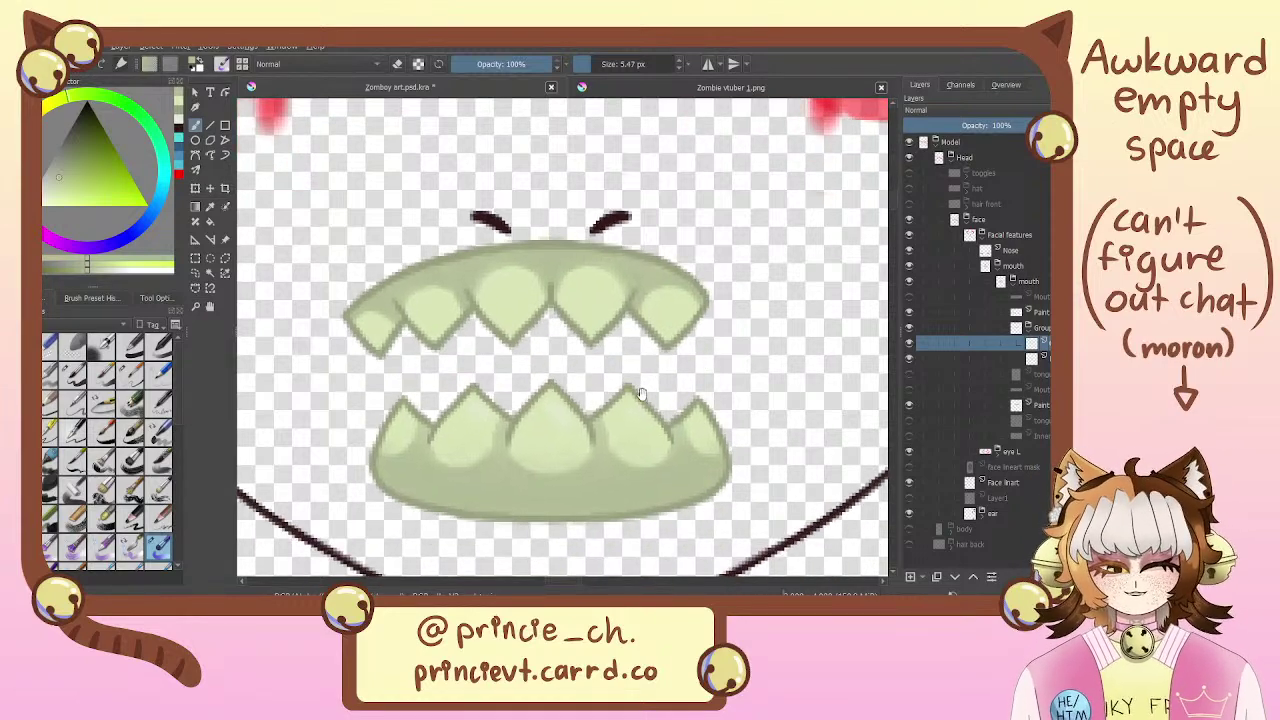
left_click_drag(706, 402, 516, 402)
mouse_move(698, 416)
left_mouse_down()
mouse_move(740, 392)
mouse_move(704, 379)
mouse_move(710, 390)
mouse_move(661, 400)
mouse_move(270, 376)
left_mouse_up()
left_click_drag(569, 550, 635, 470)
mouse_move(592, 260)
left_mouse_down()
mouse_move(574, 462)
mouse_move(548, 481)
mouse_move(591, 473)
mouse_move(609, 426)
mouse_move(532, 196)
left_mouse_up()
left_click_drag(551, 386, 572, 360)
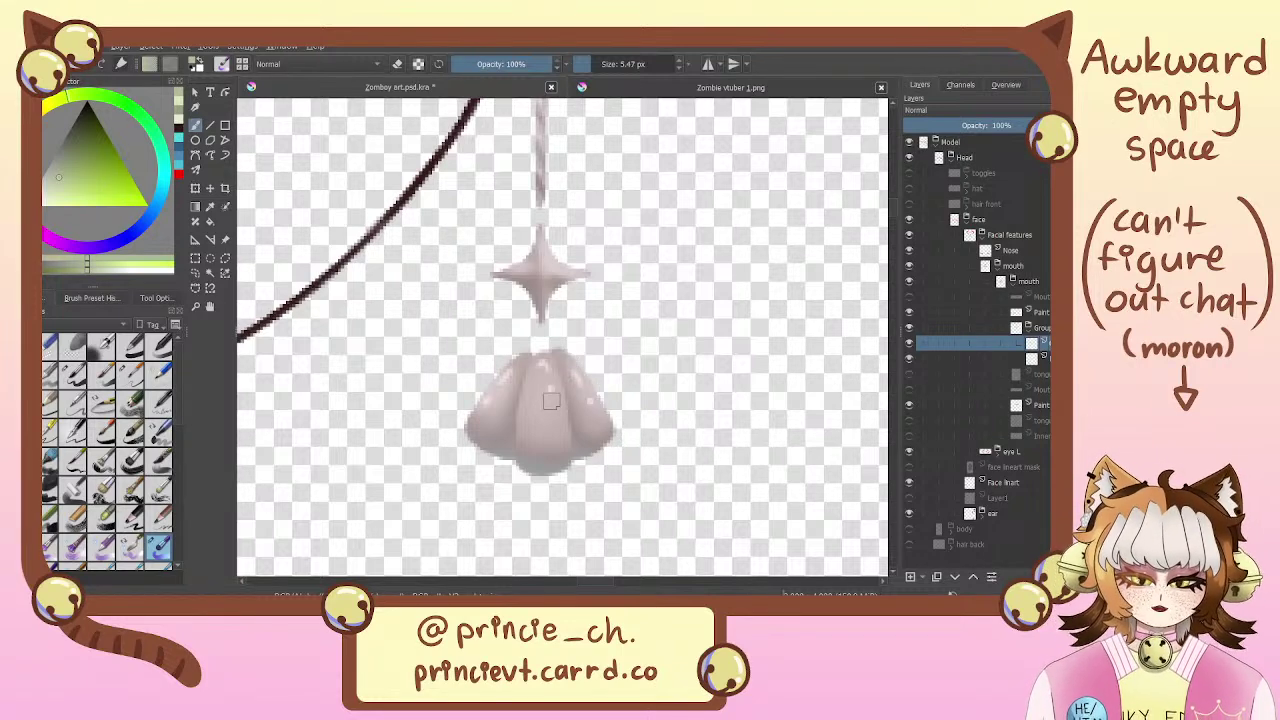
left_click_drag(551, 401, 574, 363)
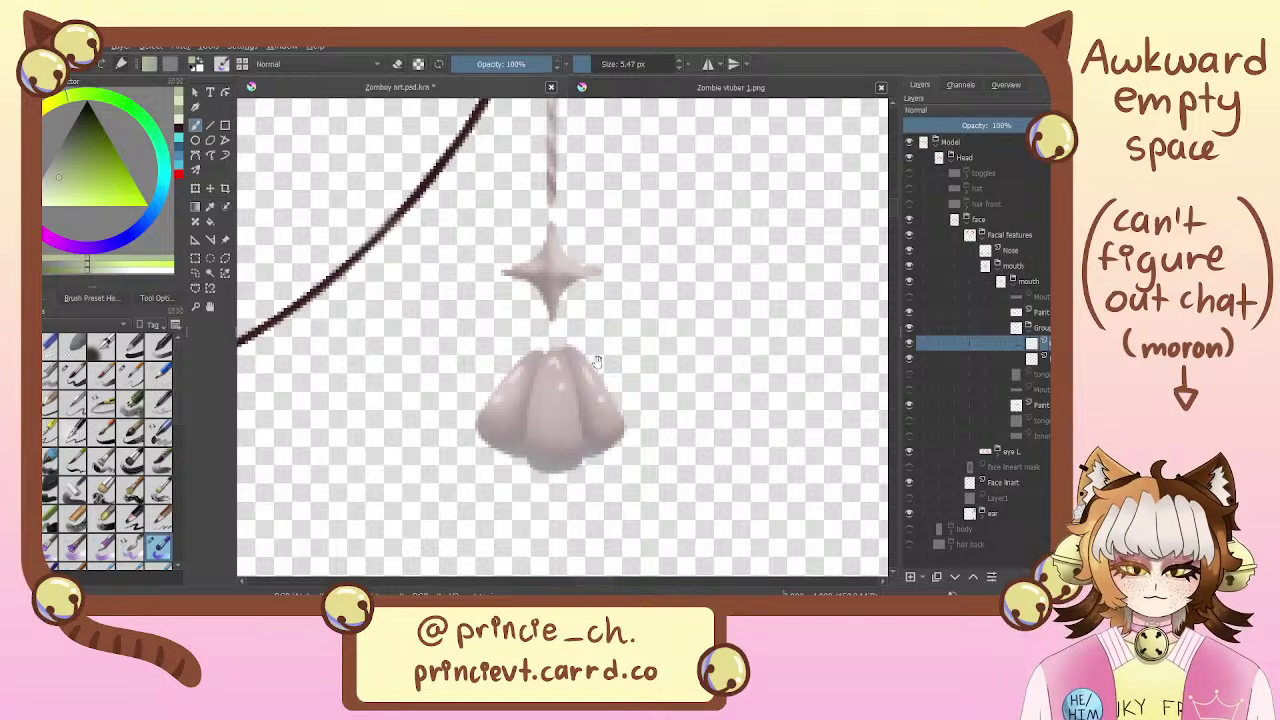
left_click_drag(430, 362, 732, 477)
left_click_drag(485, 411, 693, 477)
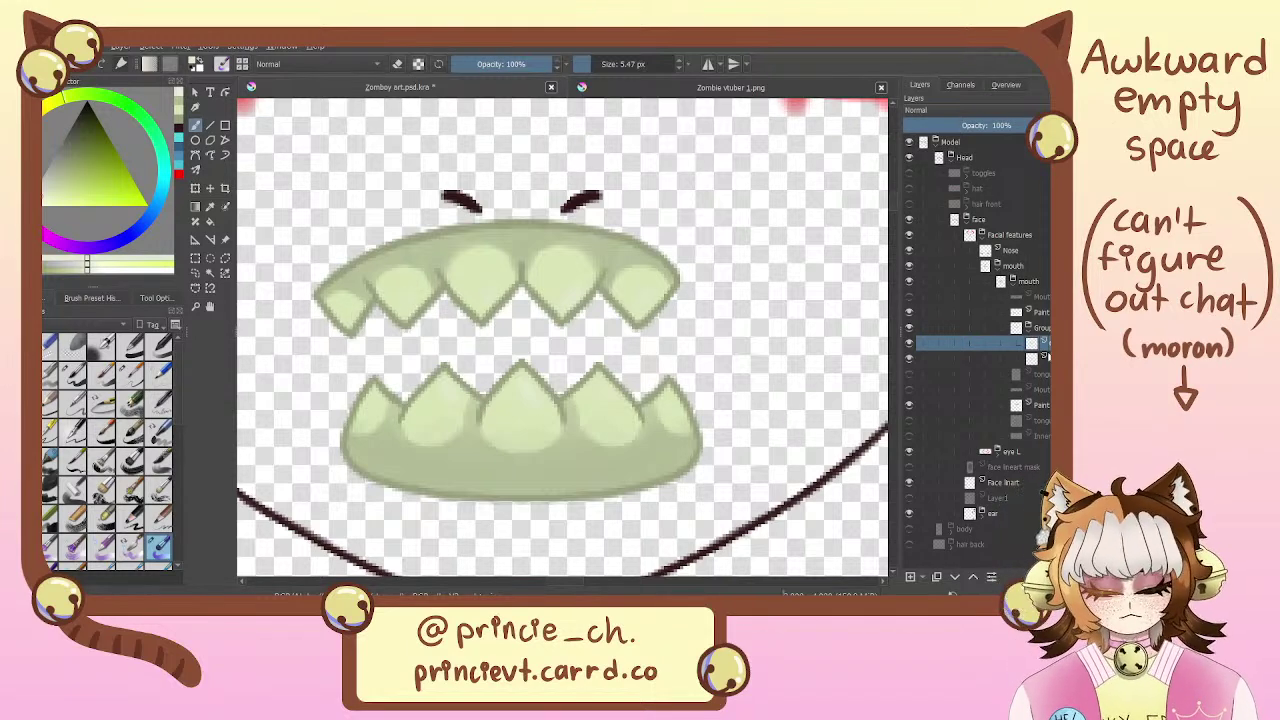
Move the upper teeth colour and shading layers out of their group, merge them into one layer and delete the empty group
left_click_drag(1045, 355, 1040, 316)
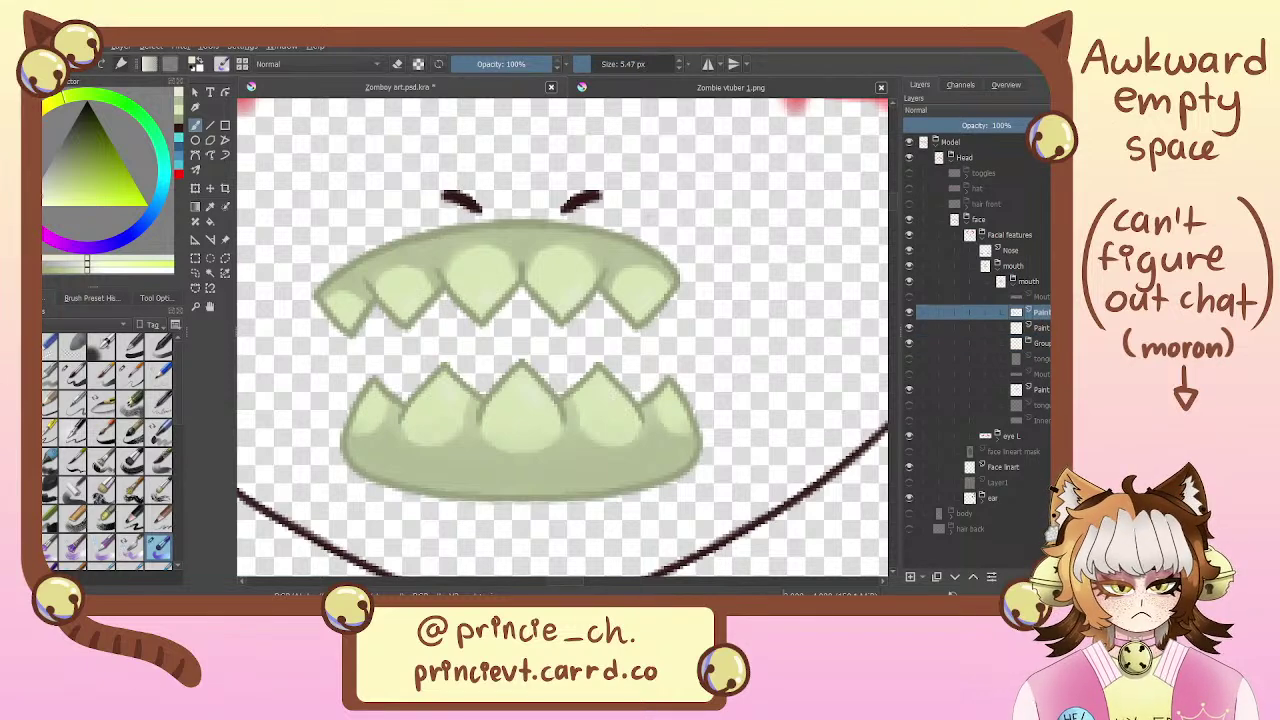
key("ctrl+e")
left_click(911, 312)
left_click(911, 312)
left_click(1032, 328)
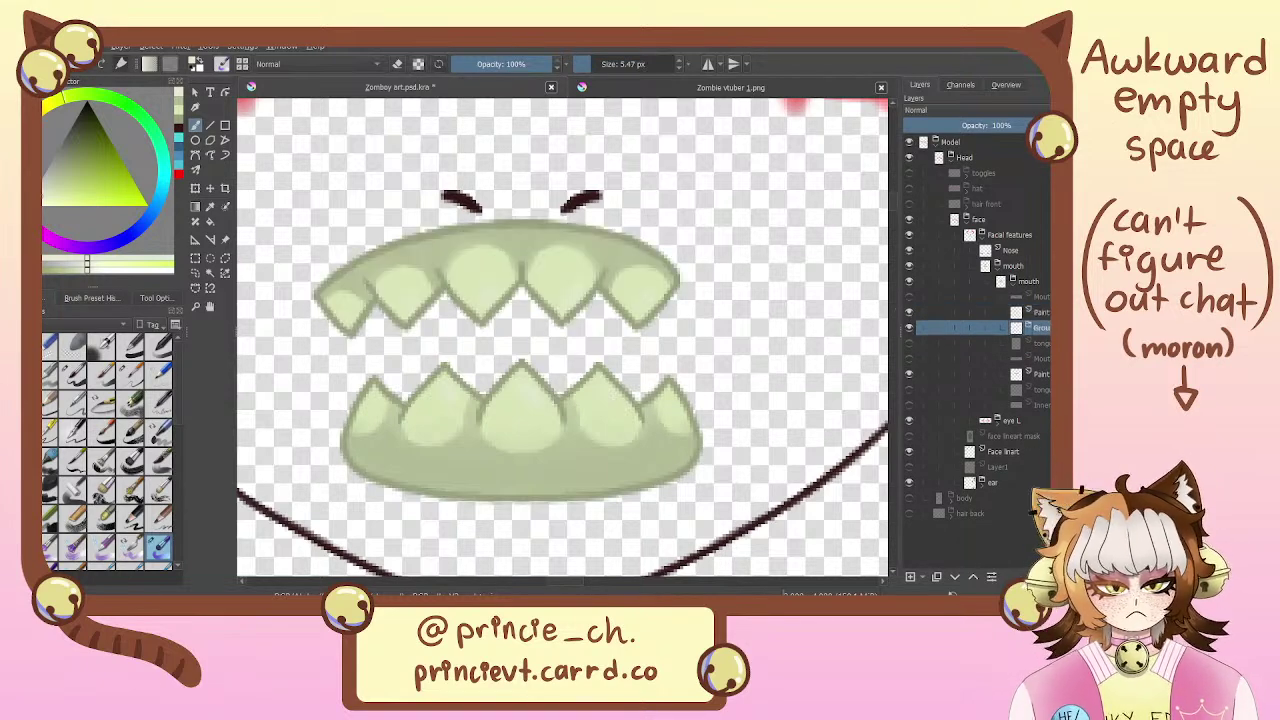
key("shift+Delete")
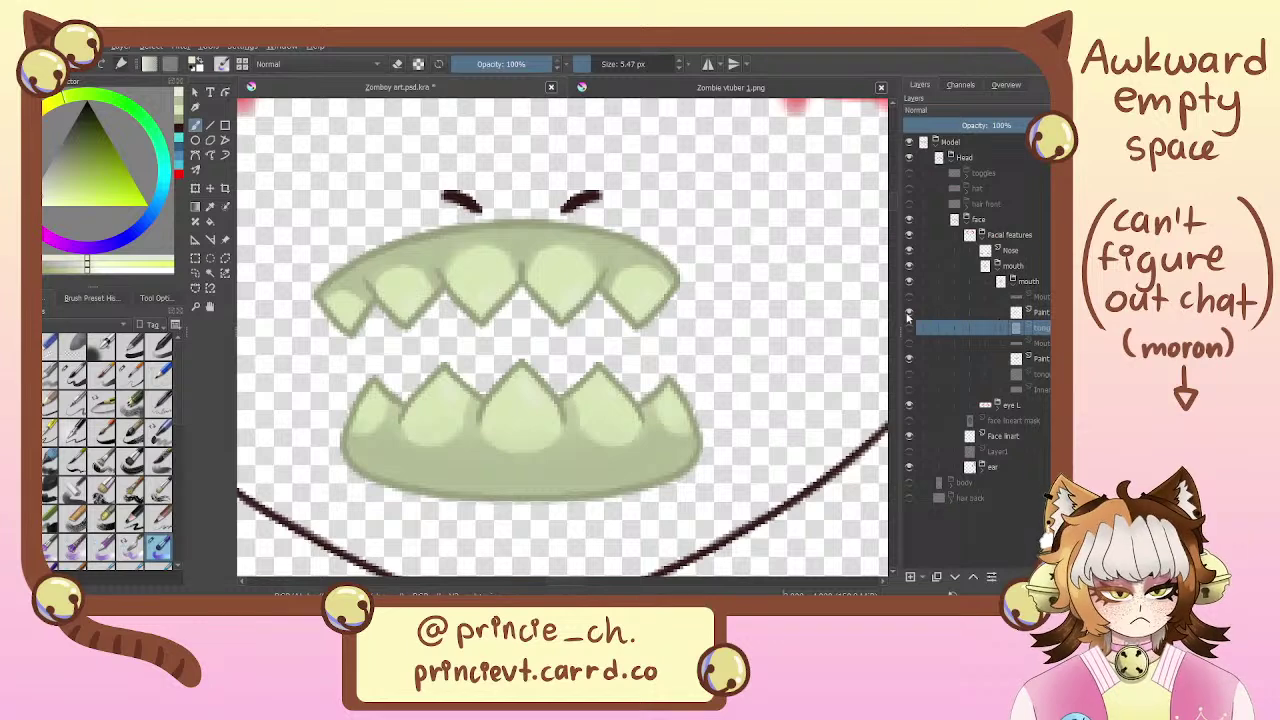
Hide the upper and lower teeth layers and show the pointed blue tongue layer
left_click(909, 312)
left_click(909, 358)
left_click(909, 296)
left_click(909, 296)
left_click(909, 312)
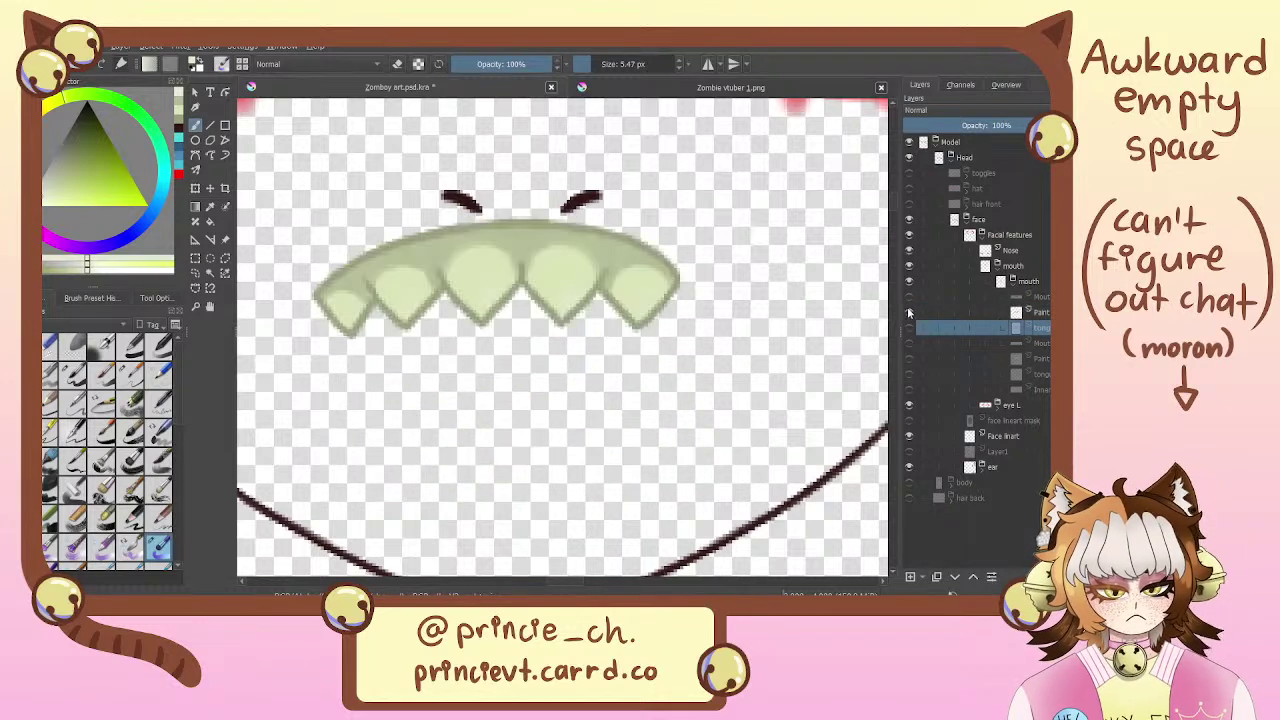
left_click(909, 313)
left_click(908, 329)
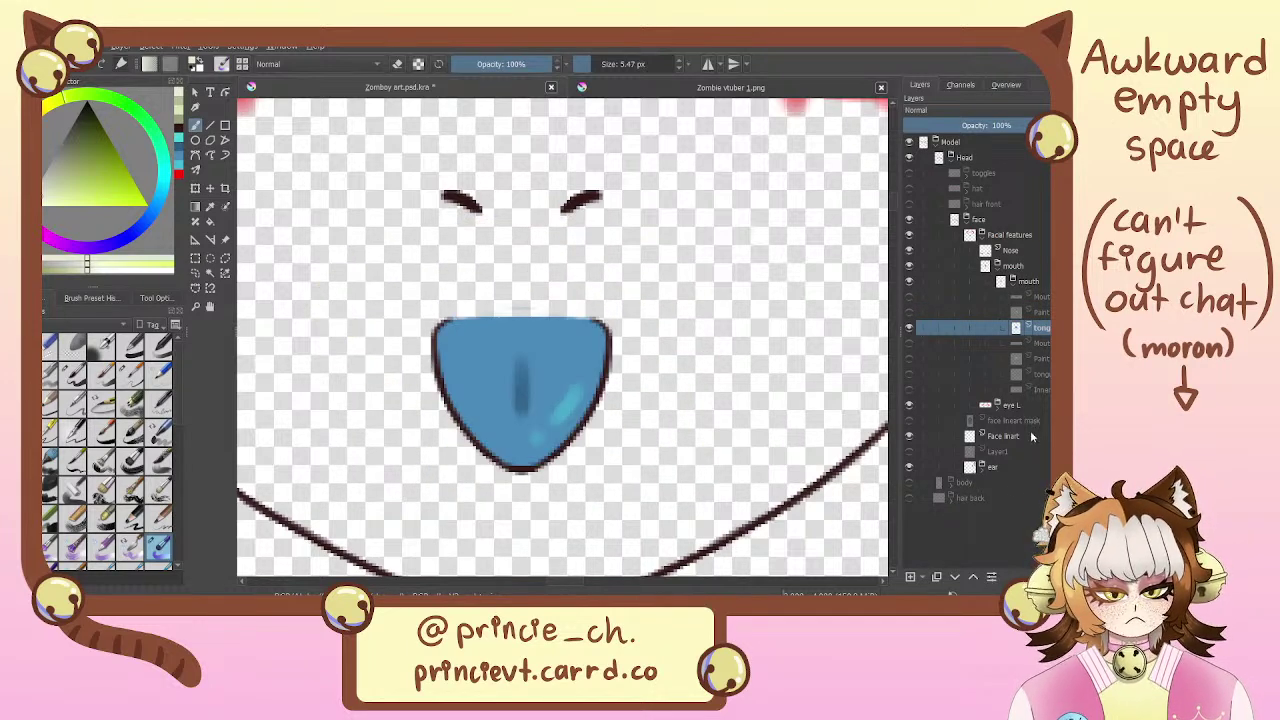
Create a clipping group on the pointed tongue layer and choose a dark blue with a 3.23 px brush for its outline
left_click(910, 578)
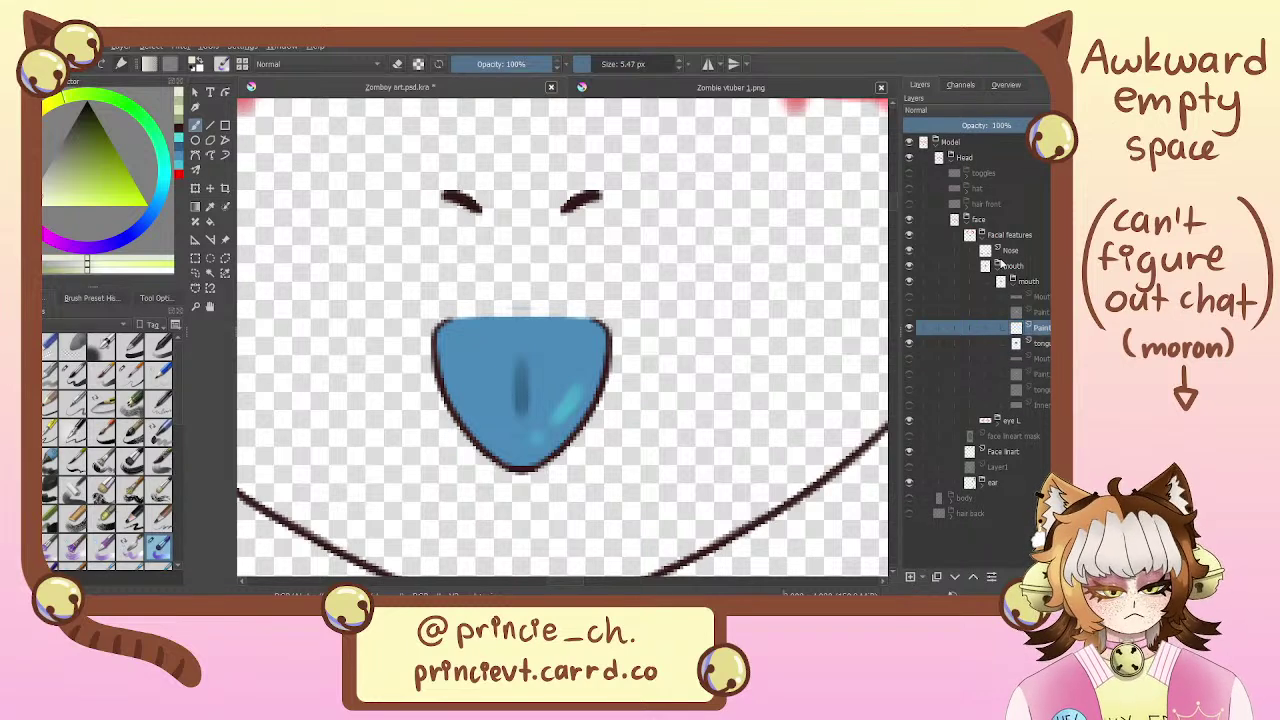
key("ctrl+z")
key("ctrl+shift+g")
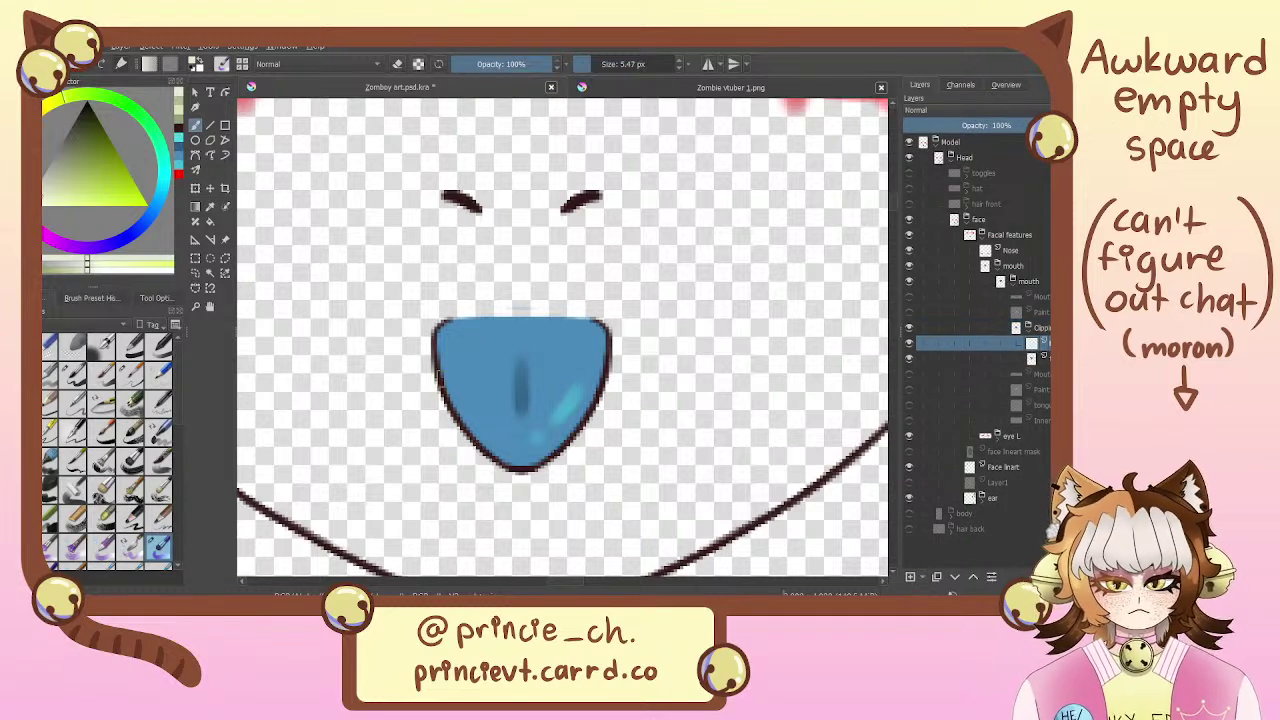
left_click(177, 150)
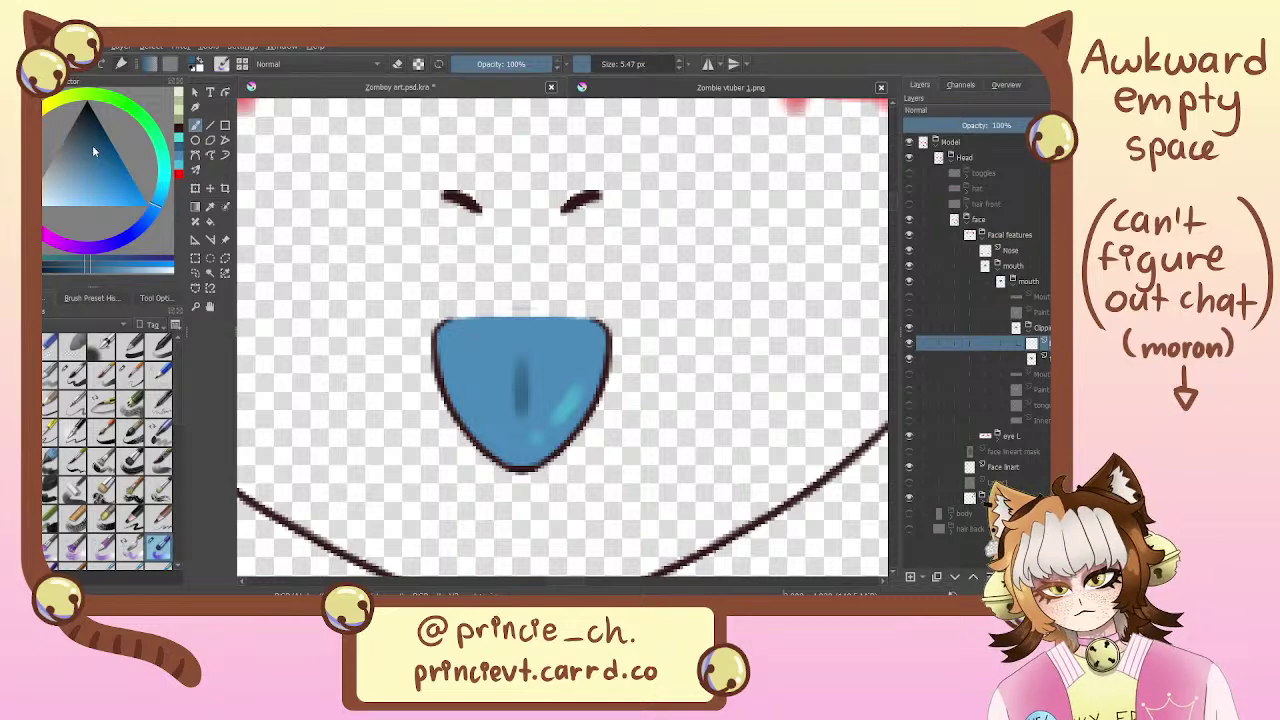
left_click(97, 148)
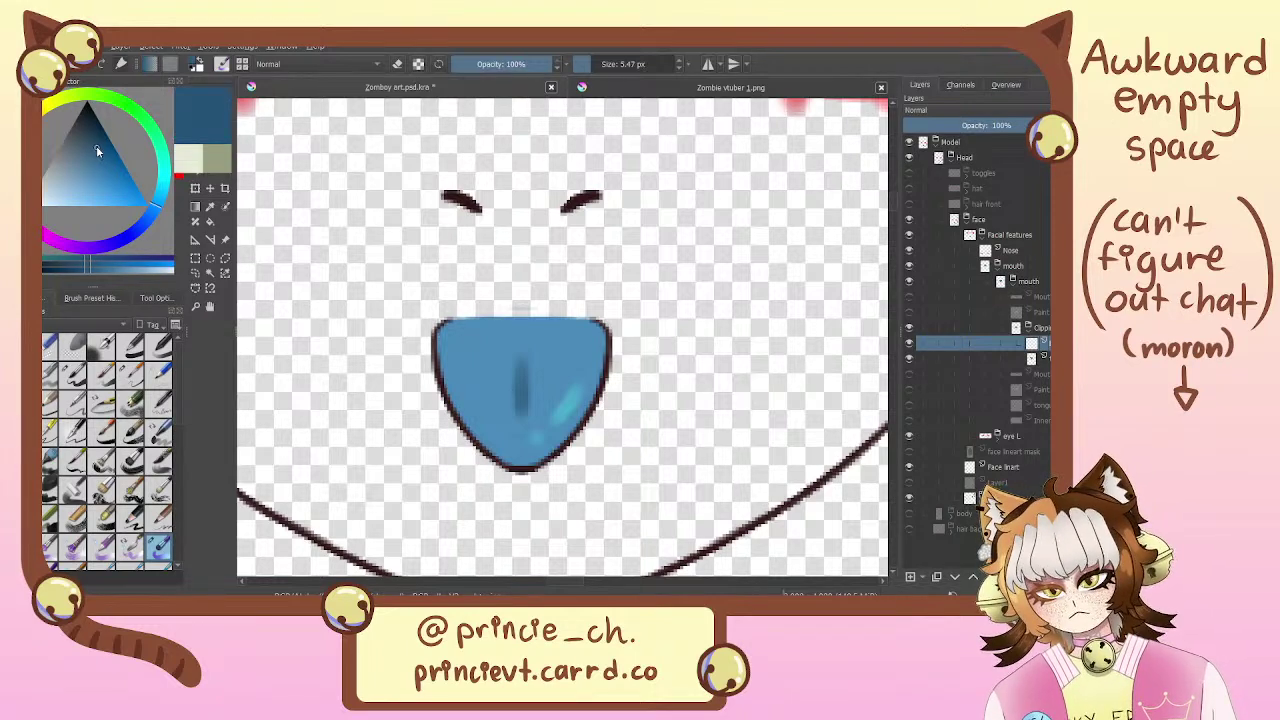
left_click(76, 373)
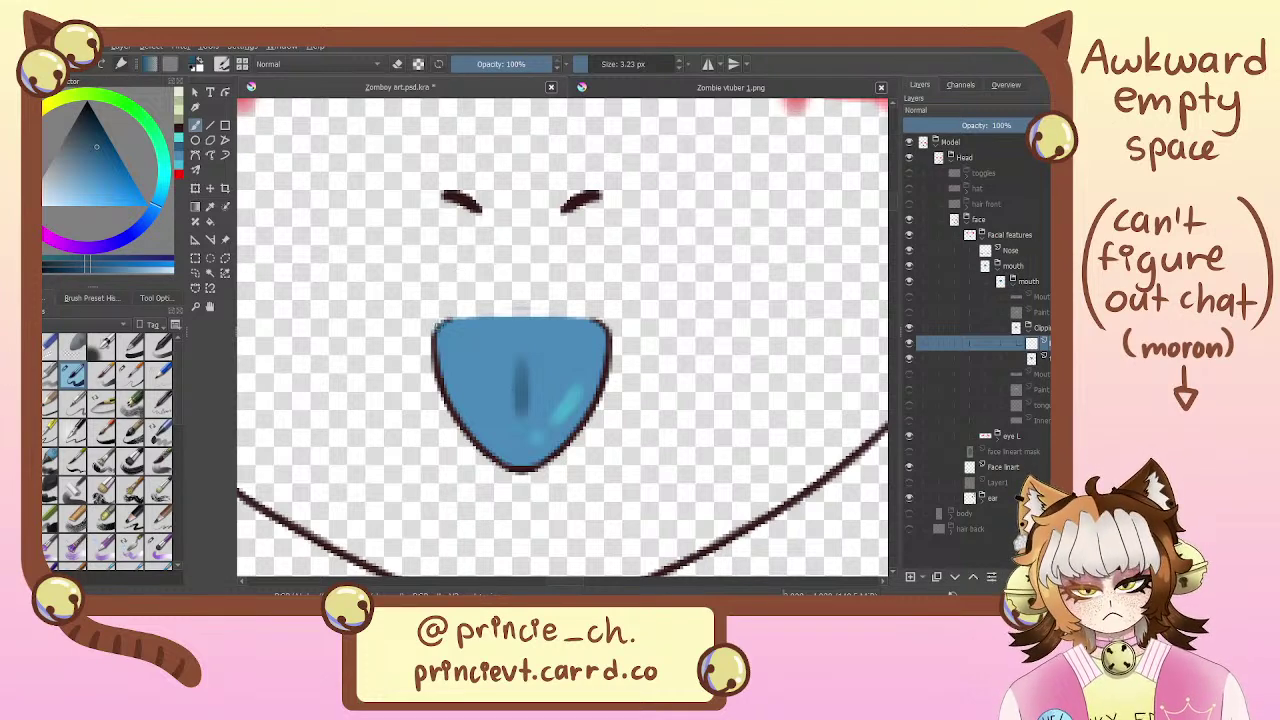
Turn on horizontal mirroring and paint the pointed tongue's outline dark blue
mouse_move(435, 334)
left_mouse_down()
mouse_move(442, 391)
mouse_move(468, 438)
mouse_move(454, 415)
mouse_move(477, 448)
mouse_move(530, 472)
mouse_move(456, 426)
mouse_move(437, 330)
left_mouse_up()
key("e")
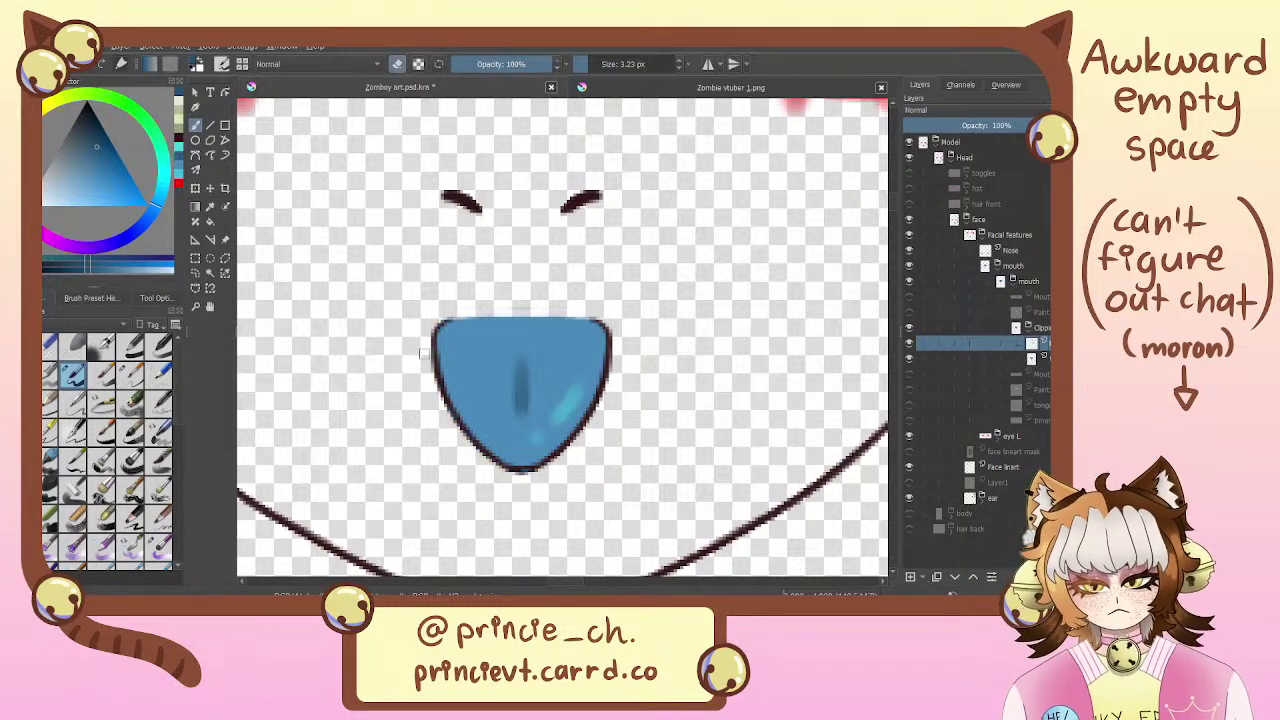
left_click(708, 63)
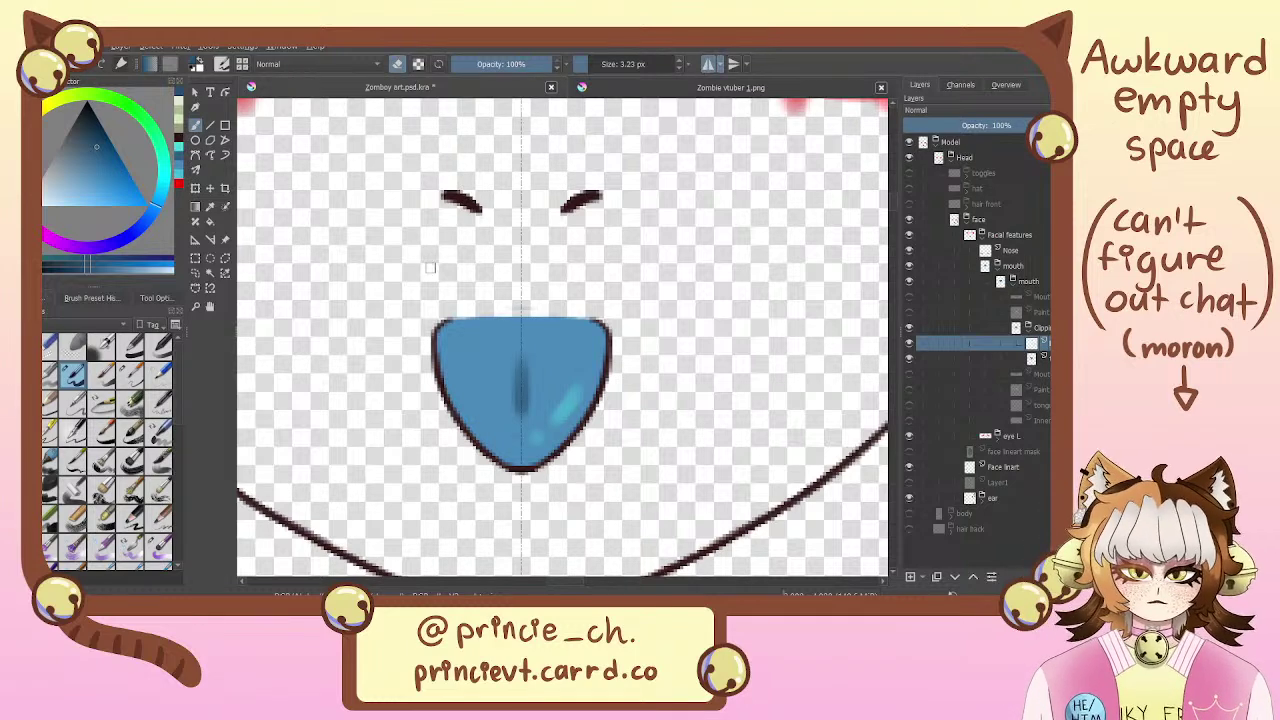
key("e")
mouse_move(453, 316)
left_mouse_down()
mouse_move(440, 388)
mouse_move(480, 460)
mouse_move(452, 410)
mouse_move(507, 467)
mouse_move(537, 470)
mouse_move(561, 453)
left_mouse_up()
key("ctrl+z")
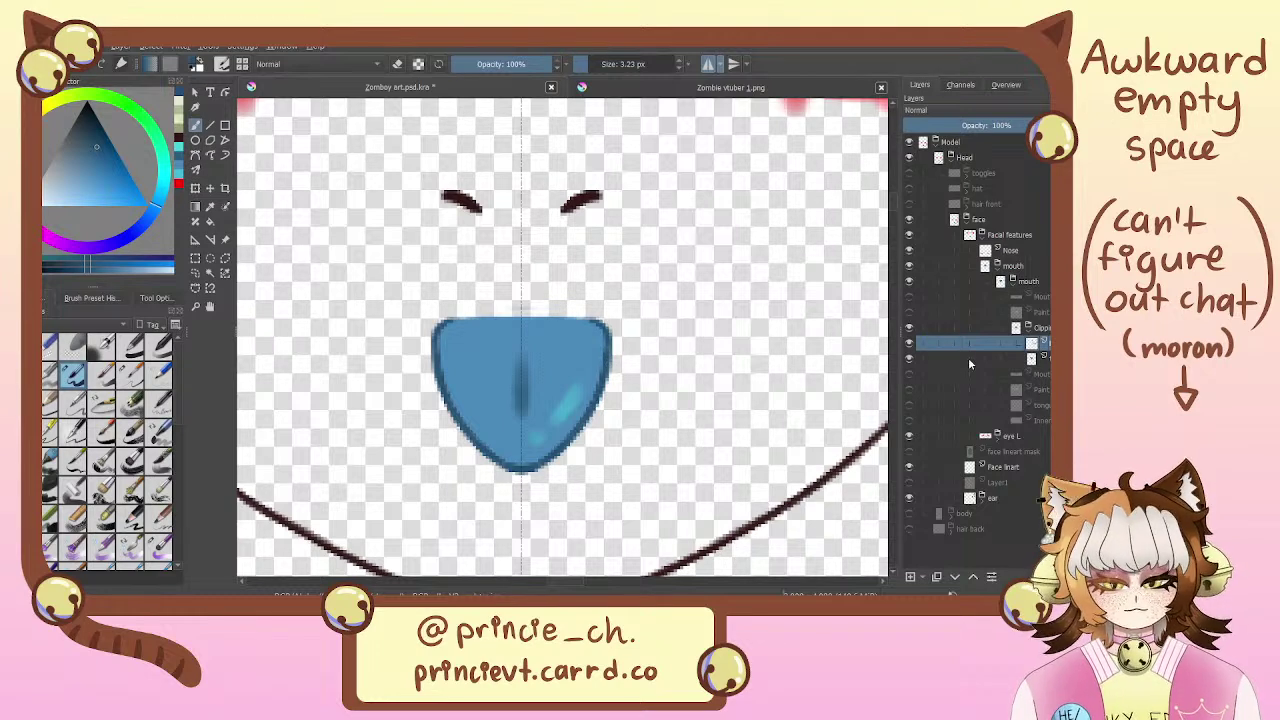
Merge the outline colour into the pointed tongue, move it out of the clipping group, delete the group and hide the tongue
key("ctrl+e")
left_click_drag(1042, 348, 1026, 321)
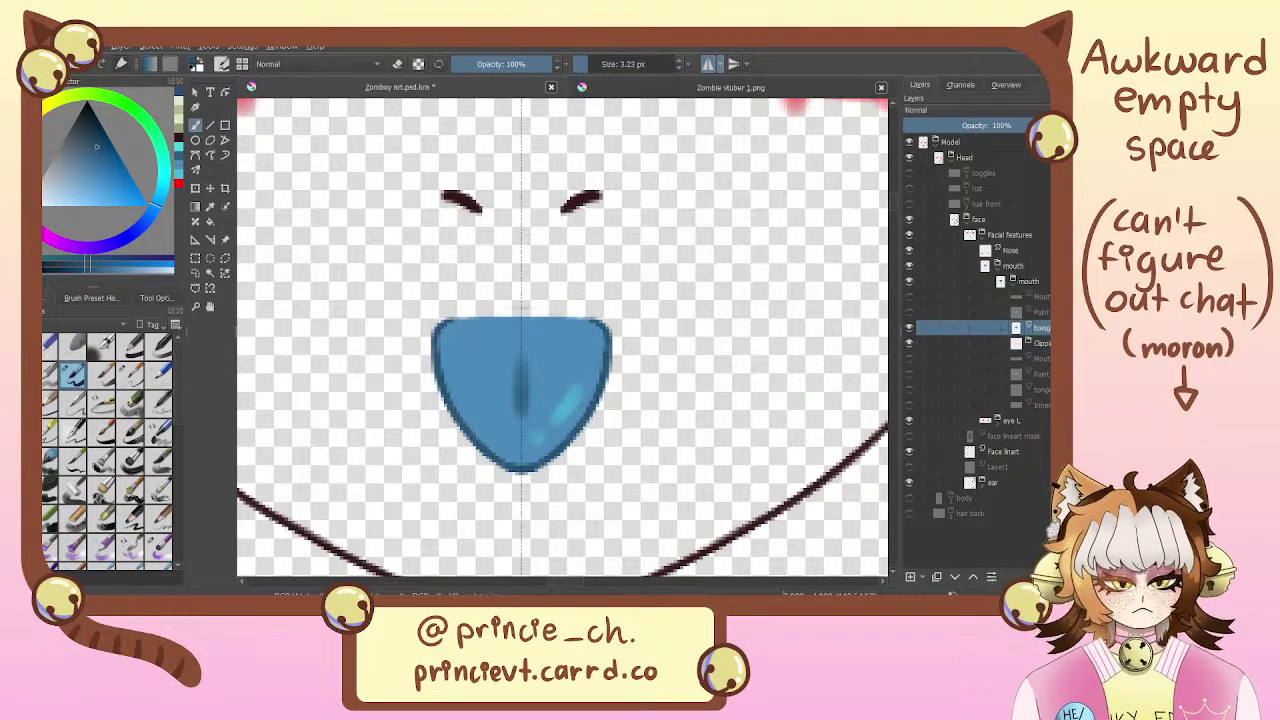
left_click(1034, 343)
key("shift+Delete")
left_click(909, 328)
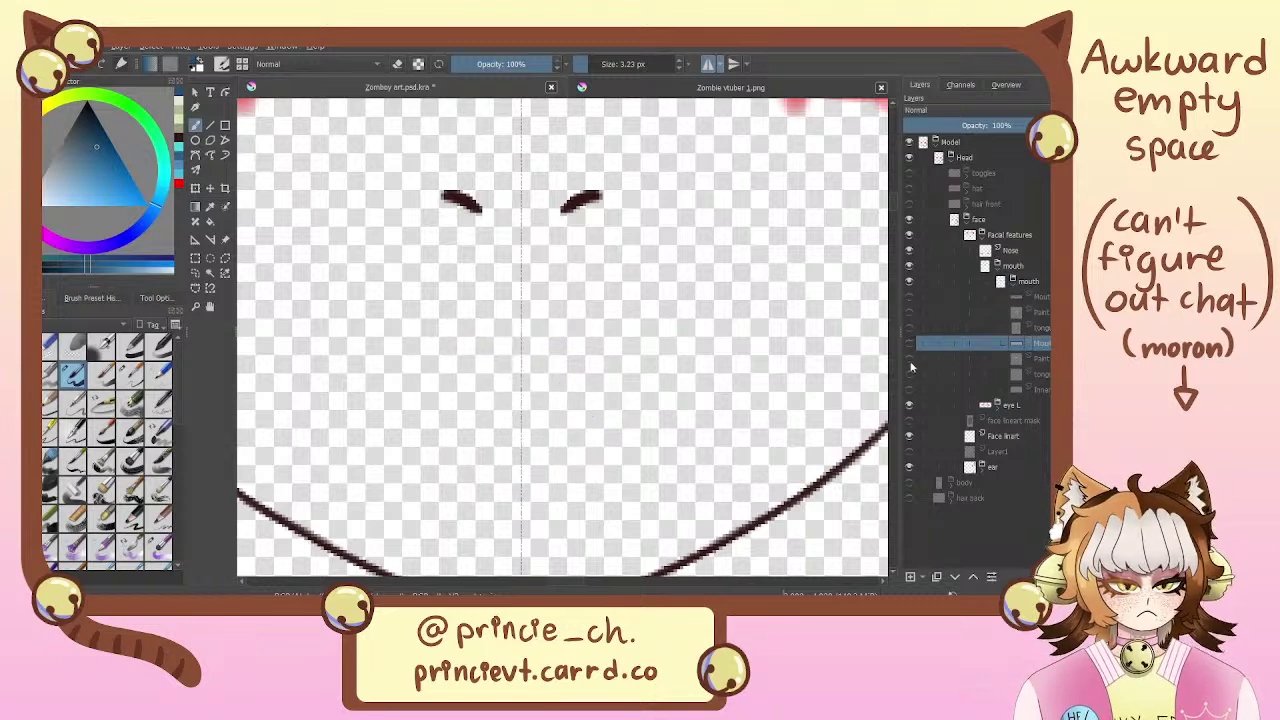
Show the wide rounded tongue layer and create a clipping group on it
left_click(909, 389)
left_click(909, 389)
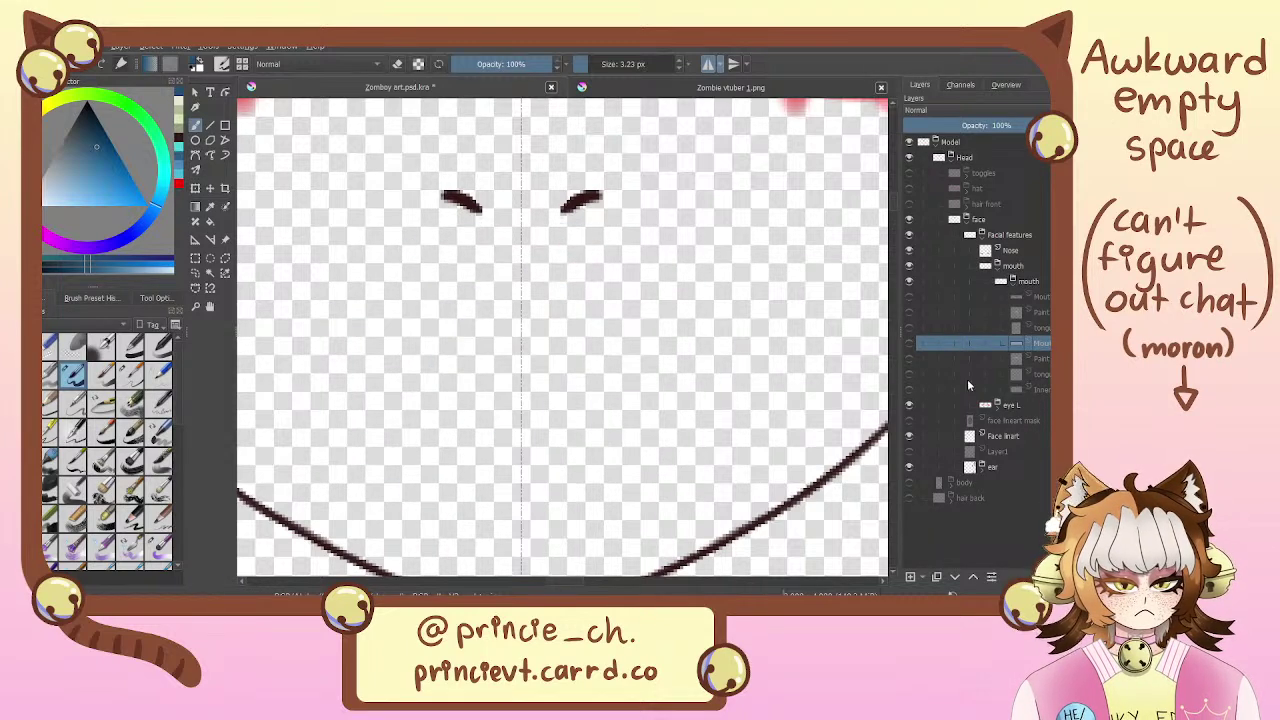
left_click(909, 374)
left_click(1032, 374)
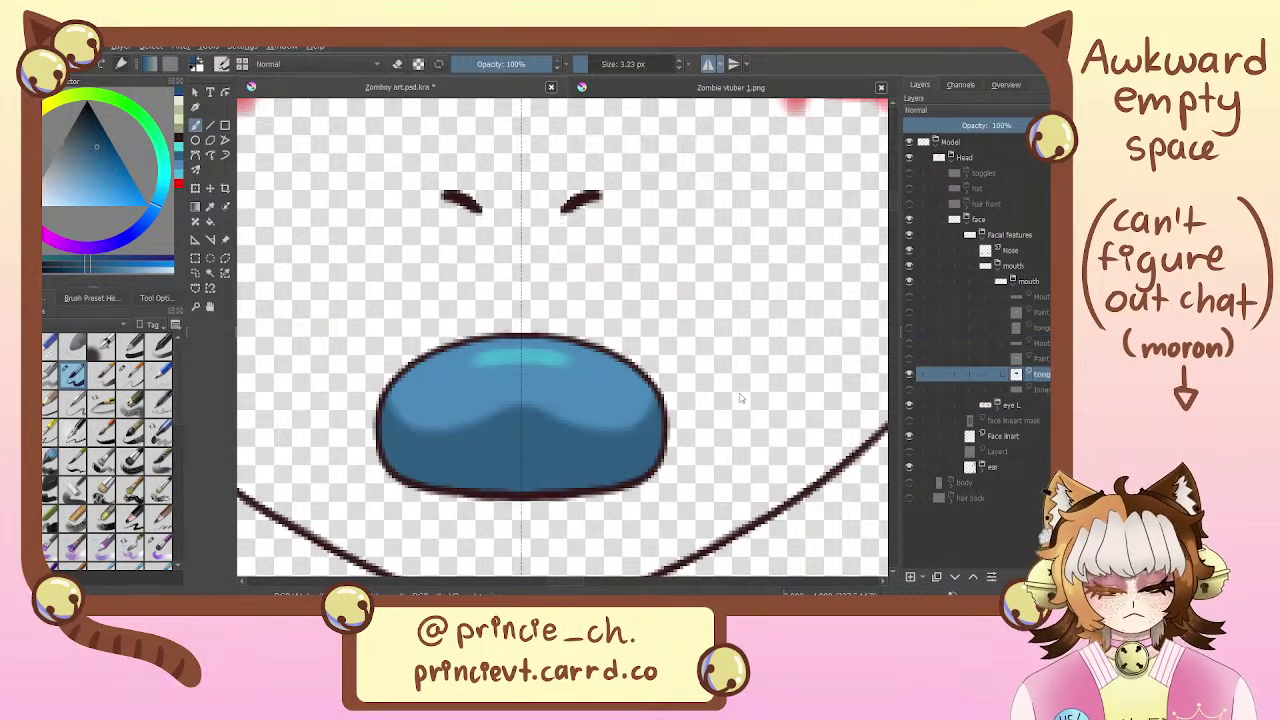
key("ctrl+shift+g")
Paint the wide tongue's lower and side outline dark blue on the clipped layer with mirrored strokes
mouse_move(485, 494)
left_mouse_down()
mouse_move(552, 494)
mouse_move(494, 504)
mouse_move(633, 497)
mouse_move(533, 495)
mouse_move(657, 470)
left_mouse_up()
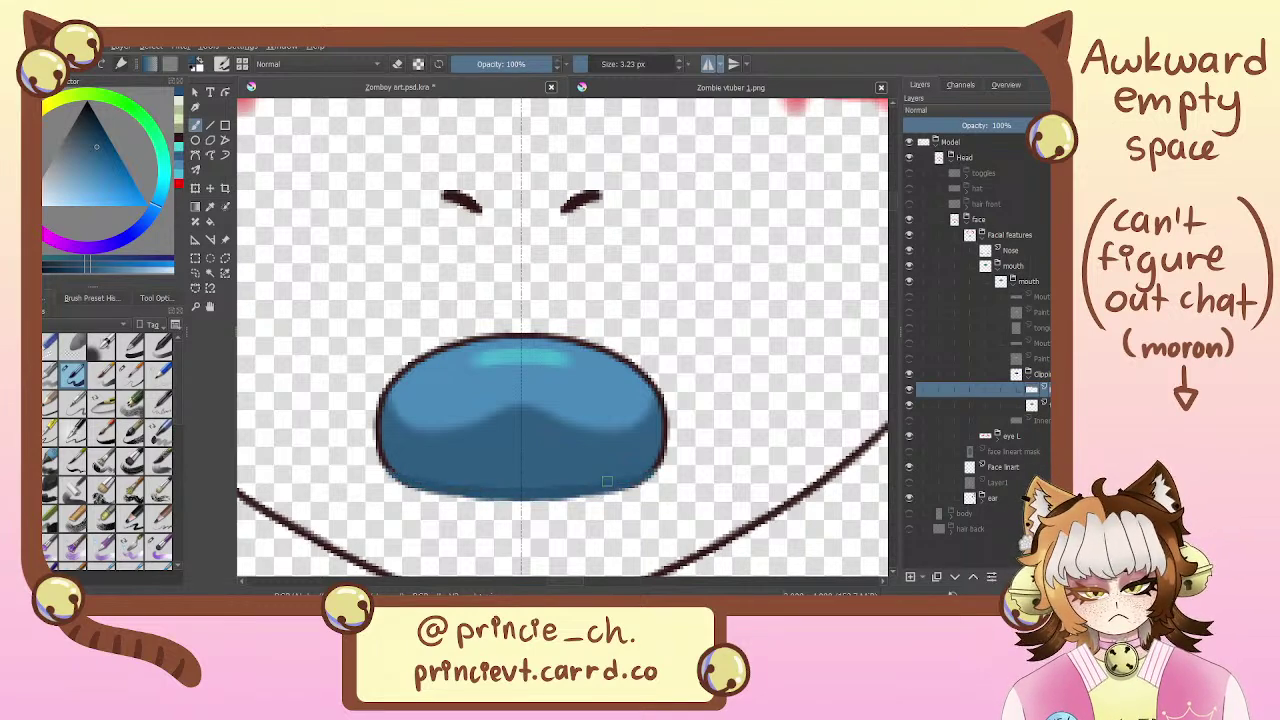
key("e")
key("e")
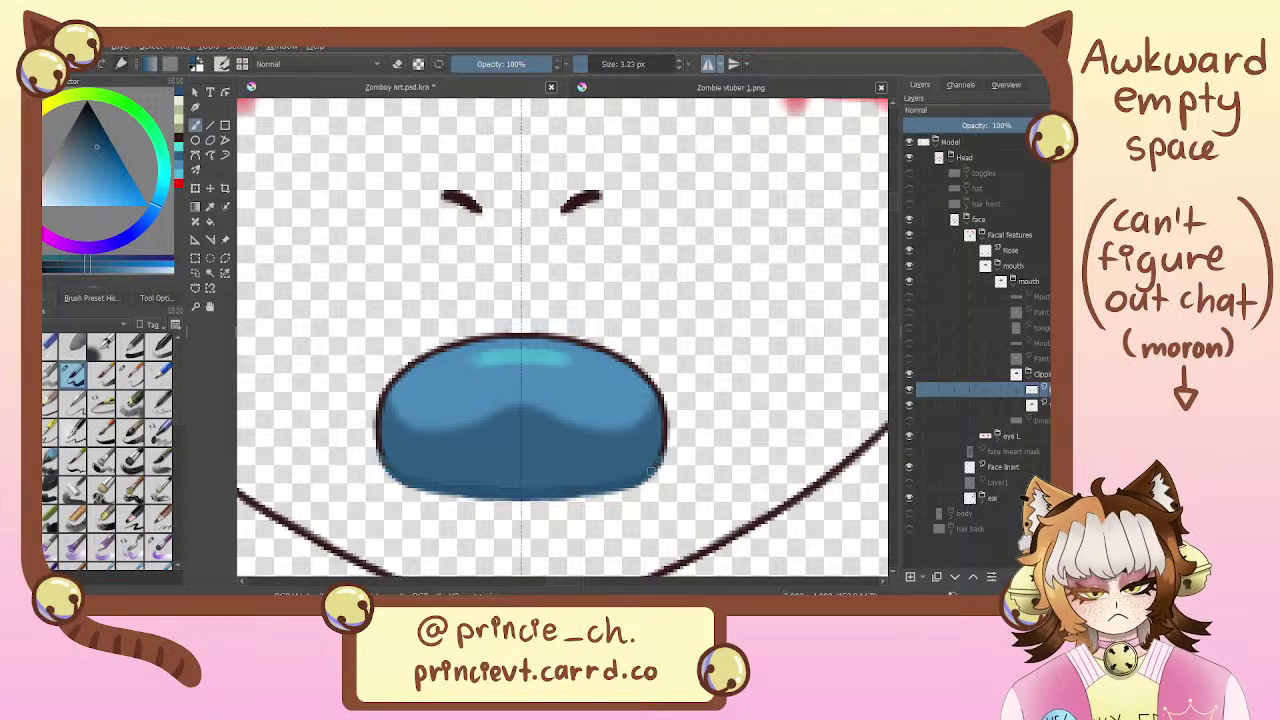
mouse_move(664, 459)
left_mouse_down()
mouse_move(655, 472)
mouse_move(662, 400)
left_mouse_up()
key("e")
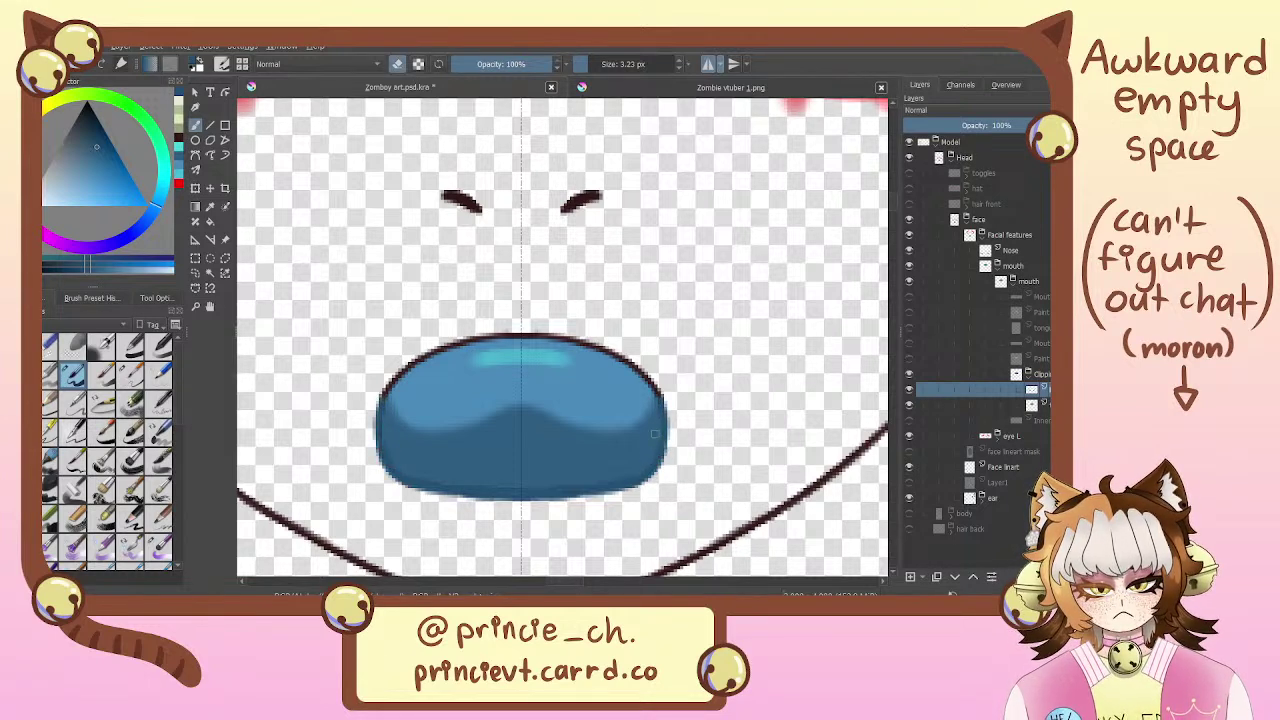
key("e")
Recolour the wide tongue's upper outline with the same dark blue, touching up its centre above the highlight
mouse_move(659, 395)
left_mouse_down()
mouse_move(612, 352)
mouse_move(508, 336)
left_mouse_up()
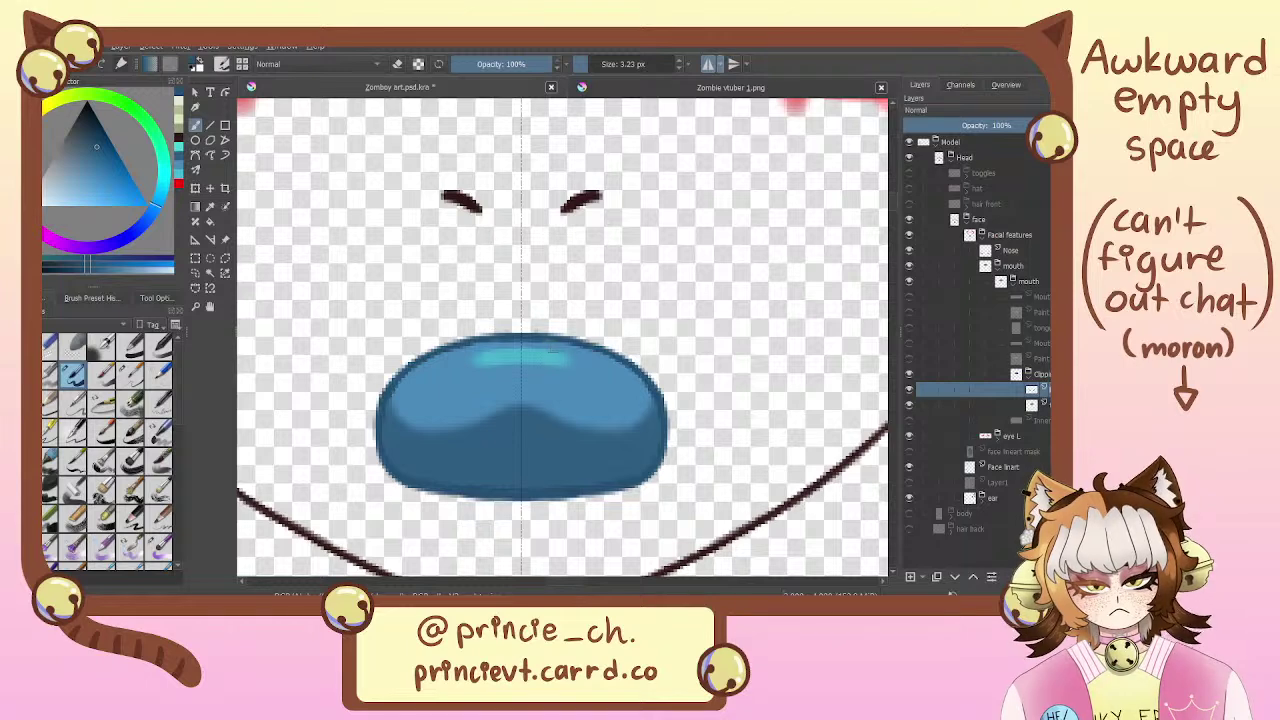
key("e")
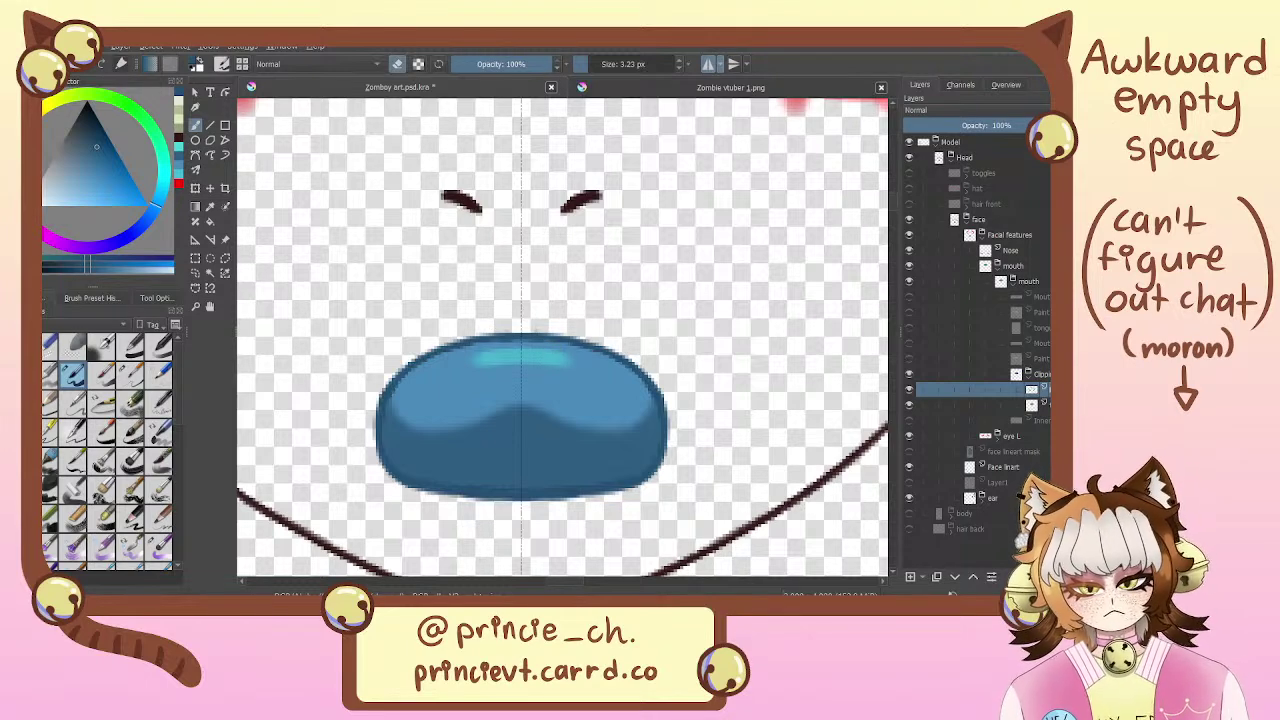
key("e")
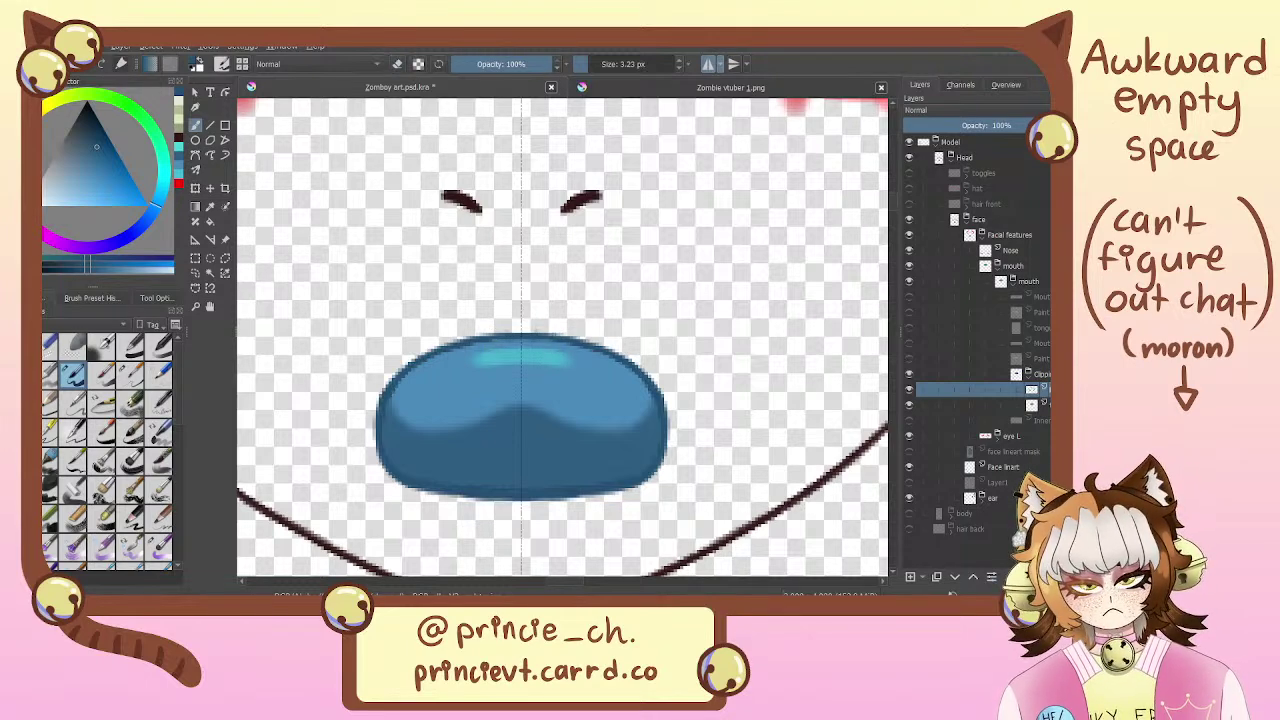
mouse_move(506, 342)
left_mouse_down()
mouse_move(559, 352)
mouse_move(520, 344)
left_mouse_up()
key("e")
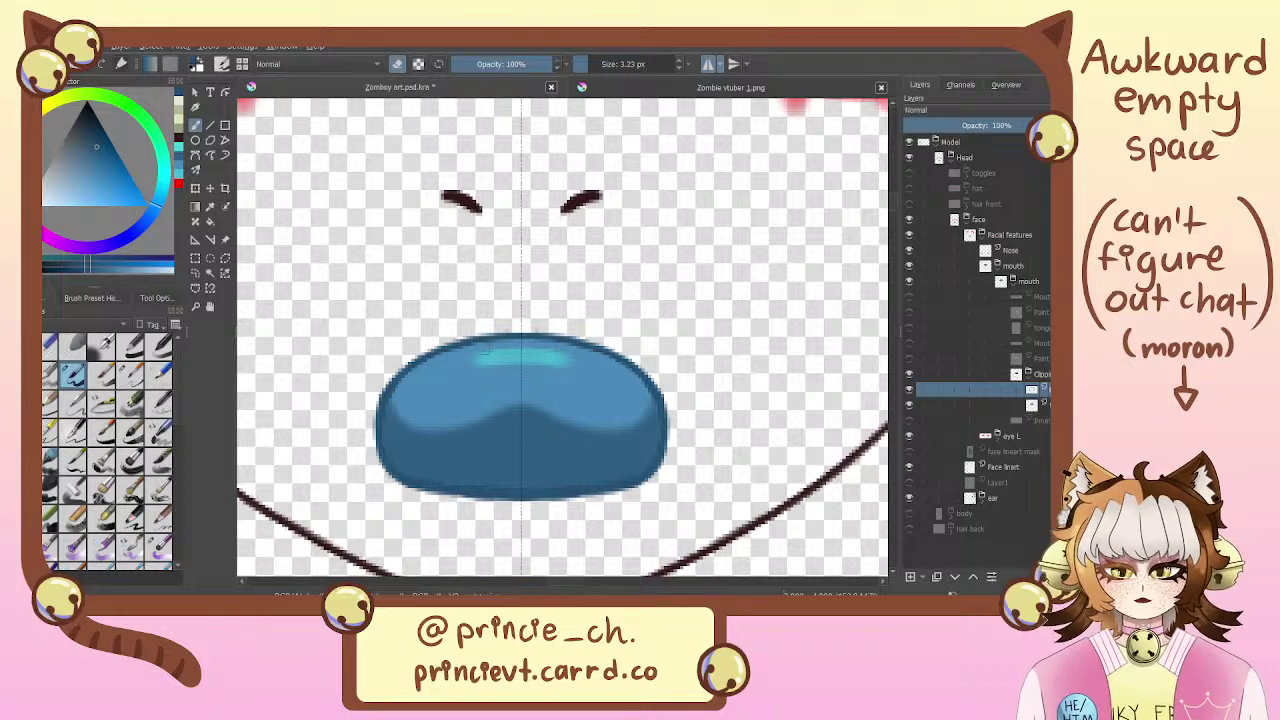
key("e")
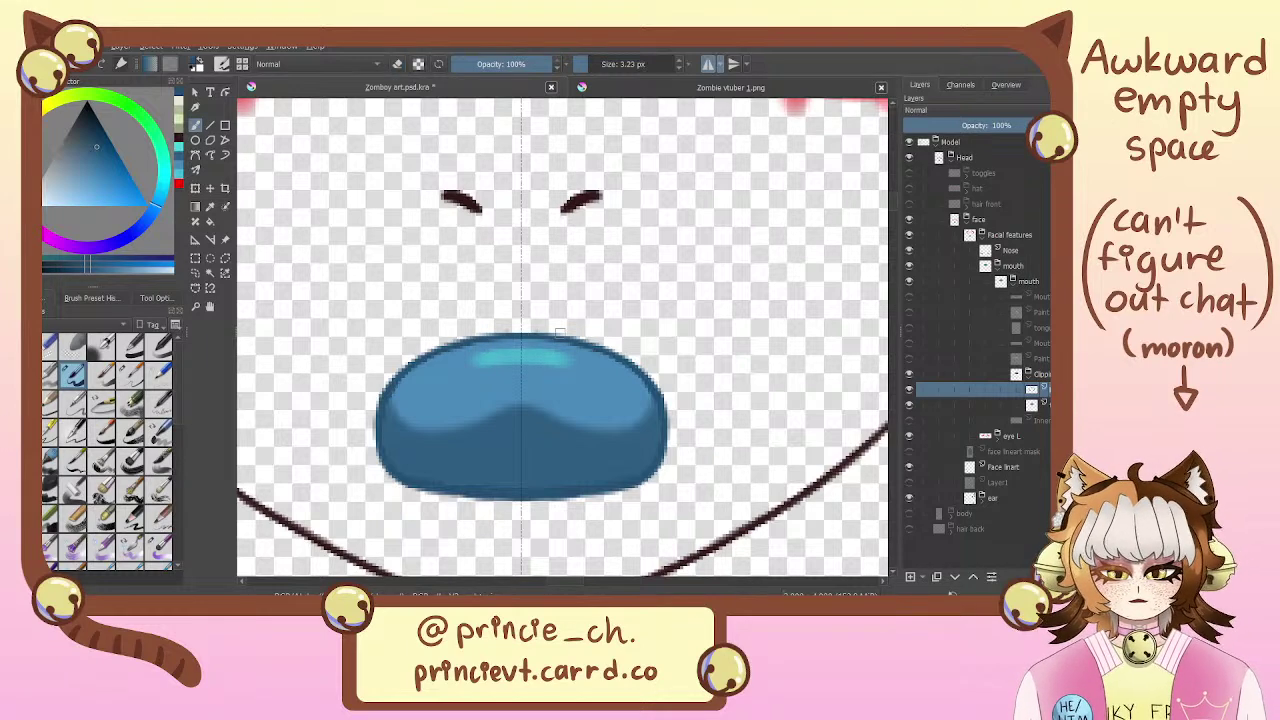
Merge the outline colour into the wide tongue, move it out of the clipping group, delete the empty group and hide the tongue
key("e")
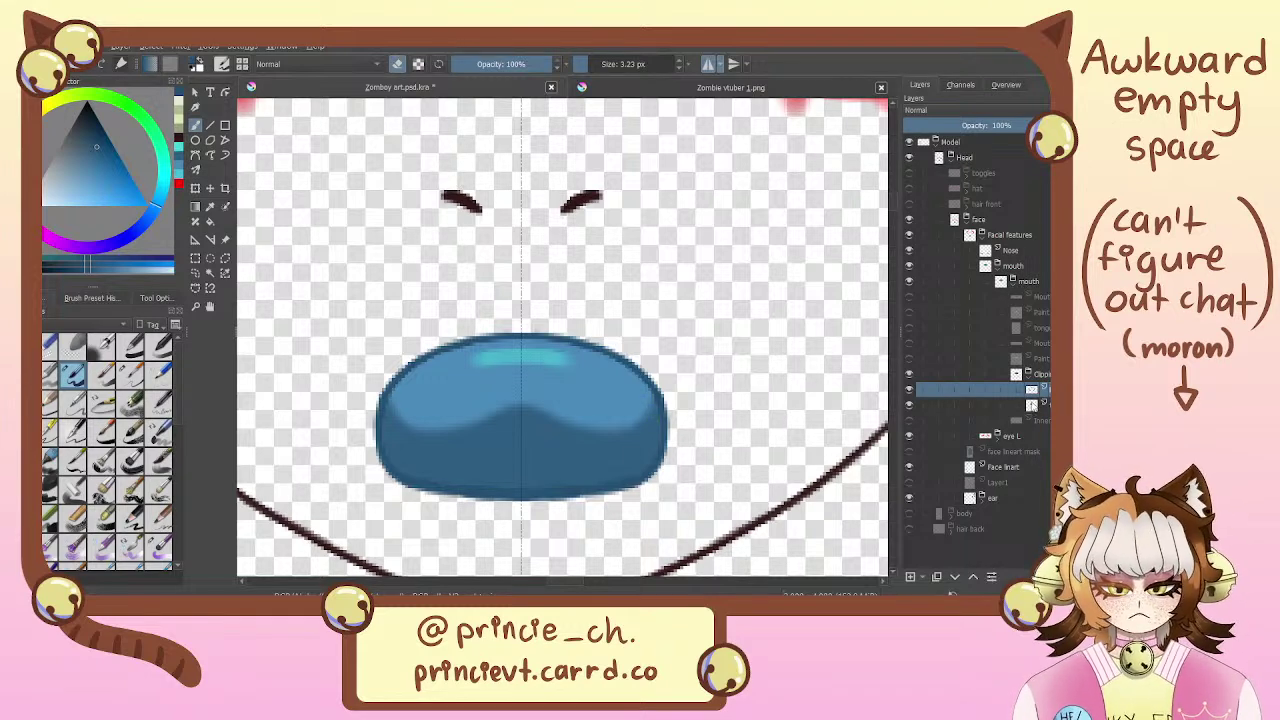
left_click(1031, 389)
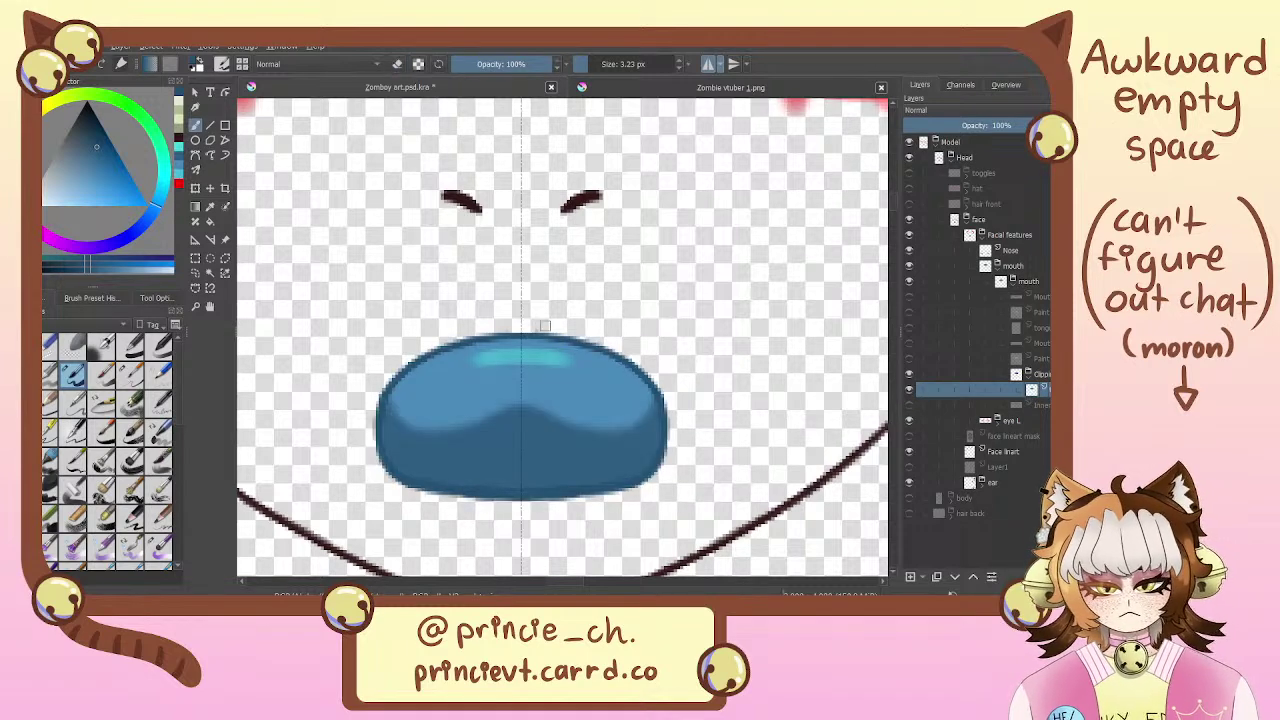
key("e")
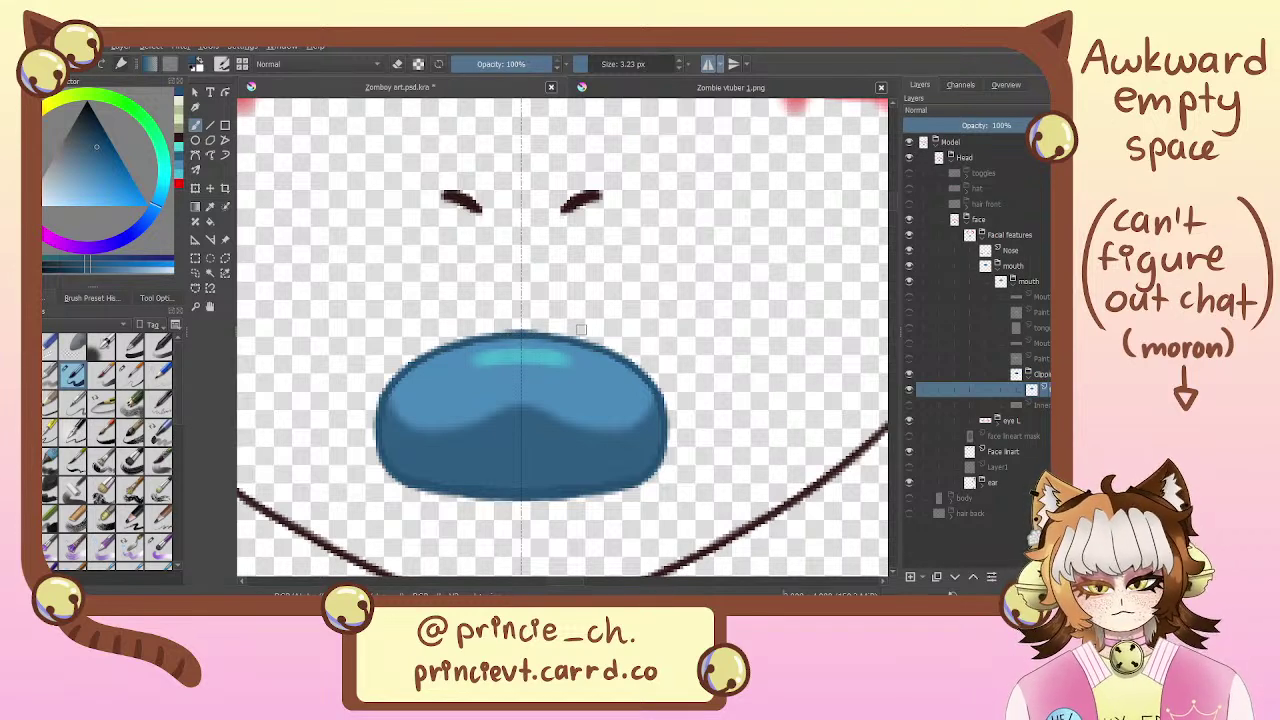
left_click(1035, 374)
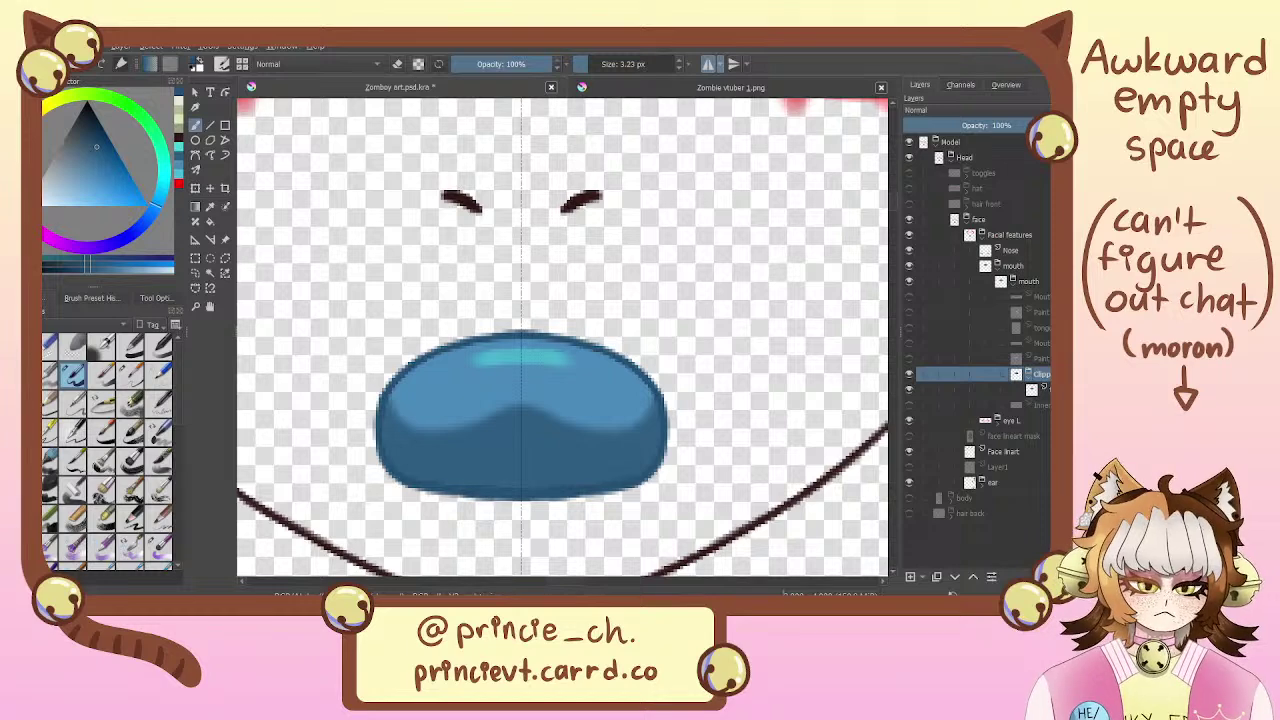
left_click_drag(1040, 389, 1036, 367)
left_click(1036, 389)
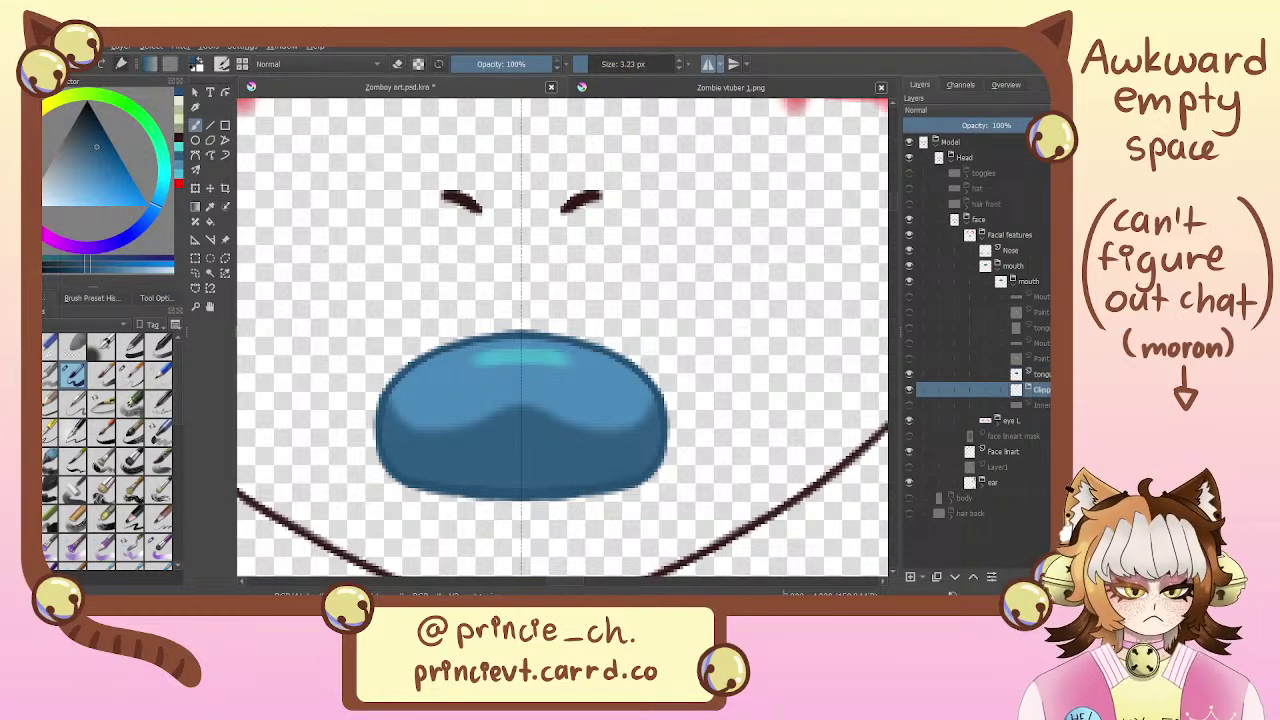
key("shift+Delete")
left_click(909, 373)
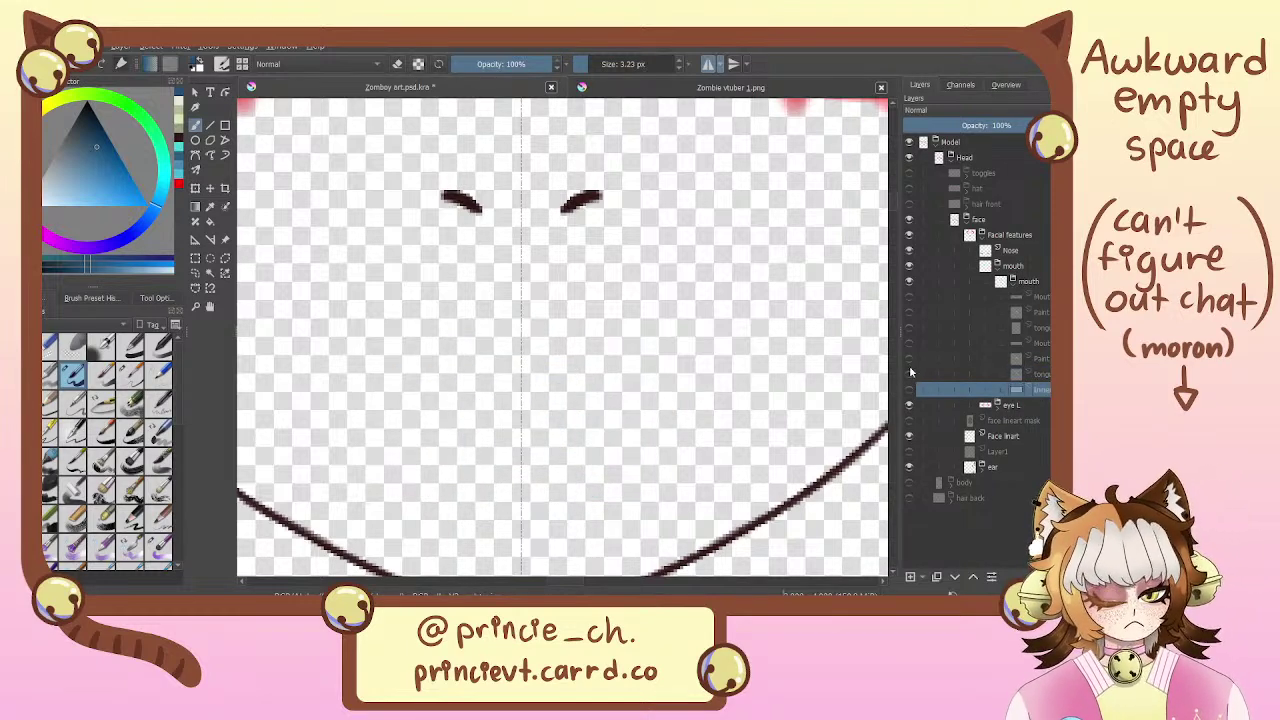
Check the upper mouth line and upper teeth by toggling the visibility of their layers
left_click(909, 297)
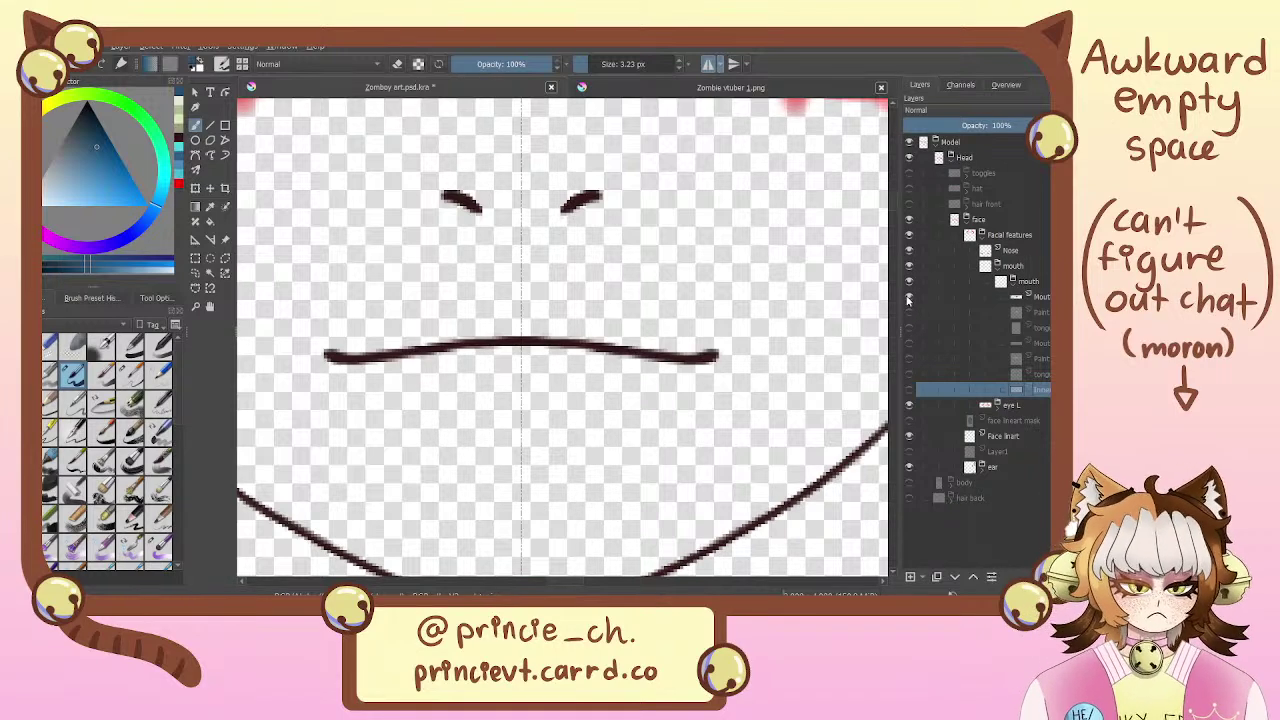
left_click(909, 312)
left_click(909, 312)
left_click(909, 297)
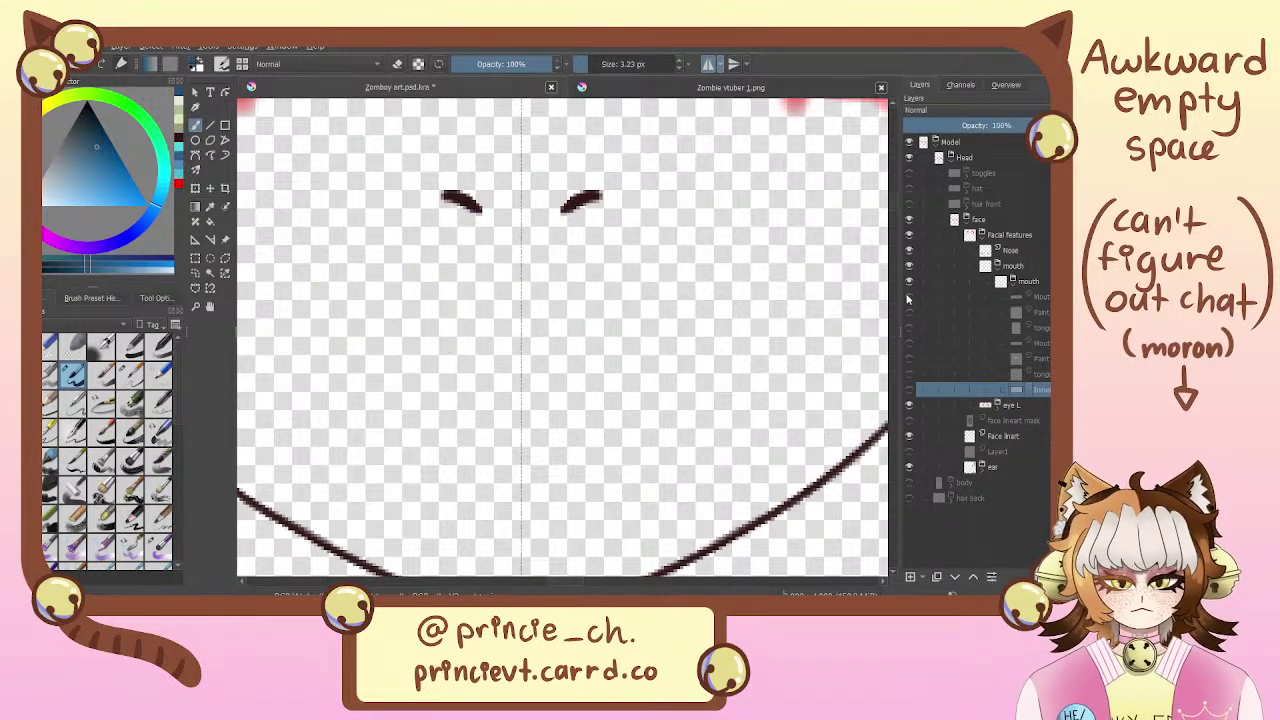
left_click(909, 297)
left_click(909, 297)
left_click(909, 312)
left_click(909, 312)
left_click(909, 297)
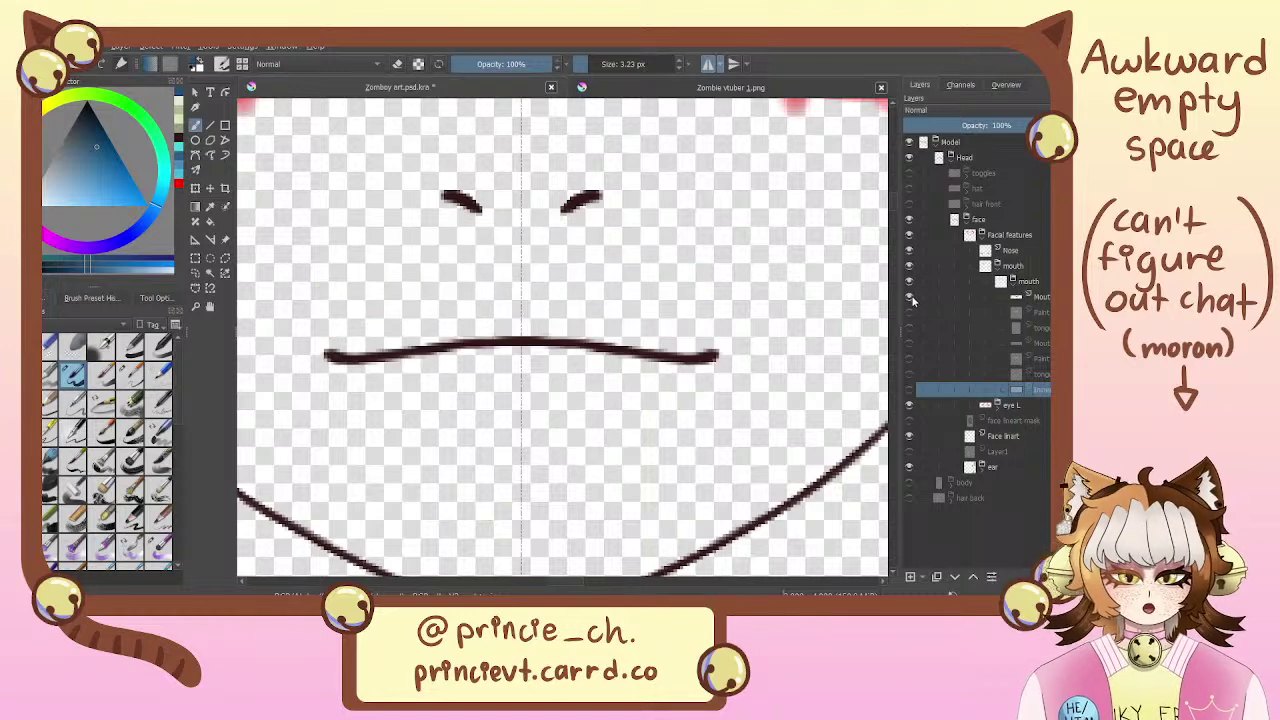
left_click(909, 297)
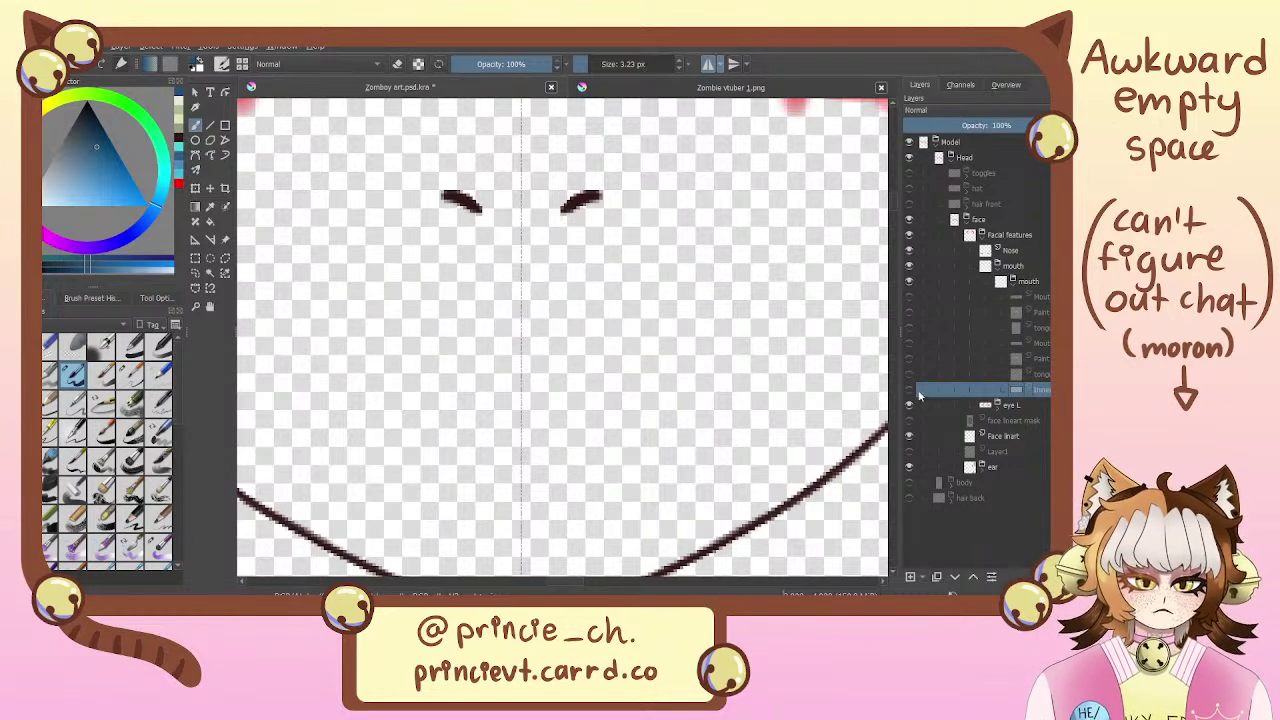
Show the inner mouth, wide tongue and lower teeth layers, and paint pale yellow highlights on the lower teeth
left_click(909, 389)
left_click(909, 373)
left_click(909, 358)
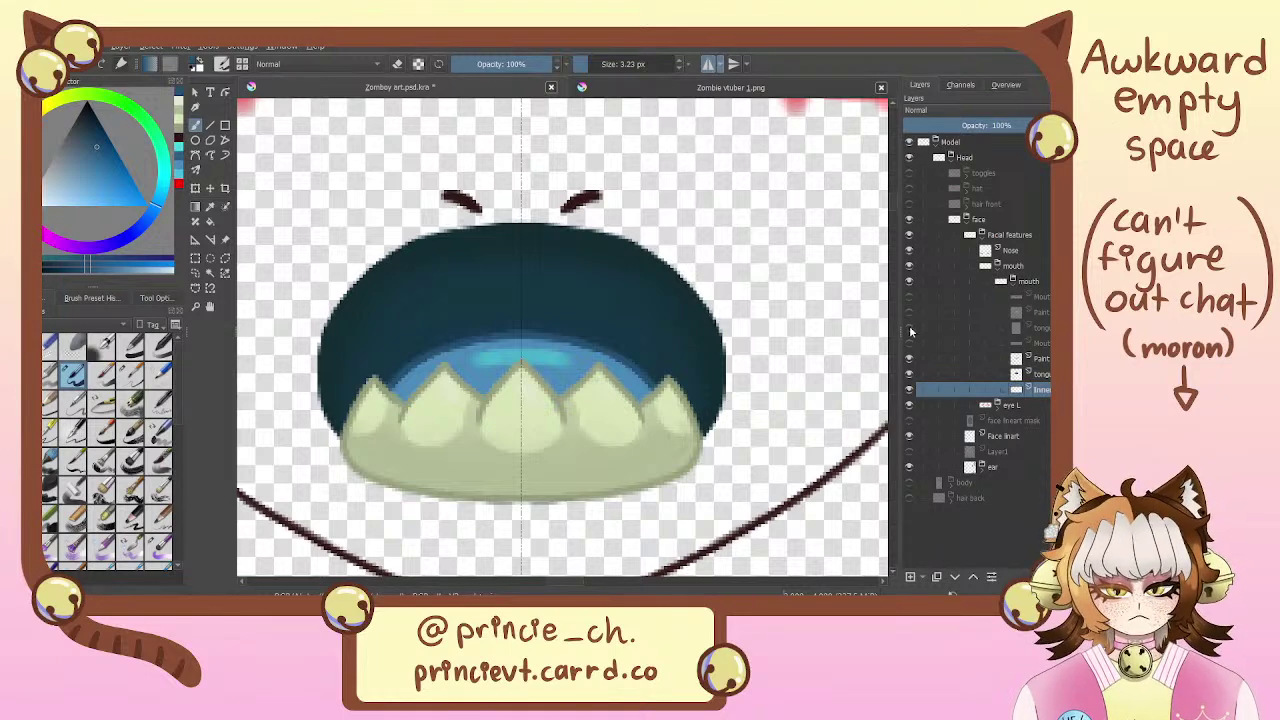
left_click(1030, 360)
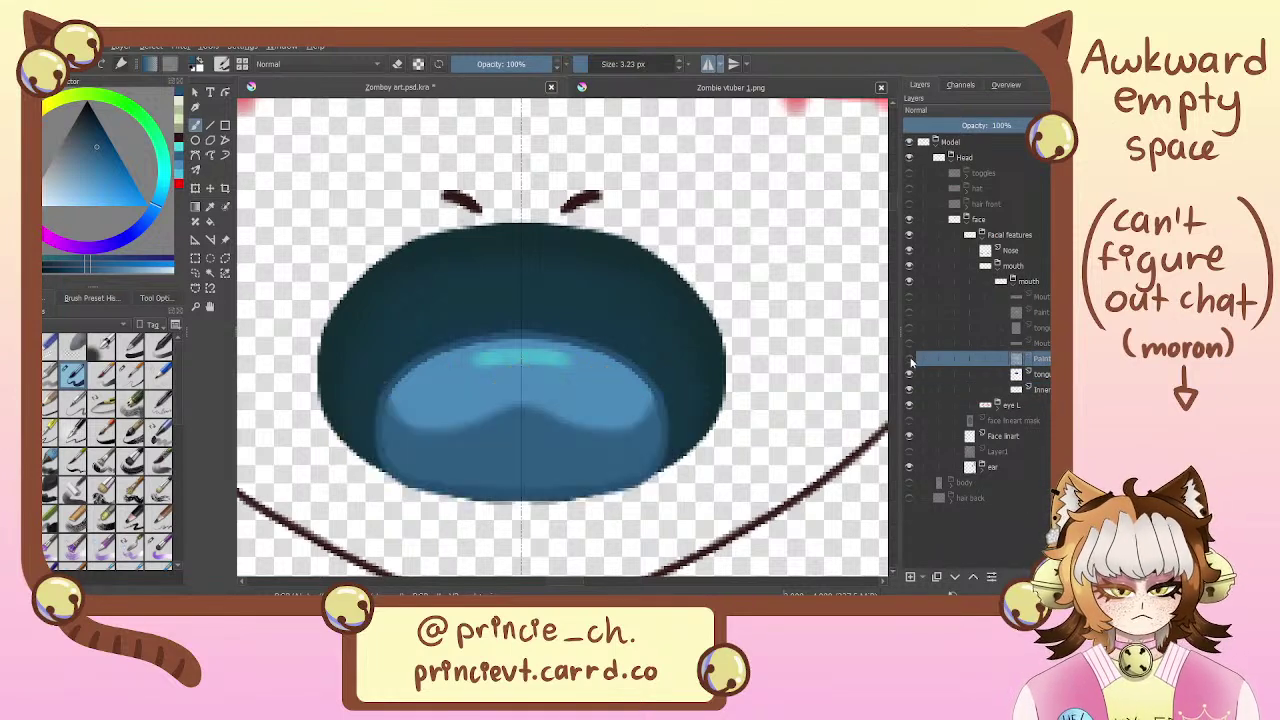
left_click(909, 358)
left_click(909, 358)
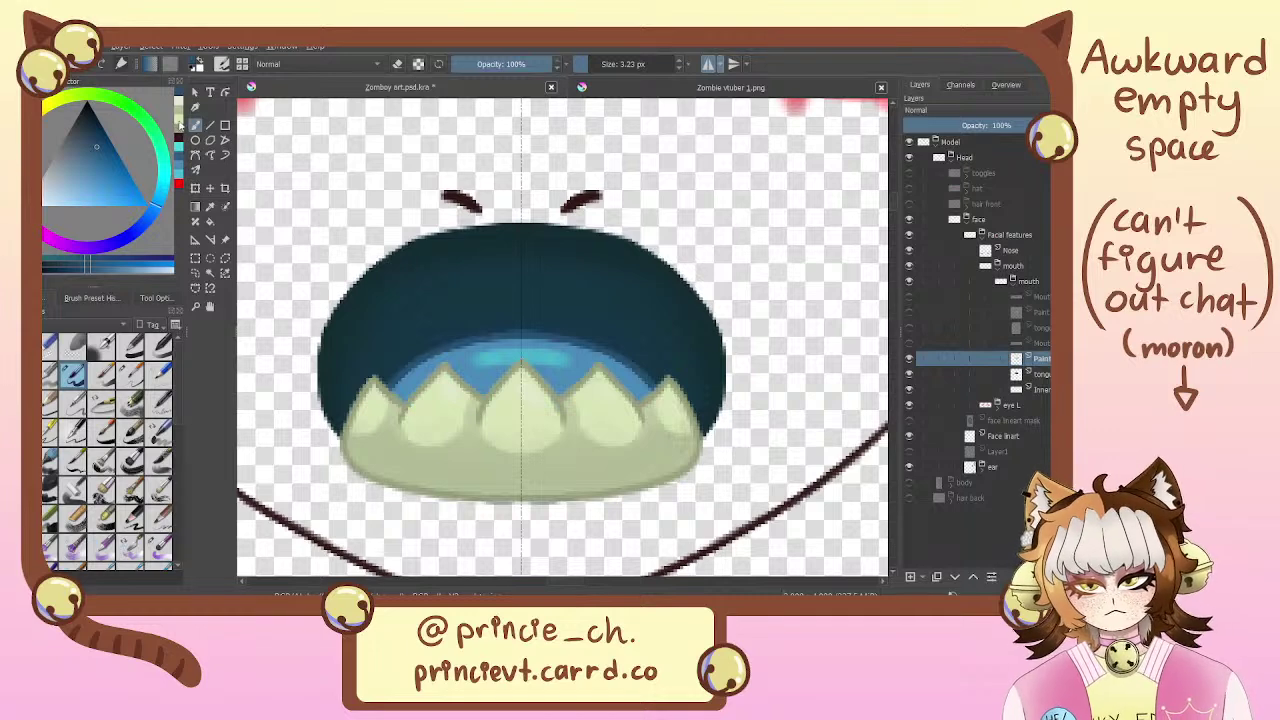
left_click(179, 123)
left_click(549, 402)
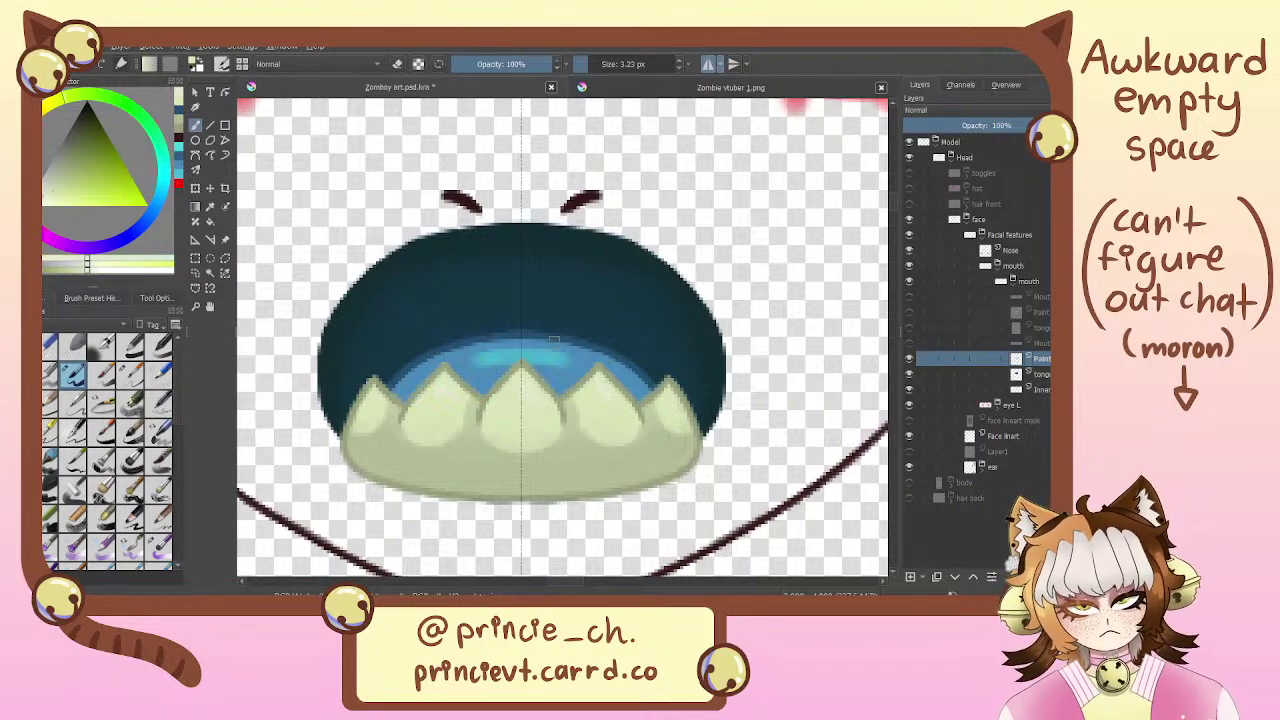
Soften the highlights on the lower teeth with a 5.47 px blending brush and mirrored painting turned off
key("plus")
key("plus")
key("plus")
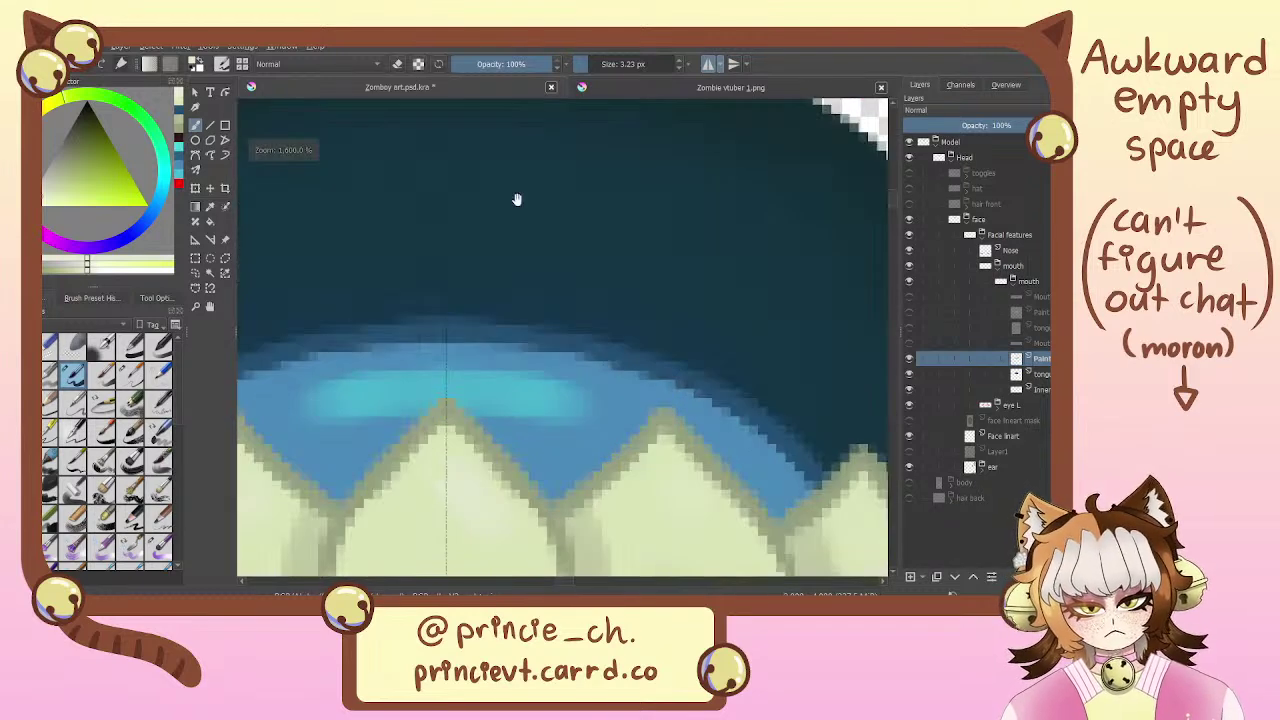
left_click_drag(654, 366, 531, 214)
left_click_drag(653, 298, 693, 269)
left_click_drag(582, 300, 729, 302)
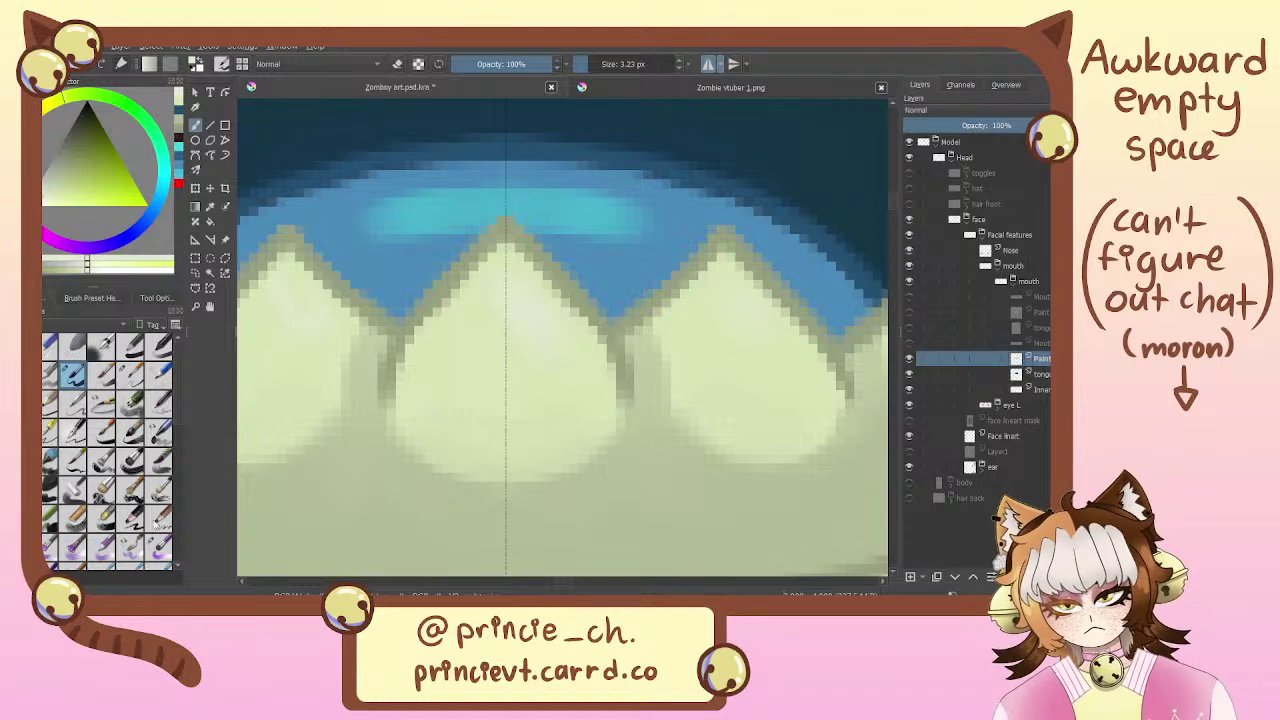
left_click(158, 545)
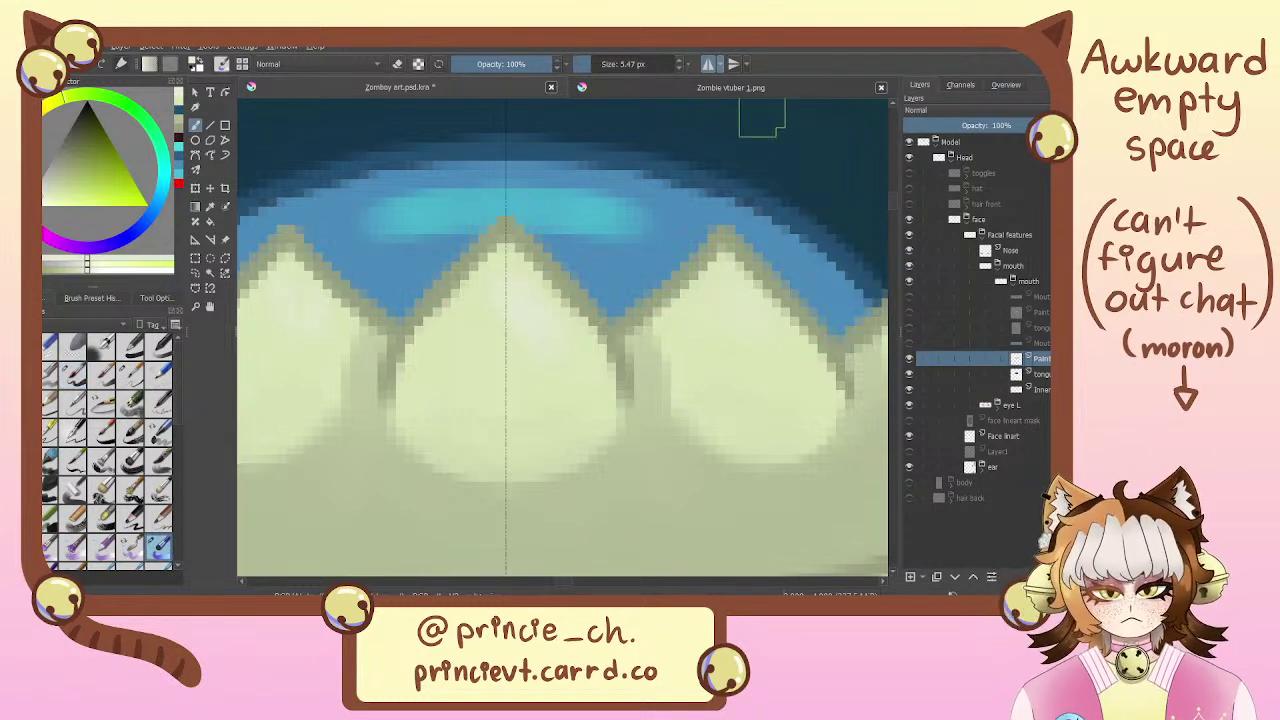
left_click(708, 63)
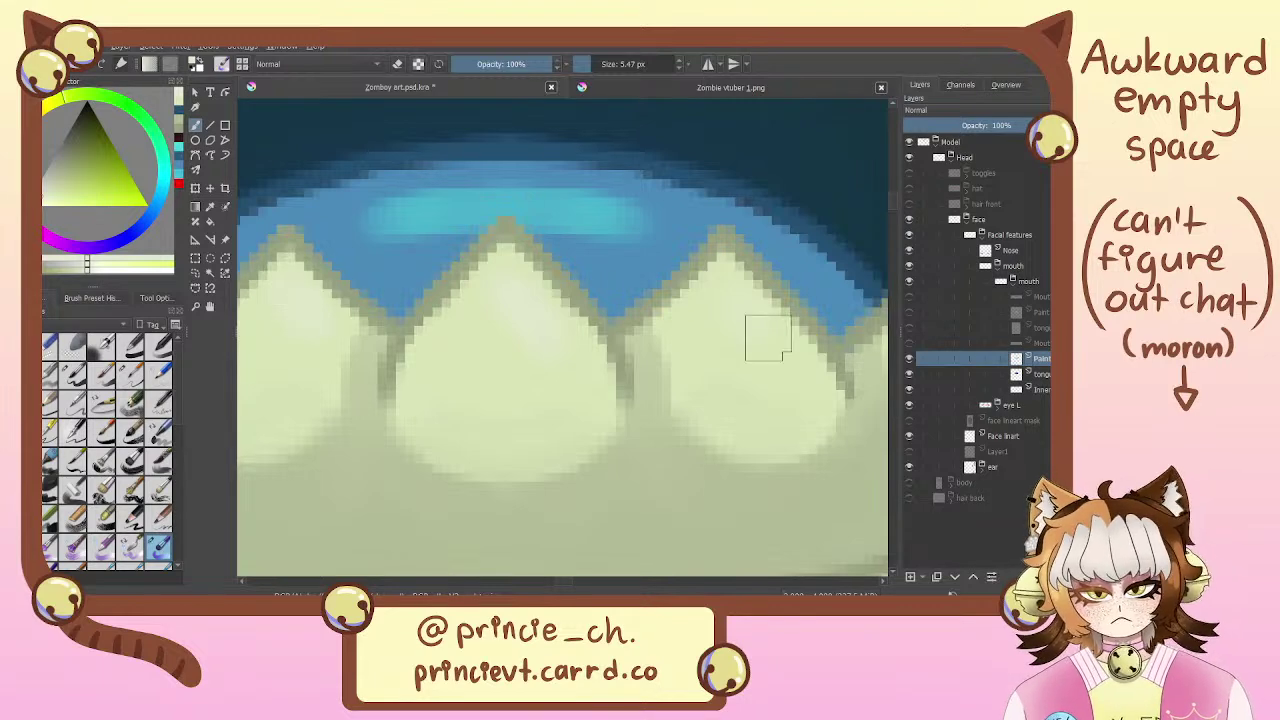
scroll(735, 322, "down", 3)
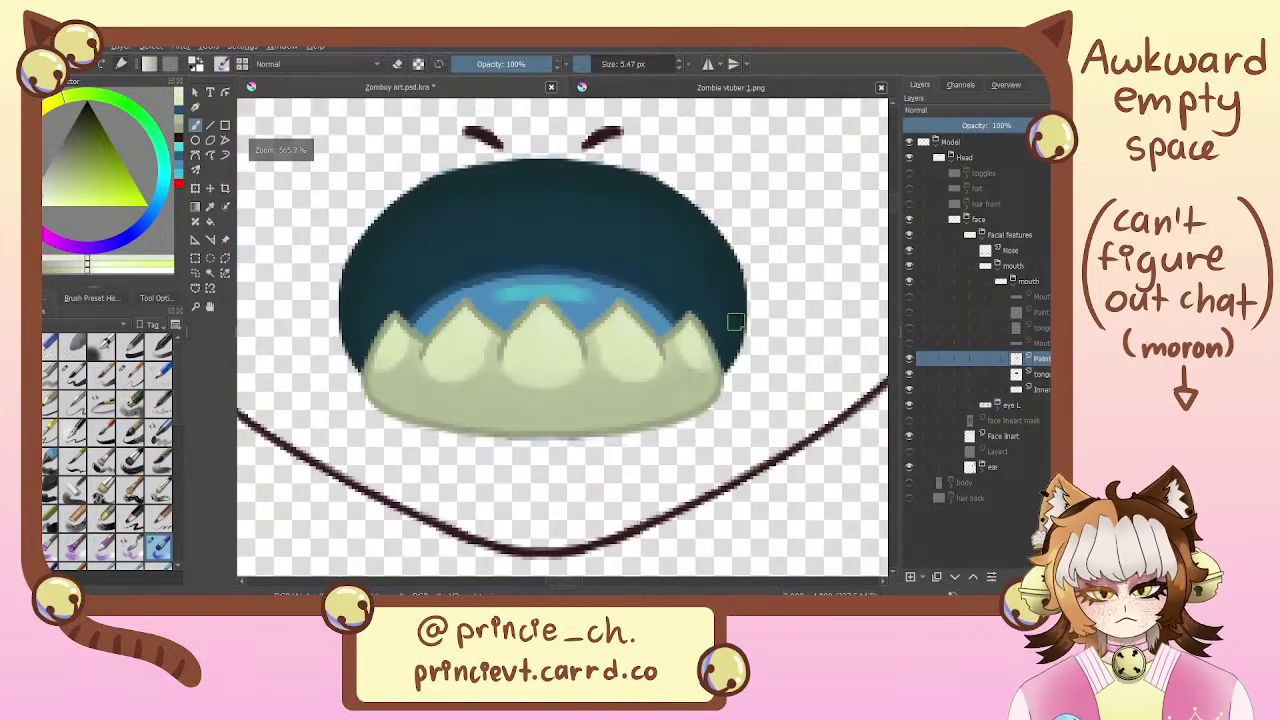
Show the mouth lines, pointed tongue and upper teeth layers, and collapse and hide the inner mouth group
left_click(909, 343)
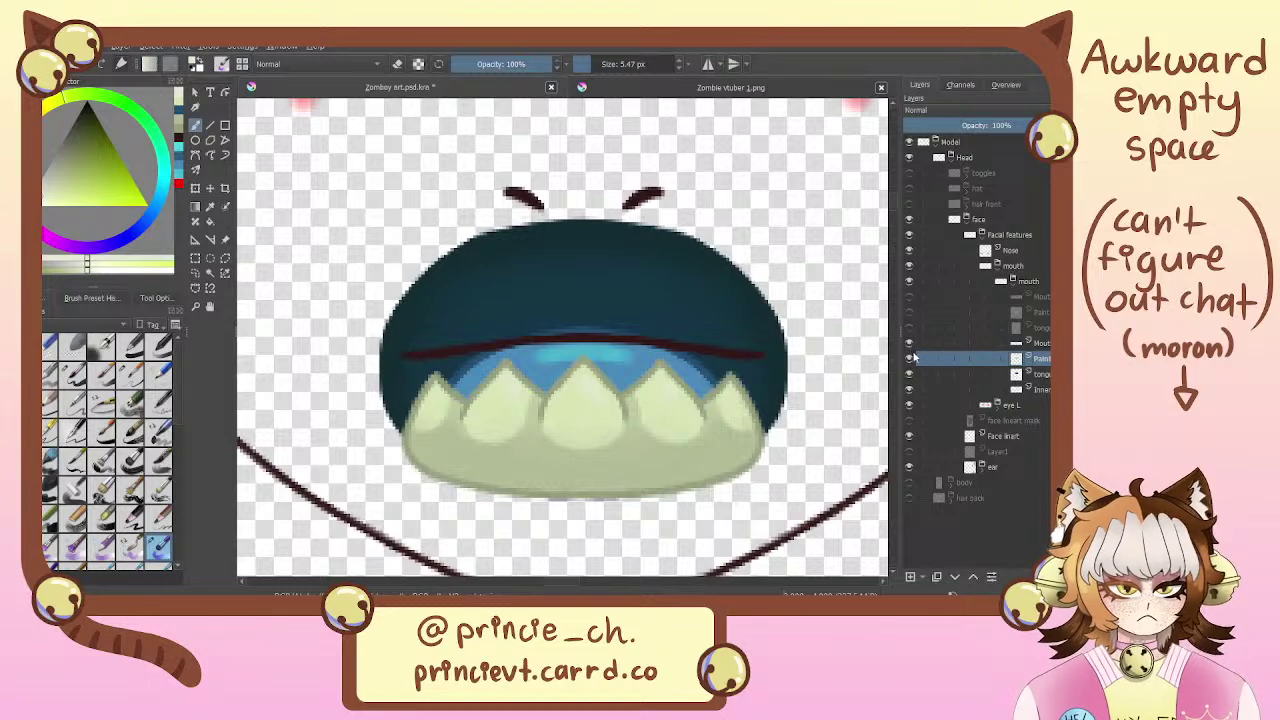
left_click(909, 328)
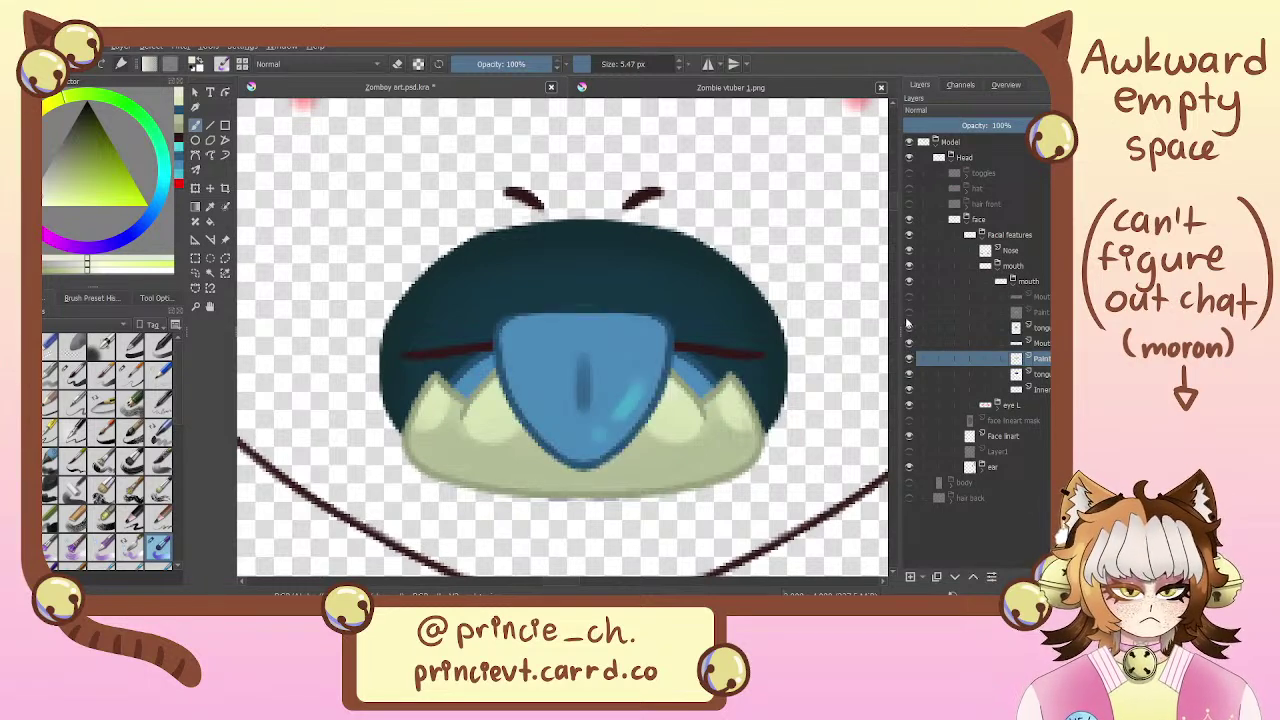
left_click(980, 312)
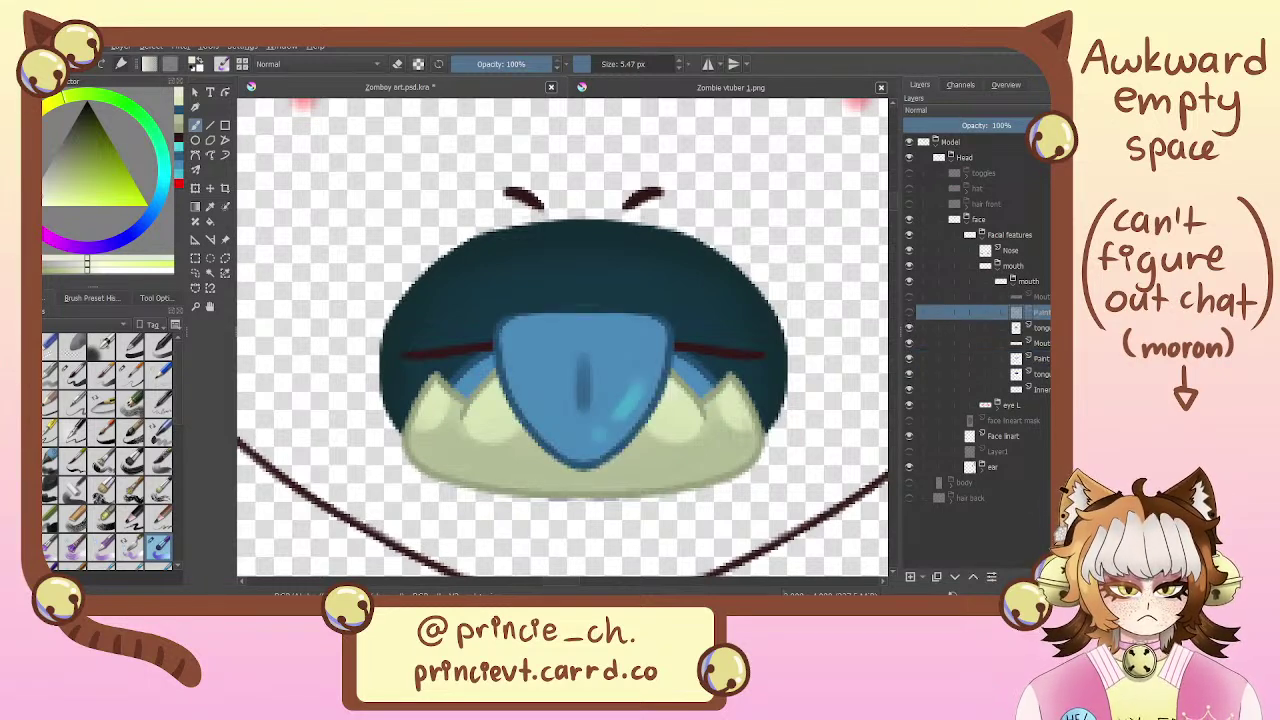
left_click(991, 328)
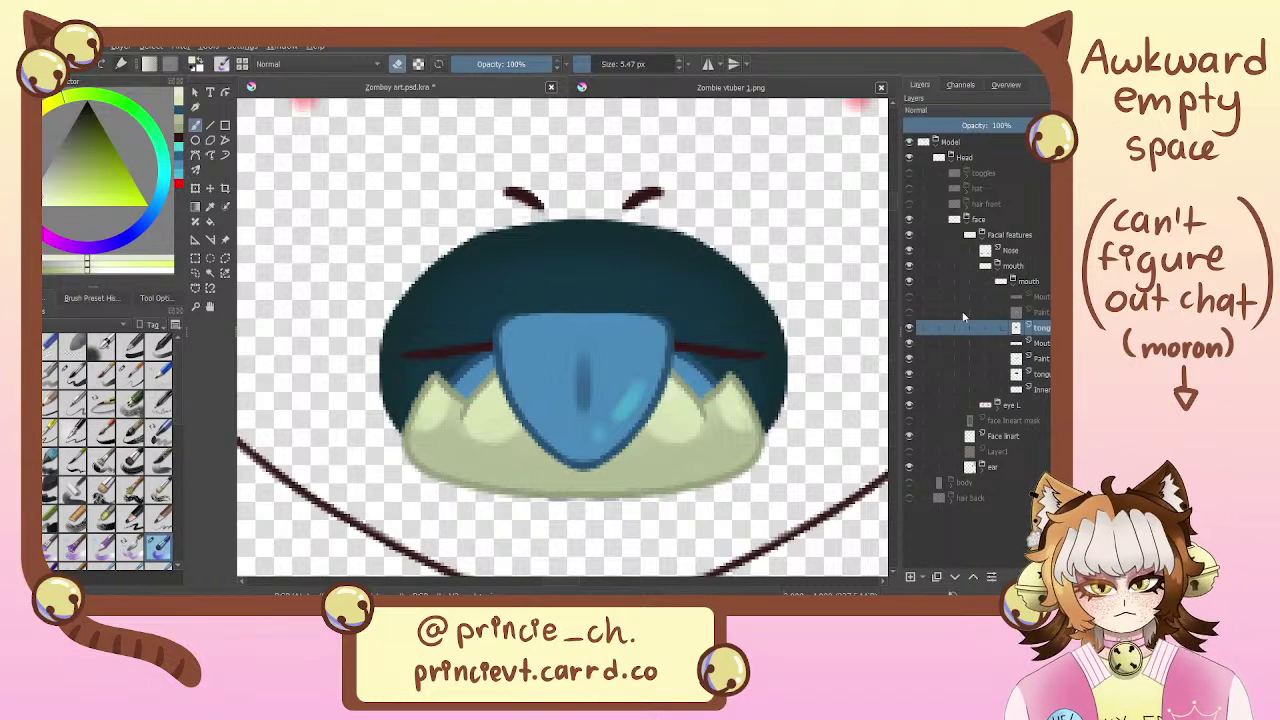
left_click(909, 313)
left_click(1010, 282)
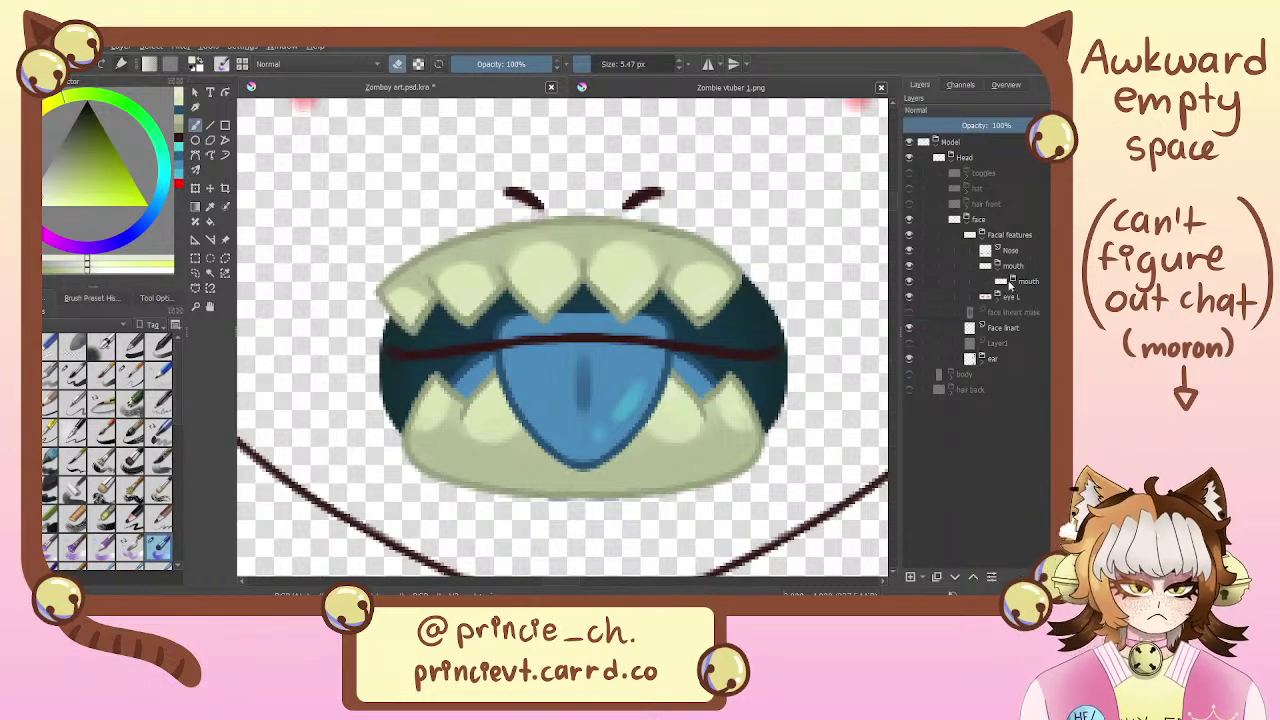
left_click(909, 281)
Expand the ear group, identify the earring pieces by toggling their layers, and select the upper earring dangle layer
key("ctrl+minus")
key("ctrl+minus")
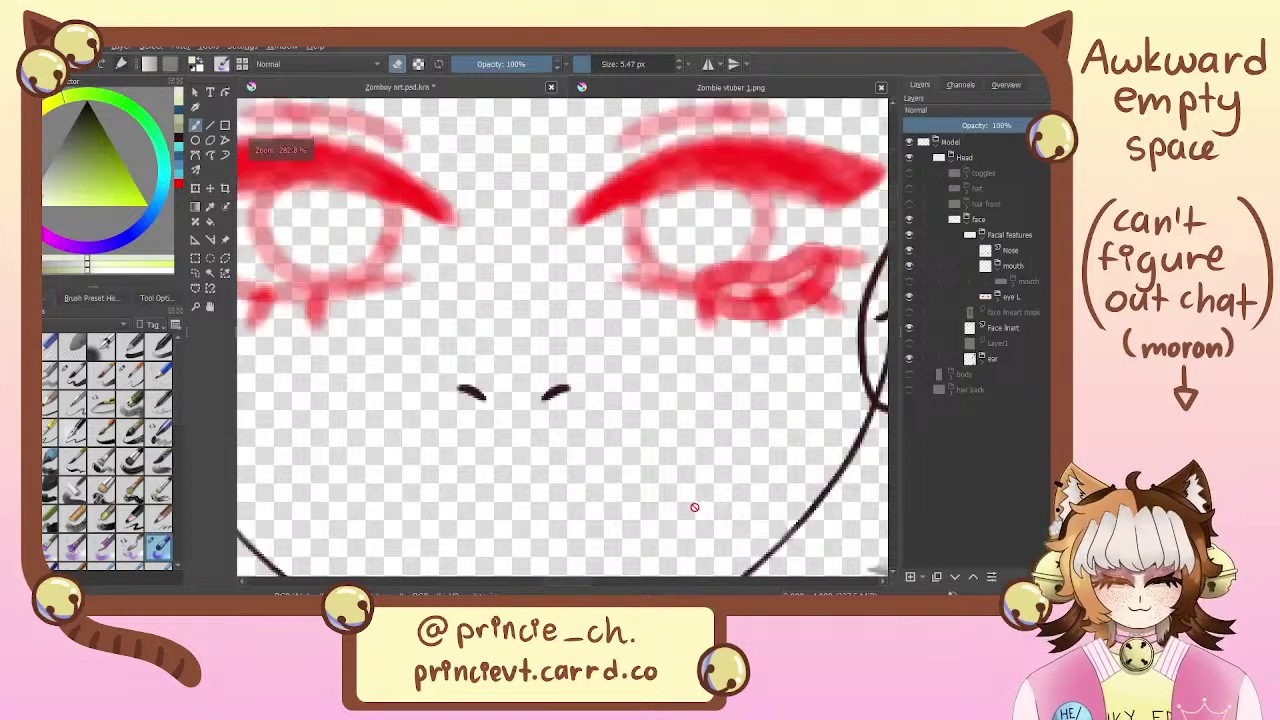
left_click_drag(755, 464, 596, 348)
left_click(980, 359)
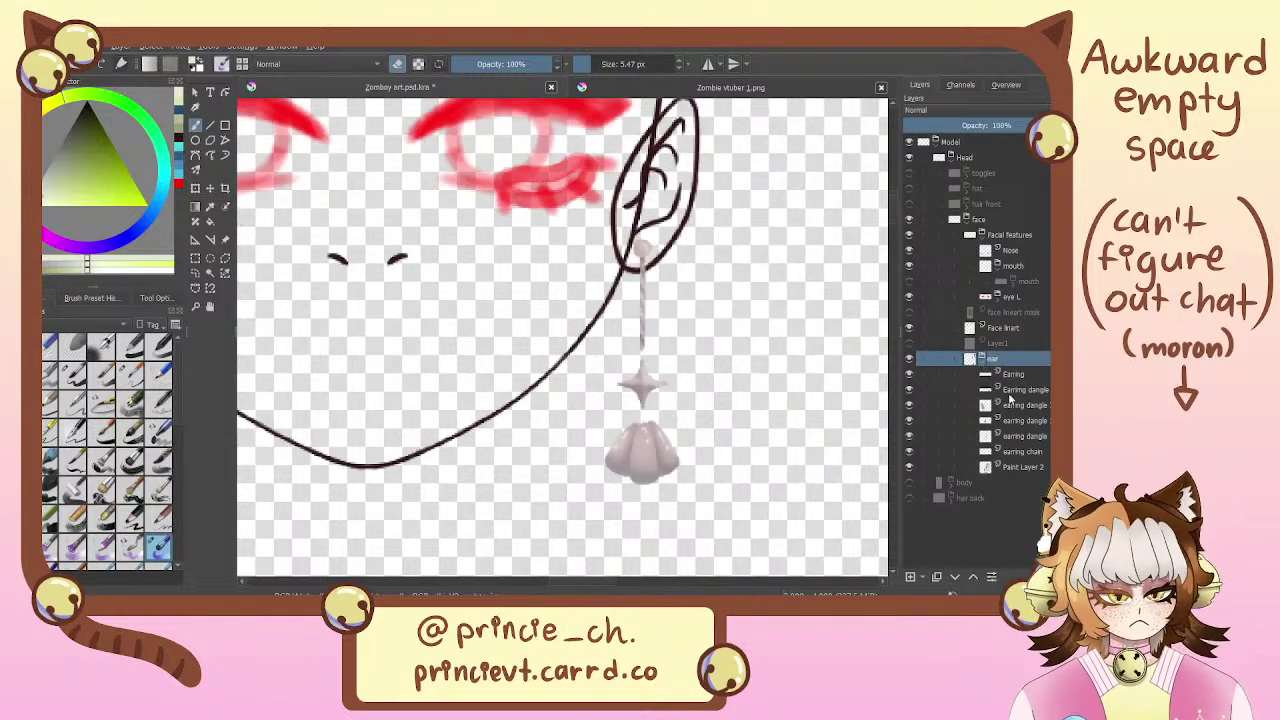
left_click(1028, 393)
left_click(1028, 405)
left_click(909, 405)
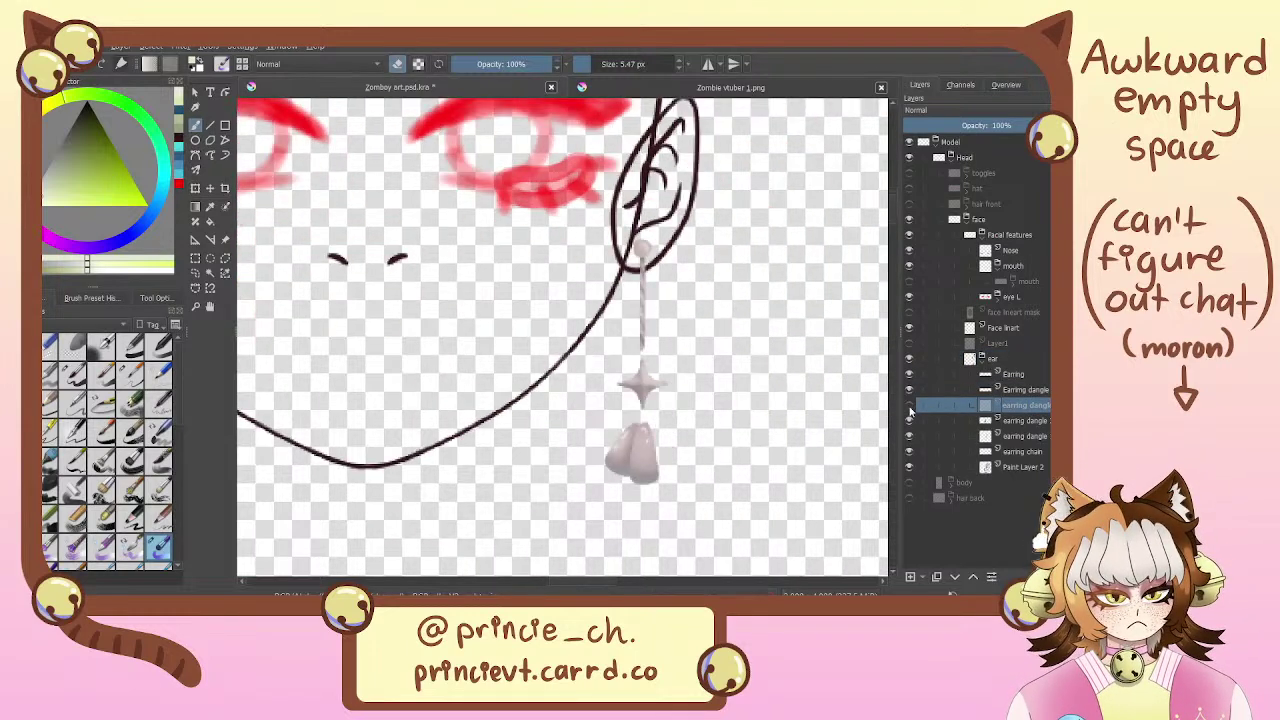
left_click(909, 405)
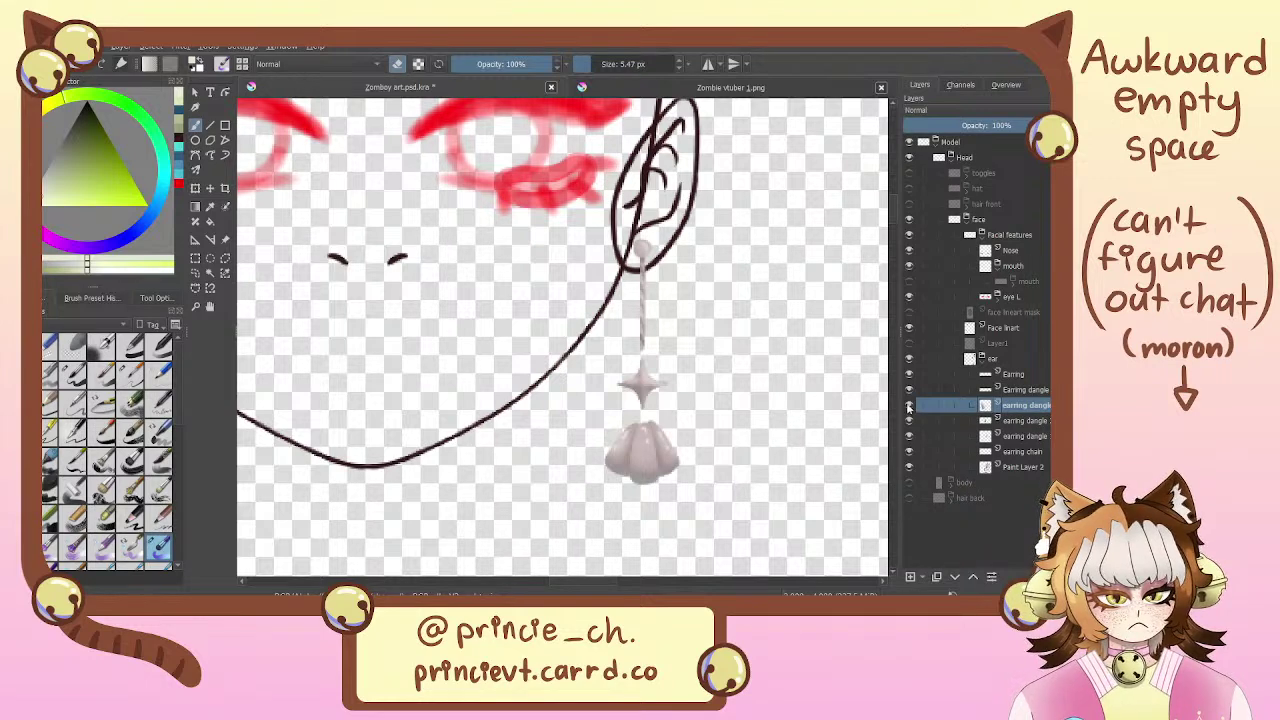
left_click(1038, 377)
left_click(909, 375)
left_click(909, 375)
left_click(1040, 389)
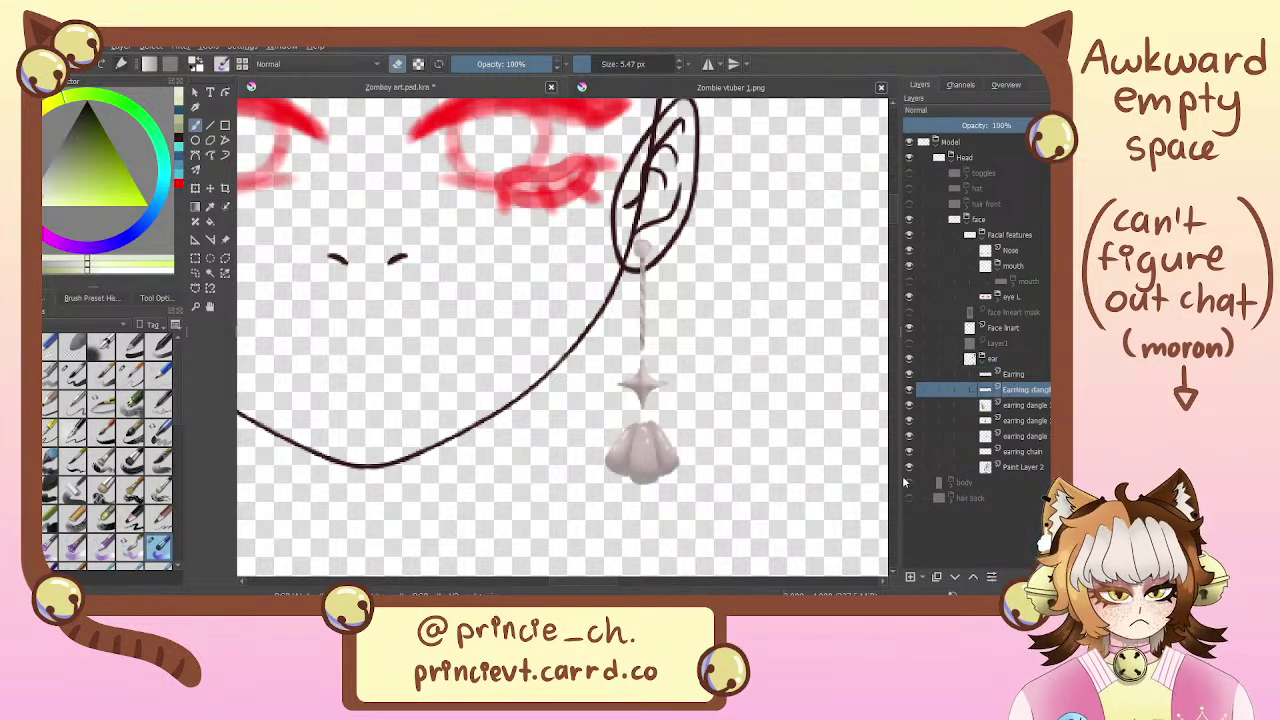
Outline and shade the edges of the earring shell's middle lobe in a darker greyish pink based on its sampled colour, with a 3.23 px brush
scroll(461, 399, "up", 5)
left_click_drag(461, 399, 414, 345)
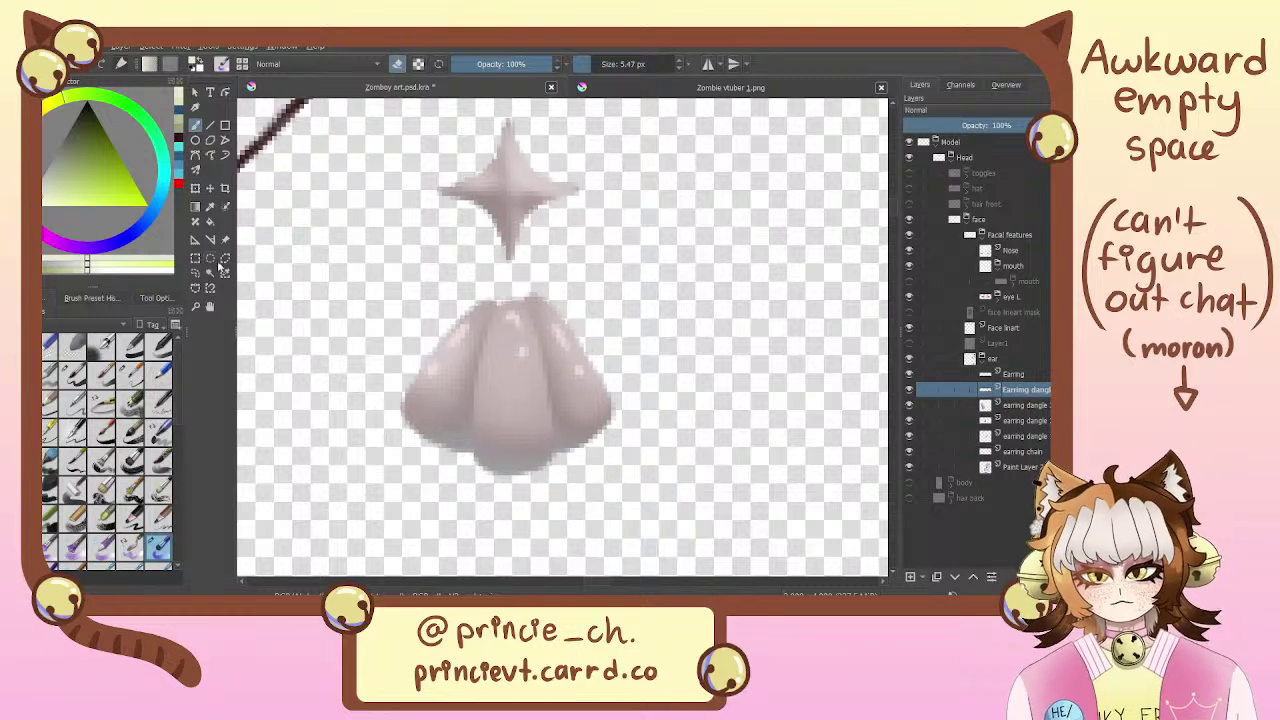
left_click(210, 206)
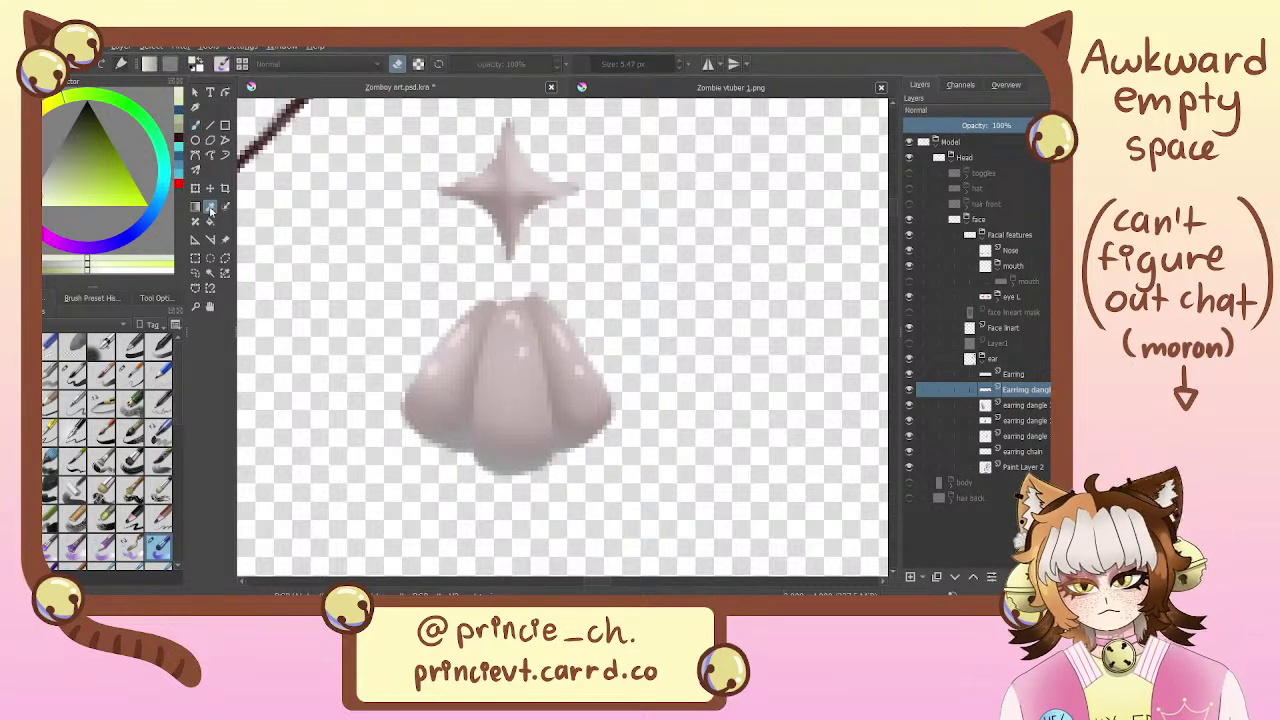
left_click(505, 434)
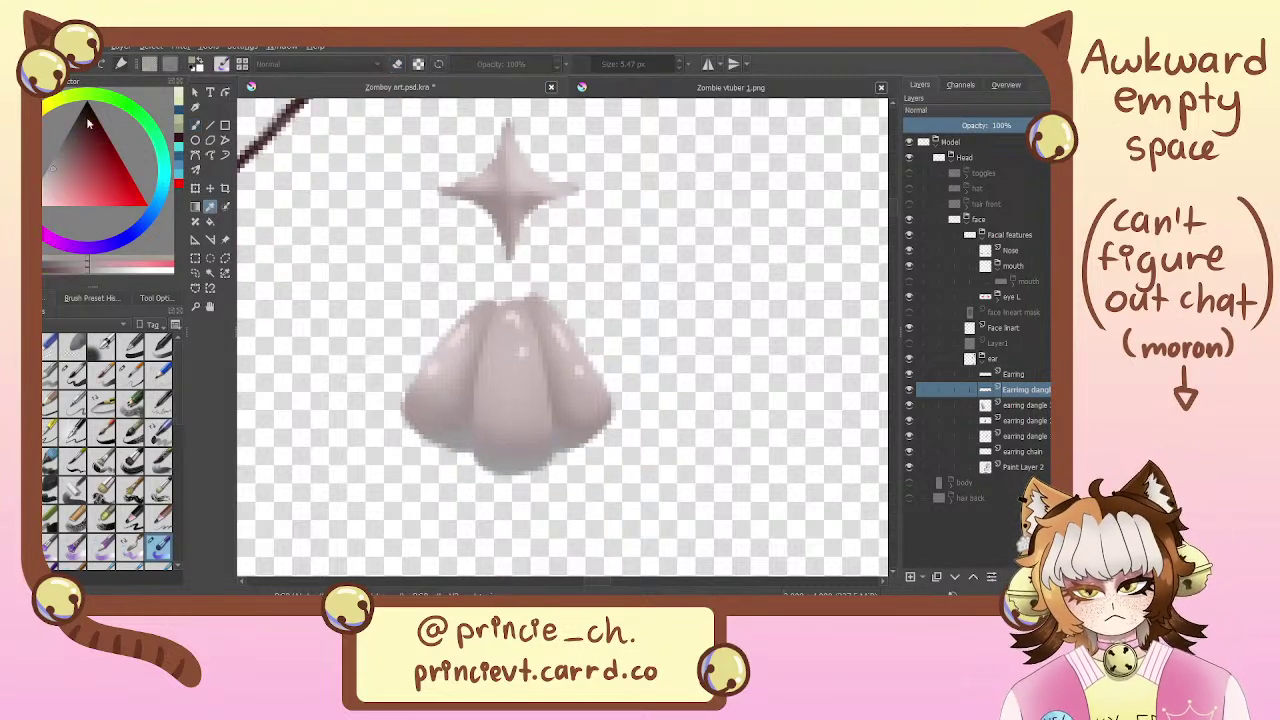
left_click(72, 373)
mouse_move(500, 300)
left_mouse_down()
mouse_move(474, 434)
mouse_move(477, 457)
mouse_move(512, 470)
left_mouse_up()
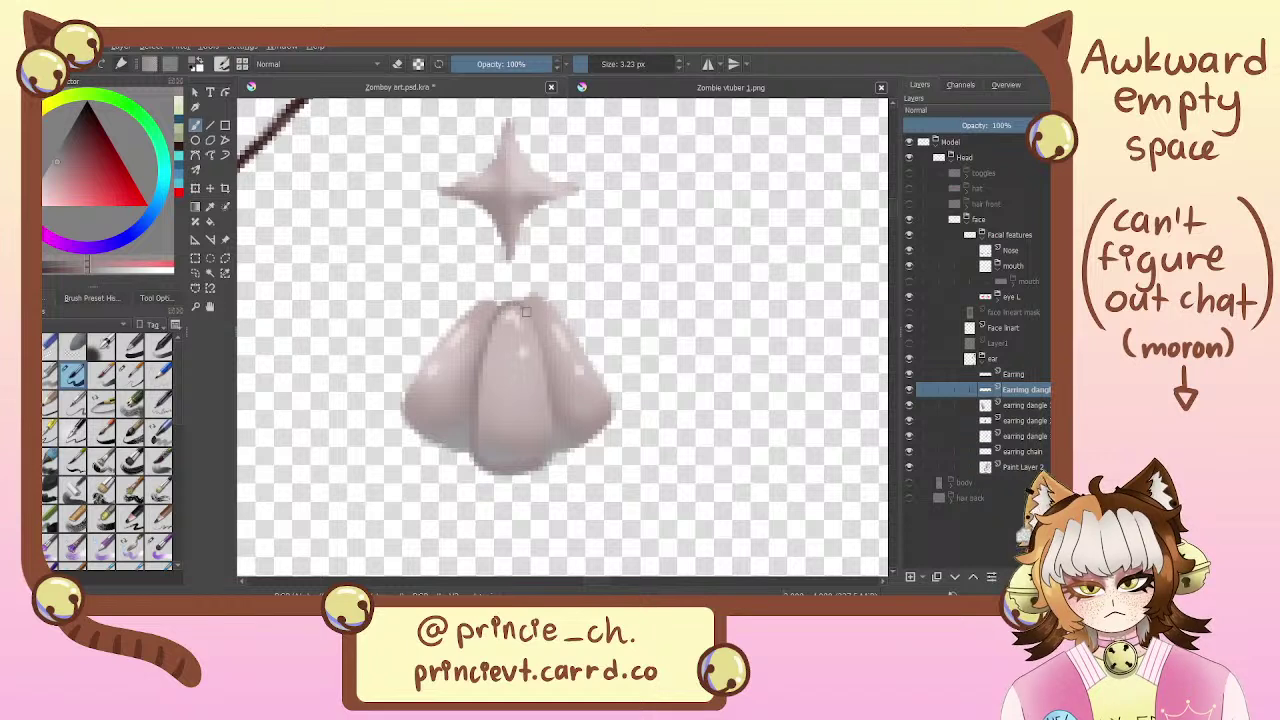
mouse_move(498, 306)
left_mouse_down()
mouse_move(537, 320)
mouse_move(545, 466)
left_mouse_up()
mouse_move(551, 295)
left_mouse_down()
mouse_move(746, 207)
mouse_move(611, 387)
mouse_move(594, 300)
left_mouse_up()
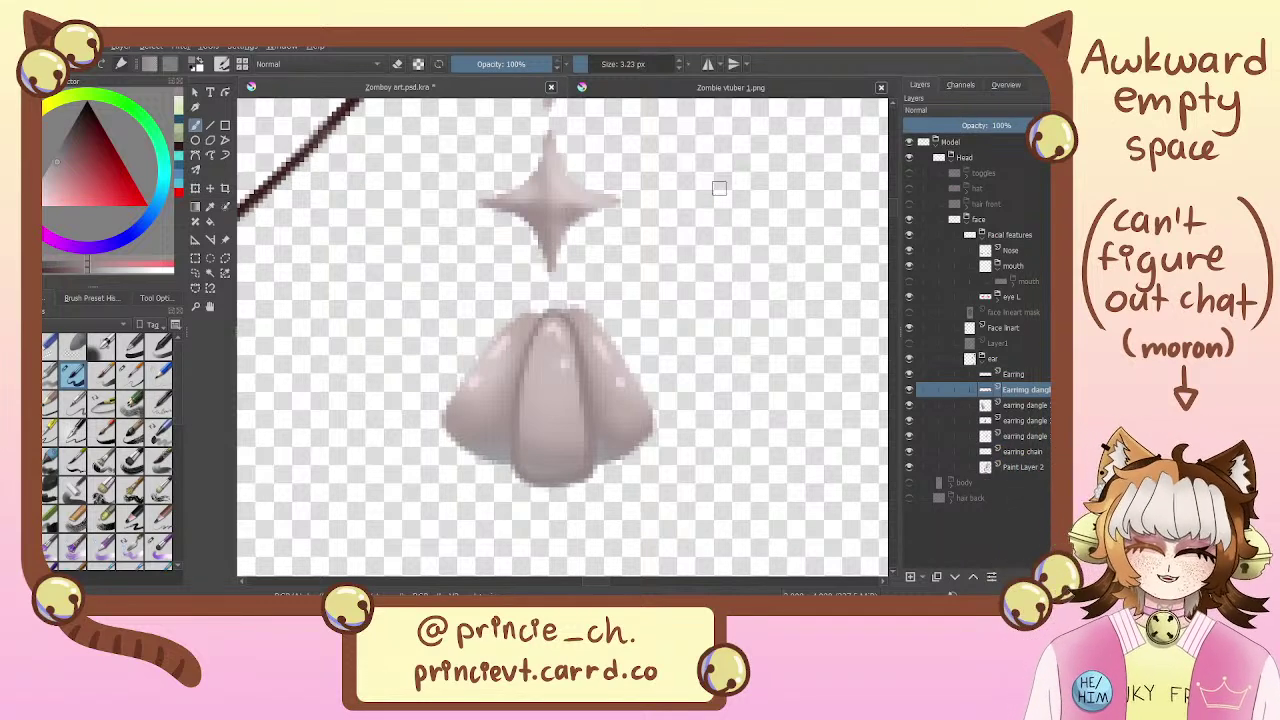
key("minus")
key("minus")
key("minus")
key("minus")
key("minus")
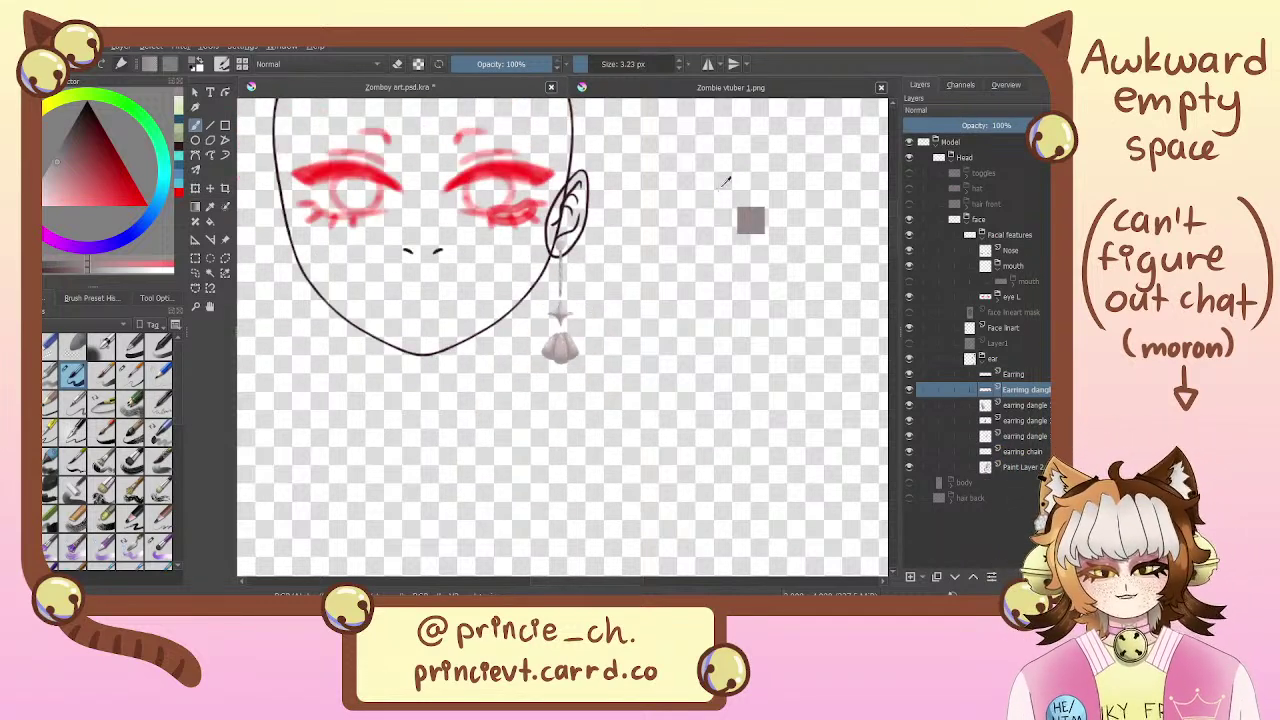
Examine the shell earring's shading up close and at a distance against the whole face
key("plus")
key("plus")
key("plus")
key("plus")
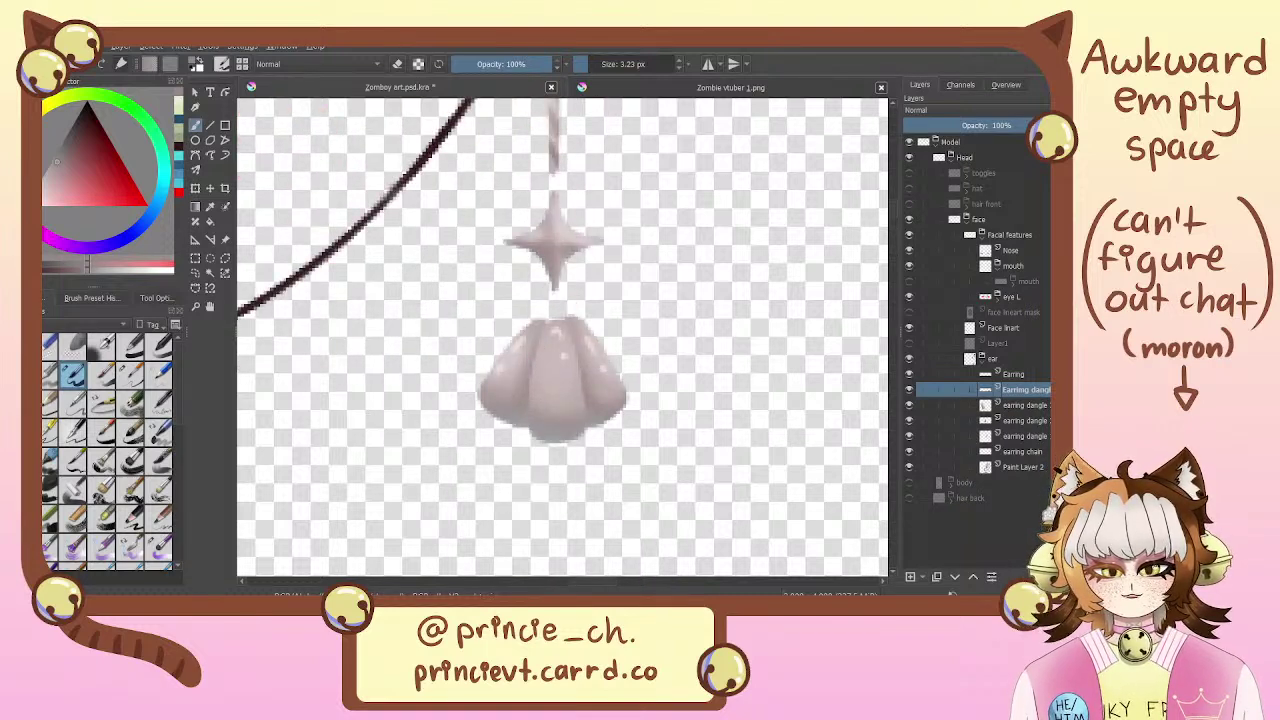
key("minus")
key("minus")
key("minus")
key("minus")
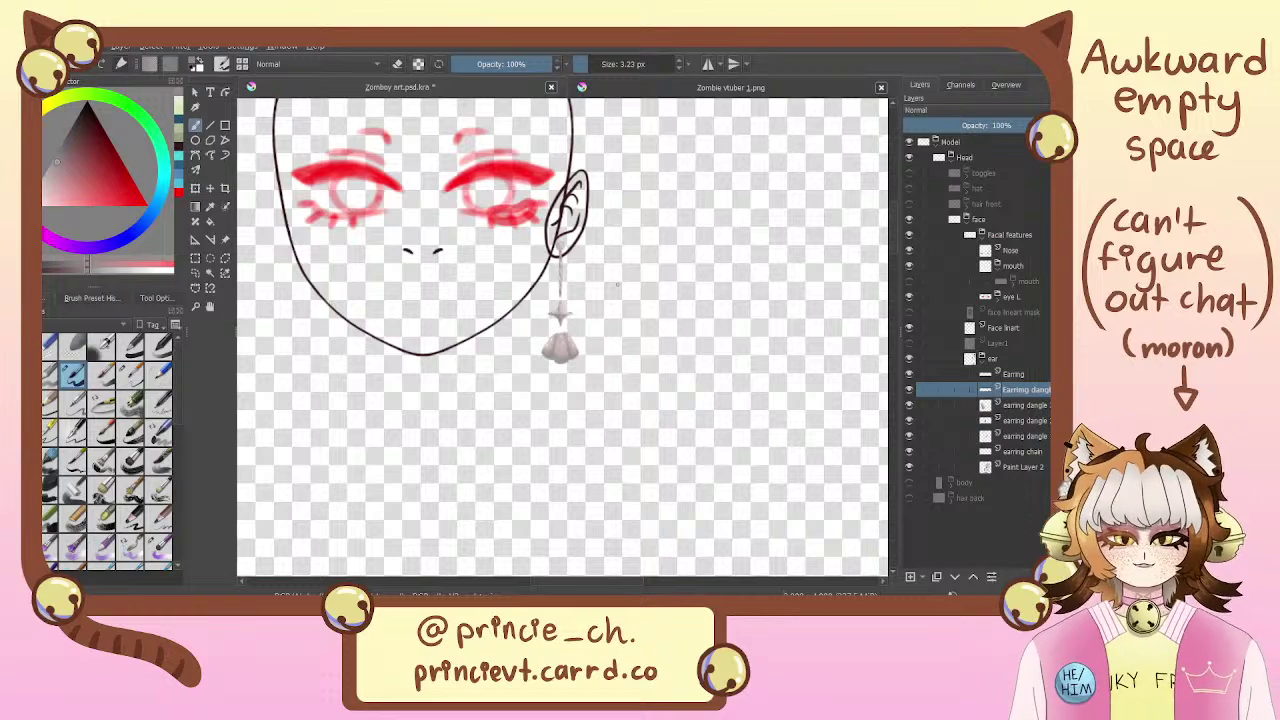
left_click_drag(452, 422, 534, 502)
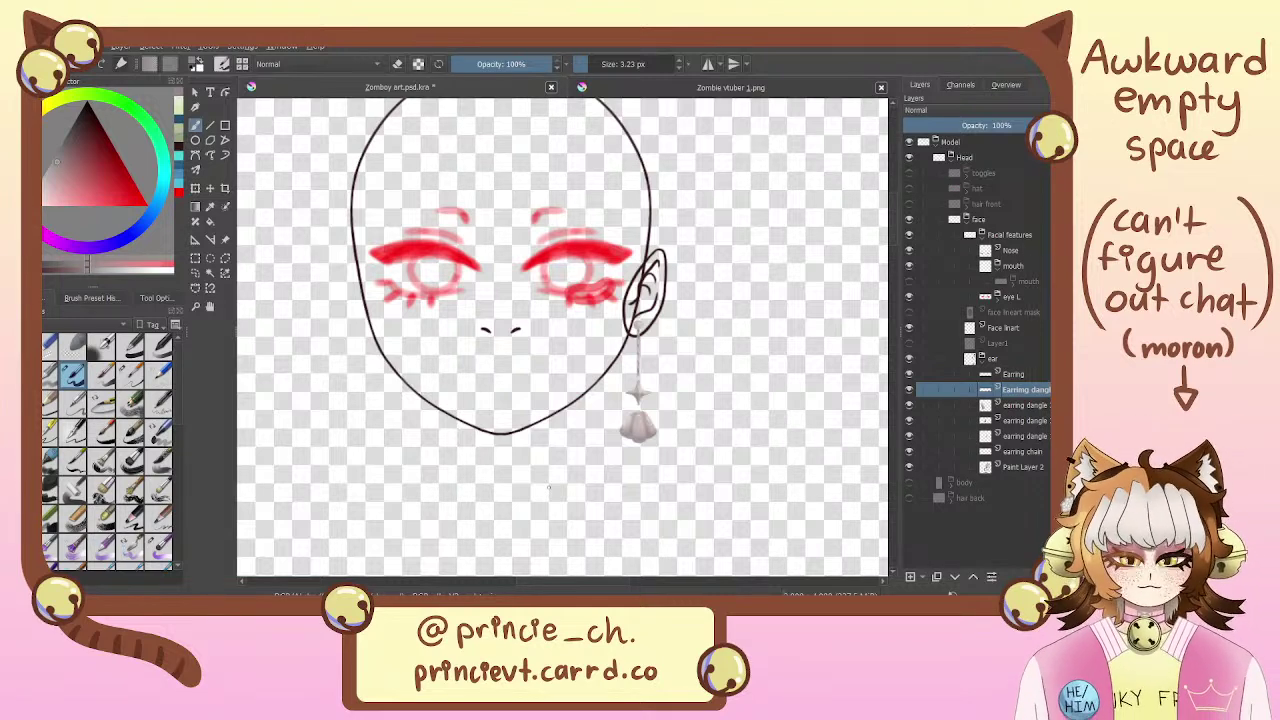
left_click_drag(521, 324, 553, 354)
mouse_move(556, 416)
left_mouse_down()
mouse_move(514, 343)
mouse_move(559, 419)
left_mouse_up()
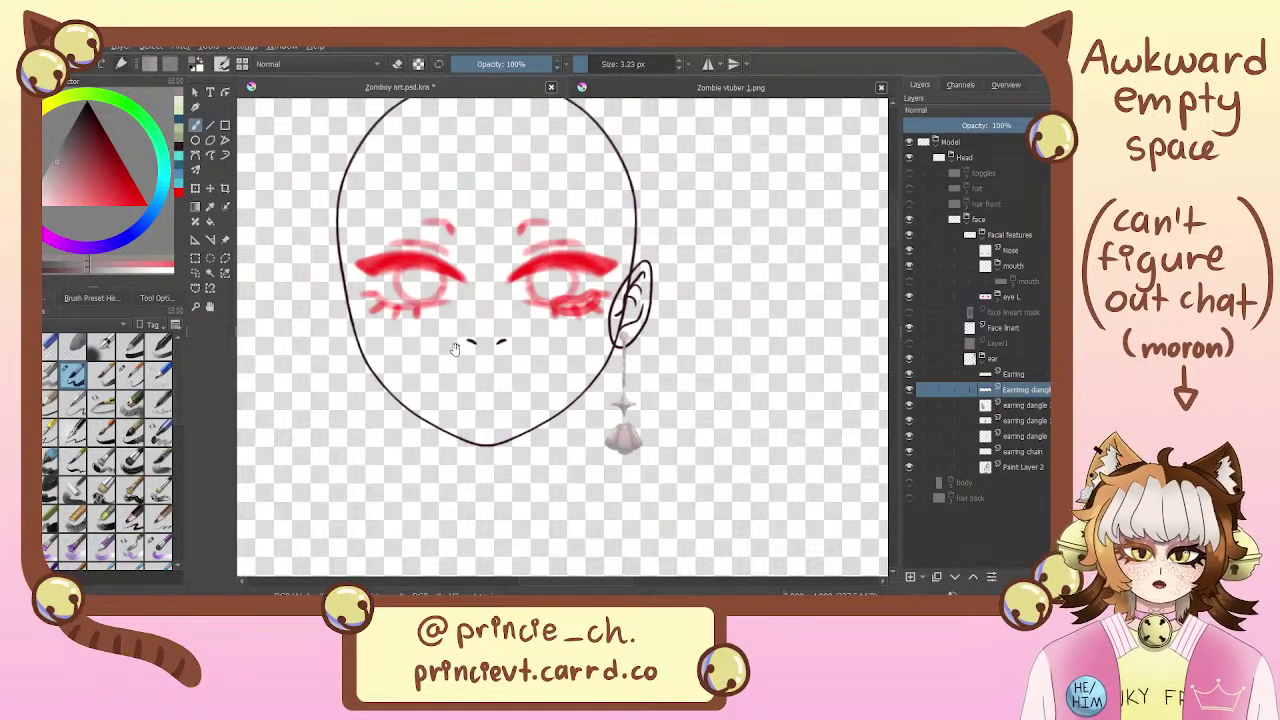
left_click_drag(508, 336, 436, 341)
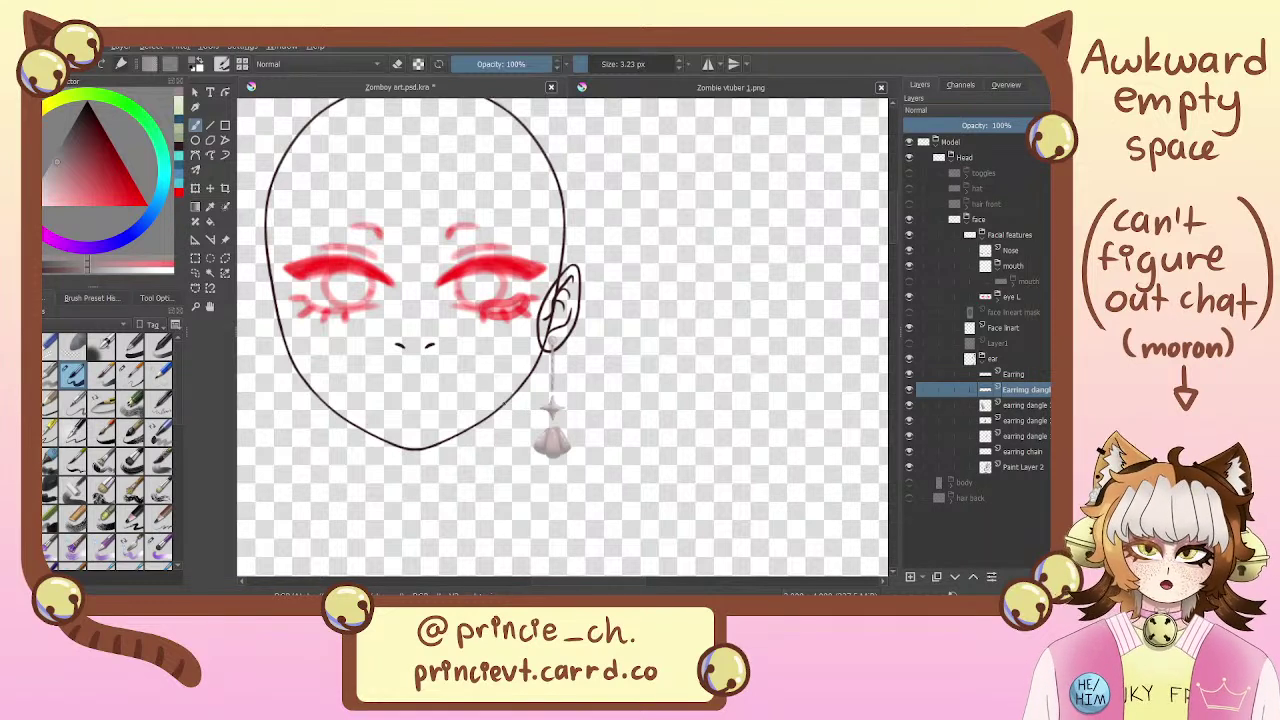
scroll(504, 404, "up", 6)
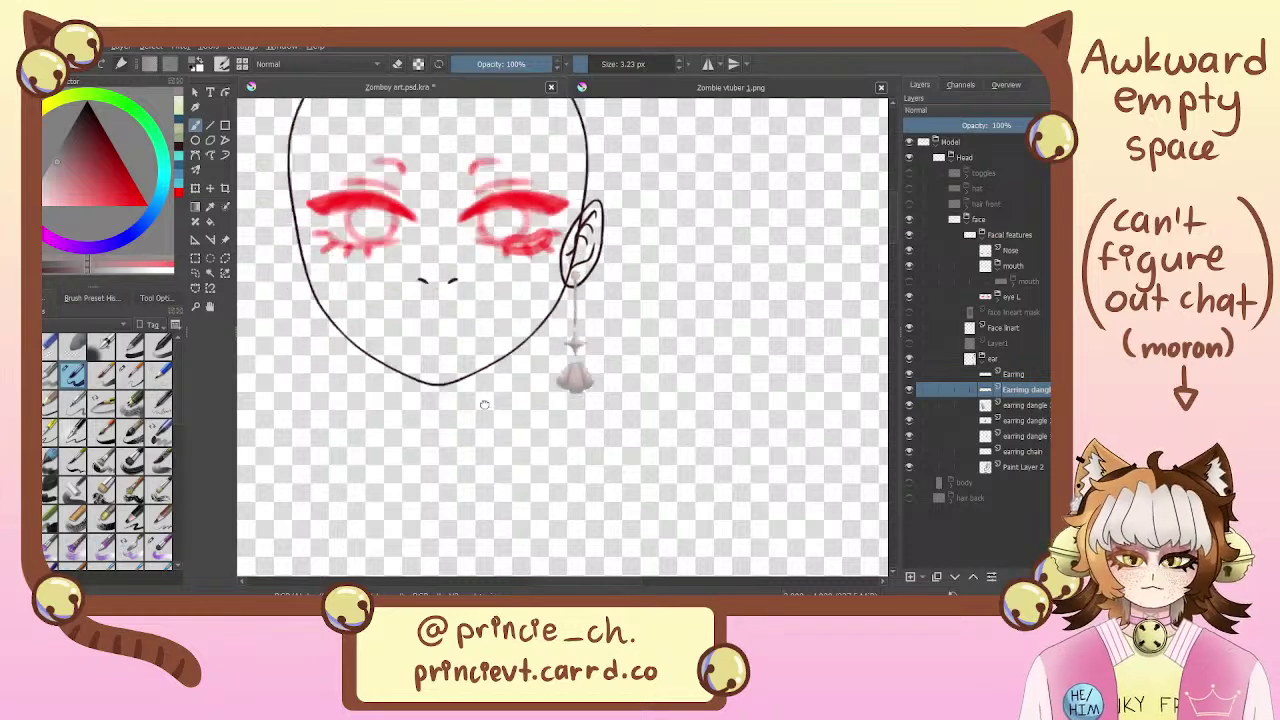
left_click_drag(650, 393, 597, 308)
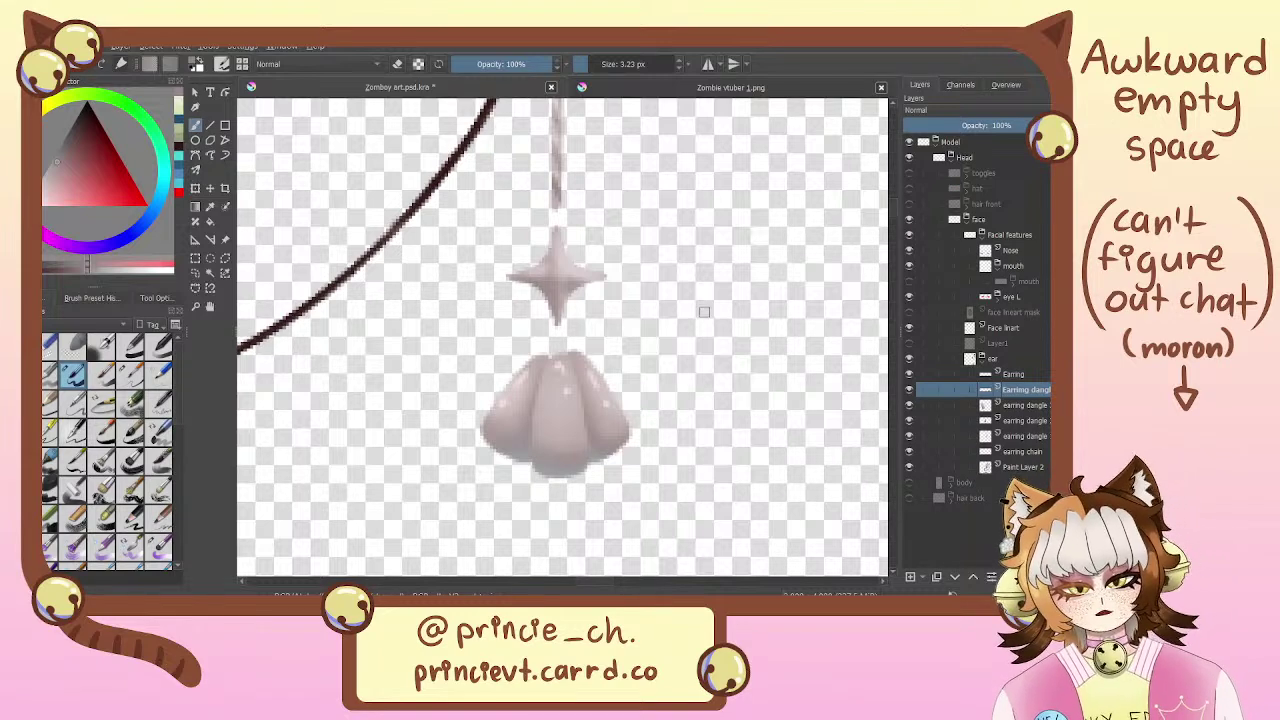
scroll(697, 298, "up", 2)
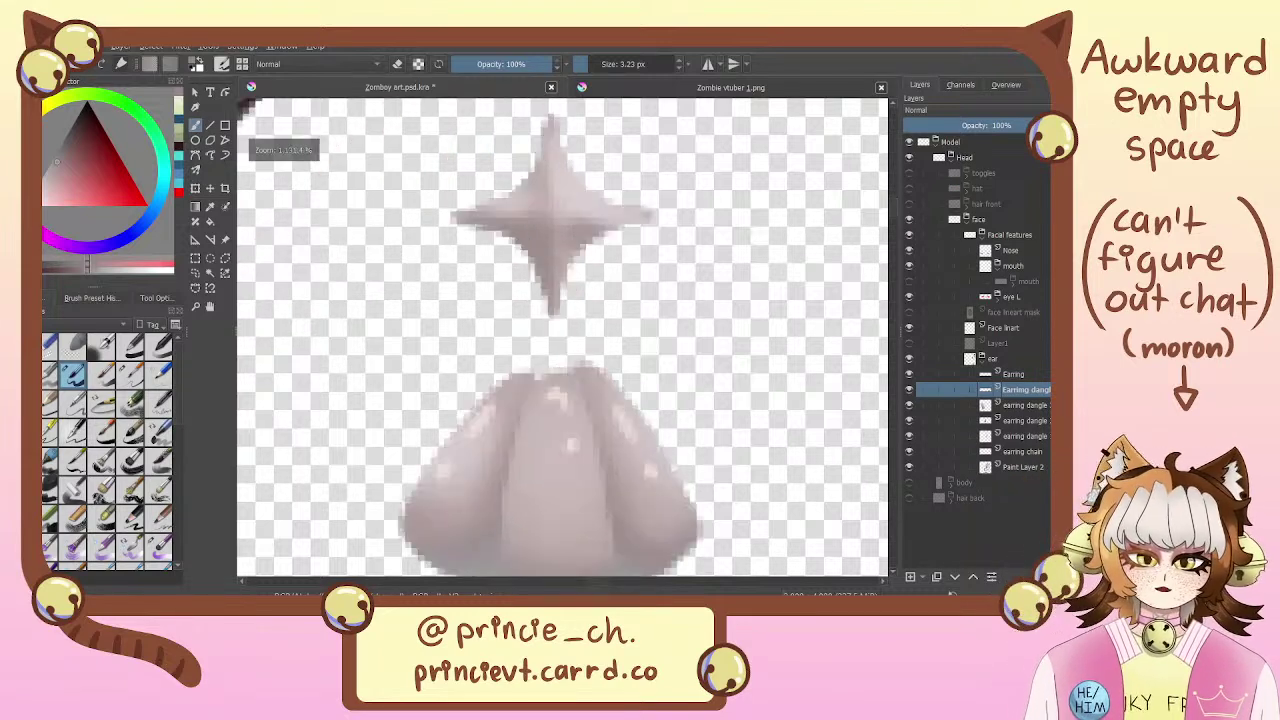
scroll(697, 298, "down", 6)
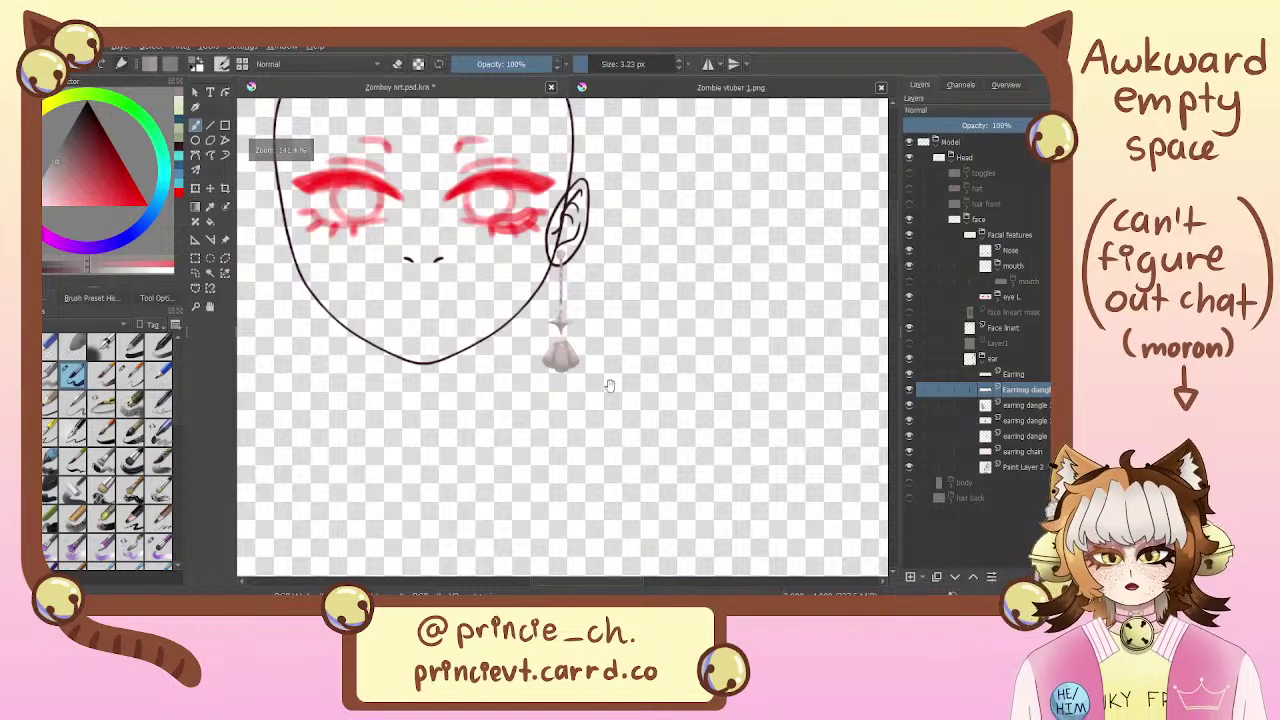
left_click_drag(606, 390, 678, 484)
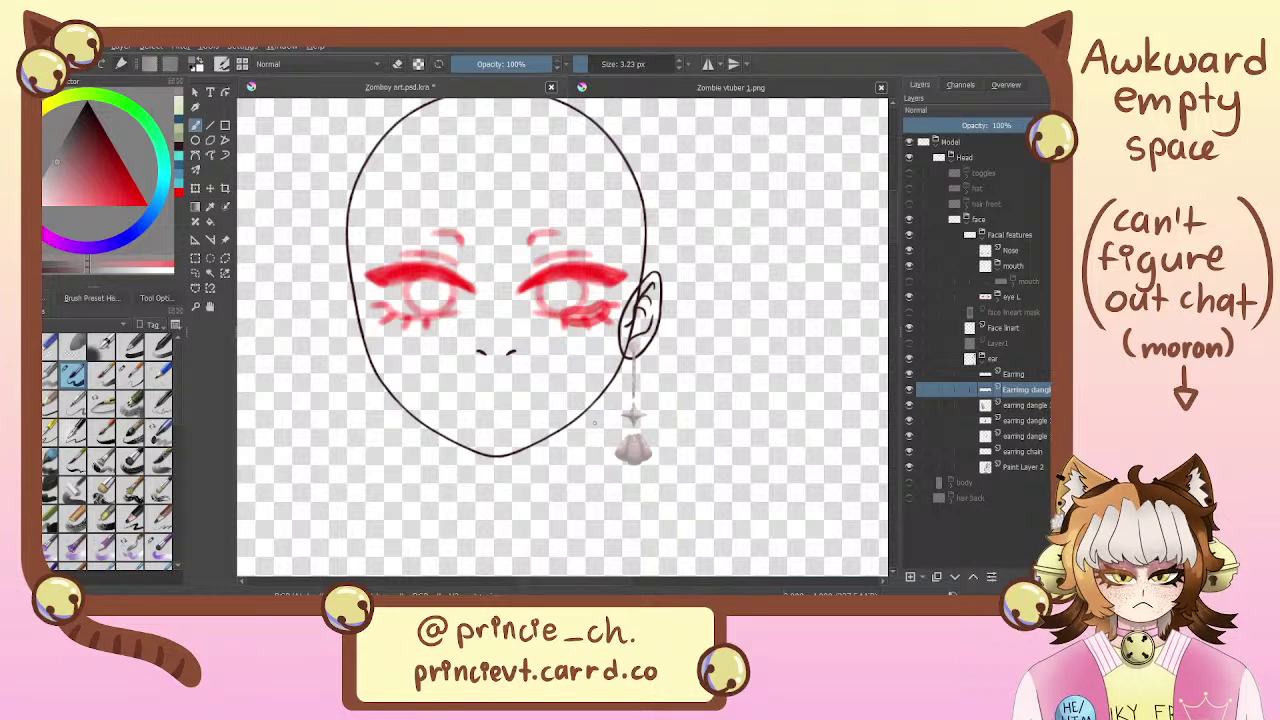
left_click_drag(636, 421, 701, 460)
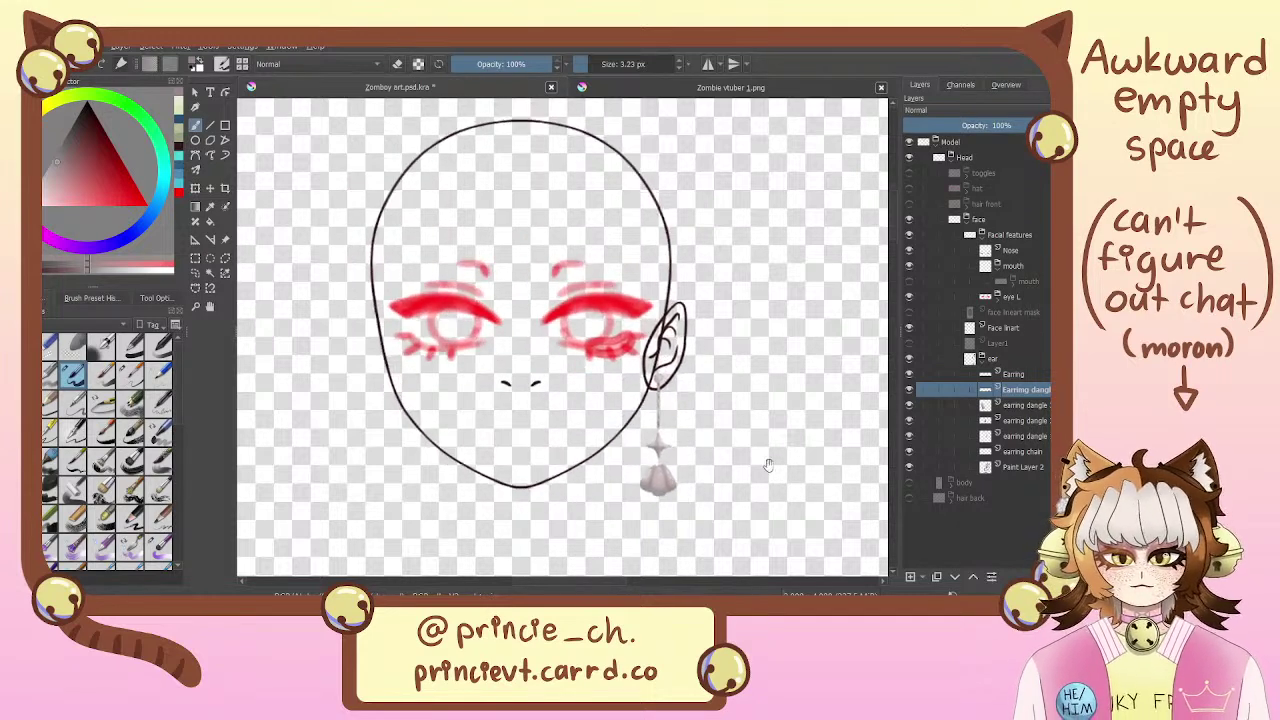
Collapse and hide the ear group, and check the face lineart layer by toggling its visibility
left_click(983, 358)
left_click(909, 358)
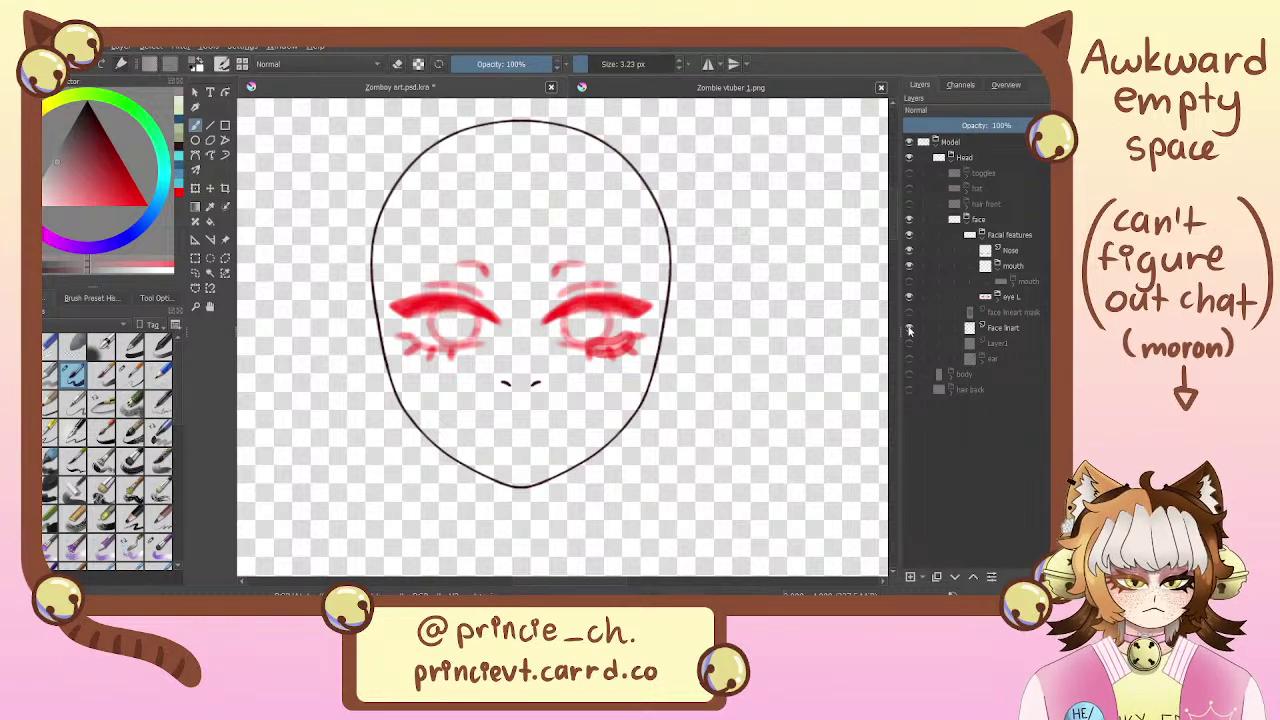
left_click(909, 328)
left_click(909, 328)
Move the nested mouth group out of its parent mouth group, remove the emptied parent, and show the mouth
left_click(995, 296)
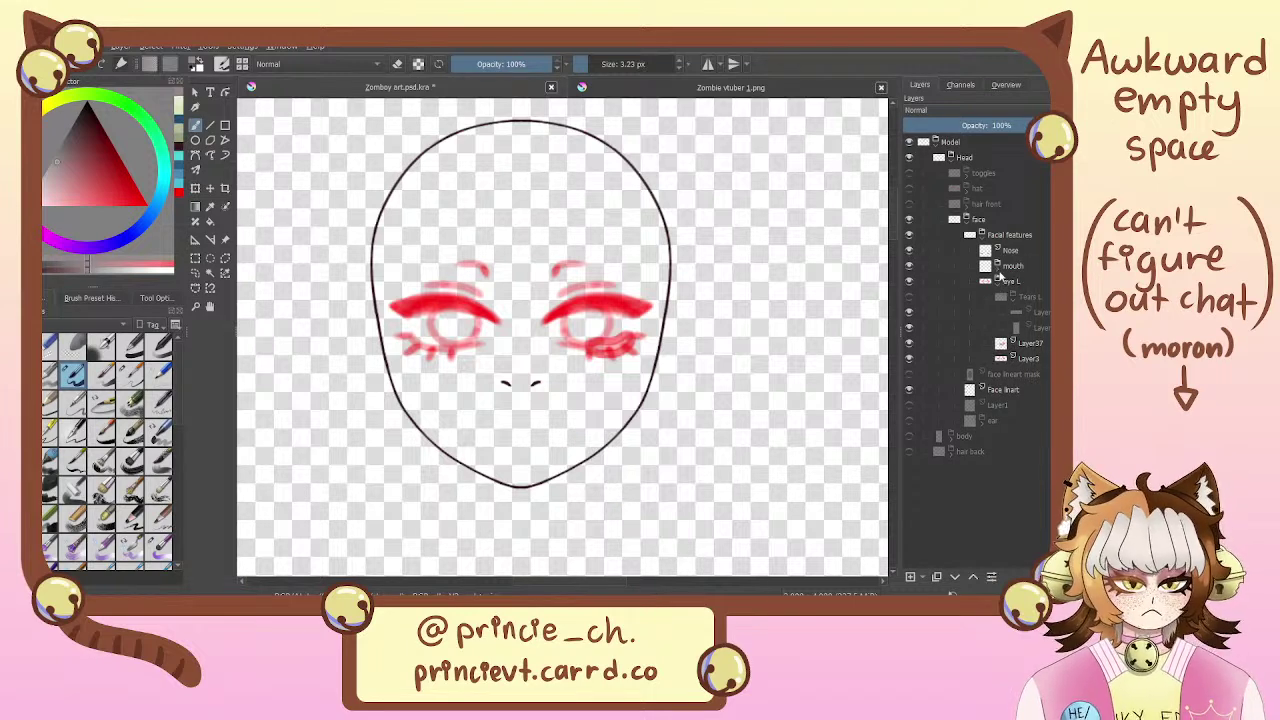
left_click(1016, 288)
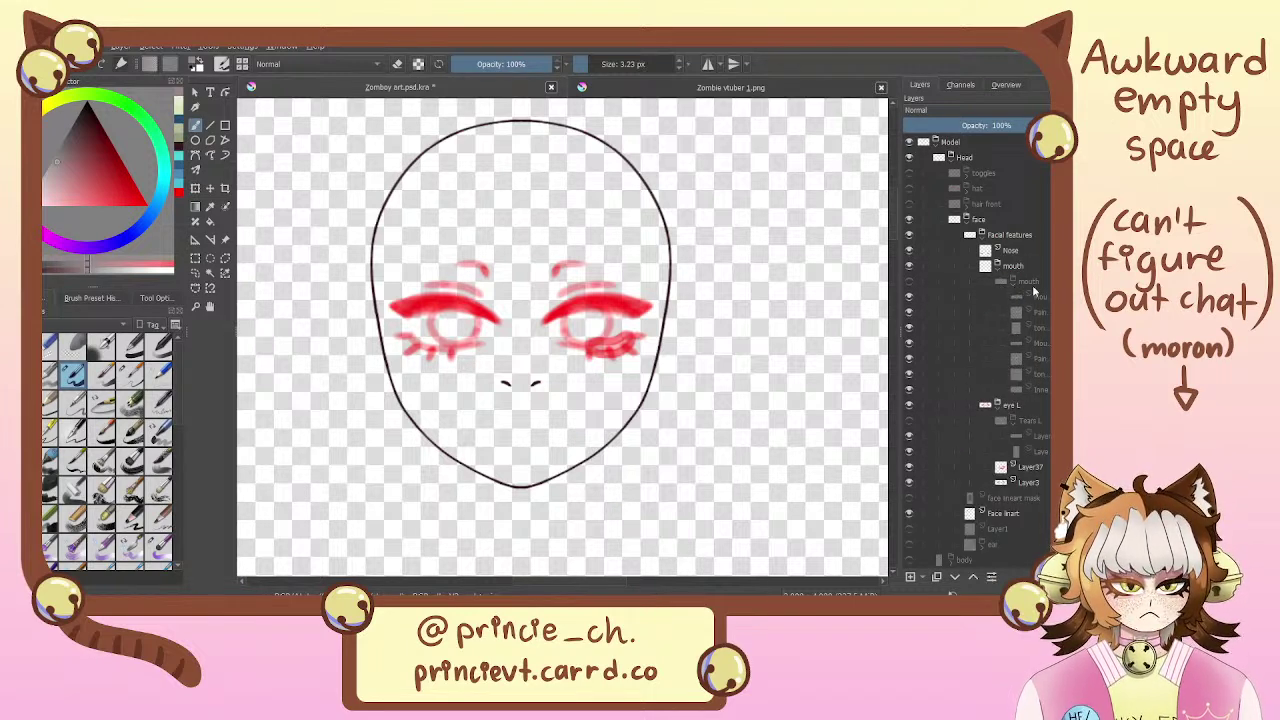
left_click(1035, 285)
left_click_drag(1035, 285, 1025, 395)
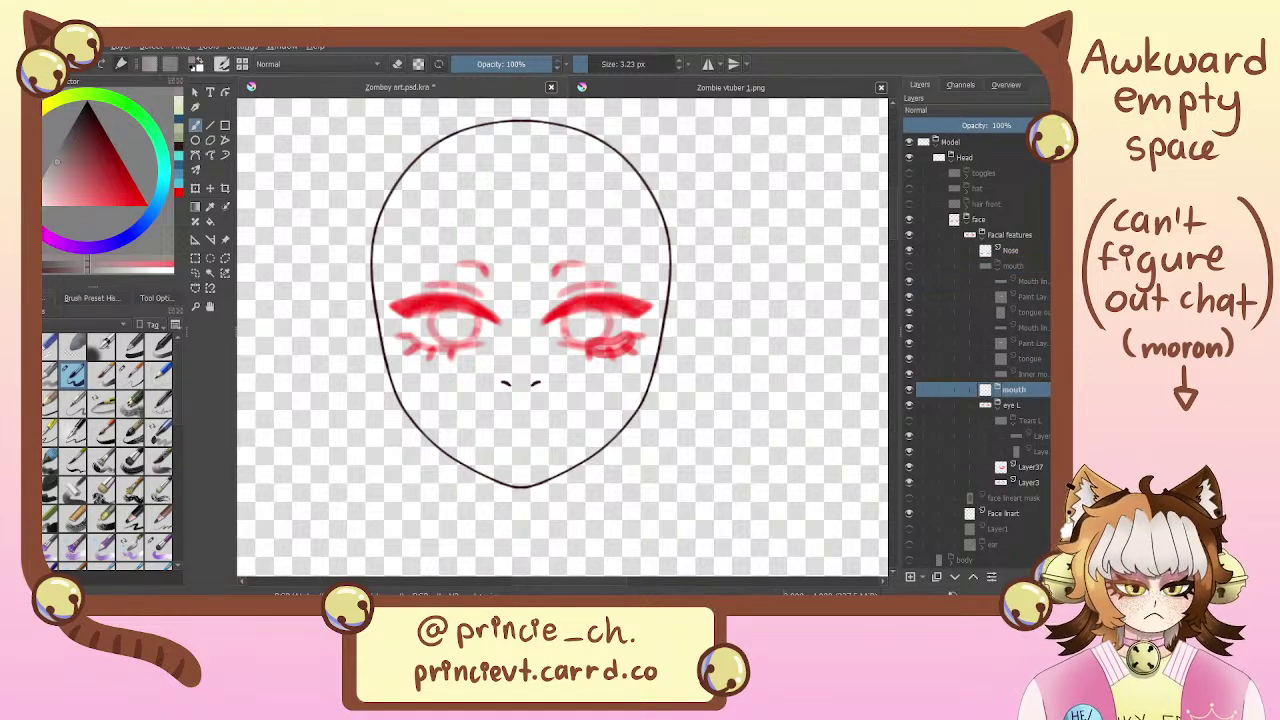
left_click(998, 270)
left_click(909, 266)
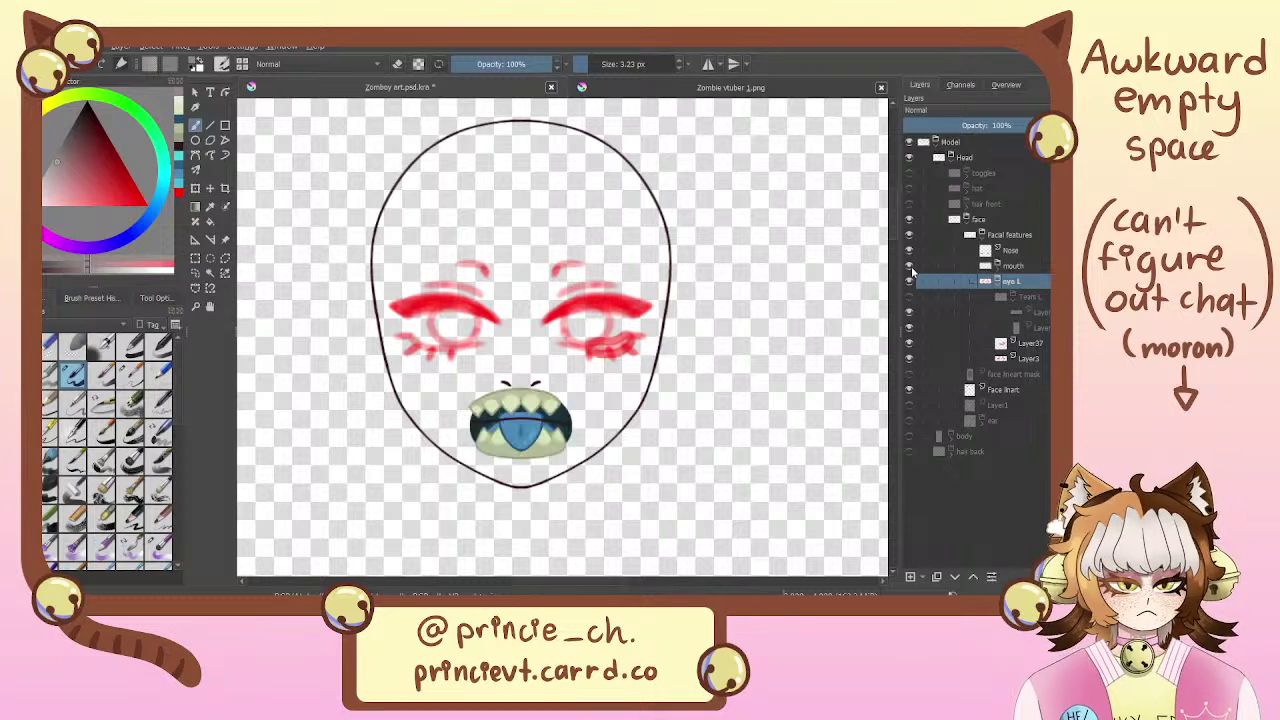
Expand the mouth group and hide every layer below the top mouth line one by one to identify each part
left_click(998, 268)
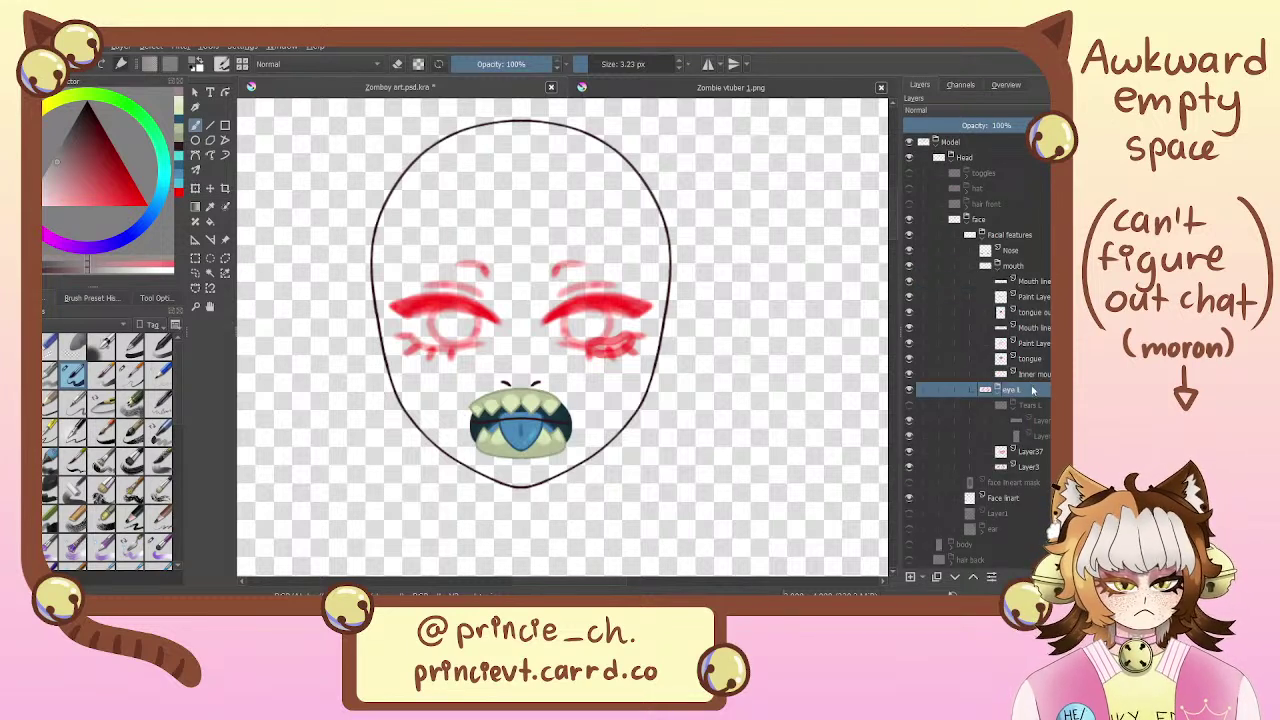
left_click(1036, 374)
left_click(909, 374)
left_click(910, 357)
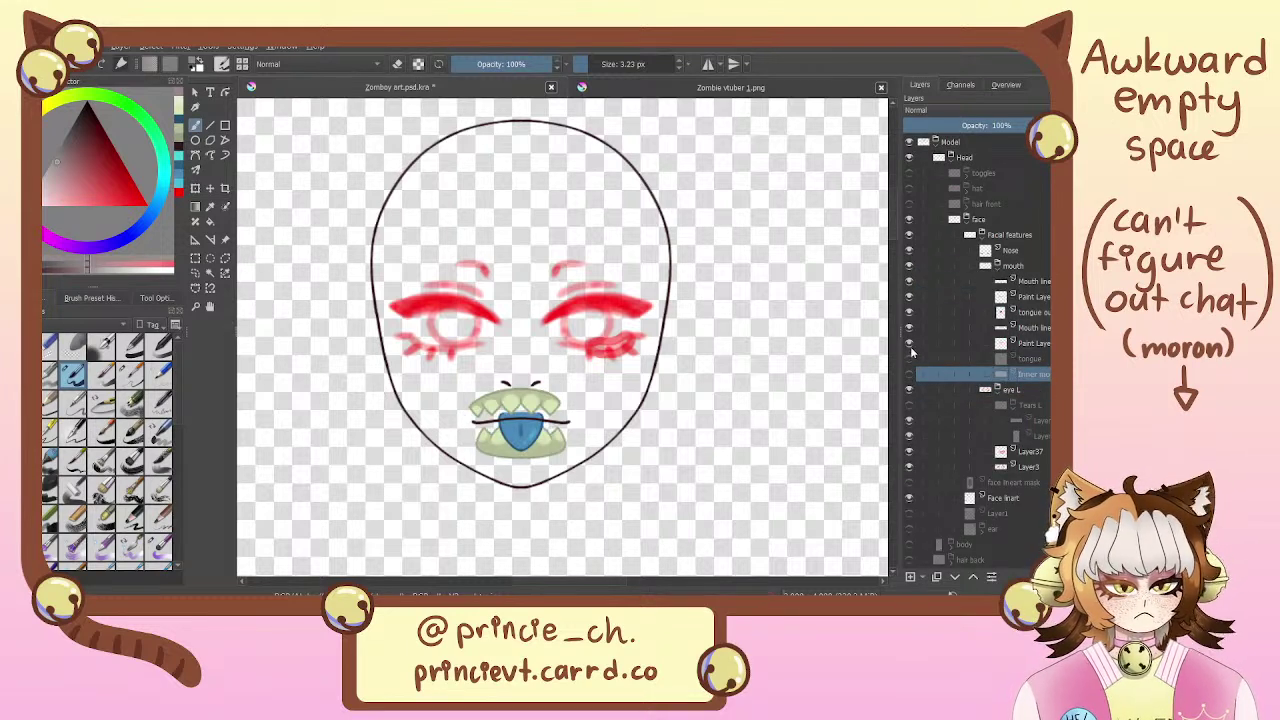
left_click(909, 343)
left_click(909, 327)
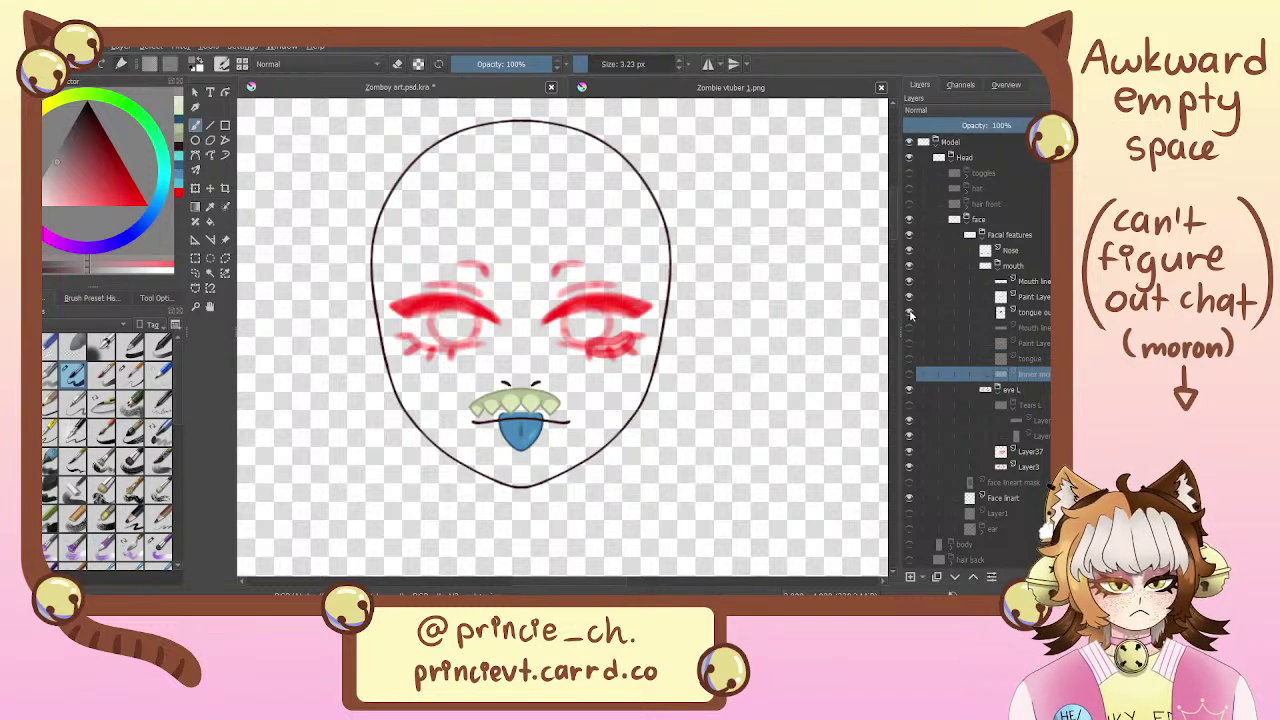
left_click(909, 312)
left_click(909, 297)
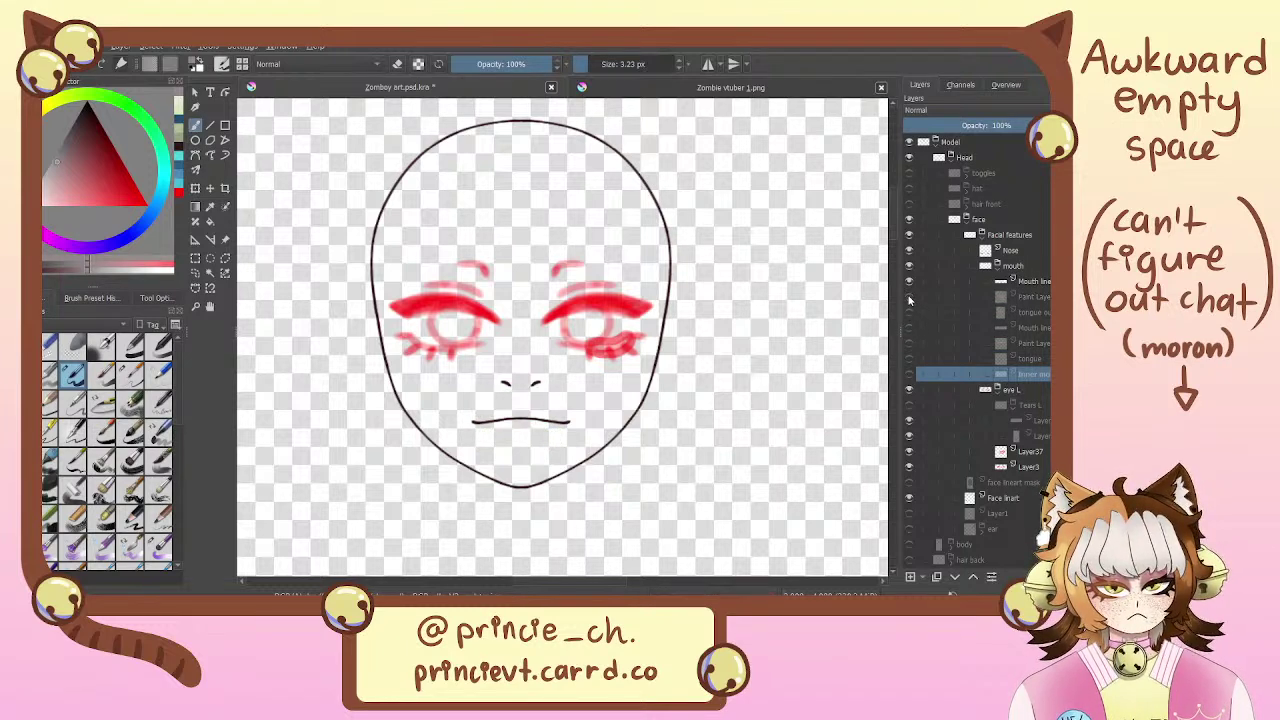
Show the upper row of teeth and rename its layer "upper teeth"
left_click(909, 297)
left_click(1040, 297)
double_click(1040, 297)
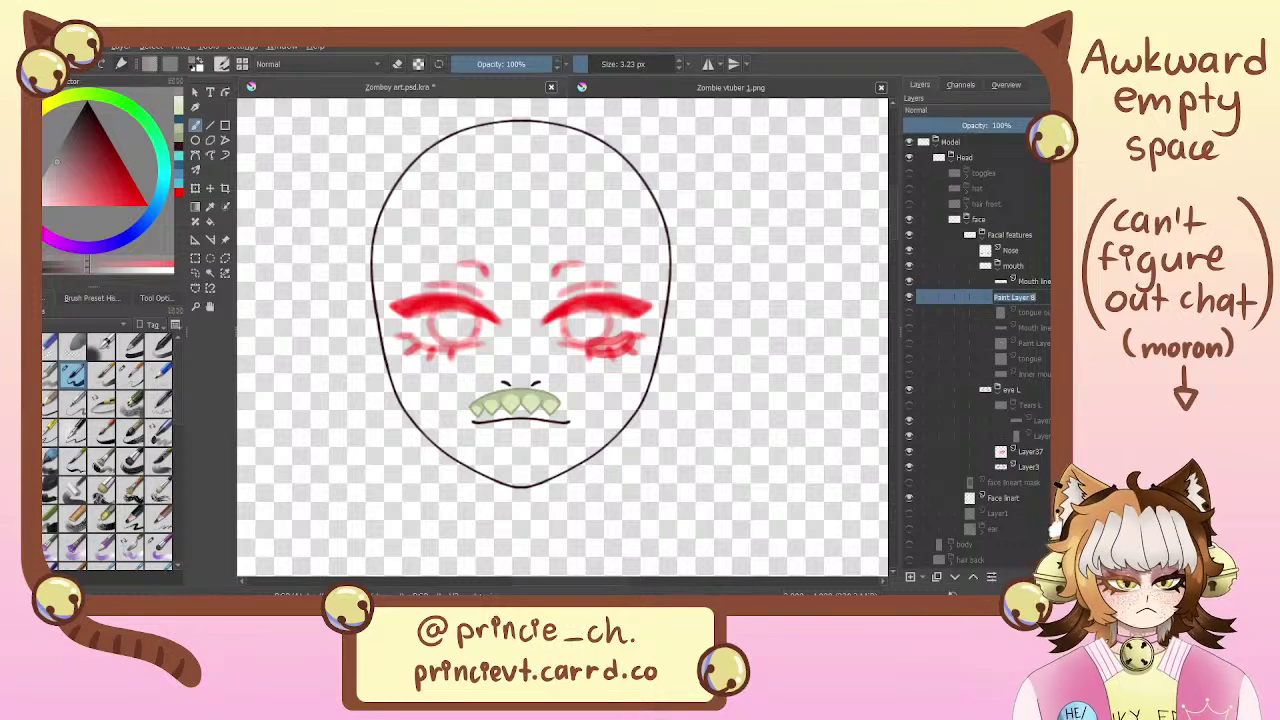
type("upper te")
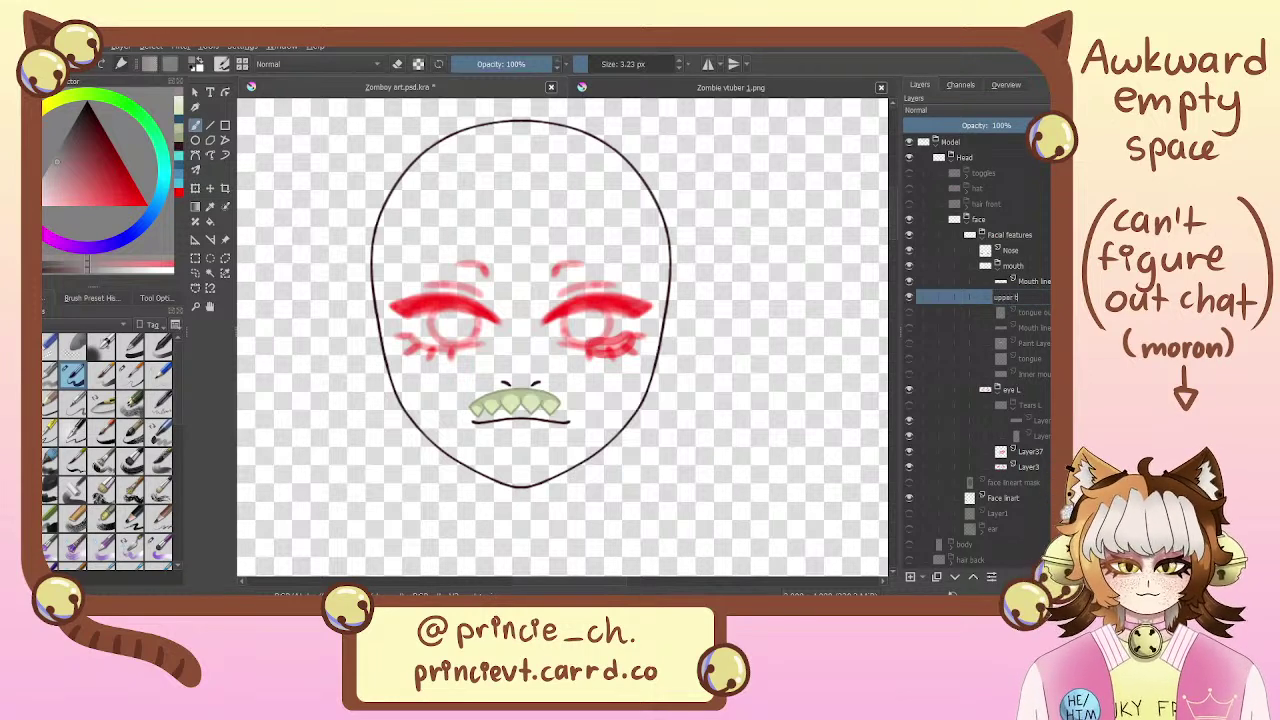
type("eth")
key("Return")
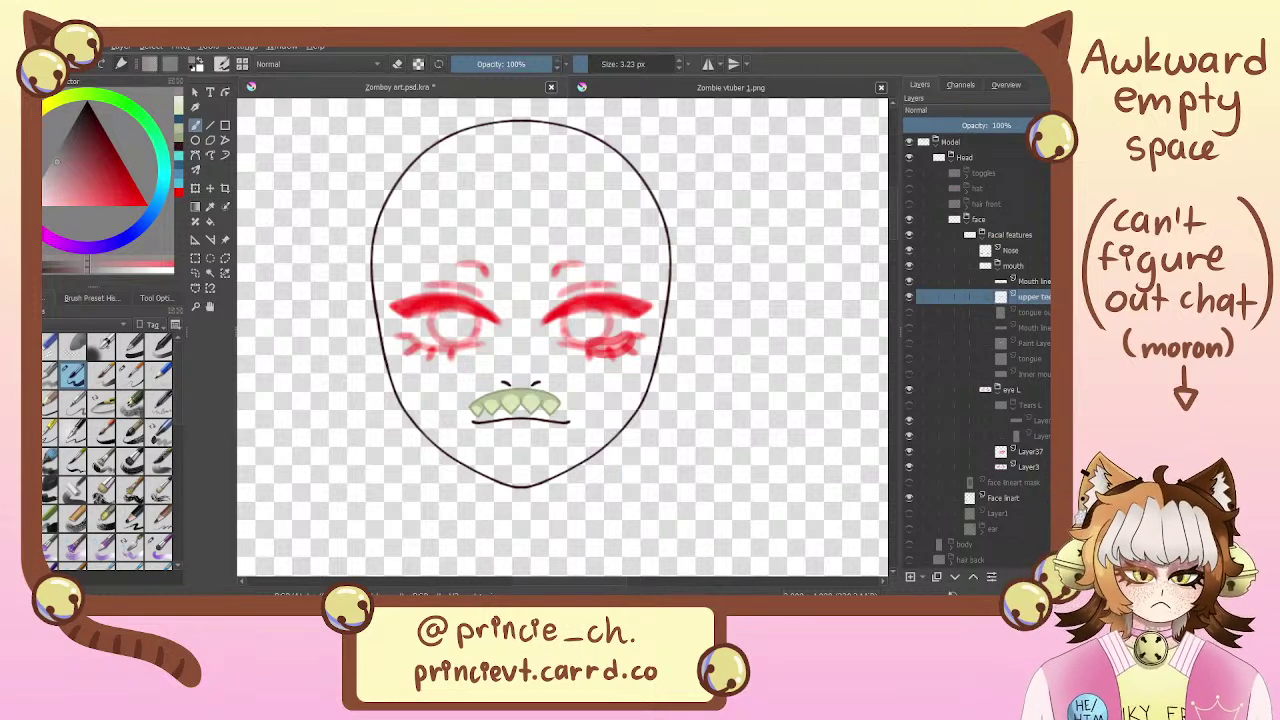
Rename the lower teeth layer, Paint Layer 7, as "bottom teeth"
double_click(1040, 343)
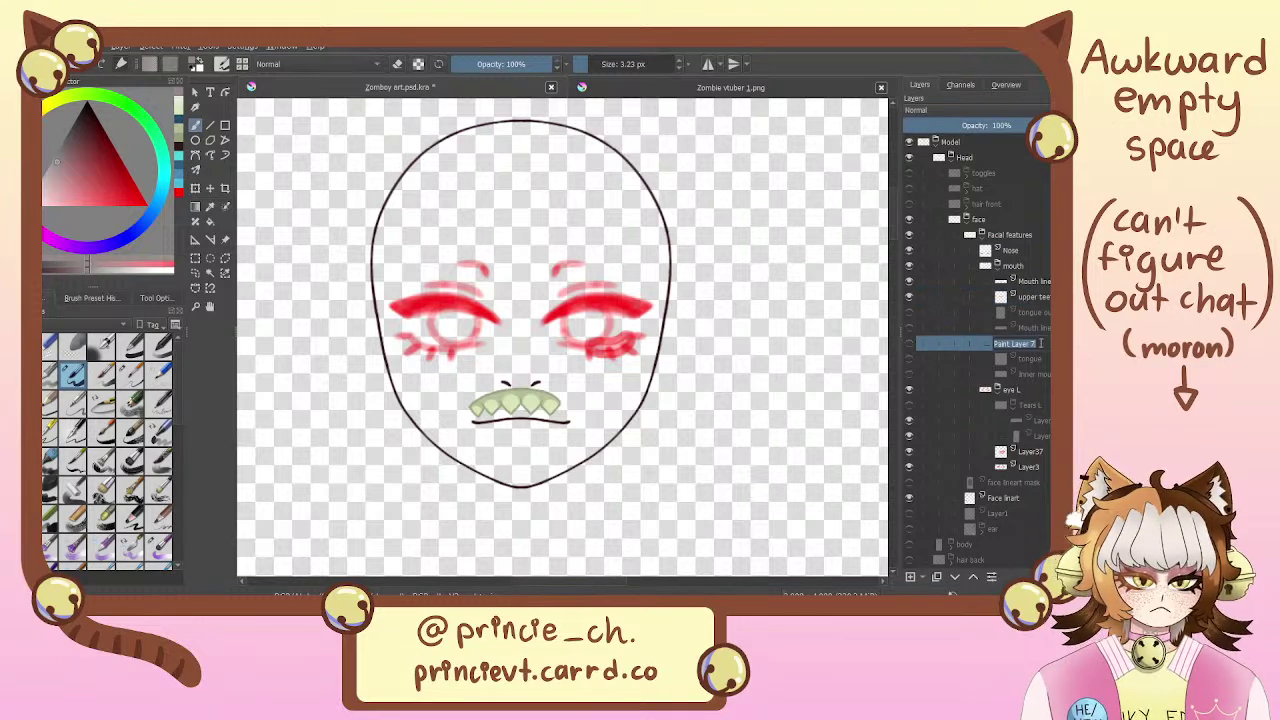
key("BackSpace")
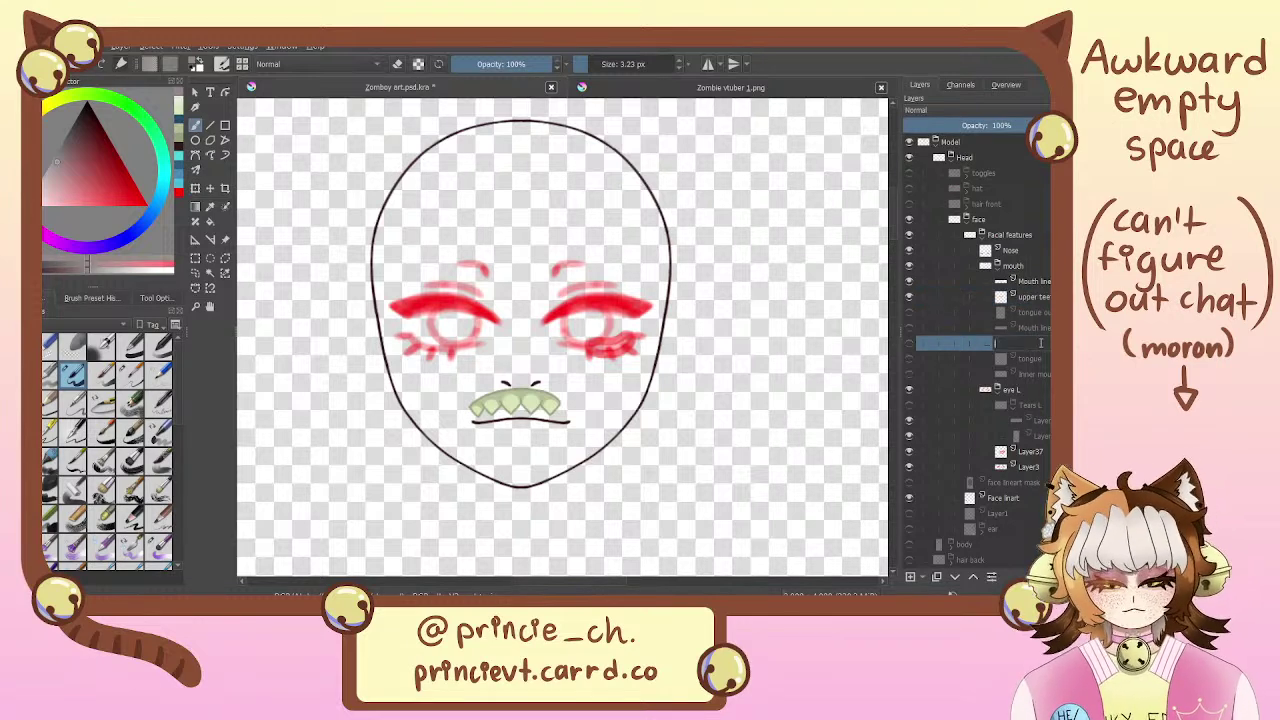
type("bottom")
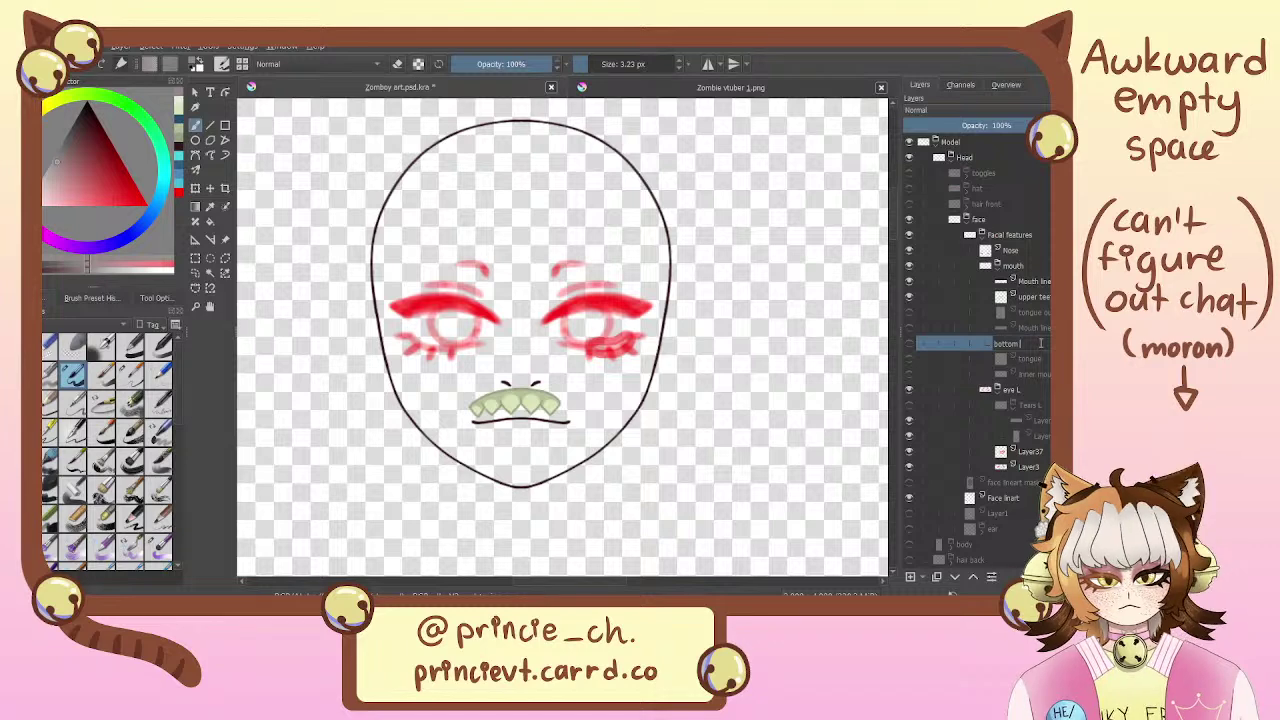
type(" teeth")
key("Return")
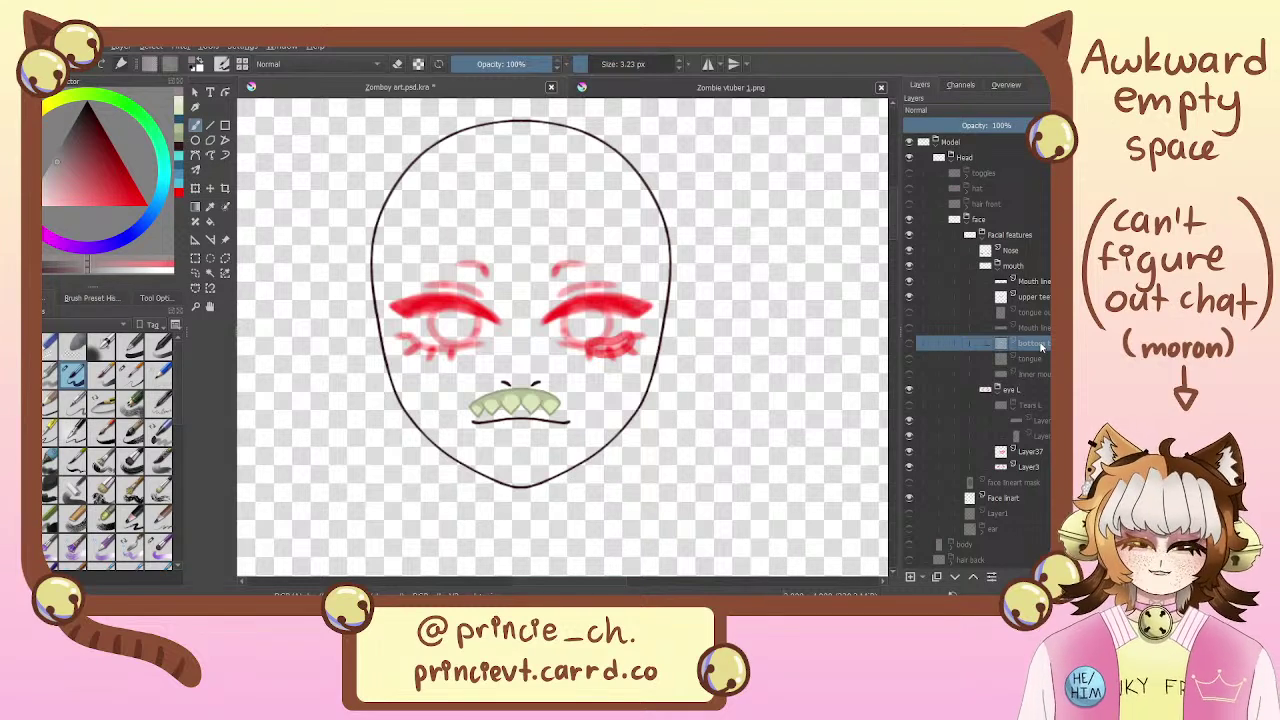
Hide the upper teeth and show the hidden mouth line so only mouth lines remain visible, and collapse the mouth group
left_click(908, 297)
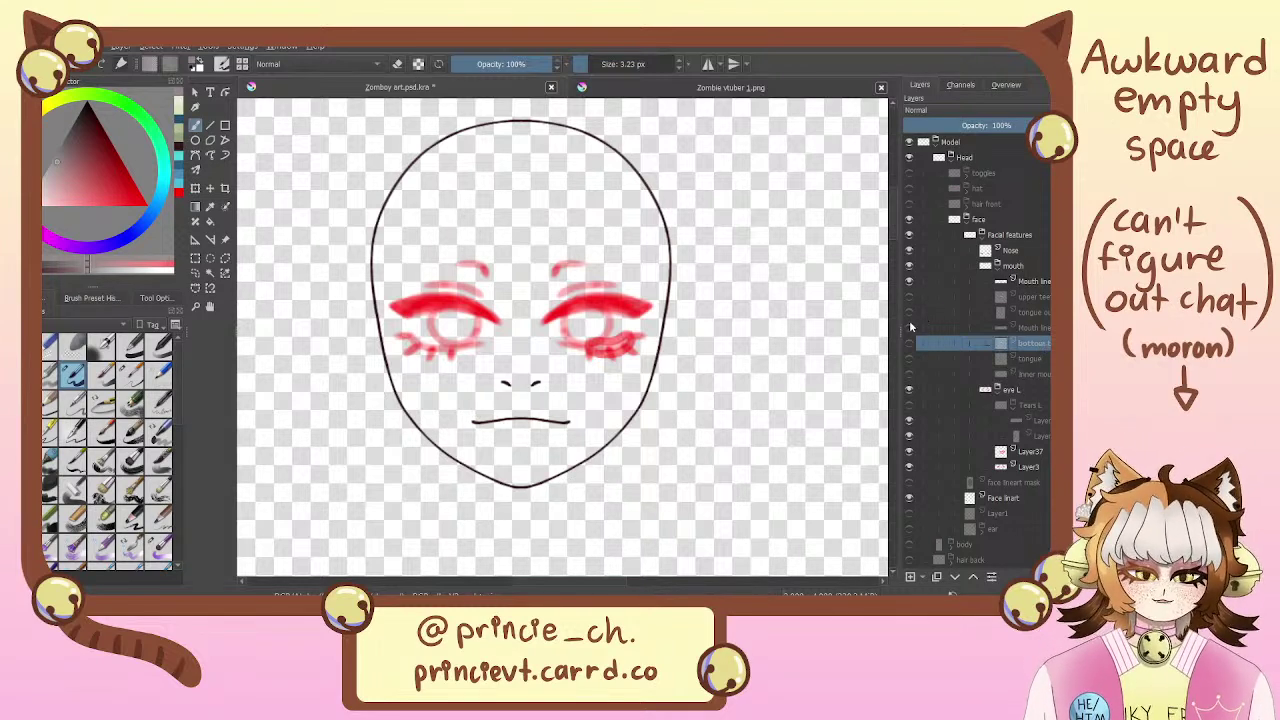
left_click(909, 327)
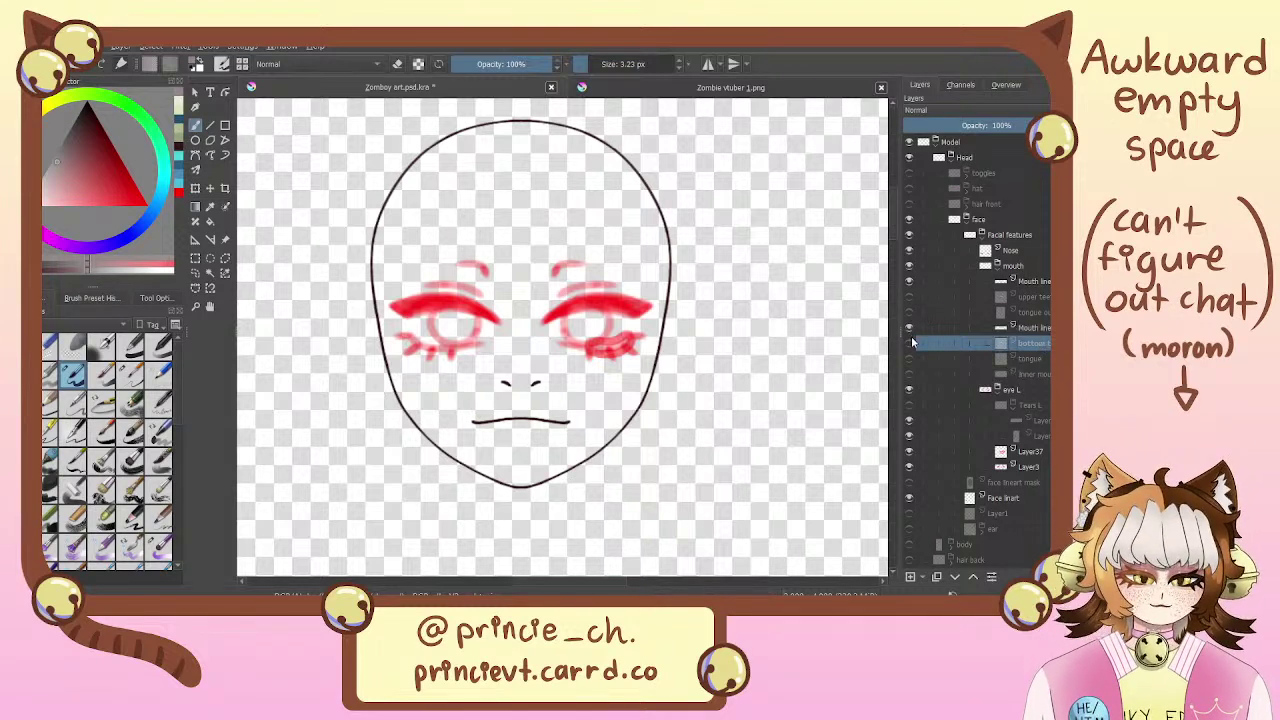
left_click(997, 266)
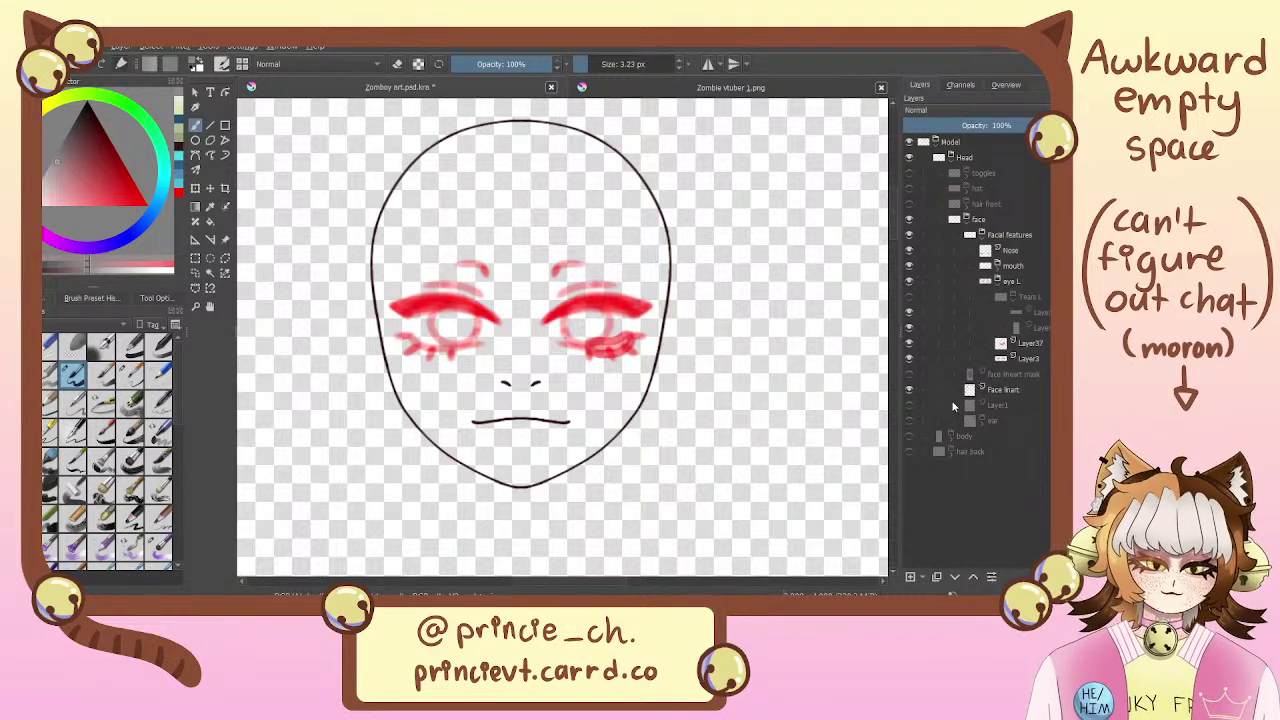
Make the hidden Tears L group inside the eye L group visible
left_click(909, 299)
left_click(909, 299)
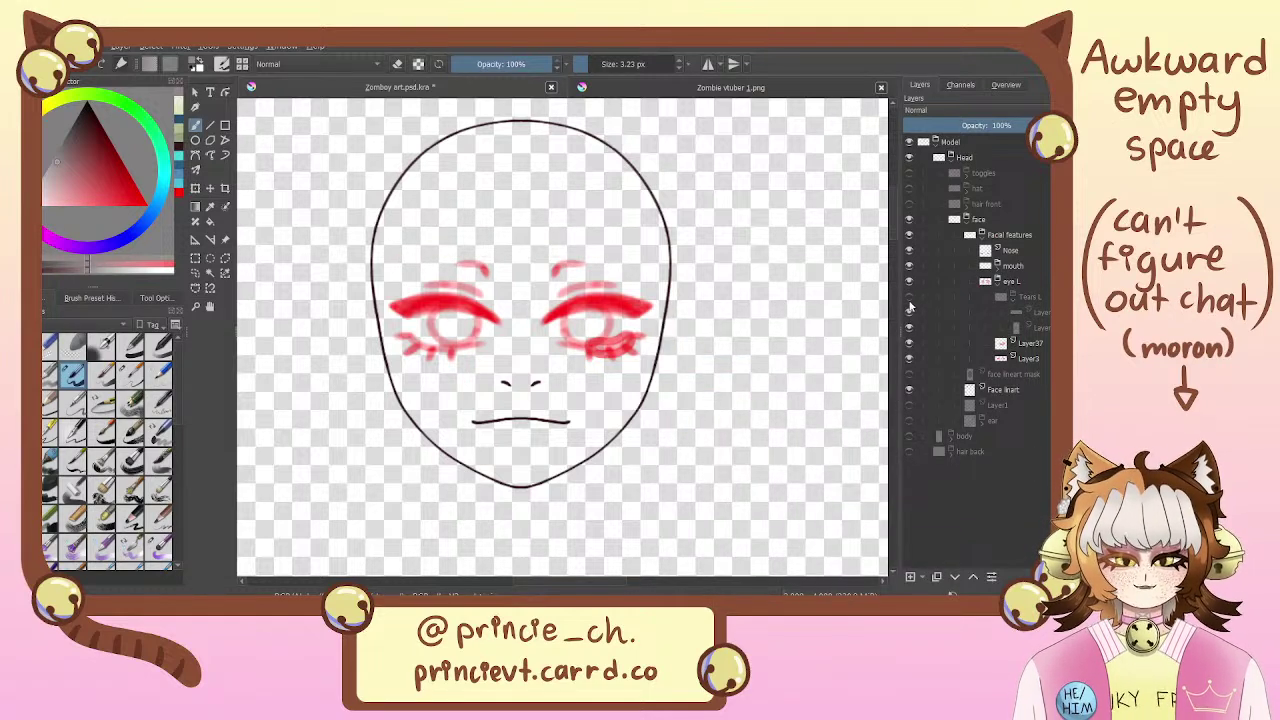
left_click(909, 298)
left_click(909, 298)
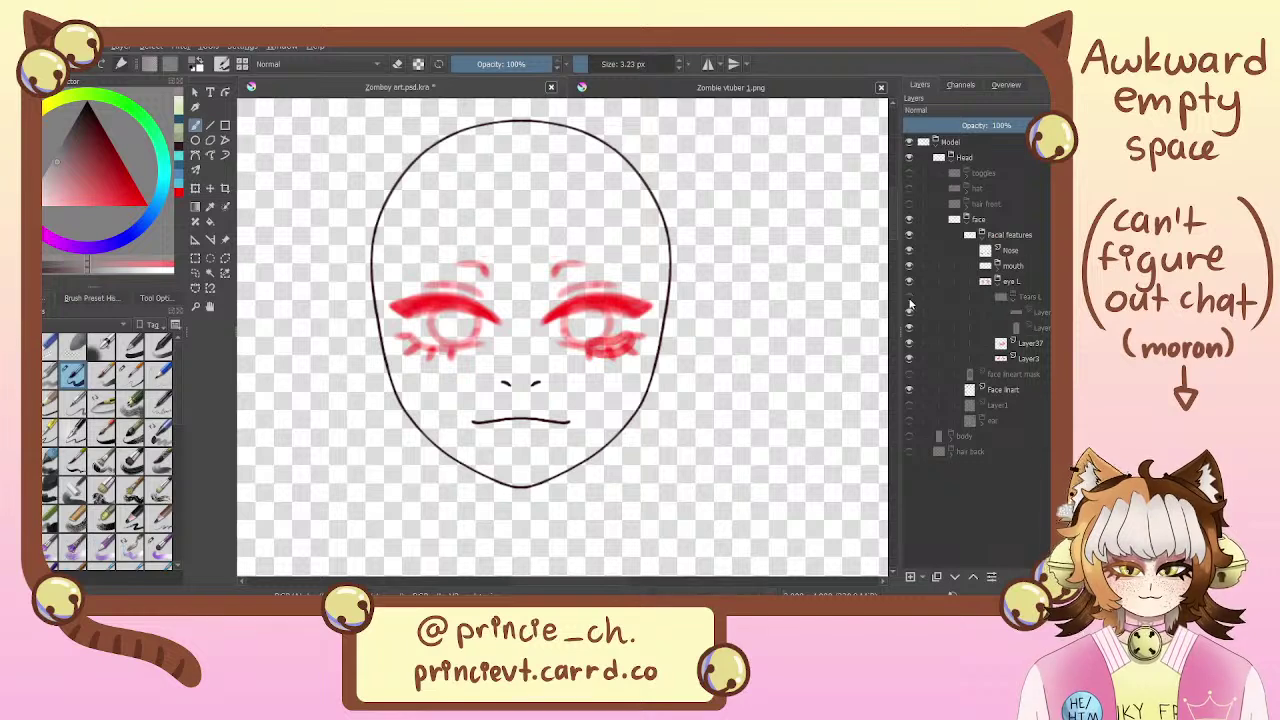
left_click(909, 298)
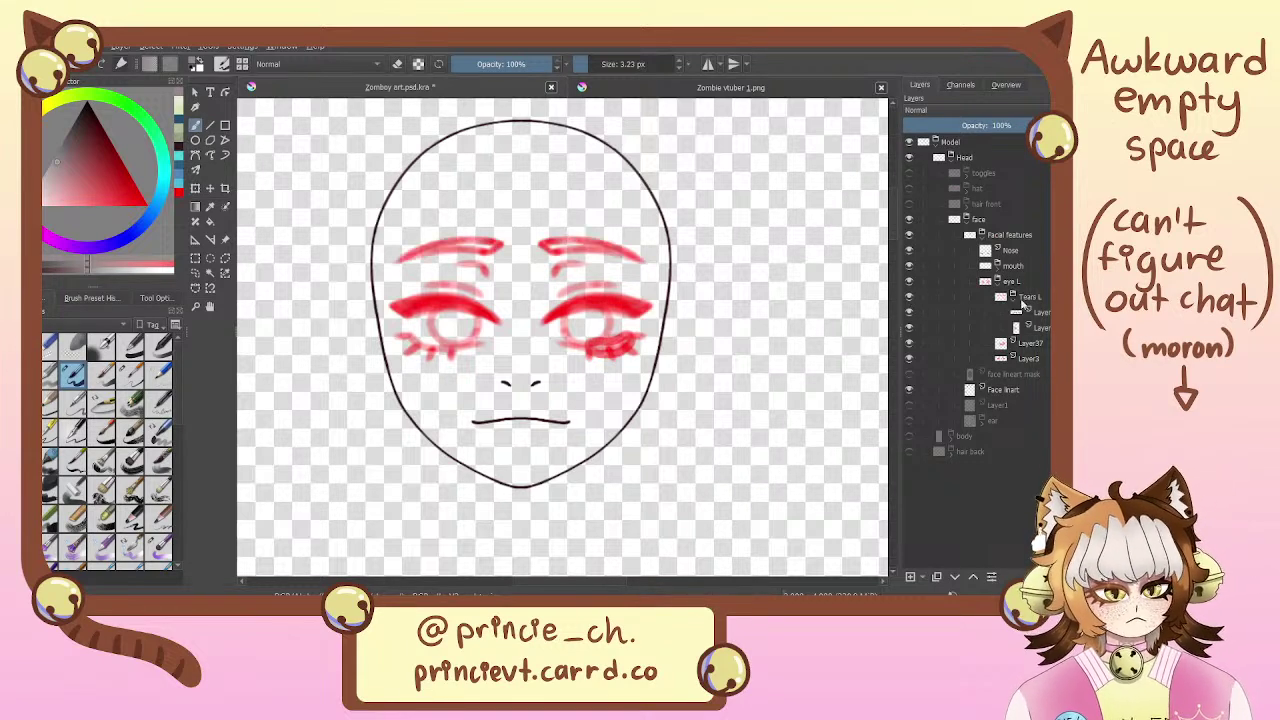
Toggle the upper layer inside the Tears L group off and on to check what it contains
left_click(1013, 299)
left_click(1013, 299)
left_click(909, 313)
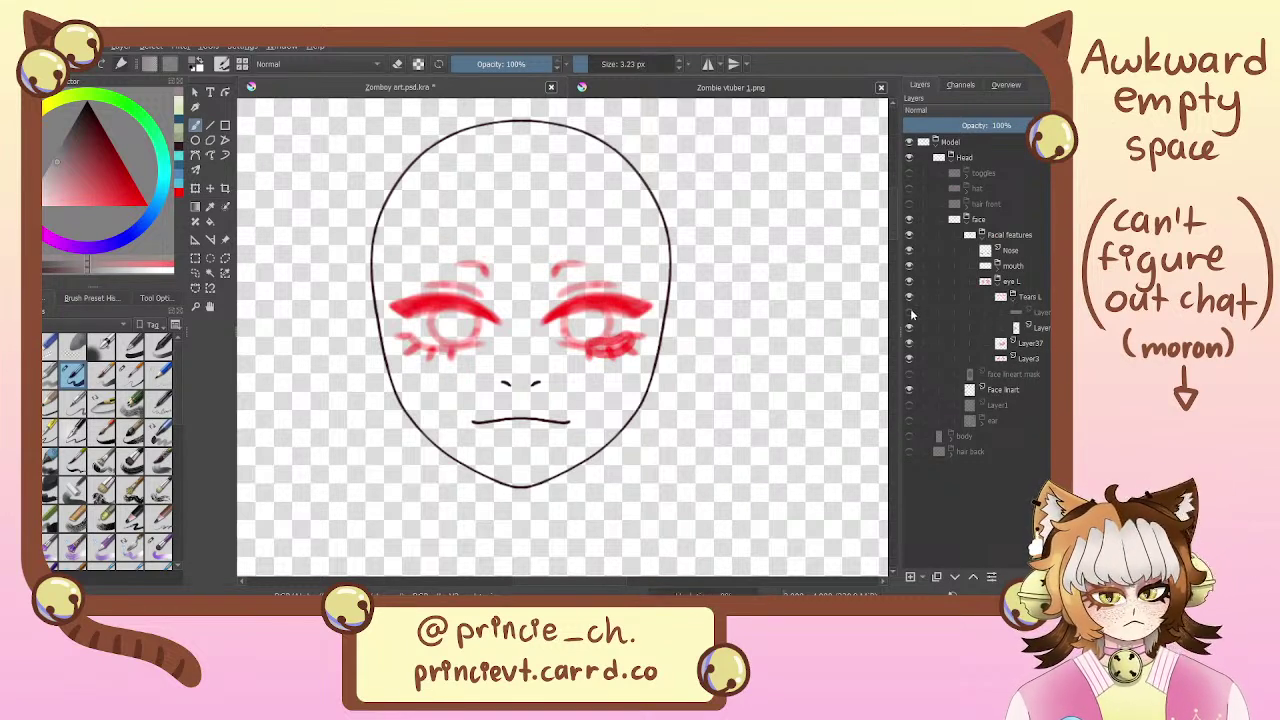
left_click(909, 314)
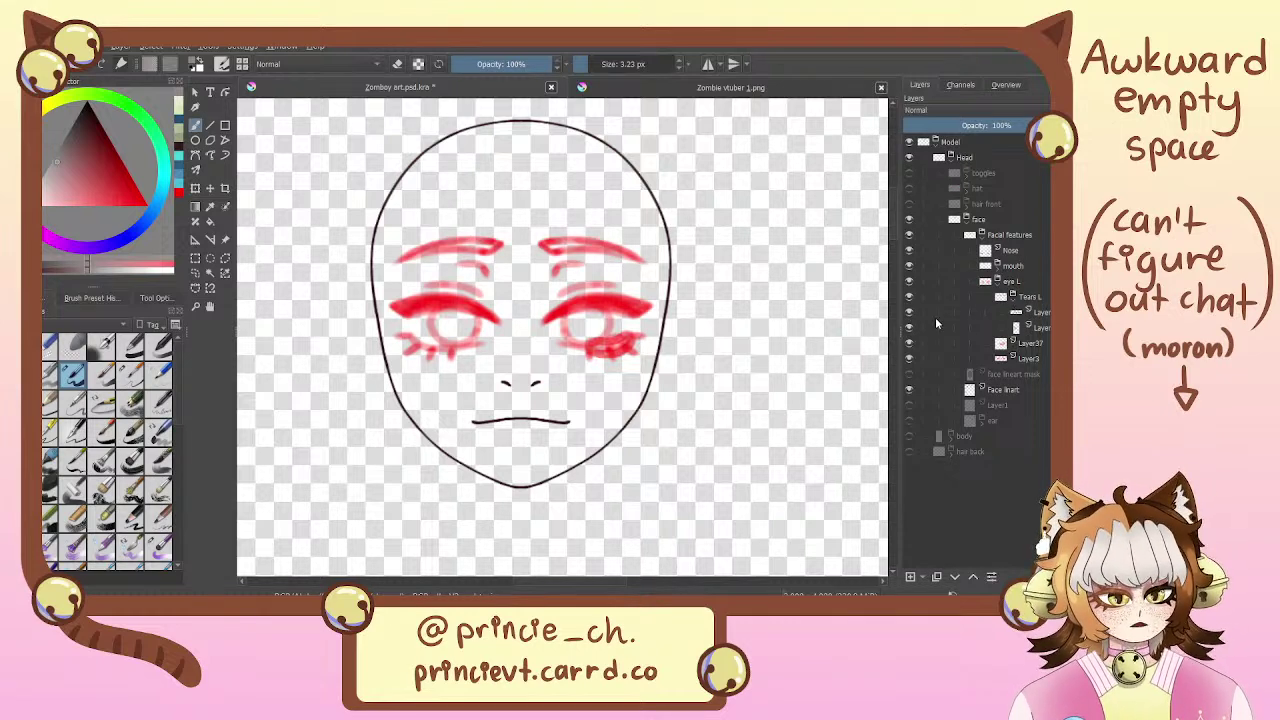
left_click(909, 313)
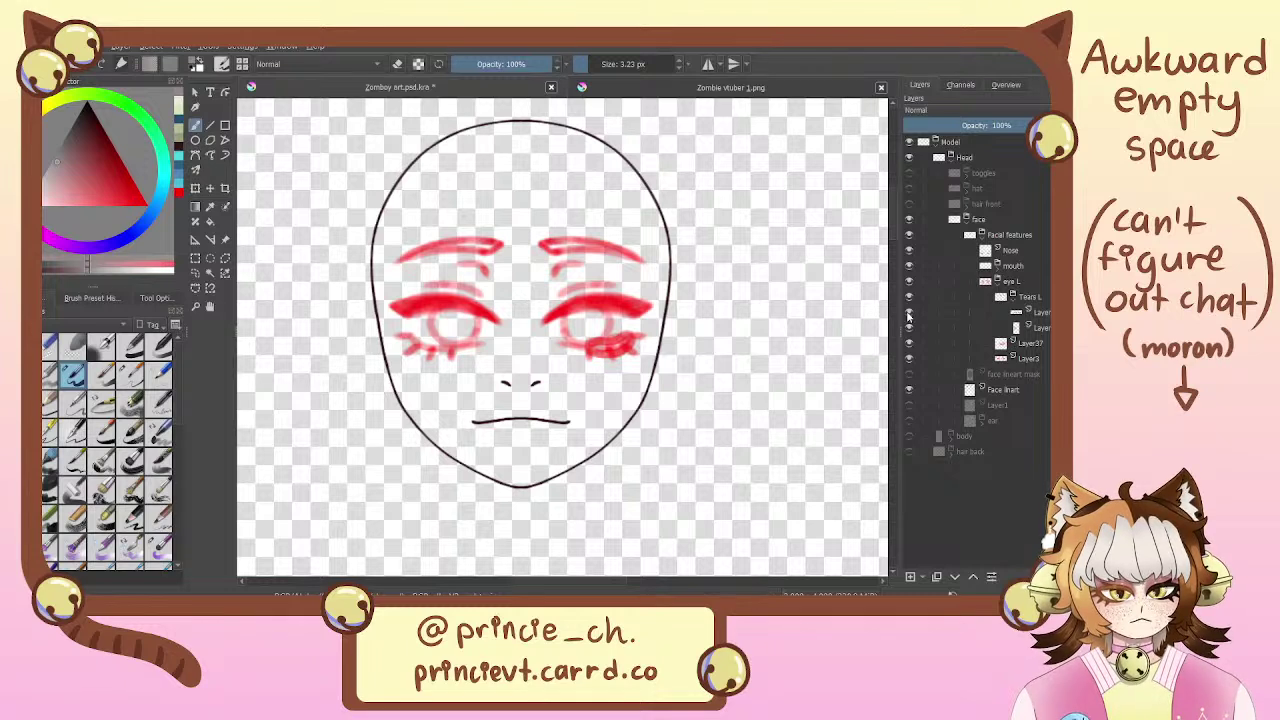
left_click(910, 313)
left_click(910, 313)
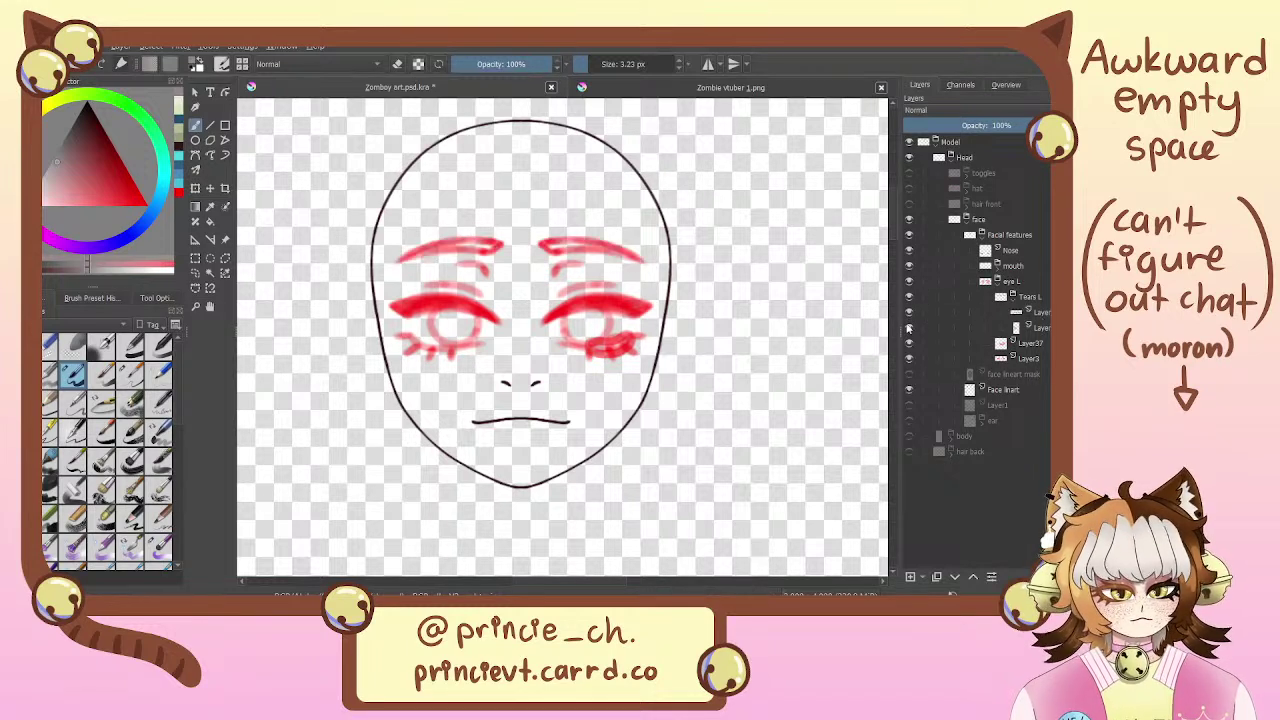
Try to rename the lower layer inside the Tears L group as "tear"
left_click(1046, 328)
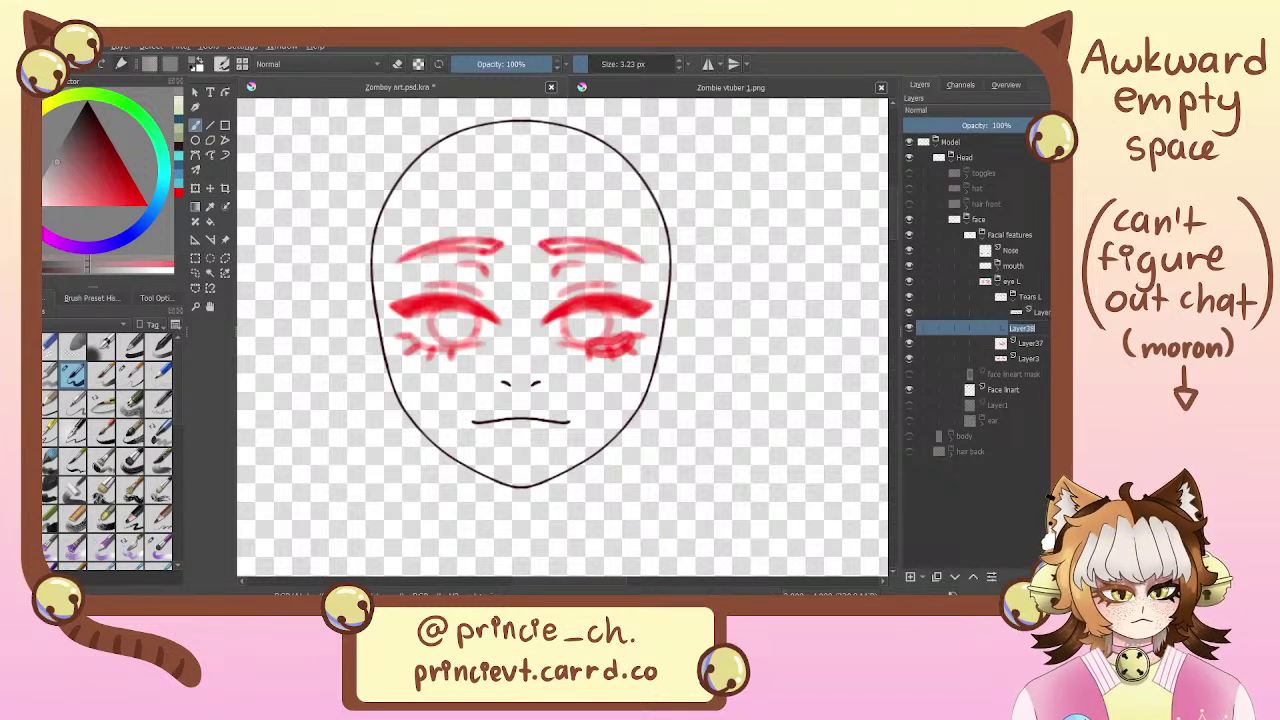
type("tear")
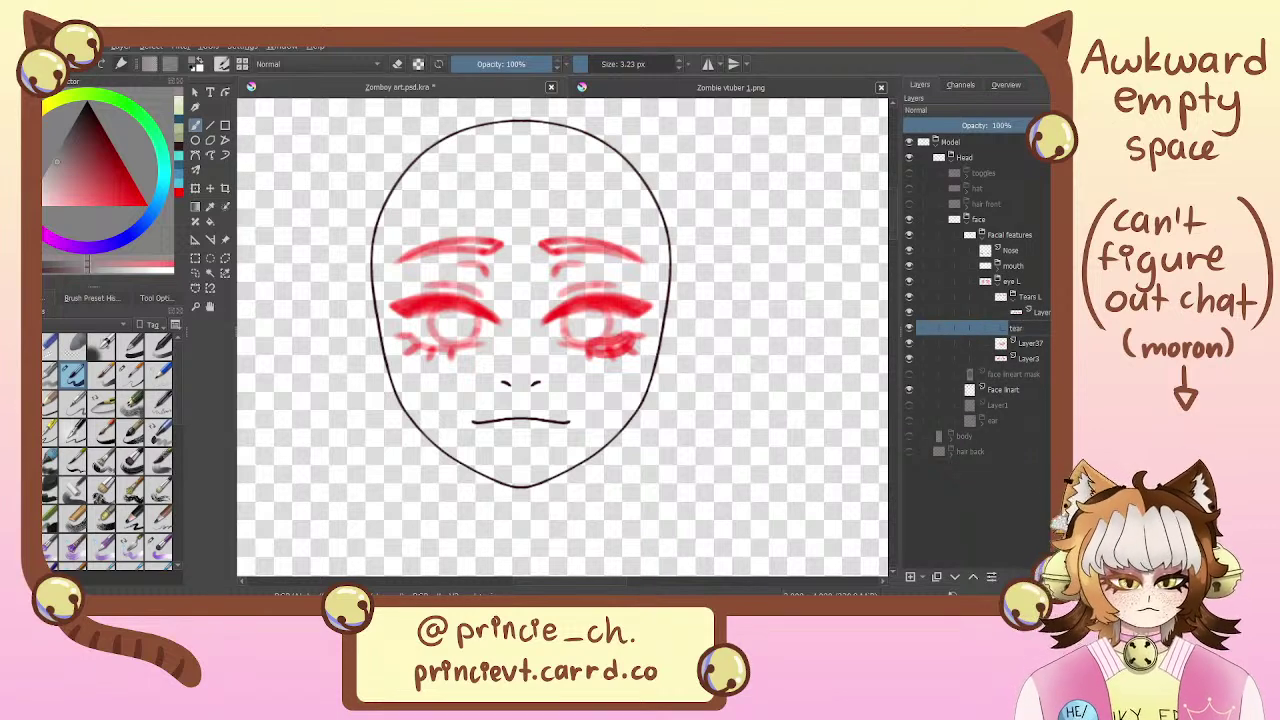
key("Return")
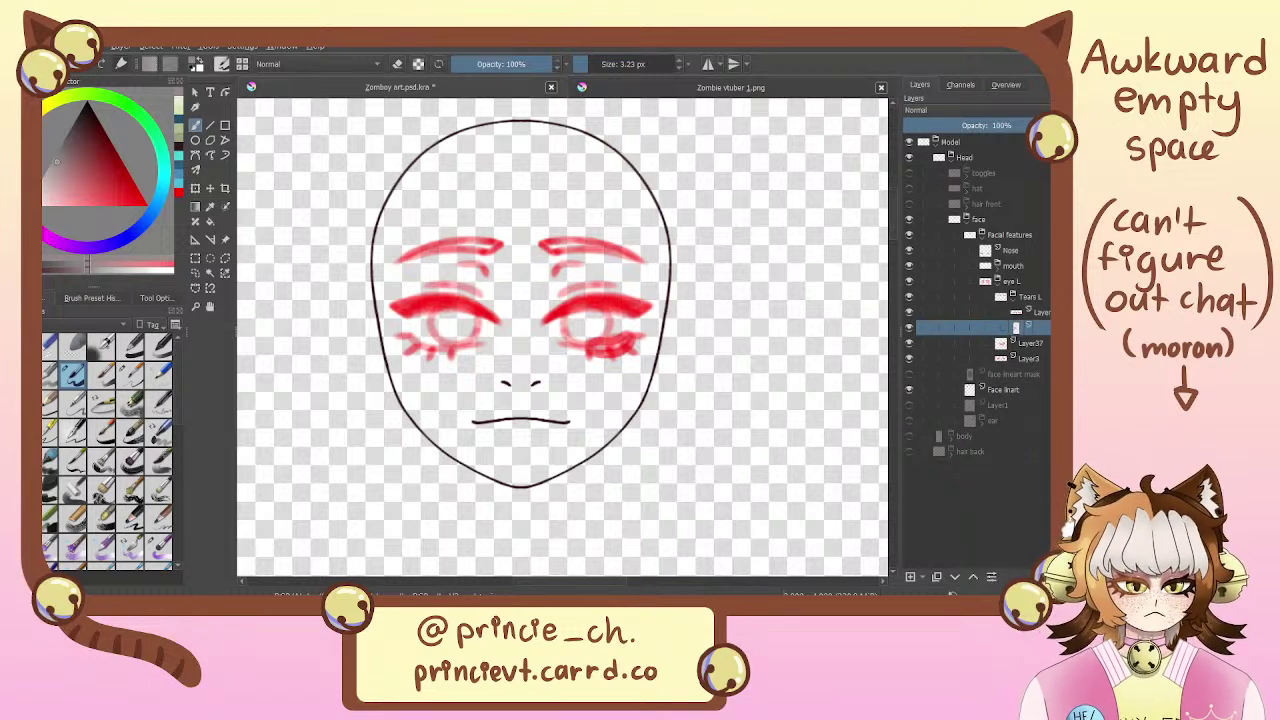
Move both layers out of the Tears L group into the eye L group and delete the emptied Tears L group
left_click(1040, 298)
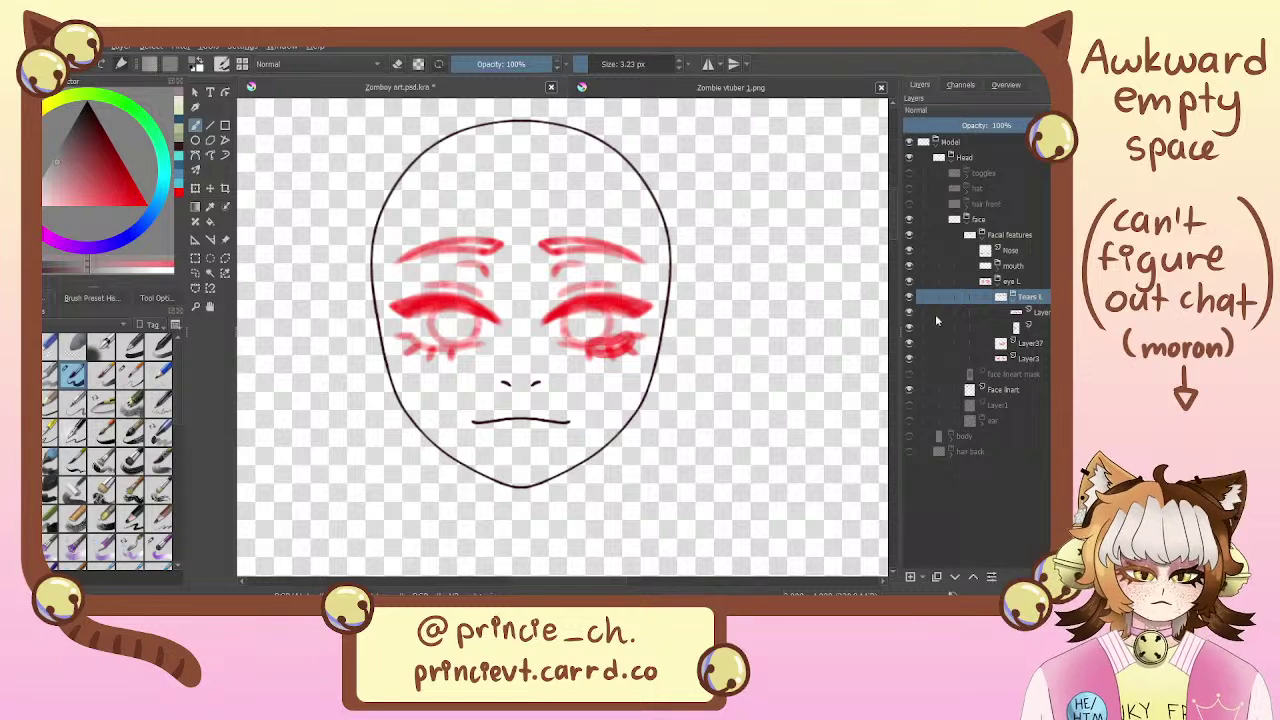
left_click(1041, 312)
left_click(1040, 326, "shift")
mouse_move(1042, 314)
left_mouse_down()
mouse_move(1045, 290)
mouse_move(1044, 345)
mouse_move(1046, 301)
left_mouse_up()
left_click(1043, 328)
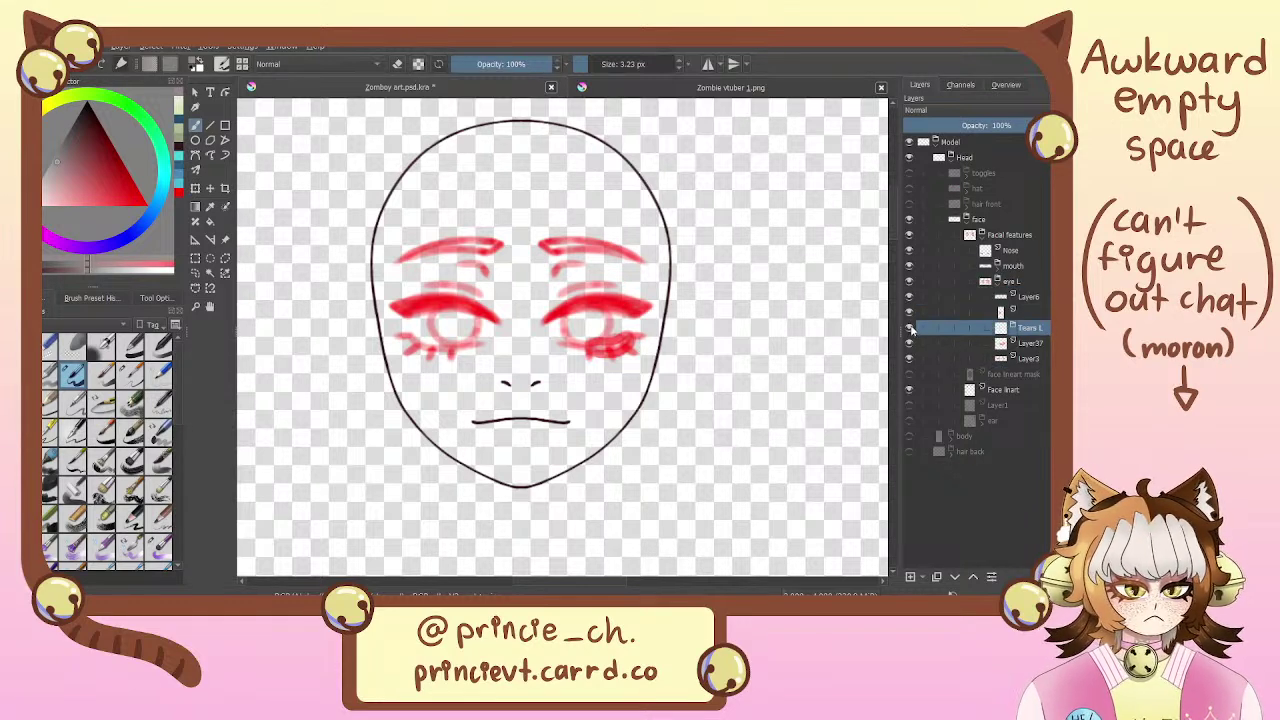
key("shift+Delete")
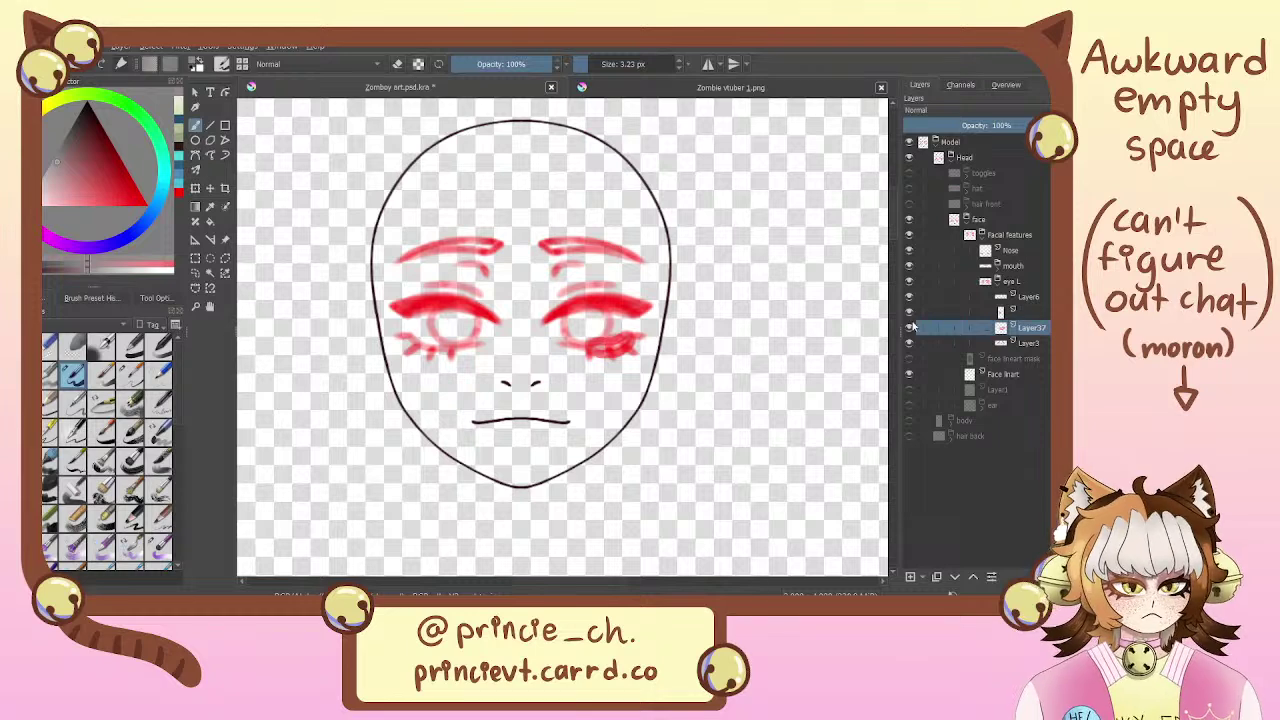
Toggle Layer37's visibility repeatedly to compare the sketched eyes with and without its marks
left_click(909, 328)
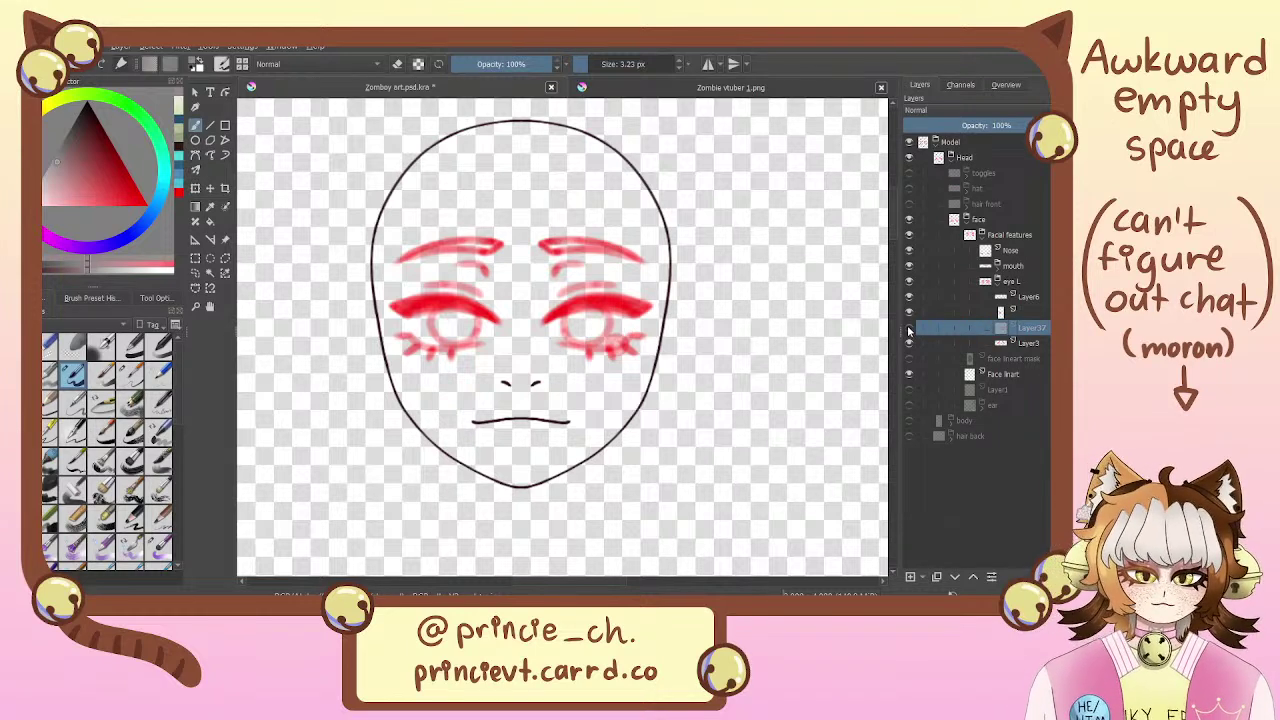
left_click(909, 328)
left_click(909, 328)
left_click(909, 328)
left_click(909, 328)
left_click(909, 328)
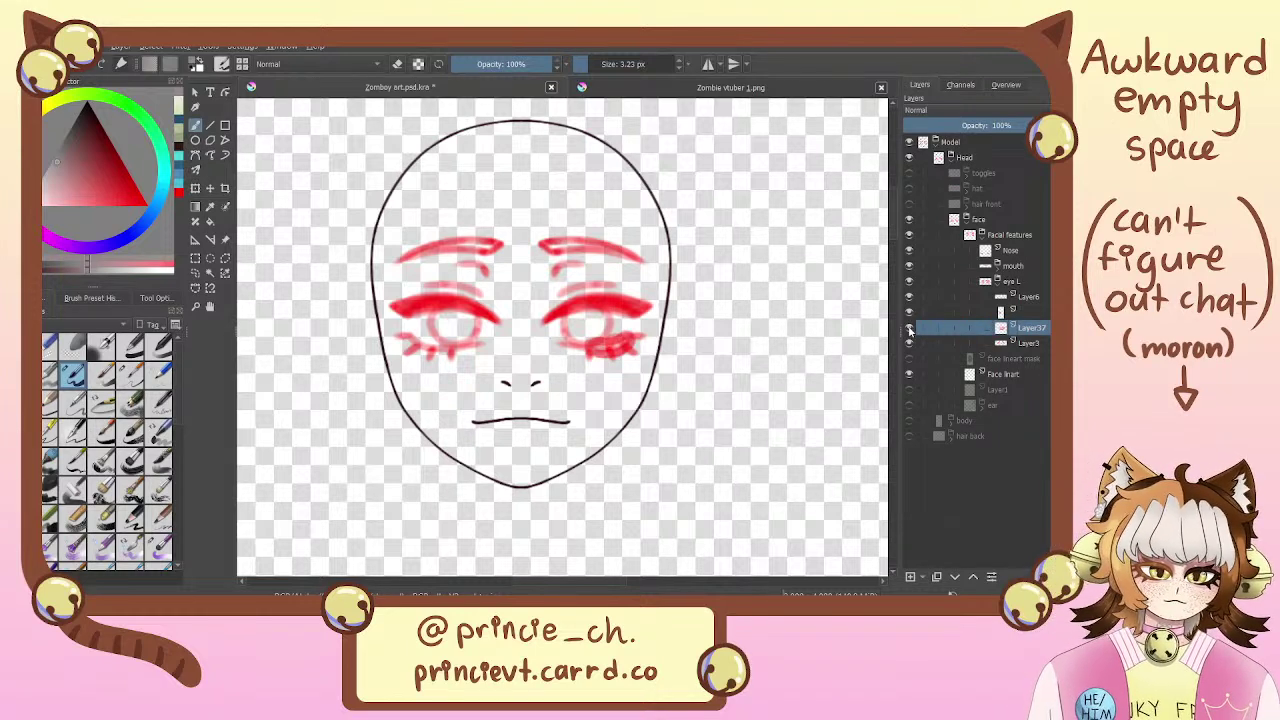
left_click(909, 328)
left_click(909, 328)
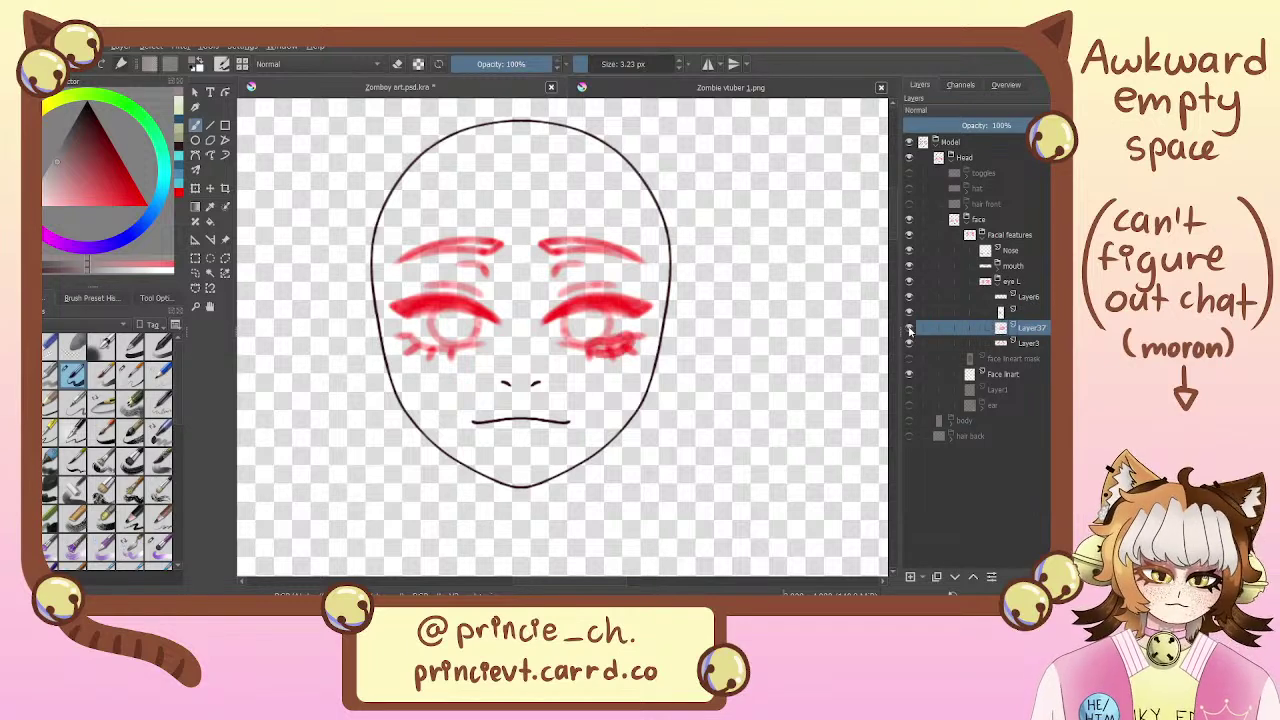
left_click(909, 328)
left_click(909, 328)
left_click(909, 330)
left_click(909, 330)
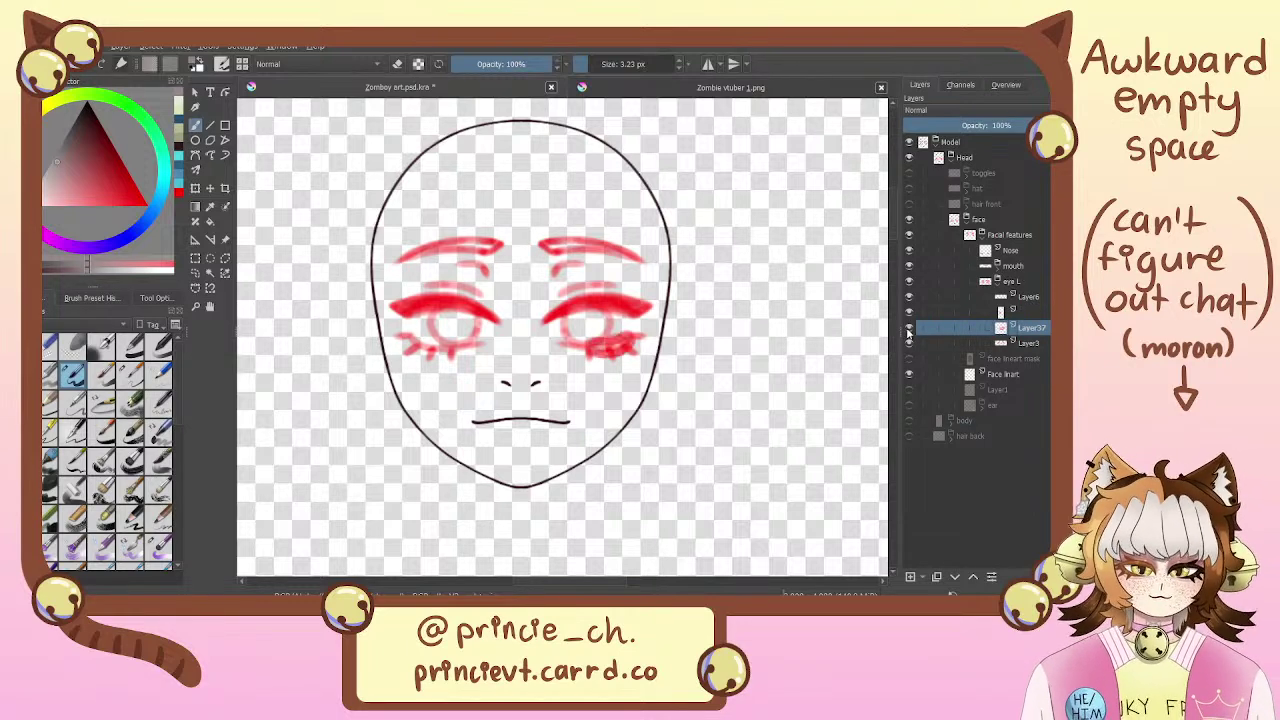
left_click(909, 330)
left_click(909, 330)
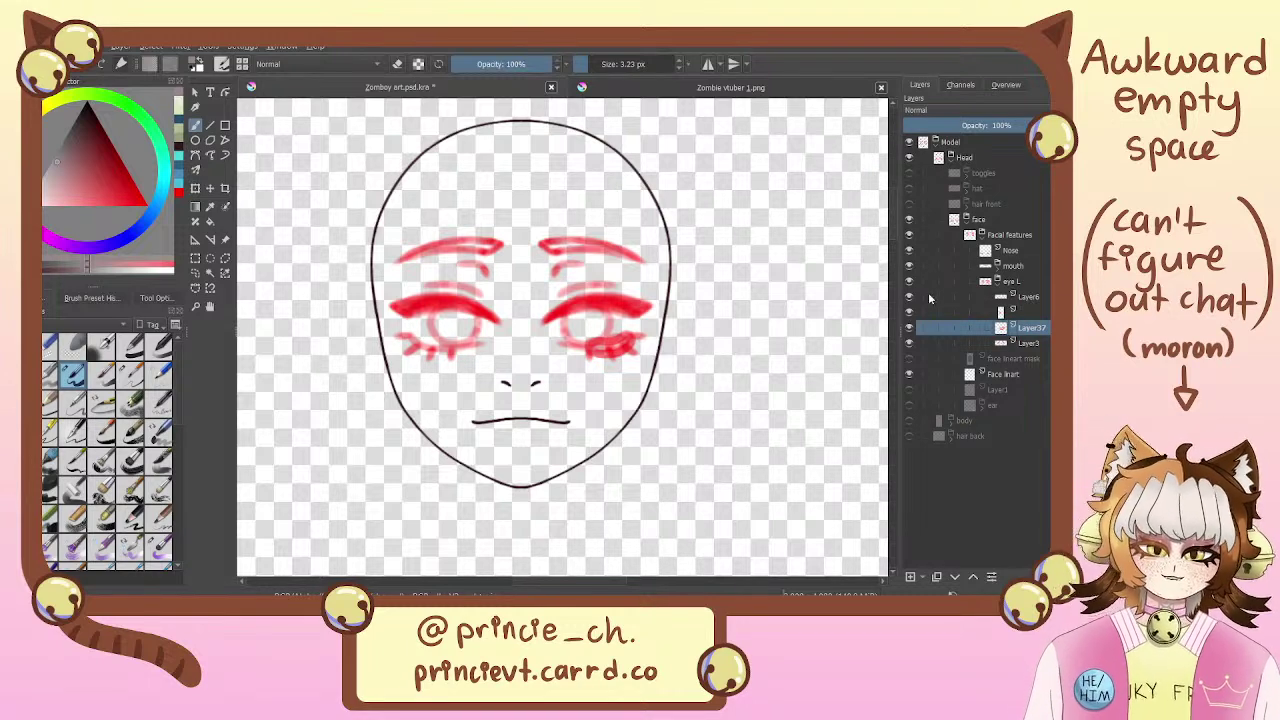
left_click(909, 329)
left_click(909, 329)
left_click(909, 329)
left_click(909, 329)
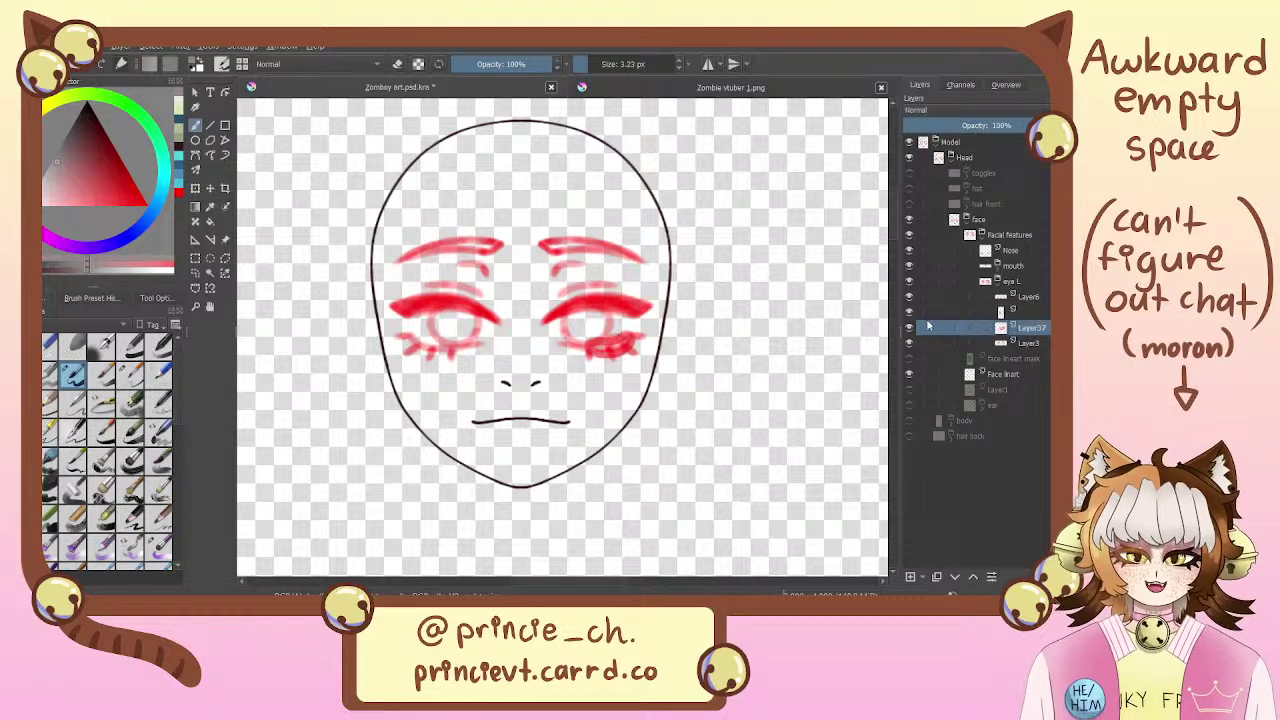
left_click(909, 328)
left_click(909, 328)
left_click(909, 328)
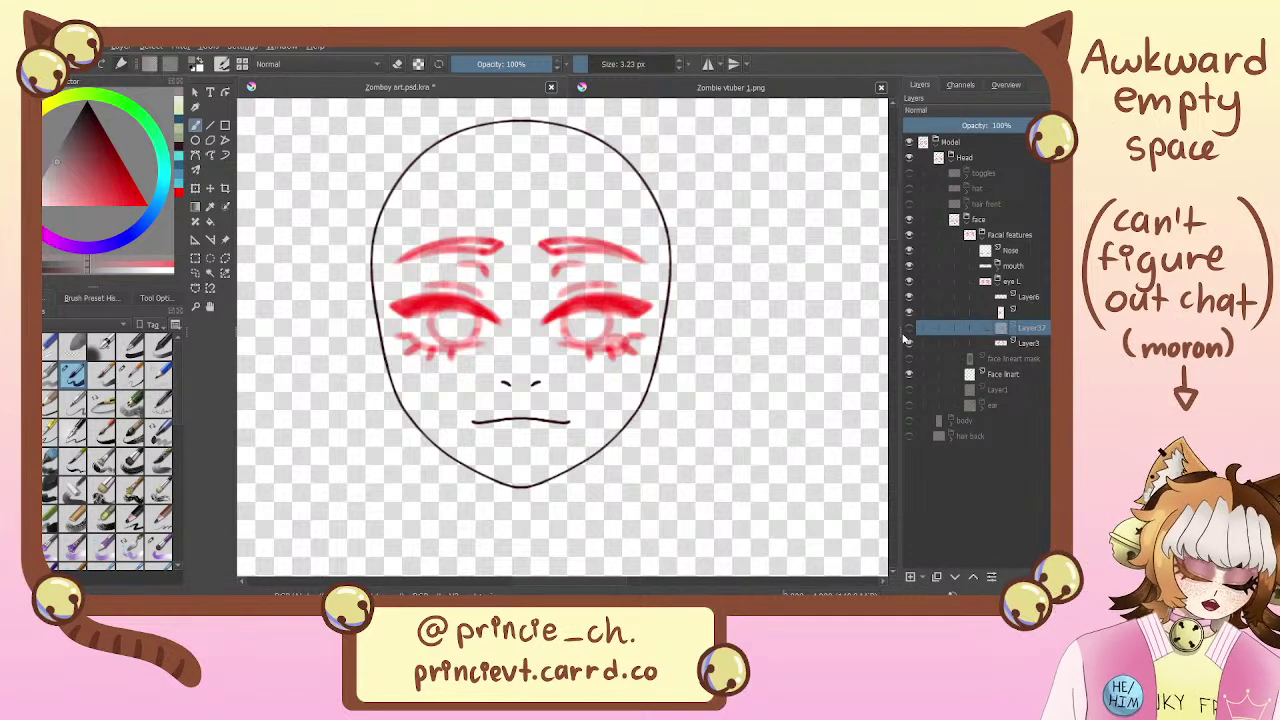
left_click(909, 330)
left_click(909, 330)
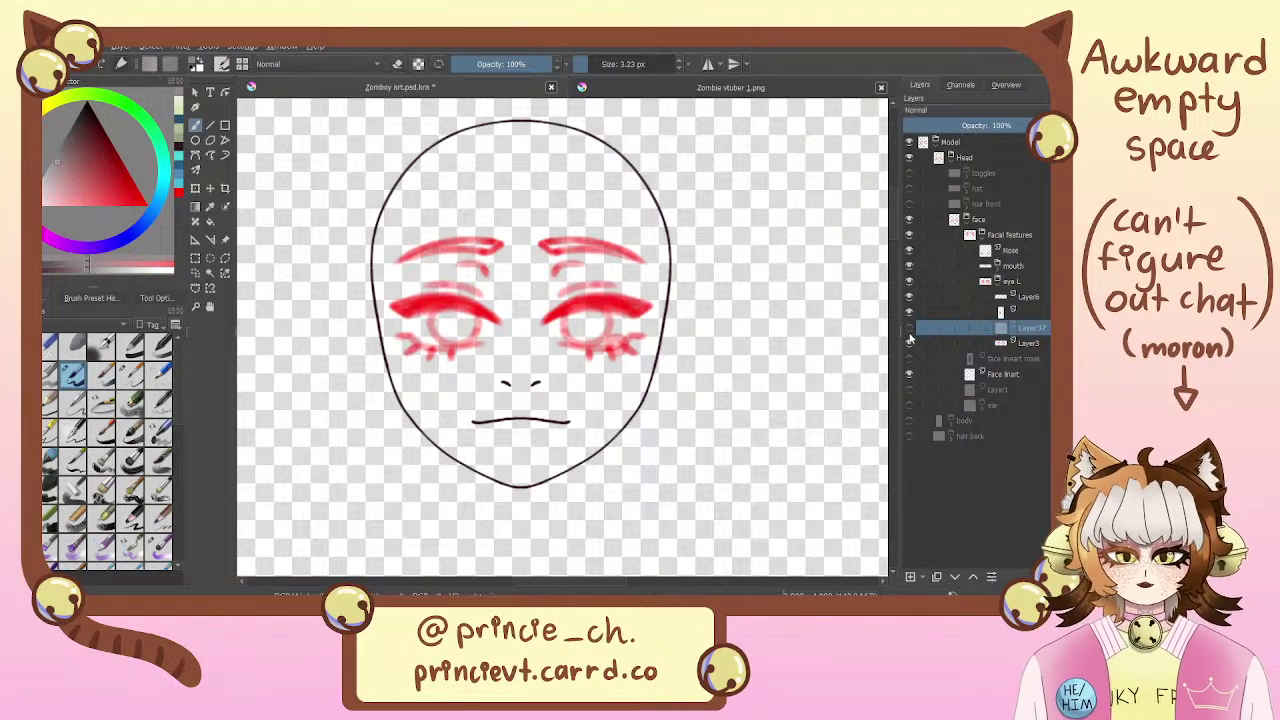
left_click(909, 330)
left_click(909, 330)
Toggle Layer3 off and on with Layer37 shown to see which eye marks belong to each layer
left_click(909, 340)
left_click(909, 329)
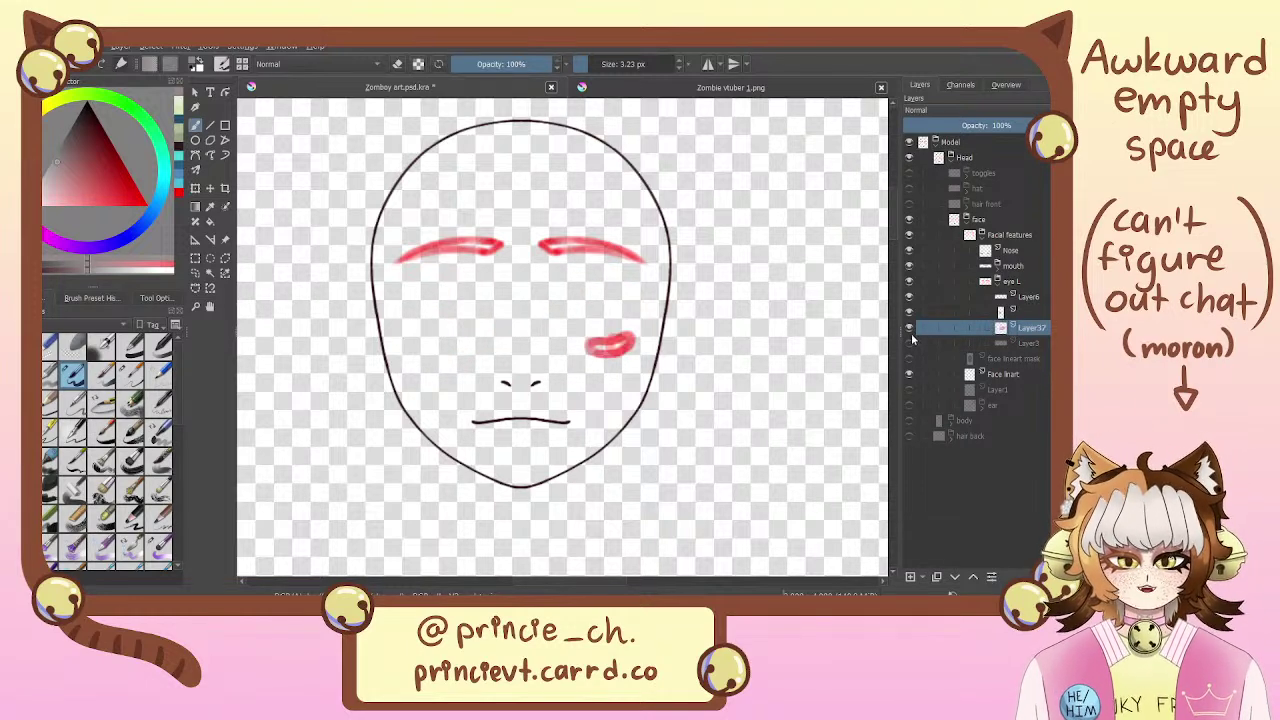
left_click(909, 343)
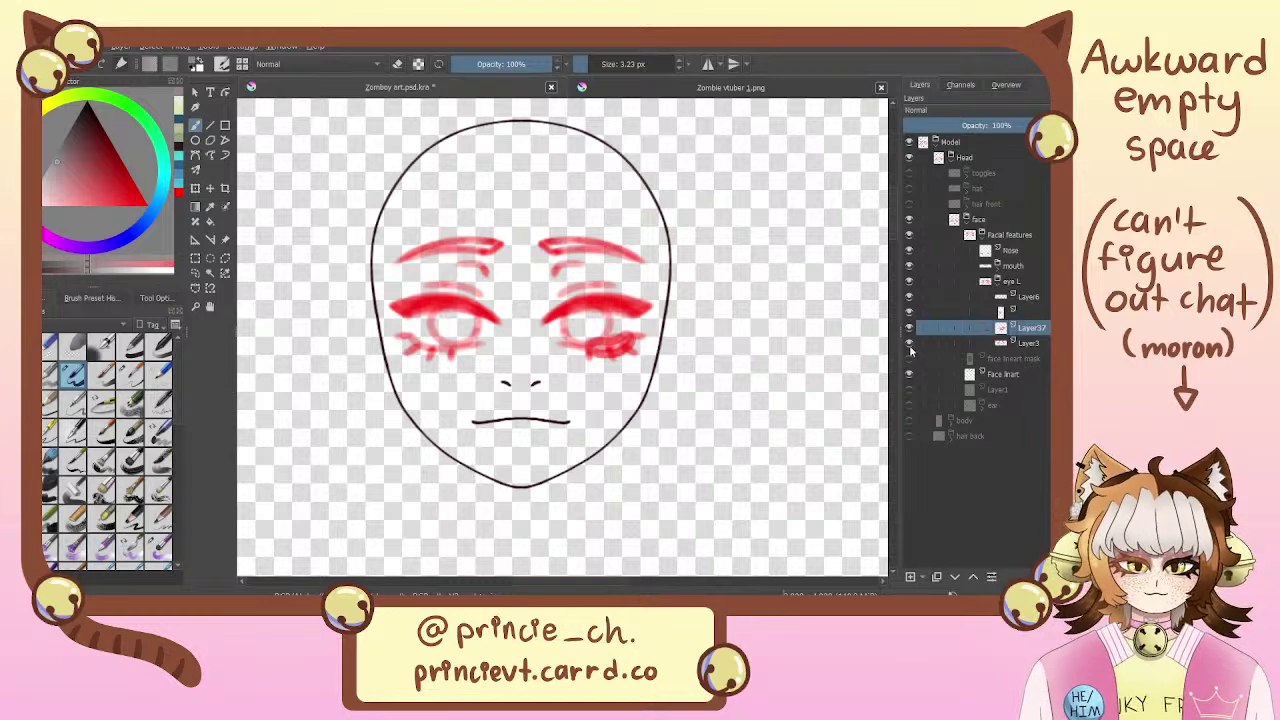
left_click(909, 346)
left_click(909, 346)
left_click(908, 346)
left_click(908, 346)
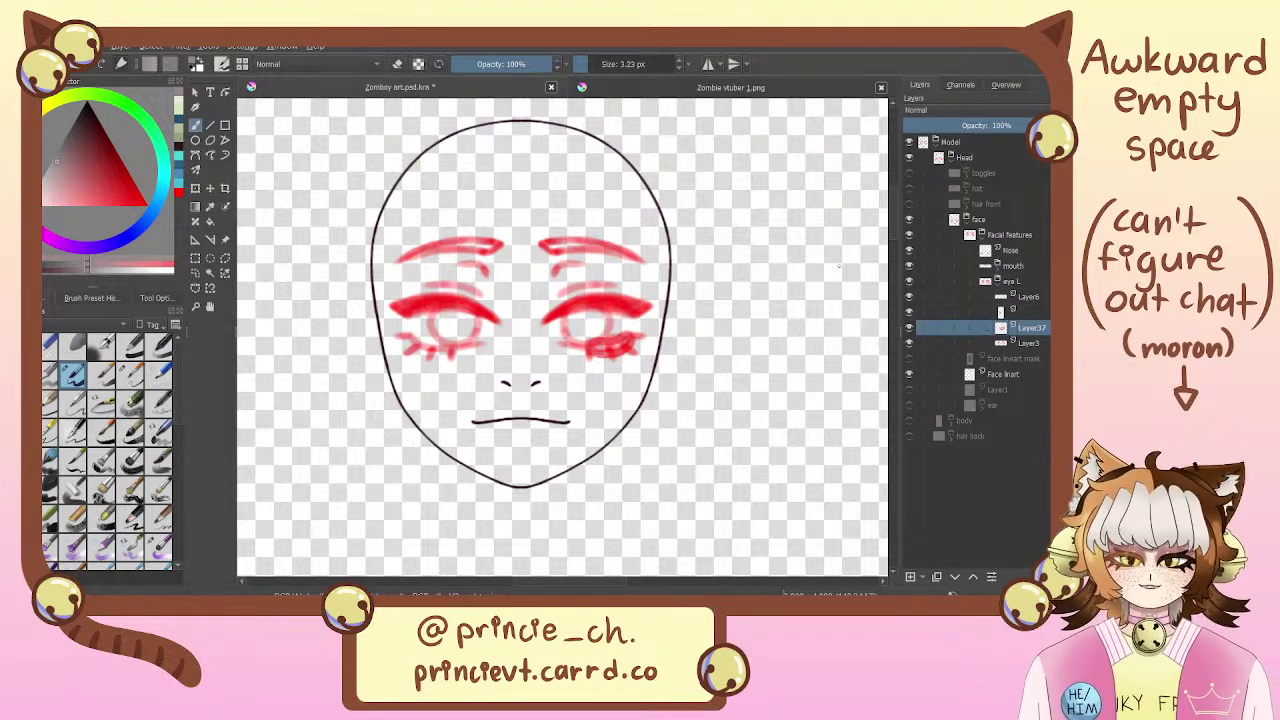
Switch Layer37 off and on again to examine its marks under the eye, leaving the layer visible
left_click(909, 328)
left_click(909, 328)
left_click(909, 328)
left_click(909, 328)
left_click(909, 330)
left_click(910, 330)
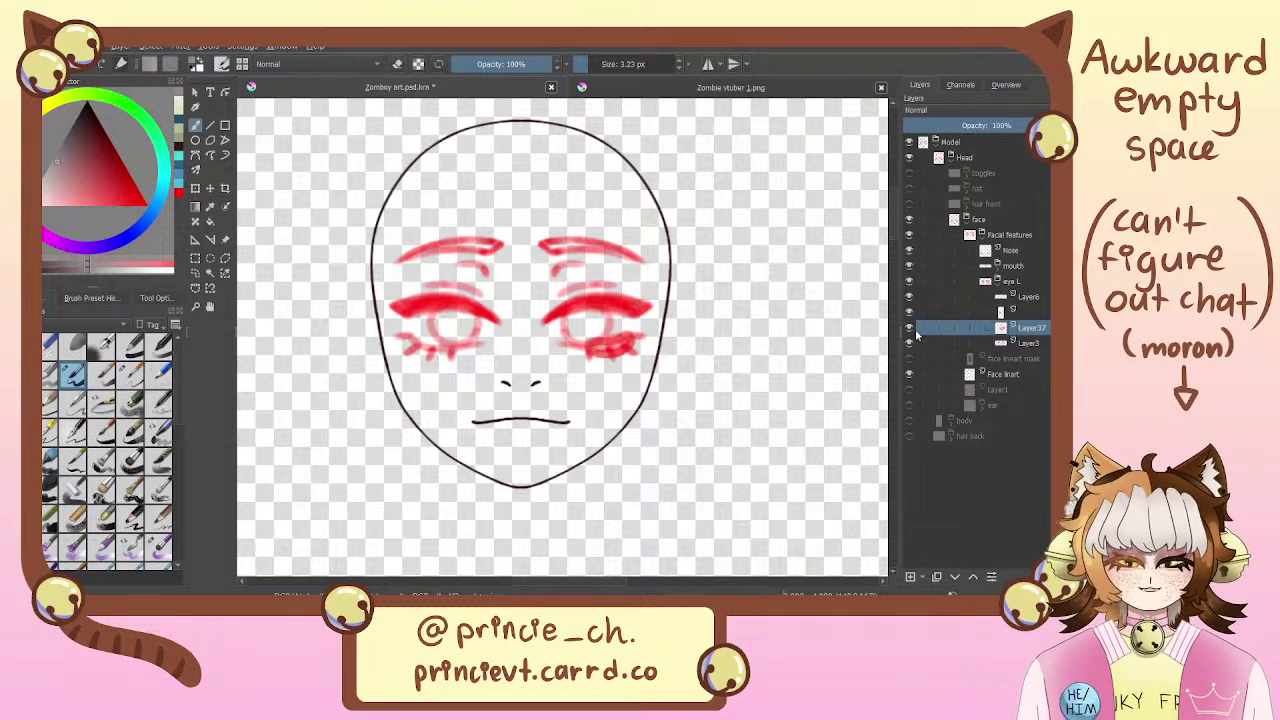
double_click(909, 329)
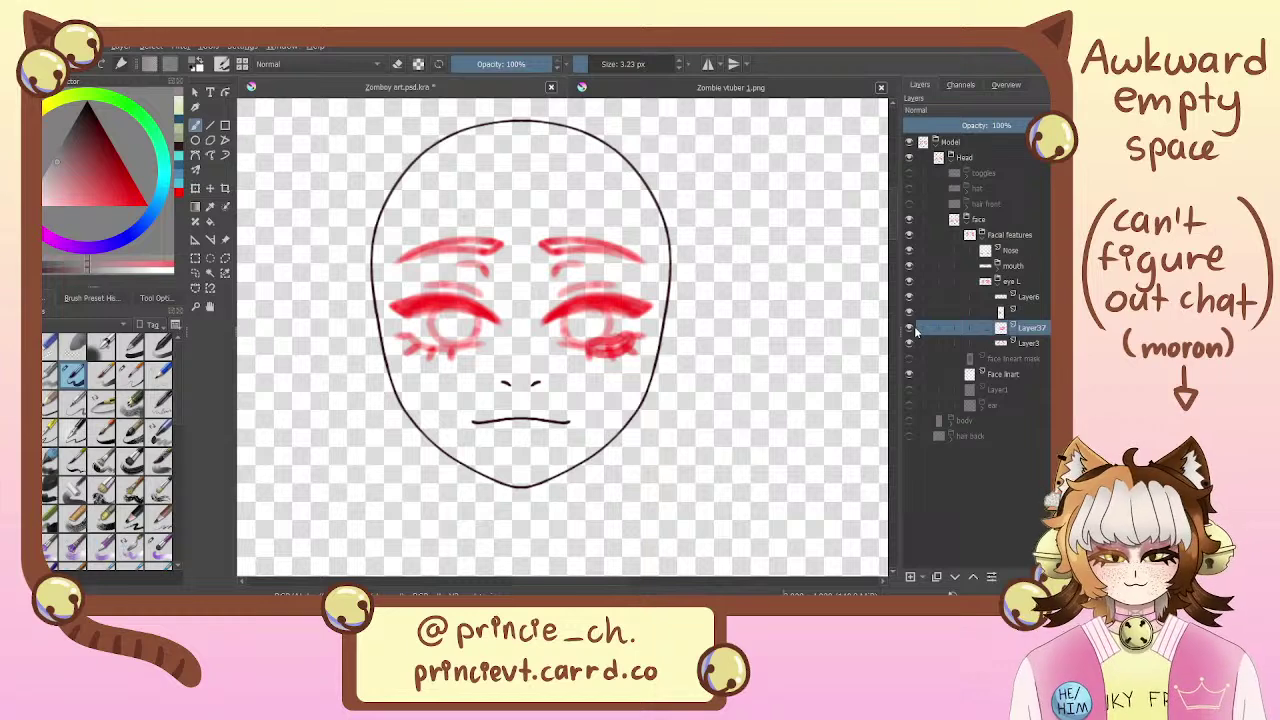
left_click(911, 329)
left_click(911, 329)
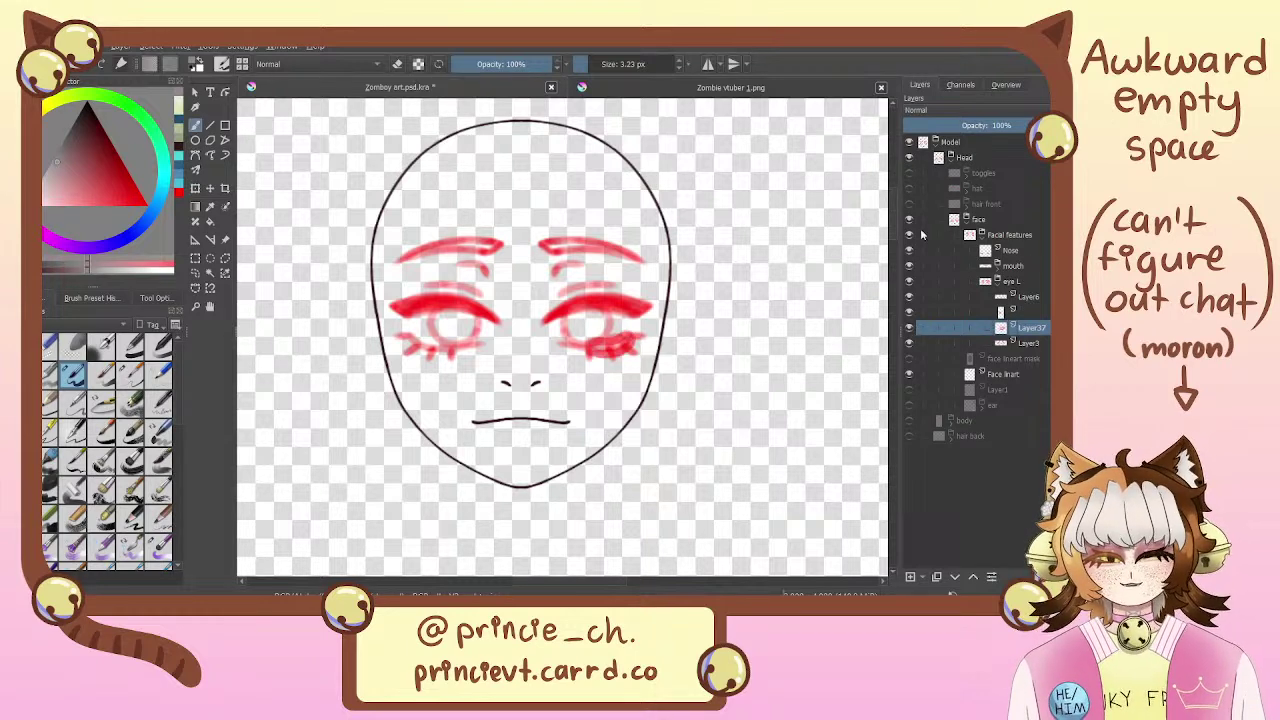
mouse_move(921, 234)
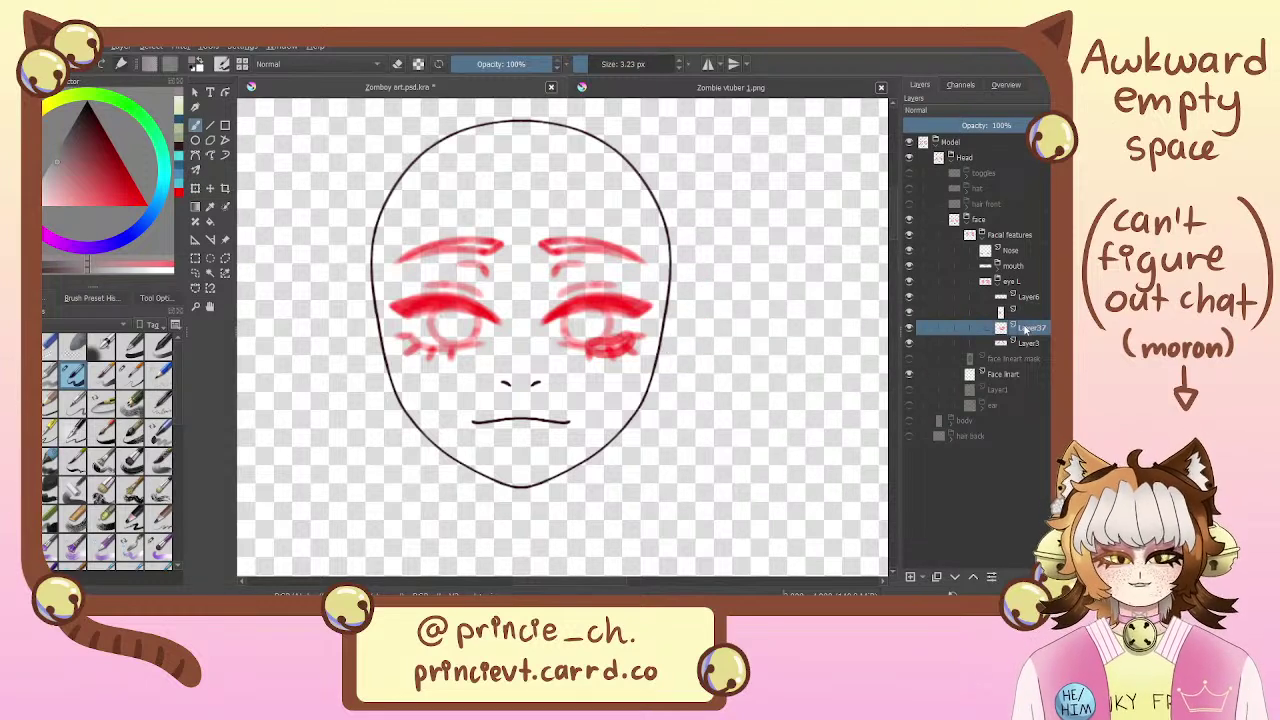
left_click(909, 329)
left_click(909, 329)
left_click(909, 329)
left_click(909, 329)
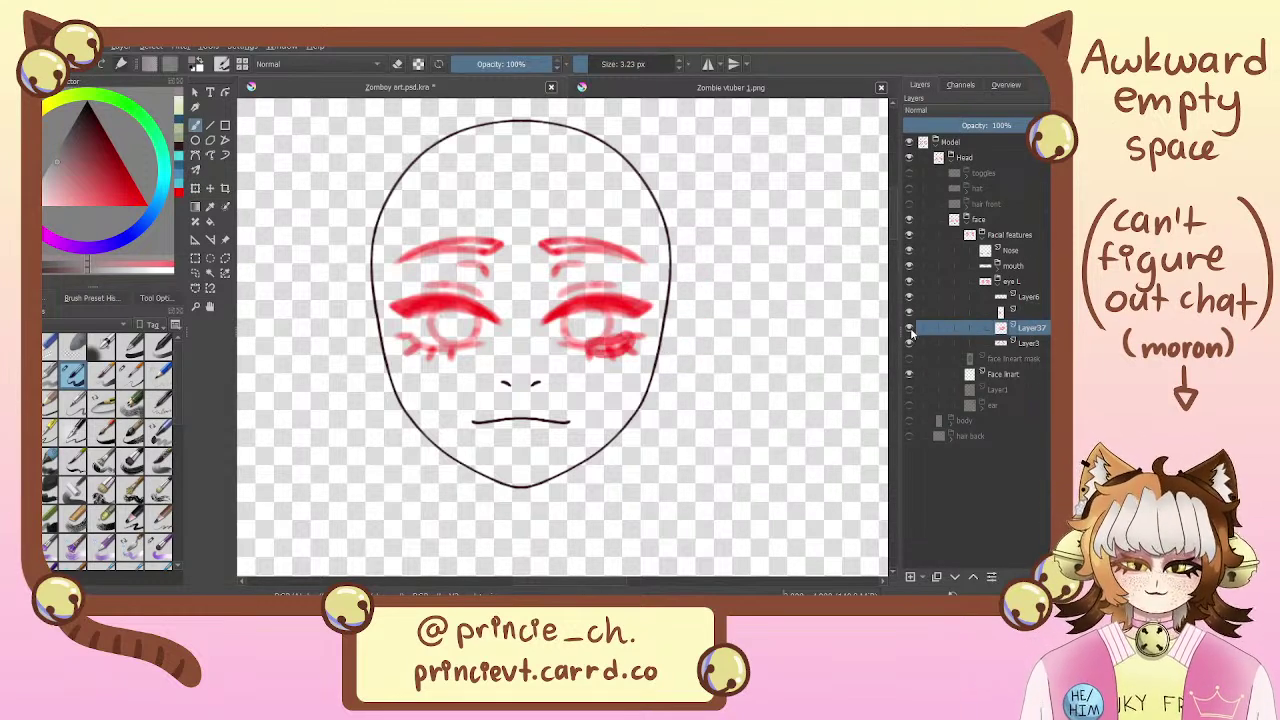
mouse_move(932, 293)
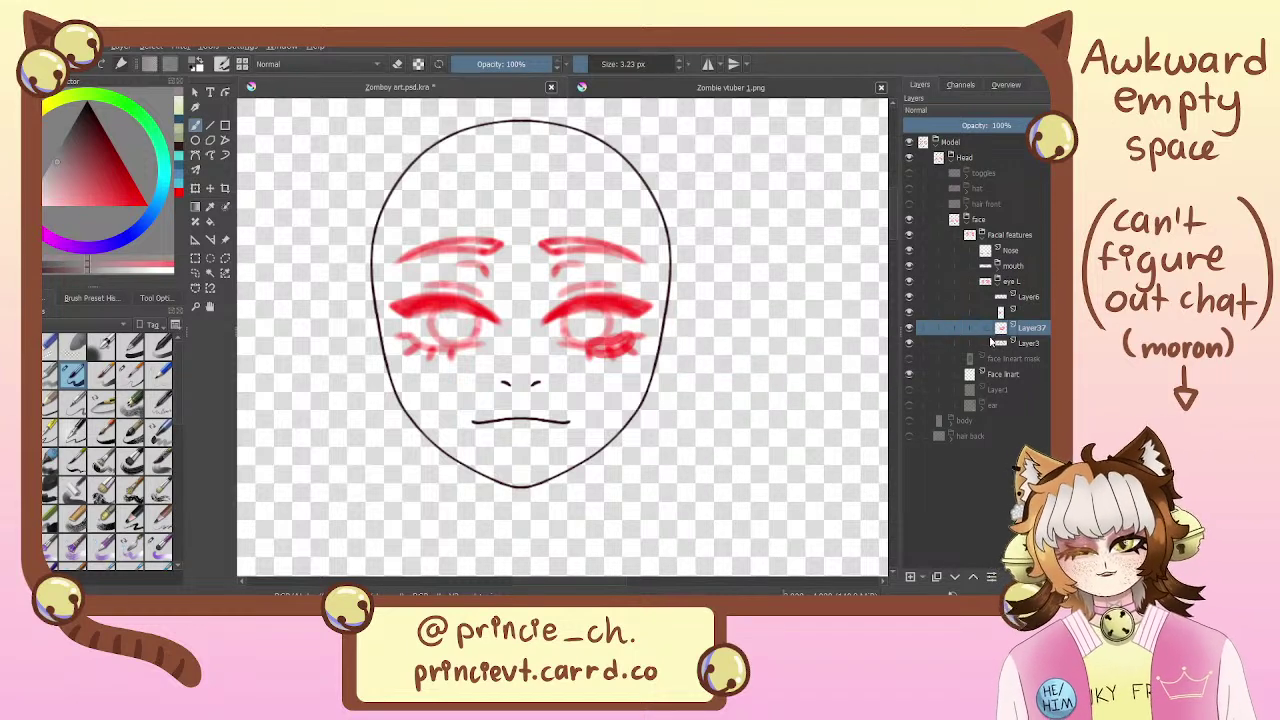
left_click(912, 329)
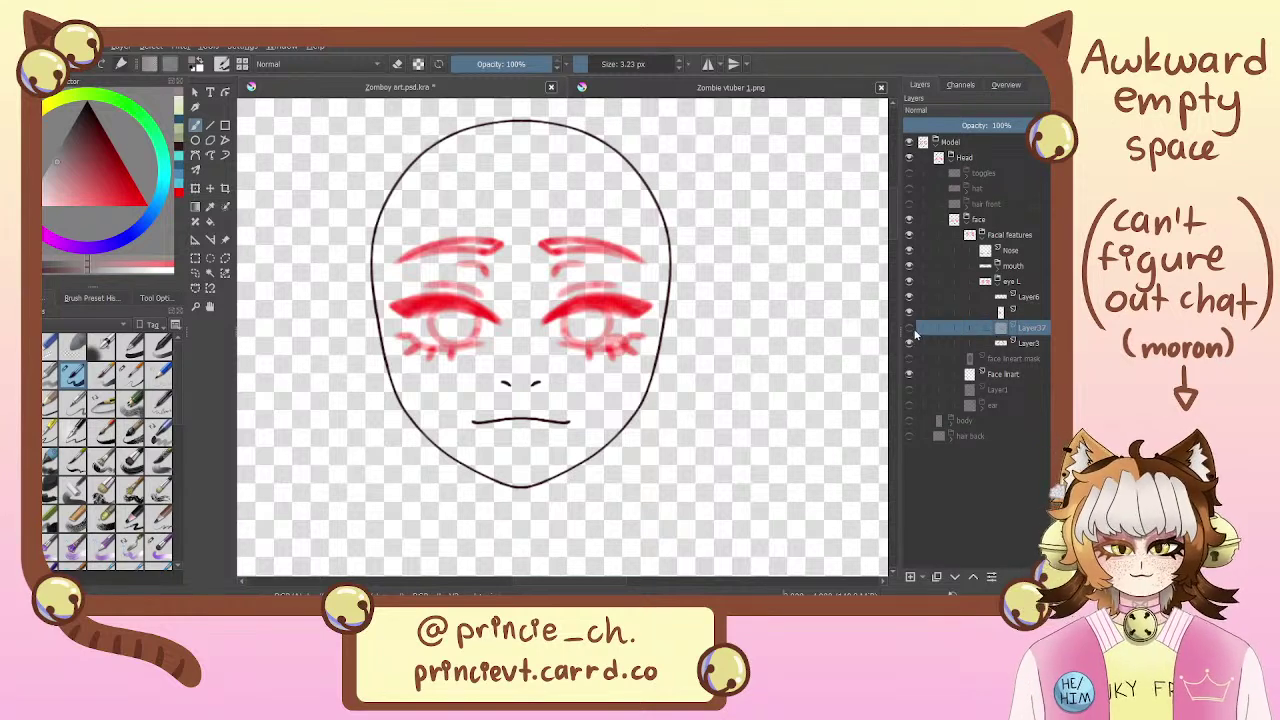
left_click(912, 329)
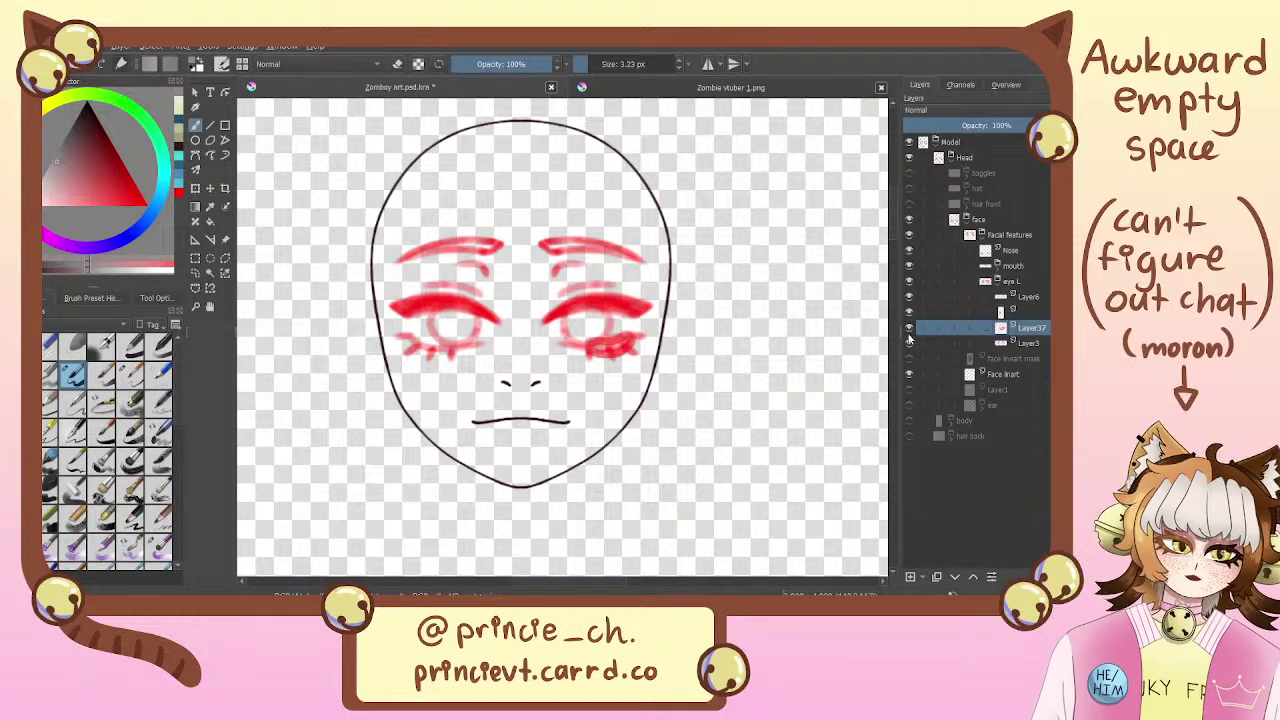
Toggle Layer37's visibility repeatedly to examine the marks it adds below the sketched eye
left_click(911, 329)
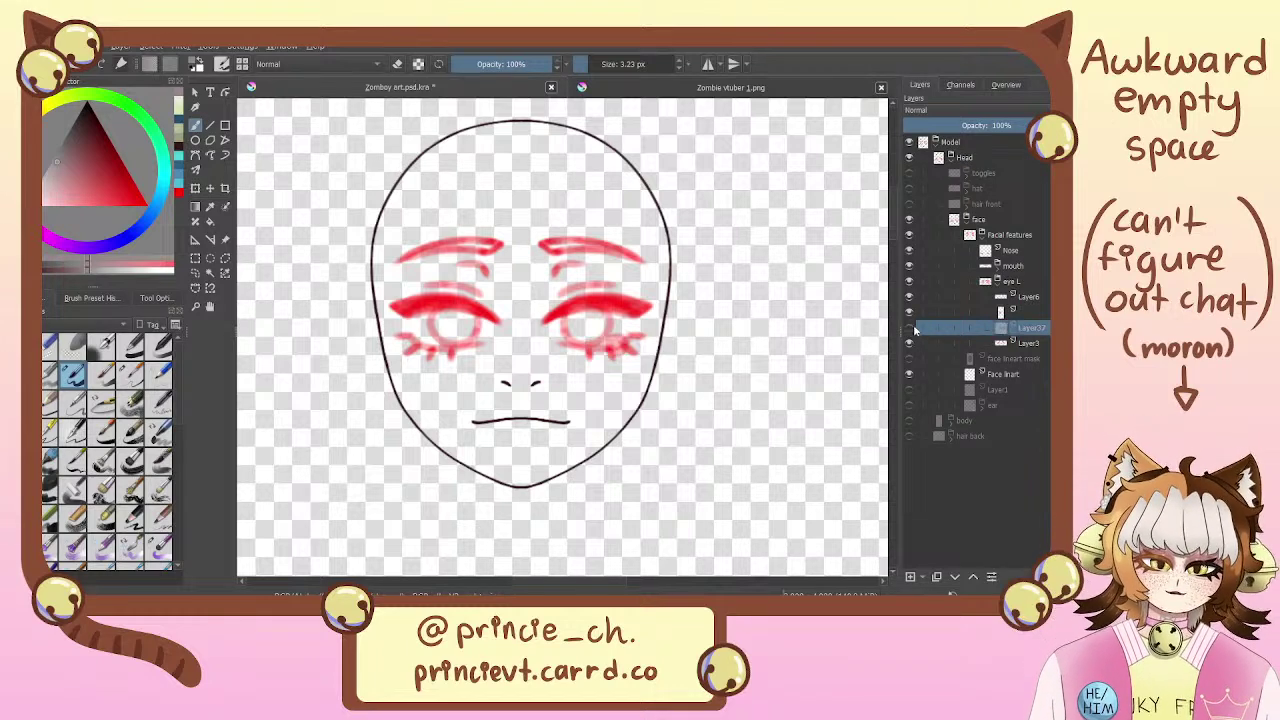
left_click(911, 329)
left_click(911, 329)
left_click(911, 329)
left_click(911, 329)
left_click(911, 329)
left_click(909, 328)
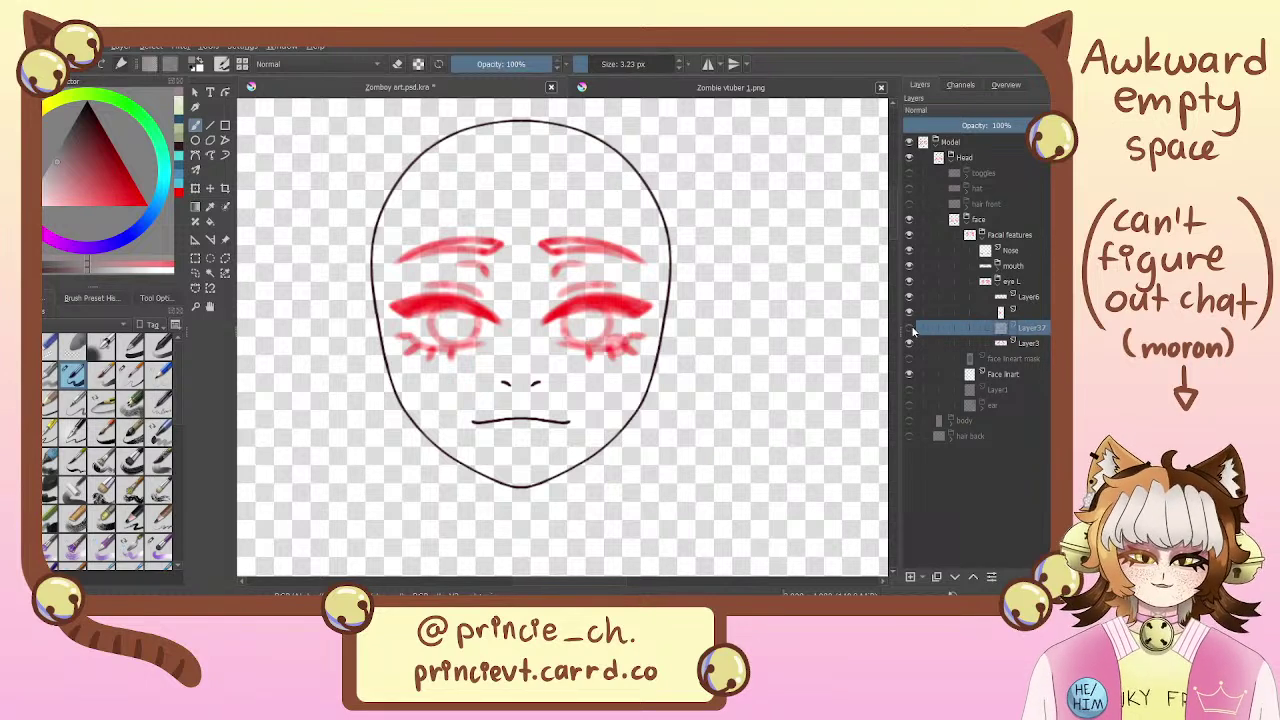
left_click(909, 328)
left_click(910, 329)
left_click(909, 329)
left_click(909, 329)
left_click(909, 329)
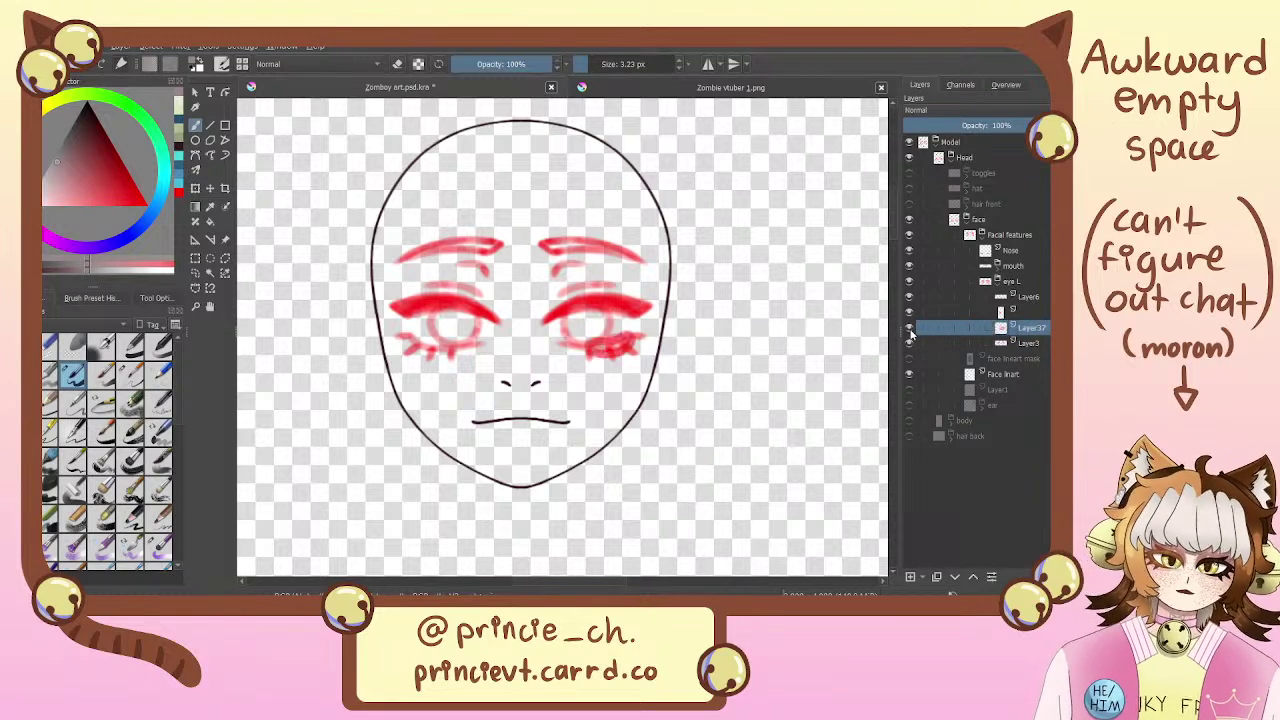
left_click(910, 329)
left_click(910, 327)
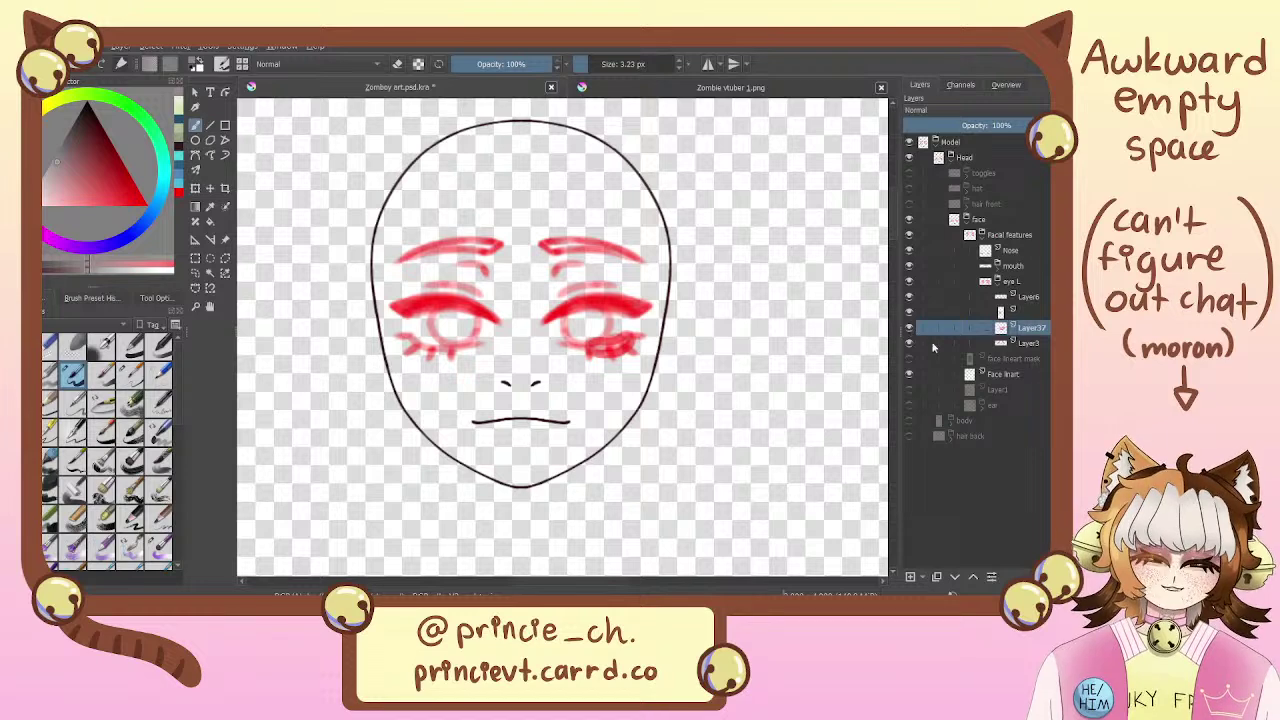
left_click(910, 327)
left_click(911, 327)
left_click(910, 328)
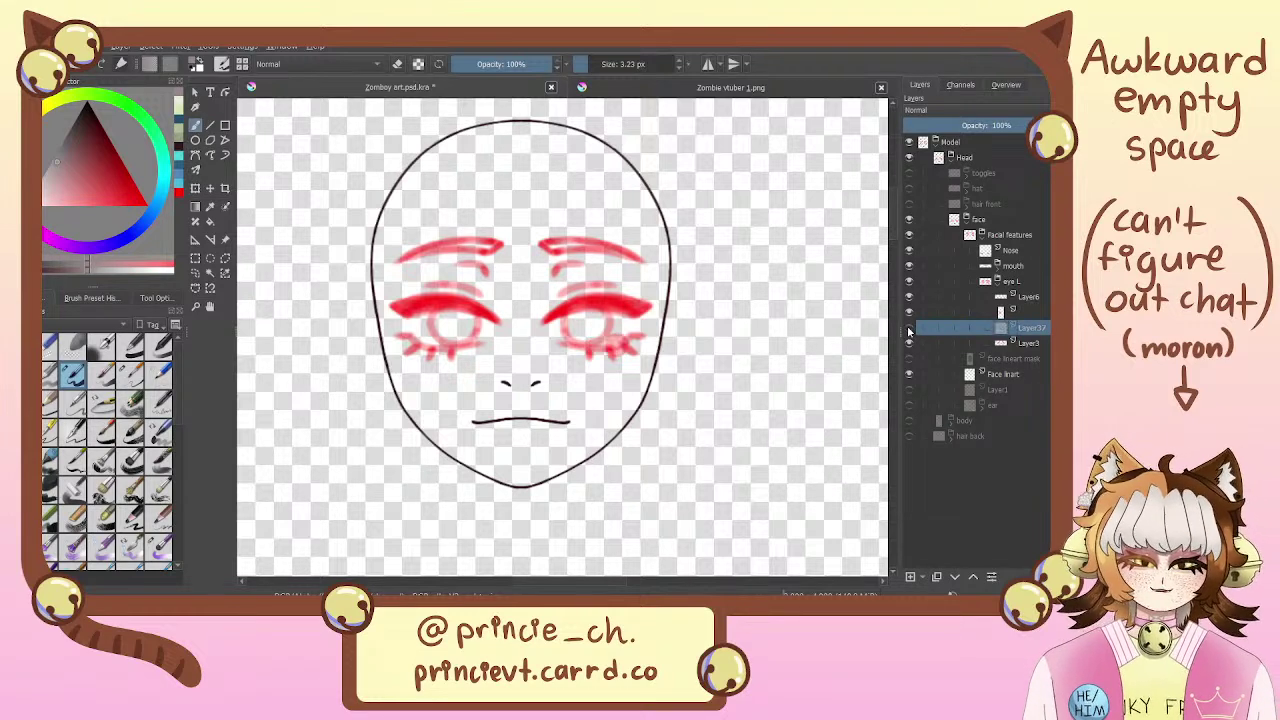
left_click(910, 328)
left_click(910, 328)
left_click(910, 328)
left_click(910, 328)
left_click(910, 329)
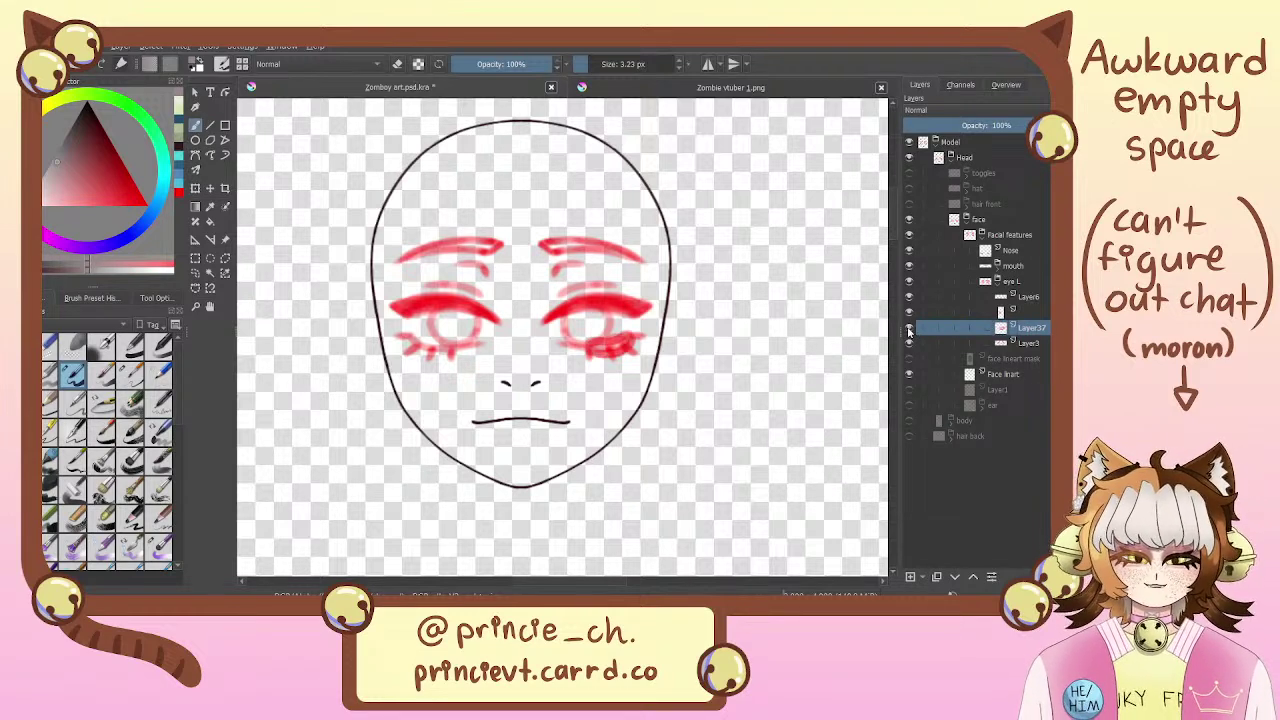
left_click(910, 329)
left_click(910, 329)
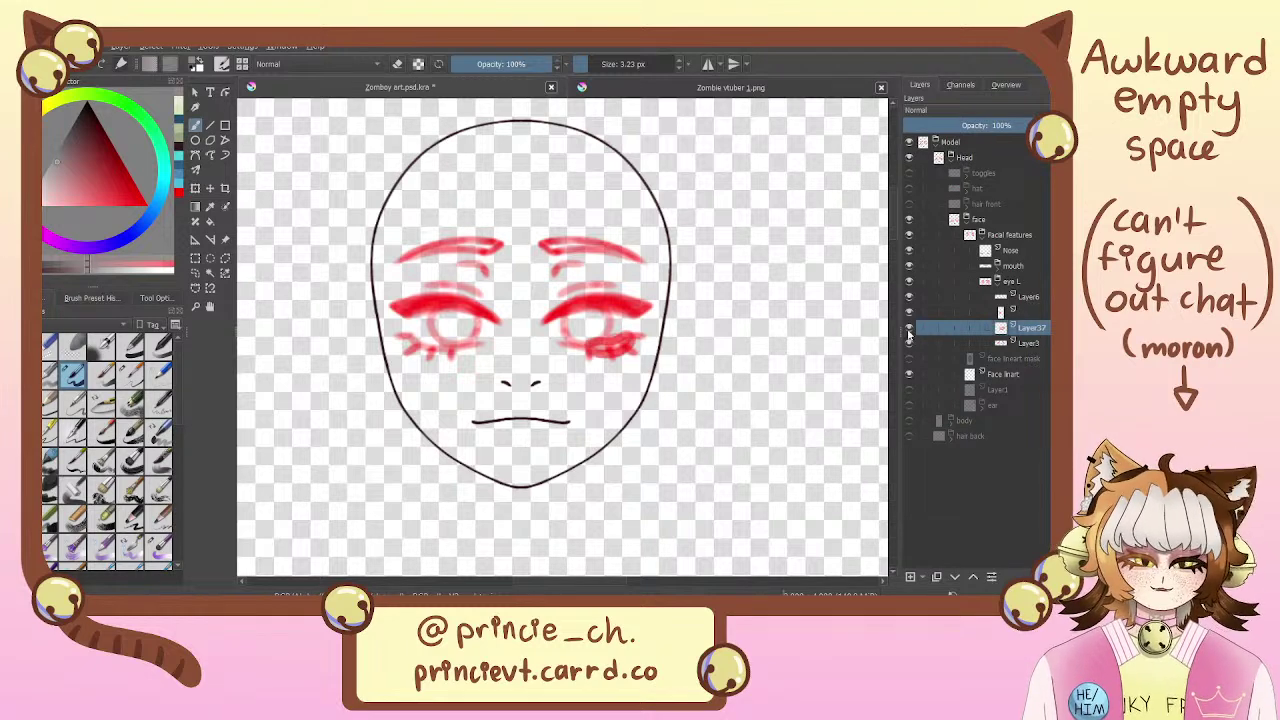
left_click(910, 329)
left_click(910, 329)
mouse_move(936, 325)
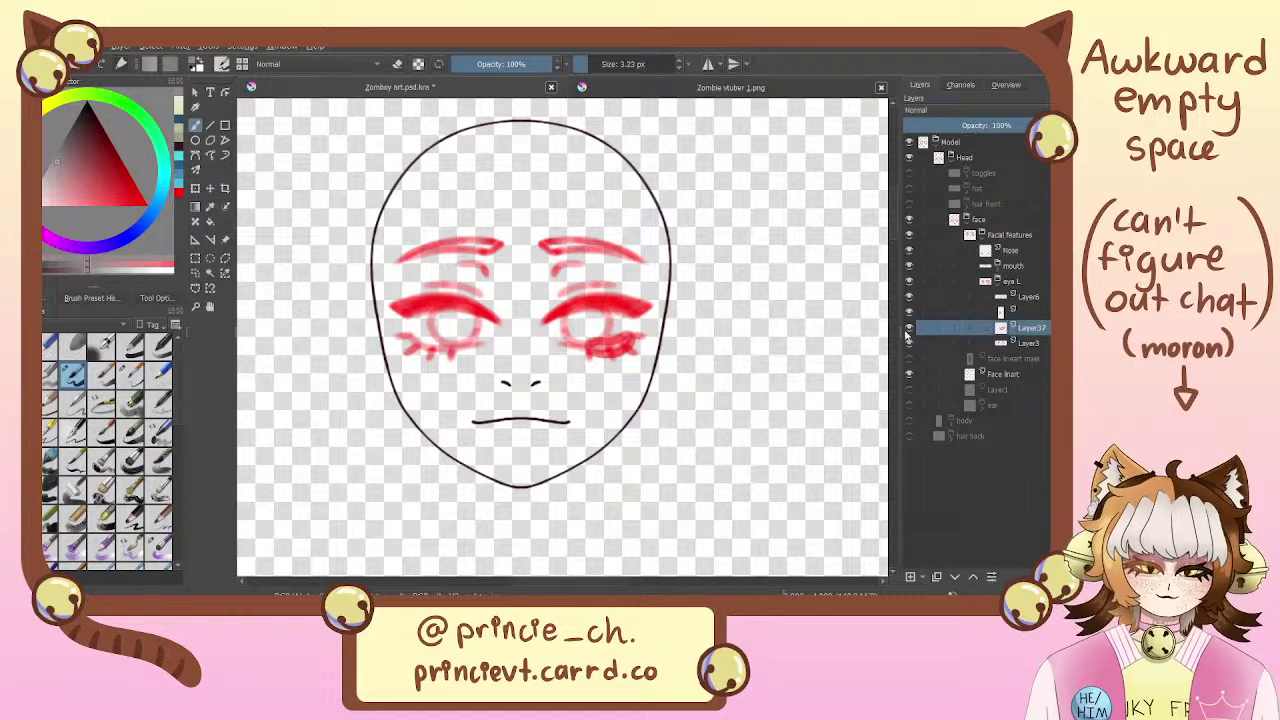
left_click_drag(860, 335, 805, 361)
left_click(908, 328)
left_click(908, 328)
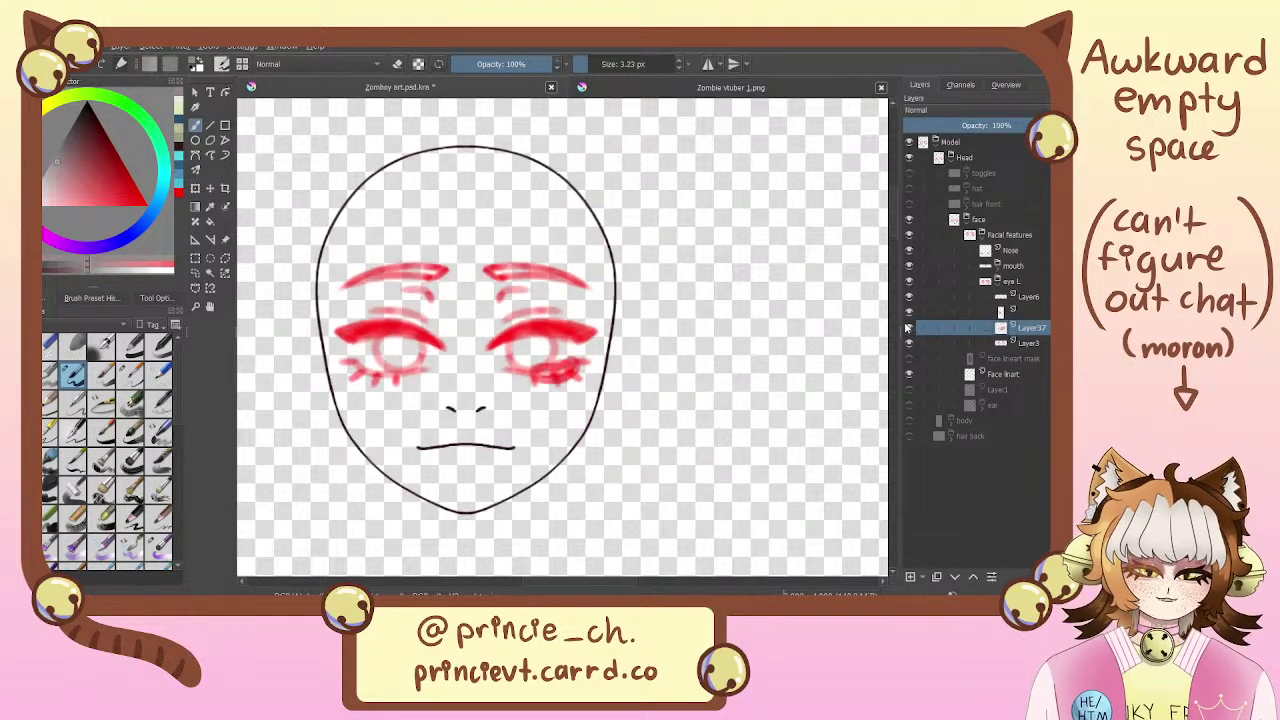
Hide Layer37, toggle the unnamed layer above it to check its content, and show both layers again
left_click(908, 329)
left_click(908, 313)
left_click(908, 313)
left_click(908, 313)
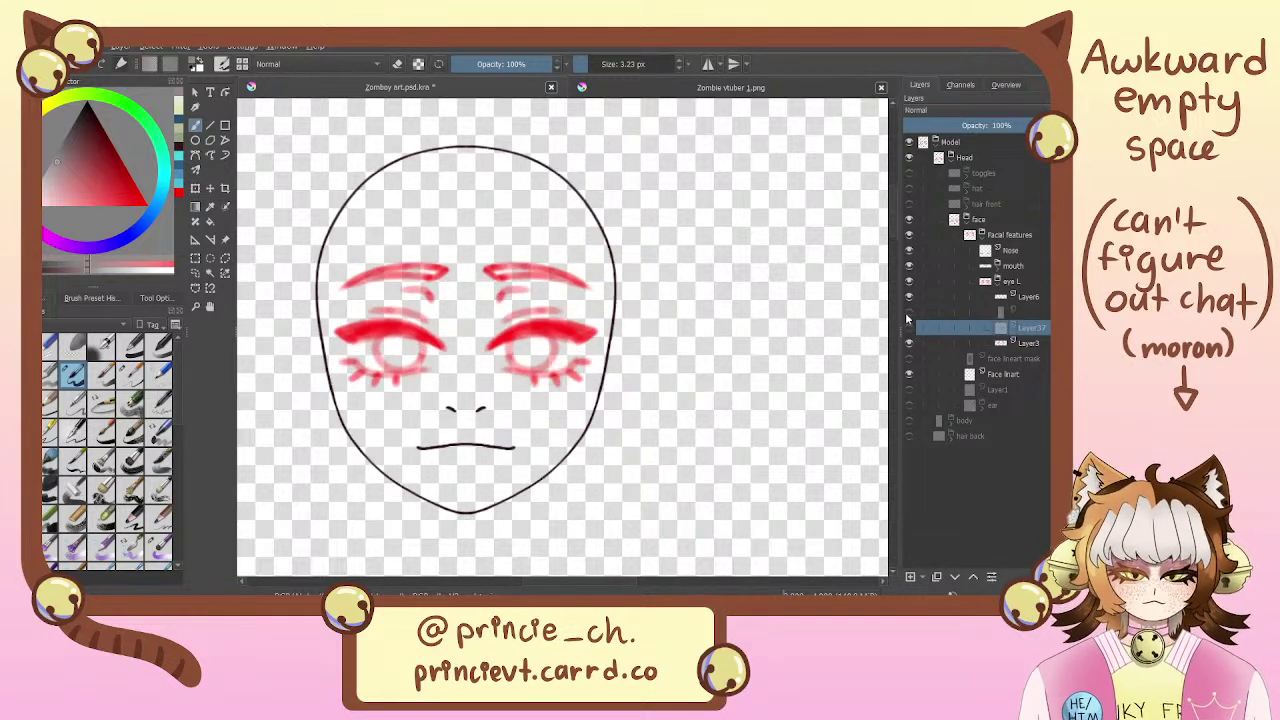
left_click(908, 313)
left_click(908, 313)
left_click(908, 313)
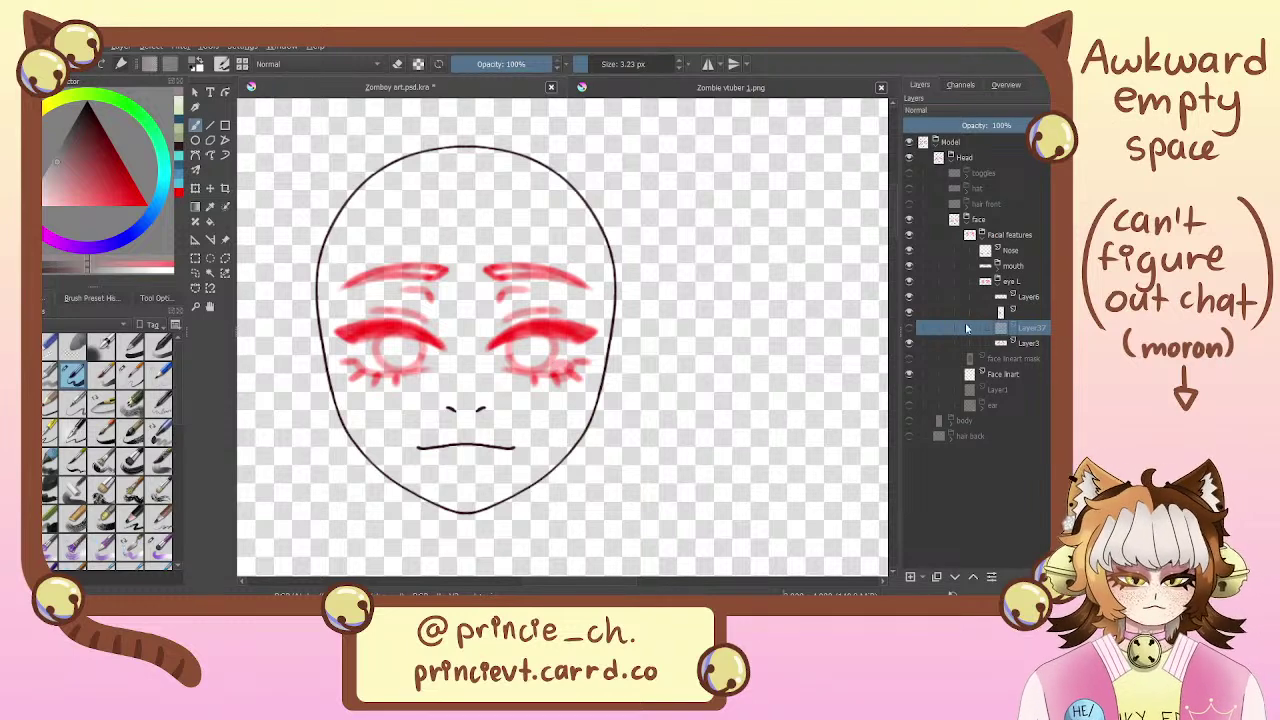
left_click(908, 329)
left_click(908, 329)
left_click(908, 329)
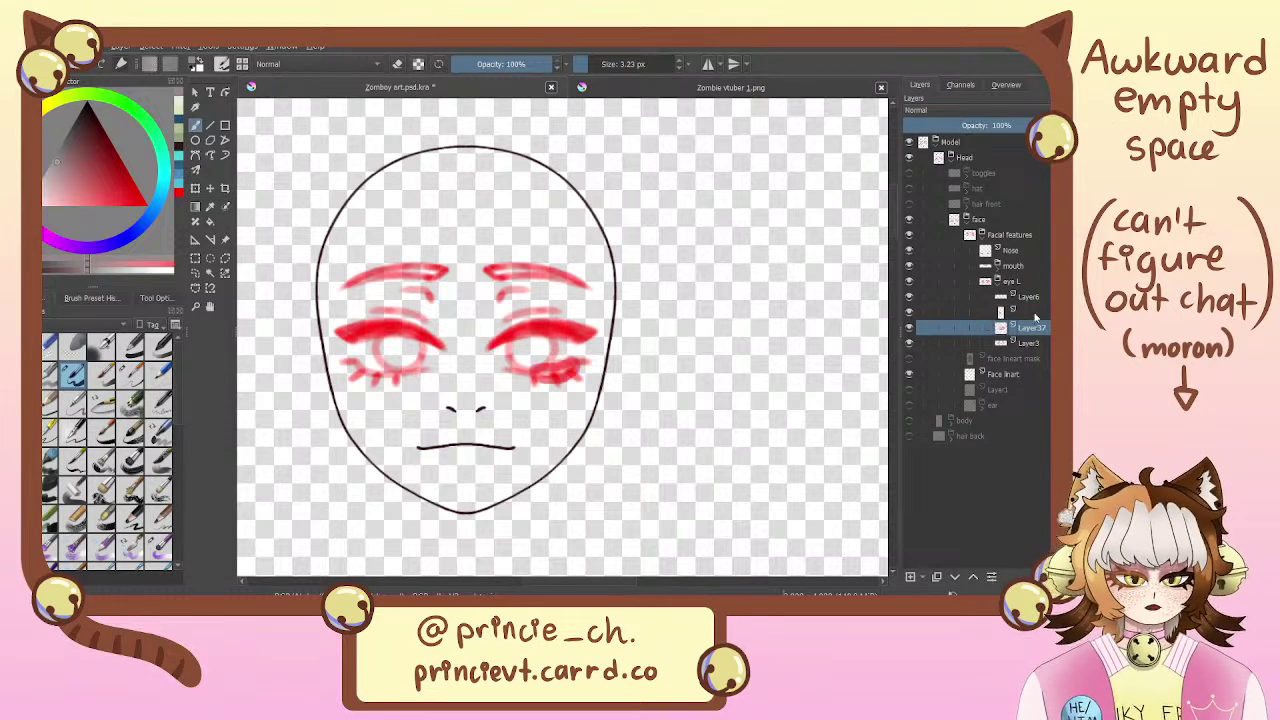
Group Layer37 with the unnamed layer above it and name the new group "tears L"
left_click(1034, 316, "ctrl")
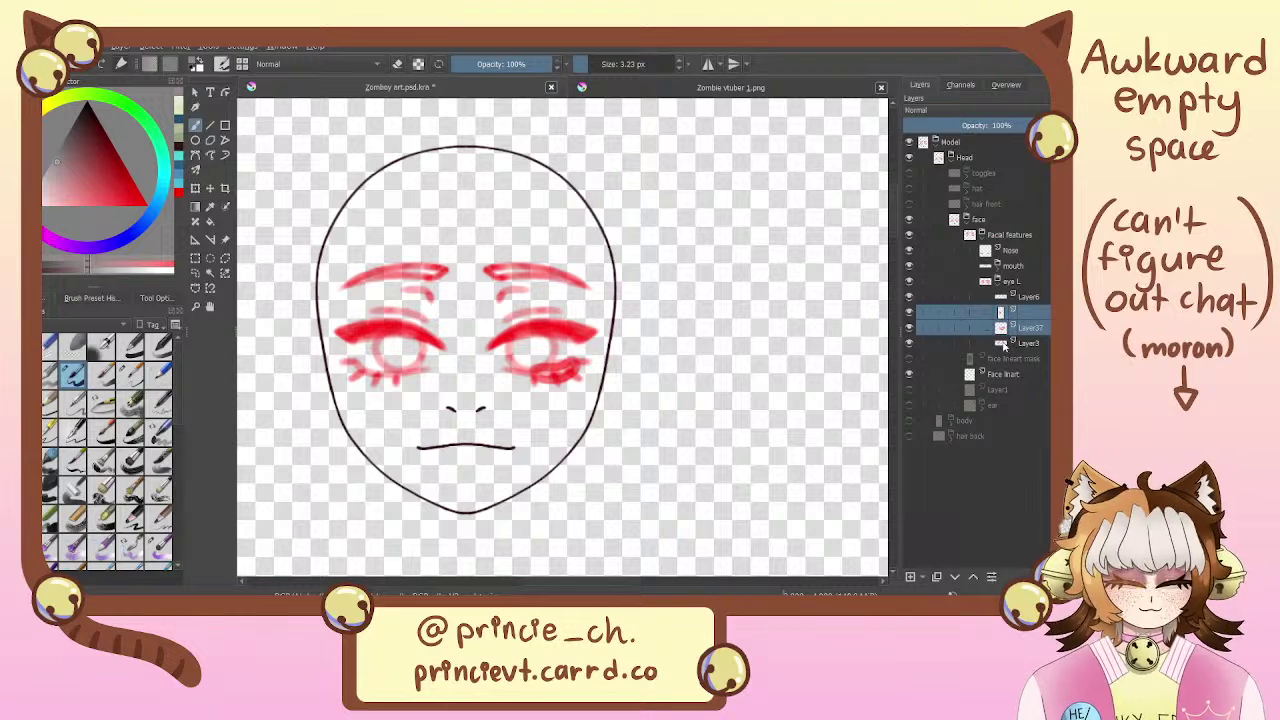
left_click(909, 297)
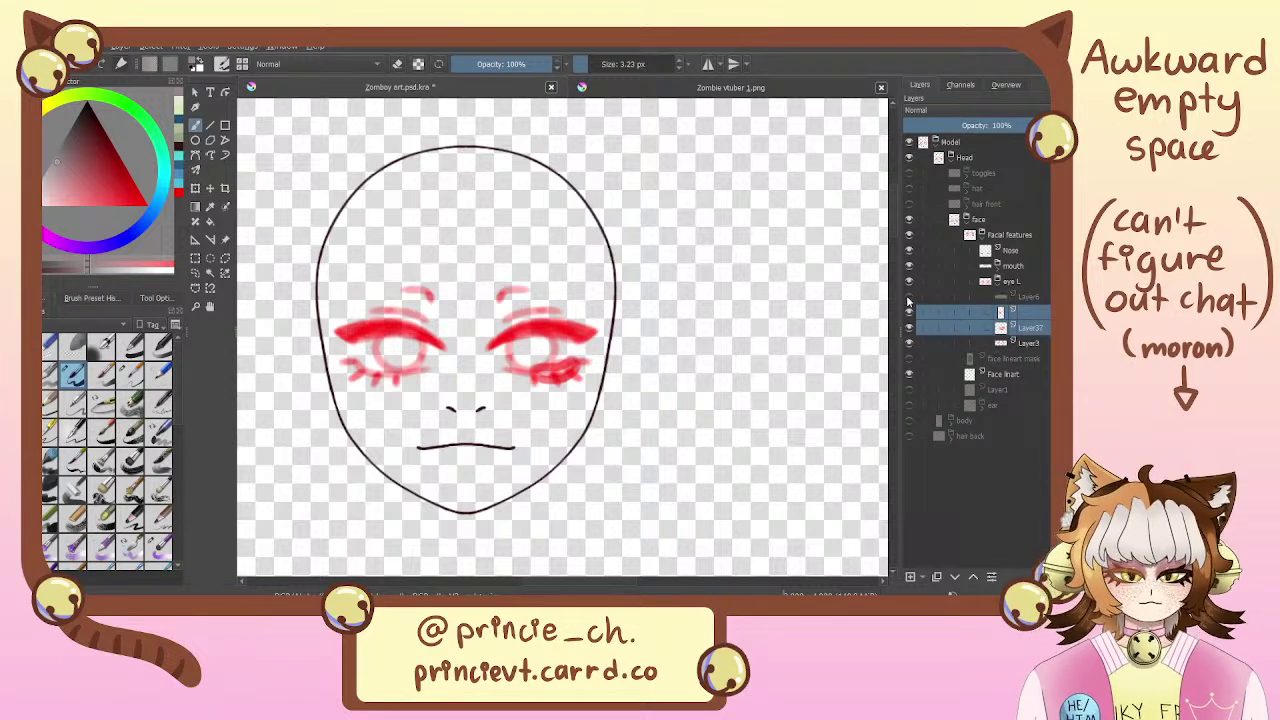
left_click(909, 297)
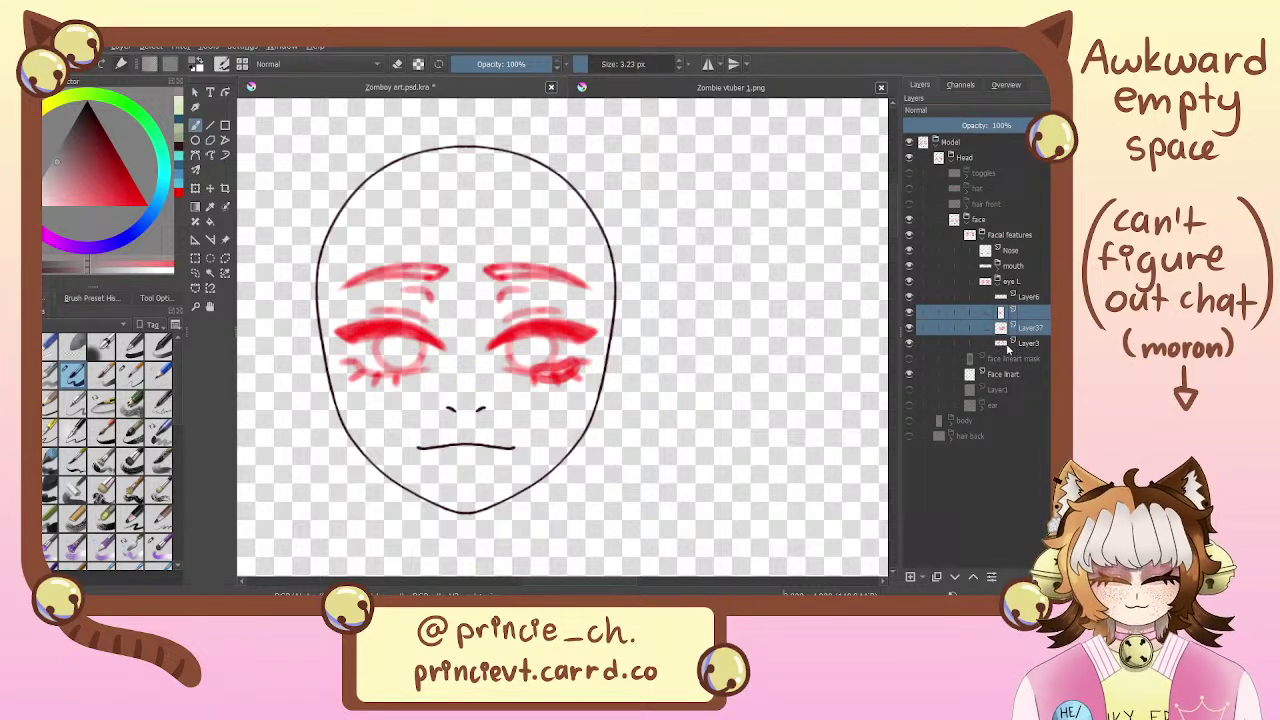
key("ctrl+g")
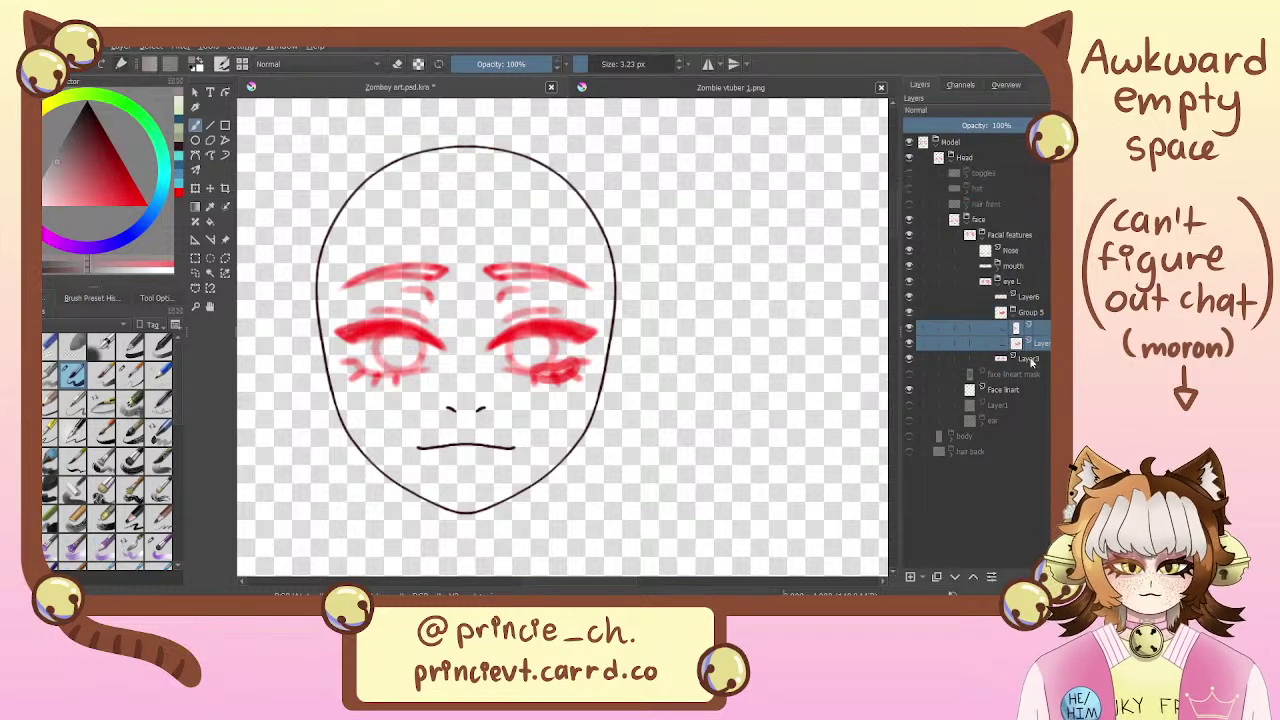
double_click(1030, 312)
type("tears")
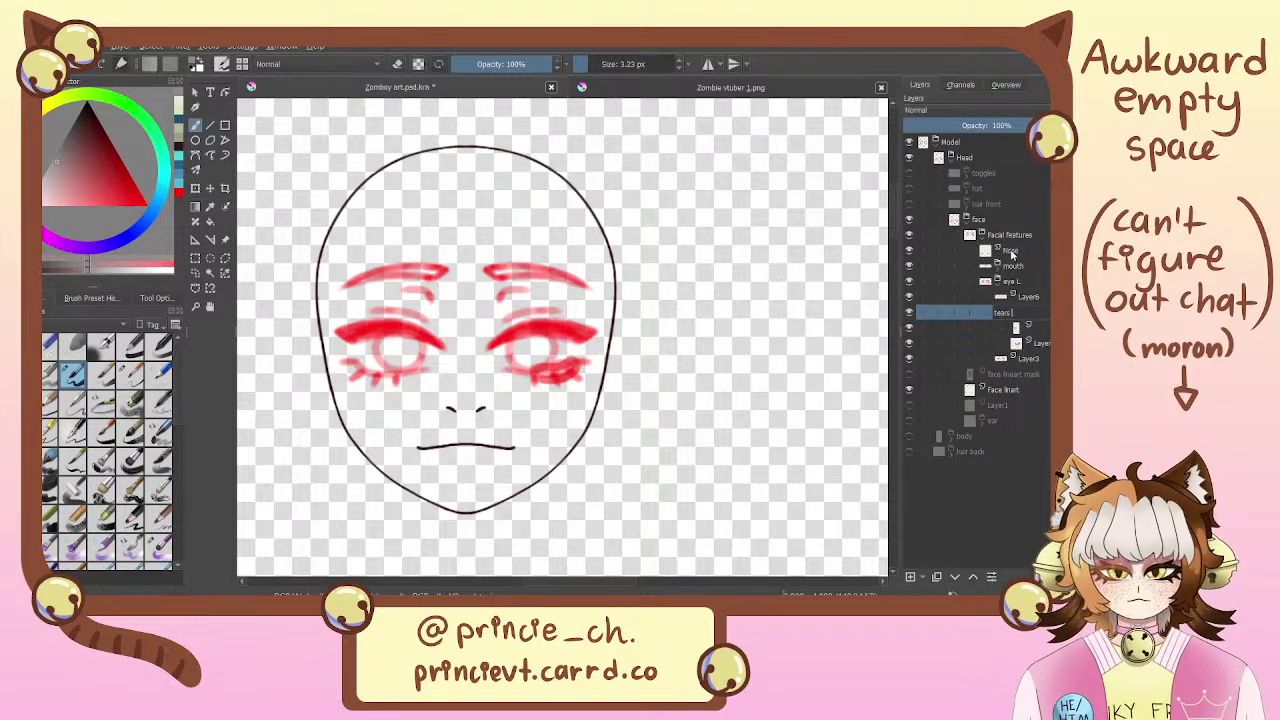
key("Return")
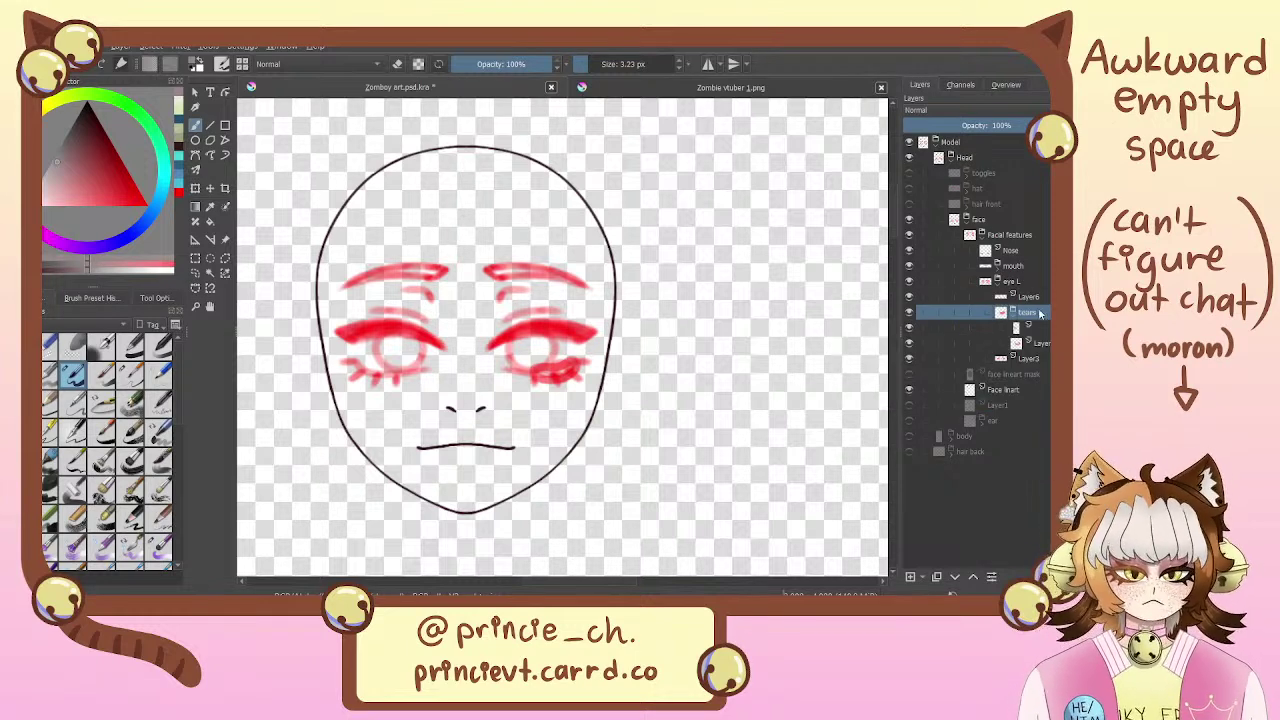
Move the tears L group above Layer6 inside the eye L group, then collapse and hide it
left_click_drag(1042, 314, 1028, 294)
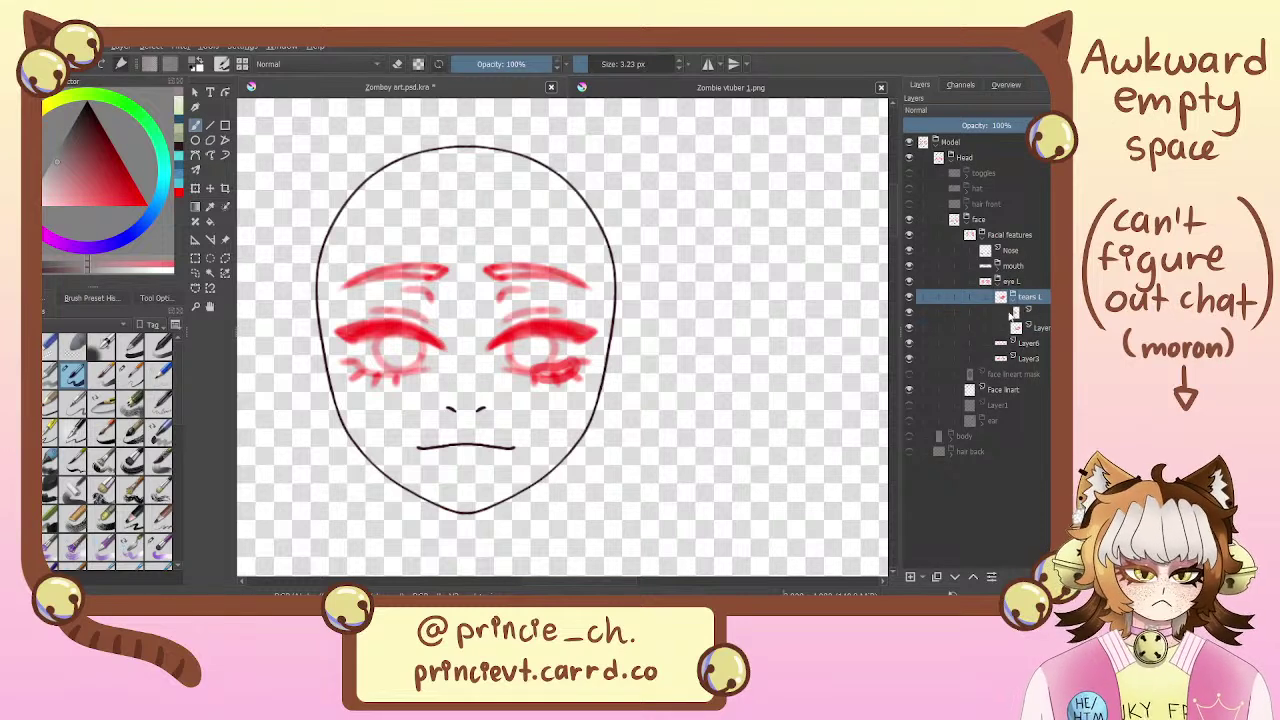
left_click(995, 298)
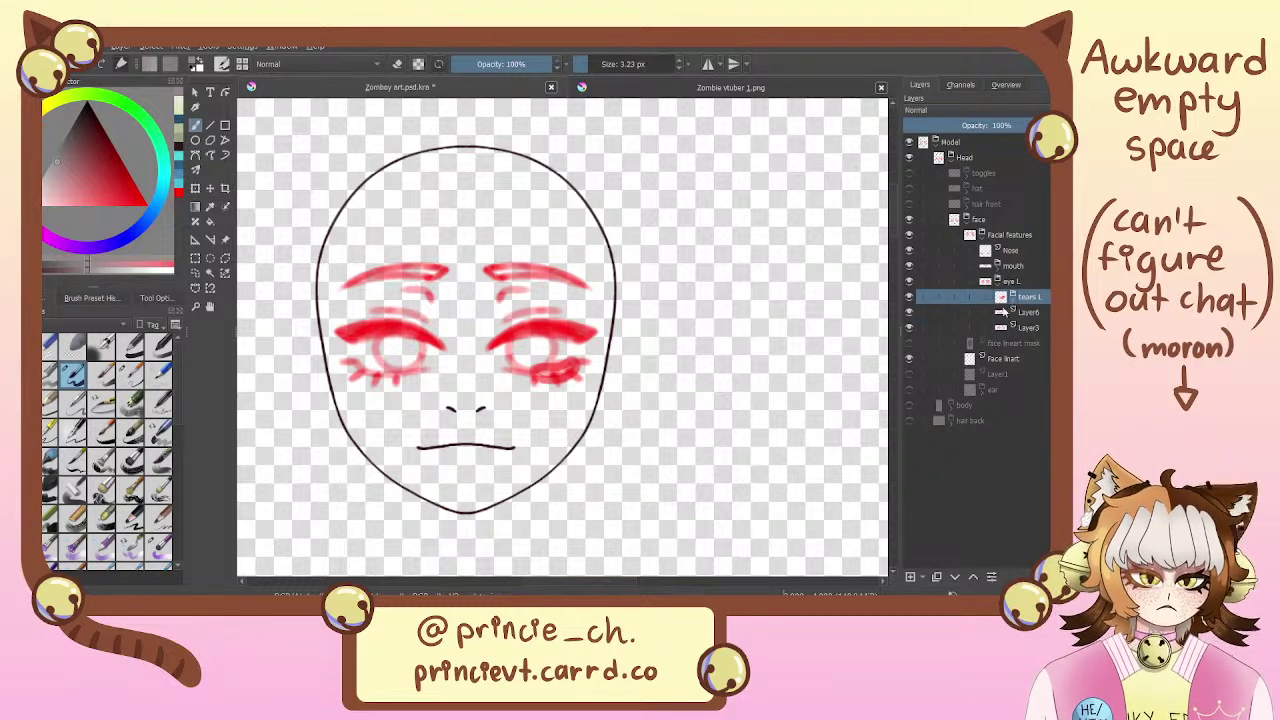
left_click(909, 298)
Toggle Layer6 and Layer3 off and on to check which holds the brow sketch and which the eye sketch
left_click(909, 313)
left_click(909, 313)
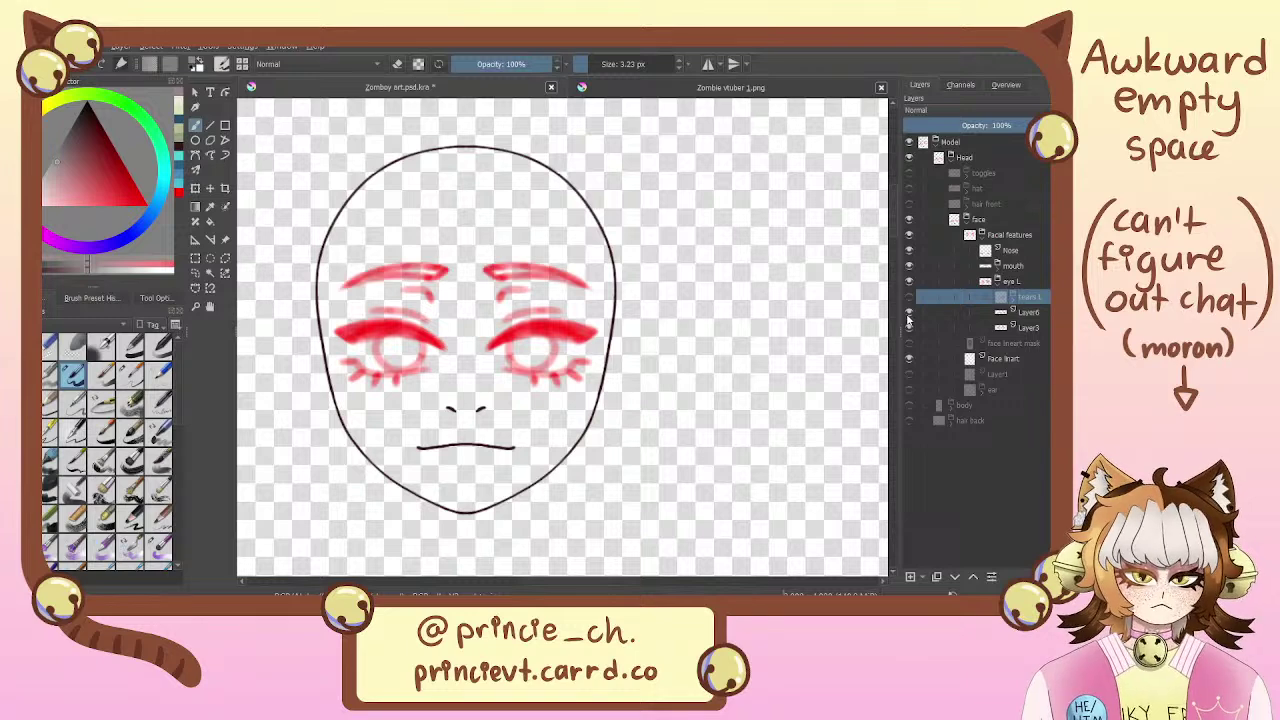
left_click(909, 313)
left_click(909, 313)
left_click(1028, 313)
left_click(1030, 328)
left_click(909, 328)
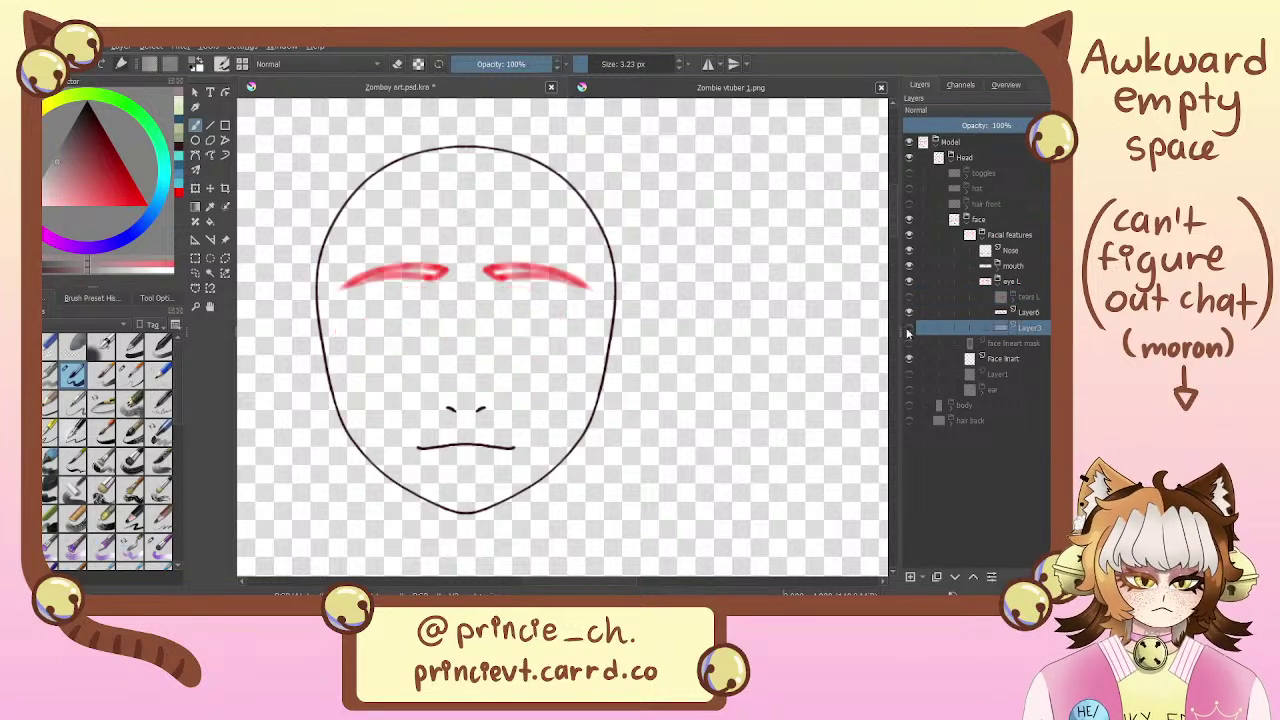
left_click(909, 328)
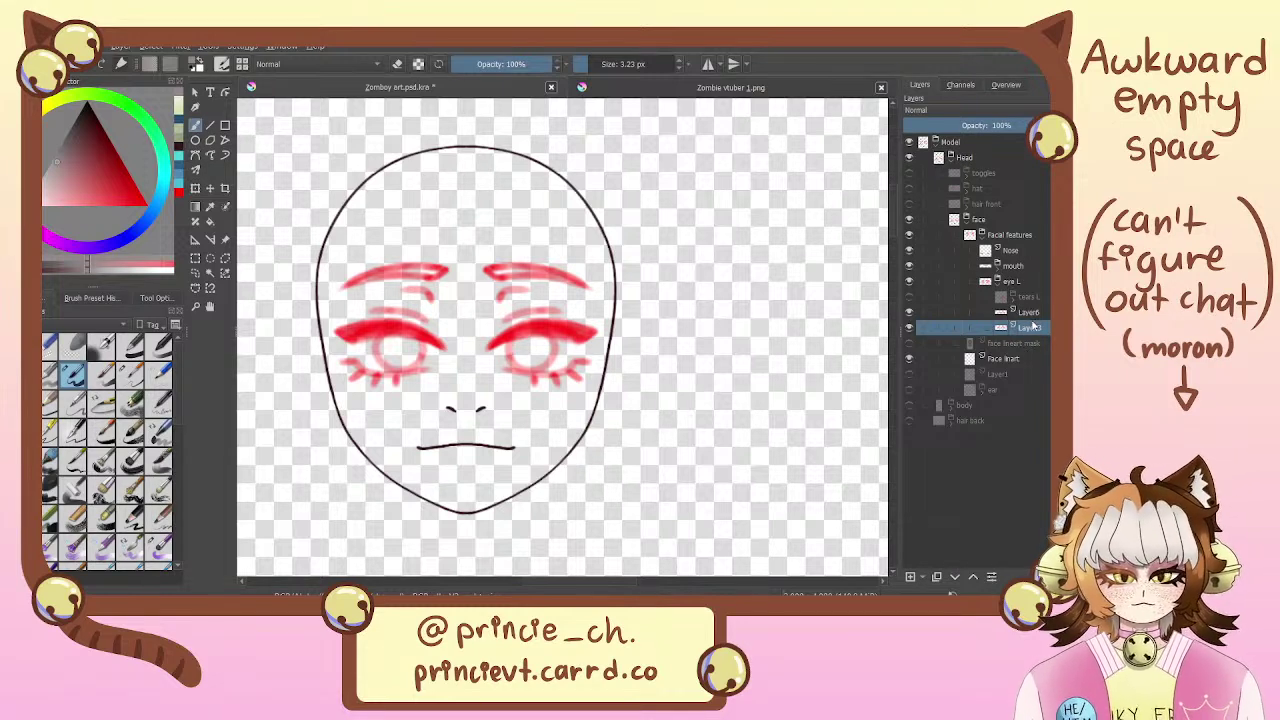
Put Layer3 into its own group inside eye L and add a new paint layer above it for inking
key("ctrl+g")
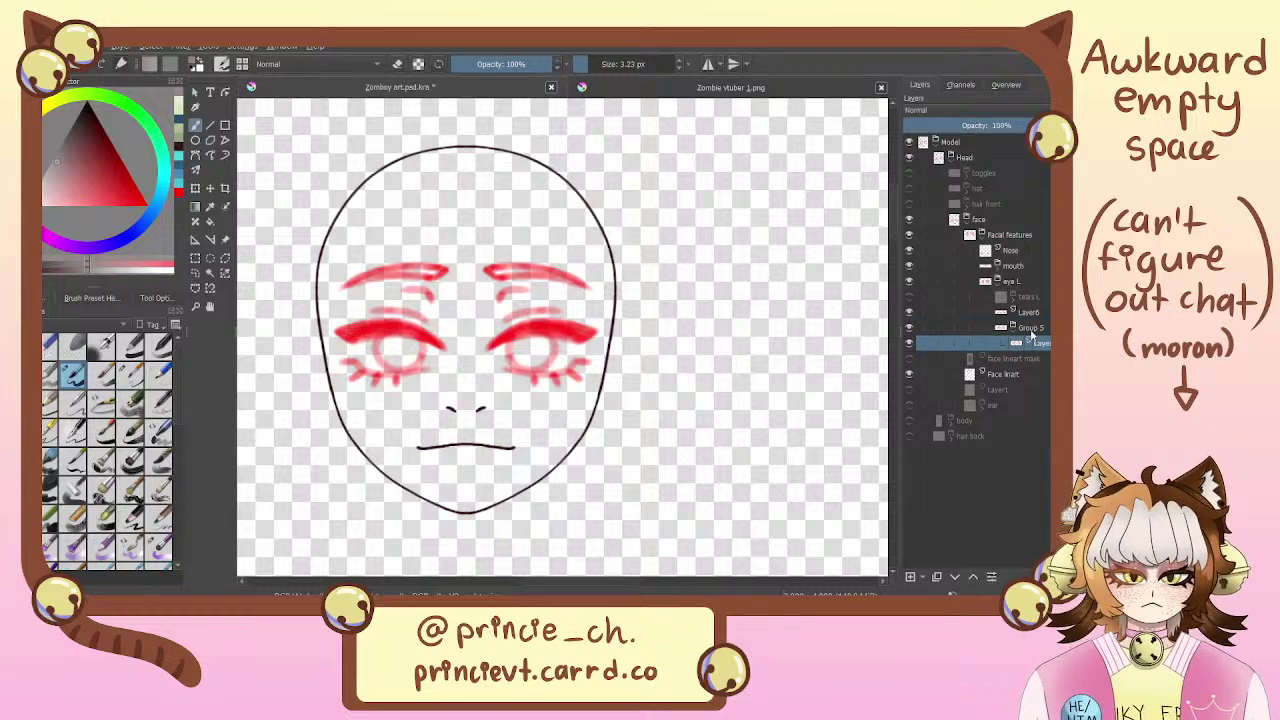
left_click_drag(685, 455, 768, 471)
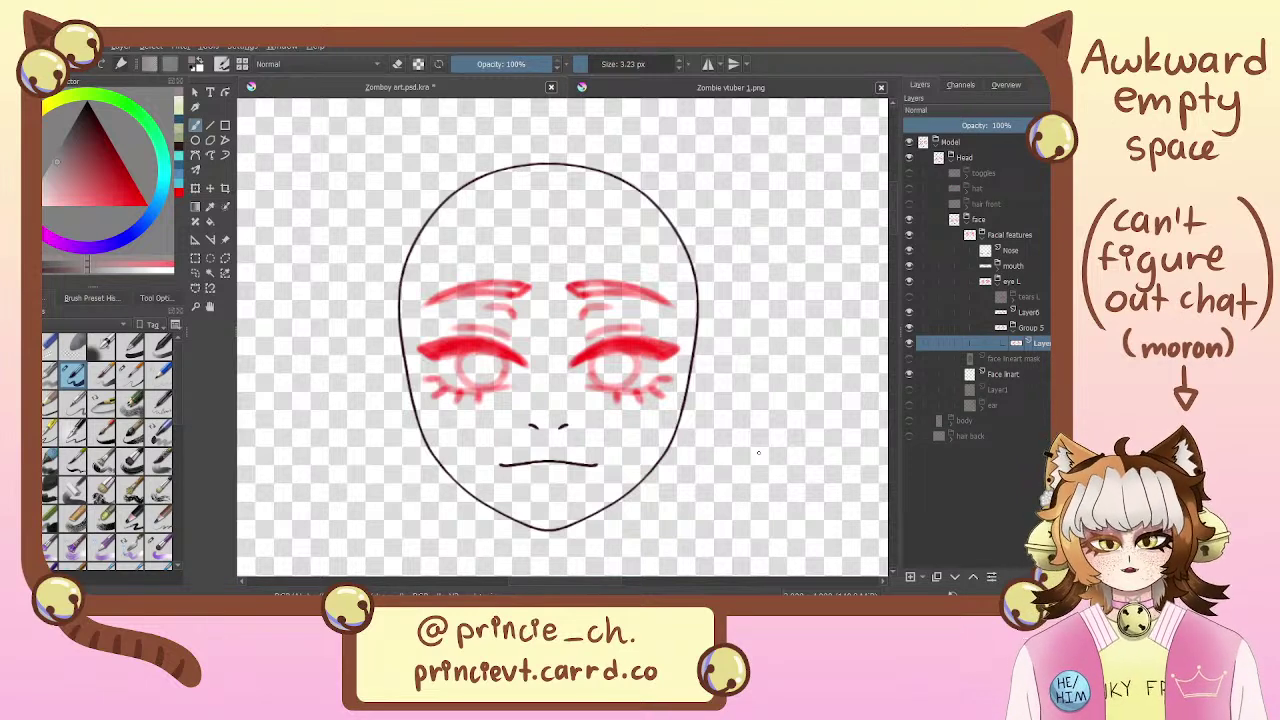
mouse_move(638, 458)
left_mouse_down()
mouse_move(616, 419)
mouse_move(621, 470)
left_mouse_up()
key("ctrl+plus")
key("ctrl+plus")
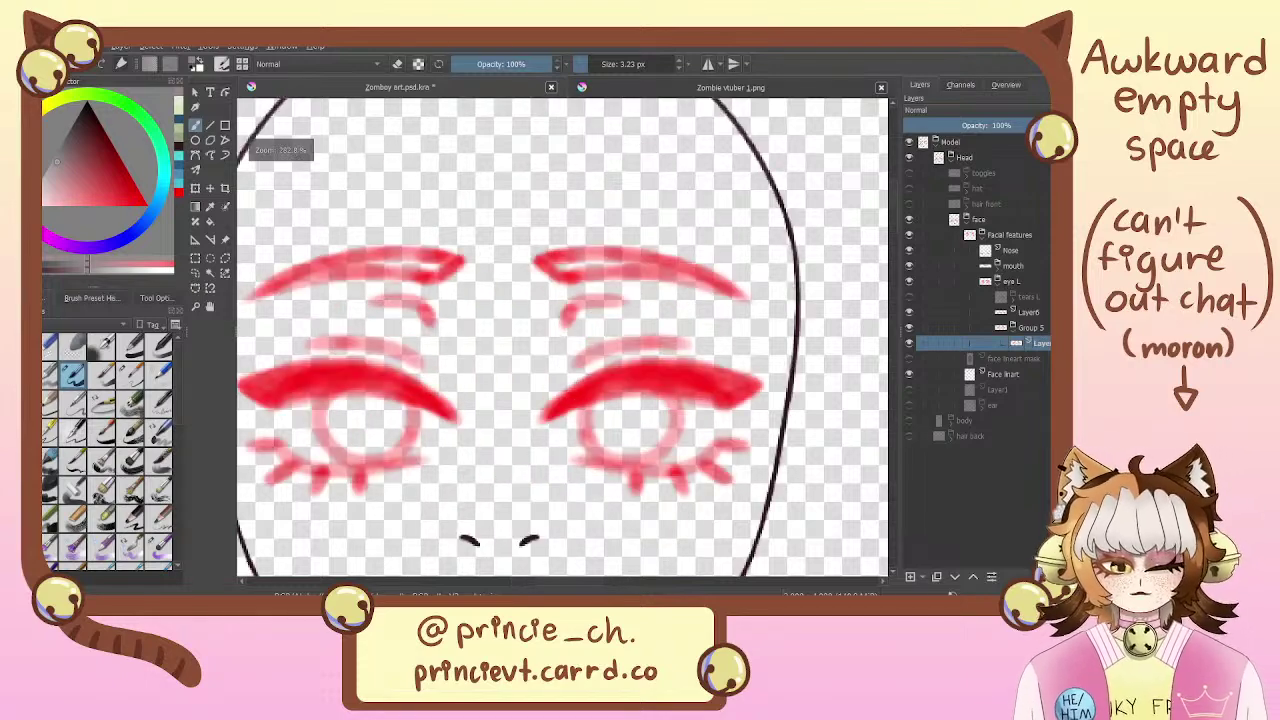
left_click_drag(648, 384, 604, 329)
left_click(909, 343)
left_click(909, 343)
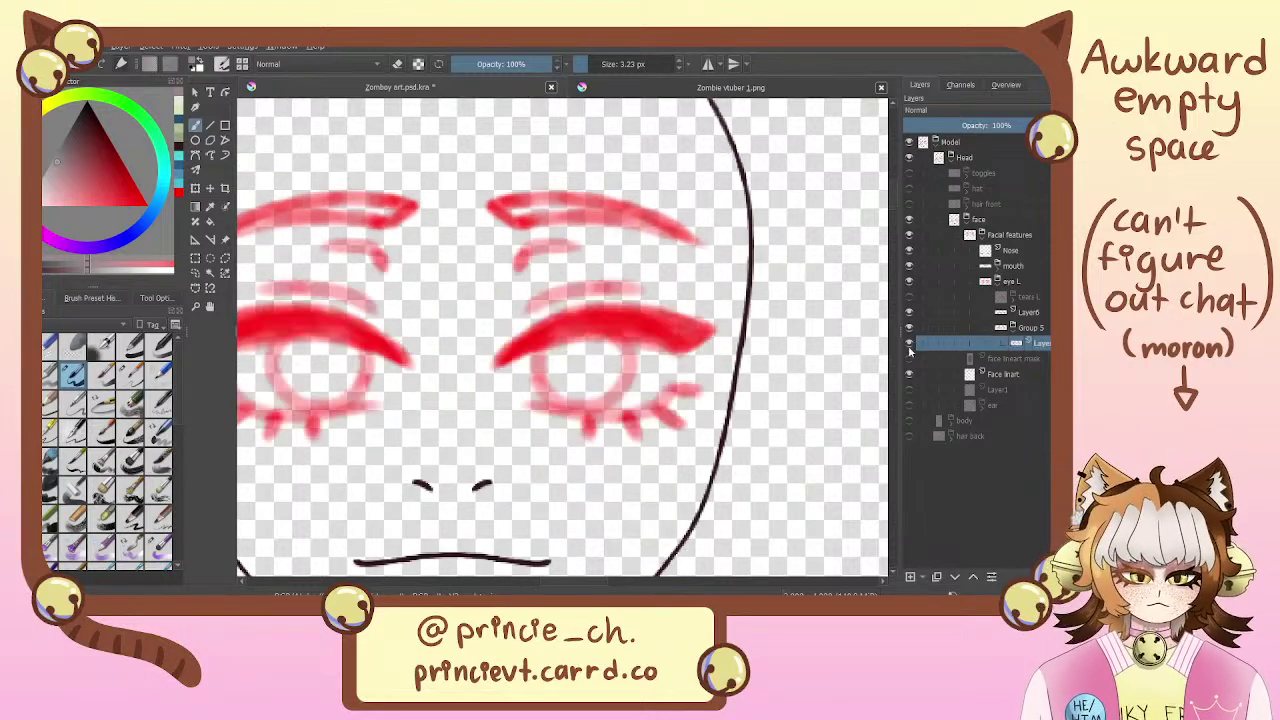
left_click(909, 343)
left_click(909, 343)
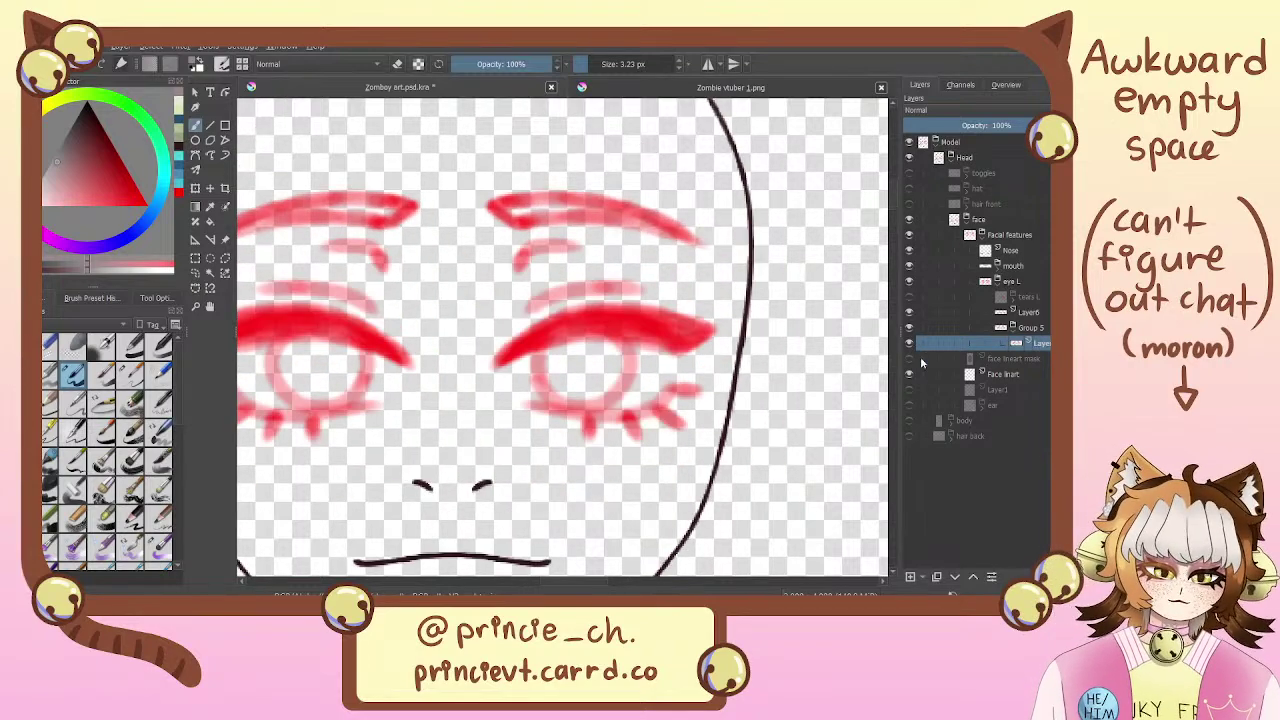
left_click(910, 577)
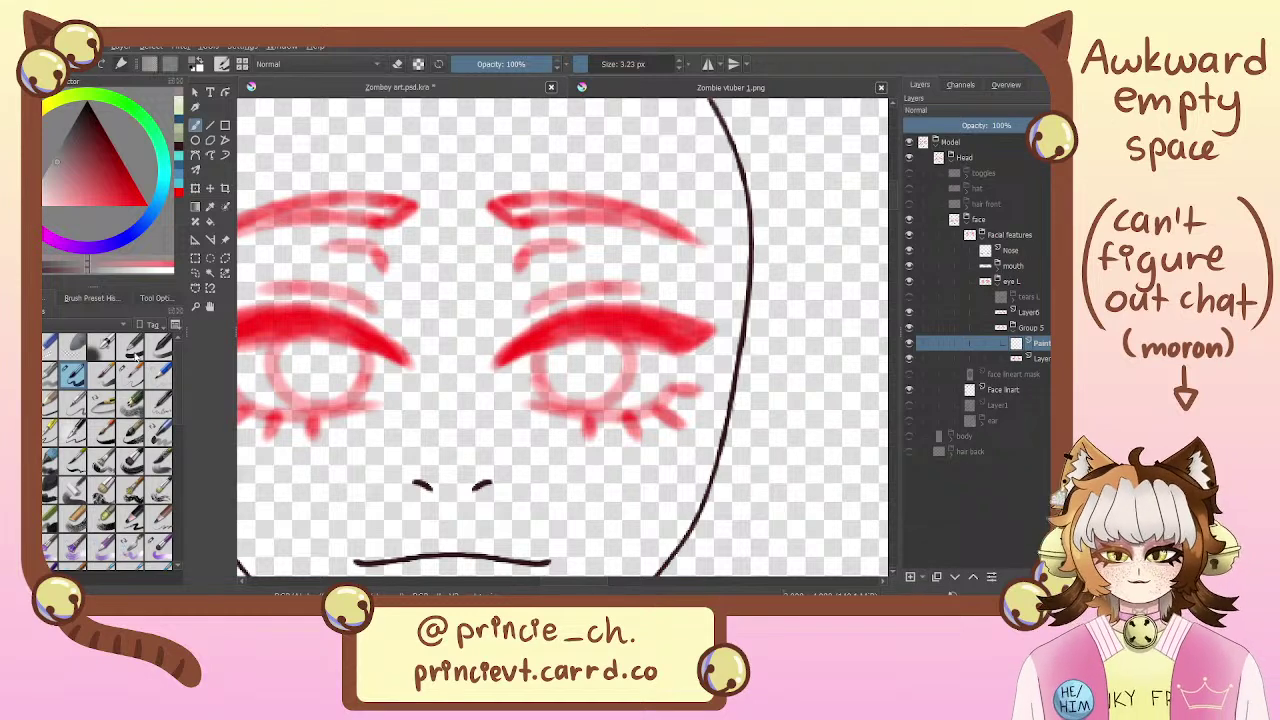
Change the brush colour to a near-black red for the eye line art
mouse_move(499, 365)
left_mouse_down()
mouse_move(531, 342)
mouse_move(713, 351)
left_mouse_up()
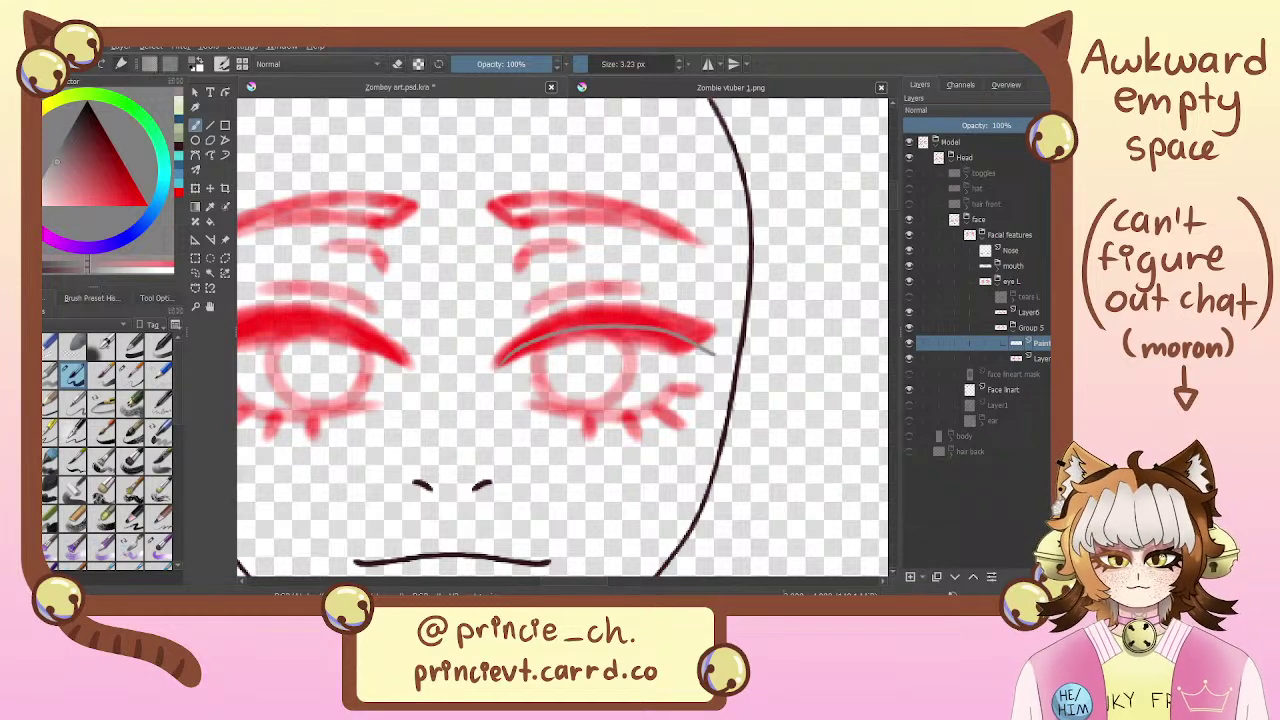
key("ctrl+z")
left_click(87, 120)
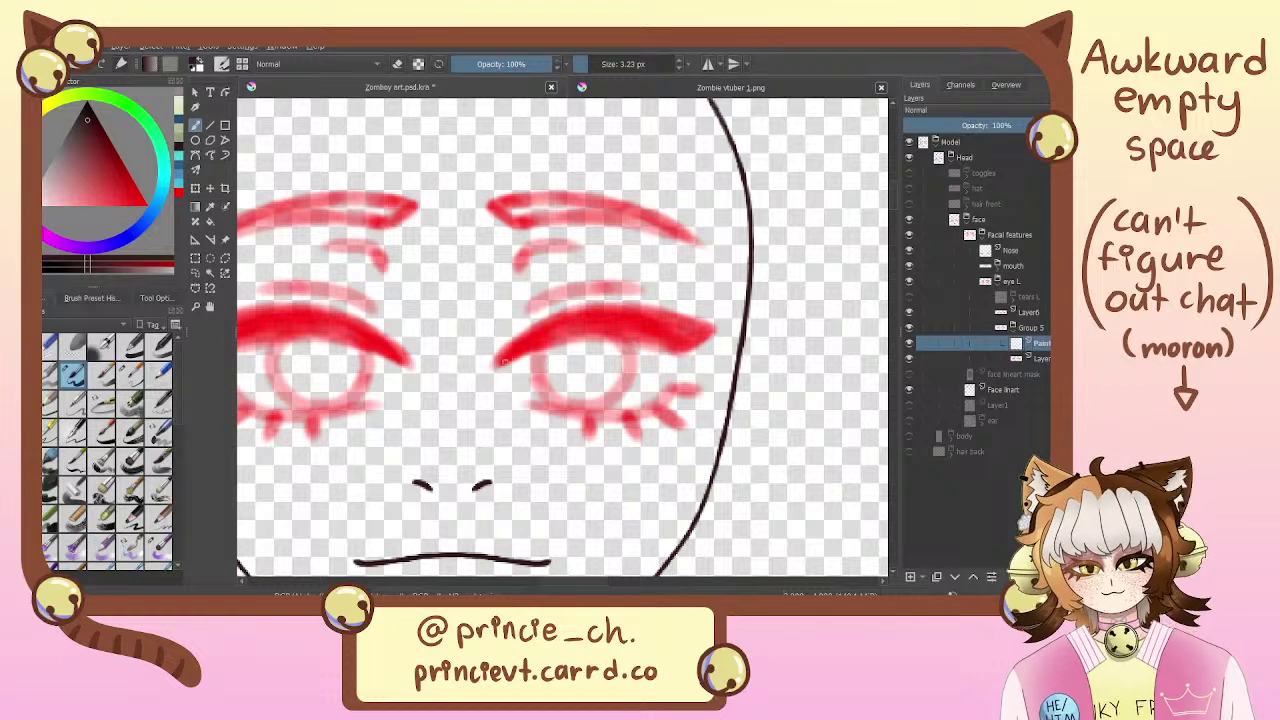
left_click_drag(497, 365, 715, 330)
key("ctrl+z")
left_click_drag(497, 365, 715, 330)
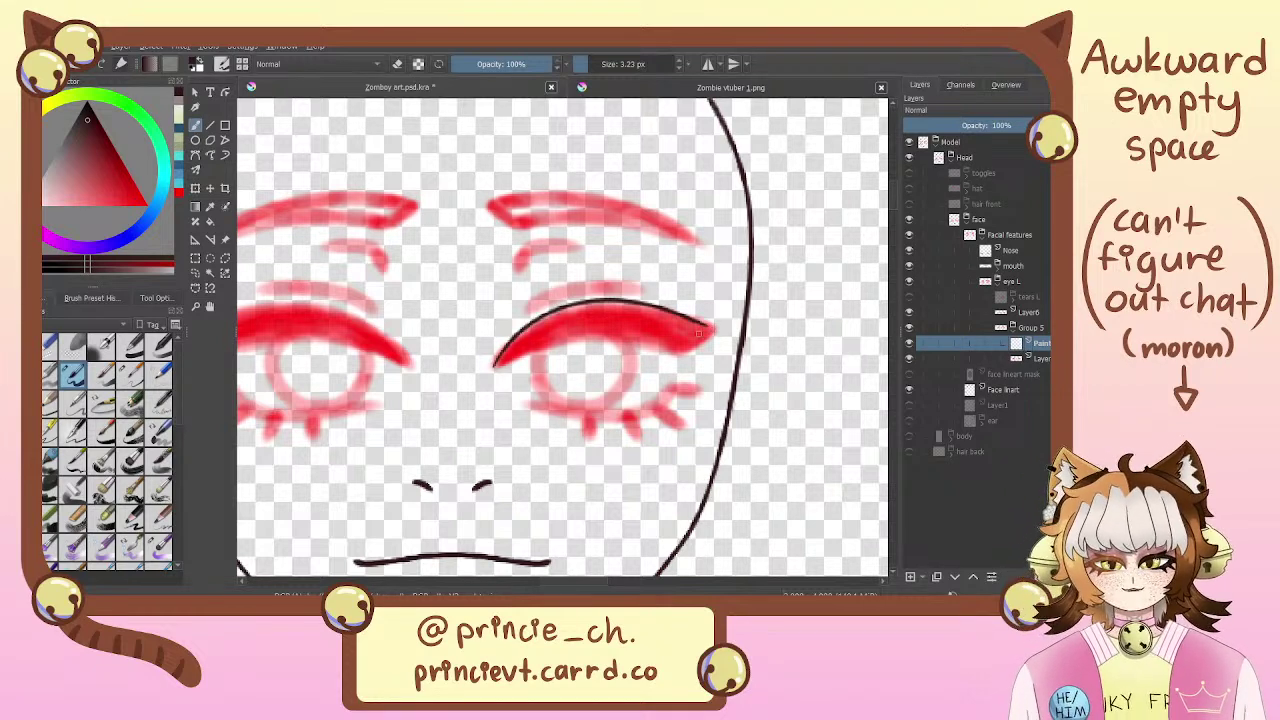
key("ctrl+z")
mouse_move(498, 365)
left_mouse_down()
mouse_move(603, 310)
mouse_move(718, 338)
left_mouse_up()
key("ctrl+z")
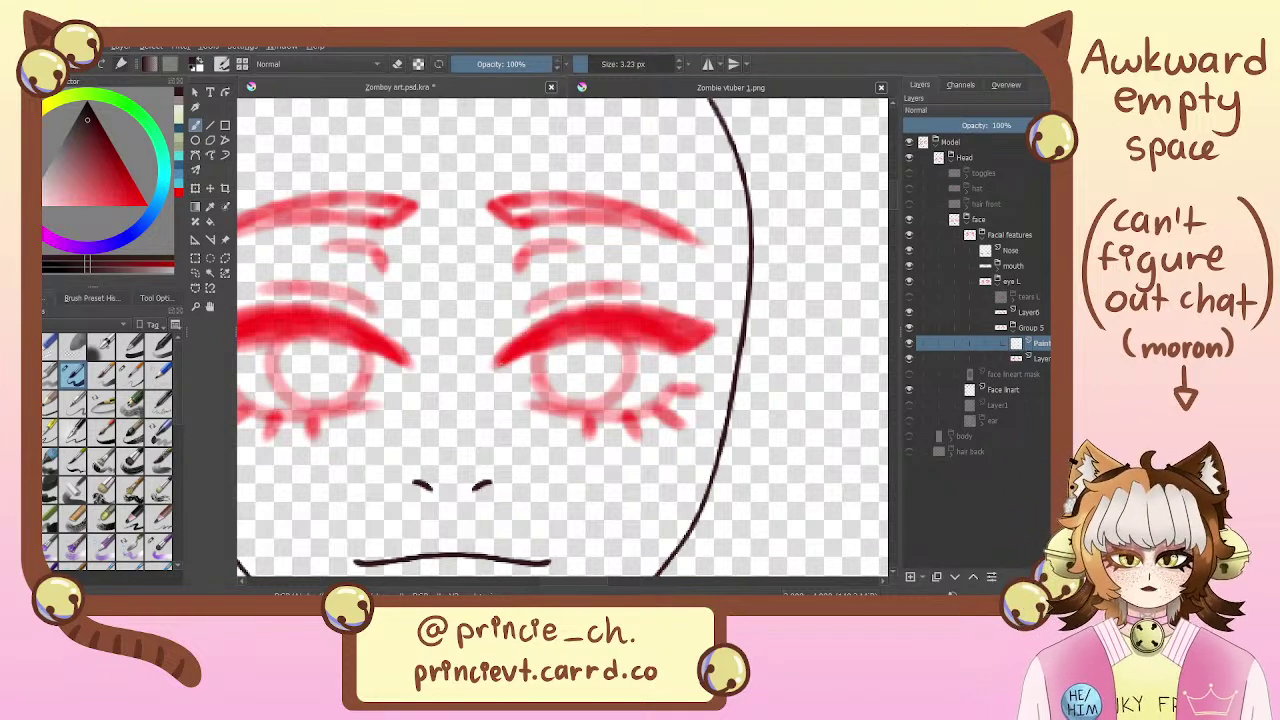
Ink the closed outline of the sketched upper lash band on the new paint layer and switch the brush to erasing
left_click_drag(498, 366, 738, 330)
left_click_drag(501, 363, 700, 358)
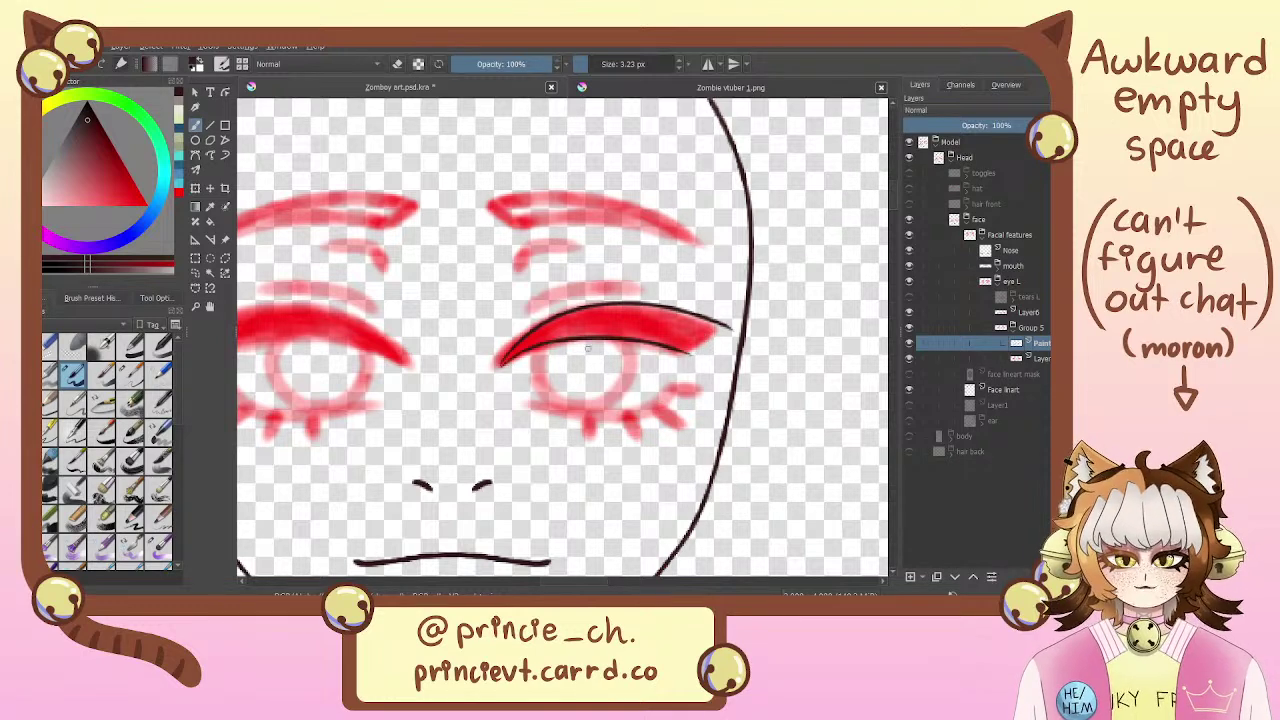
key("ctrl+z")
mouse_move(498, 366)
left_mouse_down()
mouse_move(705, 358)
mouse_move(734, 324)
left_mouse_up()
key("e")
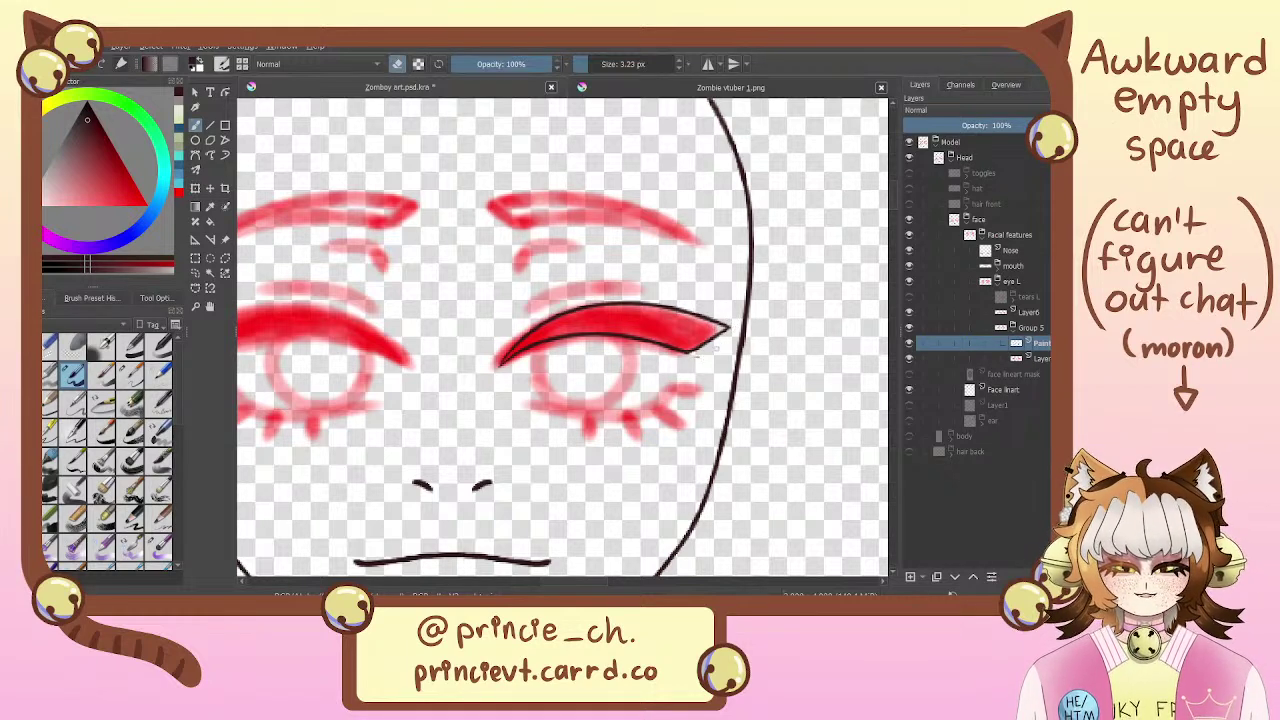
Hide the red eye sketch layer and fill the inked upper lash outline with the near-black red
key("e")
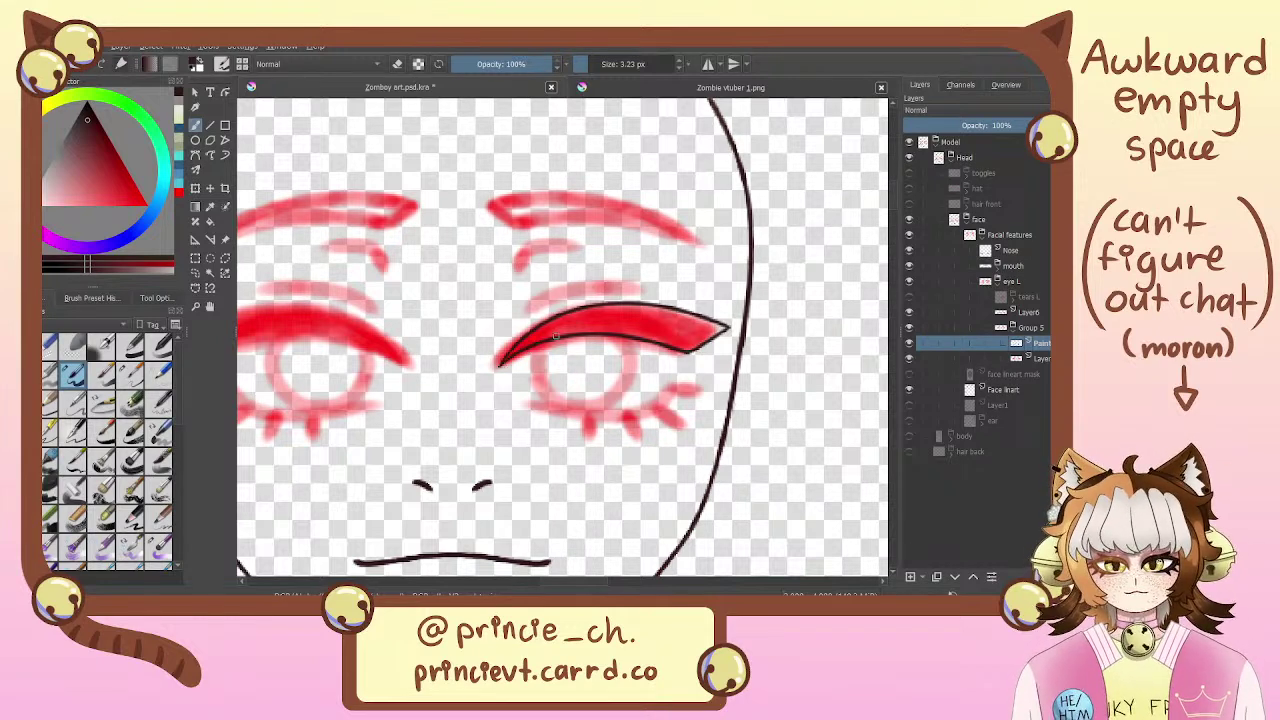
scroll(667, 345, "down", 3)
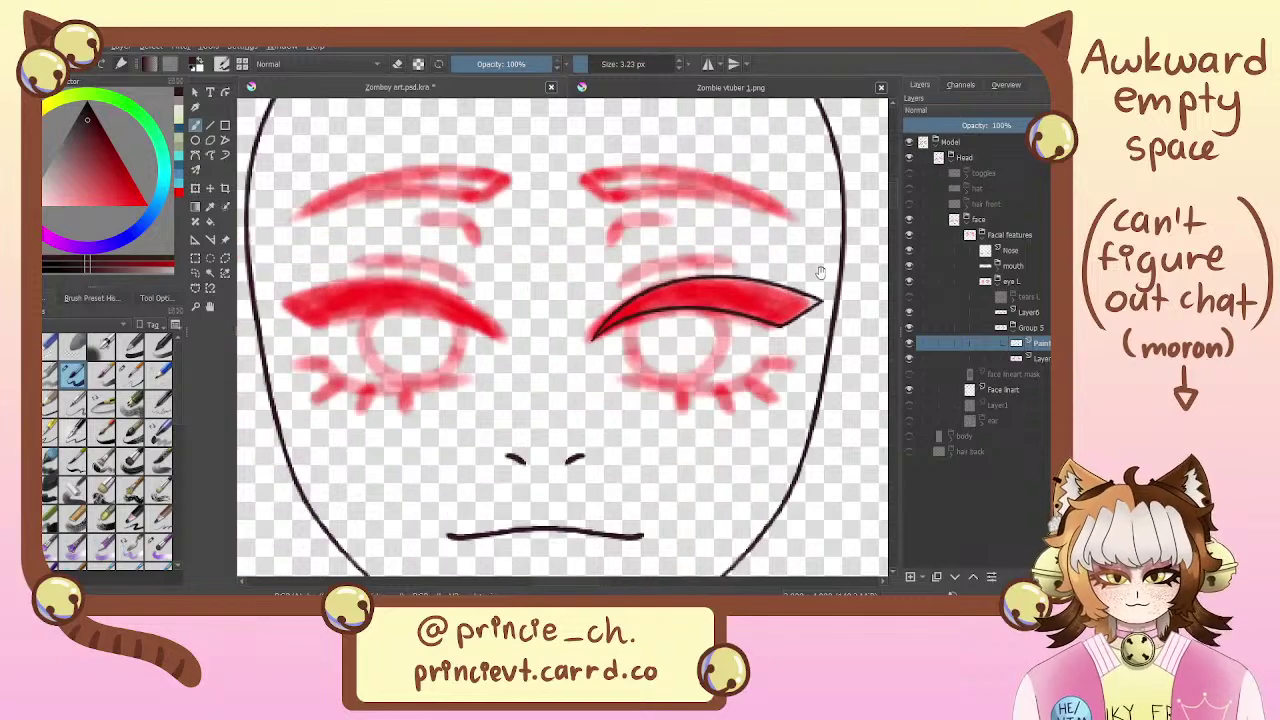
left_click_drag(751, 298, 702, 345)
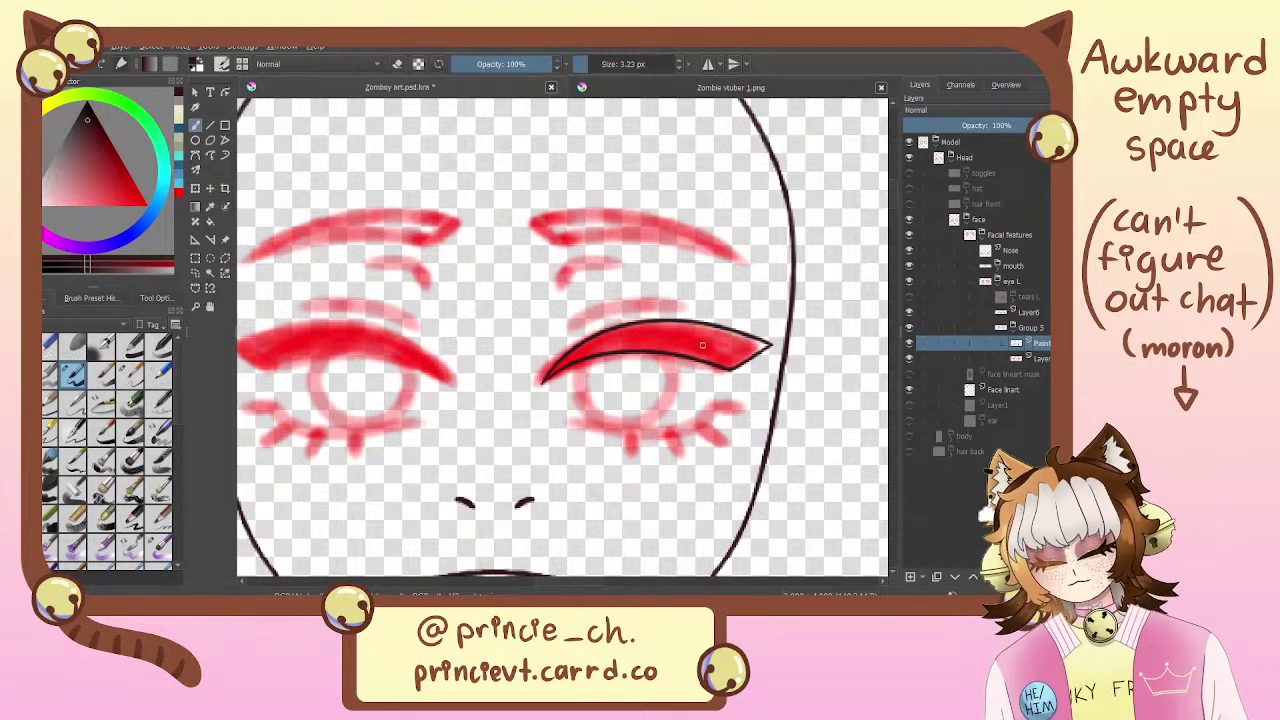
left_click_drag(636, 250, 602, 225)
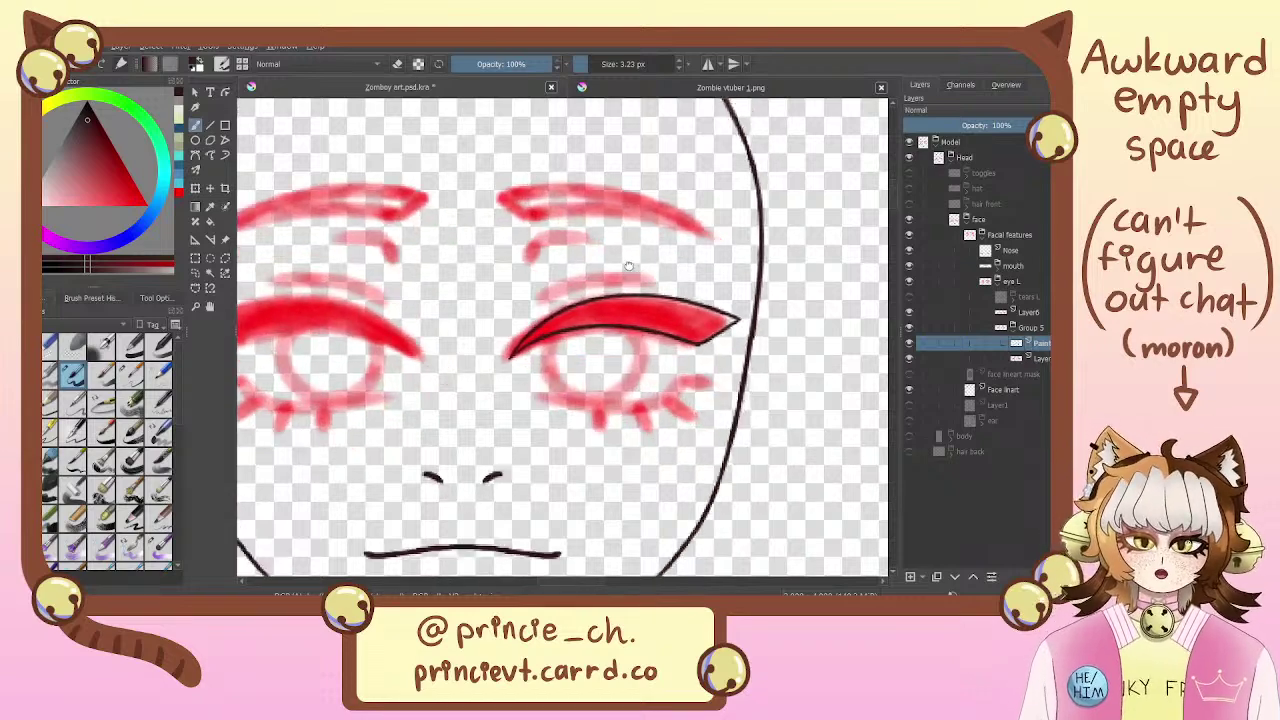
mouse_move(675, 319)
left_mouse_down()
mouse_move(669, 298)
mouse_move(589, 286)
left_mouse_up()
mouse_move(615, 228)
left_mouse_down()
mouse_move(602, 252)
mouse_move(728, 303)
left_mouse_up()
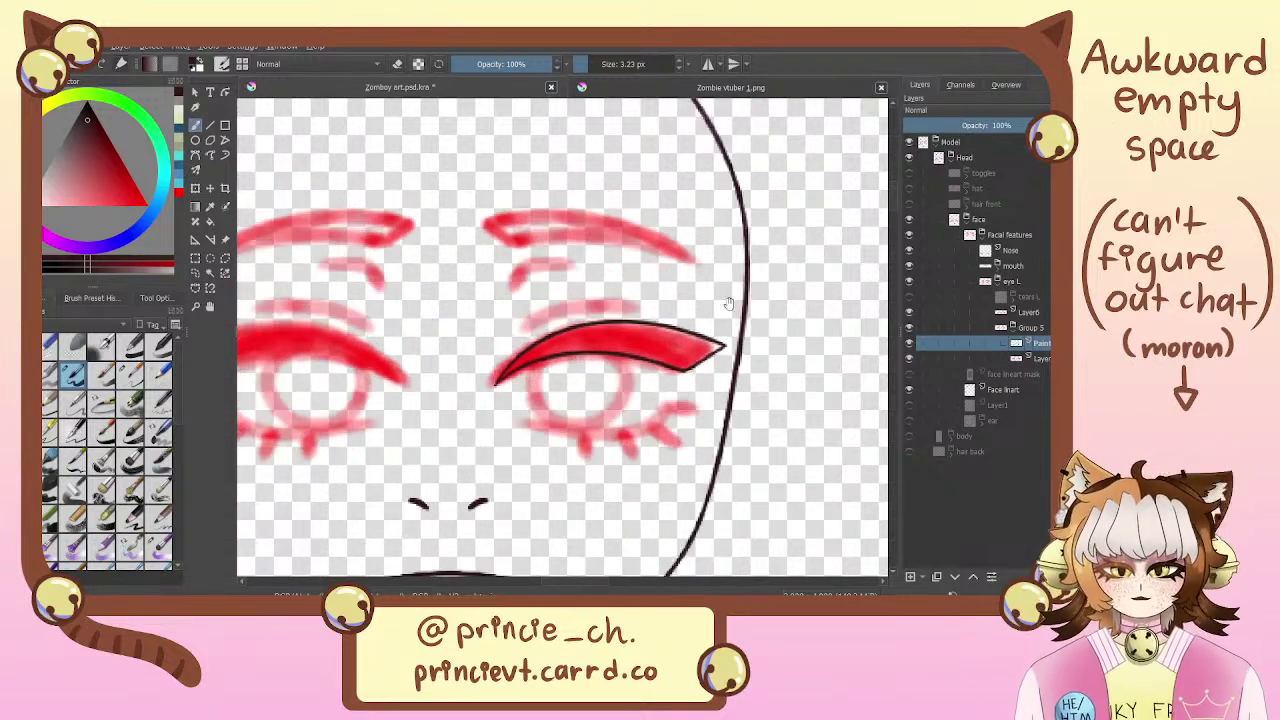
left_click(909, 358)
key("f")
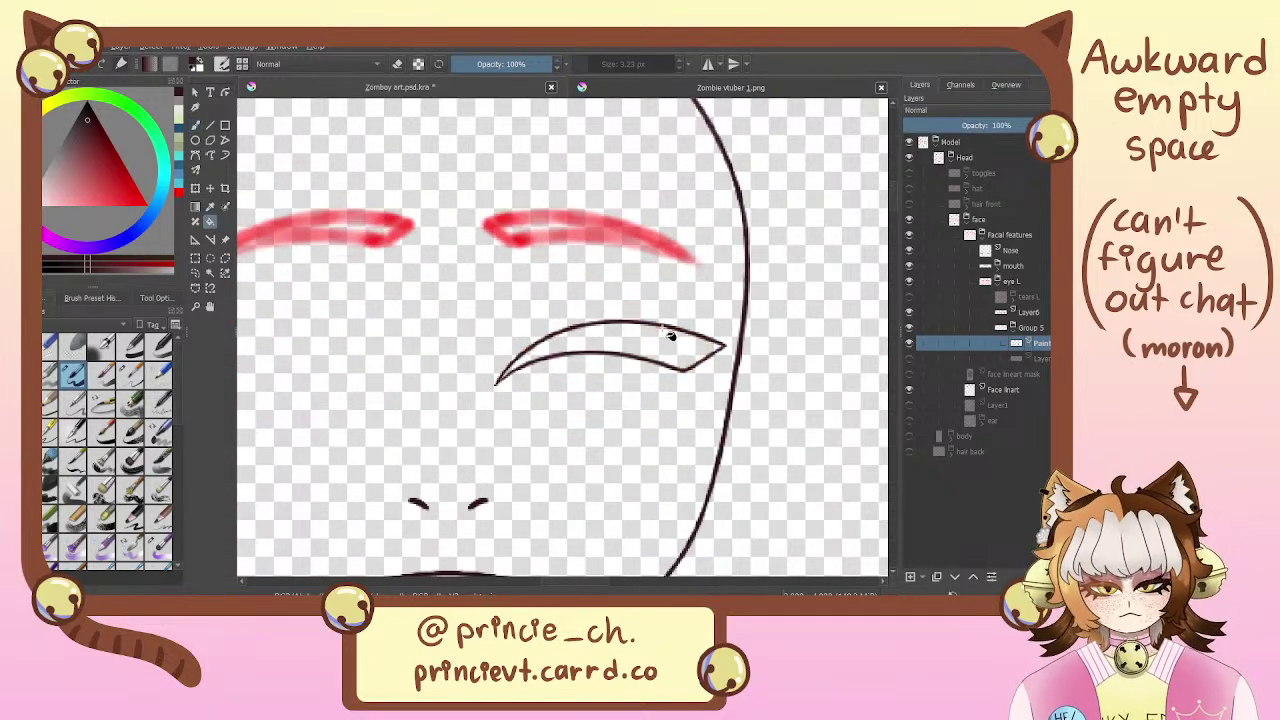
left_click(664, 344)
Clean up the filled lash band's inner corner and trim its upper edge by alternating painting and erasing
key("b")
key("e")
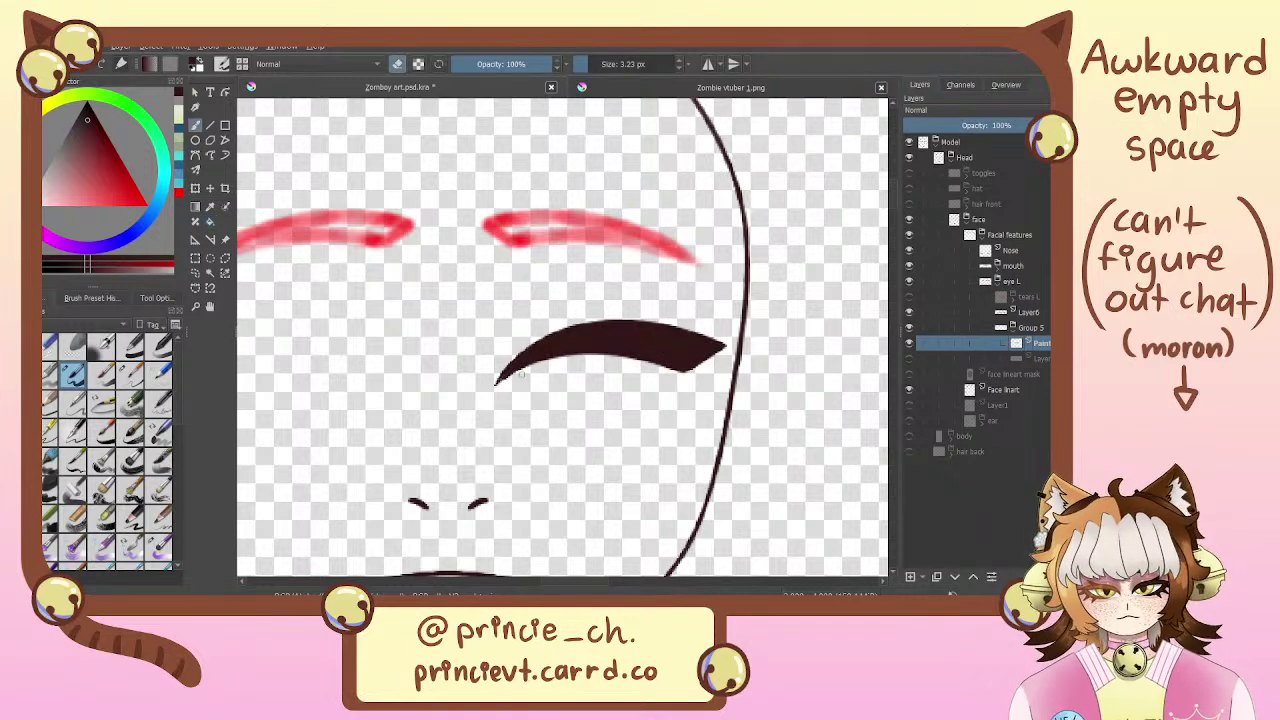
key("e")
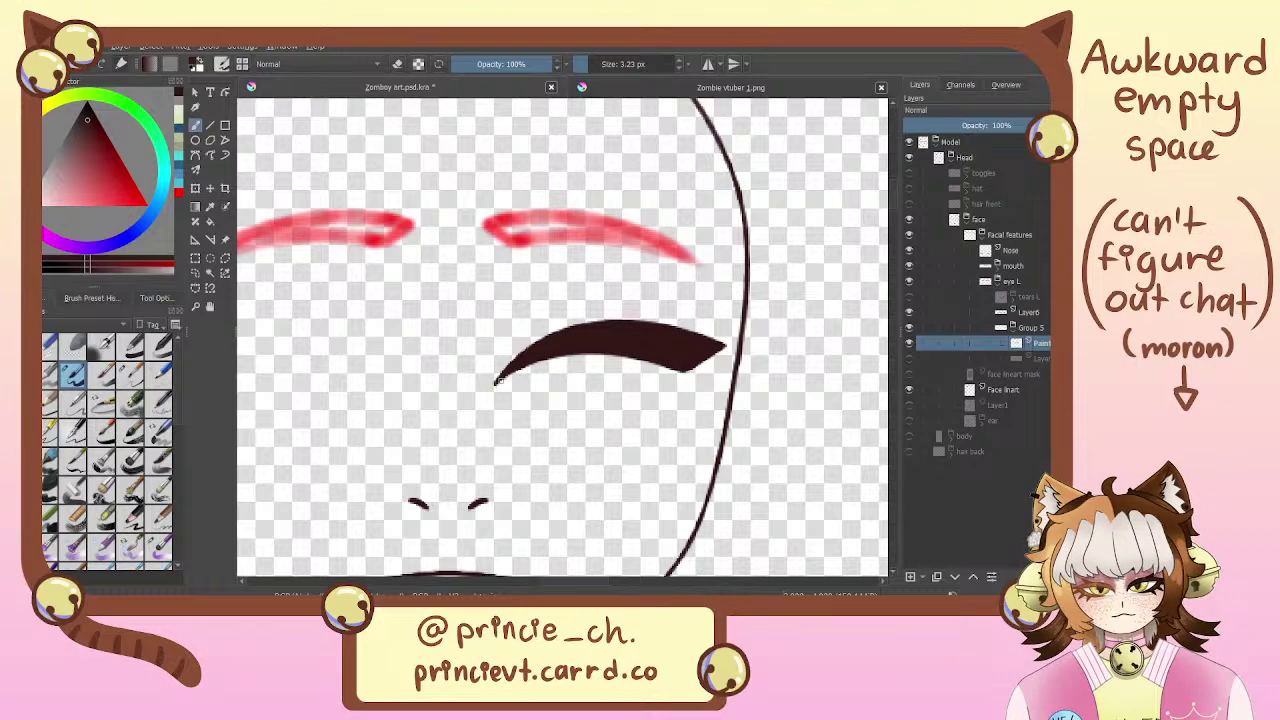
mouse_move(681, 362)
left_mouse_down()
mouse_move(766, 183)
mouse_move(786, 392)
mouse_move(650, 356)
mouse_move(600, 295)
left_mouse_up()
key("ctrl+plus")
key("e")
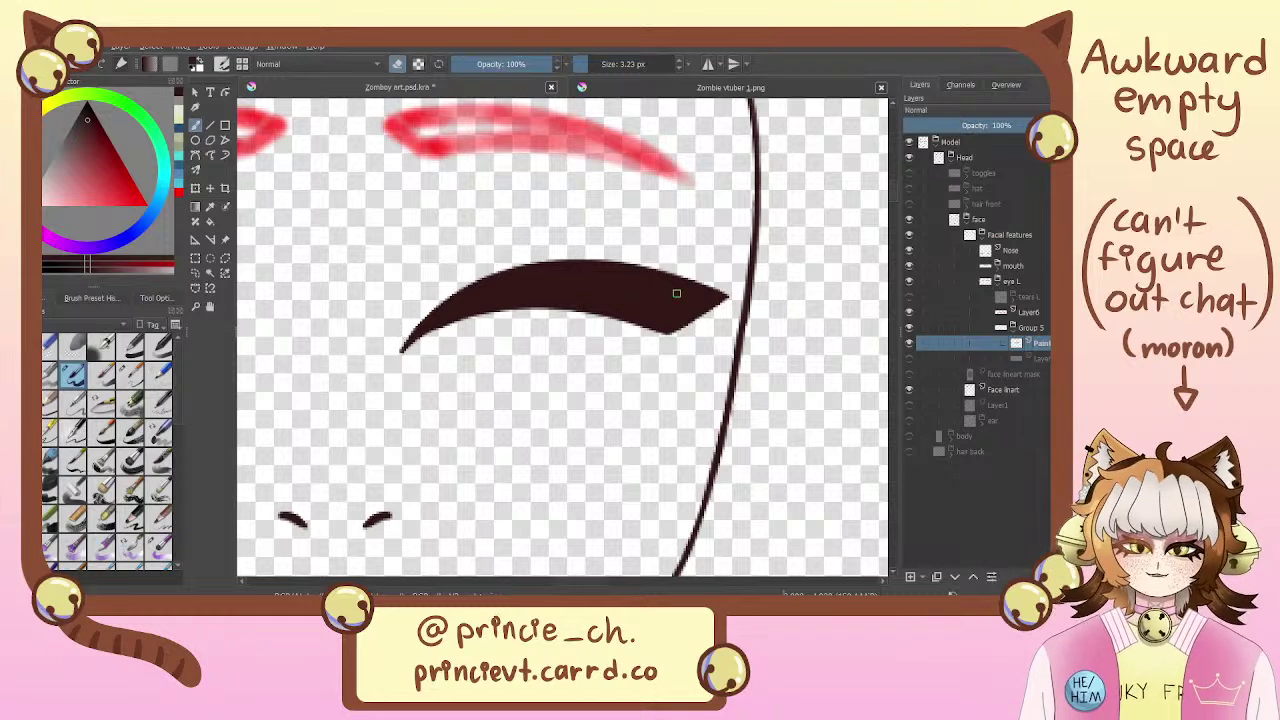
key("e")
mouse_move(424, 304)
left_mouse_down()
mouse_move(524, 256)
mouse_move(760, 287)
left_mouse_up()
key("ctrl+z")
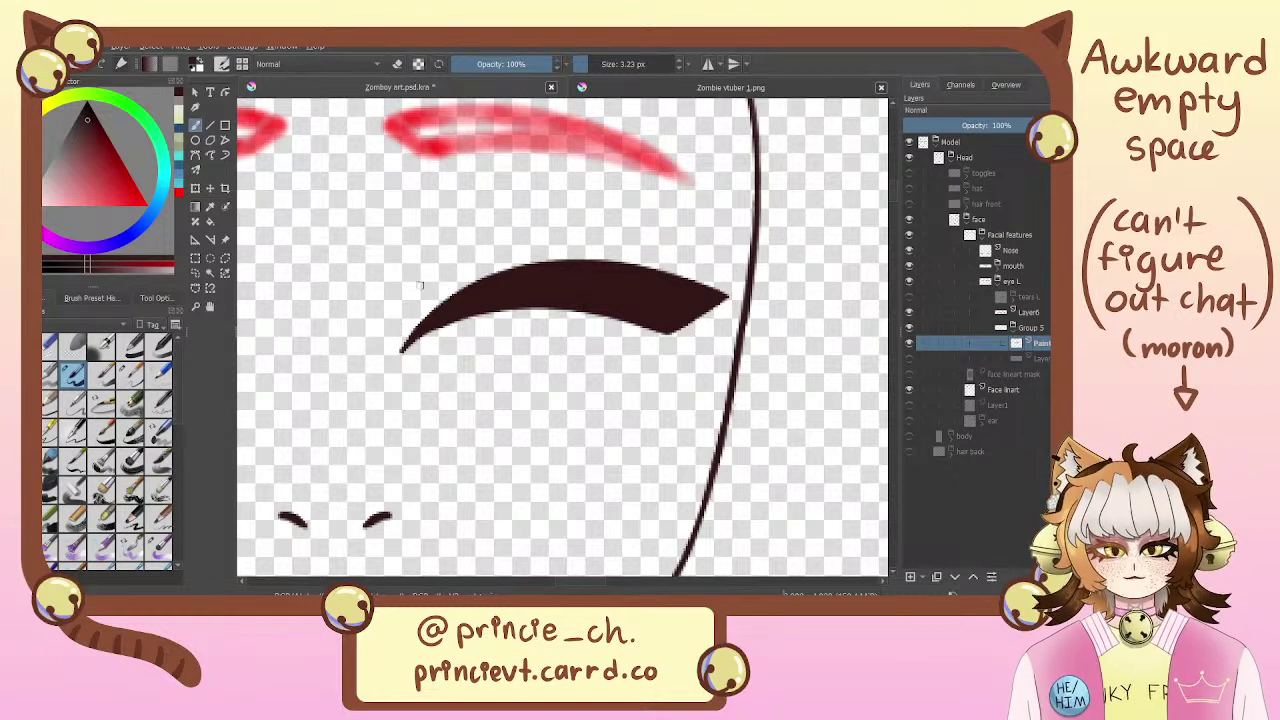
key("e")
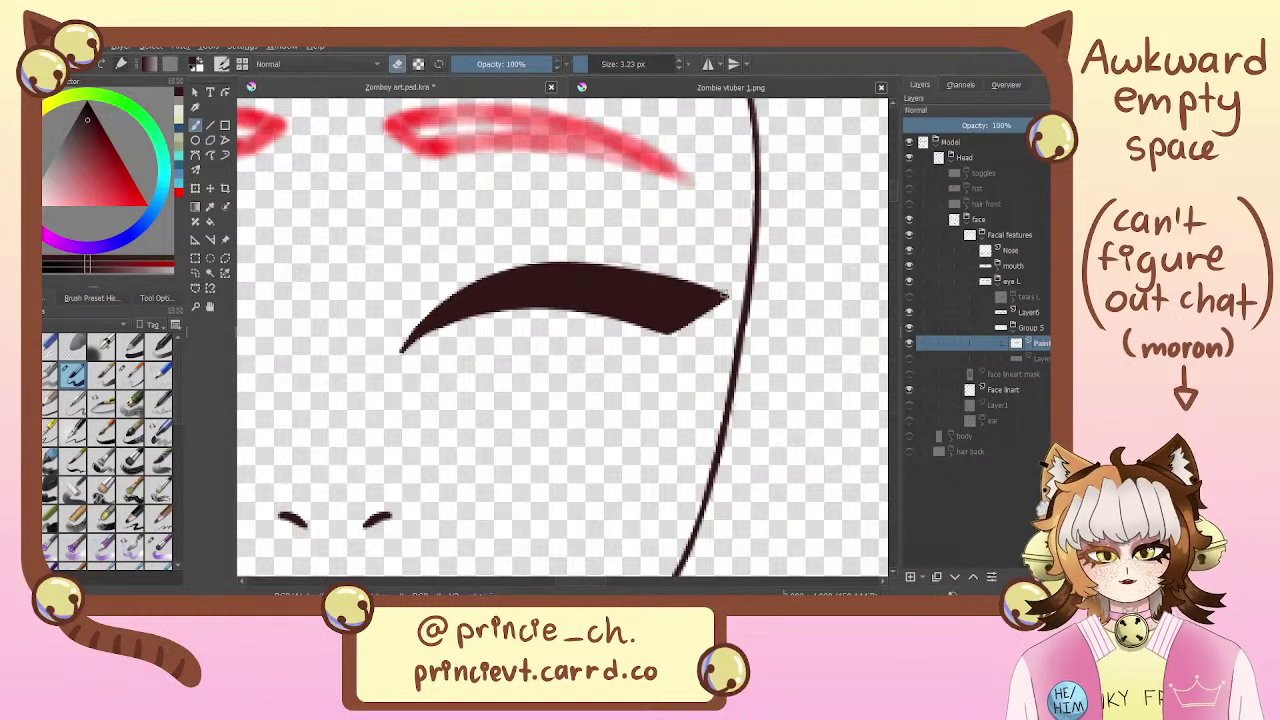
Try to add a thin upward flick at the lash band's outer tip
key("e")
mouse_move(762, 258)
left_mouse_down()
mouse_move(704, 291)
mouse_move(741, 289)
left_mouse_up()
key("ctrl+z")
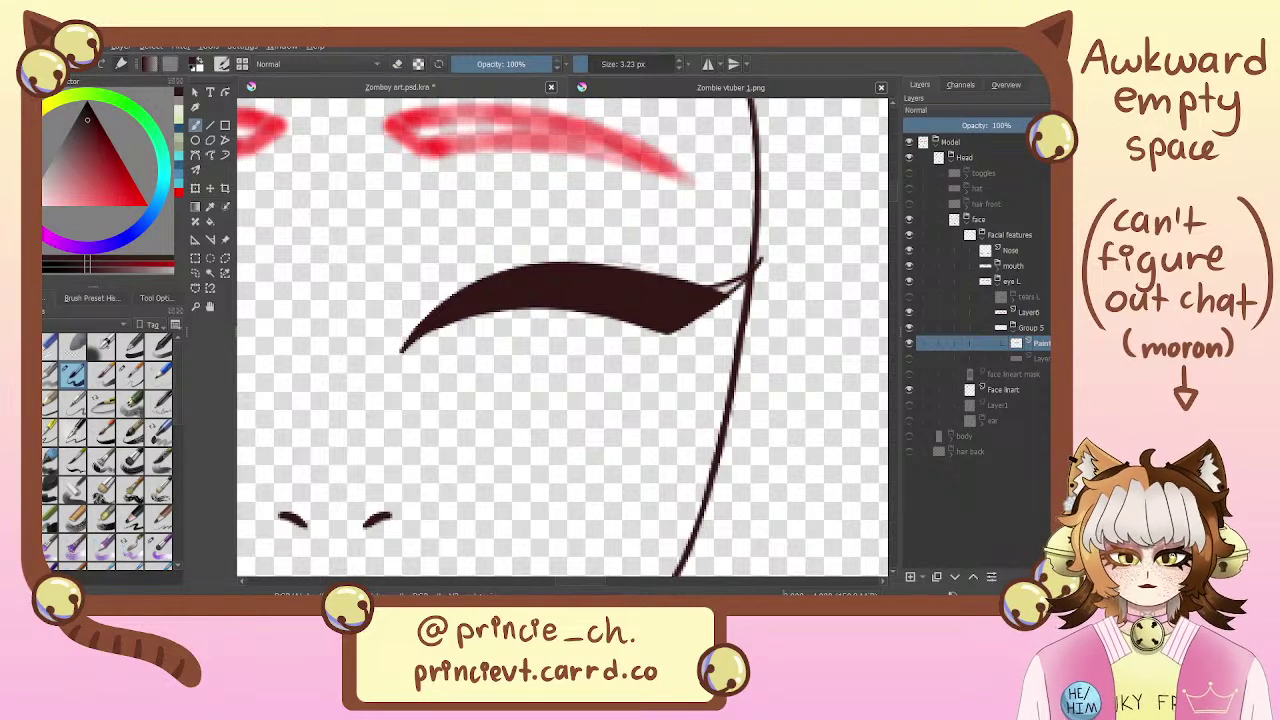
key("ctrl+z")
Smooth the upper and lower edges of the lash band with small erasing and painting touch-ups
left_click_drag(461, 318, 525, 356)
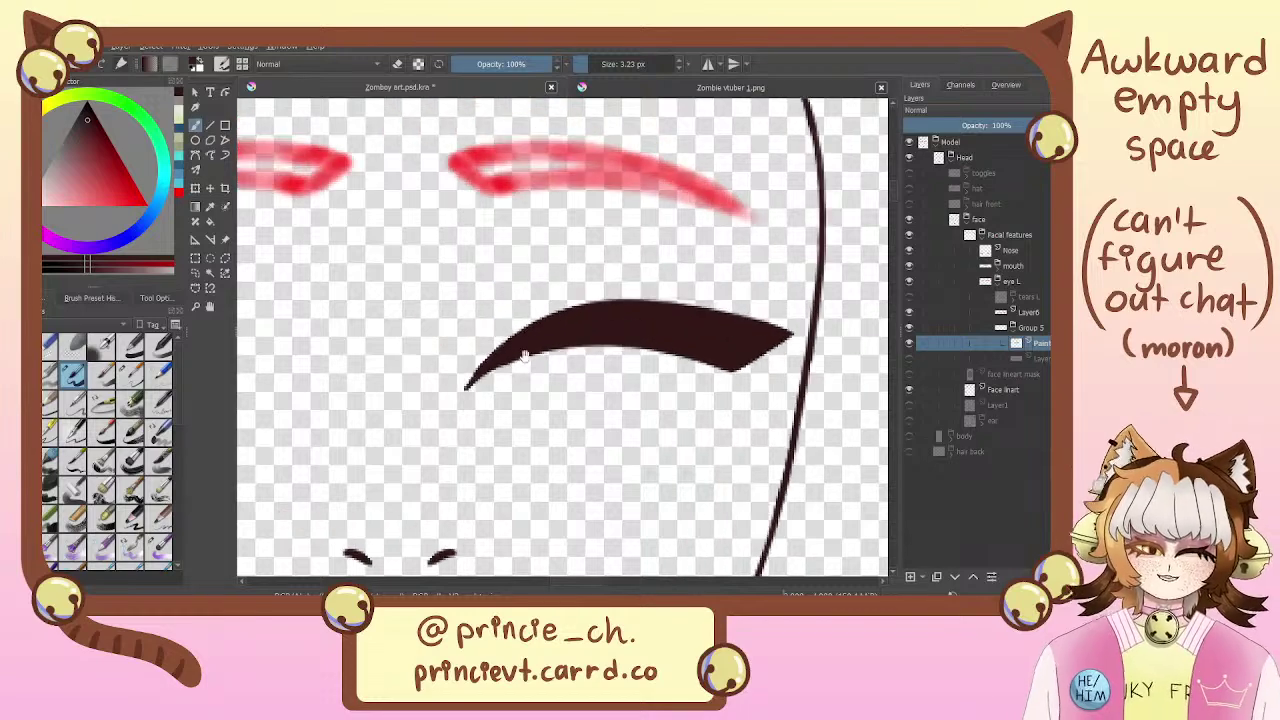
key("e")
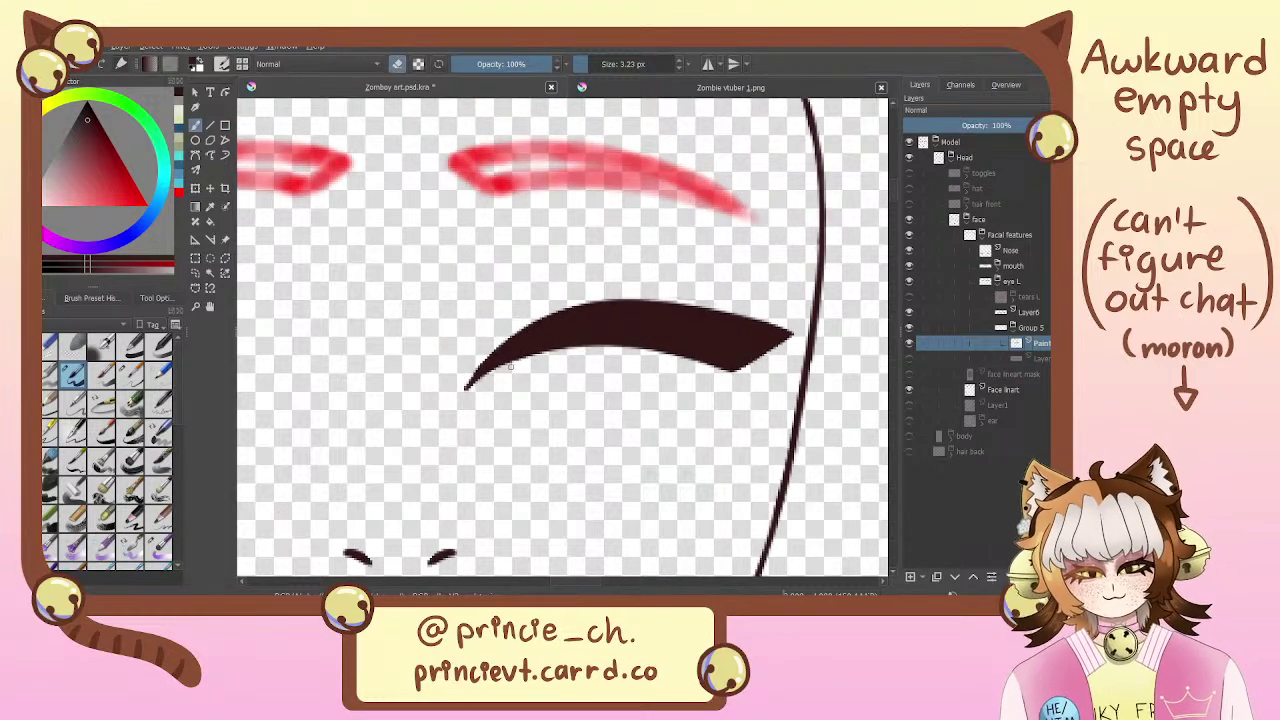
left_click_drag(584, 386, 517, 355)
key("e")
mouse_move(603, 264)
left_mouse_down()
mouse_move(656, 268)
mouse_move(592, 255)
mouse_move(672, 272)
mouse_move(585, 255)
left_mouse_up()
key("e")
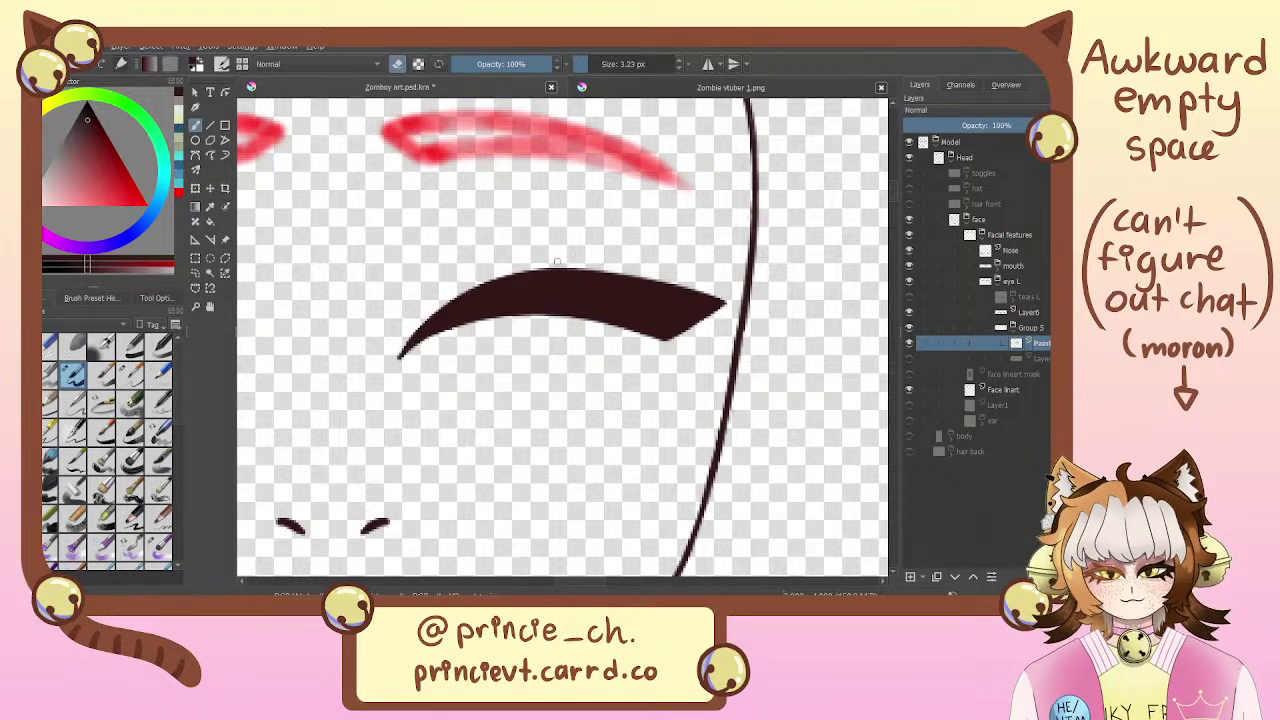
mouse_move(686, 285)
left_mouse_down()
mouse_move(734, 306)
mouse_move(690, 316)
left_mouse_up()
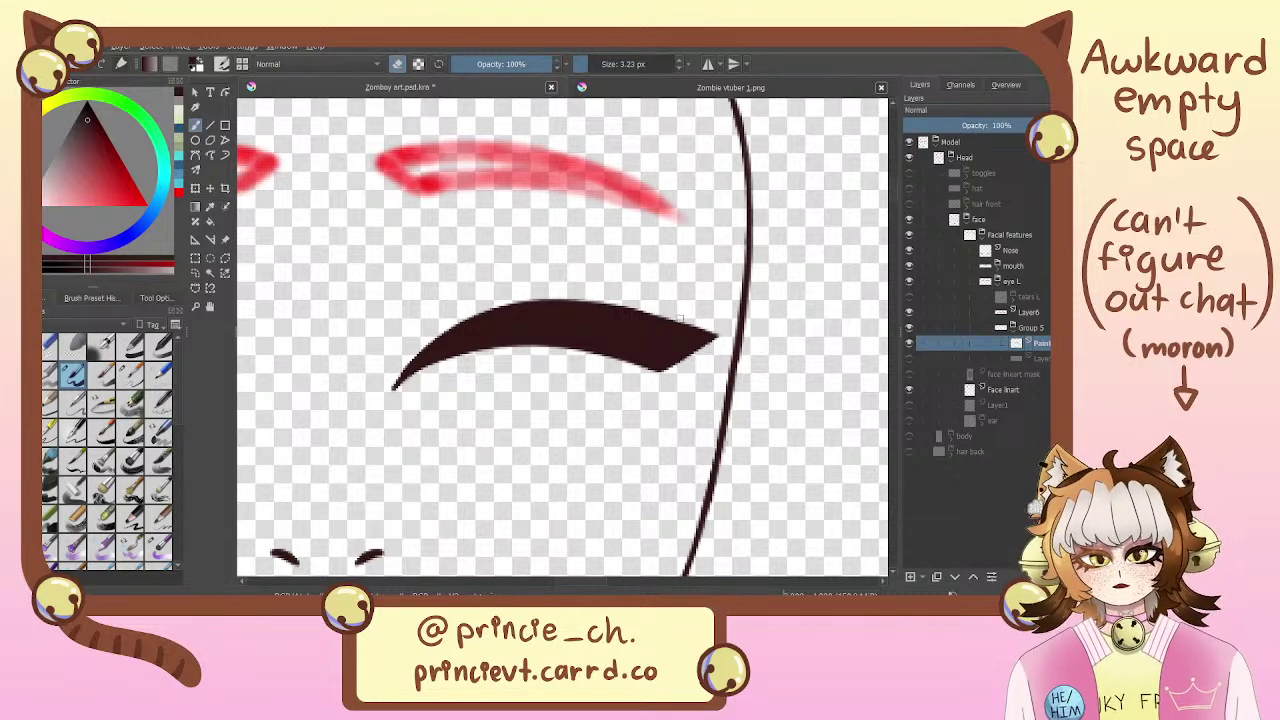
scroll(662, 270, "down", 1)
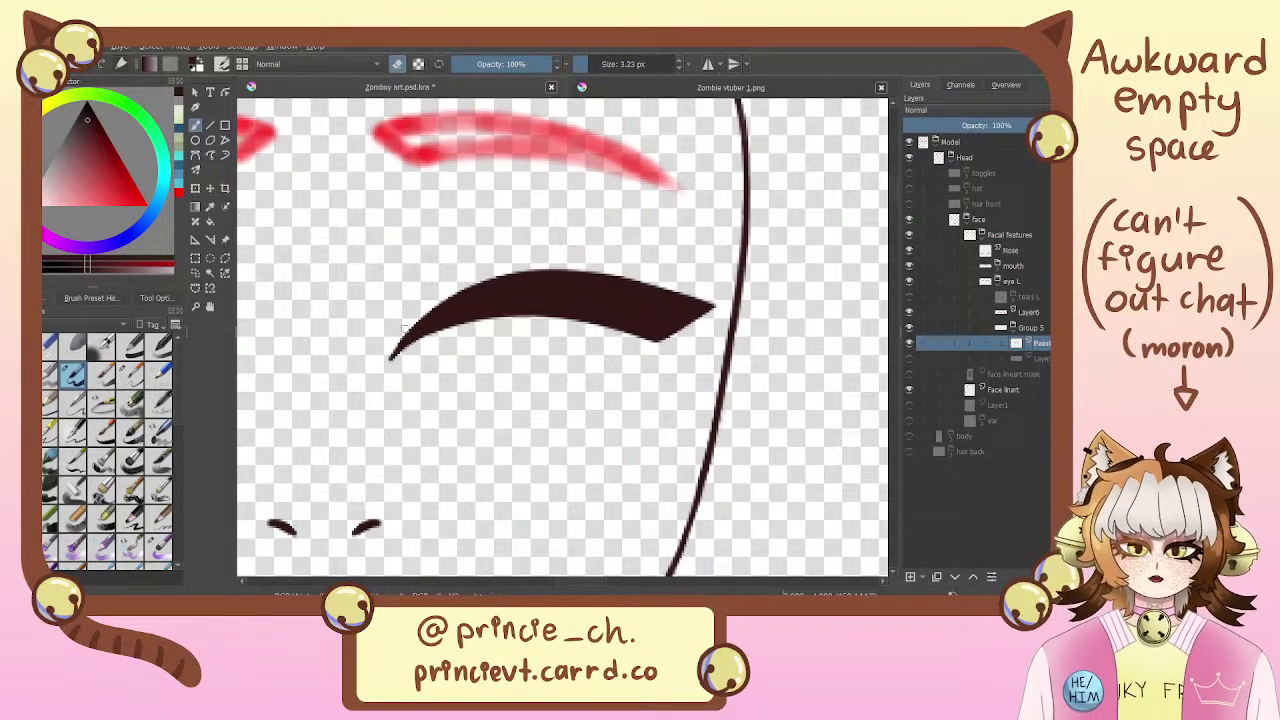
key("e")
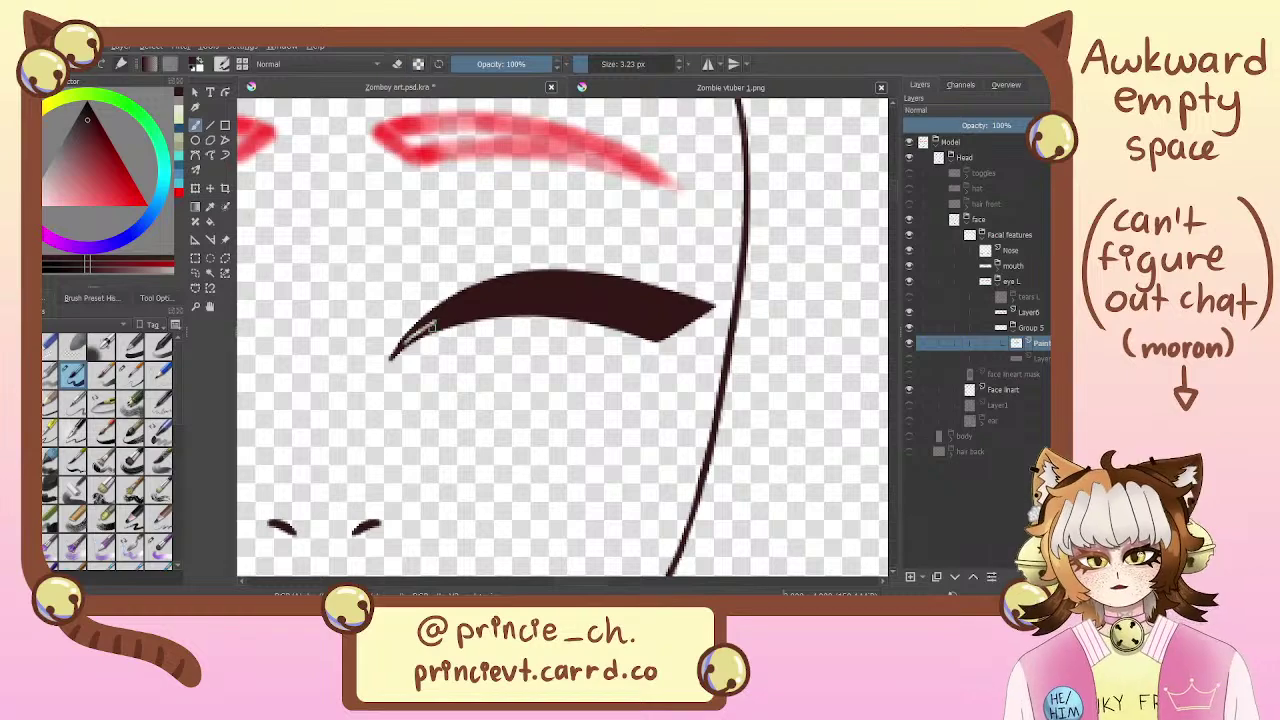
Refine the lash band's inner point and slightly trim its outer tip
left_click_drag(631, 216, 634, 314)
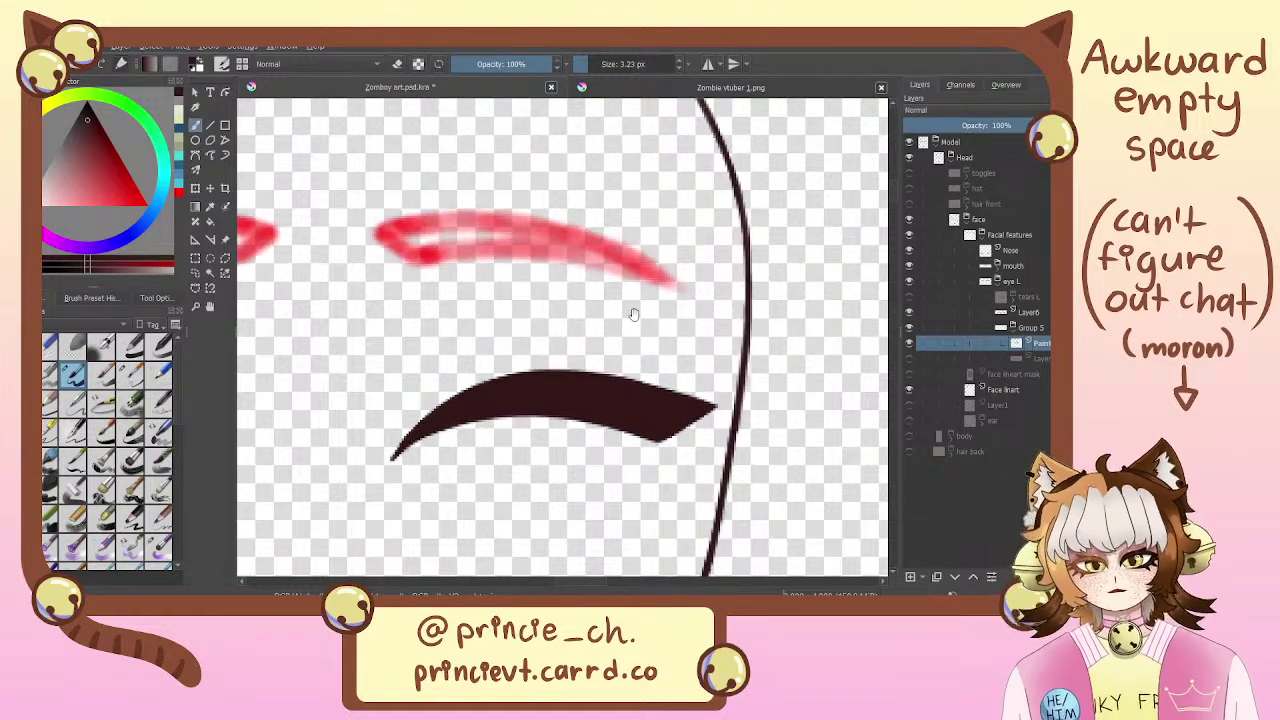
key("minus")
key("minus")
left_click_drag(545, 371, 588, 320)
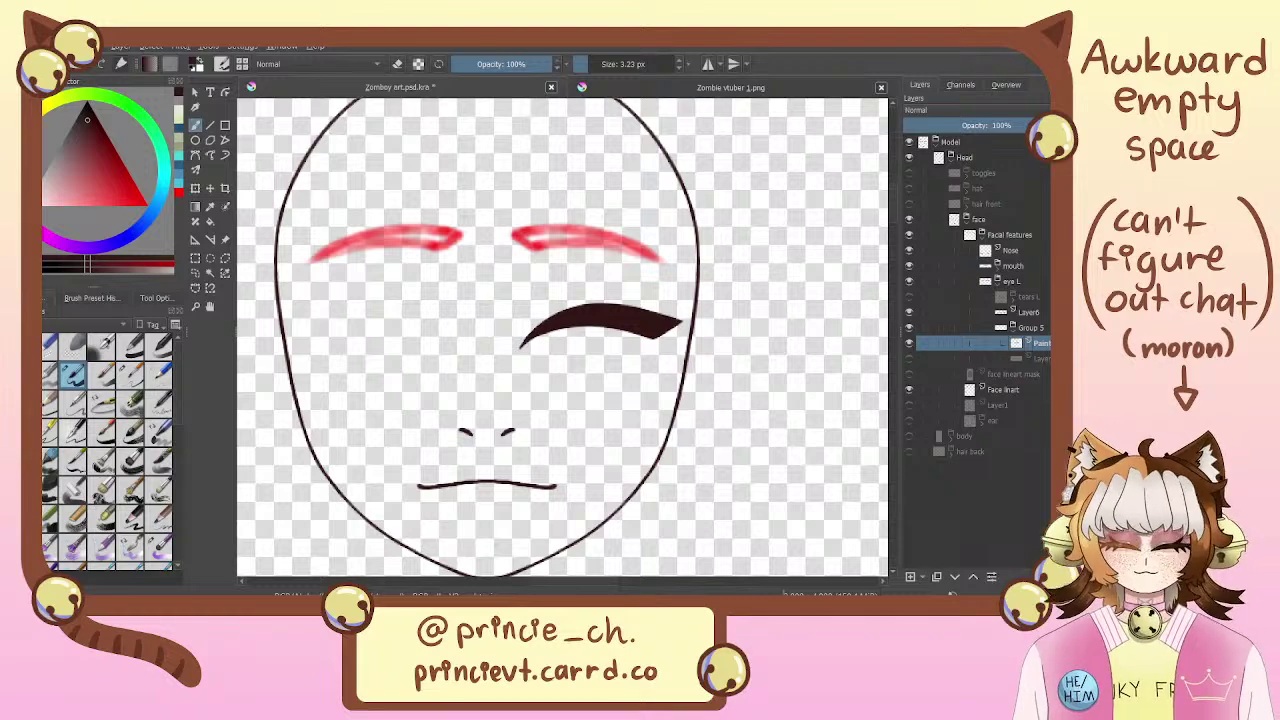
scroll(570, 345, "up", 4)
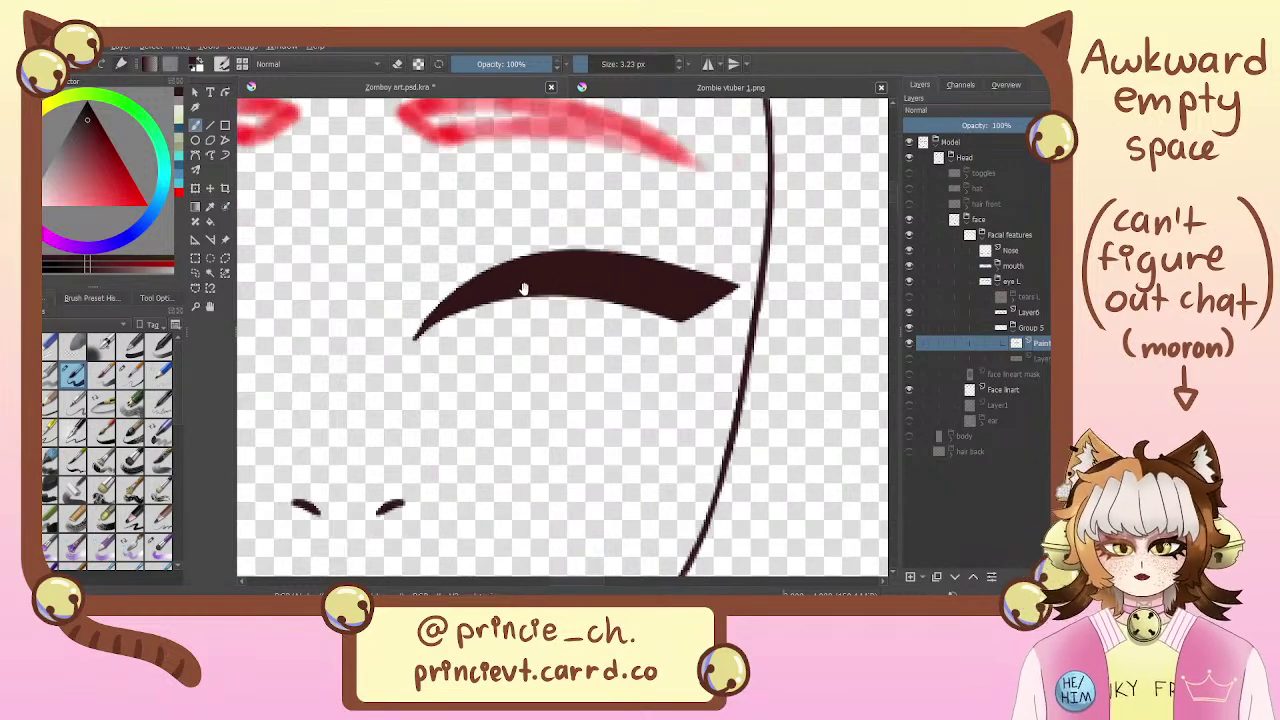
key("e")
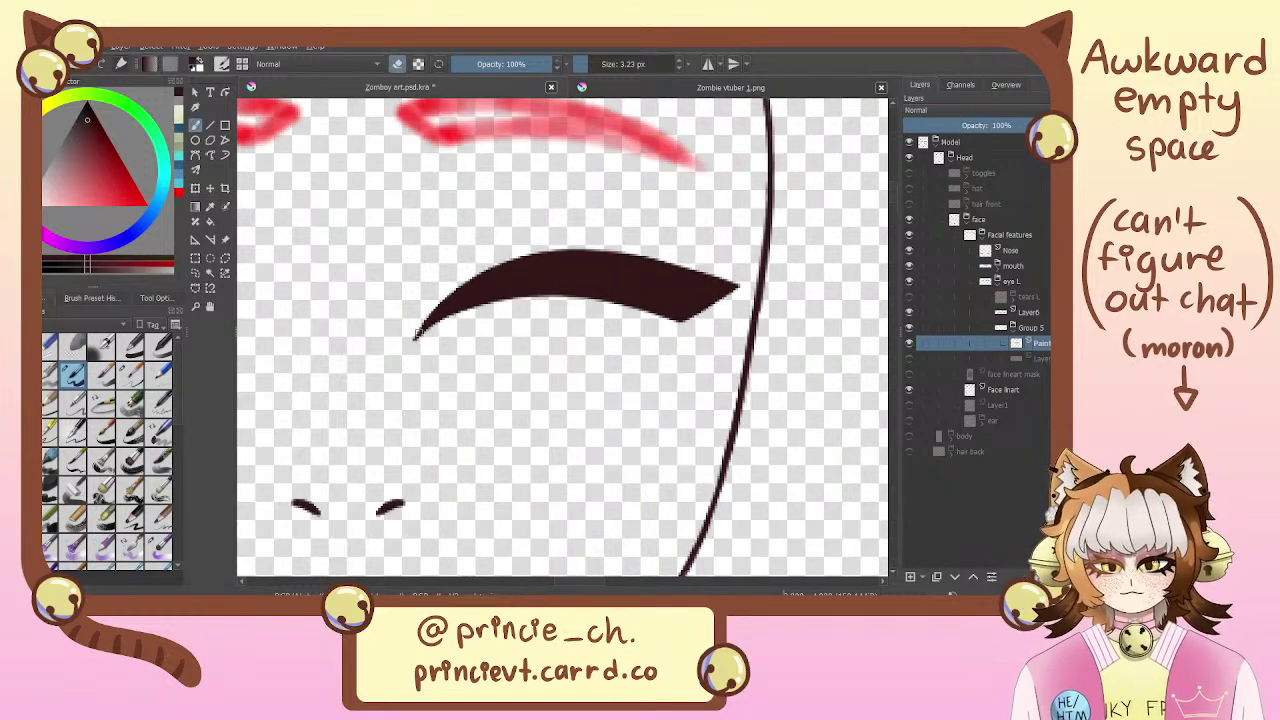
key("e")
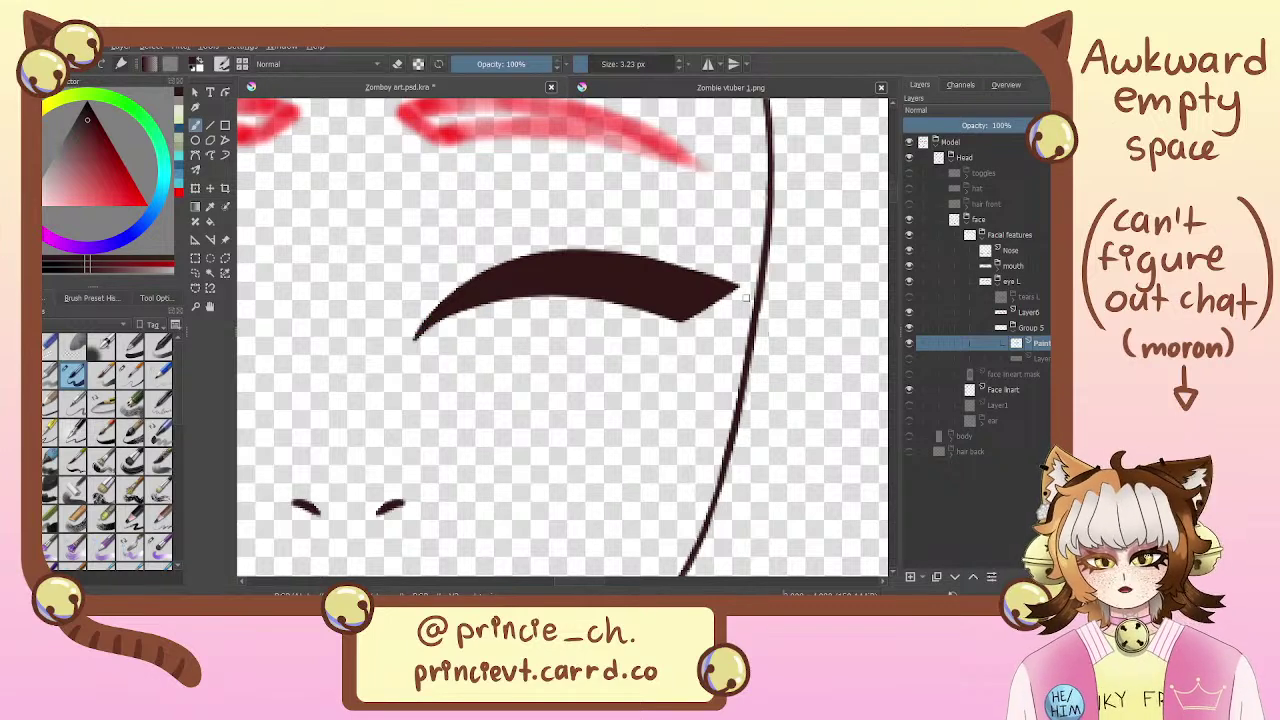
key("e")
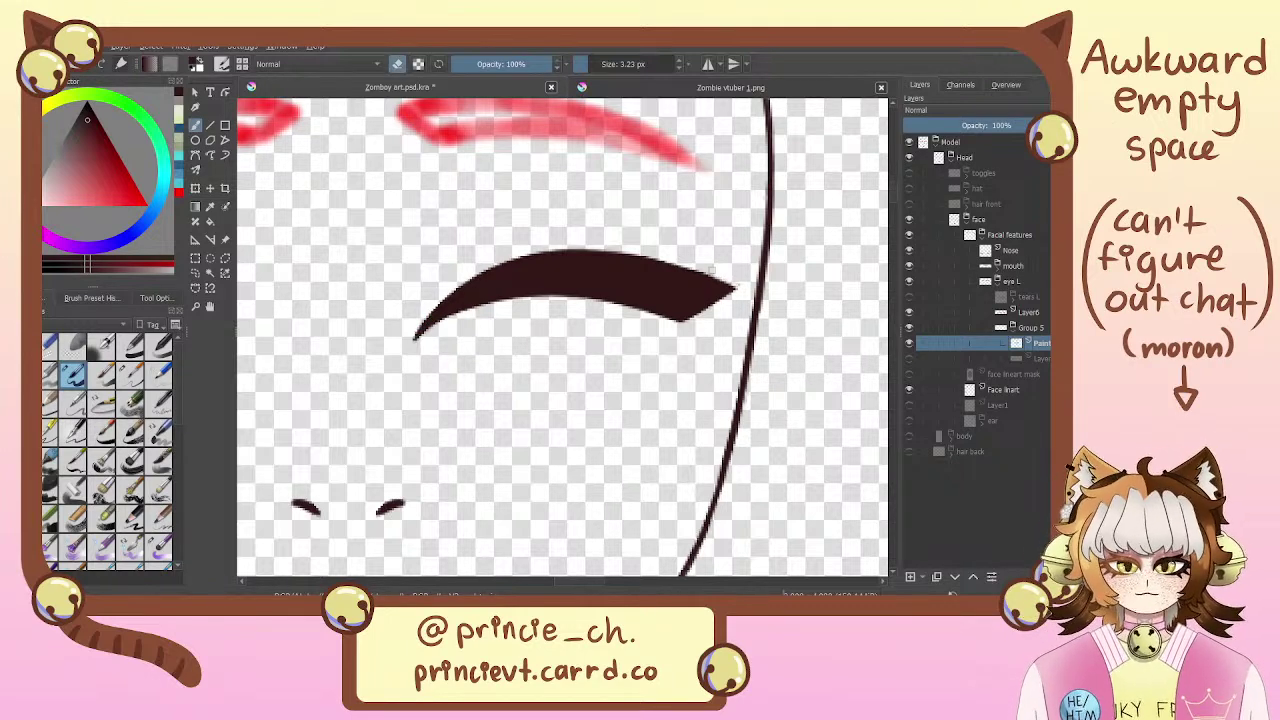
key("e")
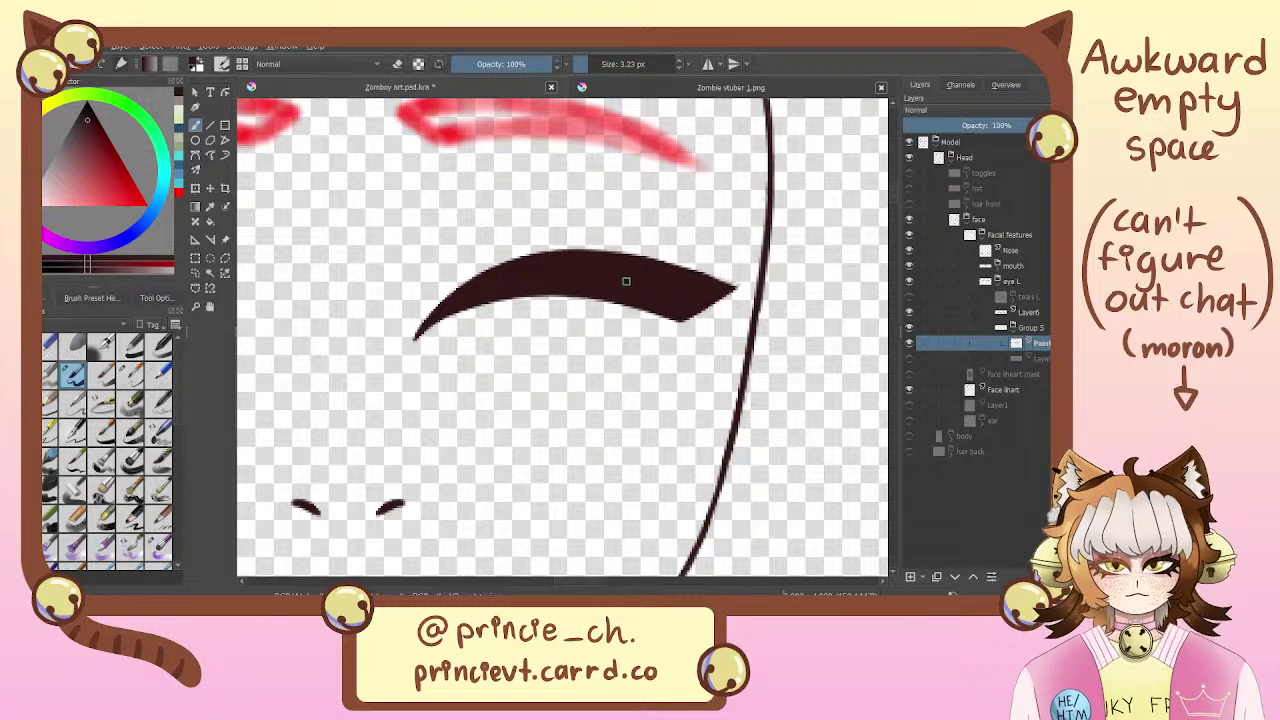
key("e")
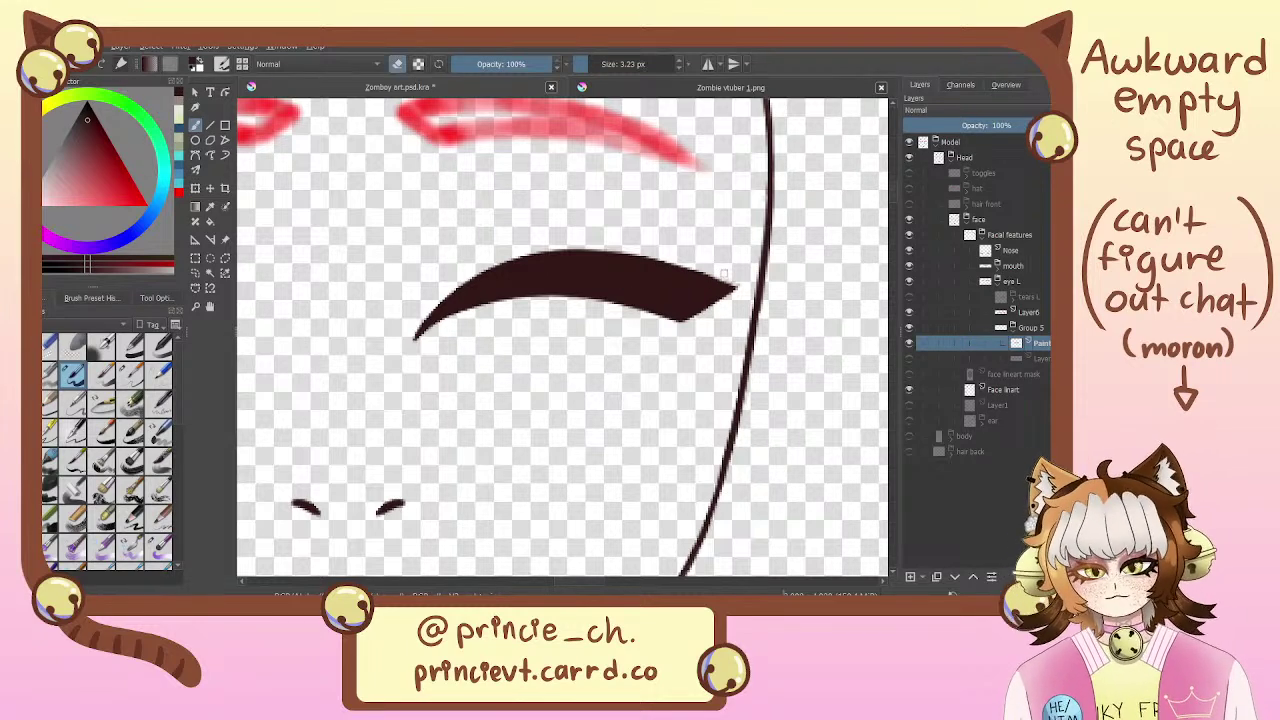
left_click_drag(696, 248, 688, 316)
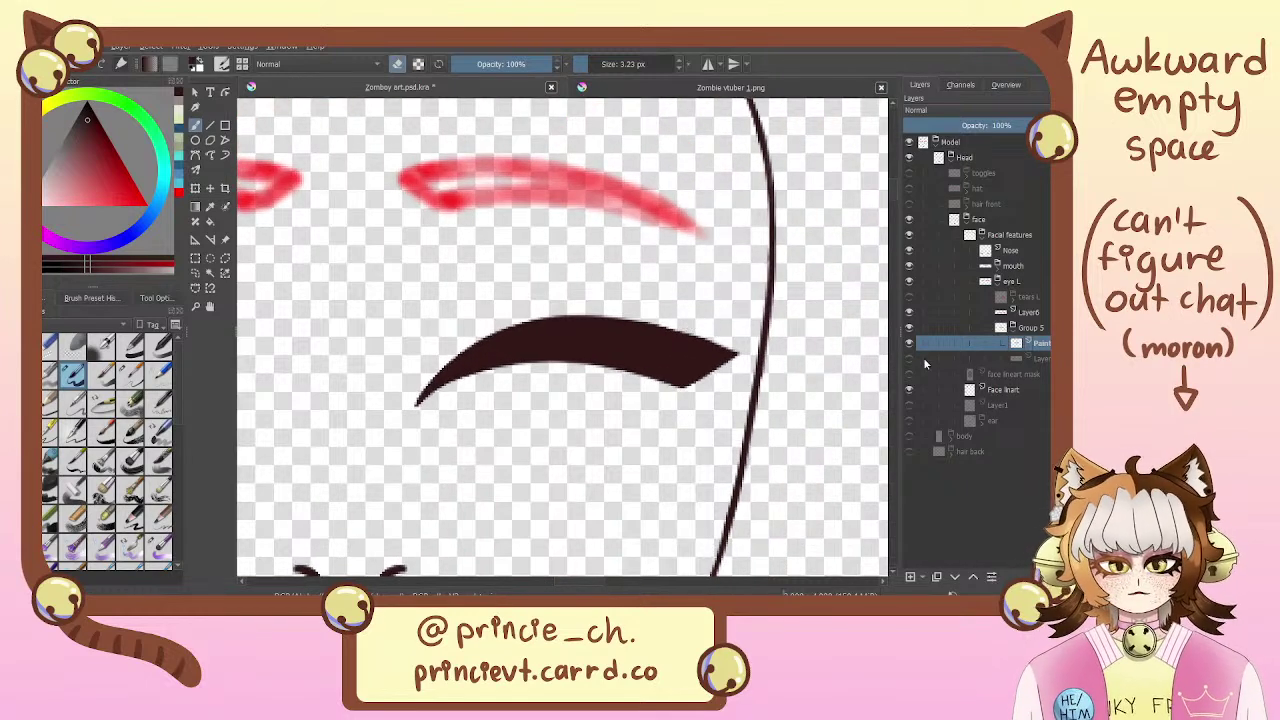
Check the eye design on the Zombie vtuber 1.png reference sheet and return to the Zomboy art document
left_click(600, 93)
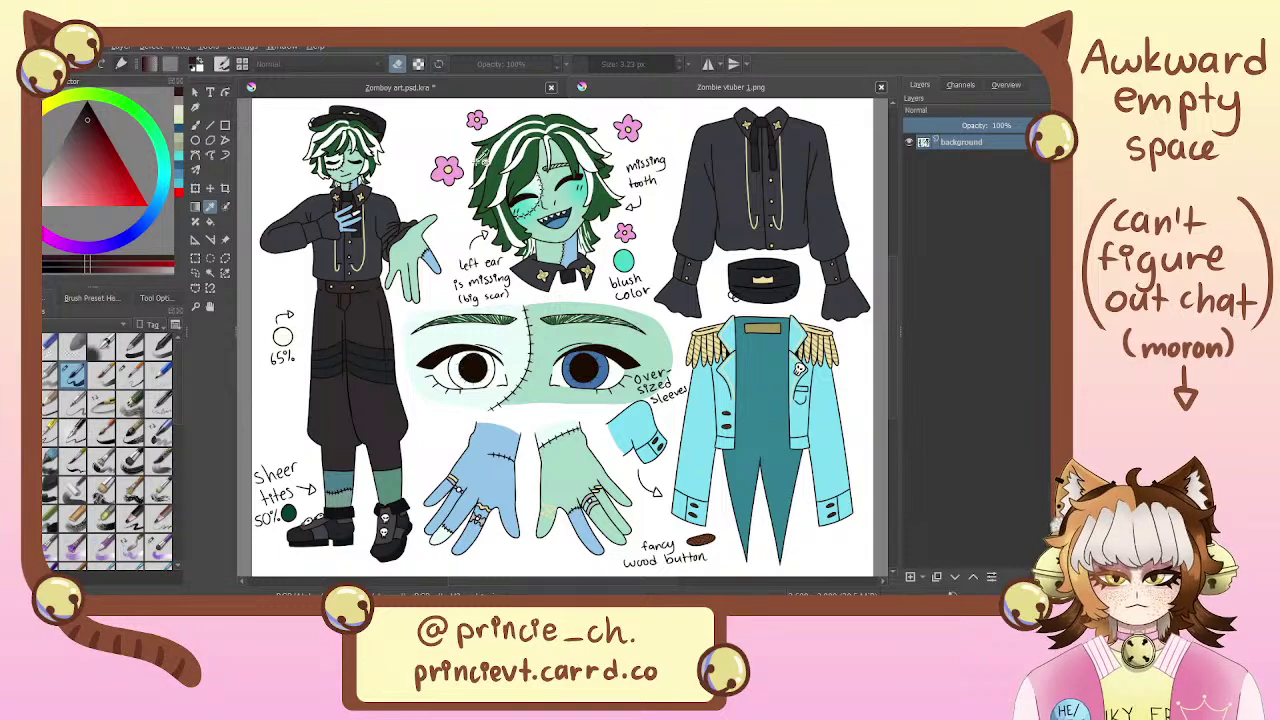
left_click(432, 89)
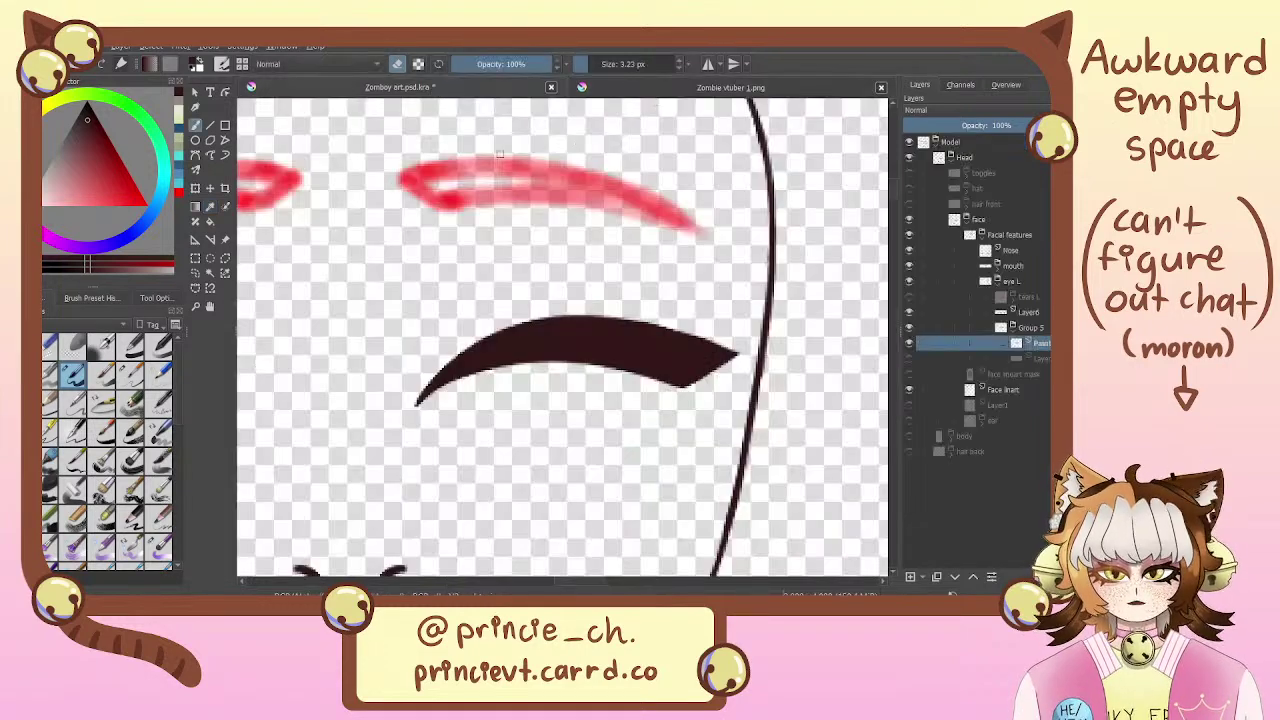
left_click_drag(678, 365, 703, 323)
left_click_drag(555, 402, 749, 202)
left_click_drag(823, 163, 612, 374)
Toggle the lash paint layer and Group 5 off and on to check what each contains
left_click(910, 345)
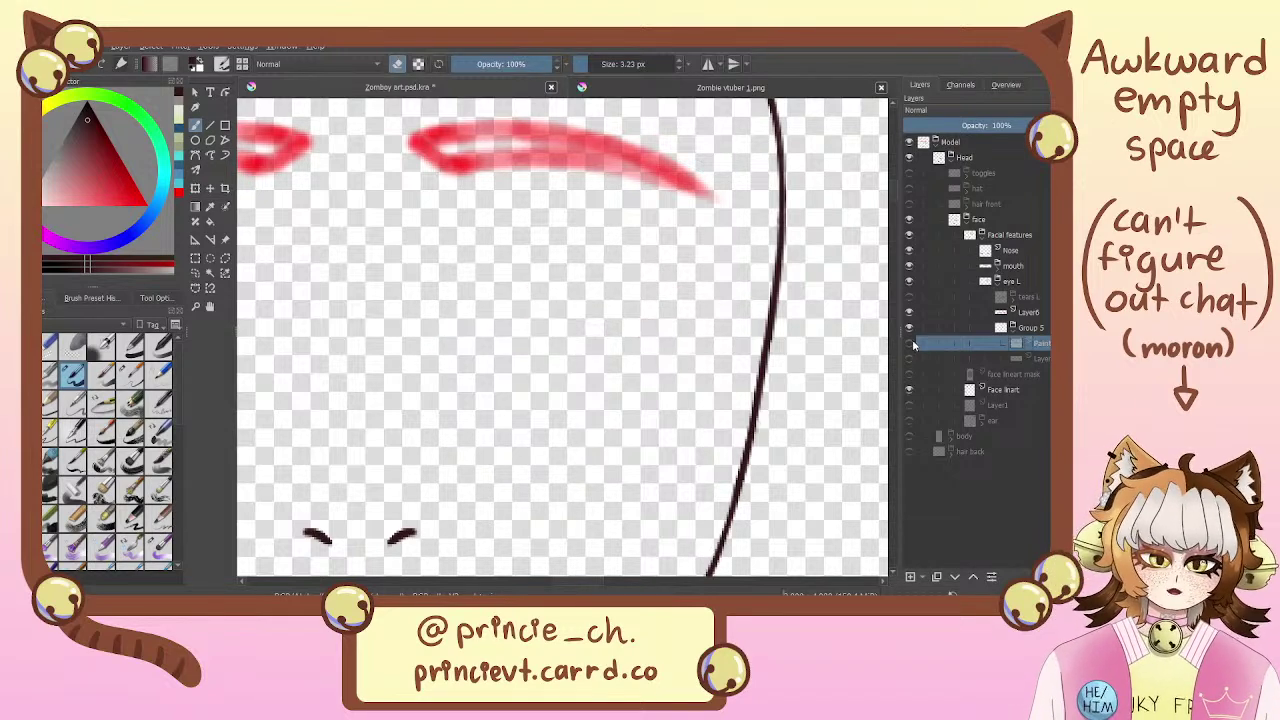
left_click(910, 345)
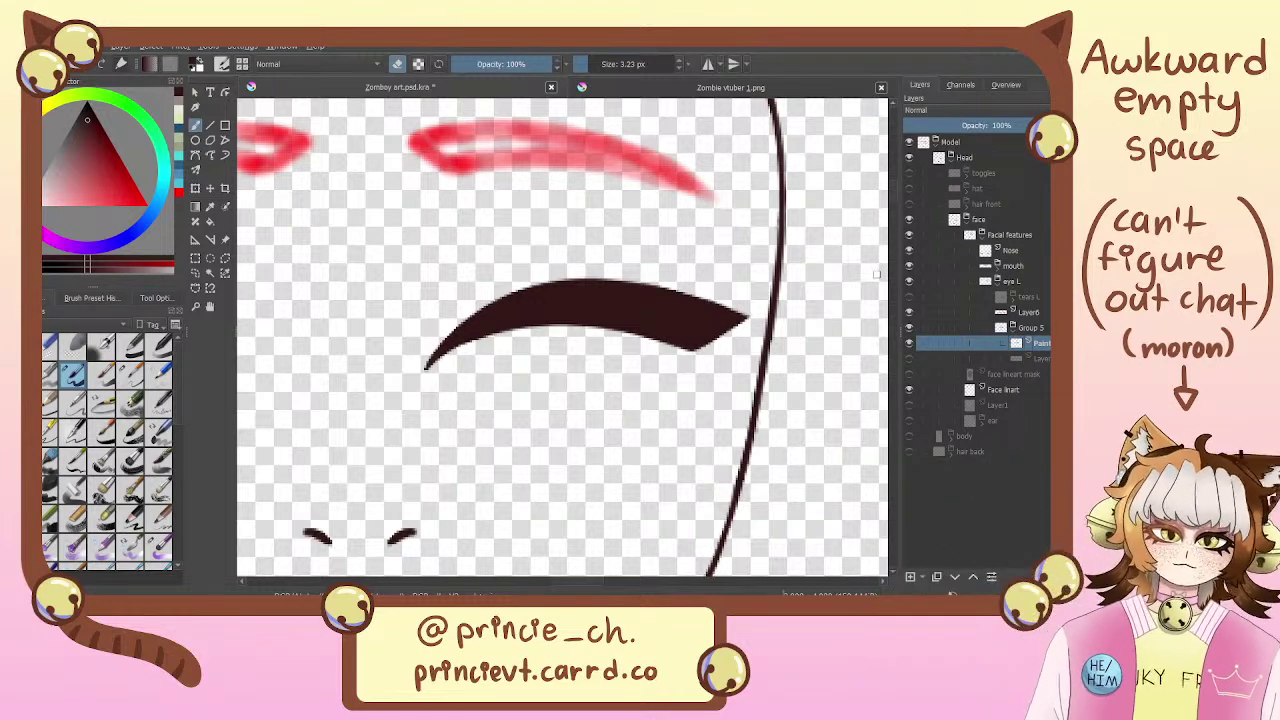
left_click(909, 344)
left_click(909, 344)
left_click(909, 344)
left_click(909, 344)
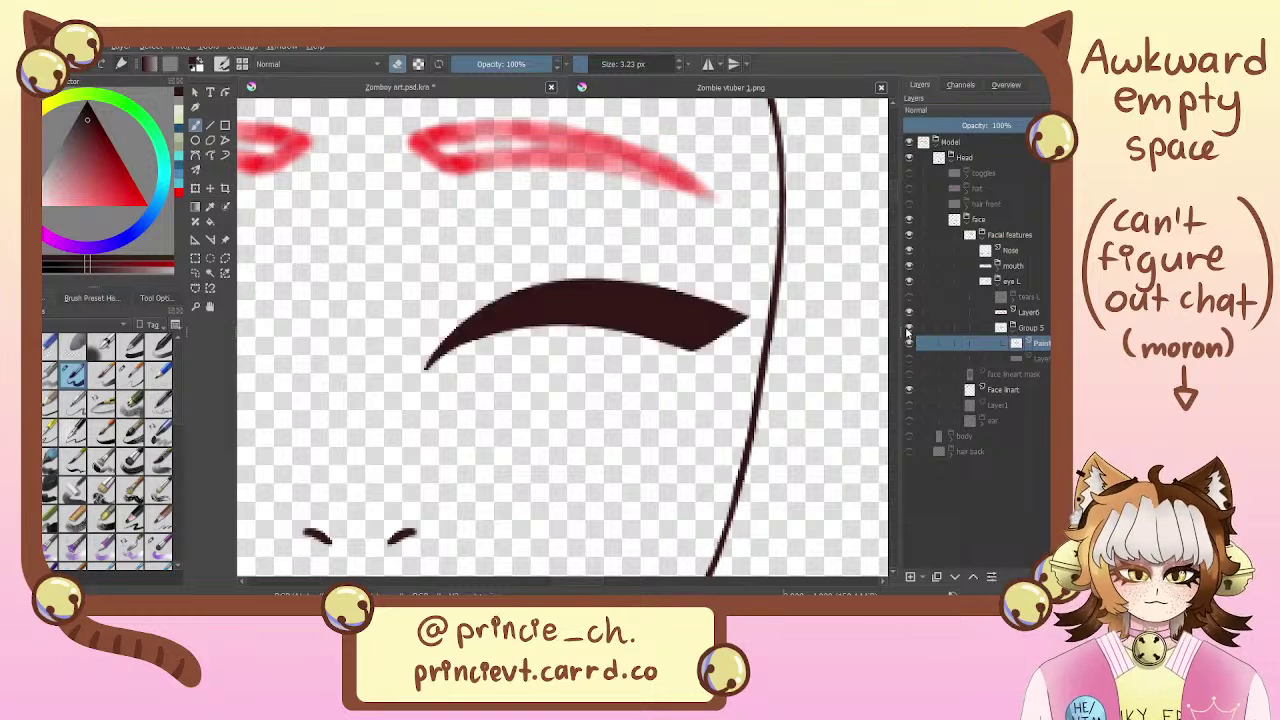
left_click(909, 331)
left_click(909, 331)
Show the red eye sketch layer and rename the lash paint layer in Group 5 as "Top lash"
left_click(910, 359)
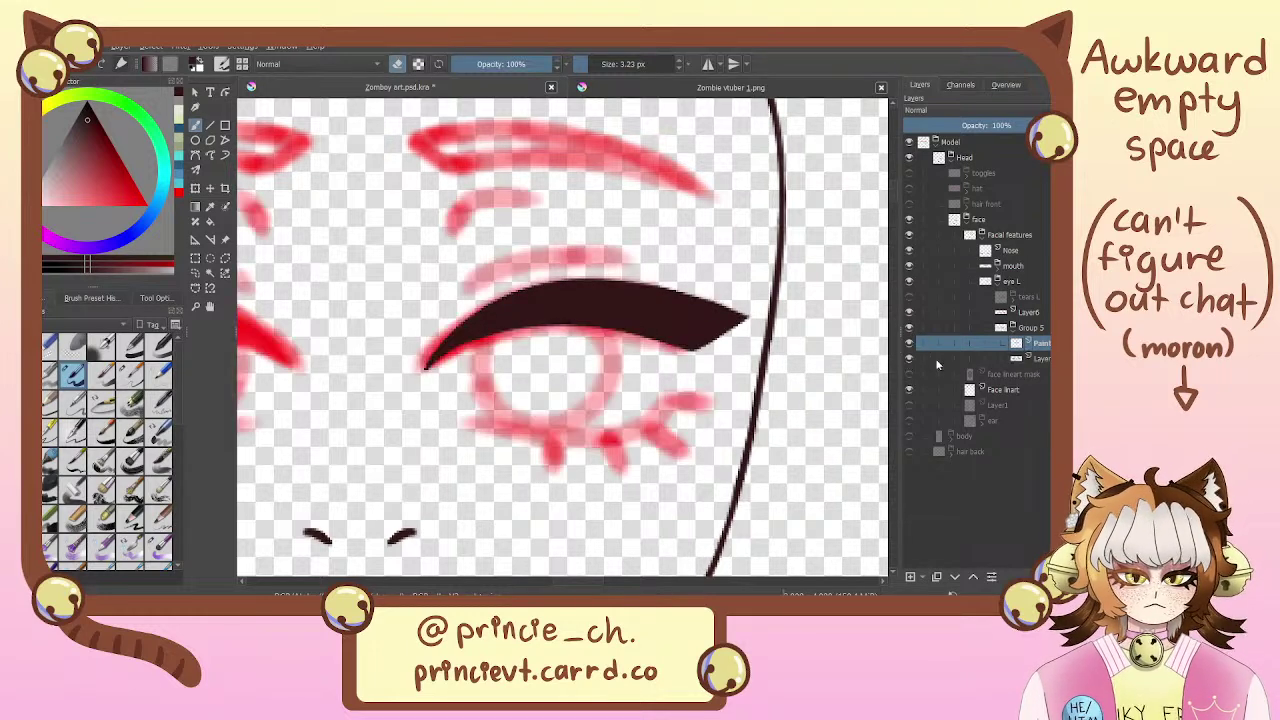
double_click(1030, 343)
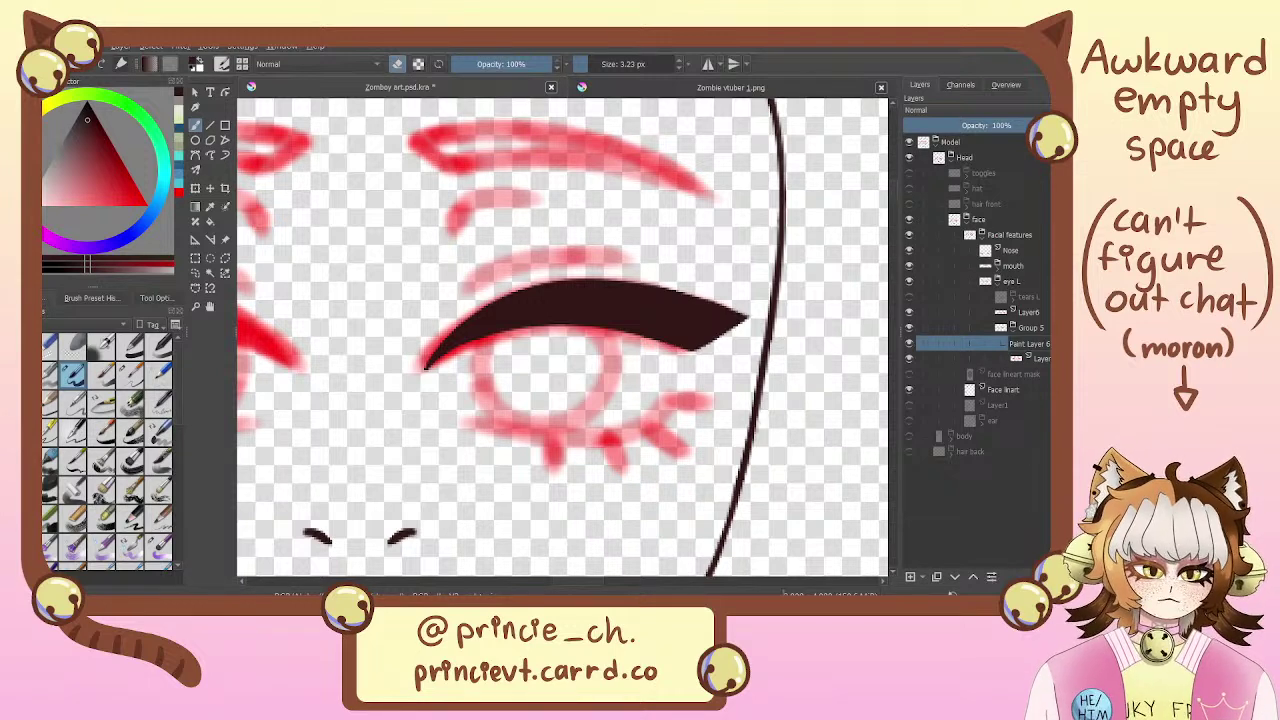
type("Top ")
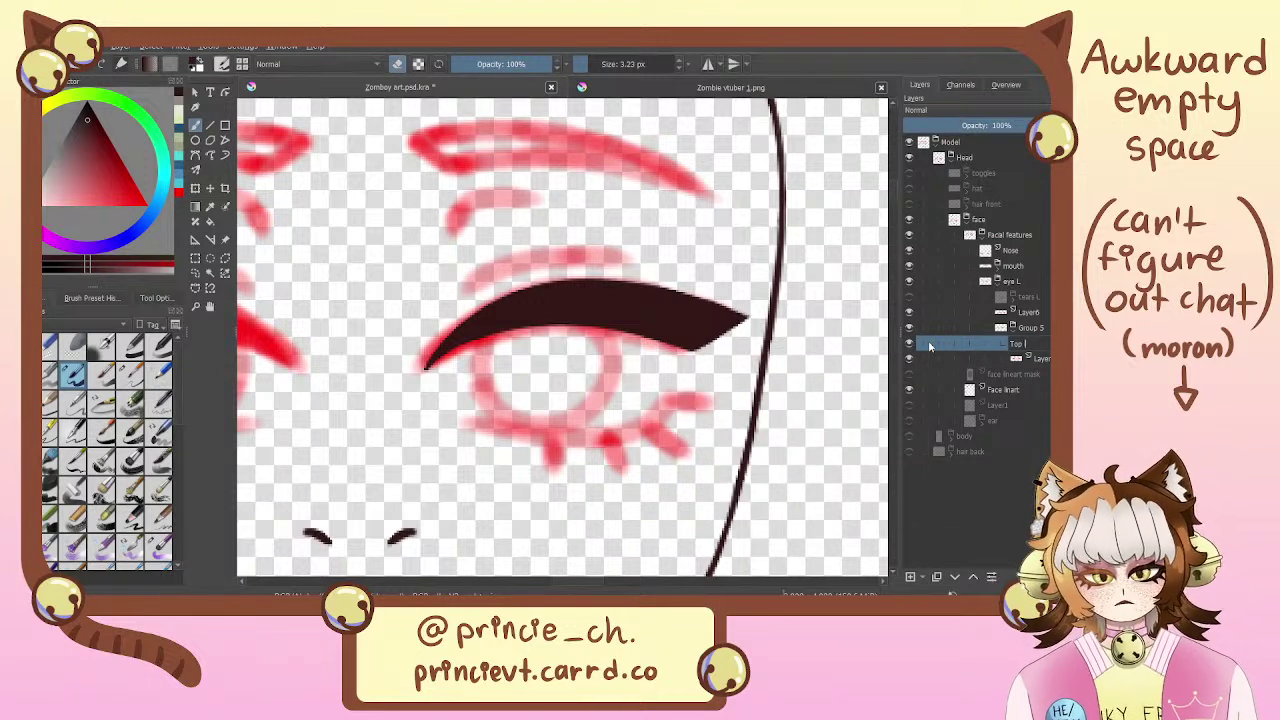
type("lash")
key("Return")
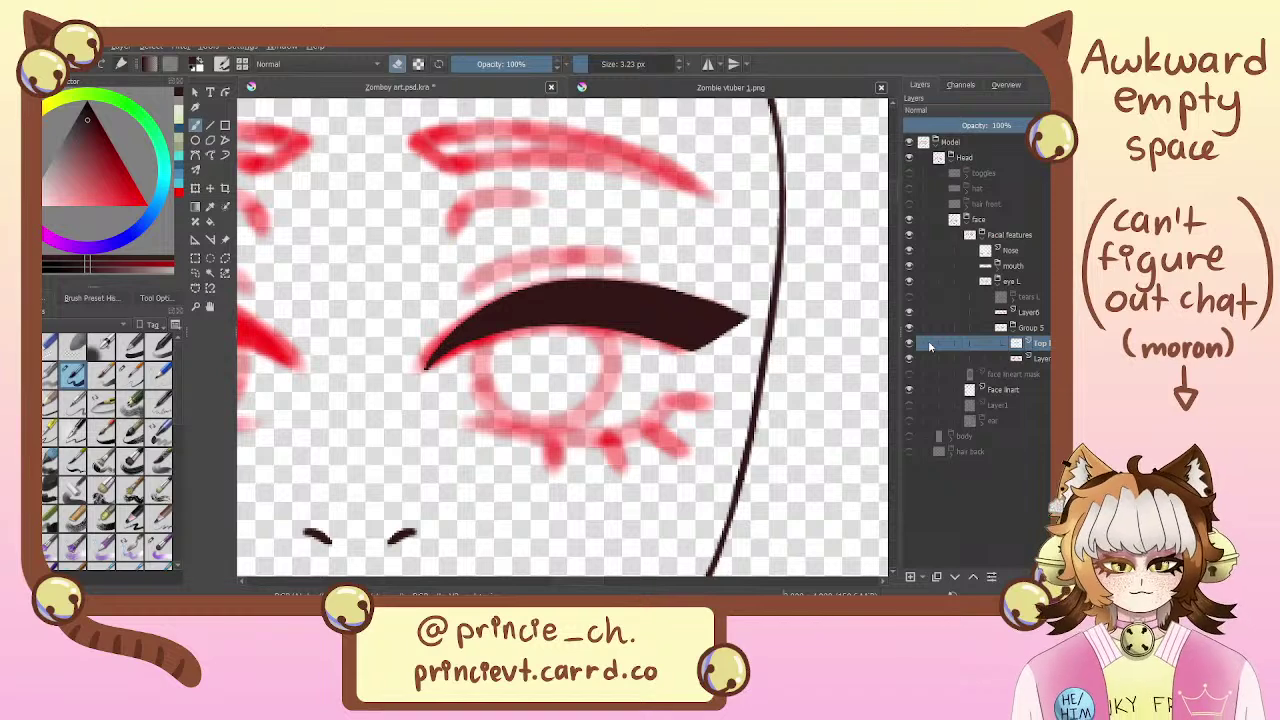
Add a new paint layer in Group 5 directly beneath the Top lash layer and make it active
left_click(911, 577)
left_click_drag(1042, 358, 1036, 337)
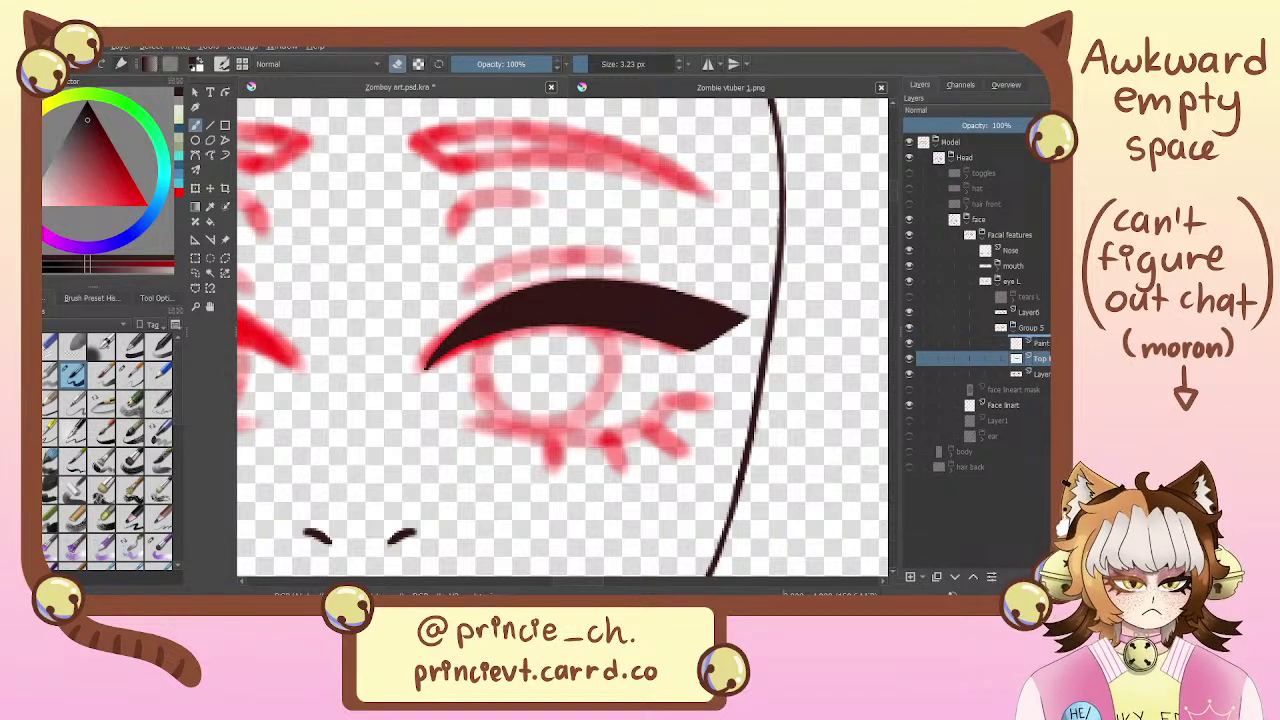
left_click(1032, 358)
left_click_drag(578, 272, 553, 232)
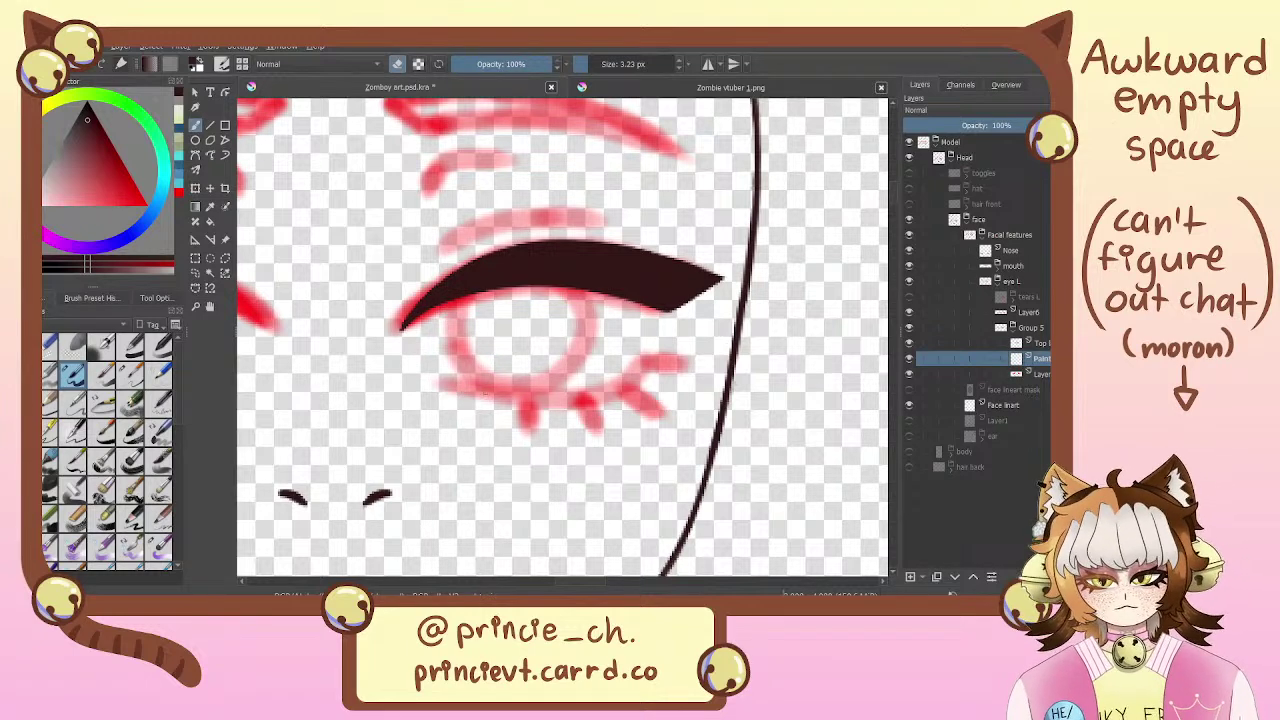
key("ctrl+minus")
key("ctrl+minus")
key("ctrl+plus")
key("ctrl+plus")
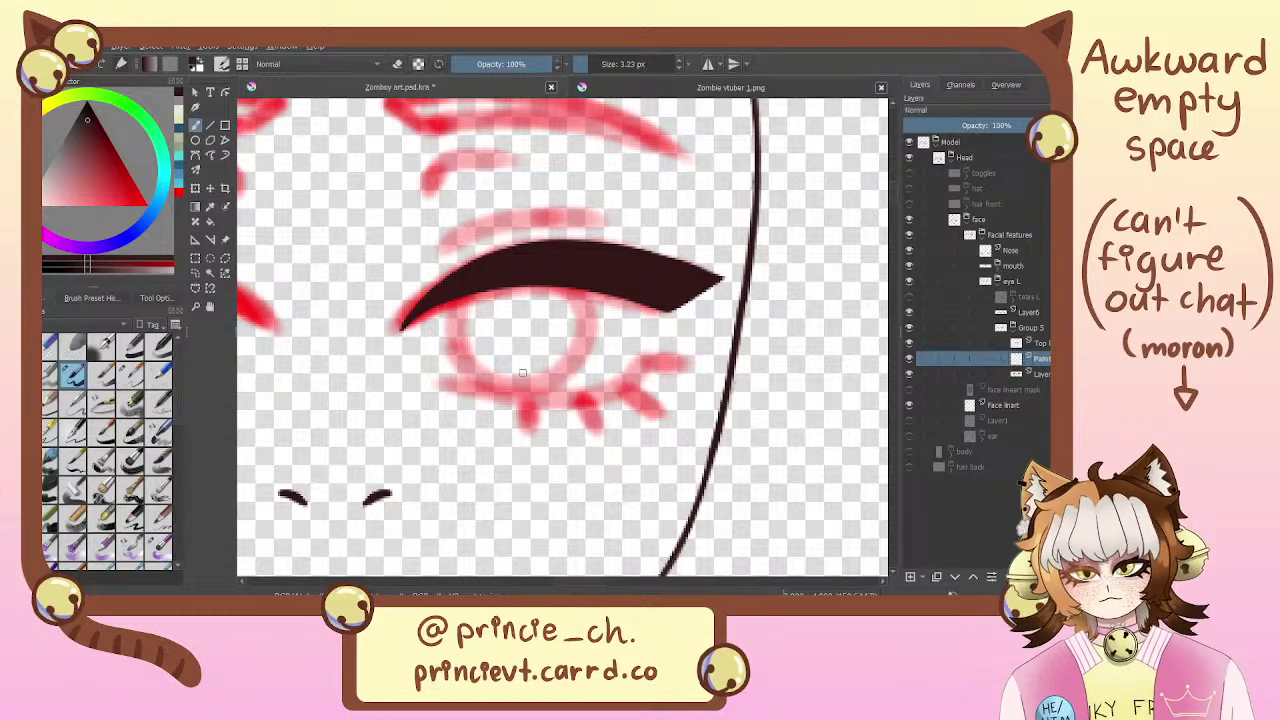
left_click_drag(440, 383, 652, 364)
key("ctrl+z")
left_click_drag(438, 384, 655, 357)
key("ctrl+z")
key("ctrl+z")
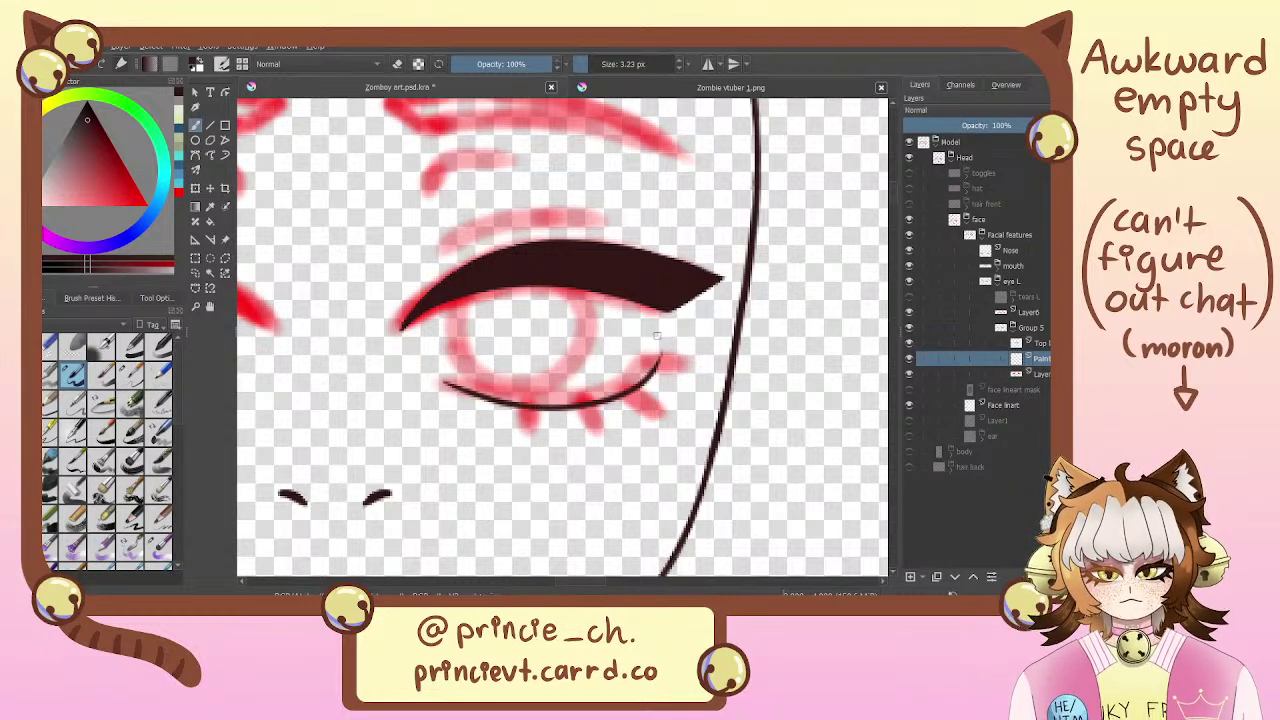
key("ctrl+z")
Check the lower lash design on the Zombie vtuber 1.png reference sheet and return to the Zomboy art document
left_click(602, 87)
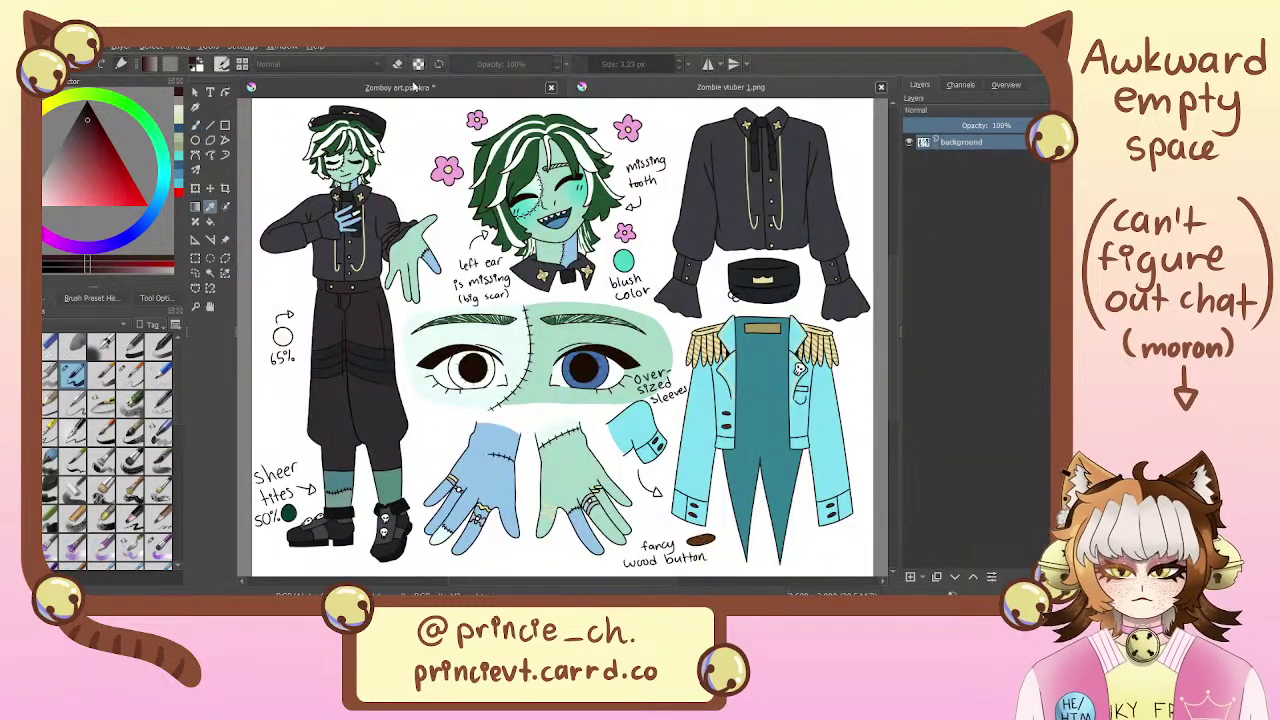
left_click(413, 87)
left_click(576, 90)
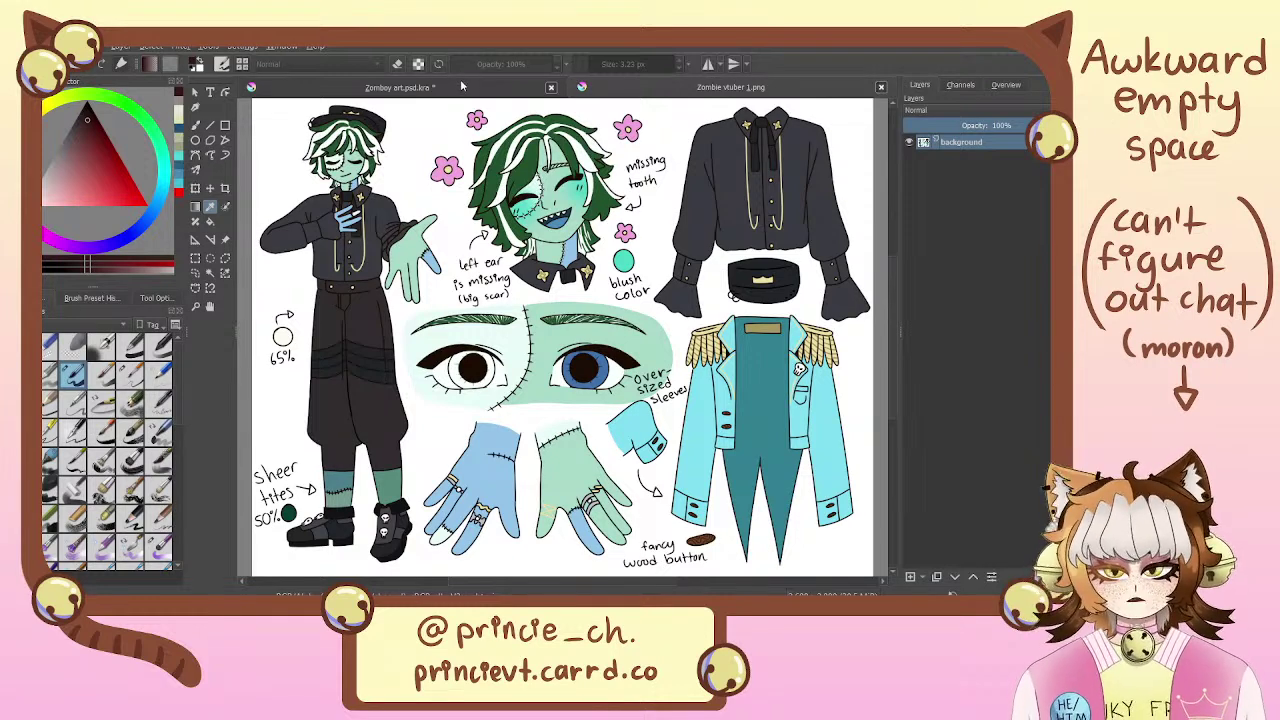
left_click(478, 90)
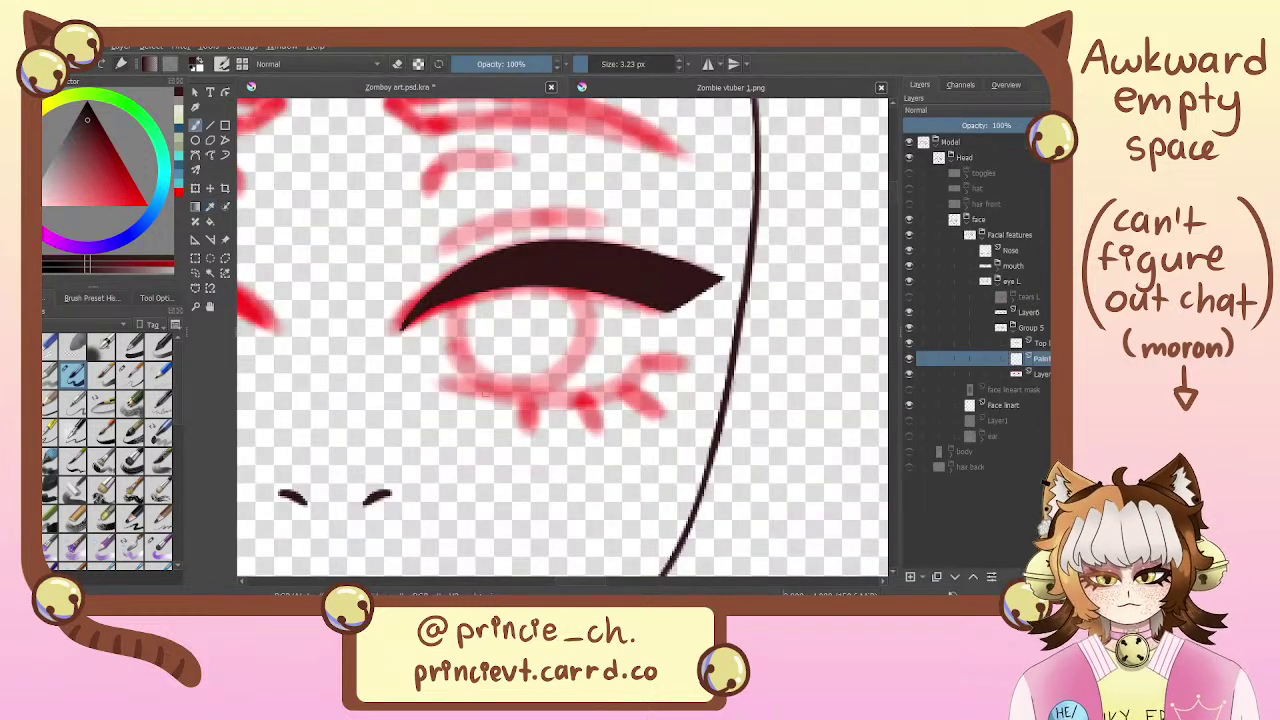
Draw the thin curved lower lash line along the red sketch, redoing the stroke until it flows smoothly up to the outer corner
scroll(511, 340, "down", 3)
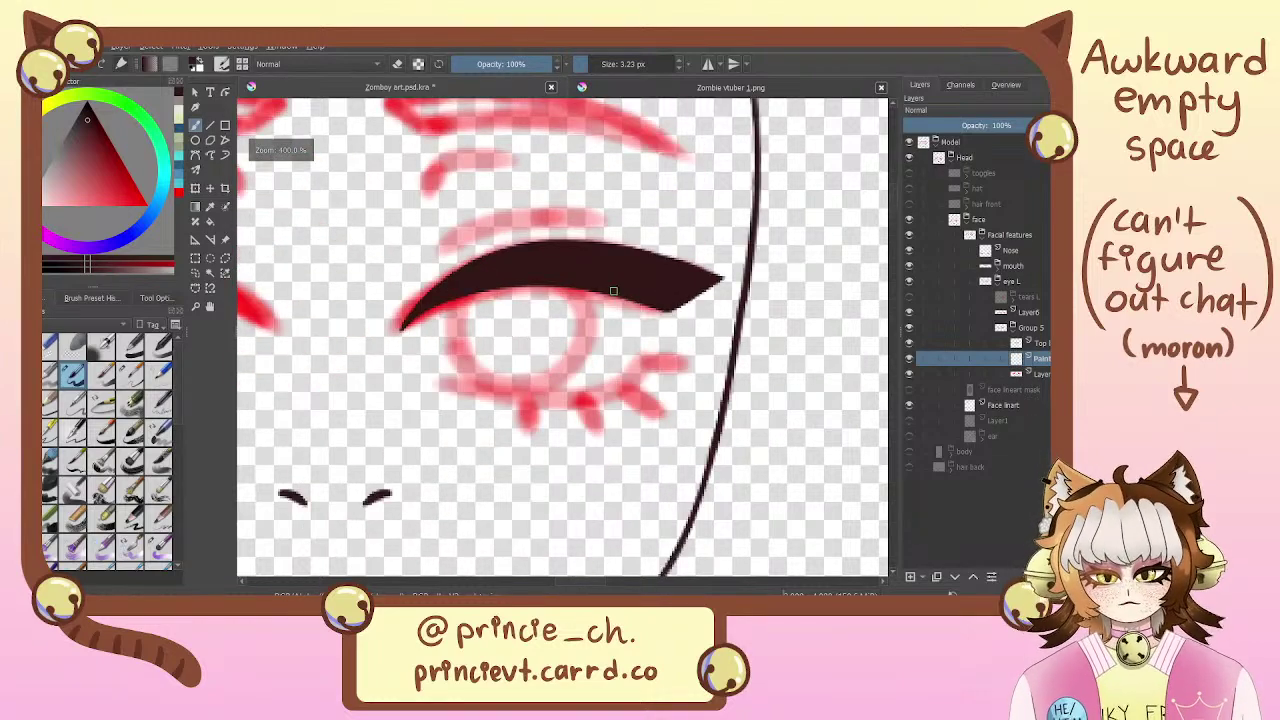
scroll(448, 383, "up", 3)
left_click_drag(448, 383, 654, 331)
key("ctrl+z")
left_click_drag(453, 377, 660, 329)
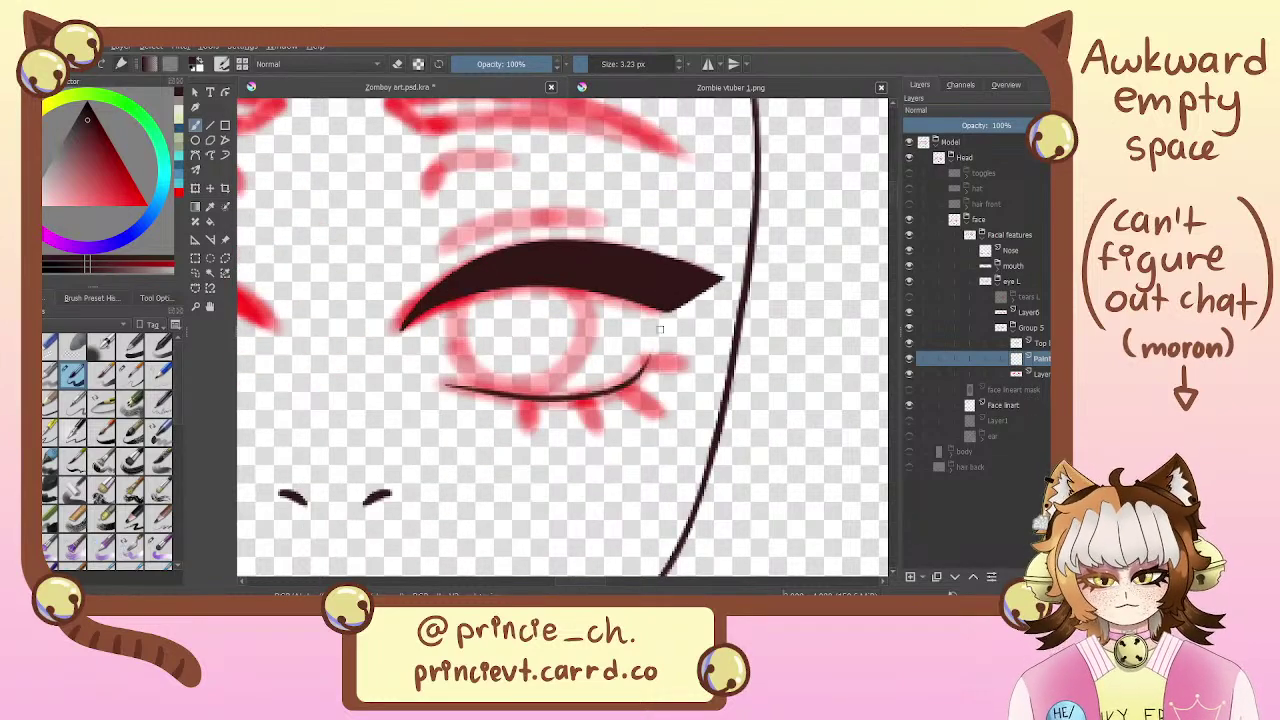
scroll(619, 351, "down", 3)
scroll(540, 370, "up", 3)
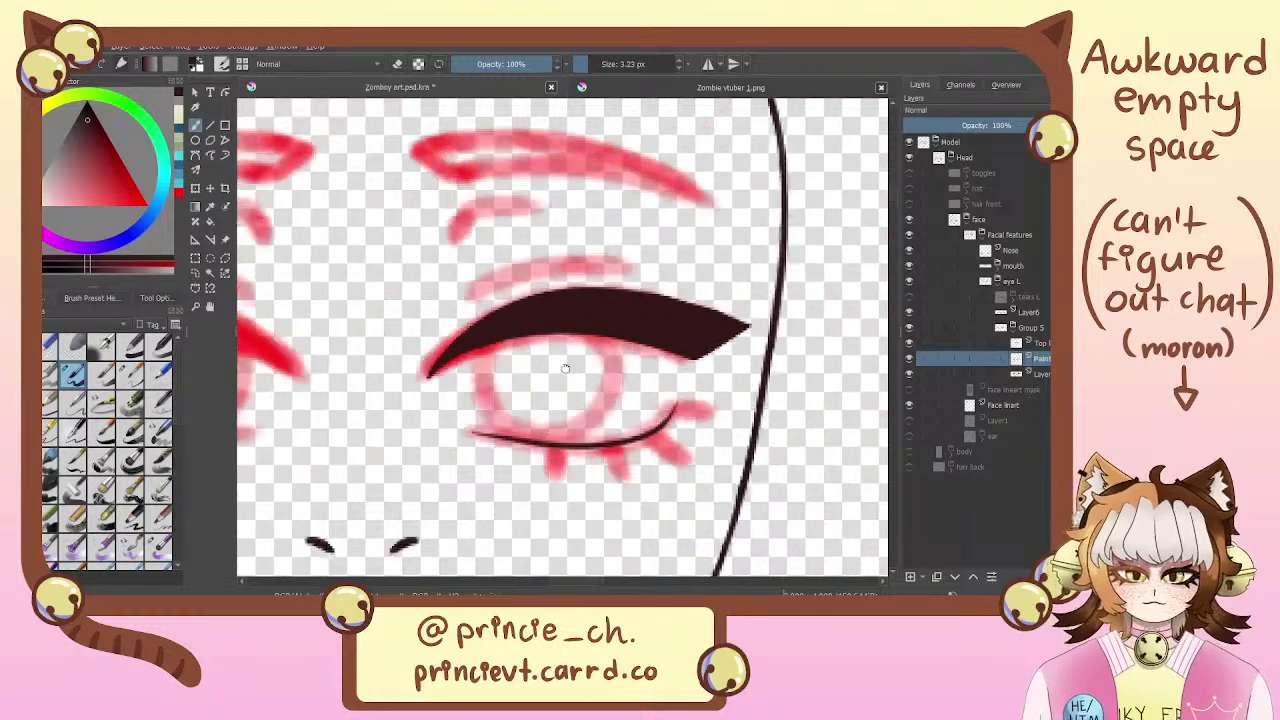
key("ctrl+z")
left_click_drag(437, 377, 628, 366)
left_click_drag(652, 321, 638, 335)
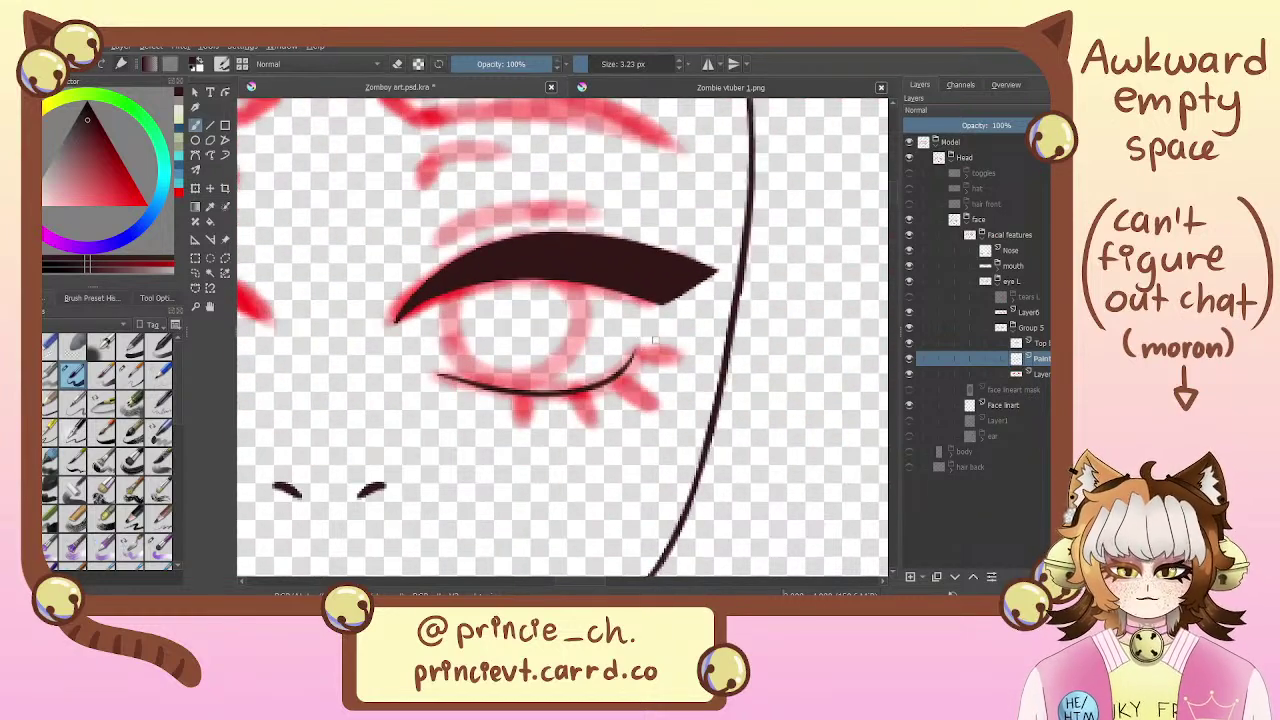
Thicken the middle and outer part of the lower lash line with overlapping strokes, keeping the inner end thin
left_click_drag(549, 342, 592, 313)
left_click_drag(485, 348, 668, 318)
key("ctrl+z")
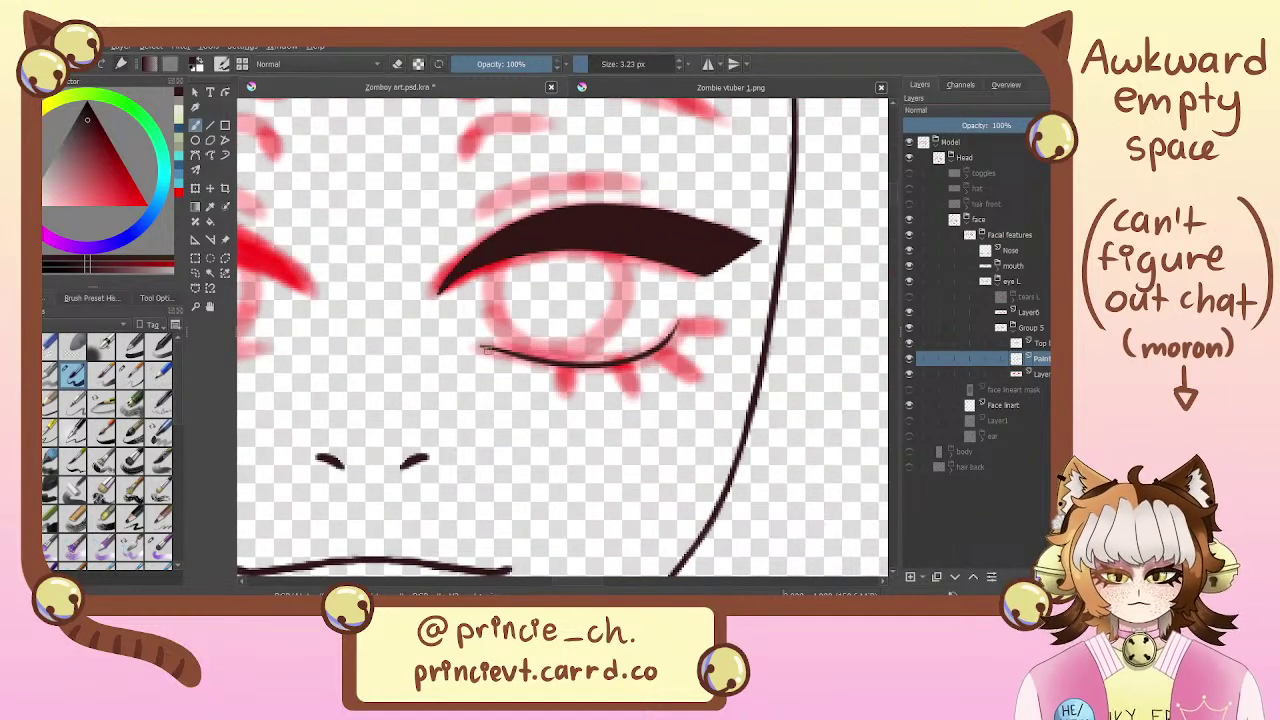
left_click_drag(474, 344, 648, 346)
key("ctrl+z")
mouse_move(484, 346)
left_mouse_down()
mouse_move(592, 359)
mouse_move(636, 348)
left_mouse_up()
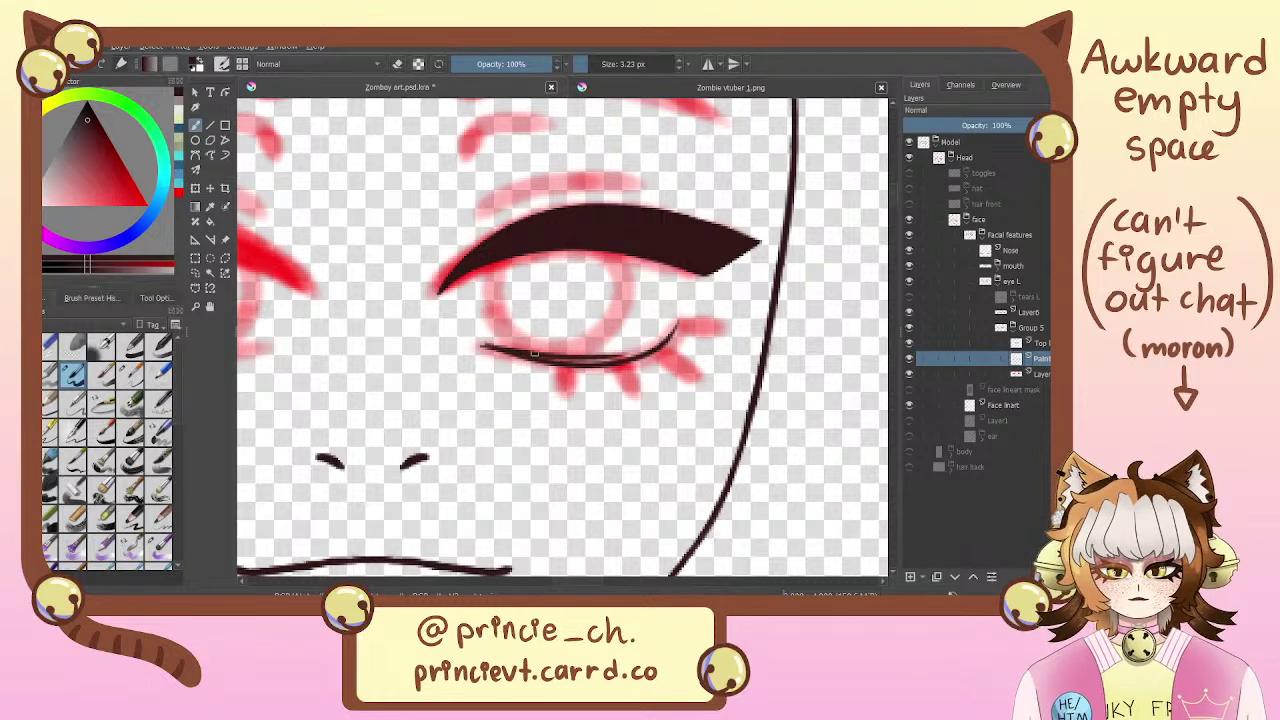
key("ctrl+z")
left_click_drag(496, 349, 670, 336)
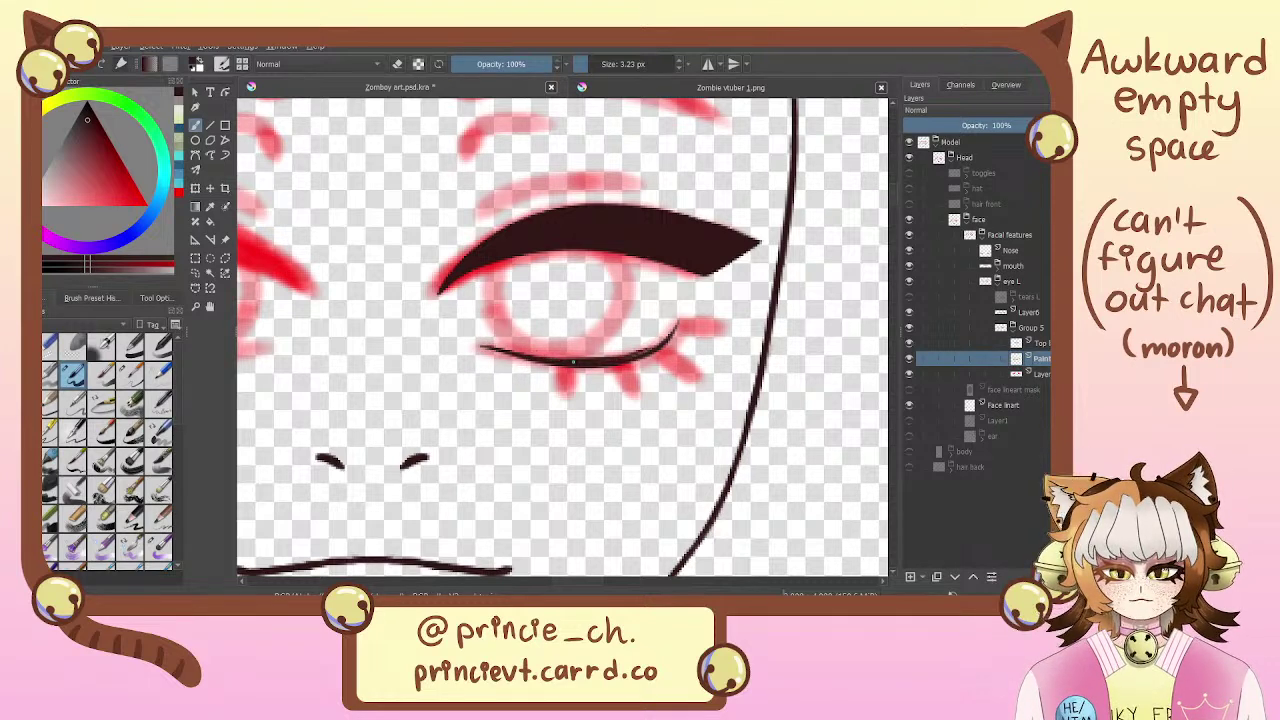
mouse_move(600, 358)
left_mouse_down()
mouse_move(663, 345)
mouse_move(675, 325)
left_mouse_up()
key("ctrl+z")
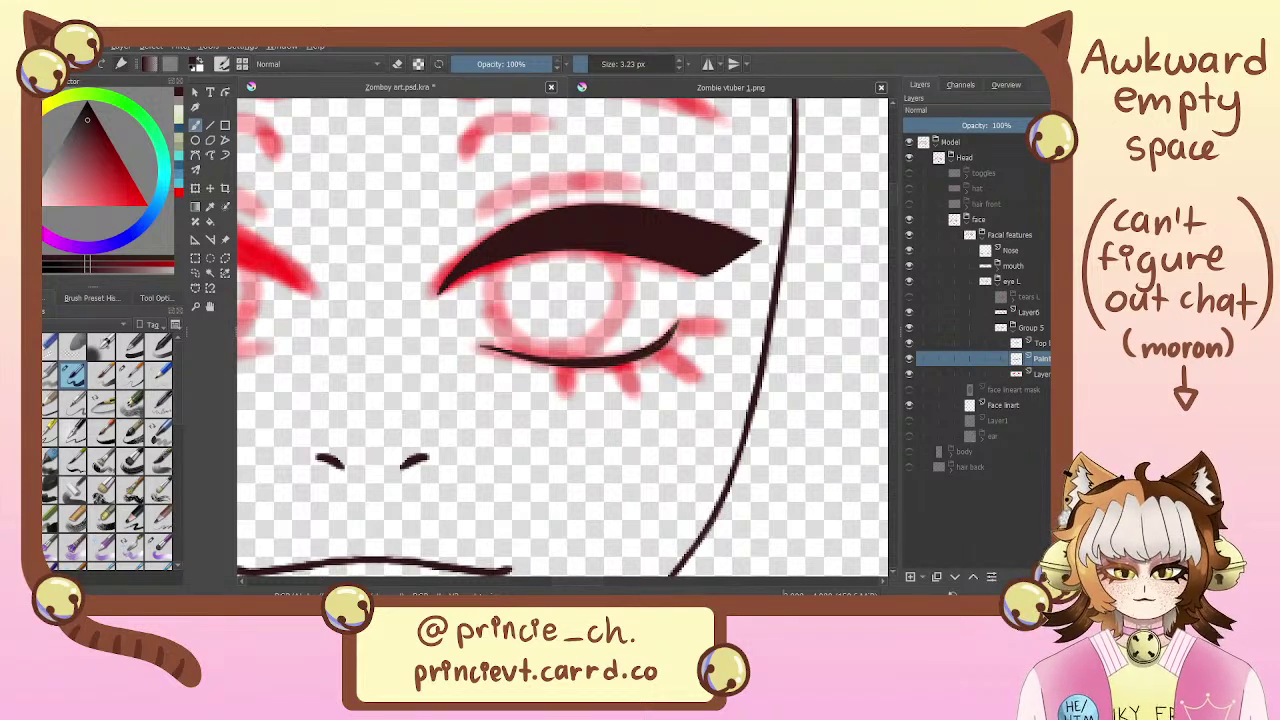
Erase rough edges along the outer half of the lower lash line to give it a clean taper
key("e")
key("e")
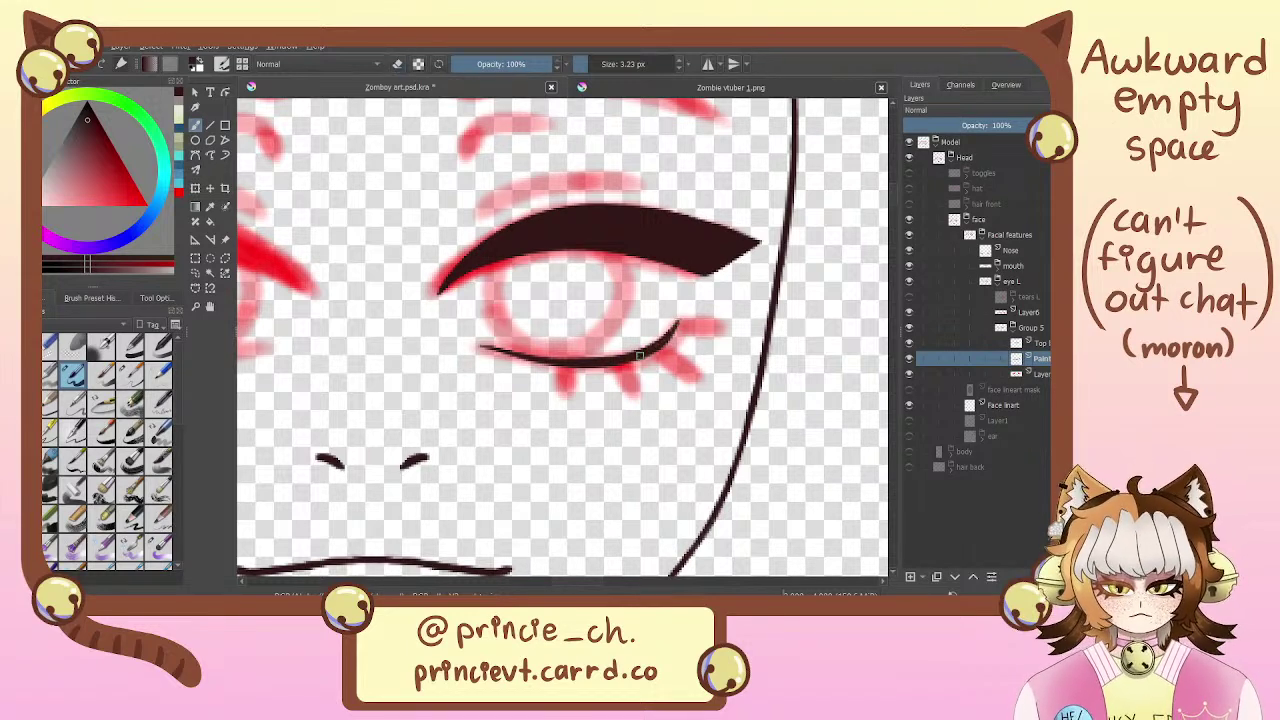
key("e")
left_click_drag(643, 360, 676, 334)
key("ctrl+z")
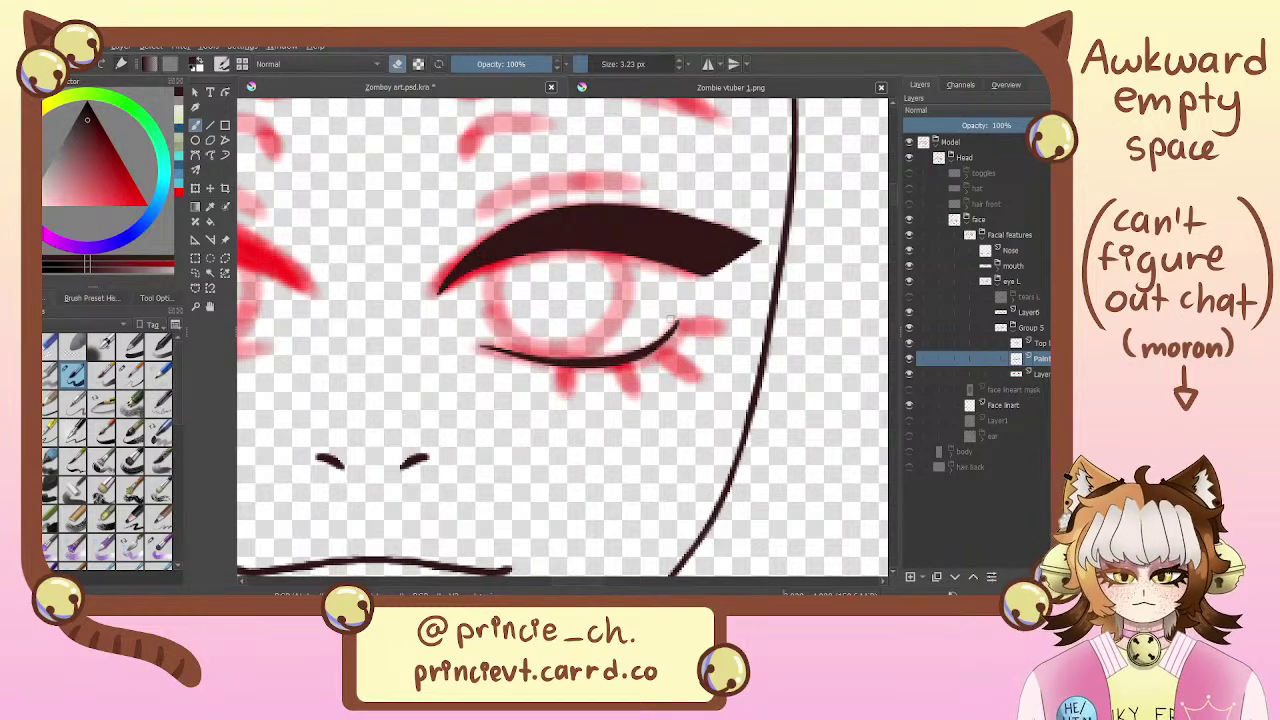
mouse_move(572, 348)
left_mouse_down()
mouse_move(537, 437)
mouse_move(583, 360)
mouse_move(683, 342)
left_mouse_up()
key("e")
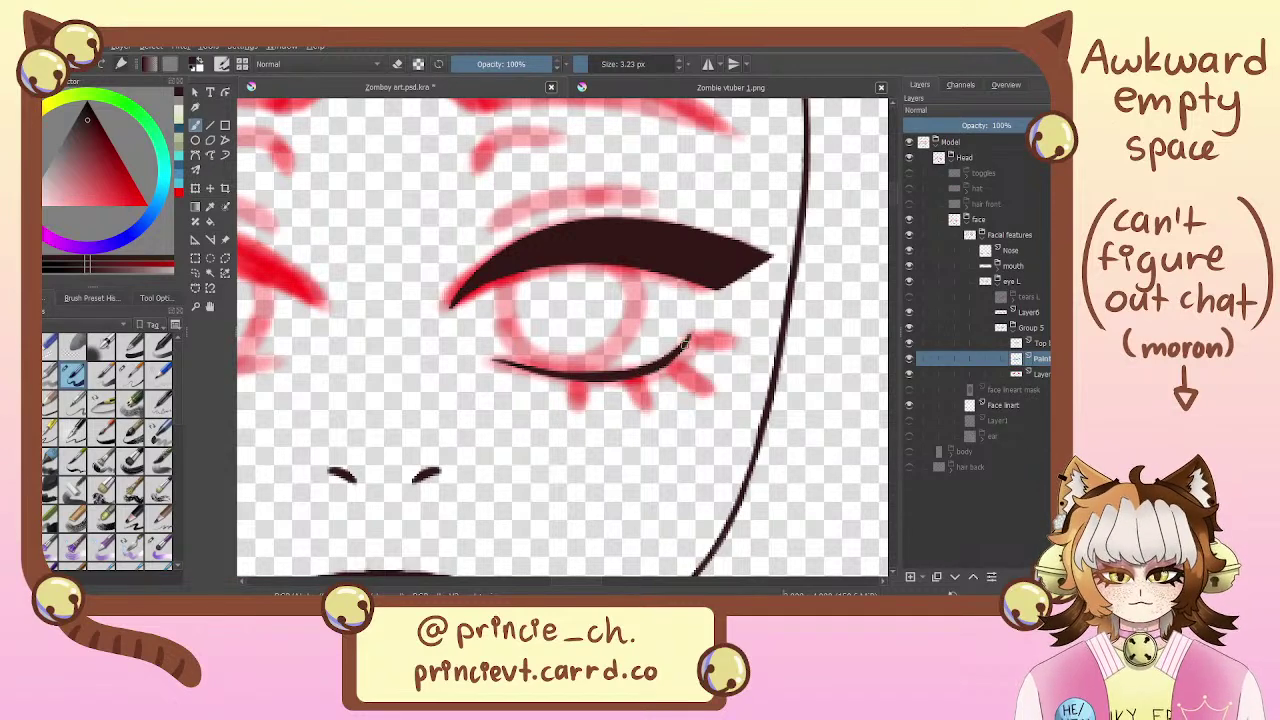
key("e")
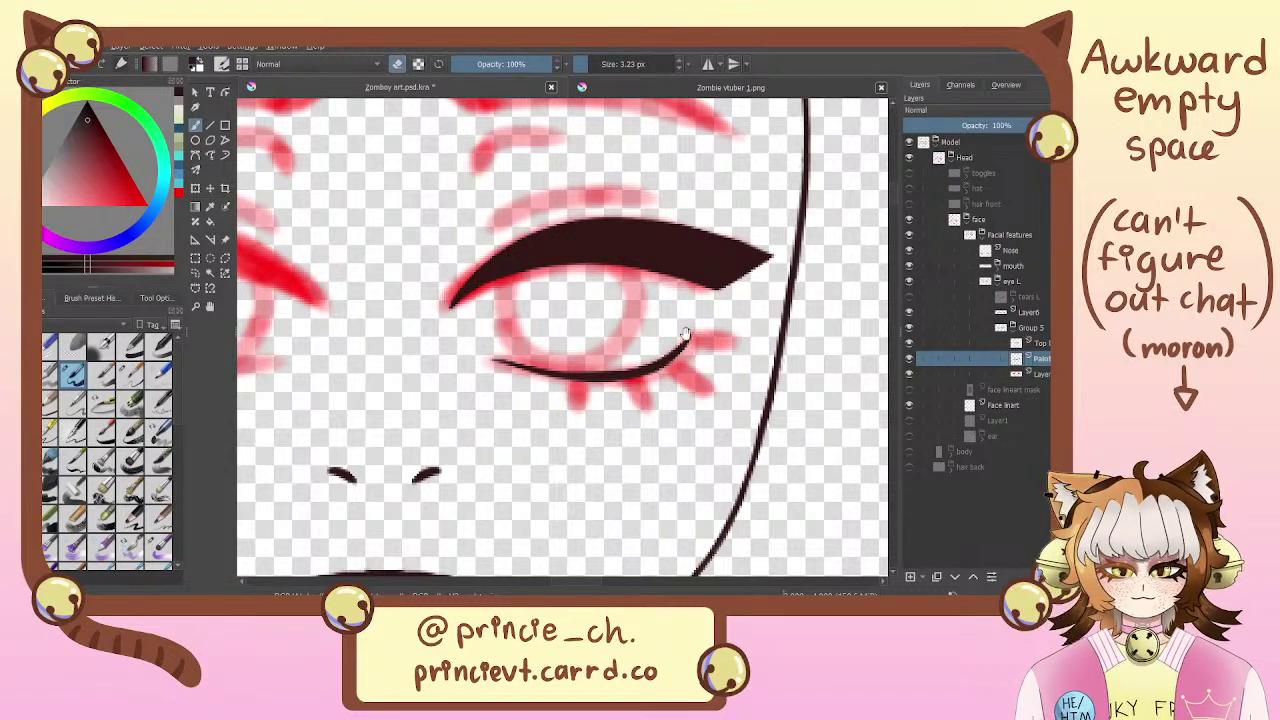
mouse_move(686, 334)
left_mouse_down()
mouse_move(708, 255)
mouse_move(635, 484)
mouse_move(656, 315)
mouse_move(676, 287)
mouse_move(656, 330)
left_mouse_up()
Rename the lower lash paint layer as "lower lash line"
double_click(1040, 358)
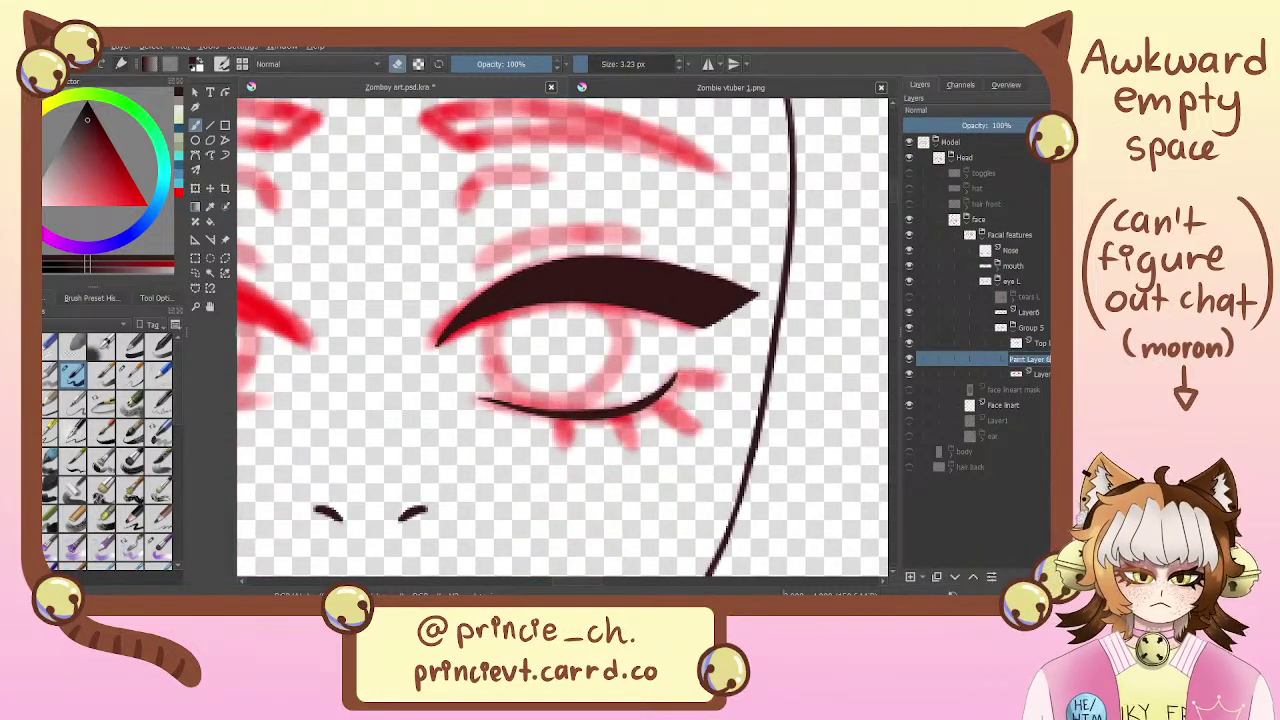
type("lower lash lin")
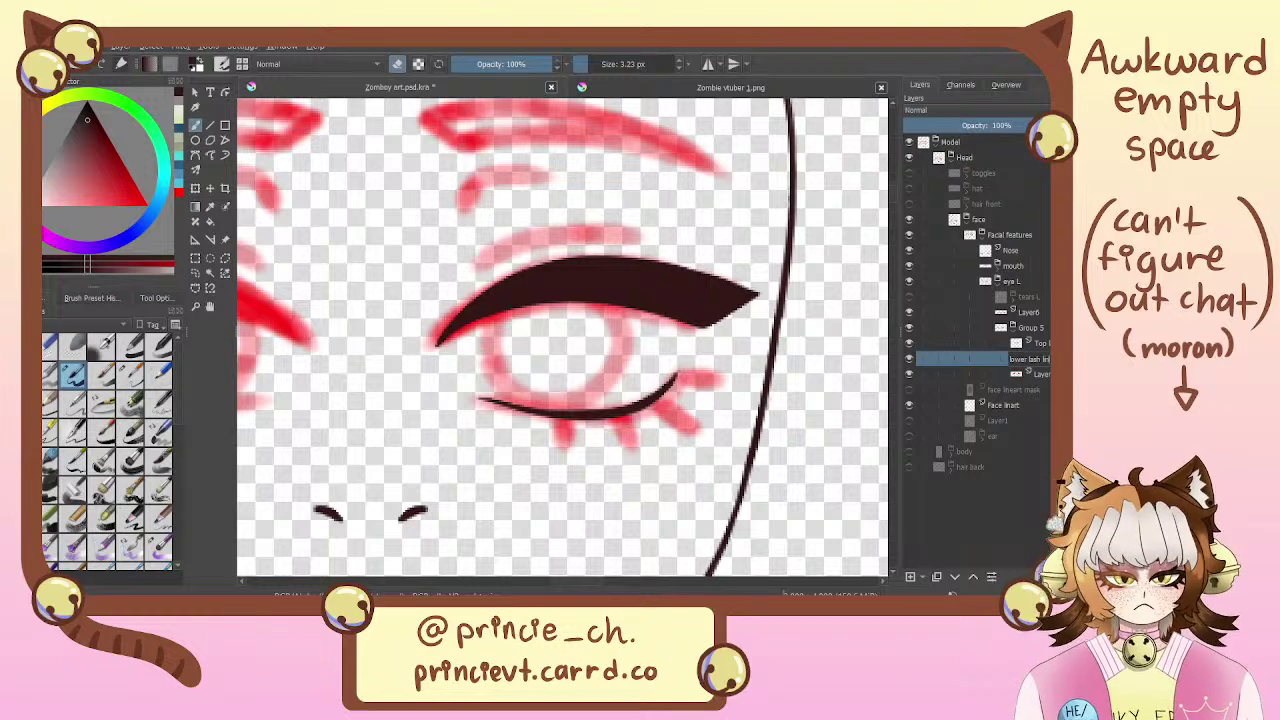
key("Return")
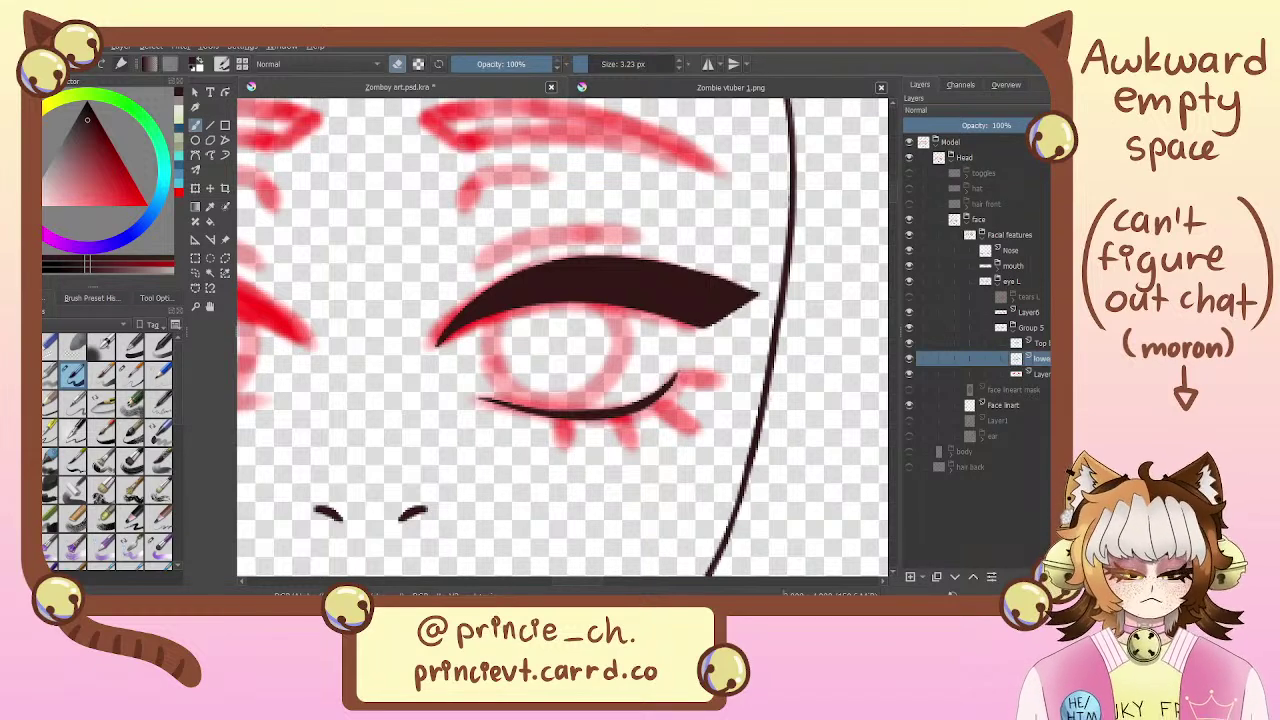
Rename Group 5, which holds the lash layers, as "lashes L"
left_click(1038, 343, "ctrl")
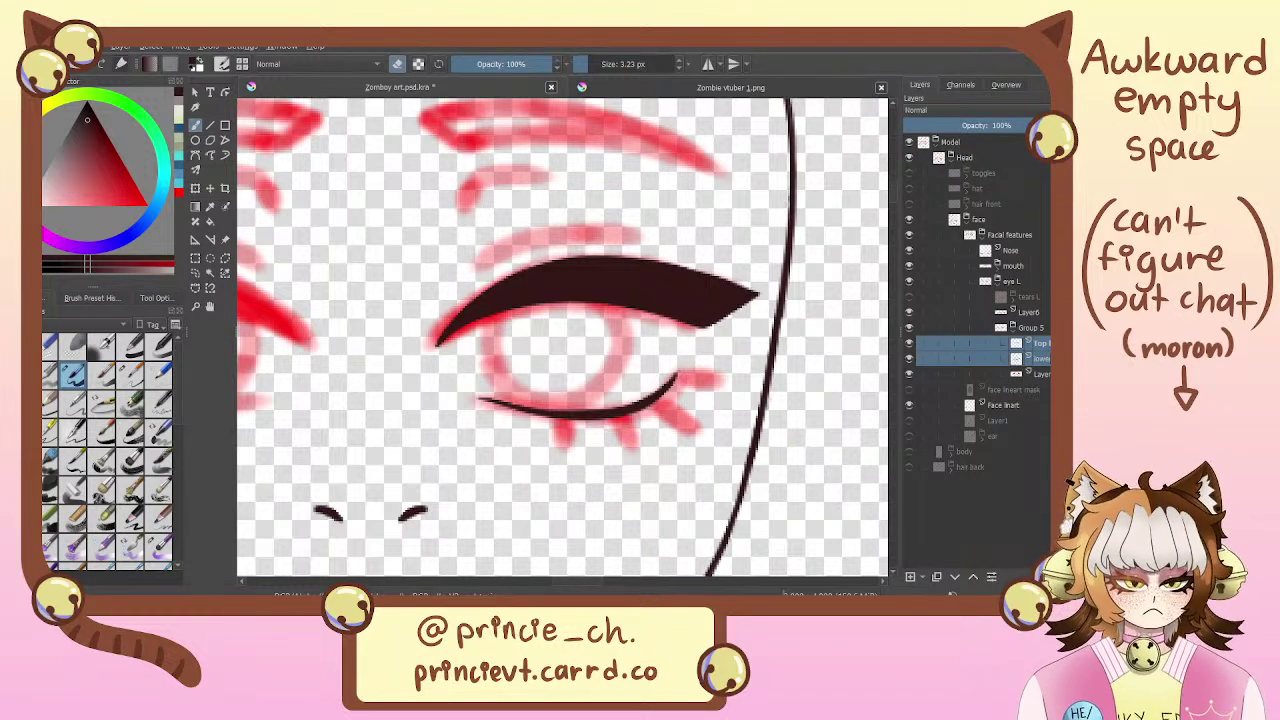
double_click(1045, 327)
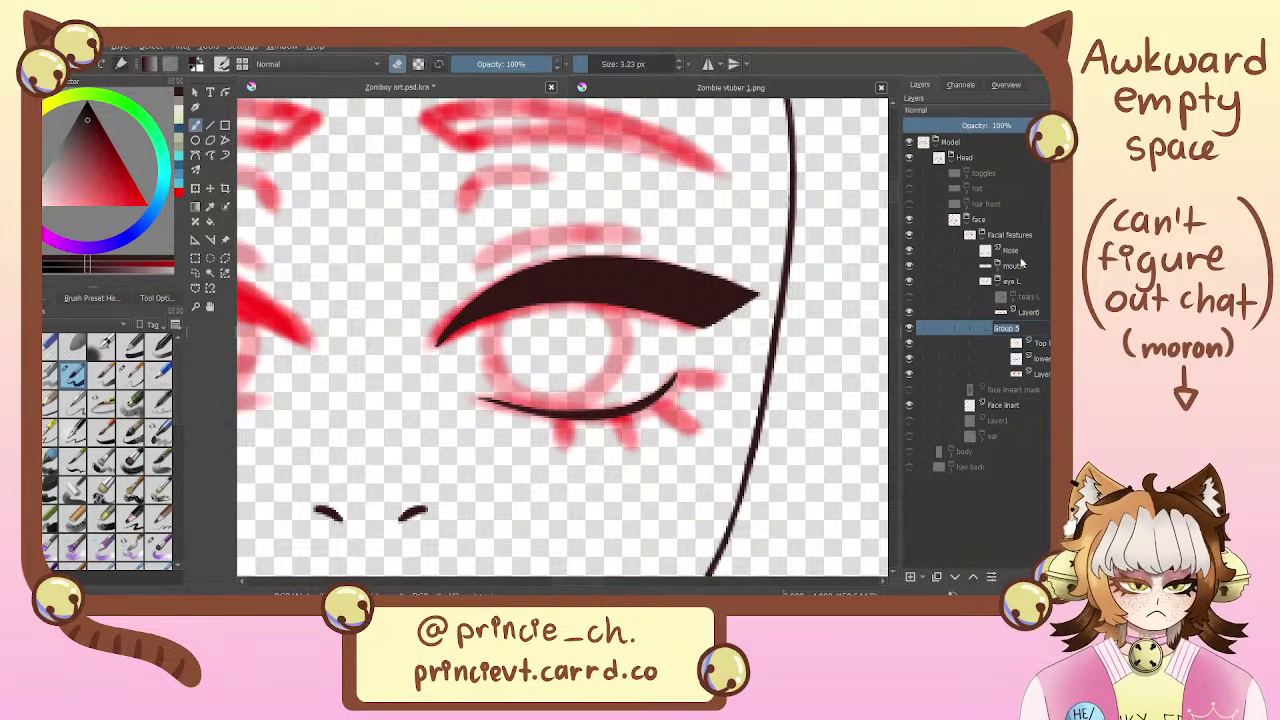
type("lid")
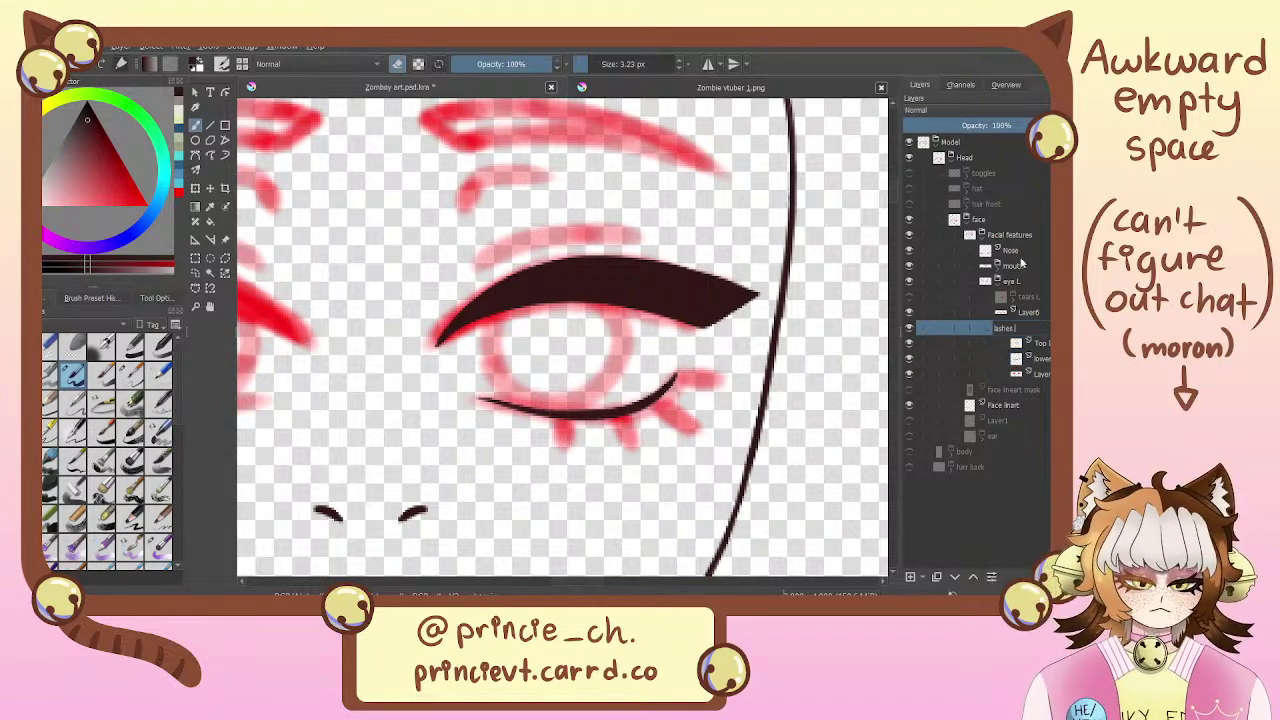
type("hes")
key("Return")
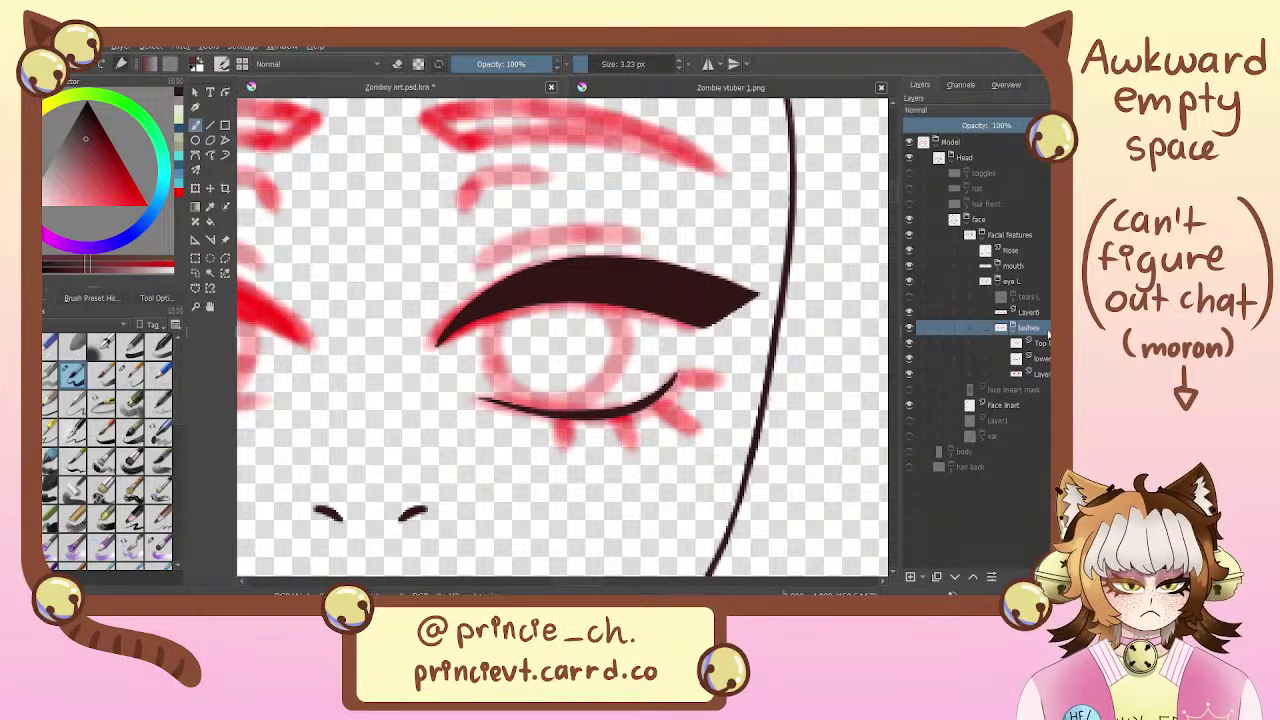
double_click(1043, 328)
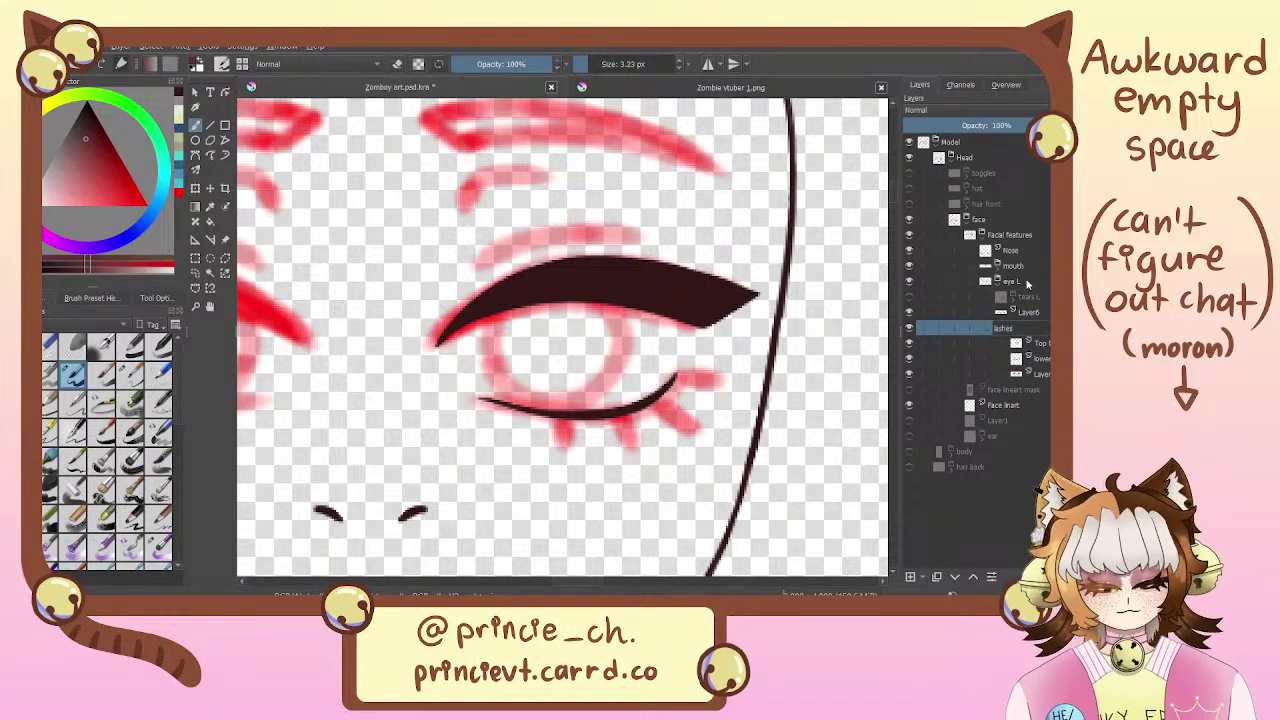
type("L")
key("Return")
Add a new paint layer directly beneath the lower lash line layer in the lashes L group and make it active
left_click(1044, 358)
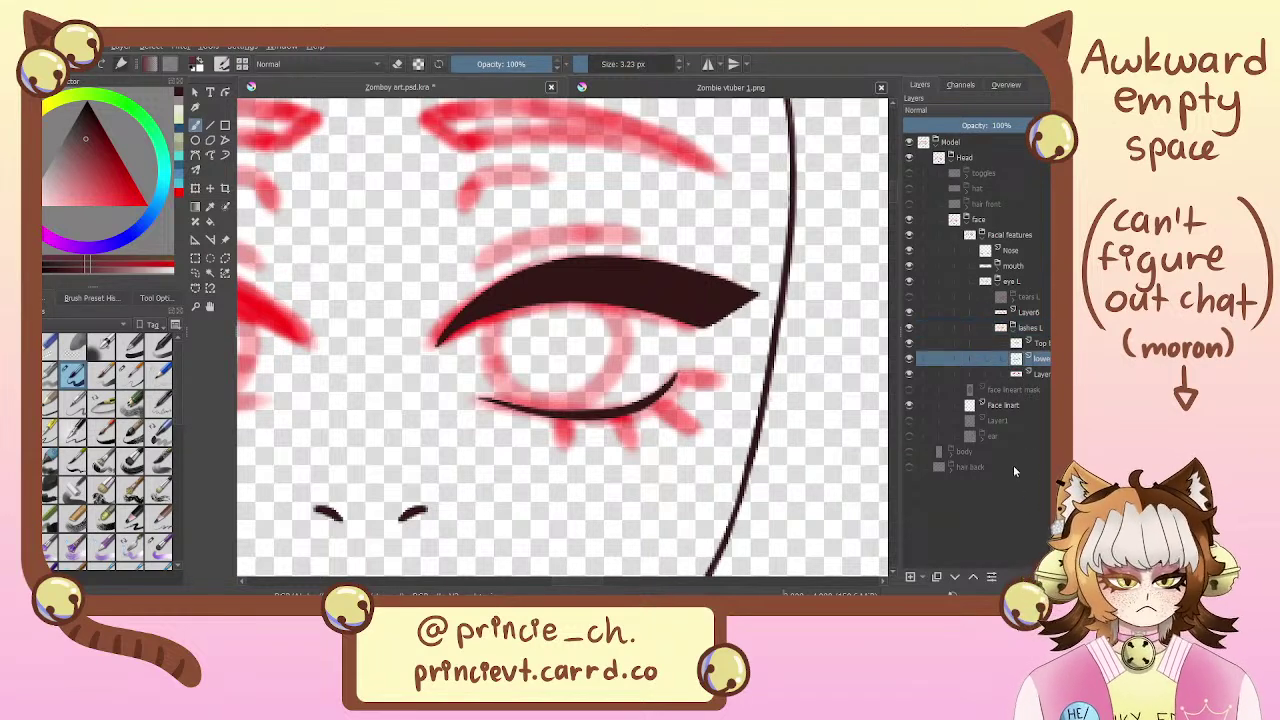
left_click(913, 578)
left_click_drag(1048, 378, 1045, 352)
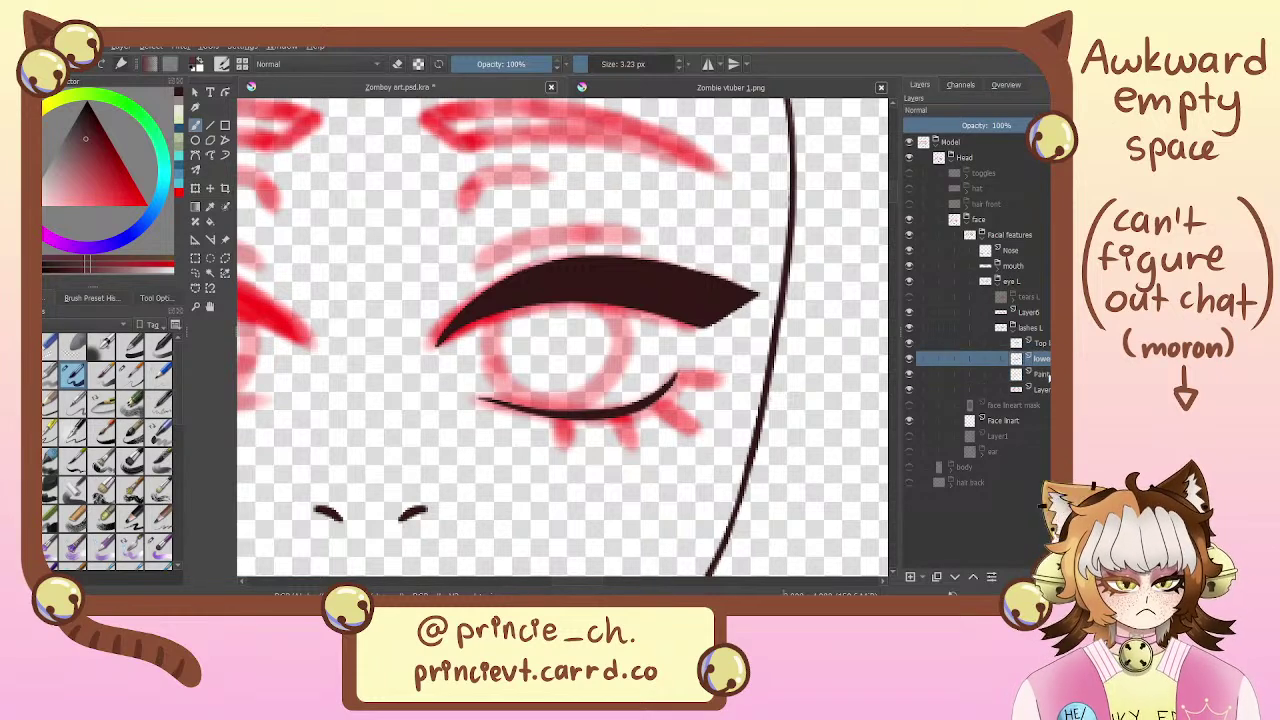
left_click(1045, 375)
left_click_drag(794, 477, 730, 466)
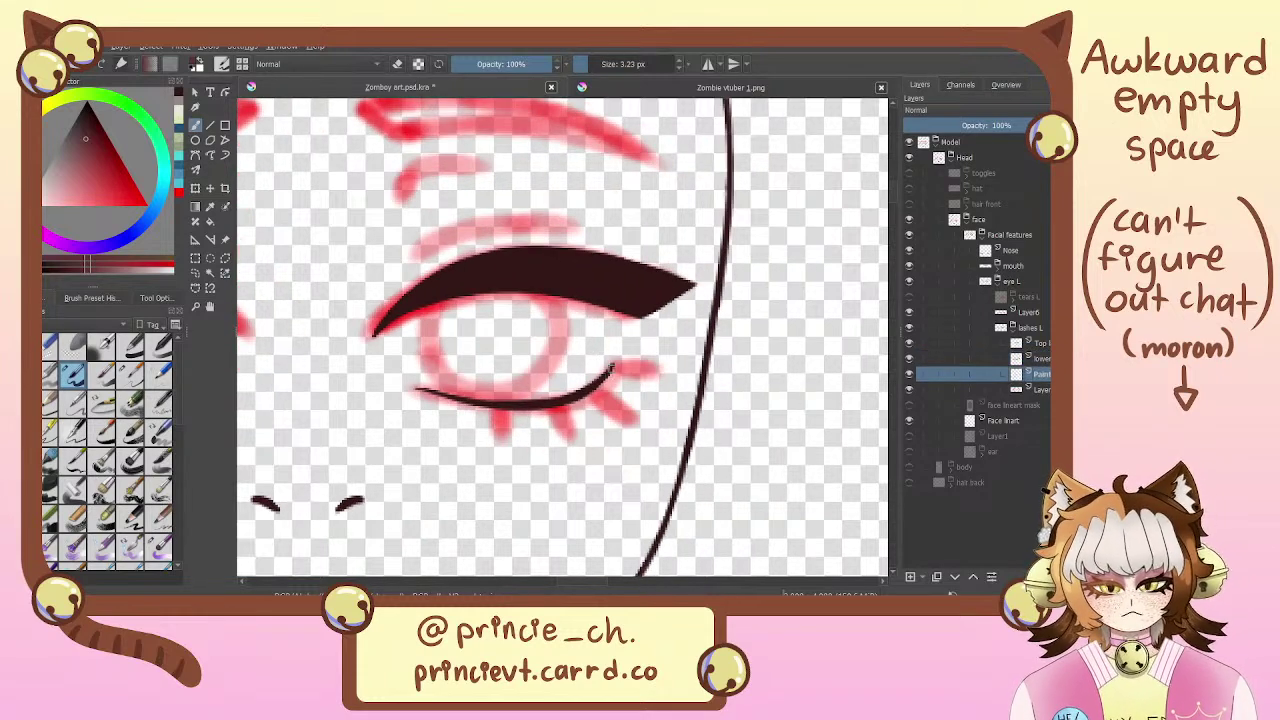
left_click_drag(607, 370, 649, 371)
key("ctrl+z")
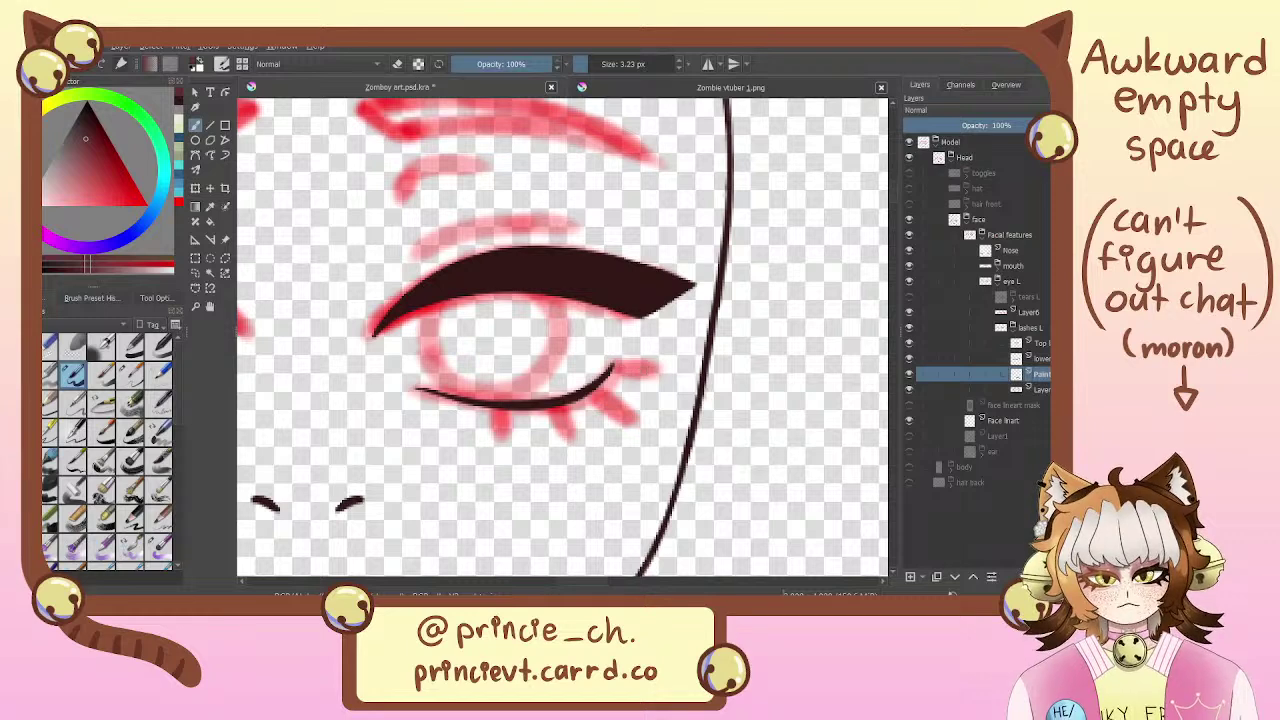
left_click_drag(603, 369, 668, 372)
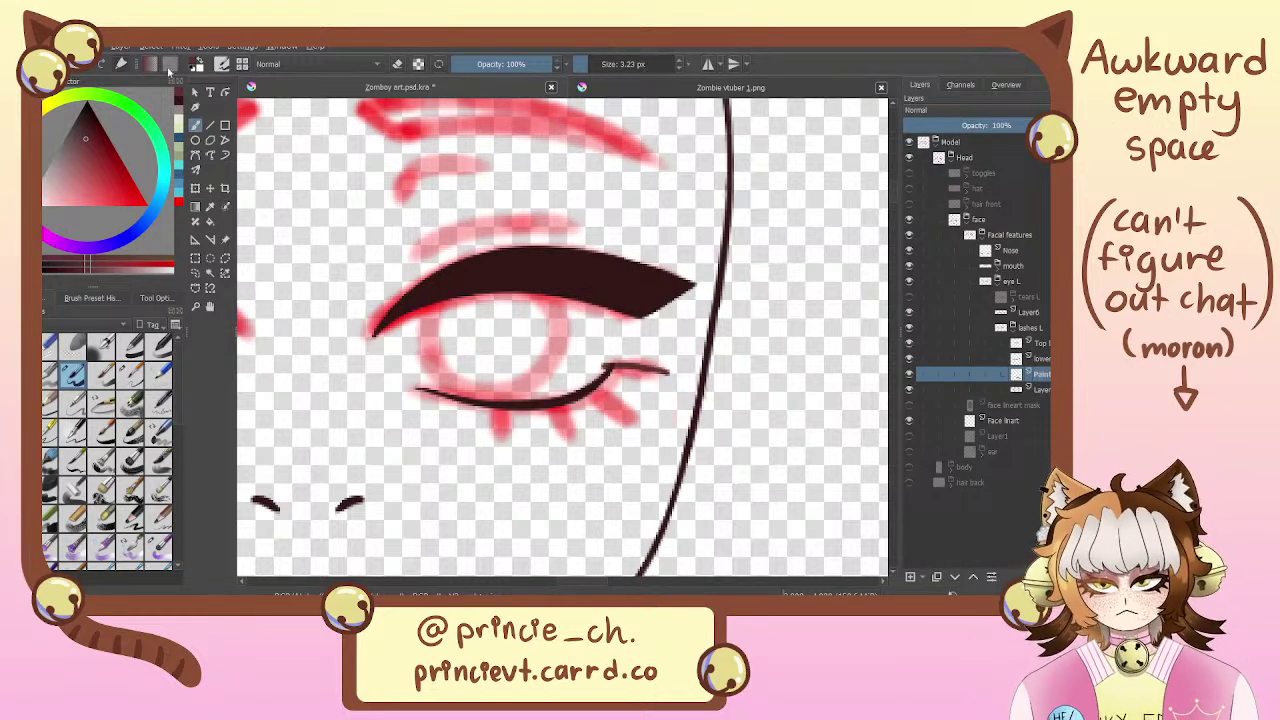
key("ctrl+z")
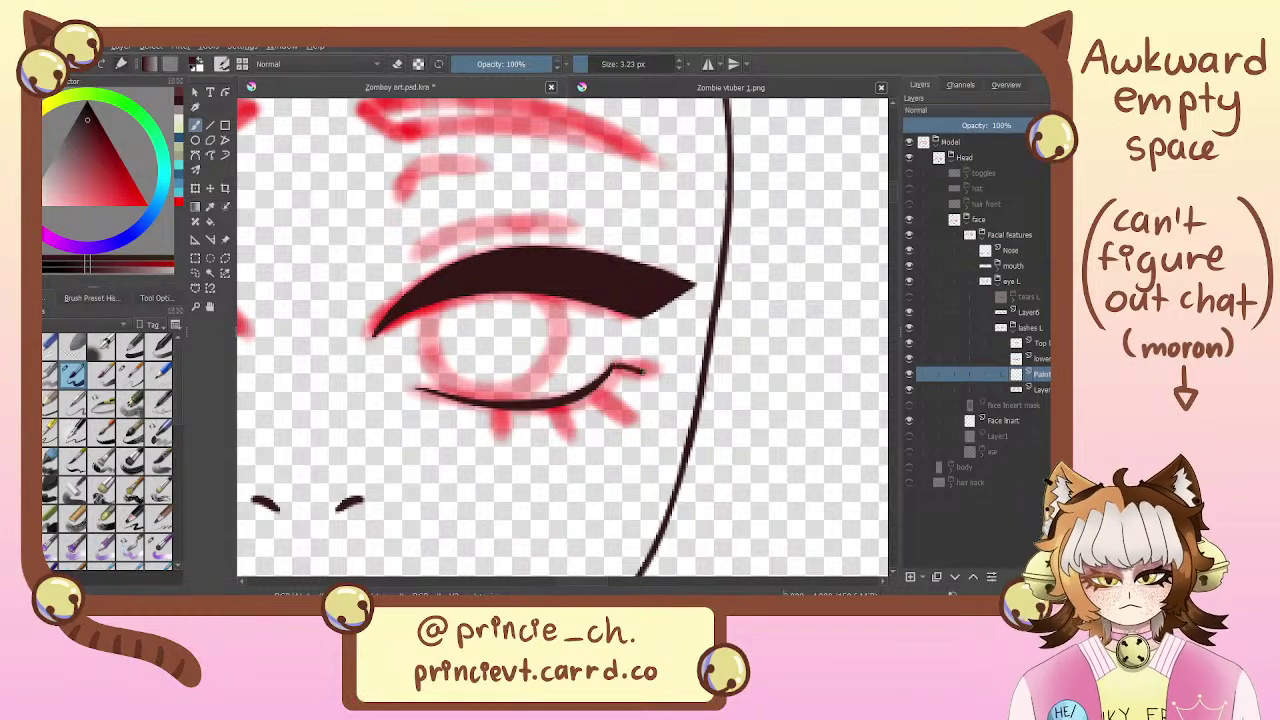
Draw the outermost lower lash as a thin curved stroke from the lash line's outer end, following the red sketch
scroll(609, 296, "up", 5)
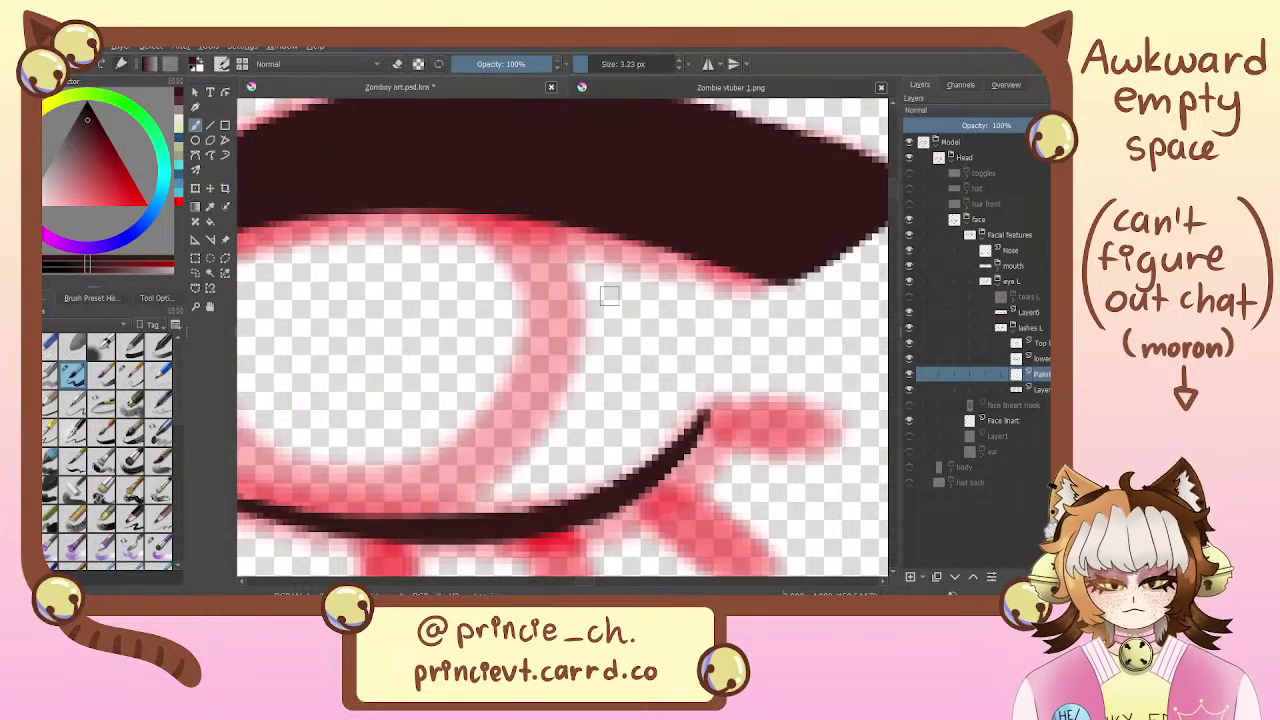
key("4")
key("4")
key("4")
key("4")
left_click_drag(731, 233, 607, 343)
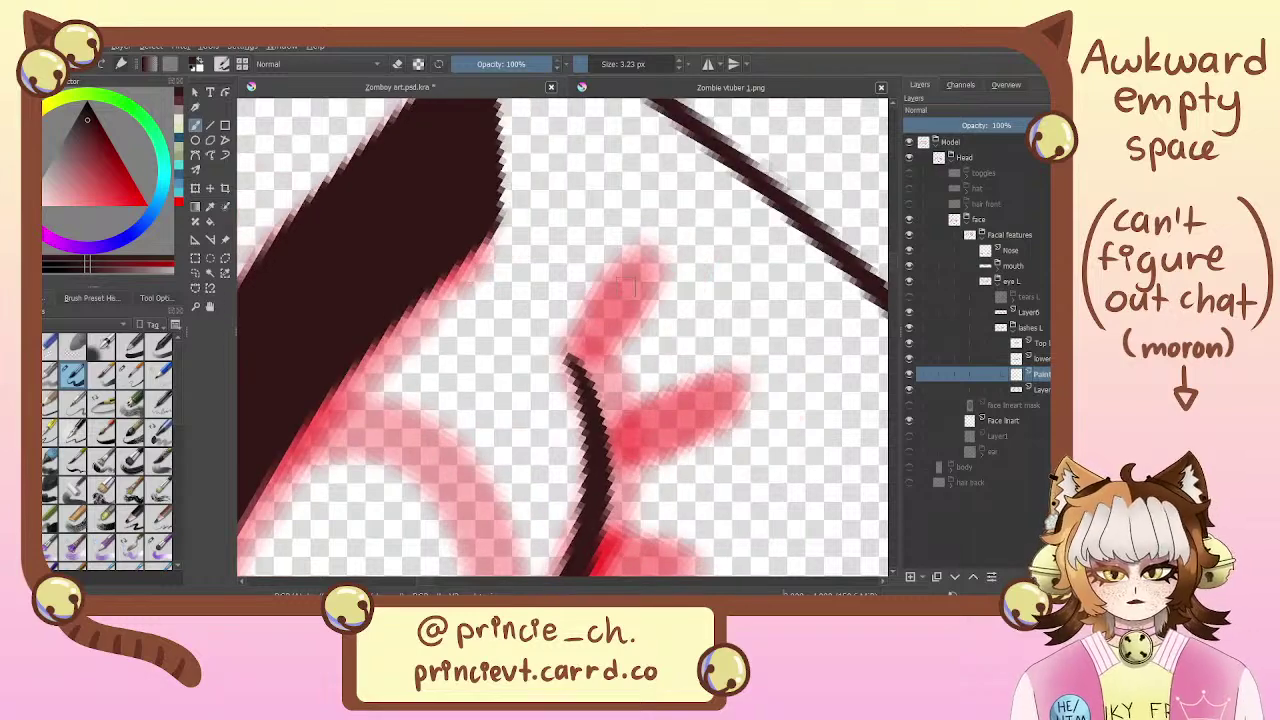
mouse_move(636, 262)
left_mouse_down()
mouse_move(575, 357)
mouse_move(555, 187)
left_mouse_up()
mouse_move(640, 199)
left_mouse_down()
mouse_move(637, 356)
mouse_move(578, 467)
left_mouse_up()
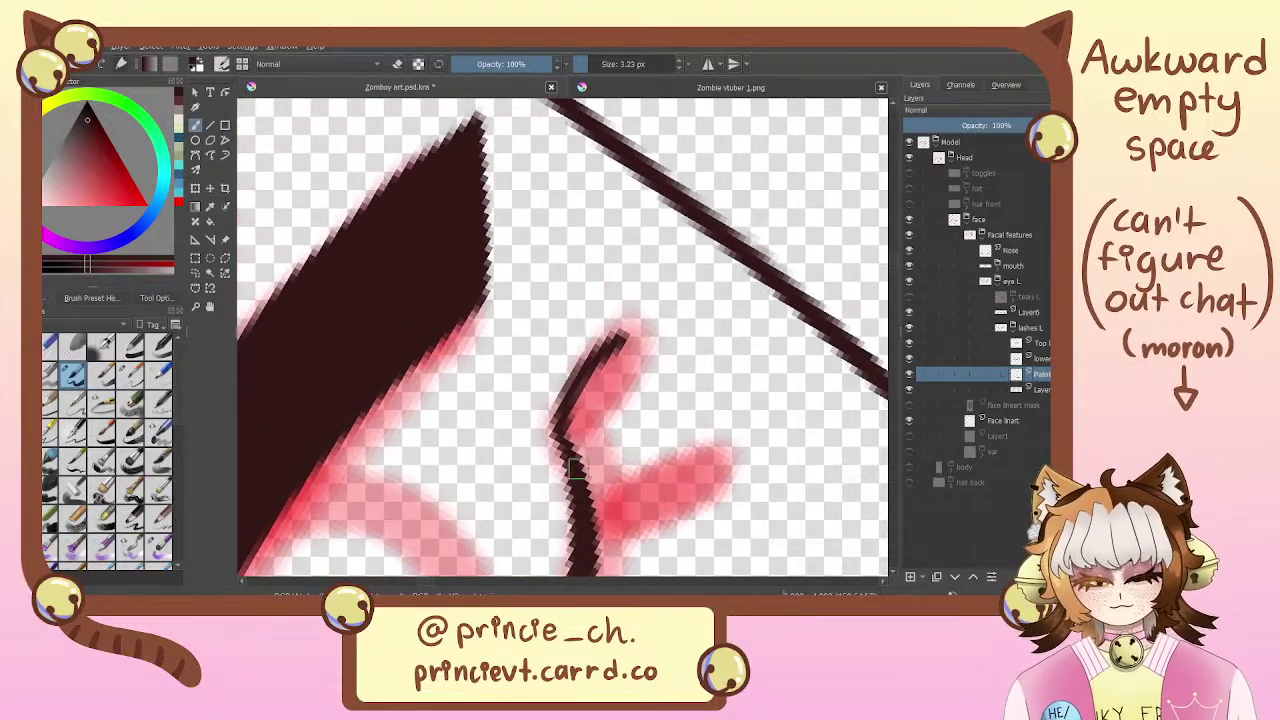
scroll(575, 468, "down", 4)
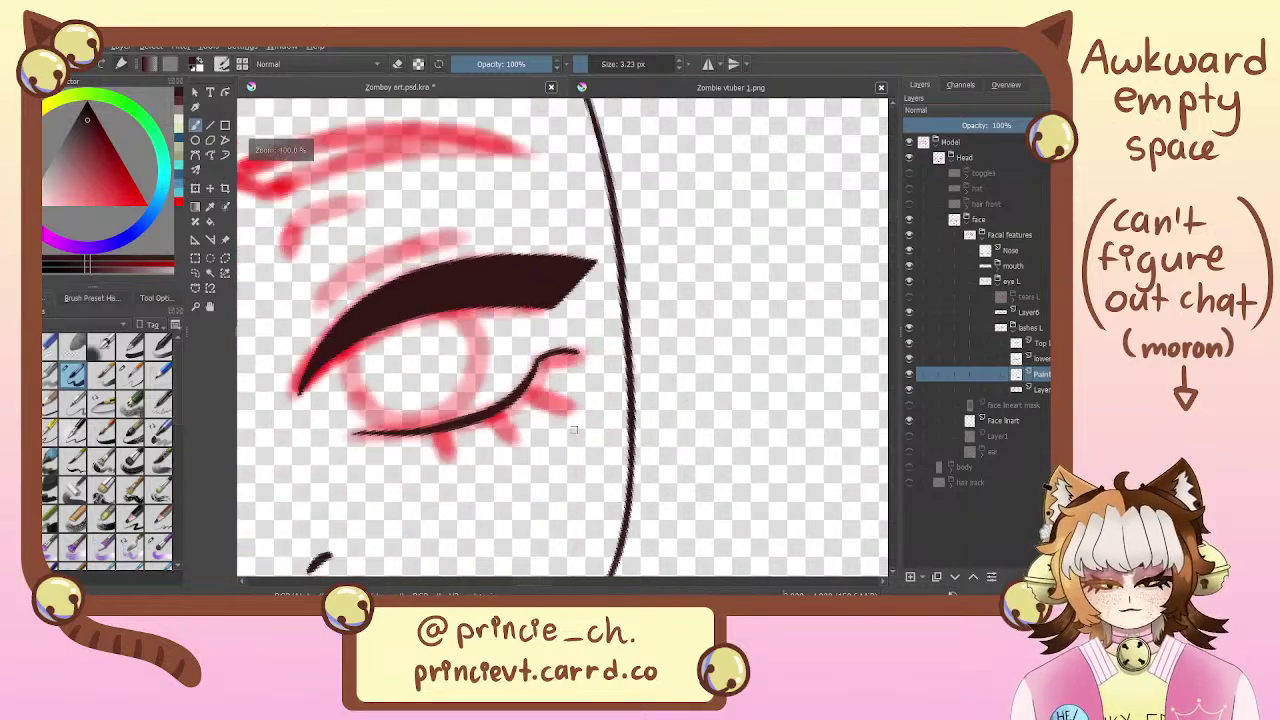
Add a new paint layer and draw the second lower lash from the outer corner as a thin downward-curving stroke
key("5")
mouse_move(547, 431)
left_mouse_down()
mouse_move(741, 269)
mouse_move(666, 388)
mouse_move(628, 388)
mouse_move(673, 391)
mouse_move(567, 376)
mouse_move(657, 400)
left_mouse_up()
left_click(910, 577)
key("ctrl+plus")
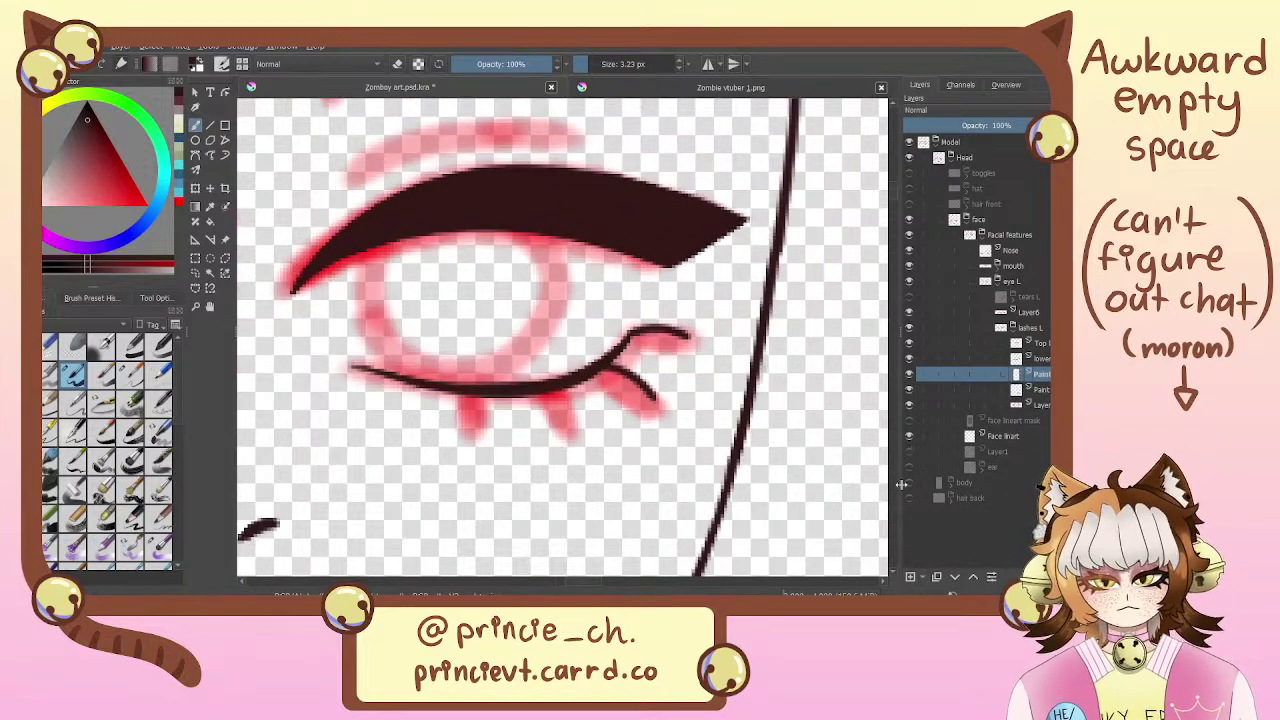
Add another paint layer and draw the third lower lash from the outer corner over its red sketch mark
left_click(918, 580)
left_click_drag(548, 383, 582, 432)
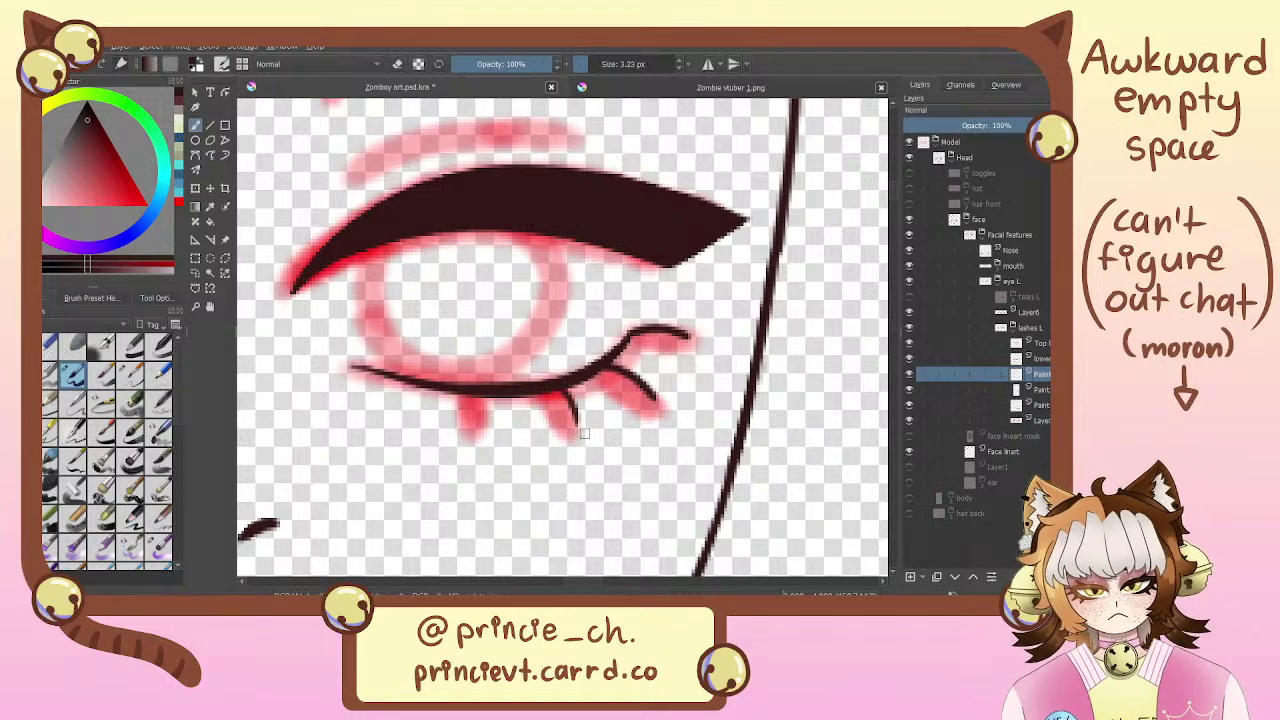
key("ctrl+z")
left_click_drag(551, 388, 582, 443)
key("ctrl+z")
left_click_drag(551, 387, 591, 443)
key("ctrl+z")
left_click_drag(552, 390, 588, 439)
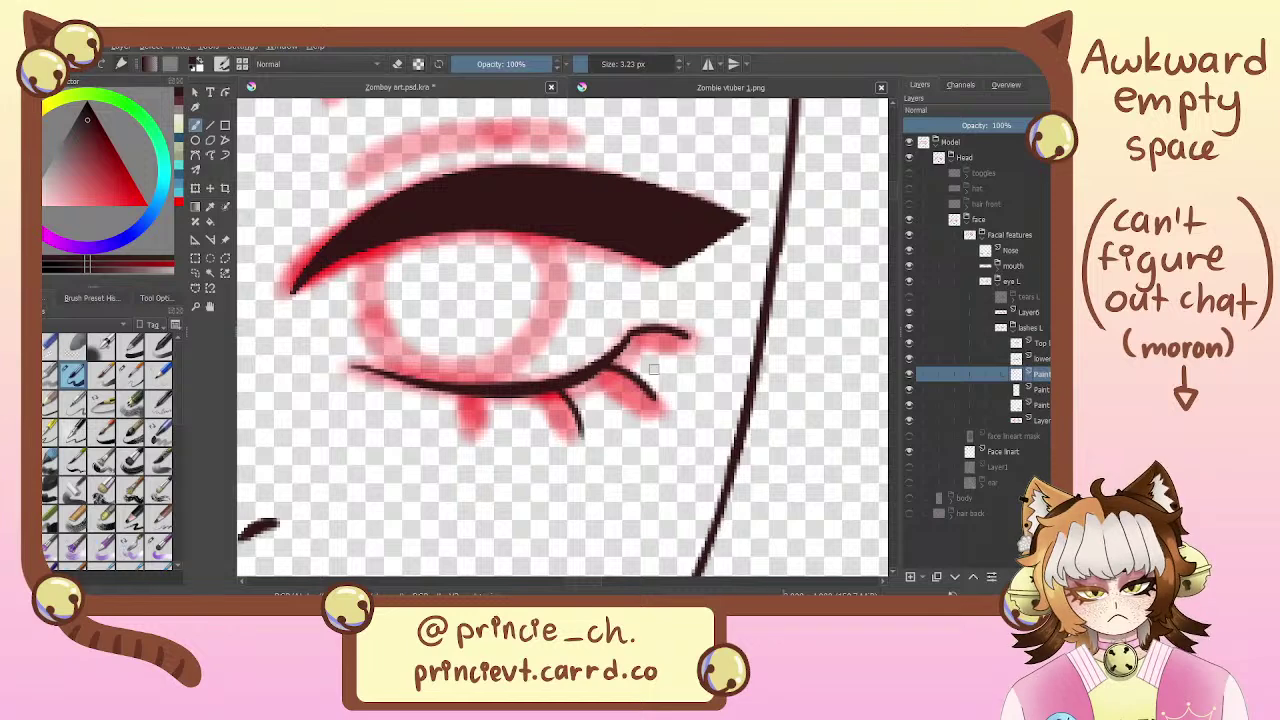
Add a paint layer for the innermost lower lash and draw it as a short curve below the lash line
left_click(911, 577)
left_click_drag(492, 398, 507, 445)
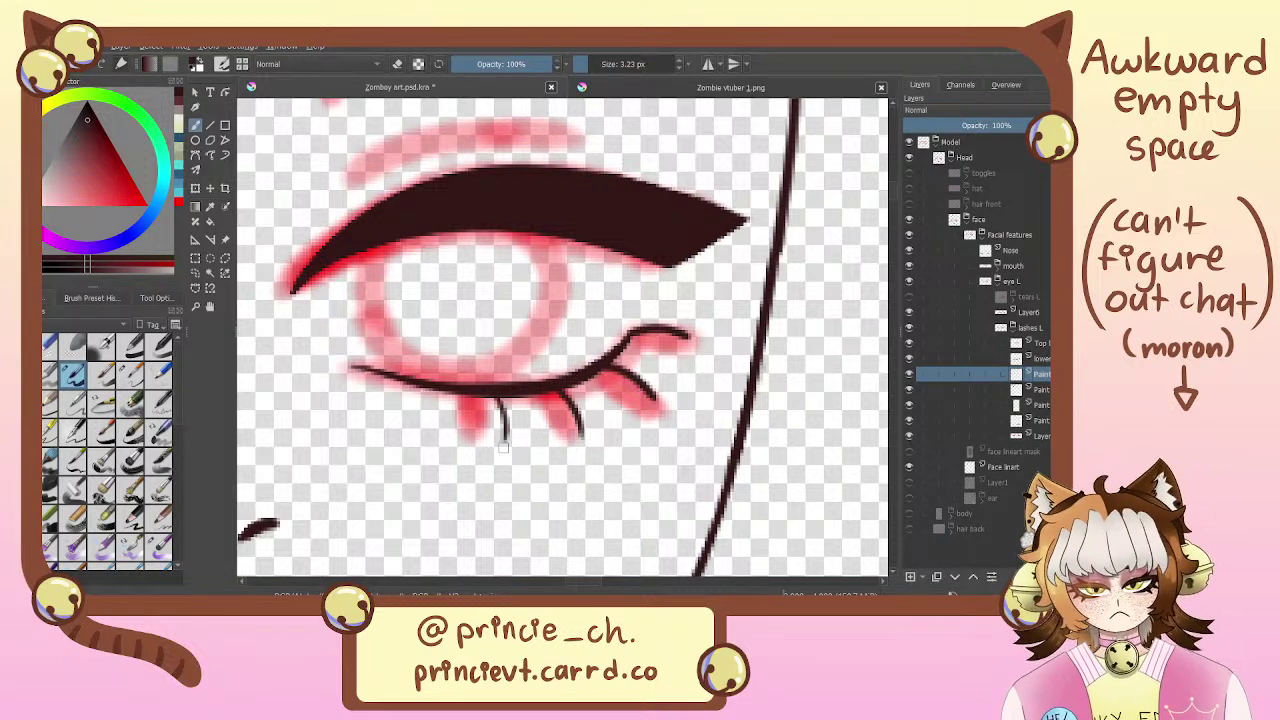
key("ctrl+z")
left_click_drag(496, 398, 511, 447)
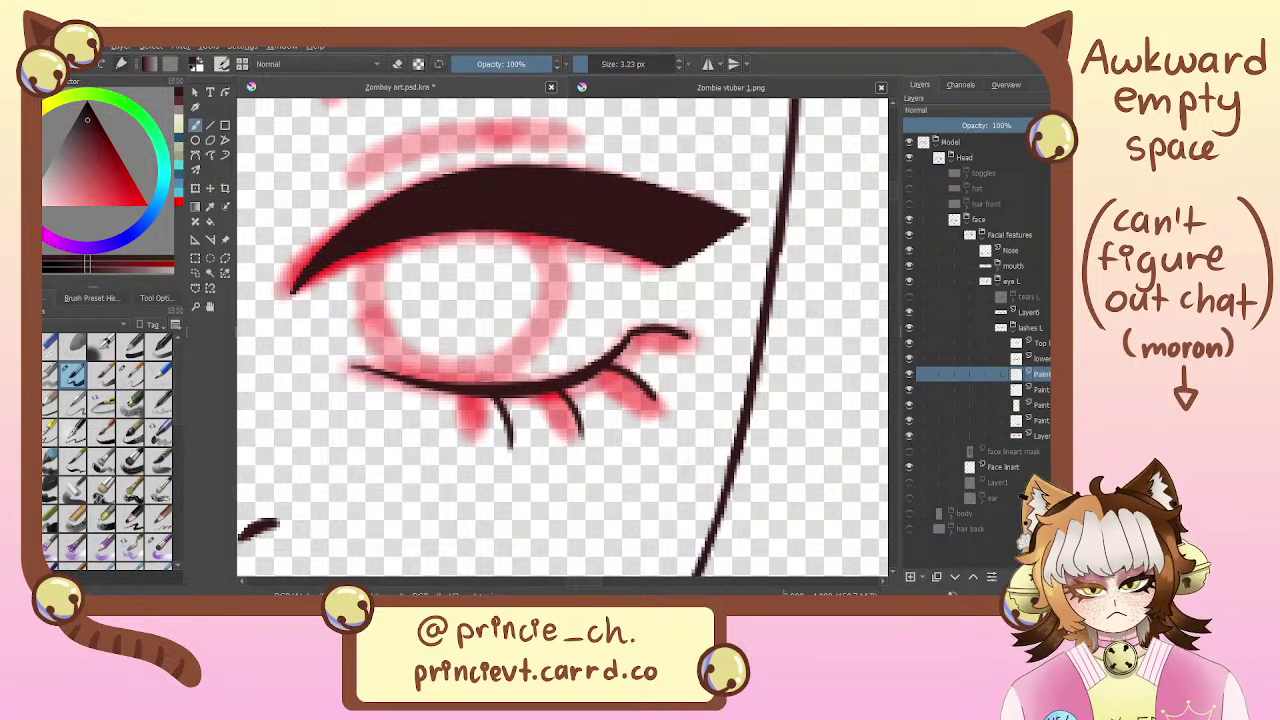
key("ctrl+z")
left_click_drag(497, 399, 511, 449)
key("ctrl+z")
left_click_drag(490, 396, 508, 446)
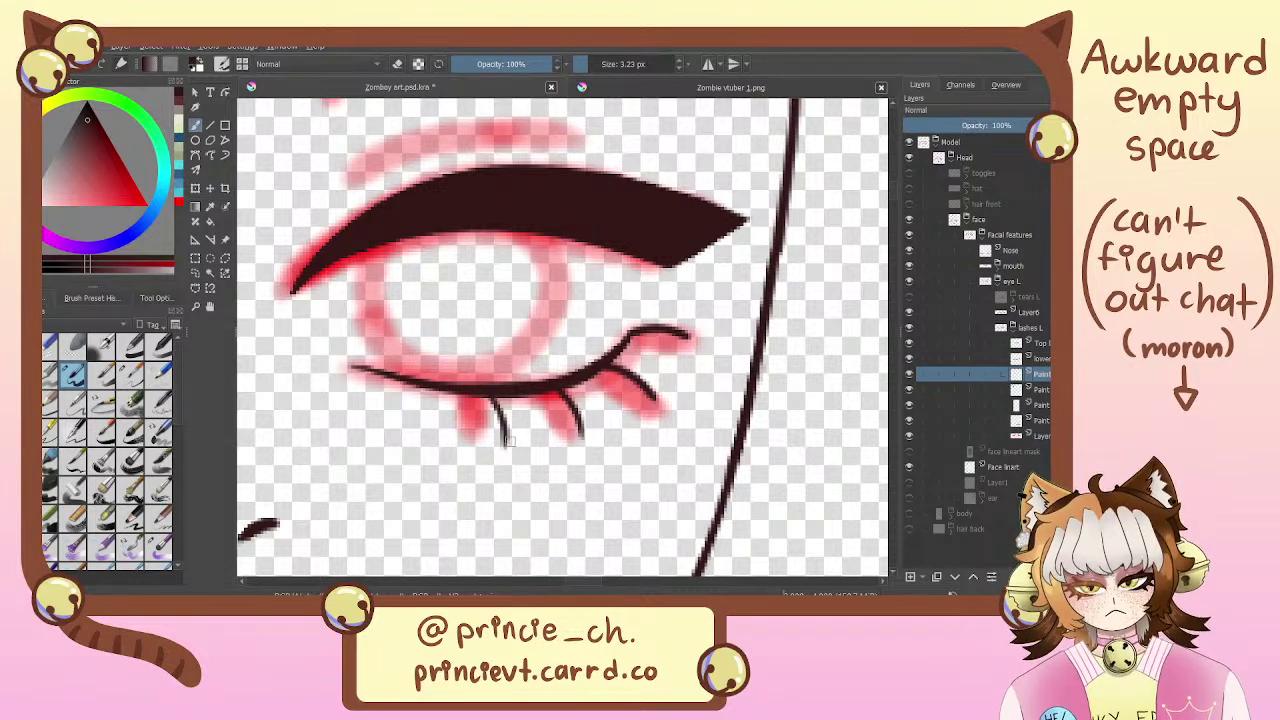
Hide the red sketch layer at the bottom of the lashes L group
mouse_move(438, 318)
left_mouse_down()
mouse_move(539, 360)
mouse_move(489, 330)
left_mouse_up()
left_click(909, 436)
left_click_drag(691, 399, 739, 371)
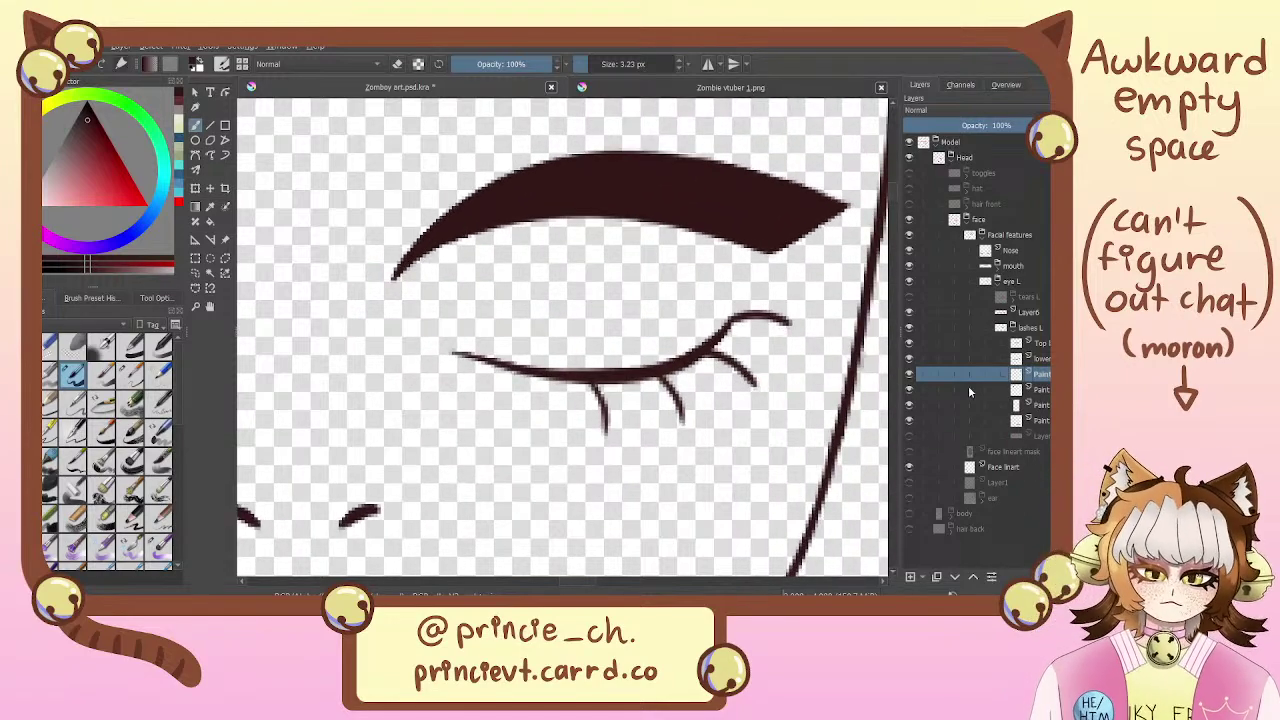
Switch each of the four lower lash layers off and on to examine which lash it holds
left_click(909, 374)
left_click(909, 374)
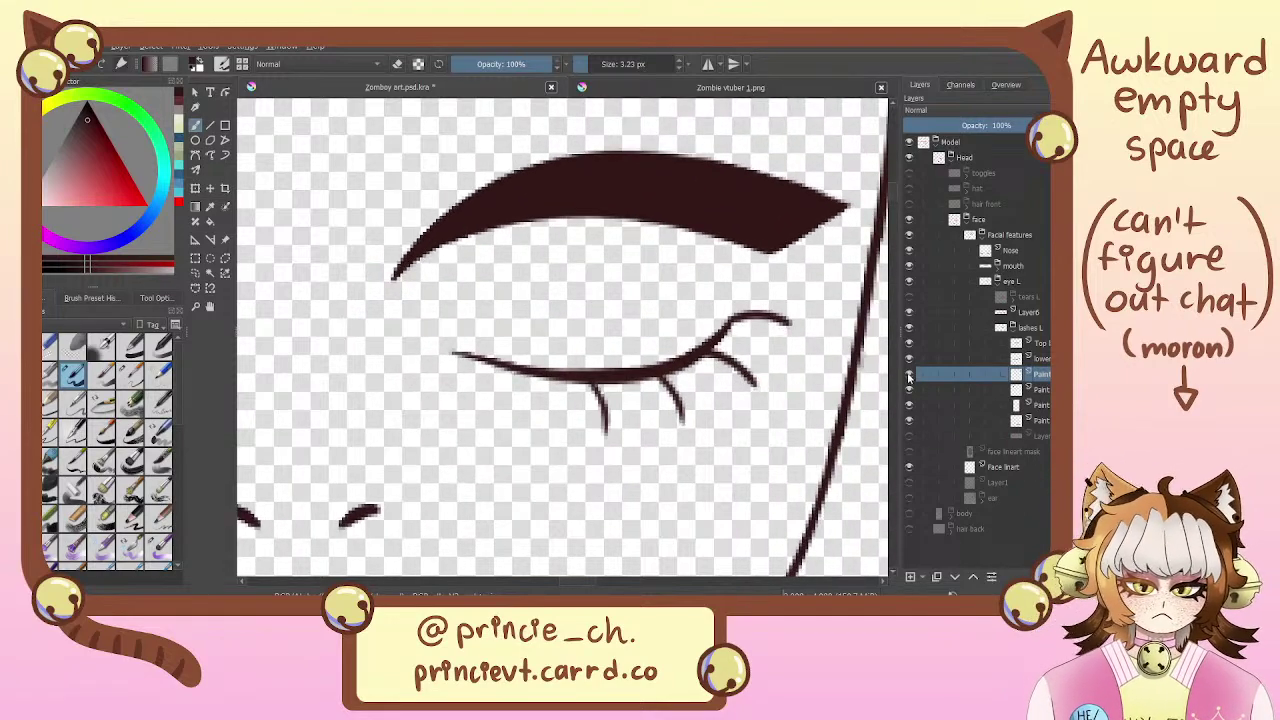
left_click(909, 389)
left_click(909, 389)
left_click(909, 405)
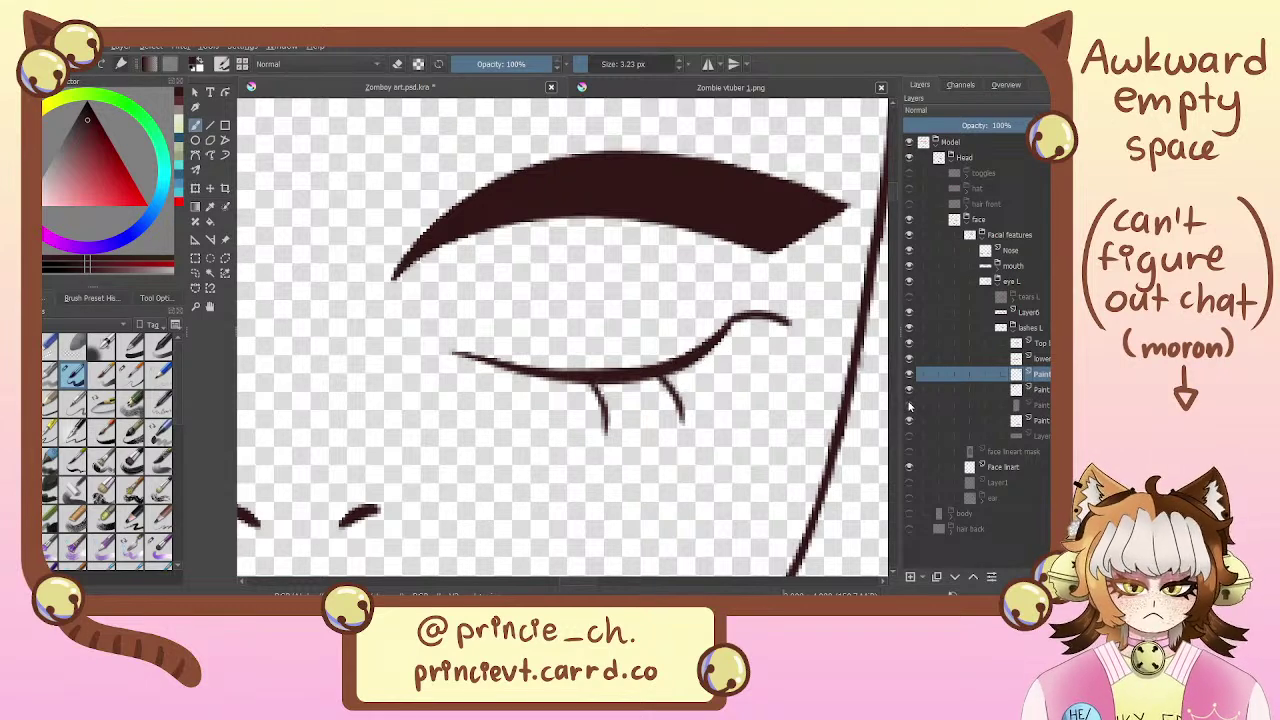
left_click(909, 405)
left_click(909, 420)
left_click(909, 420)
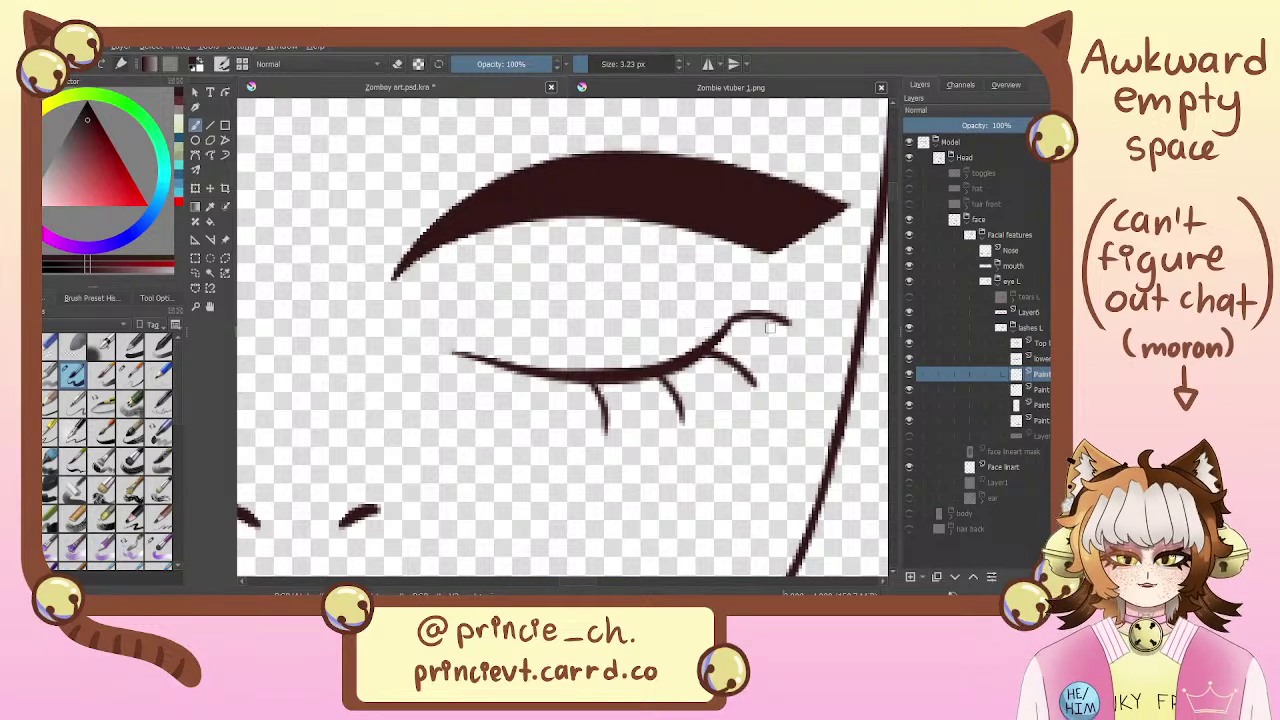
Remove the existing stroke of the third lower lash from the outer corner on its own layer
left_click(1025, 358)
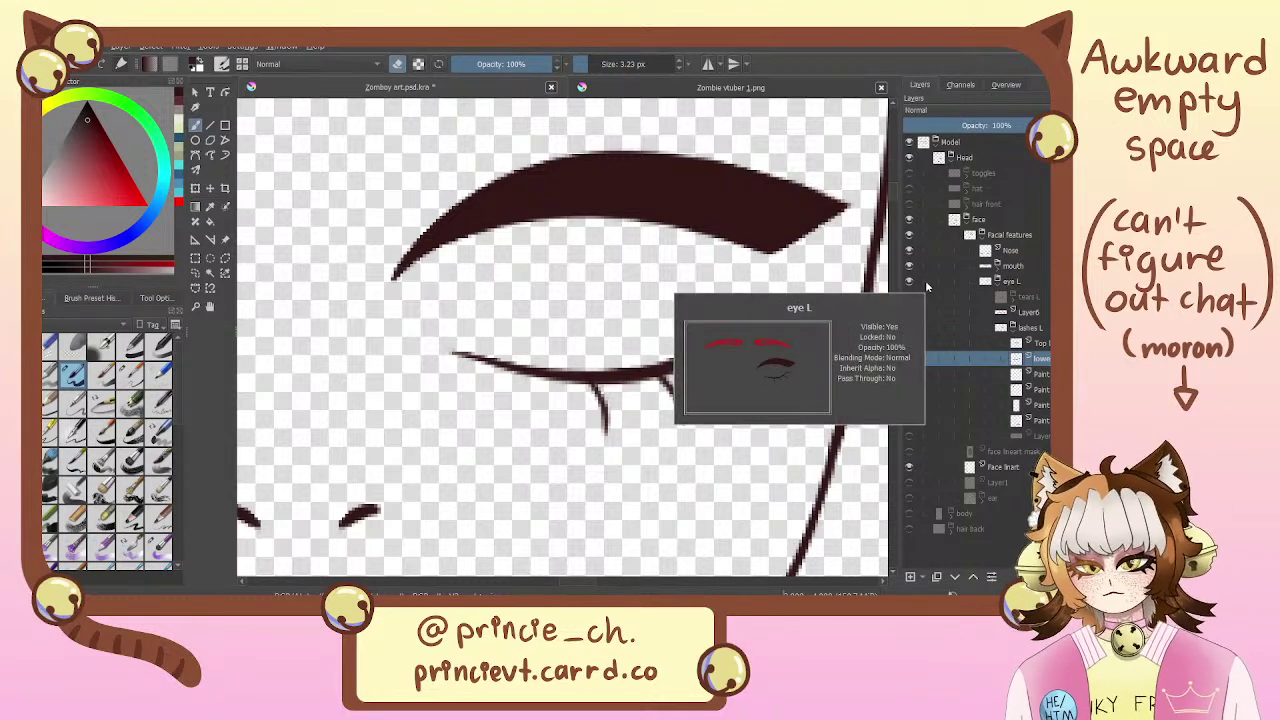
left_click(1040, 404)
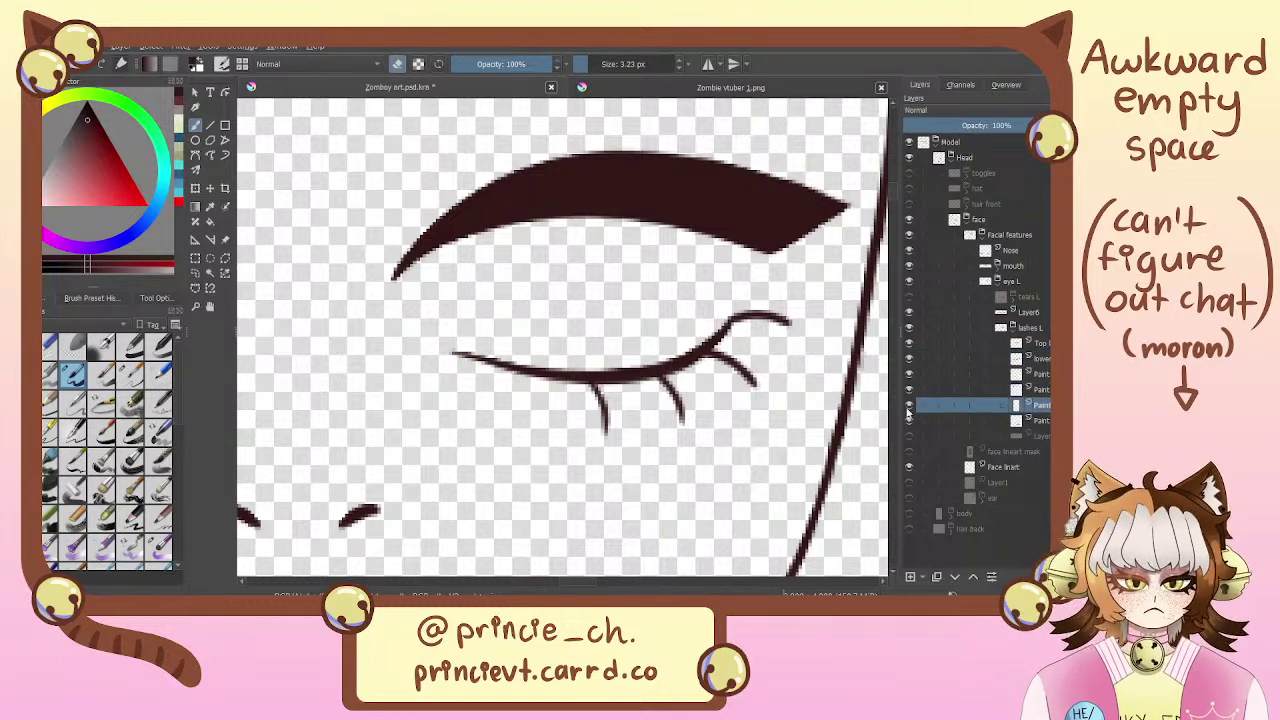
left_click(1035, 392)
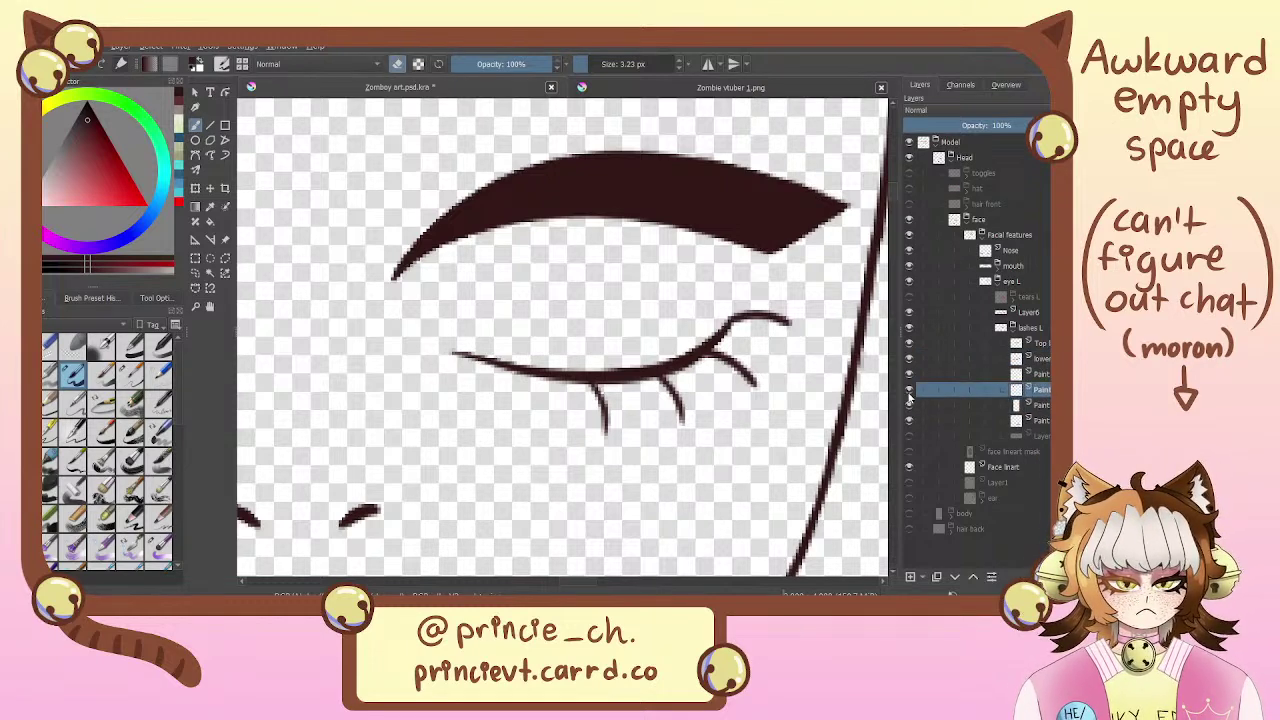
left_click_drag(650, 362, 690, 420)
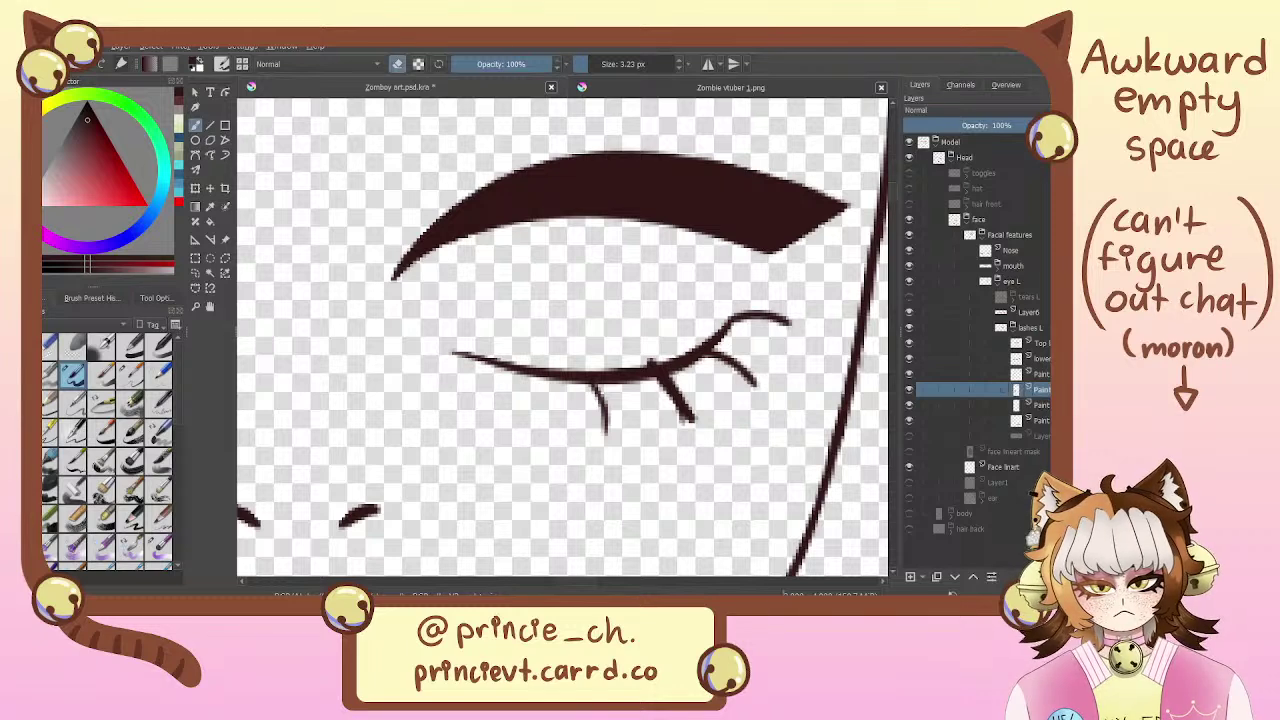
key("ctrl+z")
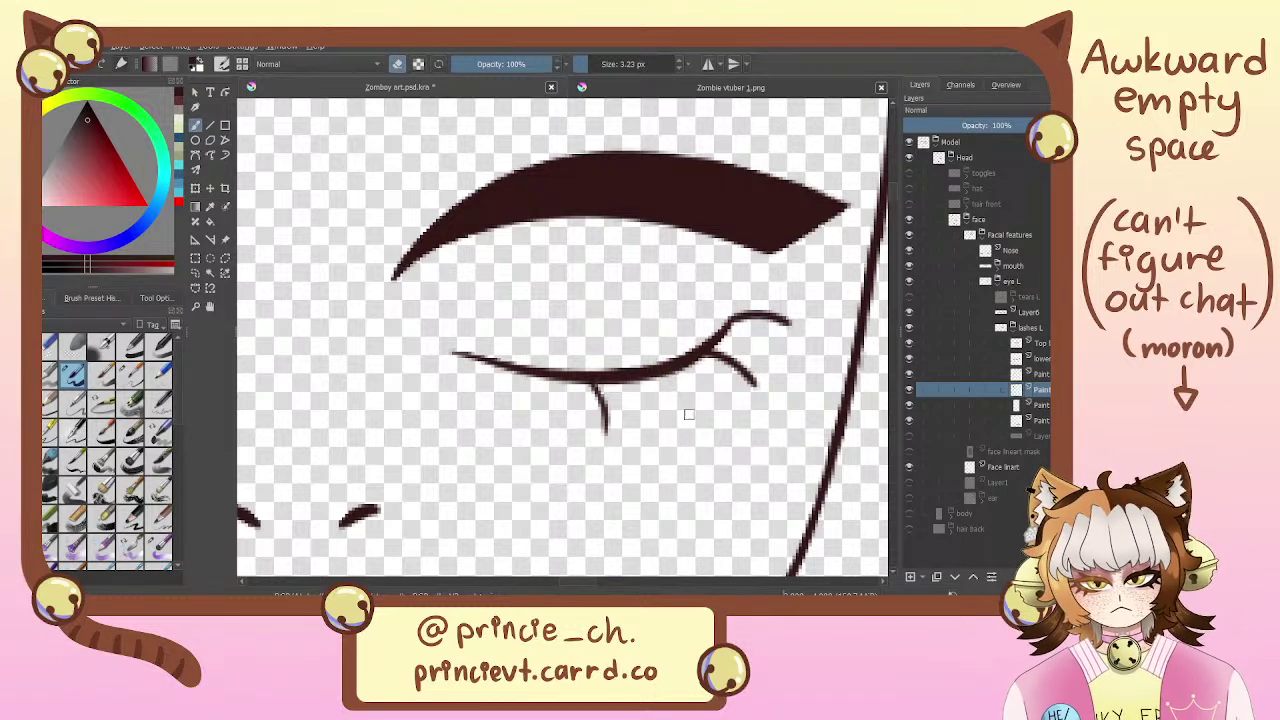
Redraw the third lower lash from the outer corner with a curve whose tip reaches further outward
key("e")
left_click_drag(656, 372, 694, 428)
key("ctrl+z")
key("ctrl+z")
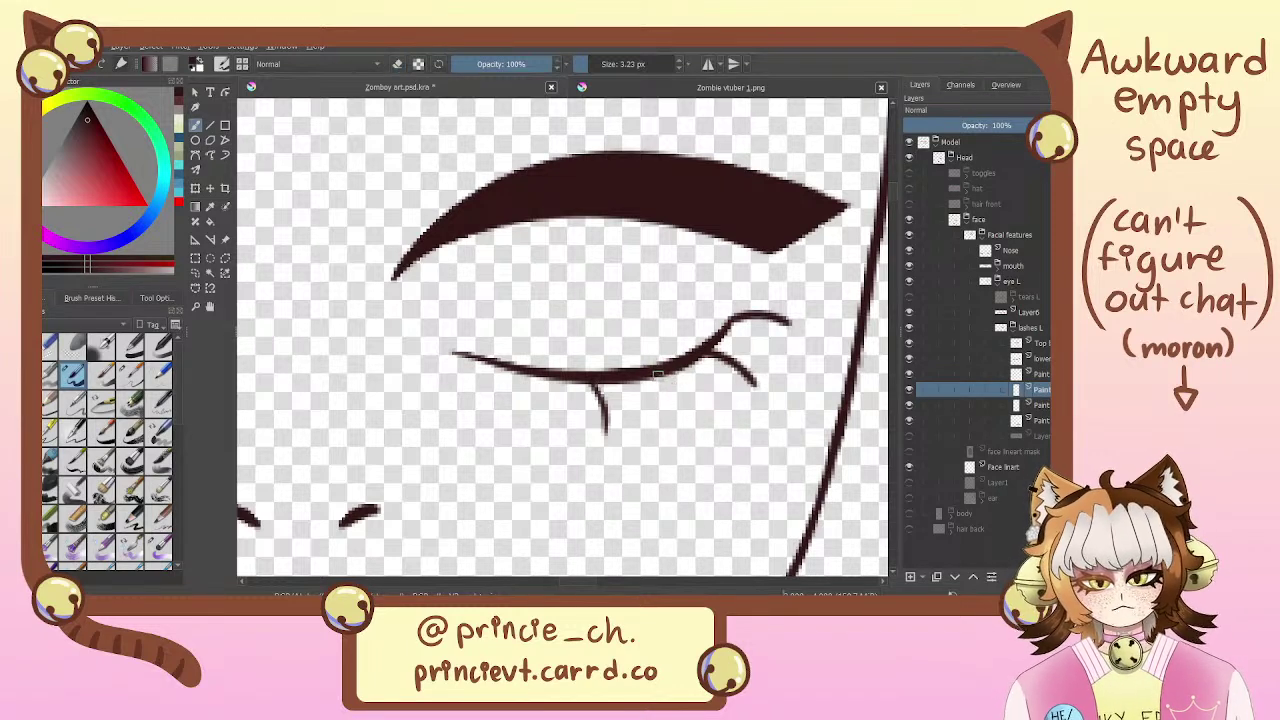
left_click_drag(660, 374, 692, 420)
key("ctrl+z")
left_click_drag(662, 374, 692, 424)
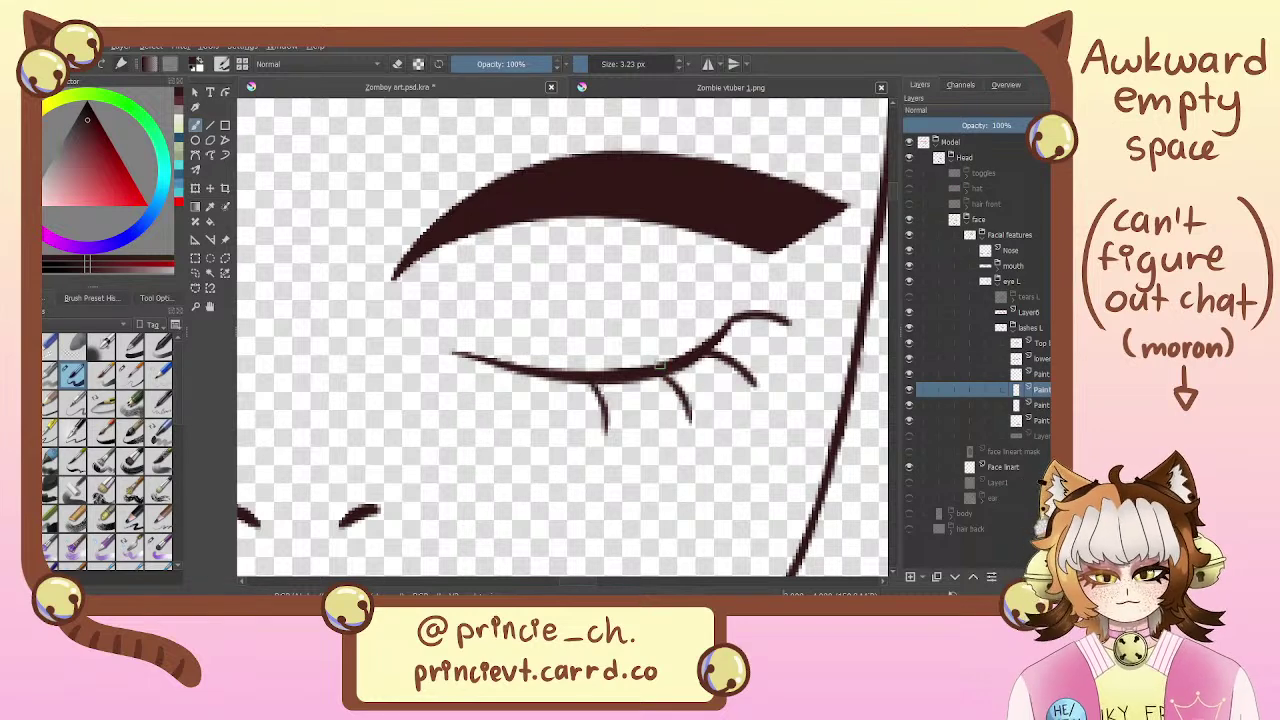
left_click_drag(751, 298, 695, 316)
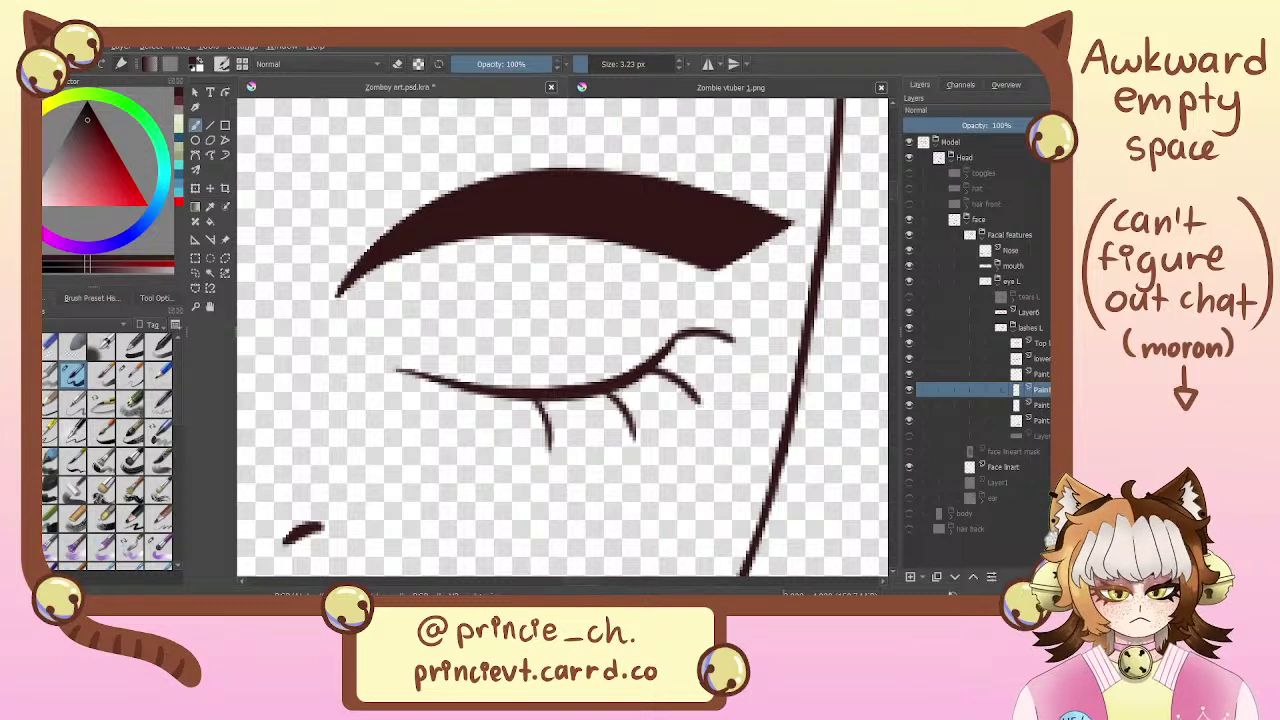
Move the innermost lower lash slightly towards the eye's outer corner with the Transform tool
left_click(1040, 420)
left_click(1040, 374)
left_click(1040, 358)
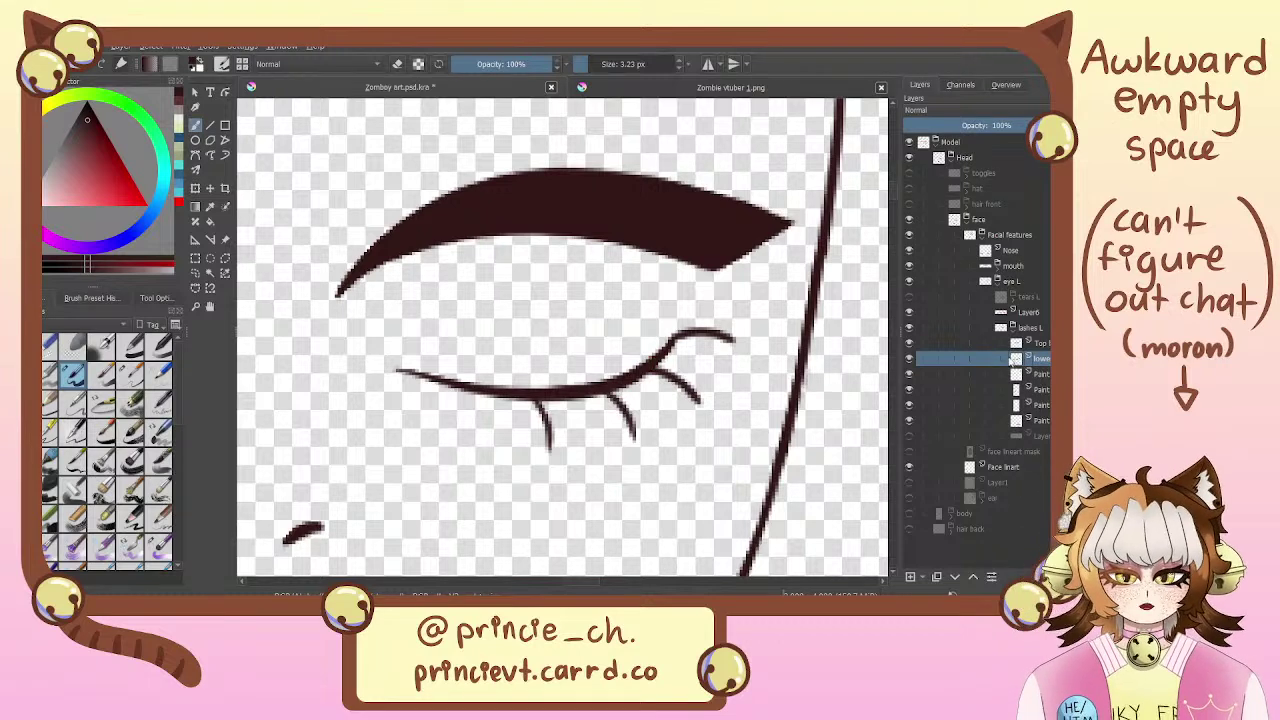
left_click_drag(797, 431, 792, 419)
left_click(998, 420)
left_click(998, 358)
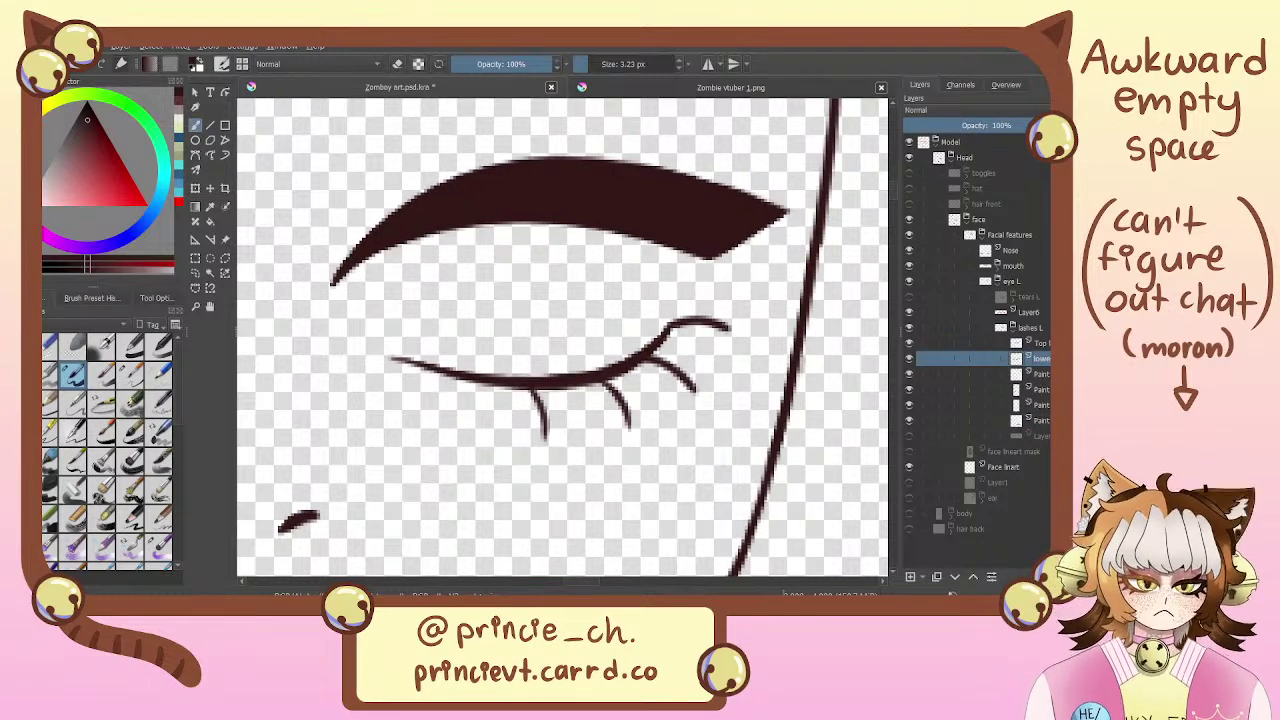
left_click(998, 373)
key("ctrl+t")
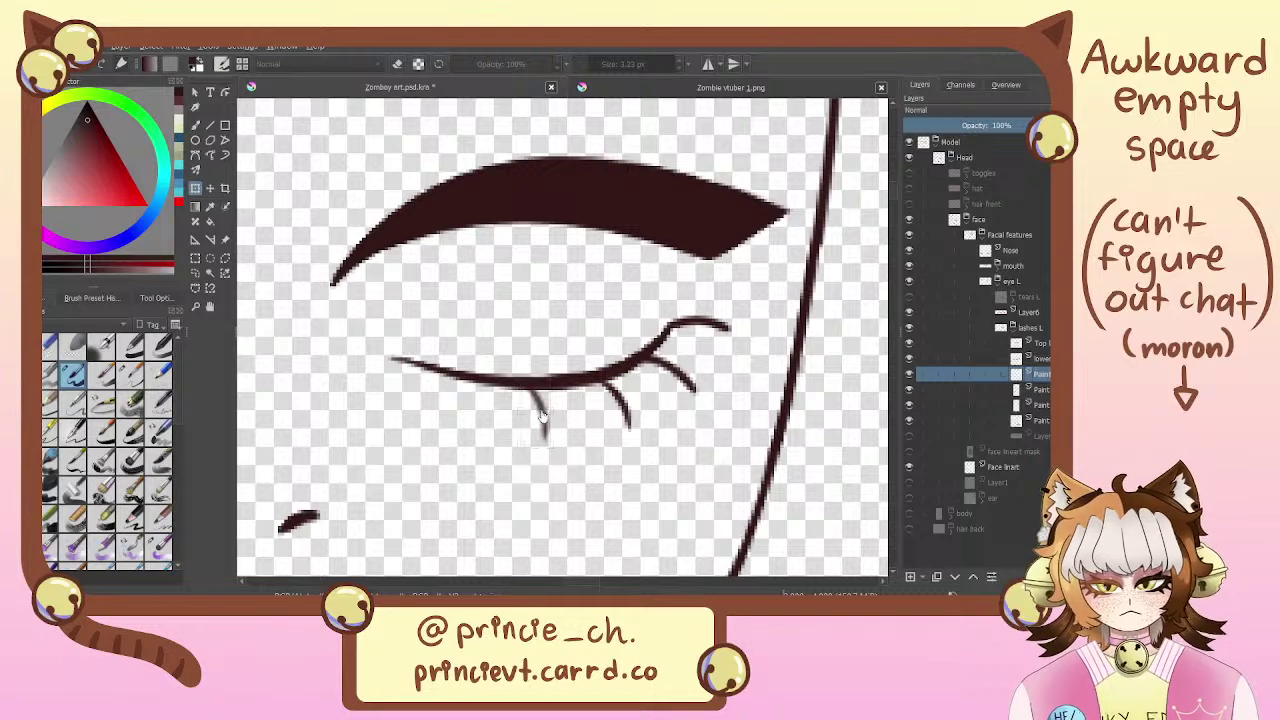
left_click_drag(534, 409, 545, 424)
key("ctrl+t")
key("b")
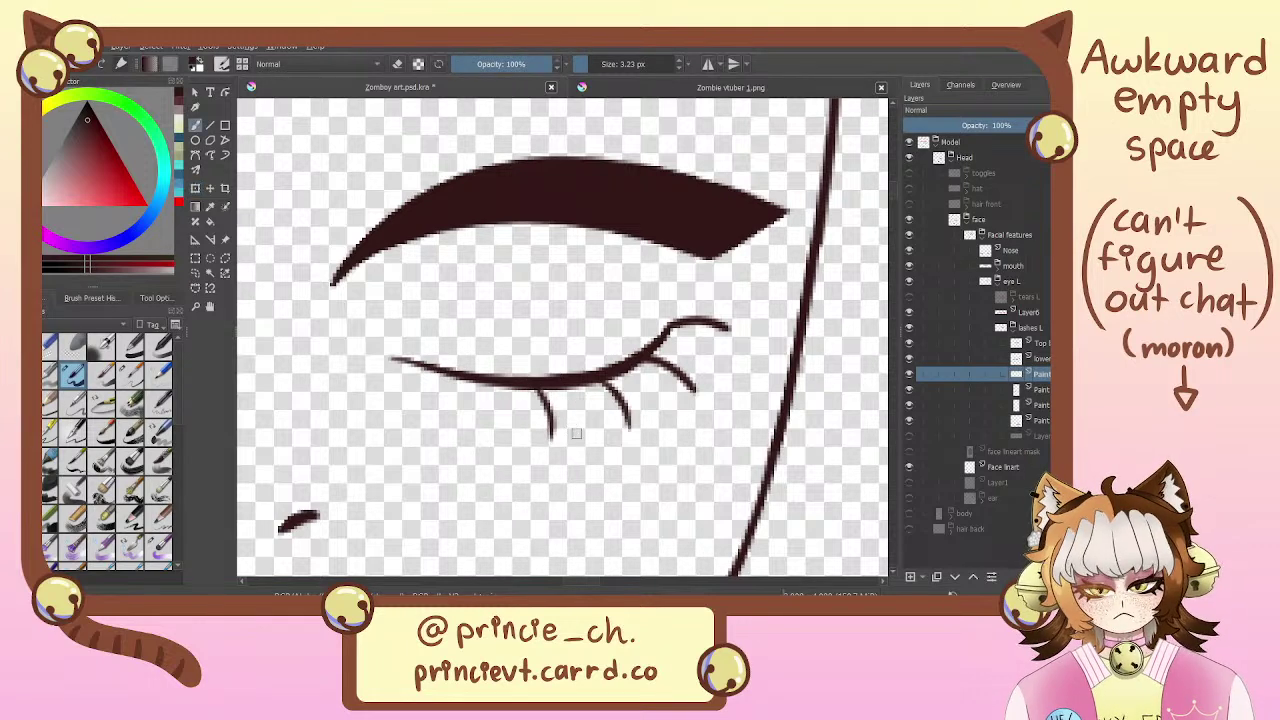
Identify the layer of the second lower lash from the outer corner and rename it "Lower lash L"
left_click(1024, 405)
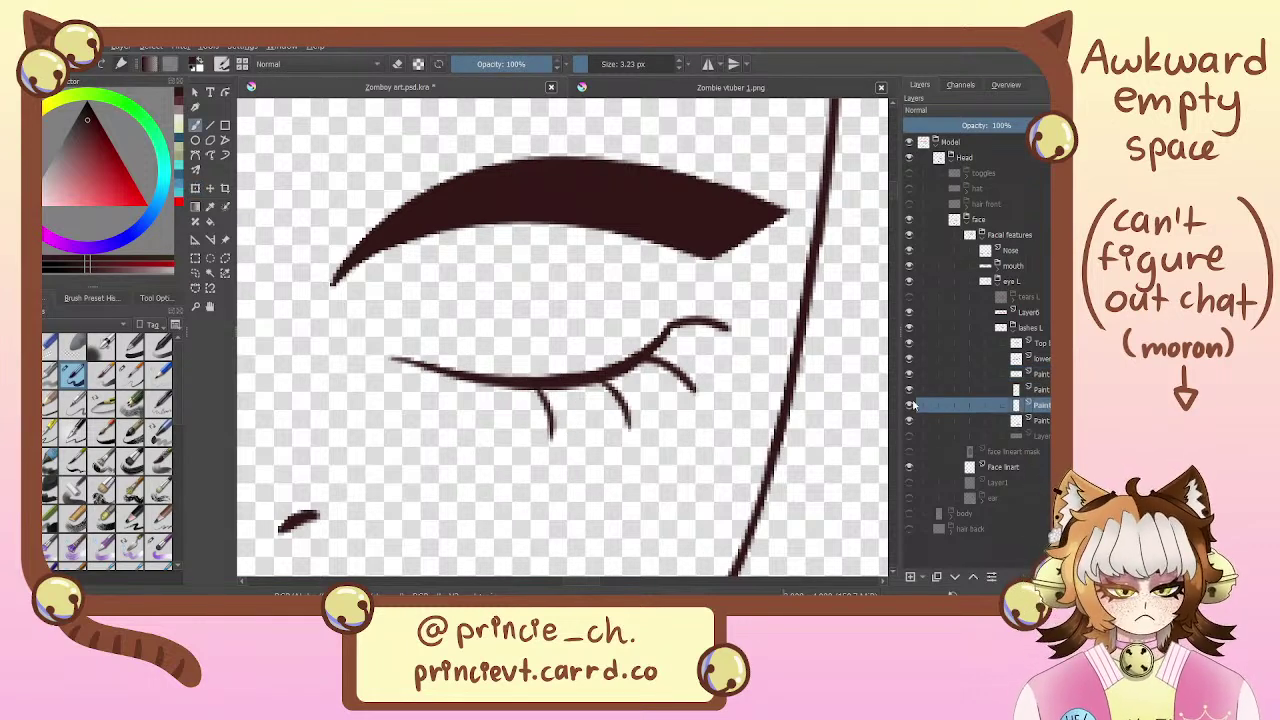
left_click(910, 404)
left_click(910, 404)
double_click(1040, 405)
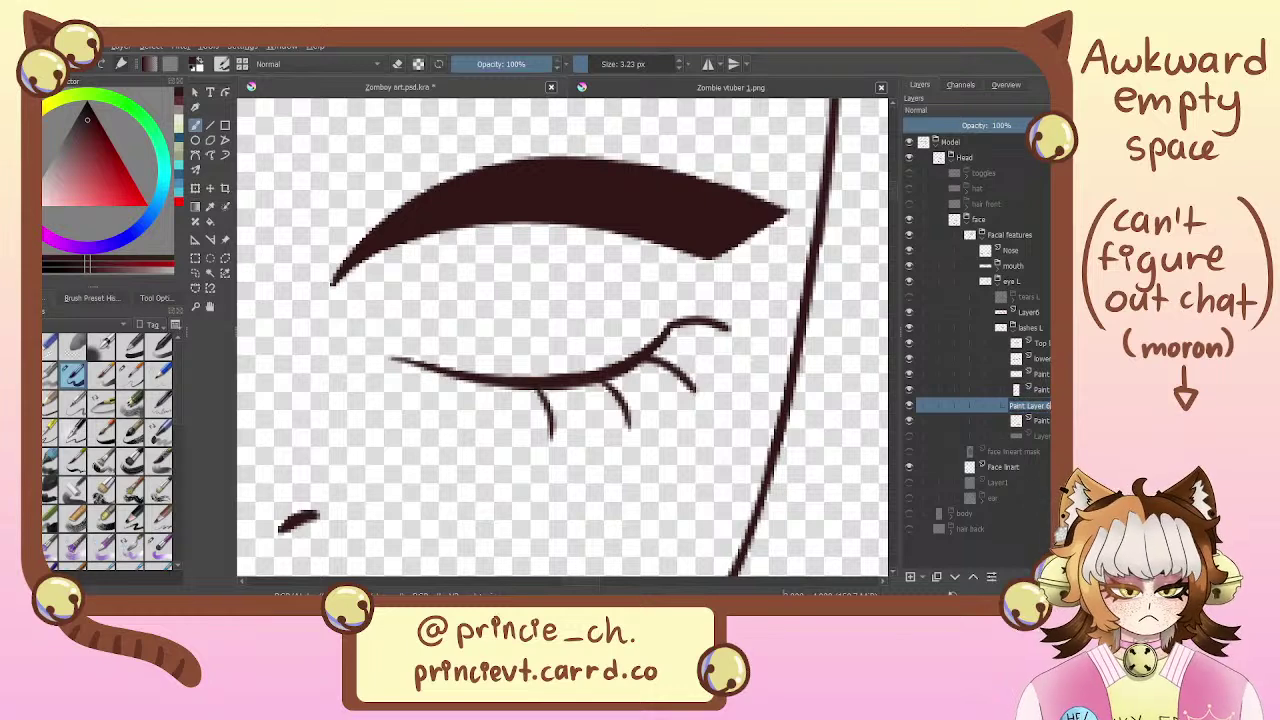
type("Lower lash L")
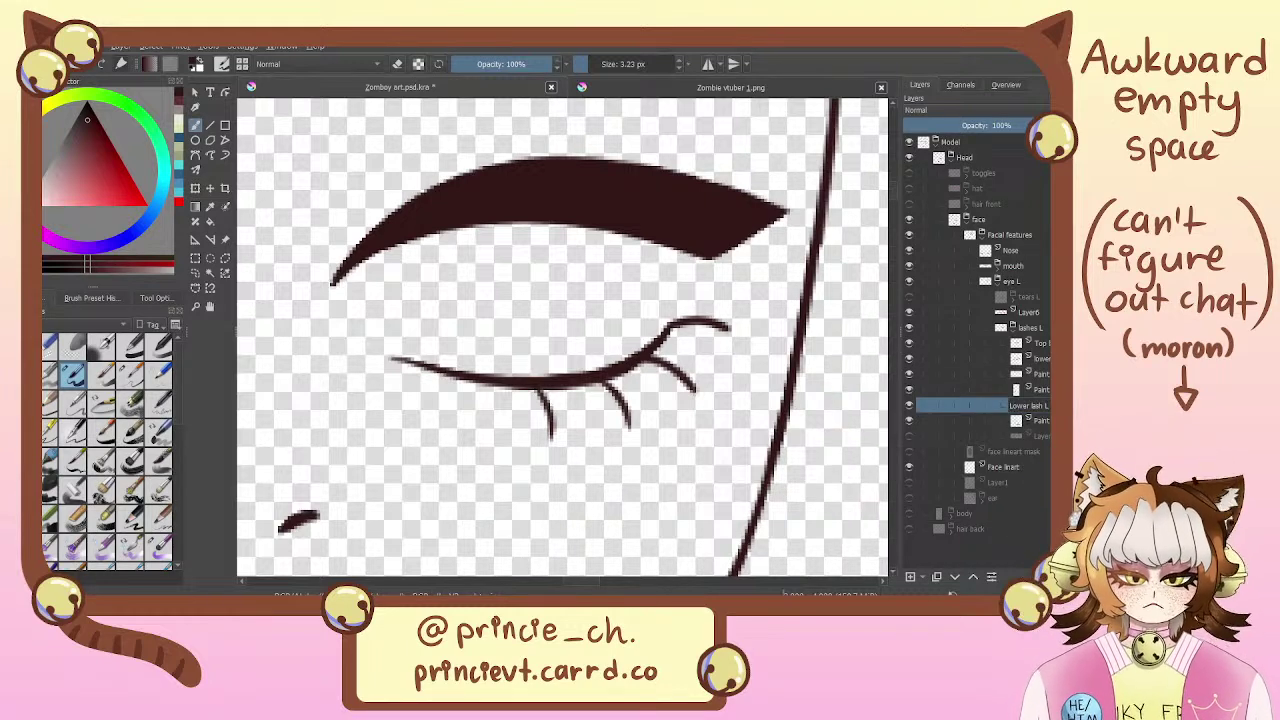
key("Return")
Rename the two individual lash paint layers directly above the already named lash layer as "Lower lash L"
left_click(1048, 390)
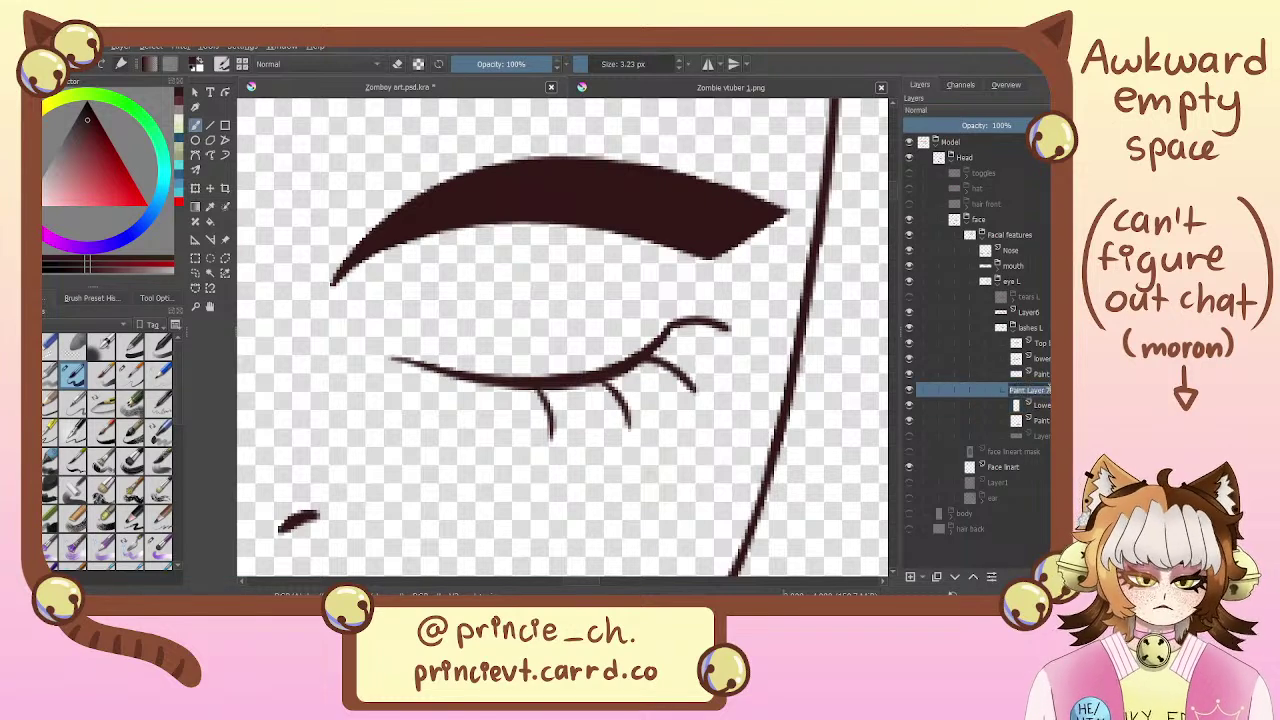
double_click(988, 388)
type("L")
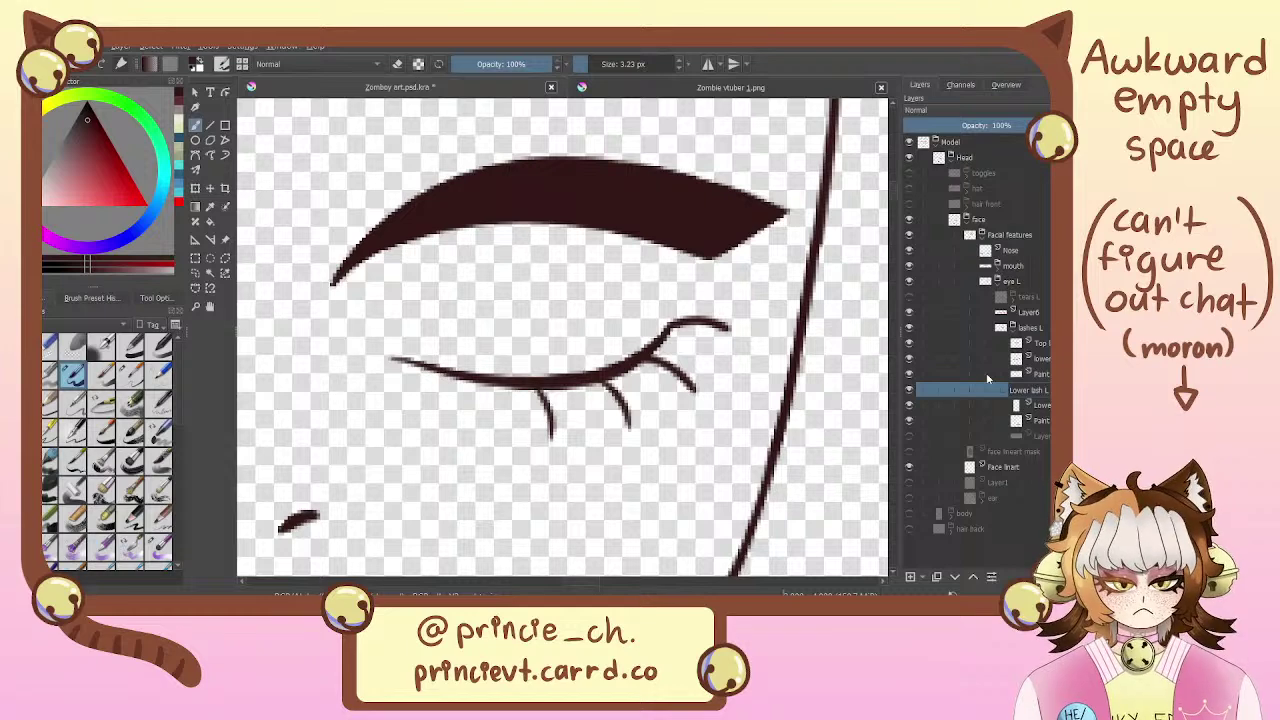
type("ower lash L")
key("Return")
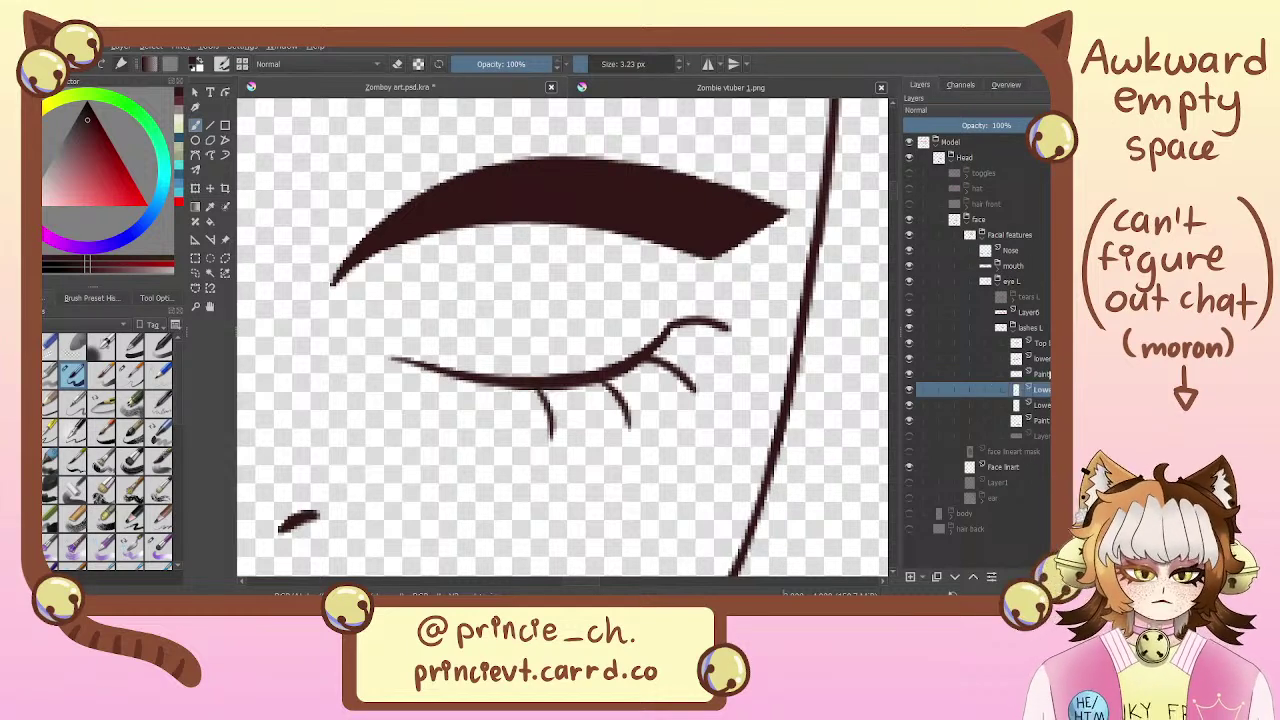
double_click(1049, 374)
type("Lower lash L")
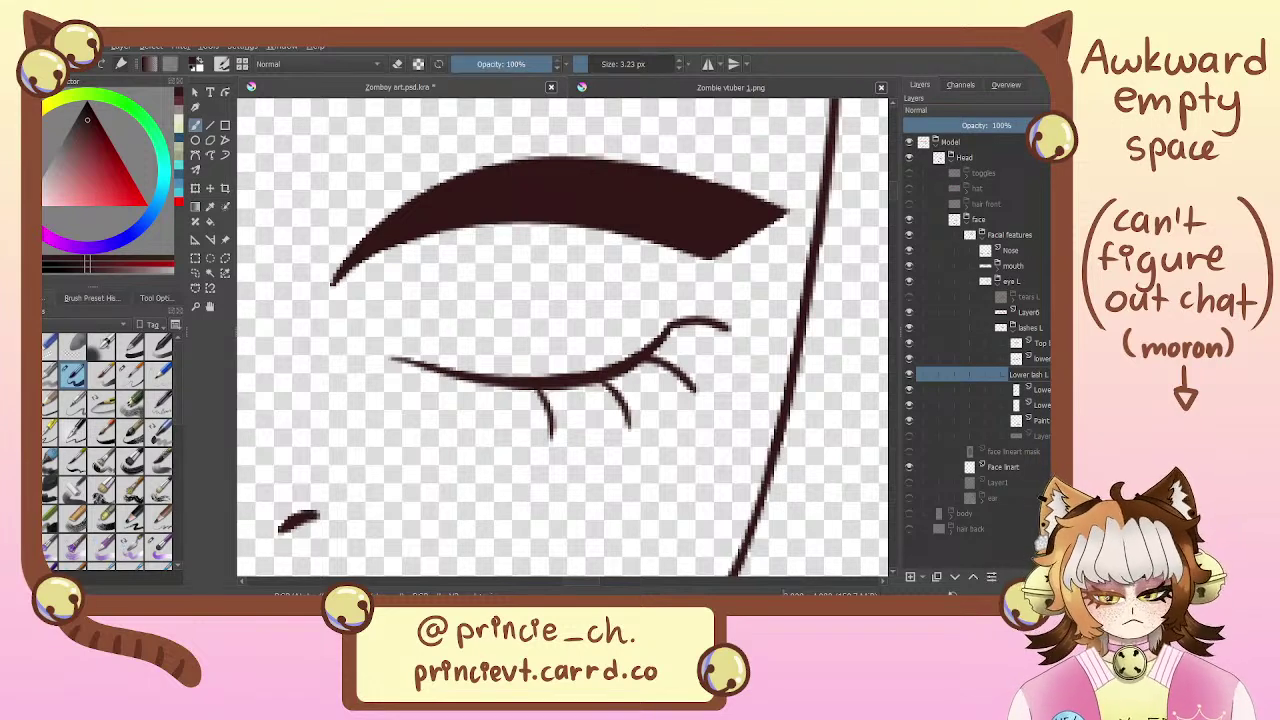
key("Return")
Rename the lower lash line's layer so its name begins with a capitalised "Lower lash"
double_click(1043, 359)
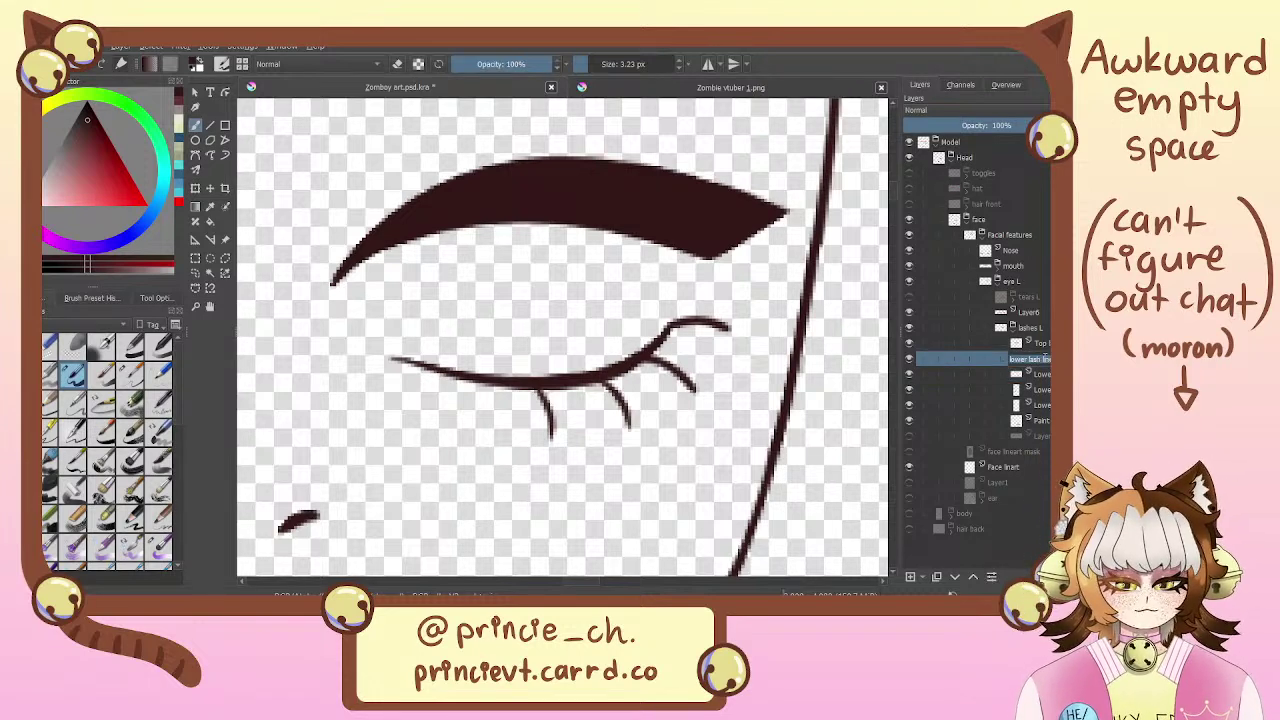
type("Lower")
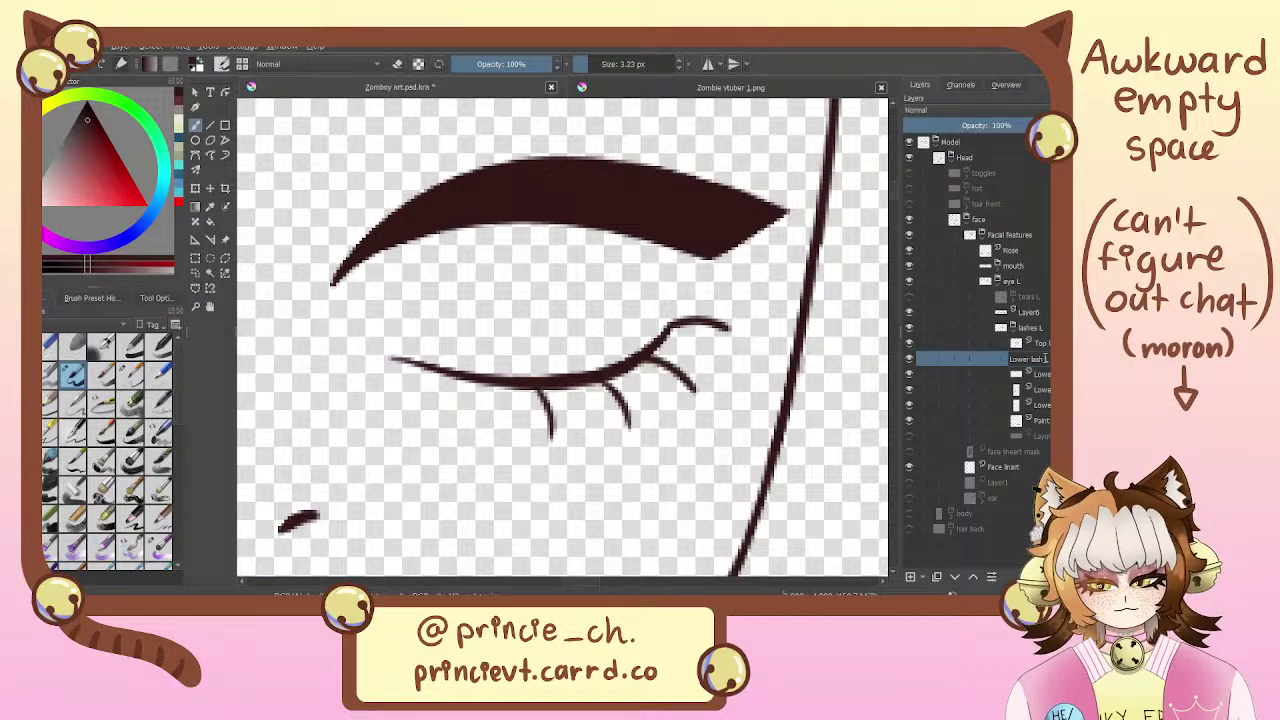
key("Return")
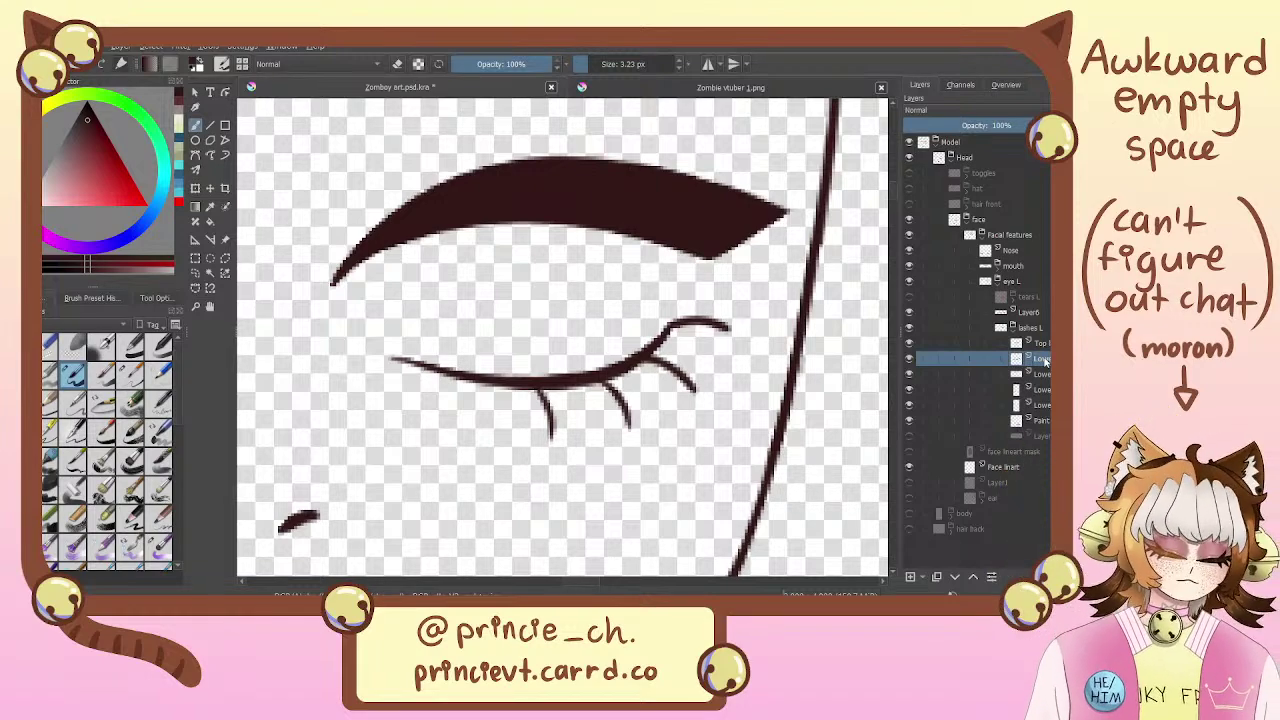
Consult the eye details on the Zombie vtuber 1.png reference sheet and return to the zombie artwork's left eye
left_click_drag(530, 380, 525, 364)
left_click_drag(532, 317, 602, 459)
left_click(591, 93)
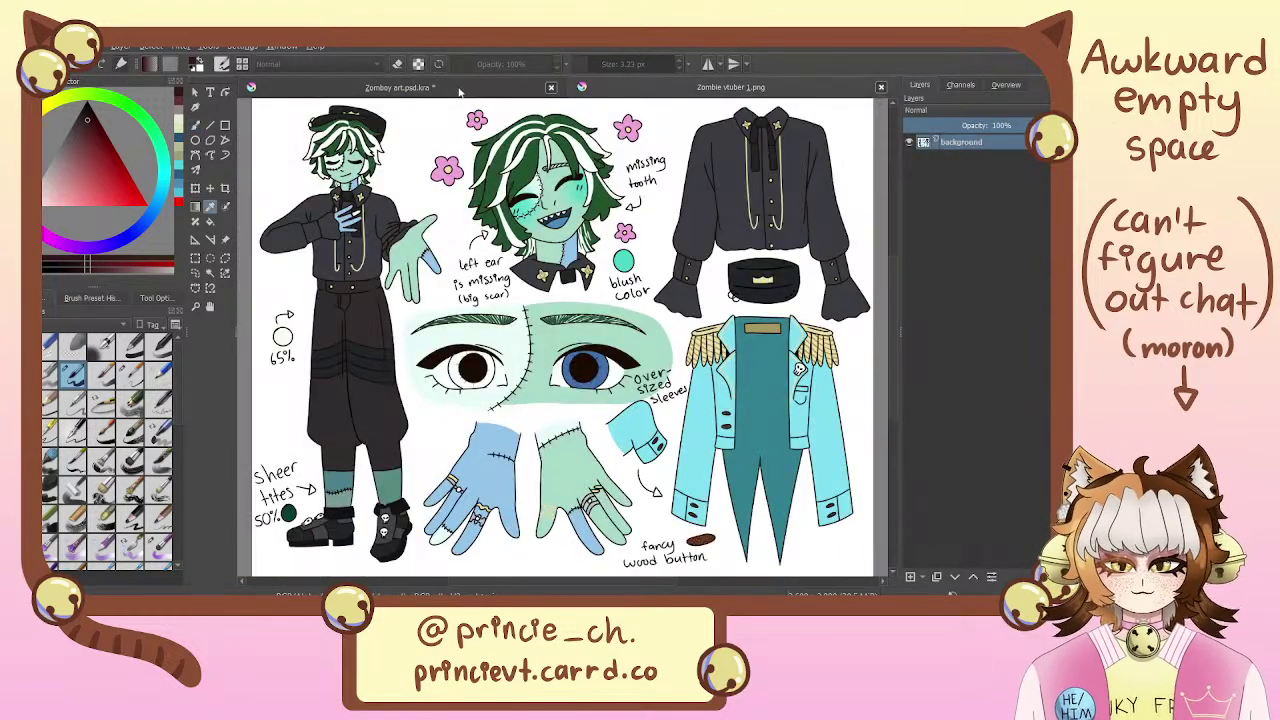
left_click(460, 88)
scroll(734, 352, "up", 3)
scroll(720, 371, "down", 2)
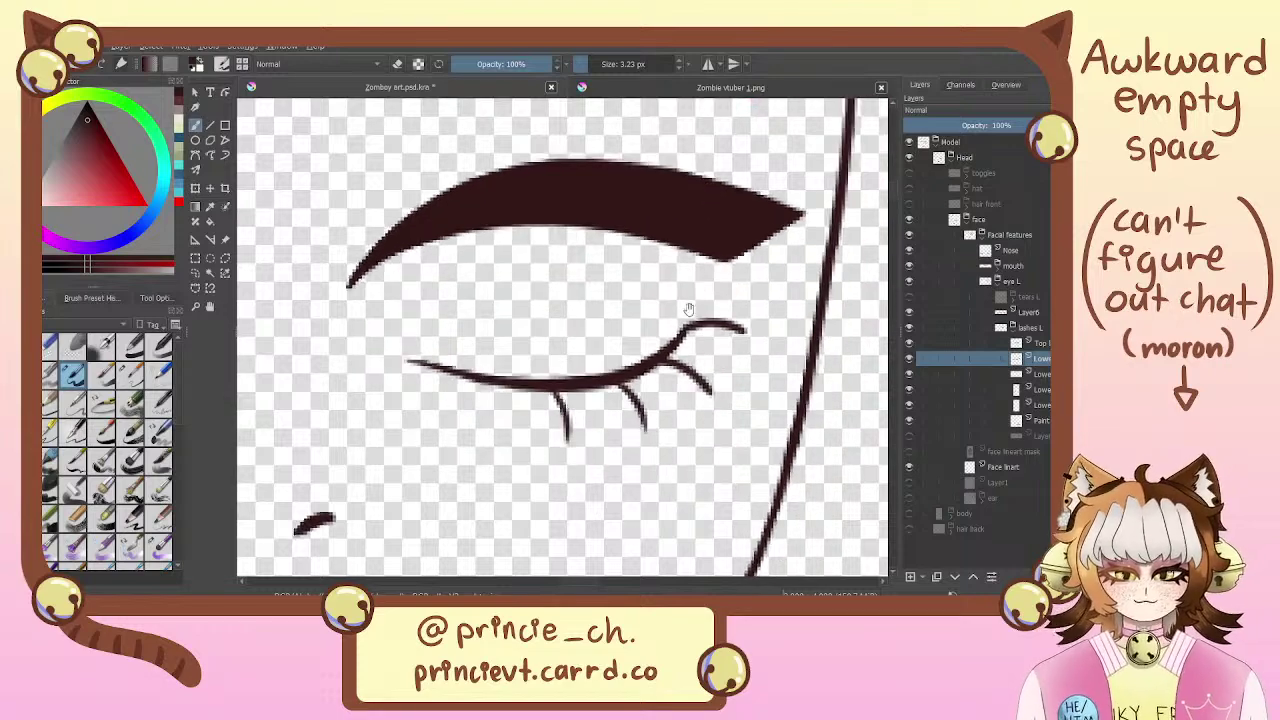
scroll(771, 386, "up", 2)
left_click_drag(771, 386, 781, 417)
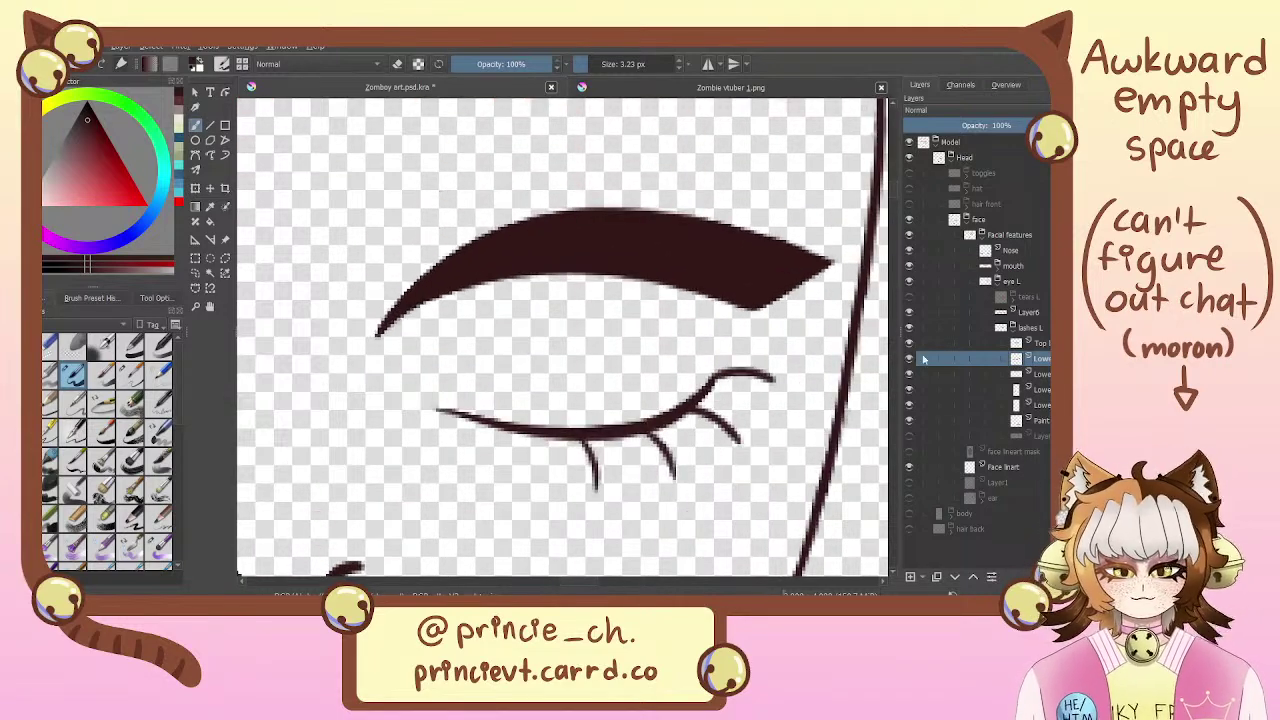
Toggle the visibility of the lower lash line, top lash and tears layers to check what each contains
left_click(909, 359)
left_click(909, 359)
left_click(909, 359)
left_click(909, 359)
left_click(909, 359)
left_click(909, 359)
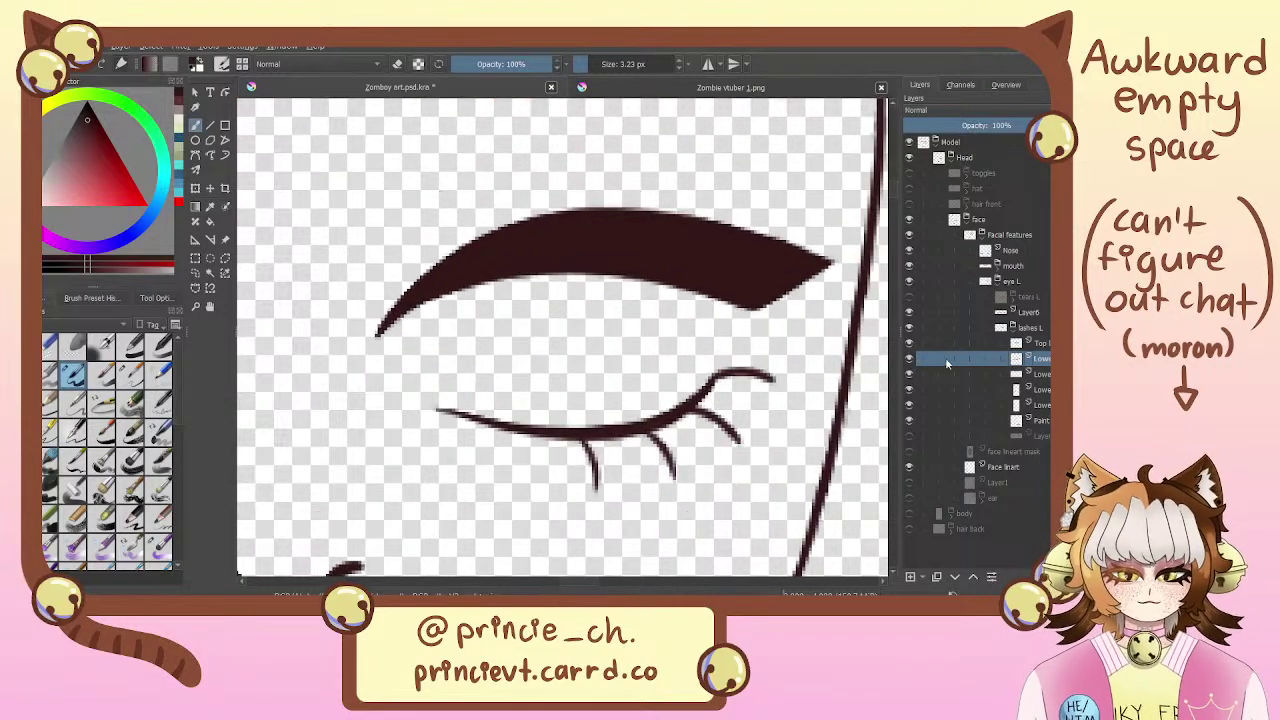
left_click(909, 359)
left_click(909, 359)
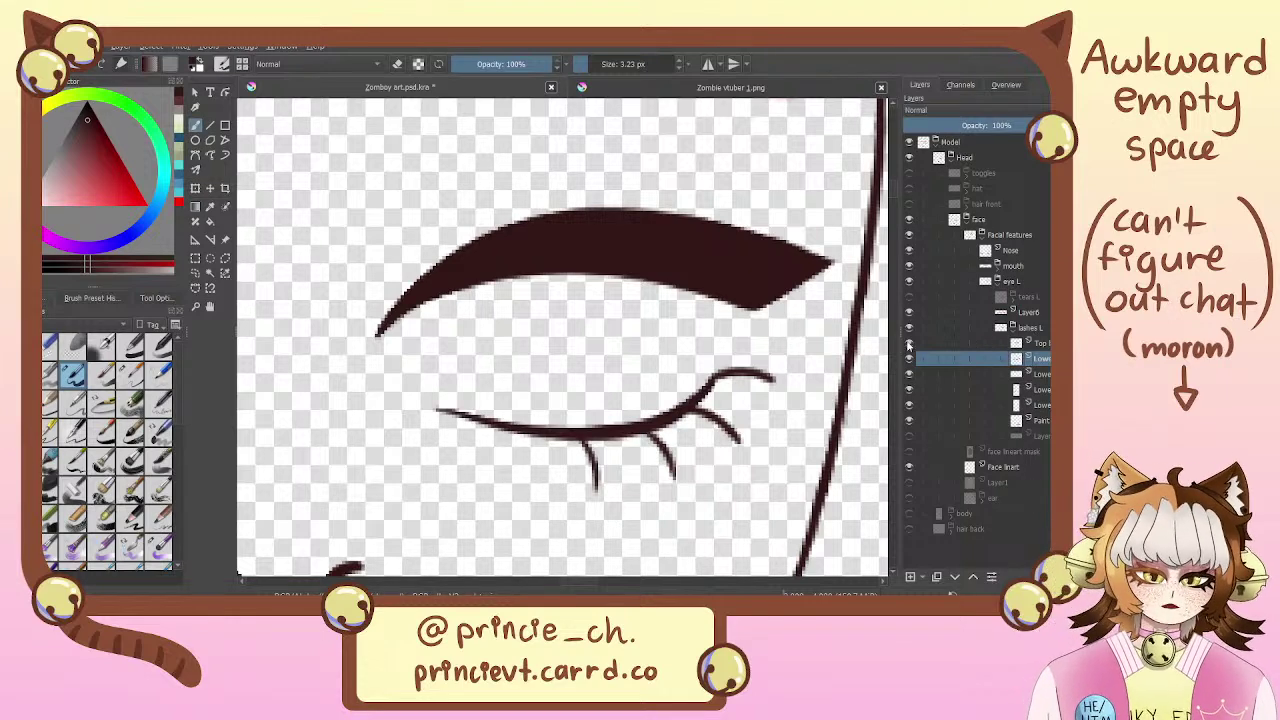
left_click(909, 343)
left_click(909, 343)
left_click(909, 297)
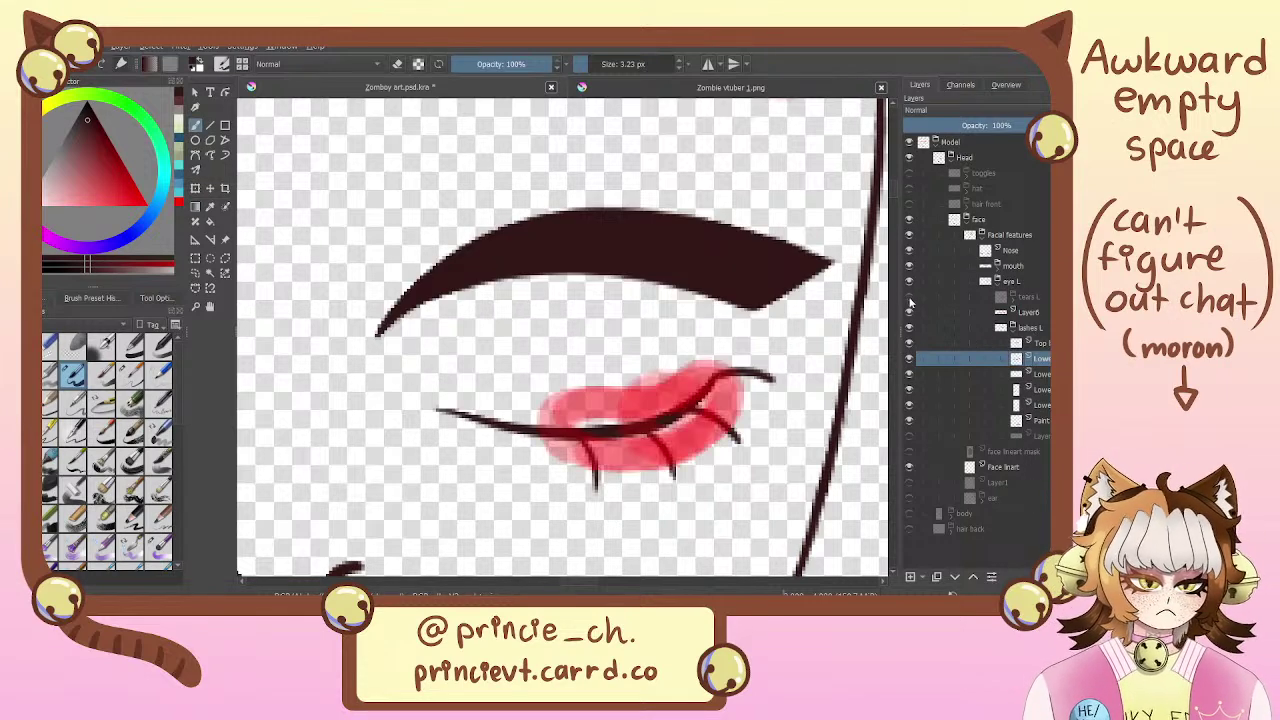
left_click(909, 297)
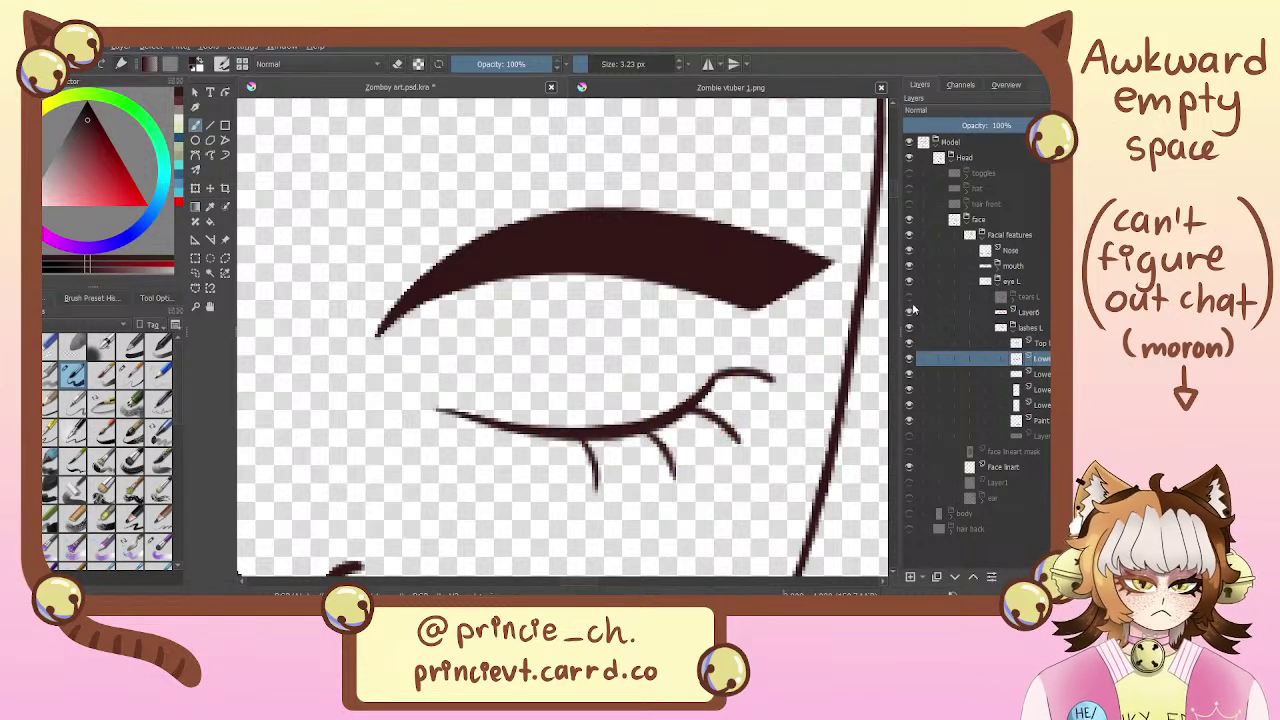
Show the red sketch layer and move it out of the lashes L group to directly beneath that group
left_click(909, 438)
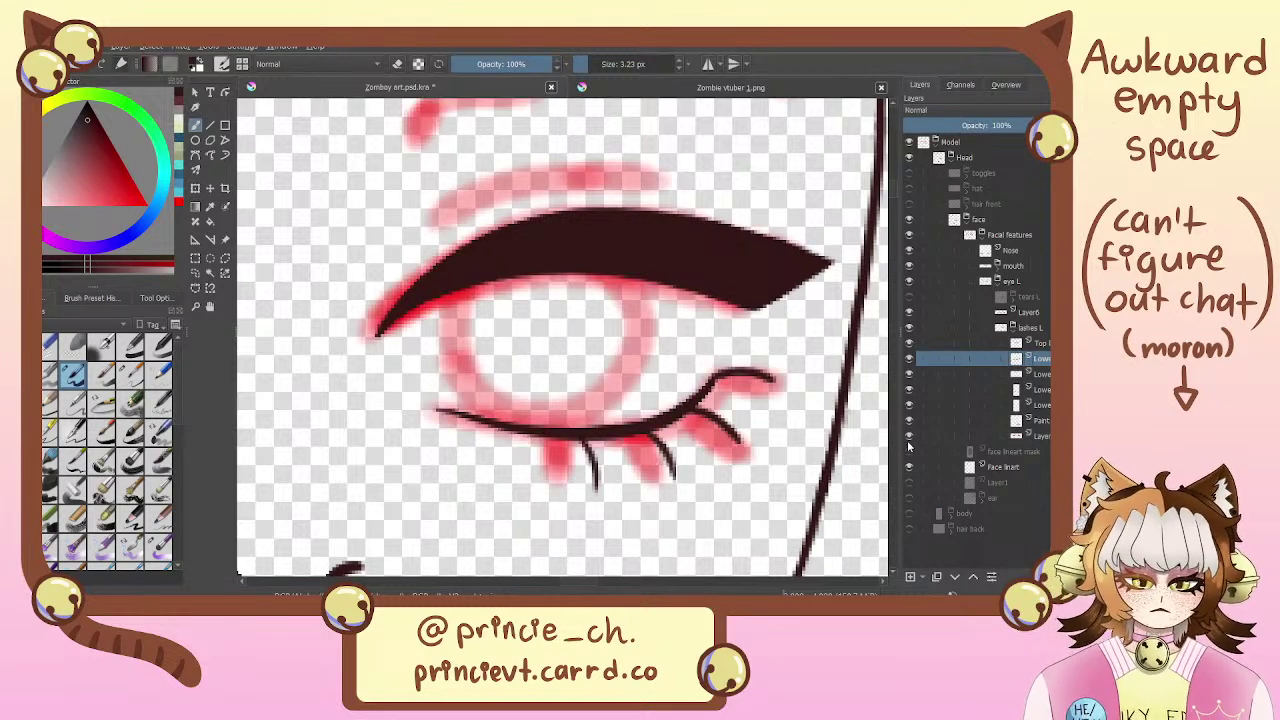
left_click(1040, 436)
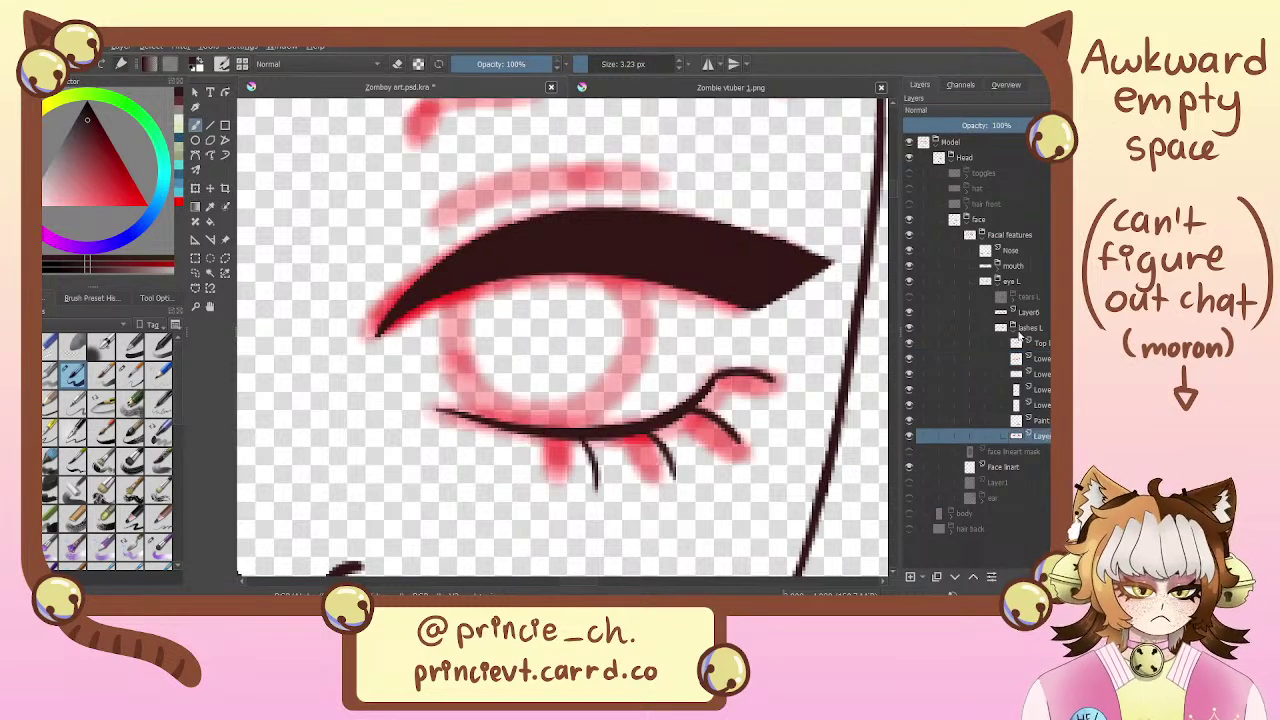
left_click_drag(1043, 437, 1042, 365)
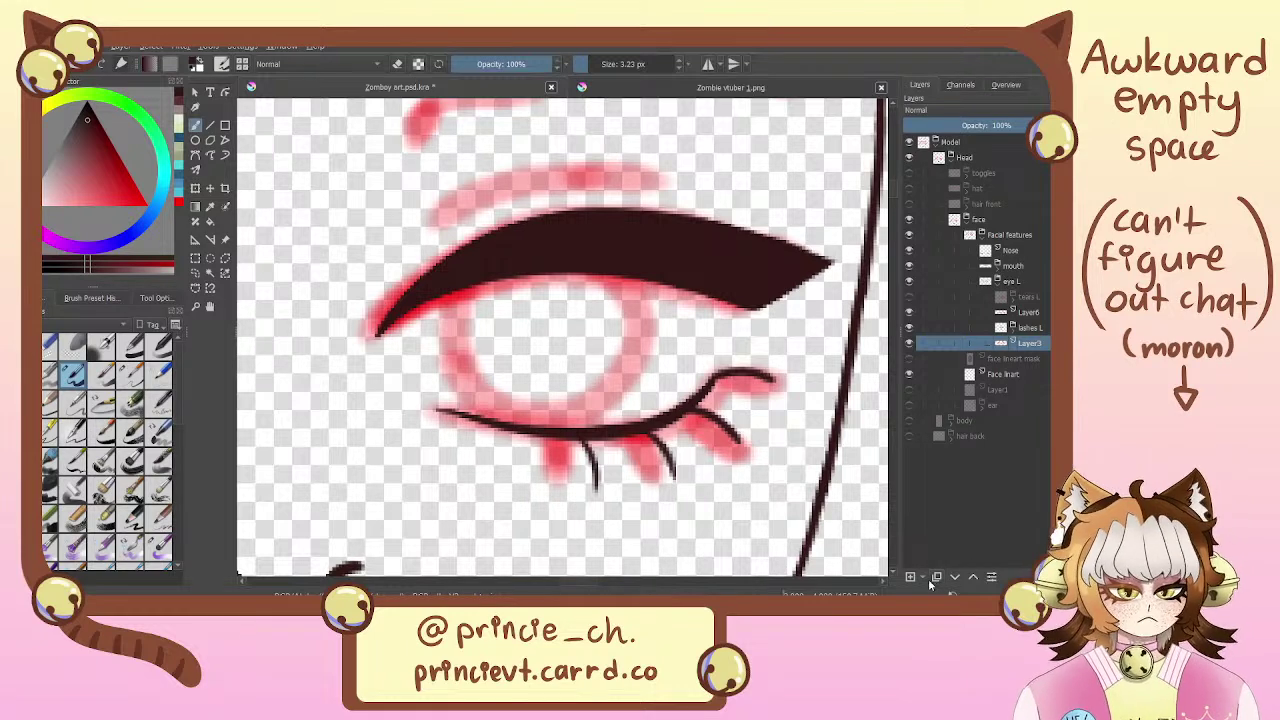
Hide the lashes L group and draw the thin eyelid crease over the red sketch on a new paint layer
left_click(909, 328)
left_click(910, 577)
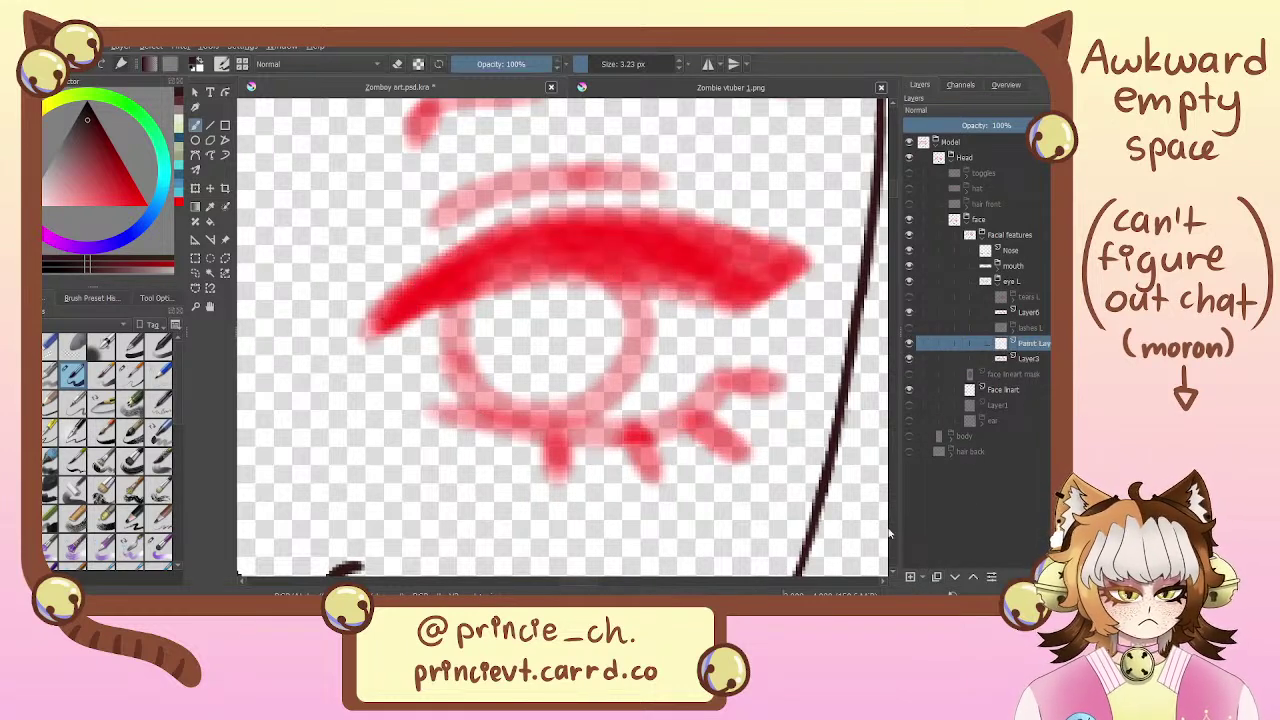
mouse_move(440, 220)
left_mouse_down()
mouse_move(508, 183)
mouse_move(688, 168)
left_mouse_up()
key("ctrl+z")
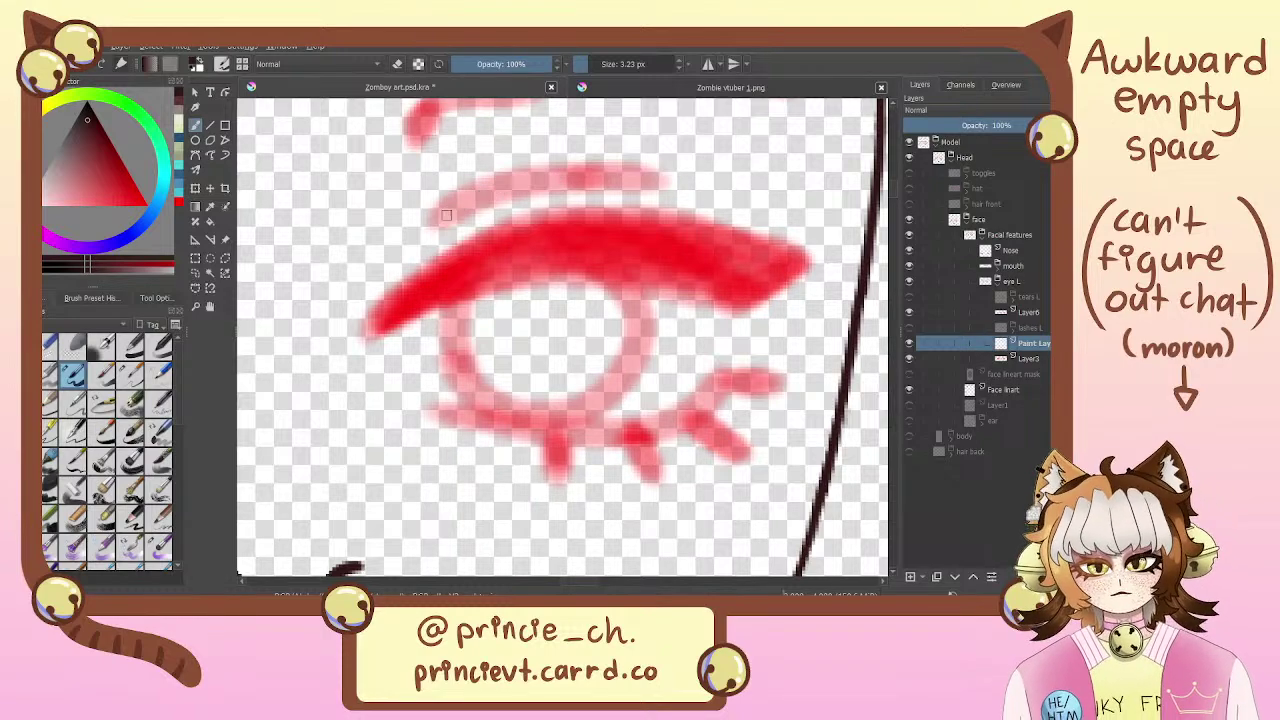
left_click_drag(438, 218, 652, 182)
key("ctrl+z")
left_click_drag(438, 220, 665, 186)
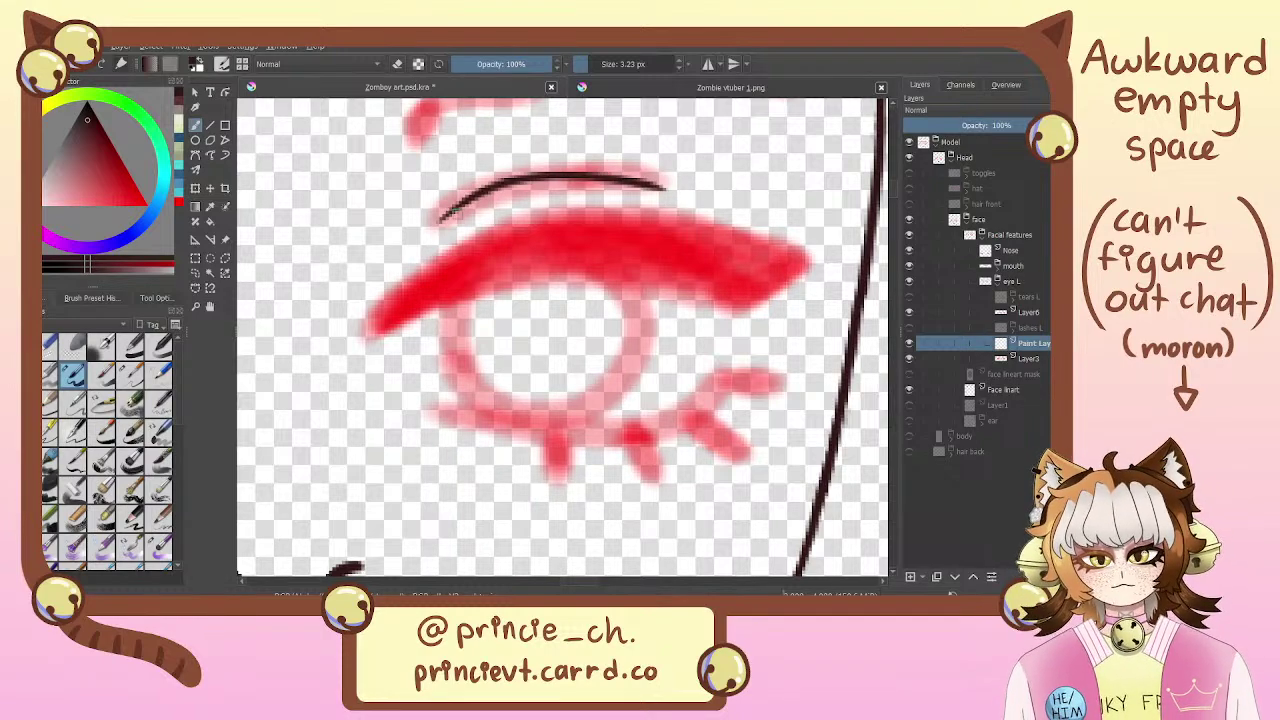
Rename the eyelid crease's layer as "Upper lid L"
mouse_move(542, 173)
left_mouse_down()
mouse_move(583, 363)
mouse_move(656, 191)
mouse_move(806, 380)
mouse_move(617, 332)
mouse_move(604, 298)
left_mouse_up()
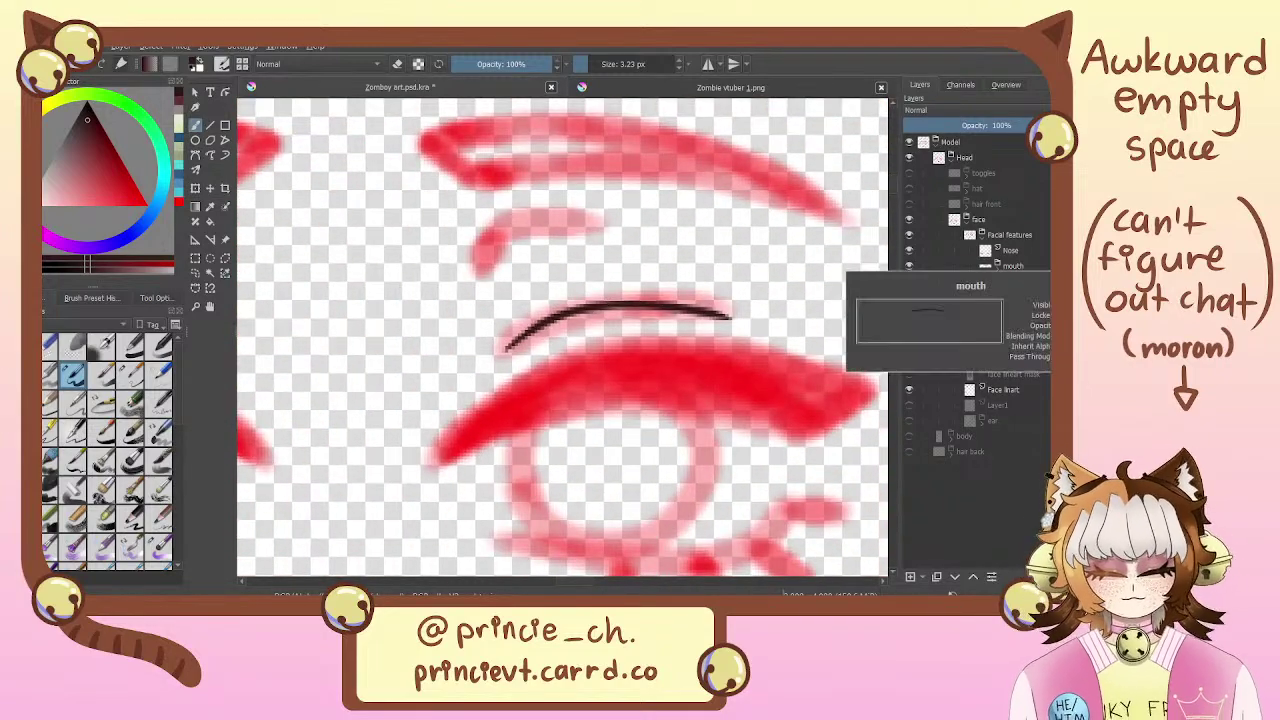
double_click(1043, 346)
type("Lid L")
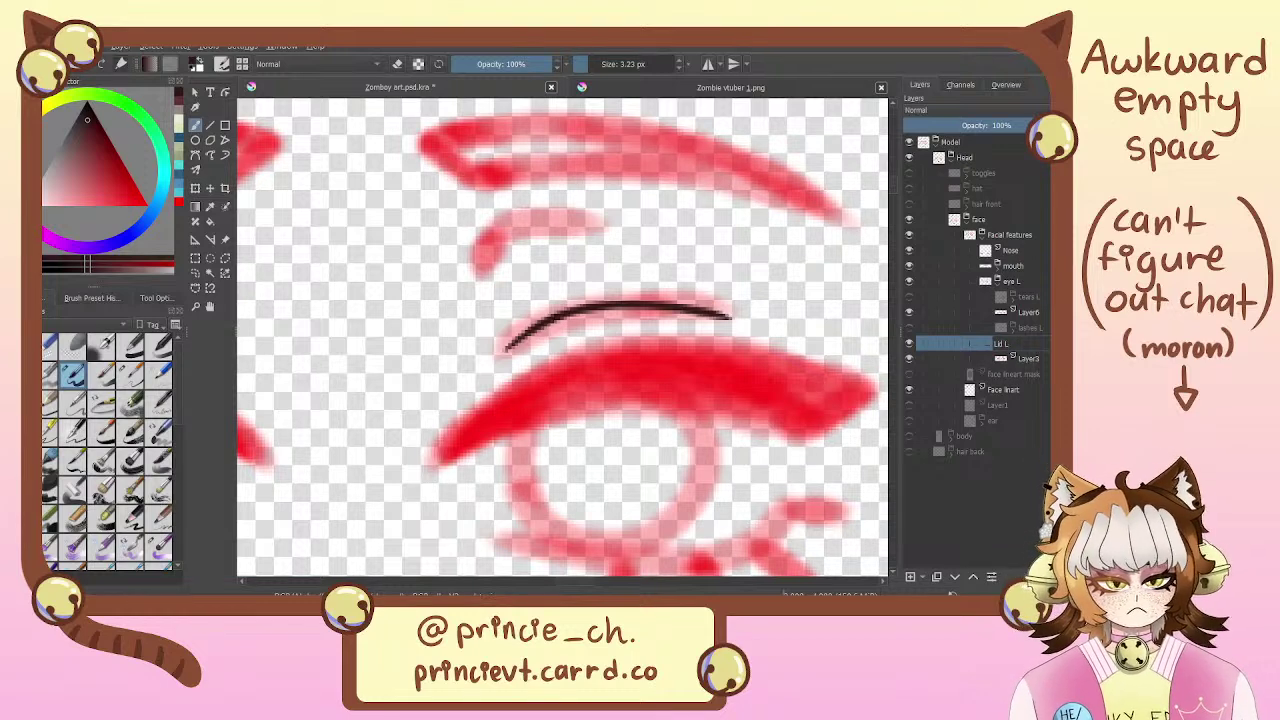
key("BackSpace")
key("BackSpace")
key("BackSpace")
key("BackSpace")
key("BackSpace")
type("Upper L")
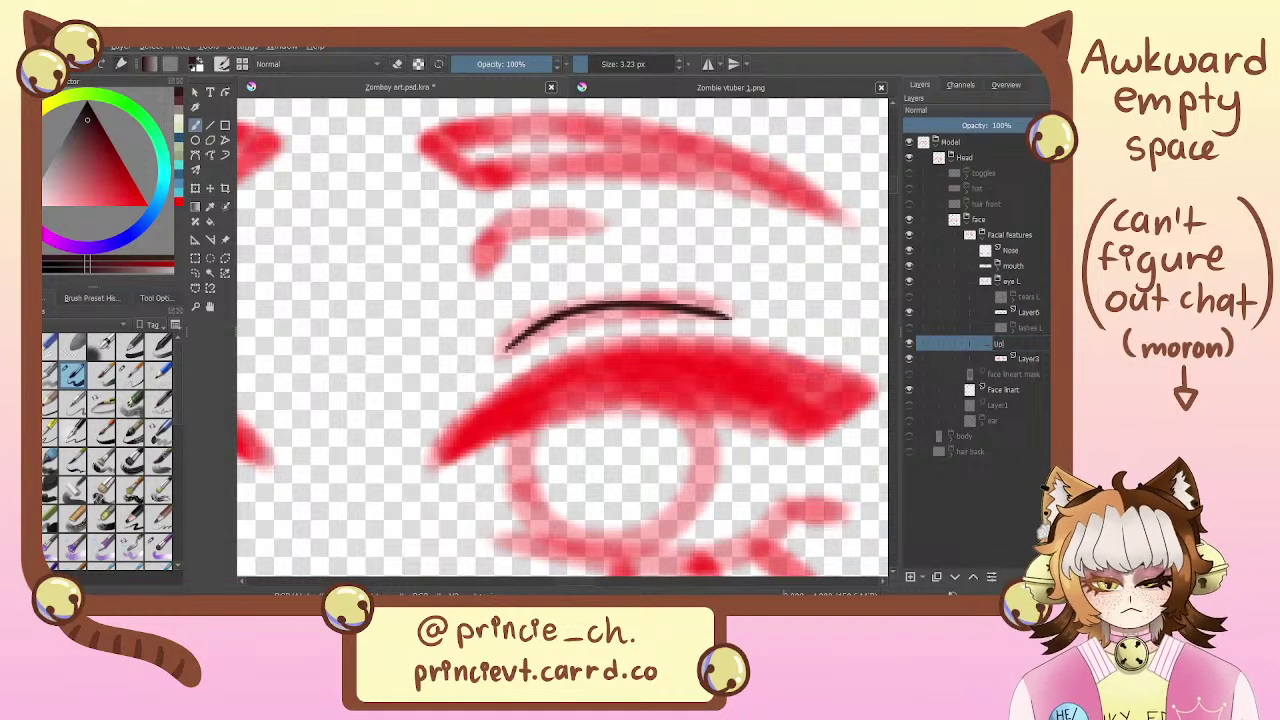
key("BackSpace")
key("BackSpace")
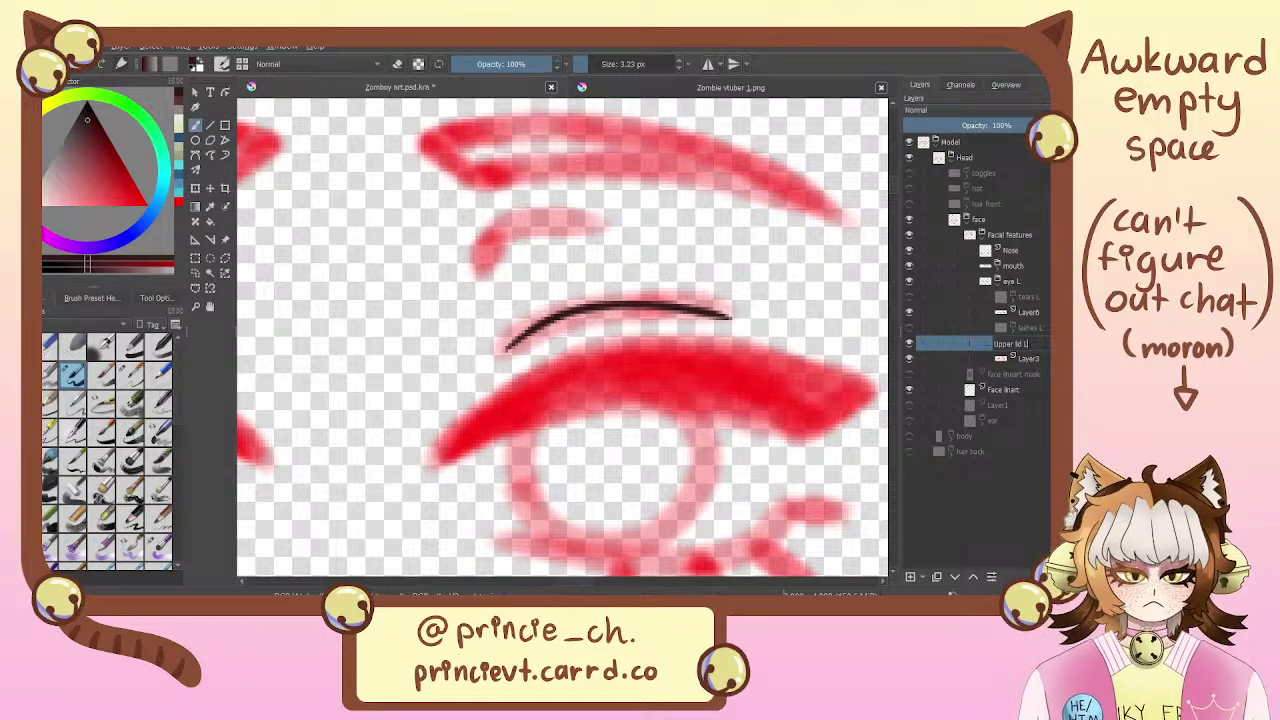
key("Return")
Toggle the upper lid layer's visibility repeatedly to examine the crease stroke against the red sketch
left_click_drag(549, 538, 500, 429)
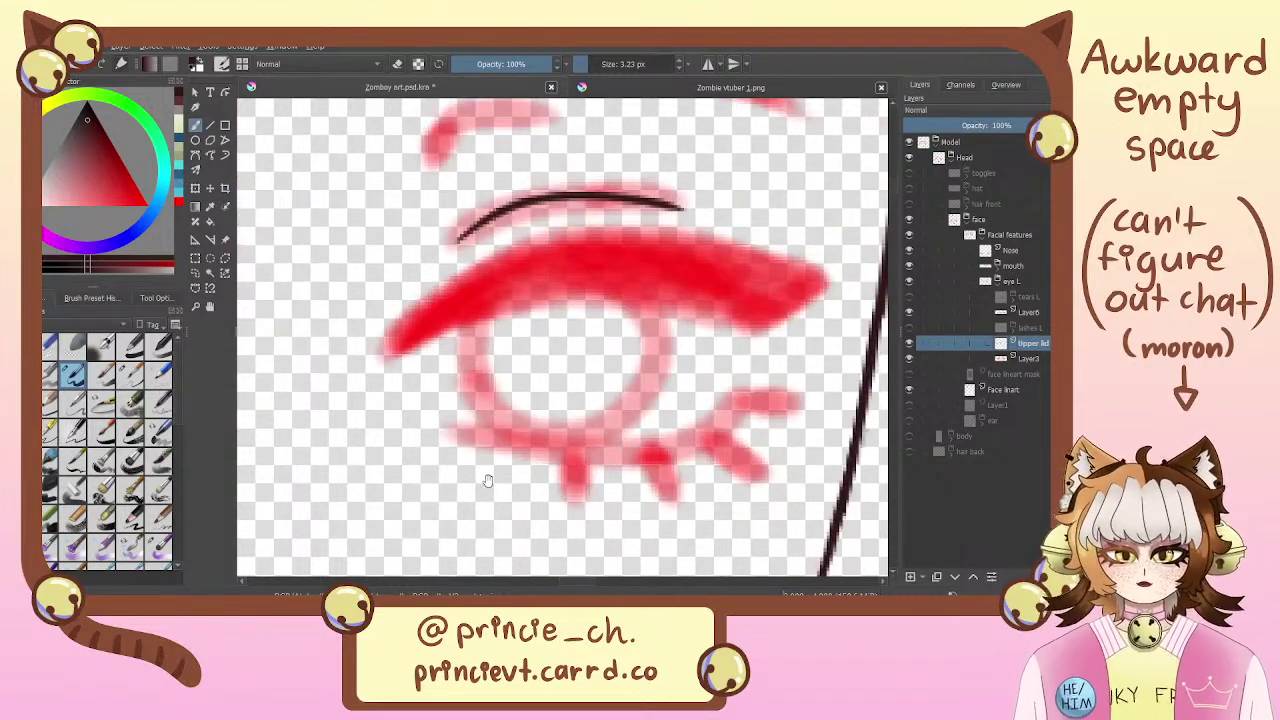
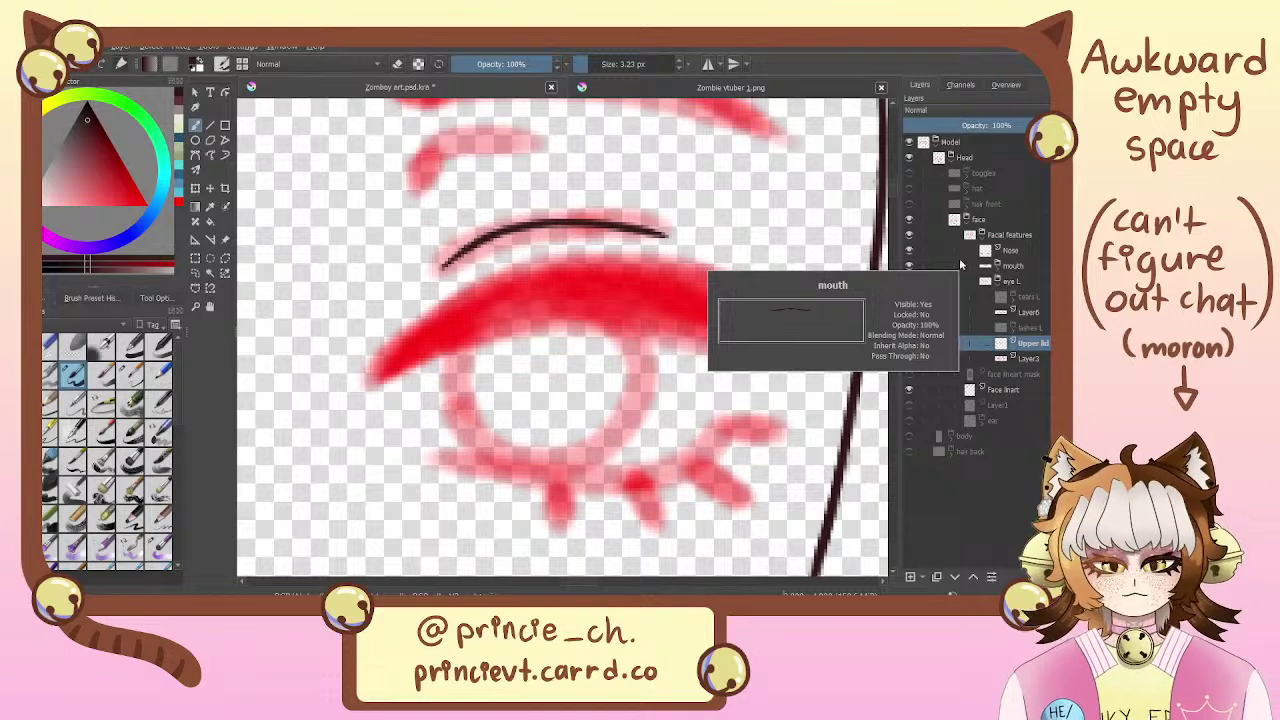
mouse_move(864, 340)
left_mouse_down()
mouse_move(840, 267)
mouse_move(843, 301)
left_mouse_up()
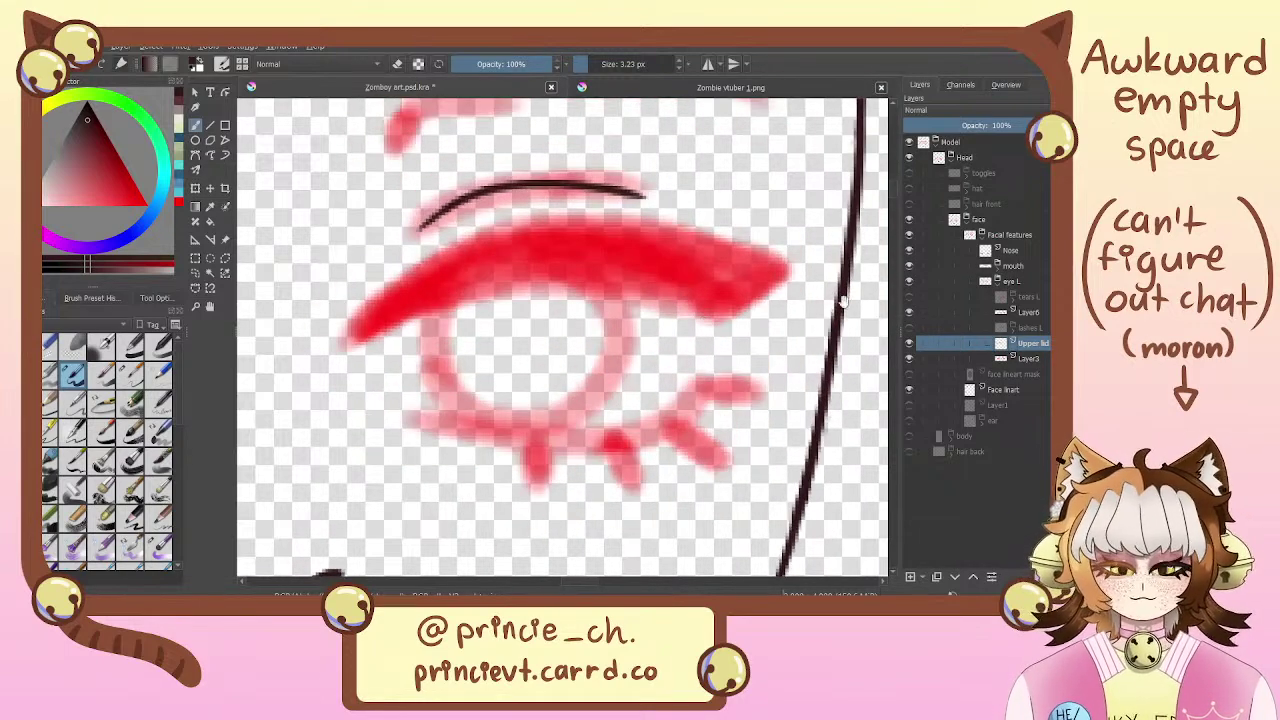
left_click(908, 344)
left_click(908, 344)
left_click(909, 345)
left_click(909, 345)
left_click(909, 345)
left_click(909, 345)
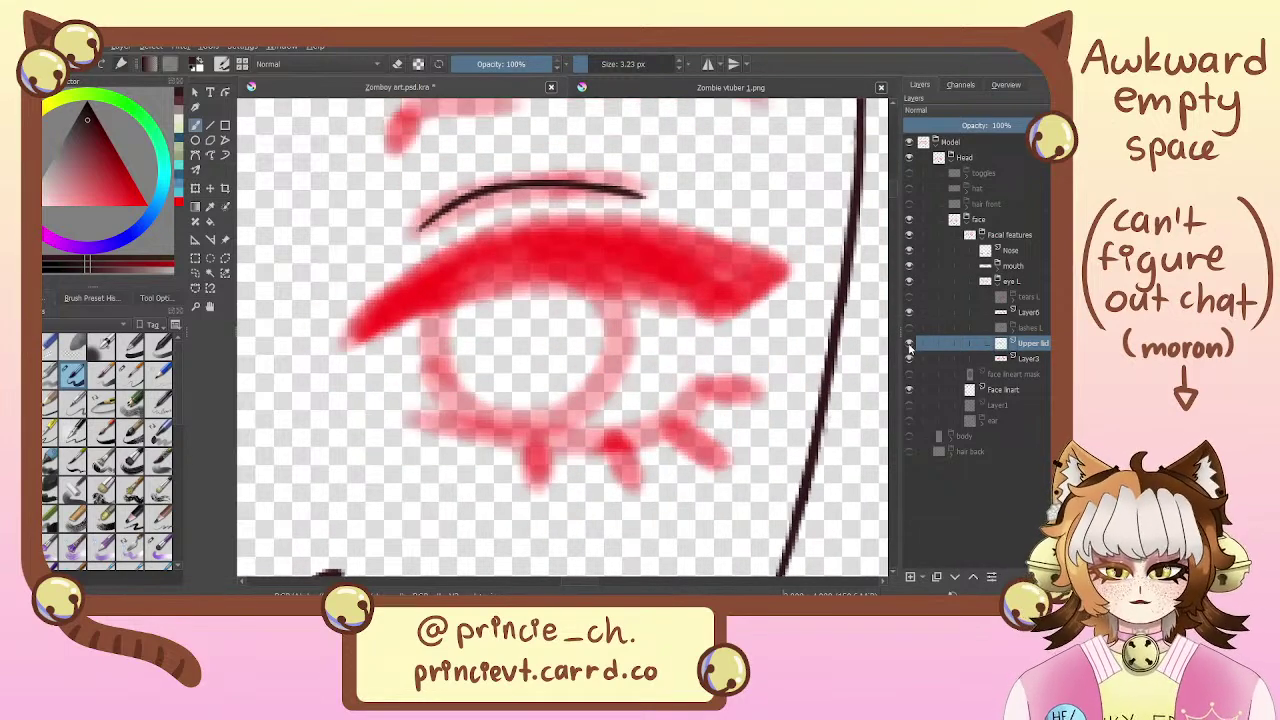
left_click(909, 347)
left_click(910, 347)
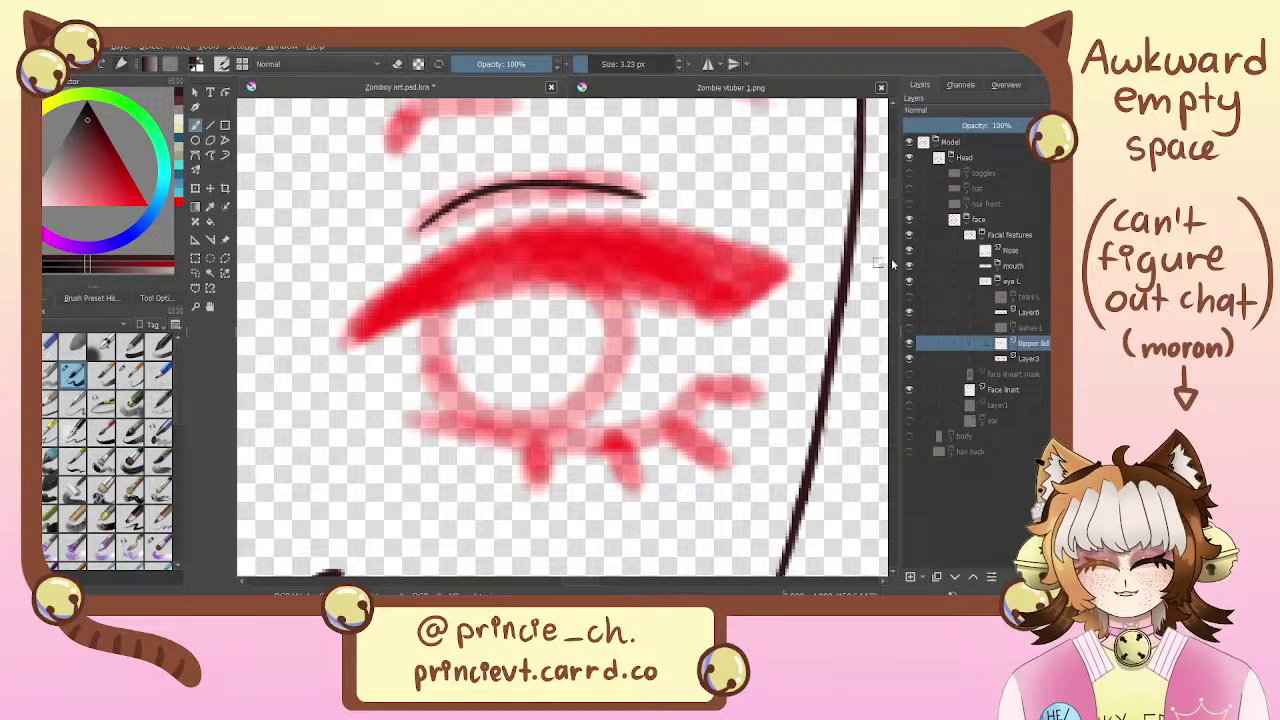
left_click(910, 346)
left_click(912, 345)
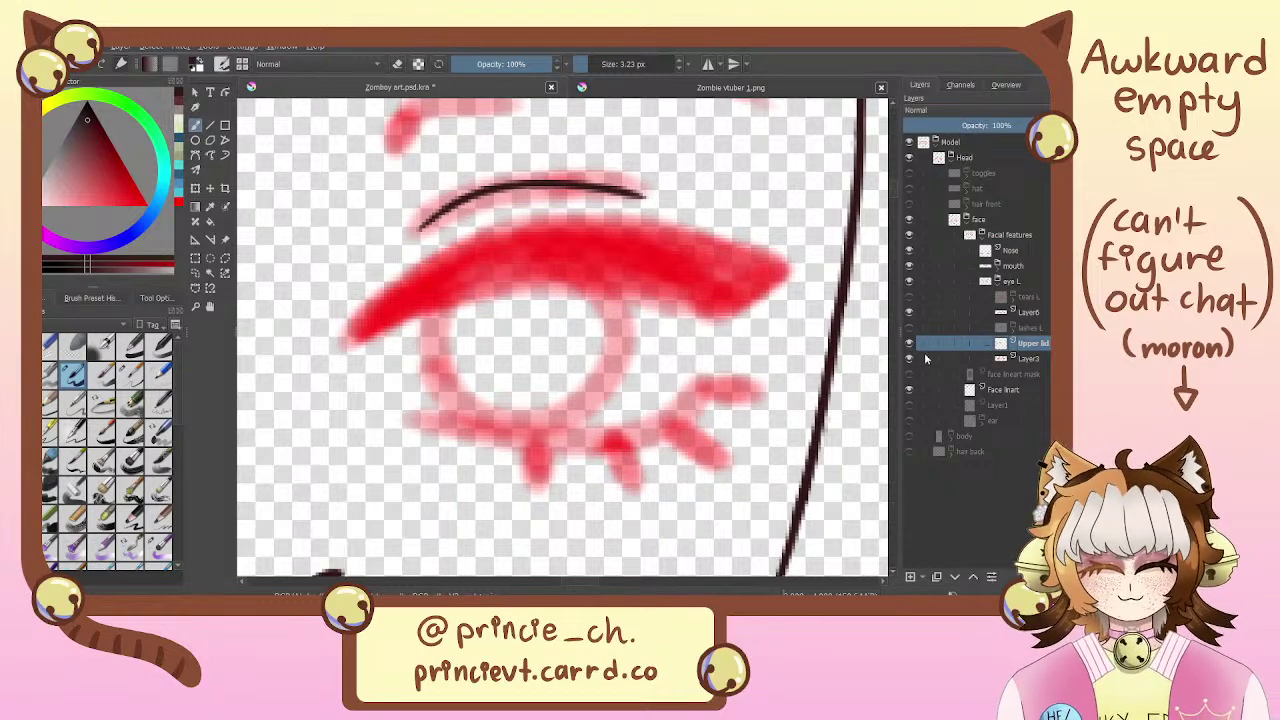
left_click(910, 344)
left_click(911, 345)
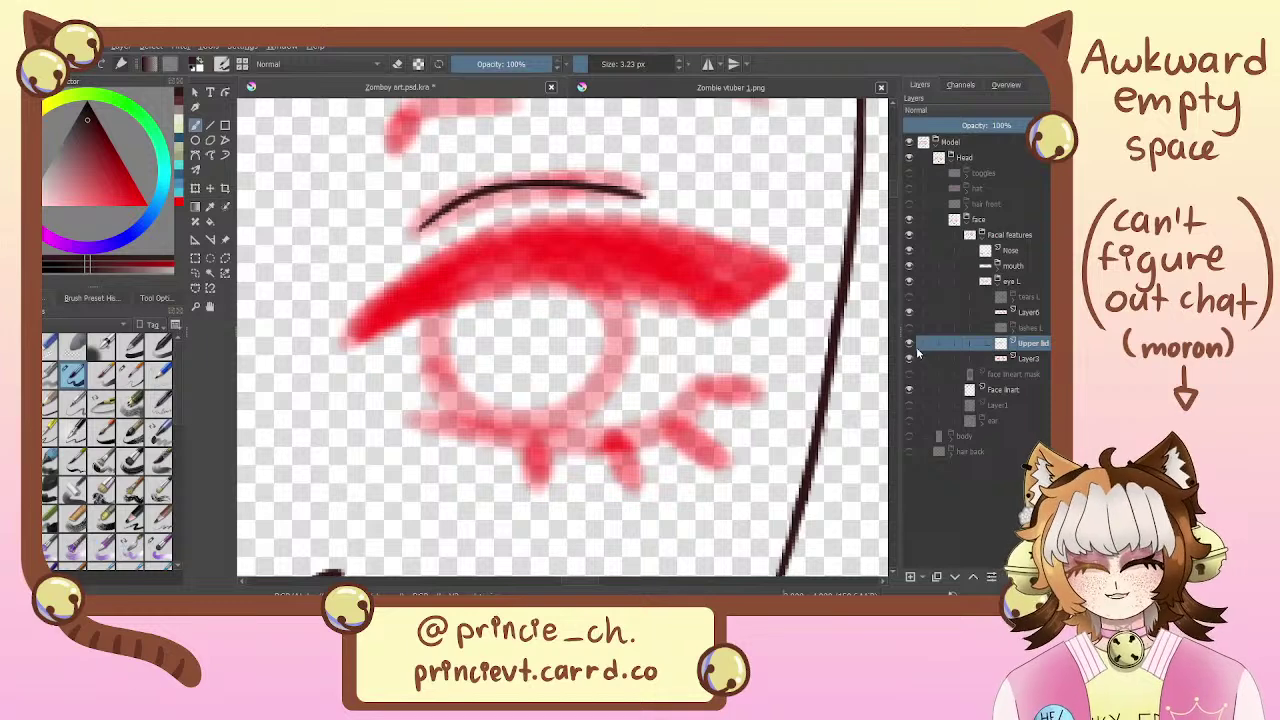
left_click(911, 345)
left_click(912, 346)
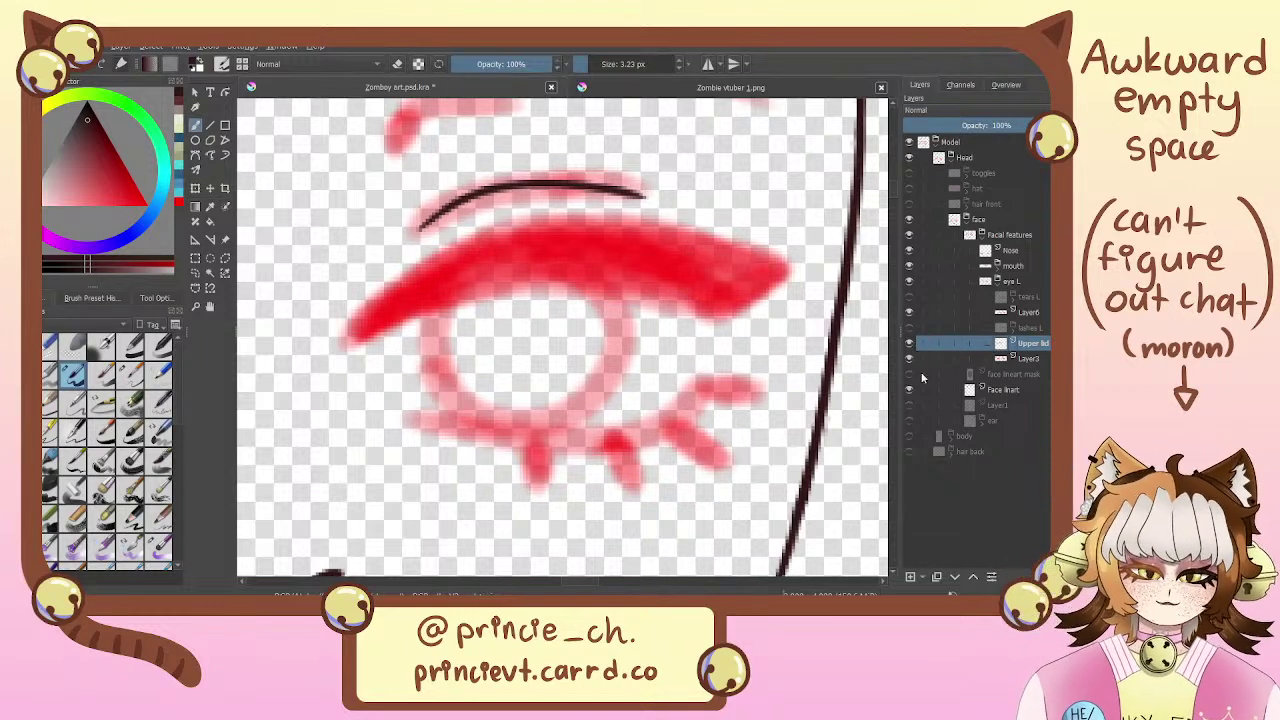
left_click(910, 345)
left_click(910, 345)
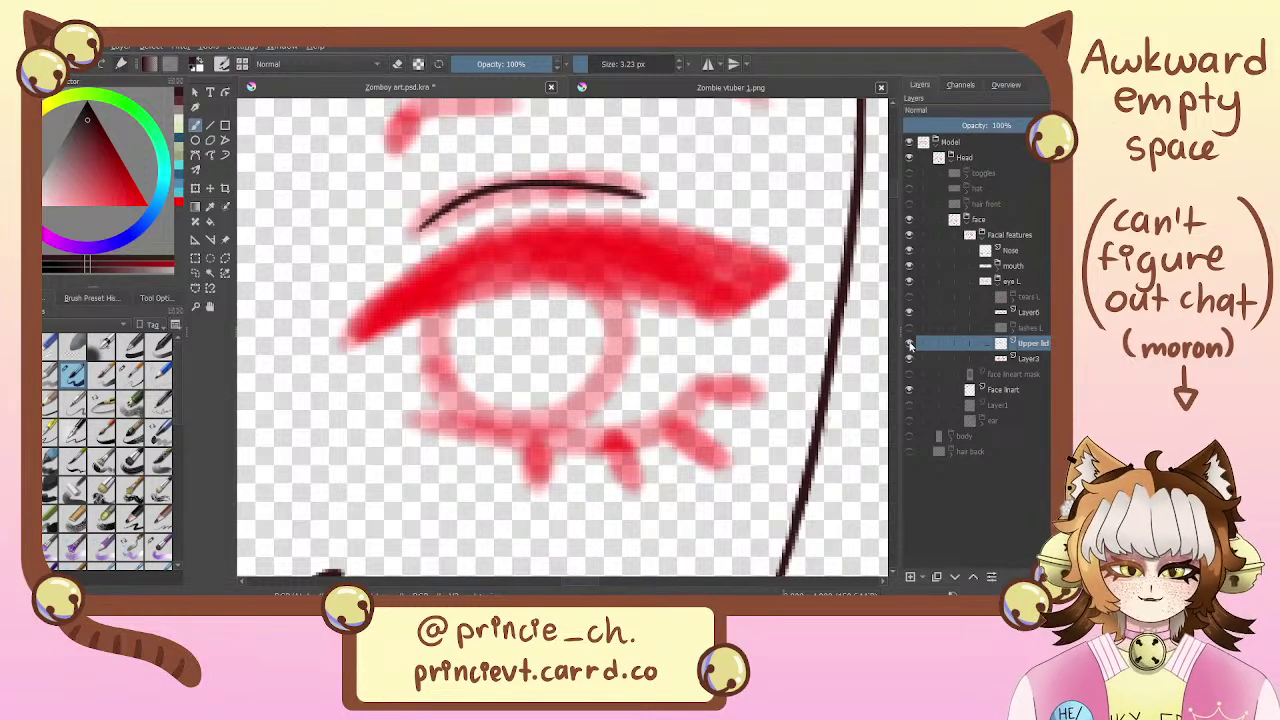
left_click(910, 345)
left_click(911, 345)
left_click(911, 345)
left_click(911, 345)
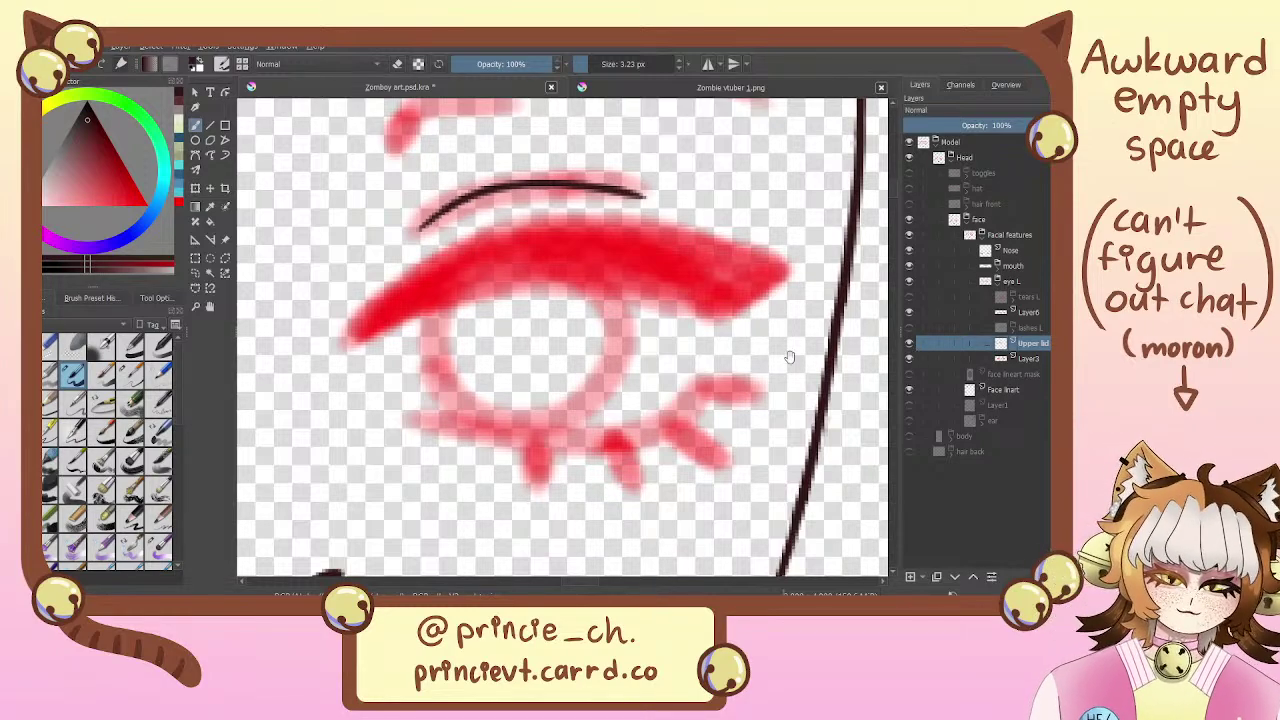
left_click_drag(790, 358, 787, 331)
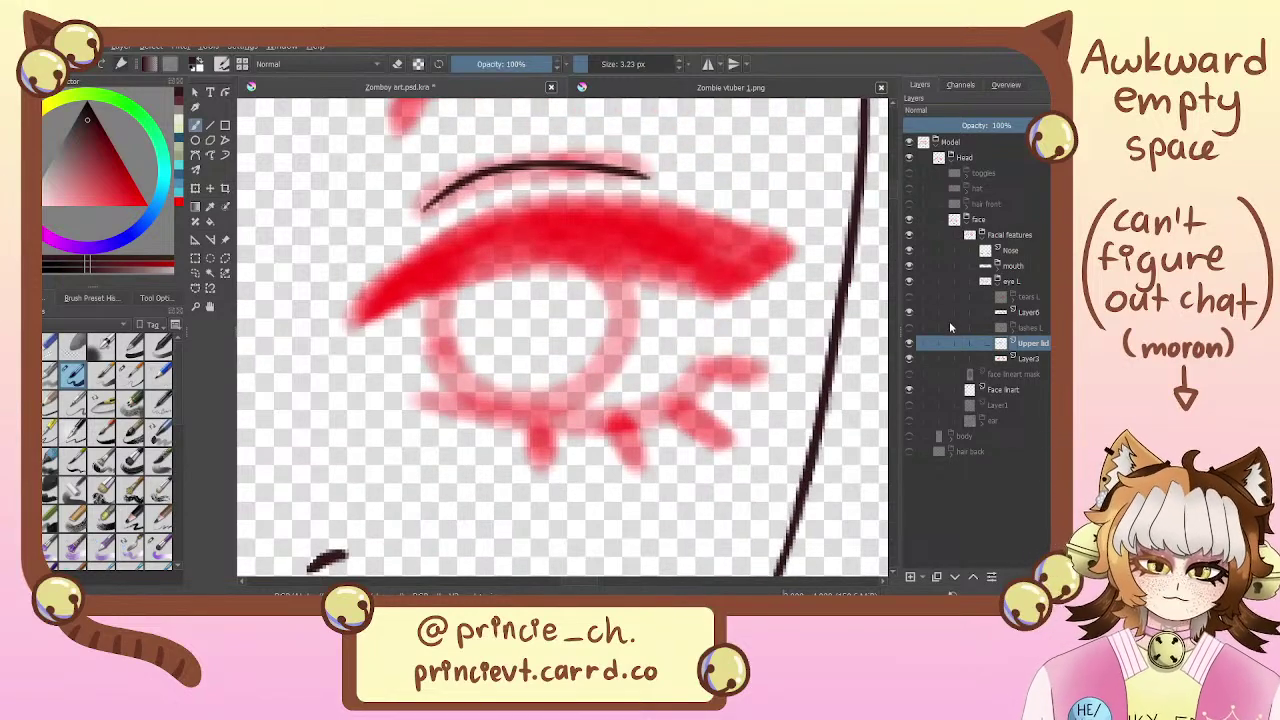
left_click(909, 346)
left_click(909, 346)
left_click(1030, 358)
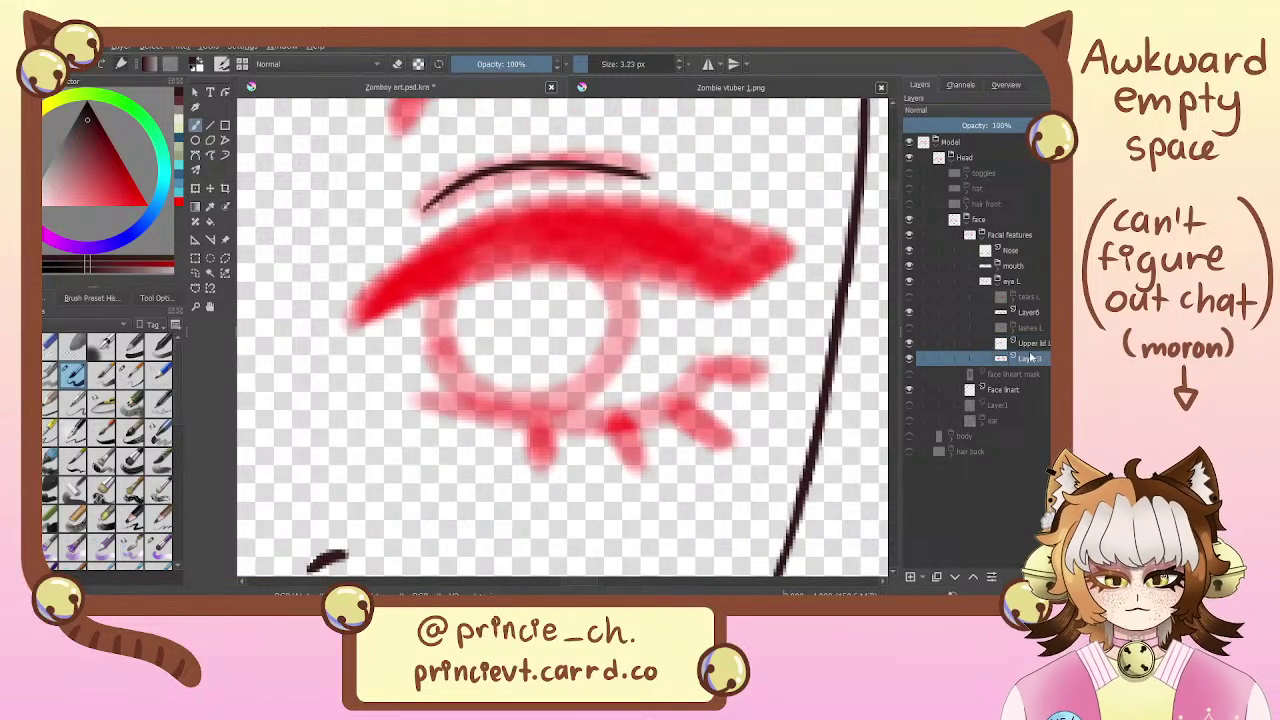
left_click(1036, 345)
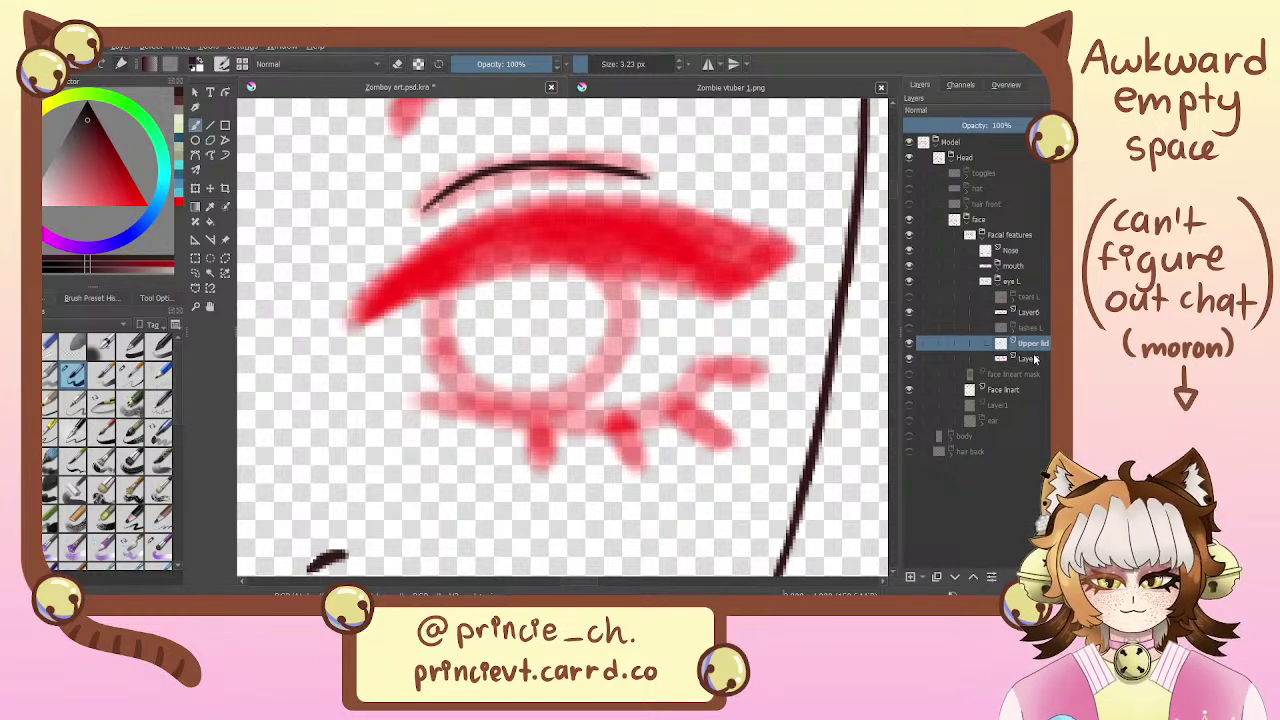
mouse_move(674, 505)
left_mouse_down()
mouse_move(511, 335)
mouse_move(517, 491)
mouse_move(472, 538)
left_mouse_up()
left_click_drag(583, 389, 556, 465)
mouse_move(556, 291)
left_mouse_down()
mouse_move(600, 400)
mouse_move(651, 340)
mouse_move(623, 193)
left_mouse_up()
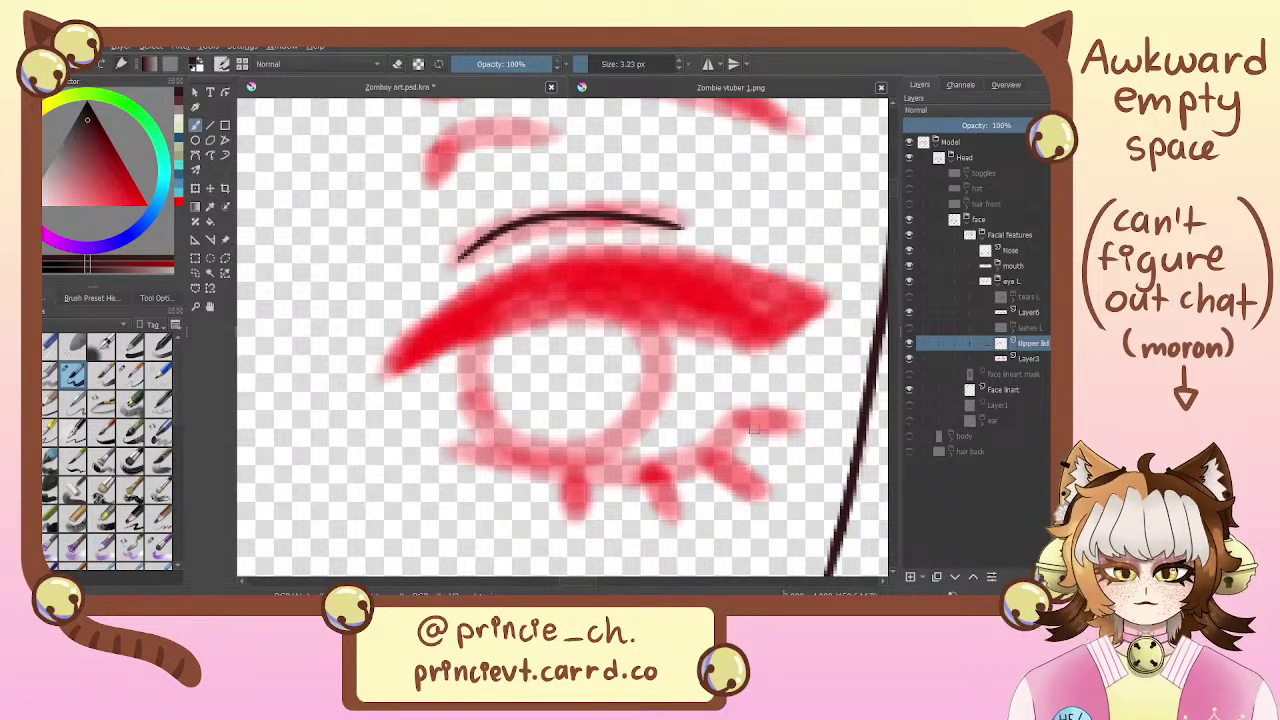
mouse_move(754, 430)
left_mouse_down()
mouse_move(666, 486)
mouse_move(746, 442)
mouse_move(525, 464)
left_mouse_up()
key("ctrl+z")
Draw the hooked brow bone line over the red sketch mark below the eyebrow, on a new paint layer above the upper lid layer
left_click_drag(629, 265, 644, 364)
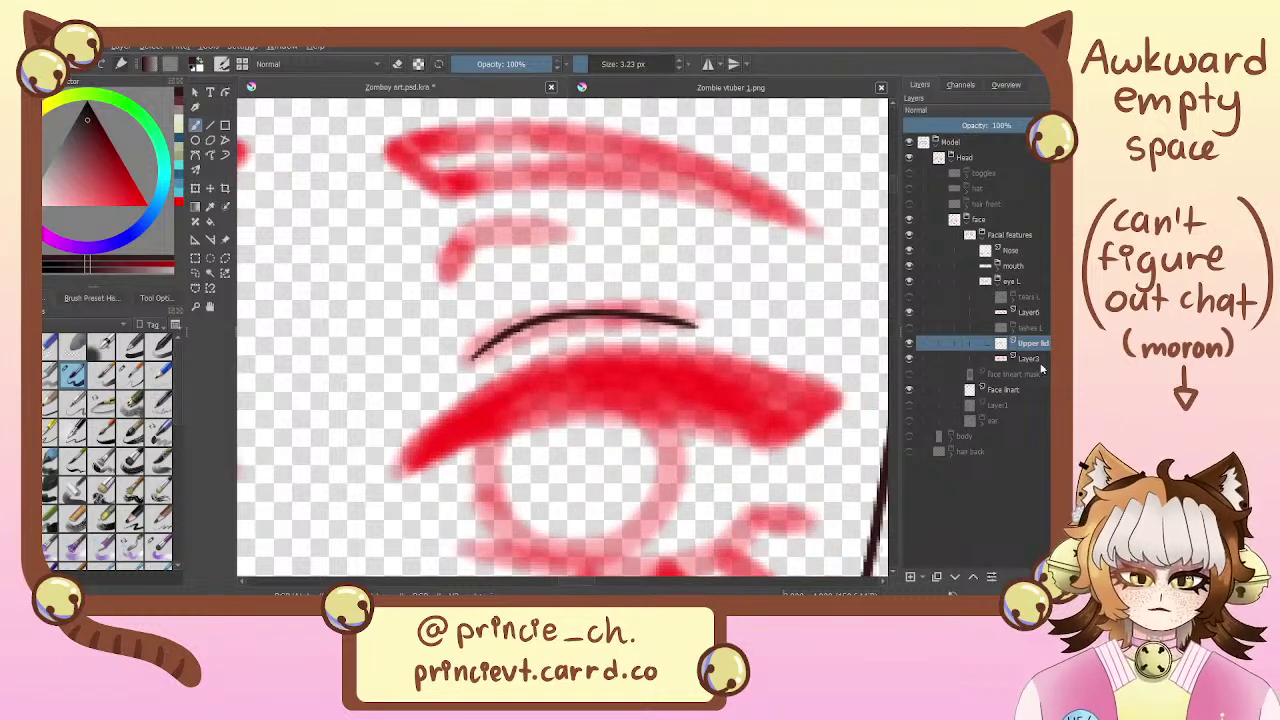
left_click(910, 577)
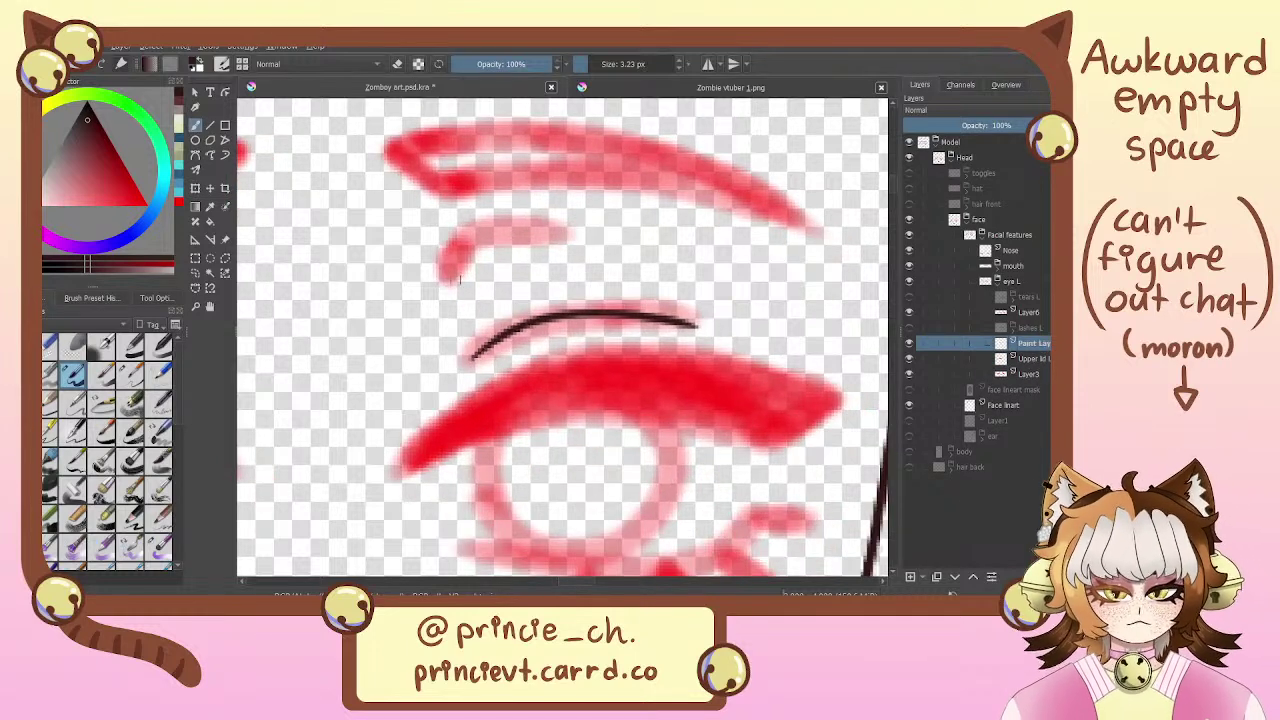
mouse_move(455, 276)
left_mouse_down()
mouse_move(561, 238)
mouse_move(490, 233)
mouse_move(442, 284)
left_mouse_up()
key("ctrl+z")
key("ctrl+z")
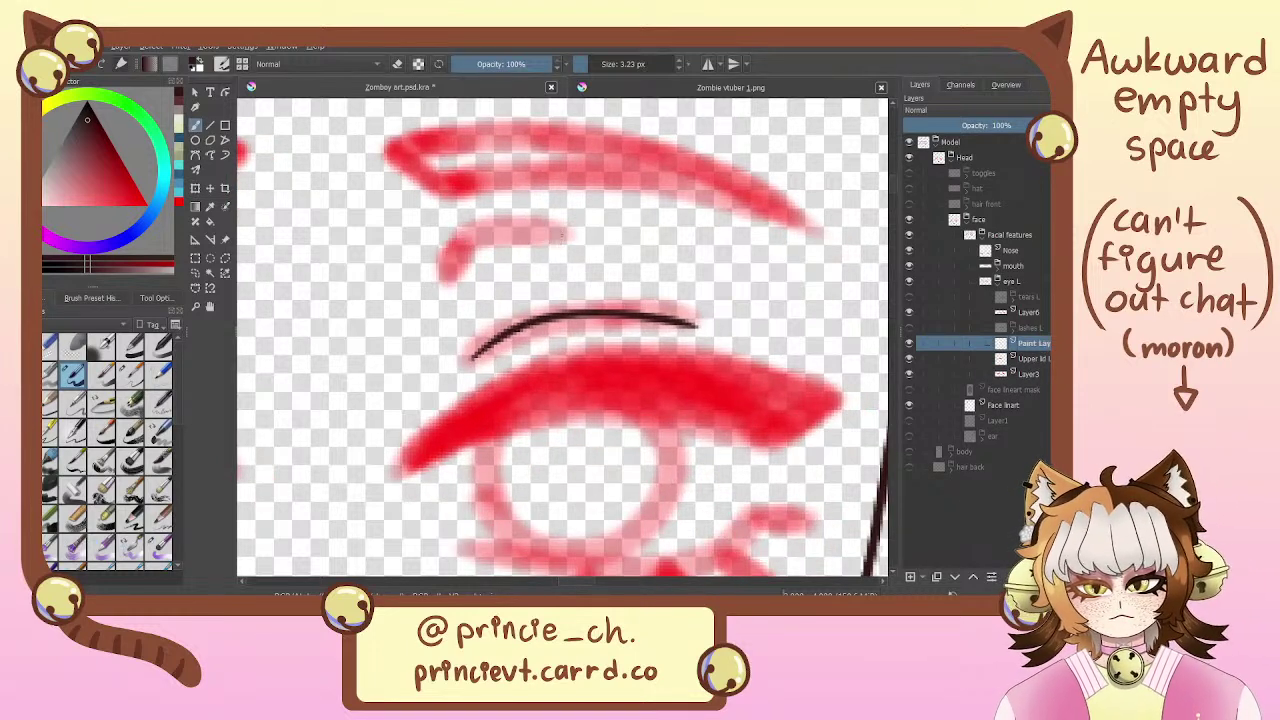
mouse_move(562, 234)
left_mouse_down()
mouse_move(443, 240)
mouse_move(452, 264)
mouse_move(608, 198)
mouse_move(686, 219)
mouse_move(546, 339)
left_mouse_up()
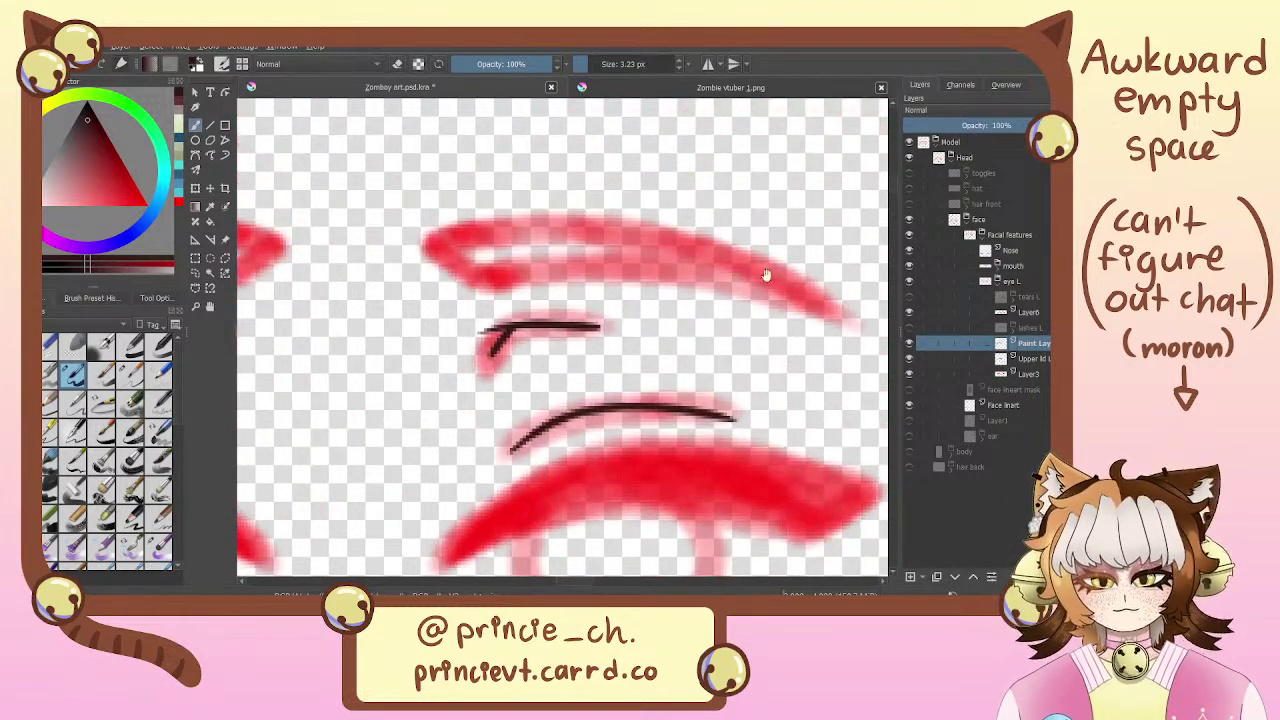
Rename the new line's paint layer as "Brow bone"
double_click(1041, 345)
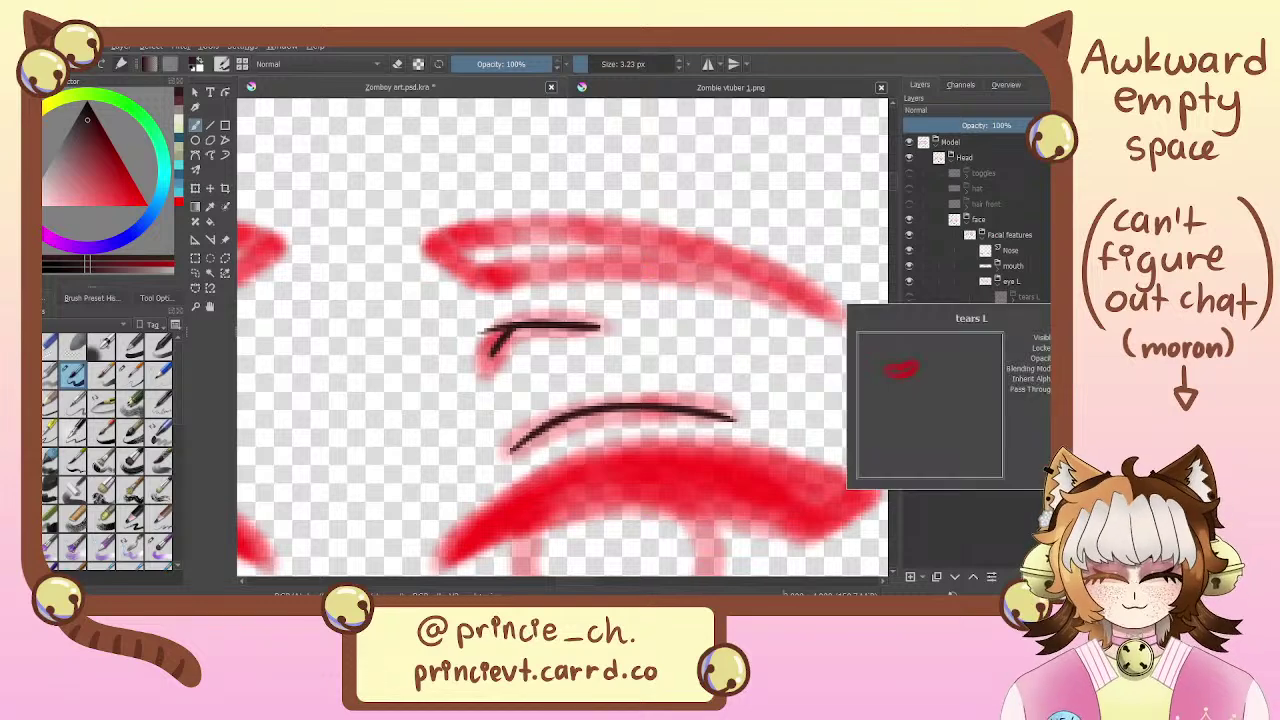
type("Brow bone")
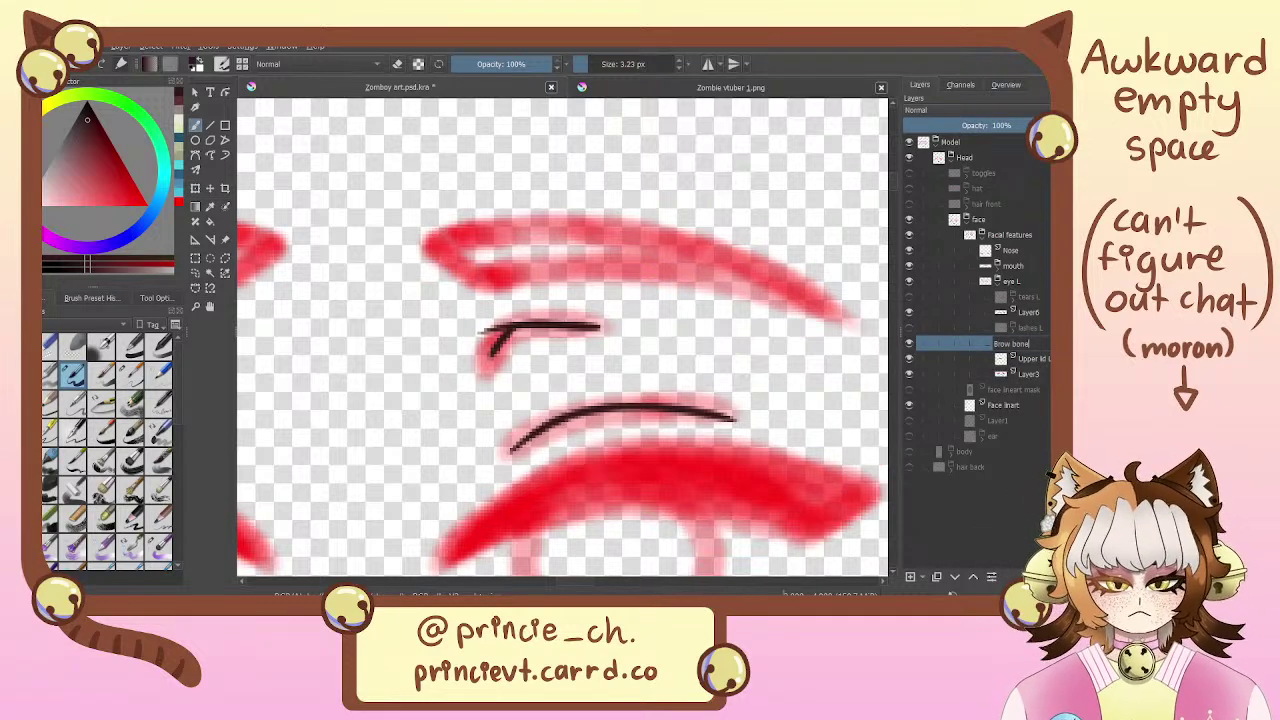
key("Return")
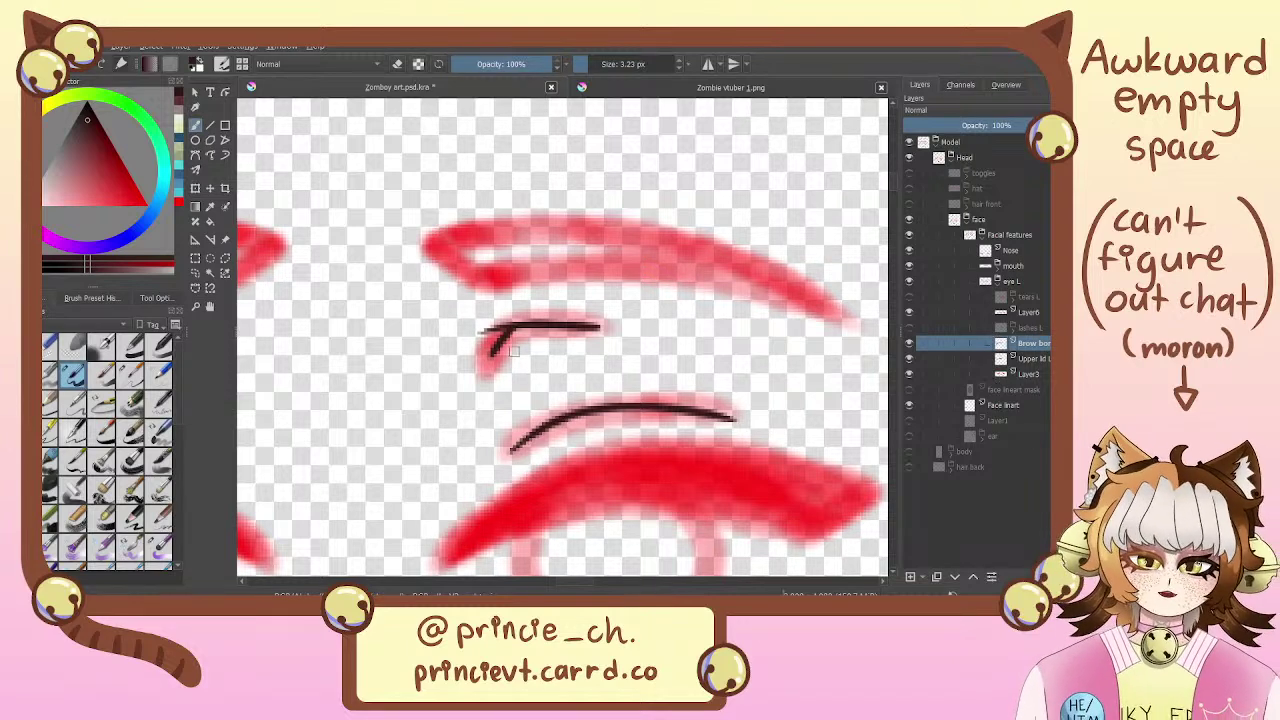
mouse_move(510, 350)
left_mouse_down()
mouse_move(540, 390)
mouse_move(640, 380)
mouse_move(762, 402)
mouse_move(600, 395)
left_mouse_up()
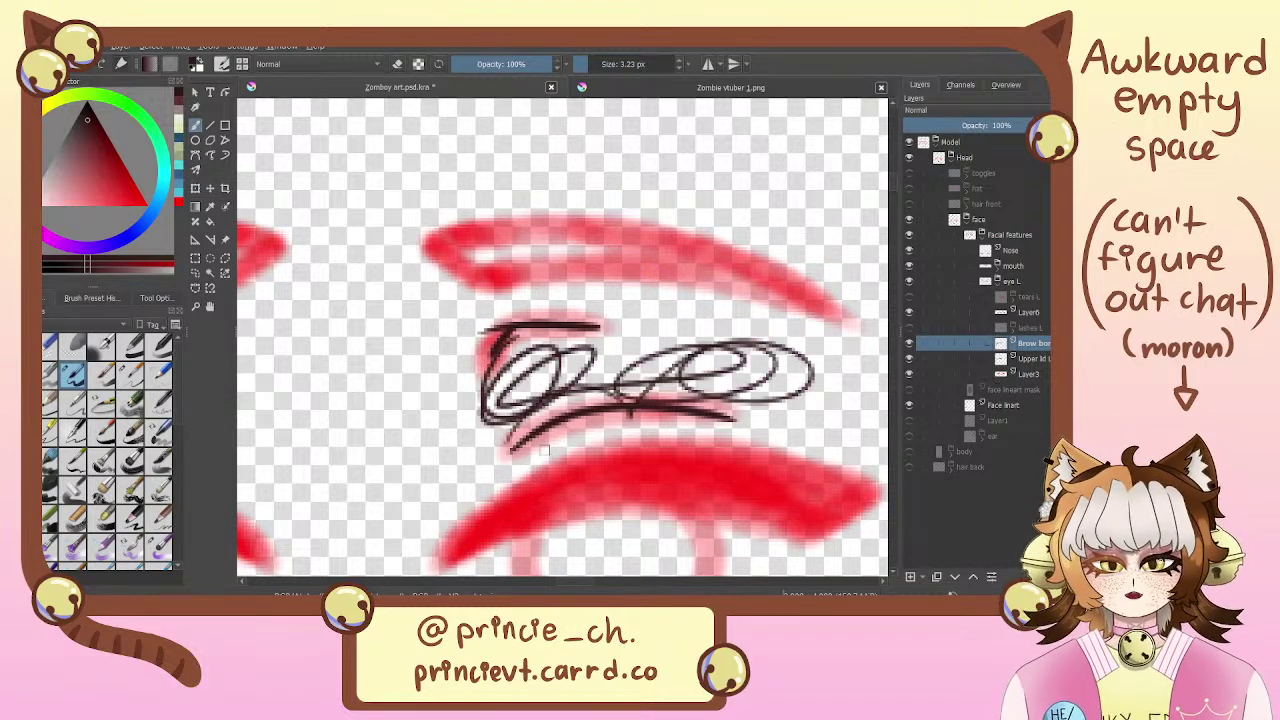
key("ctrl+z")
left_click_drag(694, 394, 700, 360)
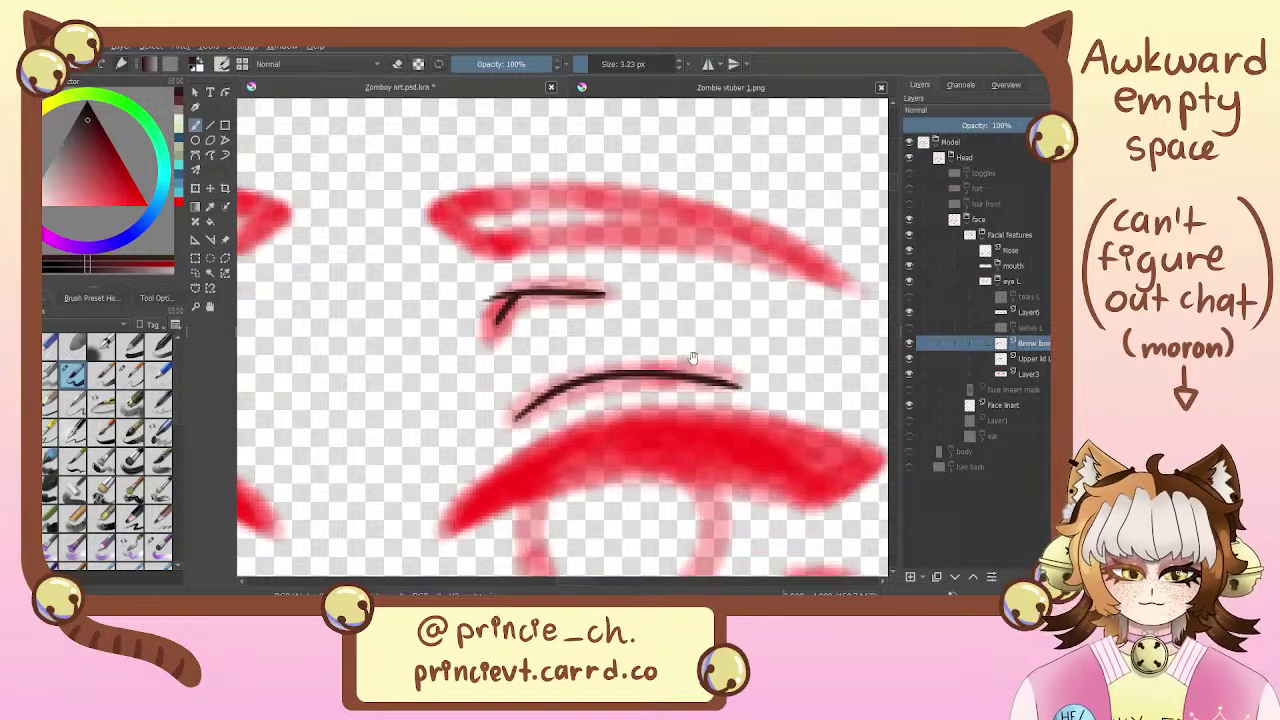
left_click_drag(581, 451, 541, 396)
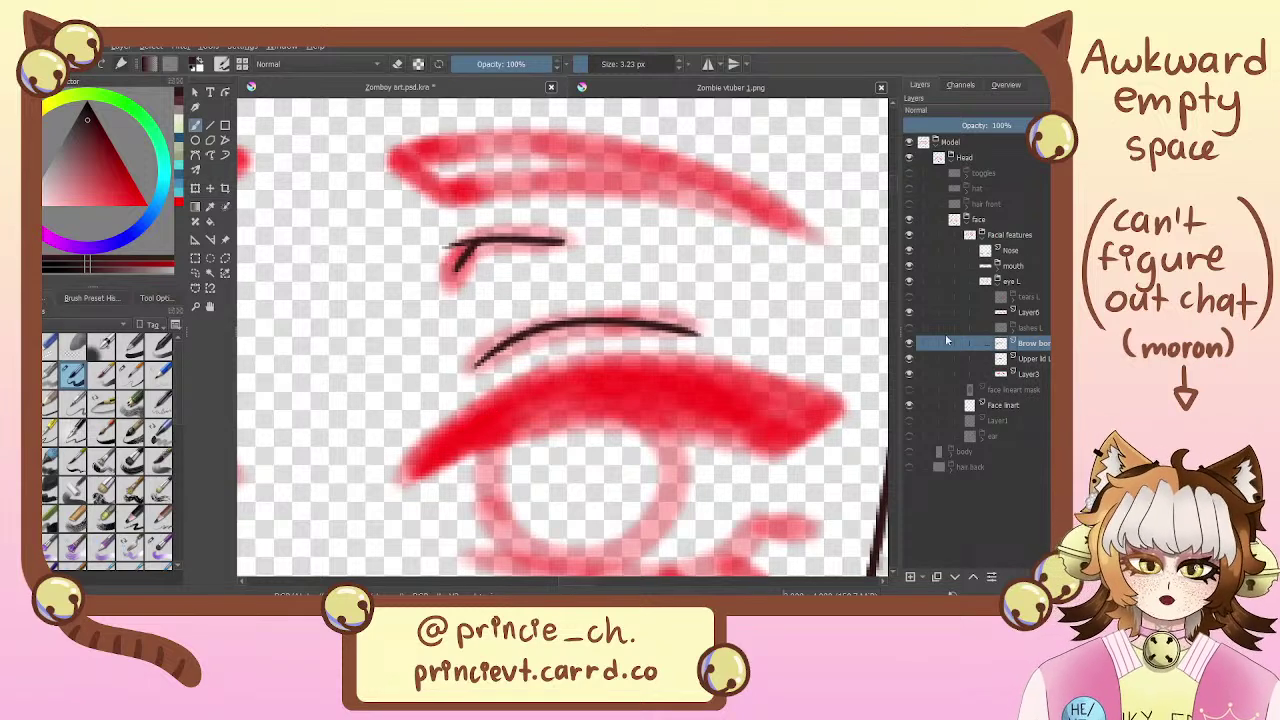
left_click(909, 343)
left_click(909, 343)
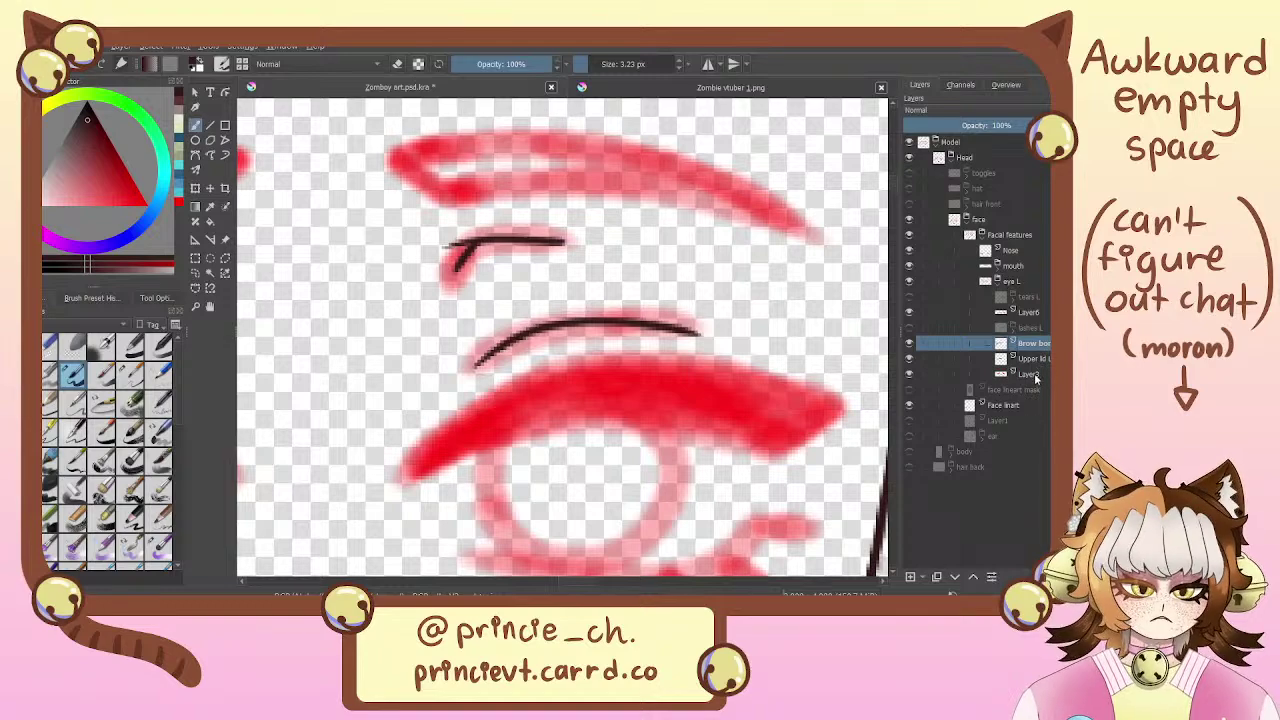
Move the Brow bone layer below the upper lid layer, directly above Layer3
left_click(1034, 374)
left_click(1038, 360)
left_click_drag(1042, 346, 1040, 376)
left_click_drag(800, 426, 815, 476)
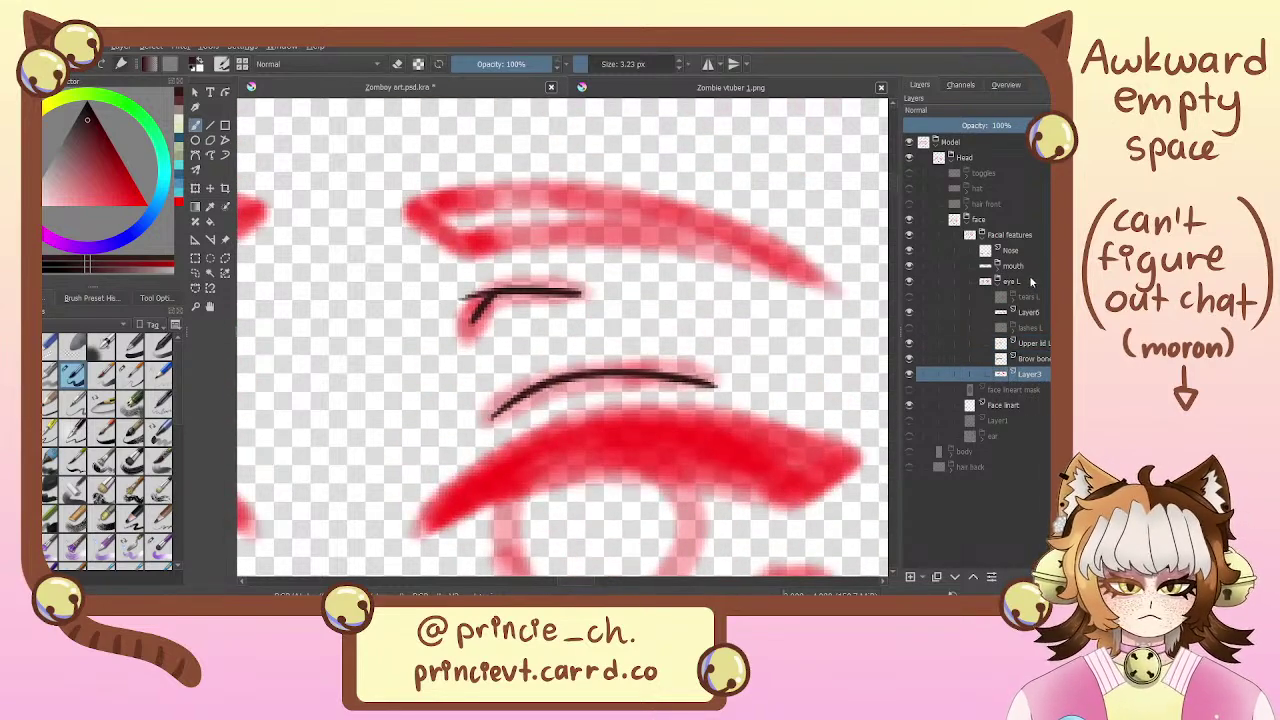
Add a new paint layer directly above Layer6 in the eye L group for the eyebrow line art
left_click(1030, 281)
left_click(1043, 311)
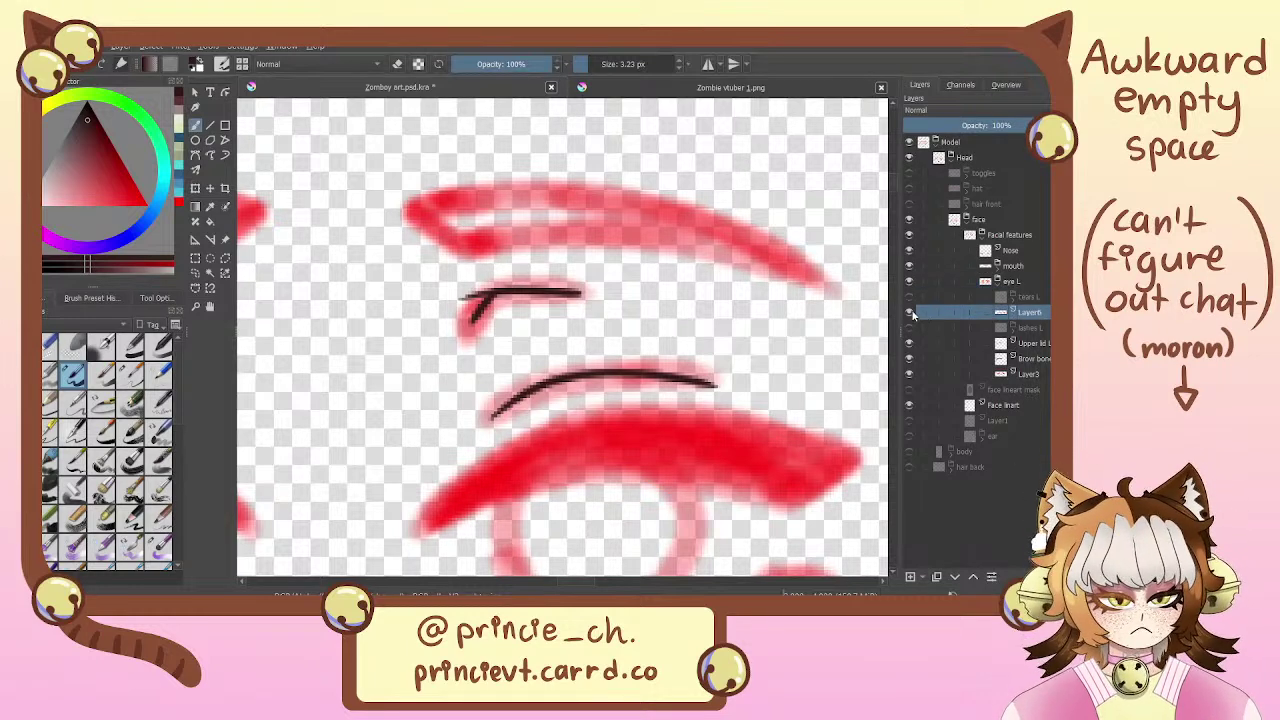
left_click(909, 578)
mouse_move(794, 445)
left_mouse_down()
mouse_move(759, 480)
mouse_move(742, 537)
left_mouse_up()
scroll(772, 306, "down", 4)
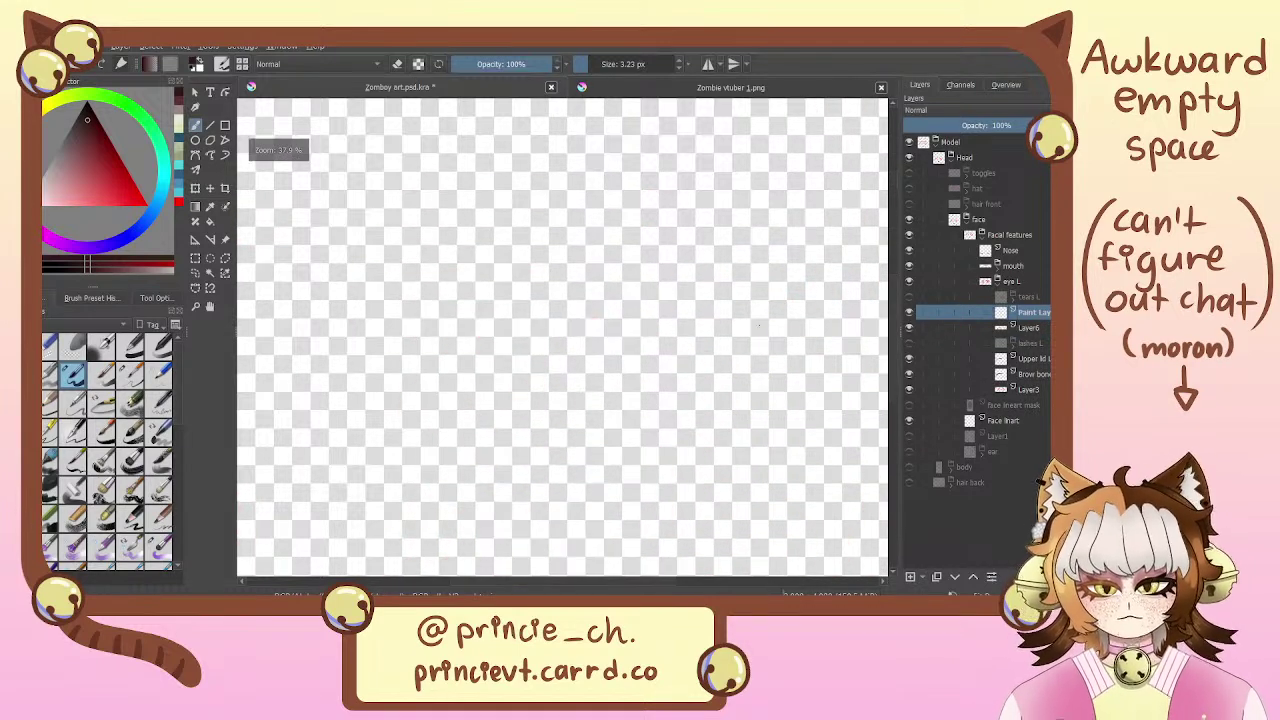
scroll(707, 335, "down", 5)
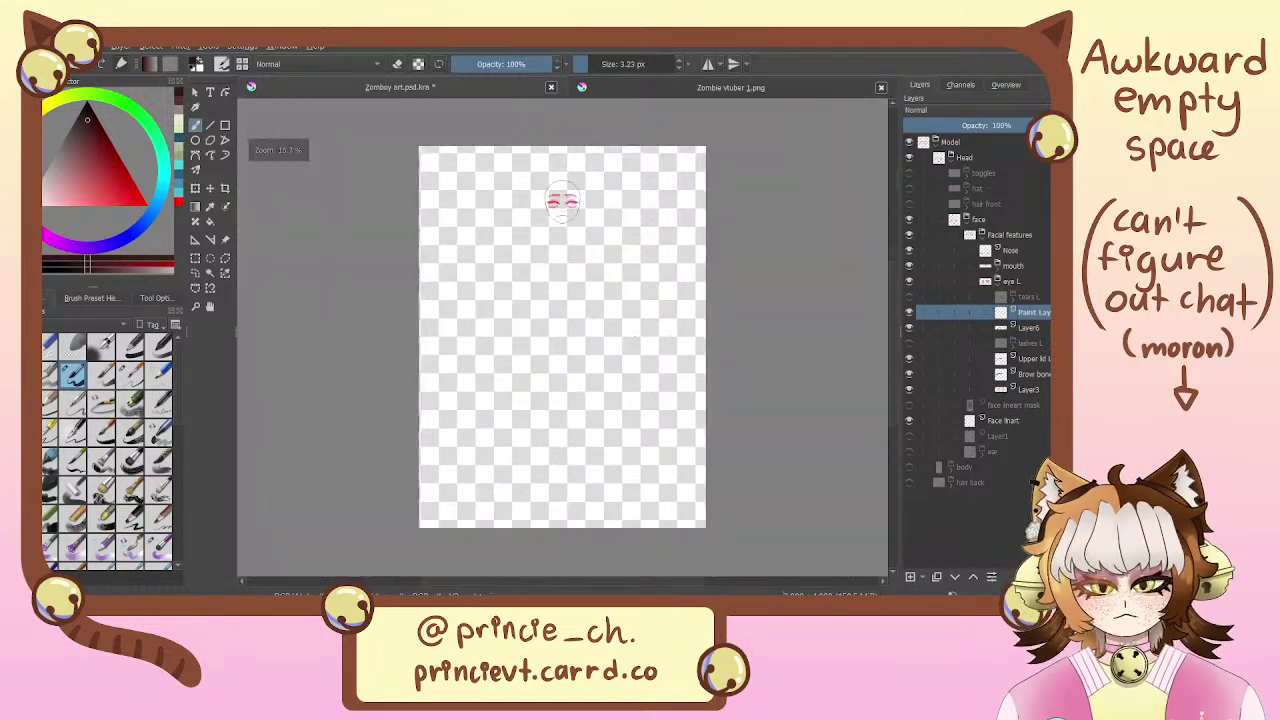
left_click_drag(706, 337, 726, 458)
scroll(527, 346, "up", 8)
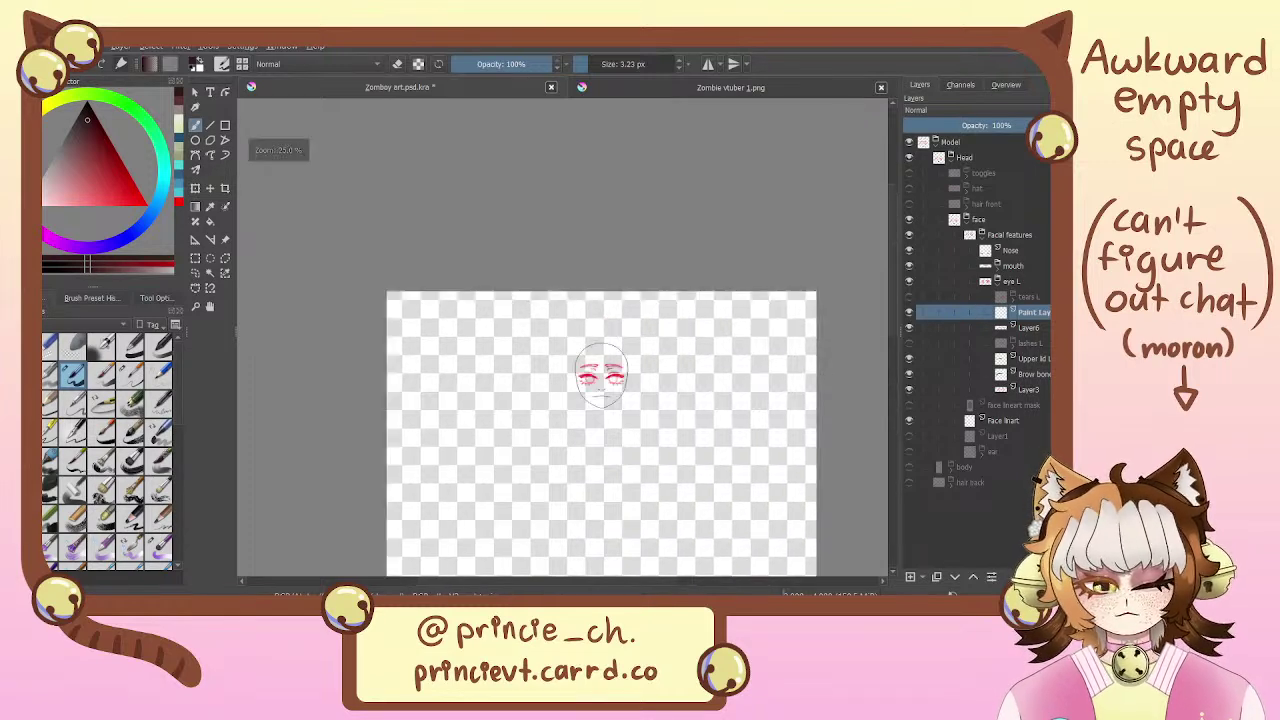
left_click_drag(527, 346, 238, 146)
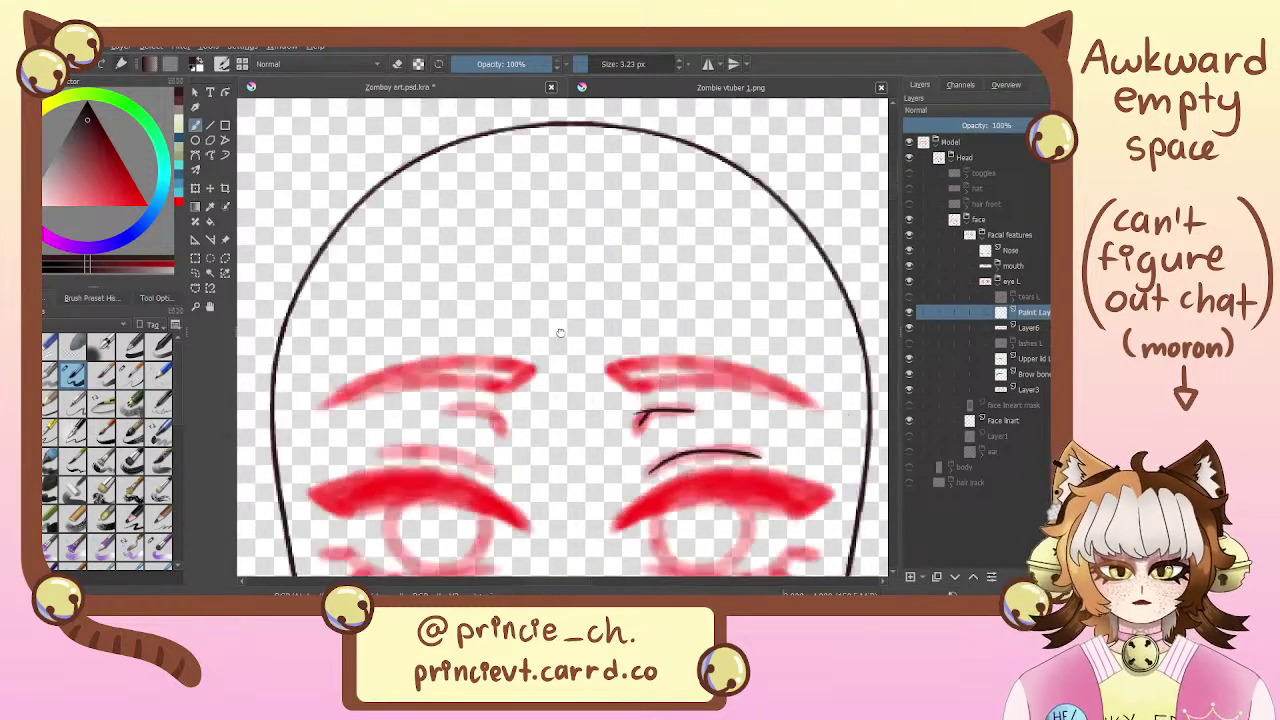
left_click_drag(681, 429, 587, 430)
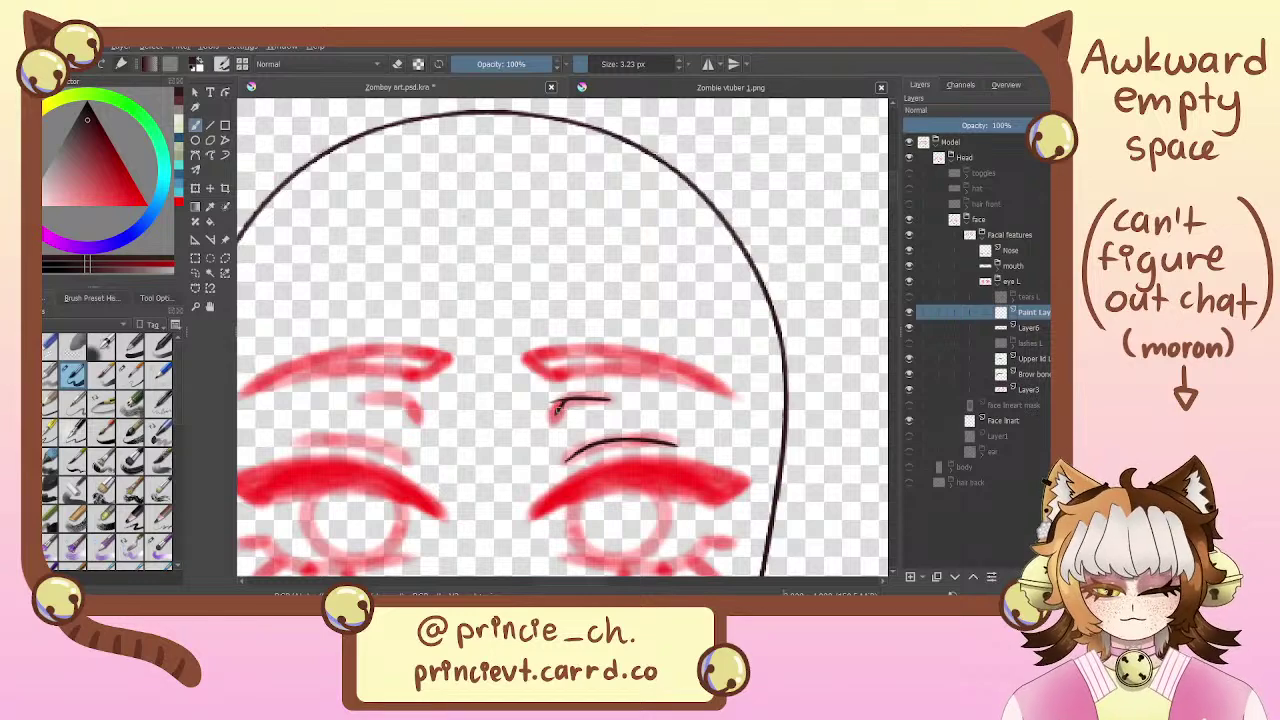
Outline the sketched eyebrow with long upper and lower edge strokes and a short angled stroke closing its inner end
key("4")
key("4")
key("4")
key("4")
left_click_drag(619, 367, 545, 419)
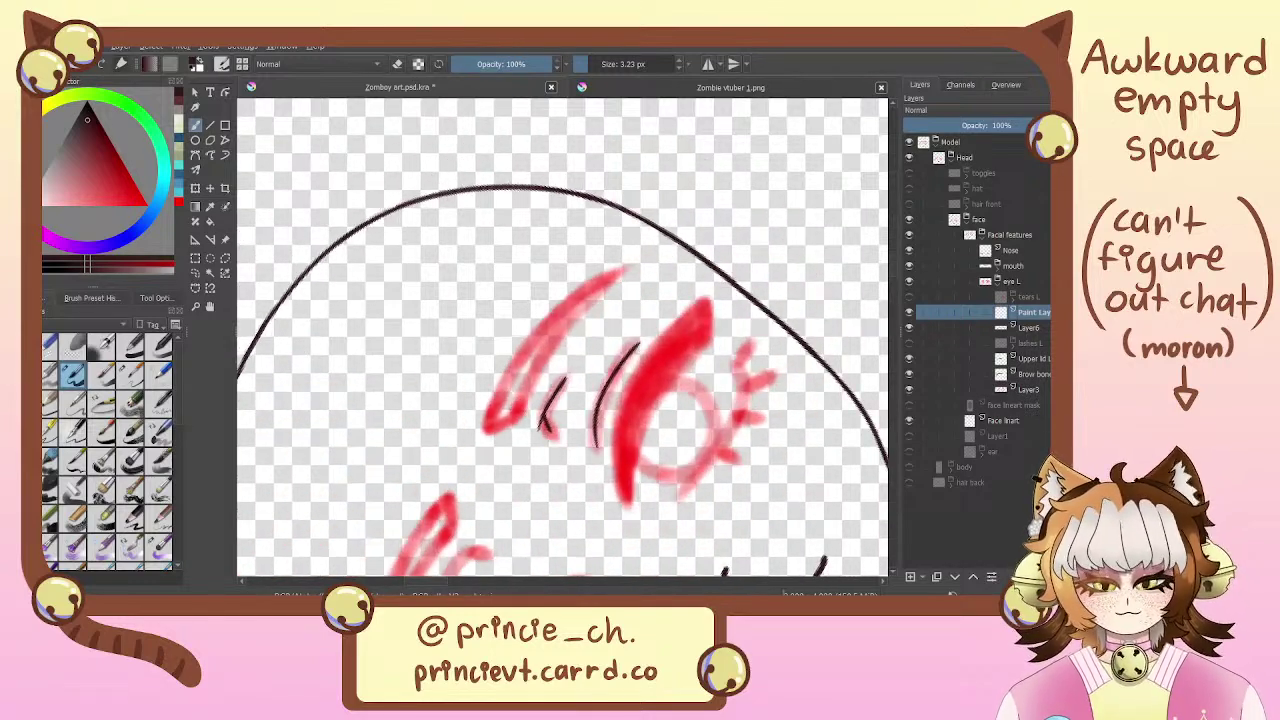
scroll(562, 346, "up", 2)
left_click_drag(597, 302, 612, 262)
left_click_drag(684, 166, 395, 540)
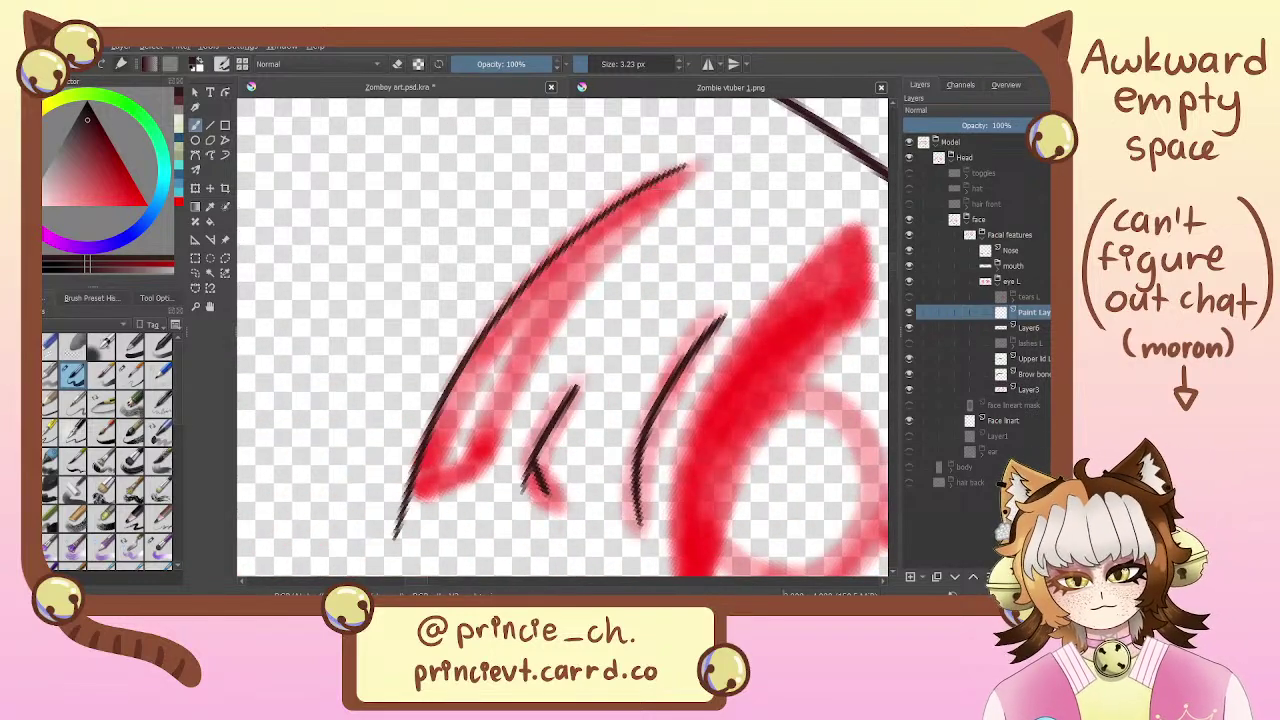
left_click_drag(690, 166, 458, 505)
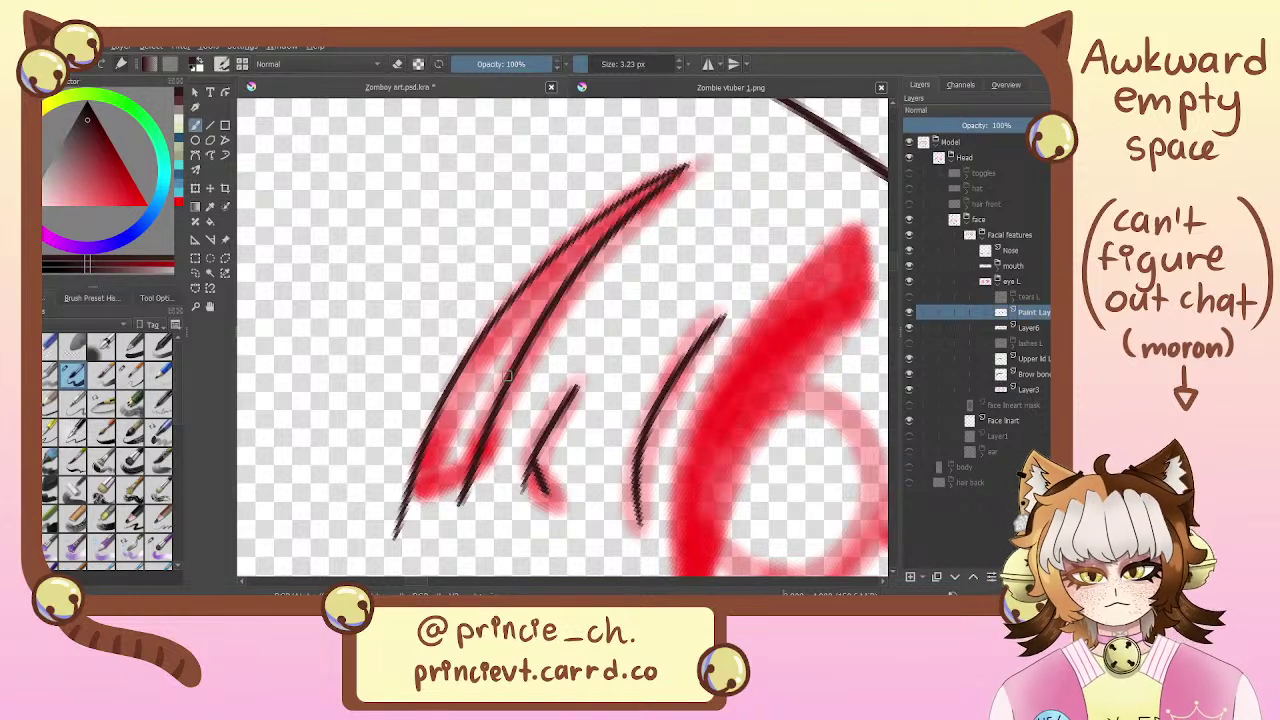
left_click_drag(475, 460, 405, 494)
Erase the line overshooting the eyebrow's inner corner and reinforce the outline at its outer tip
key("e")
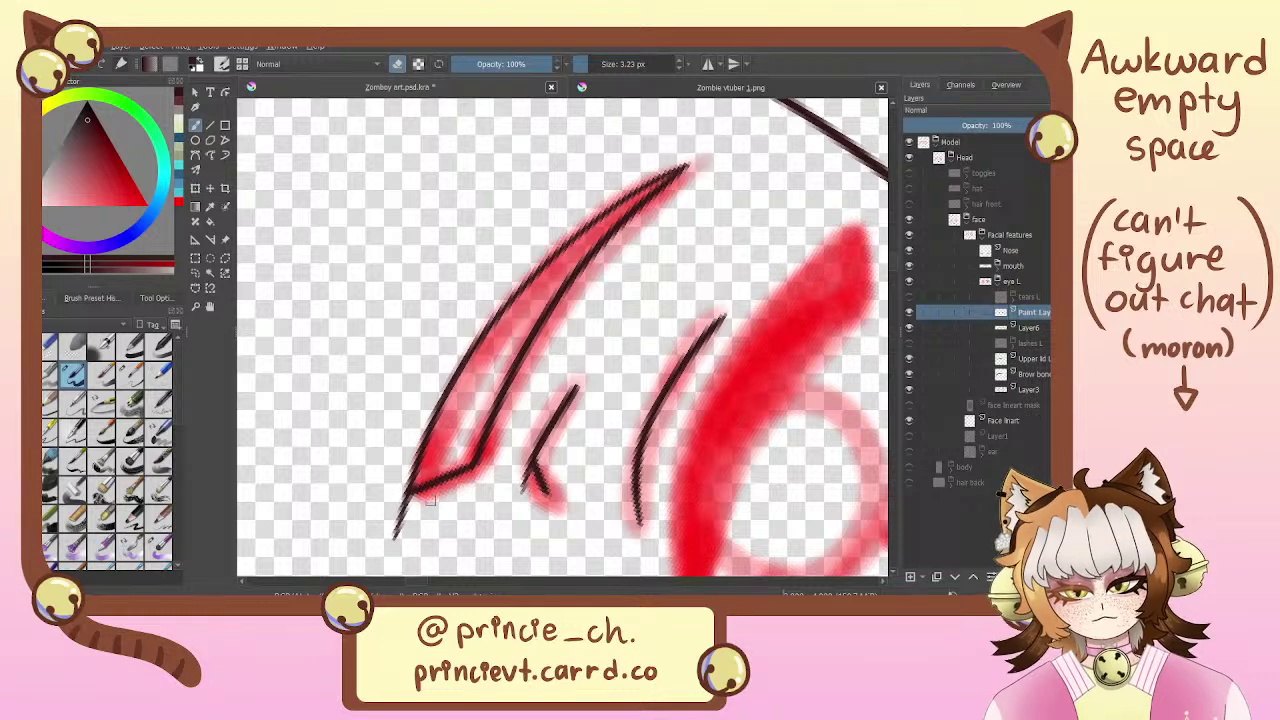
left_click_drag(410, 500, 398, 527)
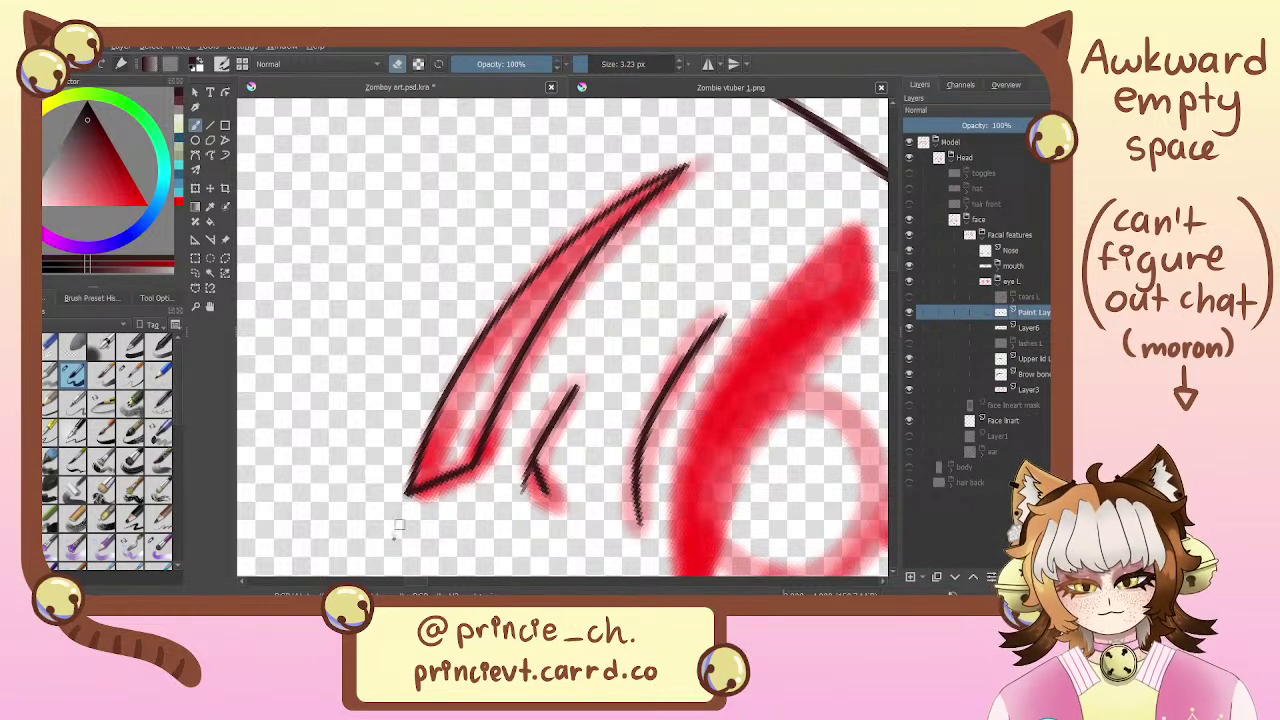
key("e")
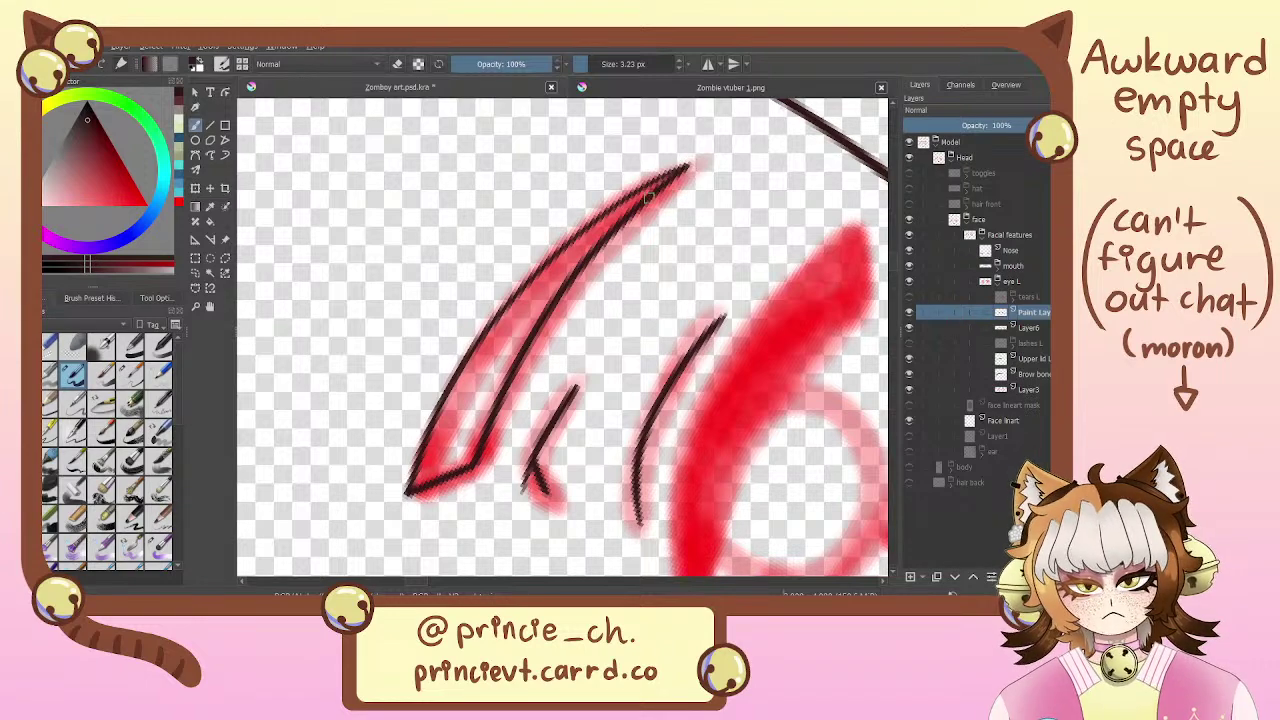
left_click_drag(688, 165, 632, 199)
left_click_drag(589, 265, 618, 208)
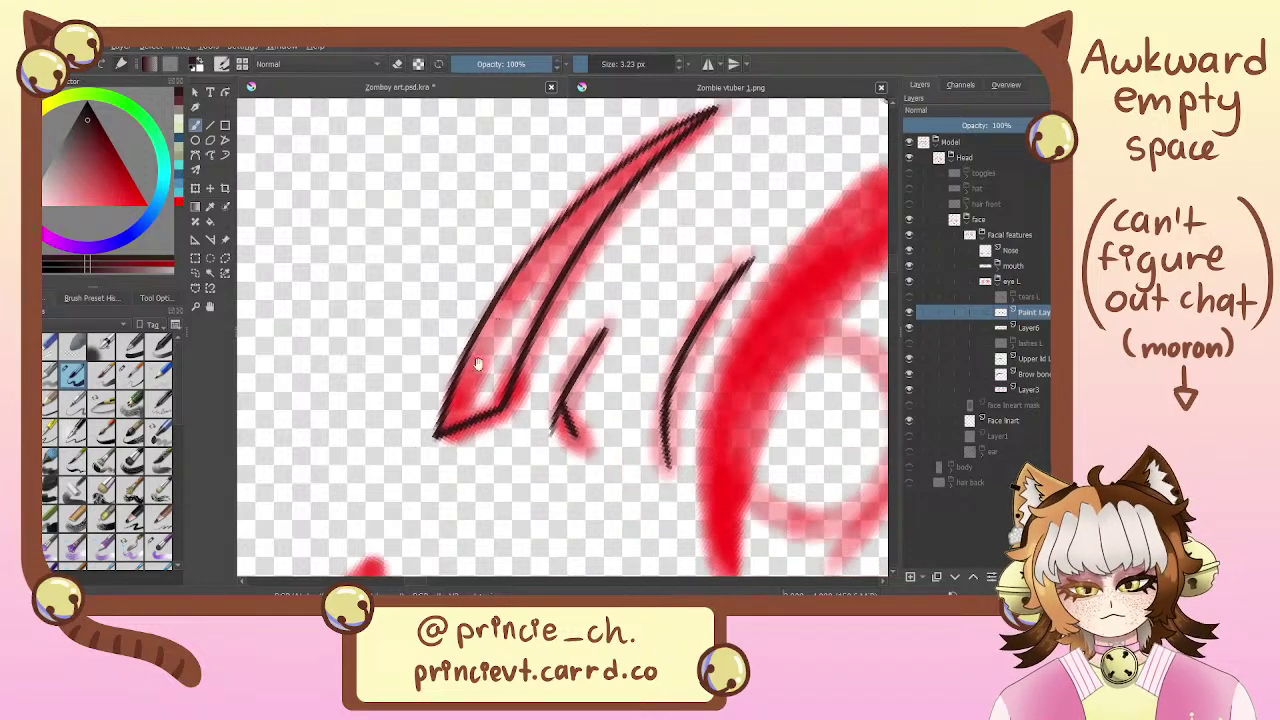
left_click_drag(586, 297, 543, 294)
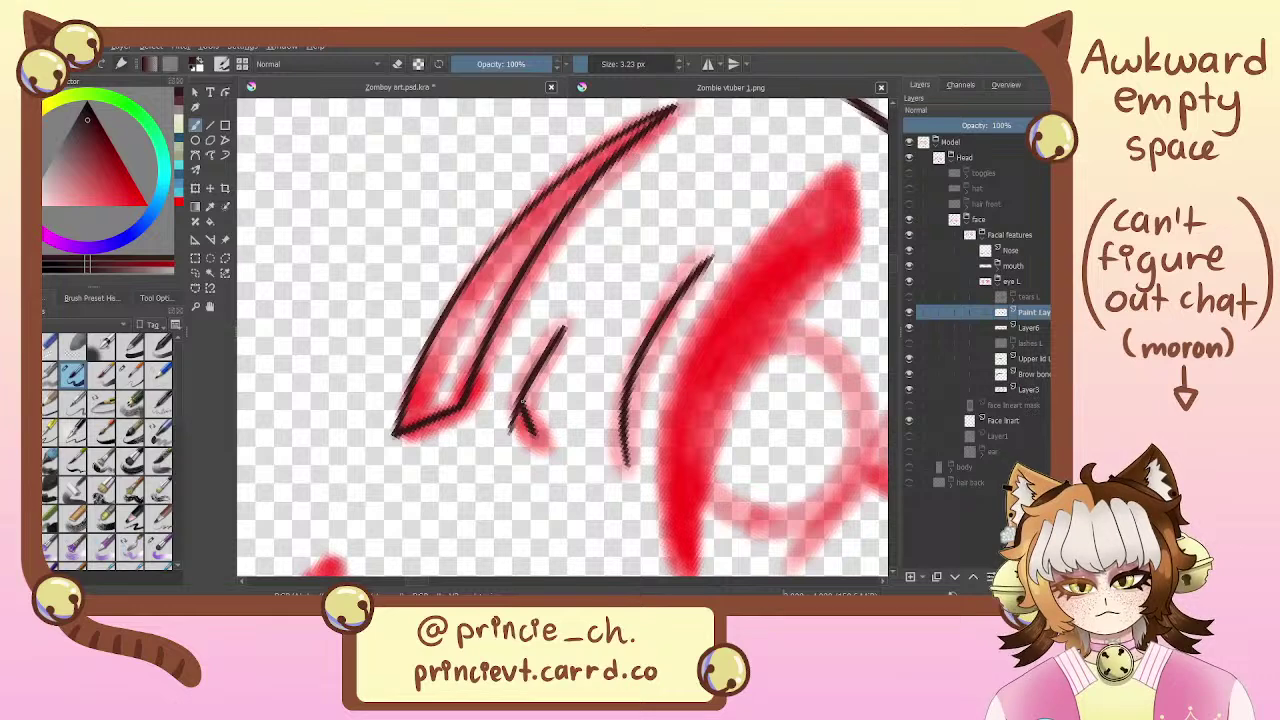
mouse_move(682, 289)
left_mouse_down()
mouse_move(666, 326)
mouse_move(676, 351)
left_mouse_up()
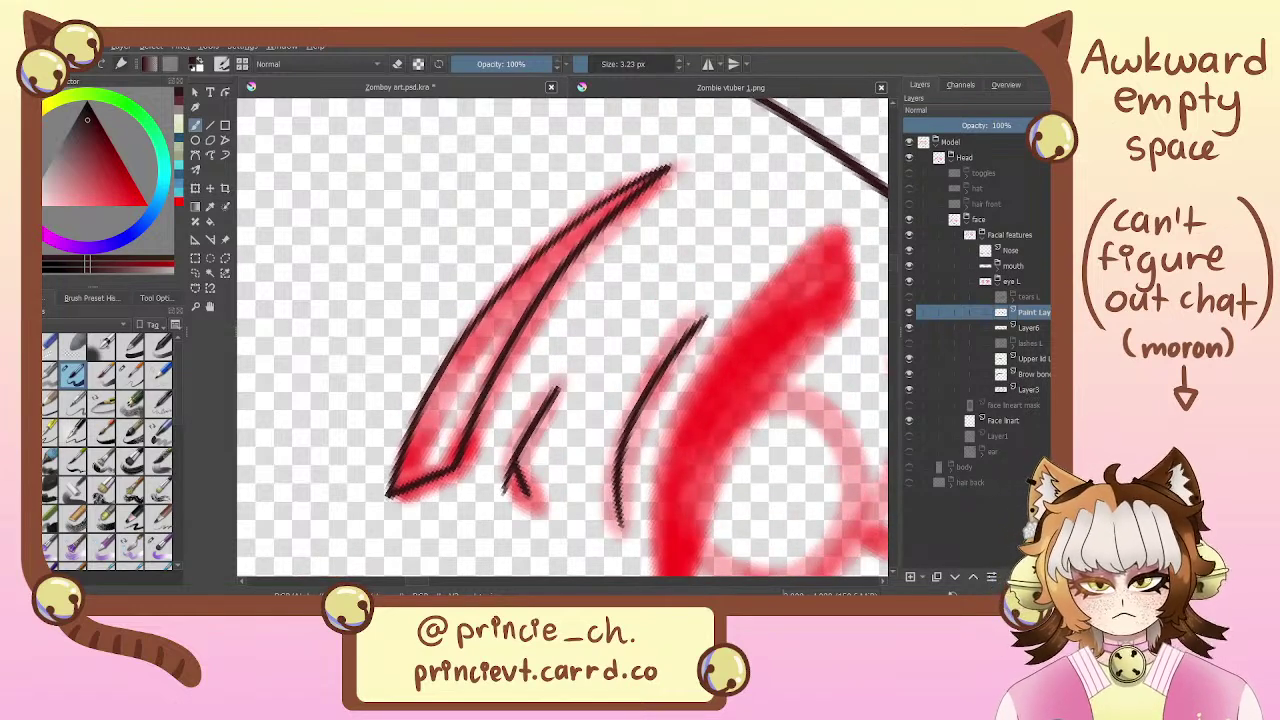
left_click_drag(666, 170, 530, 270)
key("ctrl+z")
mouse_move(646, 182)
left_mouse_down()
mouse_move(506, 290)
mouse_move(424, 398)
left_mouse_up()
key("ctrl+z")
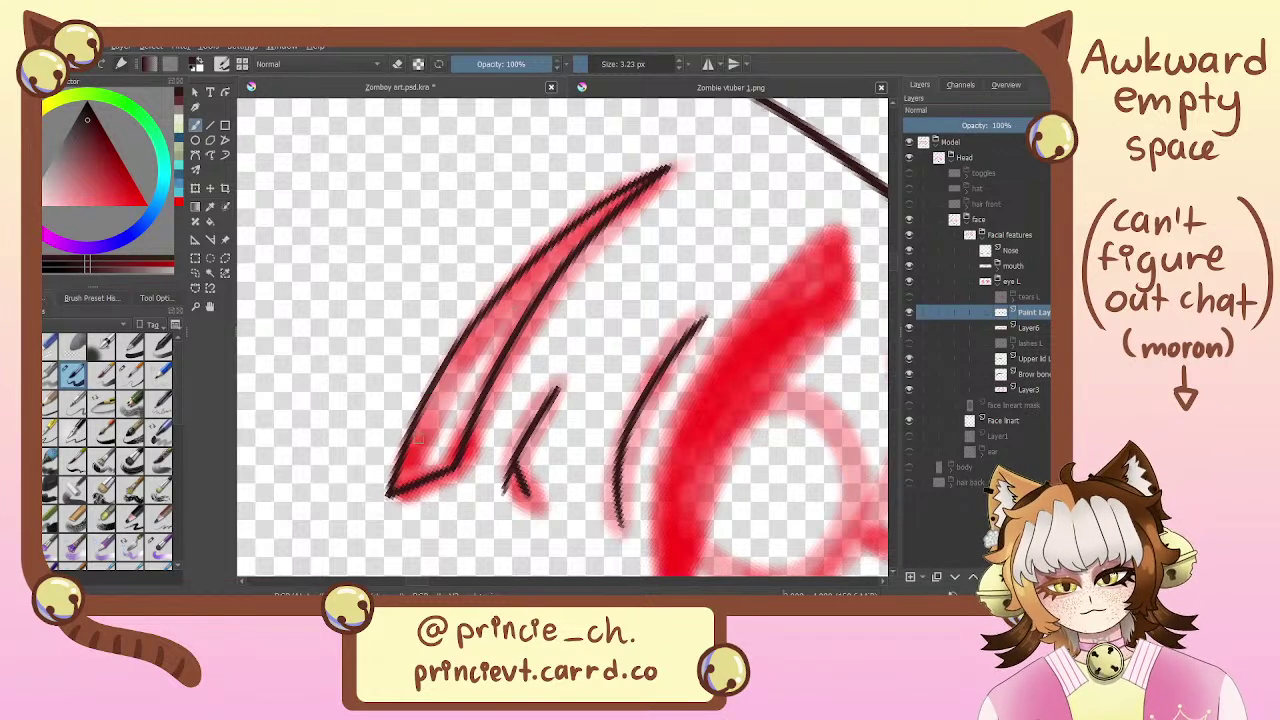
Inspect the eyebrow outline's edges and inner corner against the red sketch with the canvas shifted and rotated
left_click_drag(622, 192, 626, 222)
left_click_drag(549, 372, 579, 295)
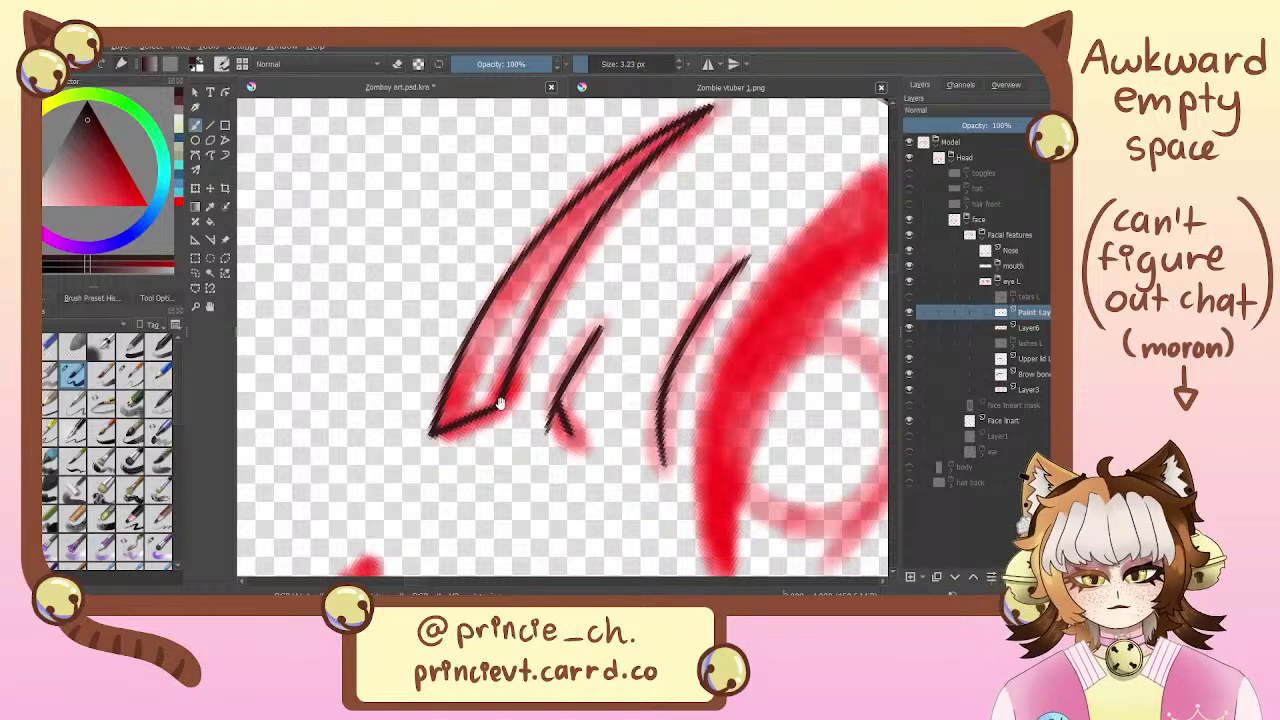
left_click_drag(669, 280, 655, 345)
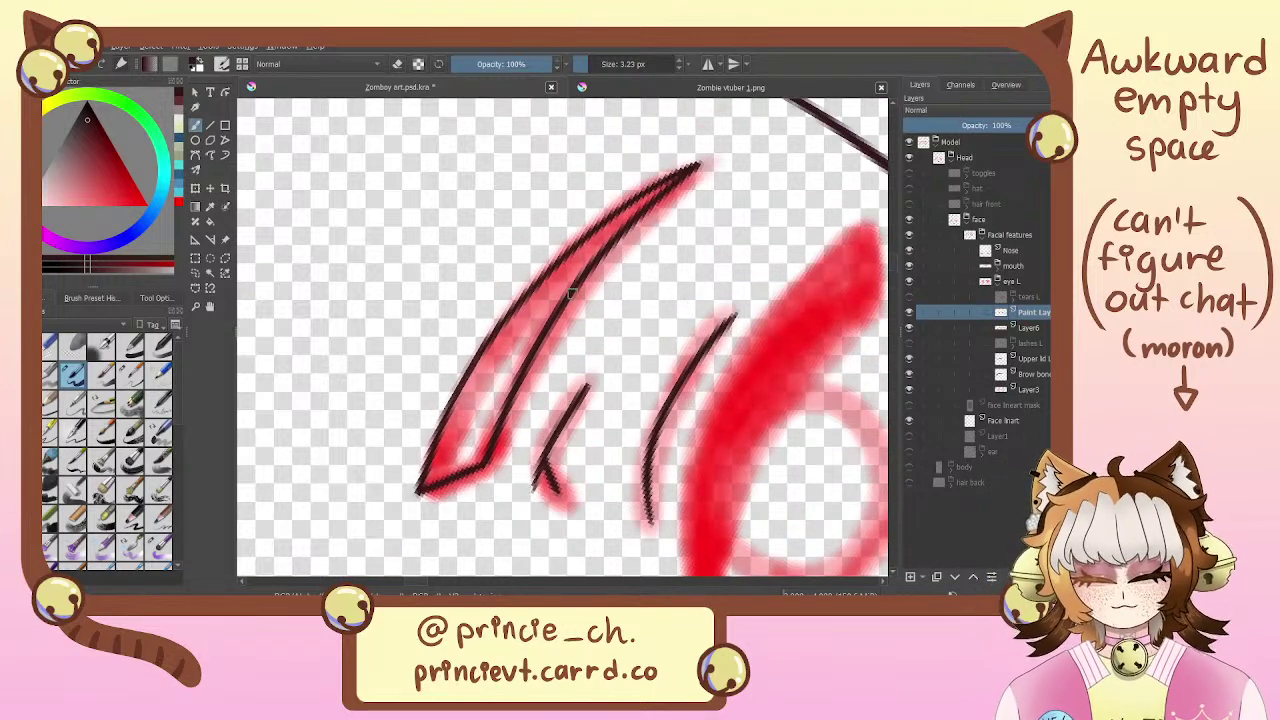
mouse_move(660, 258)
left_mouse_down()
mouse_move(651, 298)
mouse_move(678, 328)
left_mouse_up()
left_click_drag(589, 432, 583, 390)
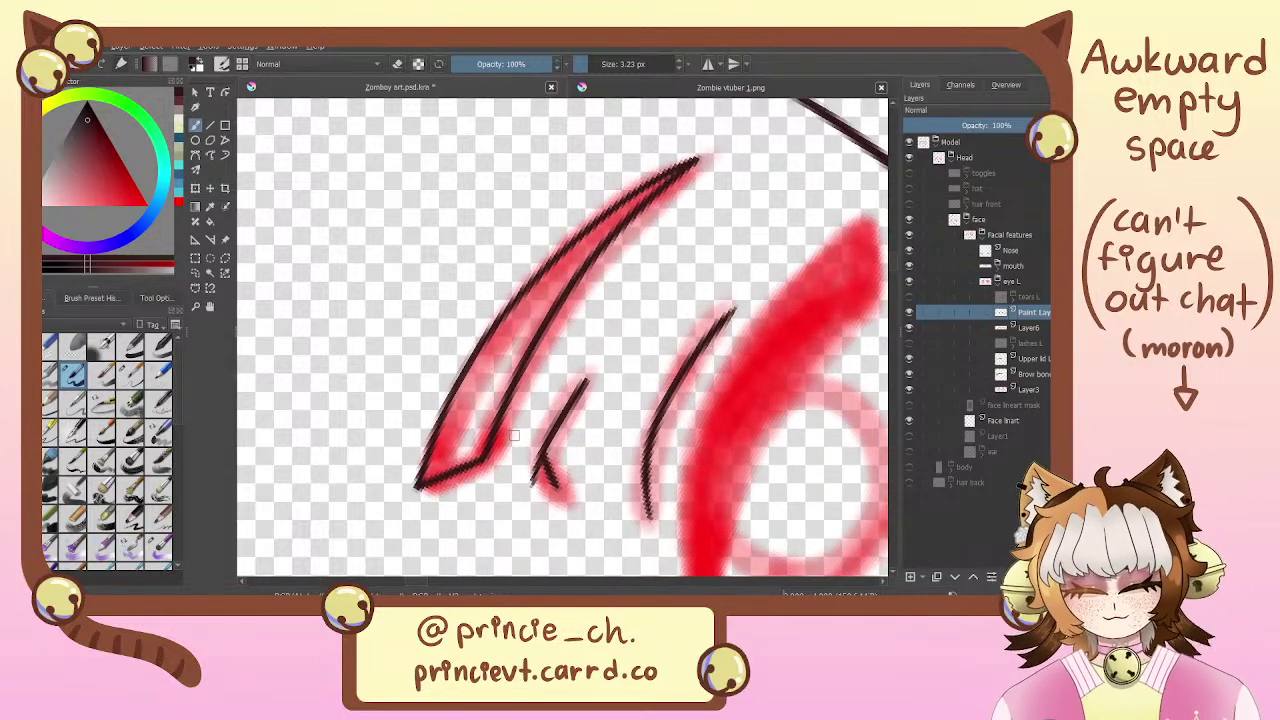
key("e")
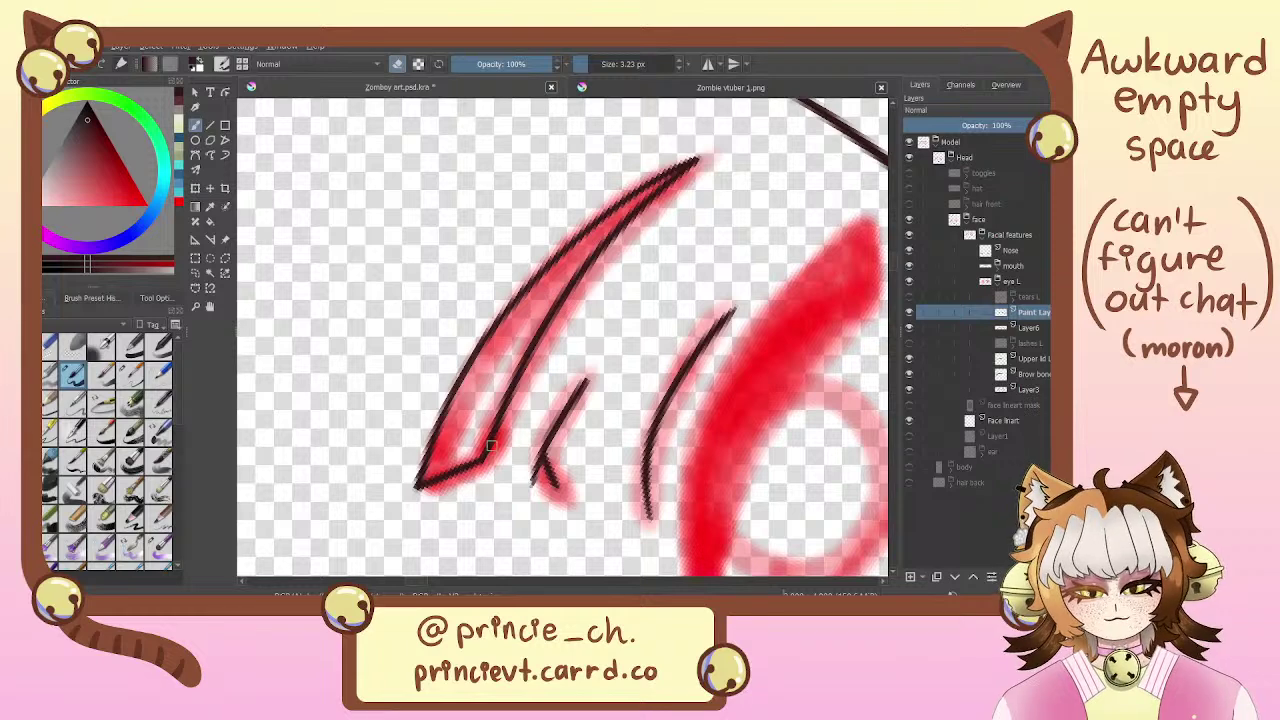
key("e")
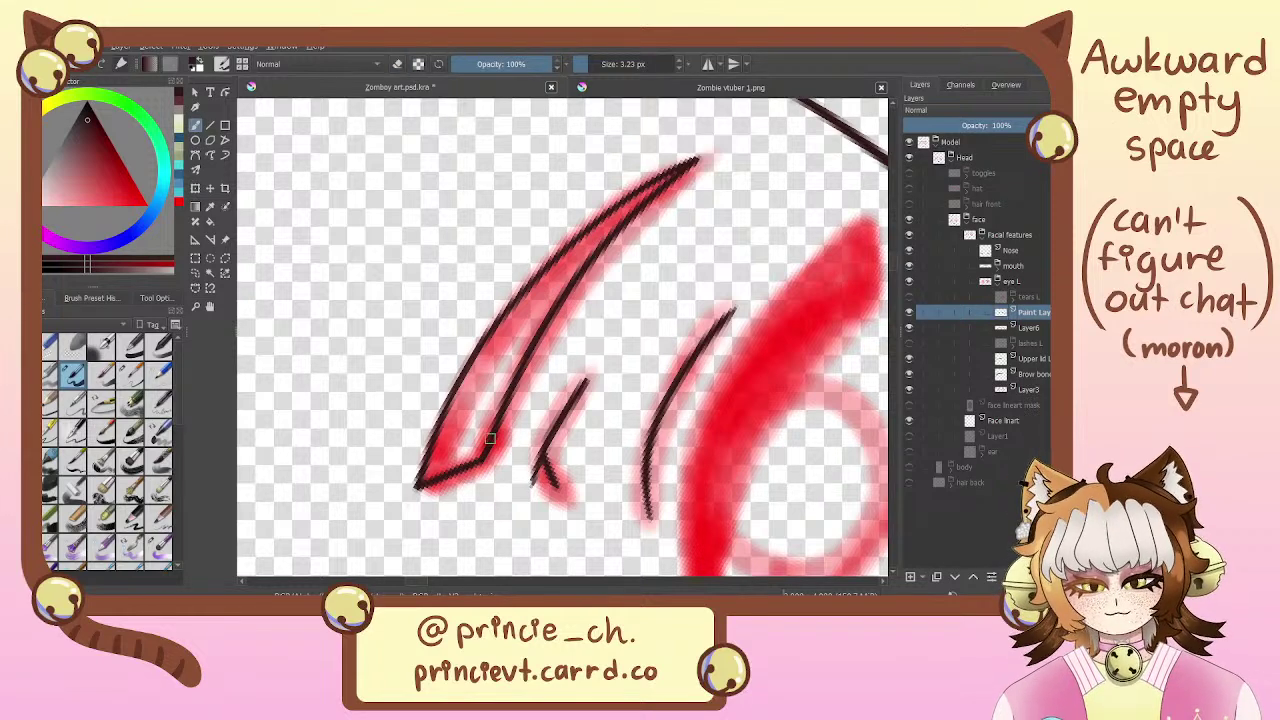
key("6")
key("6")
key("6")
key("6")
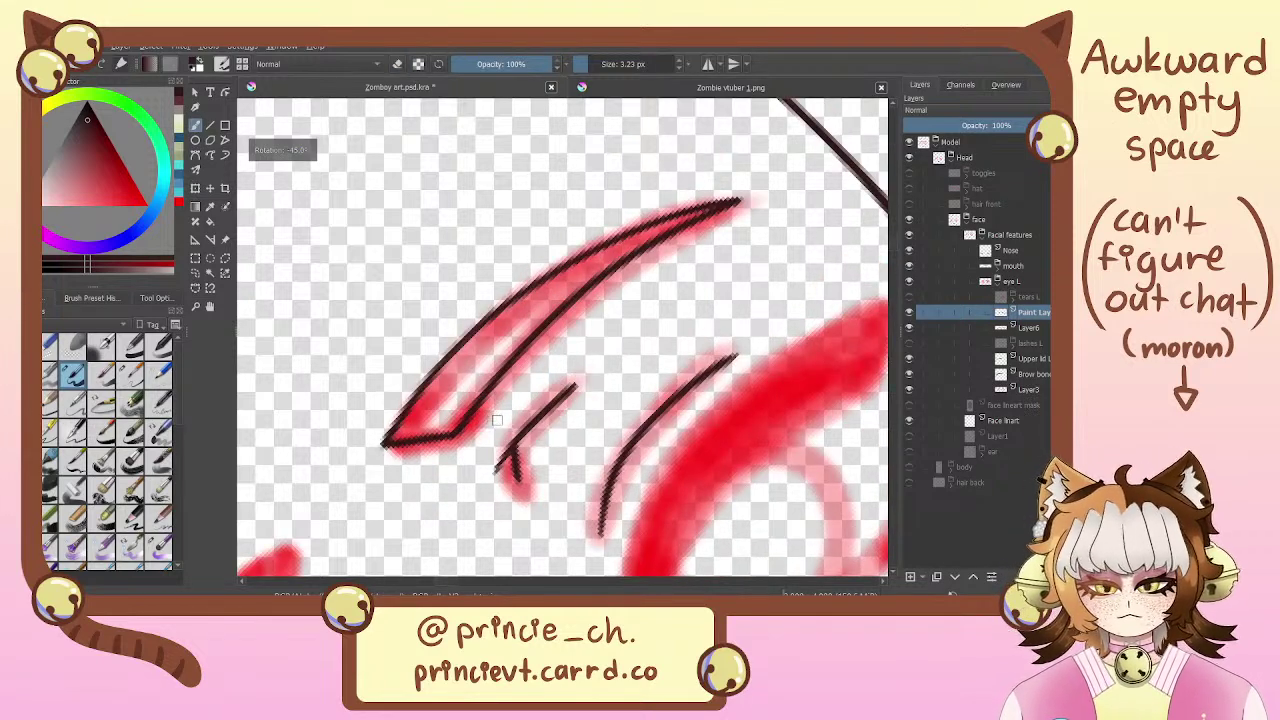
mouse_move(591, 426)
left_mouse_down()
mouse_move(572, 246)
mouse_move(618, 431)
left_mouse_up()
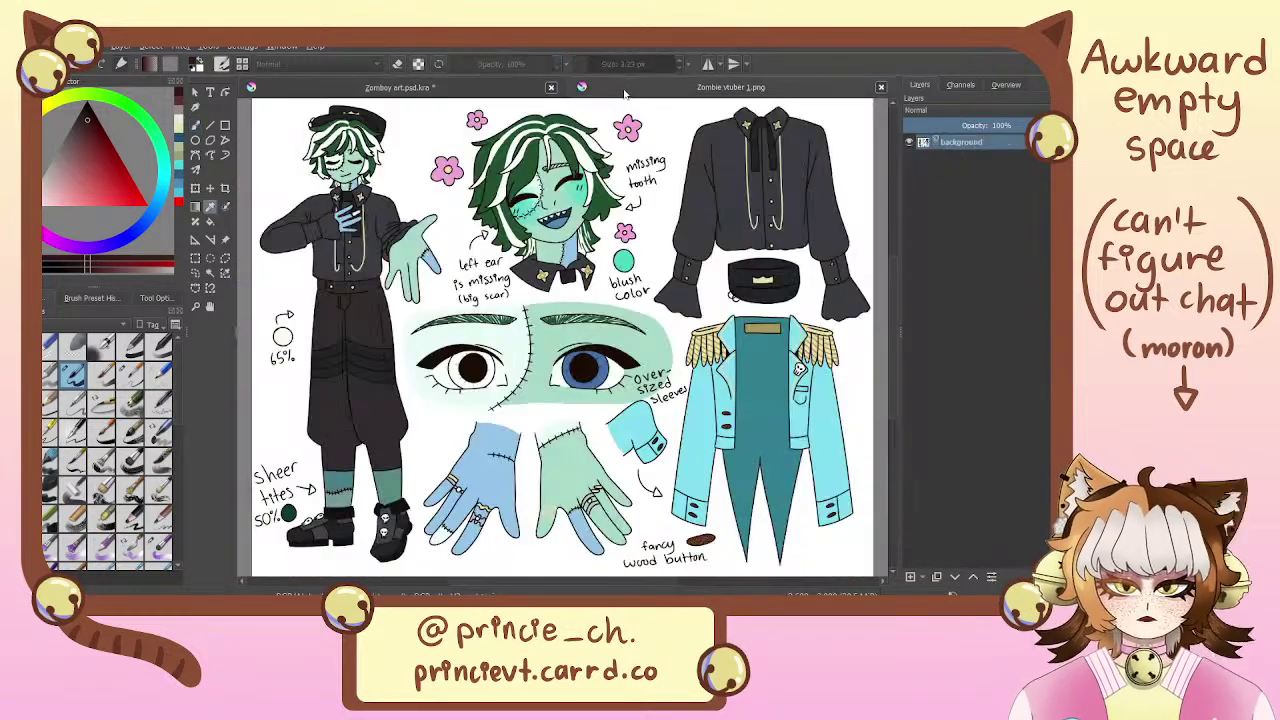
Sample the pale hair-streak colour from the Zombie vtuber 1.png reference and return to the model drawing
left_click(624, 95)
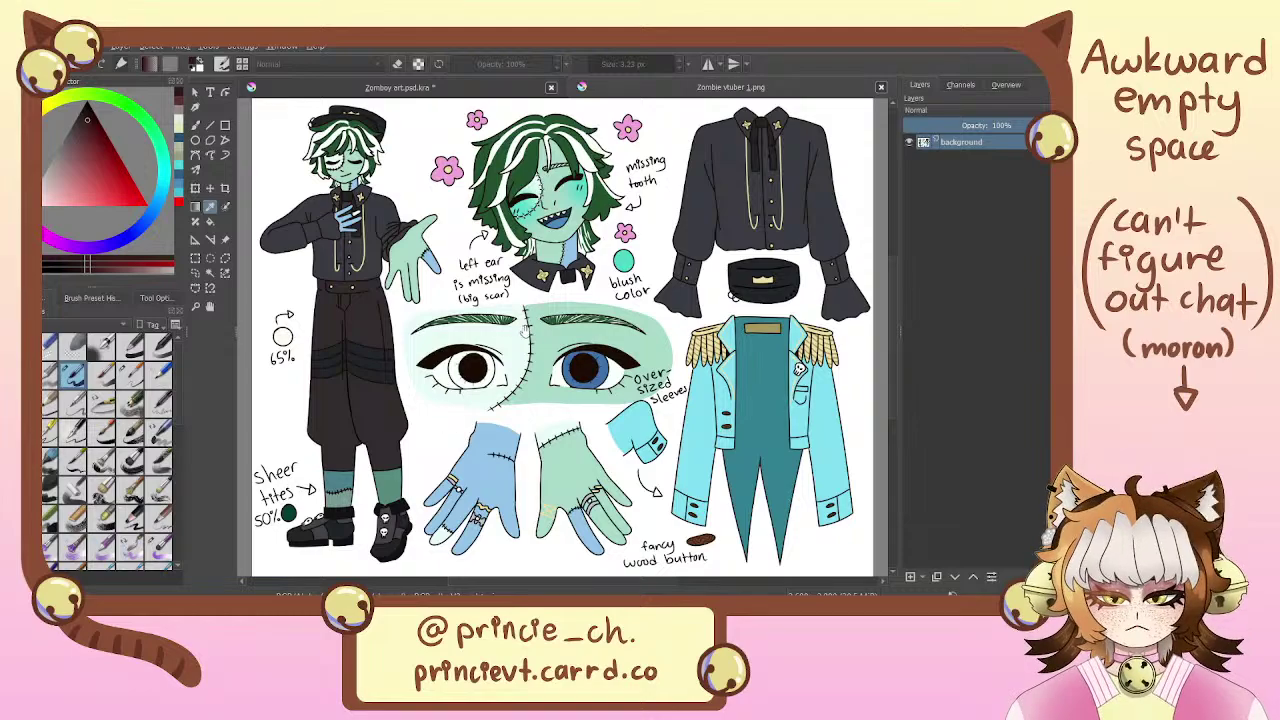
left_click_drag(532, 260, 538, 320)
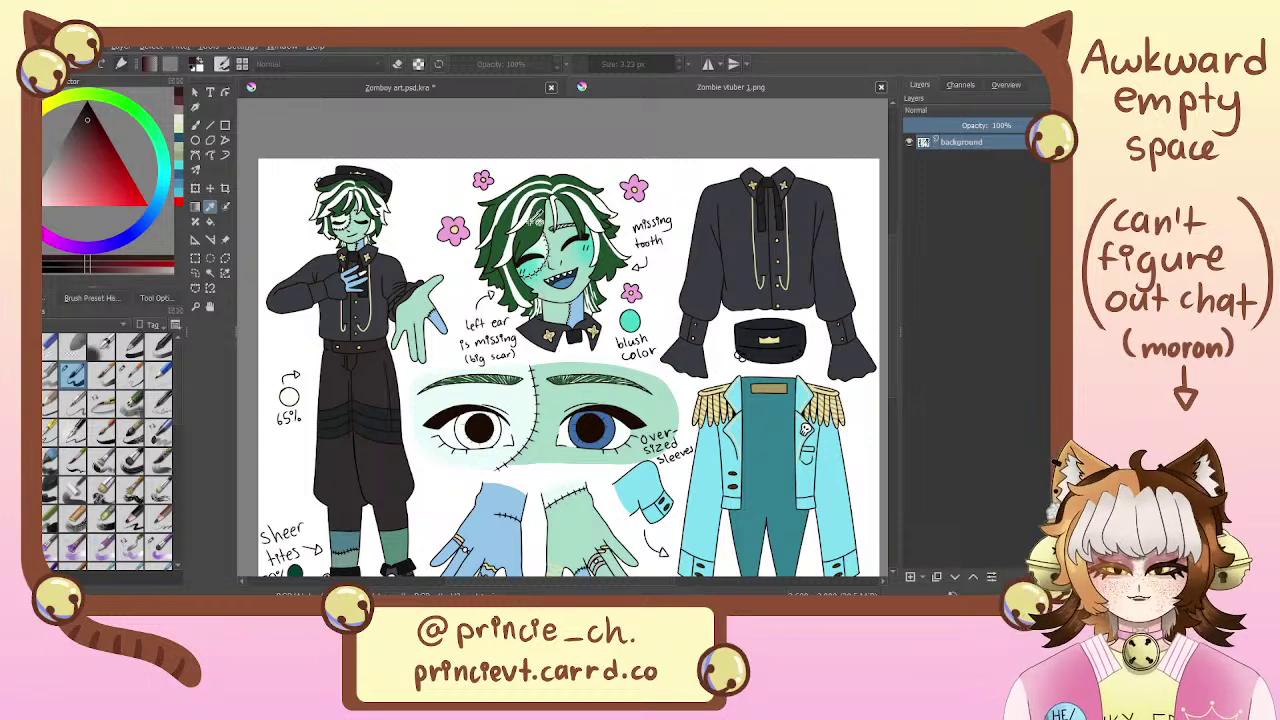
left_click(532, 211)
left_click(466, 88)
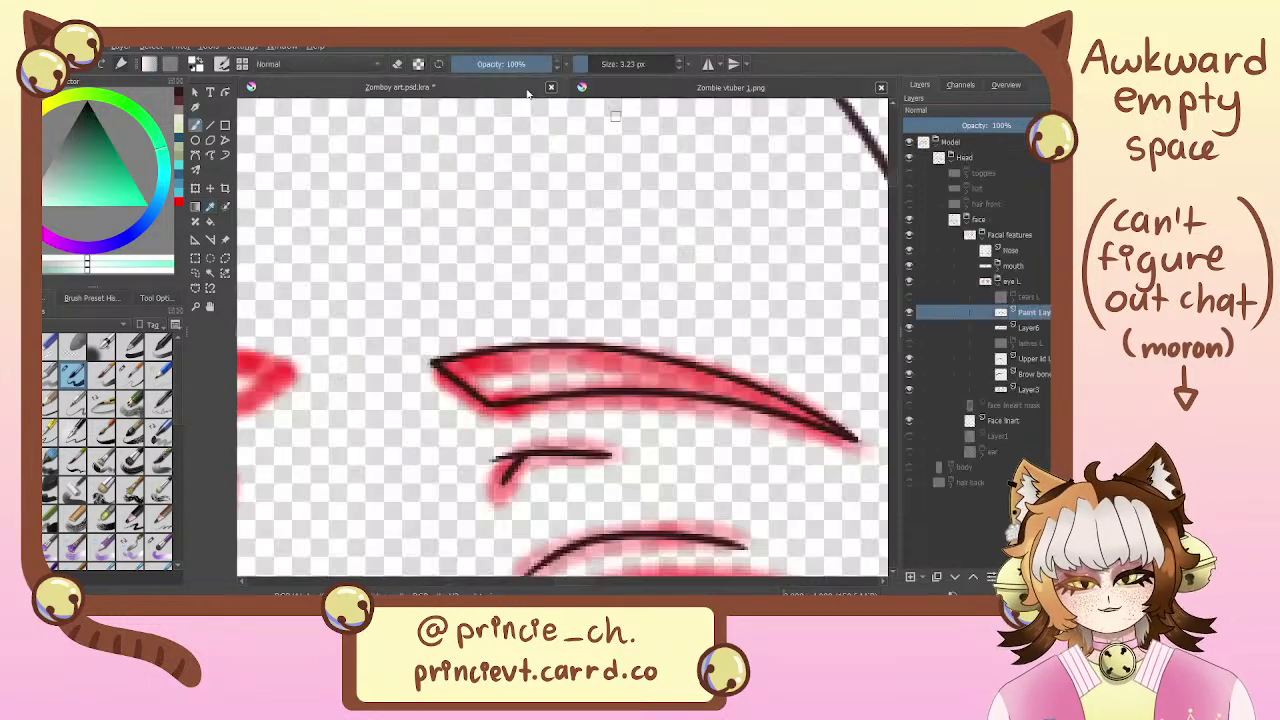
Delete the eyebrow sketch layer Layer6 and add a new paint layer directly below the eyebrow line art
left_click(909, 328)
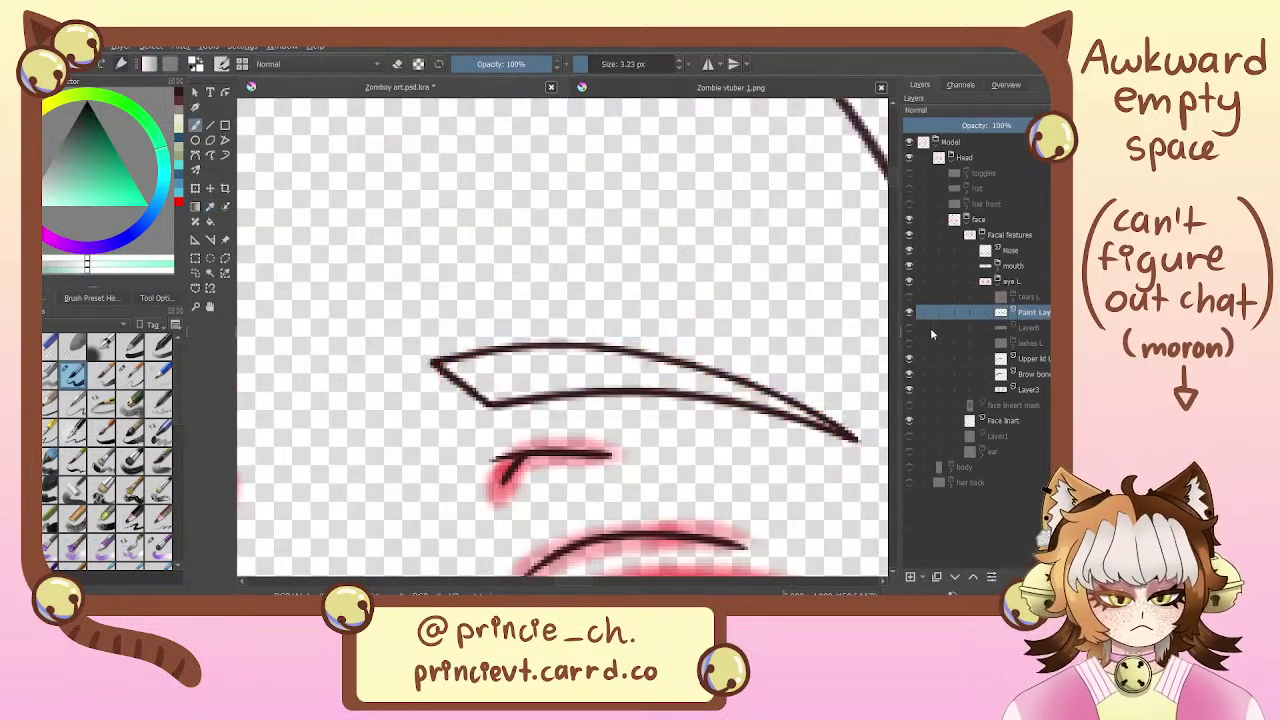
left_click(1045, 330)
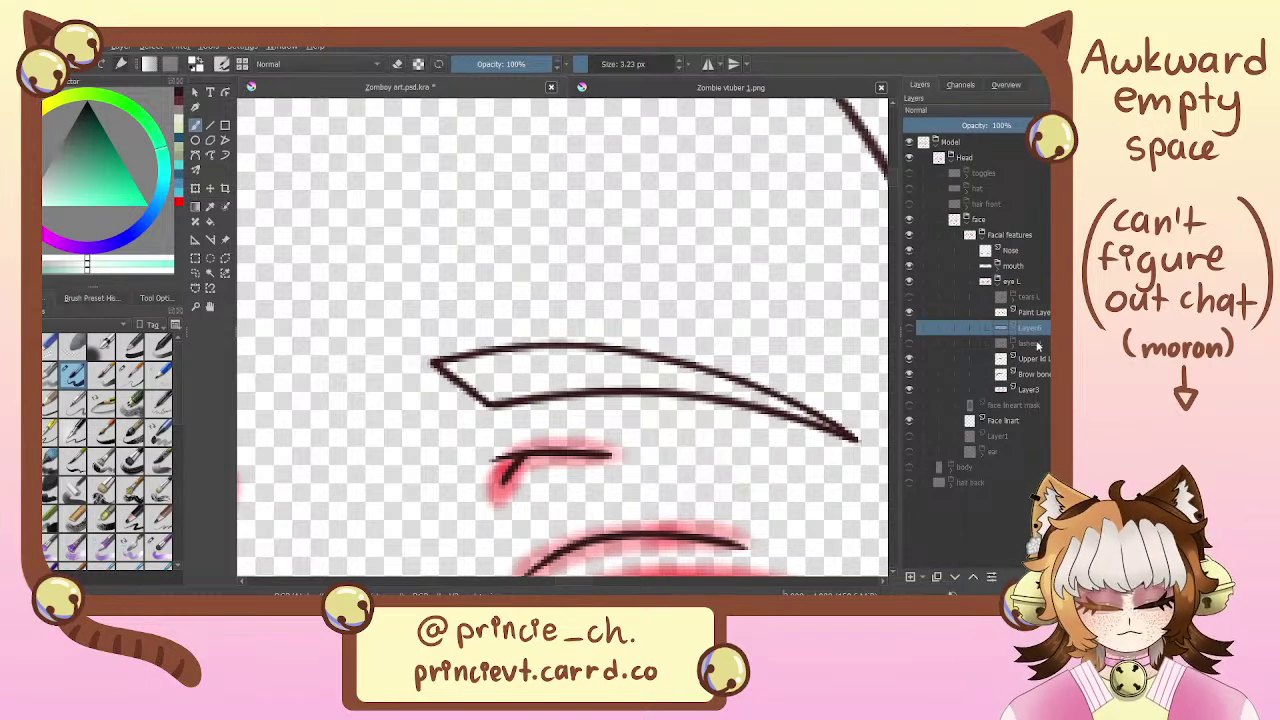
key("shift+Delete")
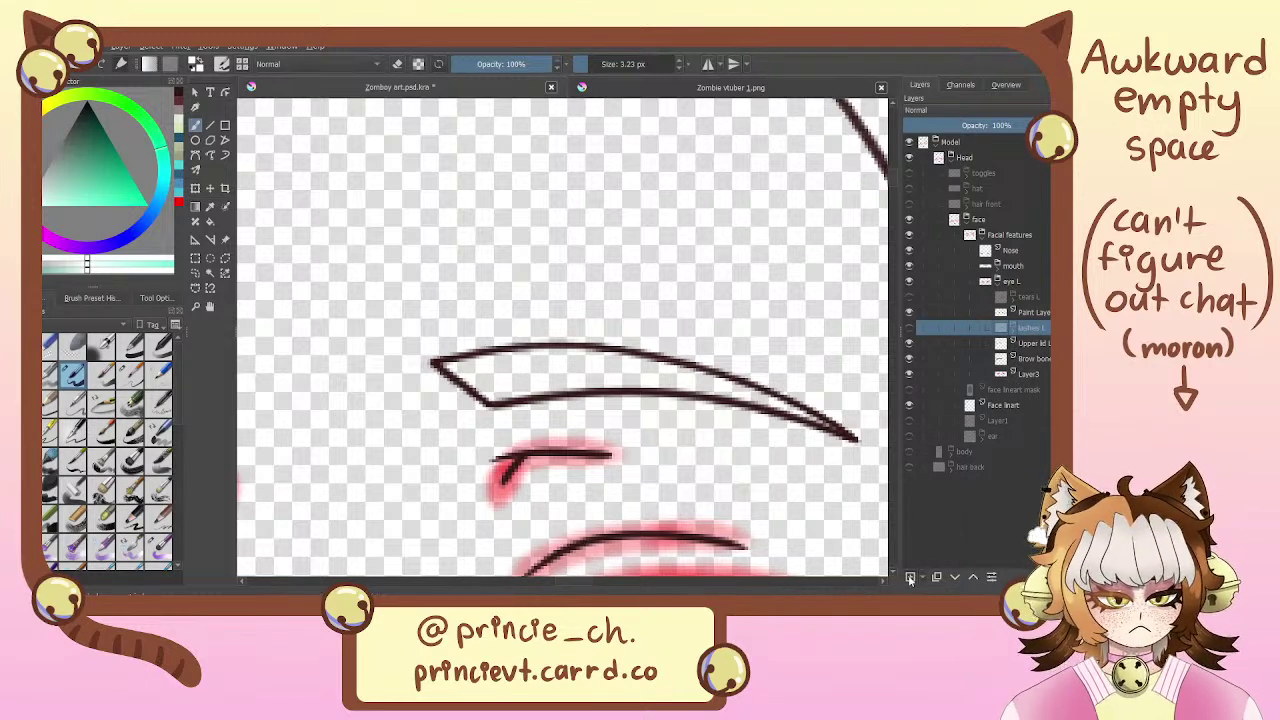
left_click(910, 578)
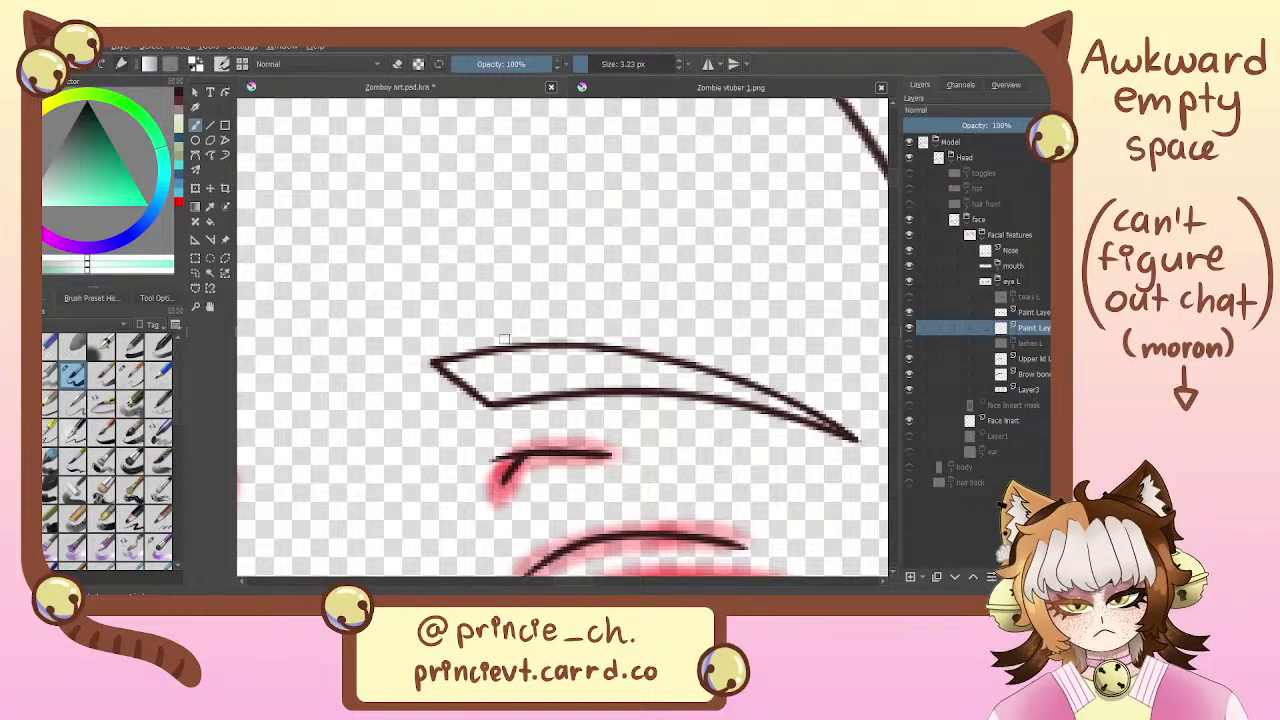
Fill the inside of the eyebrow outline with the pale mint colour on the new layer
scroll(504, 340, "down", 3)
scroll(504, 340, "up", 3)
left_click_drag(551, 378, 449, 353)
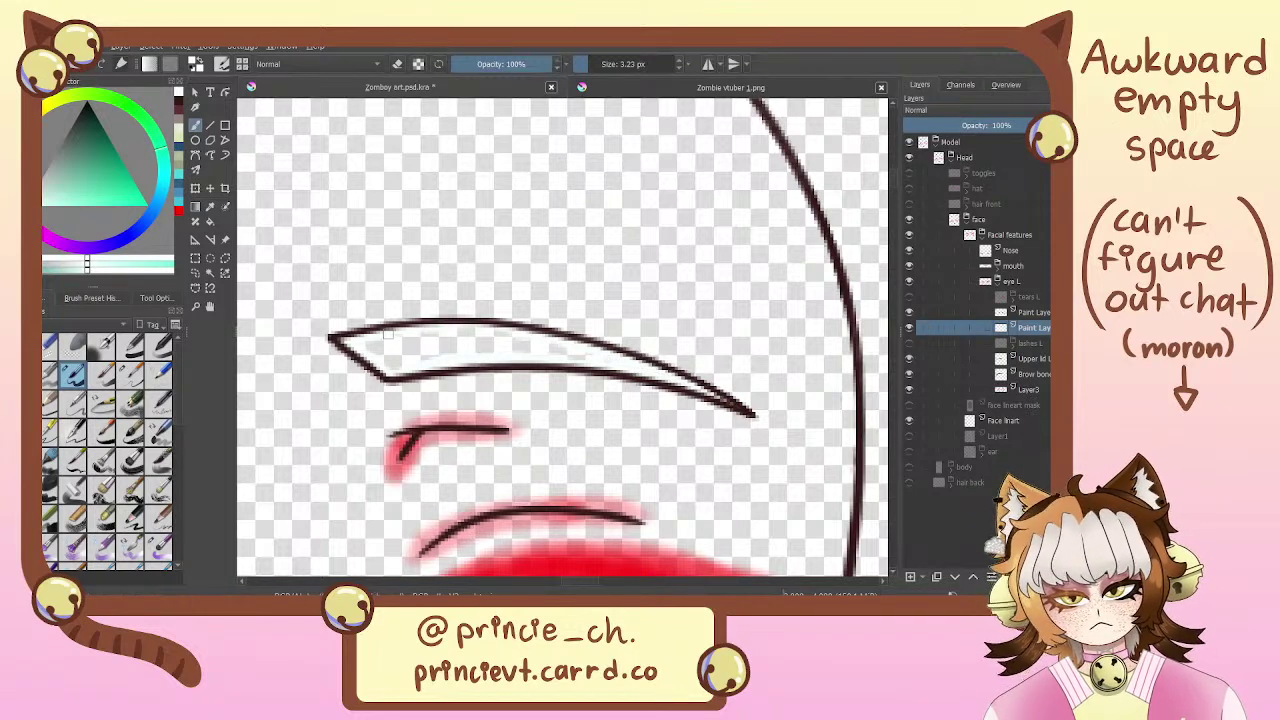
key("f")
left_click(474, 348)
key("b")
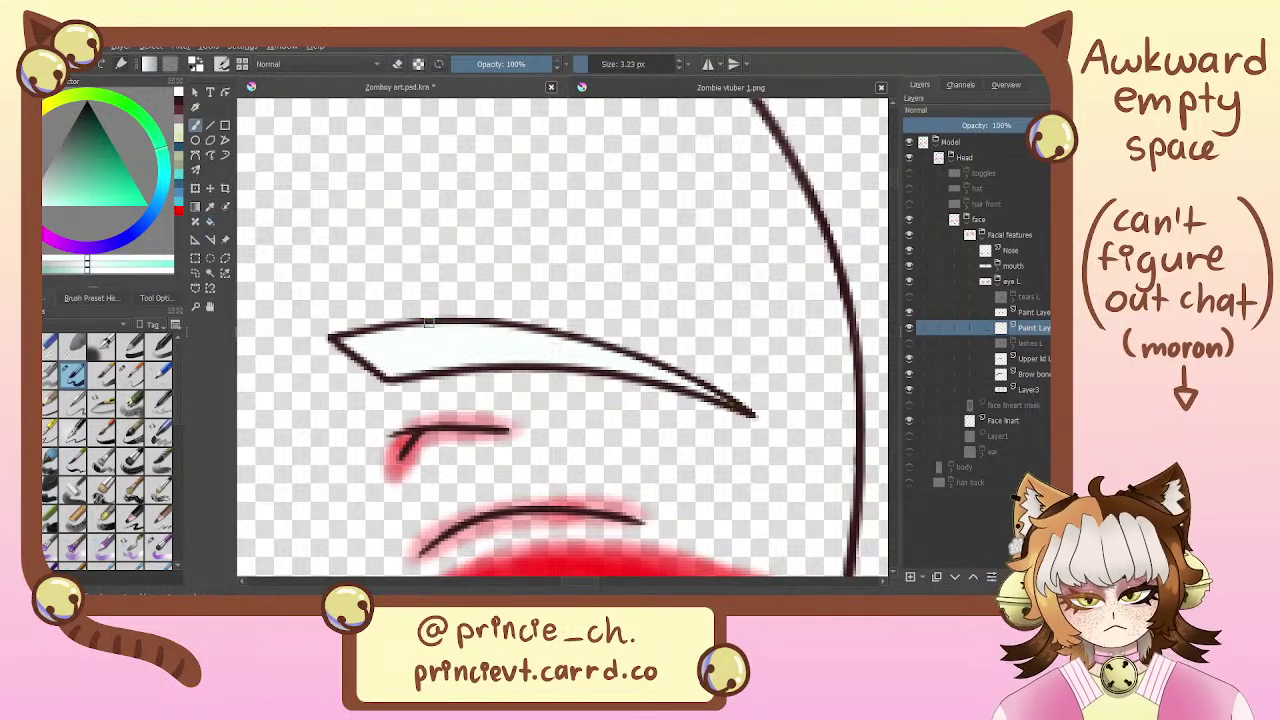
Sample a dark green from the Zombie vtuber 1.png reference and return to the eyebrow in the model drawing
left_click(608, 90)
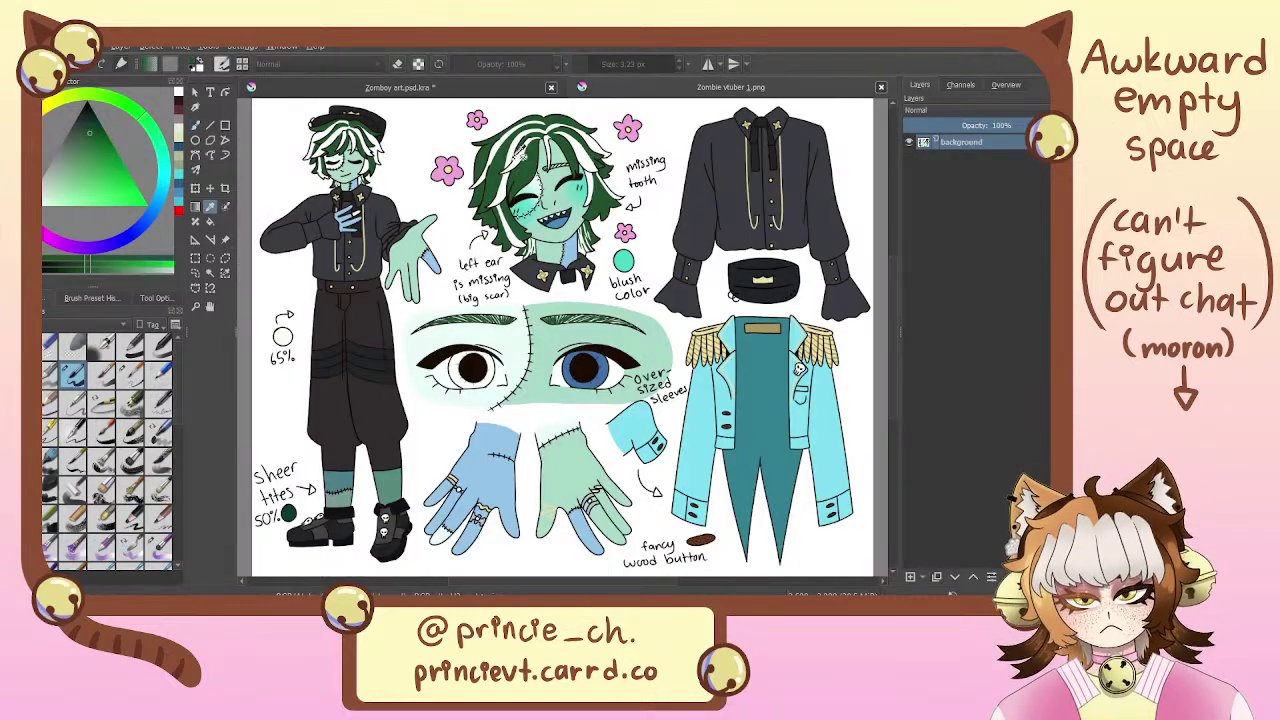
left_click(434, 90)
left_click_drag(508, 236, 533, 233)
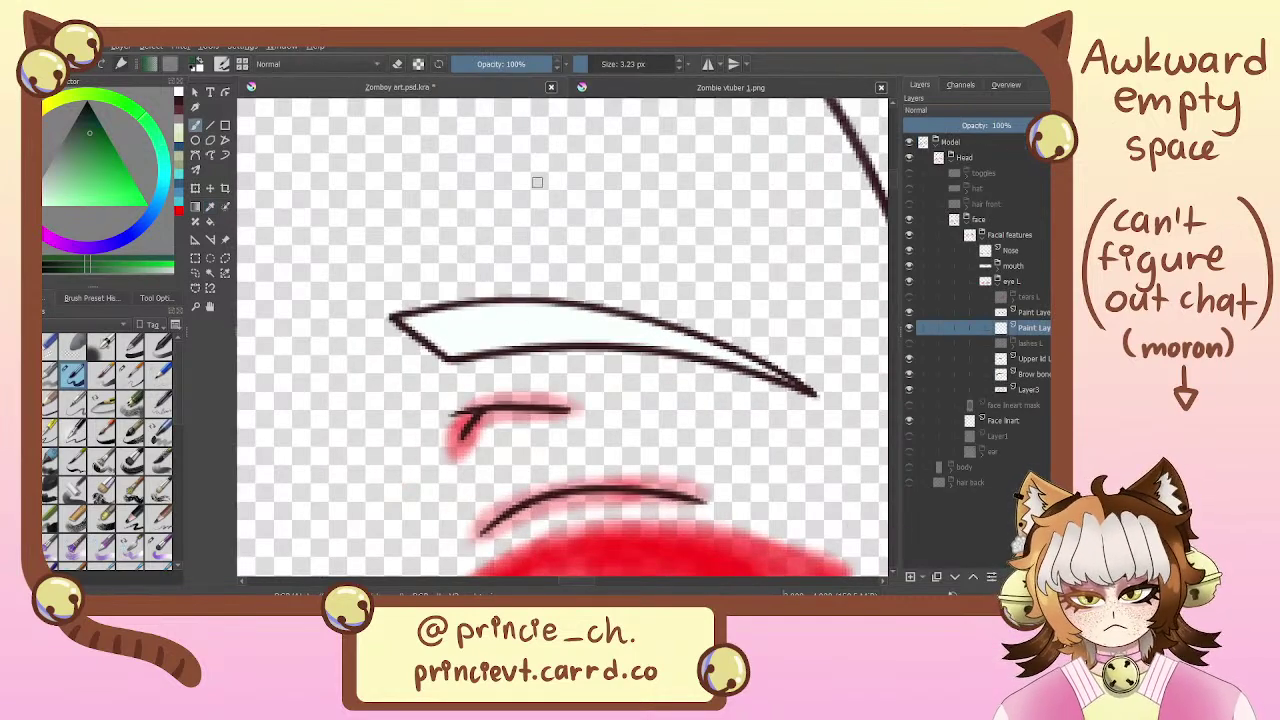
key("ctrl+minus")
key("ctrl+plus")
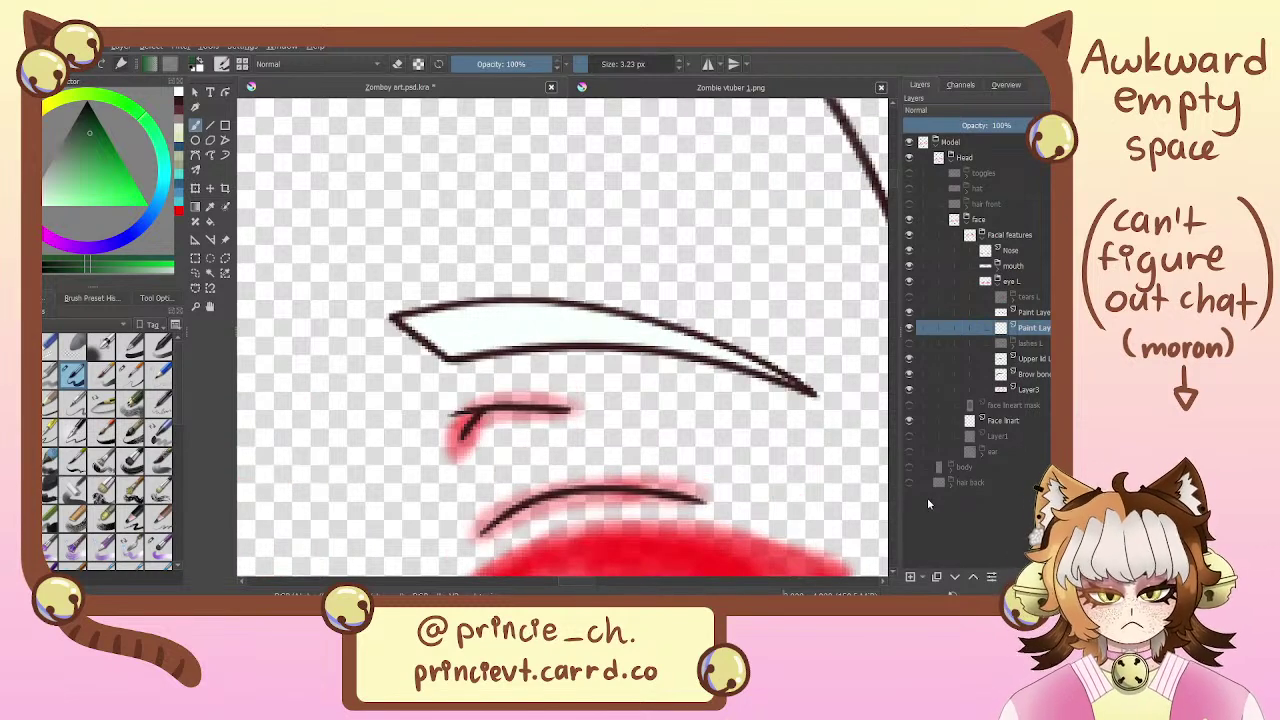
Create a clipping group on the eyebrow fill layer and paint fanned dark green hair strokes from the inner end
key("ctrl+shift+g")
mouse_move(444, 354)
left_mouse_down()
mouse_move(439, 312)
mouse_move(576, 306)
left_mouse_up()
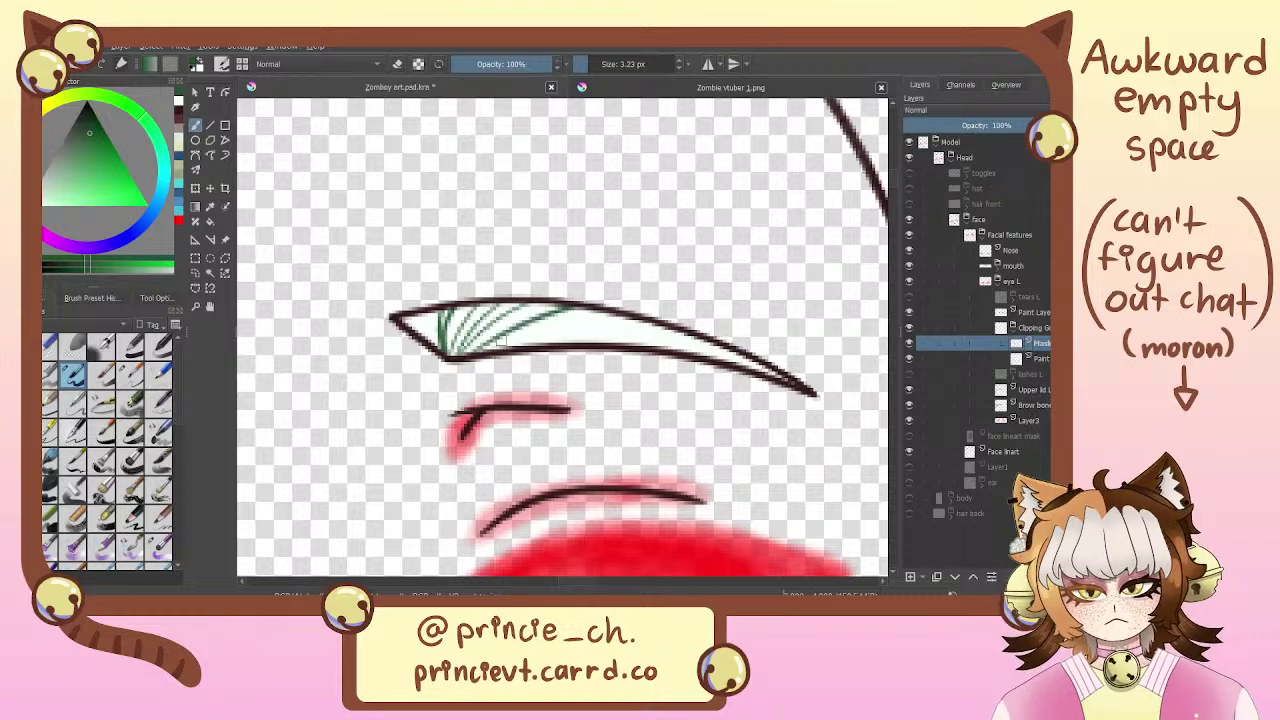
left_click_drag(498, 348, 614, 314)
left_click_drag(554, 344, 700, 334)
mouse_move(505, 348)
left_mouse_down()
mouse_move(630, 315)
mouse_move(640, 330)
left_mouse_up()
key("ctrl+z")
key("ctrl+z")
Extend the dark green hair strokes along the eyebrow to its tail and thicken them at the inner end
left_click(534, 349, "ctrl")
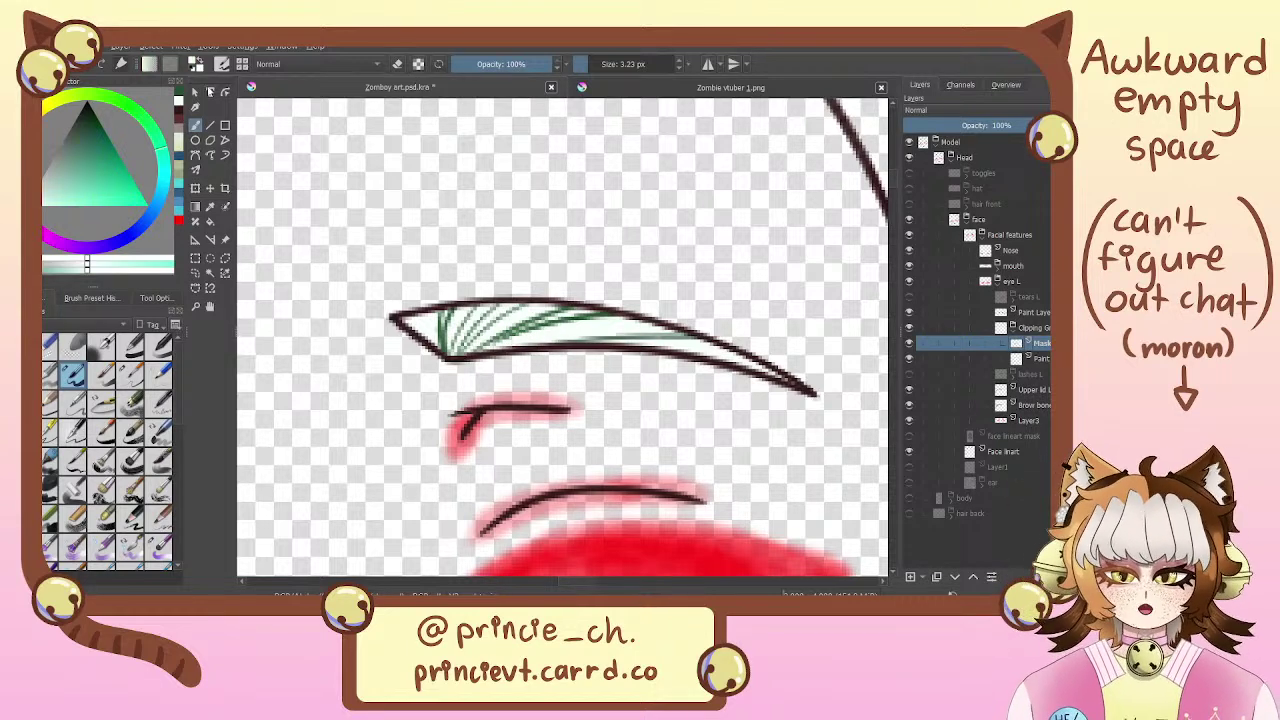
left_click(178, 91)
left_click_drag(516, 346, 632, 318)
key("ctrl+z")
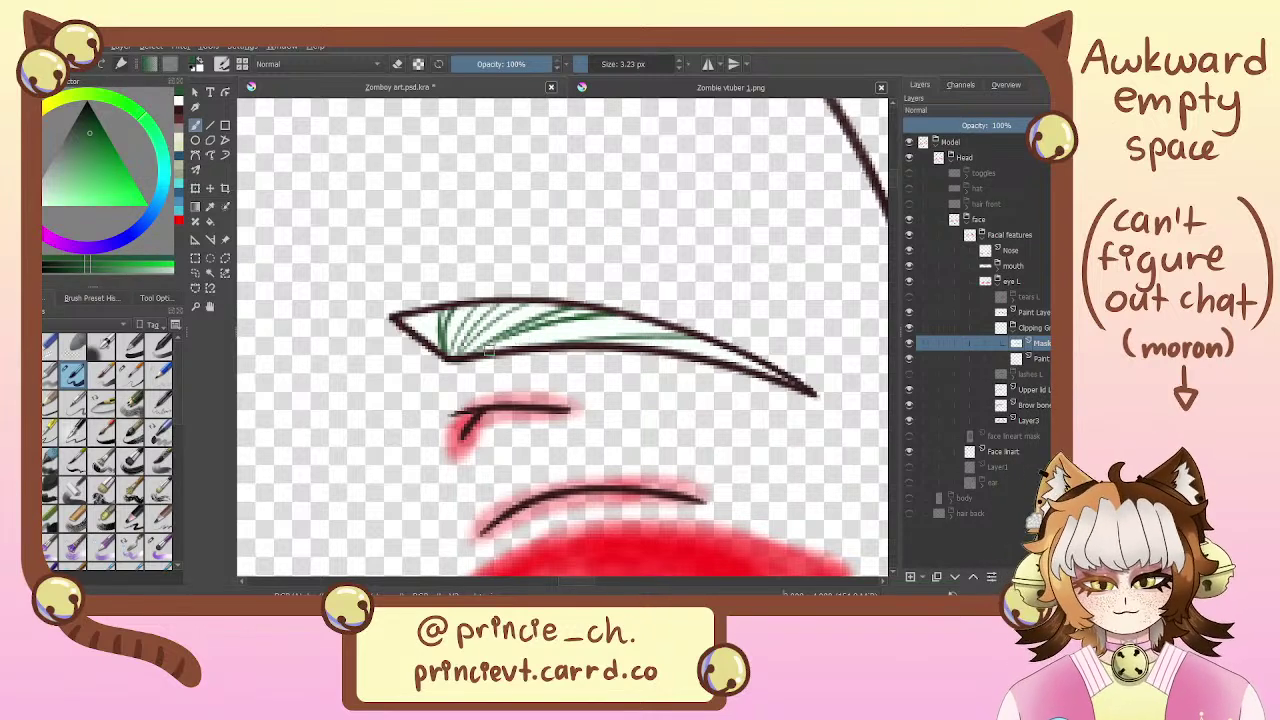
left_click_drag(484, 350, 638, 318)
left_click_drag(530, 344, 666, 322)
mouse_move(596, 350)
left_mouse_down()
mouse_move(722, 338)
mouse_move(776, 372)
left_mouse_up()
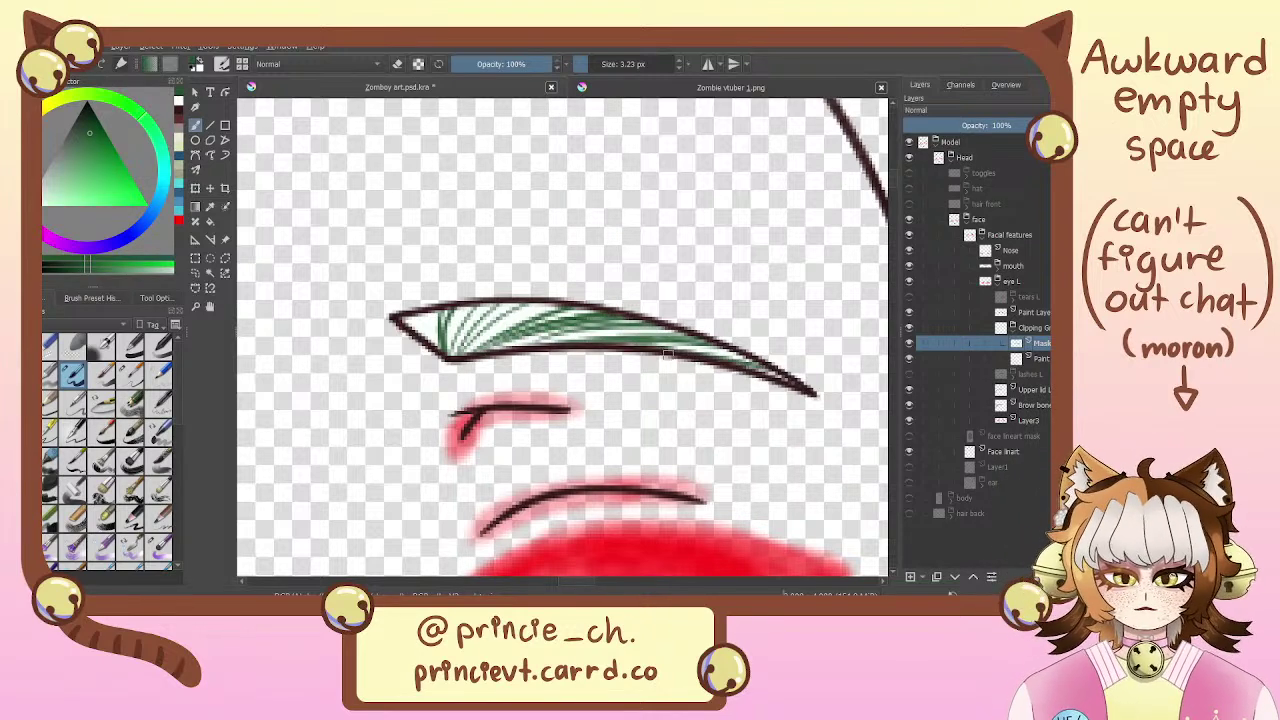
mouse_move(668, 355)
left_mouse_down()
mouse_move(826, 399)
mouse_move(729, 358)
mouse_move(643, 352)
mouse_move(764, 367)
left_mouse_up()
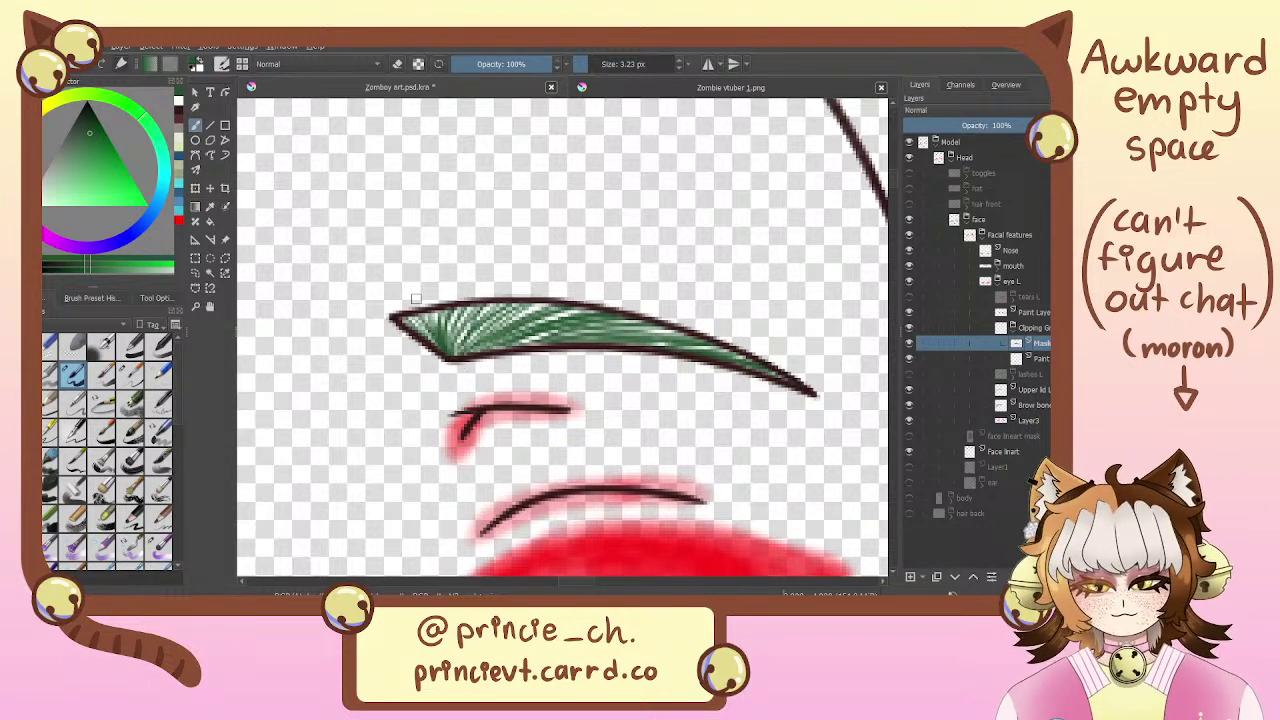
left_click_drag(461, 358, 543, 308)
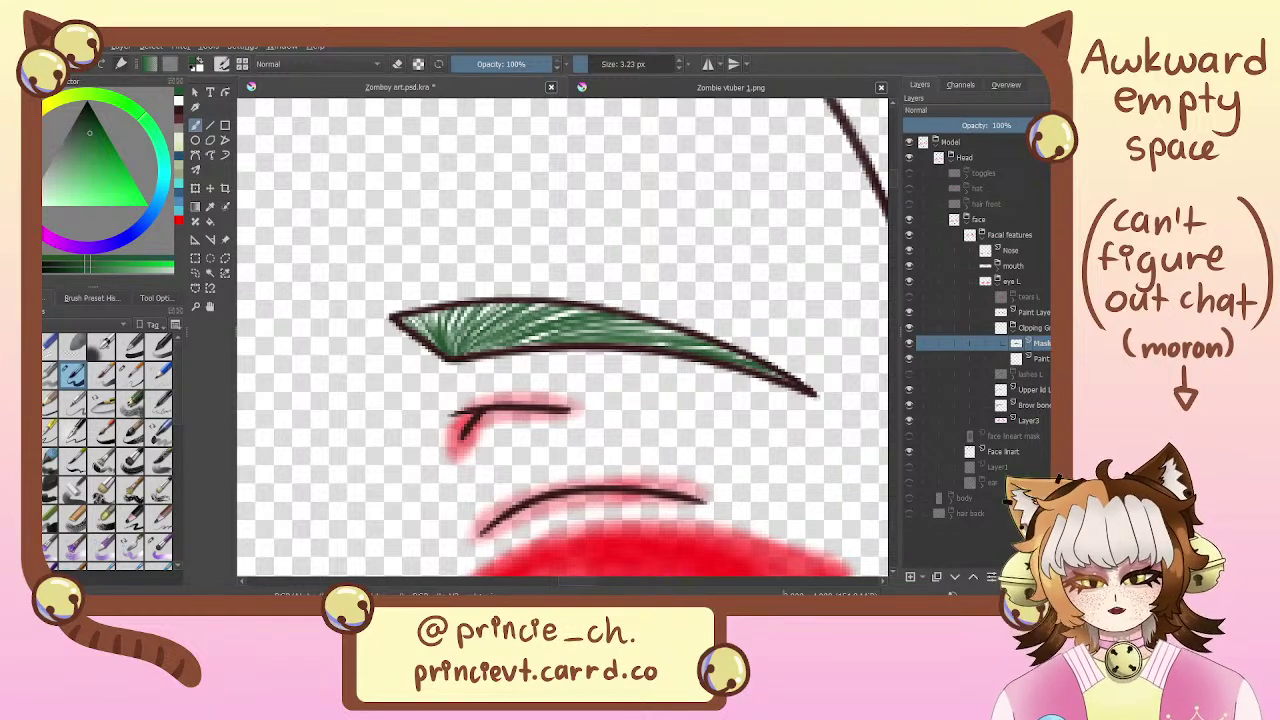
Compare the shaded eyebrow with the whole face, then inspect its hair strokes up close
key("ctrl+minus")
key("ctrl+minus")
key("ctrl+minus")
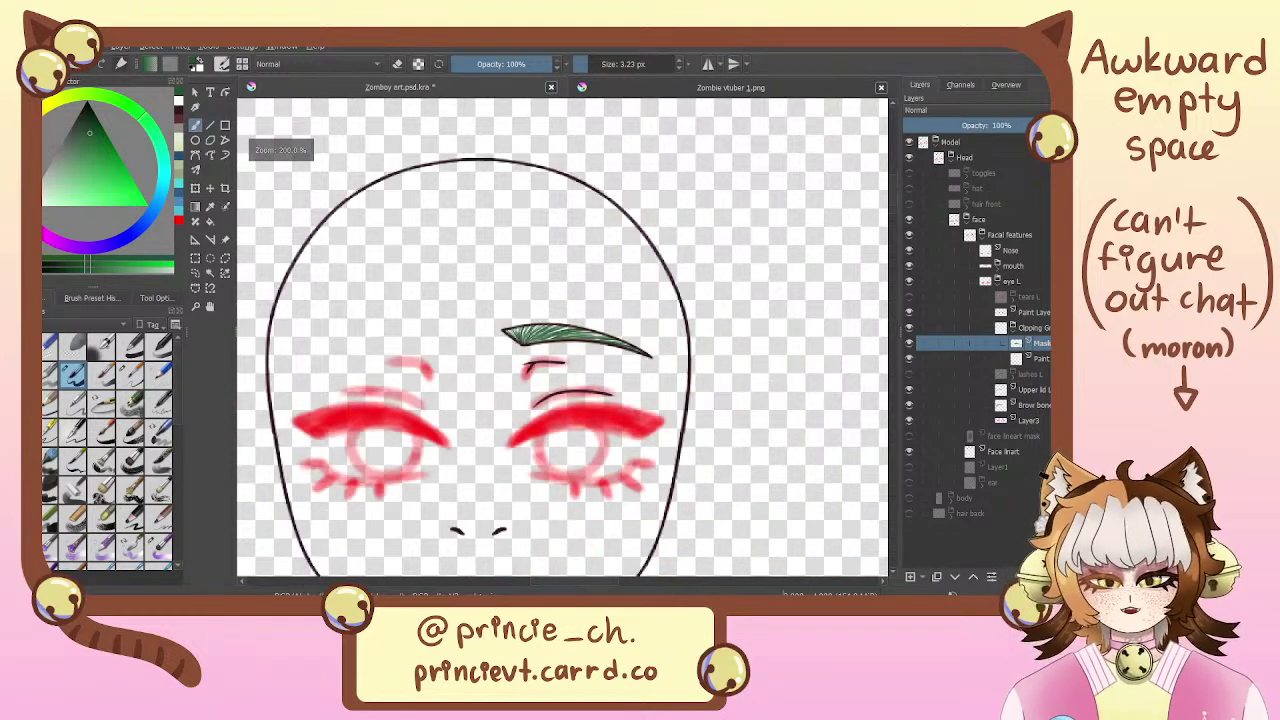
key("ctrl+equal")
key("ctrl+equal")
key("ctrl+equal")
left_click_drag(465, 323, 460, 365)
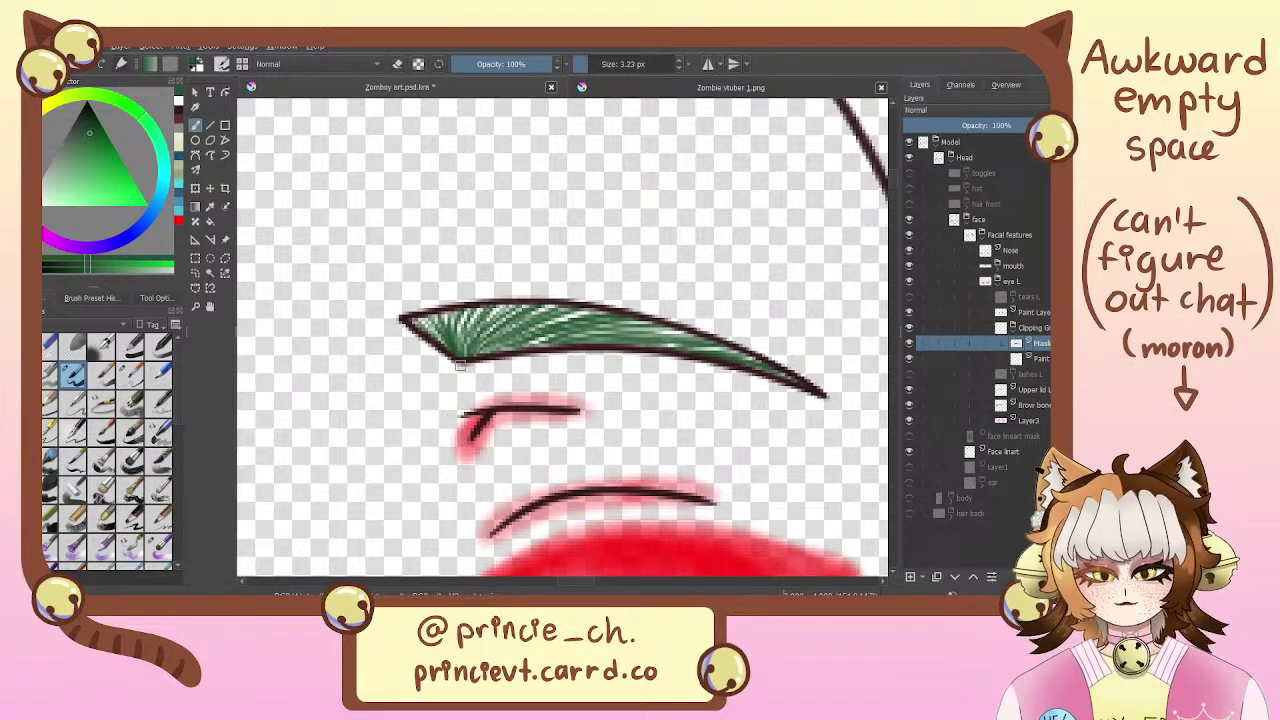
key("minus")
key("minus")
key("minus")
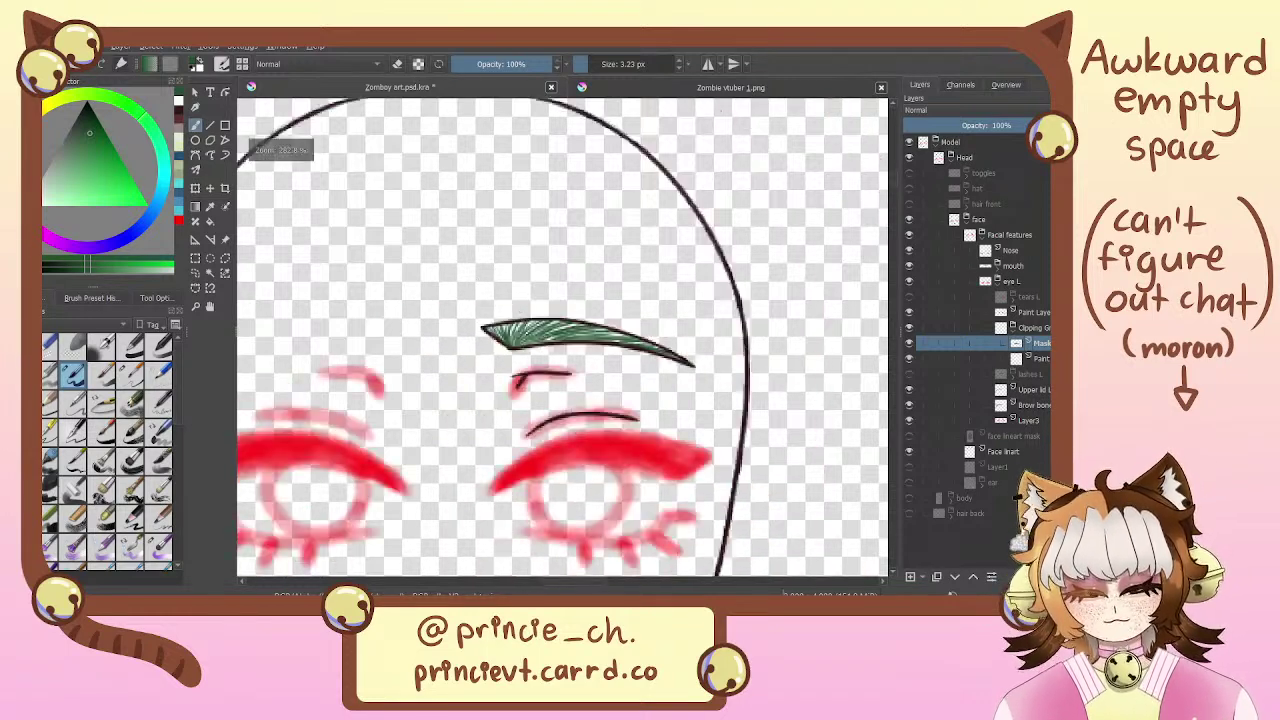
key("plus")
key("plus")
key("plus")
key("plus")
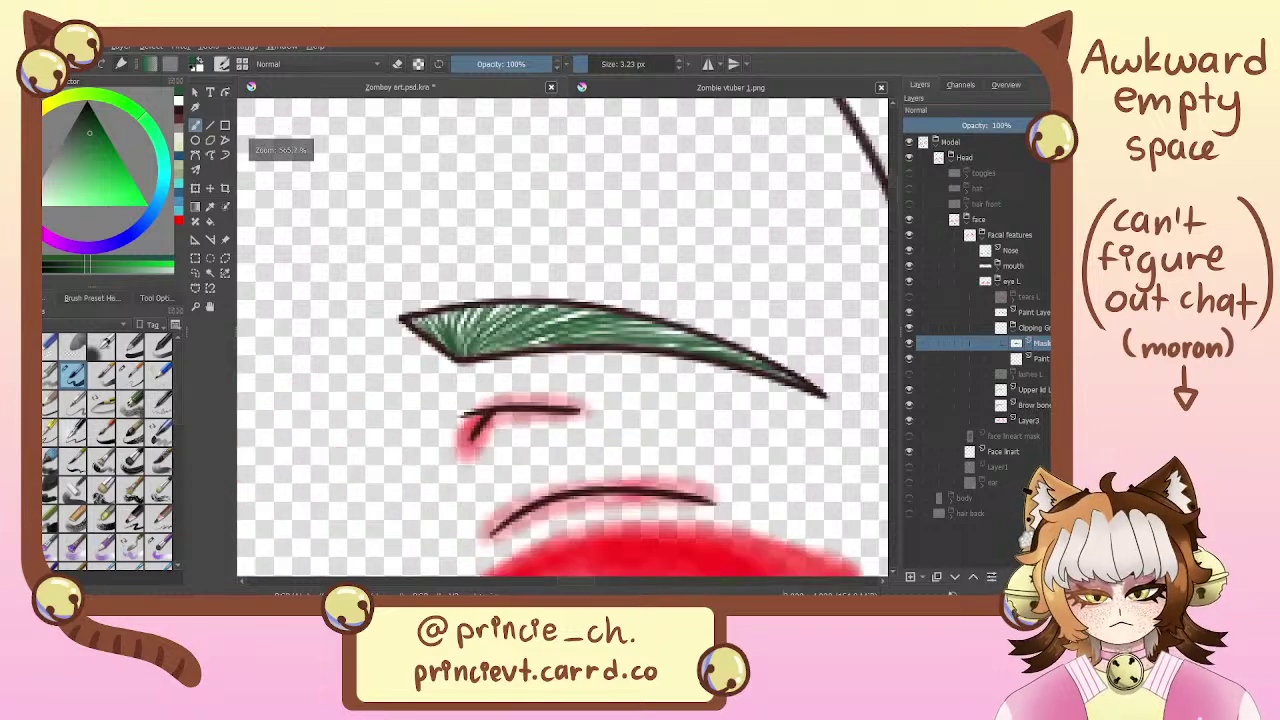
left_click_drag(606, 394, 537, 386)
left_click_drag(640, 416, 656, 428)
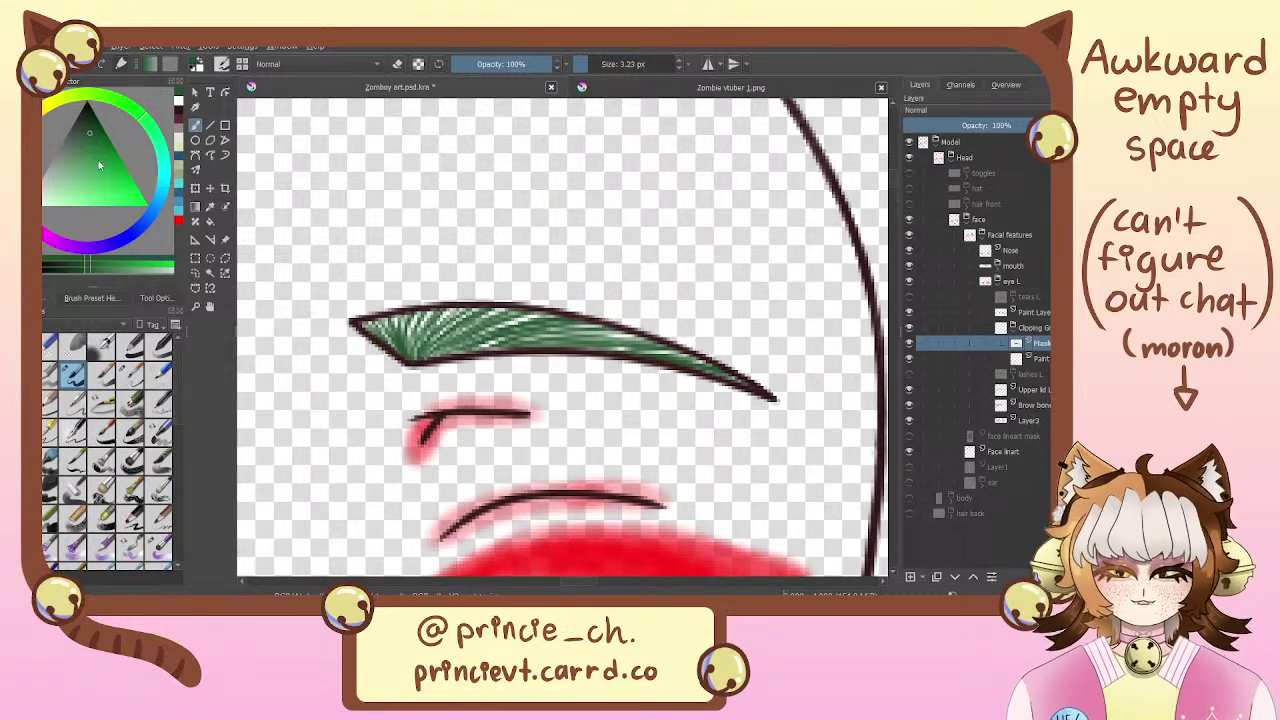
Clip a mask layer to the eyebrow line art and recolour the outline darker green, finishing with a 224.71 px brush
left_click(88, 124)
left_click(1036, 316)
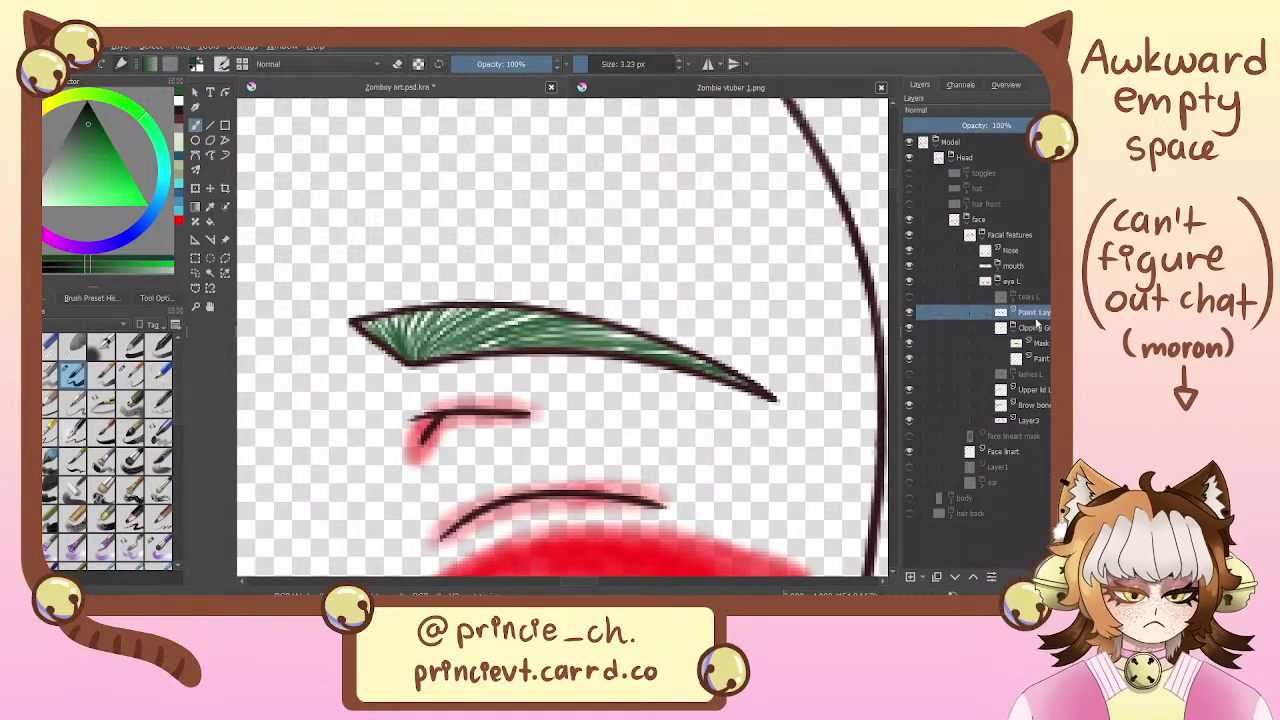
key("ctrl+shift+g")
mouse_move(356, 320)
left_mouse_down()
mouse_move(403, 359)
mouse_move(566, 349)
left_mouse_up()
mouse_move(696, 372)
left_mouse_down()
mouse_move(566, 350)
mouse_move(762, 397)
left_mouse_up()
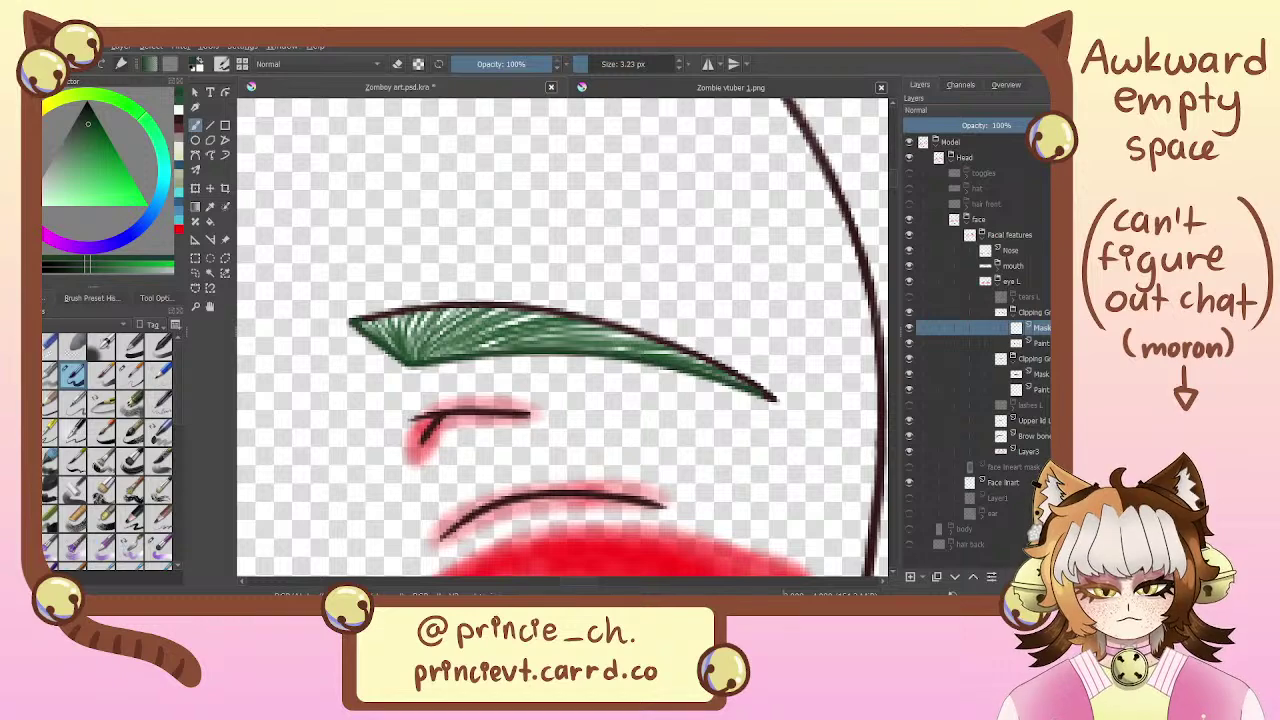
left_click(130, 373)
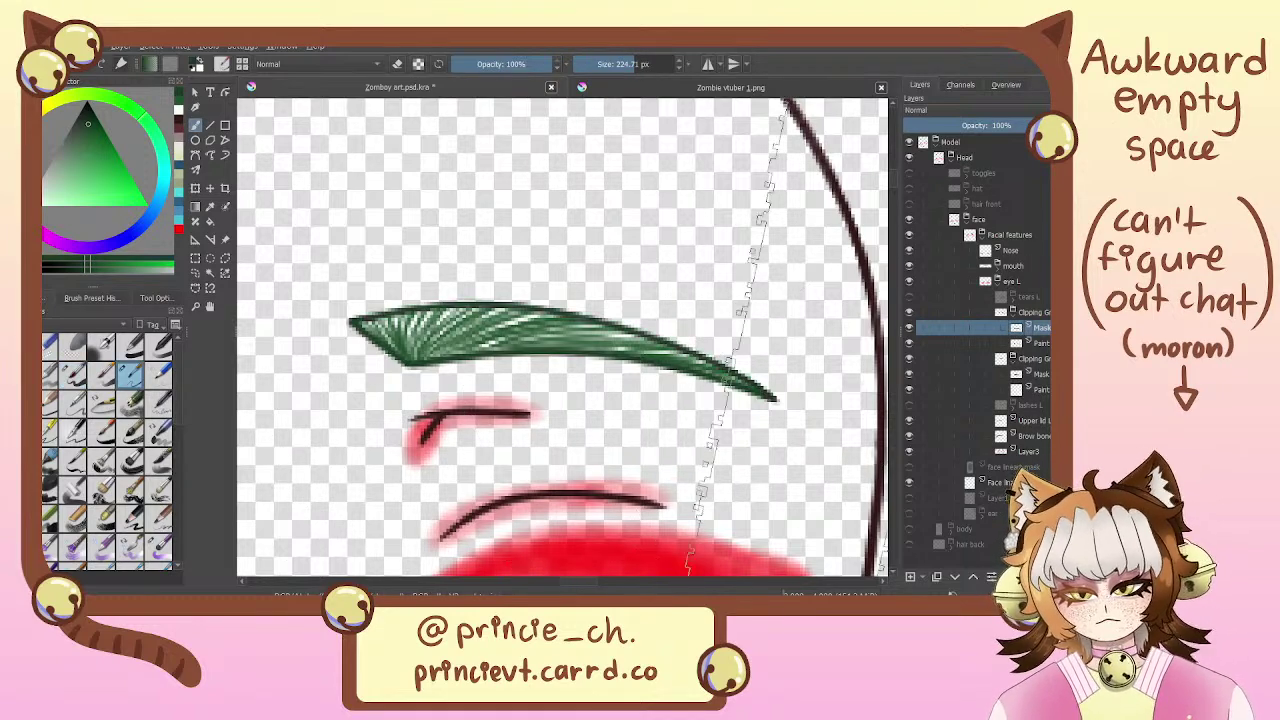
mouse_move(740, 420)
left_mouse_down()
mouse_move(340, 394)
mouse_move(790, 350)
left_mouse_up()
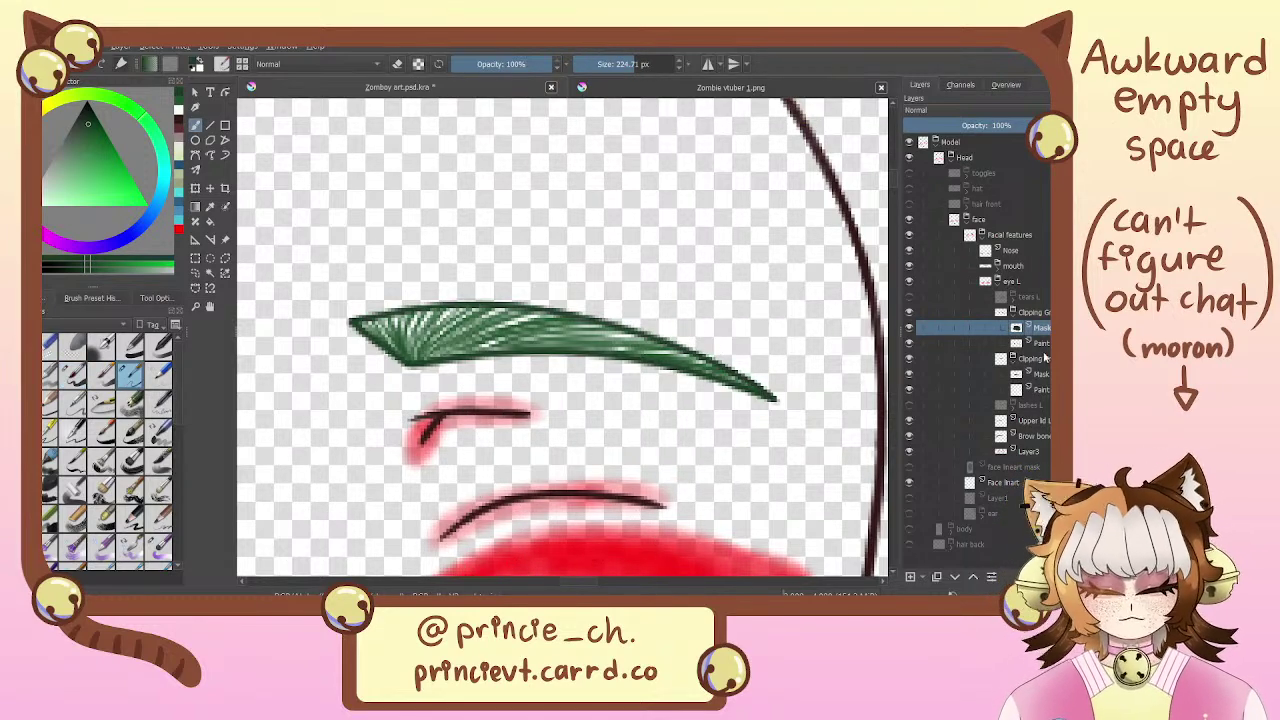
Merge the outline's colour mask into the eyebrow line art and move the merged layer above its clipping group
key("shift+Delete")
left_click_drag(1044, 329, 1046, 306)
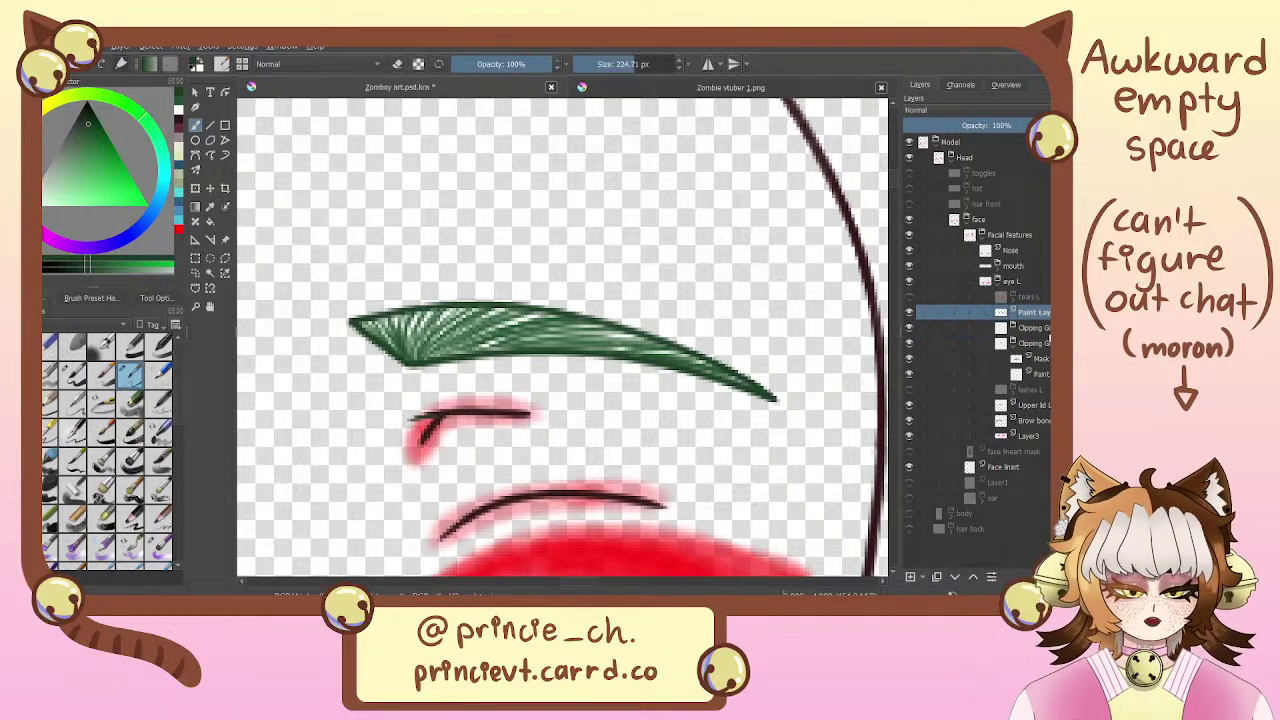
Merge the eyebrow's outline, mask and colour layers into a single paint layer and delete the two emptied clipping groups
left_click(1044, 328)
key("shift+Delete")
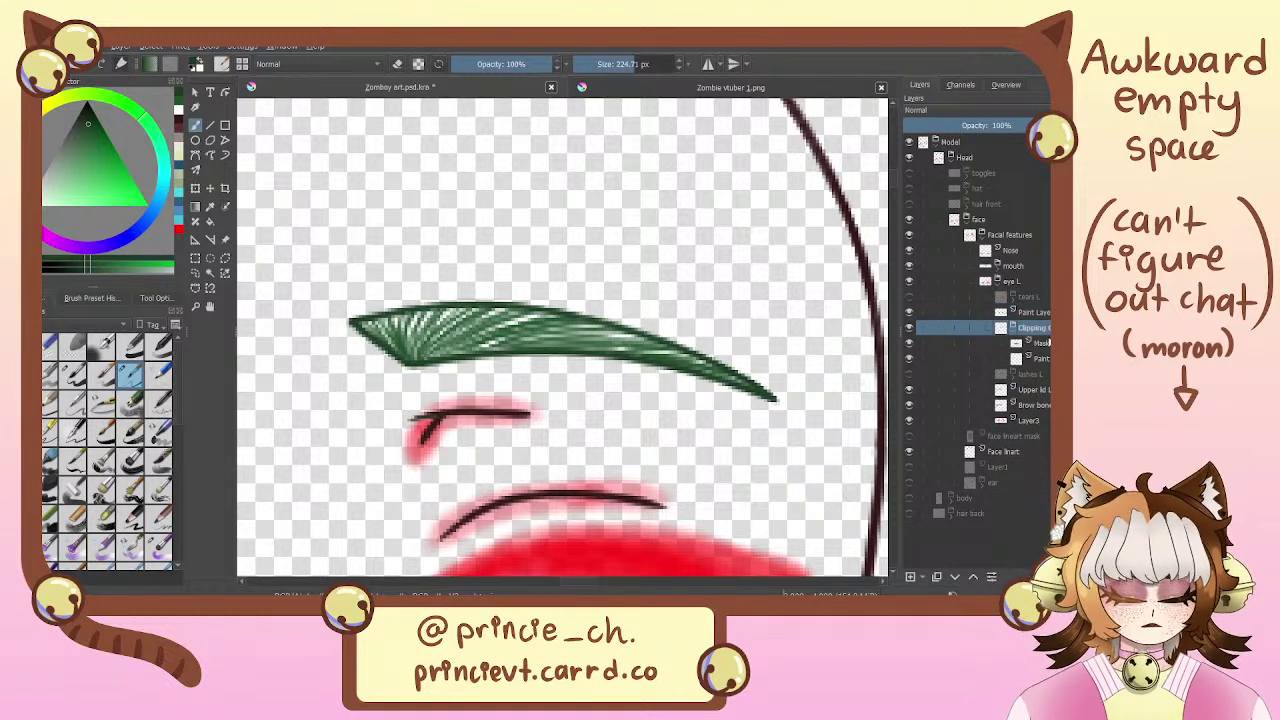
left_click(1045, 343)
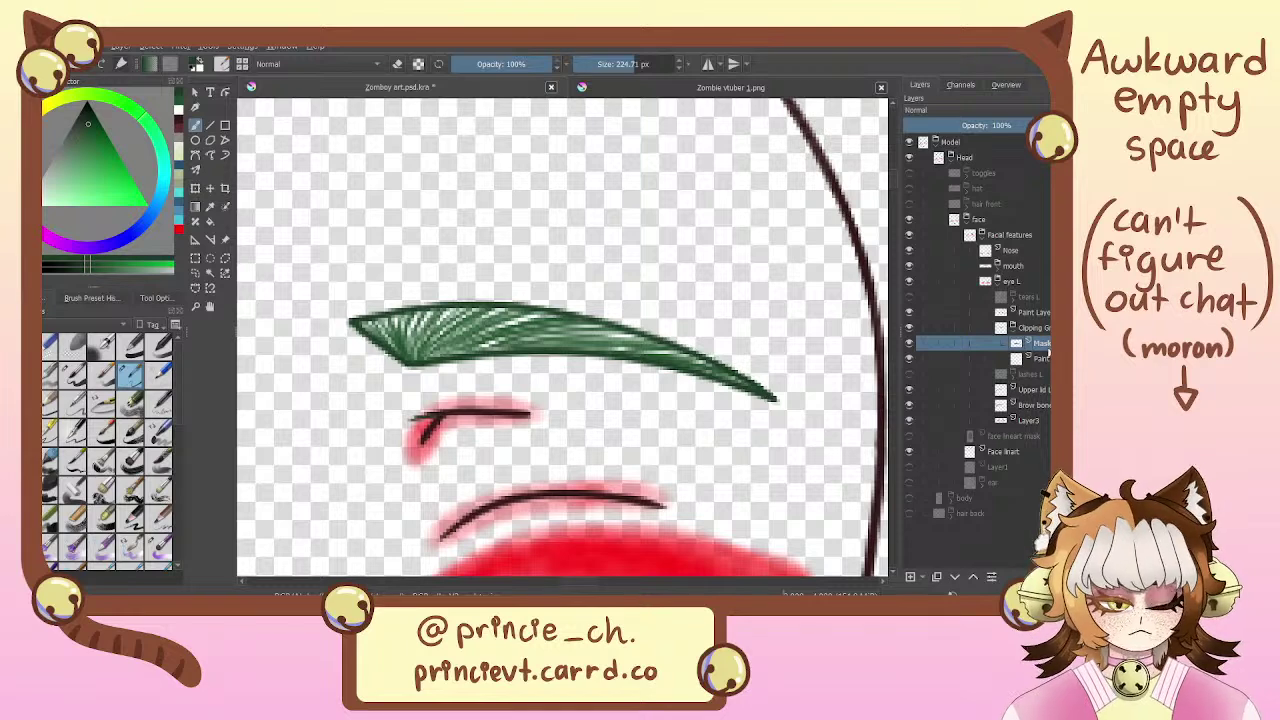
key("ctrl+e")
left_click_drag(1047, 346, 1047, 321)
left_click(1048, 316)
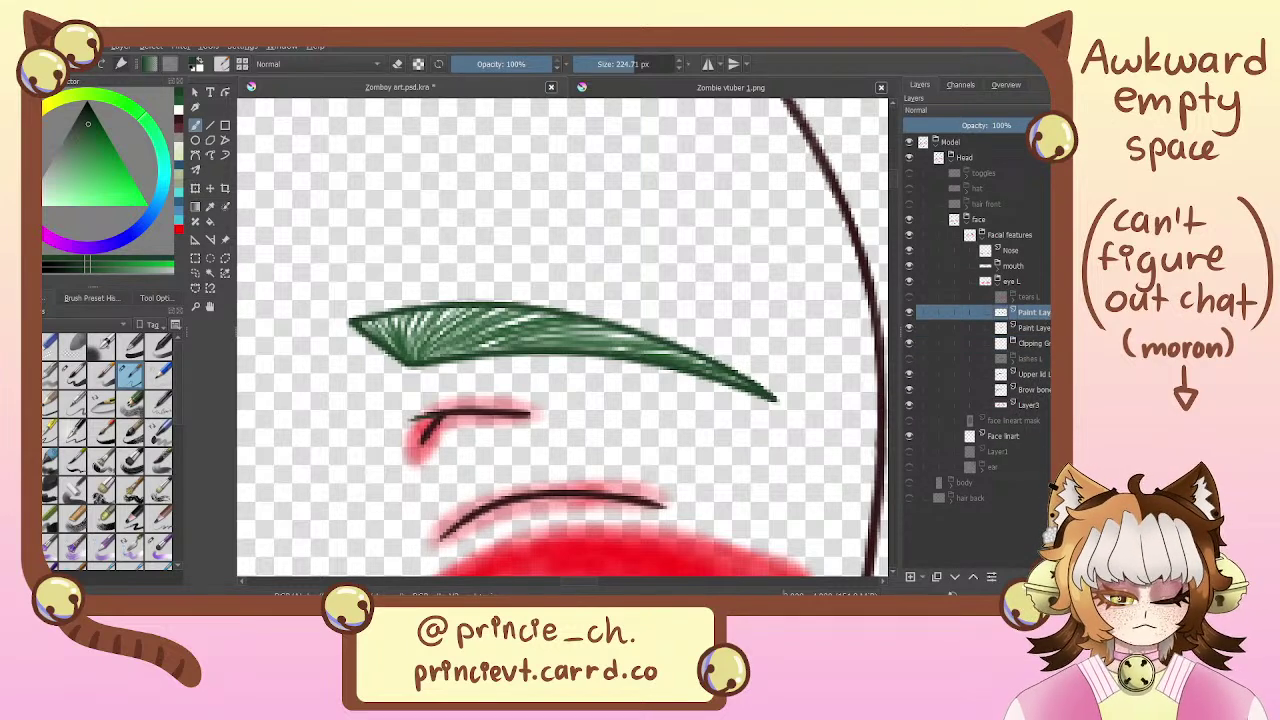
key("ctrl+e")
left_click(1046, 328)
key("shift+Delete")
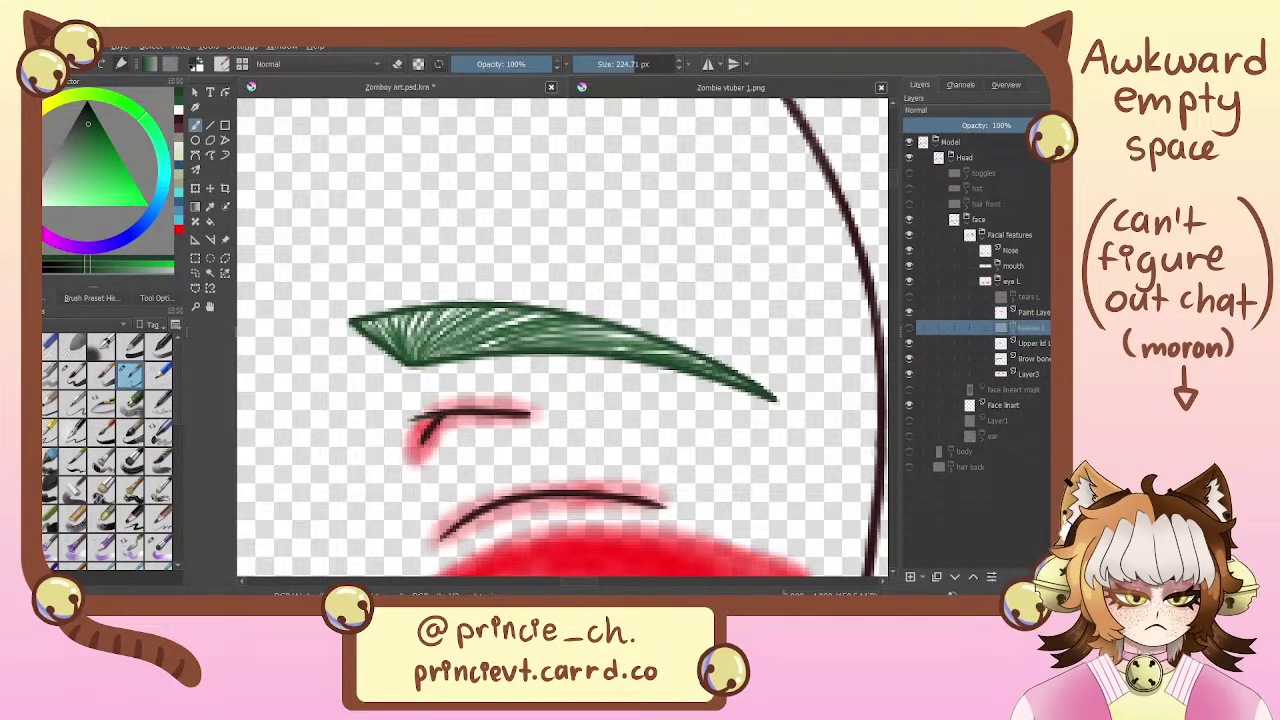
Examine the merged eyebrow against the whole face and the sketched eyes
left_click_drag(597, 448, 681, 440)
key("ctrl+minus")
key("ctrl+minus")
key("ctrl+minus")
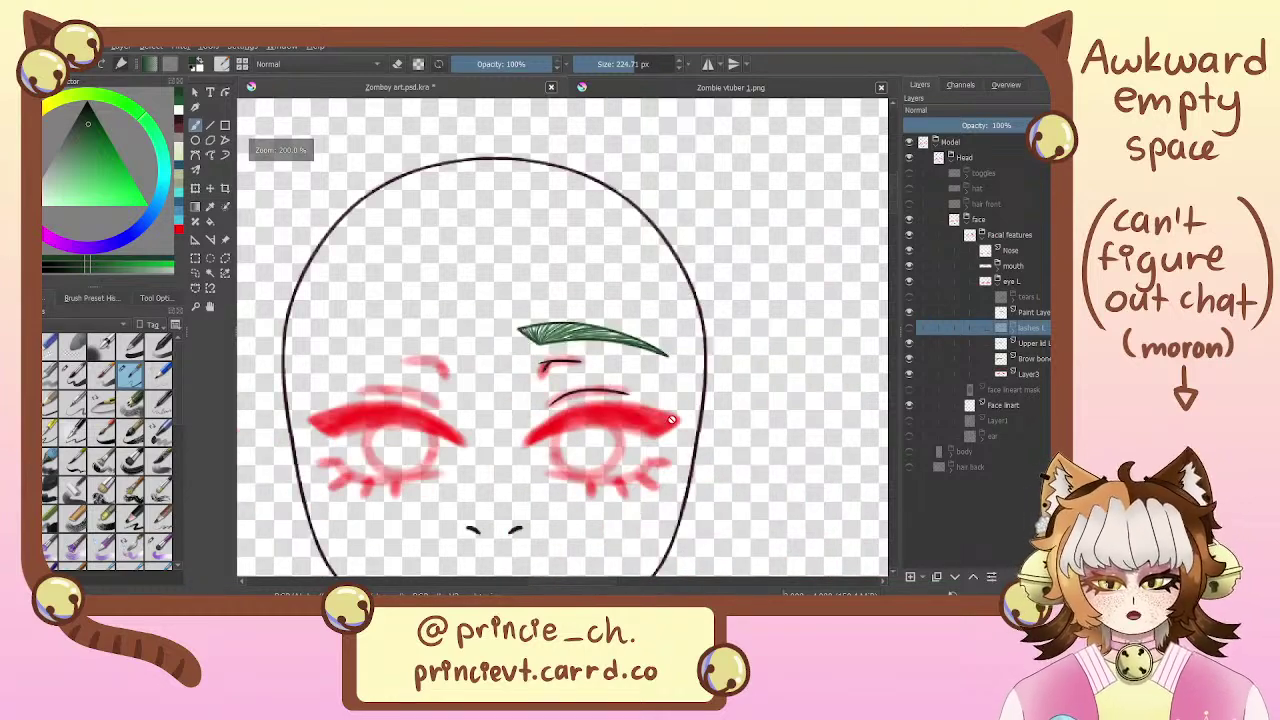
key("ctrl+plus")
left_click_drag(628, 377, 589, 282)
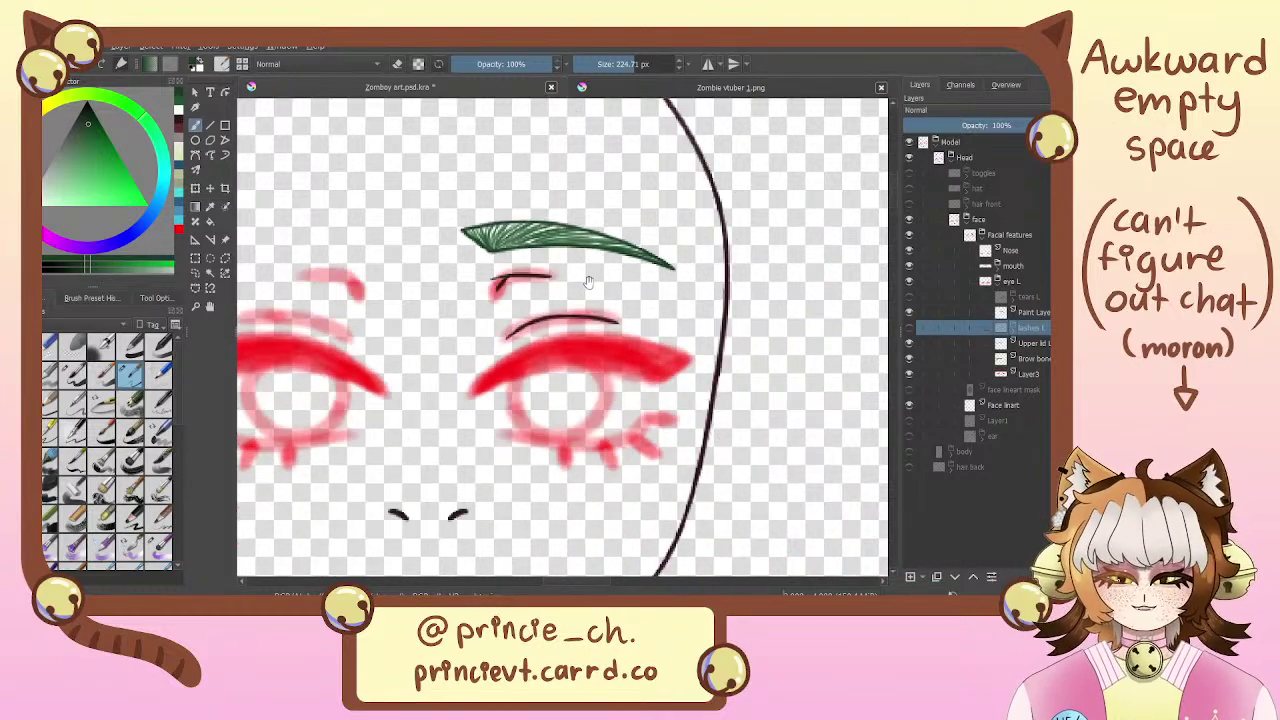
left_click_drag(357, 324, 391, 447)
Erase the upper outline at the inner half of the eyebrow on its merged layer, using the 3.23 px brush in eraser mode
left_click(72, 373)
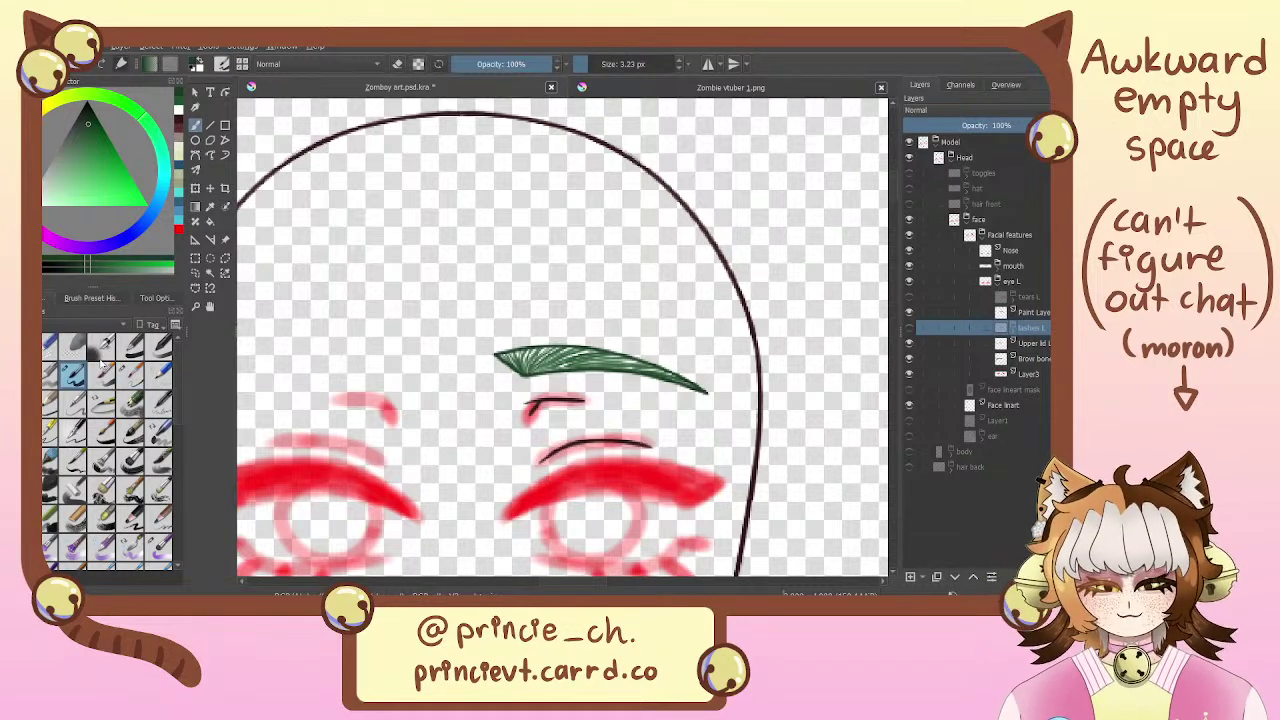
key("ctrl+plus")
key("ctrl+plus")
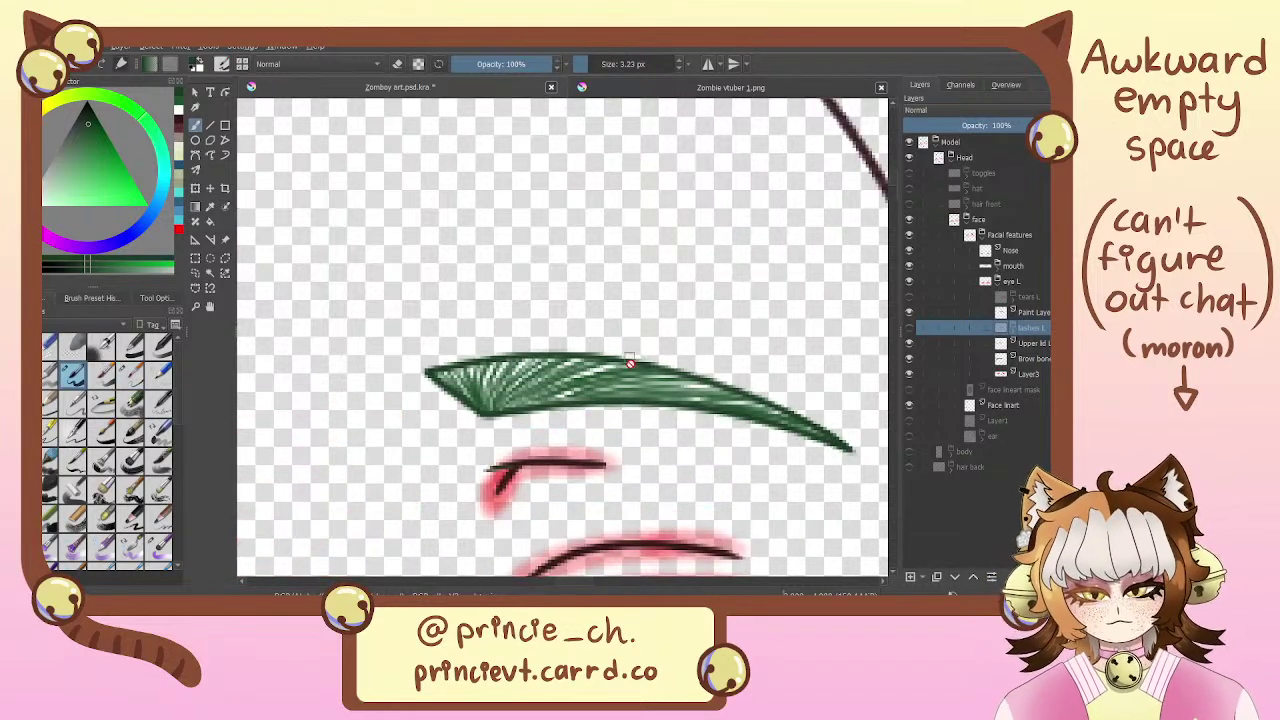
key("3")
left_click_drag(540, 130, 551, 289)
key("ctrl+plus")
key("ctrl+plus")
key("ctrl+plus")
key("ctrl+plus")
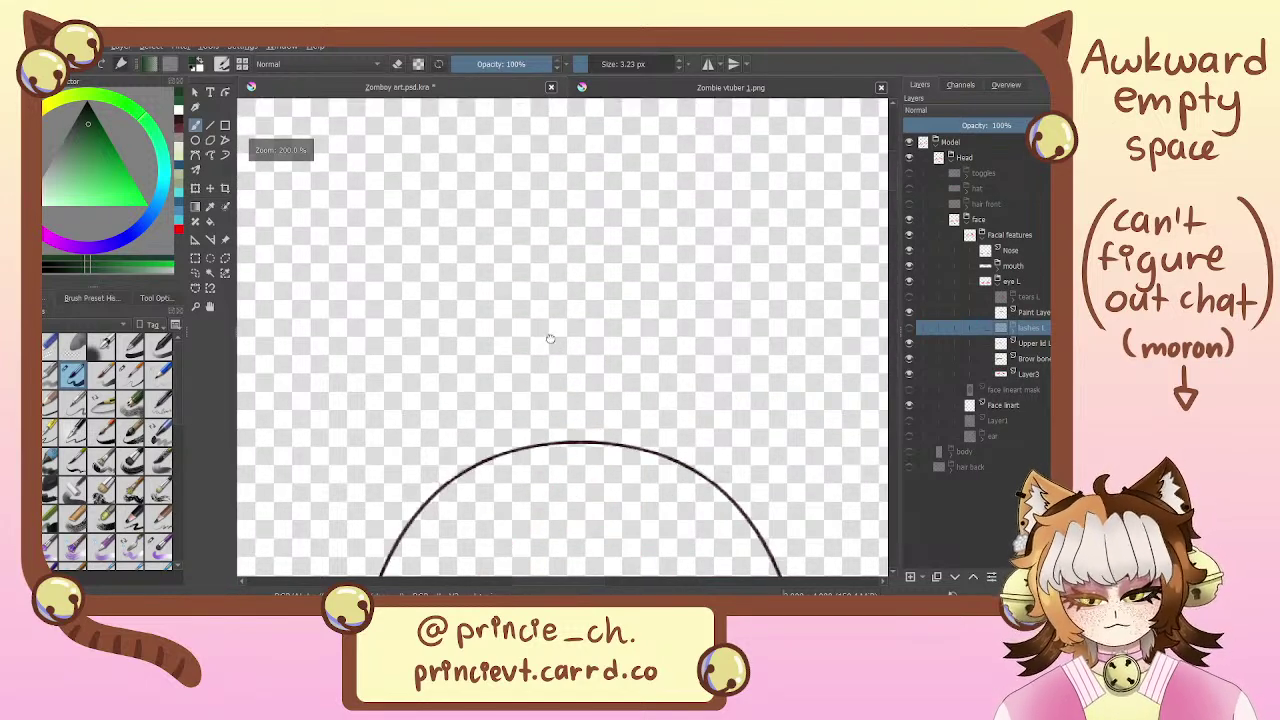
key("6")
left_click_drag(651, 515, 472, 353)
key("6")
key("4")
key("4")
key("4")
key("4")
key("4")
key("ctrl+plus")
key("ctrl+plus")
key("ctrl+plus")
left_click_drag(372, 326, 554, 283)
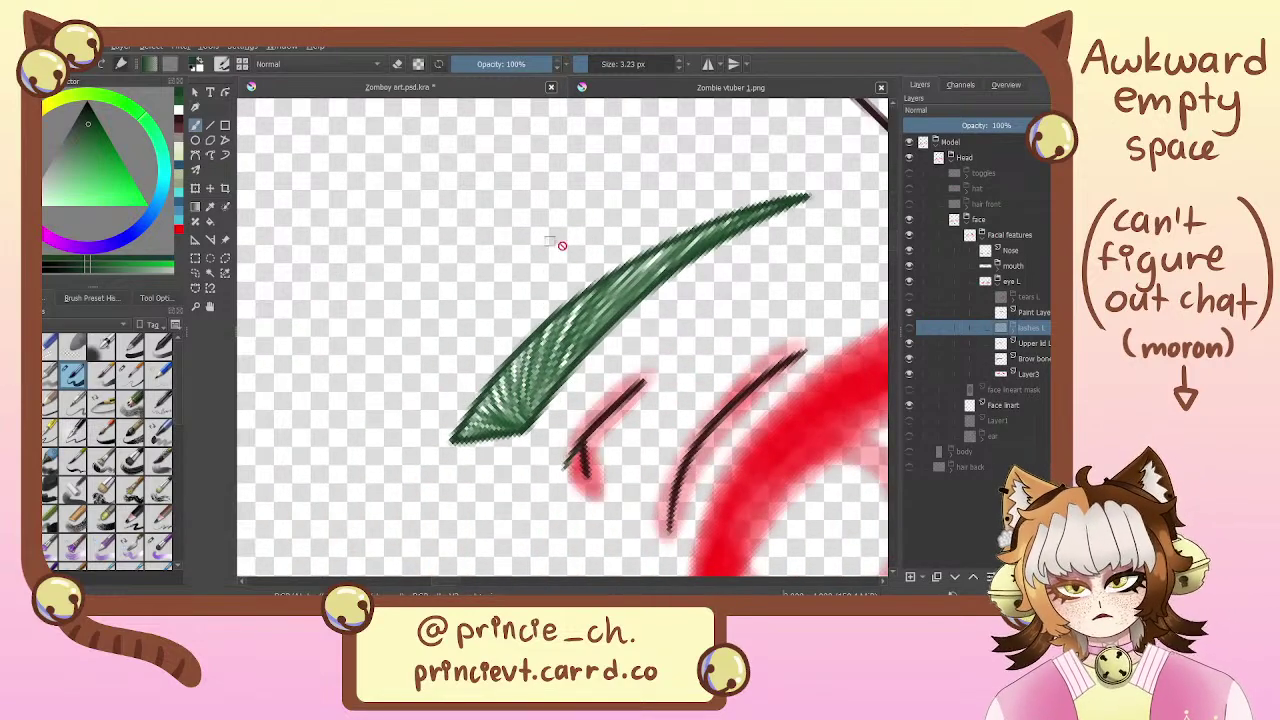
left_click(1030, 312)
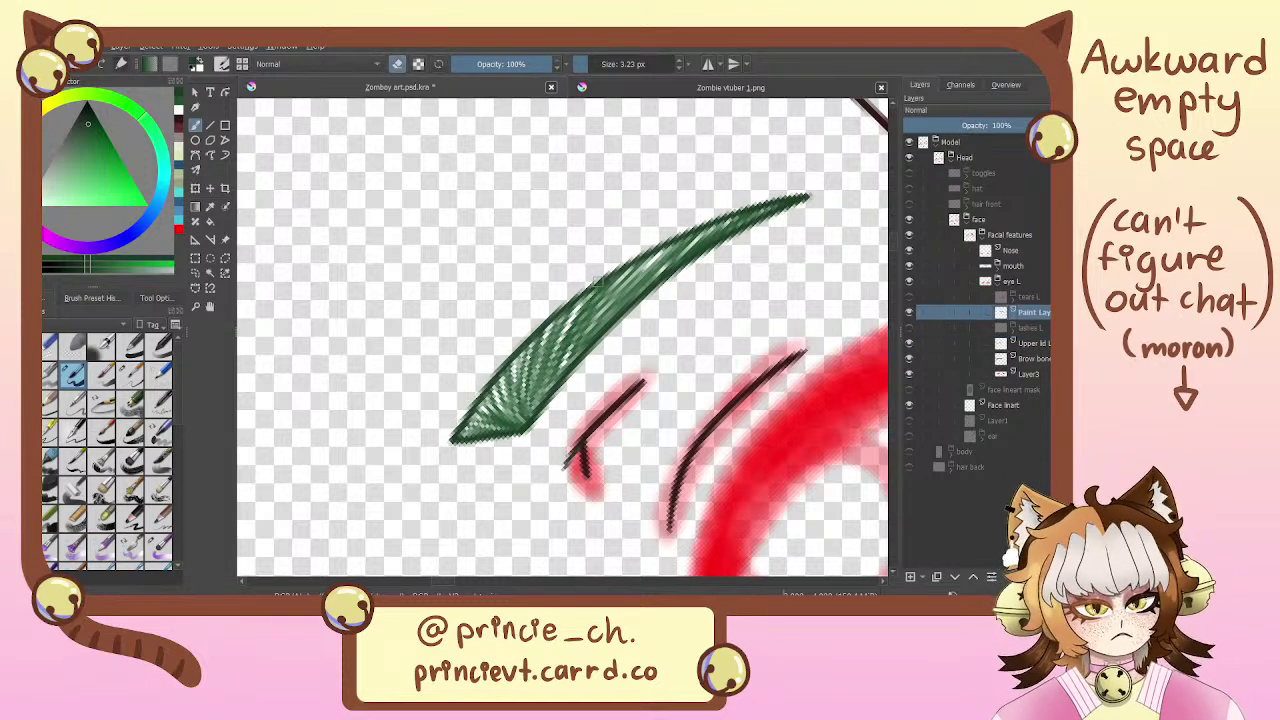
left_click_drag(560, 308, 454, 442)
key("ctrl+z")
left_click_drag(566, 304, 428, 484)
left_click_drag(522, 344, 422, 476)
key("e")
left_click_drag(632, 258, 450, 462)
key("ctrl+z")
left_click_drag(630, 264, 465, 440)
key("ctrl+z")
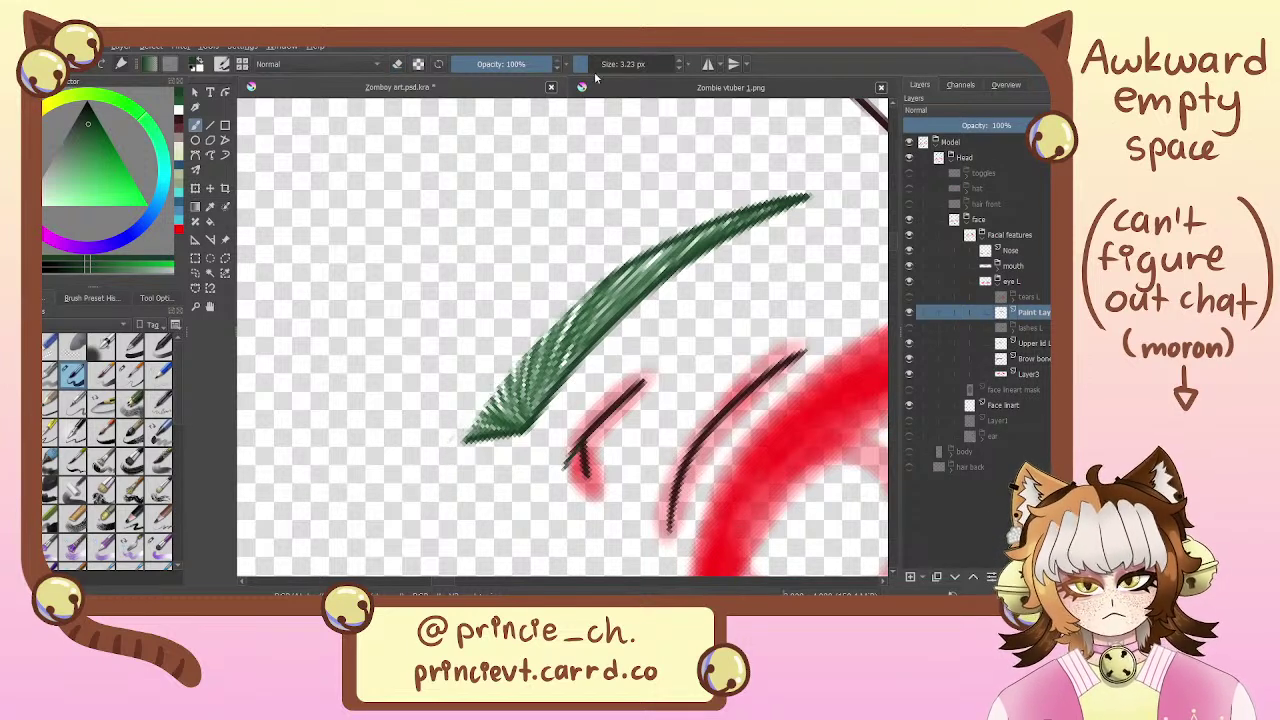
left_click(592, 87)
left_click(505, 91)
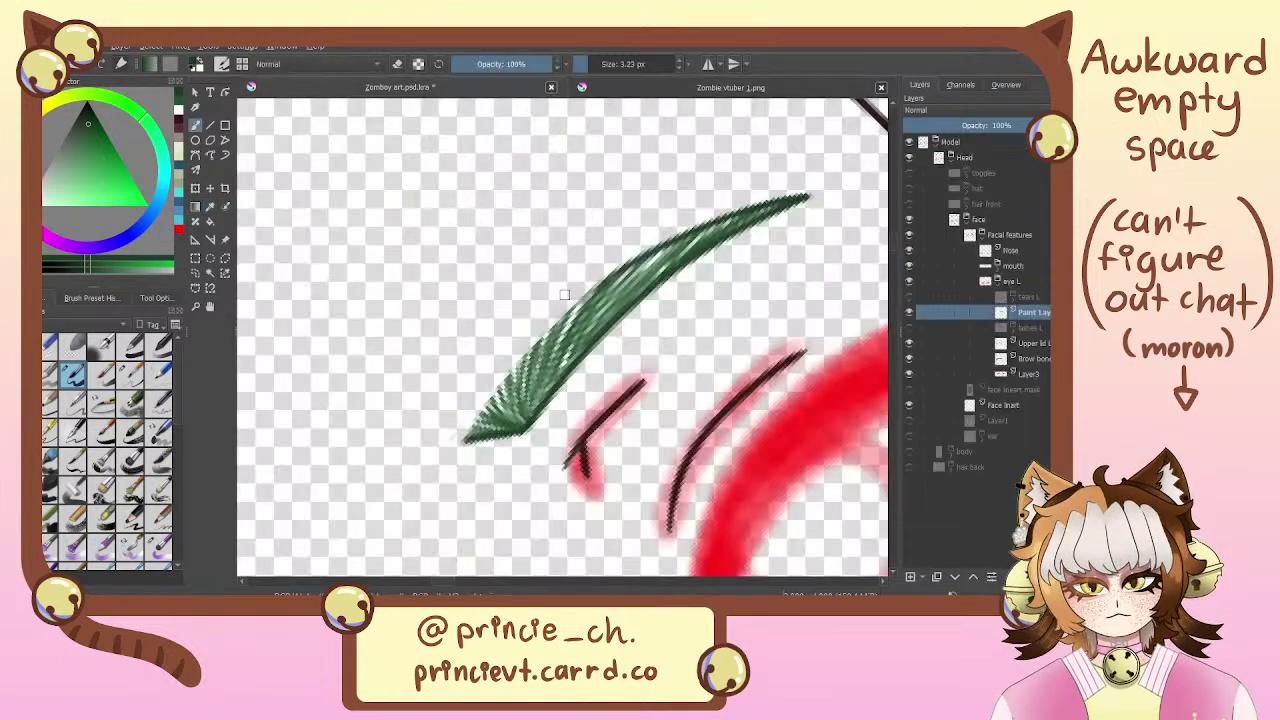
left_click_drag(632, 248, 462, 414)
key("ctrl+z")
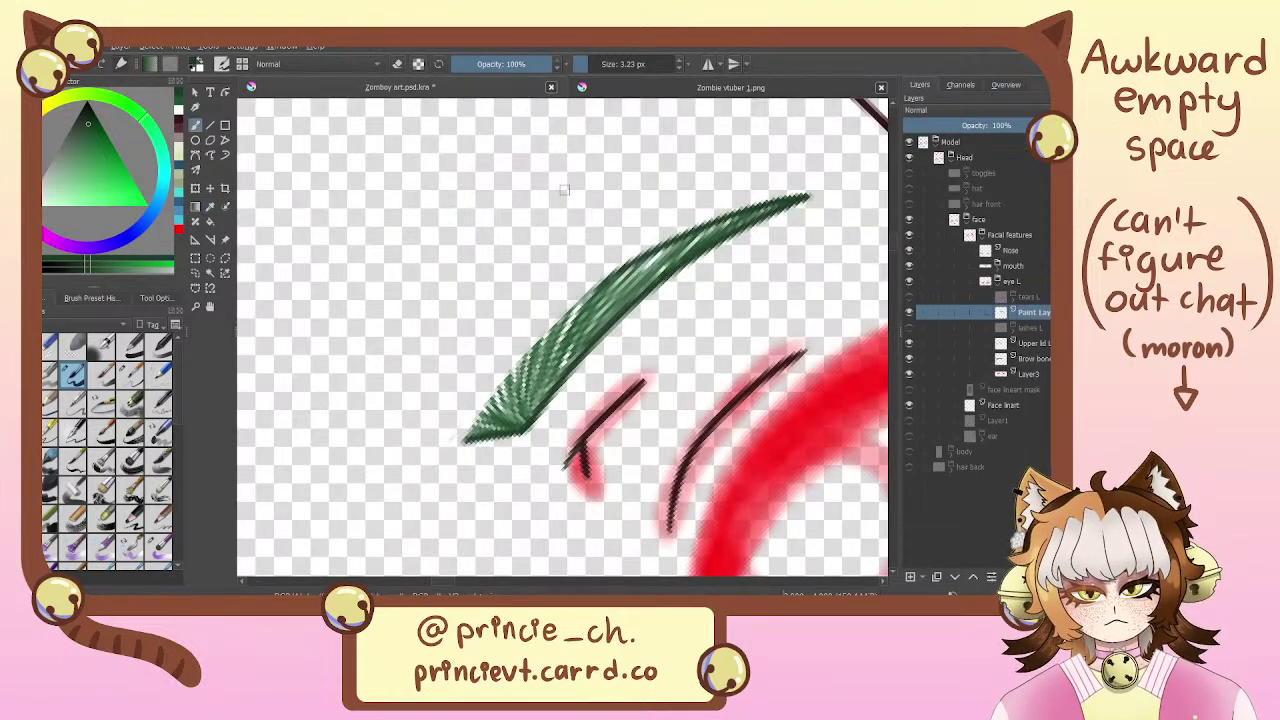
key("ctrl+plus")
key("ctrl+minus")
mouse_move(634, 260)
left_mouse_down()
mouse_move(562, 317)
mouse_move(452, 452)
left_mouse_up()
key("ctrl+z")
left_click_drag(634, 258, 428, 490)
key("ctrl+z")
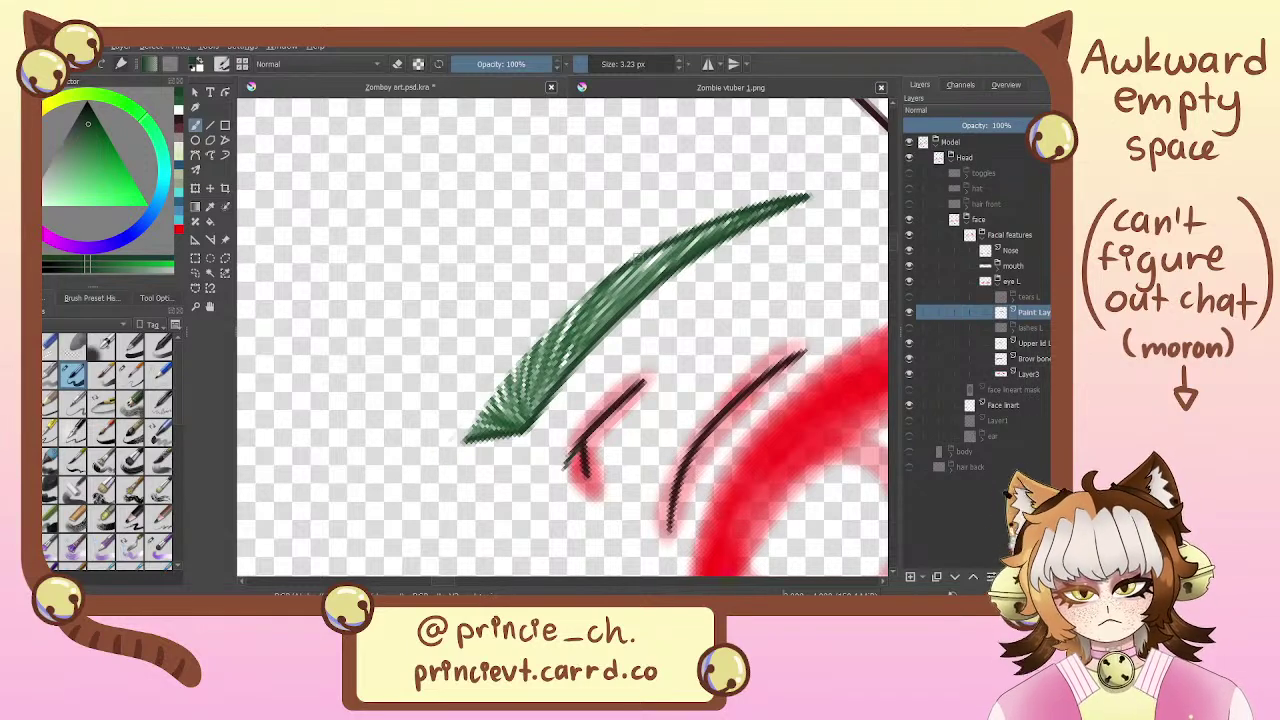
Redraw the eyebrow's upper outline in dark green down to the inner tip and erase the overshoot, leaving a sharp corner
mouse_move(644, 252)
left_mouse_down()
mouse_move(480, 410)
mouse_move(431, 490)
left_mouse_up()
key("e")
mouse_move(470, 446)
left_mouse_down()
mouse_move(444, 454)
mouse_move(456, 451)
mouse_move(449, 437)
mouse_move(434, 488)
left_mouse_up()
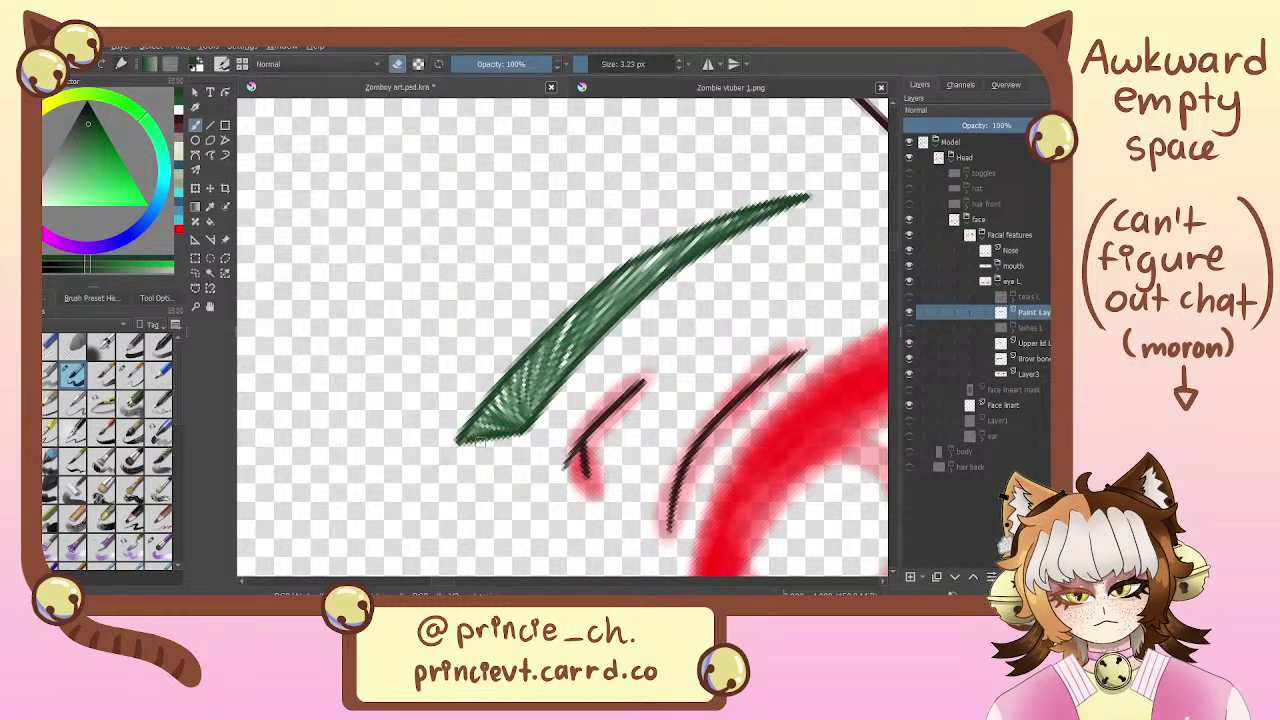
key("e")
left_click_drag(476, 439, 454, 443)
Examine the redrawn outline along the whole eyebrow, from its inner tip to the tail, with the canvas straightened
mouse_move(603, 352)
left_mouse_down()
mouse_move(575, 386)
mouse_move(669, 303)
left_mouse_up()
key("e")
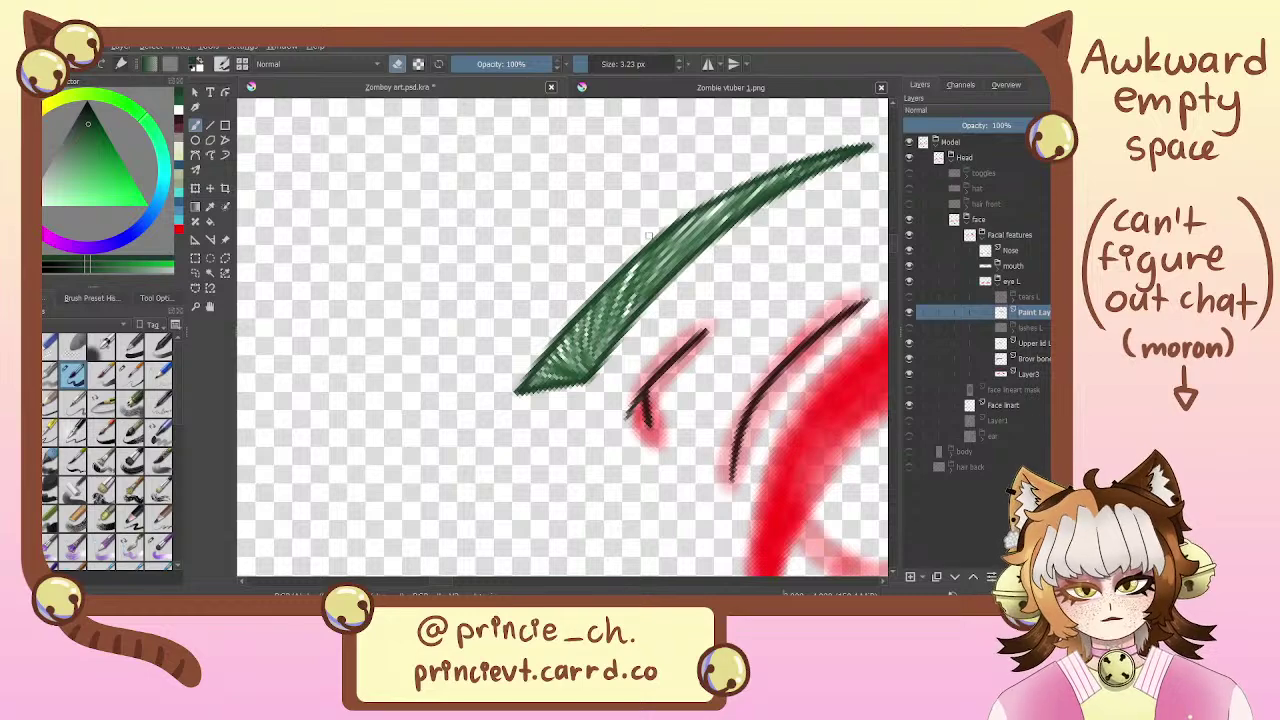
key("e")
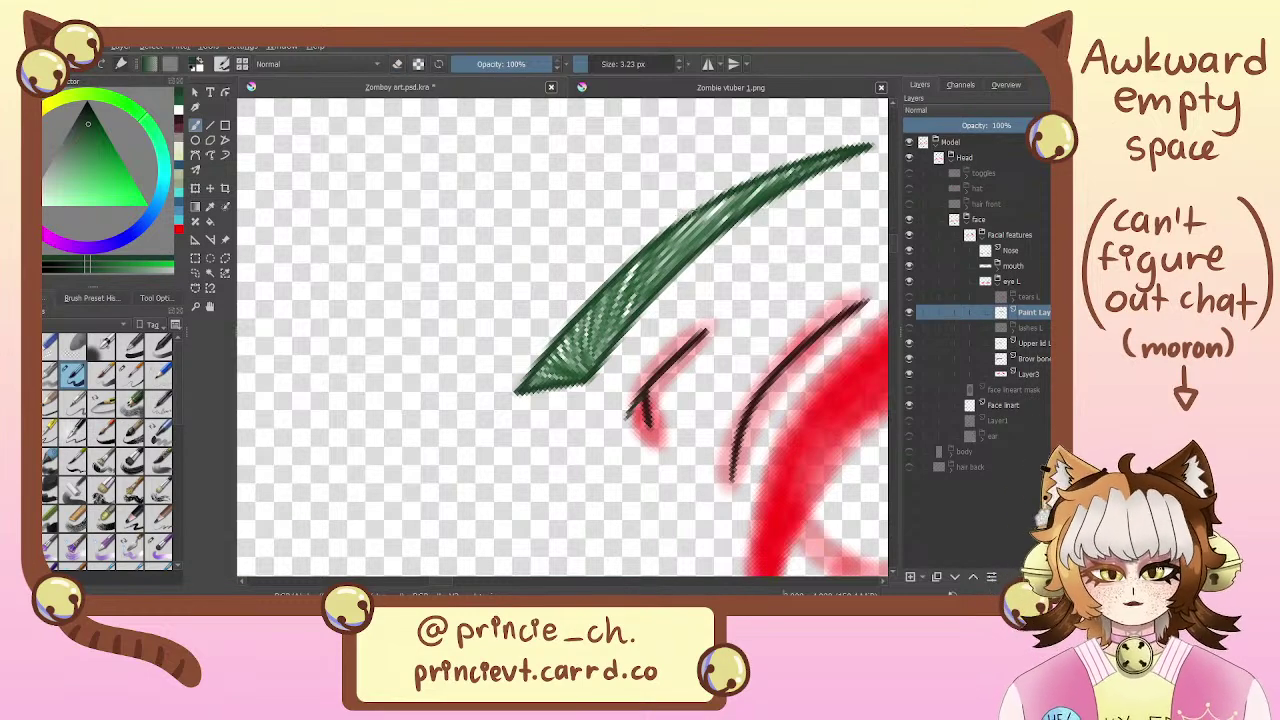
left_click_drag(746, 203, 619, 298)
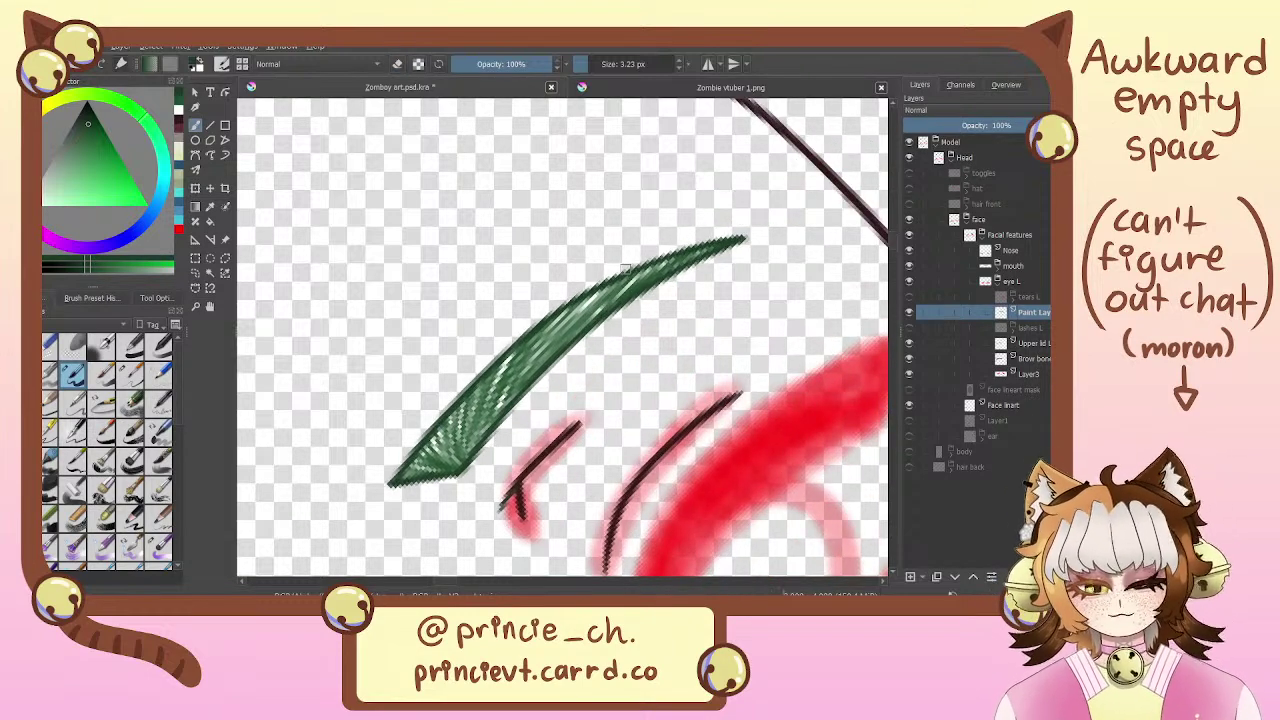
key("4")
key("6")
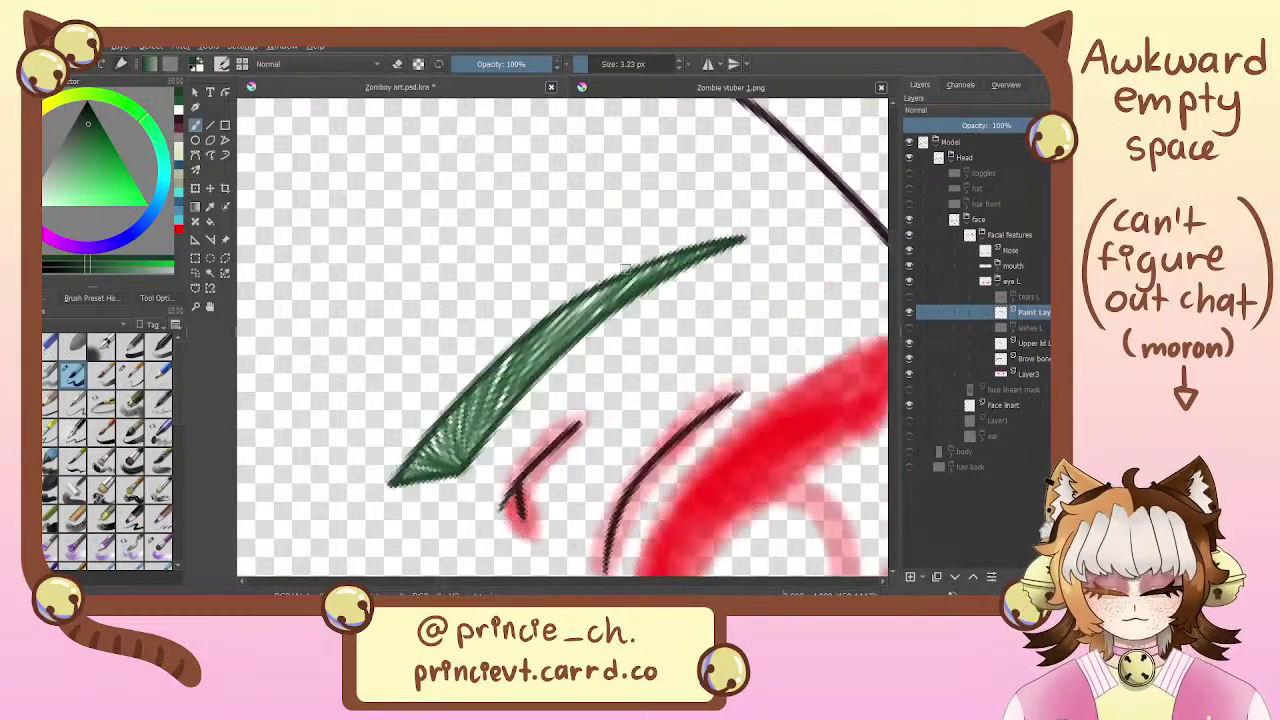
key("6")
key("6")
key("6")
mouse_move(546, 413)
left_mouse_down()
mouse_move(669, 214)
mouse_move(583, 374)
mouse_move(604, 365)
left_mouse_up()
key("e")
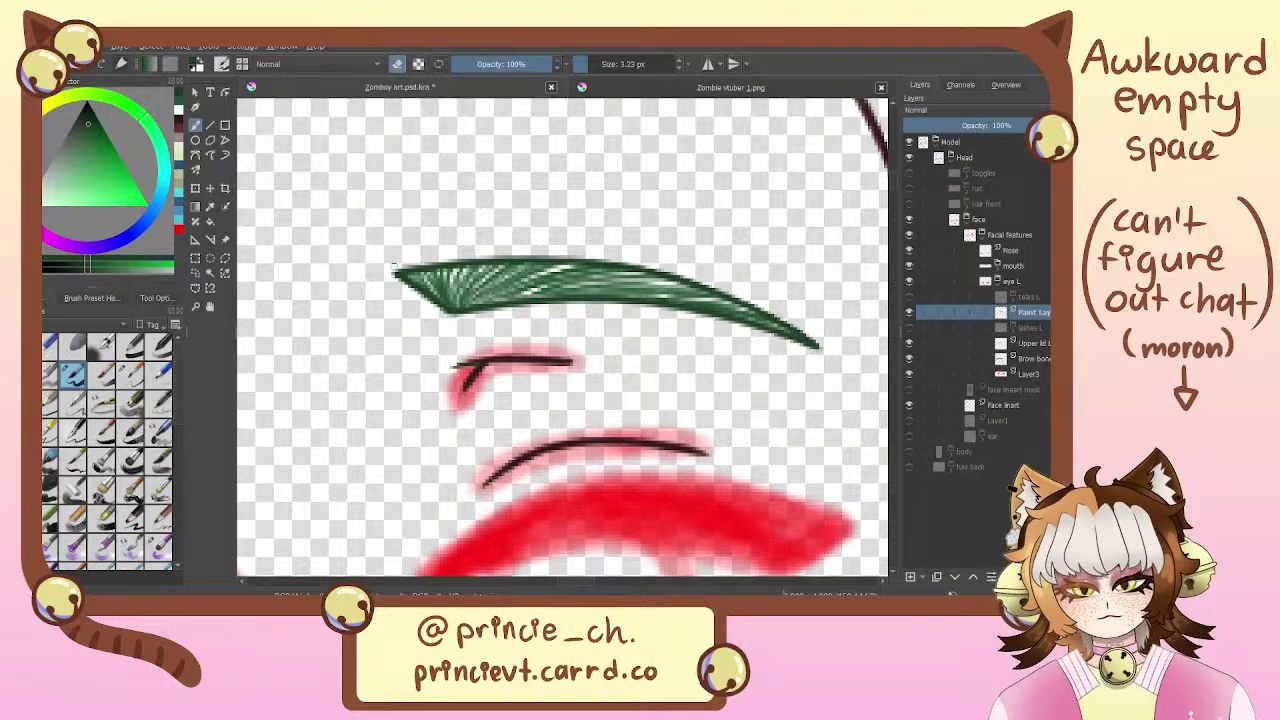
key("e")
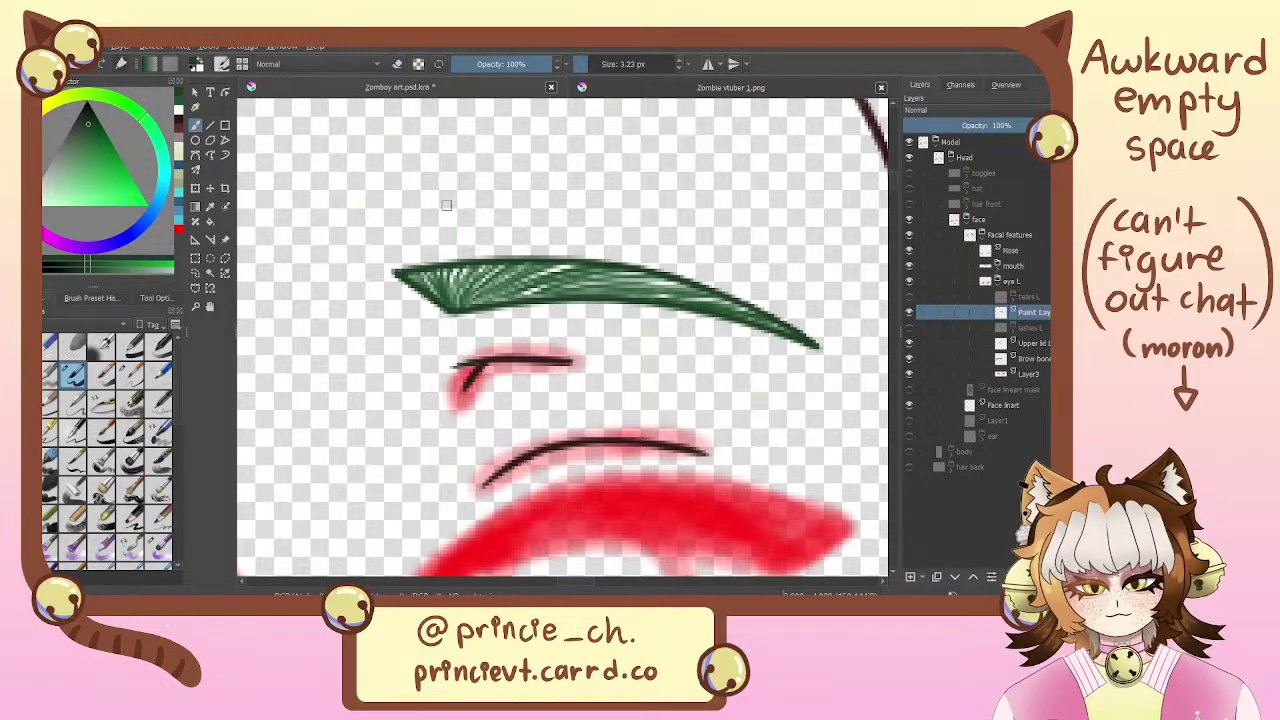
mouse_move(444, 216)
left_mouse_down()
mouse_move(645, 214)
mouse_move(730, 258)
left_mouse_up()
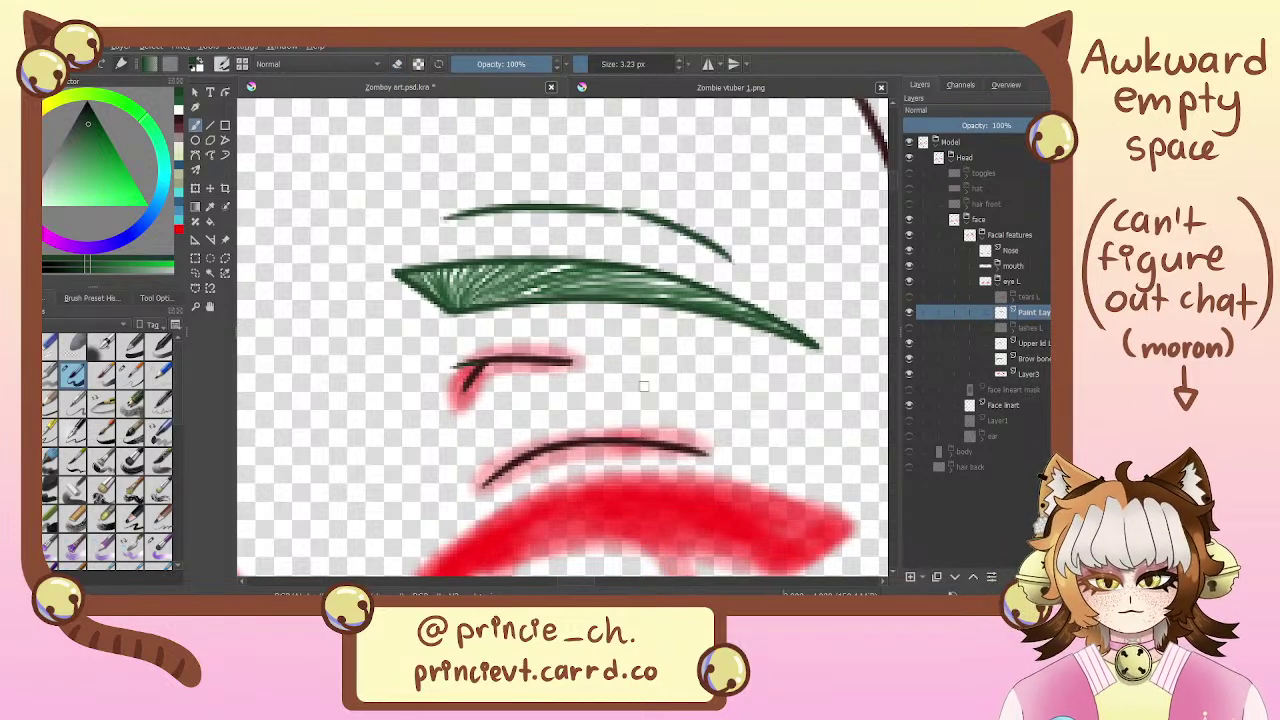
key("ctrl+z")
mouse_move(456, 208)
left_mouse_down()
mouse_move(592, 191)
mouse_move(756, 250)
left_mouse_up()
key("ctrl+z")
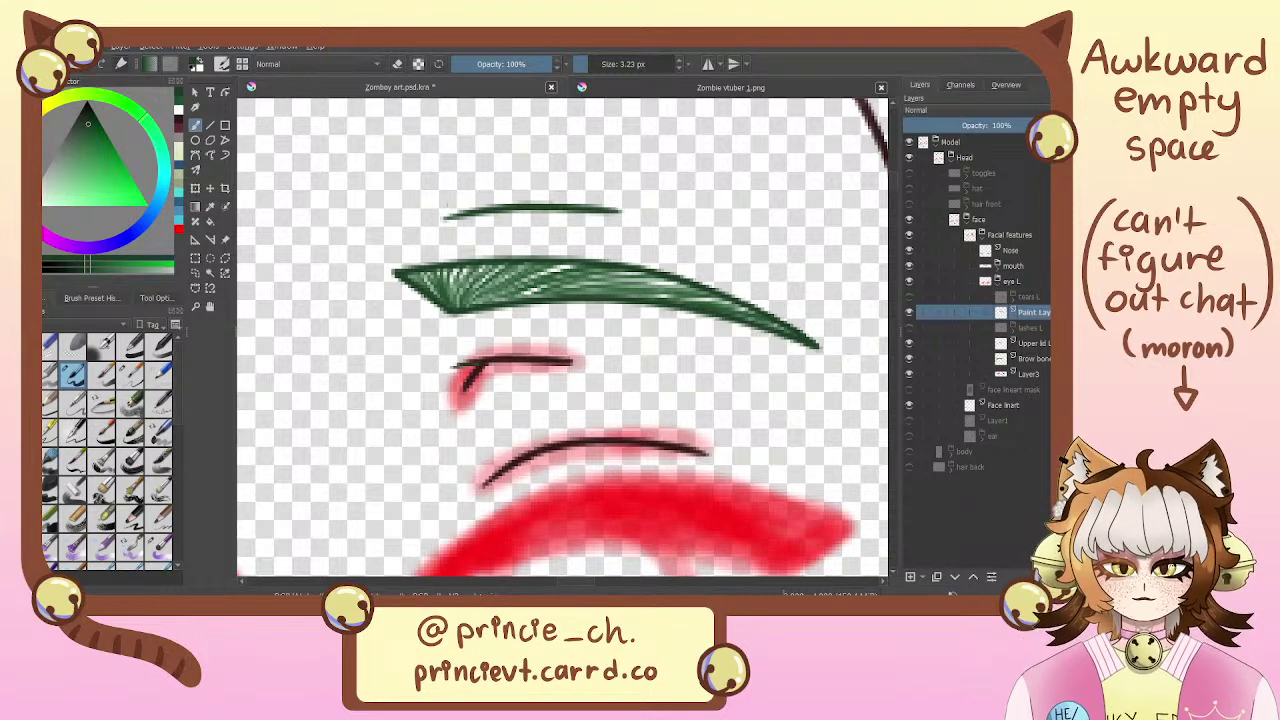
key("ctrl+z")
mouse_move(466, 194)
left_mouse_down()
mouse_move(748, 264)
mouse_move(758, 278)
left_mouse_up()
key("ctrl+z")
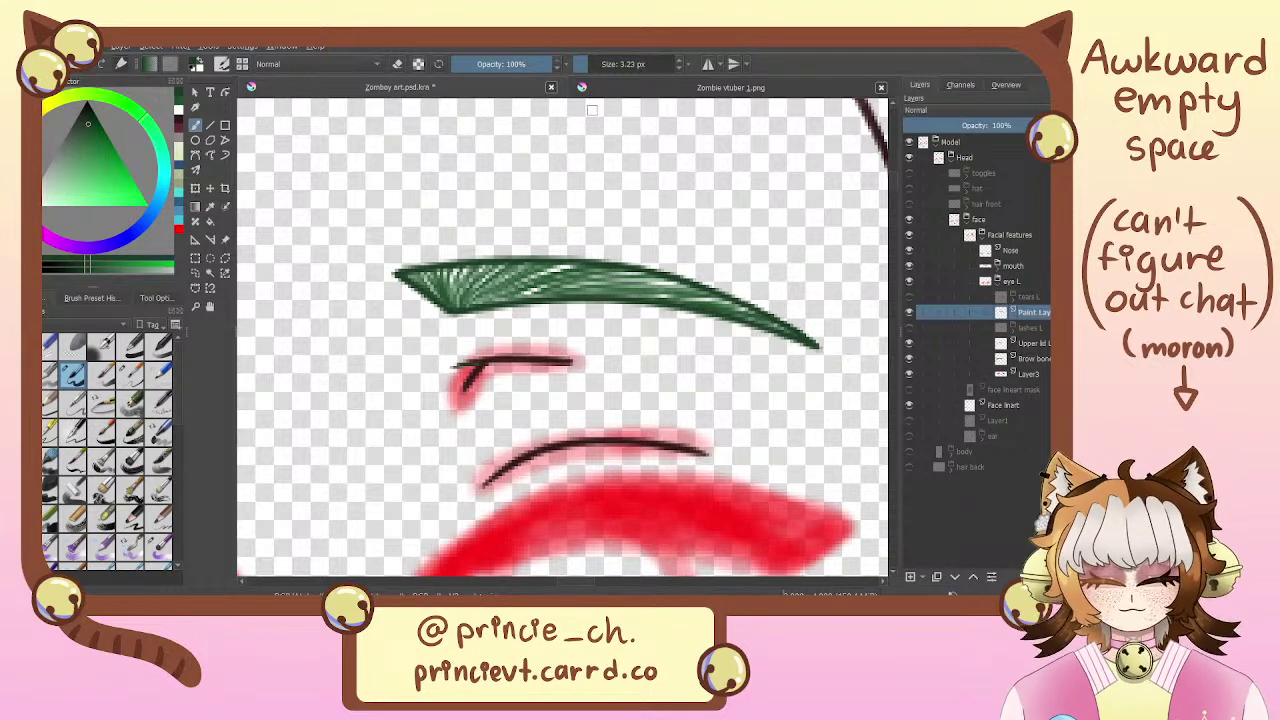
Compare the finished eyebrow's shape with the one on the character reference sheet and inspect it above the sketched eye
left_click(606, 88)
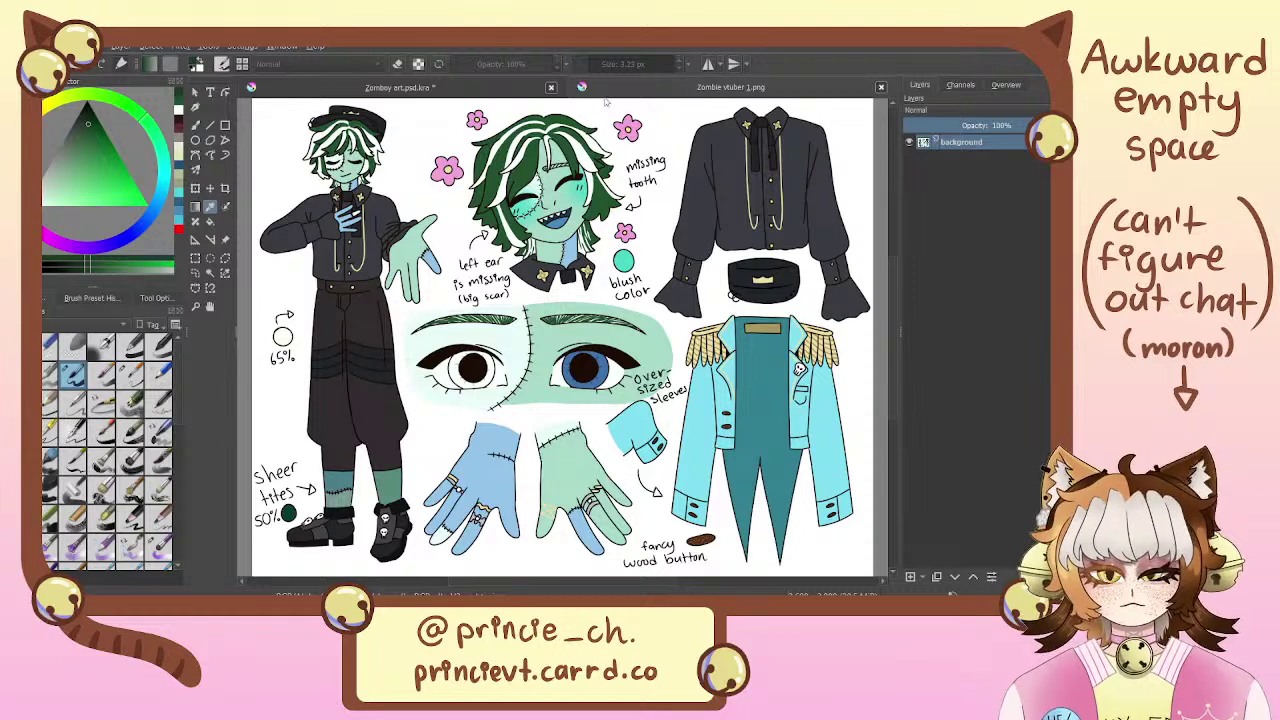
left_click(469, 88)
left_click_drag(550, 311, 507, 219)
key("ctrl+minus")
key("ctrl+minus")
key("ctrl+plus")
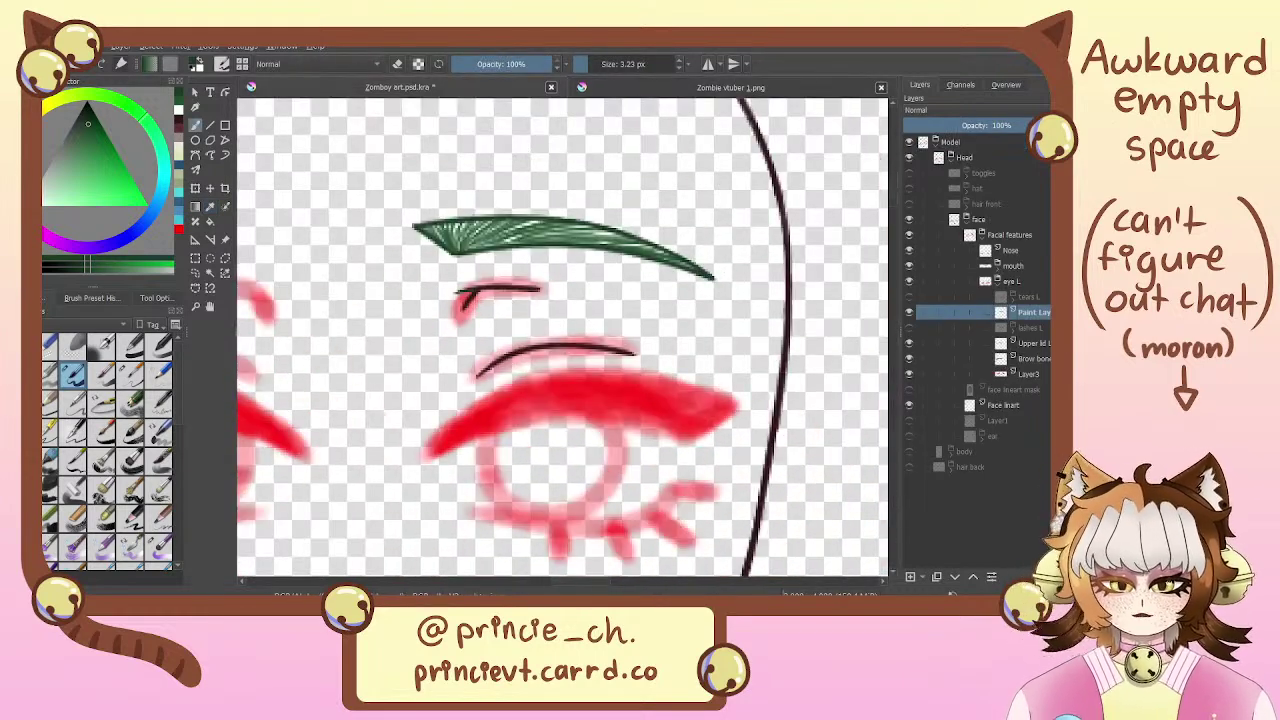
key("e")
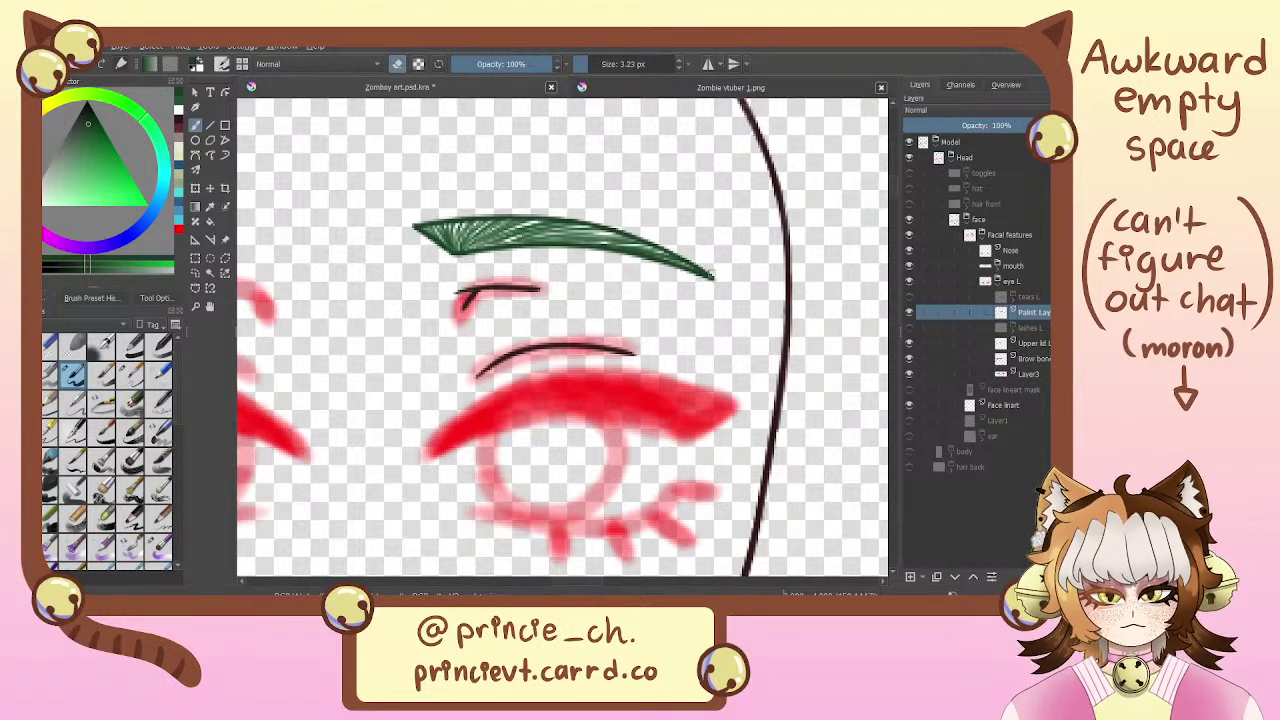
mouse_move(579, 241)
left_mouse_down()
mouse_move(591, 220)
mouse_move(711, 304)
left_mouse_up()
key("e")
key("e")
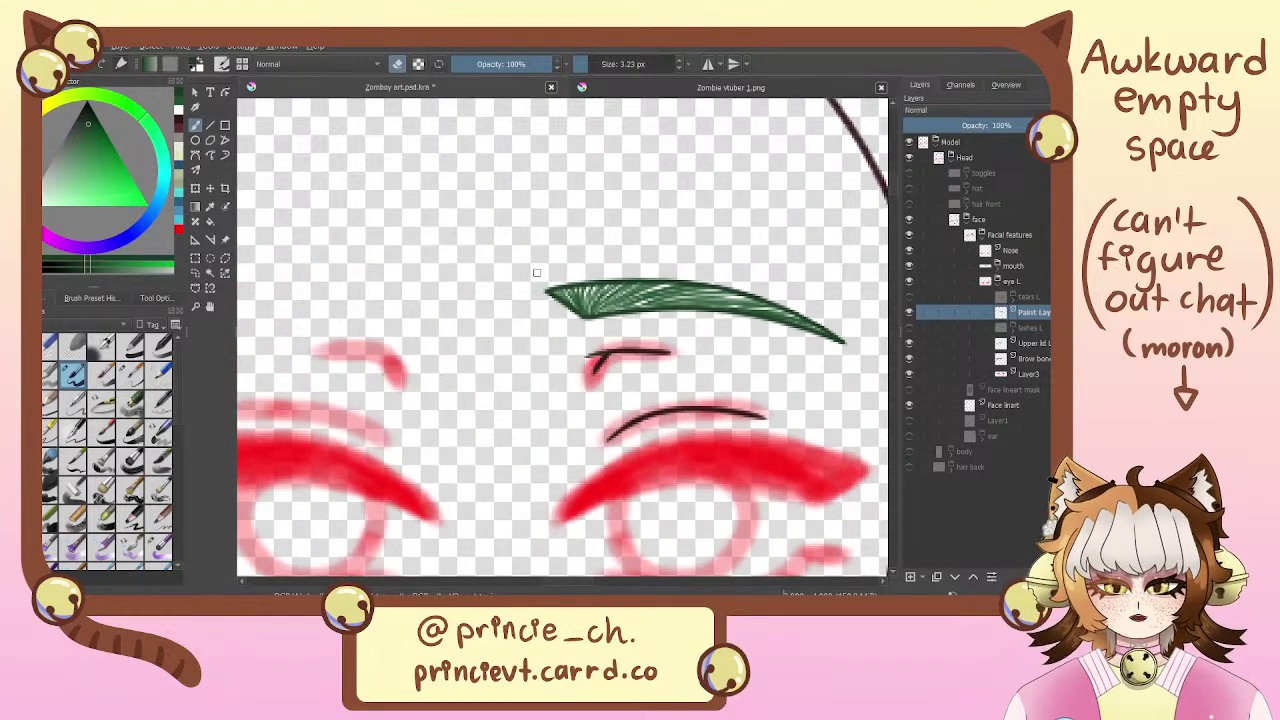
left_click_drag(670, 282, 624, 265)
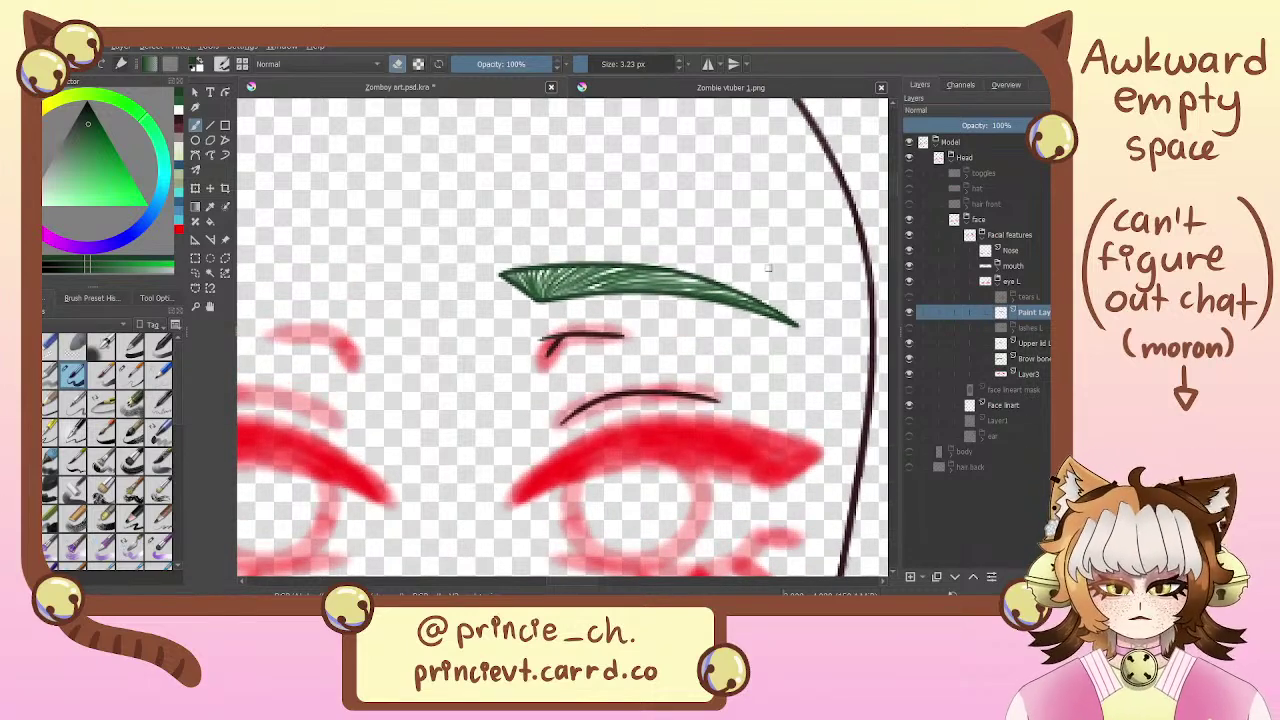
Rename the merged eyebrow paint layer as Eyebrow
double_click(1033, 313)
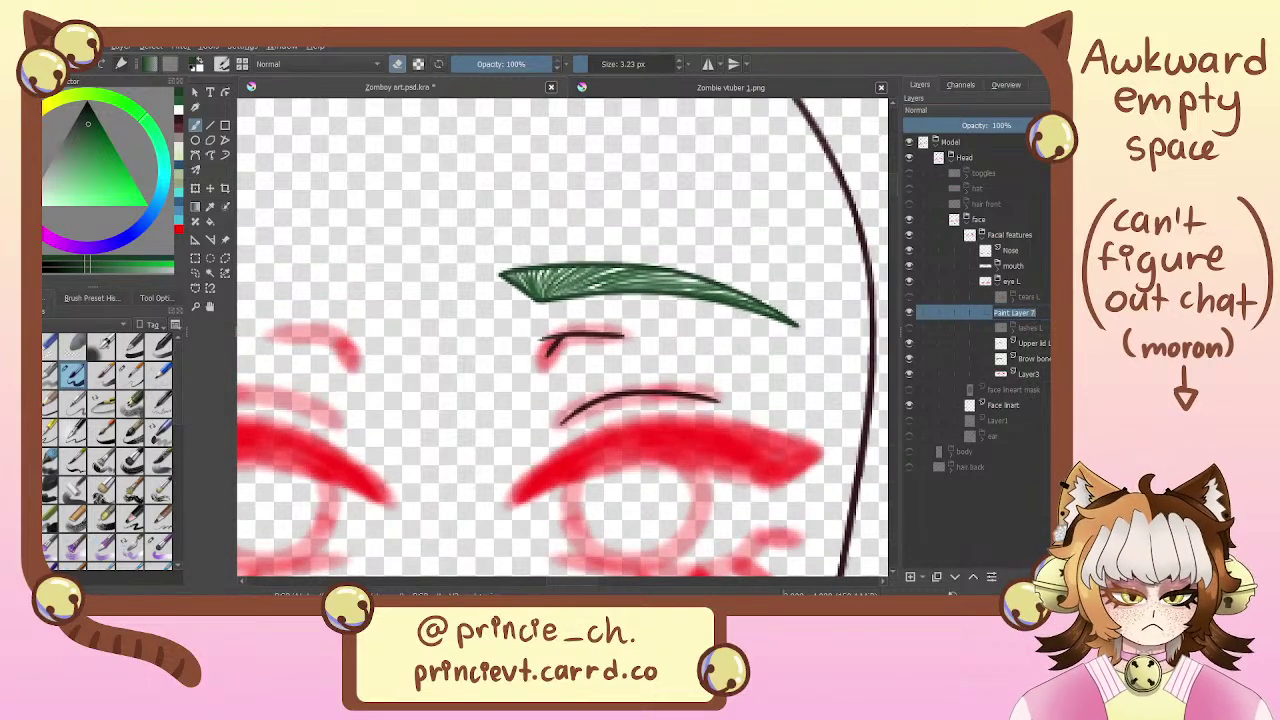
type("H")
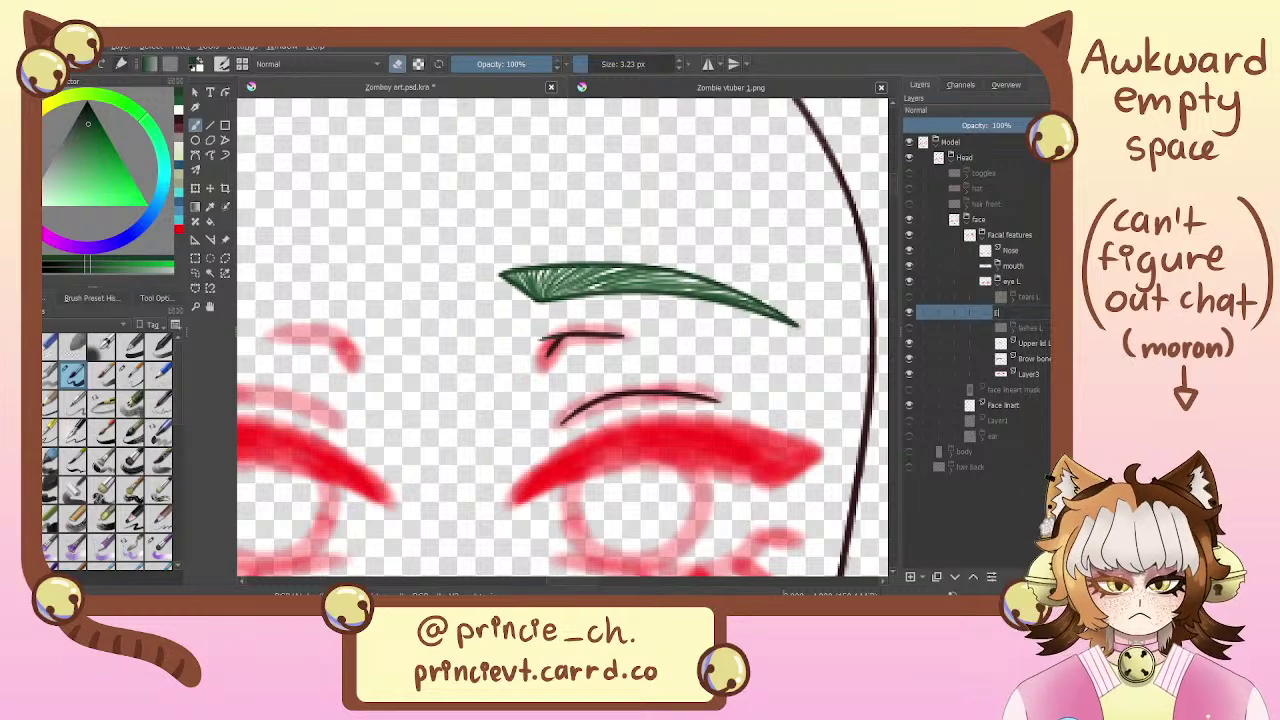
key("Return")
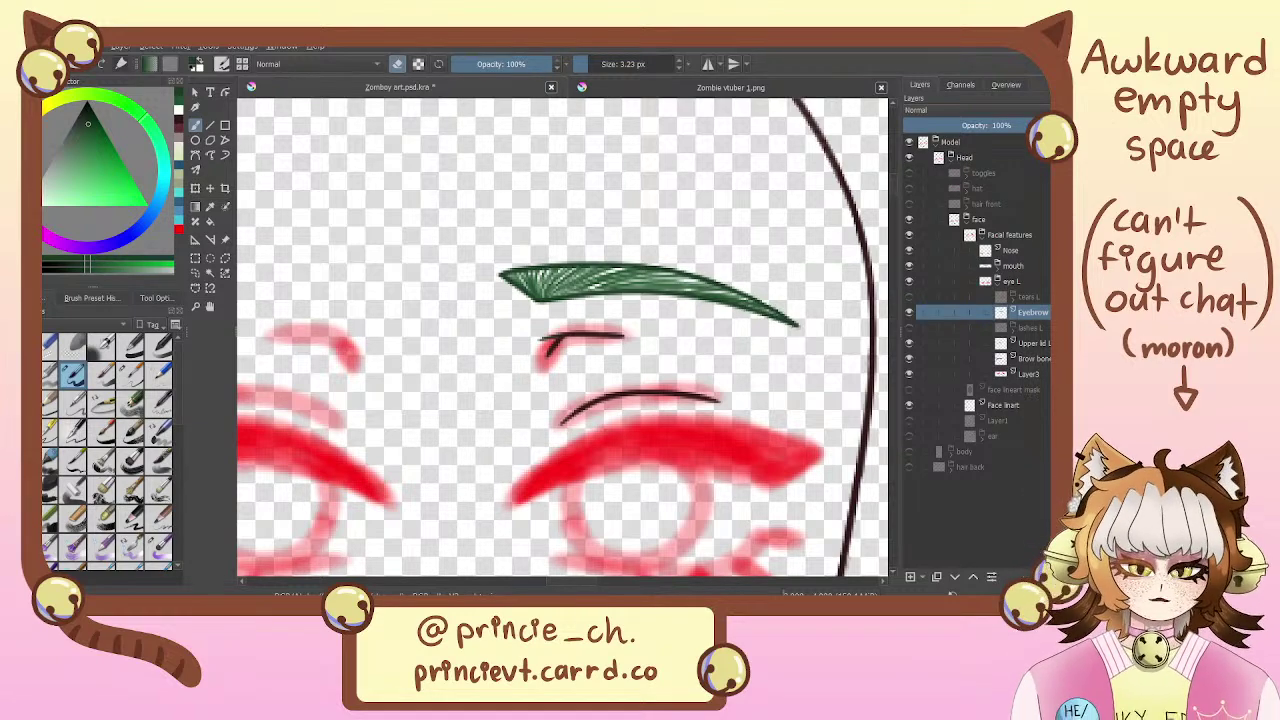
scroll(460, 307, "down", 3)
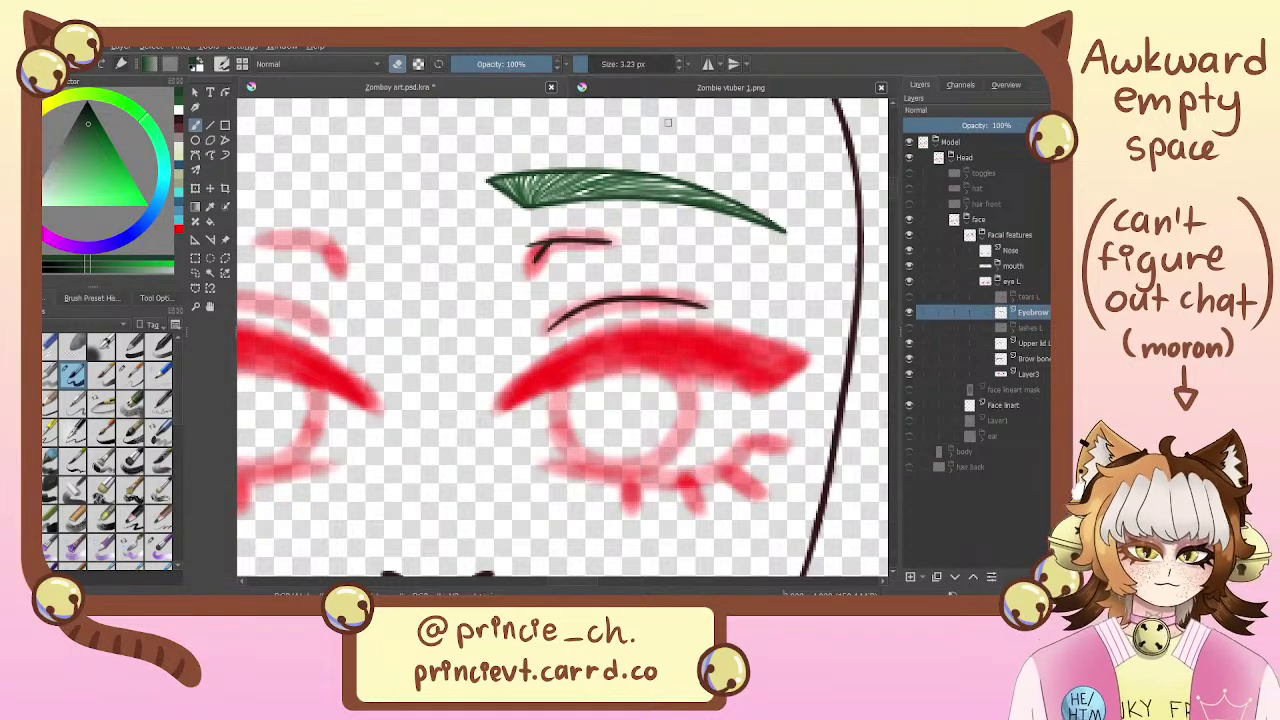
mouse_move(700, 239)
left_mouse_down()
mouse_move(631, 331)
mouse_move(583, 336)
left_mouse_up()
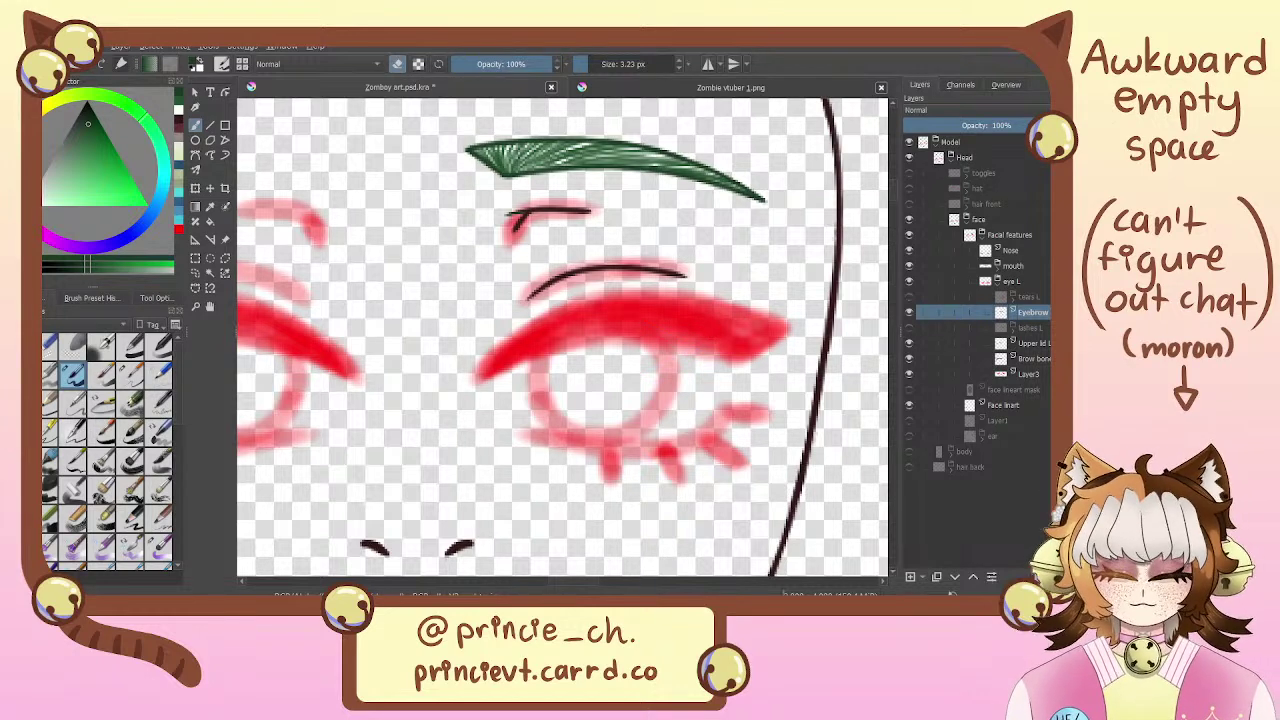
Examine the whole face from a distance, and check the finished eyebrow against the sketched eye up close
scroll(564, 336, "down", 9)
left_click_drag(602, 434, 563, 245)
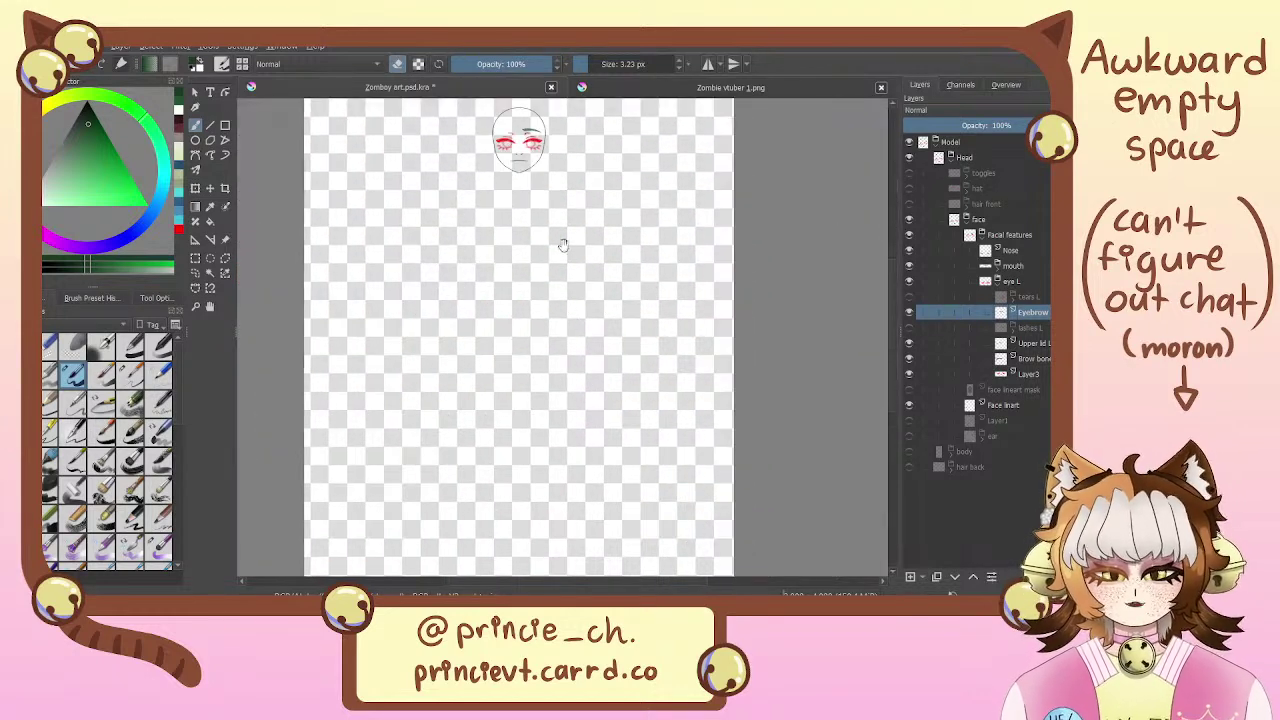
left_click_drag(576, 372, 556, 117)
left_click_drag(560, 230, 591, 467)
left_click_drag(586, 179, 597, 365)
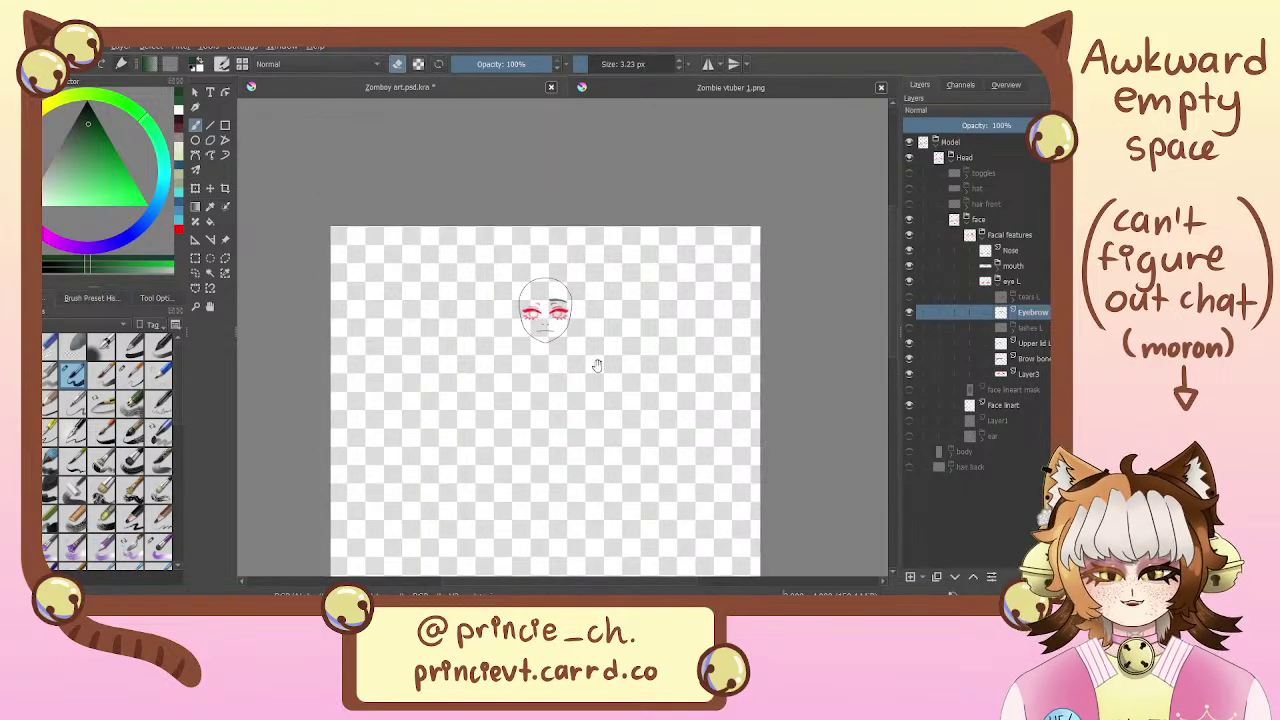
scroll(596, 366, "up", 8)
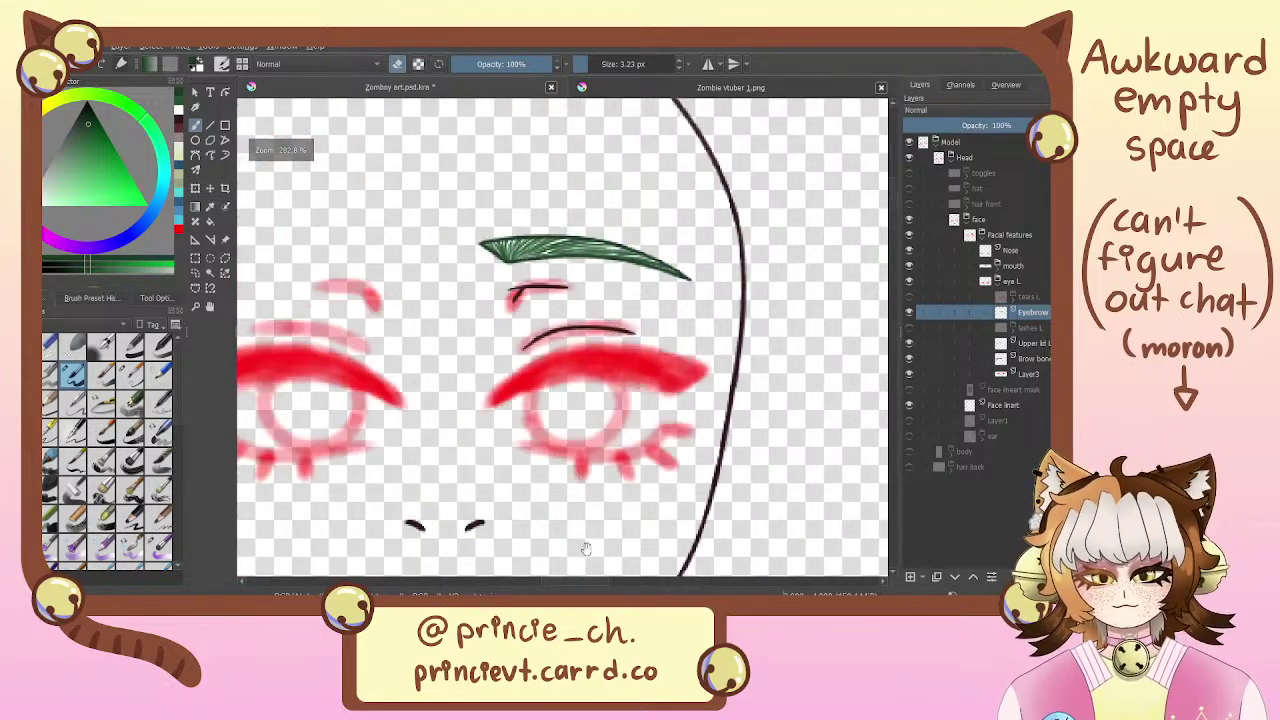
mouse_move(539, 311)
left_mouse_down()
mouse_move(553, 383)
mouse_move(527, 305)
left_mouse_up()
key("ctrl+plus")
key("ctrl+plus")
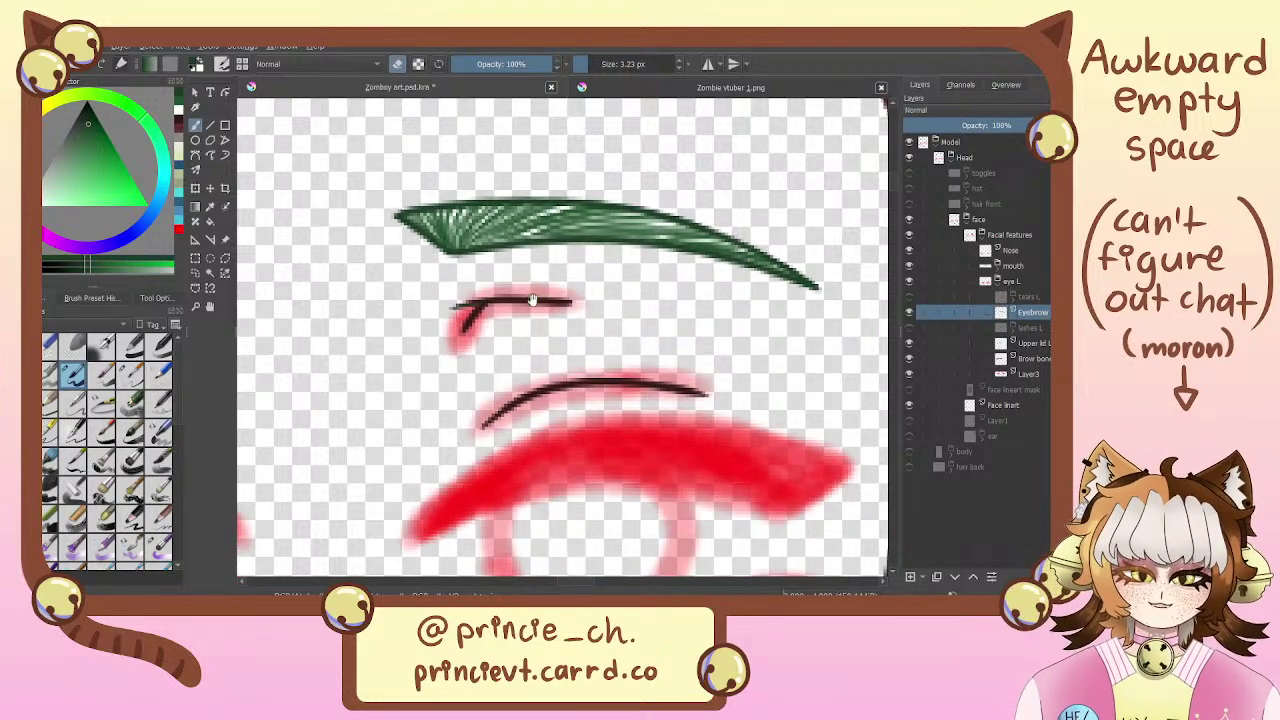
left_click_drag(515, 392, 497, 234)
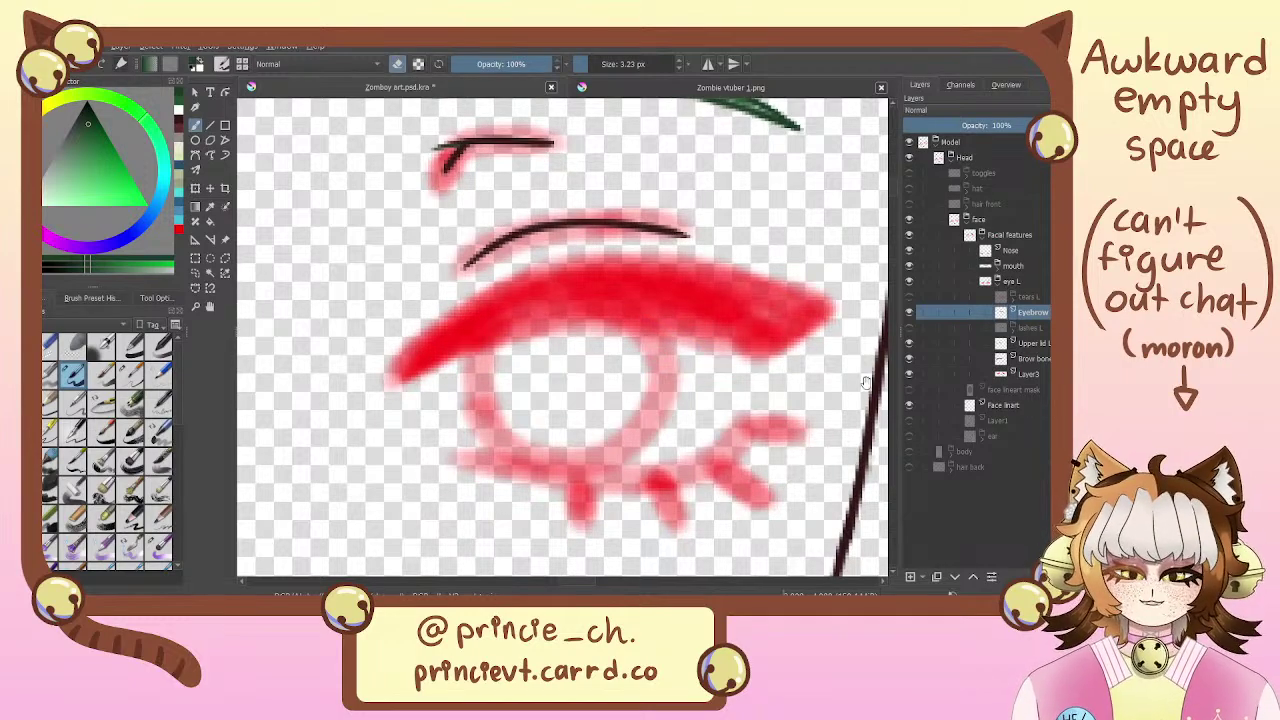
left_click_drag(781, 253, 766, 362)
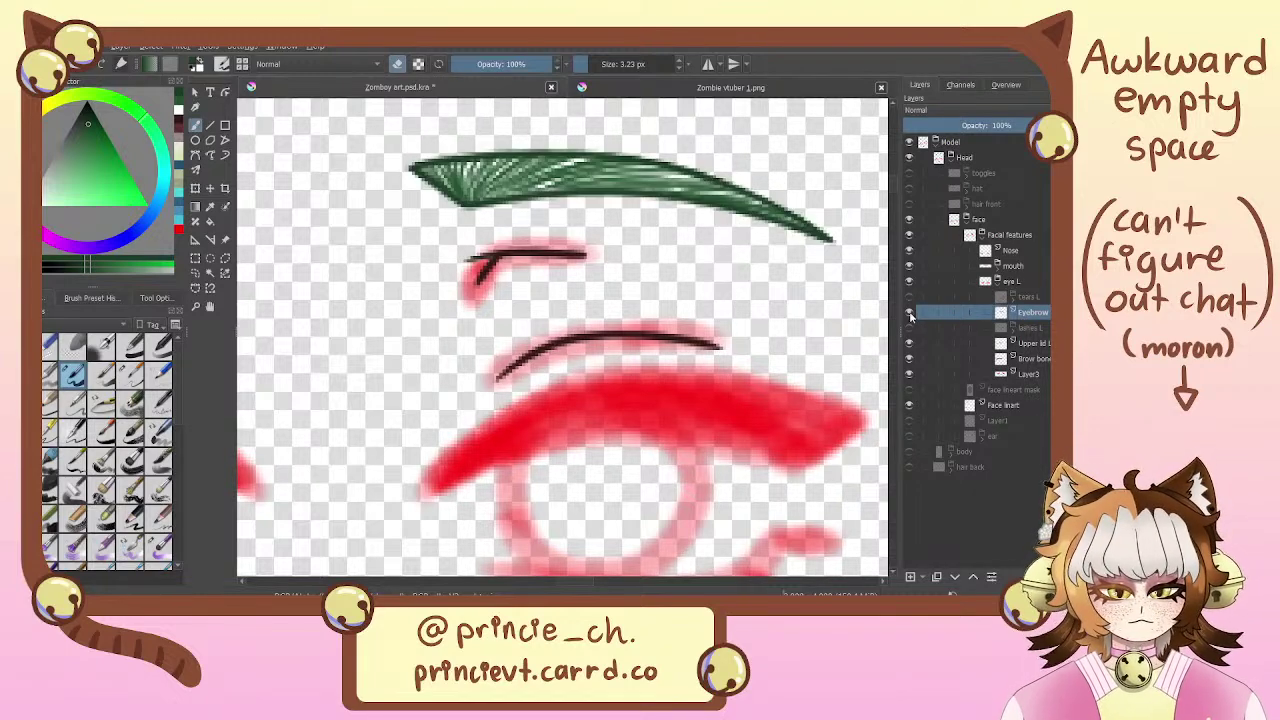
Add a new paint layer directly above the red eye sketch layer Layer3 and switch to painting in very dark red
left_click(1040, 329)
left_click(1034, 358)
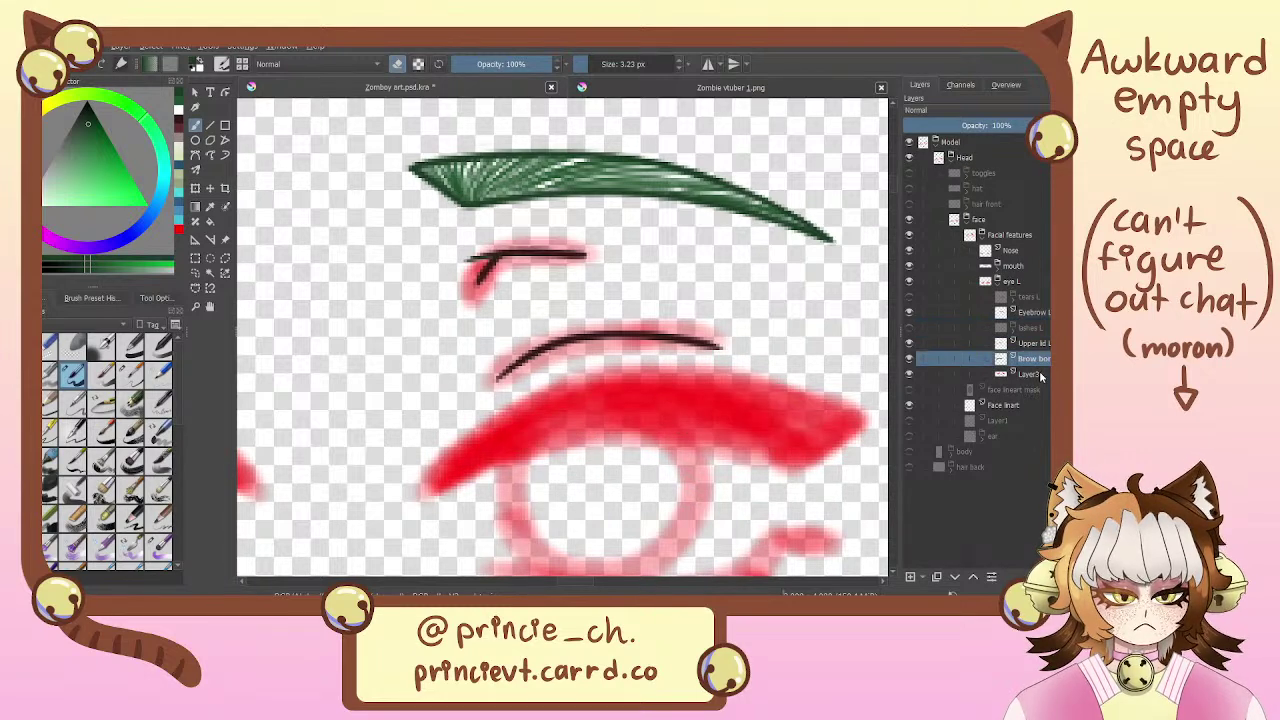
left_click(1039, 374)
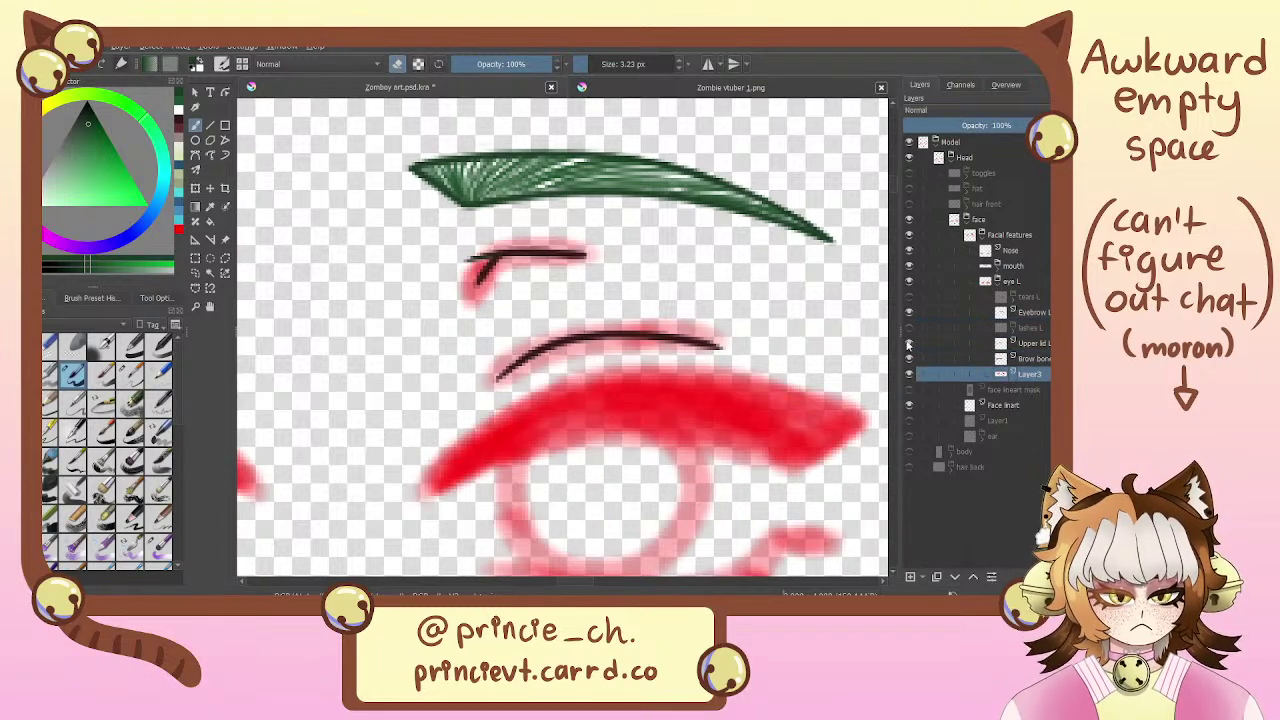
left_click_drag(846, 426, 836, 304)
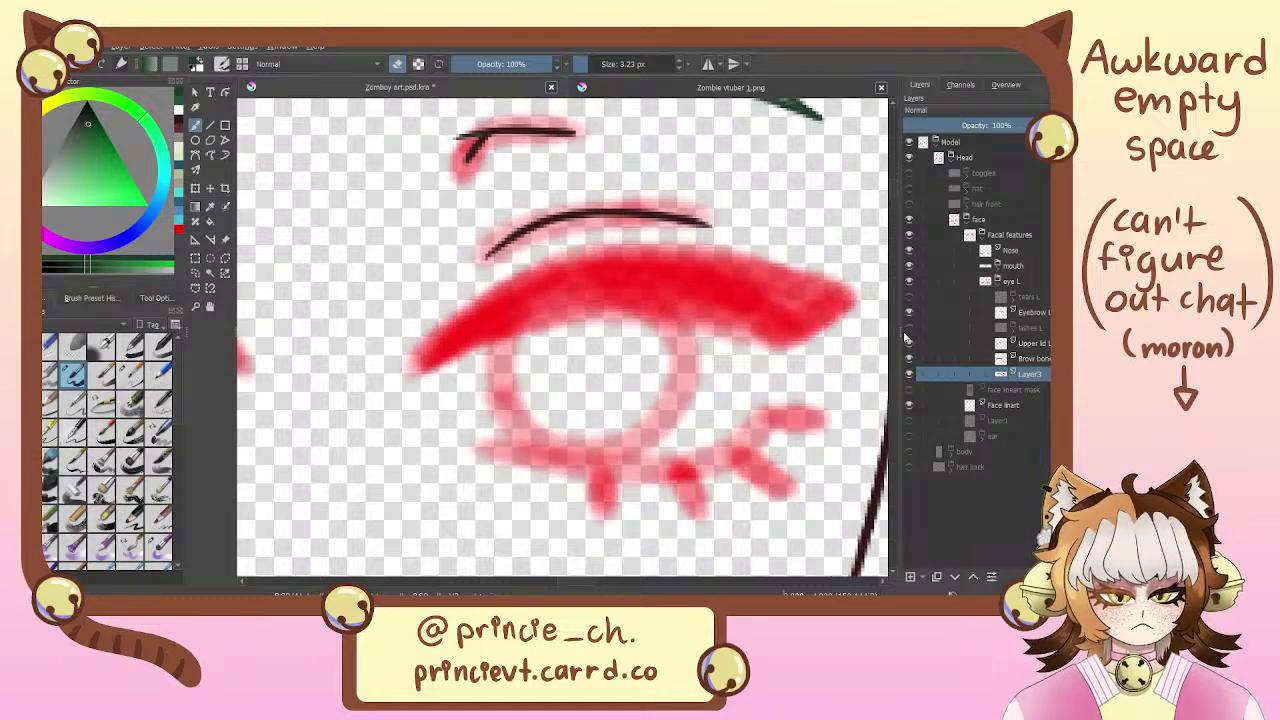
left_click(909, 374)
left_click(909, 374)
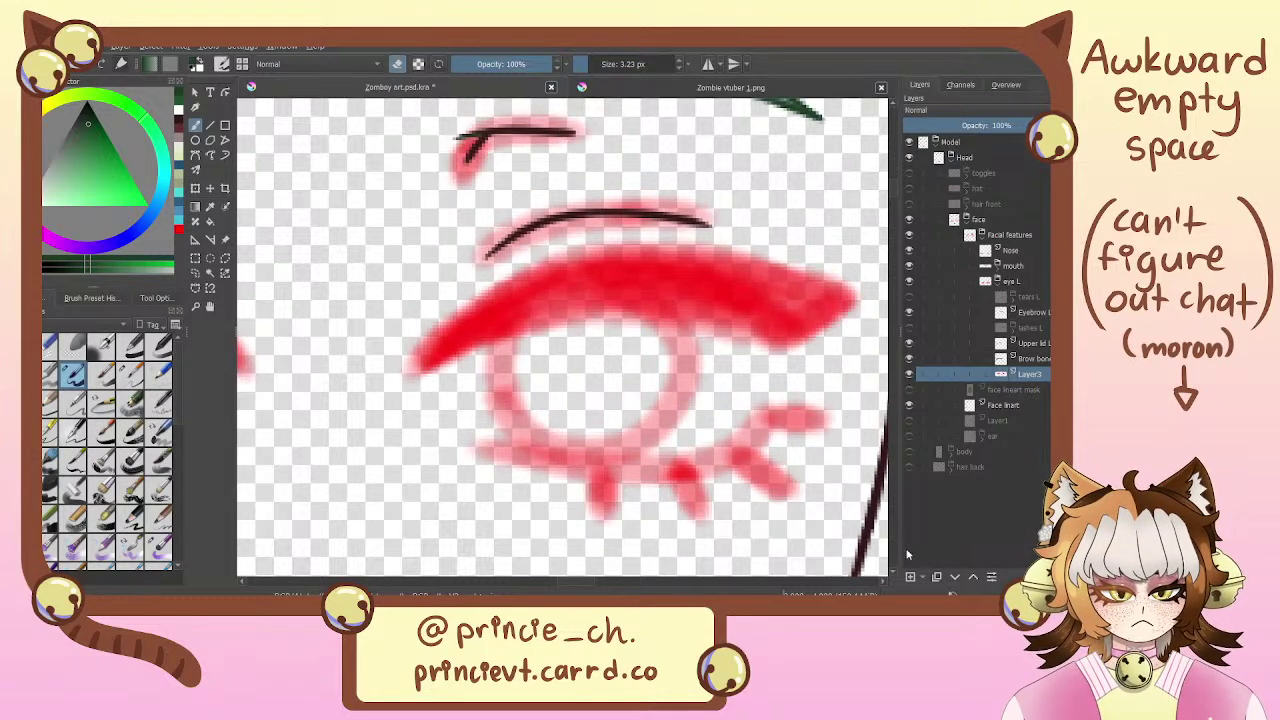
left_click(910, 576)
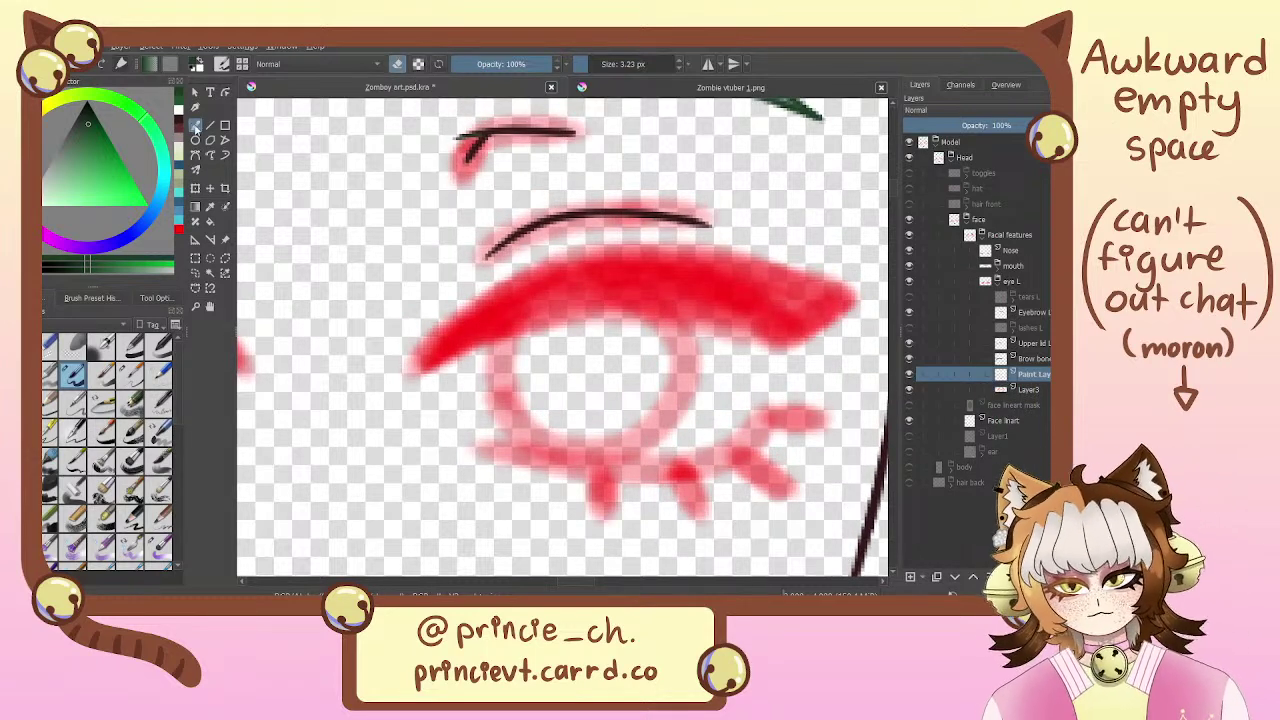
left_click(178, 128)
key("e")
left_click_drag(582, 262, 541, 276)
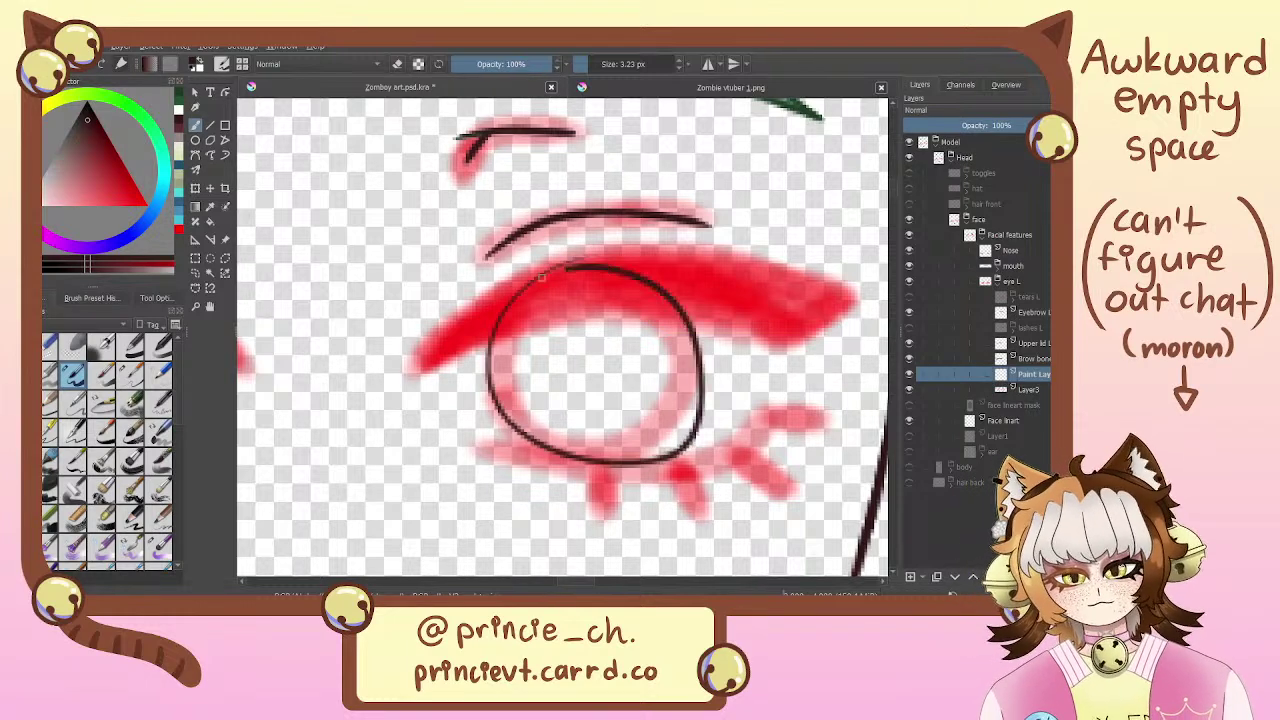
key("ctrl+z")
left_click_drag(634, 277, 509, 299)
key("ctrl+z")
mouse_move(626, 266)
left_mouse_down()
mouse_move(506, 372)
mouse_move(525, 295)
mouse_move(556, 267)
mouse_move(536, 282)
mouse_move(570, 268)
mouse_move(620, 275)
mouse_move(532, 284)
mouse_move(560, 284)
mouse_move(551, 362)
left_mouse_up()
key("ctrl+z")
key("ctrl+z")
key("ctrl+z")
key("ctrl+z")
key("ctrl+z")
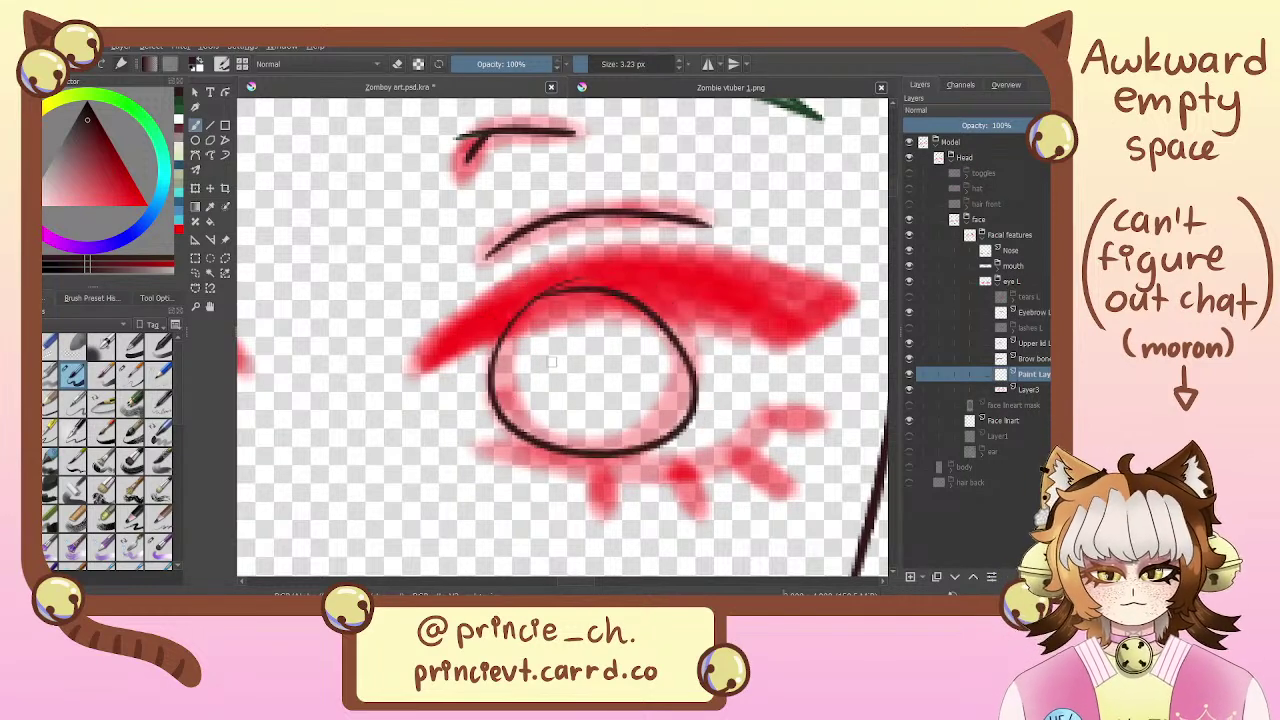
key("ctrl+z")
mouse_move(590, 287)
left_mouse_down()
mouse_move(488, 365)
mouse_move(560, 288)
mouse_move(550, 272)
mouse_move(520, 440)
mouse_move(563, 272)
left_mouse_up()
key("ctrl+z")
key("ctrl+z")
key("e")
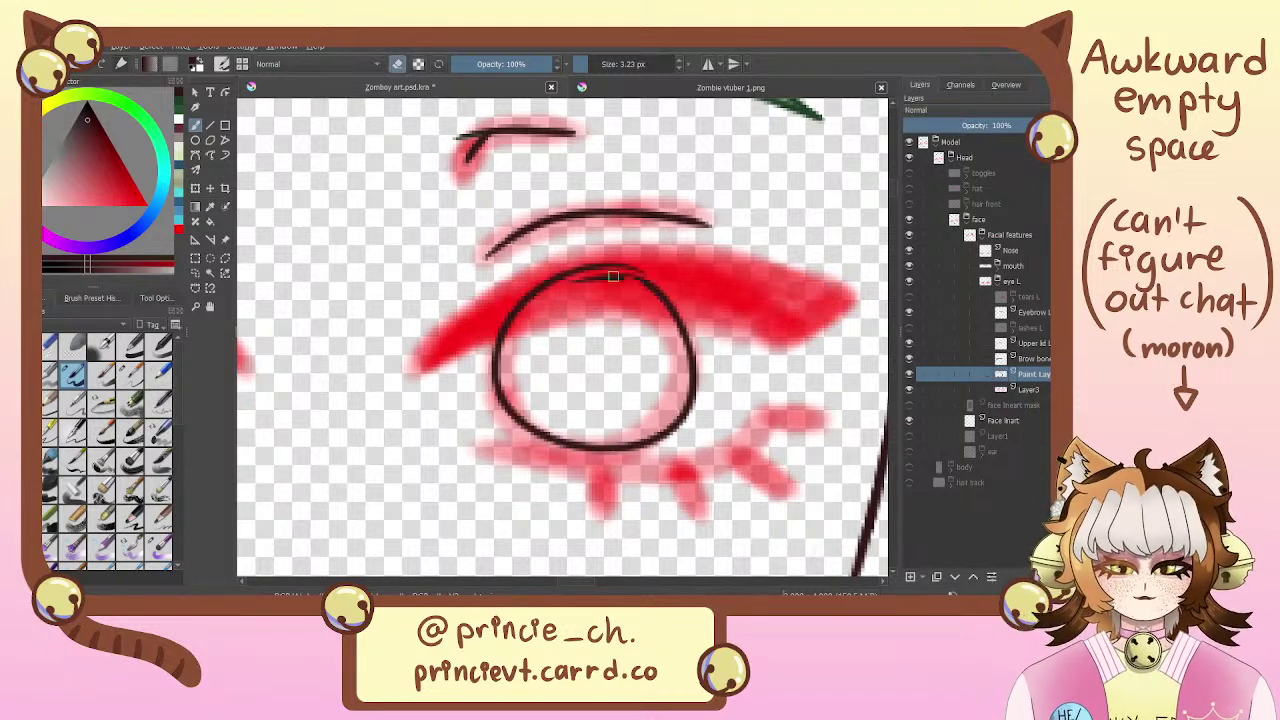
key("ctrl+z")
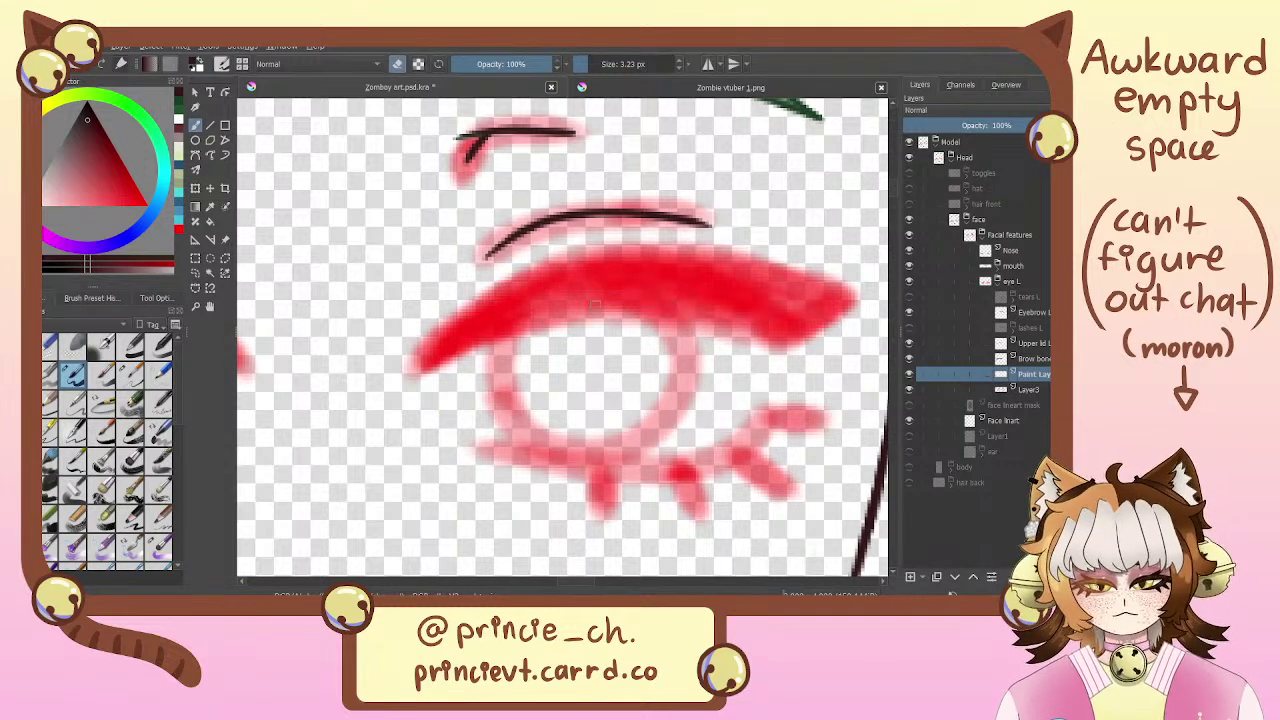
Draw the iris outline as a round, thin dark line over the sketched iris, extending up into the red lash area
key("e")
left_click_drag(548, 282, 540, 284)
key("ctrl+z")
mouse_move(640, 292)
left_mouse_down()
mouse_move(601, 264)
mouse_move(550, 275)
left_mouse_up()
key("ctrl+z")
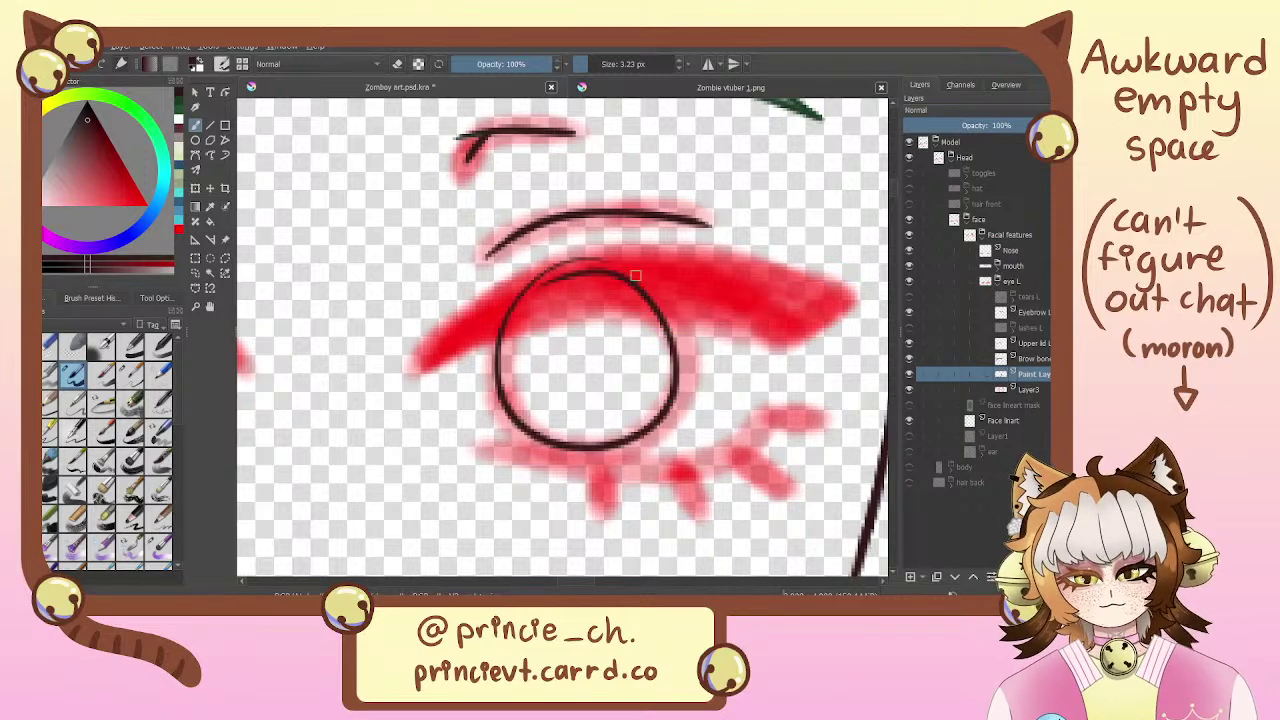
Erase the overlapping line ends at the top of the iris outline and redraw its upper-right arc as a smooth curve
key("e")
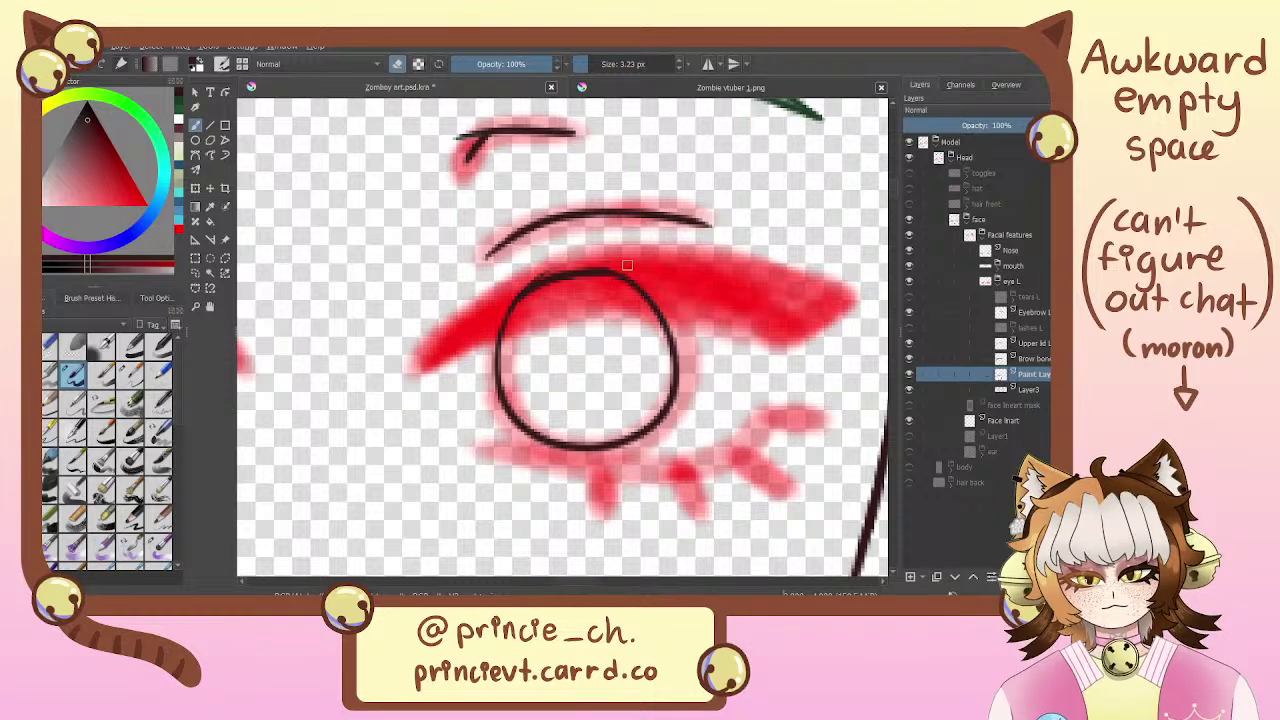
left_click_drag(587, 265, 510, 305)
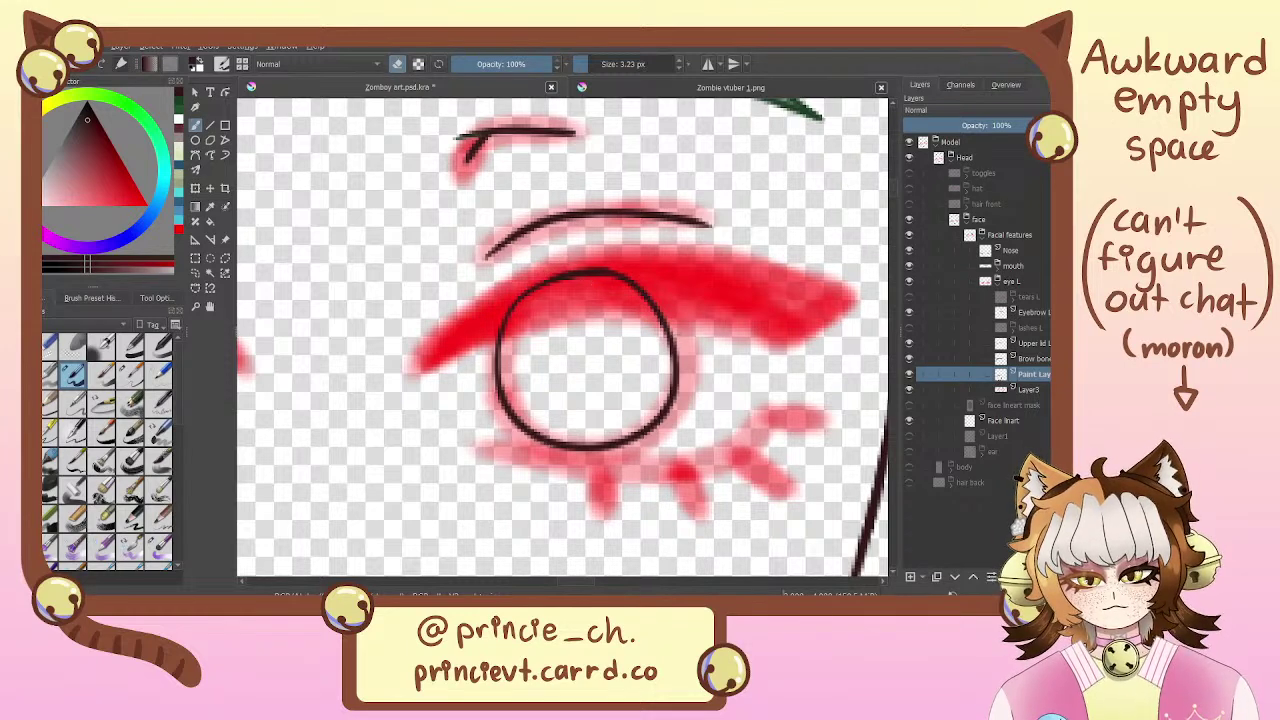
left_click_drag(613, 283, 664, 340)
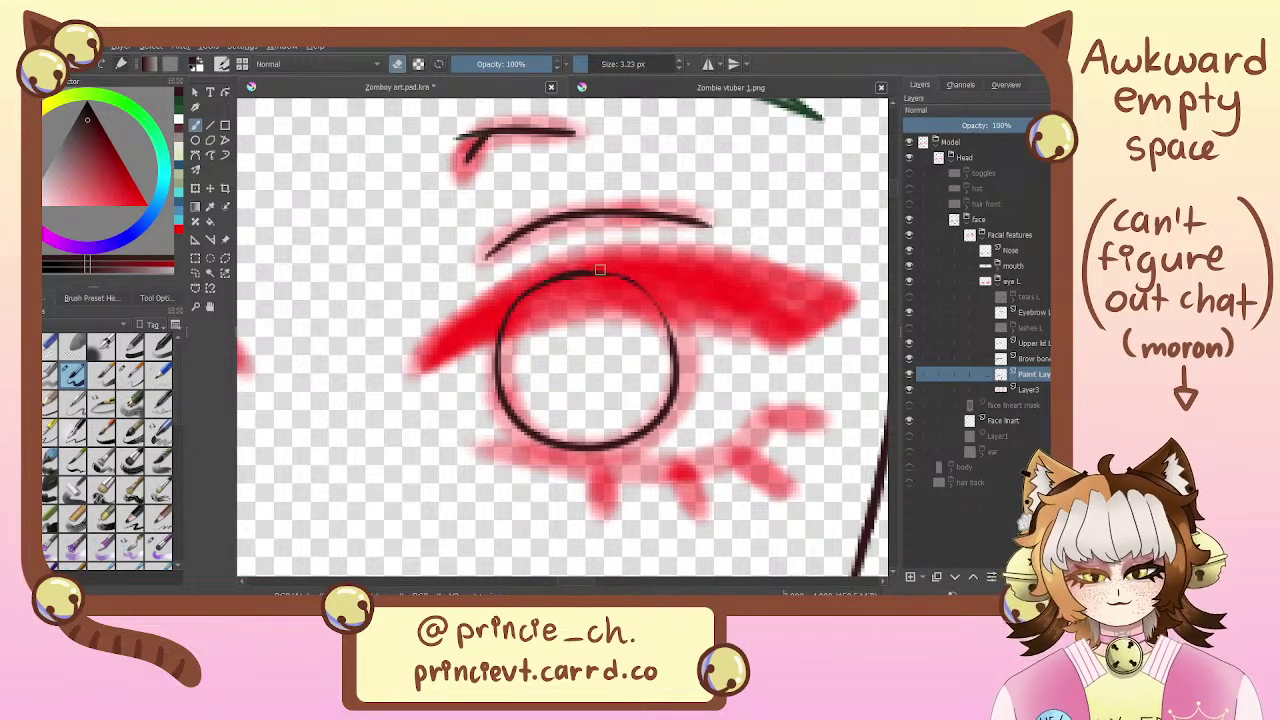
key("e")
mouse_move(590, 273)
left_mouse_down()
mouse_move(627, 281)
mouse_move(663, 330)
left_mouse_up()
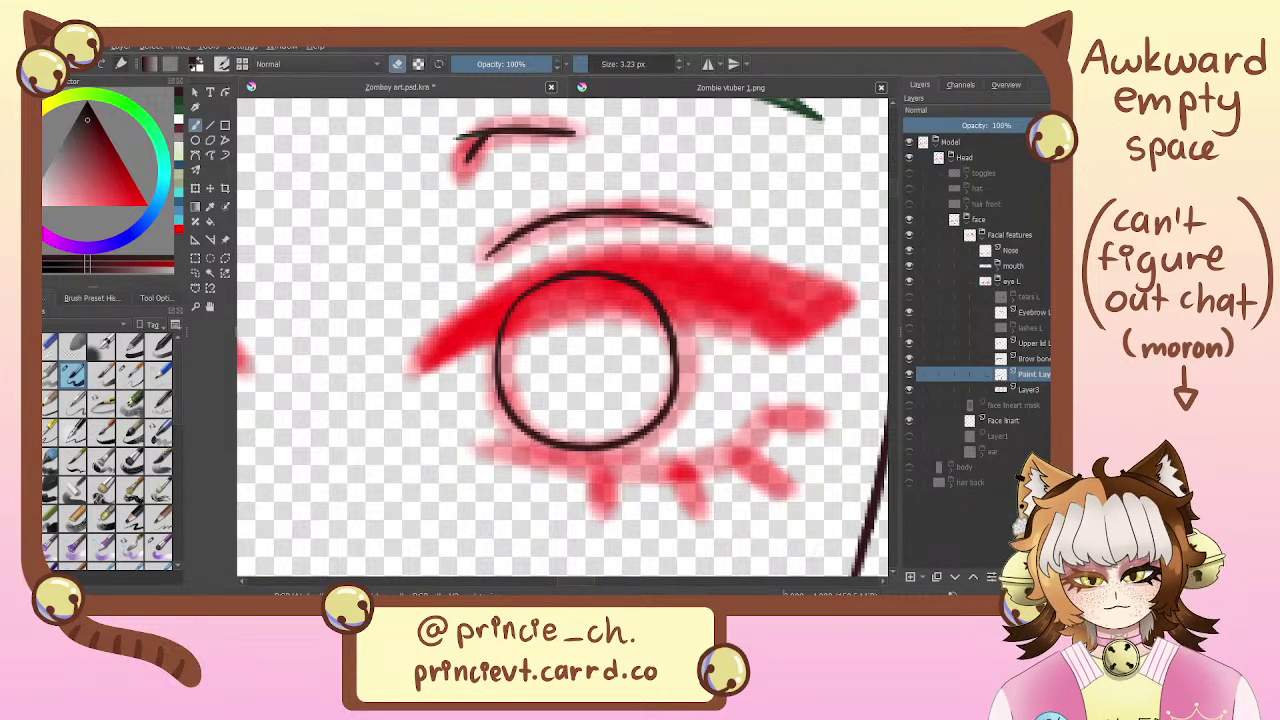
Smooth the upper-left arc of the iris outline by repainting it and erasing the excess along its edge
key("e")
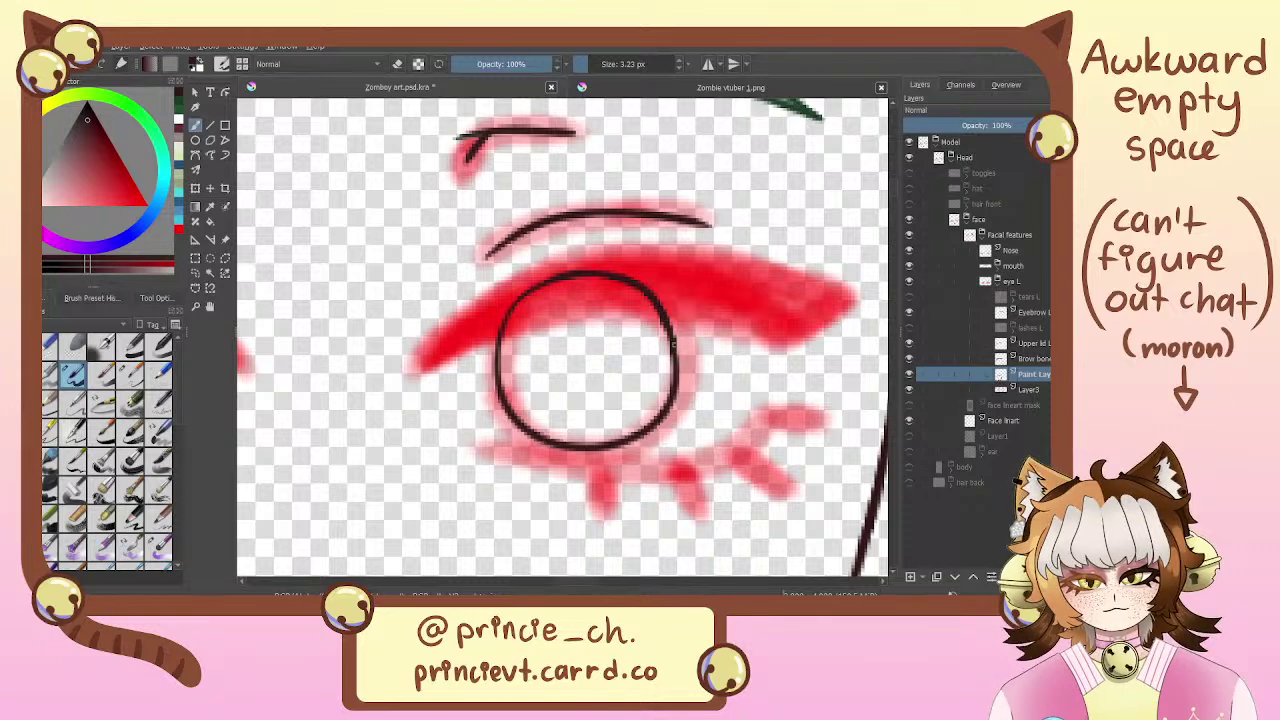
left_click_drag(557, 281, 508, 326)
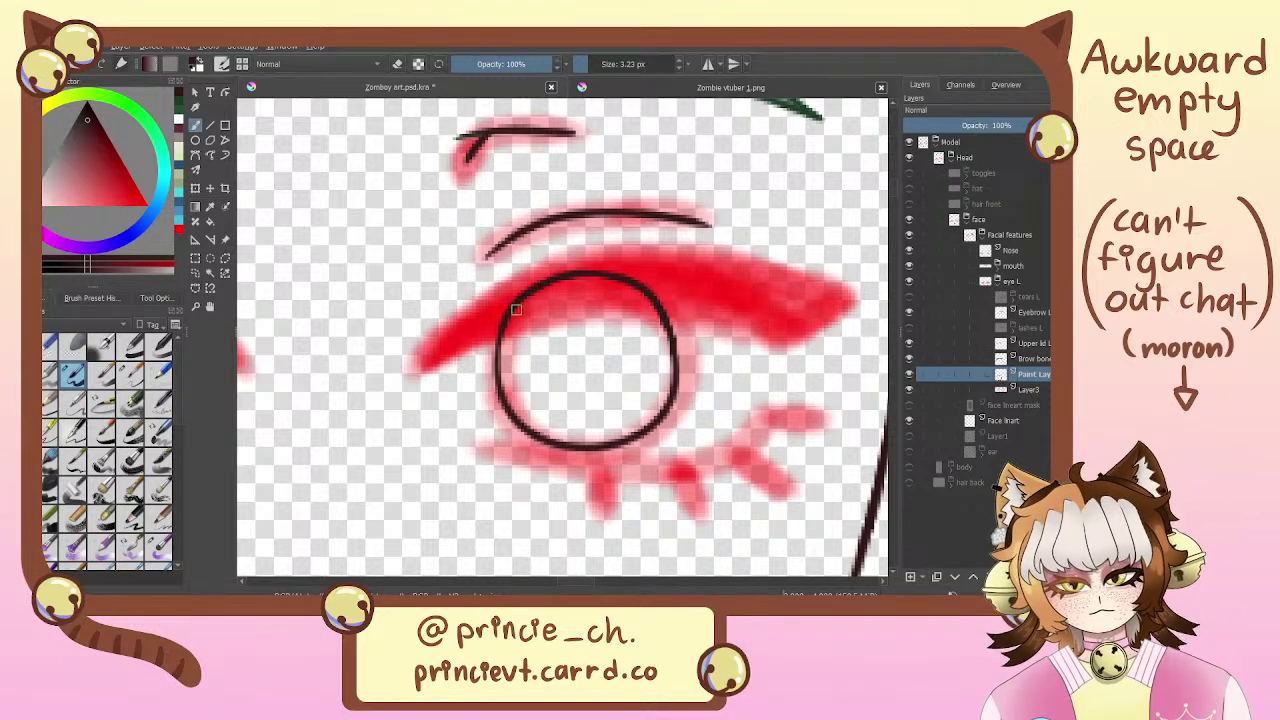
key("e")
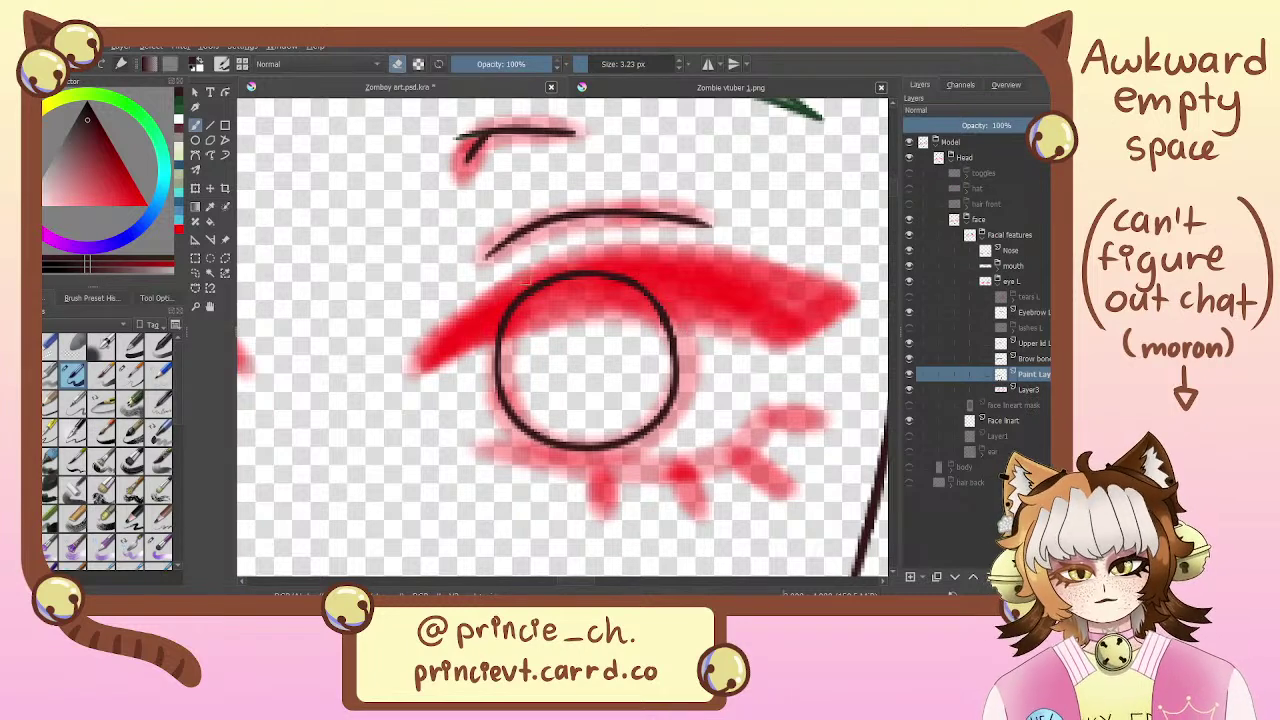
mouse_move(508, 312)
left_mouse_down()
mouse_move(565, 275)
mouse_move(506, 334)
left_mouse_up()
key("e")
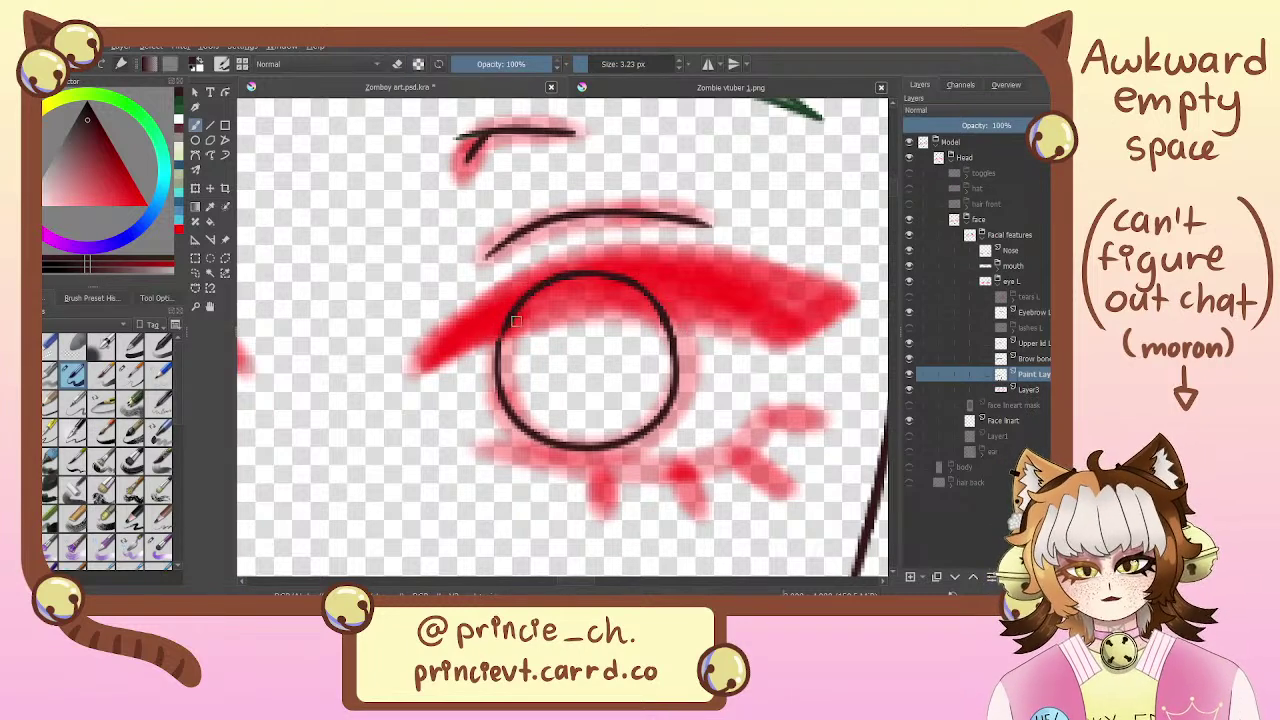
key("e")
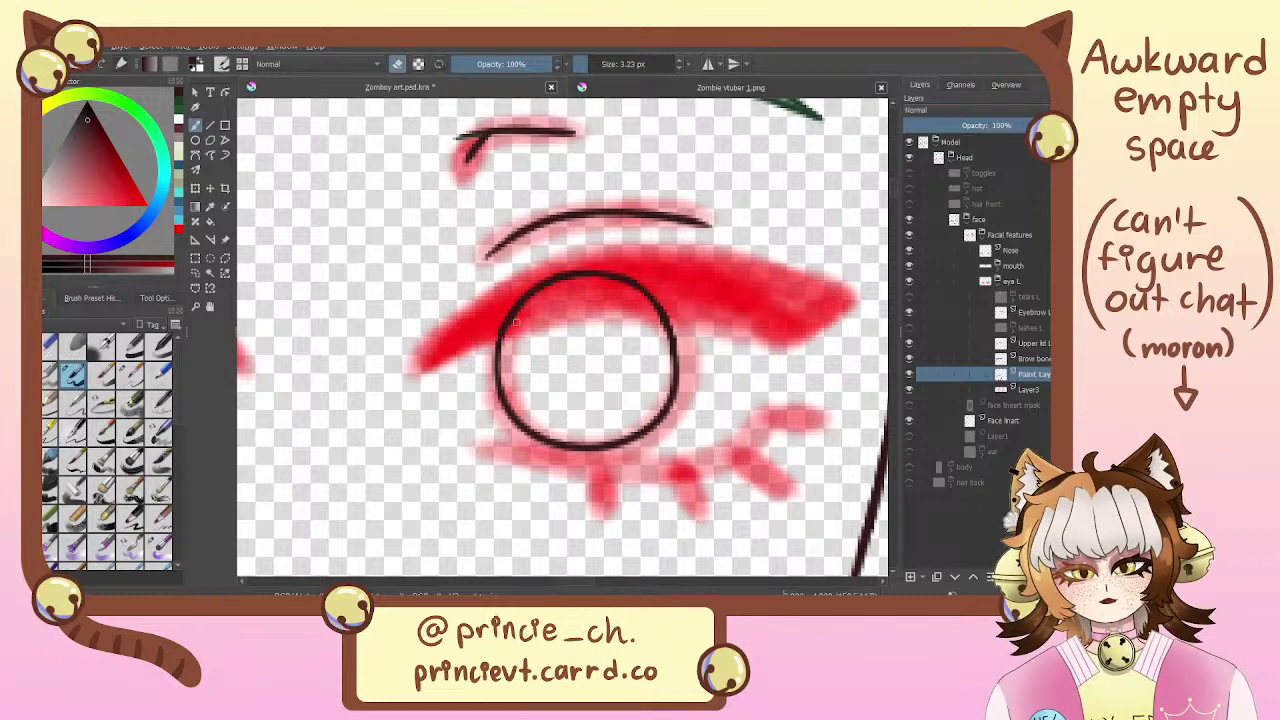
key("e")
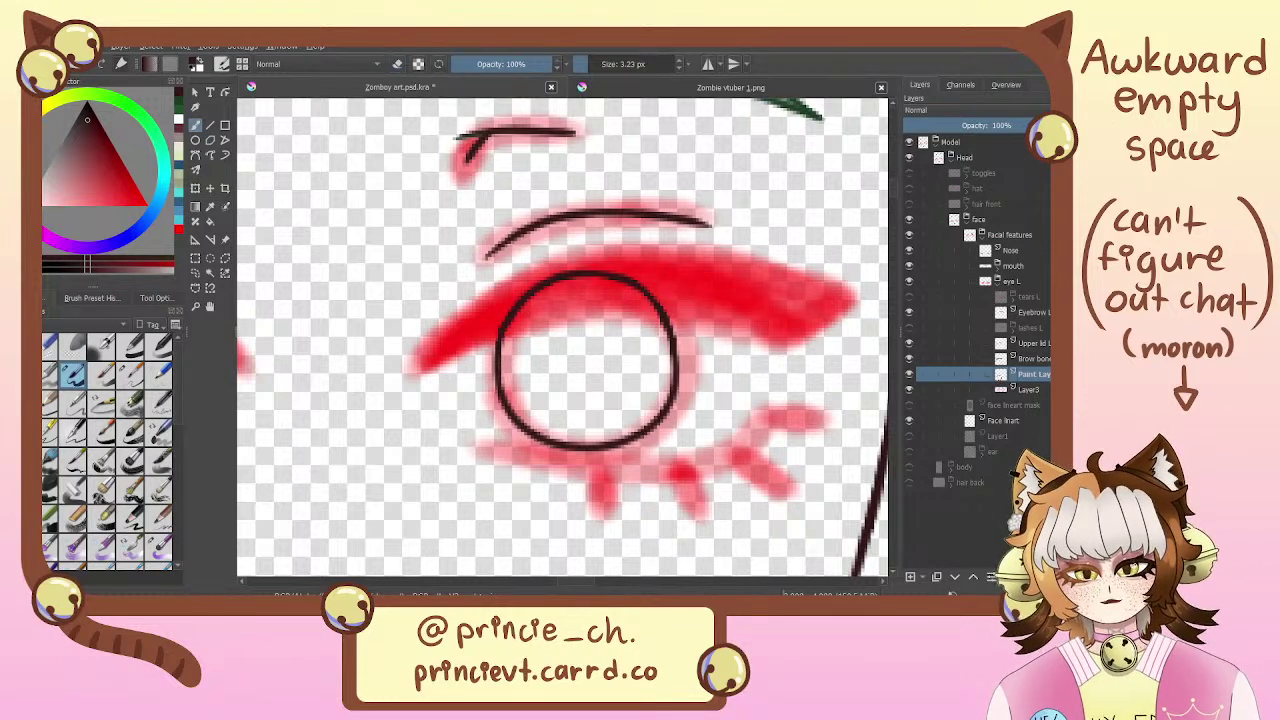
key("e")
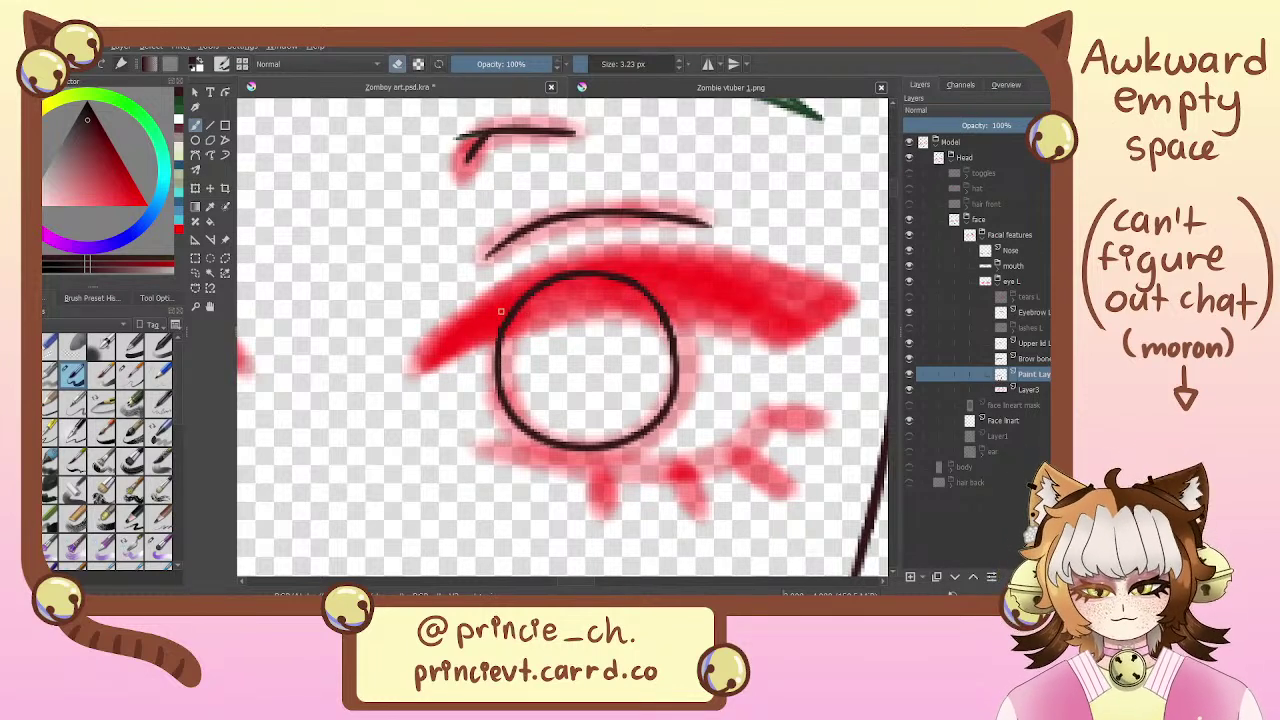
key("e")
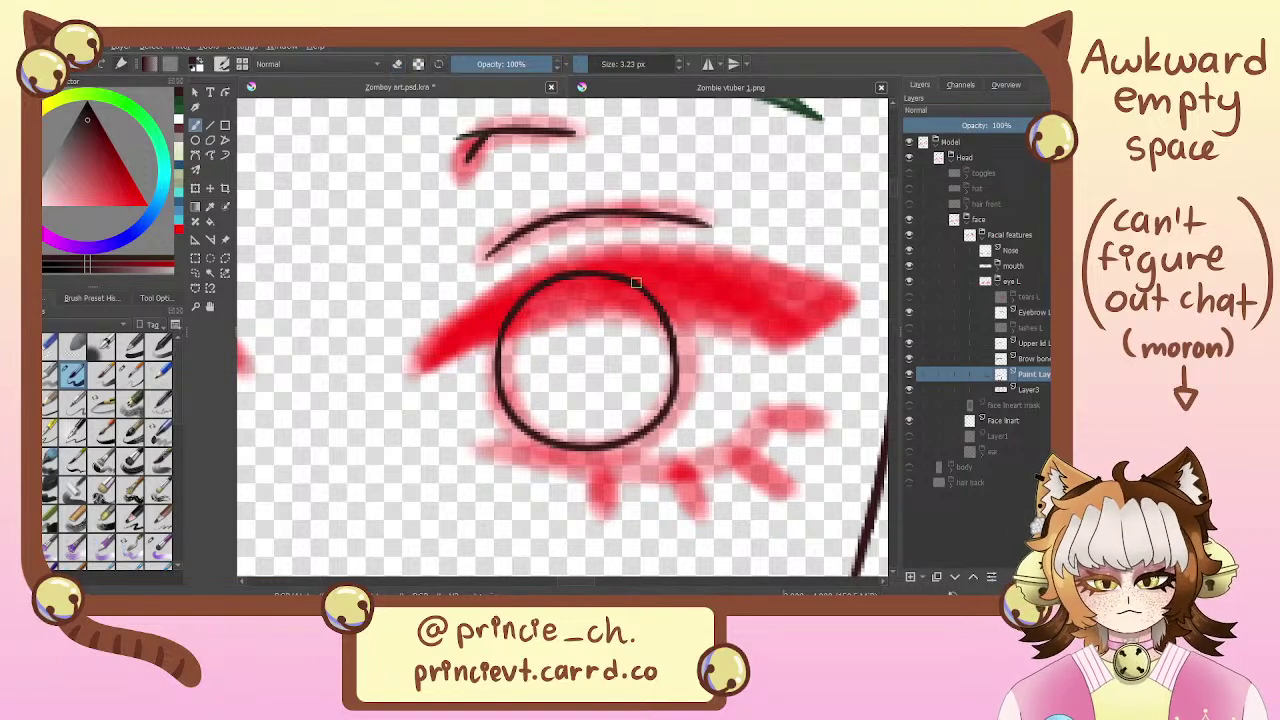
Even out the right side of the iris outline, trimming and repainting the line to a consistent thickness
key("e")
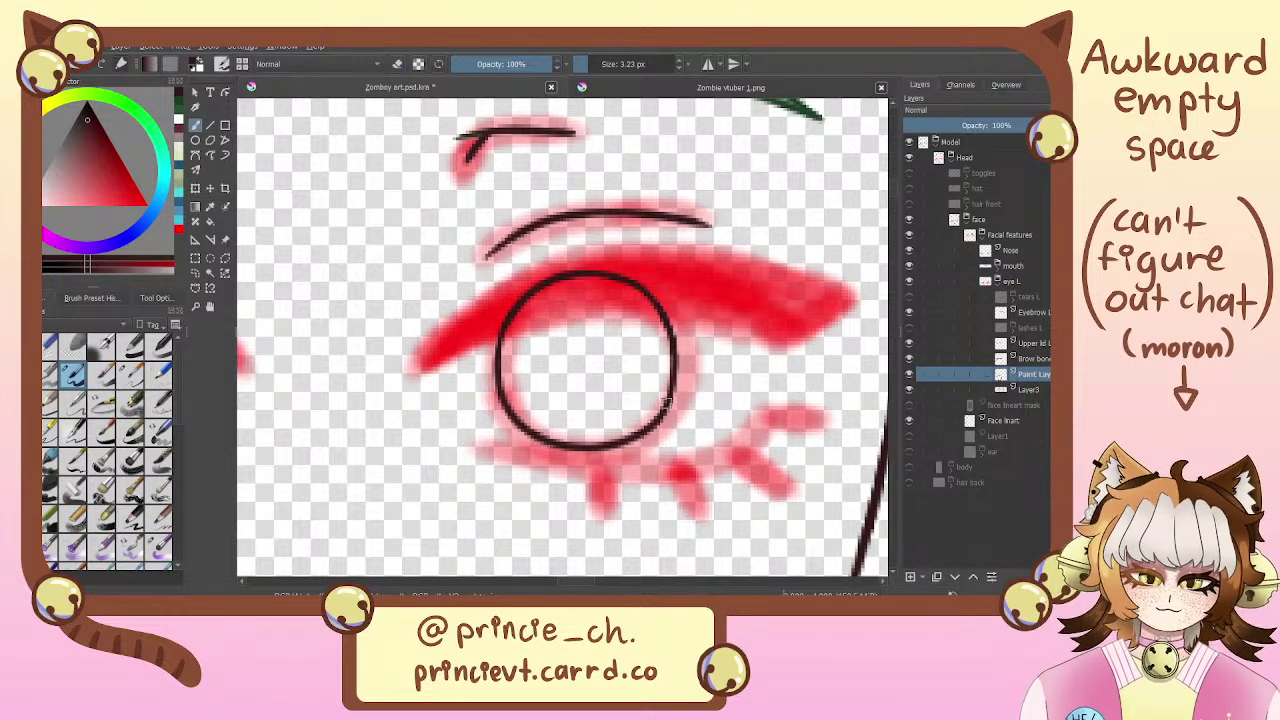
key("e")
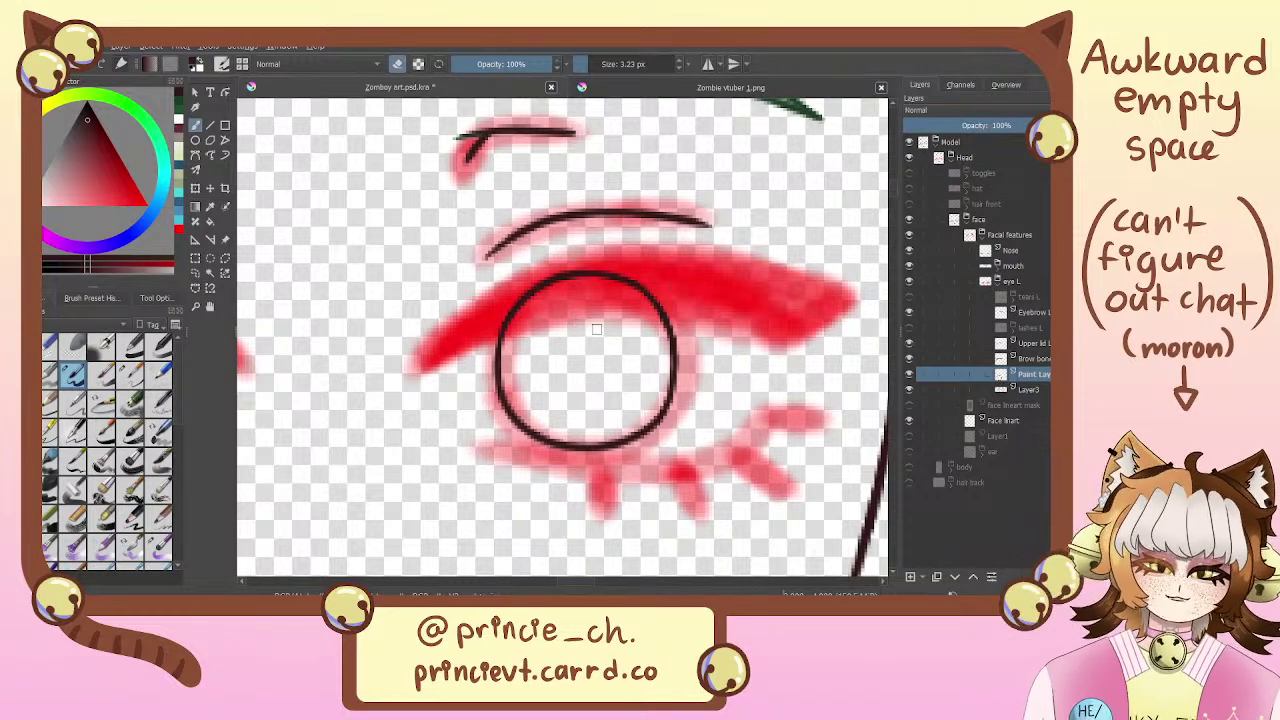
left_click_drag(596, 329, 609, 408)
key("e")
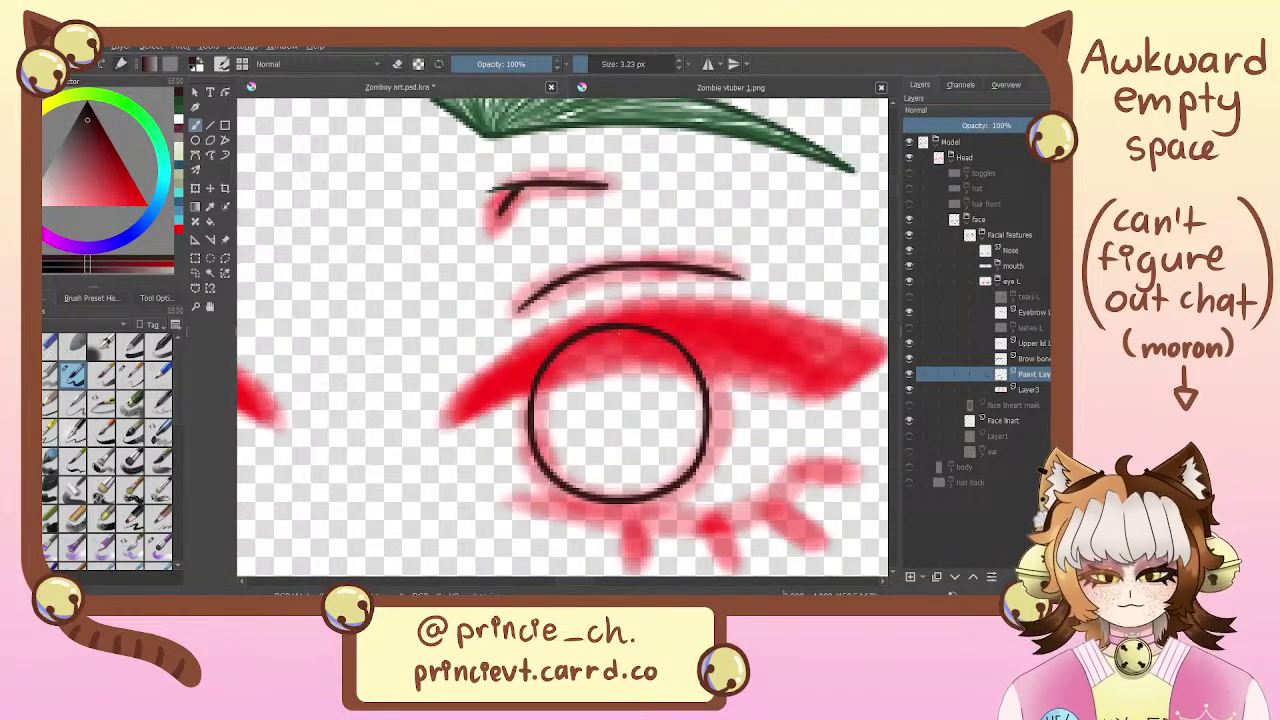
key("e")
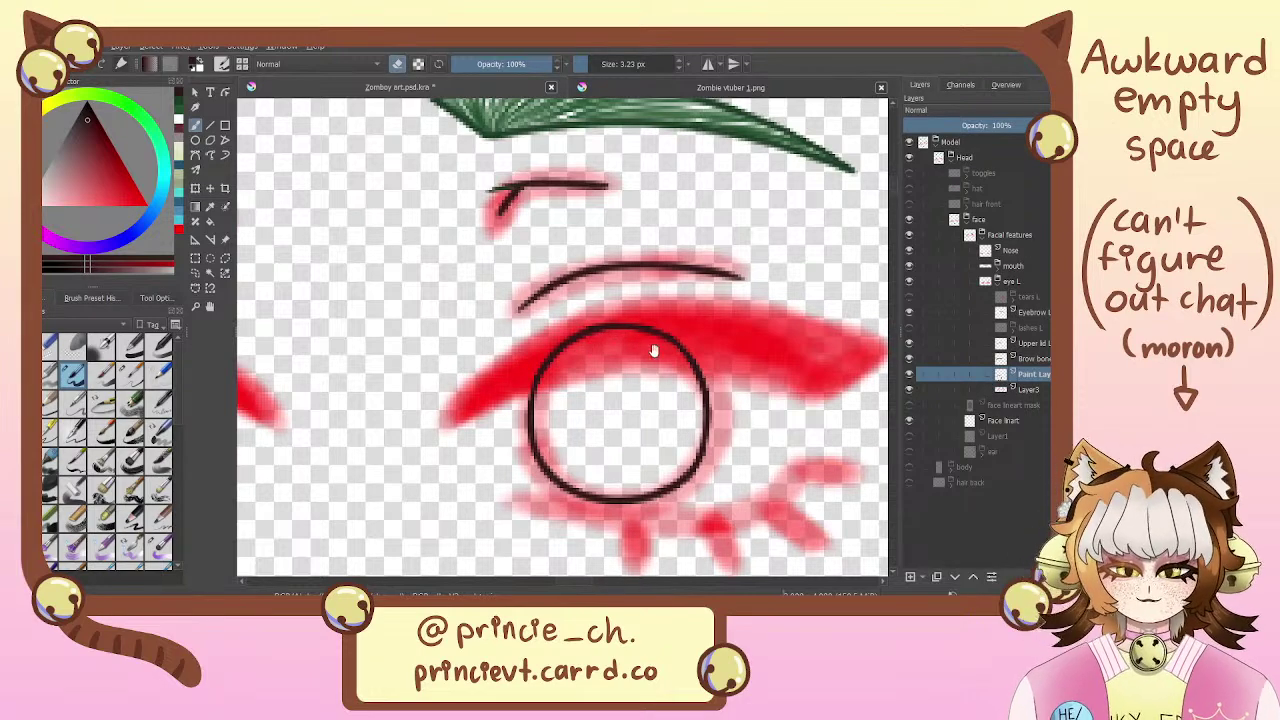
Examine the iris outline all the way around for uneven thickness and rough spots
left_click_drag(652, 350, 601, 335)
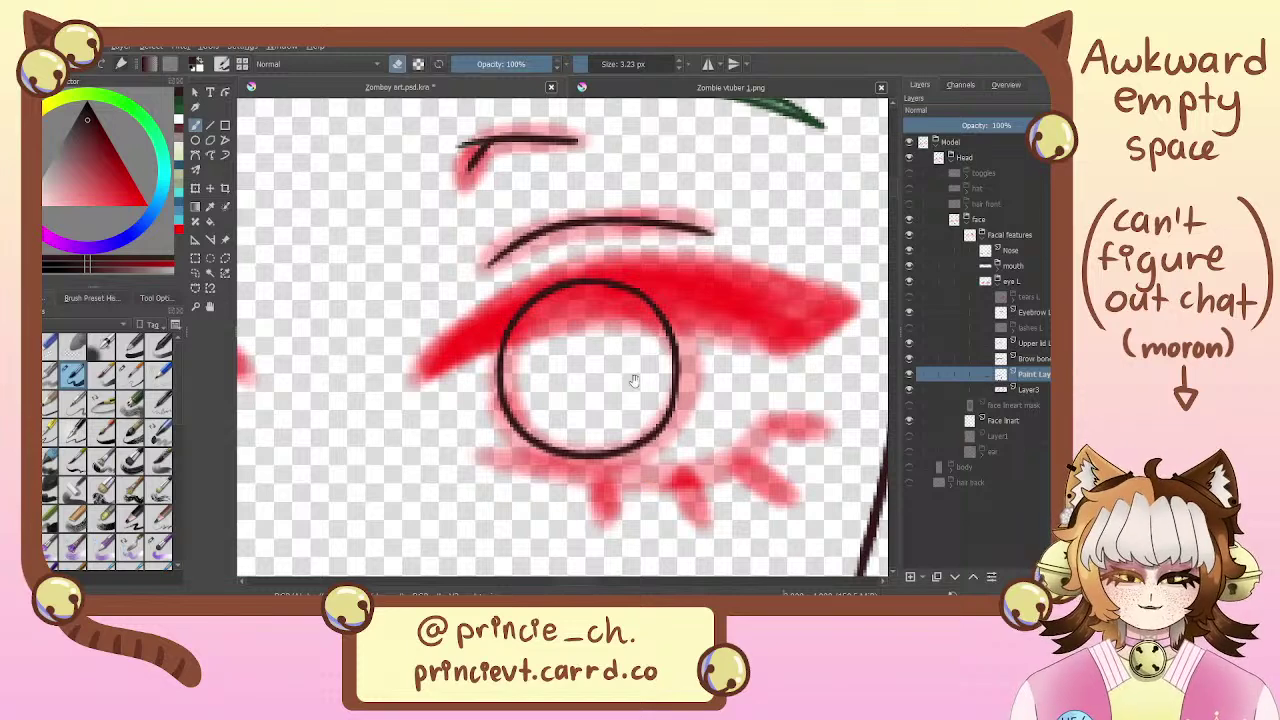
left_click_drag(634, 381, 631, 367)
key("e")
key("e")
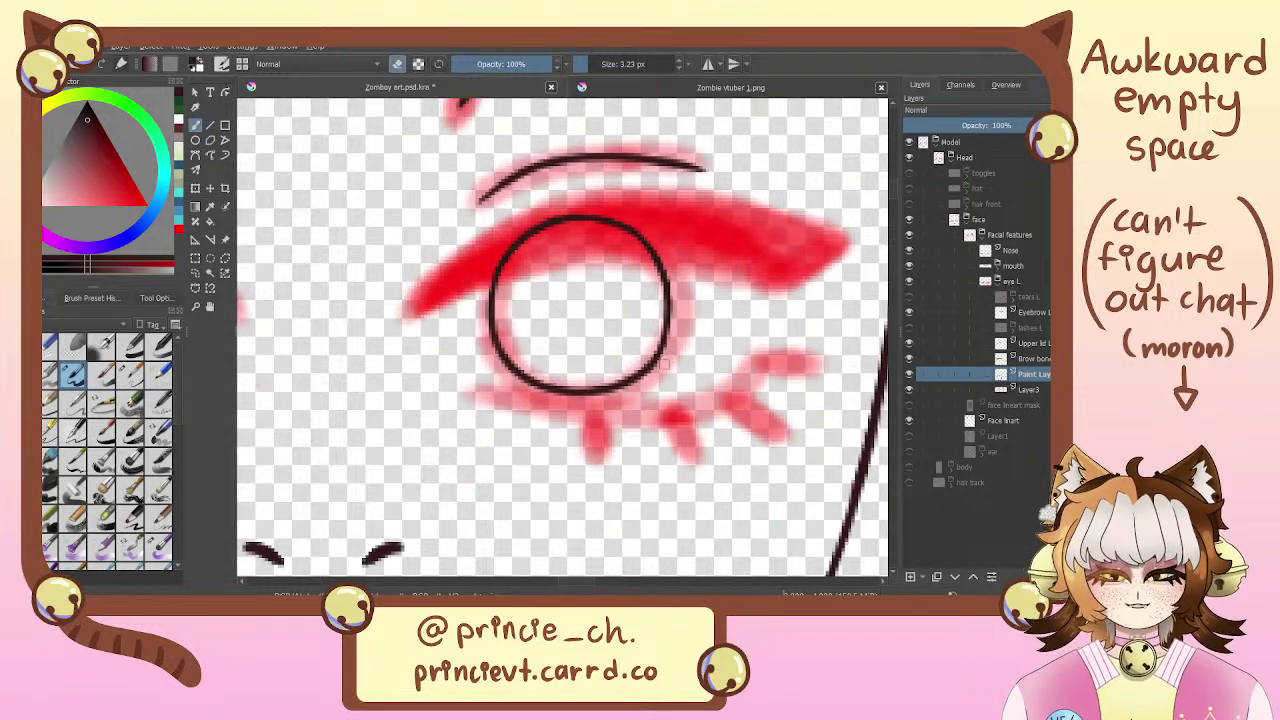
key("e")
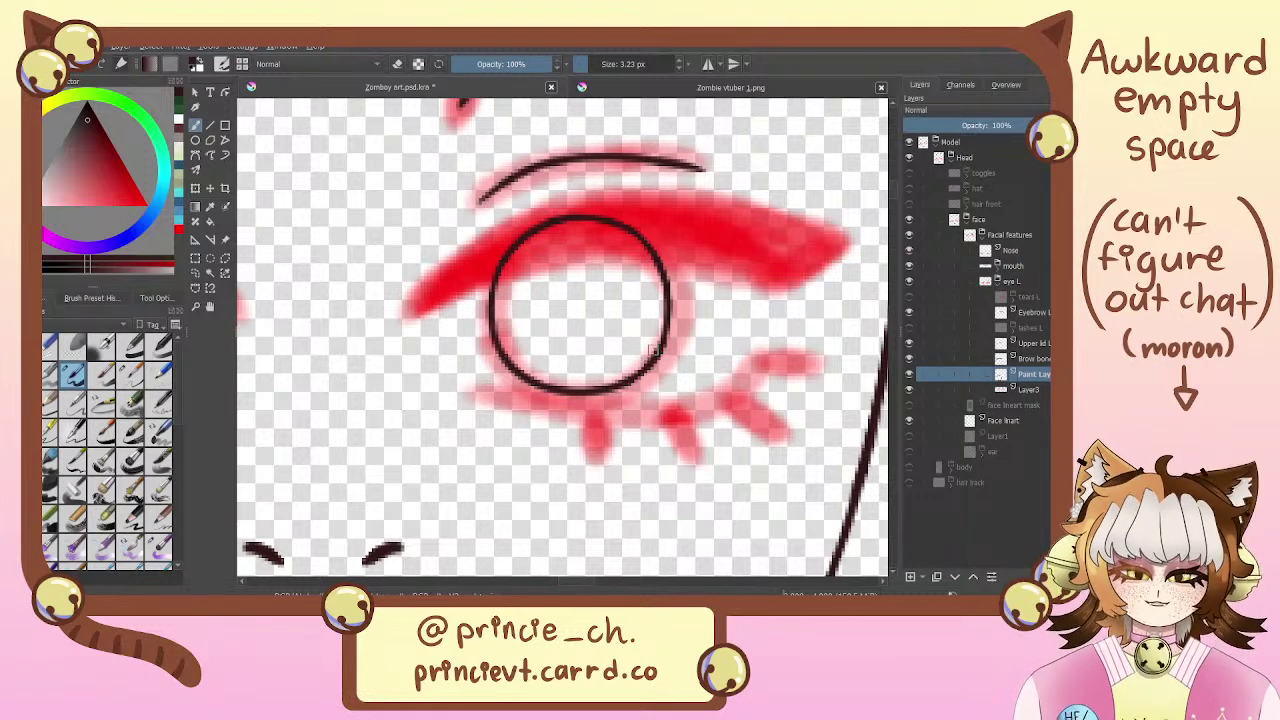
key("e")
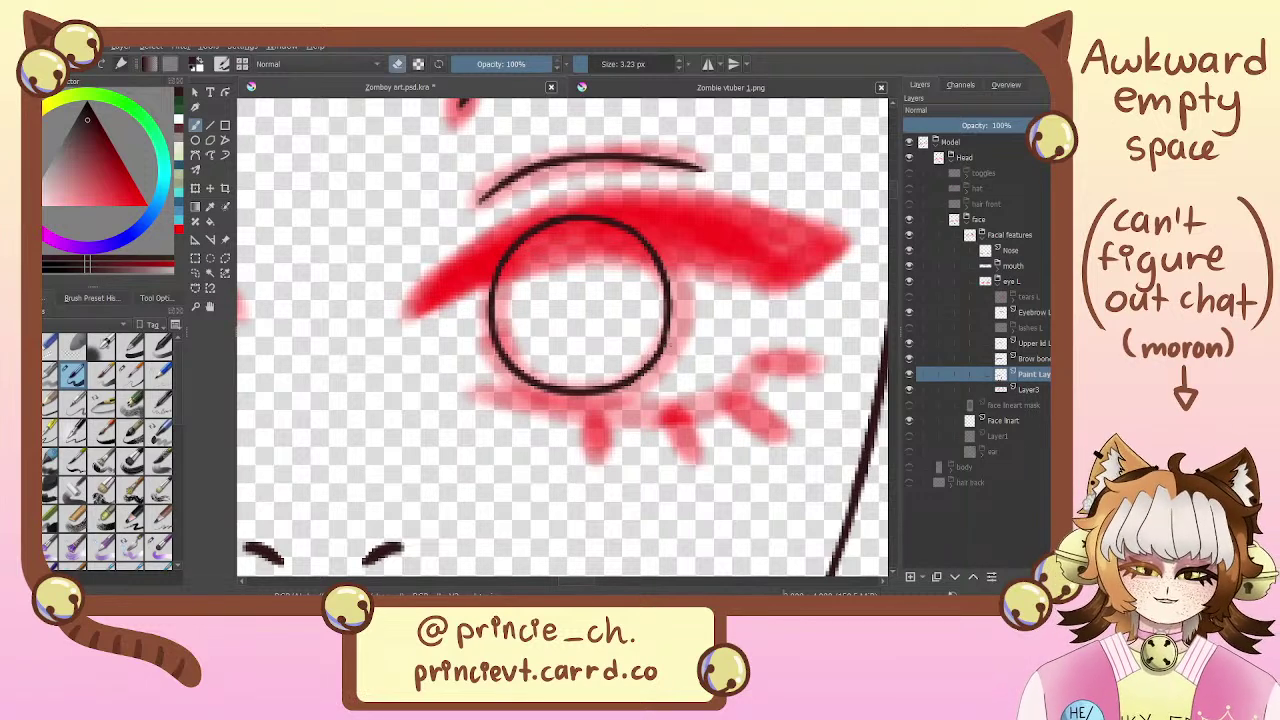
mouse_move(590, 296)
left_mouse_down()
mouse_move(574, 320)
mouse_move(562, 302)
left_mouse_up()
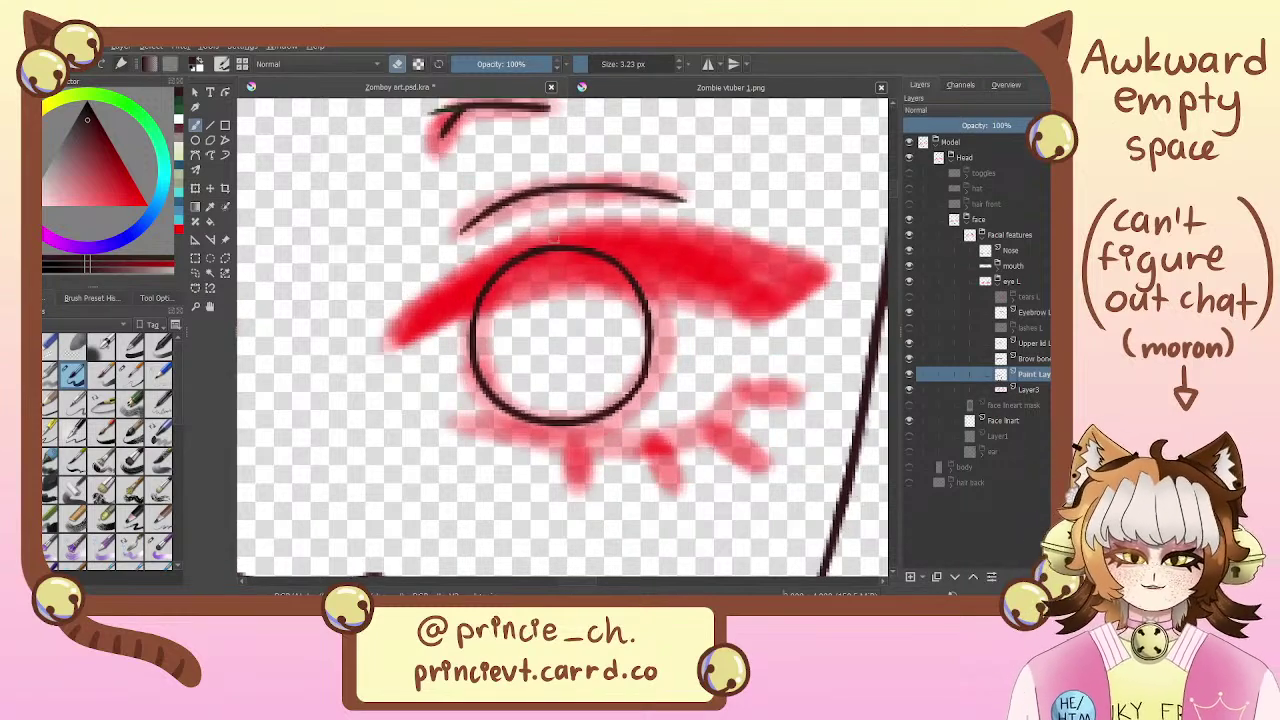
key("e")
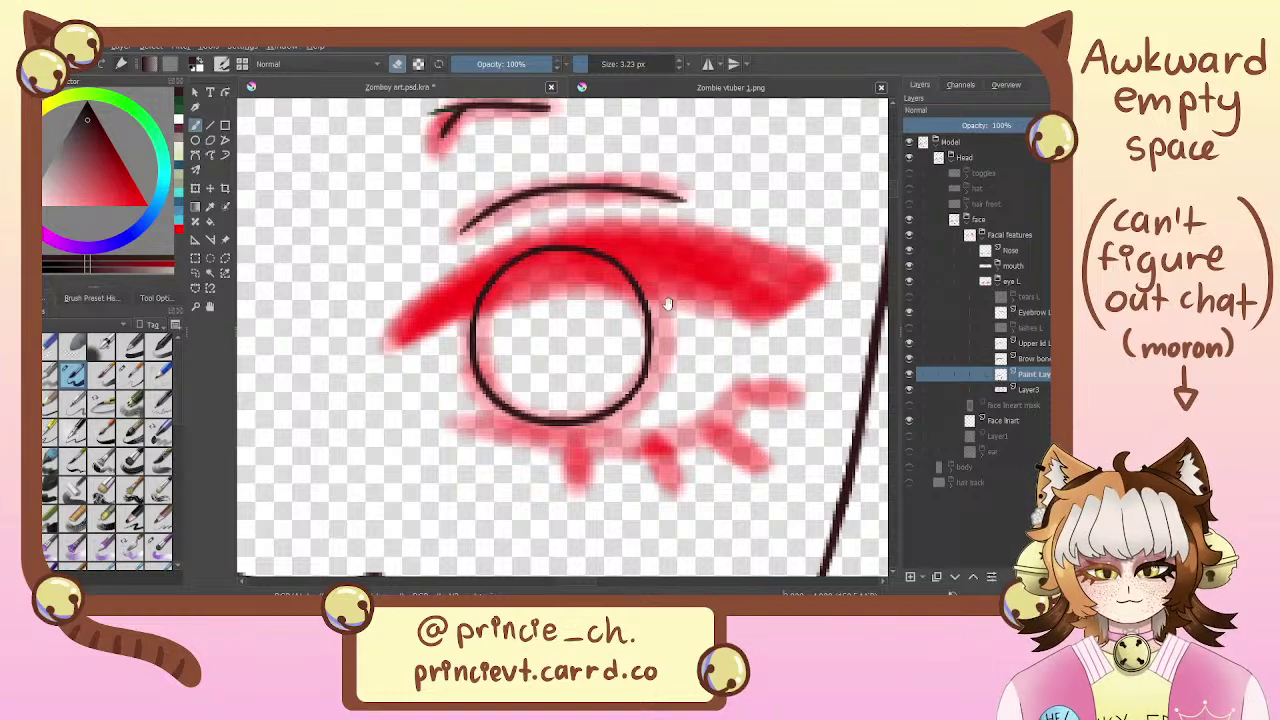
left_click_drag(619, 326, 696, 227)
left_click_drag(653, 272, 626, 381)
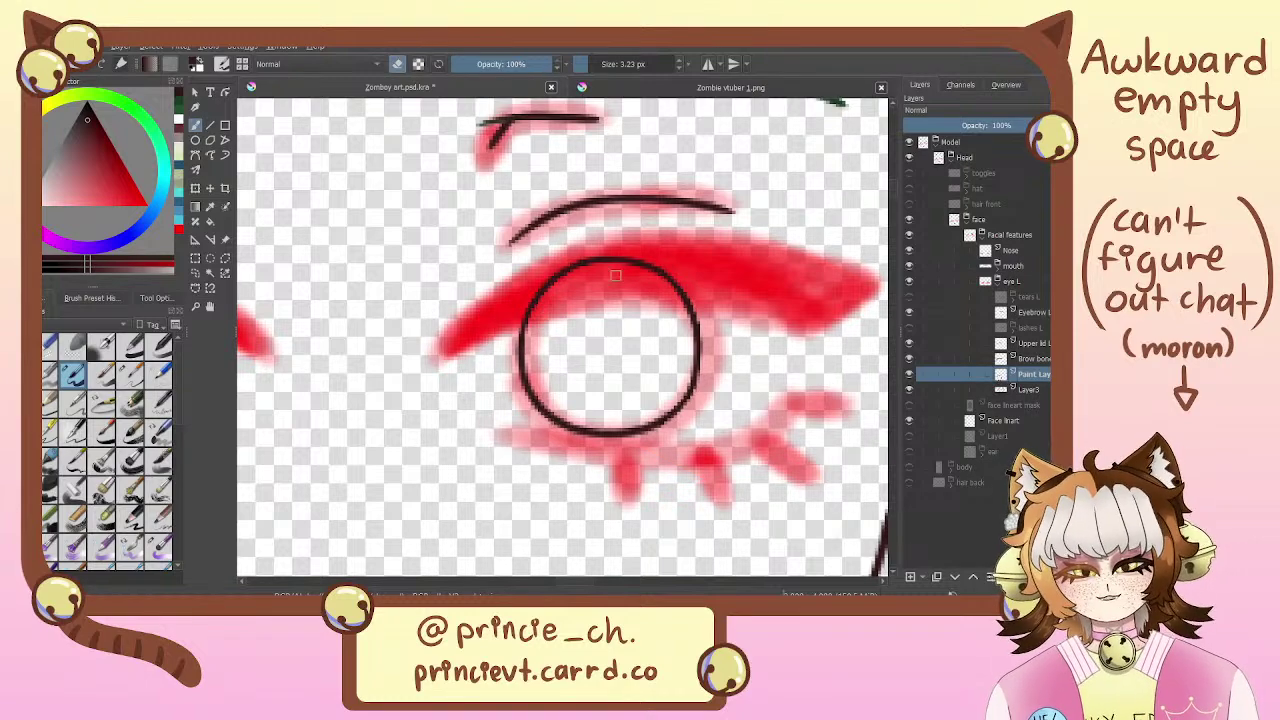
left_click_drag(633, 293, 585, 375)
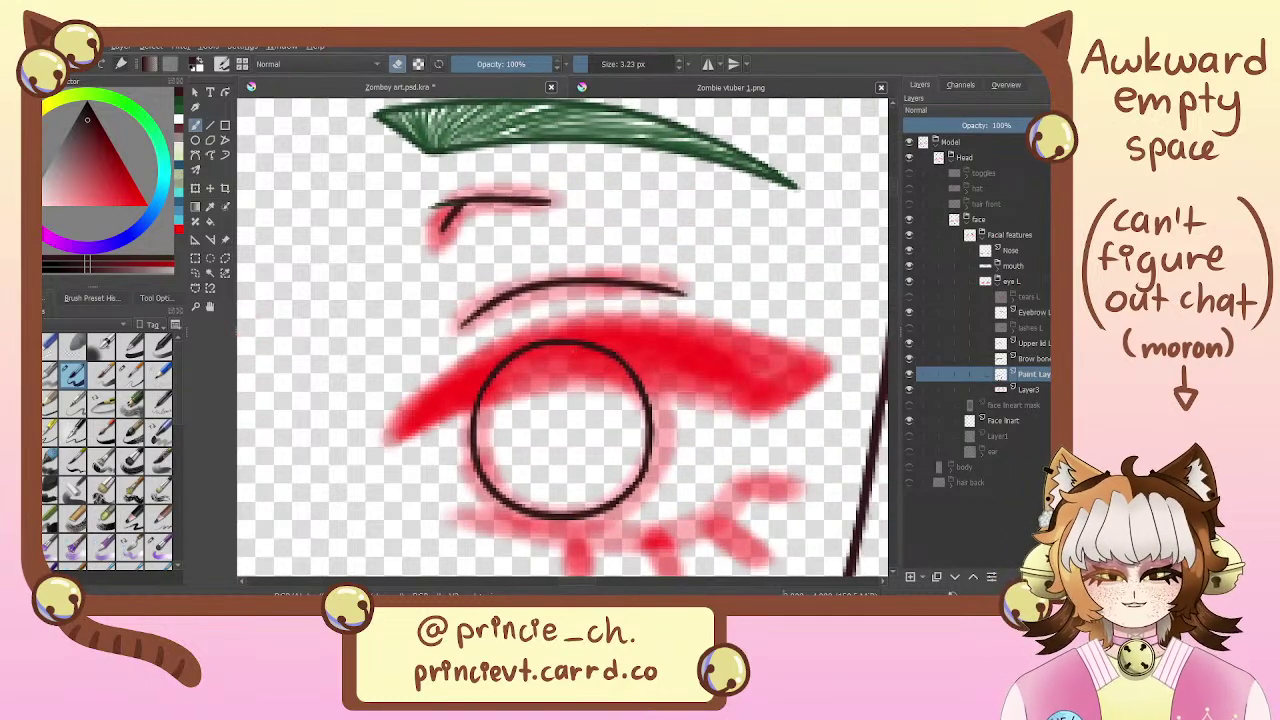
mouse_move(595, 360)
left_mouse_down()
mouse_move(586, 343)
mouse_move(509, 335)
mouse_move(535, 281)
mouse_move(654, 154)
mouse_move(571, 409)
mouse_move(578, 378)
left_mouse_up()
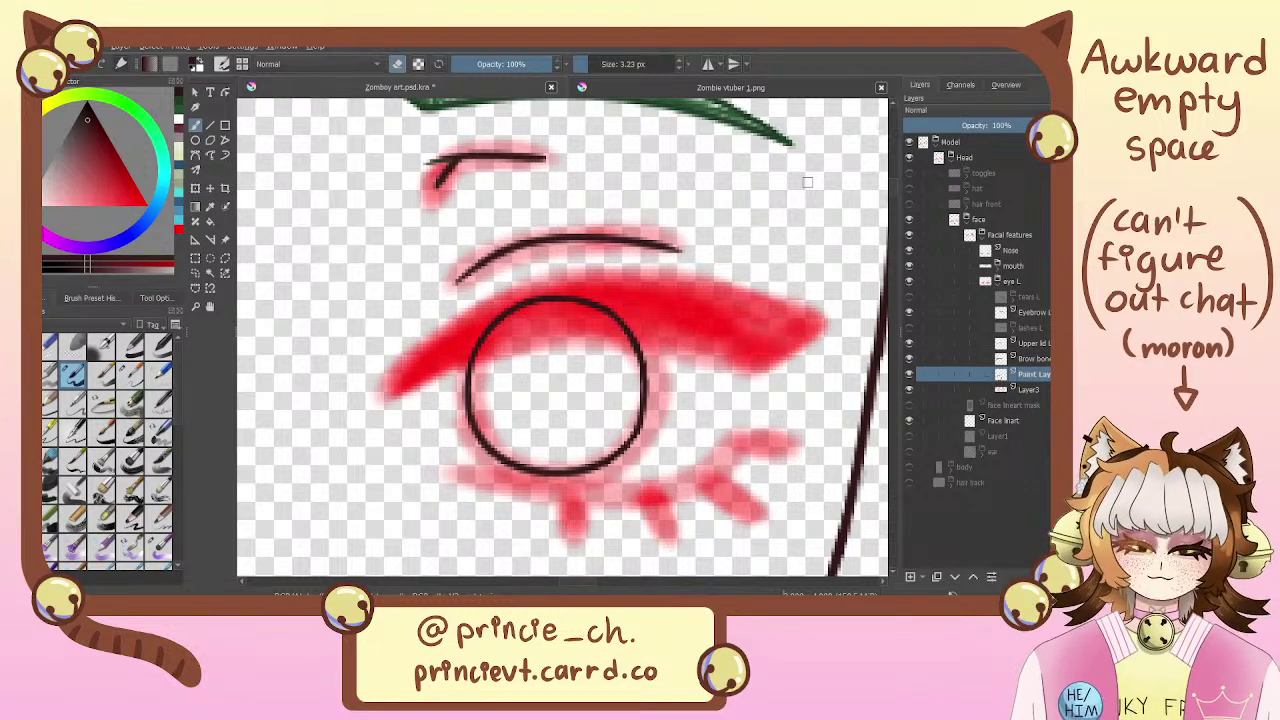
left_click_drag(629, 358, 626, 298)
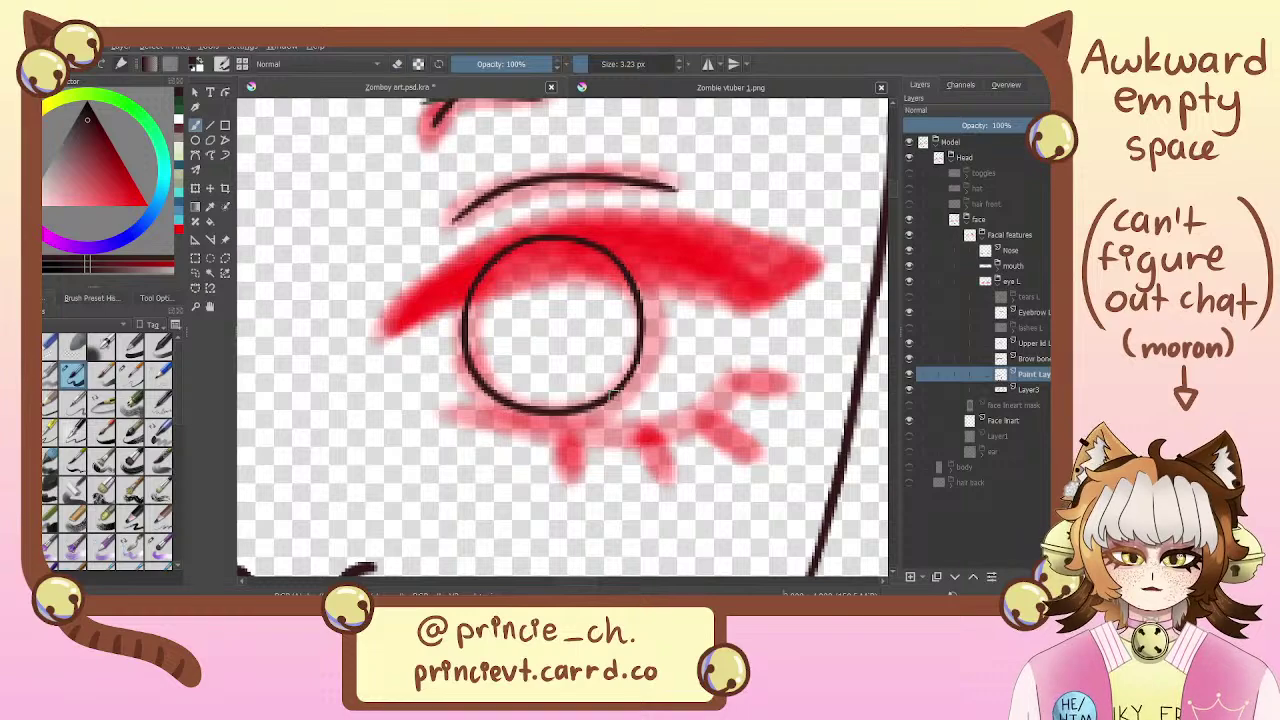
mouse_move(627, 290)
left_mouse_down()
mouse_move(590, 348)
mouse_move(663, 307)
mouse_move(712, 332)
mouse_move(650, 312)
left_mouse_up()
Delete the layer with the red eye sketch, keeping the dark iris outline and lid lines
left_click(909, 374)
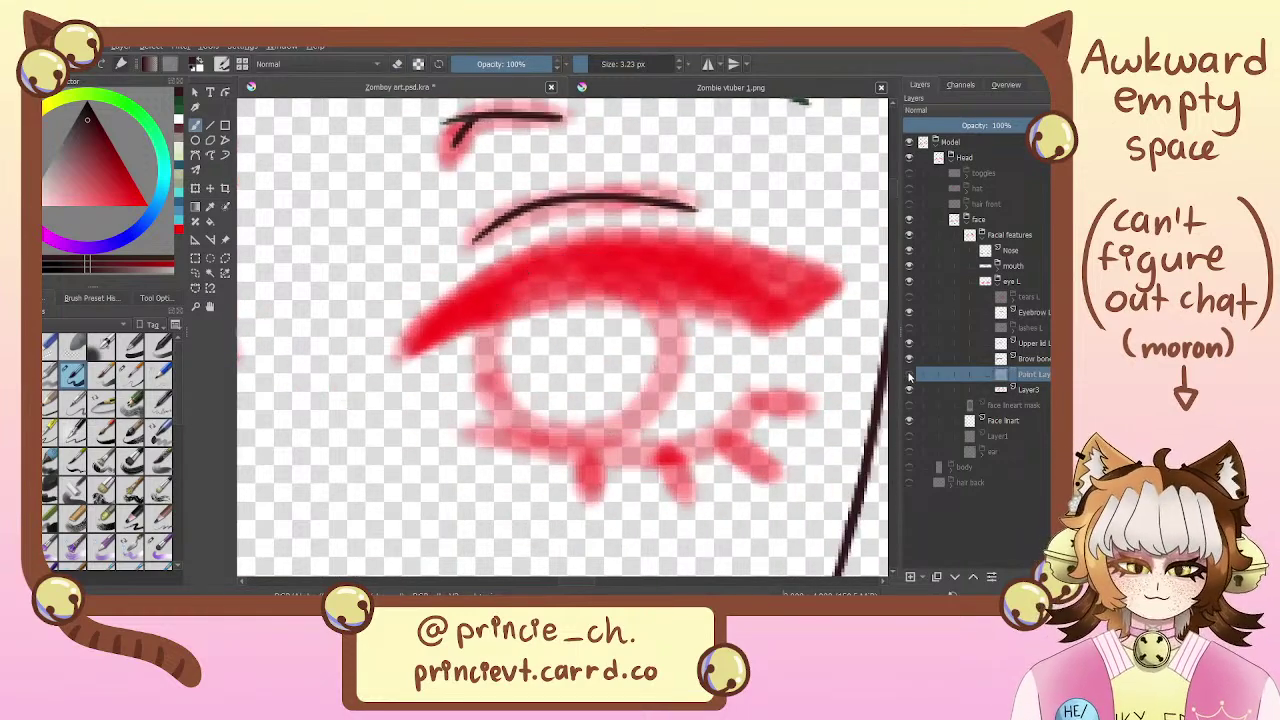
left_click(909, 374)
left_click(1026, 390)
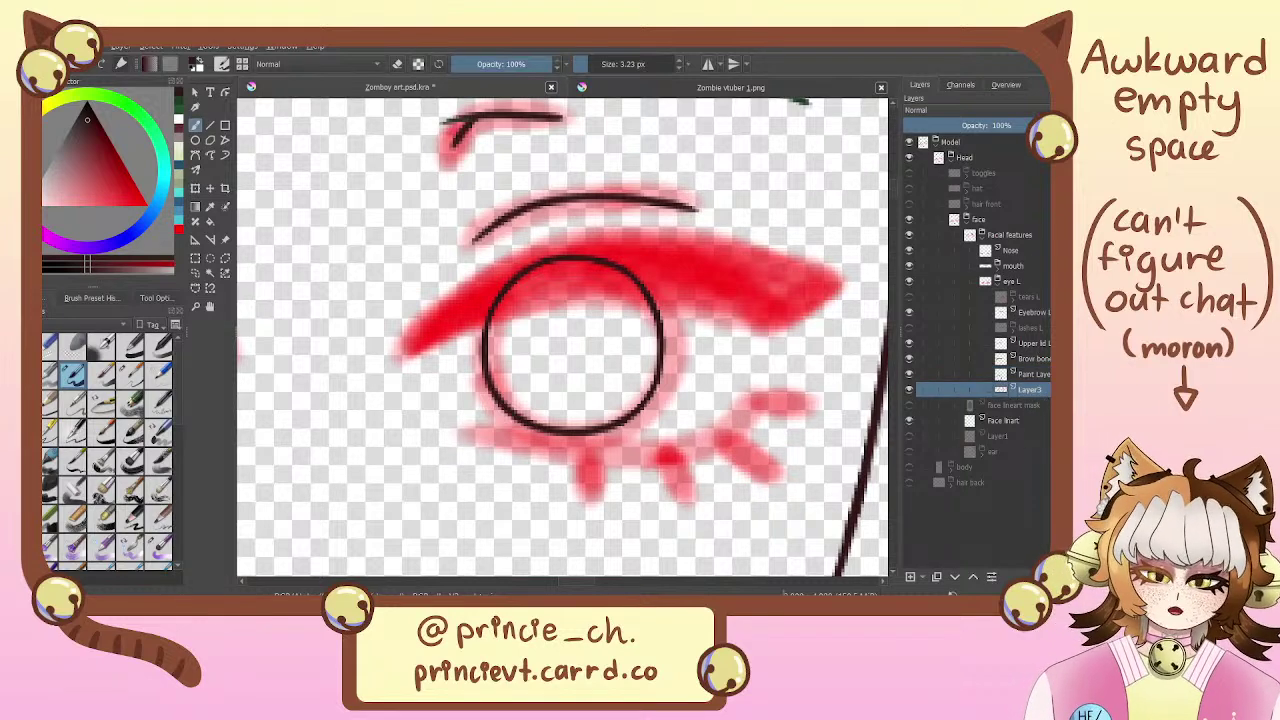
key("shift+Delete")
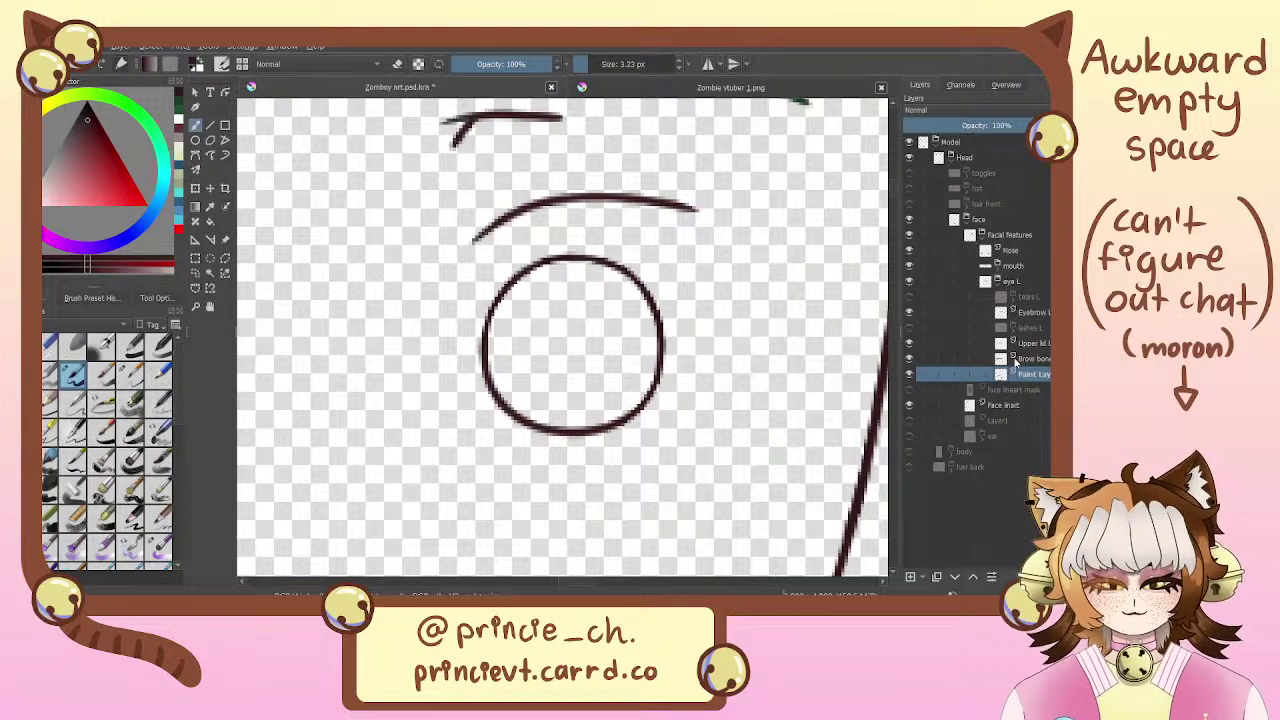
left_click(909, 374)
left_click(909, 374)
mouse_move(812, 351)
left_mouse_down()
mouse_move(799, 508)
mouse_move(809, 532)
mouse_move(790, 443)
left_mouse_up()
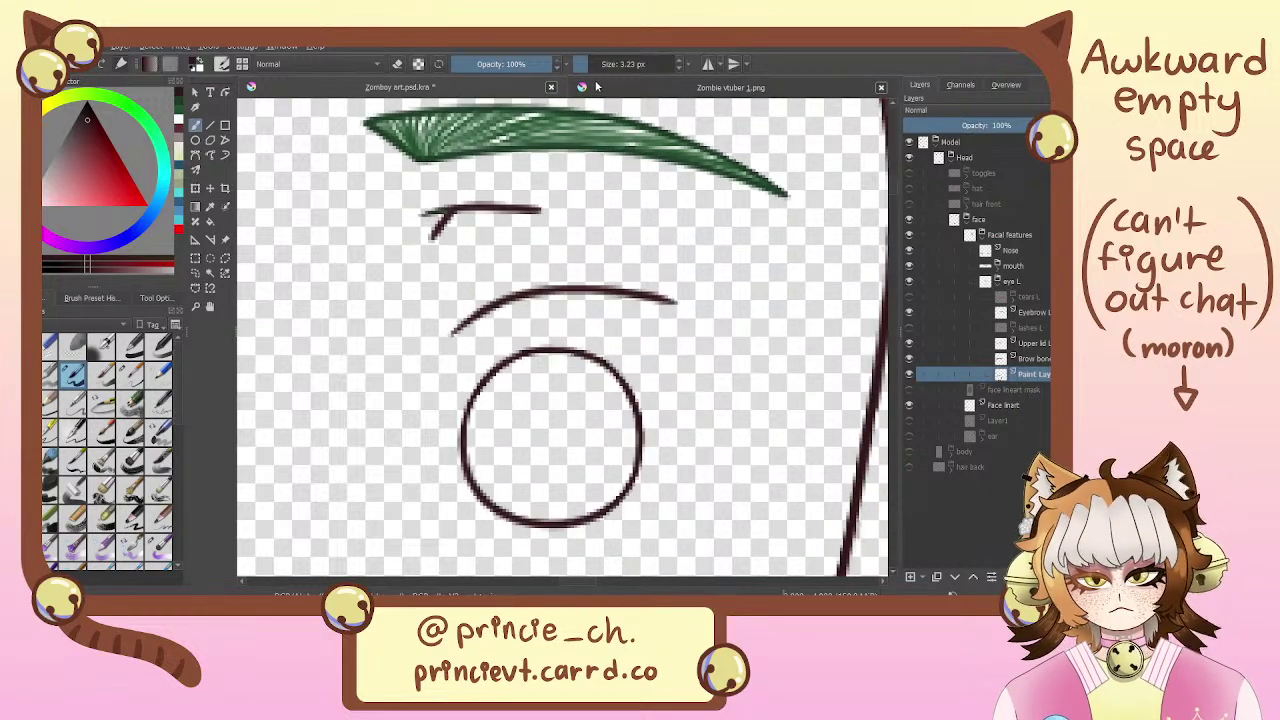
Compare the mouth and iris colours in the Zombie vtuber 1.png reference, sample the iris blue, and return to the Zomboy art drawing
left_click(600, 89)
left_click(540, 88)
left_click(620, 91)
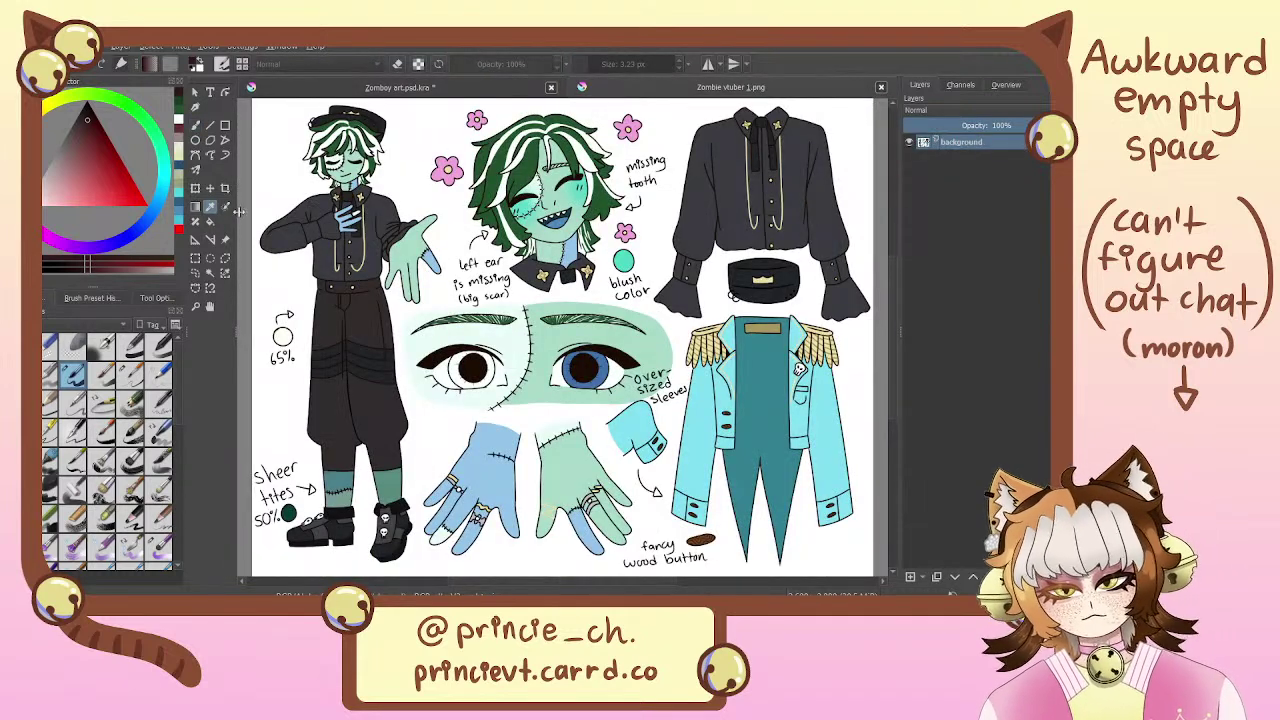
left_click(614, 369)
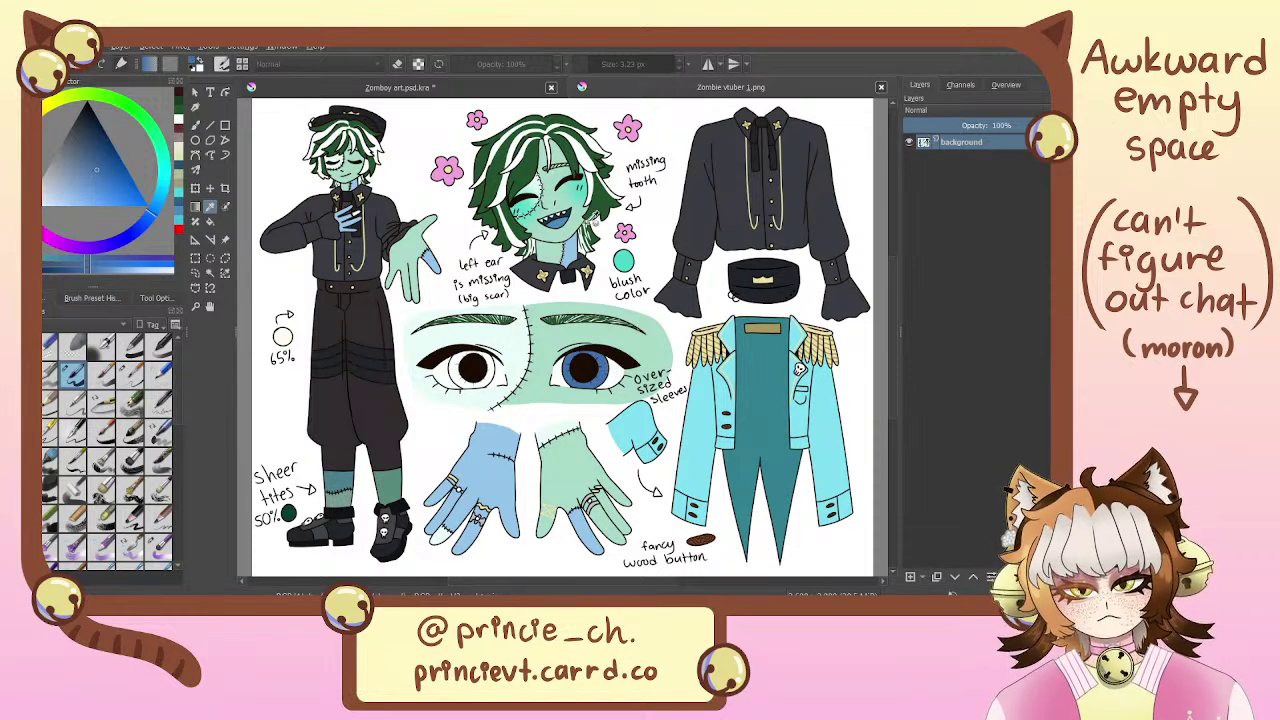
left_click(556, 218)
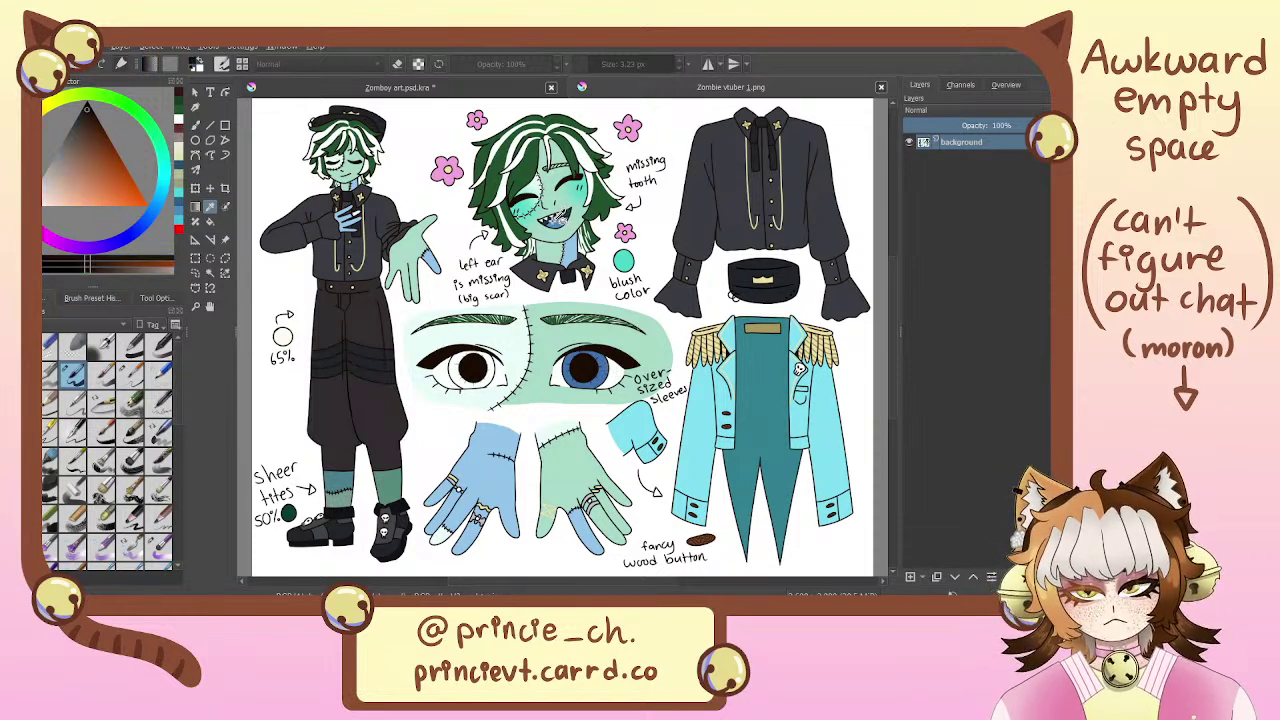
left_click(558, 214)
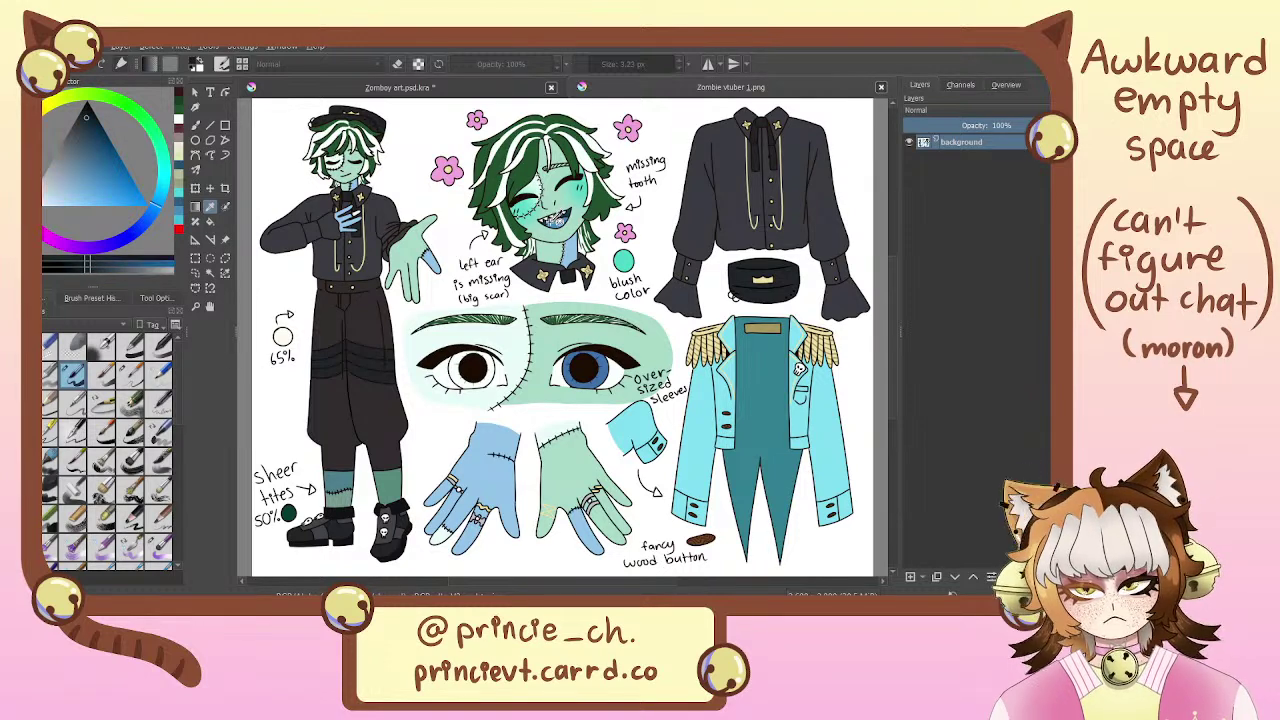
left_click(610, 366)
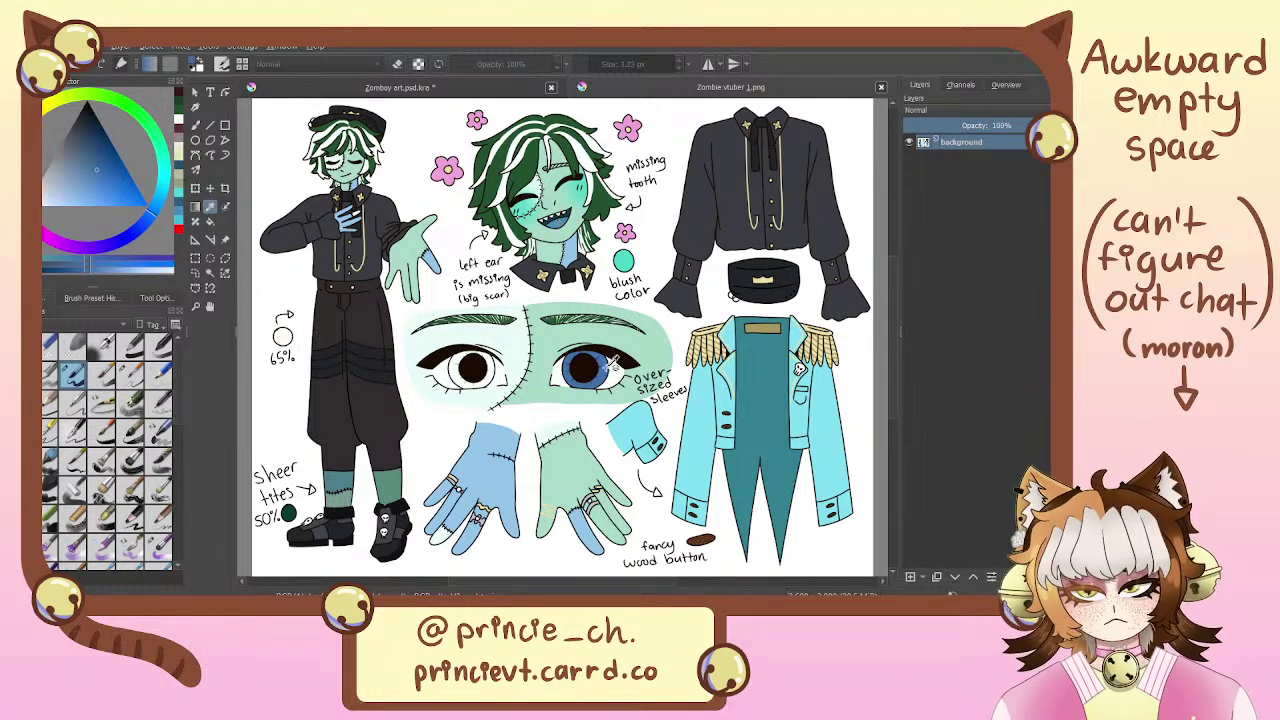
left_click(572, 213)
left_click(570, 213)
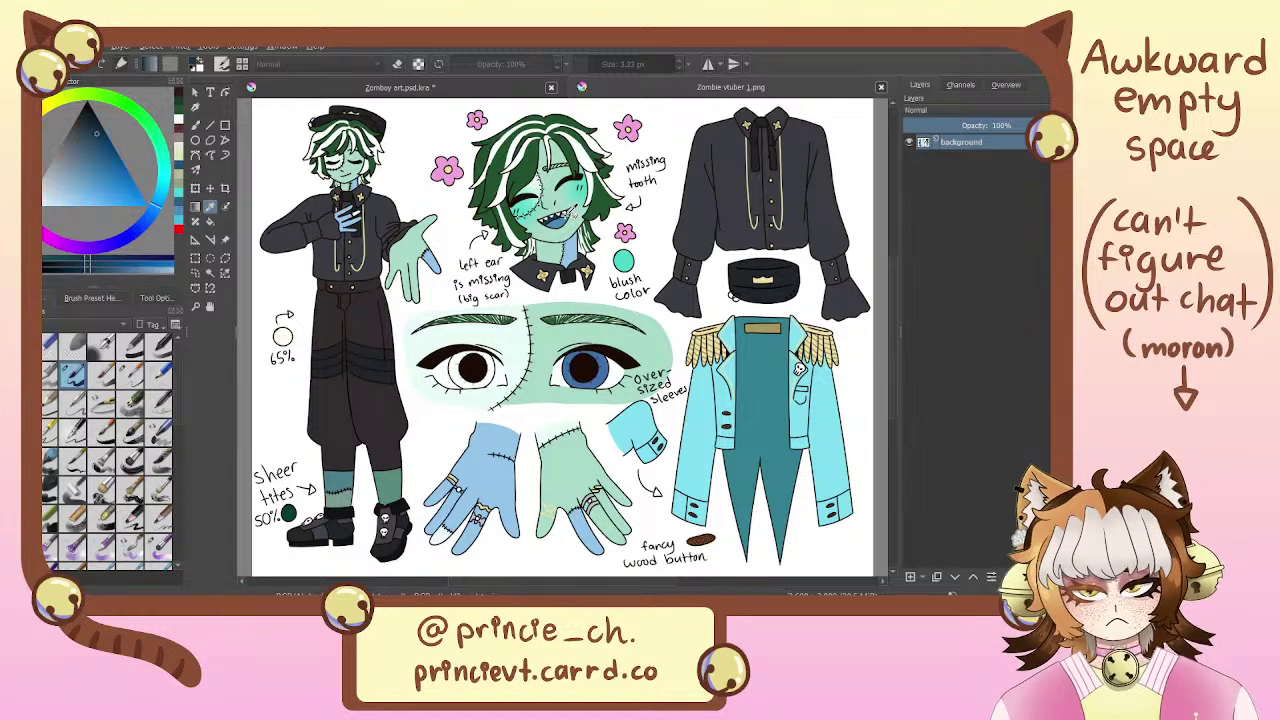
left_click(612, 368)
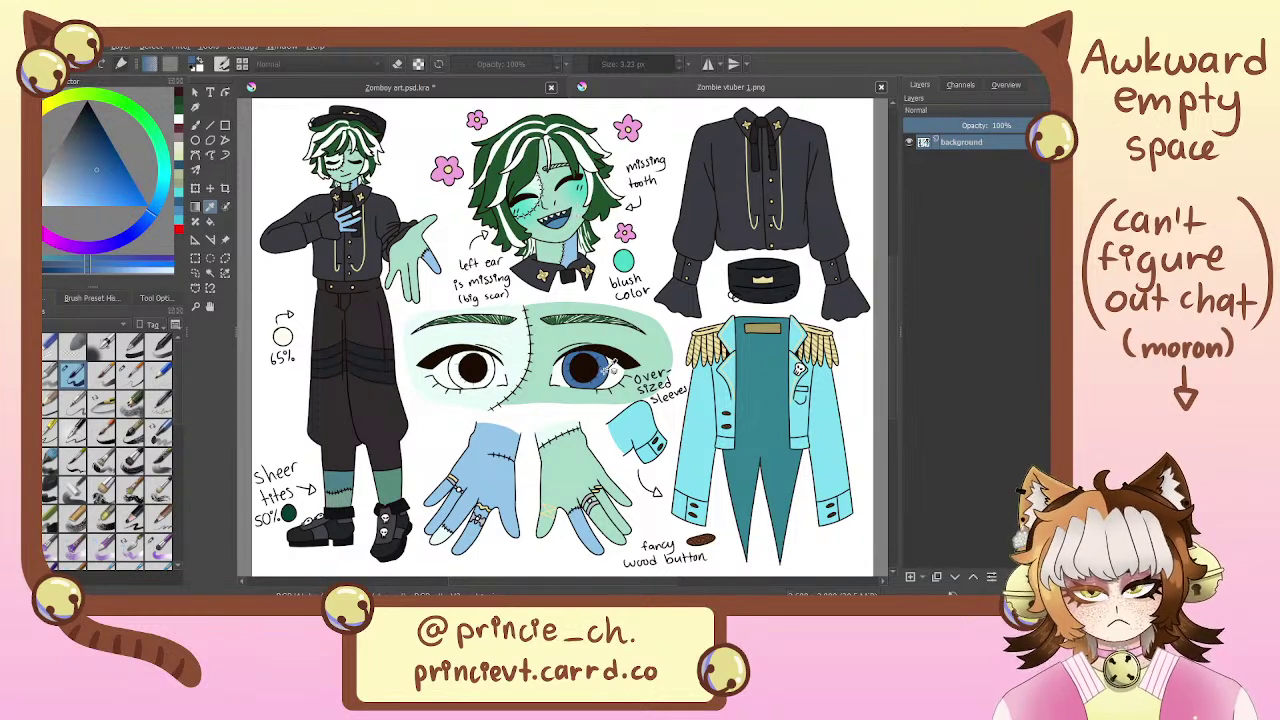
left_click(475, 88)
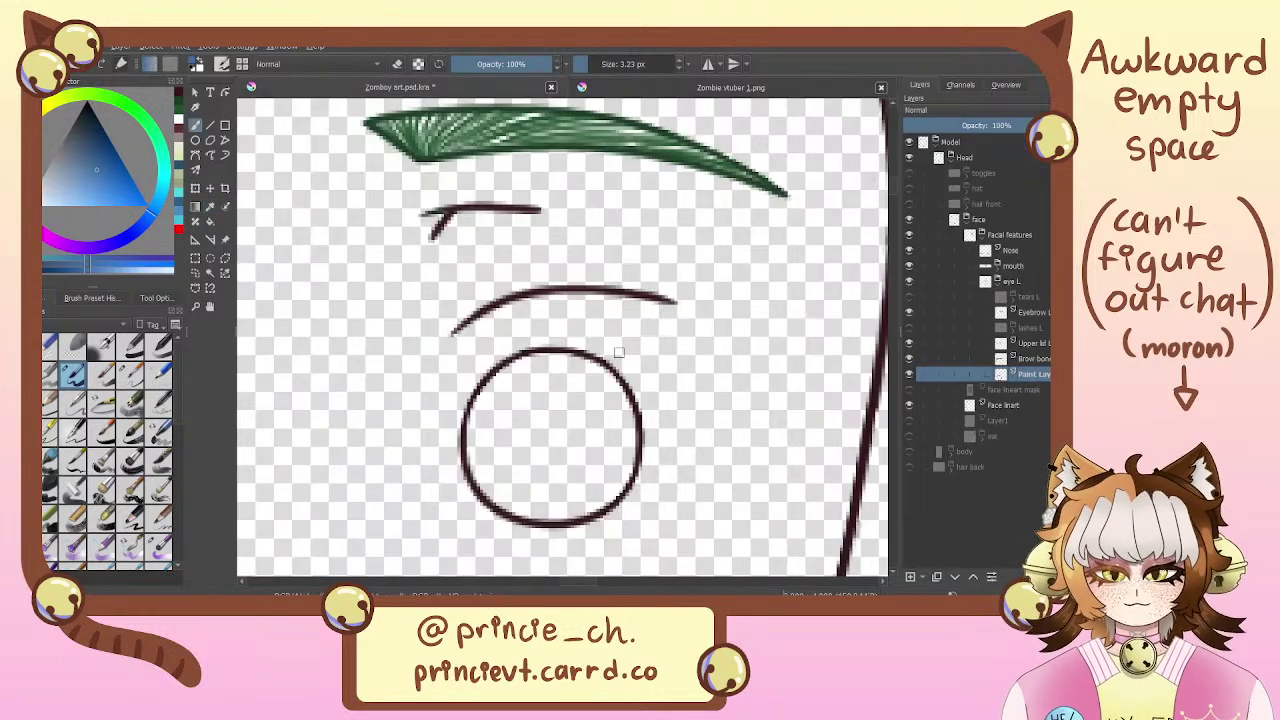
left_click_drag(623, 355, 607, 256)
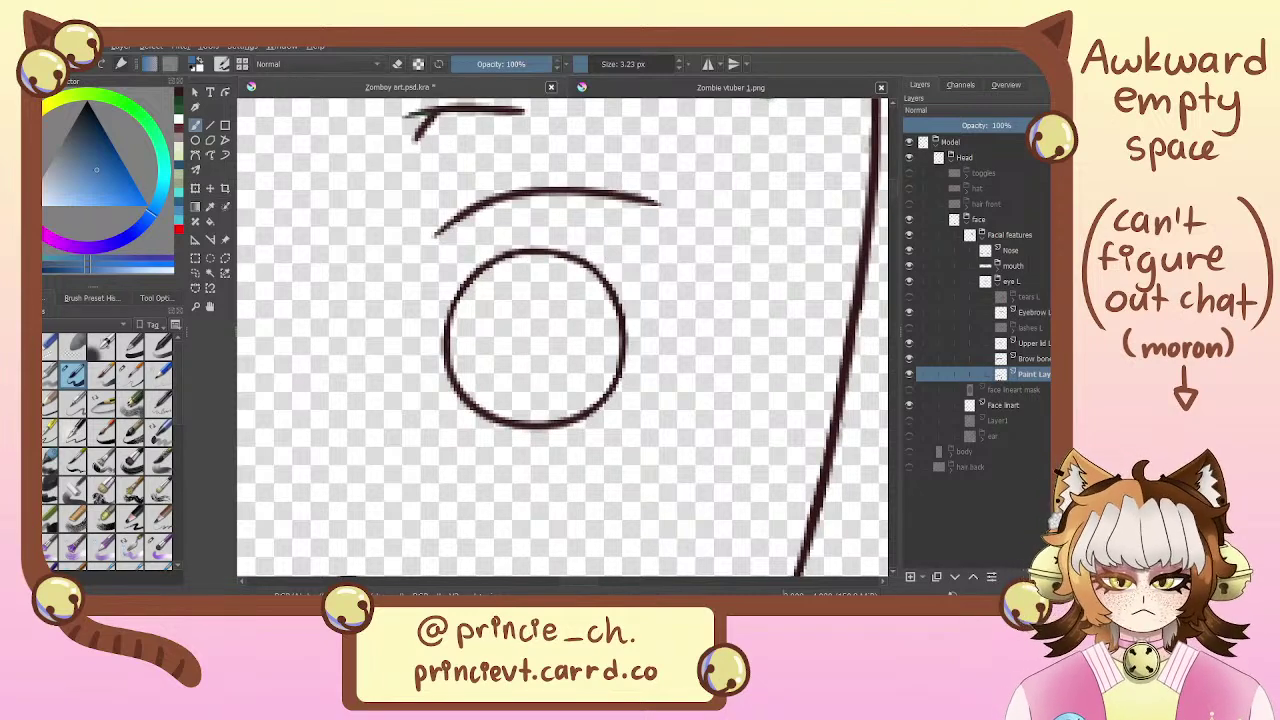
key("ctrl+plus")
key("ctrl+minus")
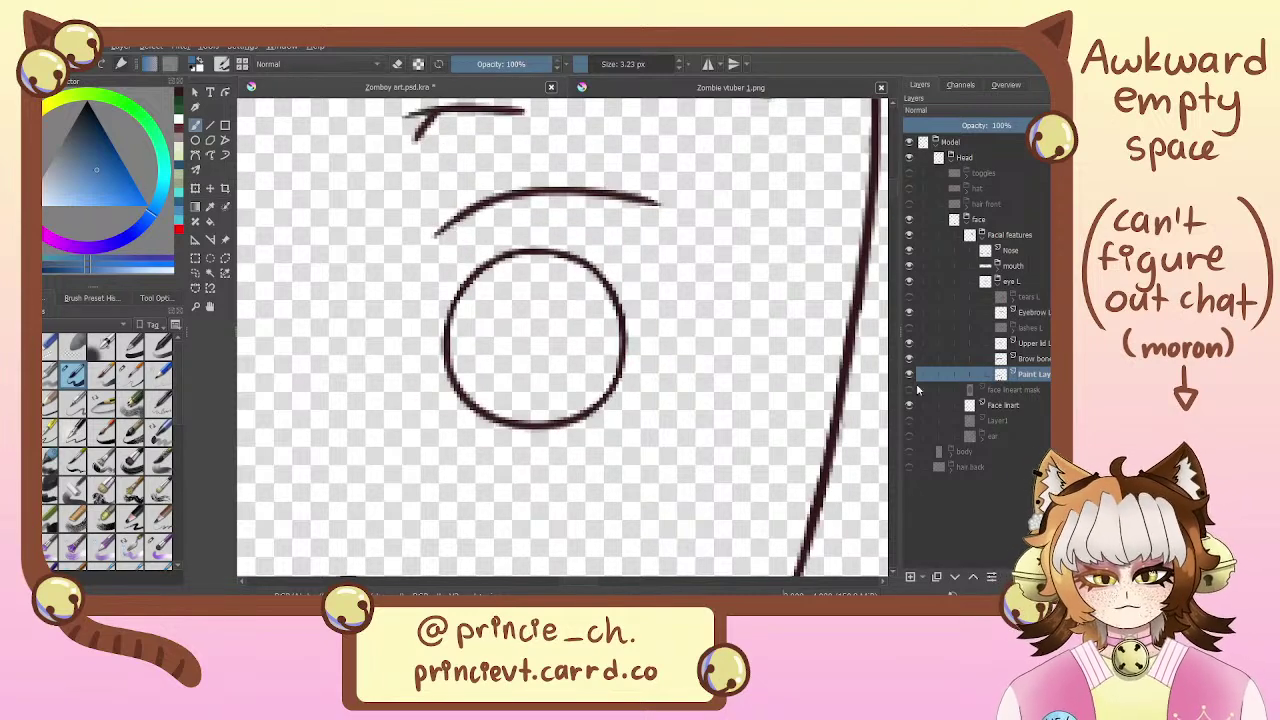
left_click(910, 577)
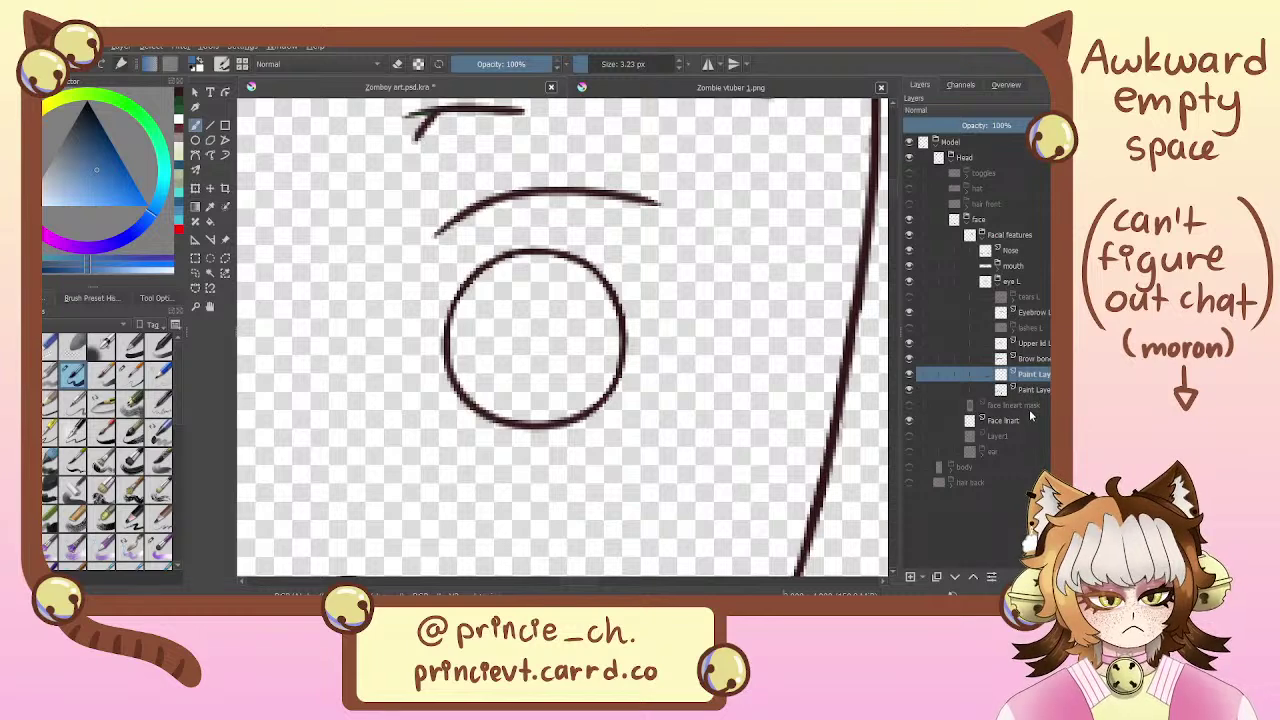
key("ctrl+e")
left_click(909, 374)
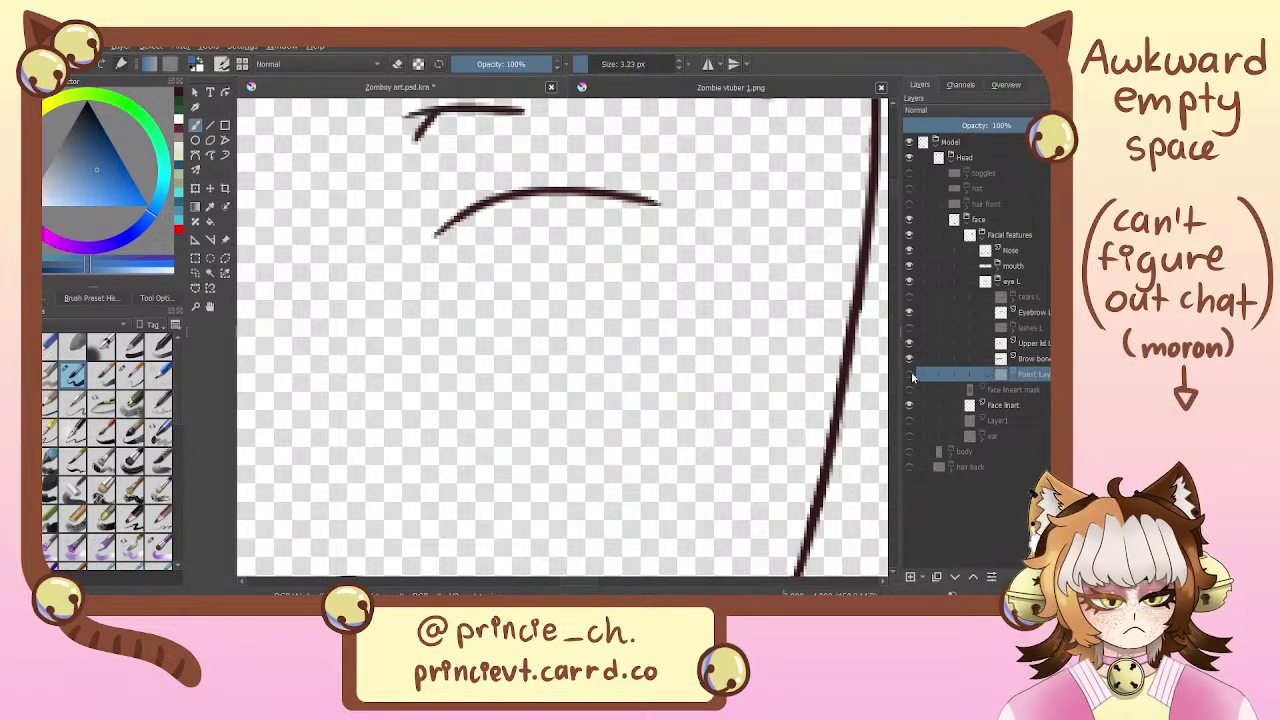
left_click(909, 374)
left_click(909, 374)
left_click(909, 374)
left_click(909, 374)
left_click(909, 374)
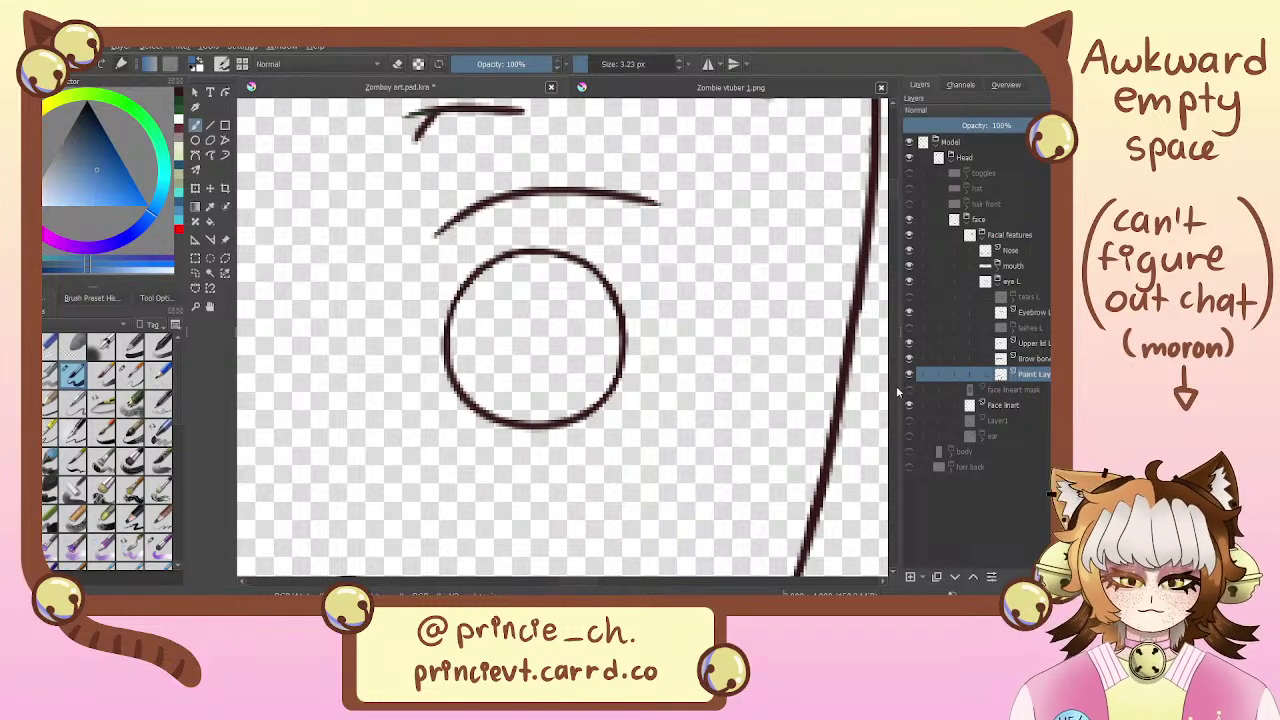
Add a new paint layer for the iris colour and place it directly beneath the iris outline layer
left_click(910, 577)
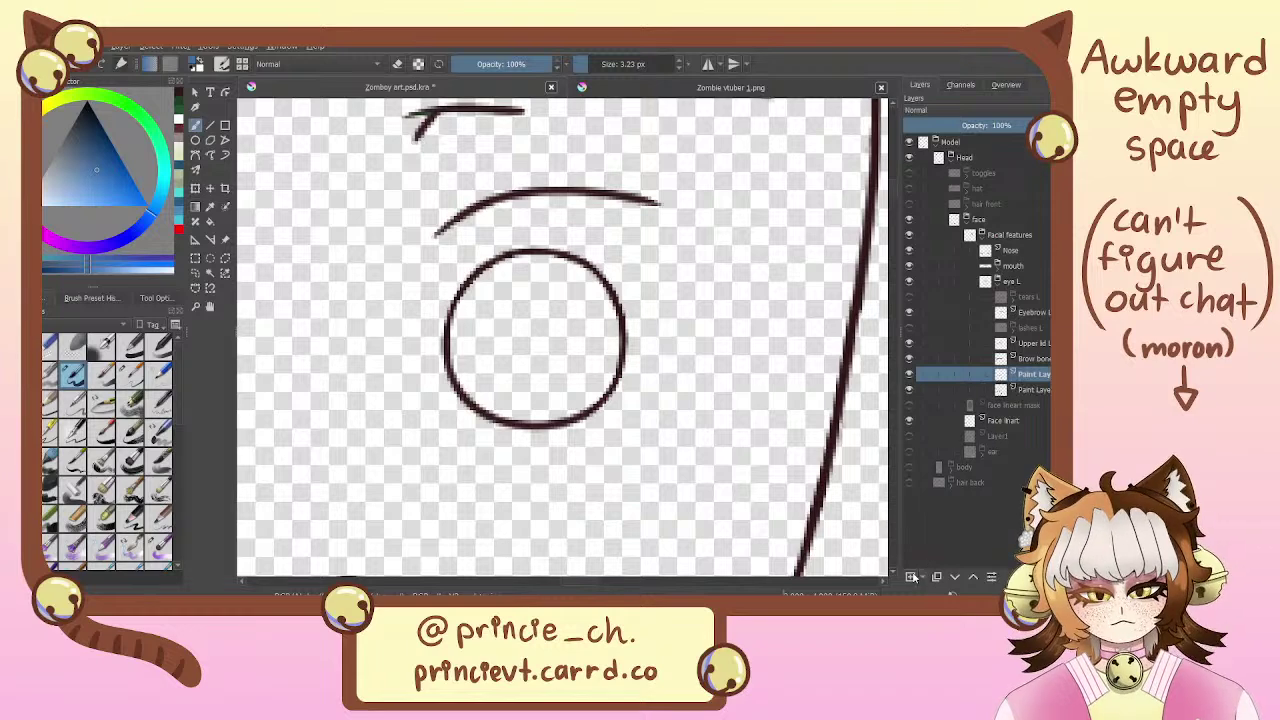
left_click_drag(478, 280, 450, 345)
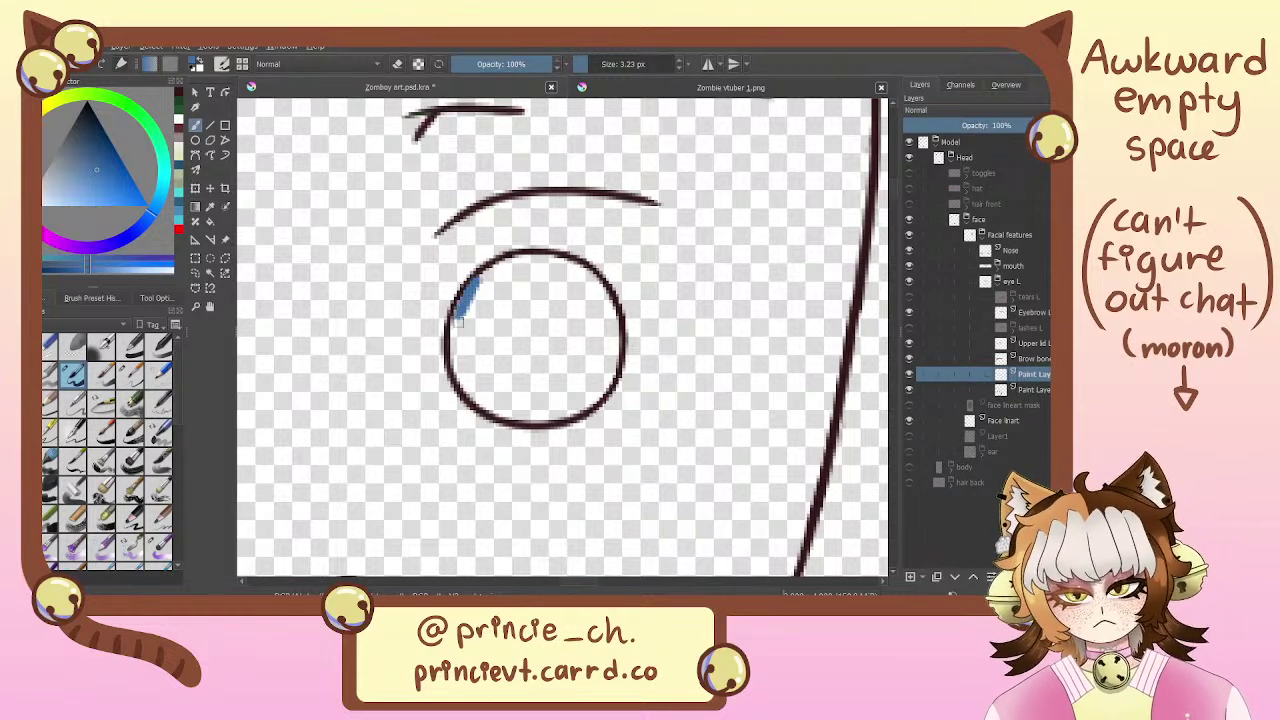
key("ctrl+z")
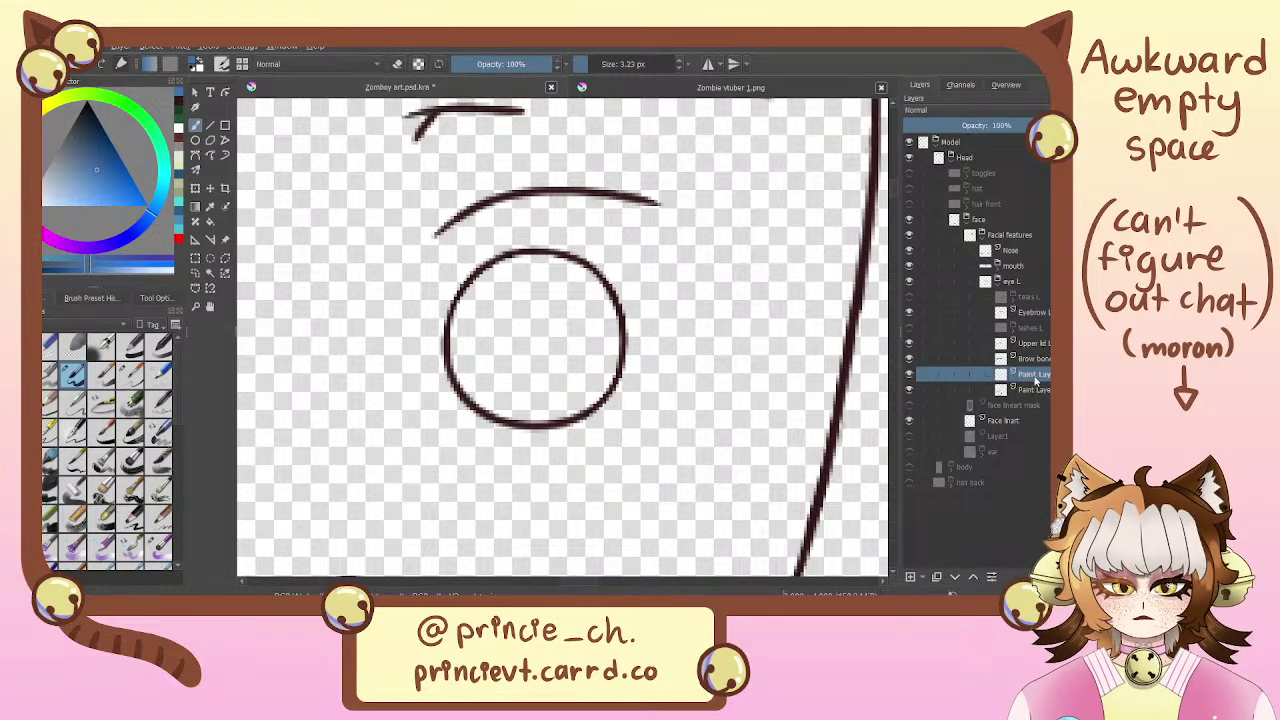
left_click(909, 374)
left_click(909, 374)
left_click(909, 390)
left_click(909, 390)
left_click(912, 389)
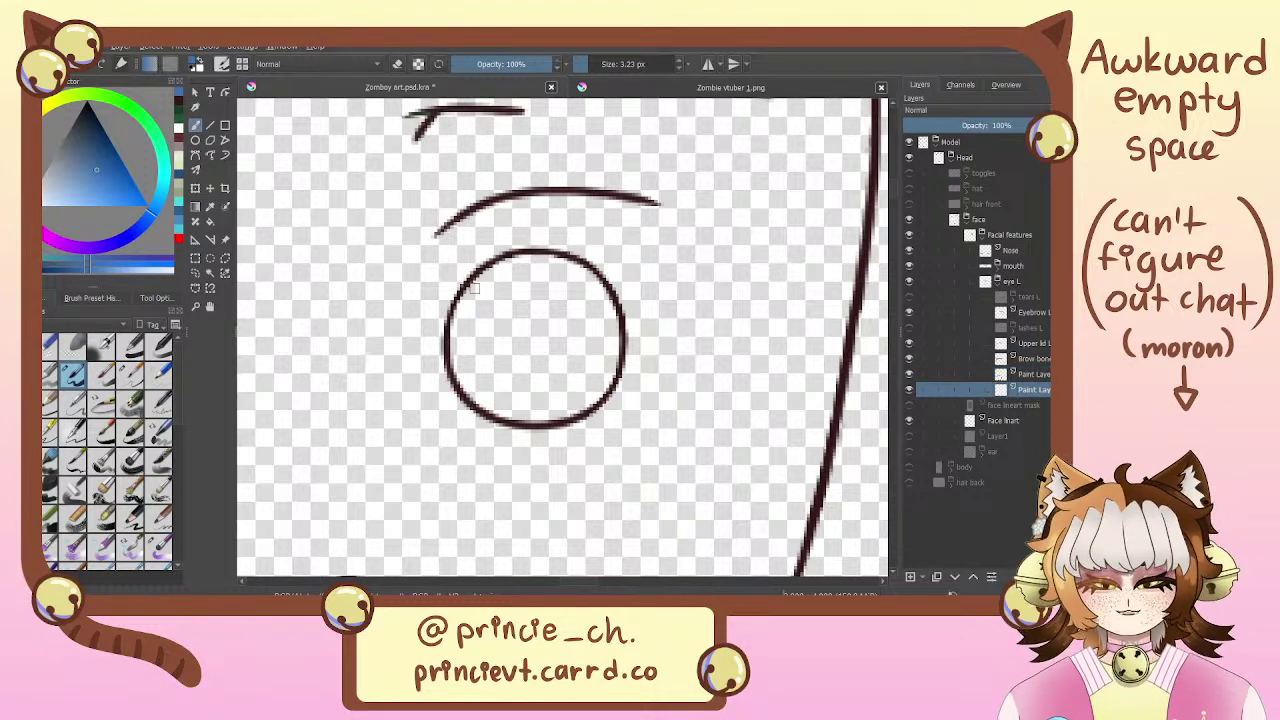
Paint a blue ring along the inside of the iris outline and flood-fill its interior with the same blue
mouse_move(472, 286)
left_mouse_down()
mouse_move(455, 345)
mouse_move(465, 383)
mouse_move(490, 401)
mouse_move(482, 409)
mouse_move(525, 421)
mouse_move(512, 417)
mouse_move(602, 397)
mouse_move(618, 350)
left_mouse_up()
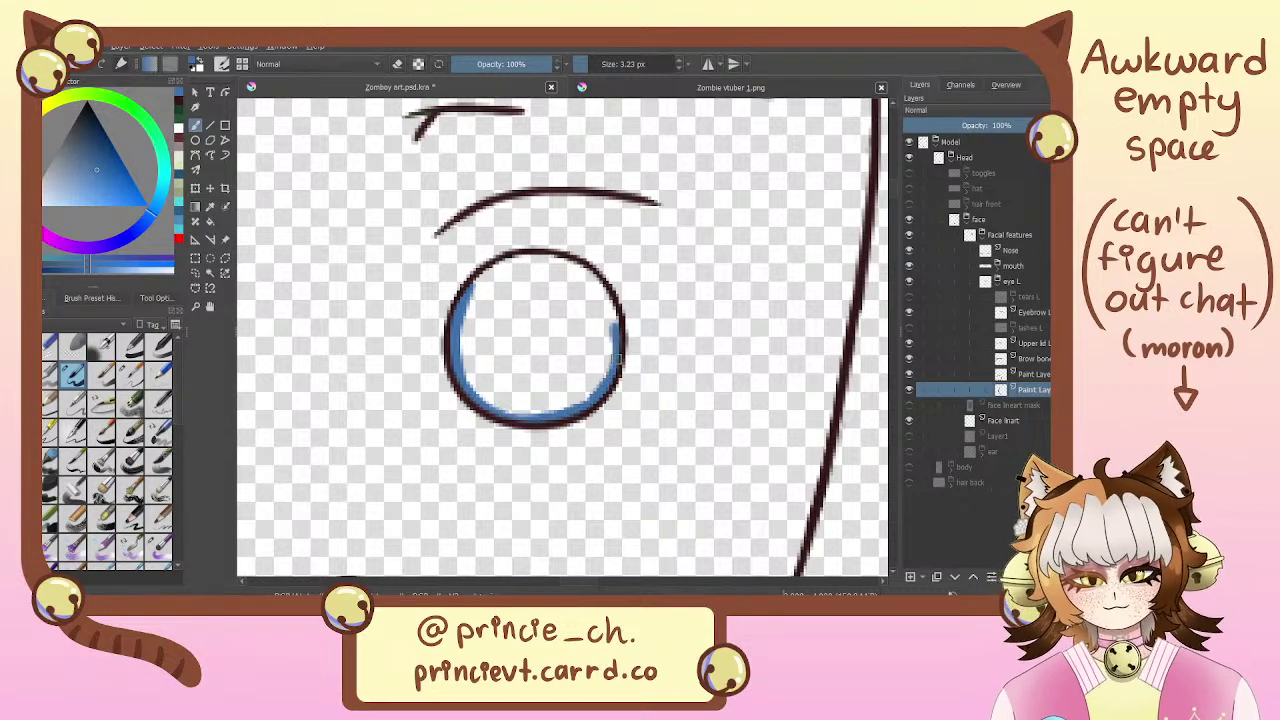
mouse_move(575, 262)
left_mouse_down()
mouse_move(518, 256)
mouse_move(468, 292)
left_mouse_up()
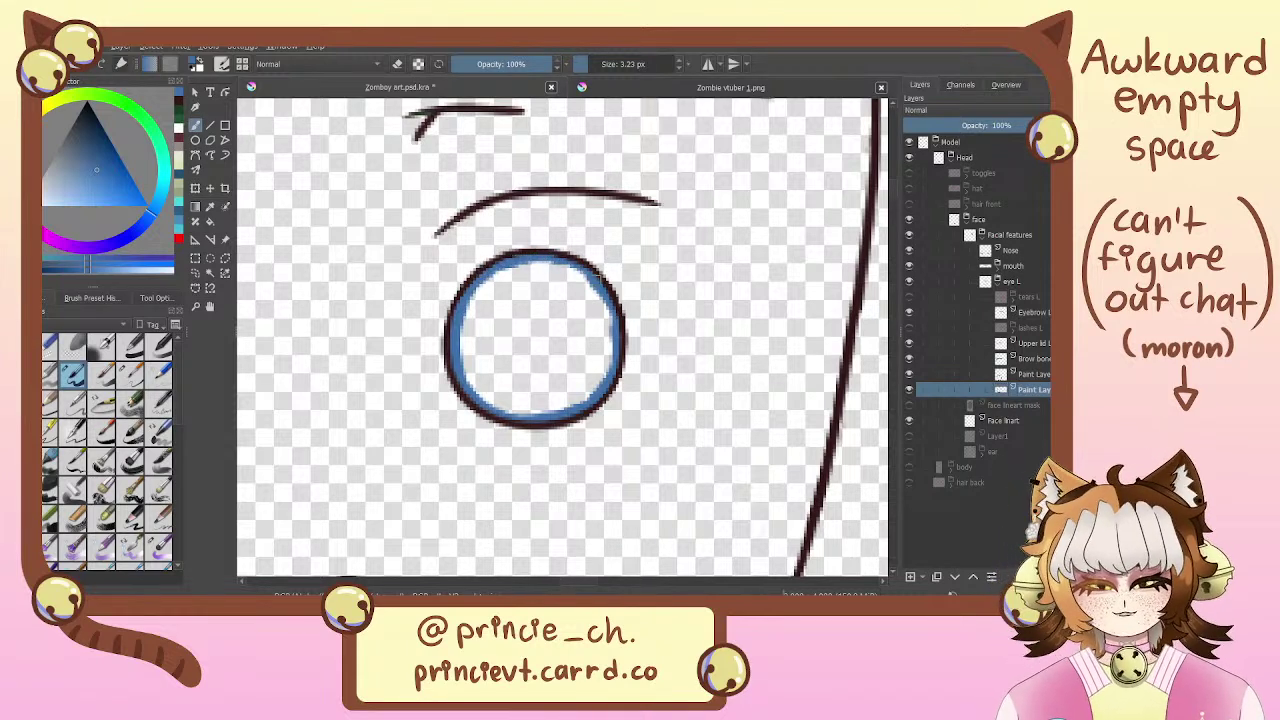
key("f")
left_click(556, 337)
left_click_drag(558, 340, 586, 343)
left_click(910, 389)
left_click(910, 389)
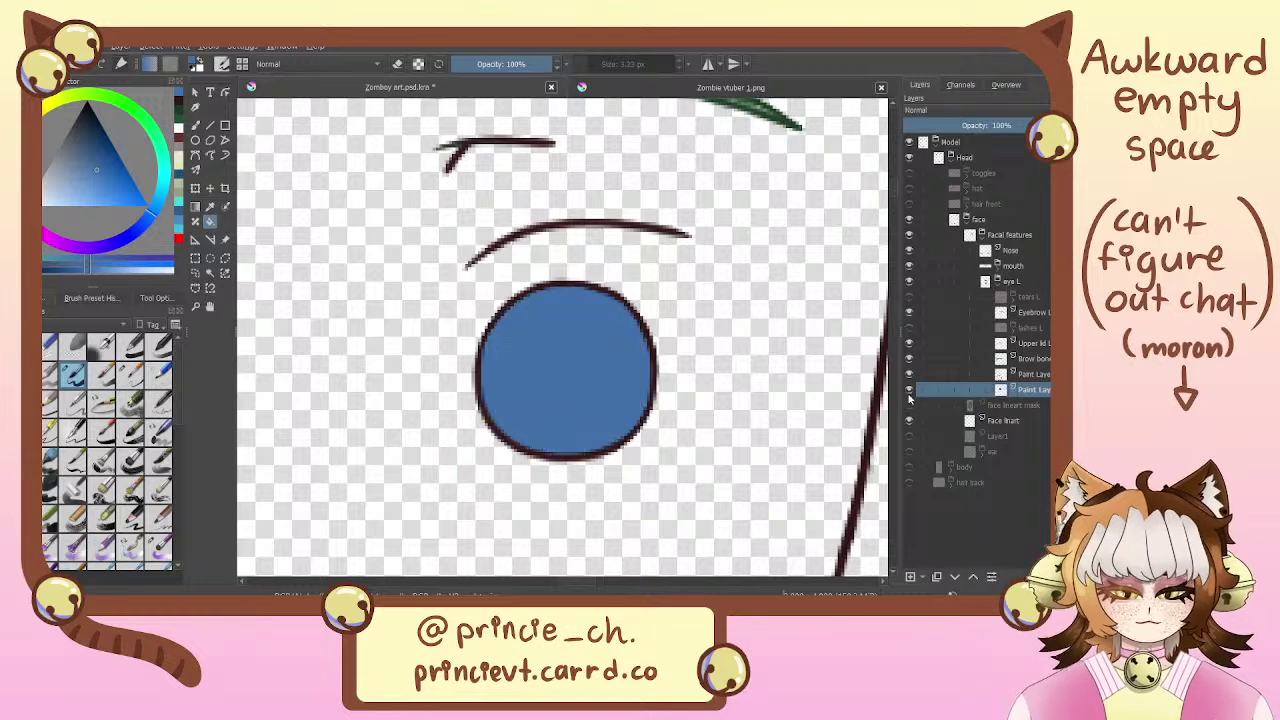
Sample the dark line colour from the iris outline for the brush and select the blue iris fill layer
left_click_drag(840, 445, 789, 459)
left_click(1028, 375)
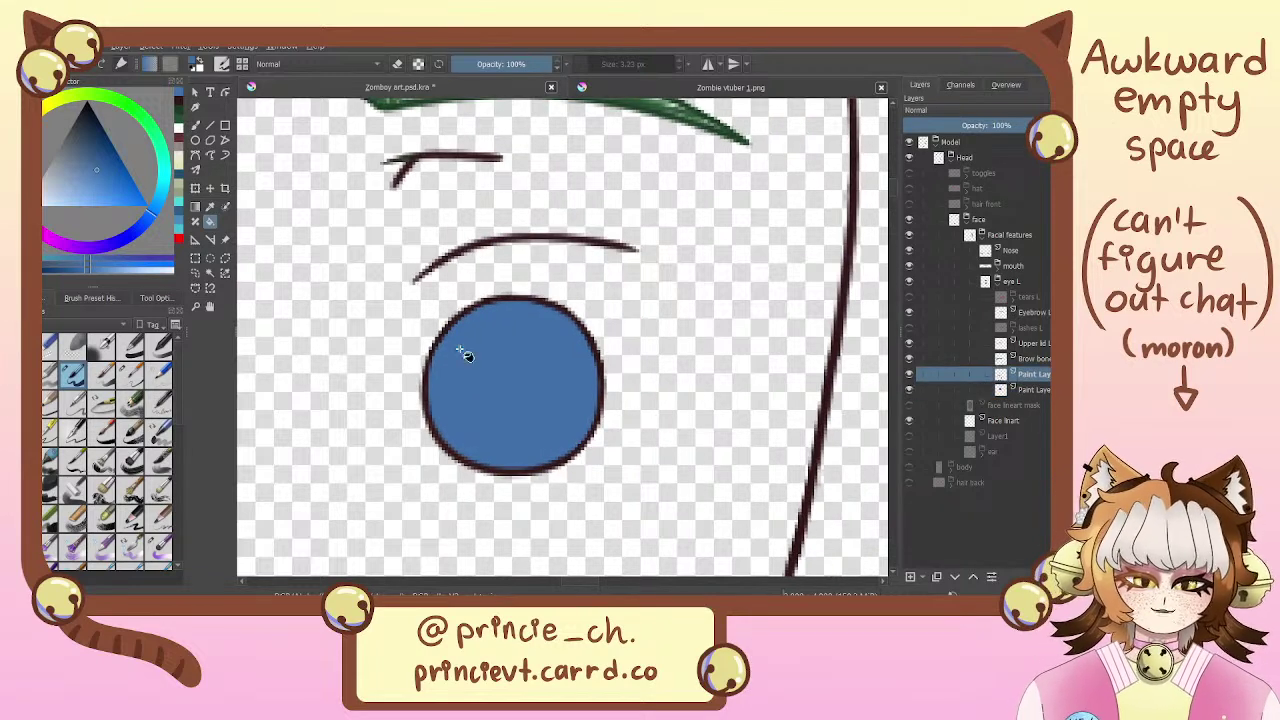
key("b")
left_click(565, 306)
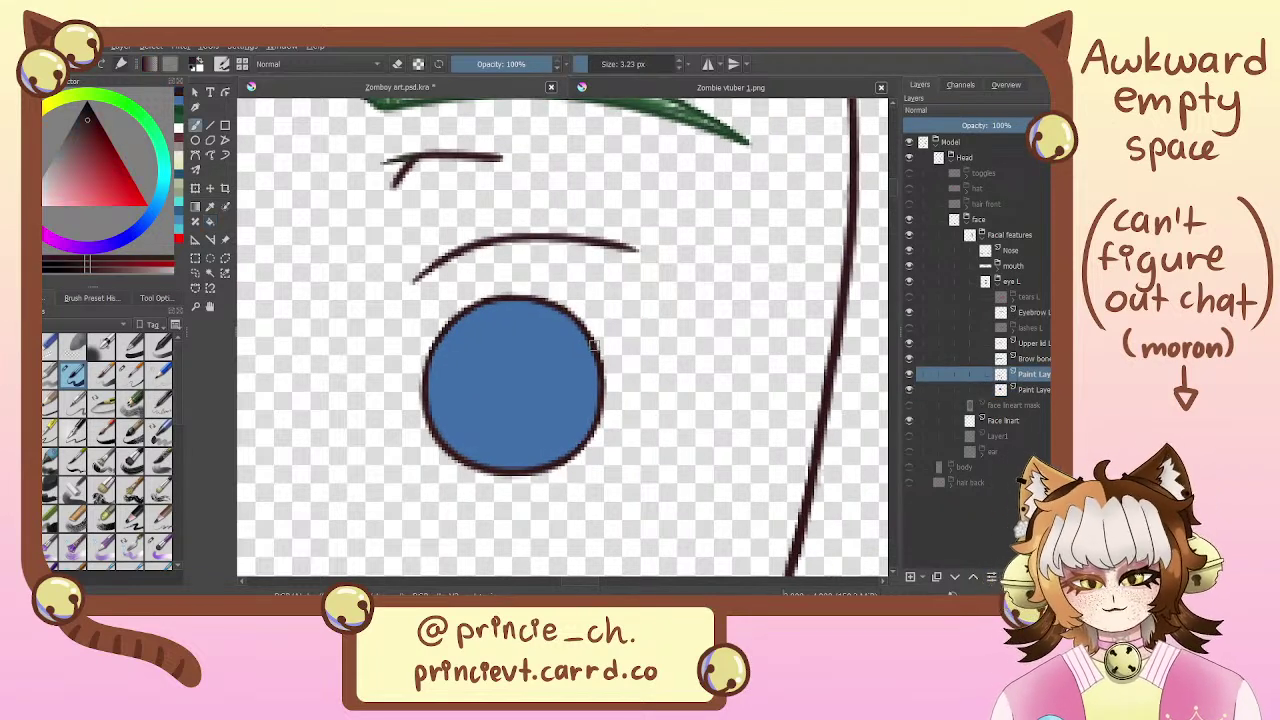
left_click_drag(471, 328, 513, 275)
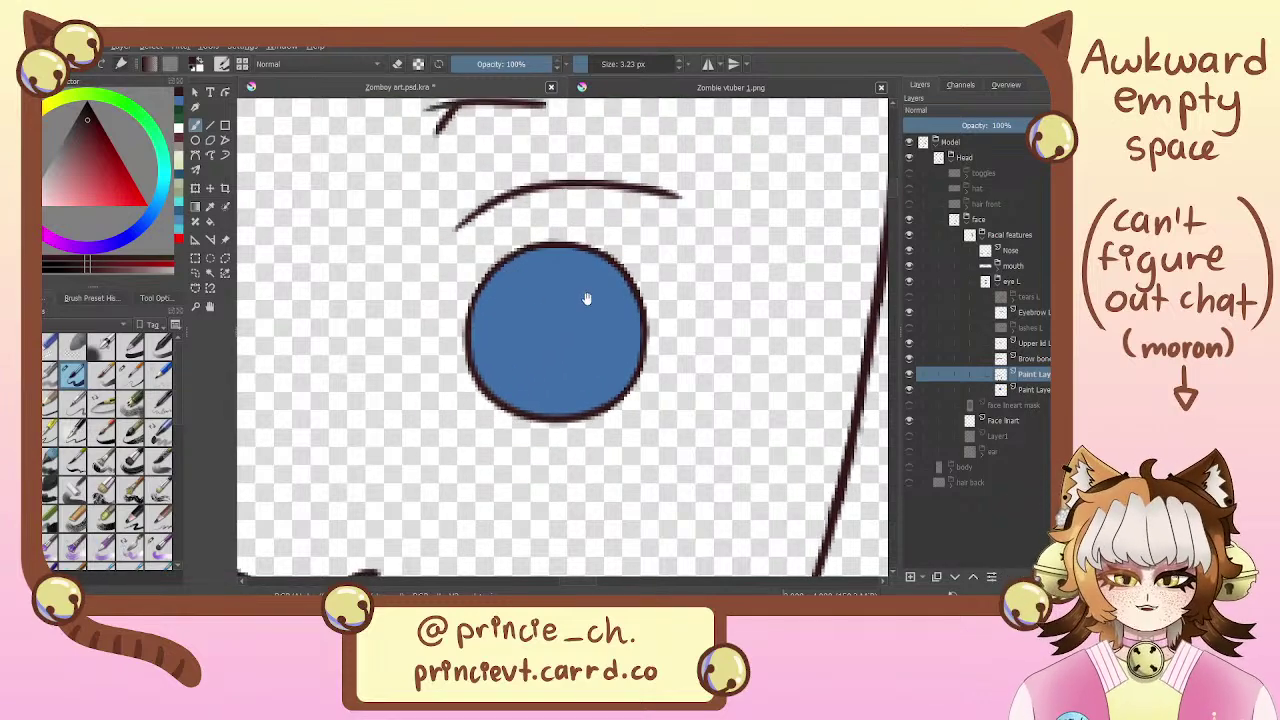
left_click(1030, 389)
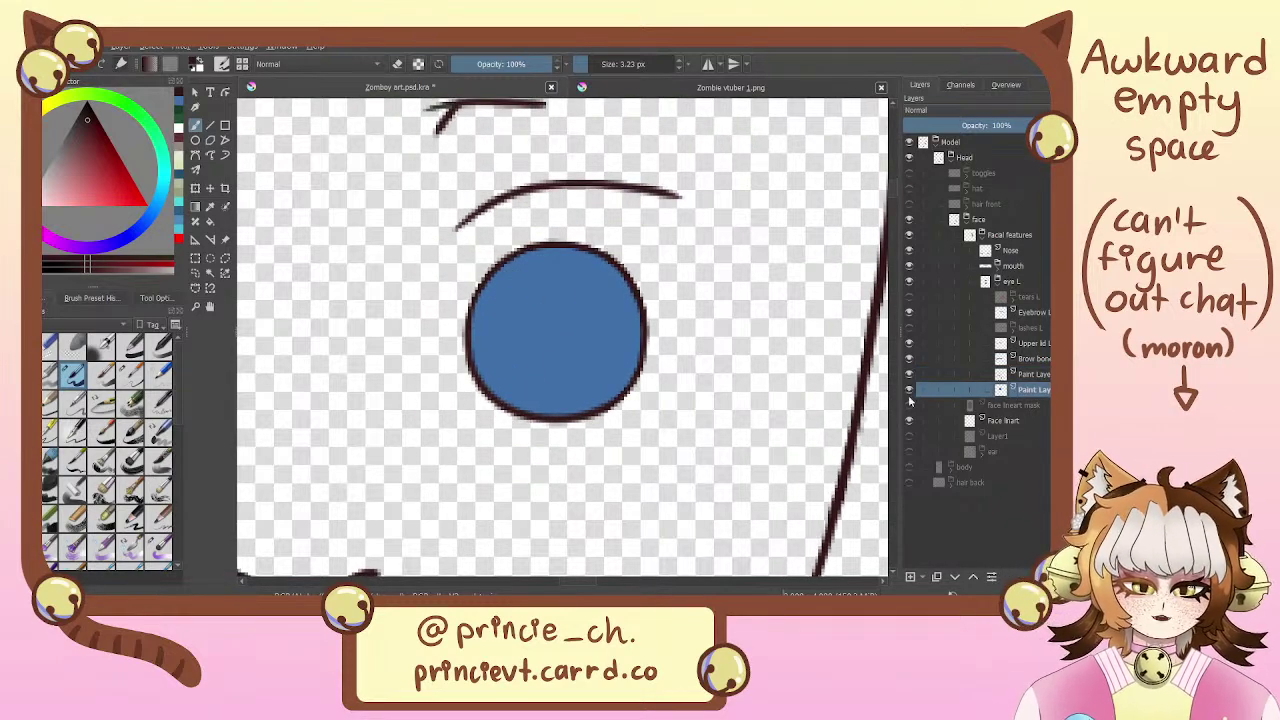
Check the eye design in the Zombie vtuber 1.png reference, and examine the matching iris in the Zomboy art drawing
left_click(598, 88)
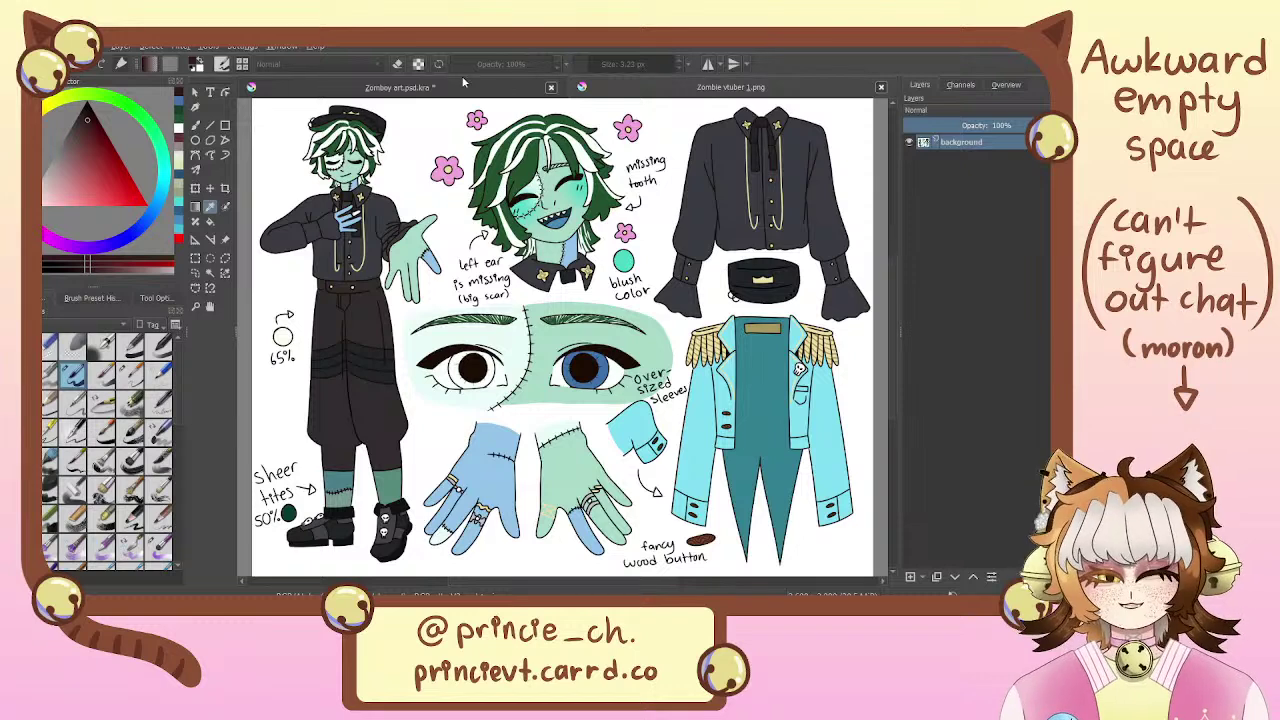
left_click(468, 88)
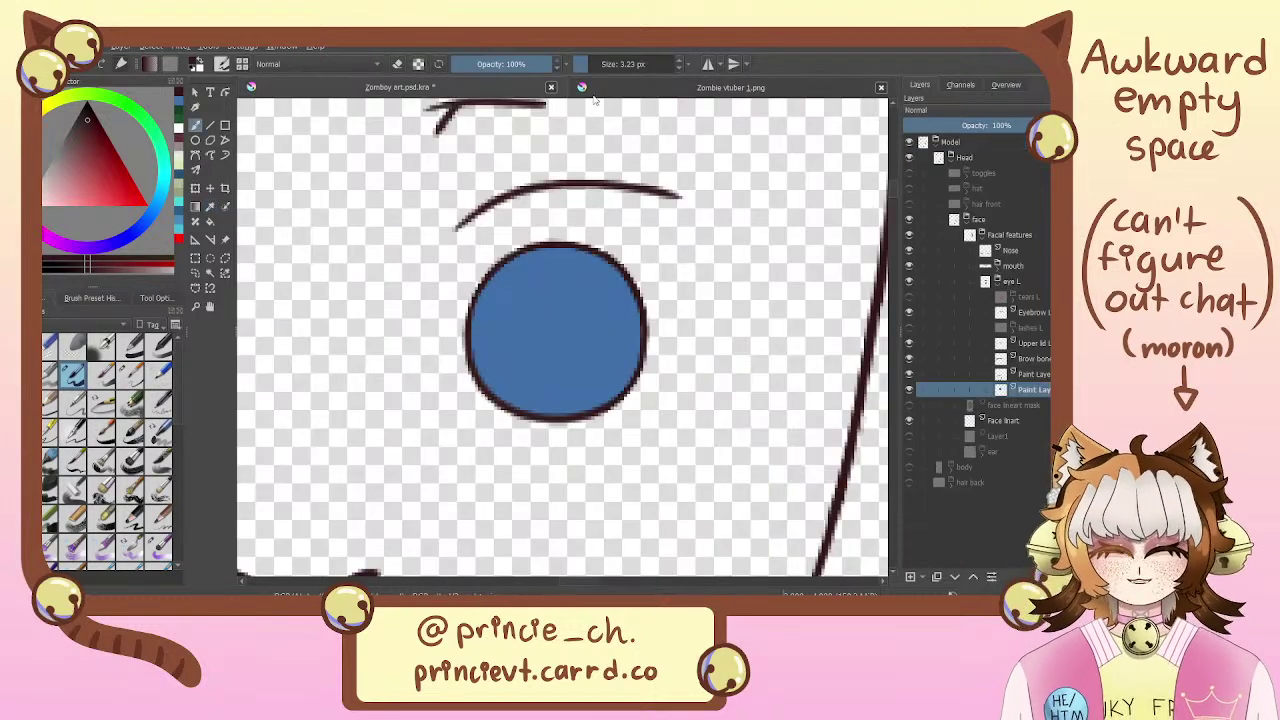
left_click(938, 377)
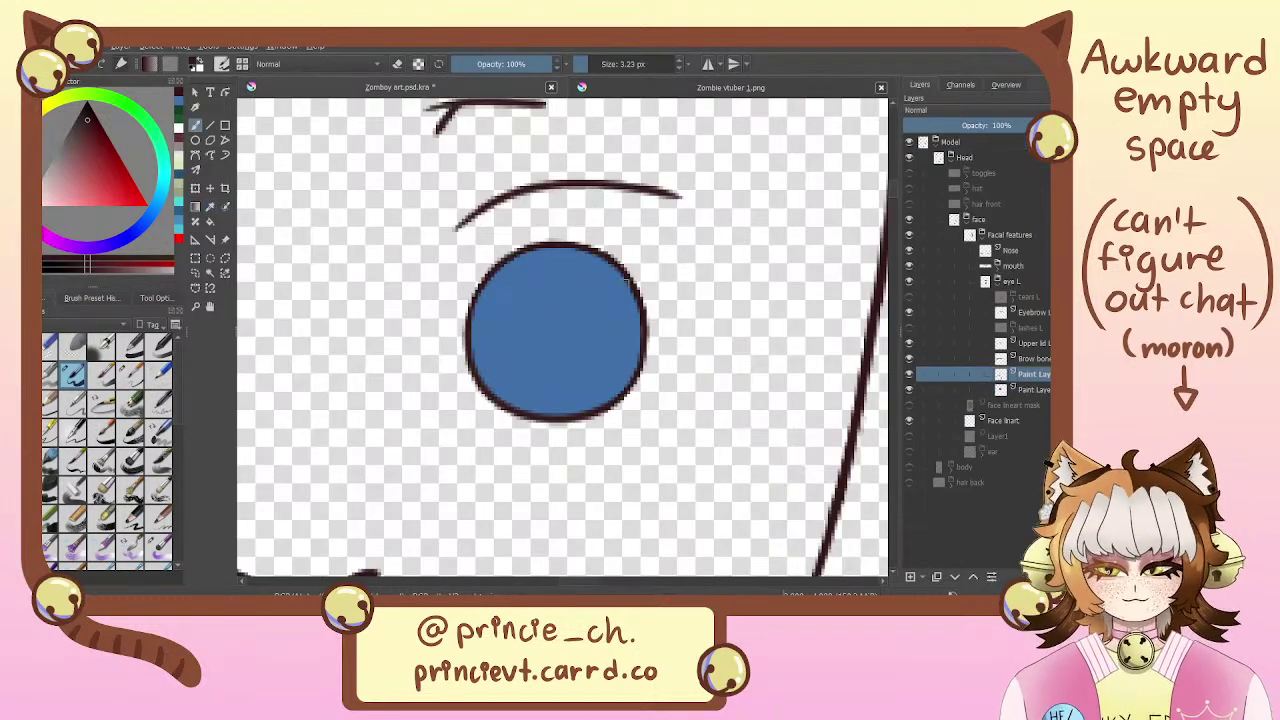
left_click_drag(630, 352, 612, 379)
key("ctrl+minus")
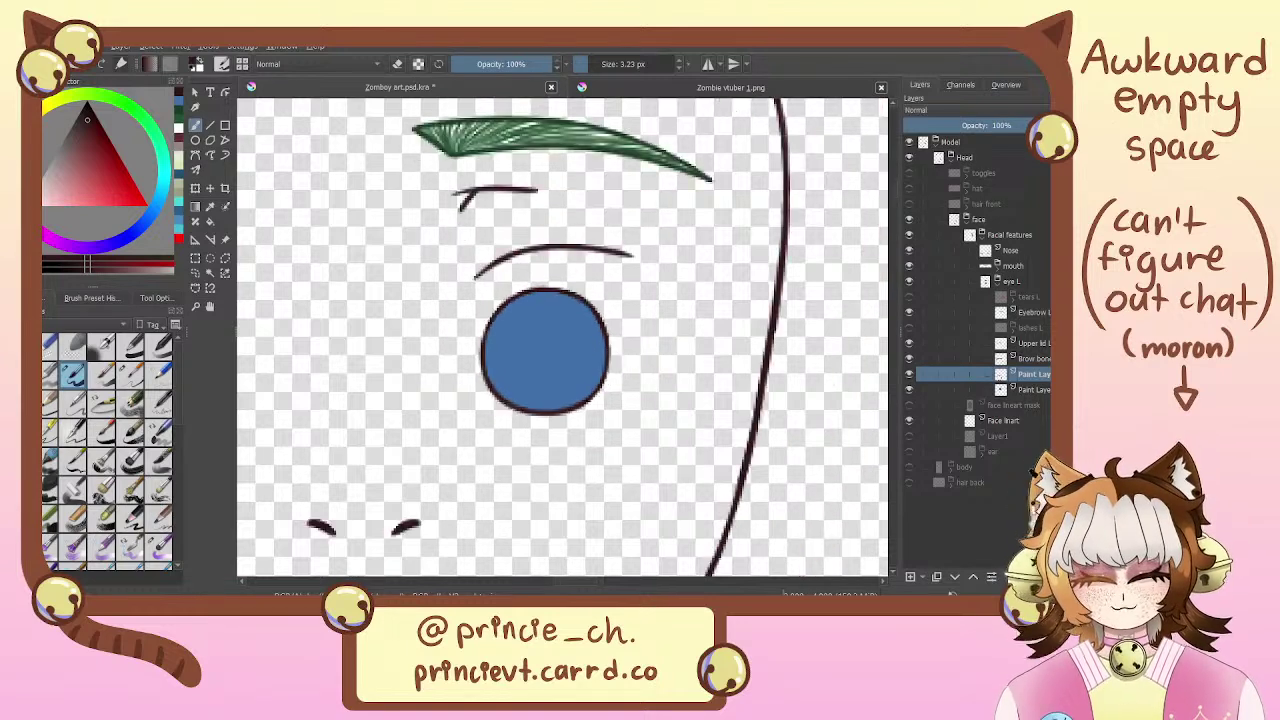
key("ctrl+plus")
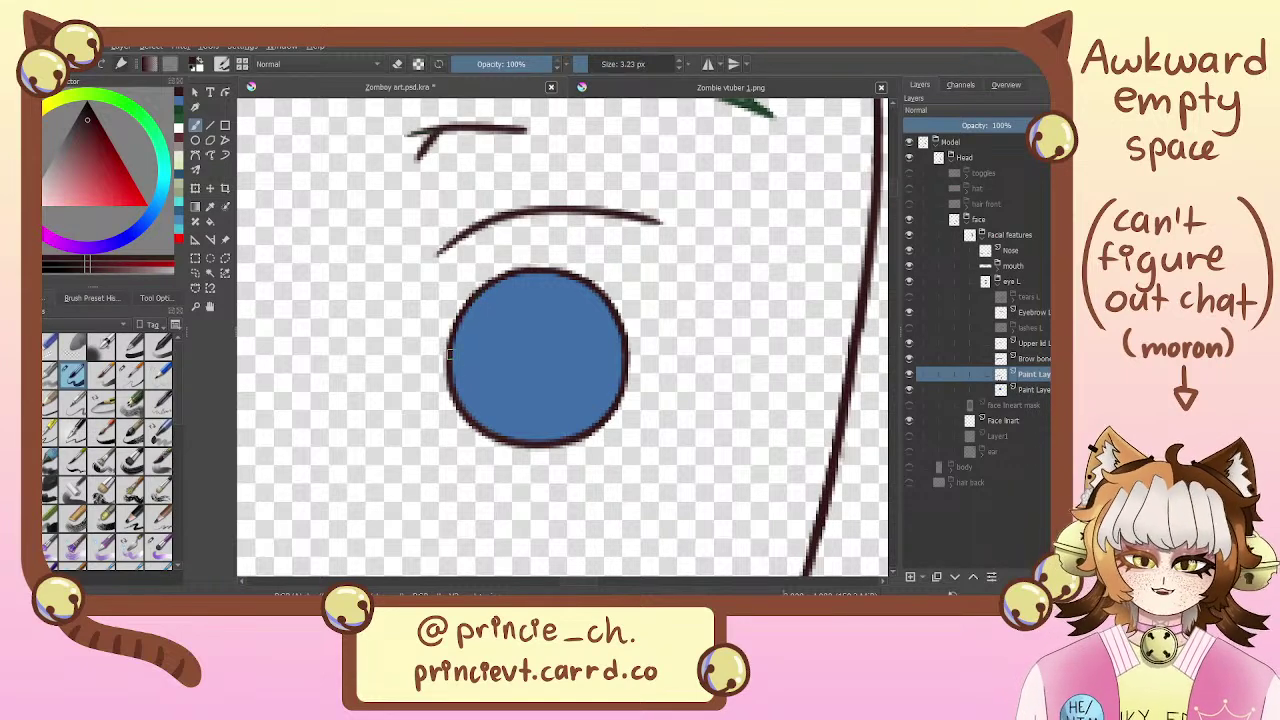
left_click_drag(505, 308, 485, 265)
left_click_drag(538, 282, 558, 351)
Select the blue iris fill layer in the eye L group and toggle its visibility to check what it contains
left_click(1040, 386)
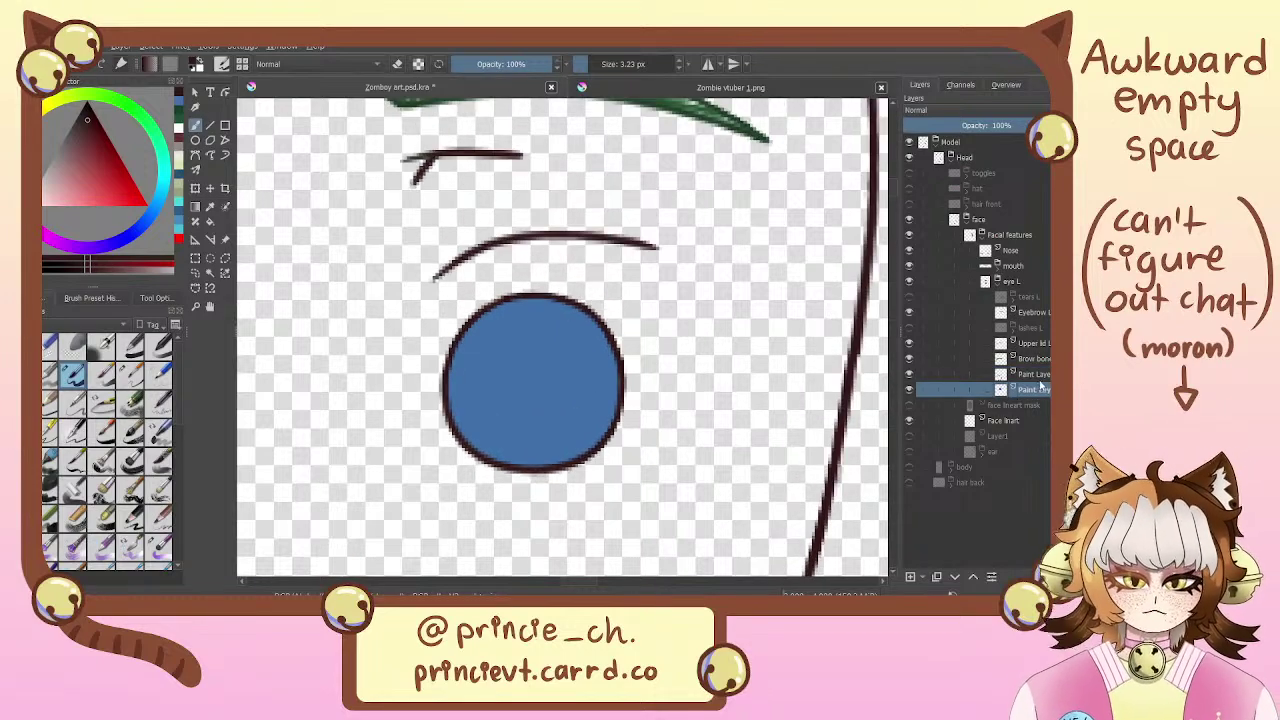
left_click(910, 389)
left_click(910, 389)
left_click_drag(866, 427, 785, 418)
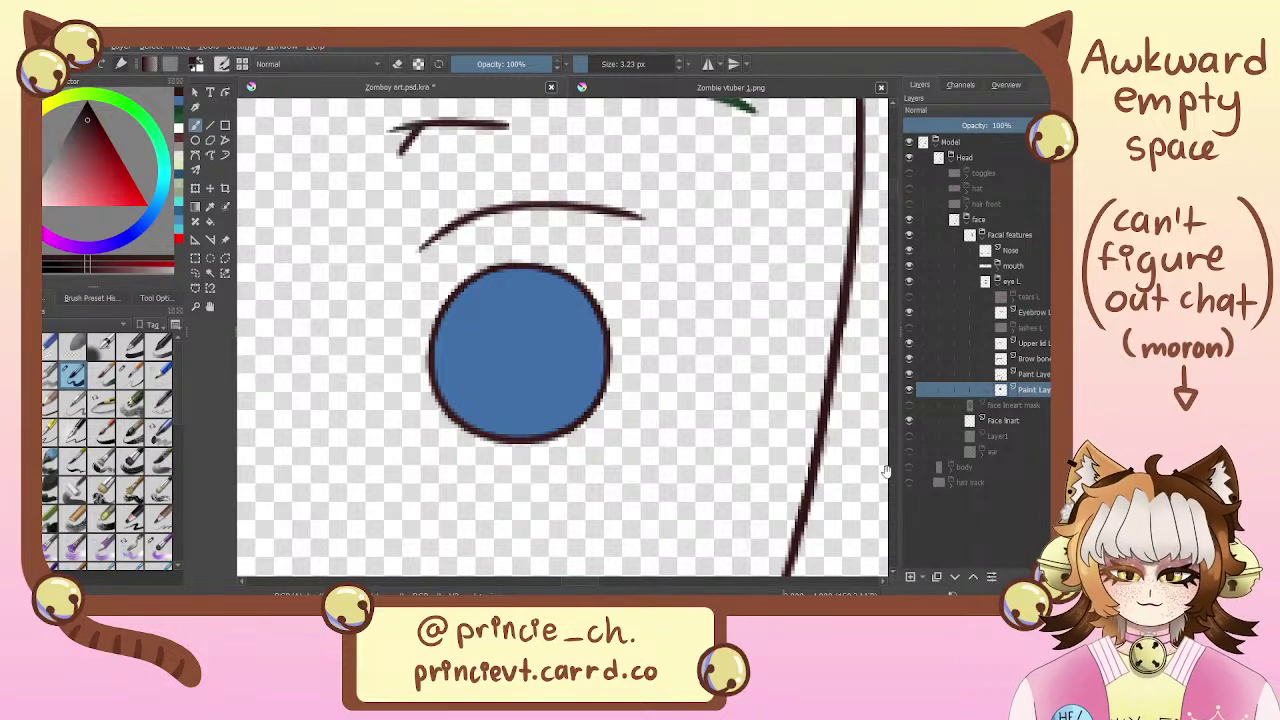
left_click_drag(801, 421, 838, 391)
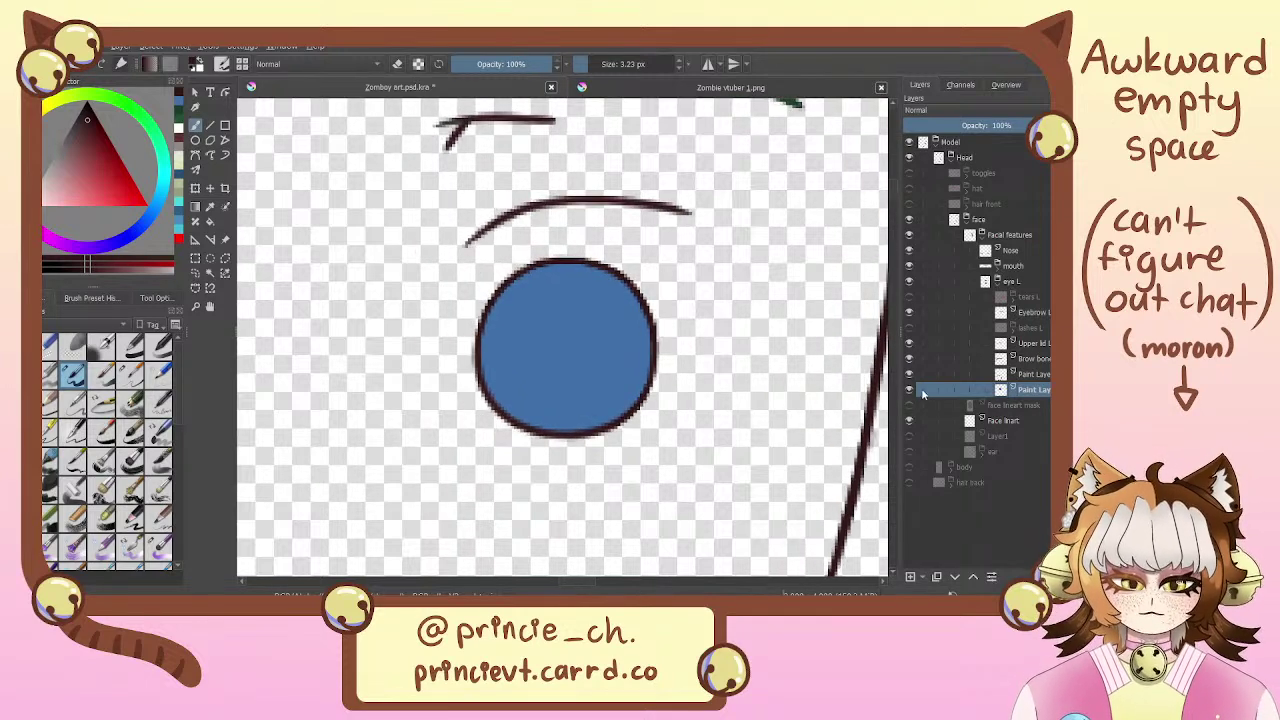
mouse_move(908, 436)
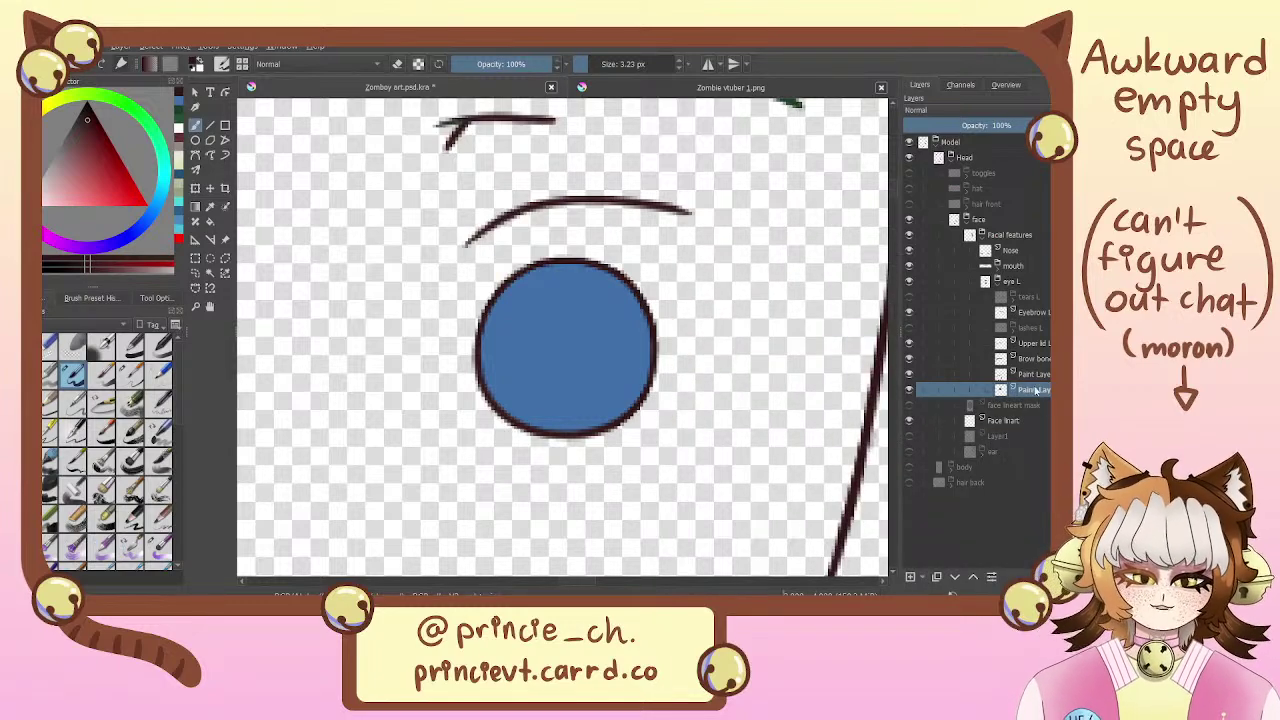
mouse_move(1041, 401)
mouse_move(742, 311)
left_mouse_down()
mouse_move(742, 357)
mouse_move(767, 320)
left_mouse_up()
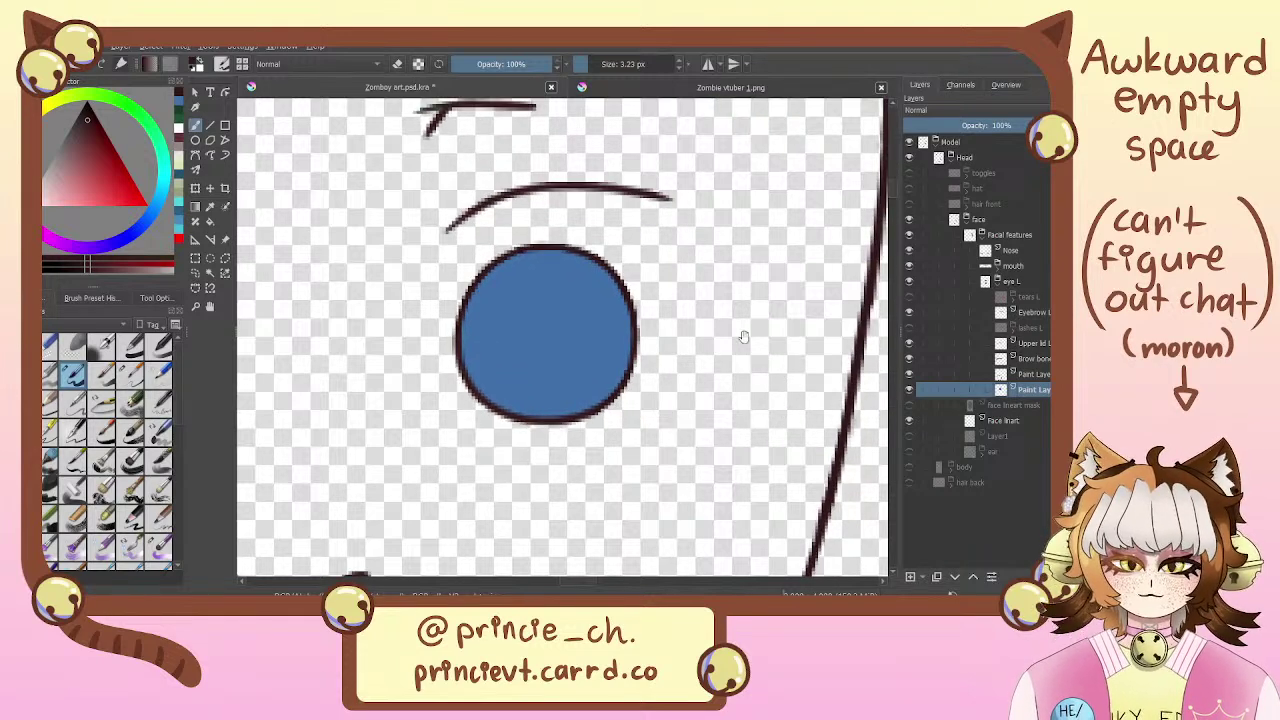
left_click_drag(765, 345, 778, 393)
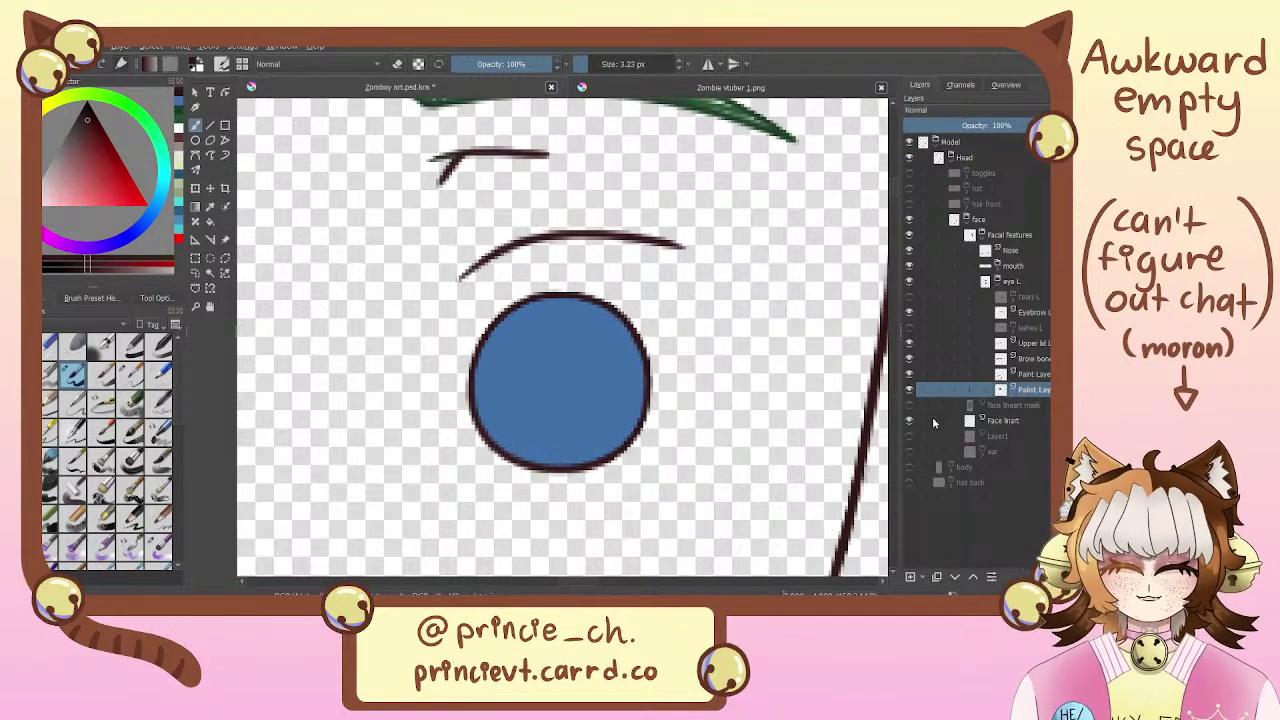
left_click(911, 391)
left_click(911, 391)
left_click(909, 392)
left_click(909, 392)
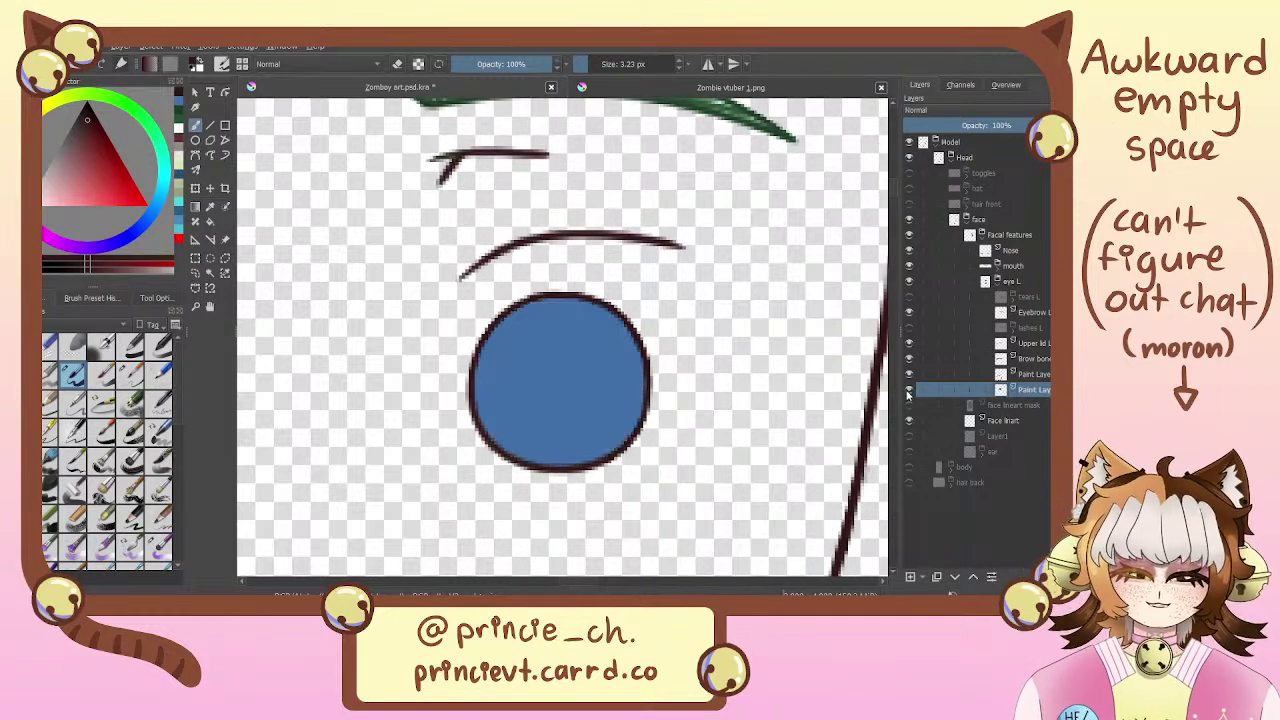
Discard the extra paint layer and put the blue iris layer into a clipping group with a mask layer
left_click(911, 578)
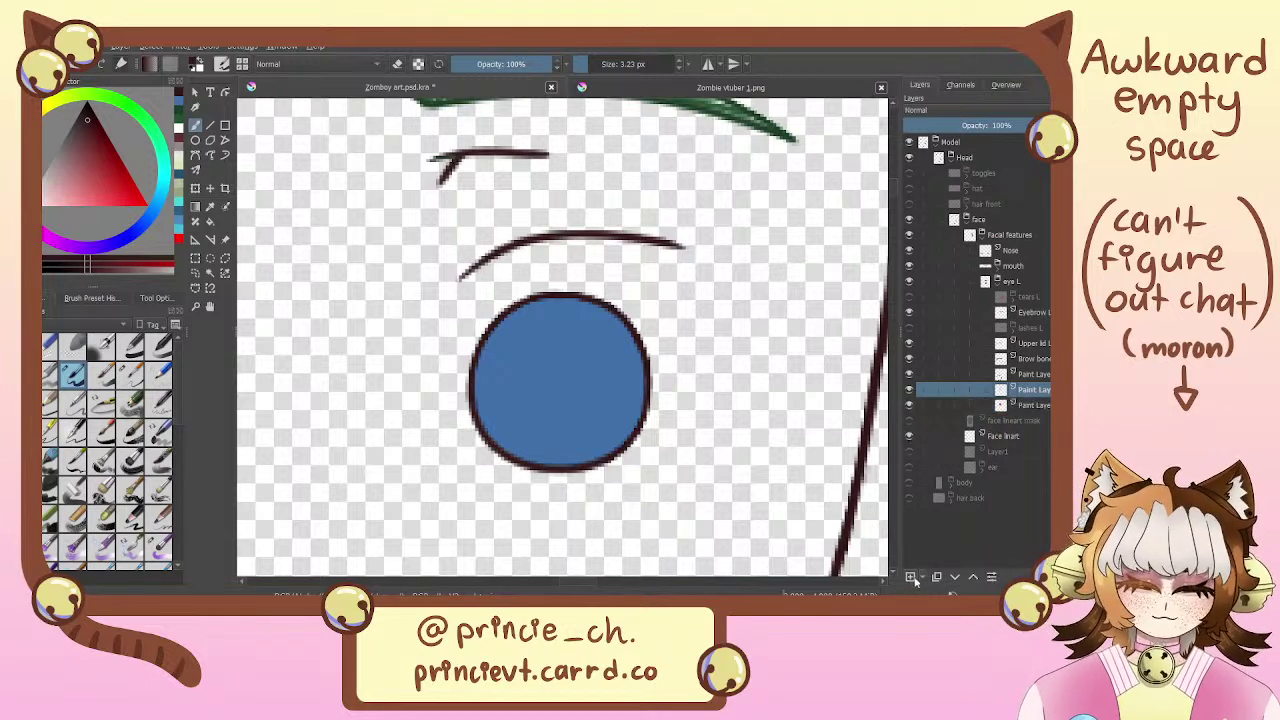
left_click(911, 391)
left_click(911, 391)
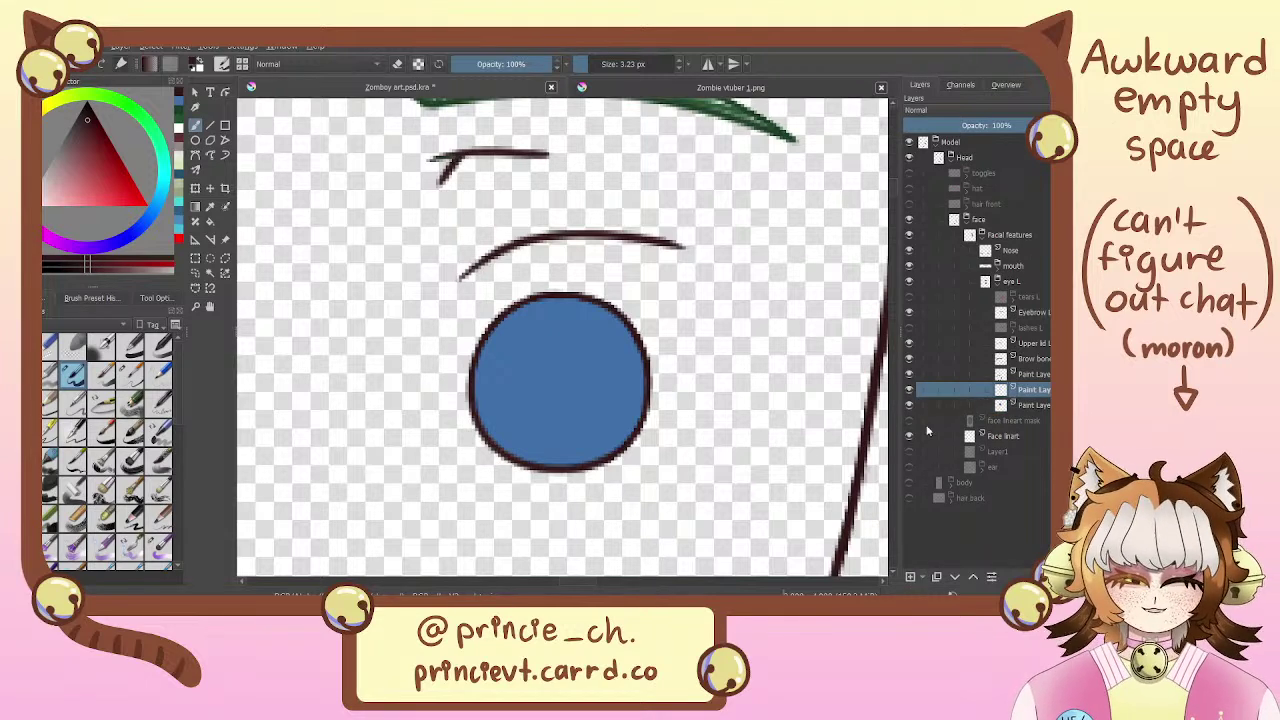
key("shift+Delete")
key("ctrl+shift+g")
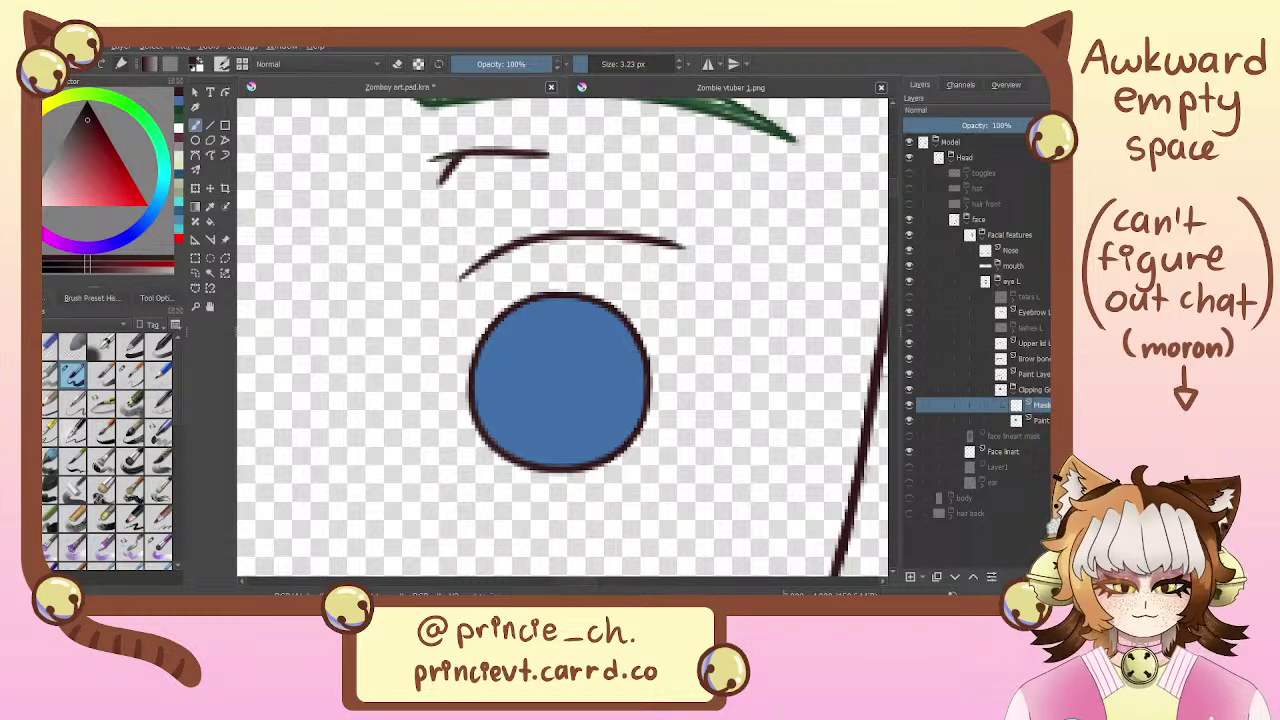
Try a thin 0.91 px brush with a scribble on the blue iris, and undo the scribble
left_click_drag(634, 64, 591, 68)
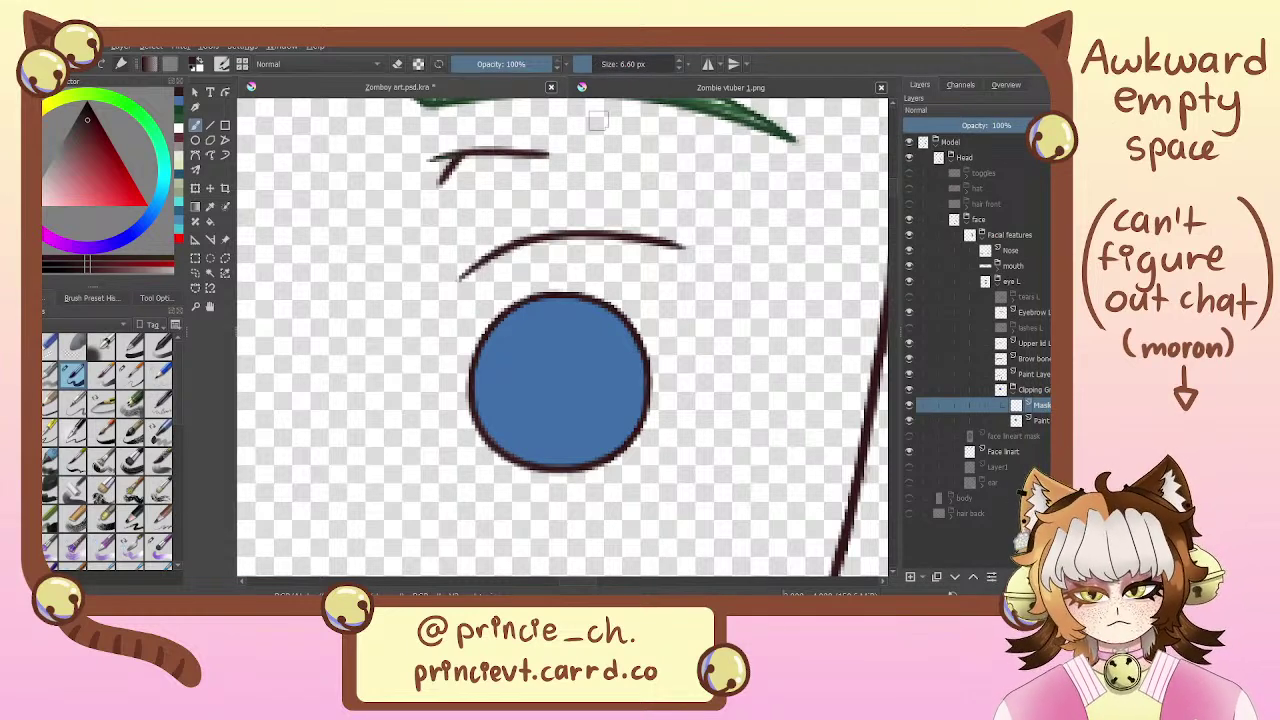
key("bracketleft")
key("bracketleft")
key("bracketleft")
key("bracketleft")
key("bracketleft")
key("bracketleft")
key("bracketleft")
key("bracketleft")
mouse_move(586, 354)
left_mouse_down()
mouse_move(540, 398)
mouse_move(560, 350)
left_mouse_up()
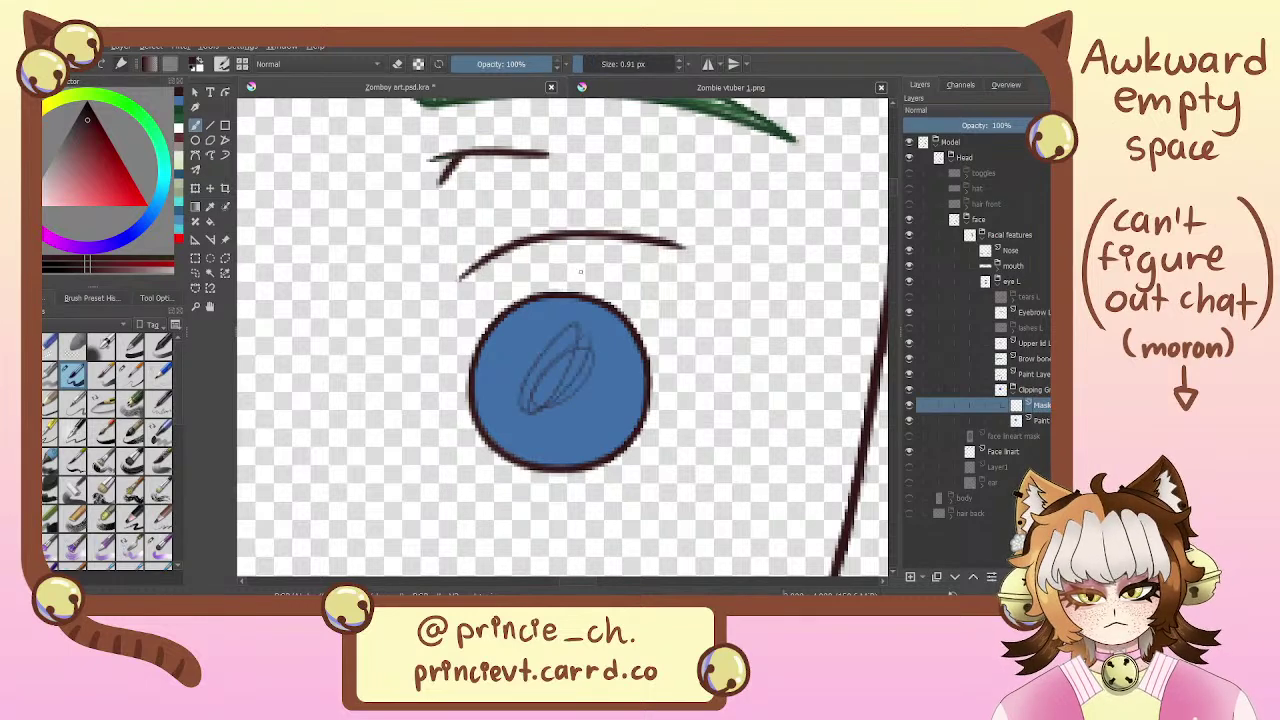
key("ctrl+z")
Try test strokes across the iris with brush sizes of 2.87 px and 1.26 px, undoing each one
left_click(584, 69)
left_click_drag(585, 70, 588, 69)
mouse_move(572, 382)
left_mouse_down()
mouse_move(548, 372)
mouse_move(552, 356)
mouse_move(533, 466)
left_mouse_up()
key("ctrl+z")
key("ctrl+z")
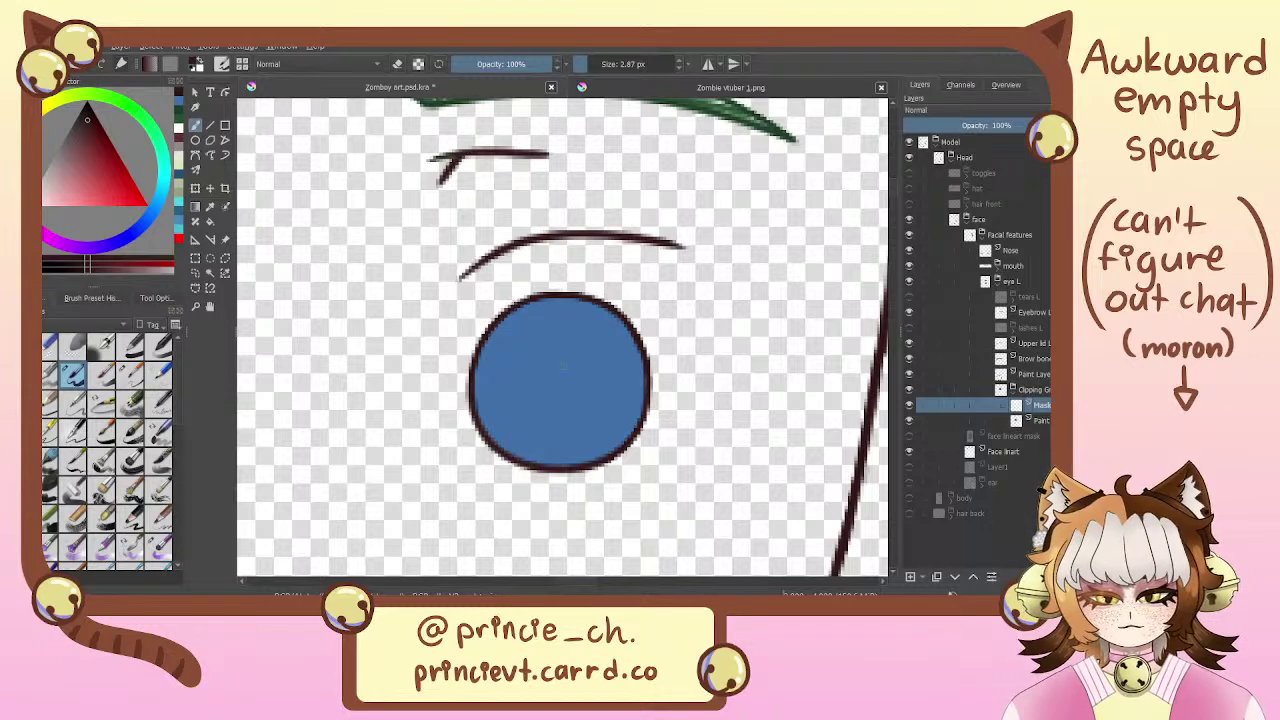
left_click_drag(546, 338, 536, 446)
key("ctrl+z")
left_click(583, 66)
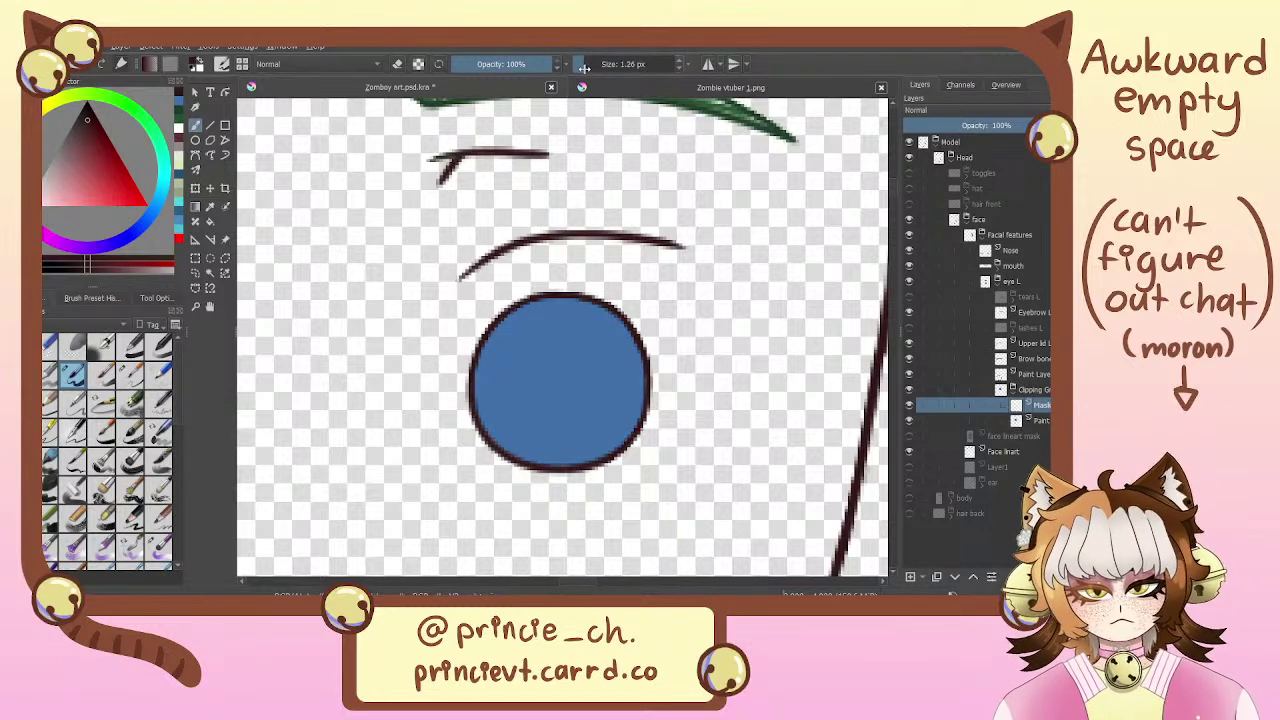
left_click_drag(590, 340, 508, 455)
key("ctrl+z")
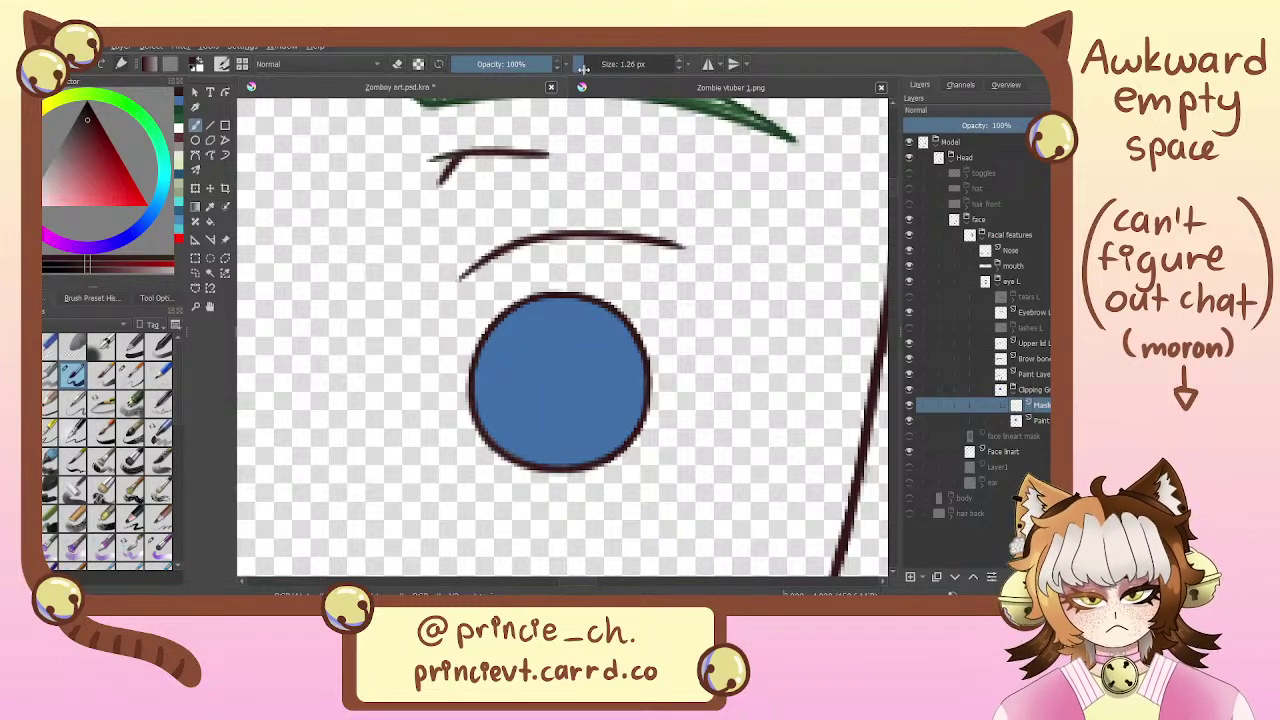
Try thicker test strokes on the iris with brush sizes of 2.87 px and 3.62 px, undoing them
left_click_drag(586, 70, 589, 69)
mouse_move(574, 358)
left_mouse_down()
mouse_move(582, 366)
mouse_move(466, 492)
mouse_move(488, 499)
mouse_move(648, 249)
left_mouse_up()
key("ctrl+z")
key("ctrl+z")
key("ctrl+z")
left_click(588, 66)
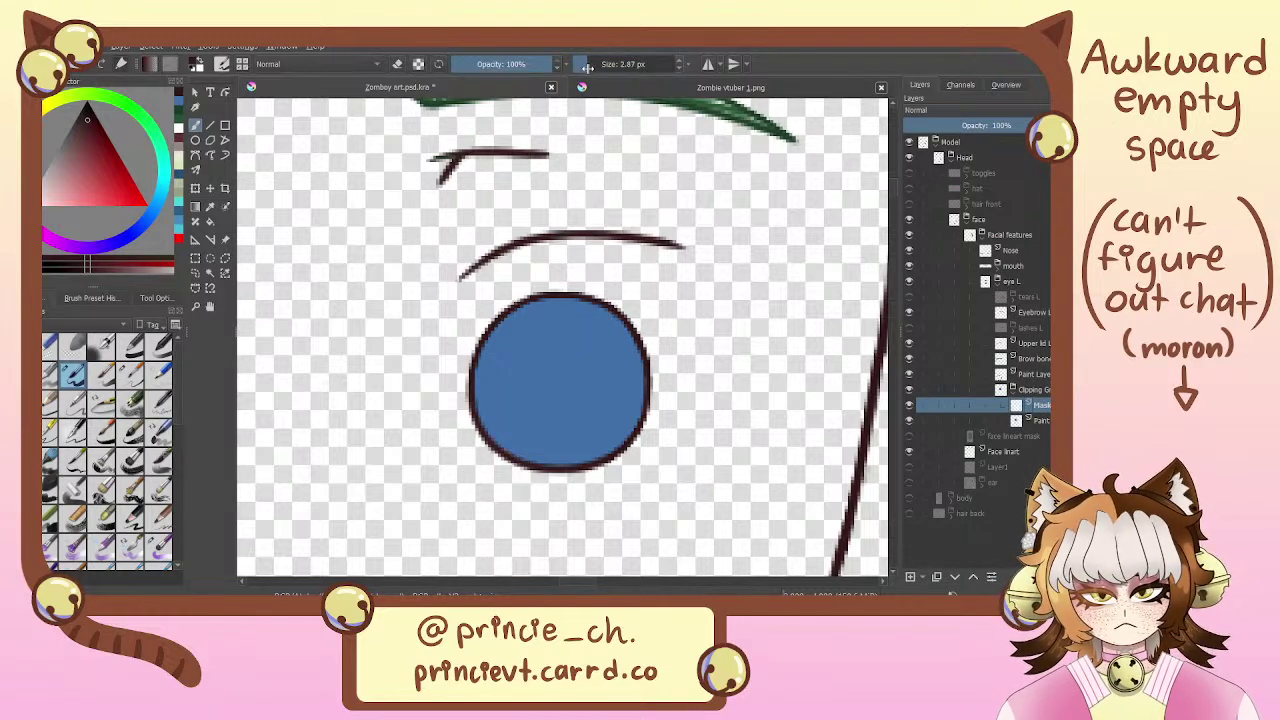
mouse_move(540, 410)
left_mouse_down()
mouse_move(505, 468)
mouse_move(466, 482)
left_mouse_up()
key("ctrl+z")
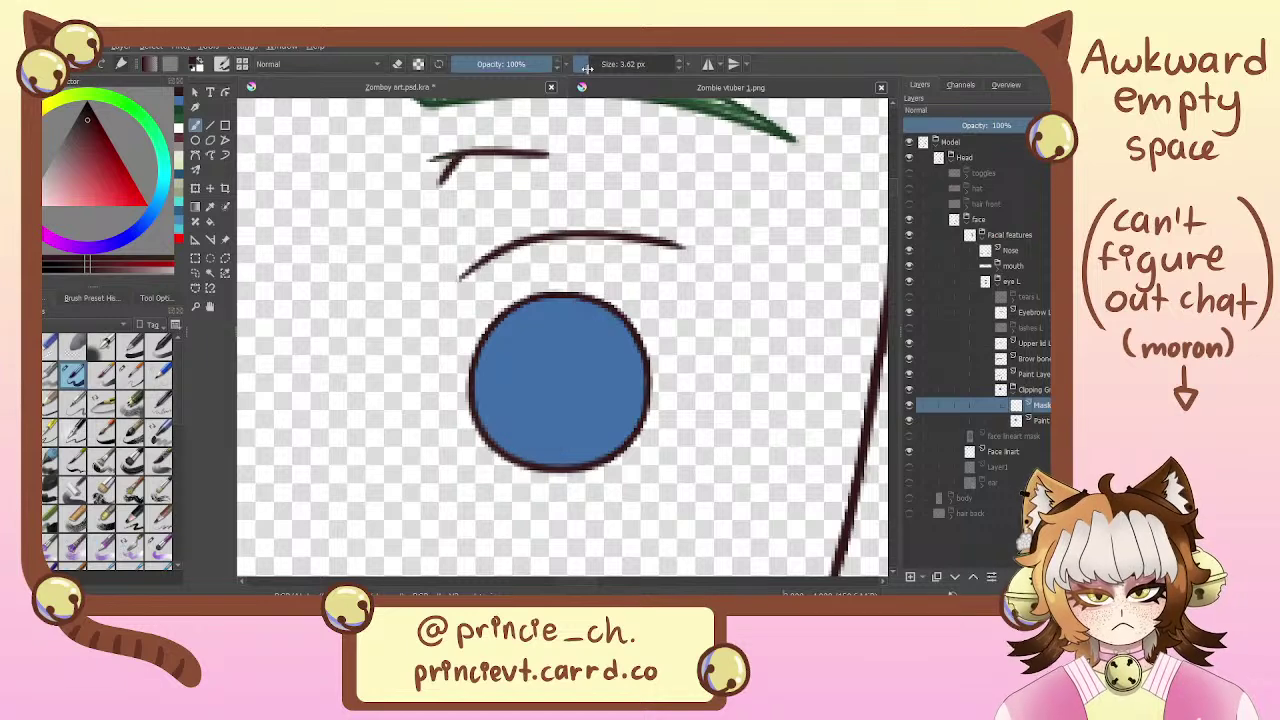
Set the brush size to 2.24 px, test it with diagonal strokes across the iris, and undo the strokes
left_click_drag(590, 68, 585, 70)
left_click(587, 66)
left_click_drag(605, 325, 498, 455)
left_click_drag(608, 305, 478, 420)
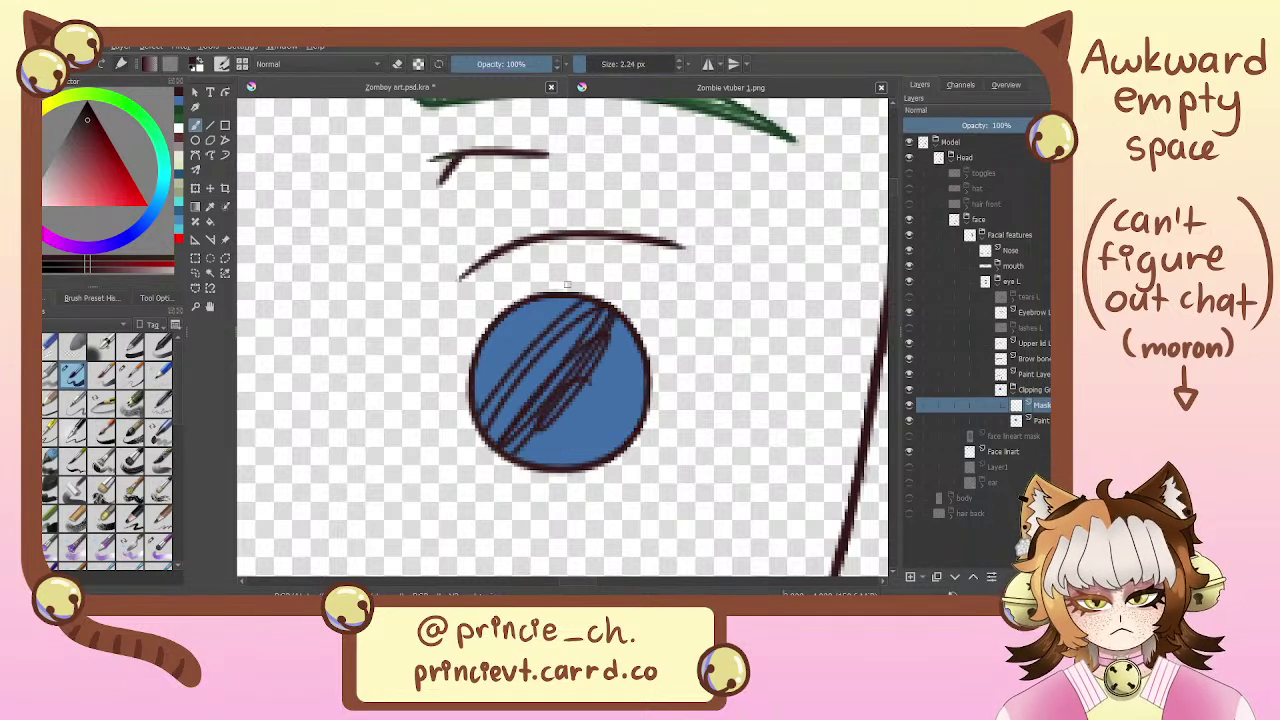
left_click_drag(555, 300, 476, 408)
key("ctrl+z")
key("ctrl+z")
key("ctrl+z")
key("ctrl+z")
Try freehand curves for the pupil outline inside the iris, and undo them
mouse_move(518, 344)
left_mouse_down()
mouse_move(519, 419)
mouse_move(552, 424)
mouse_move(632, 360)
left_mouse_up()
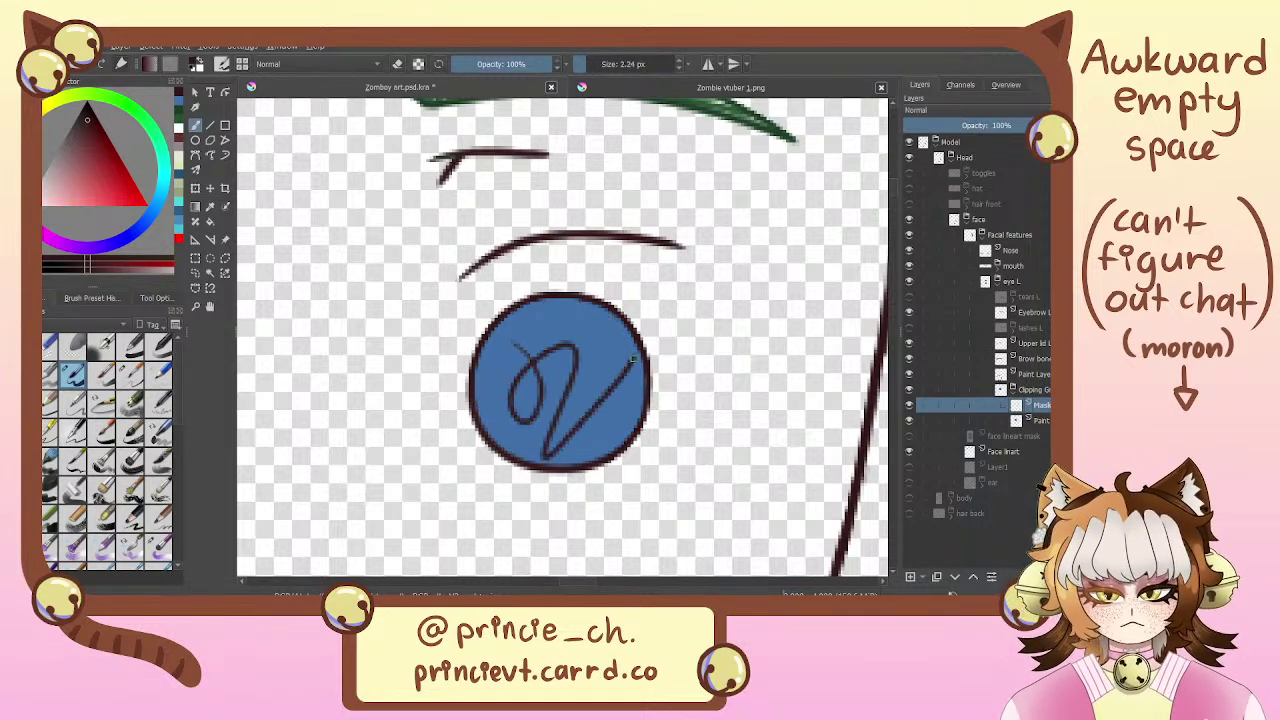
key("ctrl+z")
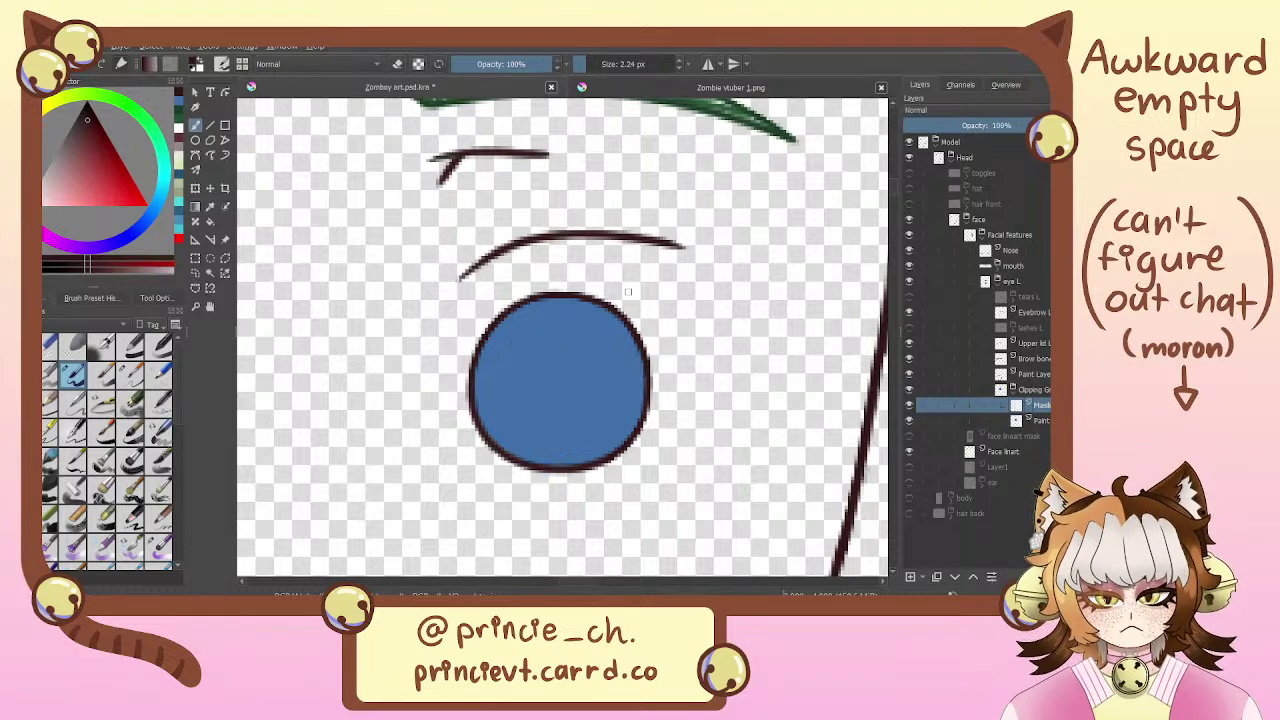
mouse_move(572, 330)
left_mouse_down()
mouse_move(611, 350)
mouse_move(598, 420)
left_mouse_up()
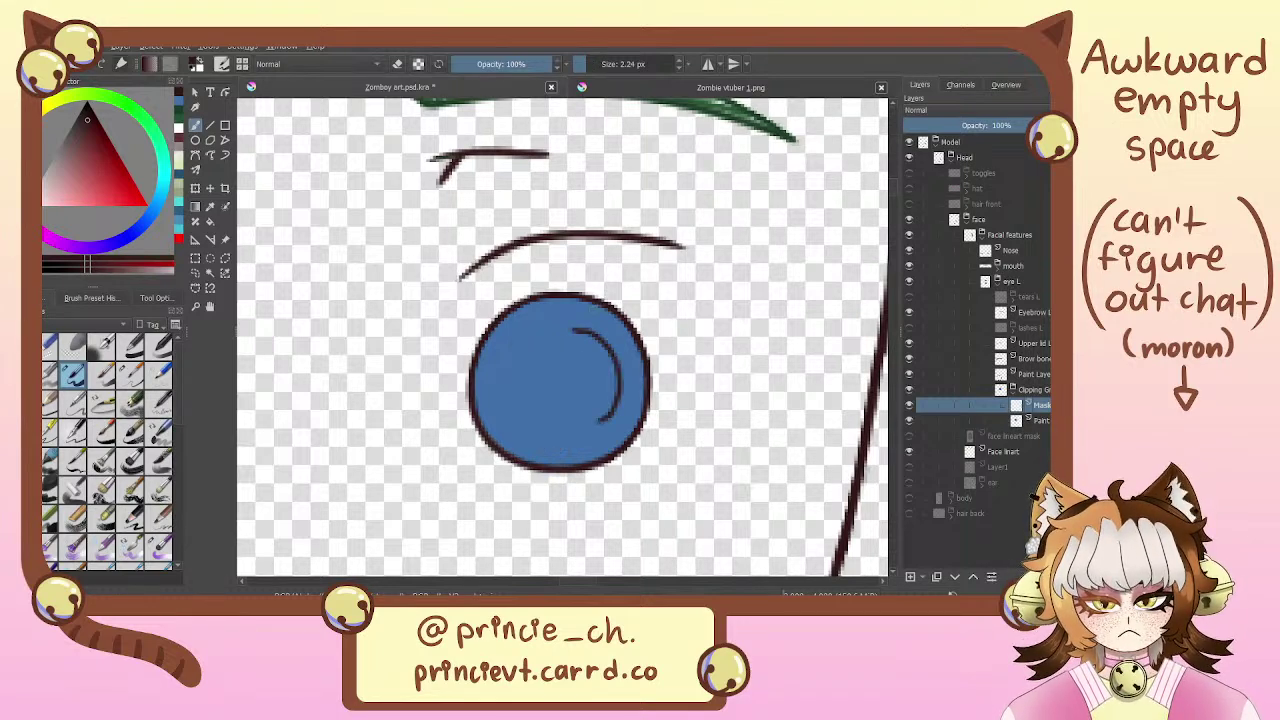
key("ctrl+z")
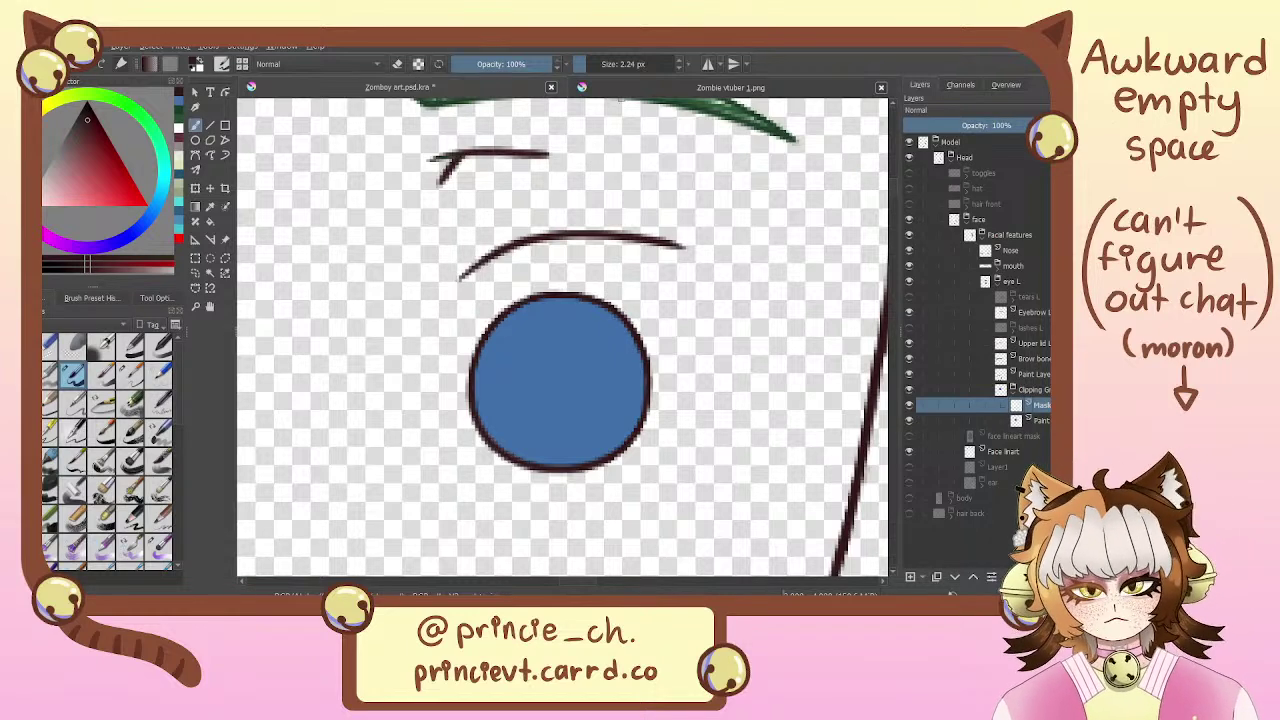
Check the eye reference again and try a short pupil stroke near the iris centre, undoing each attempt
left_click(609, 87)
left_click(508, 89)
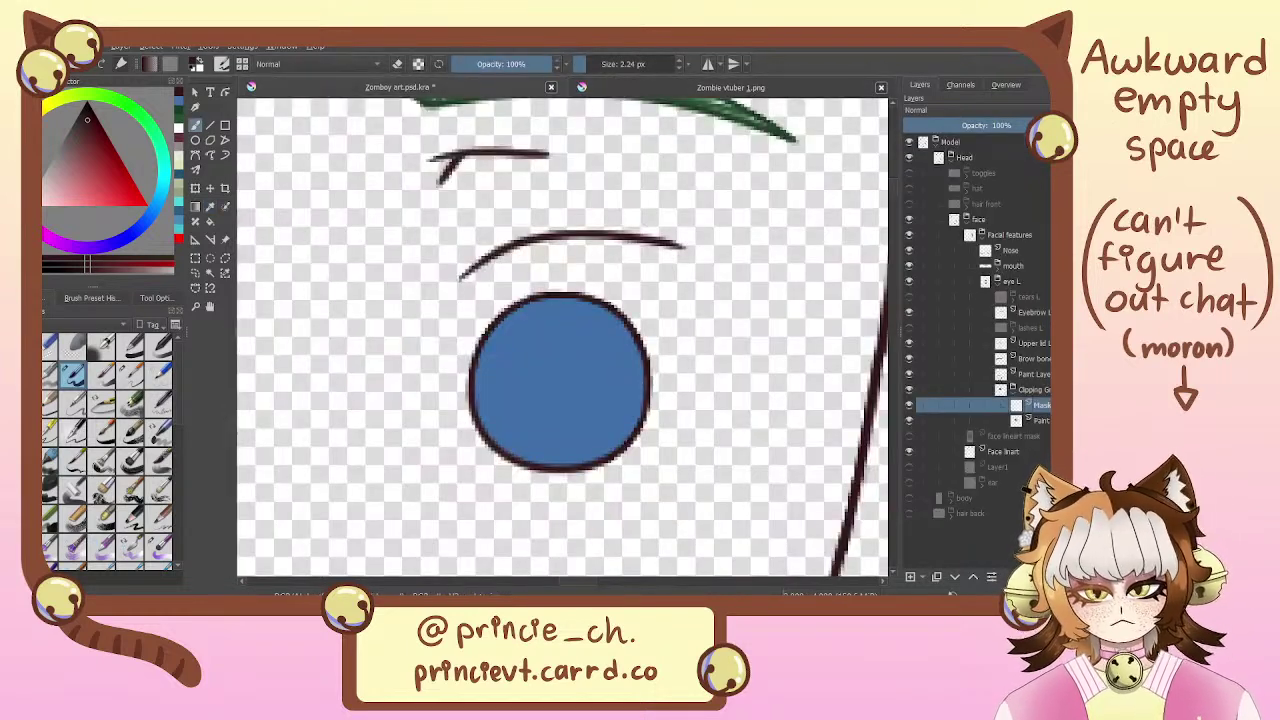
mouse_move(530, 355)
left_mouse_down()
mouse_move(575, 390)
mouse_move(540, 365)
left_mouse_up()
key("ctrl+z")
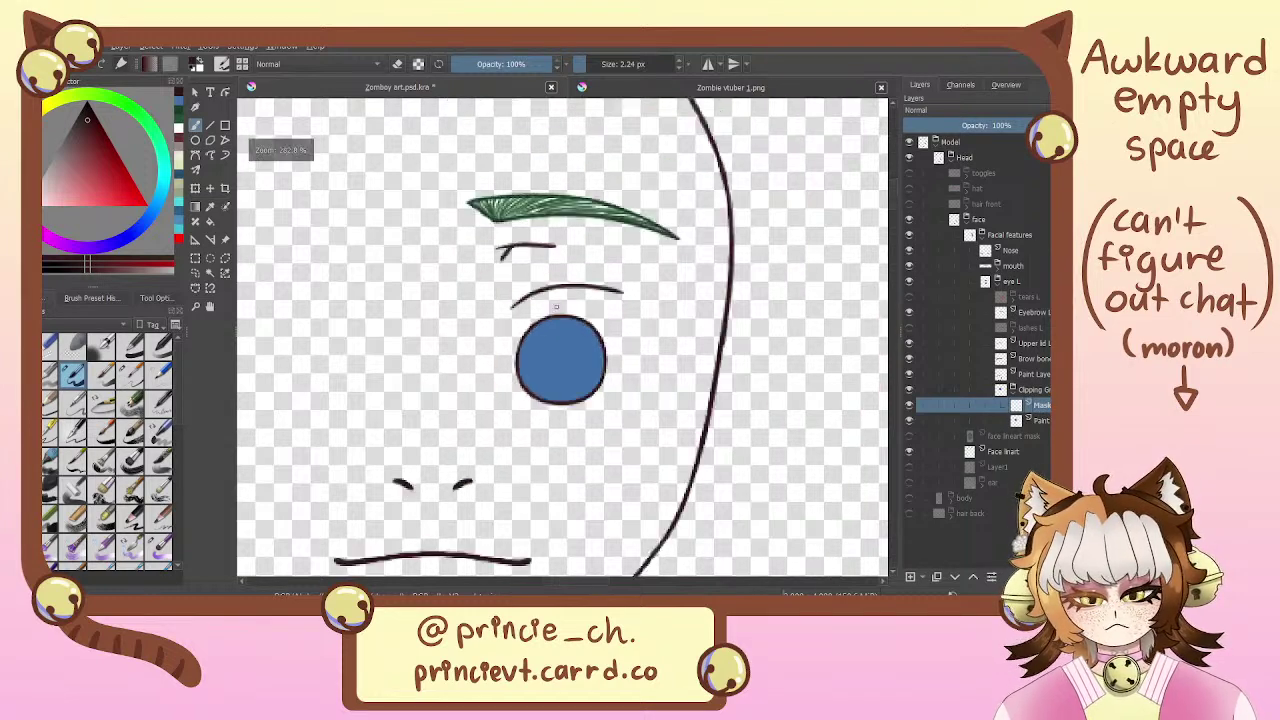
mouse_move(567, 324)
left_mouse_down()
mouse_move(608, 393)
mouse_move(520, 340)
mouse_move(540, 342)
mouse_move(554, 428)
mouse_move(556, 338)
left_mouse_up()
key("ctrl+z")
key("ctrl+z")
key("ctrl+z")
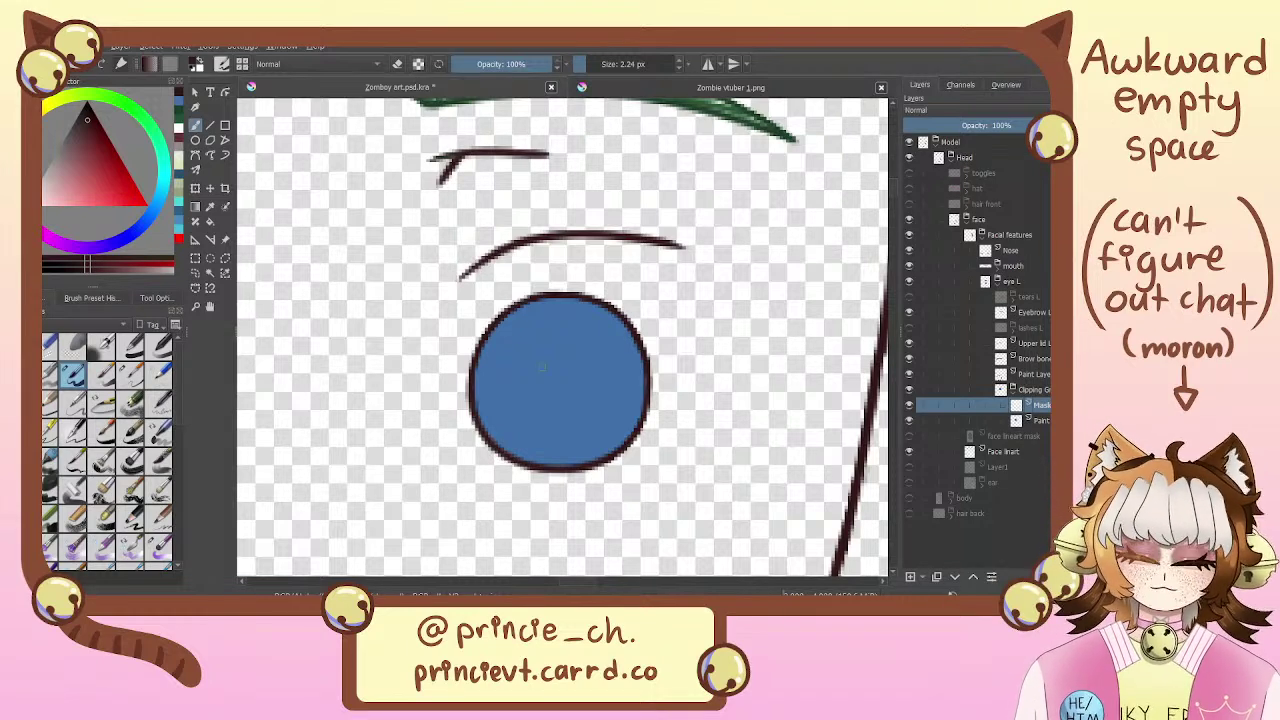
Show the left eye's lashes layer and draw a small circular pupil outline inside the blue iris, undoing unsatisfactory attempts
left_click(909, 328)
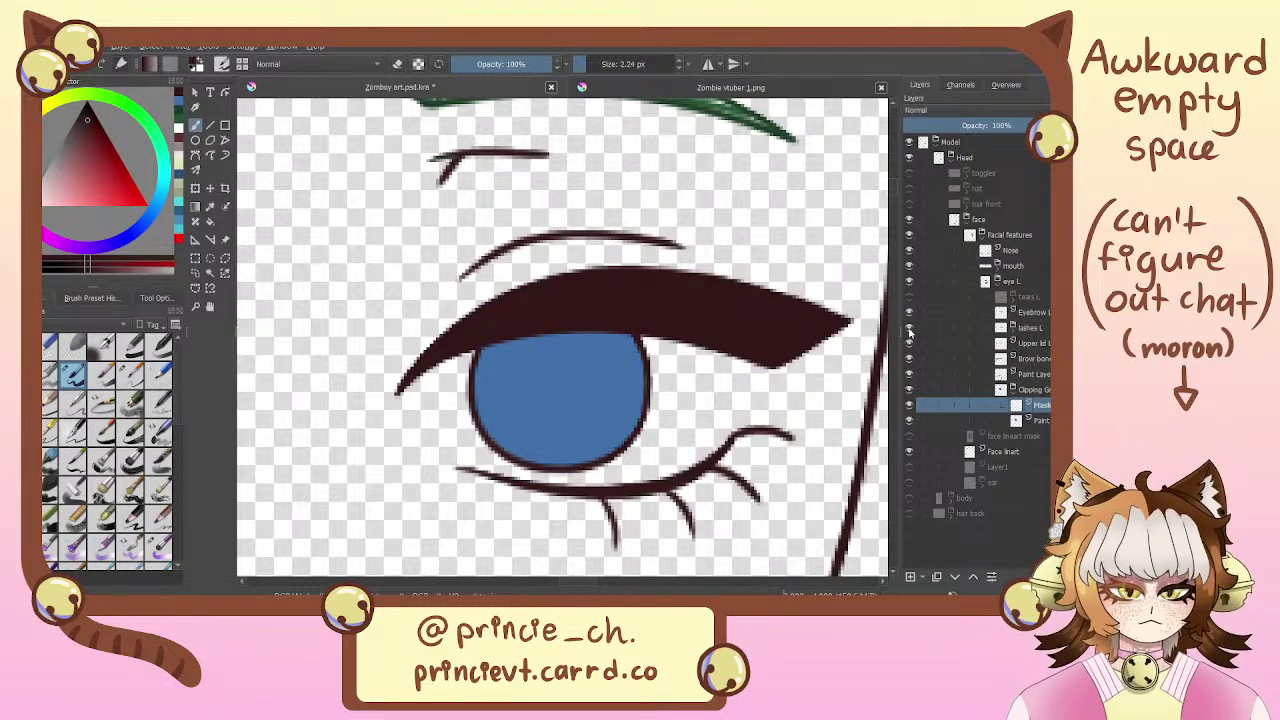
mouse_move(543, 352)
left_mouse_down()
mouse_move(566, 400)
mouse_move(540, 420)
mouse_move(522, 356)
mouse_move(540, 338)
mouse_move(562, 340)
mouse_move(528, 420)
mouse_move(514, 360)
mouse_move(598, 354)
mouse_move(578, 338)
left_mouse_up()
key("ctrl+z")
key("ctrl+z")
key("ctrl+z")
key("ctrl+z")
key("ctrl+z")
key("ctrl+z")
mouse_move(514, 385)
left_mouse_down()
mouse_move(580, 342)
mouse_move(598, 368)
mouse_move(578, 346)
mouse_move(522, 358)
mouse_move(584, 342)
mouse_move(536, 350)
mouse_move(532, 366)
mouse_move(560, 350)
mouse_move(538, 352)
mouse_move(530, 406)
mouse_move(556, 342)
left_mouse_up()
key("ctrl+z")
key("ctrl+z")
key("ctrl+z")
key("ctrl+z")
key("ctrl+z")
key("ctrl+z")
key("ctrl+z")
key("ctrl+z")
left_click_drag(652, 286, 714, 214)
left_click_drag(575, 334, 605, 343)
Try to fill the pupil circle with the dark brown line color, and undo the fill
scroll(604, 343, "down", 5)
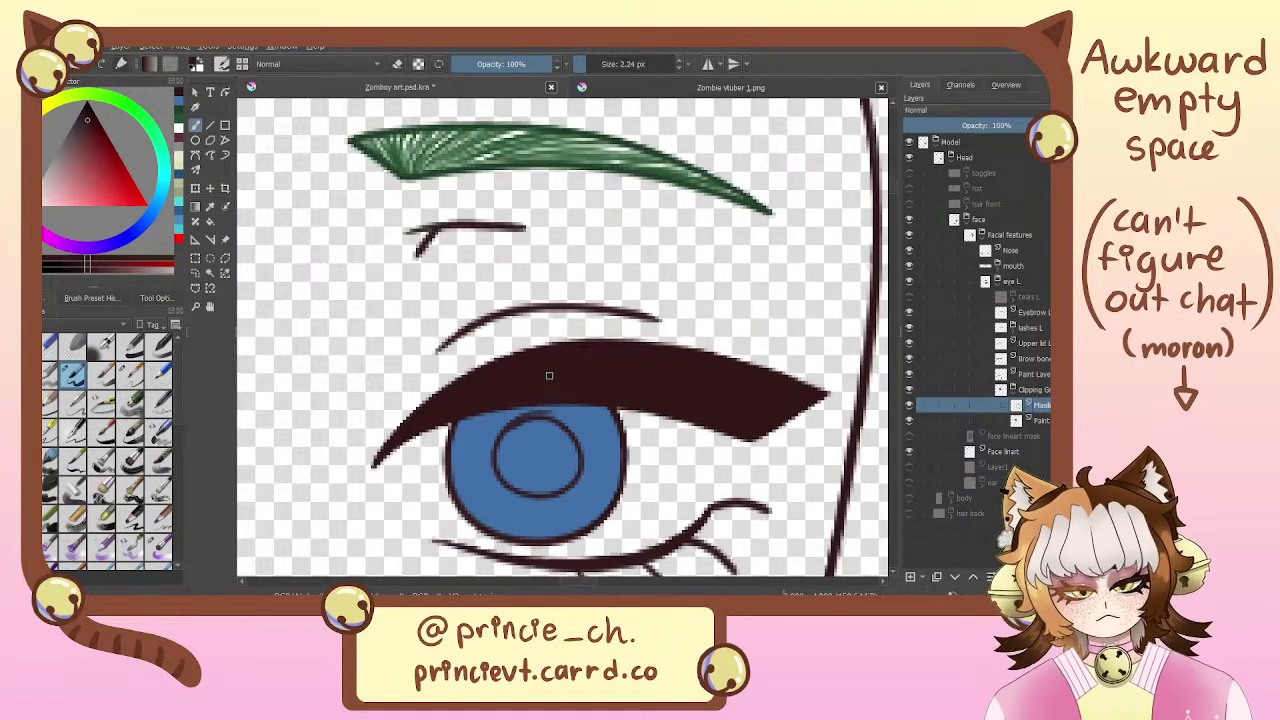
scroll(550, 400, "up", 3)
scroll(511, 355, "up", 3)
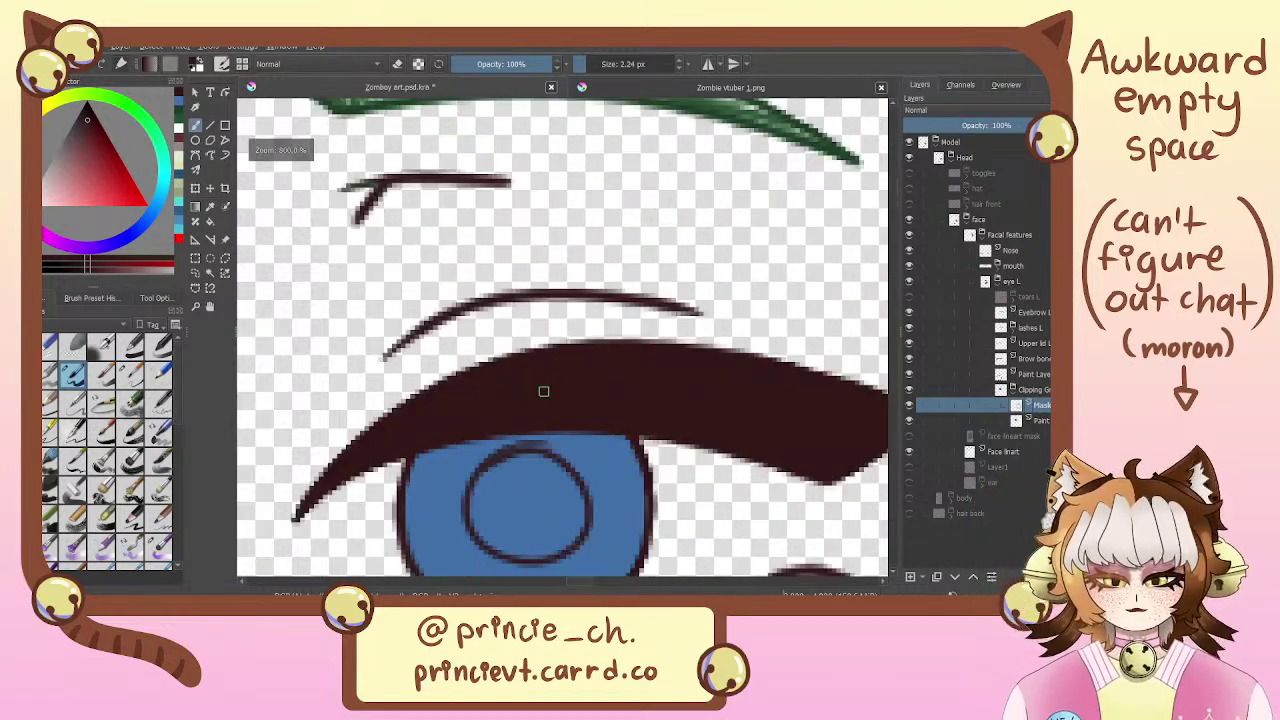
left_click(606, 475)
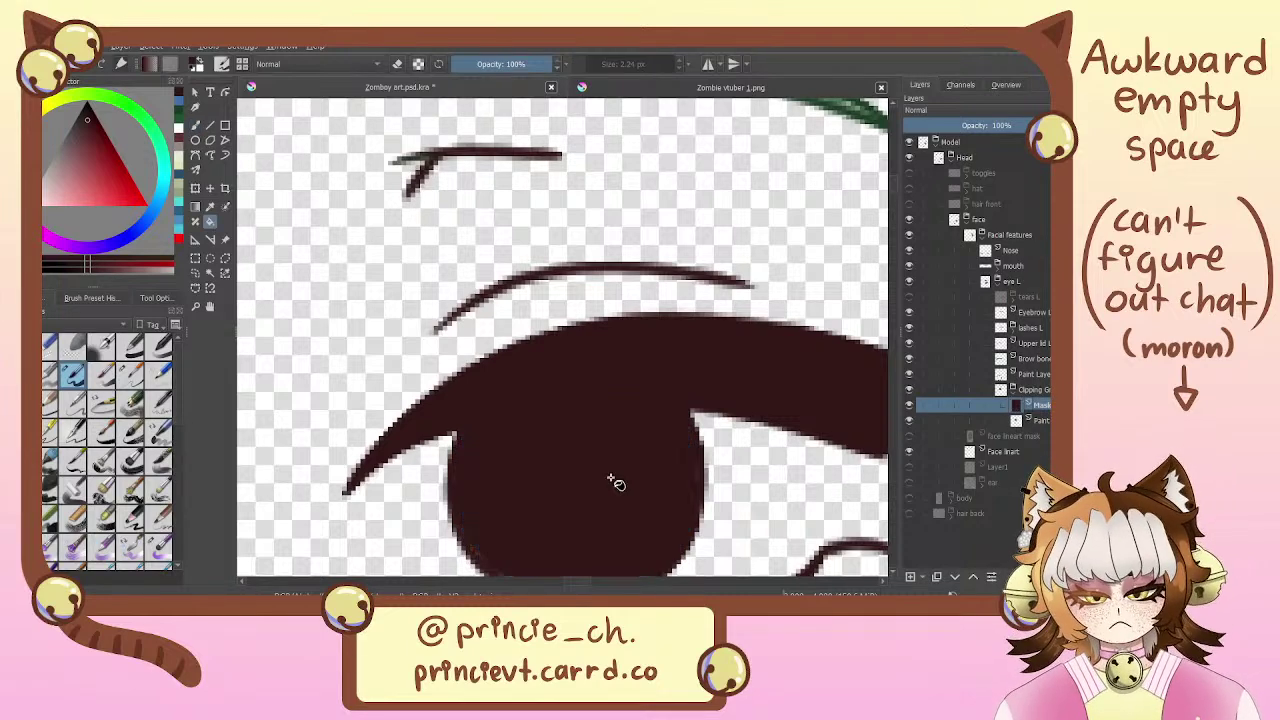
left_click_drag(608, 477, 581, 380)
key("ctrl+z")
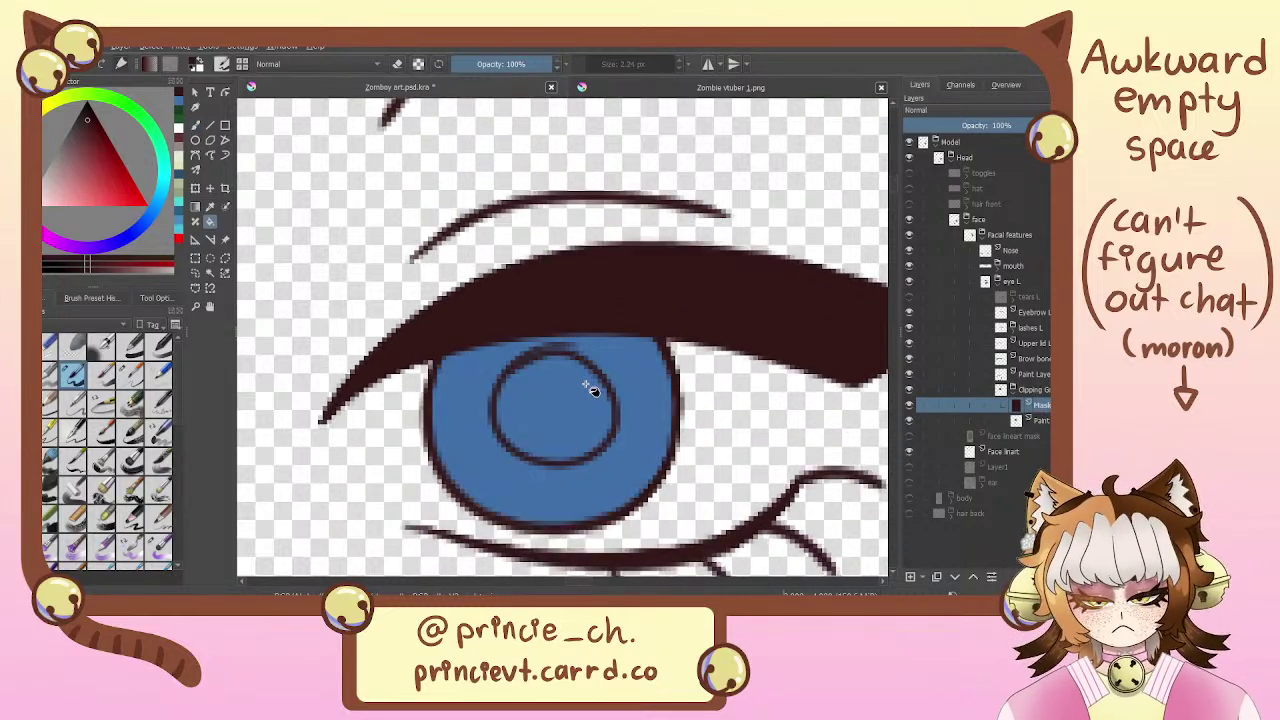
Thicken the pupil outline inside the iris with the brush and fill the circle with the dark brown line color
key("b")
key("e")
left_click_drag(579, 357, 510, 365)
mouse_move(592, 372)
left_mouse_down()
mouse_move(596, 444)
mouse_move(610, 410)
mouse_move(572, 456)
left_mouse_up()
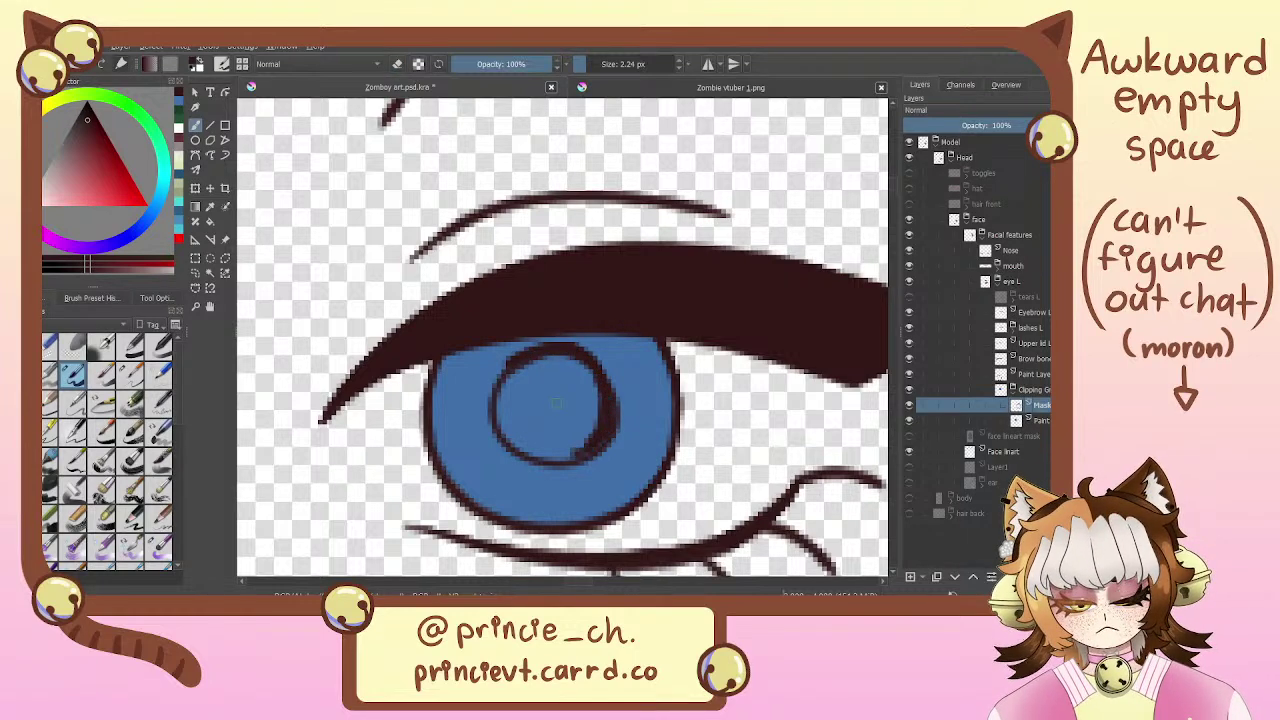
key("f")
left_click(558, 406)
key("b")
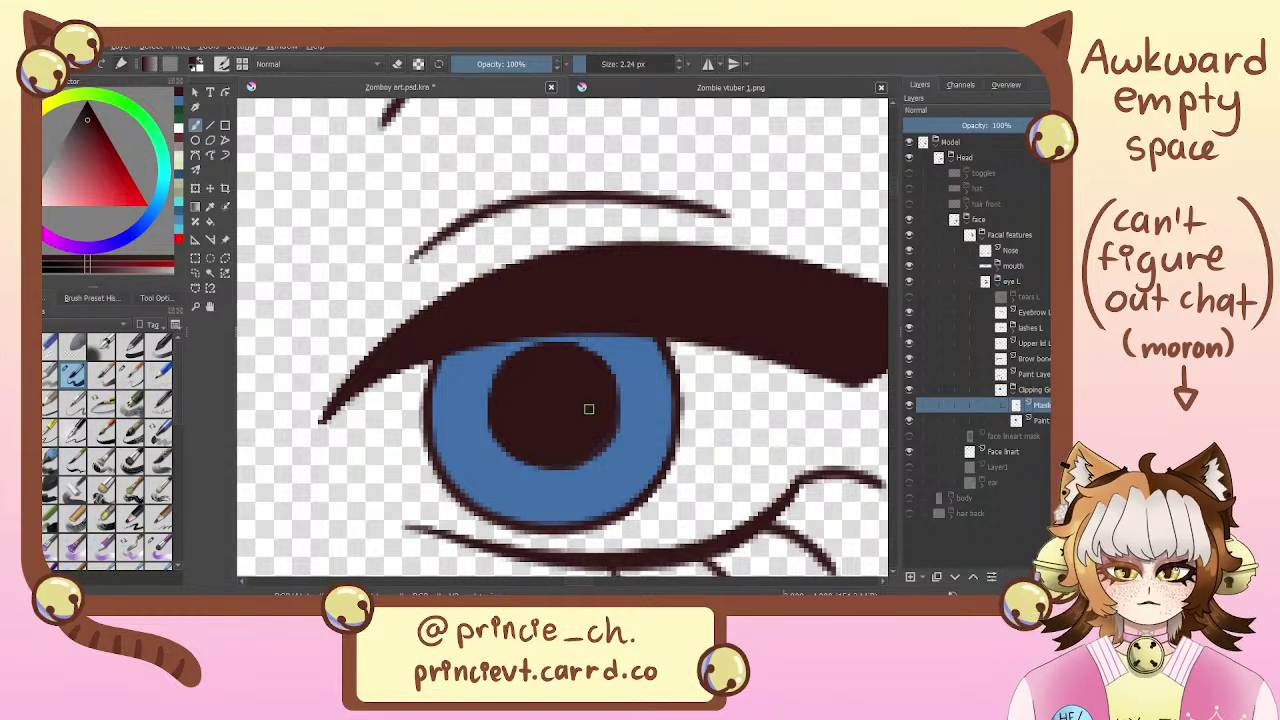
left_click_drag(589, 409, 550, 361)
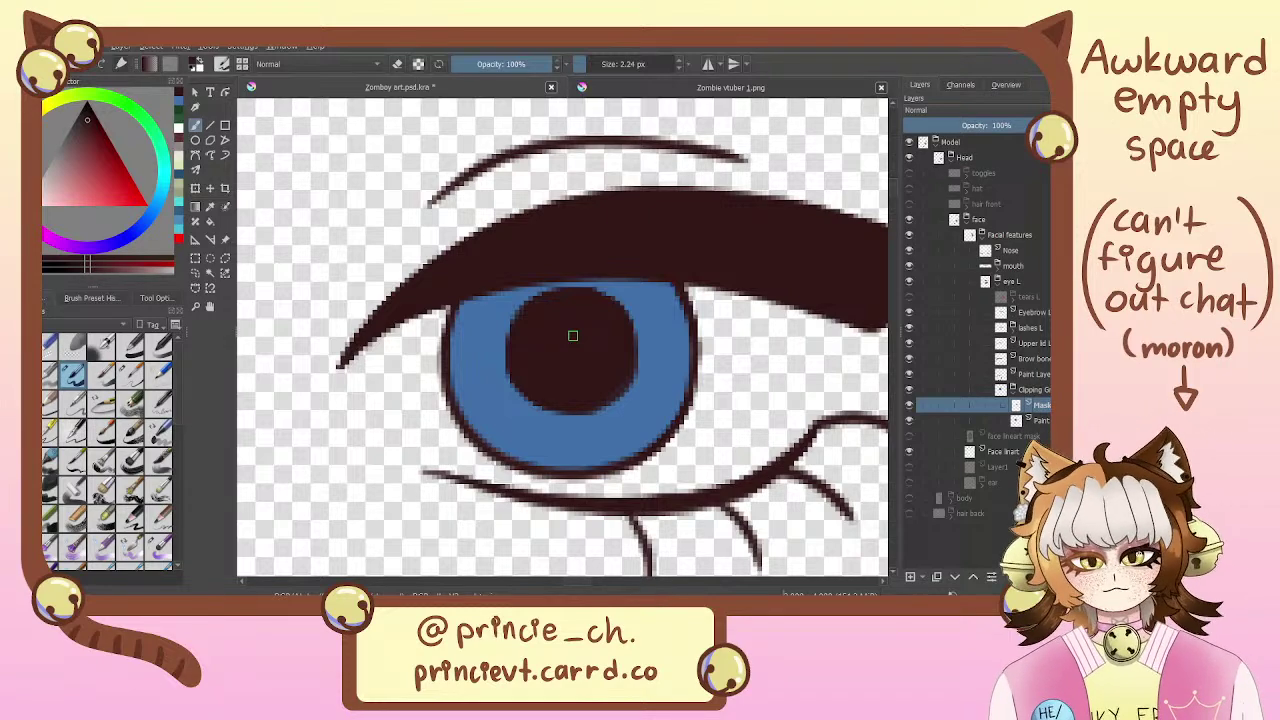
Nudge the filled pupil slightly downward within the iris using the Transform tool
key("ctrl+t")
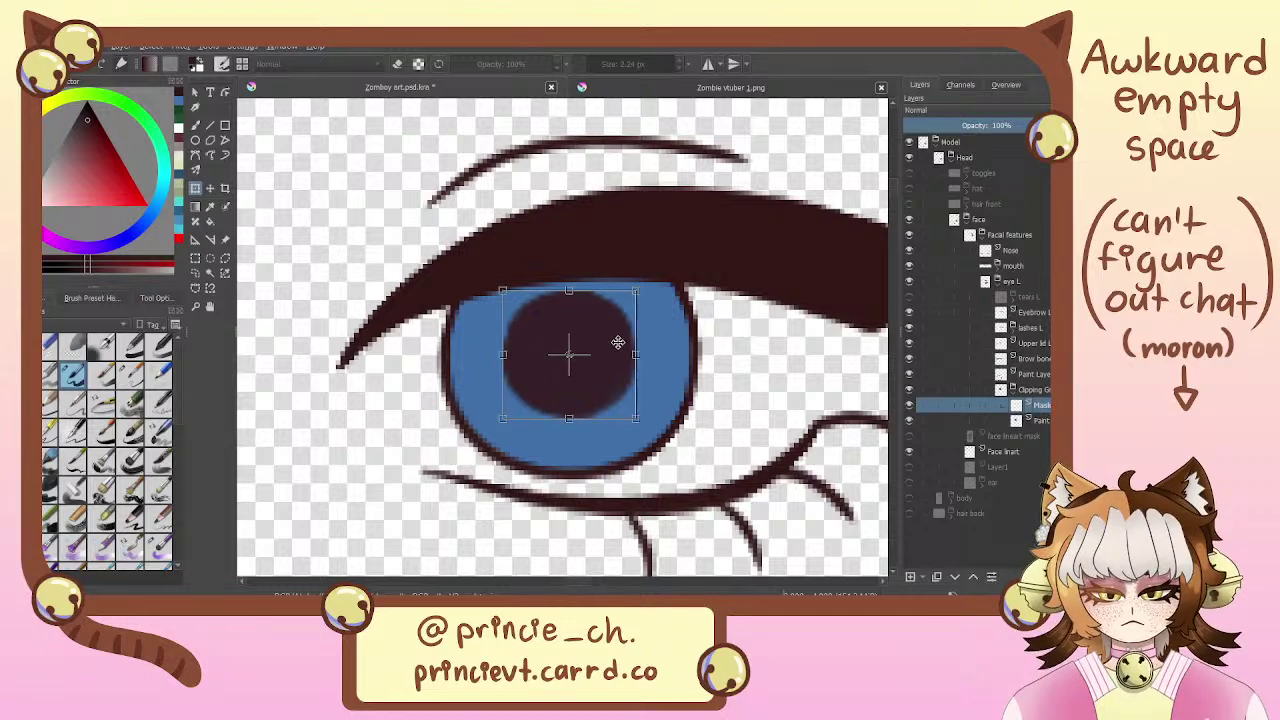
key("b")
key("ctrl+t")
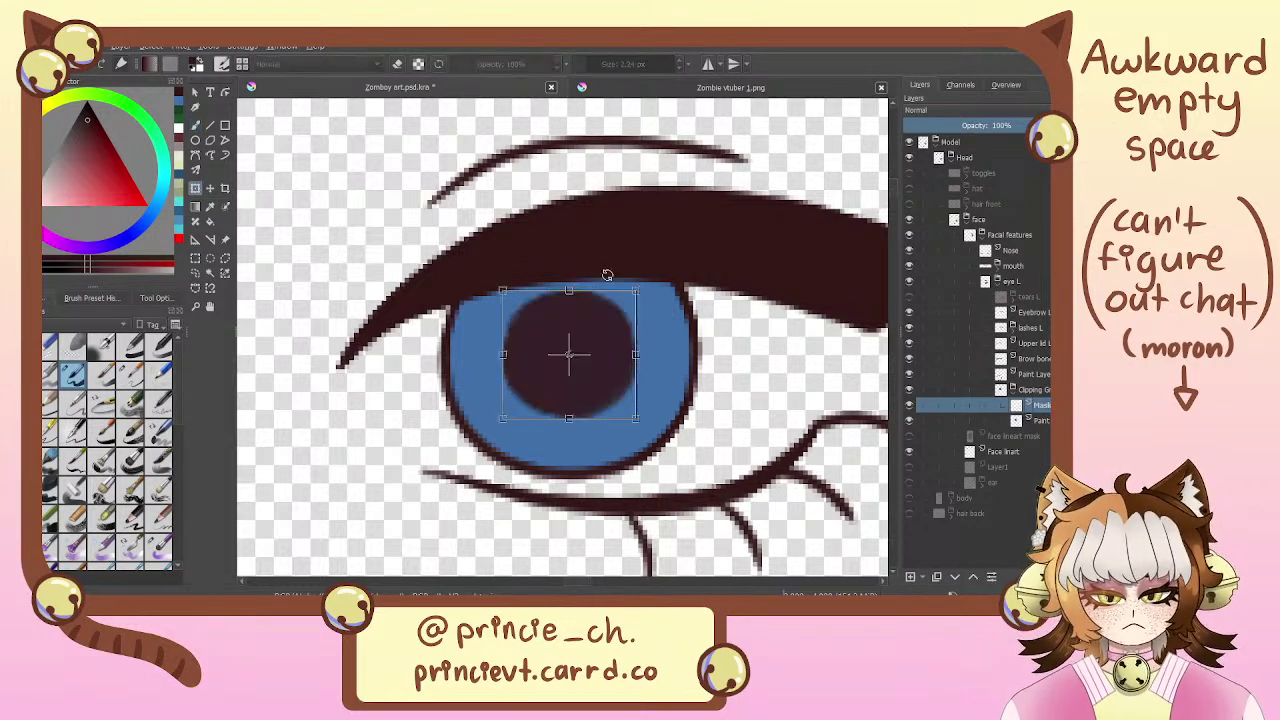
key("b")
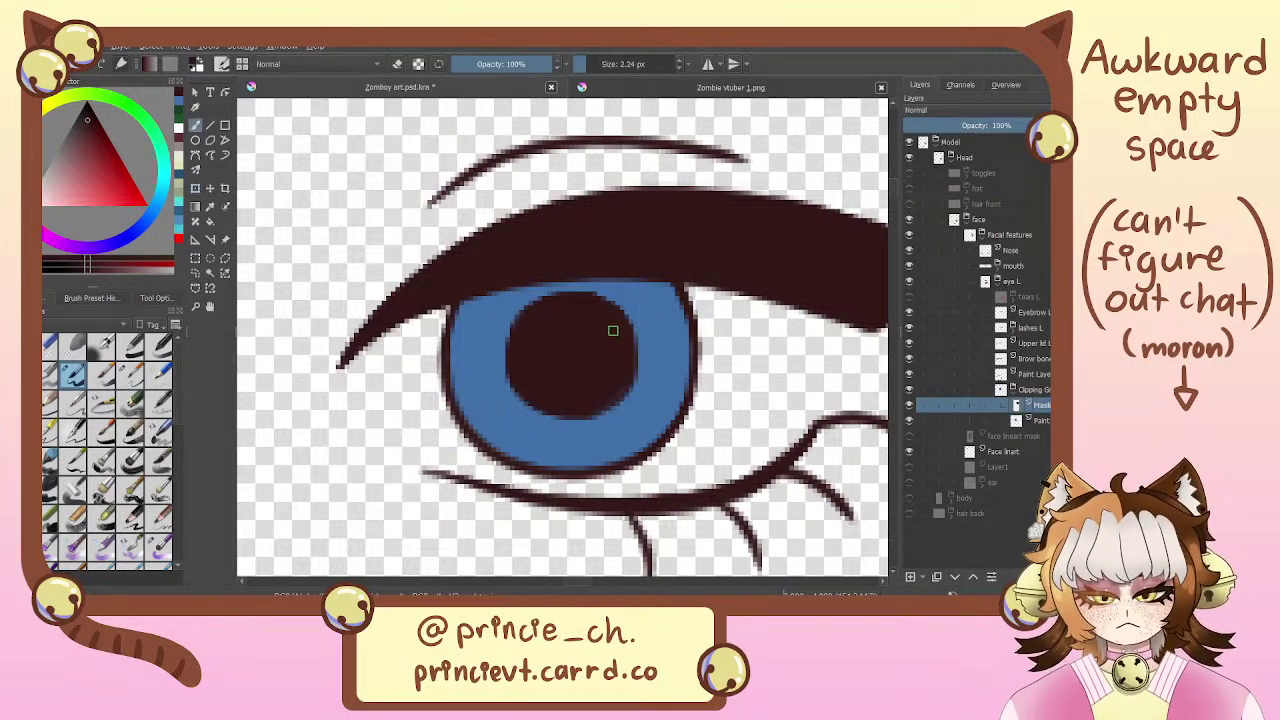
Hide the left eye's lashes layer and move the pupil's mask layer out of the iris clipping group, directly above it
scroll(766, 340, "up", 1)
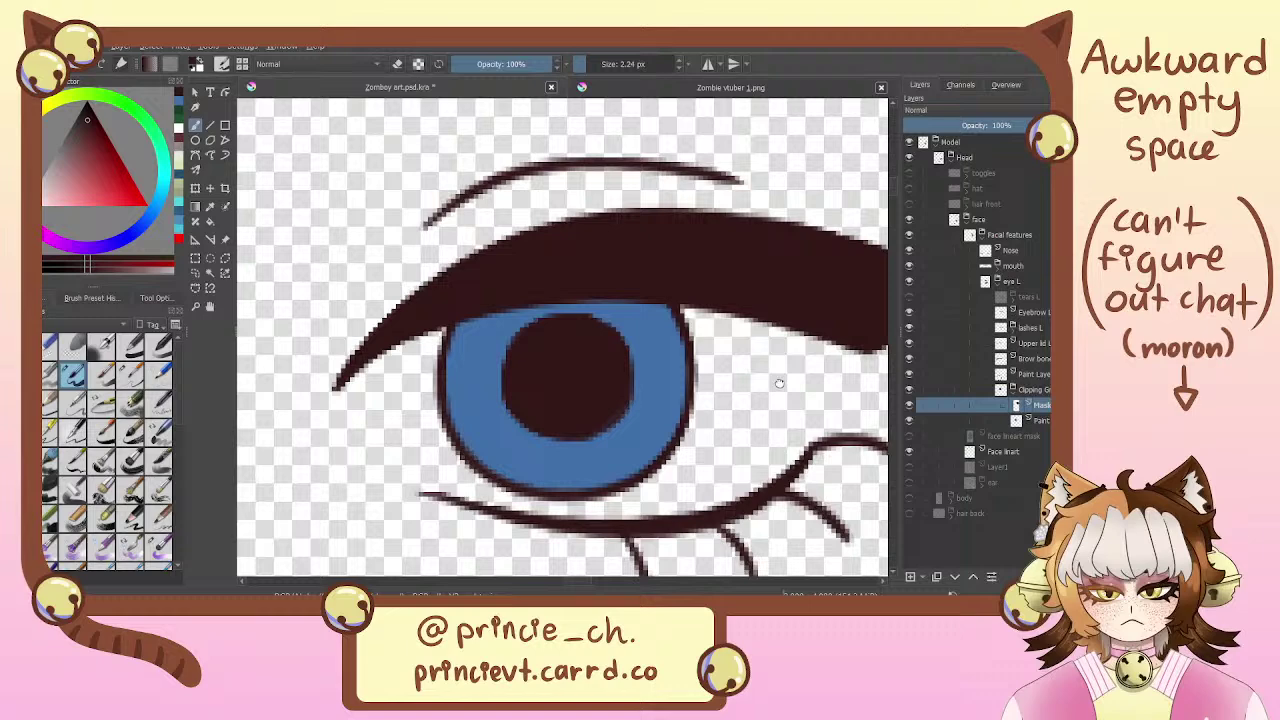
left_click(908, 329)
left_click_drag(734, 412, 770, 403)
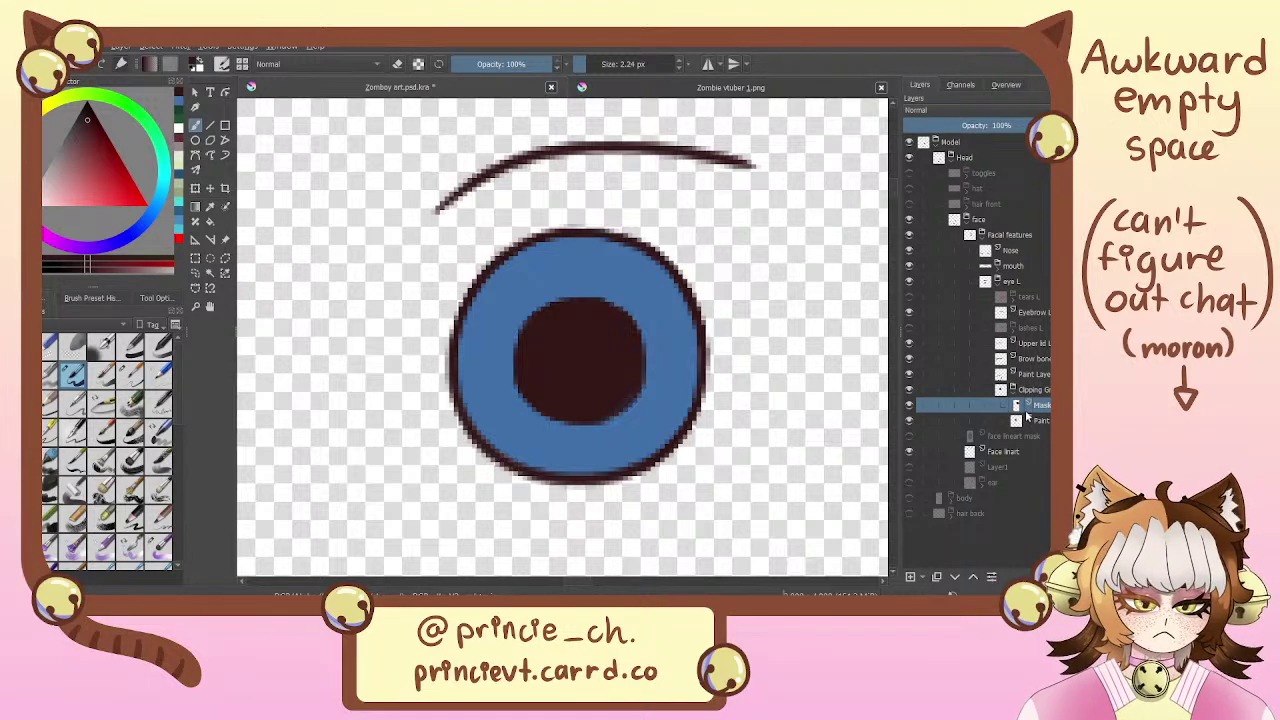
left_click_drag(1043, 404, 1047, 395)
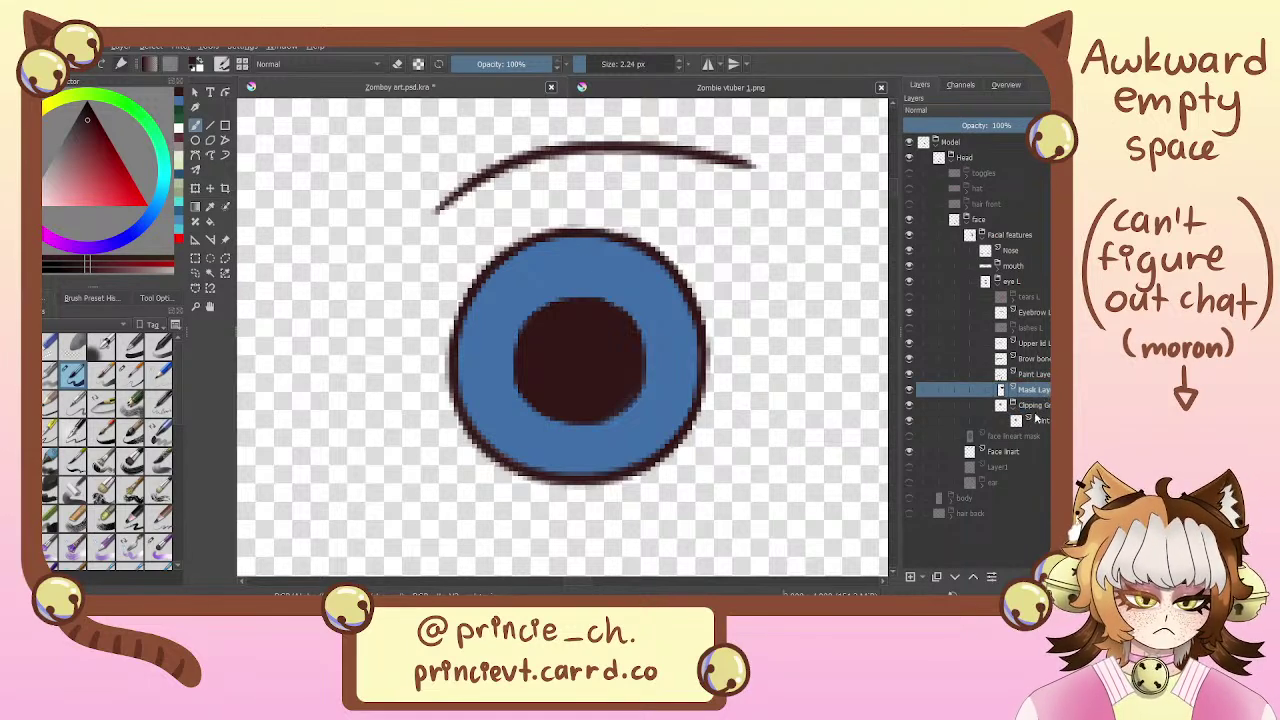
Add a paint layer inside the iris clipping group and put the pupil in its own clipping group beneath a new layer
left_click(1038, 406)
key("Insert")
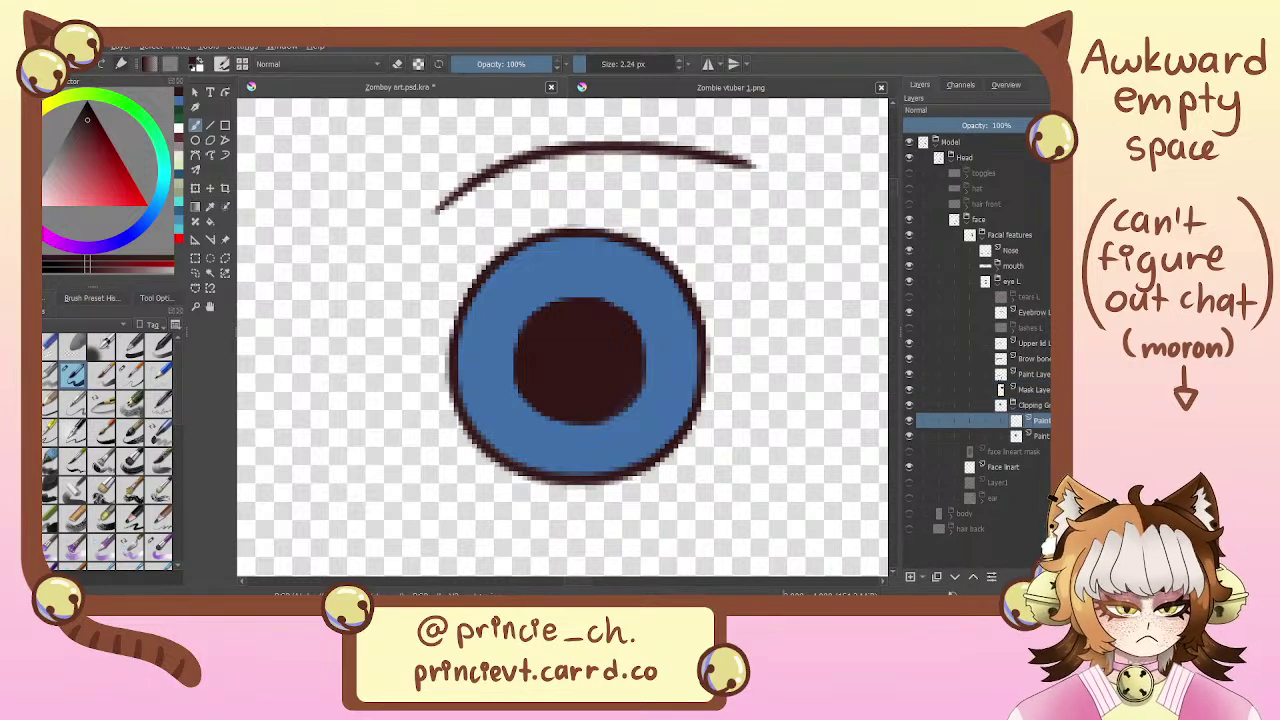
left_click(1033, 390)
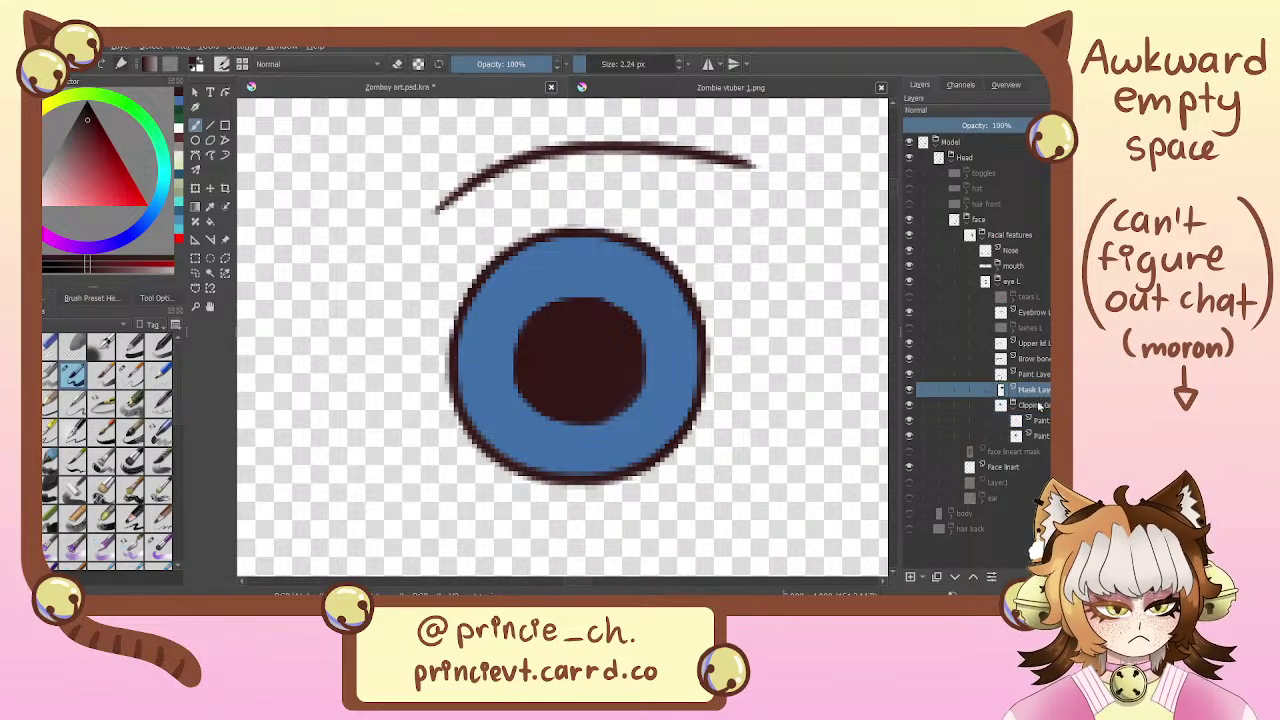
left_click_drag(1030, 396, 1021, 418)
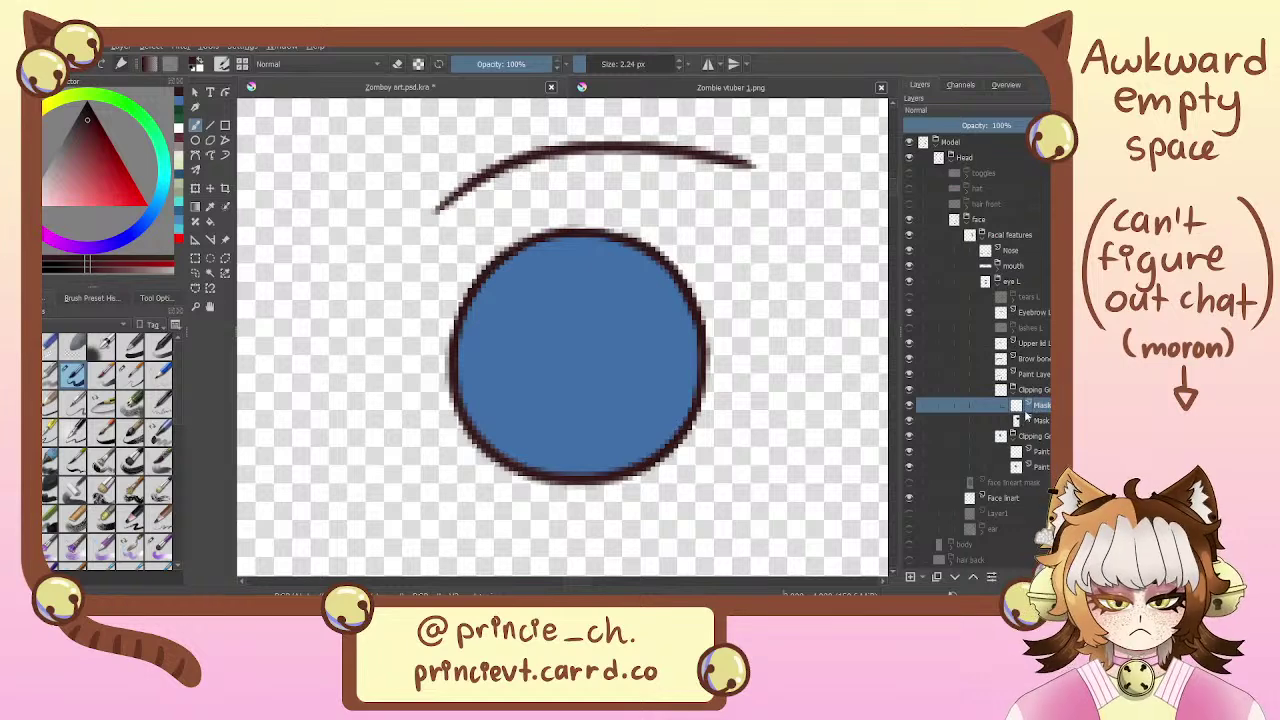
left_click(1040, 421)
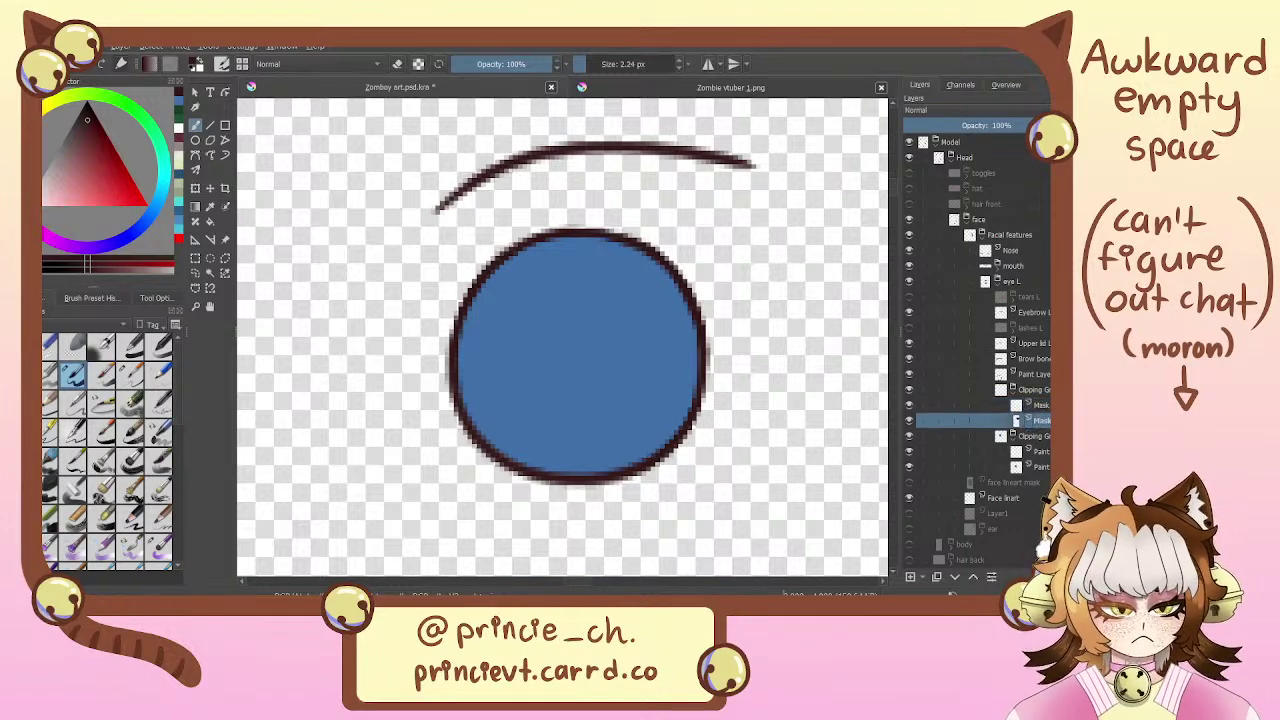
left_click(1040, 405)
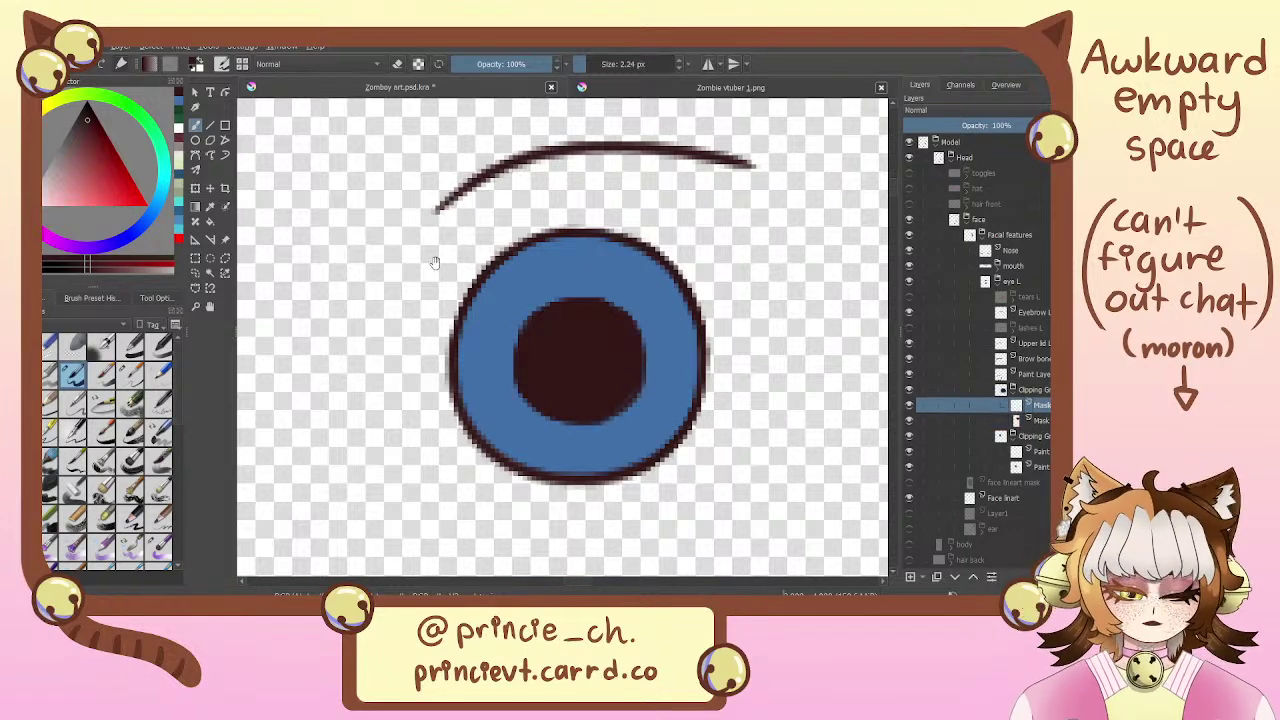
Select the pupil's base layer and fine-tune its placement at the centre of the iris with the Transform tool
left_click_drag(601, 280, 585, 288)
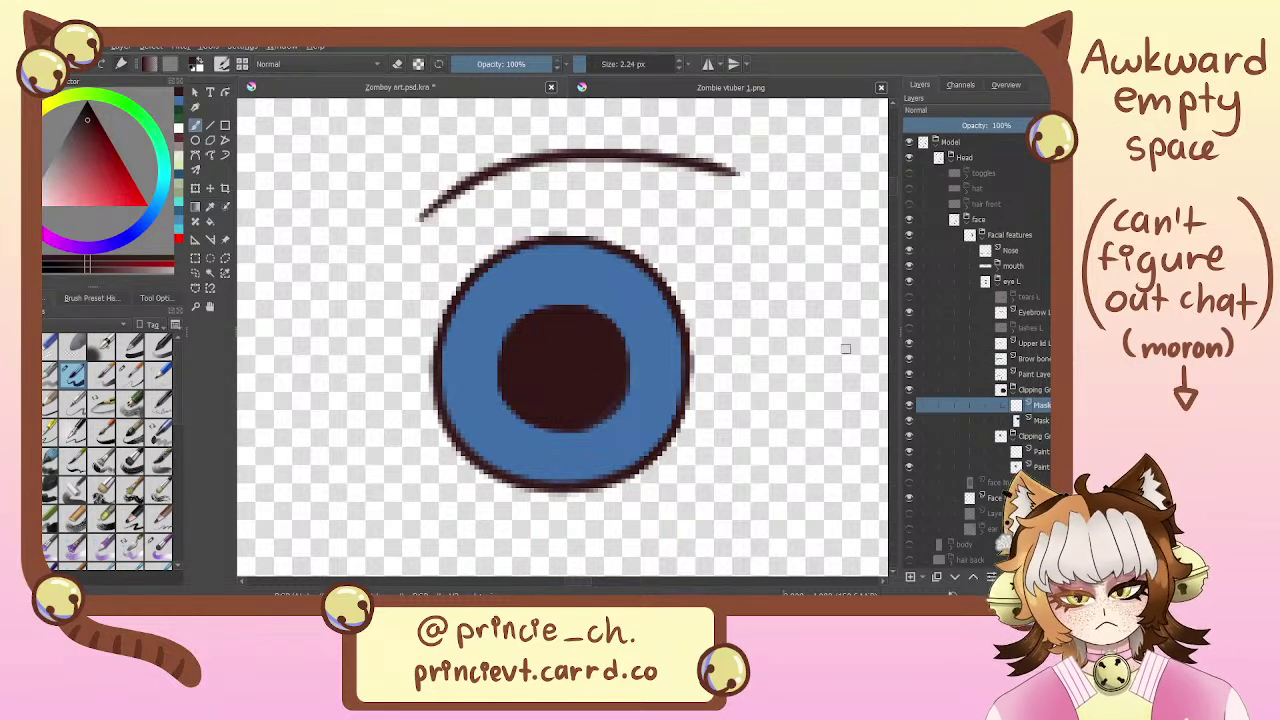
key("Page_Down")
key("ctrl+t")
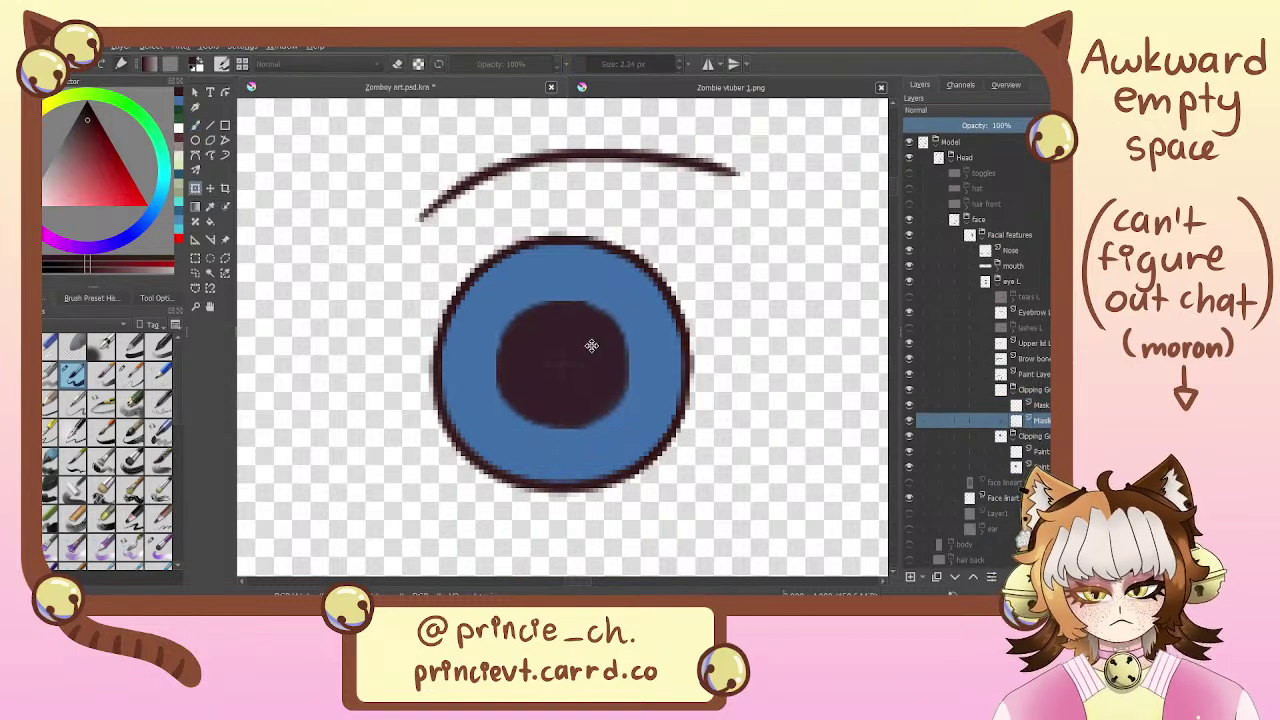
key("b")
left_click_drag(642, 366, 587, 334)
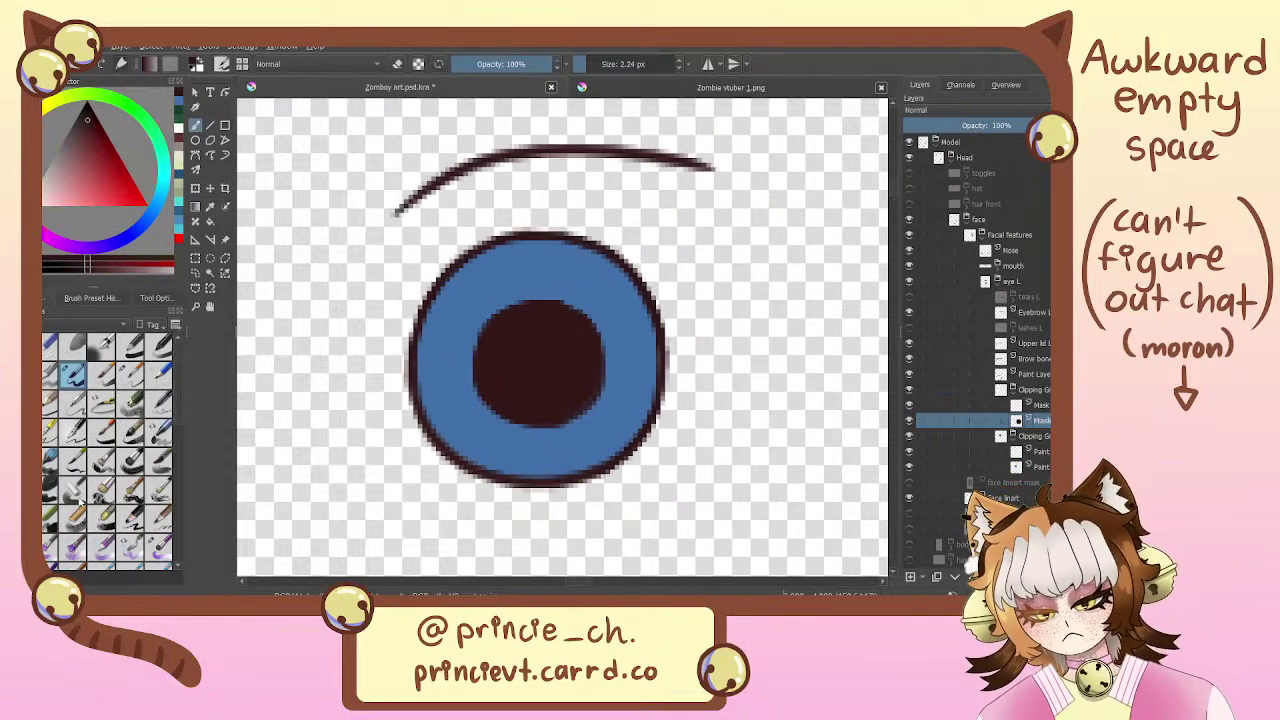
Switch to a soft shading brush at 5.47 px and select the empty layer clipped above the pupil
left_click(159, 547)
left_click_drag(582, 307, 603, 309)
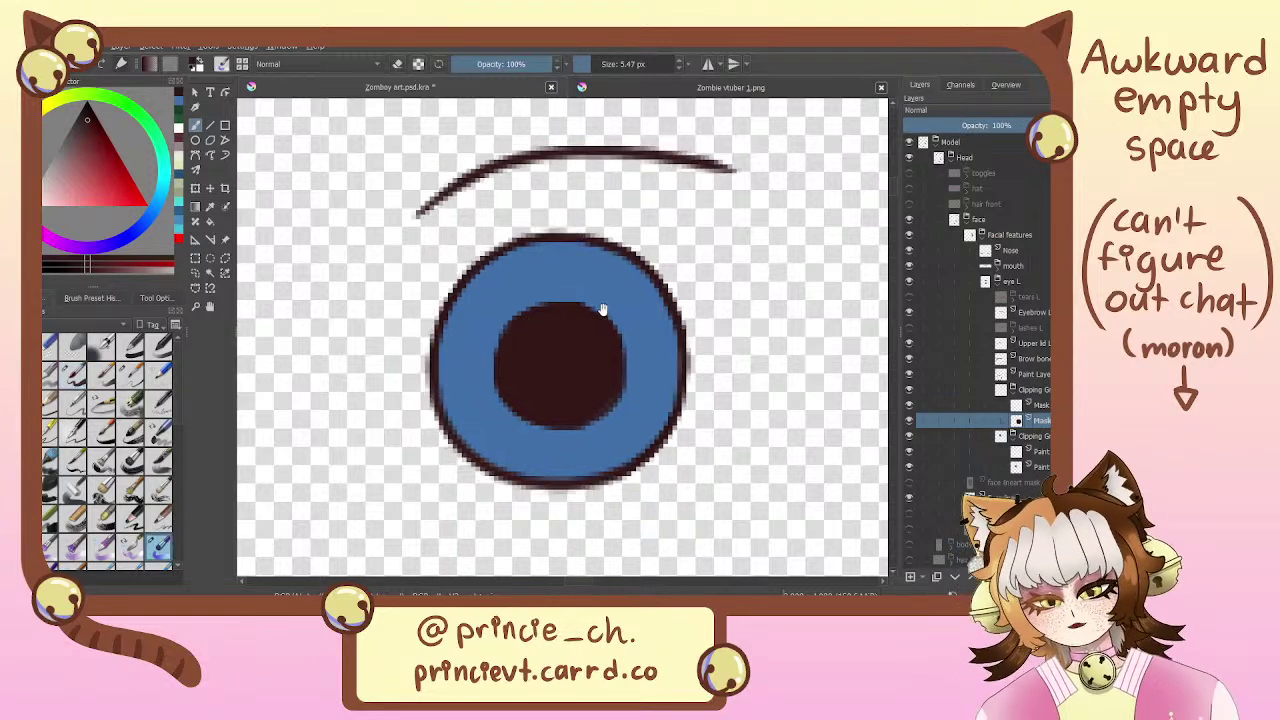
left_click(1044, 407)
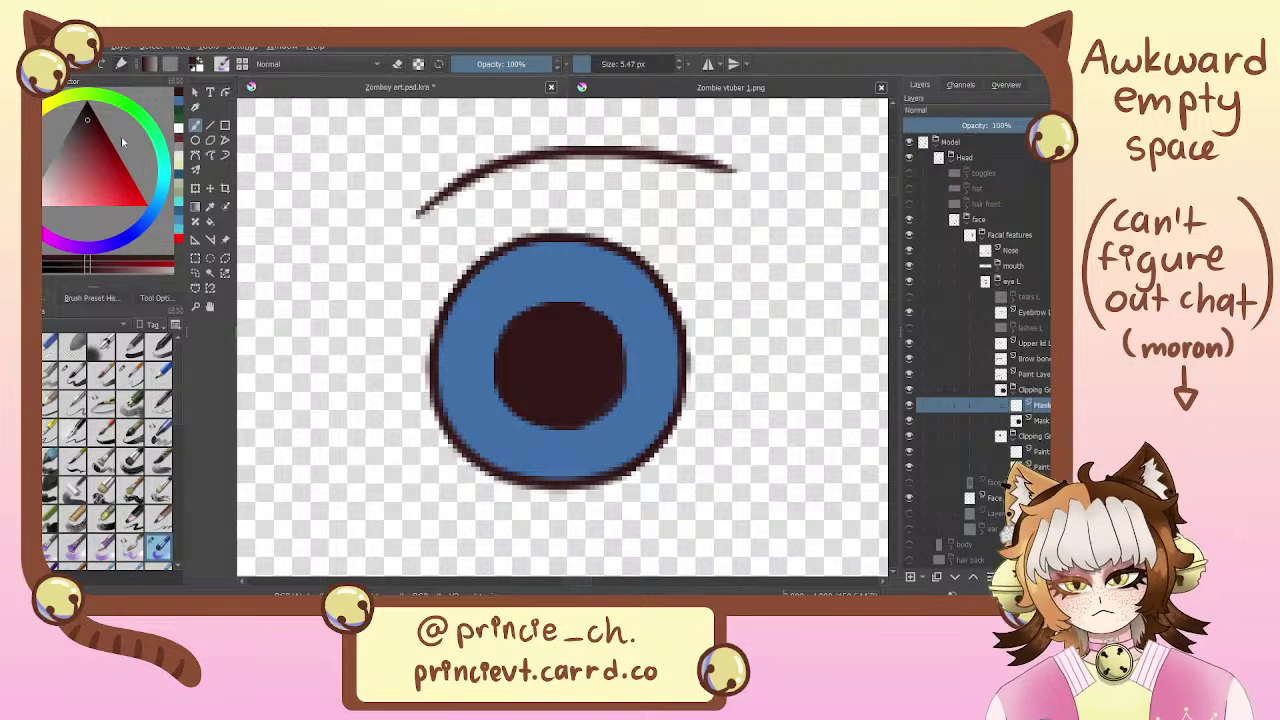
Try painting a slightly lighter brown highlight across the pupil's upper half, and undo the strokes
left_click_drag(83, 148, 81, 141)
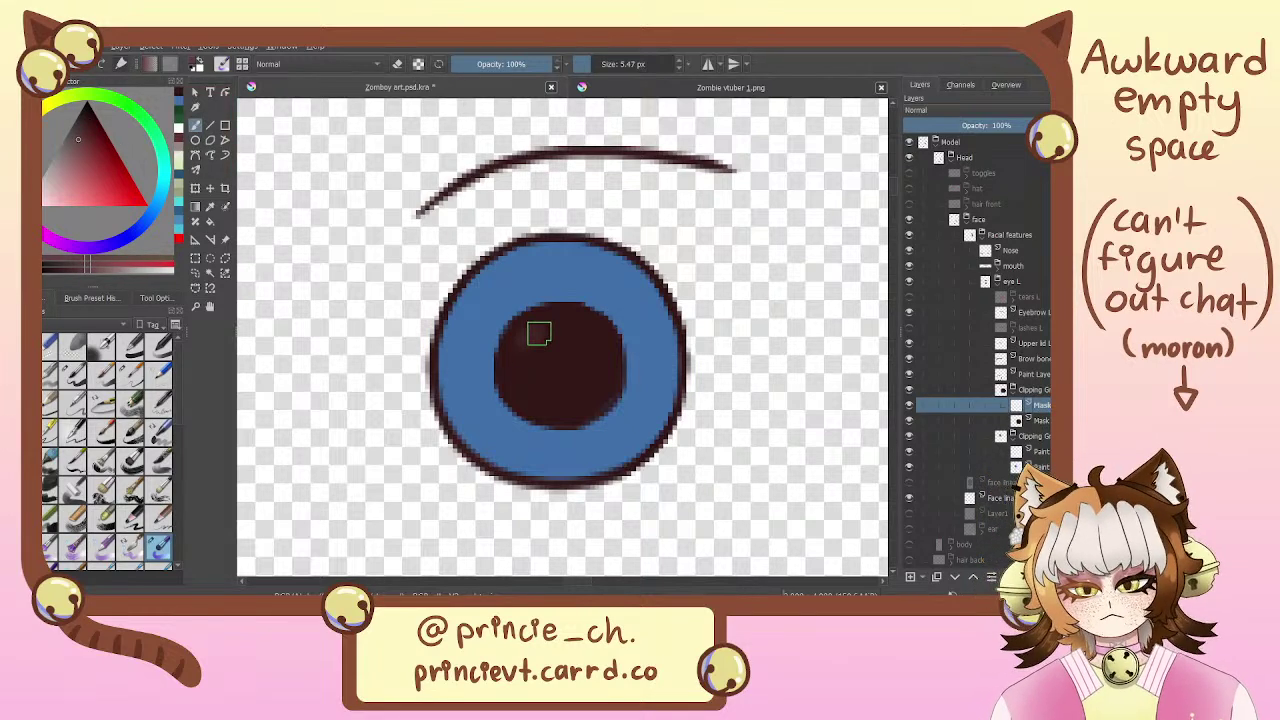
mouse_move(534, 334)
left_mouse_down()
mouse_move(603, 354)
mouse_move(539, 334)
mouse_move(519, 357)
mouse_move(570, 347)
mouse_move(601, 370)
left_mouse_up()
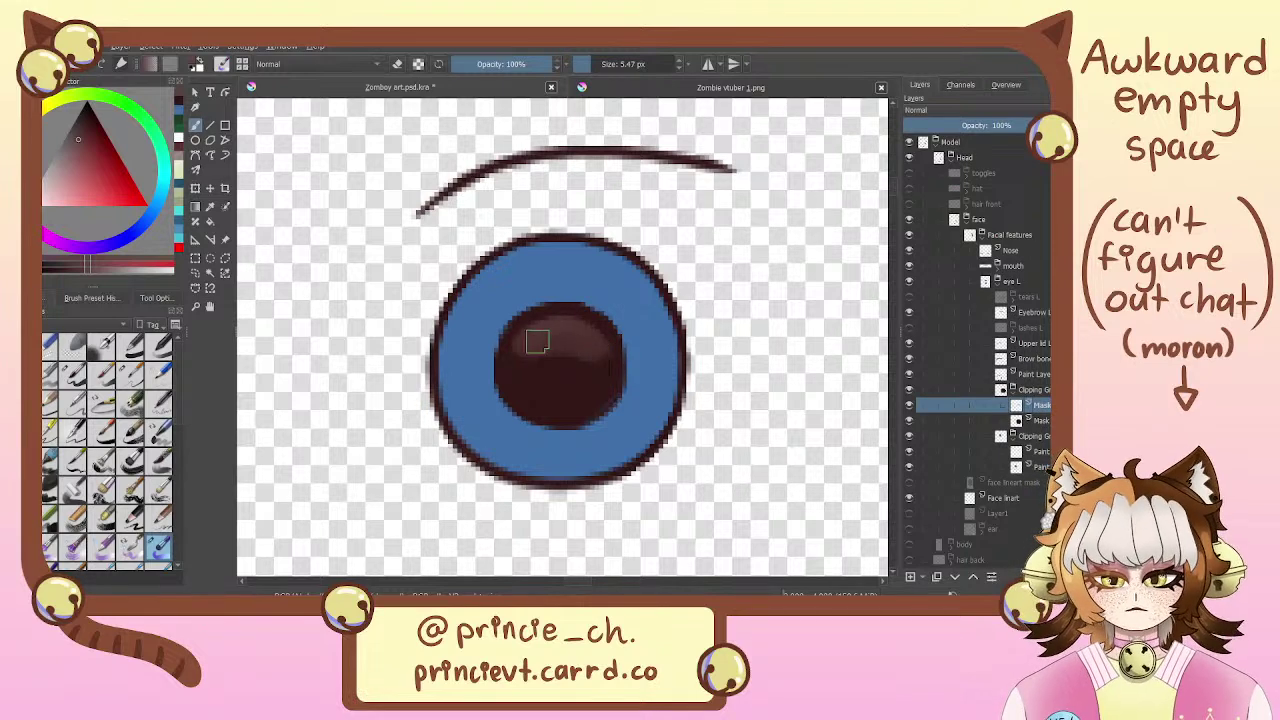
mouse_move(528, 330)
left_mouse_down()
mouse_move(602, 356)
mouse_move(598, 336)
mouse_move(522, 354)
mouse_move(579, 339)
mouse_move(604, 366)
left_mouse_up()
scroll(604, 366, "down", 6)
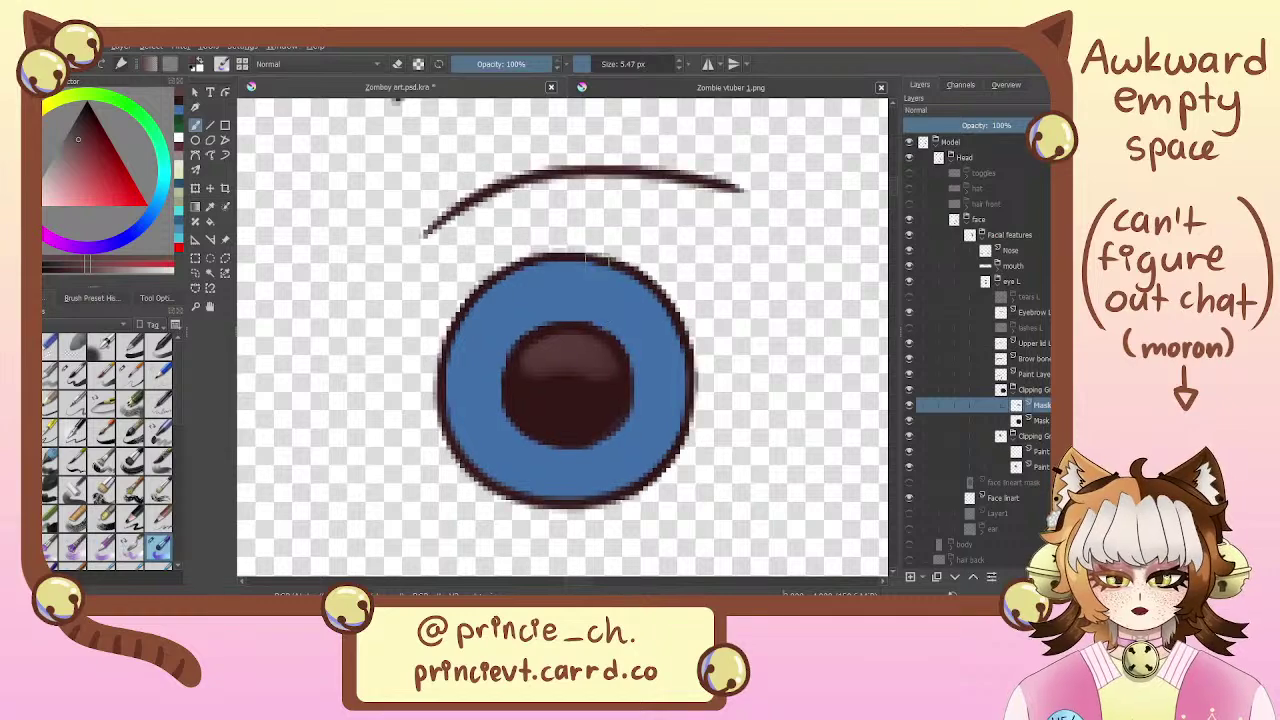
scroll(580, 301, "down", 1)
scroll(574, 312, "up", 5)
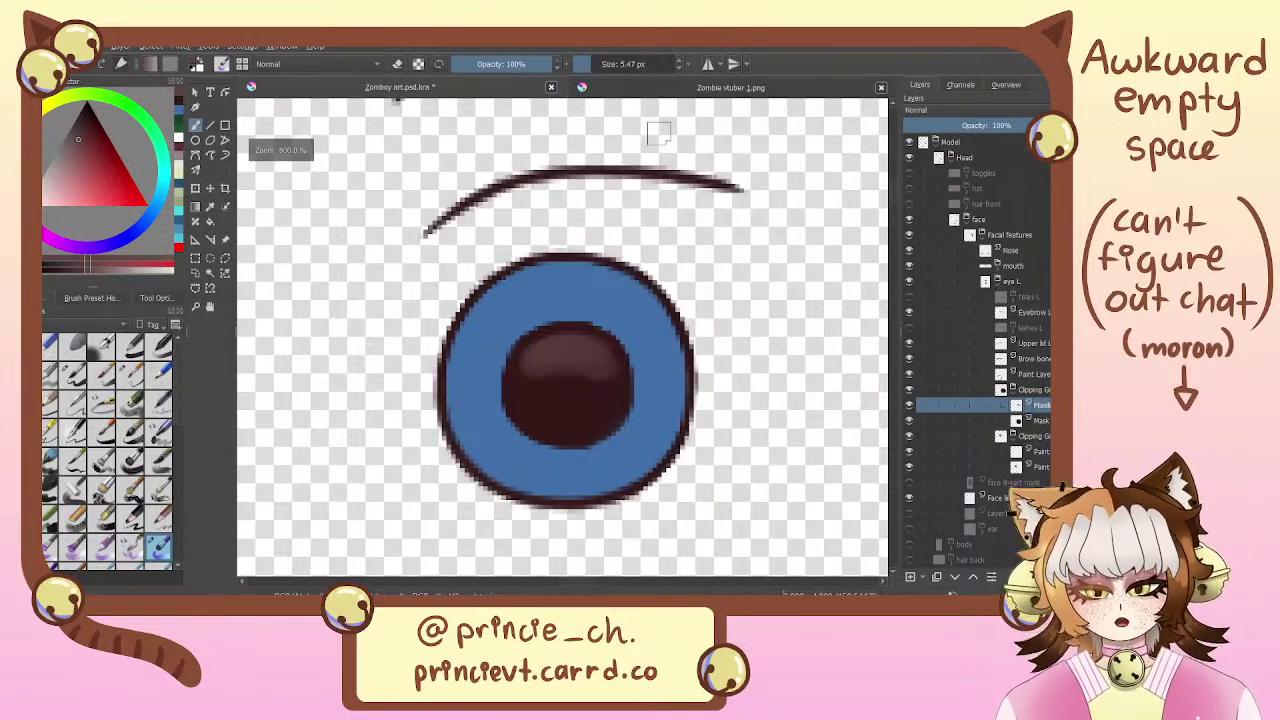
key("ctrl+z")
key("ctrl+z")
key("ctrl+z")
key("ctrl+z")
key("ctrl+z")
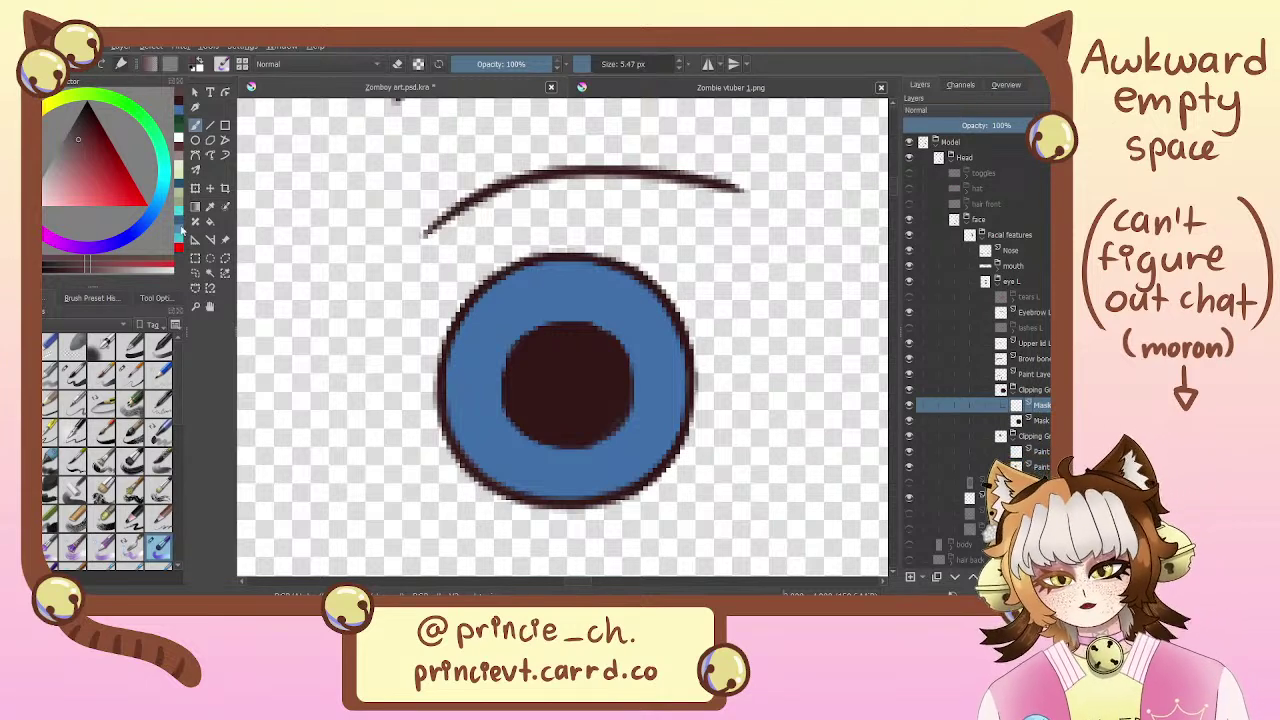
Try a pale teal highlight stroke across the pupil's upper half, and undo it
left_click(179, 236)
left_click(66, 178)
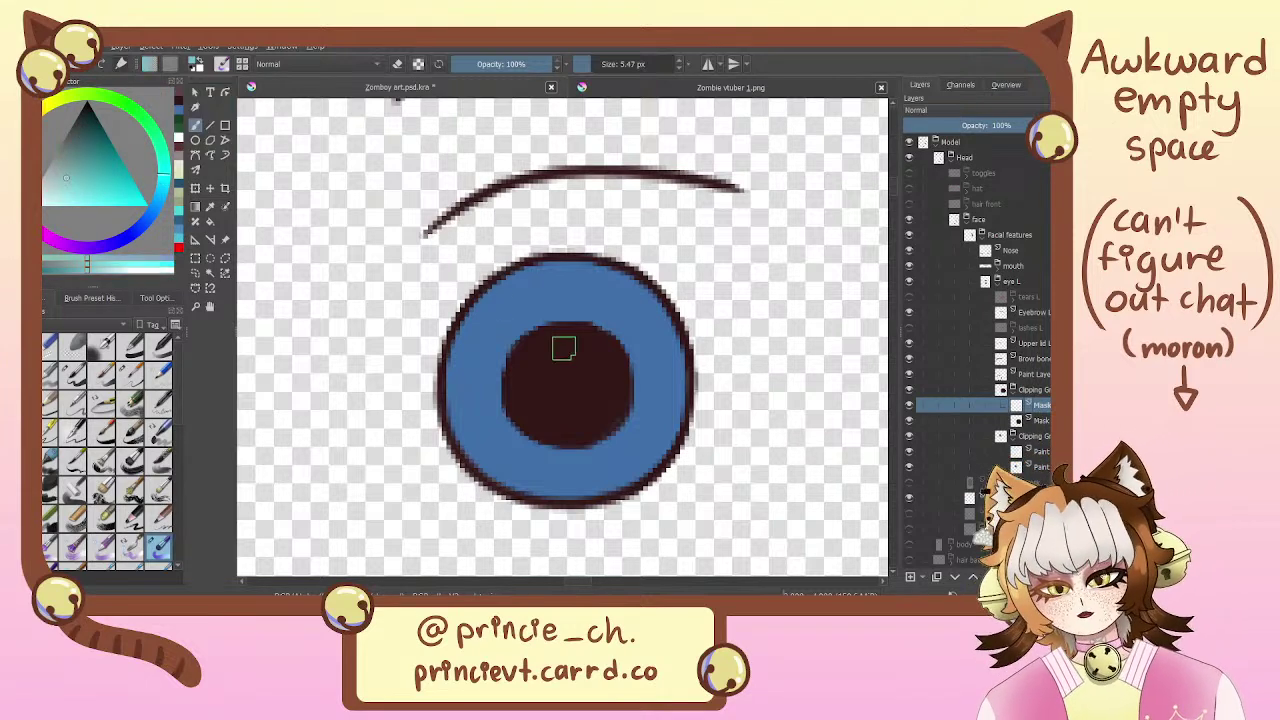
mouse_move(532, 352)
left_mouse_down()
mouse_move(617, 357)
mouse_move(617, 371)
left_mouse_up()
key("ctrl+z")
key("ctrl+z")
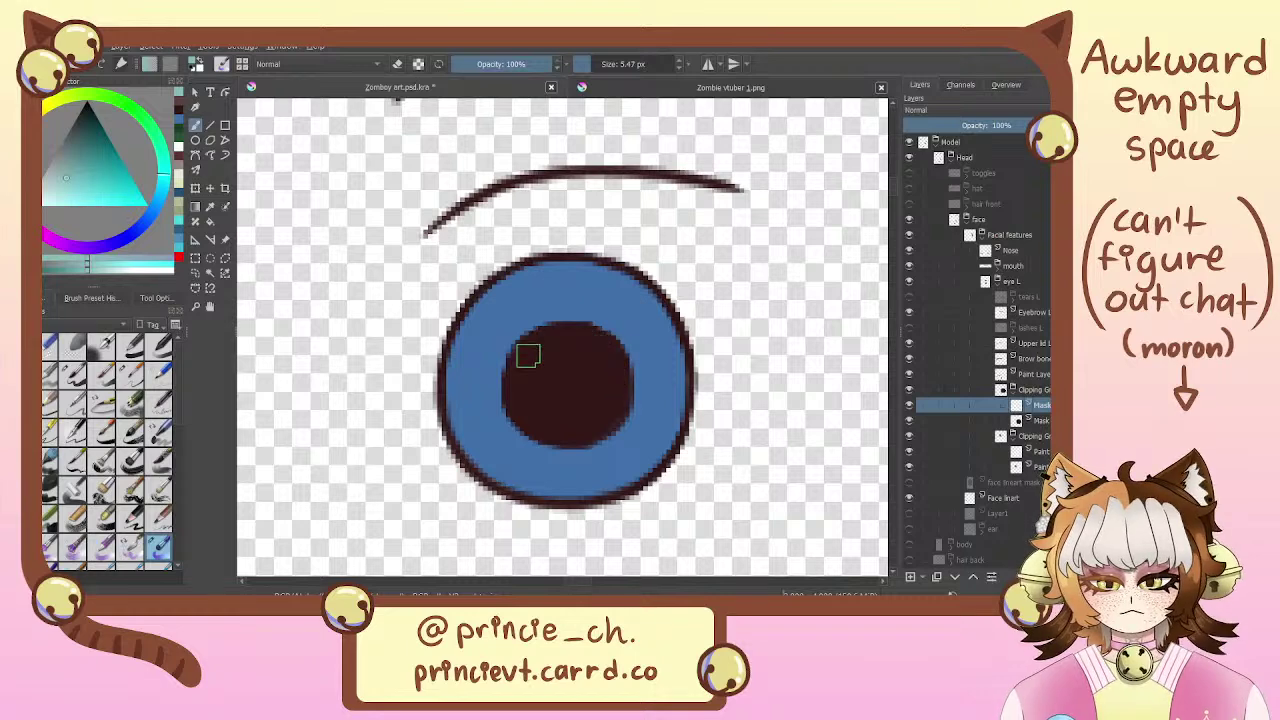
key("ctrl+z")
key("ctrl+shift+z")
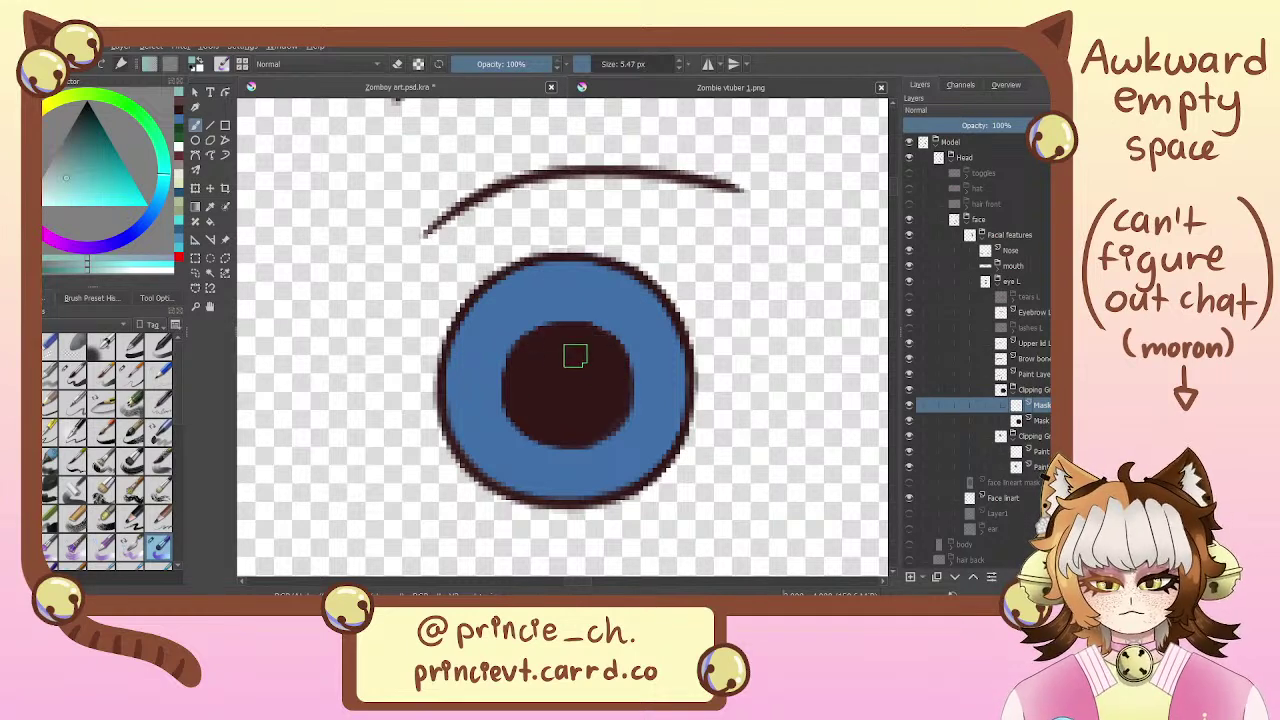
Pick a muted greyish brown and try highlight strokes across the top of the pupil, undoing each attempt
left_click(54, 181)
left_click_drag(66, 190, 71, 152)
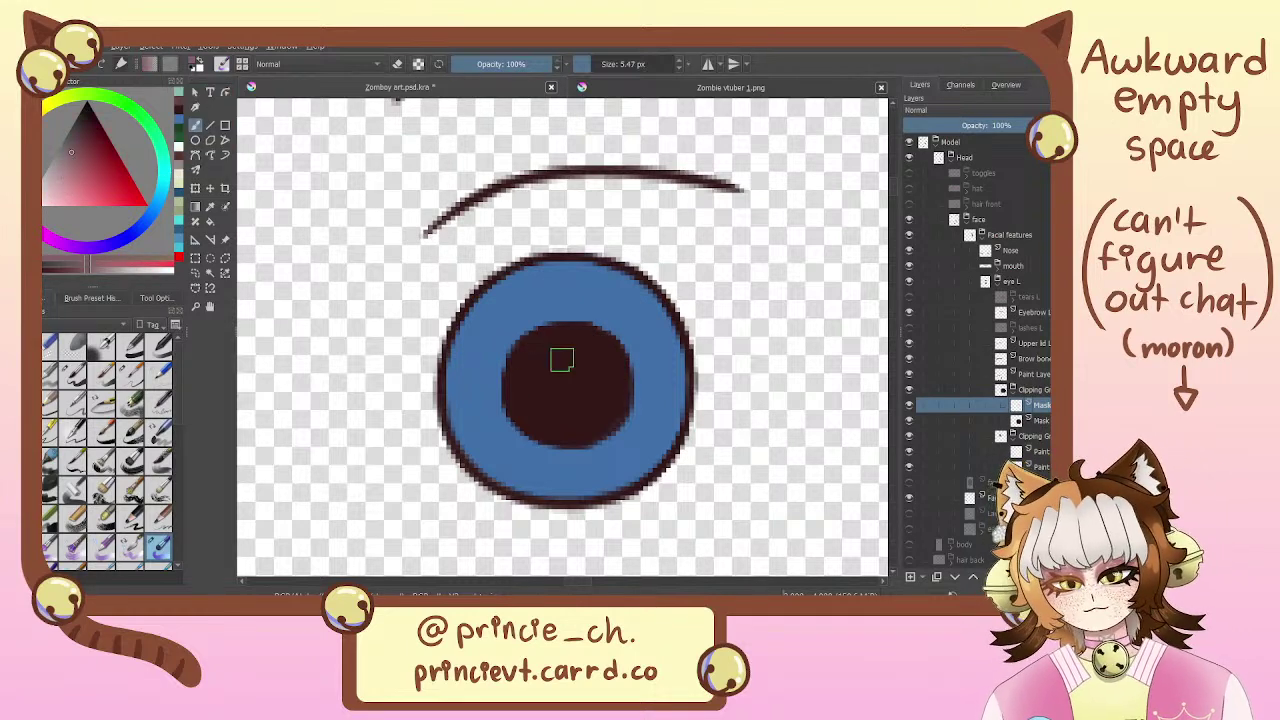
mouse_move(532, 357)
left_mouse_down()
mouse_move(608, 351)
mouse_move(619, 376)
left_mouse_up()
key("ctrl+z")
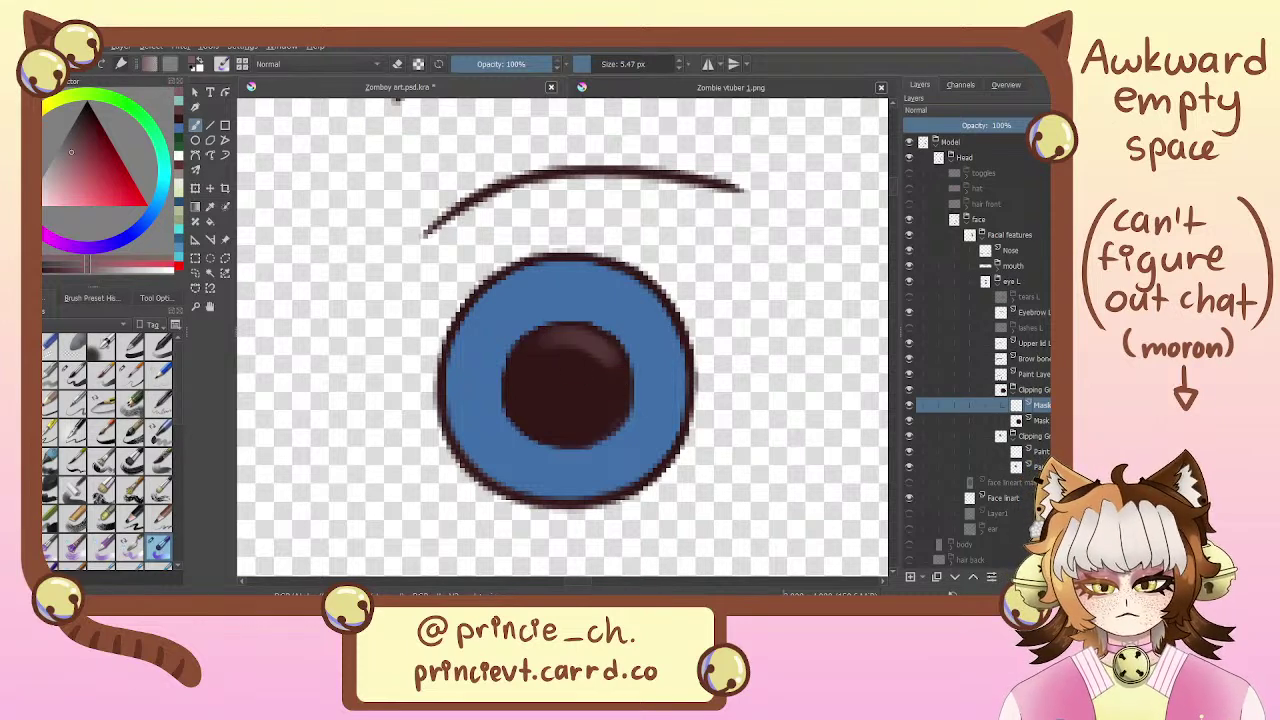
key("ctrl+z")
left_click_drag(519, 363, 619, 371)
key("ctrl+z")
left_click_drag(532, 360, 620, 374)
key("ctrl+z")
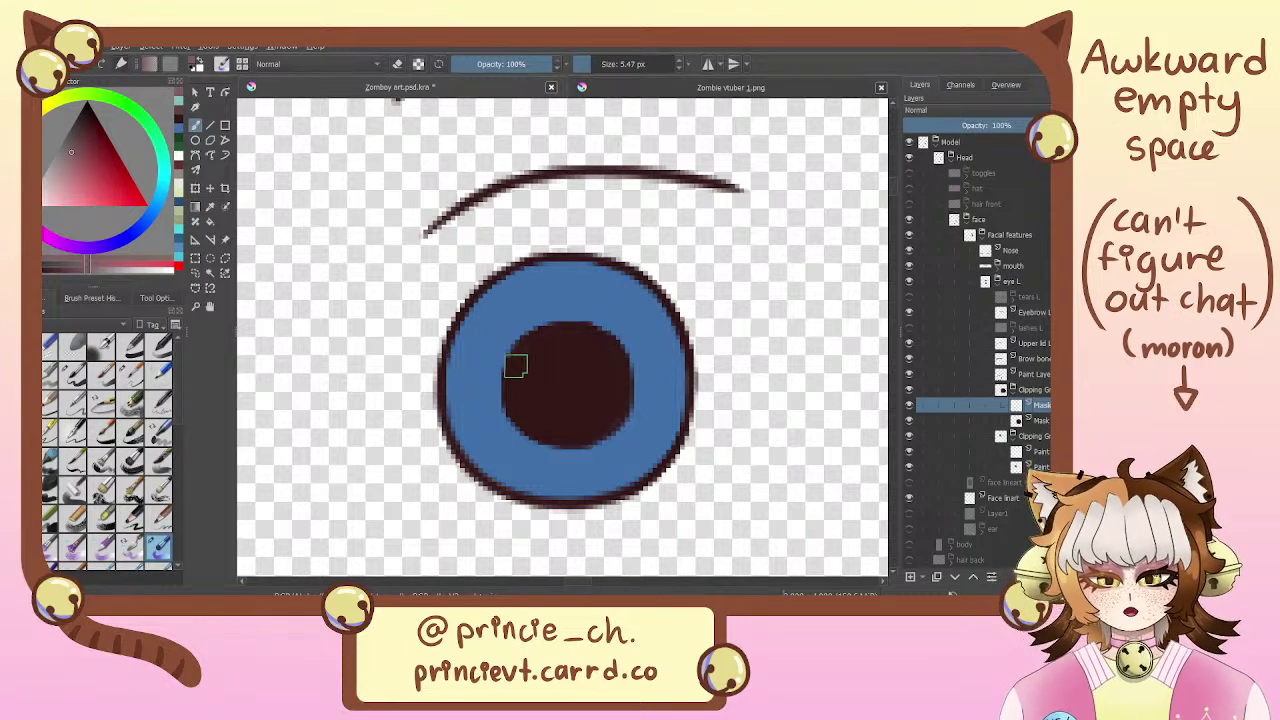
Paint a soft greyish-brown highlight over the upper part of the pupil
left_click_drag(516, 366, 609, 374)
mouse_move(532, 366)
left_mouse_down()
mouse_move(621, 384)
mouse_move(554, 351)
mouse_move(567, 348)
mouse_move(616, 379)
mouse_move(537, 385)
left_mouse_up()
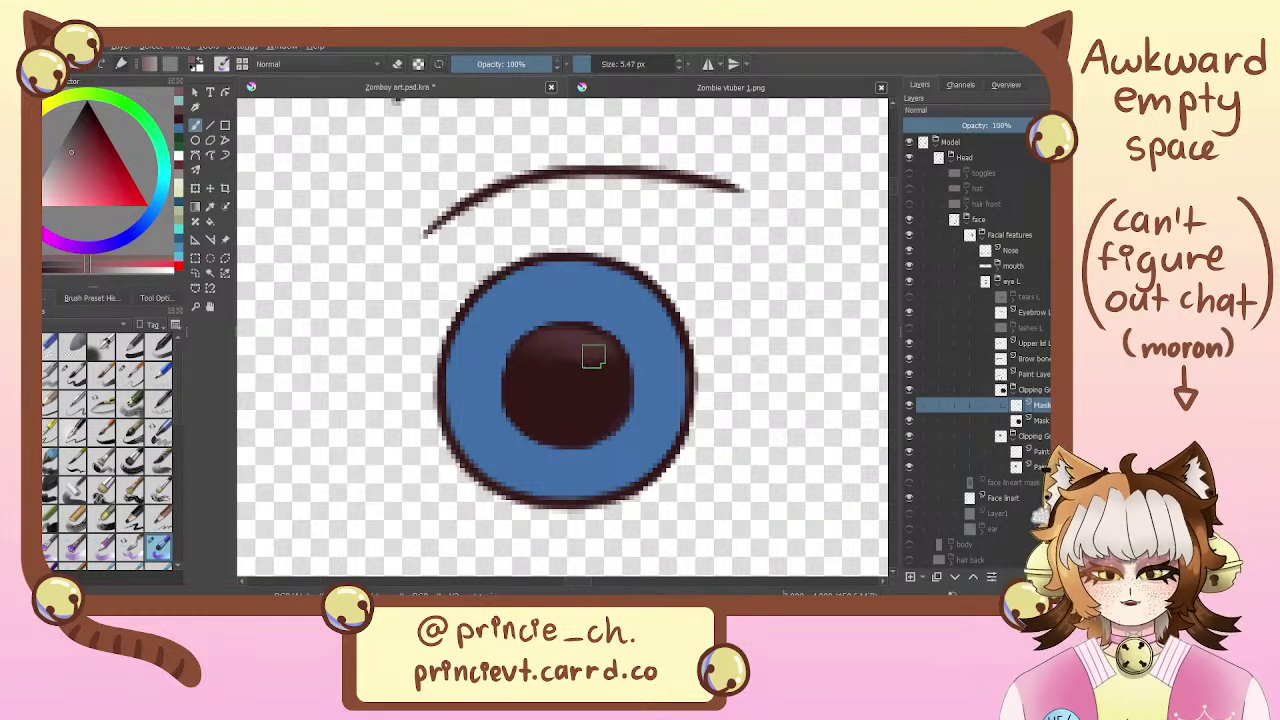
mouse_move(593, 357)
left_mouse_down()
mouse_move(539, 354)
mouse_move(560, 333)
mouse_move(601, 349)
mouse_move(564, 332)
mouse_move(535, 354)
mouse_move(587, 334)
mouse_move(613, 355)
mouse_move(551, 331)
mouse_move(533, 362)
mouse_move(597, 350)
mouse_move(559, 333)
mouse_move(518, 360)
mouse_move(609, 355)
mouse_move(591, 354)
mouse_move(589, 444)
mouse_move(616, 269)
mouse_move(636, 261)
mouse_move(647, 279)
mouse_move(622, 257)
mouse_move(639, 280)
mouse_move(617, 272)
mouse_move(537, 307)
left_mouse_up()
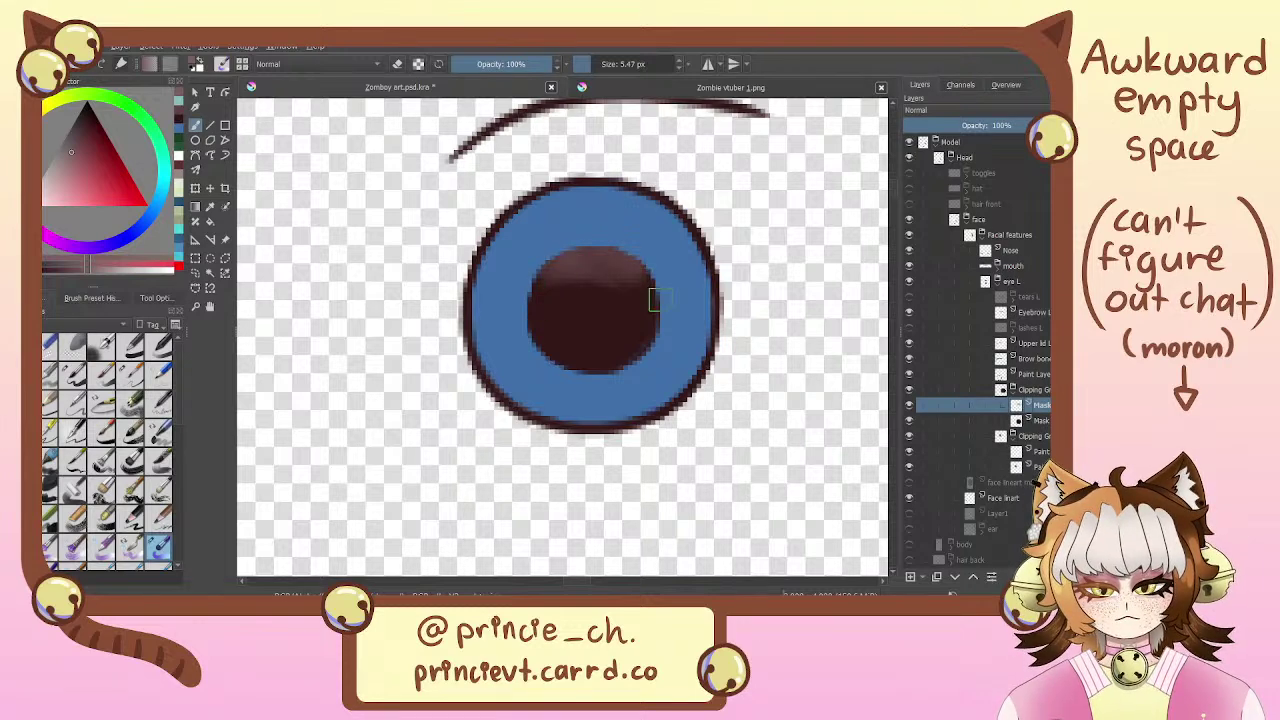
mouse_move(626, 271)
left_mouse_down()
mouse_move(581, 265)
mouse_move(551, 305)
mouse_move(601, 273)
left_mouse_up()
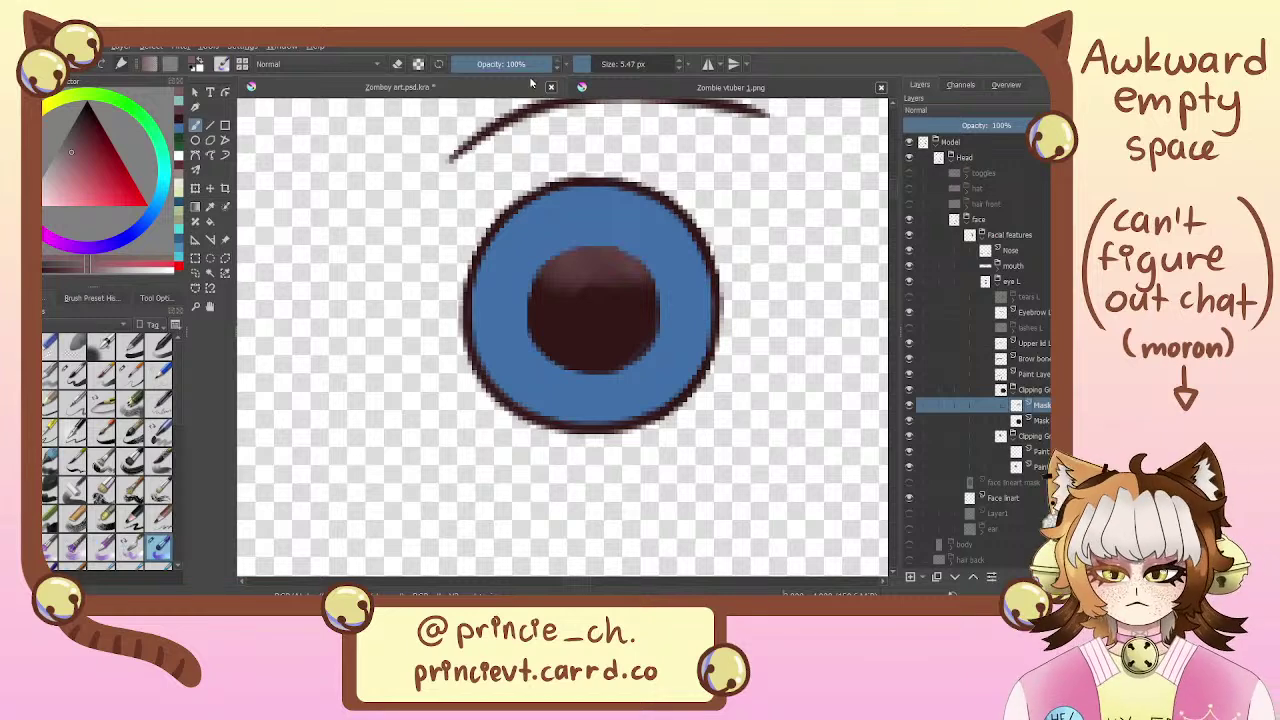
Blend a soft glow into the pupil's centre with the brush at 13.59 px and lower the highlight layer's opacity to 63%
left_click(594, 66)
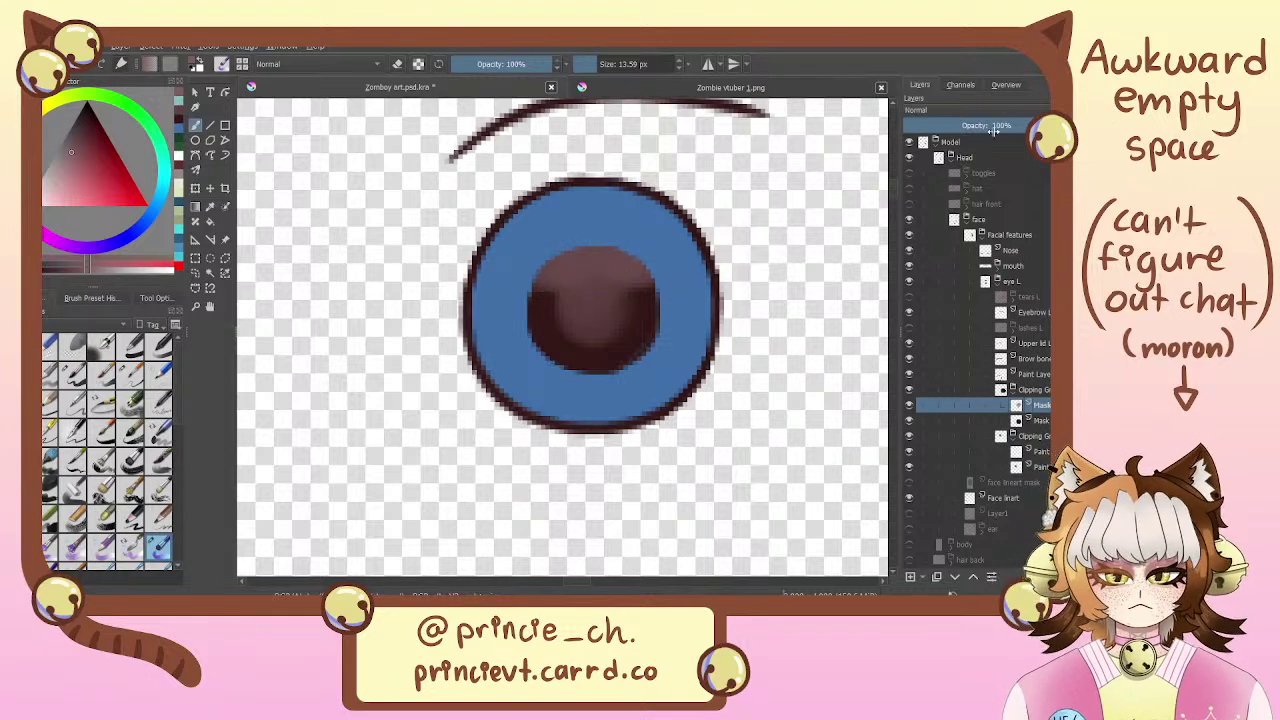
left_click_drag(1025, 125, 1013, 126)
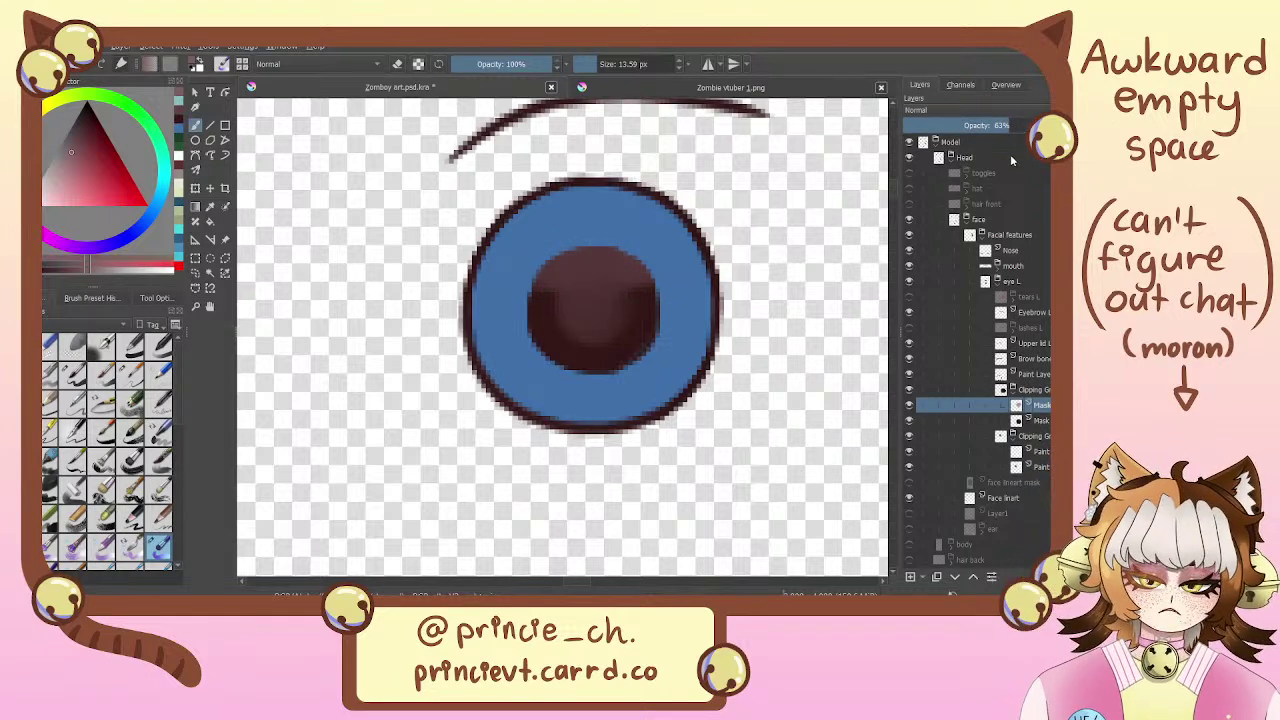
Undo the opacity change, the centre glow, the upper highlight and the layer added above the pupil layer
key("ctrl+z")
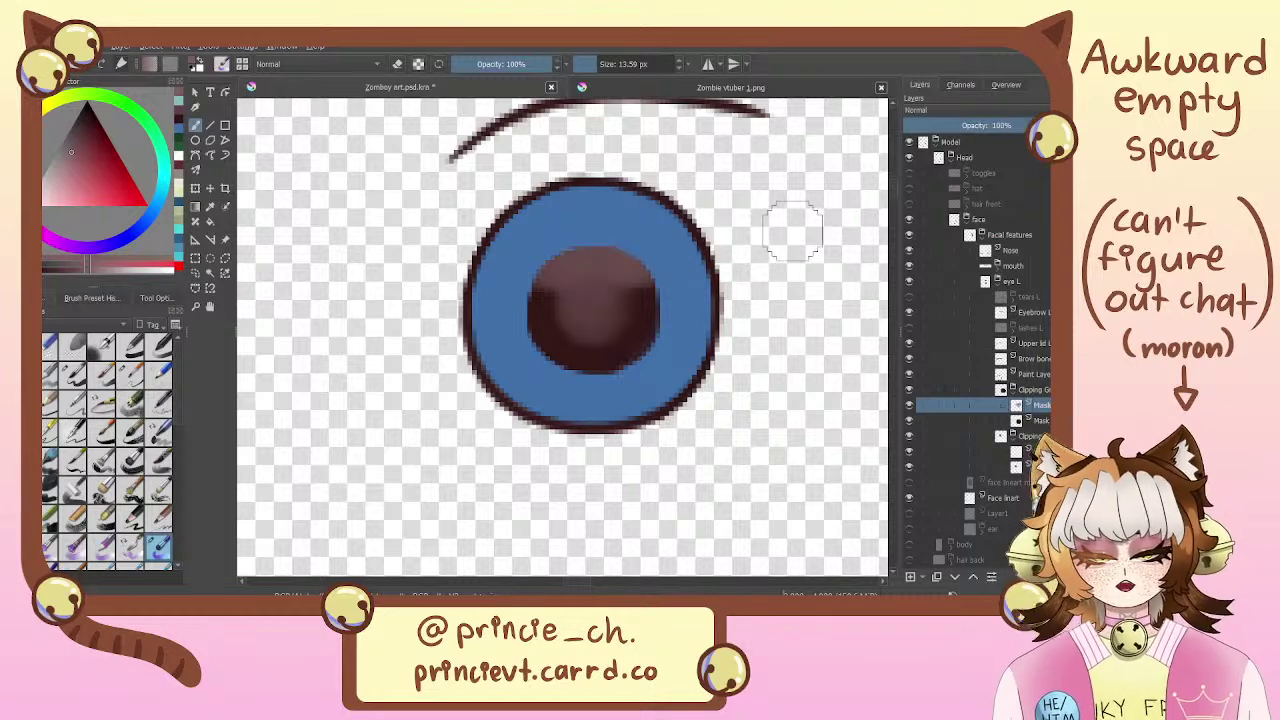
key("ctrl+z")
key("ctrl+z")
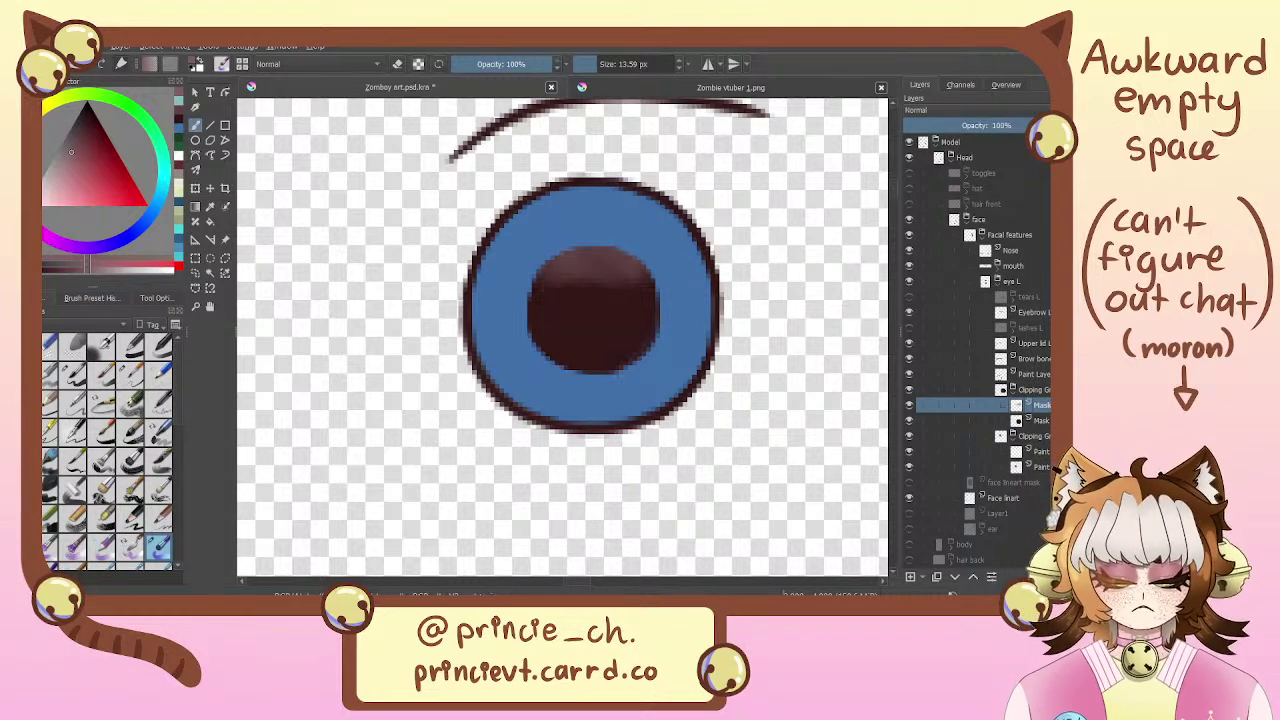
key("ctrl+z")
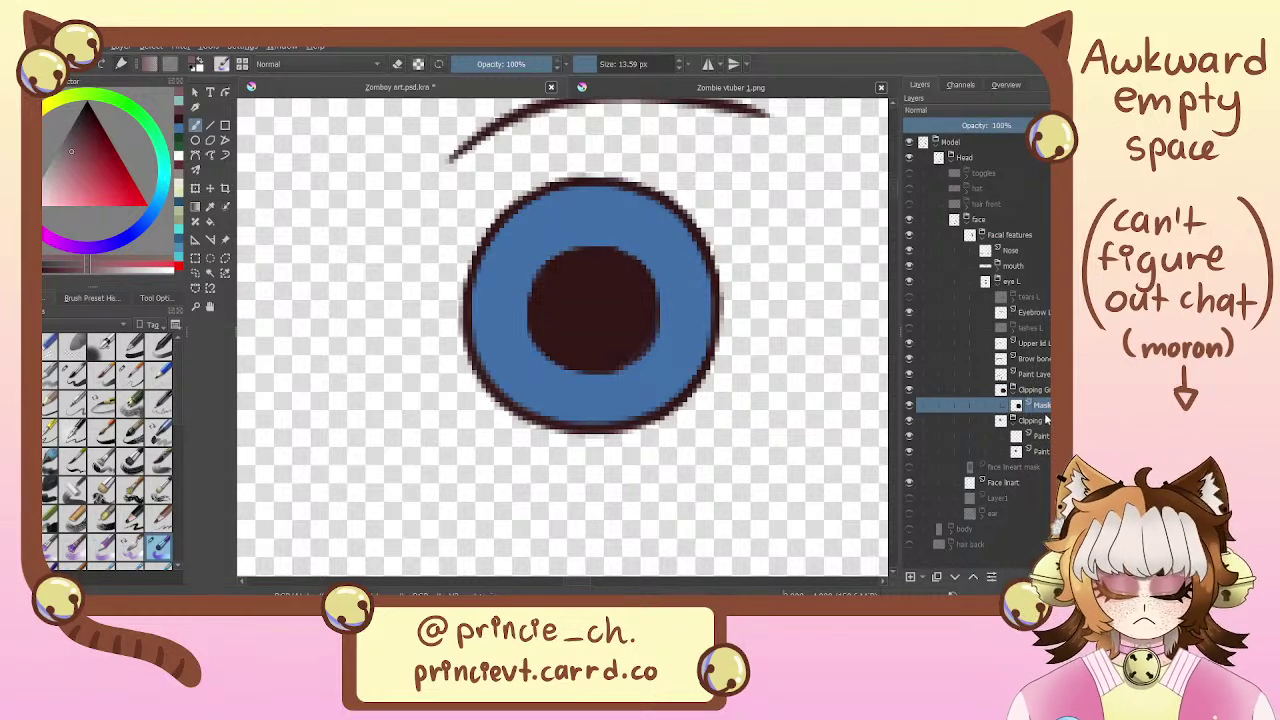
Duplicate the pupil layer and try shading strokes at 13.59 px and 6.02 px, undoing the strokes and the duplicate
left_click(936, 577)
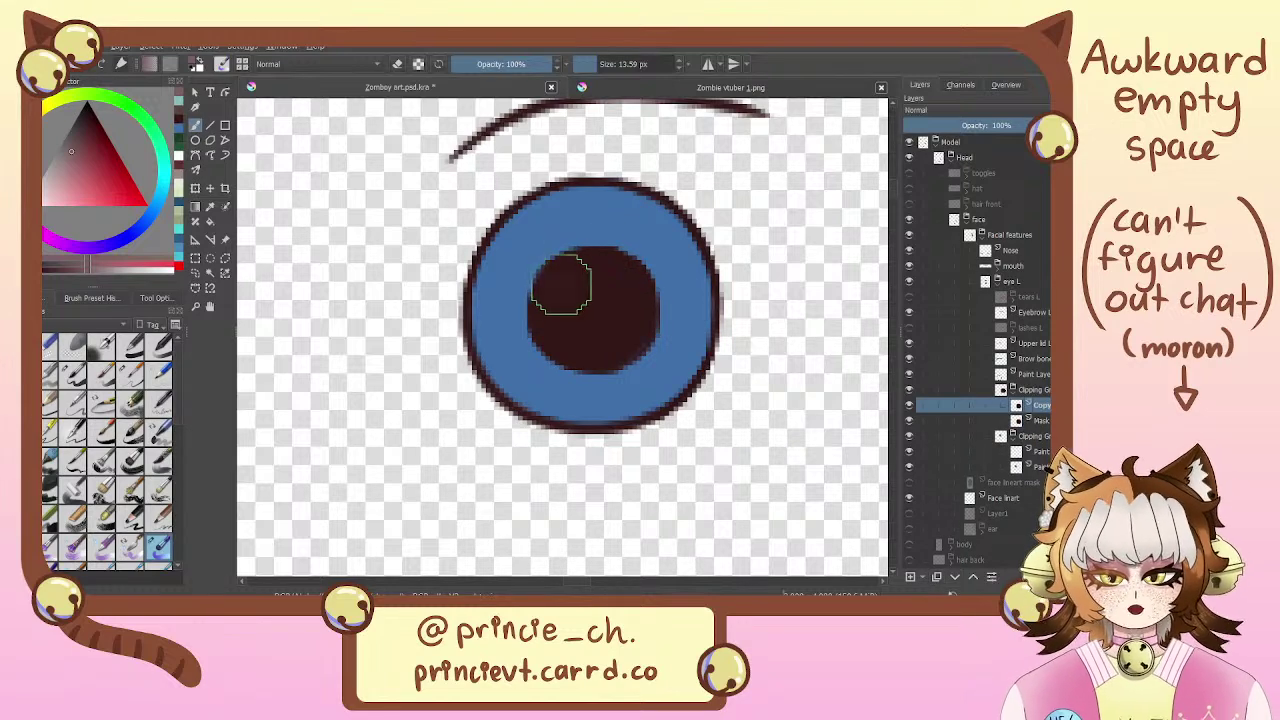
mouse_move(563, 283)
left_mouse_down()
mouse_move(632, 289)
mouse_move(615, 268)
mouse_move(560, 305)
left_mouse_up()
key("ctrl+z")
key("ctrl+z")
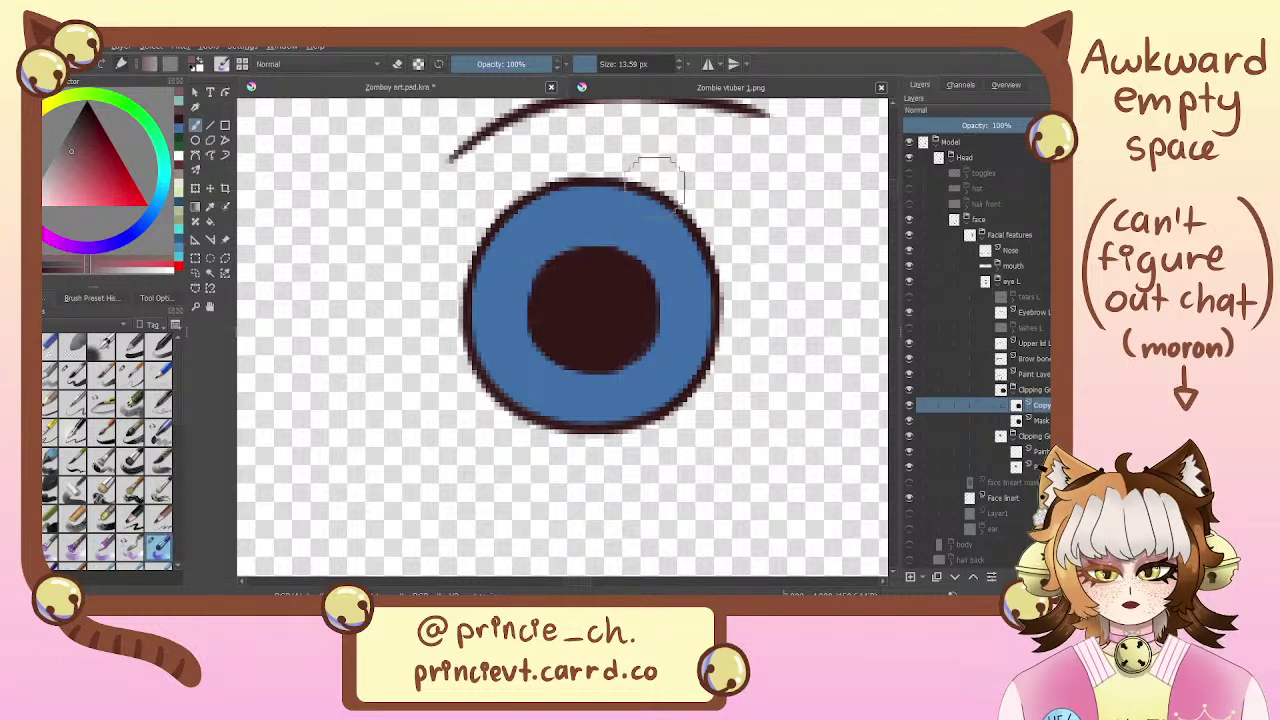
left_click_drag(586, 63, 592, 67)
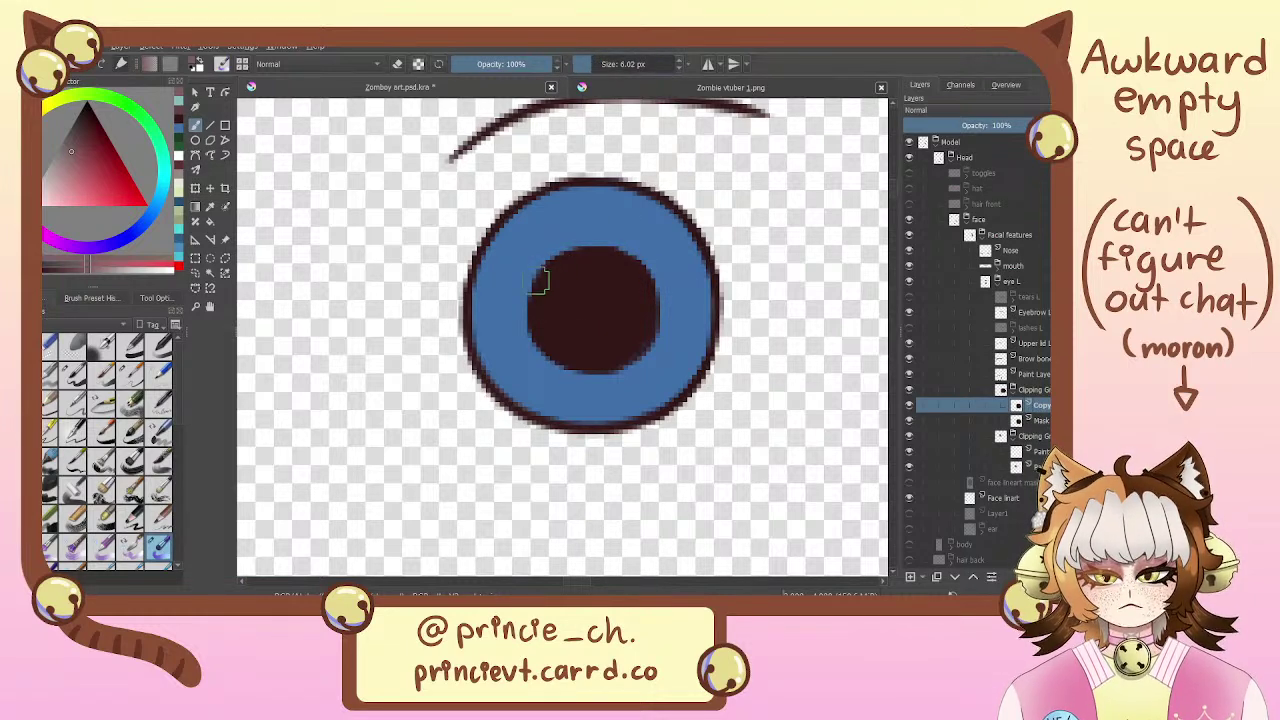
mouse_move(552, 285)
left_mouse_down()
mouse_move(655, 281)
mouse_move(588, 258)
mouse_move(566, 283)
mouse_move(615, 265)
mouse_move(606, 321)
mouse_move(585, 318)
mouse_move(625, 301)
left_mouse_up()
key("ctrl+z")
key("ctrl+z")
key("ctrl+z")
key("ctrl+z")
key("ctrl+z")
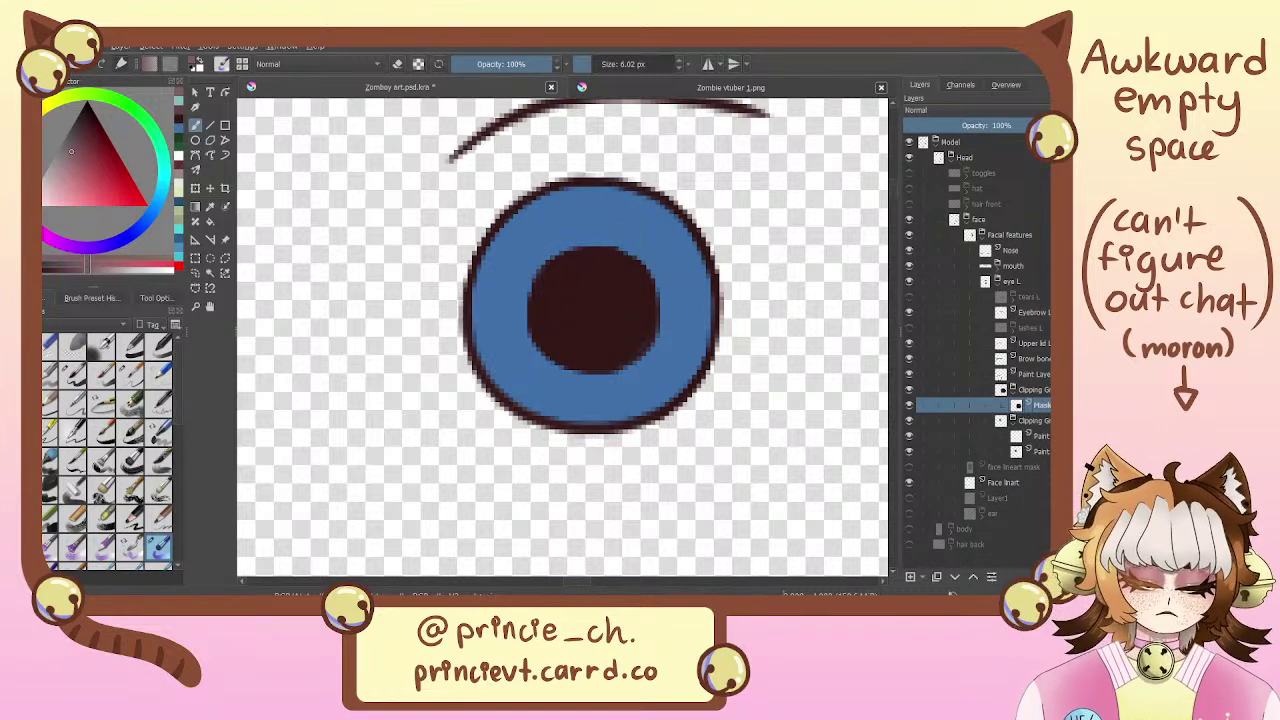
Restore the greyish-brown highlight and try smaller strokes across the pupil's top, undoing them
key("ctrl+shift+z")
key("ctrl+shift+z")
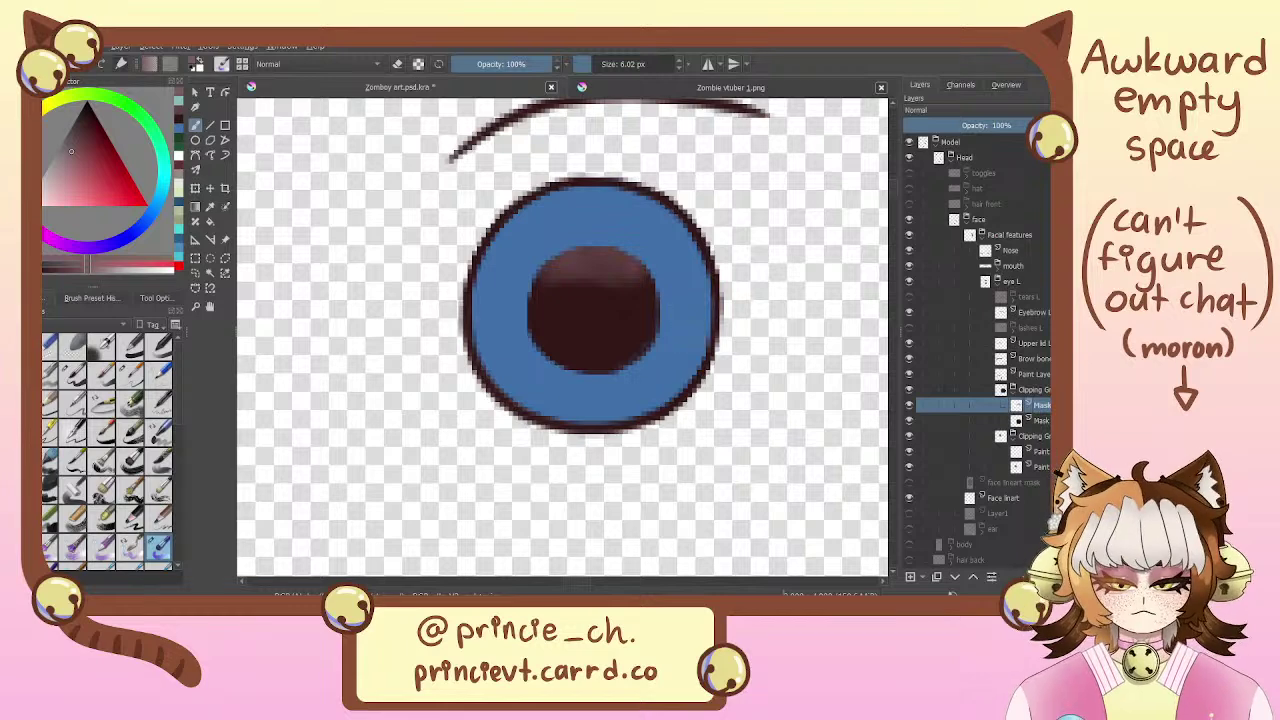
mouse_move(632, 262)
left_mouse_down()
mouse_move(578, 259)
mouse_move(602, 284)
mouse_move(606, 319)
mouse_move(610, 307)
mouse_move(714, 292)
mouse_move(580, 283)
left_mouse_up()
key("ctrl+z")
left_click(74, 152)
key("ctrl+z")
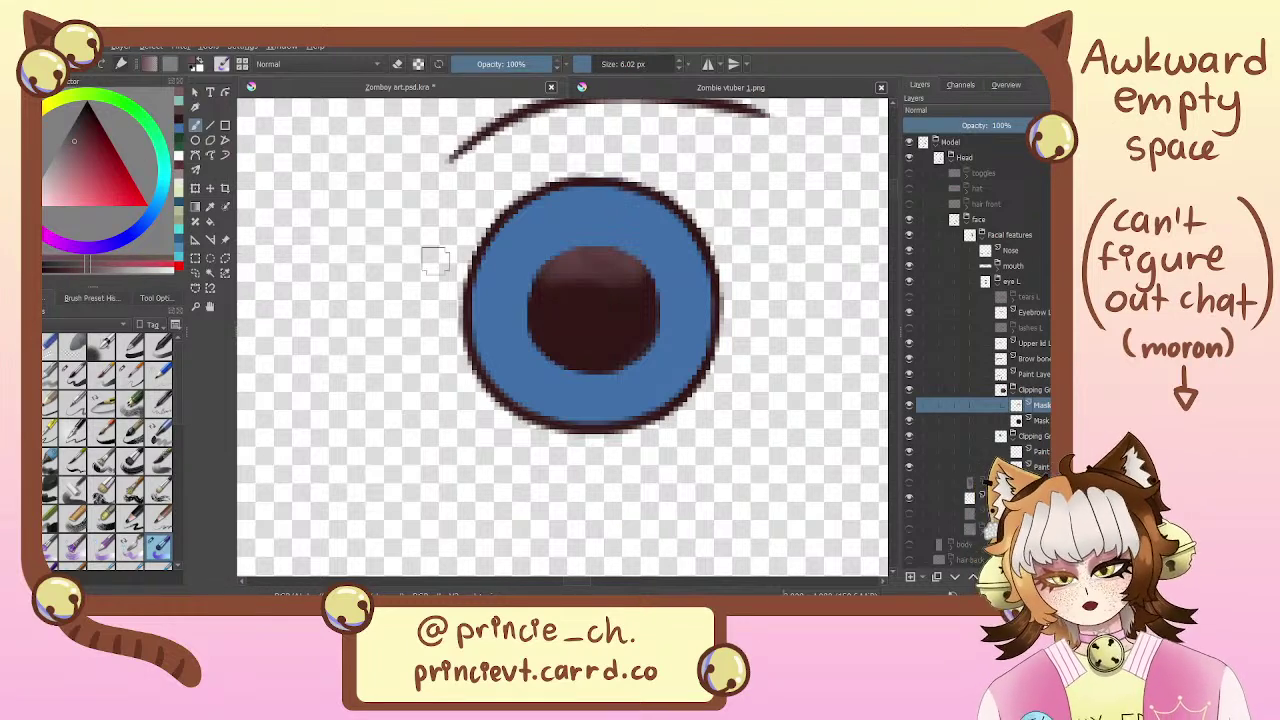
Pick a darker reddish brown and try strokes over the pupil's centre and top, undoing them and the existing highlight
left_click(85, 137)
mouse_move(606, 289)
left_mouse_down()
mouse_move(599, 333)
mouse_move(621, 321)
mouse_move(618, 298)
mouse_move(580, 289)
left_mouse_up()
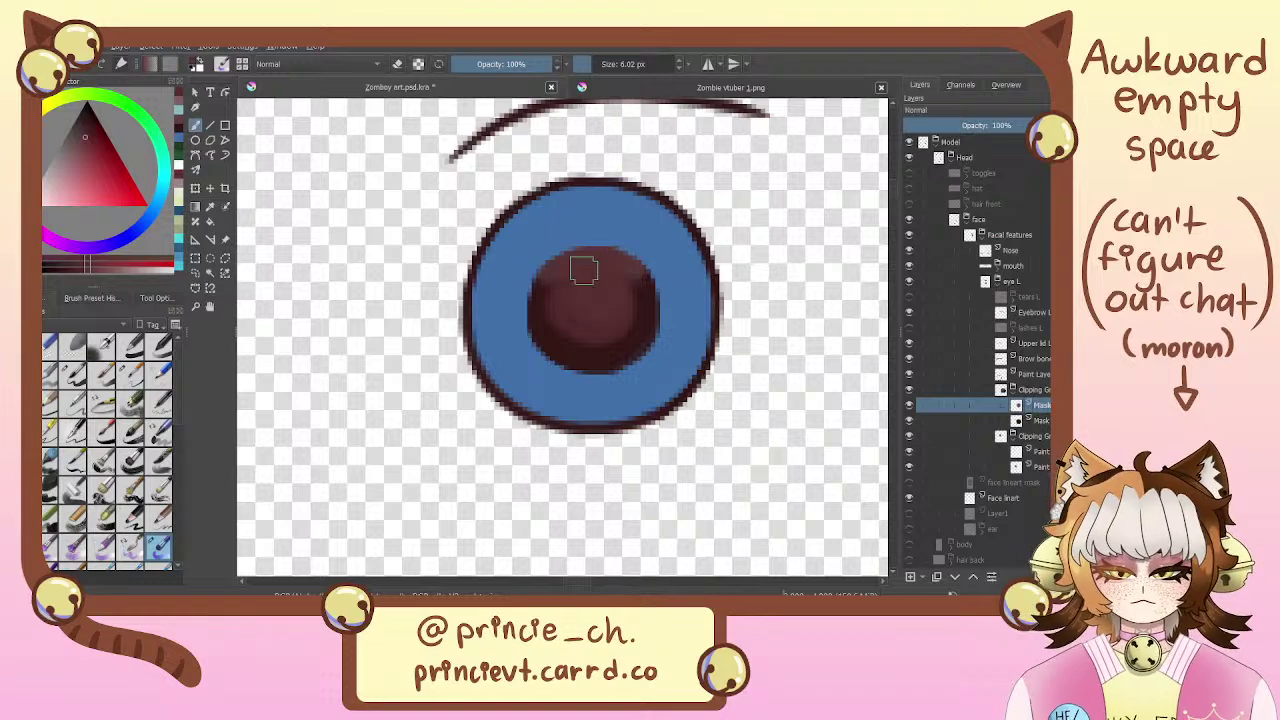
key("ctrl+z")
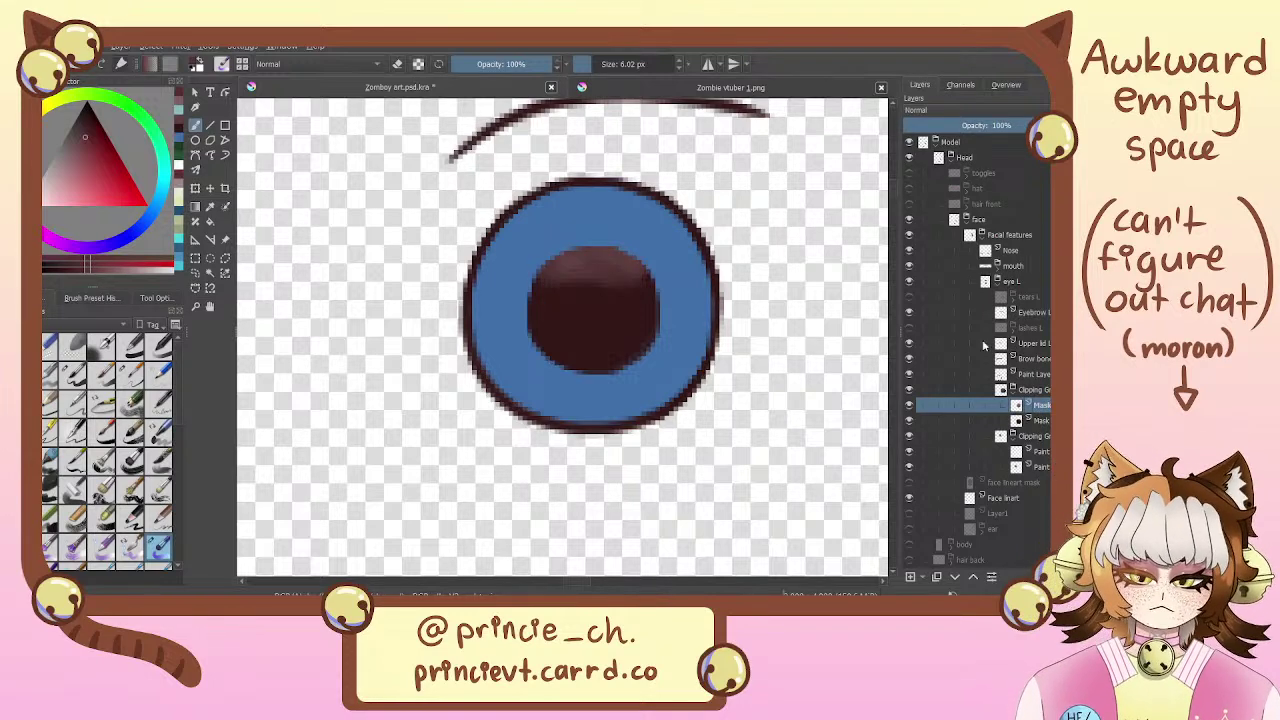
left_click_drag(600, 250, 554, 266)
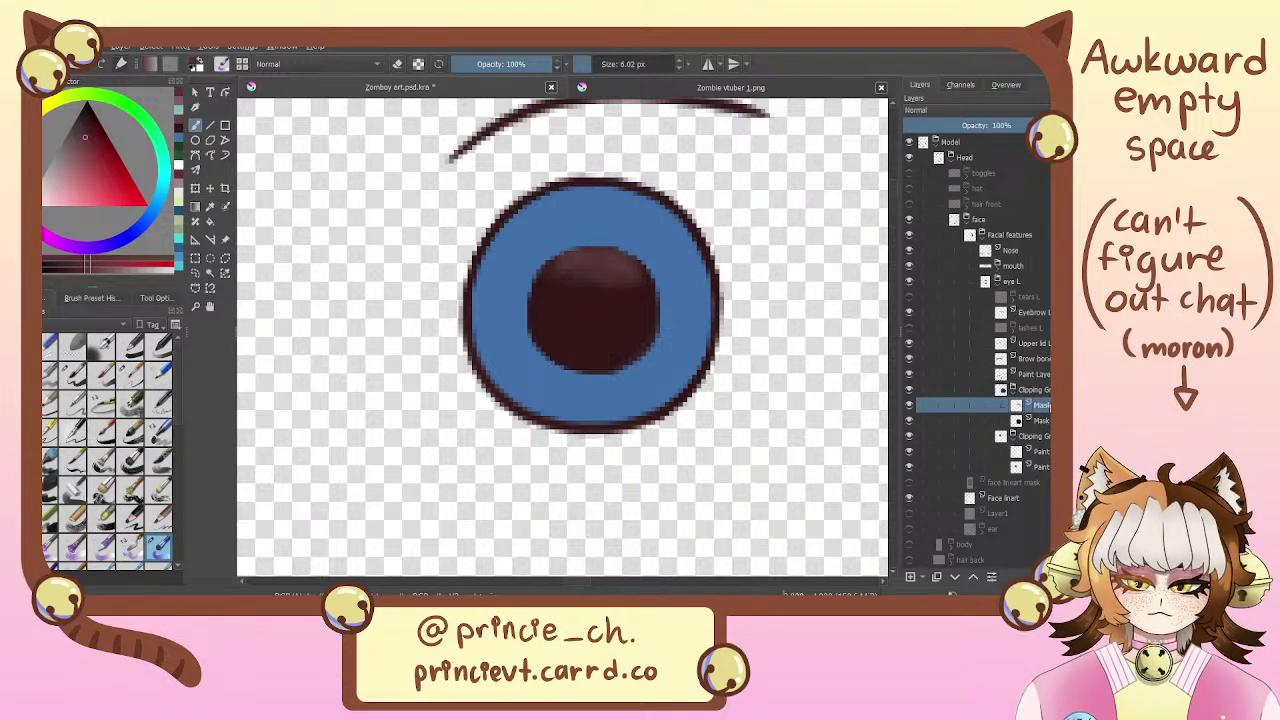
key("ctrl+z")
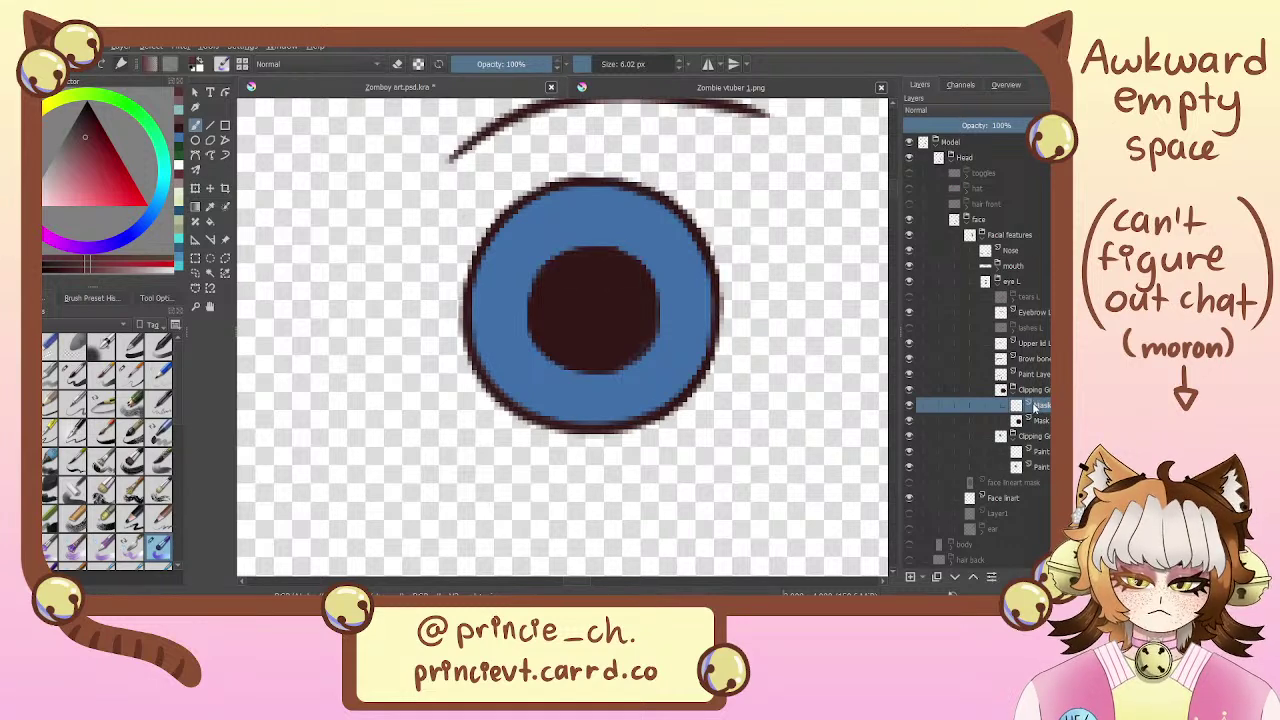
Paint a reddish-brown band along the pupil's upper edge, try shading the centre, and undo the centre strokes
mouse_move(540, 272)
left_mouse_down()
mouse_move(589, 258)
mouse_move(650, 258)
left_mouse_up()
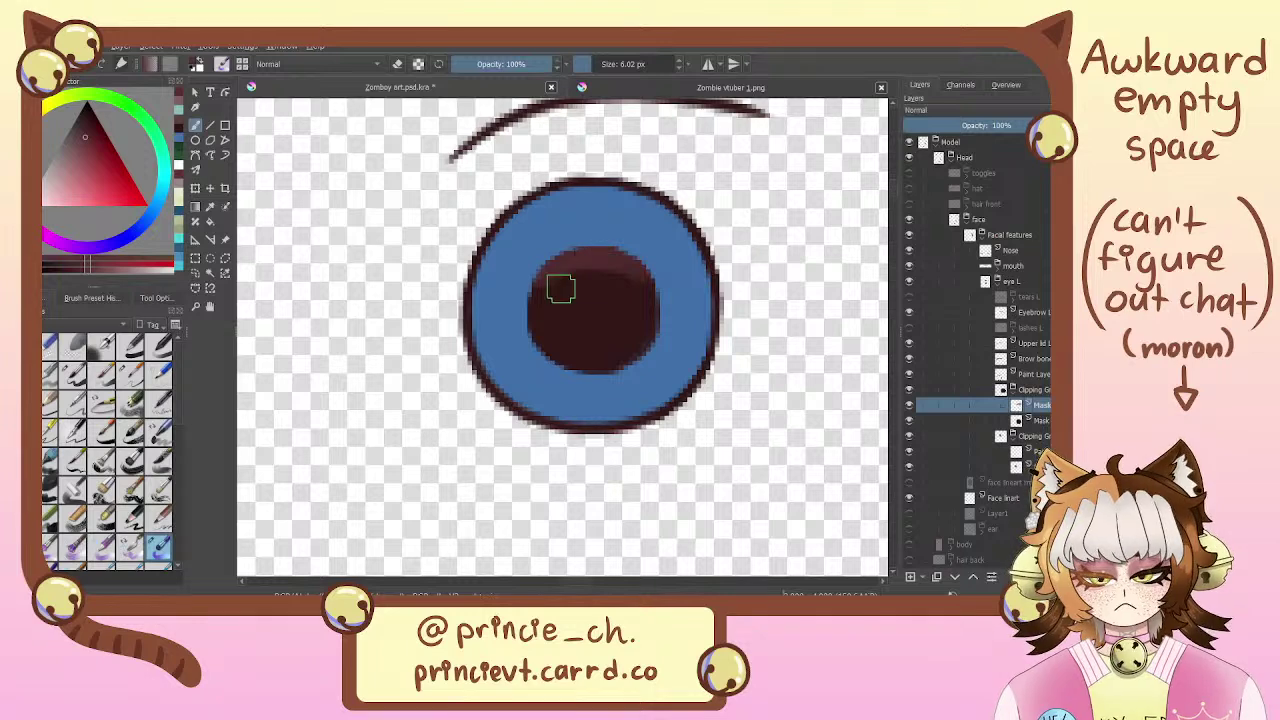
mouse_move(600, 320)
left_mouse_down()
mouse_move(623, 303)
mouse_move(617, 291)
left_mouse_up()
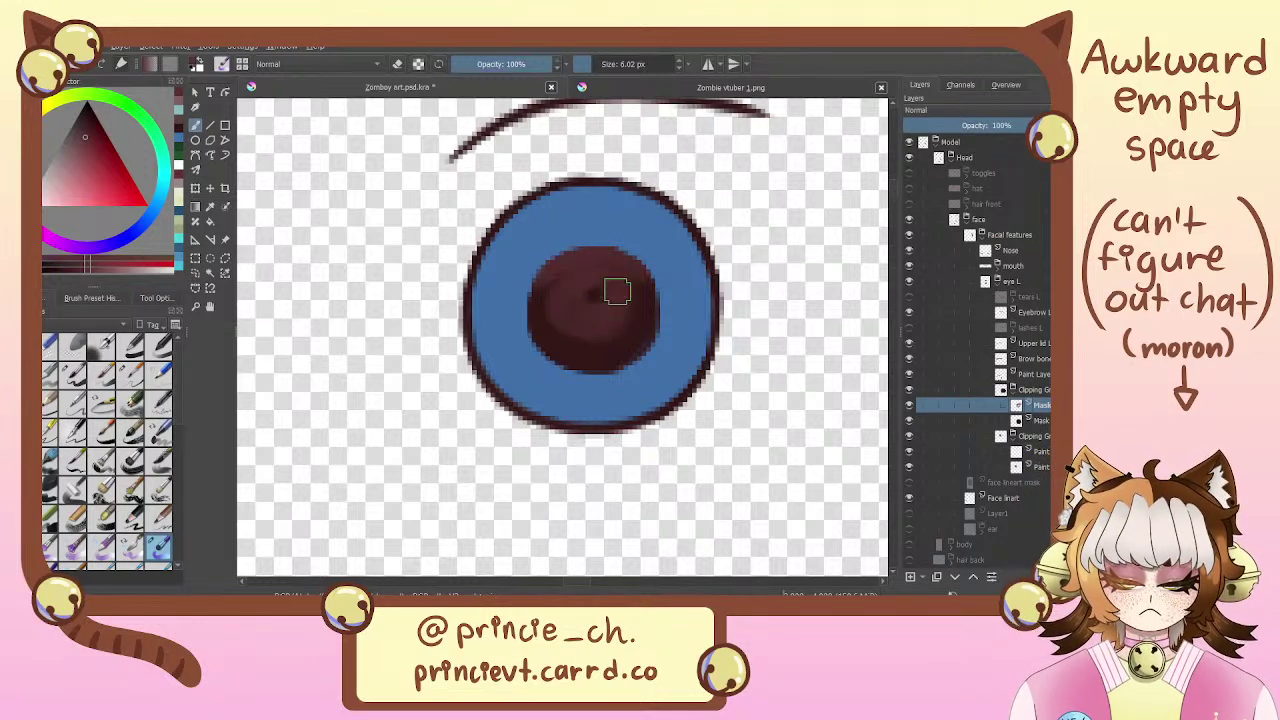
key("ctrl+z")
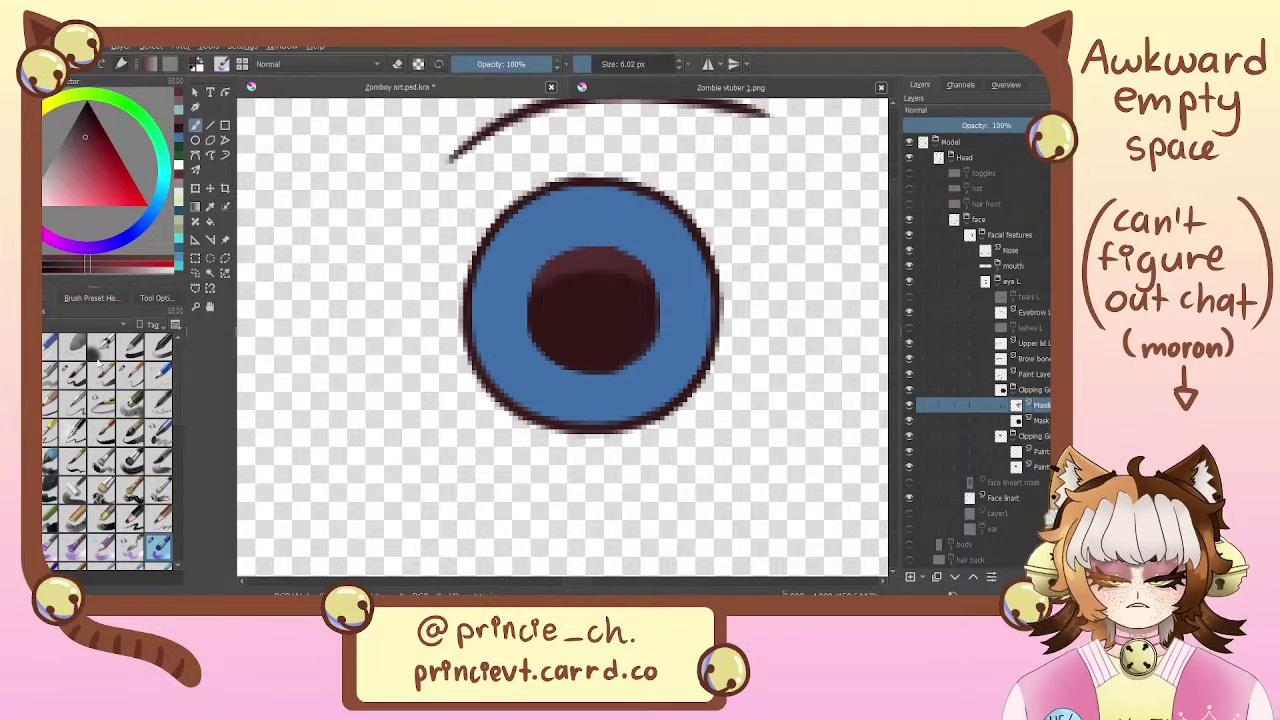
Choose the soft airbrush at 24.34 px, undo a muted glow over the pupil, and repaint it in saturated dark red
left_click(101, 345)
left_click_drag(632, 74, 600, 77)
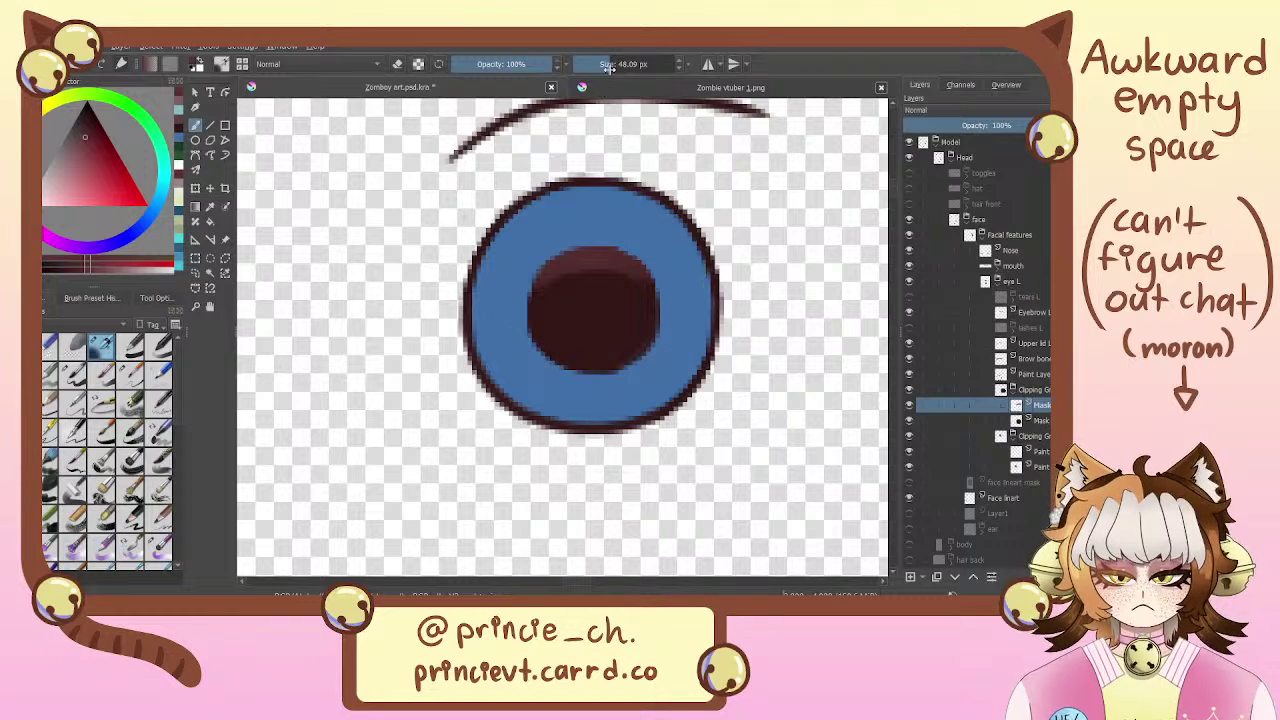
mouse_move(600, 306)
left_mouse_down()
mouse_move(586, 306)
mouse_move(602, 310)
left_mouse_up()
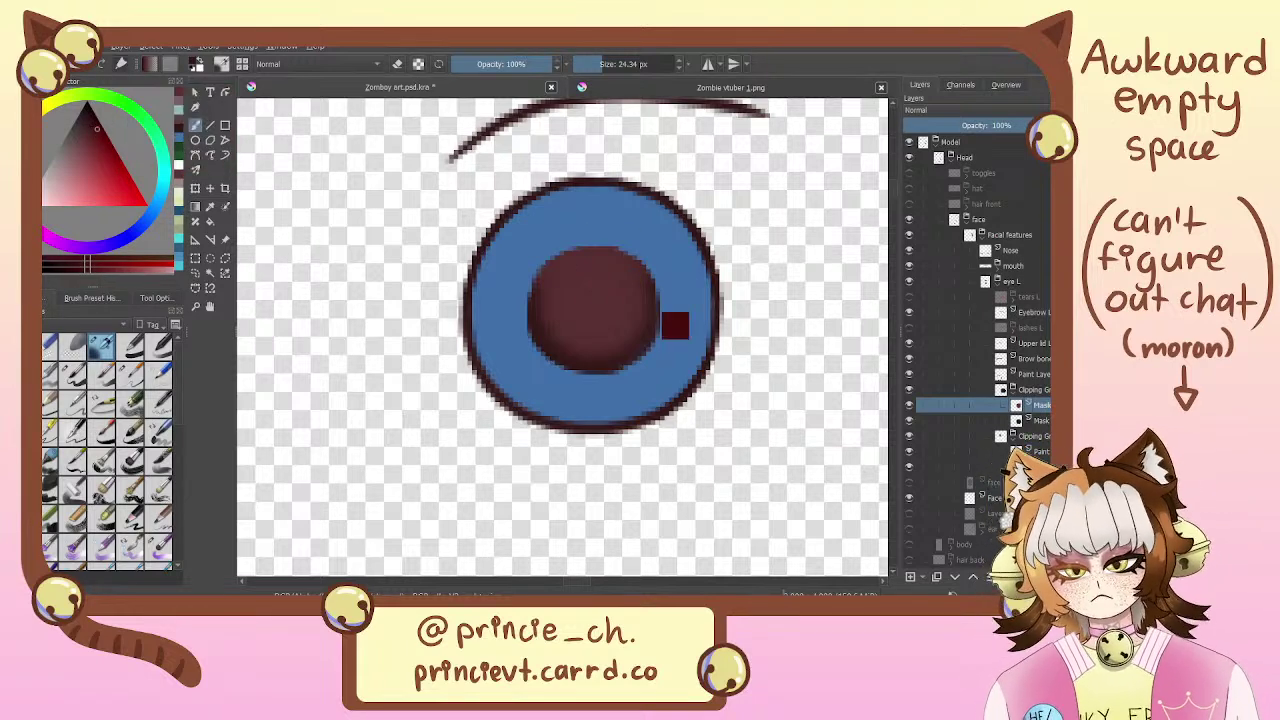
key("ctrl+z")
mouse_move(625, 292)
left_mouse_down()
mouse_move(588, 305)
mouse_move(598, 302)
left_mouse_up()
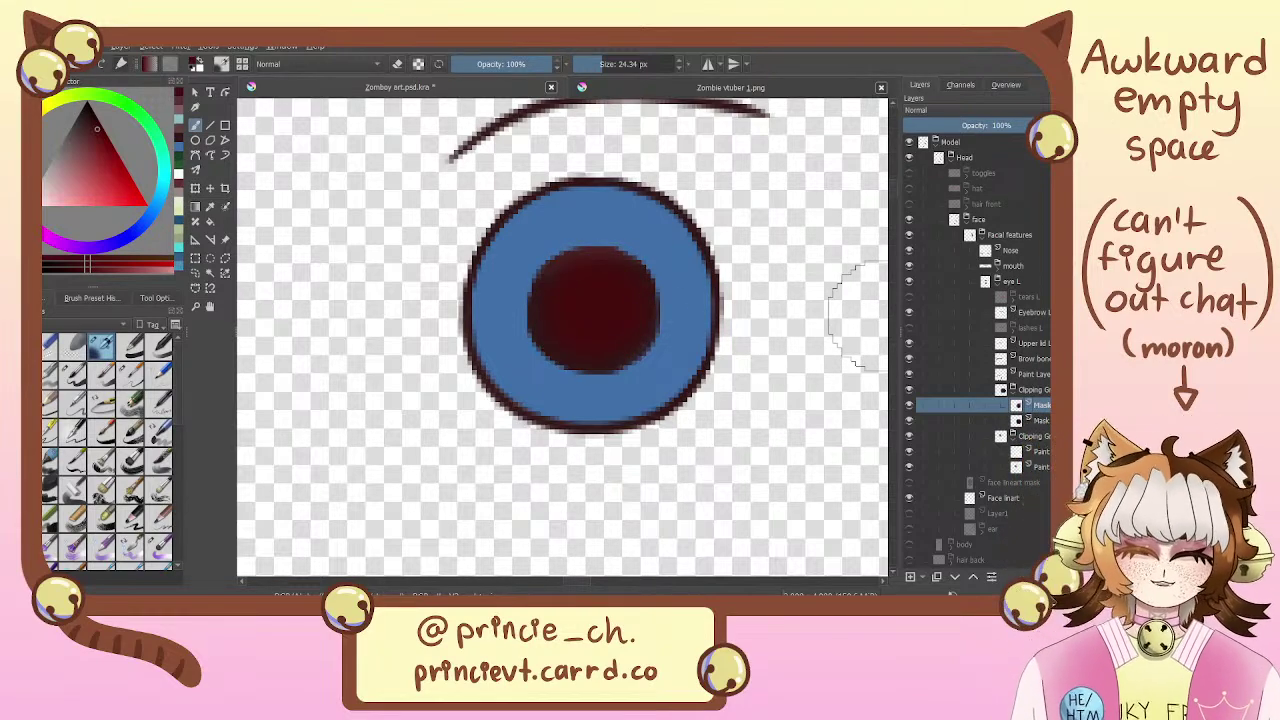
Pick a slightly less saturated dark red, undo the glow test on the pupil, and set the airbrush to 13.59 px
left_click(91, 133)
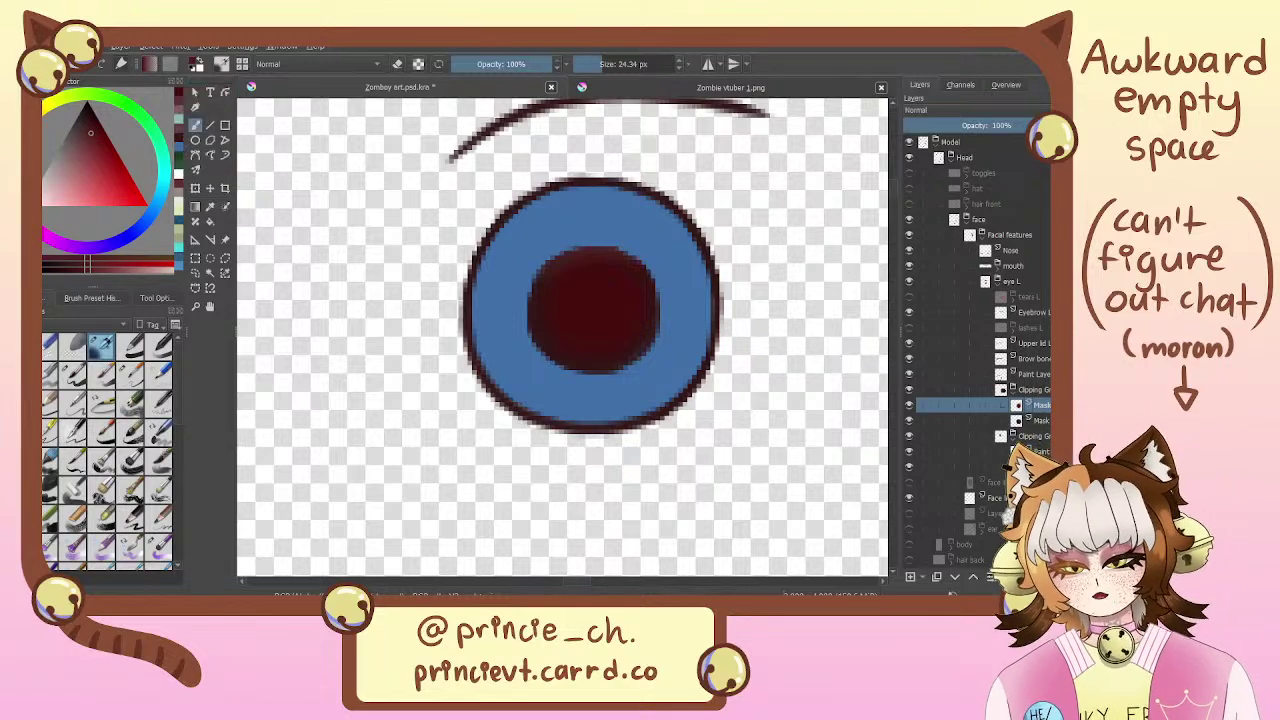
mouse_move(585, 296)
left_mouse_down()
mouse_move(609, 311)
mouse_move(590, 305)
left_mouse_up()
mouse_move(766, 190)
left_mouse_down()
mouse_move(766, 150)
mouse_move(762, 220)
left_mouse_up()
left_click(597, 67)
key("ctrl+z")
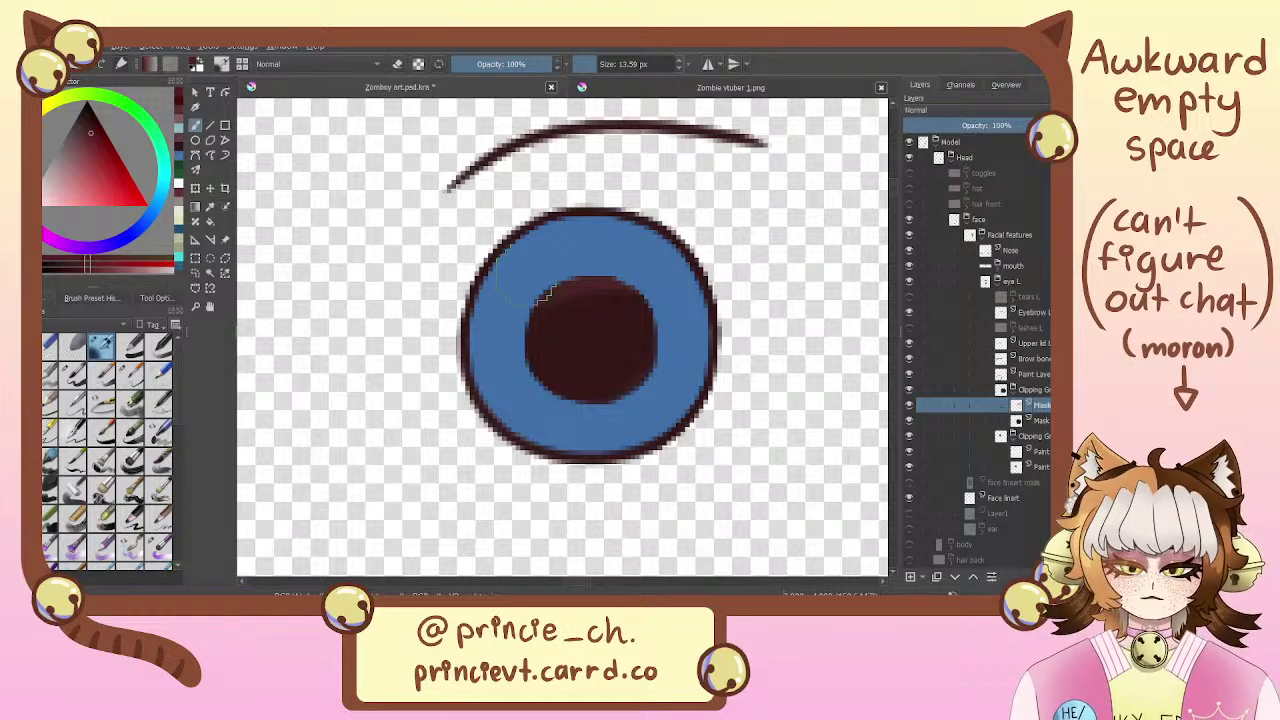
Try dark red airbrush glows at 13.59 px over the pupil's centre and edges, undoing the attempts
mouse_move(588, 340)
left_mouse_down()
mouse_move(613, 340)
mouse_move(574, 337)
mouse_move(585, 353)
left_mouse_up()
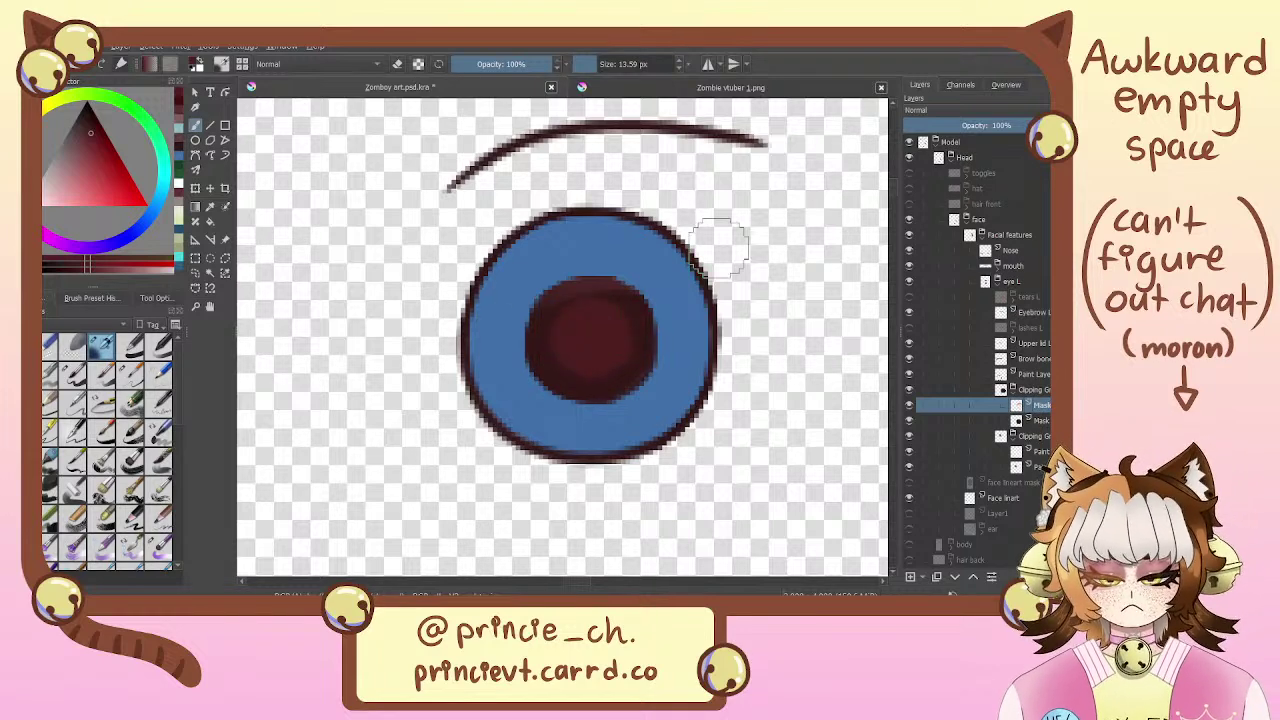
key("ctrl+z")
left_click(597, 337)
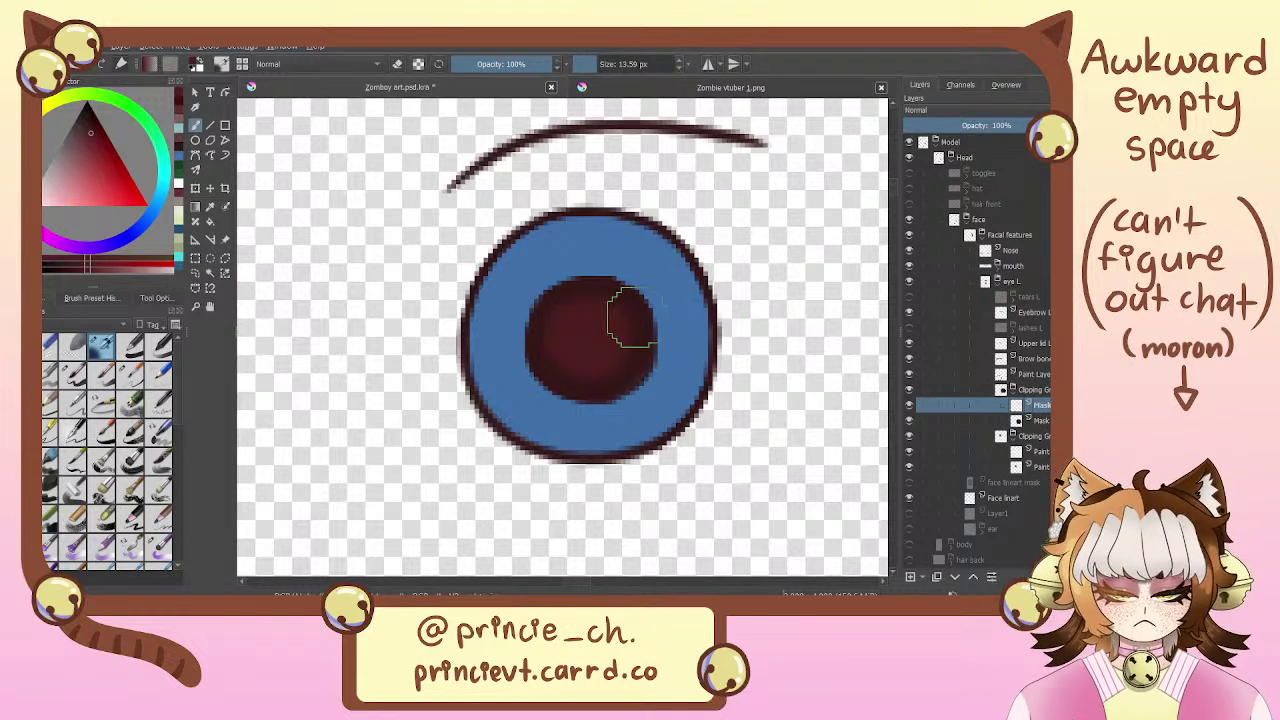
key("ctrl+z")
left_click_drag(645, 320, 549, 349)
key("ctrl+z")
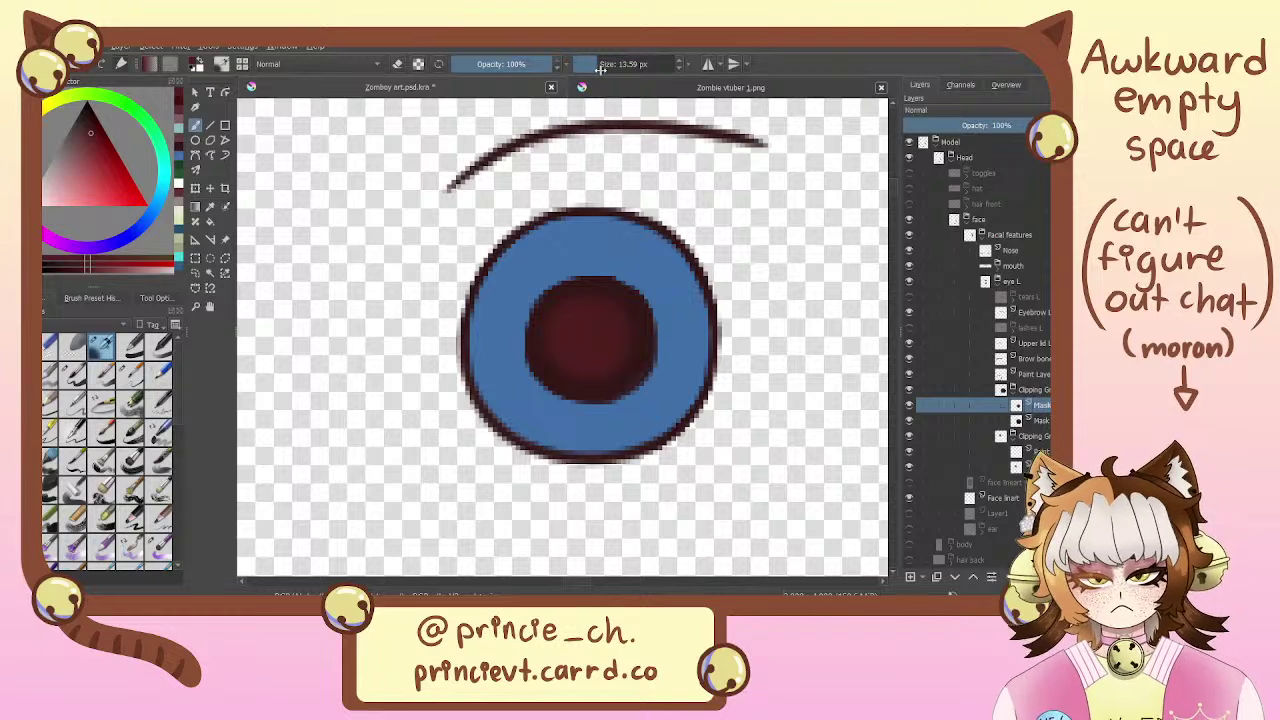
Airbrush a soft dark red glow into the pupil's centre with the brush at 20.29 px
left_click(600, 71)
key("ctrl+z")
mouse_move(591, 334)
left_mouse_down()
mouse_move(589, 355)
mouse_move(606, 338)
left_mouse_up()
mouse_move(694, 222)
left_mouse_down()
mouse_move(729, 111)
mouse_move(703, 280)
mouse_move(663, 234)
mouse_move(654, 260)
left_mouse_up()
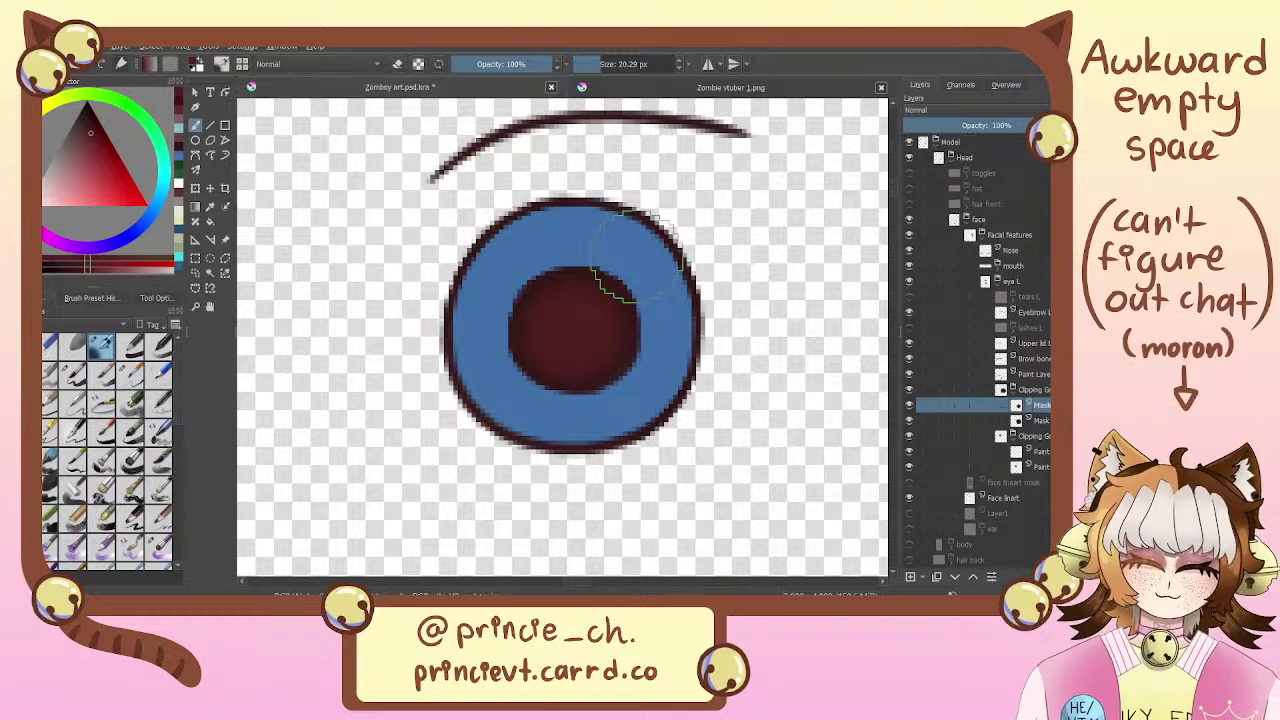
Merge the glow into the pupil layer, take the layer out of its clipping group, and rename it "iris L"
key("ctrl+e")
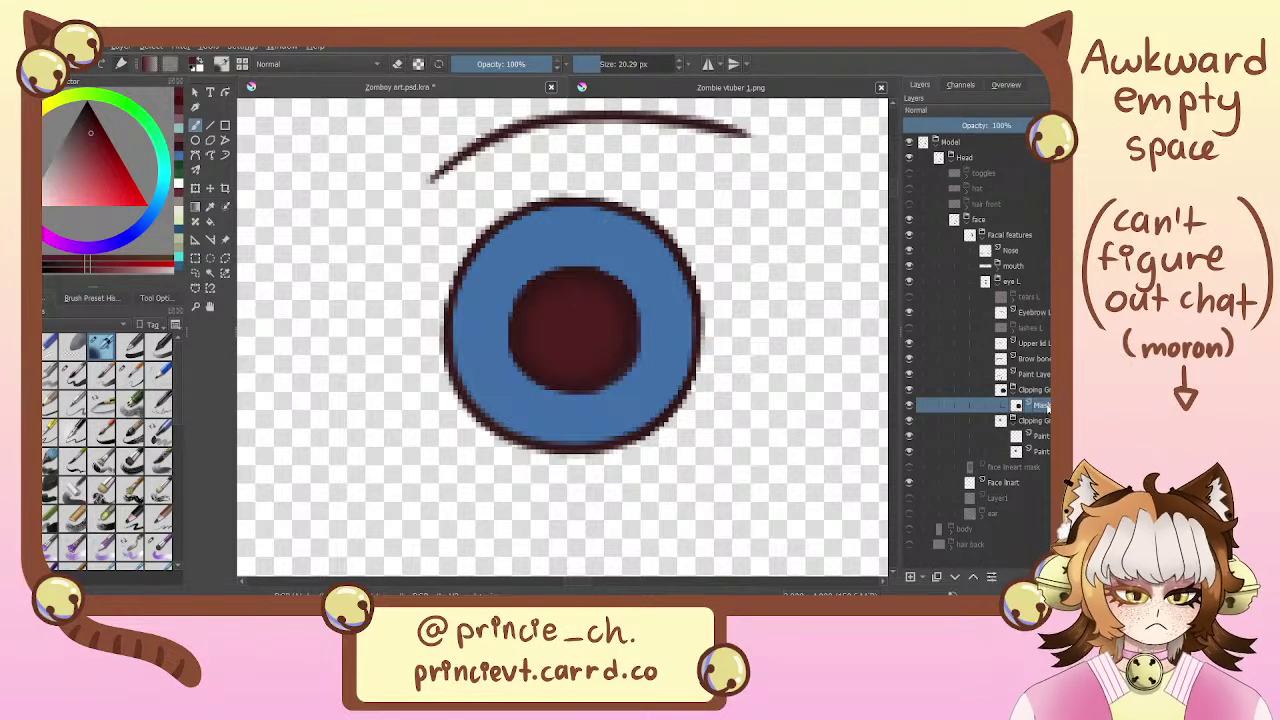
left_click_drag(1040, 405, 1040, 383)
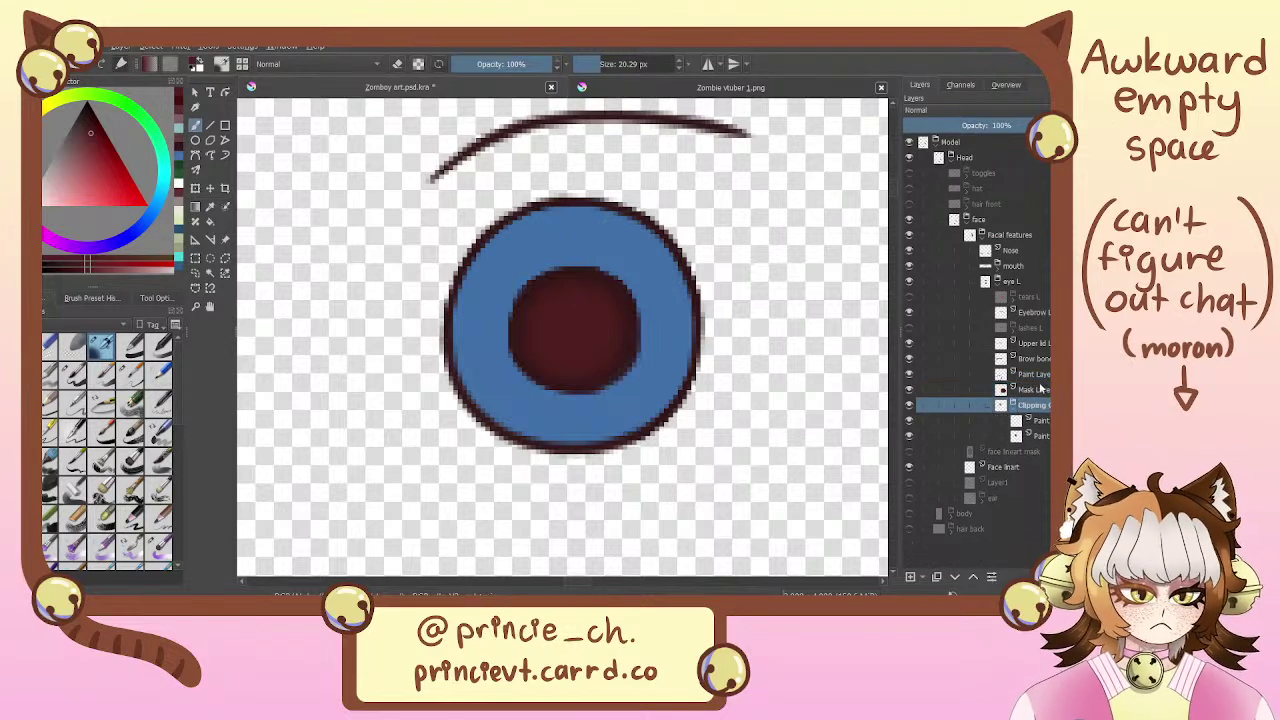
left_click(1045, 391)
double_click(1047, 391)
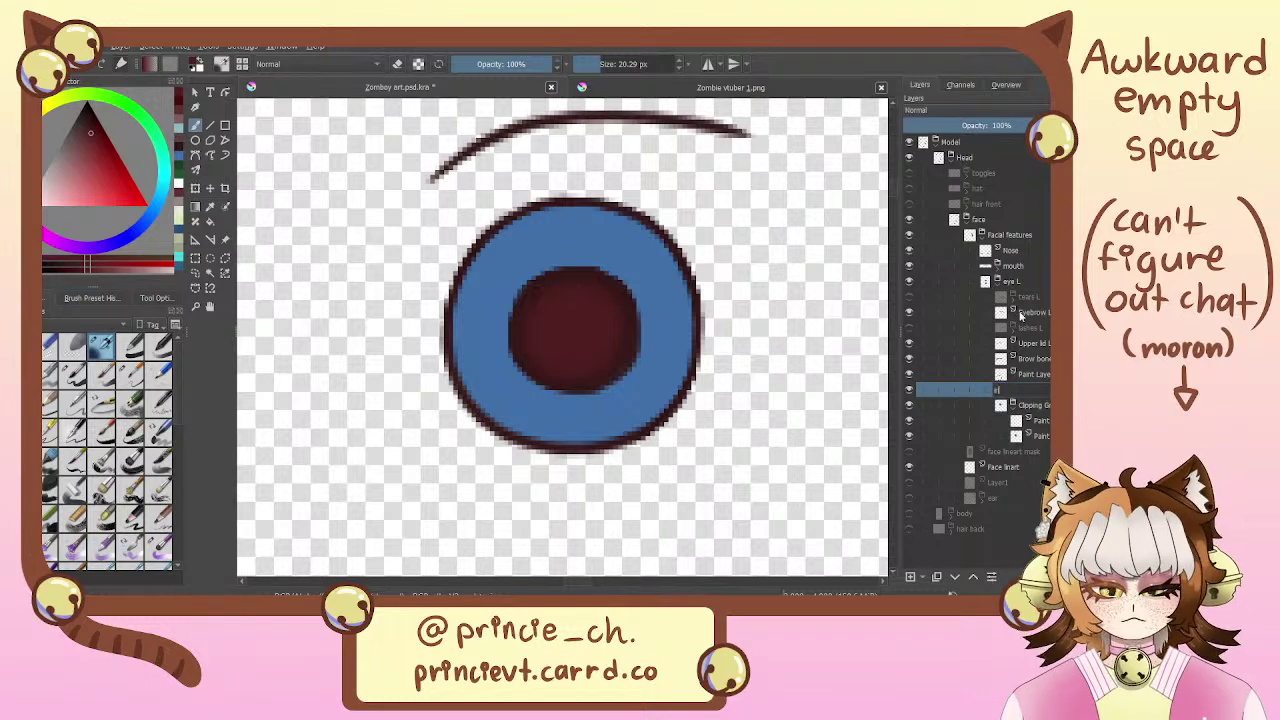
key("Return")
Delete the empty paint layer in the blue iris's clipping group and duplicate the remaining paint layer
left_click(1040, 421)
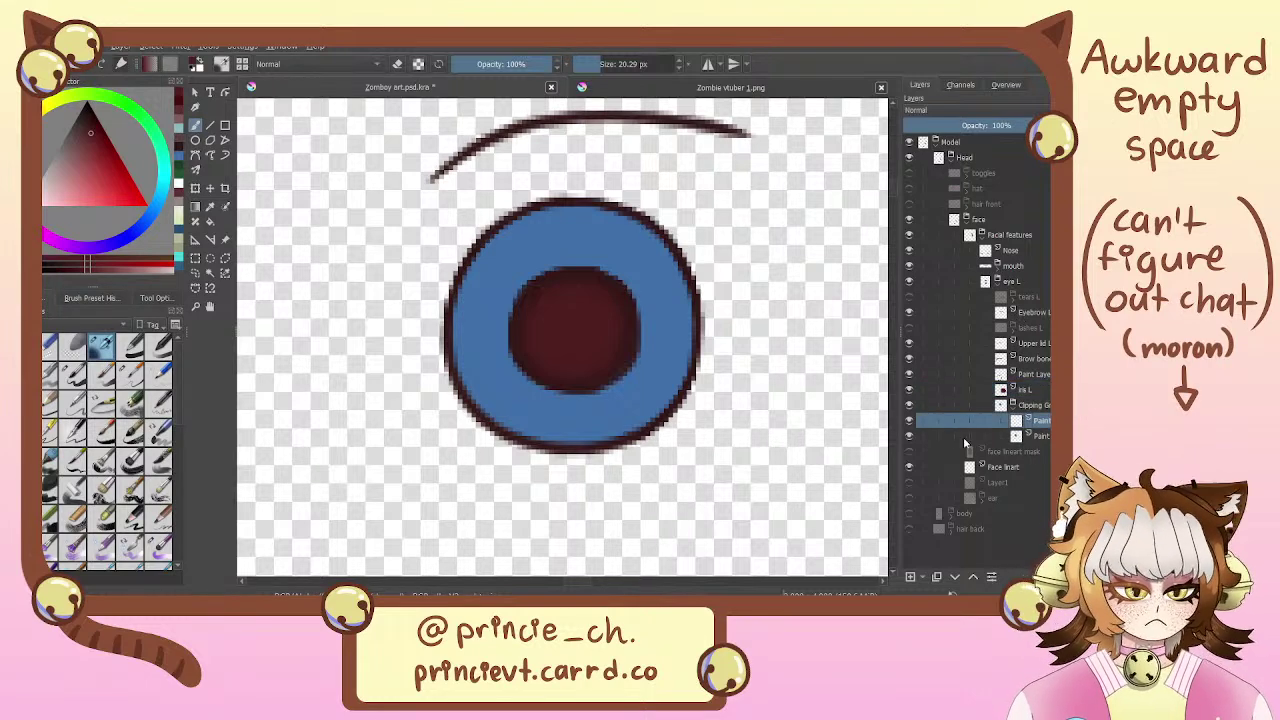
left_click(909, 437)
left_click(909, 437)
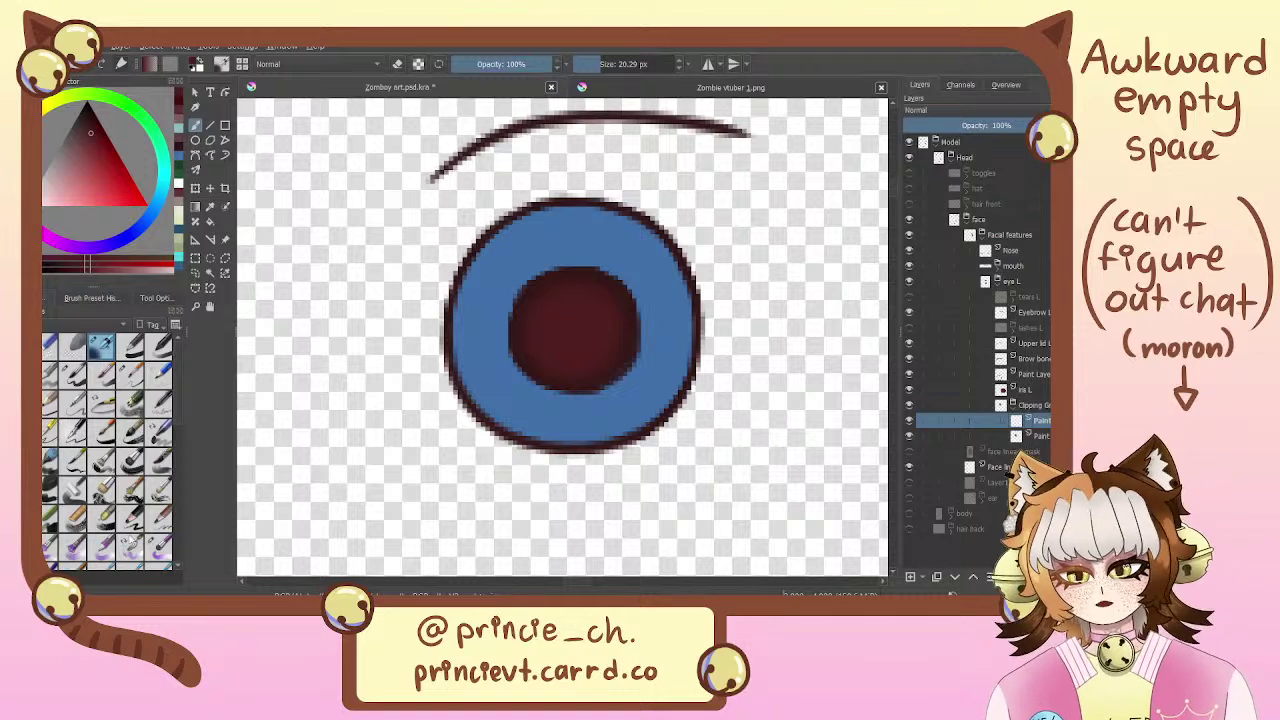
key("shift+Delete")
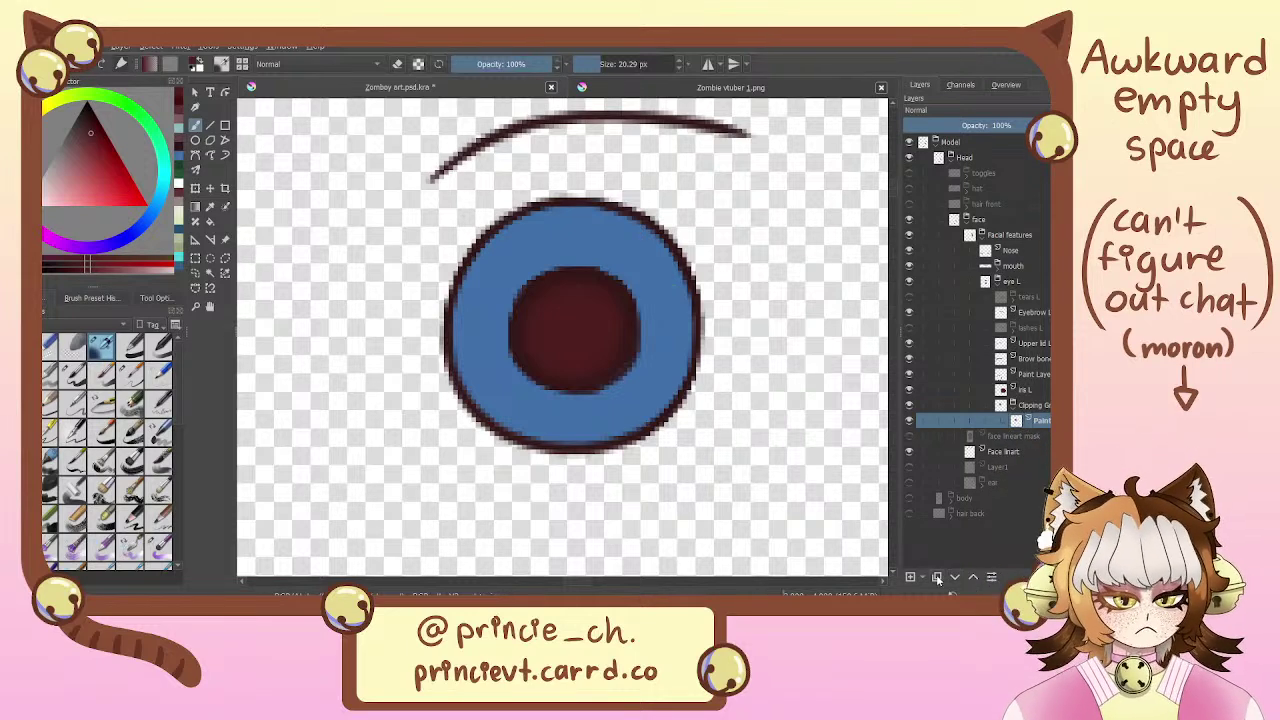
left_click(937, 577)
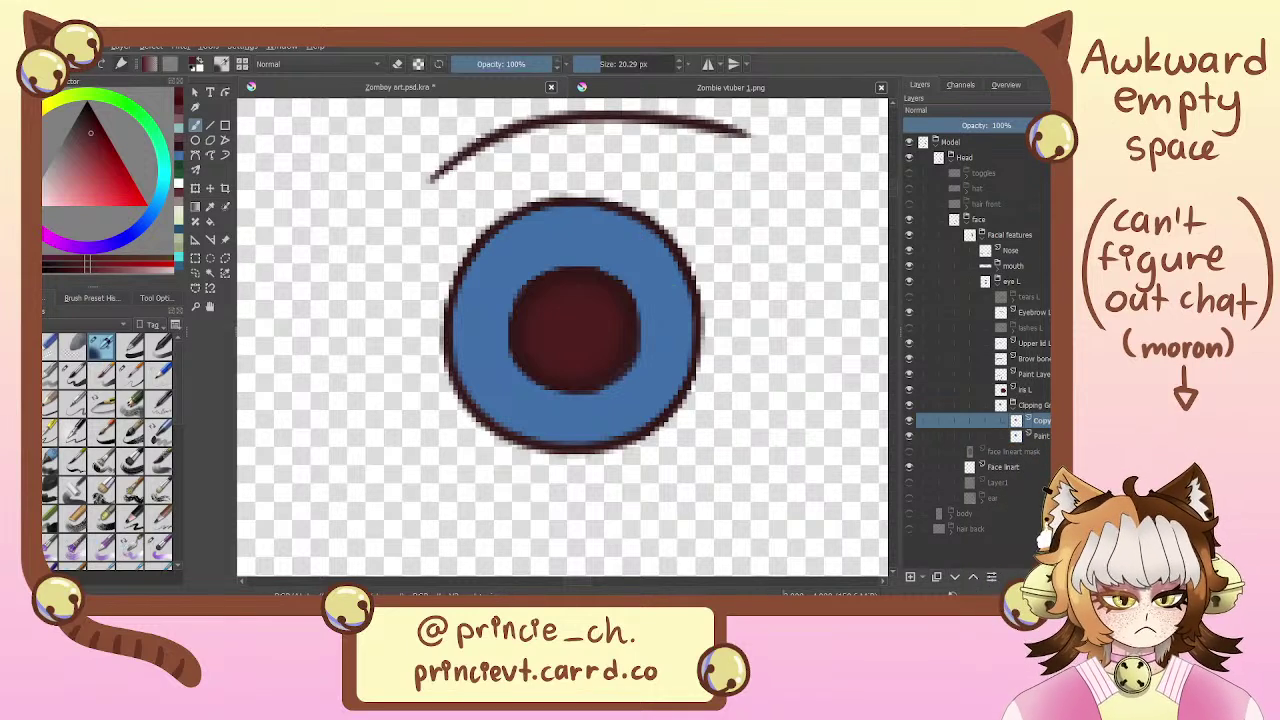
Airbrush dark blue shading over the upper half of the blue iris on the duplicated layer with a 21.58 px soft brush
left_click(158, 546)
mouse_move(463, 225)
left_mouse_down()
mouse_move(483, 274)
mouse_move(449, 303)
mouse_move(438, 273)
left_mouse_up()
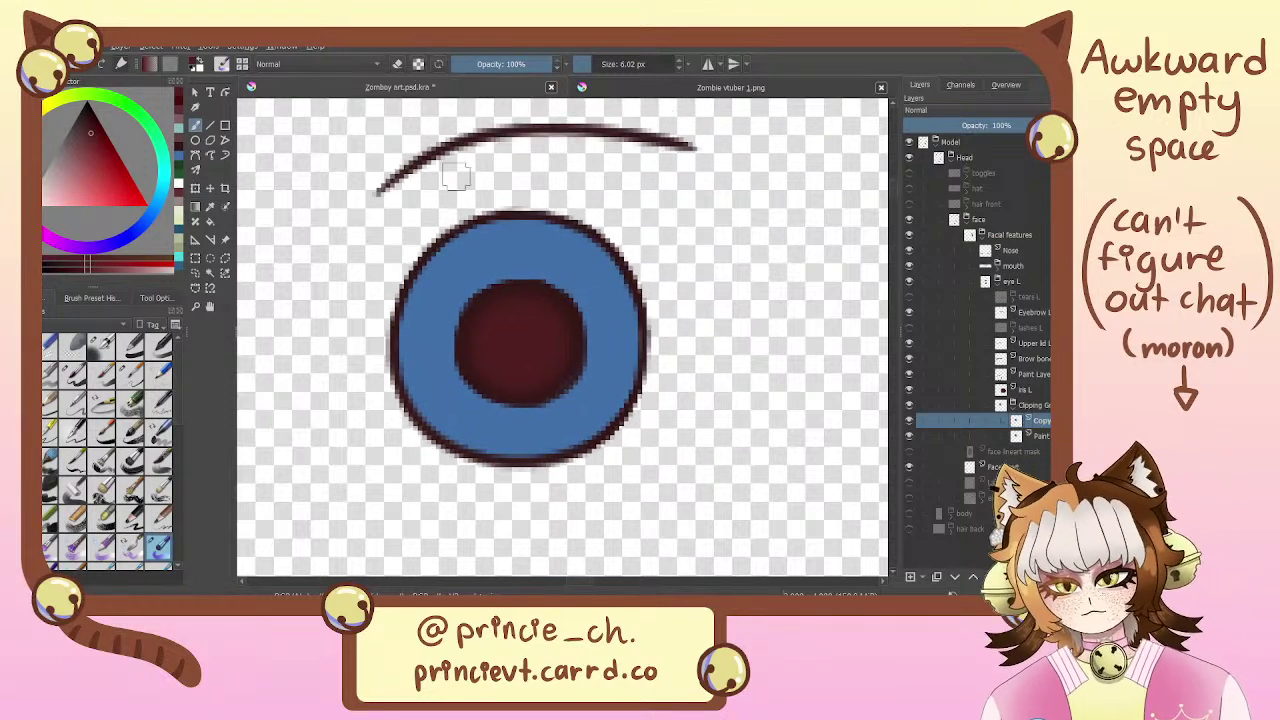
left_click(184, 165)
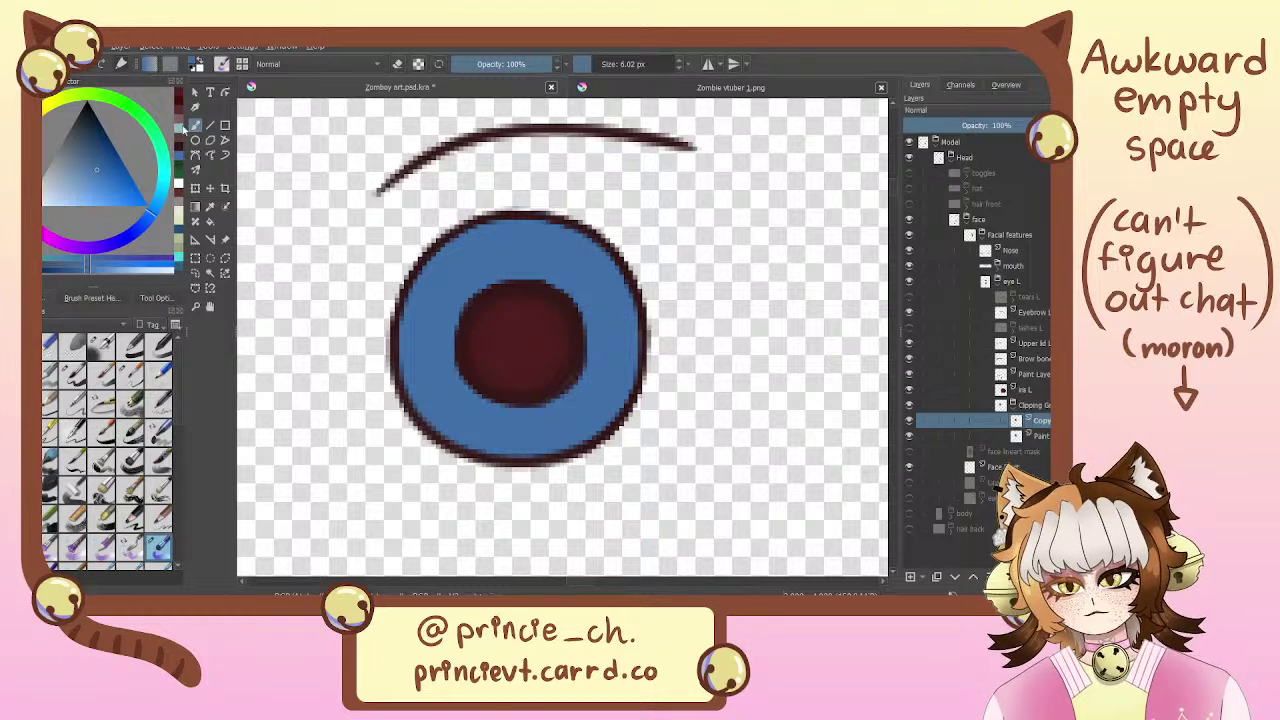
left_click(210, 205)
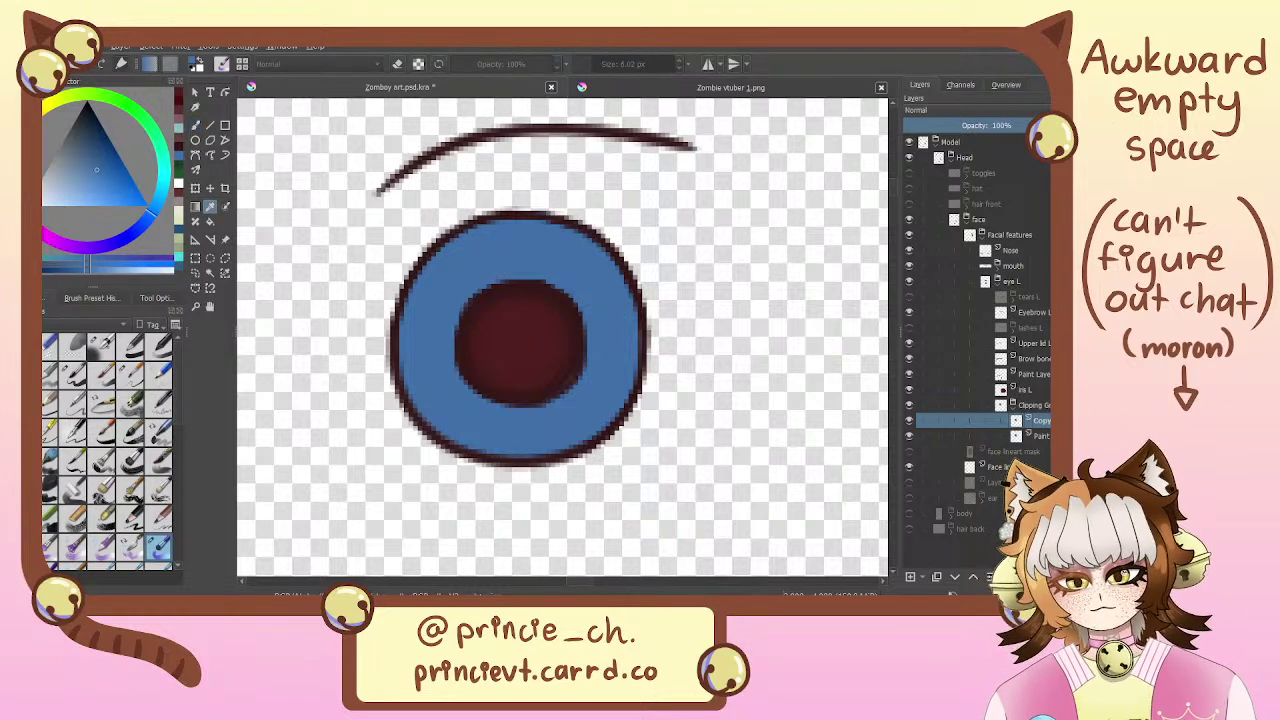
key("b")
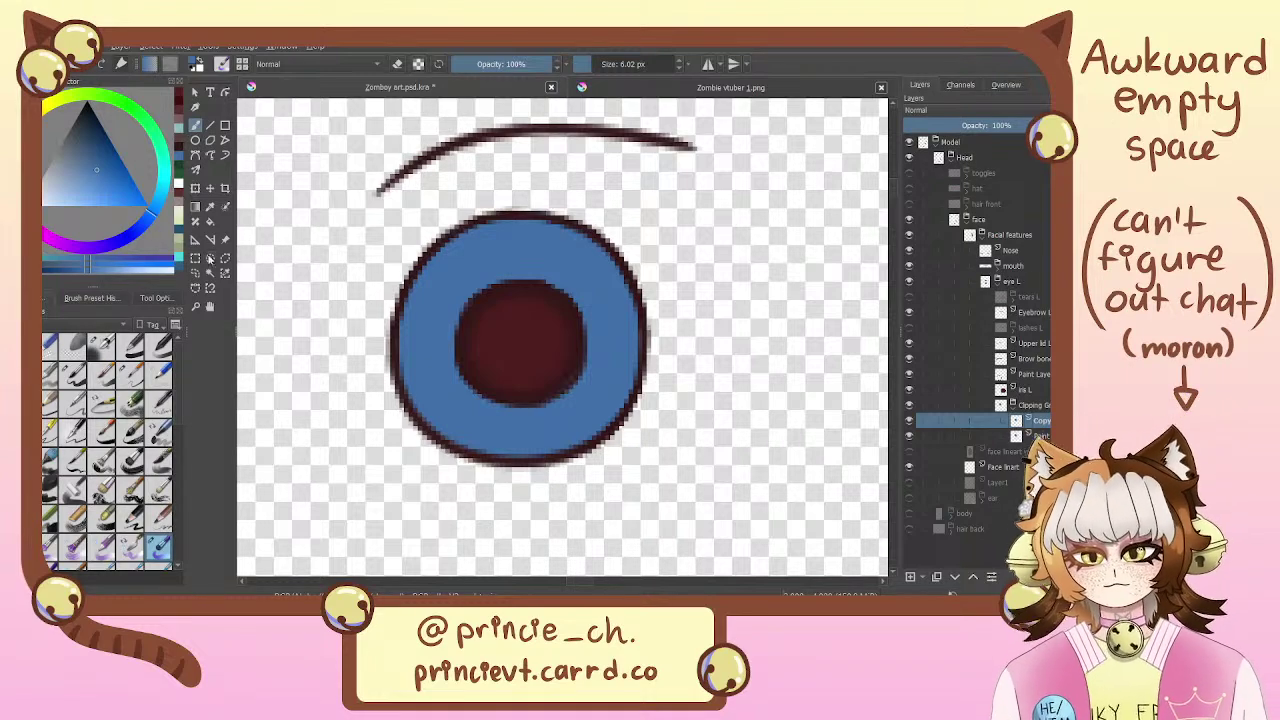
left_click(92, 140)
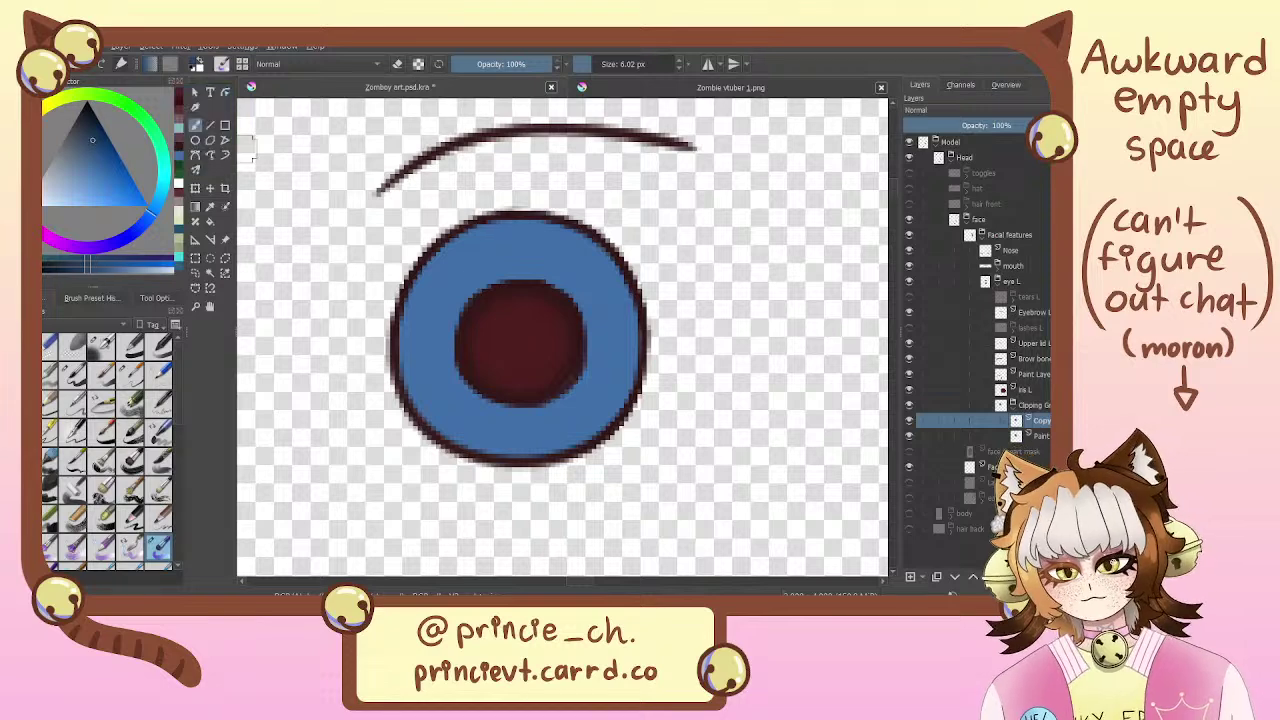
left_click(909, 328)
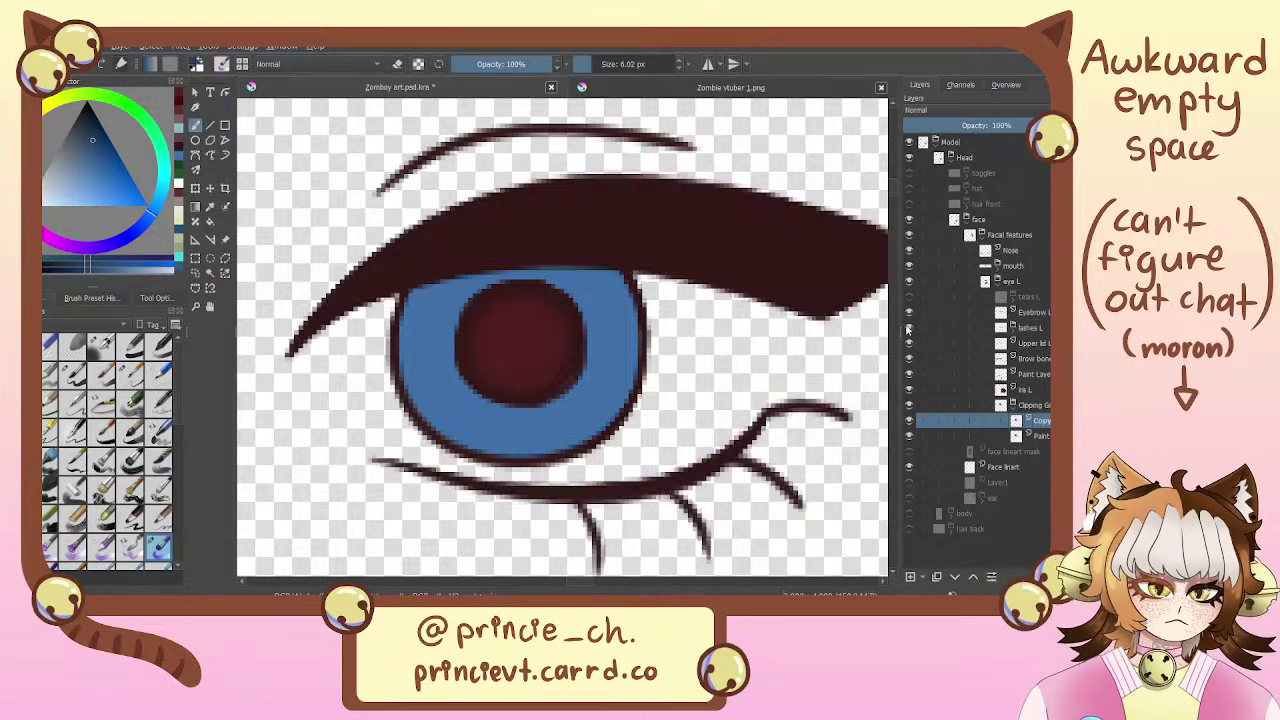
left_click(907, 328)
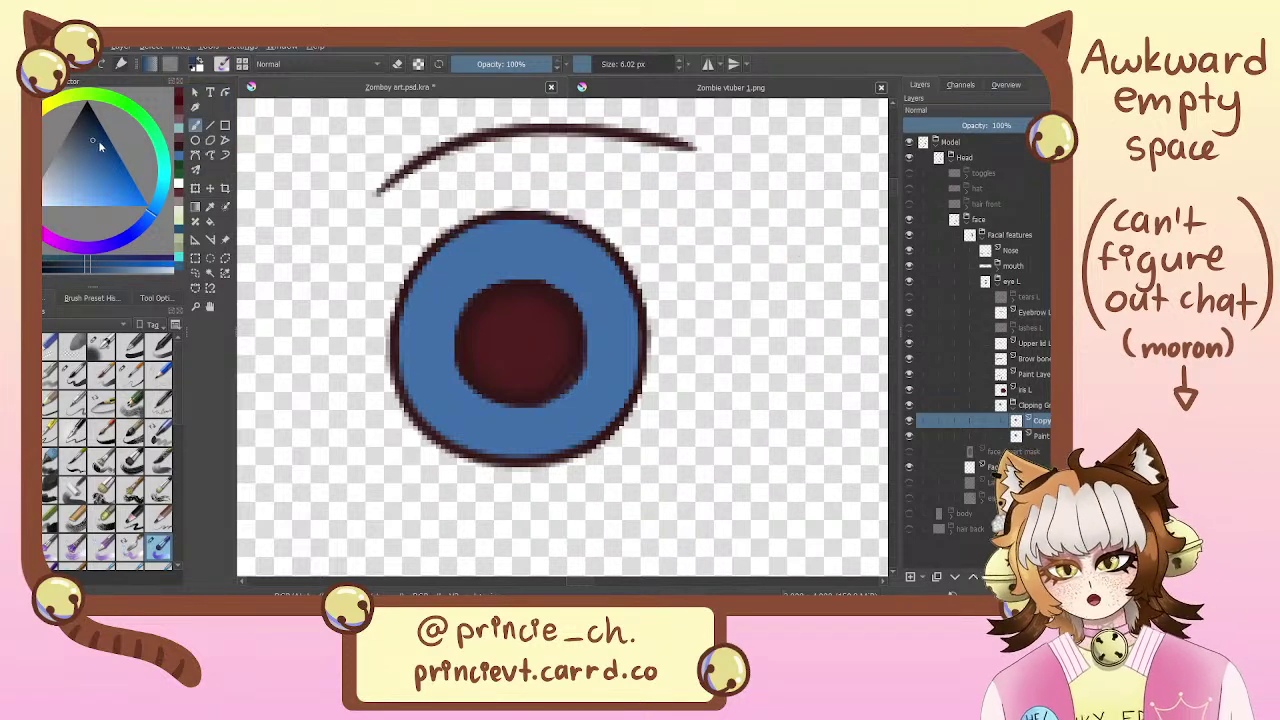
left_click(98, 145)
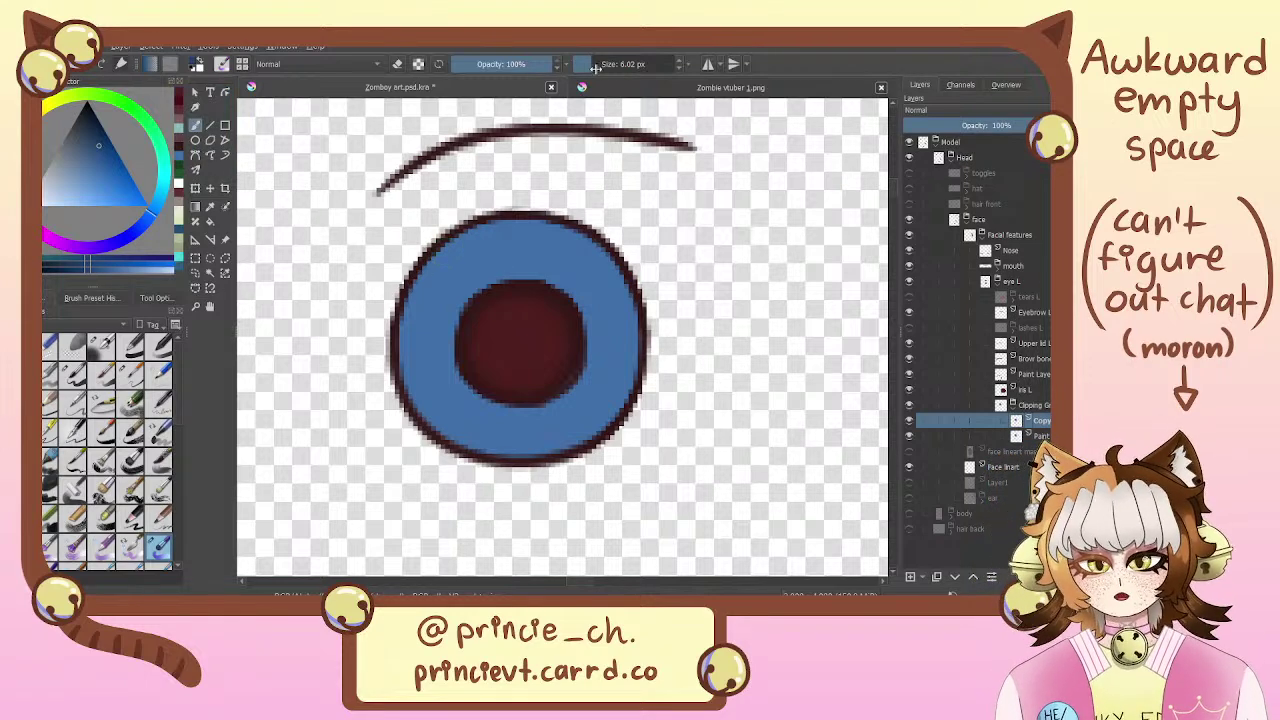
left_click_drag(595, 67, 610, 66)
left_click_drag(632, 282, 380, 315)
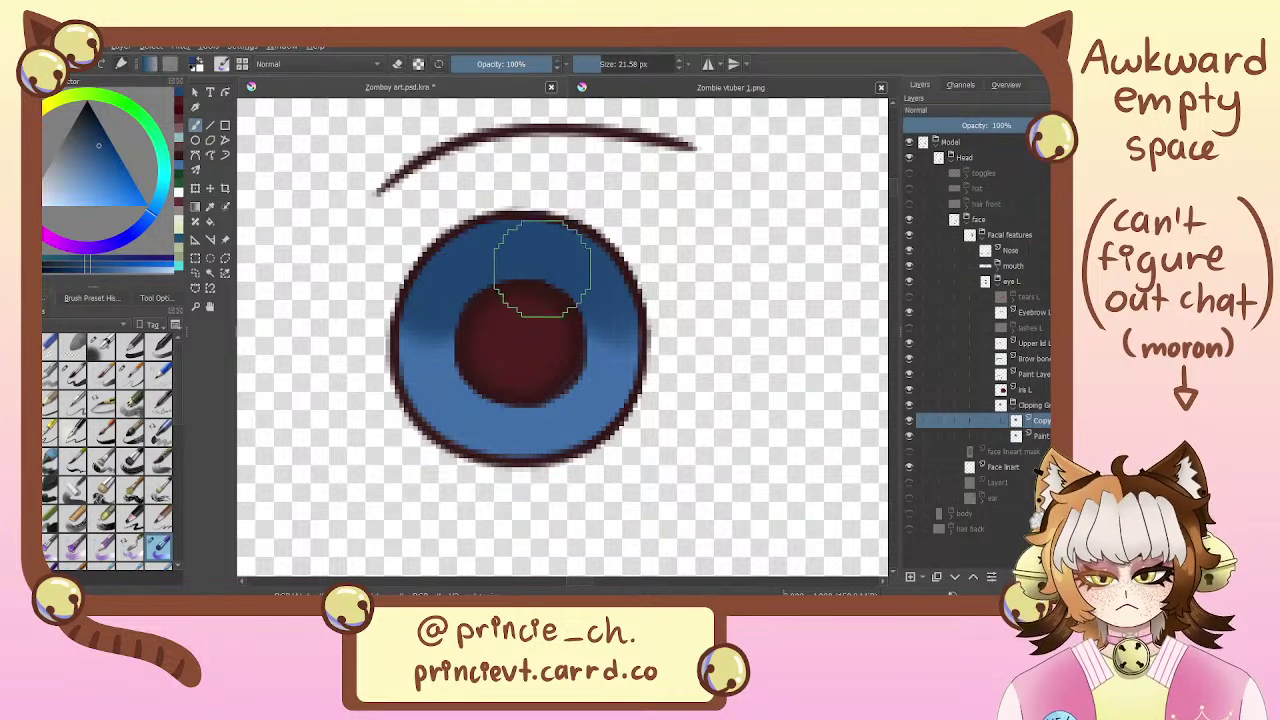
Hide the "iris L" pupil layer and airbrush a muted grey-blue across the top of the iris at 21.58 px
left_click(909, 389)
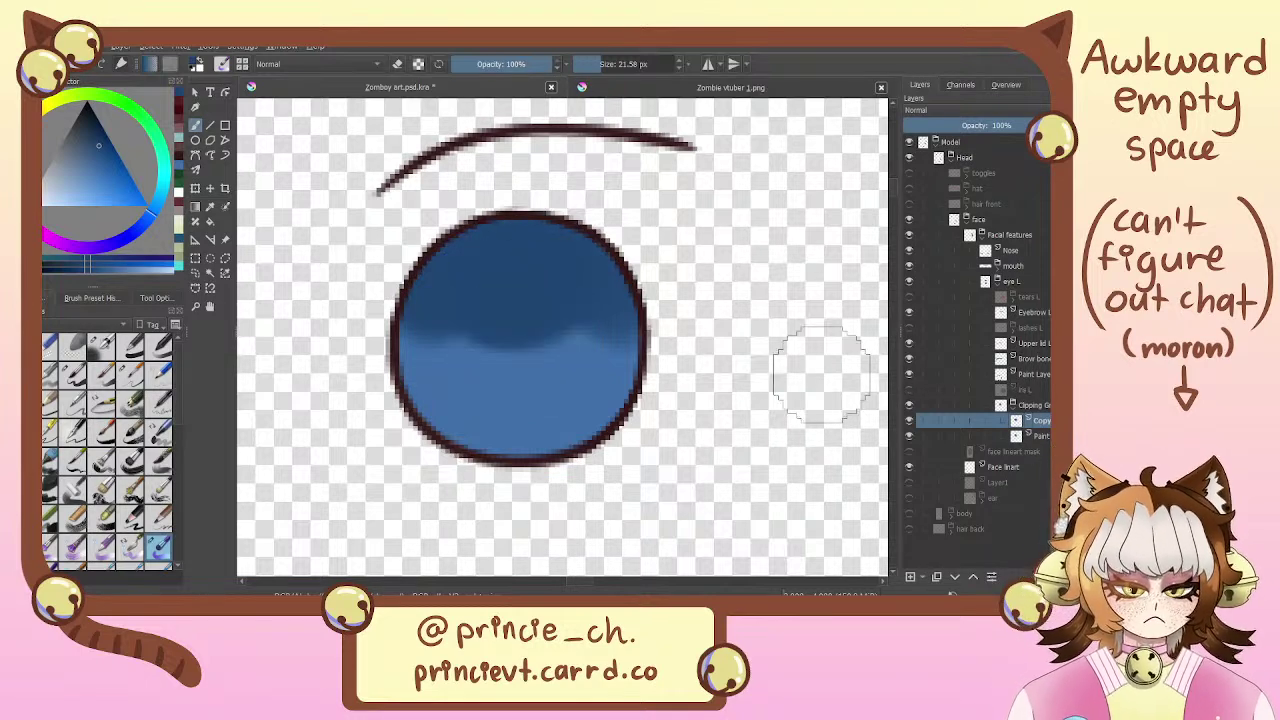
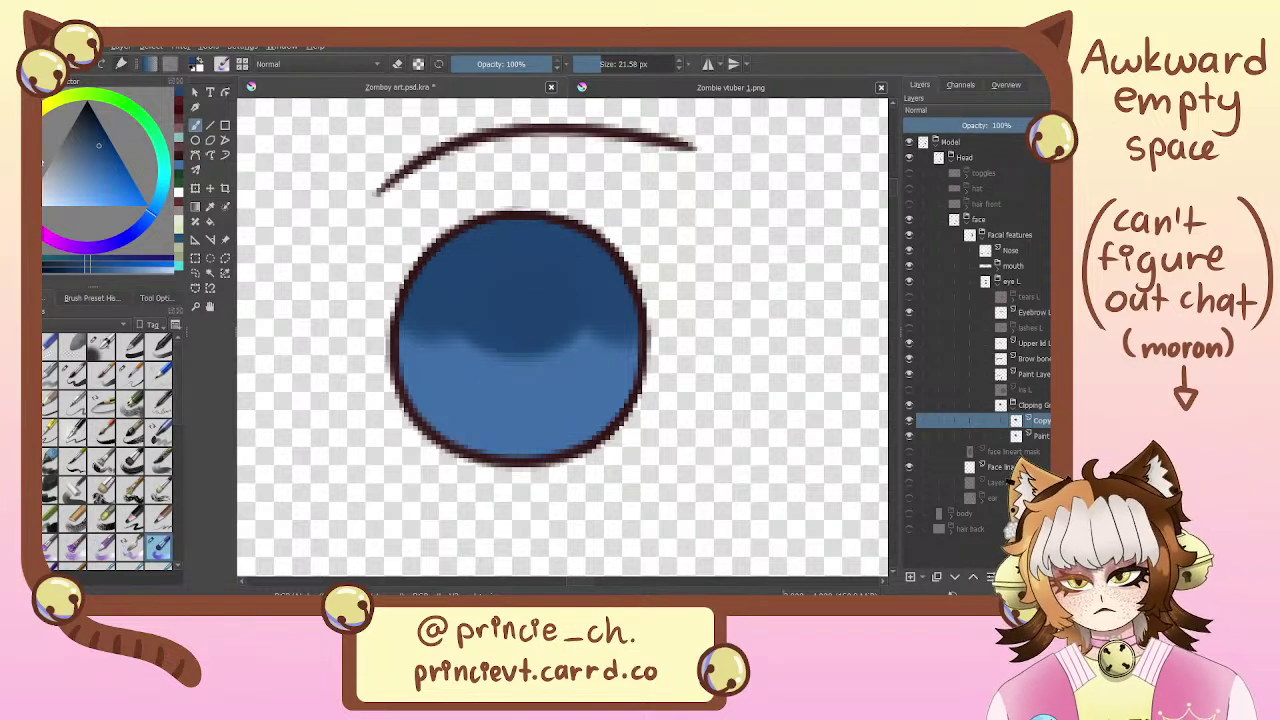
left_click(71, 162)
mouse_move(500, 225)
left_mouse_down()
mouse_move(548, 261)
mouse_move(497, 263)
mouse_move(525, 221)
mouse_move(471, 226)
mouse_move(590, 205)
left_mouse_up()
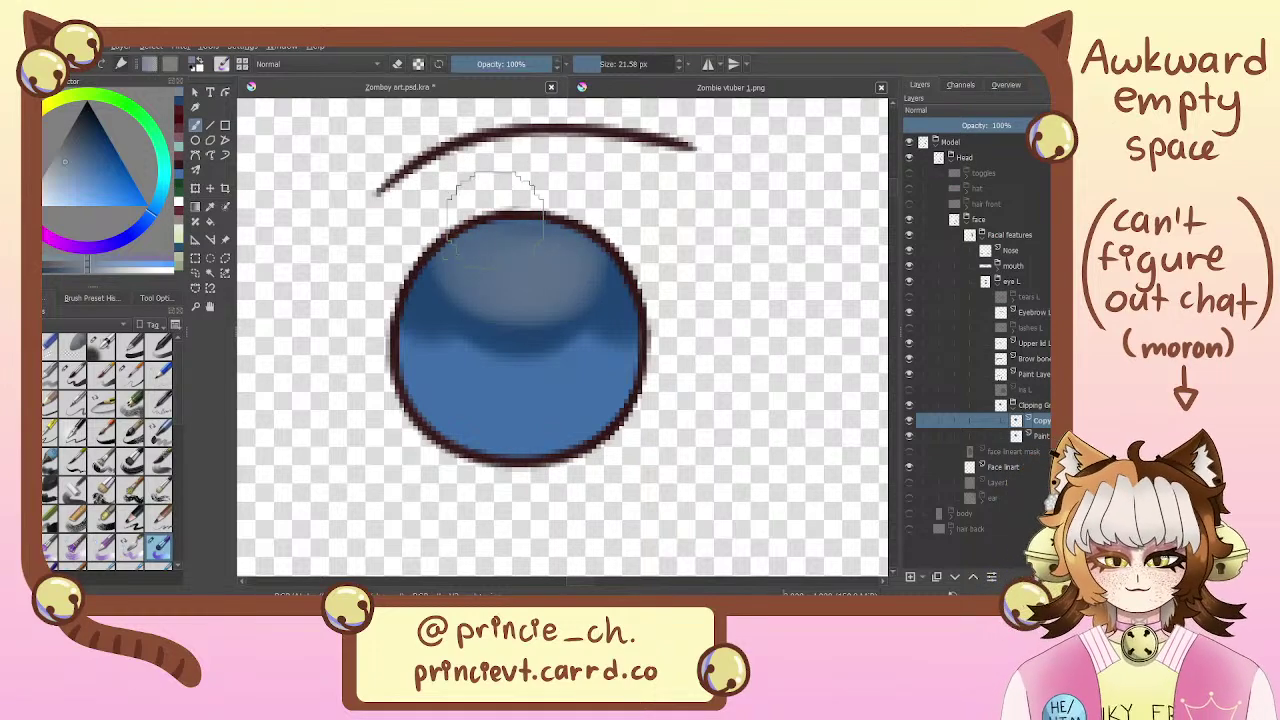
key("ctrl+z")
key("ctrl+z")
mouse_move(497, 208)
left_mouse_down()
mouse_move(522, 277)
mouse_move(496, 188)
left_mouse_up()
key("ctrl+z")
key("ctrl+z")
key("ctrl+shift+z")
key("ctrl+shift+z")
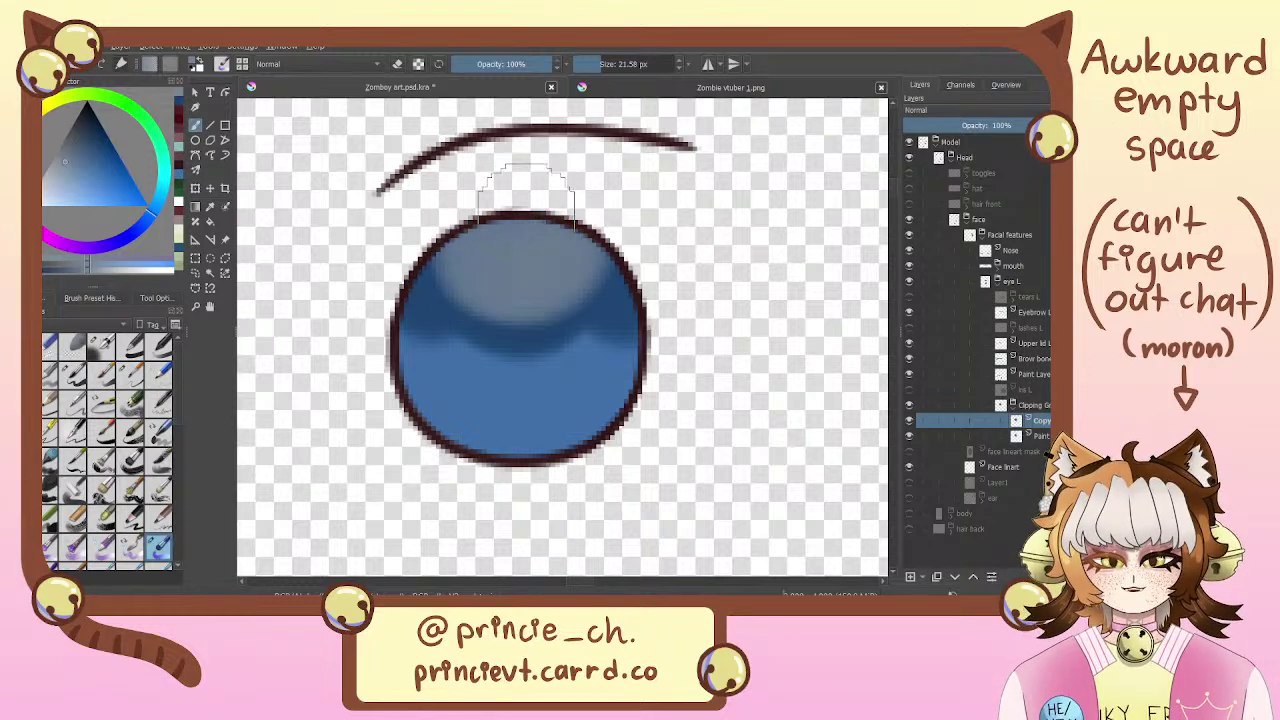
left_click_drag(568, 216, 626, 262)
left_click_drag(474, 208, 430, 264)
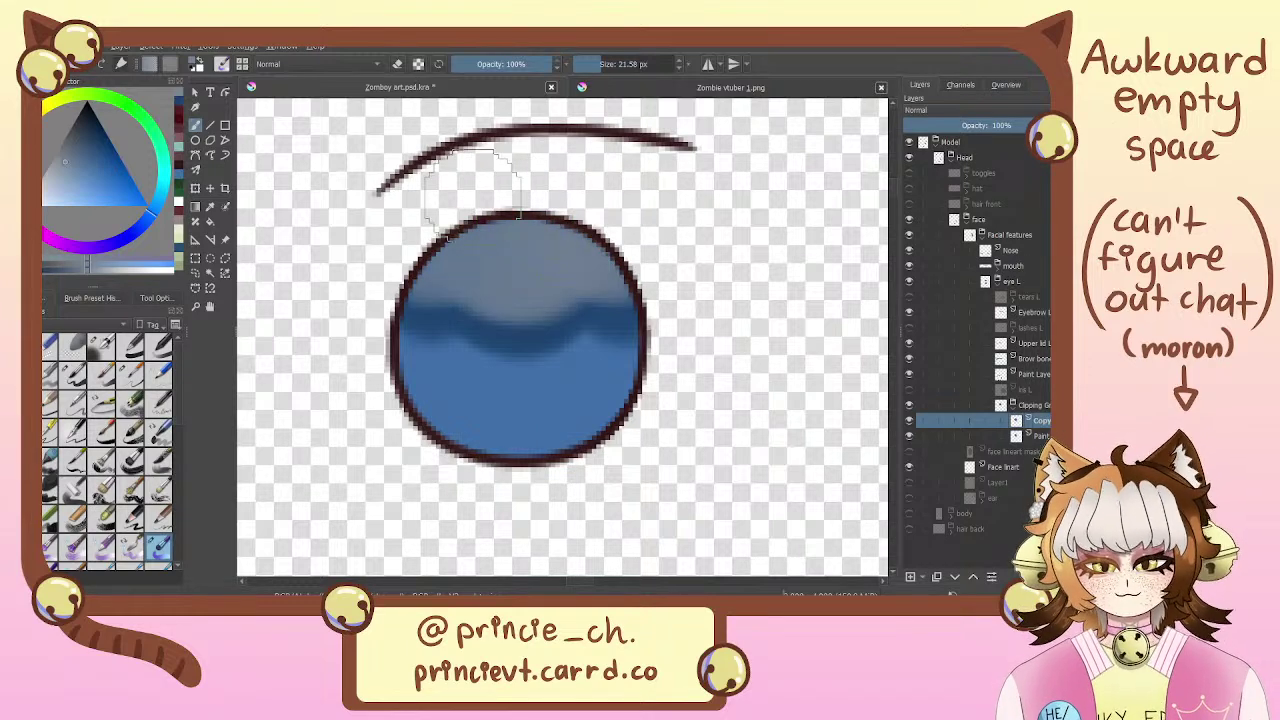
Check the iris shading with the pupil and lashes layers shown, and hide both again
left_click(910, 389)
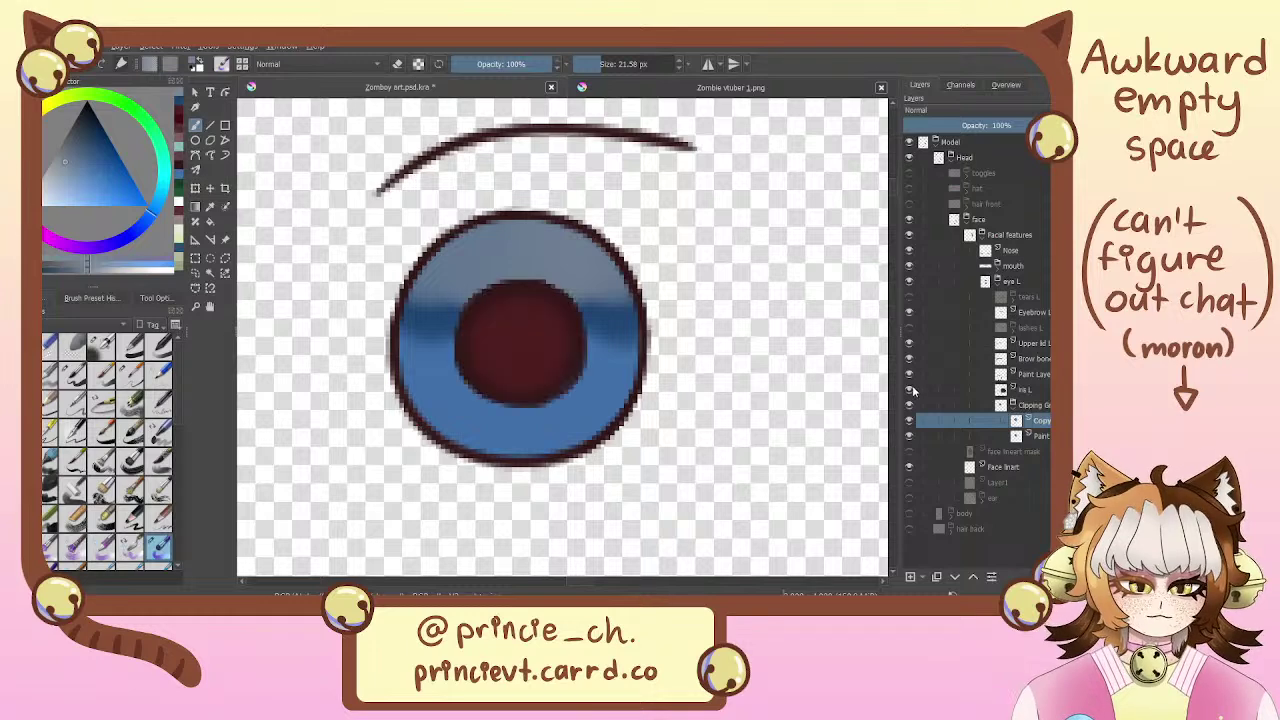
left_click(909, 328)
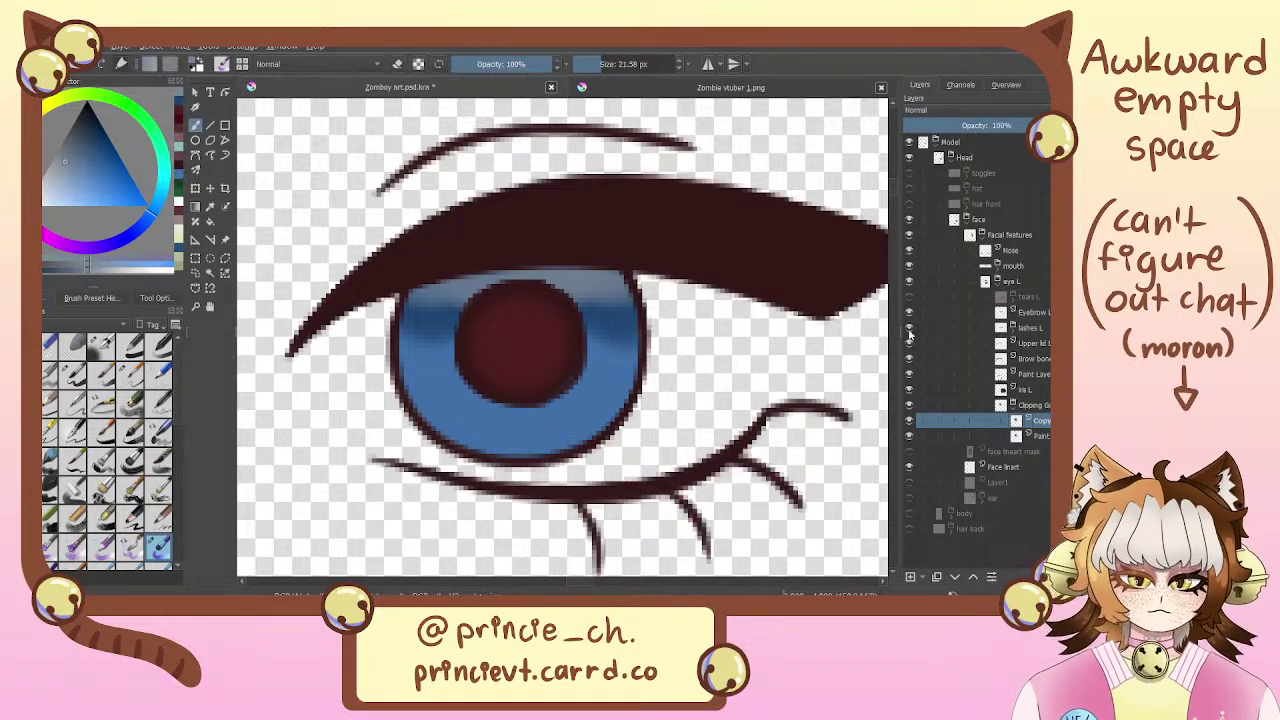
left_click(909, 329)
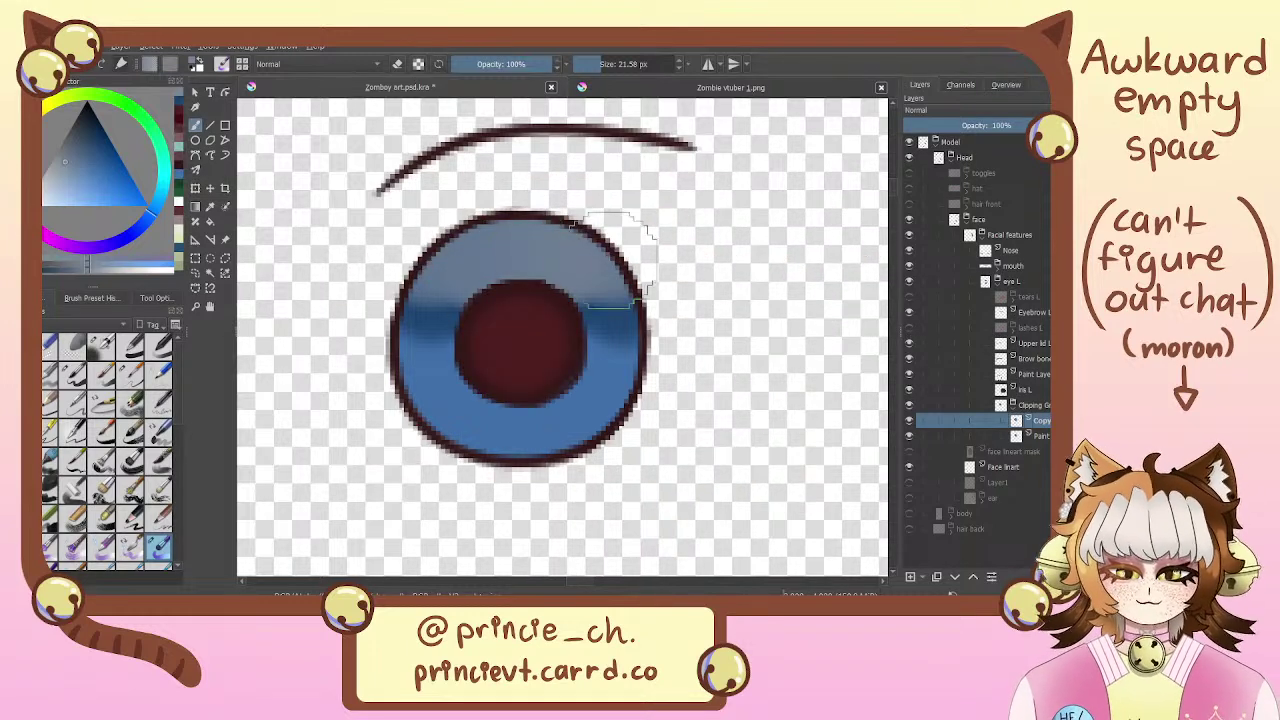
left_click(909, 389)
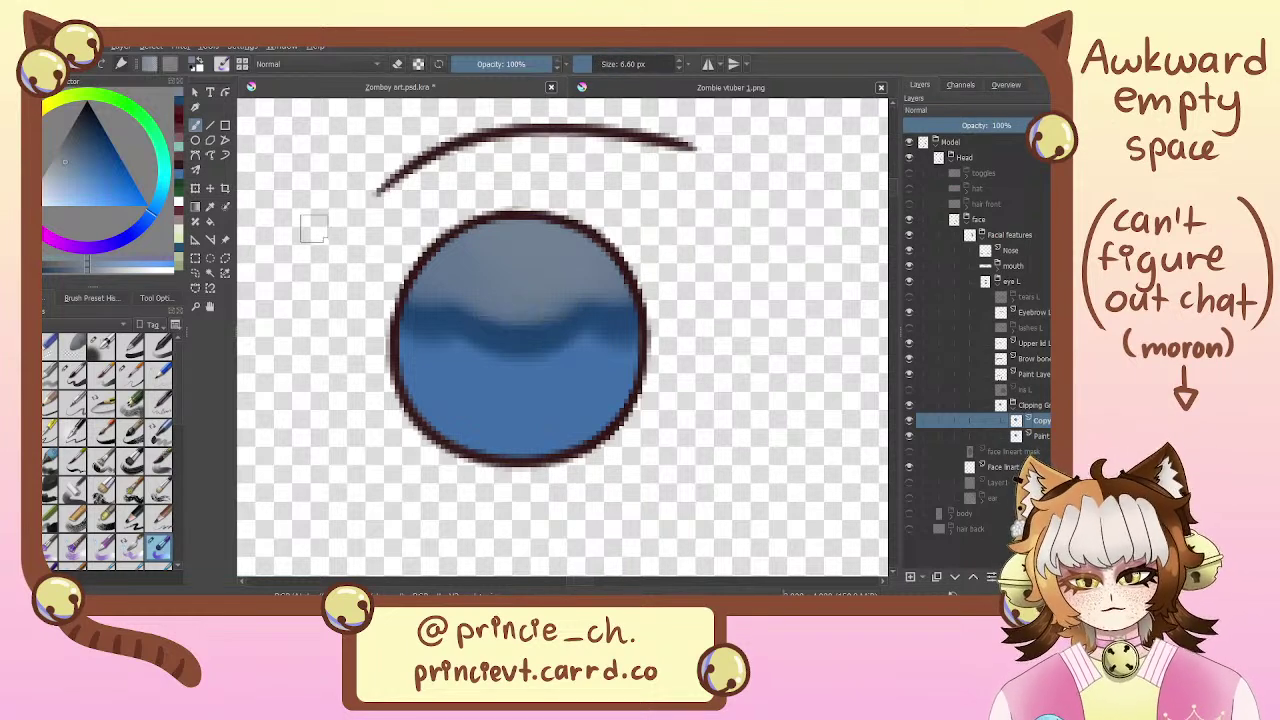
Refine the edge between the iris's grey-blue and dark blue bands with soft strokes at 6.60 px
left_click(99, 145)
left_click_drag(507, 327, 566, 312)
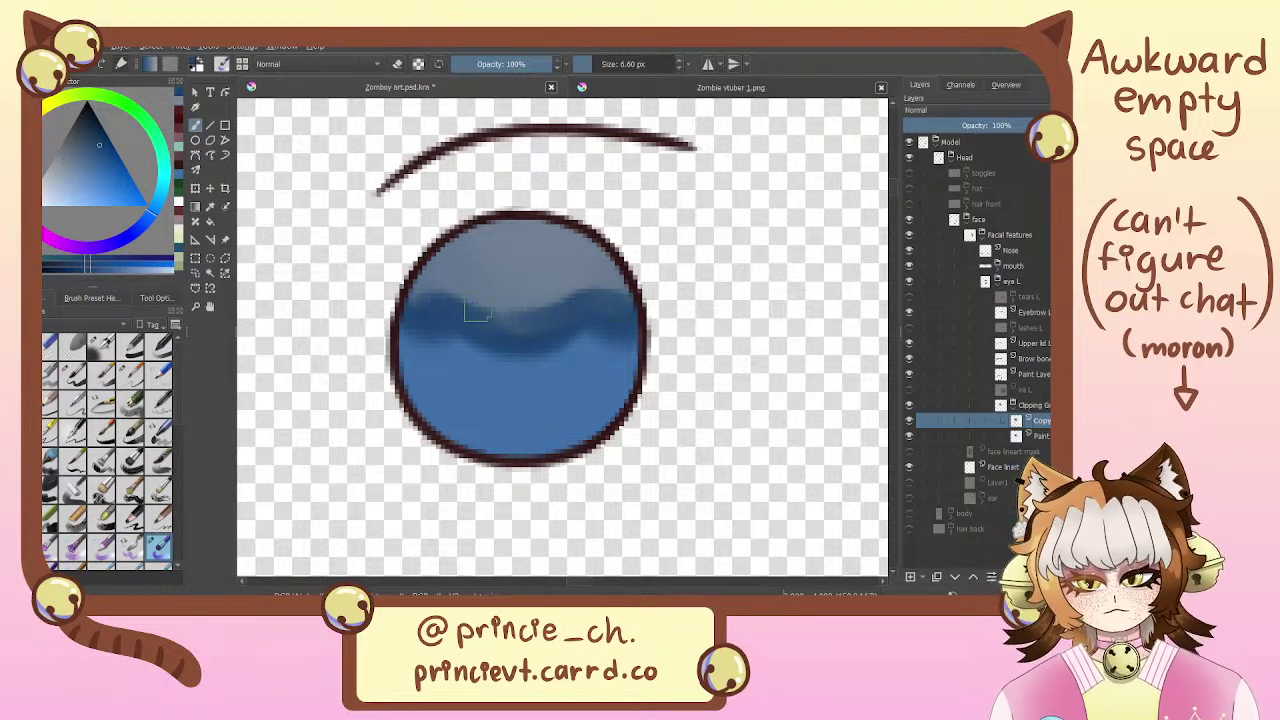
left_click(178, 101)
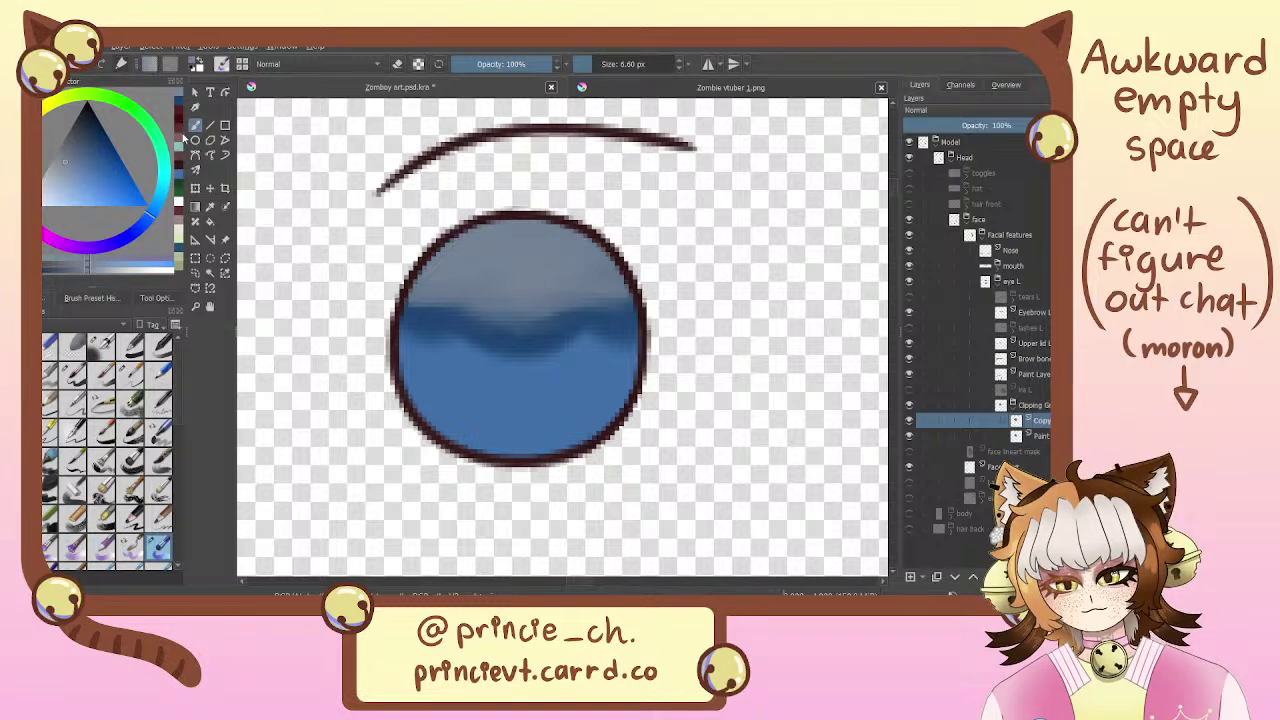
Soften the transitions between the iris's shading bands with a 60 px blur brush and show the pupil layer
left_click(72, 345)
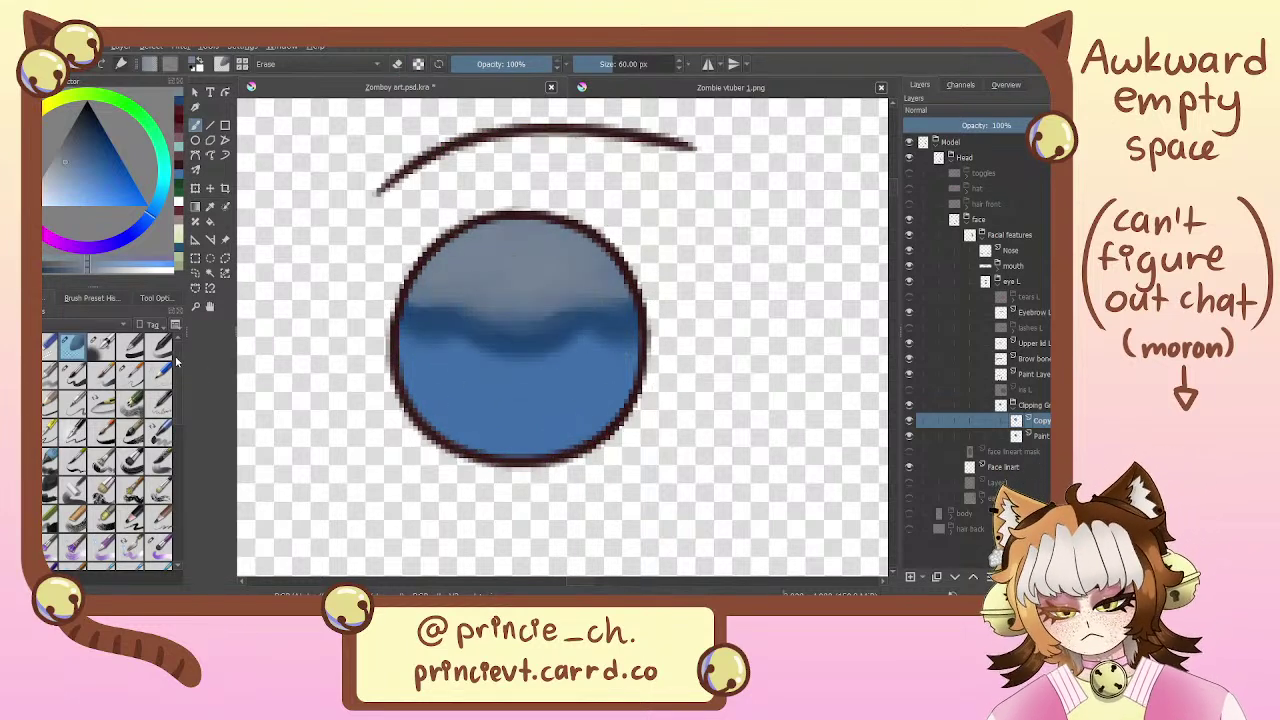
scroll(176, 362, "down", 8)
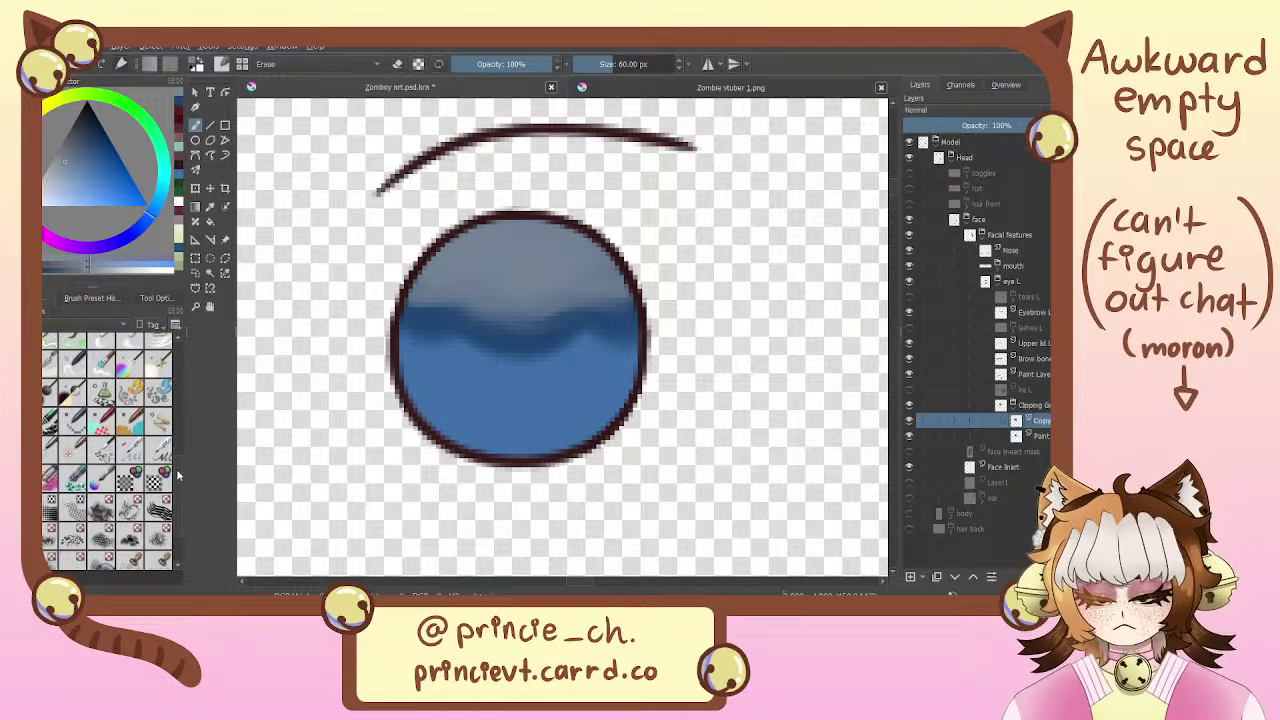
scroll(177, 470, "down", 6)
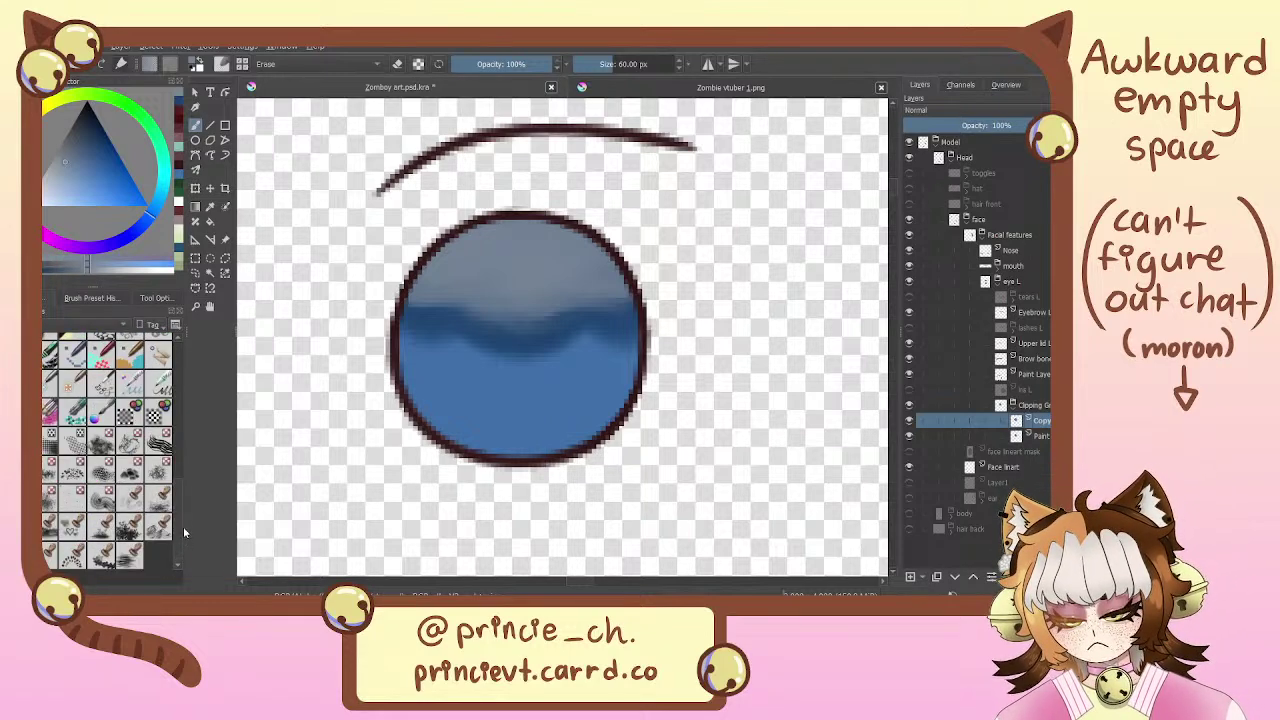
scroll(179, 515, "up", 3)
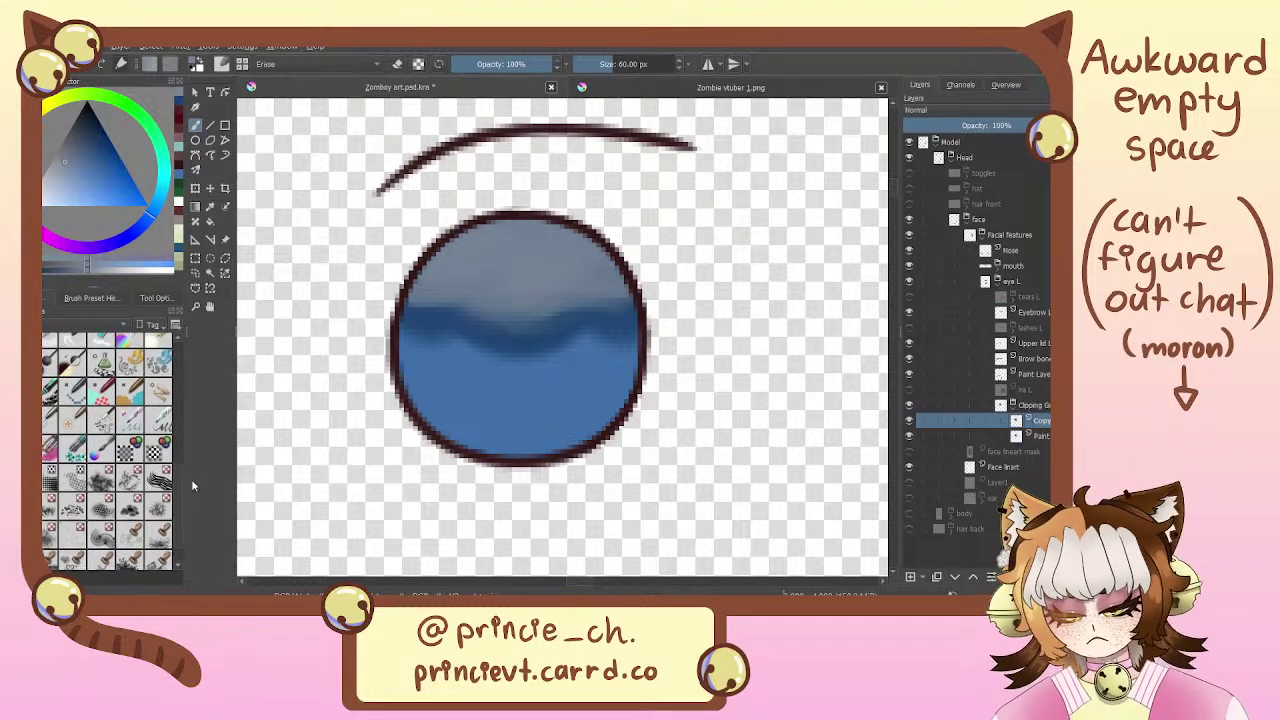
left_click(129, 451)
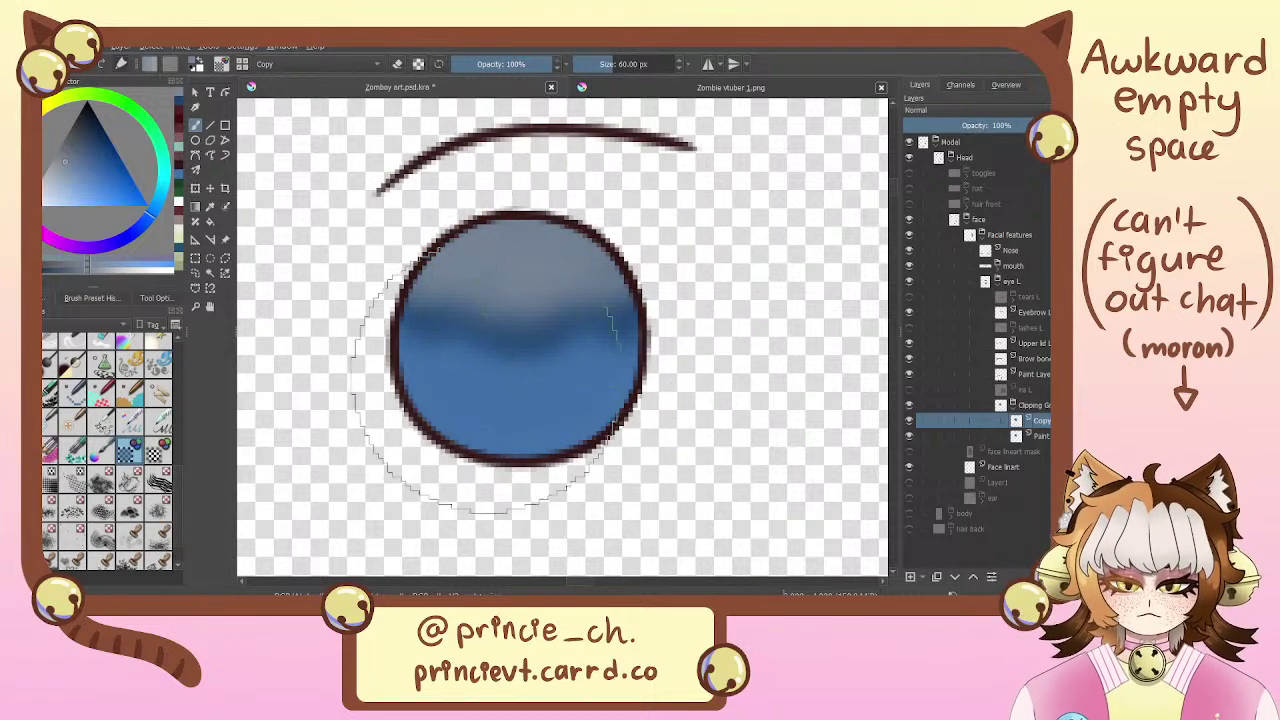
left_click(909, 390)
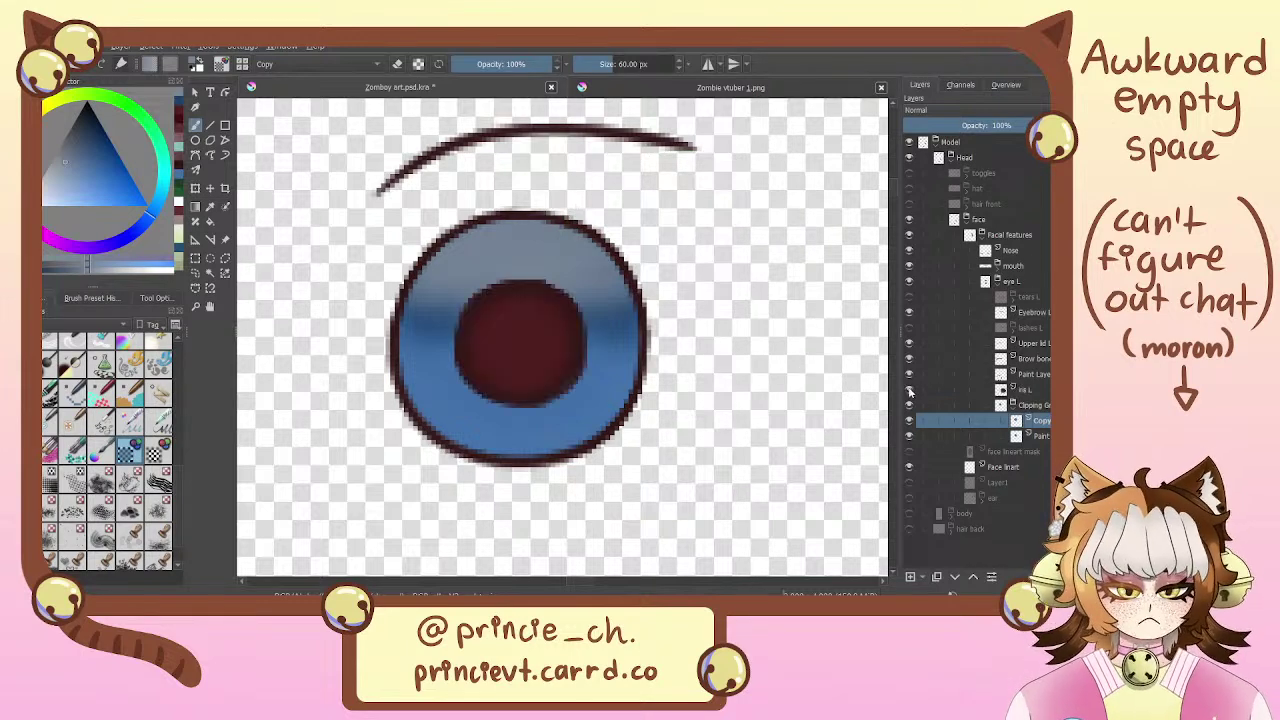
Compare the eye with the iris clipping group, the pupil and the lashes switched on and off
left_click(909, 404)
left_click(909, 404)
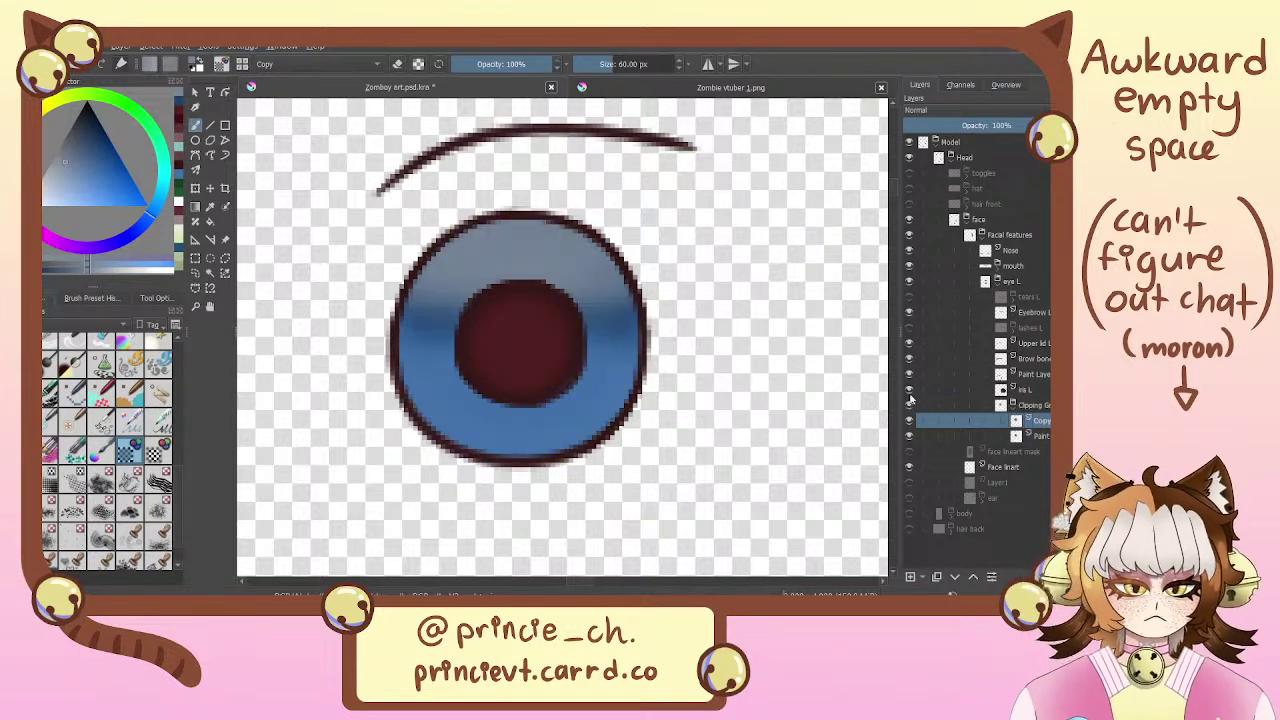
left_click(909, 390)
left_click(909, 390)
left_click(909, 390)
left_click(909, 390)
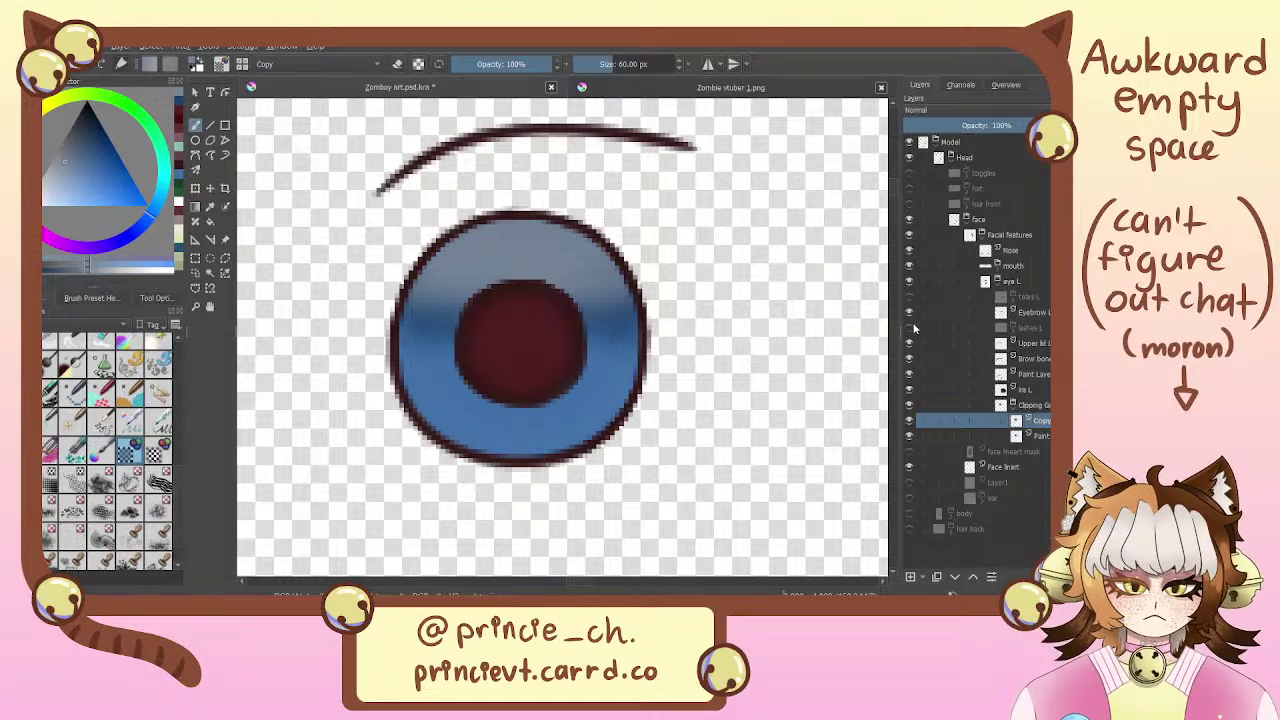
left_click(909, 327)
left_click(909, 327)
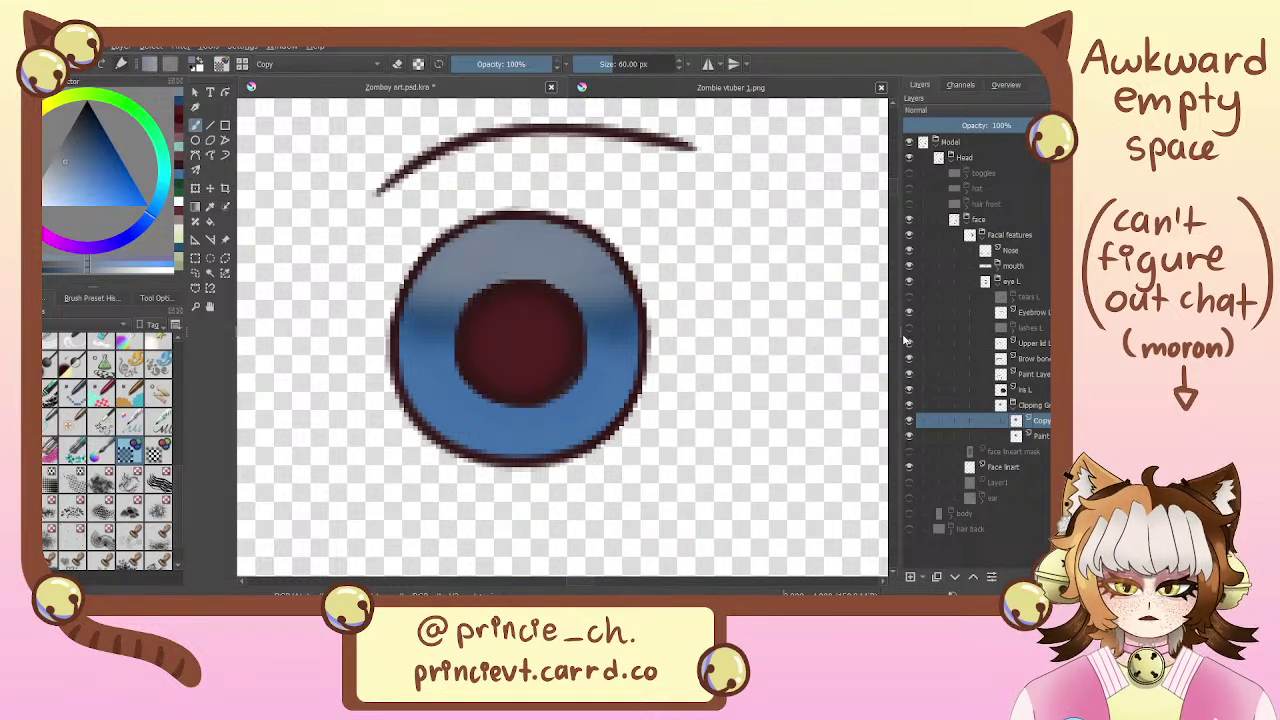
Airbrush a bright turquoise glow into the lower part of the iris with a 20.29 px soft brush
scroll(180, 493, "up", 10)
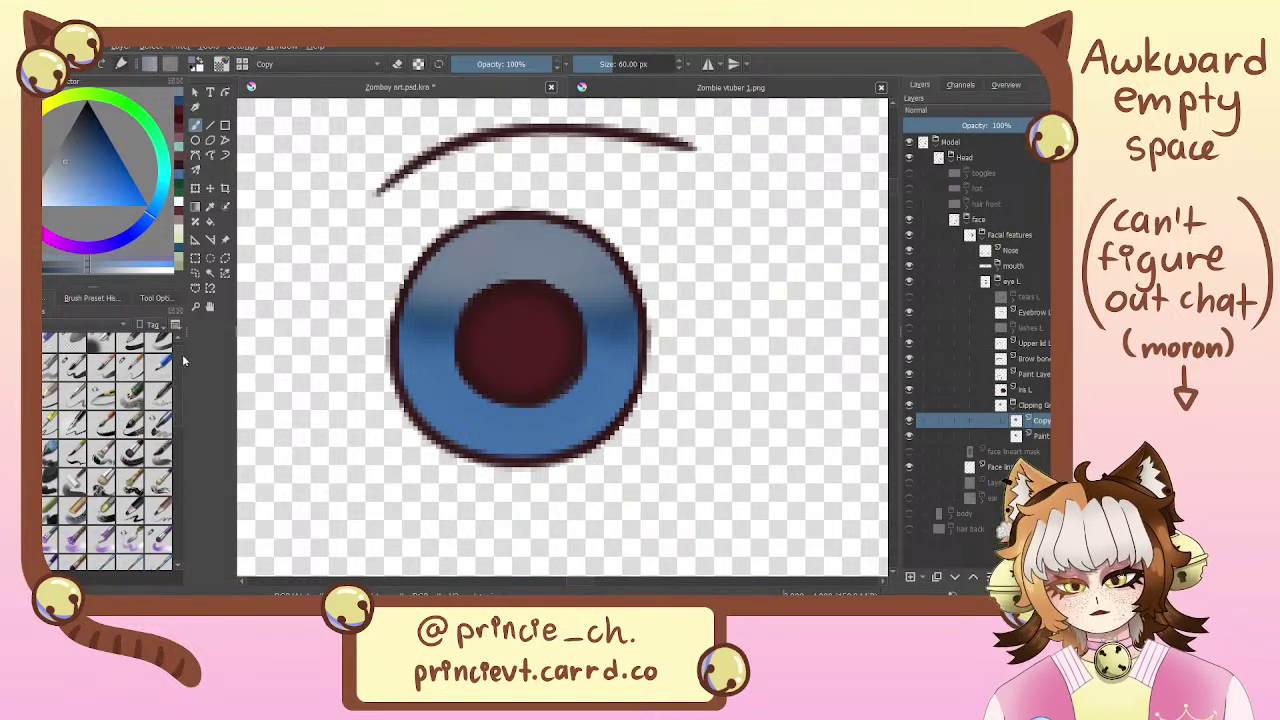
left_click(159, 548)
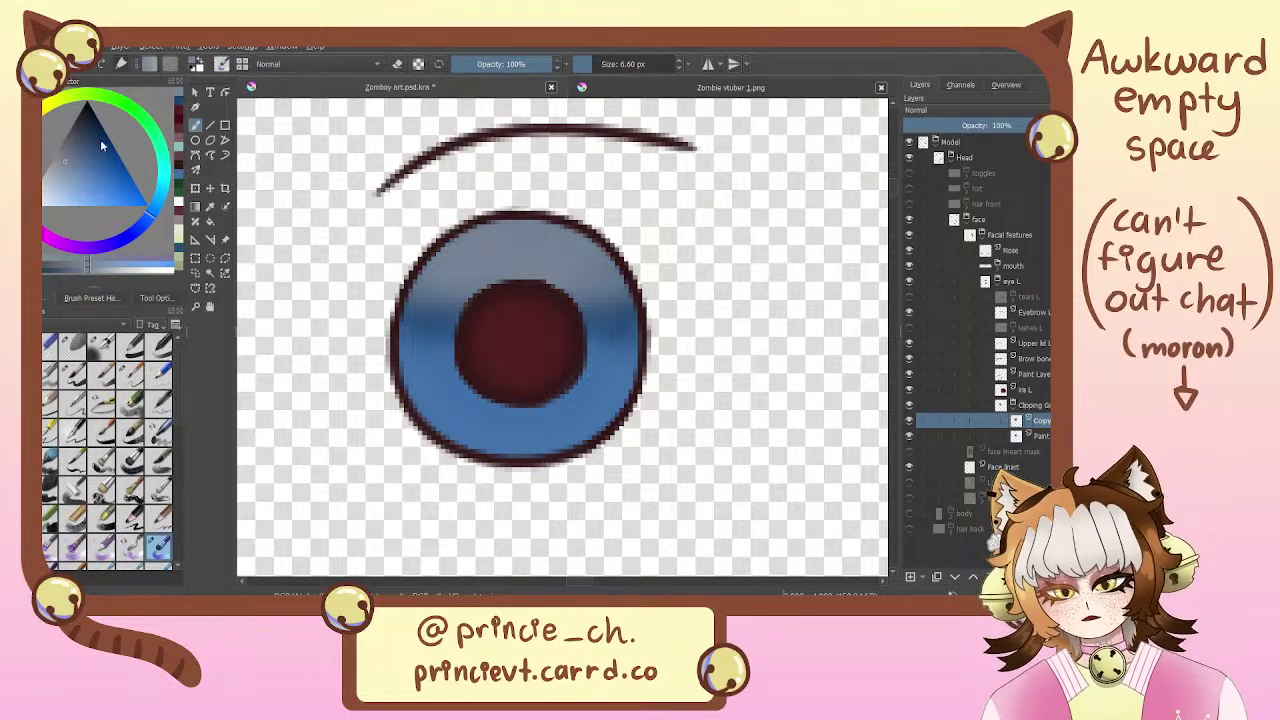
left_click(163, 170)
left_click(117, 192)
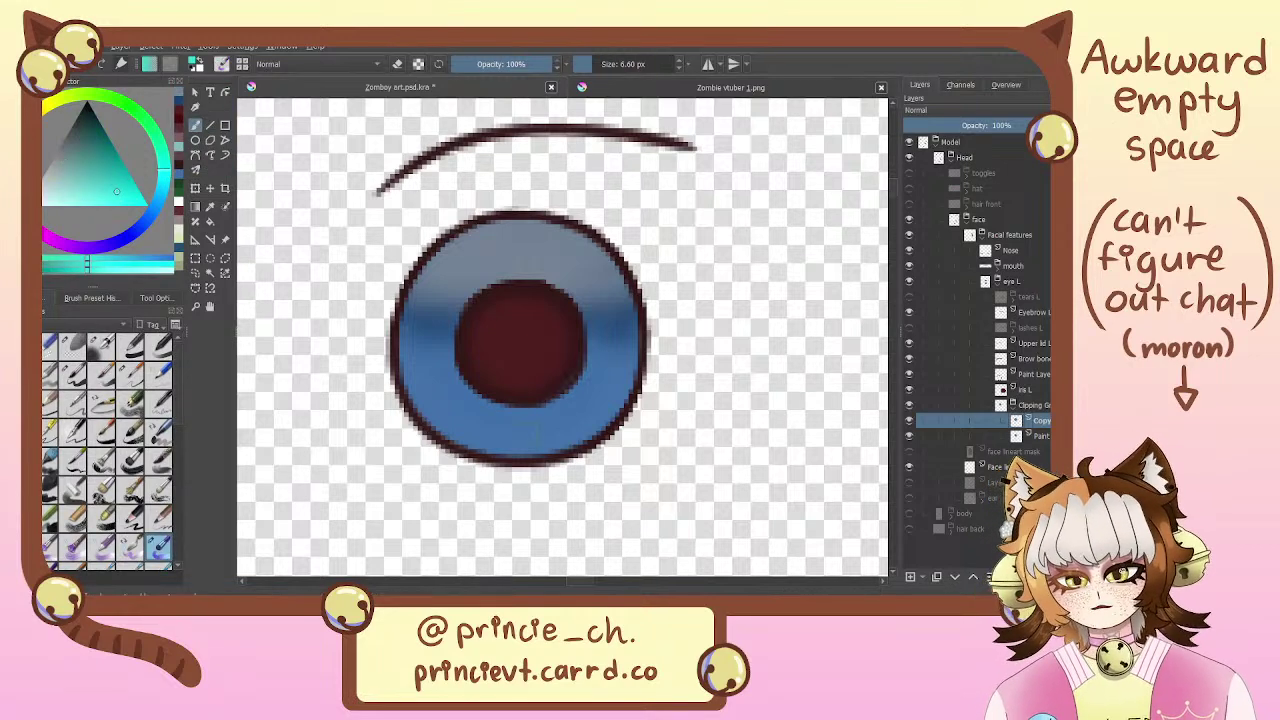
left_click(601, 65)
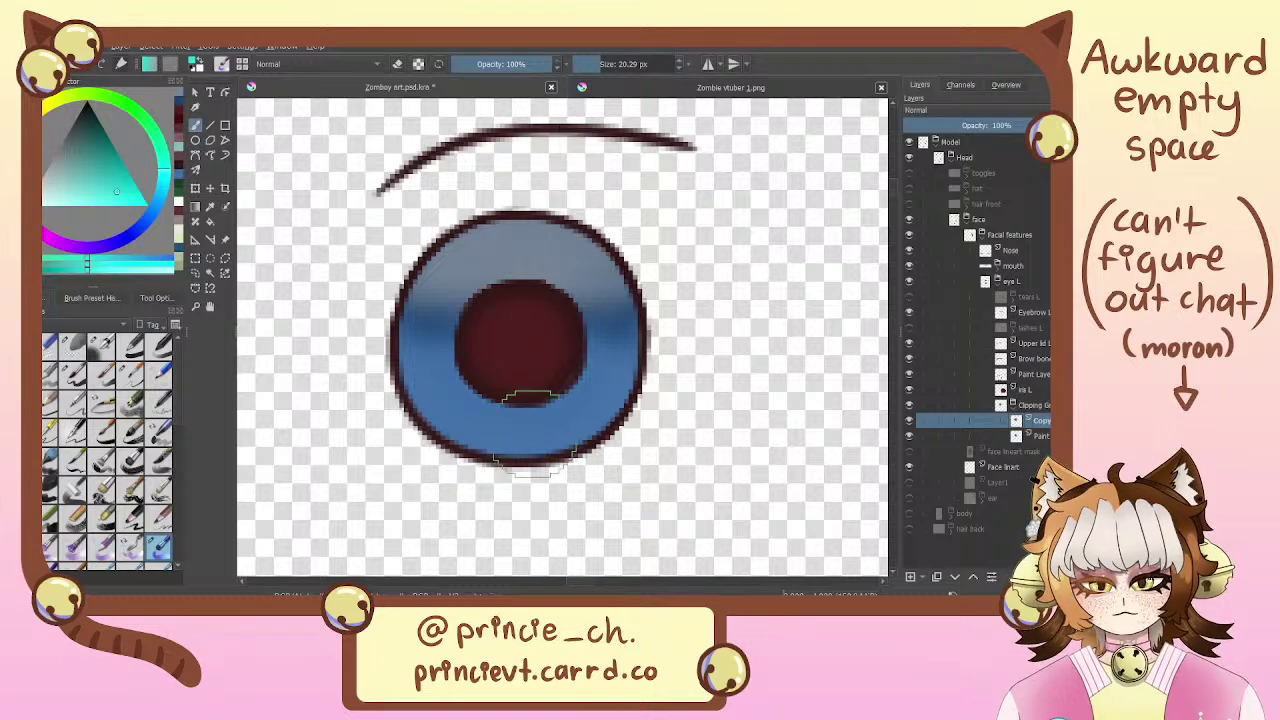
mouse_move(536, 430)
left_mouse_down()
mouse_move(506, 440)
mouse_move(588, 405)
left_mouse_up()
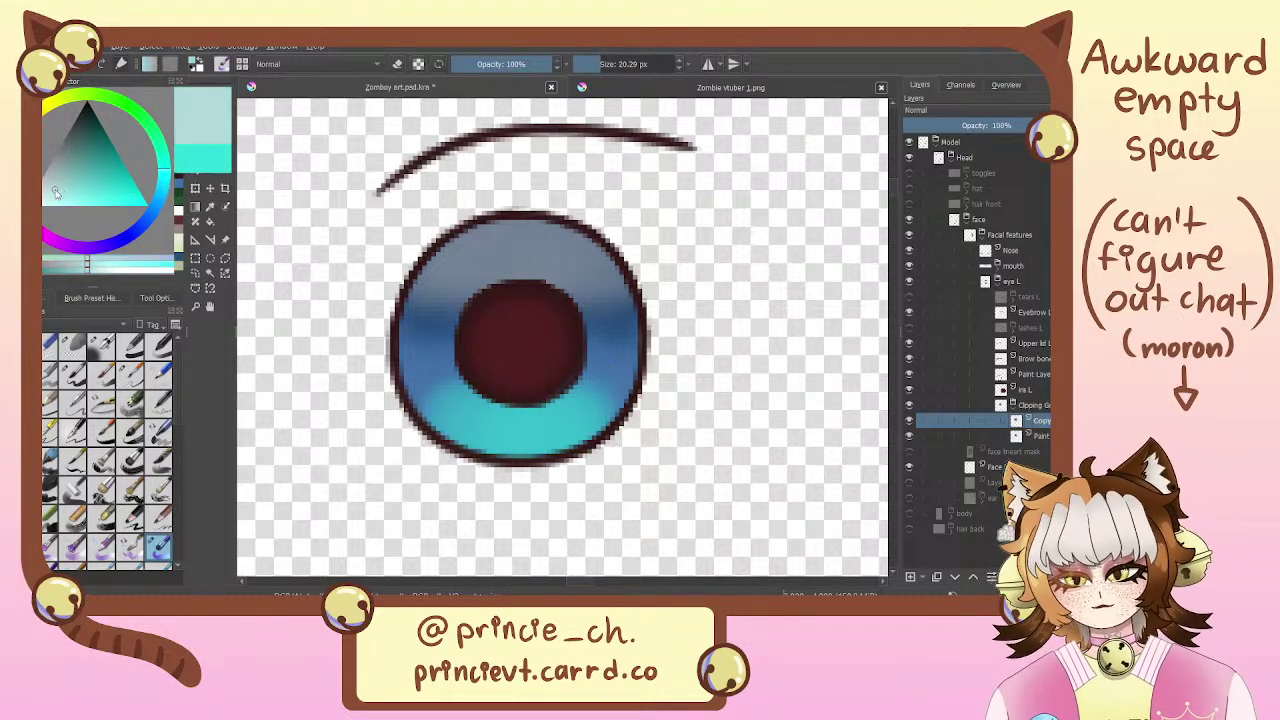
Add a paler turquoise highlight over the glow just below the pupil at 20.29 px
mouse_move(523, 406)
left_mouse_down()
mouse_move(542, 433)
mouse_move(490, 428)
mouse_move(542, 416)
left_mouse_up()
scroll(557, 366, "down", 1)
scroll(590, 365, "up", 1)
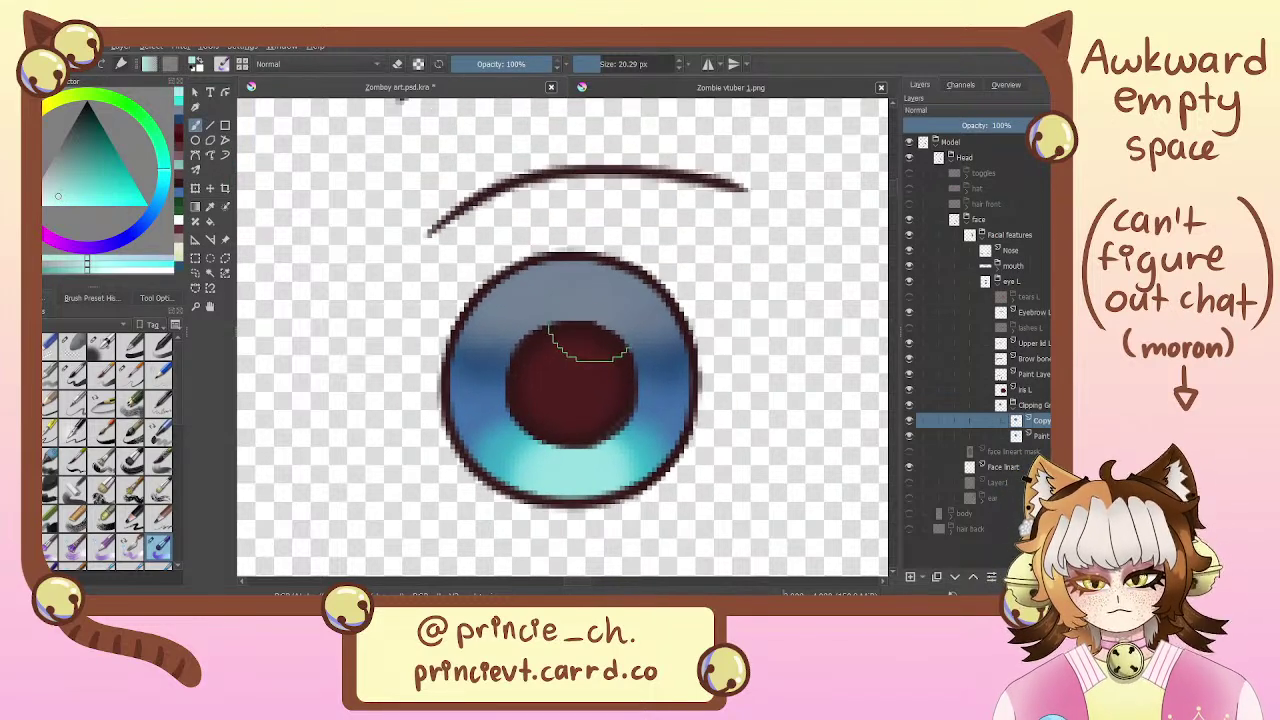
Undo the turquoise glow and pale highlight strokes in the lower part of the iris
key("ctrl+z")
key("ctrl+z")
key("ctrl+z")
key("ctrl+z")
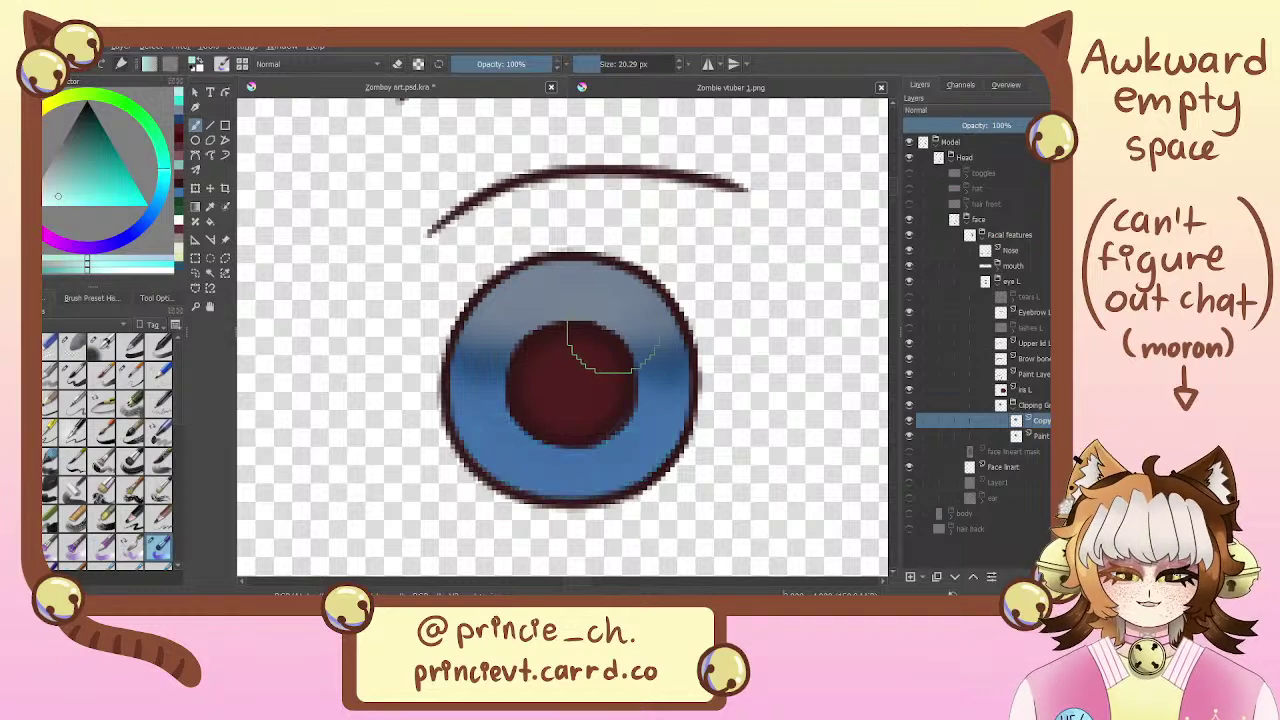
Sample the iris's base blue and brush it over the lower right side of the iris at 20.29 px
left_click_drag(546, 414, 466, 364)
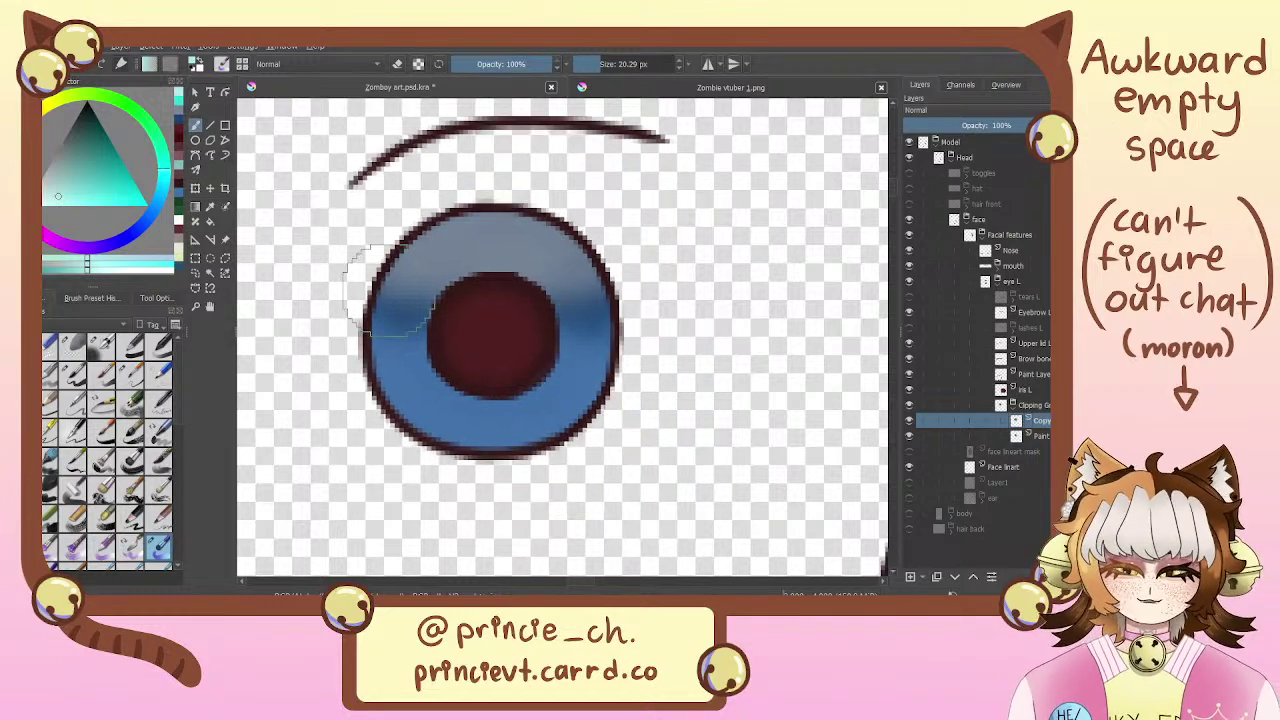
left_click(181, 188)
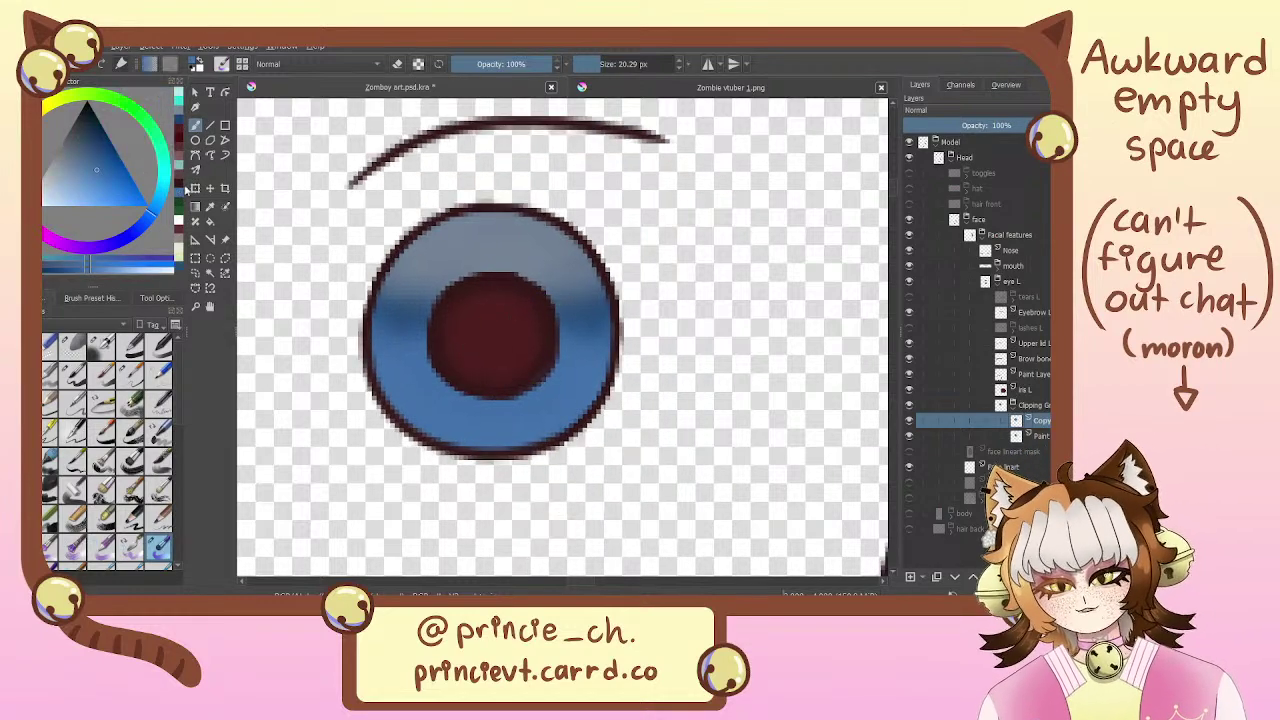
left_click(211, 208)
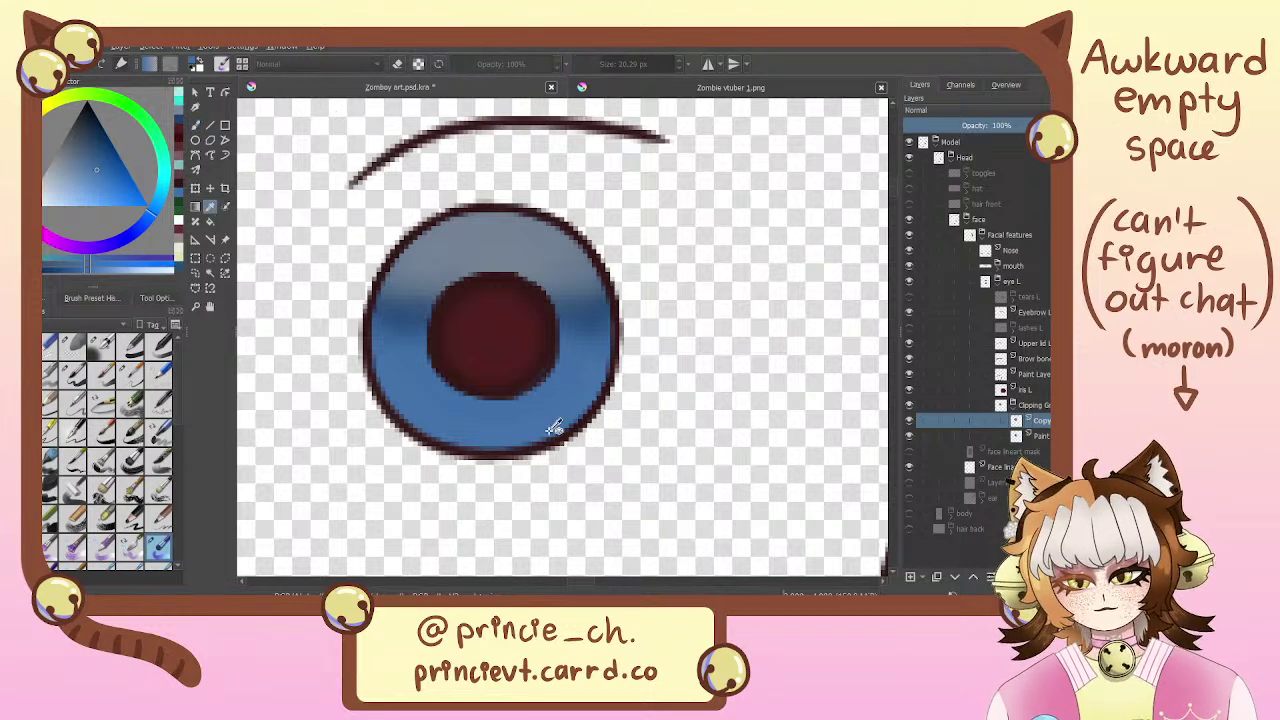
left_click(552, 406)
key("b")
left_click_drag(588, 400, 578, 340)
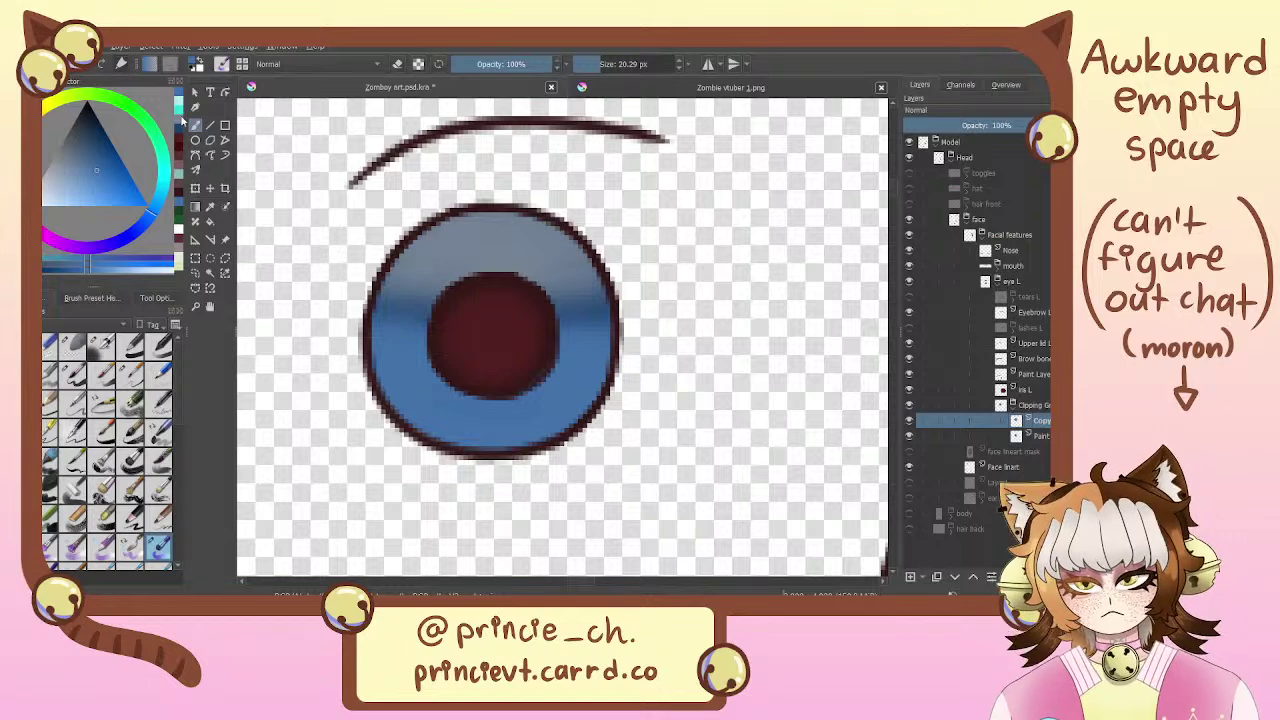
Airbrush grey-blue over the upper iris on both sides of the pupil
left_click(182, 121)
left_click(99, 145)
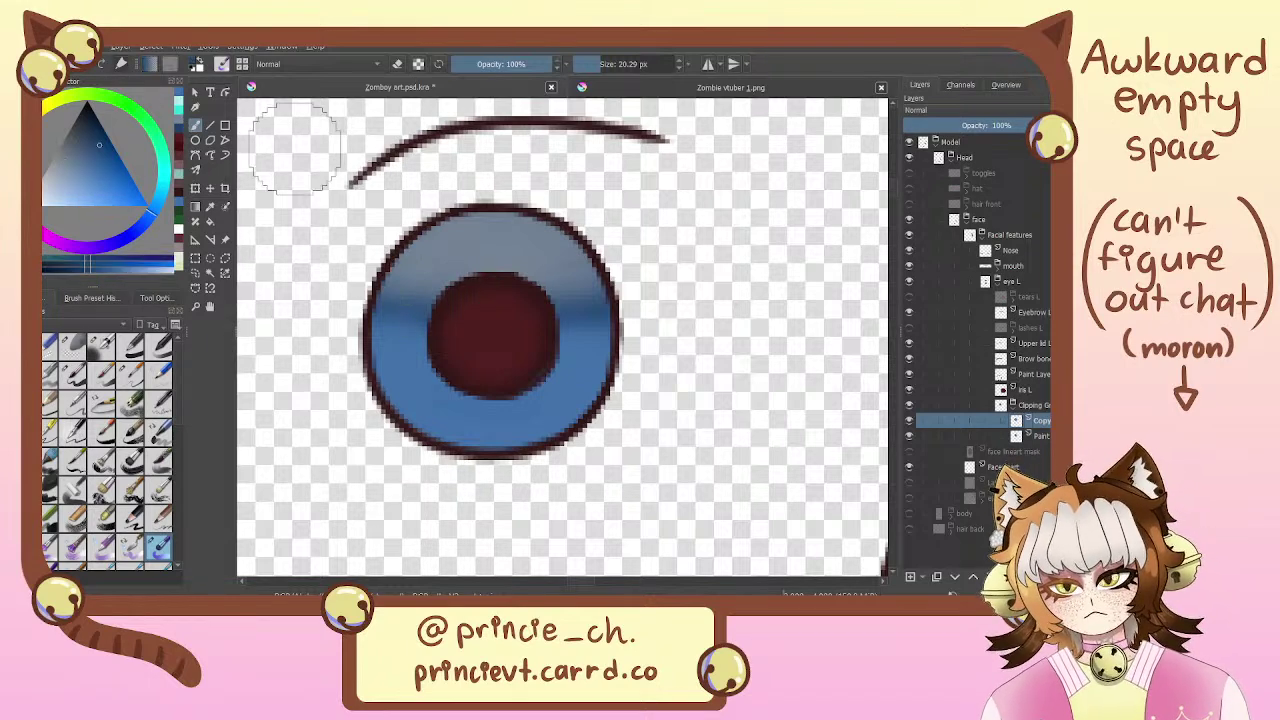
left_click(178, 134)
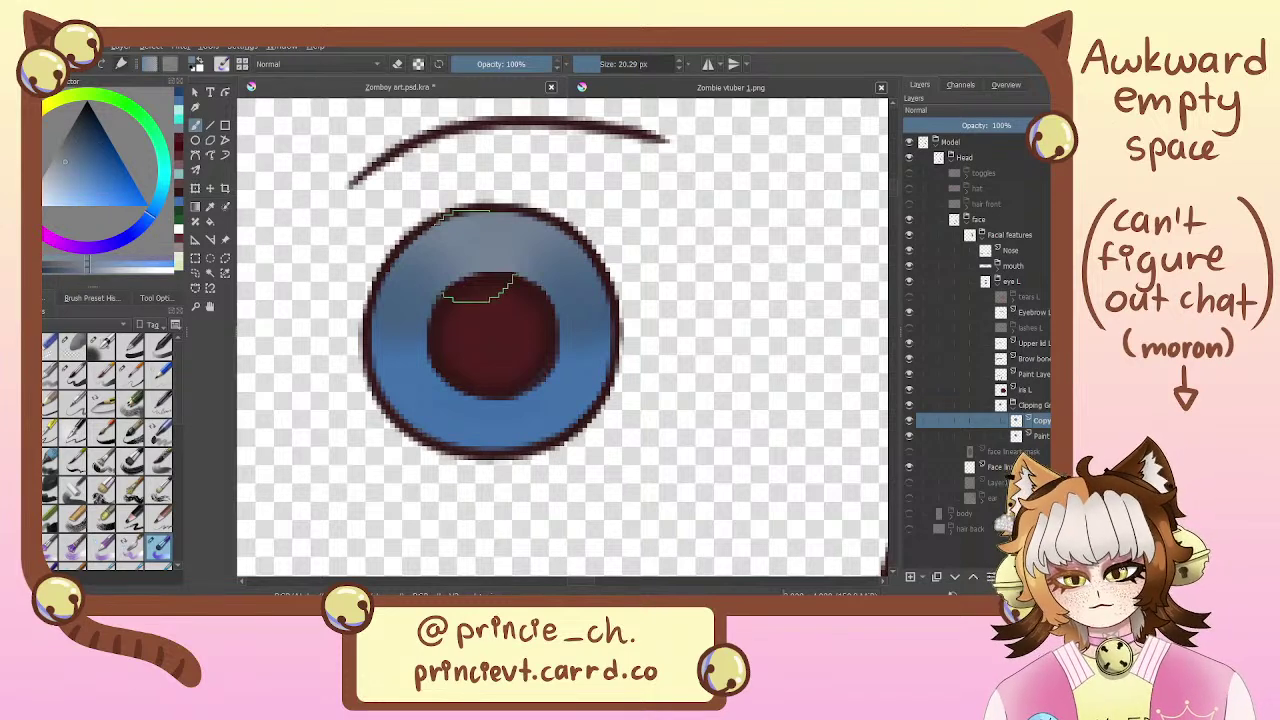
left_click_drag(477, 257, 411, 271)
left_click_drag(532, 240, 597, 283)
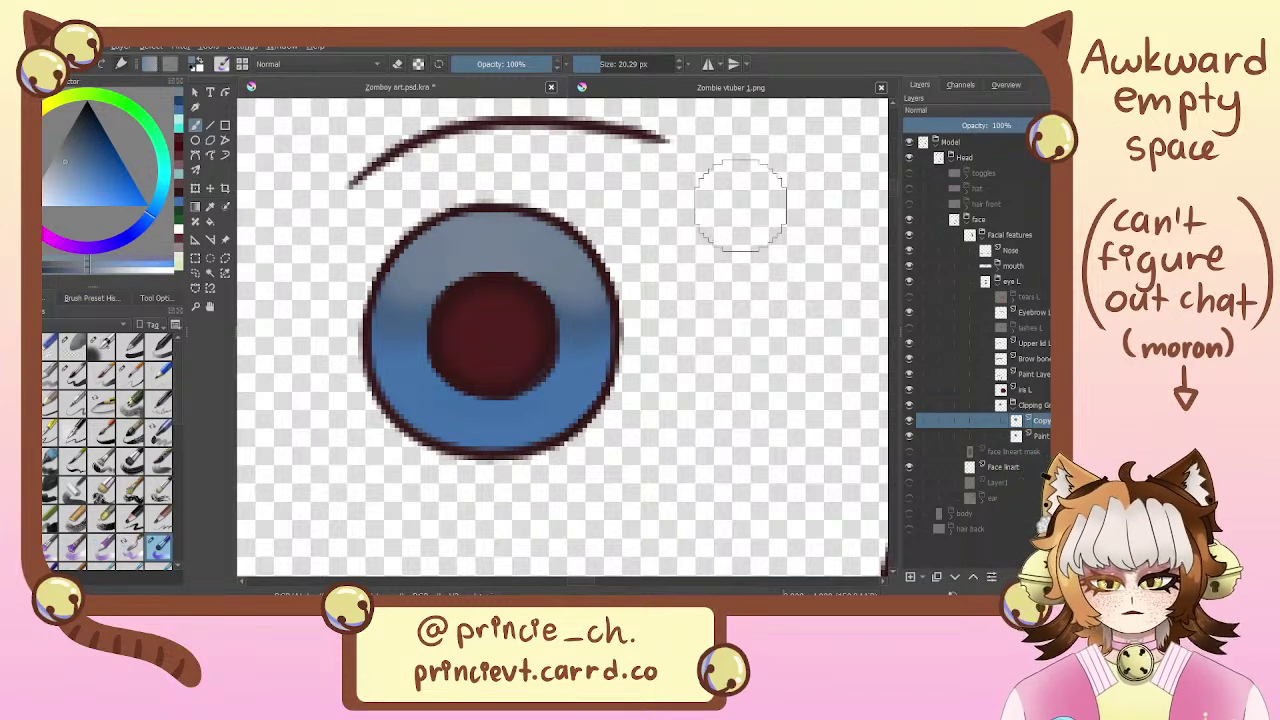
Hide the pupil layer and try a dark blue band across the middle and upper part of the iris
left_click(908, 390)
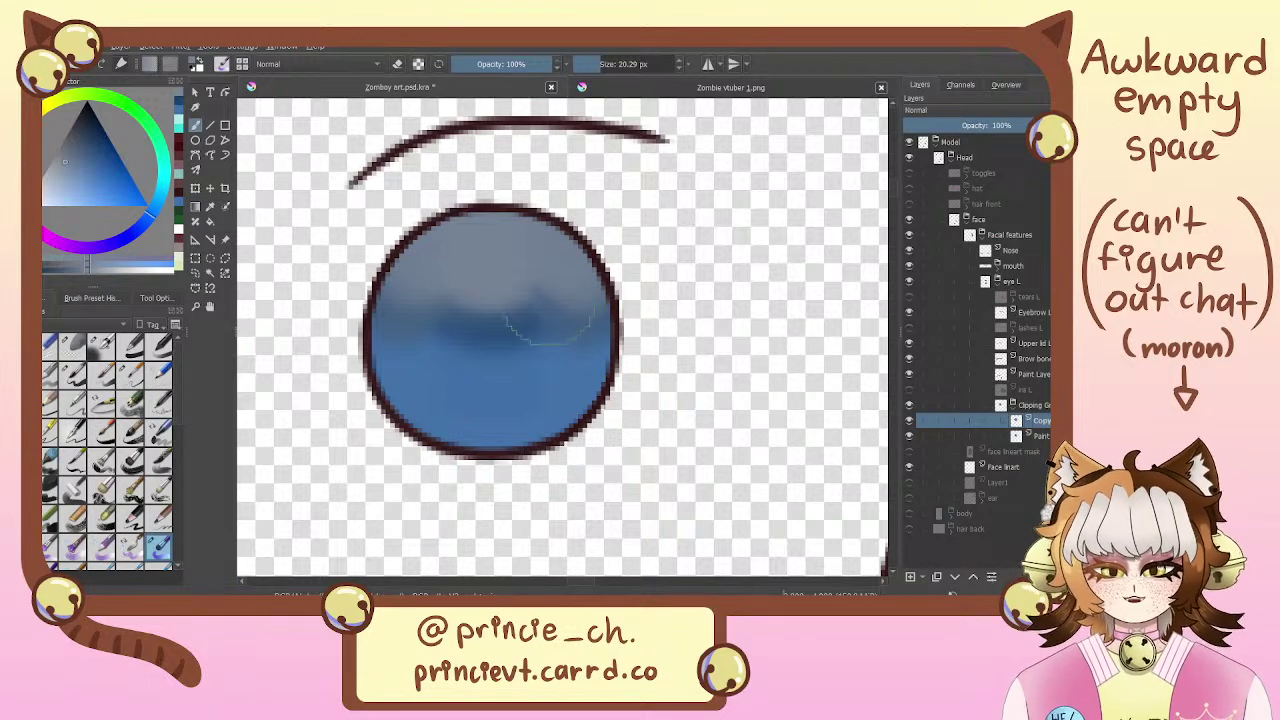
left_click(180, 115)
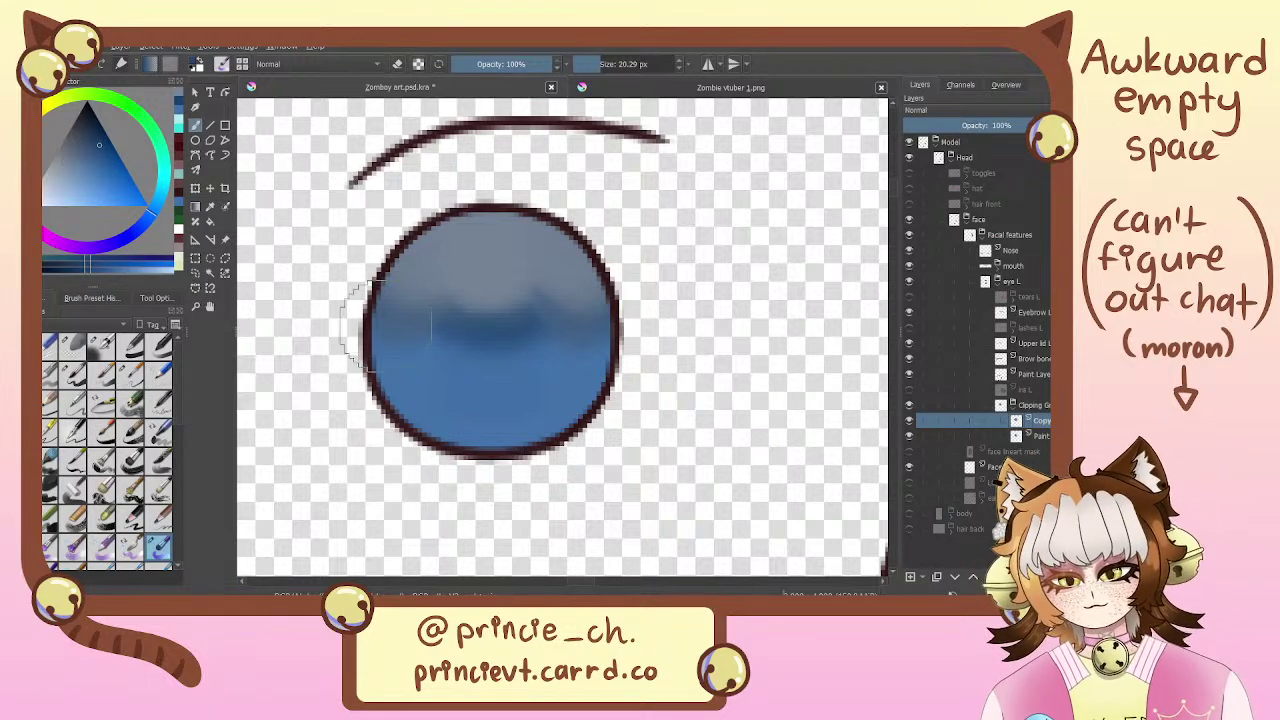
mouse_move(360, 328)
left_mouse_down()
mouse_move(515, 305)
mouse_move(479, 333)
mouse_move(602, 306)
left_mouse_up()
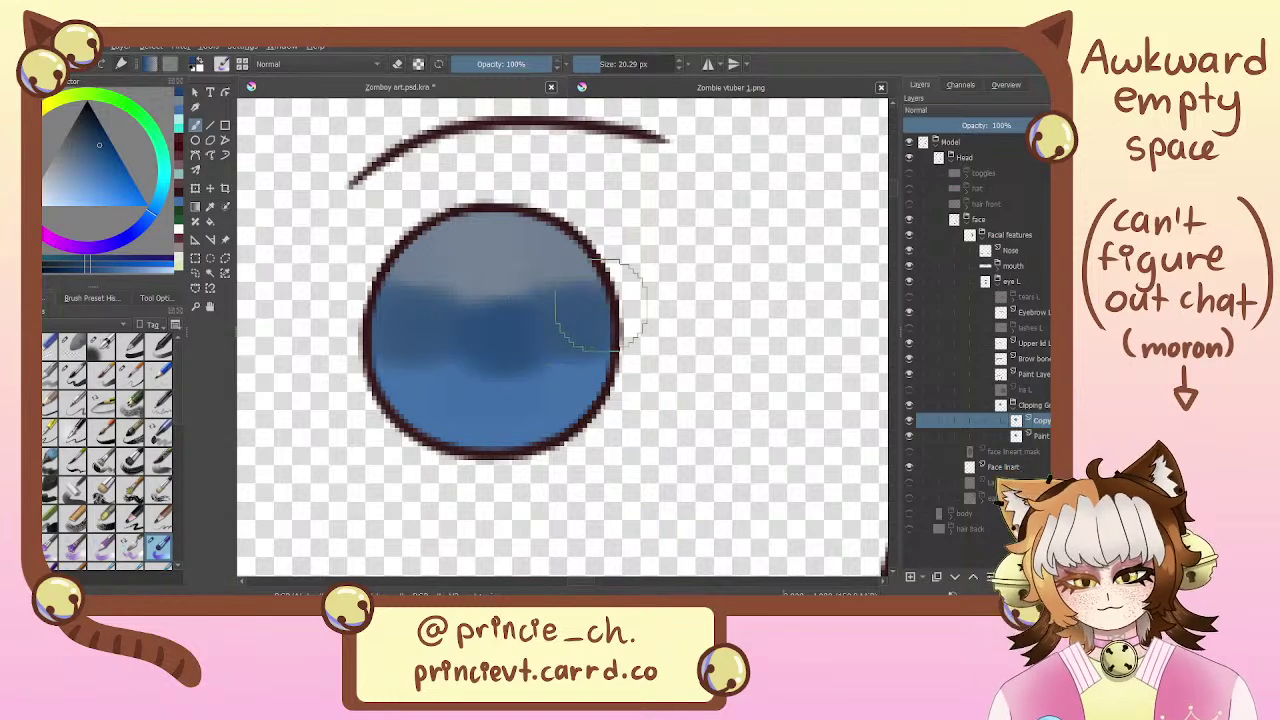
key("ctrl+z")
key("ctrl+z")
mouse_move(475, 295)
left_mouse_down()
mouse_move(510, 288)
mouse_move(478, 298)
mouse_move(512, 300)
mouse_move(480, 282)
mouse_move(570, 285)
mouse_move(545, 298)
mouse_move(600, 272)
mouse_move(458, 293)
mouse_move(390, 278)
left_mouse_up()
key("ctrl+z")
mouse_move(462, 296)
left_mouse_down()
mouse_move(619, 268)
mouse_move(423, 290)
mouse_move(452, 266)
mouse_move(386, 286)
mouse_move(478, 245)
left_mouse_up()
Try covering the top of the iris with grey-blue above the dark blue band
left_click(65, 162)
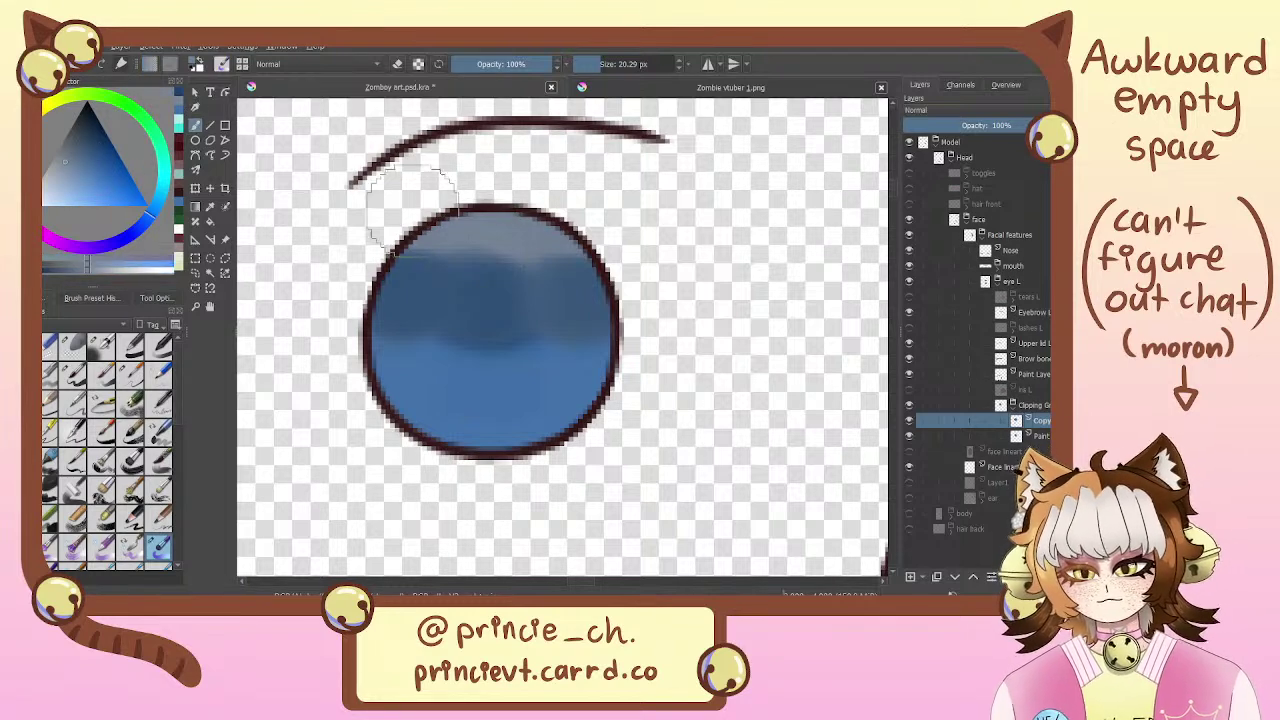
mouse_move(413, 214)
left_mouse_down()
mouse_move(420, 249)
mouse_move(475, 217)
left_mouse_up()
mouse_move(393, 237)
left_mouse_down()
mouse_move(513, 200)
mouse_move(468, 262)
mouse_move(527, 200)
mouse_move(478, 267)
mouse_move(545, 205)
mouse_move(642, 219)
left_mouse_up()
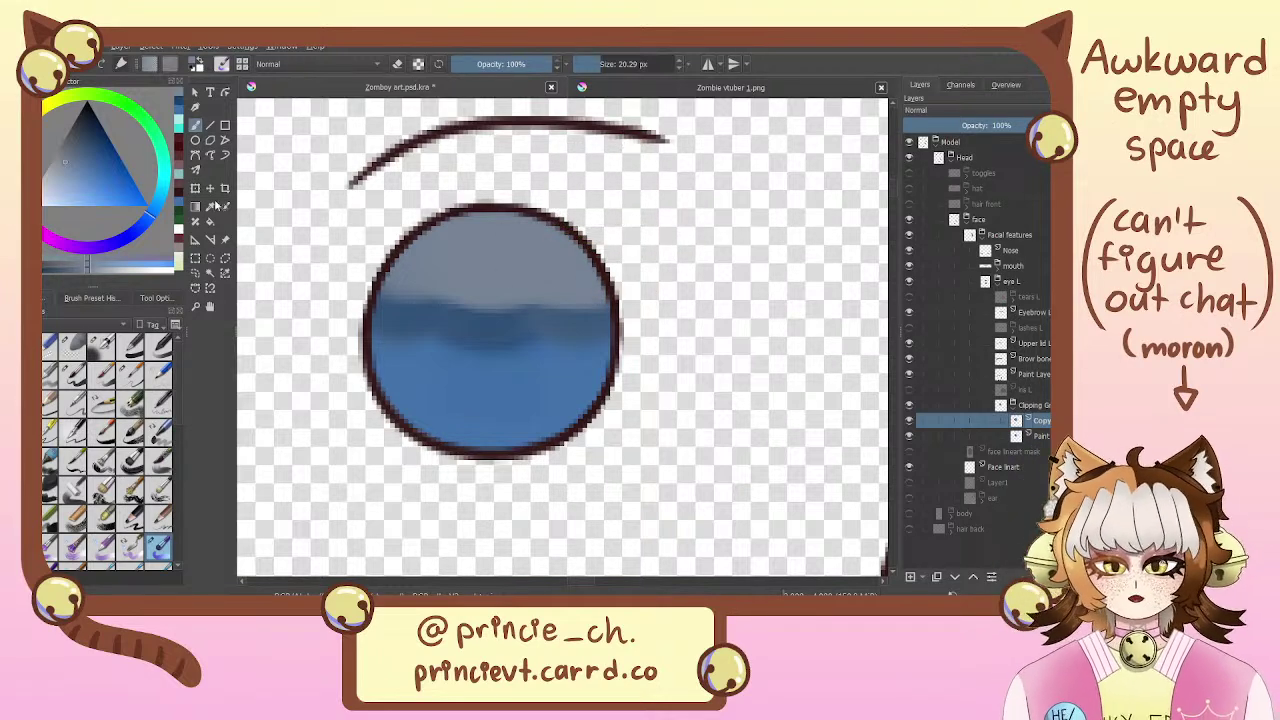
mouse_move(385, 310)
left_mouse_down()
mouse_move(429, 297)
mouse_move(525, 311)
mouse_move(540, 290)
mouse_move(425, 280)
left_mouse_up()
Clear the painted shading from the iris so only its flat blue base is left
left_click(180, 107)
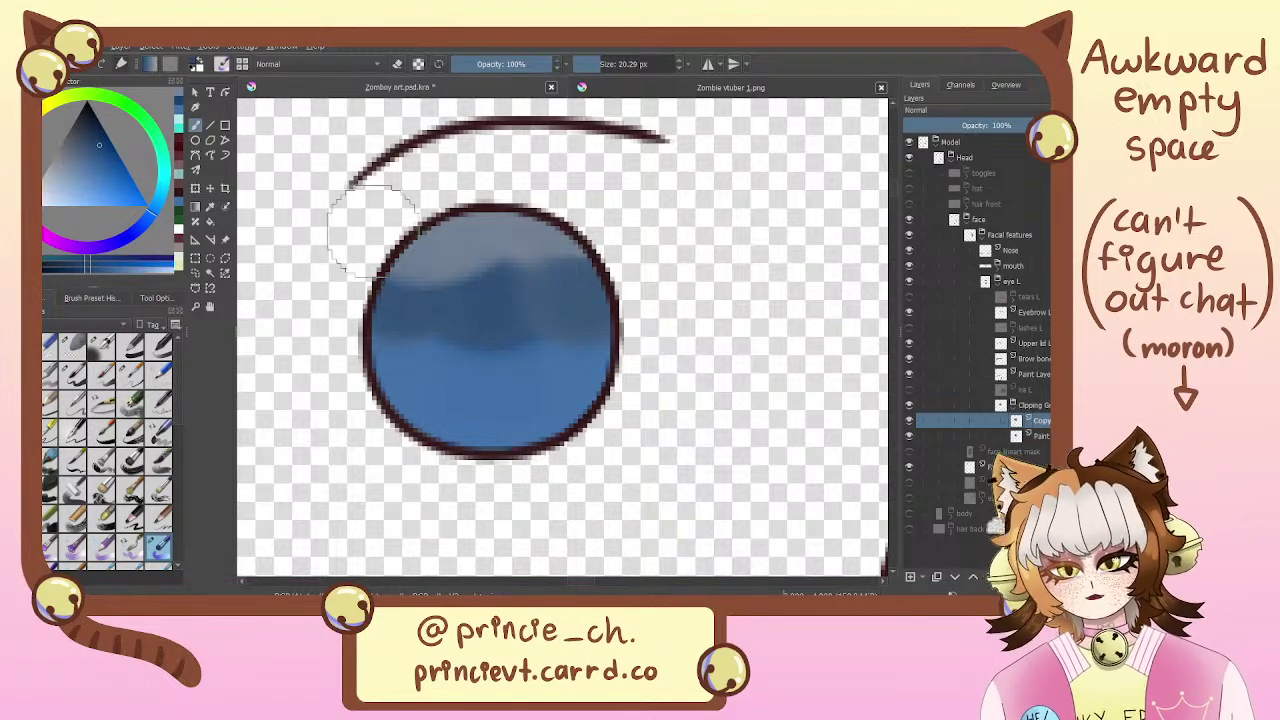
left_click(180, 114)
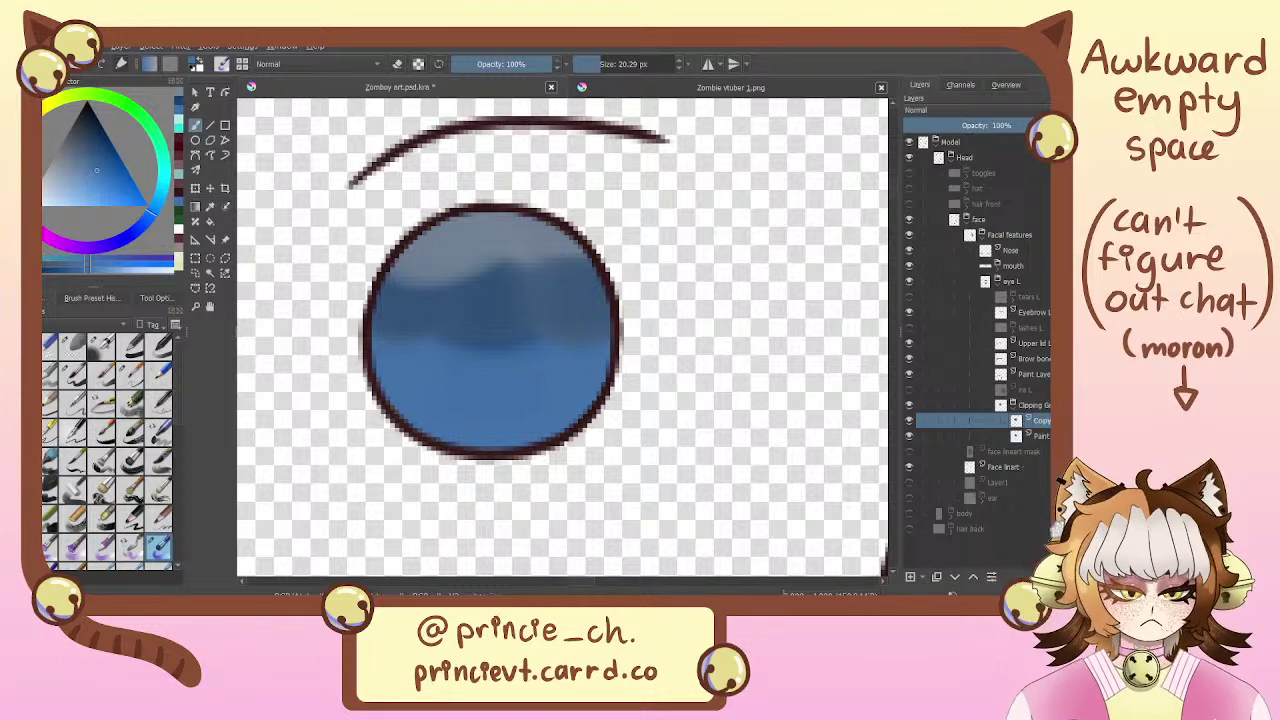
left_click(1010, 577)
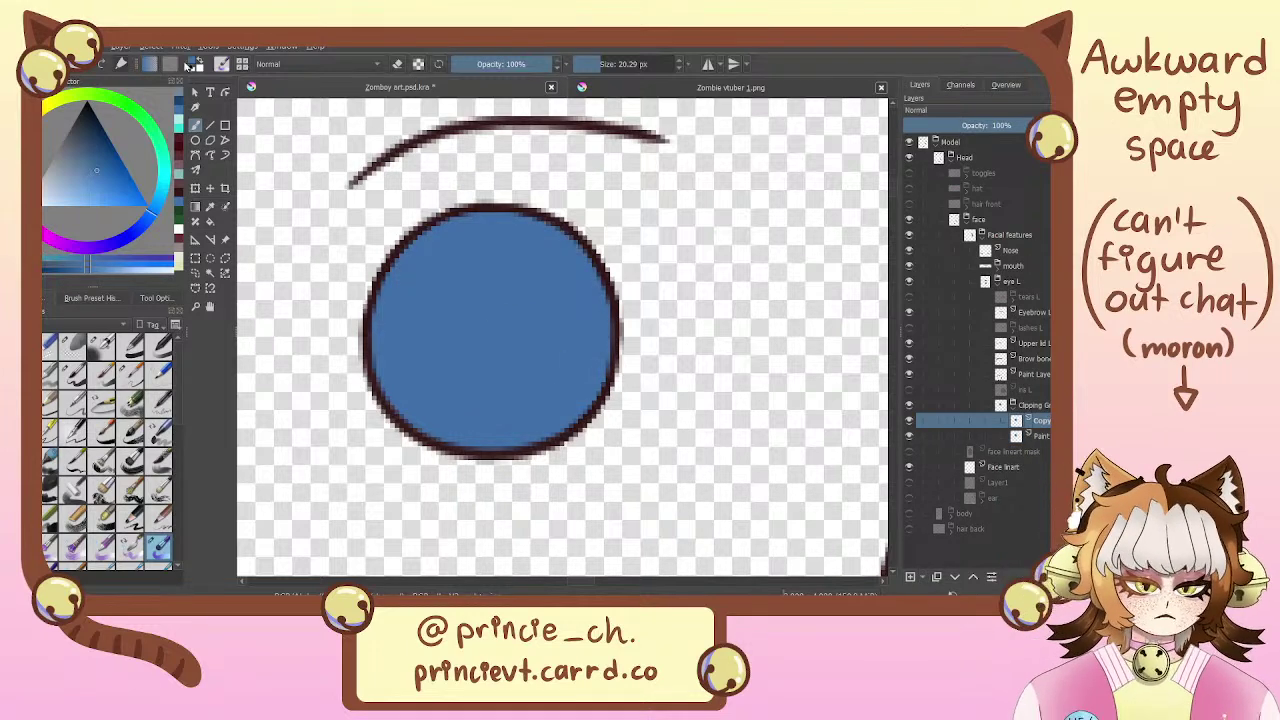
Airbrush a curved dark blue shadow across the upper third of the iris with the 20.29 px soft brush
left_click(180, 106)
mouse_move(346, 318)
left_mouse_down()
mouse_move(621, 251)
mouse_move(680, 303)
left_mouse_up()
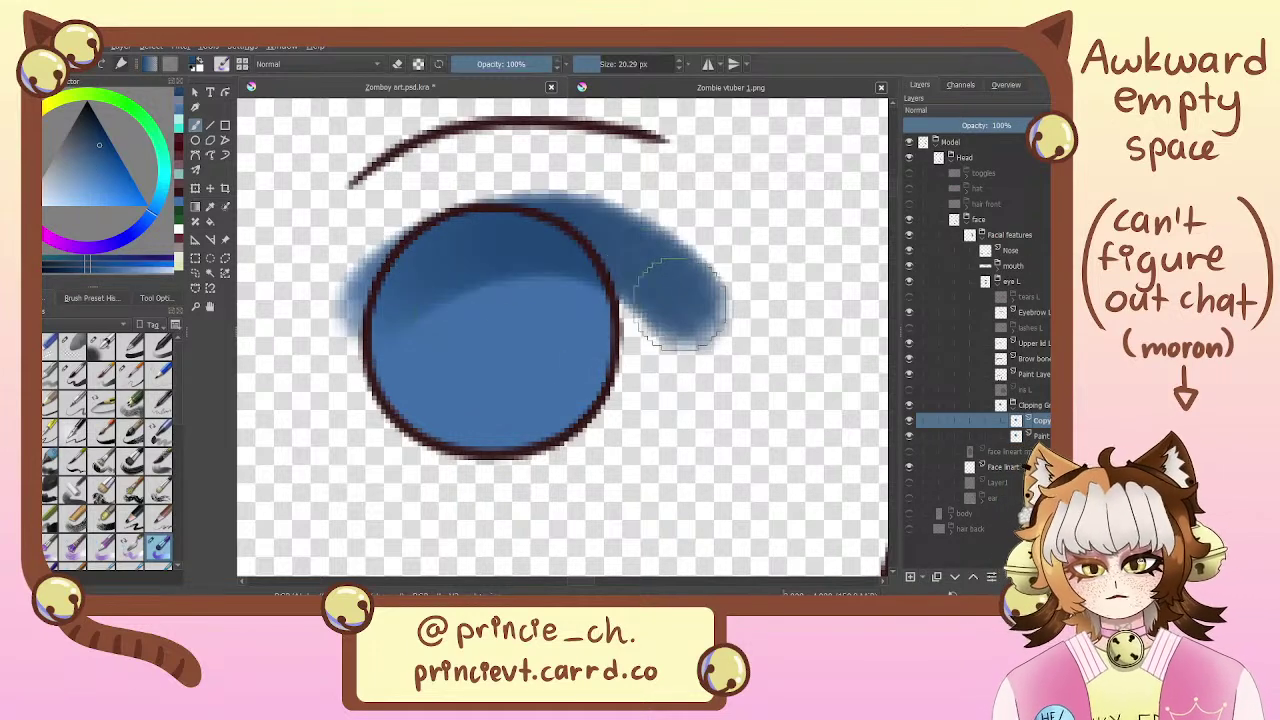
key("ctrl+z")
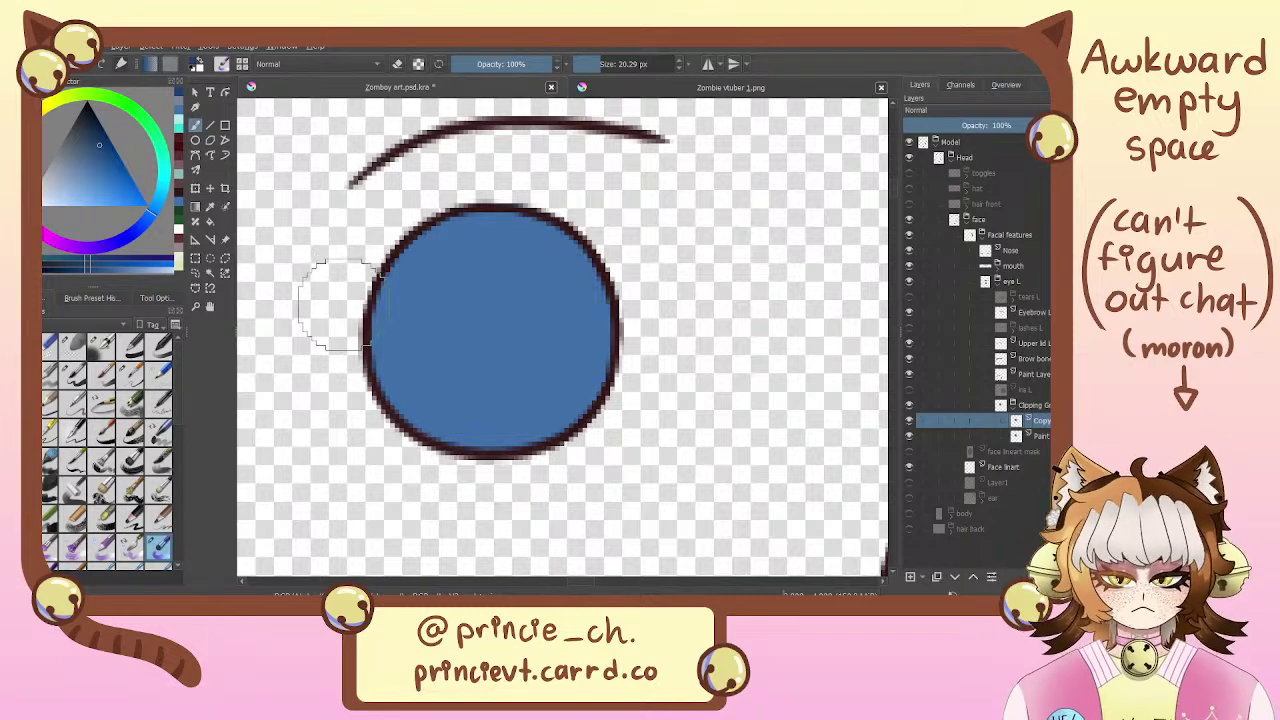
mouse_move(331, 294)
left_mouse_down()
mouse_move(608, 287)
mouse_move(651, 320)
left_mouse_up()
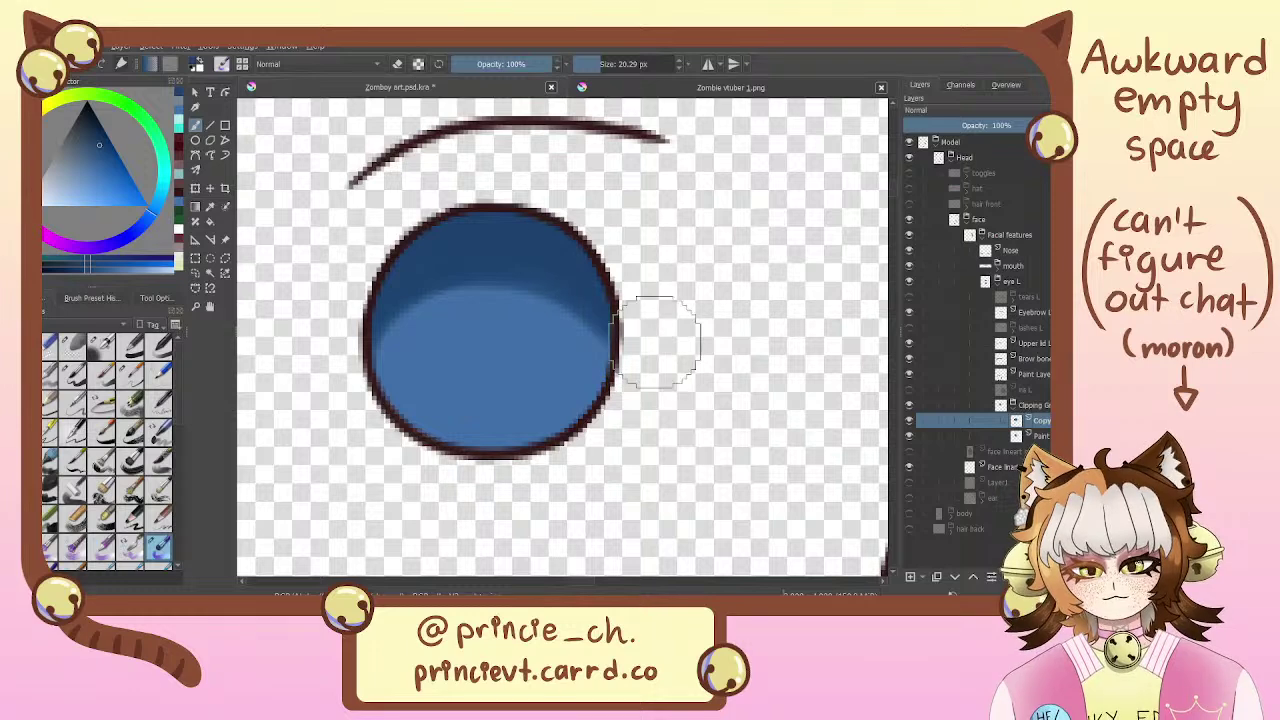
Airbrush a grey-blue arc along the top of the iris, leaving a curved dark blue band beneath it
left_click(179, 104)
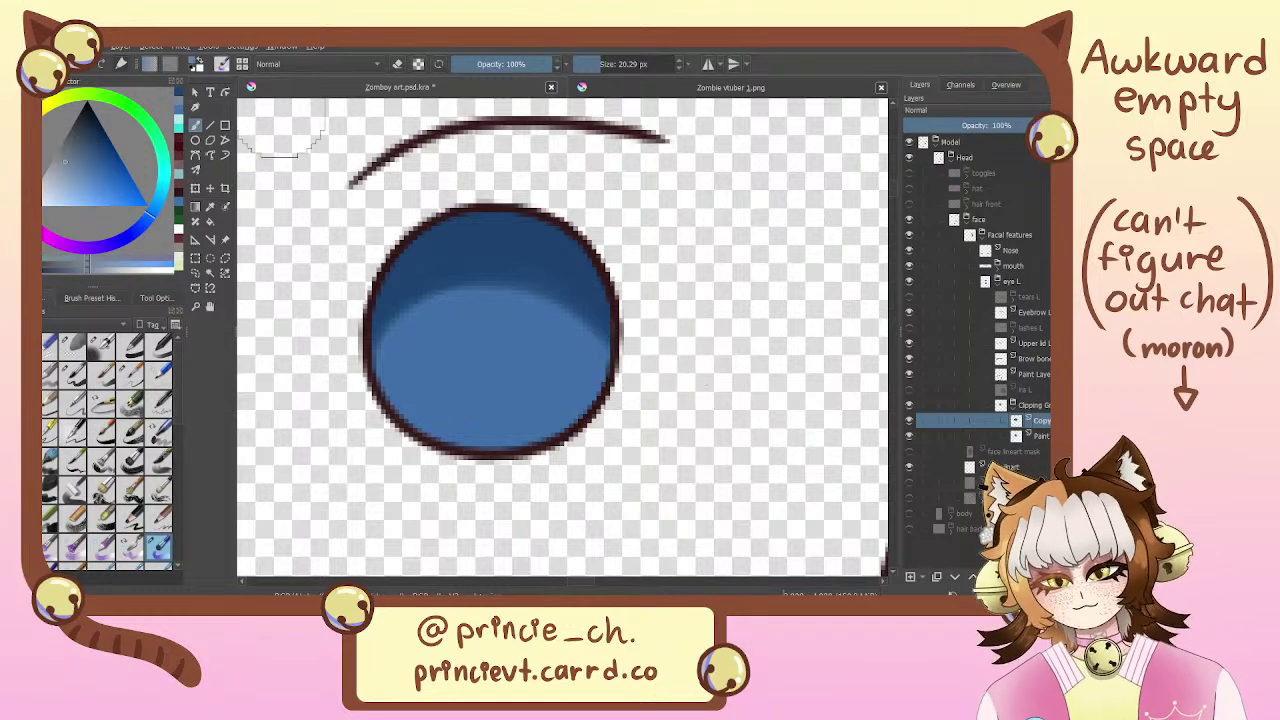
left_click_drag(334, 274, 578, 218)
mouse_move(347, 304)
left_mouse_down()
mouse_move(382, 266)
mouse_move(630, 270)
left_mouse_up()
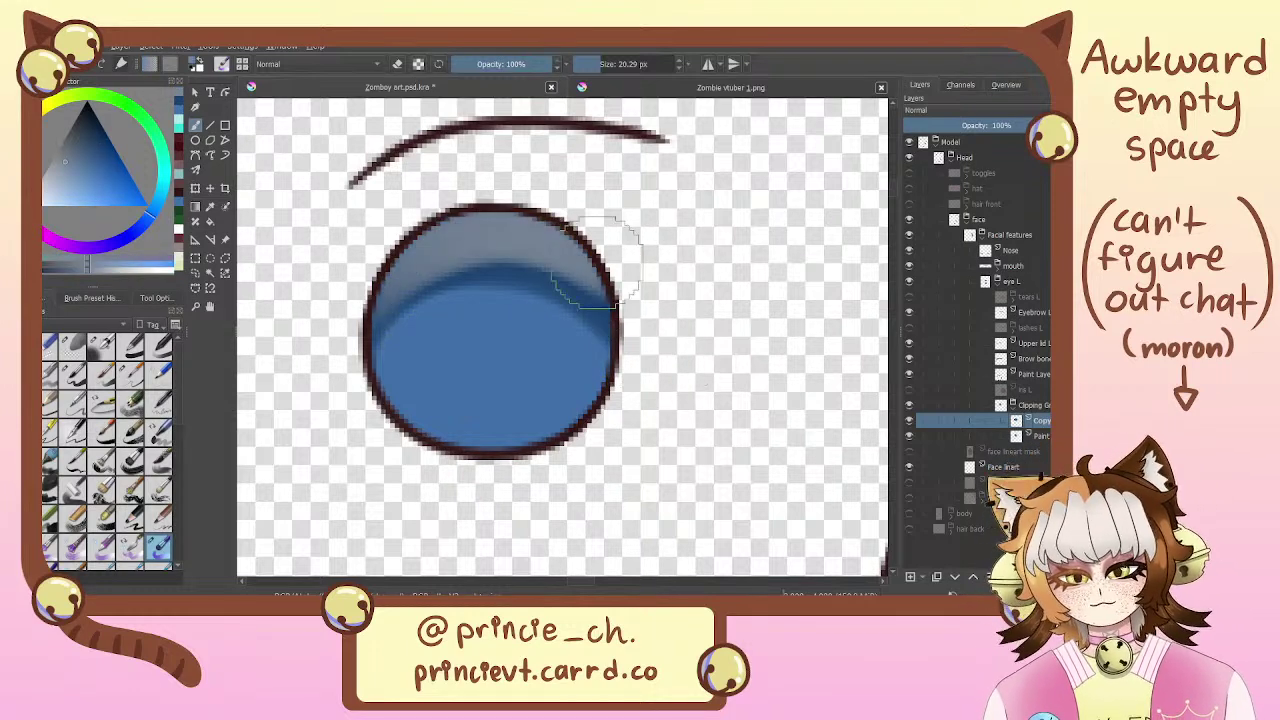
key("ctrl+z")
key("ctrl+z")
left_click_drag(372, 274, 623, 251)
mouse_move(357, 300)
left_mouse_down()
mouse_move(402, 236)
mouse_move(660, 303)
left_mouse_up()
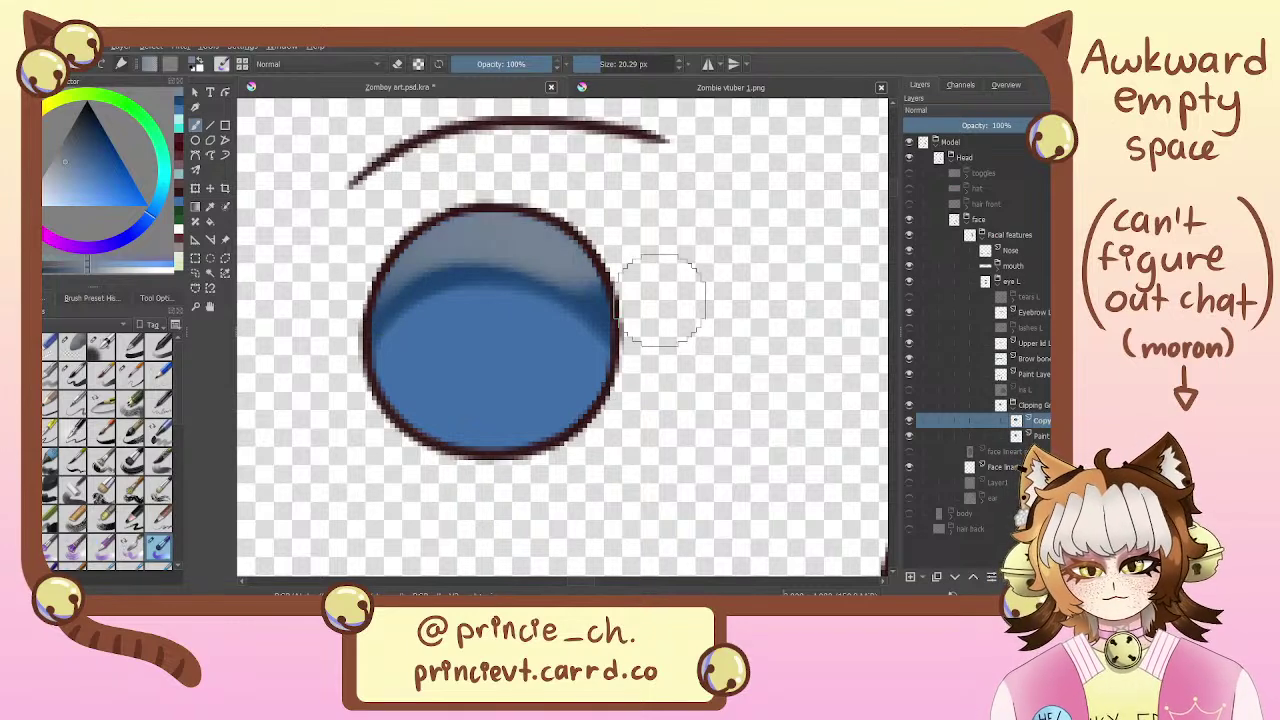
key("ctrl+z")
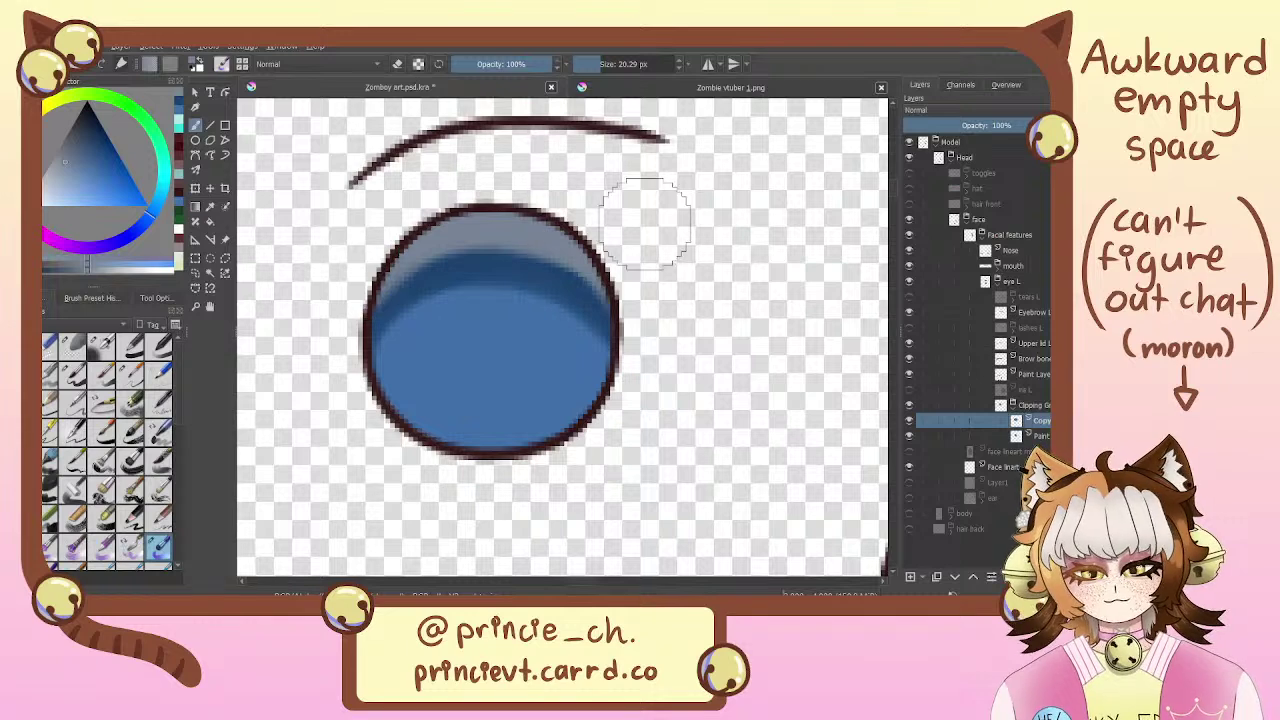
mouse_move(650, 280)
left_mouse_down()
mouse_move(604, 238)
mouse_move(430, 228)
left_mouse_up()
key("ctrl+z")
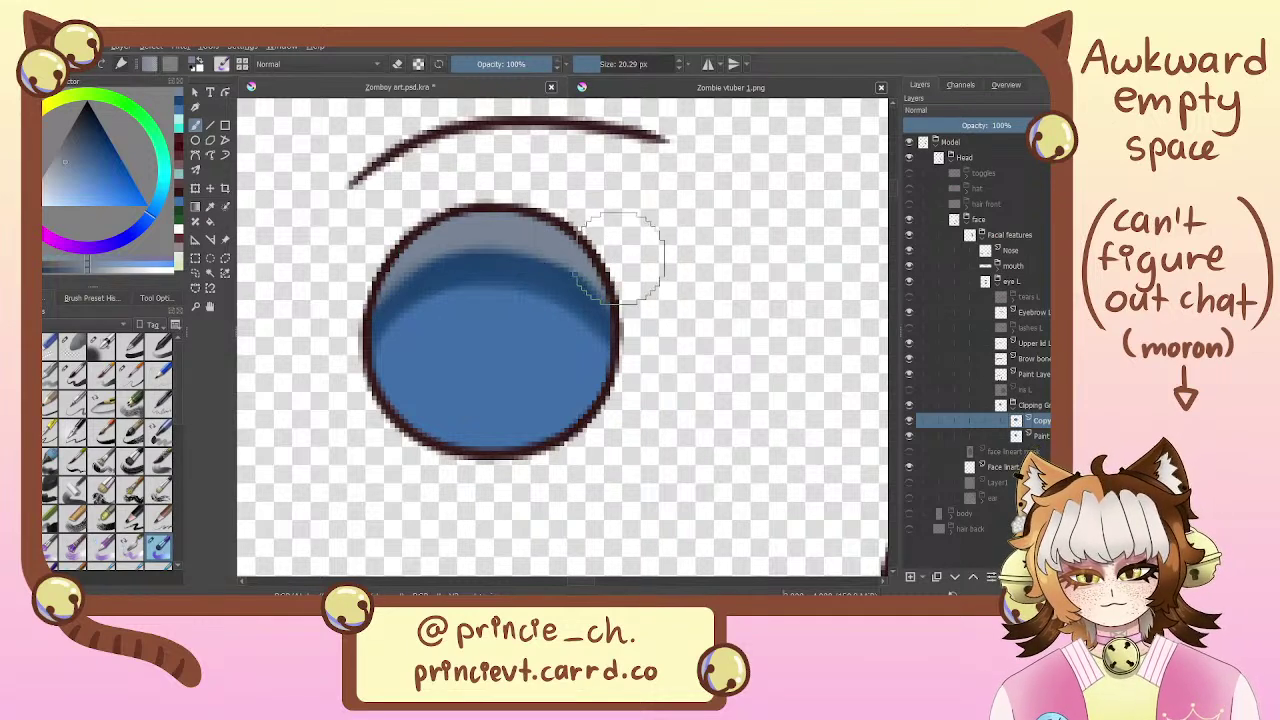
mouse_move(620, 262)
left_mouse_down()
mouse_move(502, 220)
mouse_move(430, 233)
mouse_move(523, 222)
mouse_move(370, 268)
left_mouse_up()
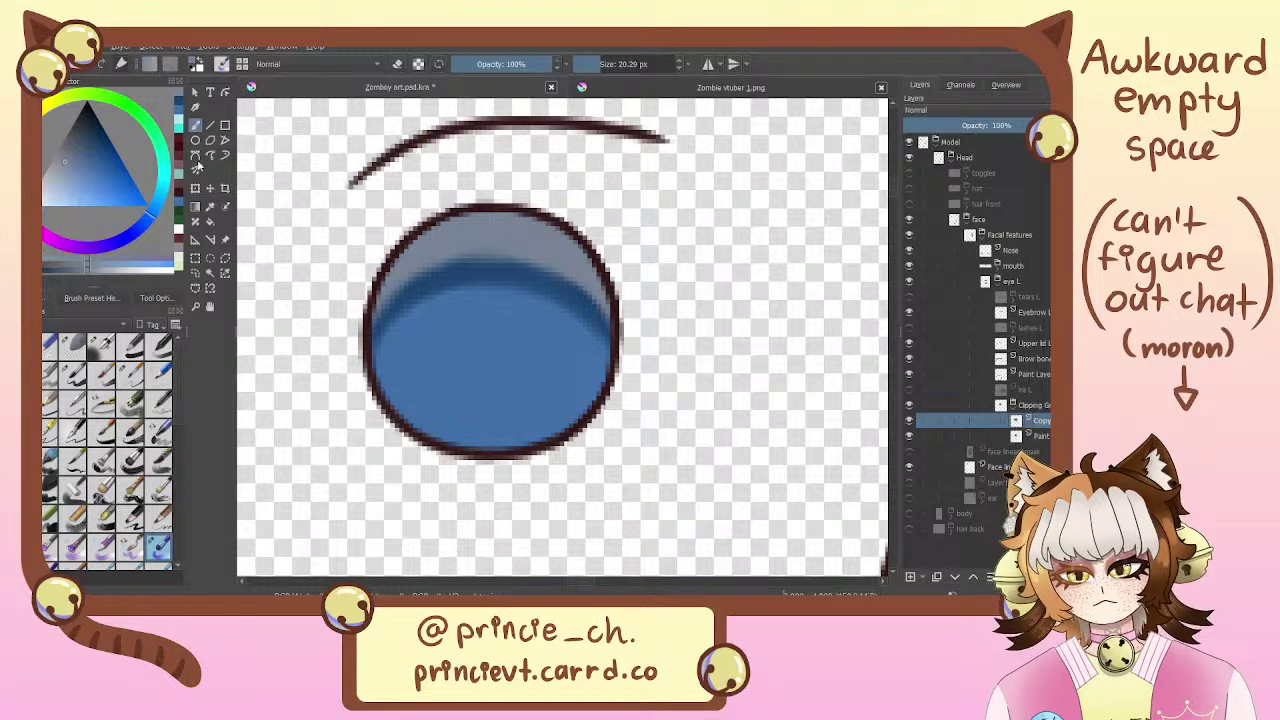
Airbrush a soft turquoise glow into the lower part of the iris with the 20.29 px brush
left_click(178, 127)
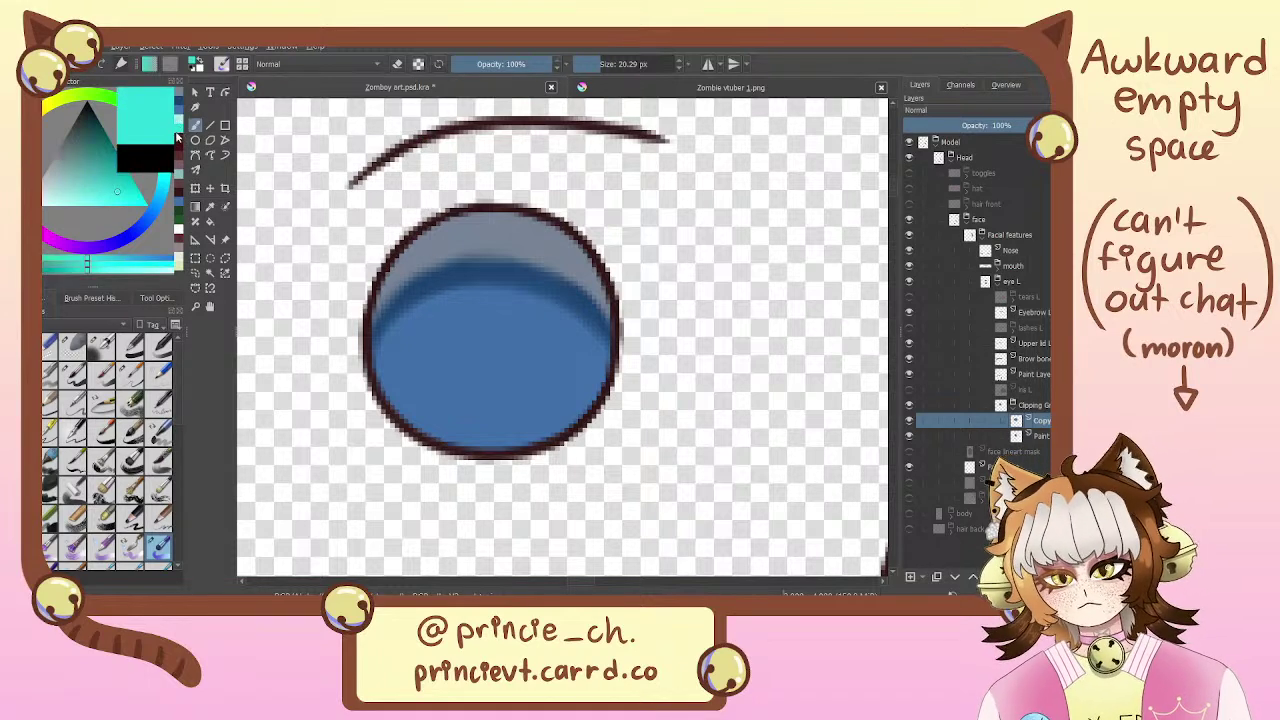
mouse_move(463, 405)
left_mouse_down()
mouse_move(516, 429)
mouse_move(489, 412)
mouse_move(516, 427)
mouse_move(493, 424)
mouse_move(540, 387)
mouse_move(455, 432)
mouse_move(508, 417)
mouse_move(442, 376)
left_mouse_up()
left_click(110, 190)
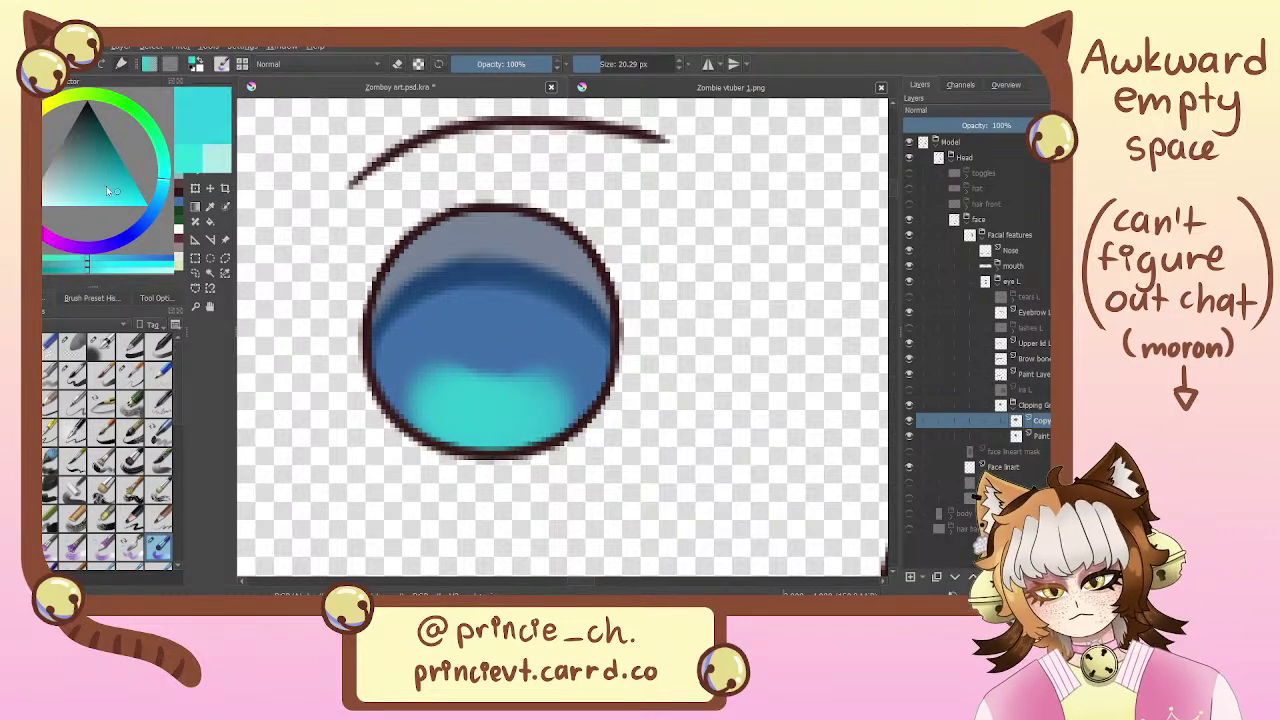
key("ctrl+z")
key("ctrl+z")
key("ctrl+z")
key("ctrl+z")
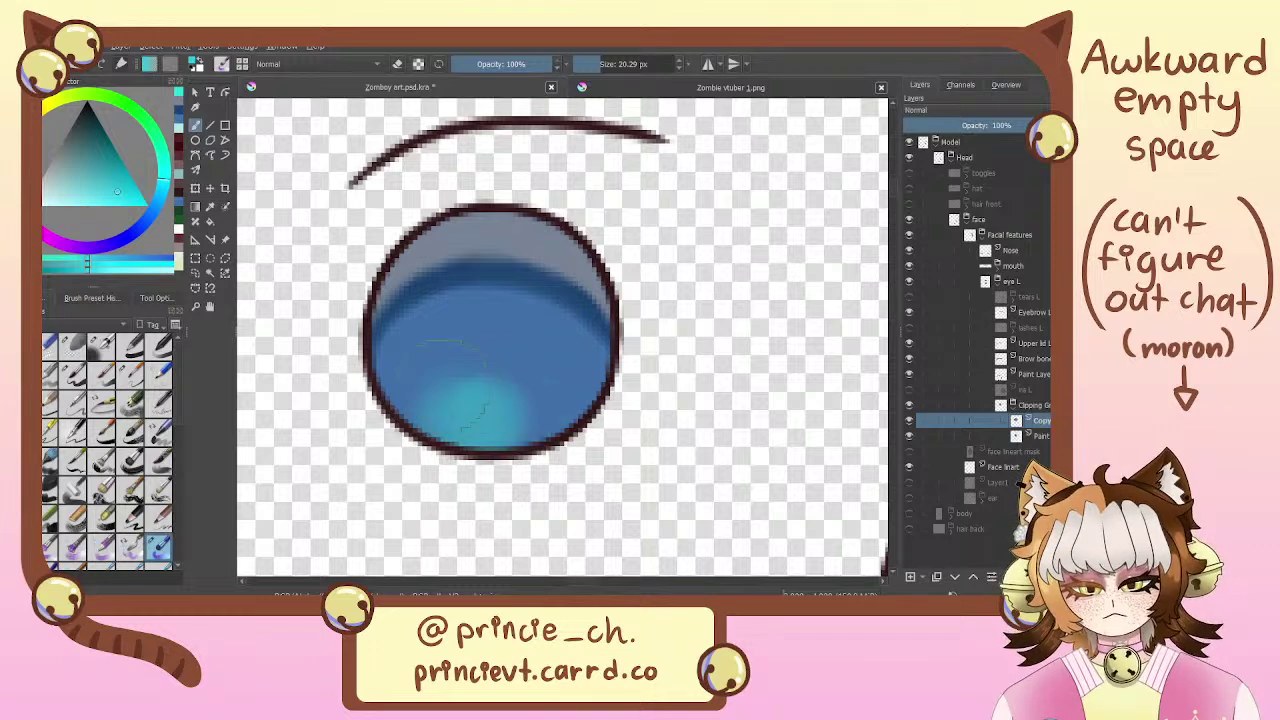
mouse_move(456, 405)
left_mouse_down()
mouse_move(458, 375)
mouse_move(523, 410)
mouse_move(510, 385)
mouse_move(458, 390)
mouse_move(558, 385)
mouse_move(522, 398)
left_mouse_up()
key("ctrl+z")
key("ctrl+z")
key("ctrl+z")
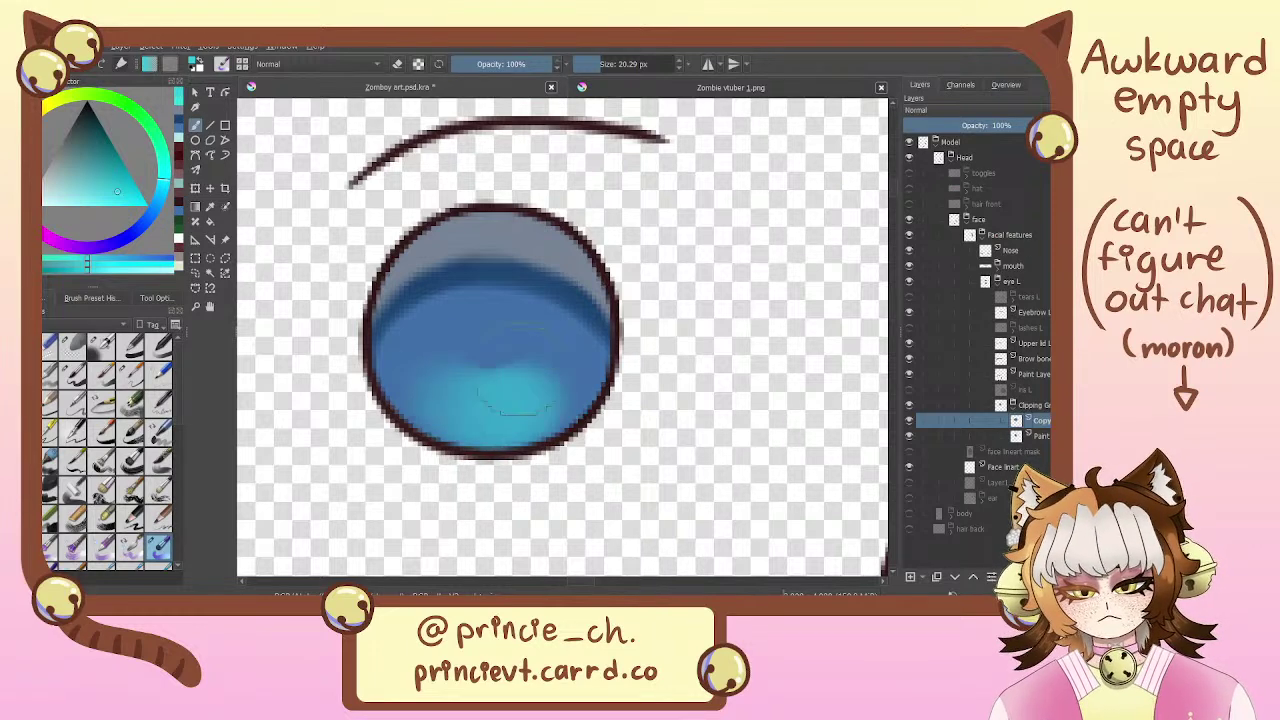
Brush a paler turquoise highlight over the glow in the lower iris at 20.29 px
left_click(94, 197)
left_click(163, 169)
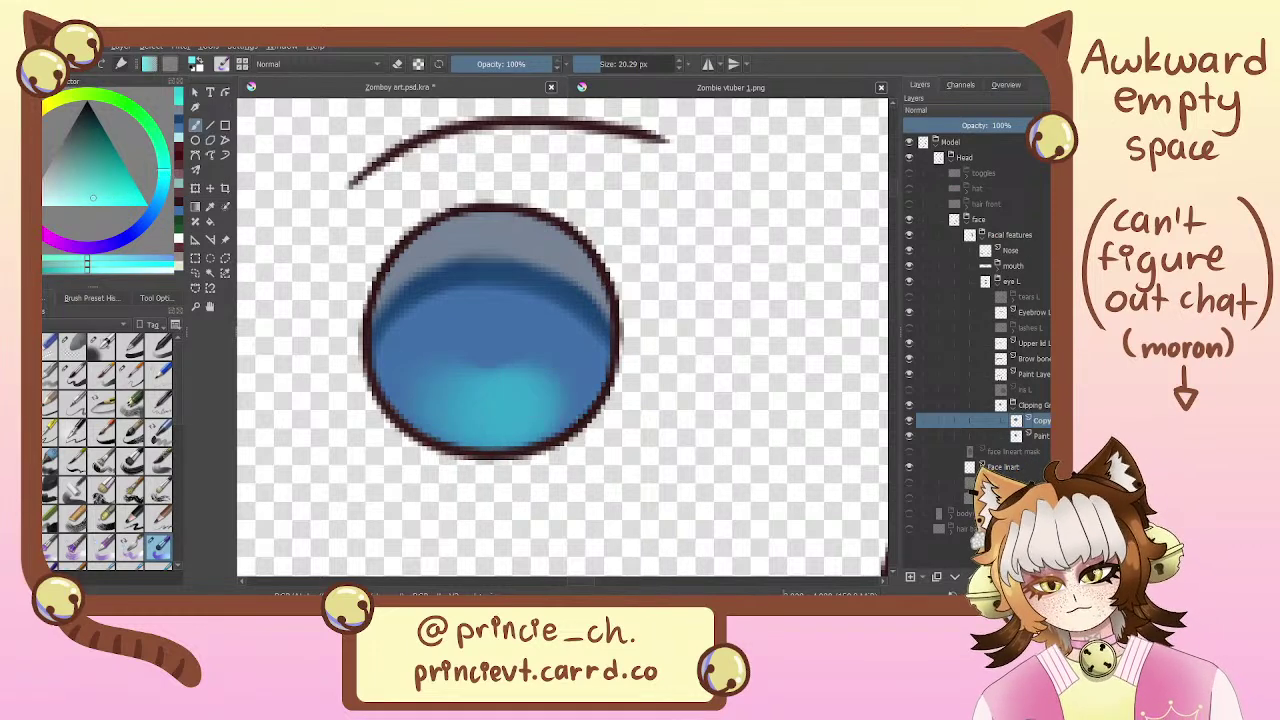
key("ctrl+z")
key("ctrl+z")
key("ctrl+shift+z")
key("ctrl+z")
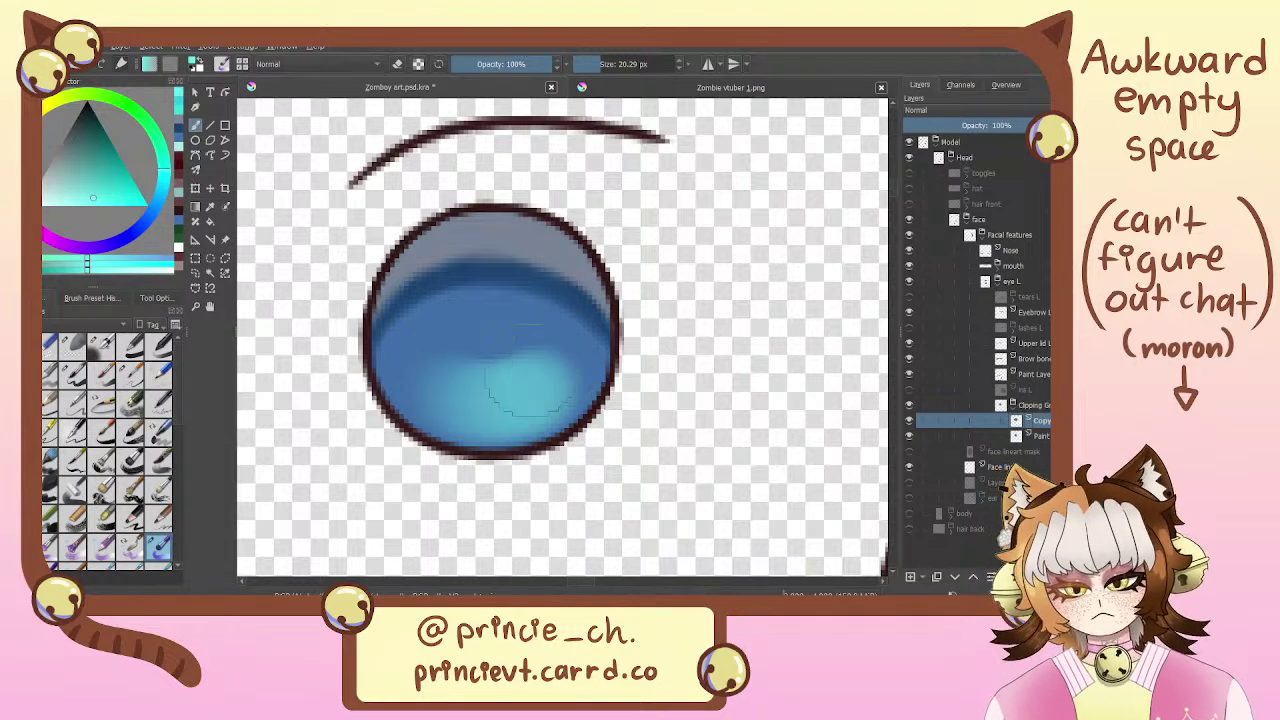
key("ctrl+shift+z")
key("ctrl+z")
mouse_move(544, 395)
left_mouse_down()
mouse_move(476, 391)
mouse_move(522, 398)
left_mouse_up()
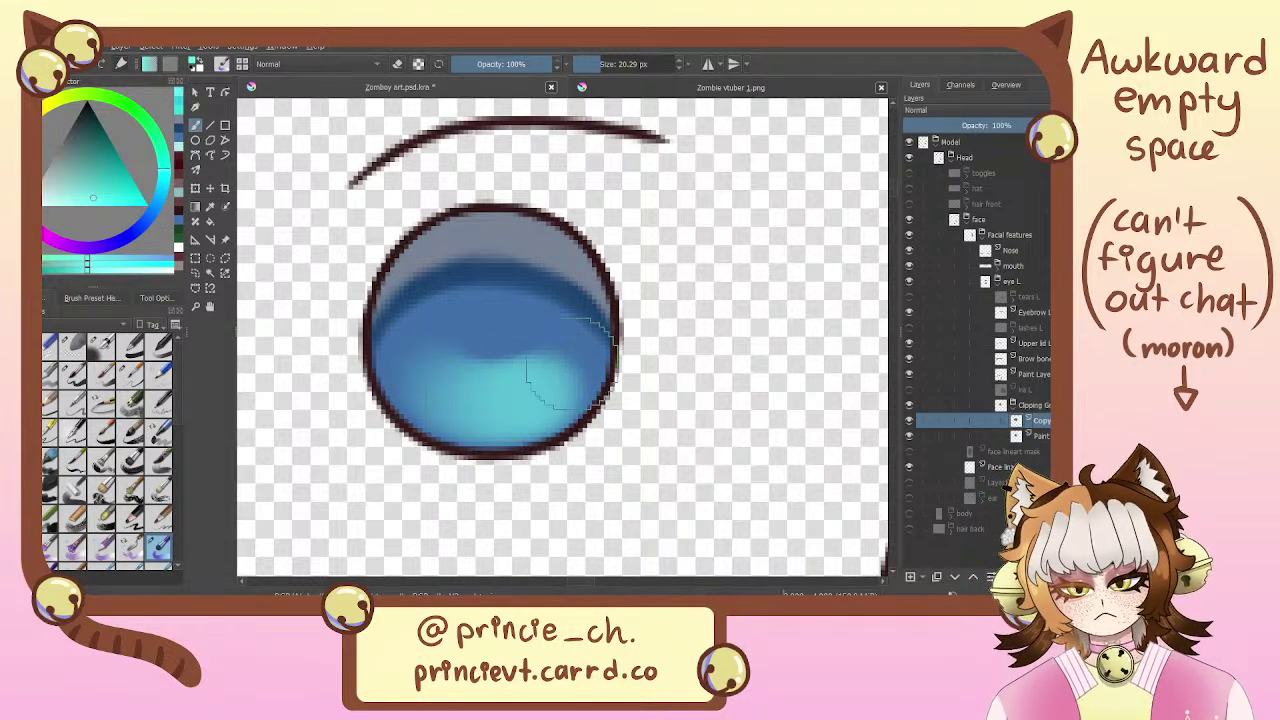
Show the pupil layer, compare the eye with it on and off, and make that layer active
mouse_move(496, 341)
left_mouse_down()
mouse_move(537, 311)
mouse_move(517, 329)
left_mouse_up()
left_click(908, 390)
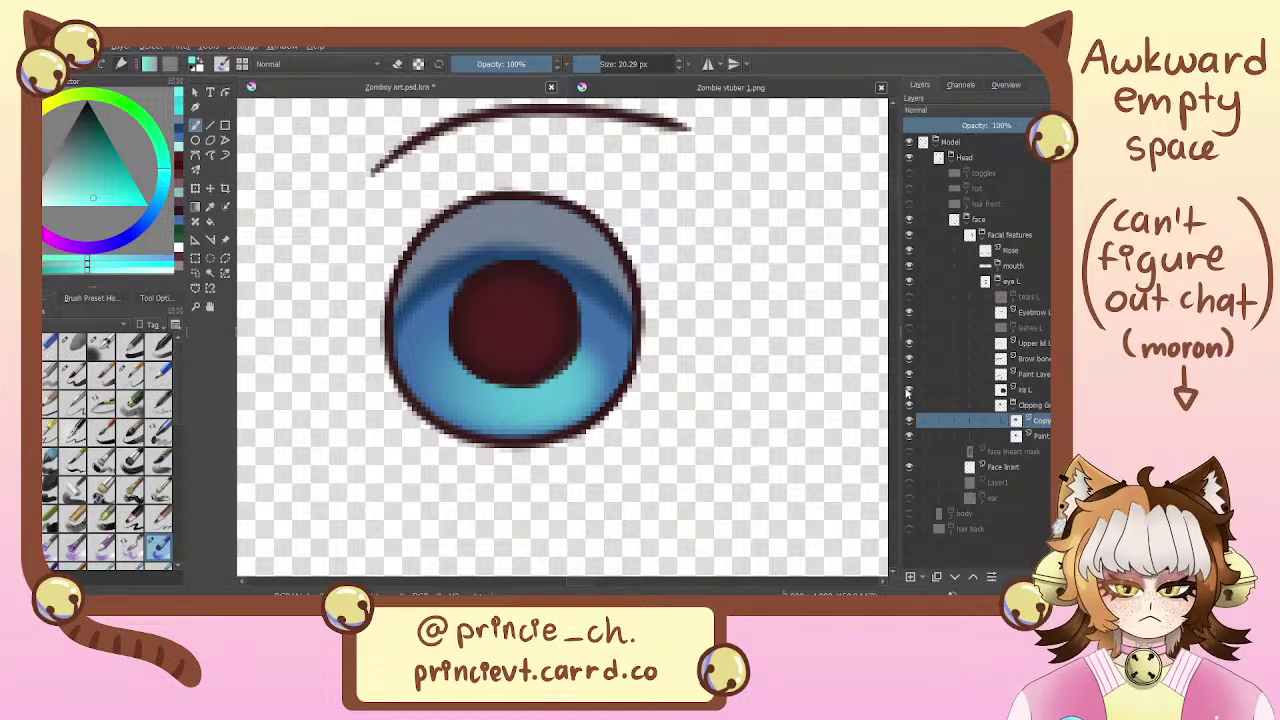
left_click(908, 390)
left_click(908, 391)
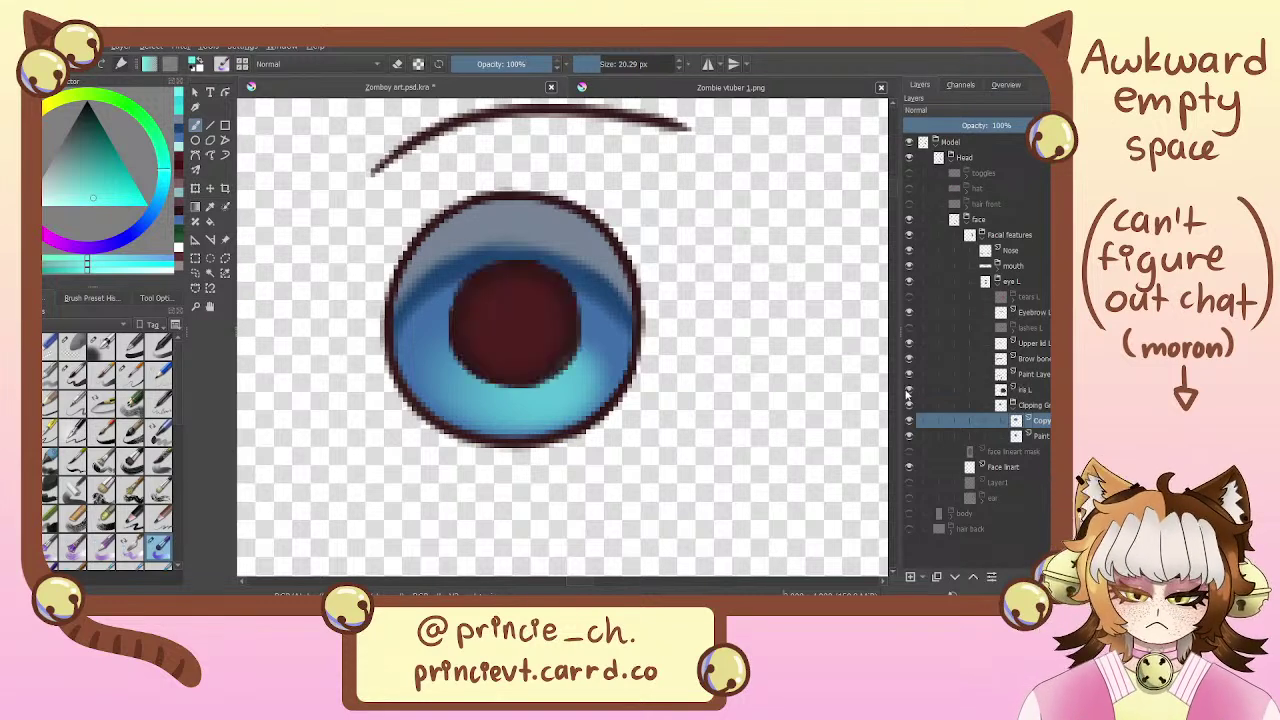
left_click(1001, 390)
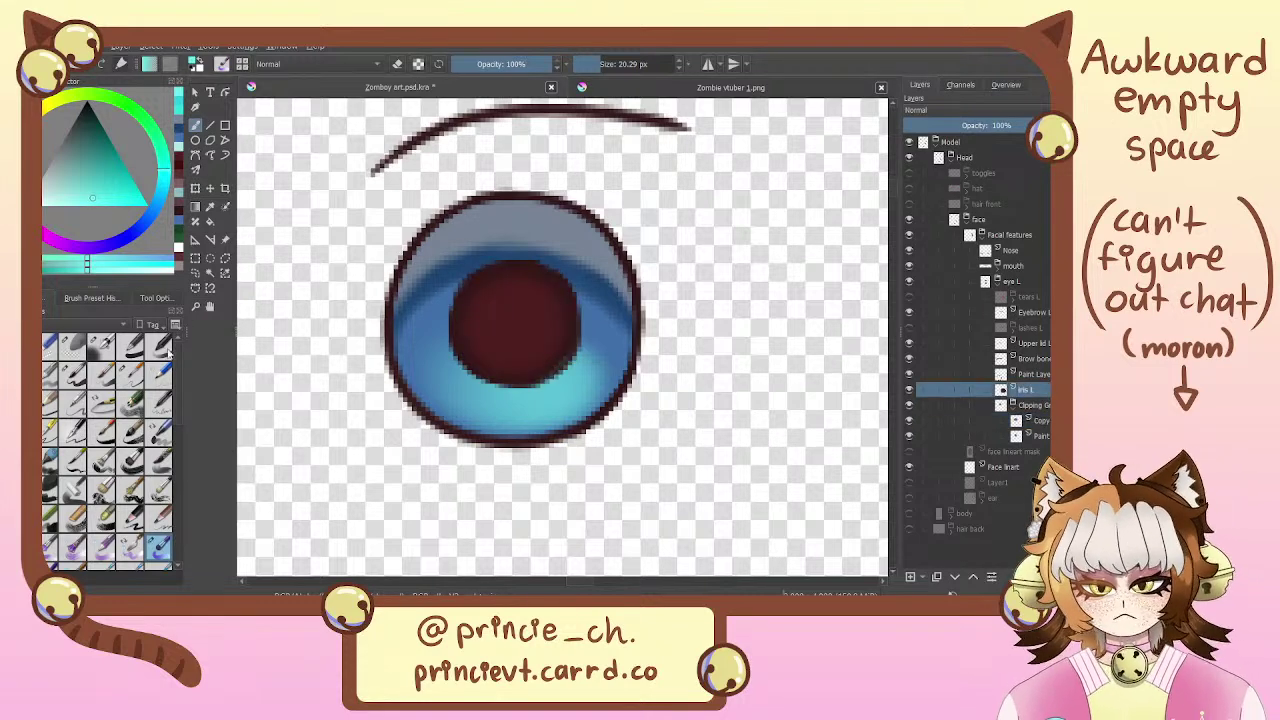
left_click(72, 375)
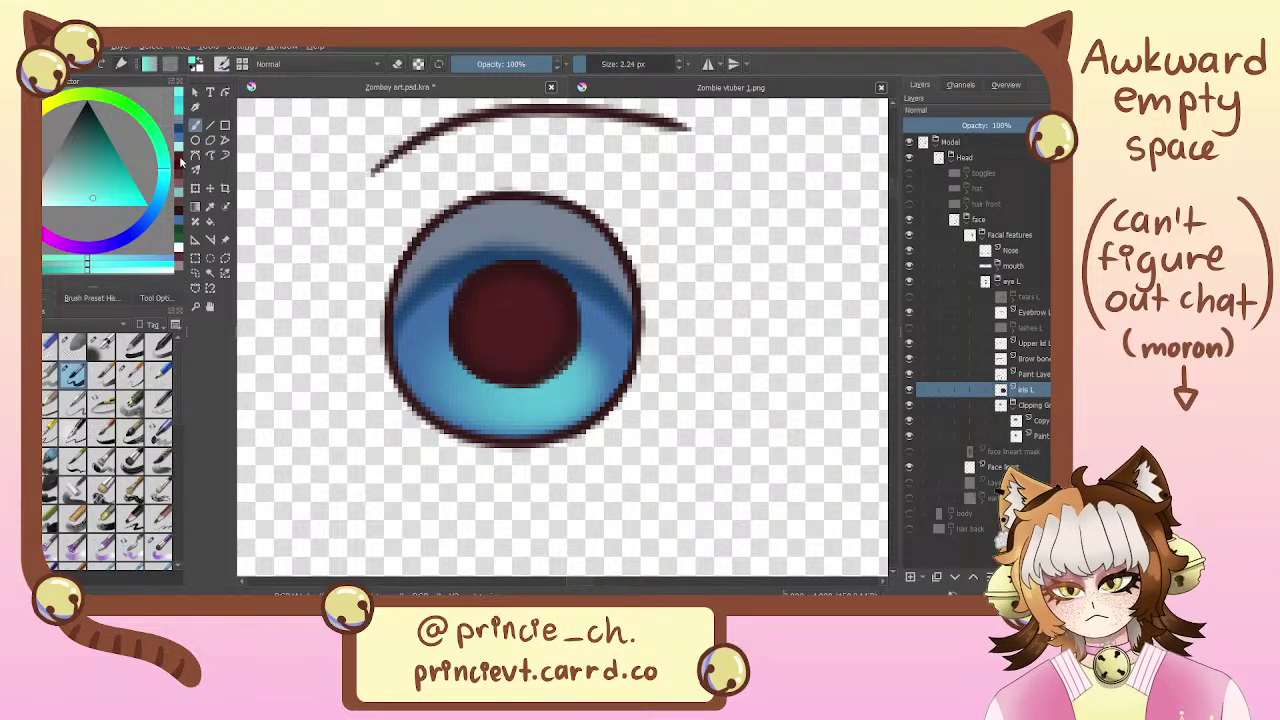
left_click(534, 309, "ctrl")
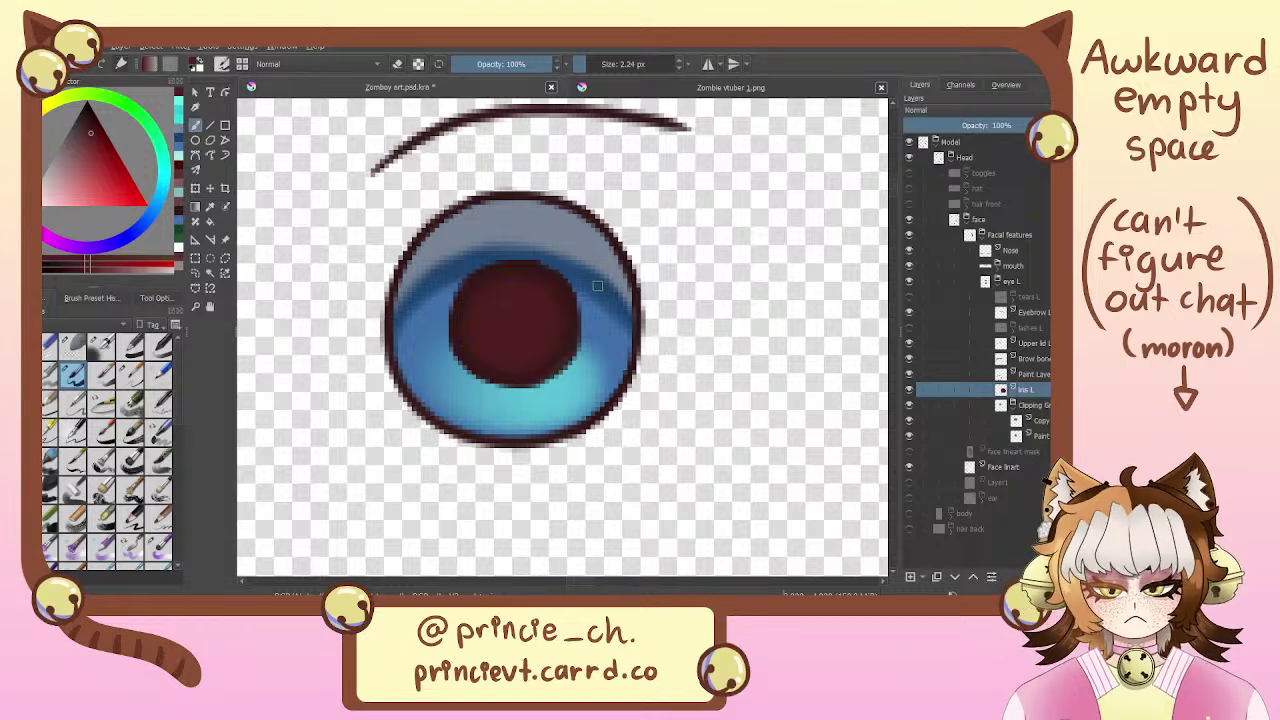
left_click(575, 346, "ctrl")
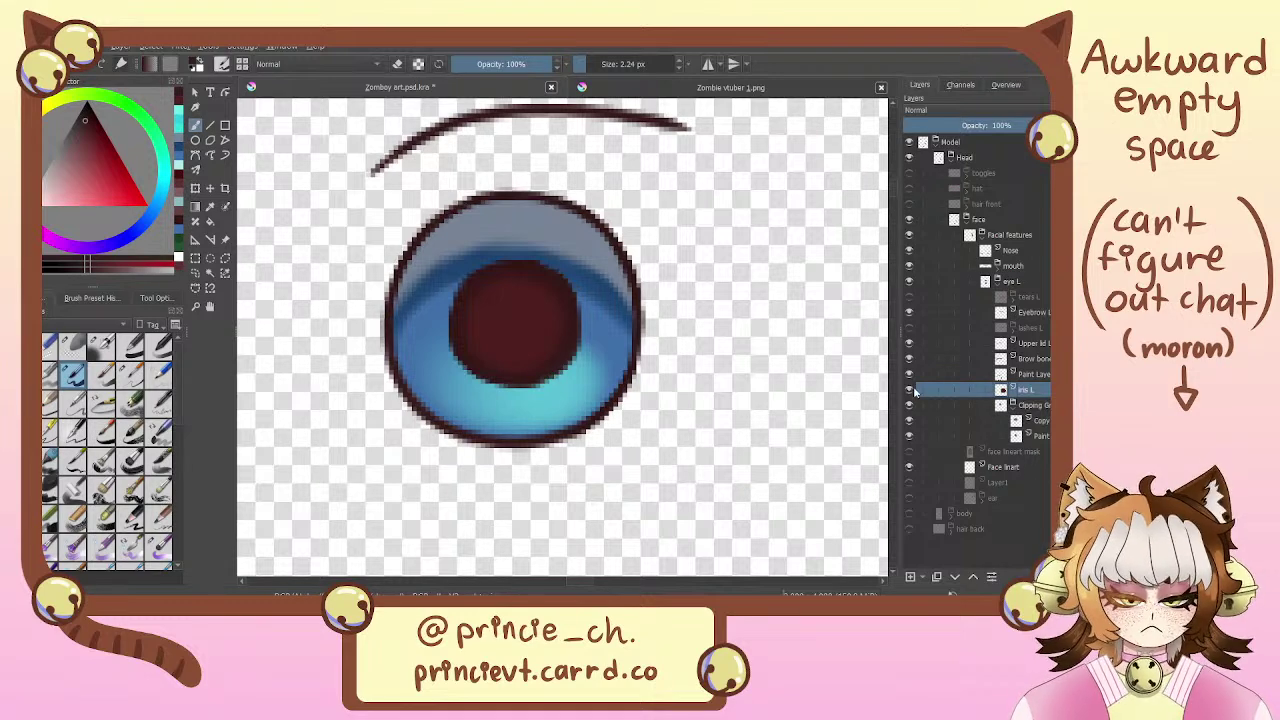
Hide the pupil layer and dab pale turquoise highlight dots along the lower iris on the copied layer with the 2.54 px brush
left_click(910, 390)
left_click(1027, 421)
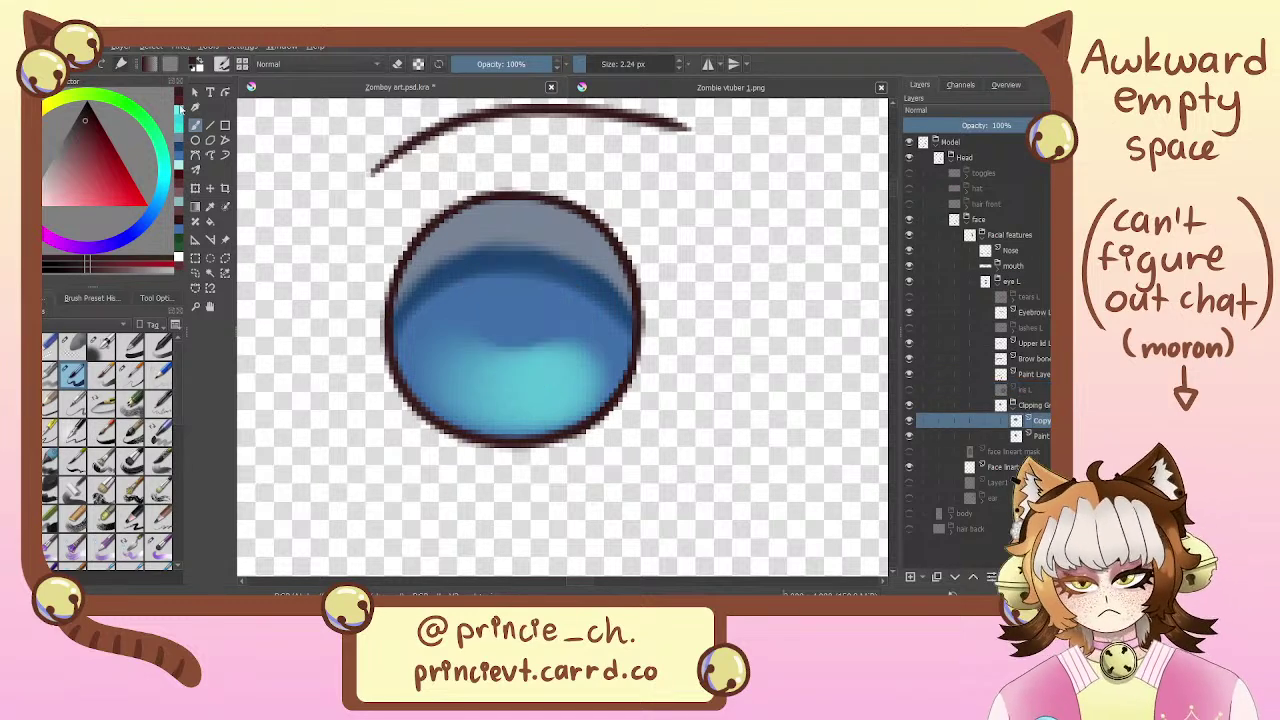
left_click(179, 110)
left_click(61, 201)
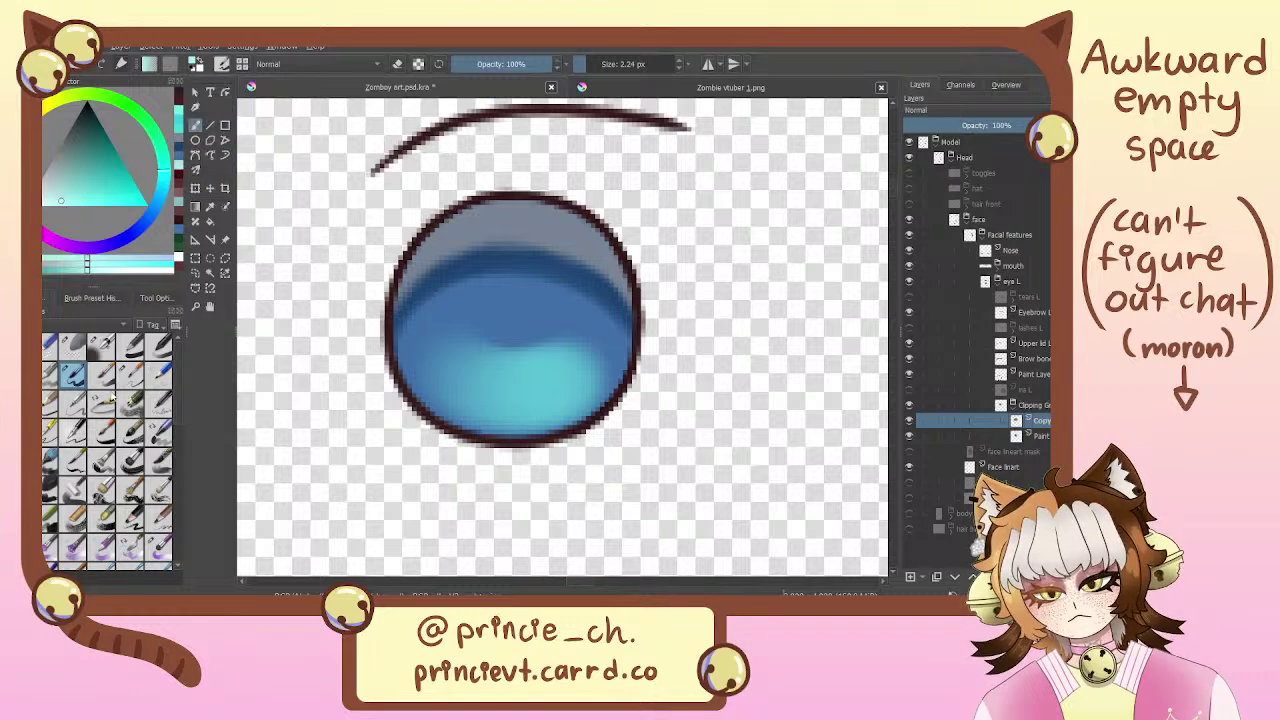
left_click(158, 546)
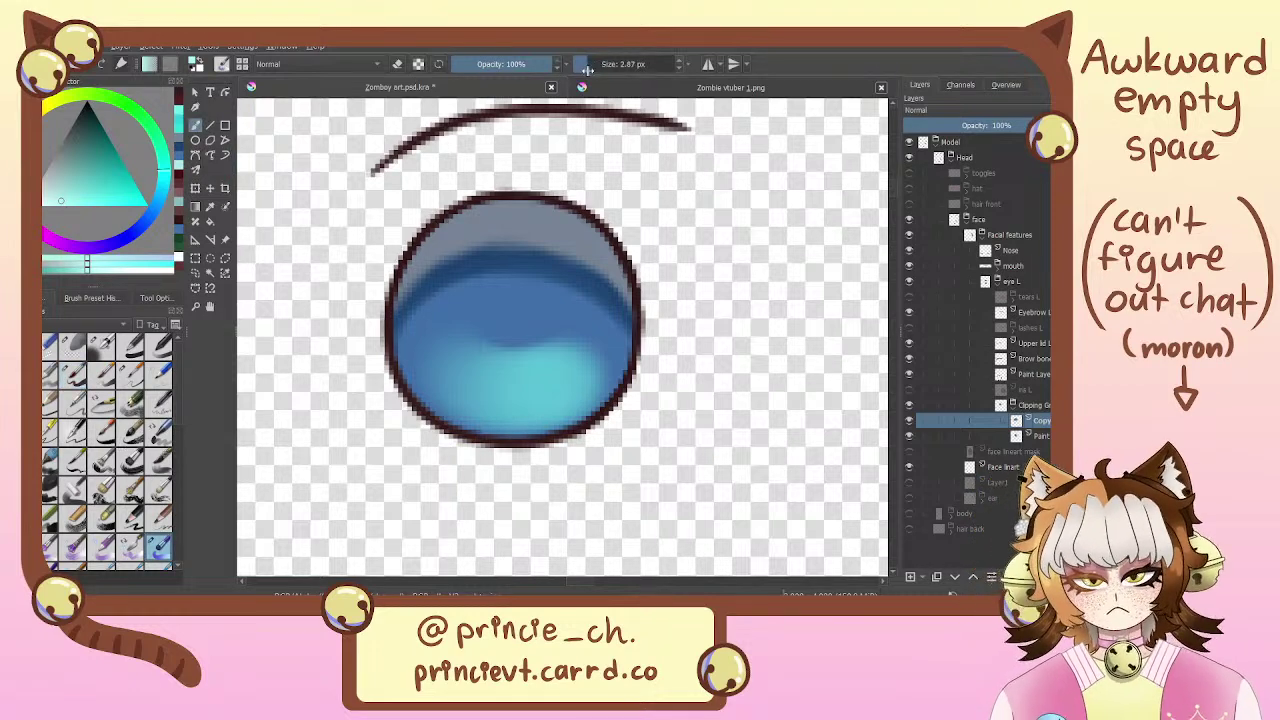
mouse_move(464, 390)
left_mouse_down()
mouse_move(532, 403)
mouse_move(485, 404)
mouse_move(511, 418)
mouse_move(465, 399)
left_mouse_up()
key("ctrl+z")
key("ctrl+z")
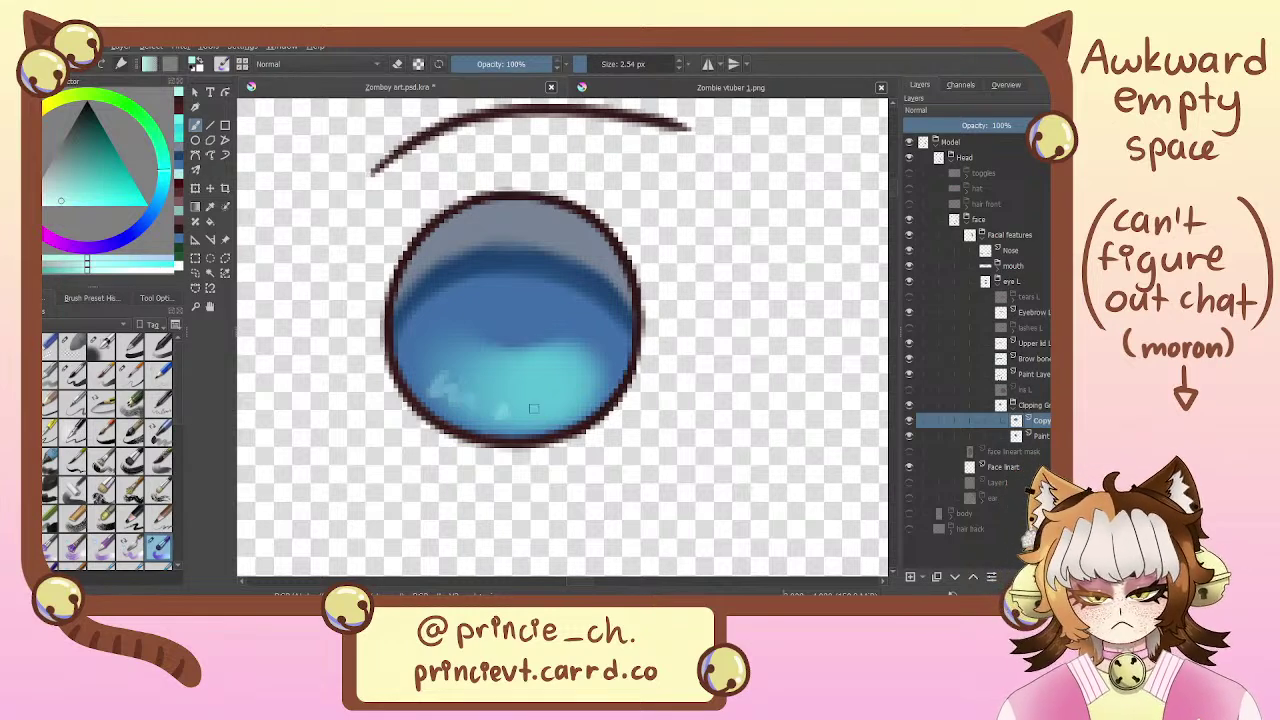
left_click_drag(576, 403, 603, 358)
key("ctrl+z")
left_click_drag(410, 360, 432, 354)
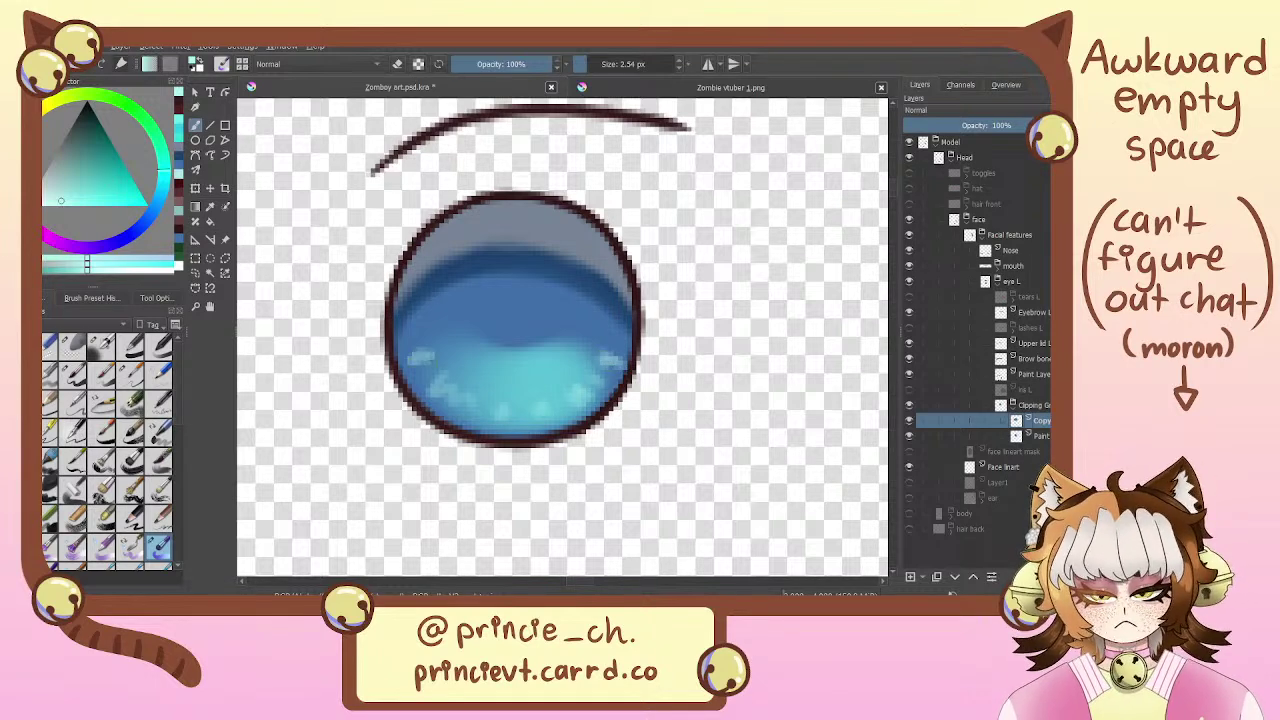
Show the pupil layer again and brighten the highlight dots around the lower iris with a paler turquoise
mouse_move(547, 256)
left_mouse_down()
mouse_move(557, 343)
mouse_move(529, 317)
mouse_move(566, 243)
mouse_move(451, 393)
left_mouse_up()
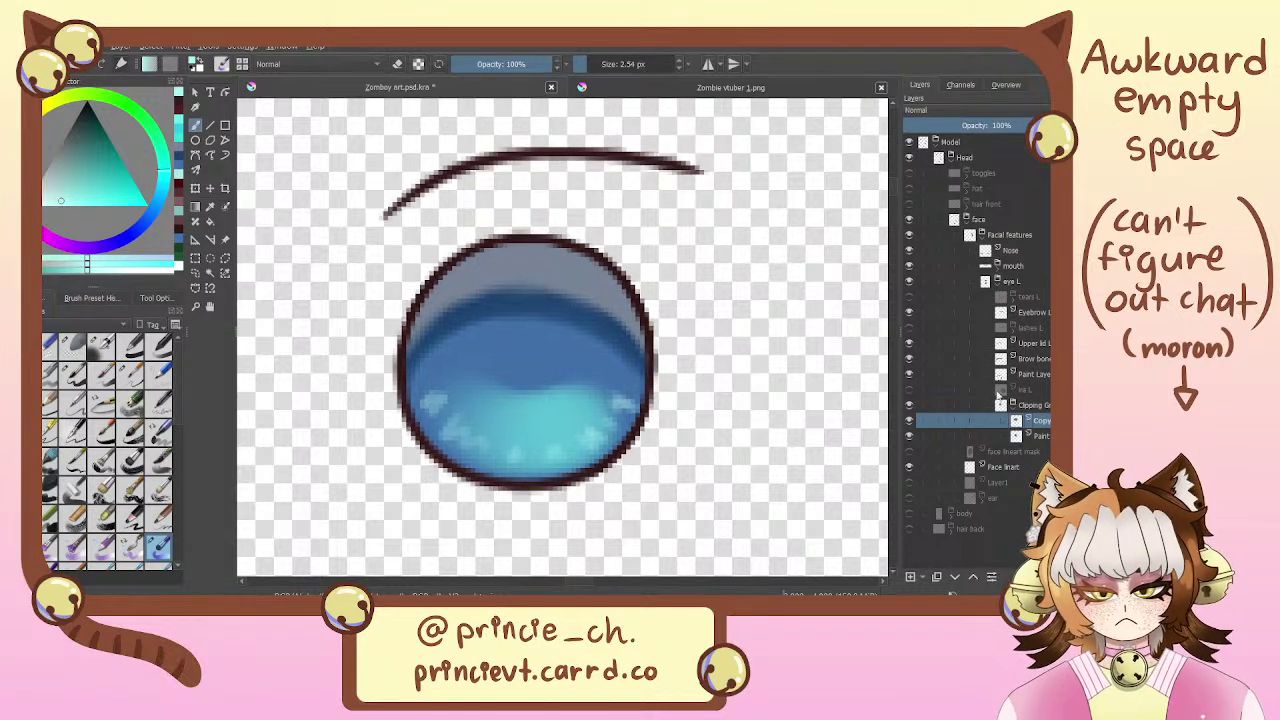
left_click(909, 390)
left_click_drag(752, 402, 832, 354)
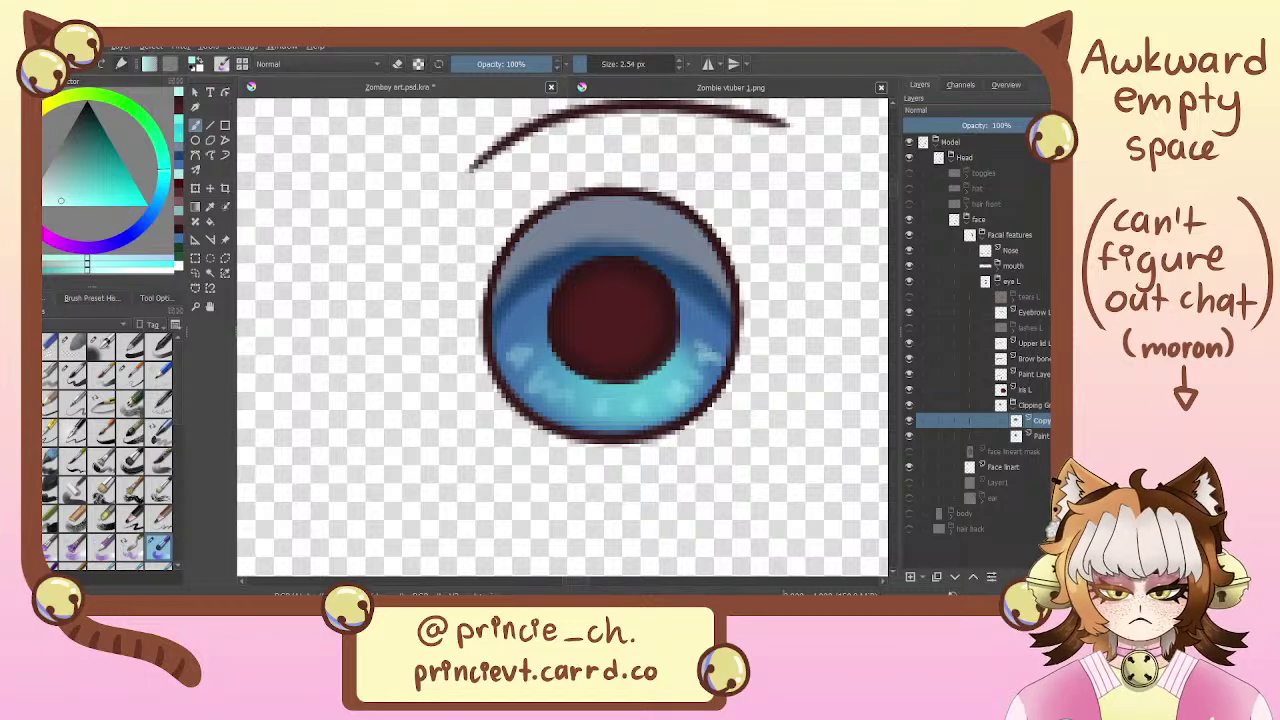
key("e")
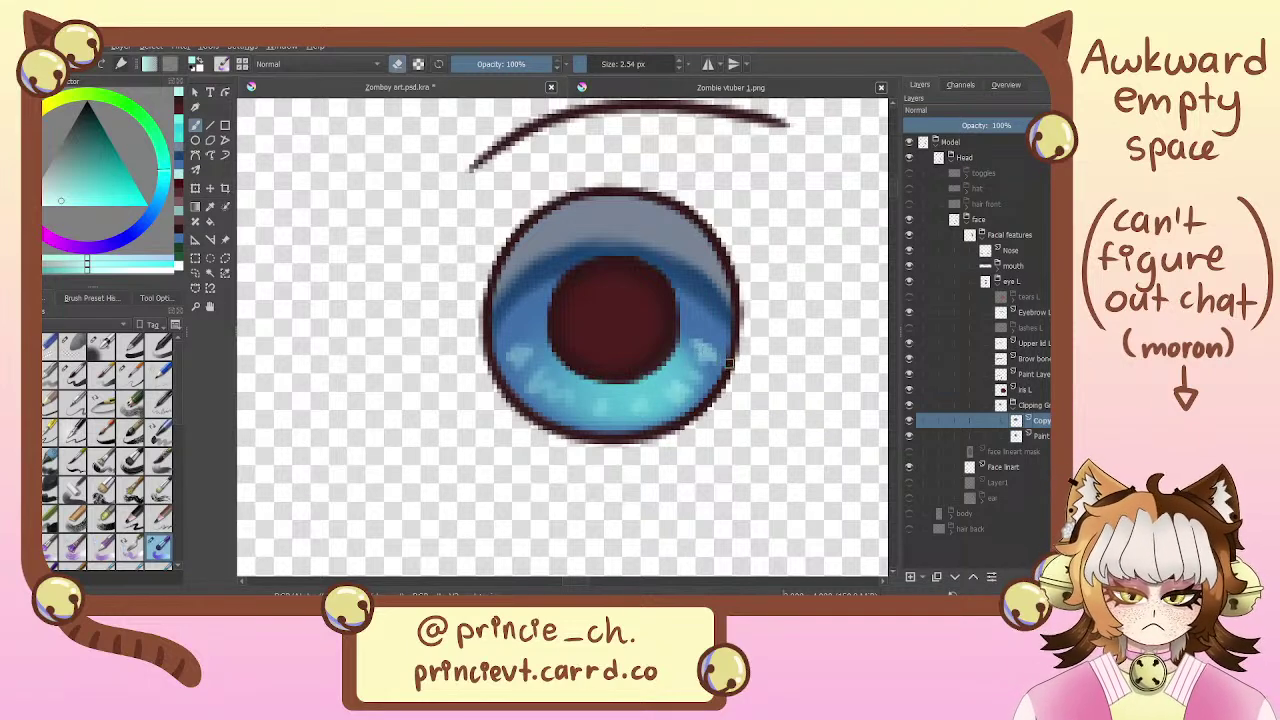
key("e")
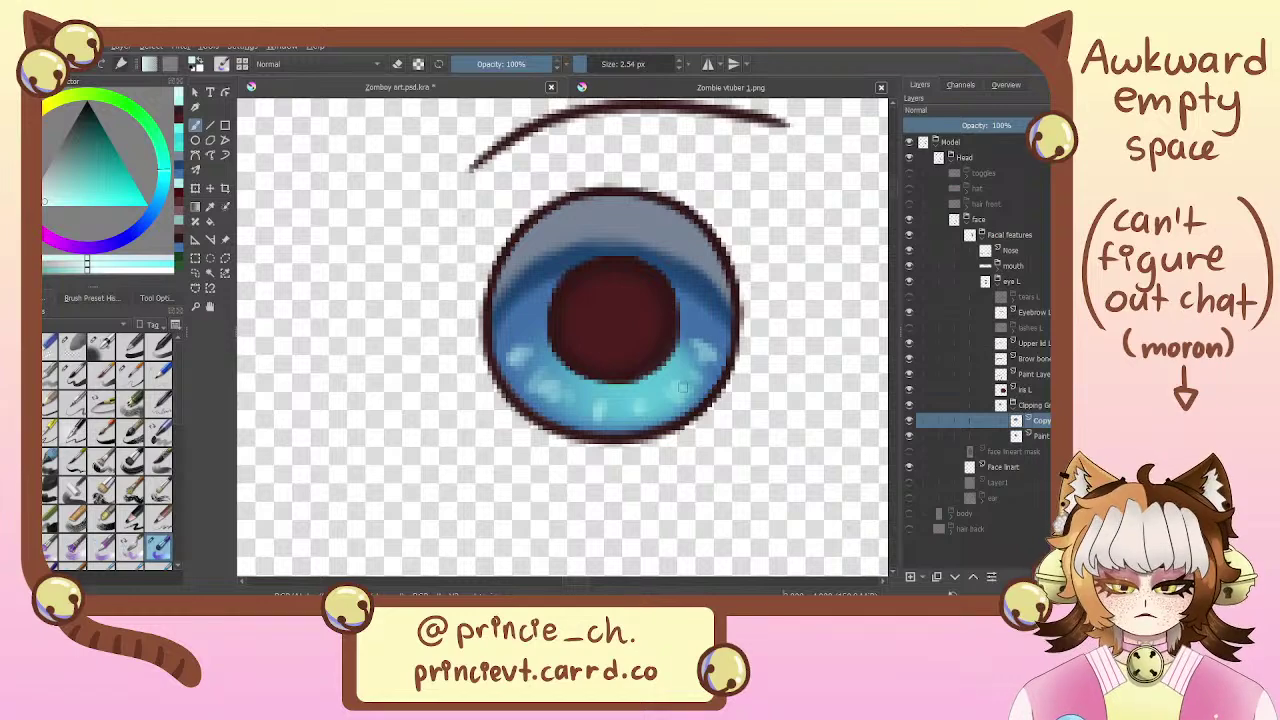
Choose a grey-blue from the recent colours and enlarge the brush to 27.31 px
left_click_drag(727, 269, 640, 345)
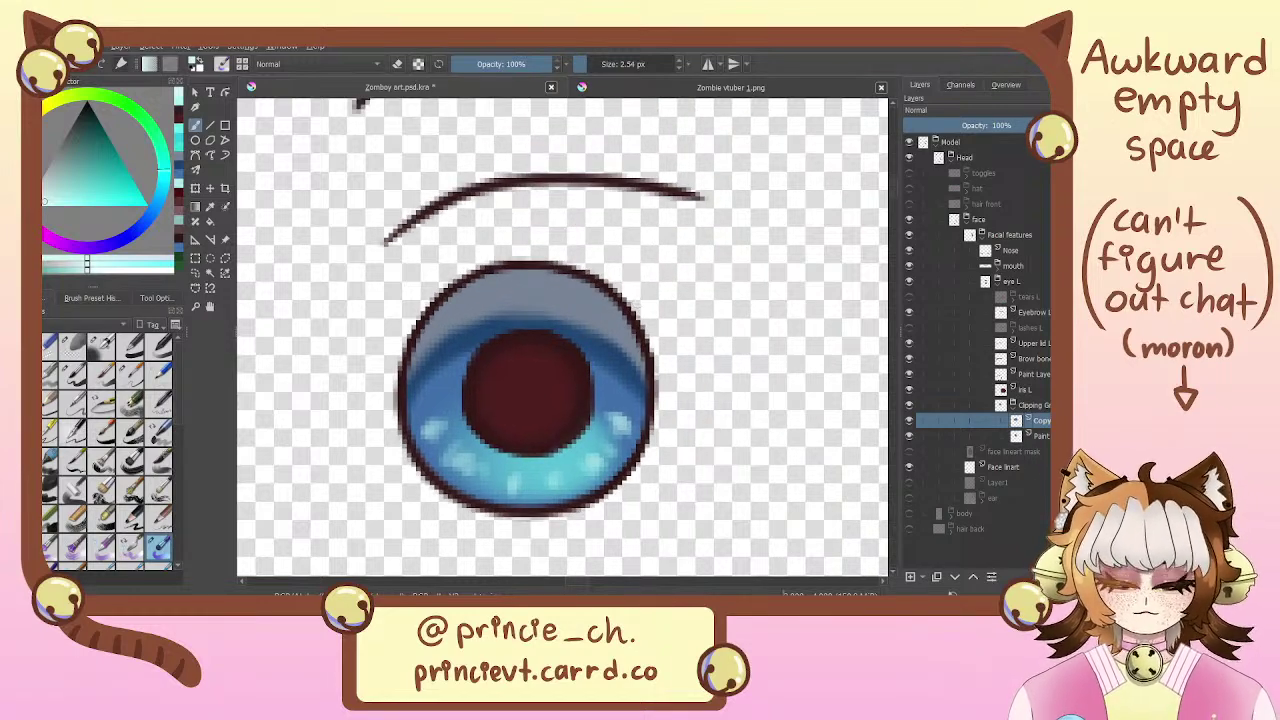
key("ctrl+minus")
key("ctrl+minus")
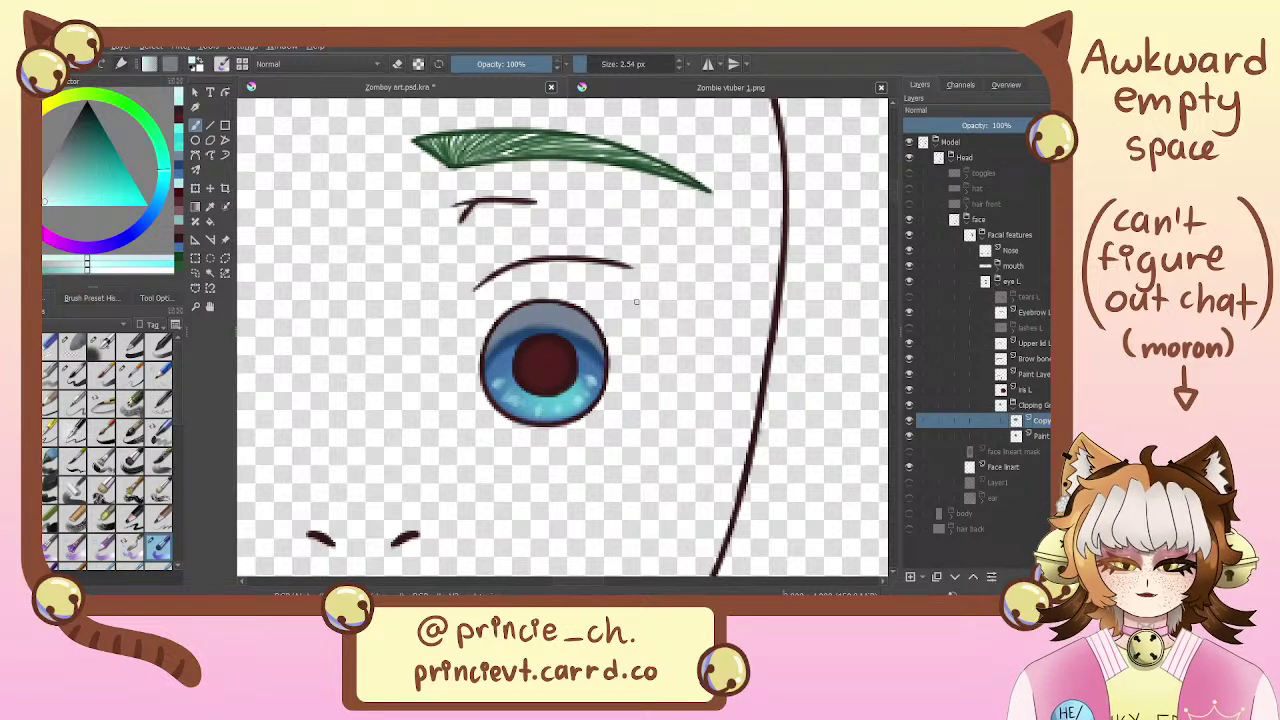
key("ctrl+plus")
key("ctrl+plus")
key("ctrl+plus")
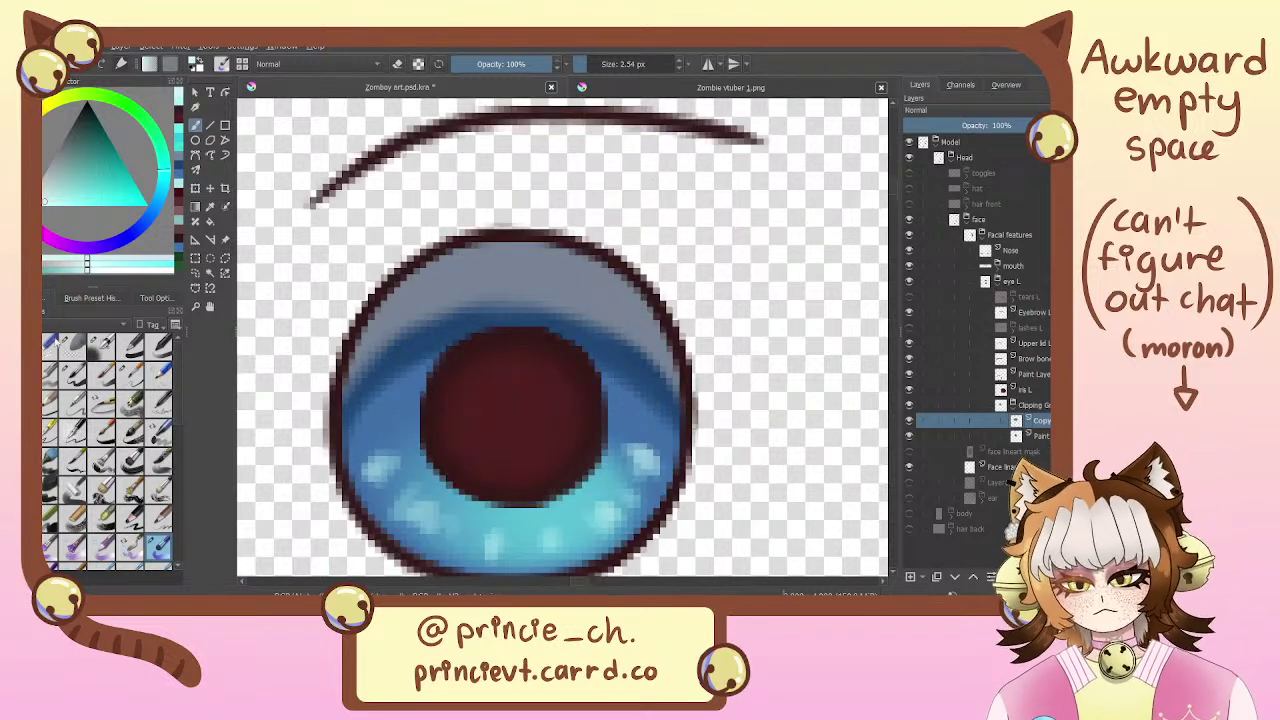
left_click(181, 160)
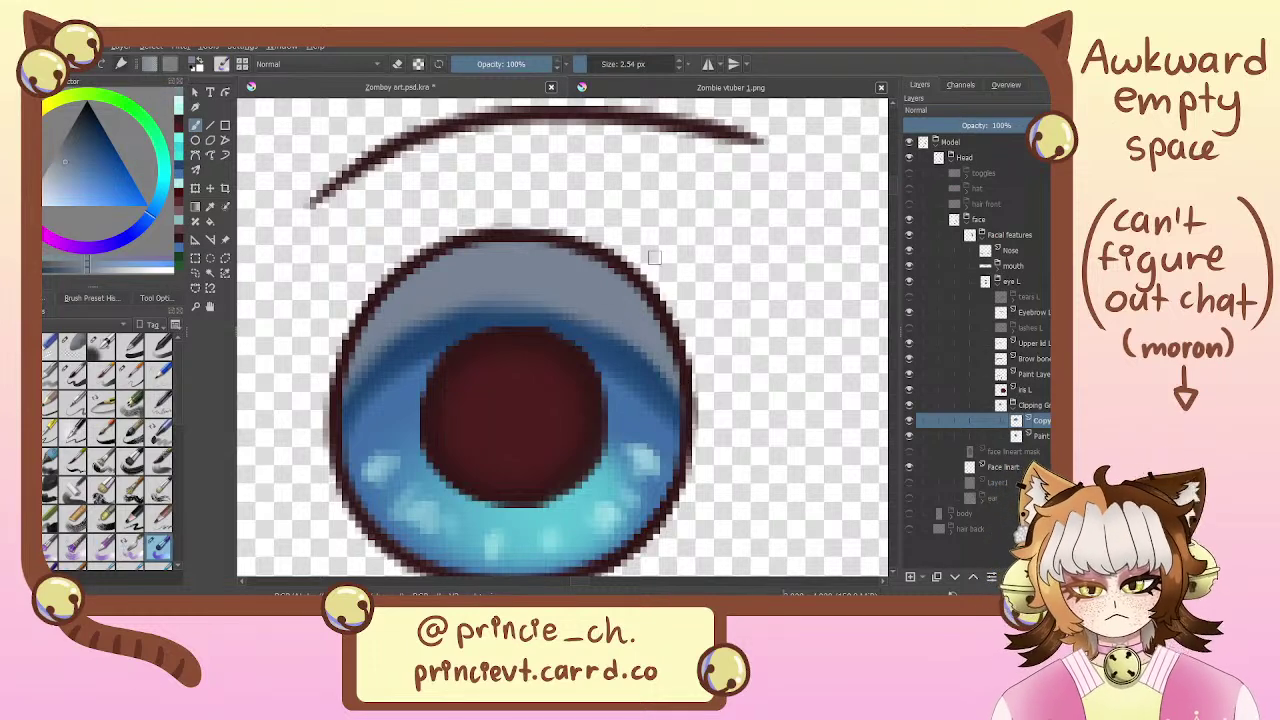
left_click_drag(585, 68, 604, 66)
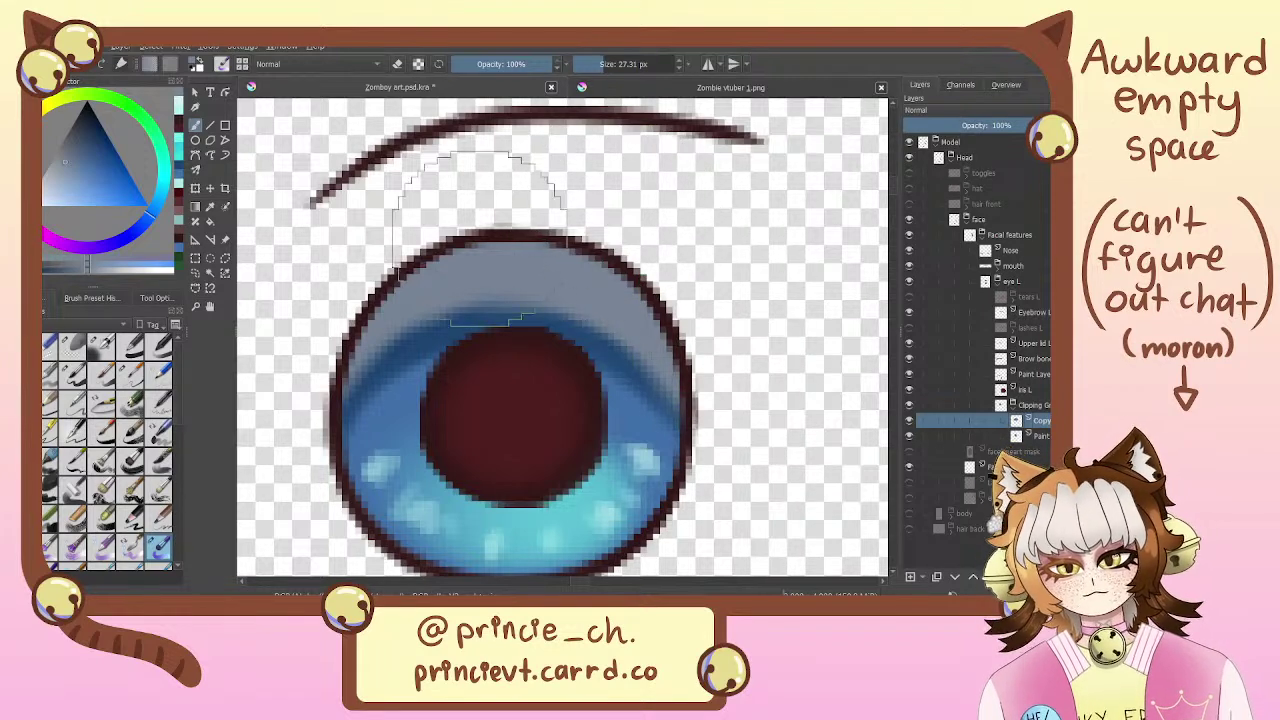
Show the left eye's lashes layer and check the shaded eye against the whole face
key("minus")
key("minus")
key("minus")
key("minus")
key("minus")
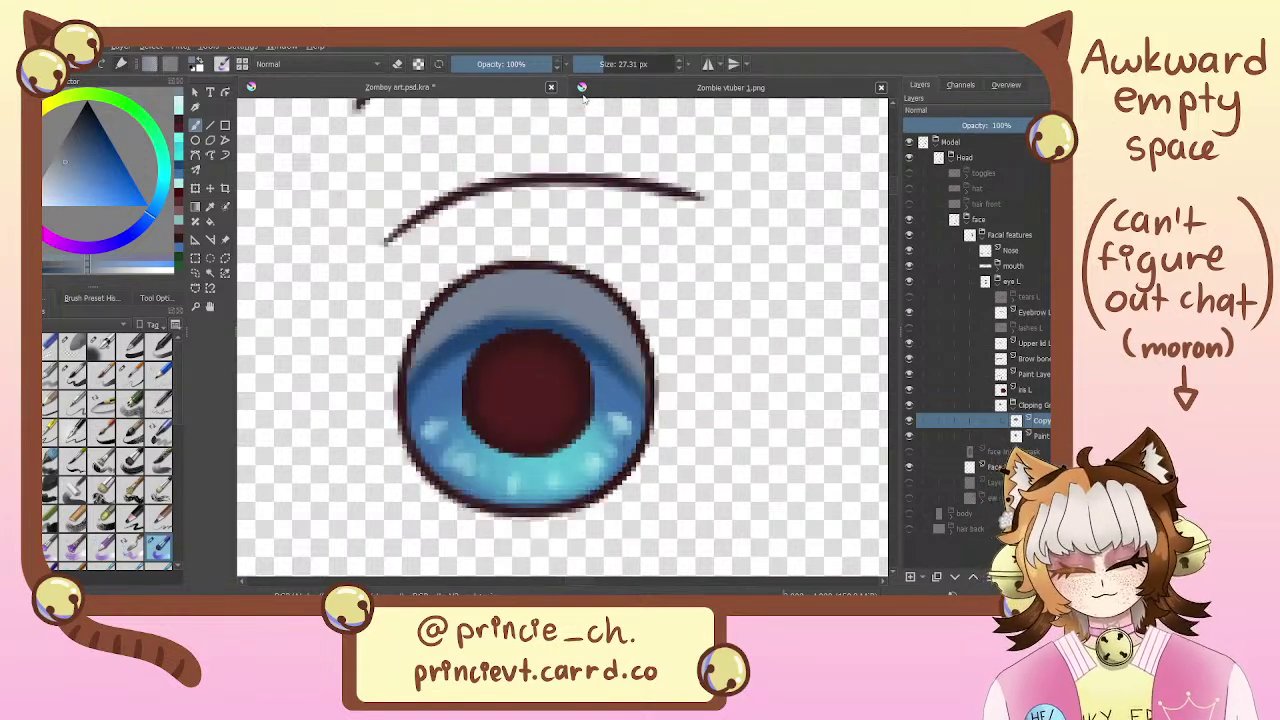
key("minus")
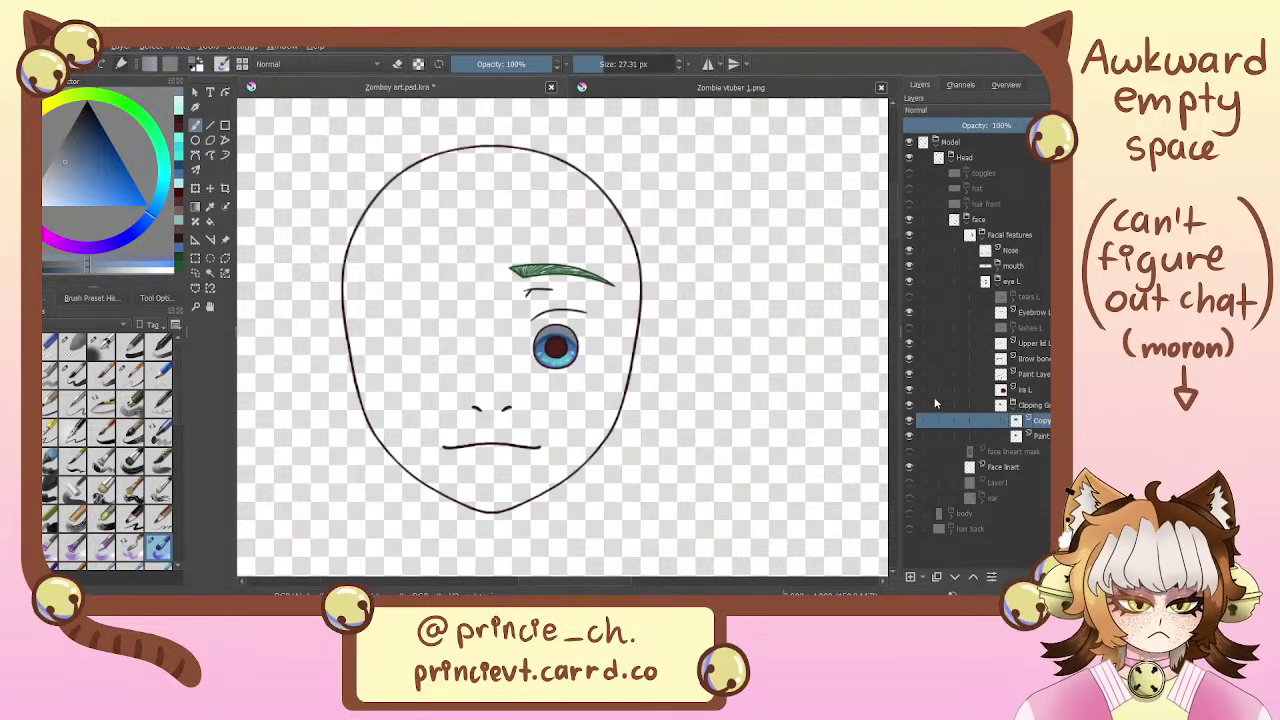
left_click(910, 327)
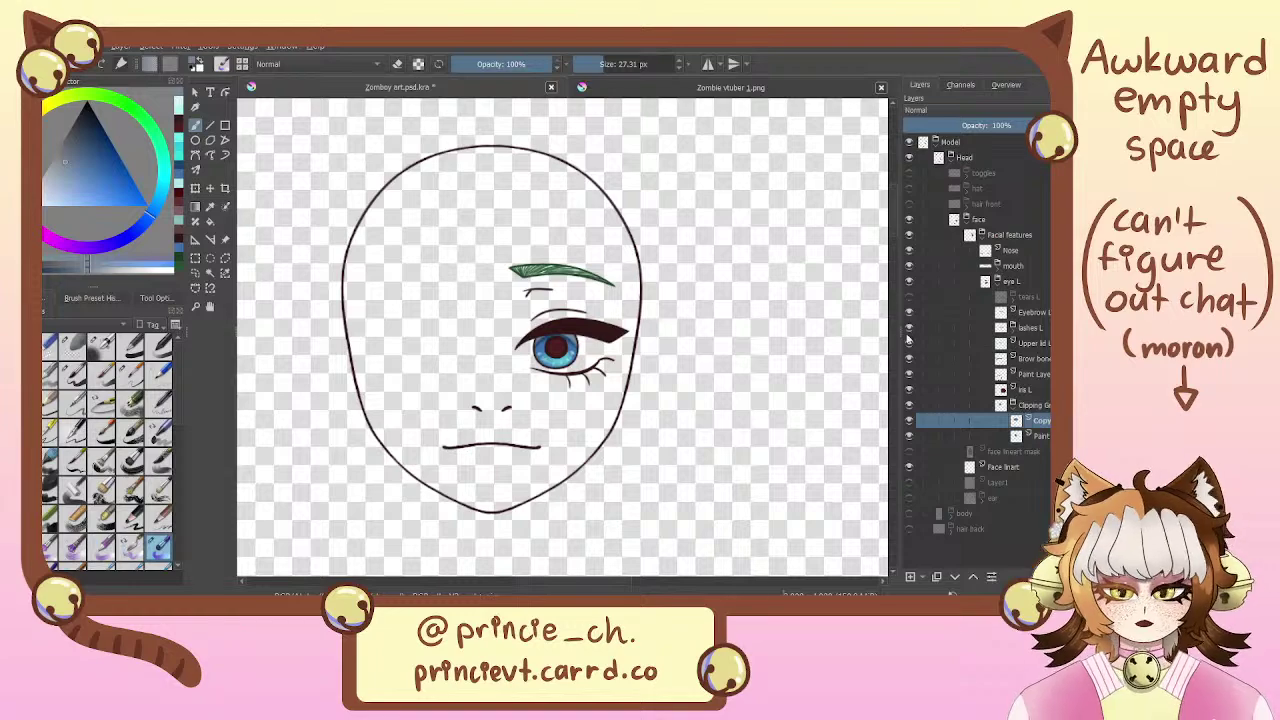
left_click_drag(720, 486, 670, 450)
key("plus")
key("plus")
key("plus")
key("plus")
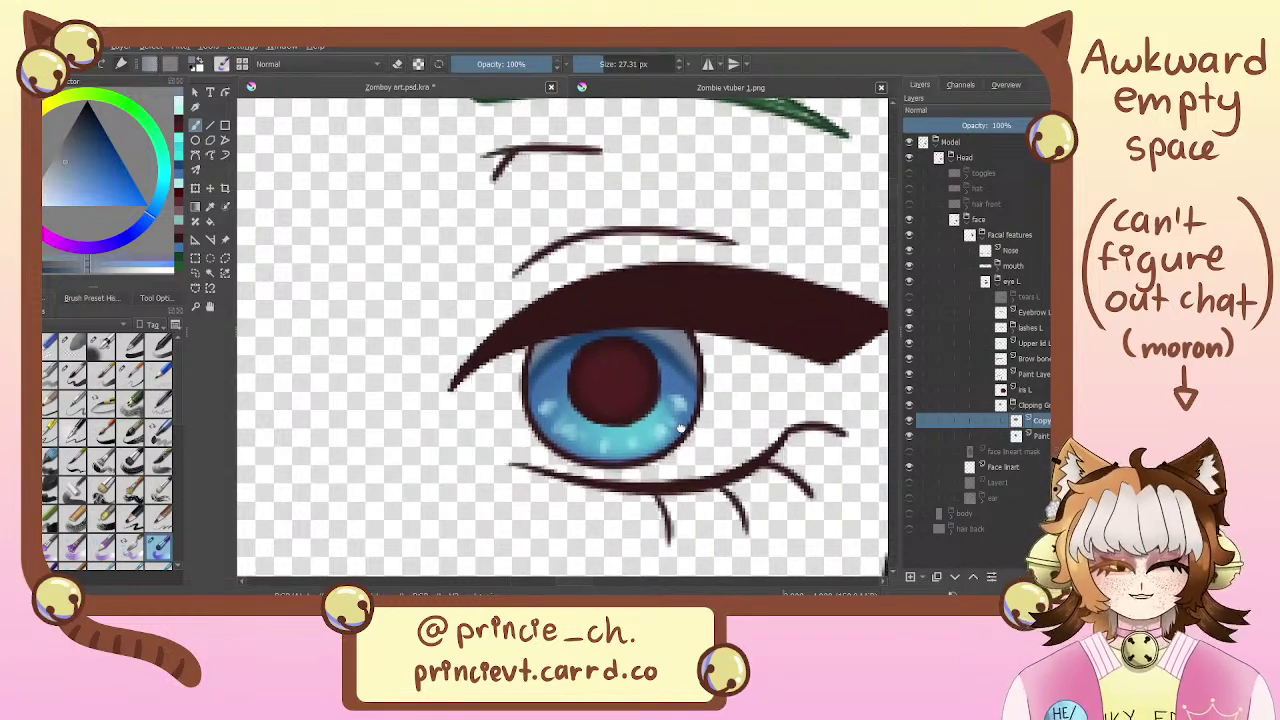
Enlarge the dark red pupil on the iris L layer with the Transform tool
left_click_drag(722, 416, 668, 408)
left_click(1045, 389)
key("ctrl+t")
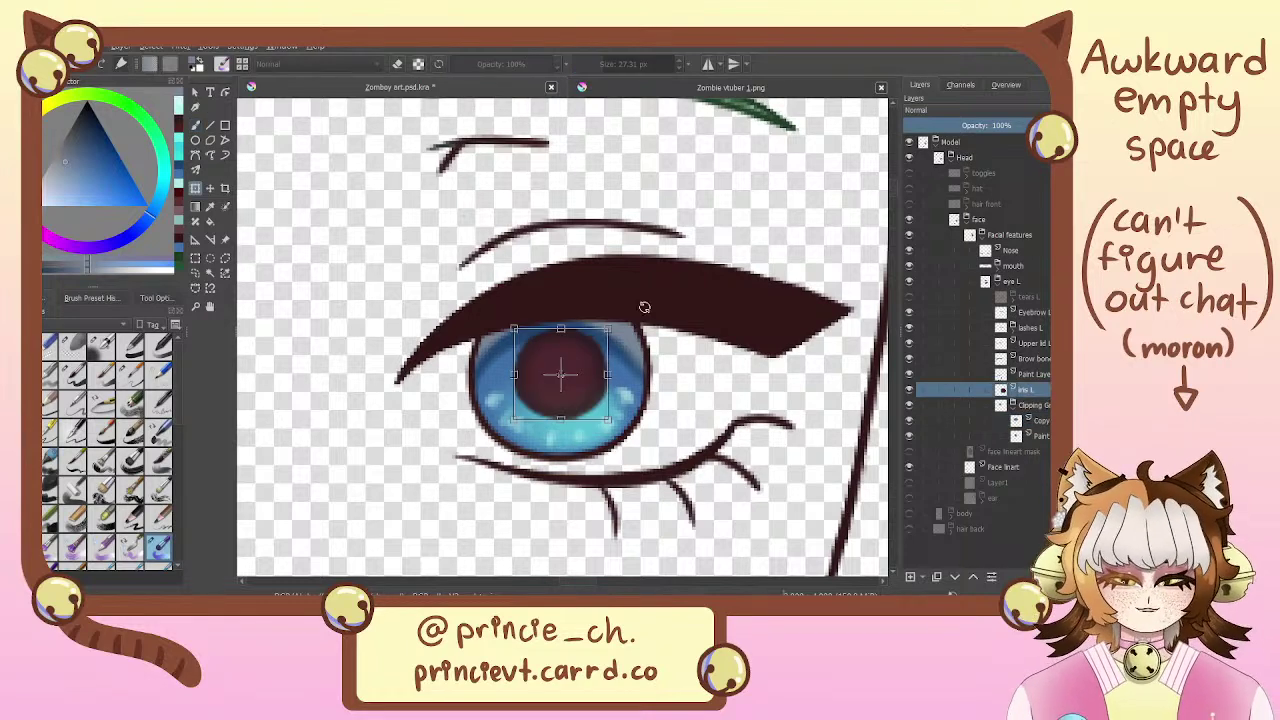
left_click_drag(608, 325, 597, 349)
key("minus")
key("minus")
key("minus")
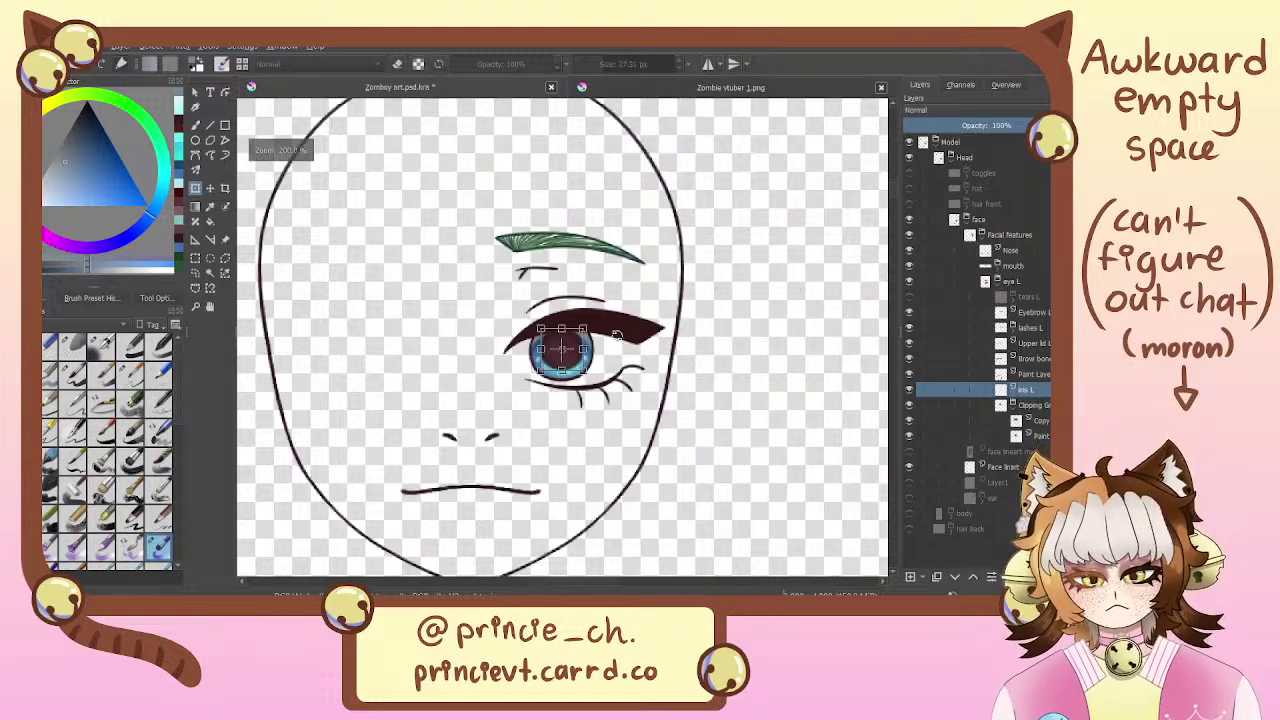
key("plus")
key("plus")
key("b")
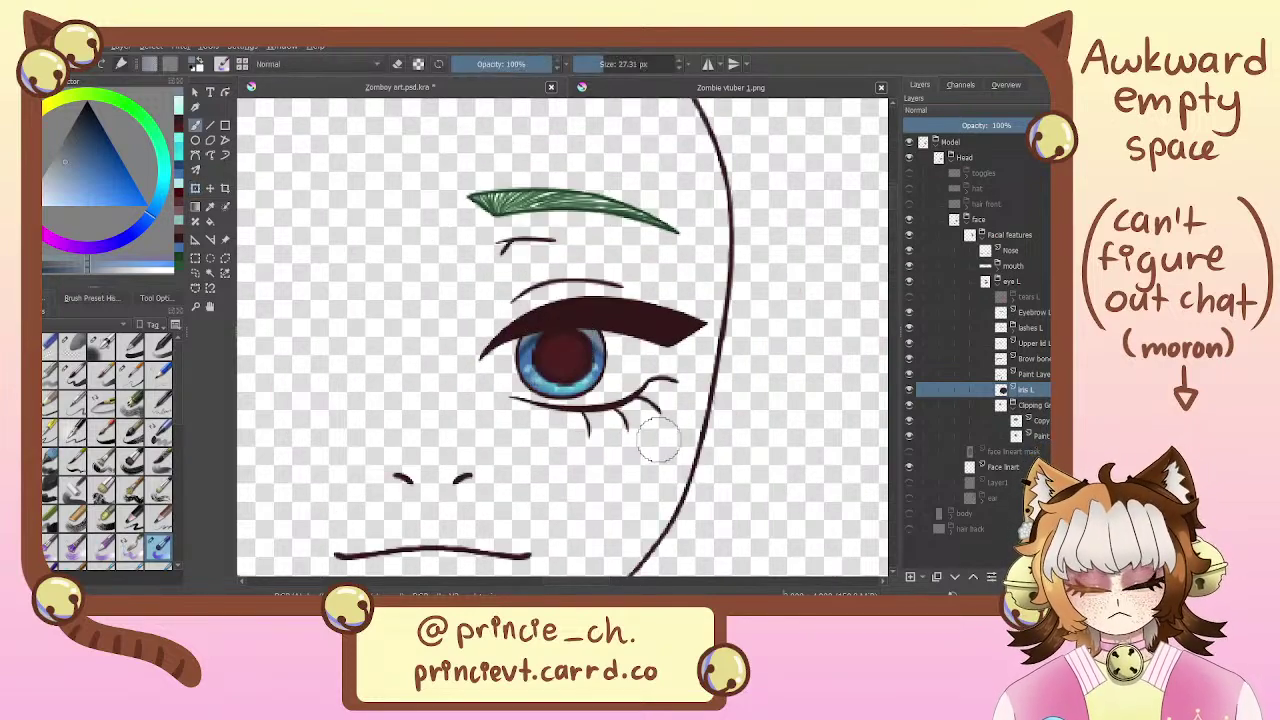
Delete the iris L layer that holds the dark red pupil
mouse_move(659, 435)
left_mouse_down()
mouse_move(709, 333)
mouse_move(715, 441)
mouse_move(701, 407)
mouse_move(770, 216)
mouse_move(592, 413)
mouse_move(649, 247)
mouse_move(620, 460)
mouse_move(800, 385)
mouse_move(549, 496)
mouse_move(678, 496)
mouse_move(635, 511)
mouse_move(633, 485)
left_mouse_up()
key("ctrl+plus")
key("ctrl+plus")
key("ctrl+plus")
left_click_drag(663, 343, 531, 315)
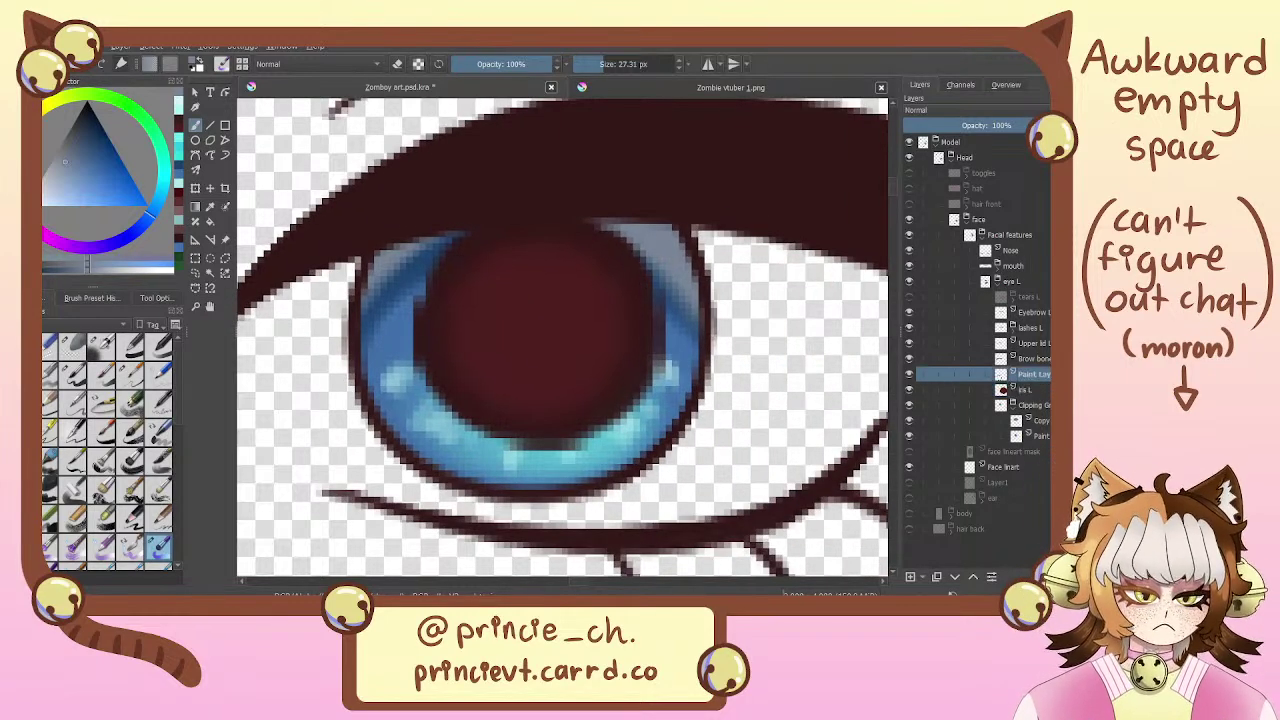
key("shift+Delete")
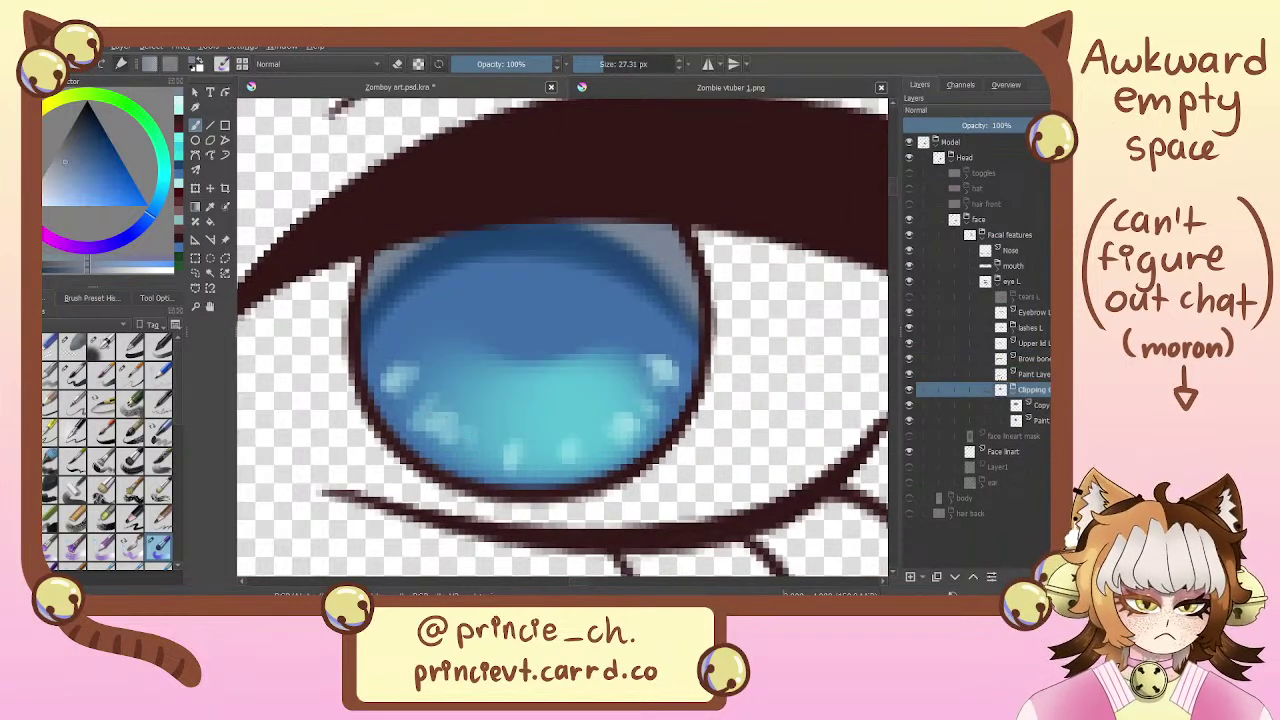
Merge the copied iris shading layer into the paint layer below it inside the clipping group
left_click_drag(854, 529, 915, 502)
key("ctrl+minus")
key("ctrl+minus")
key("ctrl+minus")
key("ctrl+minus")
scroll(626, 350, "down", 2)
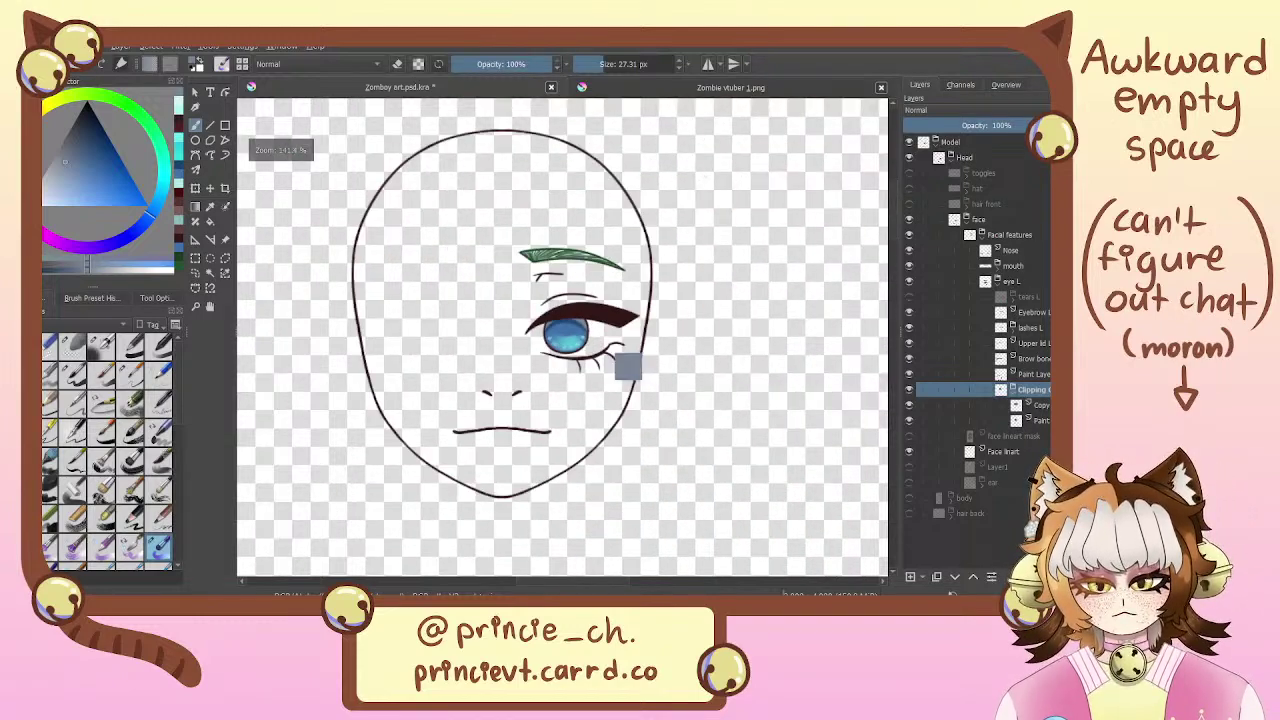
scroll(703, 352, "up", 7)
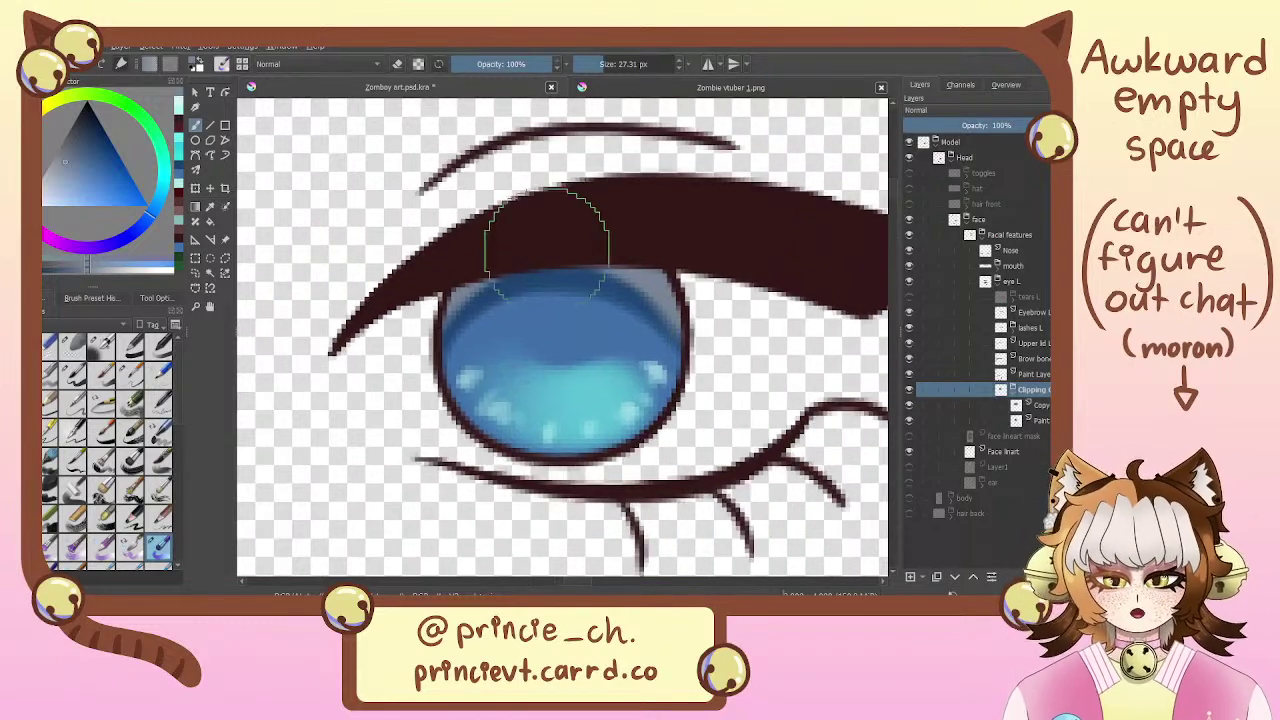
left_click(1040, 405)
scroll(677, 465, "down", 4)
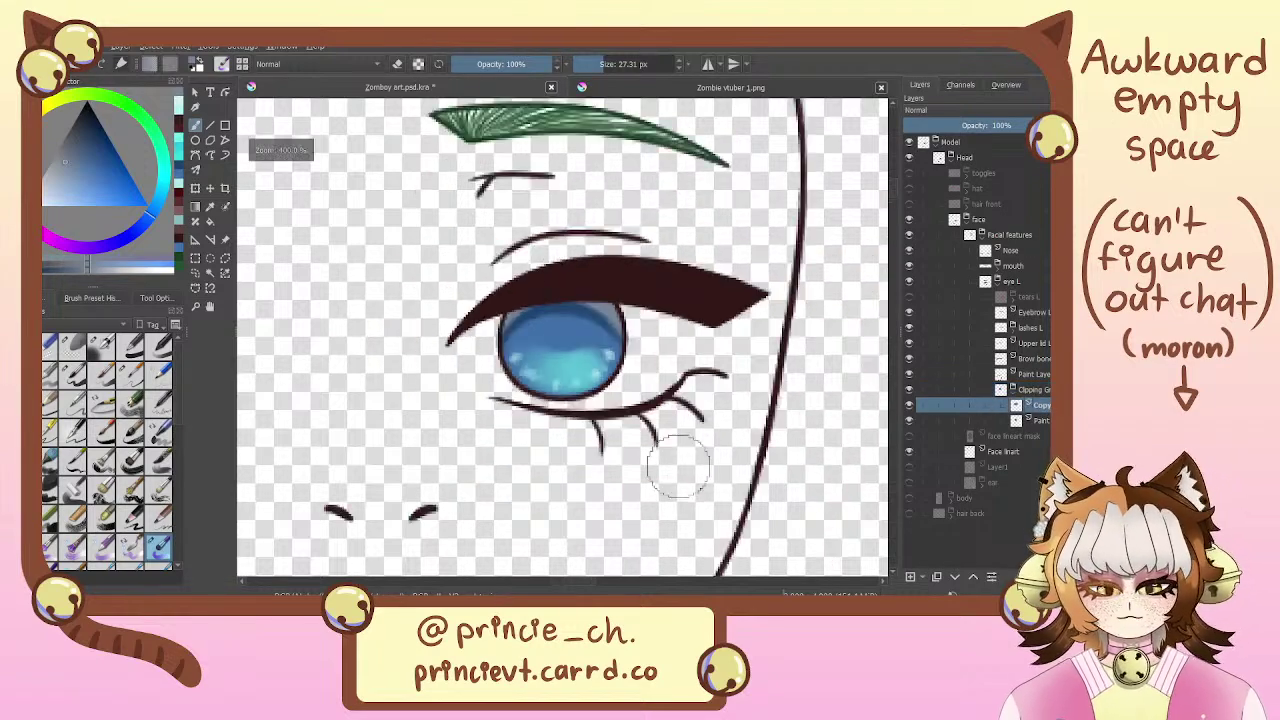
scroll(677, 465, "up", 4)
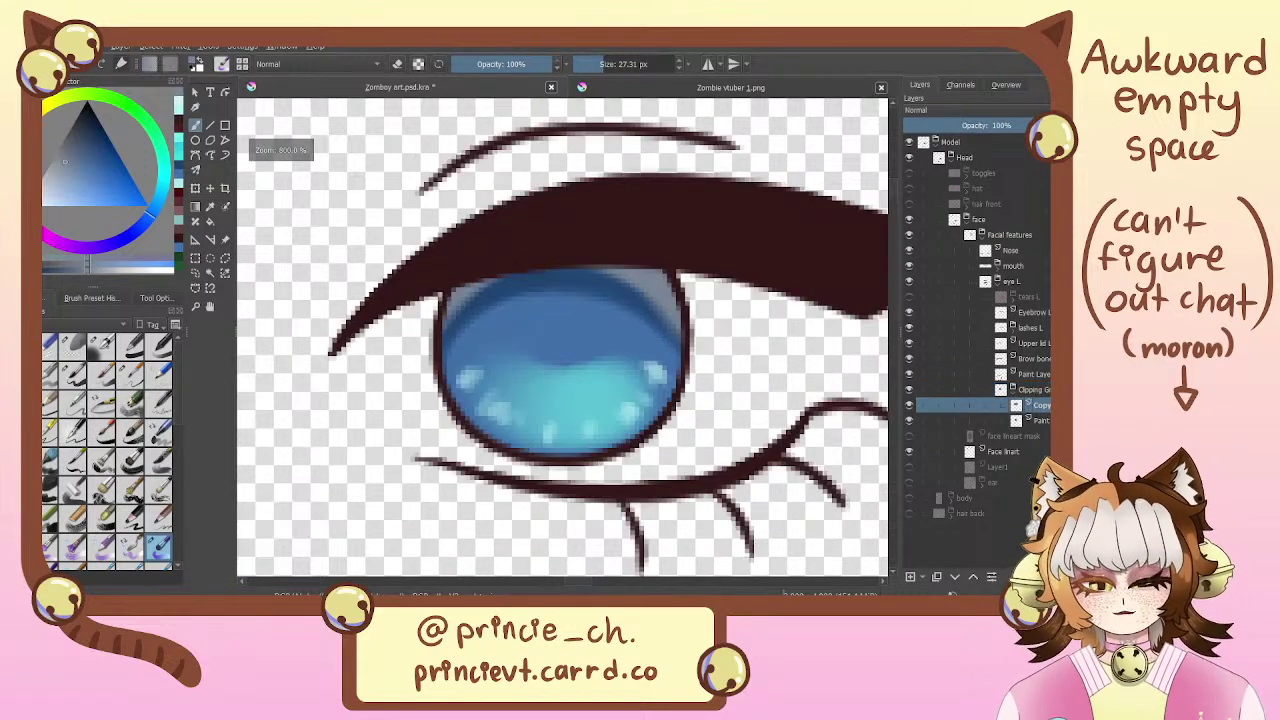
key("shift+Delete")
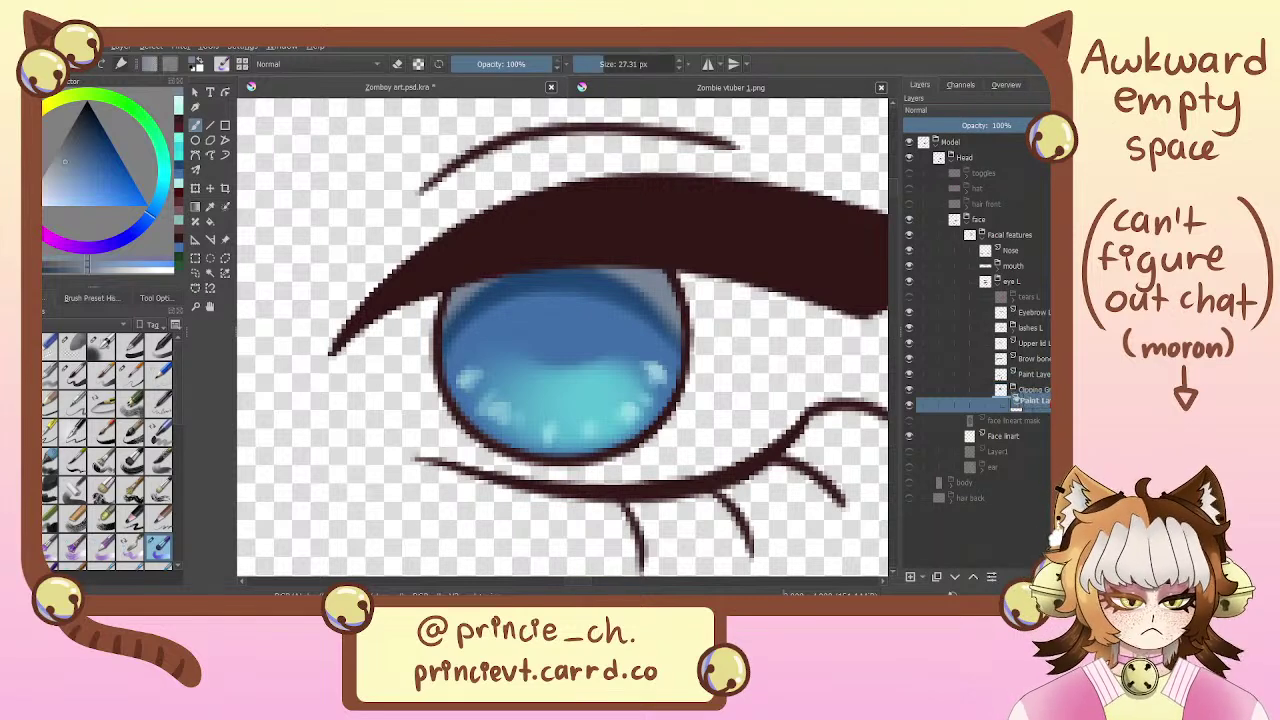
Paint a round dark blue pupil in the centre of the iris with the 12.65 px brush
left_click(179, 174)
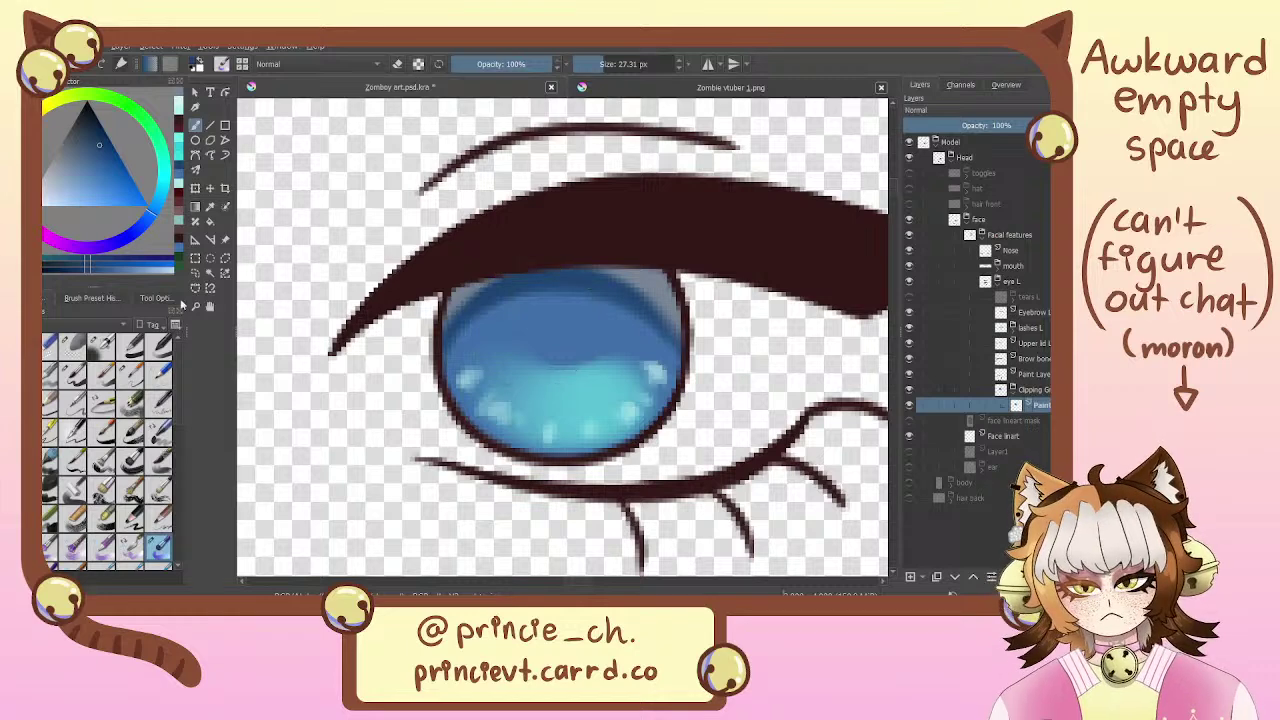
left_click(596, 64)
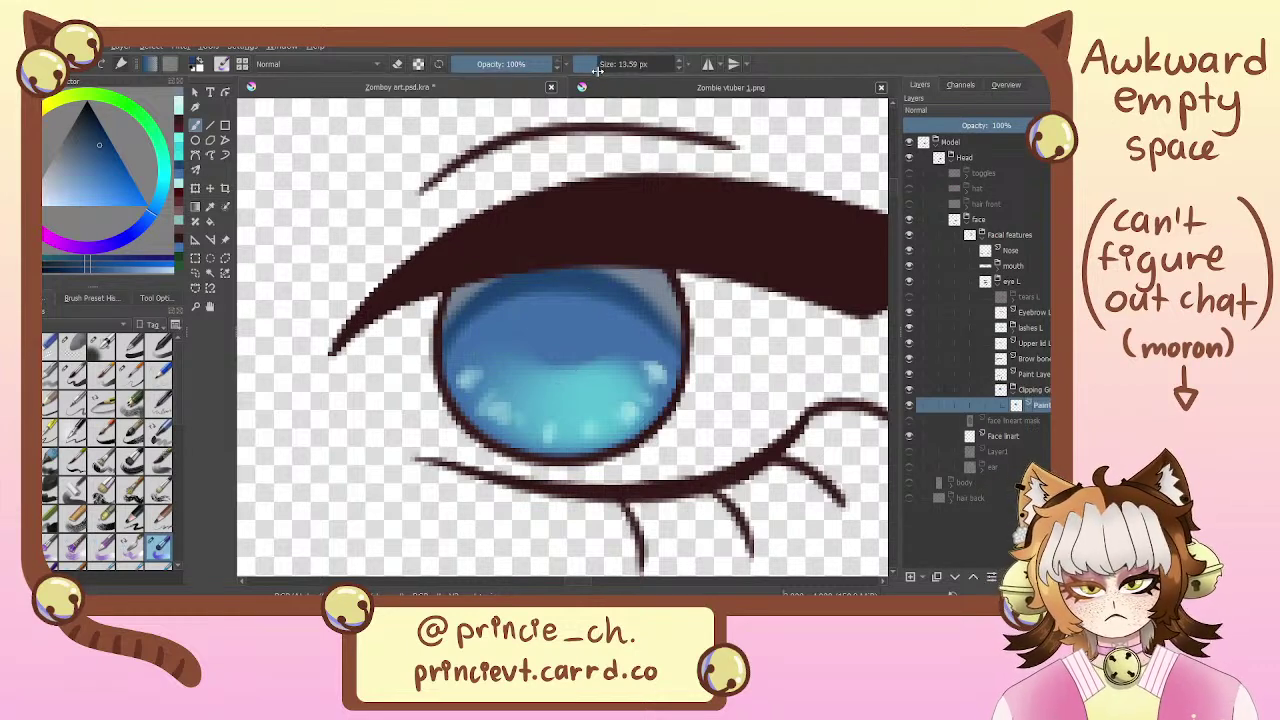
mouse_move(540, 313)
left_mouse_down()
mouse_move(583, 320)
mouse_move(558, 347)
mouse_move(537, 320)
mouse_move(569, 316)
mouse_move(546, 297)
mouse_move(511, 329)
mouse_move(600, 350)
mouse_move(588, 298)
mouse_move(608, 319)
mouse_move(593, 320)
mouse_move(601, 361)
mouse_move(519, 302)
mouse_move(523, 364)
mouse_move(591, 337)
mouse_move(548, 356)
left_mouse_up()
scroll(548, 356, "down", 5)
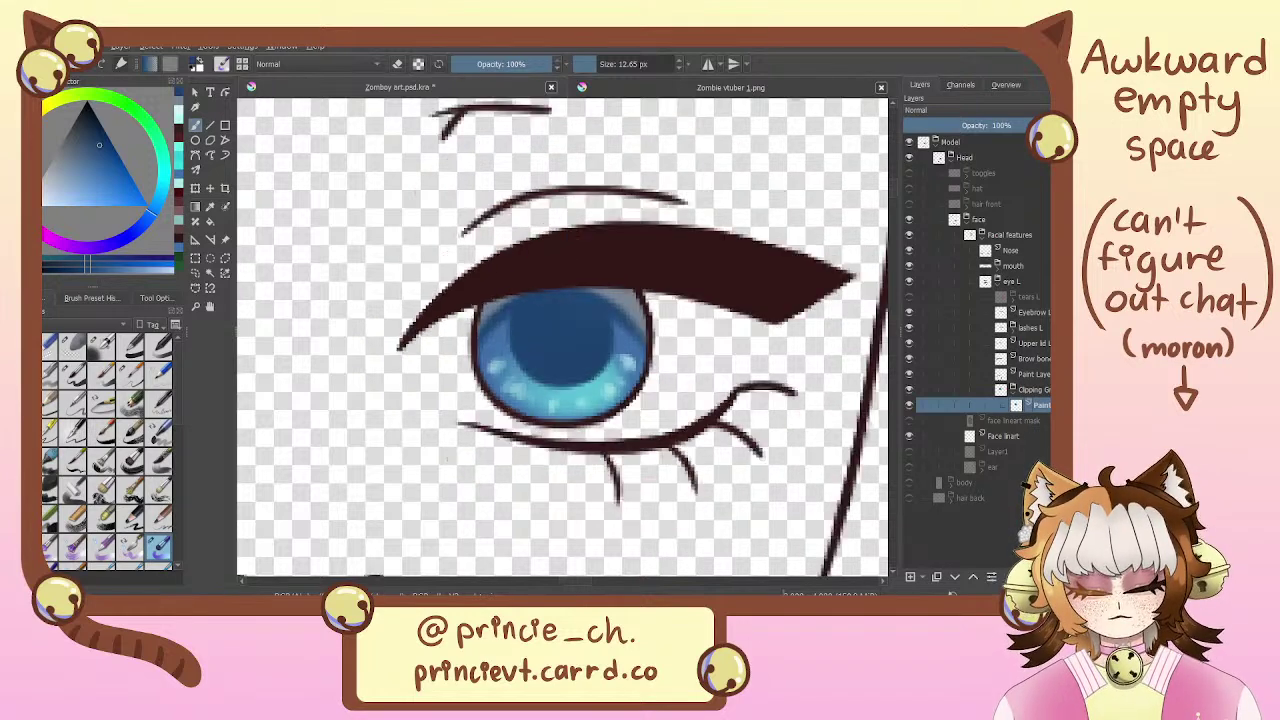
Fill the active paint layer in the clipping group with dark blue
key("shift+BackSpace")
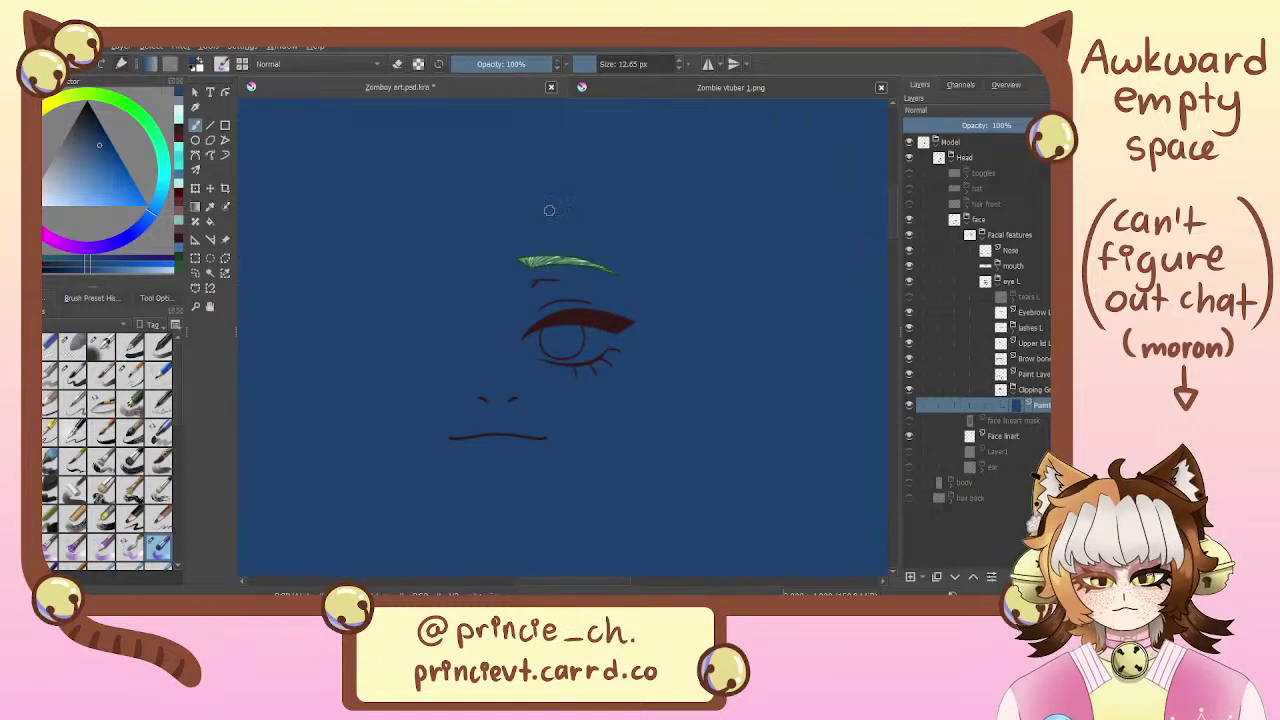
Undo the dark blue fill and the painted pupil, and add a new paint layer above the iris shading in the clipping group
key("ctrl+z")
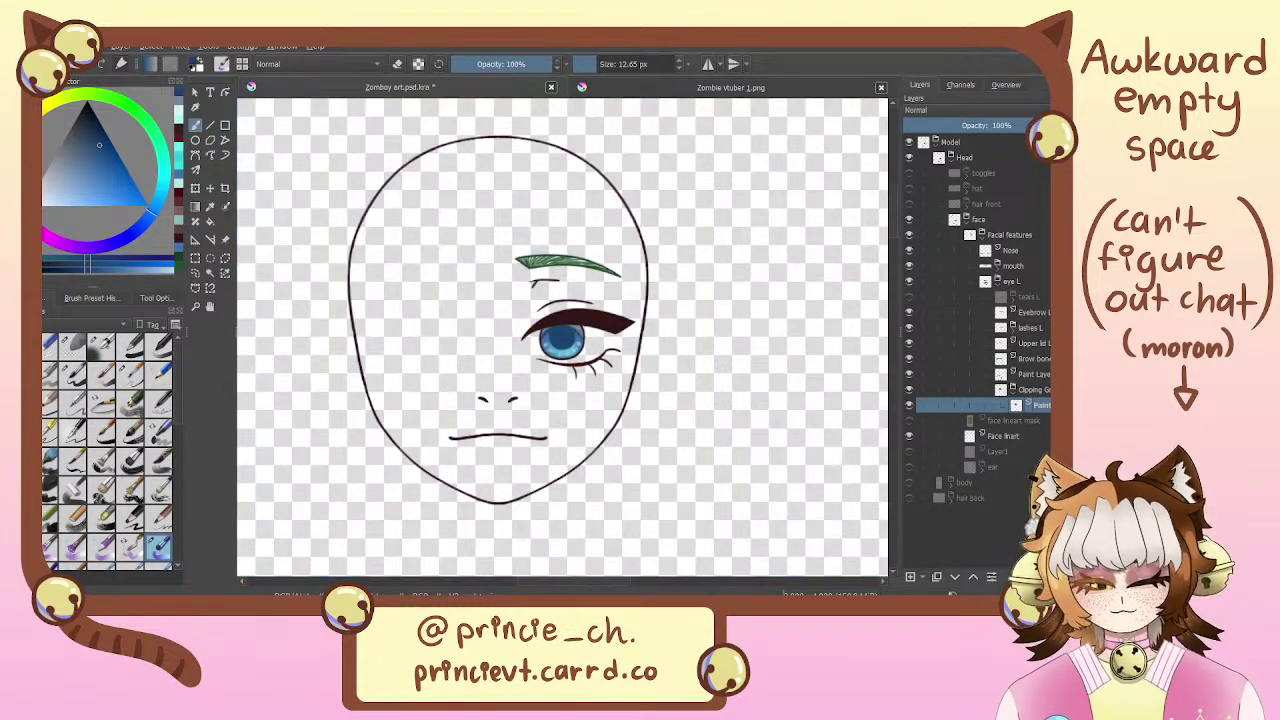
scroll(565, 336, "up", 4)
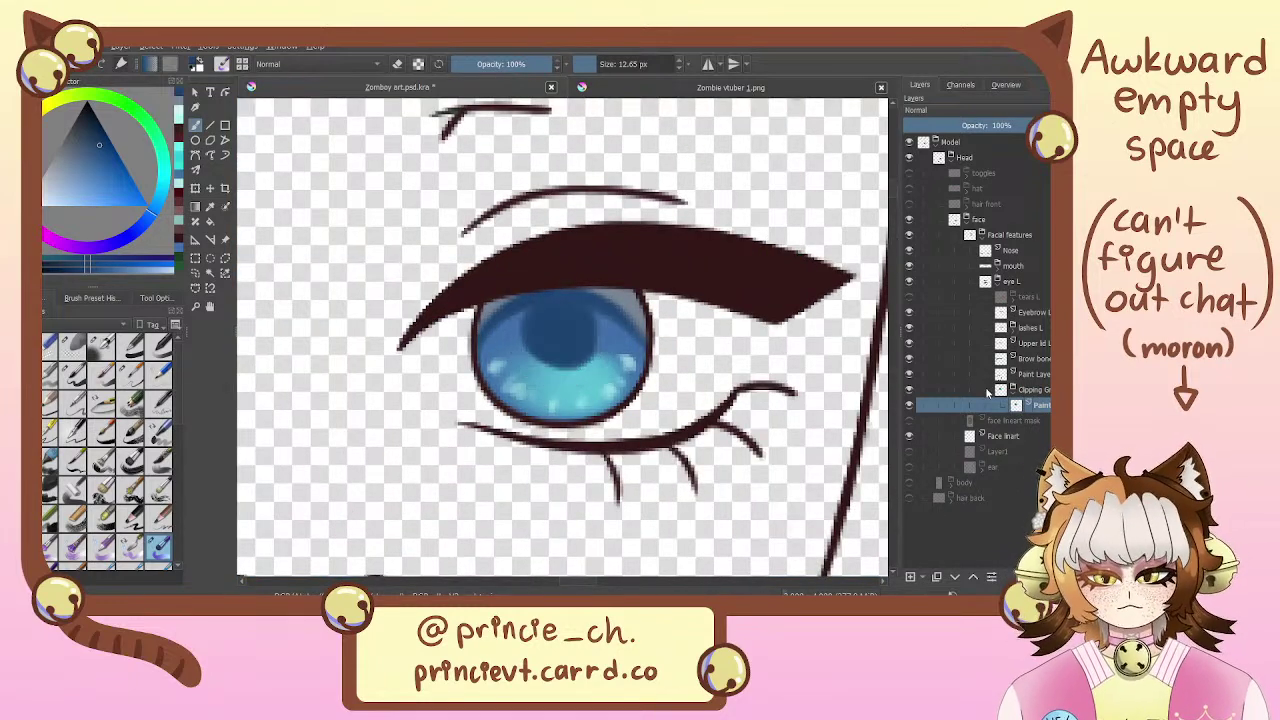
key("ctrl+z")
left_click(914, 576)
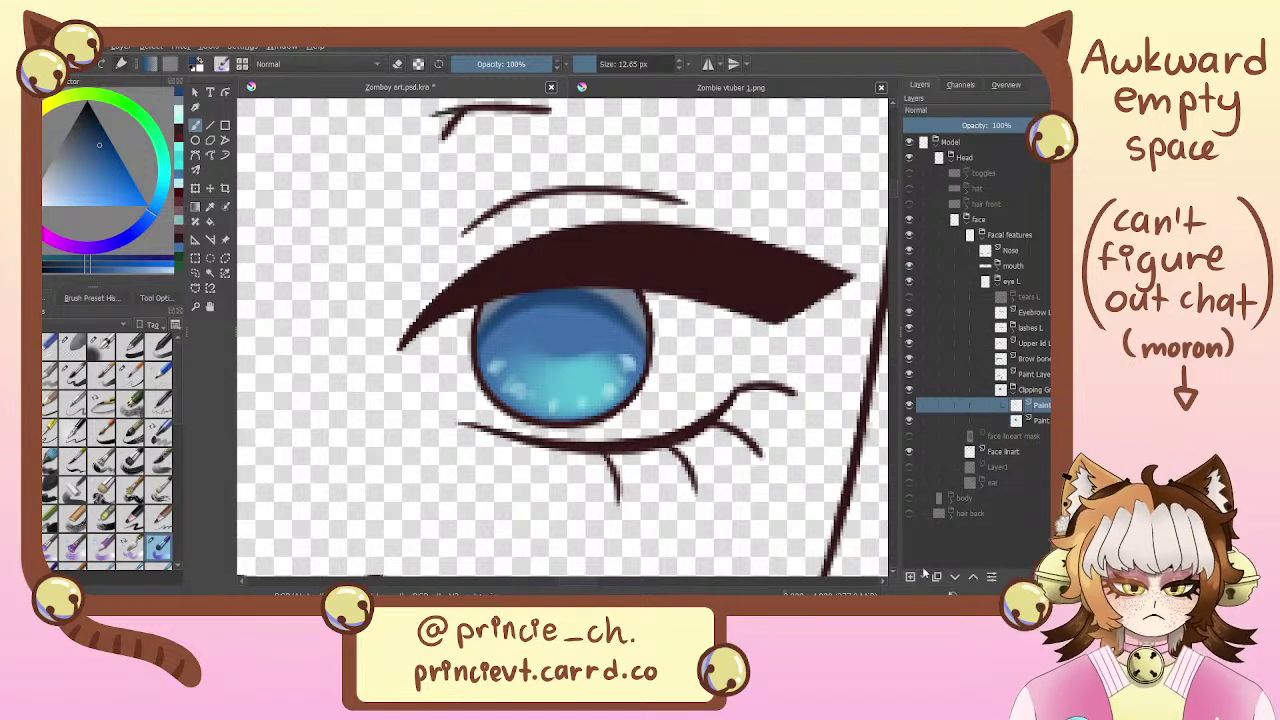
Paint a large round dark blue pupil on the new layer with the 12.65 px brush, redoing strokes until its outline is even
mouse_move(530, 305)
left_mouse_down()
mouse_move(572, 318)
mouse_move(583, 340)
mouse_move(534, 345)
mouse_move(550, 311)
mouse_move(569, 330)
left_mouse_up()
key("ctrl+z")
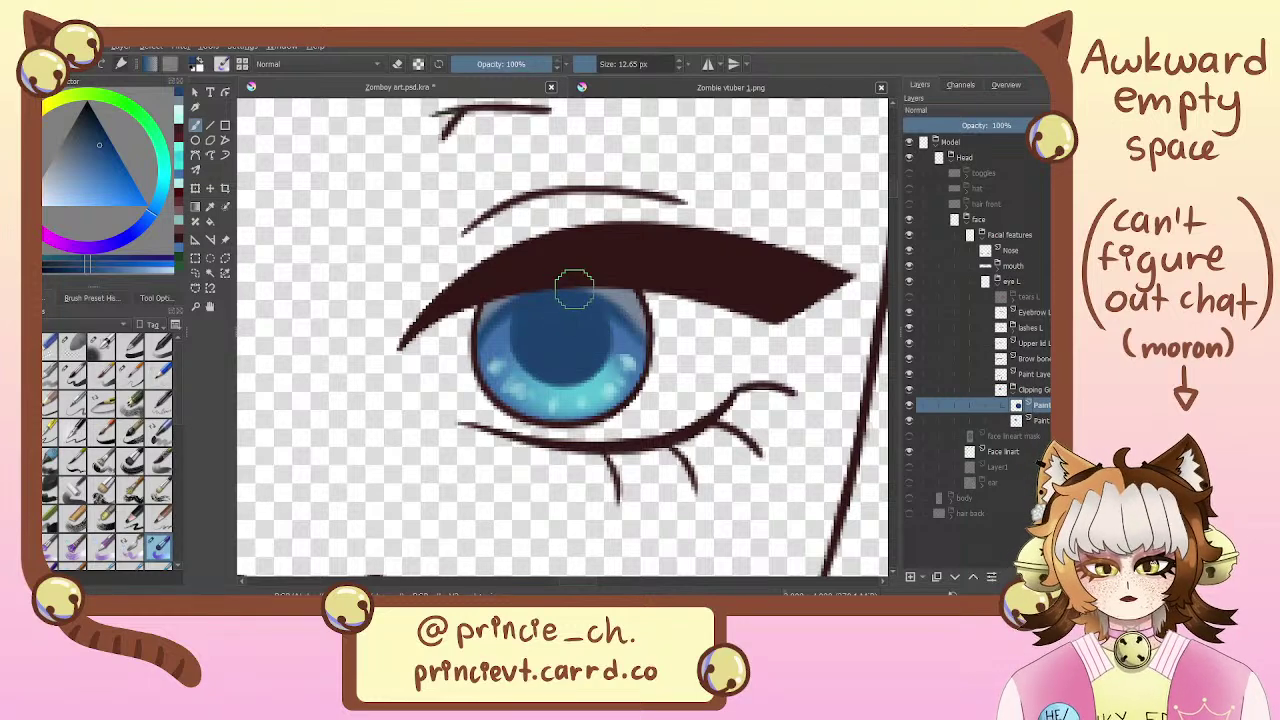
scroll(565, 320, "down", 5)
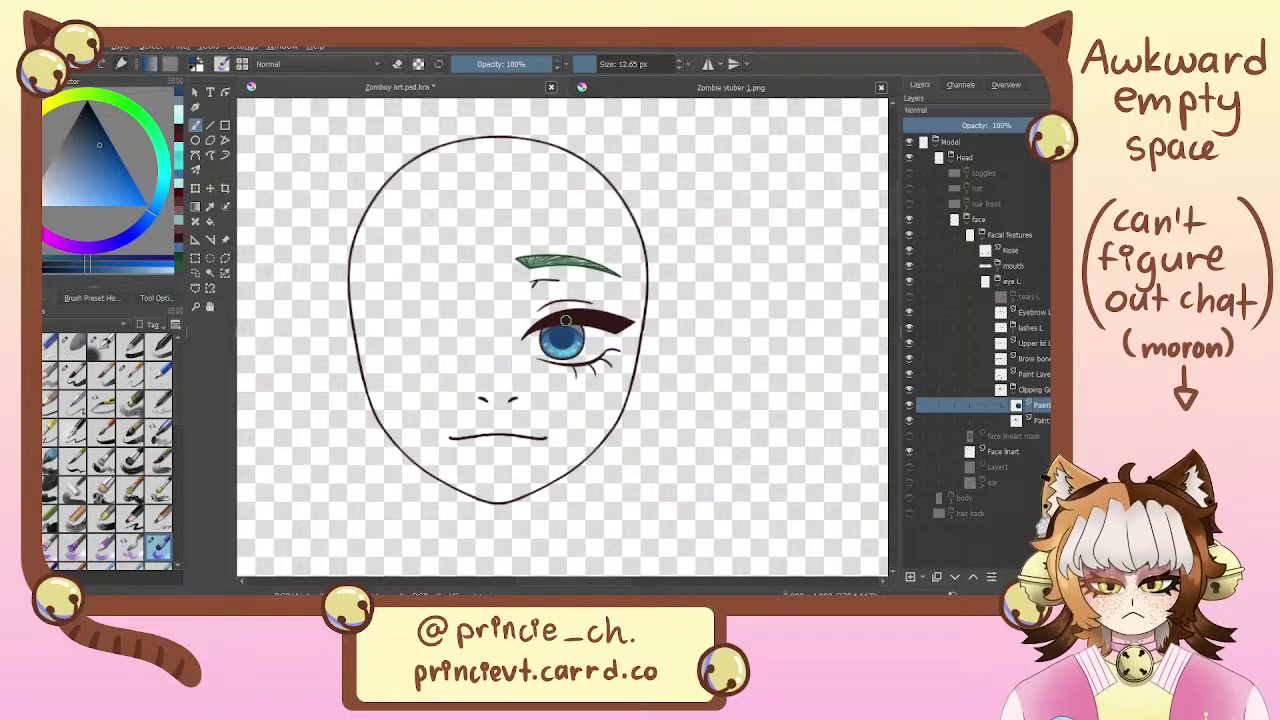
scroll(565, 320, "up", 5)
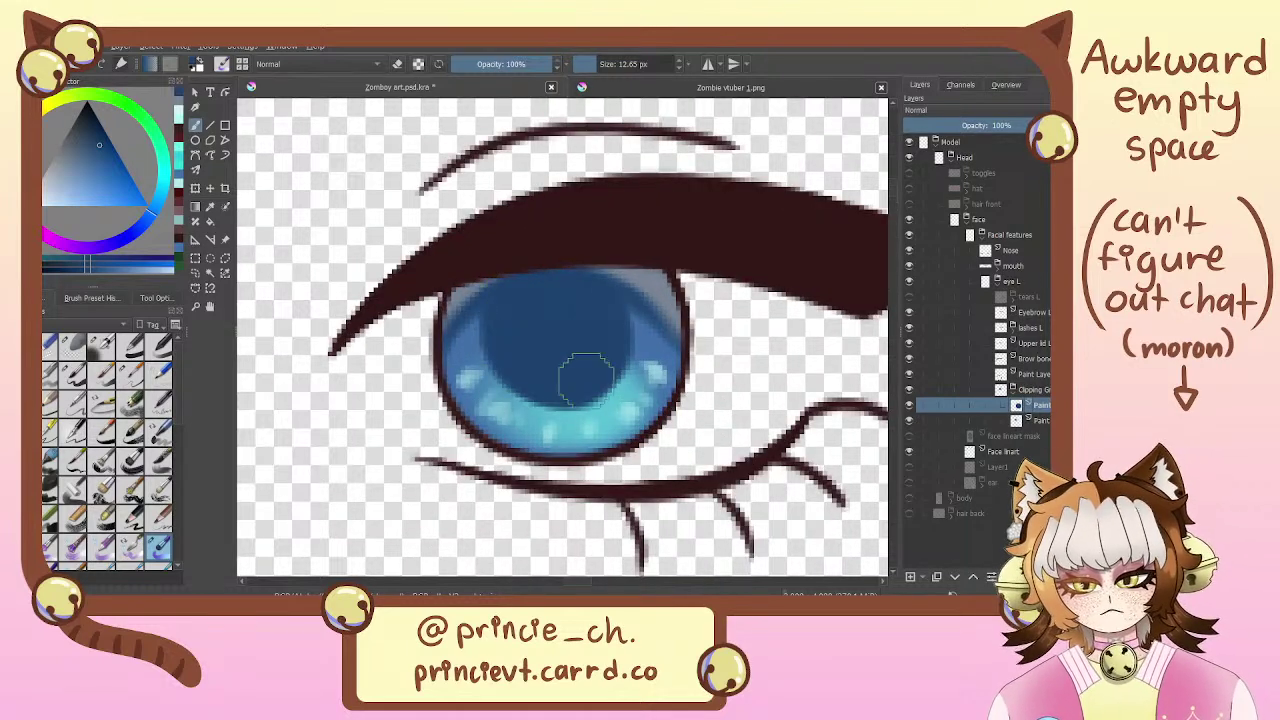
key("ctrl+z")
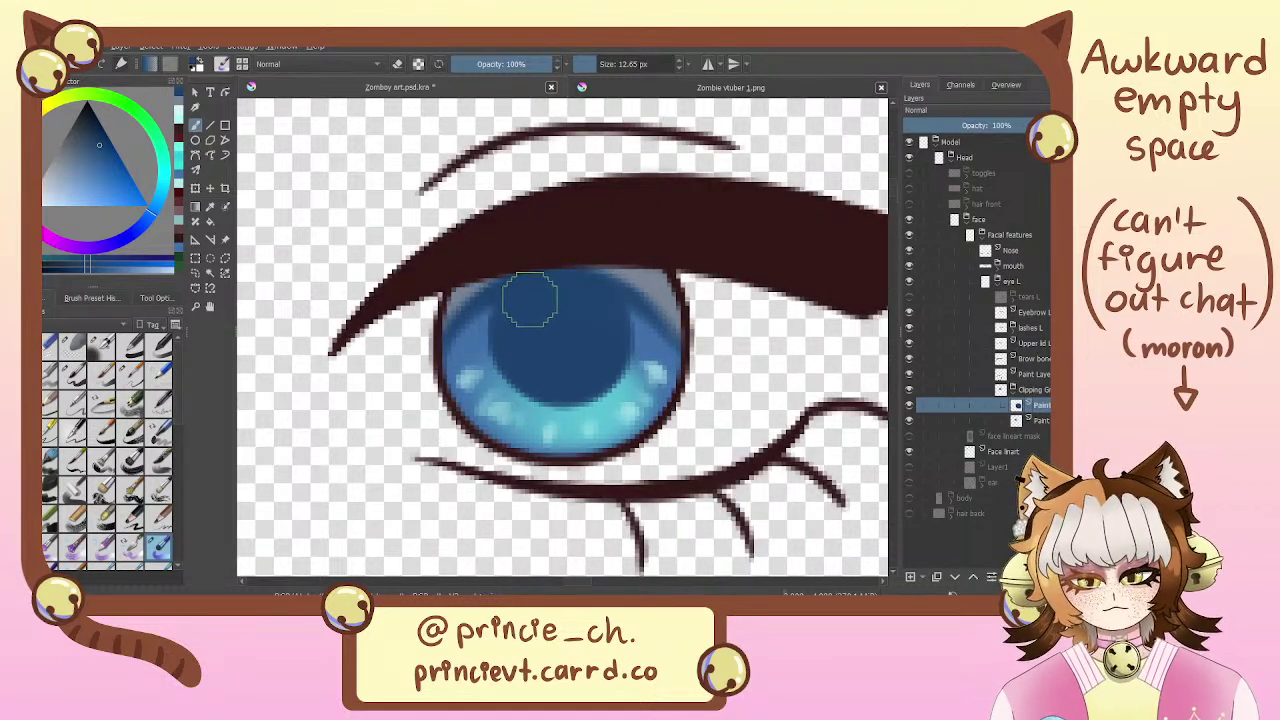
mouse_move(529, 300)
left_mouse_down()
mouse_move(529, 369)
mouse_move(599, 338)
left_mouse_up()
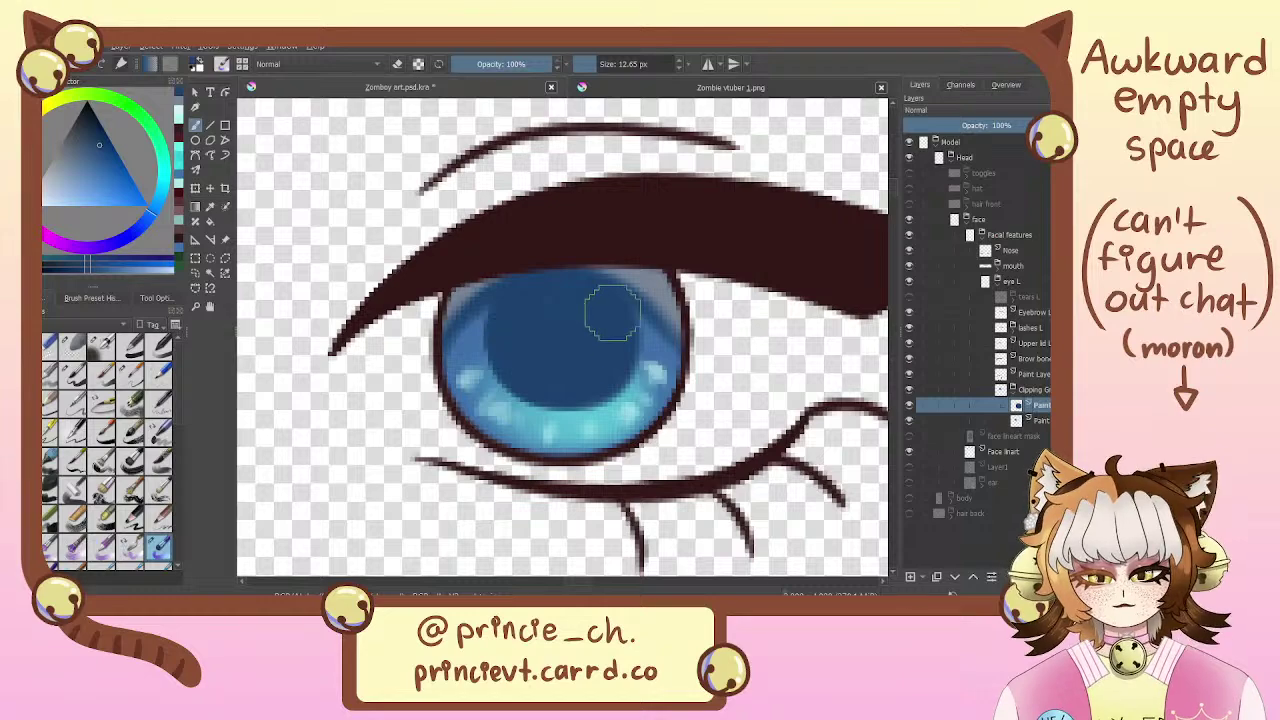
scroll(600, 300, "down", 2)
scroll(572, 327, "down", 2)
scroll(572, 327, "up", 1)
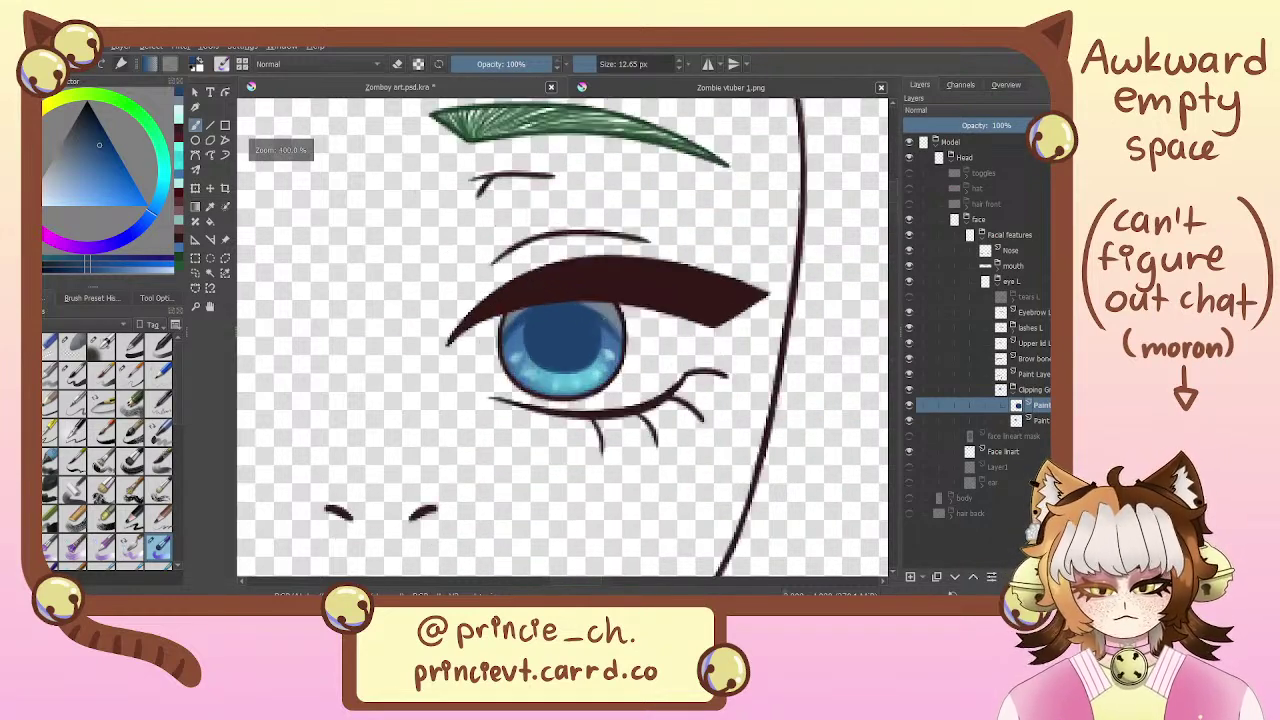
scroll(572, 327, "down", 2)
scroll(572, 327, "up", 5)
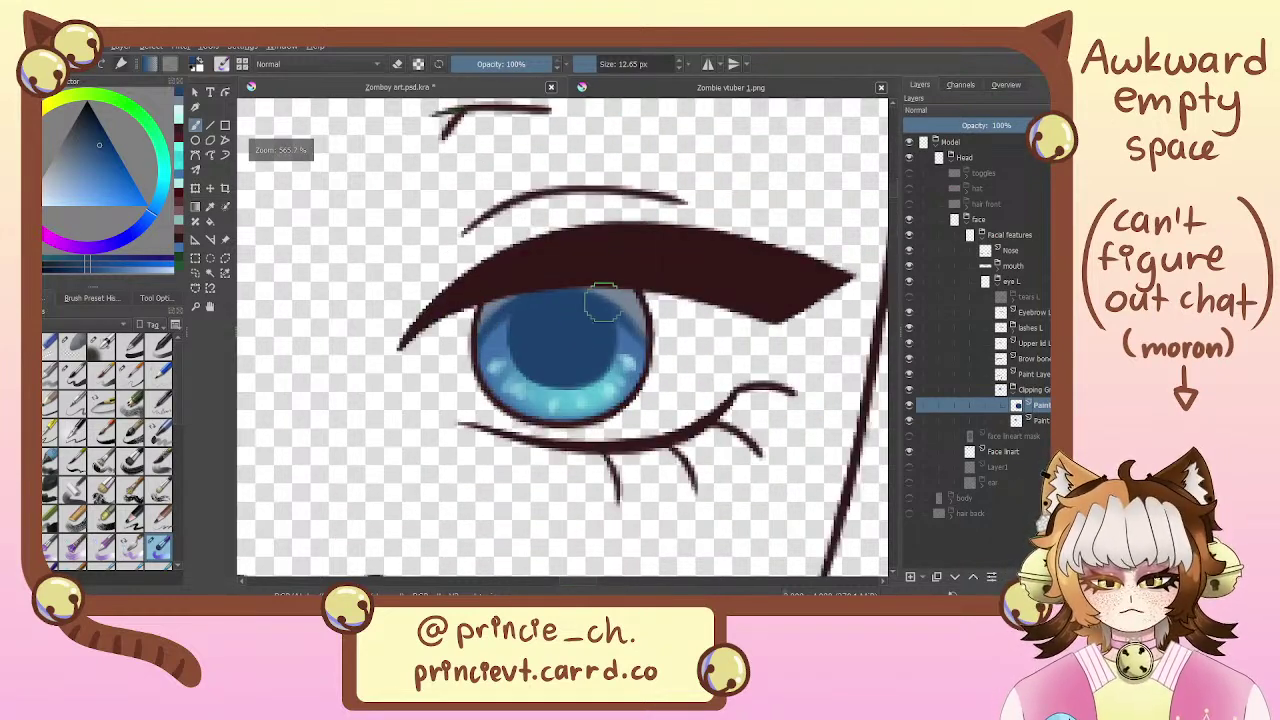
Try a soft grey-blue highlight along the upper edge of the pupil under the eyelid
left_click(180, 96)
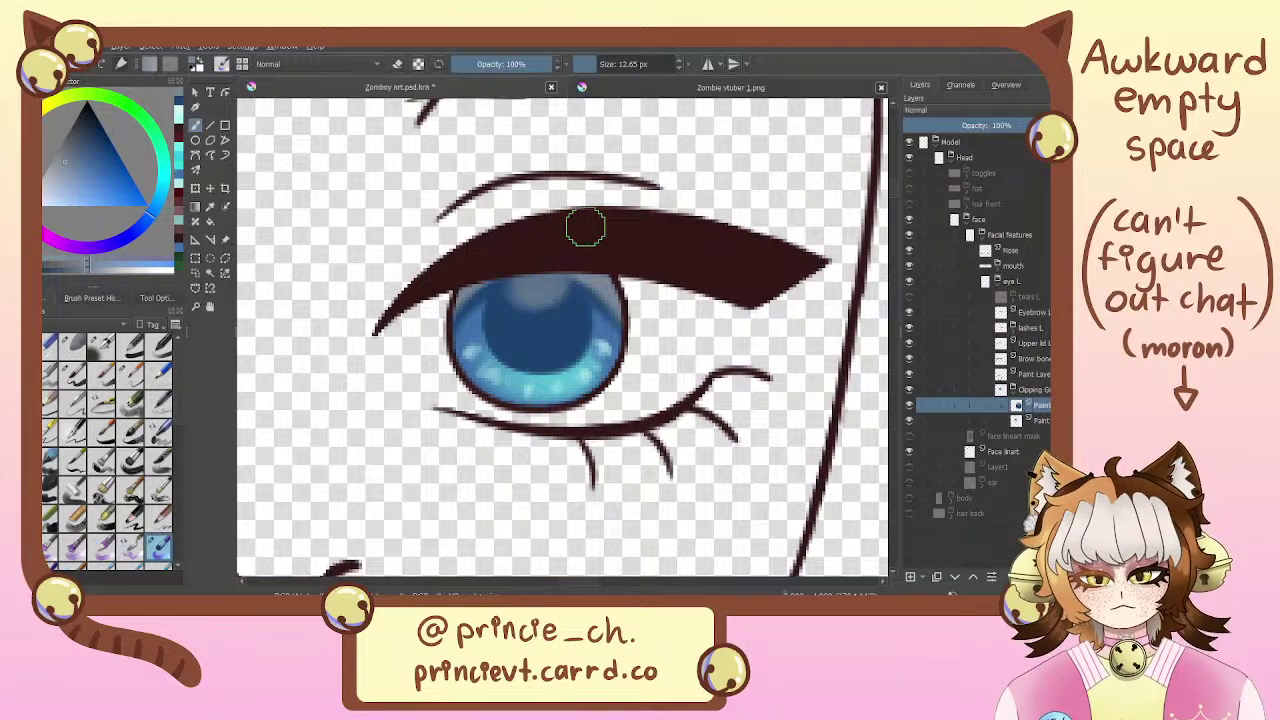
scroll(583, 223, "down", 5)
scroll(561, 332, "up", 5)
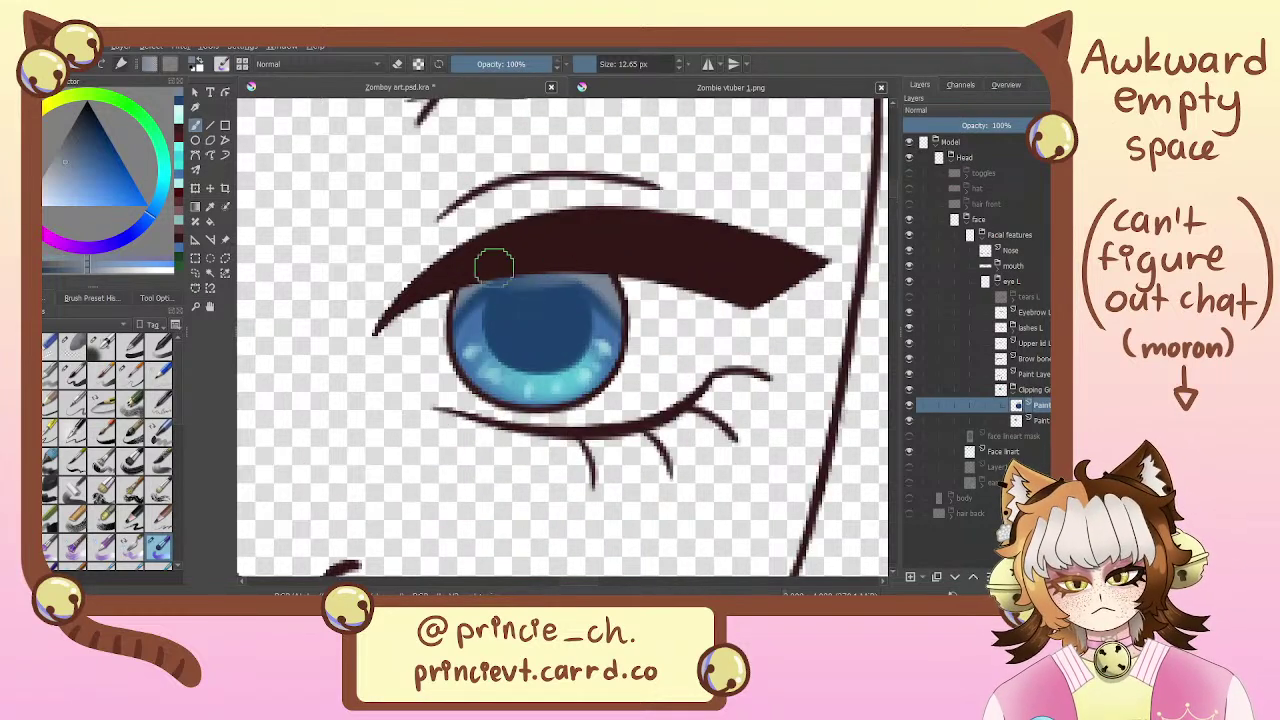
left_click_drag(549, 271, 628, 280)
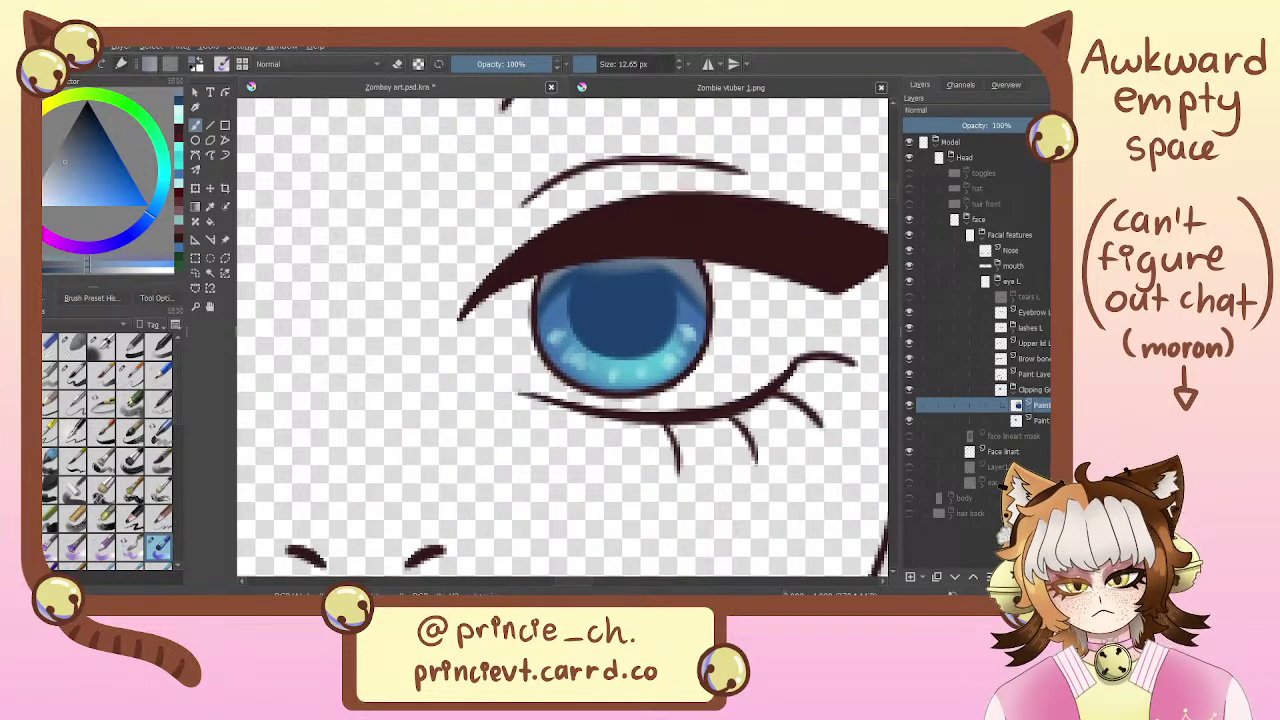
scroll(686, 195, "down", 5)
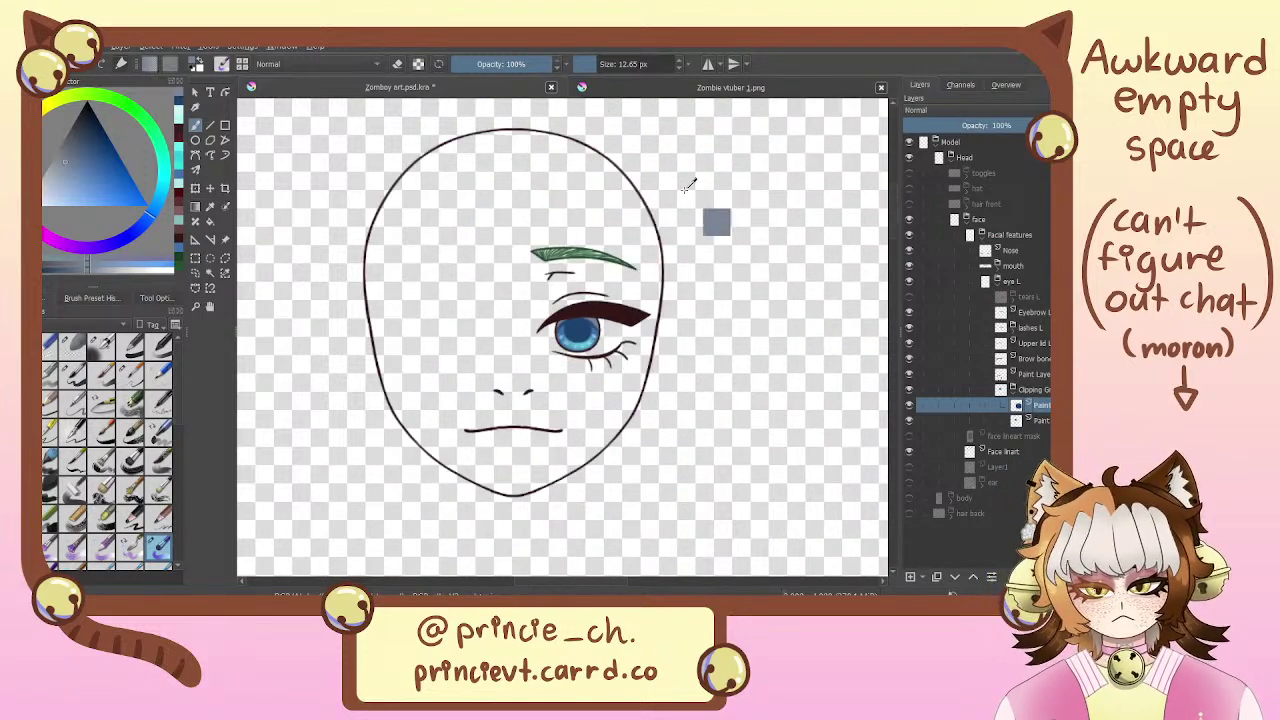
Undo the grey-blue highlight and paint a near-black round centre inside the dark blue pupil
key("ctrl+plus")
key("ctrl+plus")
key("ctrl+plus")
key("ctrl+plus")
key("ctrl+plus")
left_click_drag(684, 190, 561, 234)
left_click_drag(82, 141, 83, 119)
mouse_move(495, 302)
left_mouse_down()
mouse_move(556, 347)
mouse_move(499, 361)
mouse_move(499, 349)
mouse_move(527, 355)
mouse_move(523, 297)
left_mouse_up()
key("ctrl+z")
key("ctrl+z")
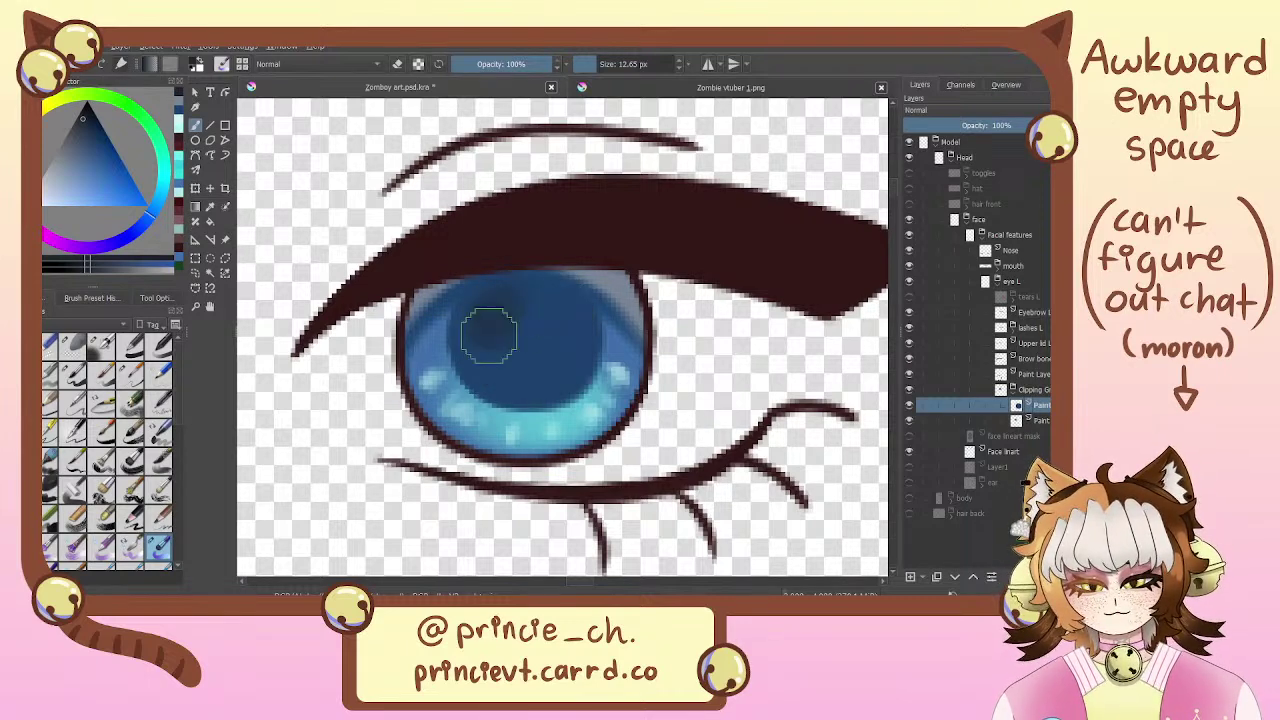
mouse_move(489, 337)
left_mouse_down()
mouse_move(497, 323)
mouse_move(535, 323)
mouse_move(526, 317)
left_mouse_up()
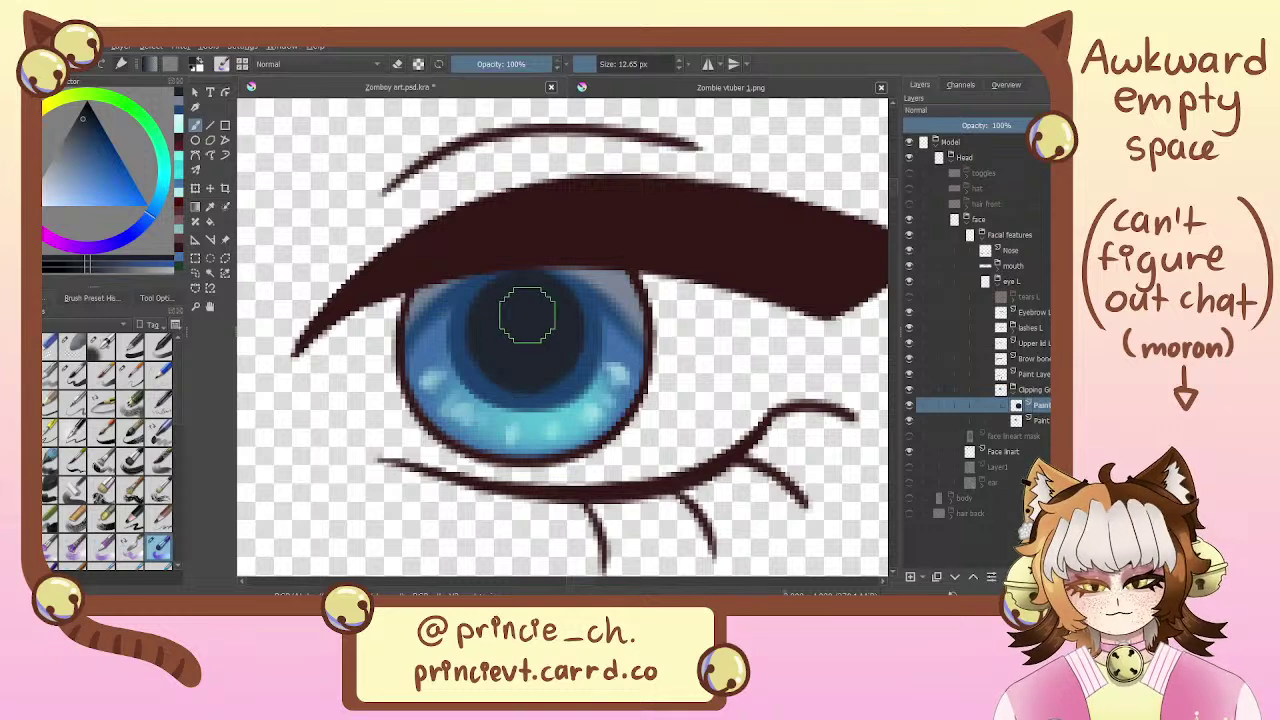
key("ctrl+minus")
key("ctrl+minus")
key("ctrl+minus")
key("ctrl+minus")
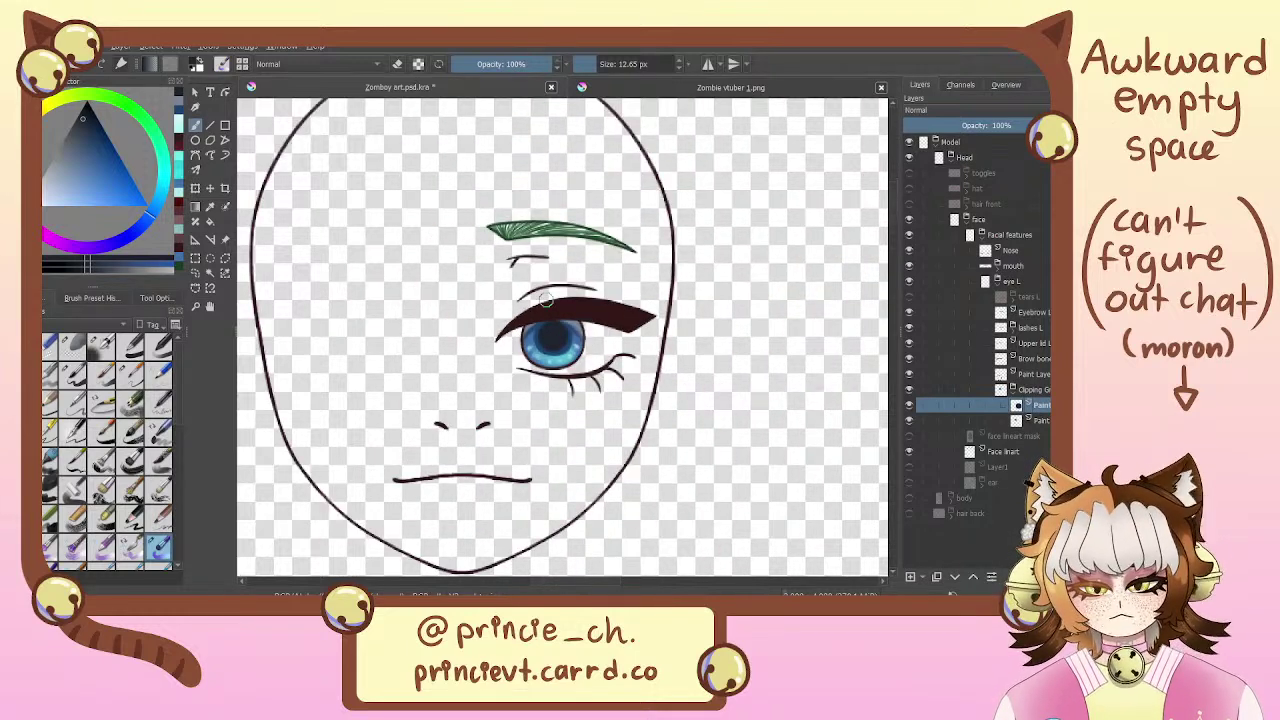
key("plus")
key("plus")
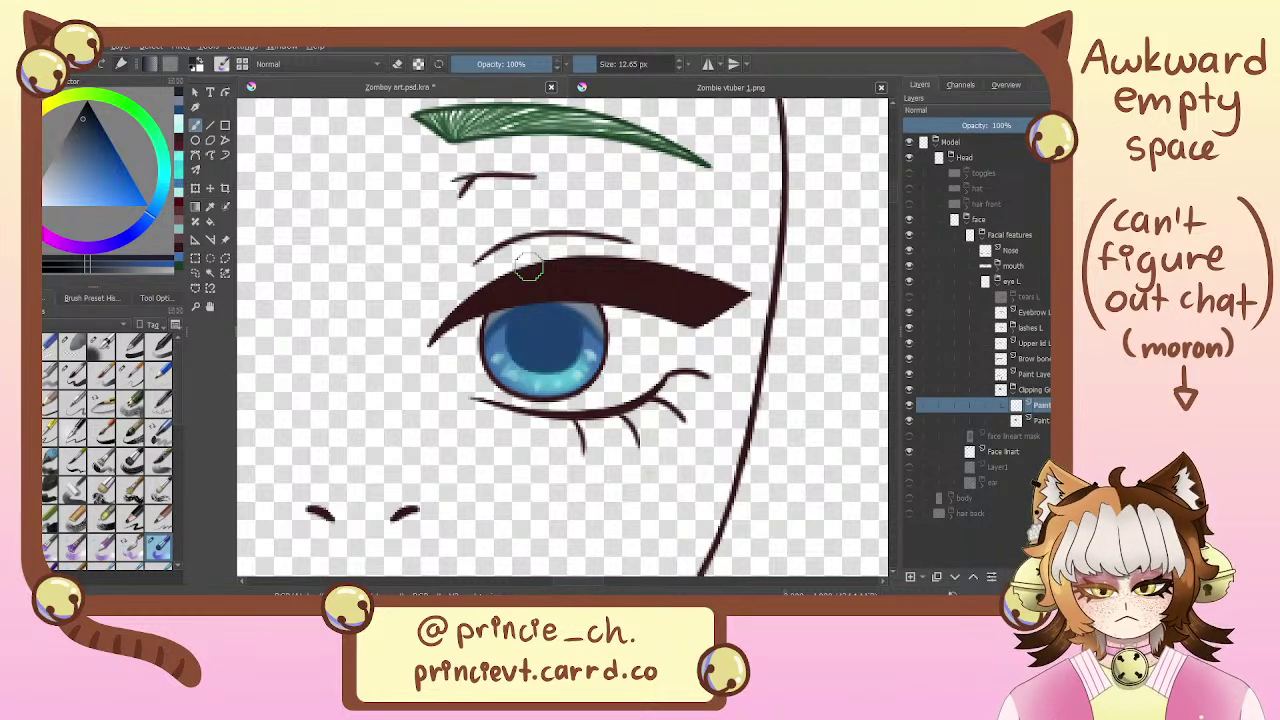
key("BackSpace")
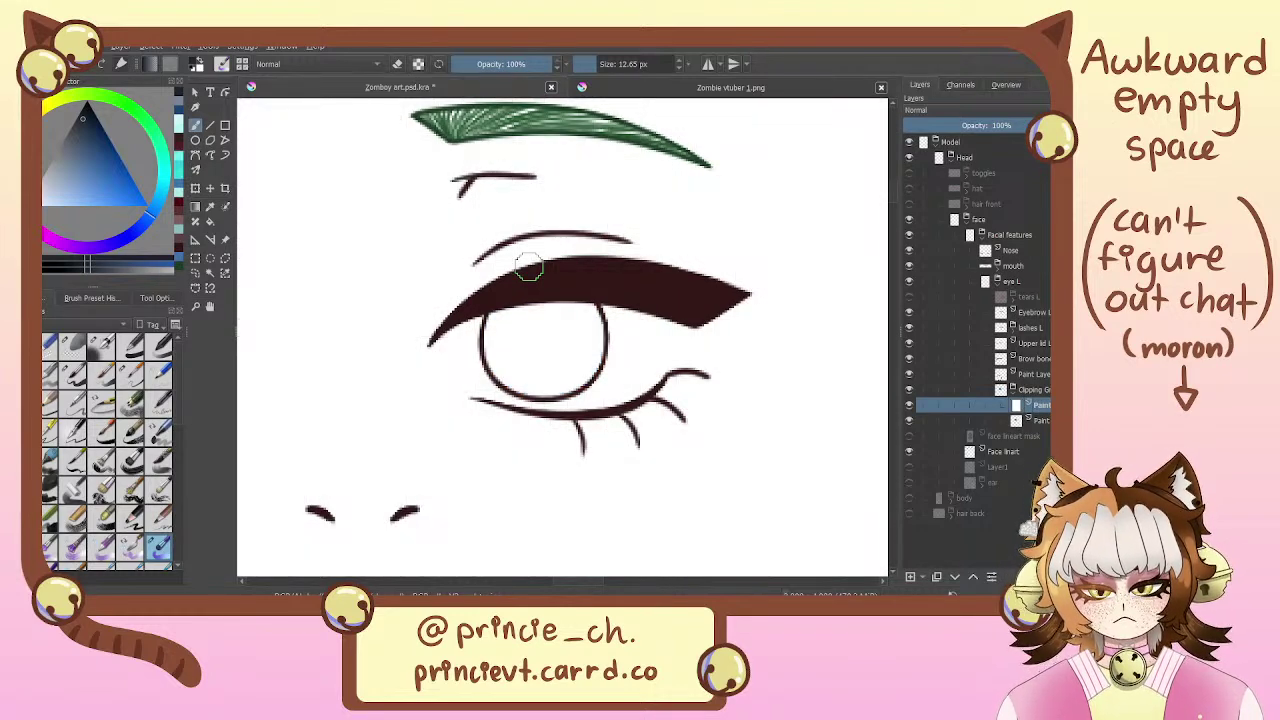
key("ctrl+z")
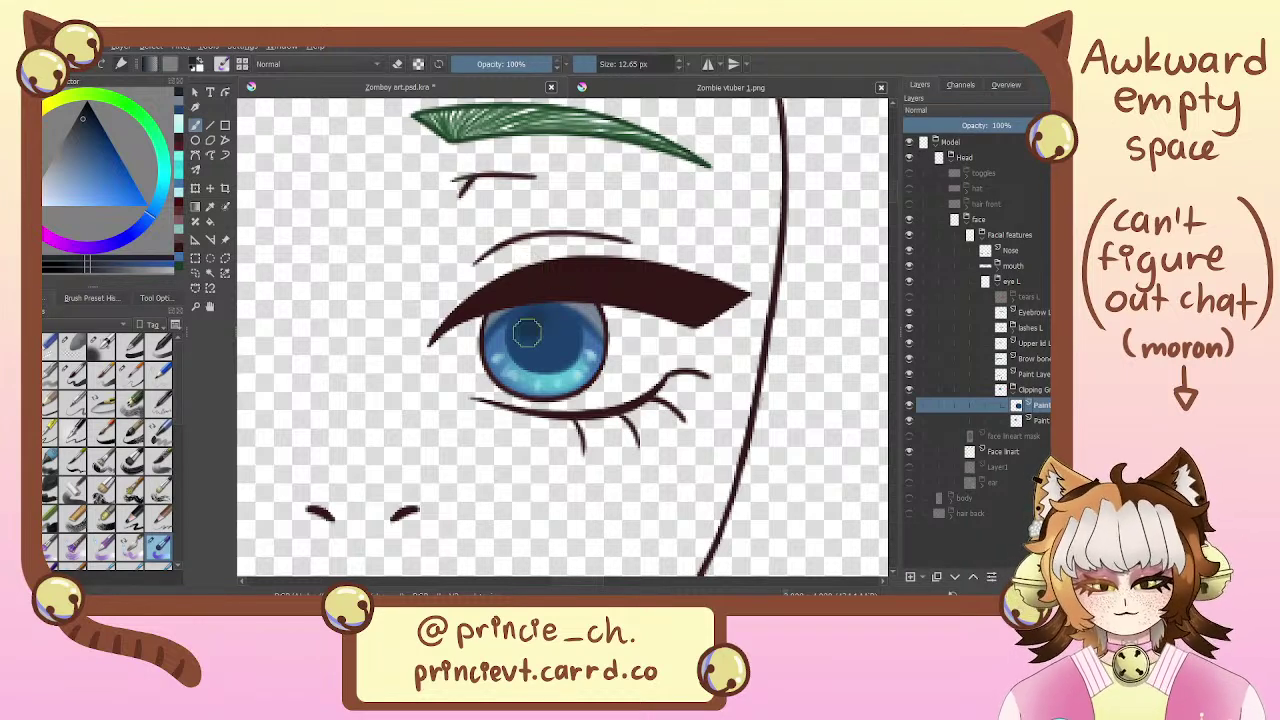
Try a near-black round centre in the dark blue pupil again and undo it
left_click_drag(533, 328, 543, 336)
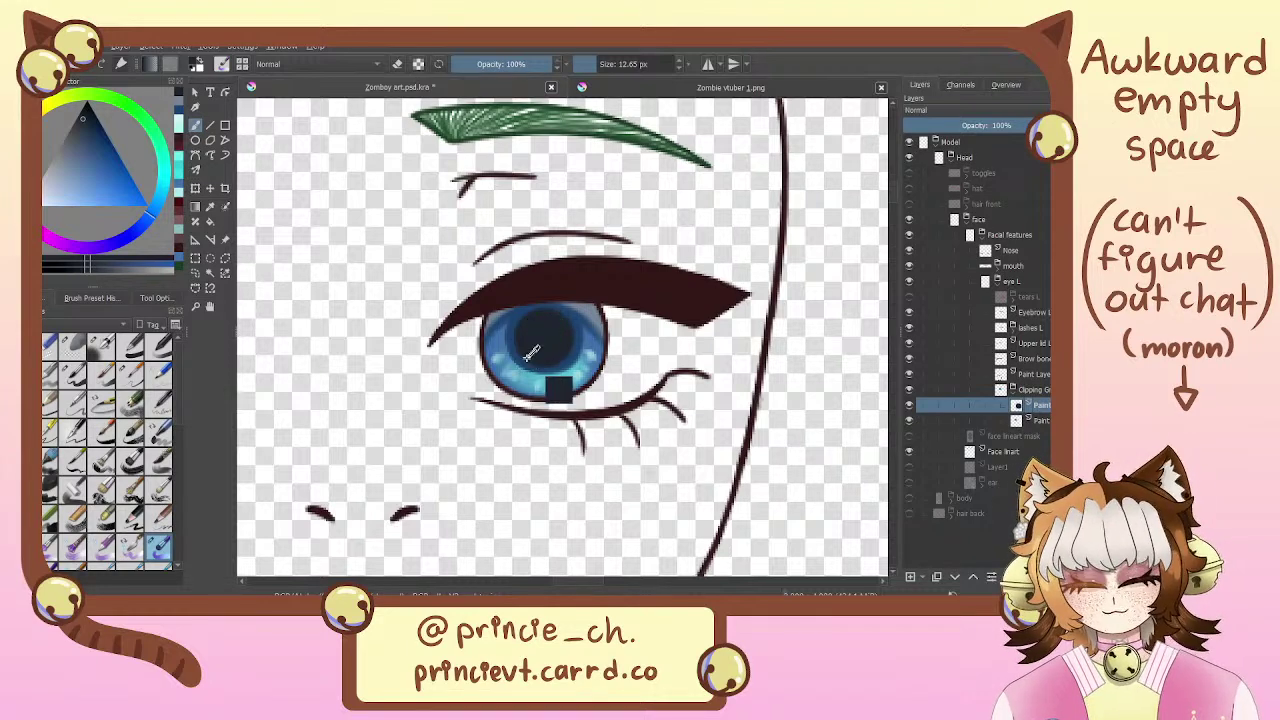
key("1")
key("ctrl+plus")
key("ctrl+plus")
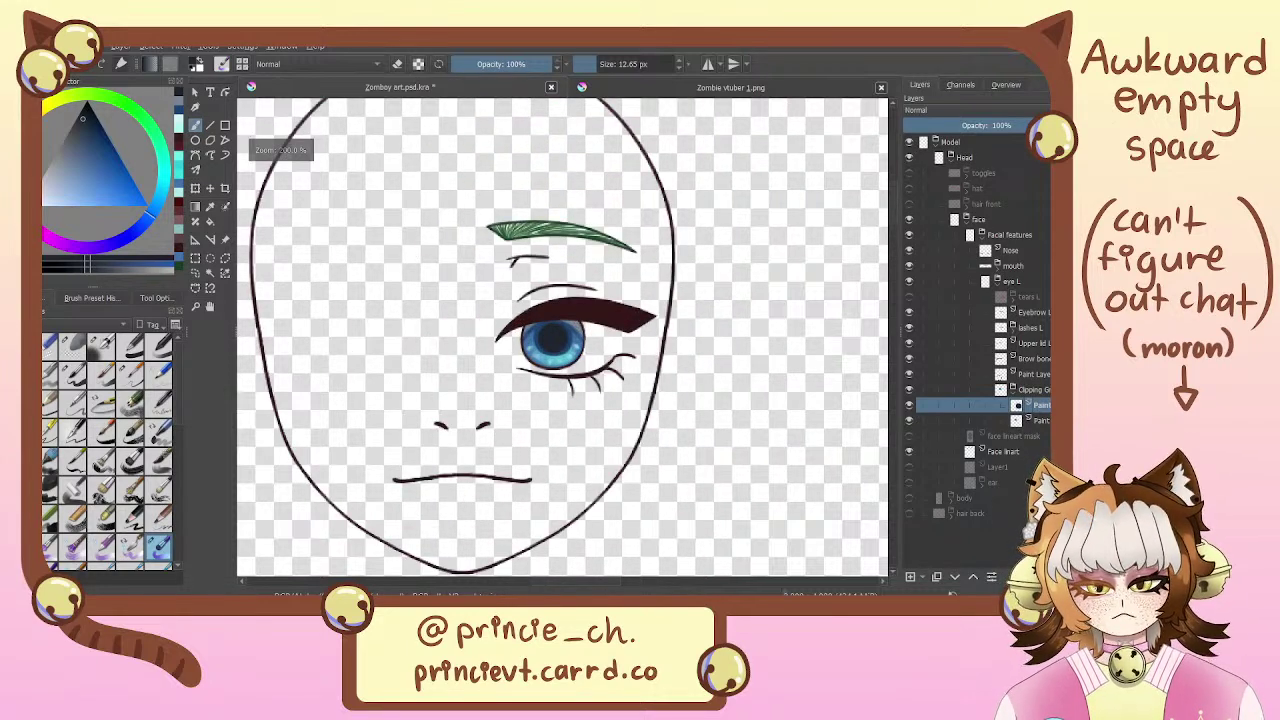
key("ctrl+z")
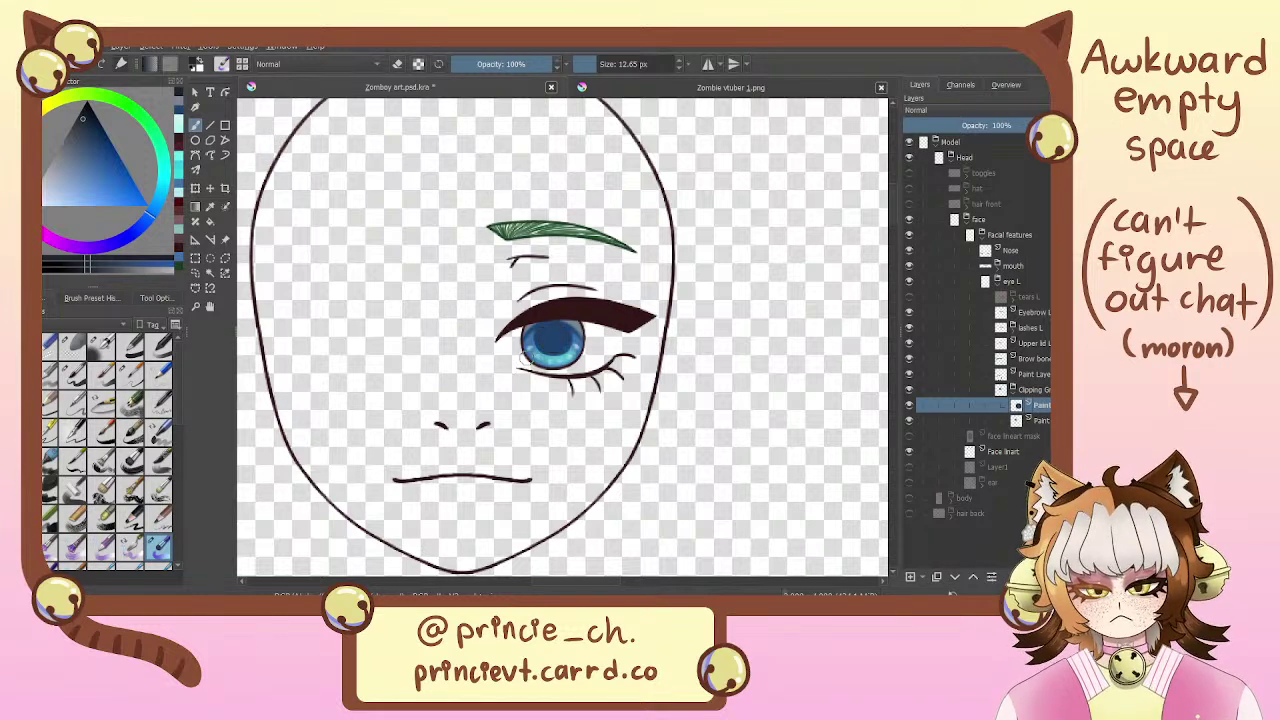
Try a small near-black dab in the middle of the pupil and undo it
key("ctrl+minus")
key("ctrl+minus")
key("ctrl+minus")
key("ctrl+plus")
key("ctrl+plus")
key("ctrl+plus")
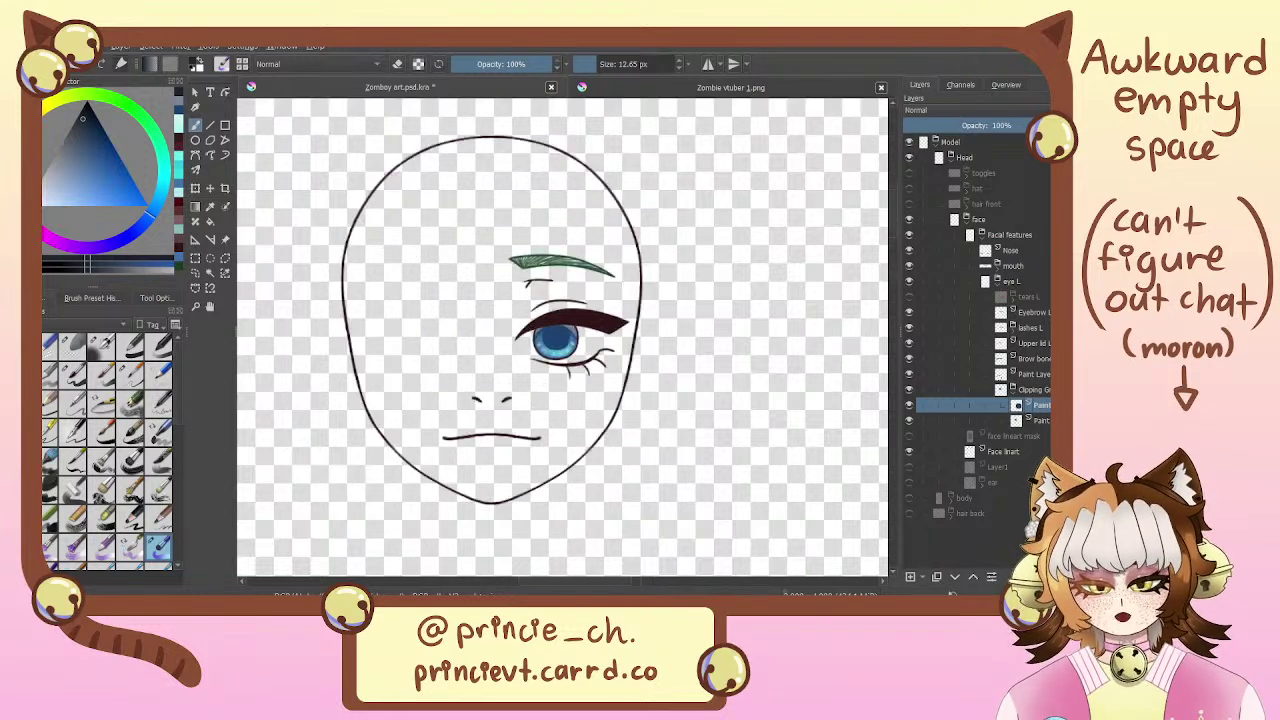
left_click_drag(500, 296, 558, 286)
left_click(612, 334)
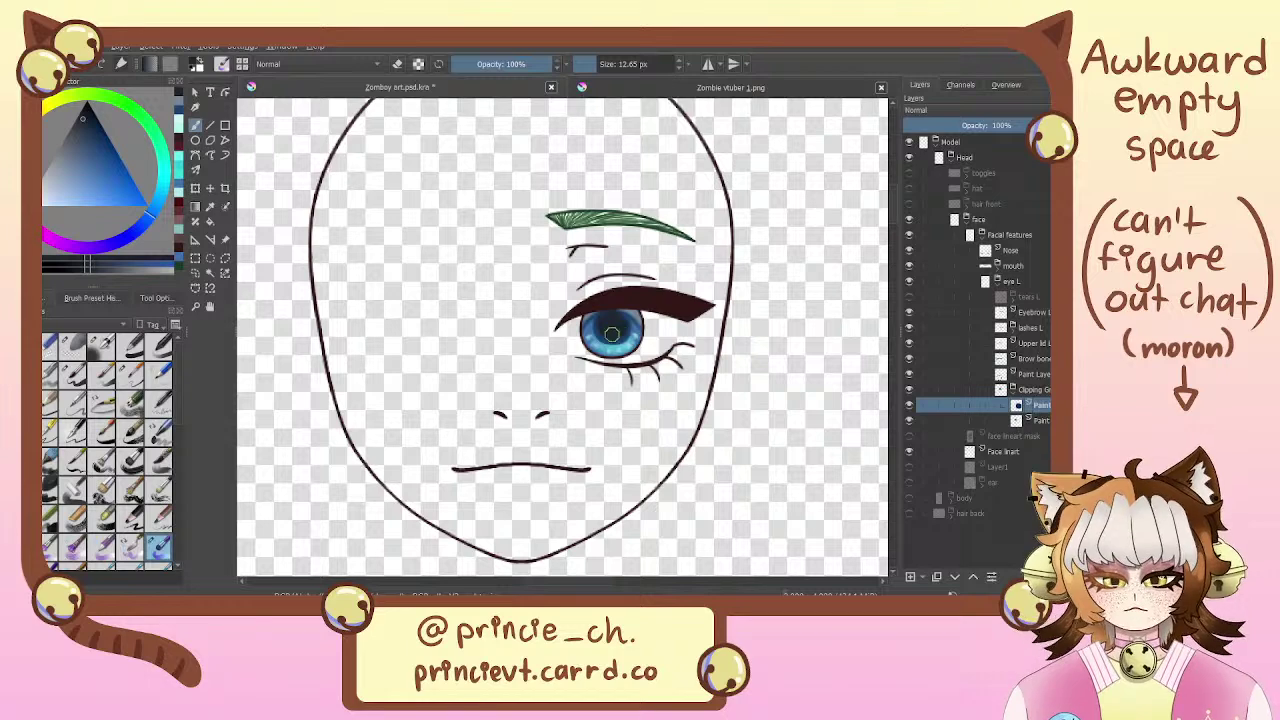
key("ctrl+z")
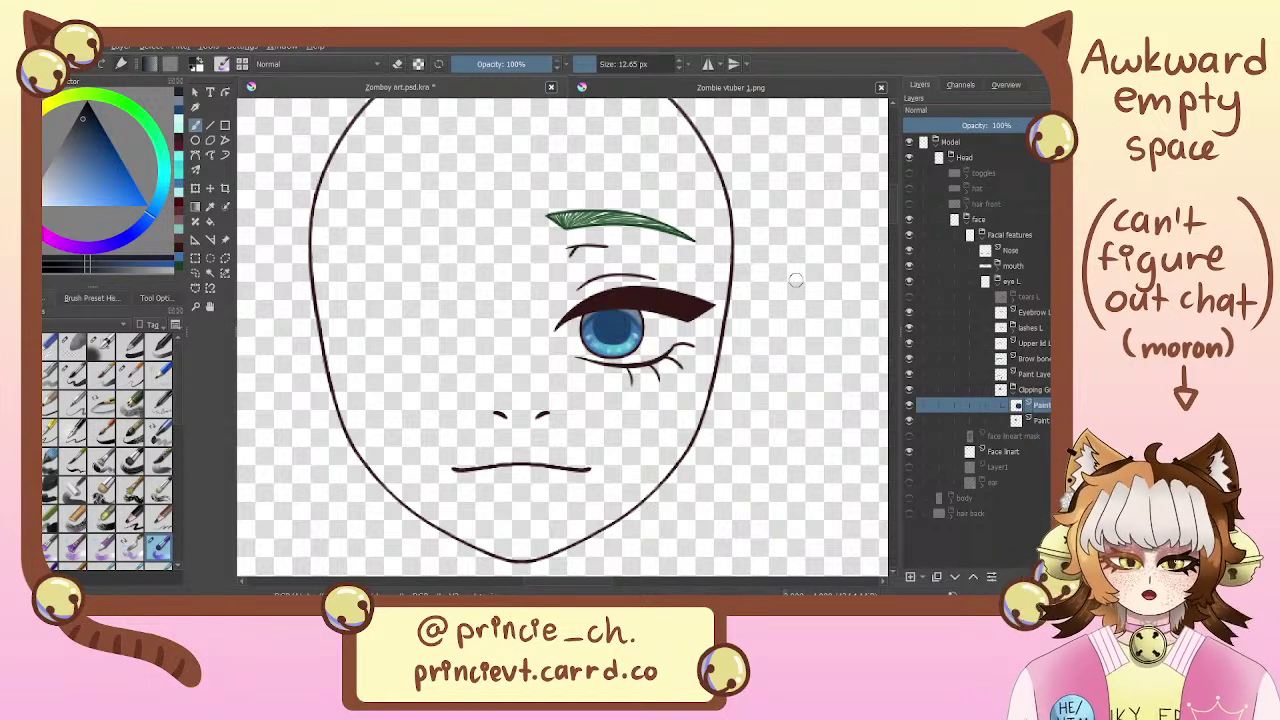
Try shading the pupil's centre with a slightly lighter dark navy and adding a grey-blue highlight near its upper edge
left_click_drag(610, 433, 630, 416)
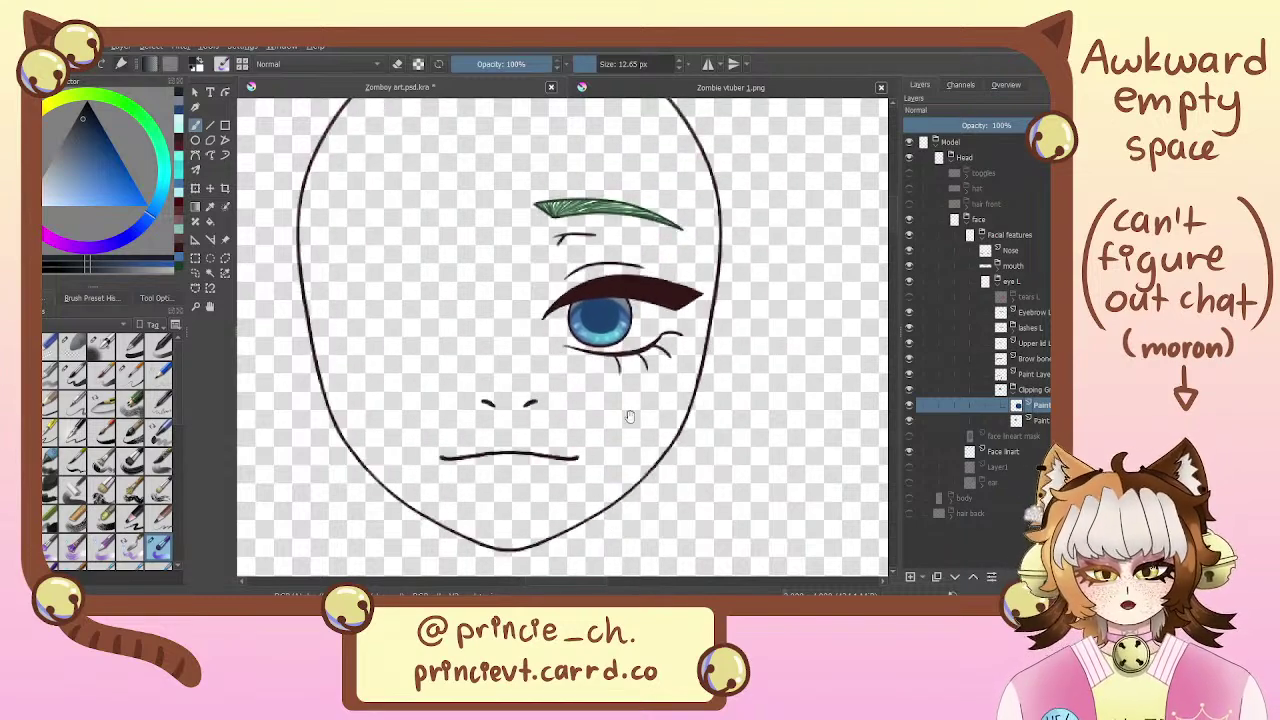
scroll(630, 290, "up", 2)
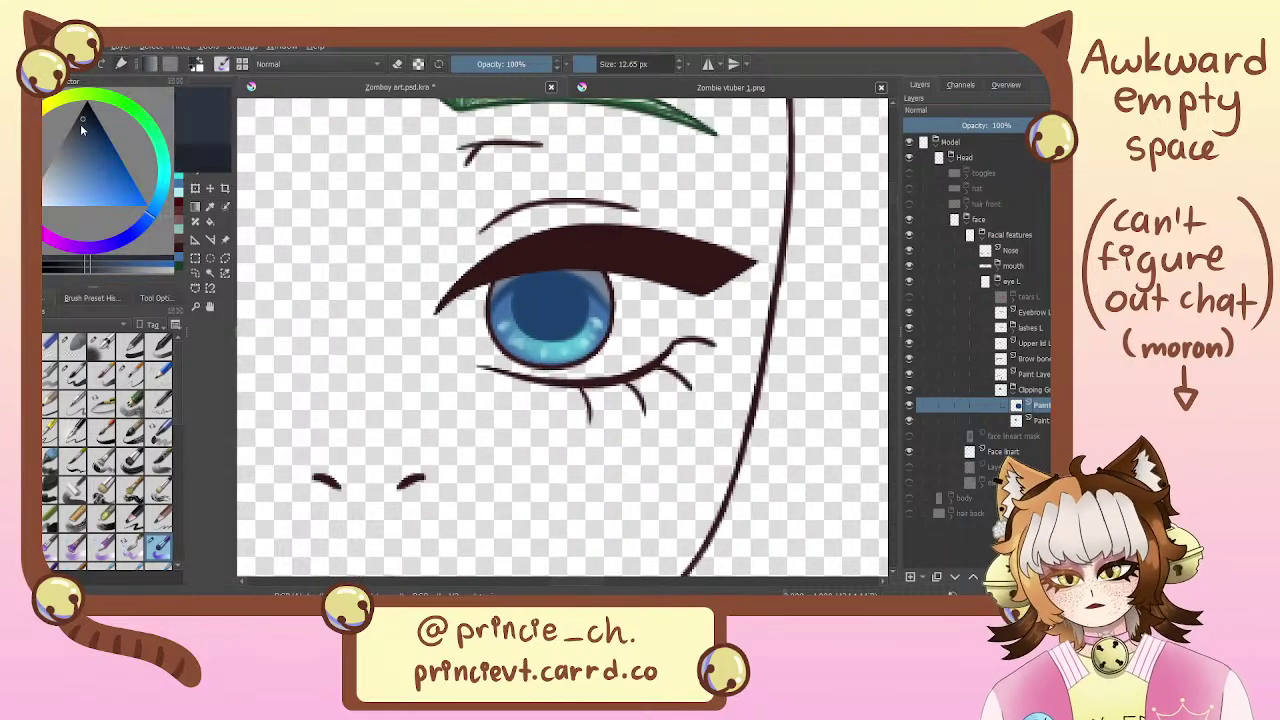
mouse_move(541, 327)
left_mouse_down()
mouse_move(577, 294)
mouse_move(554, 326)
mouse_move(571, 300)
mouse_move(567, 323)
left_mouse_up()
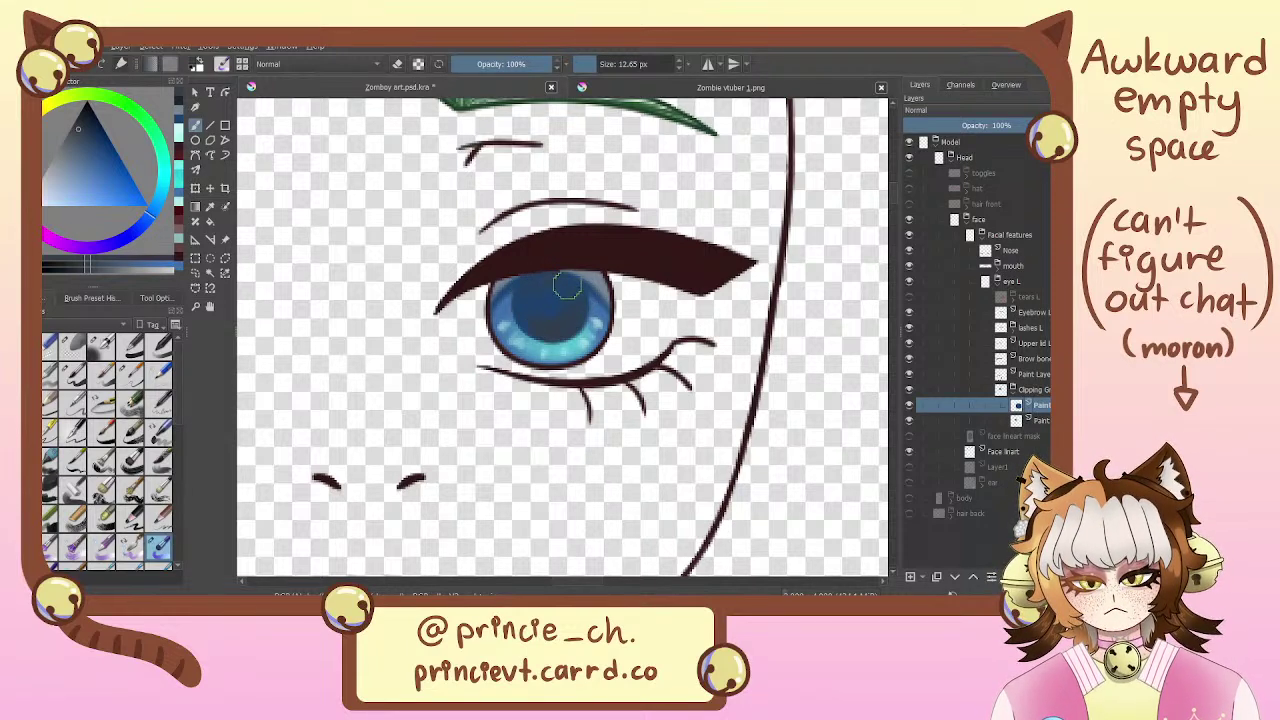
left_click(178, 118)
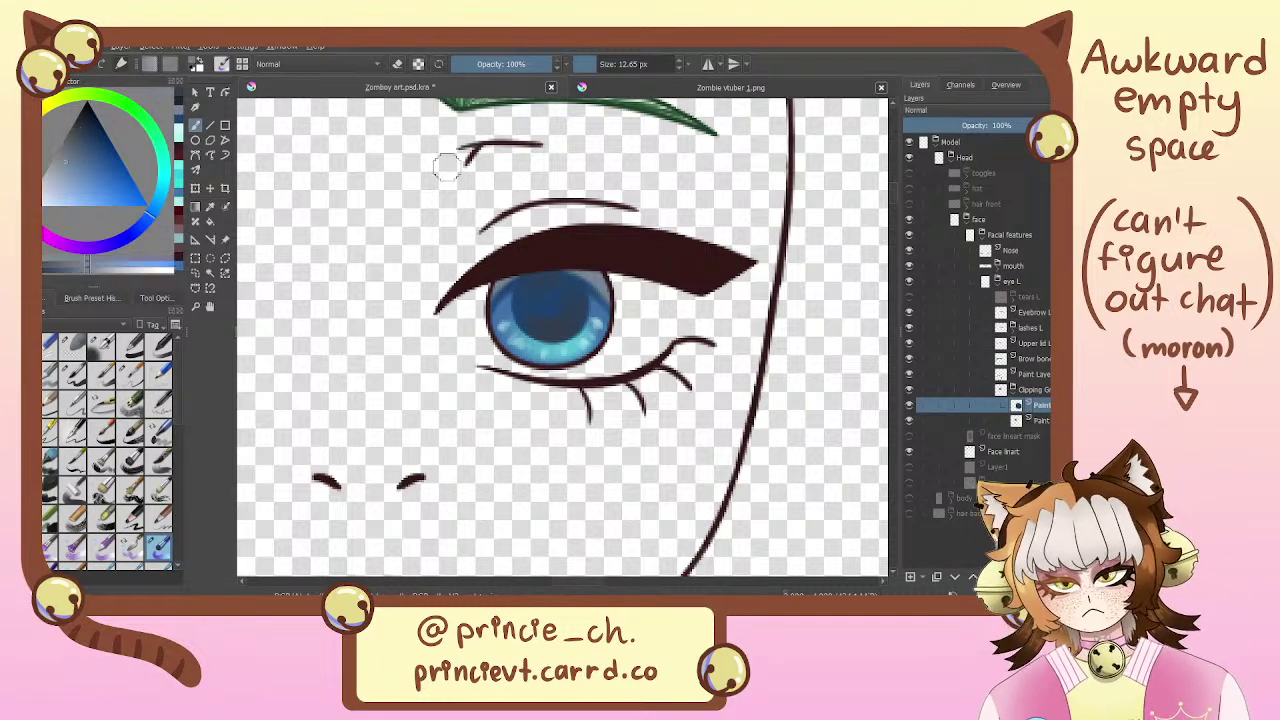
left_click_drag(539, 289, 573, 302)
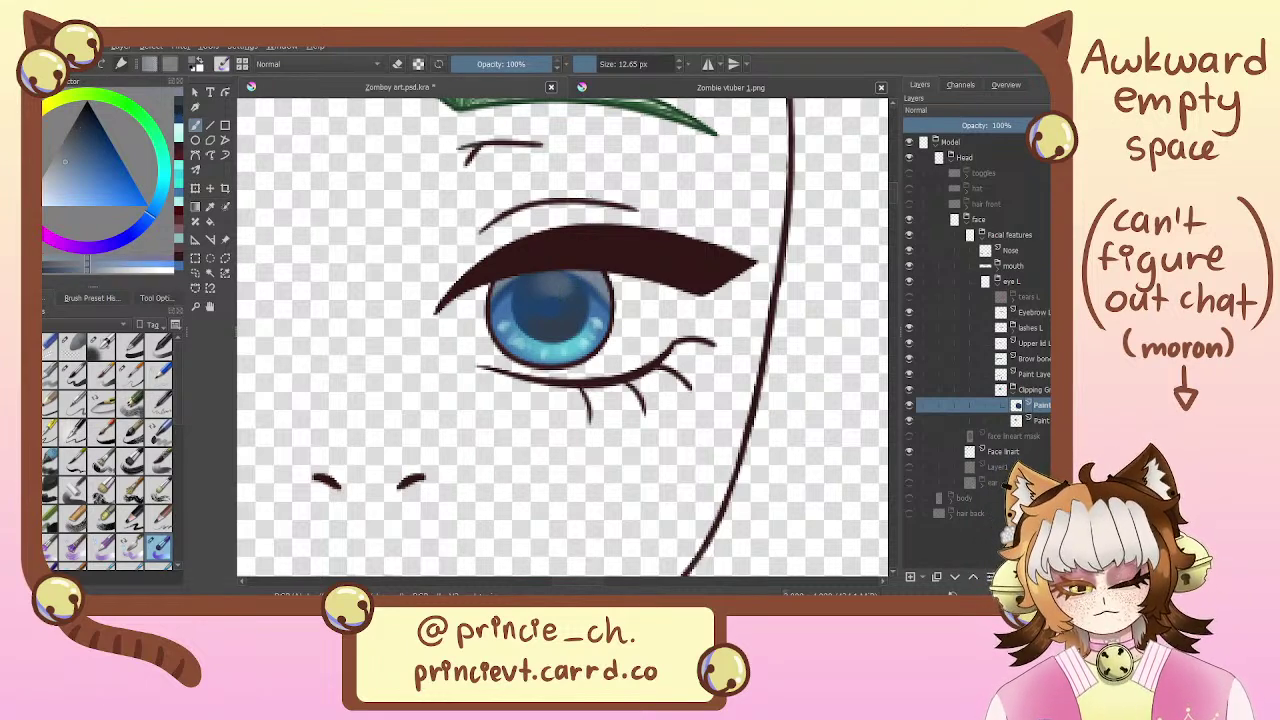
Examine the left eye's iris and pupil at different zoom levels, from the whole face to a close-up
key("ctrl+minus")
key("ctrl+minus")
key("ctrl+minus")
key("ctrl+plus")
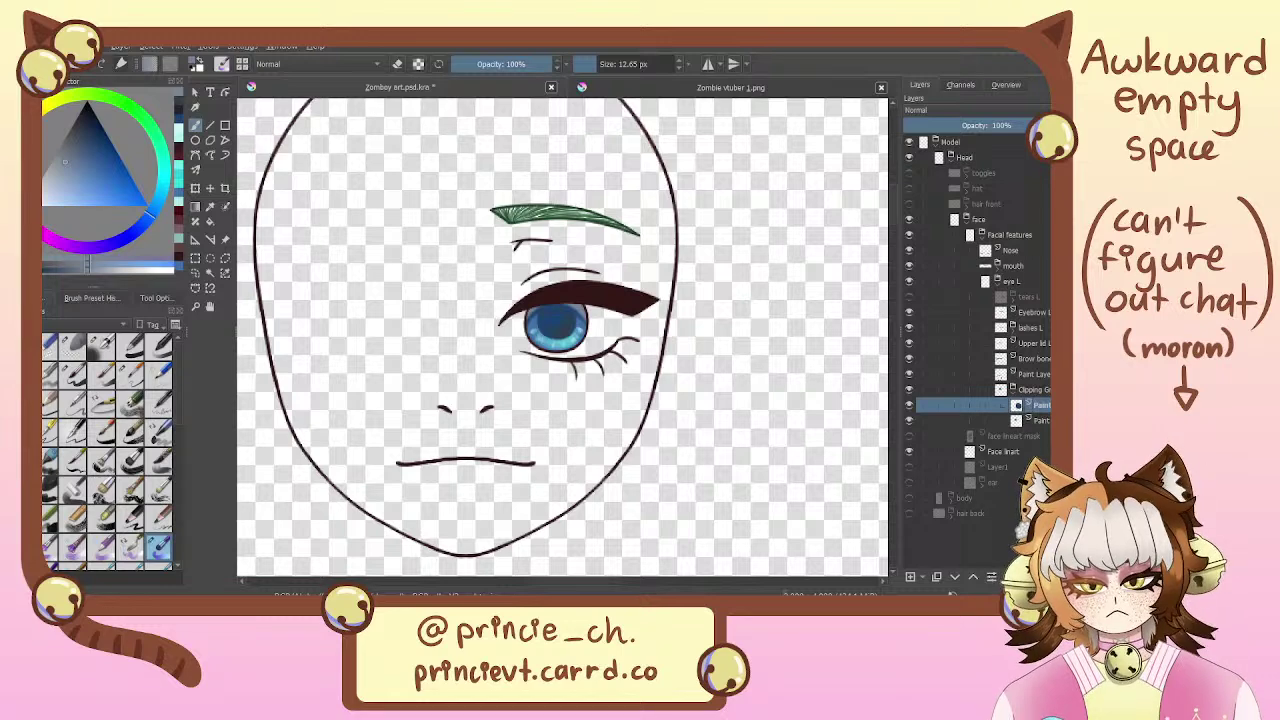
key("ctrl+minus")
key("ctrl+minus")
key("ctrl+minus")
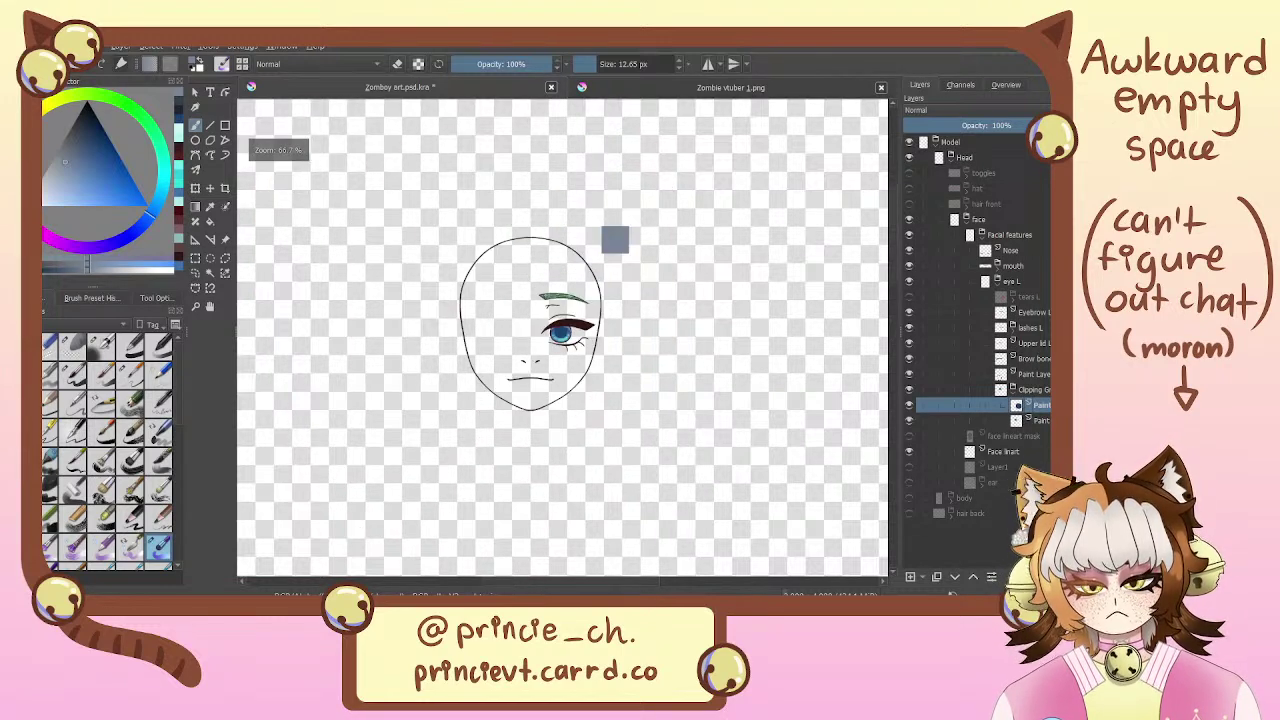
key("ctrl+plus")
key("ctrl+plus")
key("ctrl+plus")
key("ctrl+plus")
key("ctrl+plus")
key("ctrl+plus")
key("ctrl+minus")
key("ctrl+minus")
key("ctrl+minus")
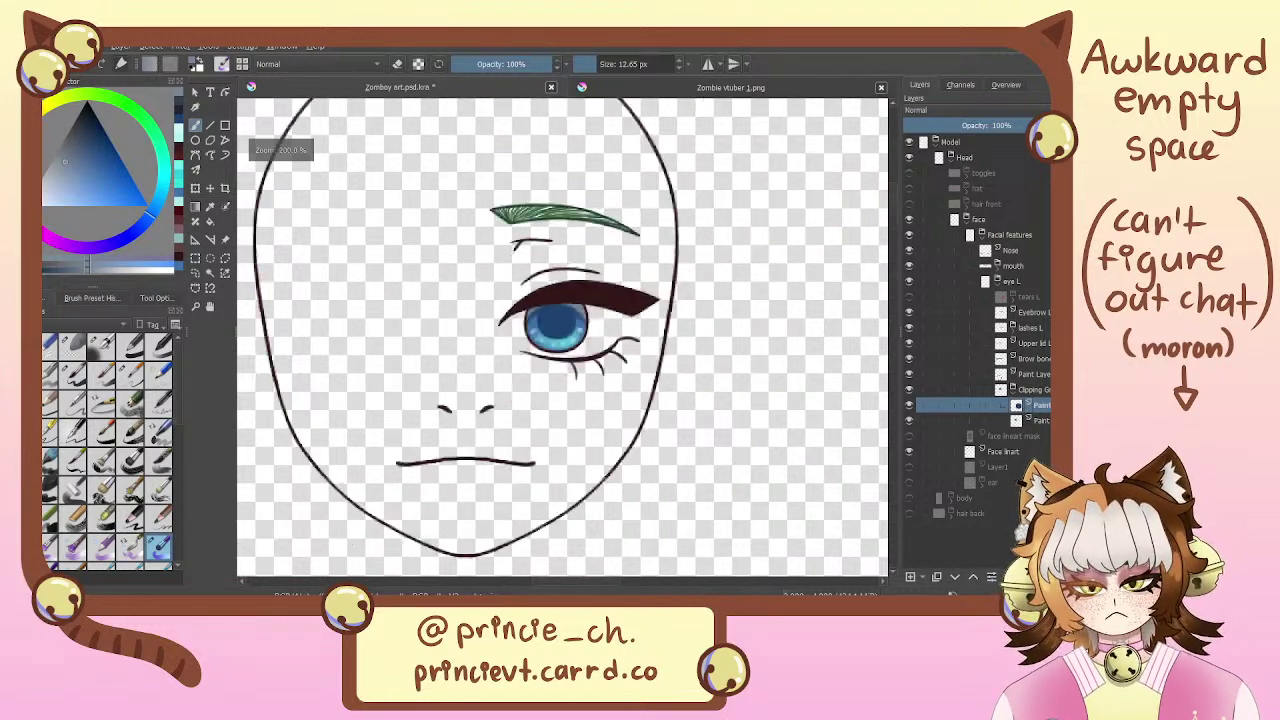
key("minus")
key("minus")
key("minus")
key("plus")
key("plus")
key("plus")
key("plus")
key("plus")
key("plus")
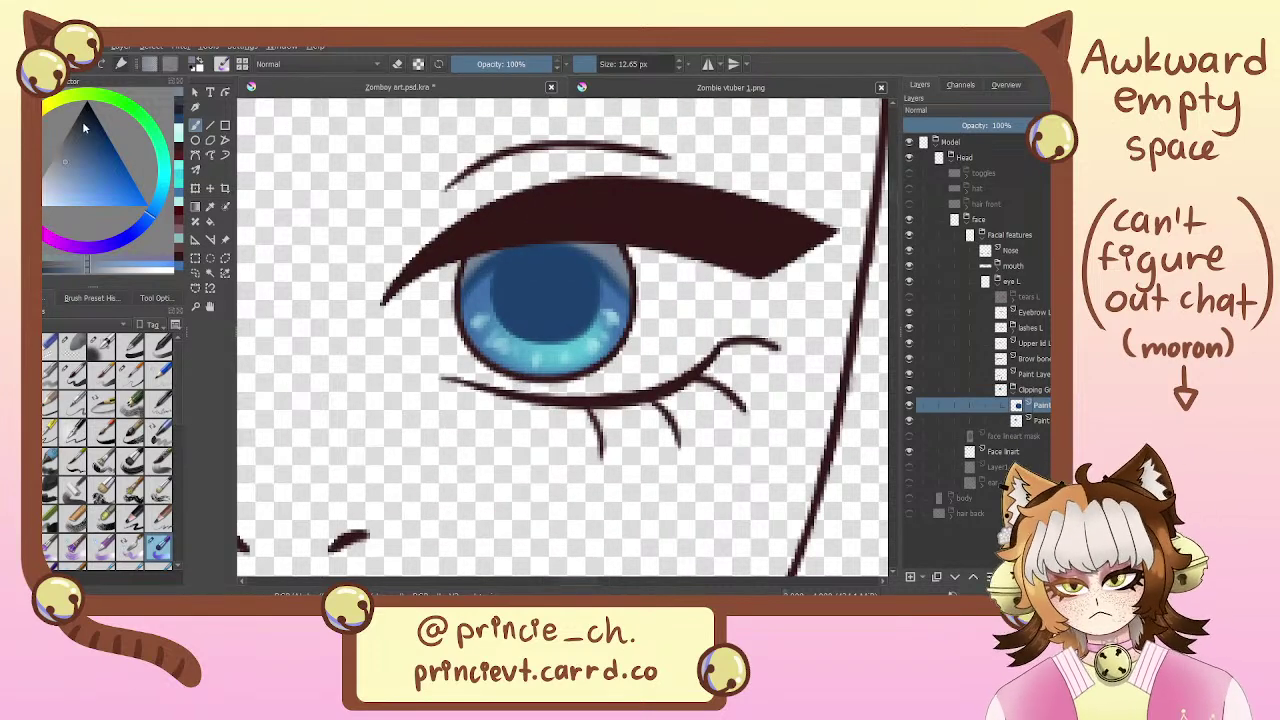
Repaint the pupil in dark navy, hiding the left lashes group while refining its upper edge and showing it again
left_click(85, 128)
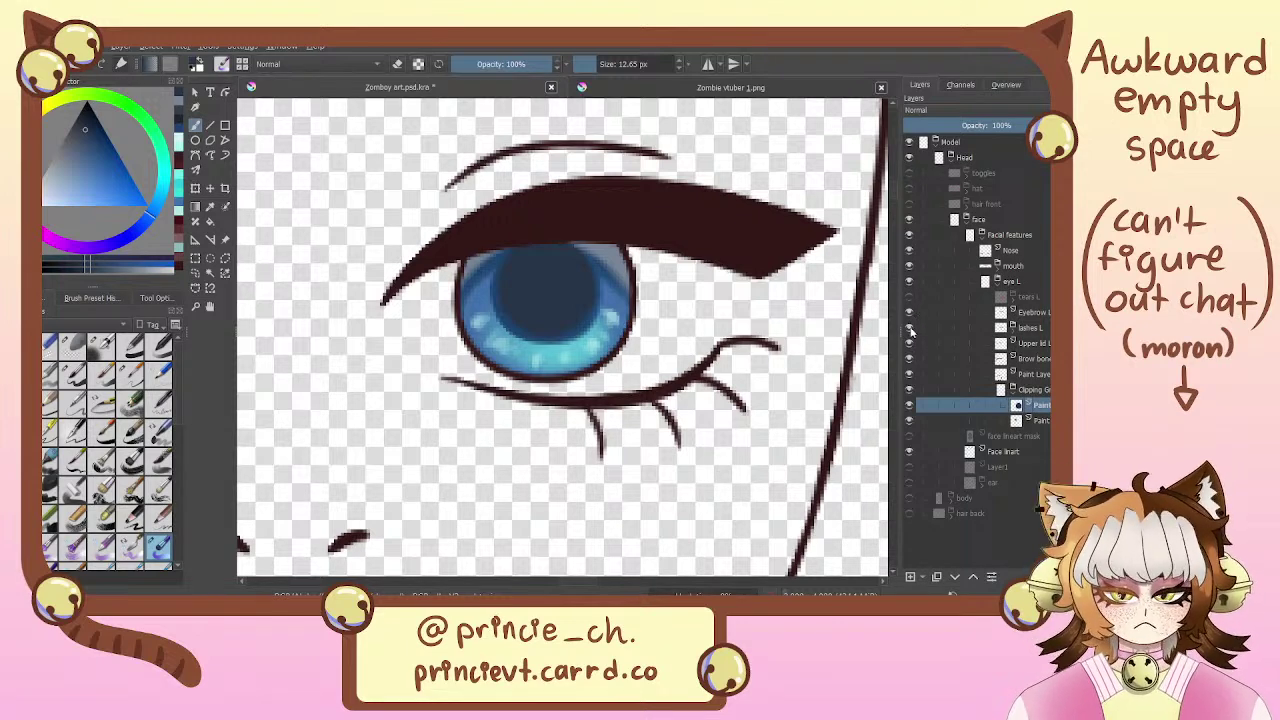
left_click(909, 328)
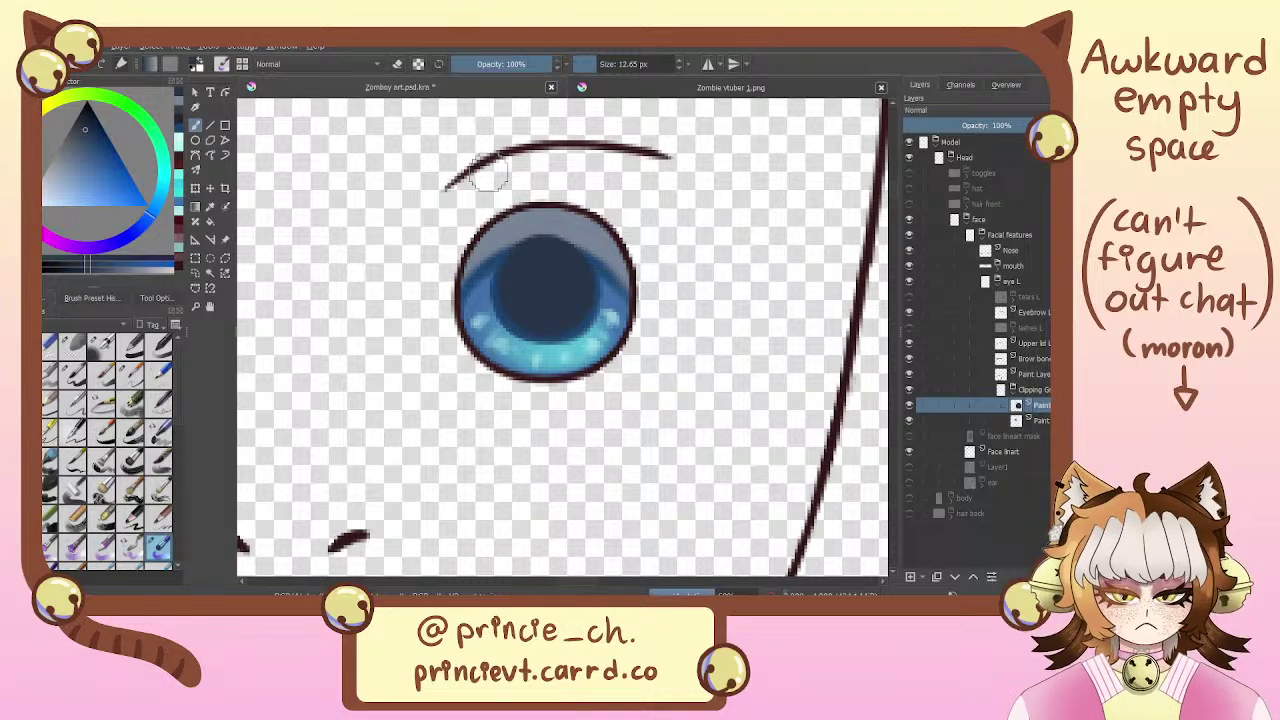
key("e")
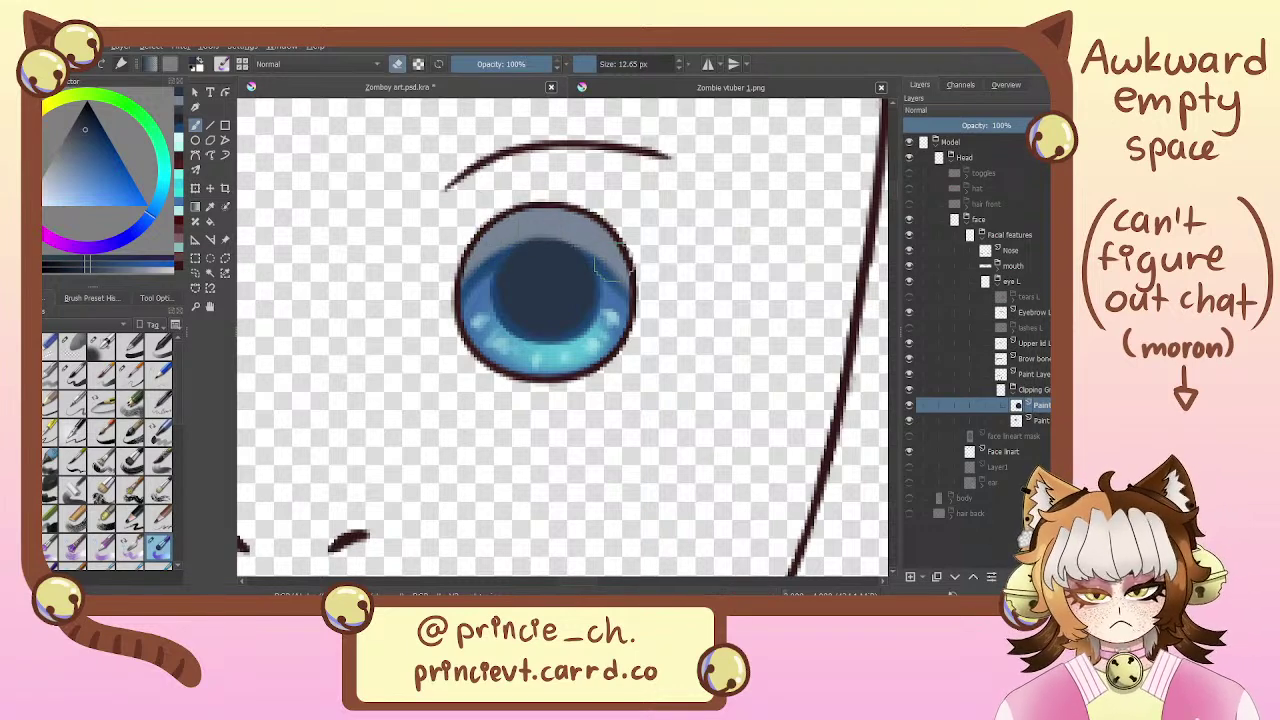
key("e")
scroll(597, 265, "down", 4)
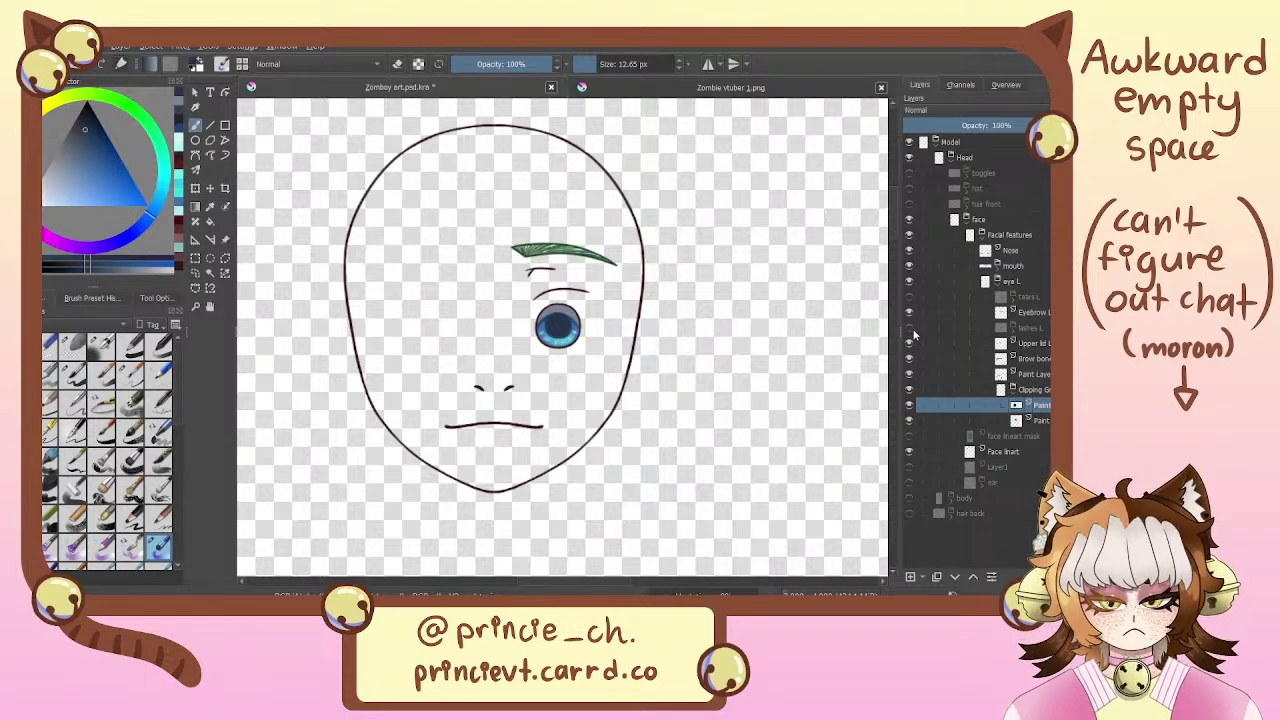
left_click(921, 344)
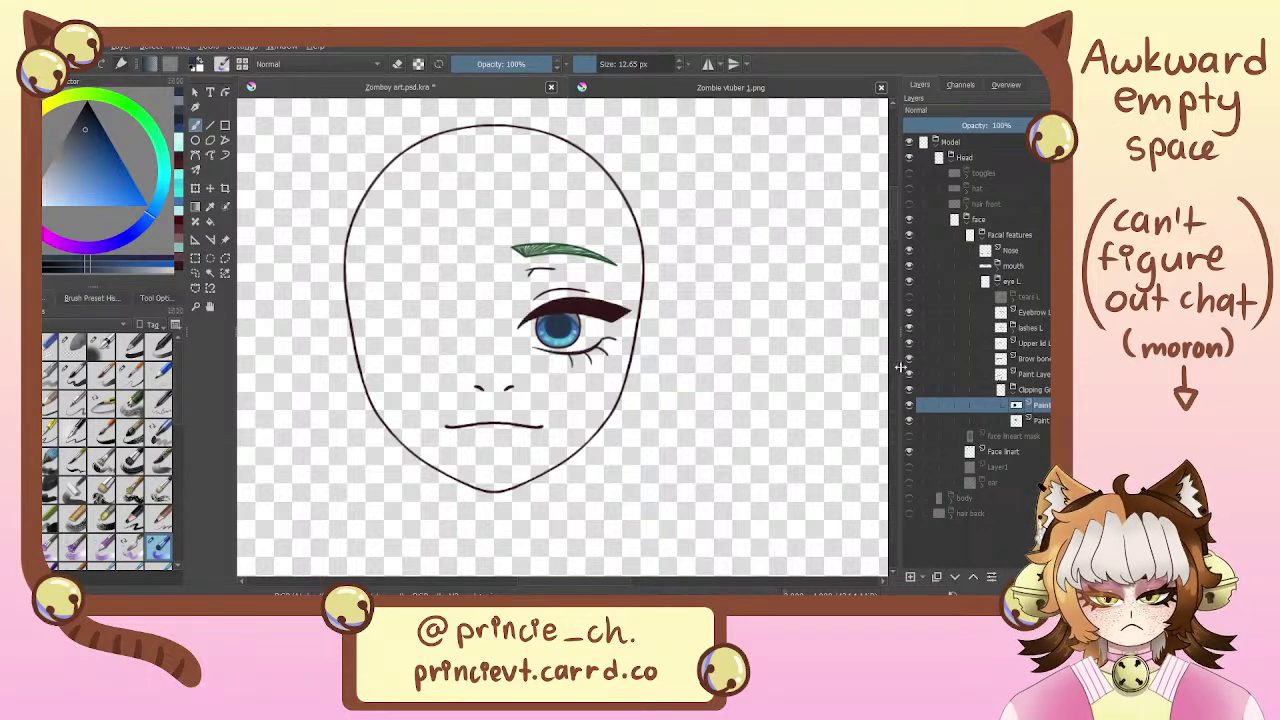
Try shading the pupil's centre and lower part with a near-black navy
key("ctrl+plus")
key("ctrl+plus")
key("ctrl+plus")
key("ctrl+minus")
key("ctrl+minus")
key("ctrl+minus")
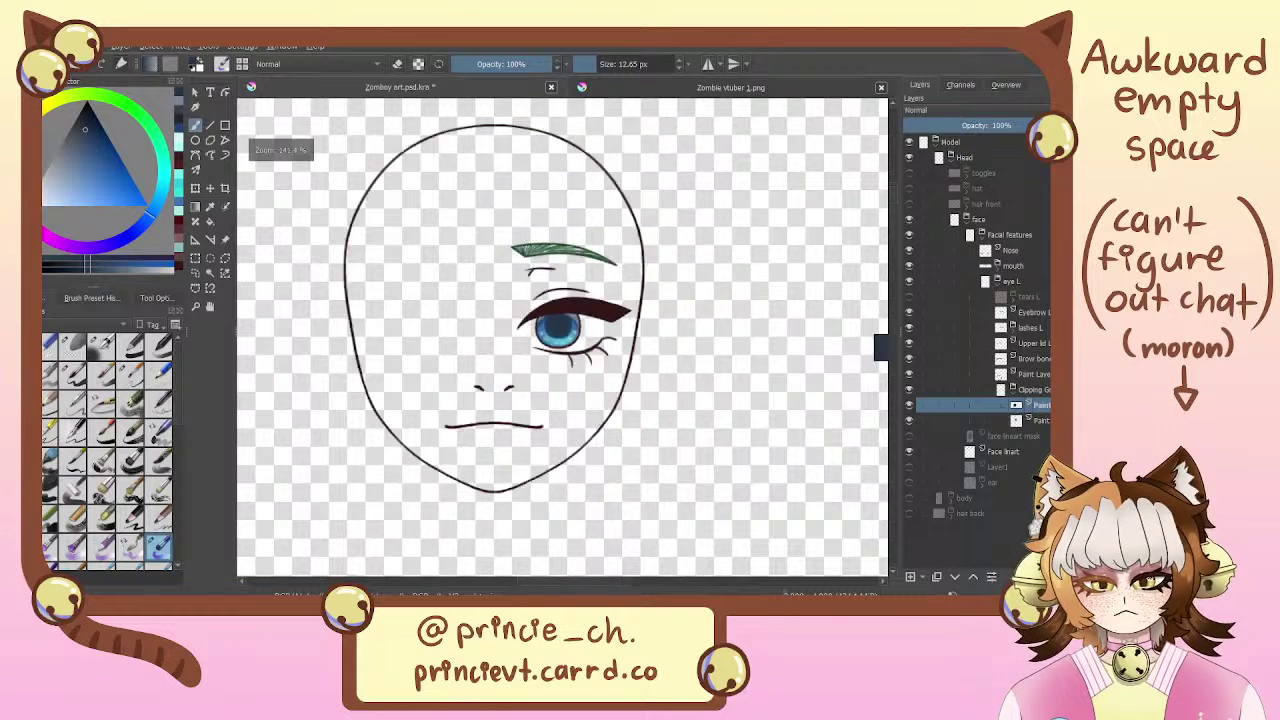
key("ctrl+plus")
key("ctrl+plus")
key("ctrl+plus")
key("ctrl+plus")
key("ctrl+plus")
key("ctrl+plus")
left_click_drag(571, 381, 637, 457)
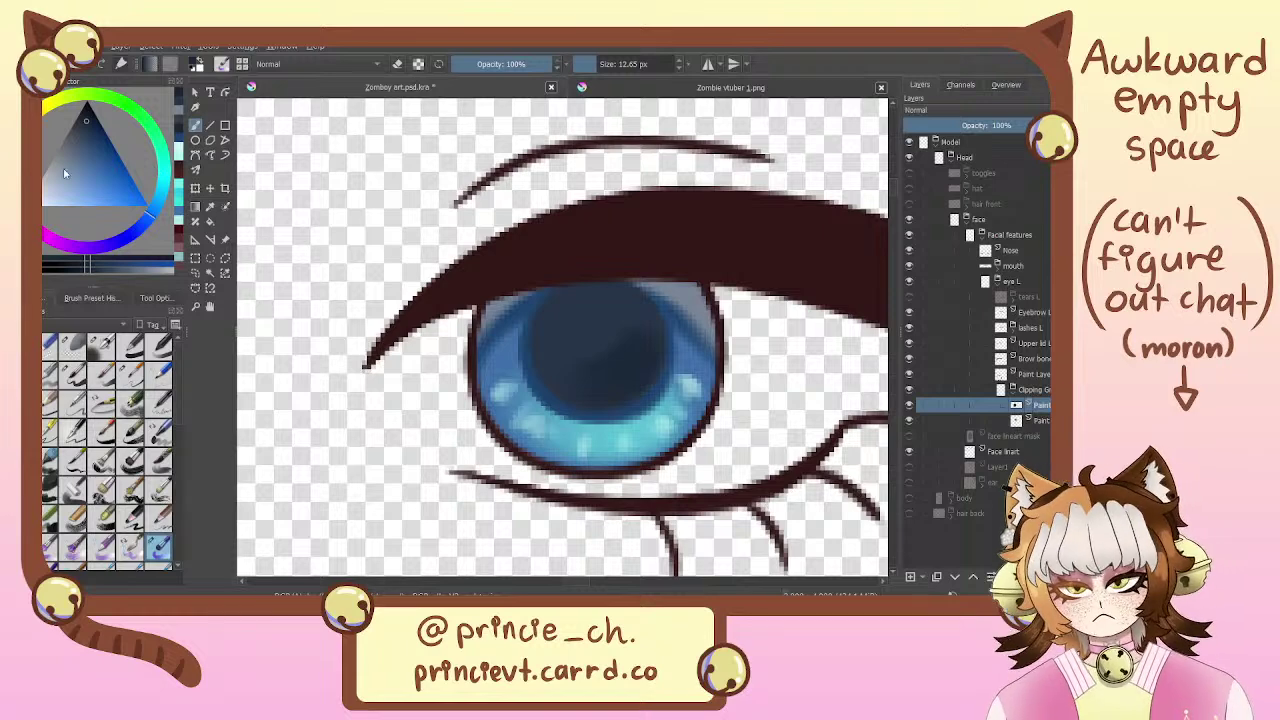
Try a soft grey-blue highlight in the upper part of the pupil and compare it at several zoom levels
left_click_drag(64, 173, 57, 165)
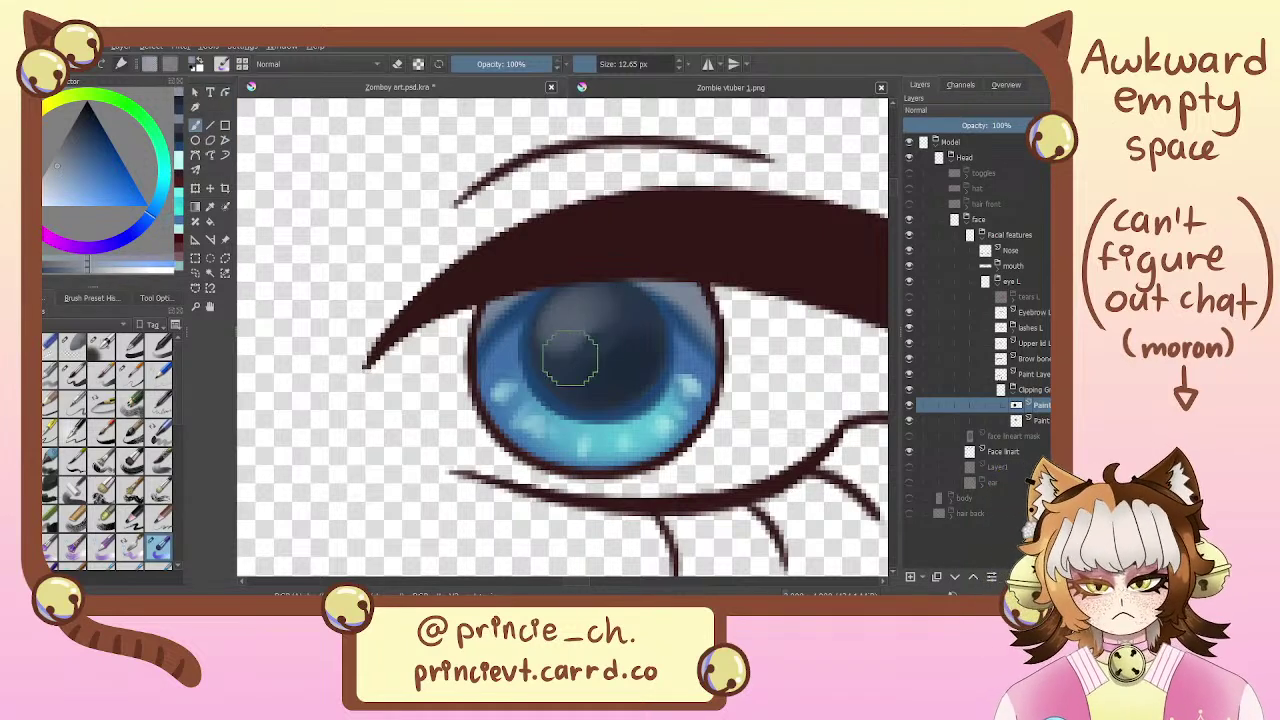
scroll(605, 255, "down", 5)
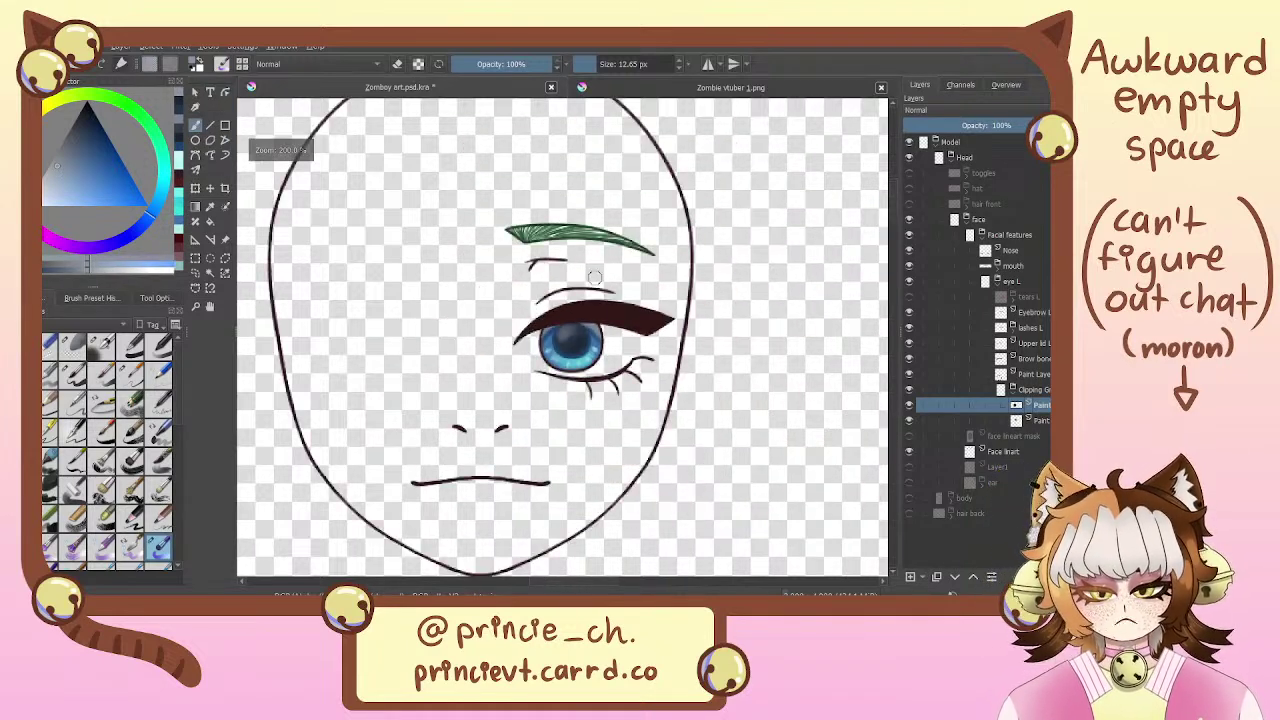
scroll(594, 277, "up", 2)
scroll(657, 251, "up", 1)
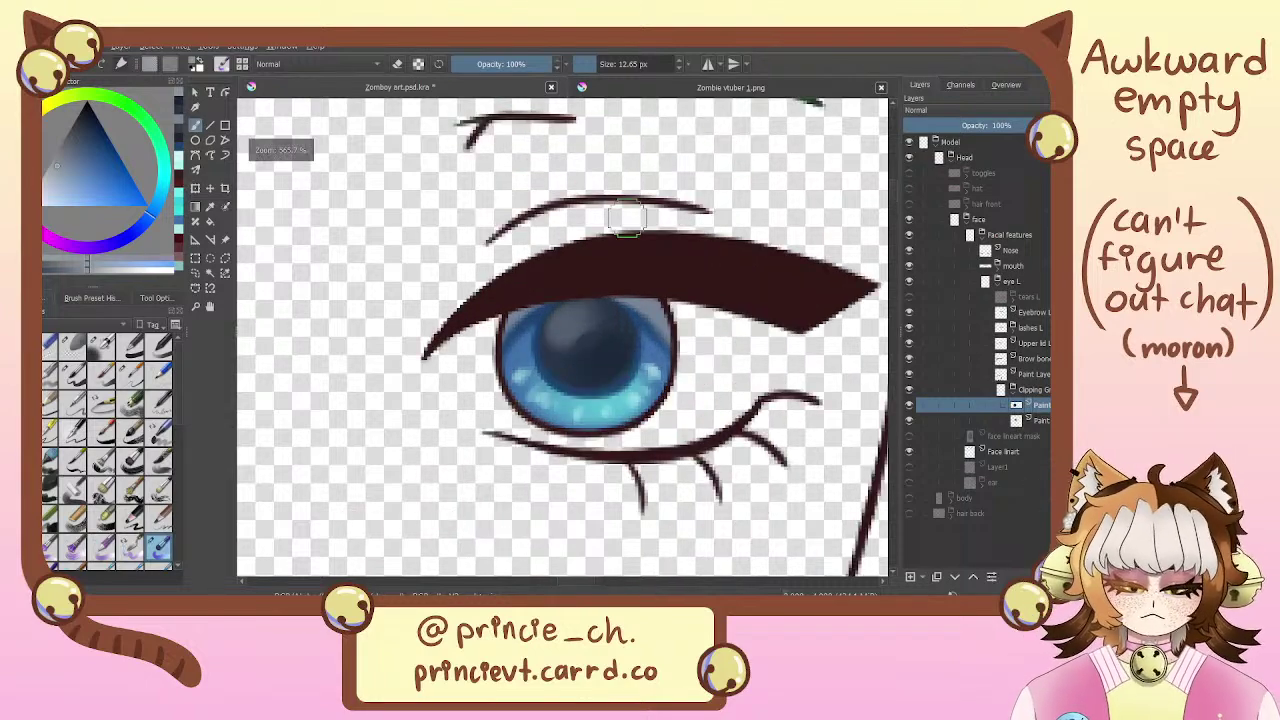
scroll(627, 218, "down", 3)
scroll(653, 168, "up", 4)
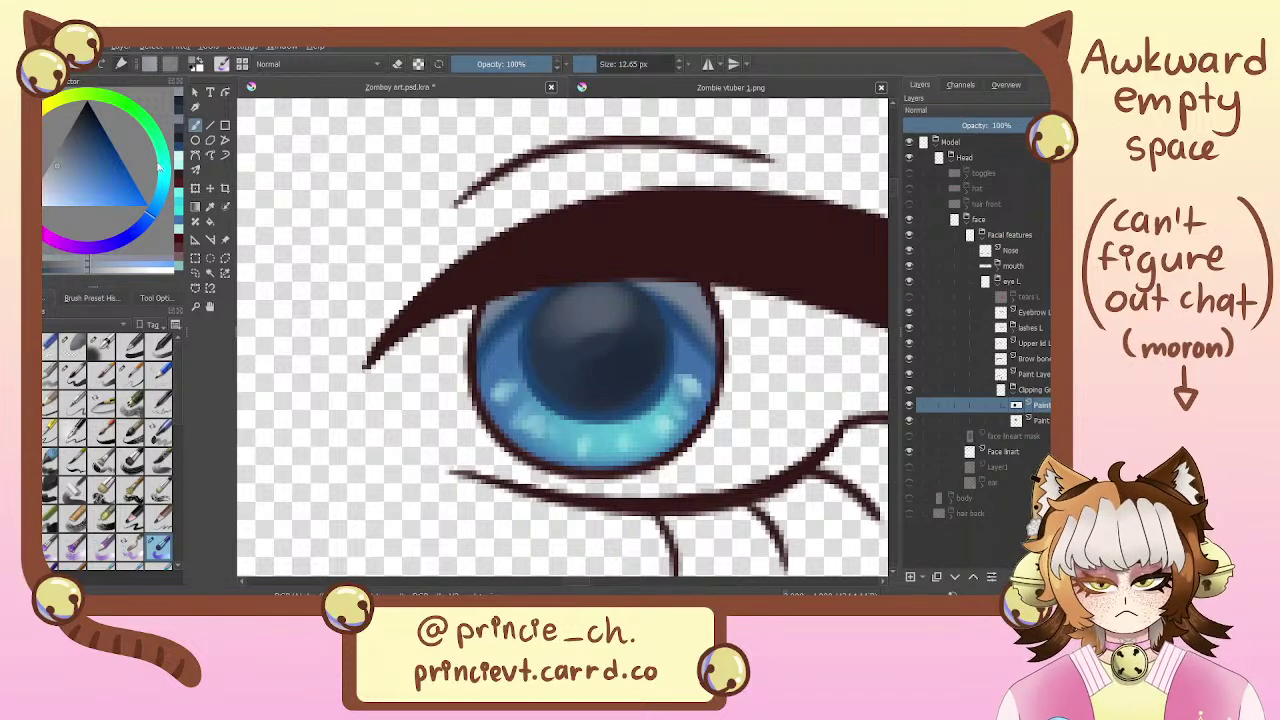
Undo the soft highlight and try a thinner grey-blue curved one near the pupil's upper edge with a 7.87 px brush
left_click_drag(640, 66, 596, 67)
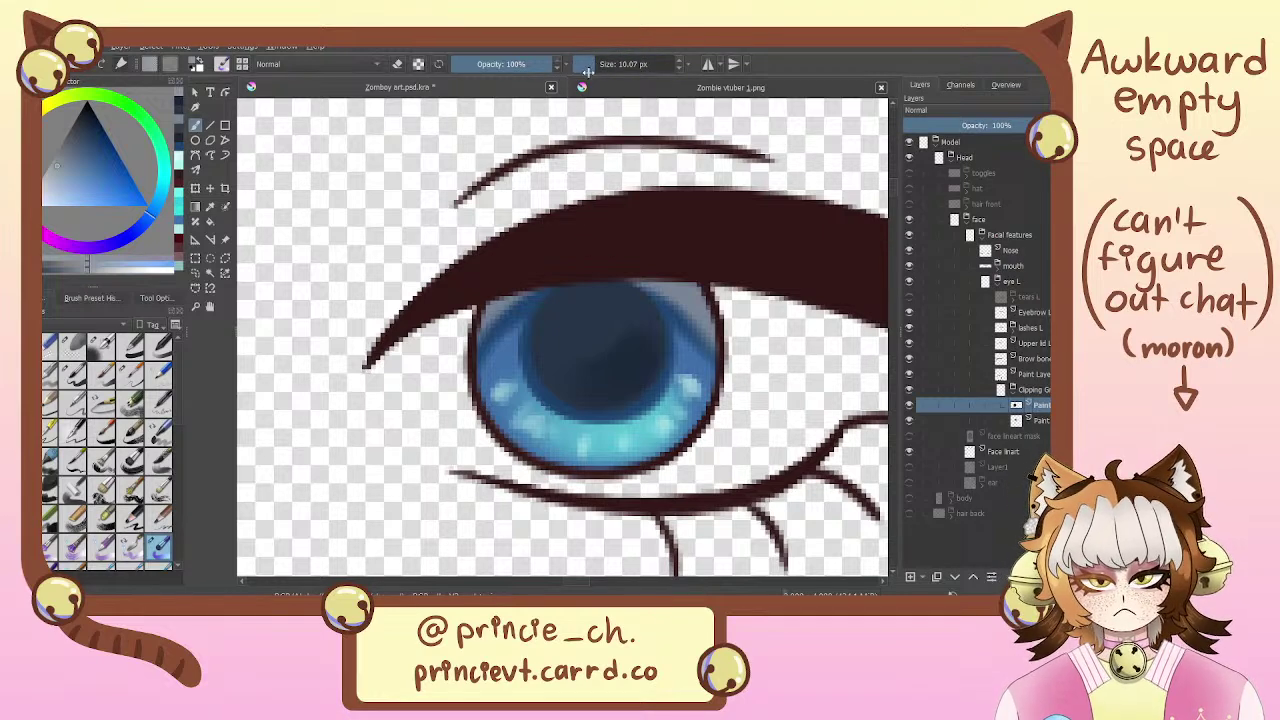
mouse_move(606, 298)
left_mouse_down()
mouse_move(563, 358)
mouse_move(607, 336)
mouse_move(555, 340)
left_mouse_up()
key("ctrl+z")
key("ctrl+z")
left_click_drag(610, 300, 556, 336)
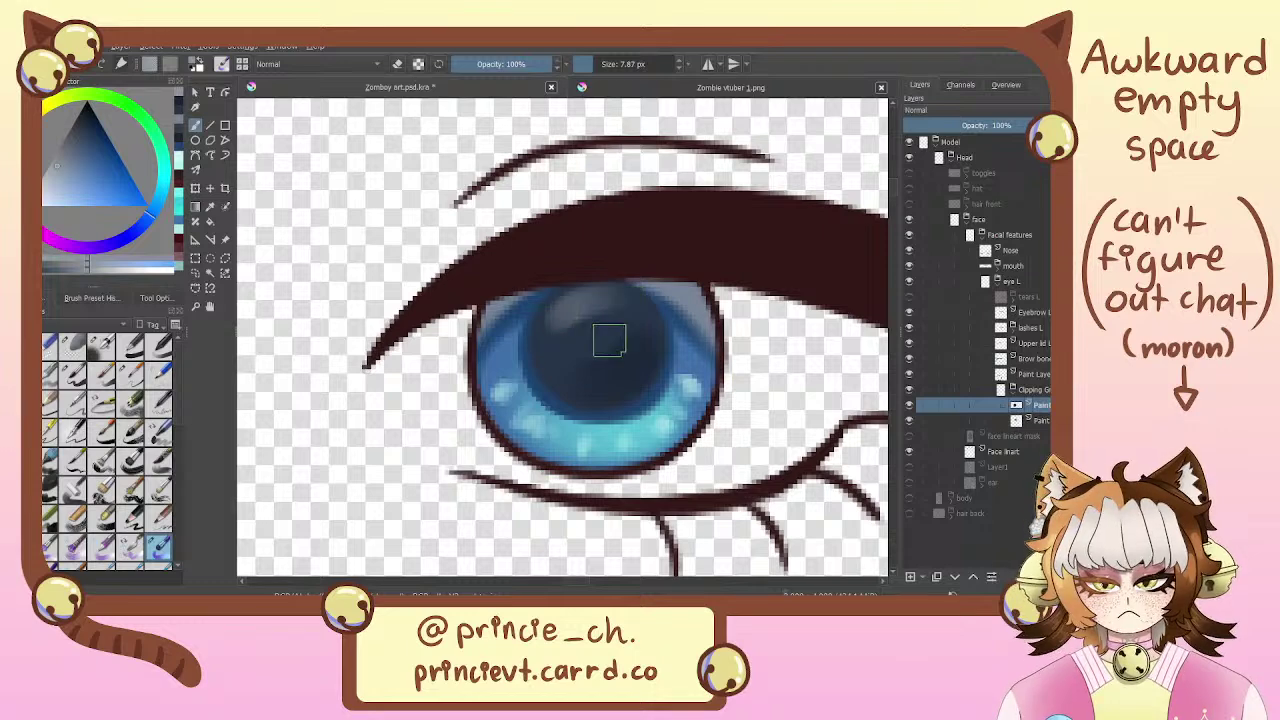
key("ctrl+z")
left_click_drag(608, 300, 558, 336)
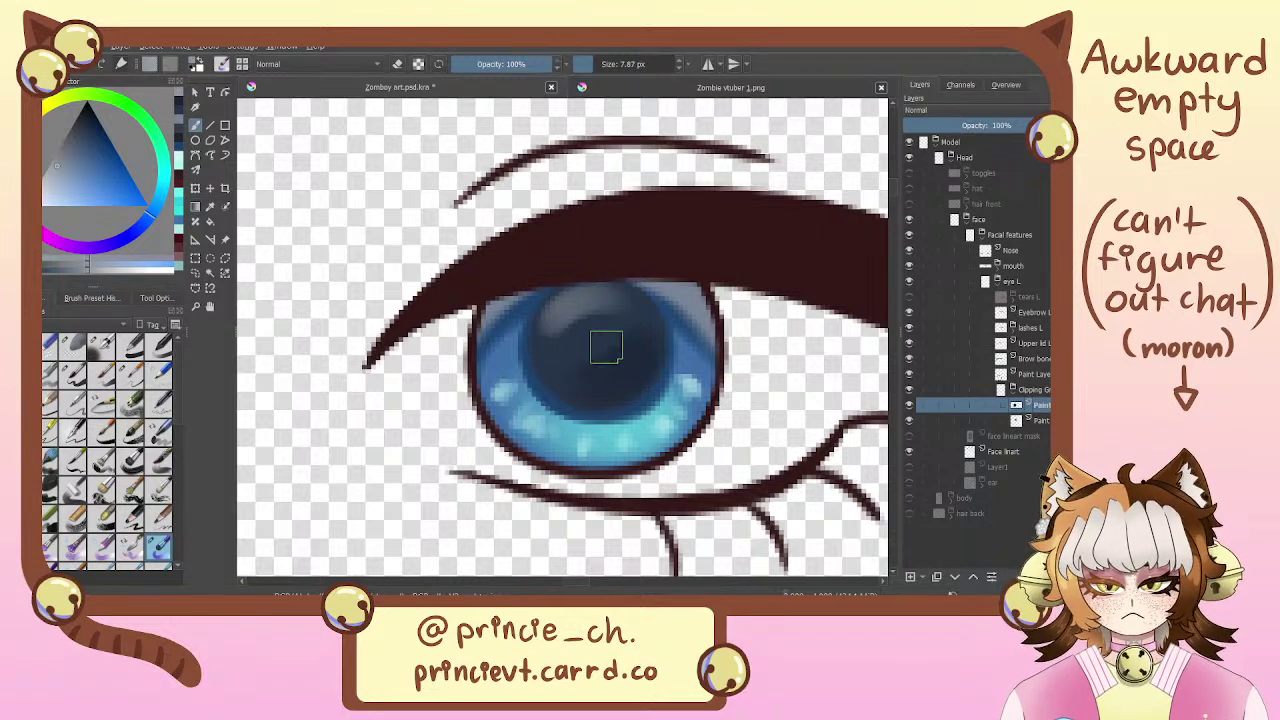
Check the thin pupil highlight from a distance and close up, and undo it
key("minus")
key("minus")
key("minus")
key("minus")
key("minus")
key("plus")
key("plus")
key("plus")
key("plus")
key("plus")
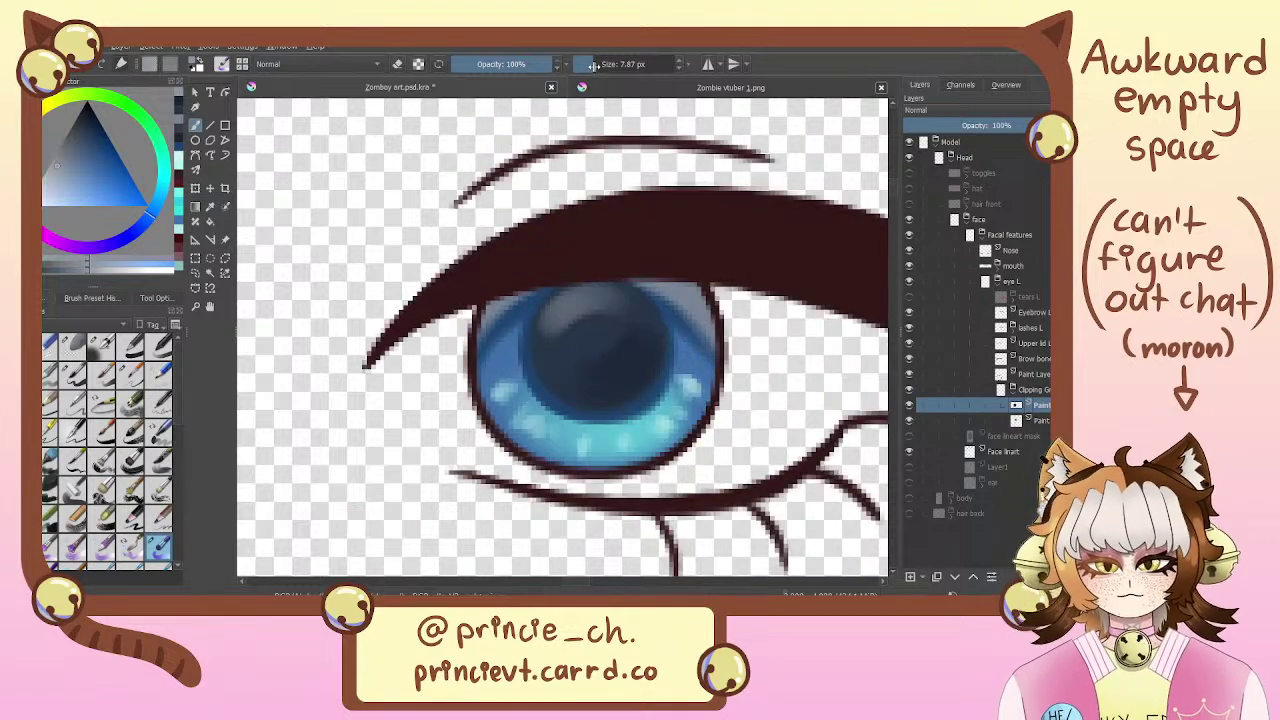
key("ctrl+z")
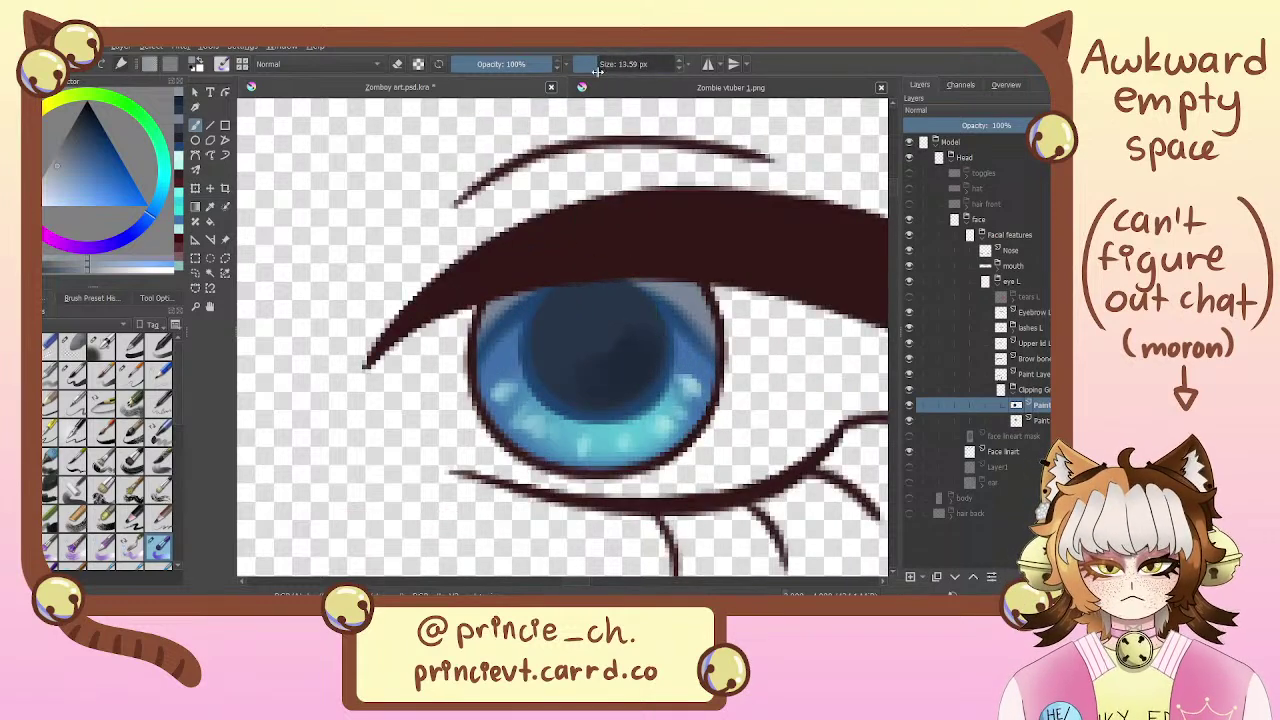
Try a broader grey-blue highlight across the upper pupil with a 13.59 px brush and check it at different zoom levels
mouse_move(618, 312)
left_mouse_down()
mouse_move(564, 319)
mouse_move(587, 358)
left_mouse_up()
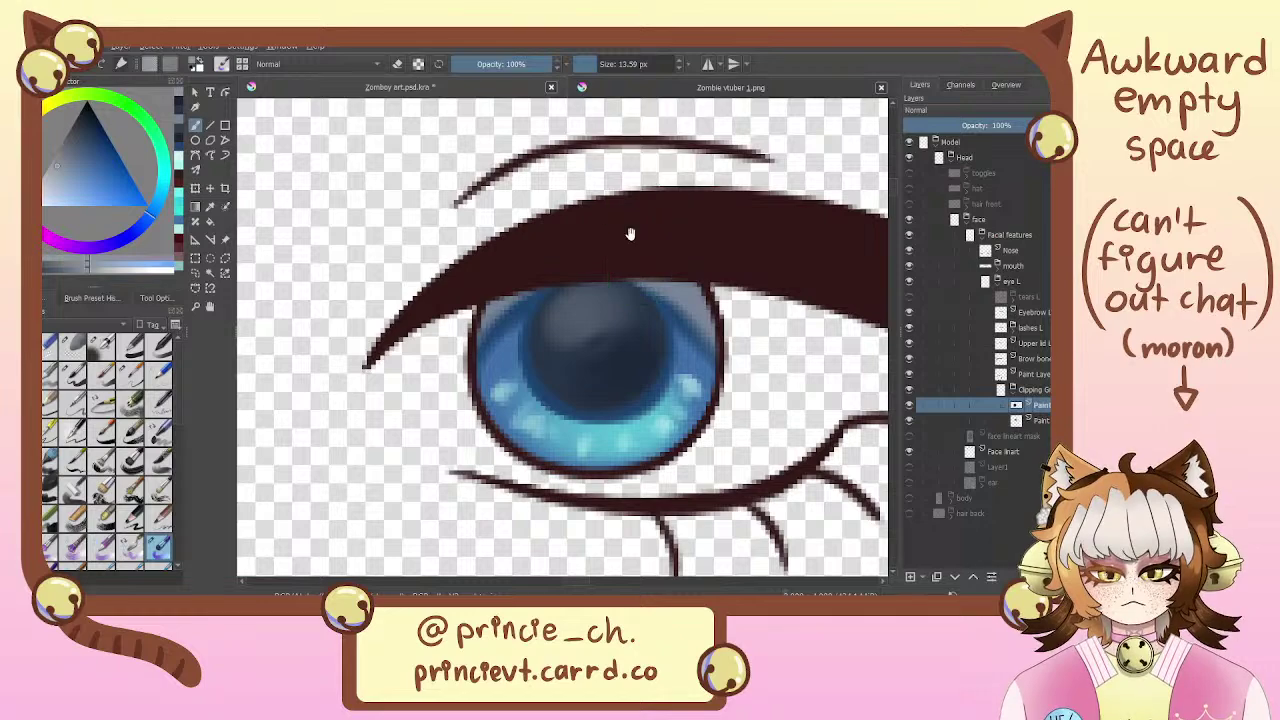
left_click_drag(626, 268, 577, 283)
left_click_drag(540, 335, 579, 273)
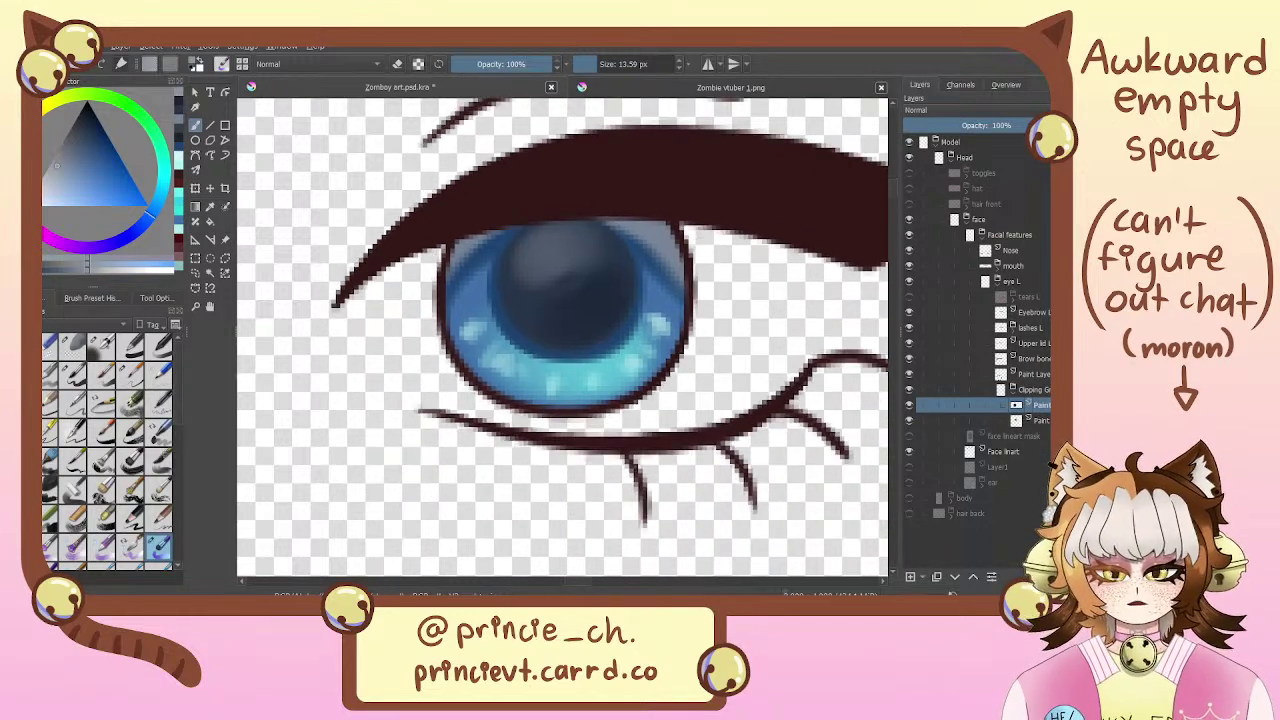
key("ctrl+minus")
key("ctrl+minus")
key("ctrl+minus")
key("ctrl+minus")
key("ctrl+plus")
key("ctrl+plus")
key("ctrl+plus")
key("ctrl+plus")
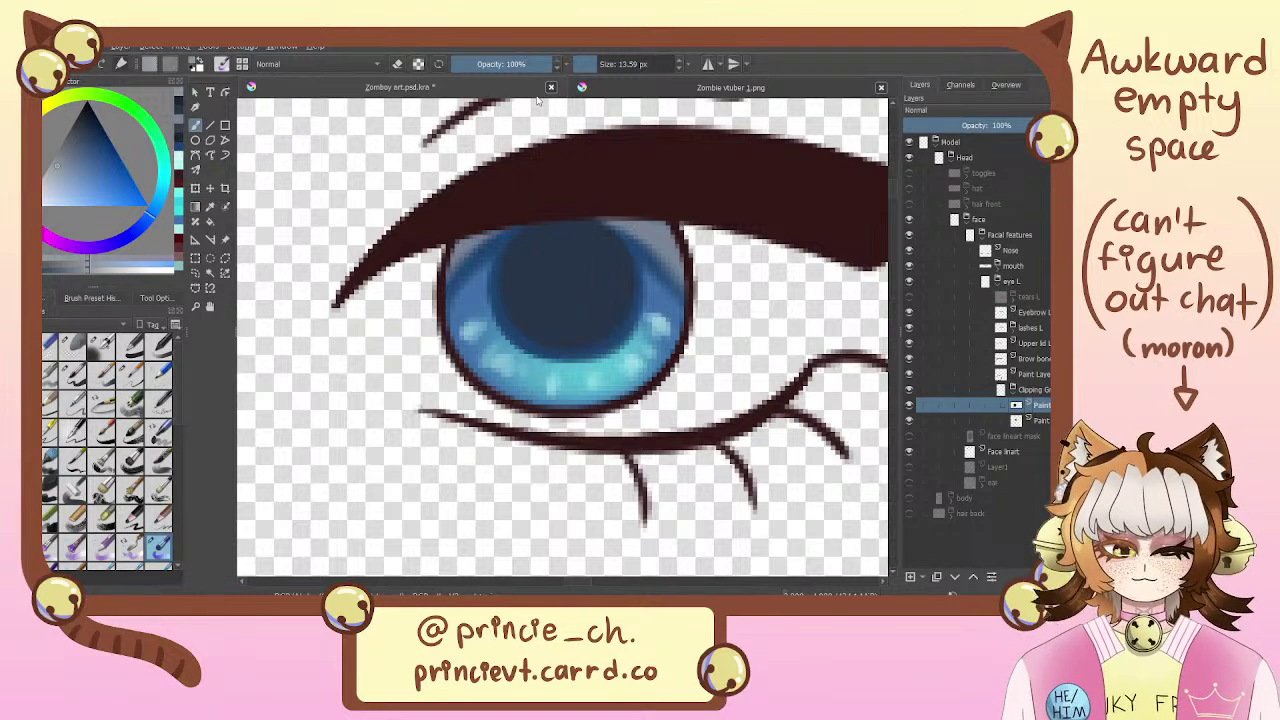
Examine how the plain dark navy pupil reads within the whole face and at closer zoom
key("ctrl+minus")
key("ctrl+minus")
key("ctrl+minus")
key("ctrl+minus")
key("ctrl+minus")
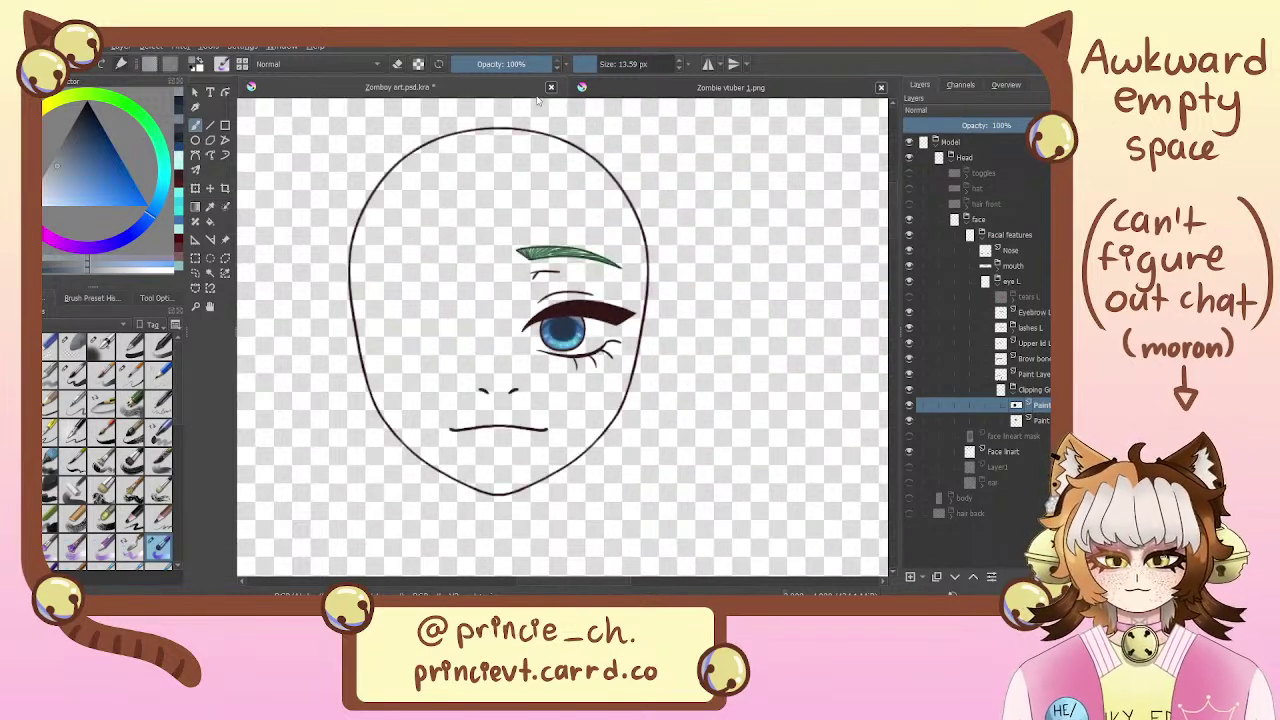
key("ctrl+plus")
key("plus")
key("plus")
key("minus")
key("minus")
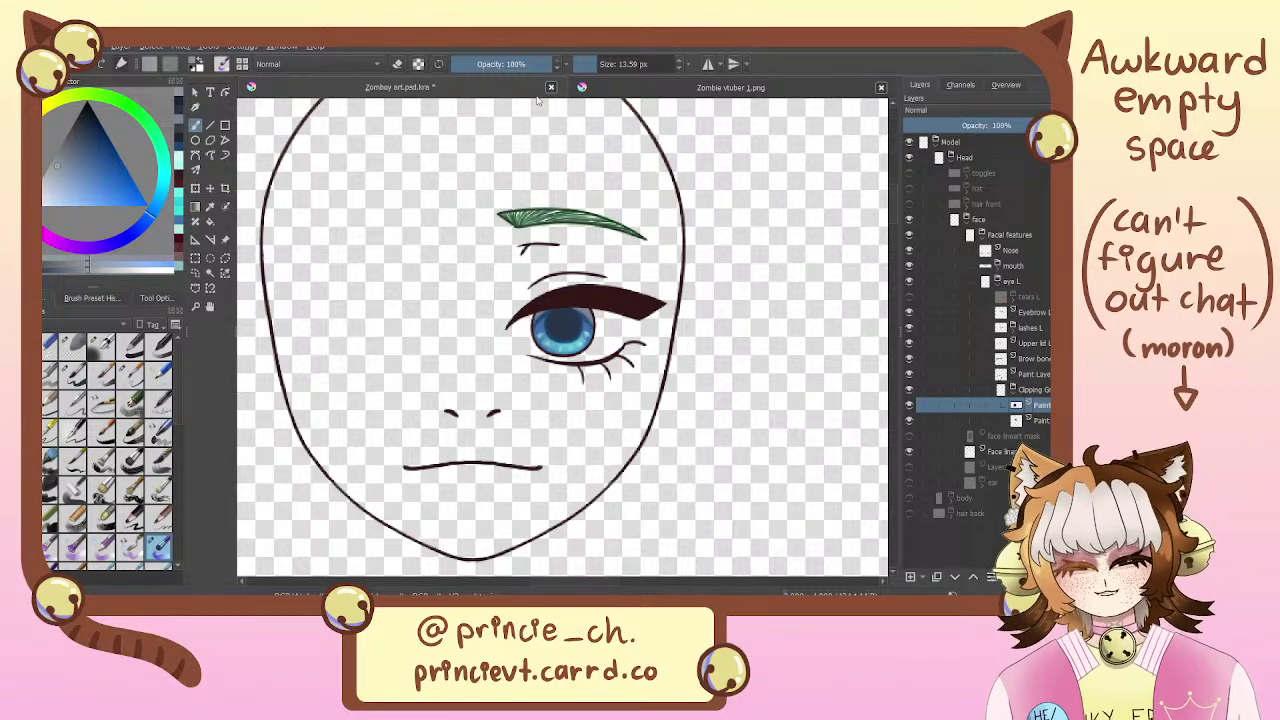
Scribble grey-blue test strokes on the empty side of the forehead and undo them
mouse_move(352, 240)
left_mouse_down()
mouse_move(436, 198)
mouse_move(367, 217)
mouse_move(393, 201)
mouse_move(386, 251)
mouse_move(461, 163)
mouse_move(376, 200)
left_mouse_up()
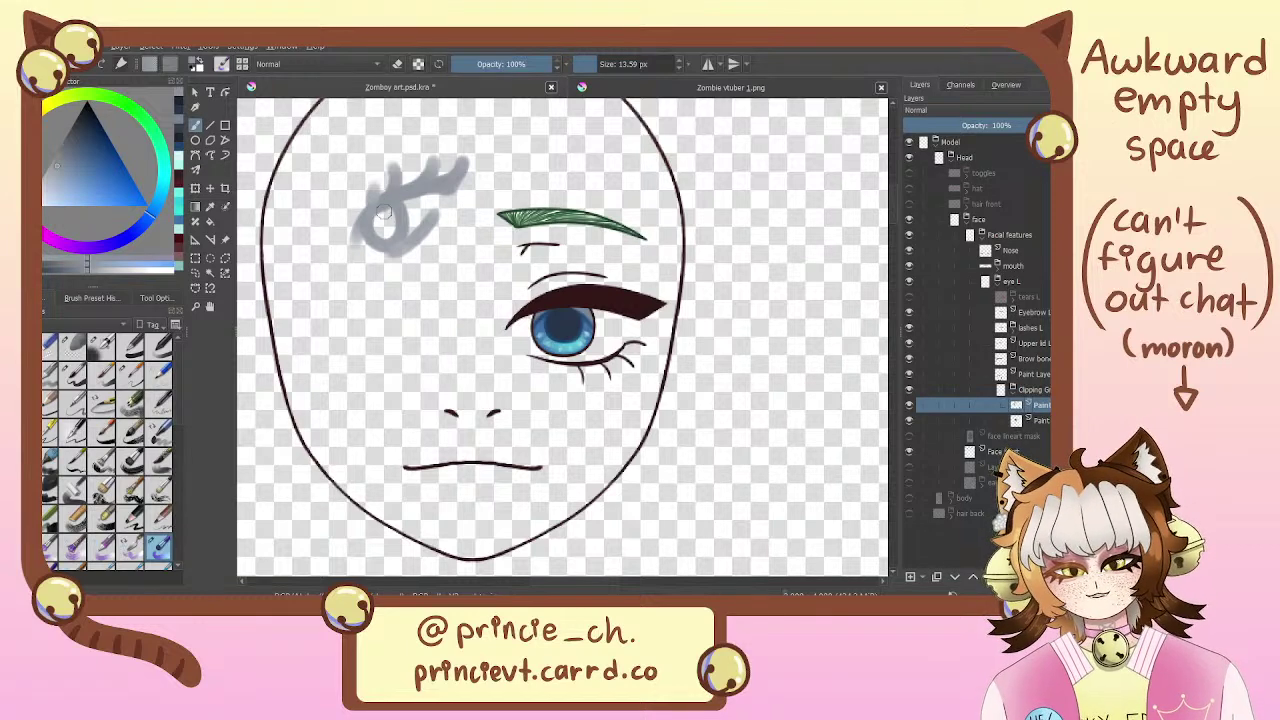
key("ctrl+z")
key("ctrl+z")
key("ctrl+z")
key("ctrl+z")
key("ctrl+z")
key("ctrl+z")
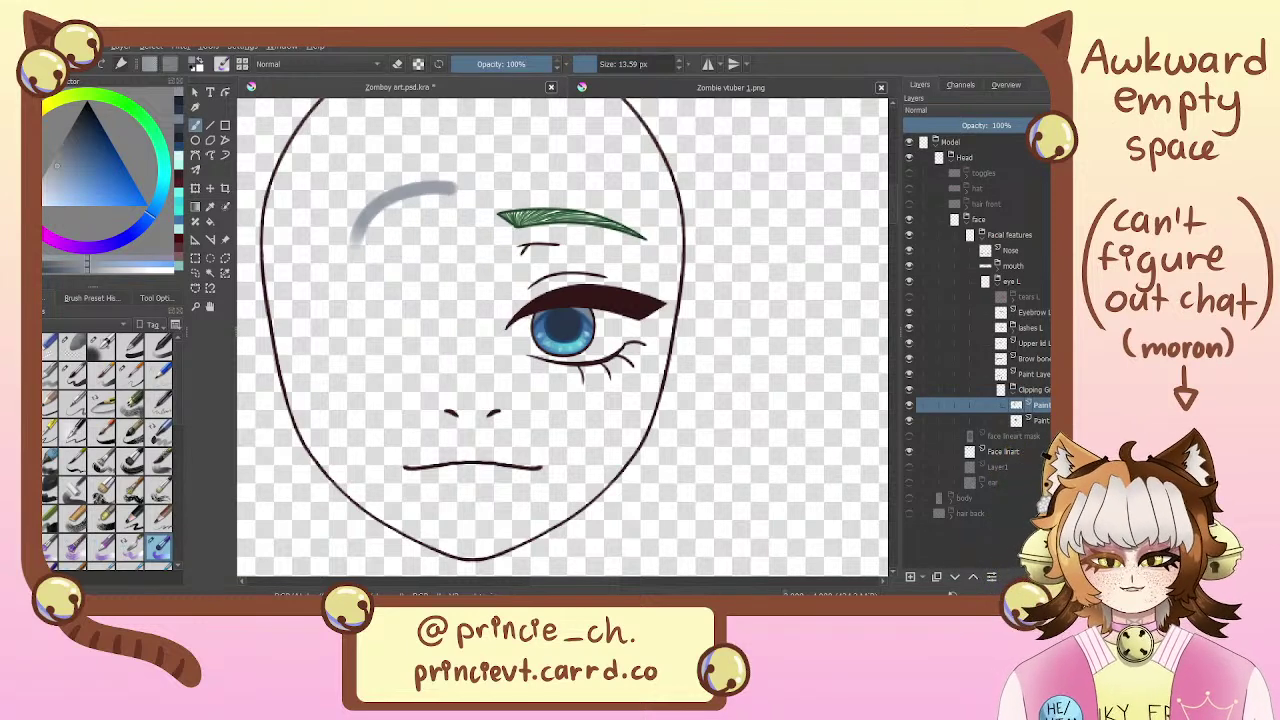
Shade the lower part of the pupil with a near-black navy using a 7.87 px brush
left_click_drag(582, 288, 614, 238)
scroll(550, 311, "up", 3)
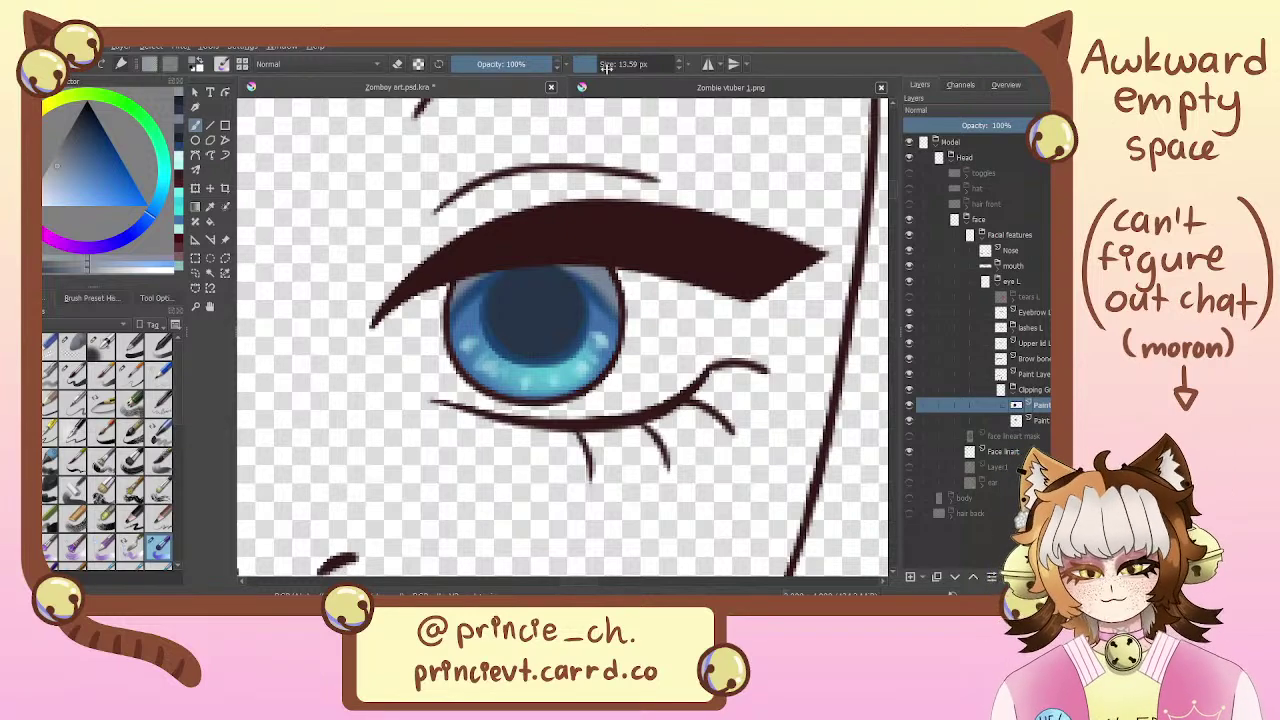
left_click_drag(597, 66, 594, 64)
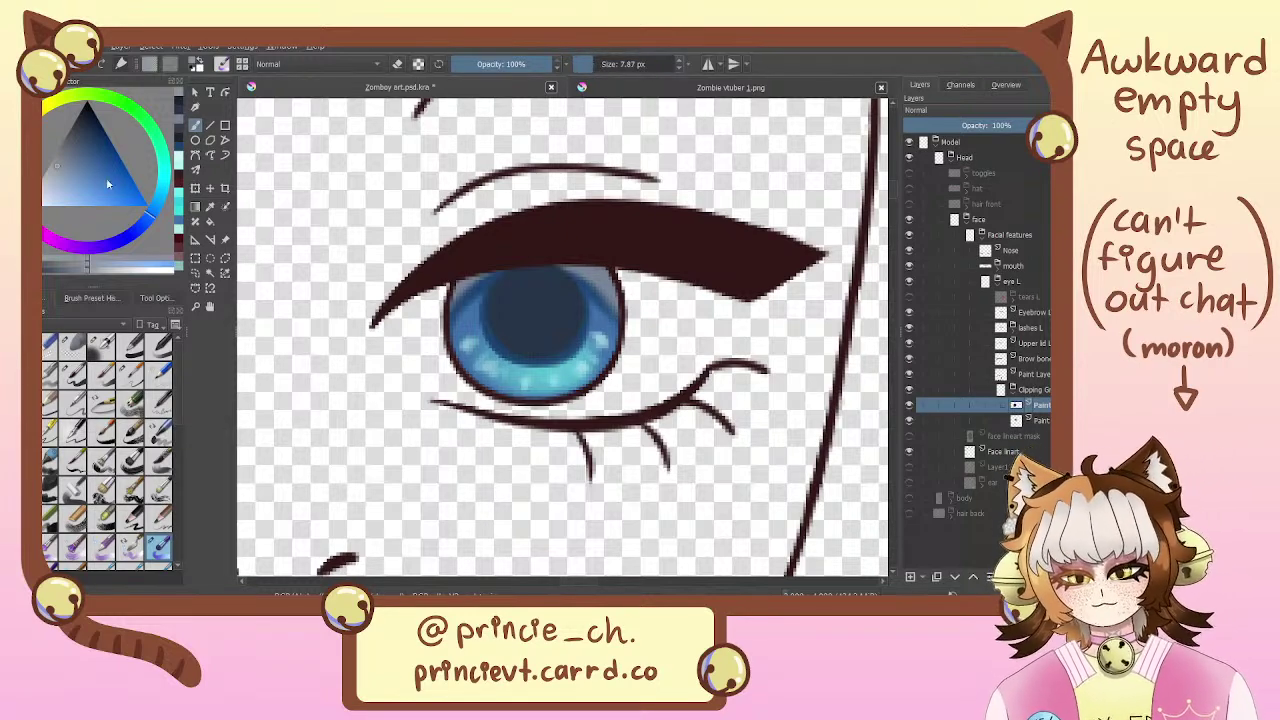
left_click(85, 129)
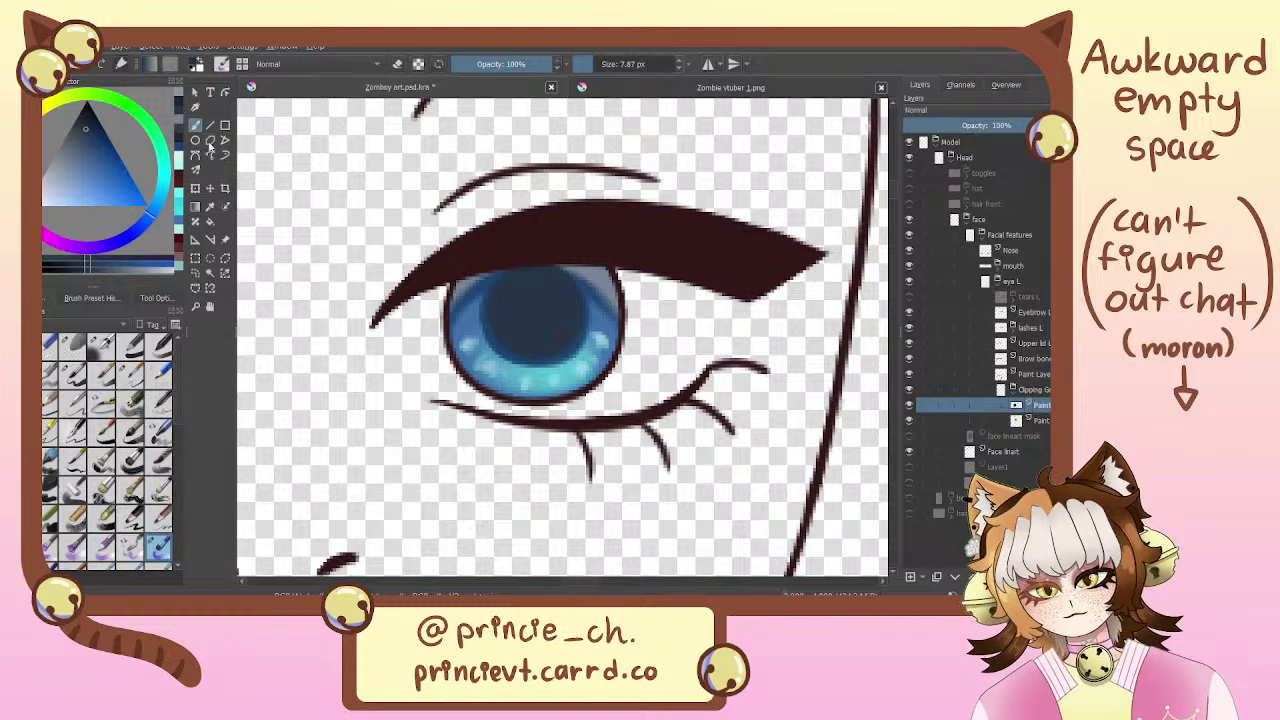
left_click(179, 104)
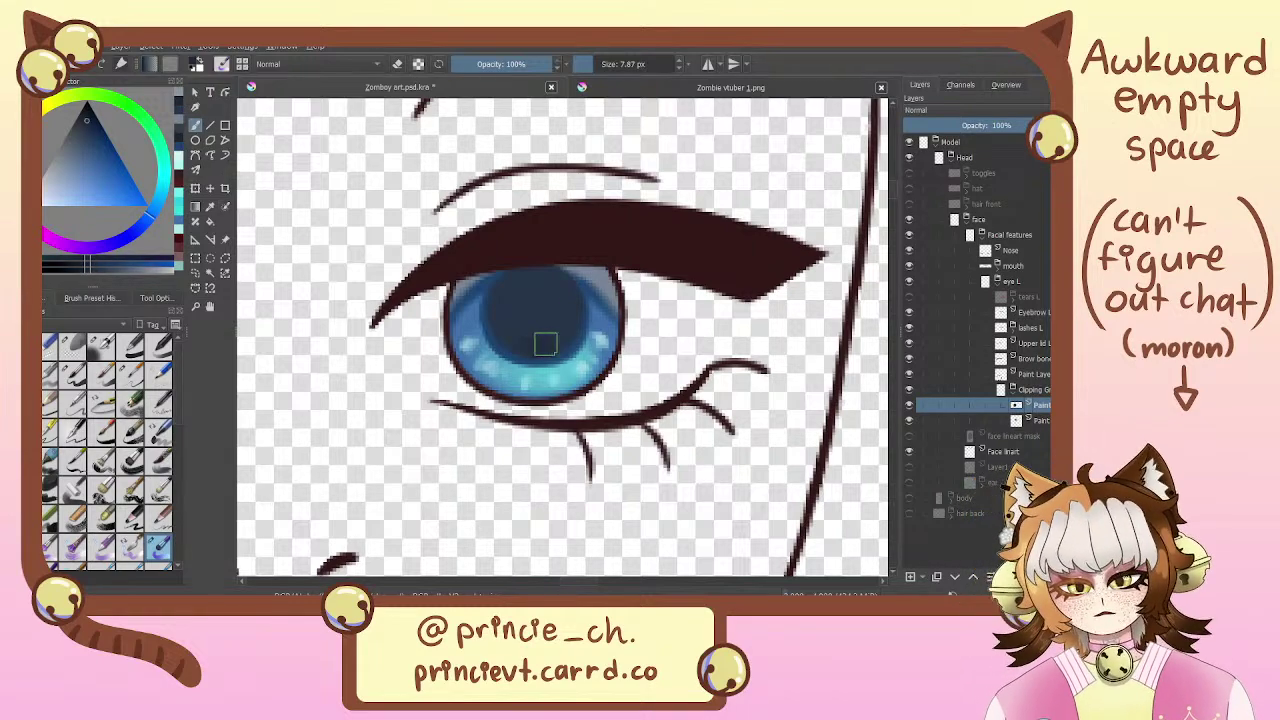
left_click_drag(546, 344, 574, 319)
mouse_move(606, 220)
left_mouse_down()
mouse_move(617, 150)
mouse_move(630, 222)
left_mouse_up()
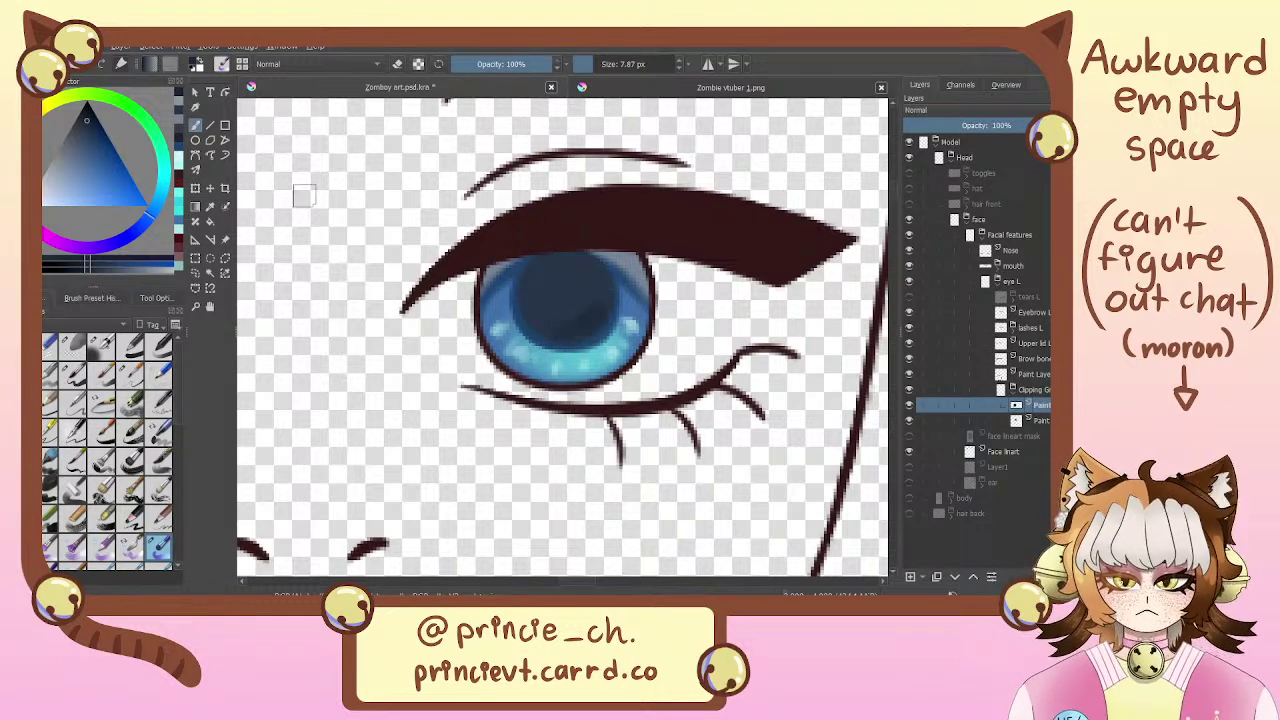
Try a grey-blue curved highlight near the pupil's upper edge, undoing the first version and repainting it
left_click(179, 105)
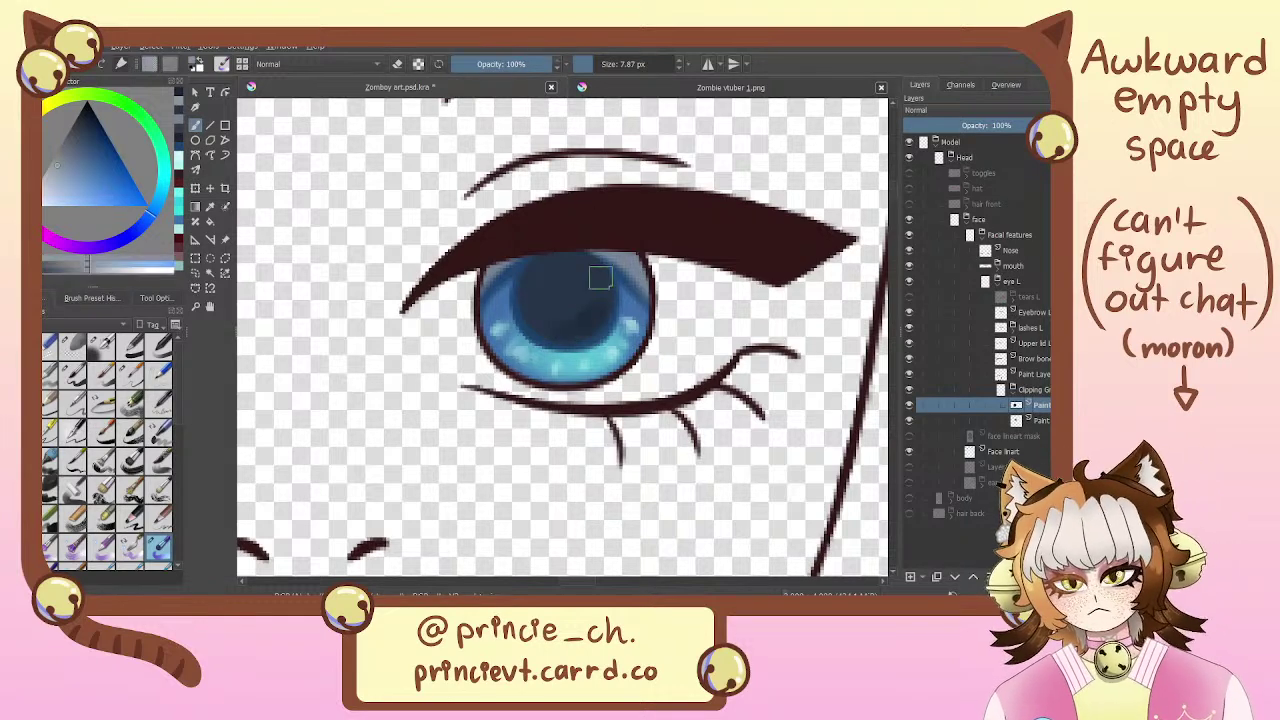
left_click_drag(572, 262, 530, 298)
left_click_drag(593, 268, 535, 304)
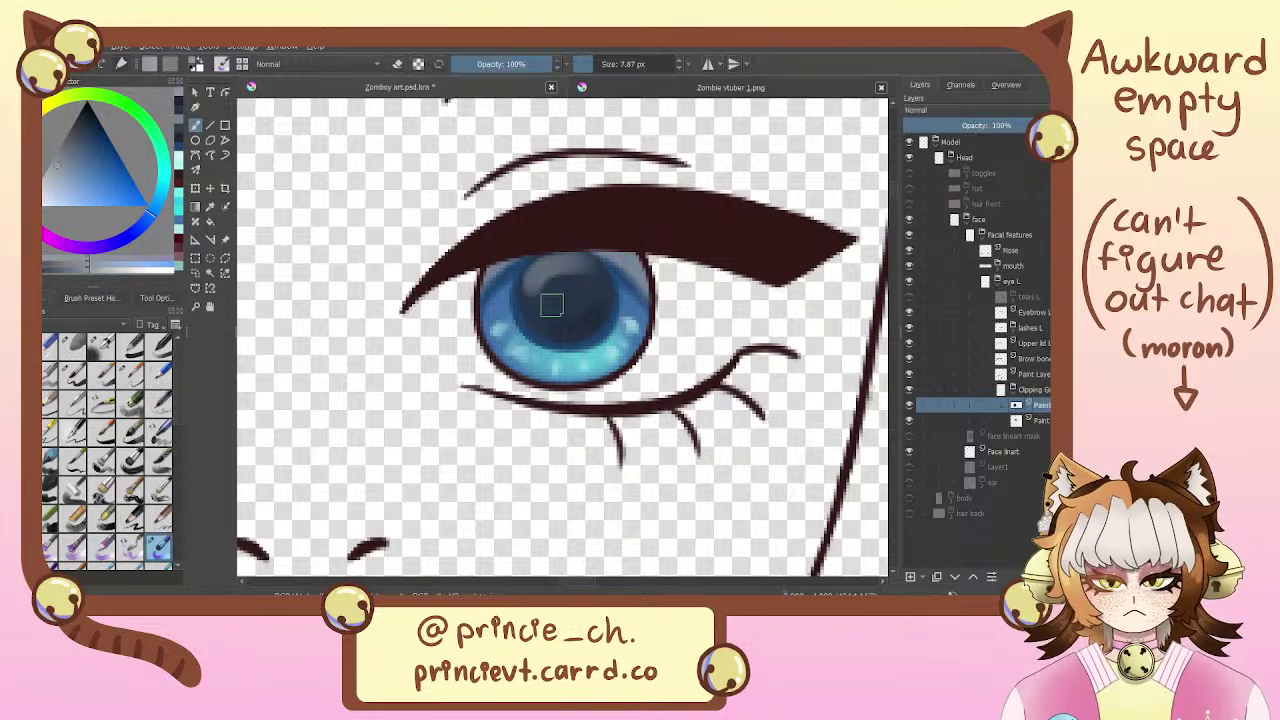
key("ctrl+z")
mouse_move(591, 269)
left_mouse_down()
mouse_move(540, 303)
mouse_move(626, 233)
mouse_move(560, 351)
mouse_move(573, 345)
left_mouse_up()
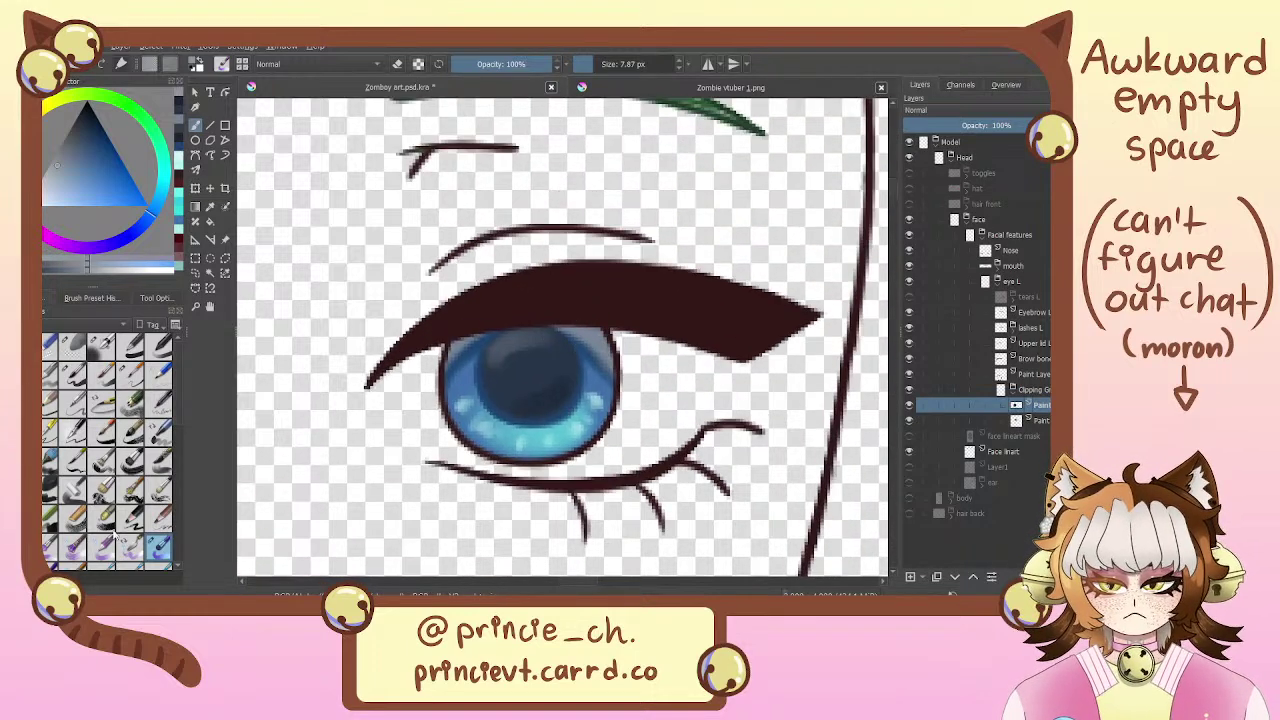
Switch to a blending brush preset in Copy mode, set its size to 12.65 px and try it over the pupil
left_click_drag(176, 375, 182, 517)
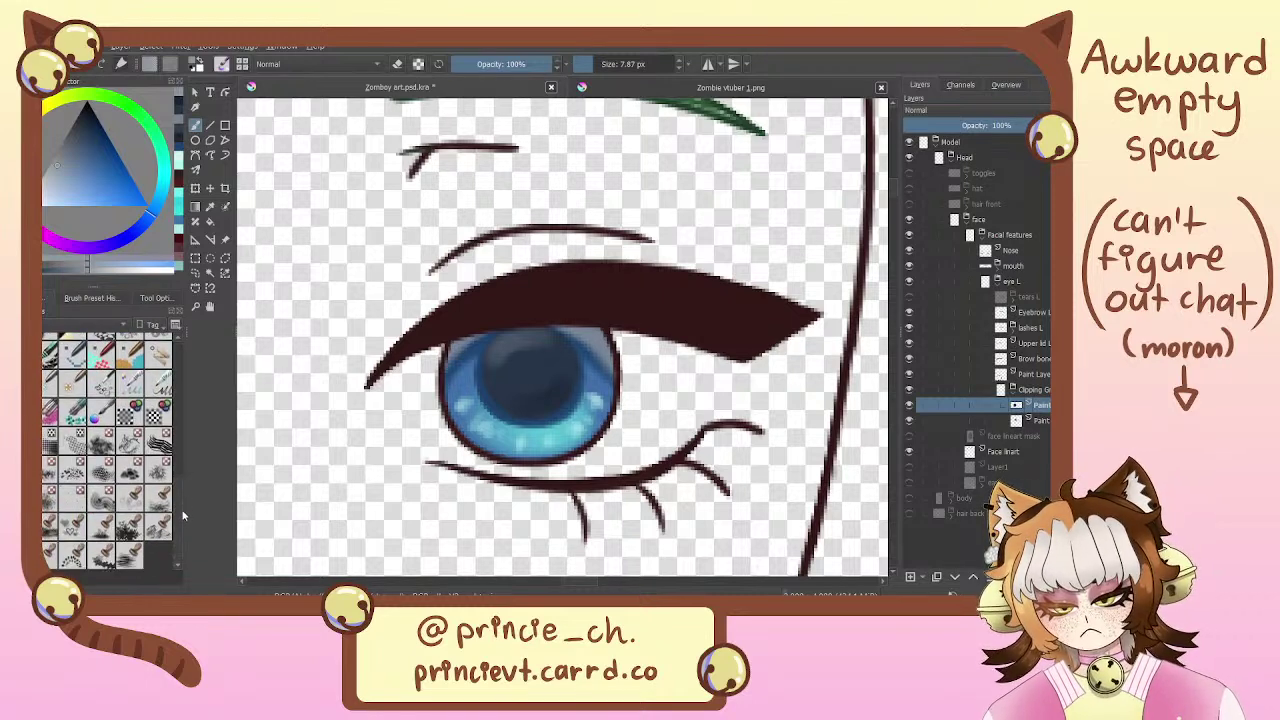
left_click(129, 412)
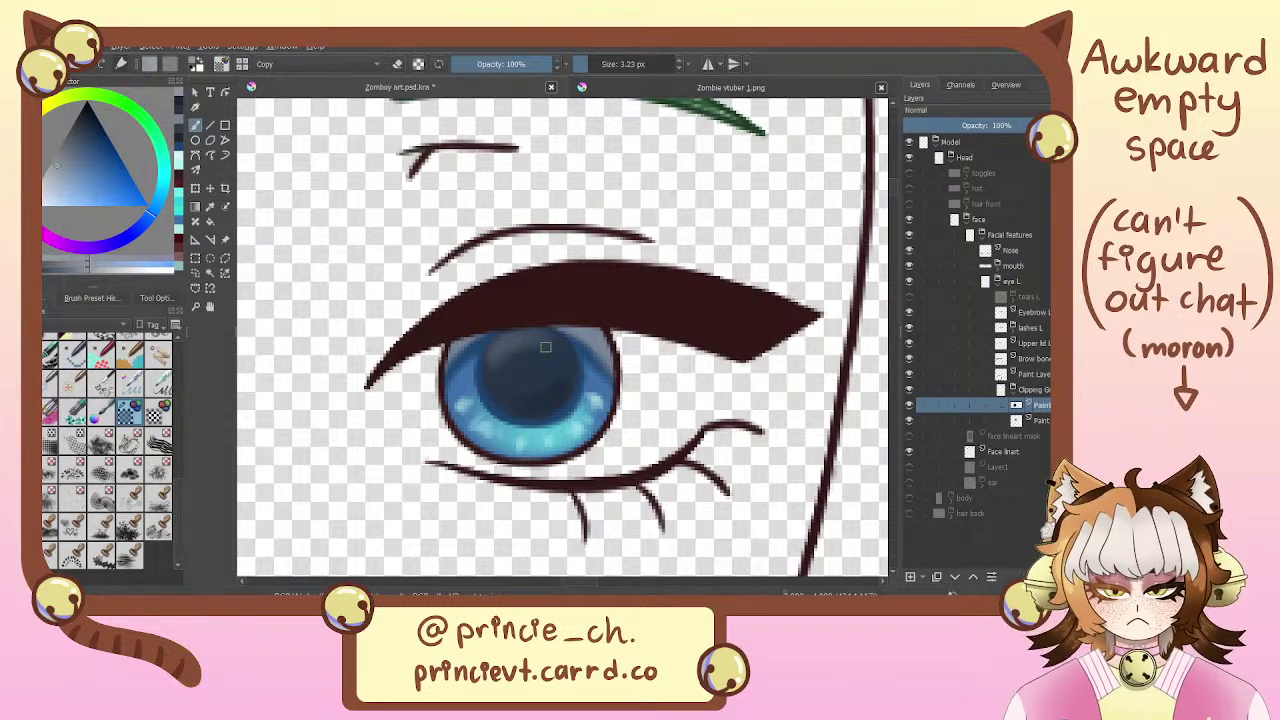
left_click_drag(593, 325, 547, 300)
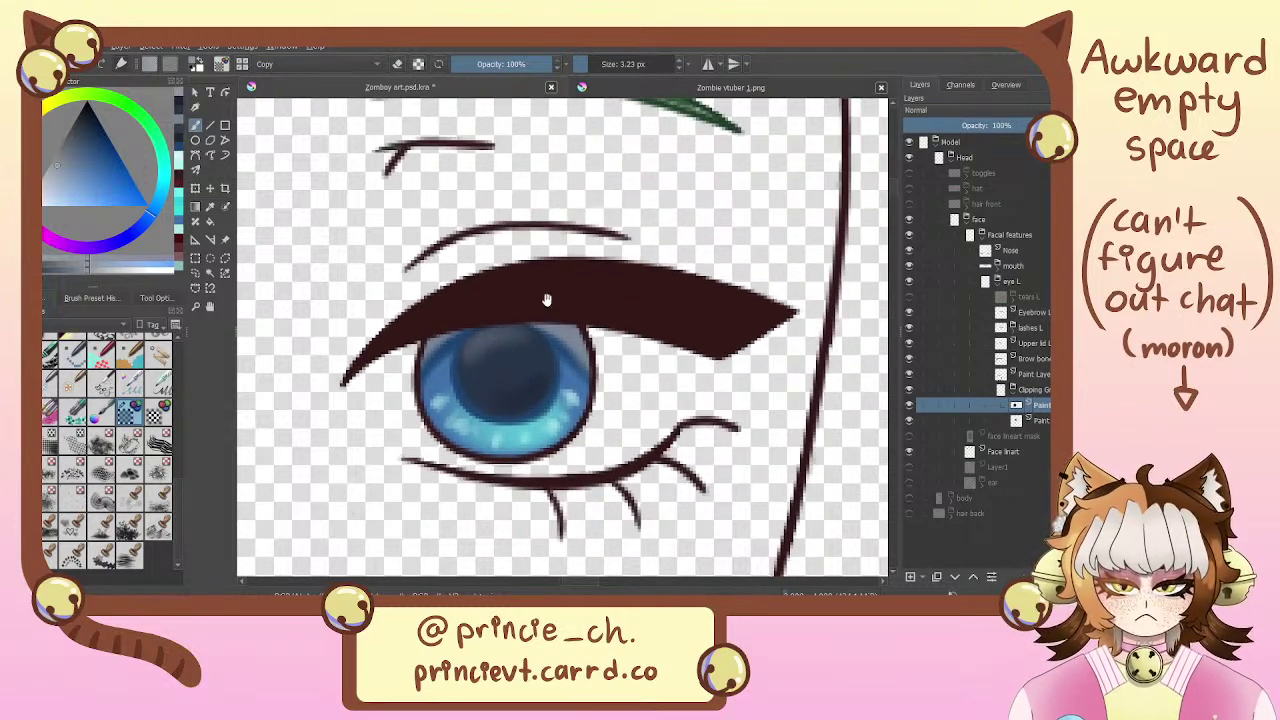
left_click_drag(594, 66, 598, 66)
mouse_move(496, 367)
left_mouse_down()
mouse_move(503, 351)
mouse_move(520, 358)
mouse_move(640, 134)
mouse_move(570, 307)
left_mouse_up()
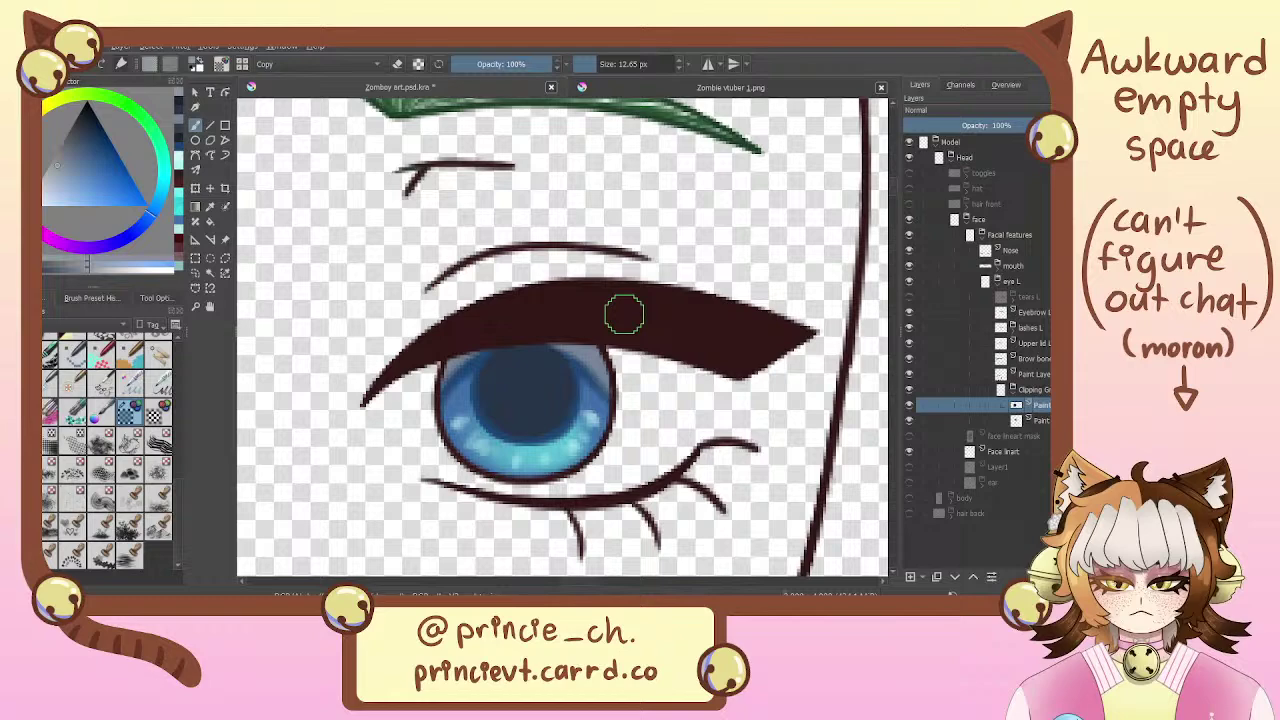
Undo the blending try and switch back to the 7.87 px Normal-mode paint brush with a near-black navy color
left_click(179, 101)
scroll(173, 509, "up", 10)
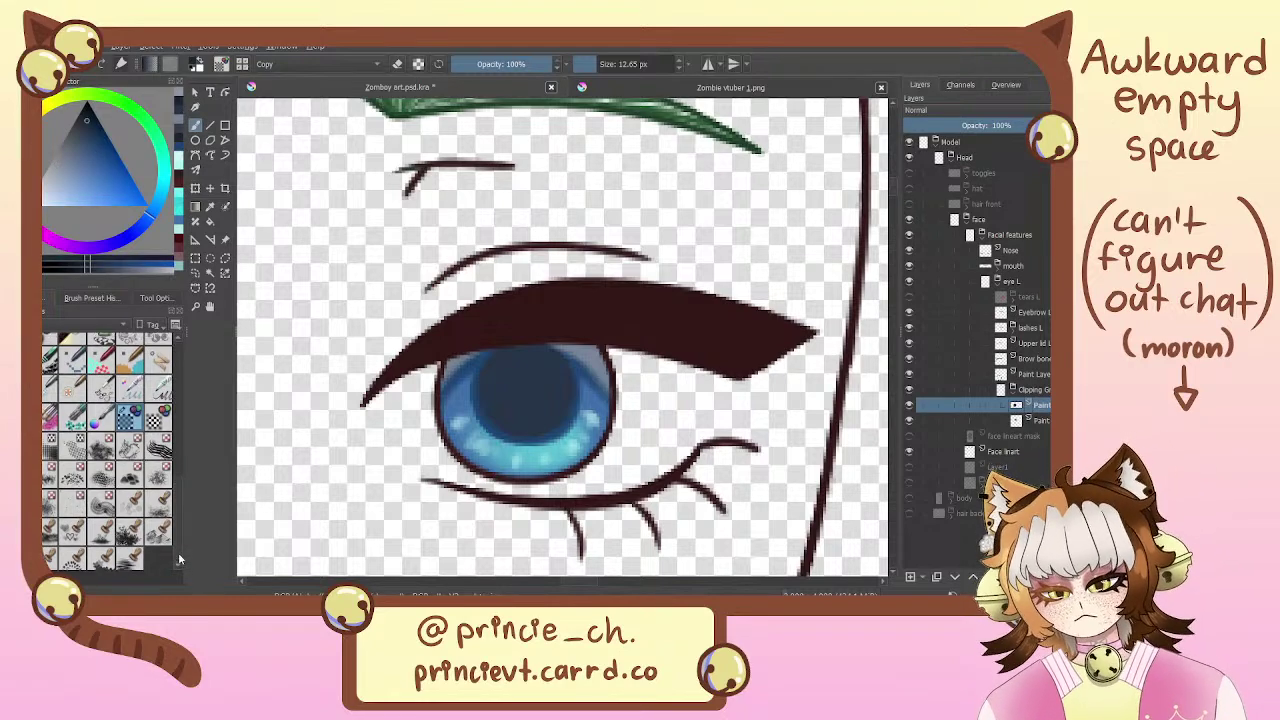
left_click(73, 372)
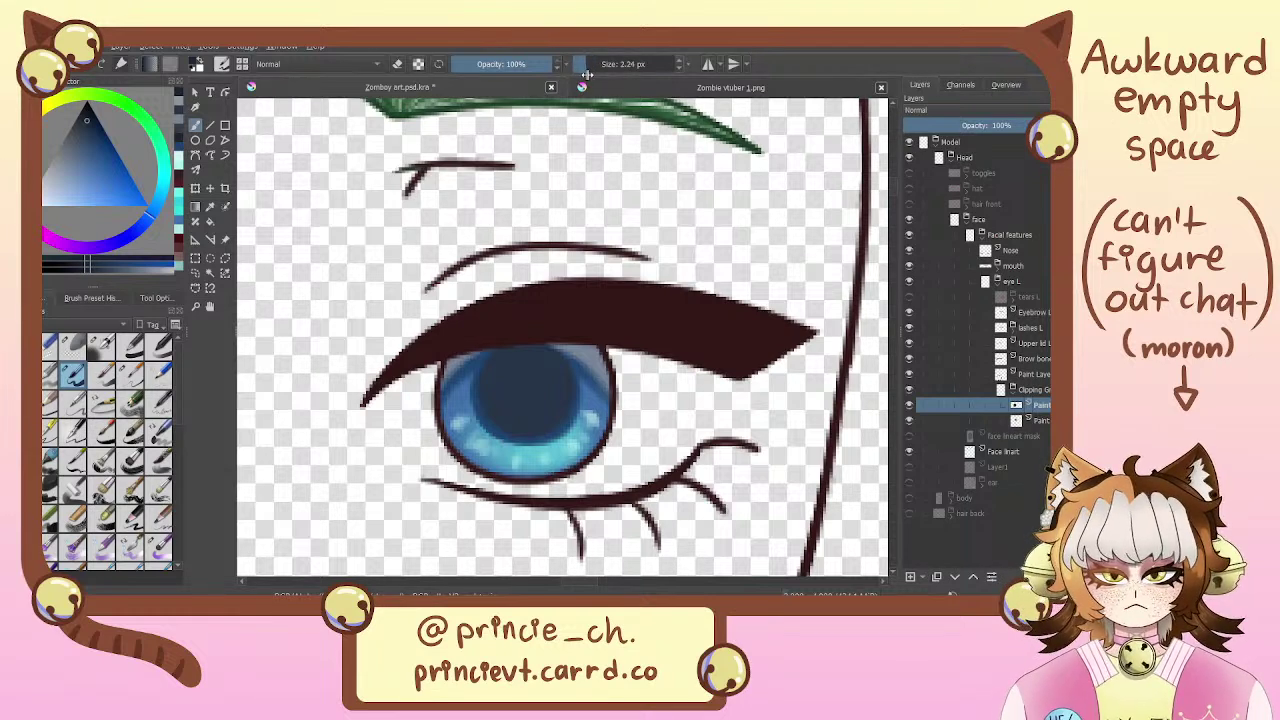
key("ctrl+z")
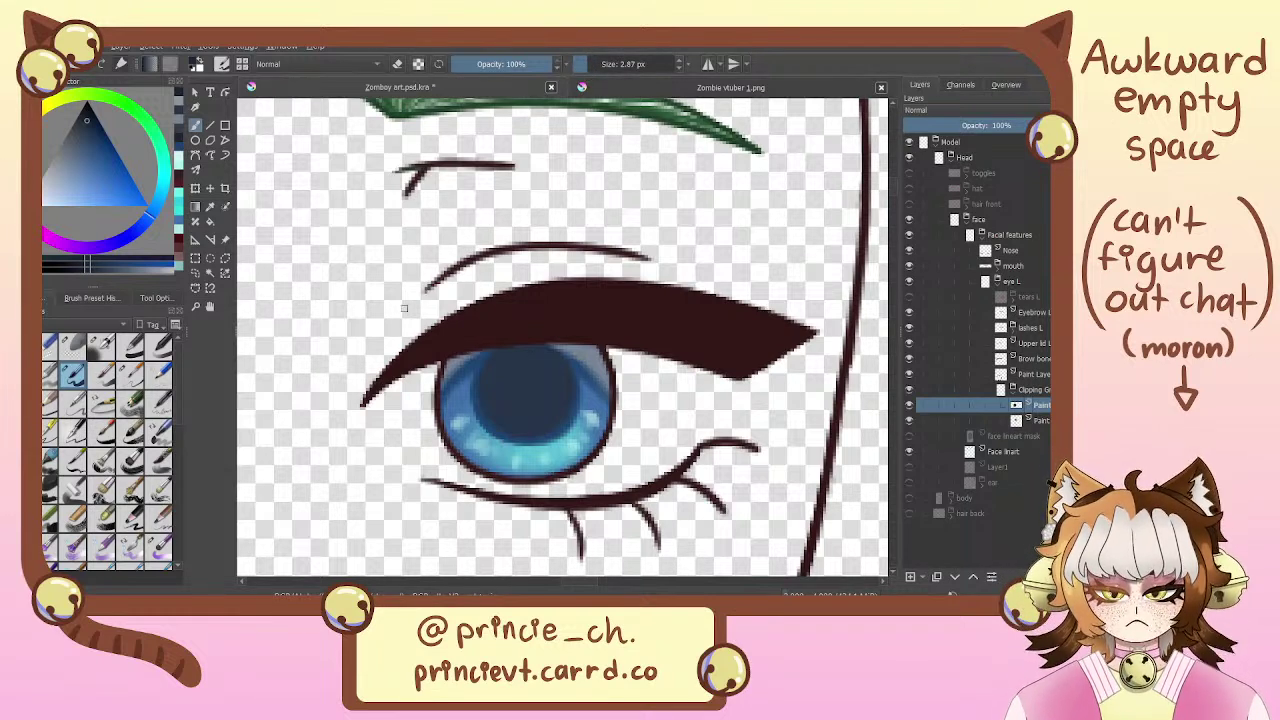
left_click(157, 544)
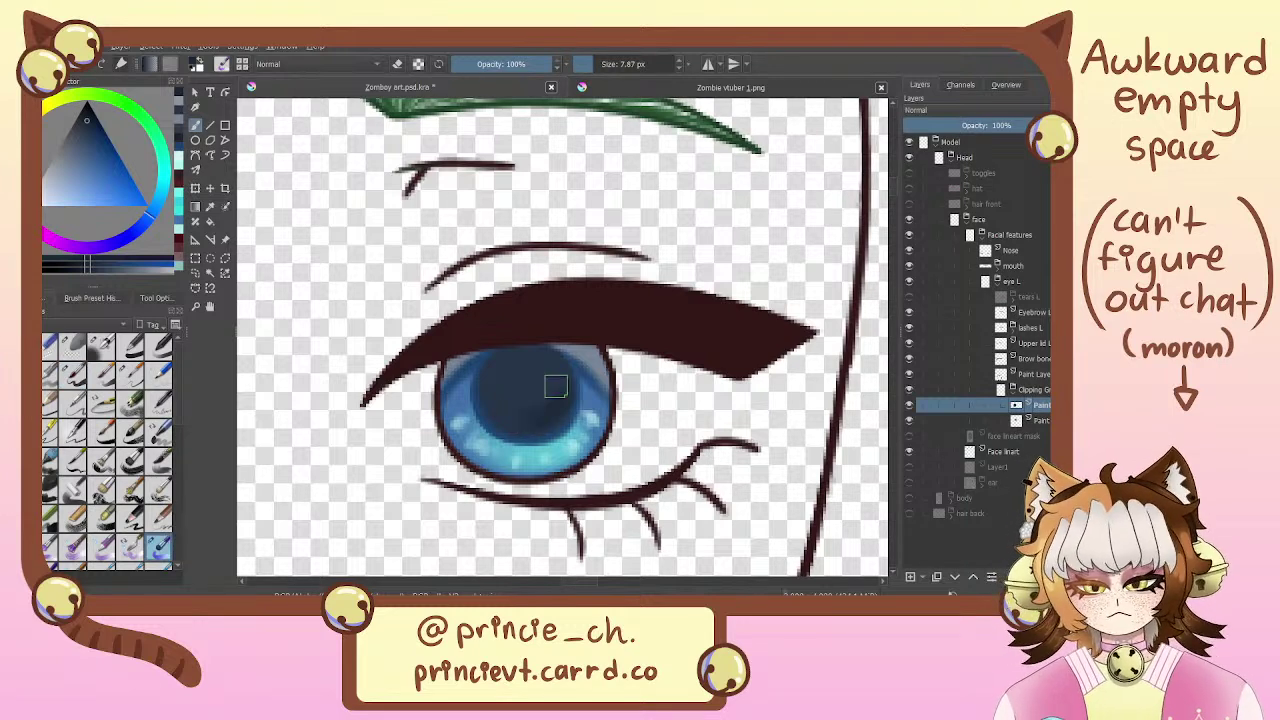
Shade the upper part of the pupil with soft near-black navy strokes
mouse_move(518, 416)
left_mouse_down()
mouse_move(553, 368)
mouse_move(512, 427)
left_mouse_up()
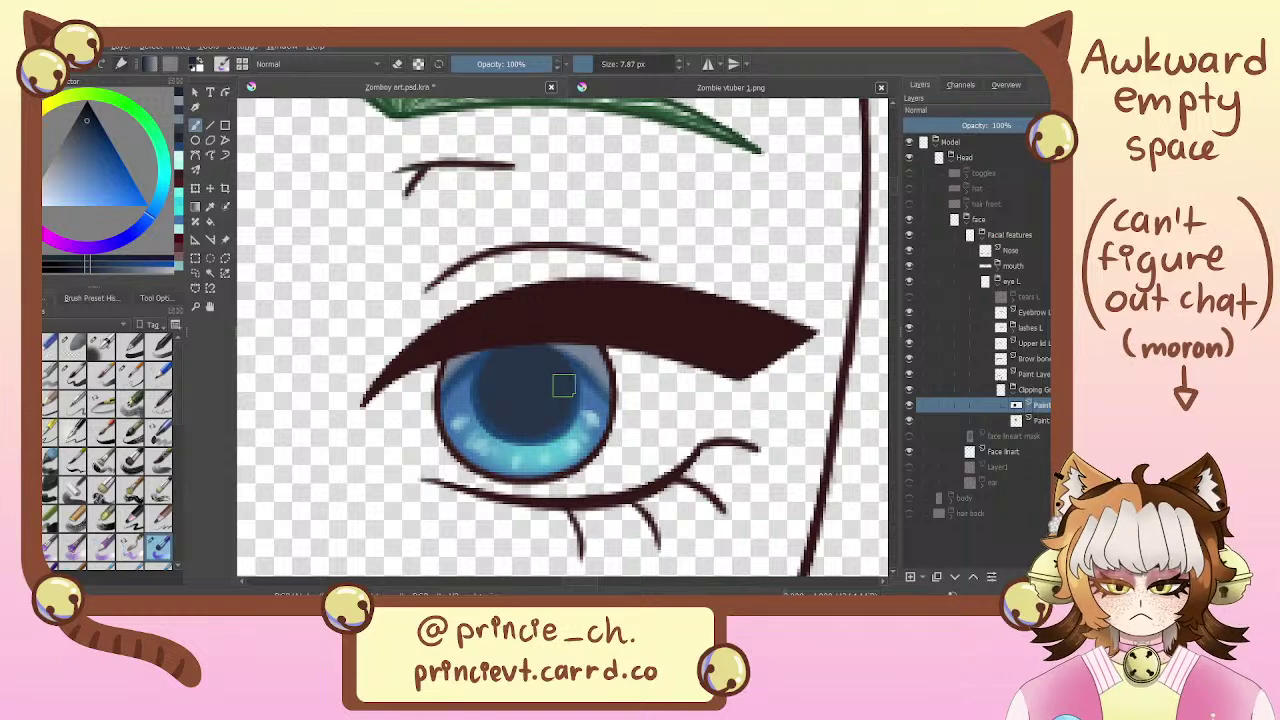
left_click_drag(576, 300, 621, 175)
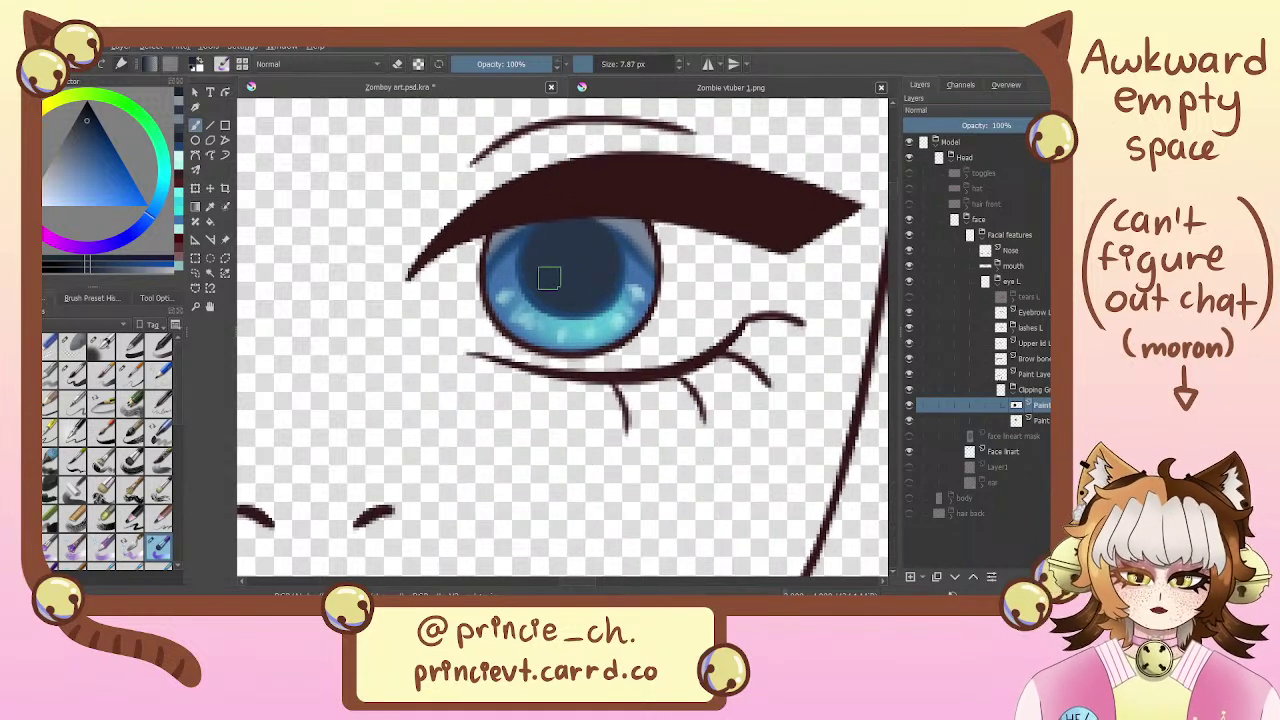
left_click_drag(576, 237, 496, 363)
key("ctrl+plus")
key("ctrl+plus")
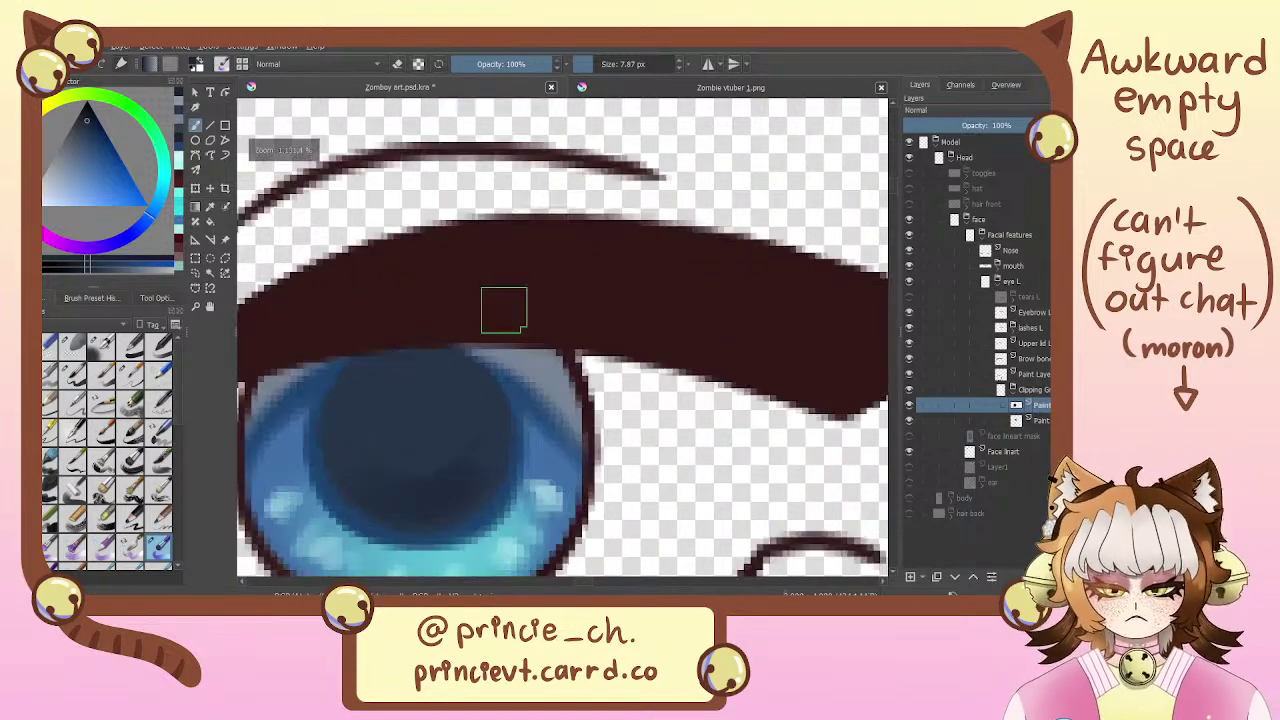
scroll(504, 310, "down", 1)
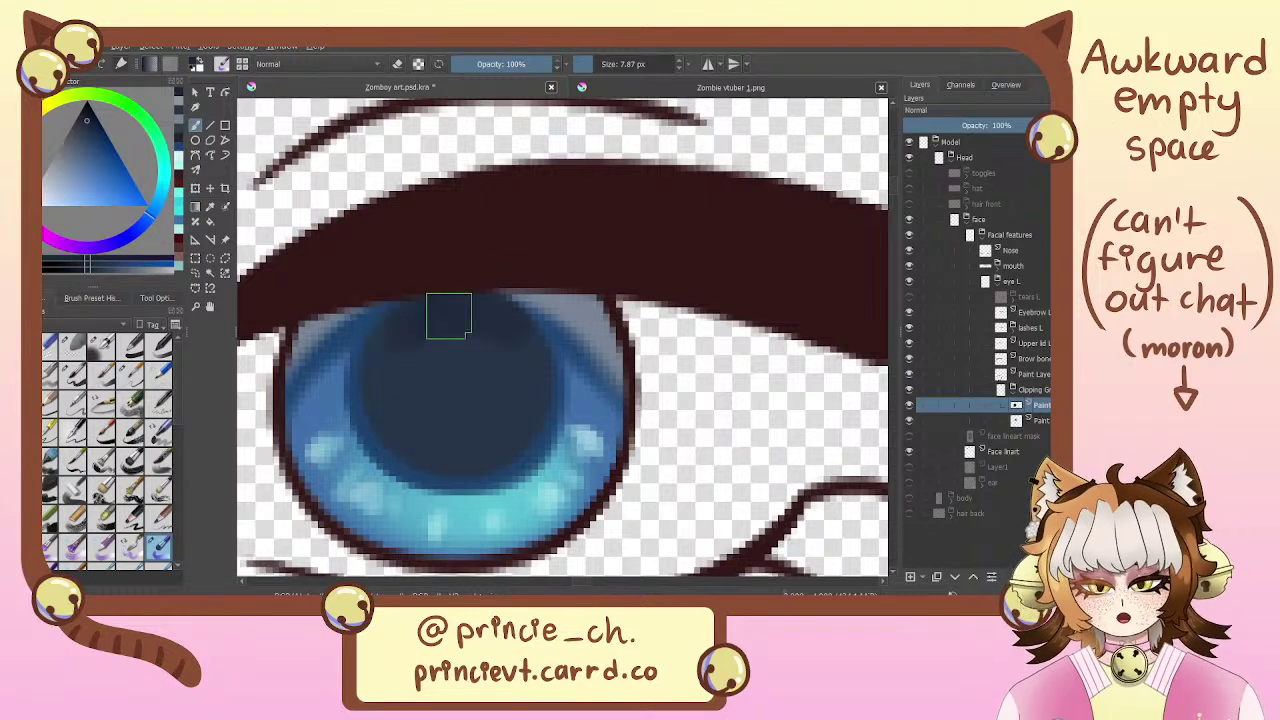
Paint a grey-blue curved highlight in the pupil's lower part, undoing and repainting it
left_click(177, 103)
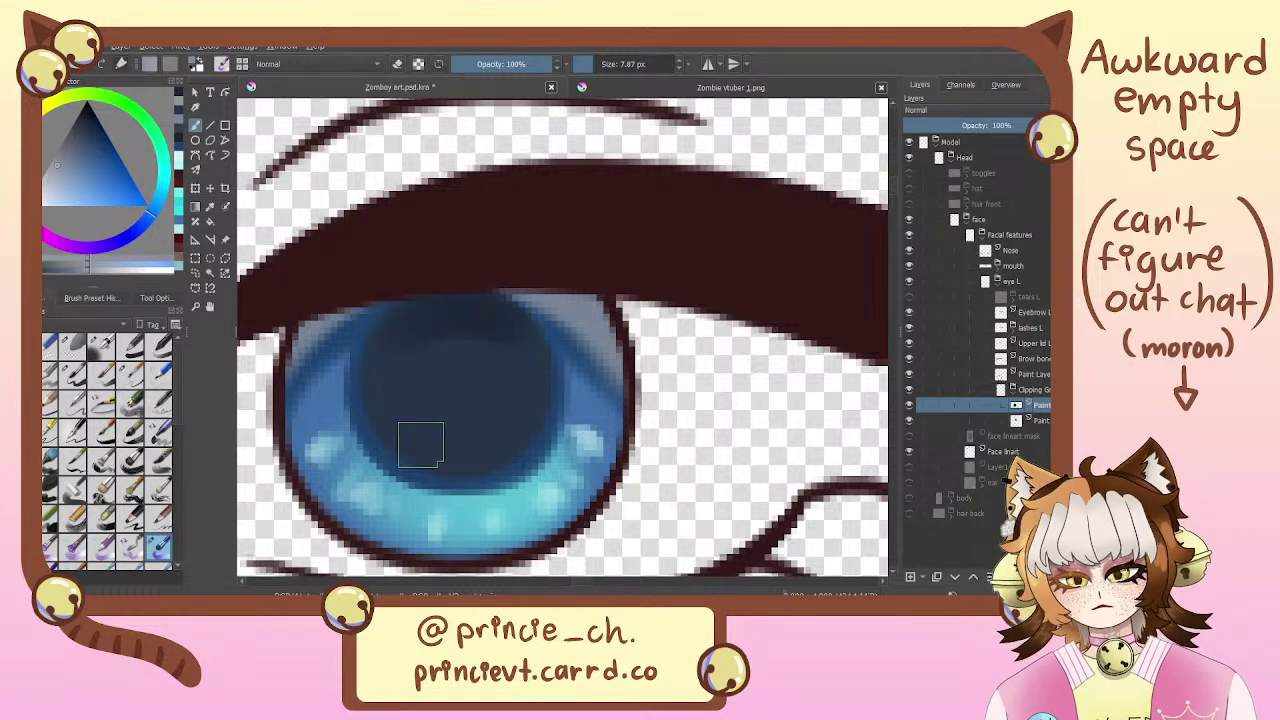
left_click_drag(420, 445, 514, 414)
key("ctrl+z")
left_click_drag(408, 434, 519, 417)
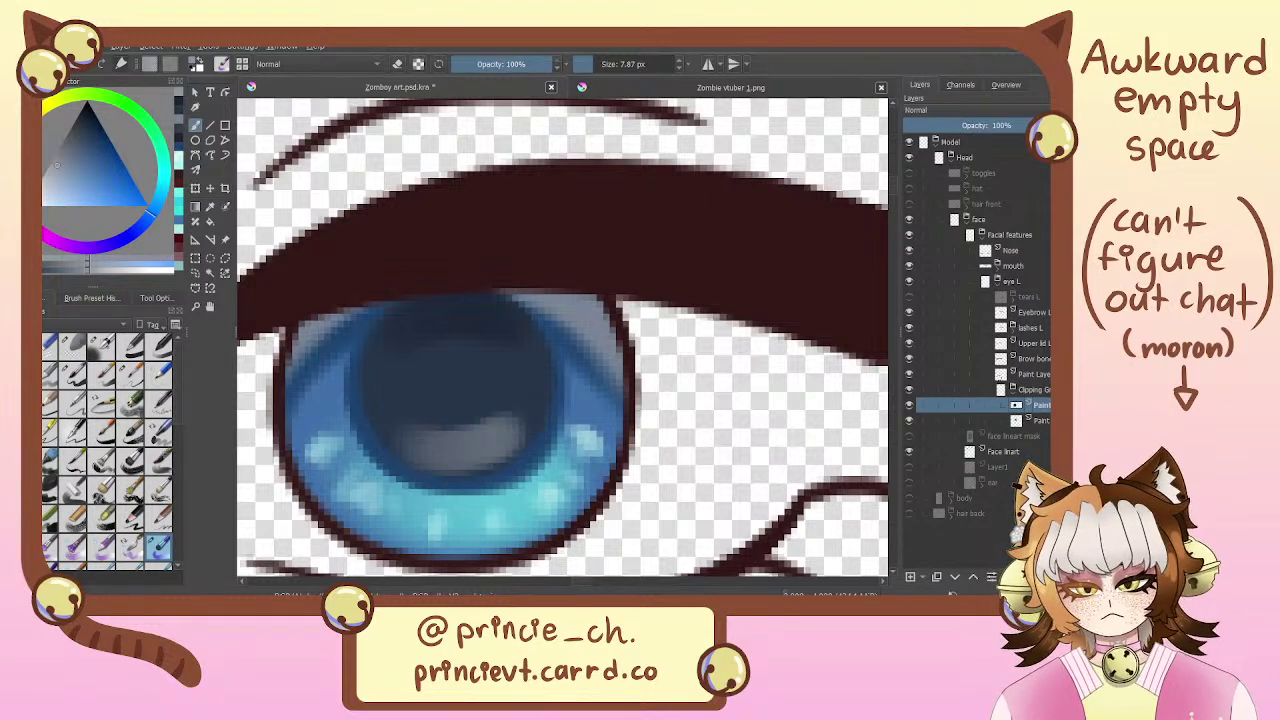
key("ctrl+z")
left_click_drag(404, 440, 522, 408)
Redo the grey-blue pupil highlight with a more cupped shape, comparing versions through undo and redo
mouse_move(505, 307)
left_mouse_down()
mouse_move(511, 277)
mouse_move(537, 374)
mouse_move(550, 204)
left_mouse_up()
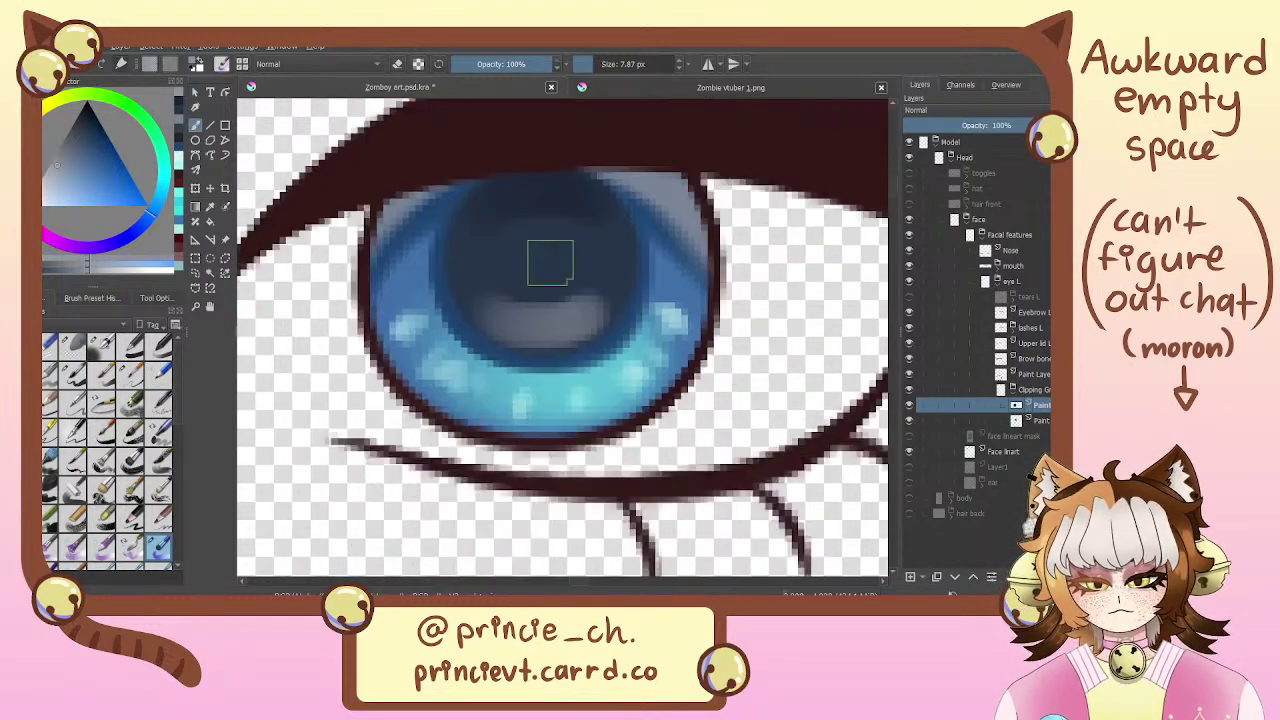
key("ctrl+z")
mouse_move(488, 311)
left_mouse_down()
mouse_move(597, 280)
mouse_move(486, 292)
left_mouse_up()
key("ctrl+z")
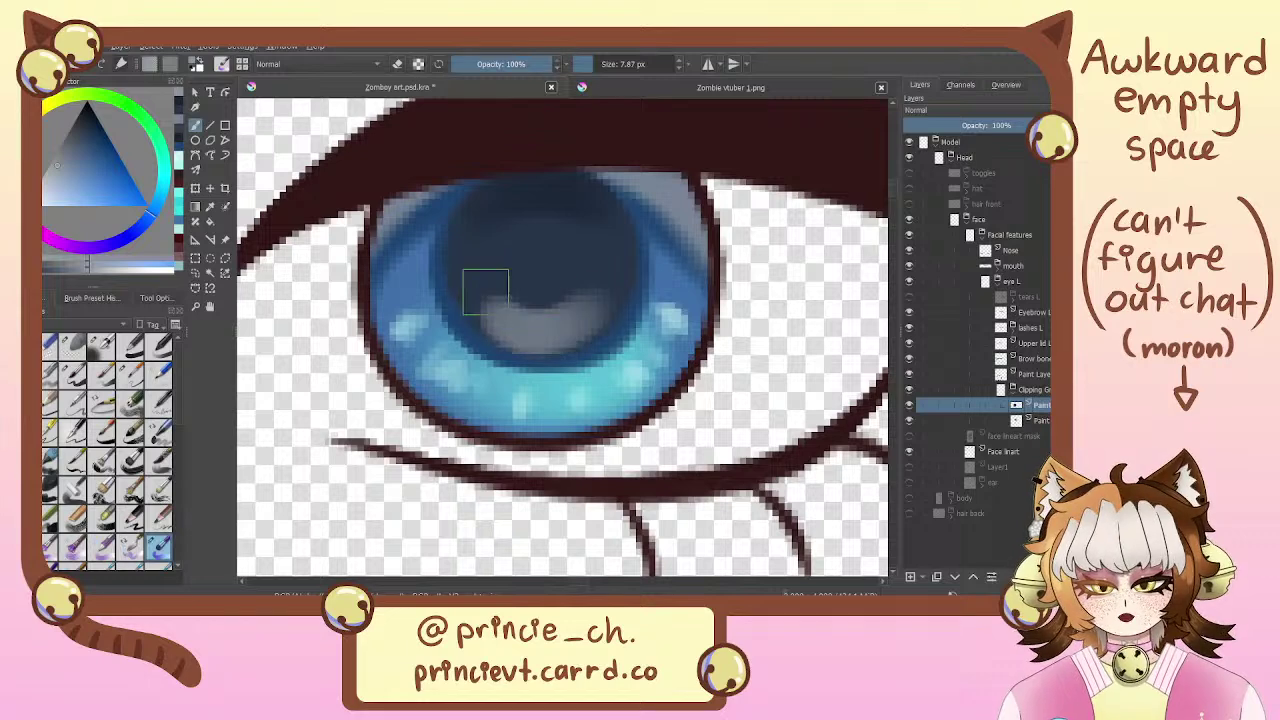
key("ctrl+z")
key("ctrl+shift+z")
key("ctrl+z")
key("ctrl+shift+z")
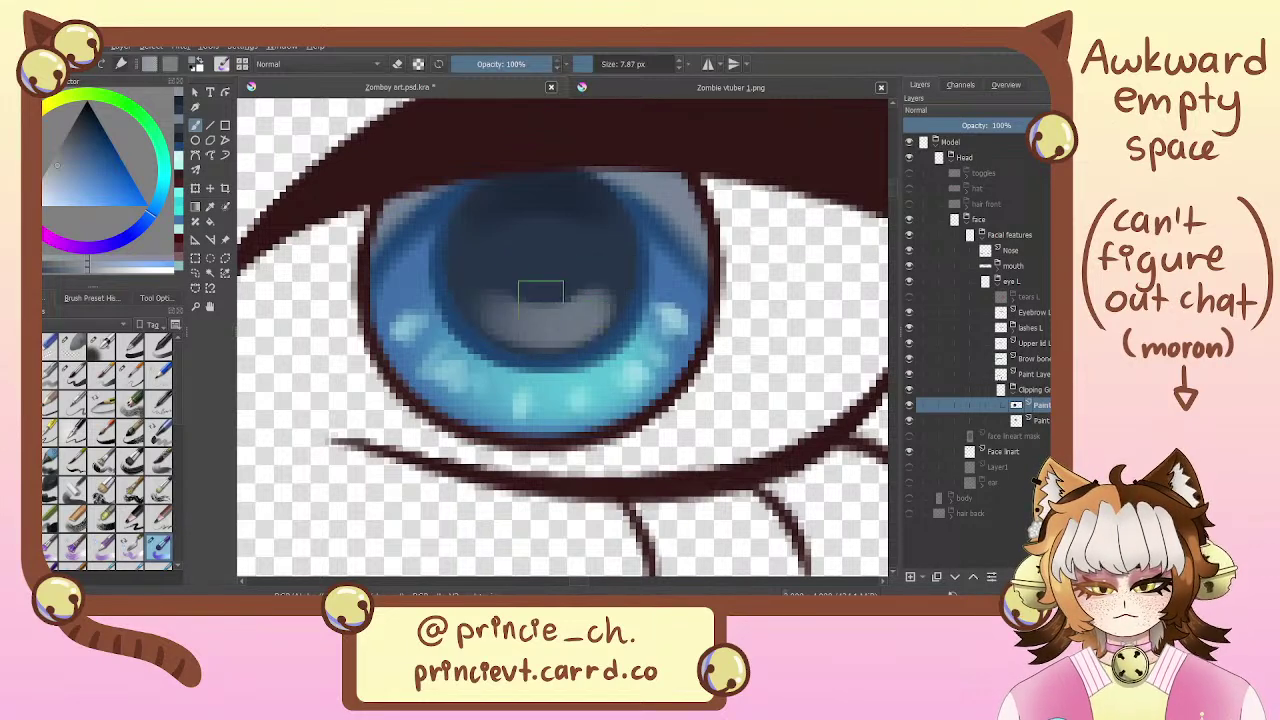
Darken the pupil above the grey highlight with near-black navy, trimming the highlight into a crescent
scroll(506, 234, "down", 6)
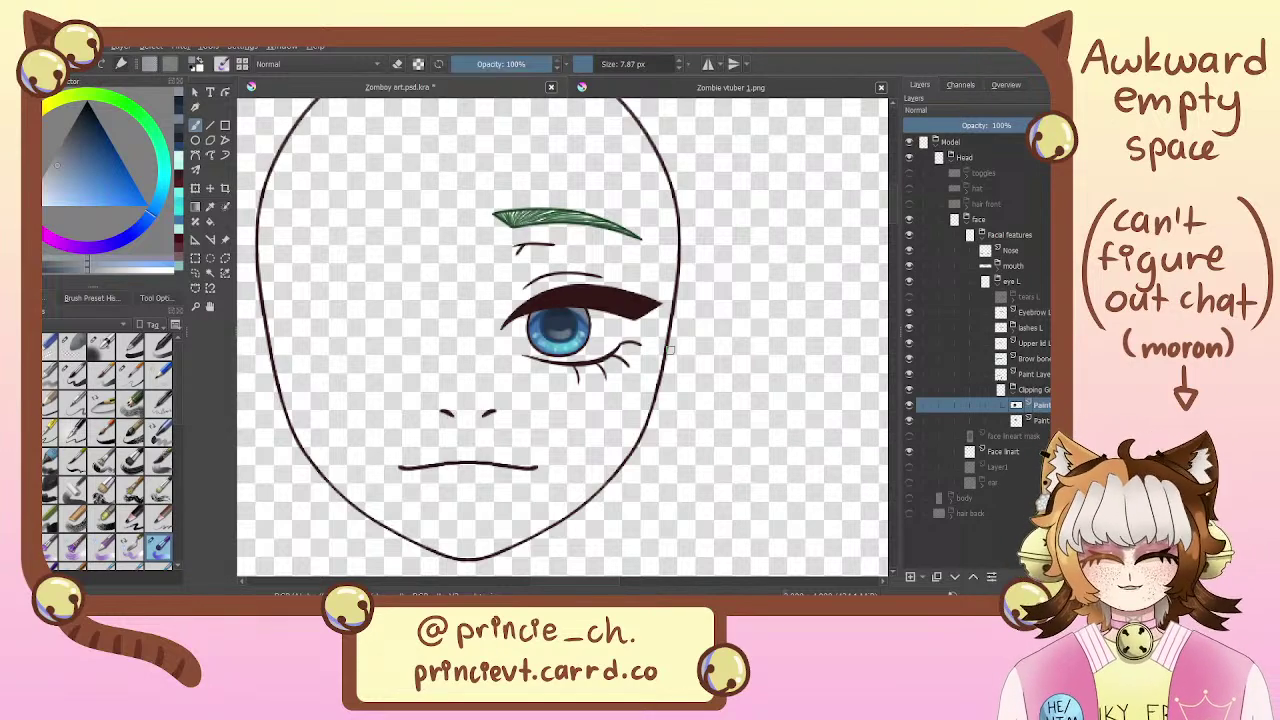
scroll(556, 330, "up", 5)
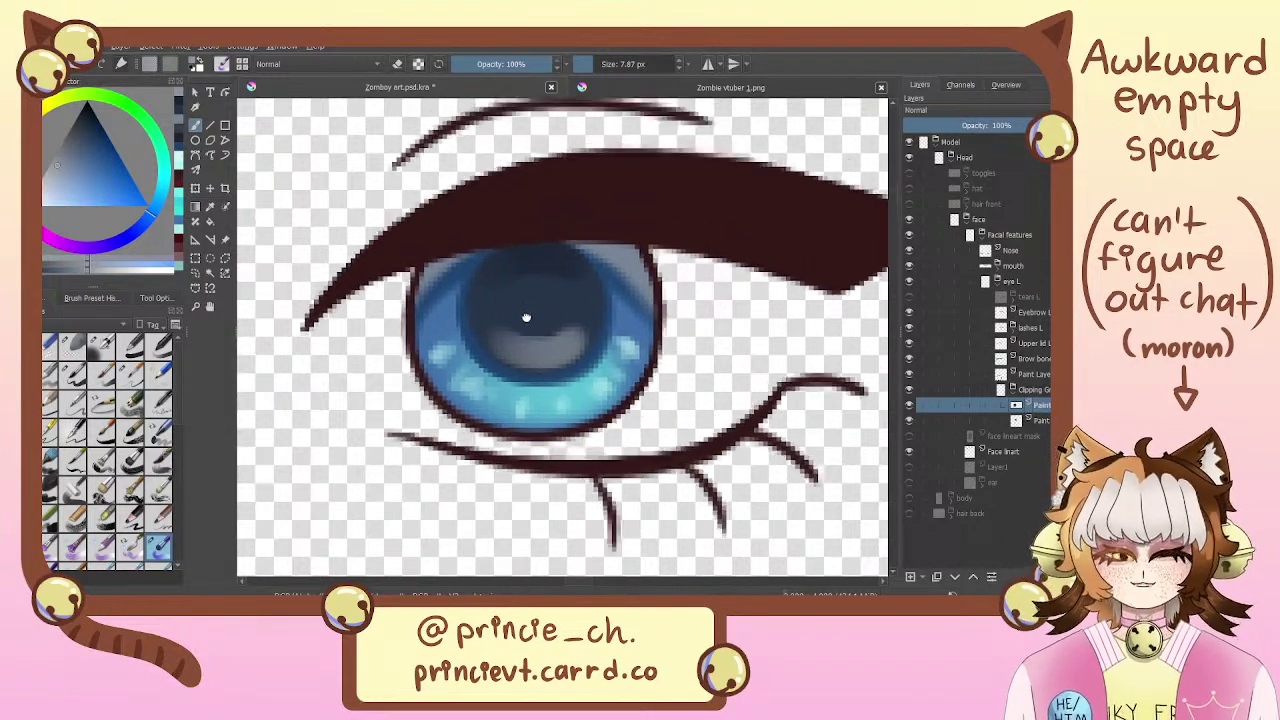
mouse_move(526, 318)
left_mouse_down()
mouse_move(526, 373)
mouse_move(531, 330)
mouse_move(558, 326)
left_mouse_up()
left_click(181, 101)
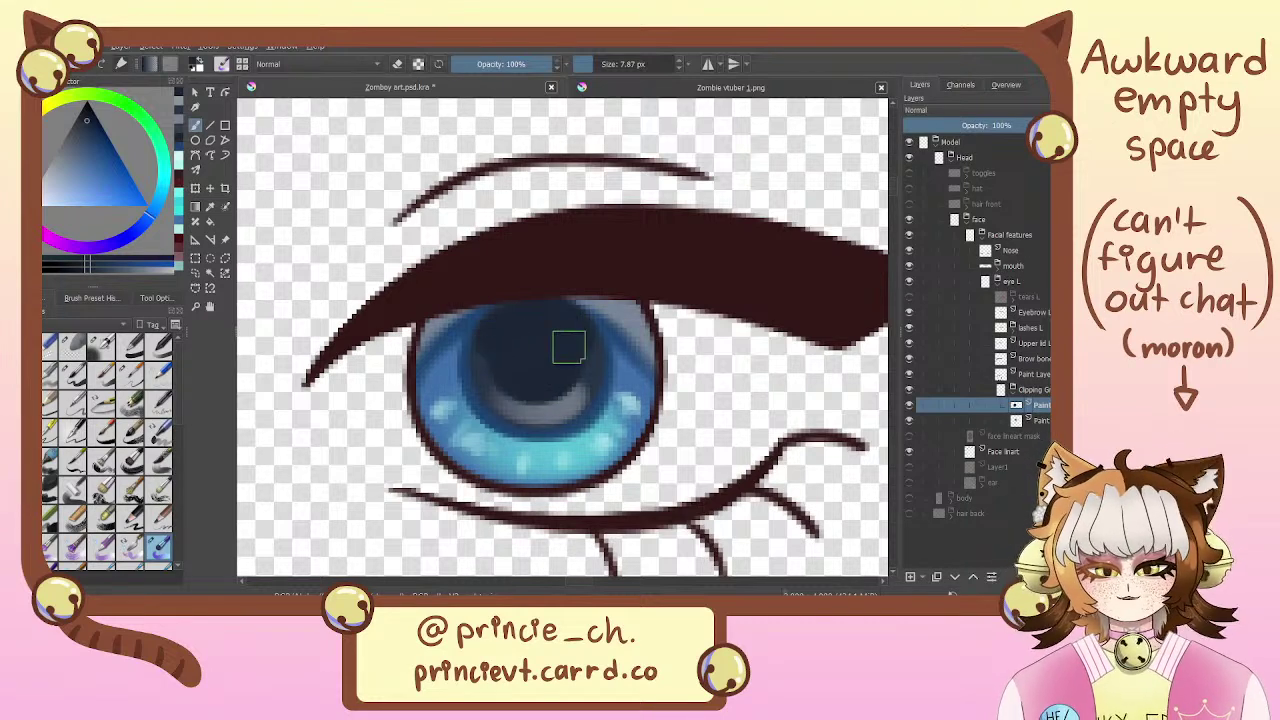
Widen the grey-blue highlight across the lower pupil and undo the unwanted strokes
left_click(181, 104)
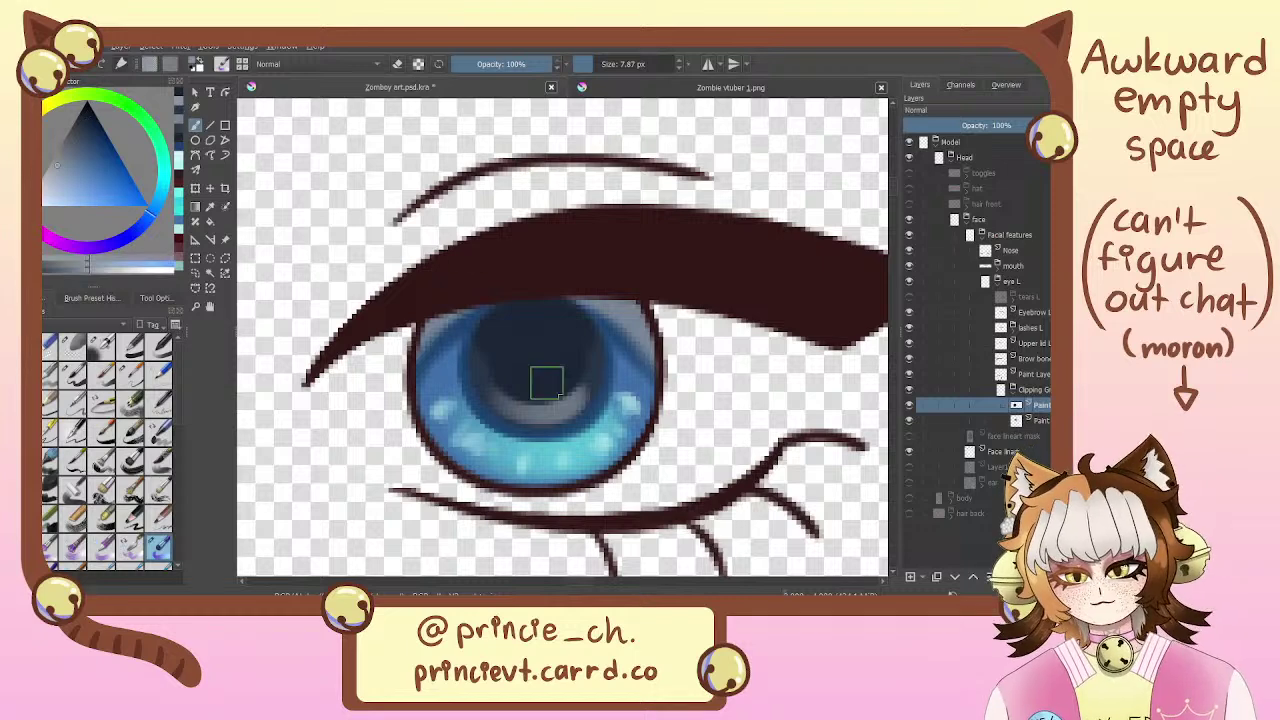
mouse_move(508, 392)
left_mouse_down()
mouse_move(583, 370)
mouse_move(574, 388)
mouse_move(497, 382)
mouse_move(590, 376)
mouse_move(498, 385)
left_mouse_up()
key("ctrl+z")
key("ctrl+z")
key("ctrl+z")
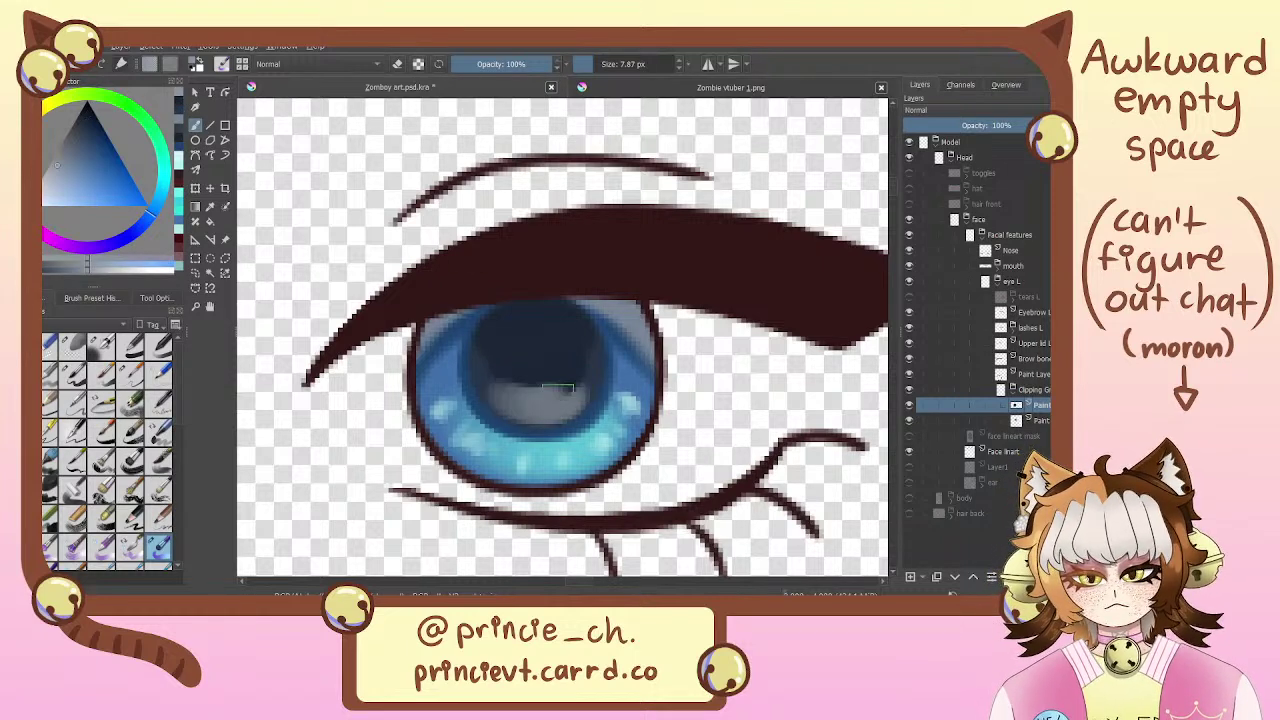
Examine the pupil shading and highlight from the whole-face view and from close up
key("minus")
key("minus")
key("minus")
key("minus")
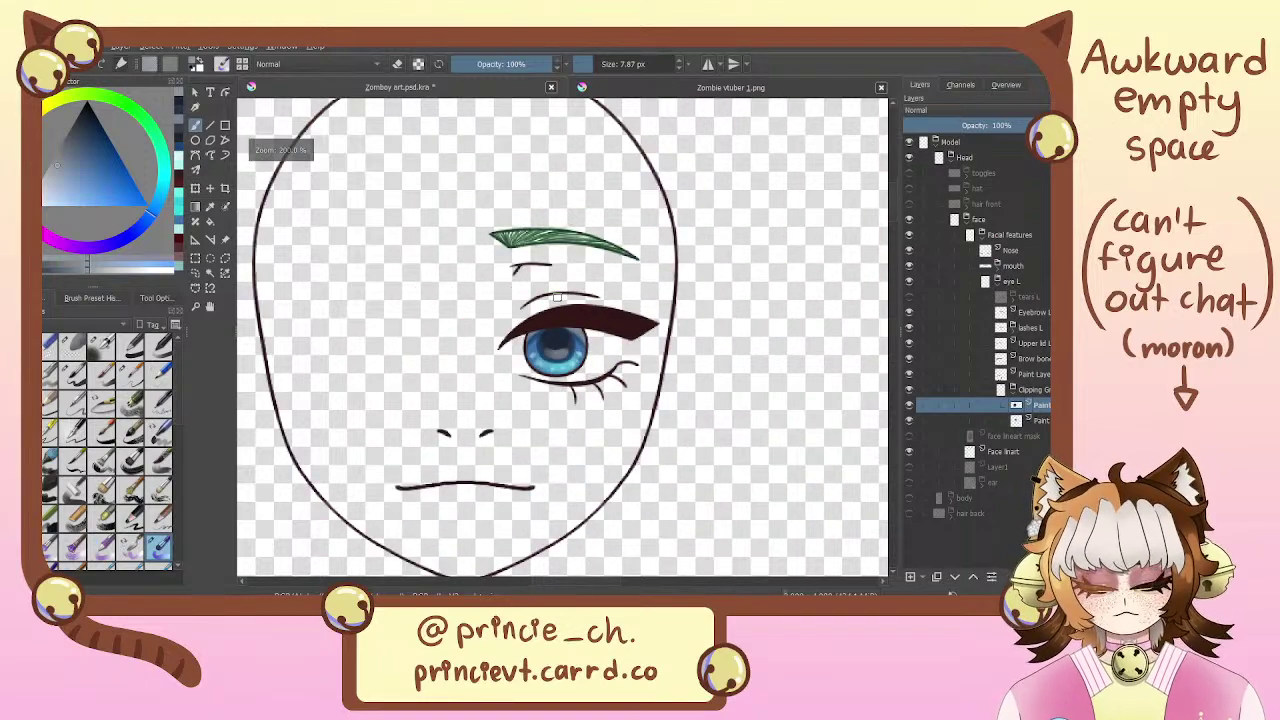
left_click_drag(552, 255, 577, 389)
key("plus")
key("plus")
key("plus")
key("plus")
left_click_drag(566, 463, 628, 419)
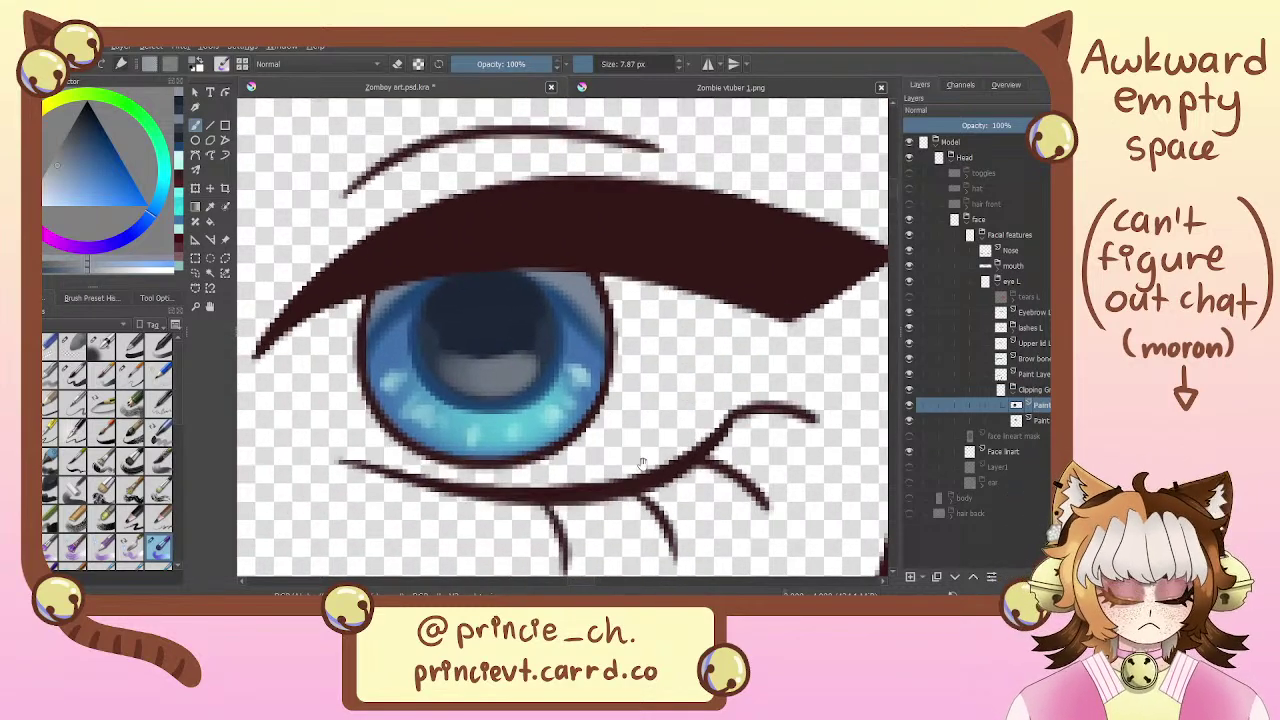
left_click_drag(606, 373, 658, 363)
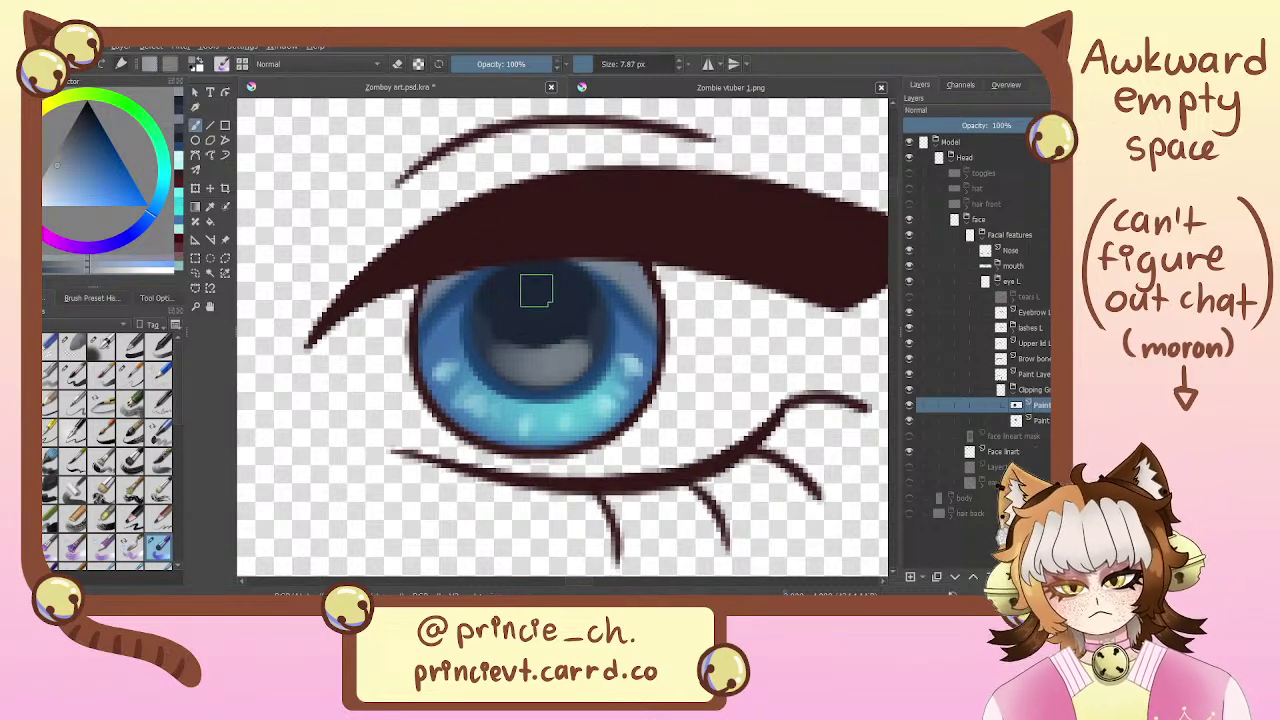
Undo the highlight and dark shading strokes back to the plain navy pupil
key("ctrl+z")
key("ctrl+z")
key("ctrl+z")
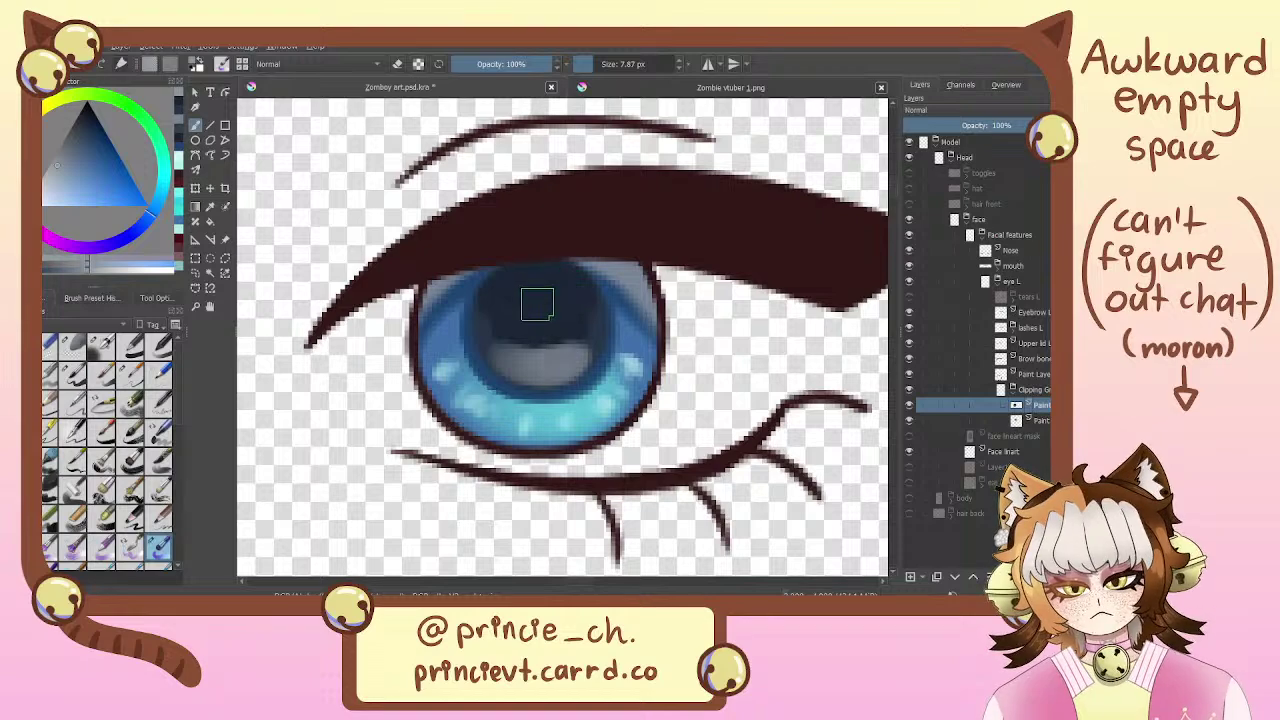
key("ctrl+z")
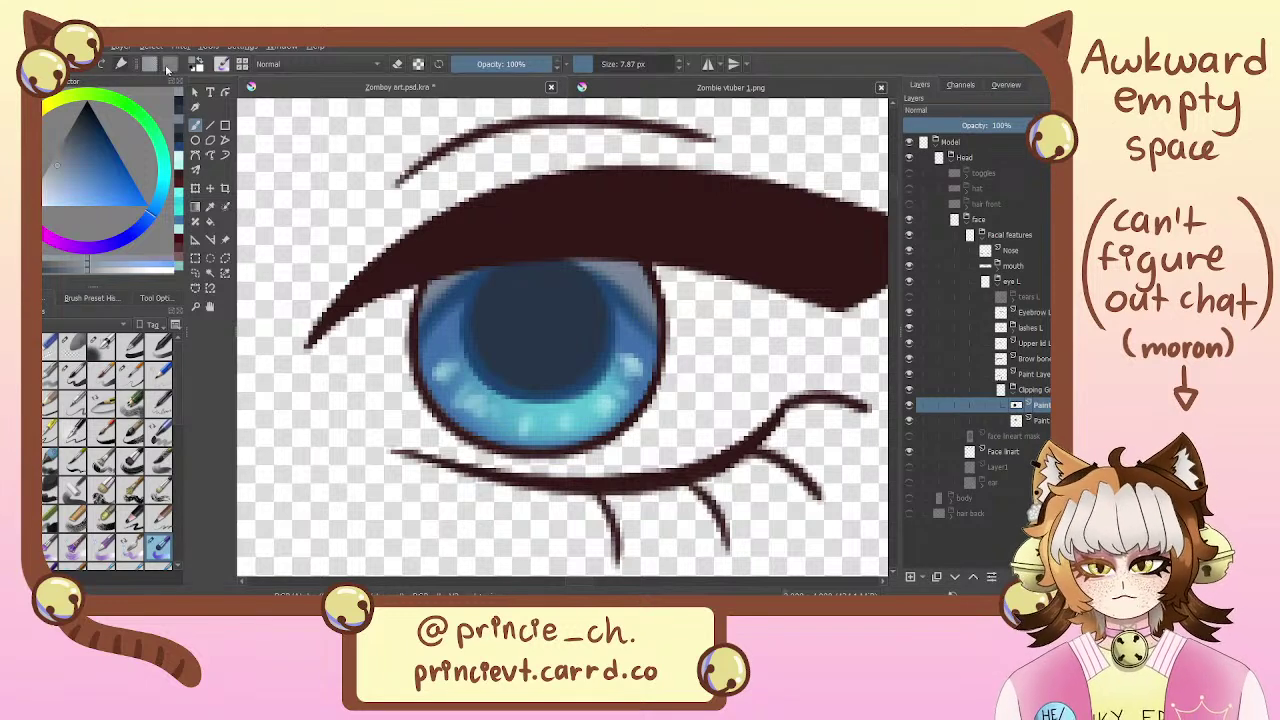
Shade the pupil with near-black navy at 7.87 px and hide the lashes L layer to expose the whole eye
left_click(87, 120)
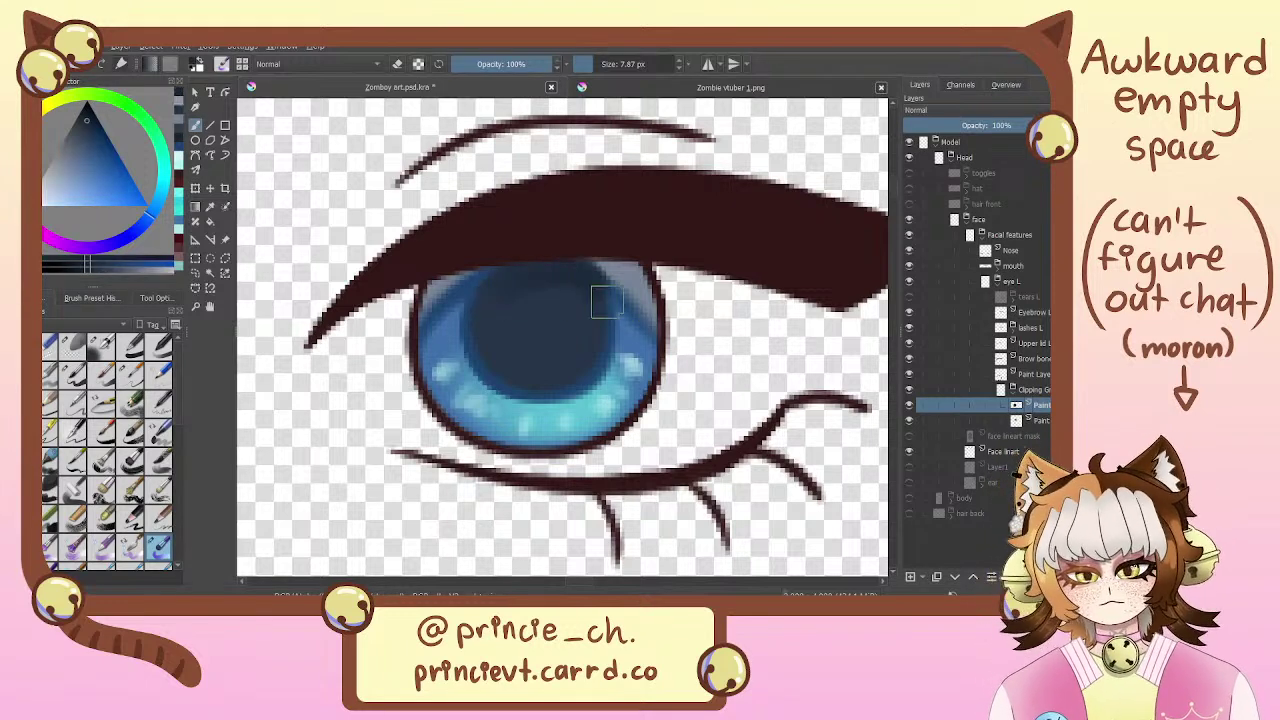
left_click(910, 328)
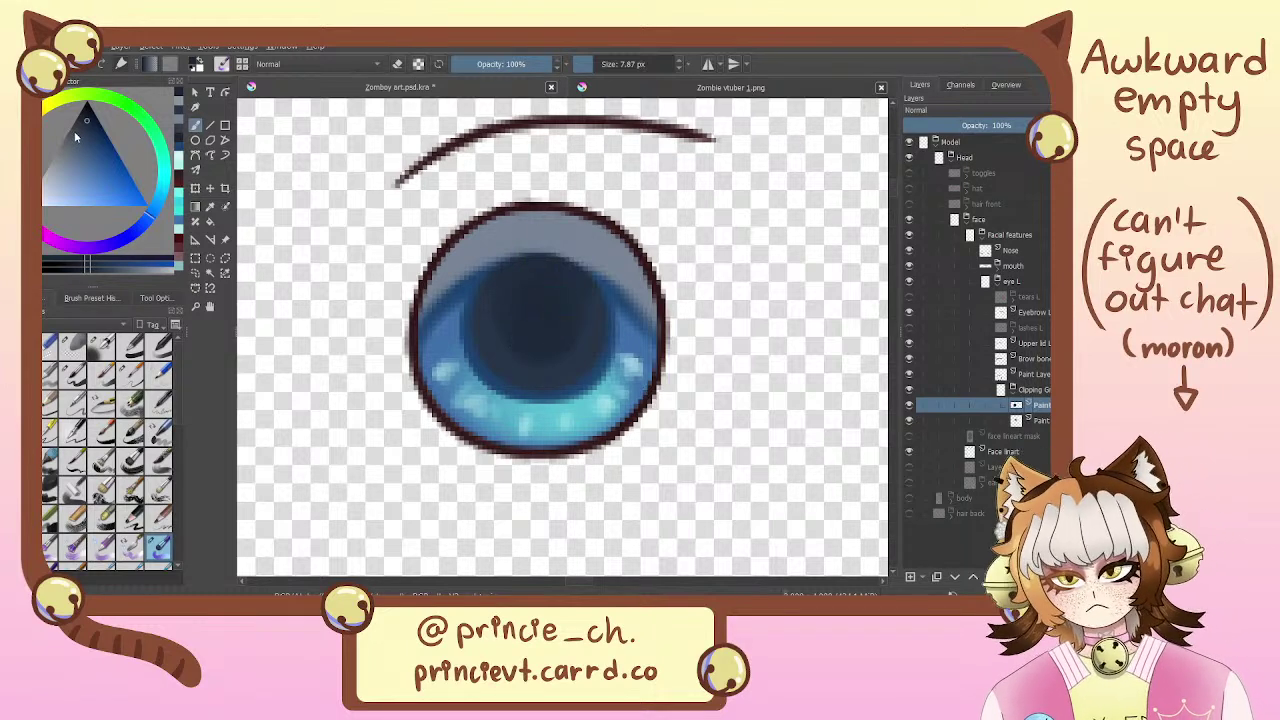
Paint a small grey-blue highlight in the pupil's lower part, redoing the first stroke, and check it at face scale
left_click(176, 104)
mouse_move(510, 358)
left_mouse_down()
mouse_move(588, 330)
mouse_move(515, 352)
mouse_move(549, 367)
mouse_move(573, 343)
left_mouse_up()
key("ctrl+z")
mouse_move(577, 217)
left_mouse_down()
mouse_move(614, 188)
mouse_move(609, 303)
mouse_move(629, 289)
mouse_move(598, 180)
left_mouse_up()
key("1")
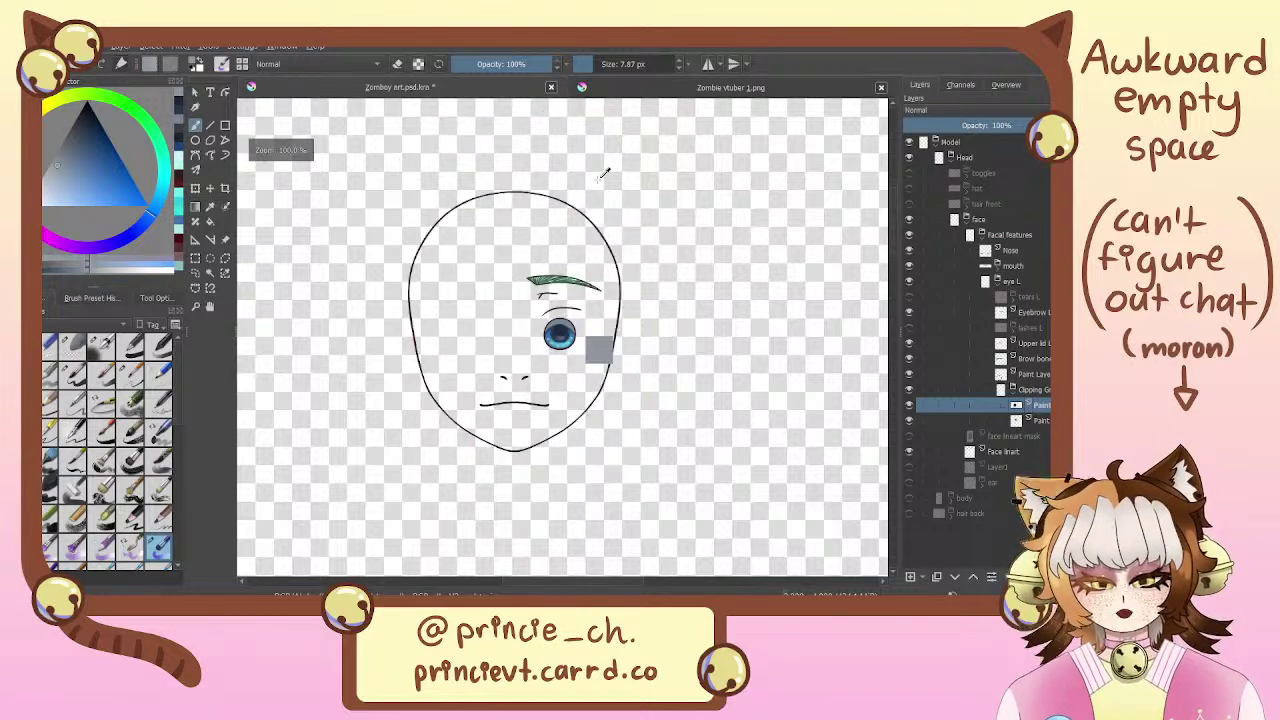
scroll(598, 348, "up", 6)
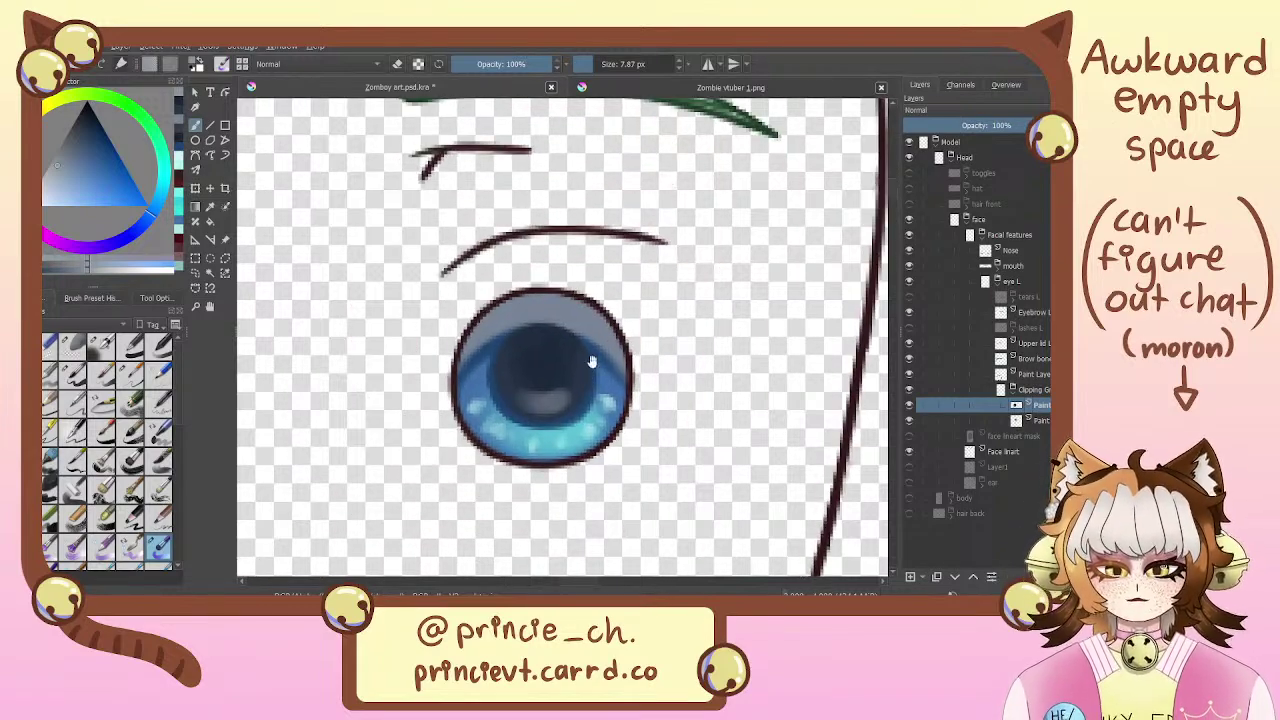
left_click_drag(632, 344, 699, 322)
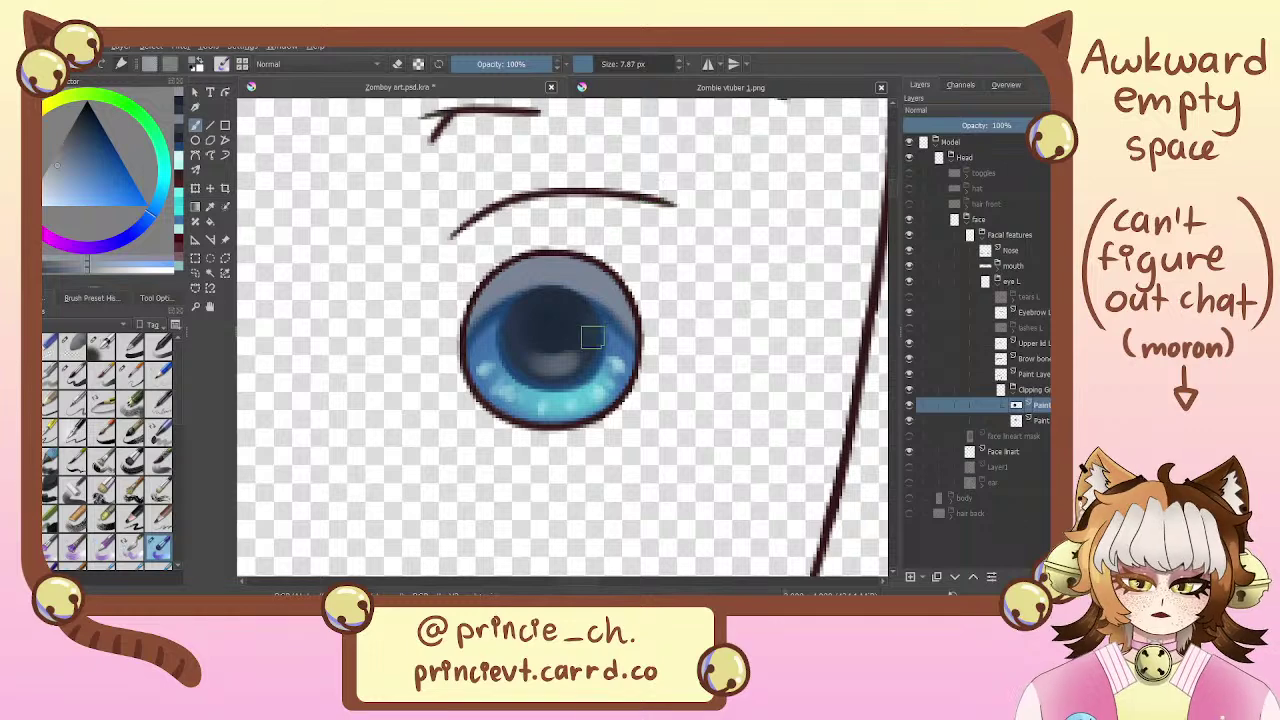
Turn on eraser mode and hide and reshow the pupil layer to check it against the iris
key("e")
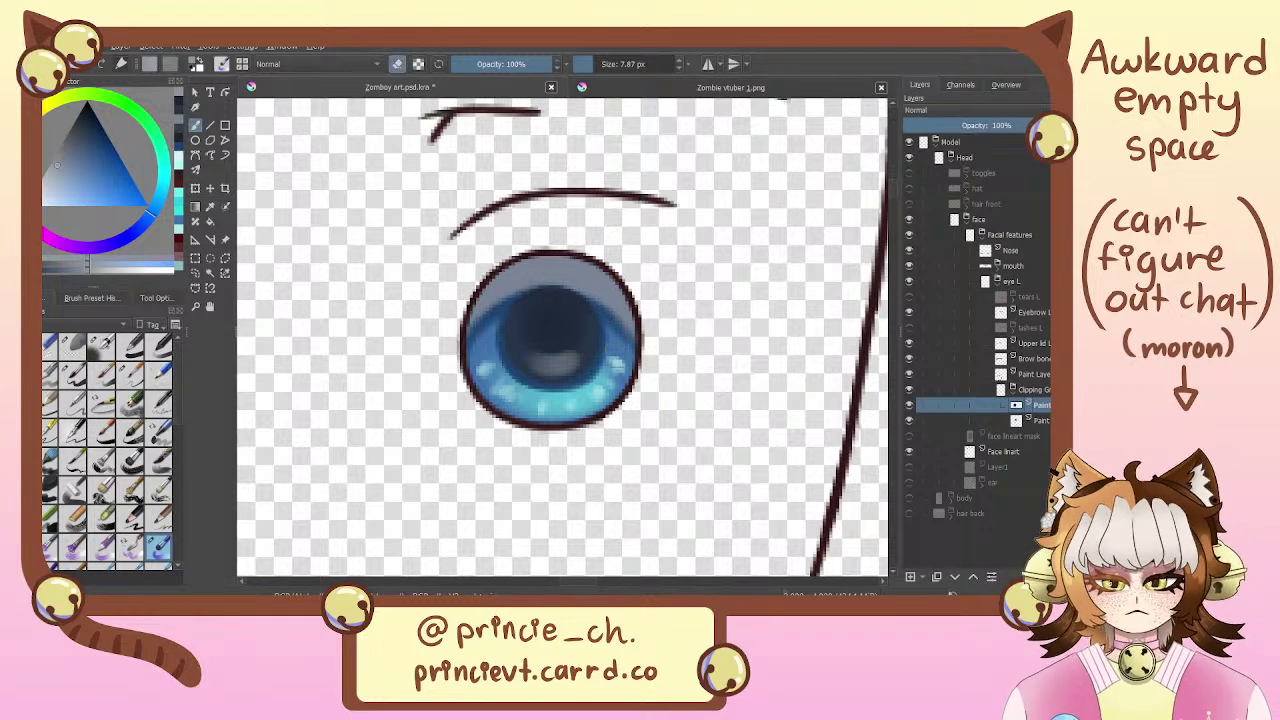
left_click(909, 406)
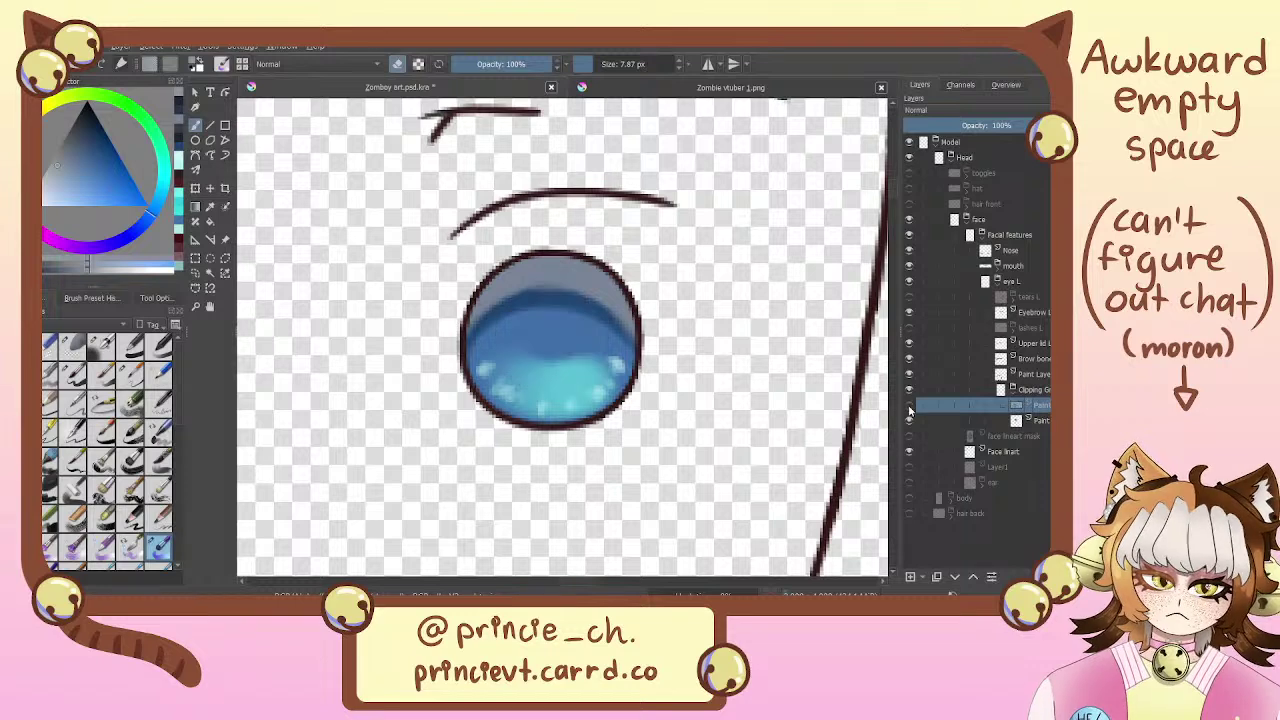
left_click(909, 406)
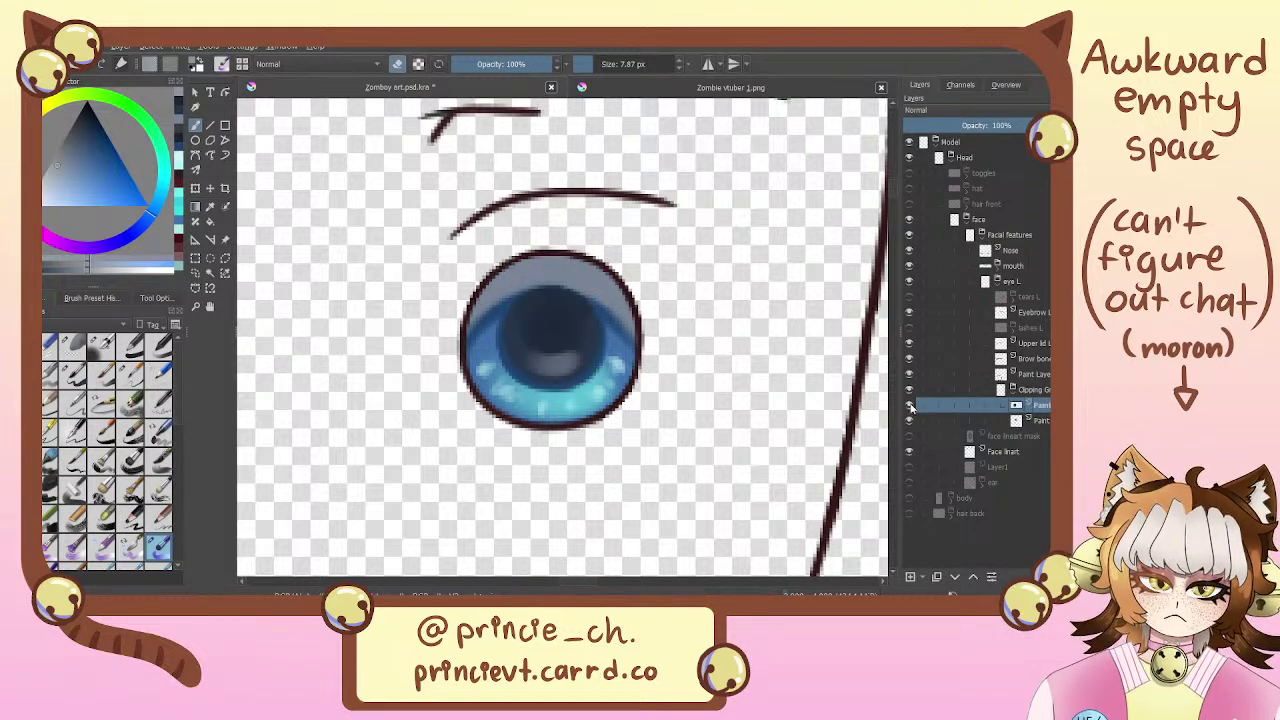
Try to reposition the pupil layer with the Transform tool and return to the brush
key("t")
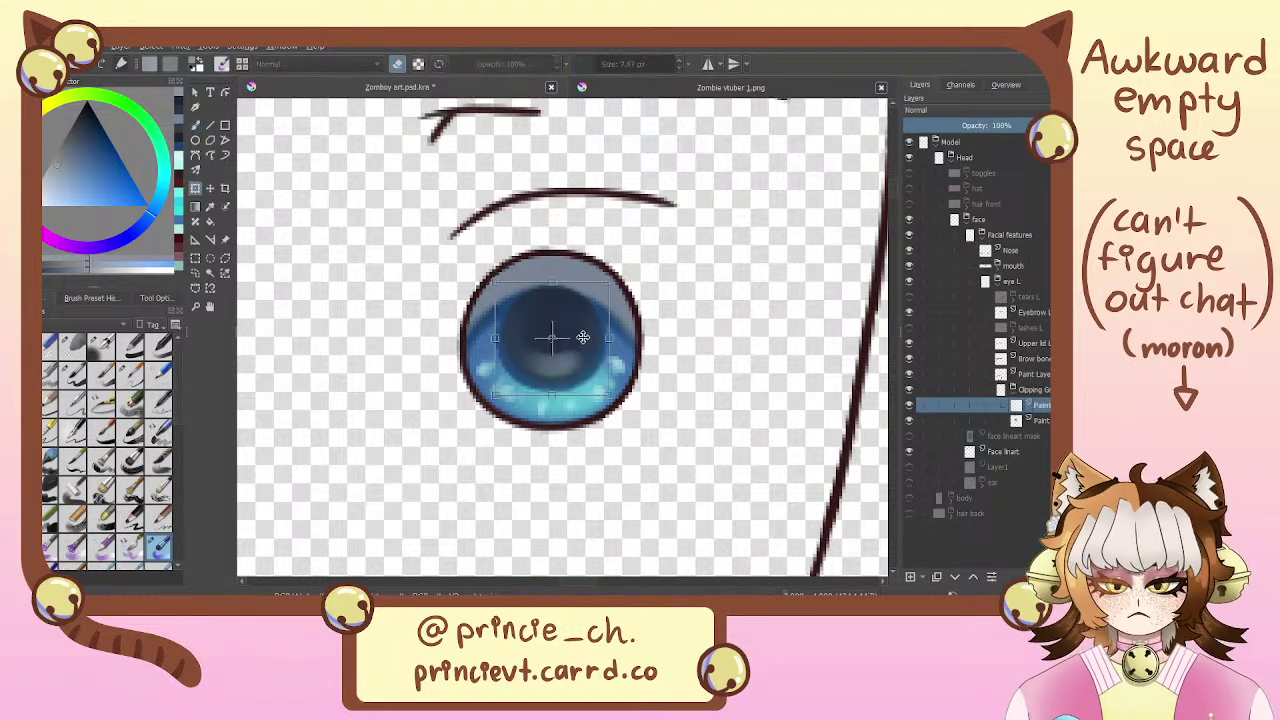
mouse_move(582, 330)
left_mouse_down()
mouse_move(510, 278)
mouse_move(404, 322)
mouse_move(396, 311)
mouse_move(428, 362)
mouse_move(536, 360)
mouse_move(554, 334)
left_mouse_up()
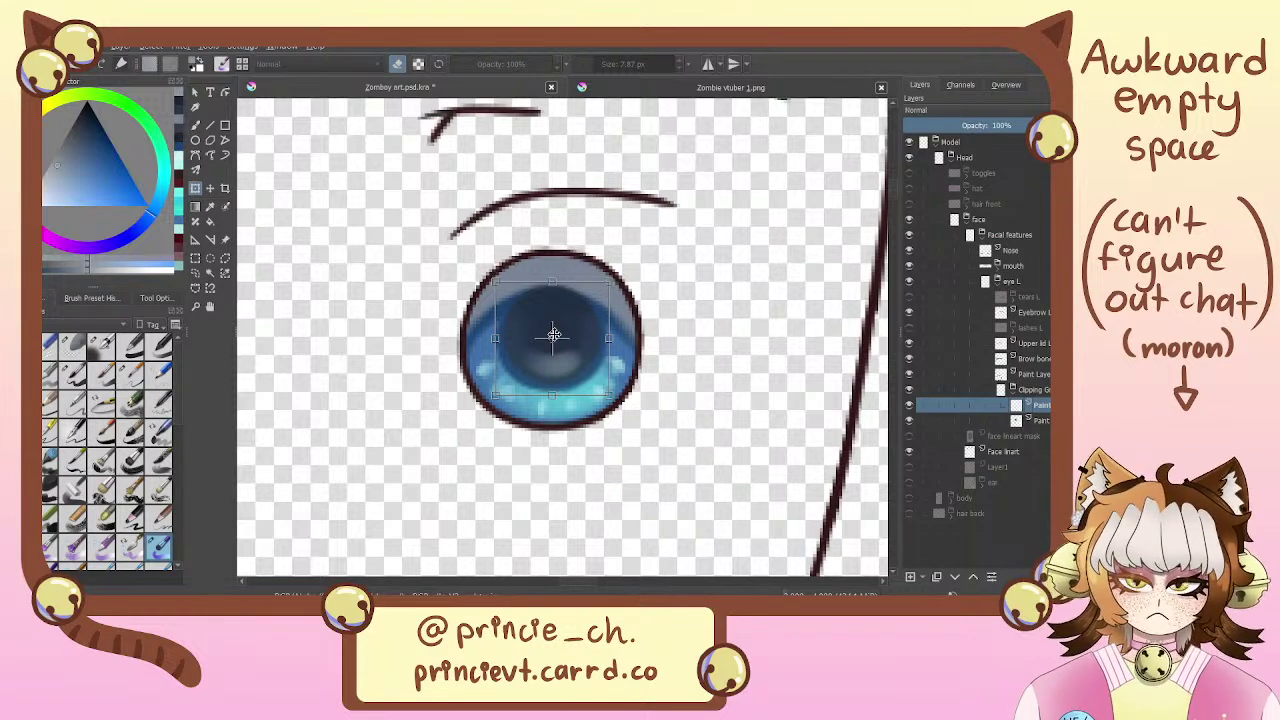
key("b")
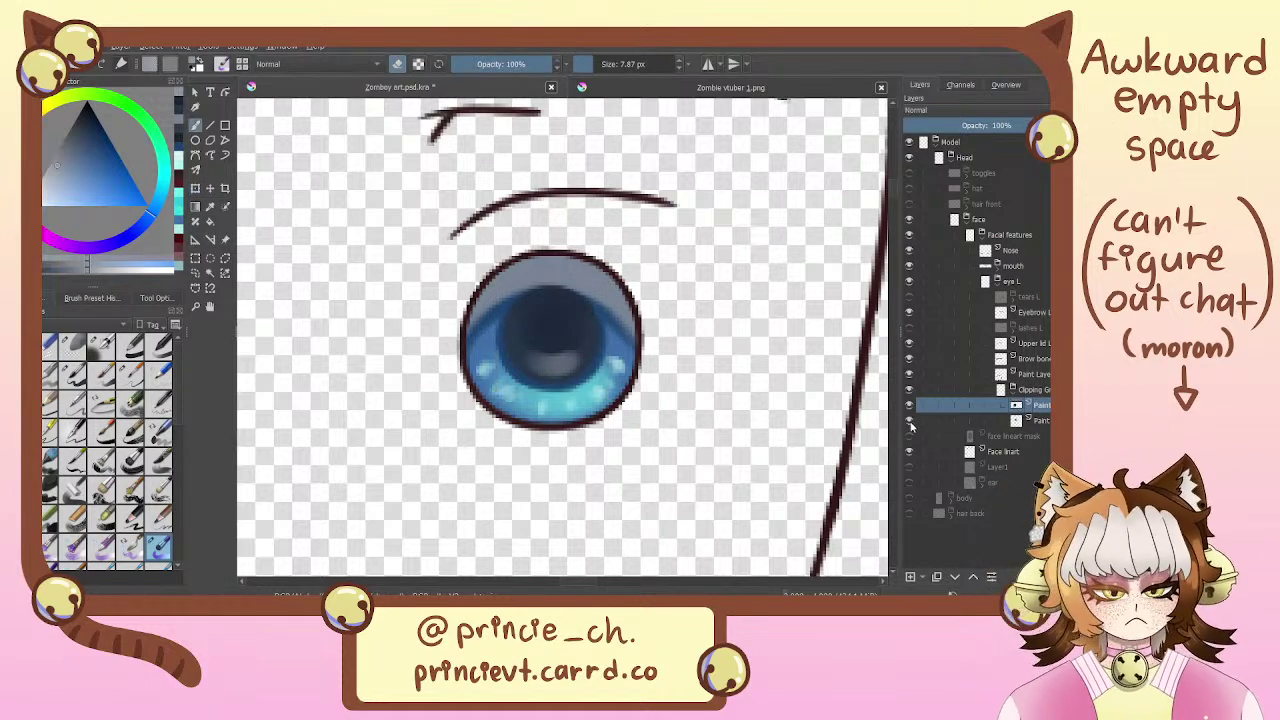
Sample a medium blue from the pupil's lower rim for painting with the brush
left_click(210, 207)
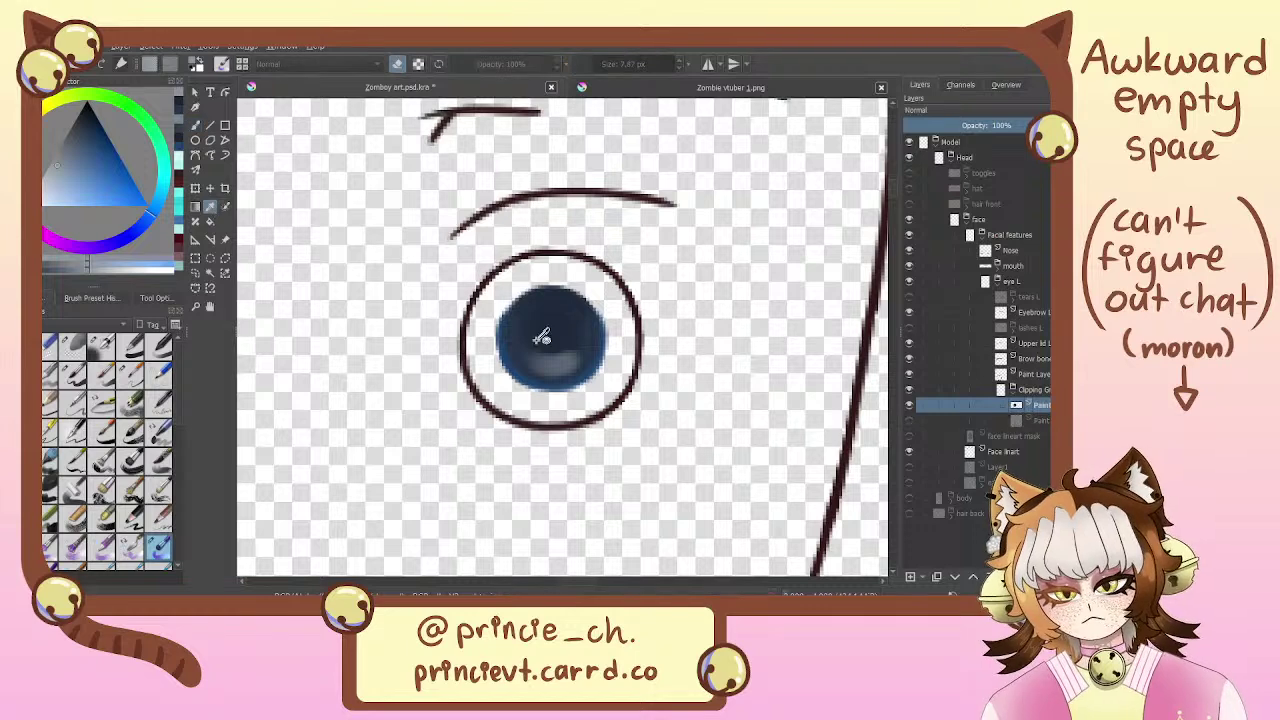
left_click(518, 366)
key("b")
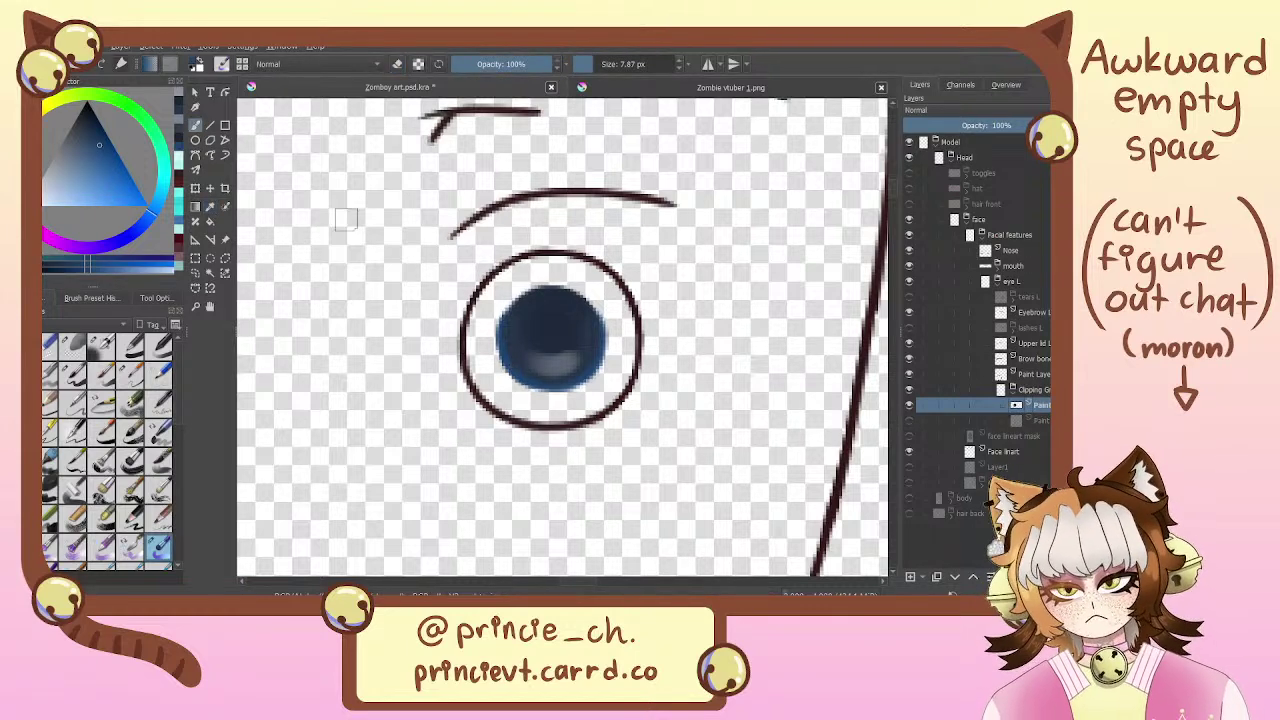
Try to paint a blue rim along the pupil's upper edge with the brush at 2.54 px
left_click_drag(589, 68, 585, 70)
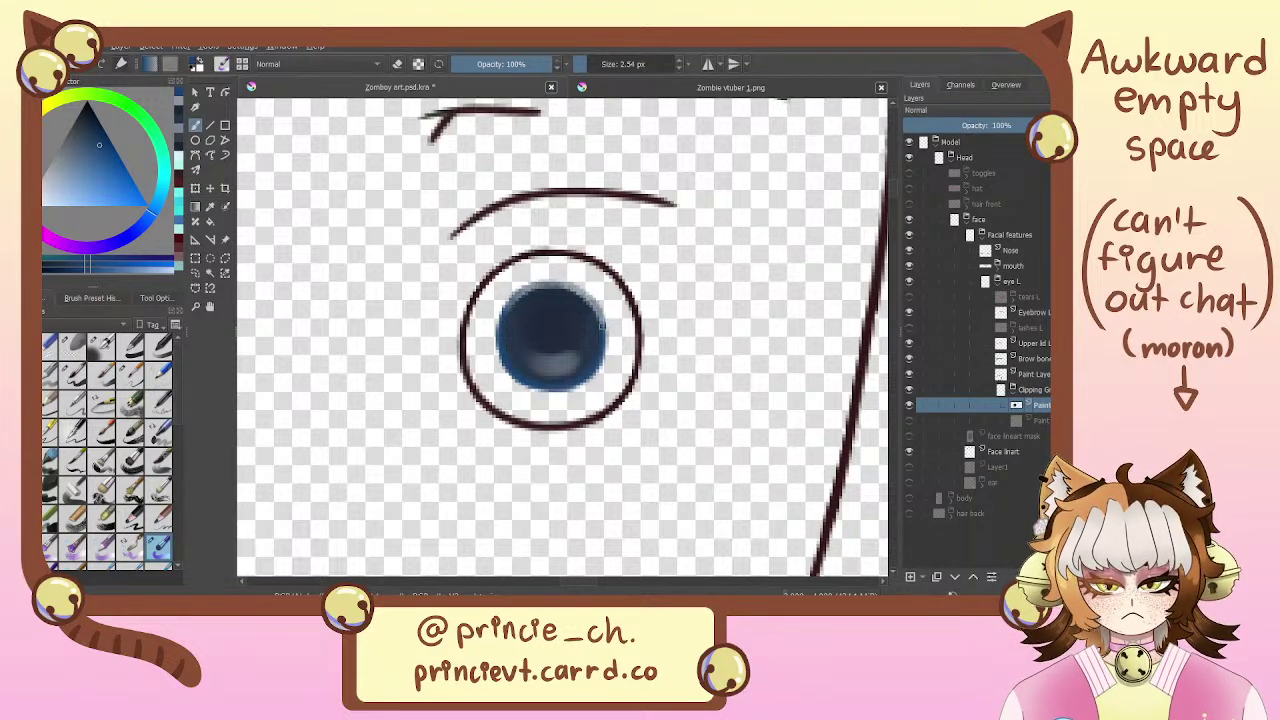
key("ctrl")
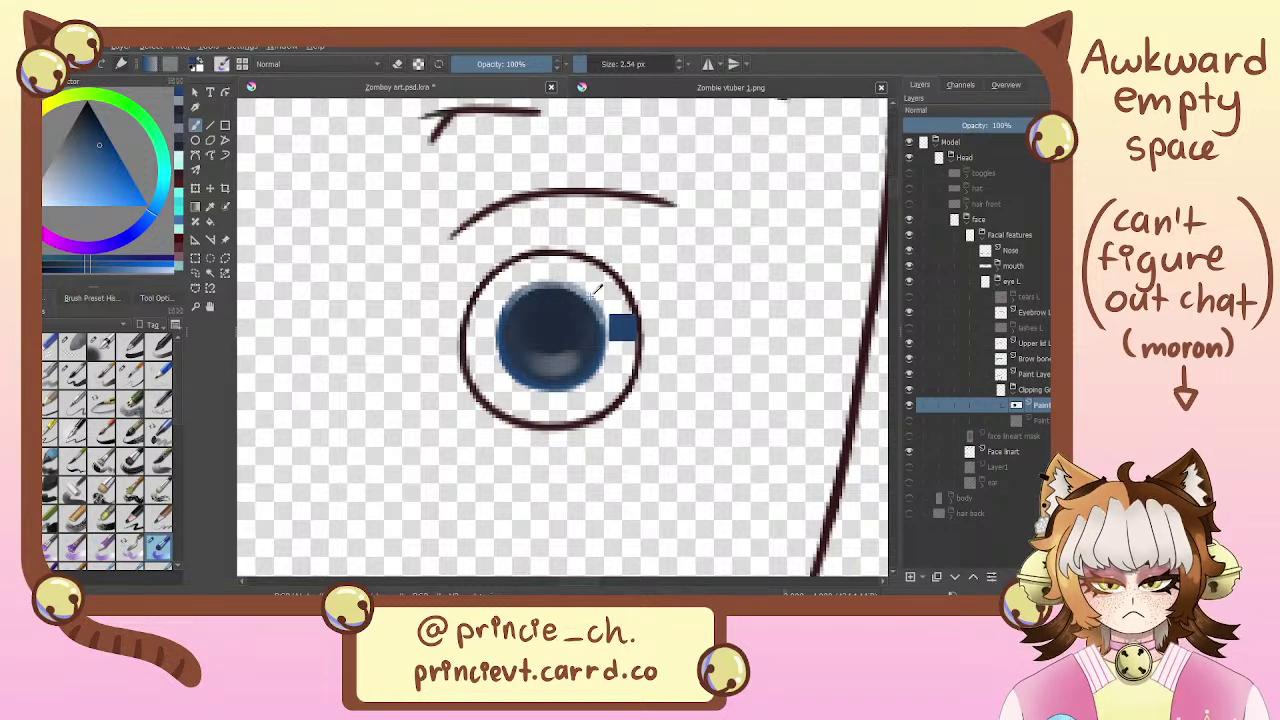
left_click(663, 272, "ctrl")
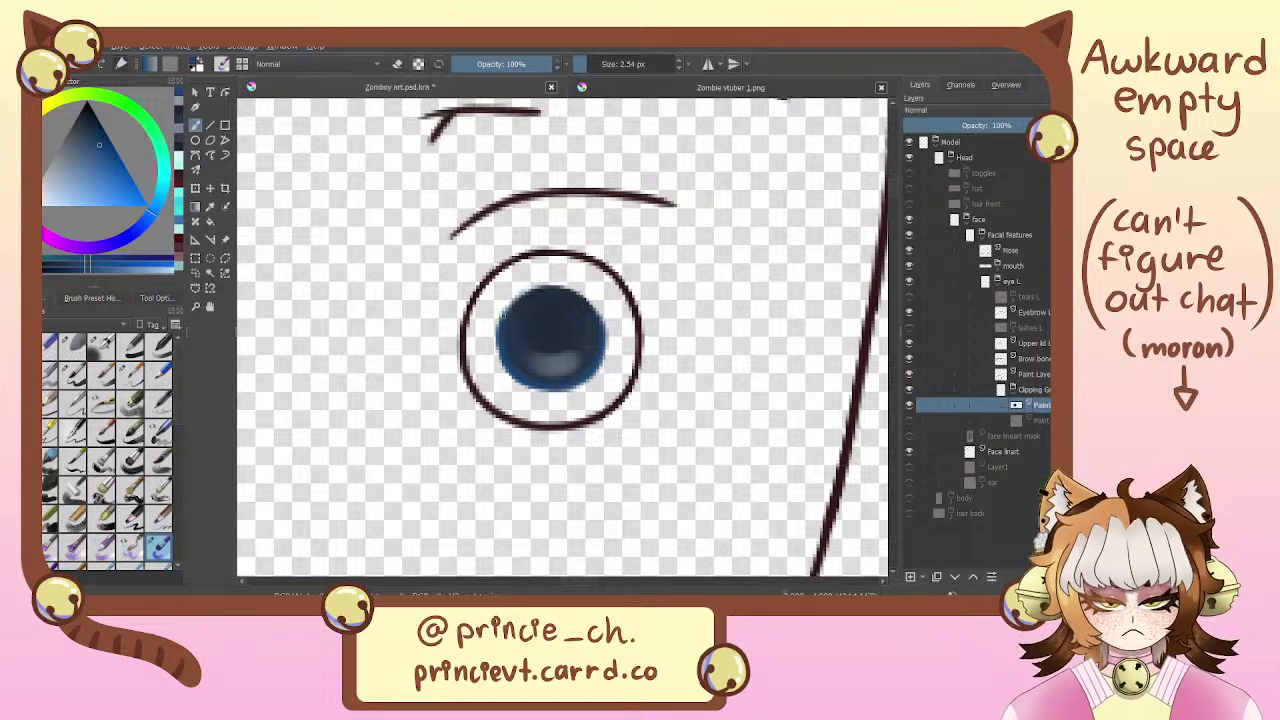
left_click_drag(514, 298, 559, 284)
key("ctrl+z")
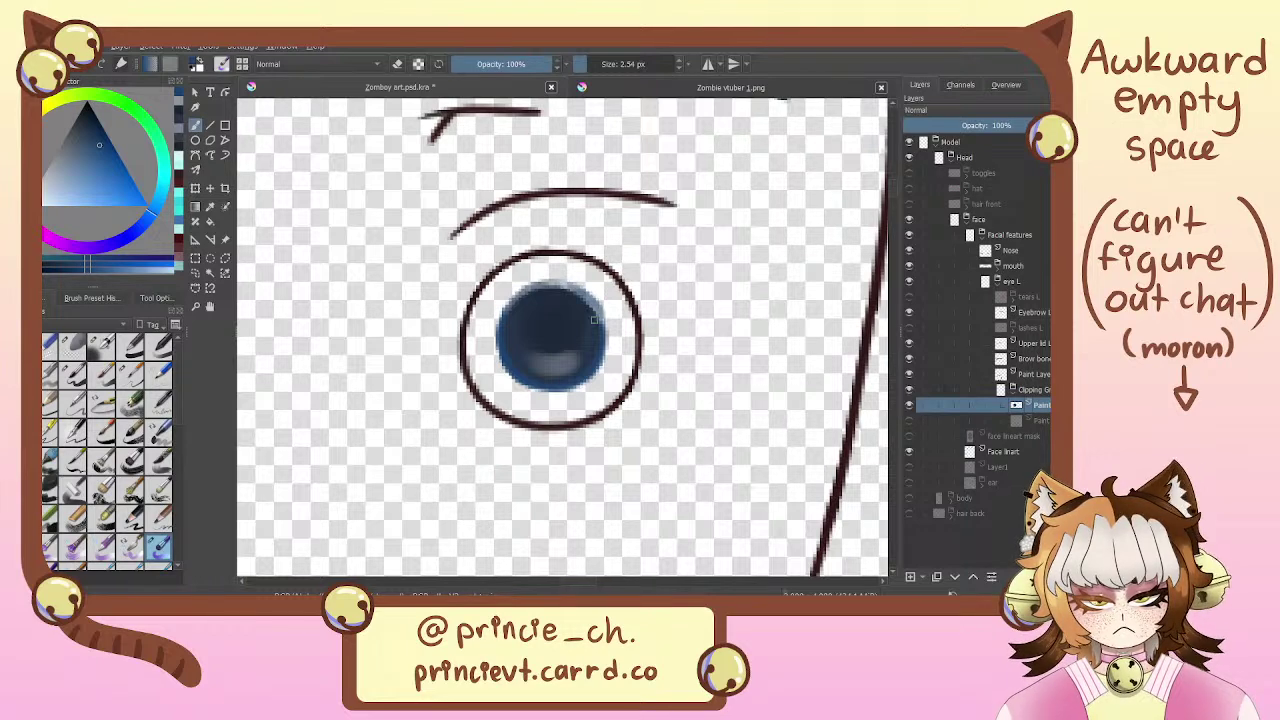
key("ctrl+z")
key("ctrl+z")
key("ctrl+z")
Paint a solid blue rim around the pupil's upper edge with a different brush preset at 2.87 px
key("ctrl+plus")
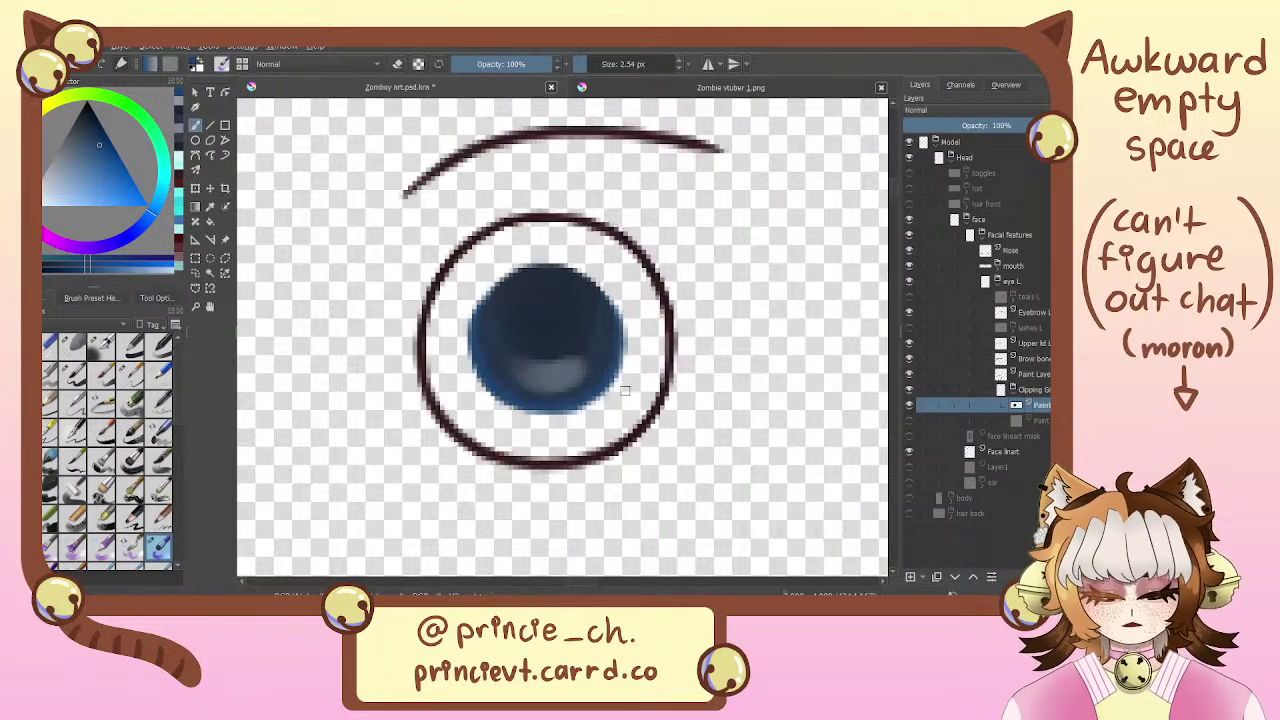
key("ctrl+plus")
key("ctrl+plus")
left_click_drag(576, 304, 572, 330)
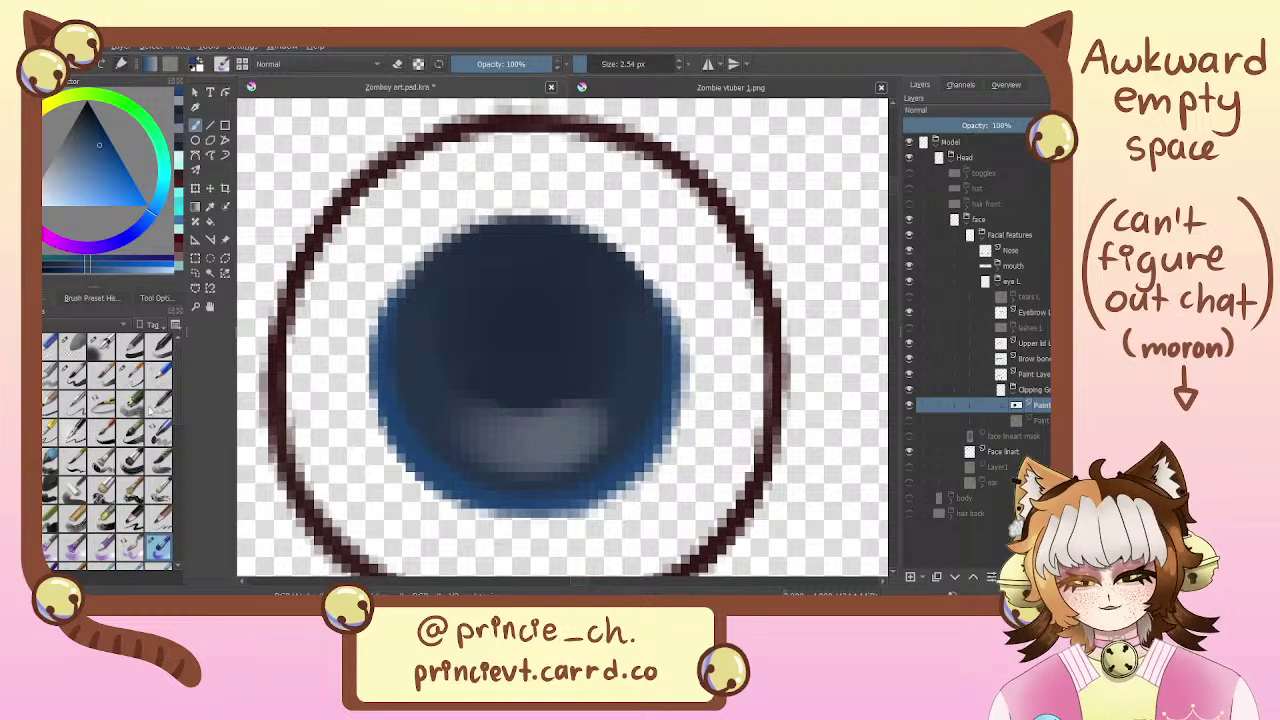
left_click(72, 372)
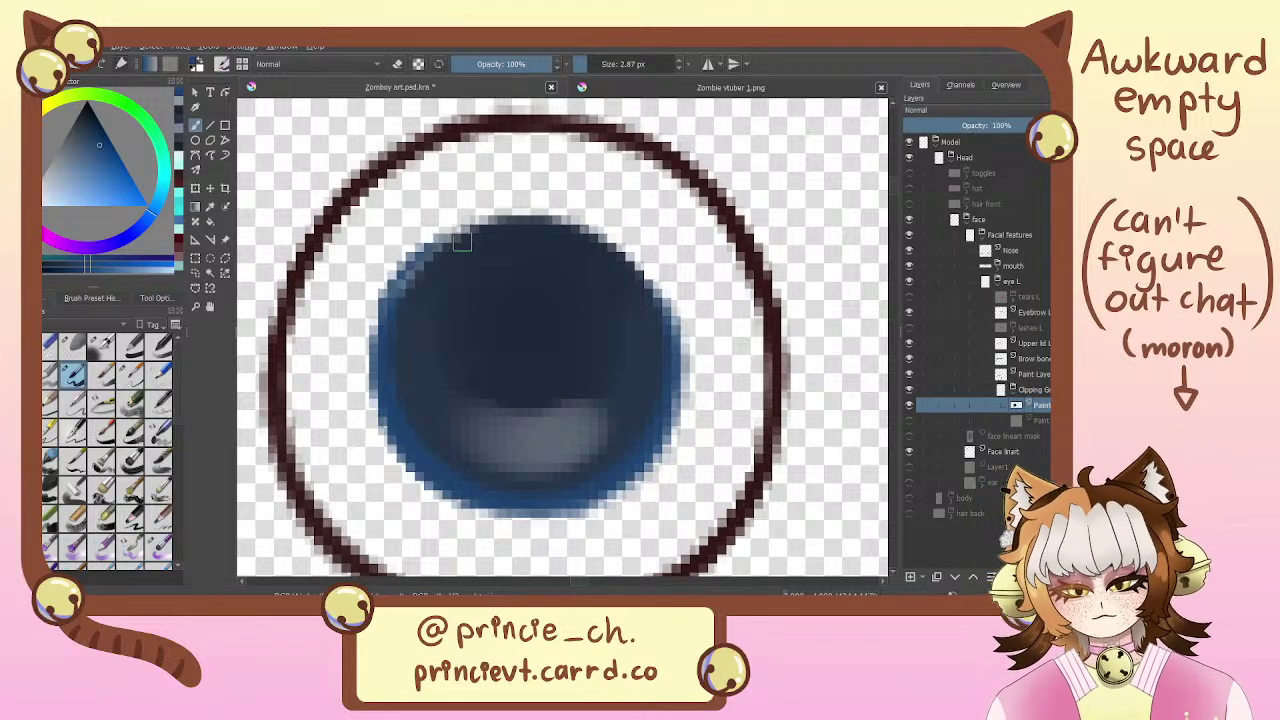
mouse_move(380, 320)
left_mouse_down()
mouse_move(472, 230)
mouse_move(528, 213)
left_mouse_up()
mouse_move(443, 250)
left_mouse_down()
mouse_move(486, 226)
mouse_move(473, 253)
mouse_move(415, 275)
mouse_move(392, 311)
mouse_move(546, 218)
mouse_move(508, 220)
mouse_move(596, 228)
mouse_move(556, 215)
mouse_move(622, 256)
mouse_move(617, 243)
mouse_move(673, 322)
mouse_move(616, 245)
mouse_move(669, 316)
mouse_move(635, 263)
mouse_move(672, 351)
mouse_move(662, 290)
mouse_move(674, 383)
left_mouse_up()
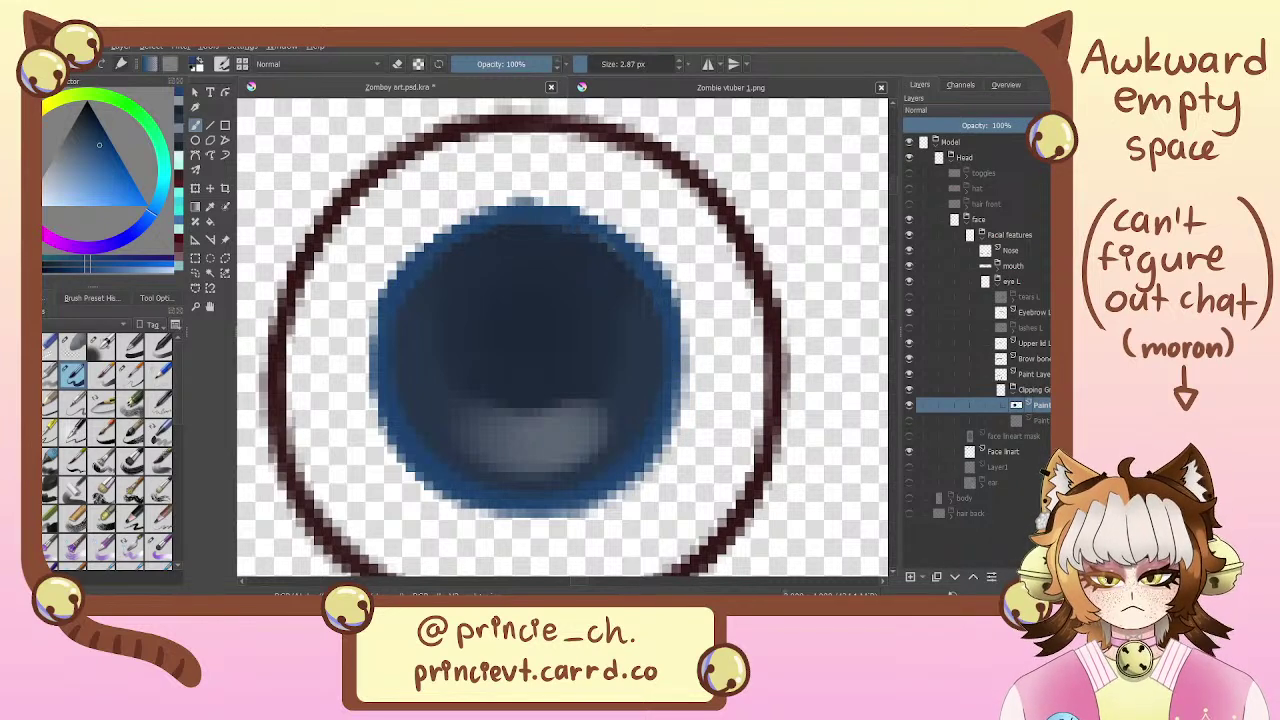
Refine the blue rim along the pupil's upper-right edge, redoing the first stroke
mouse_move(508, 215)
left_mouse_down()
mouse_move(407, 270)
mouse_move(496, 218)
mouse_move(586, 198)
mouse_move(507, 214)
mouse_move(606, 216)
mouse_move(634, 237)
mouse_move(574, 218)
mouse_move(658, 269)
left_mouse_up()
key("ctrl+z")
mouse_move(580, 217)
left_mouse_down()
mouse_move(650, 266)
mouse_move(641, 260)
left_mouse_up()
left_click_drag(667, 322, 651, 274)
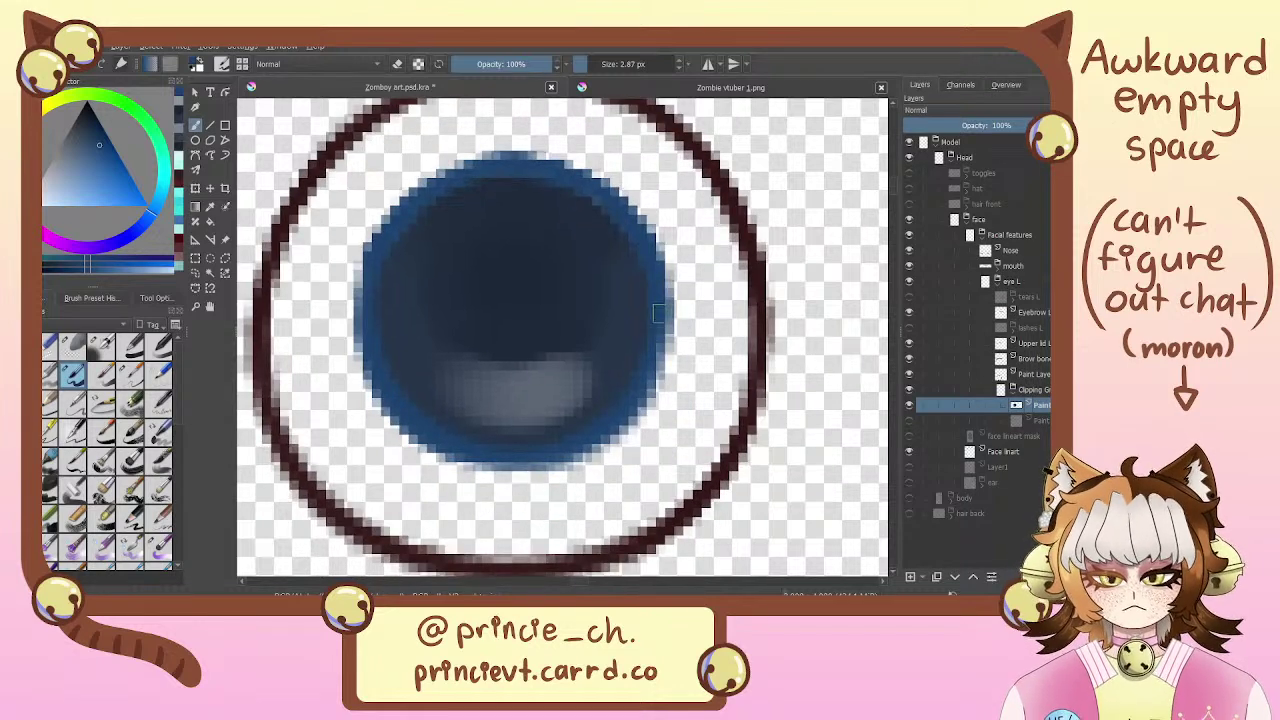
left_click_drag(659, 283, 655, 249)
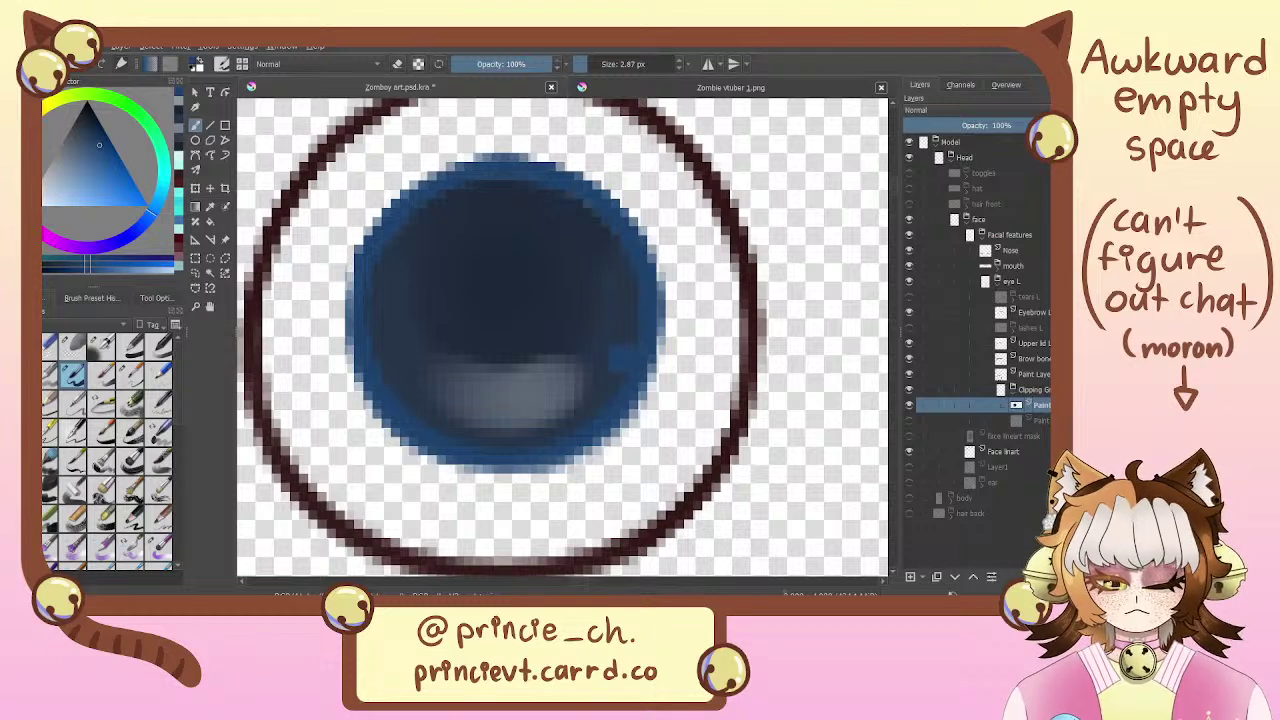
Start transforming the pupil layer, return to the brush, and reshow the iris layer to check the eye at face scale
key("minus")
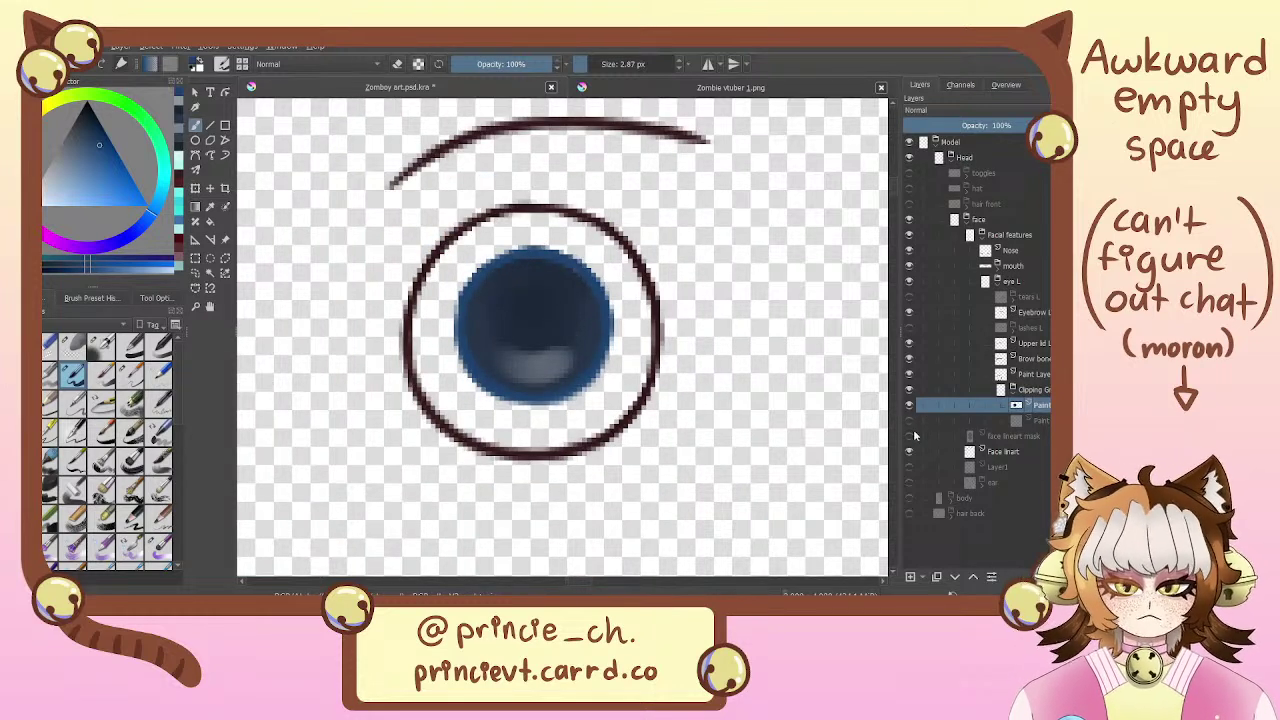
key("ctrl+t")
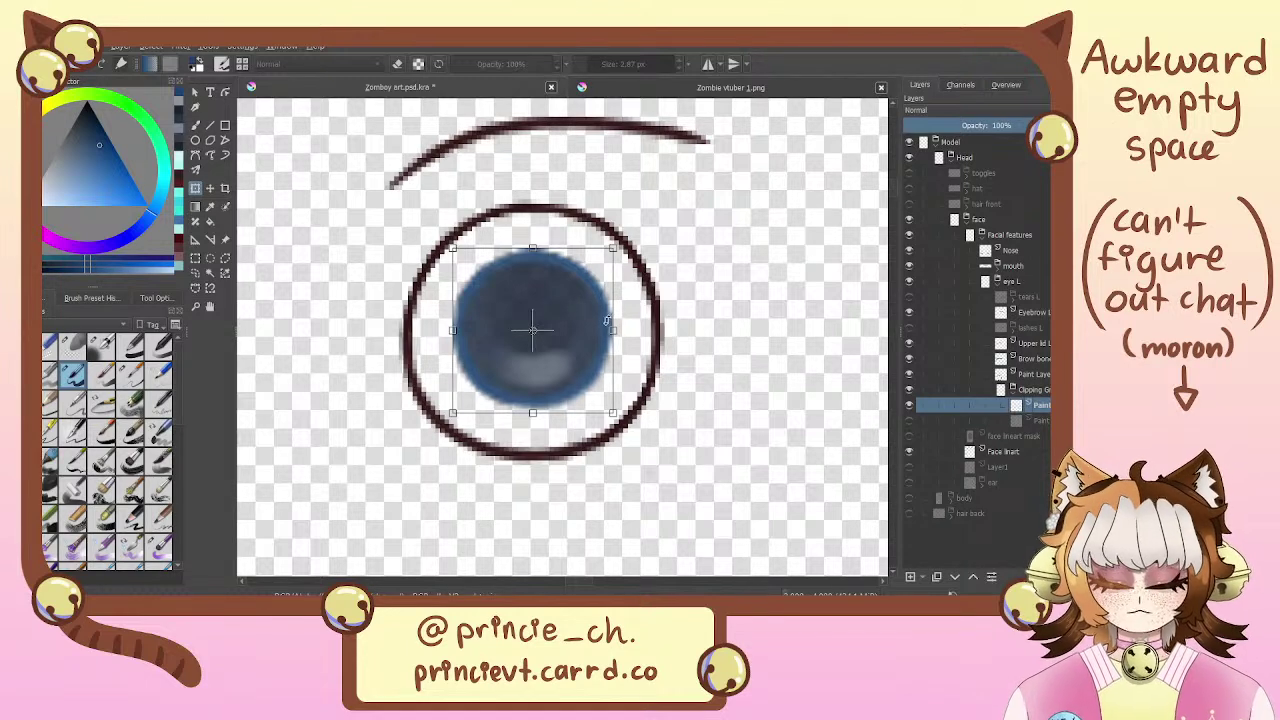
key("b")
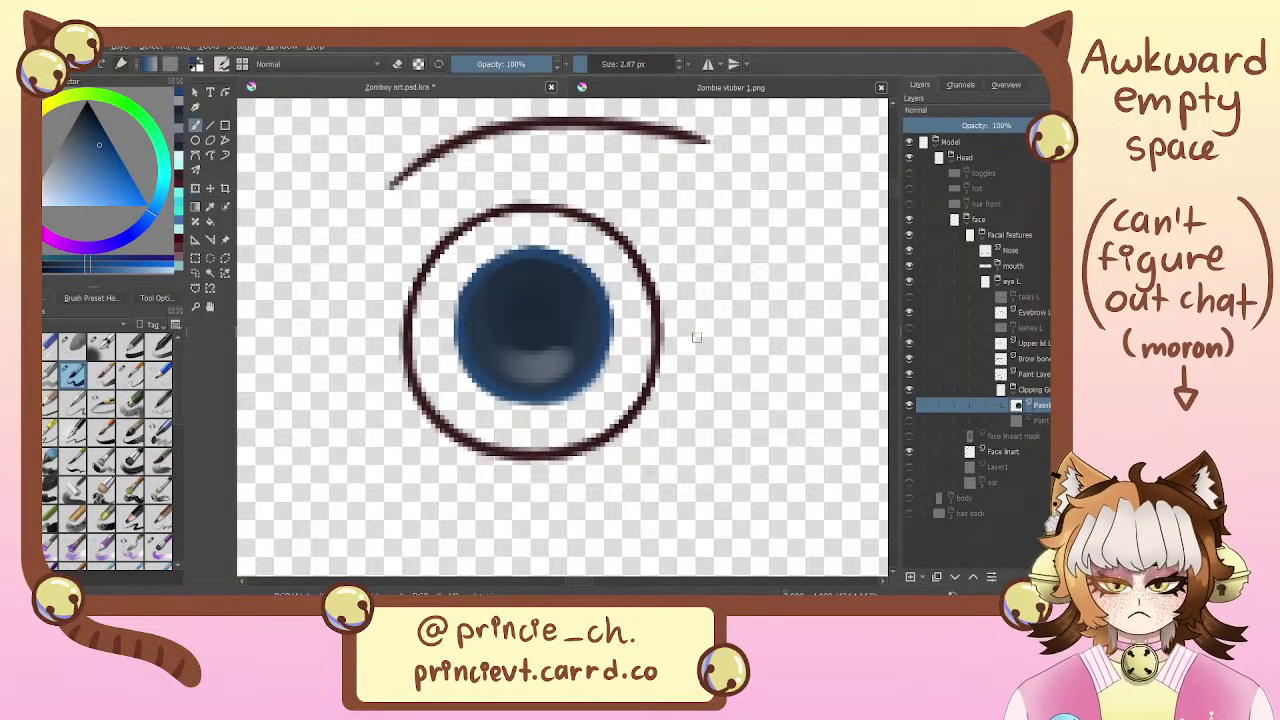
left_click(909, 421)
left_click_drag(718, 262, 716, 288)
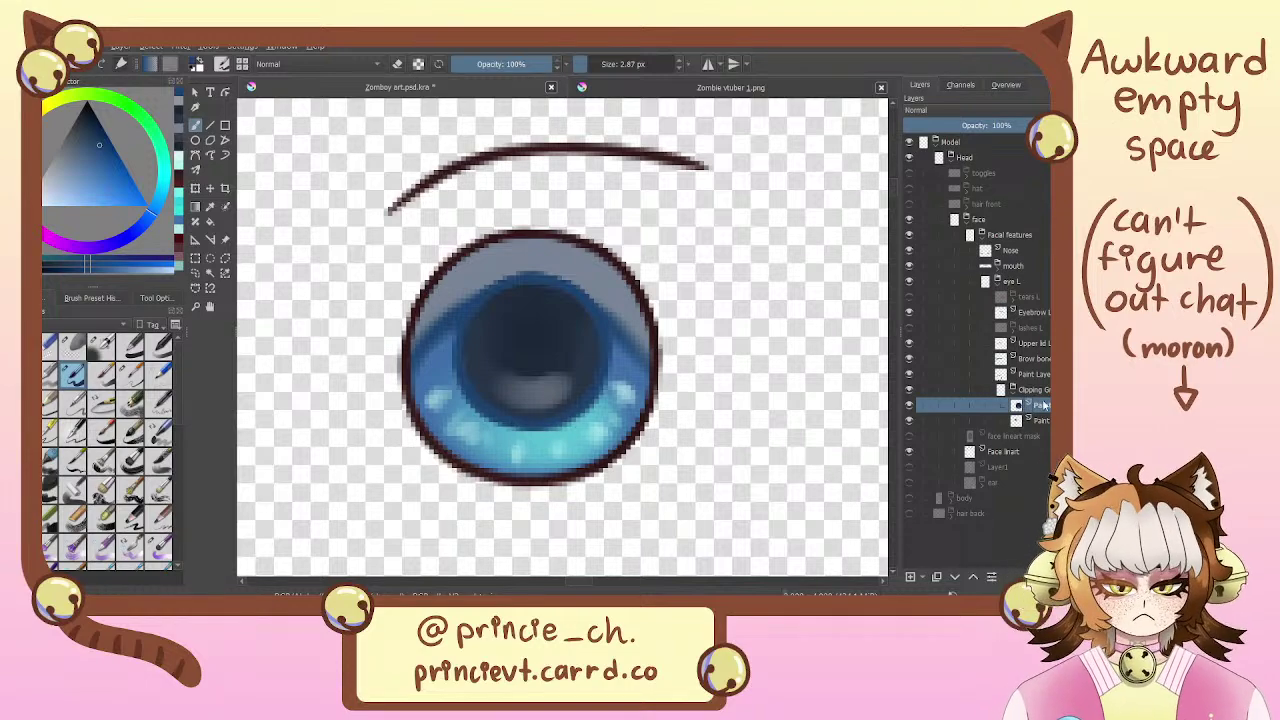
key("ctrl+minus")
key("ctrl+minus")
key("ctrl+minus")
left_click_drag(661, 417, 651, 457)
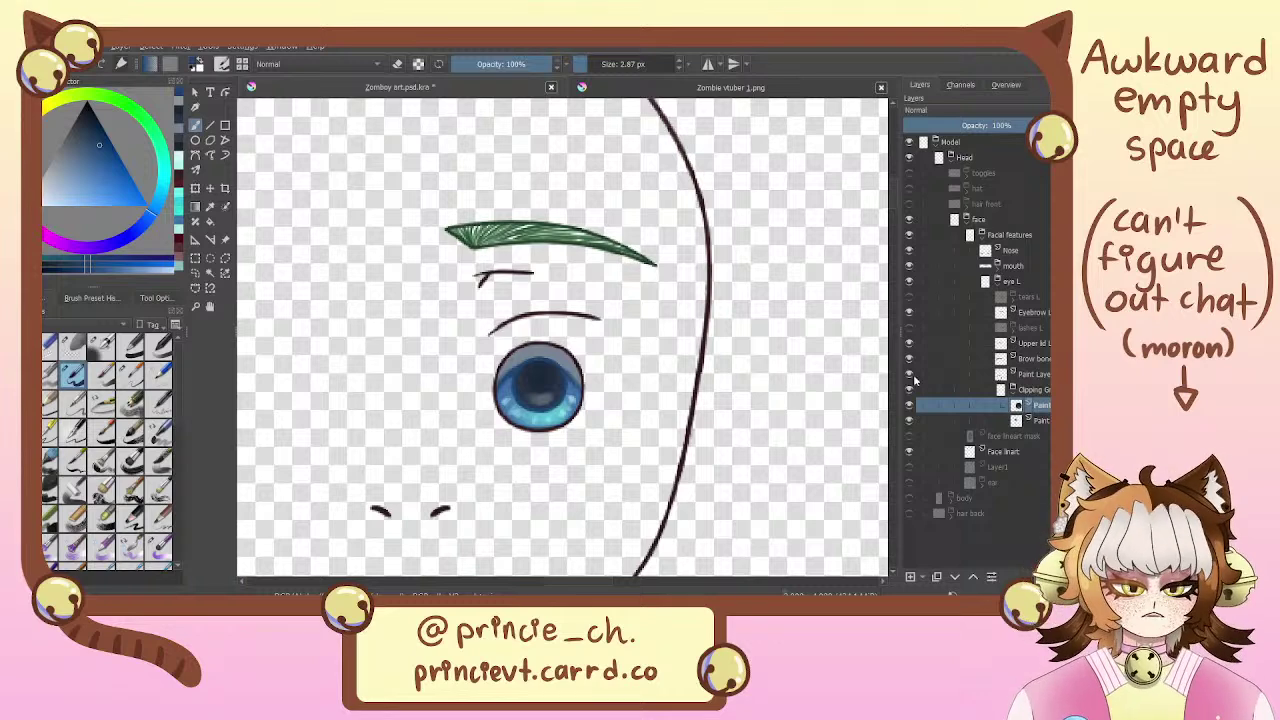
Move the pupil and iris paint layers out of the clipping group and delete the emptied group
left_click(909, 374)
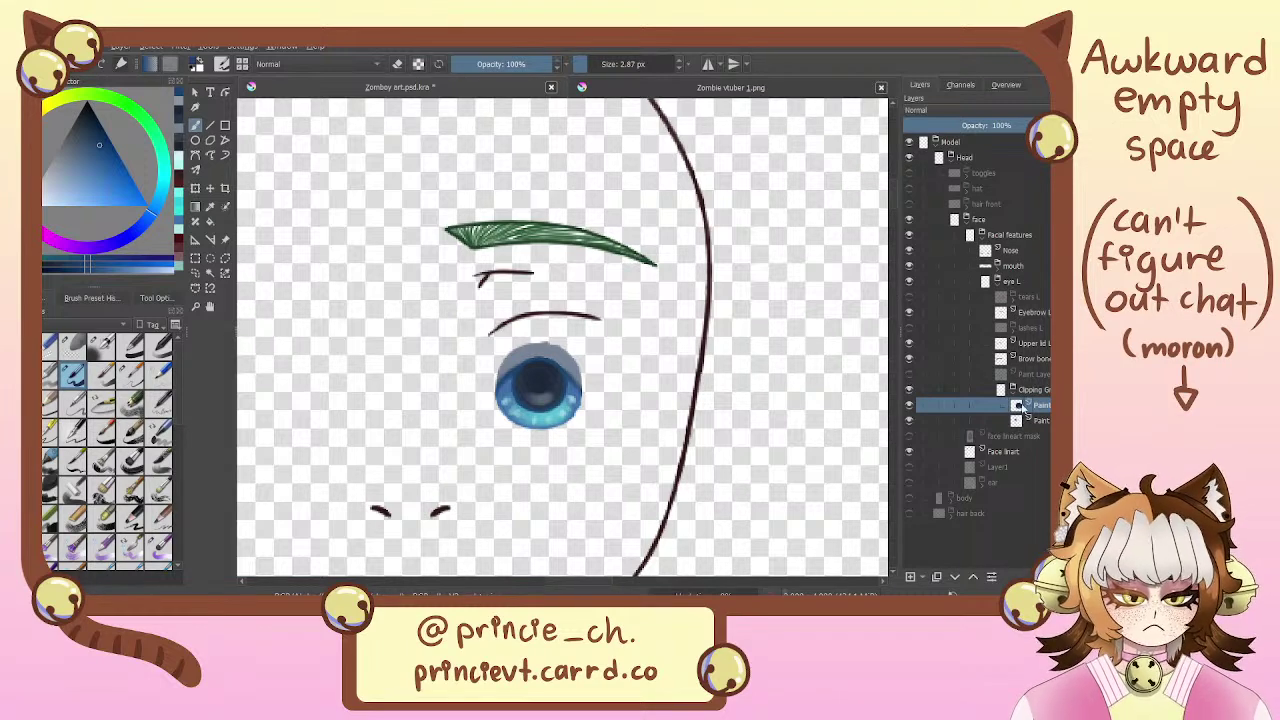
left_click(1045, 376)
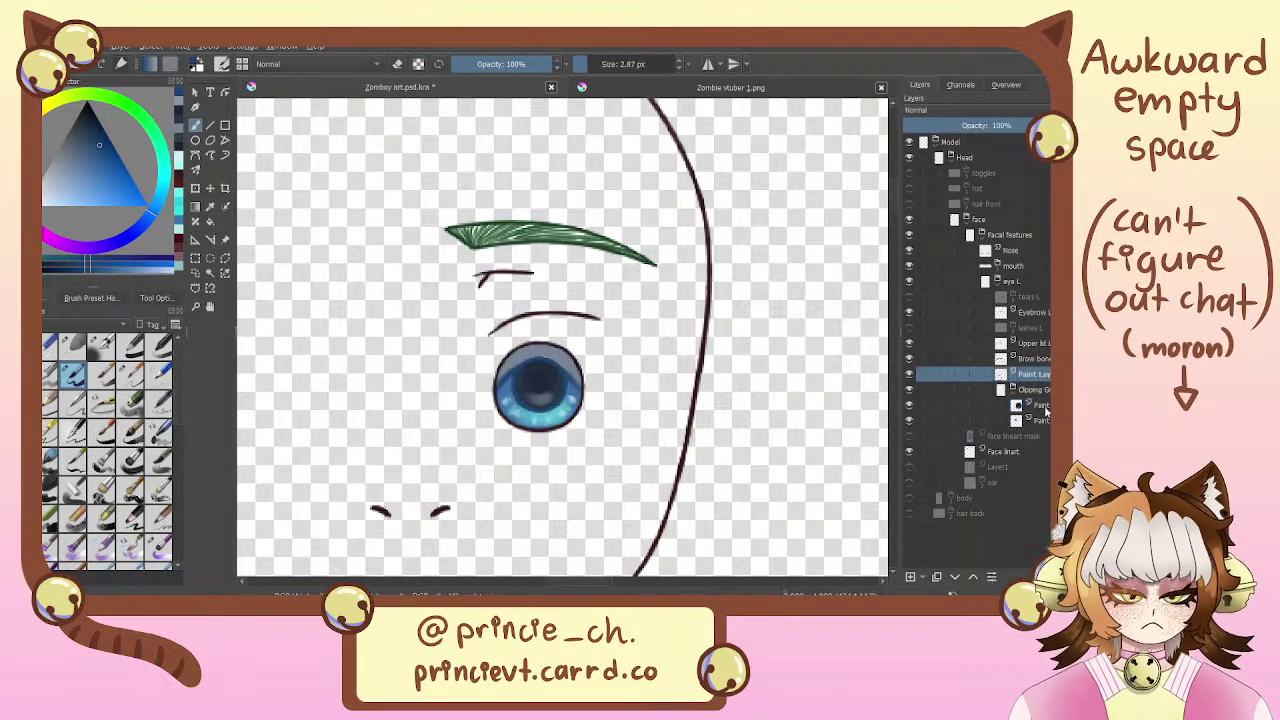
left_click(1046, 406)
left_click(1040, 420, "ctrl")
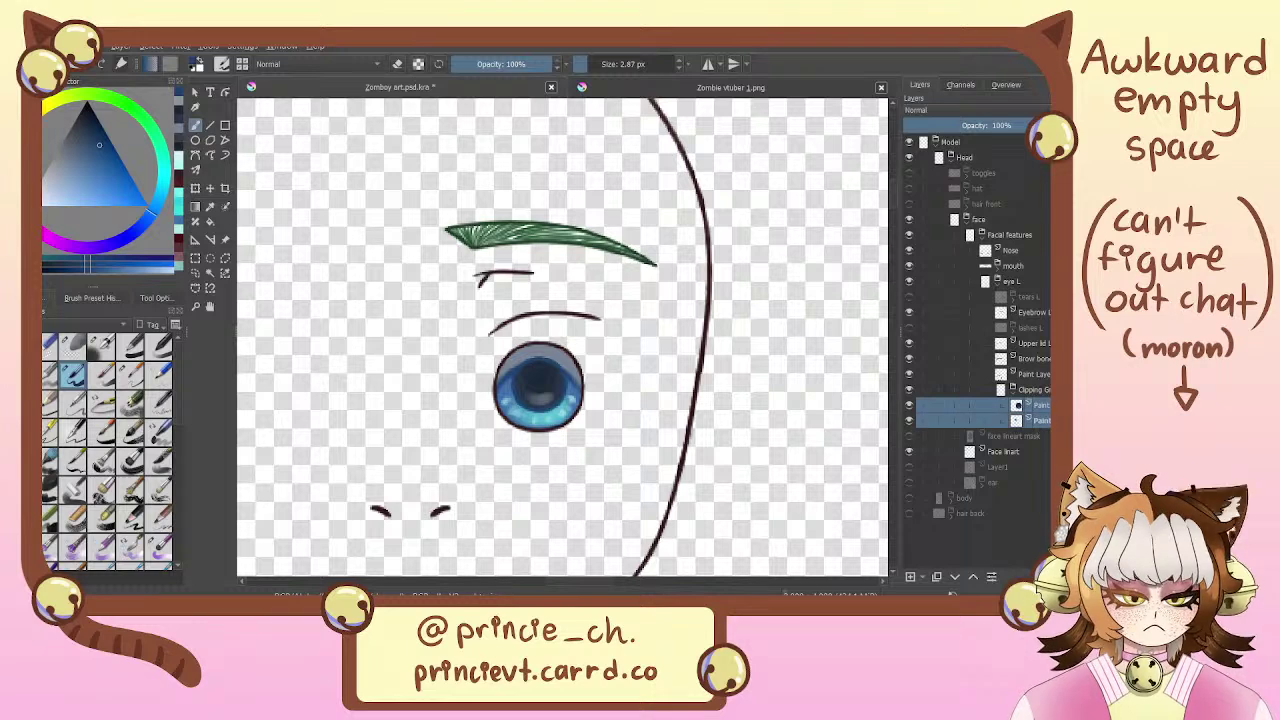
left_click_drag(1048, 410, 1040, 382)
left_click(1036, 420)
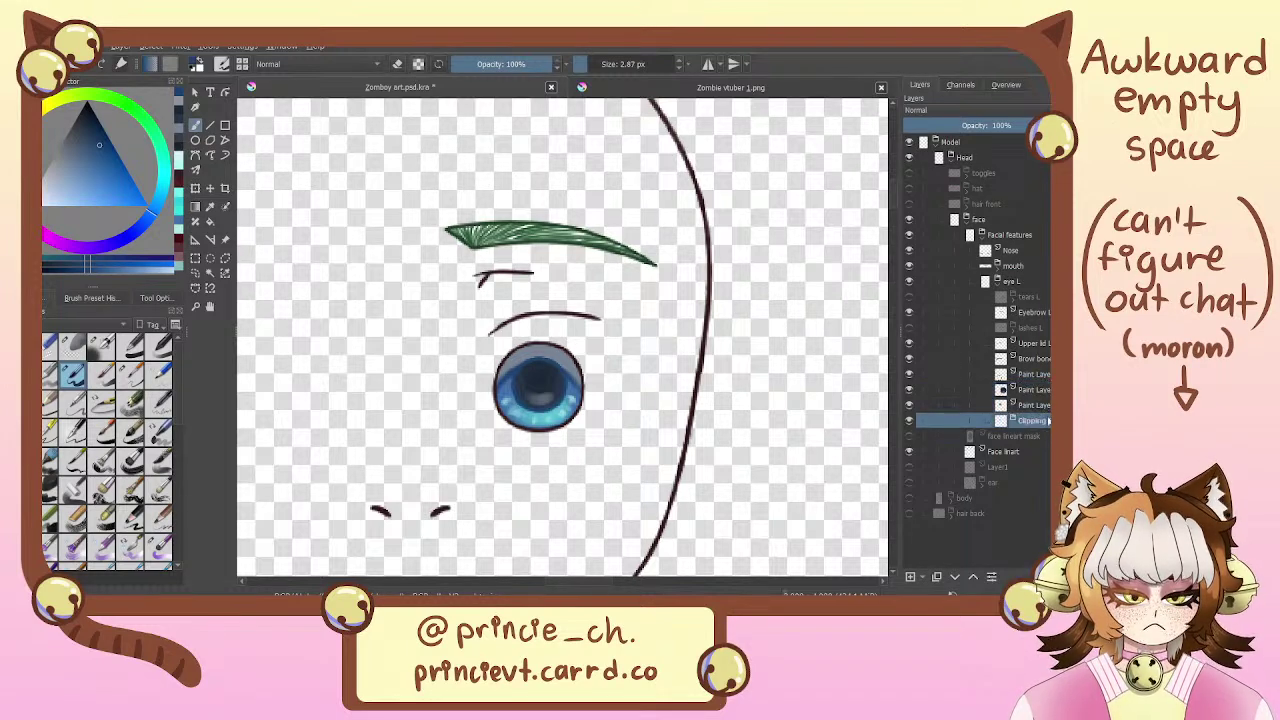
key("ctrl+z")
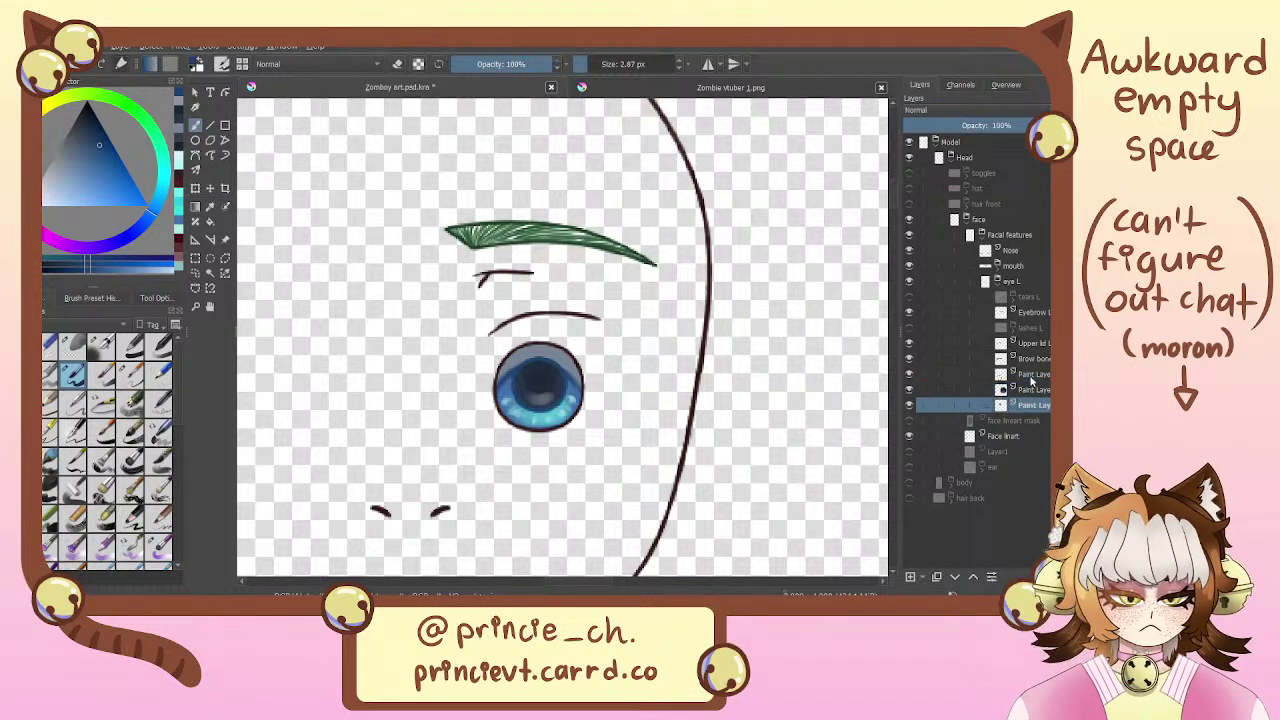
Create a clipping group for the iris outline layer and paint its mask layer dark blue with a 224.71 px brush
left_click(1033, 376)
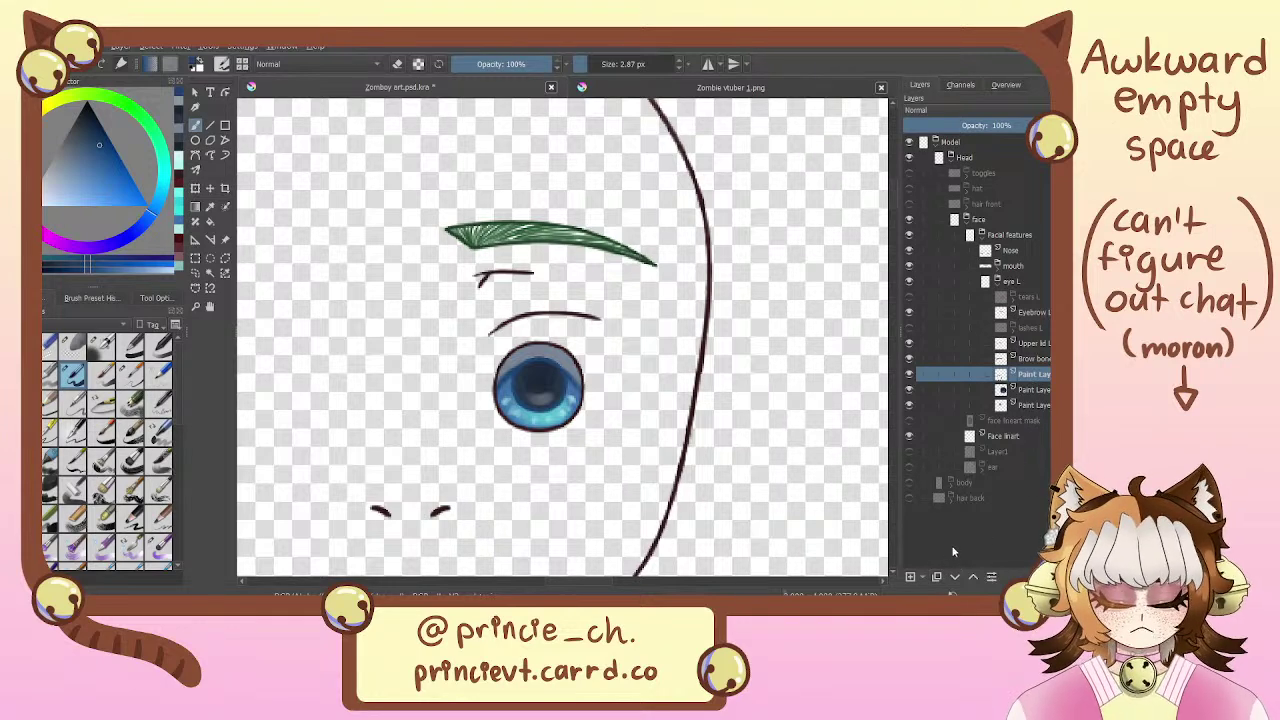
key("ctrl+shift+g")
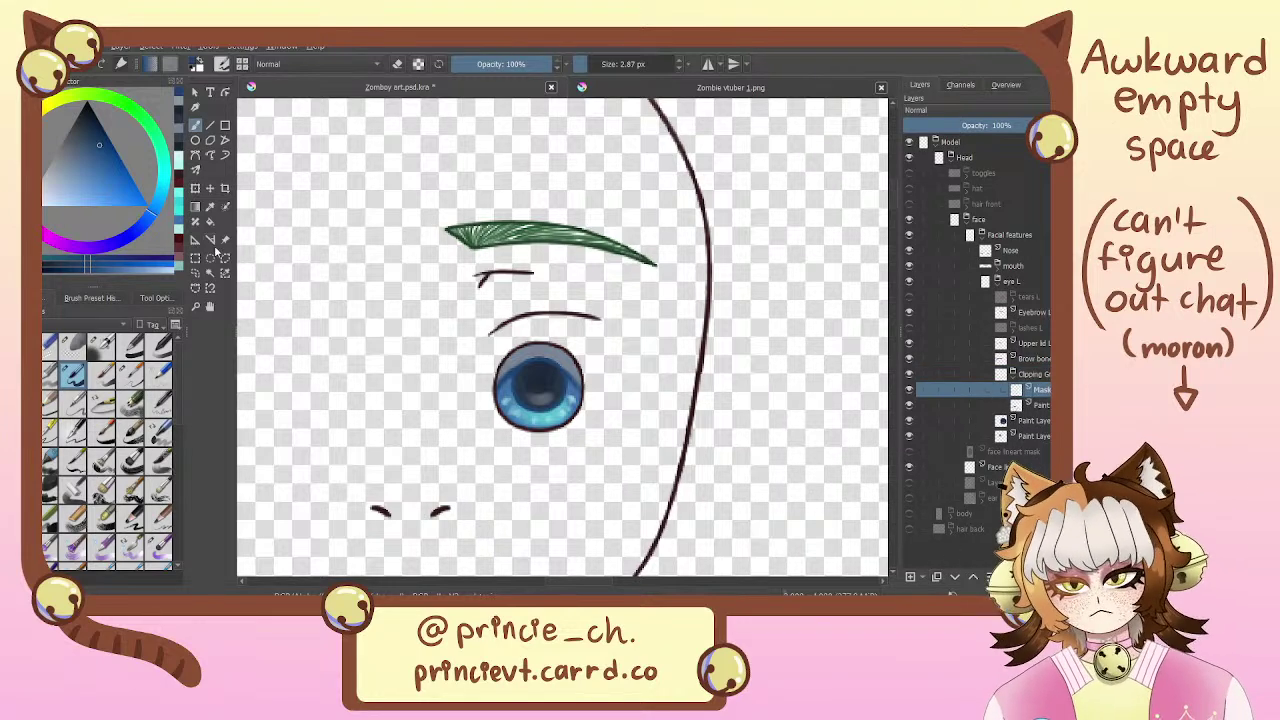
left_click(210, 207)
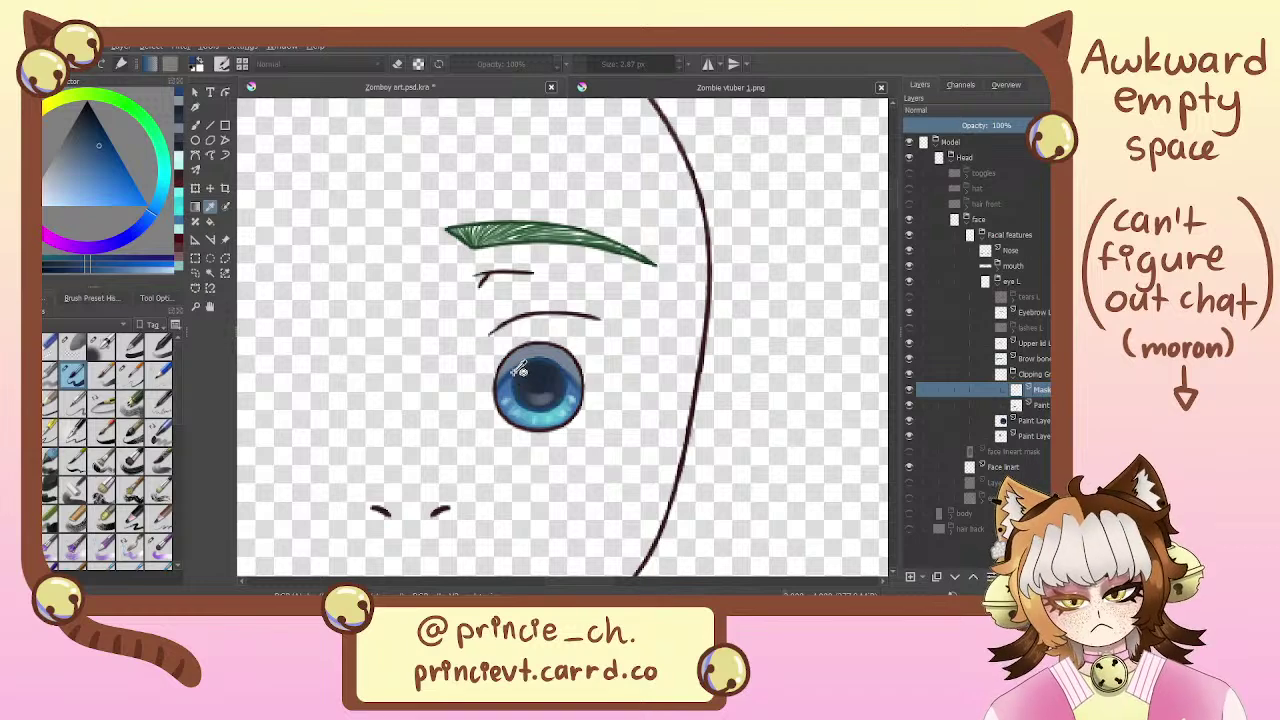
left_click(97, 141)
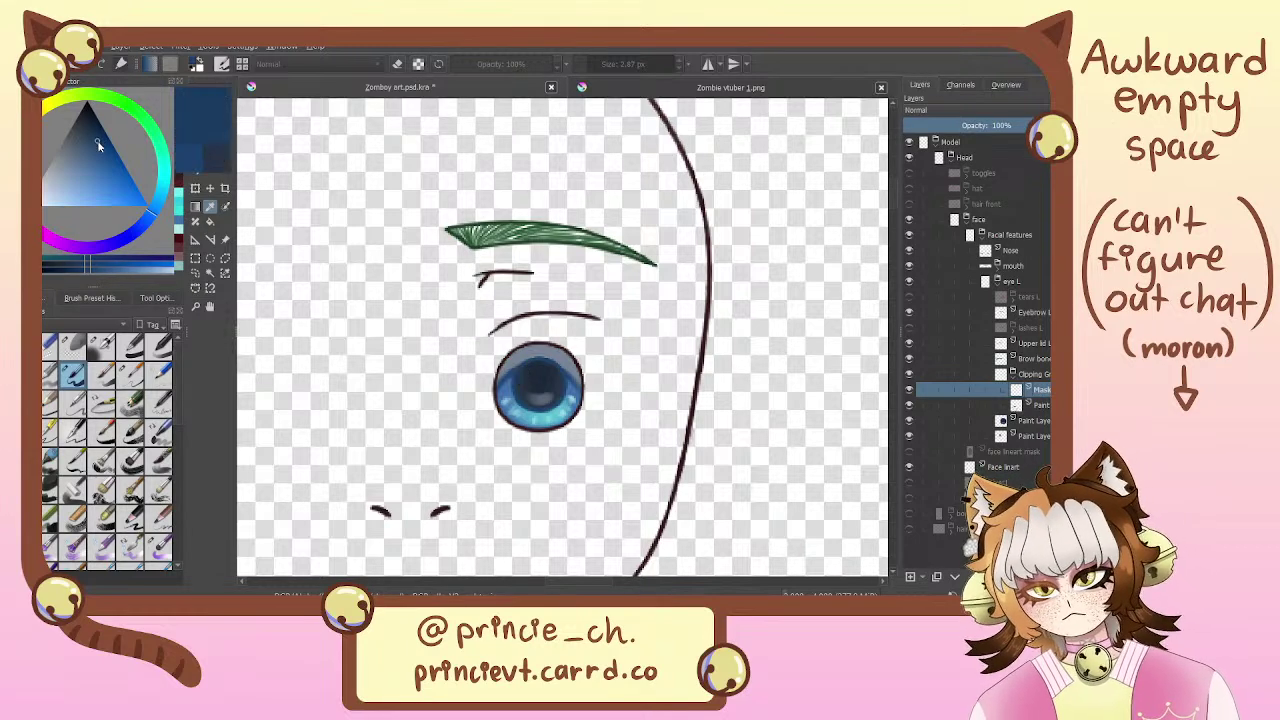
key("b")
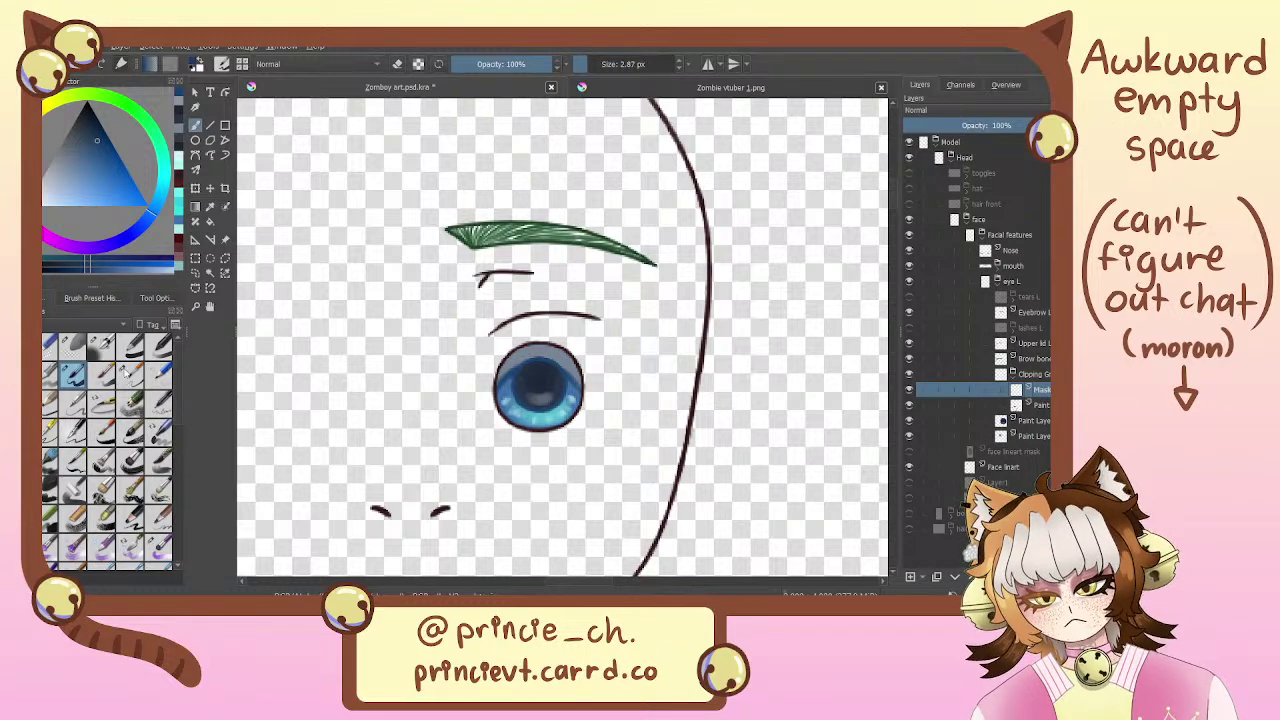
left_click(130, 373)
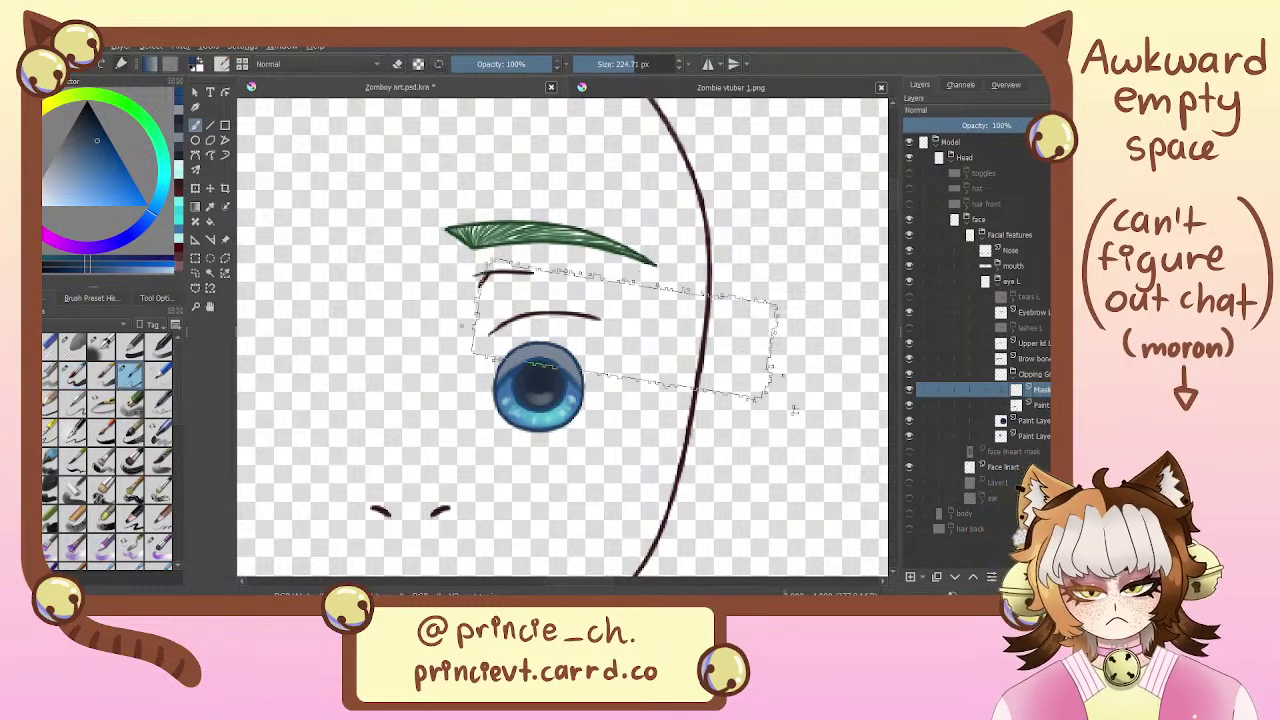
Set the dark blue mask layer's opacity to 85% and merge it down into the iris outline layer
left_click(1036, 125)
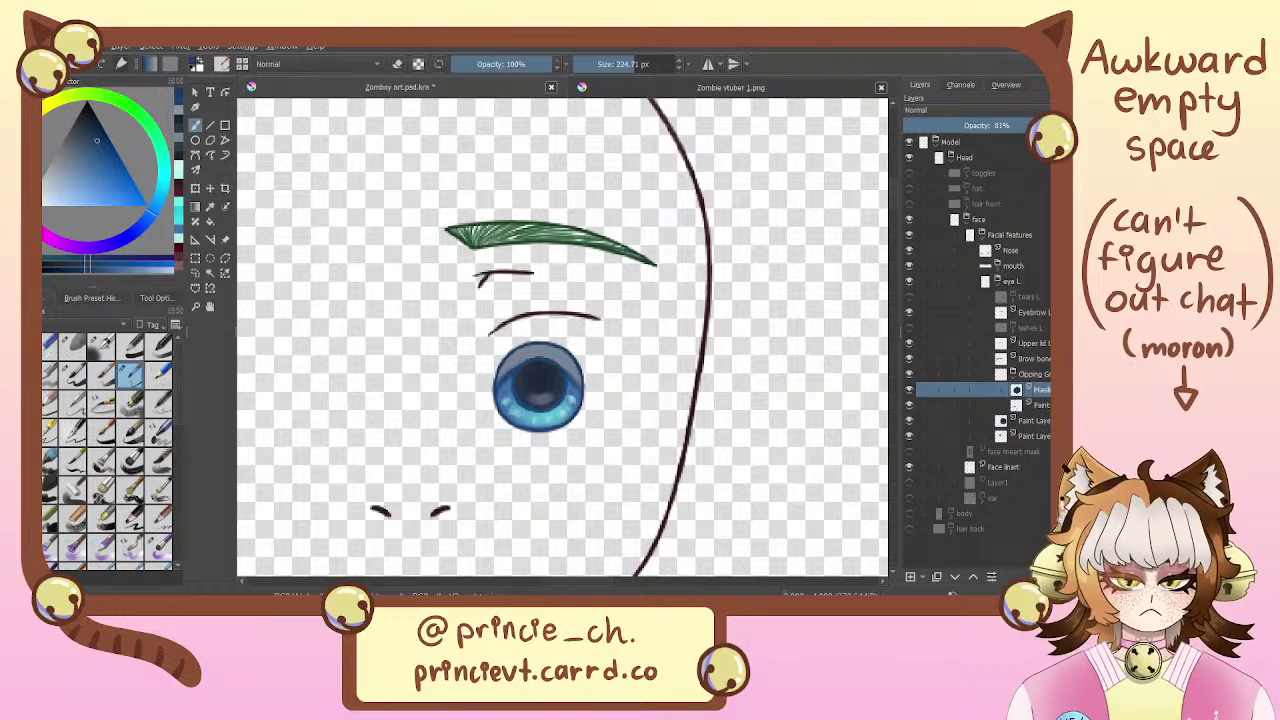
left_click_drag(1032, 125, 1036, 125)
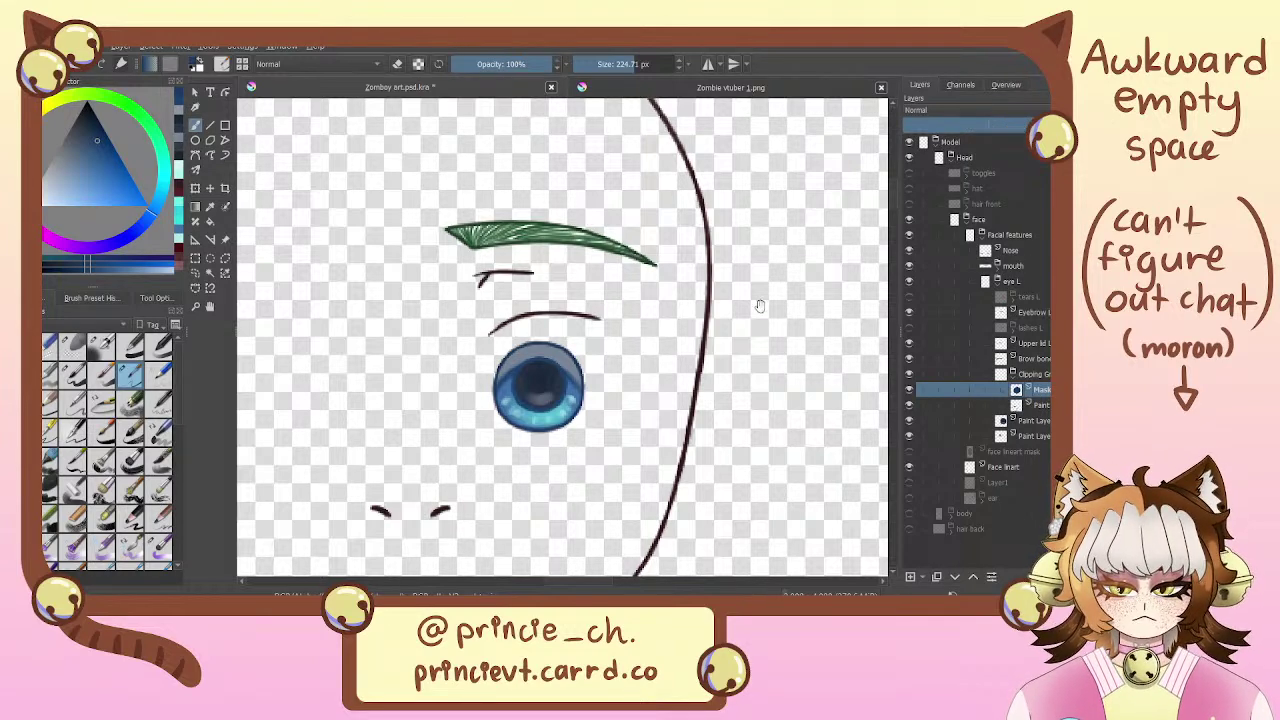
left_click_drag(760, 306, 792, 266)
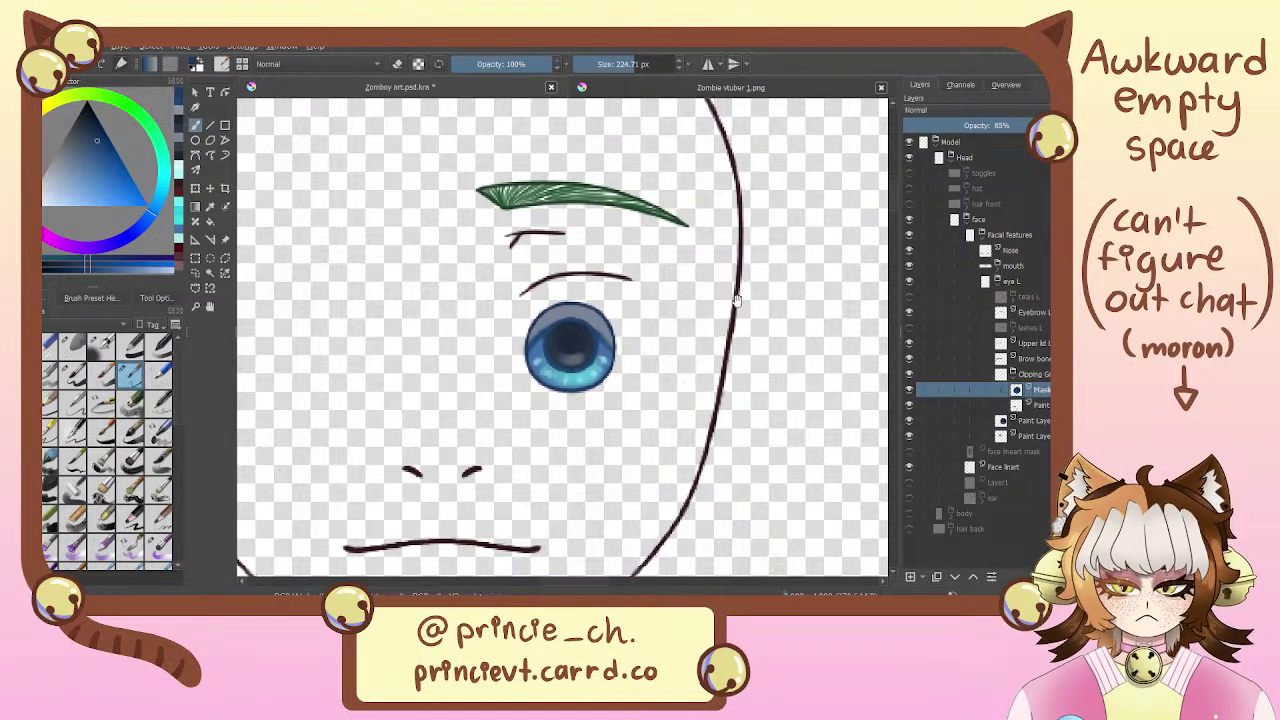
key("ctrl+e")
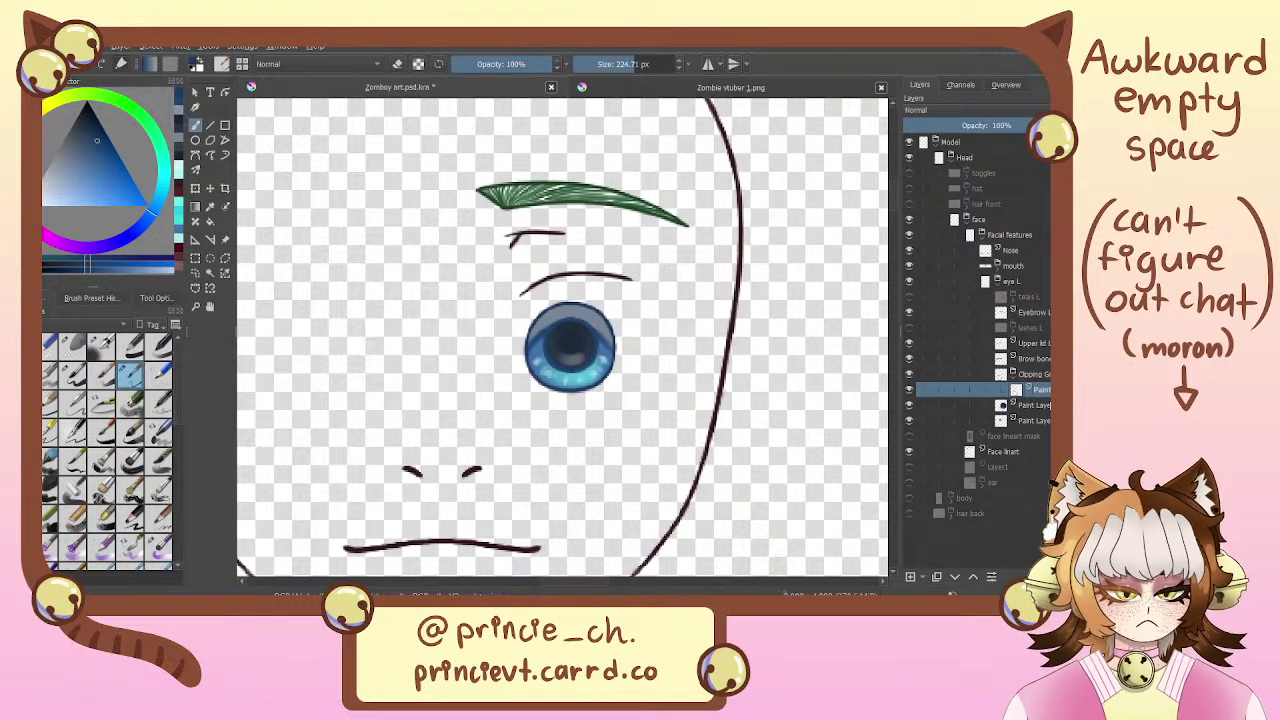
Move the recoloured outline layer out of its clipping group, delete the empty group and select the outline layer
left_click_drag(1036, 389, 1036, 366)
left_click(1036, 389)
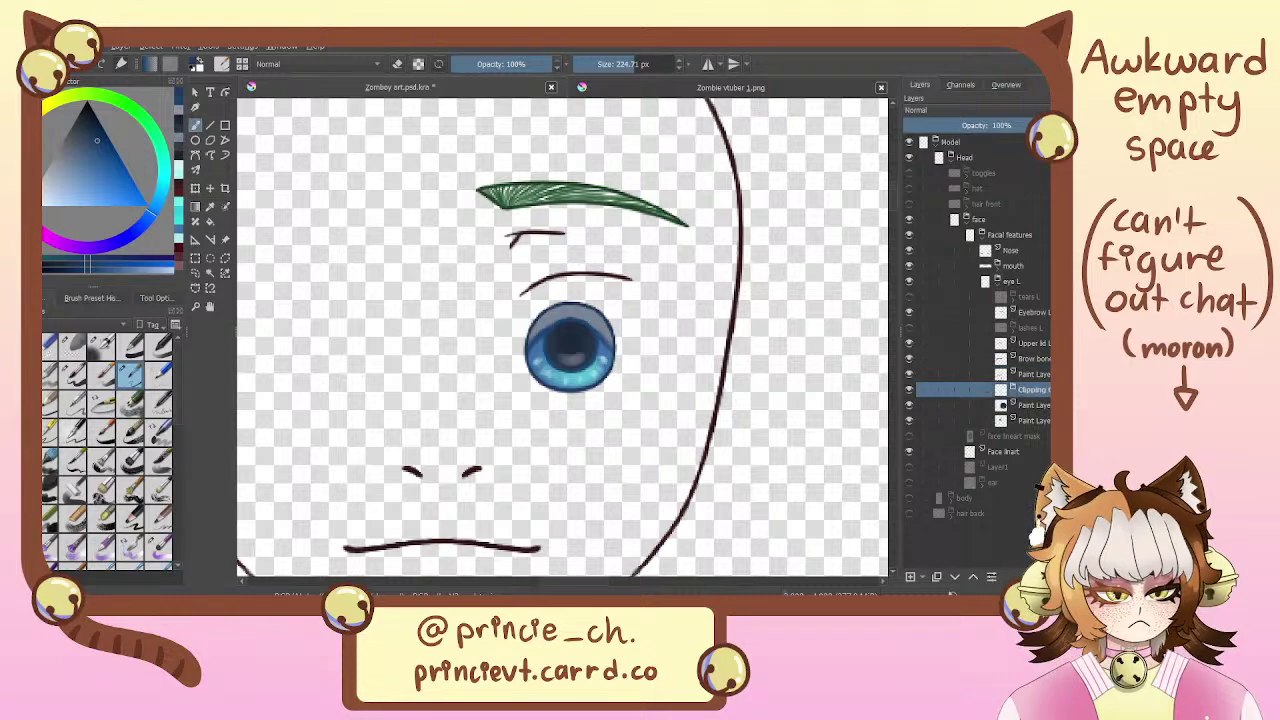
key("shift+Delete")
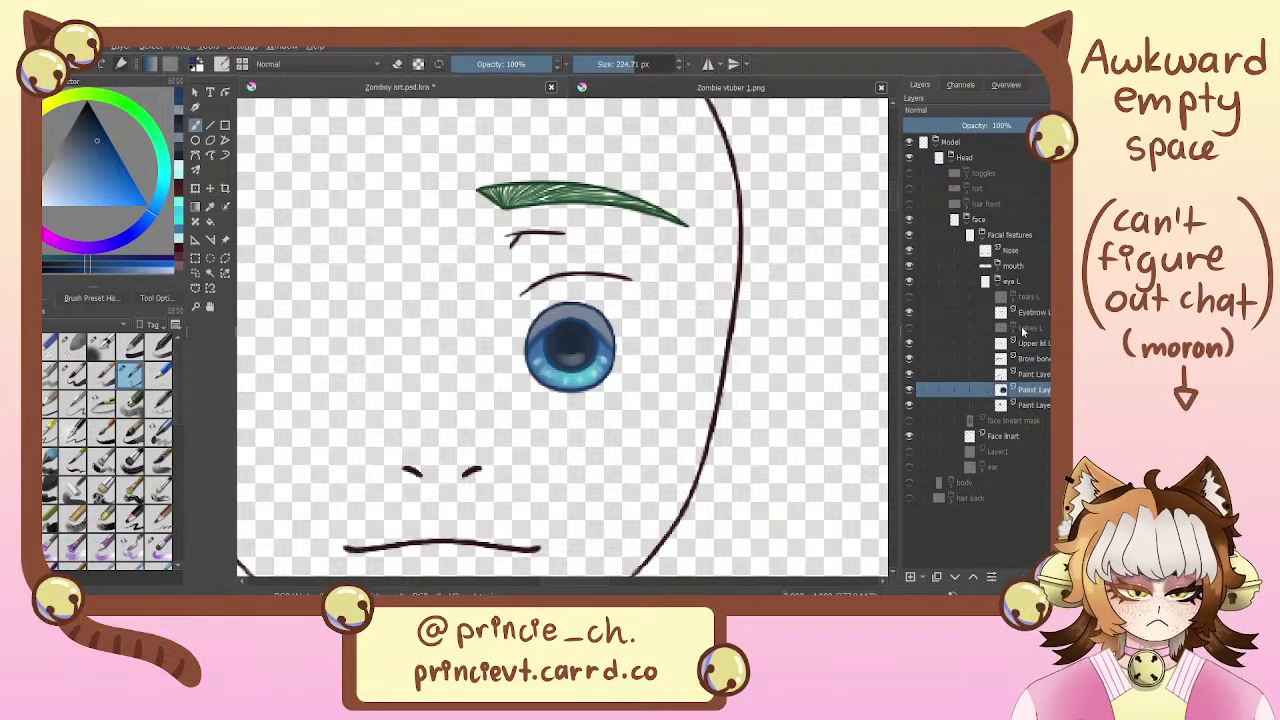
left_click_drag(576, 362, 590, 330)
left_click(1040, 375)
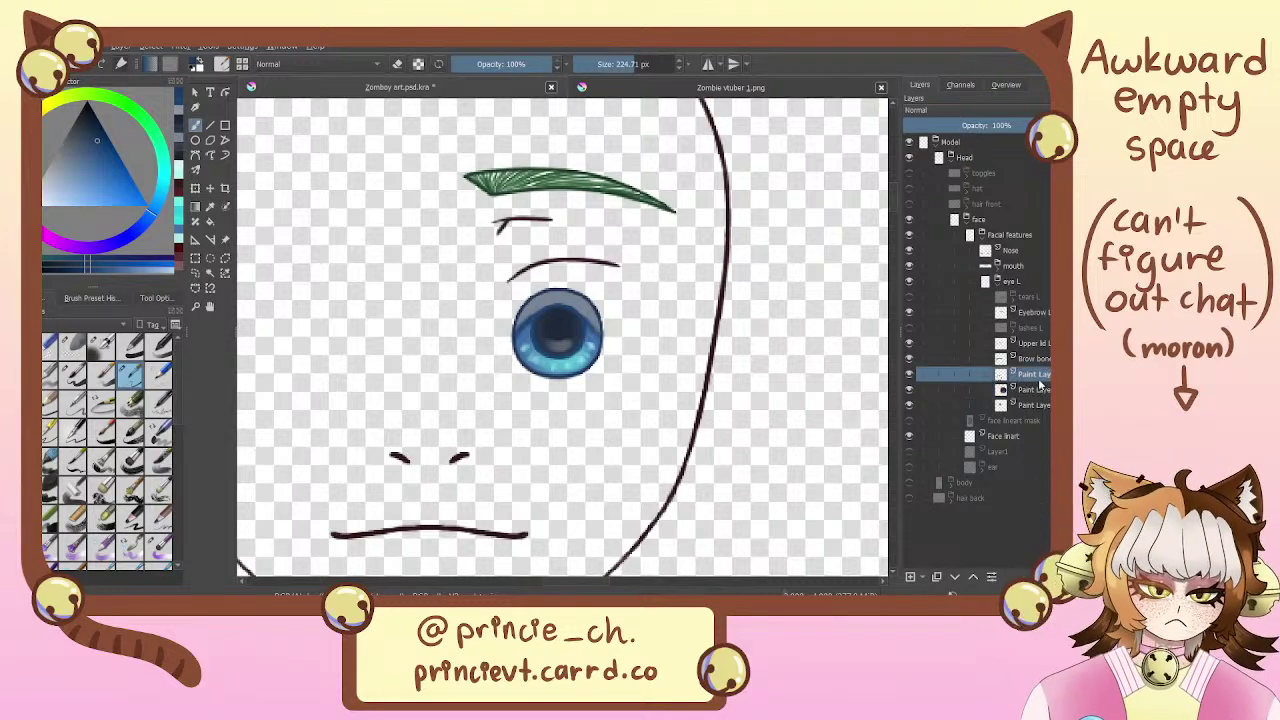
Select the iris outline layer together with the iris paint layer and merge them into one layer beneath the pupil layer
left_click(598, 91)
left_click(505, 88)
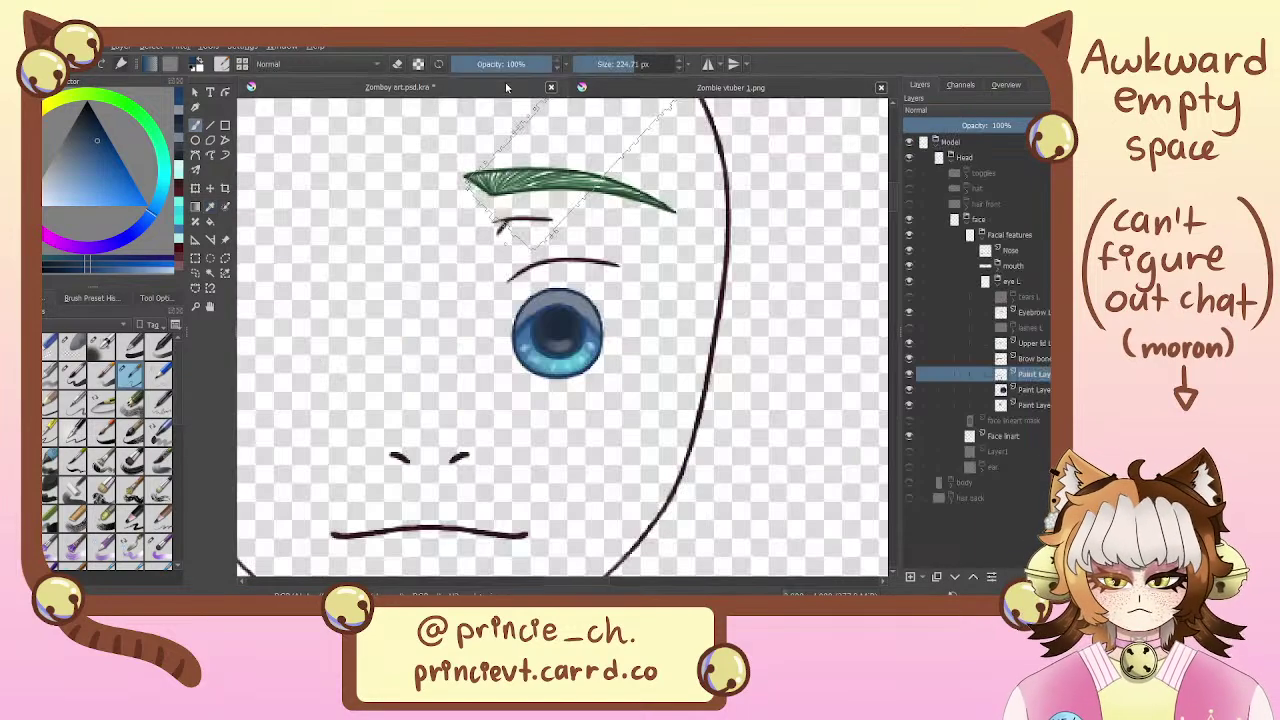
key("ctrl+plus")
key("ctrl+plus")
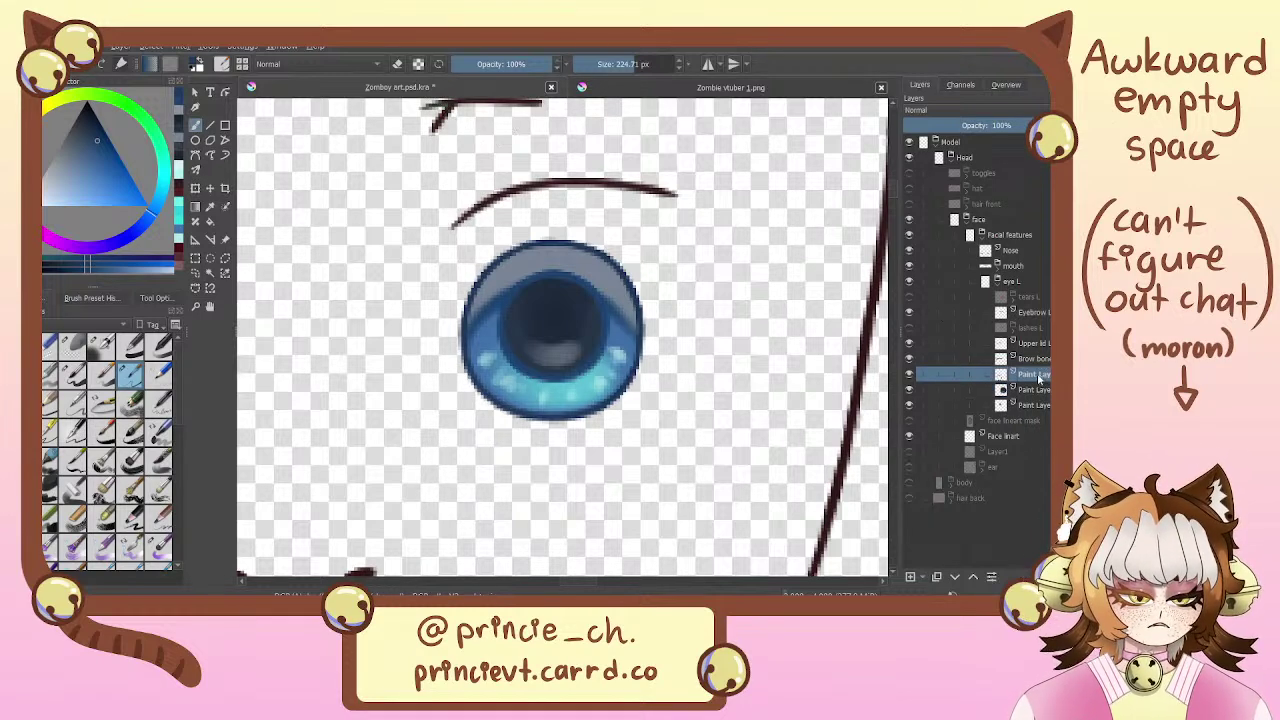
left_click(1038, 405, "ctrl")
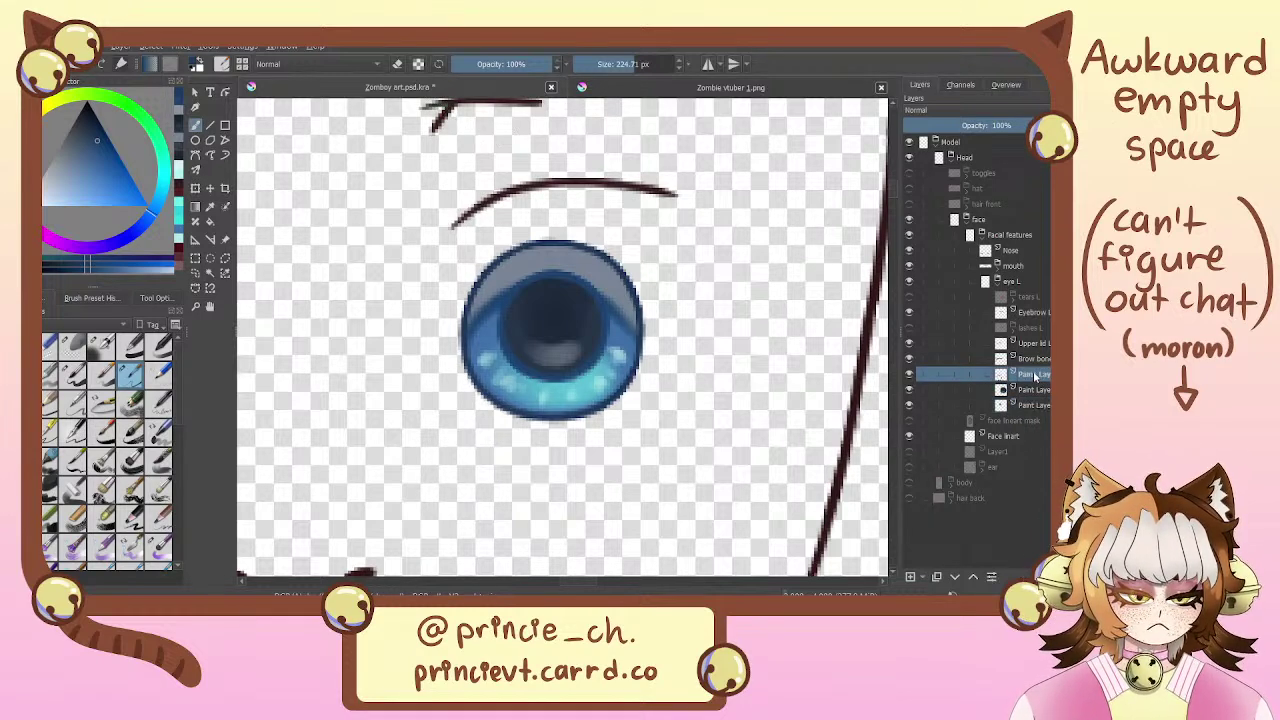
left_click(1034, 358)
left_click_drag(1032, 374, 1037, 406)
key("ctrl+e")
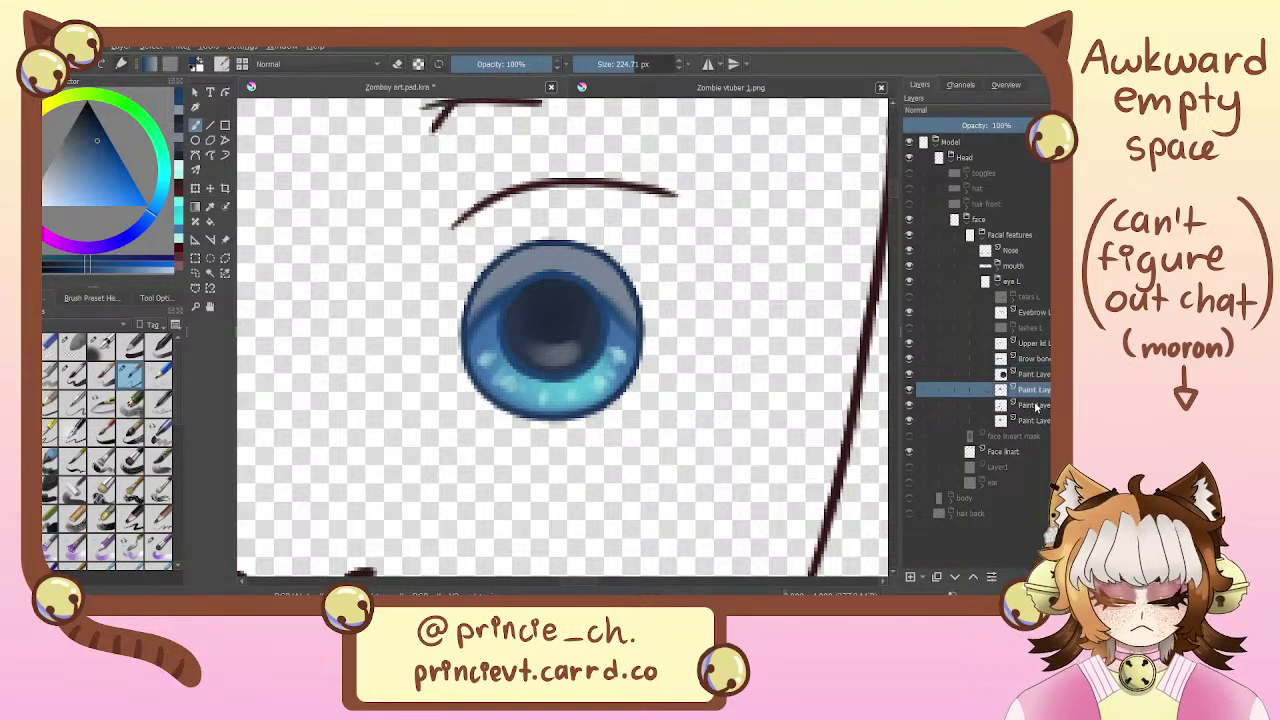
double_click(1030, 374)
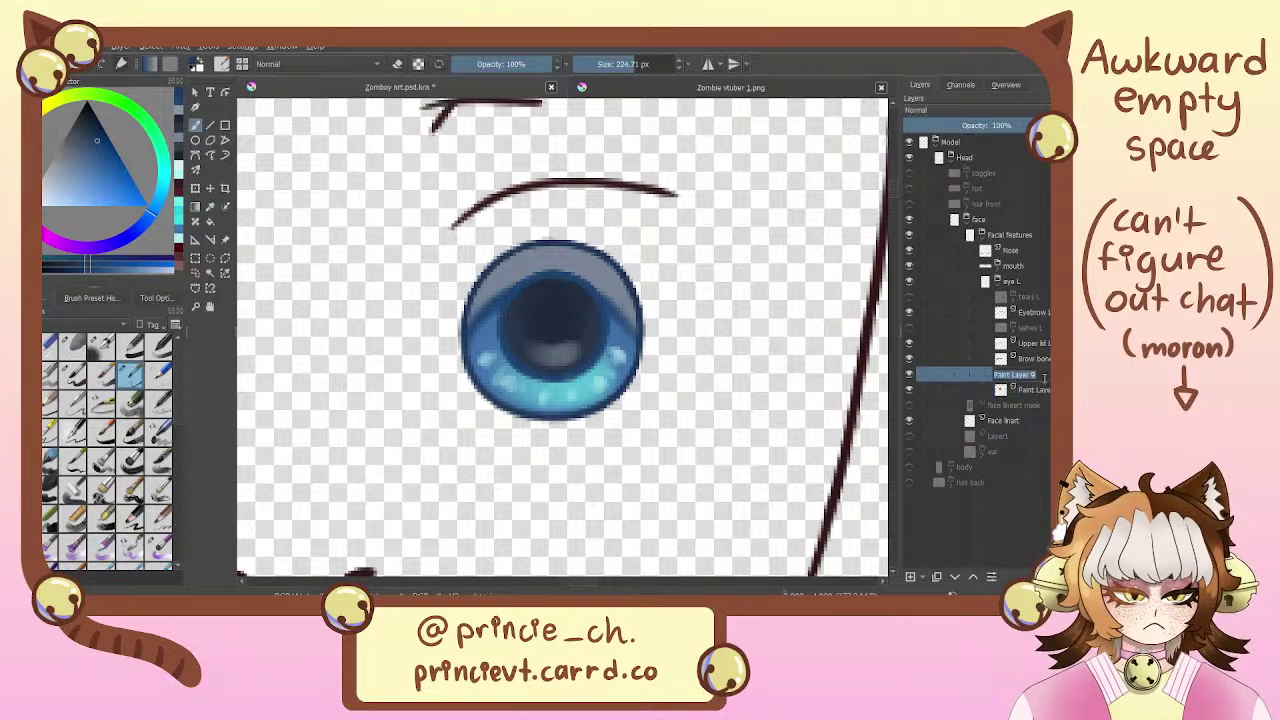
key("BackSpace")
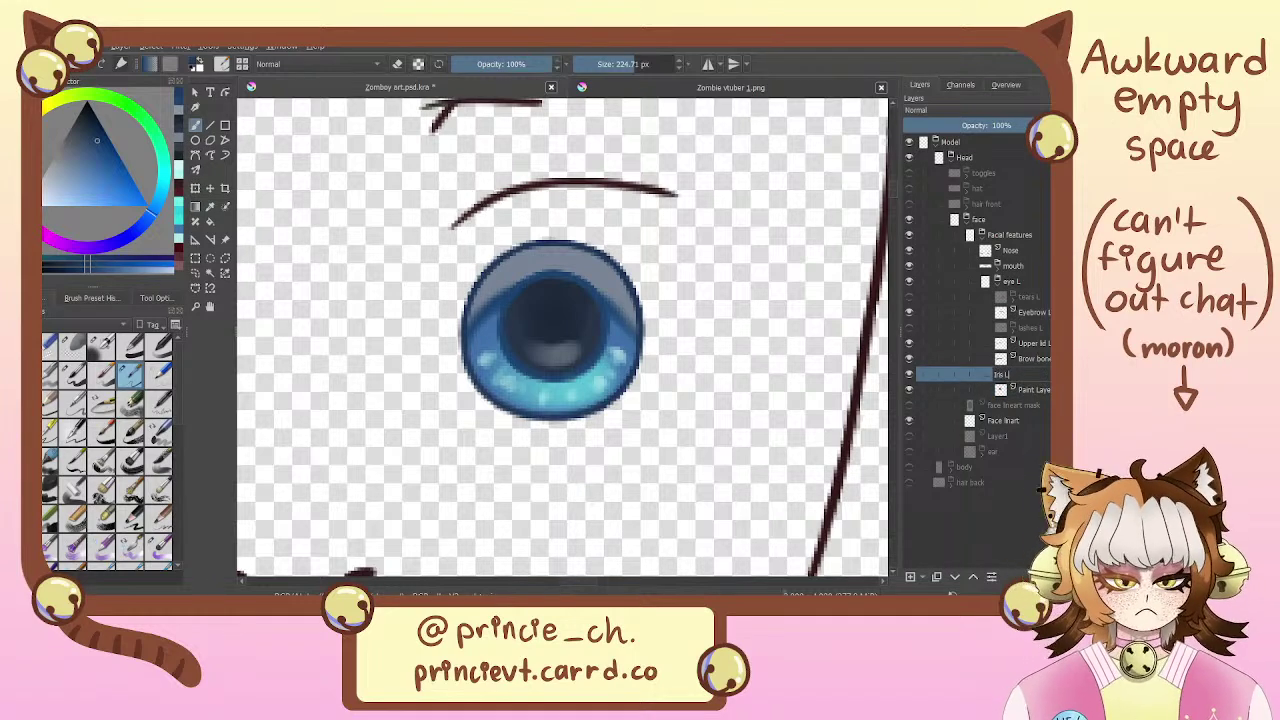
key("Return")
Rename the merged iris layer as Iris L and the pupil layer above it as pupil L
double_click(1043, 389)
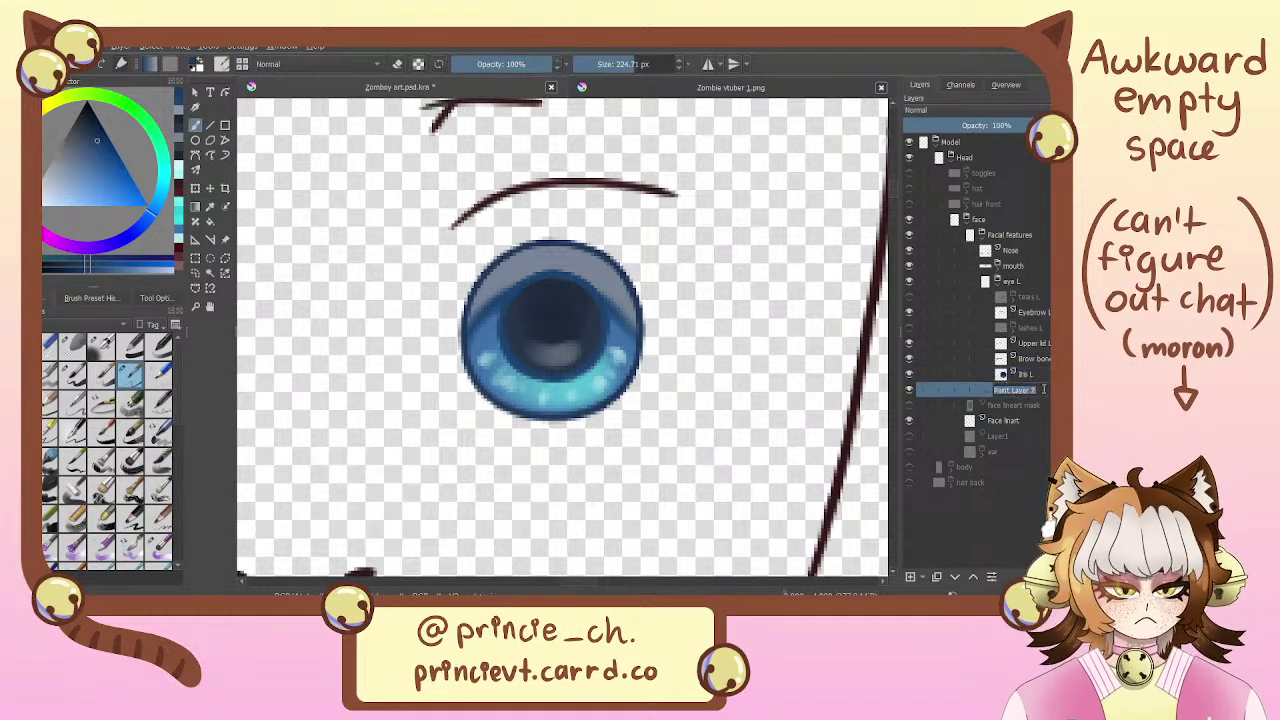
key("BackSpace")
type("Ir")
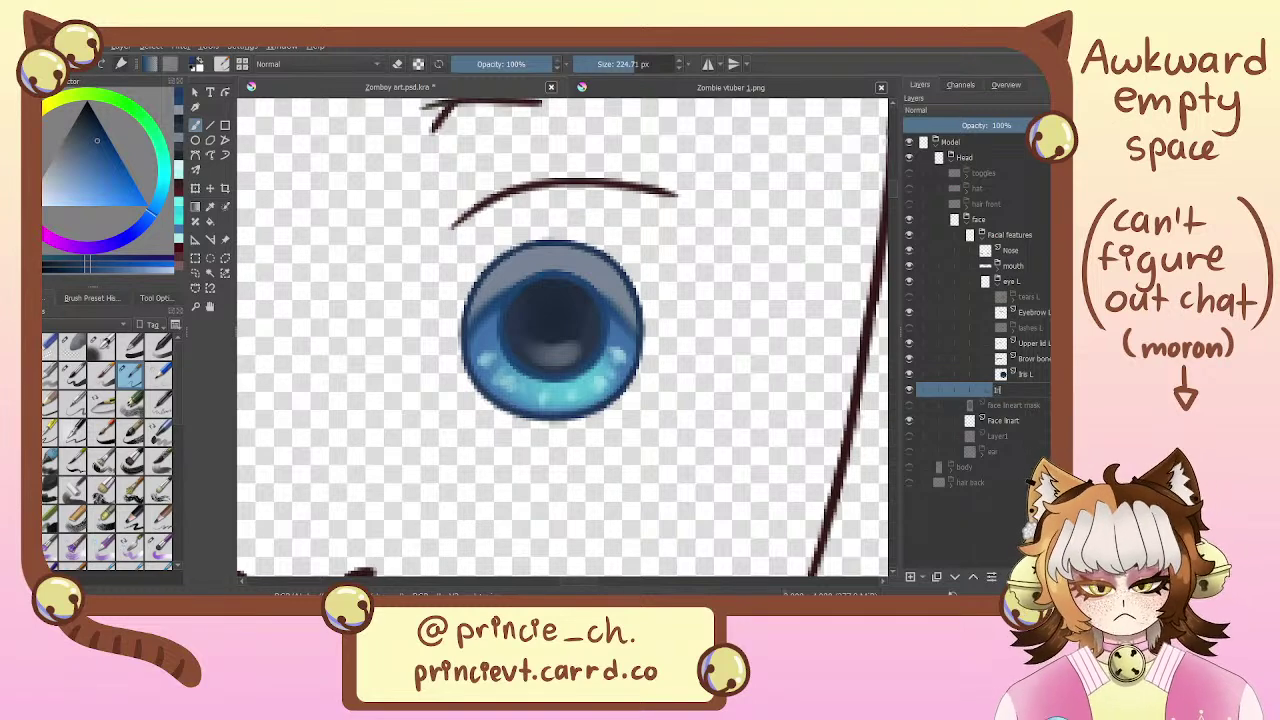
type("is L")
key("Return")
double_click(1029, 375)
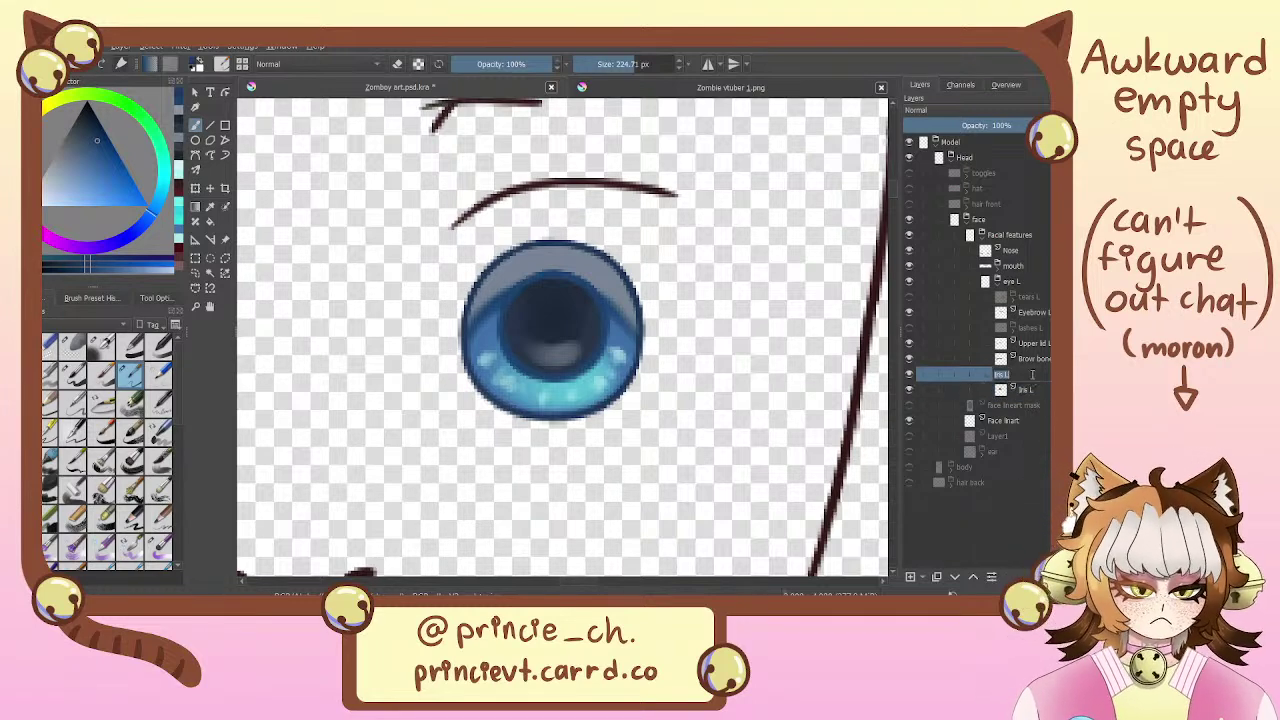
type("pupil L")
key("Return")
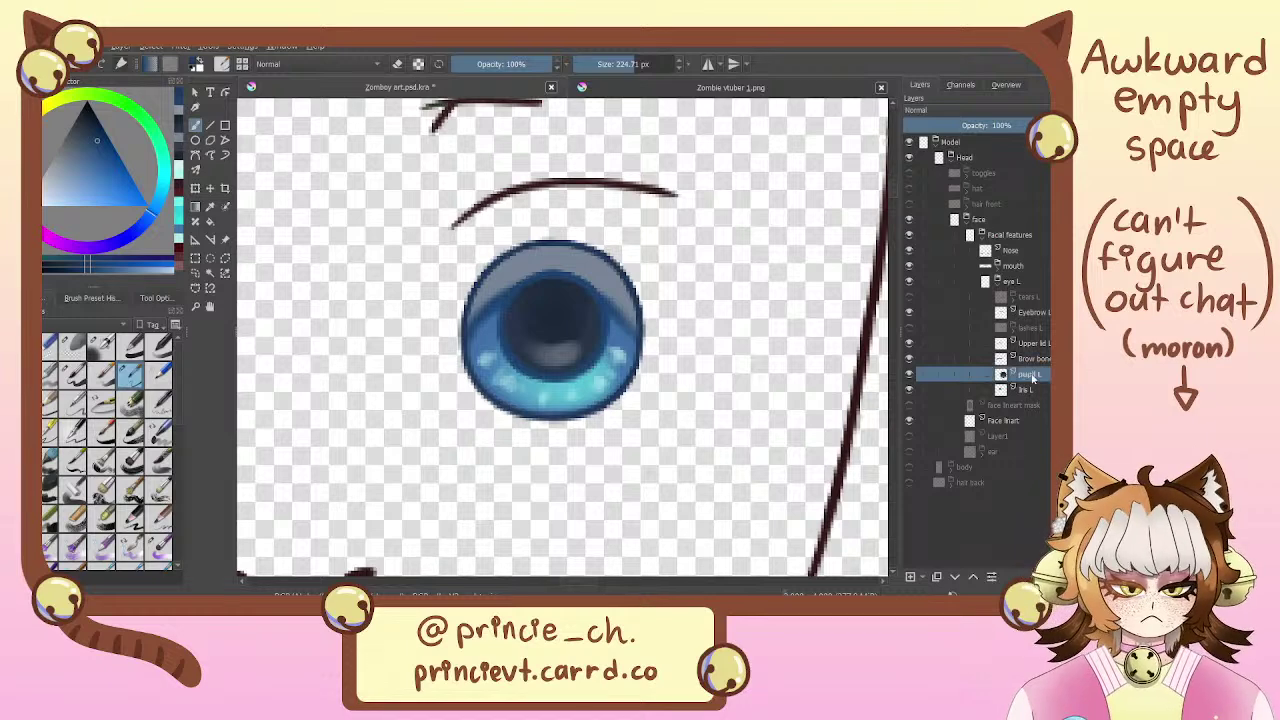
Duplicate the Iris L layer
left_click(1036, 390)
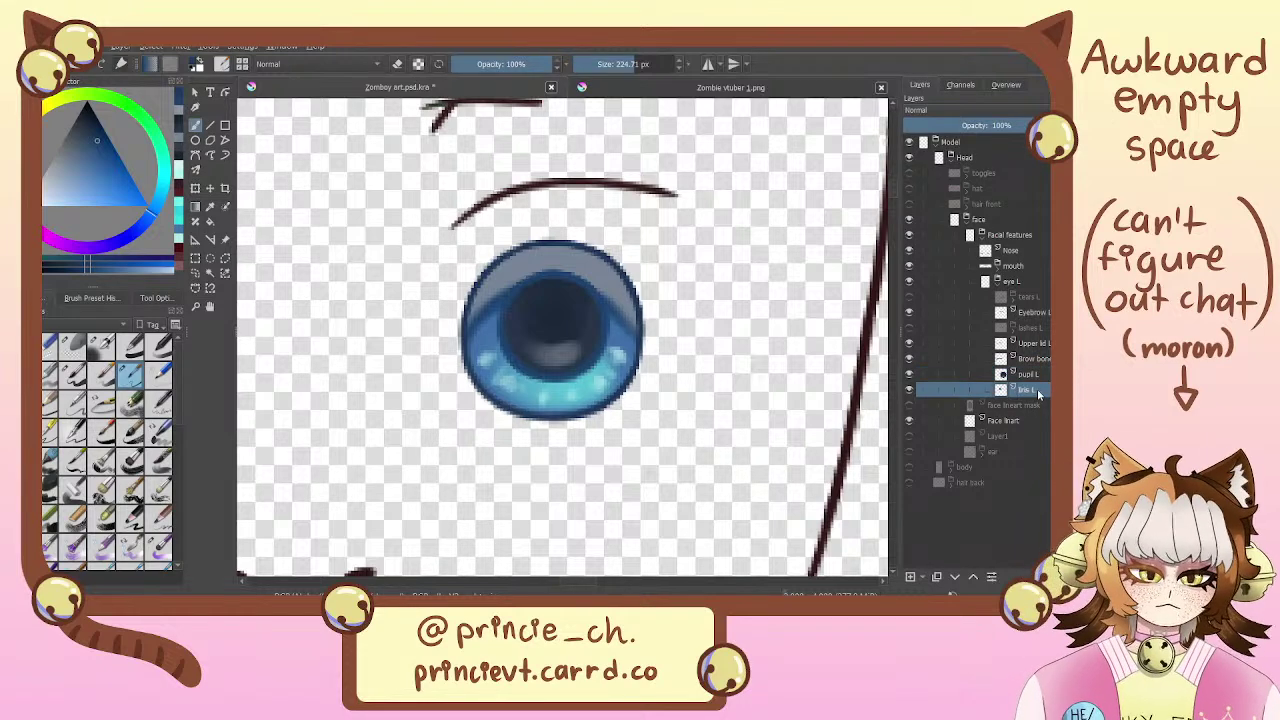
left_click(944, 577)
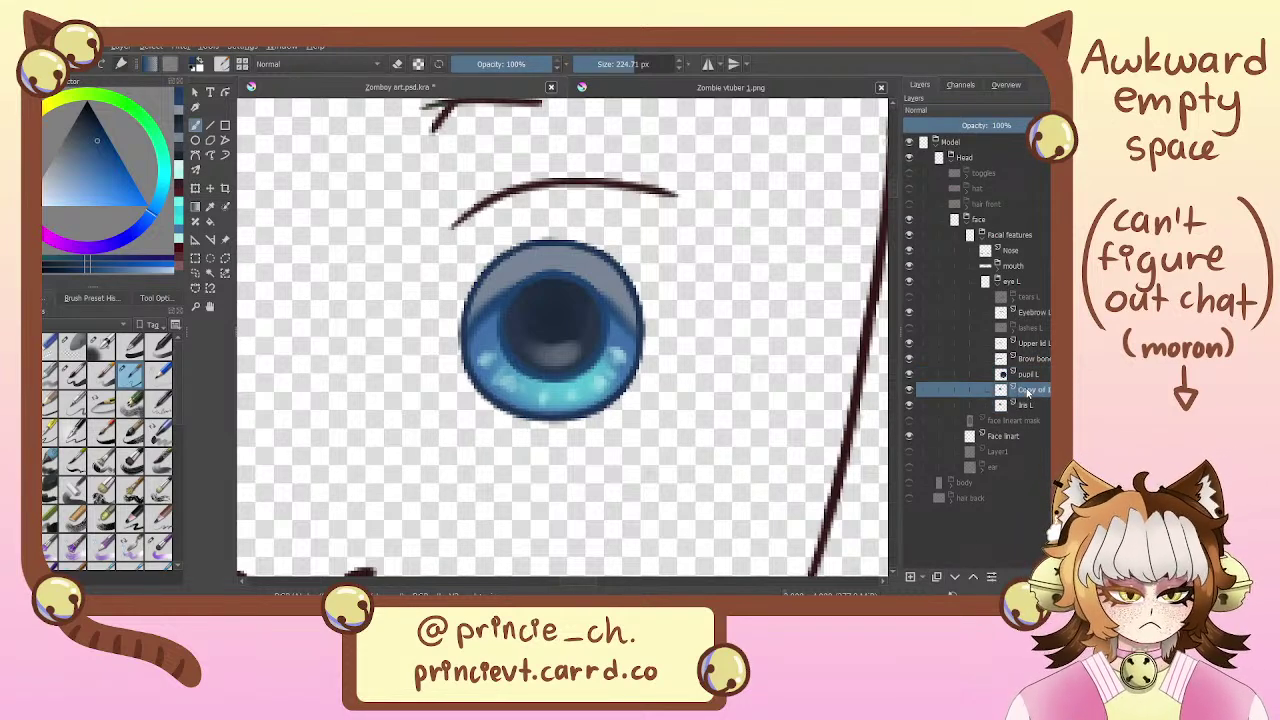
left_click(181, 46)
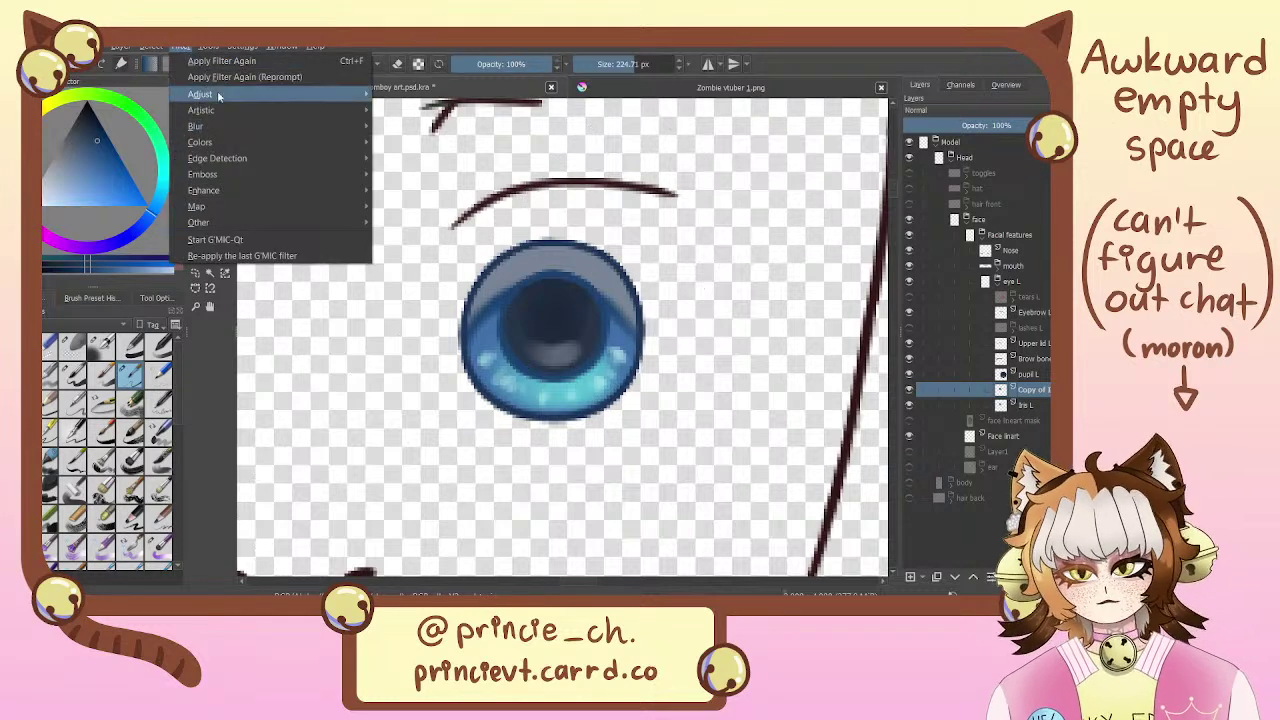
mouse_move(222, 146)
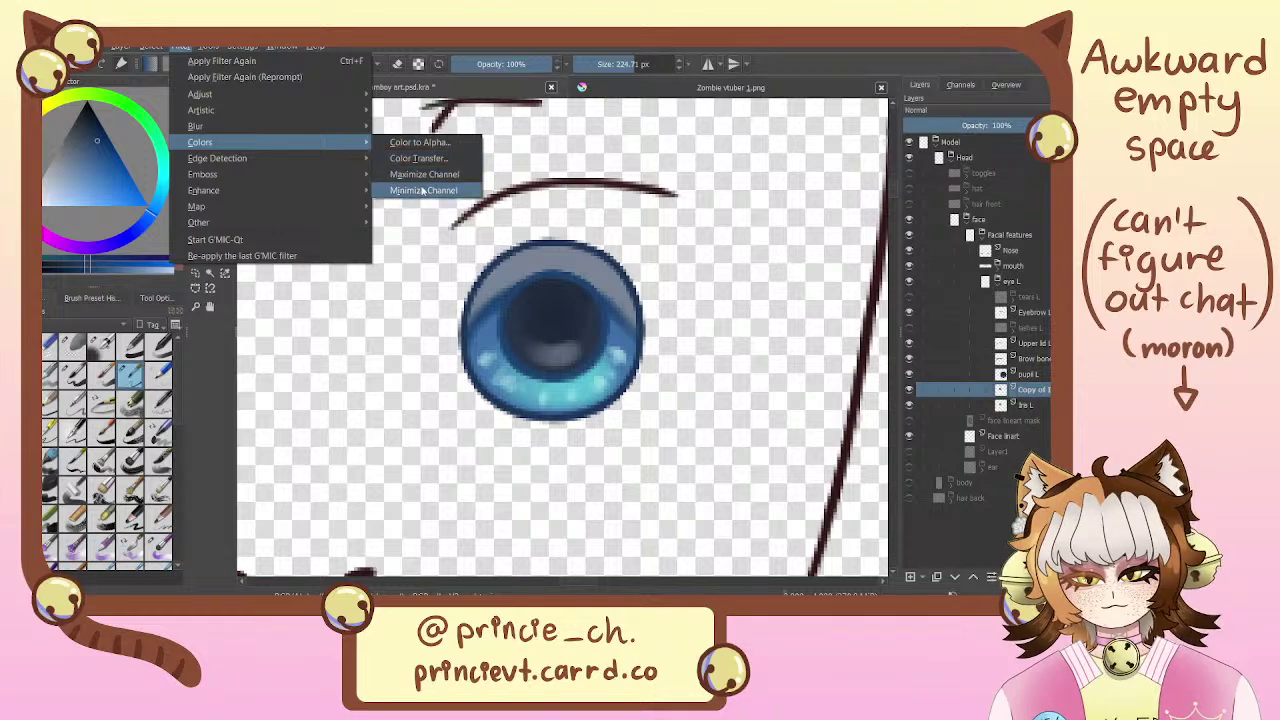
mouse_move(285, 98)
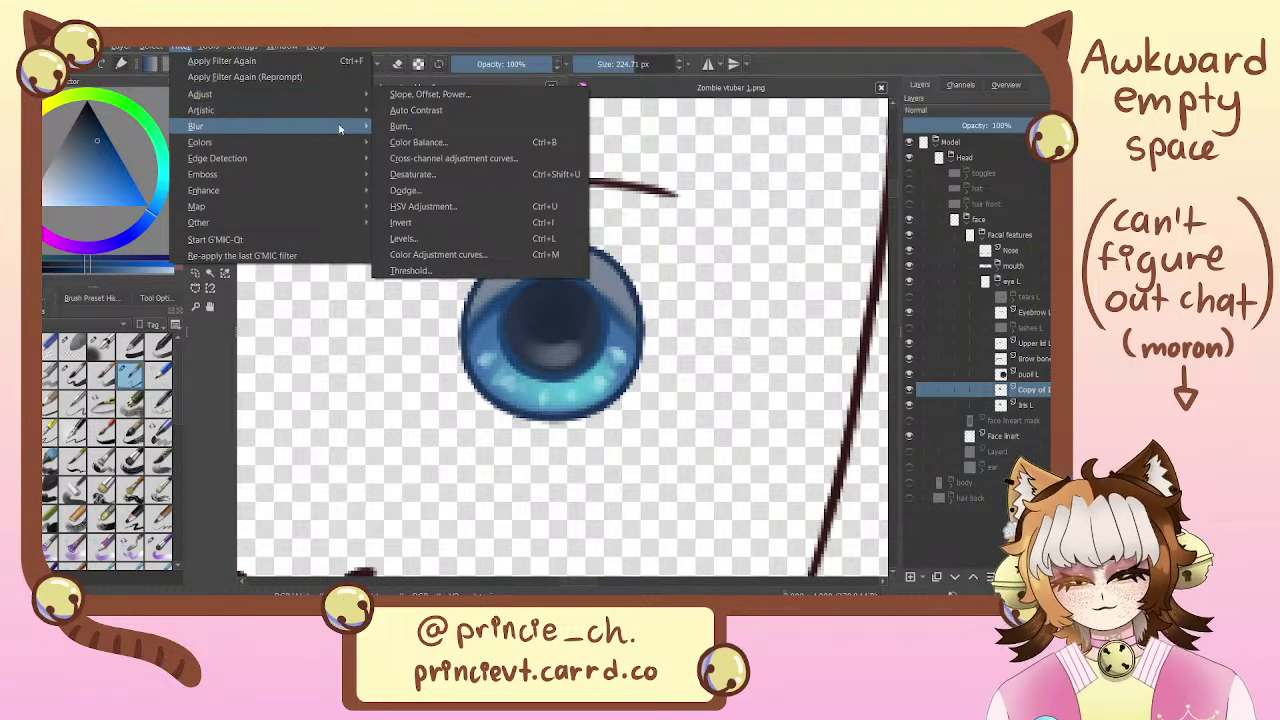
mouse_move(346, 144)
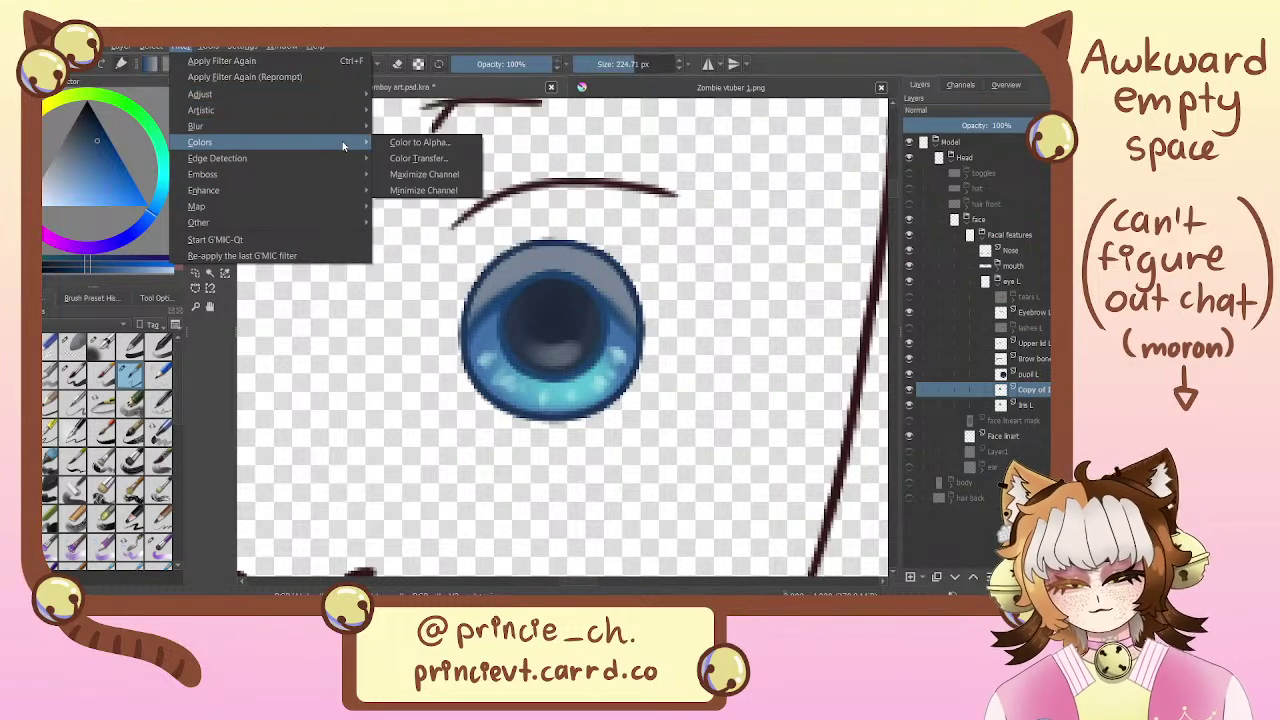
left_click(457, 159)
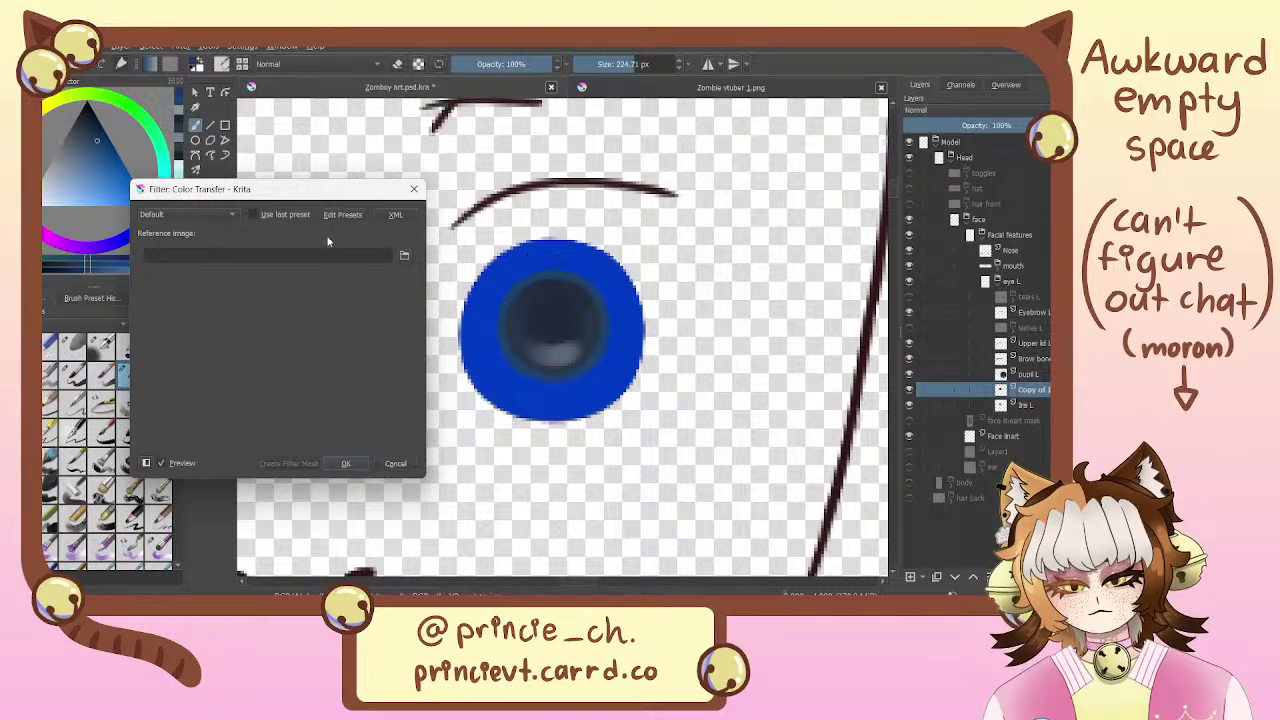
left_click(413, 188)
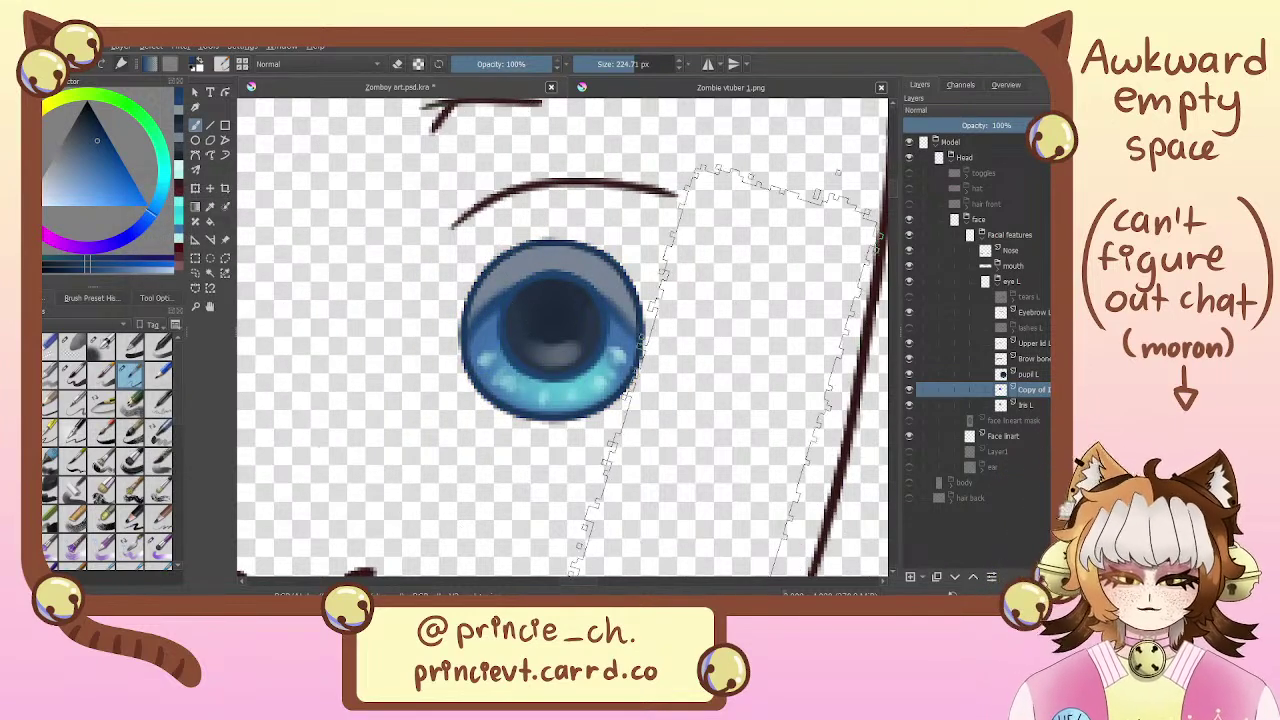
Hide the original Iris L layer and keep only its copy visible beneath the pupil
key("ctrl+shift+a")
left_click(73, 375)
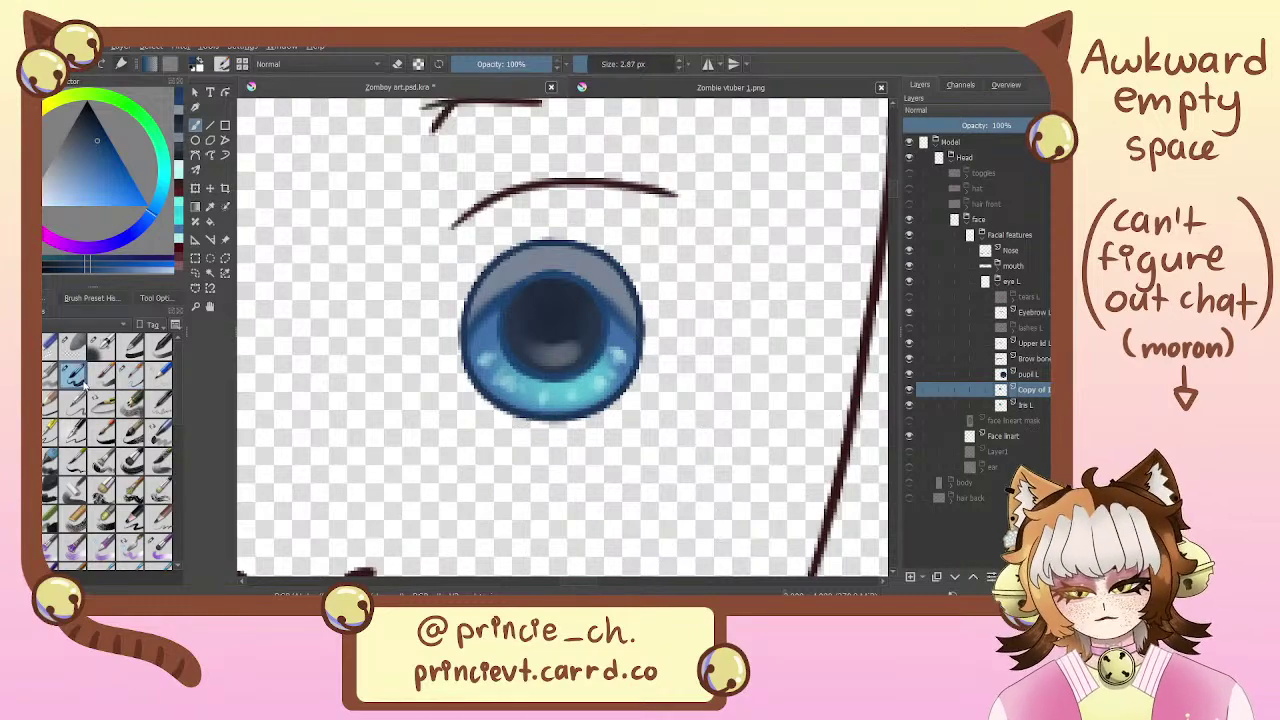
left_click_drag(676, 359, 672, 344)
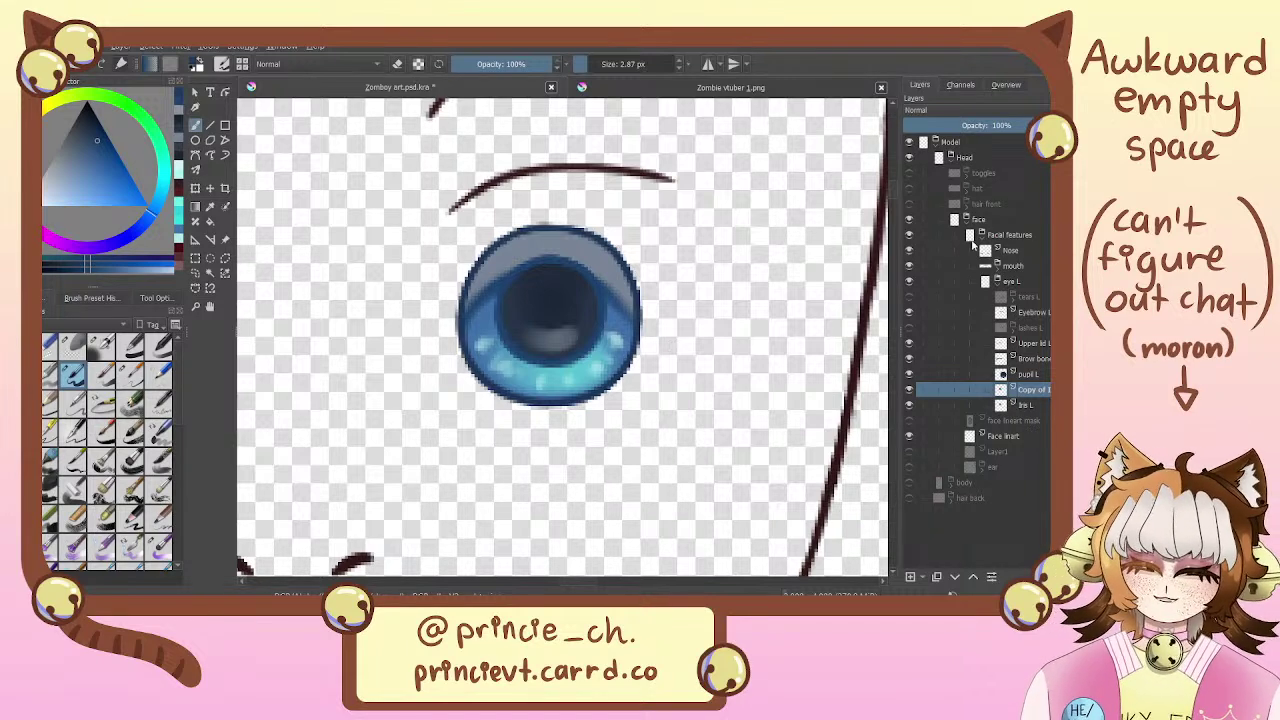
left_click(909, 389)
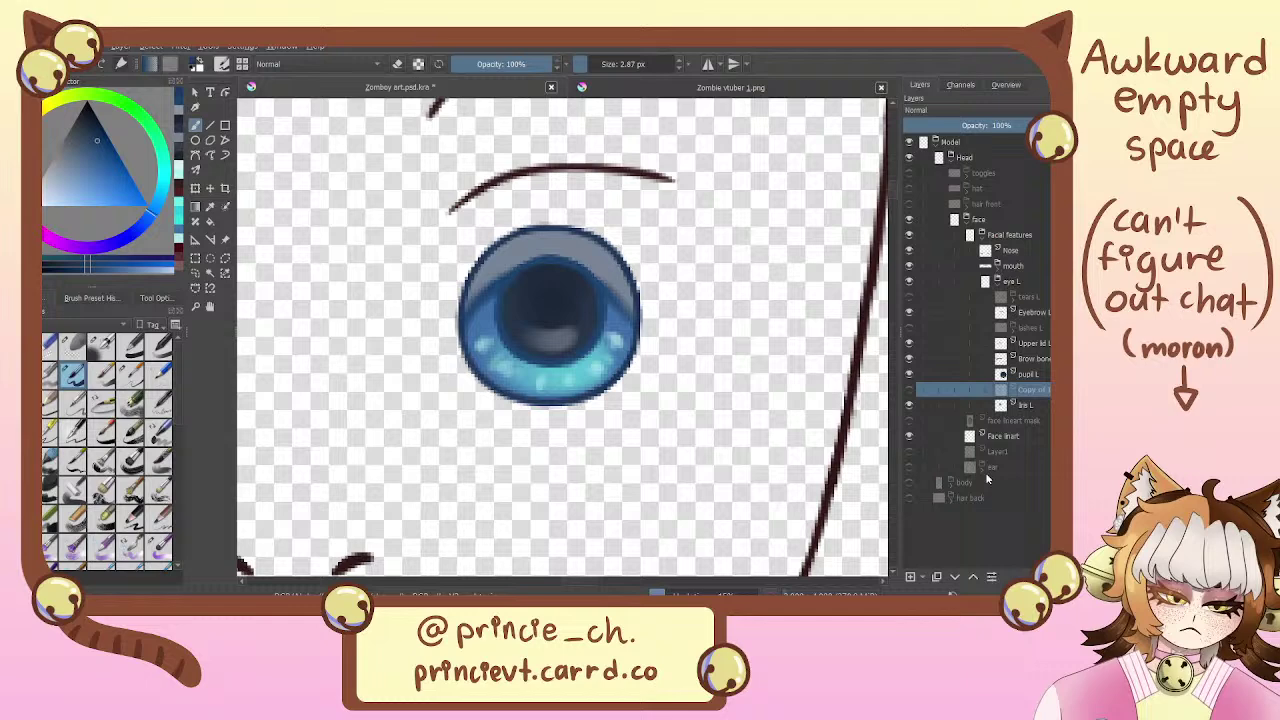
left_click(909, 406)
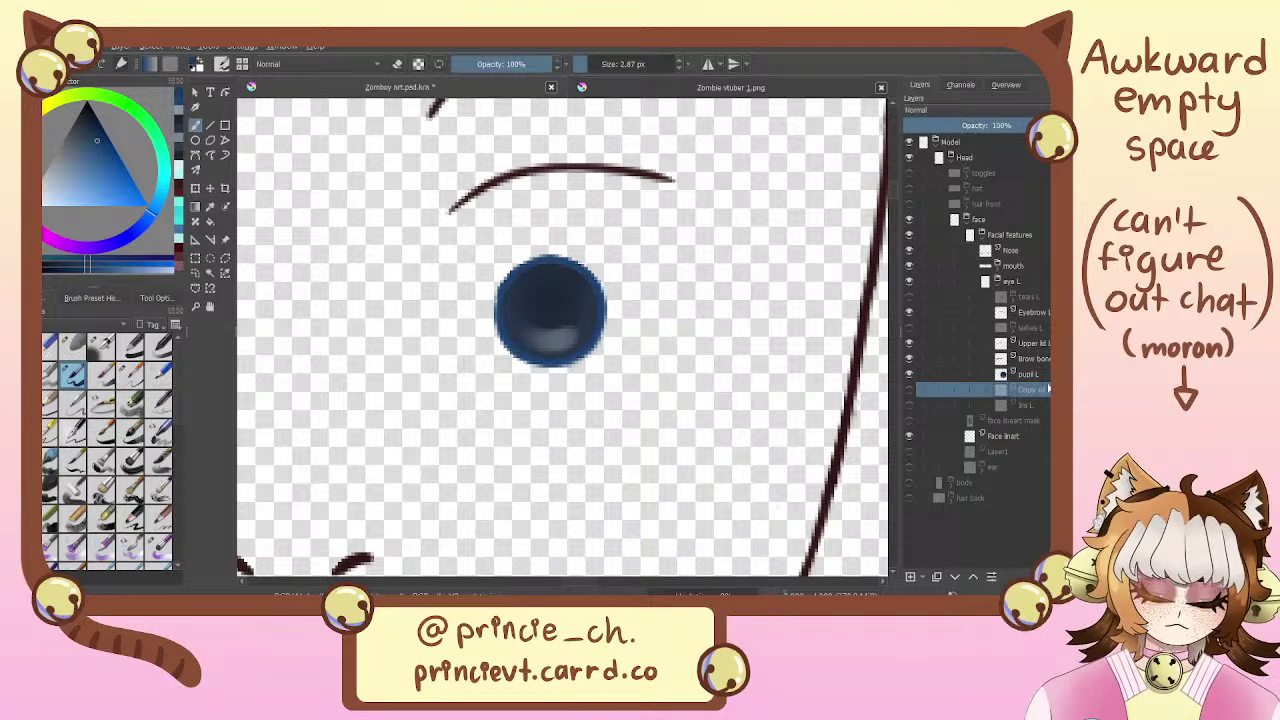
left_click(909, 390)
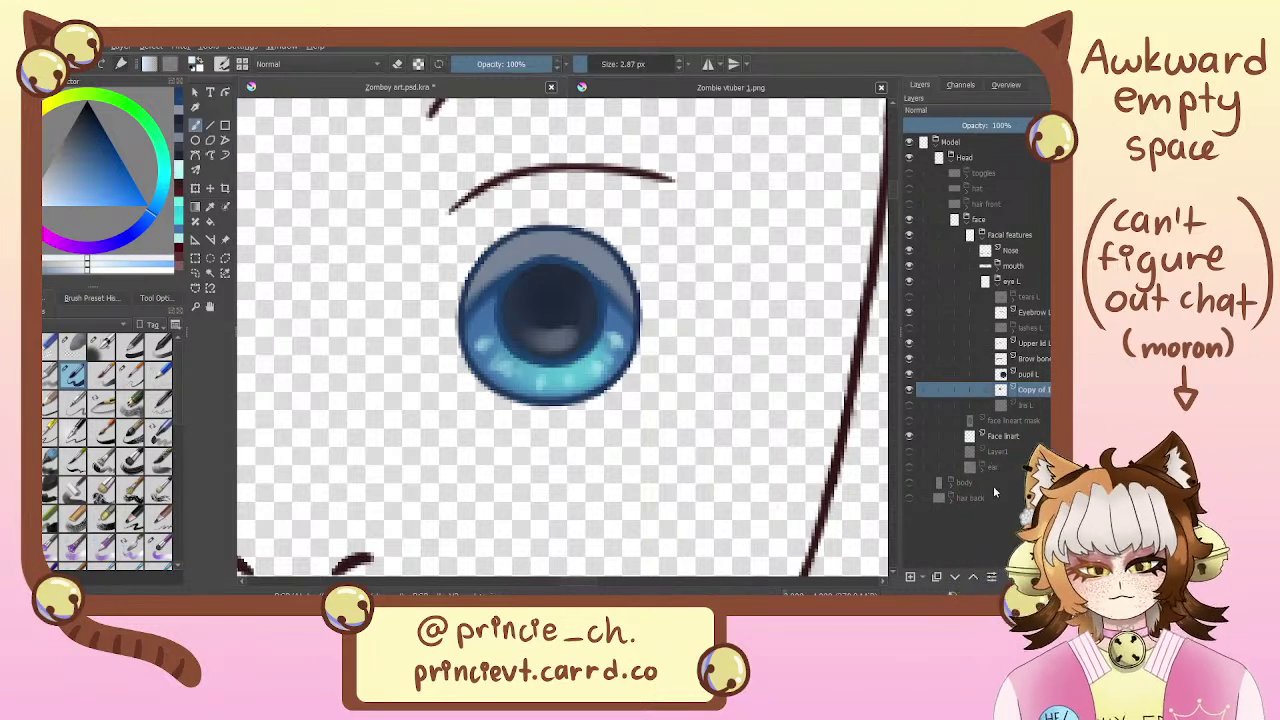
Create a clipping group for the iris copy and paint its mask layer bluish white with a 224.71 px brush
left_click(910, 577)
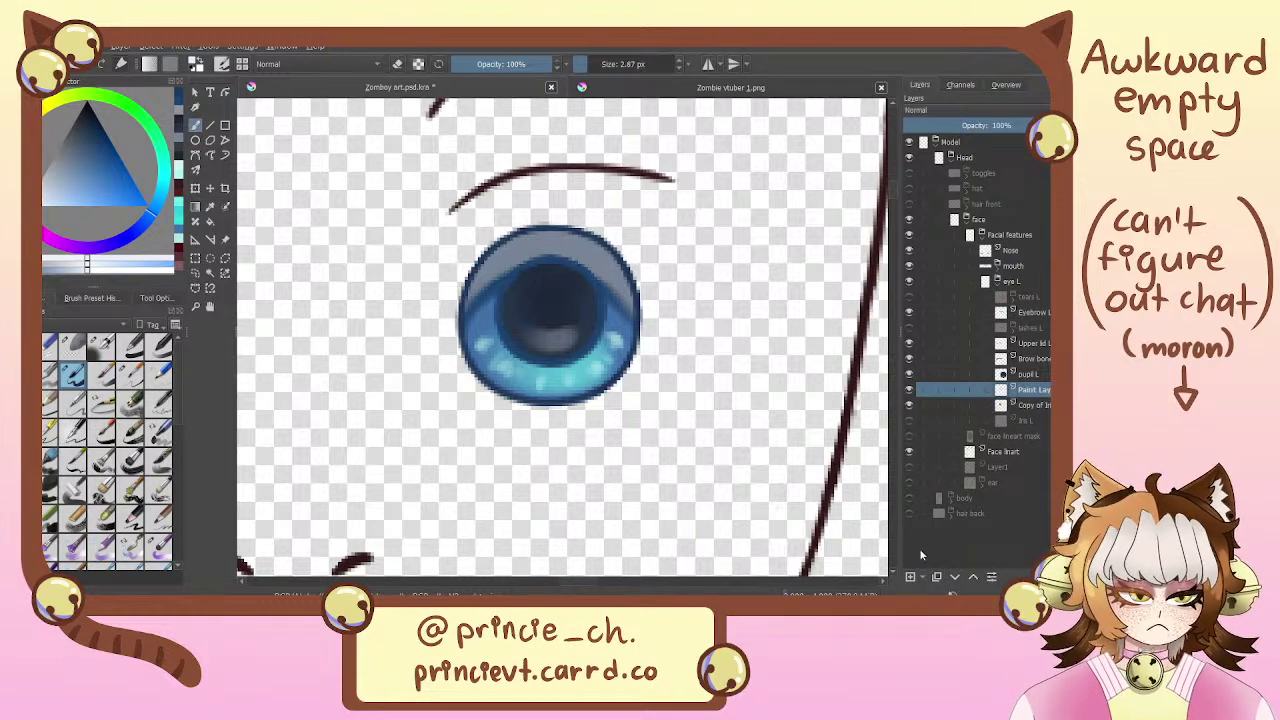
key("ctrl+z")
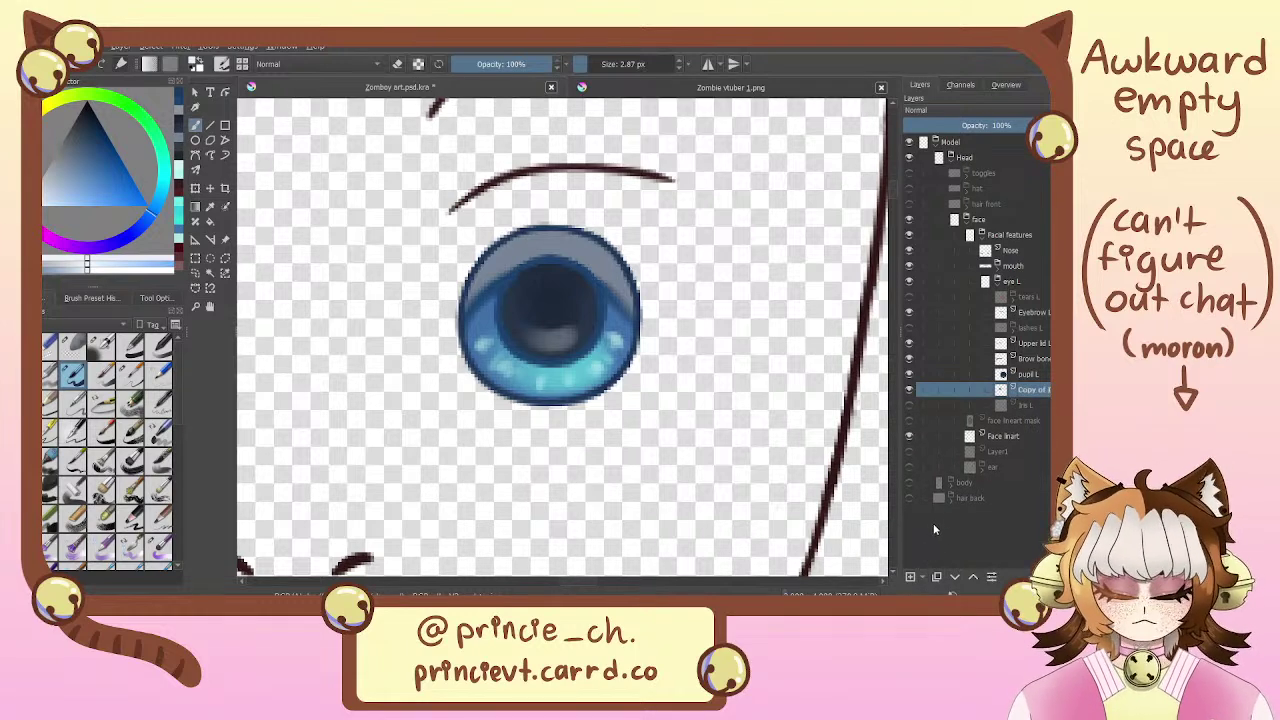
key("ctrl+shift+g")
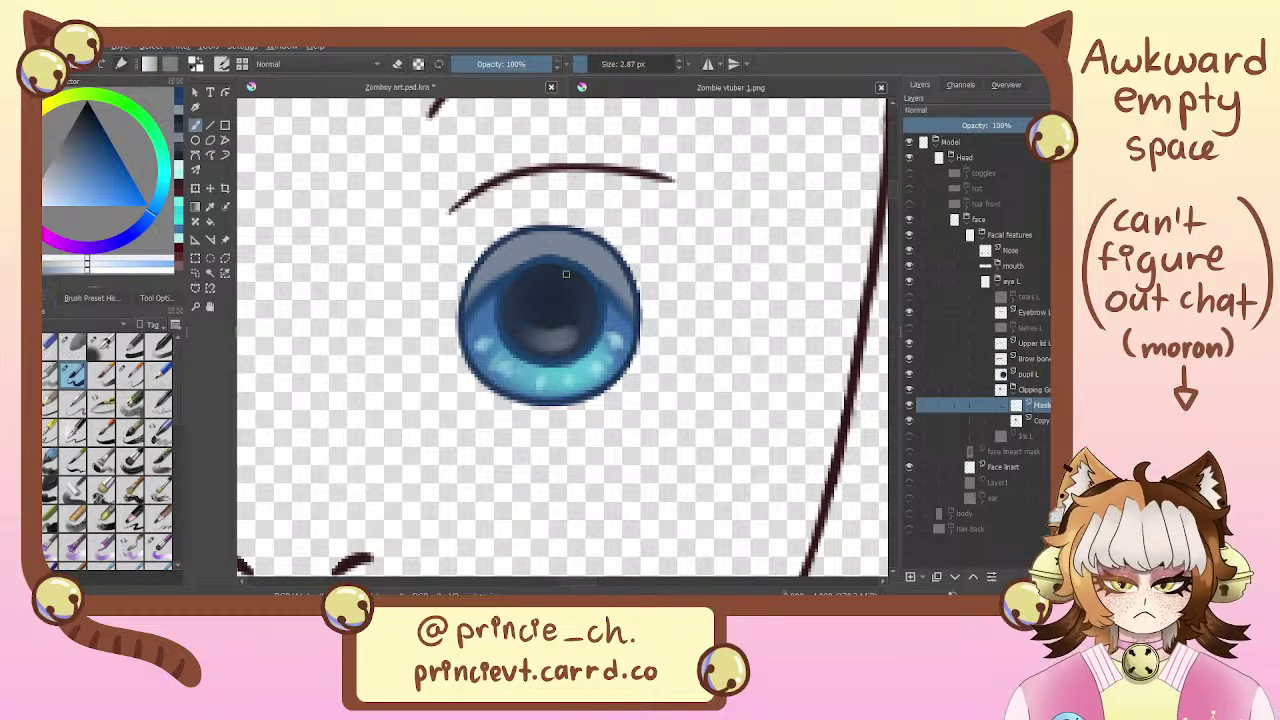
left_click(130, 373)
left_click(550, 320)
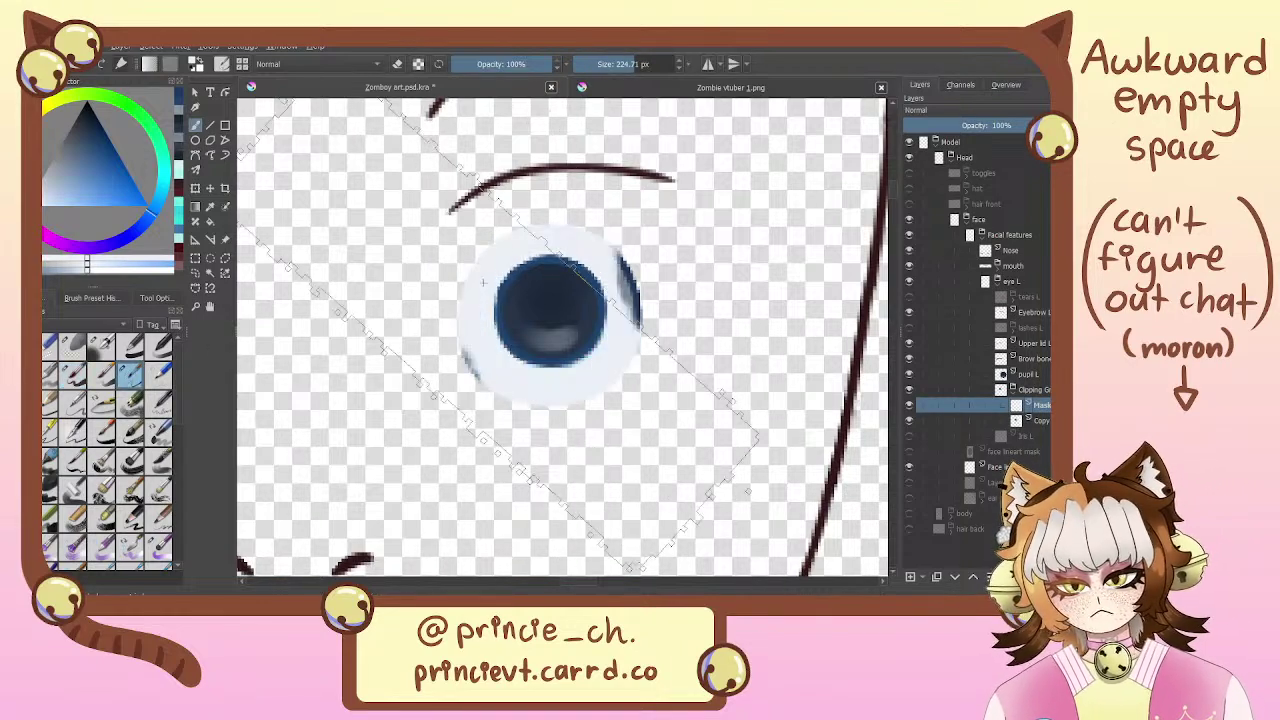
Lower the opacity of the pale mask layer over the left eye's iris to 67% and check the eye from afar
left_click(1018, 127)
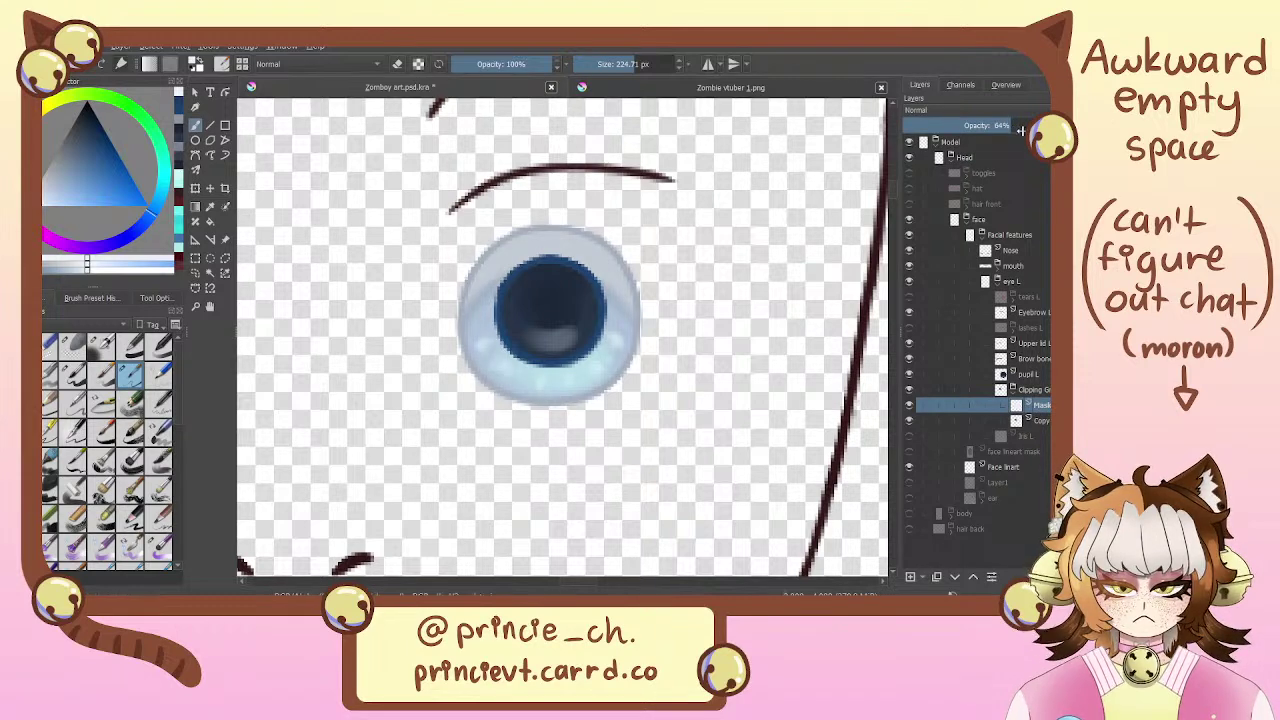
left_click_drag(717, 341, 748, 208)
scroll(747, 208, "down", 5)
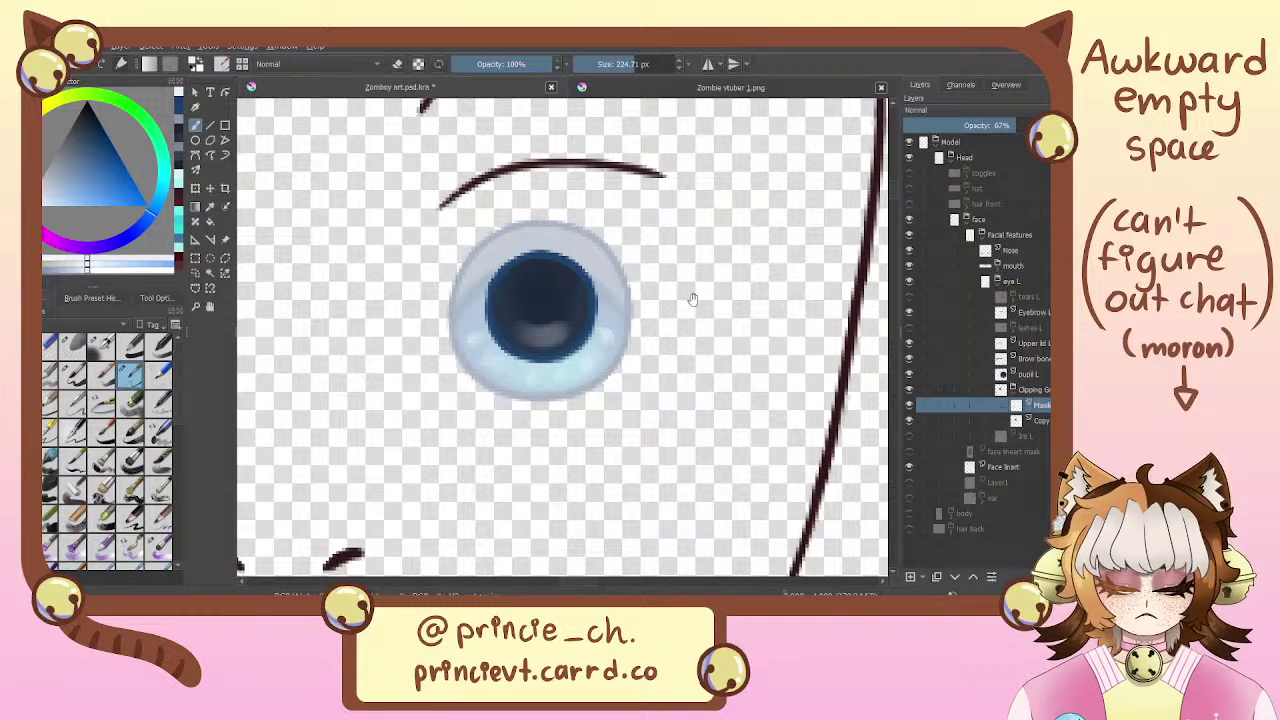
key("ctrl+plus")
key("ctrl+plus")
key("ctrl+plus")
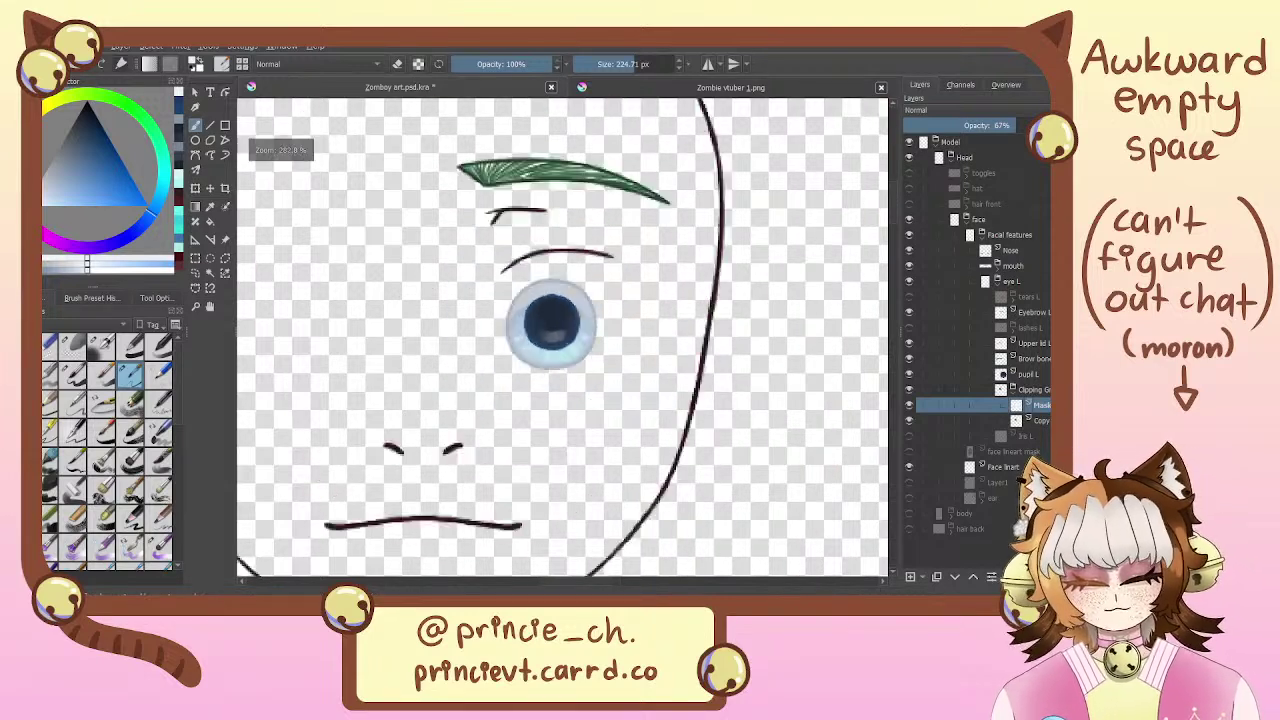
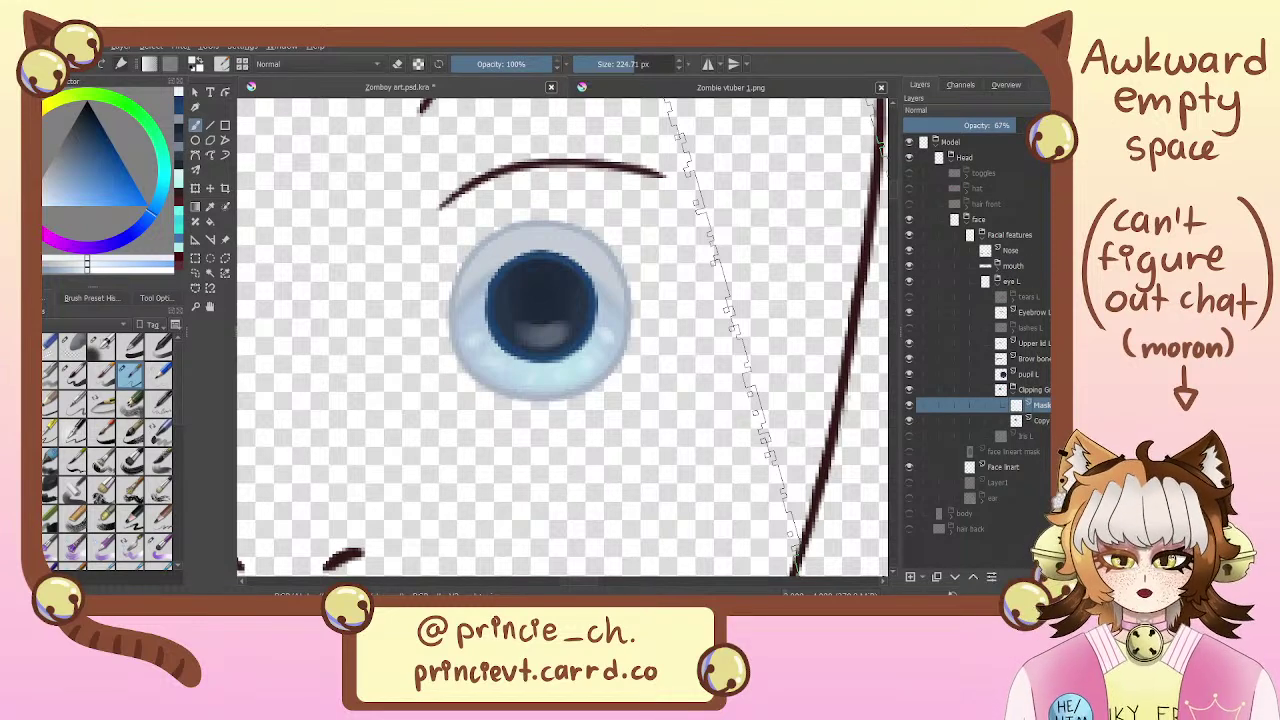
Return the iris mask layer's opacity to 100% and undo its pale paint to examine the original iris colours
left_click(1040, 125)
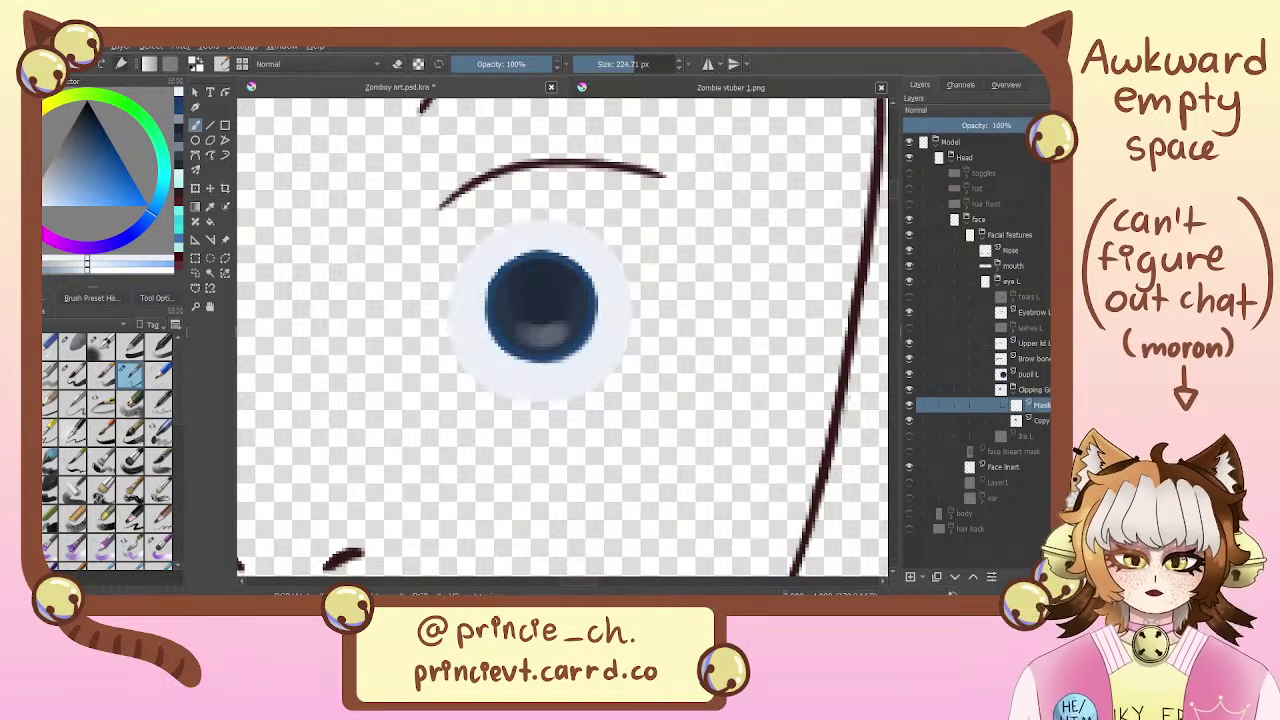
key("ctrl+z")
left_click_drag(857, 395, 876, 453)
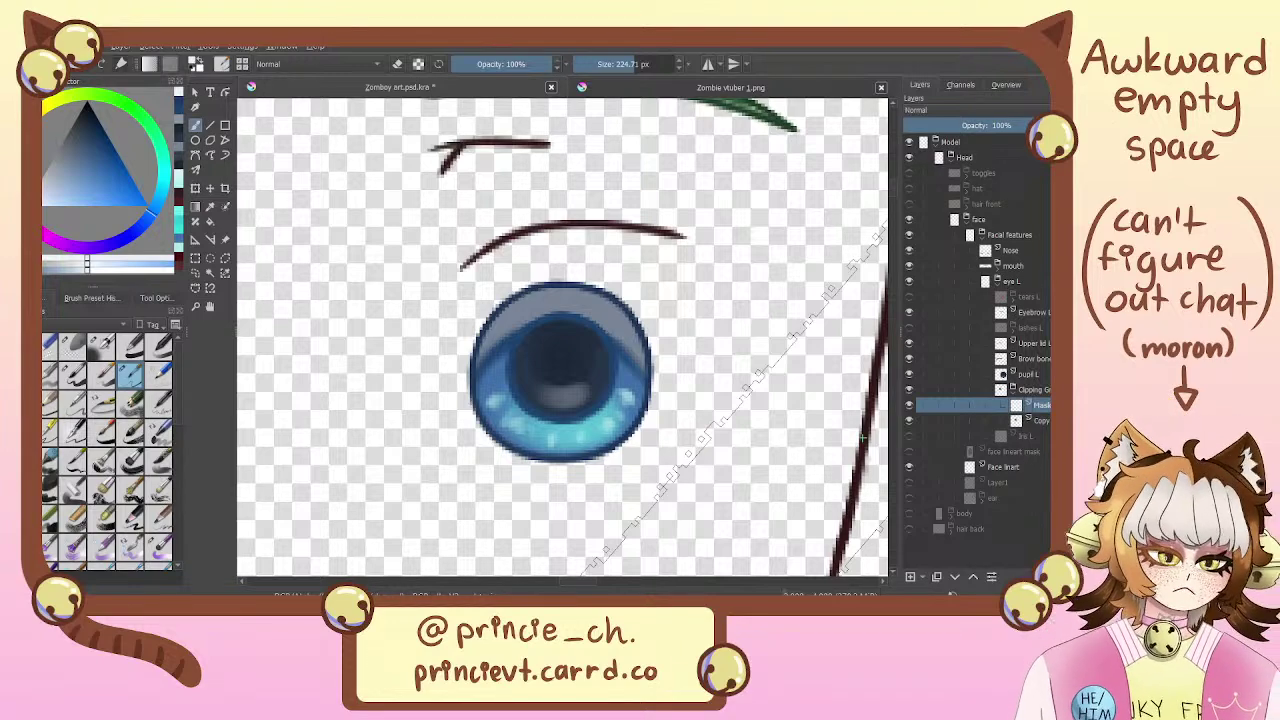
left_click_drag(708, 425, 722, 370)
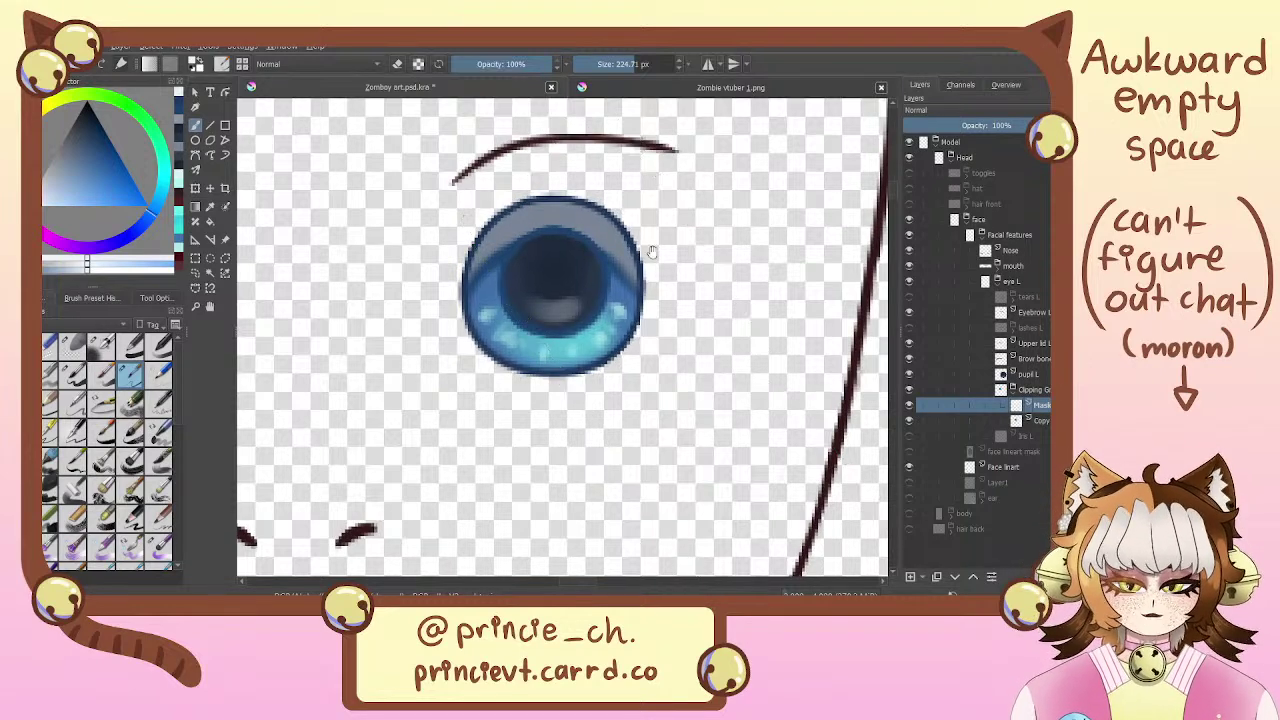
scroll(680, 365, "up", 2)
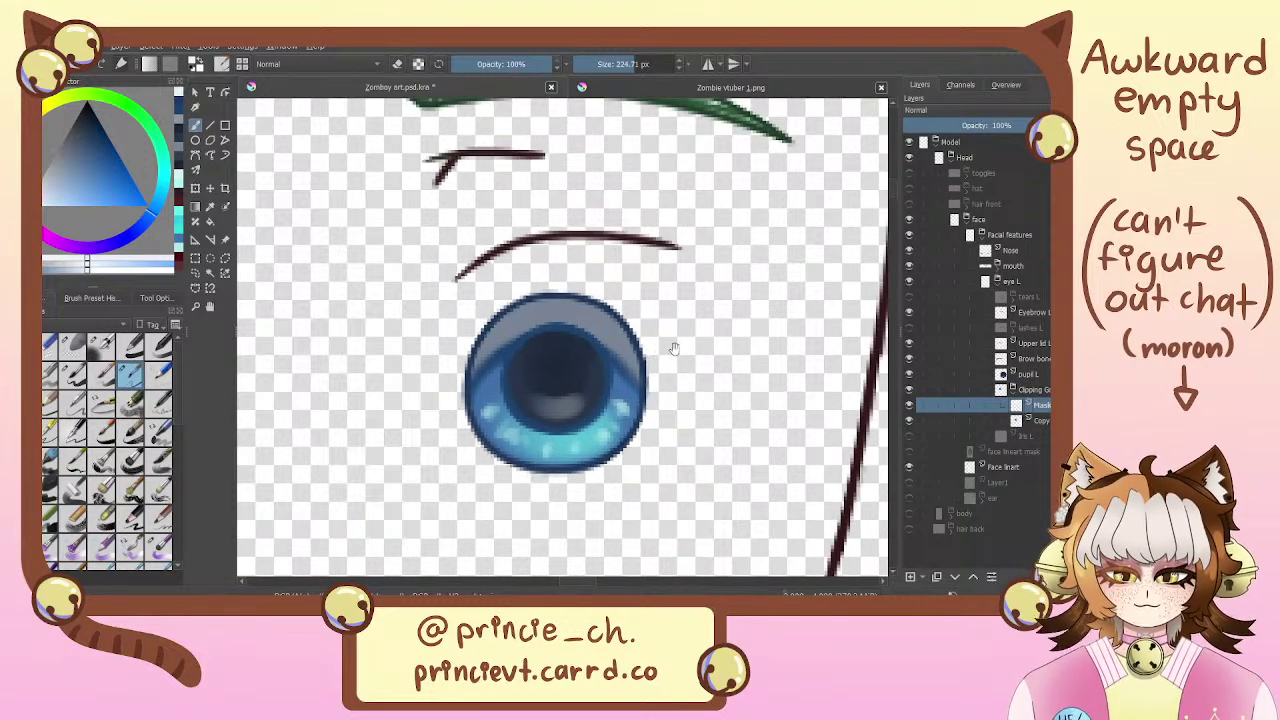
left_click_drag(686, 363, 673, 328)
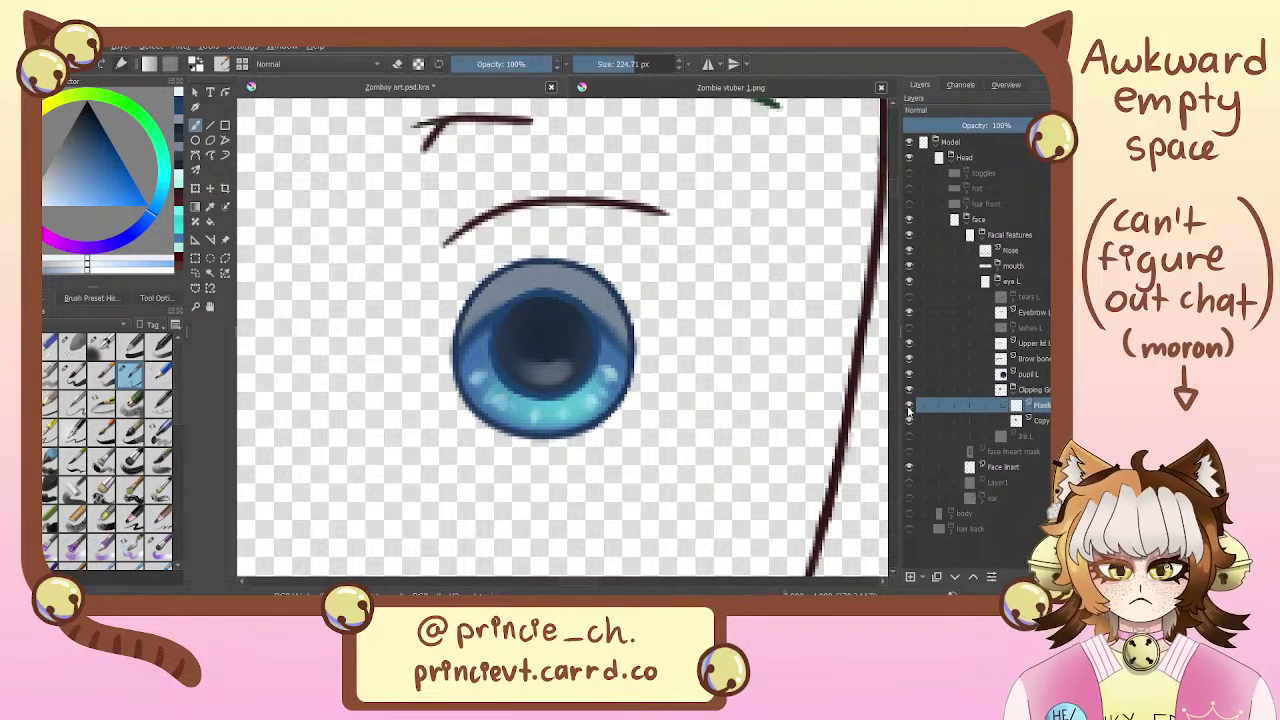
key("ctrl+z")
key("ctrl+z")
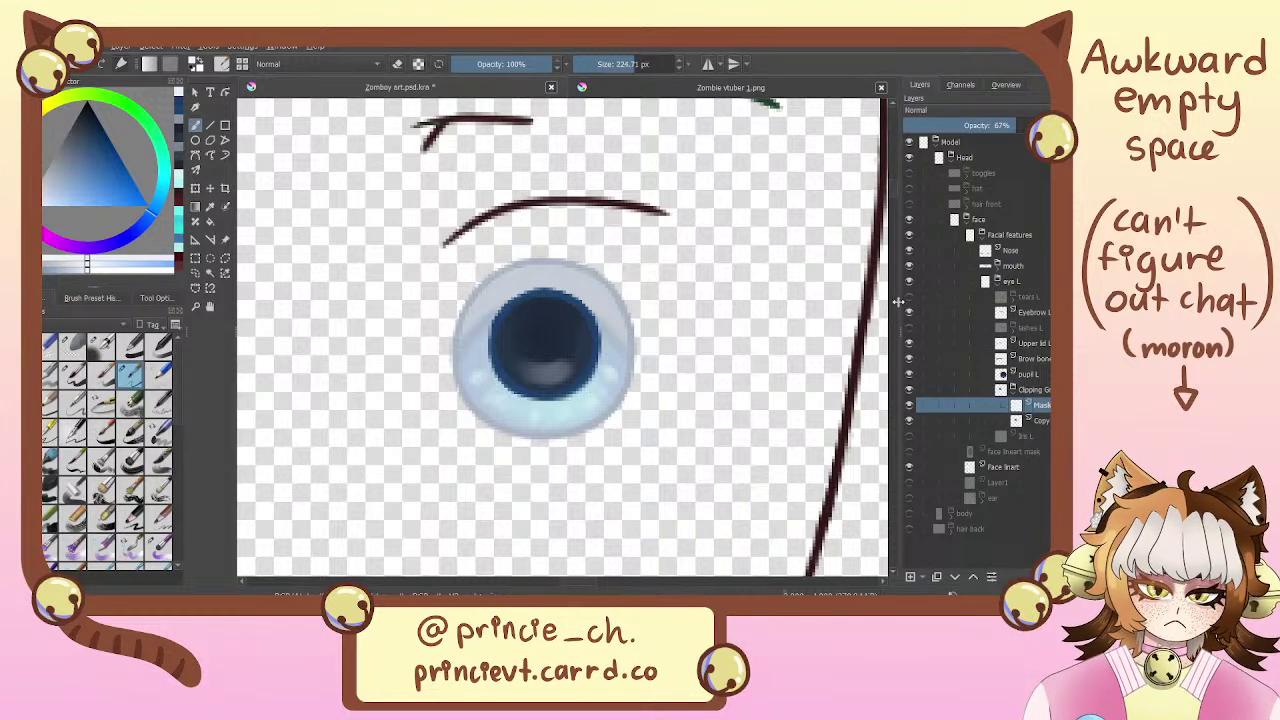
Undo the iris clipping group and earlier layer edits, back to separate outline, pupil and iris paint layers
left_click(1040, 421)
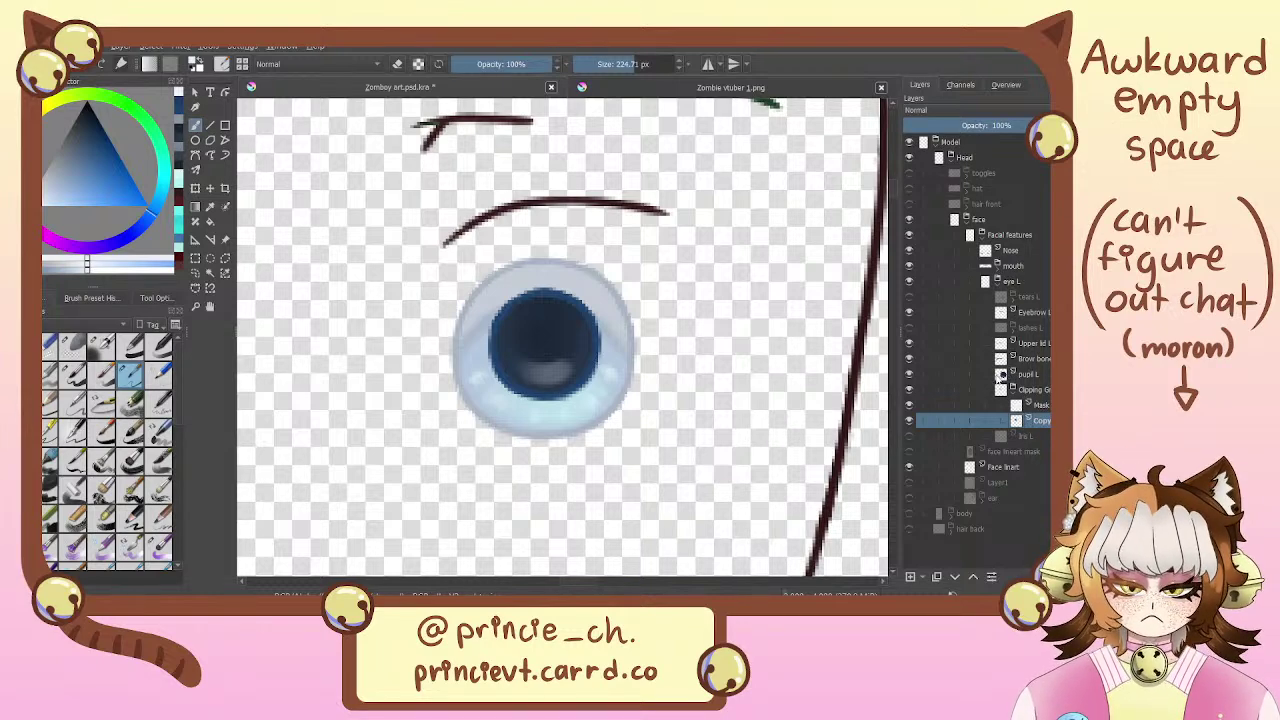
key("ctrl+z")
key("ctrl+z")
key("ctrl+z")
key("ctrl+z")
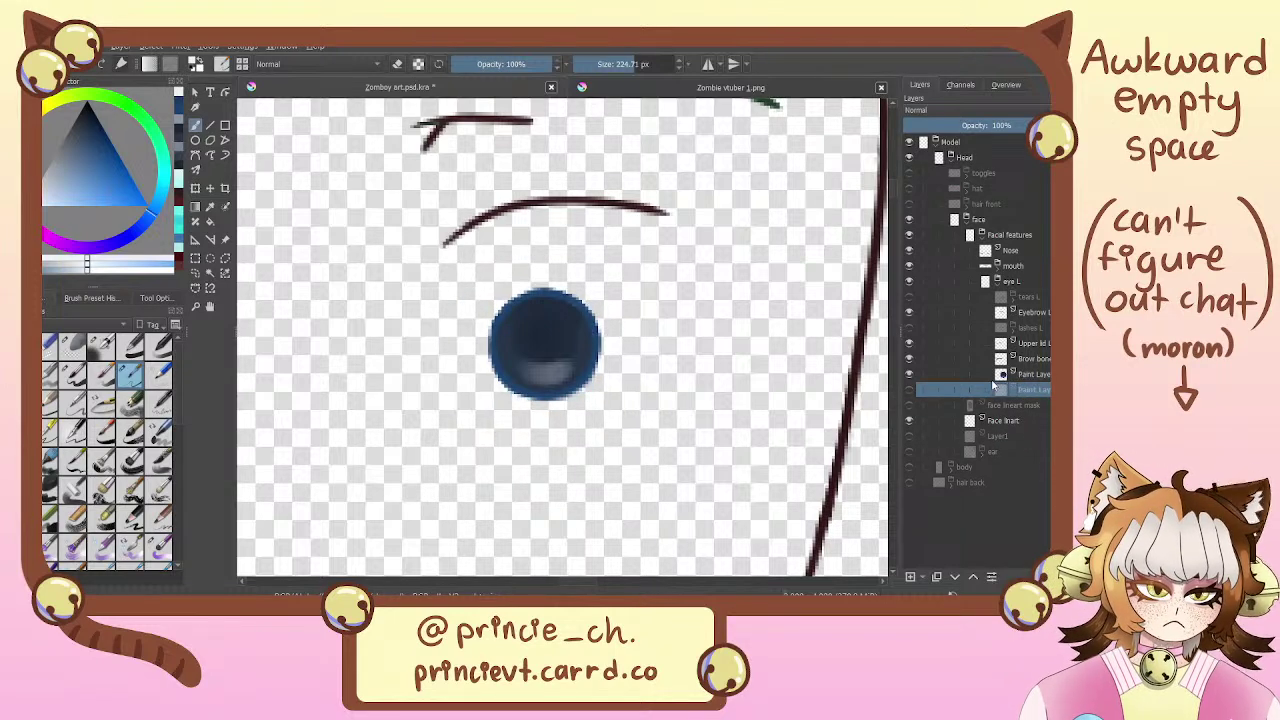
key("ctrl+shift+z")
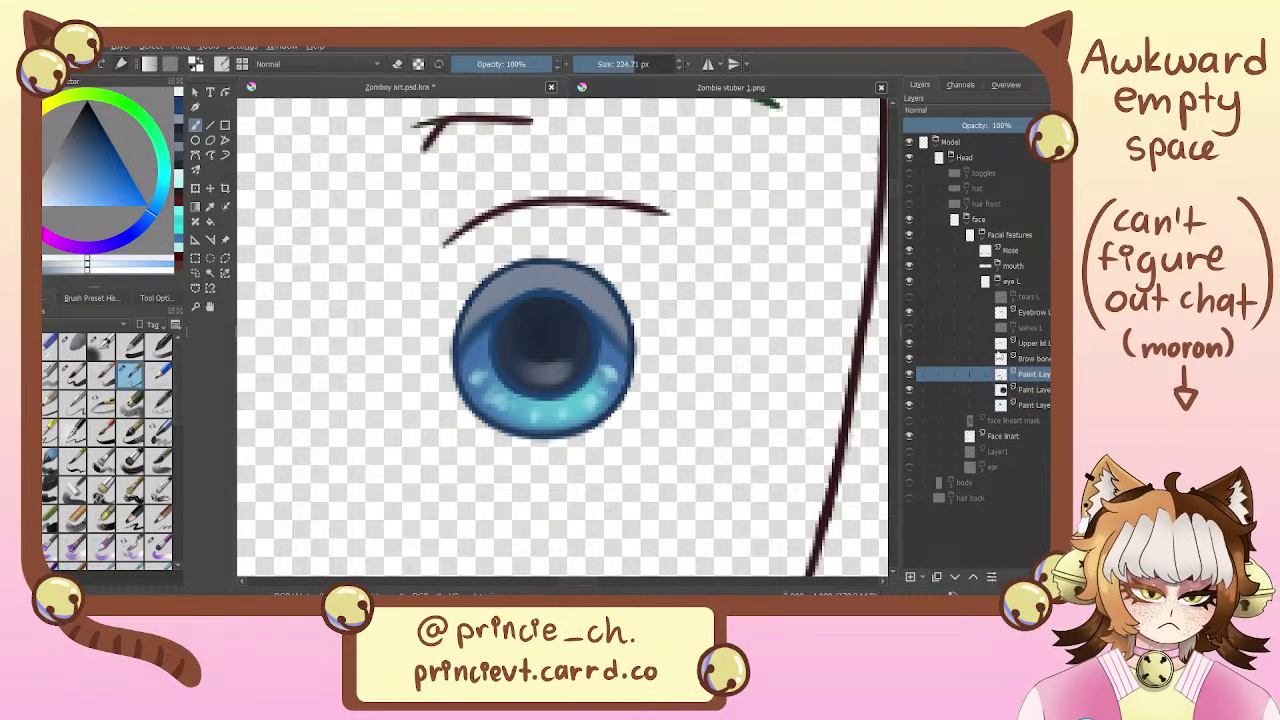
Check the iris outline by toggling its layer's visibility, and create a clipping group from the iris colour layer beneath the pupil
left_click(909, 374)
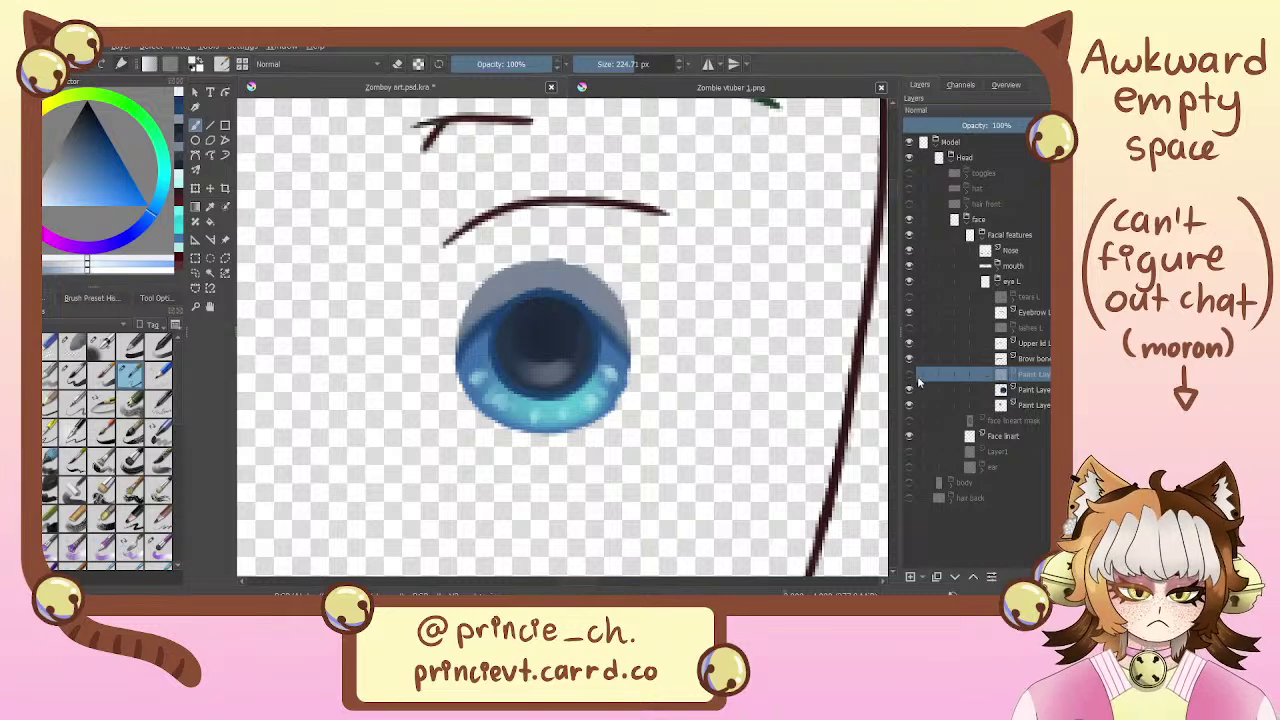
left_click(909, 374)
left_click(980, 405)
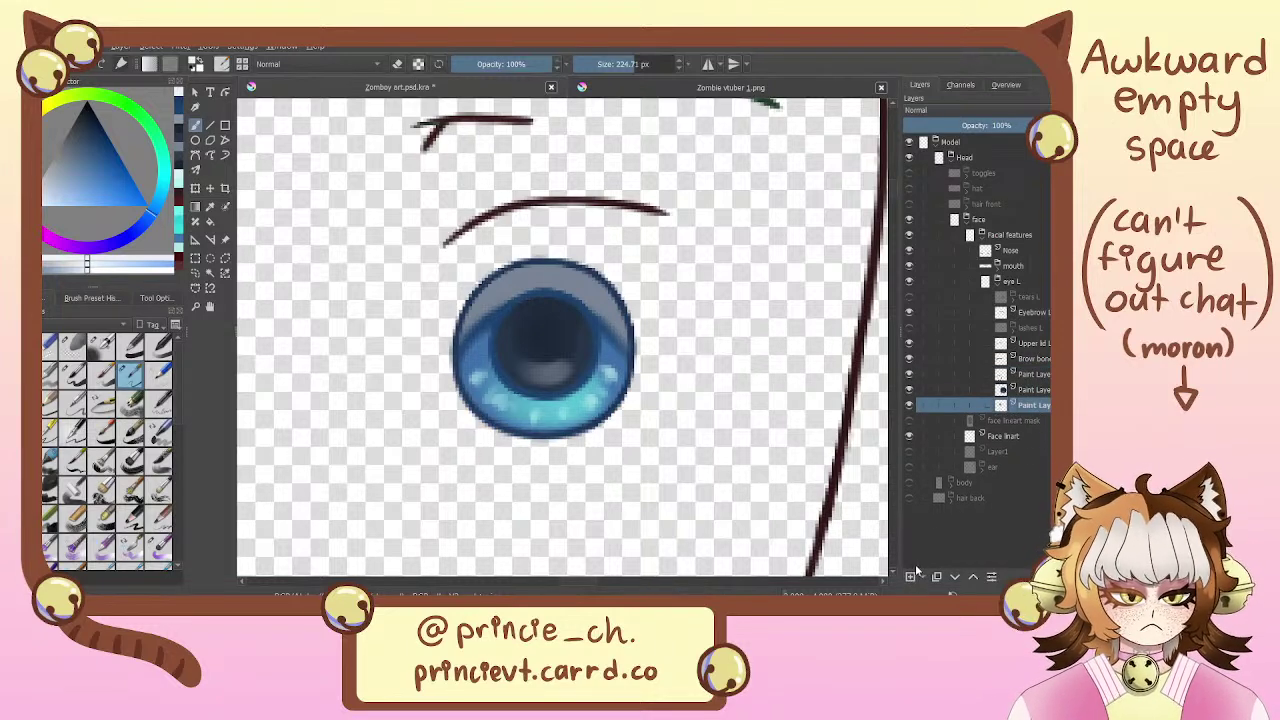
key("ctrl+shift+g")
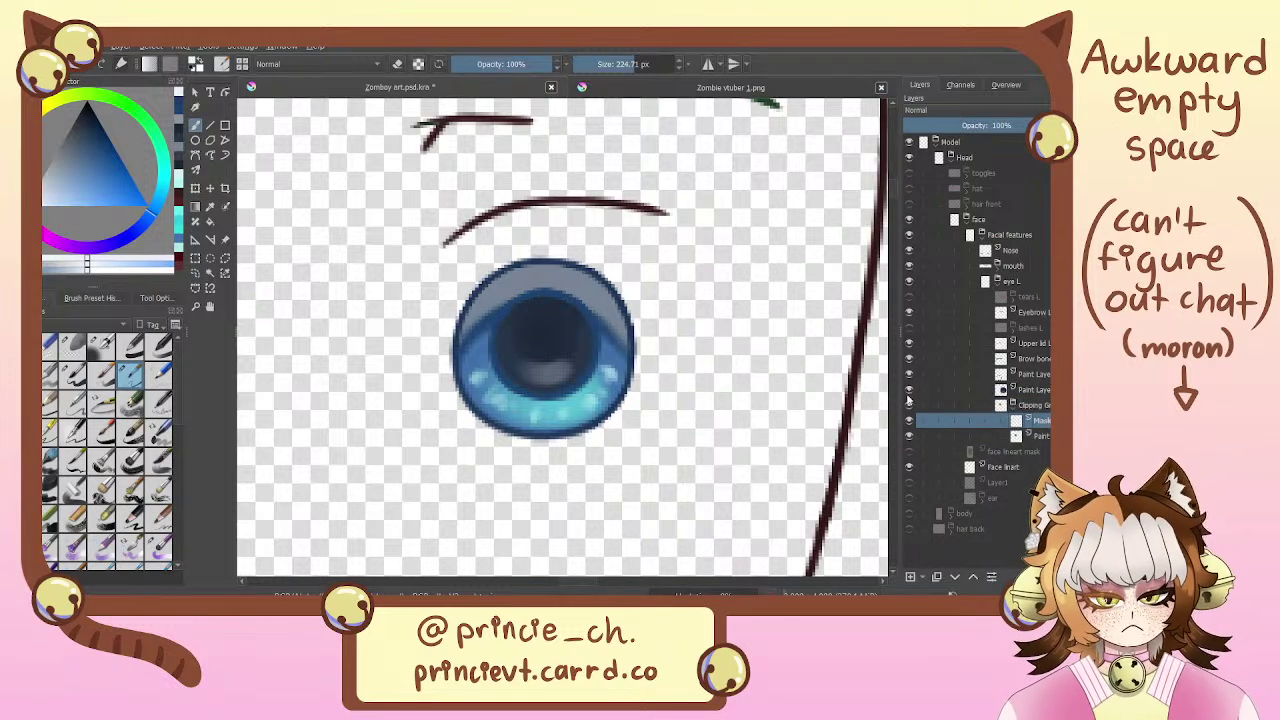
Hide the pupil layer and paint the iris below the upper shadow pale white on the mask layer with a 6.60 px pixel brush
left_click(908, 390)
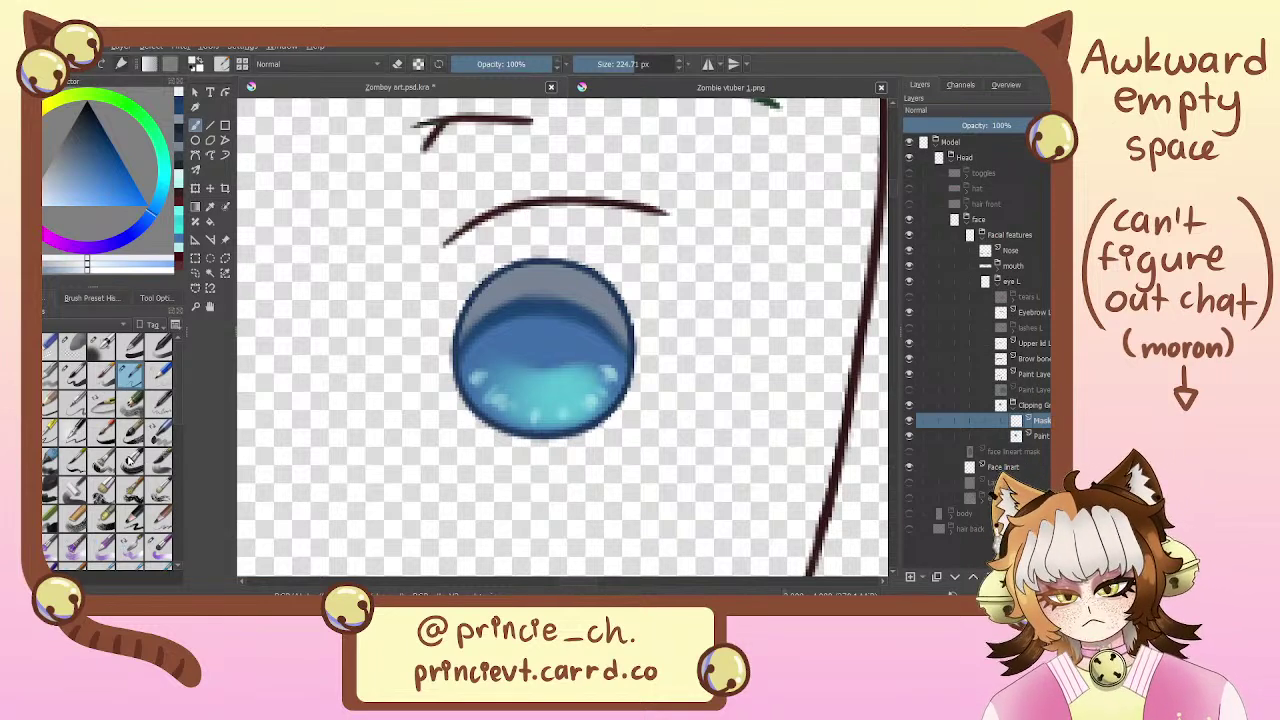
left_click(158, 545)
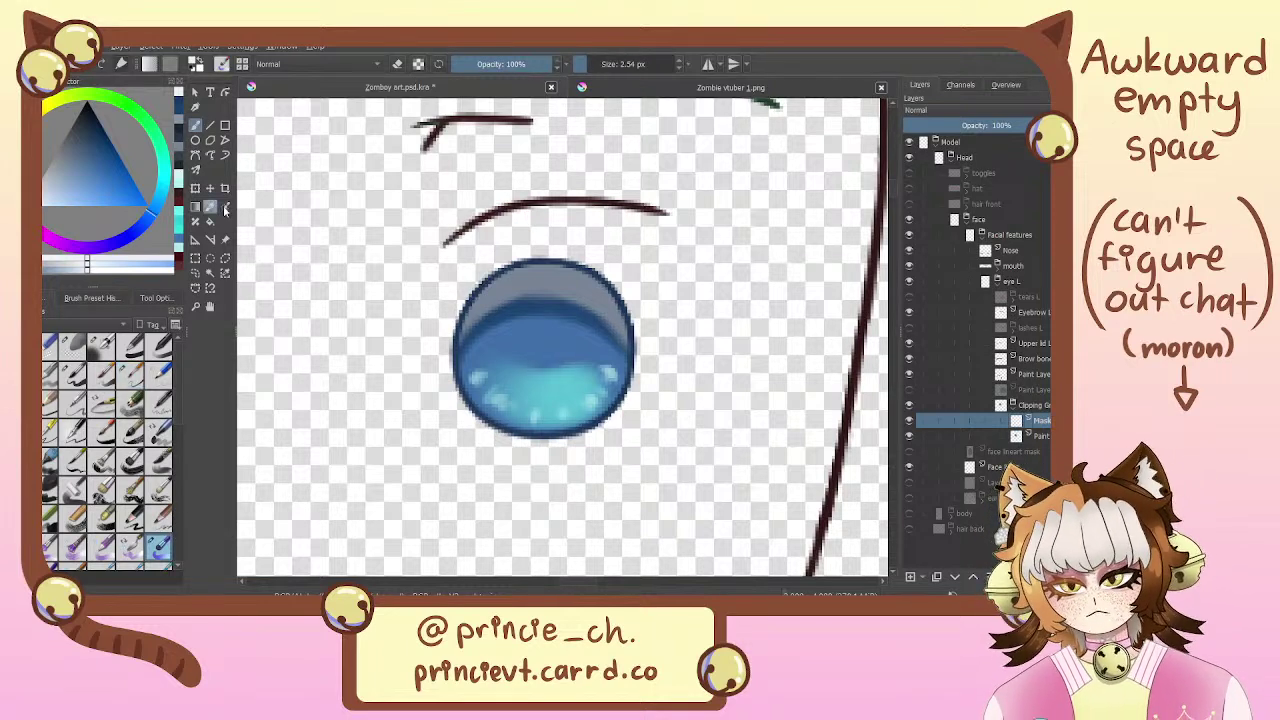
left_click(582, 66)
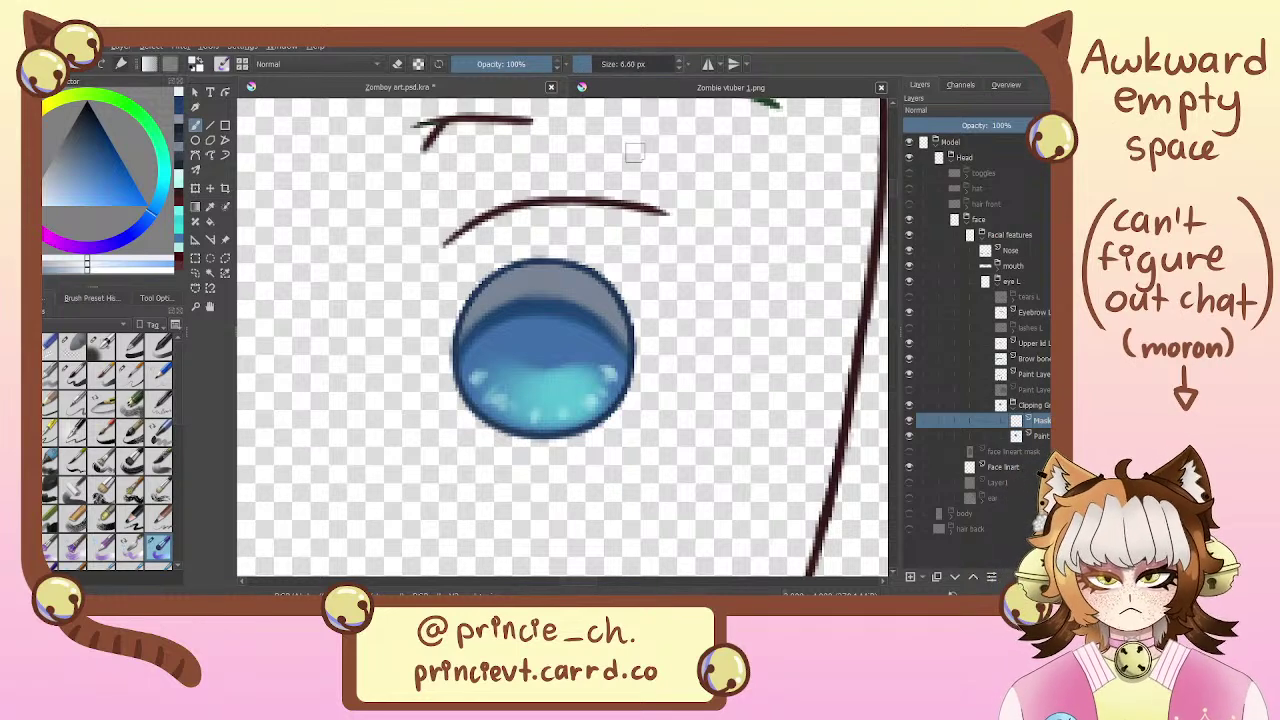
mouse_move(603, 341)
left_mouse_down()
mouse_move(557, 315)
mouse_move(515, 317)
mouse_move(457, 378)
mouse_move(471, 345)
mouse_move(530, 308)
mouse_move(489, 322)
mouse_move(463, 359)
mouse_move(526, 305)
mouse_move(606, 332)
mouse_move(627, 395)
mouse_move(614, 359)
mouse_move(566, 317)
mouse_move(528, 315)
mouse_move(615, 350)
mouse_move(526, 382)
mouse_move(537, 387)
mouse_move(493, 358)
mouse_move(504, 397)
mouse_move(540, 416)
mouse_move(570, 369)
mouse_move(534, 357)
mouse_move(536, 393)
mouse_move(603, 413)
mouse_move(611, 367)
mouse_move(562, 334)
mouse_move(522, 369)
mouse_move(541, 387)
mouse_move(583, 365)
mouse_move(570, 432)
left_mouse_up()
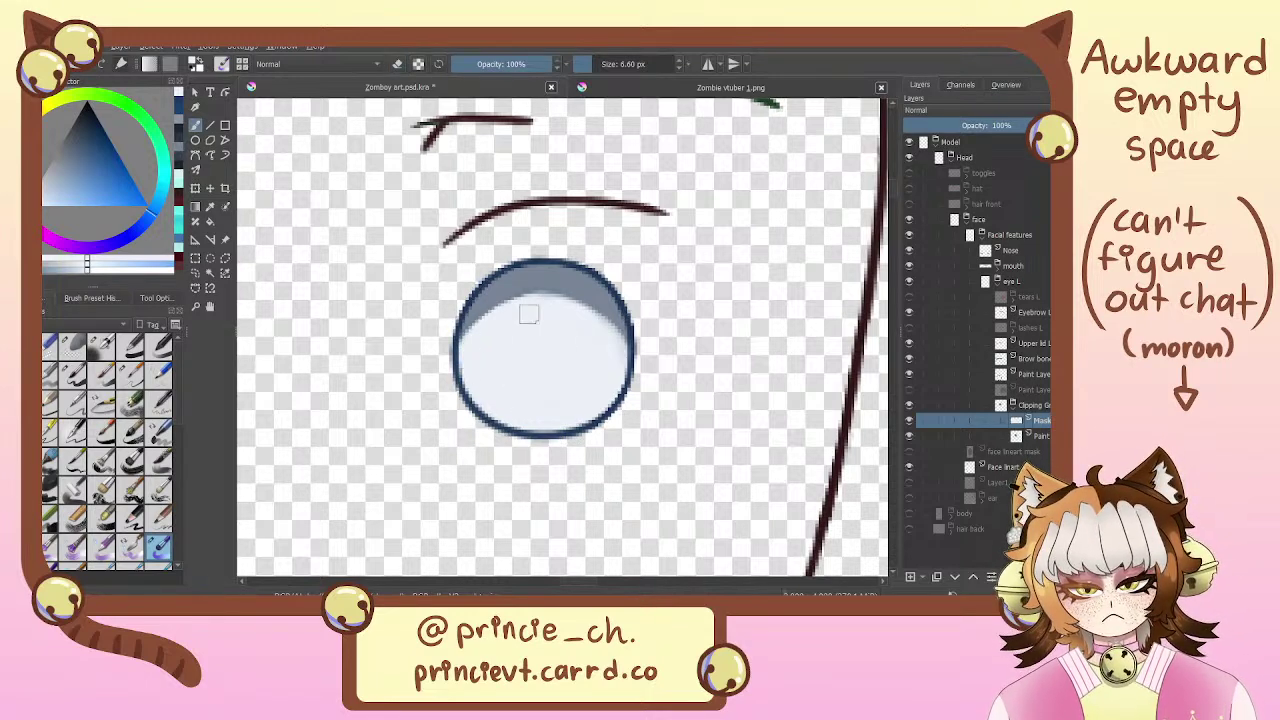
Refine the pale fill's edge along the curved upper shadow and the iris outline, alternating between painting and erasing
key("e")
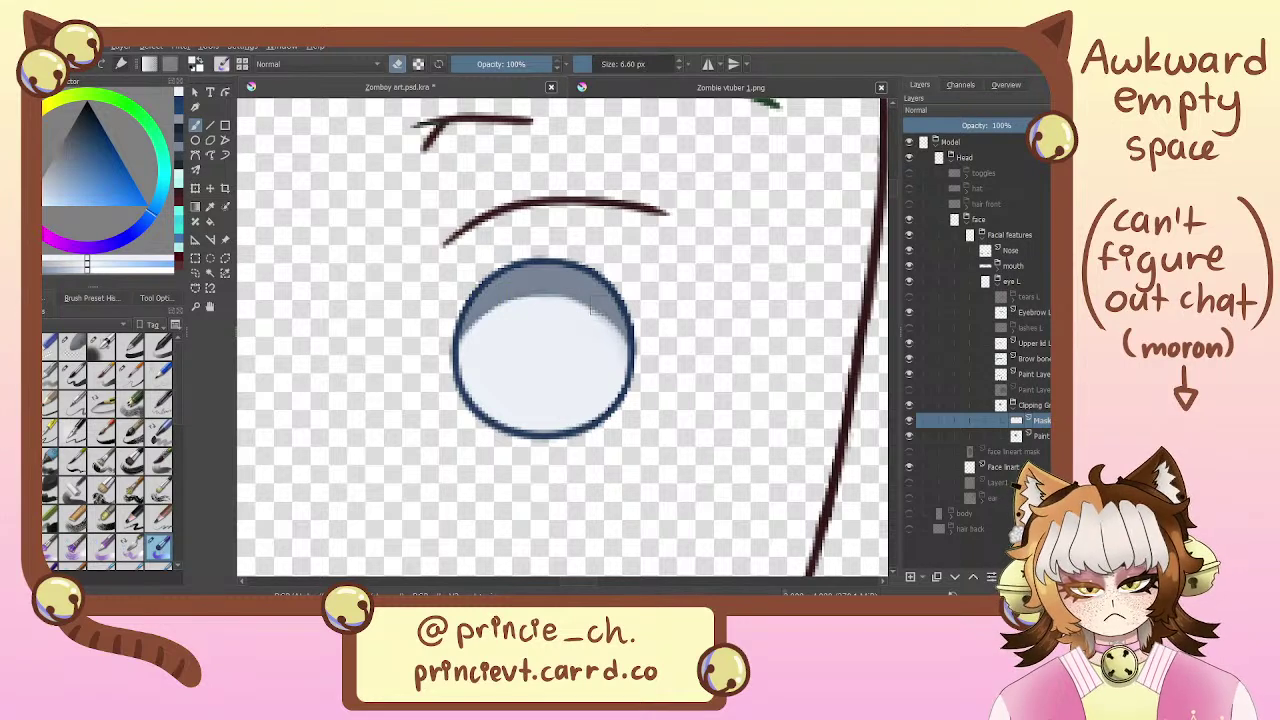
key("e")
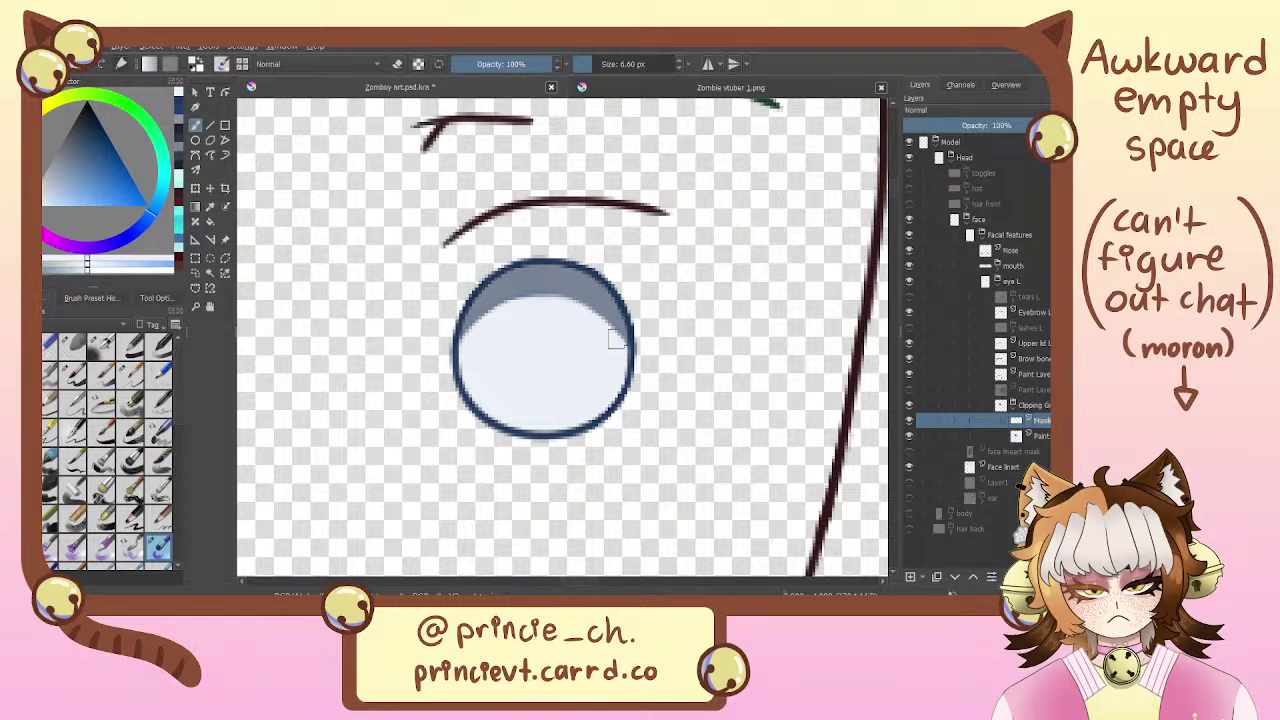
key("e")
key("e")
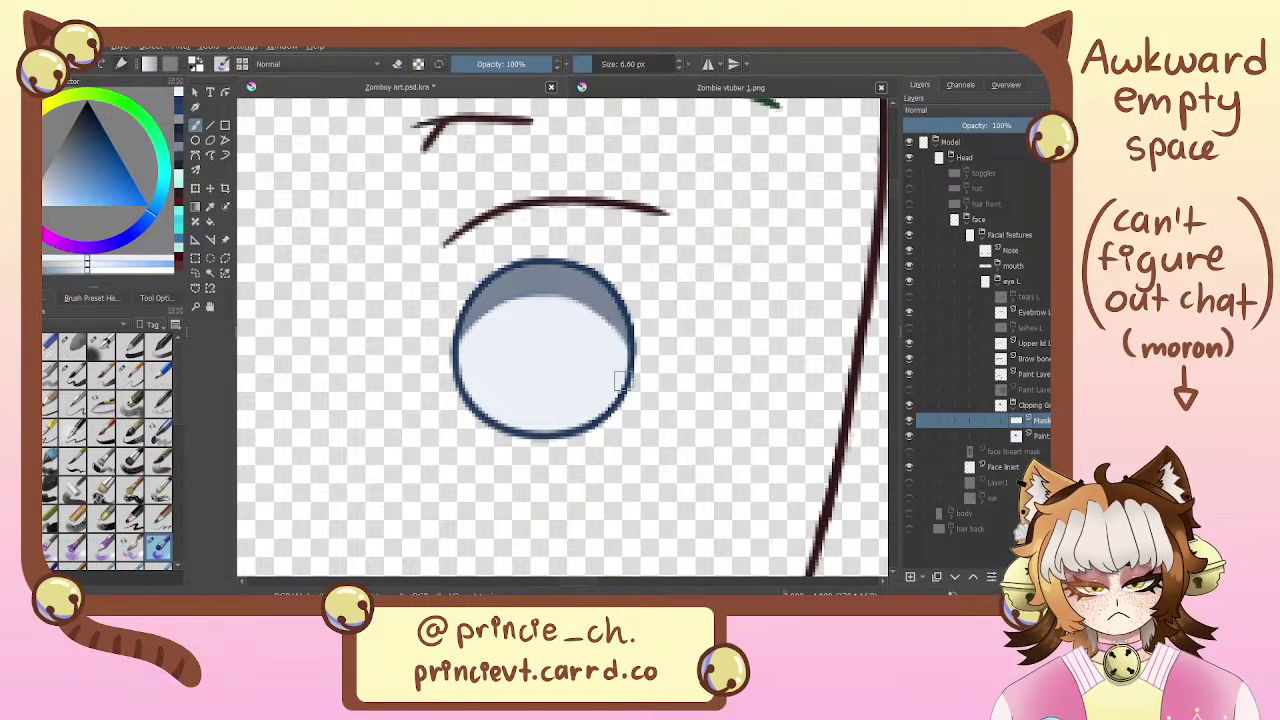
key("e")
key("e")
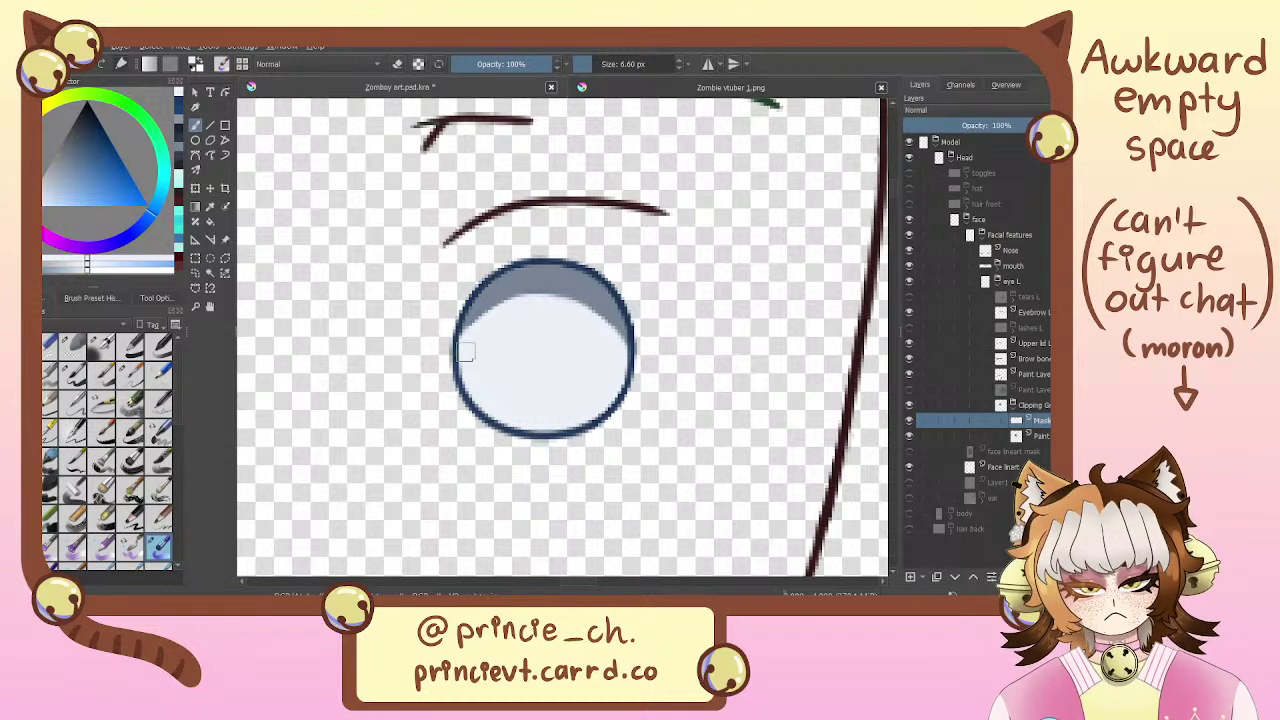
key("e")
key("e")
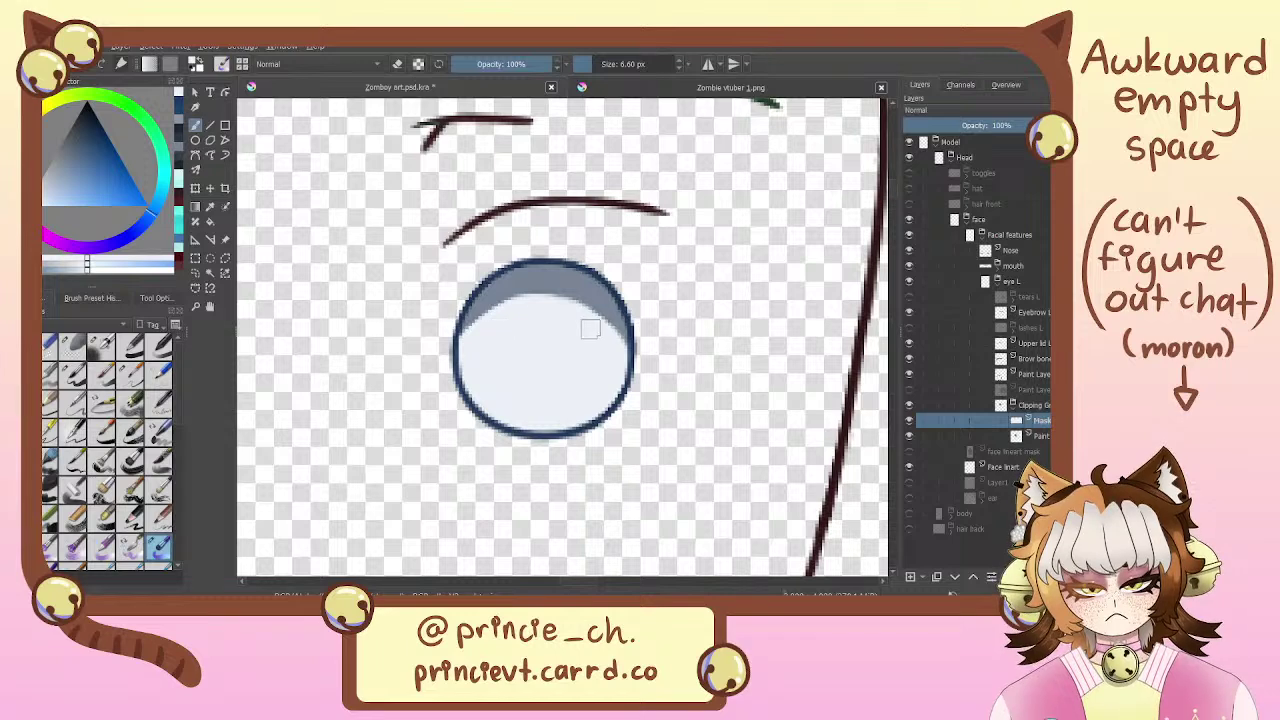
Try erasing the pale fill along the left part of the upper shadow's edge, and undo the last strokes
key("e")
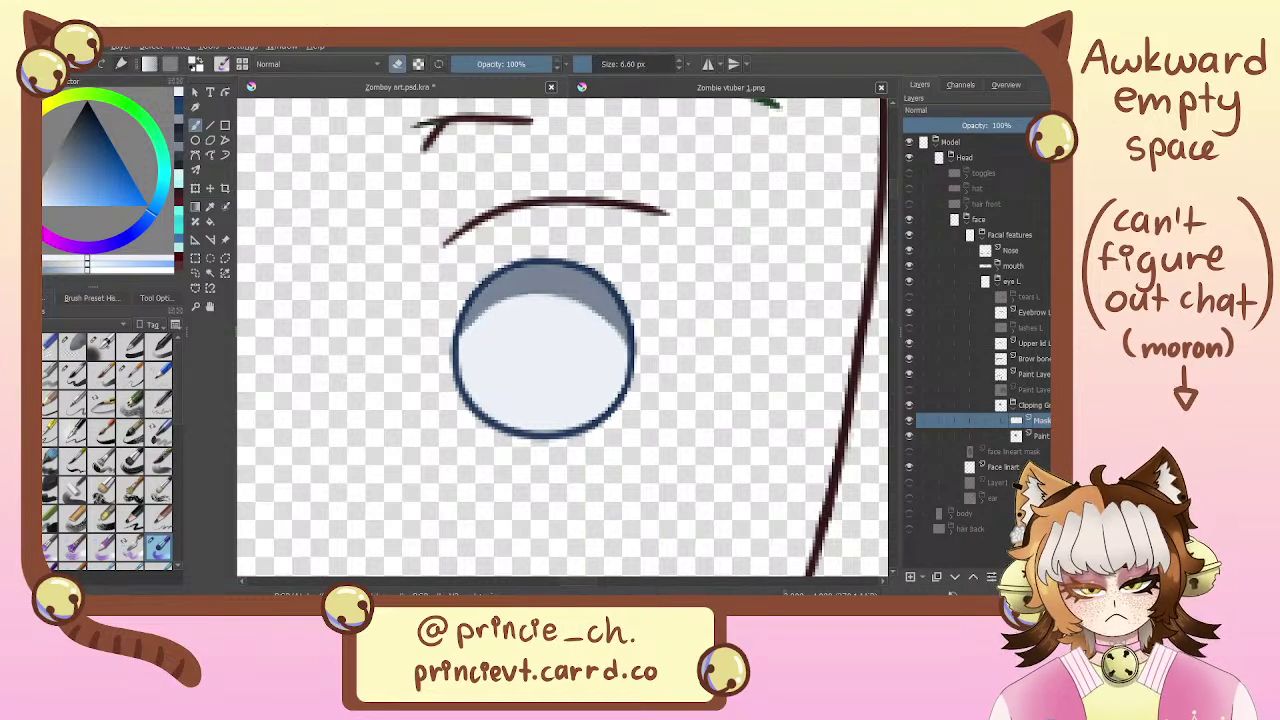
mouse_move(508, 303)
left_mouse_down()
mouse_move(581, 309)
mouse_move(491, 324)
mouse_move(546, 304)
mouse_move(492, 328)
left_mouse_up()
key("e")
key("ctrl+z")
key("ctrl+z")
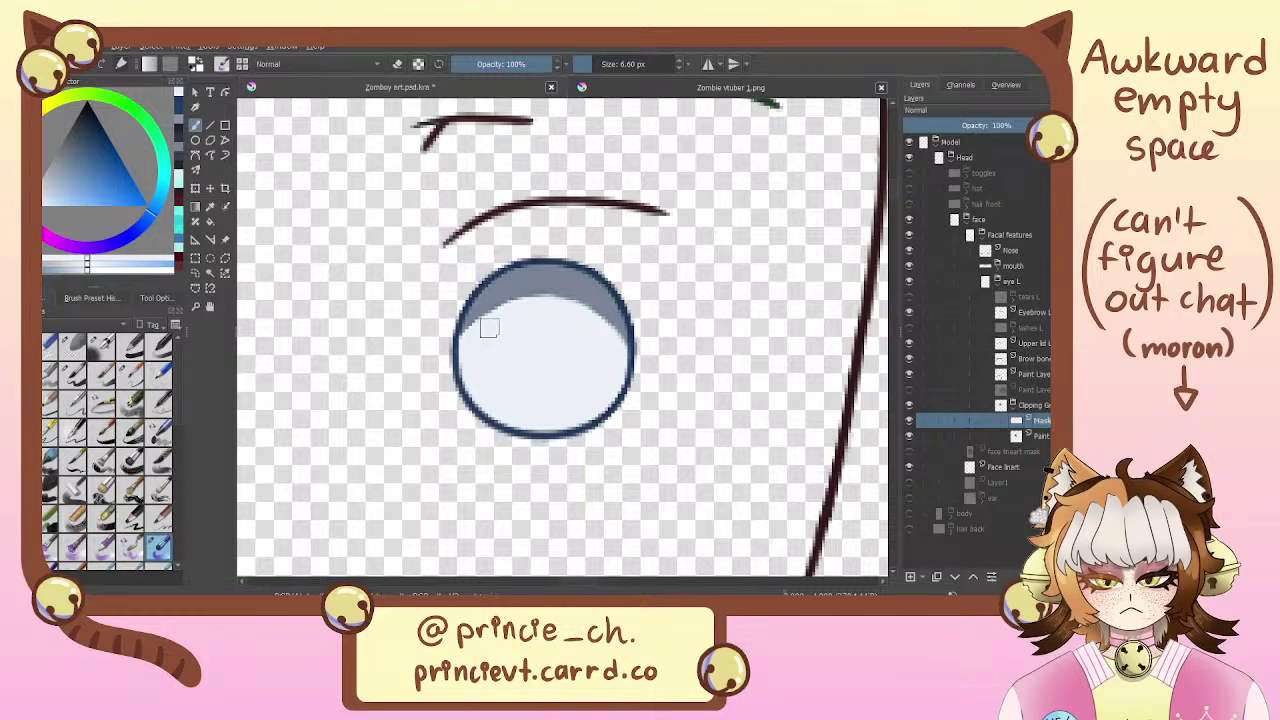
Reduce the mask layer's opacity to 33% to paint over the shadow's lower edge, and set the opacity to 63%
left_click(1002, 127)
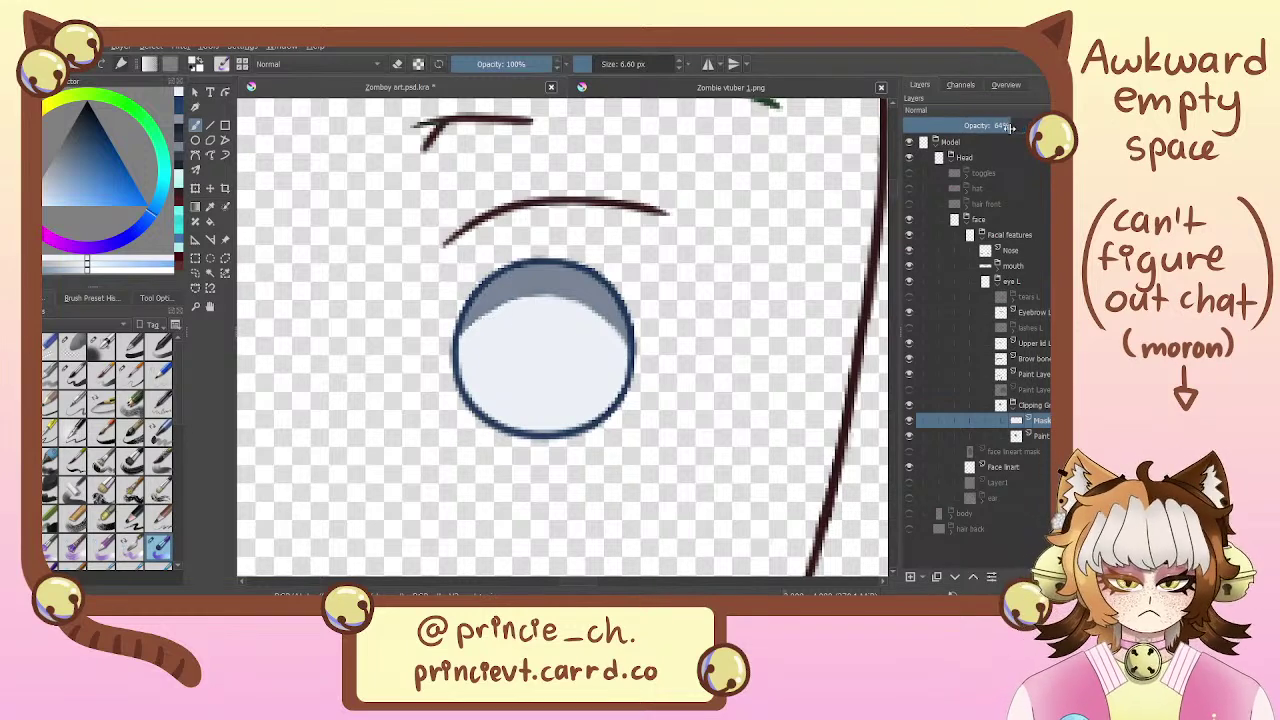
left_click_drag(1002, 127, 952, 128)
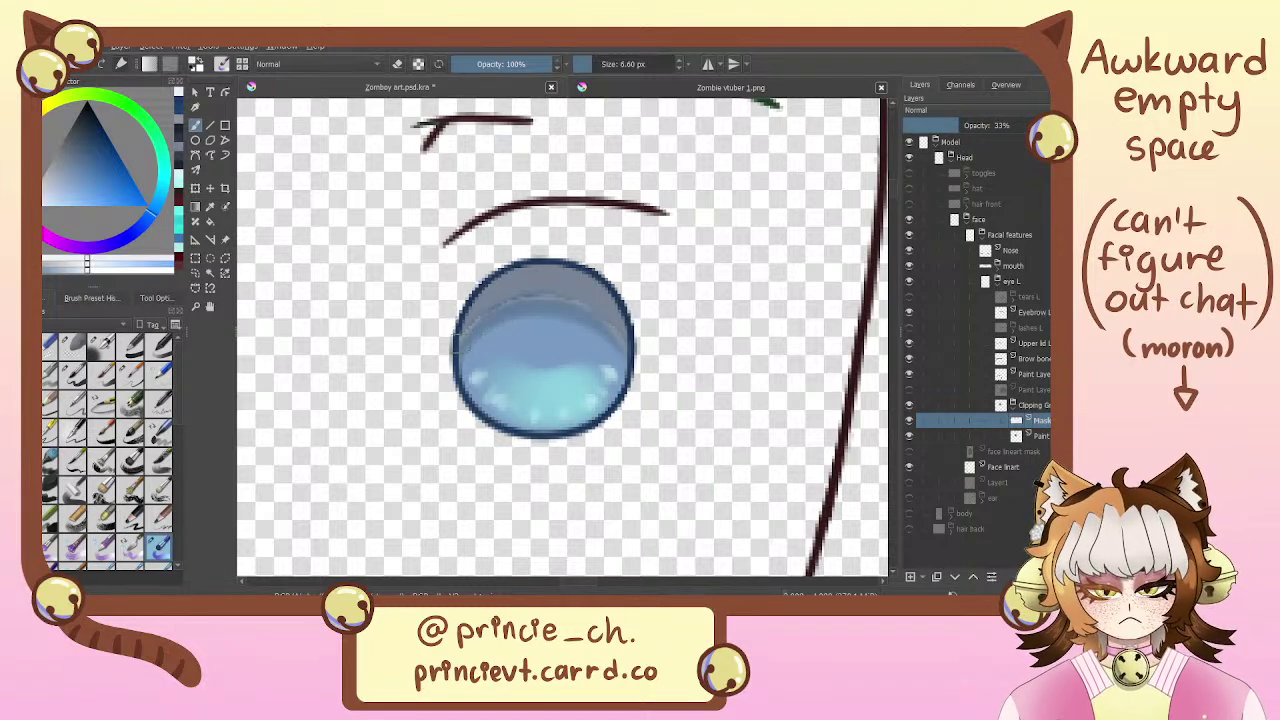
mouse_move(457, 344)
left_mouse_down()
mouse_move(516, 295)
mouse_move(614, 360)
left_mouse_up()
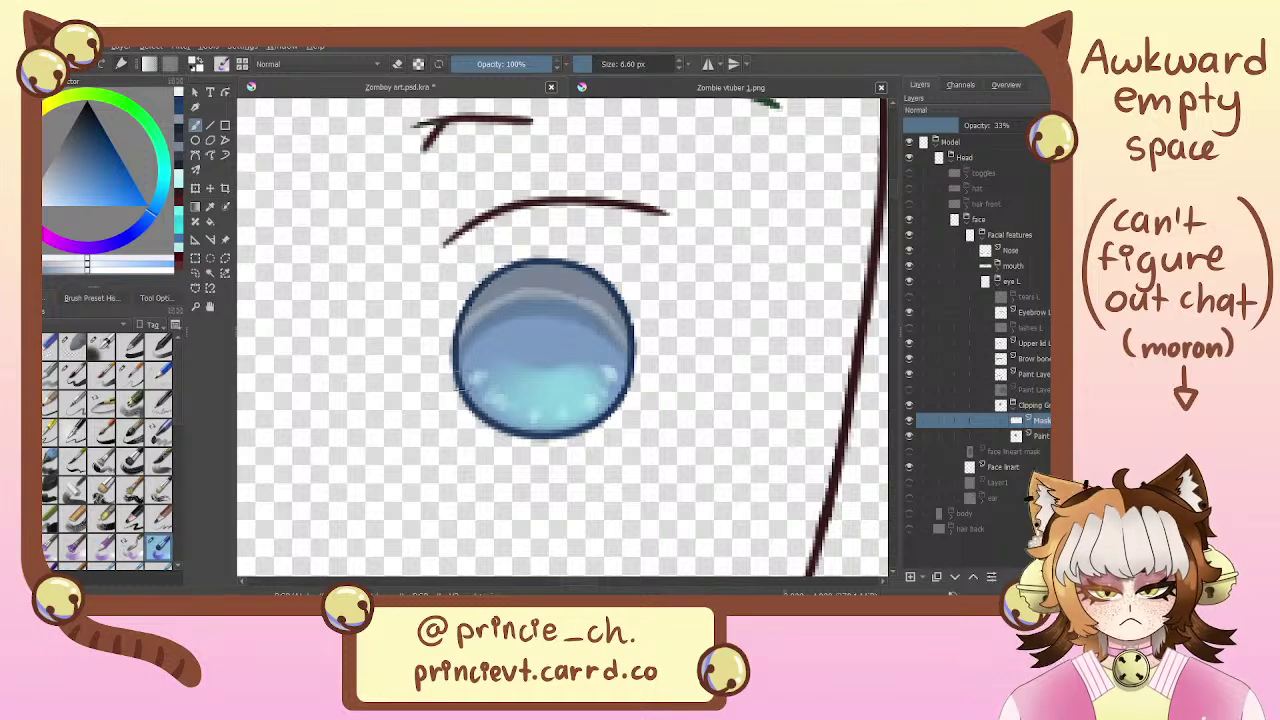
mouse_move(994, 126)
left_mouse_down()
mouse_move(1018, 126)
mouse_move(1001, 125)
left_mouse_up()
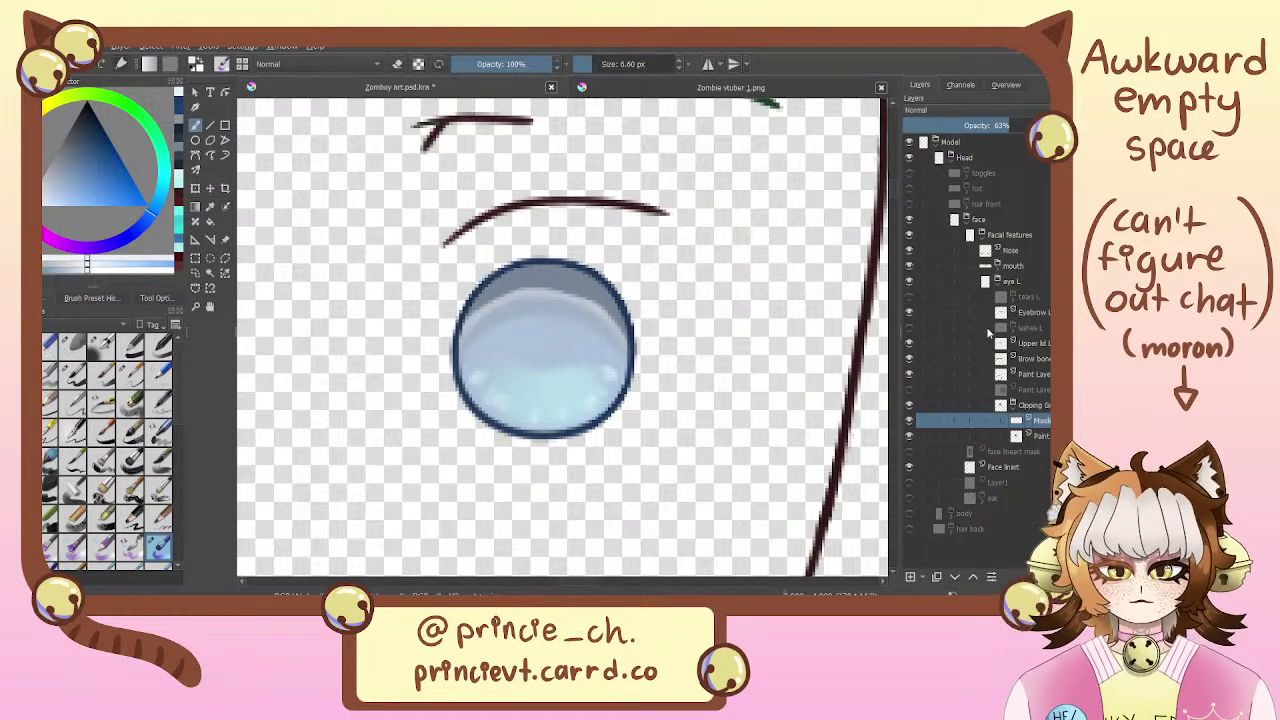
Duplicate the iris paint layer in the clipping group, and try merging the mask layer down into the copy, undoing the merge
left_click(1032, 436)
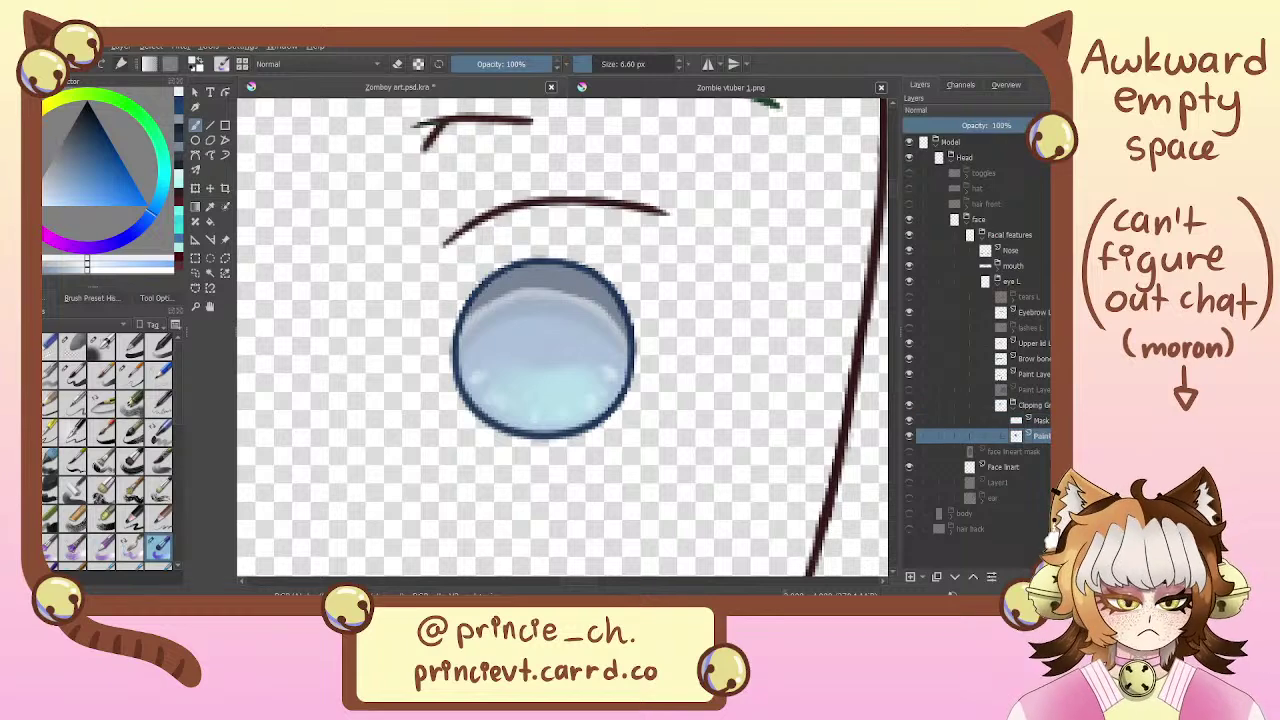
left_click(936, 578)
left_click(1038, 421)
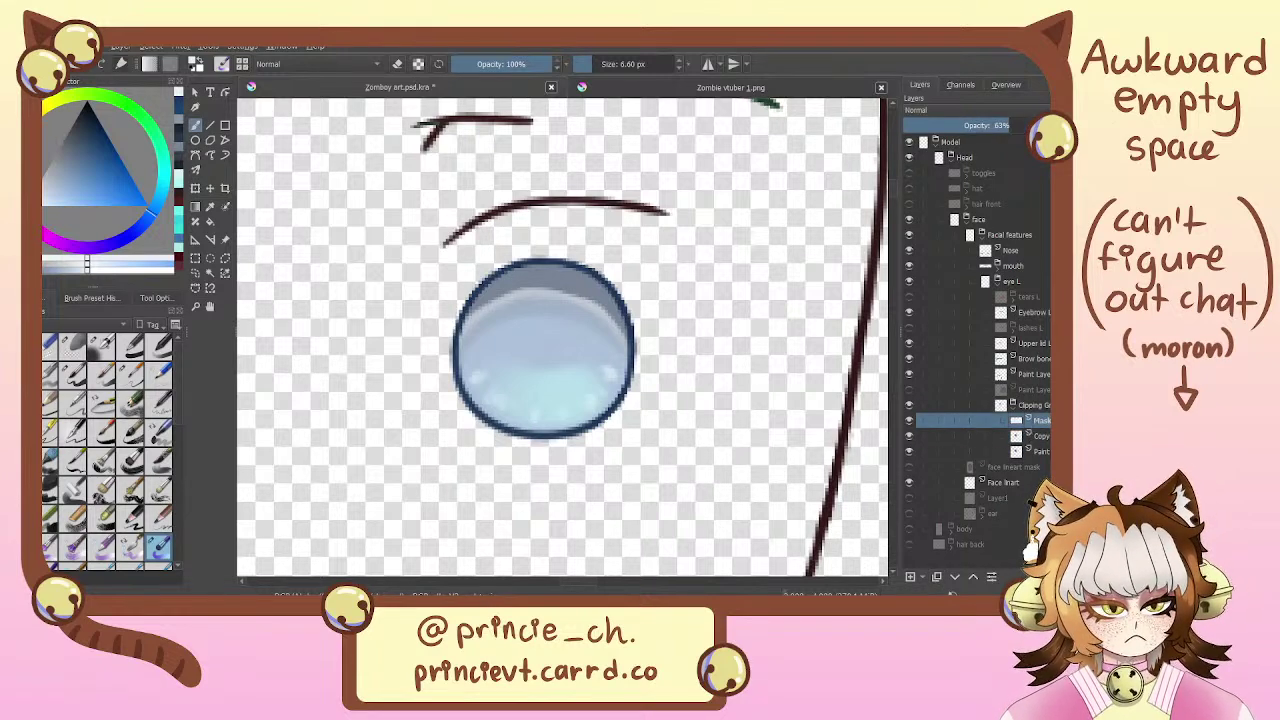
key("ctrl+e")
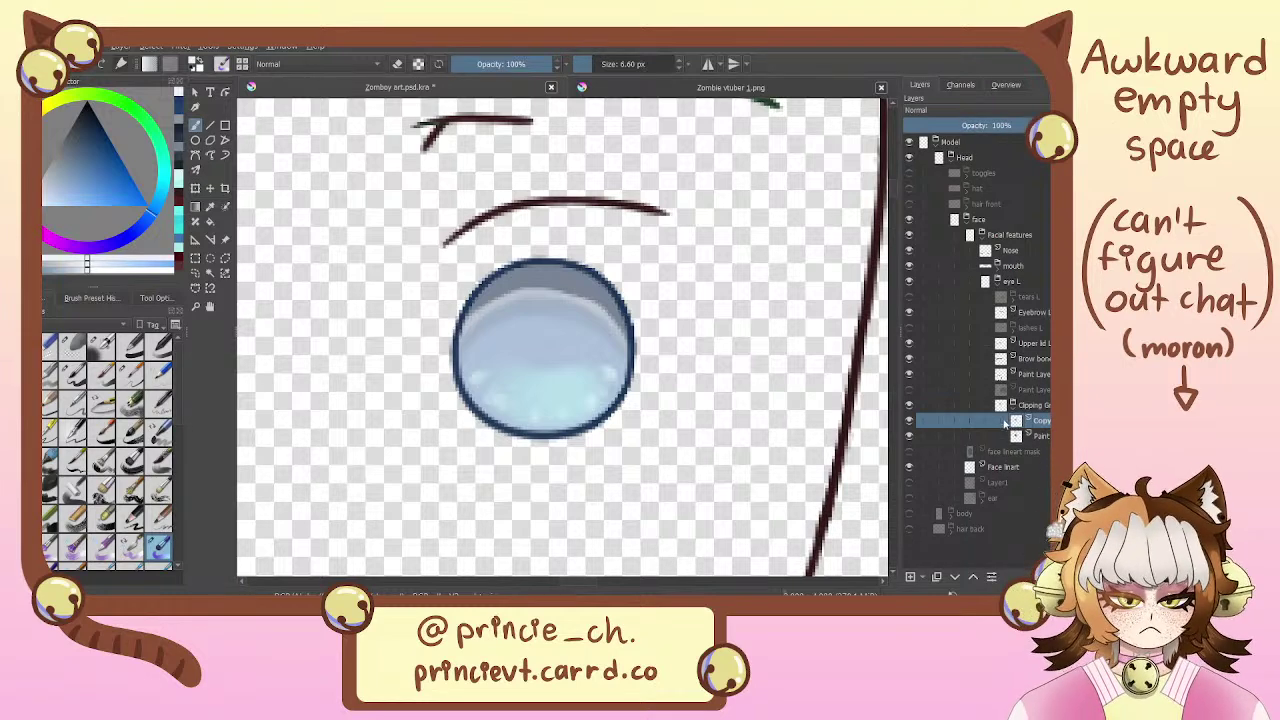
key("ctrl+z")
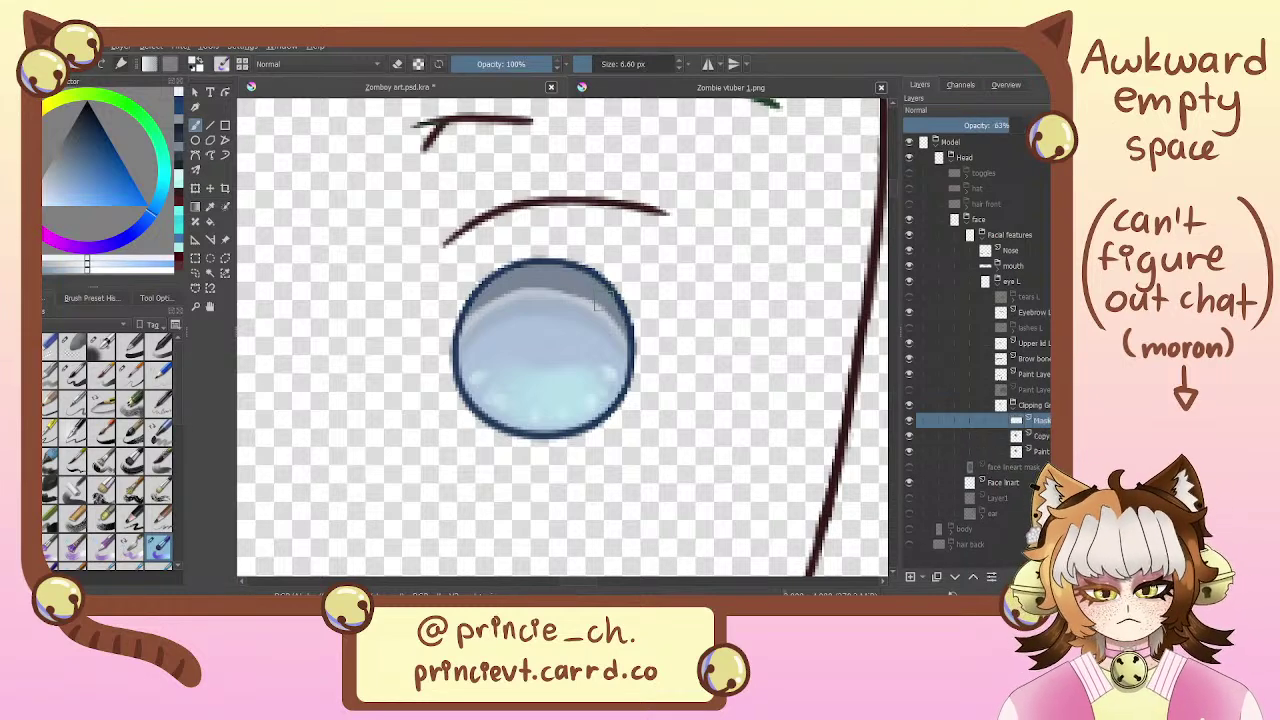
Try merging the mask layer into the iris copy and nesting it in a new clipping group, and undo both
key("shift+Delete")
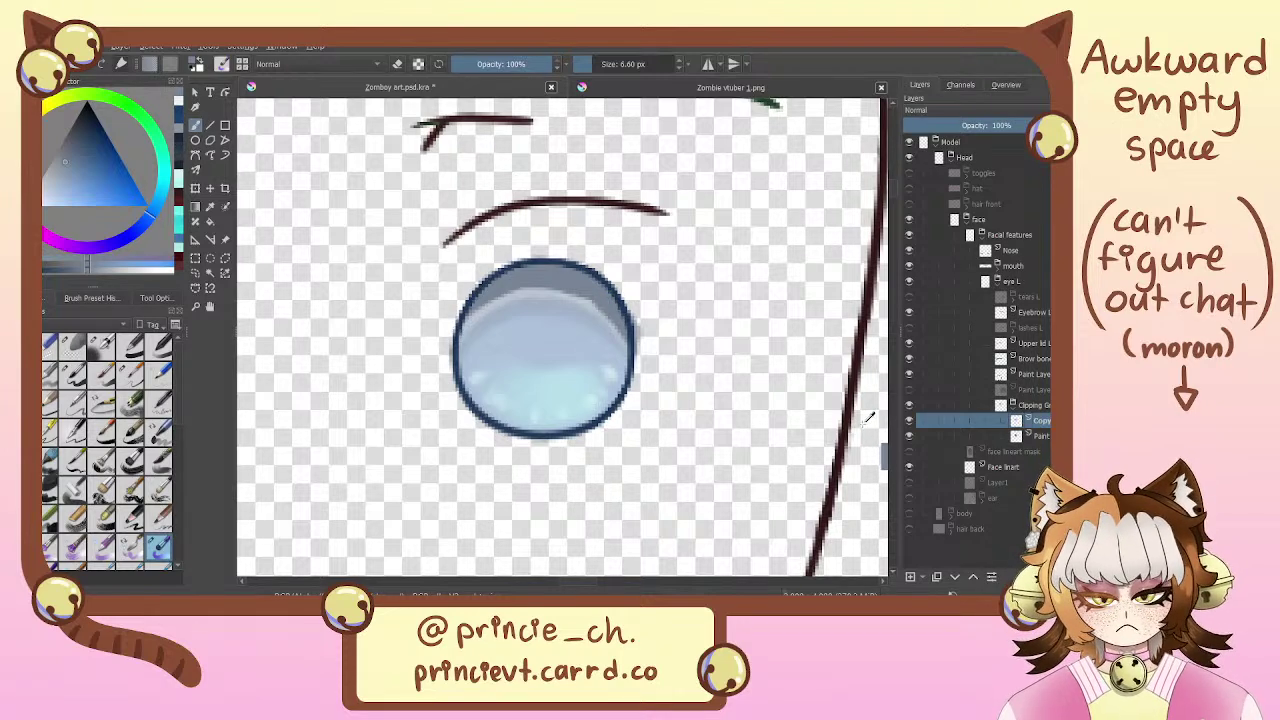
key("ctrl+shift+g")
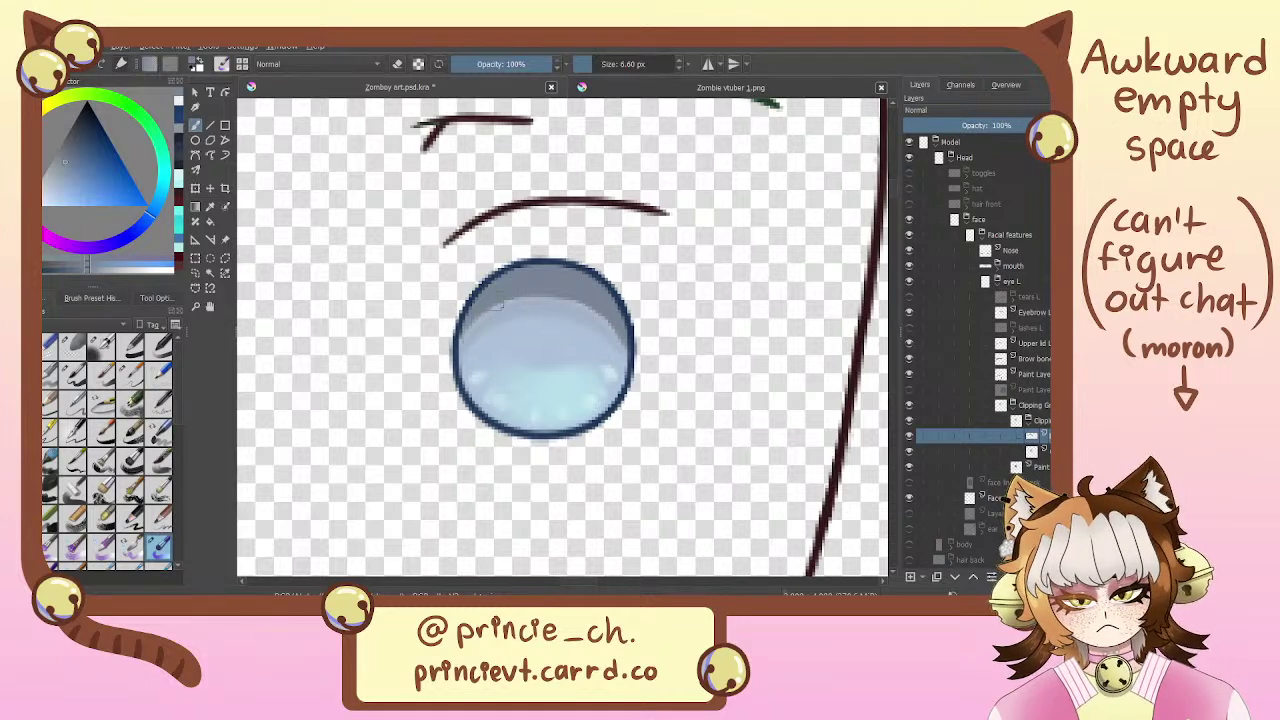
key("ctrl+z")
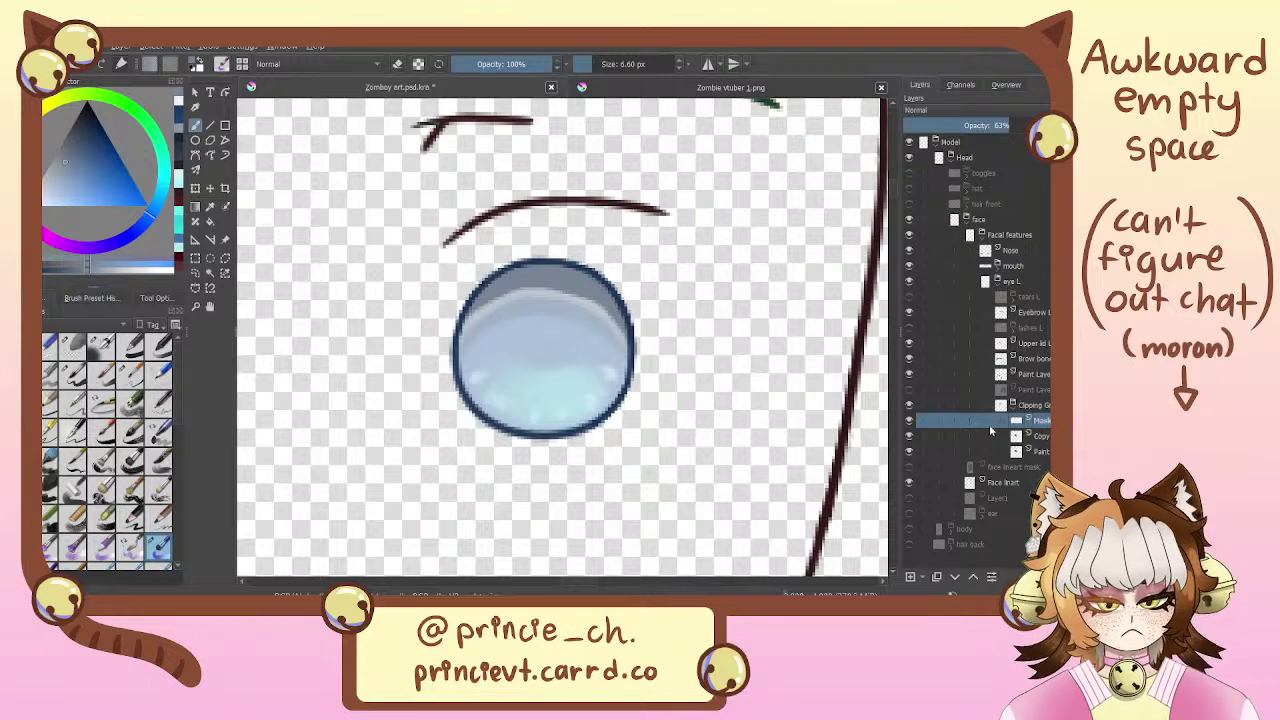
Merge the mask layer into the iris copy, put the merged layer in its own group, and duplicate it there
left_click(908, 421)
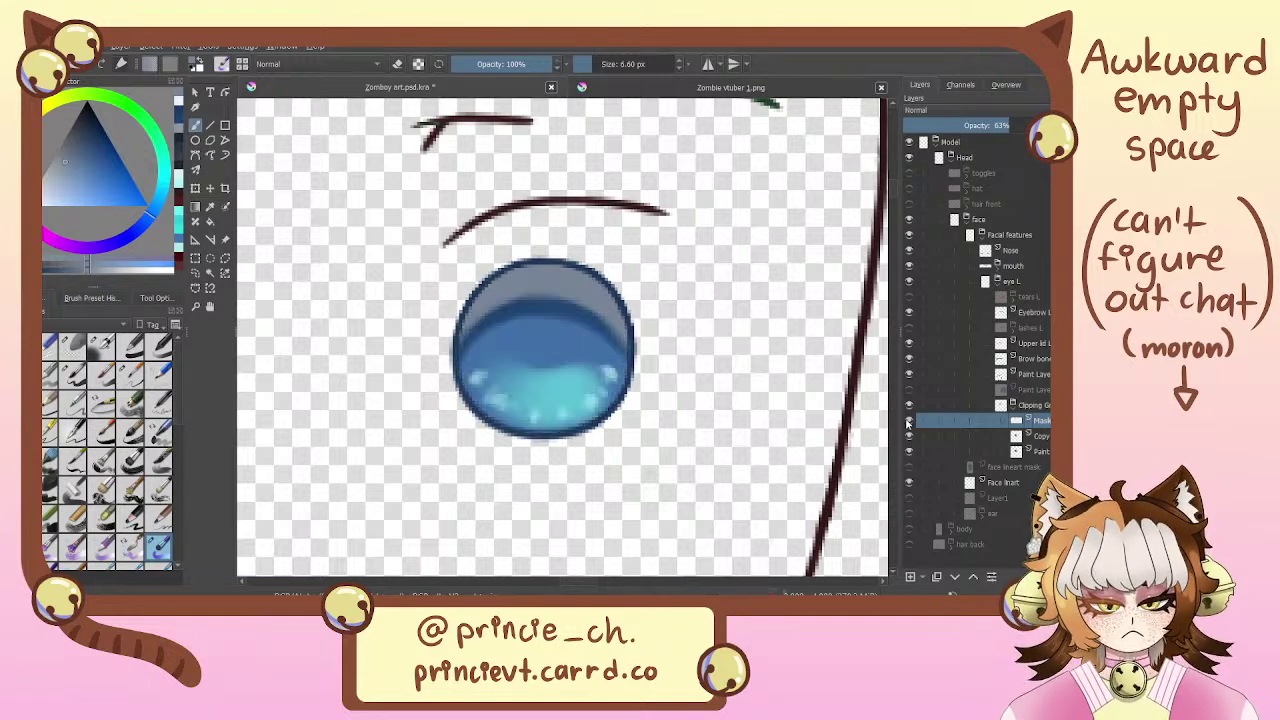
key("shift+Delete")
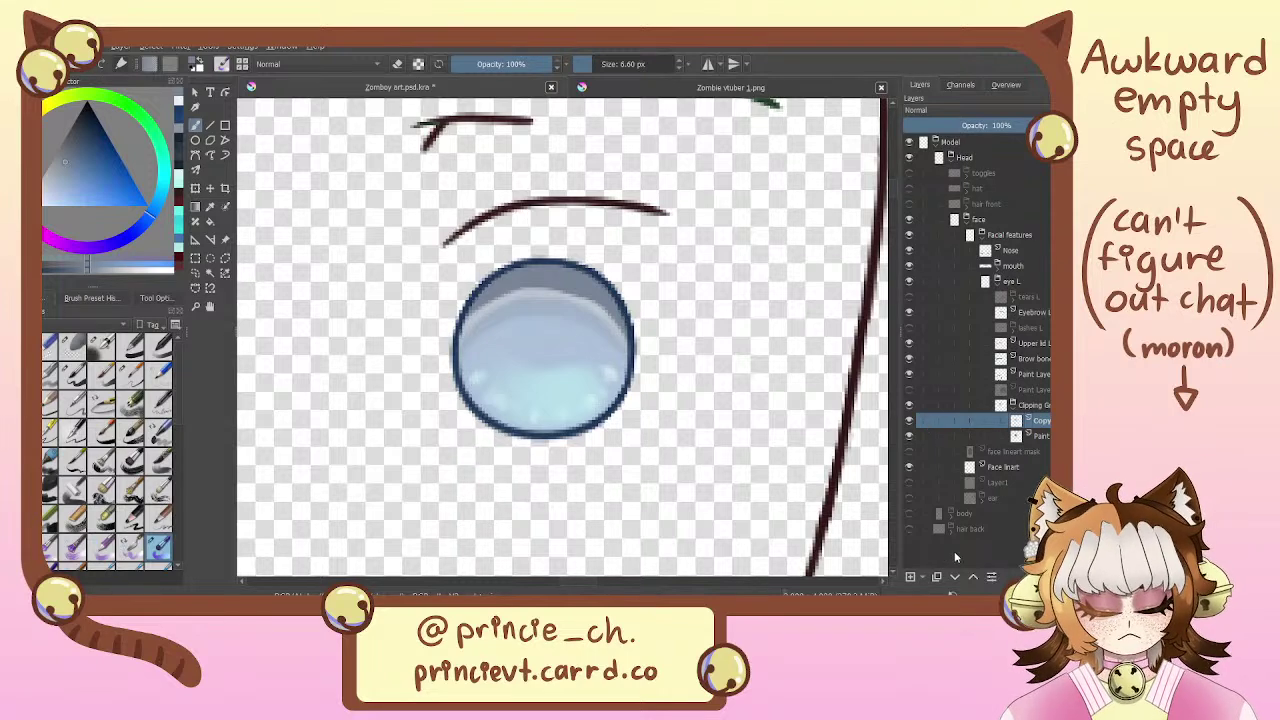
key("ctrl+g")
left_click(936, 577)
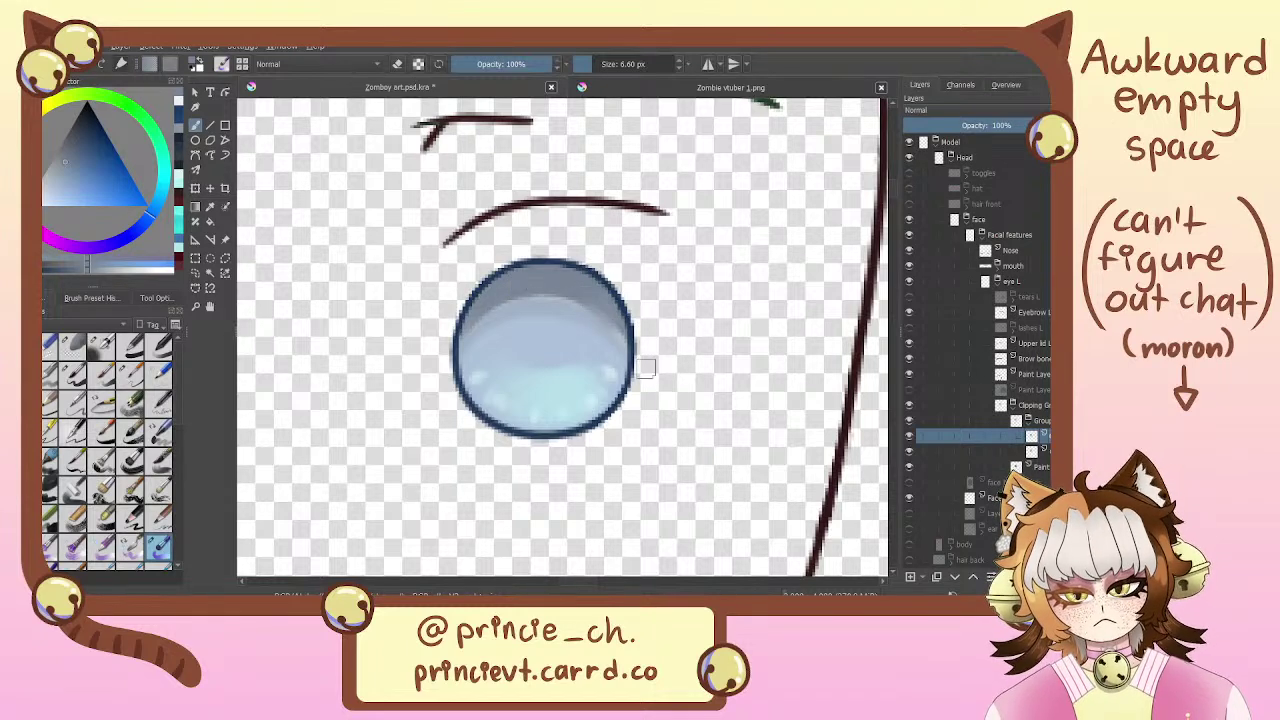
Paint along the upper shadow's curved edge, adding a band beneath it in a lighter grey-blue based on a sampled colour
left_click_drag(576, 300, 508, 300)
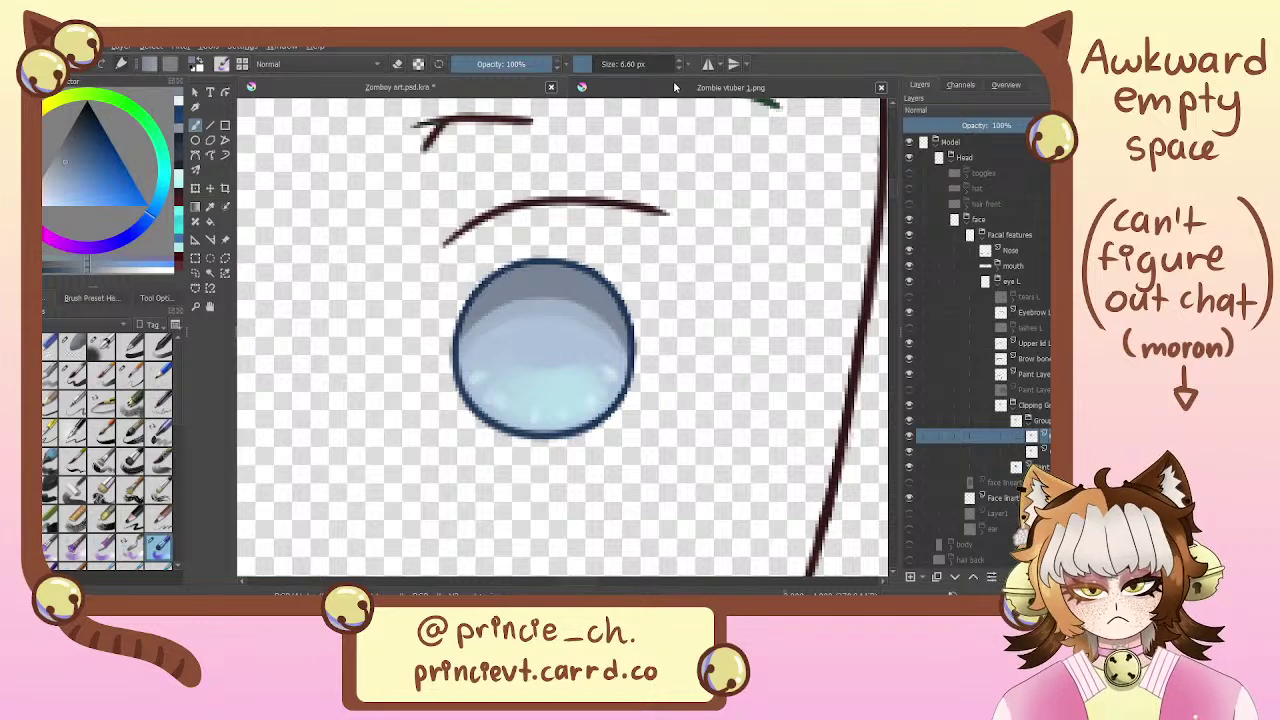
left_click(212, 206)
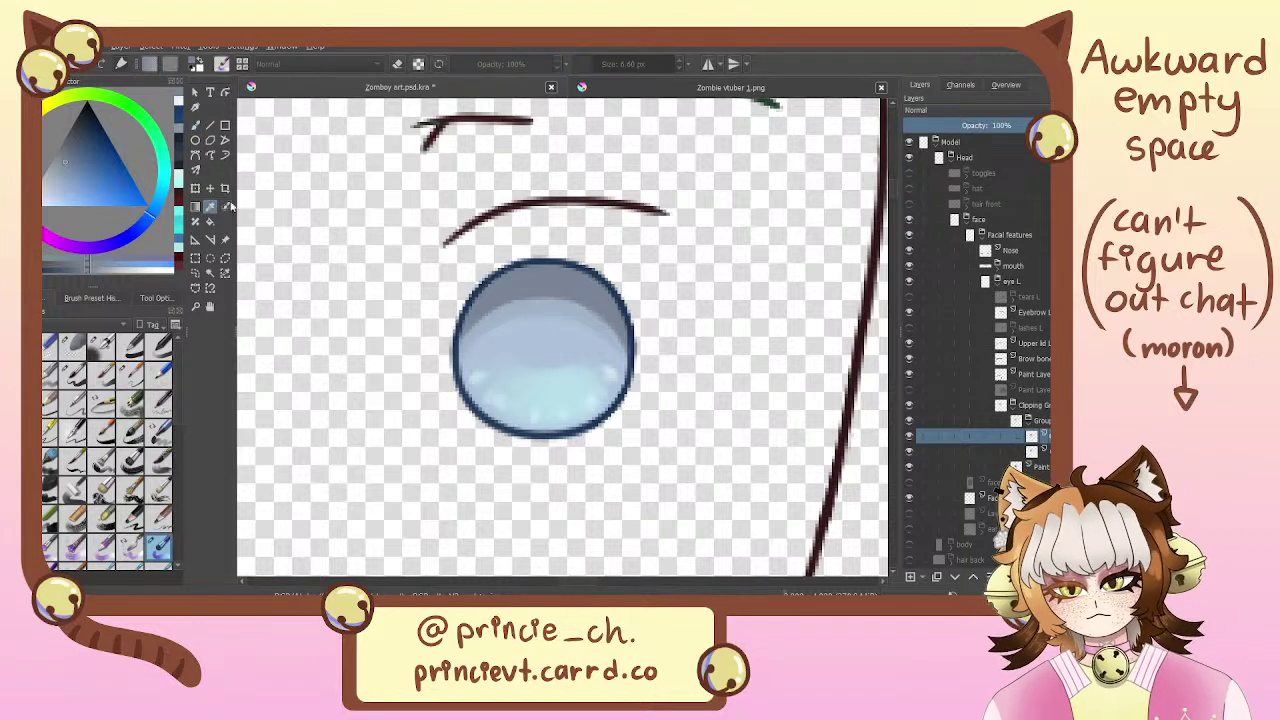
left_click(568, 309)
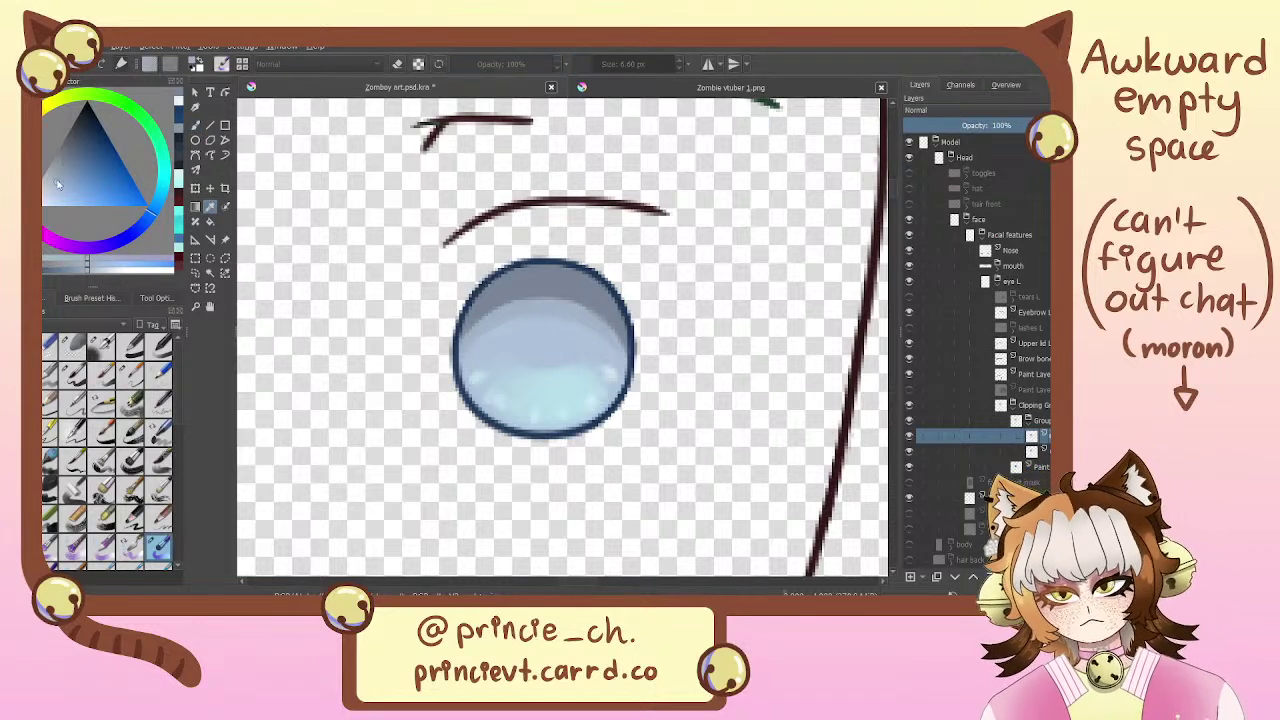
left_click(52, 186)
left_click_drag(51, 188, 50, 175)
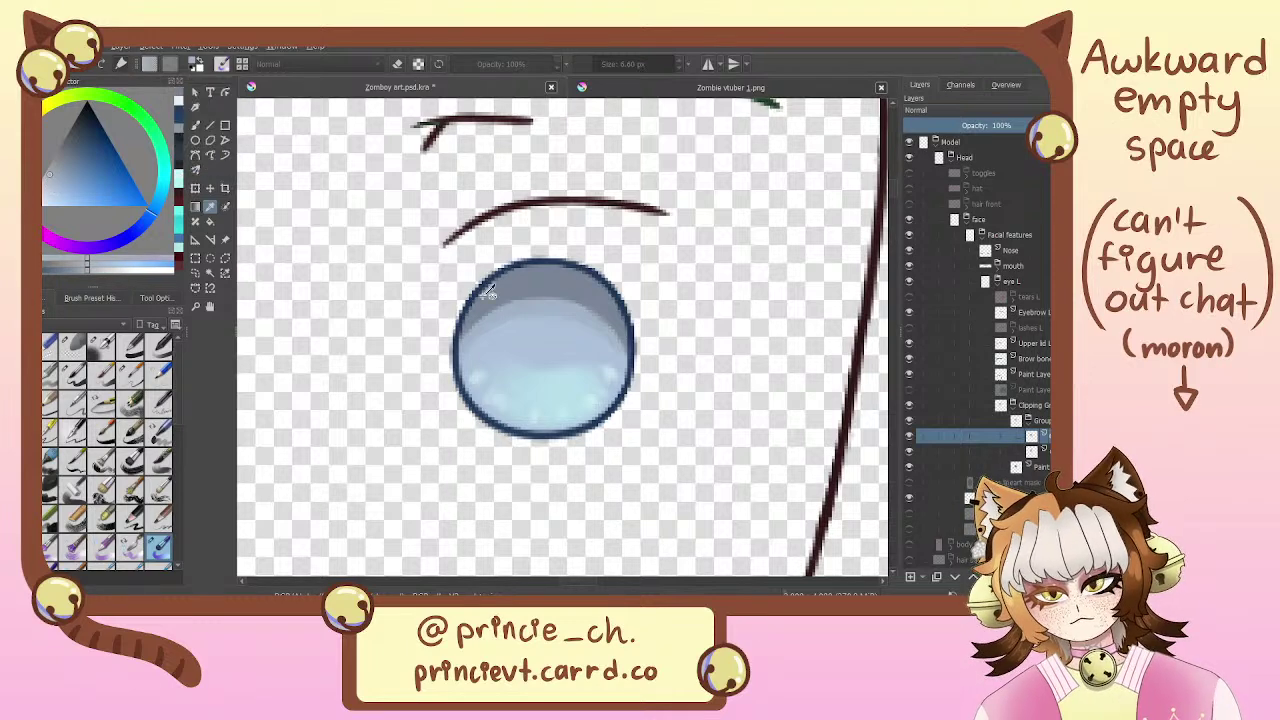
key("b")
left_click_drag(462, 342, 568, 308)
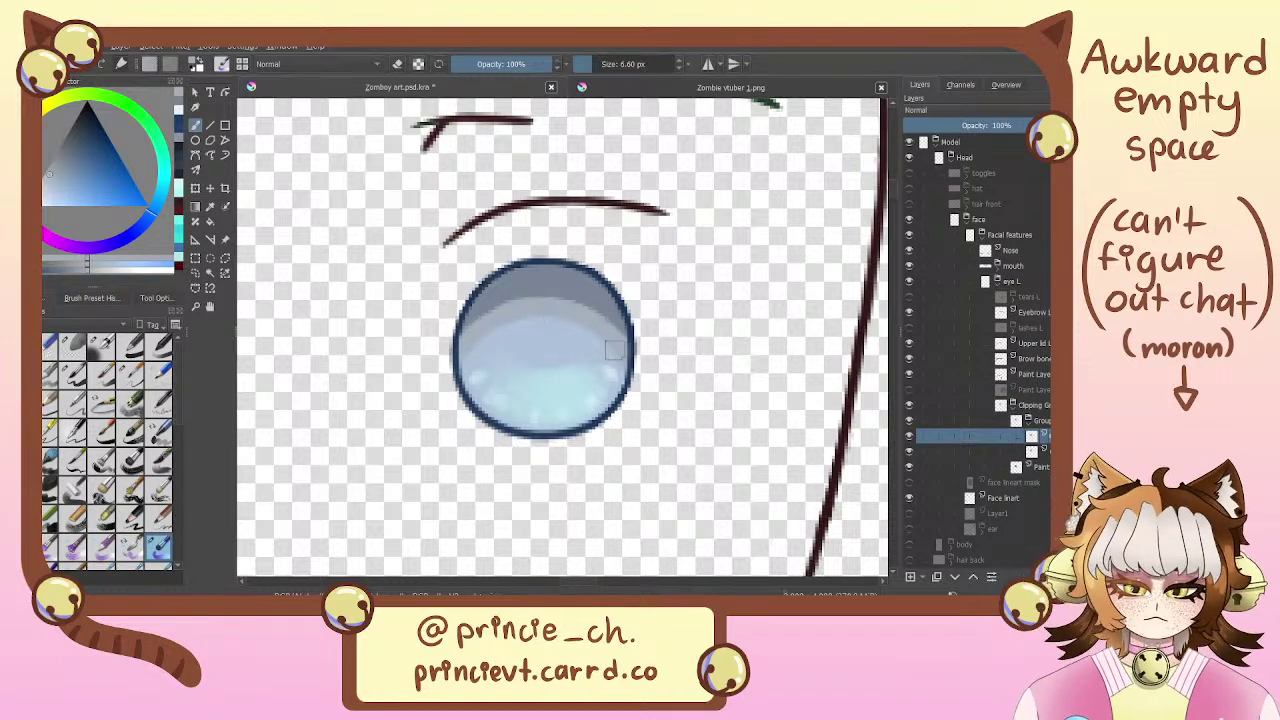
key("e")
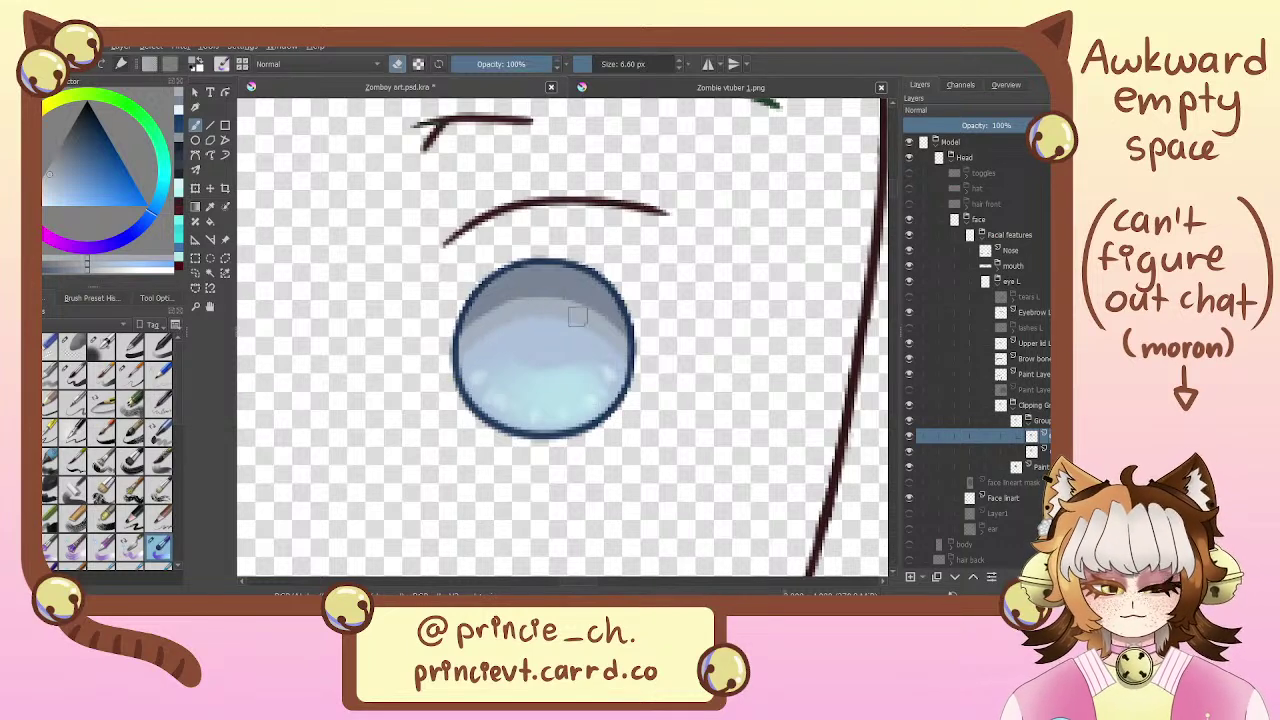
scroll(563, 370, "up", 2)
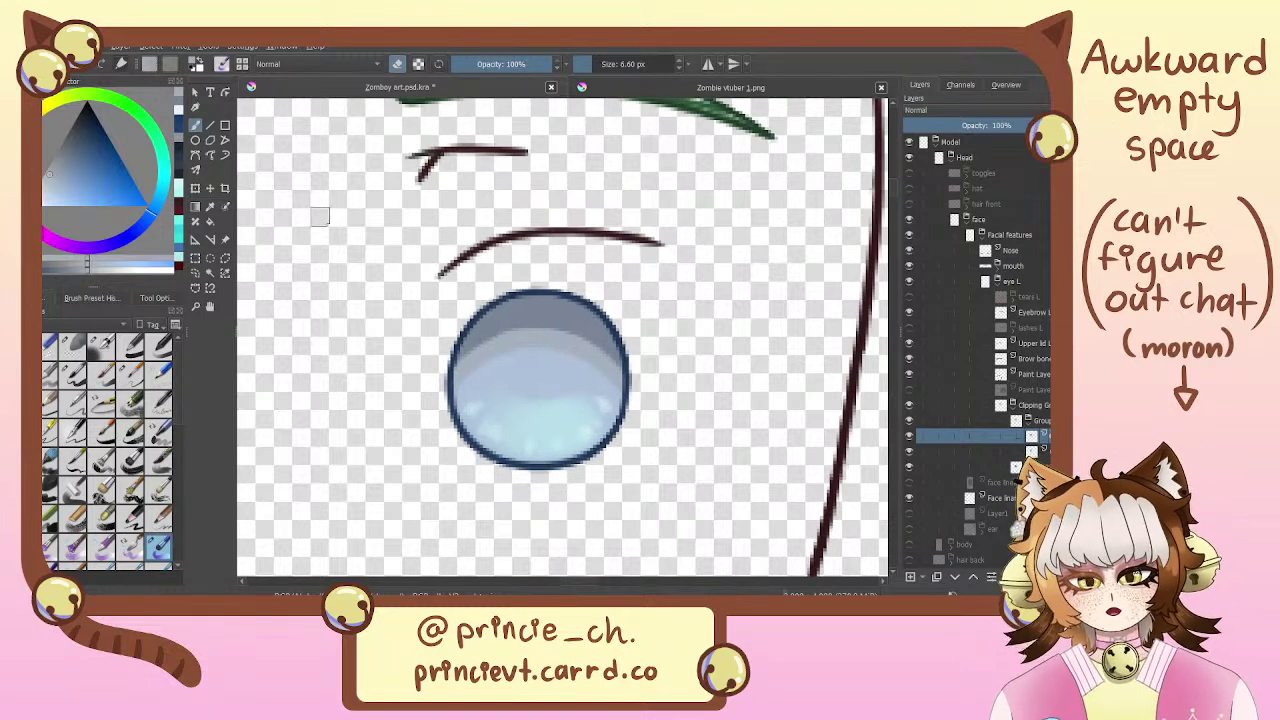
Touch up the edges of the iris's upper shadow with the previously used darker grey-blue
left_click(179, 99)
left_click(397, 63)
left_click_drag(443, 367, 452, 363)
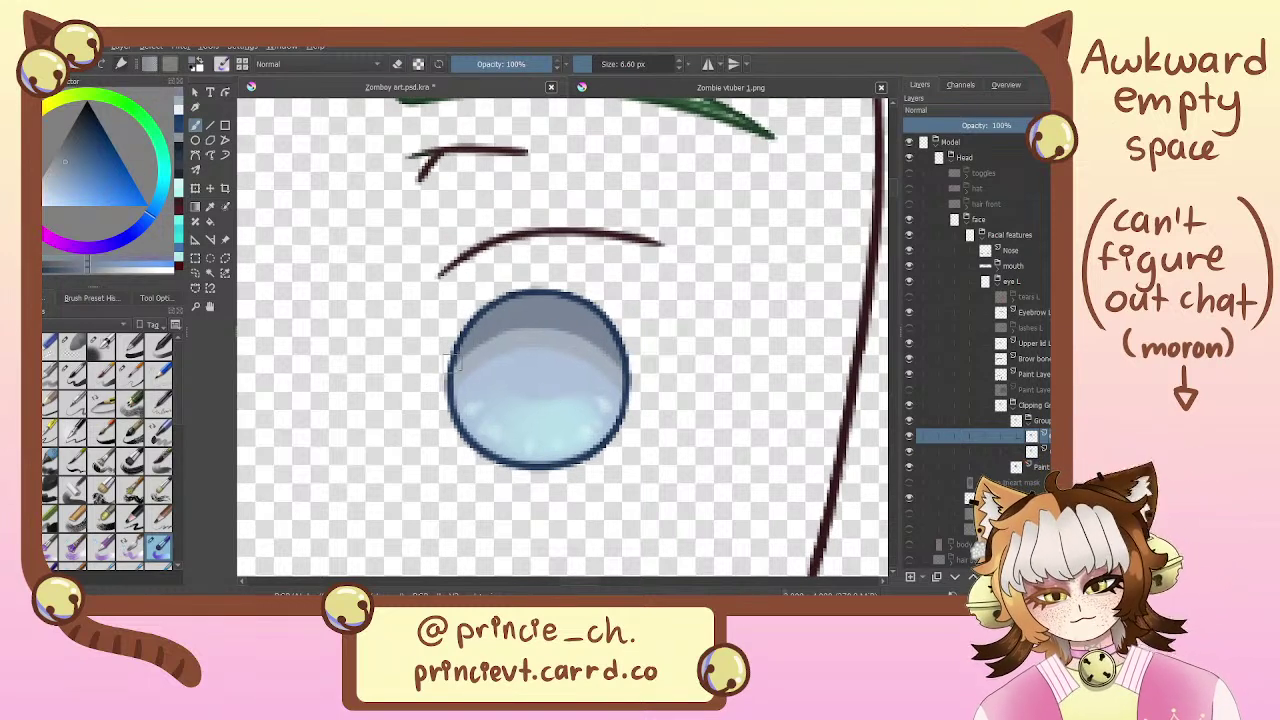
left_click_drag(568, 310, 529, 287)
left_click_drag(585, 352, 623, 330)
Examine the shaded pale iris against the whole face and up close
key("ctrl+minus")
key("ctrl+minus")
key("ctrl+minus")
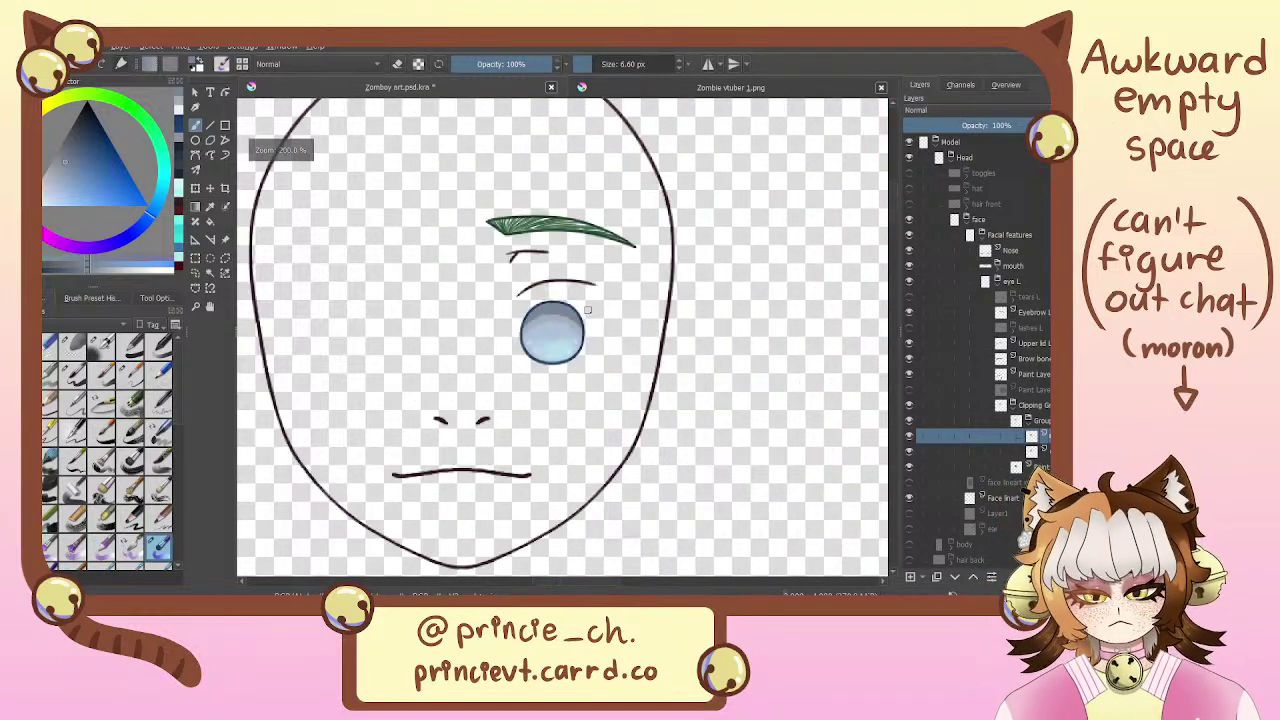
key("ctrl+plus")
key("ctrl+plus")
key("ctrl+plus")
key("ctrl+plus")
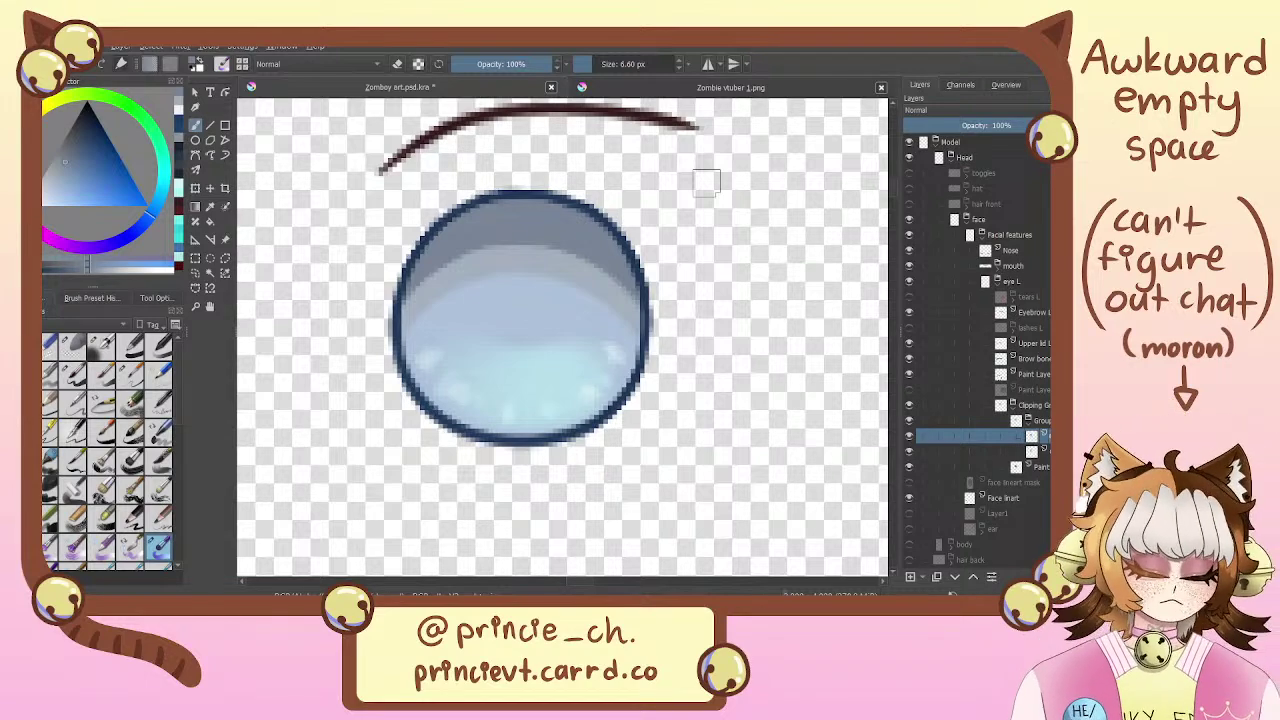
left_click_drag(552, 353, 601, 291)
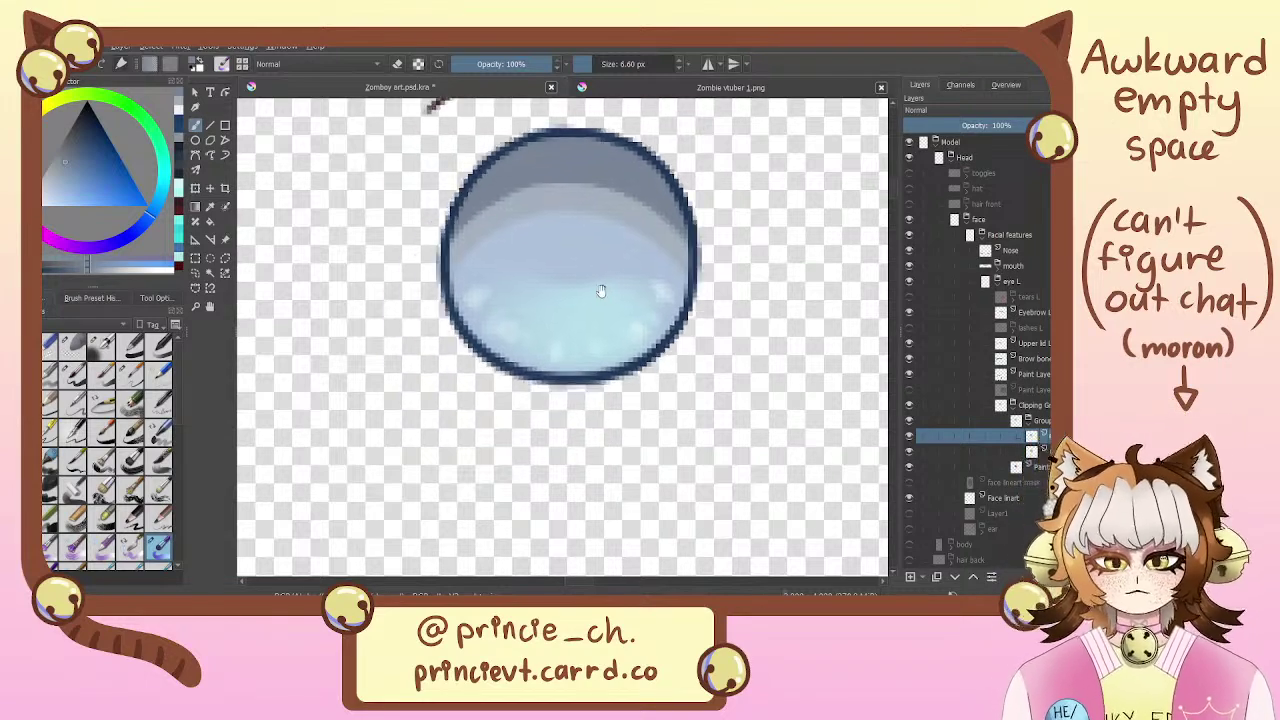
left_click_drag(723, 323, 701, 410)
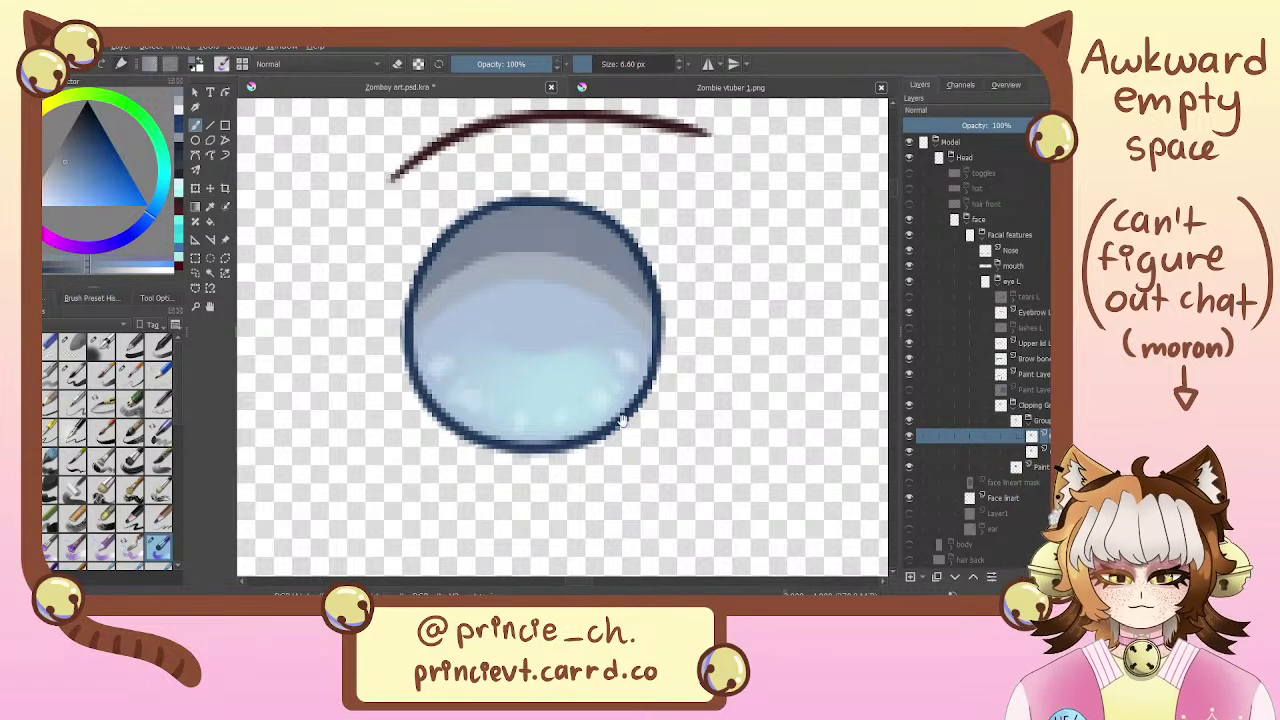
left_click_drag(621, 368, 617, 410)
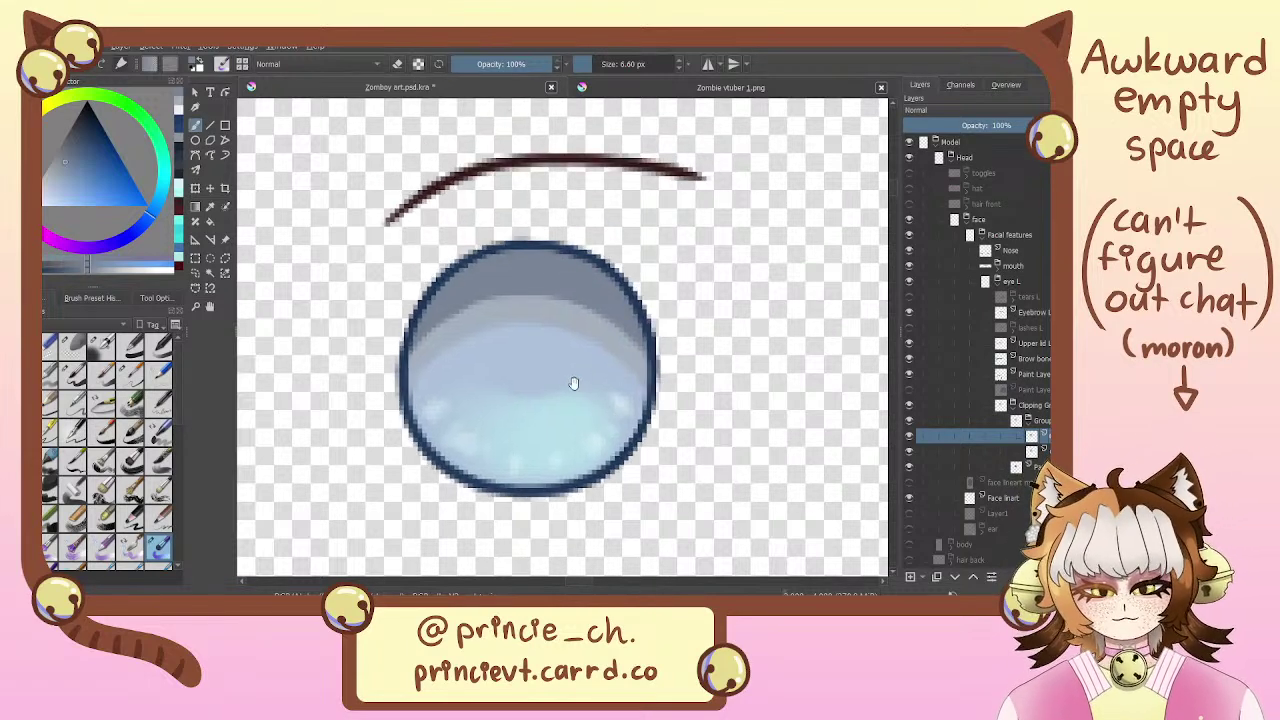
Try darkening the left part of the lighter band with a deeper grey-blue, undo each stroke, and choose a lighter shade
left_click(70, 162)
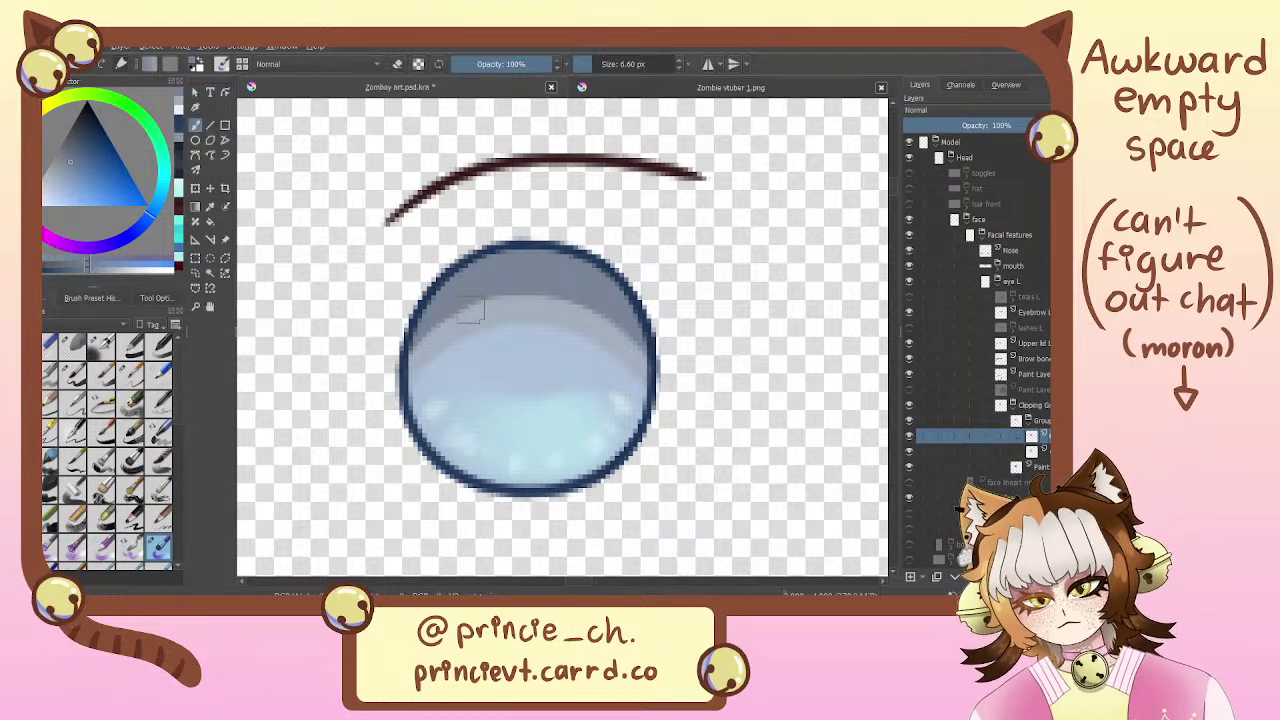
left_click_drag(412, 382, 541, 323)
key("ctrl+z")
left_click_drag(401, 388, 529, 316)
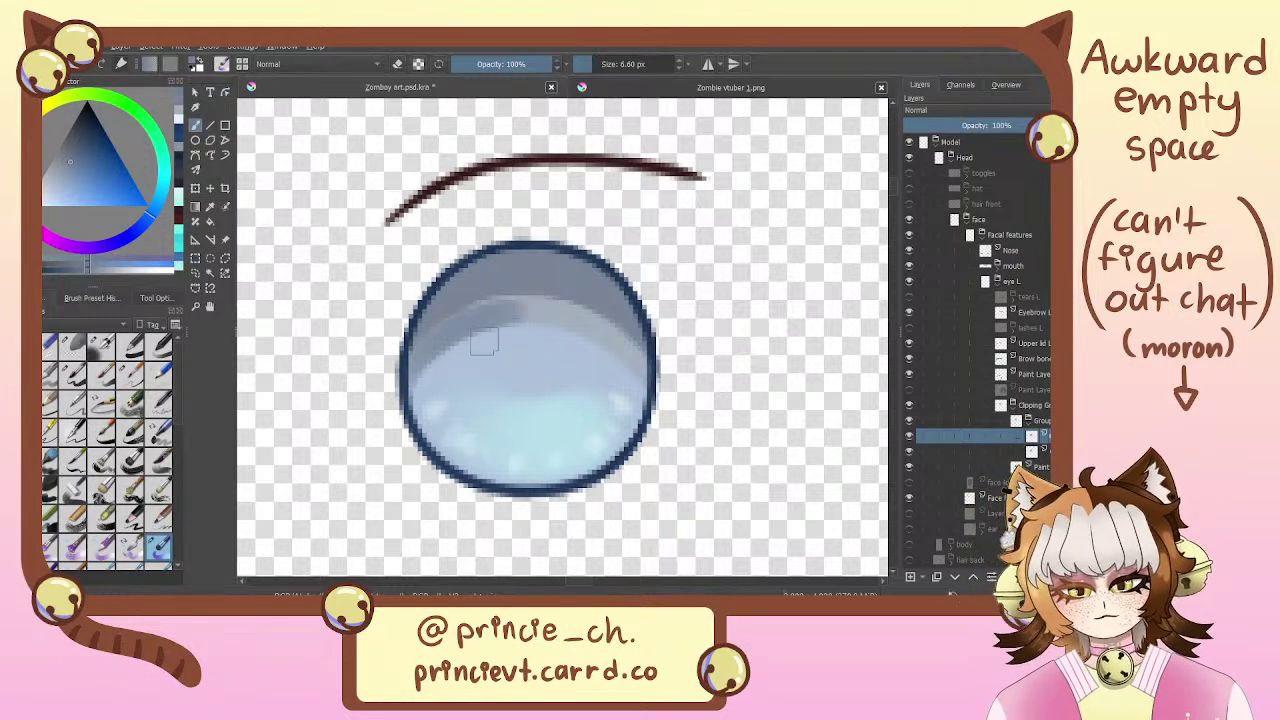
key("ctrl+z")
left_click_drag(403, 378, 541, 310)
key("ctrl+z")
left_click(52, 176)
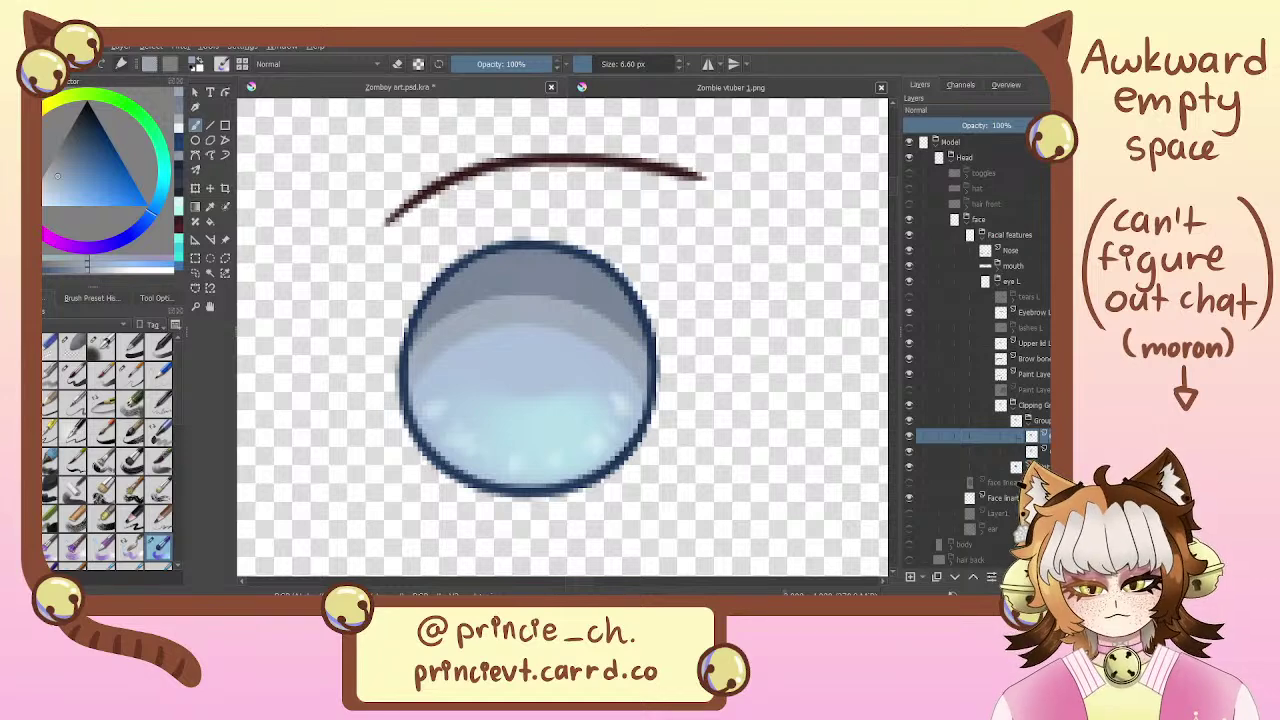
Compare the eye with the pale iris group shown and hidden
key("minus")
key("minus")
key("minus")
key("minus")
key("plus")
key("plus")
key("plus")
key("plus")
key("plus")
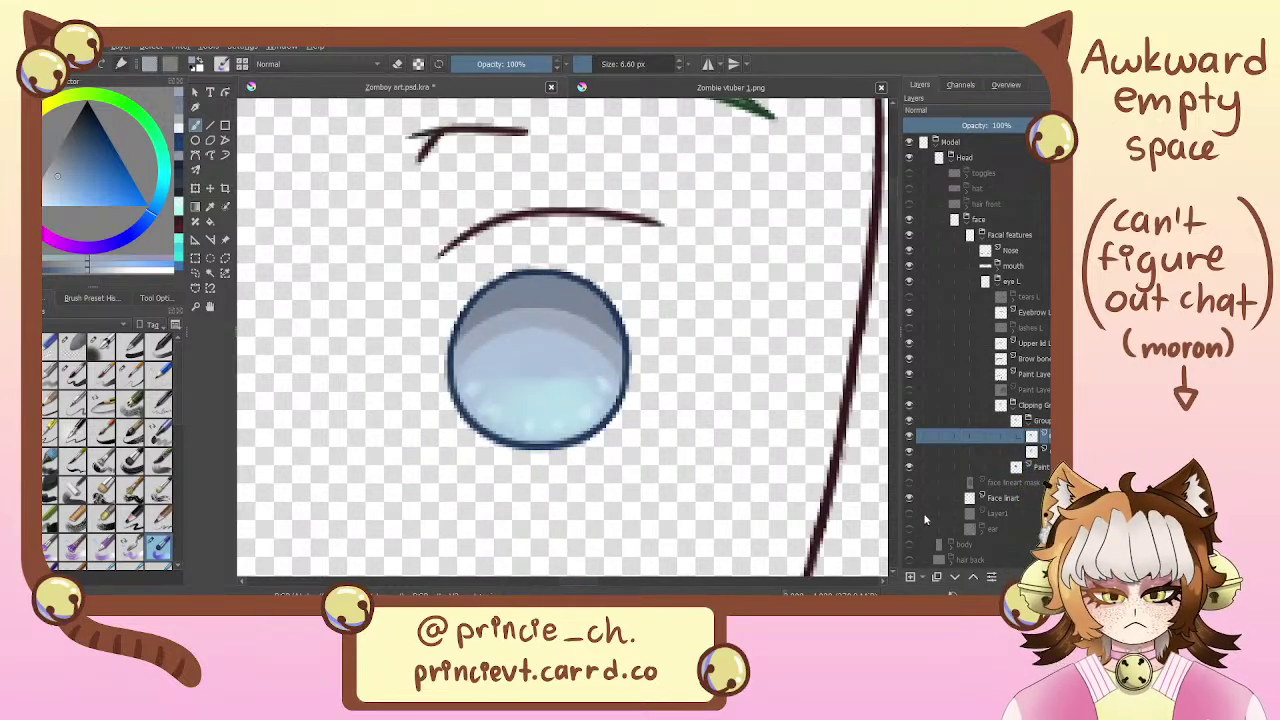
left_click(908, 420)
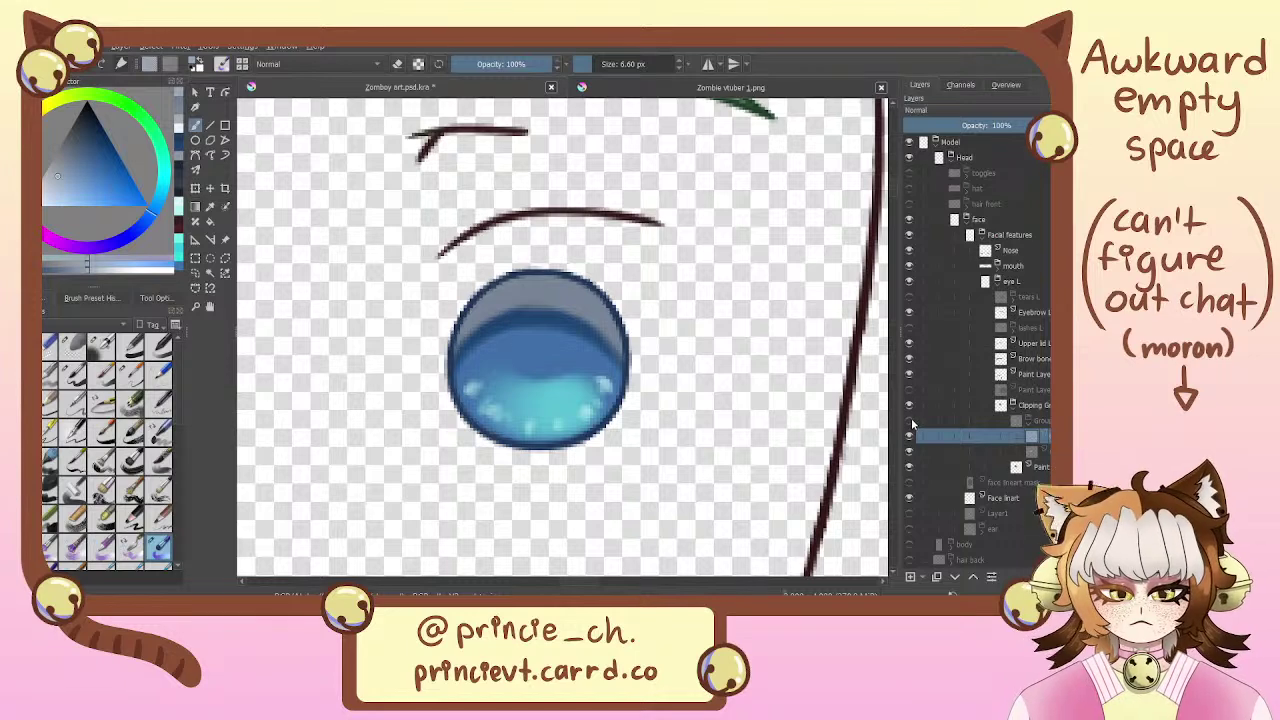
left_click(909, 421)
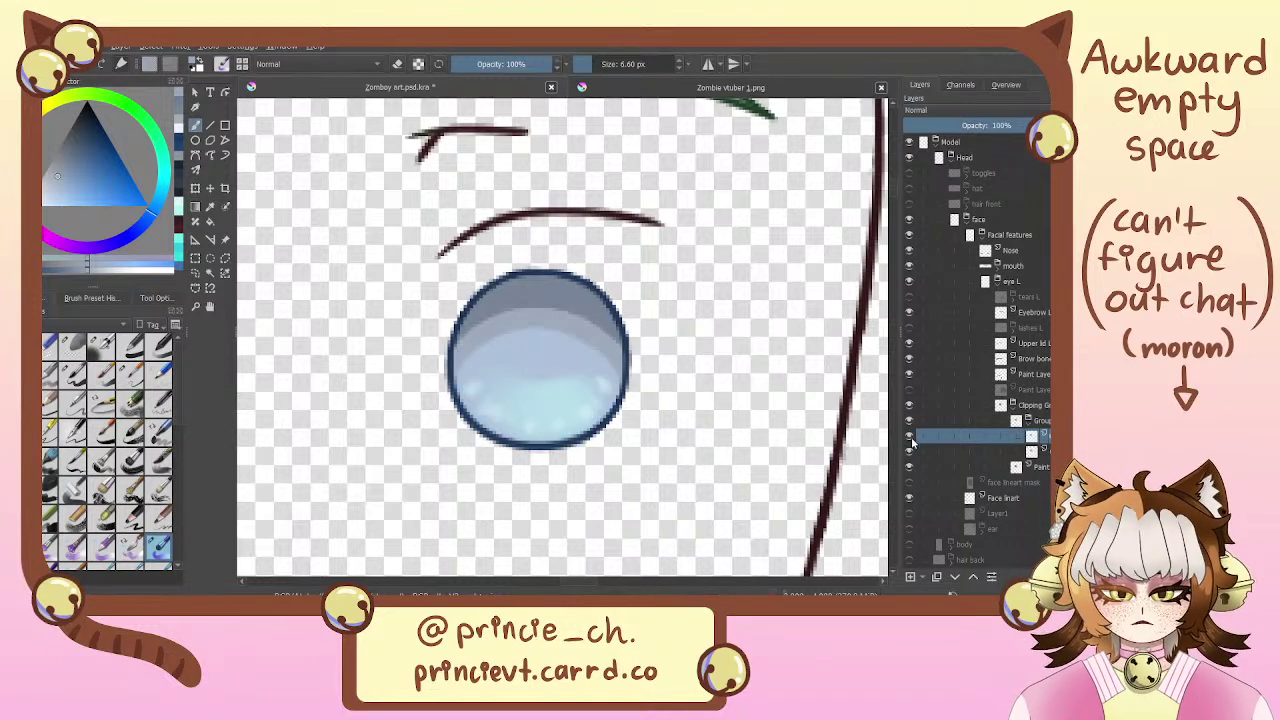
Delete the pale iris group and show the hidden pupil layer
left_click(1040, 421)
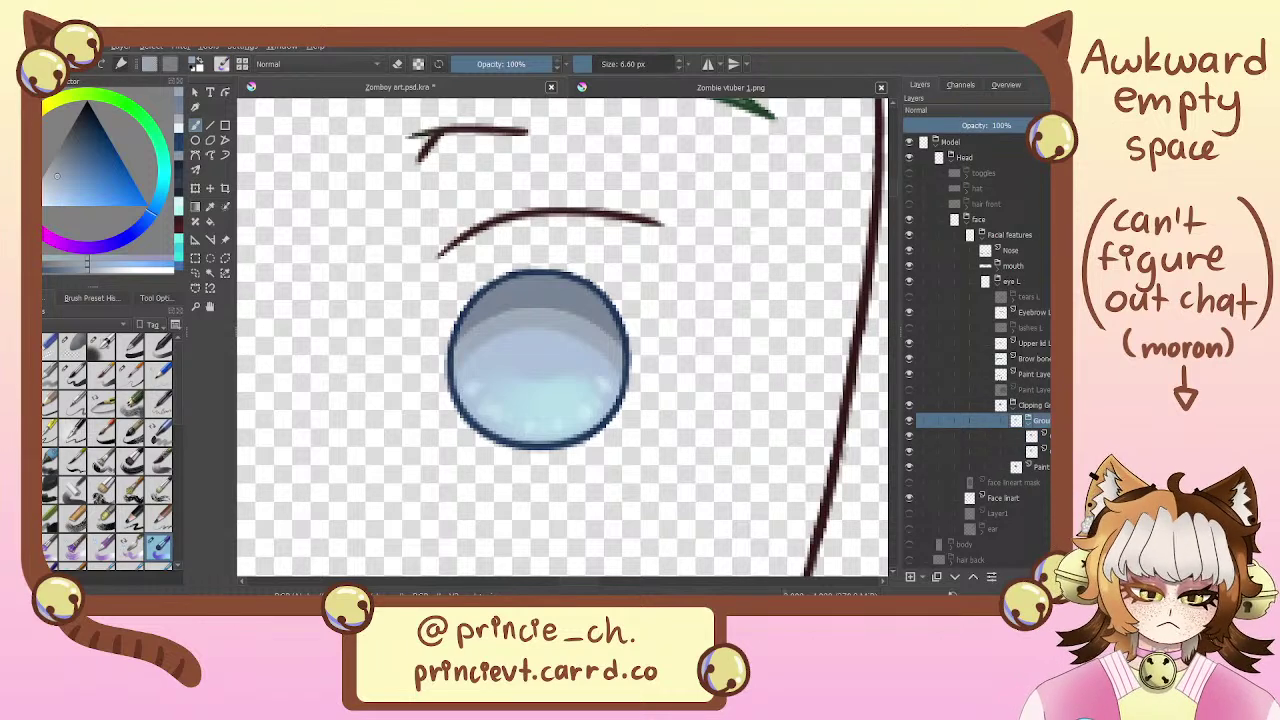
key("ctrl+e")
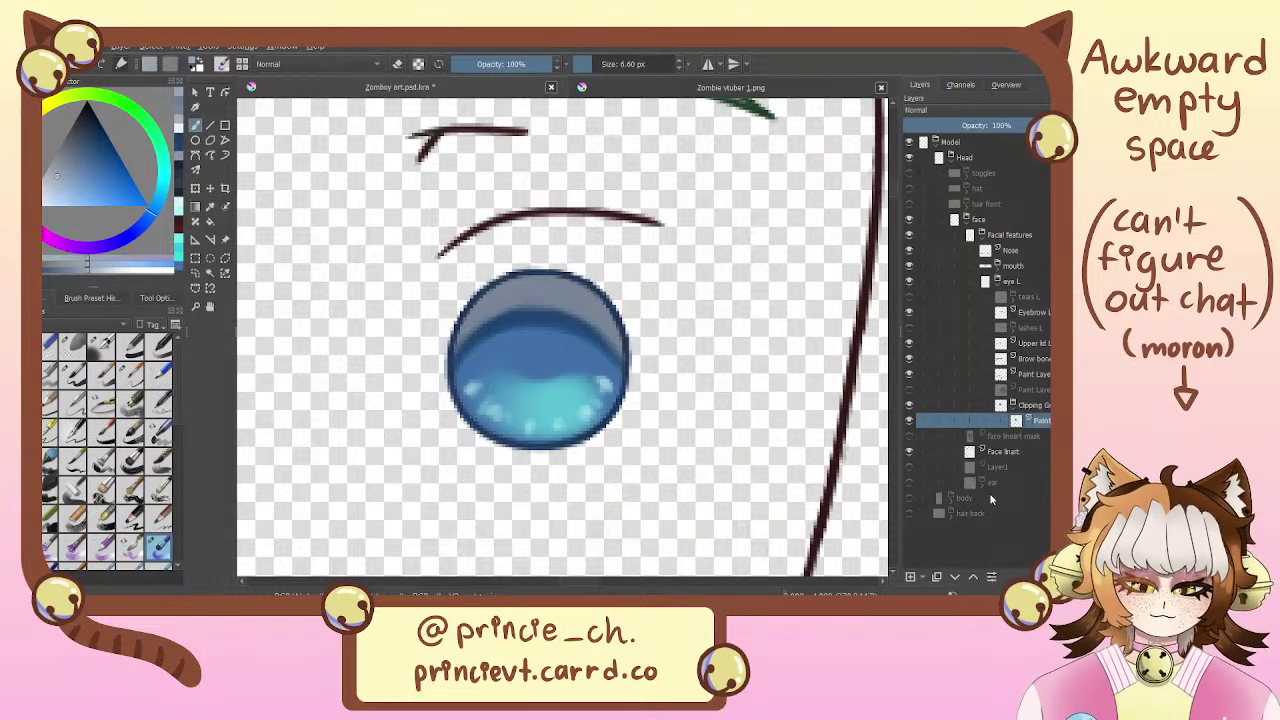
left_click(909, 390)
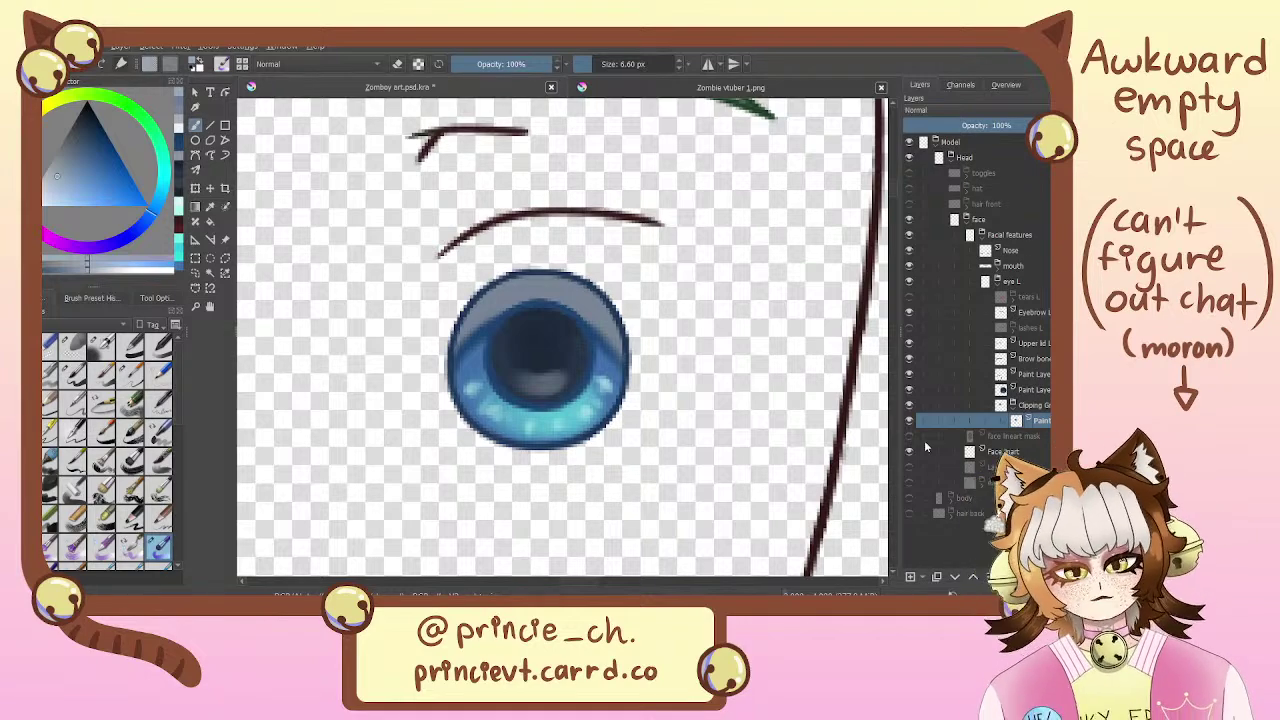
Sample the pale eye's iris colour from the Zombie vtuber 1.png reference sheet and return to the model file
mouse_move(925, 447)
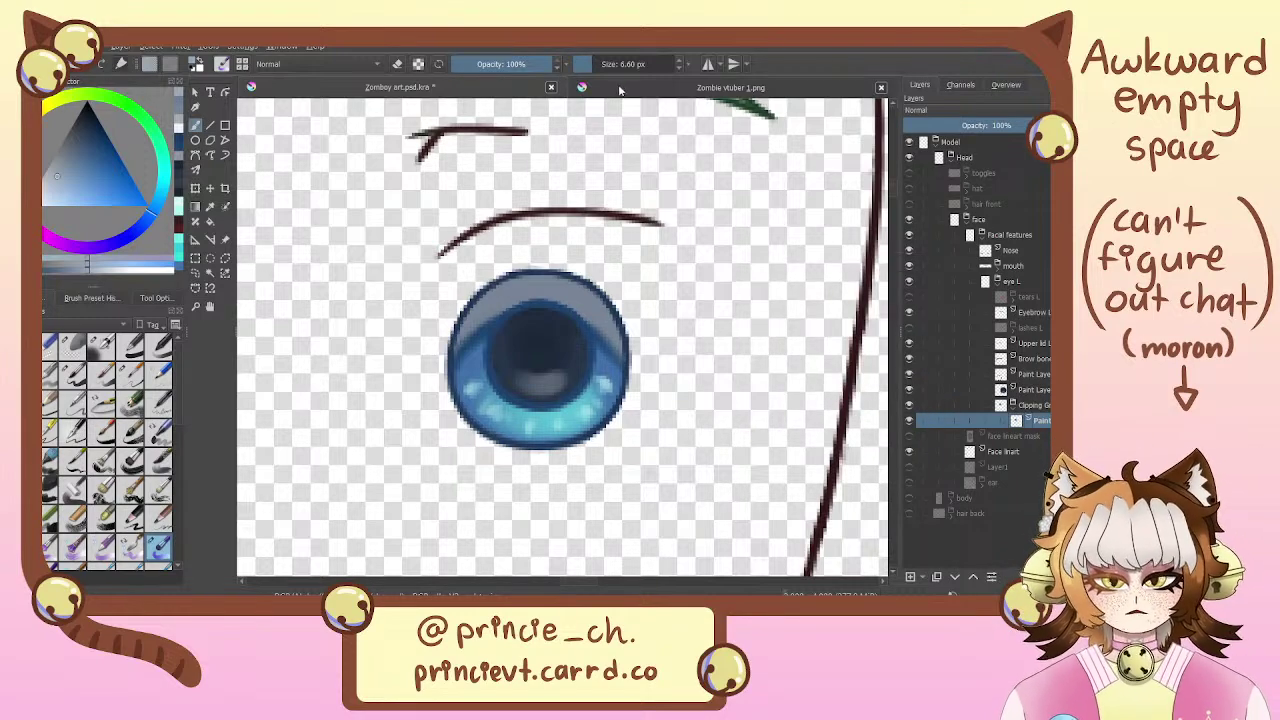
left_click(620, 88)
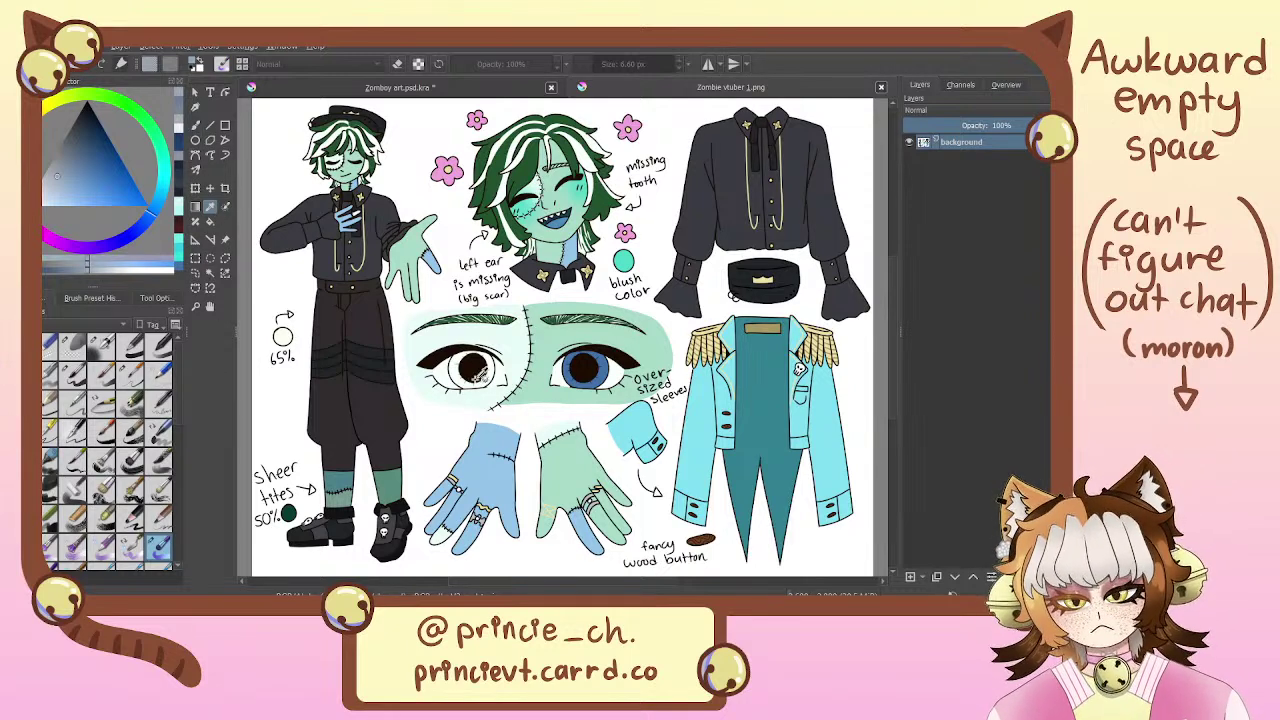
left_click(459, 369)
left_click(415, 84)
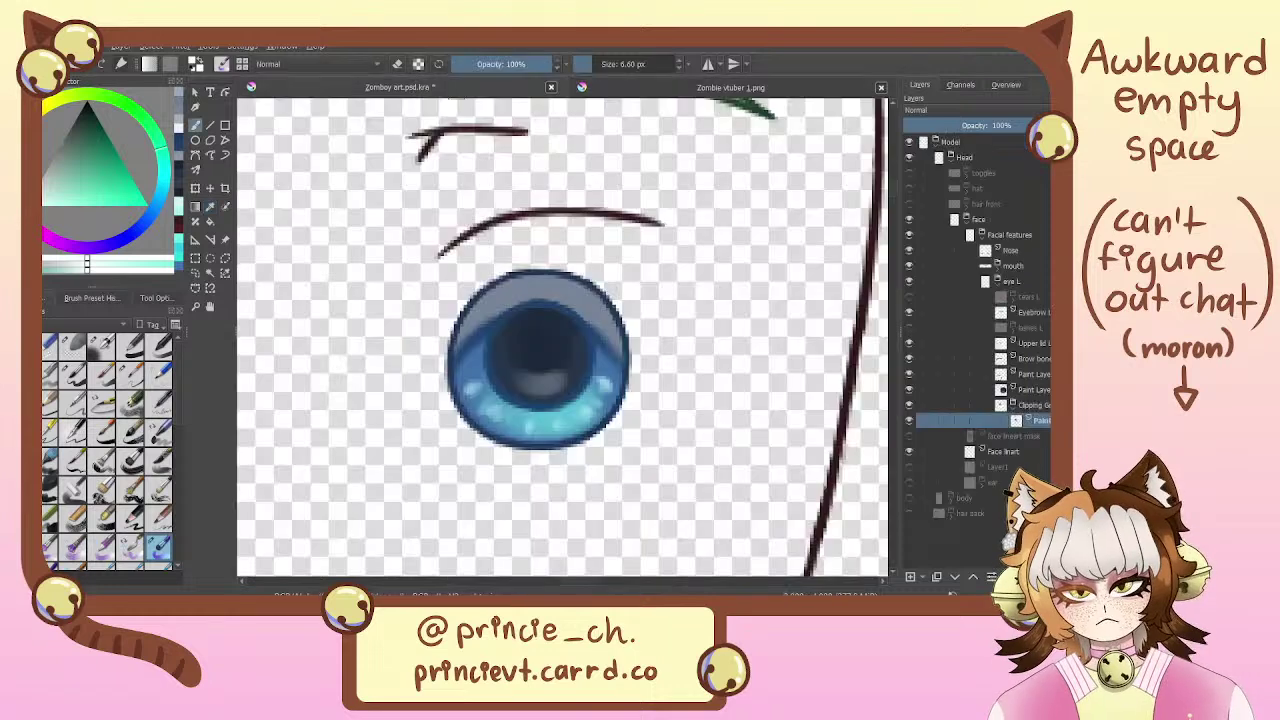
Move the blue iris layer out of its clipping group, delete the emptied group, and select the pupil layer
left_click_drag(1035, 420, 1040, 410)
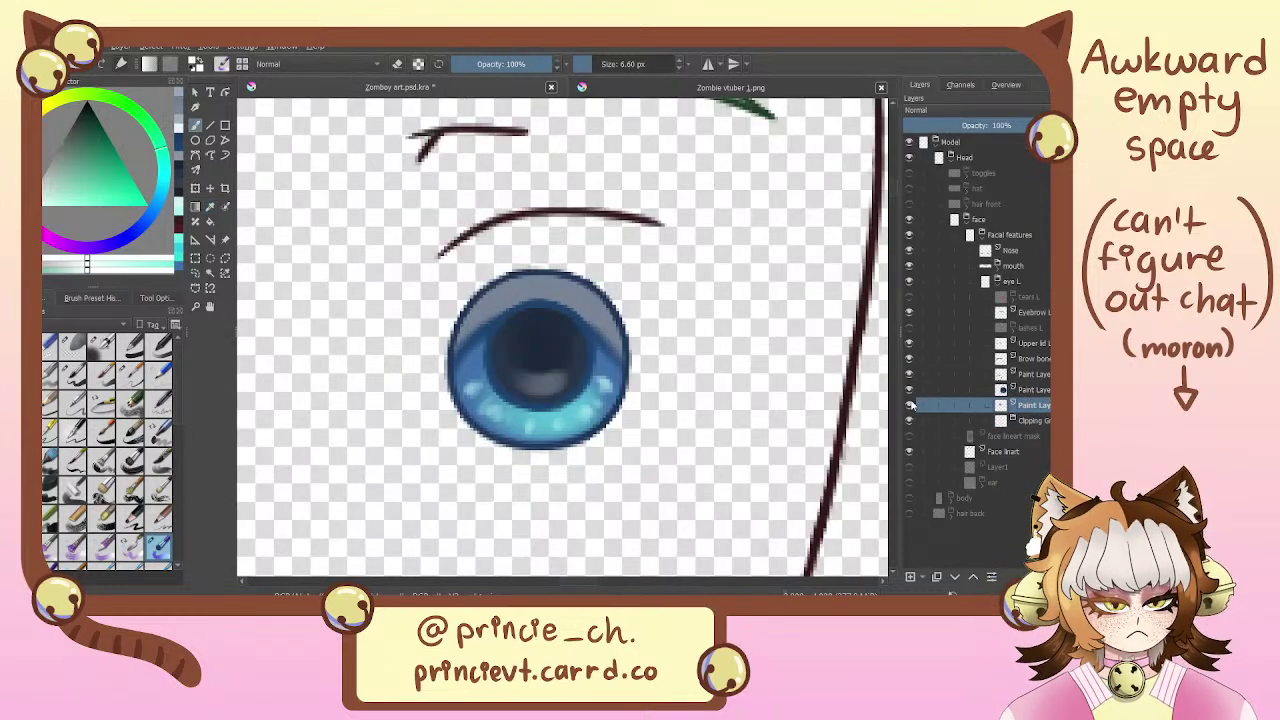
left_click(908, 406)
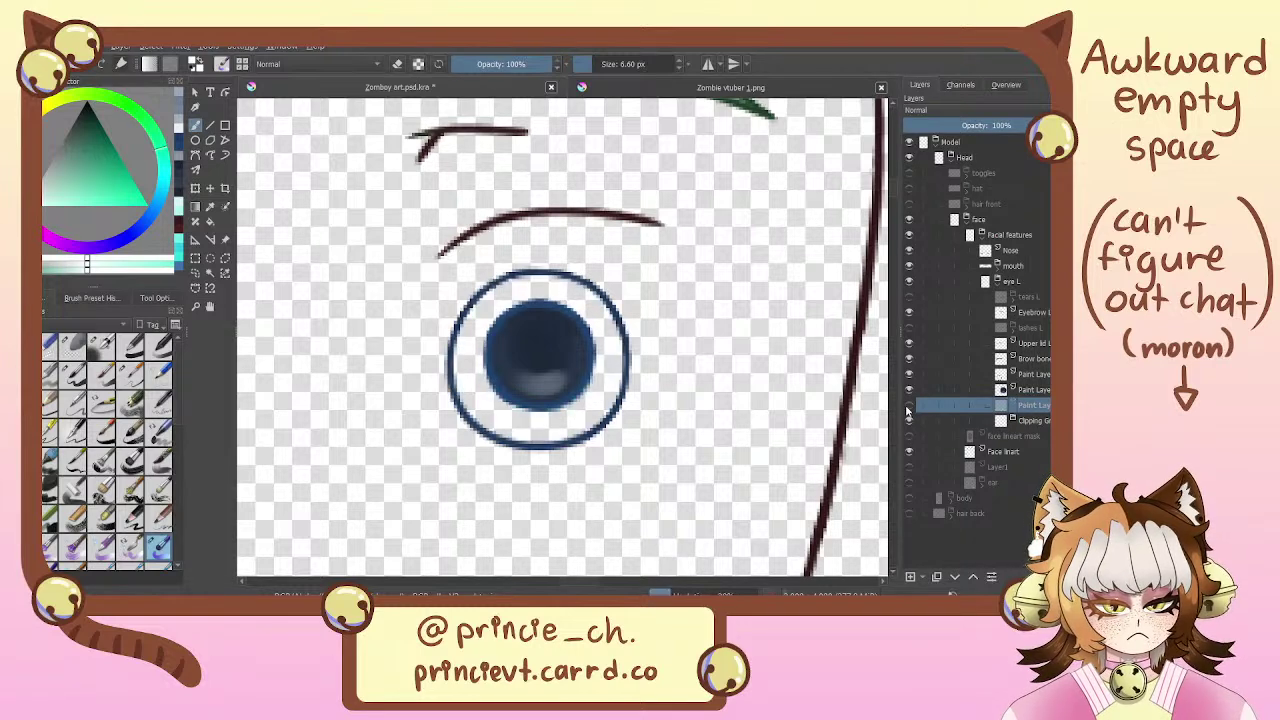
left_click(1040, 421)
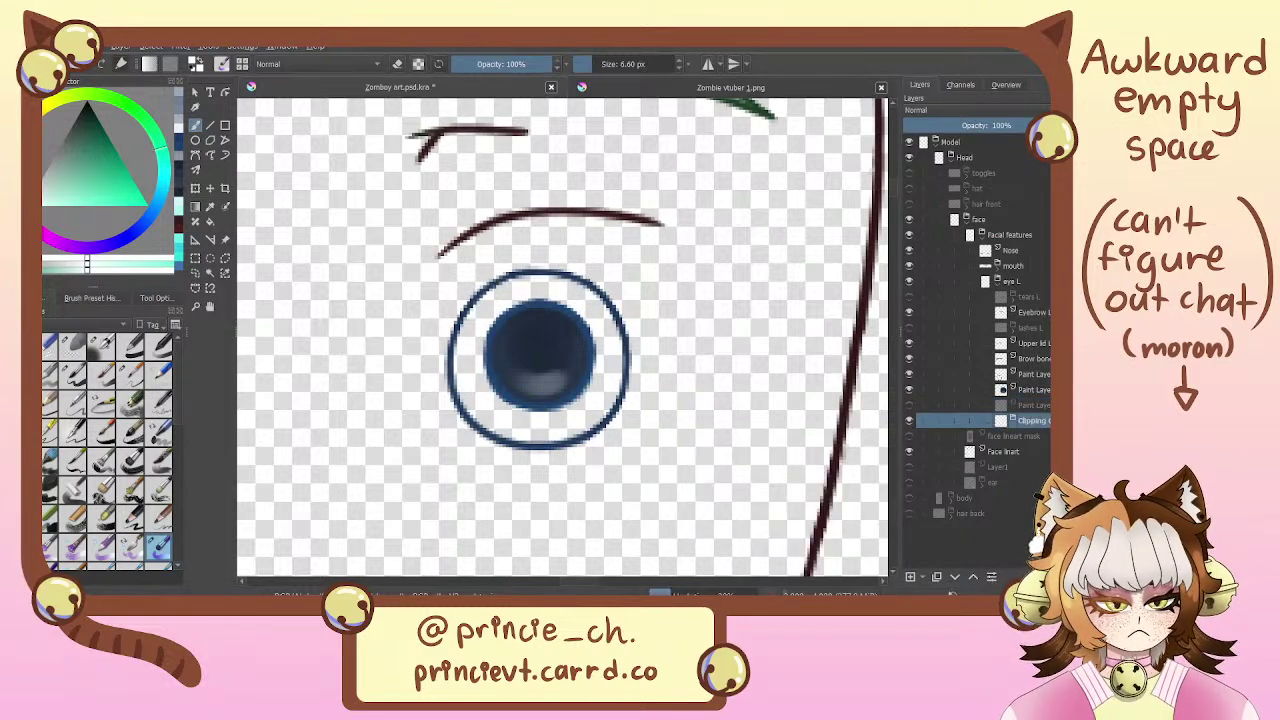
key("shift+Delete")
left_click(1032, 389)
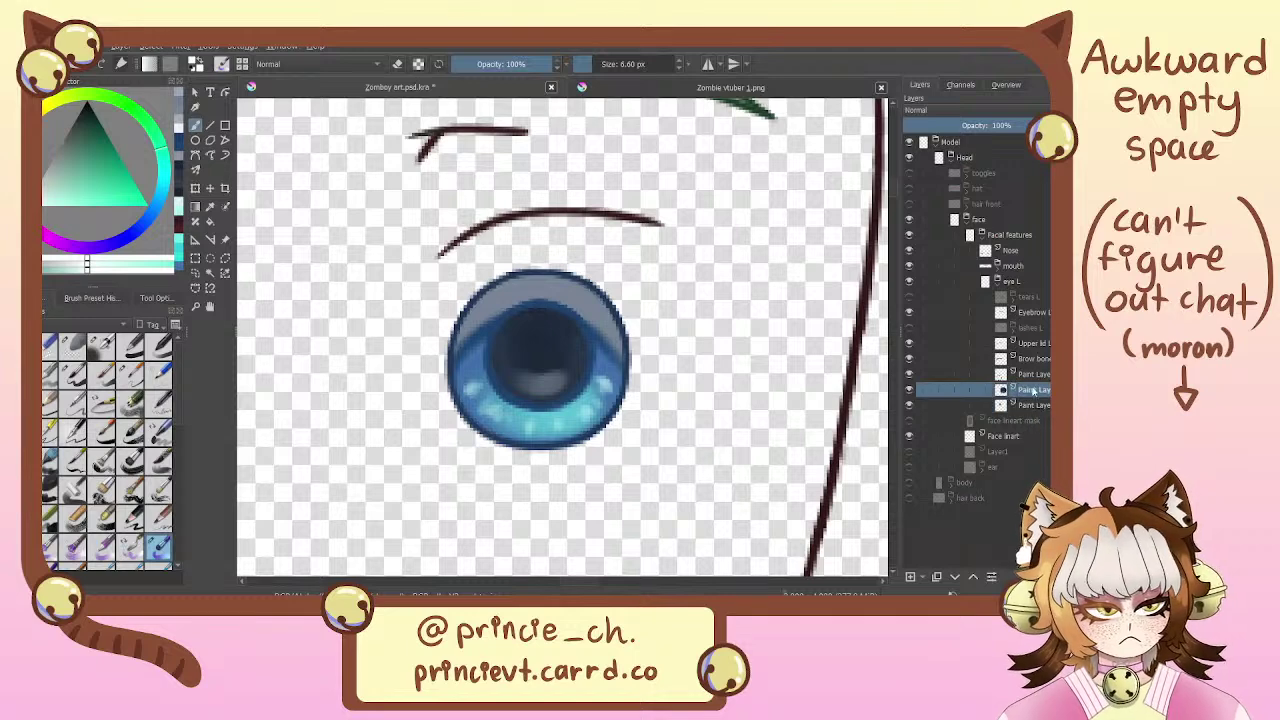
Check the outline layer's visibility and add a new paint layer directly above the blue iris layer
left_click(909, 375)
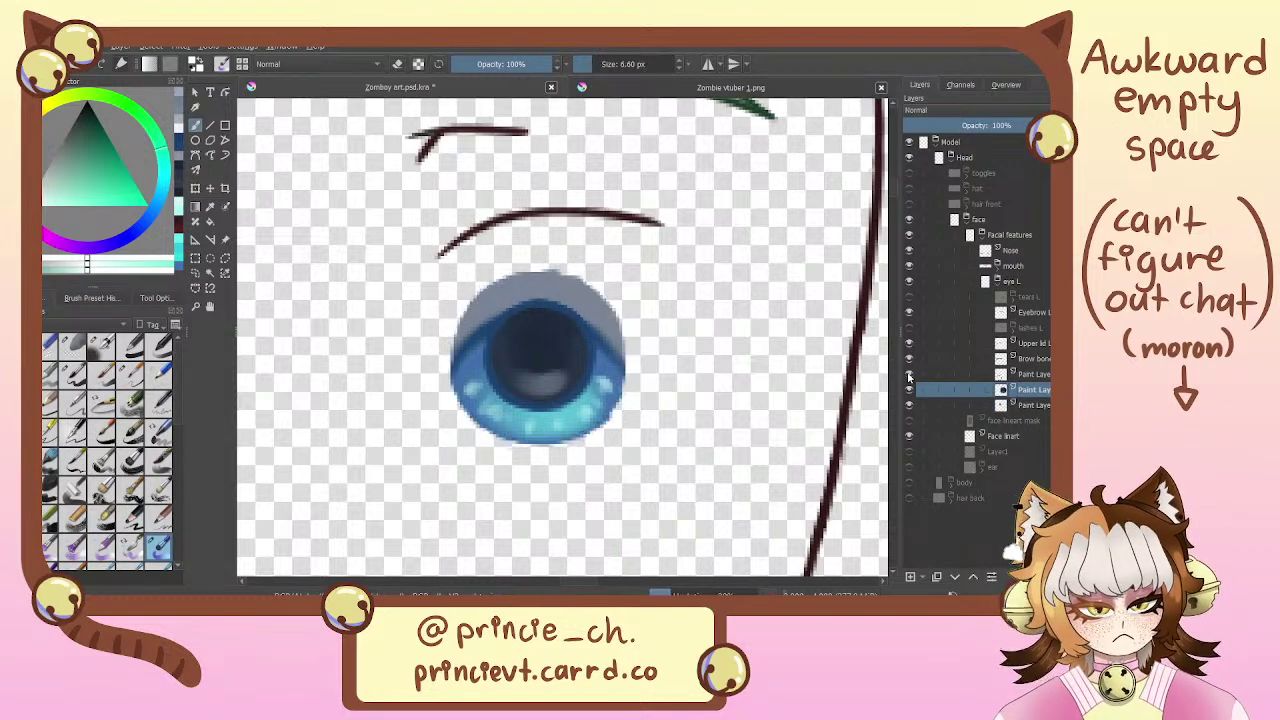
left_click(909, 375)
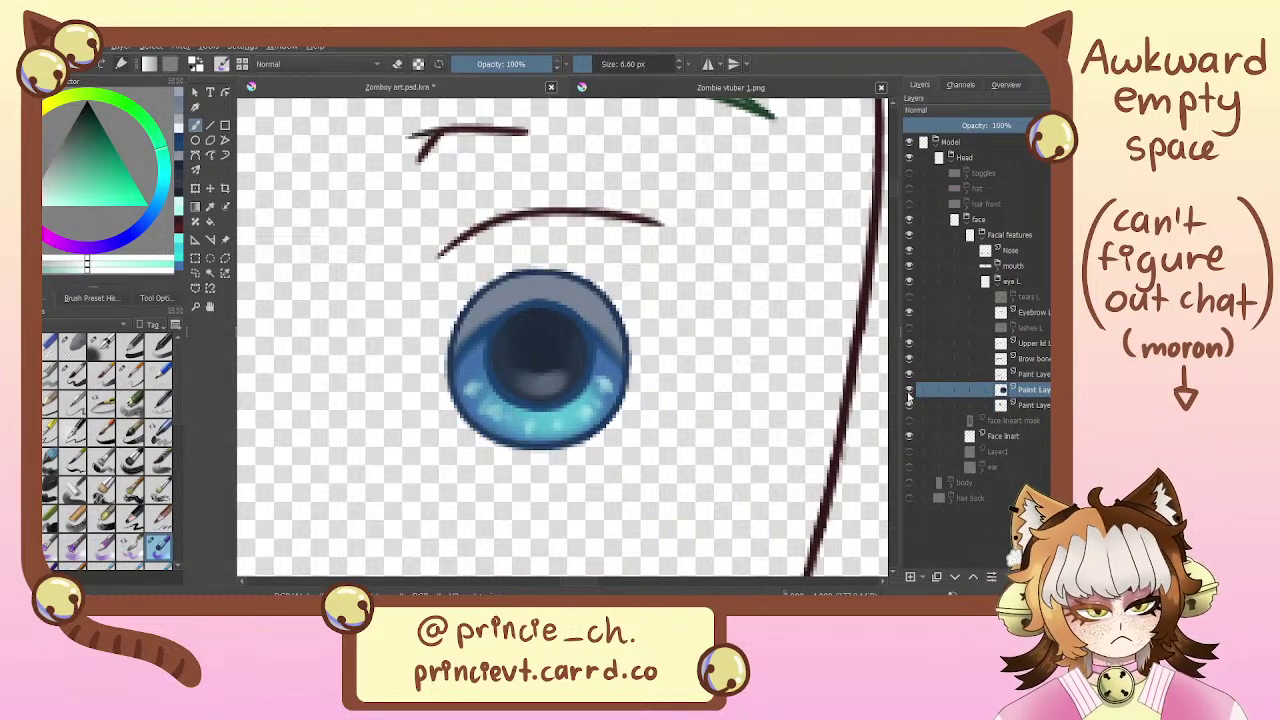
left_click(1045, 405)
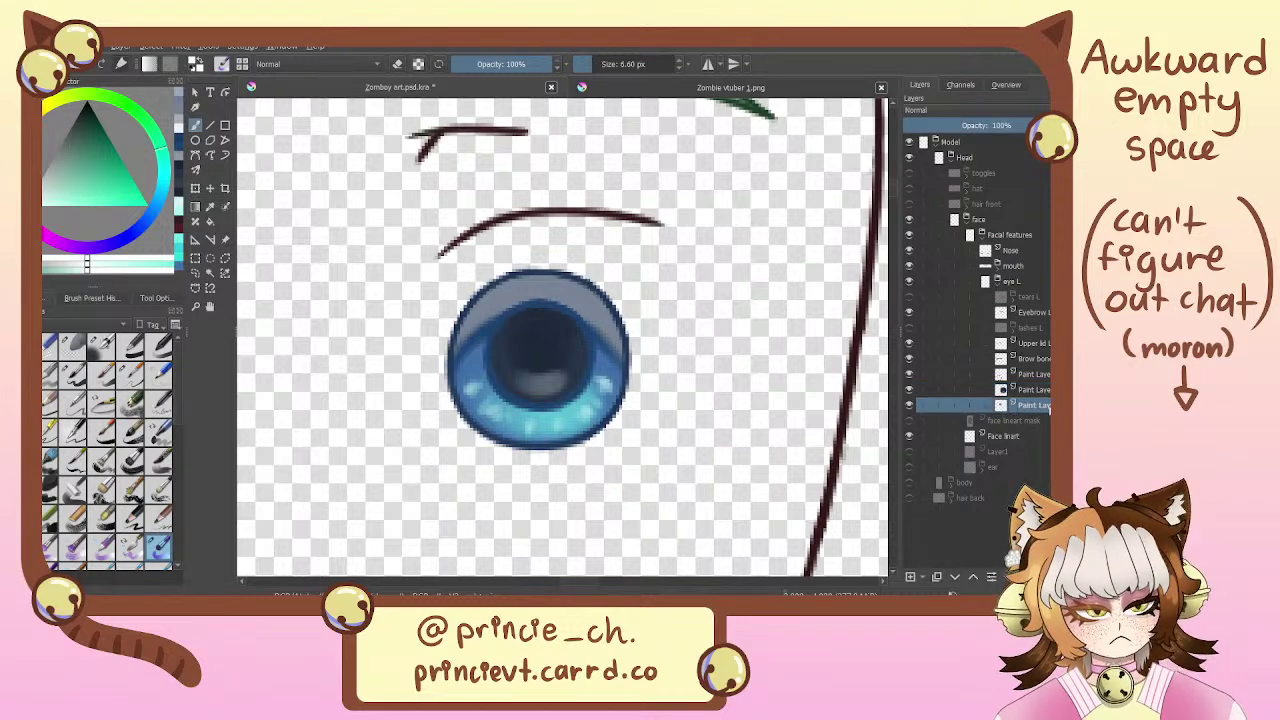
left_click(910, 577)
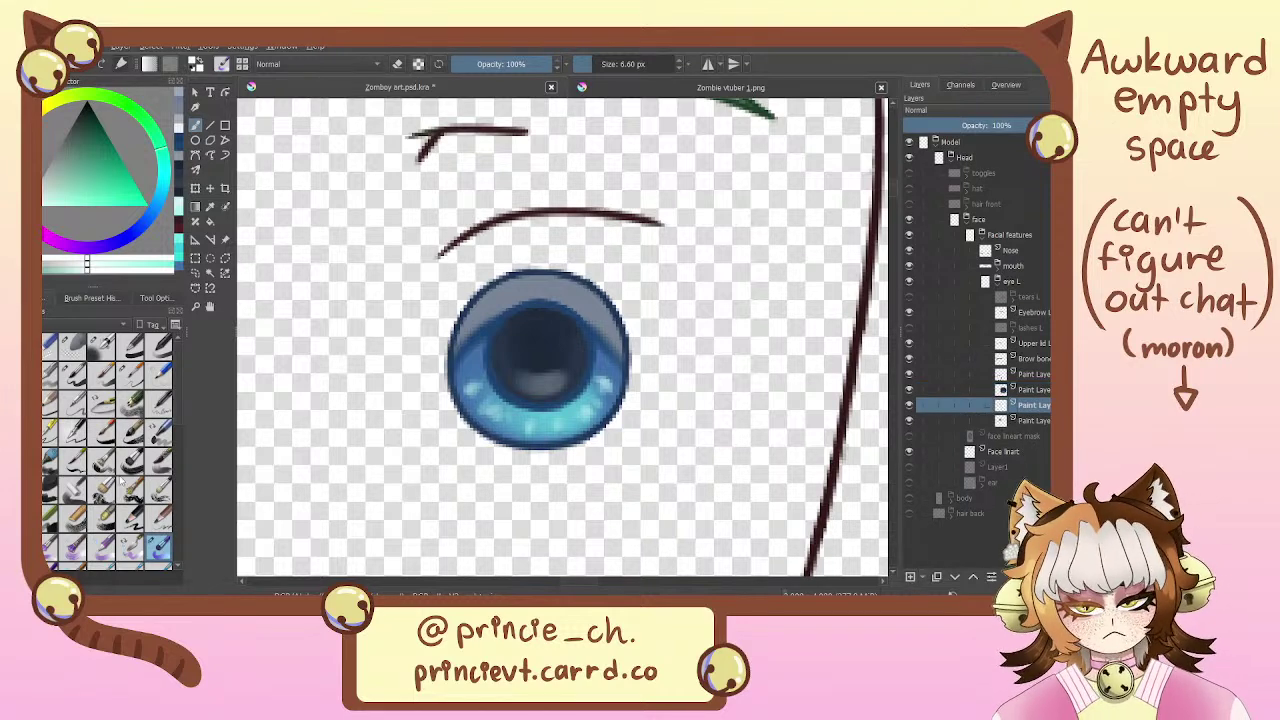
Paint a pale ring just inside the eye's dark outline and fill the rest of the iris with the same near-white colour
left_click(72, 374)
key("ctrl+plus")
key("ctrl+plus")
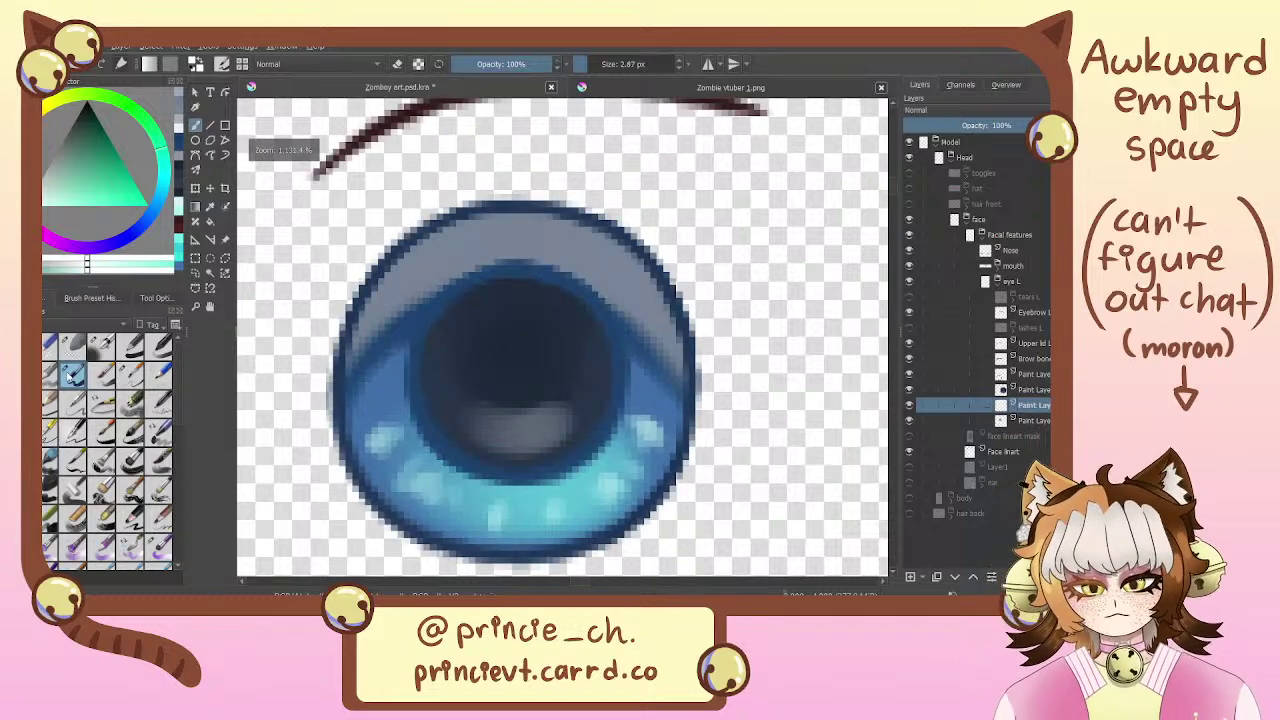
mouse_move(374, 277)
left_mouse_down()
mouse_move(398, 222)
mouse_move(368, 380)
mouse_move(425, 466)
mouse_move(480, 488)
mouse_move(614, 484)
mouse_move(665, 447)
mouse_move(704, 392)
mouse_move(703, 262)
mouse_move(684, 236)
mouse_move(604, 170)
mouse_move(497, 160)
mouse_move(392, 250)
mouse_move(540, 162)
mouse_move(680, 235)
mouse_move(692, 292)
mouse_move(547, 167)
left_mouse_up()
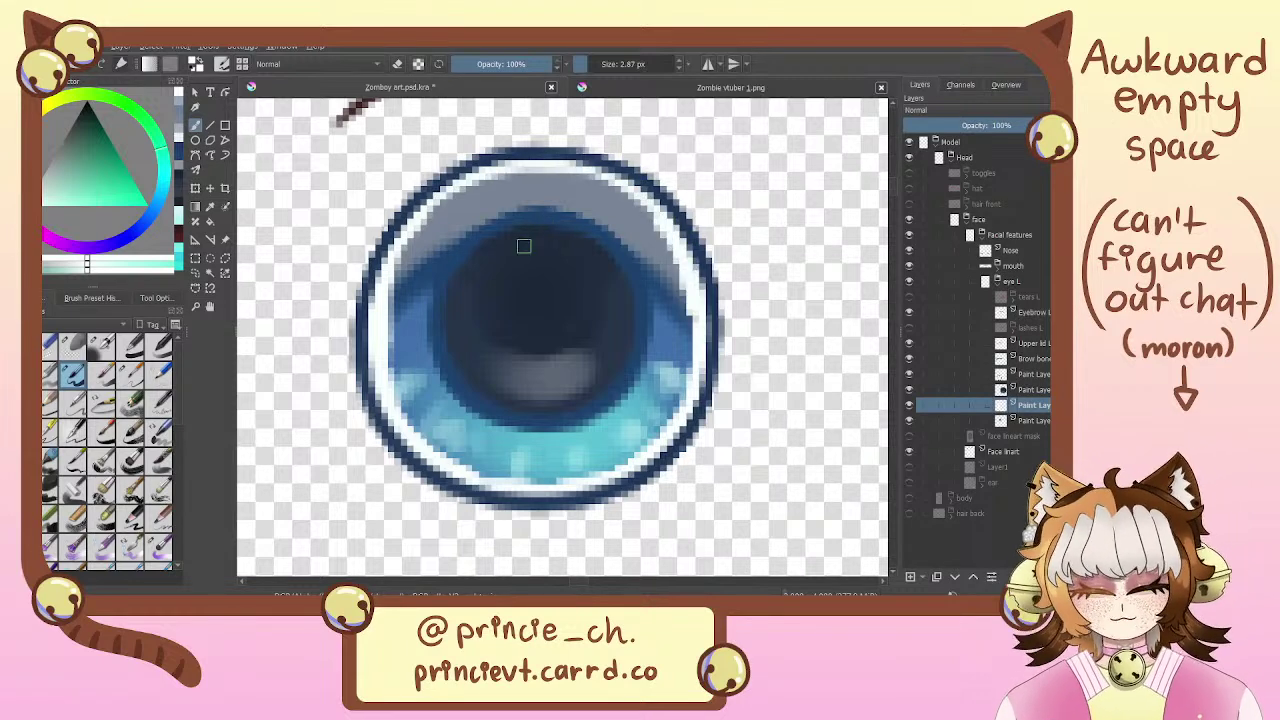
key("f")
left_click(486, 228)
left_click_drag(488, 280, 523, 315)
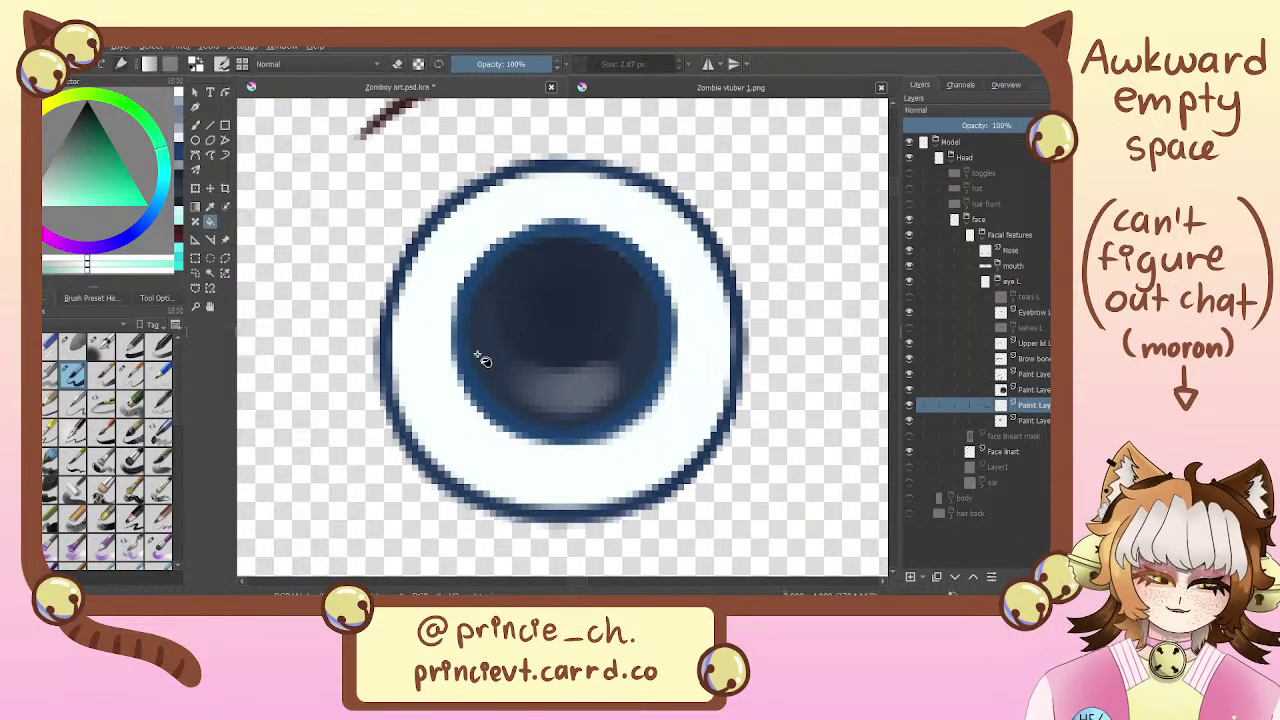
Compare the eye with the pale iris fill shown and hidden
mouse_move(591, 275)
left_mouse_down()
mouse_move(583, 331)
mouse_move(589, 271)
left_mouse_up()
key("minus")
key("minus")
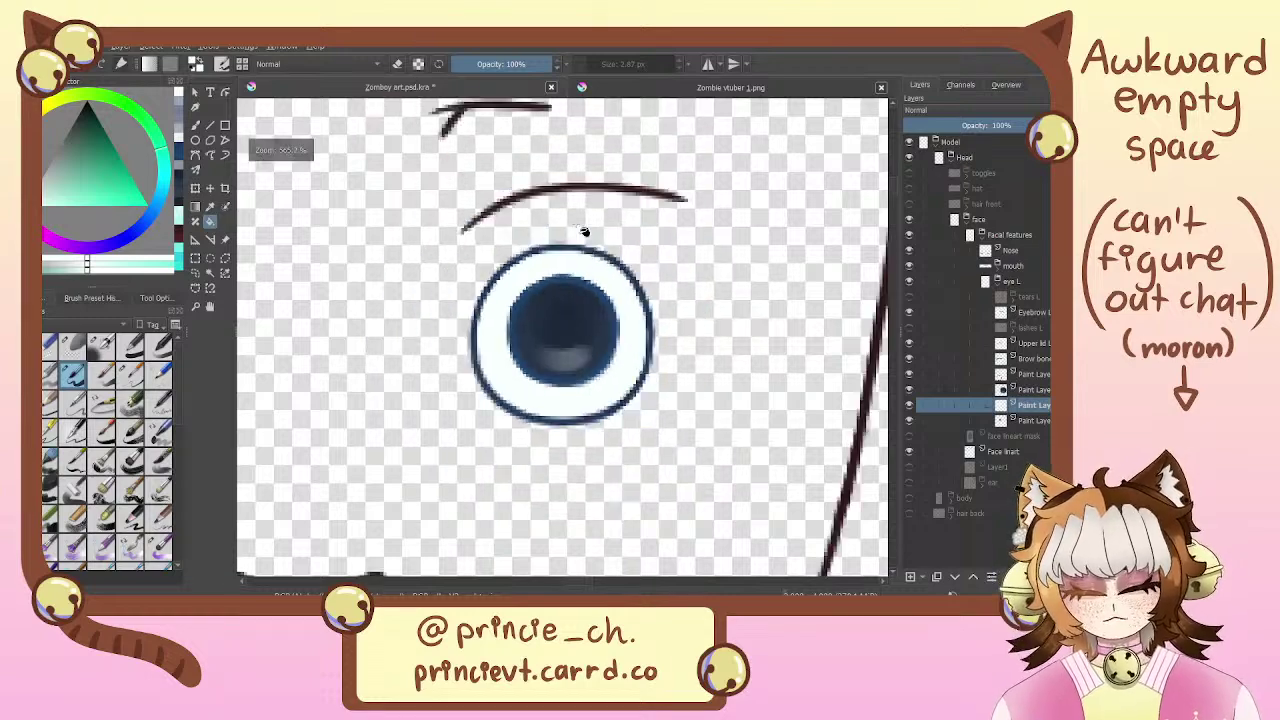
key("minus")
key("plus")
key("plus")
left_click_drag(566, 413, 544, 468)
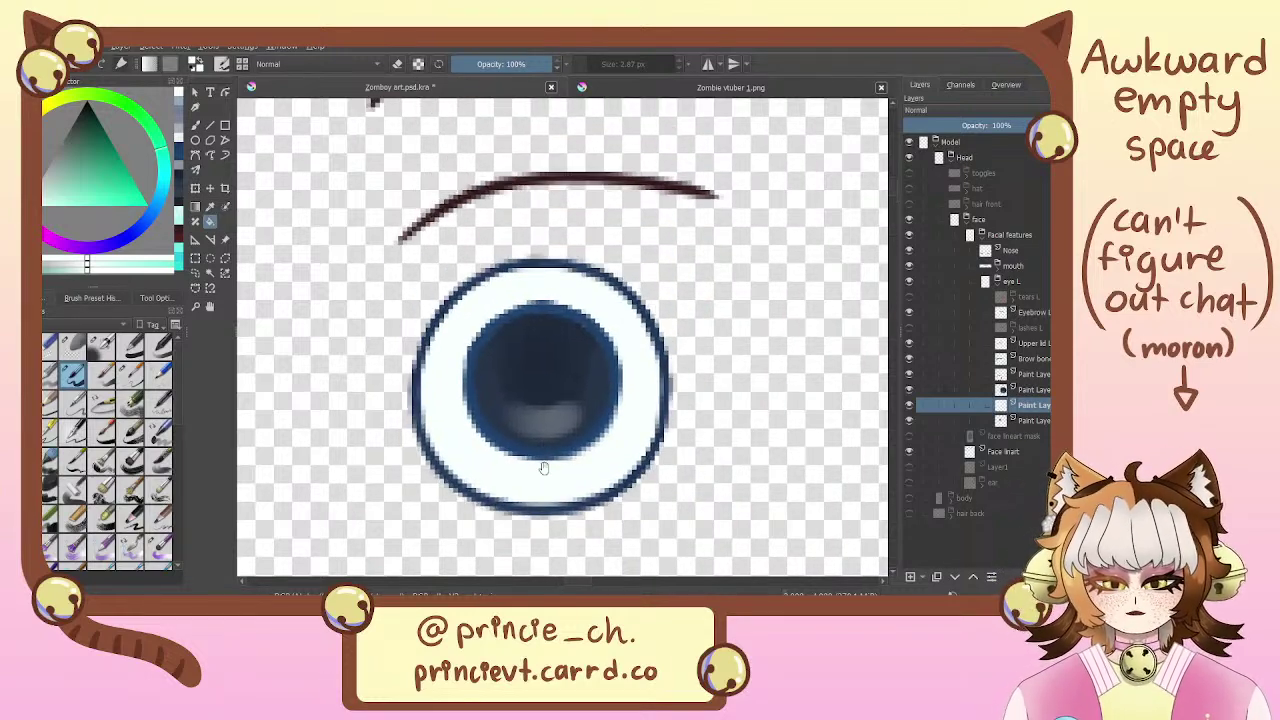
scroll(530, 489, "down", 1)
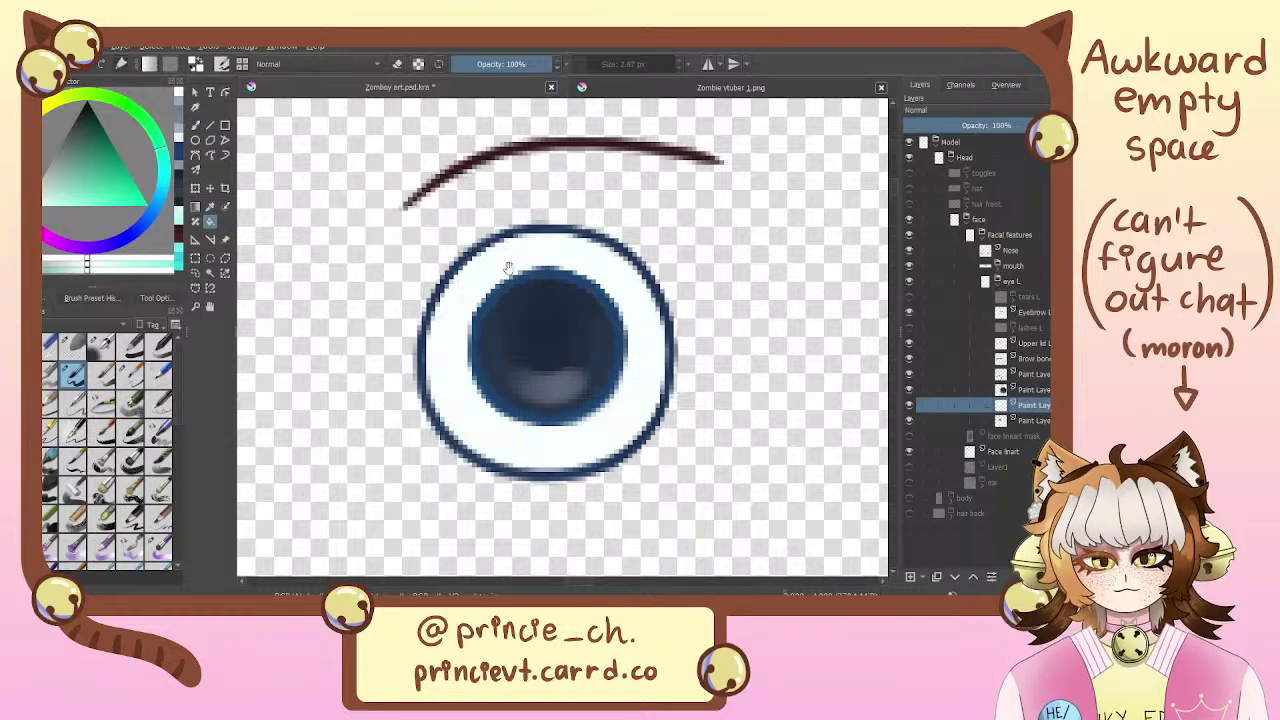
left_click_drag(508, 268, 578, 304)
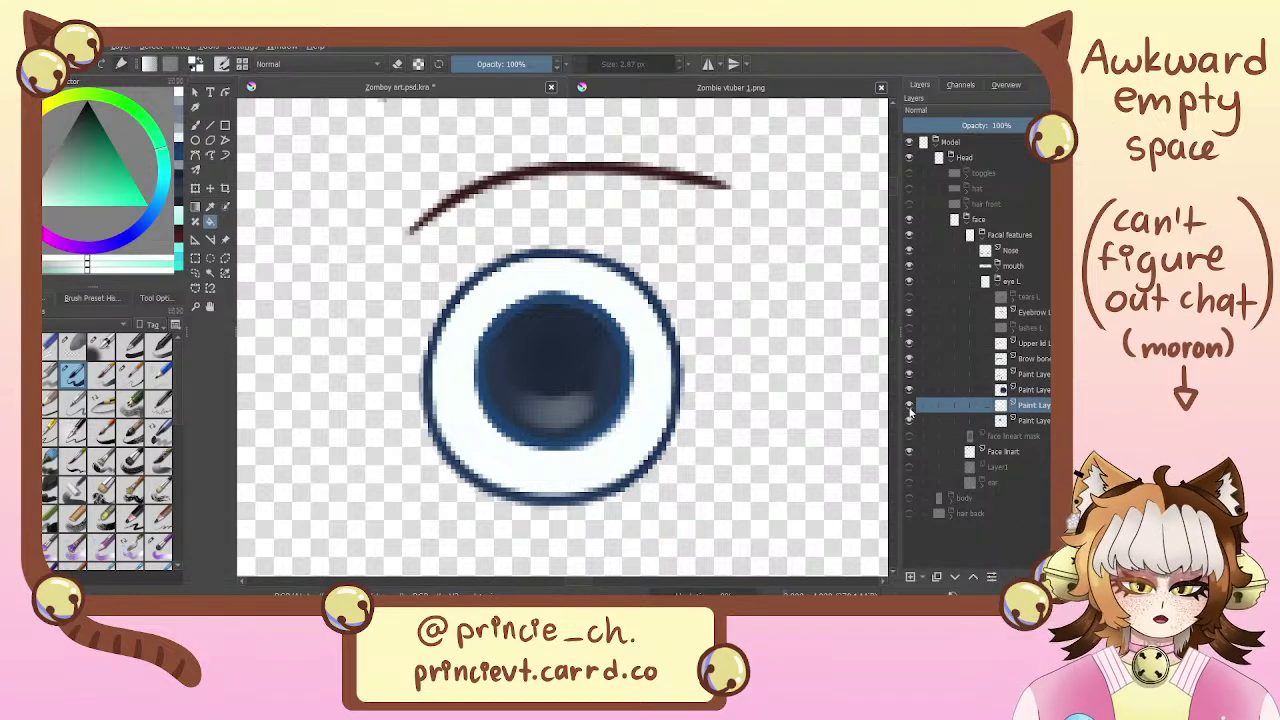
left_click(910, 406)
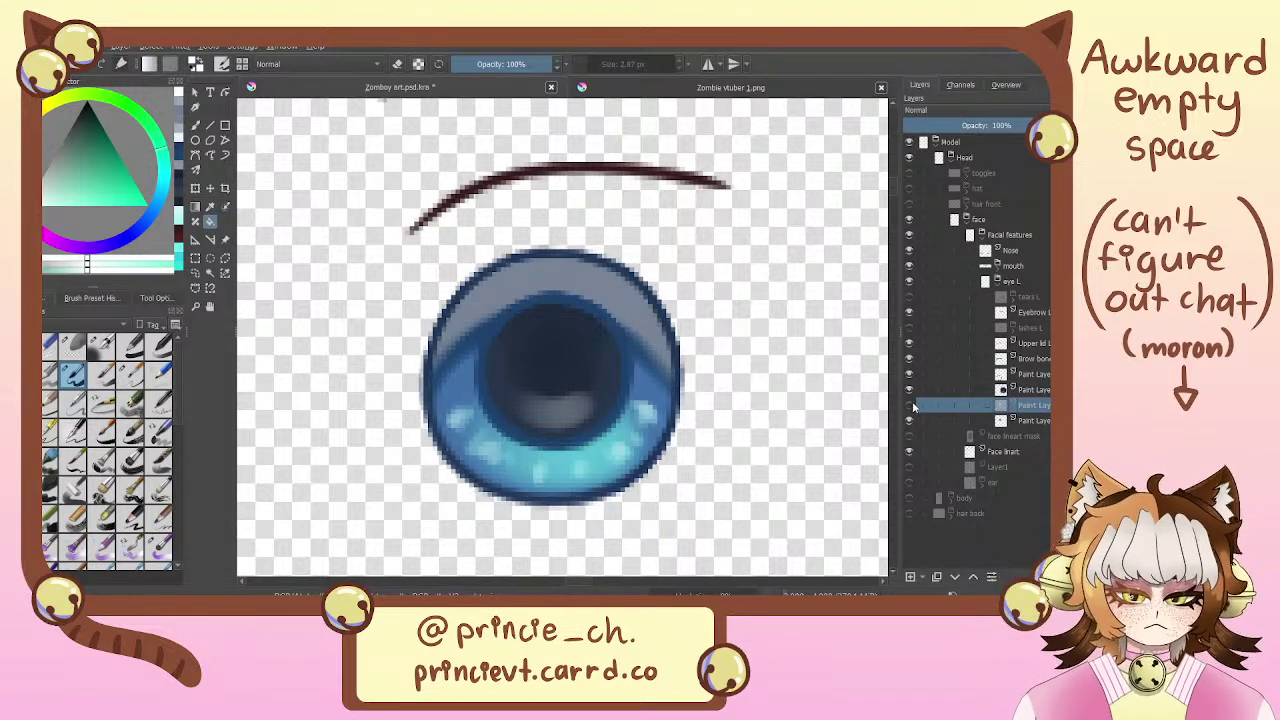
left_click(909, 404)
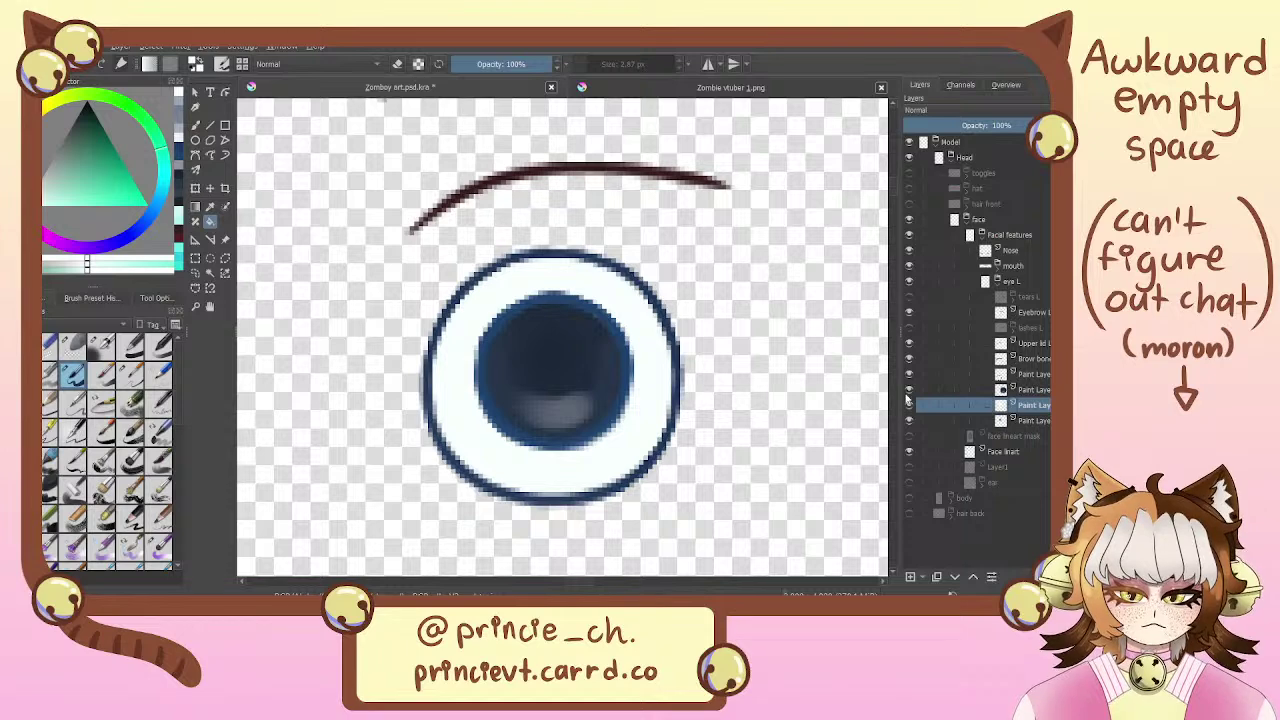
Lower the pale iris layer's opacity to 72% and place it in a clipping group, removing the group's mask layer
left_click_drag(1023, 126, 994, 126)
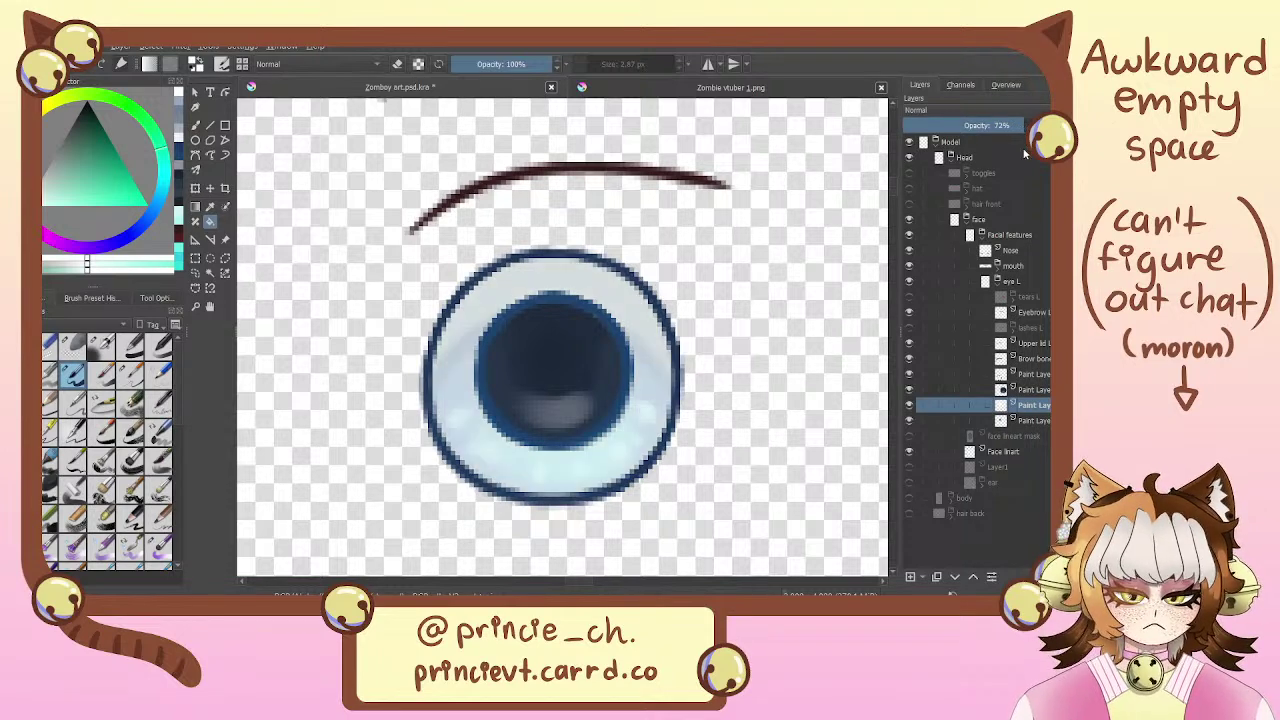
key("ctrl+shift+g")
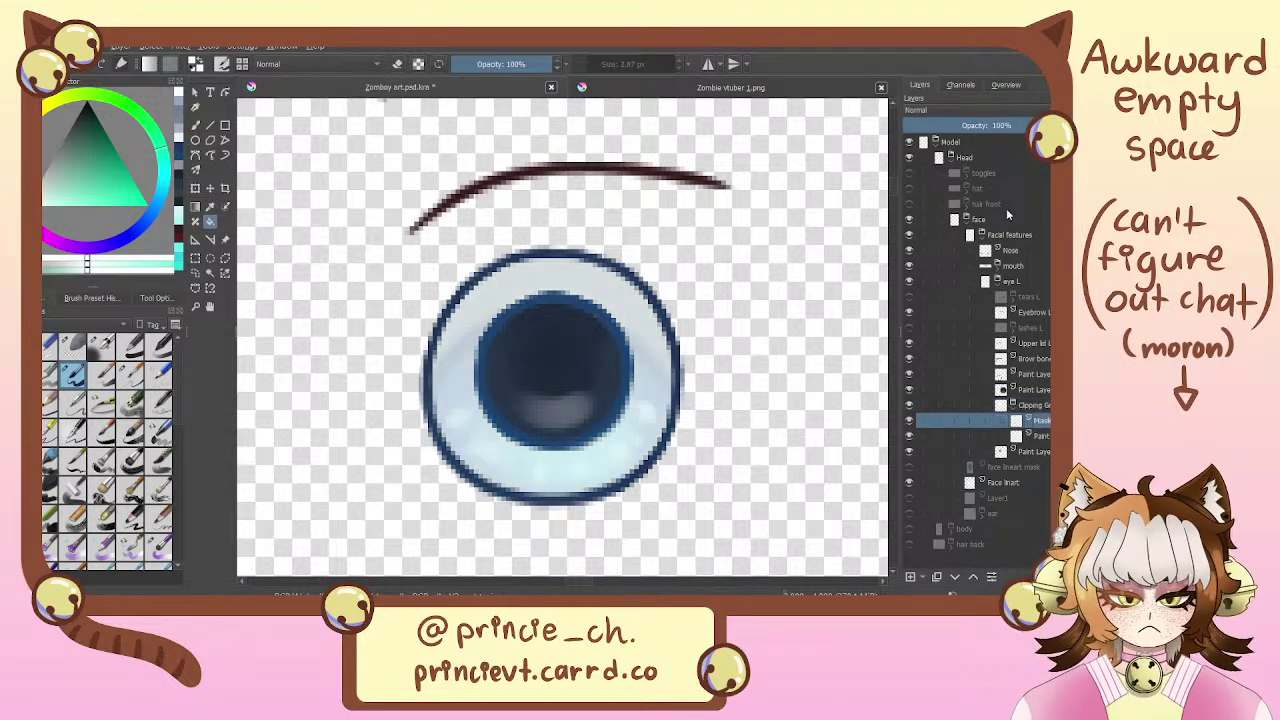
key("shift+Delete")
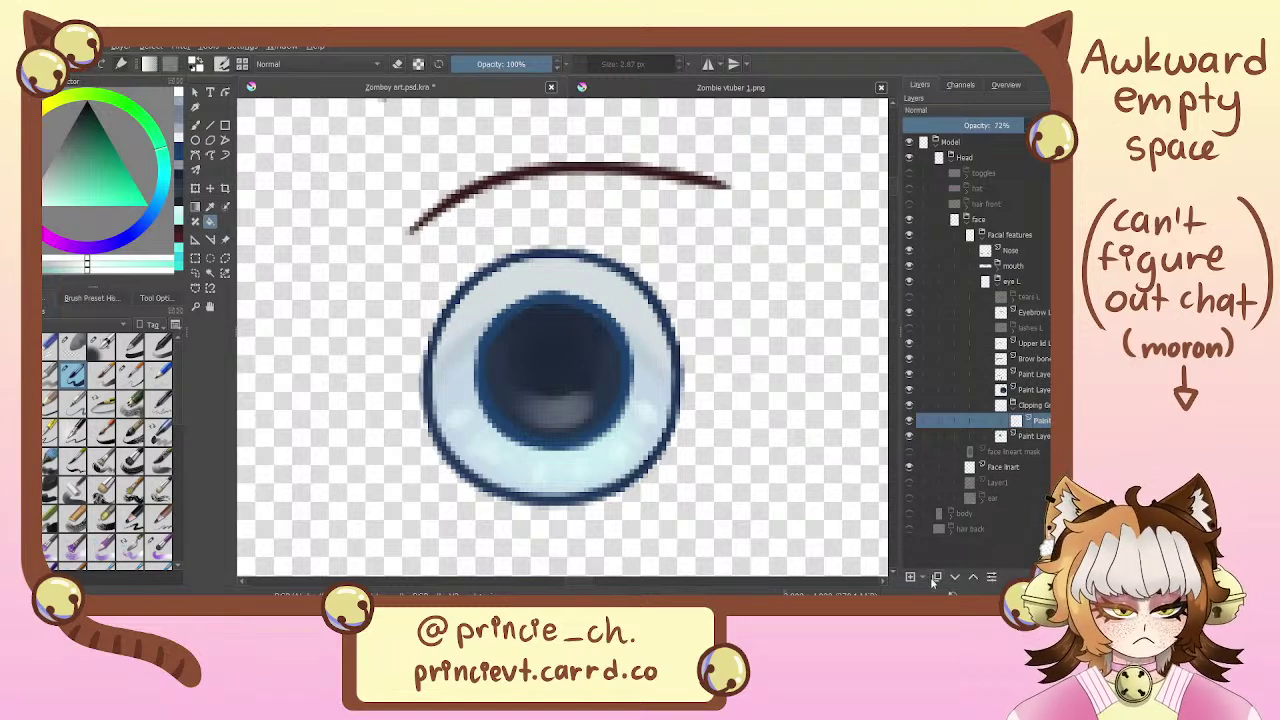
Duplicate the pale iris layer inside the clipping group, clear the copy, and choose a brush and a slightly darker shade for it
left_click(937, 576)
key("Delete")
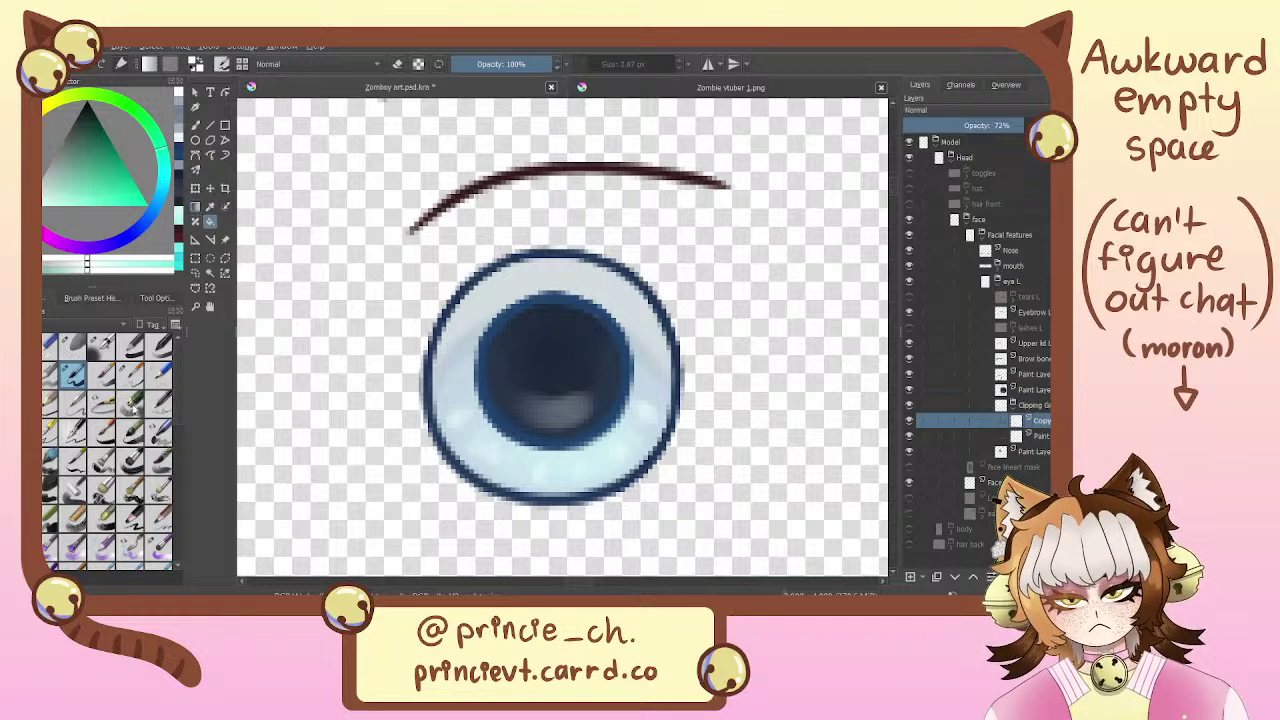
left_click(158, 546)
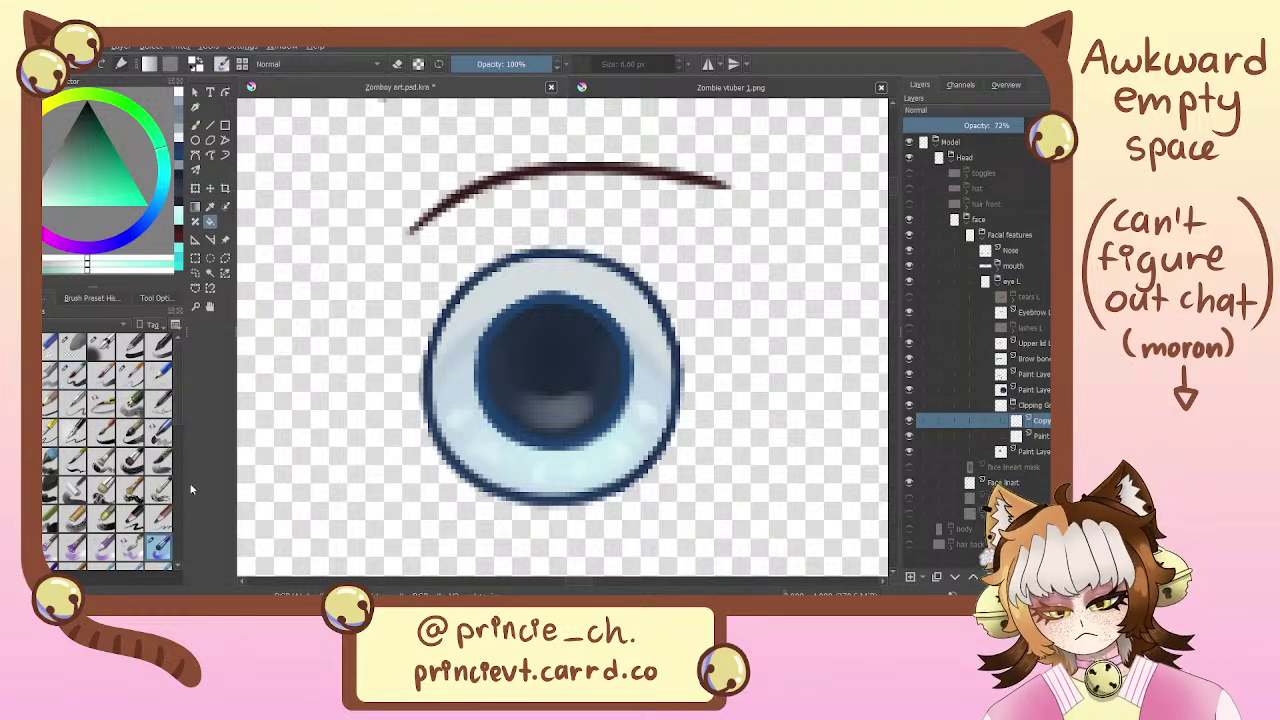
left_click(62, 263)
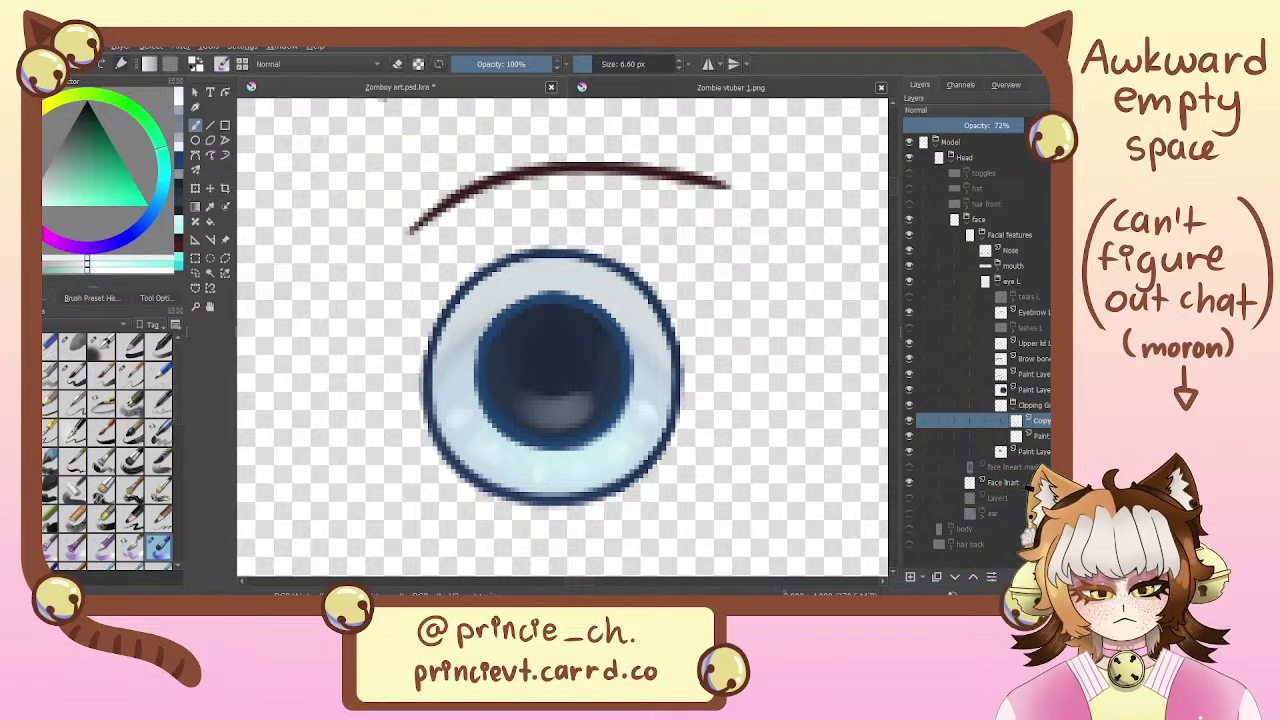
left_click(1030, 436)
left_click_drag(1022, 129, 1072, 127)
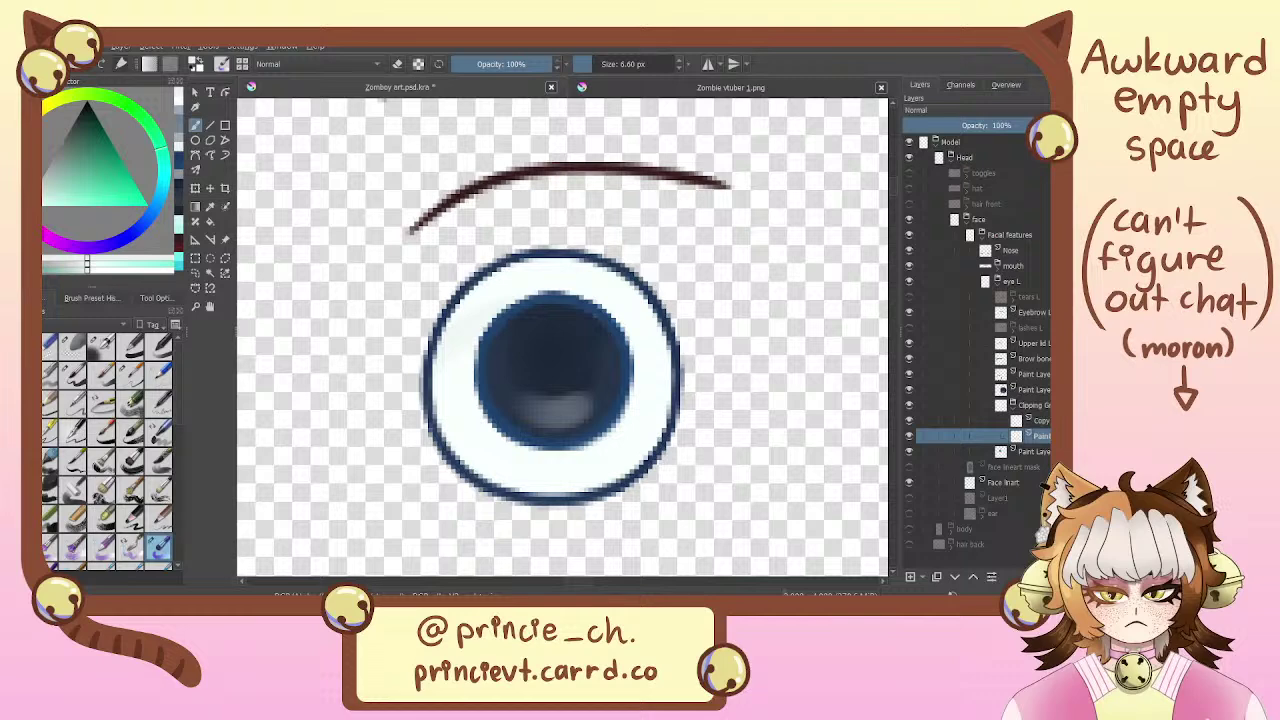
left_click(1040, 421)
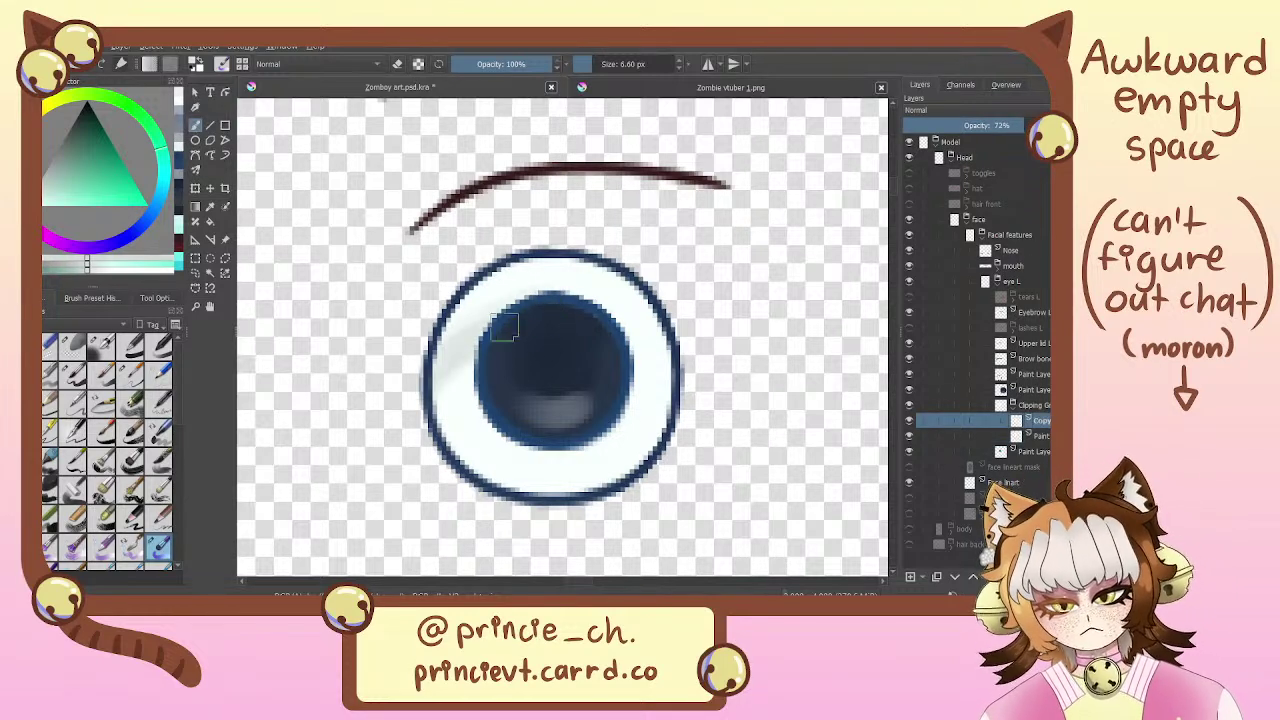
key("ctrl+z")
key("ctrl+z")
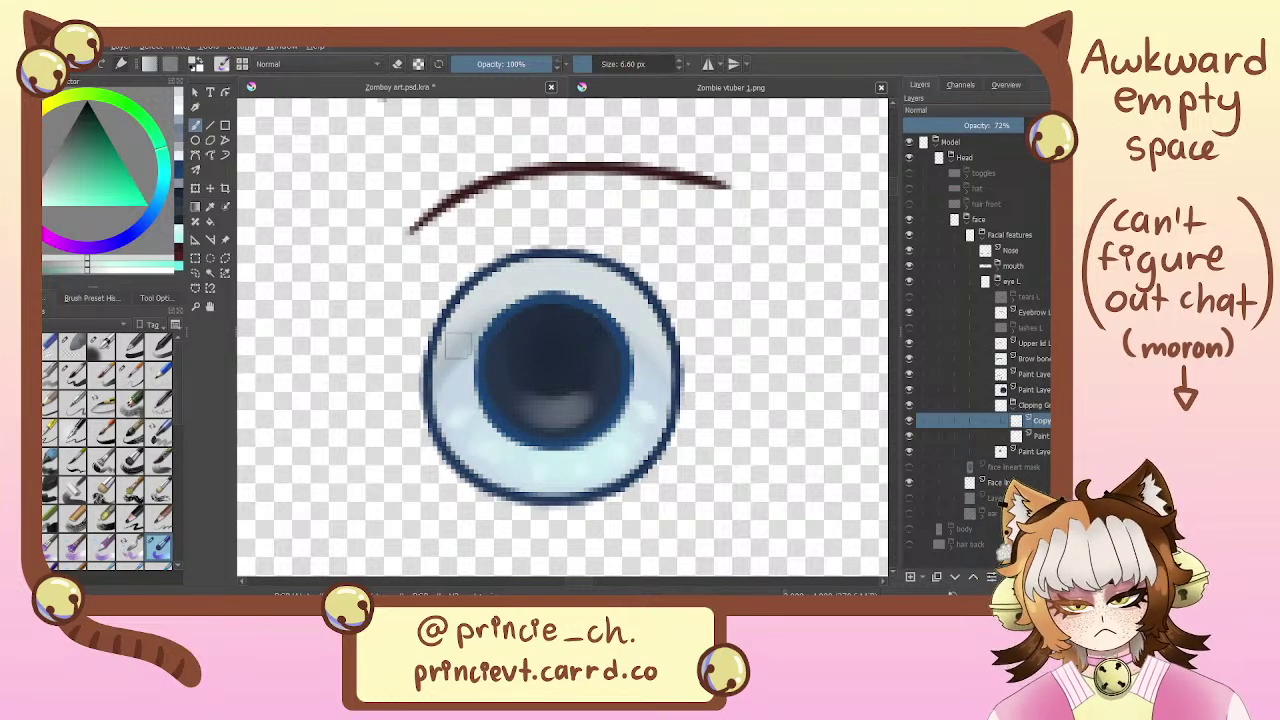
Hide the pupil layer and paint a grey shadow arc across the upper part of the iris on the copied layer
left_click(908, 390)
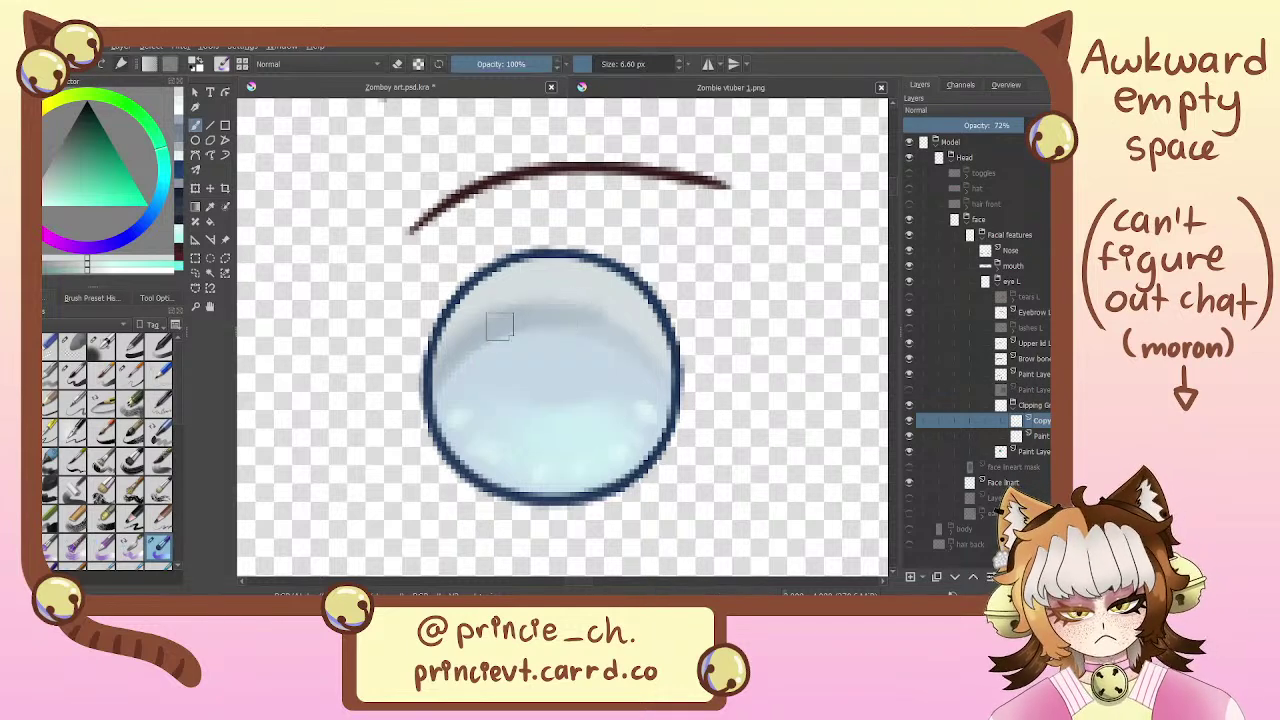
left_click_drag(524, 318, 651, 355)
mouse_move(577, 316)
left_mouse_down()
mouse_move(691, 400)
mouse_move(613, 322)
mouse_move(692, 412)
mouse_move(665, 340)
mouse_move(599, 301)
mouse_move(667, 342)
mouse_move(631, 297)
mouse_move(550, 263)
mouse_move(634, 272)
mouse_move(487, 303)
left_mouse_up()
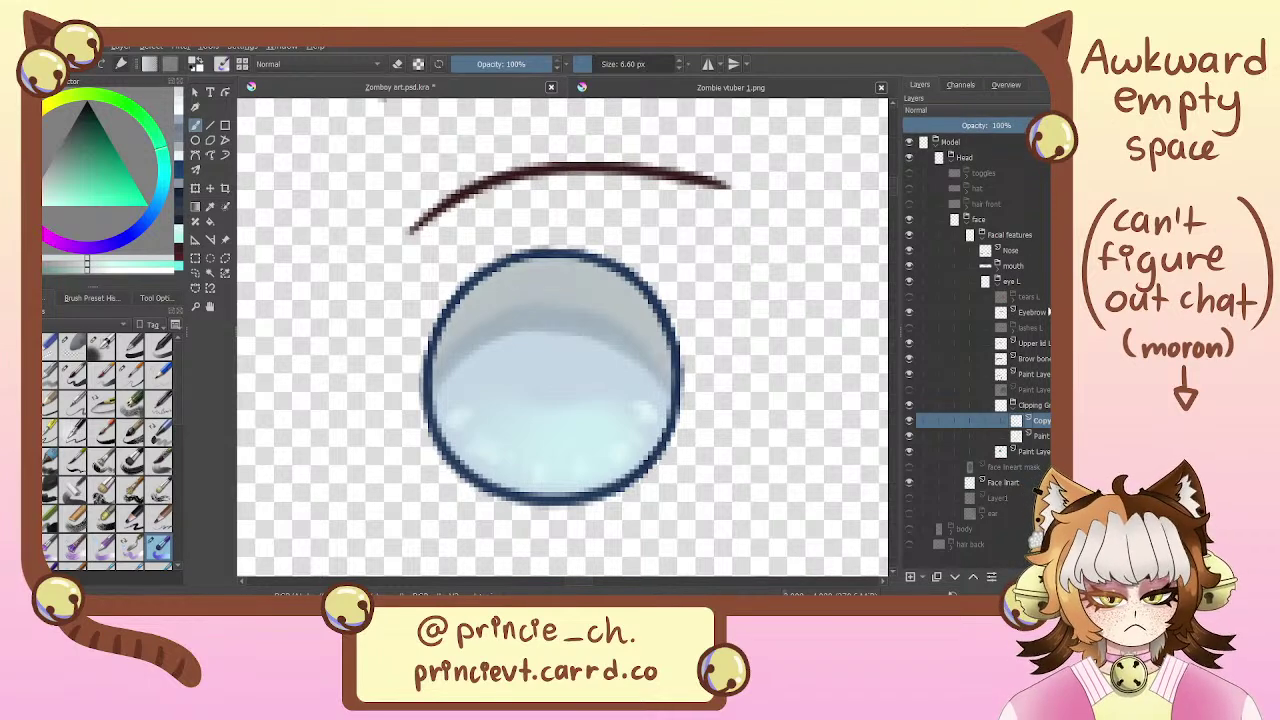
left_click(1040, 436)
left_click(1040, 420)
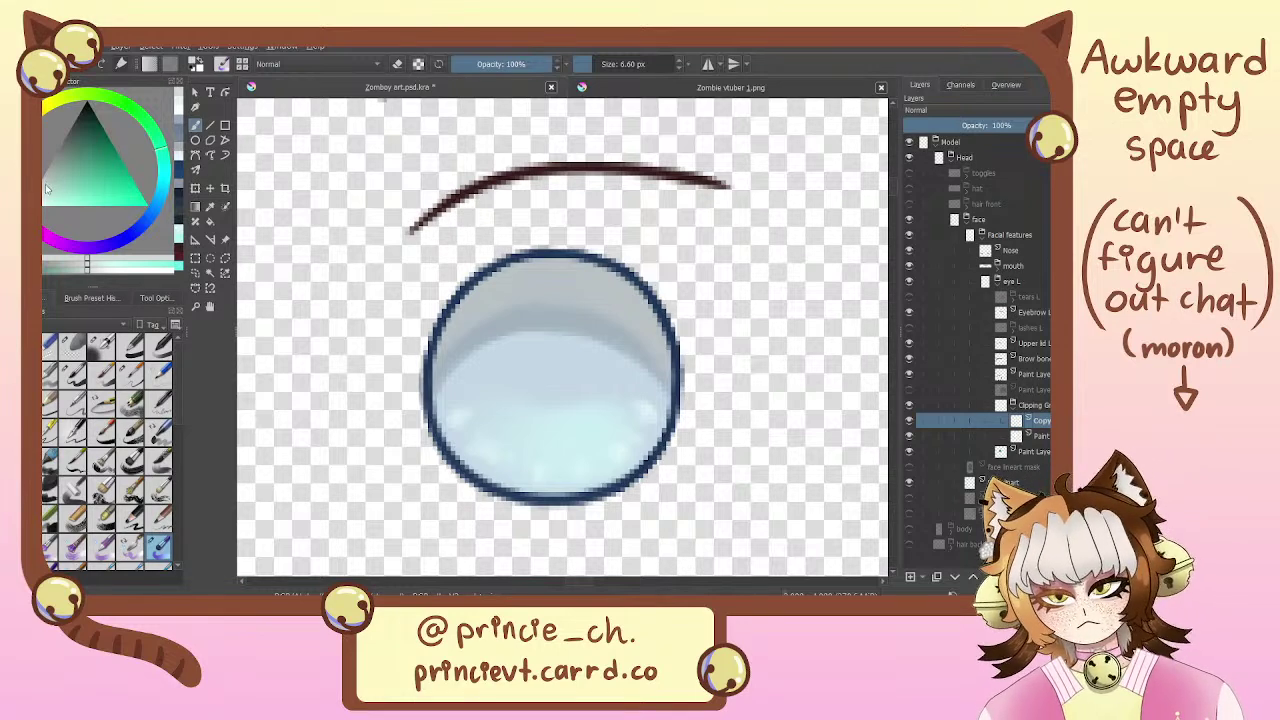
Shift the grey shading colour toward cyan, set the pale iris layer's opacity to 100%, and rework the upper shadow on the copied layer
left_click_drag(49, 184, 47, 183)
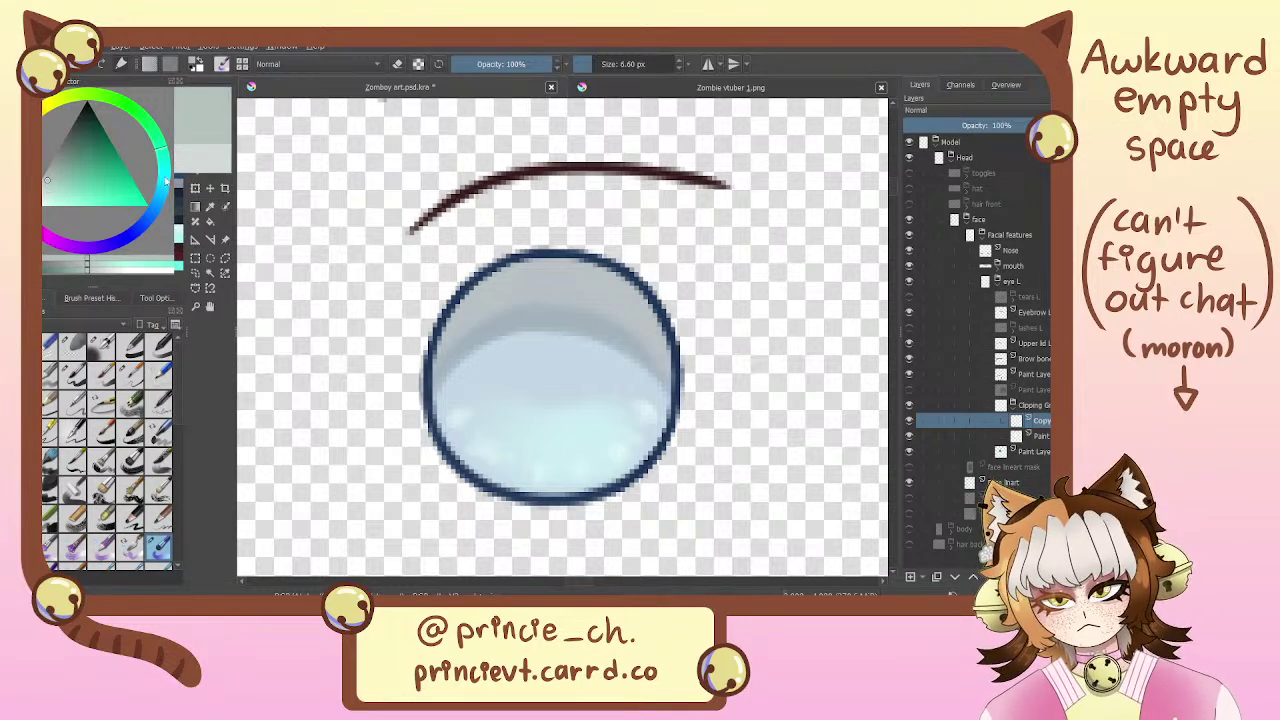
left_click(166, 180)
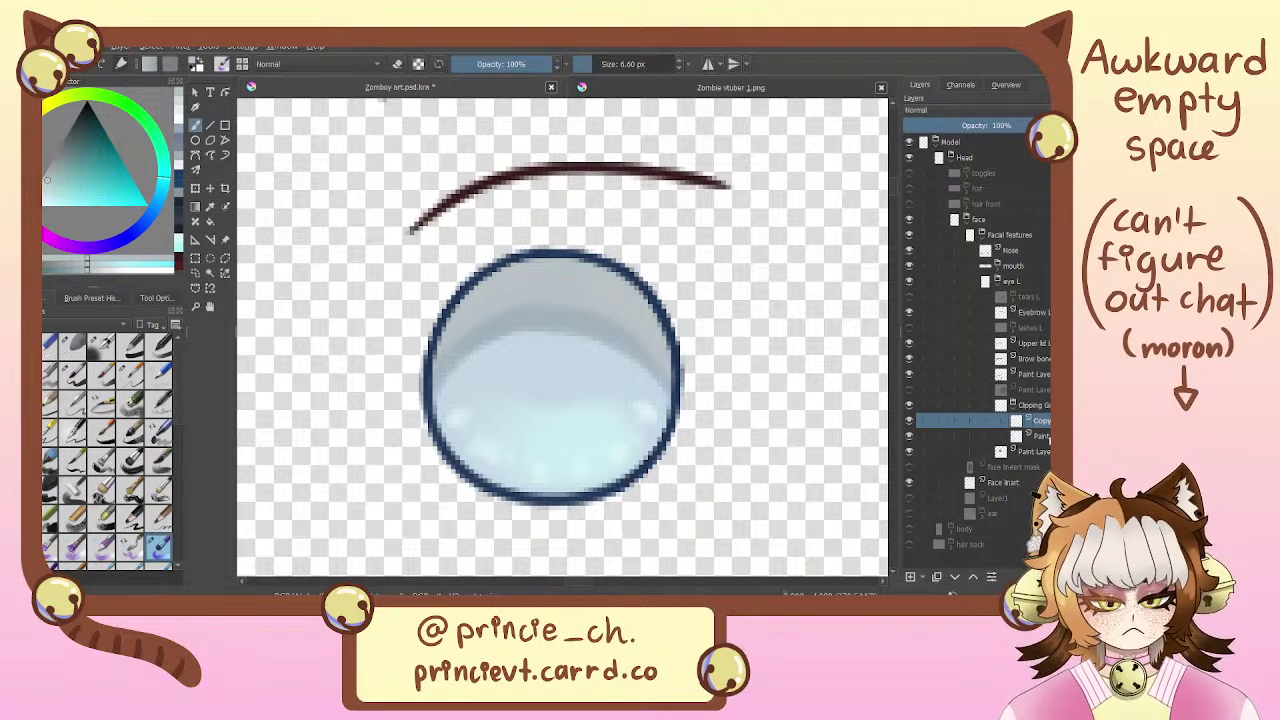
left_click(1048, 439)
key("ctrl+z")
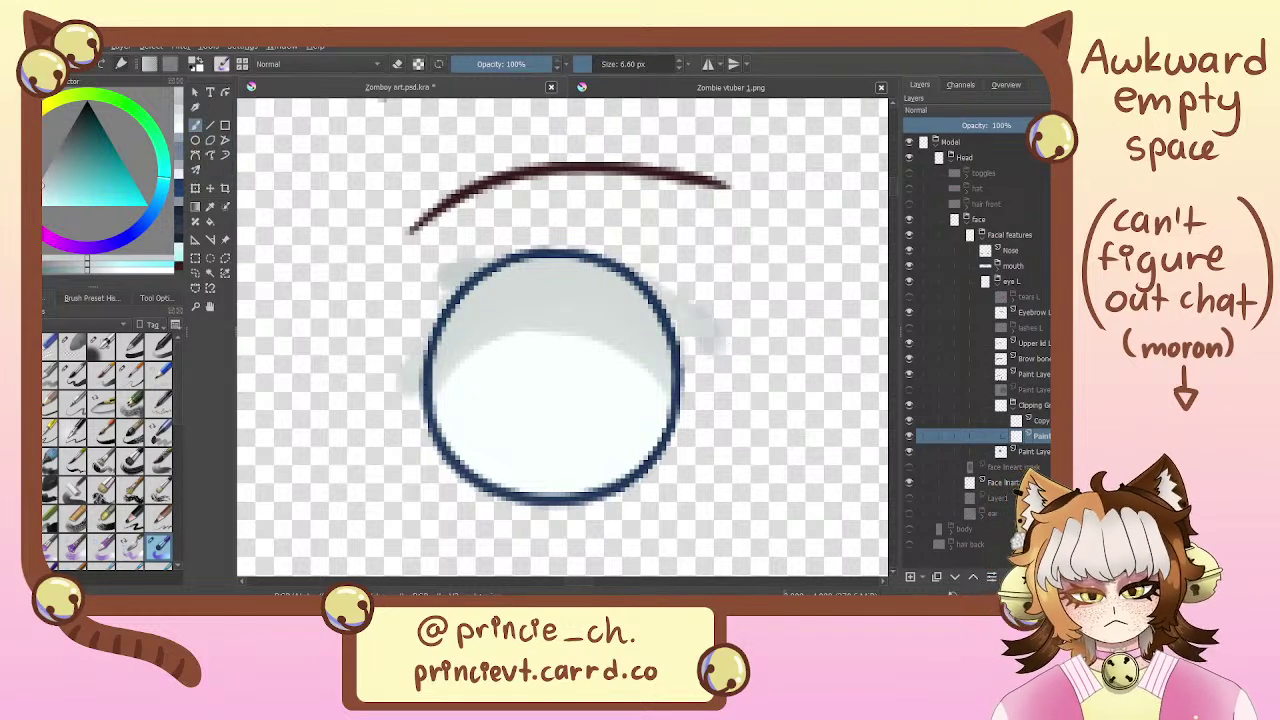
key("Page_Up")
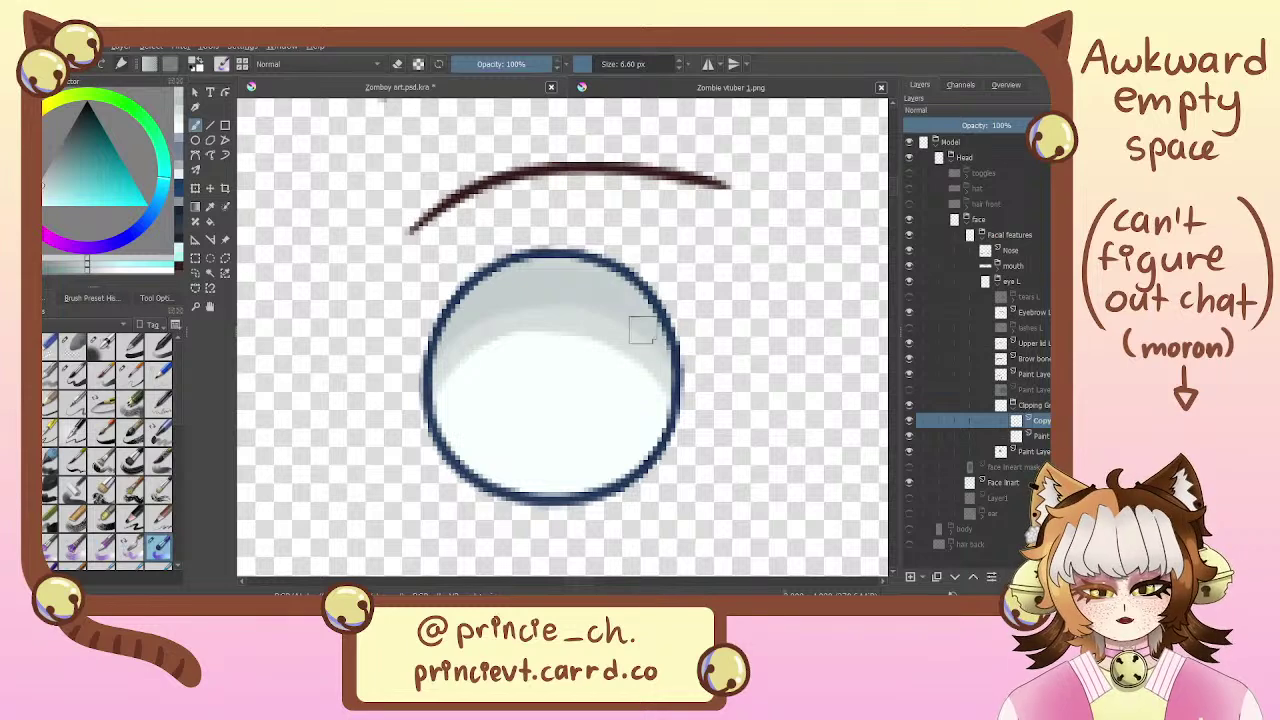
Compare the shaded iris with the pale fill layer hidden and shown, and select the pale fill layer
left_click(908, 436)
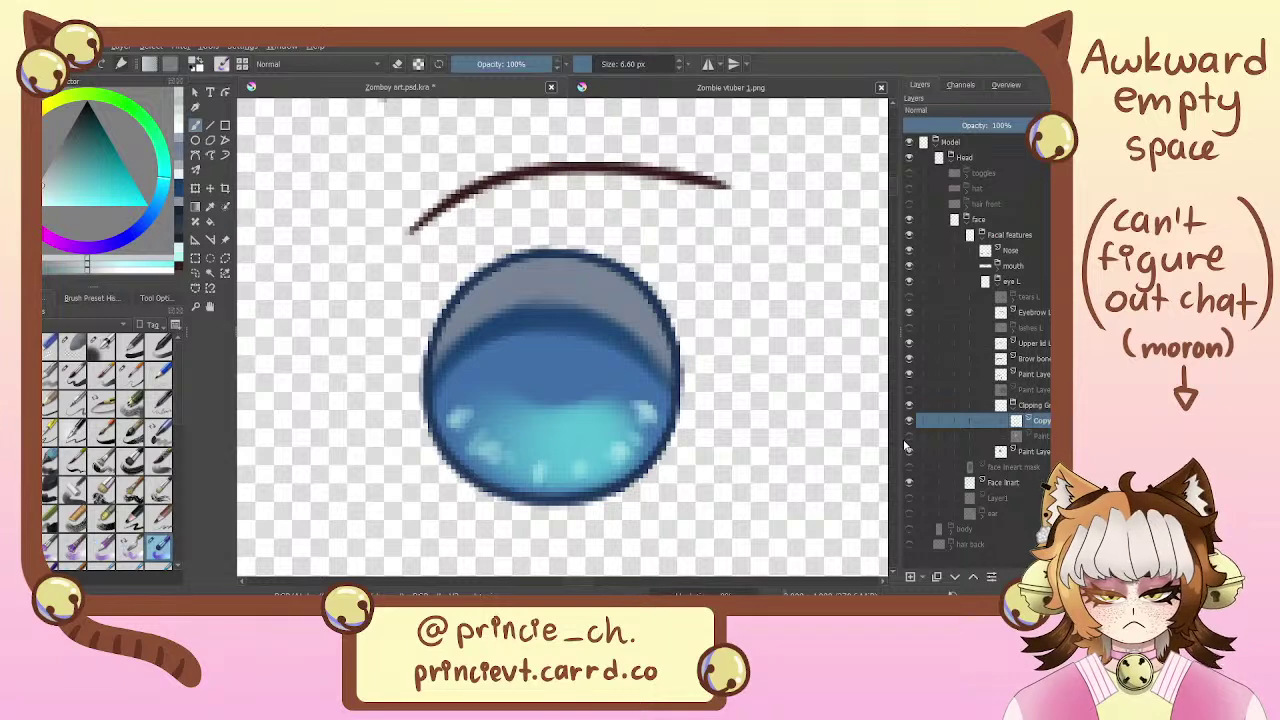
left_click(907, 450)
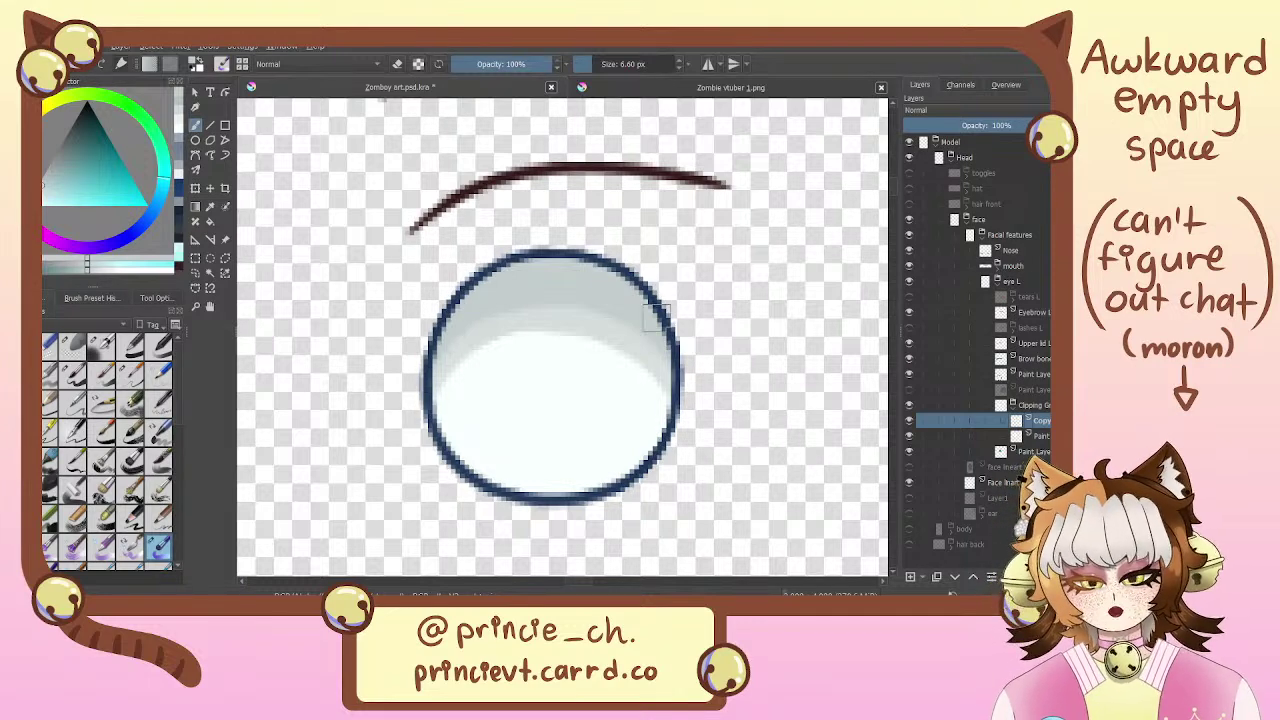
mouse_move(476, 276)
left_mouse_down()
mouse_move(503, 231)
mouse_move(476, 281)
left_mouse_up()
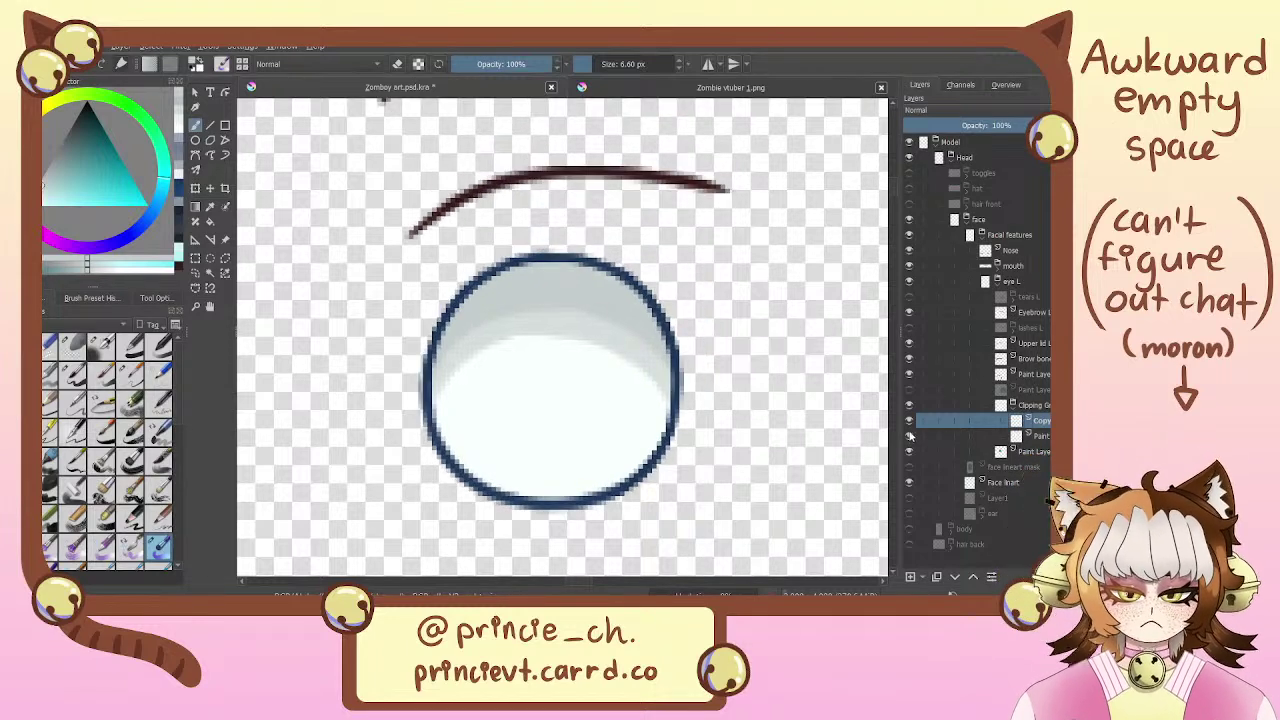
left_click(912, 437)
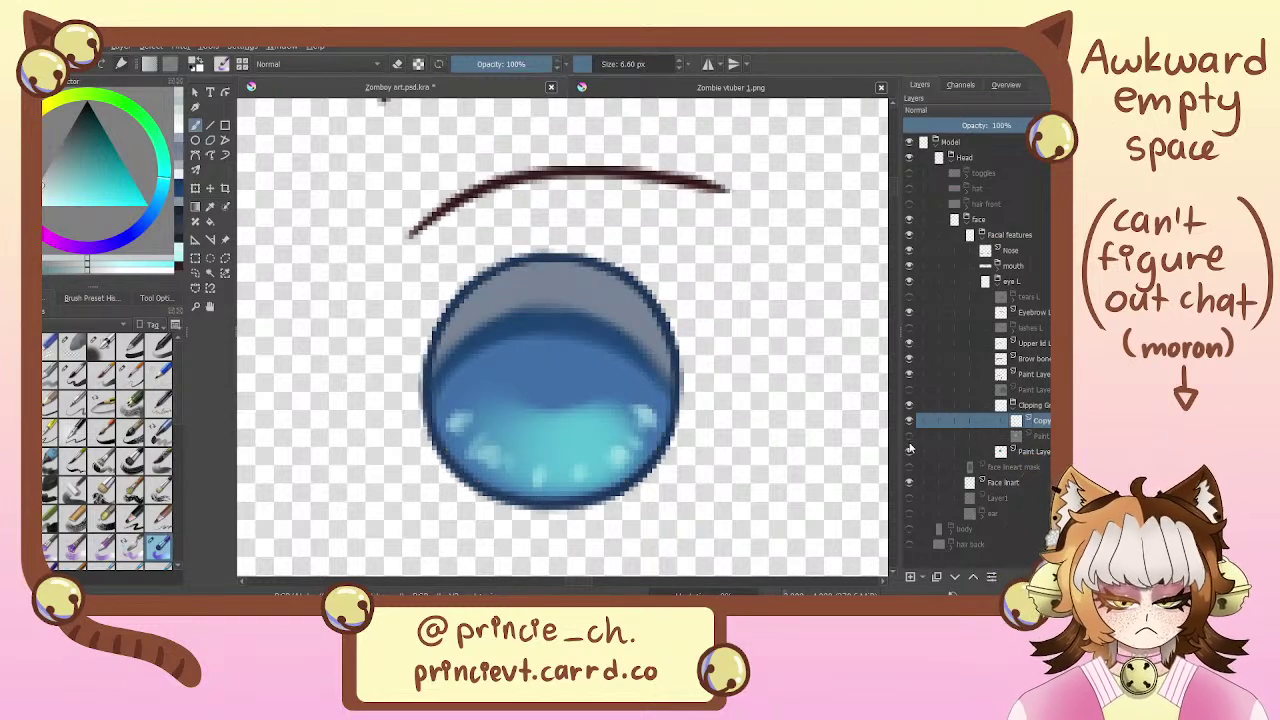
left_click(906, 446)
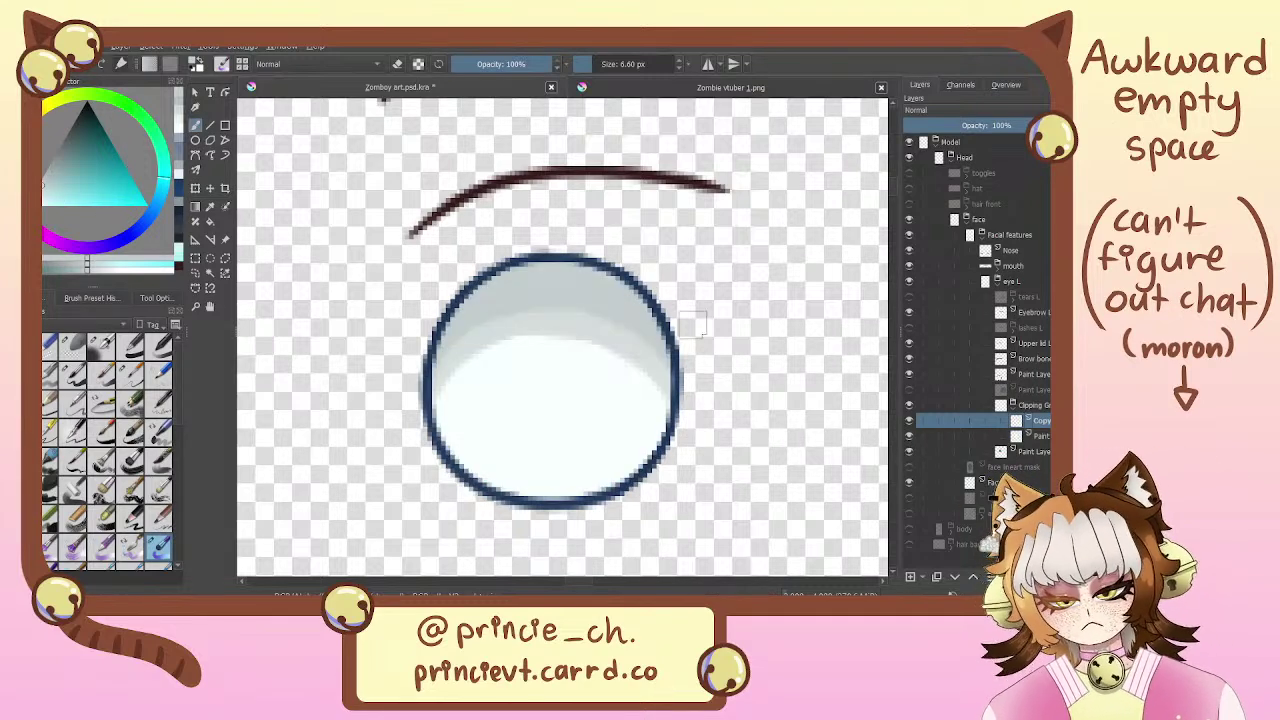
left_click(945, 436)
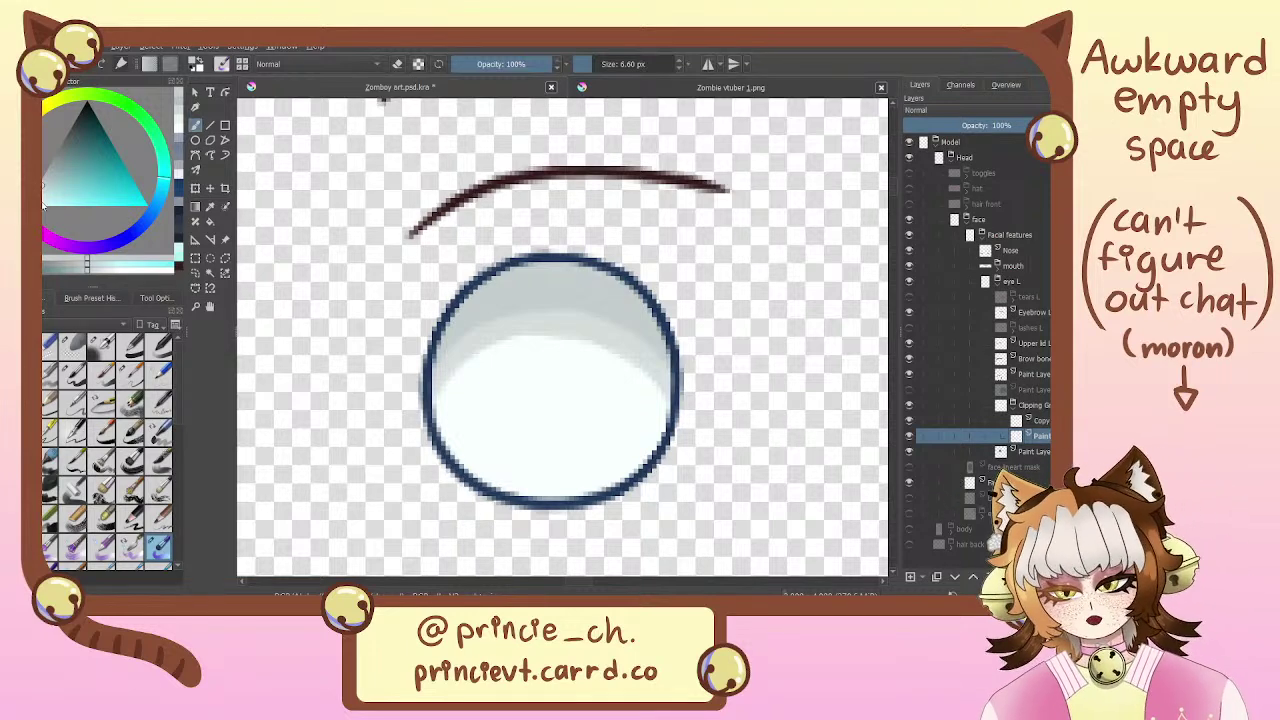
Pick a greener pale shade and compare the iris with the pale fill layer hidden and shown
left_click(180, 132)
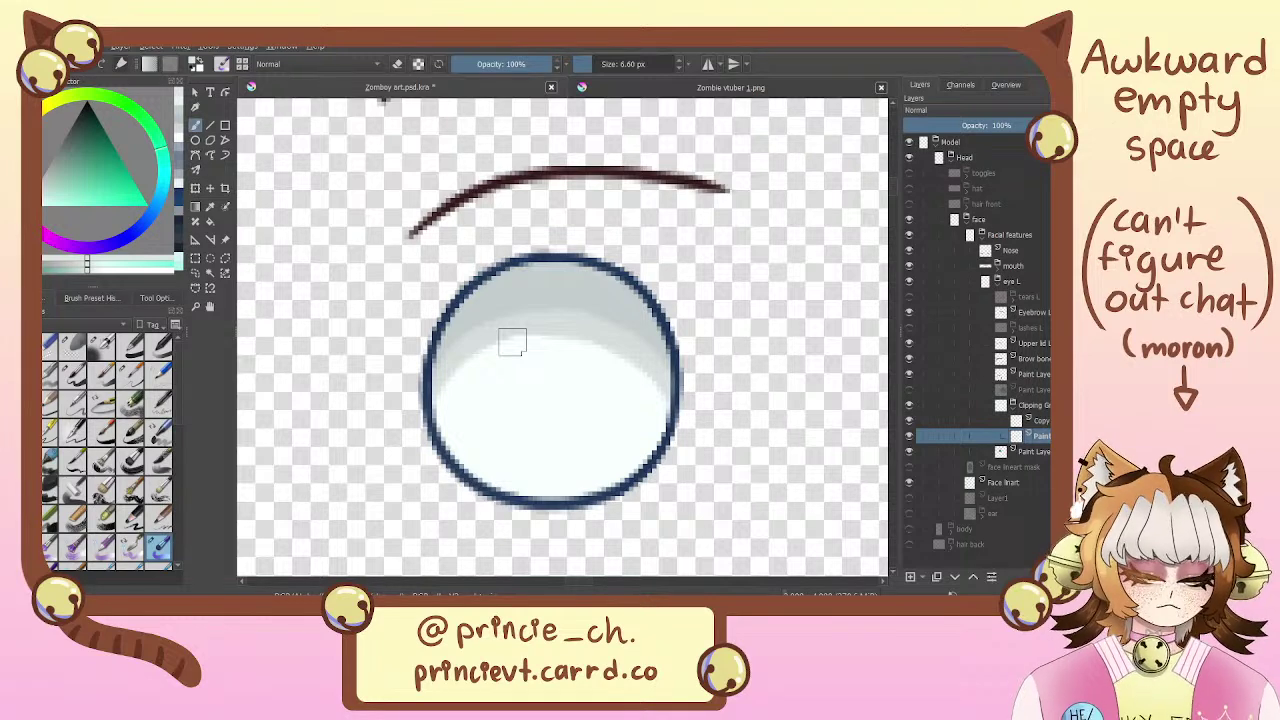
left_click_drag(548, 436, 565, 390)
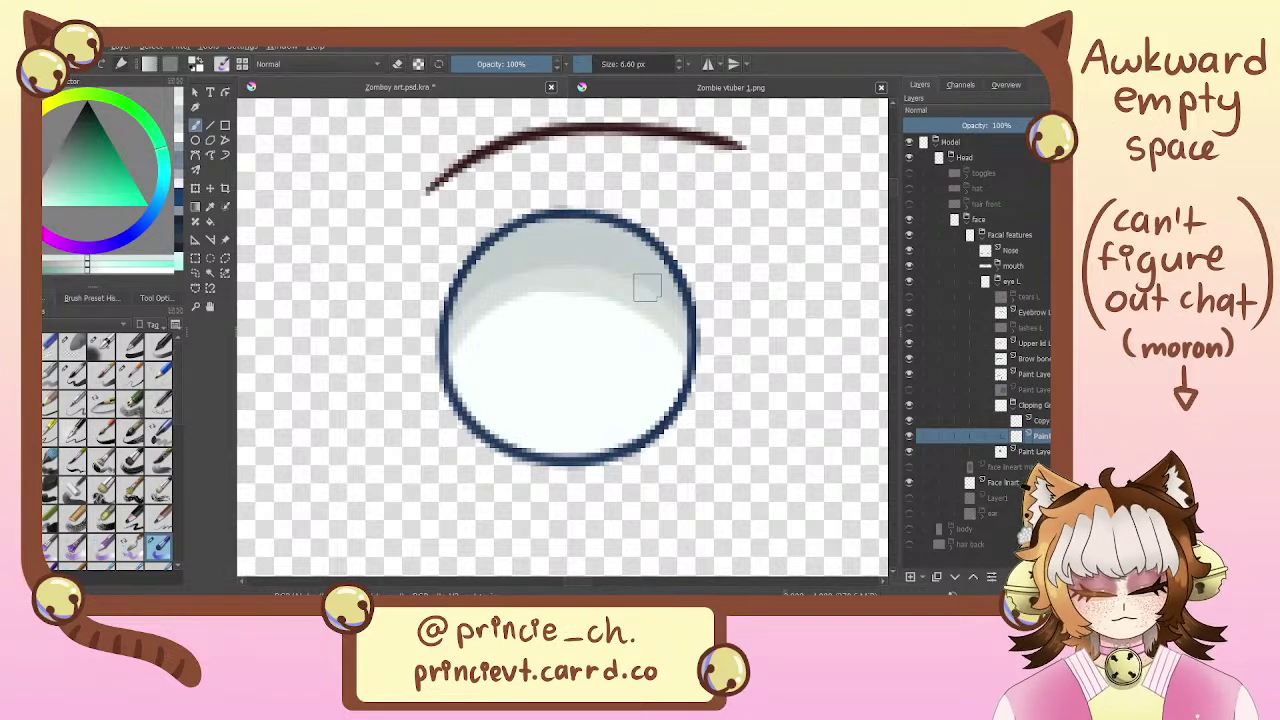
left_click_drag(647, 287, 687, 357)
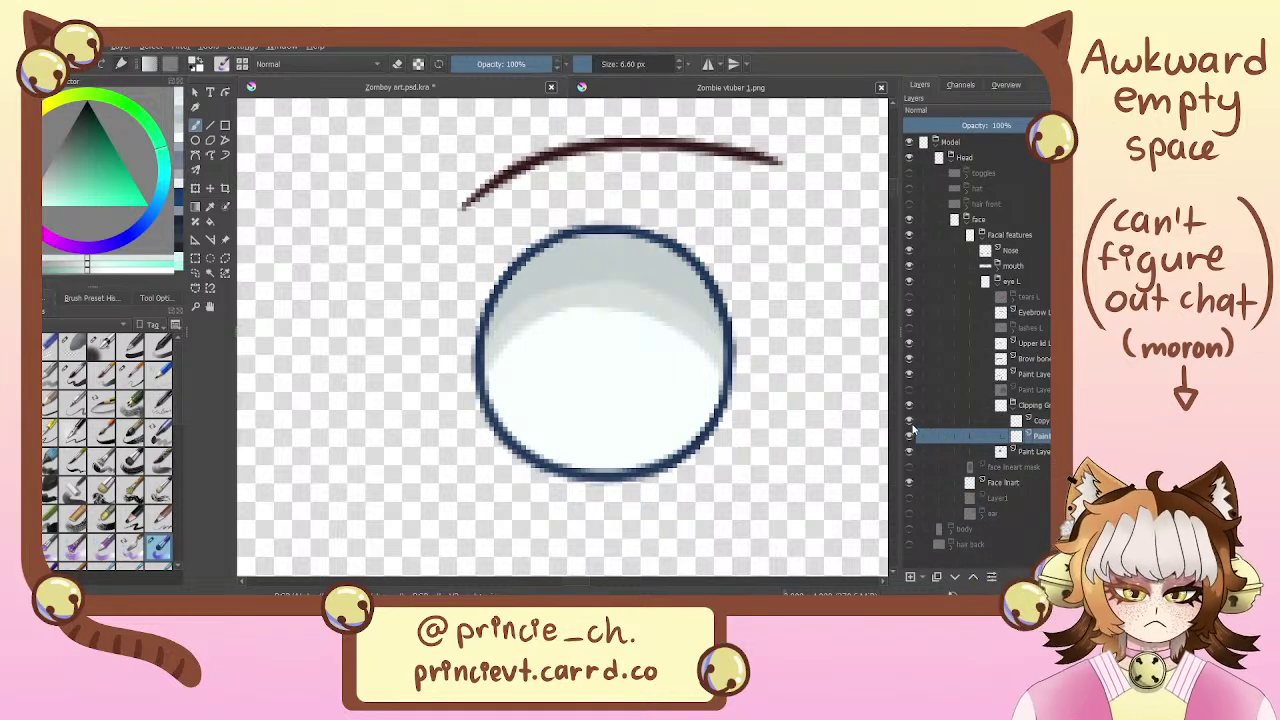
left_click(910, 437)
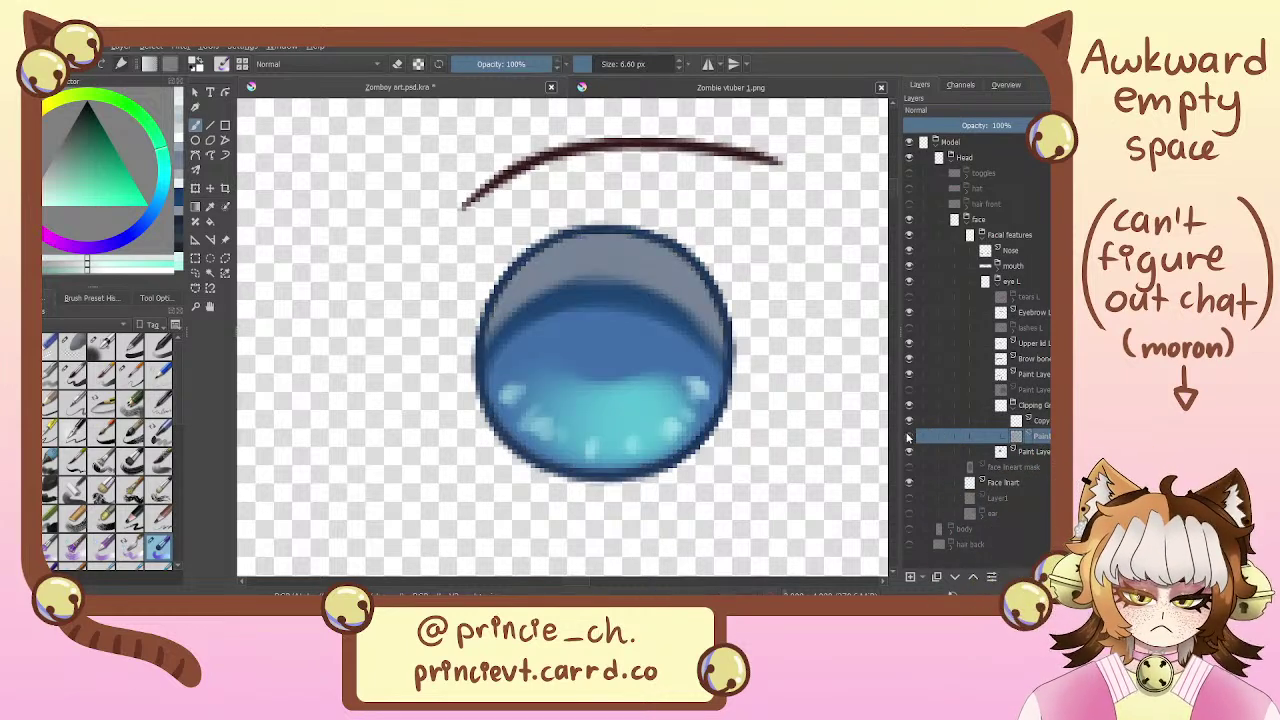
left_click(910, 437)
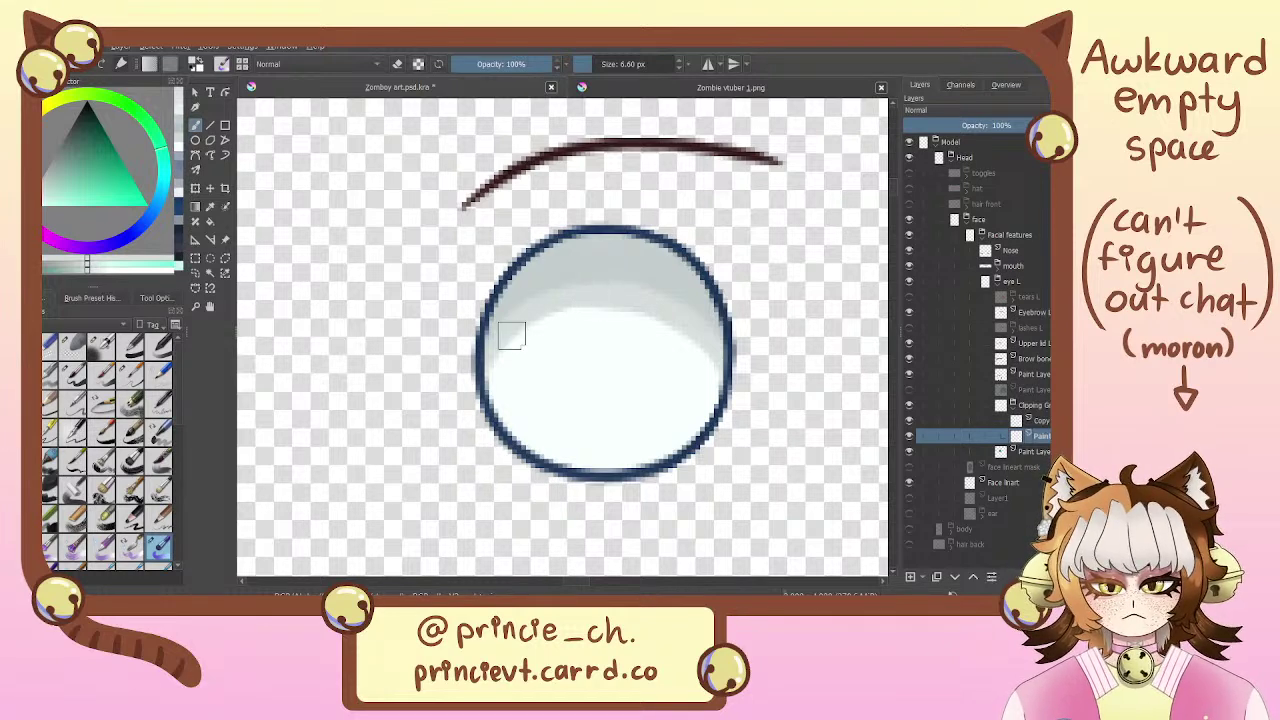
Sample the grey upper shadow's colour on the copied shading layer and compare the iris with the pale fill layer hidden and shown
key("Page_Up")
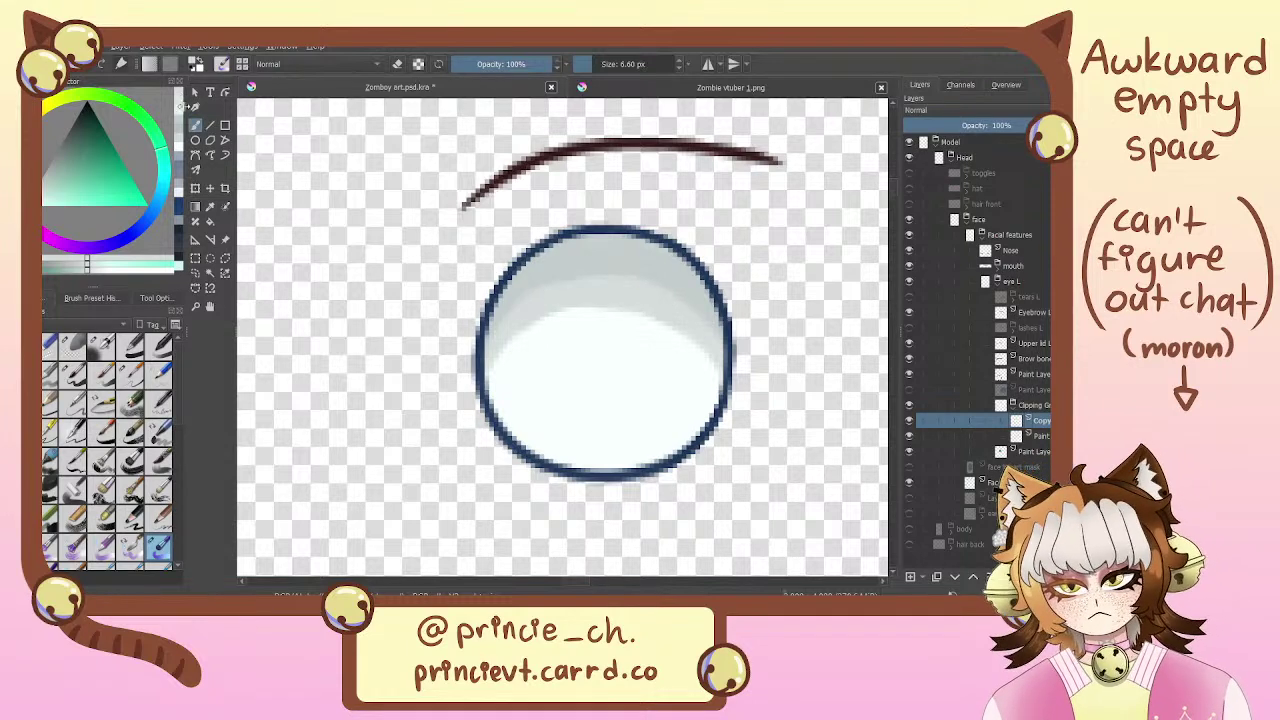
left_click(210, 206)
left_click(592, 254)
key("b")
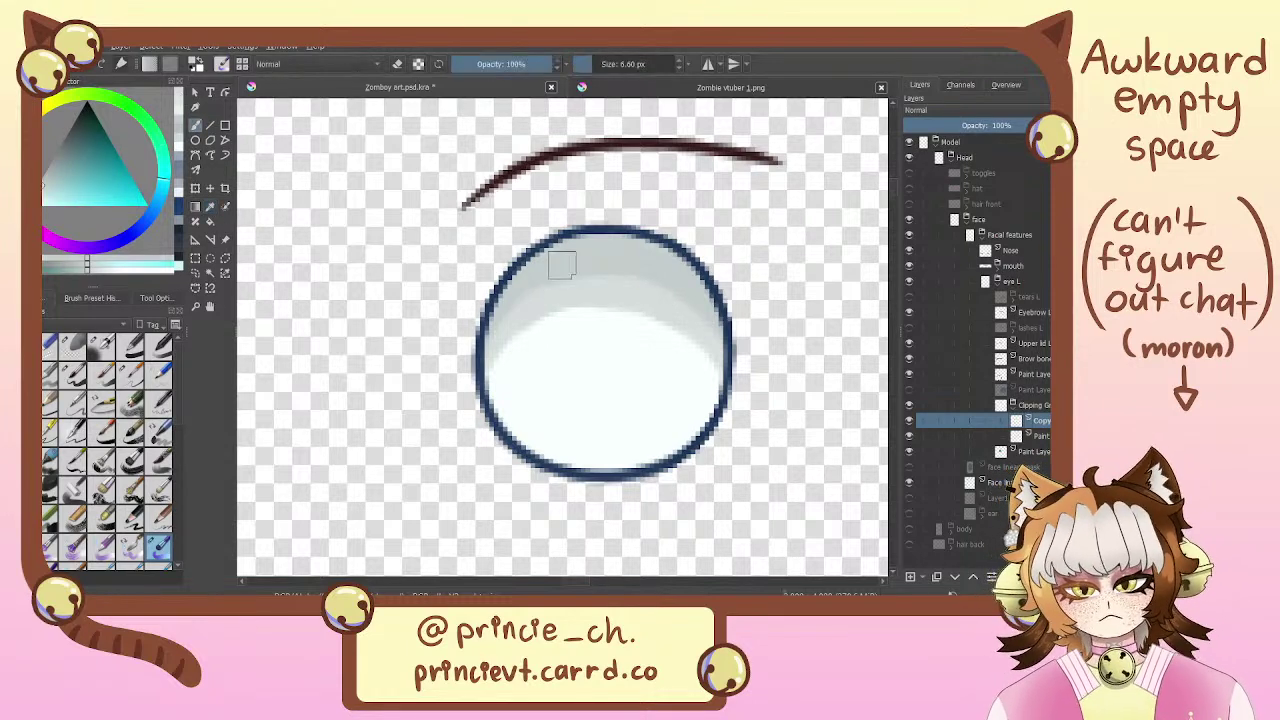
left_click(909, 436)
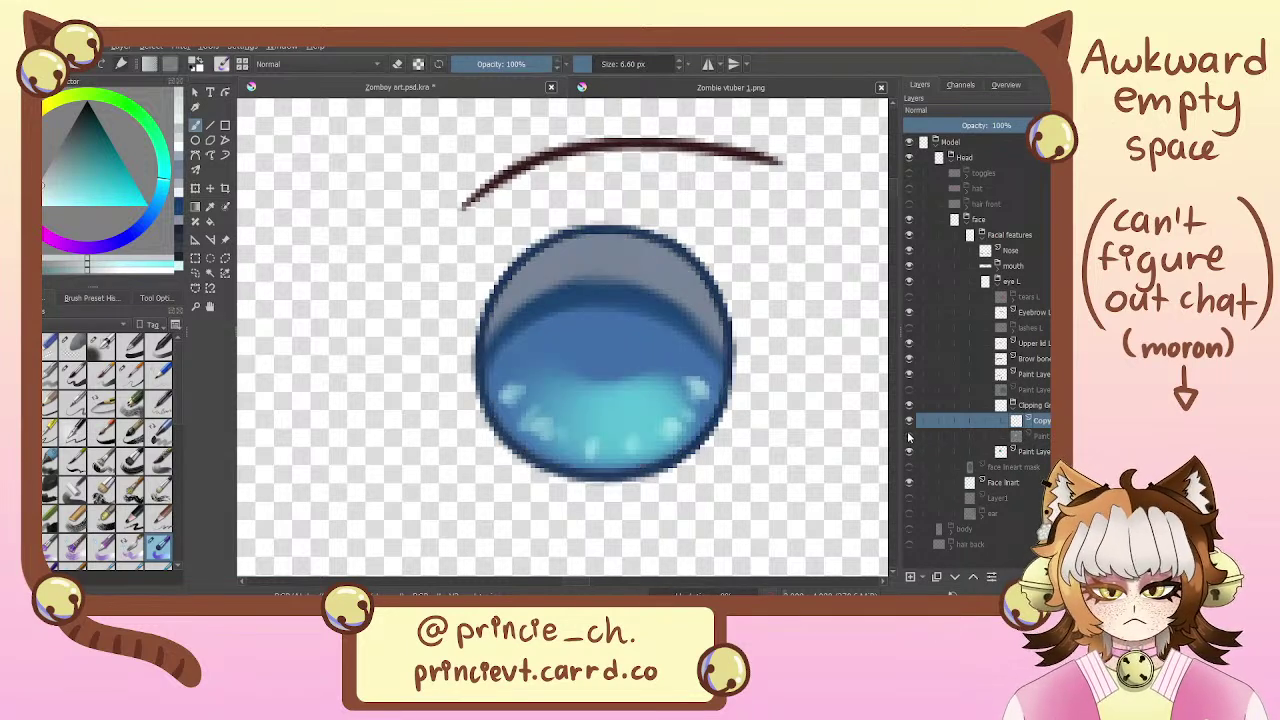
left_click(908, 435)
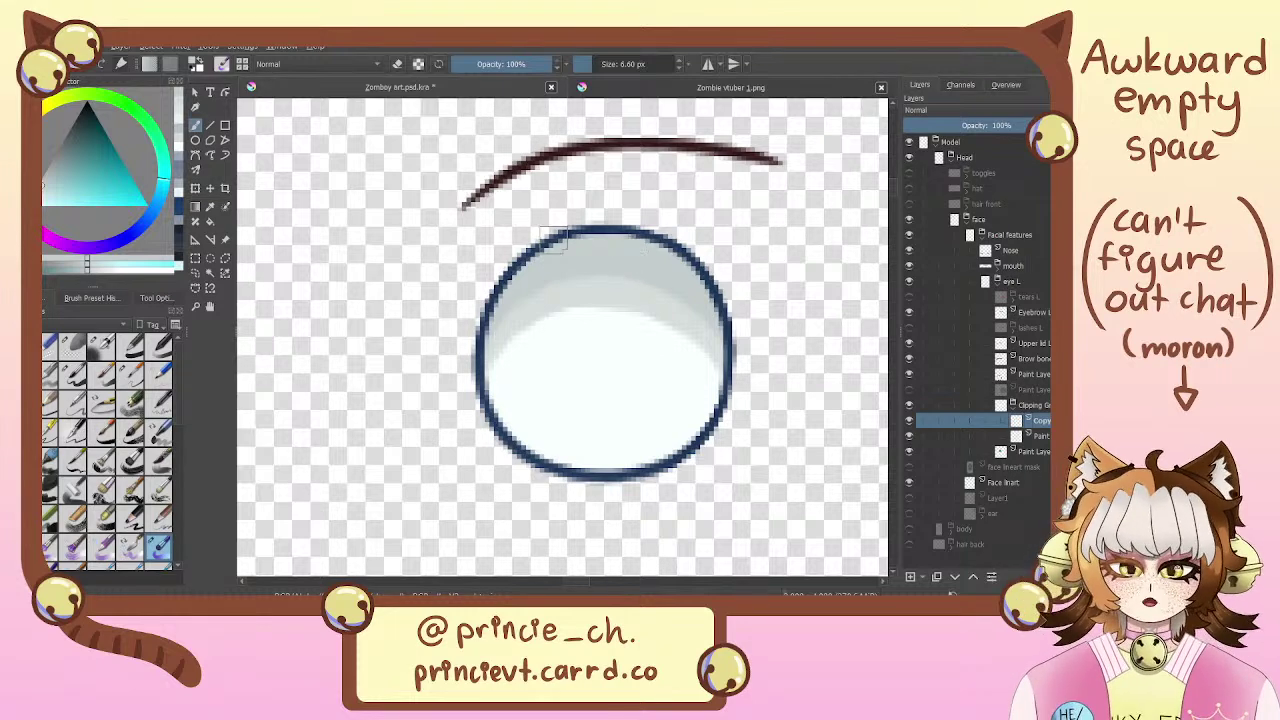
scroll(617, 326, "down", 2)
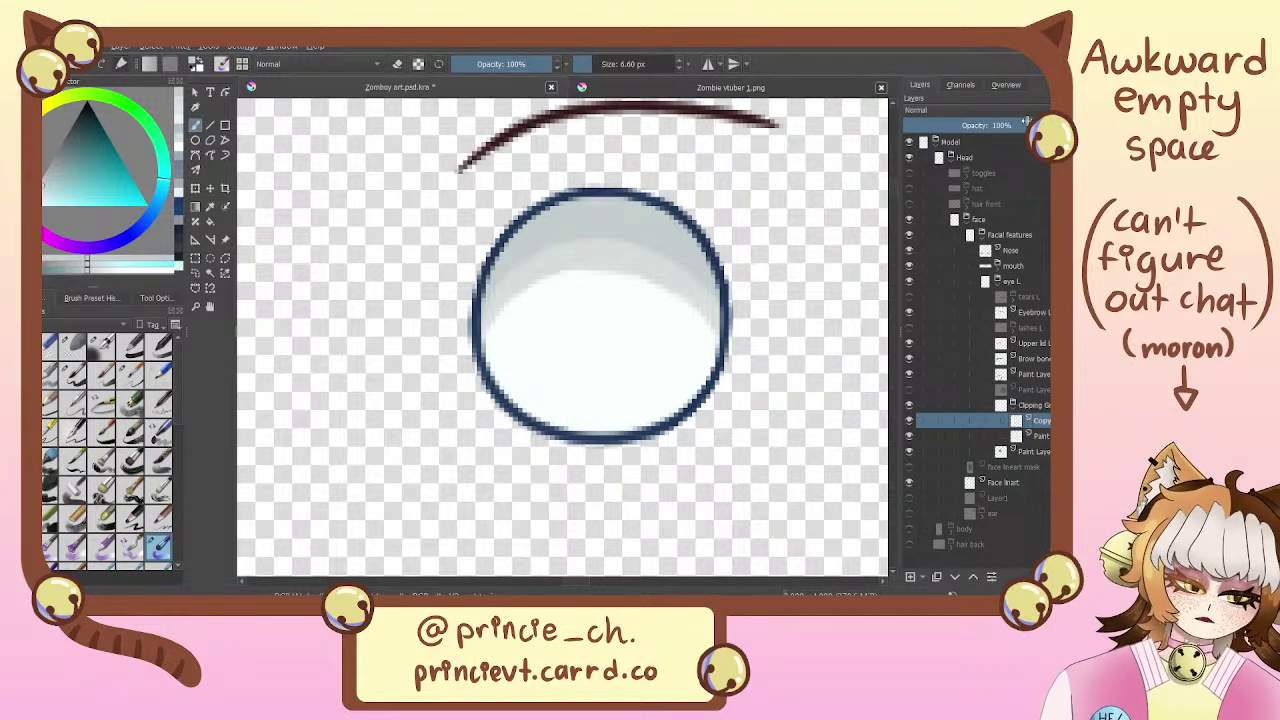
mouse_move(590, 305)
left_mouse_down()
mouse_move(549, 383)
mouse_move(483, 371)
mouse_move(560, 446)
mouse_move(741, 366)
mouse_move(689, 320)
left_mouse_up()
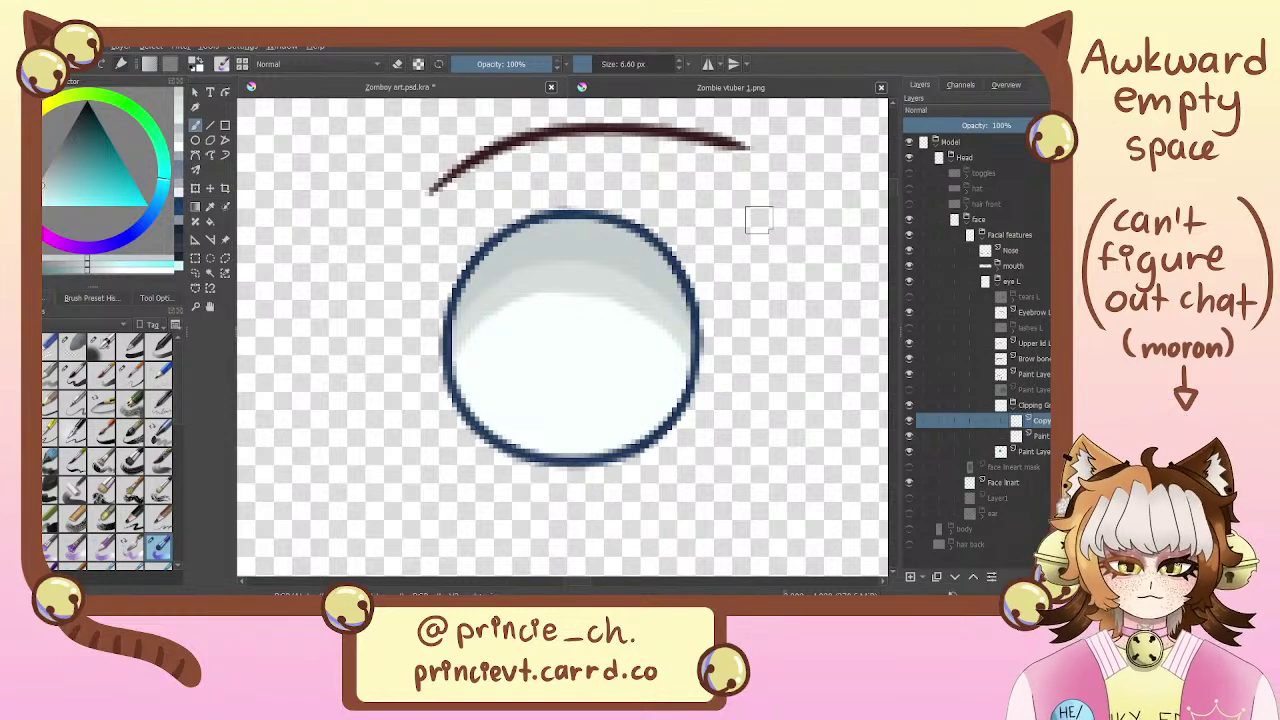
left_click(909, 451)
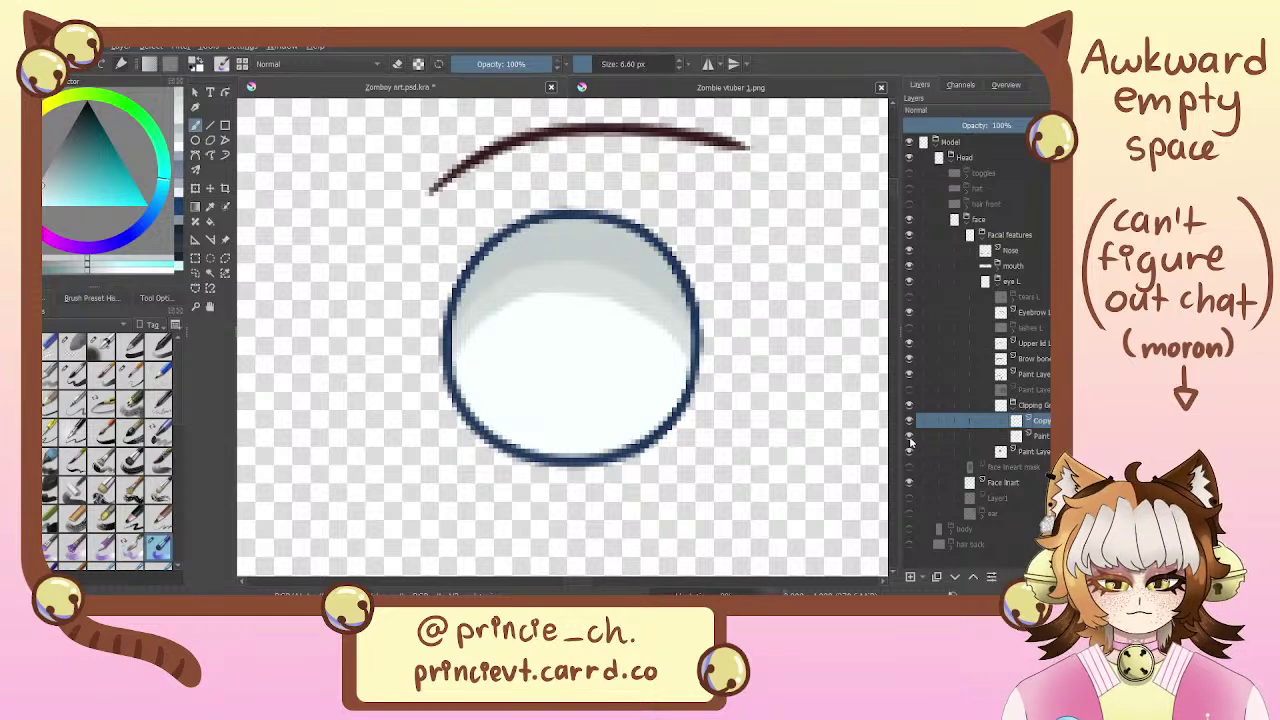
left_click(909, 436)
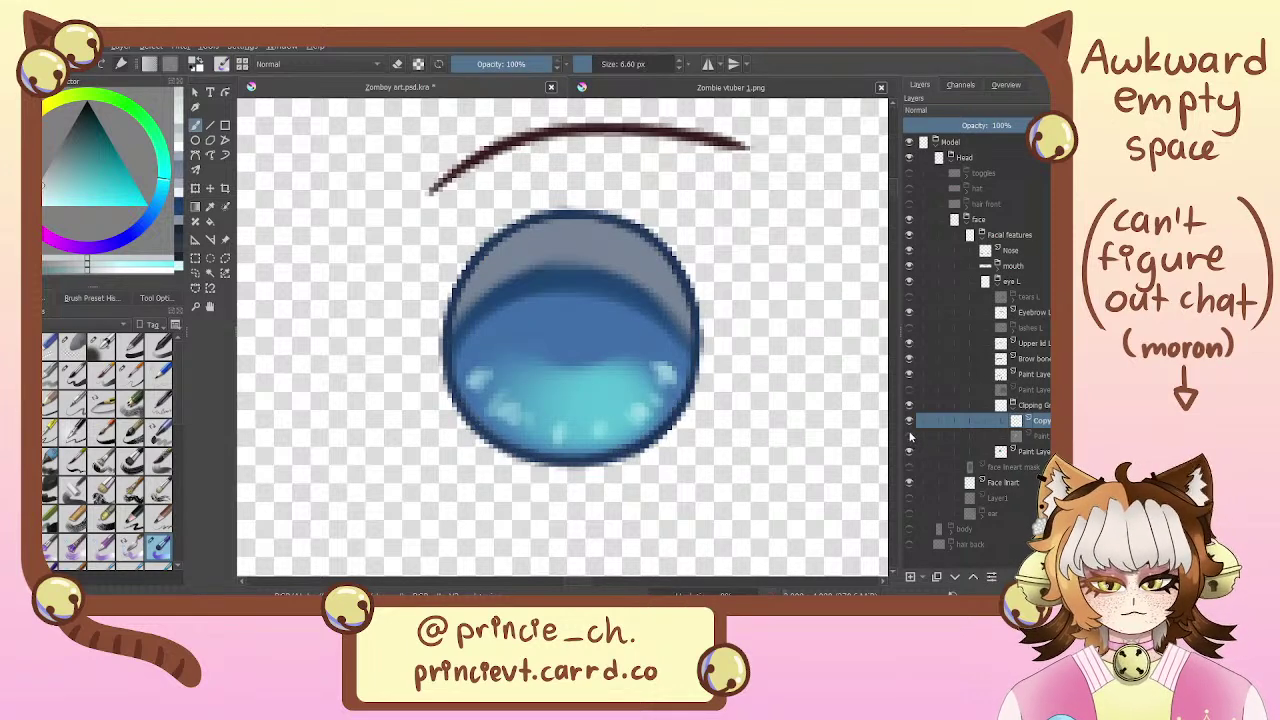
left_click(909, 436)
Put the pale fill layer into its own nested clipping group and choose a darker grey-green for its new clipped layer
left_click(1035, 440)
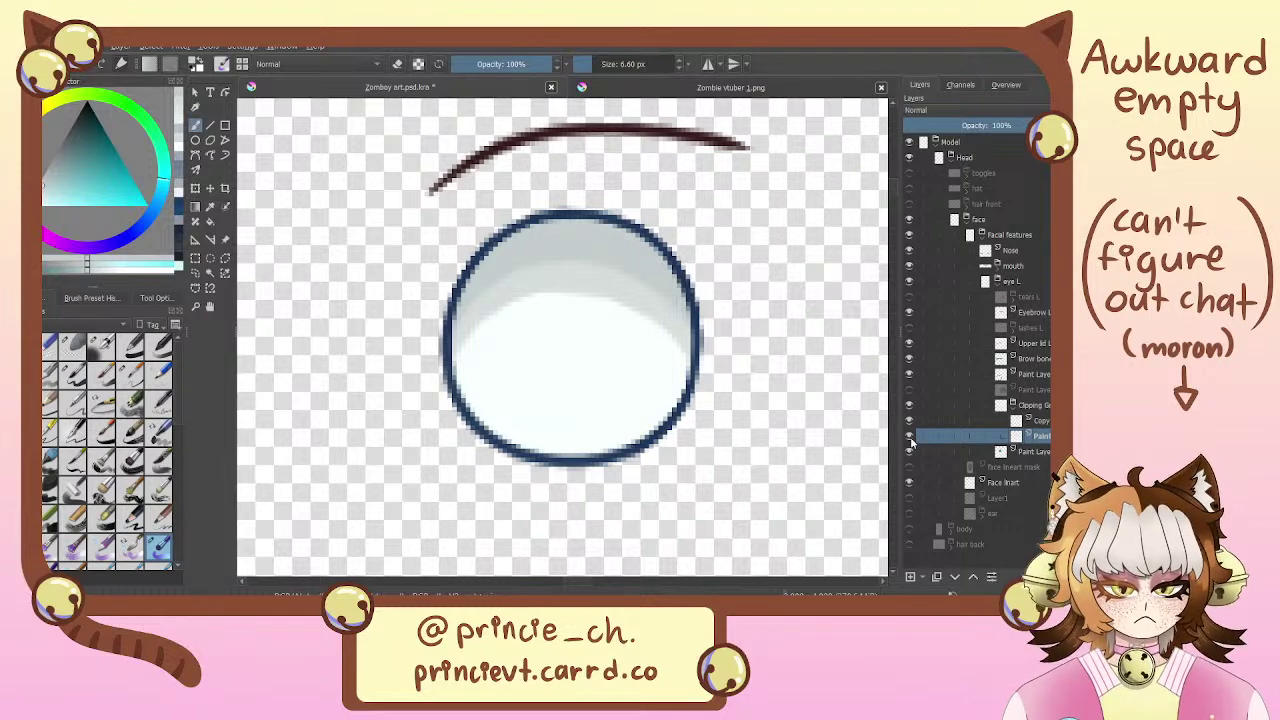
key("ctrl+shift+g")
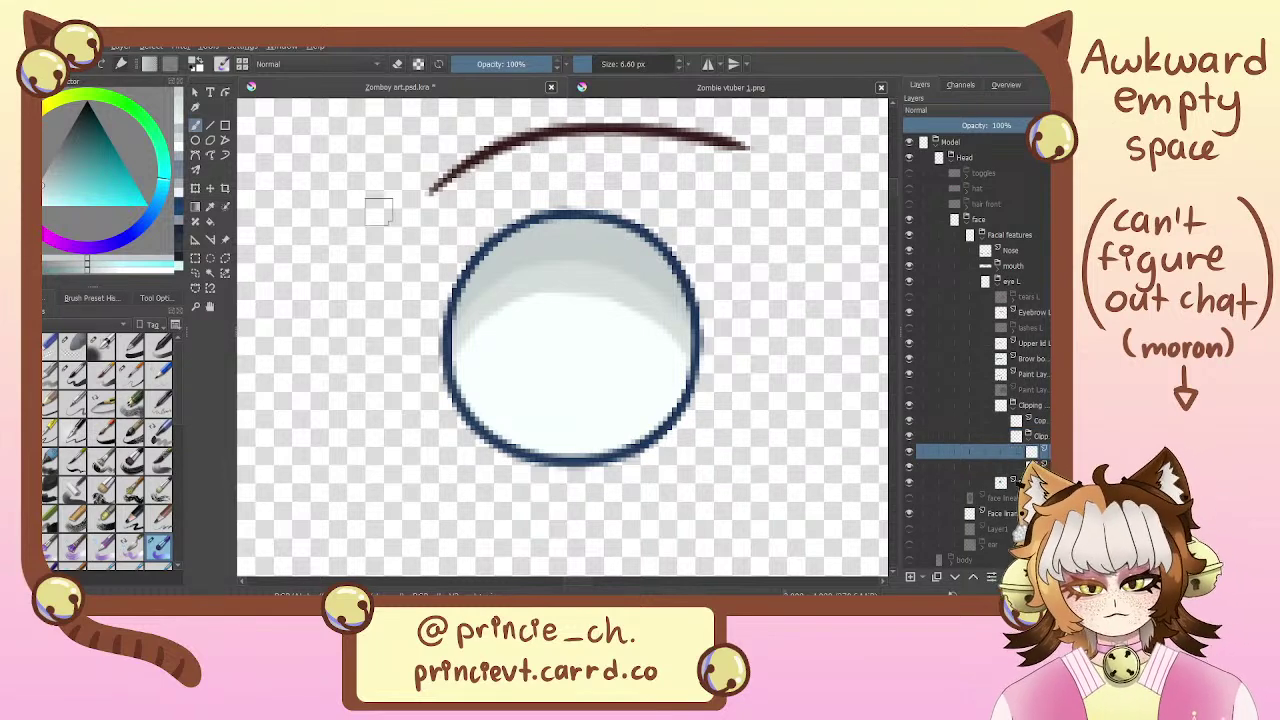
left_click(179, 106)
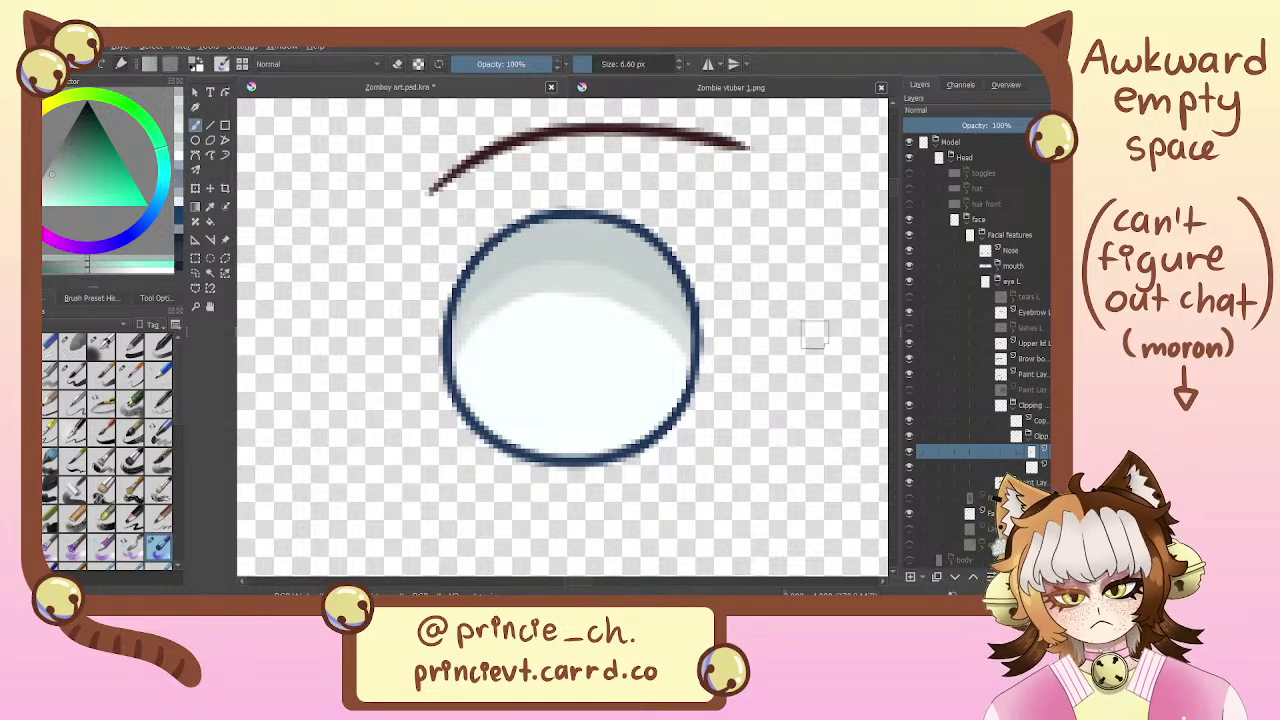
left_click(909, 467)
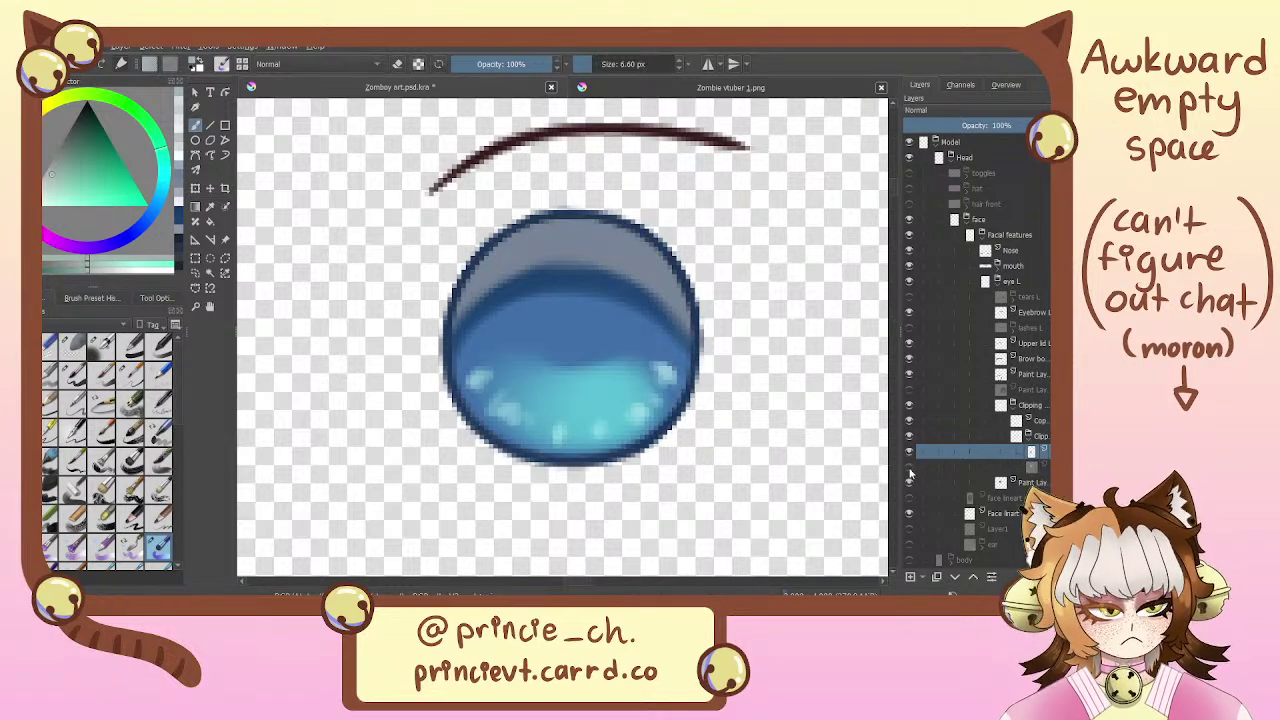
left_click(909, 437)
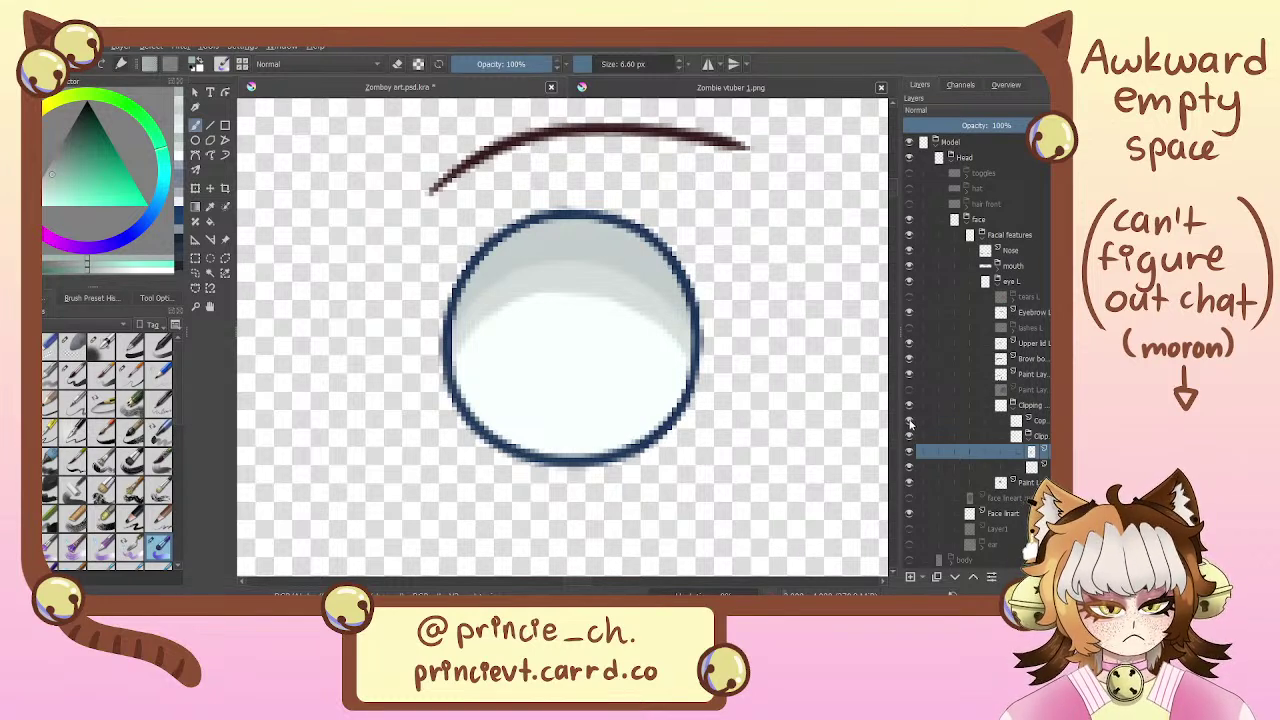
Hide the copied shading layer, paint the whole iris grey-green on the clipped layer, and set that layer's opacity to 39%
left_click(909, 422)
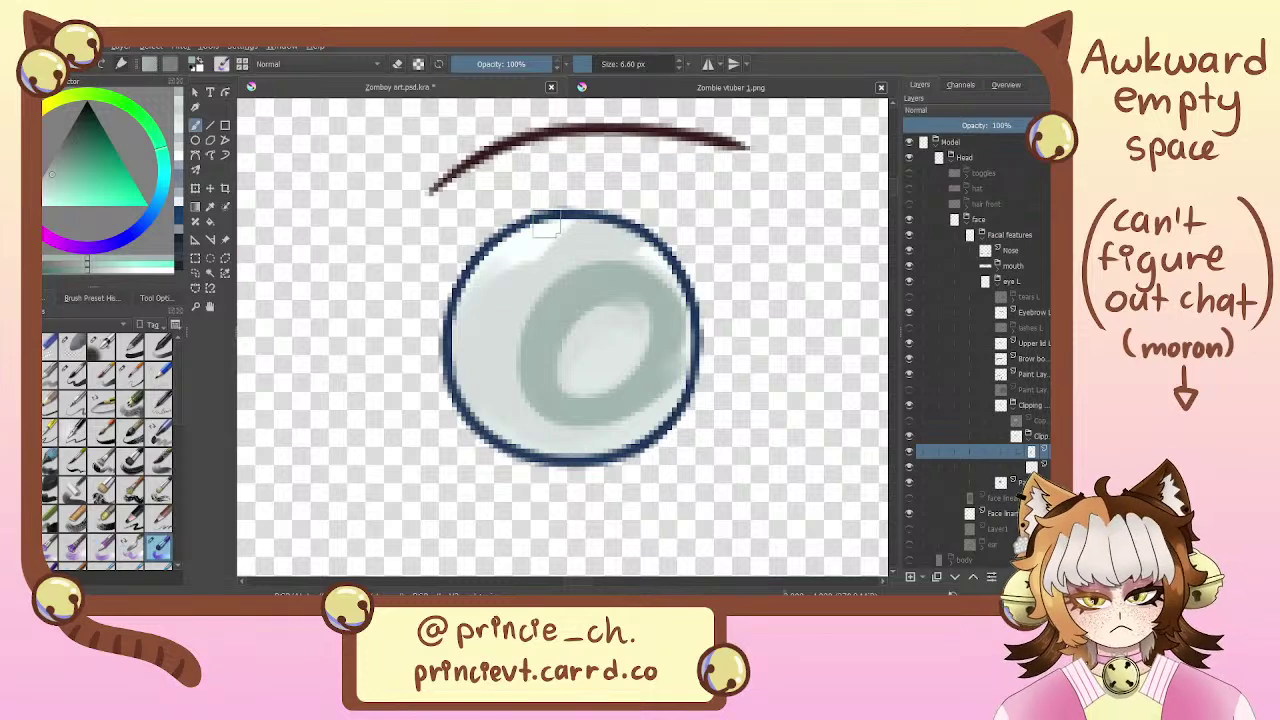
mouse_move(550, 222)
left_mouse_down()
mouse_move(448, 338)
mouse_move(411, 372)
left_mouse_up()
mouse_move(486, 317)
left_mouse_down()
mouse_move(645, 191)
mouse_move(643, 232)
mouse_move(502, 451)
mouse_move(588, 431)
mouse_move(647, 386)
mouse_move(654, 409)
mouse_move(704, 384)
left_mouse_up()
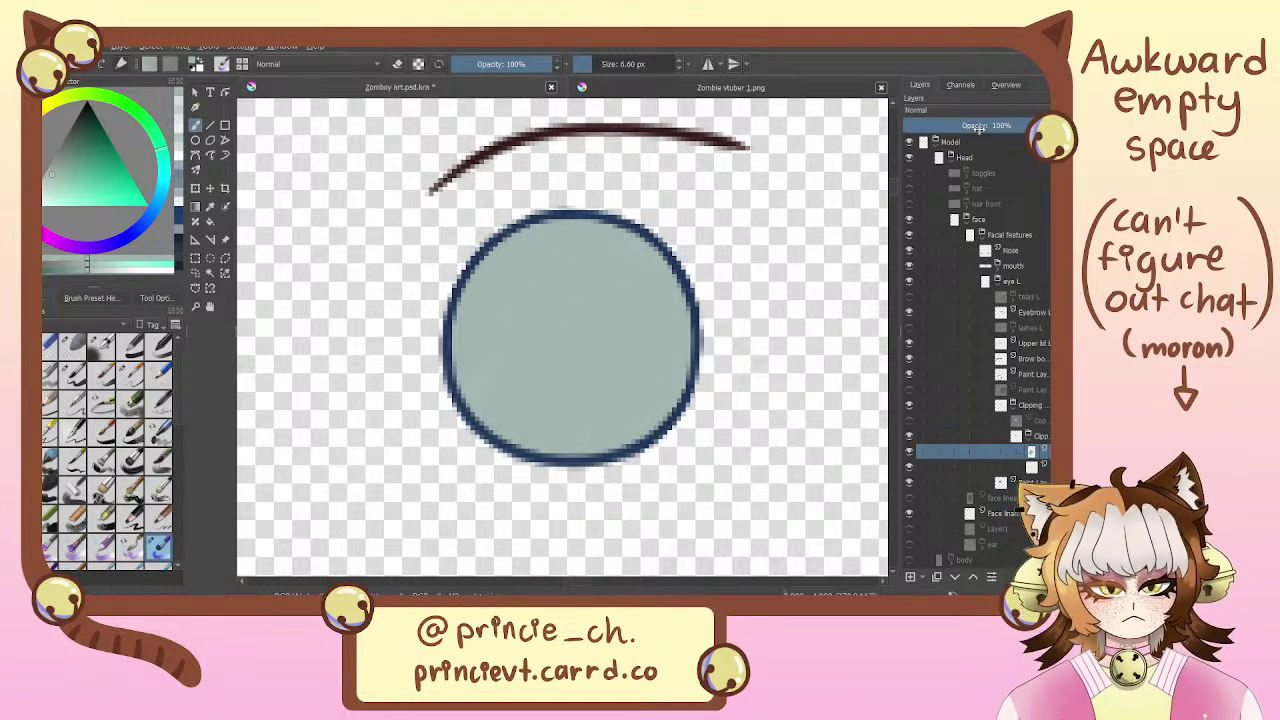
left_click_drag(978, 127, 970, 126)
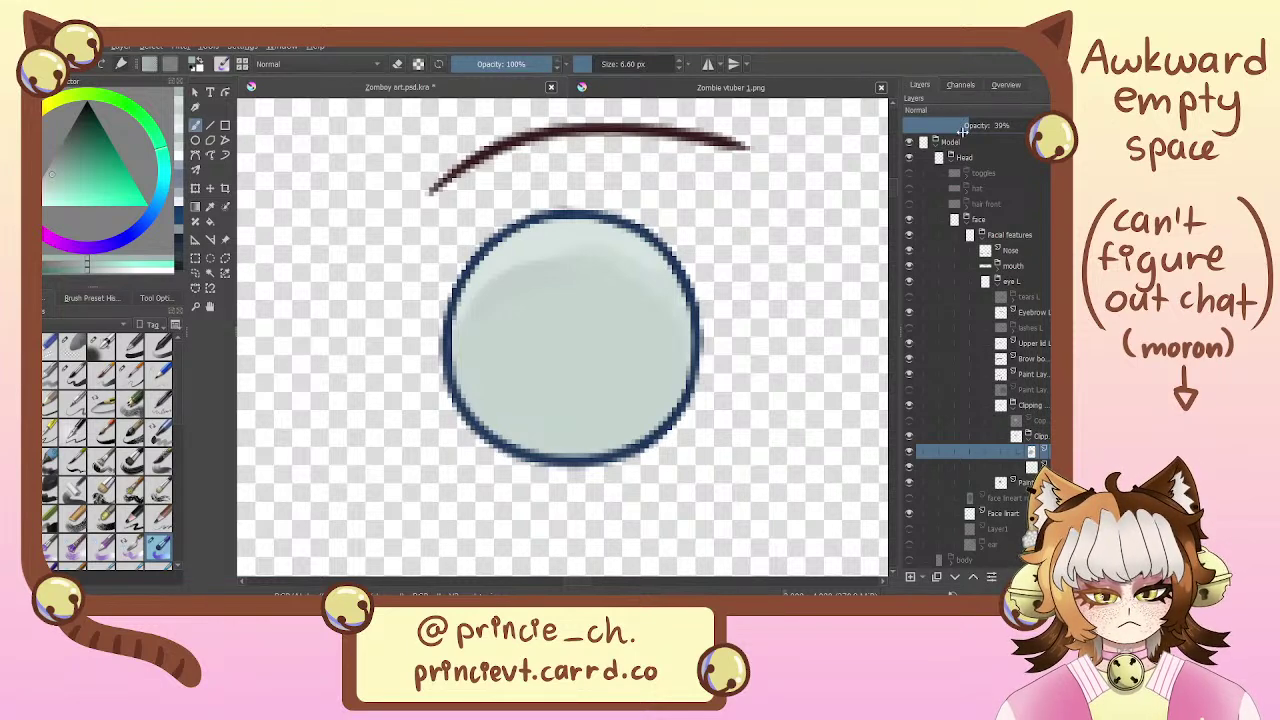
Hide the blue iris layer and merge the grey-green tint layer down into the pale fill layer
left_click(907, 481)
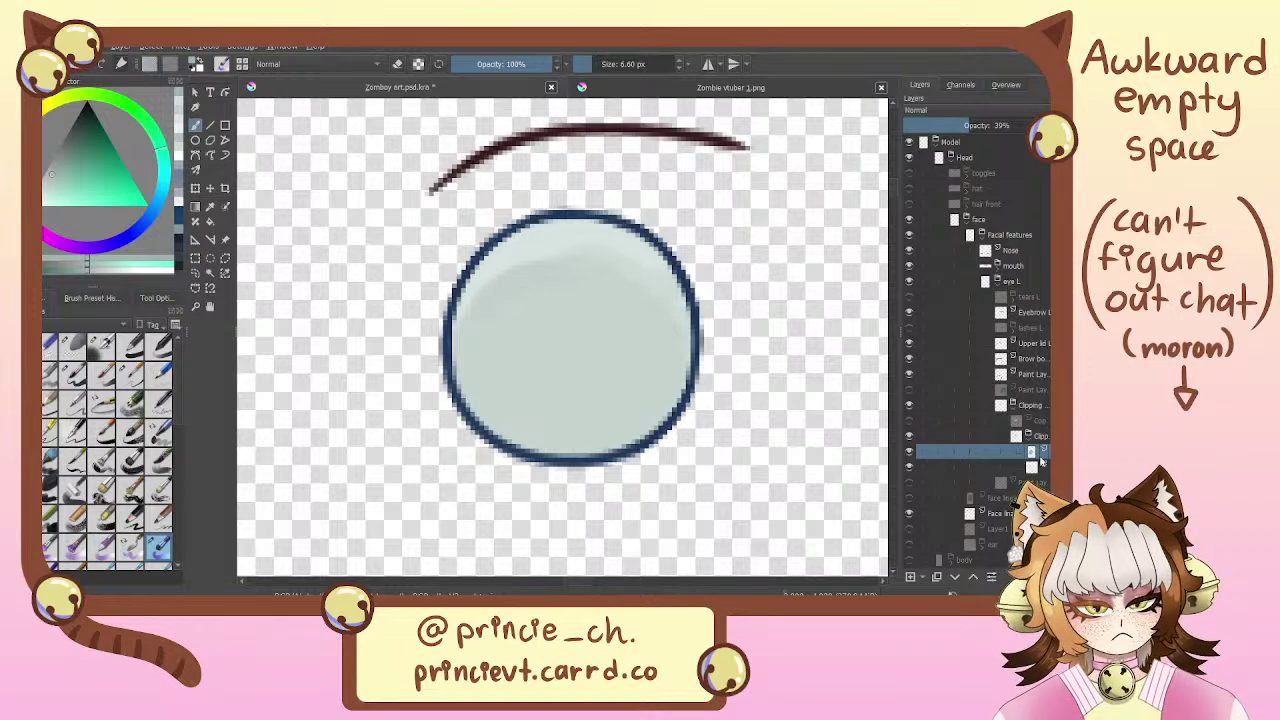
left_click(908, 467)
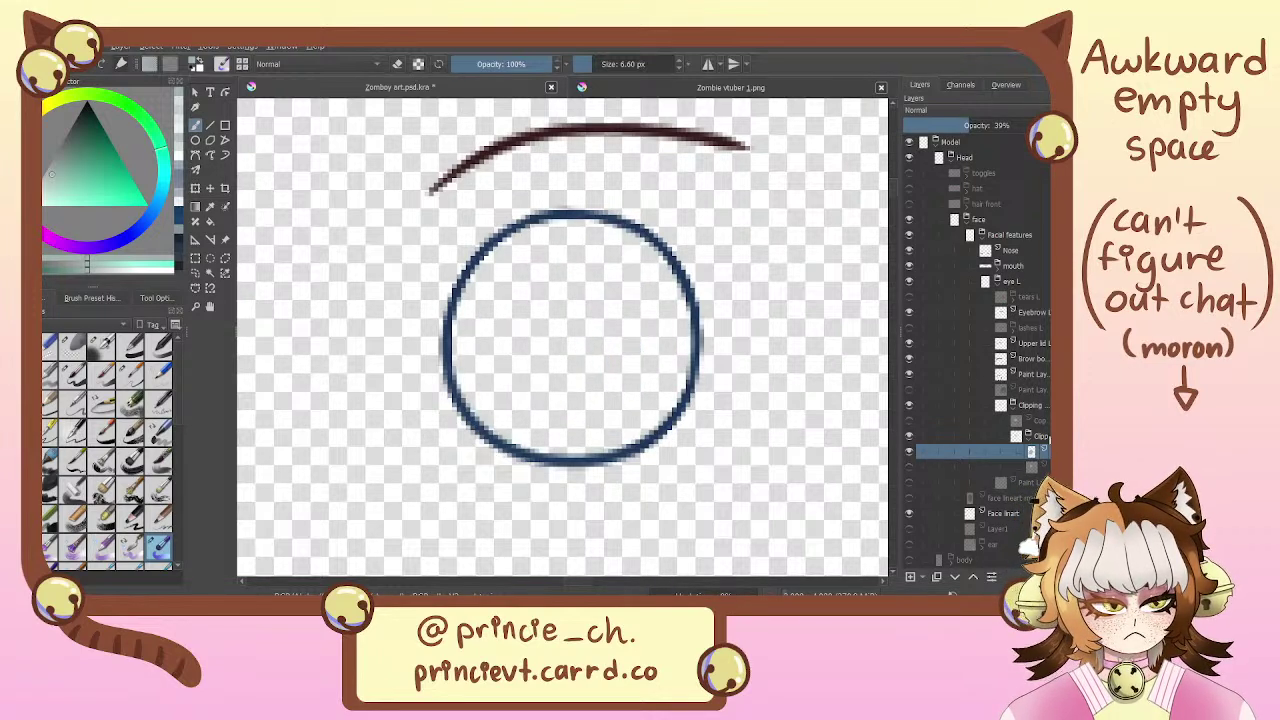
key("ctrl+z")
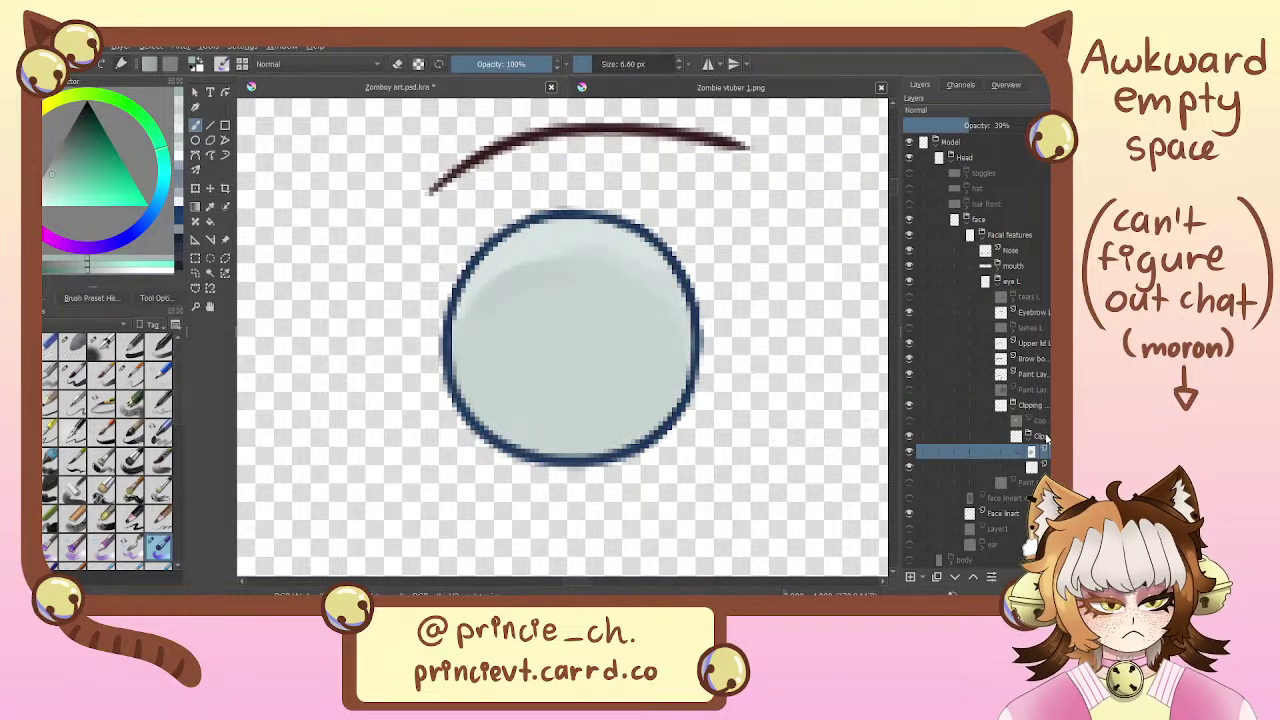
left_click(1046, 437)
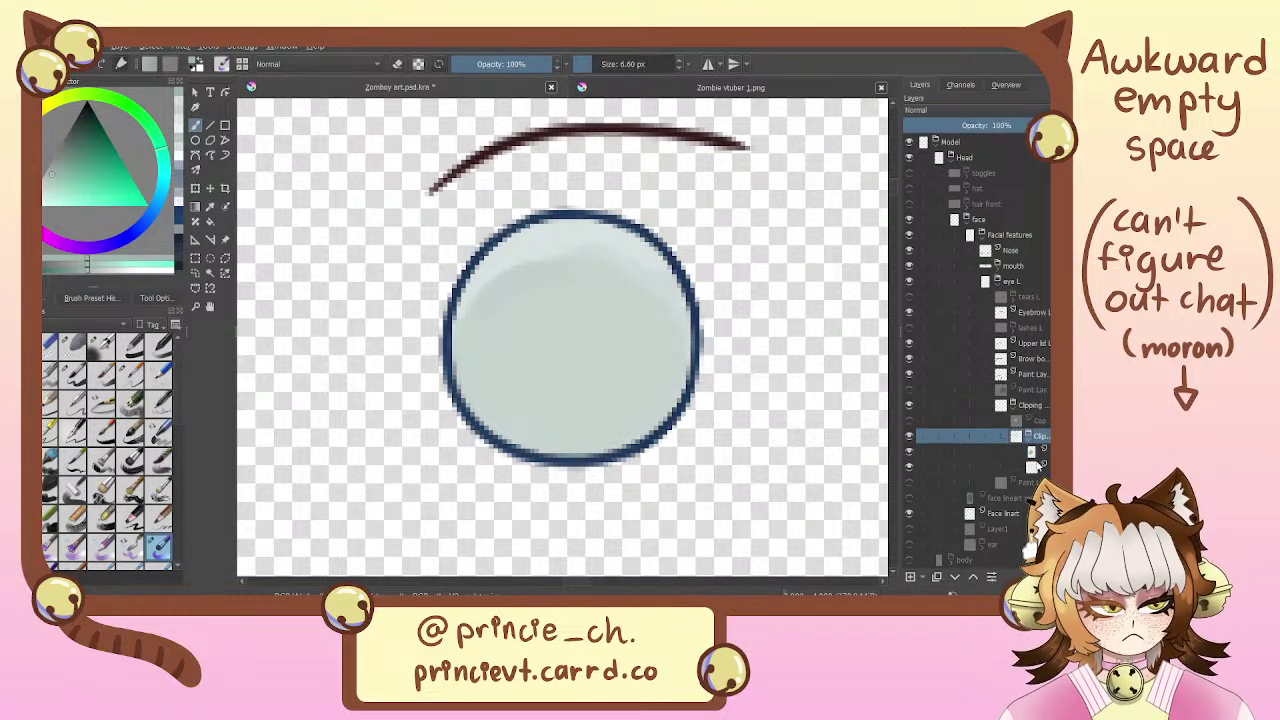
left_click(1041, 455)
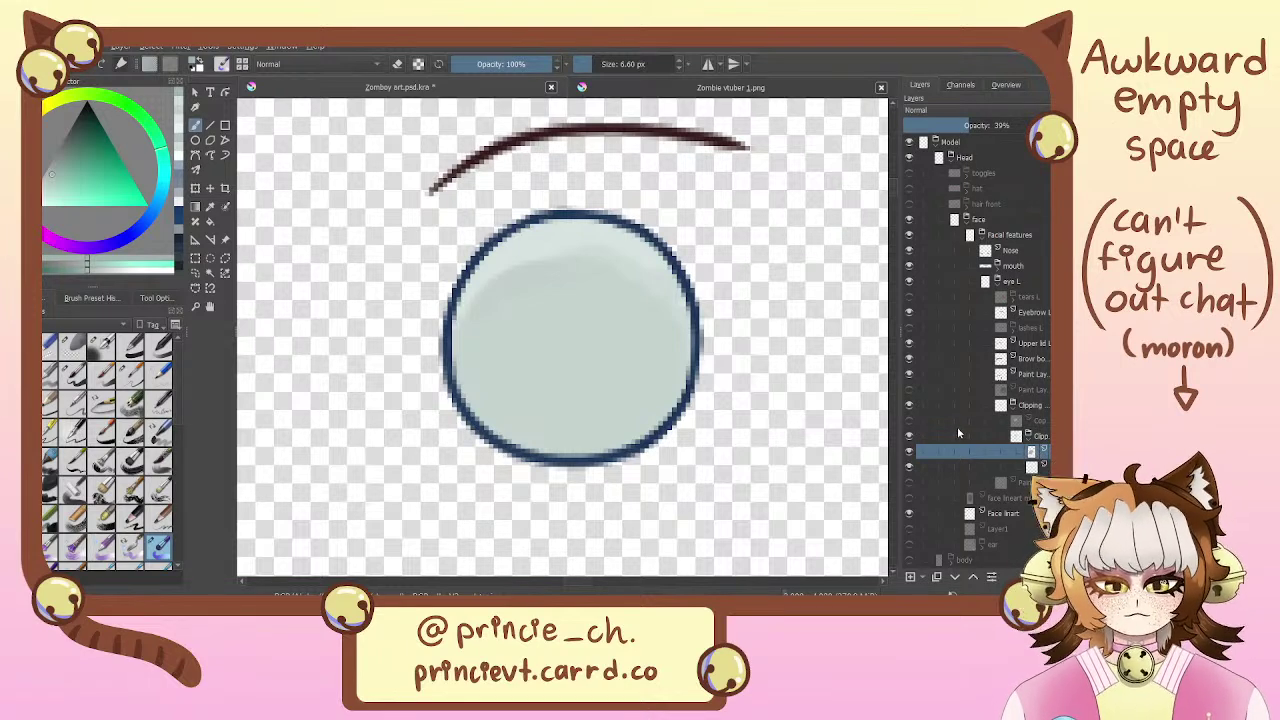
key("ctrl+e")
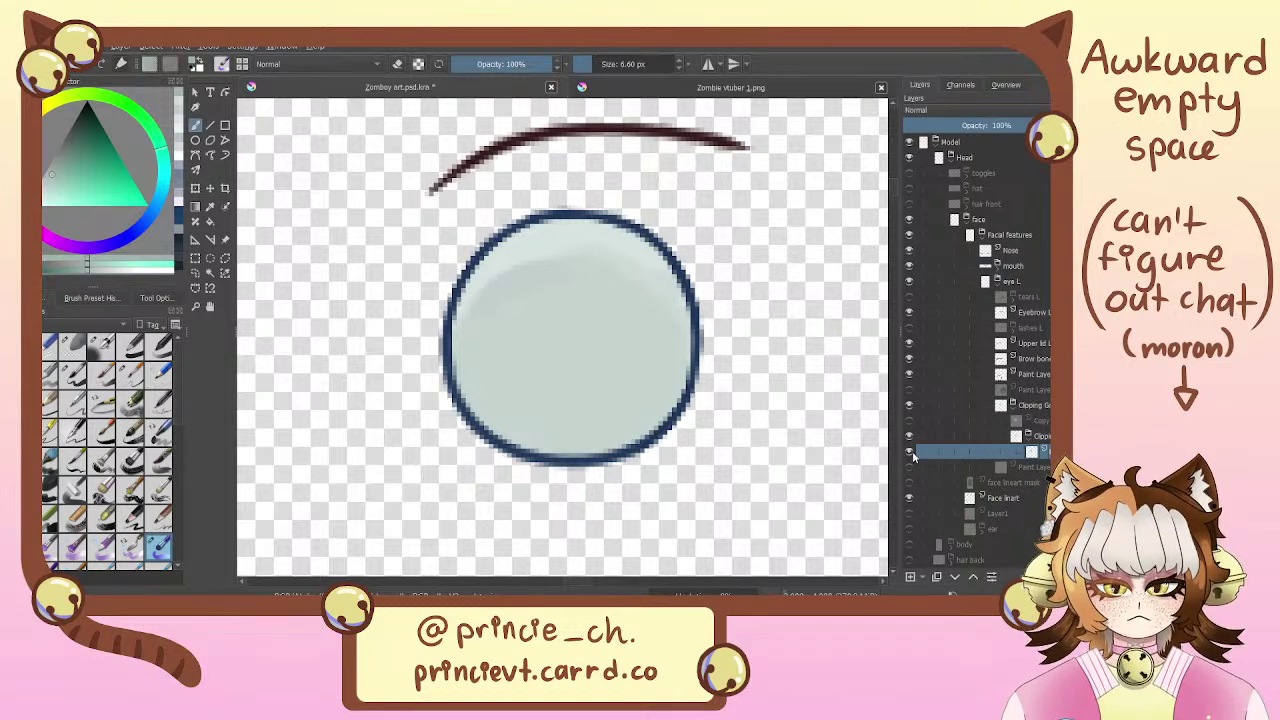
left_click(911, 453)
left_click(910, 453)
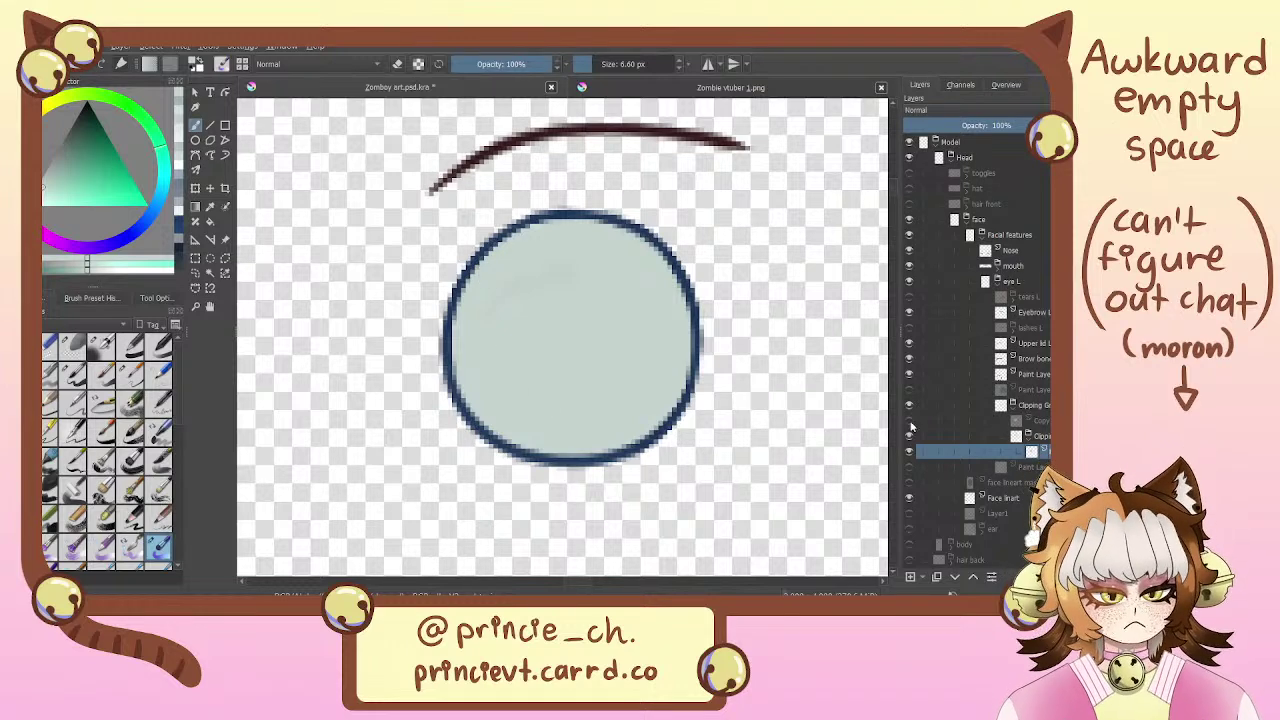
Move the merged fill layer out of the nested clipping group and delete the emptied group
left_click(1030, 436)
left_click(1030, 451)
left_click_drag(1030, 451, 1030, 430)
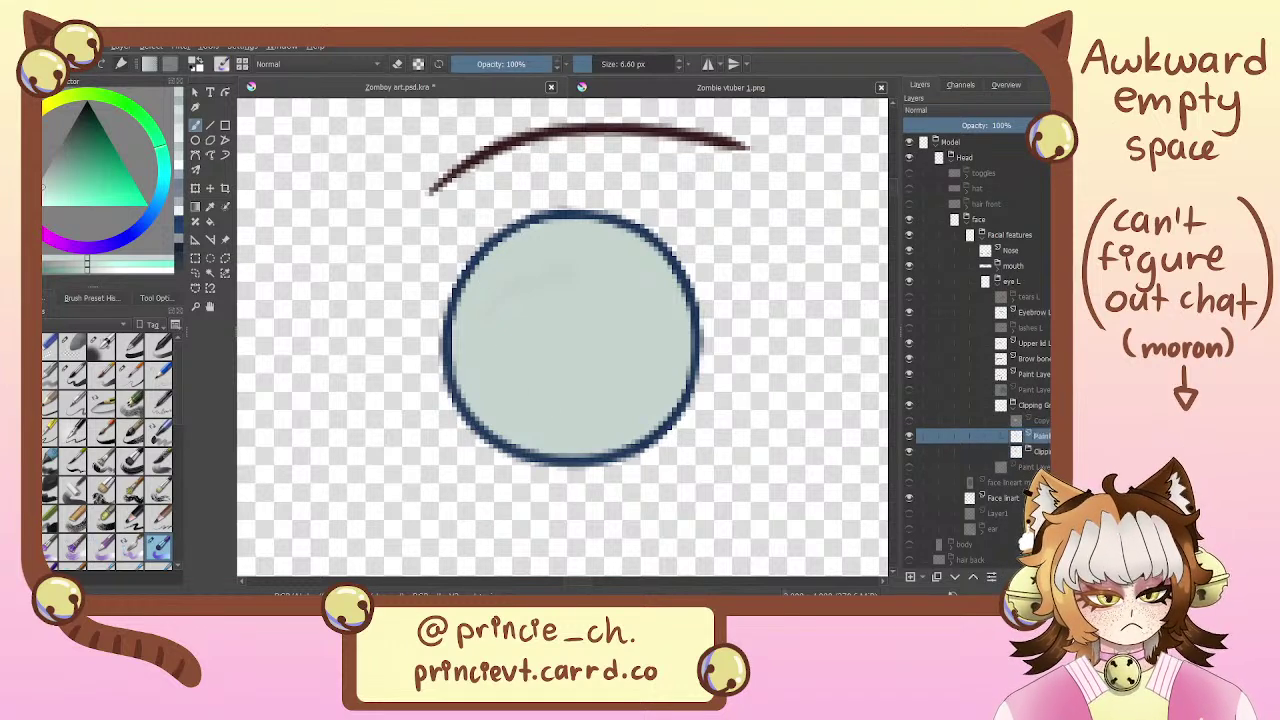
left_click(1030, 451)
key("shift+Delete")
Show the copied shading layer and erase the lower band of its shadow, keeping the bluish-grey upper part
left_click(1045, 424)
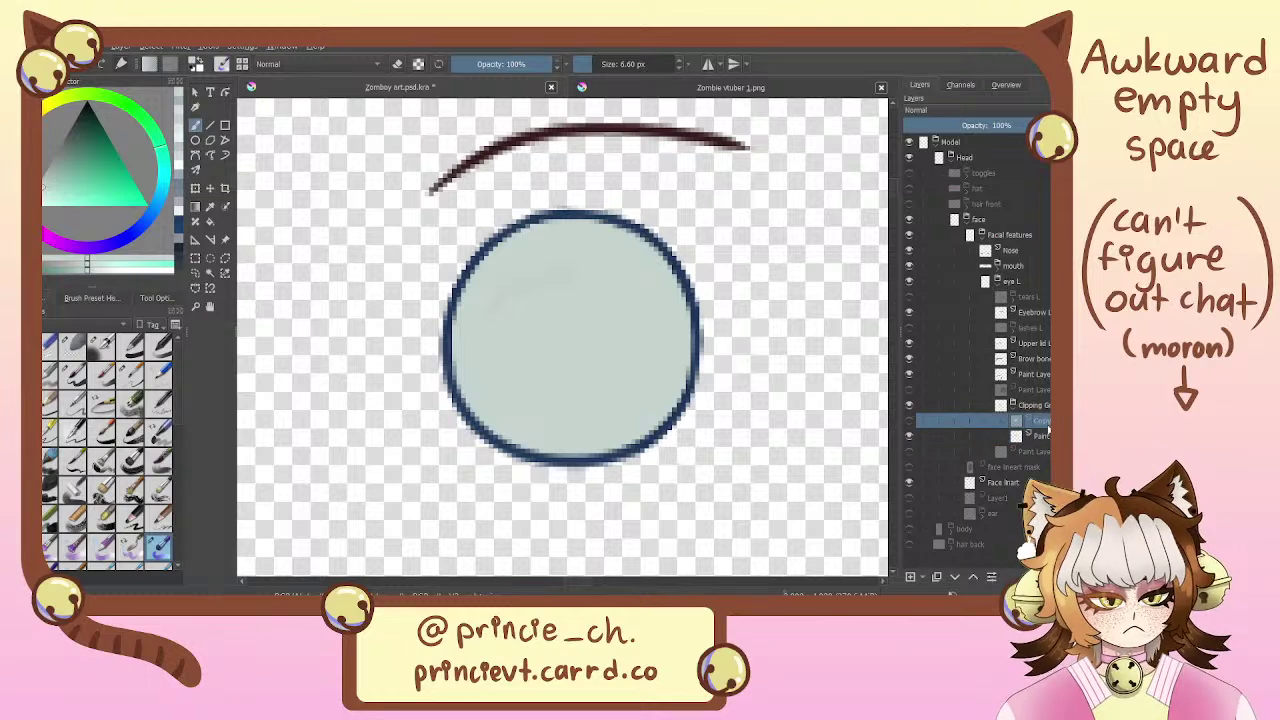
left_click(909, 421)
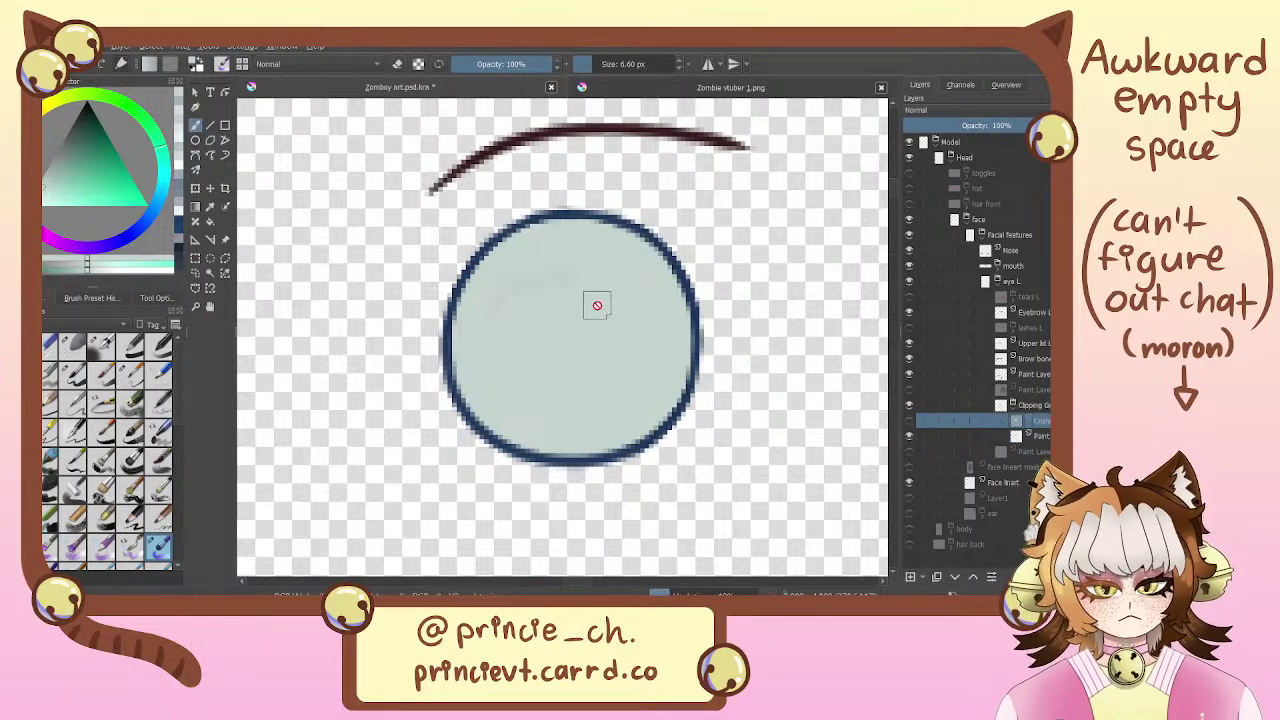
key("e")
mouse_move(660, 345)
left_mouse_down()
mouse_move(686, 374)
mouse_move(642, 322)
mouse_move(684, 349)
mouse_move(676, 338)
mouse_move(620, 296)
mouse_move(685, 337)
mouse_move(638, 295)
mouse_move(600, 281)
mouse_move(529, 288)
mouse_move(597, 272)
mouse_move(514, 287)
mouse_move(450, 365)
mouse_move(549, 290)
mouse_move(499, 372)
mouse_move(530, 371)
mouse_move(452, 387)
mouse_move(486, 340)
mouse_move(536, 335)
mouse_move(497, 442)
mouse_move(524, 478)
mouse_move(610, 412)
mouse_move(628, 432)
mouse_move(731, 361)
left_mouse_up()
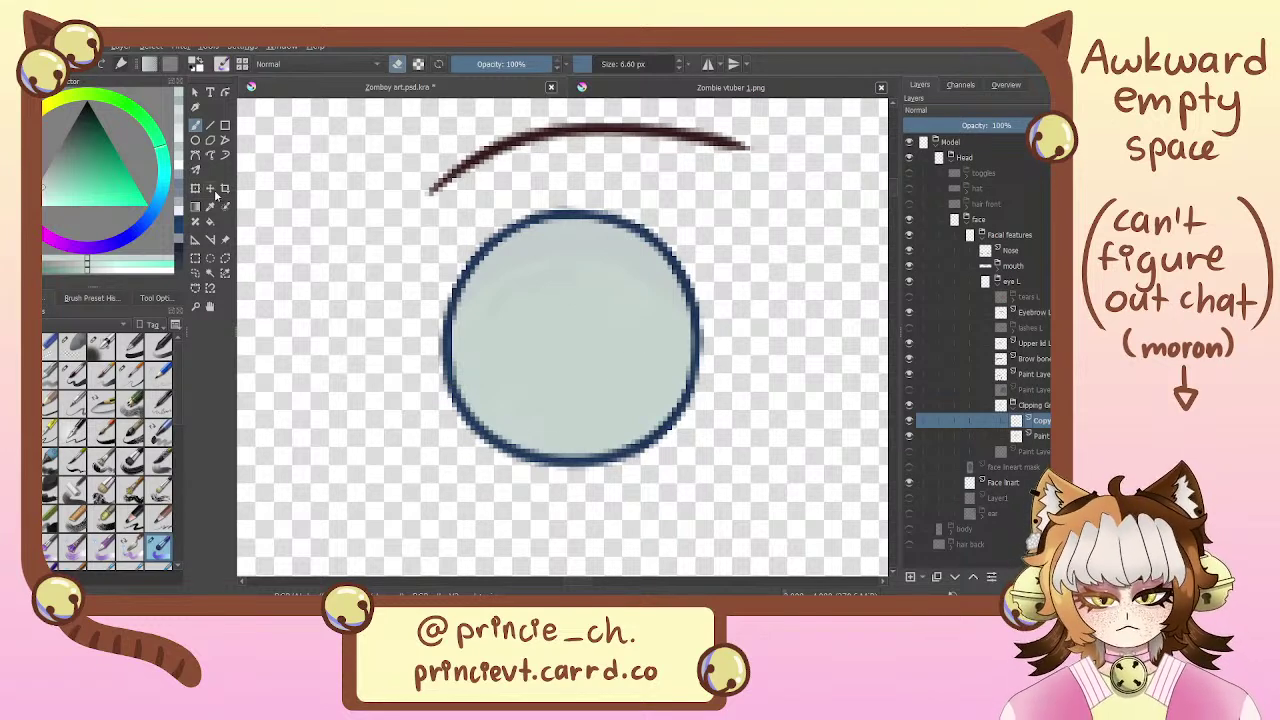
Paint a darker grey-green shadow arc beneath the upper shadow on the shading layer, then sample the bluish-grey upper shadow colour
left_click(47, 179)
key("e")
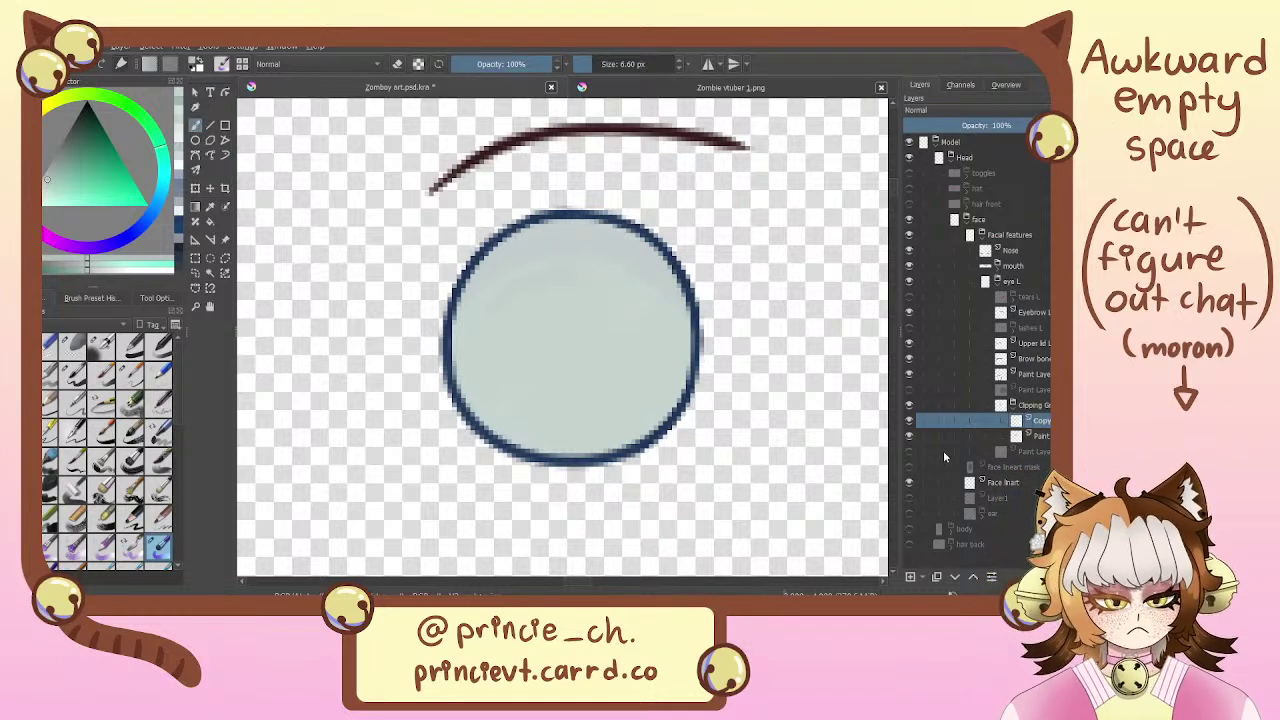
mouse_move(461, 336)
left_mouse_down()
mouse_move(532, 278)
mouse_move(607, 278)
mouse_move(672, 304)
mouse_move(680, 334)
left_mouse_up()
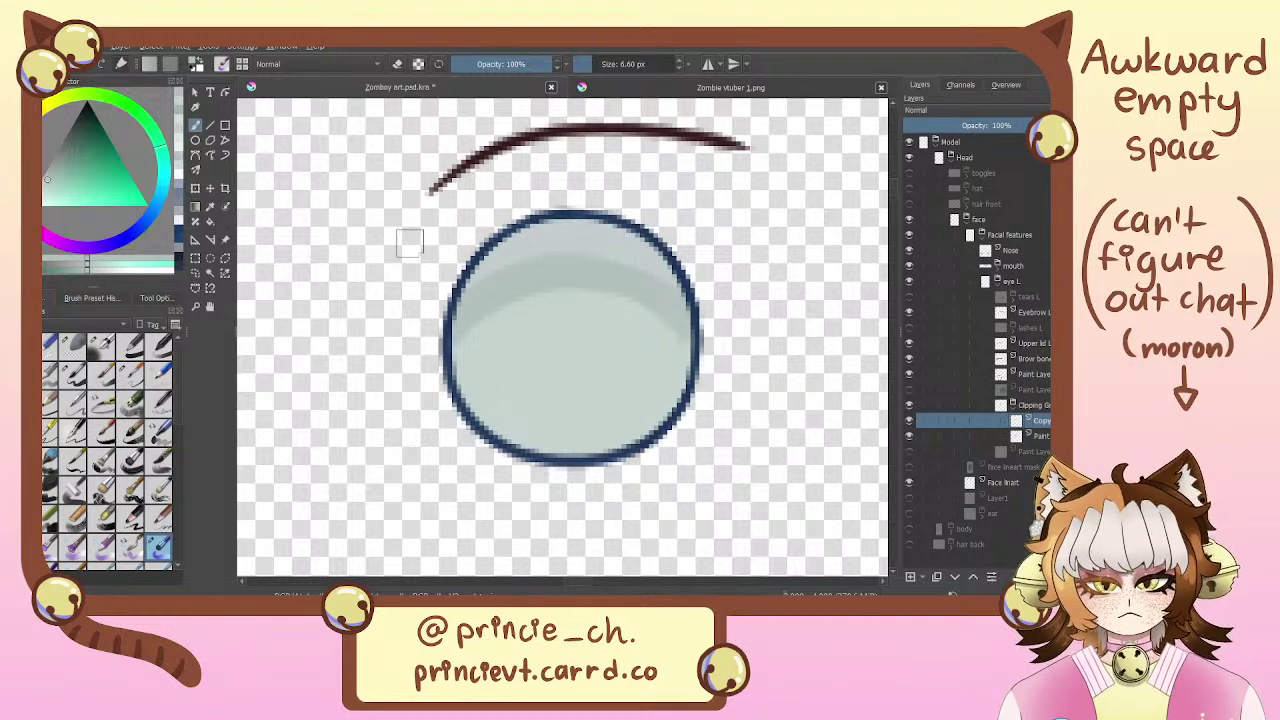
left_click(548, 243, "ctrl")
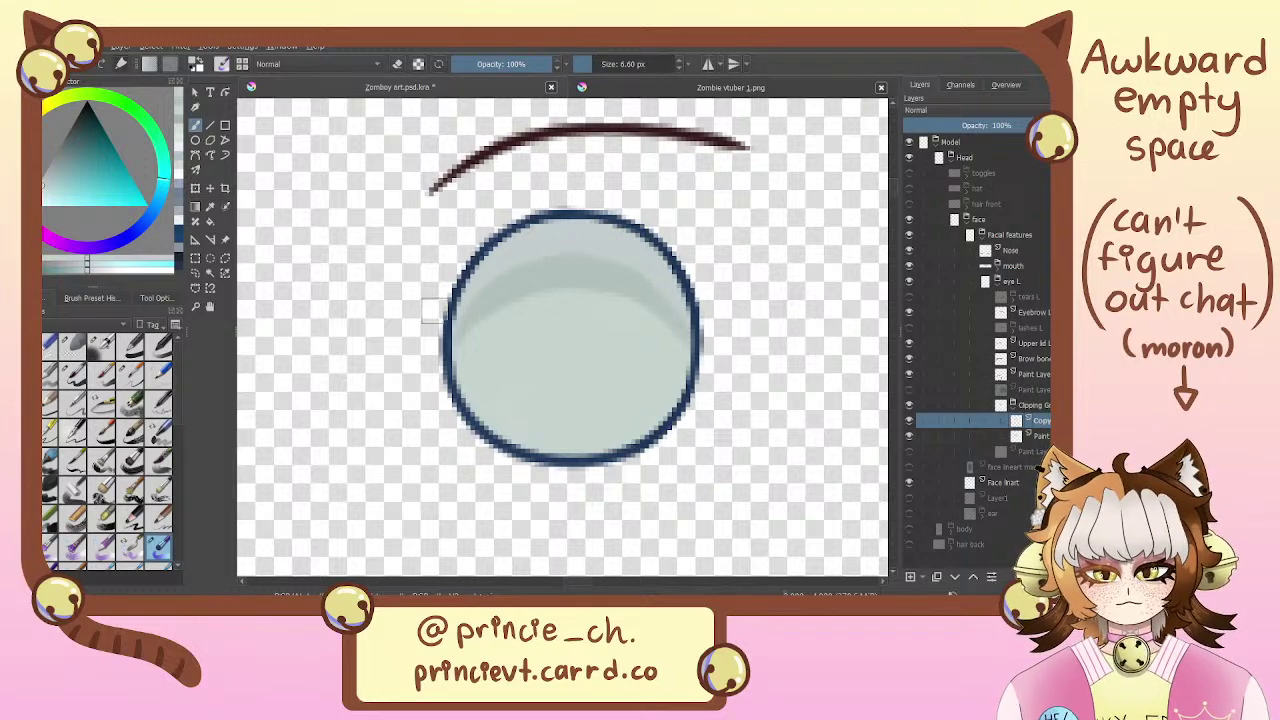
Show the blue iris layer and hide and reshow the pale fill layer above it to compare the two
left_click(910, 450)
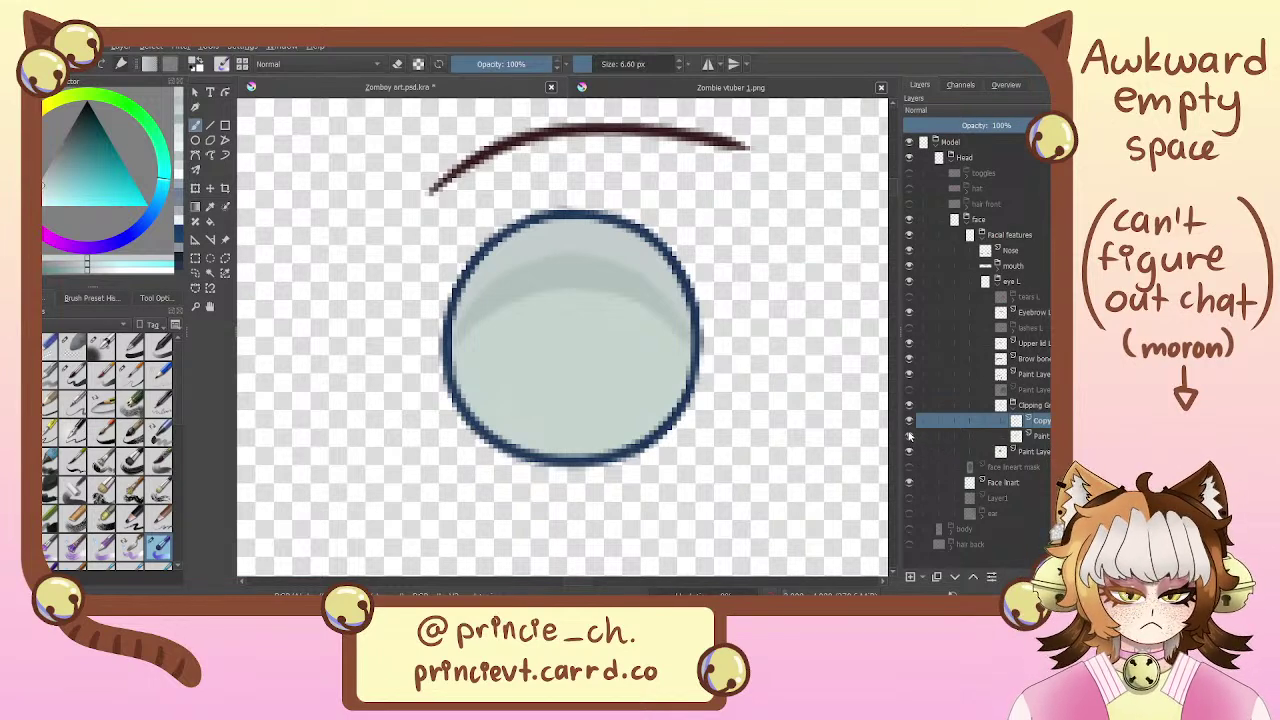
left_click(909, 436)
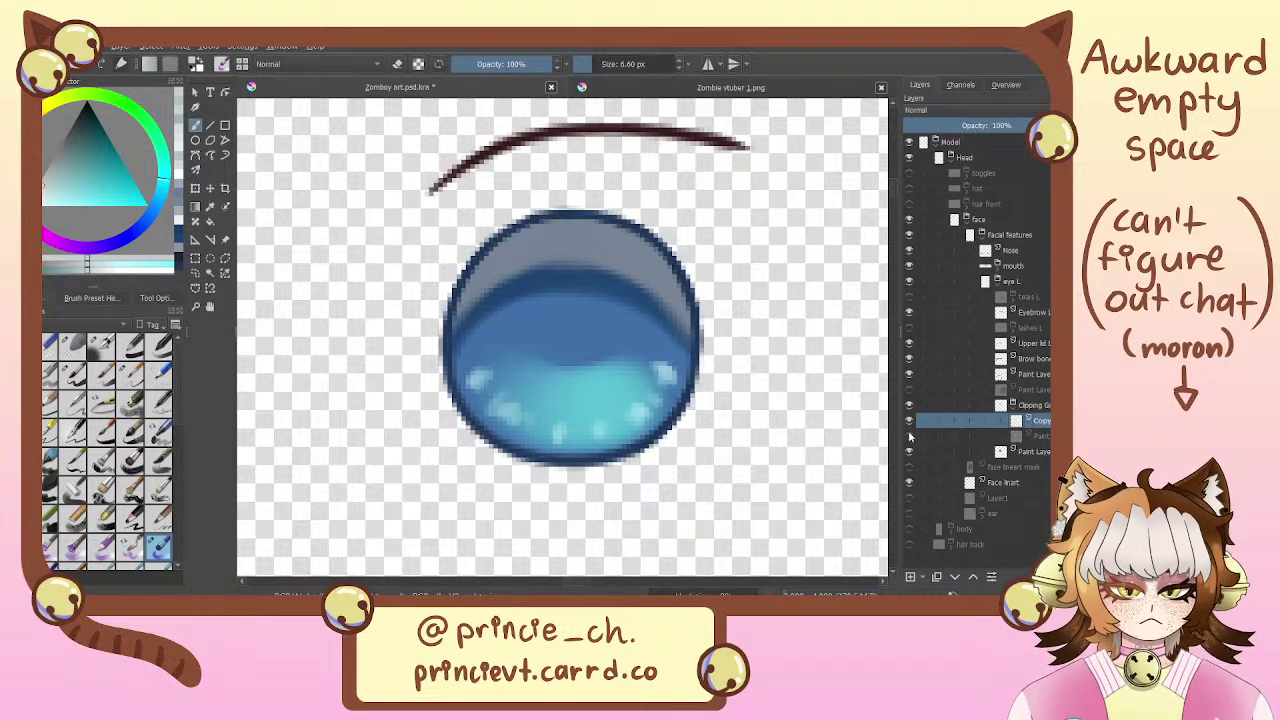
left_click(909, 436)
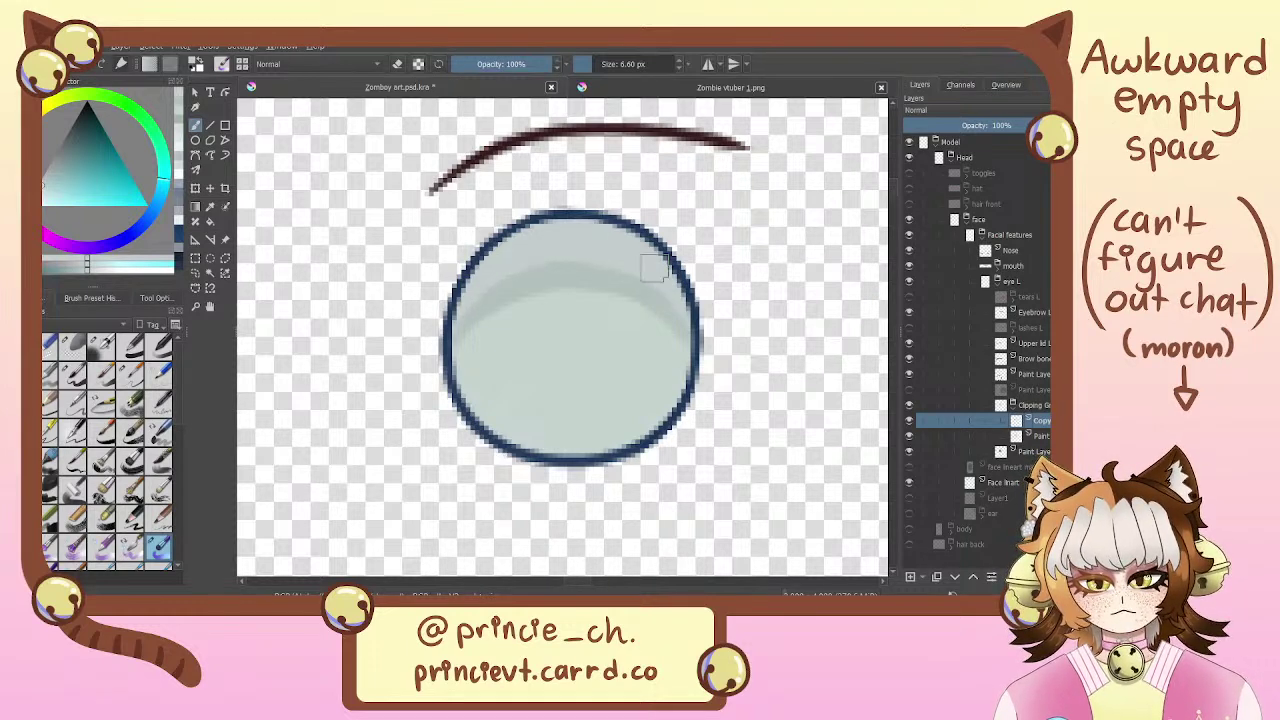
Sample the iris's grey-green, shift its hue to cyan, and select the pale fill layer, checking it against the blue iris
left_click(210, 206)
left_click(549, 296)
key("b")
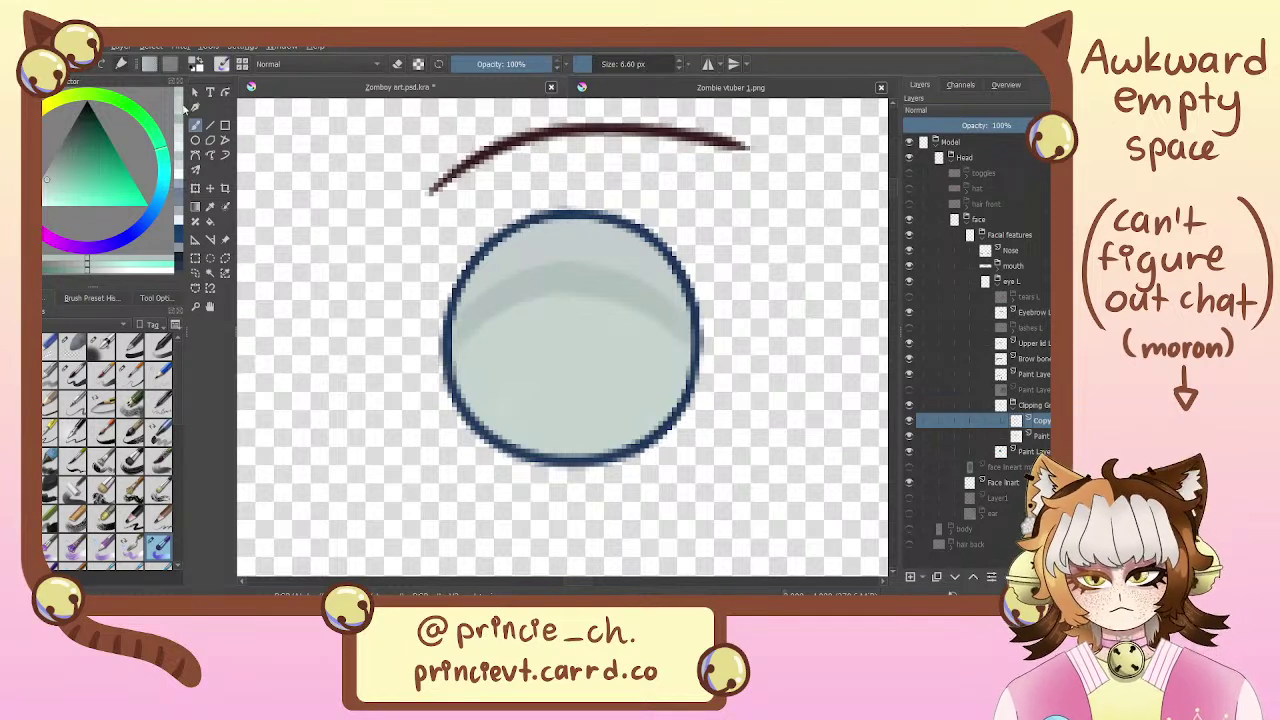
left_click_drag(160, 148, 162, 178)
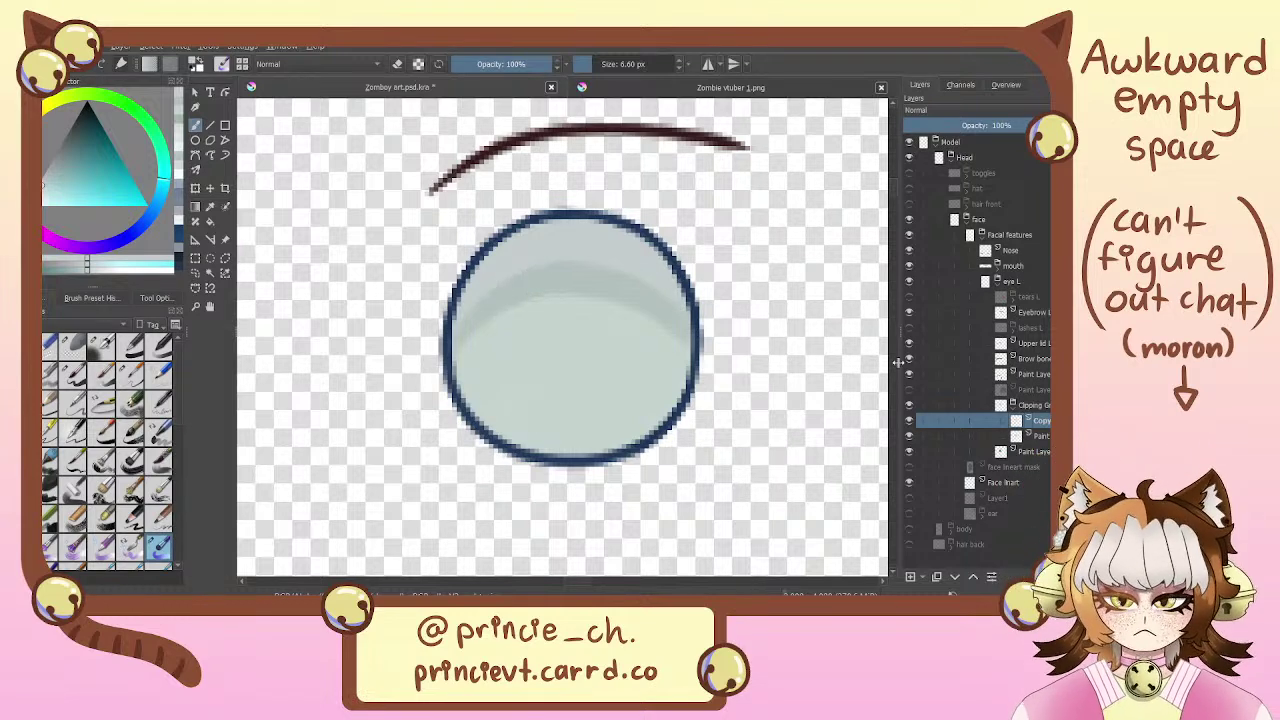
left_click(1036, 436)
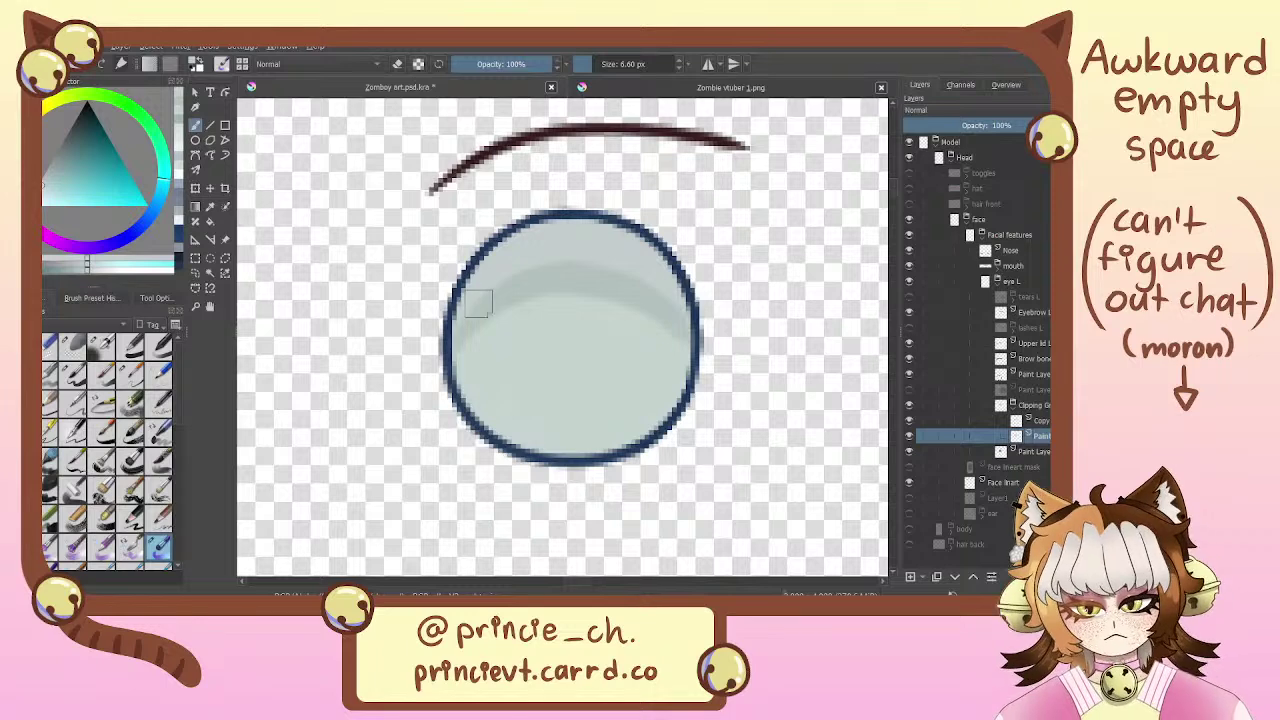
left_click(907, 437)
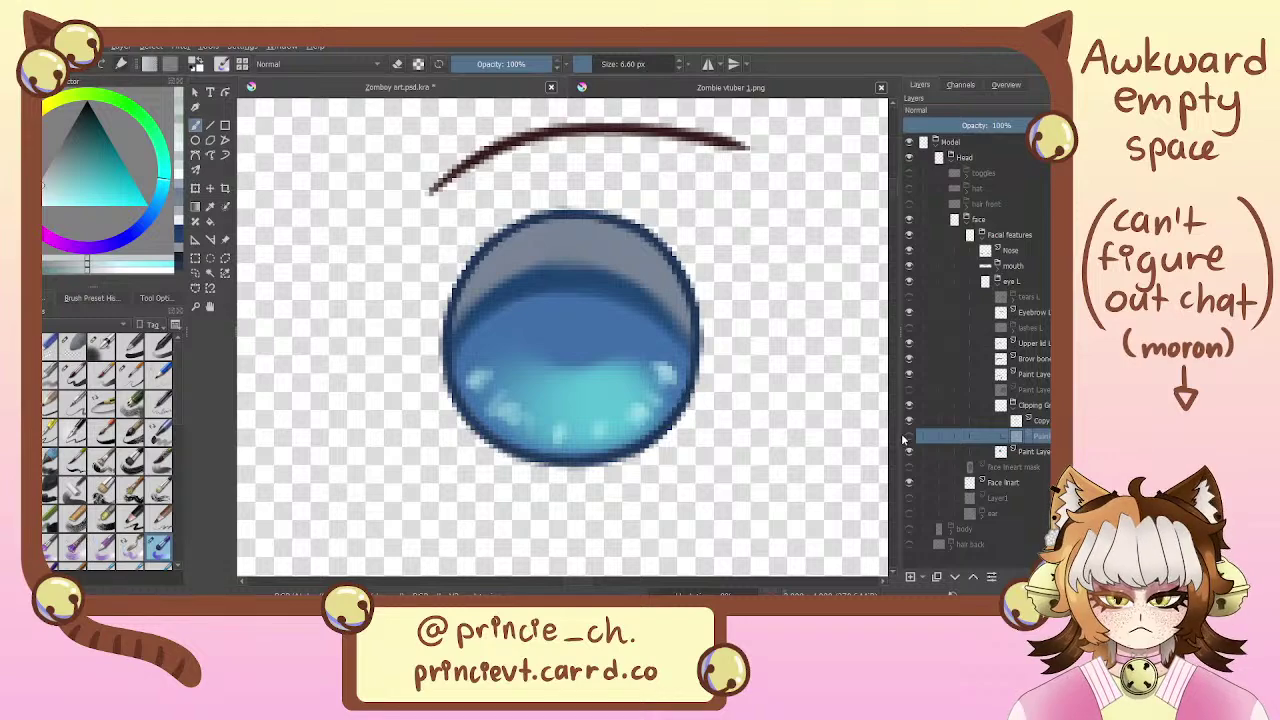
left_click(905, 437)
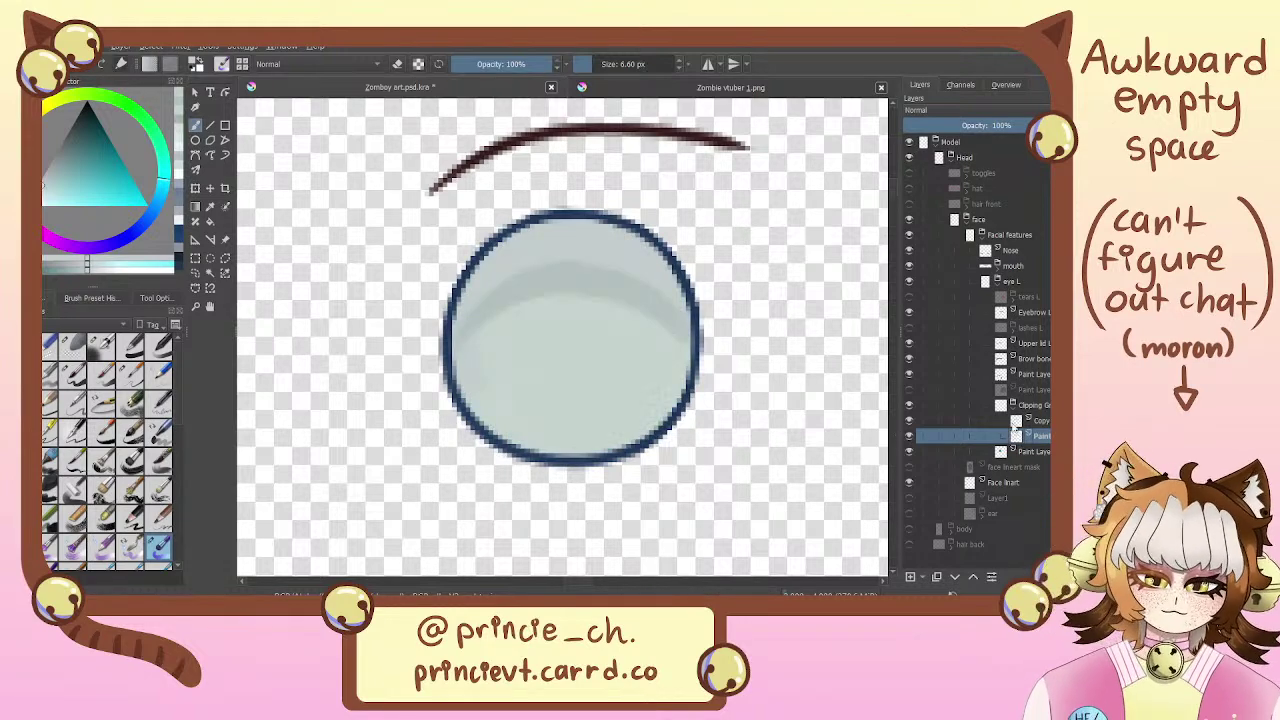
Examine the pale iris within the whole face and up close
left_click_drag(761, 448, 836, 445)
key("ctrl+minus")
key("ctrl+minus")
key("ctrl+minus")
key("ctrl+minus")
key("ctrl+minus")
key("ctrl+minus")
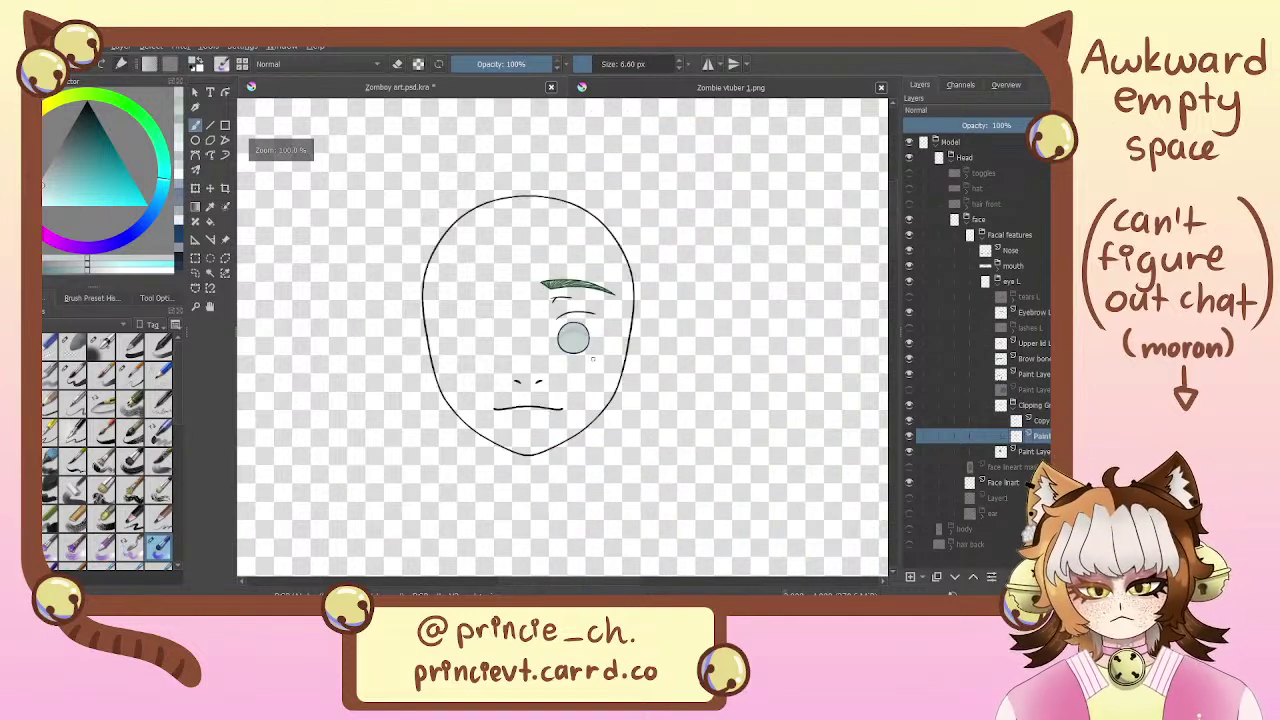
key("ctrl+plus")
key("ctrl+plus")
key("ctrl+plus")
key("ctrl+plus")
key("ctrl+plus")
left_click_drag(676, 462, 578, 445)
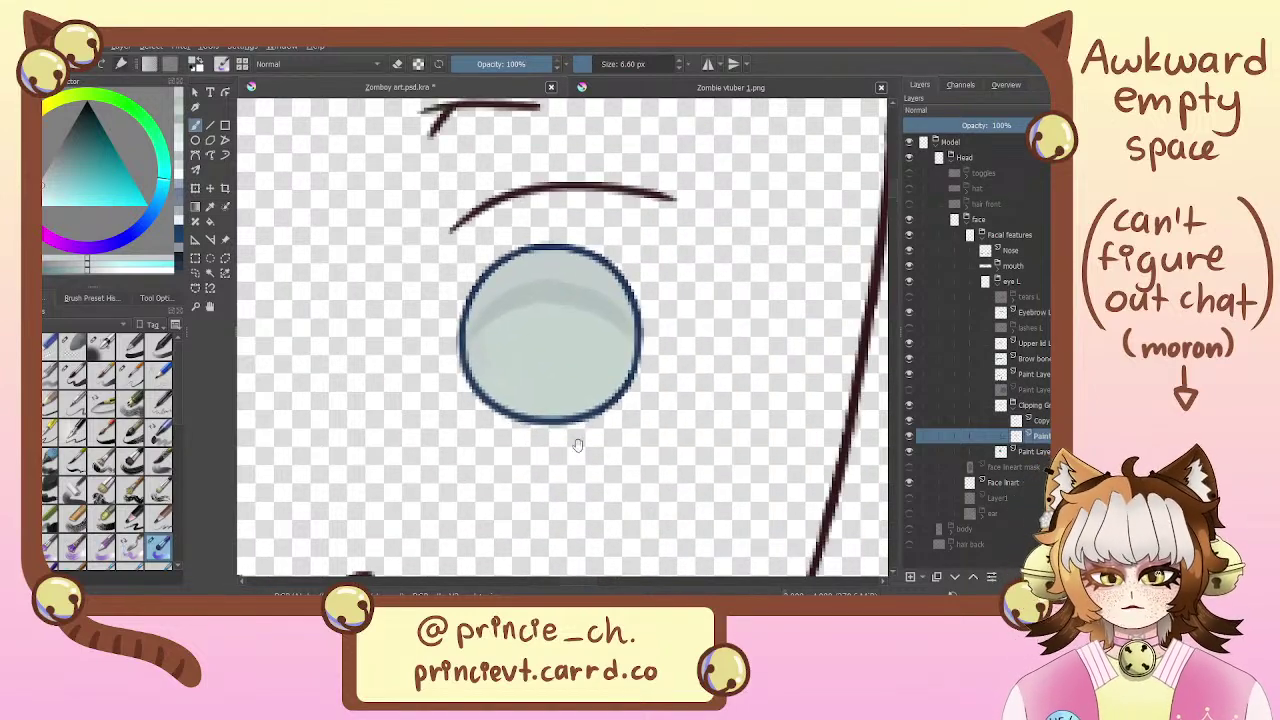
Paint a near-white glow across the lower iris on the pale fill layer with a 17.86 px brush, previewing it at 80% and 100% layer opacity
left_click(43, 191)
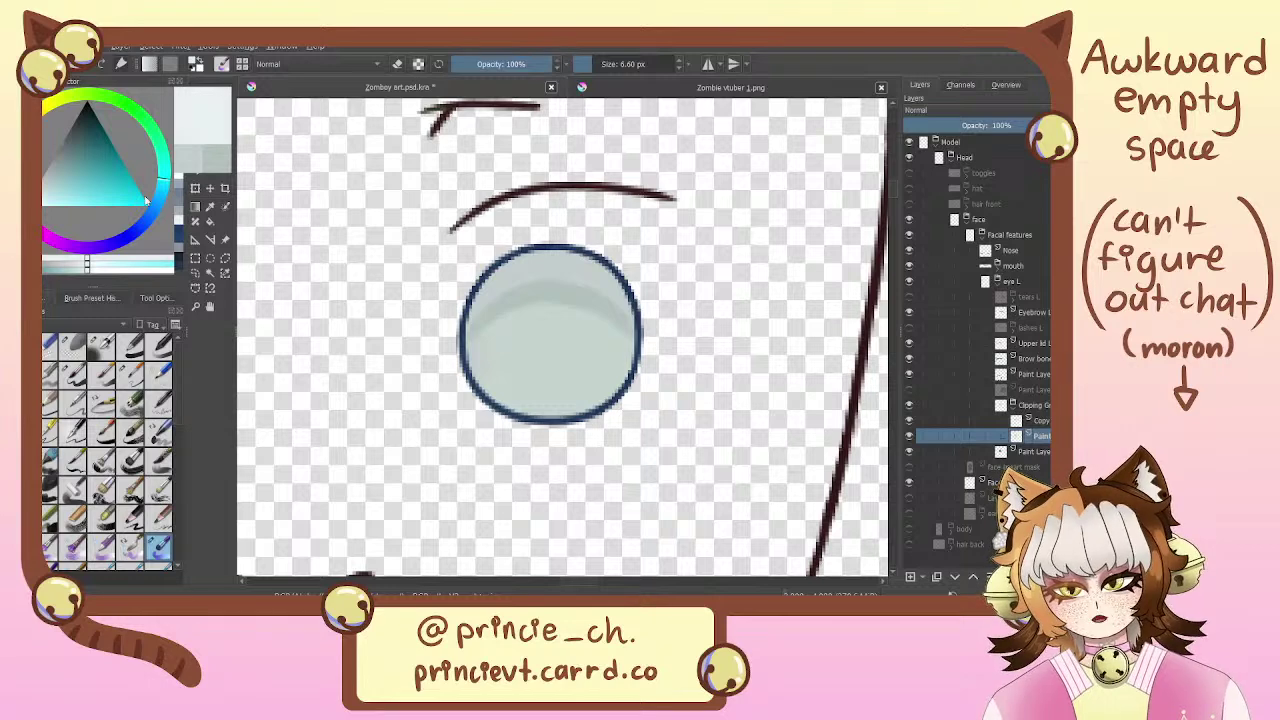
left_click_drag(592, 64, 604, 64)
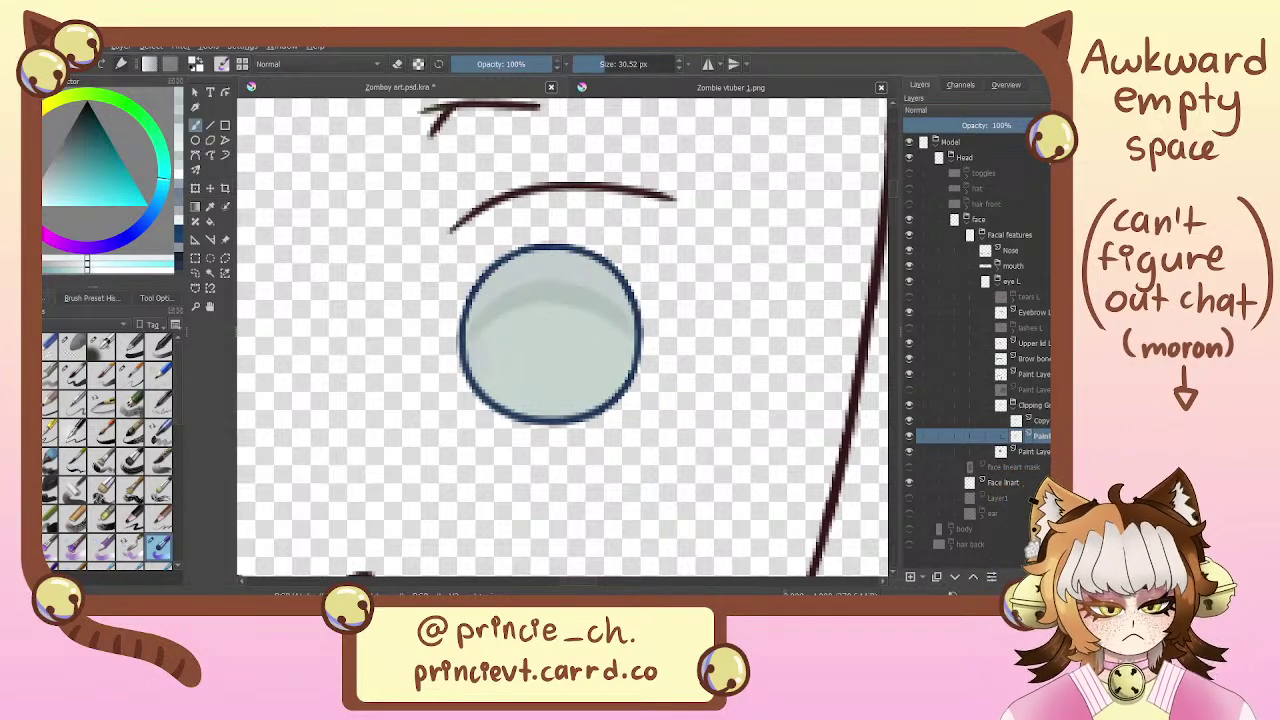
key("ctrl+z")
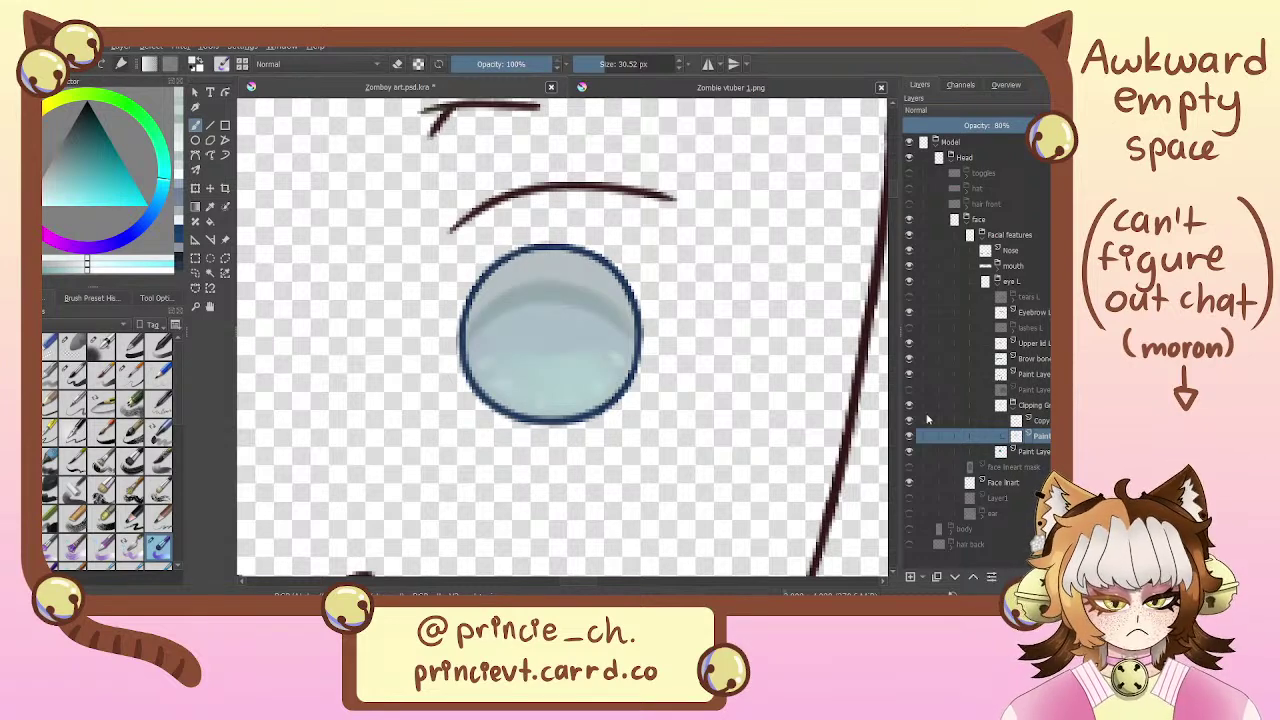
left_click(599, 66)
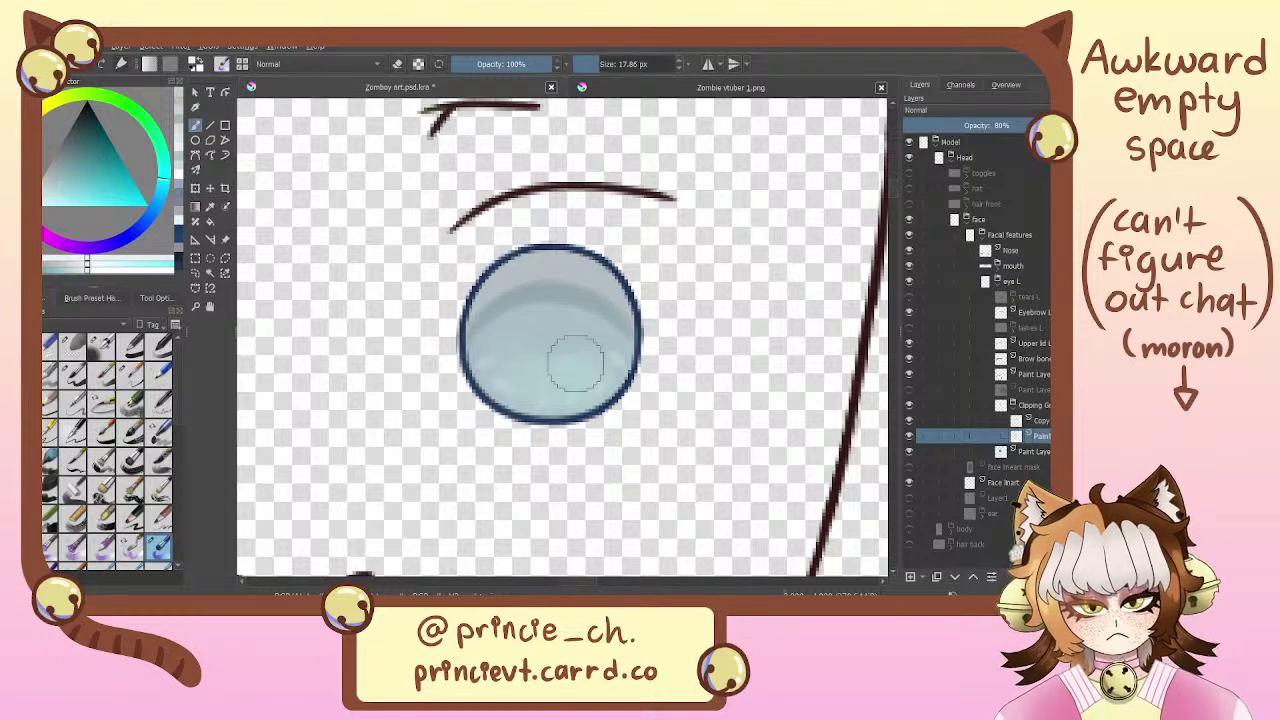
left_click_drag(523, 380, 600, 362)
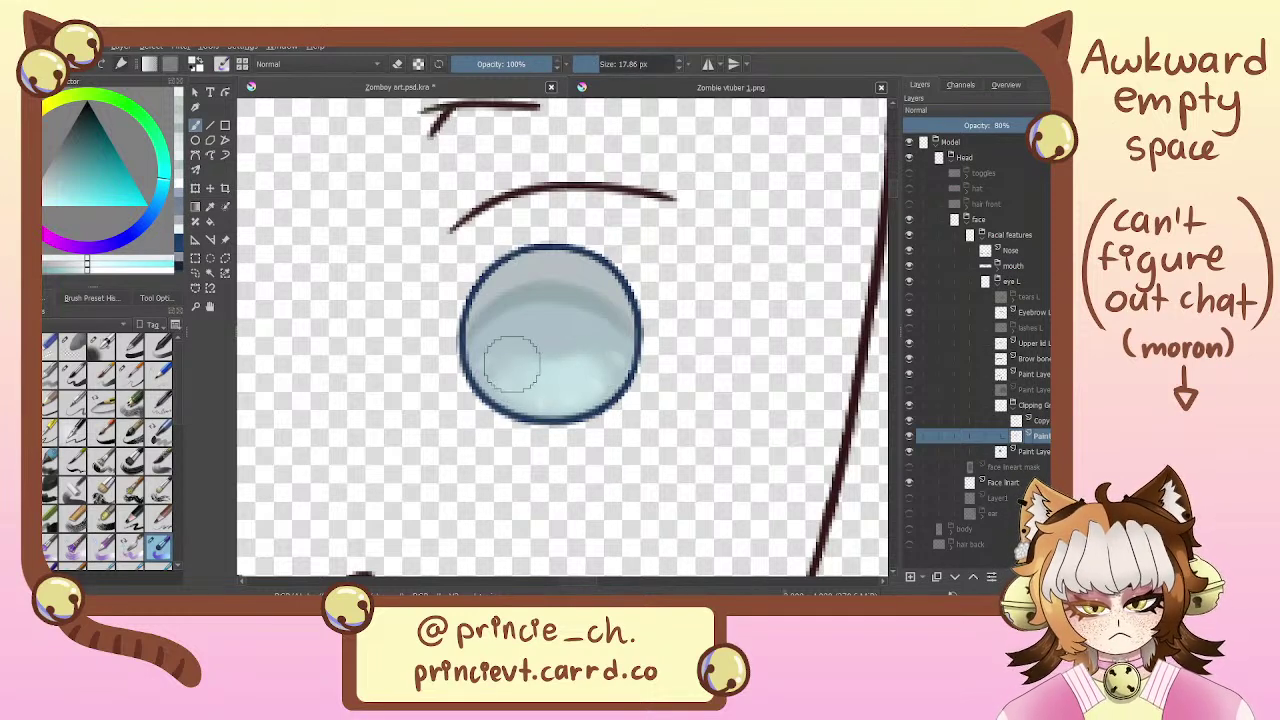
left_click(1062, 125)
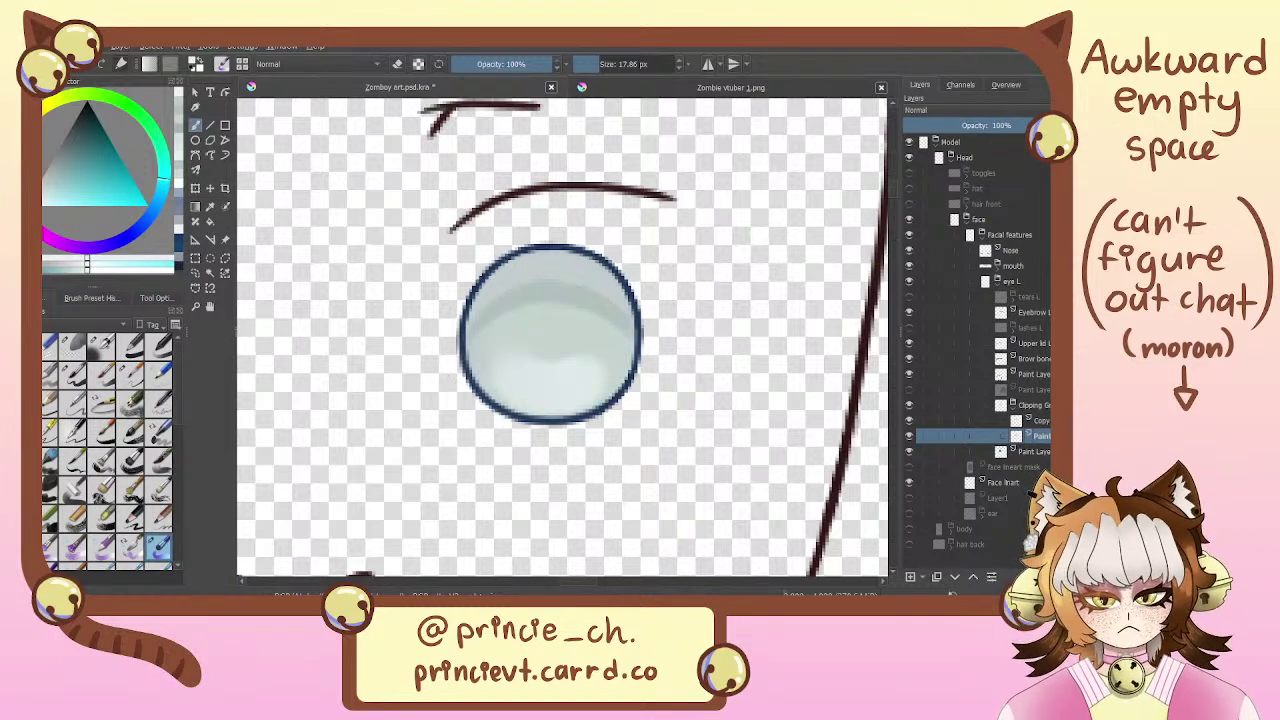
left_click(1022, 124)
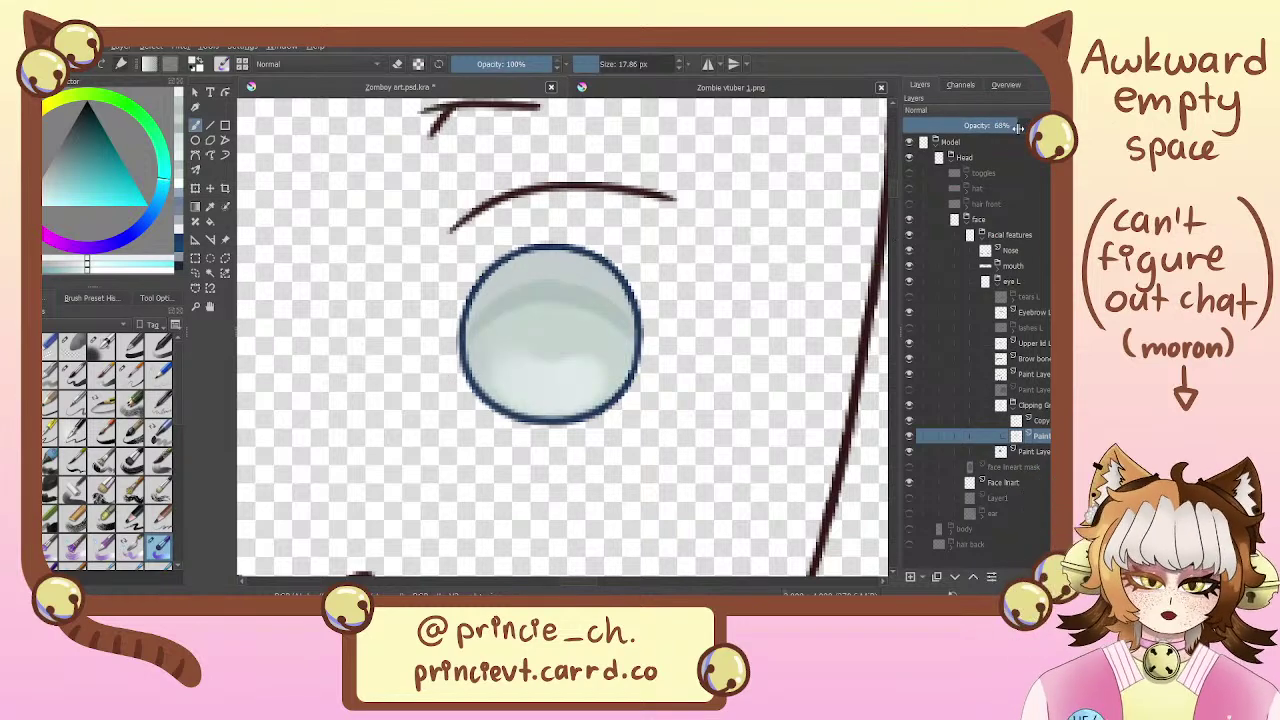
key("ctrl+z")
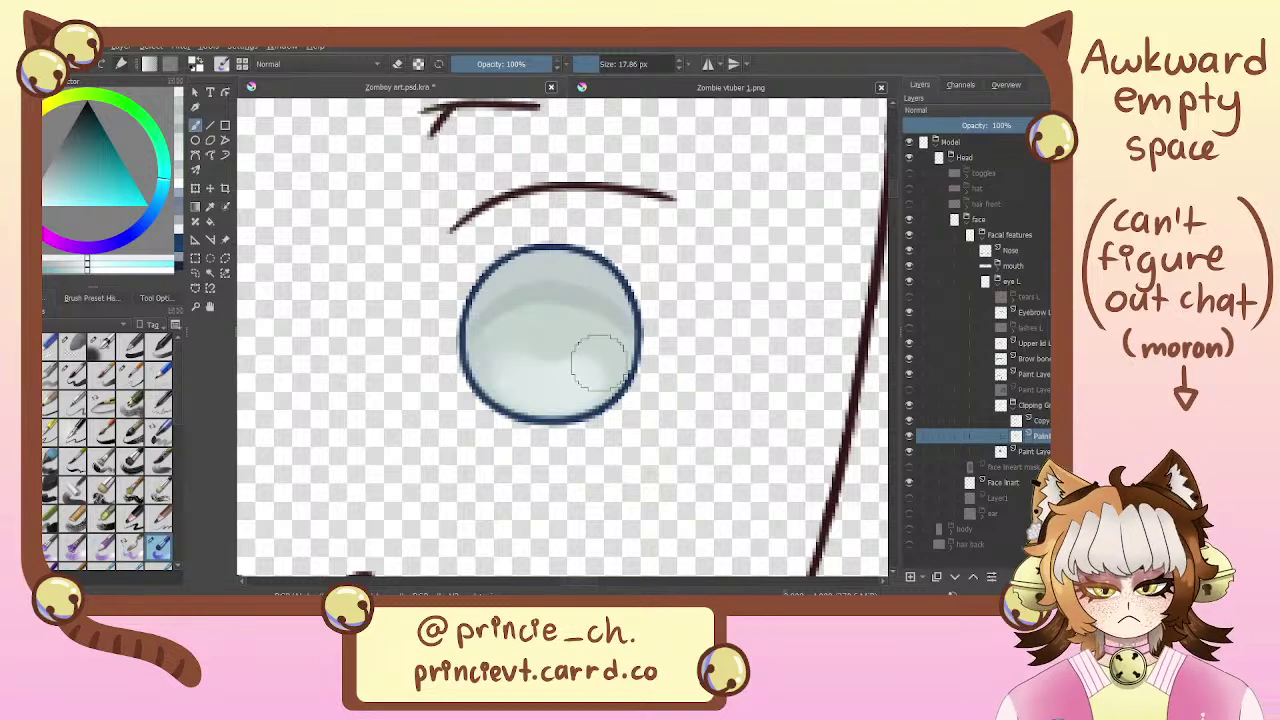
Lower the pale fill layer's opacity to 65% and choose a fine brush preset at 2.87 px
left_click(995, 125)
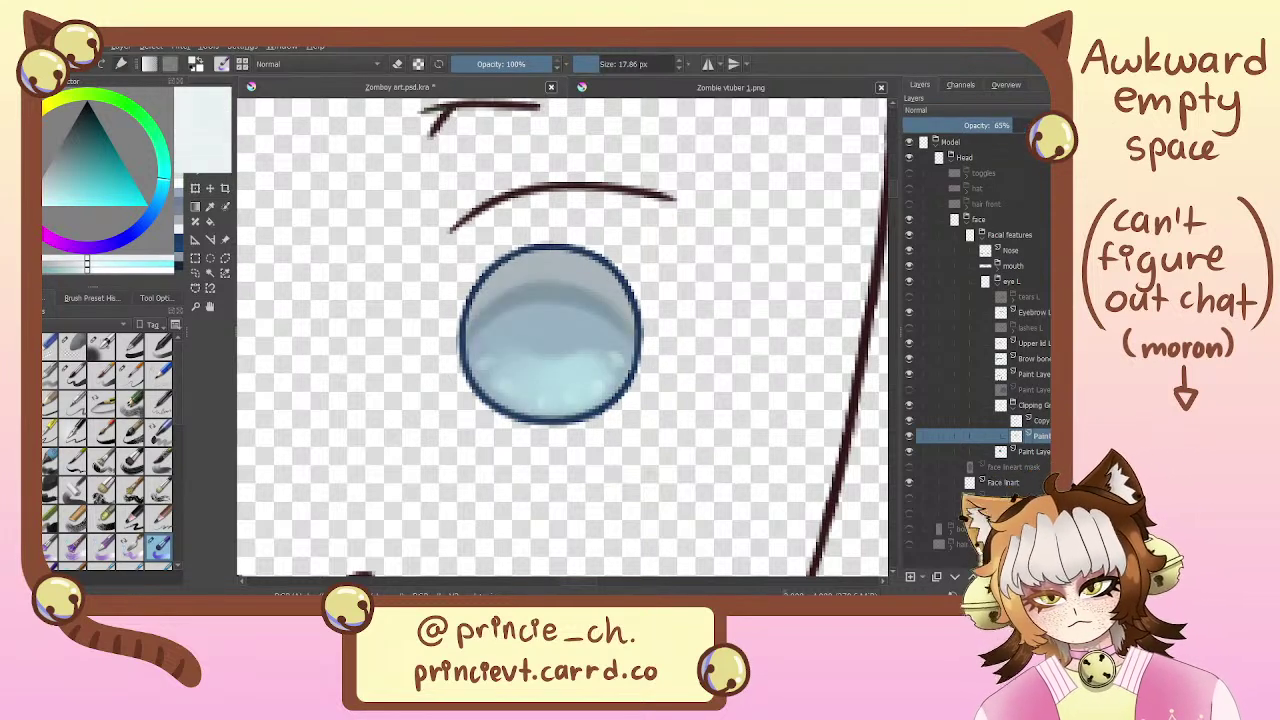
left_click(72, 375)
scroll(580, 271, "up", 4)
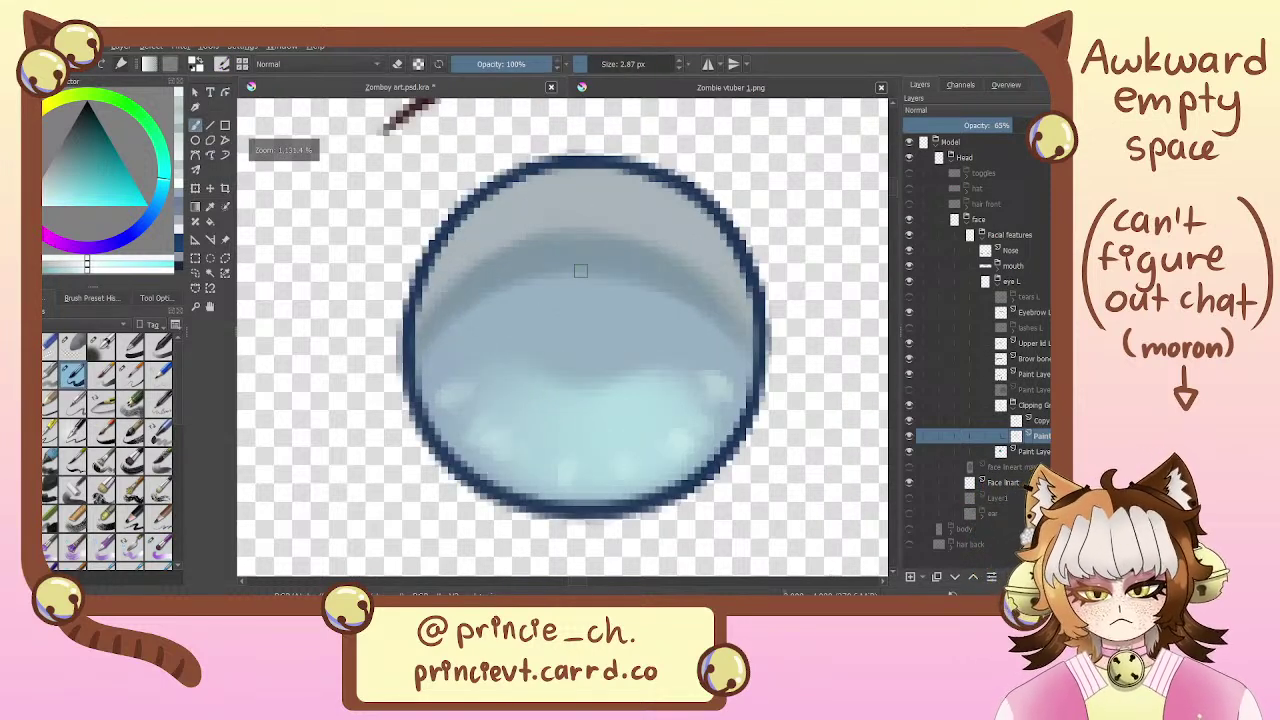
Paint small whitish highlights over the blue iris's sparkles along the lower rim, and check them at 100% layer opacity
left_click_drag(430, 374, 446, 371)
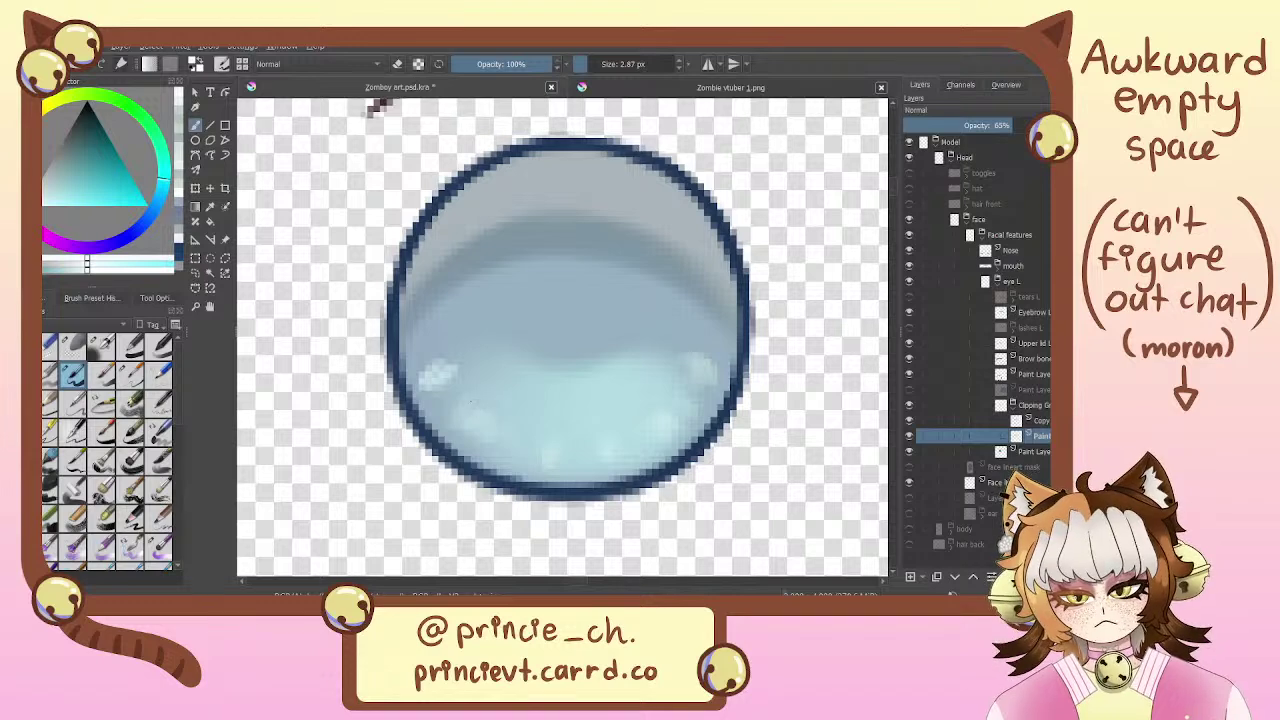
left_click_drag(550, 462, 548, 440)
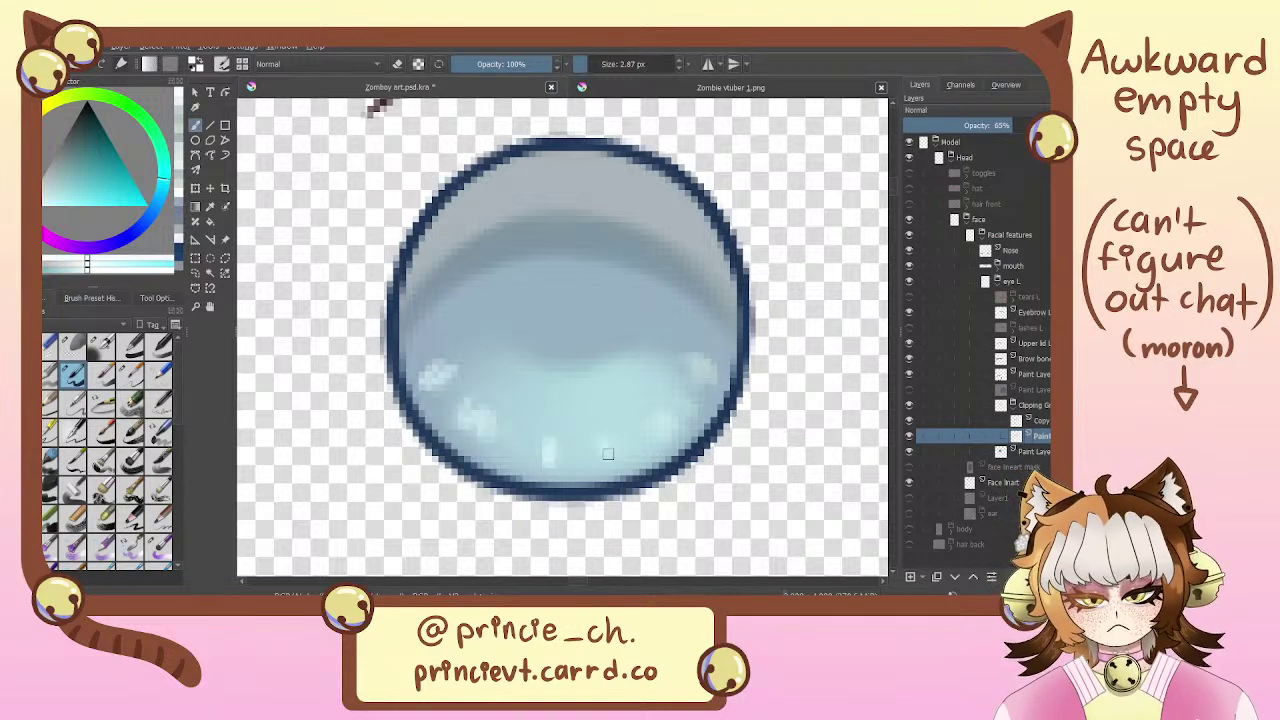
left_click_drag(660, 427, 674, 422)
left_click_drag(701, 378, 697, 360)
key("ctrl+z")
key("ctrl+minus")
key("ctrl+minus")
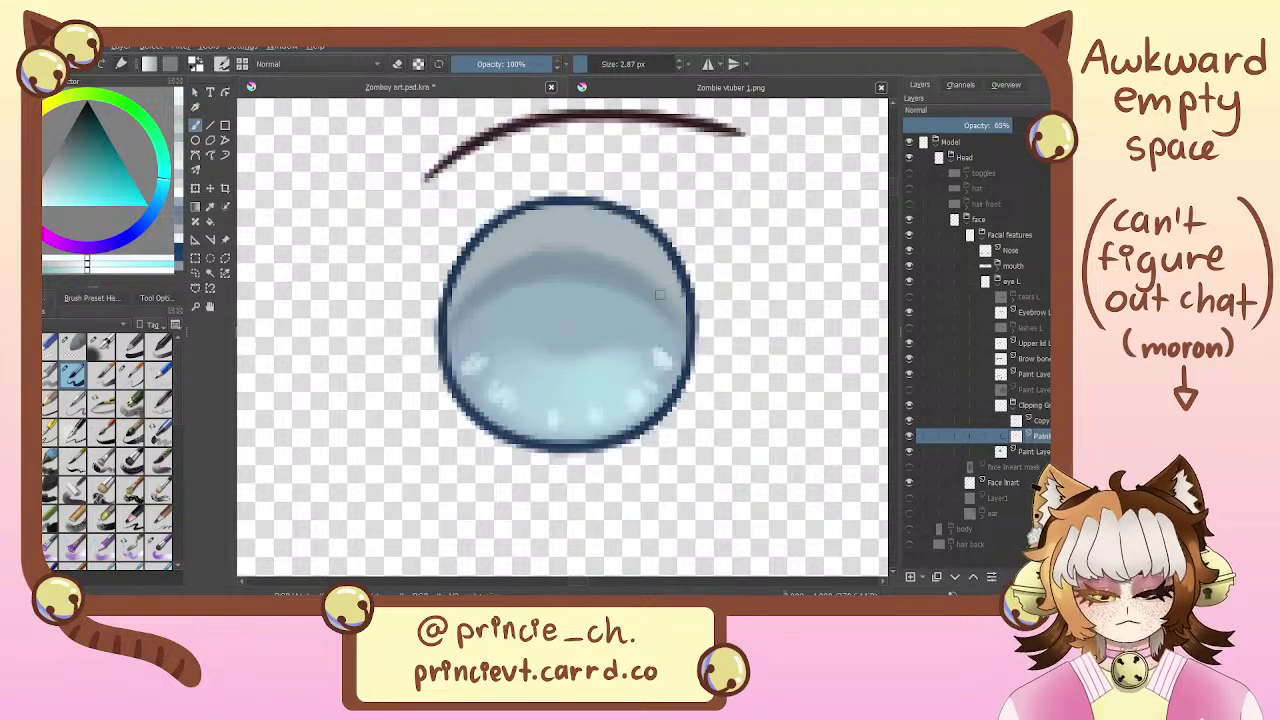
left_click_drag(1008, 125, 1045, 125)
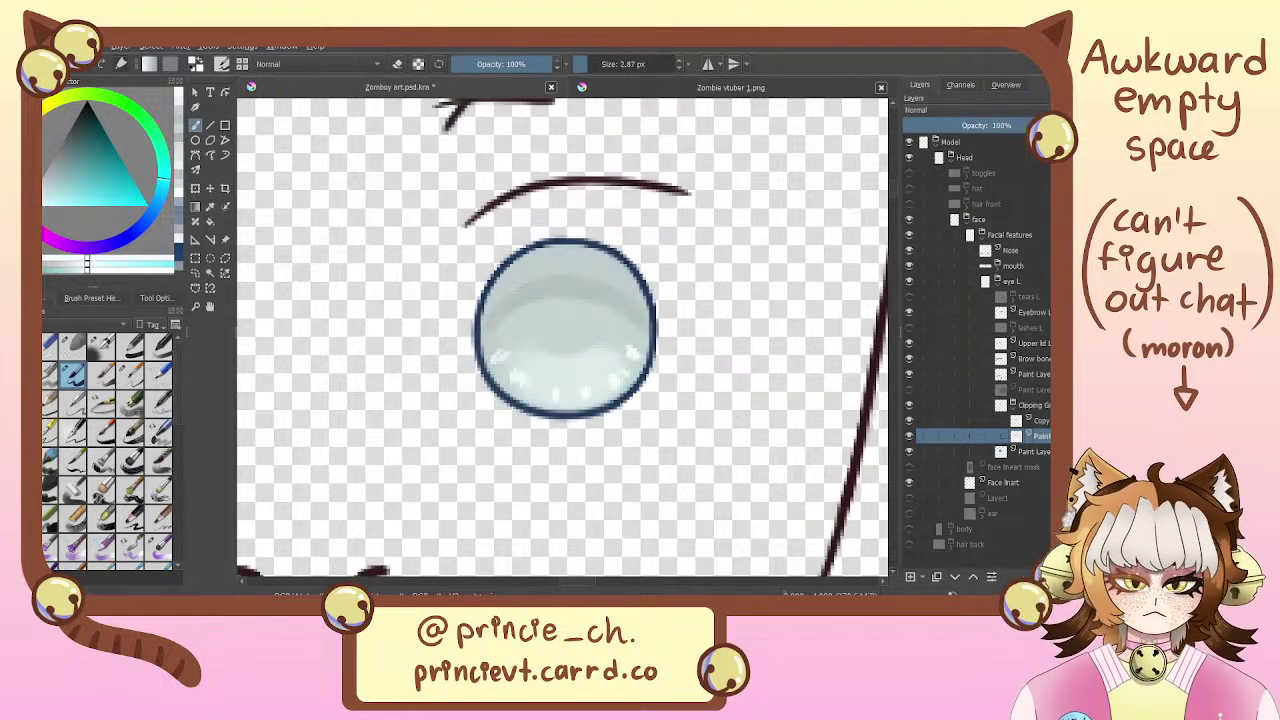
mouse_move(768, 372)
left_mouse_down()
mouse_move(803, 247)
mouse_move(803, 380)
mouse_move(745, 346)
left_mouse_up()
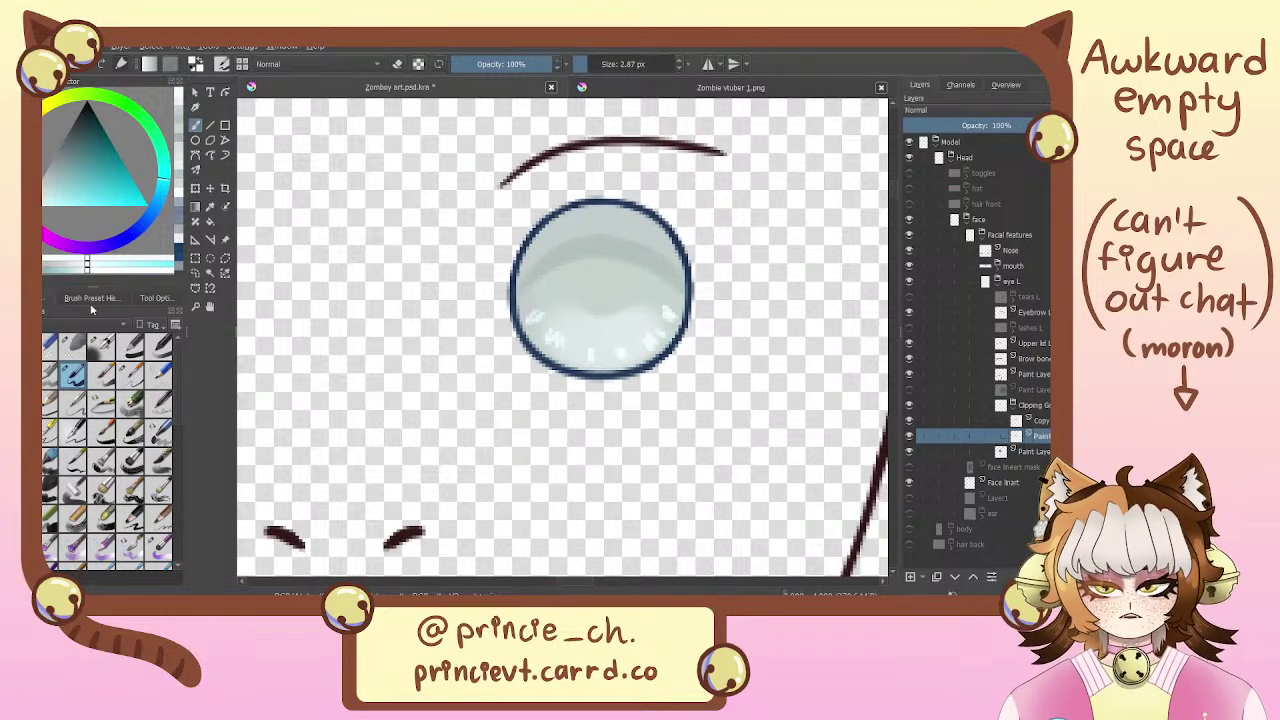
key("ctrl+plus")
key("ctrl+plus")
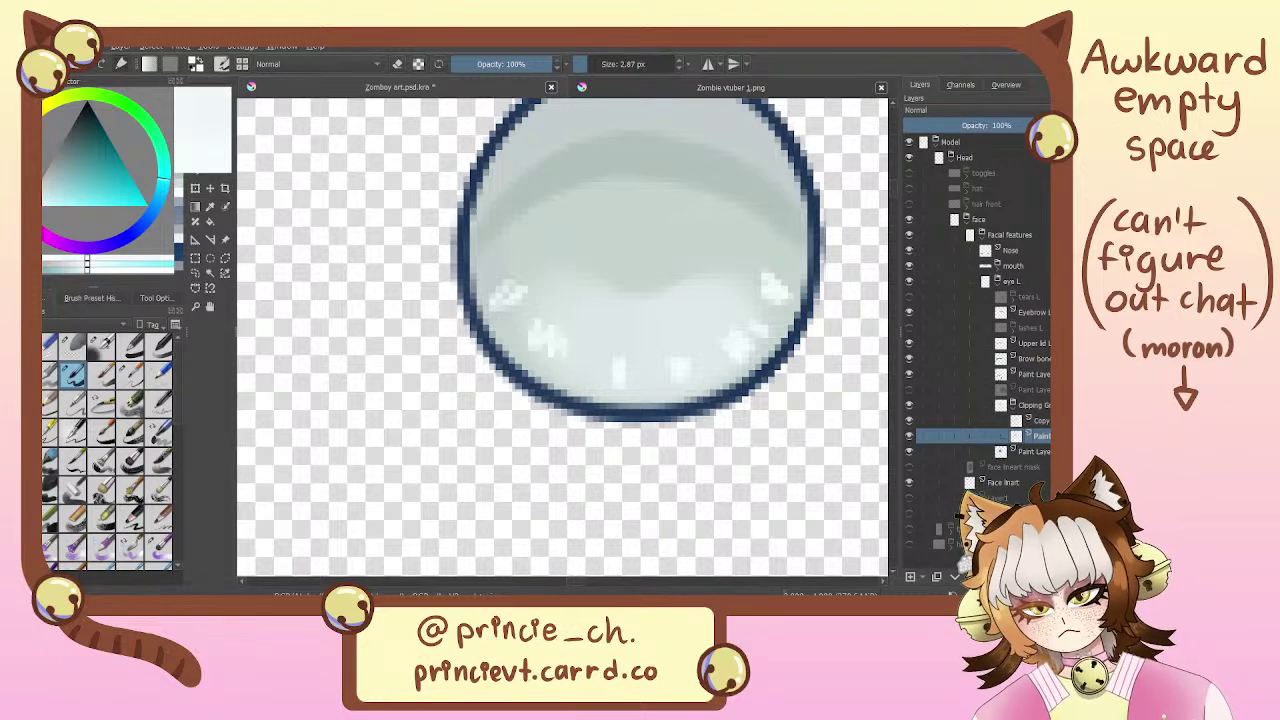
Undo the highlight strokes and the return to 100% layer opacity
key("ctrl+z")
key("ctrl+z")
key("ctrl+z")
key("ctrl+z")
key("ctrl+z")
key("ctrl+z")
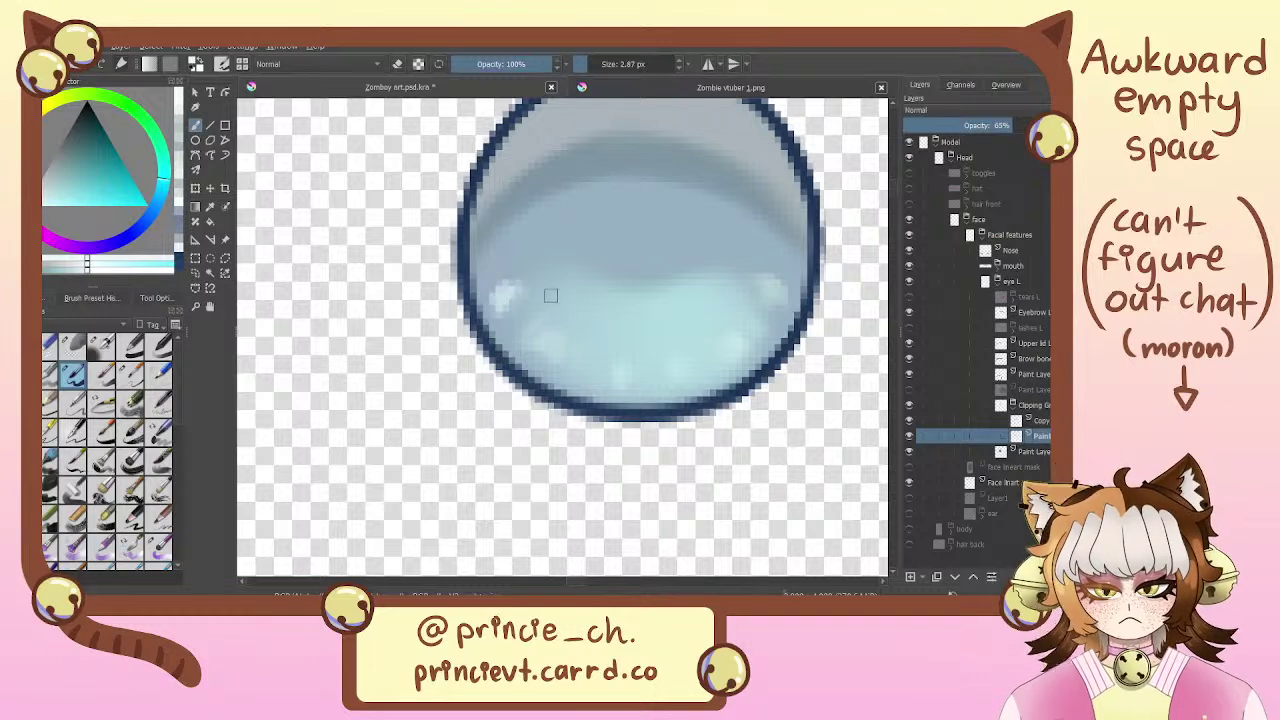
Repaint the whitish highlights along the lower iris, tracing the blue iris's sparkles, and preview the fill layer at 100% opacity
left_click_drag(538, 318, 559, 357)
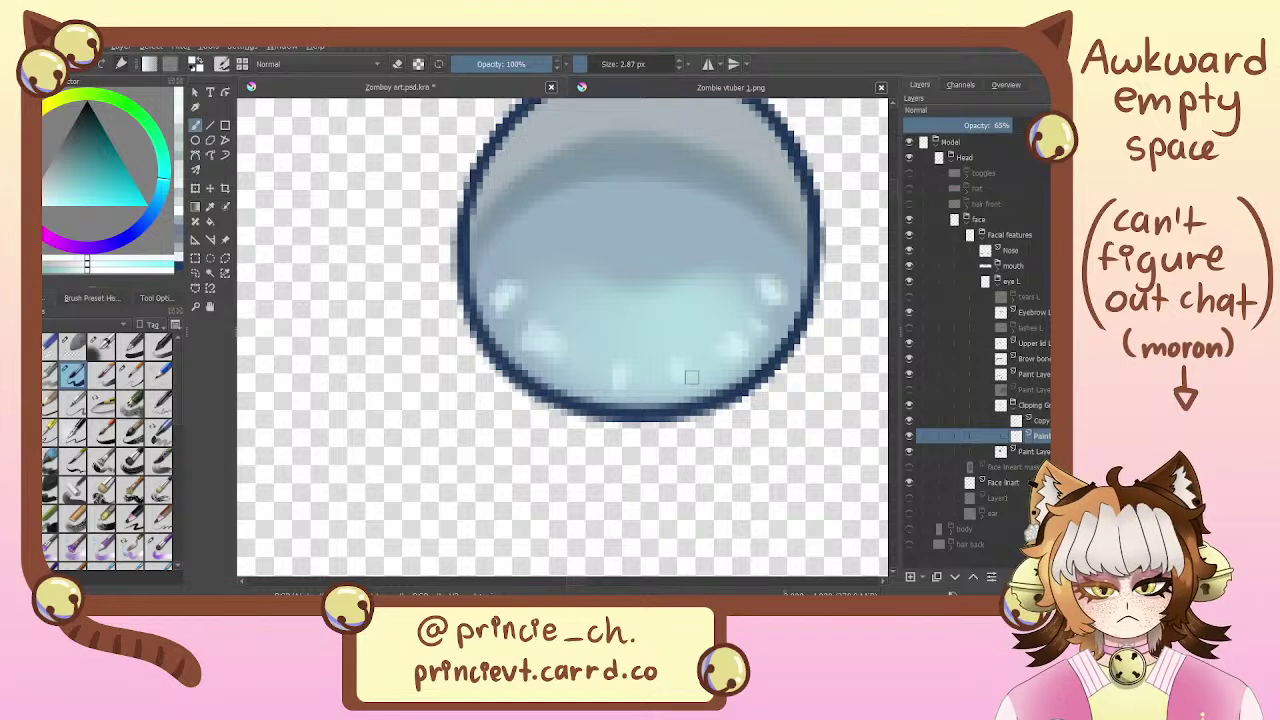
left_click_drag(1001, 124, 1060, 124)
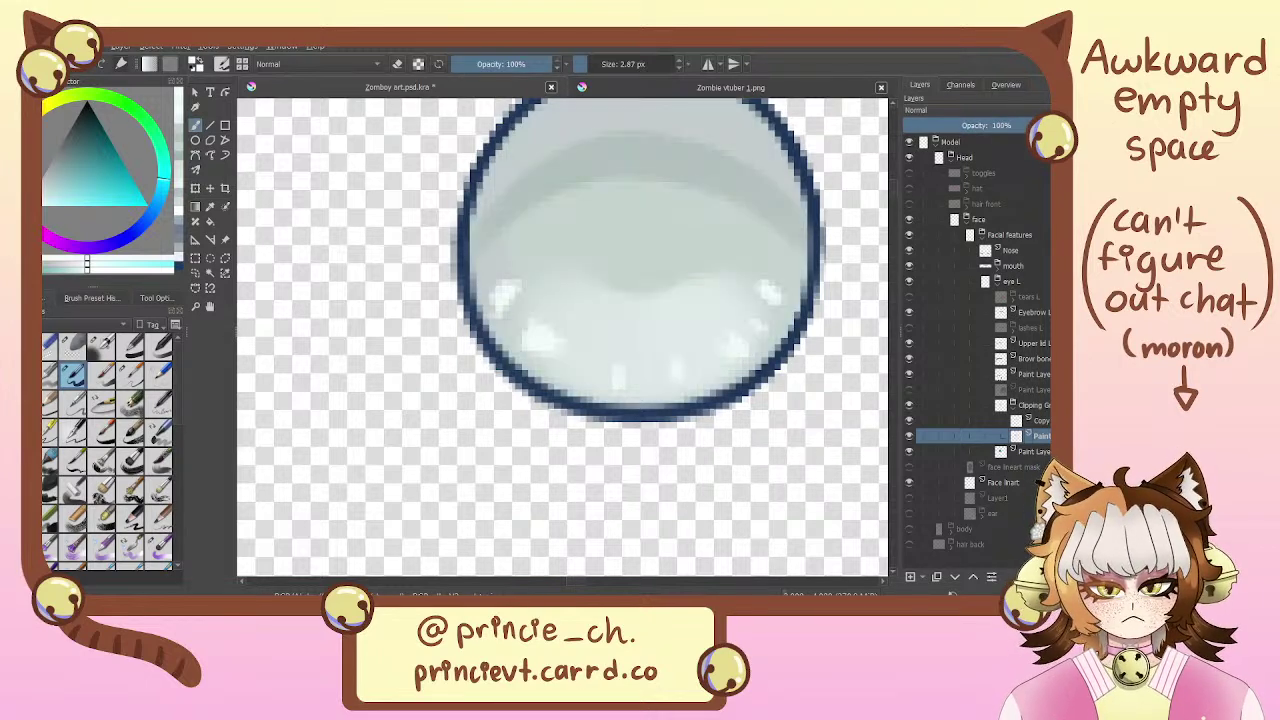
key("minus")
key("minus")
key("minus")
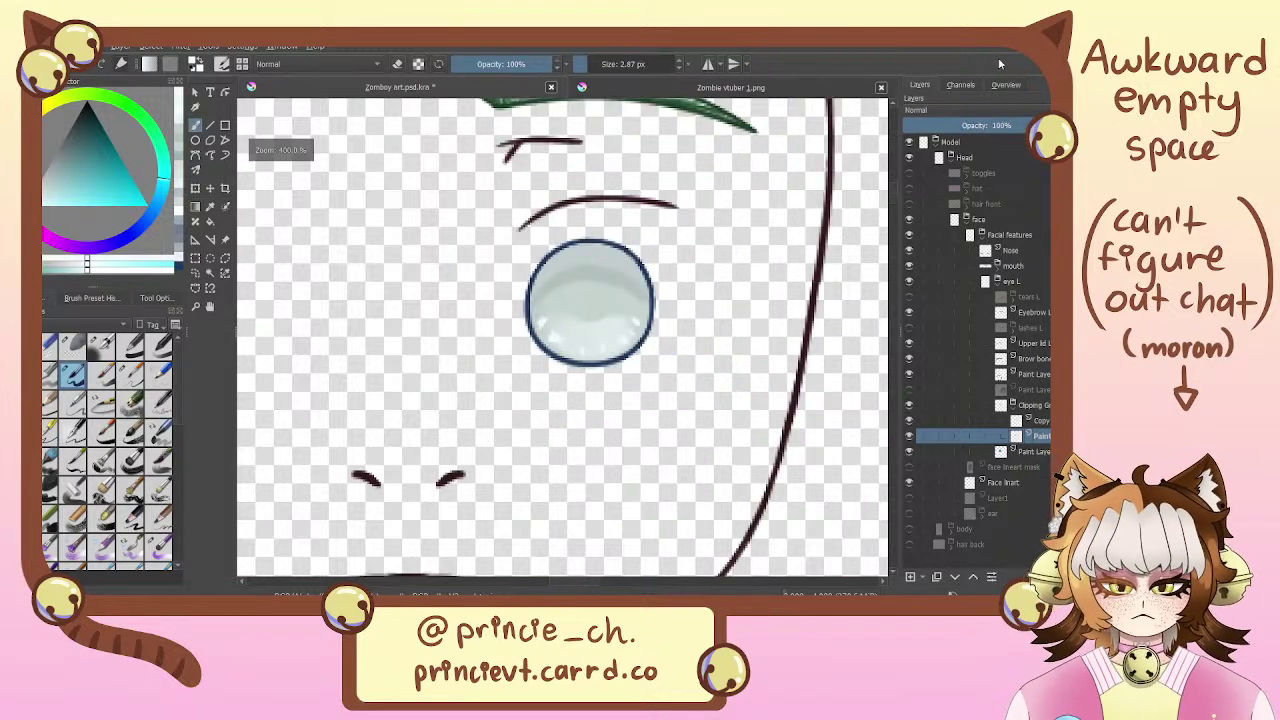
key("plus")
key("plus")
key("plus")
key("plus")
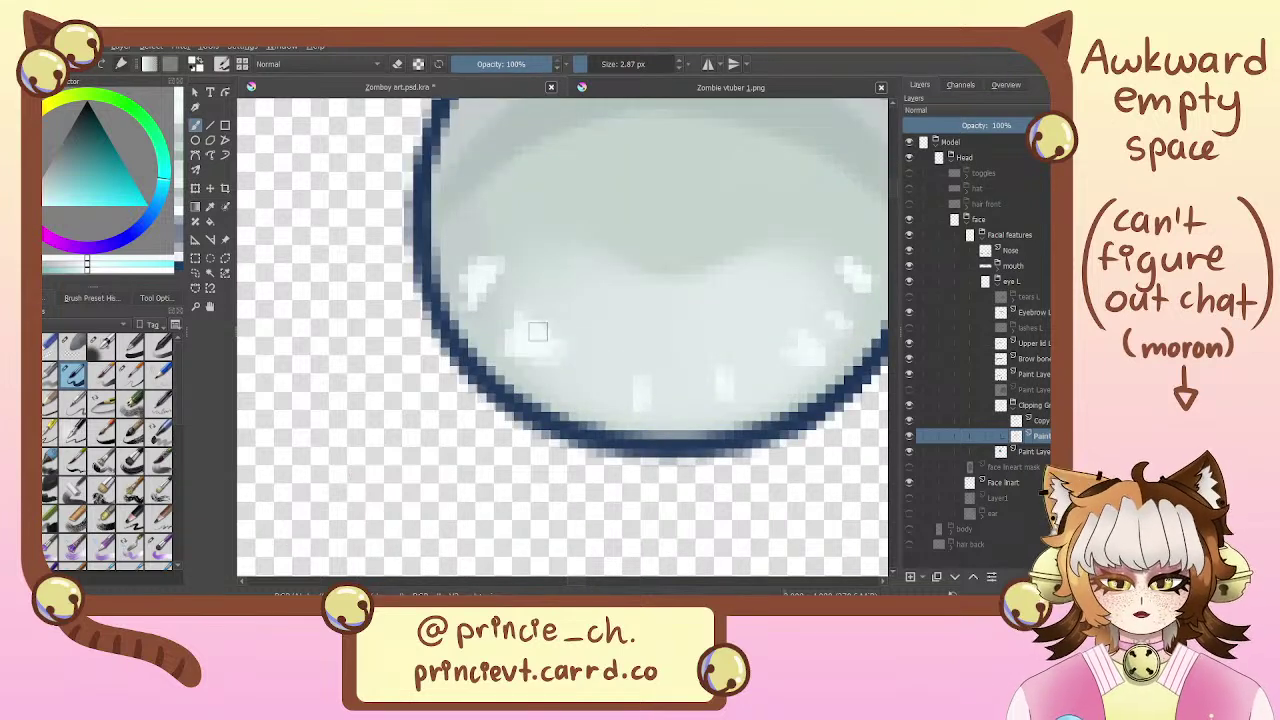
Retouch the lower iris highlights at 65% layer opacity, set the fill layer back to 100%, and review the eye
key("ctrl+z")
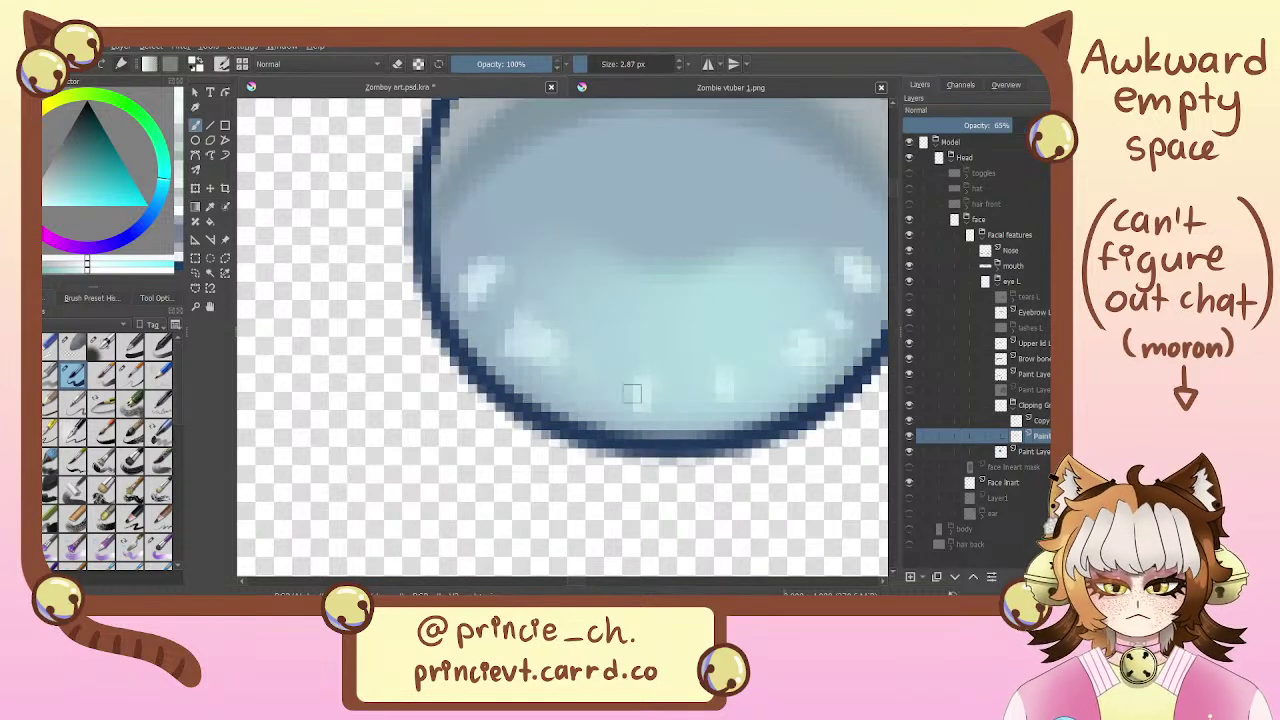
left_click_drag(1004, 125, 1050, 125)
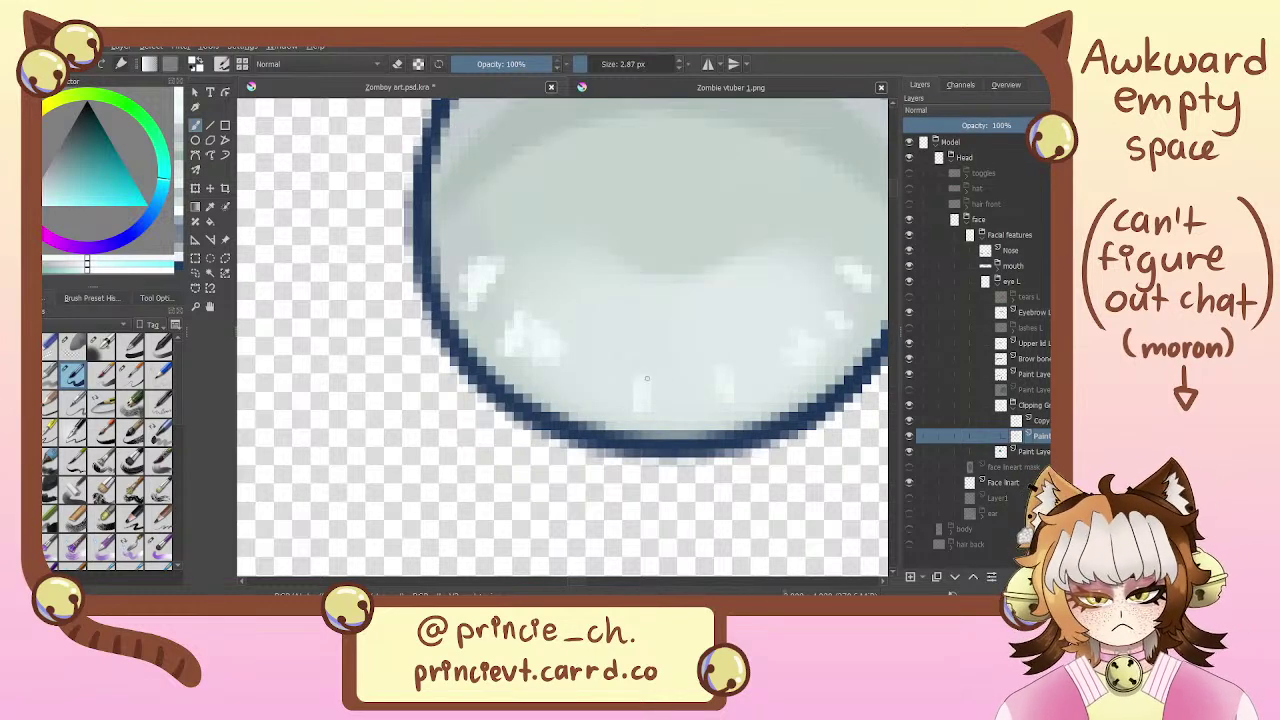
key("ctrl+minus")
key("ctrl+minus")
key("ctrl+minus")
key("ctrl+minus")
key("ctrl+minus")
key("ctrl+minus")
key("ctrl+minus")
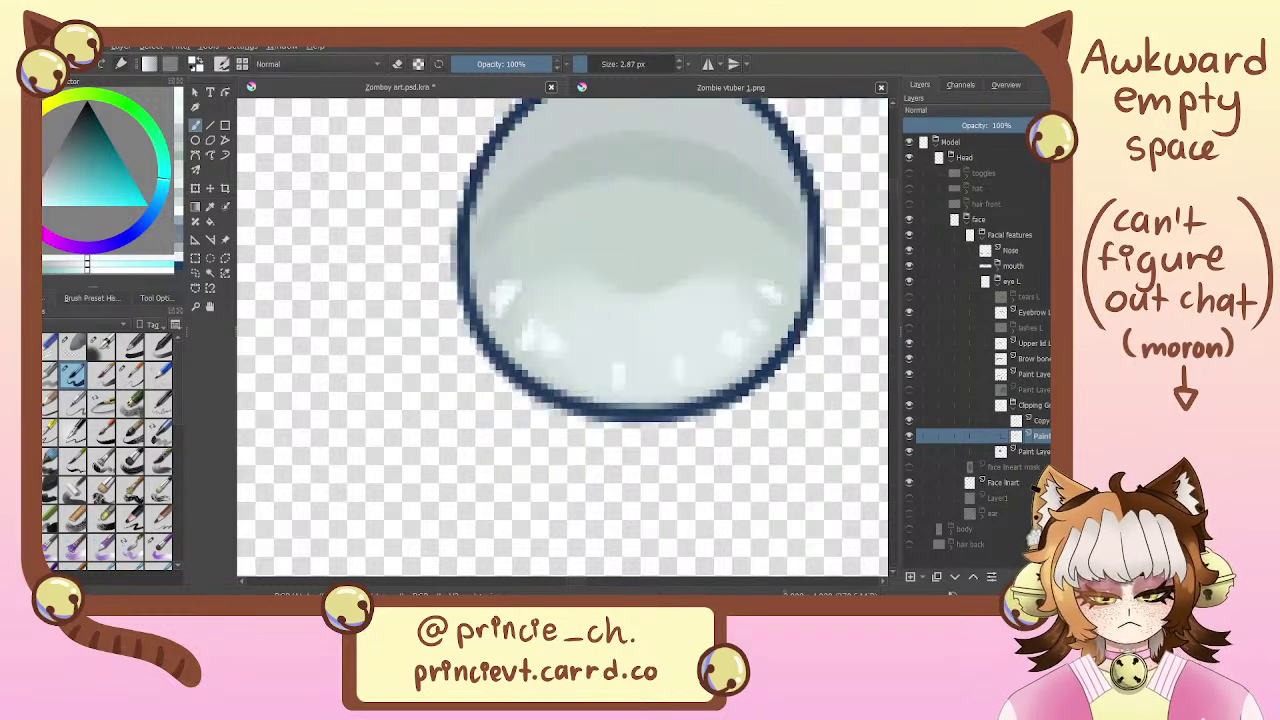
key("plus")
key("plus")
key("plus")
key("plus")
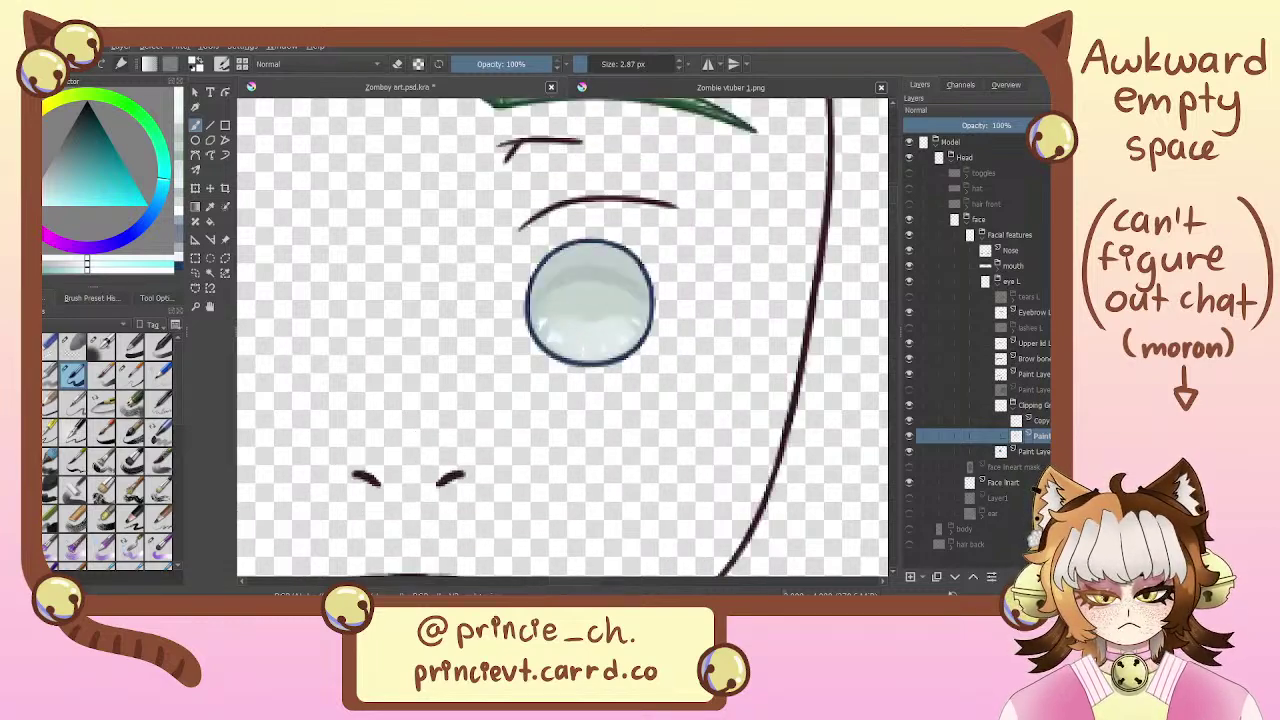
Replace the copied layer at the head of the iris clipping group with a new paint layer
left_click_drag(735, 376, 739, 359)
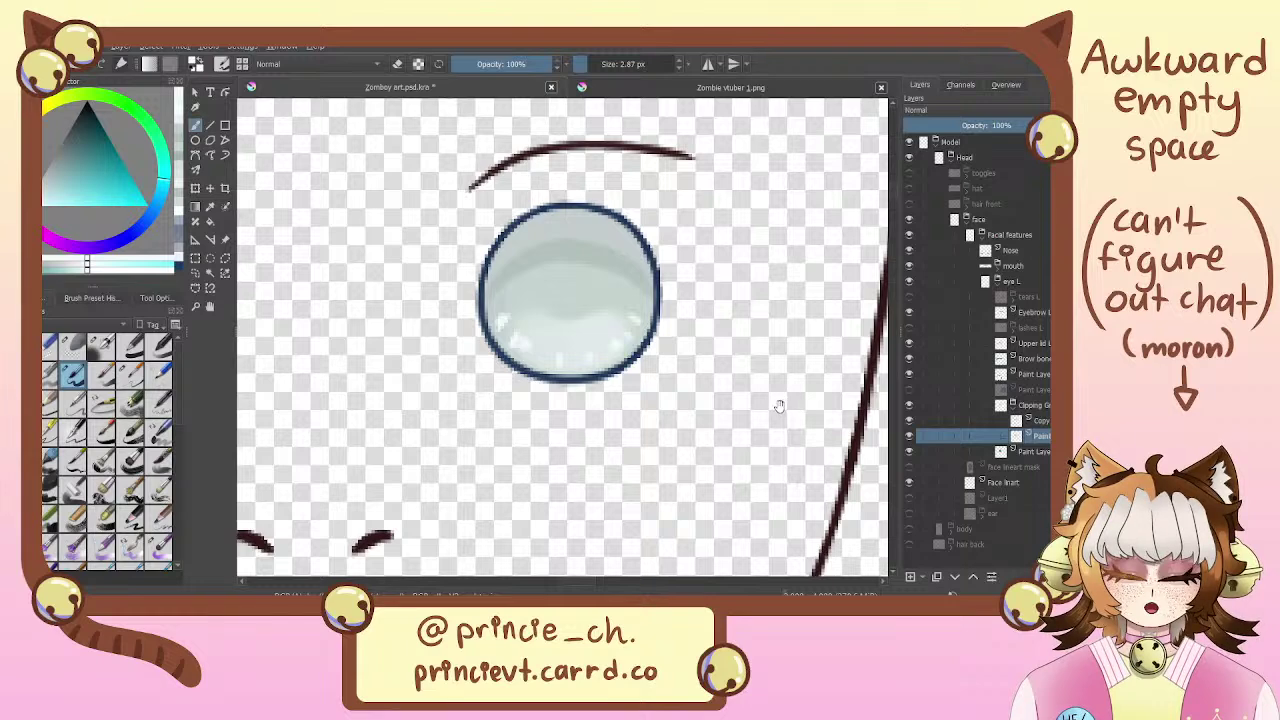
left_click(982, 421)
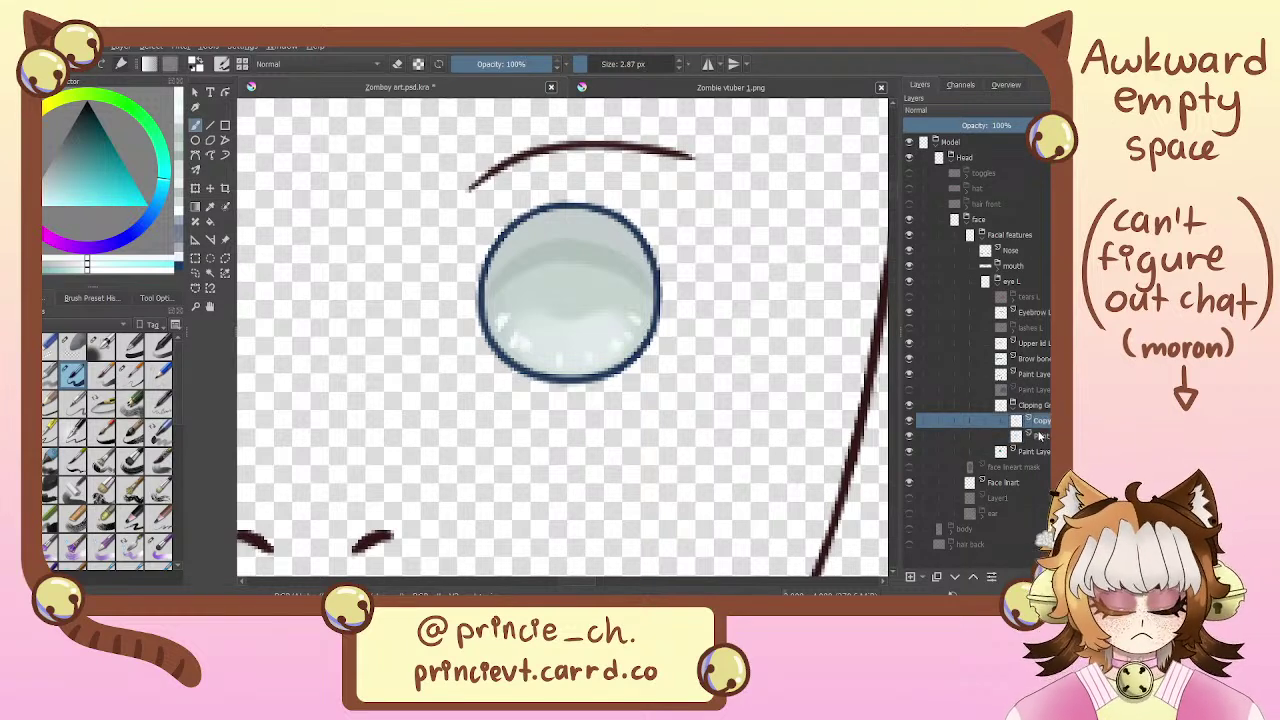
key("shift+Delete")
key("Insert")
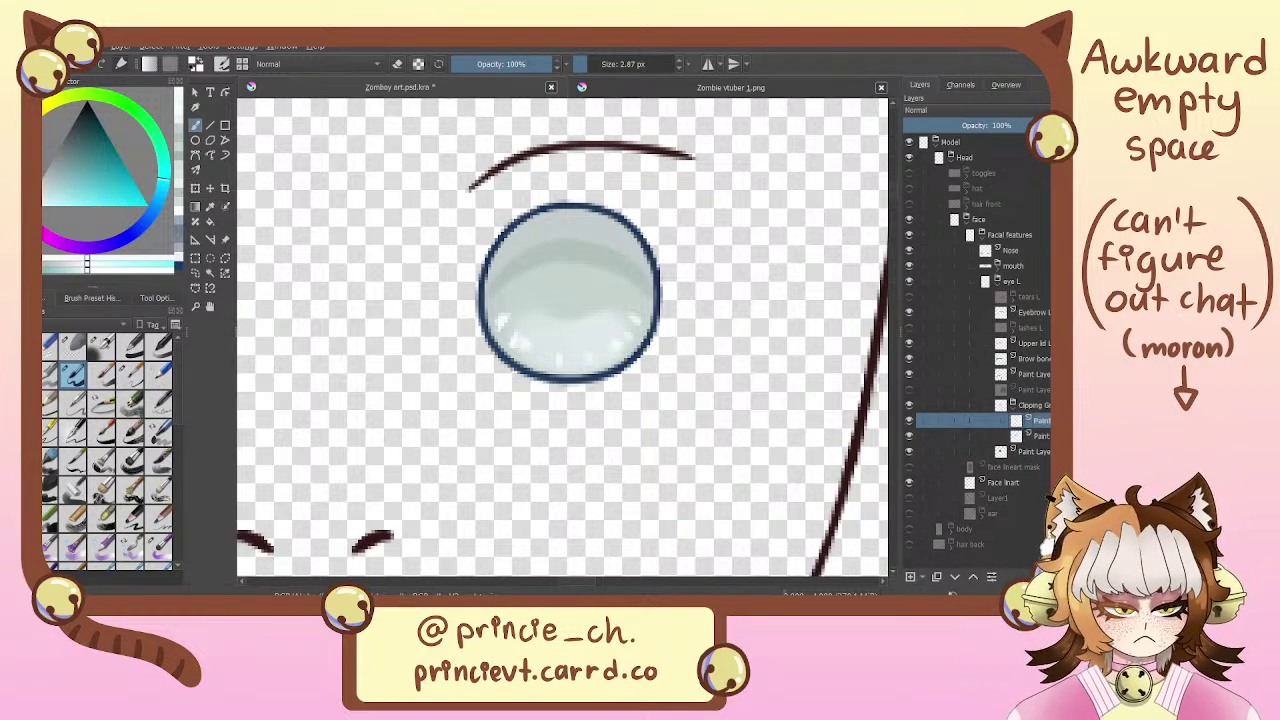
Brush a pale tint over the whole iris with a 17.86 px soft brush, and set that layer's opacity to 33%
left_click(160, 548)
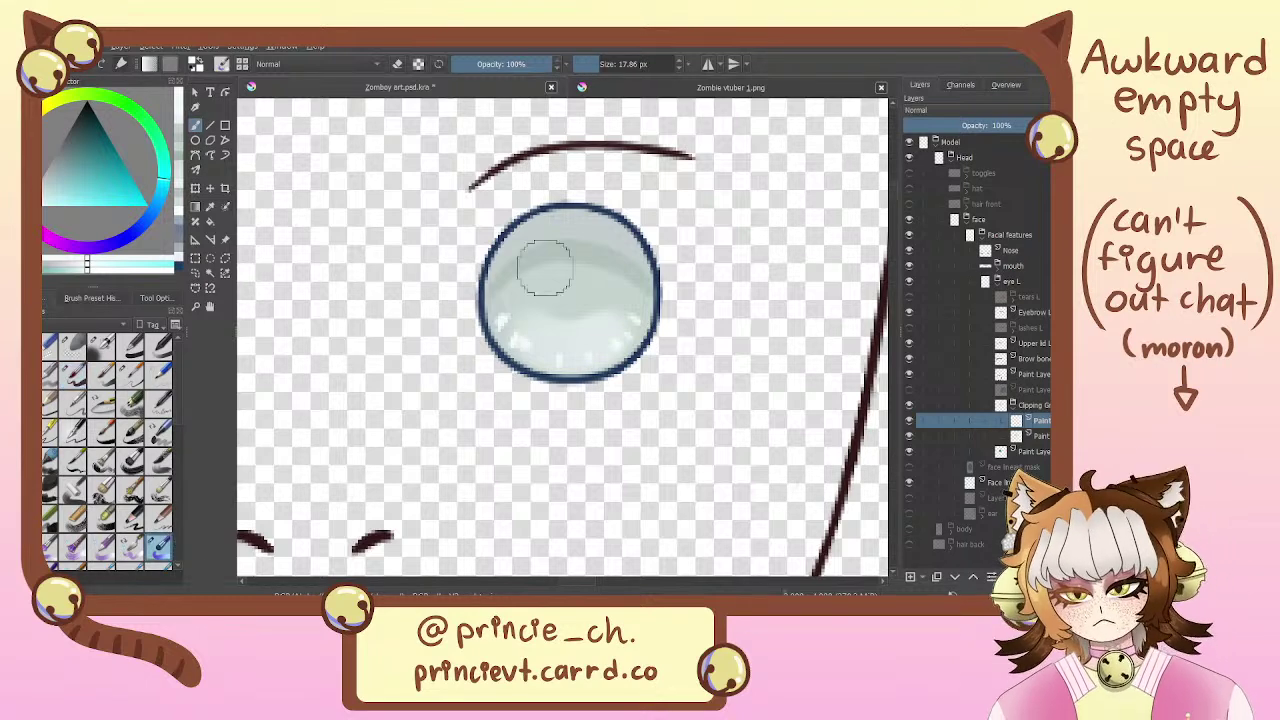
mouse_move(555, 209)
left_mouse_down()
mouse_move(596, 176)
mouse_move(622, 206)
mouse_move(695, 191)
left_mouse_up()
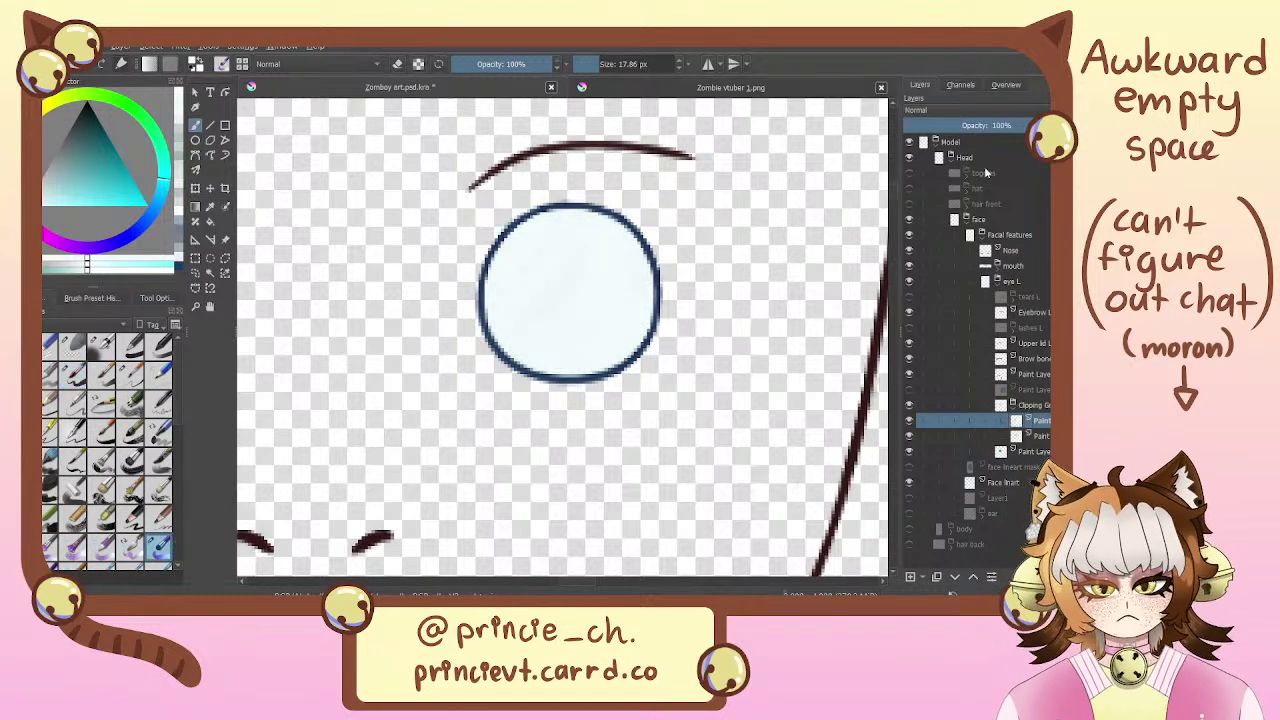
left_click(962, 126)
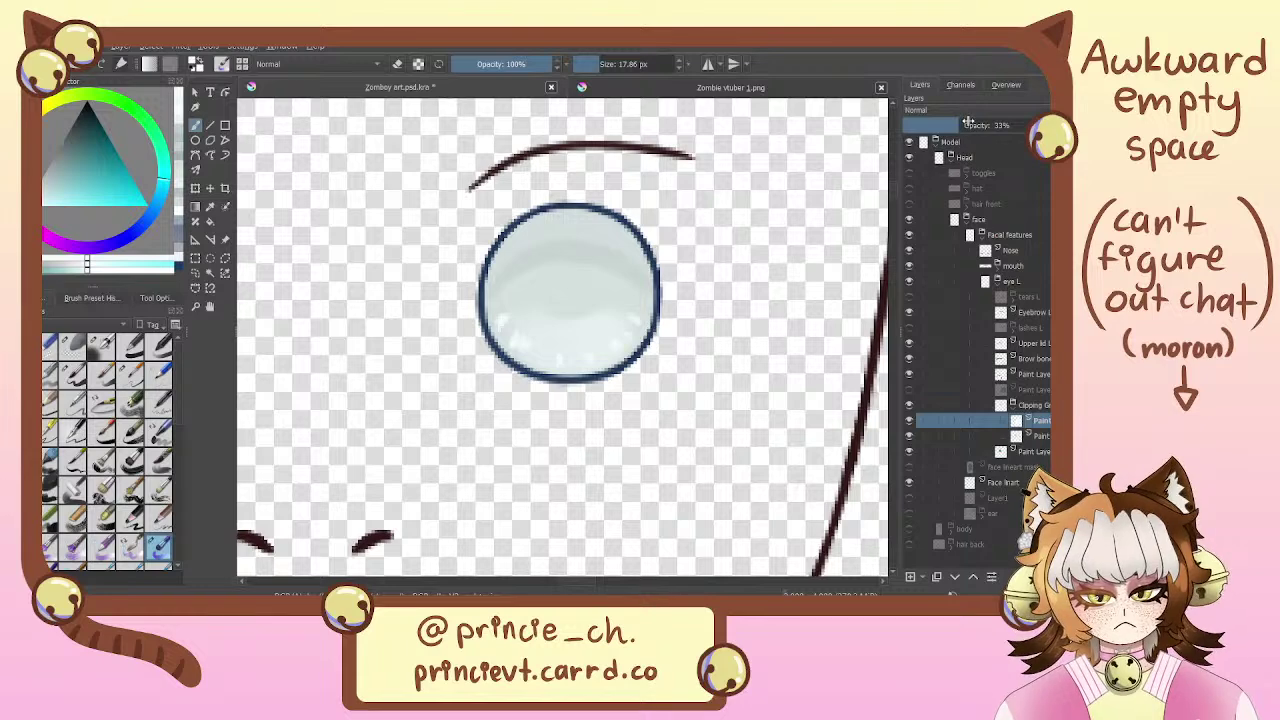
left_click_drag(694, 360, 718, 383)
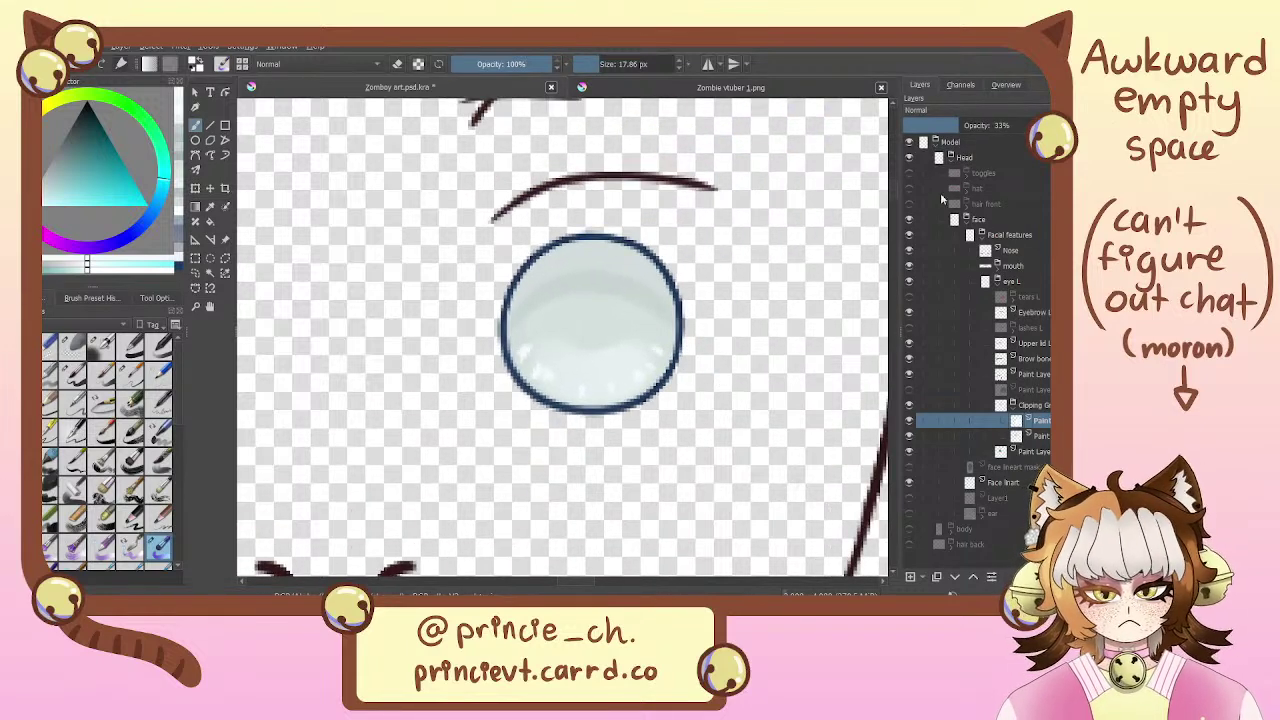
left_click(909, 420)
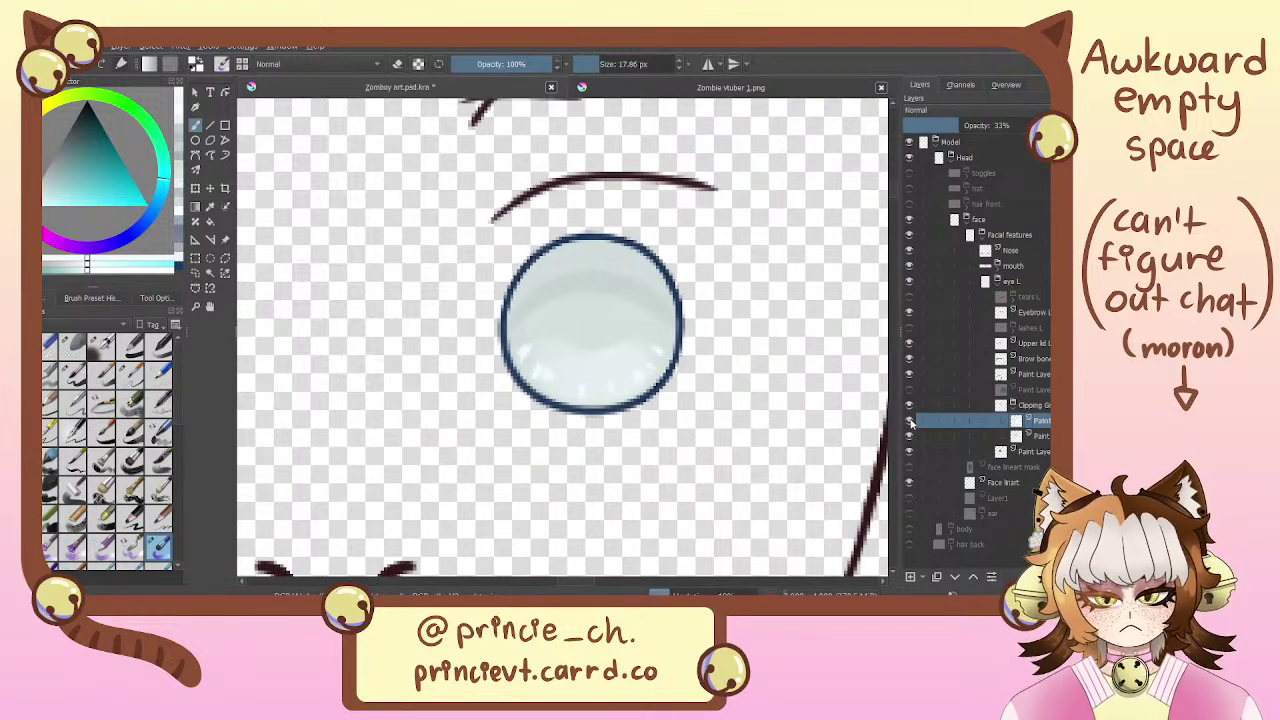
left_click(909, 421)
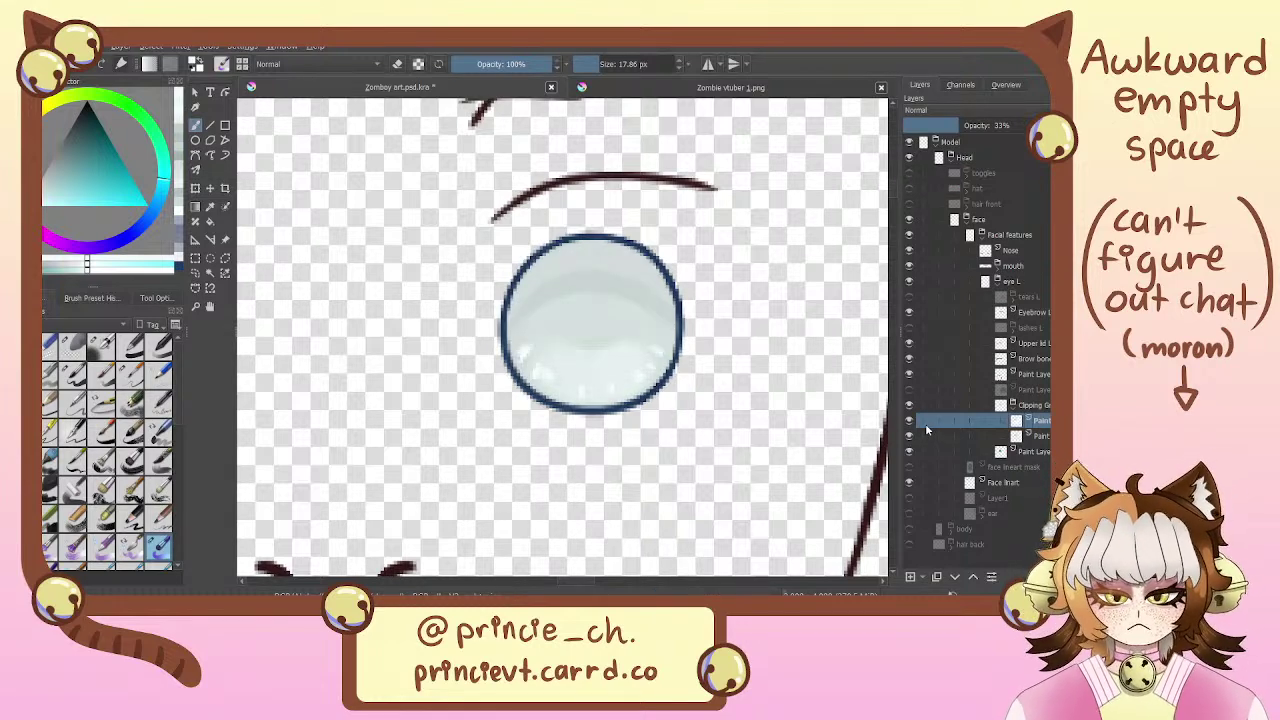
Merge the pale tint layer down into the iris layer and compare the eye with the merged layer toggled
key("ctrl+e")
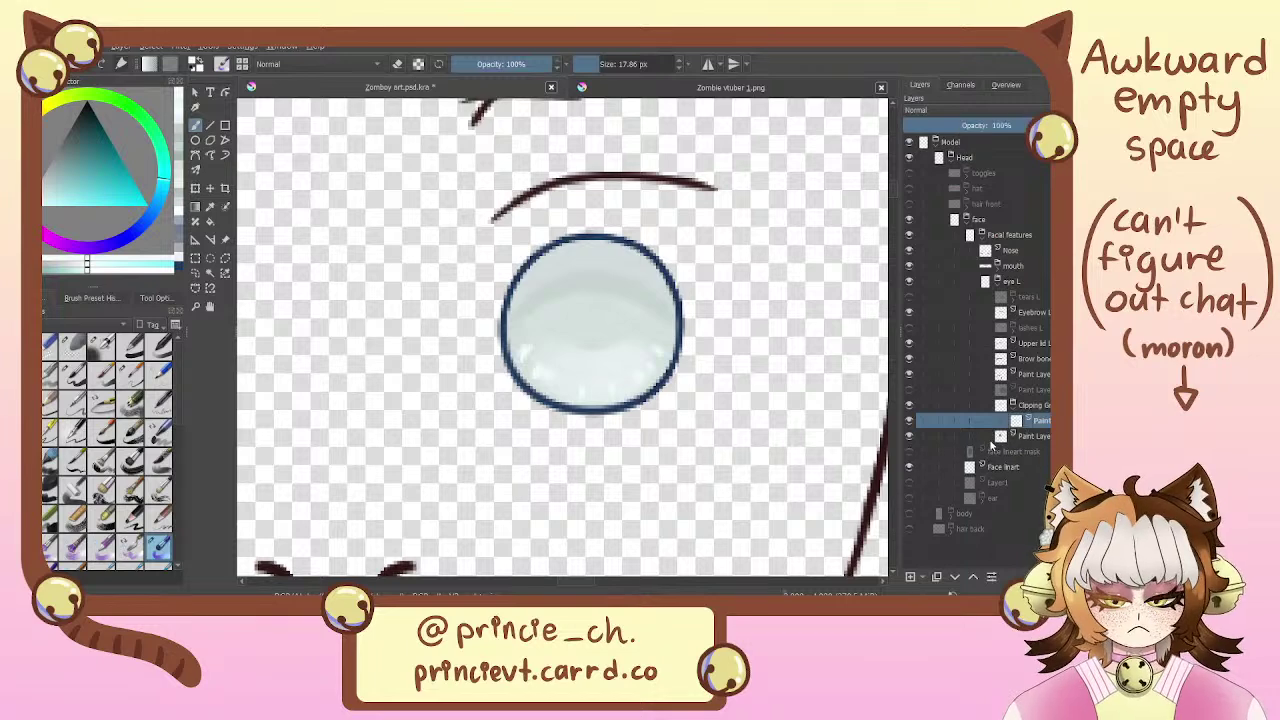
left_click(909, 421)
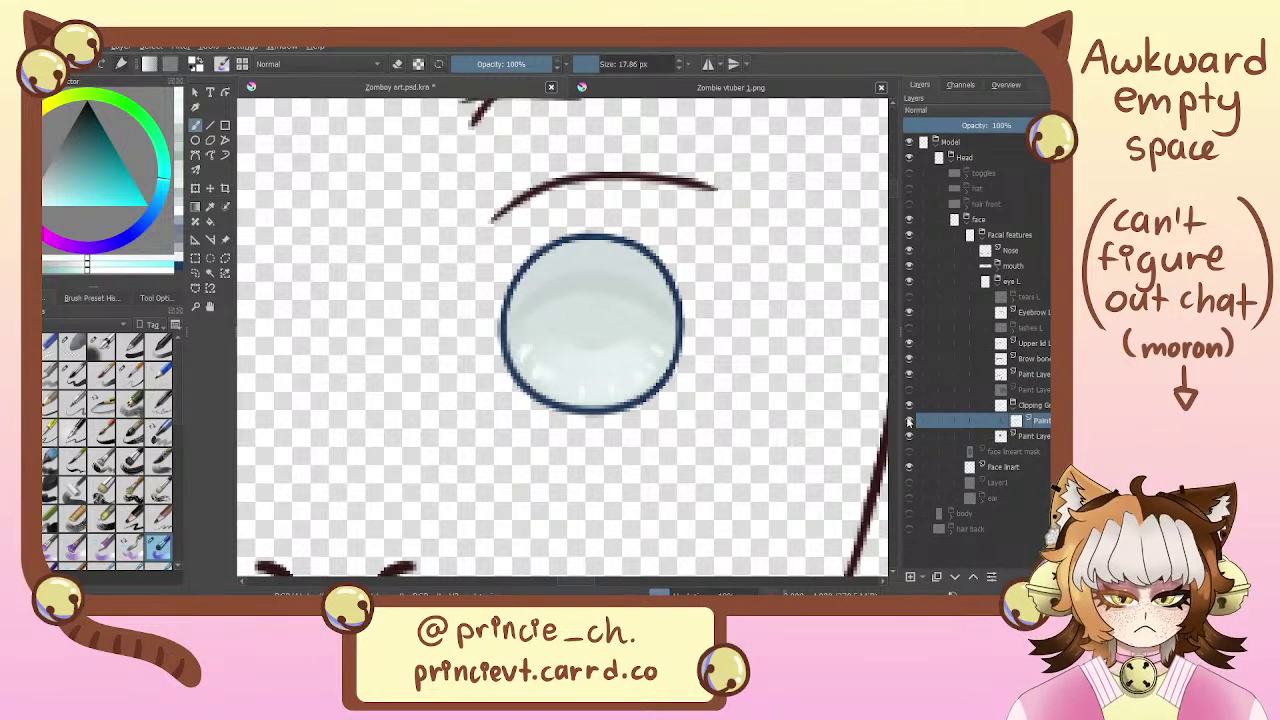
left_click(911, 421)
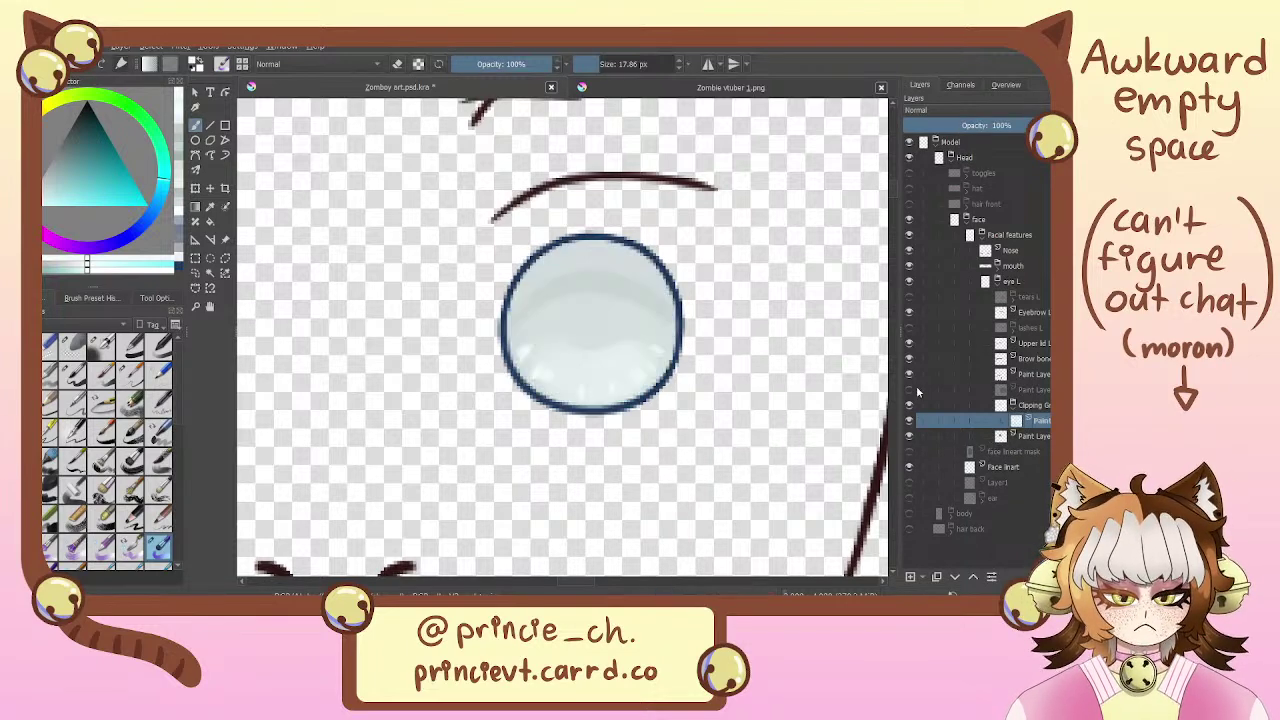
Show the dark blue pupil layer and duplicate it
left_click(909, 390)
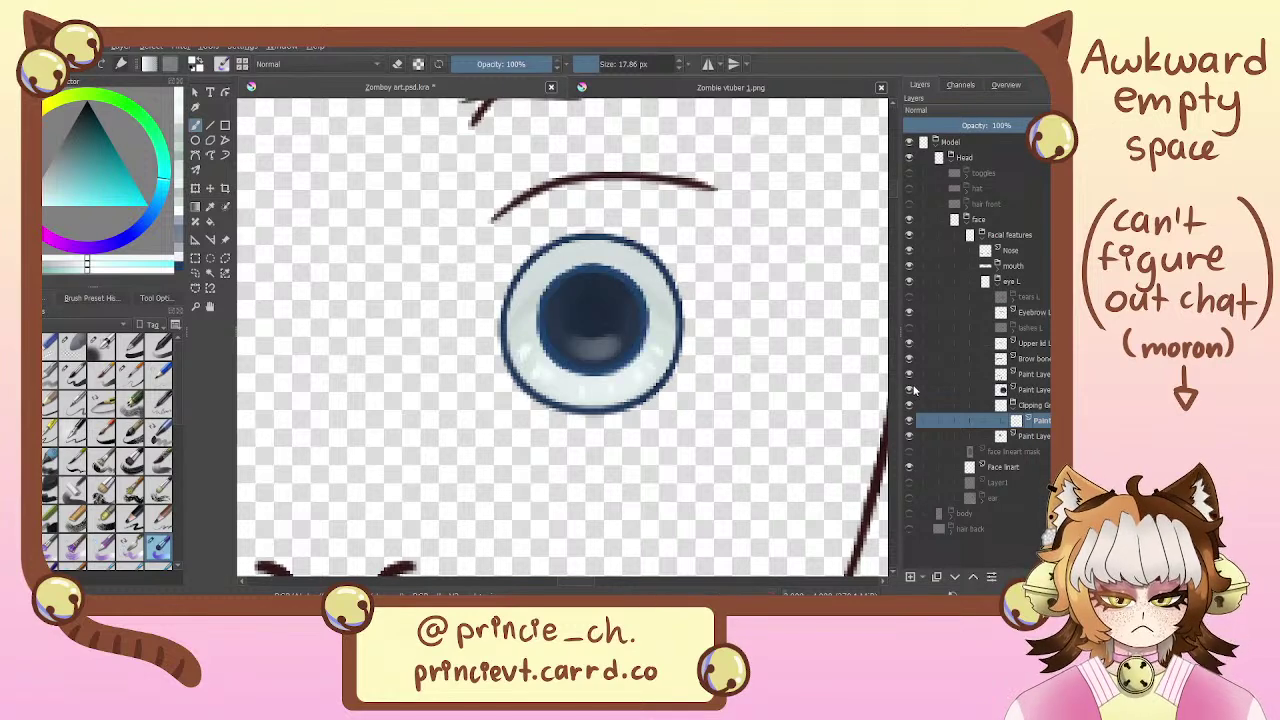
left_click(1030, 390)
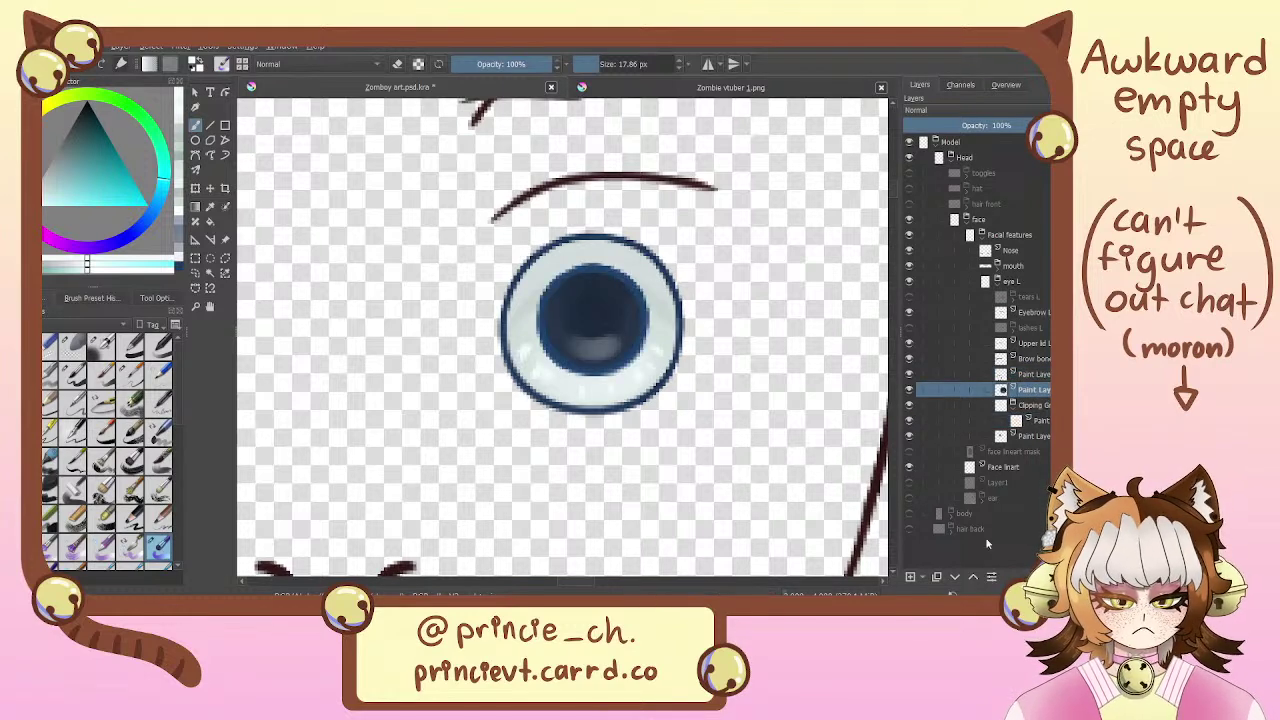
left_click(938, 578)
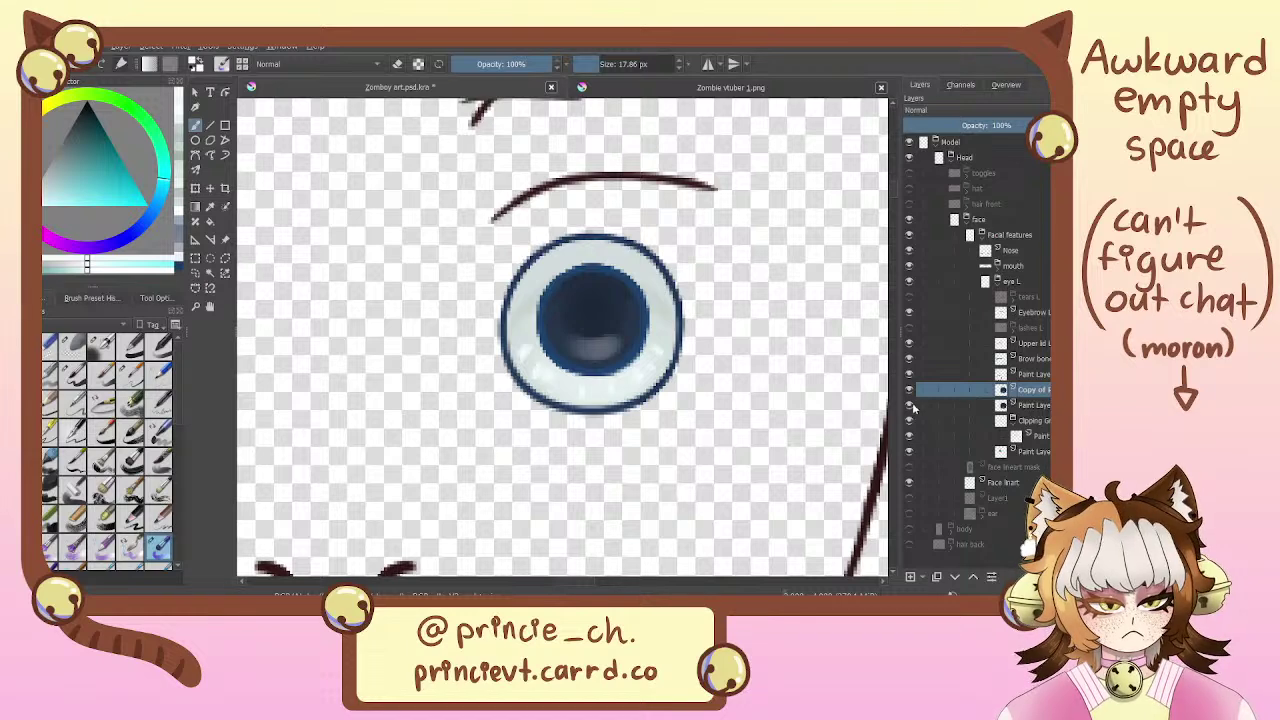
Merge the iris clipping group into one layer and place it between the duplicated pupil and the hidden original pupil
left_click(1038, 423)
left_click_drag(1042, 436, 1040, 398)
left_click(1040, 437)
key("ctrl+e")
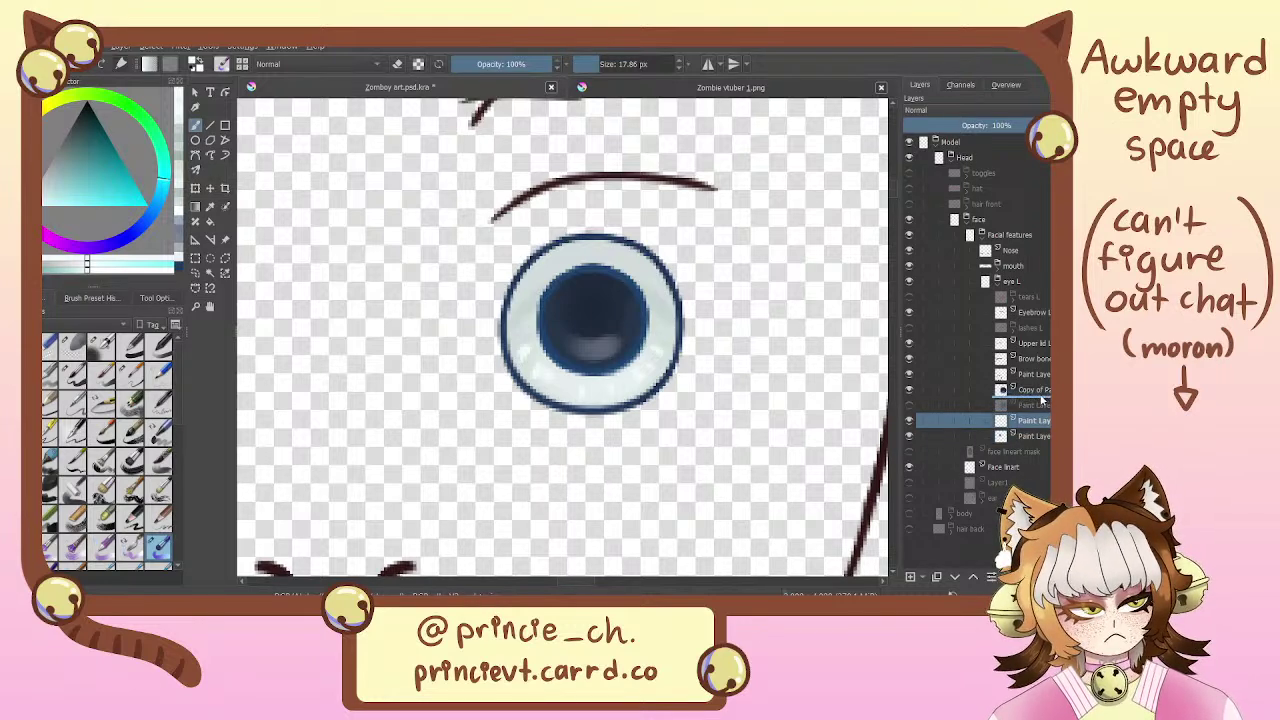
left_click(1041, 394)
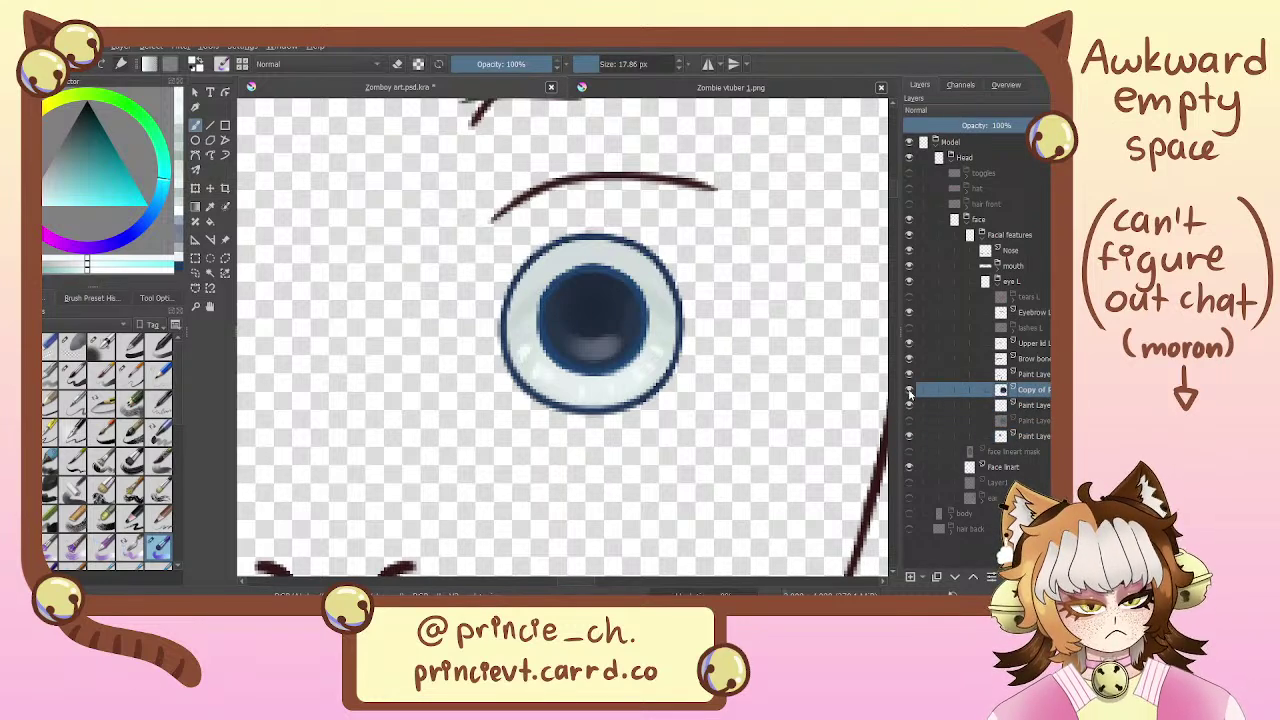
left_click(909, 392)
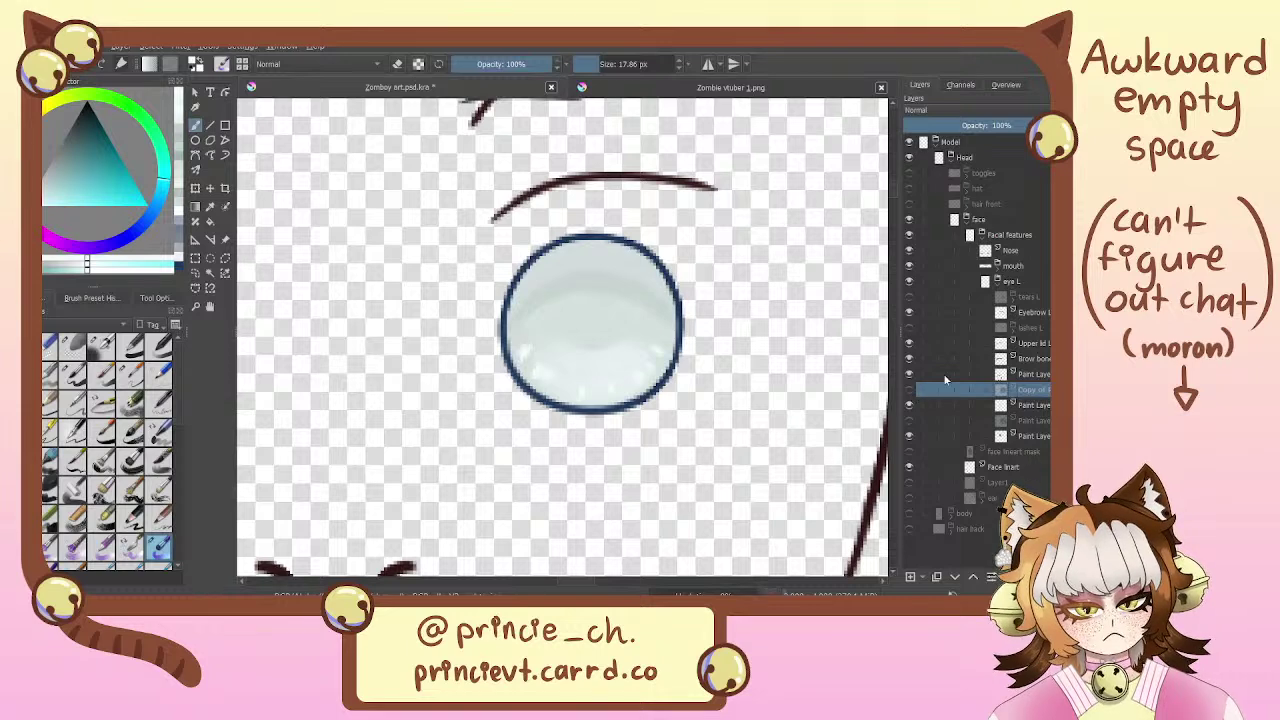
key("ctrl+z")
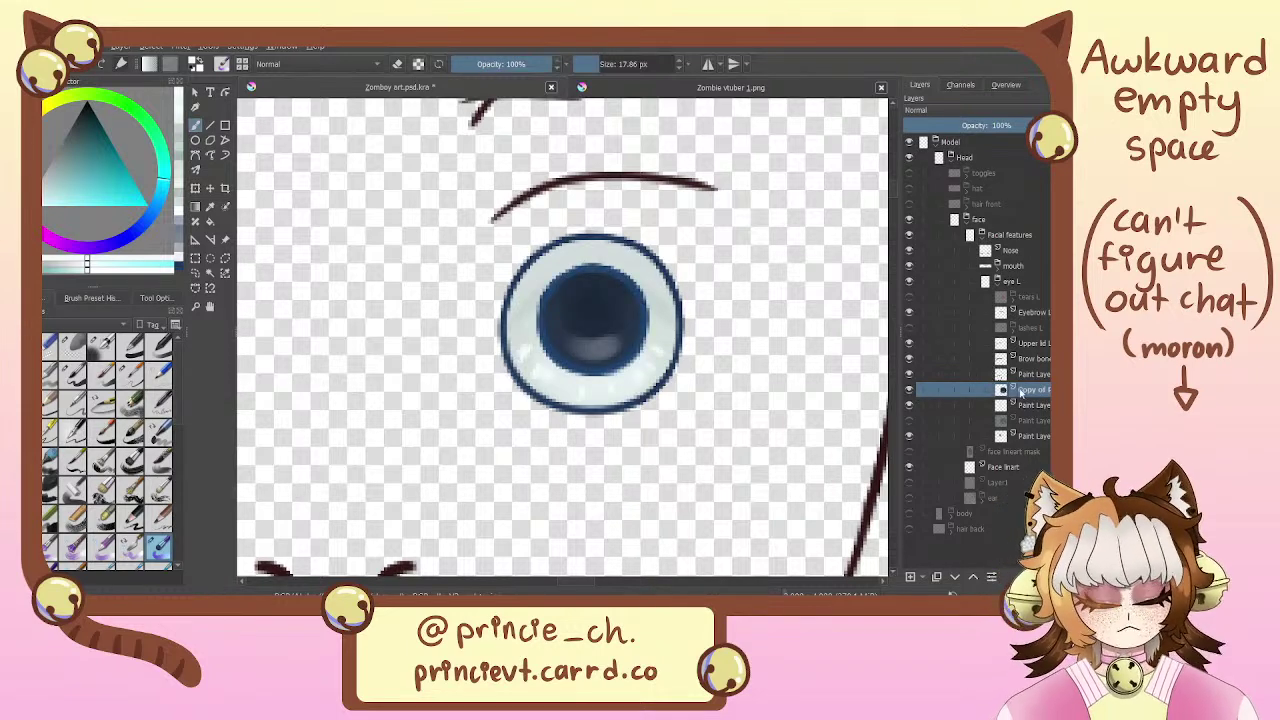
left_click(909, 390)
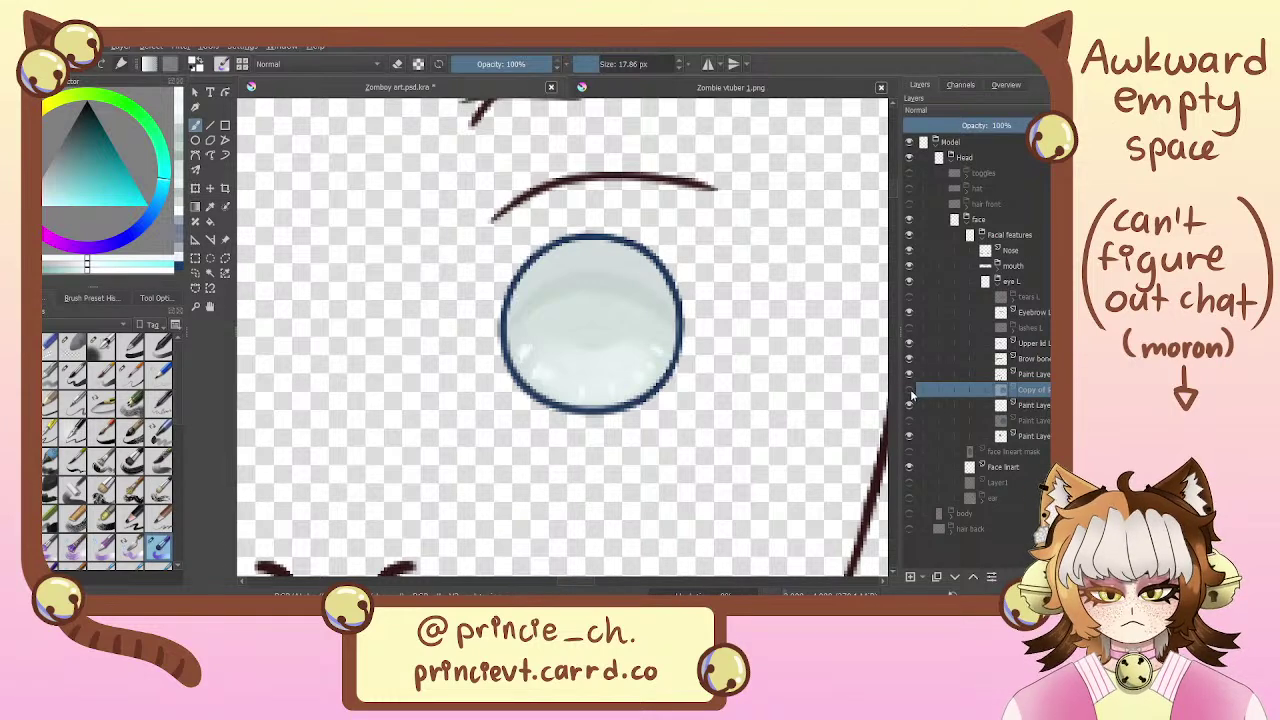
left_click(909, 390)
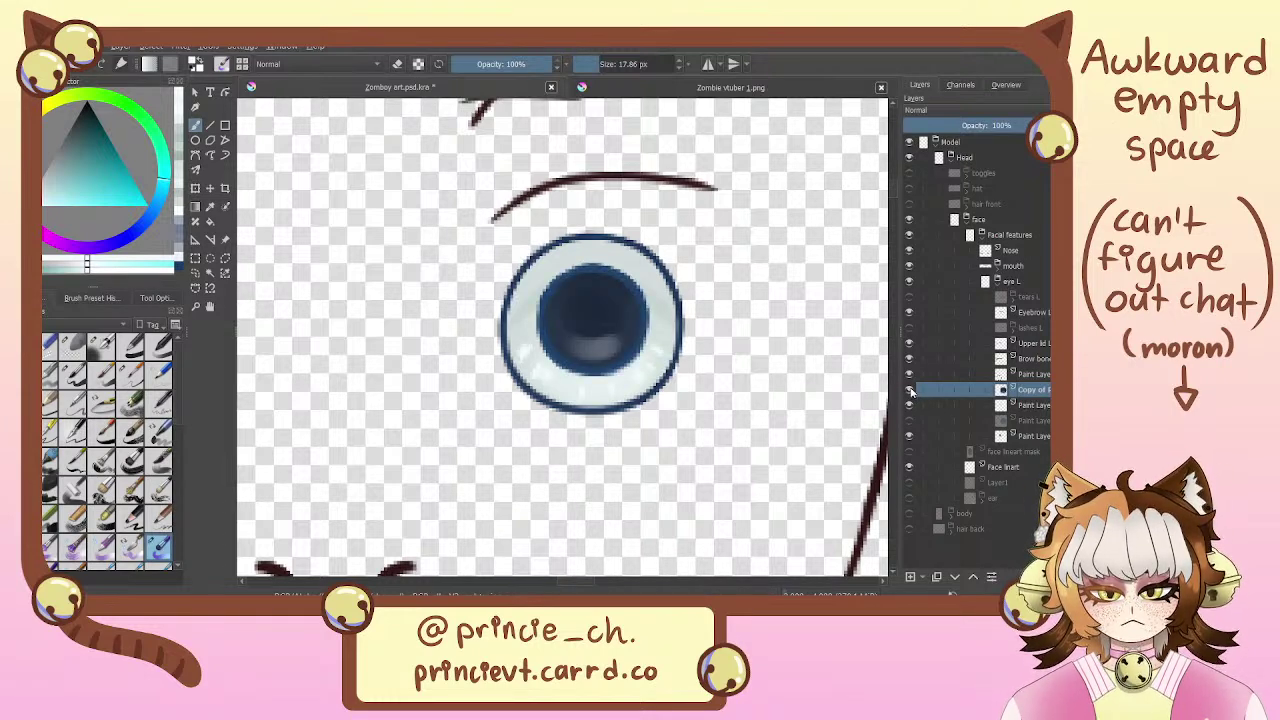
Put the duplicated pupil in a clipping group and brush the sampled pale iris colour over the pupil's right edge
left_click(211, 207)
left_click(533, 308)
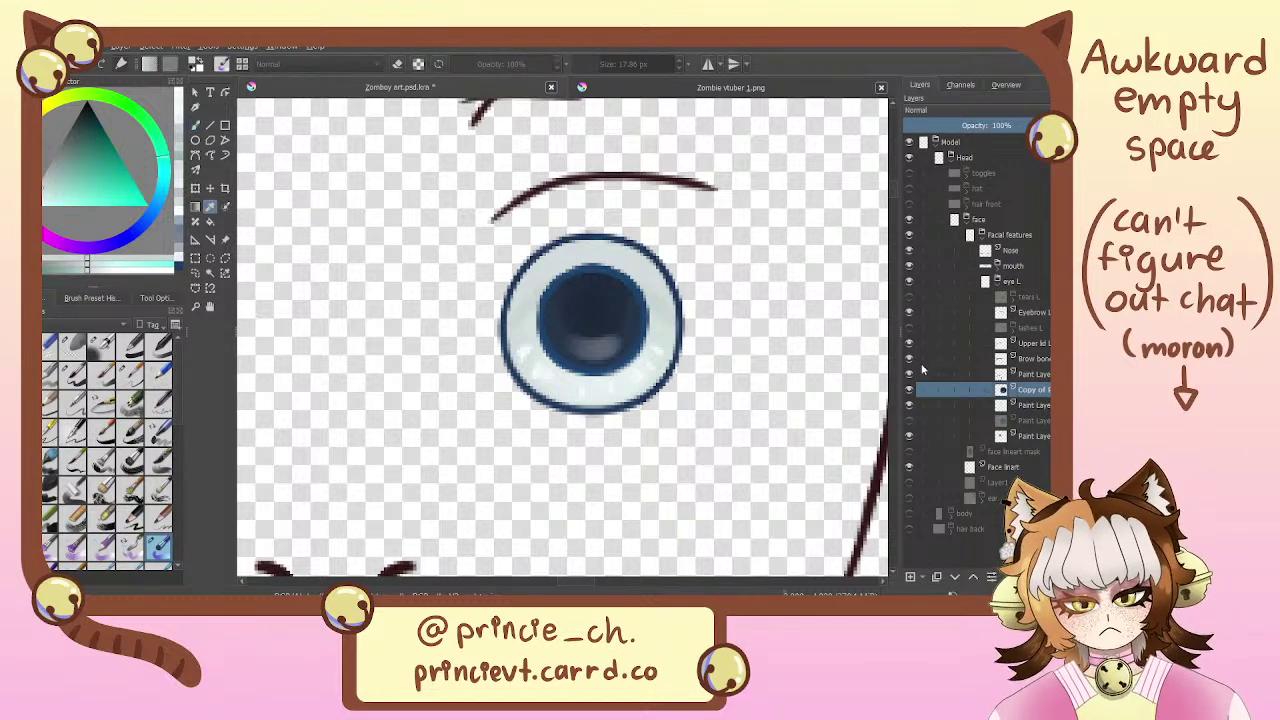
key("ctrl+shift+g")
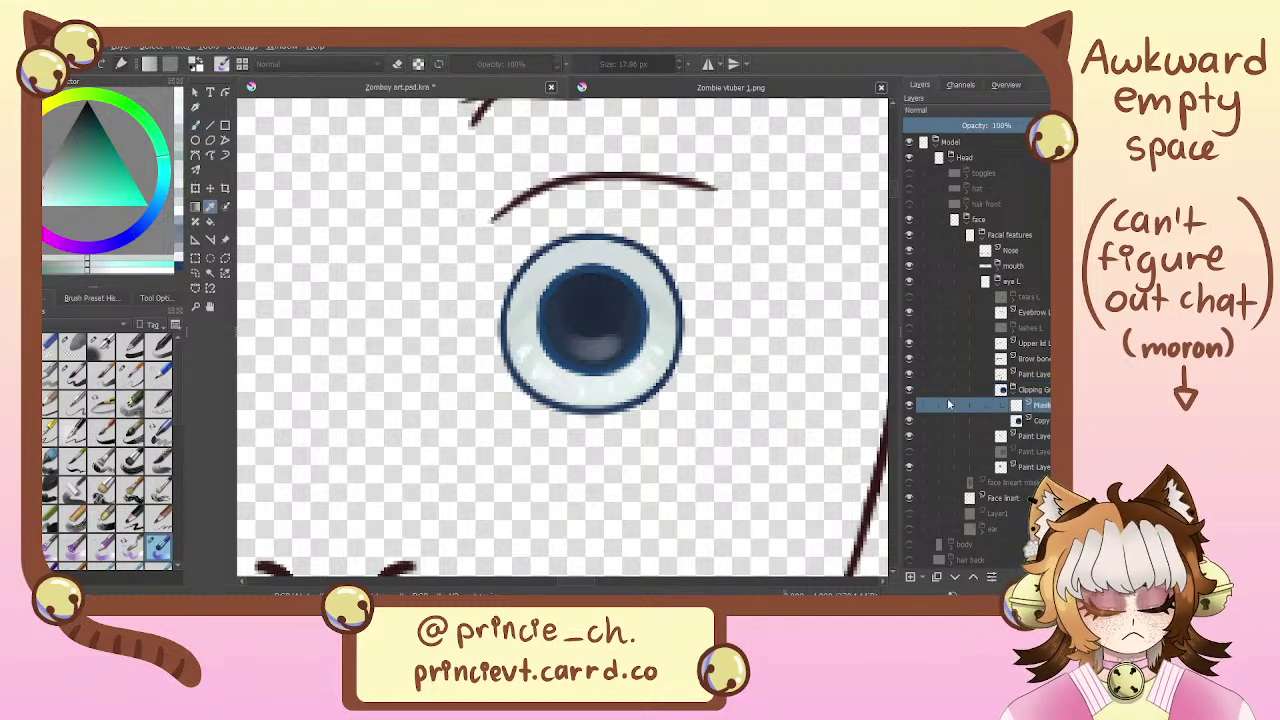
key("b")
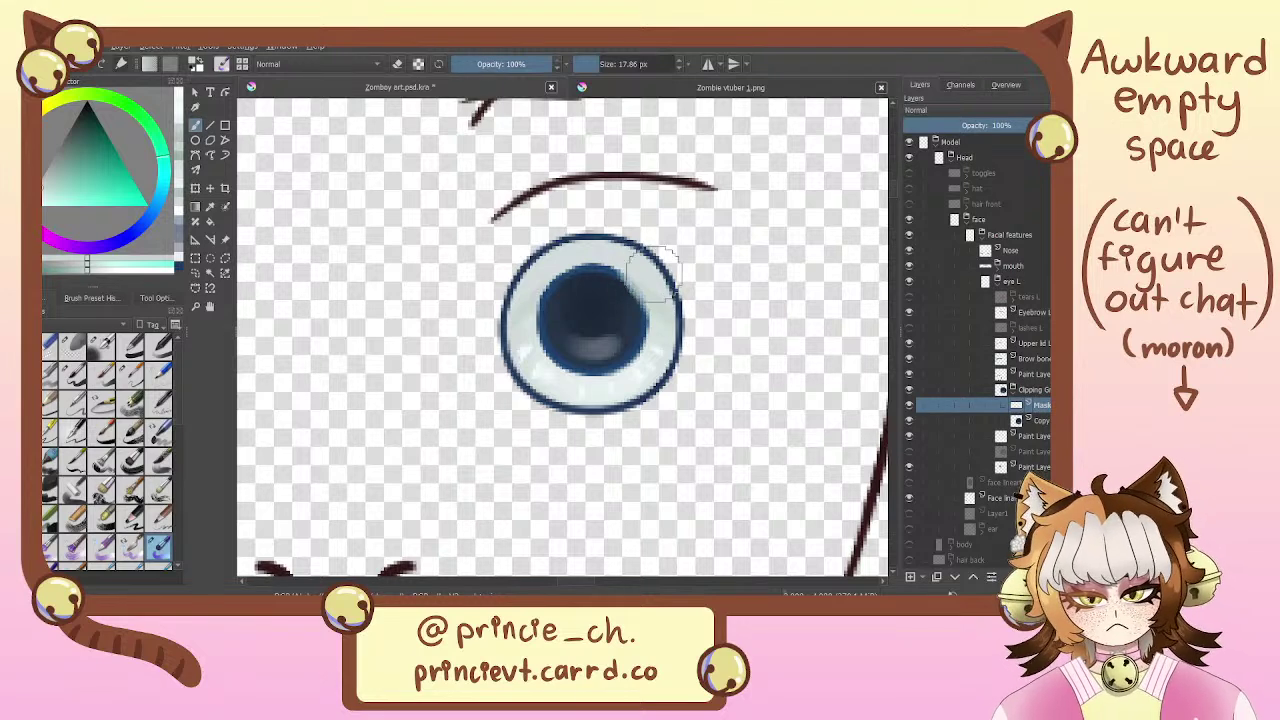
mouse_move(654, 274)
left_mouse_down()
mouse_move(670, 324)
mouse_move(657, 281)
mouse_move(667, 346)
mouse_move(653, 274)
mouse_move(665, 358)
mouse_move(657, 276)
mouse_move(661, 348)
mouse_move(642, 379)
left_mouse_up()
mouse_move(661, 300)
left_mouse_down()
mouse_move(659, 350)
mouse_move(632, 380)
left_mouse_up()
left_click_drag(668, 331, 611, 390)
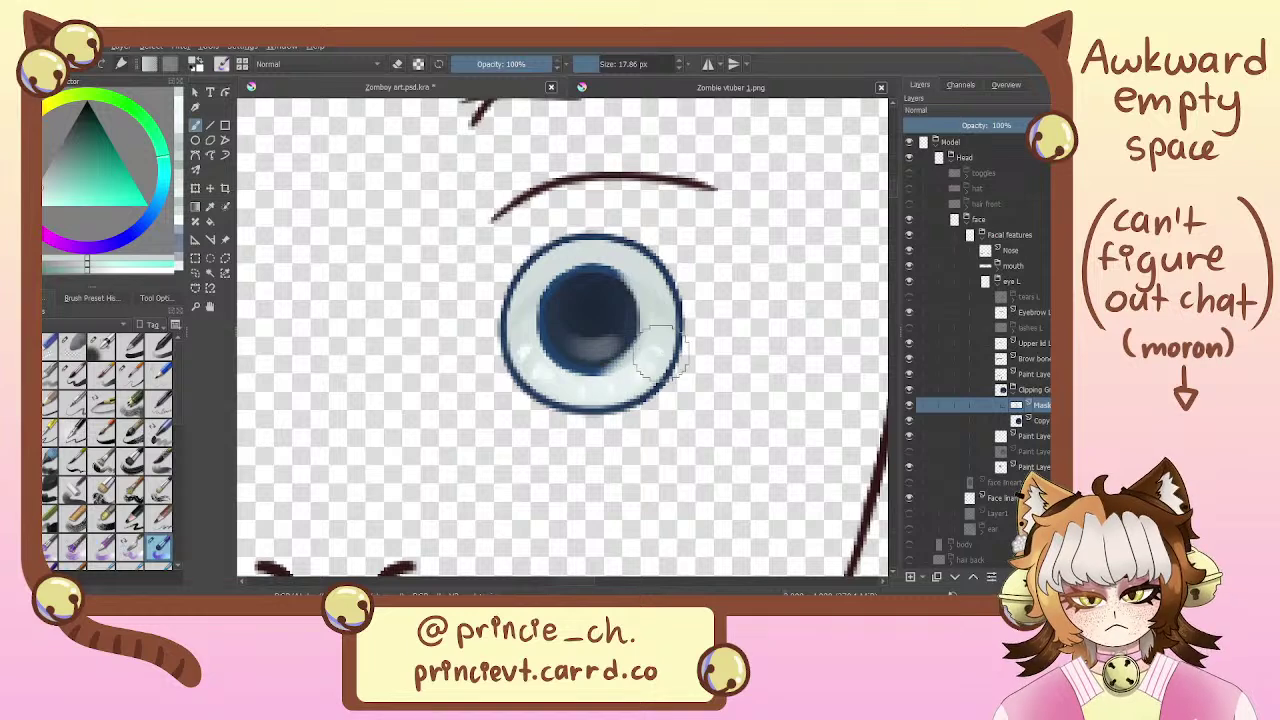
Paint the pale colour over the rest of the pupil's blue rim with a 4.48 px brush, redoing uneven strokes
scroll(655, 333, "up", 4)
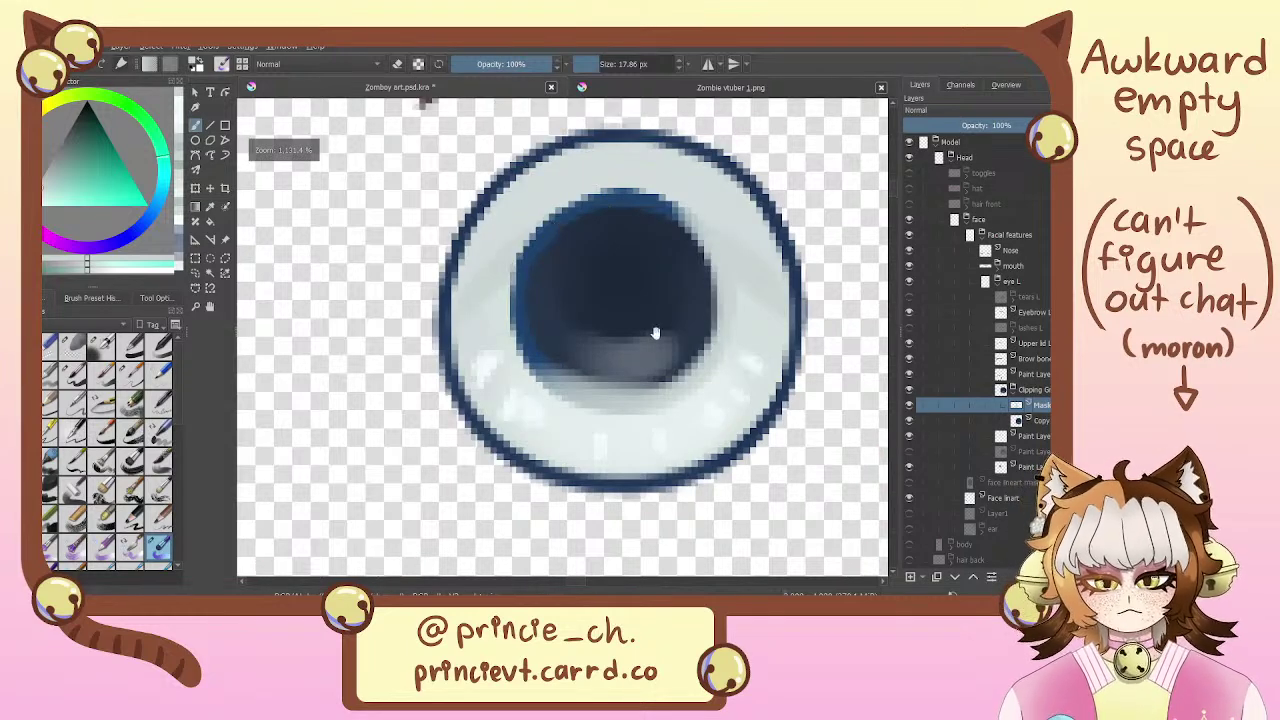
left_click_drag(655, 333, 581, 339)
left_click(589, 65)
mouse_move(470, 372)
left_mouse_down()
mouse_move(600, 398)
mouse_move(646, 237)
mouse_move(645, 320)
mouse_move(650, 240)
mouse_move(614, 243)
mouse_move(618, 205)
mouse_move(668, 298)
mouse_move(643, 374)
mouse_move(569, 420)
mouse_move(470, 390)
left_mouse_up()
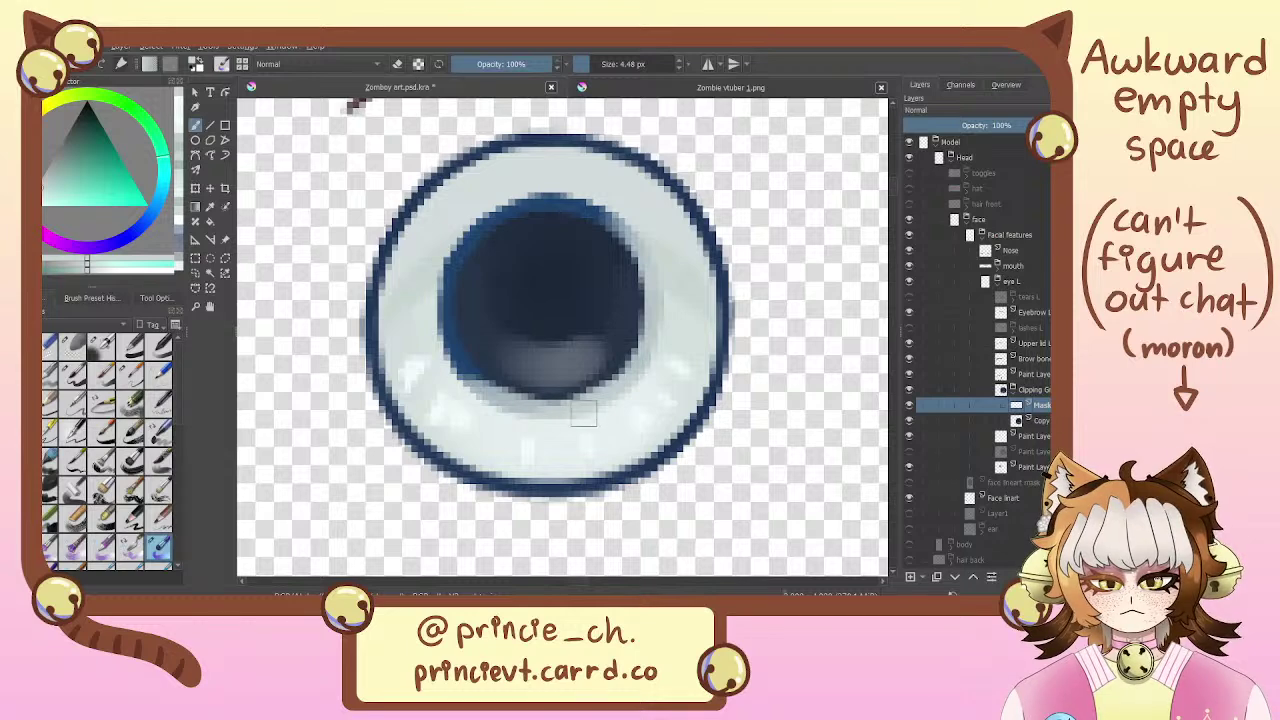
mouse_move(584, 413)
left_mouse_down()
mouse_move(462, 381)
mouse_move(420, 288)
mouse_move(484, 402)
mouse_move(437, 257)
mouse_move(465, 387)
mouse_move(464, 376)
mouse_move(496, 403)
mouse_move(433, 306)
mouse_move(455, 228)
mouse_move(455, 367)
mouse_move(456, 265)
mouse_move(539, 186)
mouse_move(434, 311)
mouse_move(449, 258)
mouse_move(481, 216)
mouse_move(465, 349)
mouse_move(470, 230)
mouse_move(456, 338)
mouse_move(437, 329)
mouse_move(529, 179)
mouse_move(435, 298)
mouse_move(556, 173)
mouse_move(429, 274)
mouse_move(562, 187)
mouse_move(437, 267)
mouse_move(435, 283)
mouse_move(498, 201)
mouse_move(454, 278)
mouse_move(461, 357)
mouse_move(458, 244)
mouse_move(446, 353)
mouse_move(446, 270)
mouse_move(482, 215)
mouse_move(455, 332)
left_mouse_up()
key("ctrl+z")
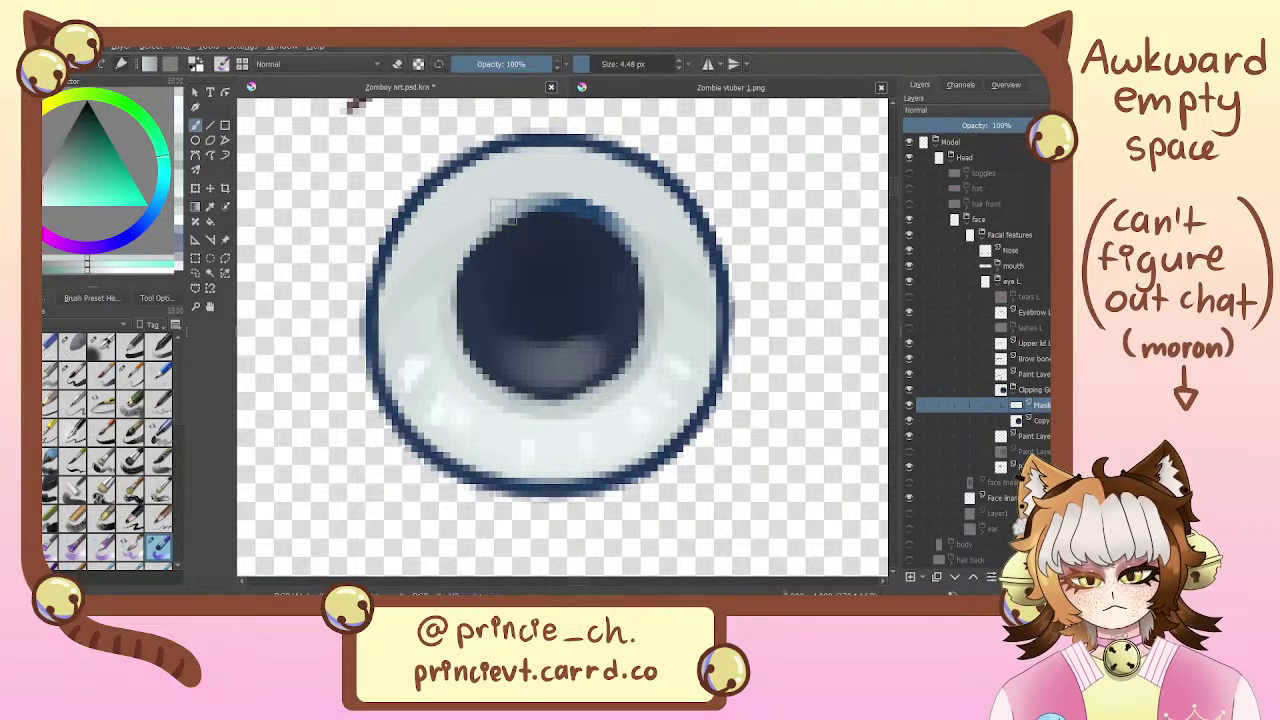
mouse_move(557, 200)
left_mouse_down()
mouse_move(518, 206)
mouse_move(559, 191)
mouse_move(646, 229)
mouse_move(639, 241)
left_mouse_up()
key("ctrl+z")
mouse_move(554, 197)
left_mouse_down()
mouse_move(643, 238)
mouse_move(554, 192)
mouse_move(658, 274)
left_mouse_up()
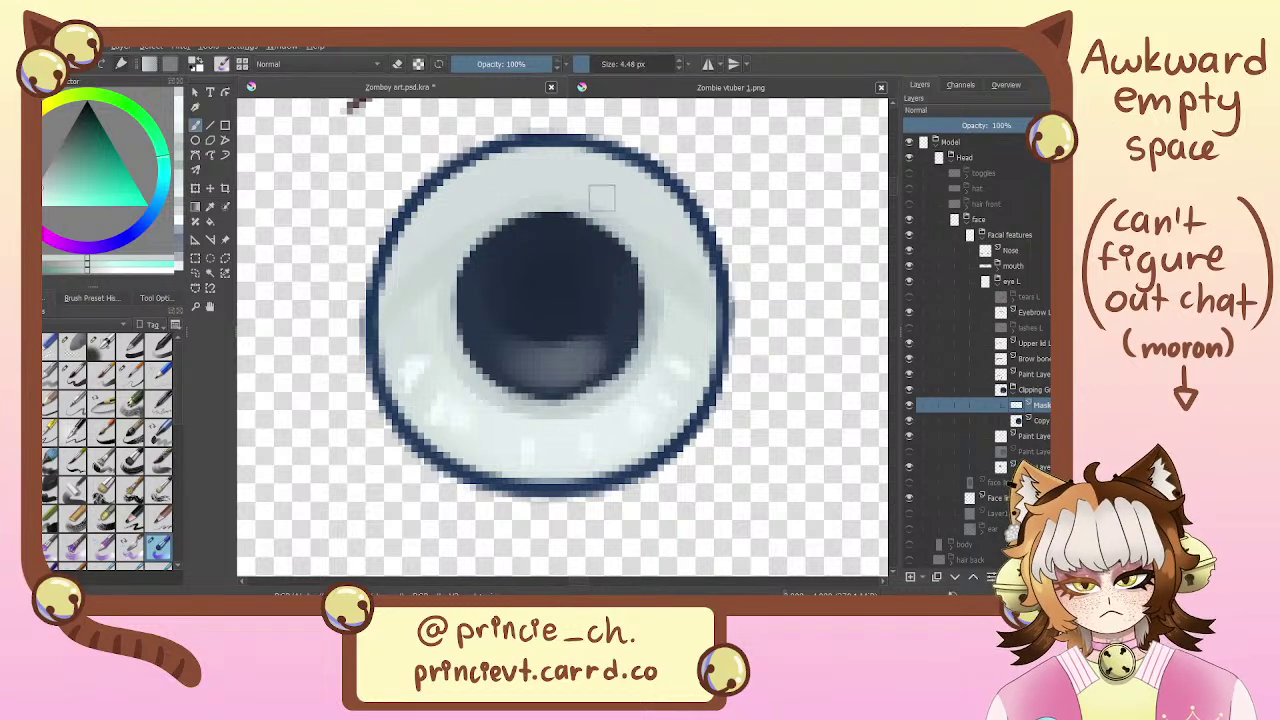
Show the lashes layer and review the pale iris and pupil against the whole face and up close
key("minus")
key("minus")
key("minus")
key("minus")
key("minus")
key("minus")
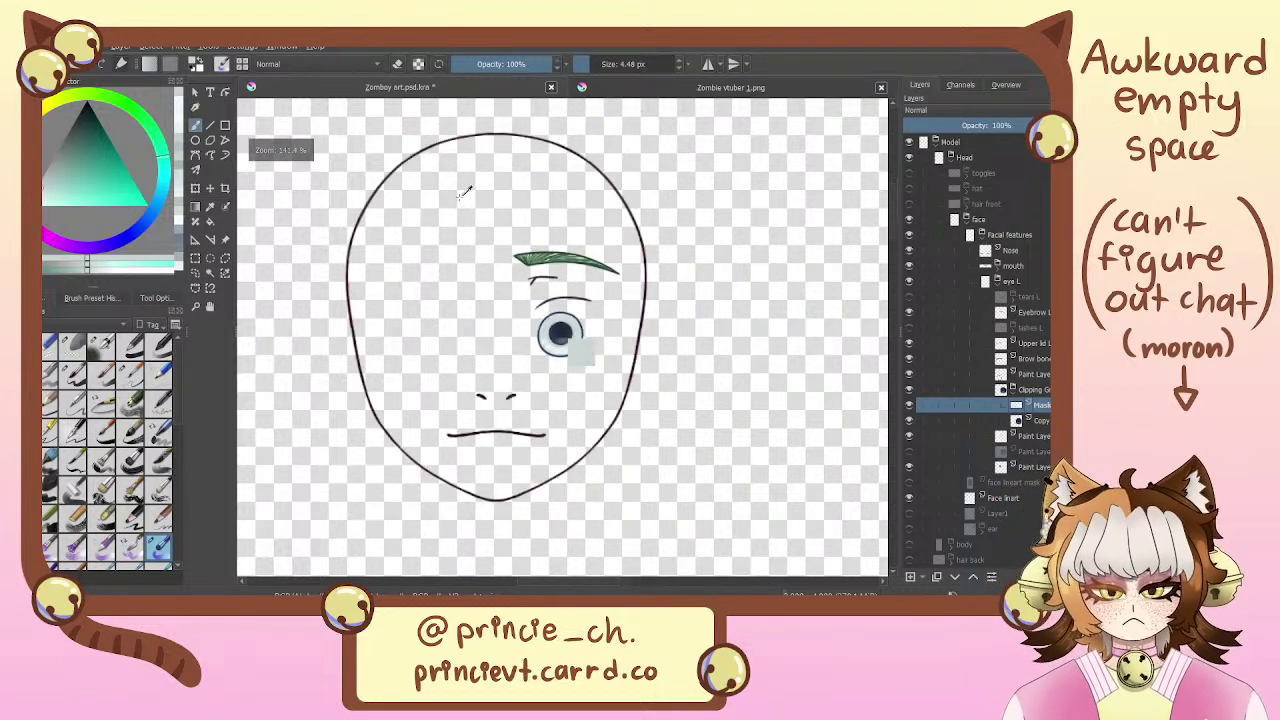
key("plus")
left_click_drag(667, 450, 785, 418)
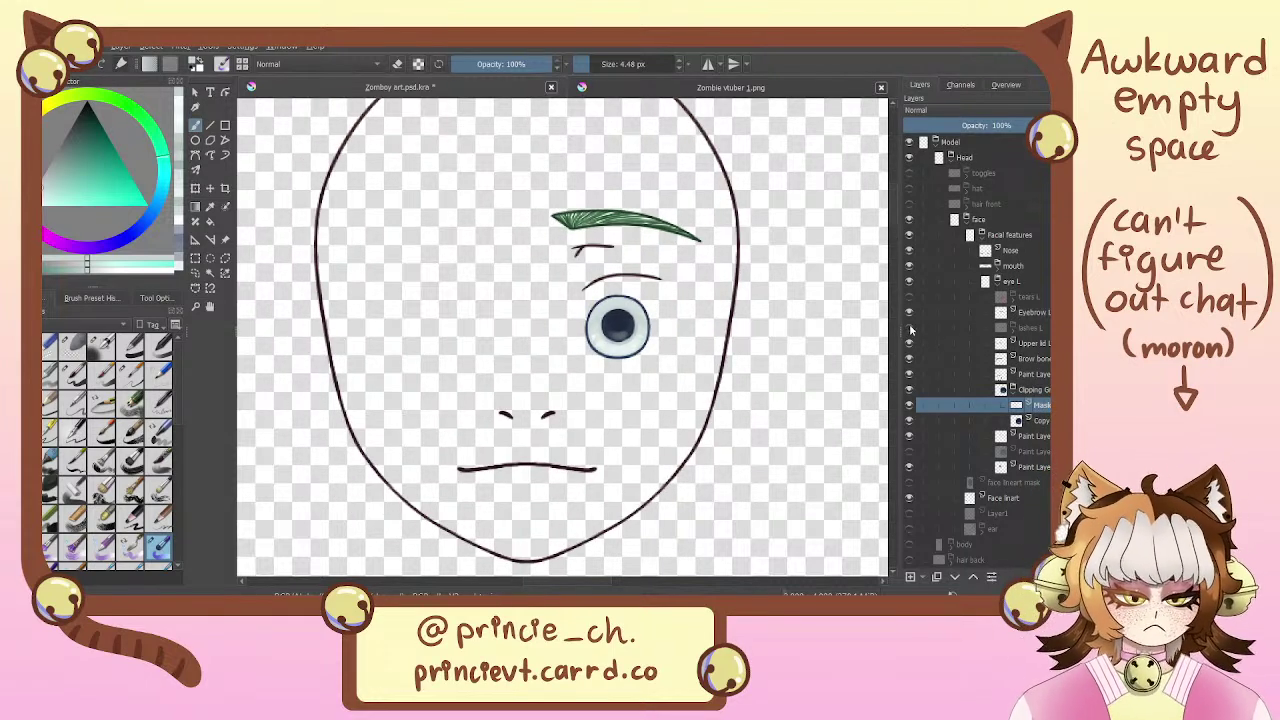
mouse_move(783, 461)
left_mouse_down()
mouse_move(777, 445)
mouse_move(843, 436)
mouse_move(785, 462)
left_mouse_up()
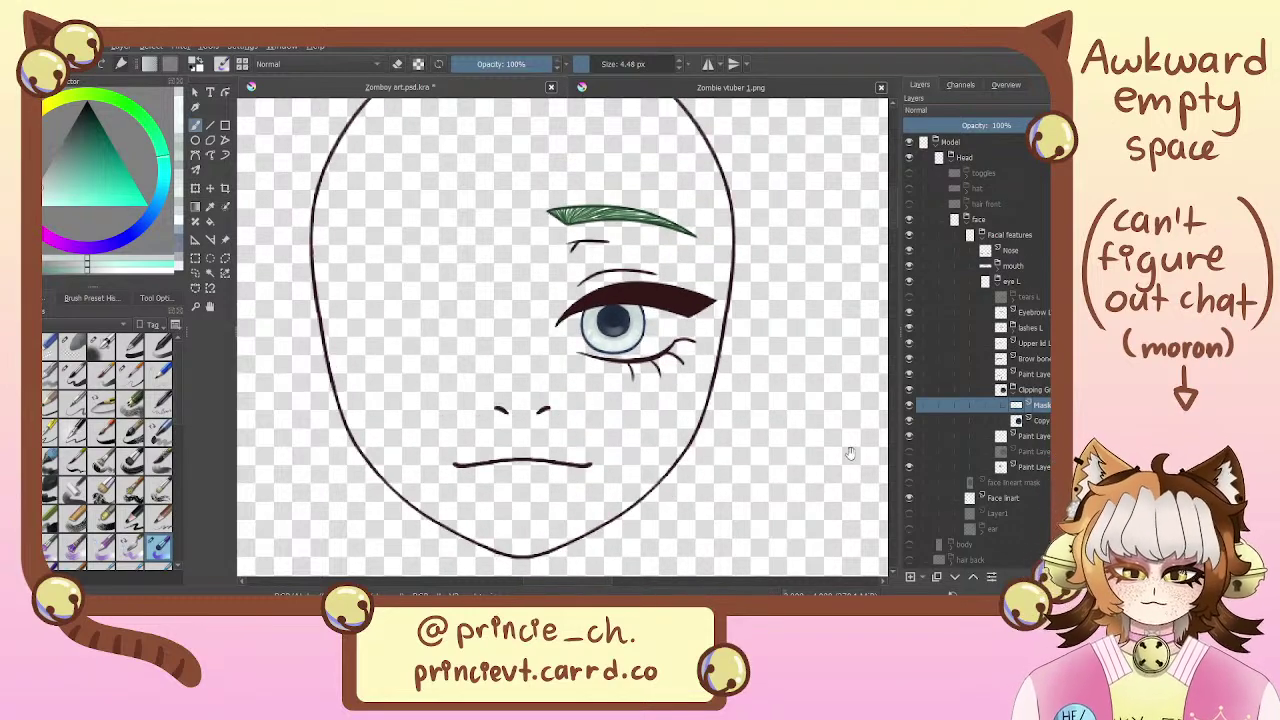
key("ctrl+plus")
key("ctrl+plus")
key("ctrl+plus")
left_click_drag(732, 305, 680, 305)
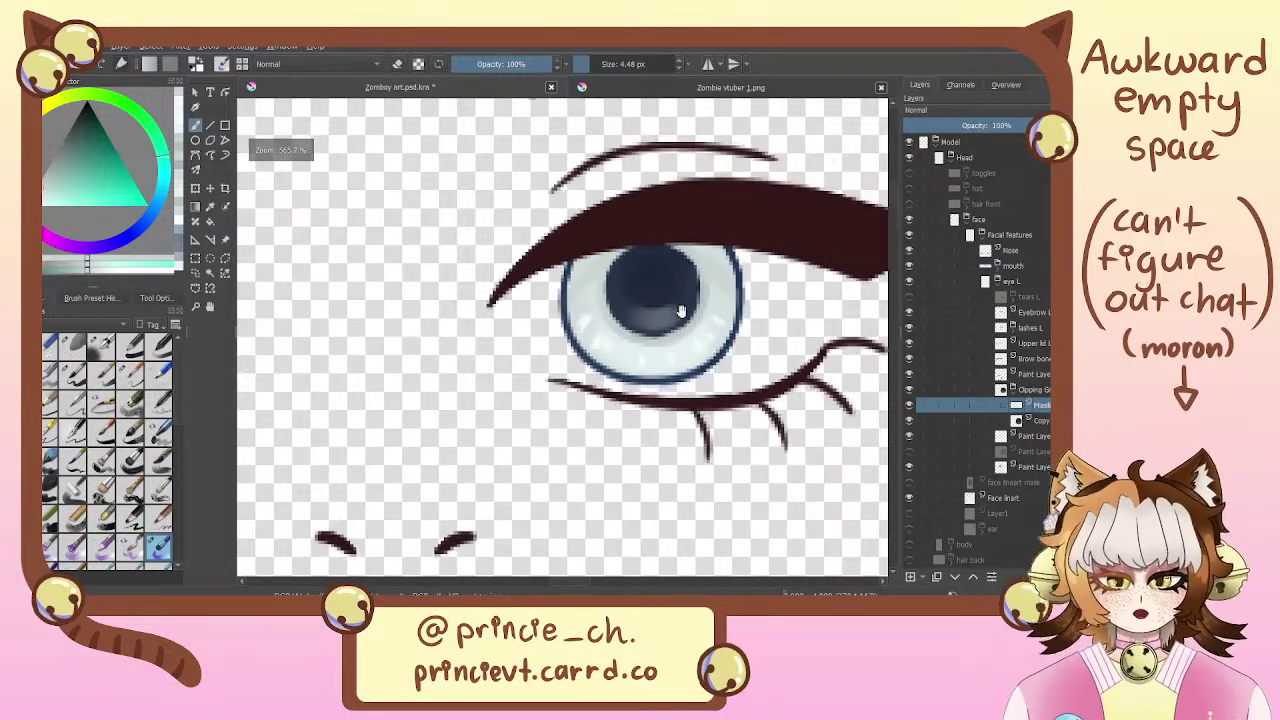
Merge the pale clipping paint into the duplicated pupil, move the pupil out of its clipping group, and delete the emptied group
key("e")
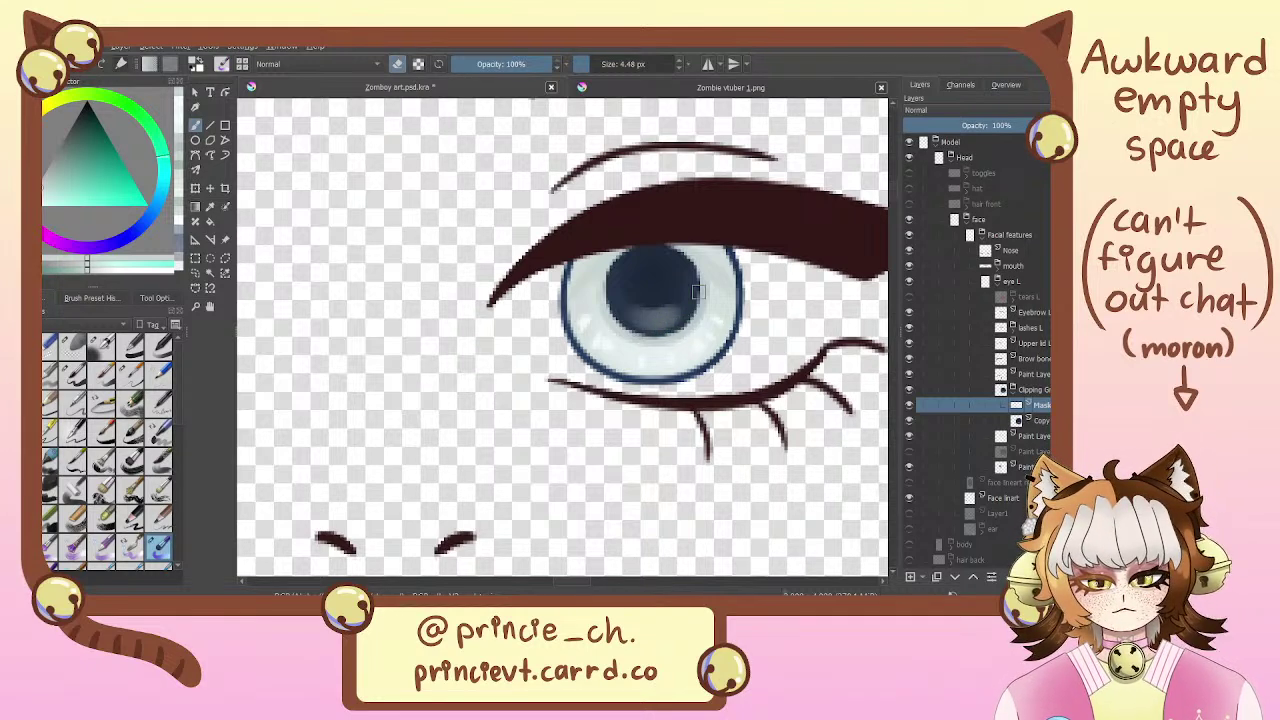
left_click_drag(680, 274, 598, 295)
left_click(1043, 376)
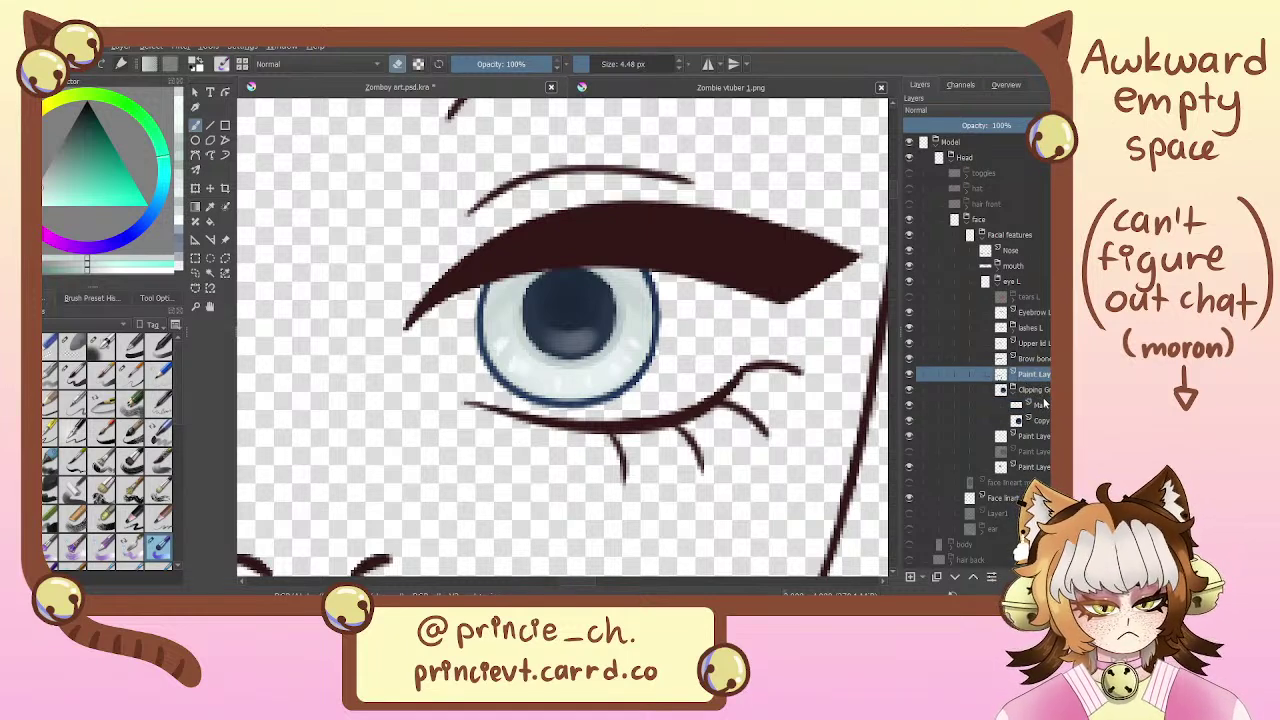
left_click(1042, 405)
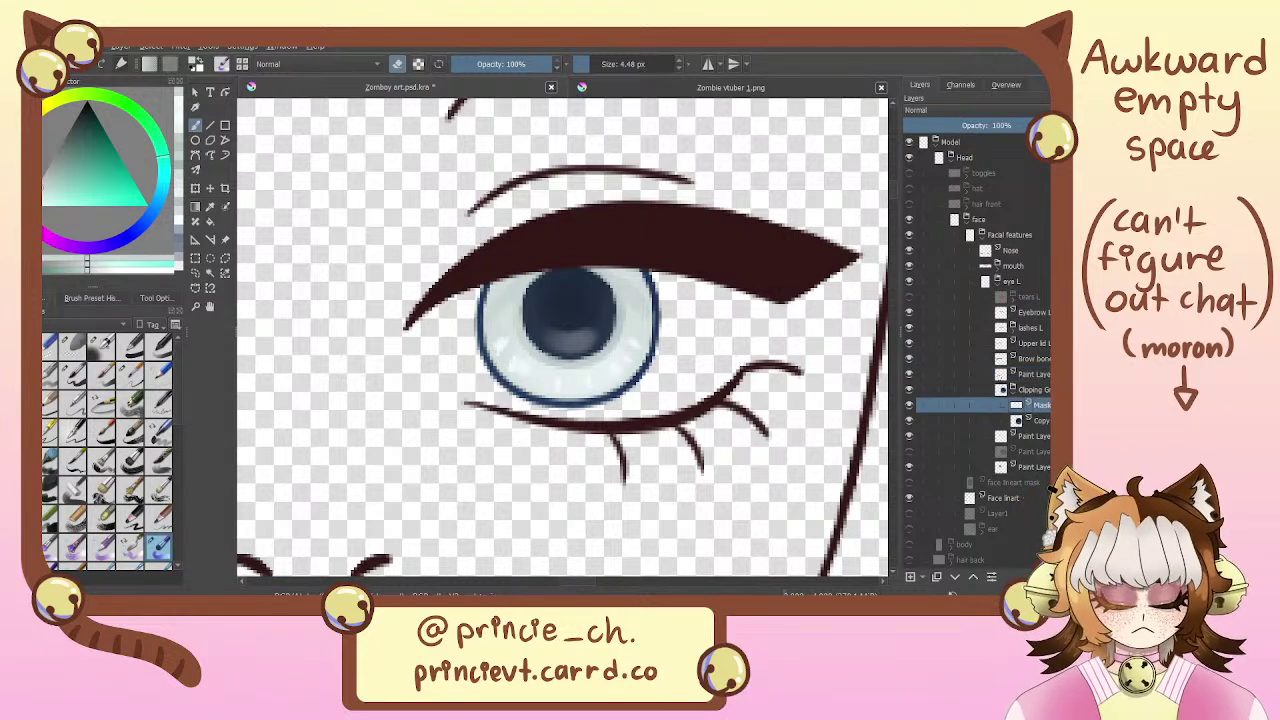
key("shift+Delete")
left_click_drag(1046, 405, 1047, 382)
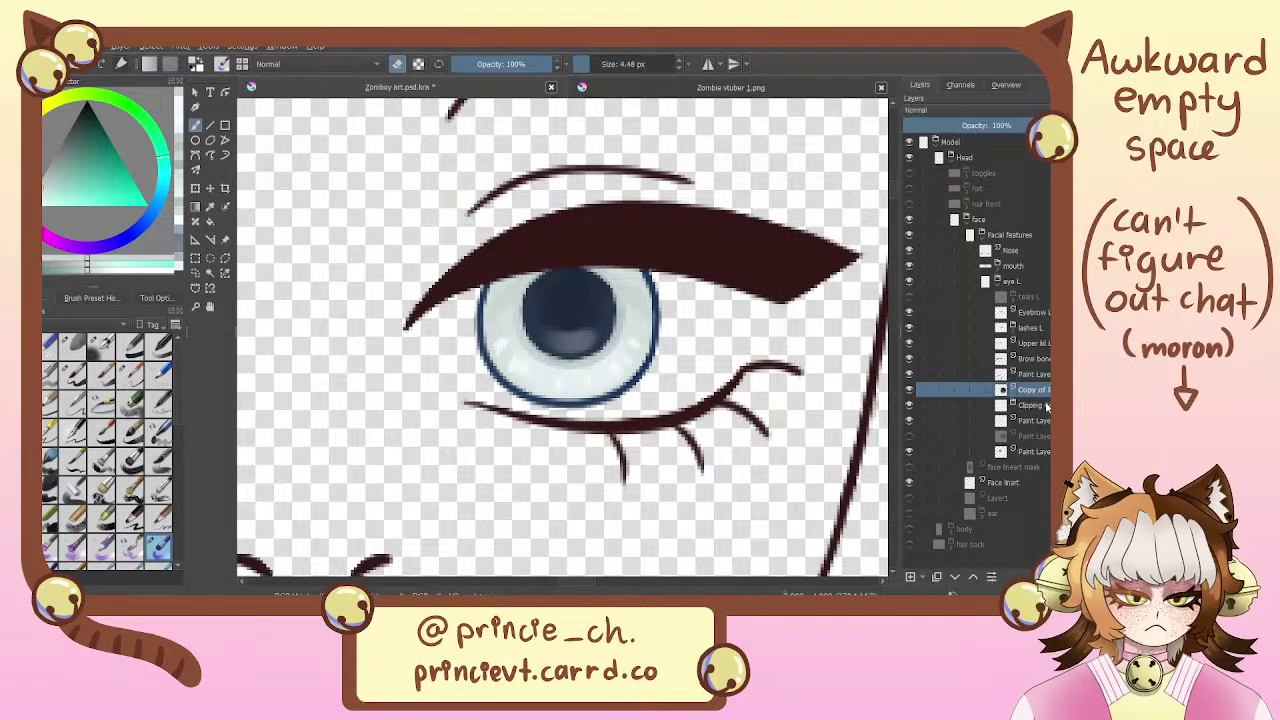
left_click(1046, 405)
key("Delete")
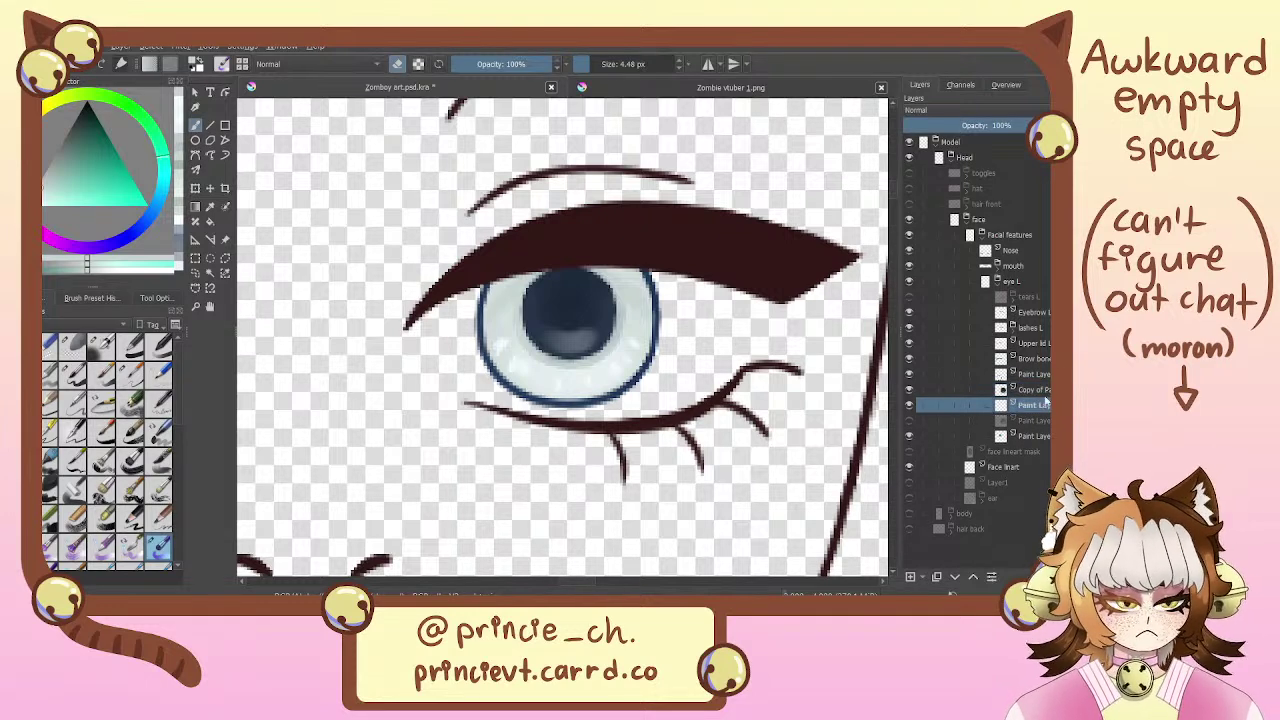
Duplicate the blue iris outline layer, place one outline directly above the original iris layer, and merge it down into that iris
left_click(1024, 374)
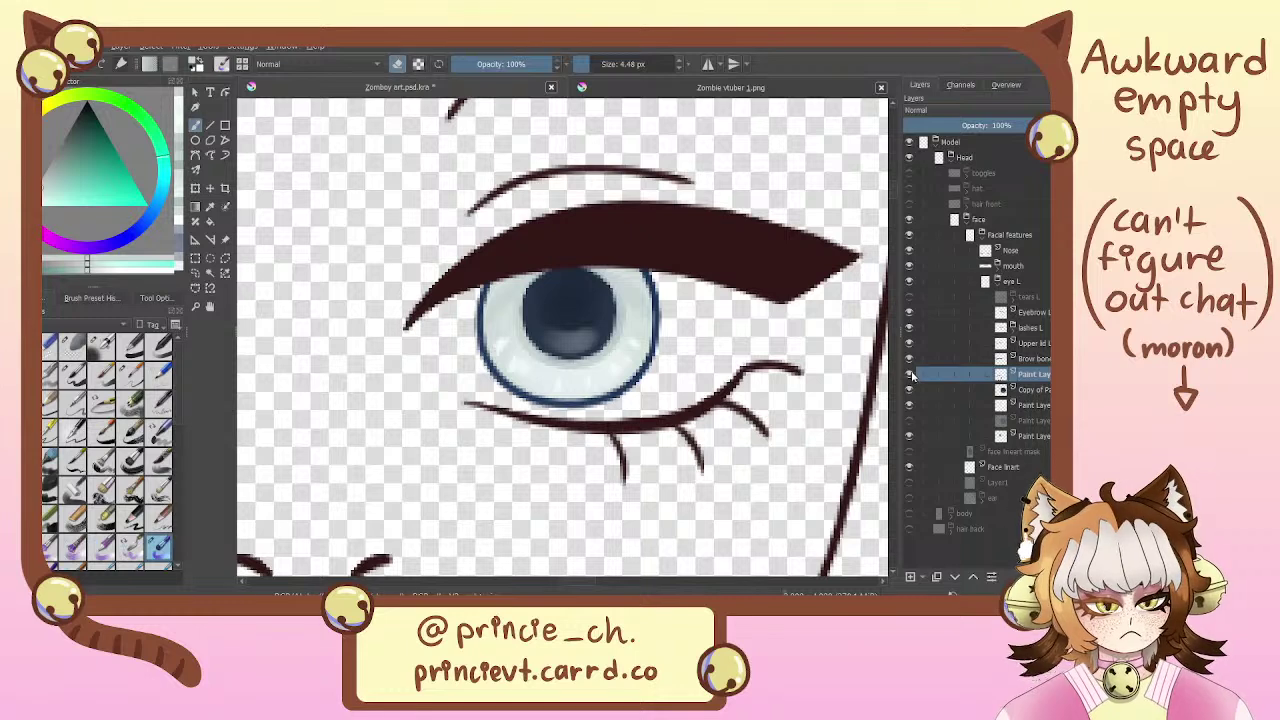
left_click(910, 374)
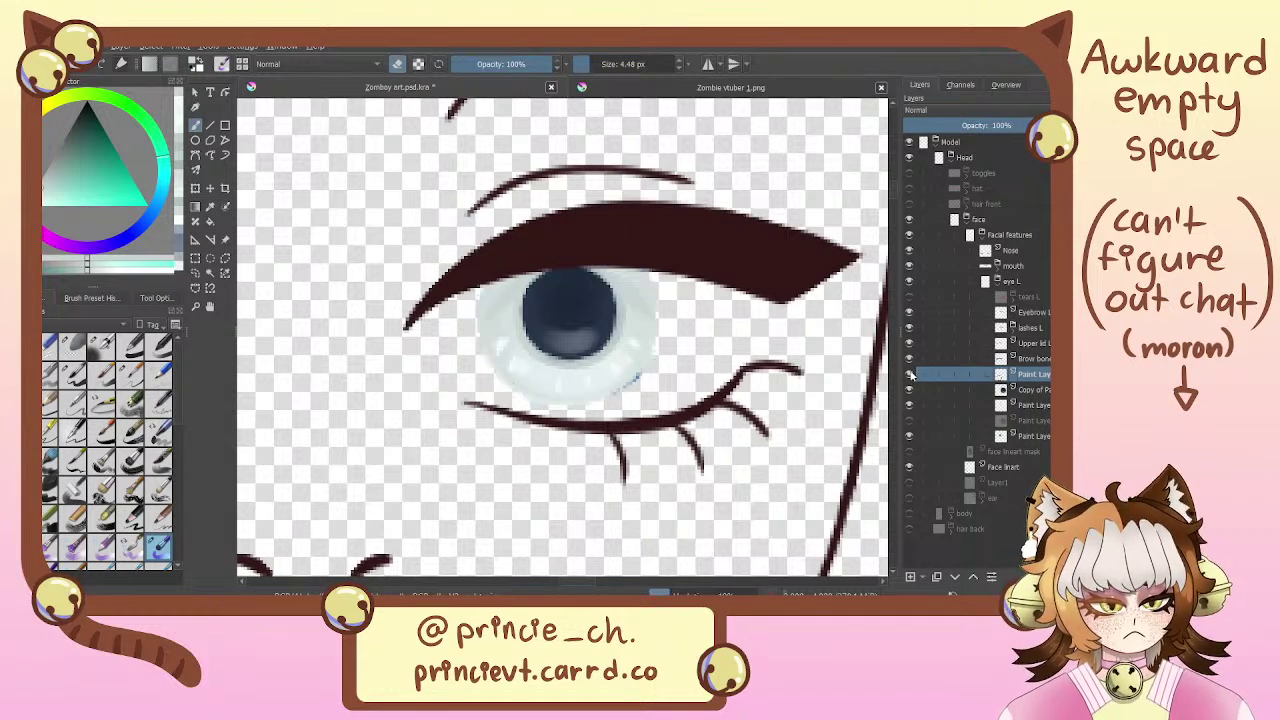
left_click(910, 374)
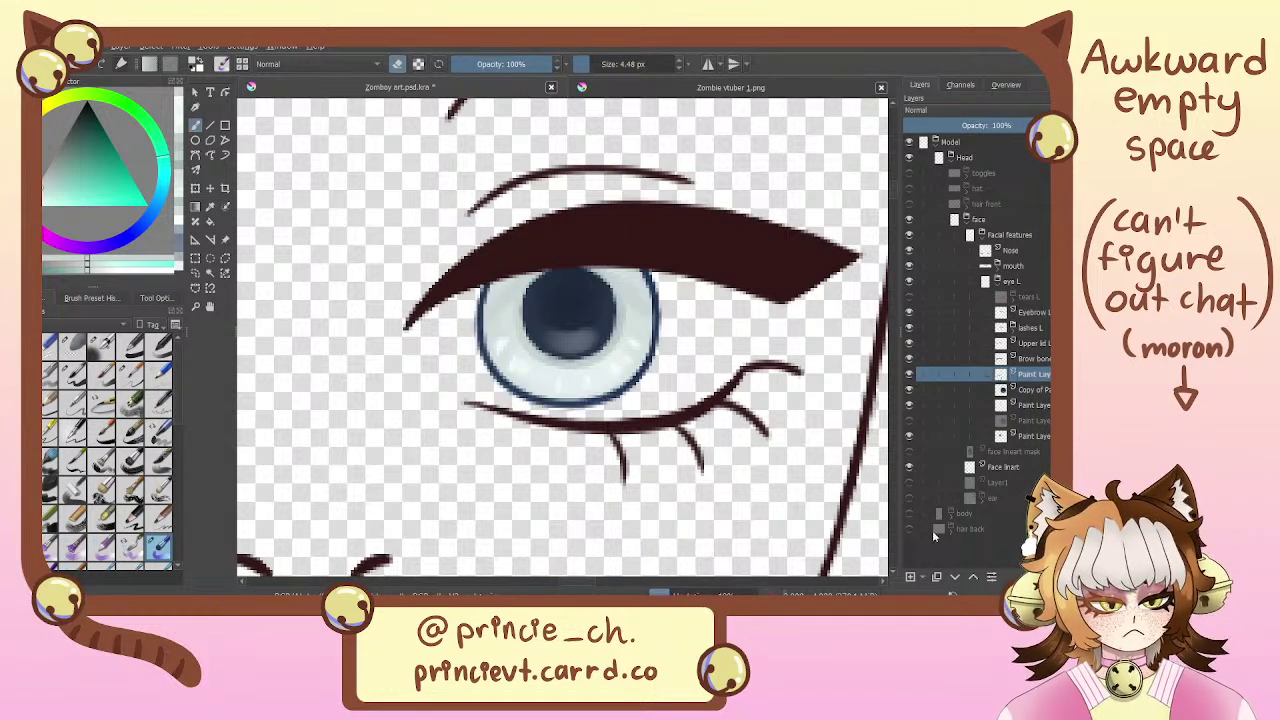
left_click(936, 576)
left_click_drag(1035, 392, 1040, 447)
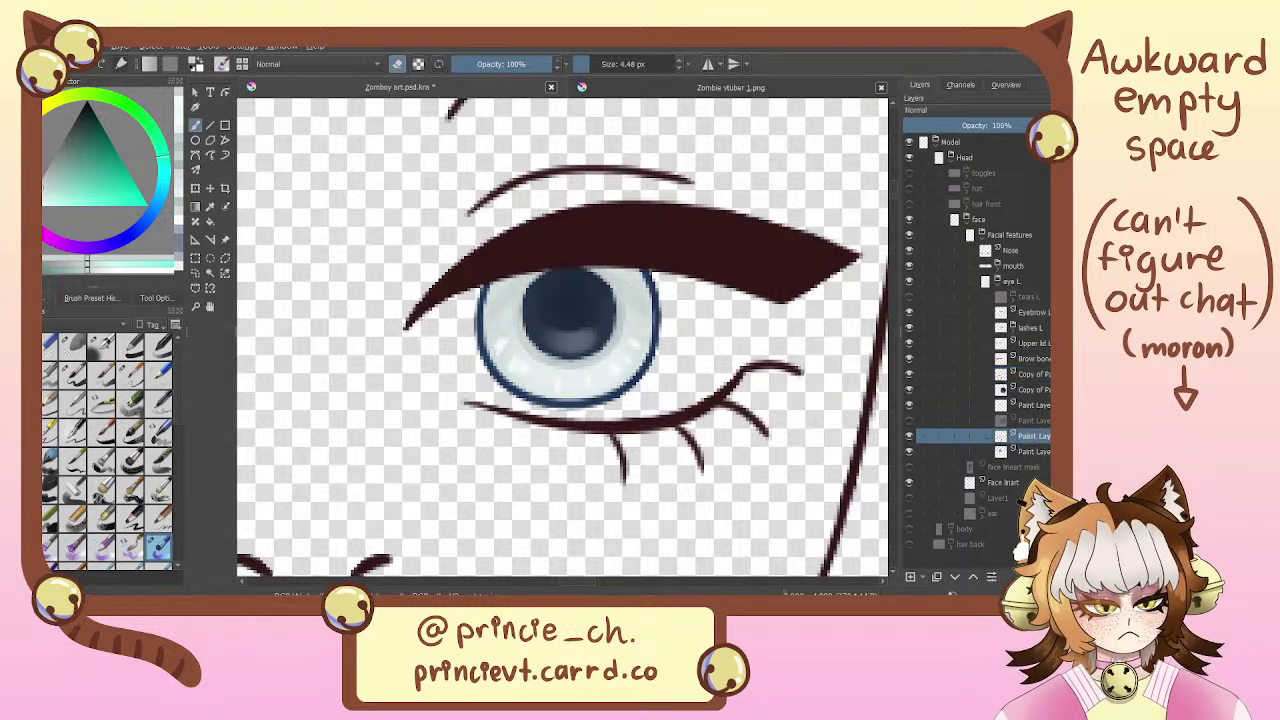
key("ctrl+e")
Rename the merged original blue iris layer as Iris L
double_click(1036, 436)
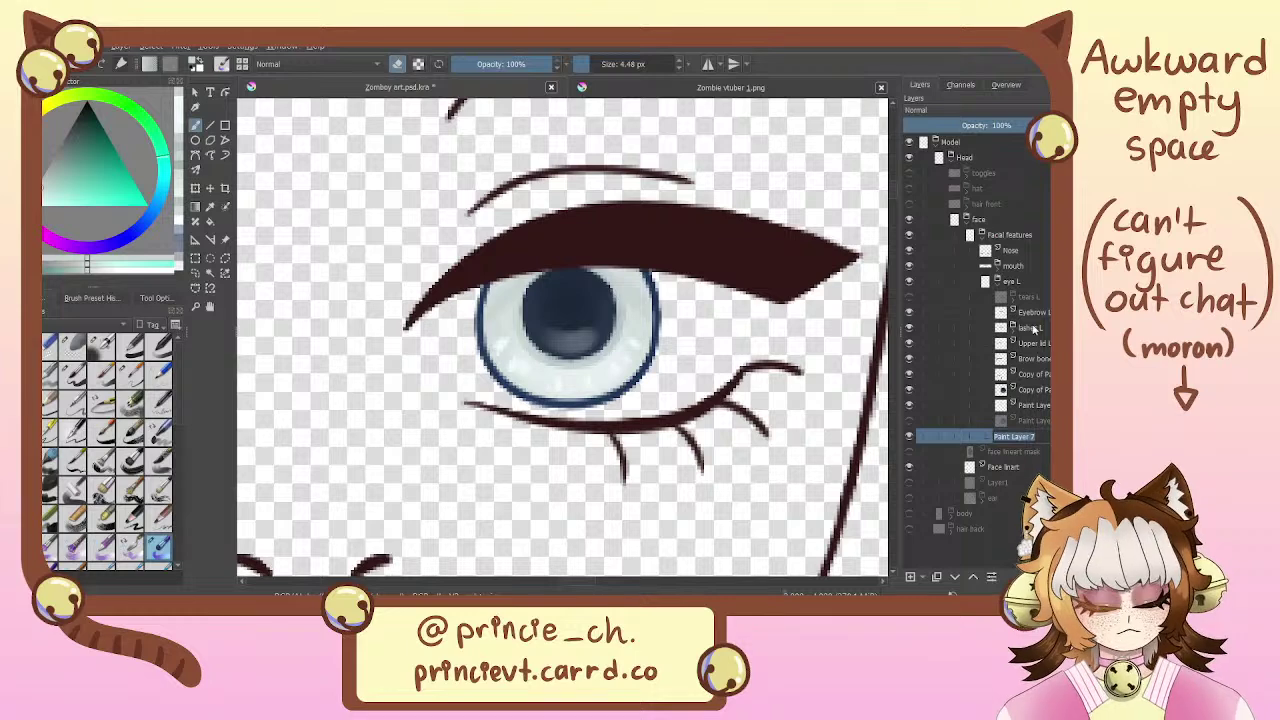
type("Iris")
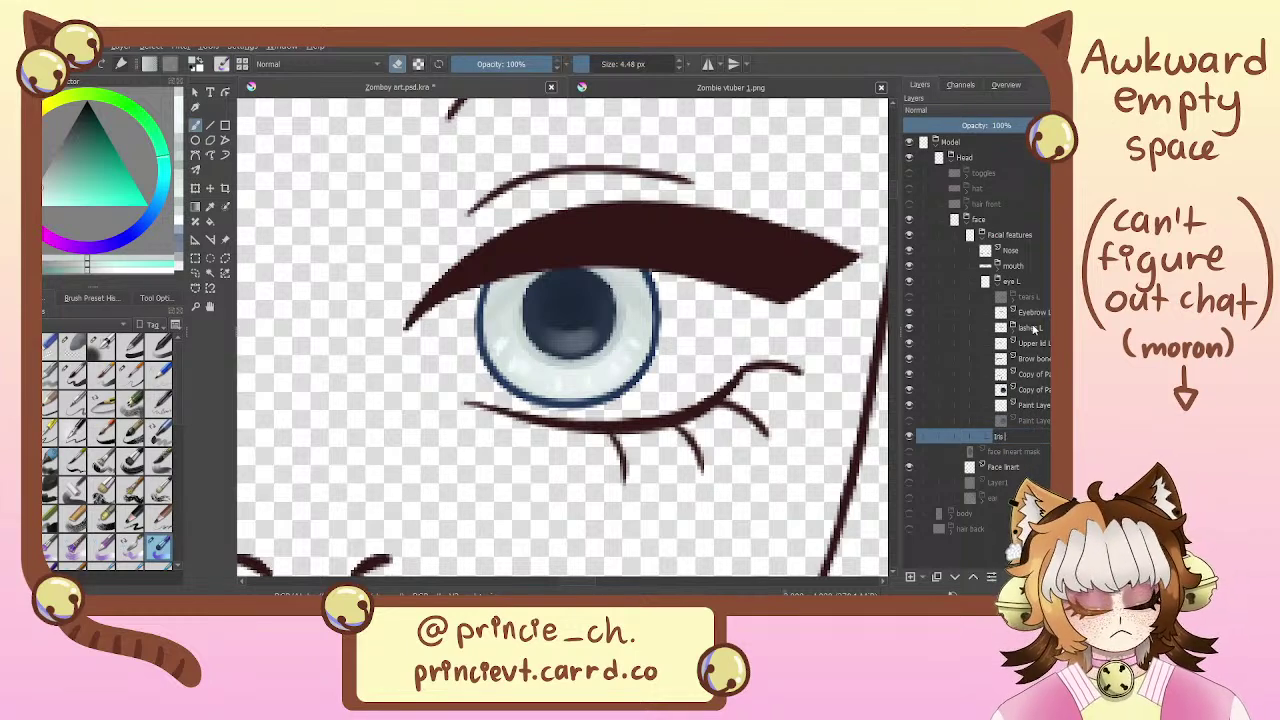
type(" L")
key("Return")
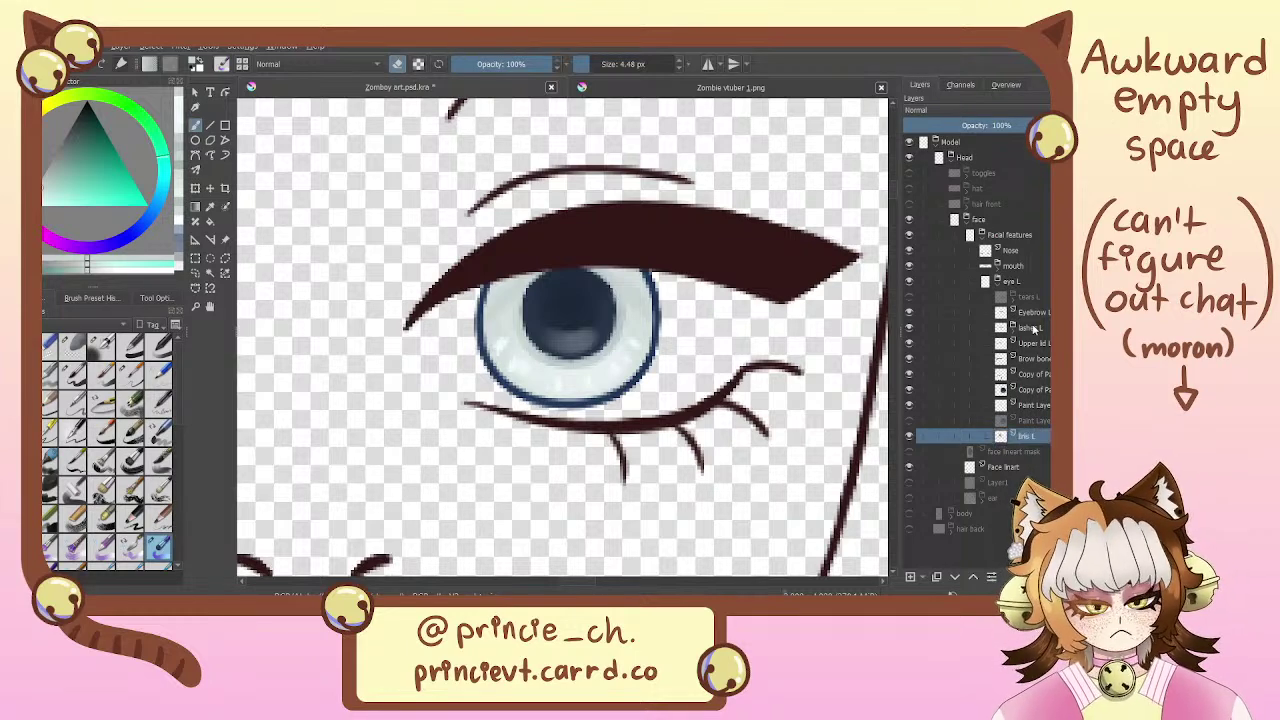
Rename the original pupil layer as pupil L, and hide both pupil L and Iris L
left_click(910, 421)
double_click(1036, 421)
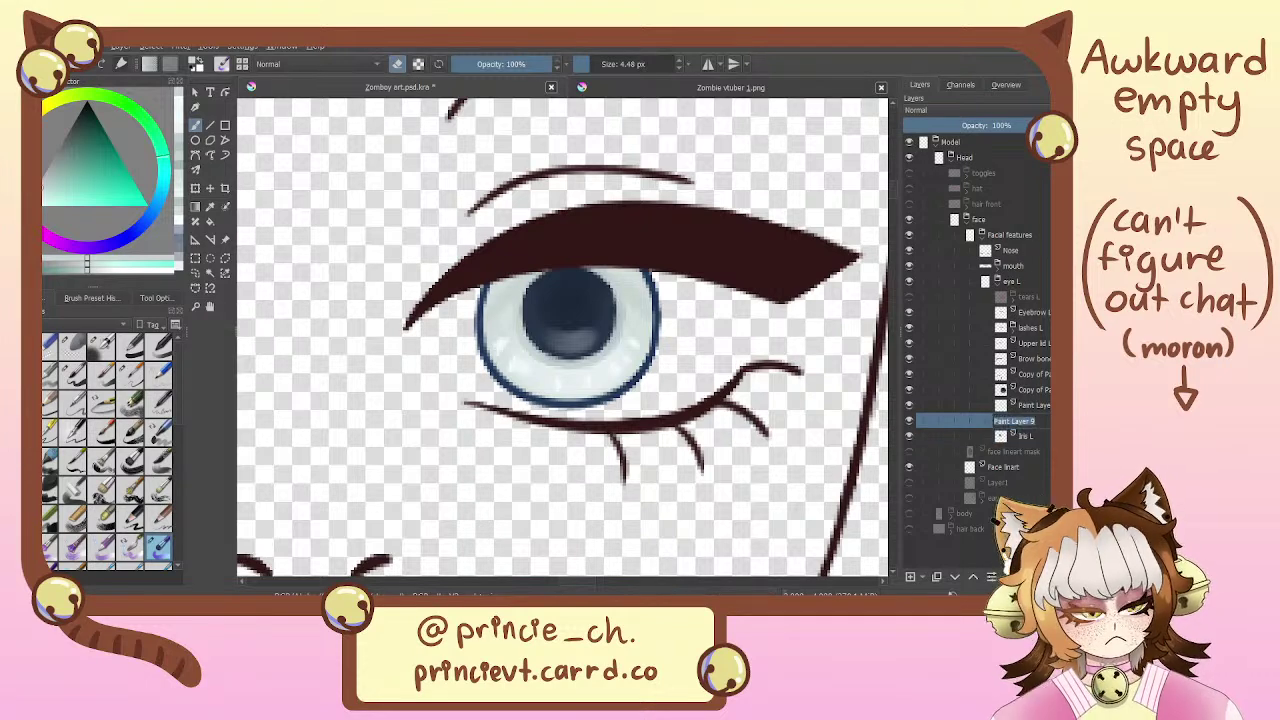
type("pupil")
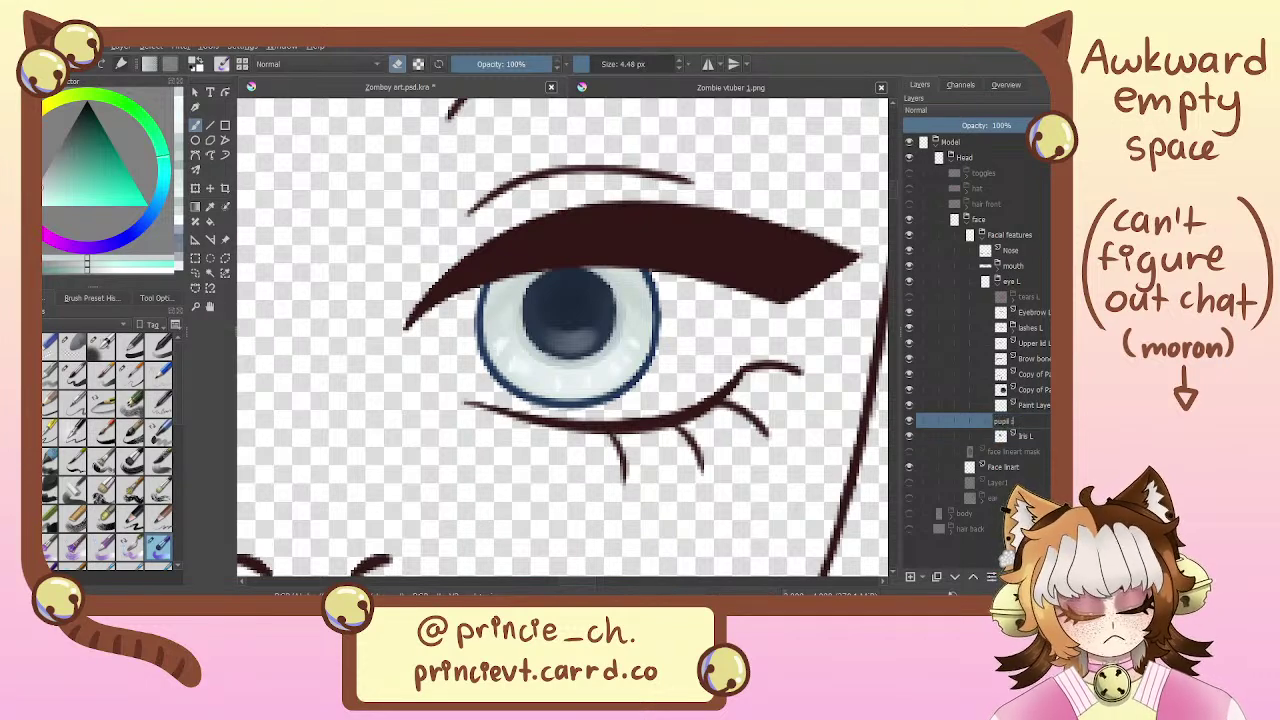
type(" L")
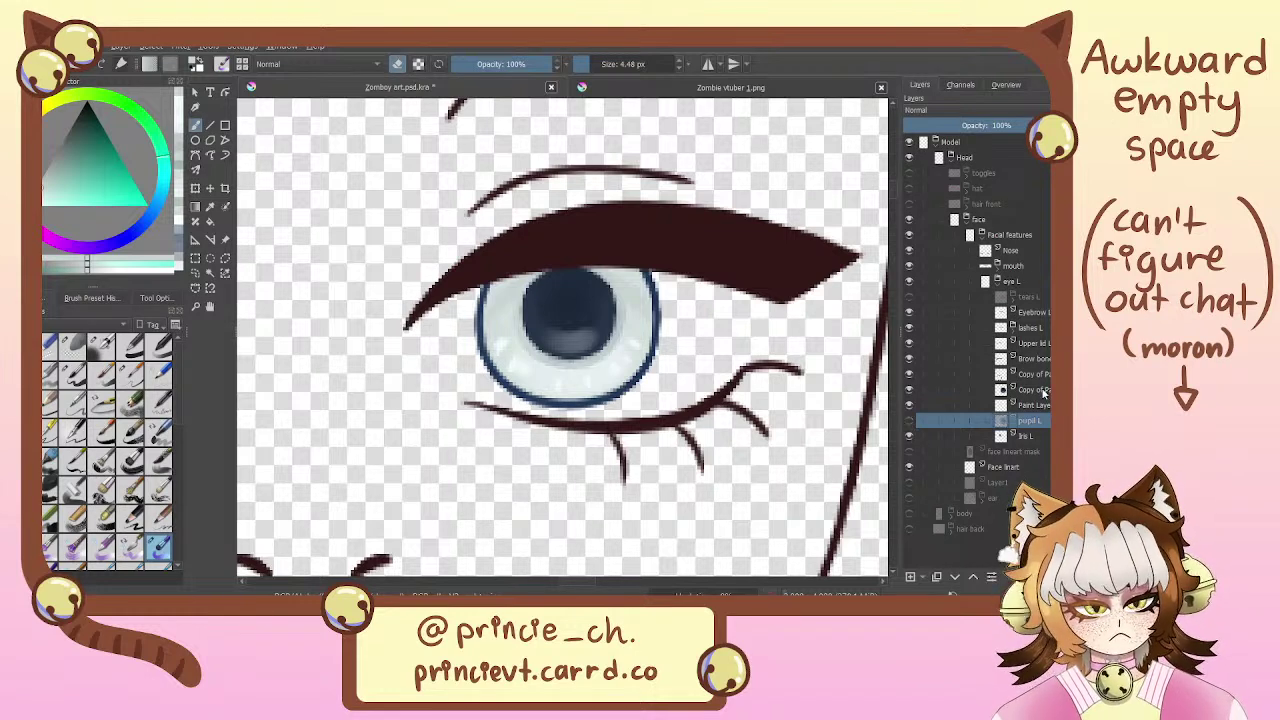
key("ctrl+z")
key("ctrl+z")
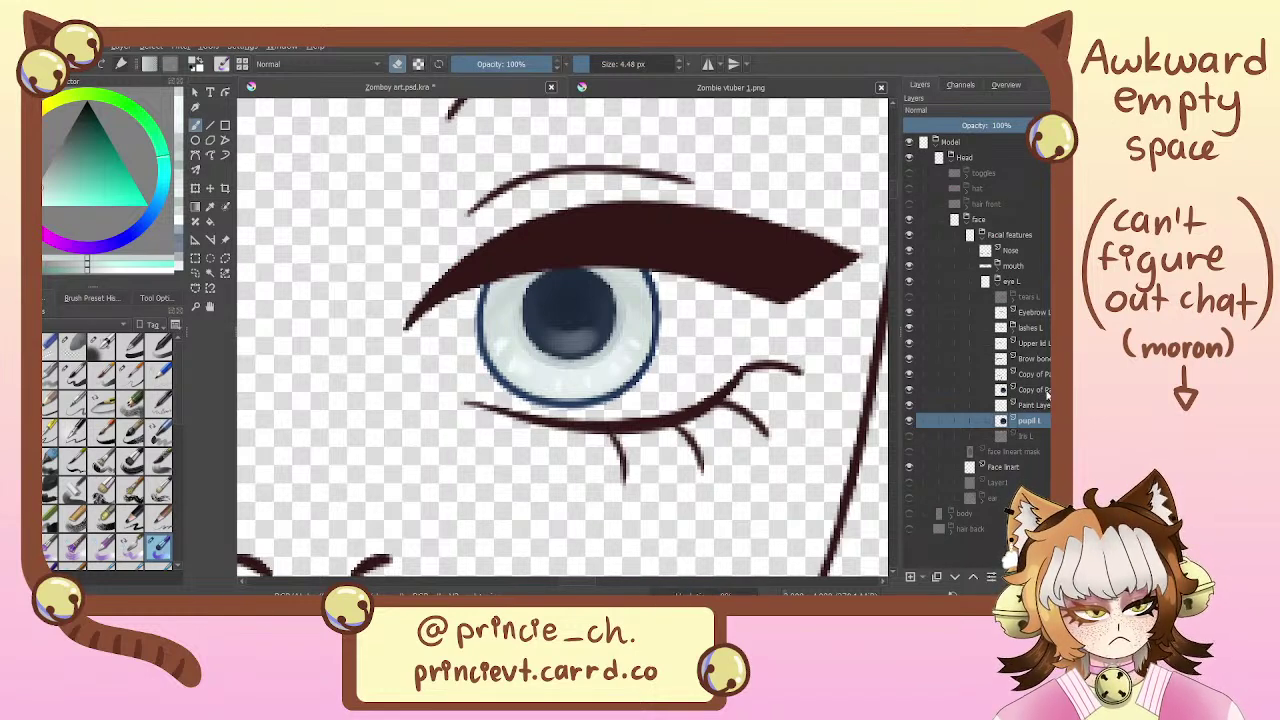
Rename the duplicated, softened pupil layer as Pupil R
left_click(1042, 391)
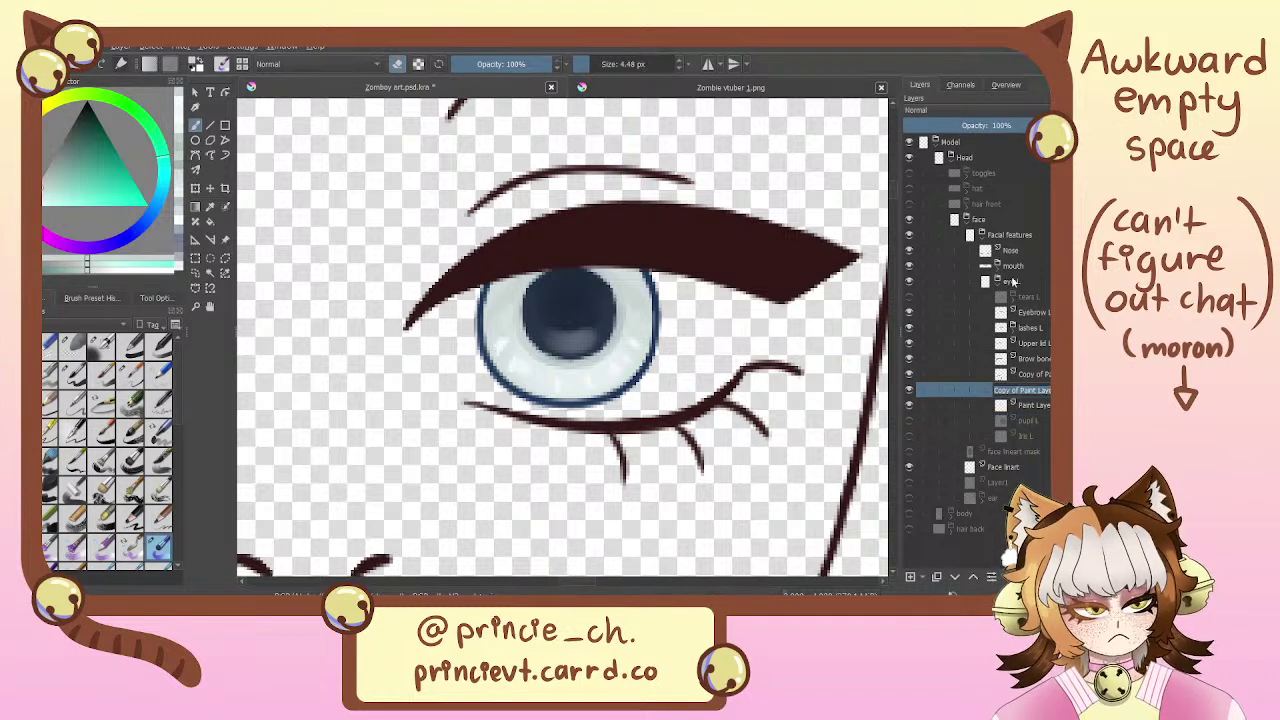
key("F2")
type("pupil R")
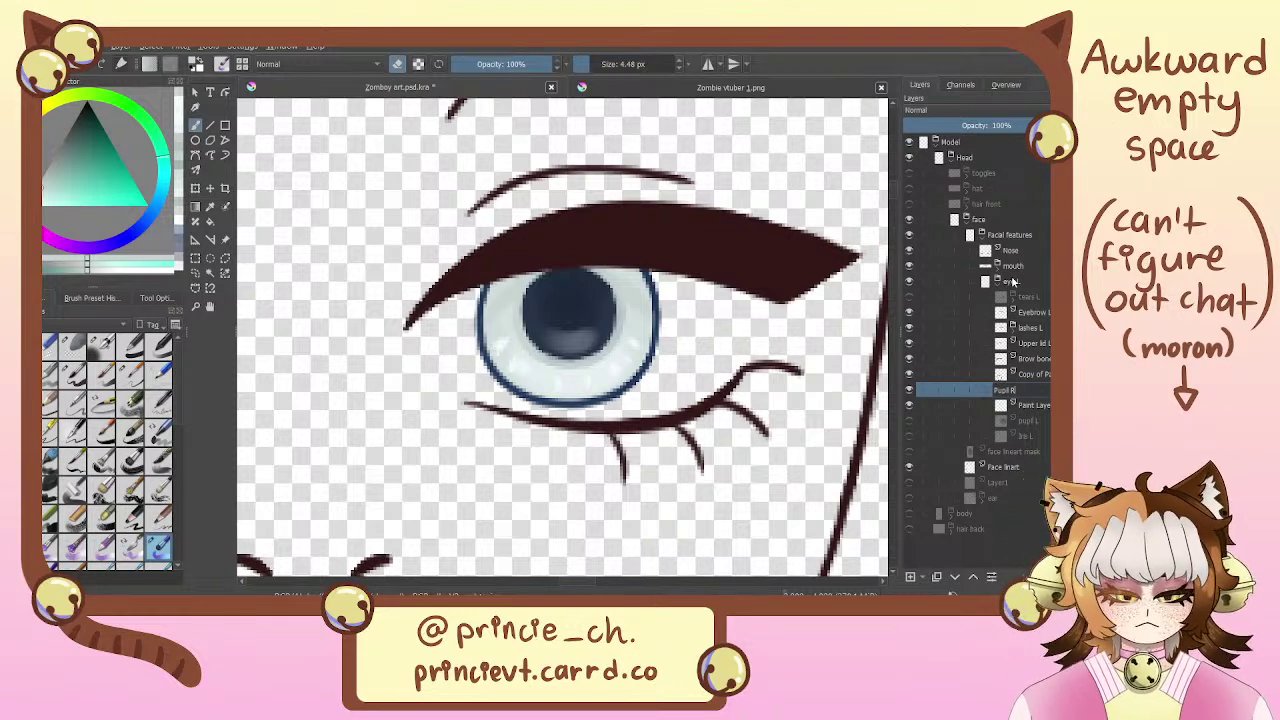
key("Return")
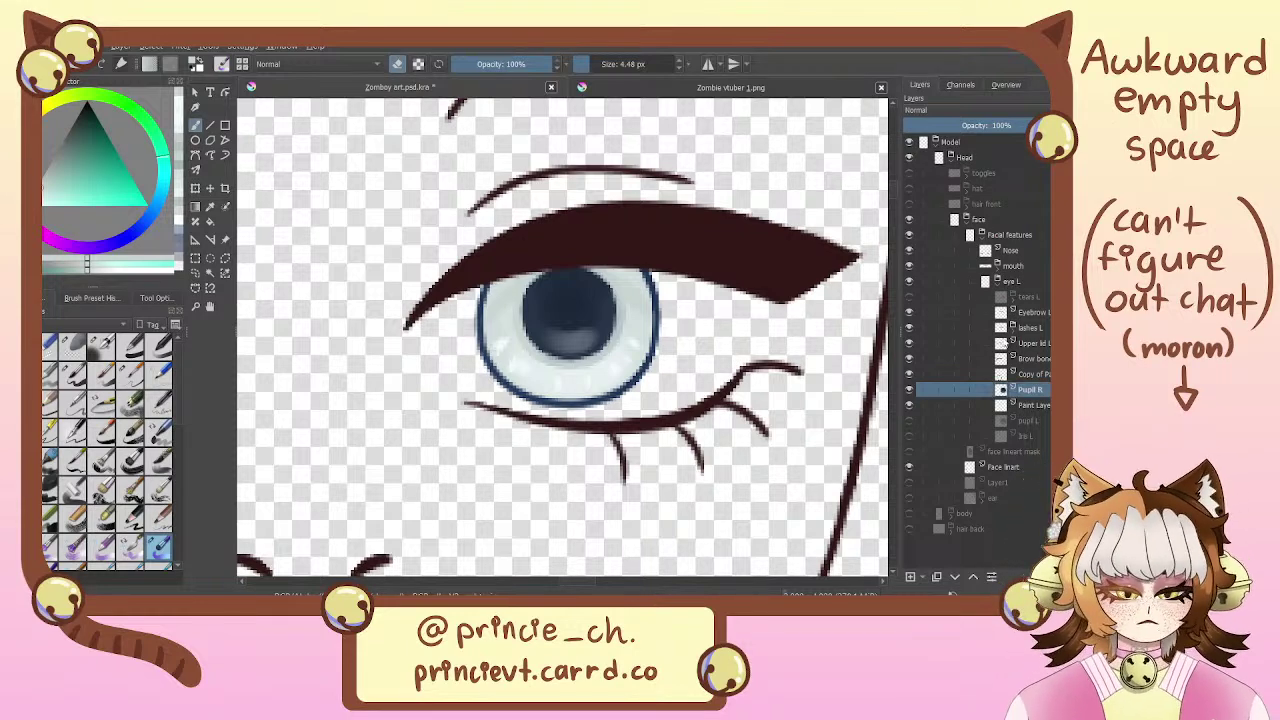
Hide the left lashes layer and rename the pale iris paint layer as Iris R
left_click(910, 325)
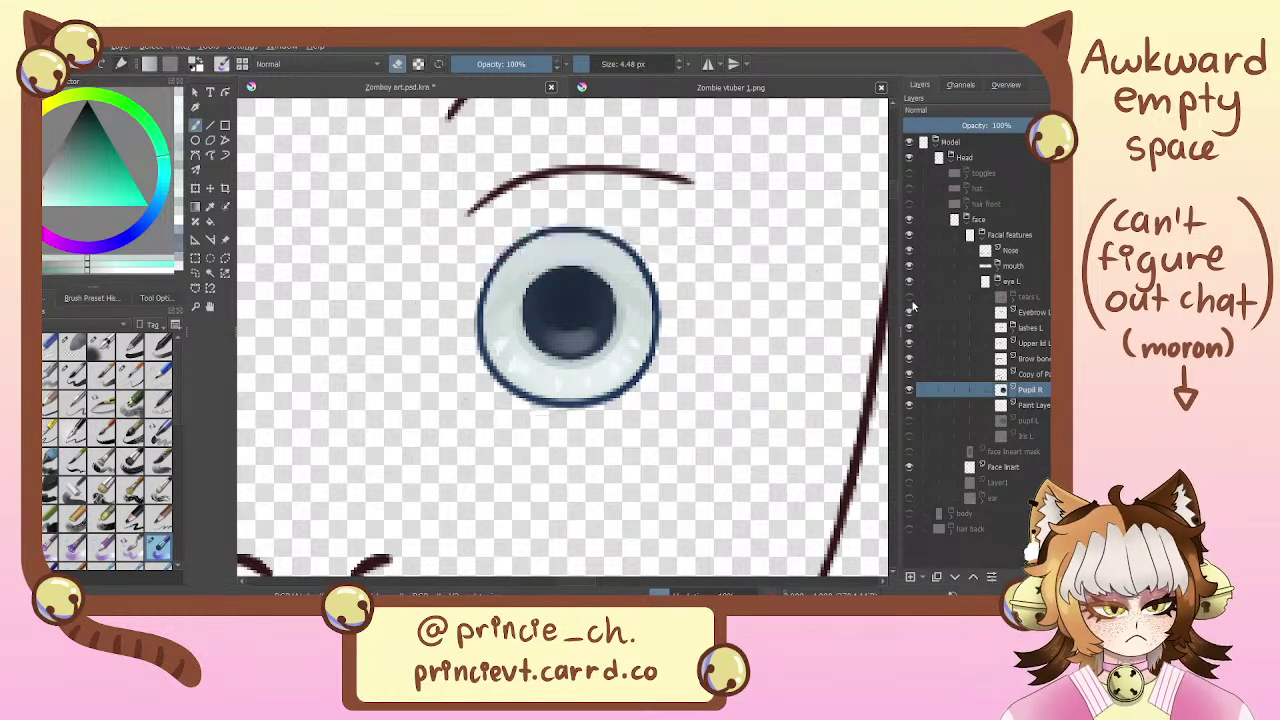
left_click(1048, 407)
double_click(1040, 405)
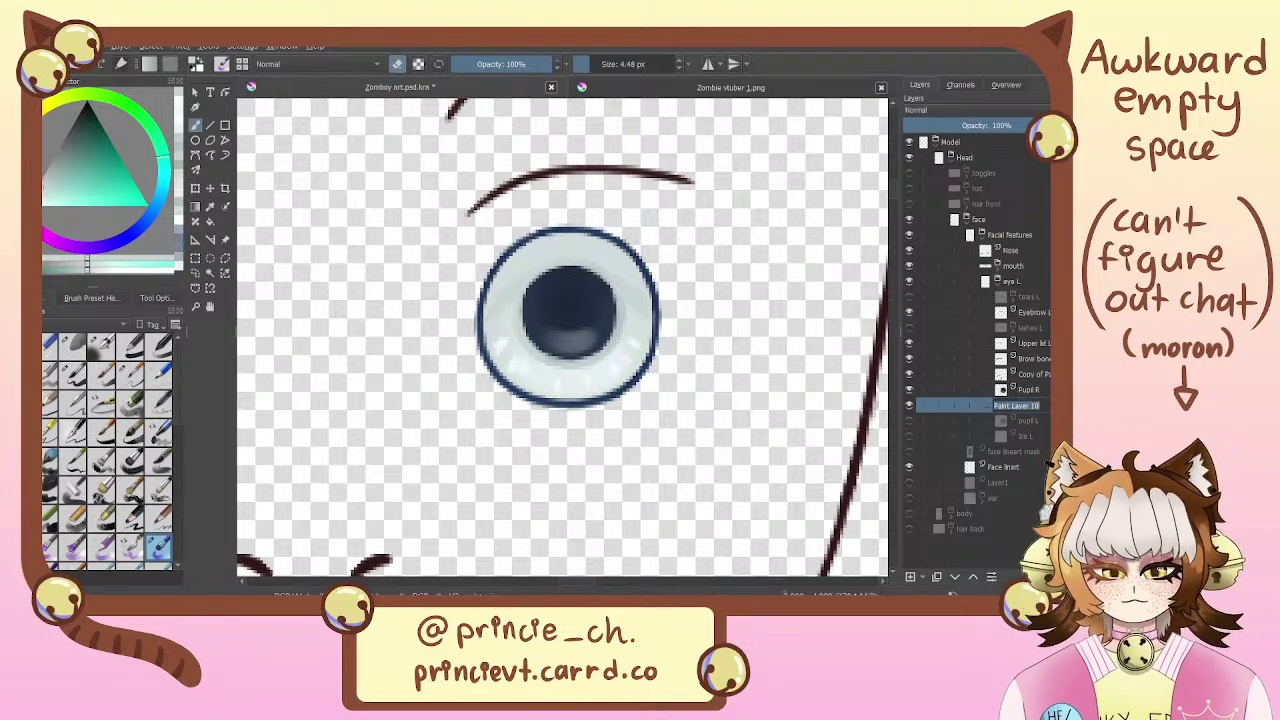
key("BackSpace")
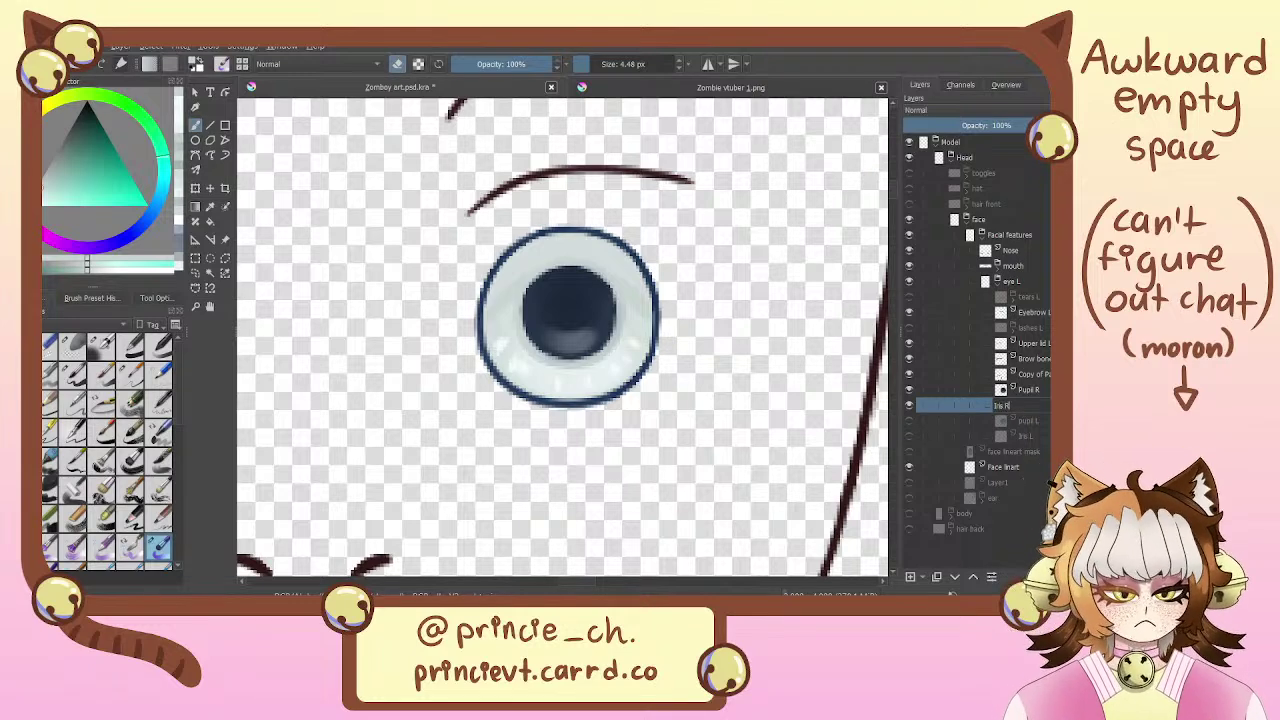
key("Return")
Put the remaining blue outline copy in a clipping group between Pupil R and Iris R, and select the group's mask layer
left_click(1037, 375)
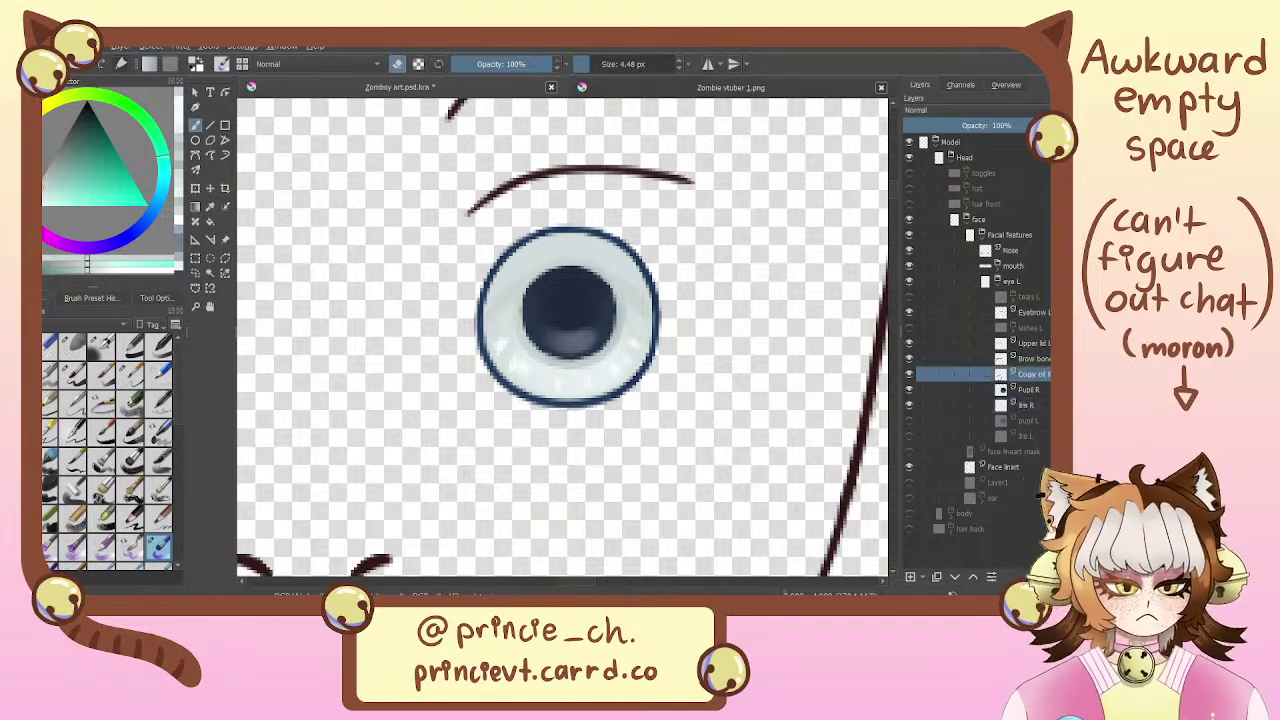
key("ctrl+shift+g")
left_click_drag(1041, 376, 1037, 429)
left_click(1035, 404)
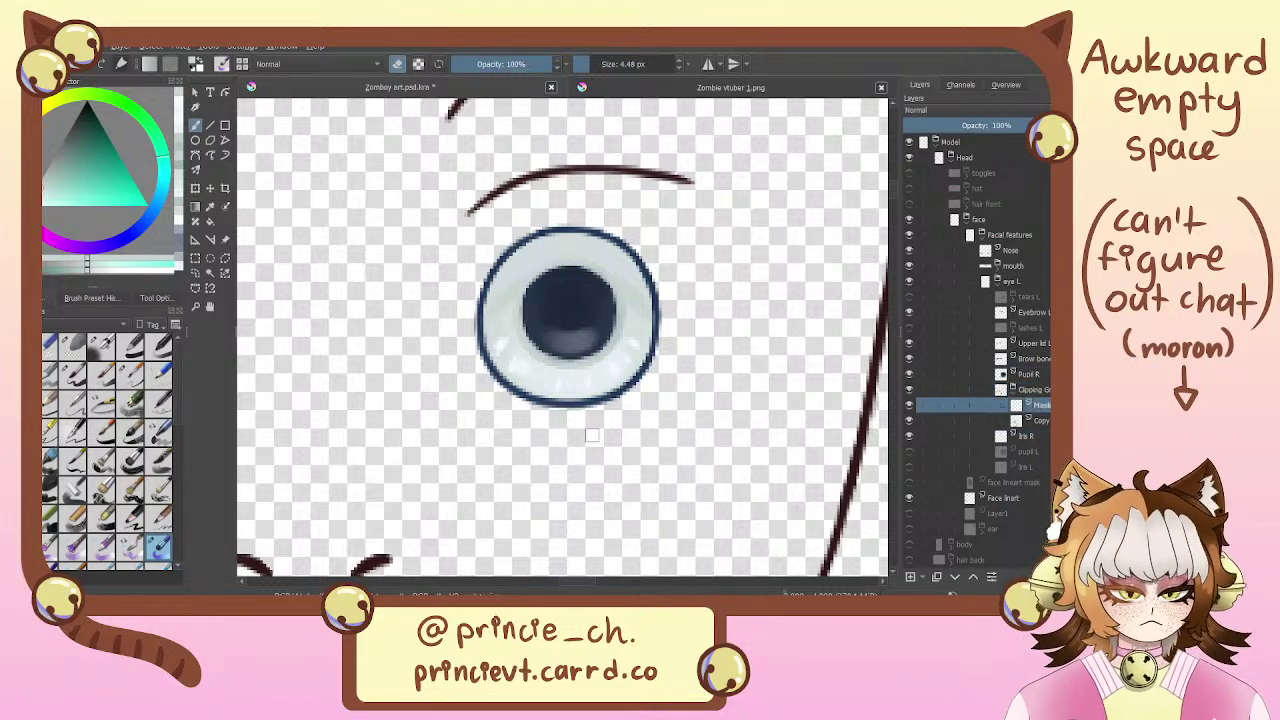
Sample a pale grey-green and paint over the clipped blue iris outline with a 224.71 px brush
left_click(210, 206)
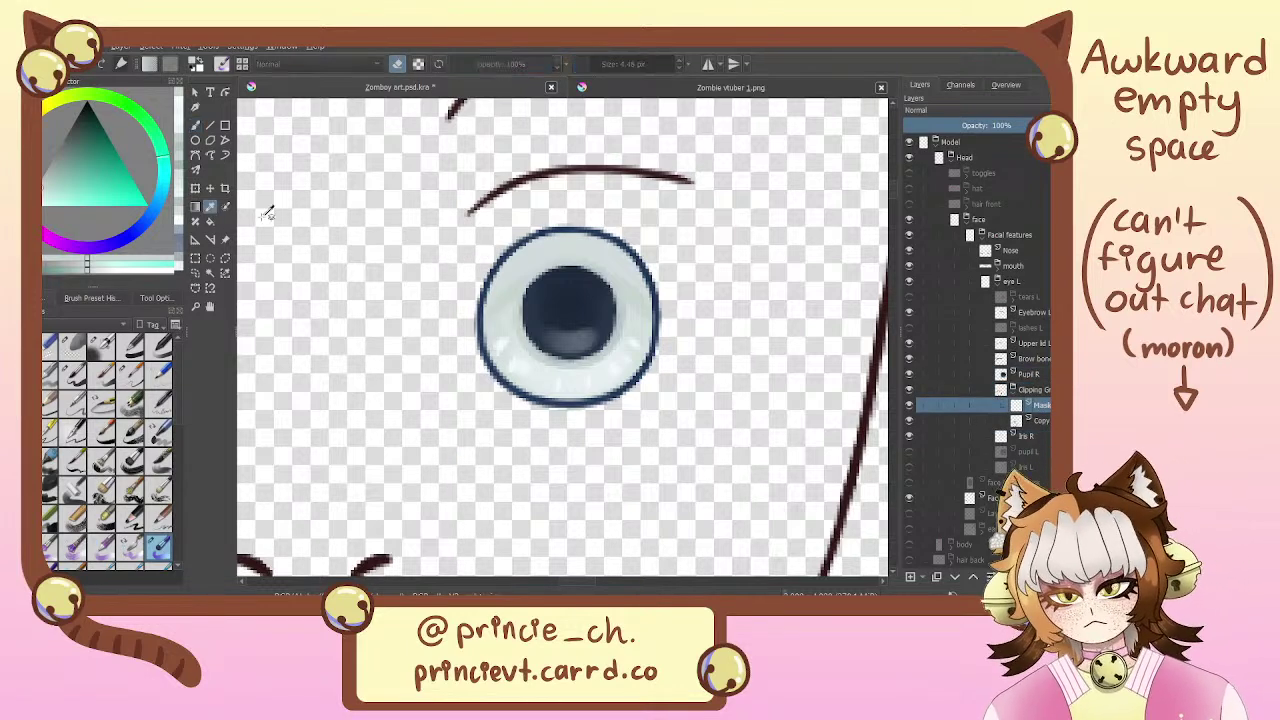
left_click(46, 180)
key("b")
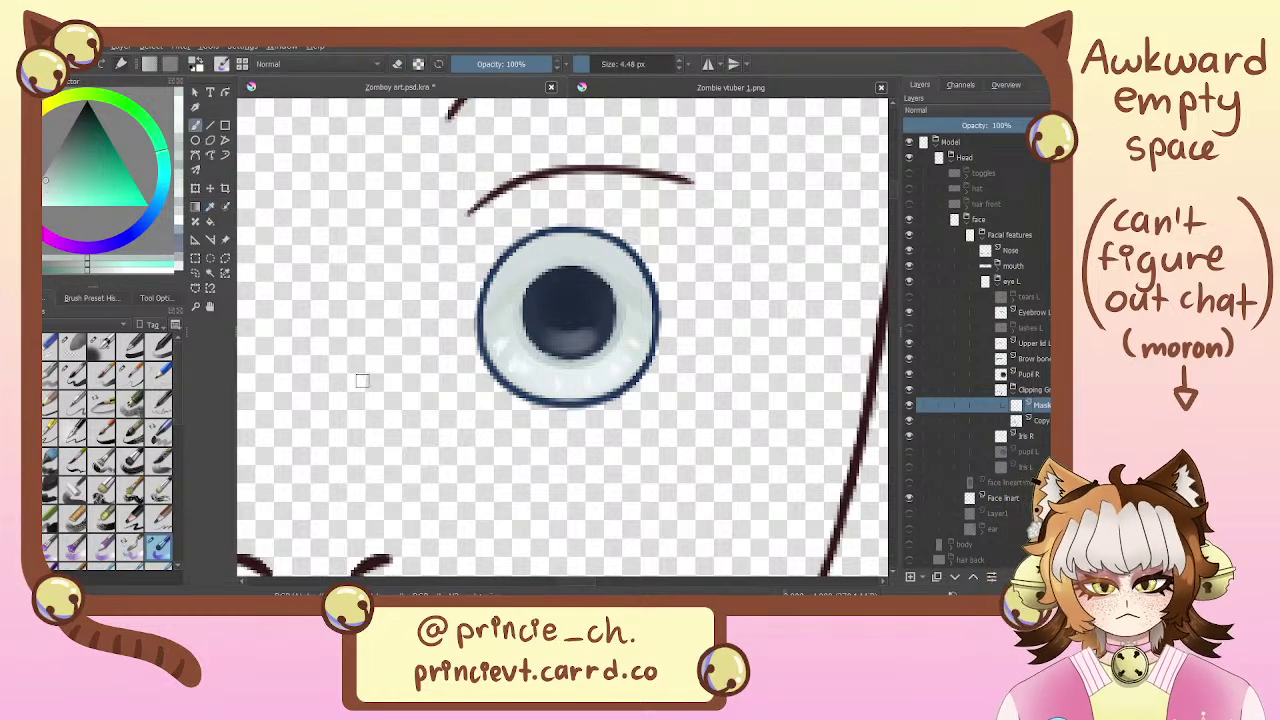
mouse_move(485, 355)
left_mouse_down()
mouse_move(500, 250)
mouse_move(540, 400)
mouse_move(595, 405)
mouse_move(488, 402)
mouse_move(671, 363)
mouse_move(491, 420)
mouse_move(651, 377)
mouse_move(476, 352)
mouse_move(545, 232)
mouse_move(468, 296)
left_mouse_up()
left_click(131, 376)
left_click_drag(575, 250, 608, 290)
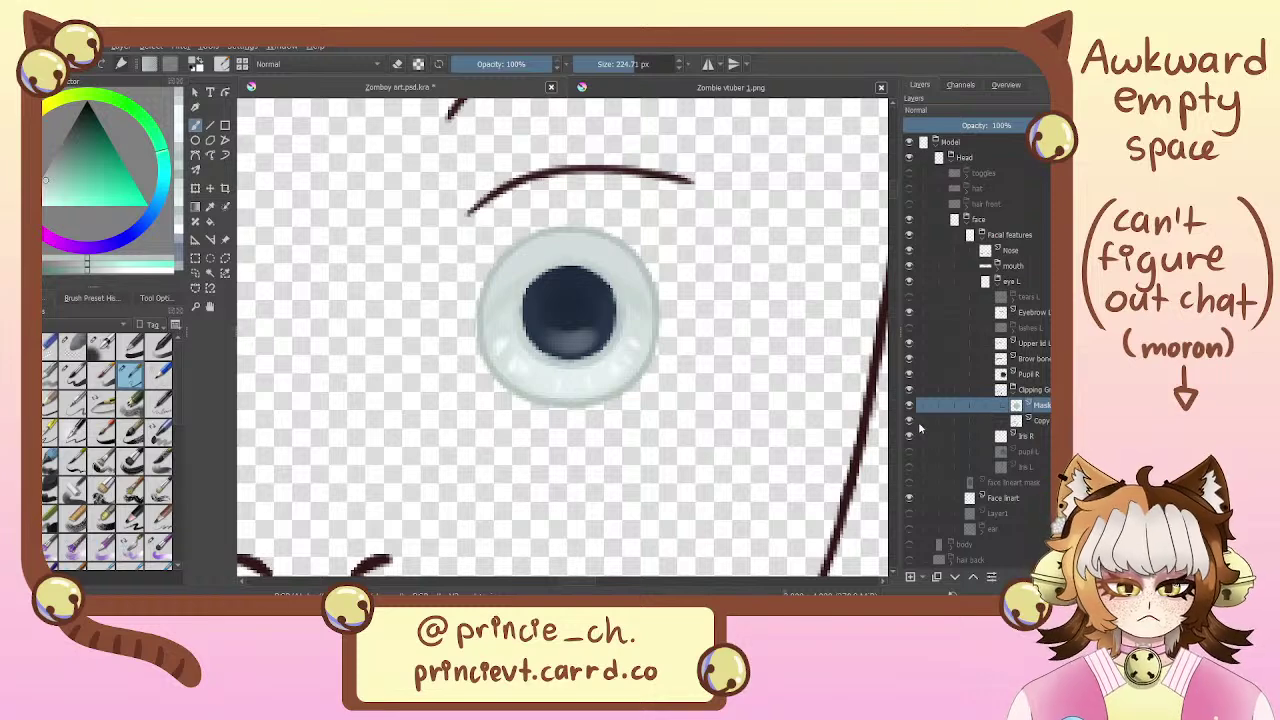
Show pupil L and Iris L, and toggle Iris R and the outline copy to compare the pale outline against both irises
left_click(909, 451)
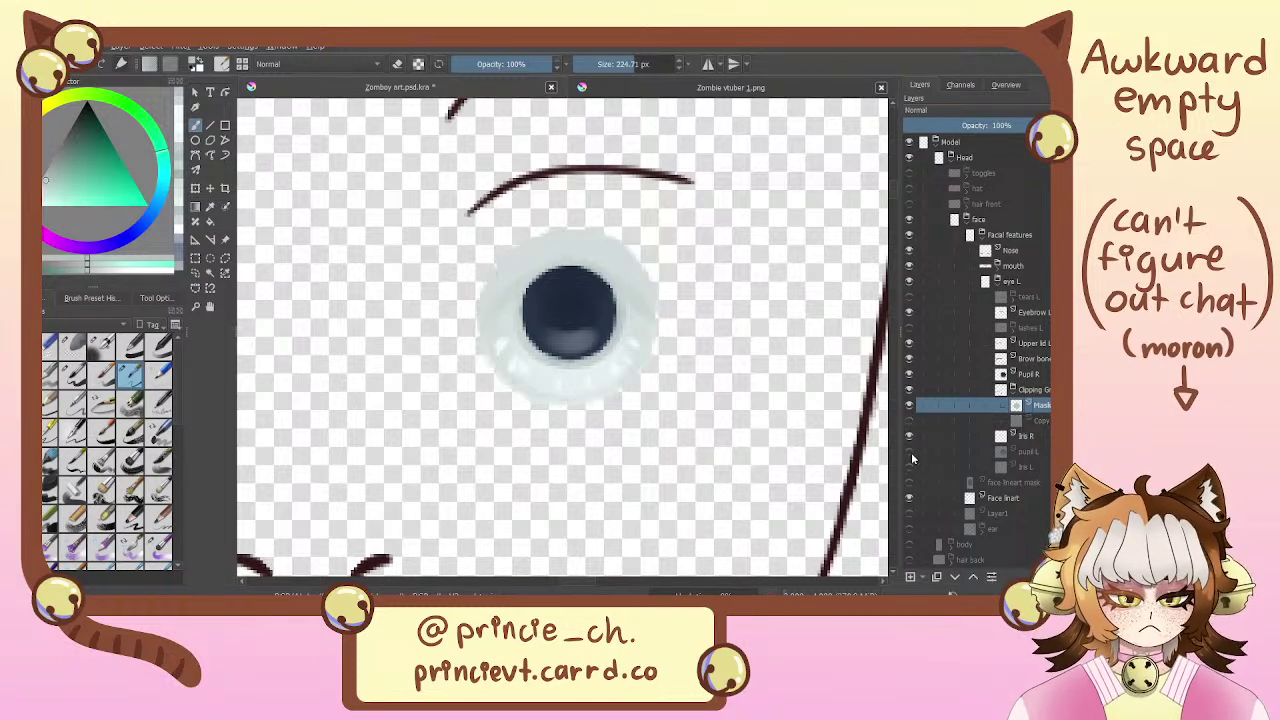
left_click(909, 467)
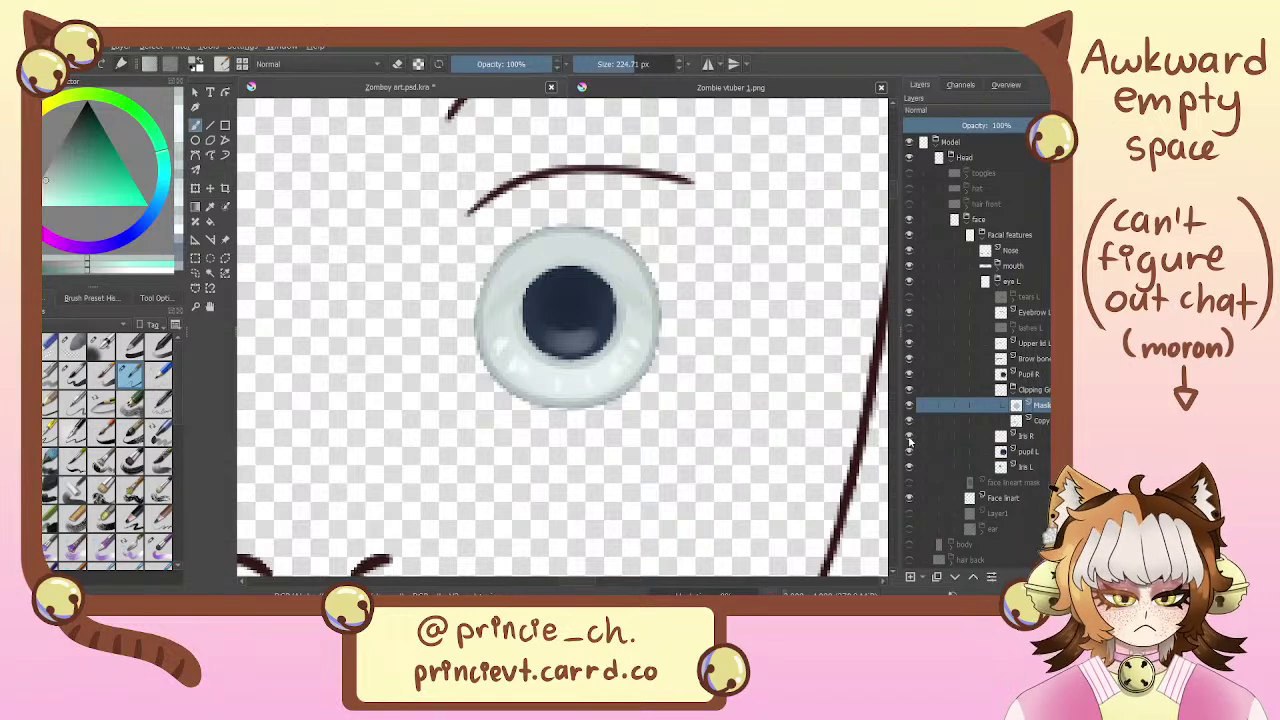
left_click(909, 436)
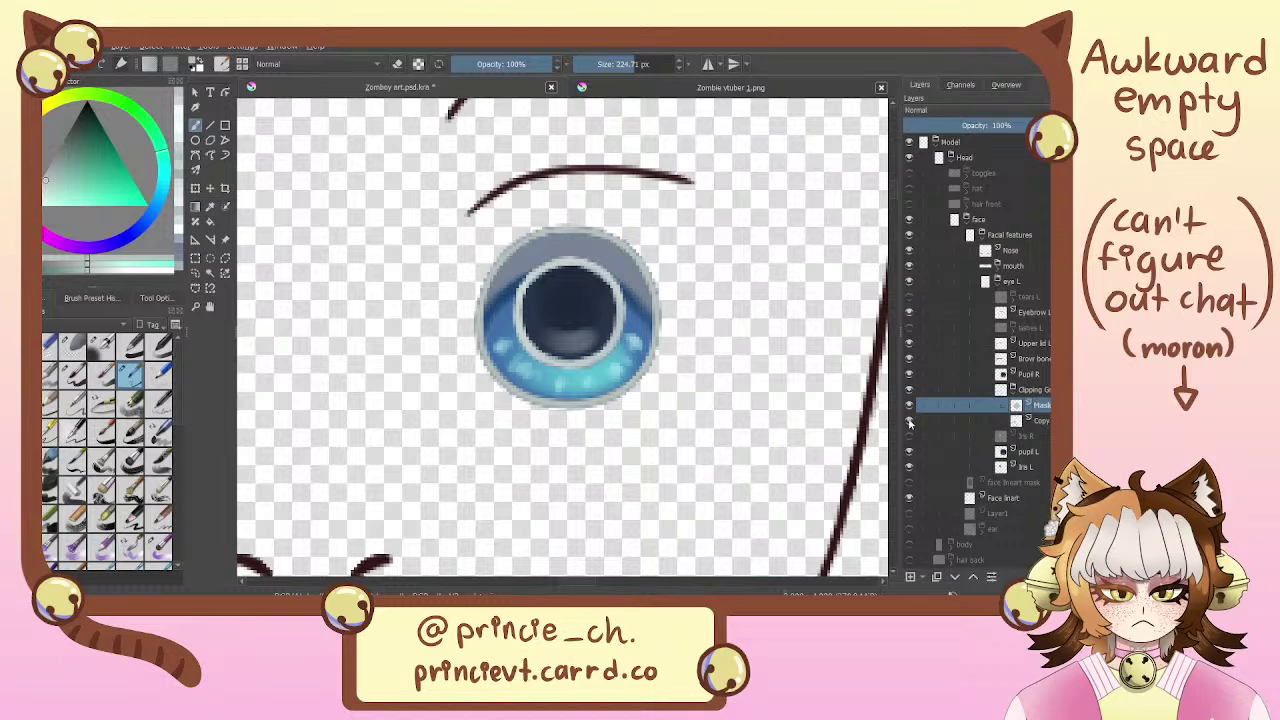
left_click(909, 421)
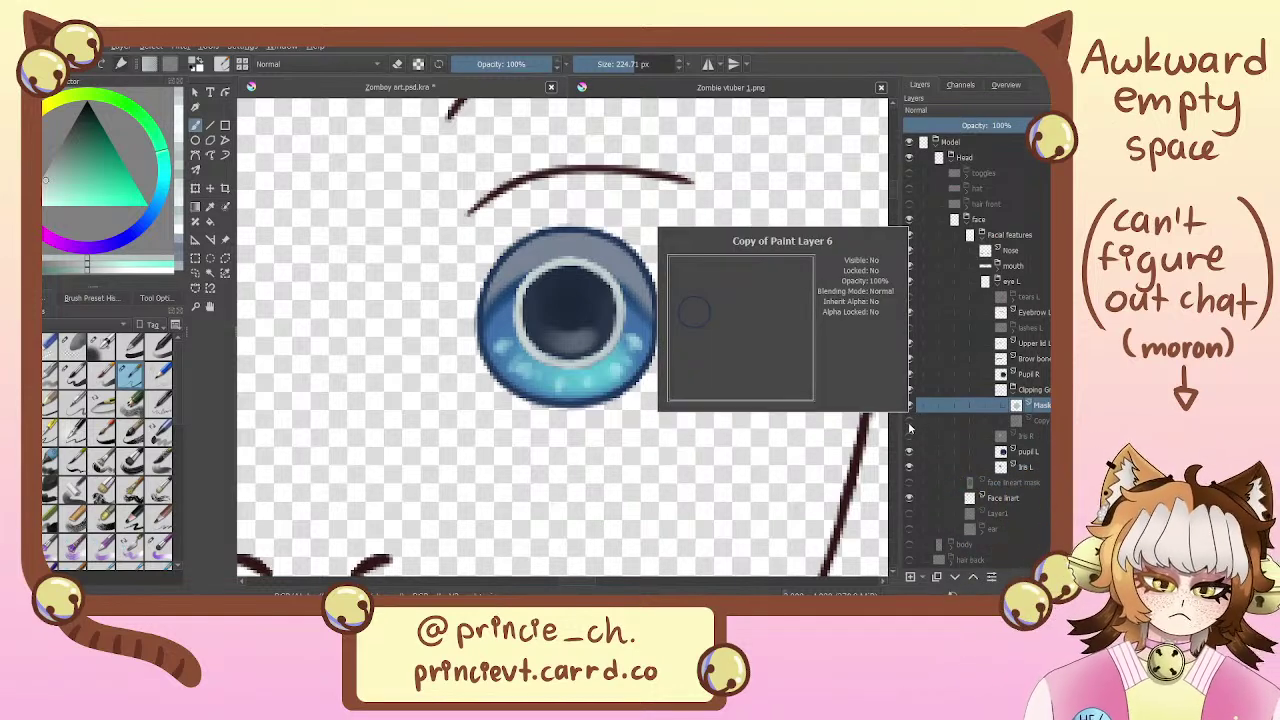
left_click(910, 421)
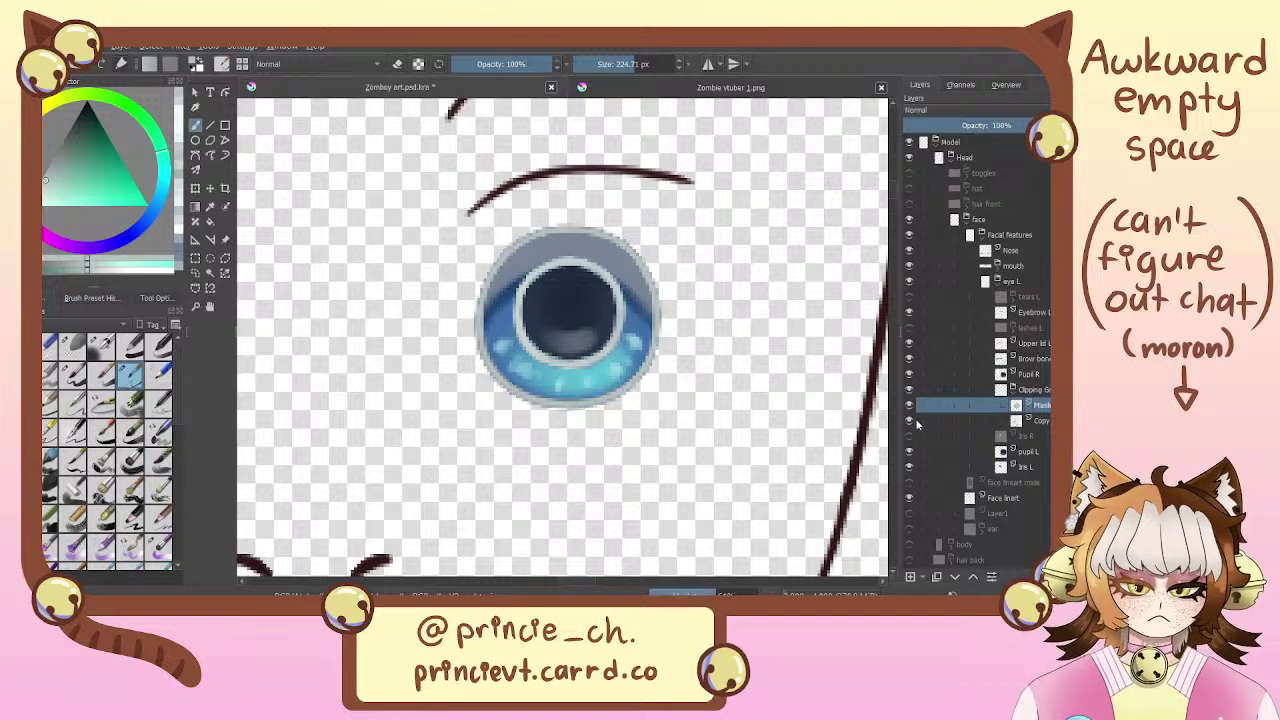
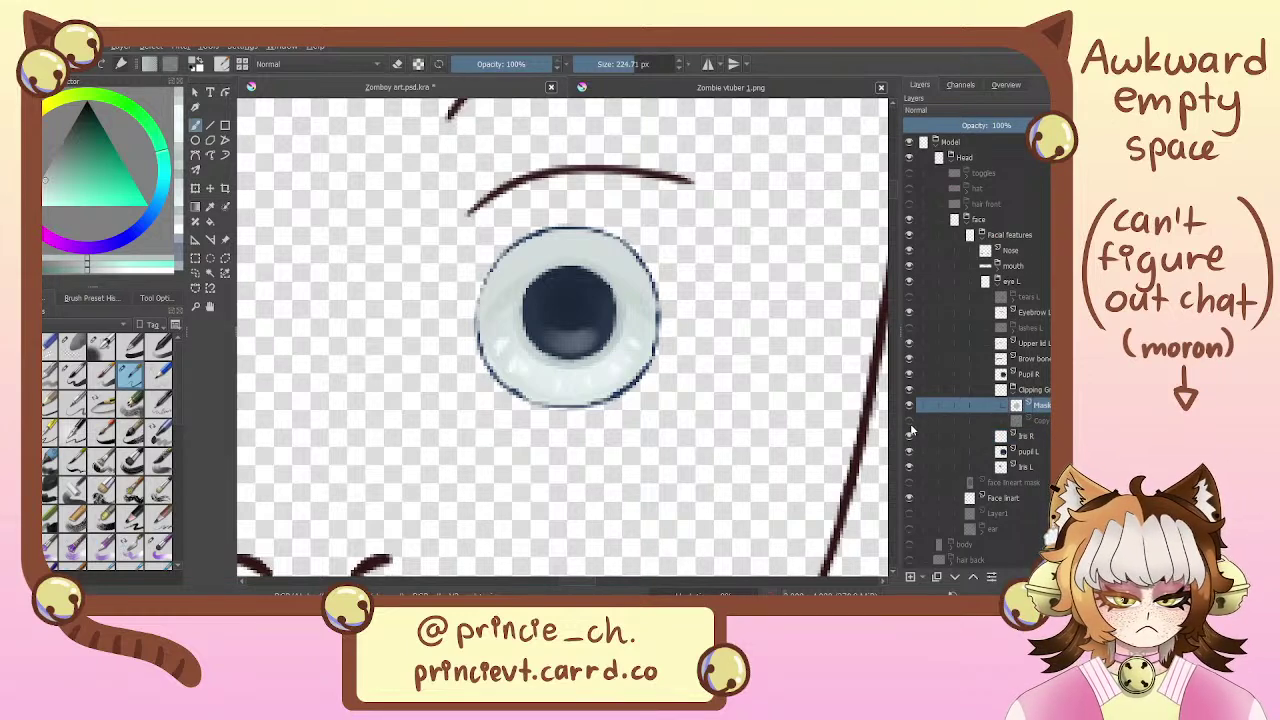
Show the outline copy, merge the painted mask layer into it, and move it out of the clipping group, deleting the group
left_click(910, 424)
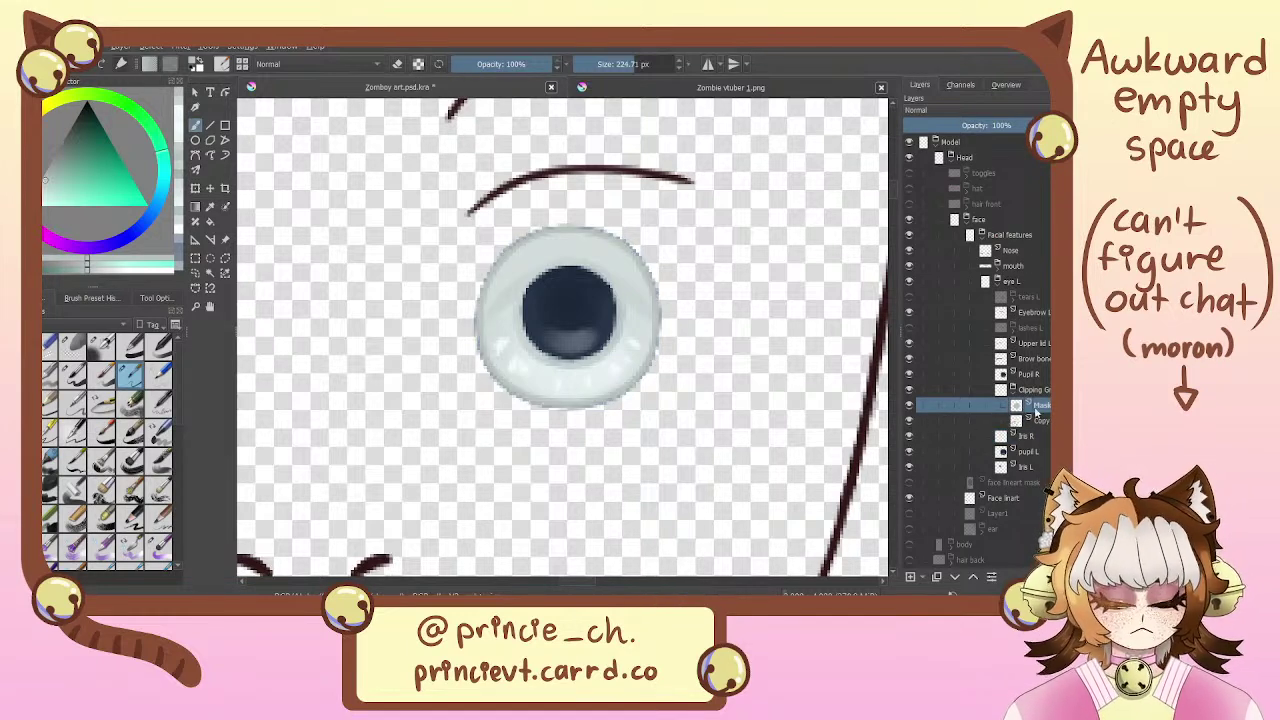
key("ctrl+e")
left_click_drag(1040, 409, 1044, 386)
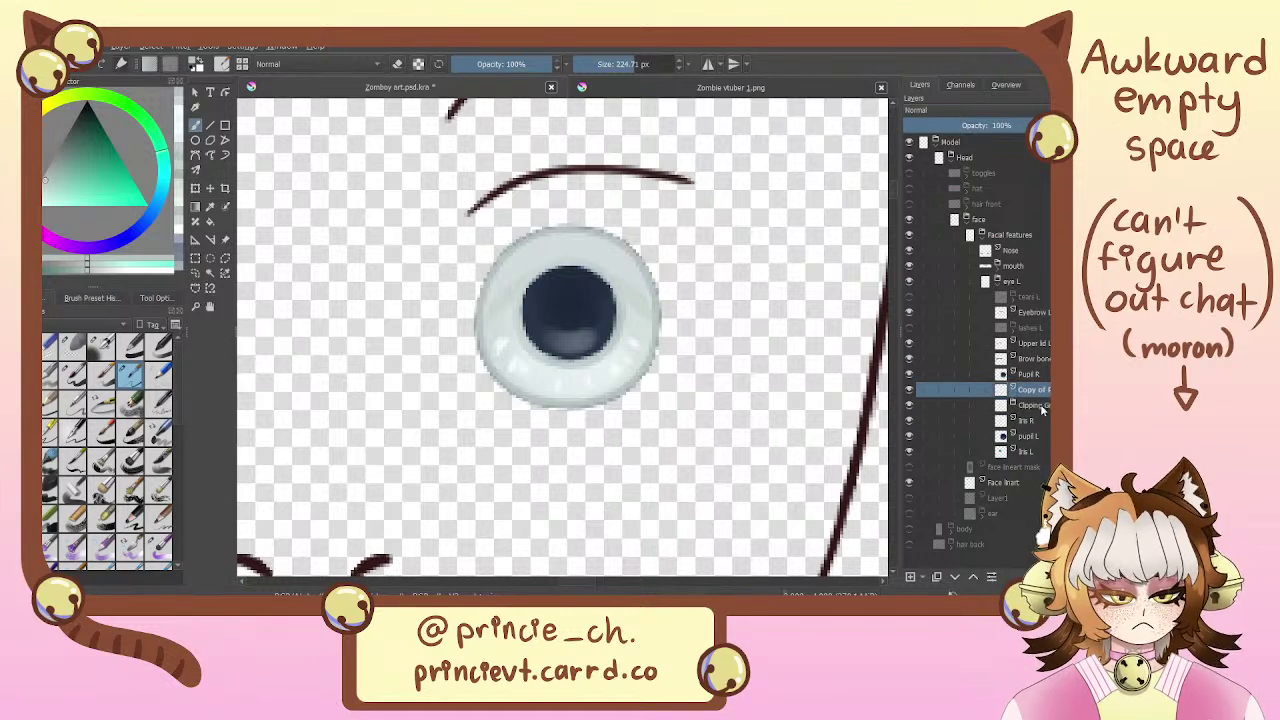
left_click(1040, 405)
key("shift+Delete")
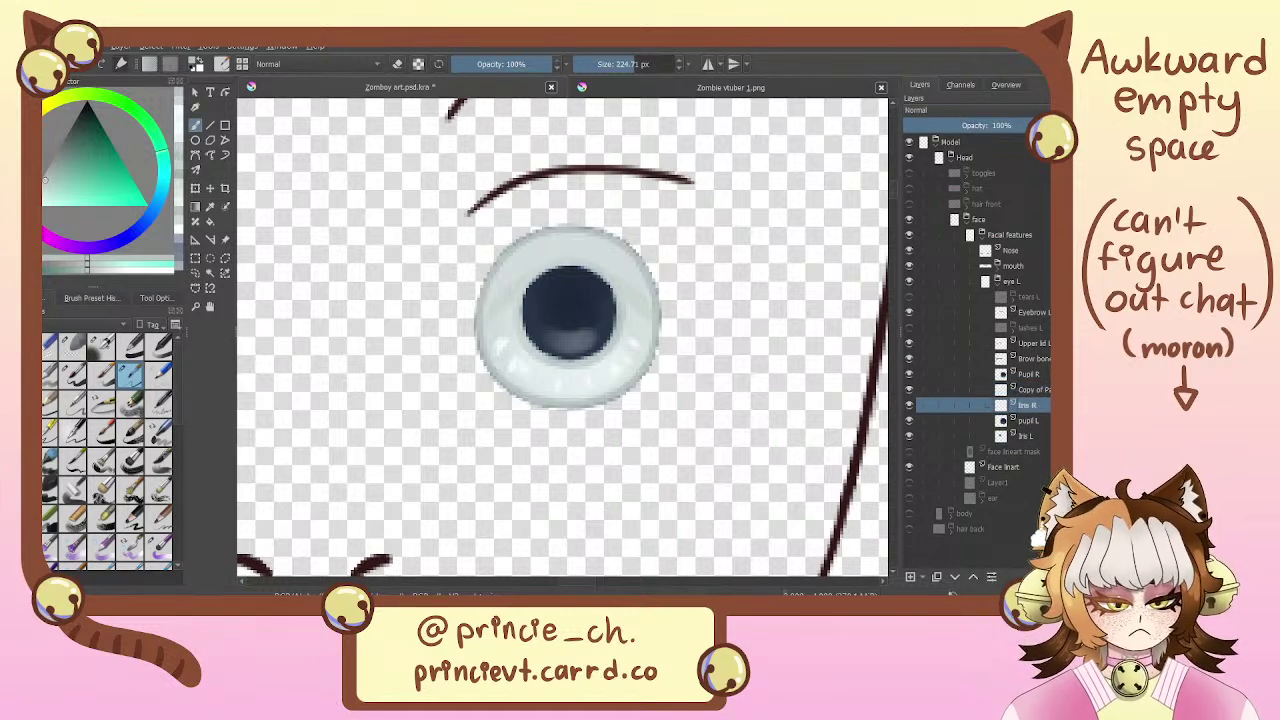
left_click(1039, 425)
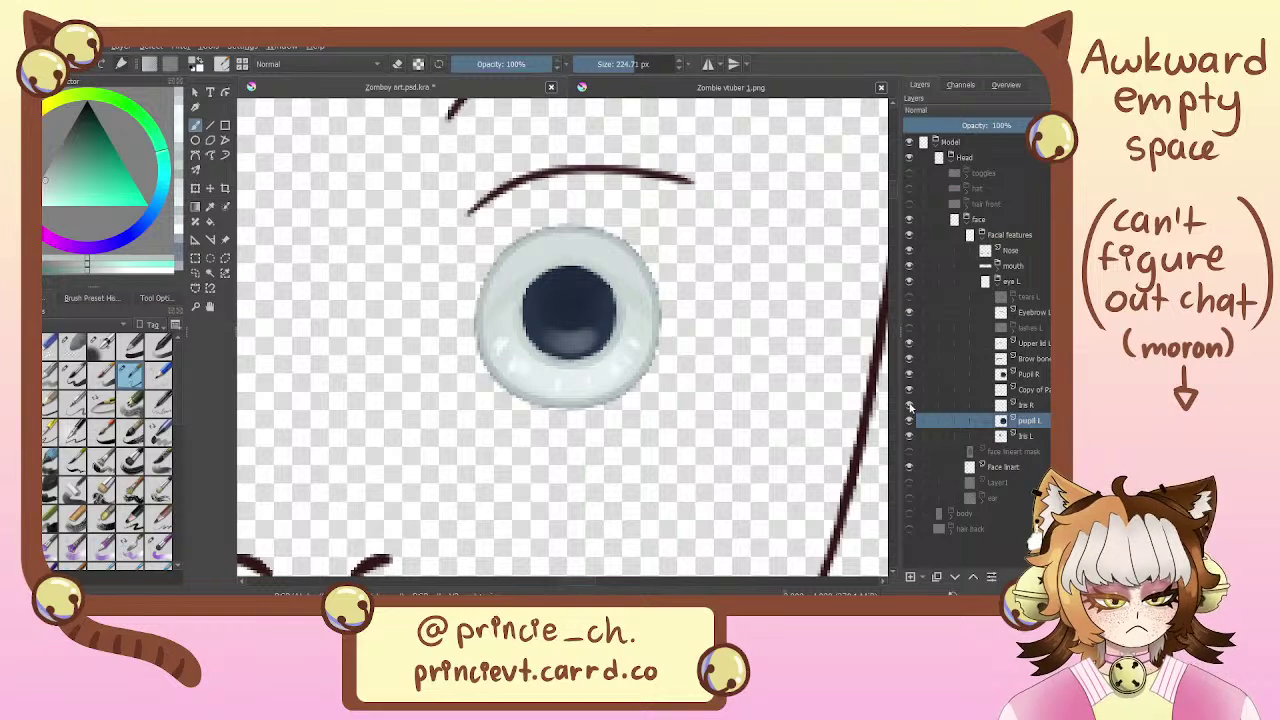
left_click(1029, 406)
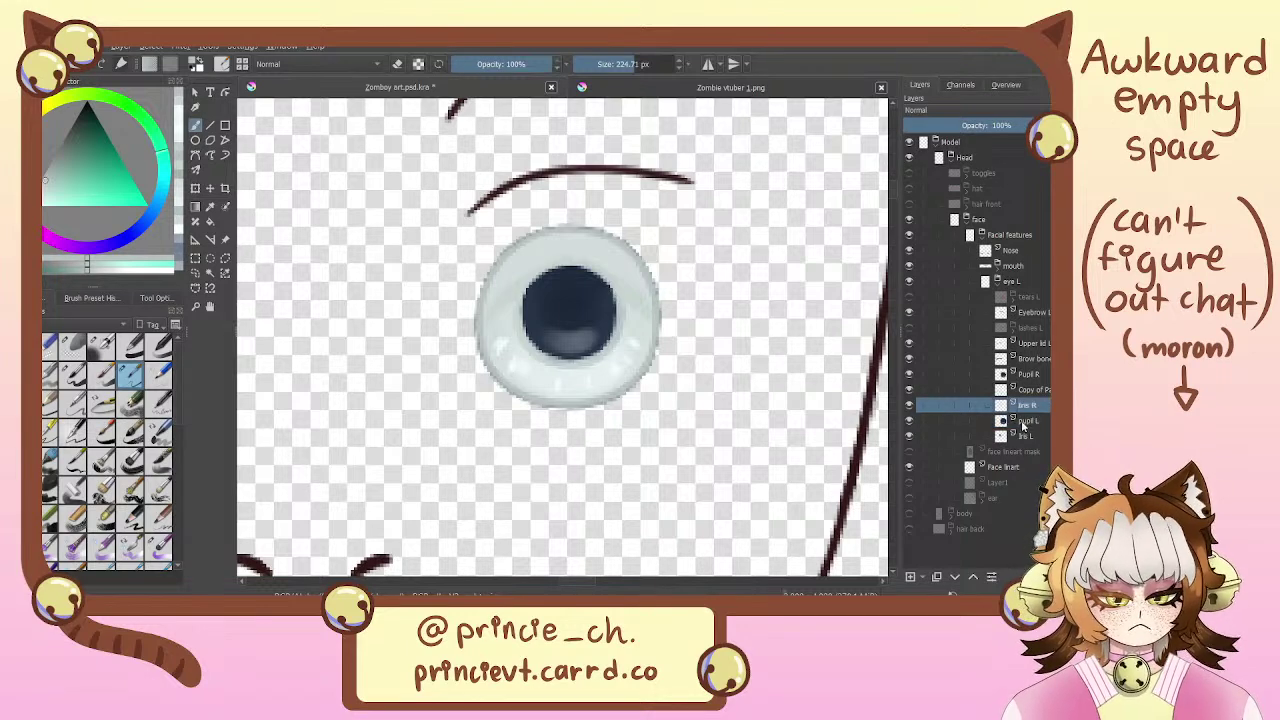
key("ctrl+shift+e")
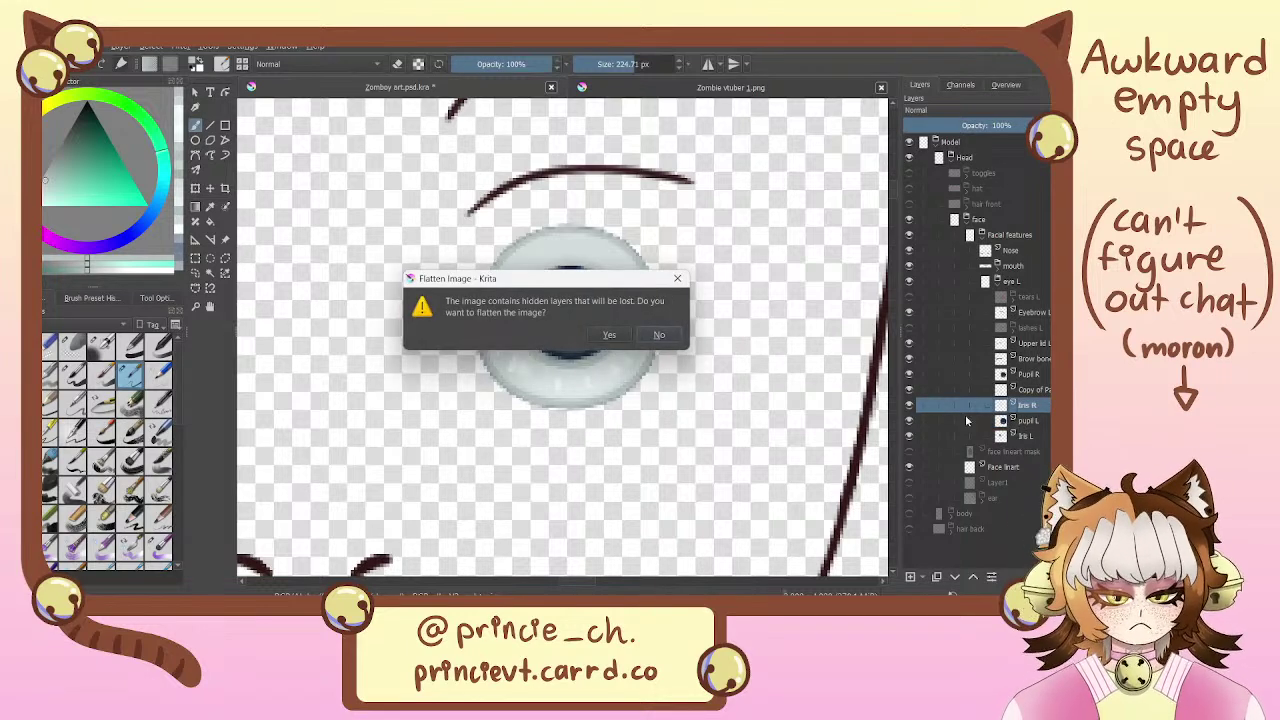
left_click(660, 336)
key("ctrl+shift+a")
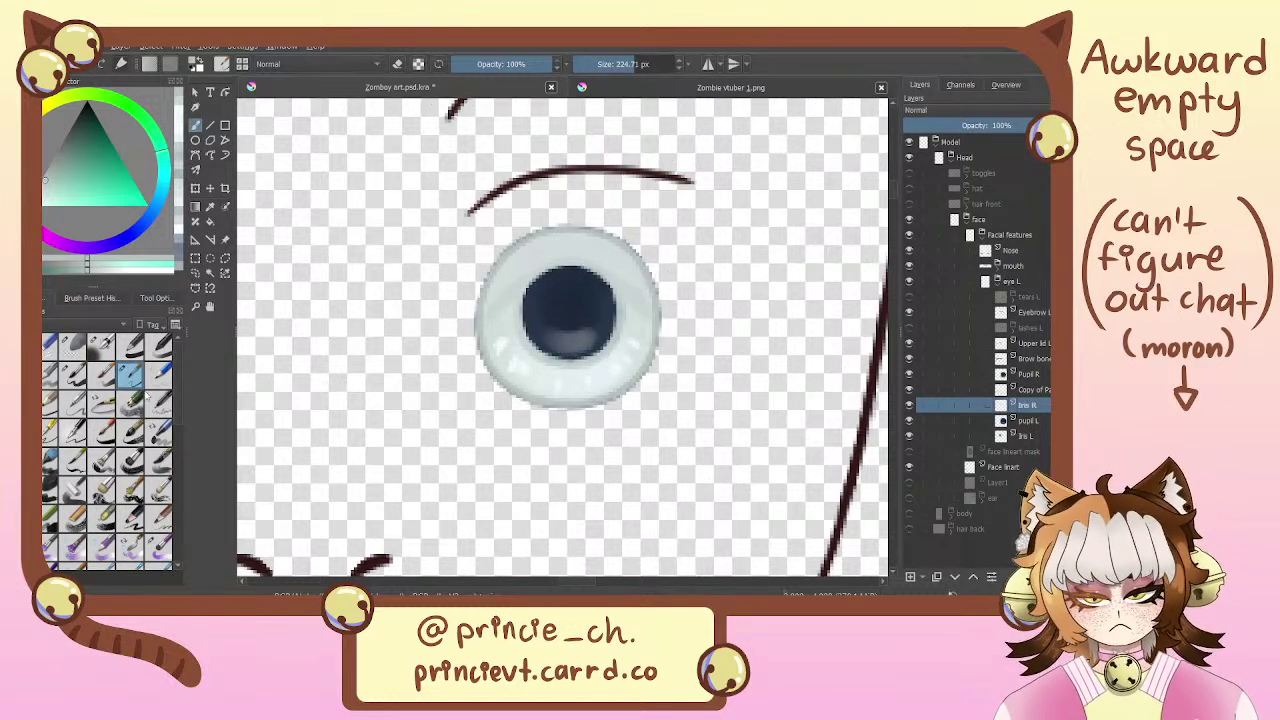
Choose the 4.48 px brush and put Iris R in a clipping group with a duplicate layer above it instead of the mask layer
left_click(72, 375)
left_click(158, 545)
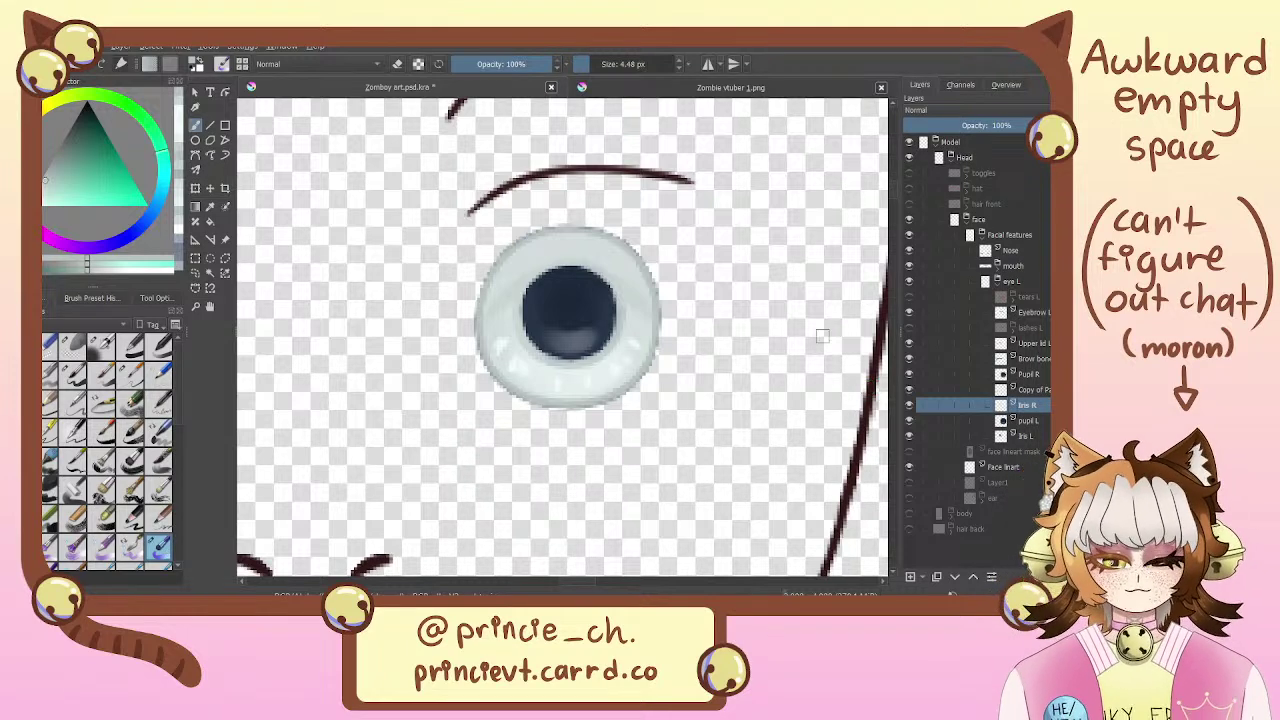
key("ctrl+shift+g")
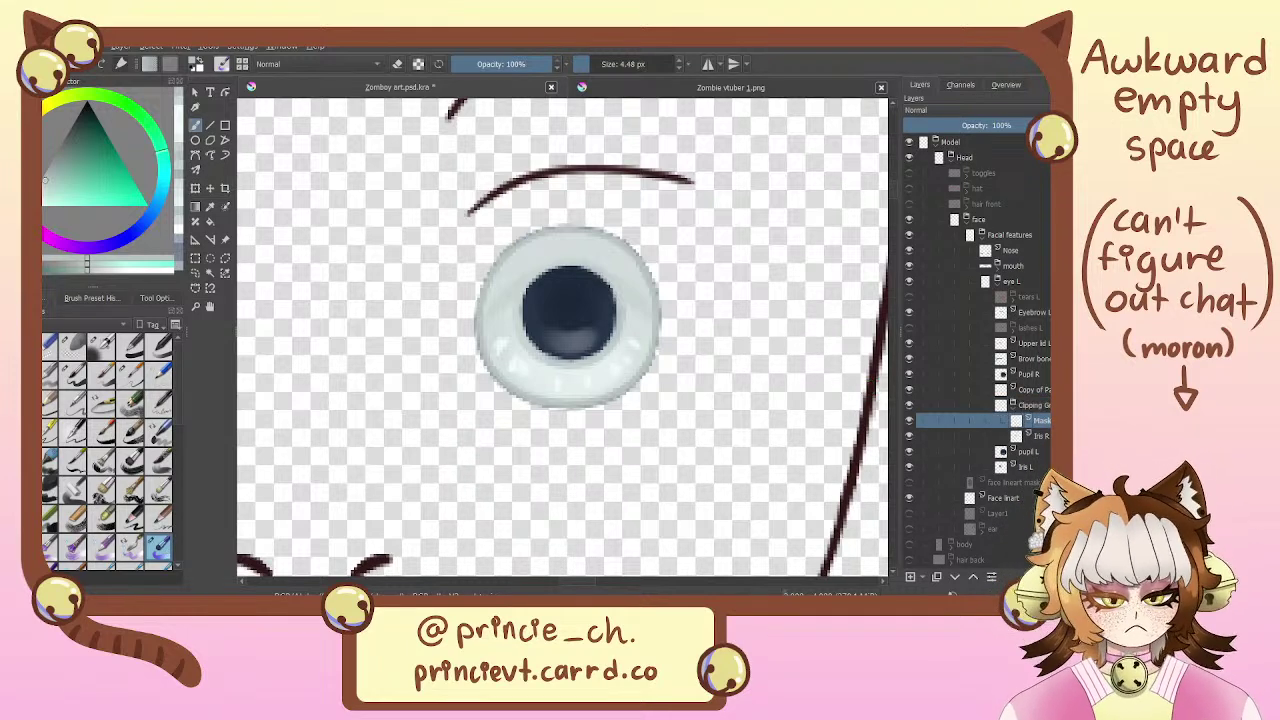
left_click(937, 578)
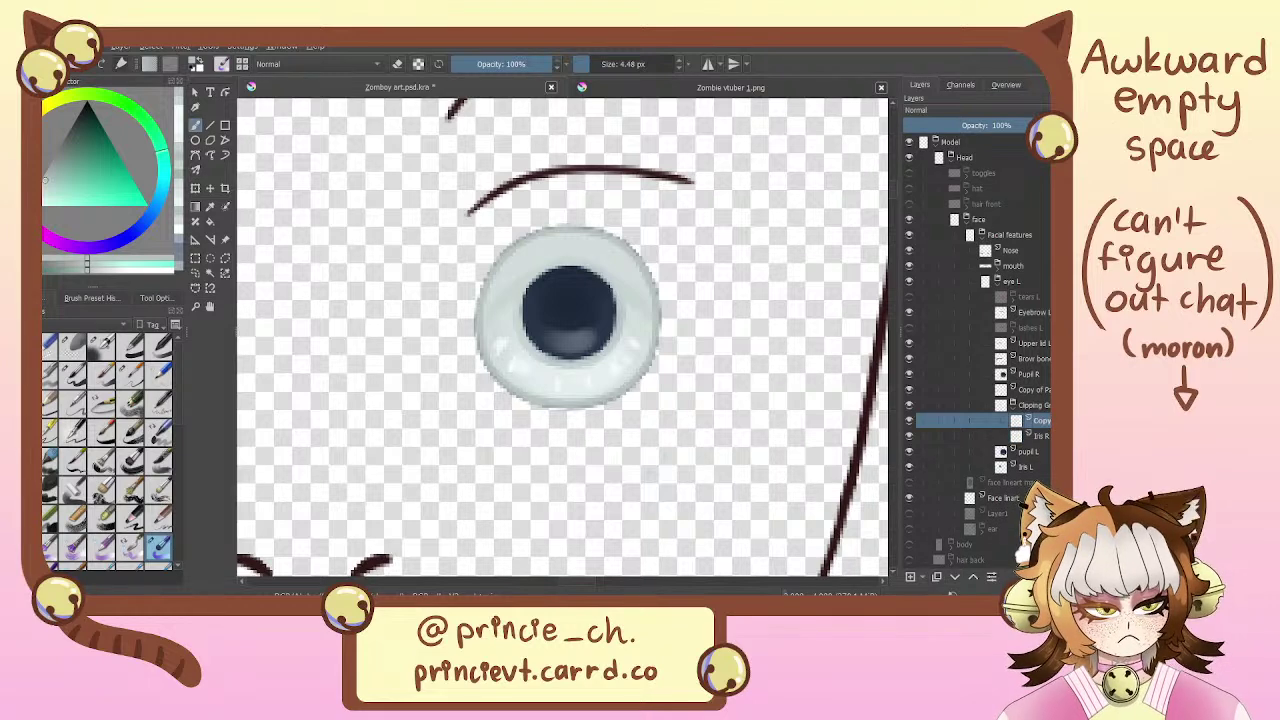
key("plus")
key("plus")
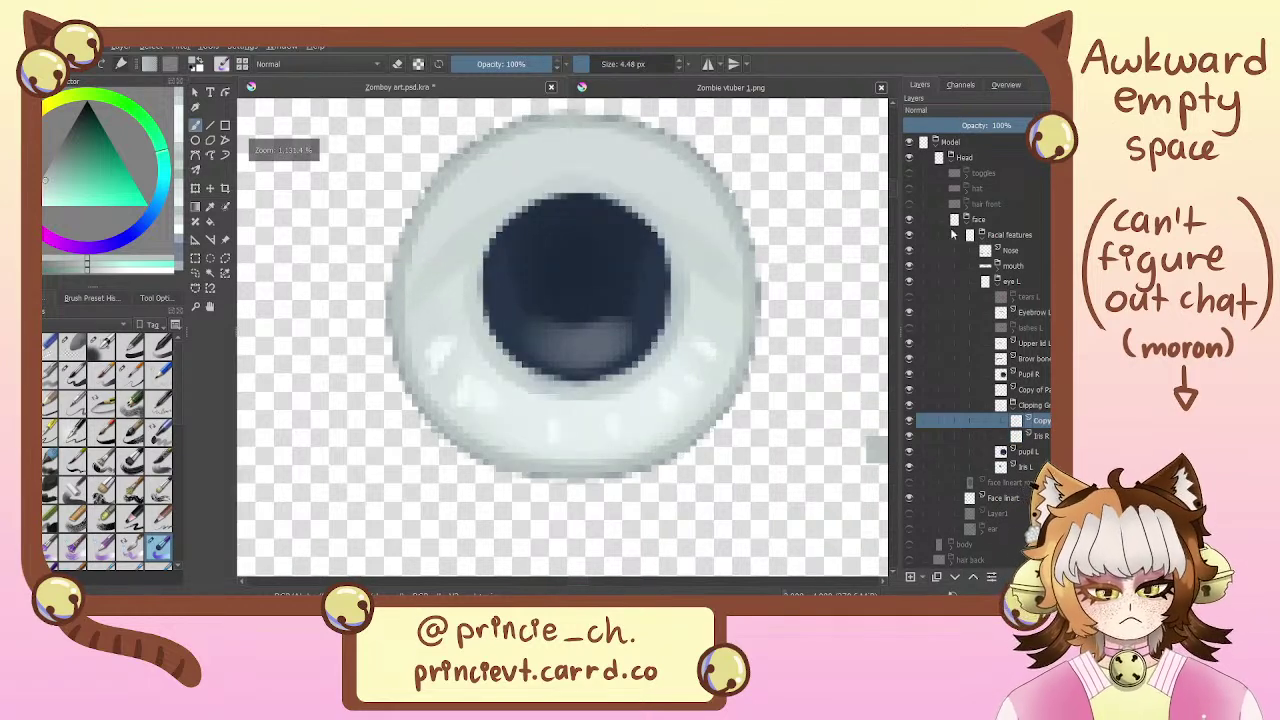
Hide Pupil R, soften the pale iris's outer edge with the 4.48 px brush, and sample a pale grey-blue from the upper iris
left_click(909, 374)
left_click_drag(729, 360, 705, 407)
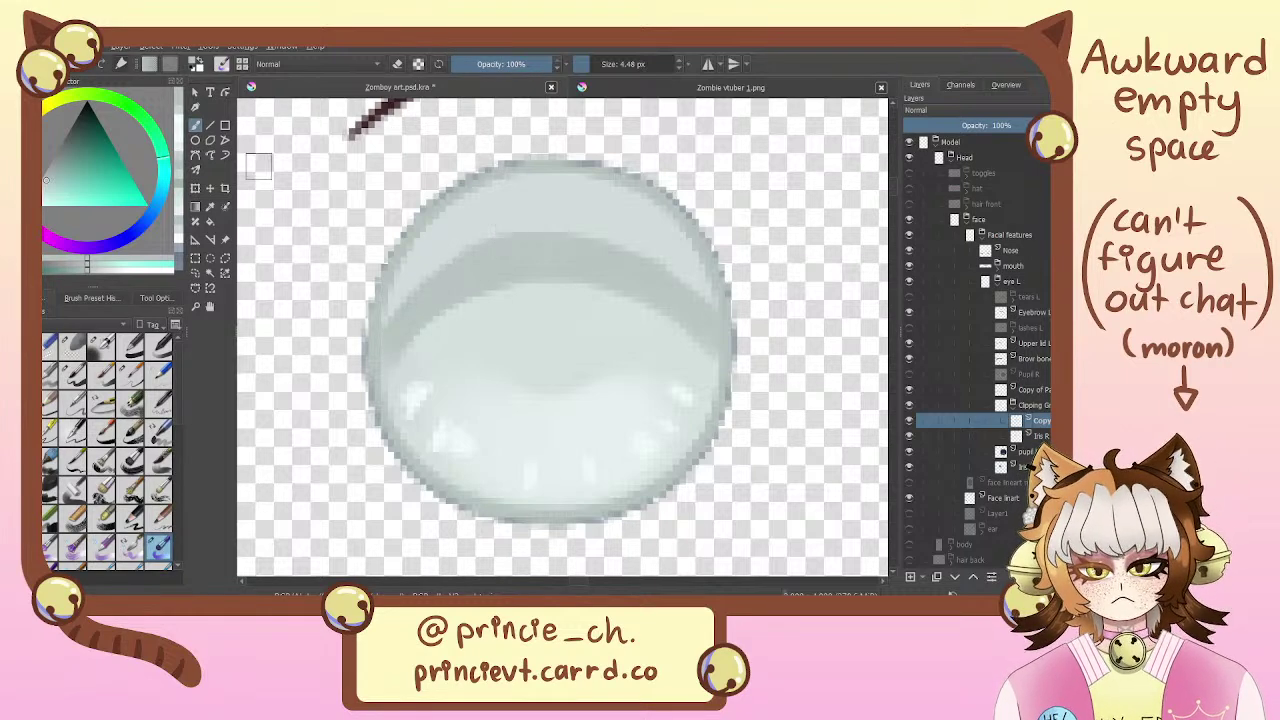
left_click(210, 206)
left_click(506, 226)
key("b")
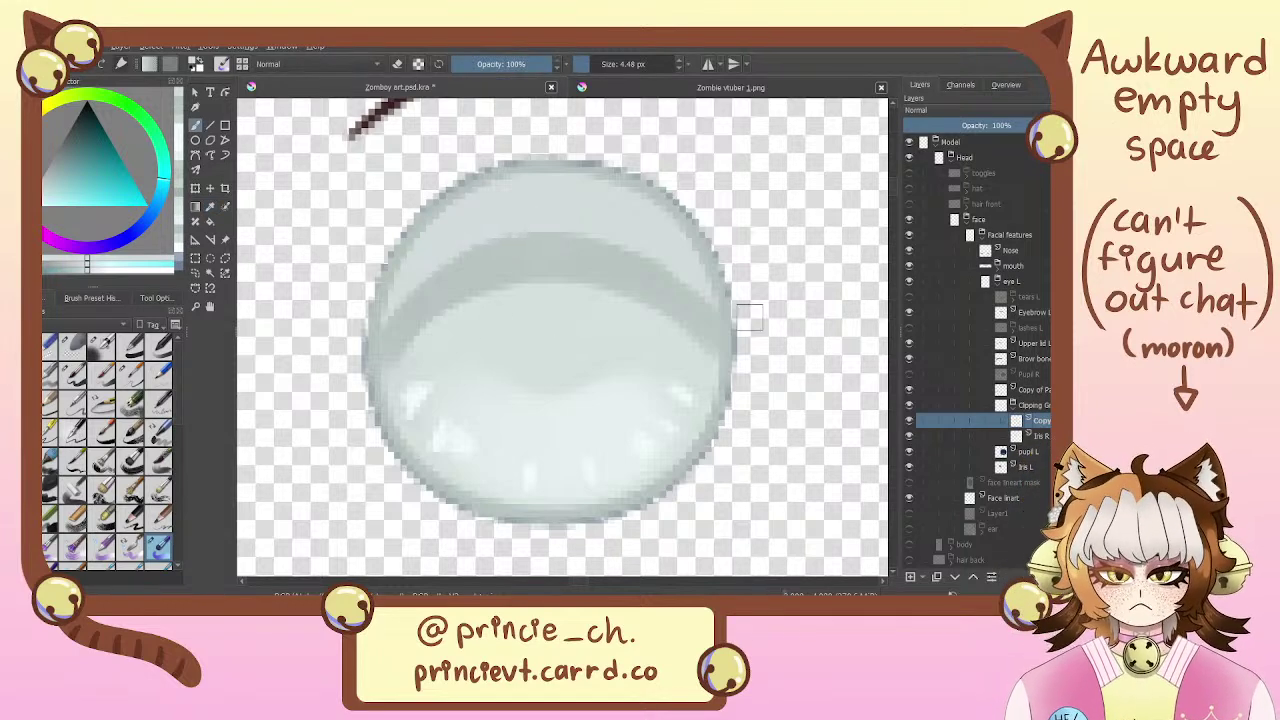
Inspect the softened iris edge from afar and close up, toggling Iris R to compare it against the blue iris
key("minus")
key("minus")
key("minus")
key("minus")
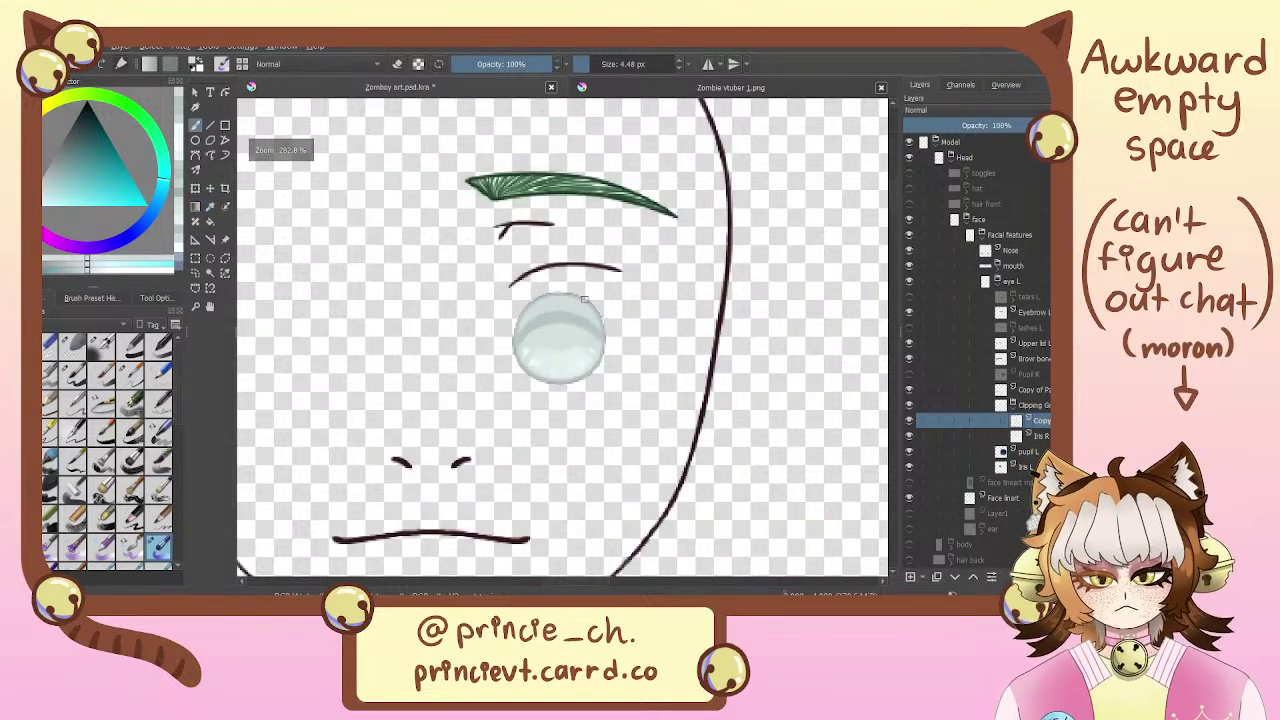
key("plus")
key("plus")
key("plus")
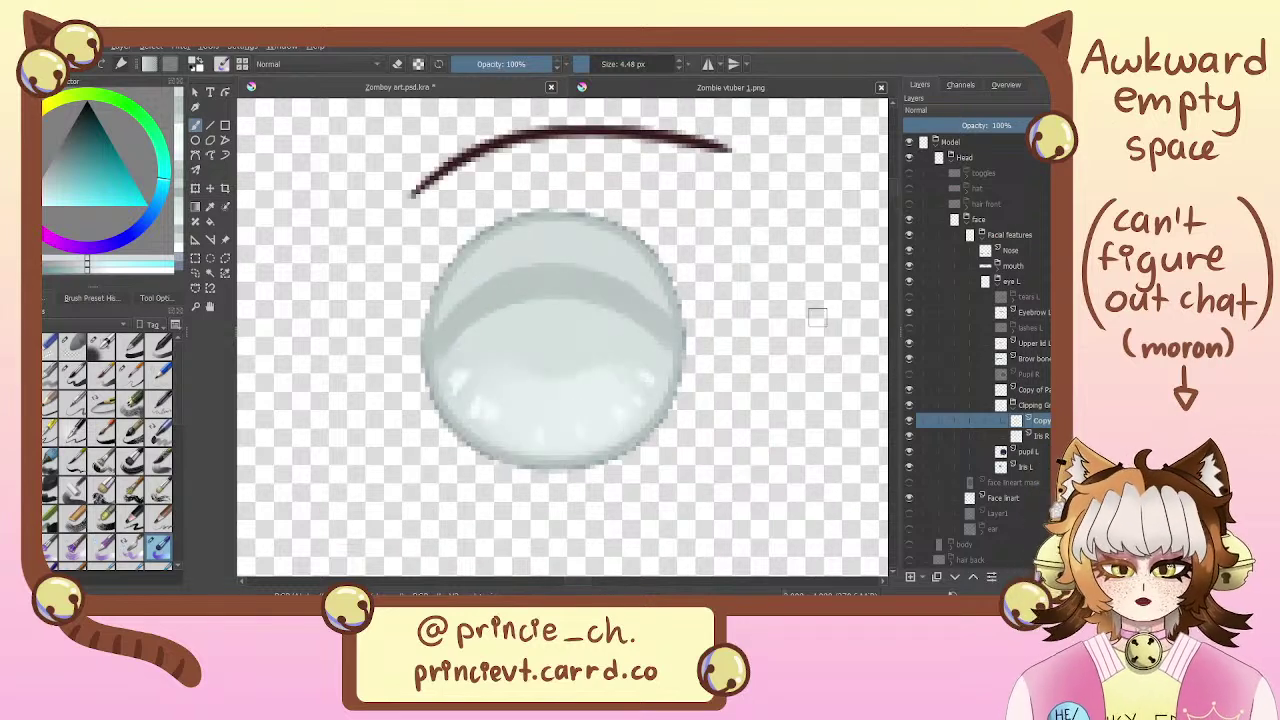
left_click(909, 436)
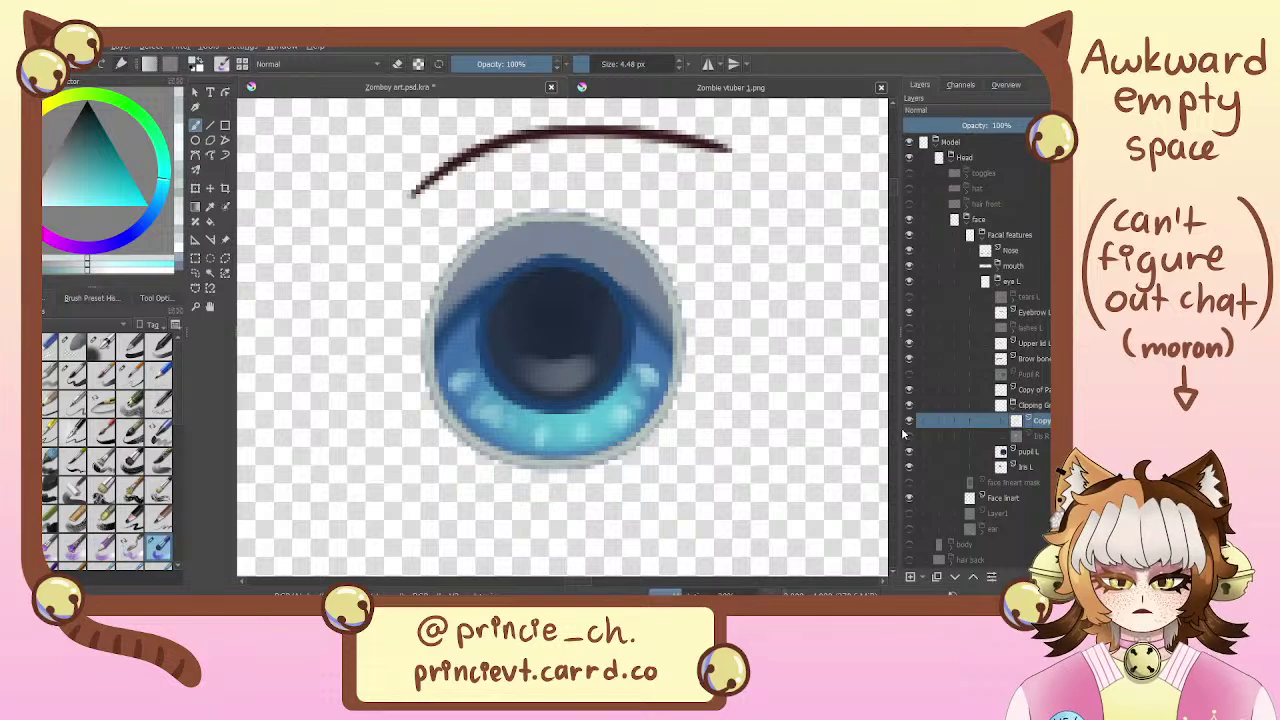
left_click(909, 436)
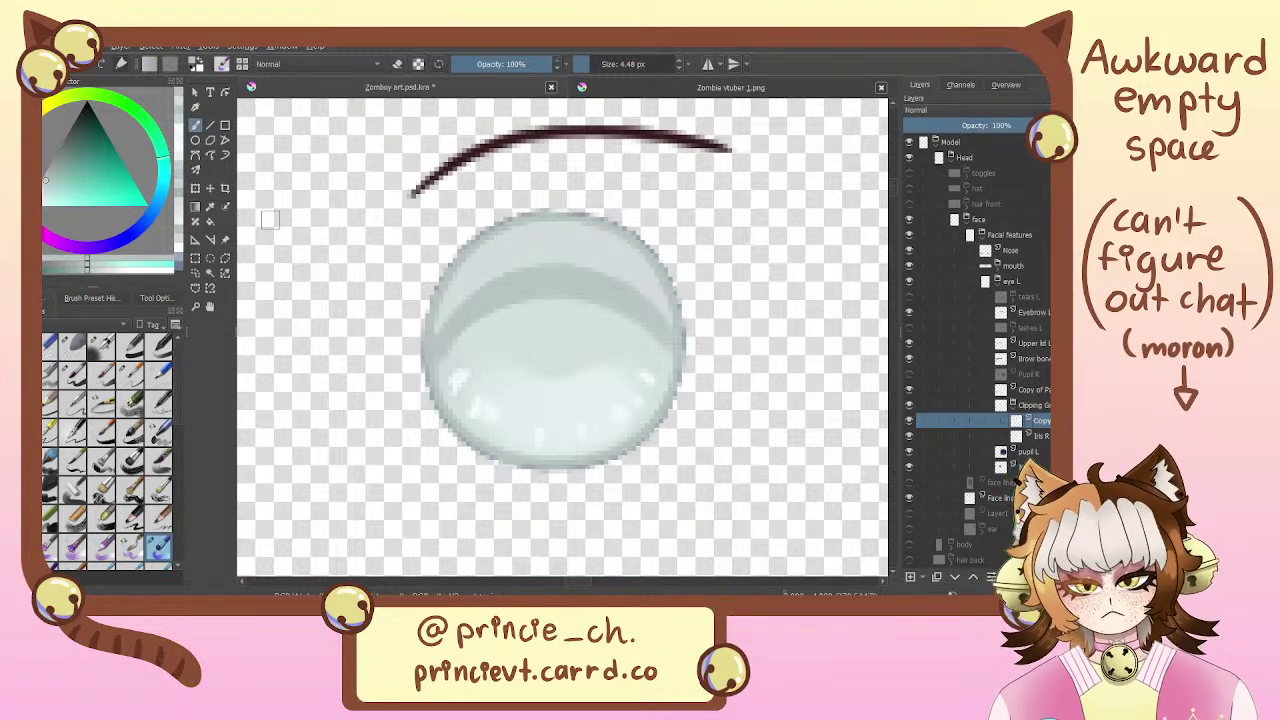
Pick a darker grey-green, merge the clipped copy into Iris R, and take Iris R out of its clipping group, deleting the group
left_click(52, 178)
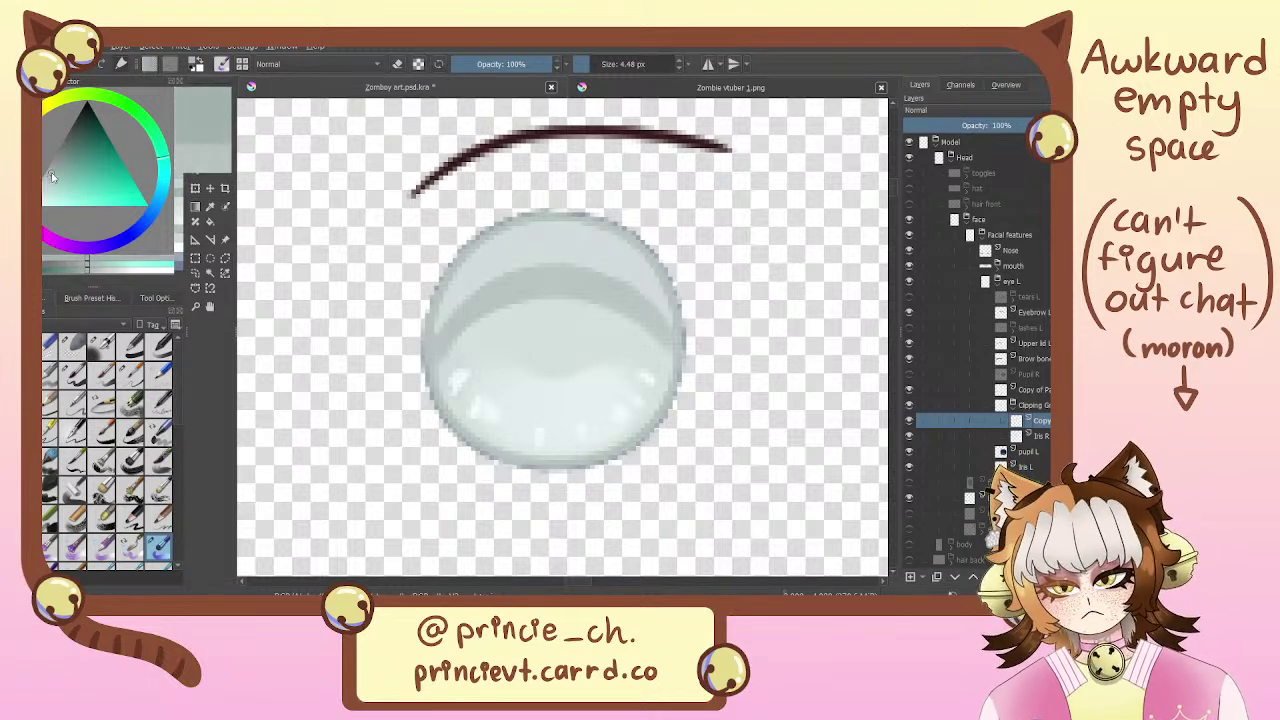
key("ctrl+e")
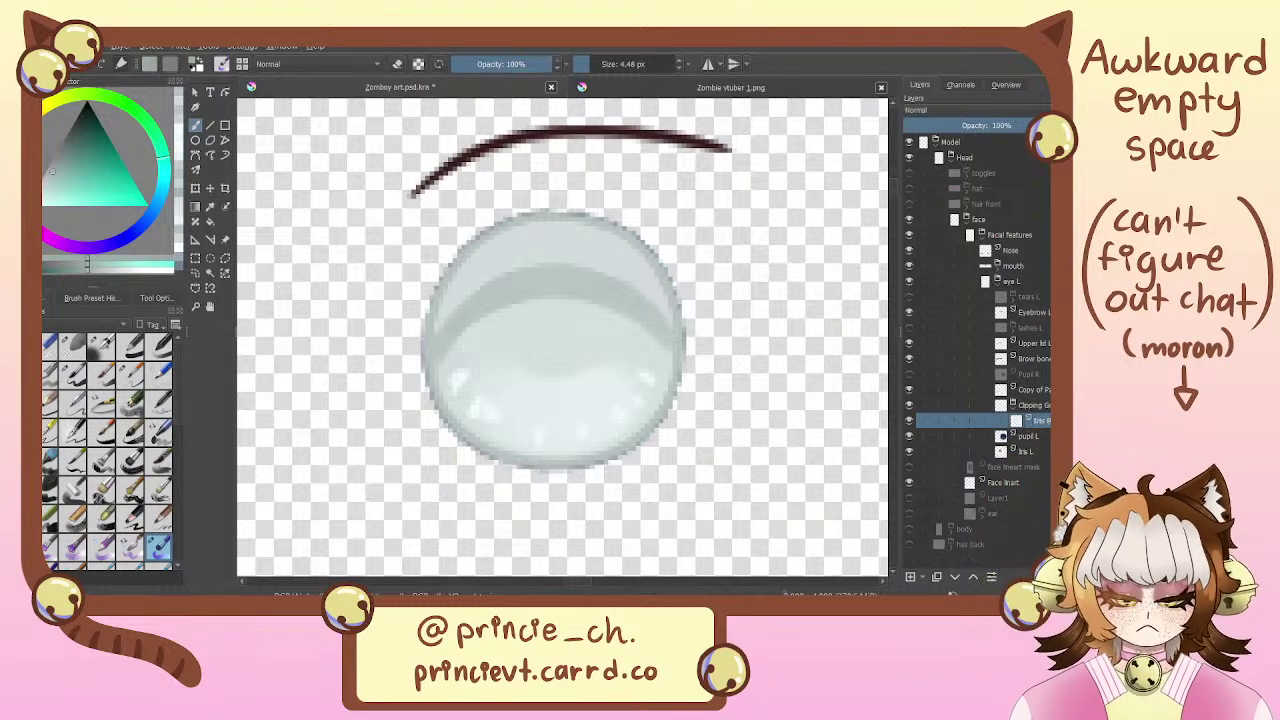
left_click(1048, 406)
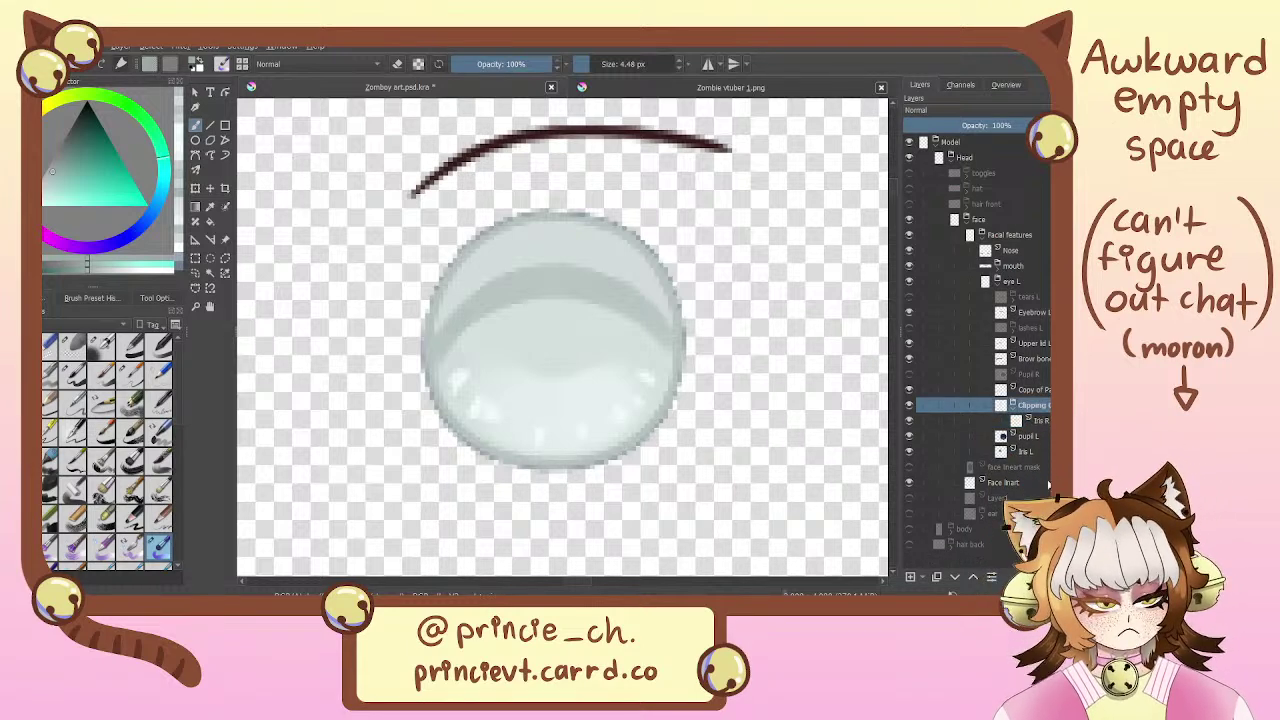
left_click_drag(1046, 423, 1035, 398)
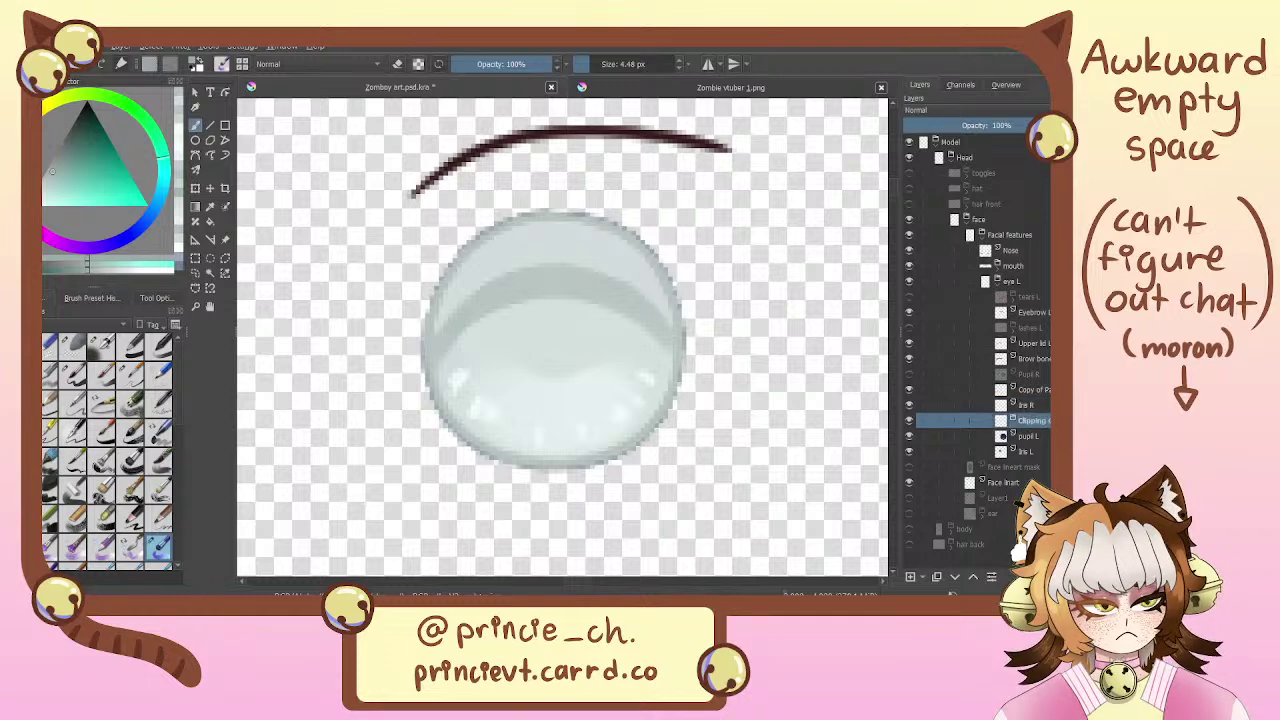
key("shift+Delete")
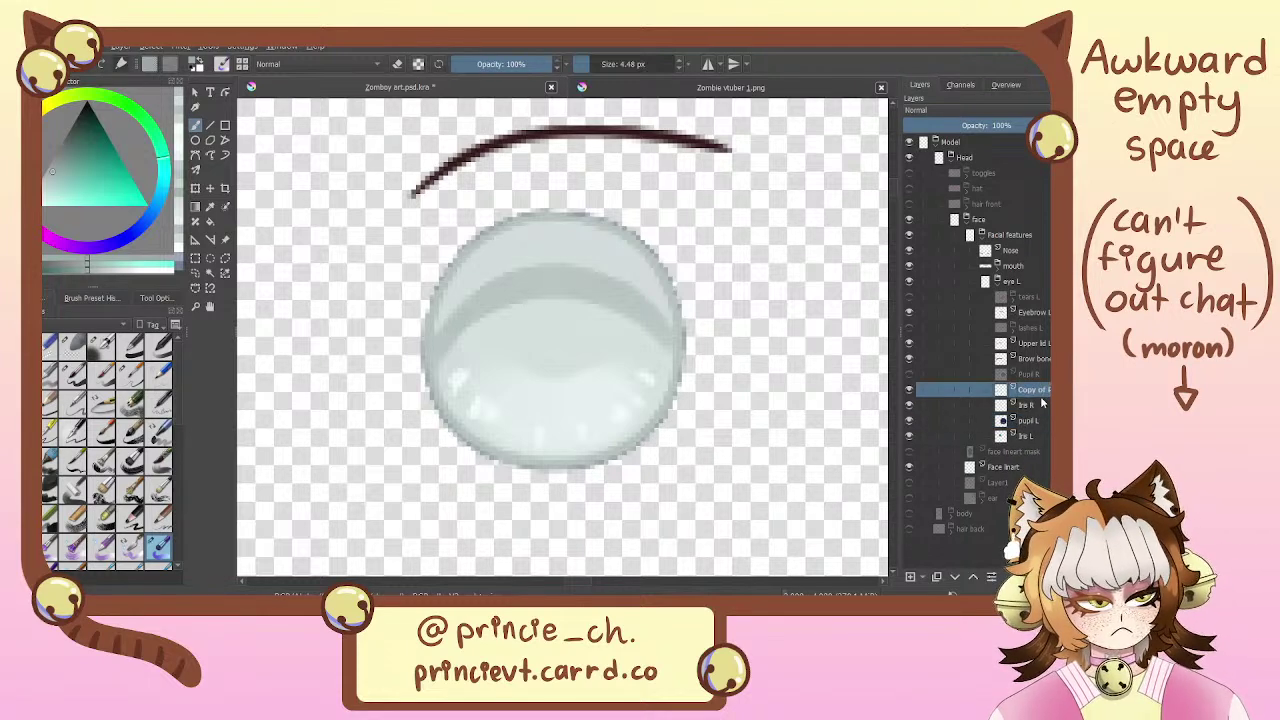
Put the remaining outline copy in a clipping group and paint it a darker grey-green with the 224.71 px brush
key("ctrl+shift+g")
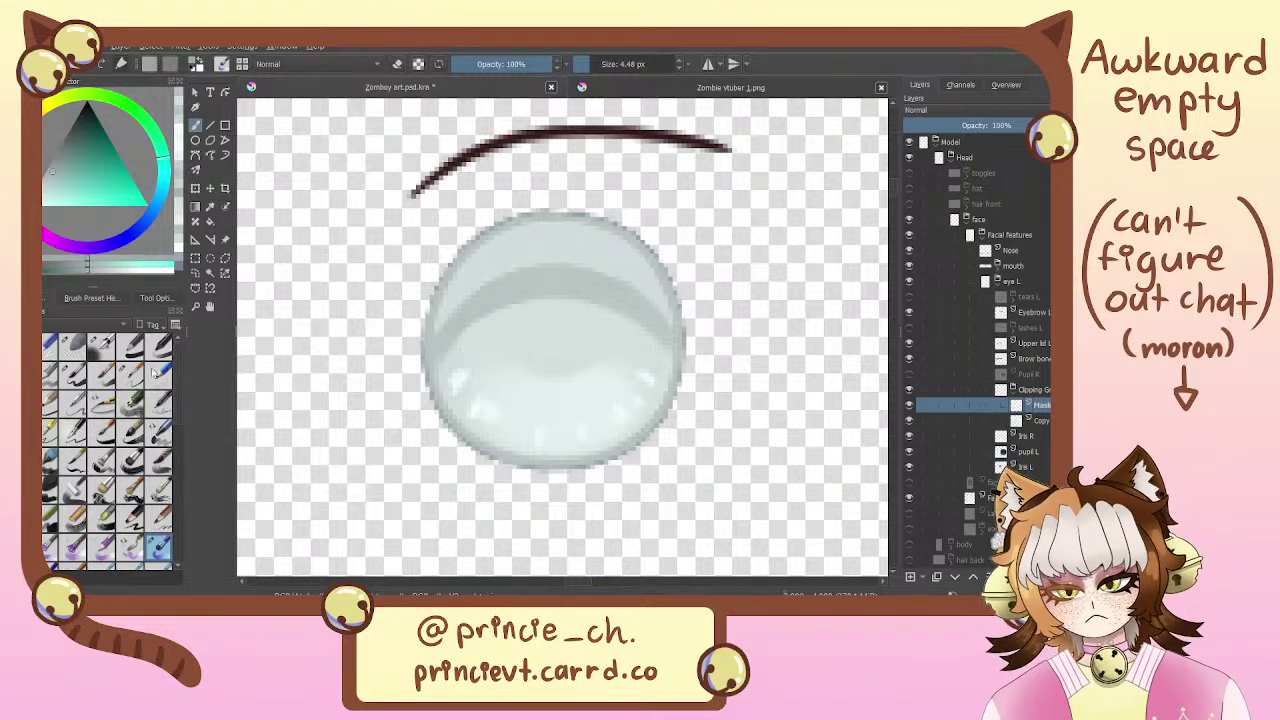
left_click(130, 372)
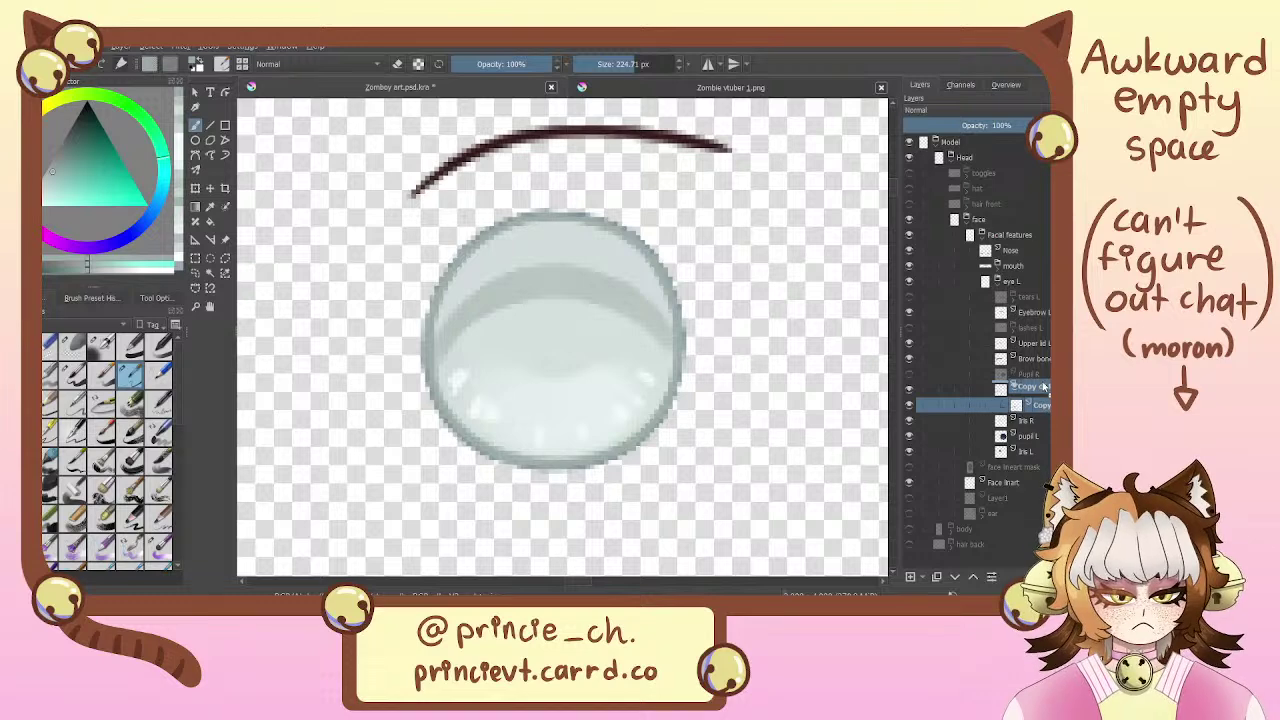
Step back to the unmerged outline mask, and toggle the clipping group and Iris R to compare the outline colours on both irises
key("ctrl+z")
key("ctrl+z")
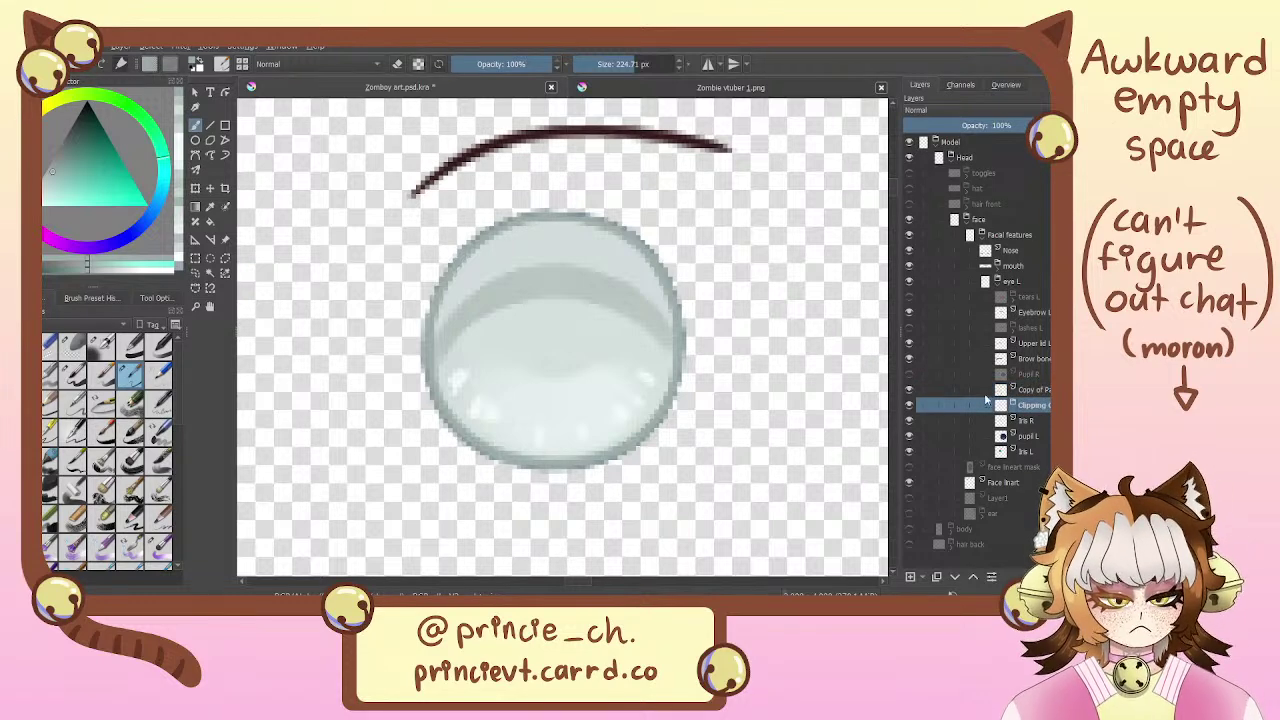
key("ctrl+shift+z")
key("ctrl+shift+z")
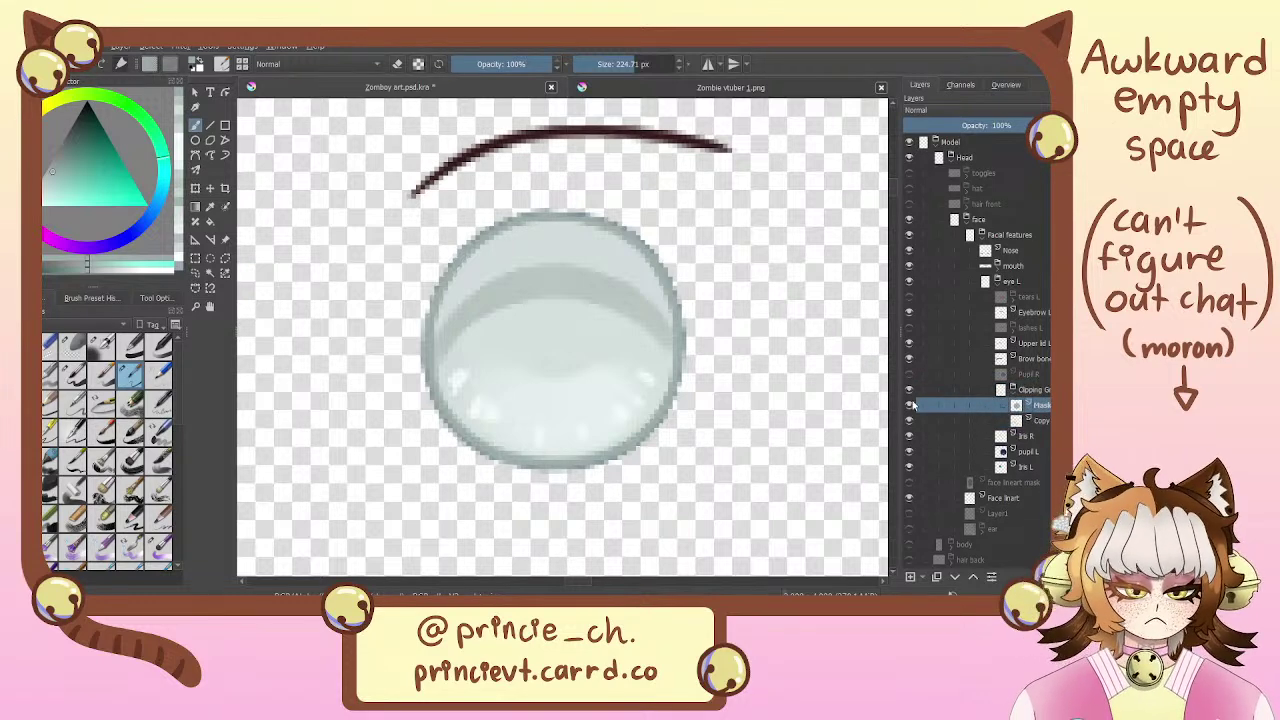
left_click(909, 389)
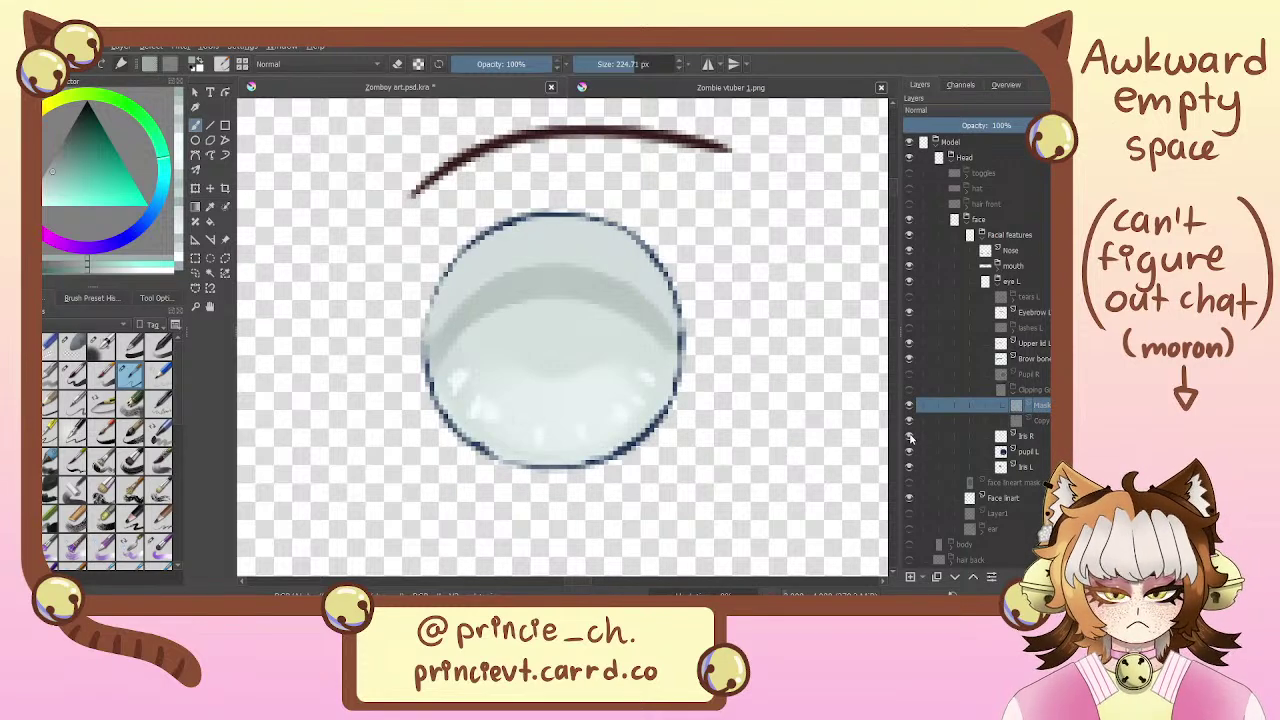
left_click(909, 436)
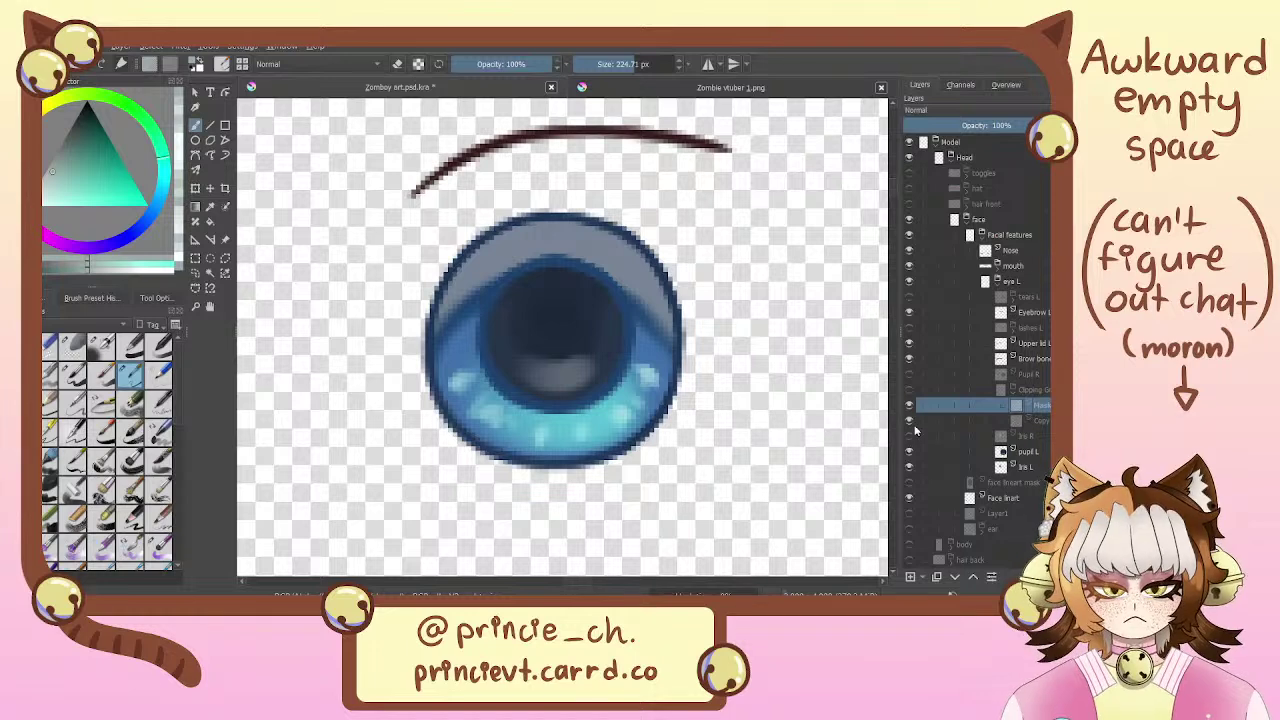
left_click(912, 422)
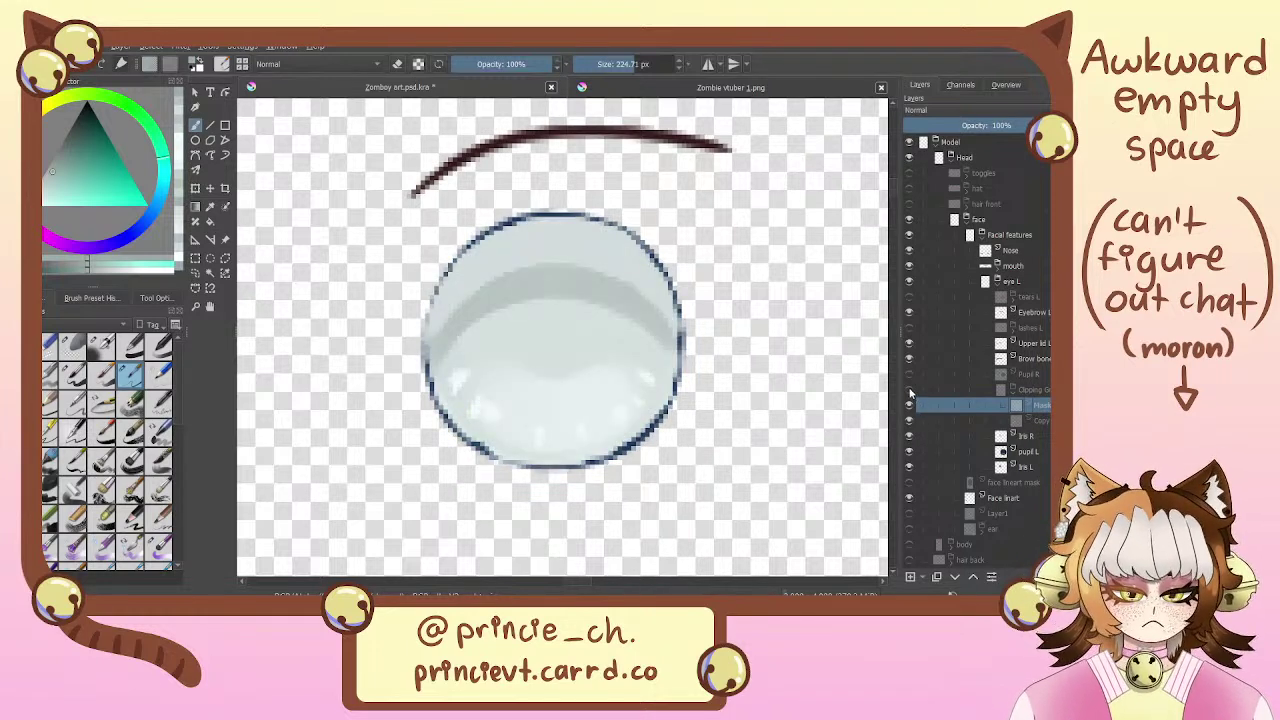
left_click(910, 390)
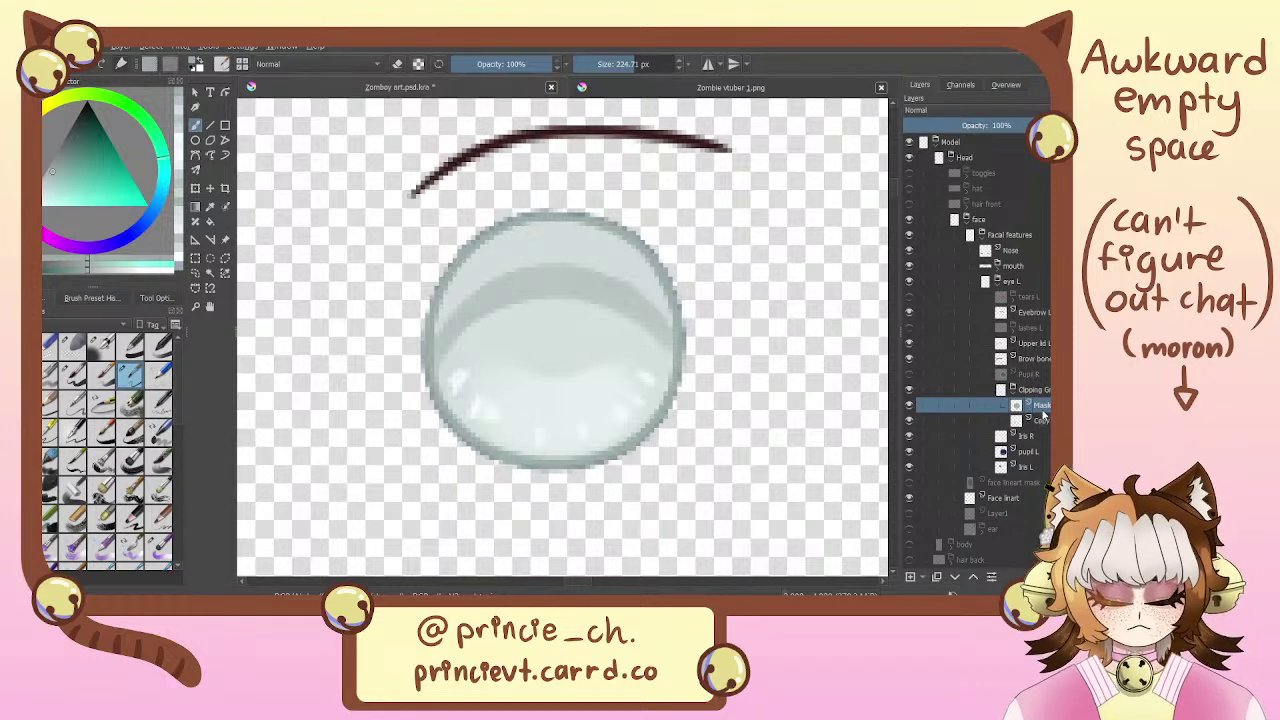
Merge the painted outline layers, remove their clipping group, and merge the grey-green outline into Iris R
key("shift+Delete")
left_click_drag(1042, 410, 1041, 382)
left_click(1046, 406)
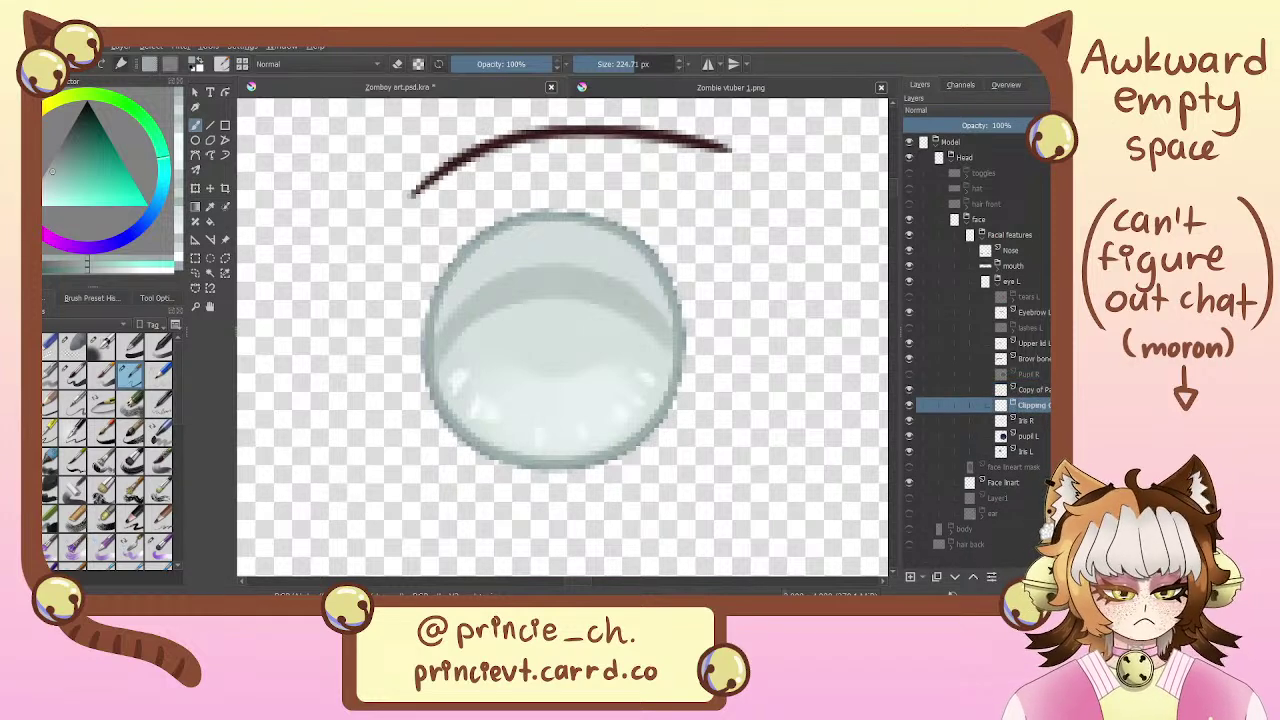
key("ctrl+e")
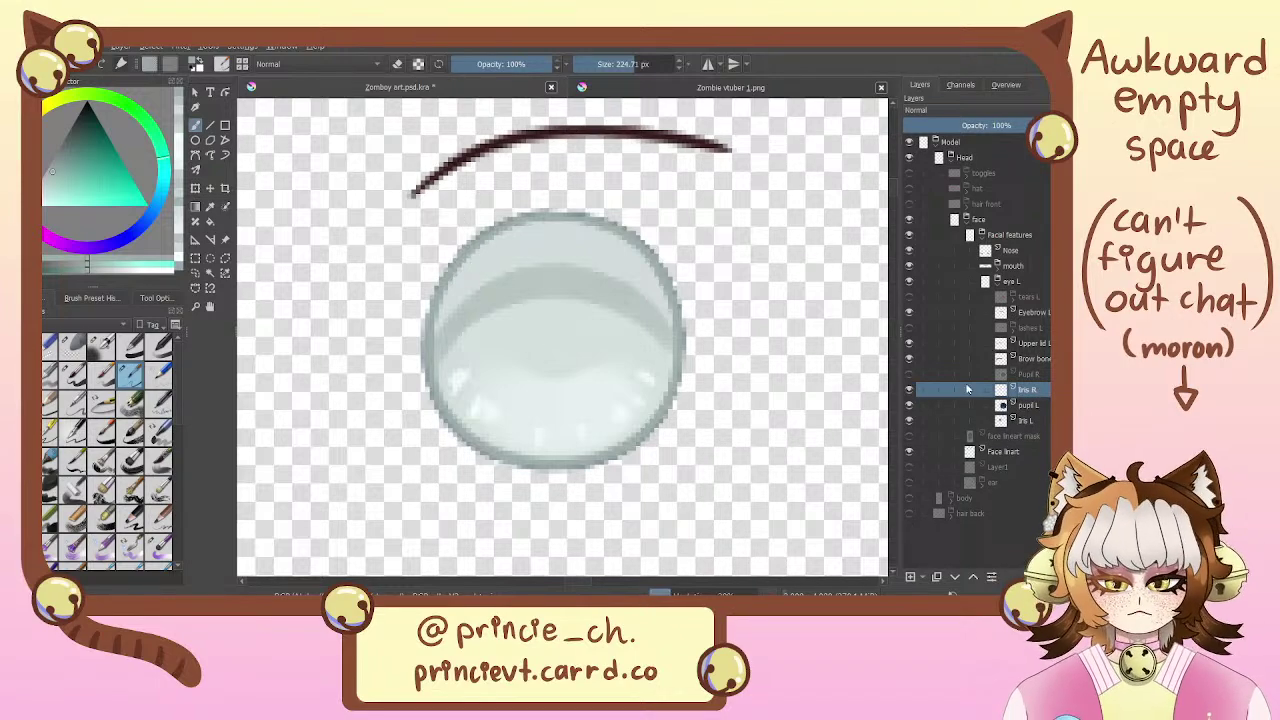
Show Pupil R again, choose the 2.87 px brush, and make Pupil R the active layer
left_click(909, 373)
left_click(74, 374)
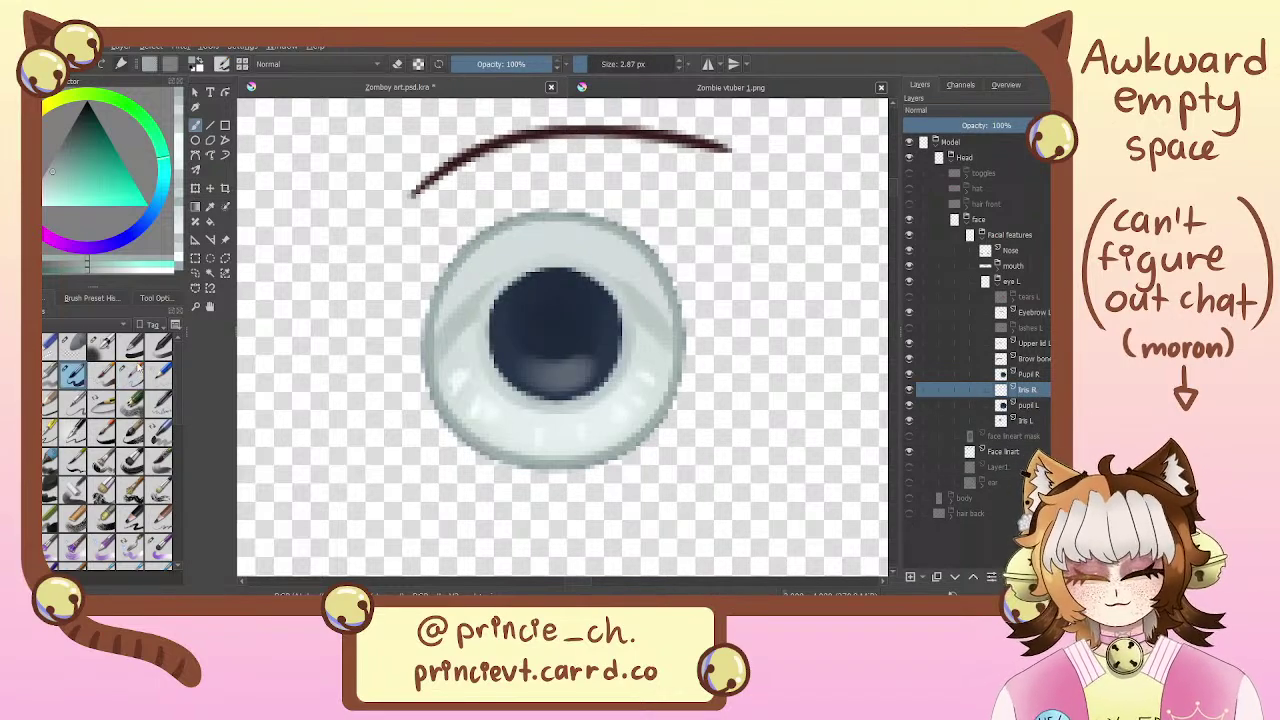
key("minus")
key("plus")
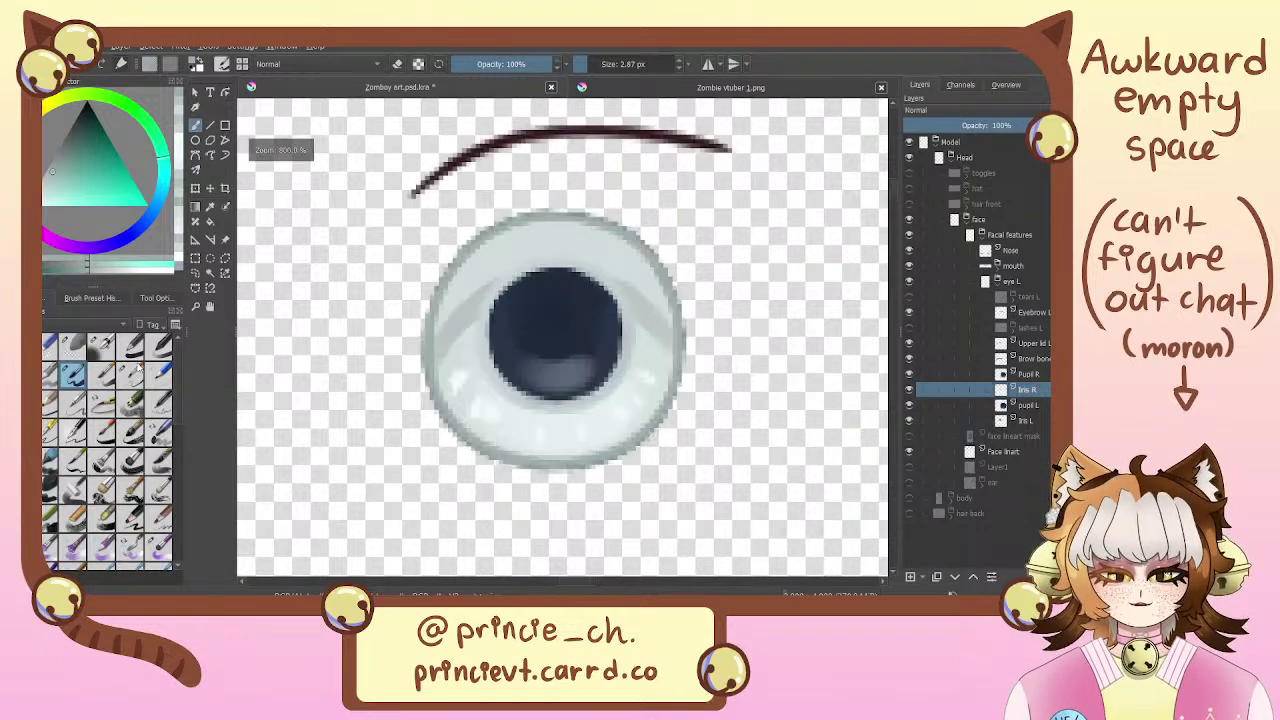
left_click(1046, 375)
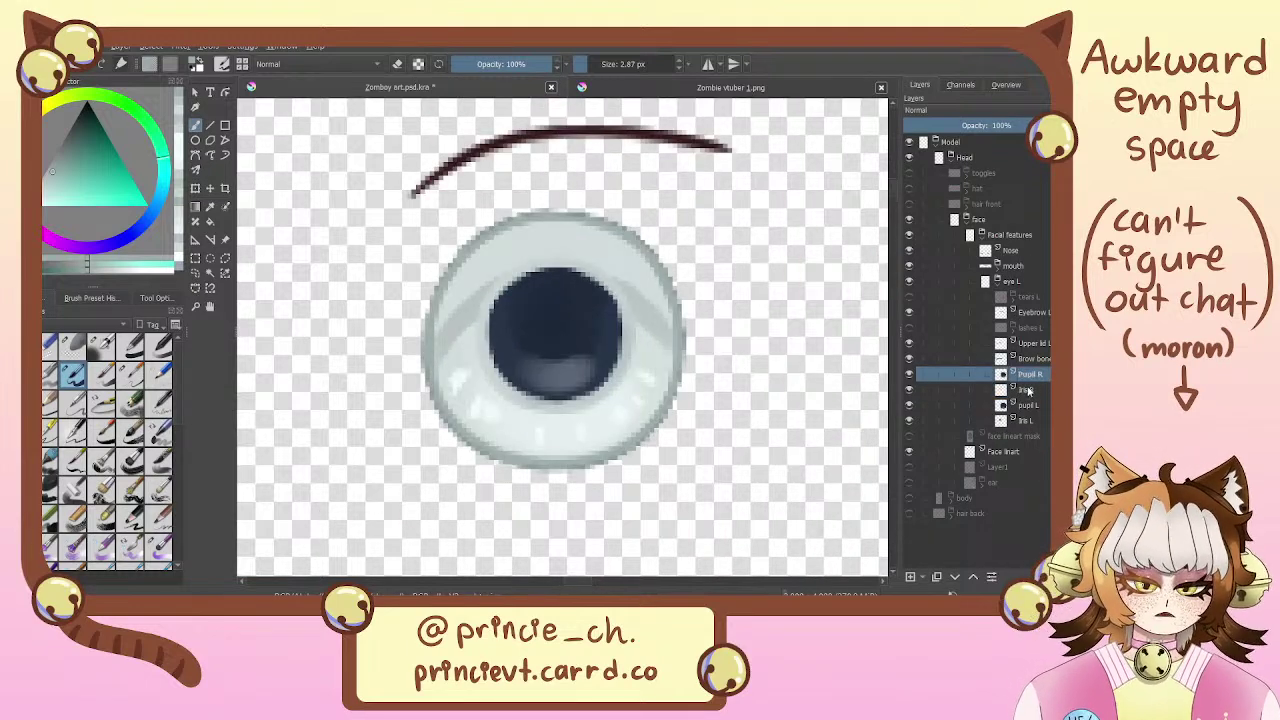
Try putting Pupil R in a plain group, replace that with a clipping group, and choose the 4.48 px brush
key("ctrl+g")
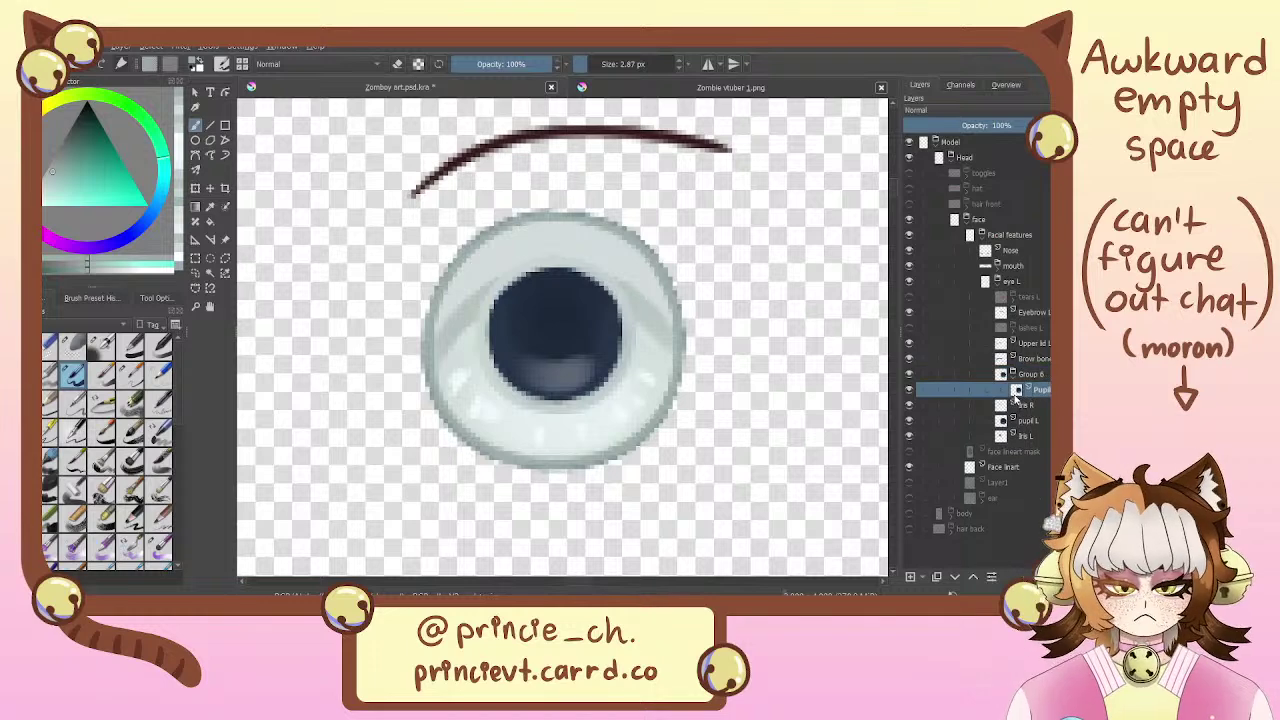
key("ctrl+z")
key("ctrl+shift+g")
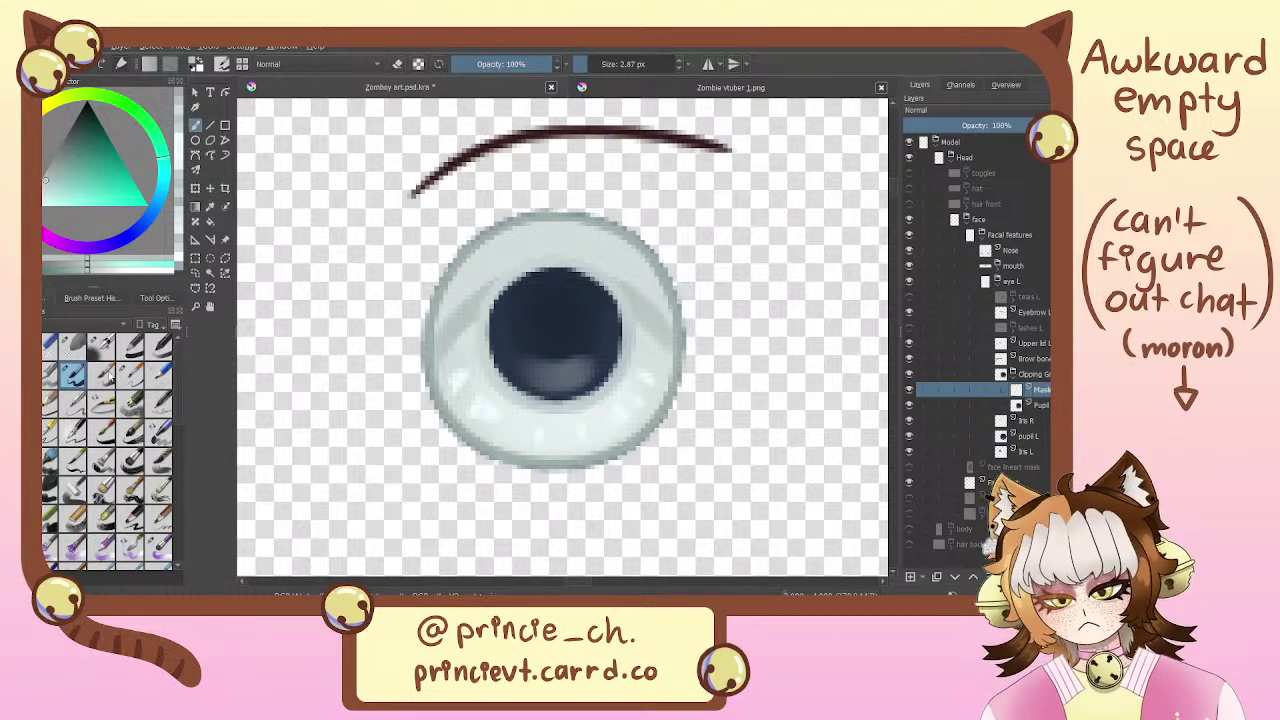
left_click(160, 545)
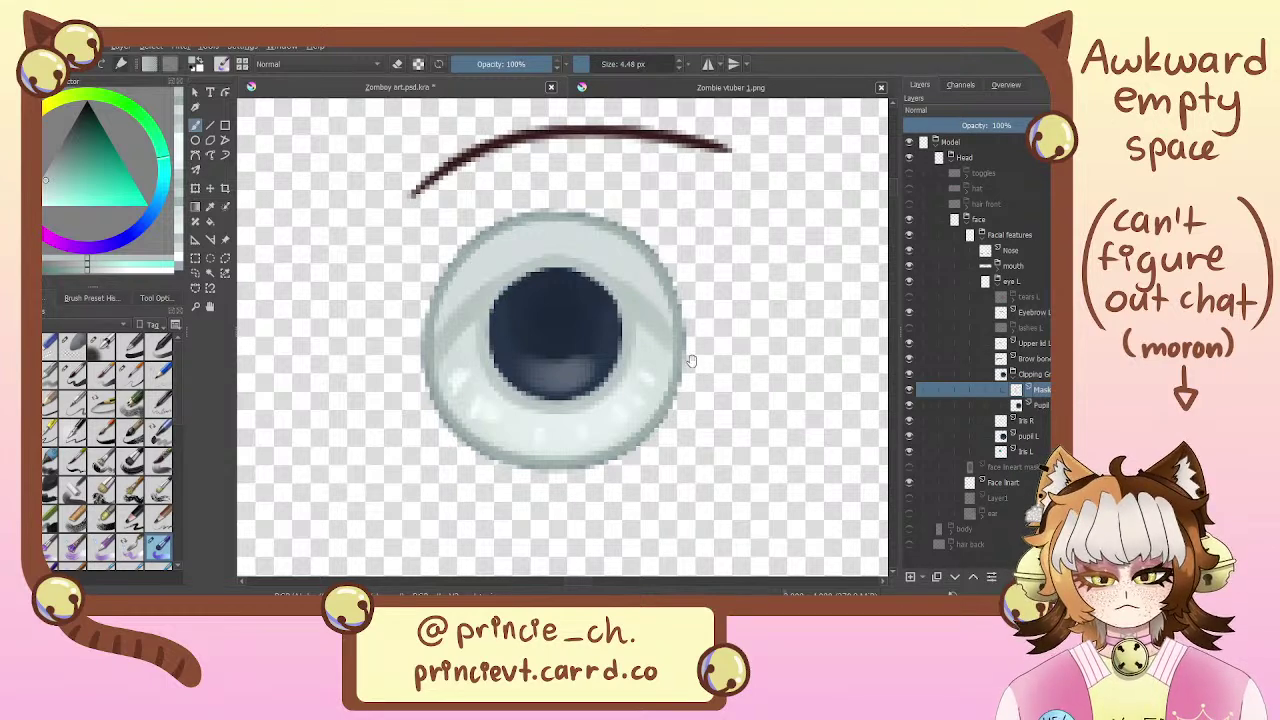
Remove the clipping group around Pupil R and step back to the separate iris and pupil layers
left_click_drag(691, 361, 617, 432)
key("minus")
key("minus")
key("minus")
key("minus")
key("plus")
key("shift+Delete")
left_click_drag(1030, 390, 1026, 367)
key("ctrl+z")
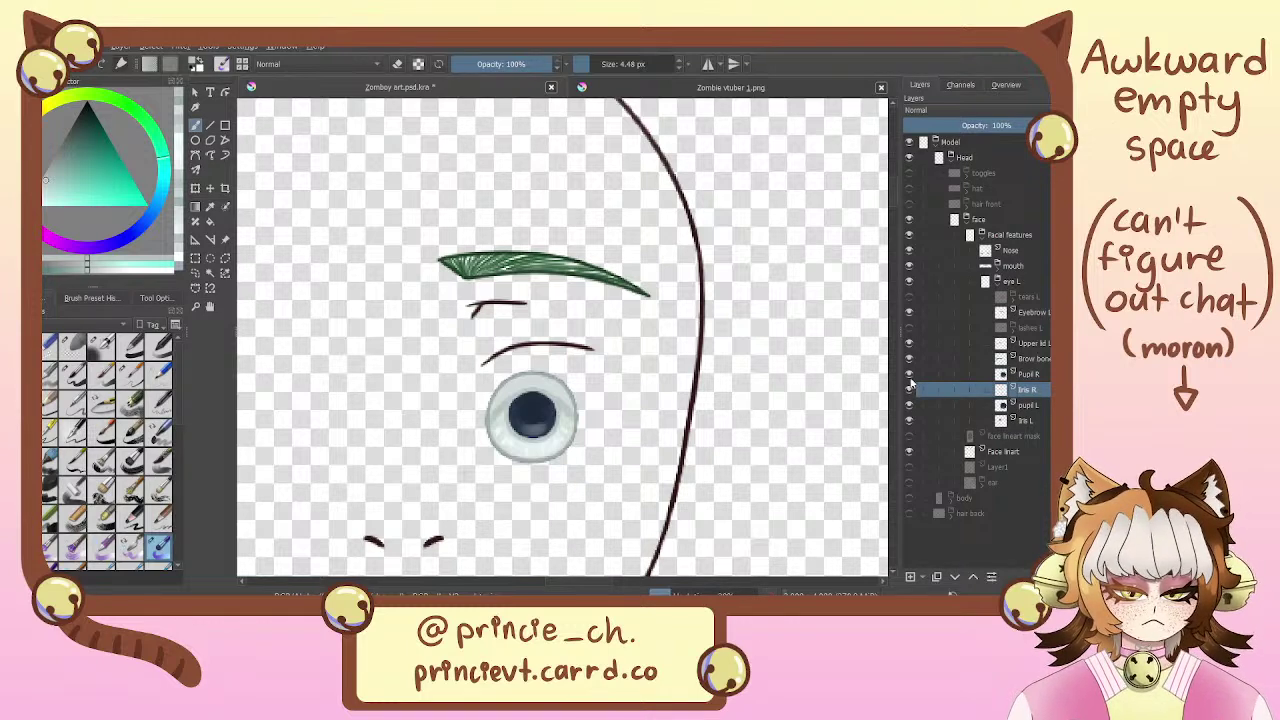
Toggle Iris R to compare both irises on the face, and show the lashes L group
left_click(909, 389)
left_click(909, 389)
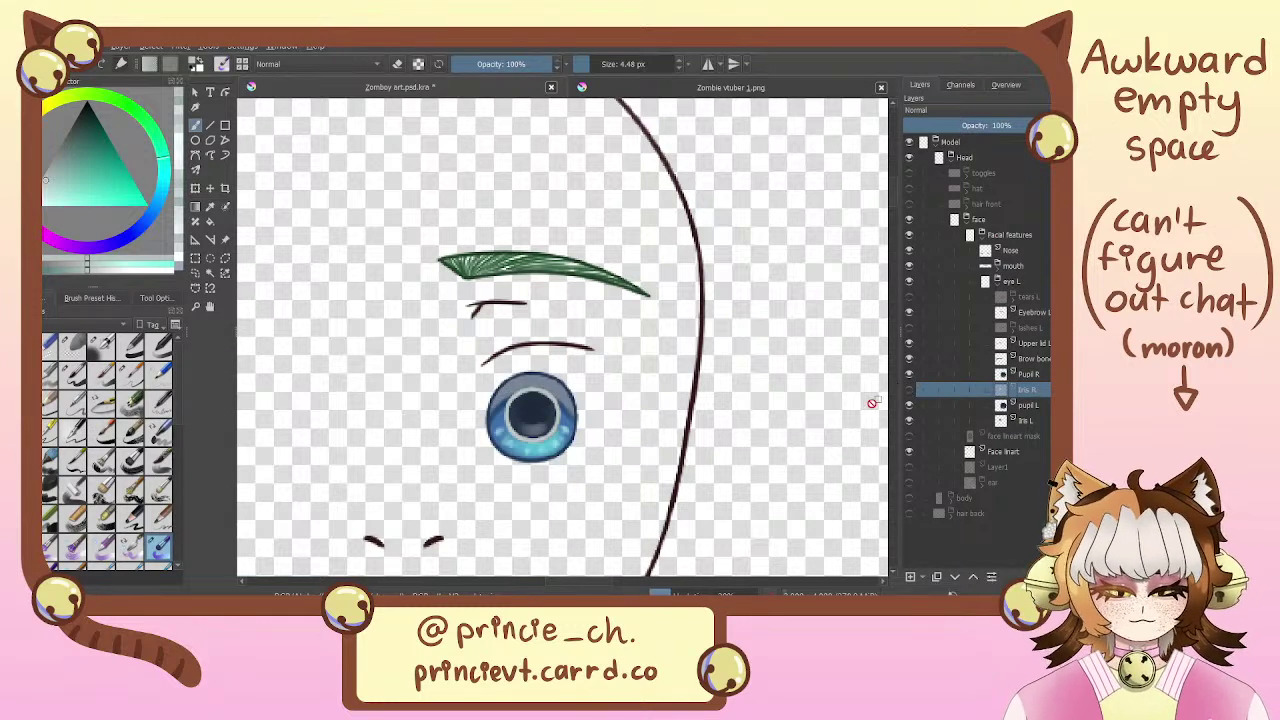
left_click_drag(801, 480, 891, 374)
key("ctrl+minus")
key("ctrl+minus")
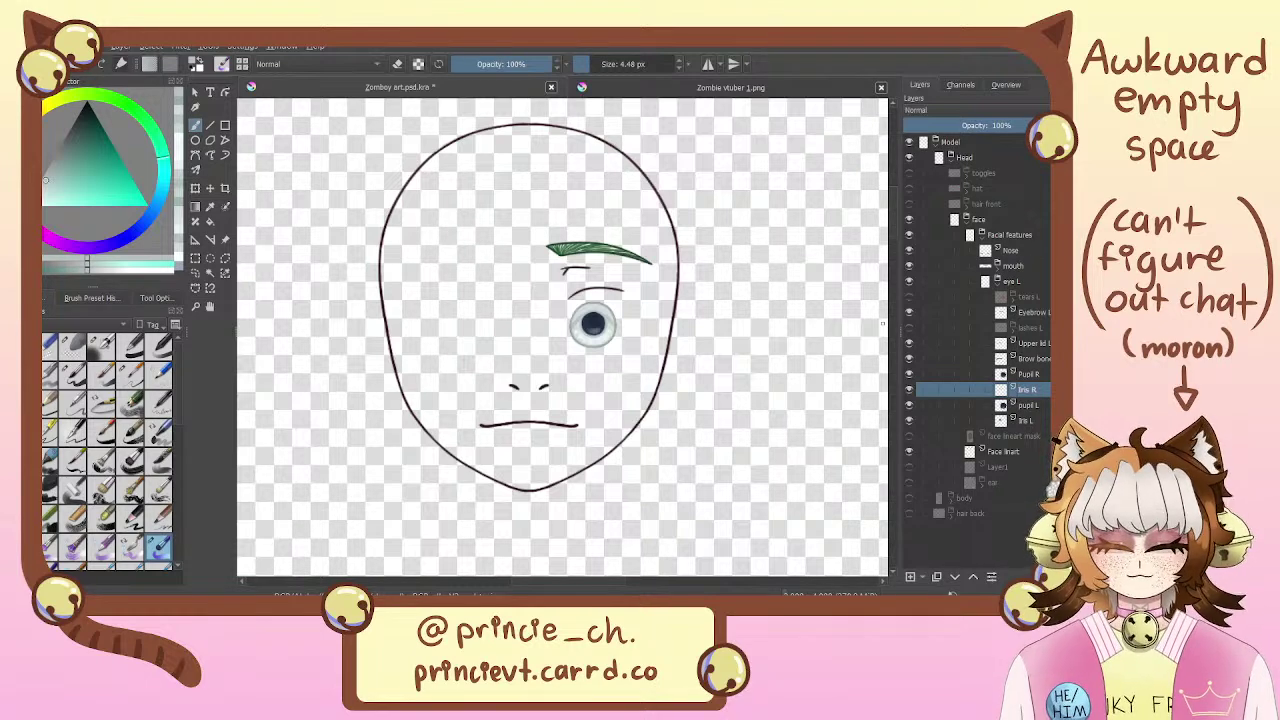
left_click(909, 328)
mouse_move(734, 371)
left_mouse_down()
mouse_move(775, 290)
mouse_move(722, 439)
mouse_move(700, 410)
mouse_move(708, 398)
left_mouse_up()
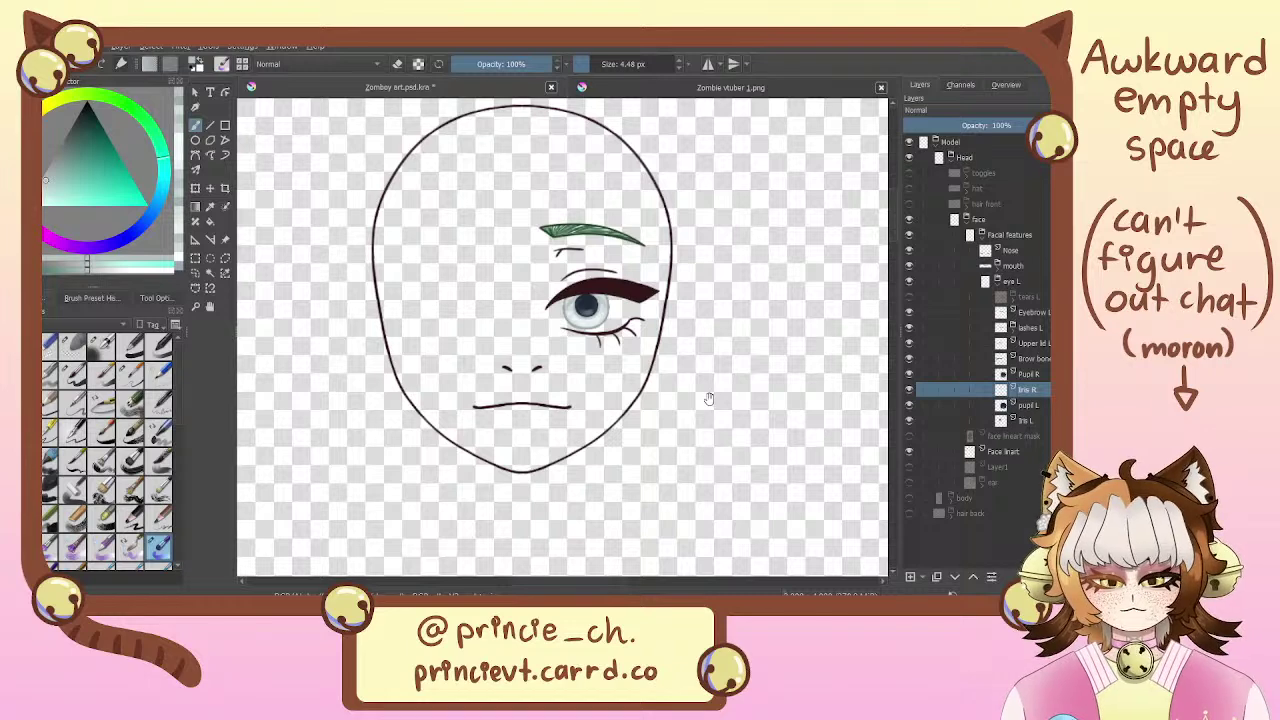
Try transforming Pupil R, Iris R, pupil L and Iris L as a multi-layer selection
left_click(1036, 376)
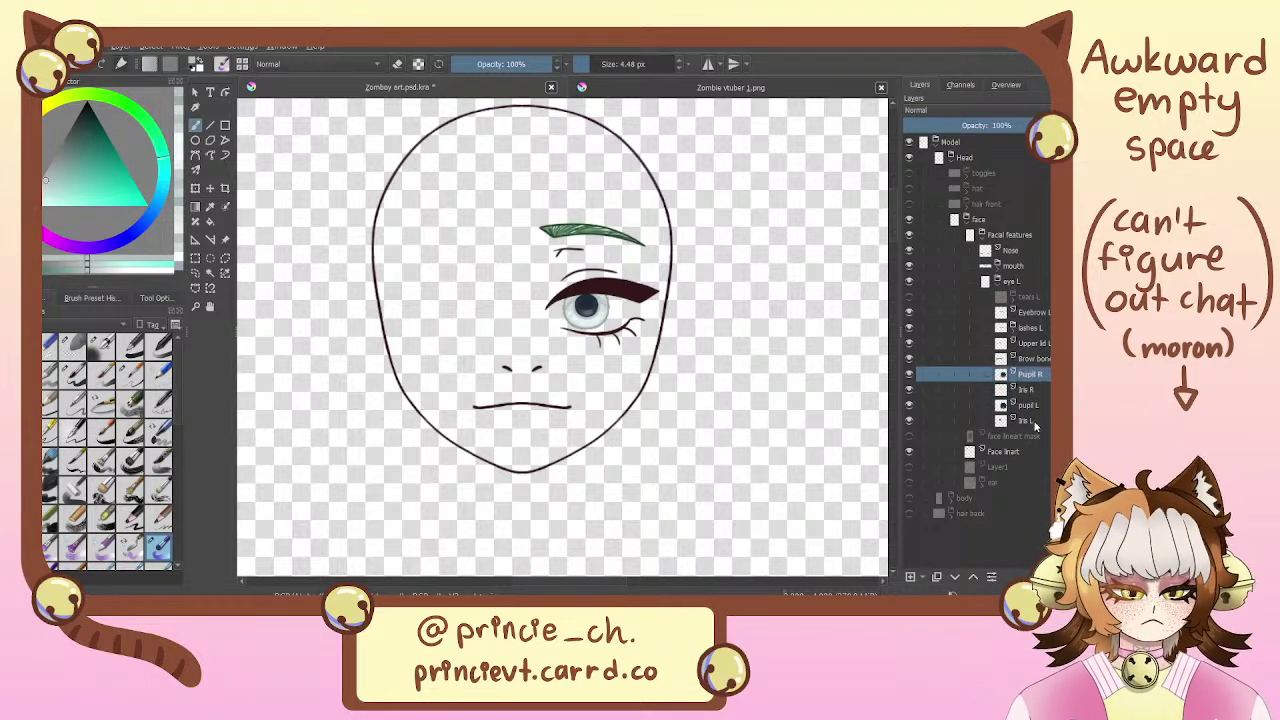
left_click(1025, 421, "shift")
key("ctrl+t")
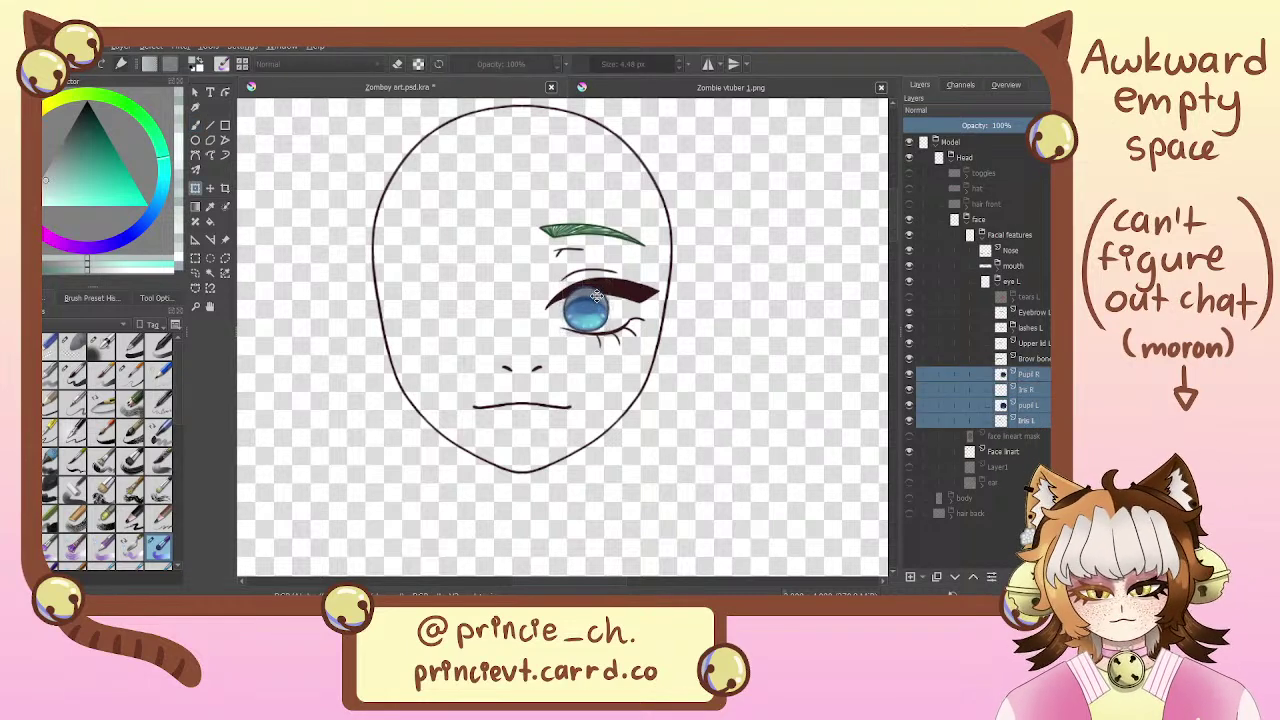
key("b")
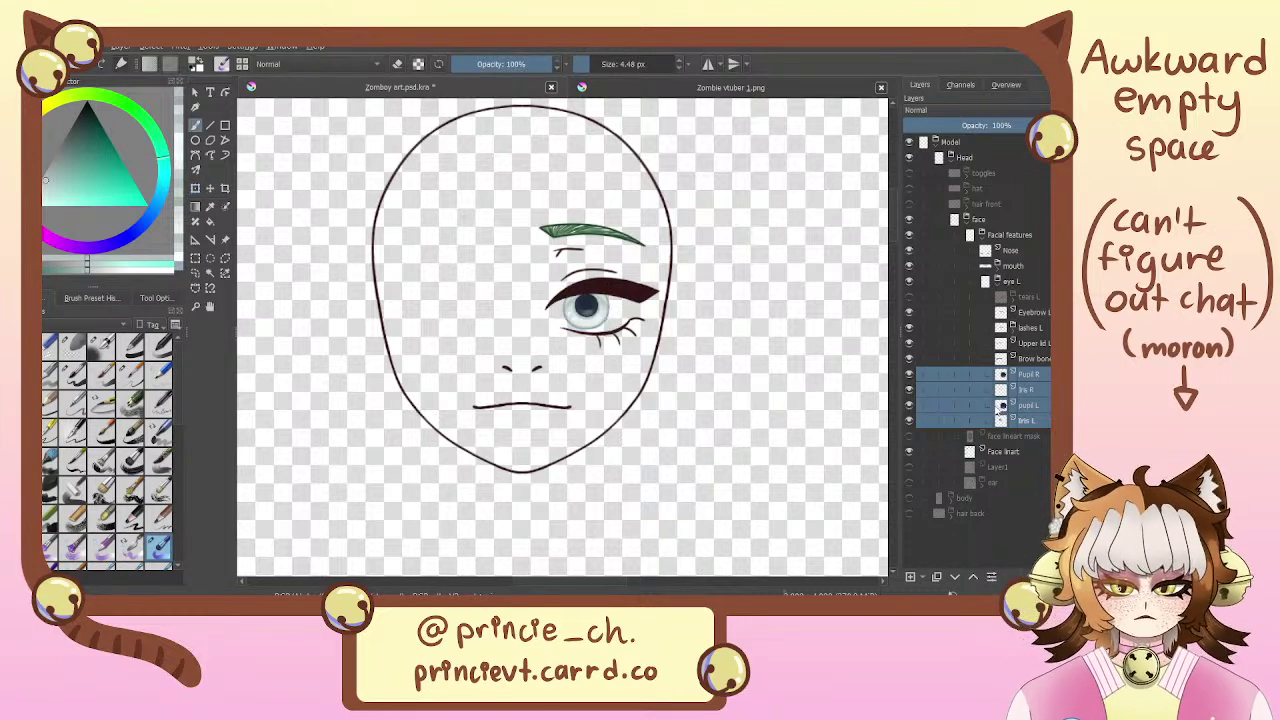
left_click_drag(859, 397, 869, 448)
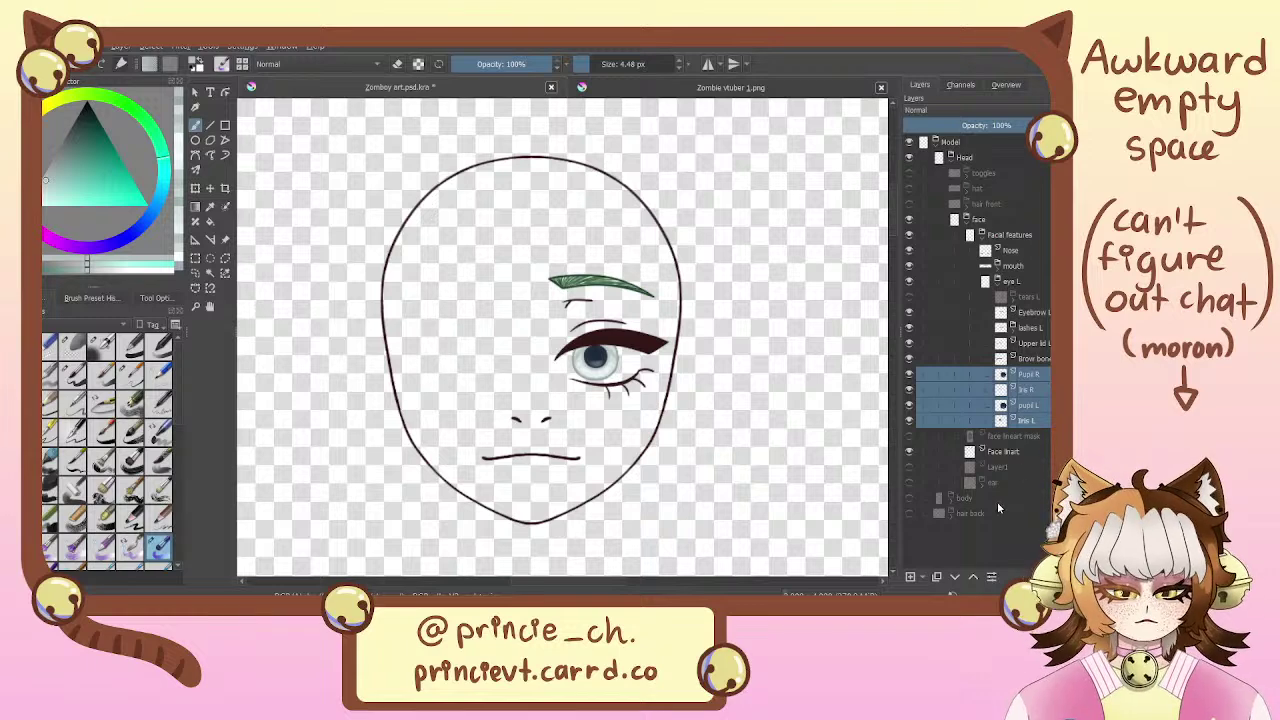
Group the four iris and pupil layers and move the group slightly down beneath the upper lashes
key("ctrl+g")
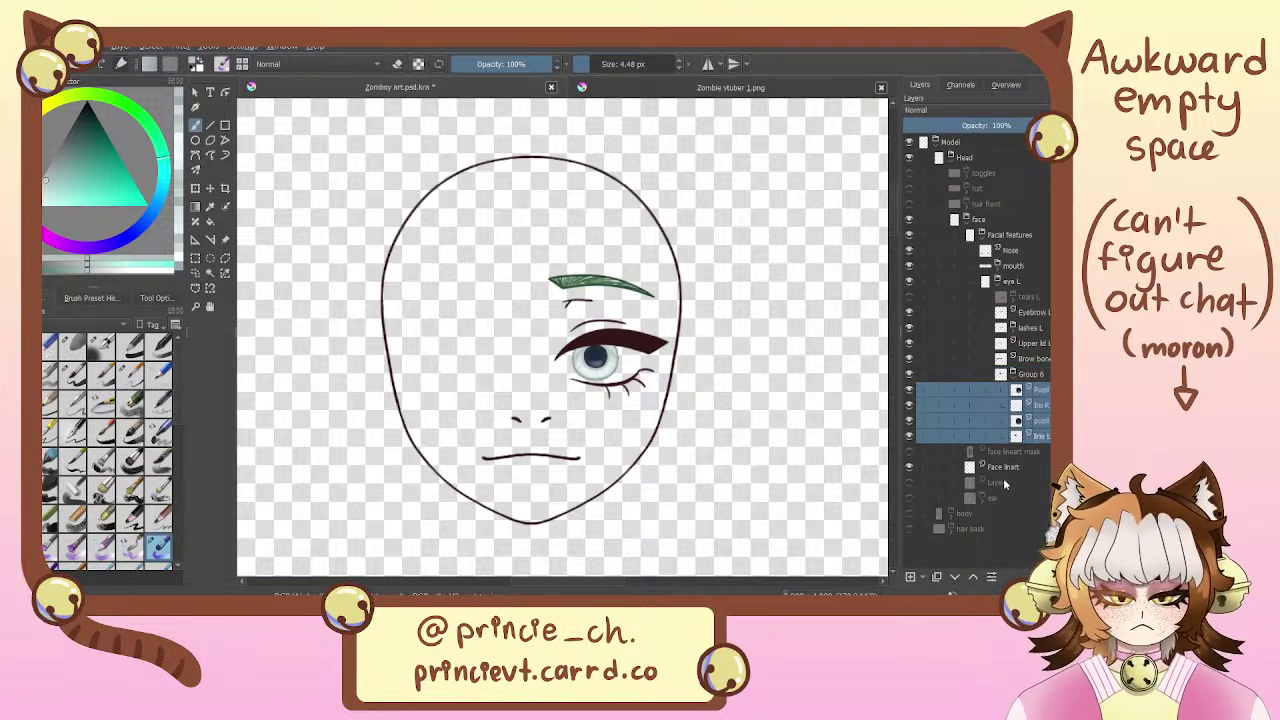
left_click(1032, 373)
key("ctrl+t")
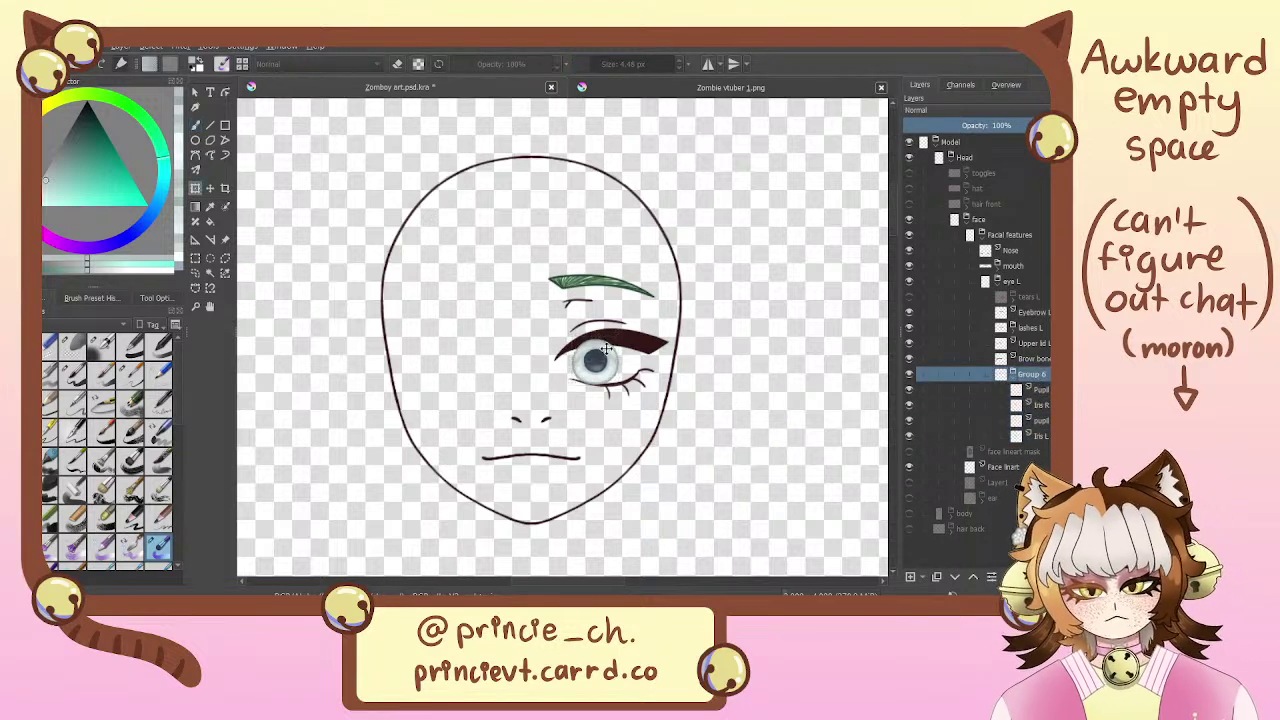
key("b")
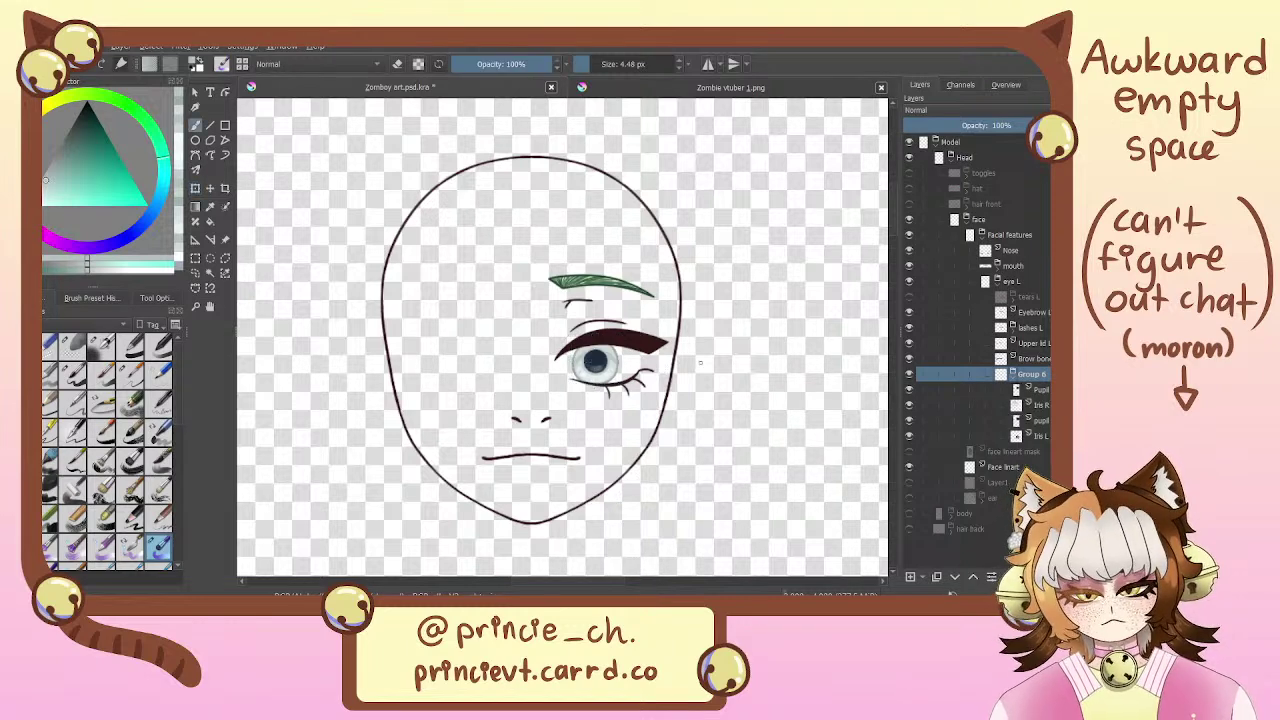
mouse_move(700, 363)
left_mouse_down()
mouse_move(757, 285)
mouse_move(712, 390)
mouse_move(666, 418)
left_mouse_up()
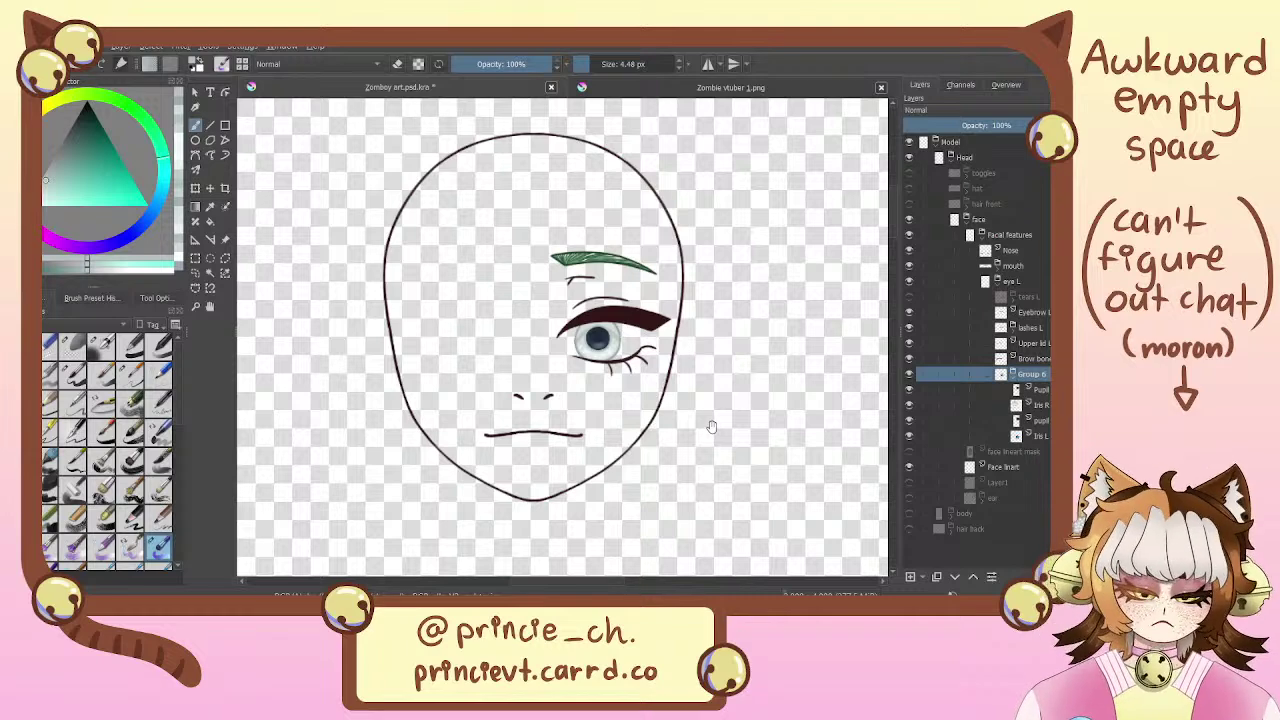
Toggle Pupil R and Iris R to compare the blue and pale eyes at the new position under the lashes
left_click(909, 403)
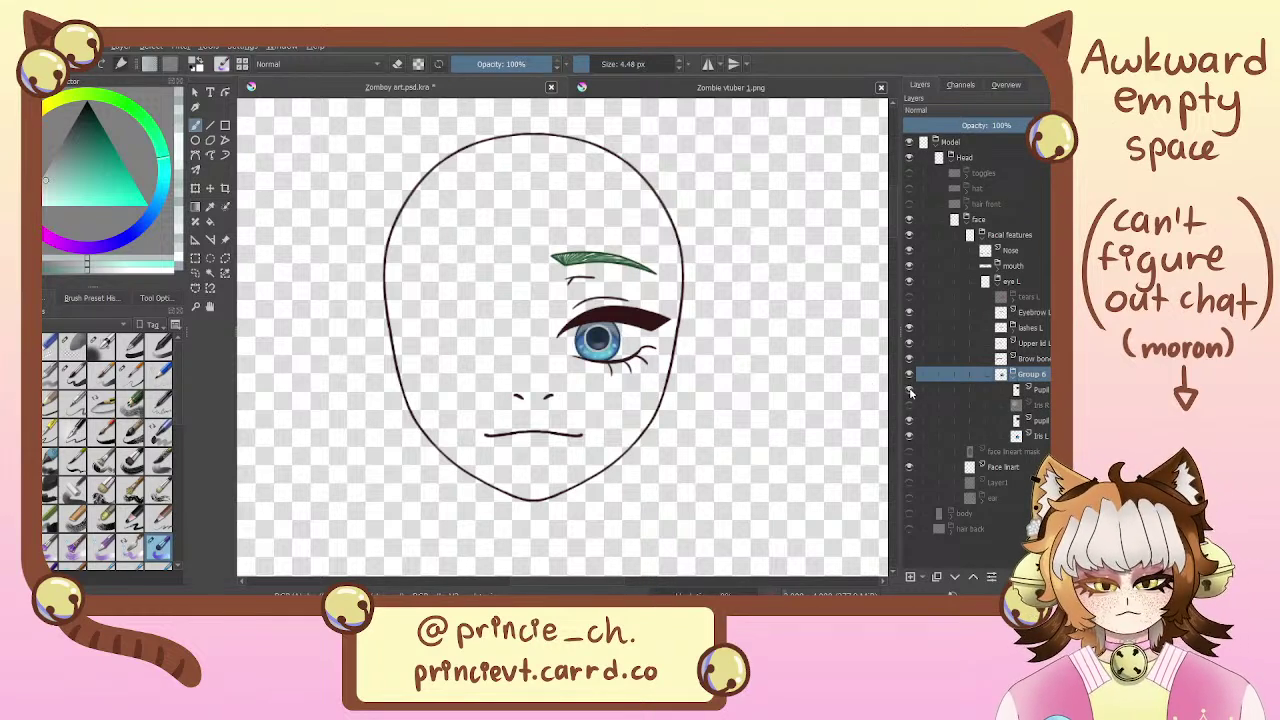
left_click(909, 390)
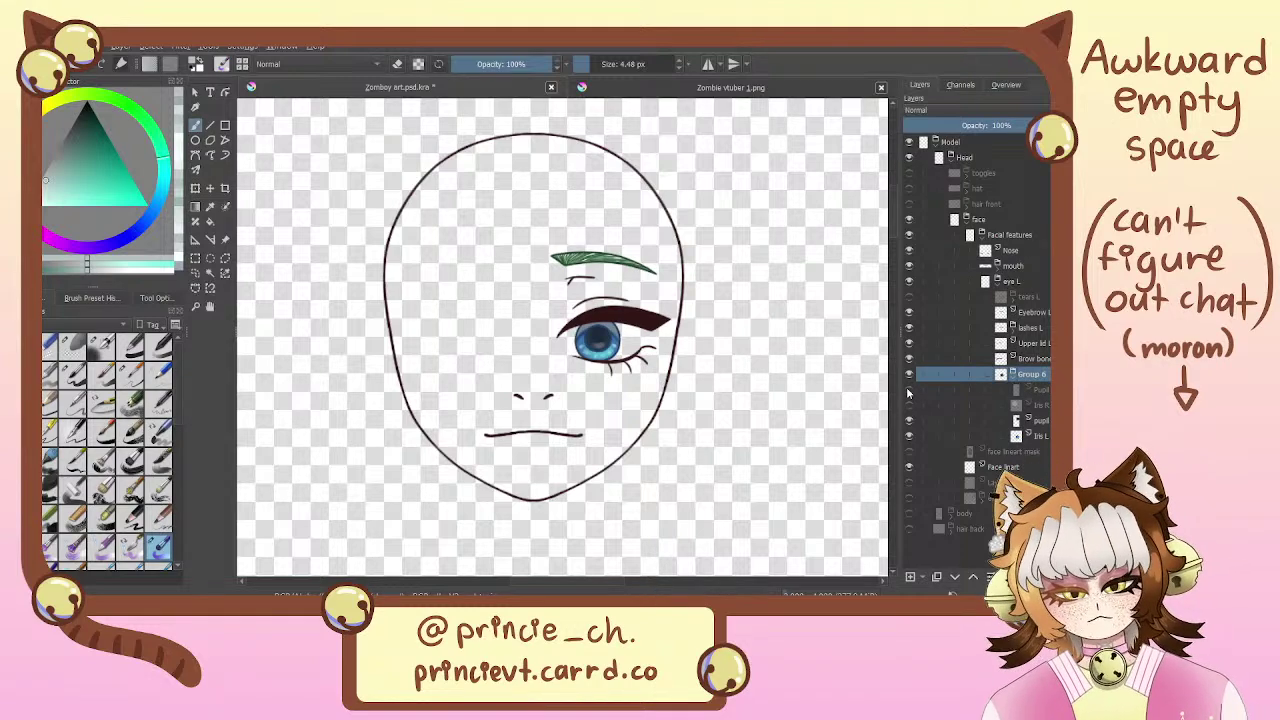
mouse_move(832, 431)
left_mouse_down()
mouse_move(892, 395)
mouse_move(848, 491)
mouse_move(809, 362)
left_mouse_up()
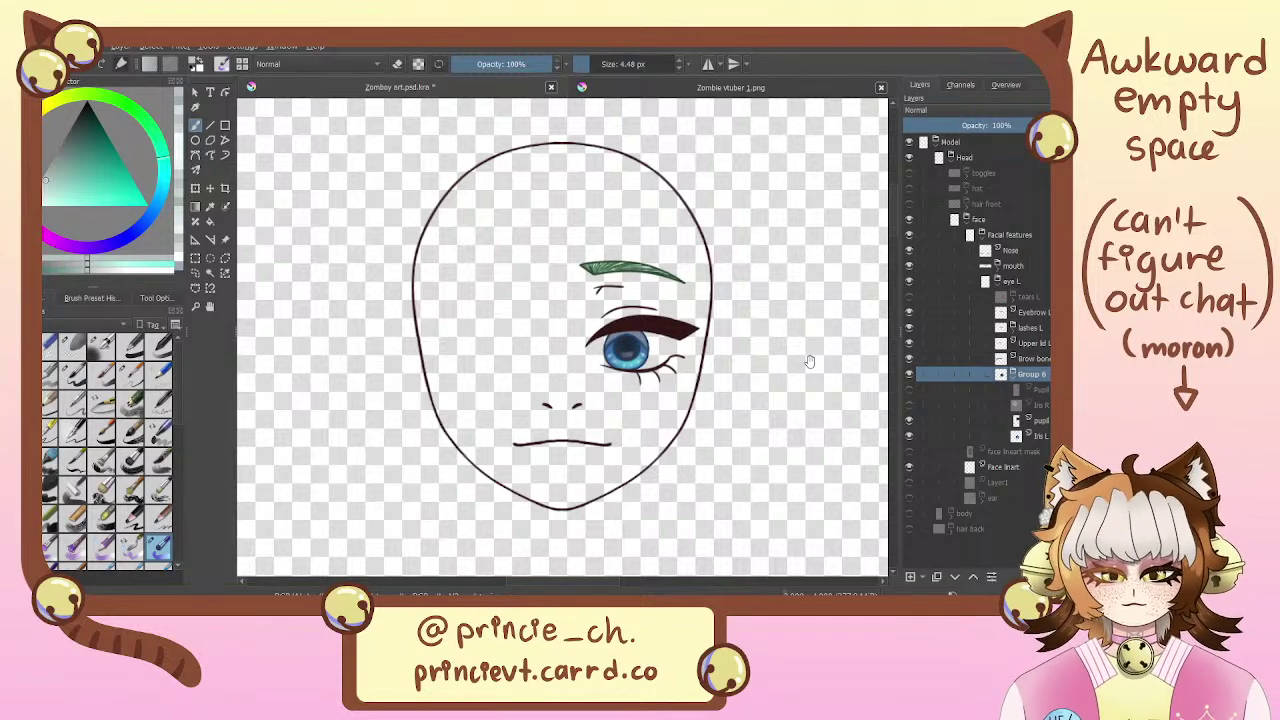
left_click_drag(809, 413, 803, 397)
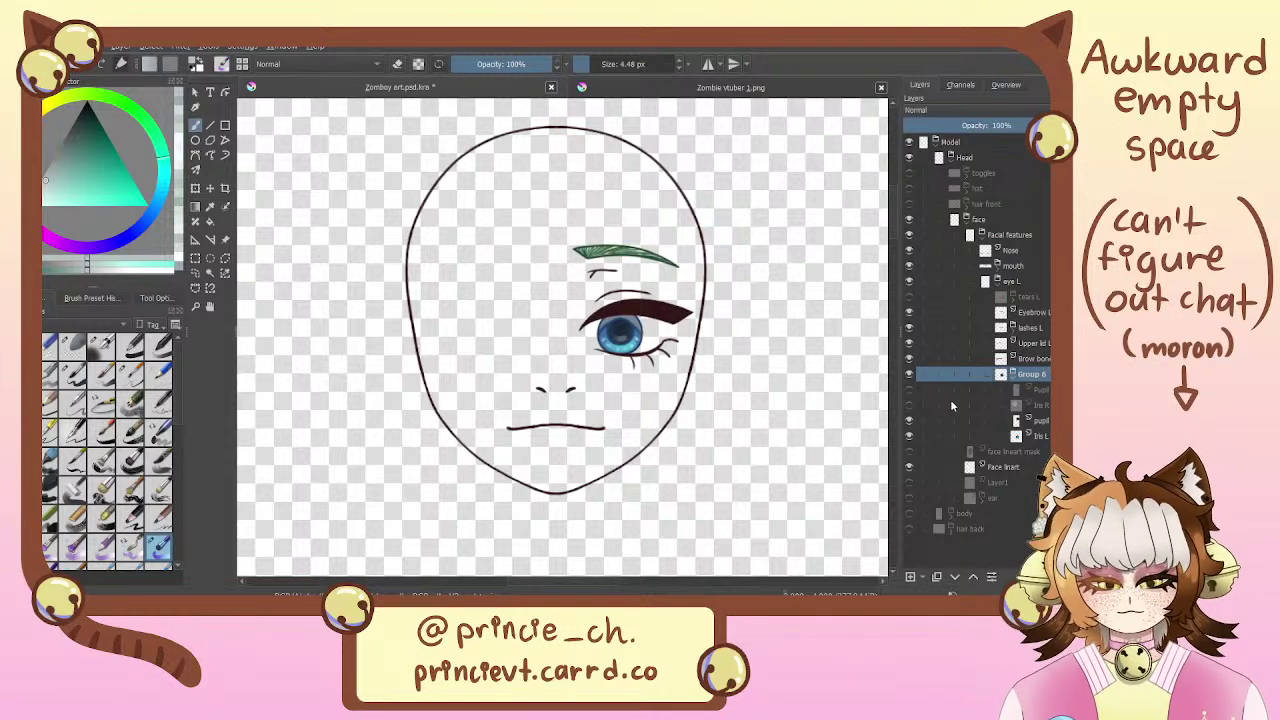
left_click(909, 405)
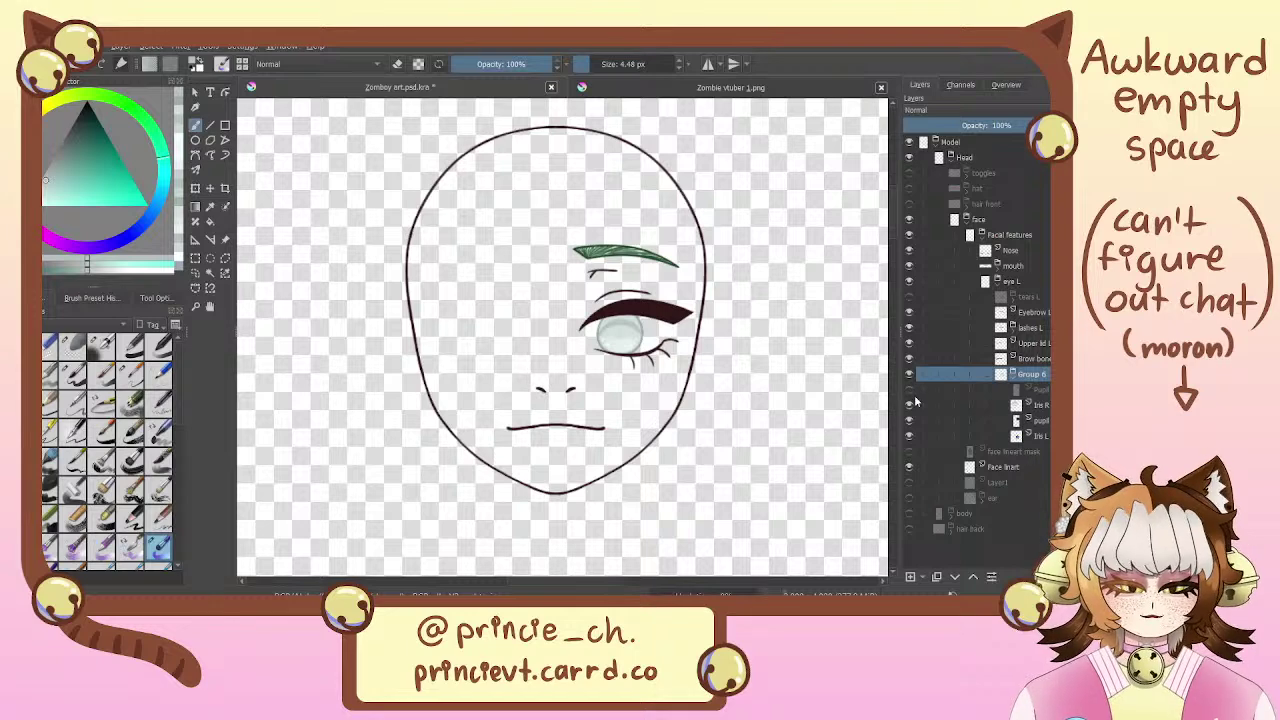
left_click(908, 388)
left_click_drag(869, 378, 845, 437)
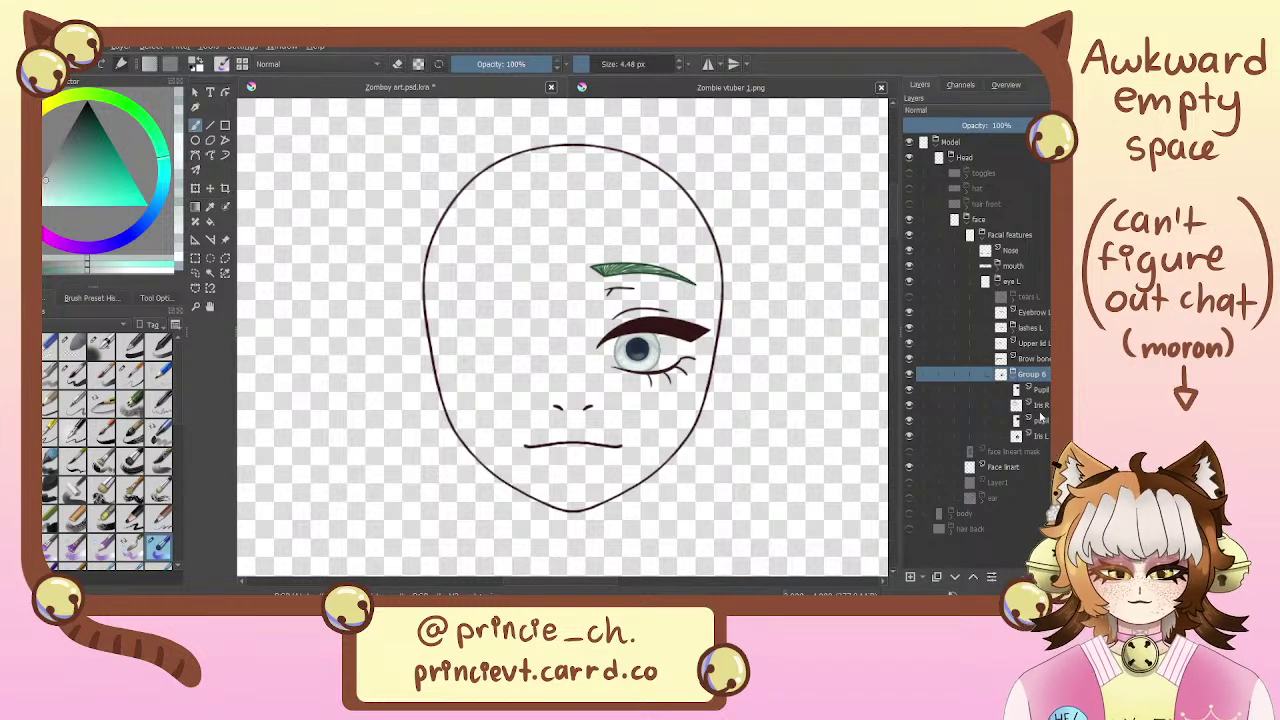
Undo the iris group and its move, restoring the four separate iris and pupil layers
key("ctrl+z")
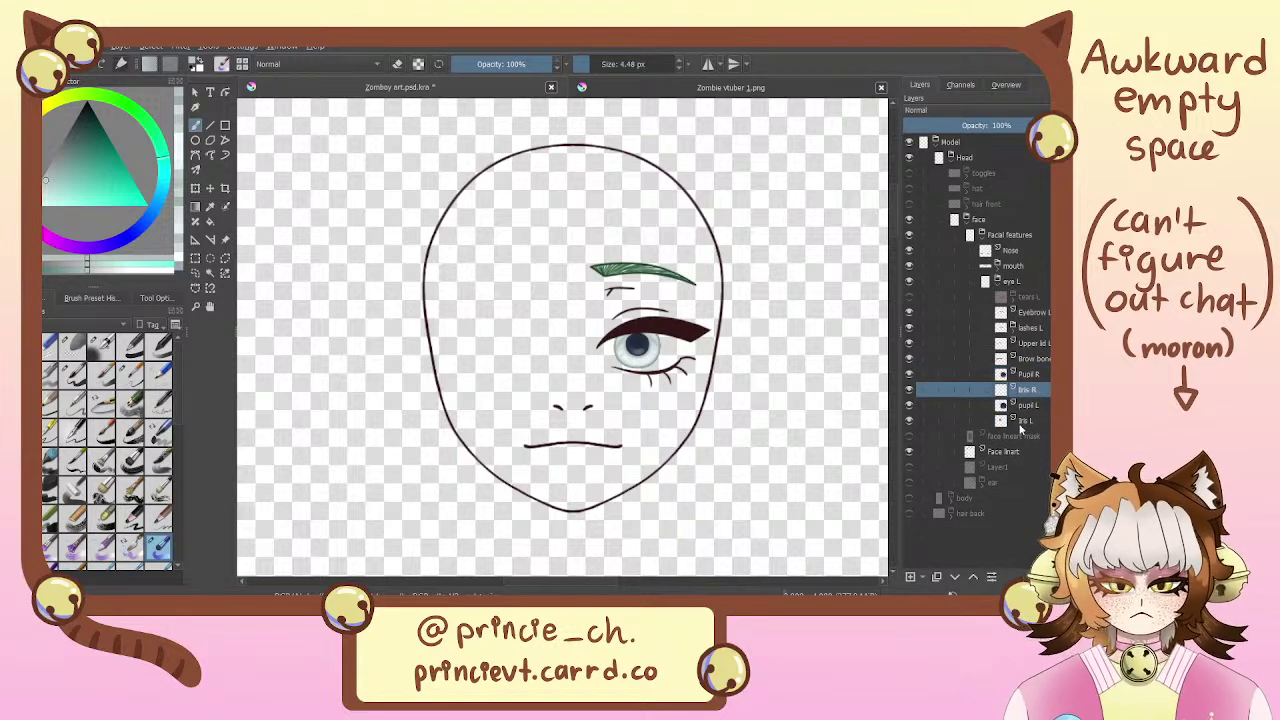
key("ctrl+shift+z")
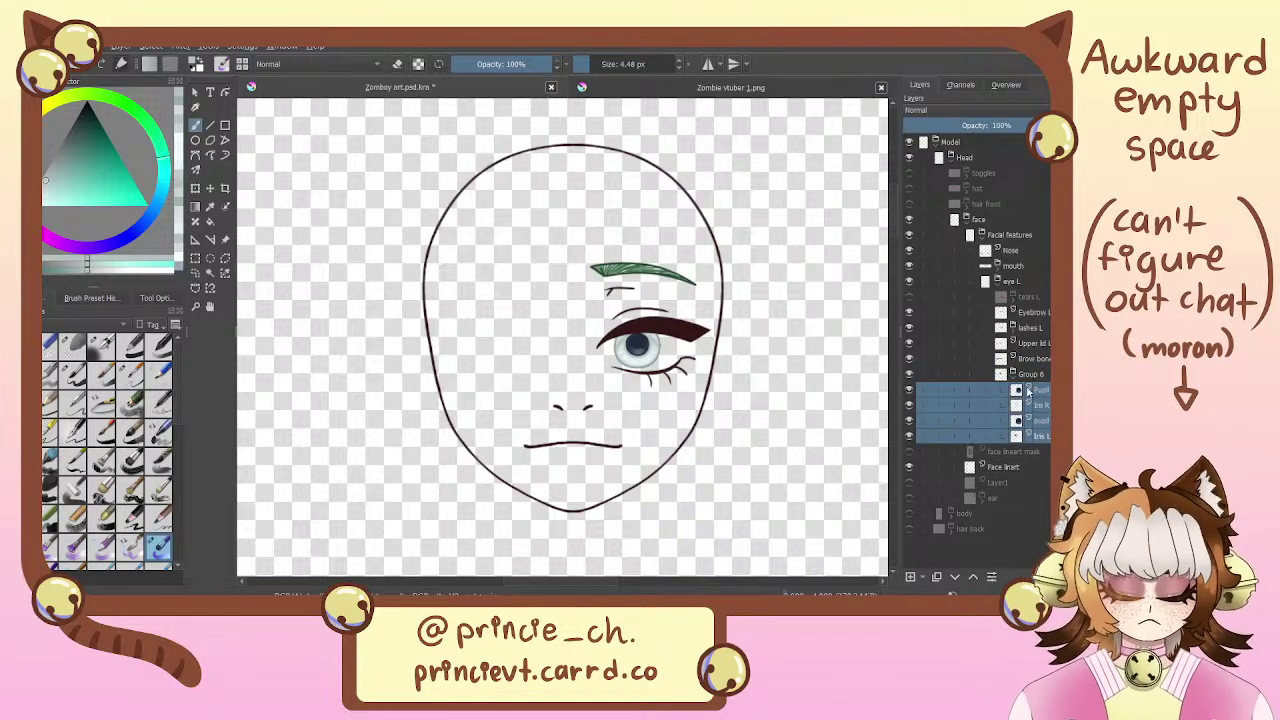
key("ctrl+z")
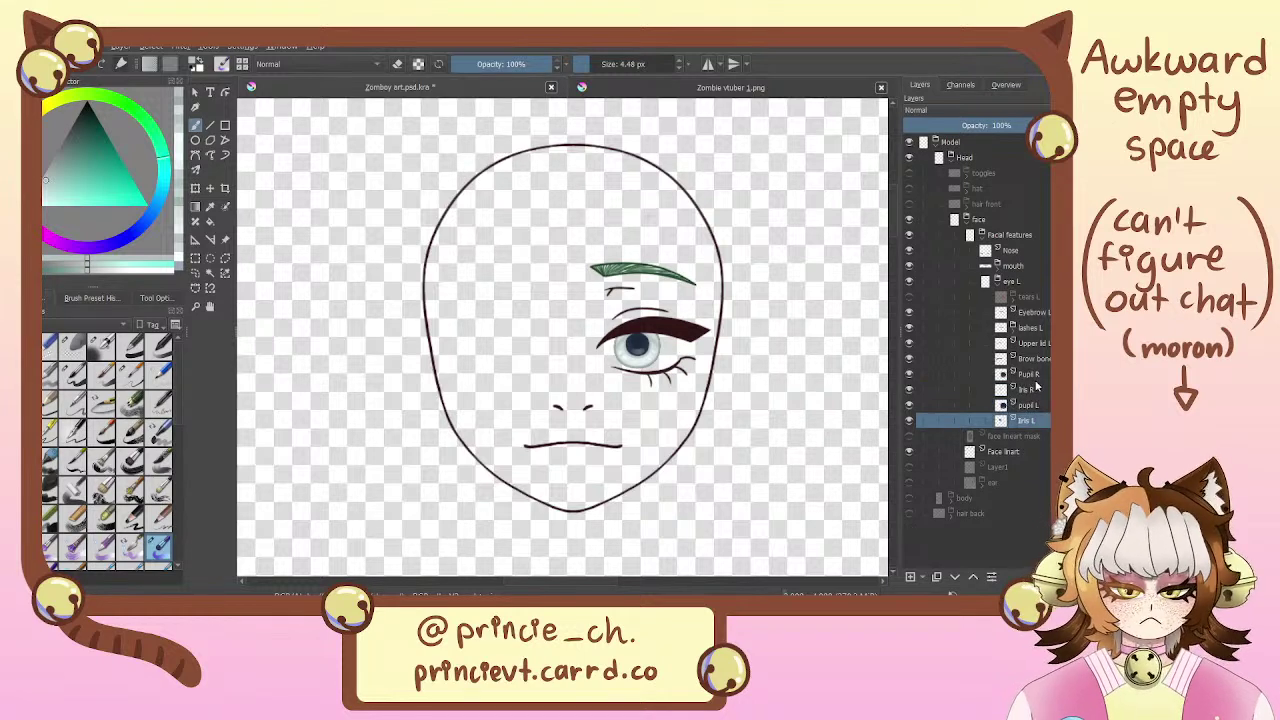
Expand the lashes L group, identify its lowest paint layer by toggling it, and rename that layer as Lower lash L 1
left_click(1046, 343)
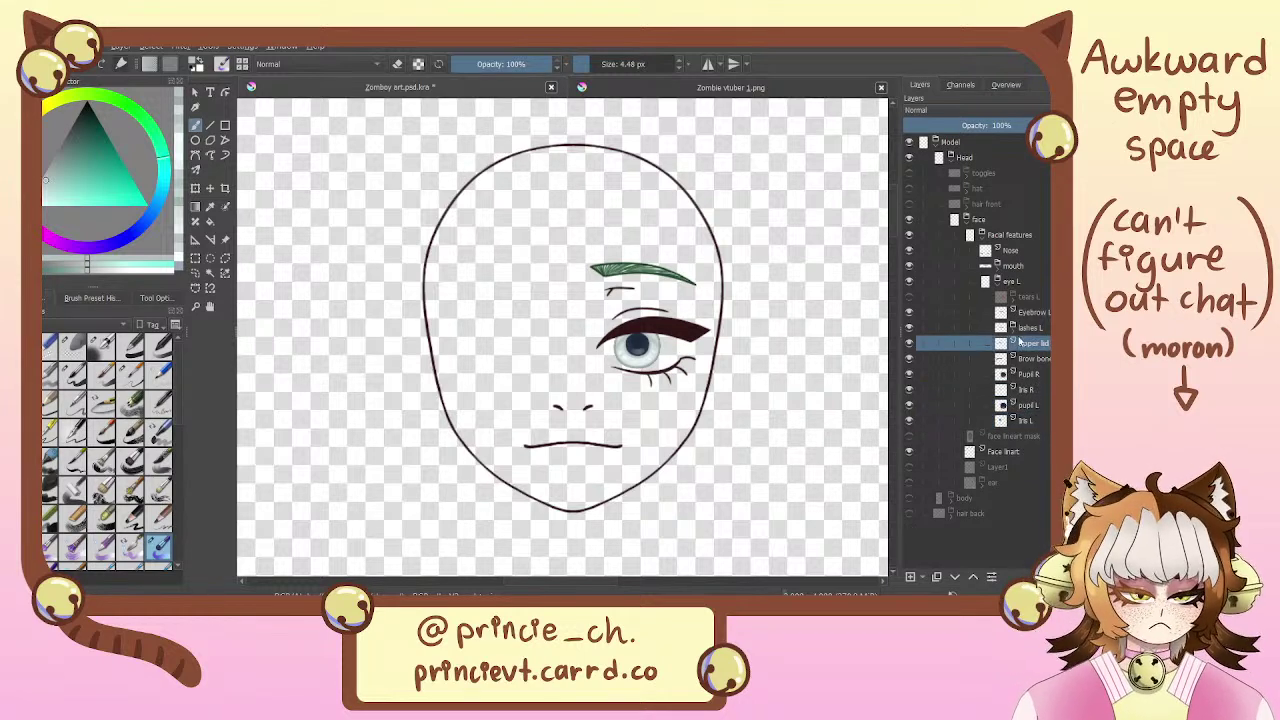
left_click(1013, 329)
left_click(1043, 359)
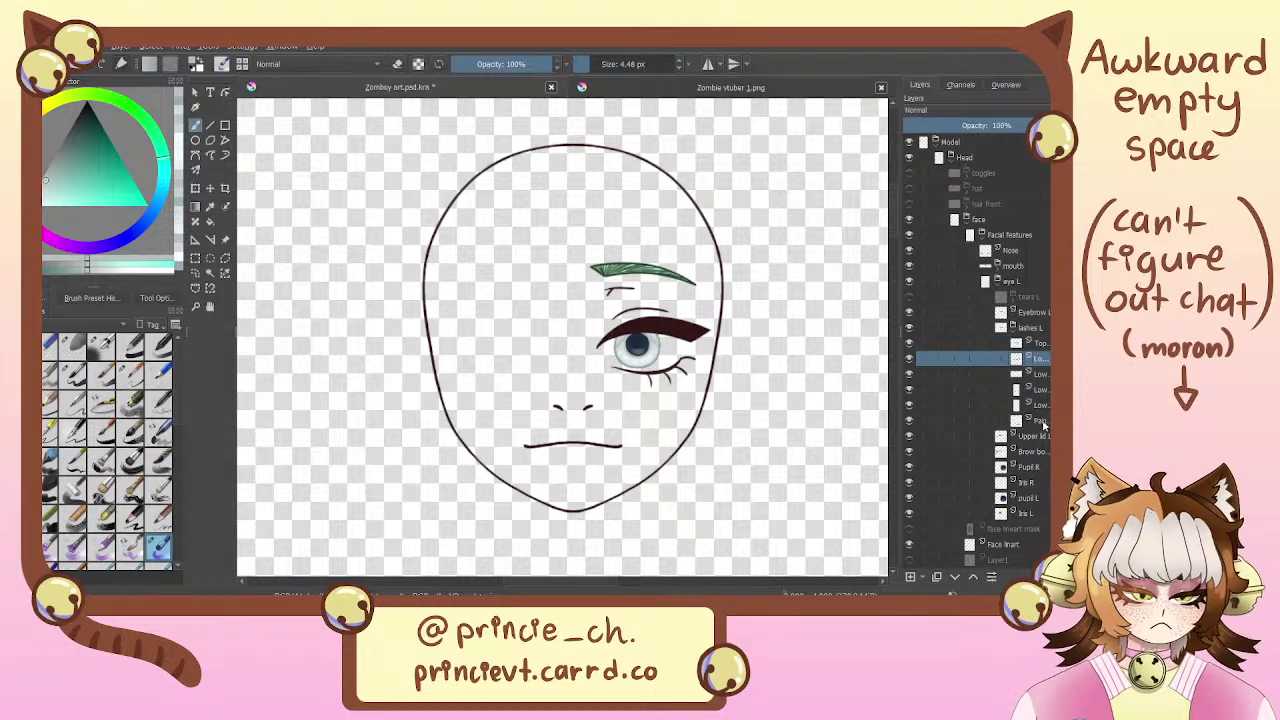
left_click(911, 422)
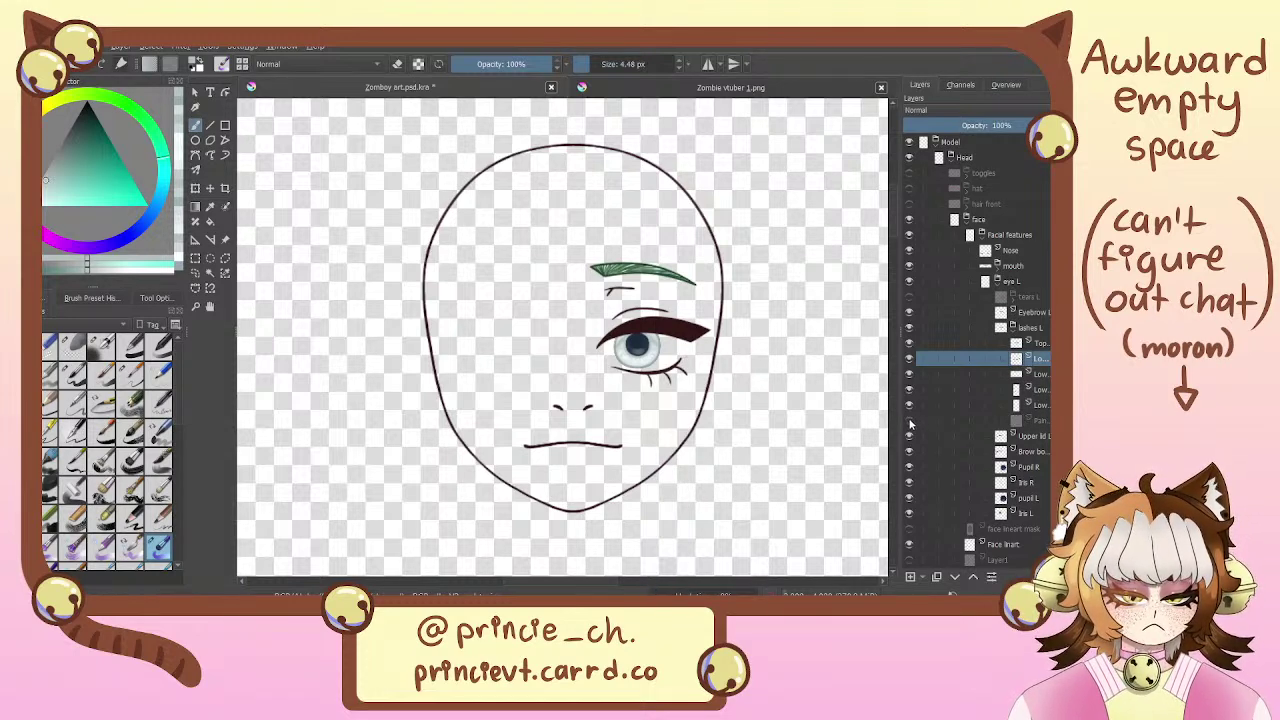
left_click(910, 423)
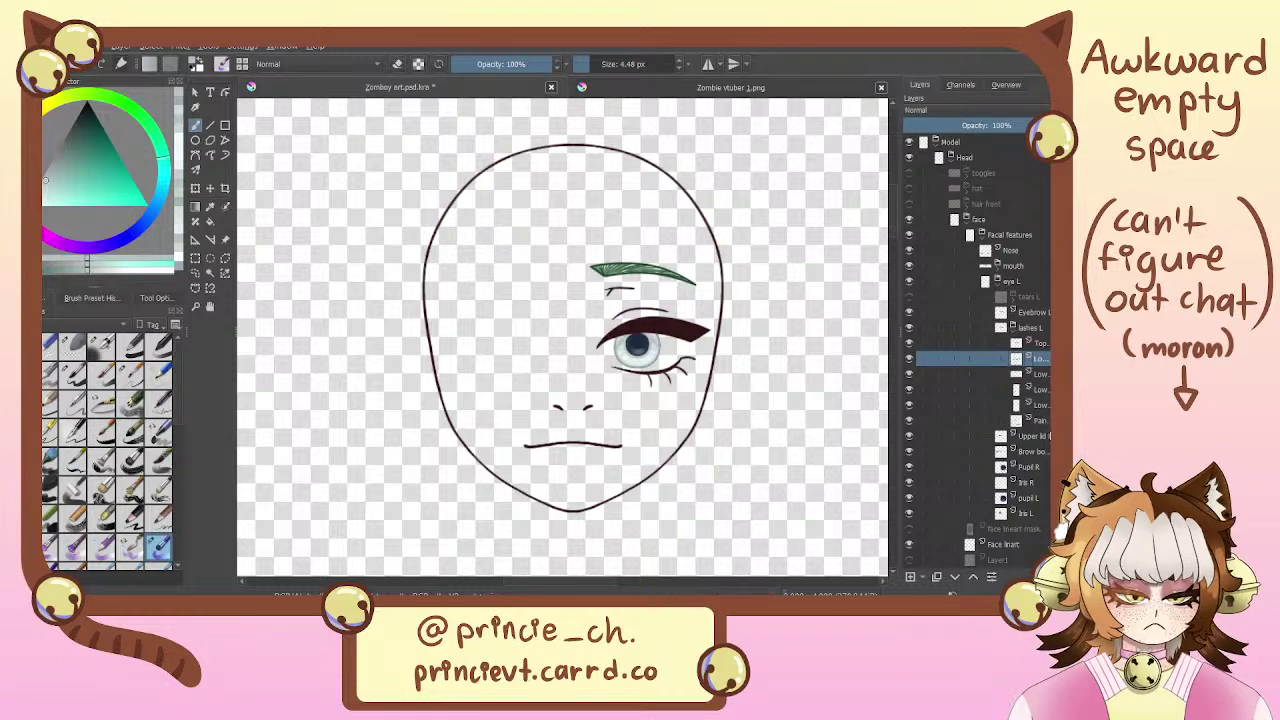
left_click(1041, 422)
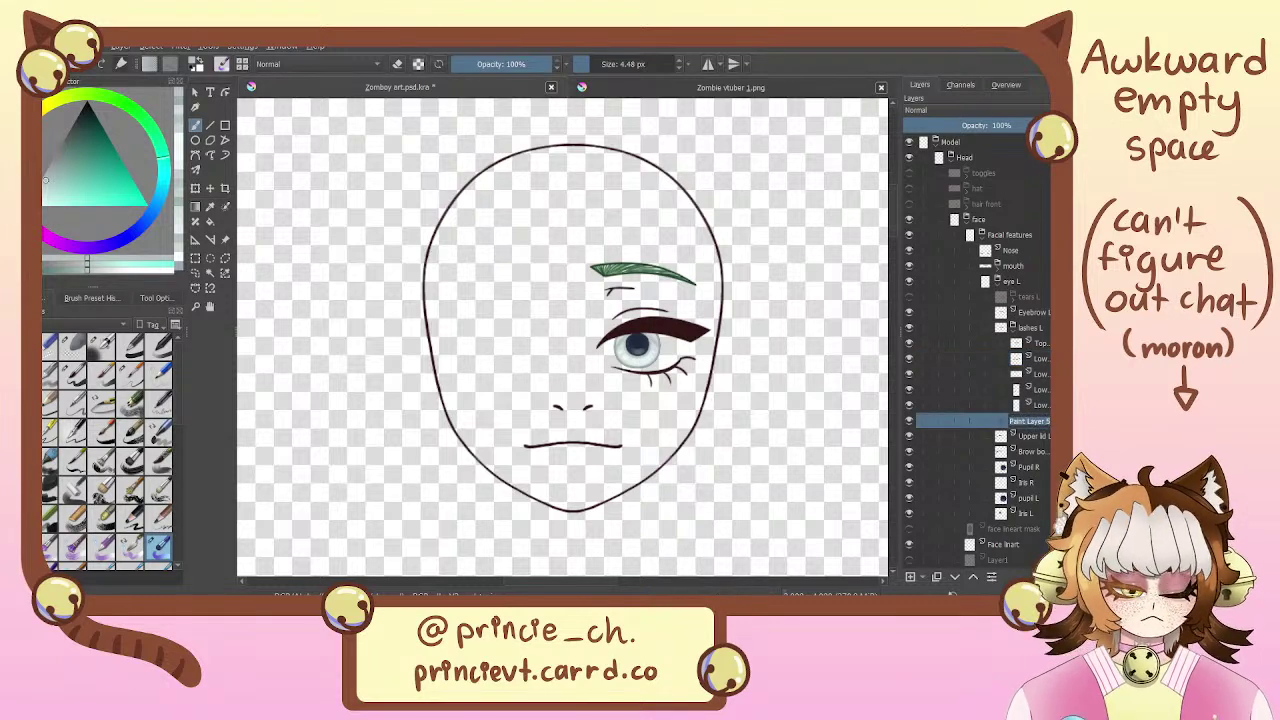
type("Lower lash")
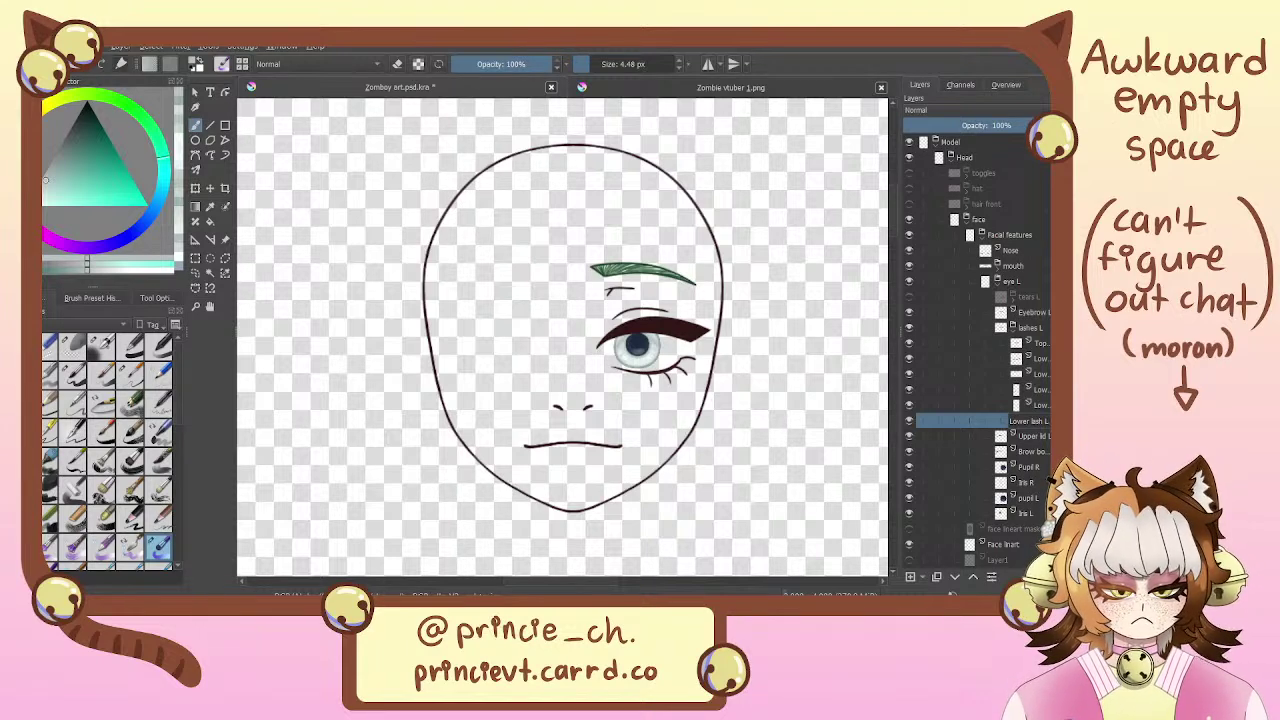
type(" L")
key("Return")
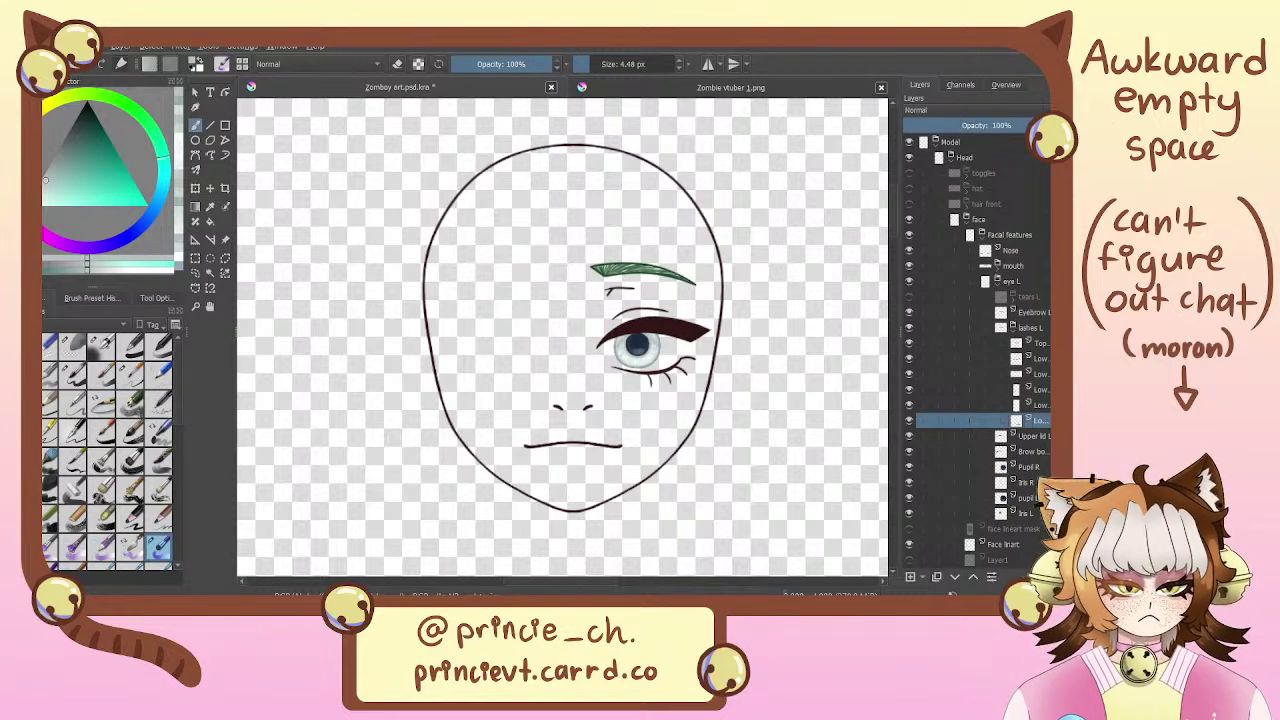
Edit the names of the lower lash layers above the lowest one in the lashes L group
double_click(1047, 405)
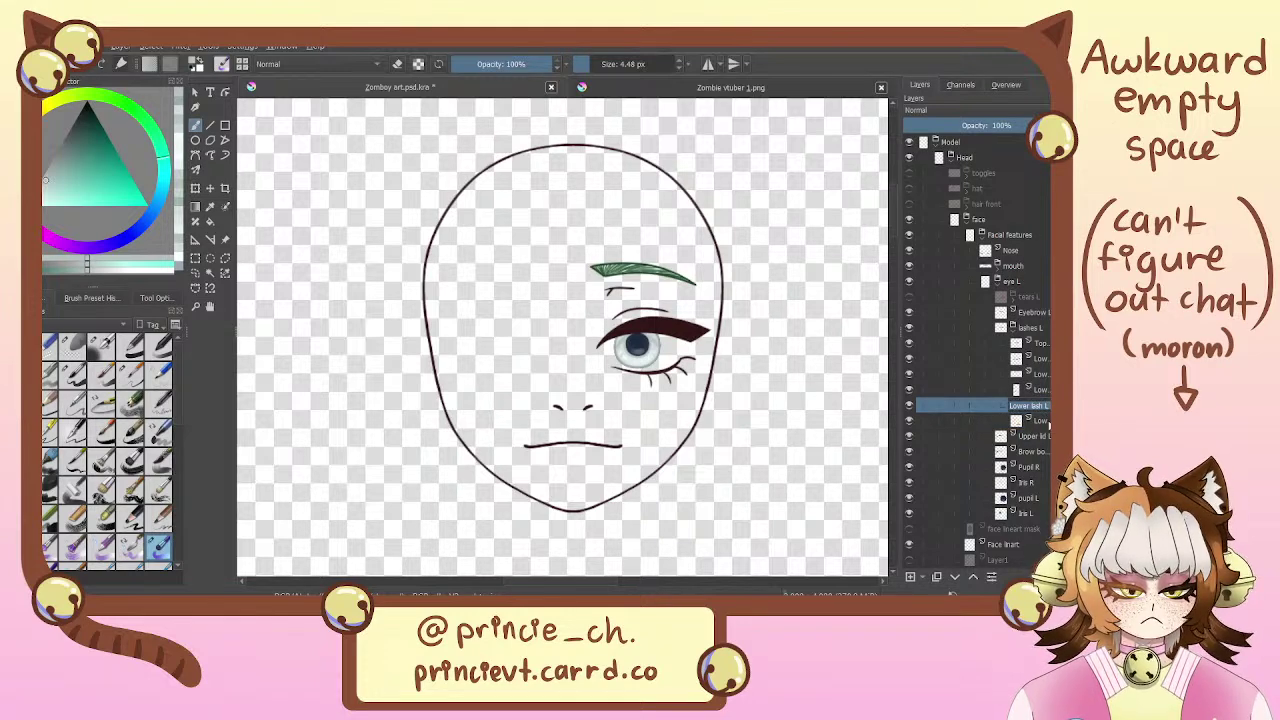
double_click(1046, 391)
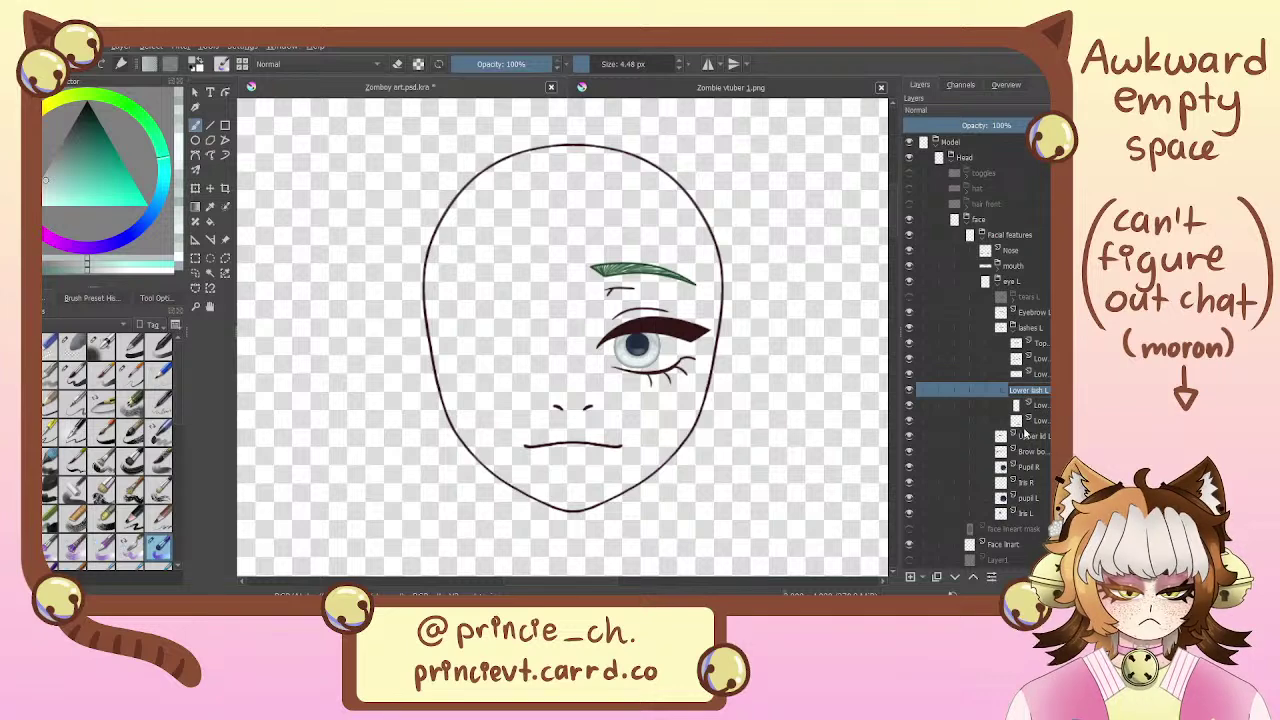
mouse_move(1046, 390)
left_mouse_down()
mouse_move(1042, 358)
mouse_move(1046, 424)
mouse_move(1047, 405)
left_mouse_up()
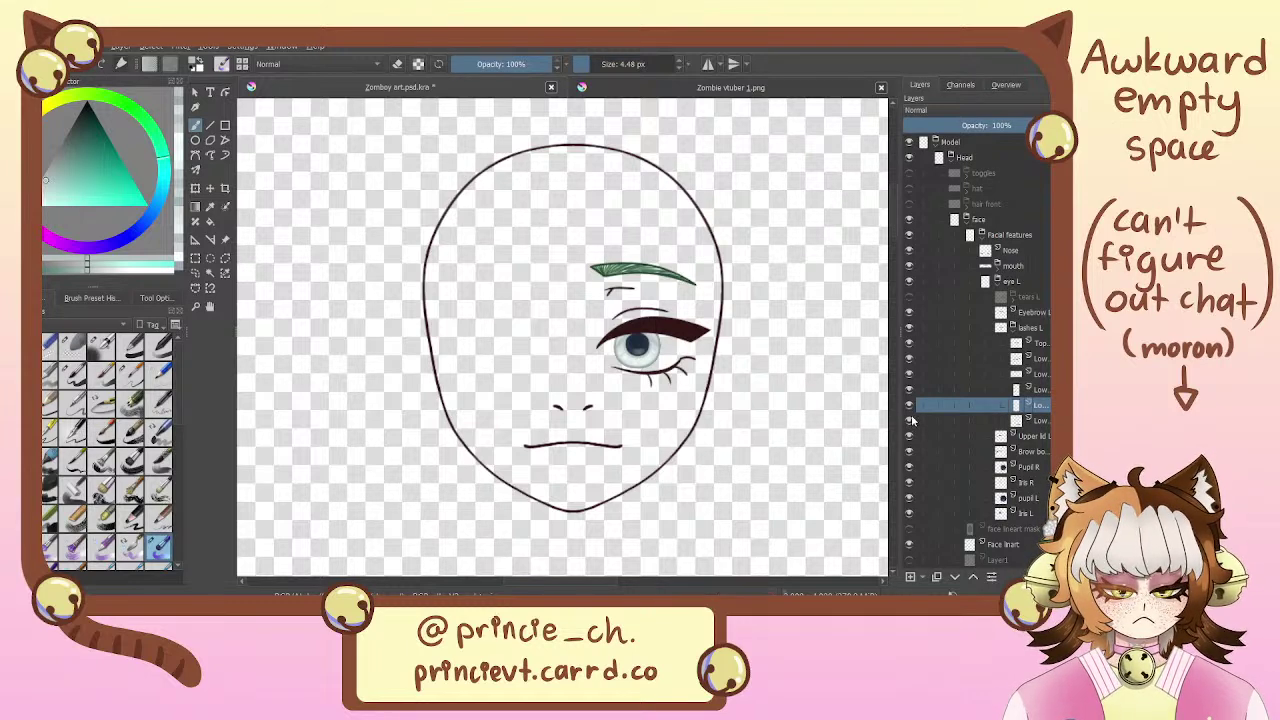
mouse_move(911, 414)
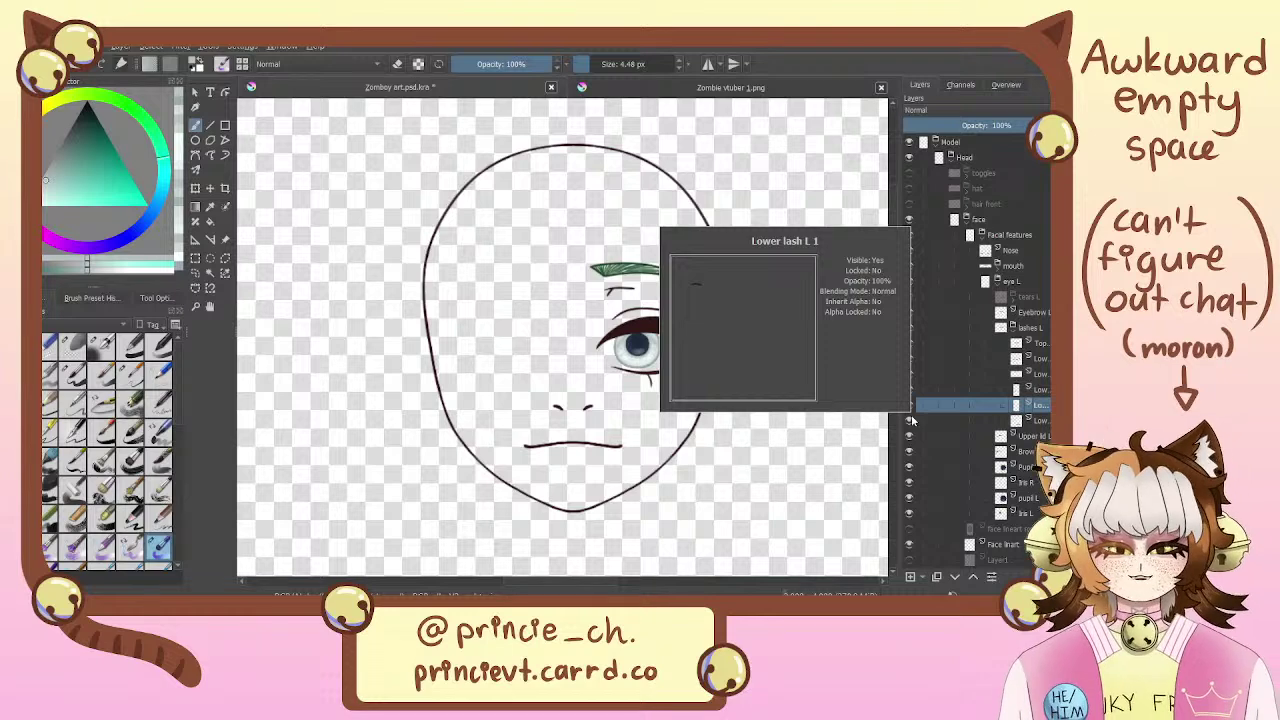
Group the five lower lash layers inside lashes L and name the new group lower lashes
left_click(1046, 361)
left_click(1042, 421, "shift")
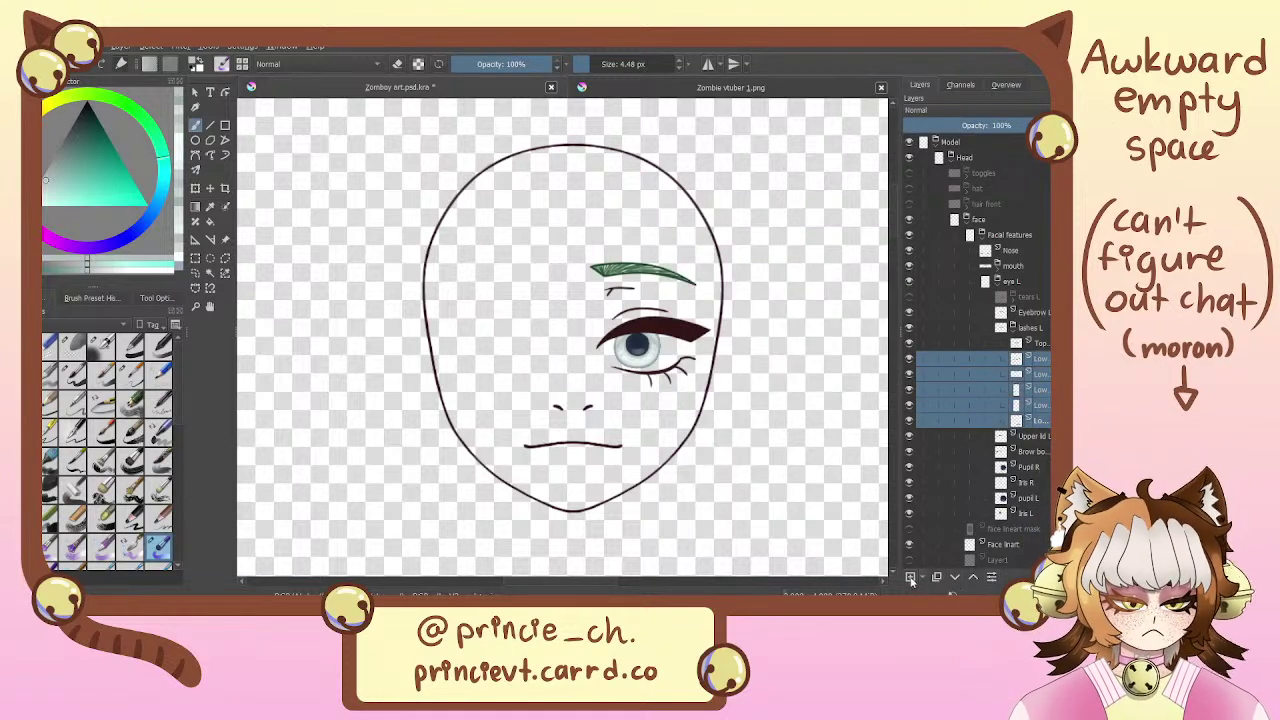
key("ctrl+g")
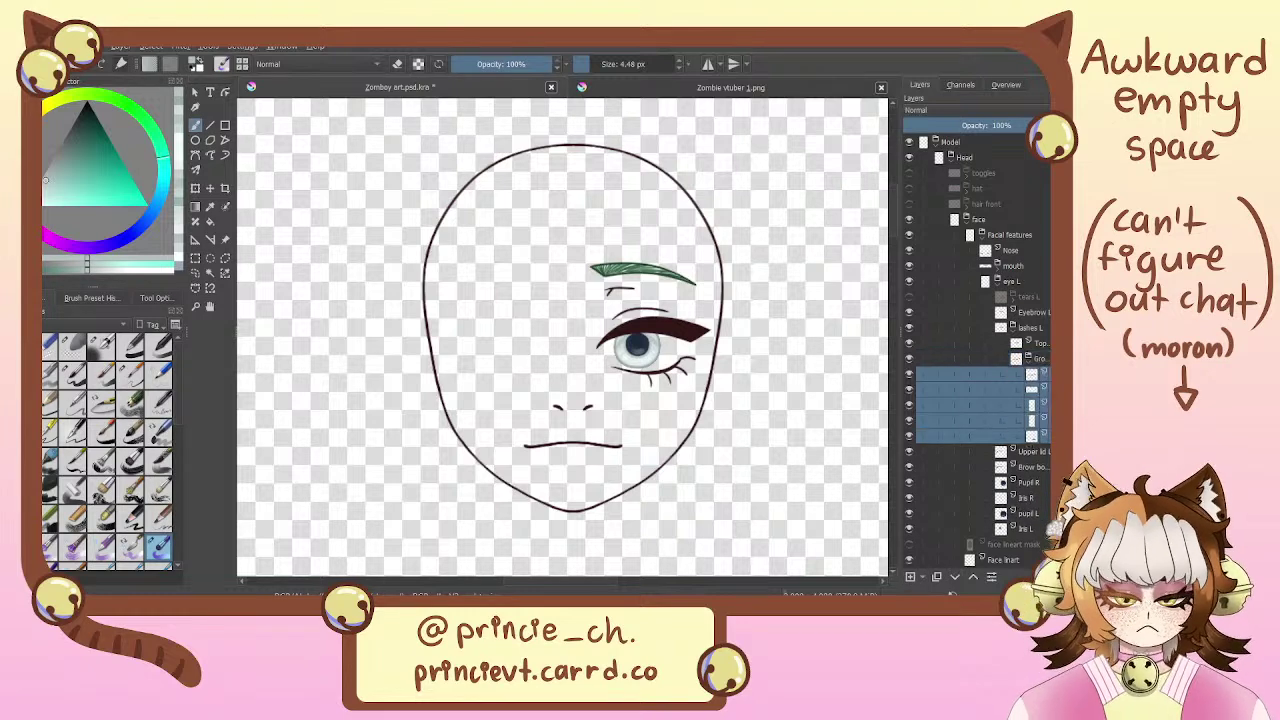
double_click(1040, 359)
type("lower lashes")
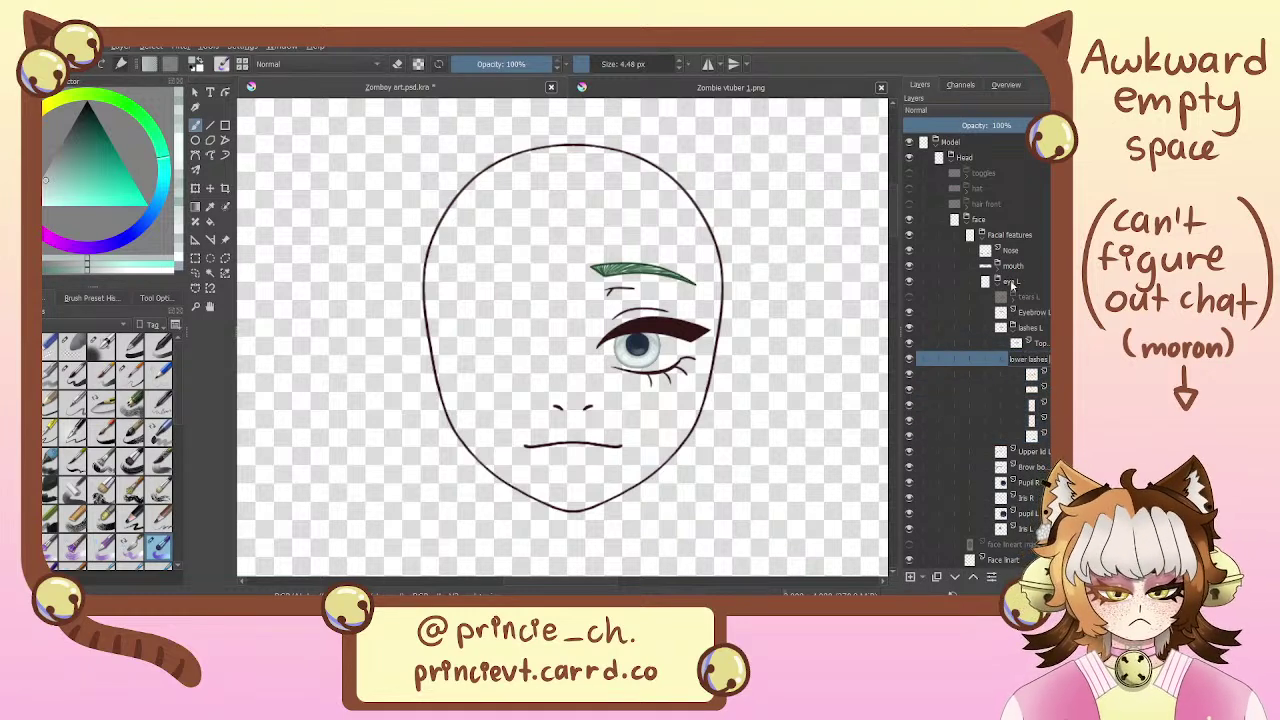
key("Return")
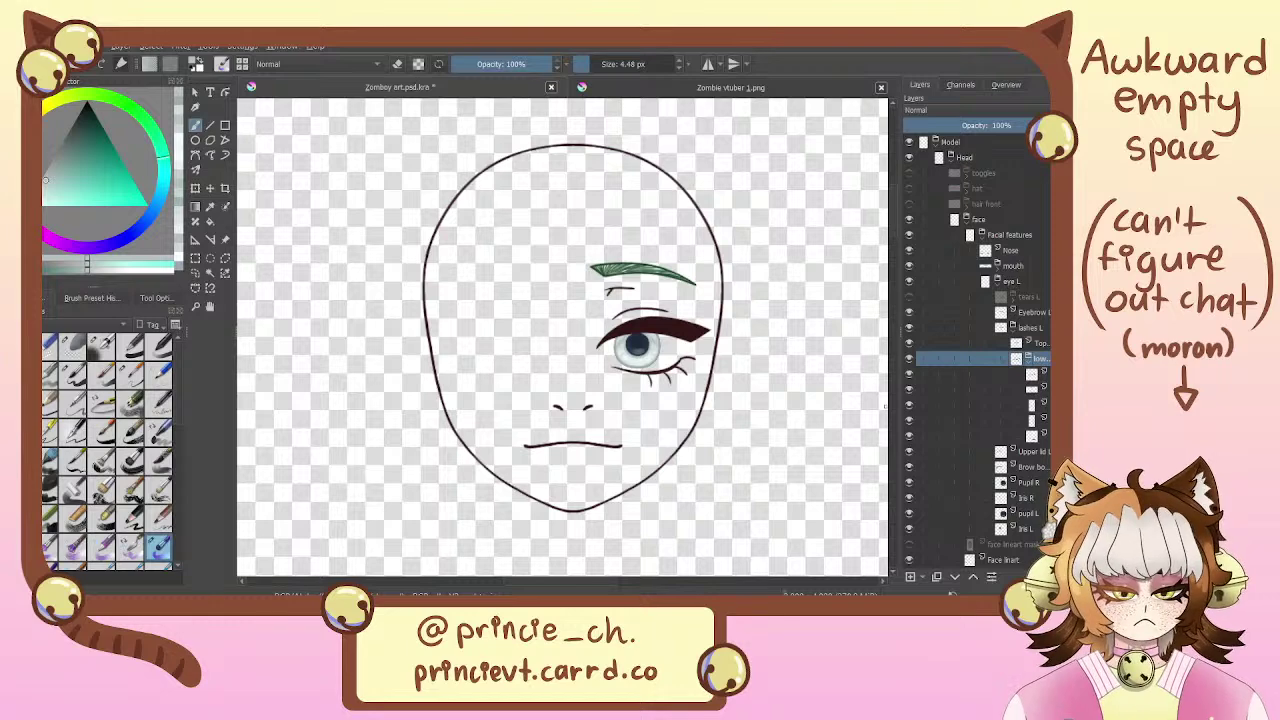
Toggle the lowest layer in the lower lashes group to identify it, and edit the names of the two lowest lash layers
left_click(910, 434)
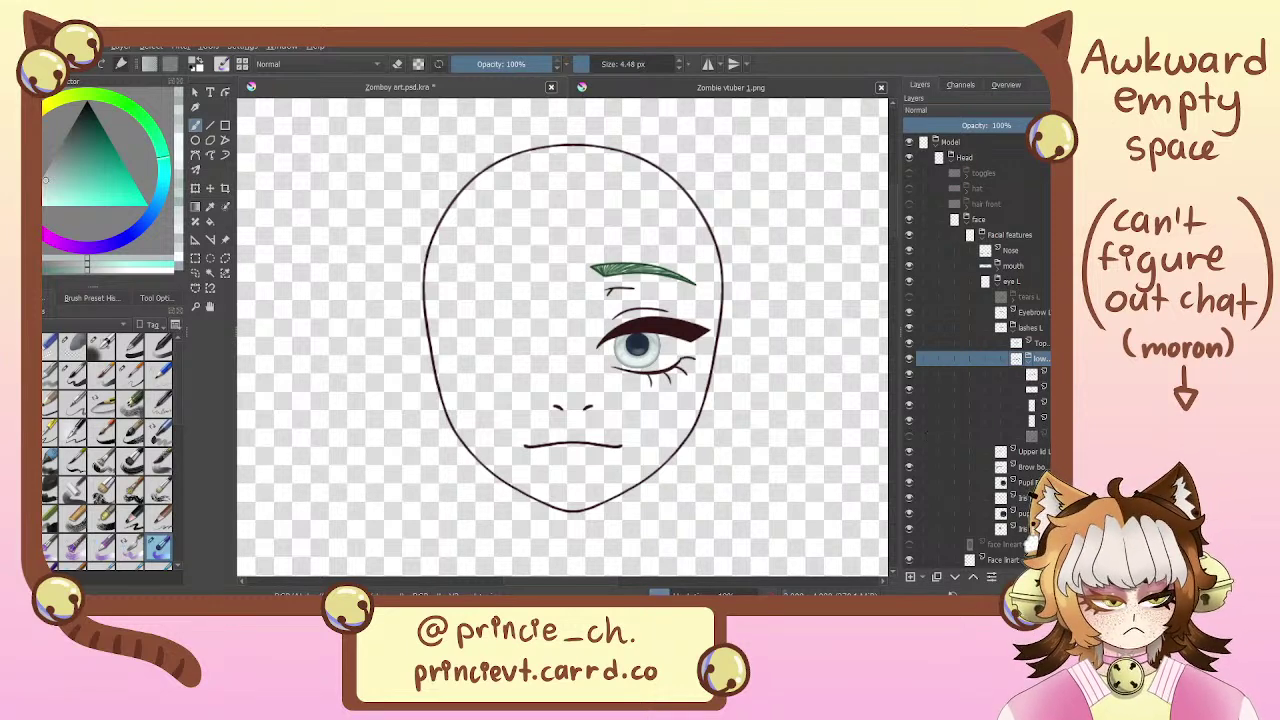
left_click(910, 434)
double_click(1036, 436)
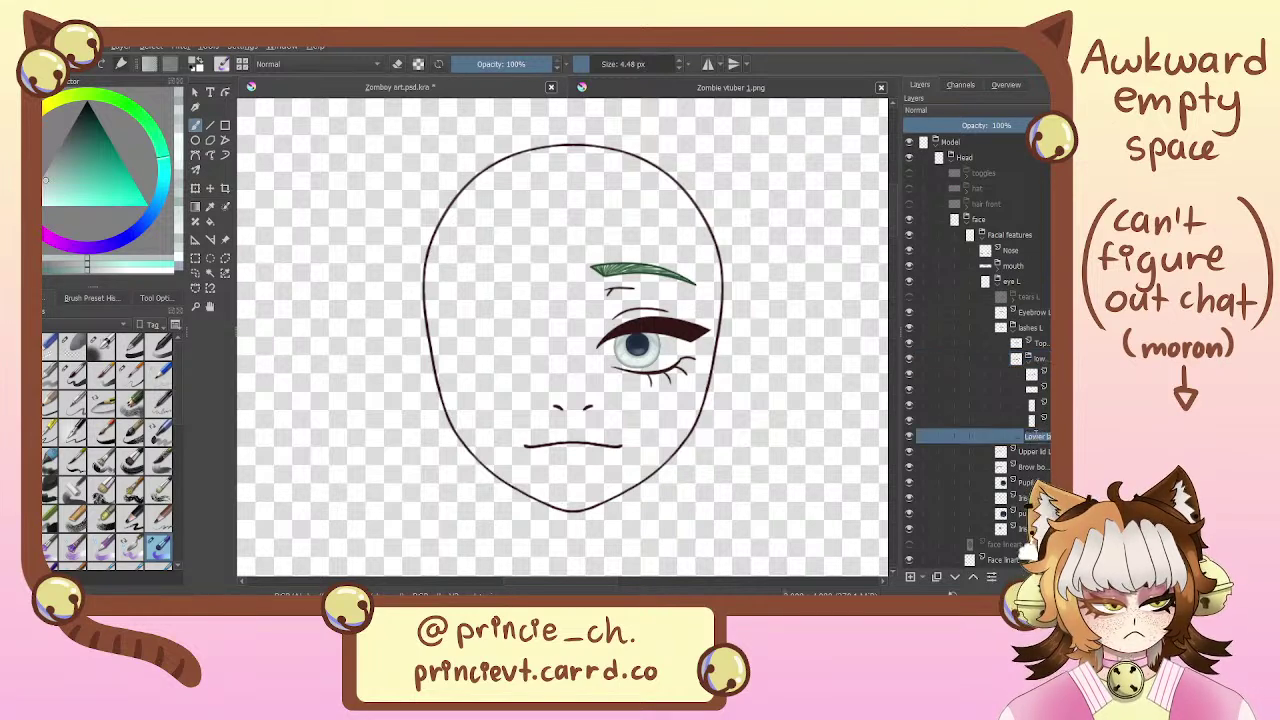
double_click(1037, 423)
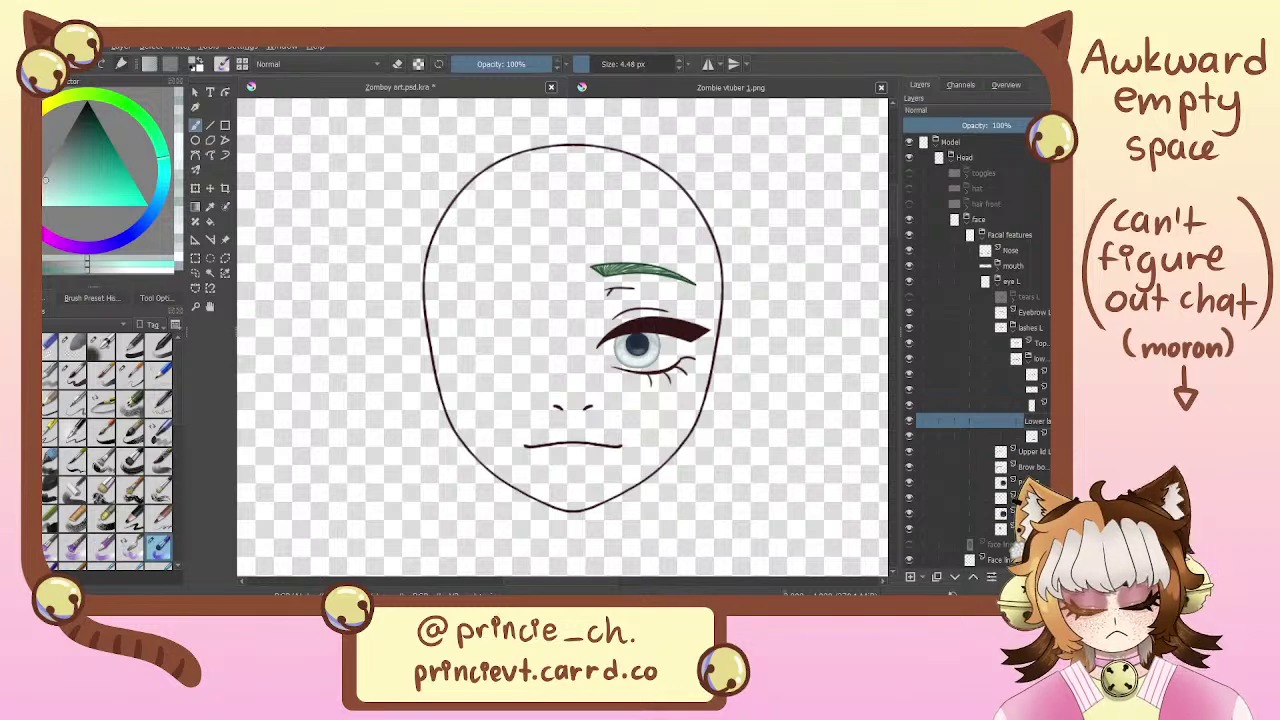
key("ctrl+Page_Up")
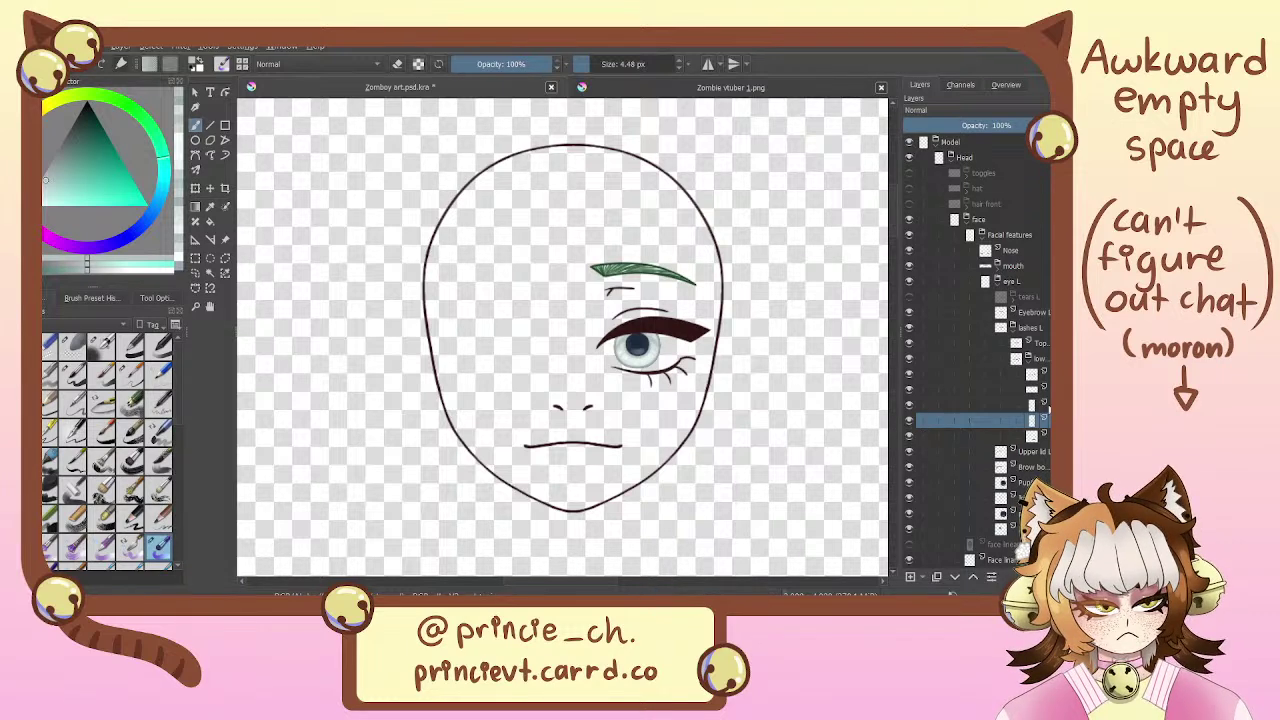
Edit the names of the second and third lash layers in the lower lashes group, and toggle its uppermost layer to identify it
key("ctrl+Page_Up")
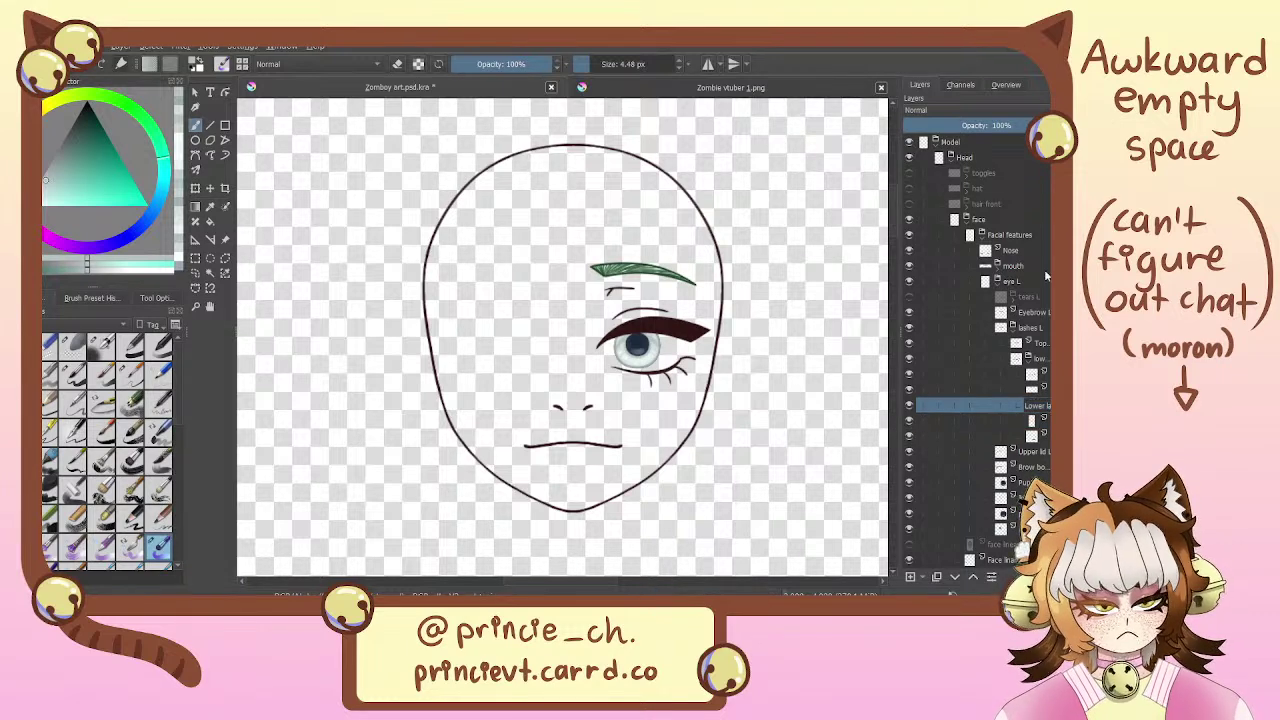
key("ctrl+Page_Up")
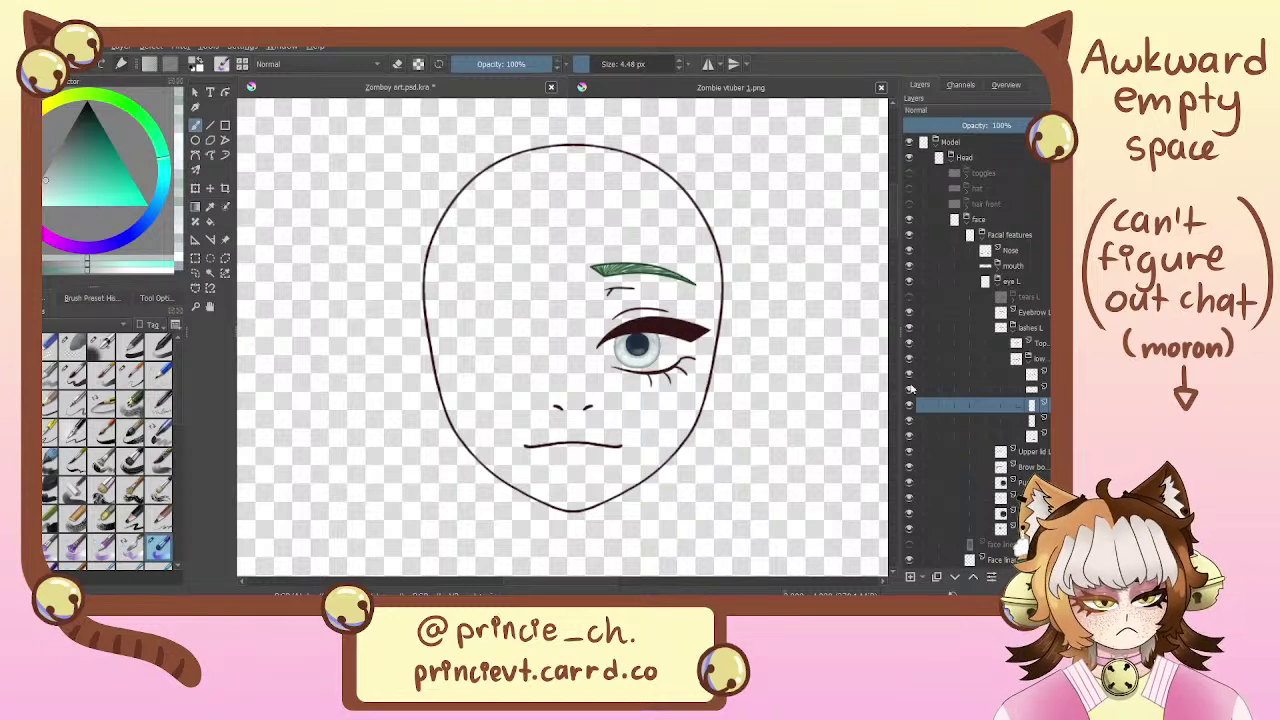
key("ctrl+Page_Up")
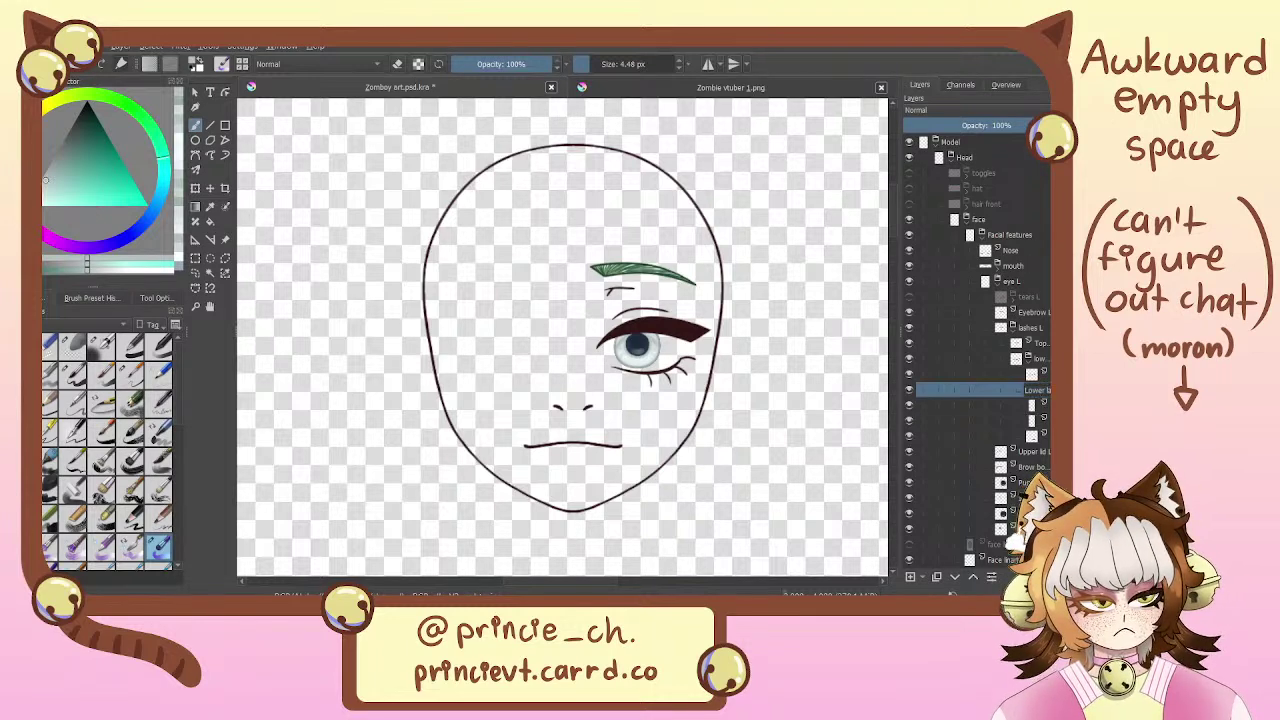
key("ctrl+Page_Up")
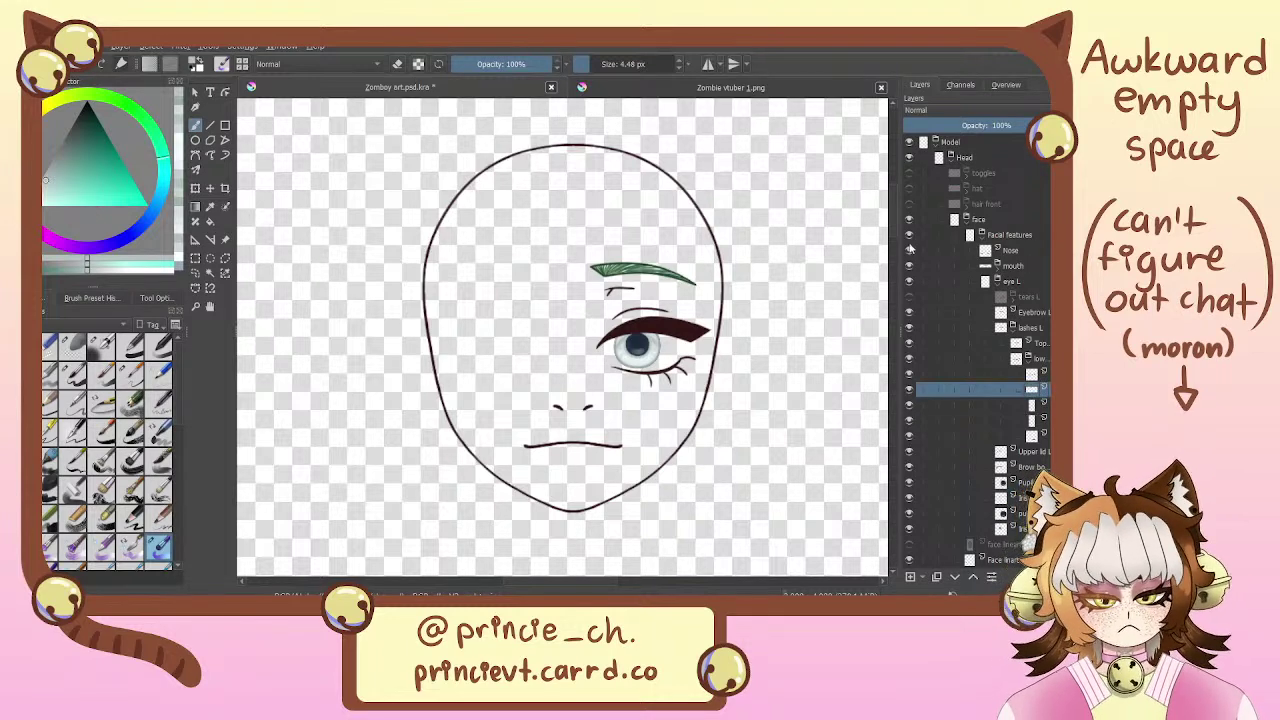
left_click(910, 374)
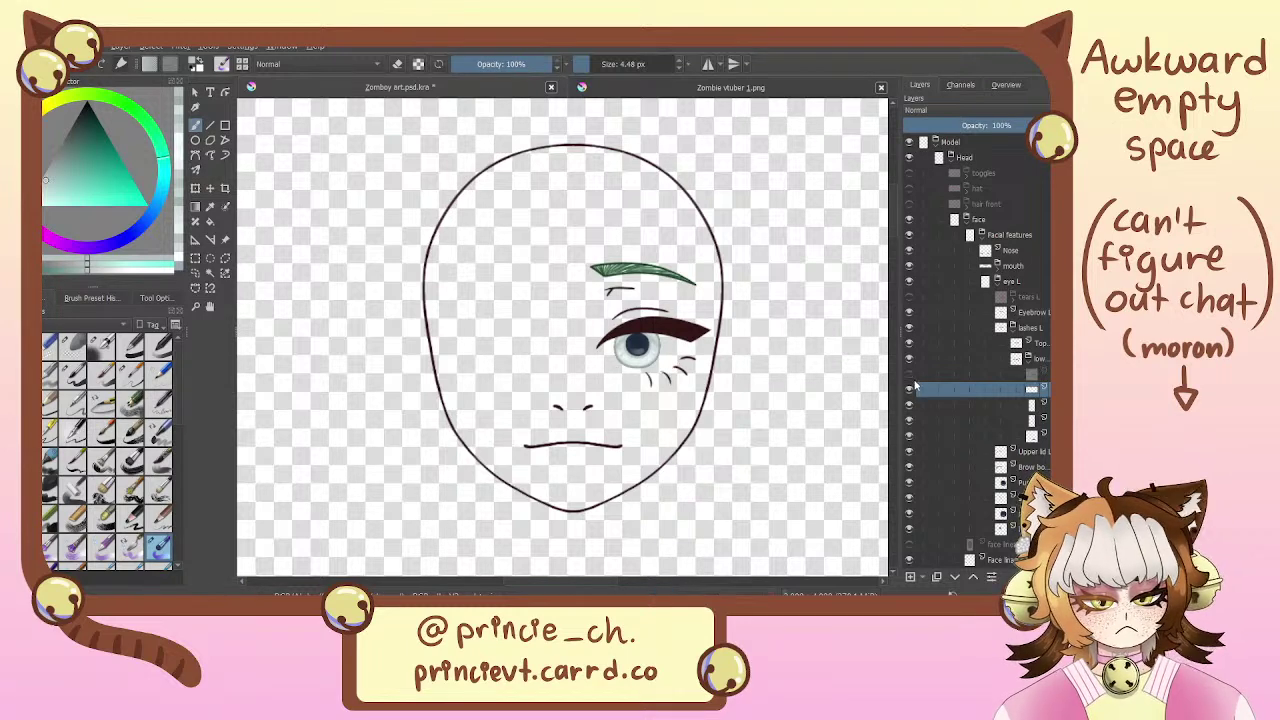
key("ctrl+Page_Up")
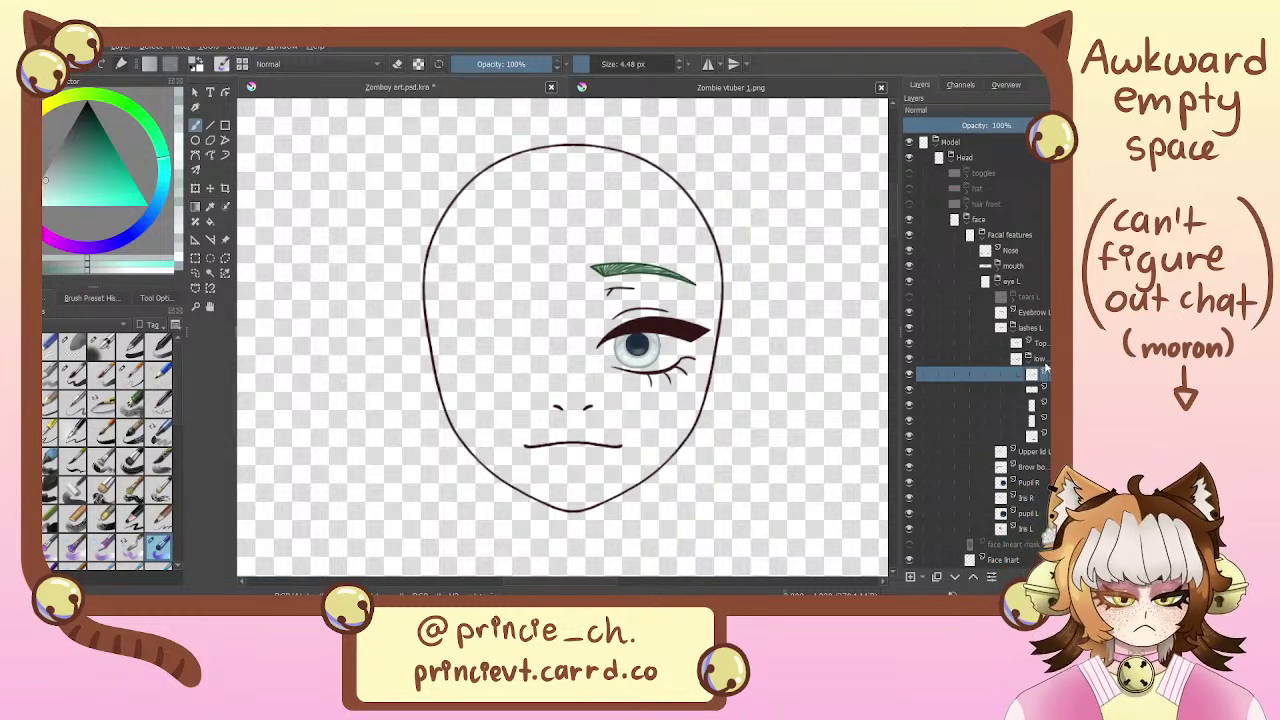
Transform the whole lower lashes group to shift it slightly upward beneath the iris, and return to the brush
left_click(1040, 358)
key("ctrl+t")
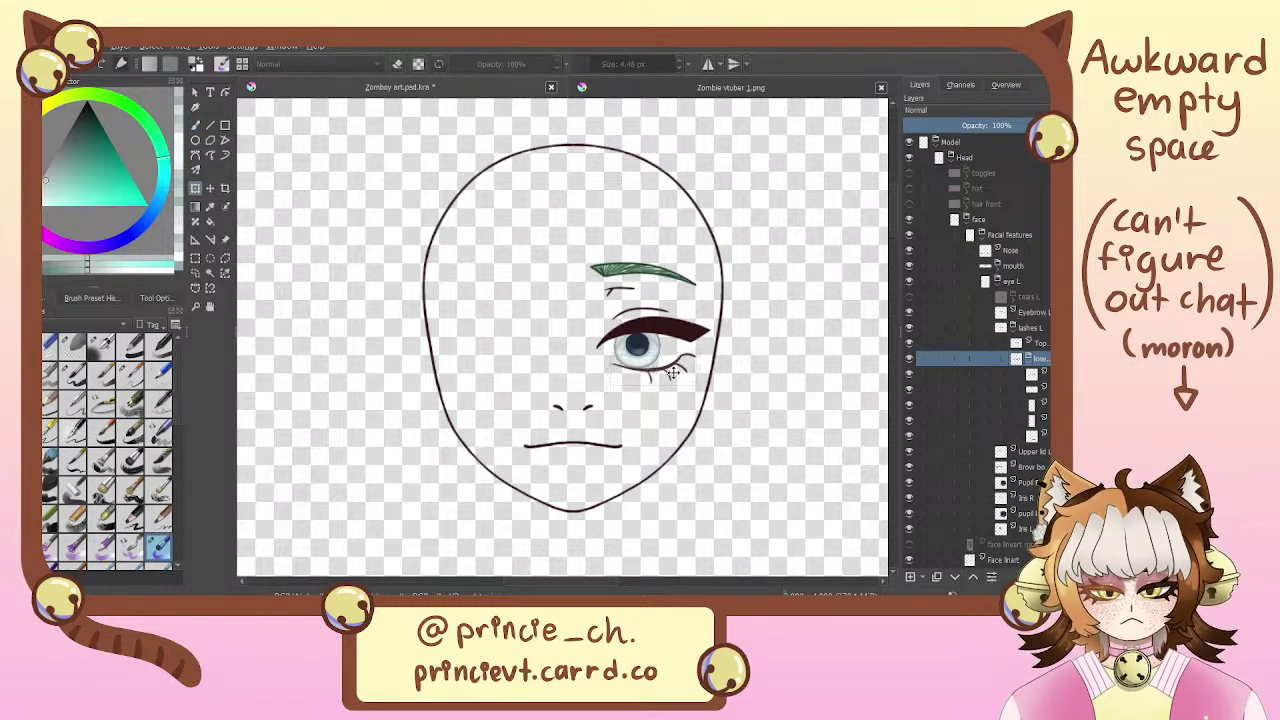
key("b")
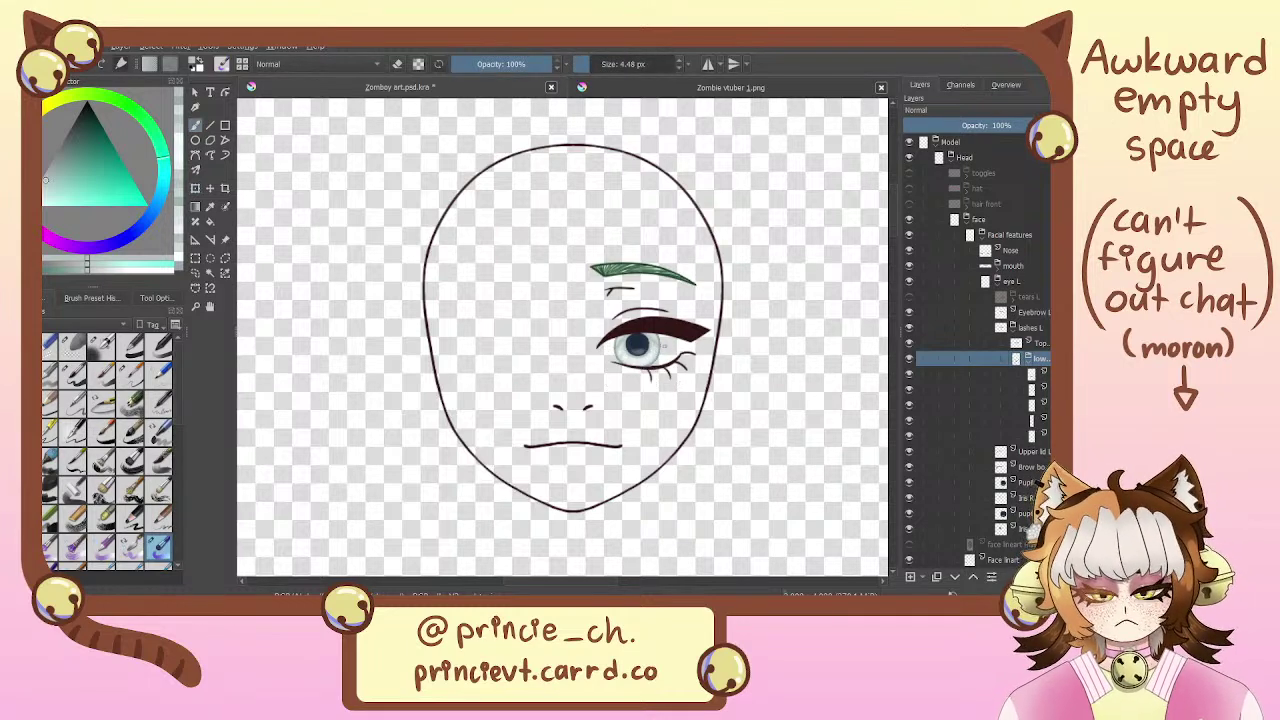
Compare the drawn eye with the eyes on the Zombie vtuber 1.png reference sheet, and return to the Zomboy art.psd.kra drawing
left_click(613, 90)
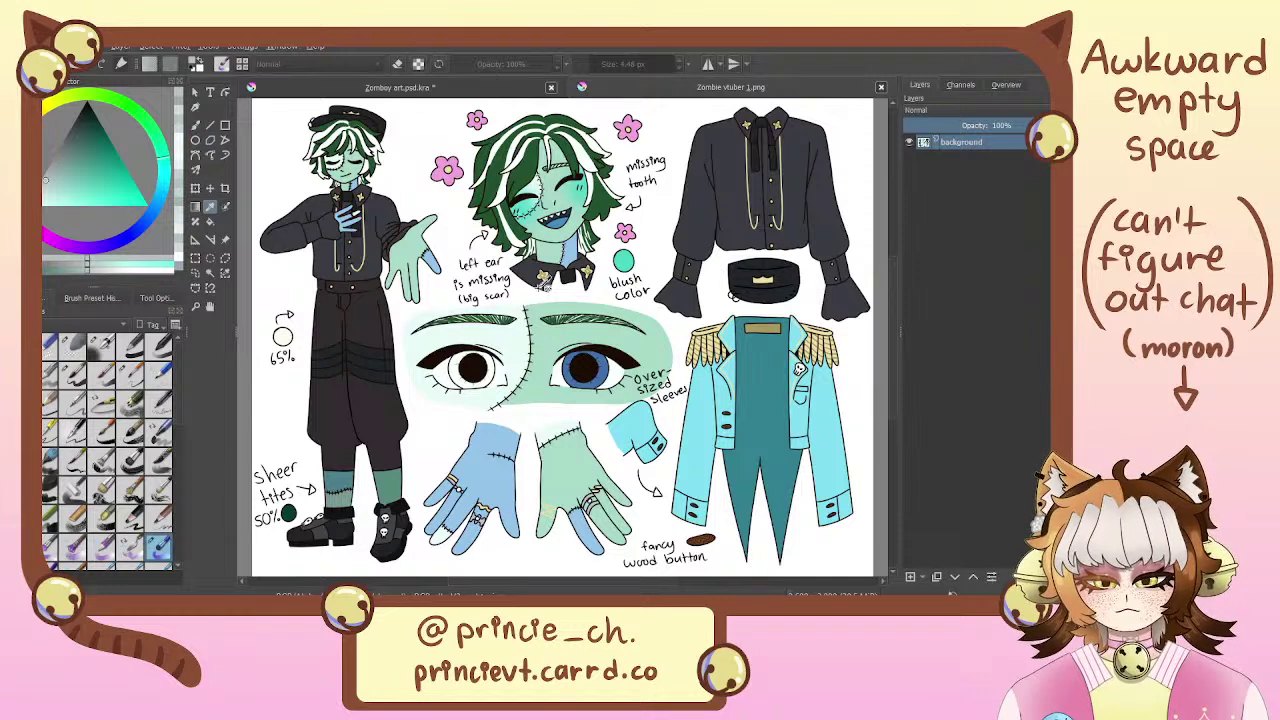
left_click(481, 92)
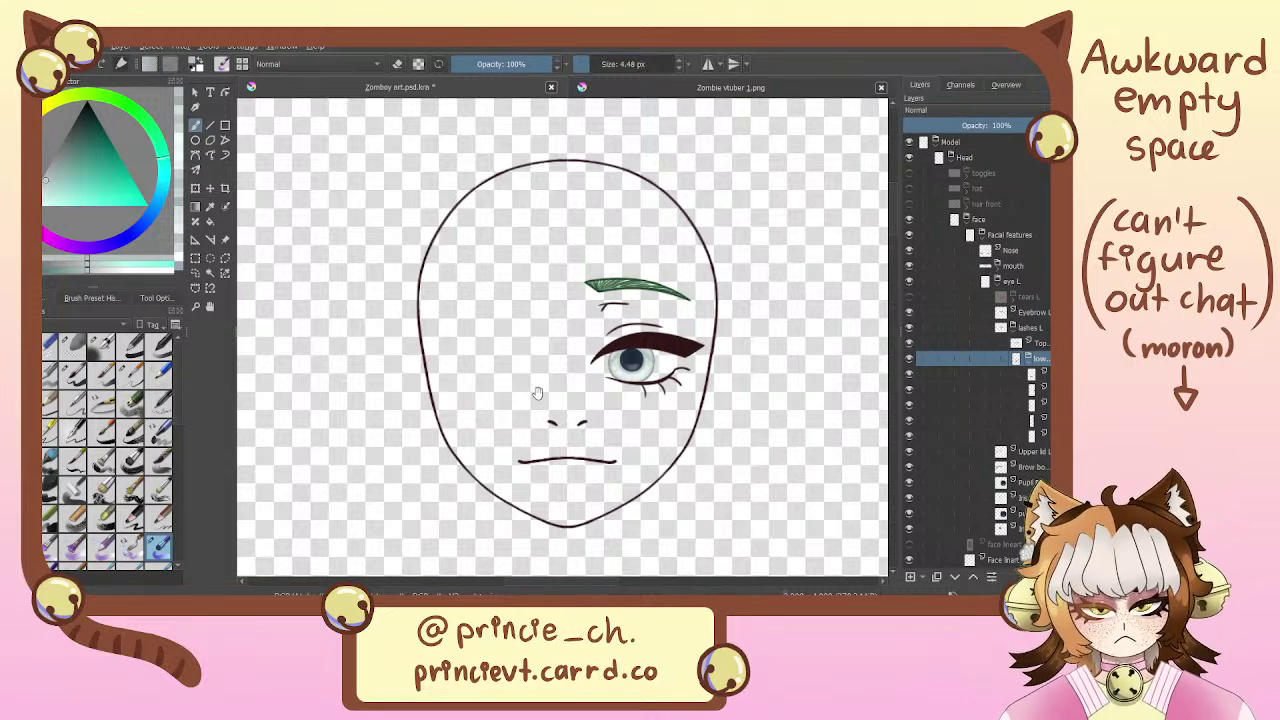
mouse_move(538, 393)
left_mouse_down()
mouse_move(586, 296)
mouse_move(553, 374)
left_mouse_up()
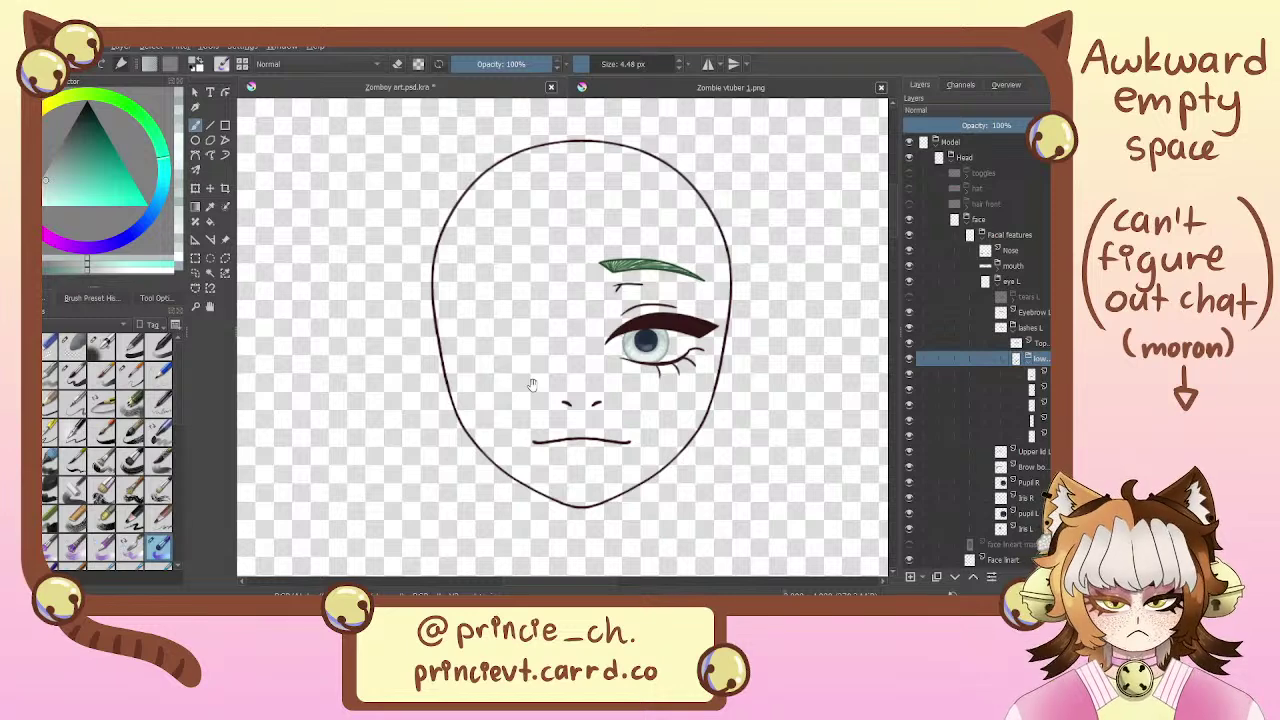
mouse_move(690, 357)
left_mouse_down()
mouse_move(704, 332)
mouse_move(665, 359)
left_mouse_up()
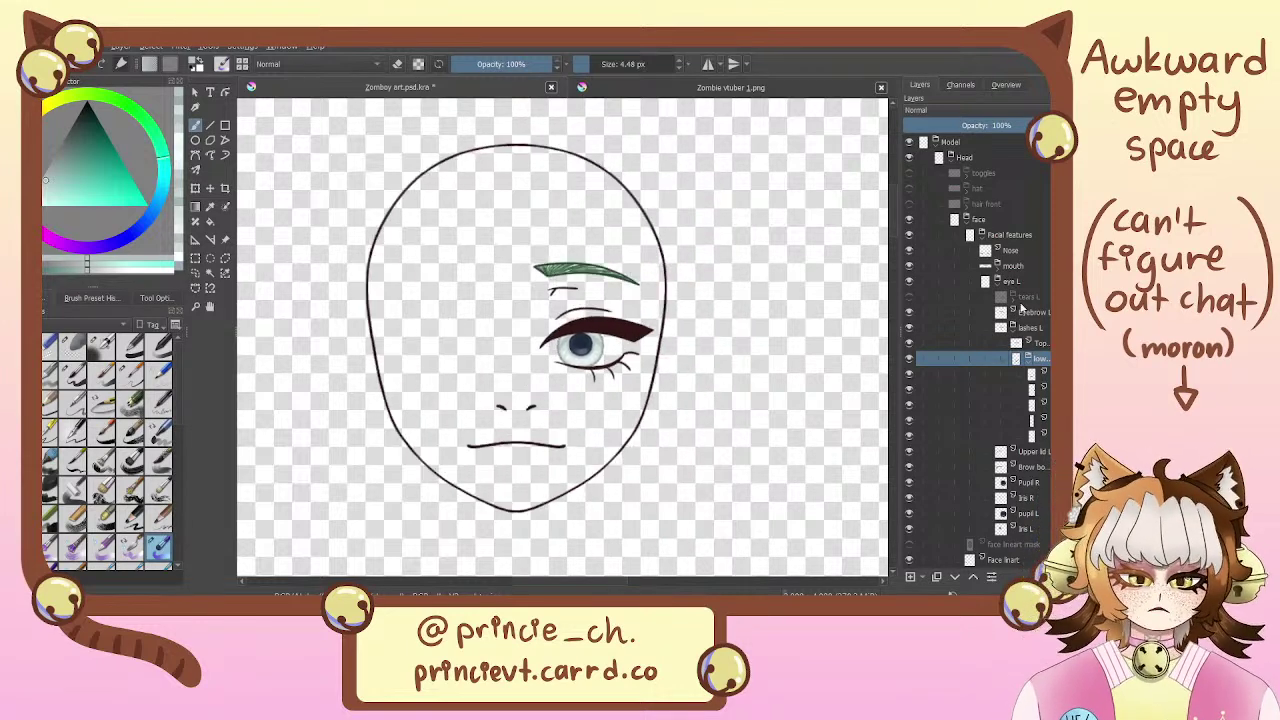
Collapse the lashes L group within eye L
left_click(1015, 328)
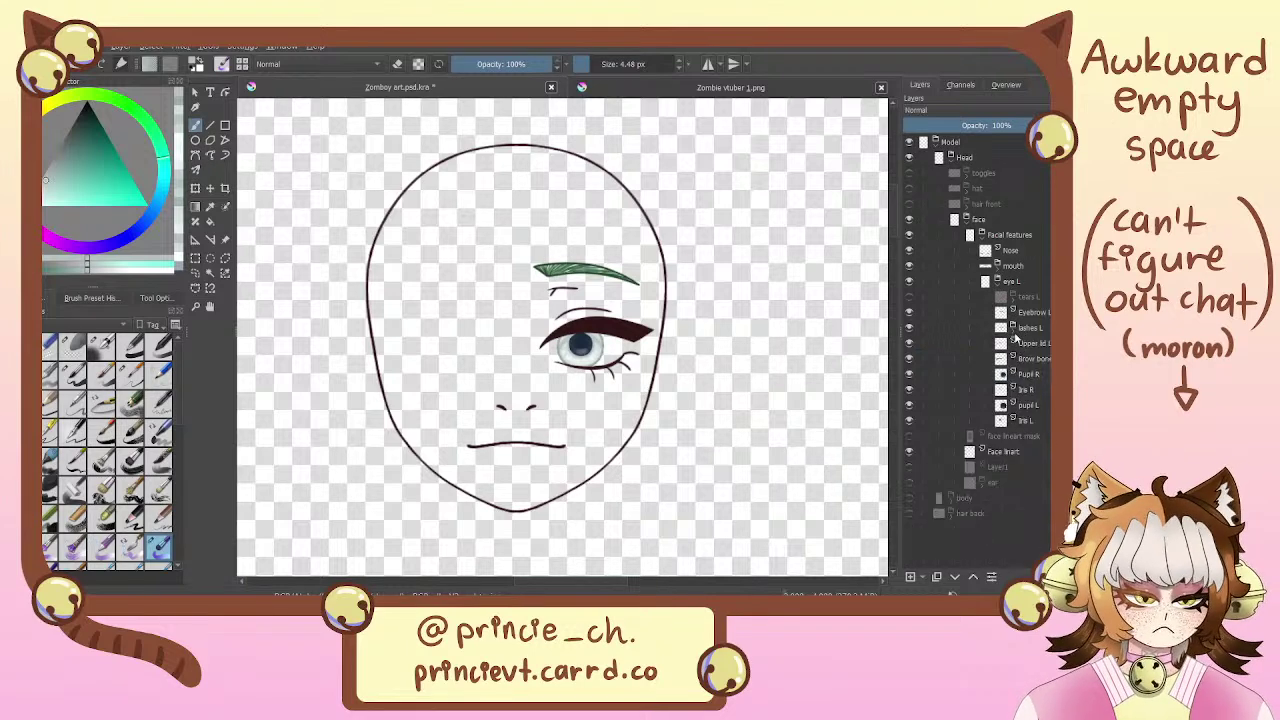
left_click(1014, 329)
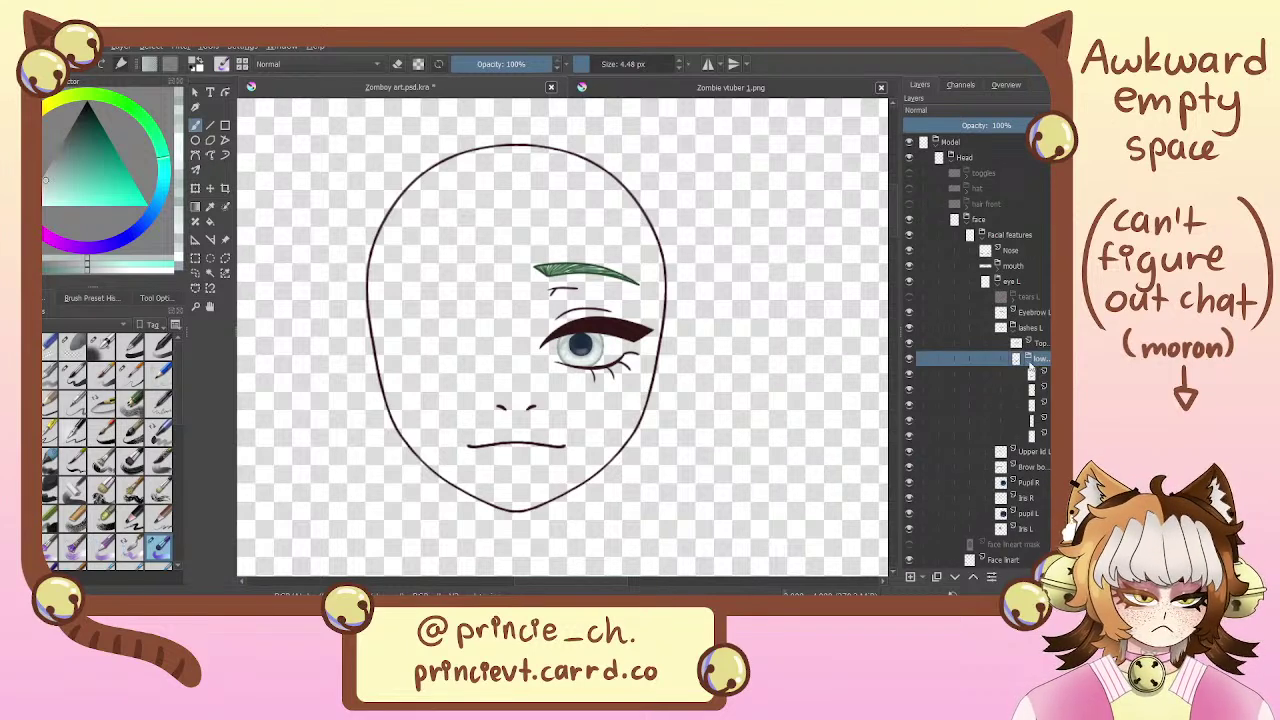
left_click(1014, 328)
Step through the eye L layers from the eyebrow to the pupils to examine their stacking order
left_click(1036, 312)
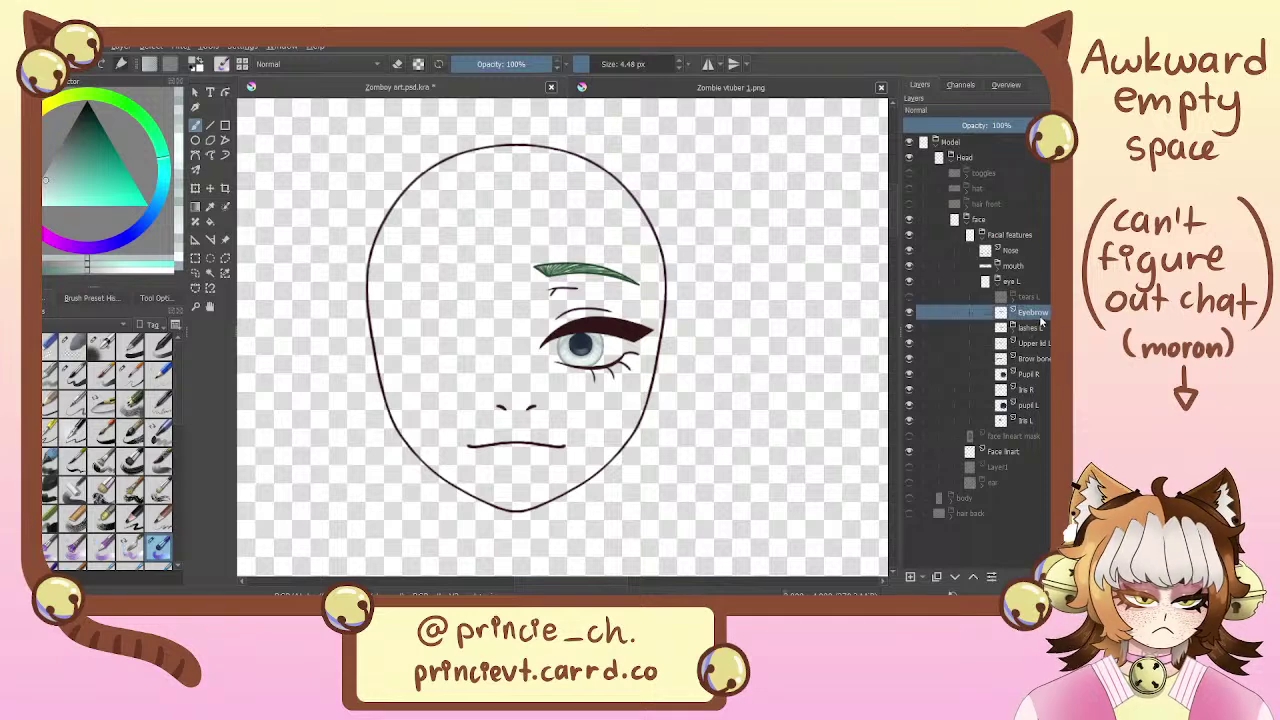
left_click(1041, 328)
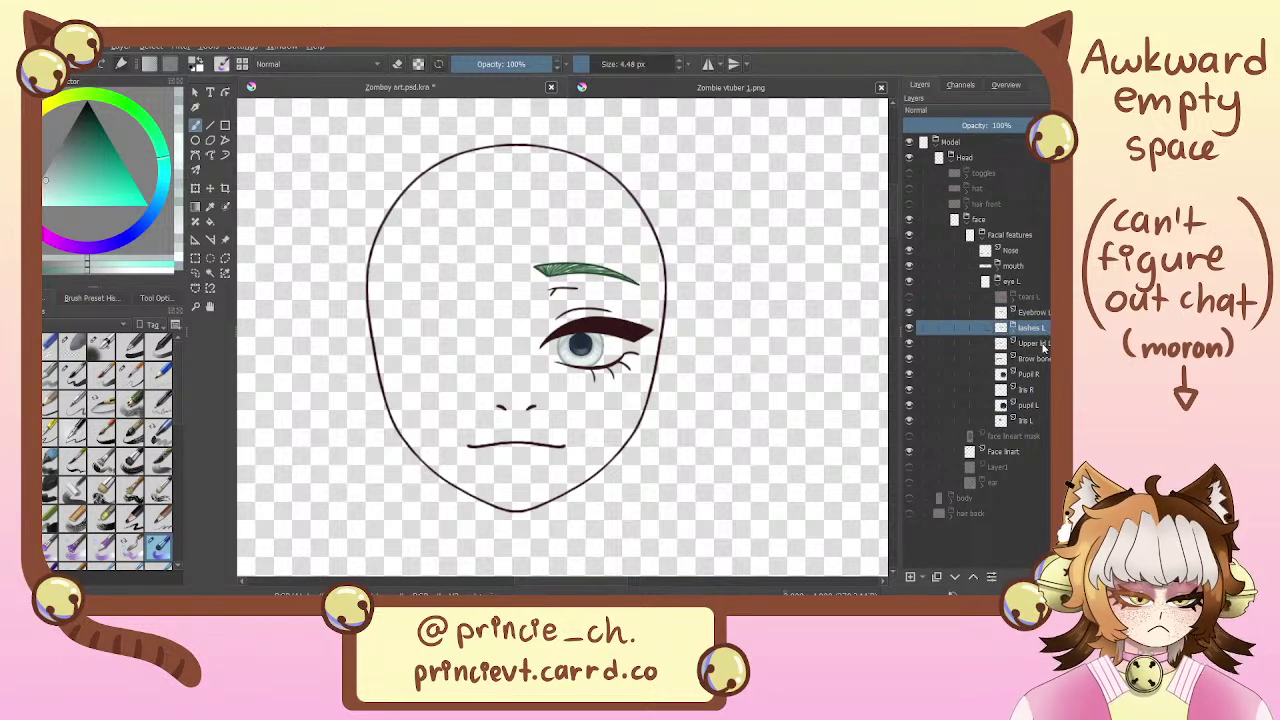
left_click(1042, 343)
left_click(1043, 361)
left_click(1046, 376)
left_click(1046, 359)
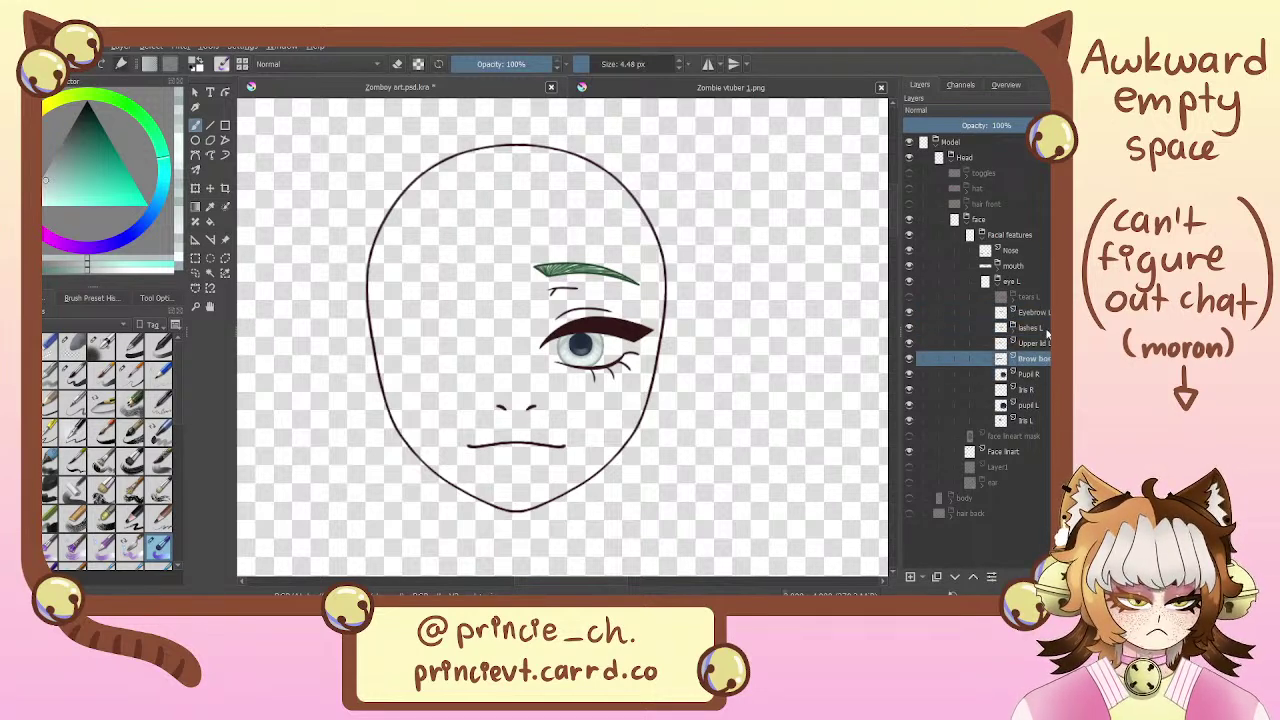
left_click(1044, 328)
left_click(1042, 313)
left_click(1042, 326)
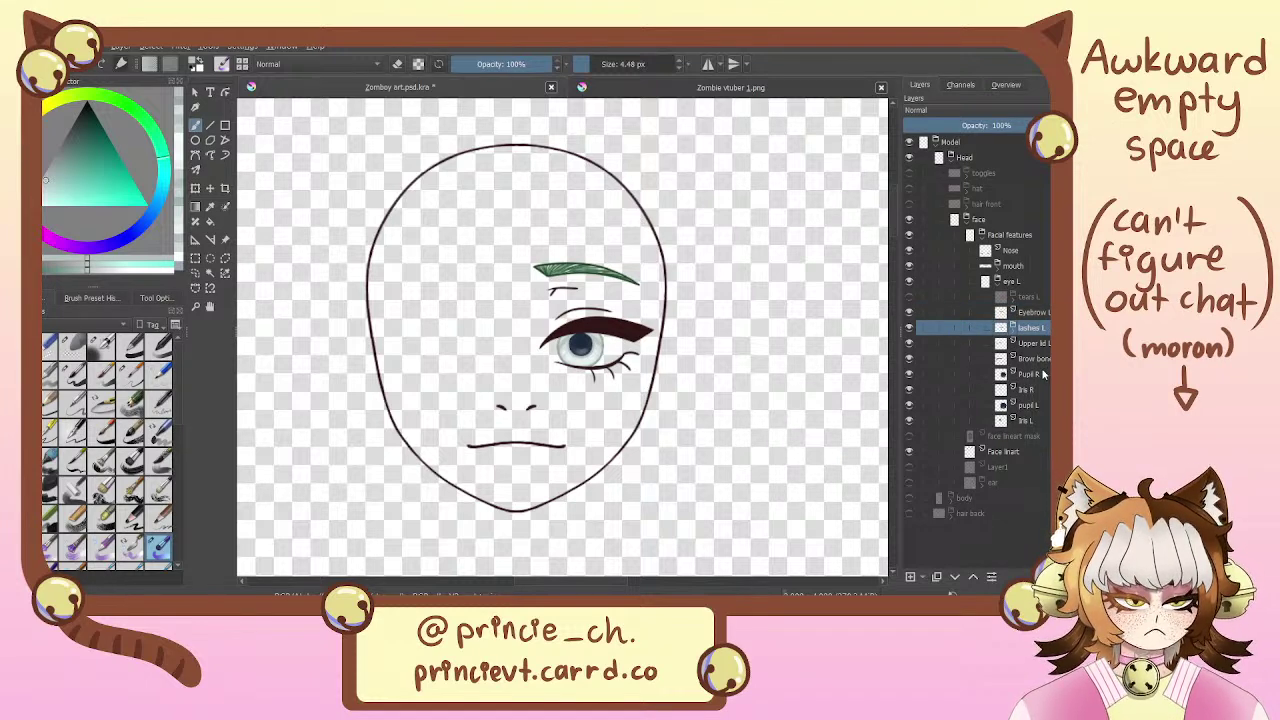
Move the Pupil R, Iris R, pupil L and Iris L layers directly below lashes L, above the upper lid layer
left_click(1043, 374)
left_click(1040, 421, "shift")
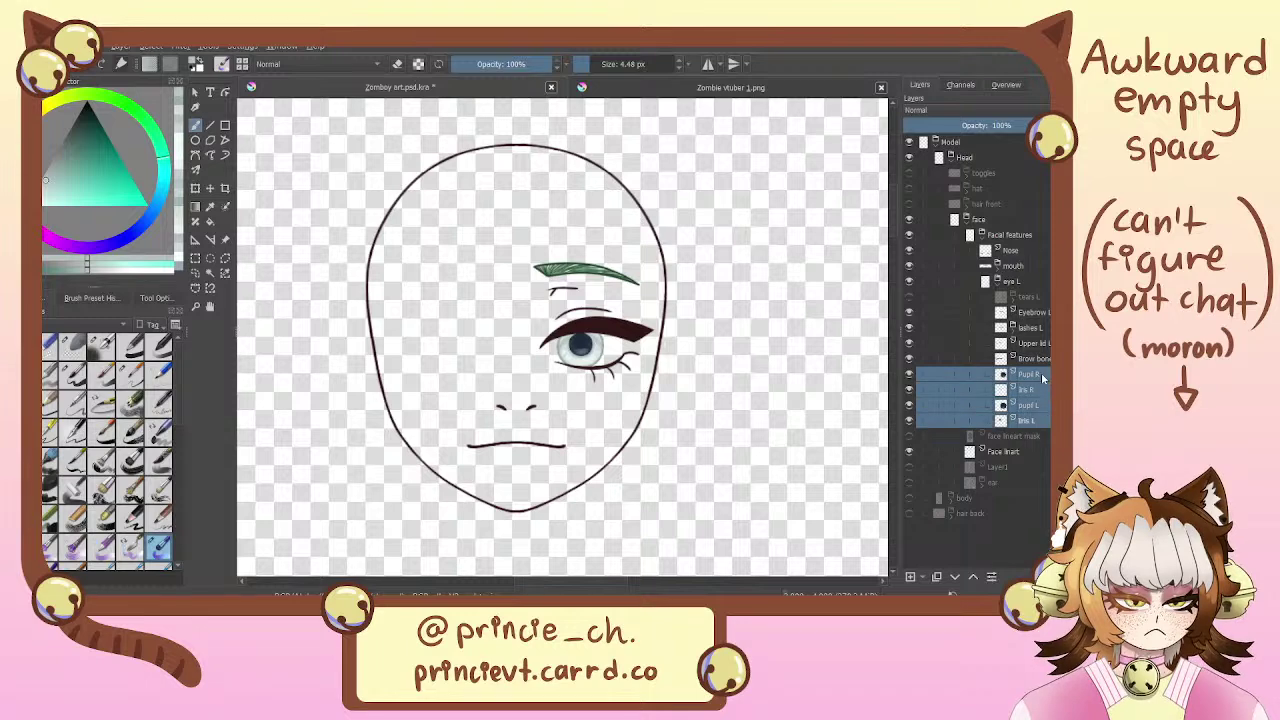
left_click_drag(1042, 374, 1042, 336)
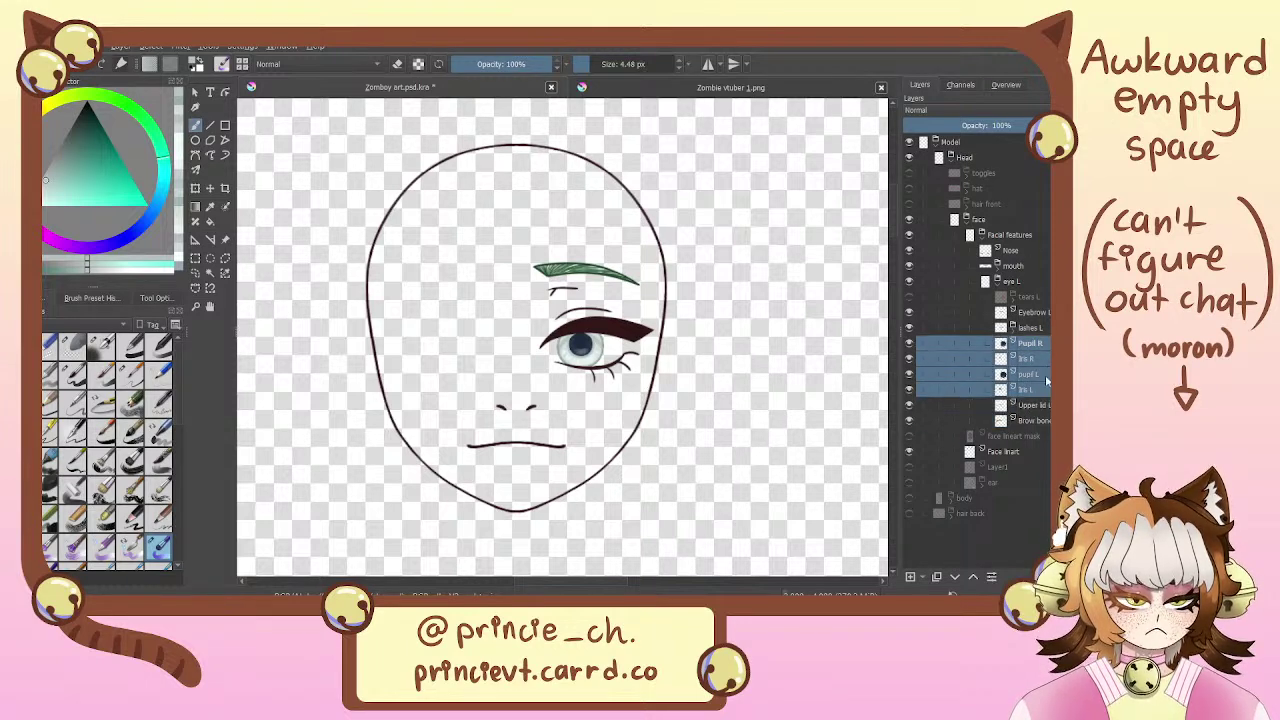
Group the Pupil R, Iris R, pupil L and Iris L layers and name the group Pupil L
left_click(1044, 405)
left_click(1044, 389)
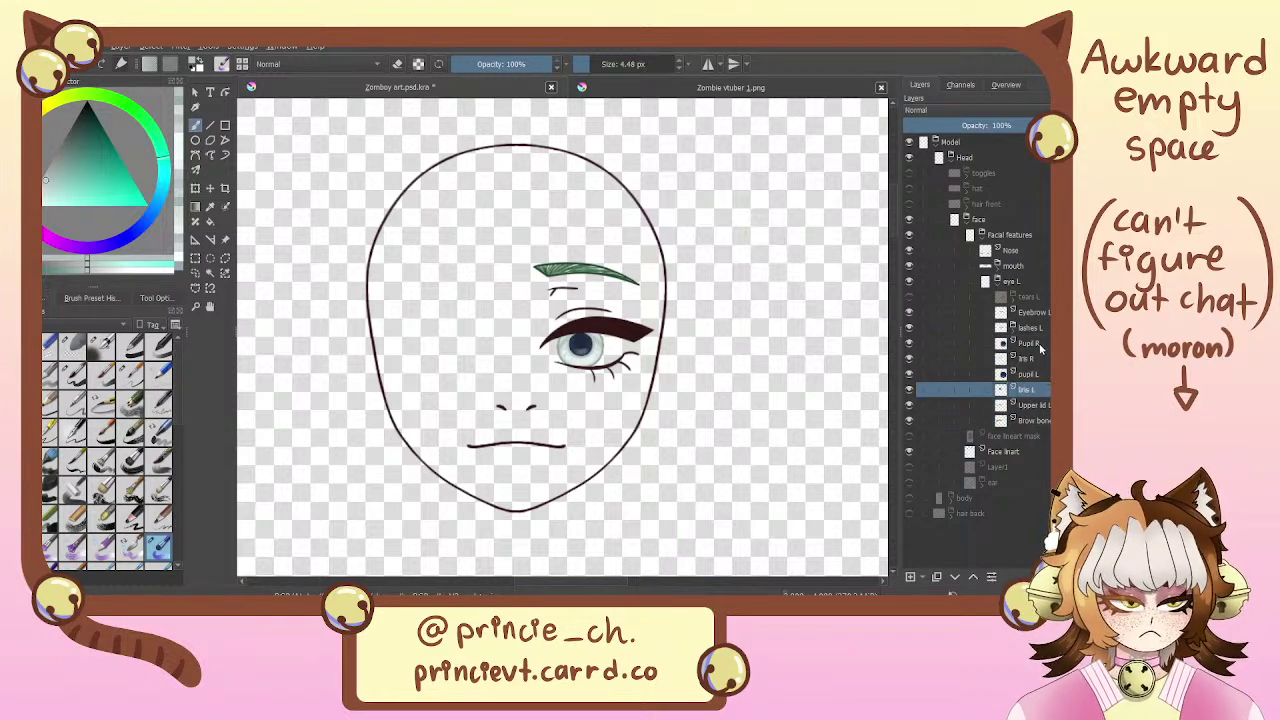
left_click(1039, 343)
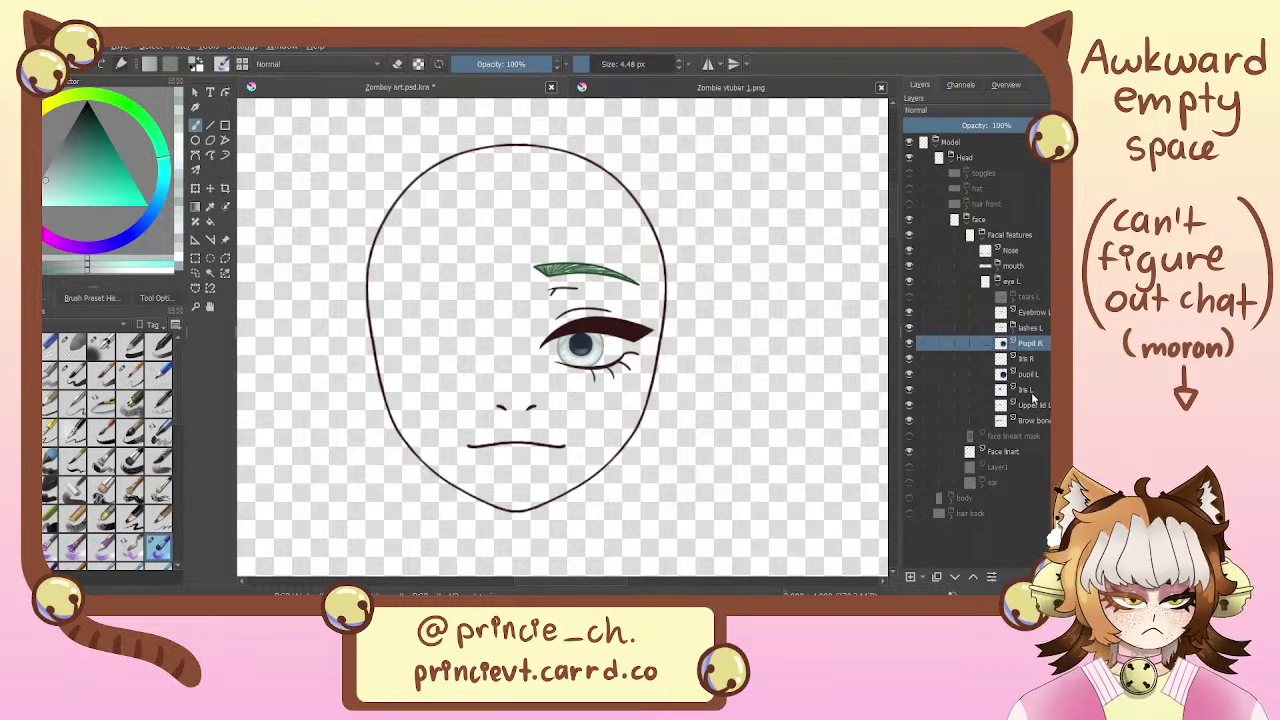
left_click(1038, 389)
left_click(1040, 345, "shift")
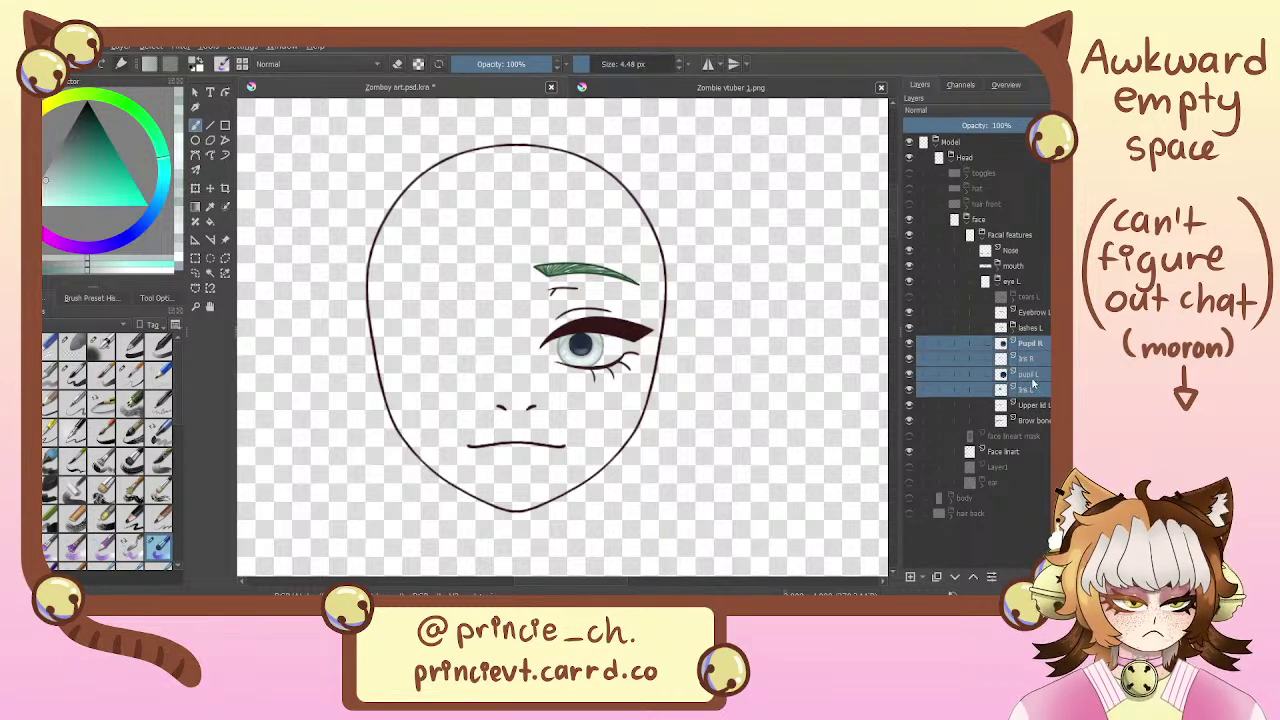
key("ctrl+g")
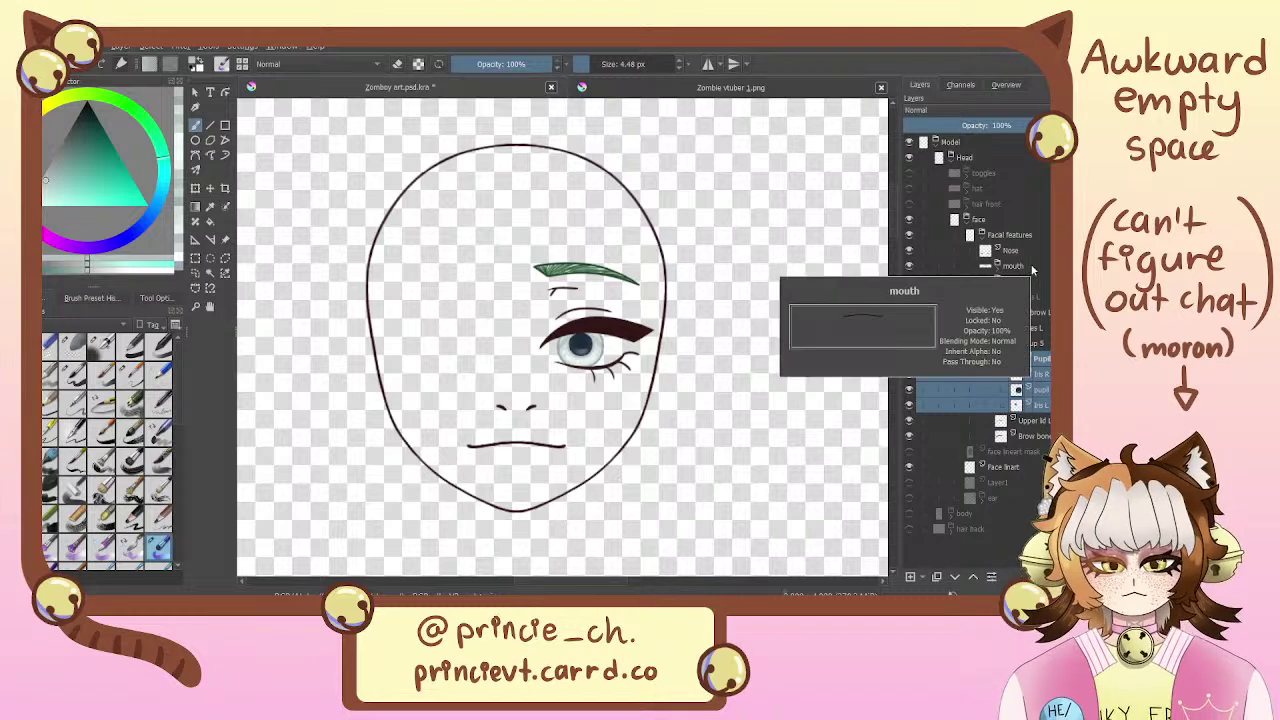
left_click(1046, 340)
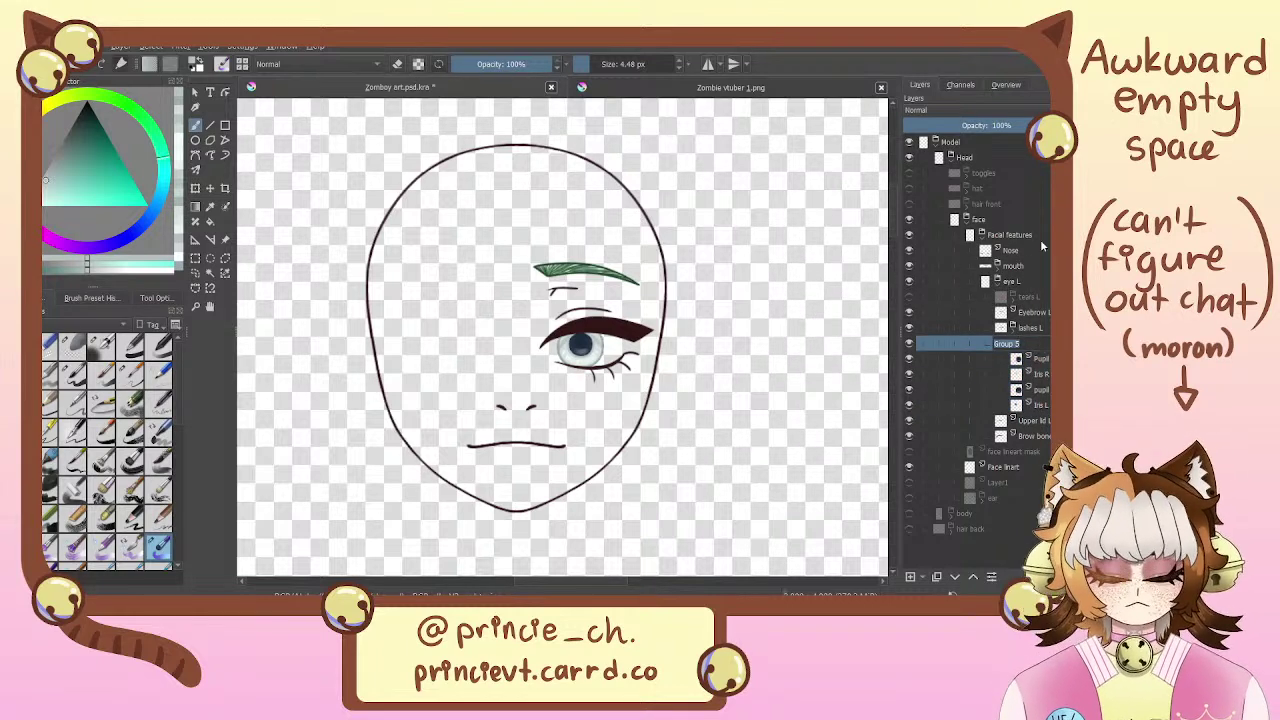
type("Pupil L")
key("Return")
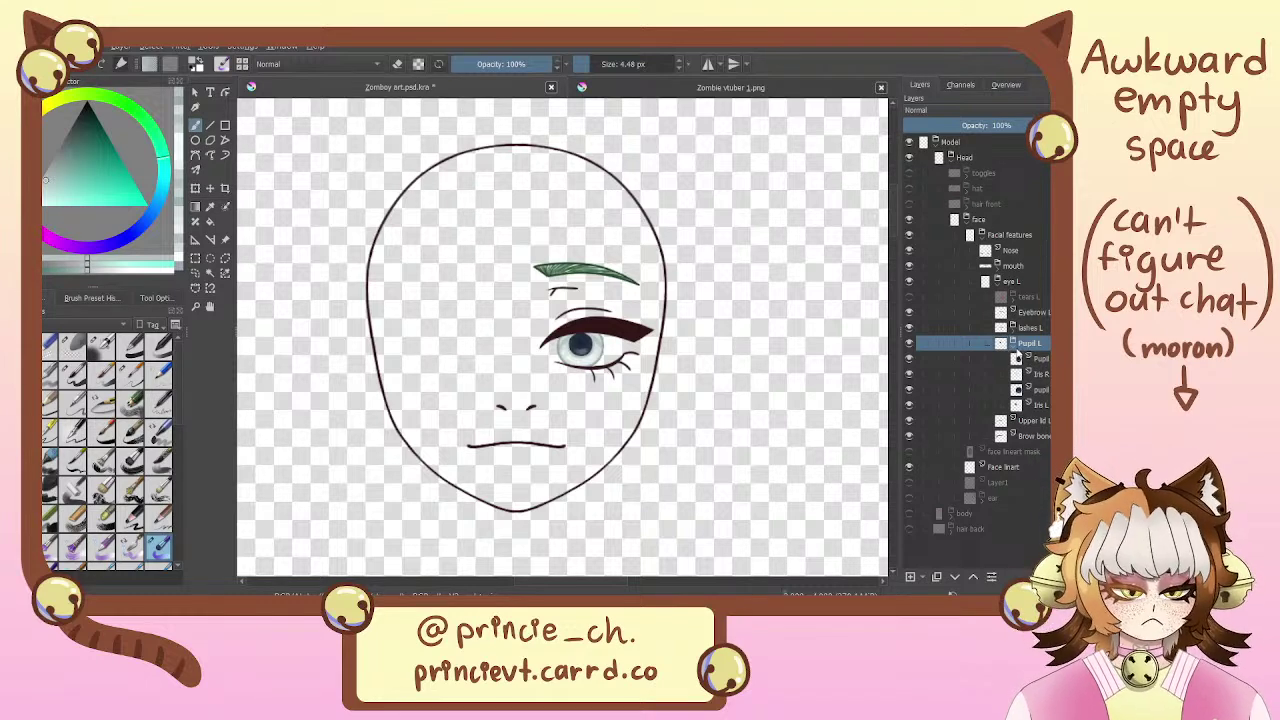
Collapse the Pupil L group and add a paint layer named eye whites directly below it
left_click(1001, 343)
left_click(1030, 358)
left_click(912, 578)
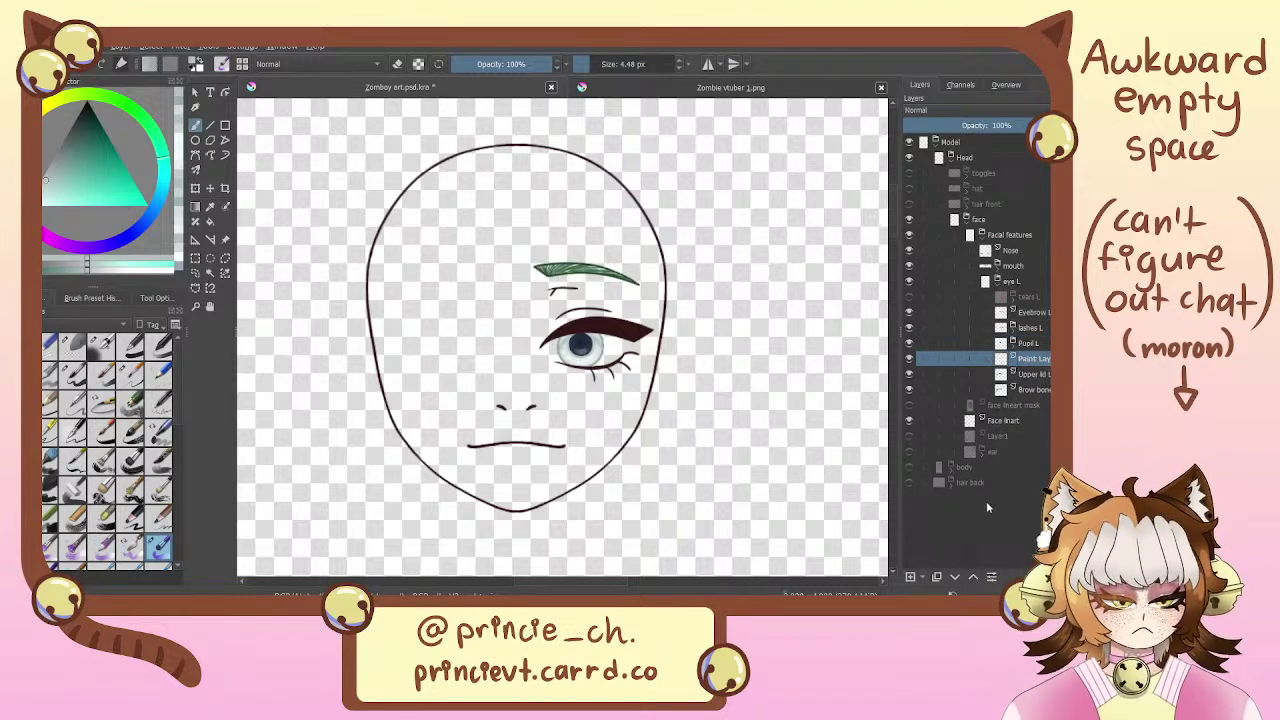
type("eye whites")
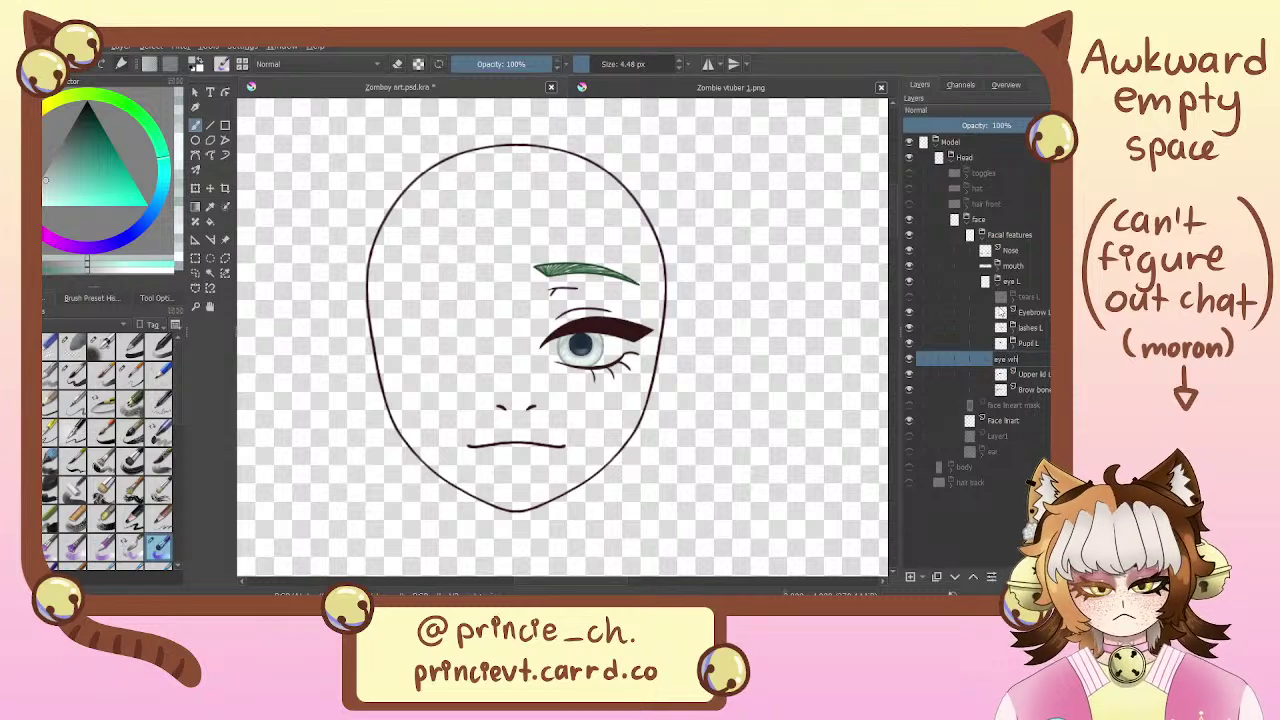
key("Return")
Sample a pale colour from the iris and outline the eye white around it with a 2.87 px brush
key("plus")
key("plus")
key("plus")
key("plus")
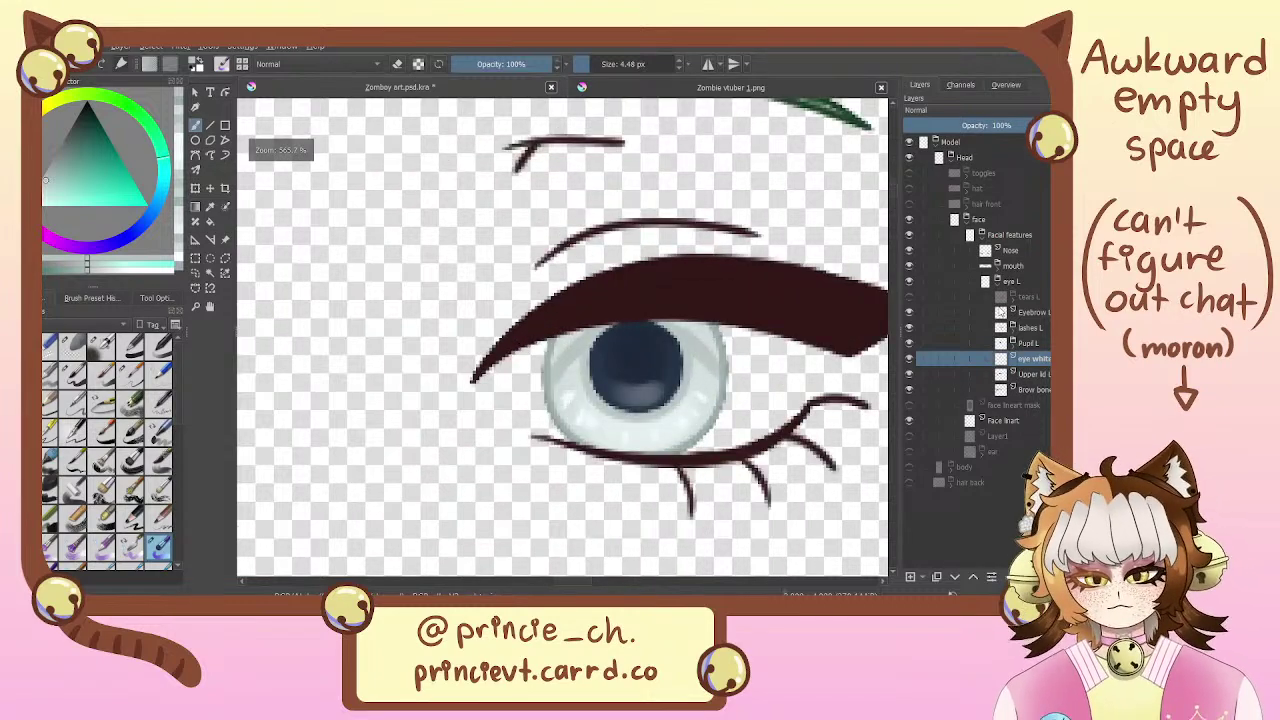
left_click_drag(570, 369, 539, 318)
left_click_drag(513, 363, 550, 392)
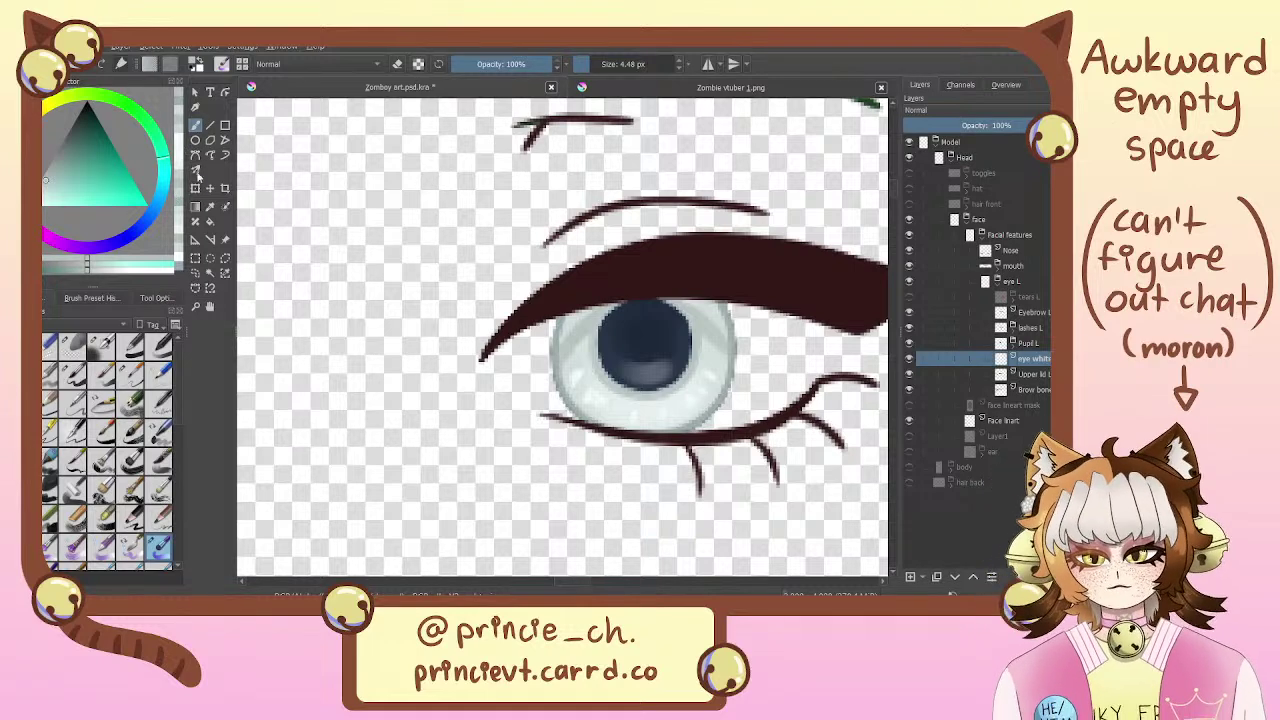
left_click(210, 206)
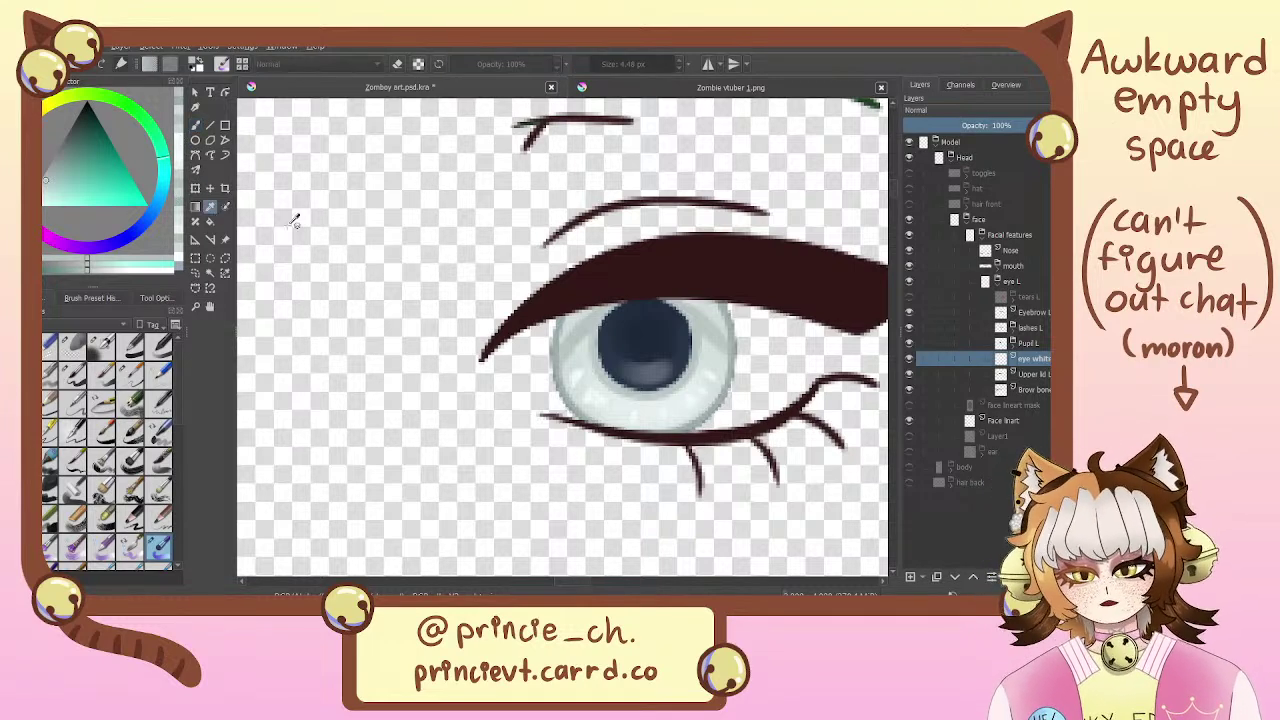
left_click(625, 405)
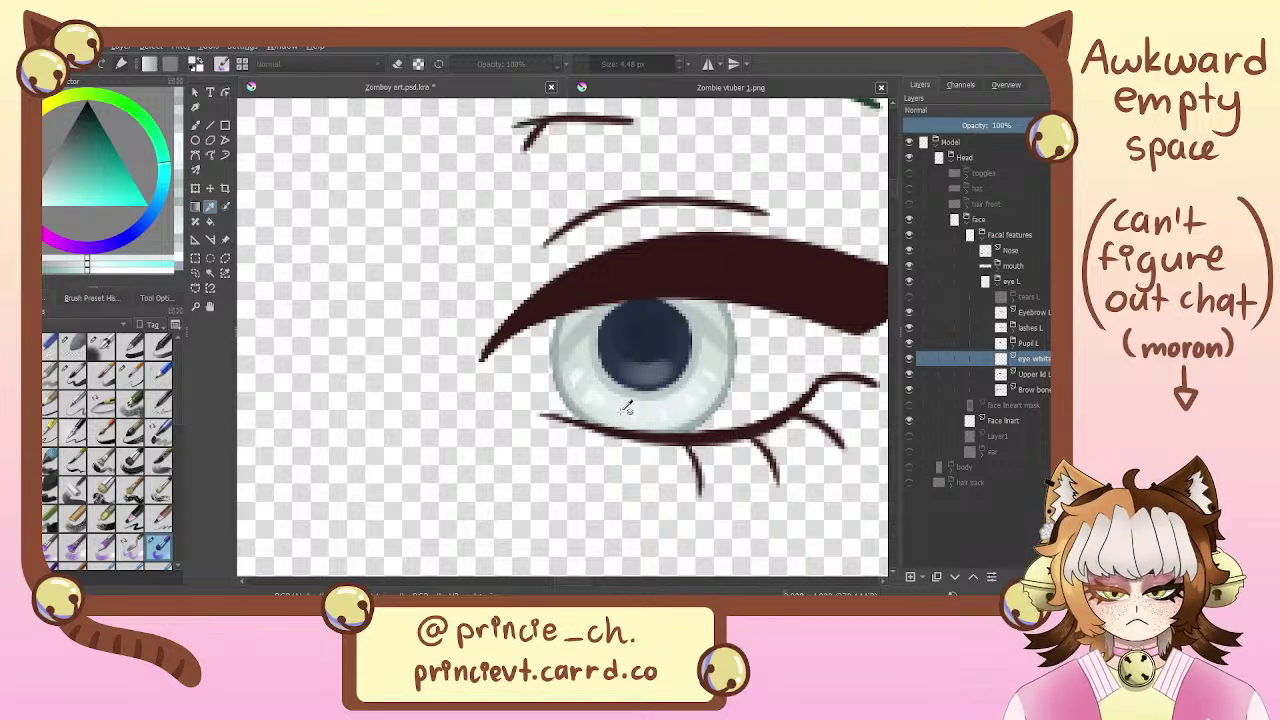
key("b")
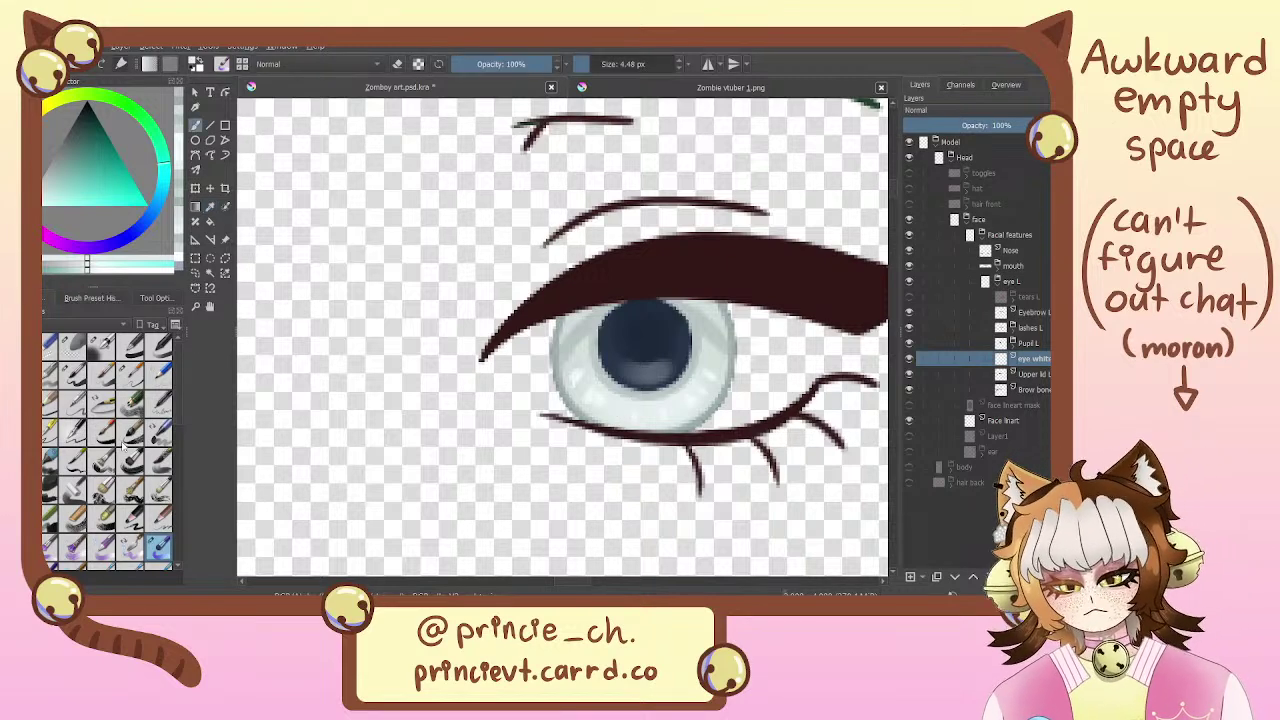
left_click(72, 372)
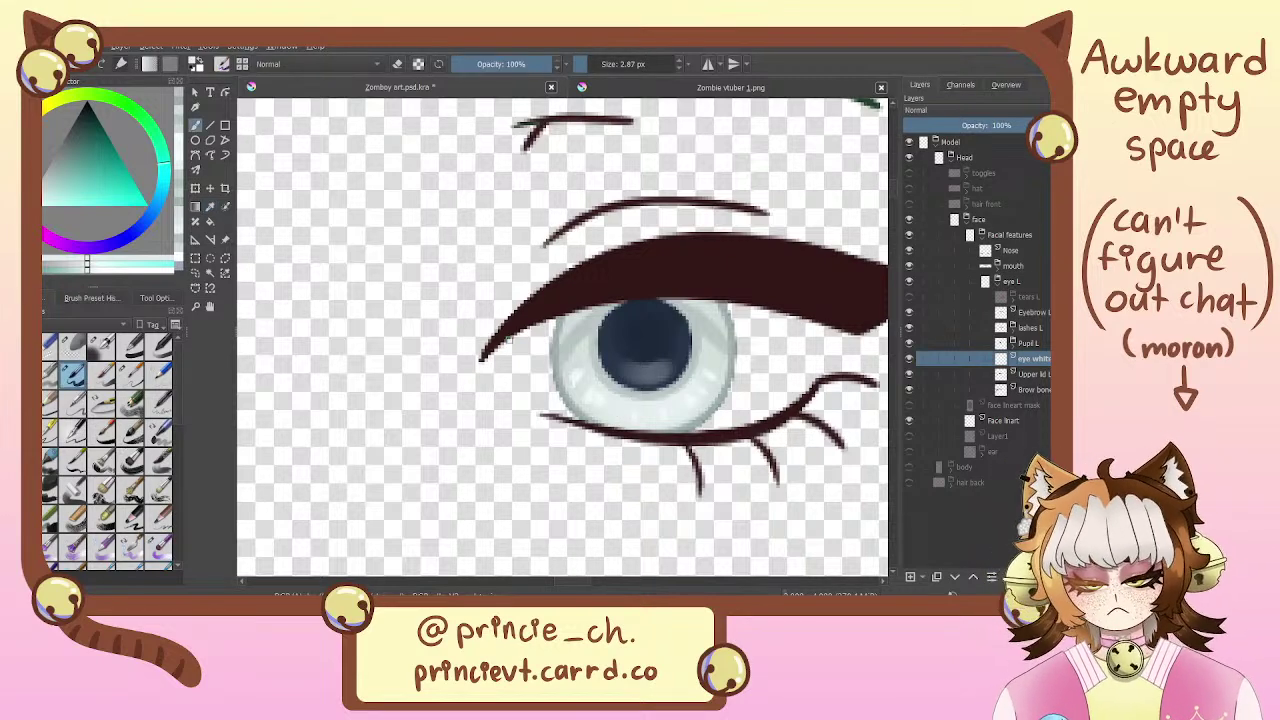
left_click_drag(514, 405, 548, 412)
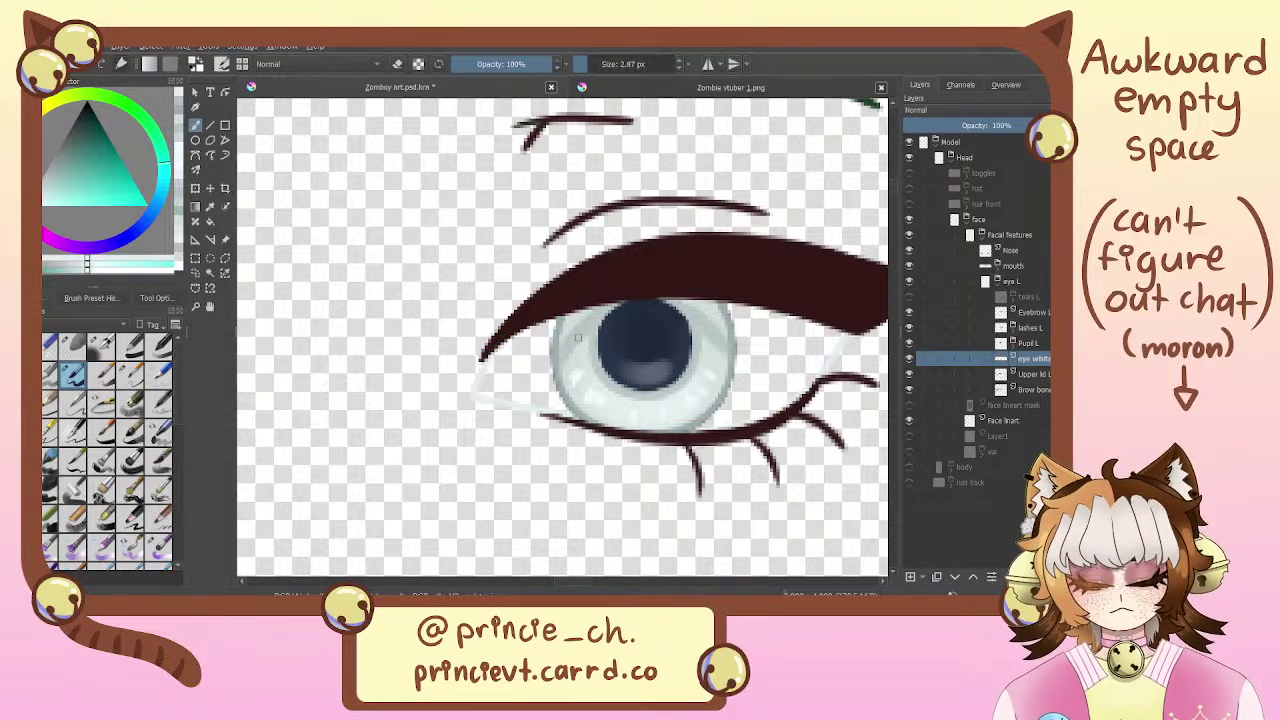
Fill the eye white outline with the pale colour and tidy its edges with the eraser
key("f")
left_click(539, 379)
left_click_drag(664, 347, 566, 371)
key("b")
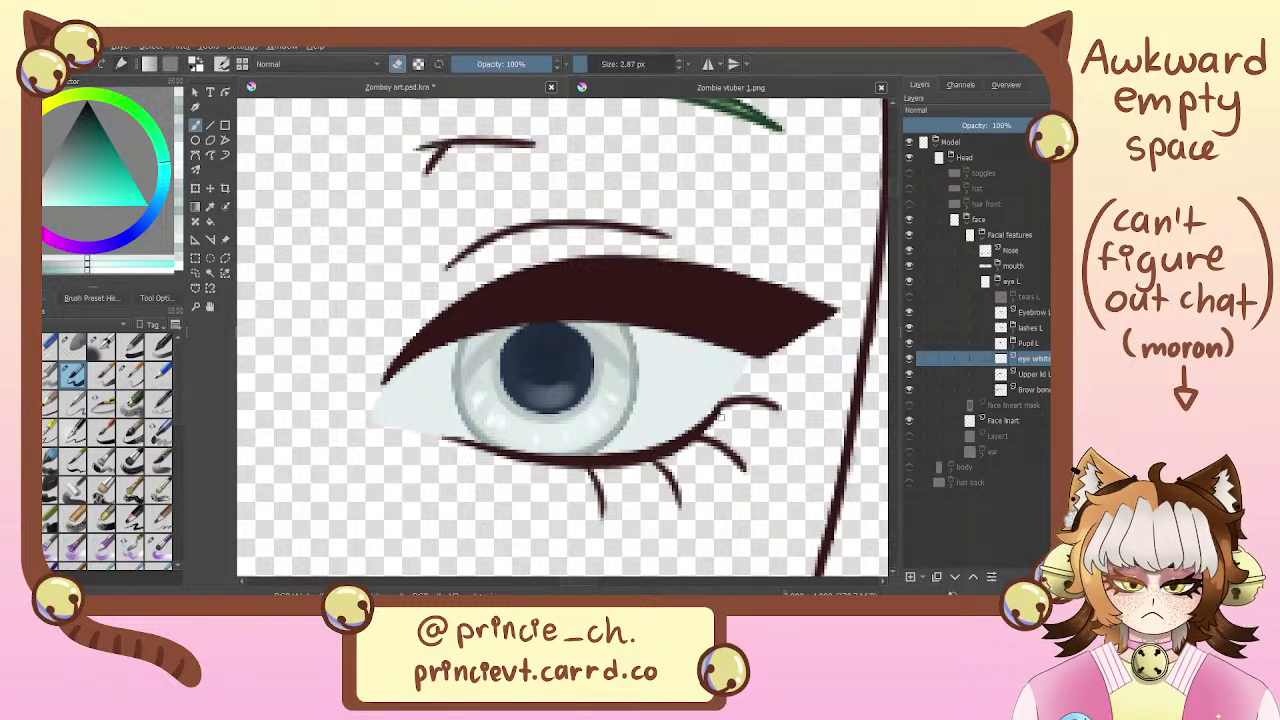
left_click_drag(663, 416, 735, 332)
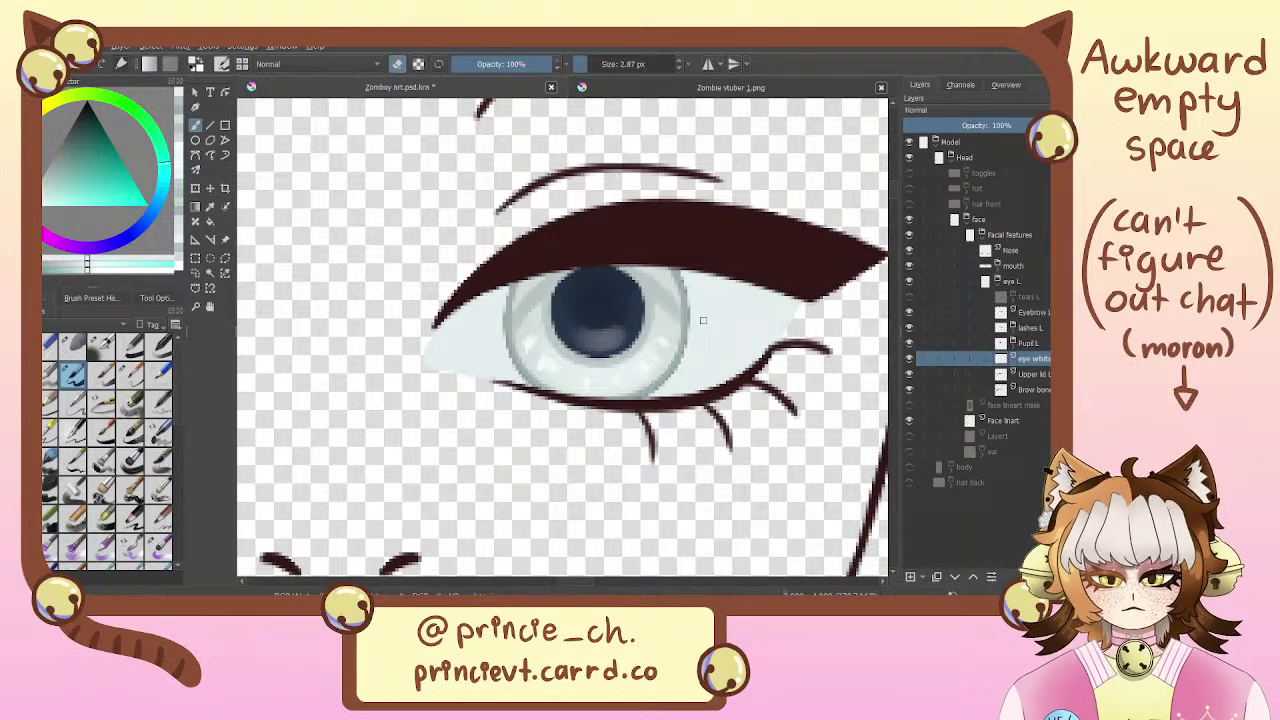
Clip a layer to the eye whites and paint soft, lighter shading on it with a 16.72 px brush
key("ctrl+shift+g")
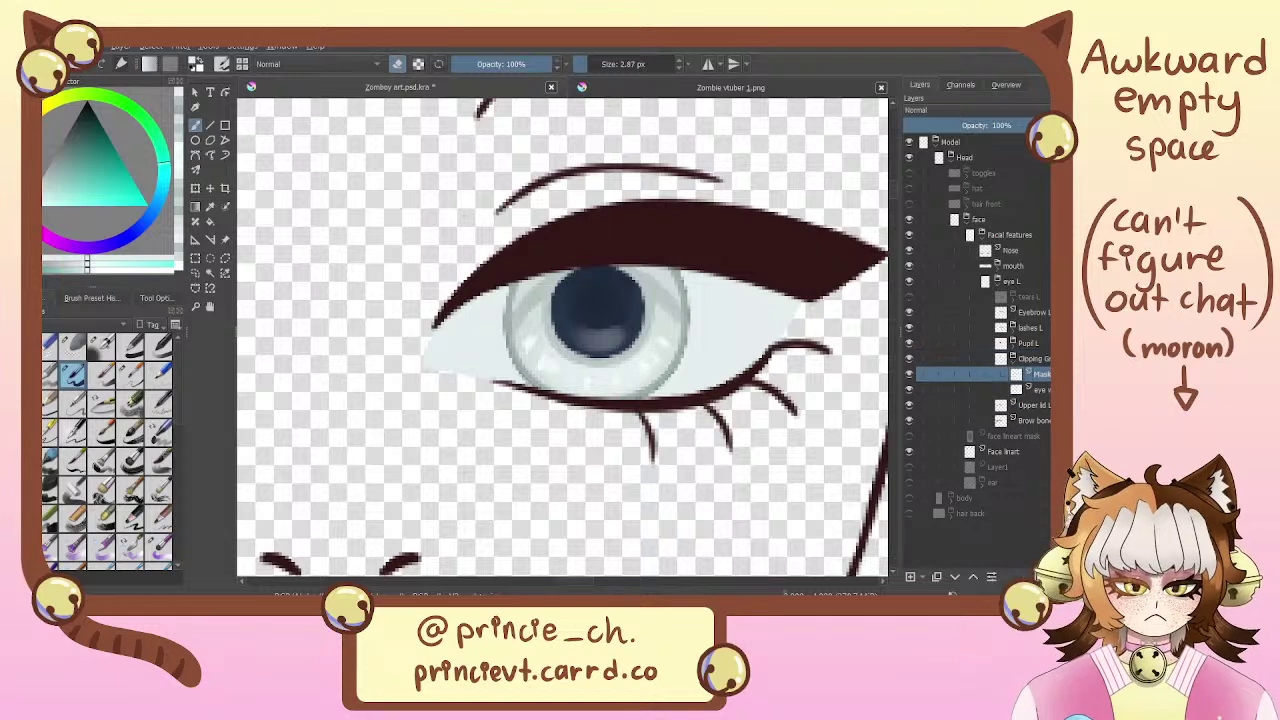
left_click(940, 579)
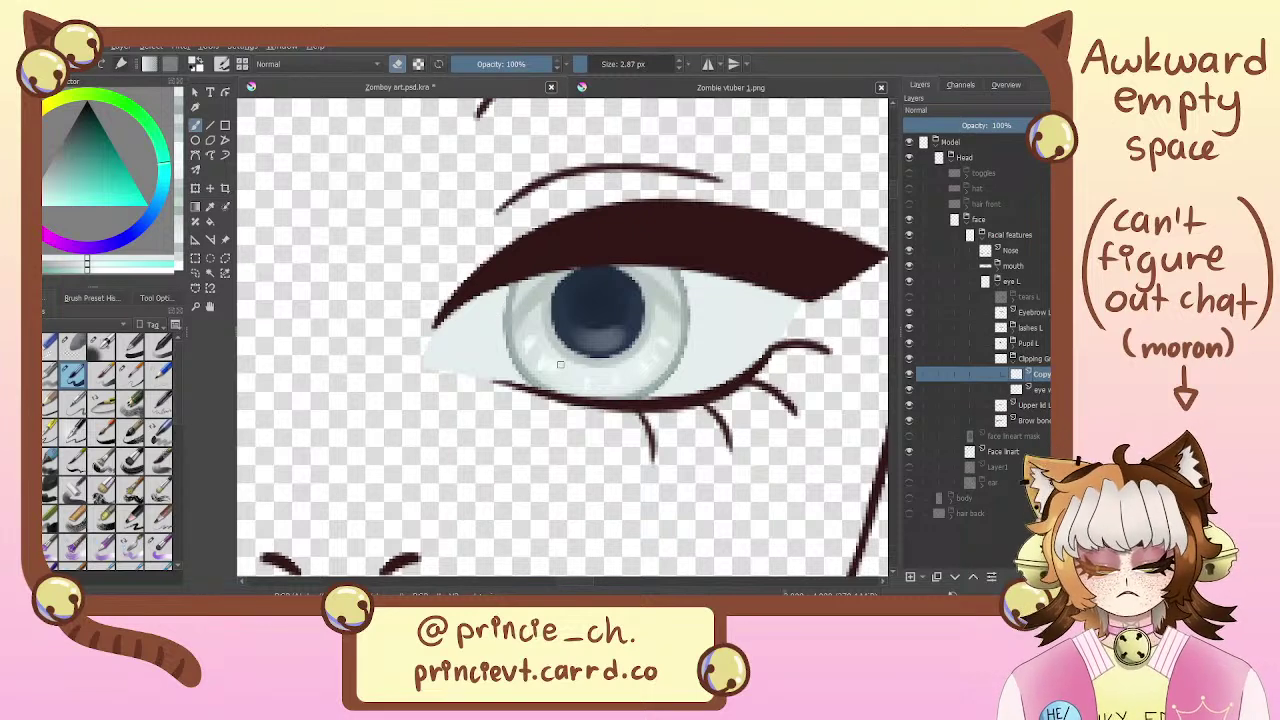
key("e")
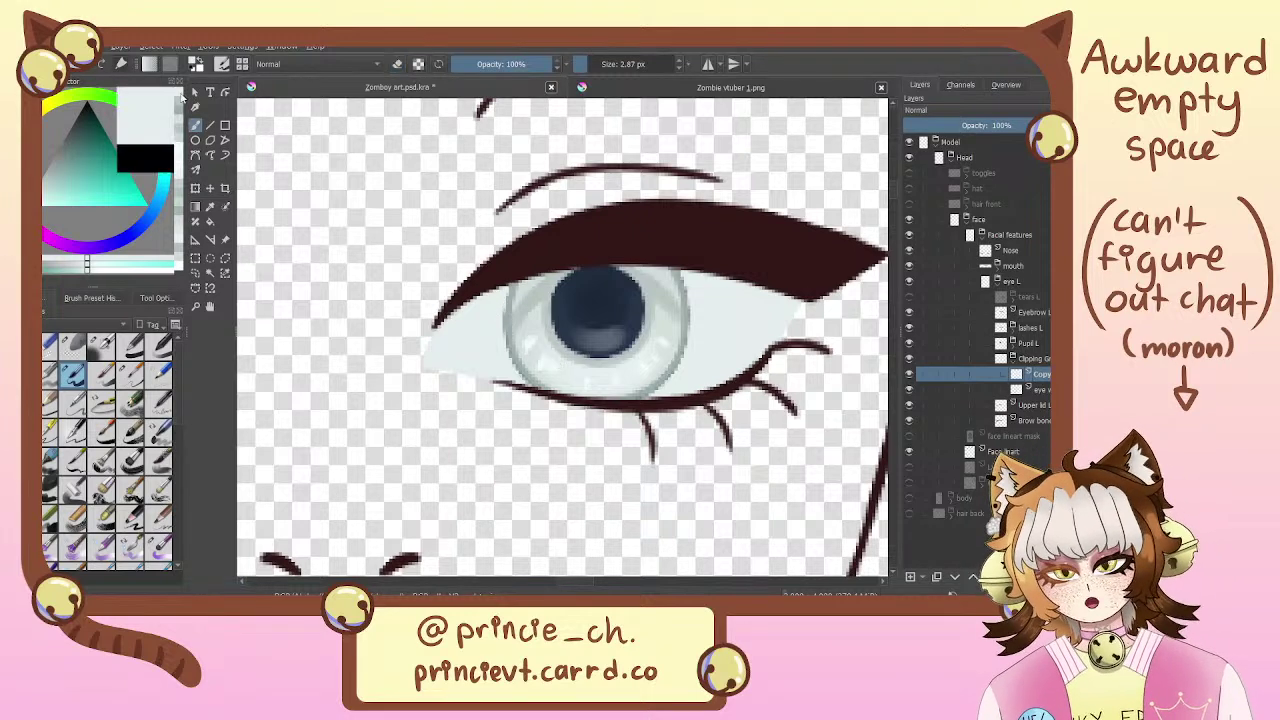
left_click(48, 200)
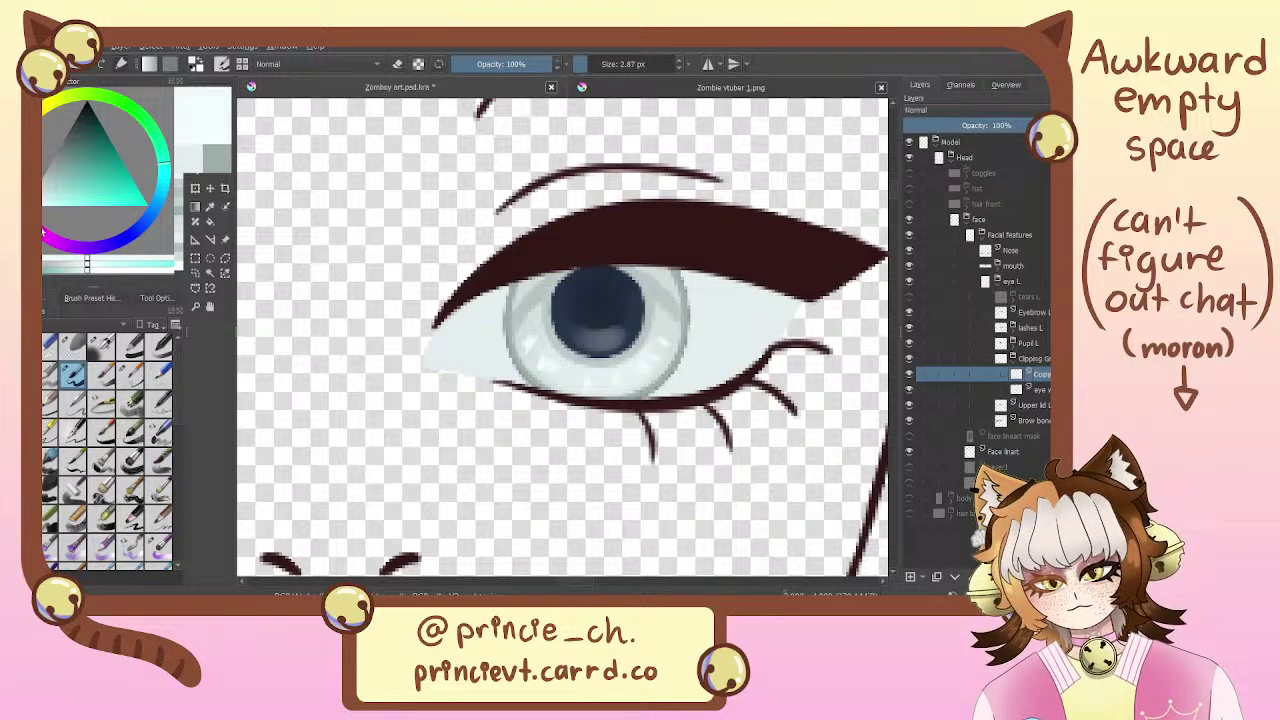
left_click(157, 545)
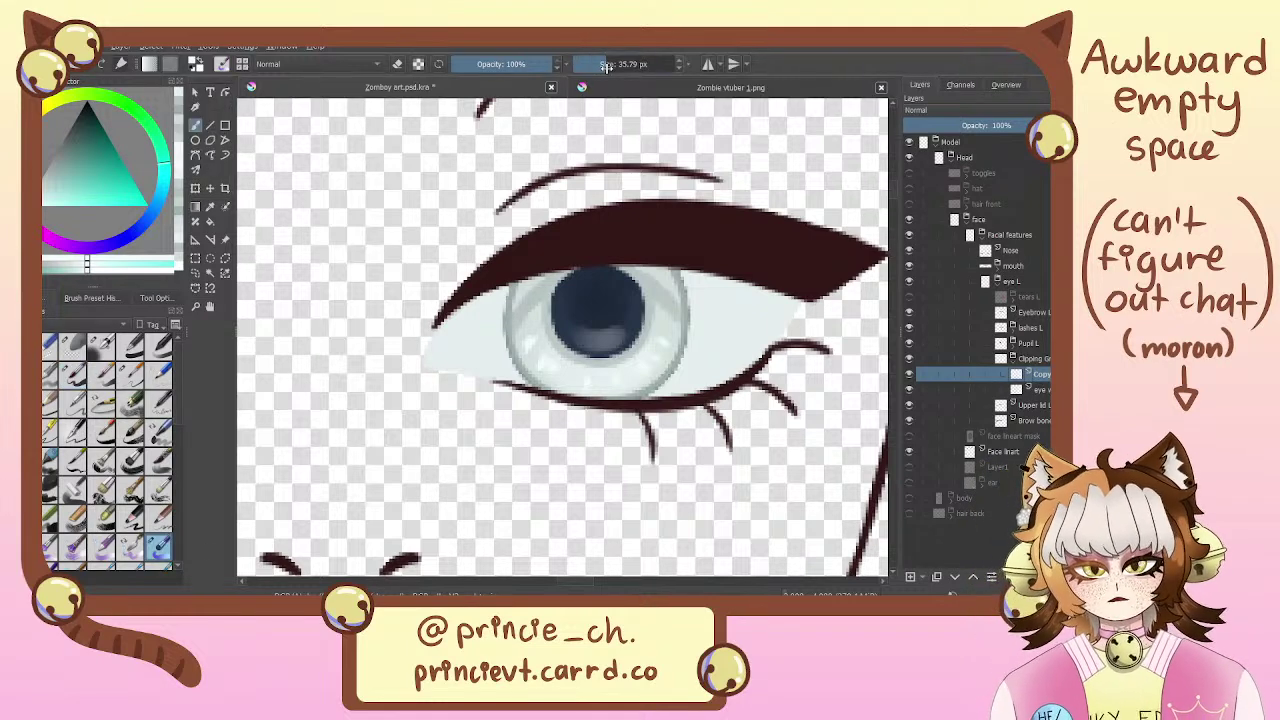
left_click_drag(607, 67, 581, 64)
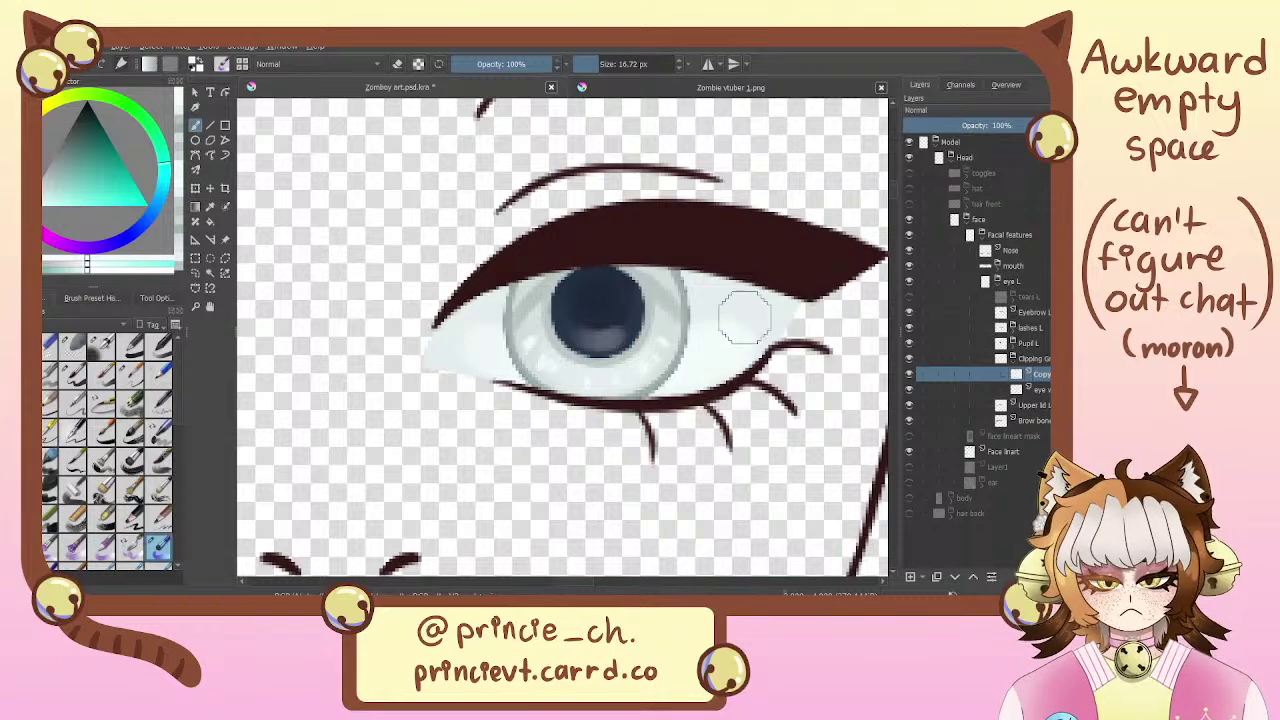
left_click_drag(796, 371, 769, 292)
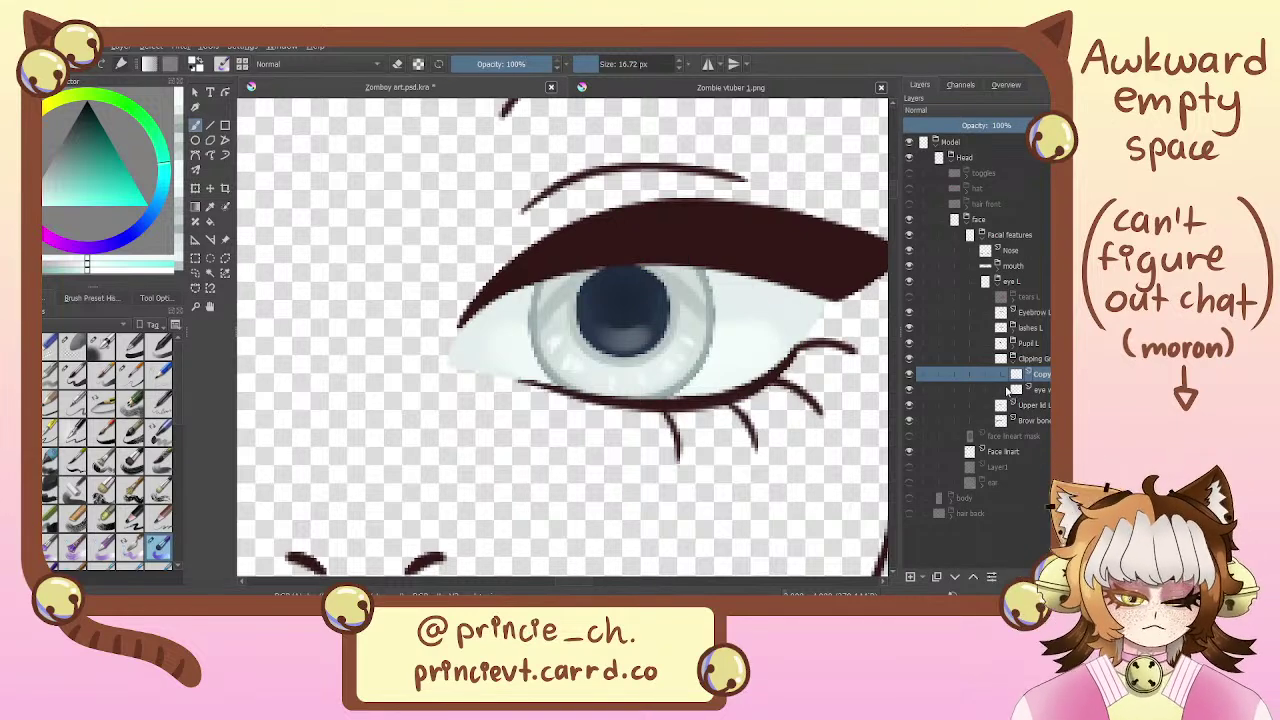
Merge the shading into the eye whites layer, move it out of the clipping group and delete the empty group
key("ctrl+e")
left_click_drag(1030, 374, 1030, 351)
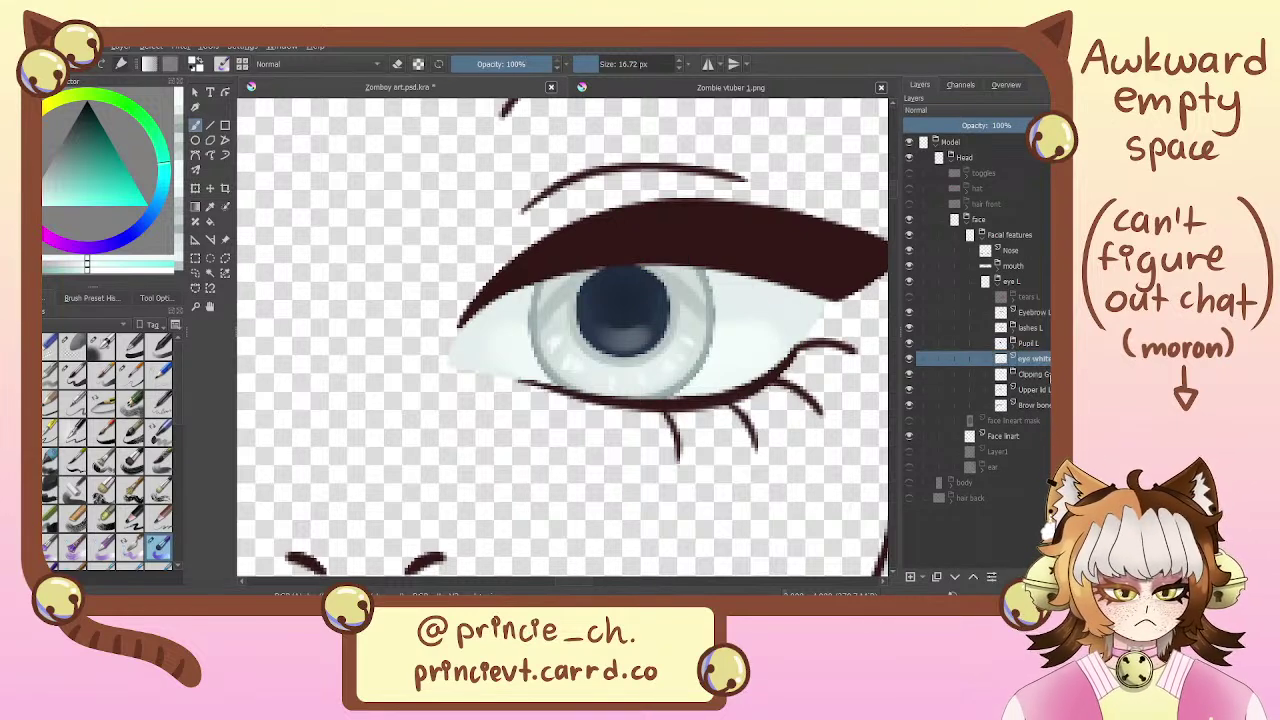
left_click(1030, 374)
key("shift+Delete")
left_click(1044, 358)
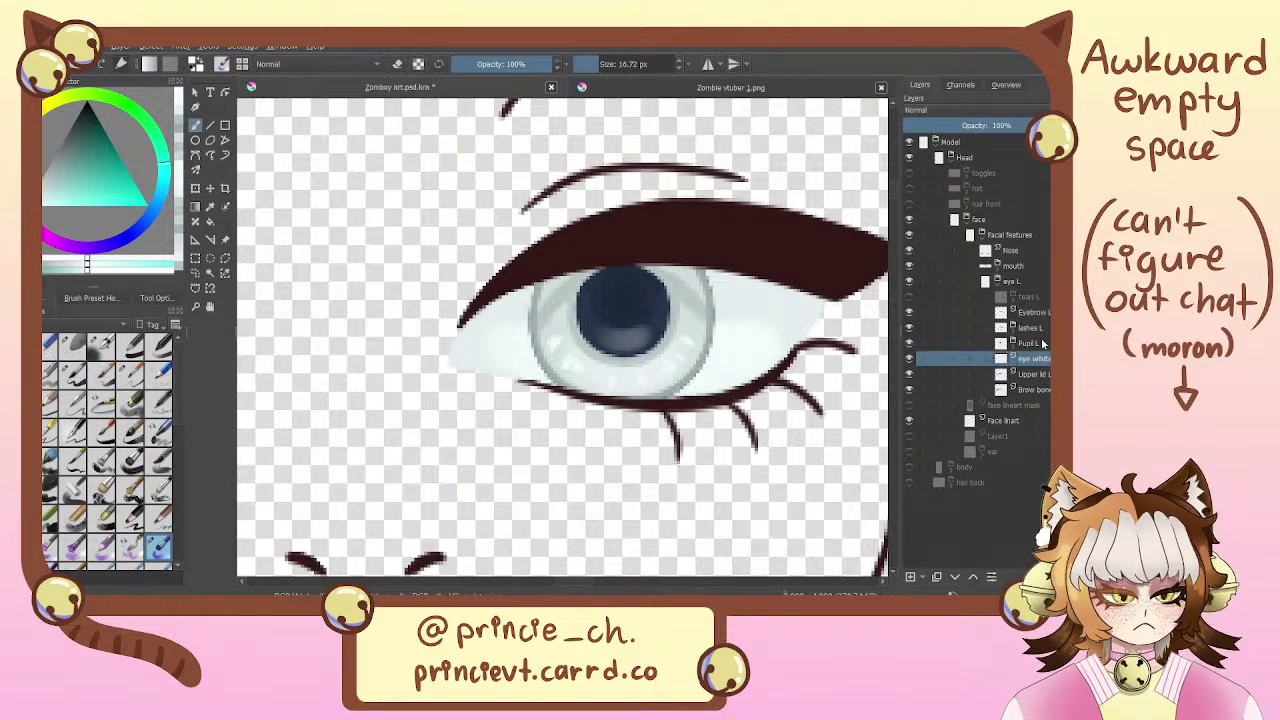
Add a paint layer above the Pupil L group and choose a dark blue for the shadow
left_click(1042, 343)
left_click(910, 578)
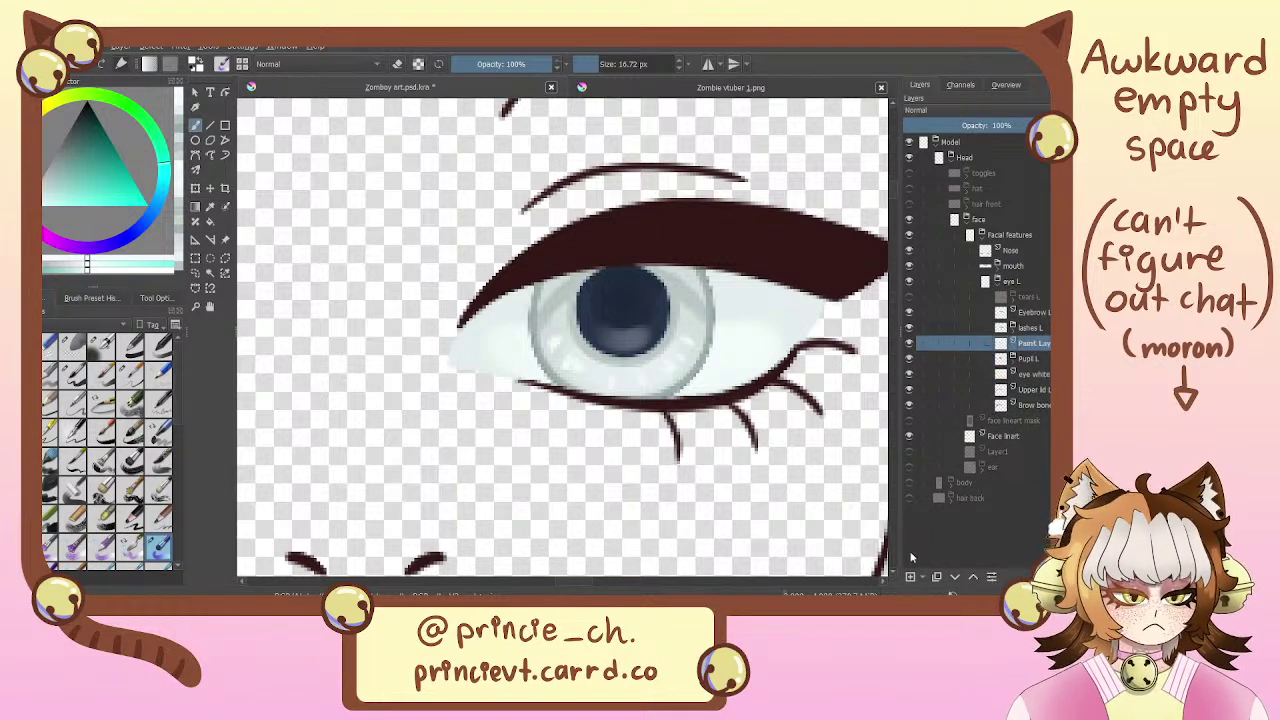
left_click_drag(754, 458, 655, 470)
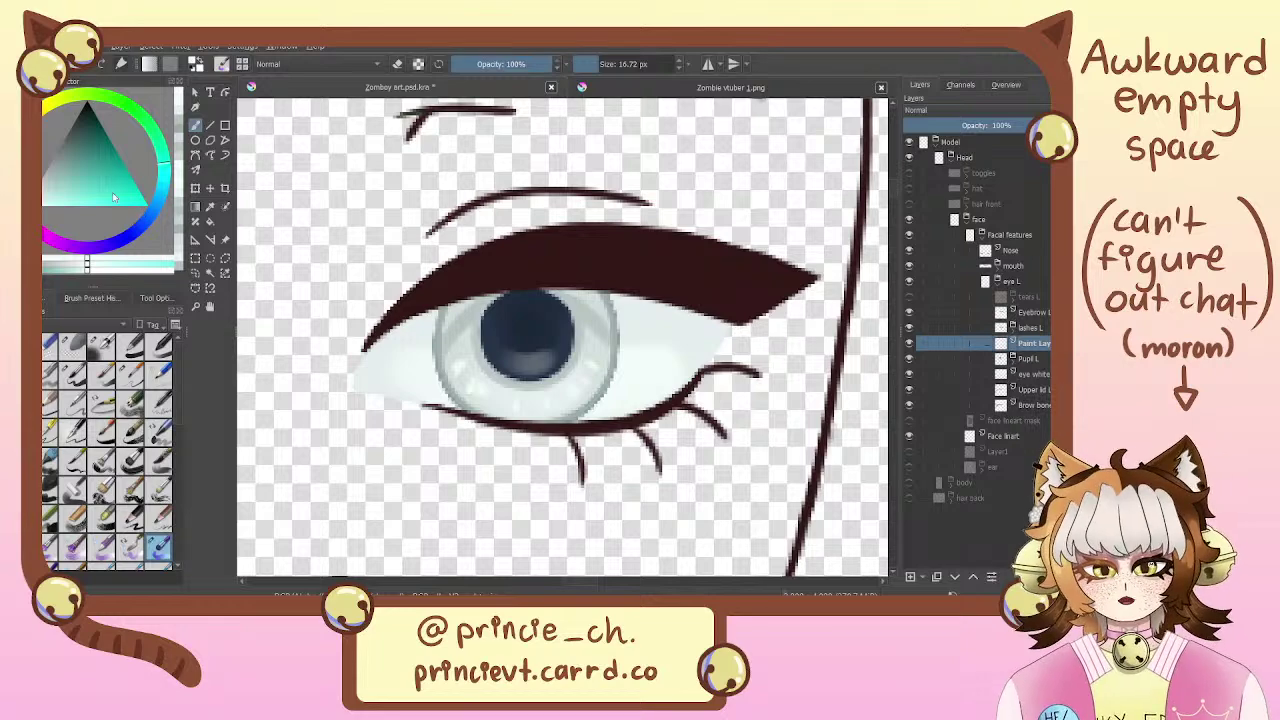
left_click(137, 240)
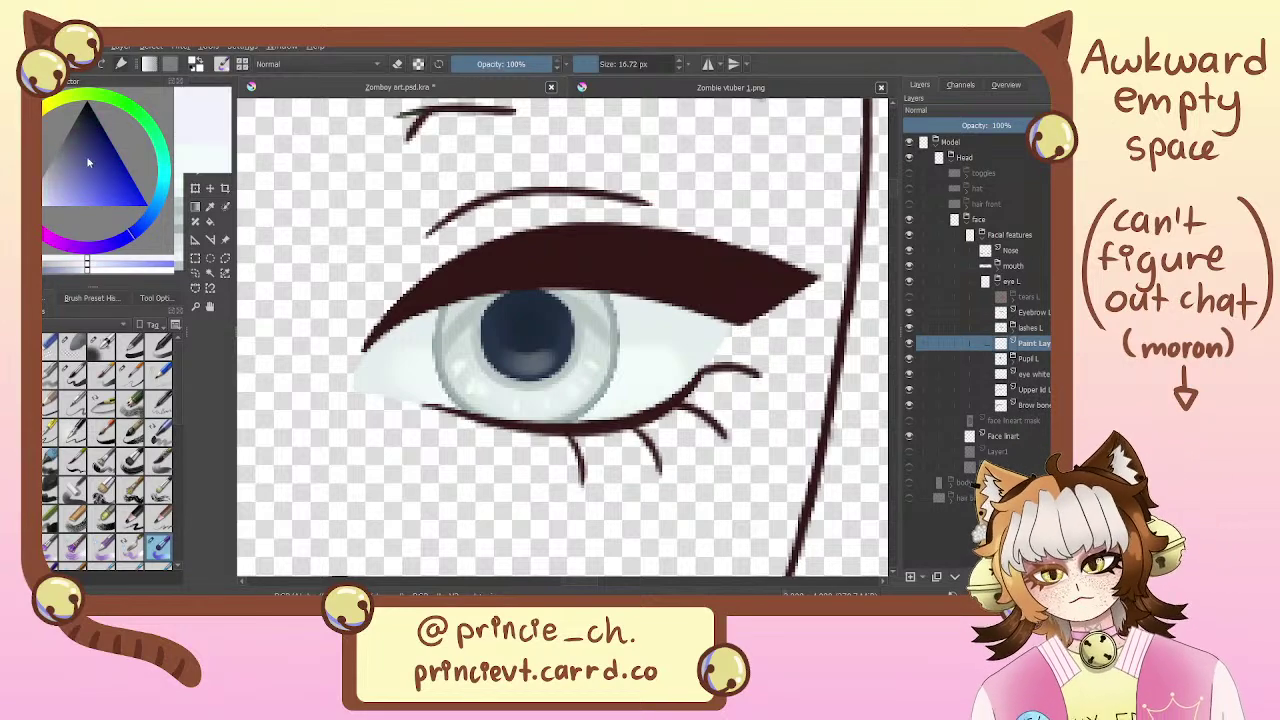
left_click_drag(88, 162, 96, 133)
mouse_move(345, 342)
left_mouse_down()
mouse_move(415, 305)
mouse_move(666, 286)
mouse_move(729, 309)
left_mouse_up()
key("ctrl+z")
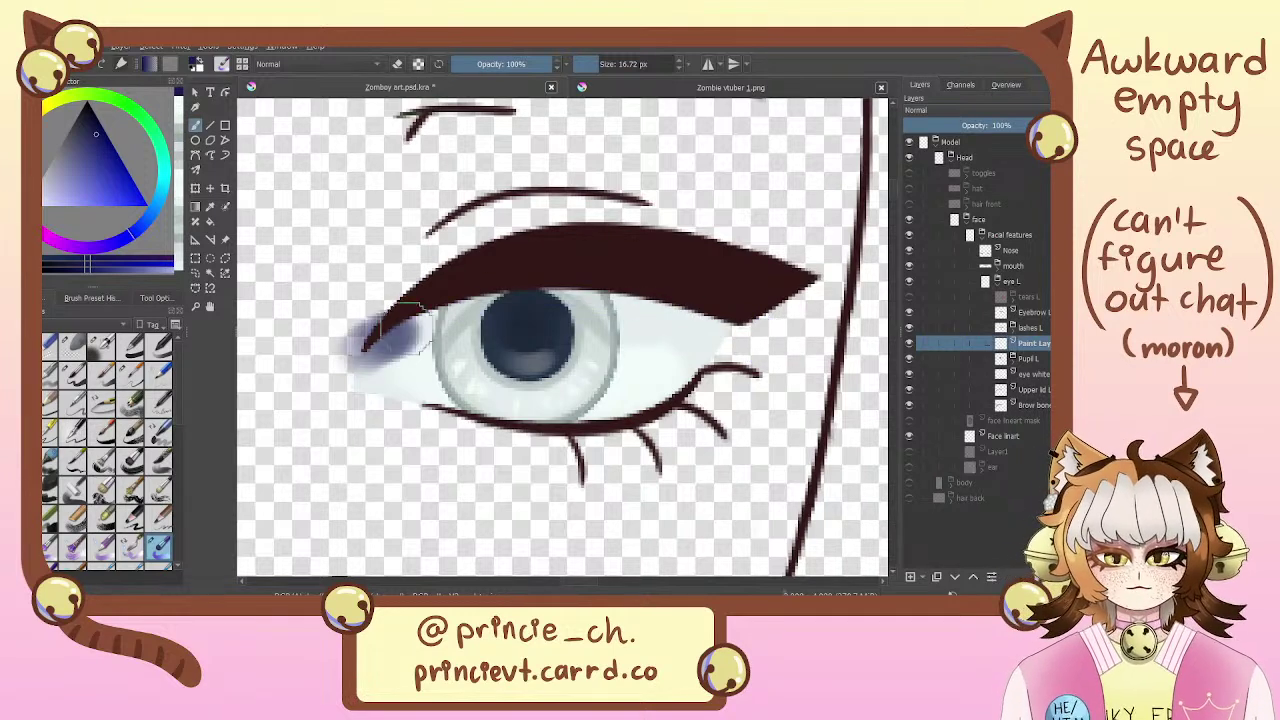
mouse_move(405, 329)
left_mouse_down()
mouse_move(743, 329)
mouse_move(731, 314)
left_mouse_up()
mouse_move(366, 325)
left_mouse_down()
mouse_move(495, 266)
mouse_move(669, 257)
mouse_move(792, 300)
mouse_move(723, 274)
mouse_move(529, 254)
mouse_move(405, 291)
mouse_move(363, 334)
mouse_move(457, 292)
mouse_move(482, 296)
mouse_move(336, 358)
mouse_move(462, 334)
left_mouse_up()
key("ctrl+z")
key("ctrl+z")
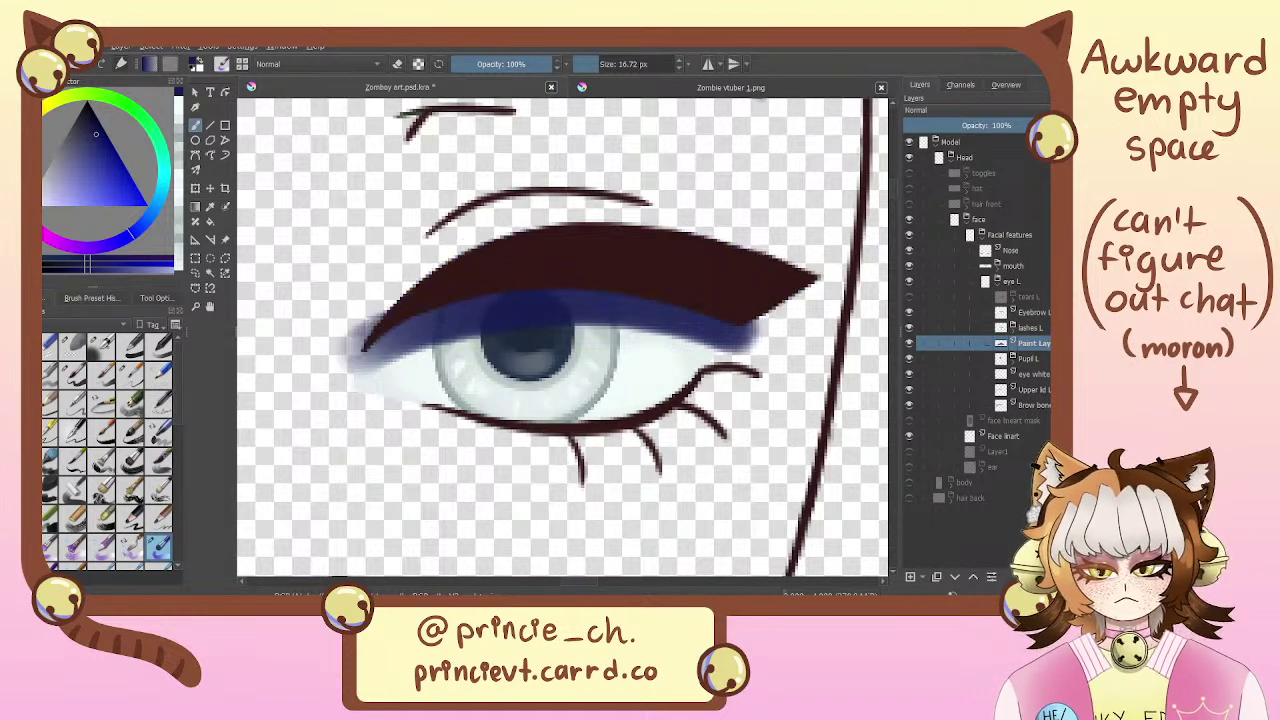
key("ctrl+z")
mouse_move(355, 325)
left_mouse_down()
mouse_move(390, 295)
mouse_move(410, 308)
mouse_move(474, 277)
mouse_move(363, 306)
mouse_move(378, 316)
mouse_move(554, 274)
left_mouse_up()
key("ctrl+z")
Paint a dark blue shadow with the 16.72 px brush beneath the upper lash, from the inner to the outer corner
mouse_move(377, 317)
left_mouse_down()
mouse_move(460, 288)
mouse_move(786, 284)
left_mouse_up()
left_click_drag(430, 298, 777, 318)
key("ctrl+z")
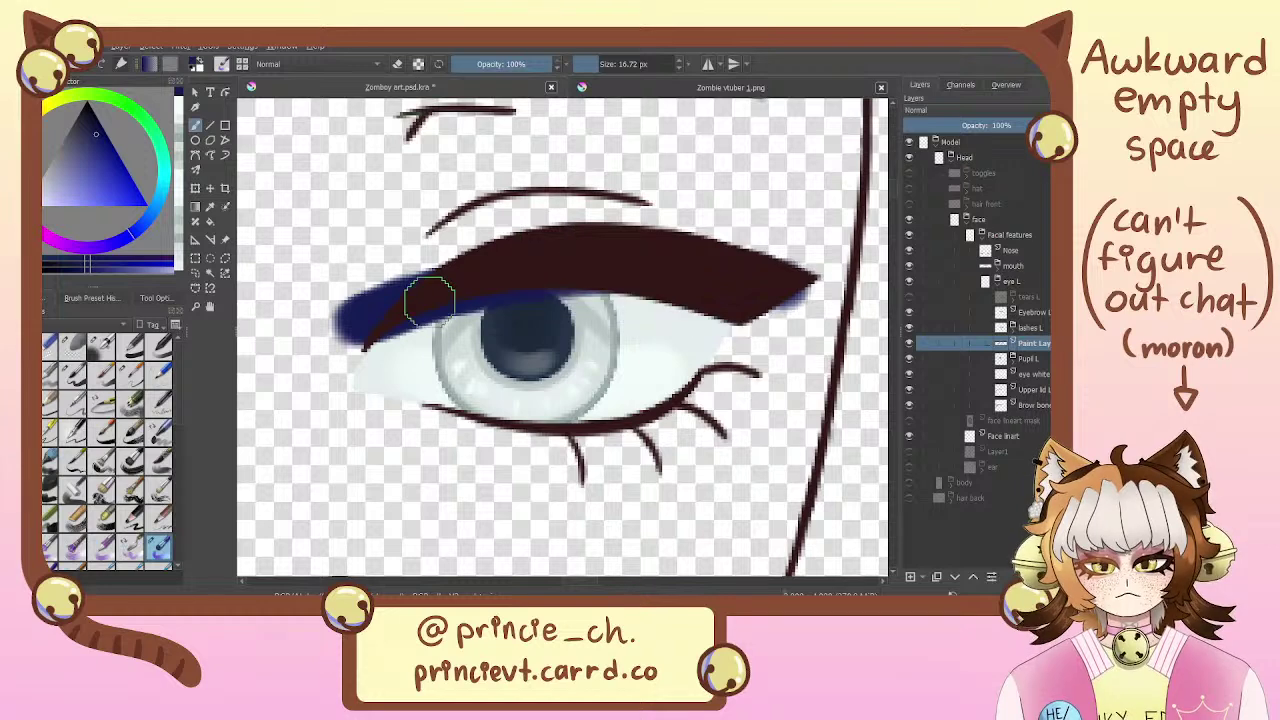
mouse_move(430, 300)
left_mouse_down()
mouse_move(705, 293)
mouse_move(749, 297)
left_mouse_up()
mouse_move(457, 286)
left_mouse_down()
mouse_move(678, 292)
mouse_move(749, 303)
left_mouse_up()
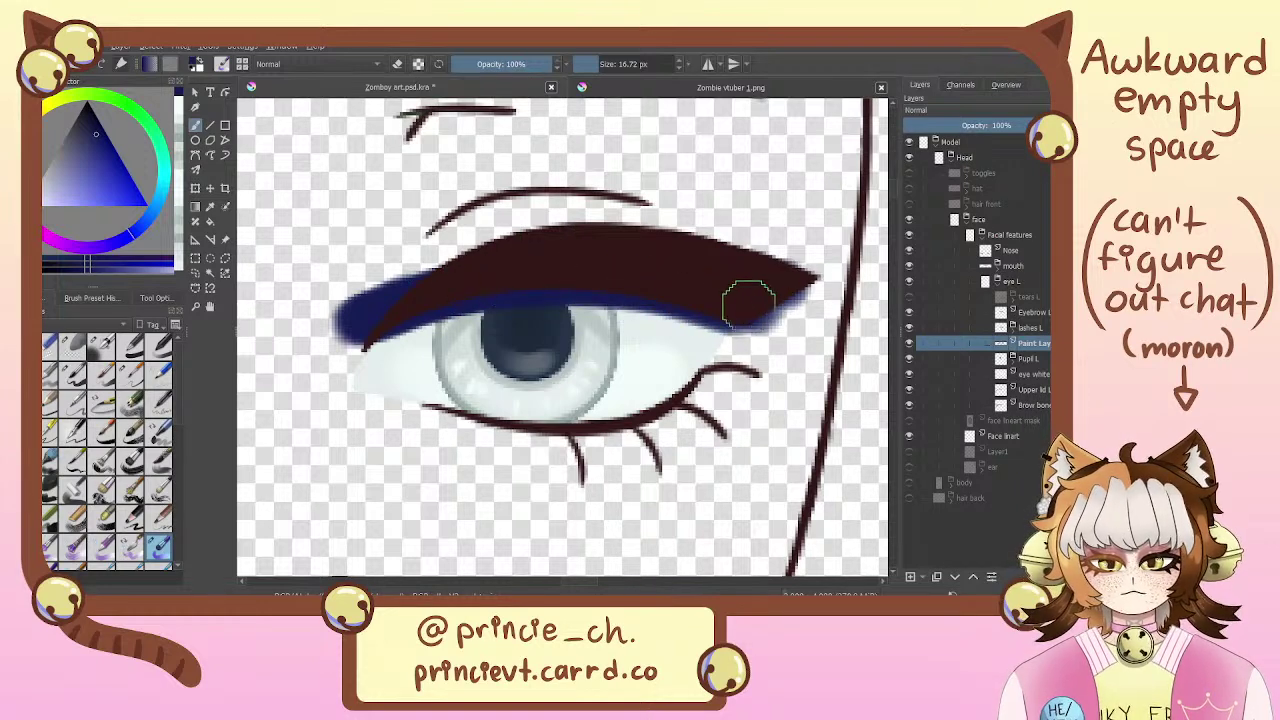
left_click_drag(532, 238, 403, 289)
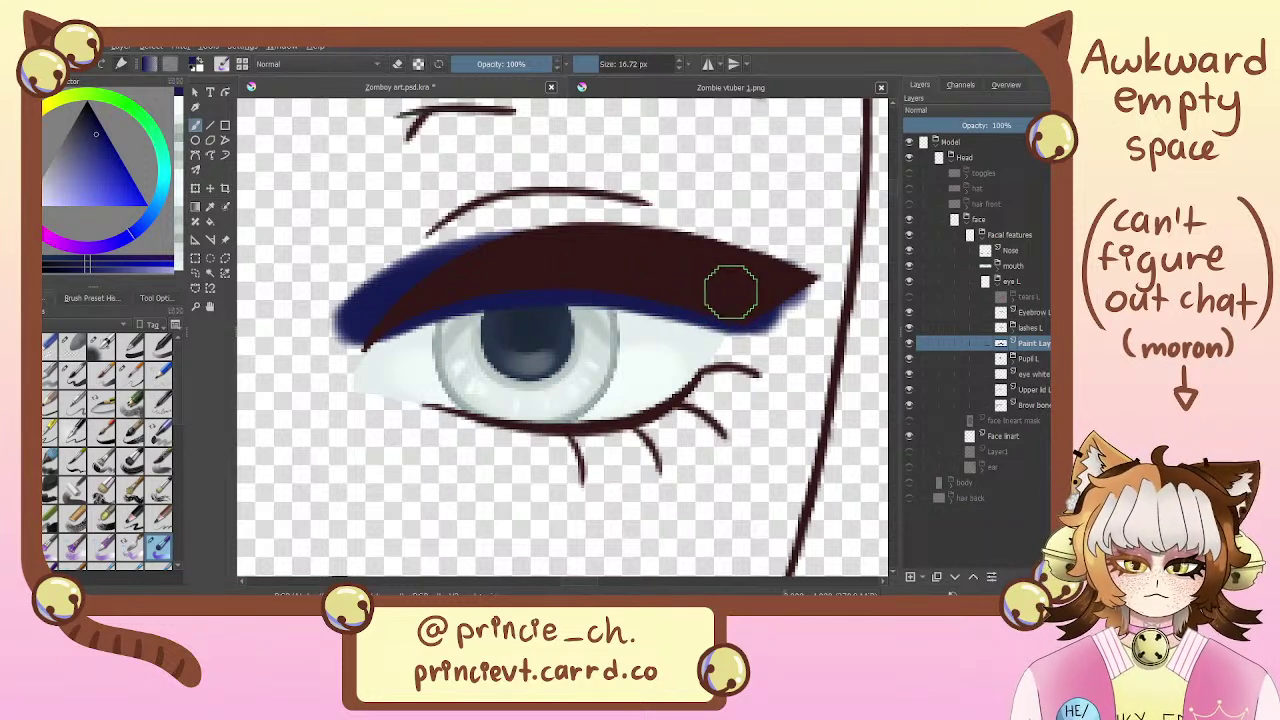
Pick a greyer dark blue and undo the latest saturated blue shadow strokes over the upper eye
mouse_move(1000, 126)
left_mouse_down()
mouse_move(967, 140)
mouse_move(1040, 126)
left_mouse_up()
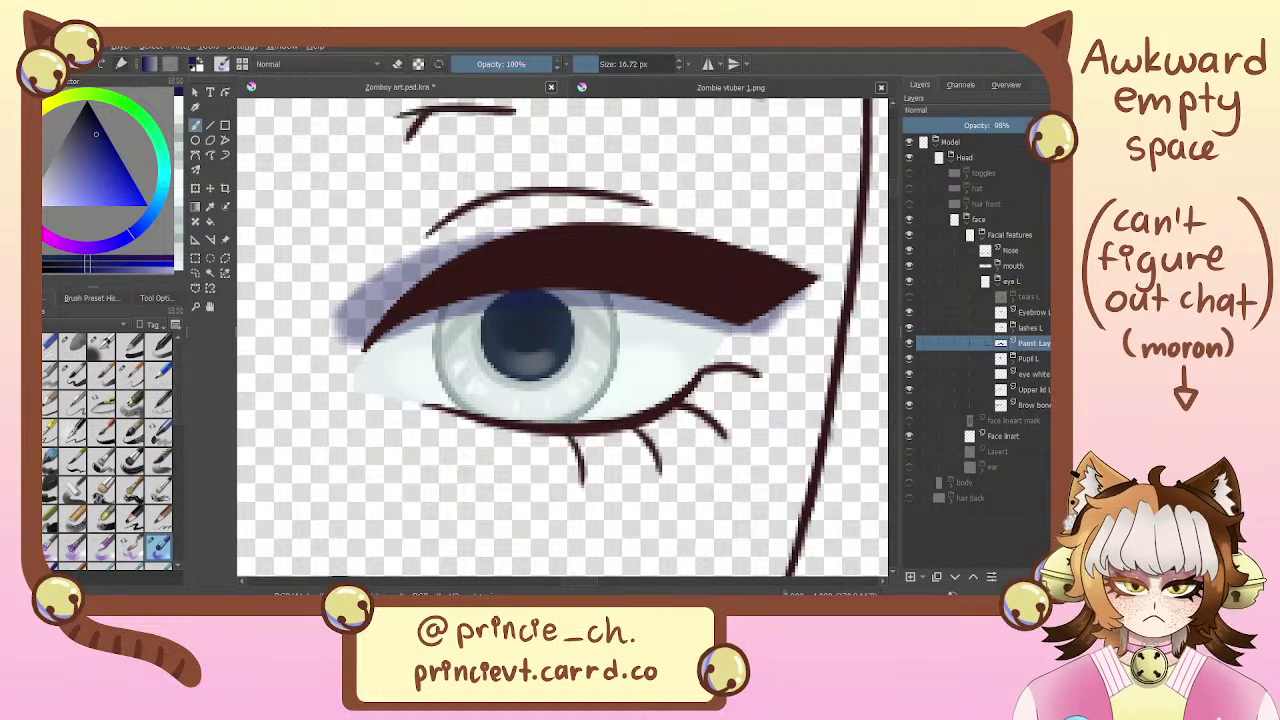
left_click(78, 134)
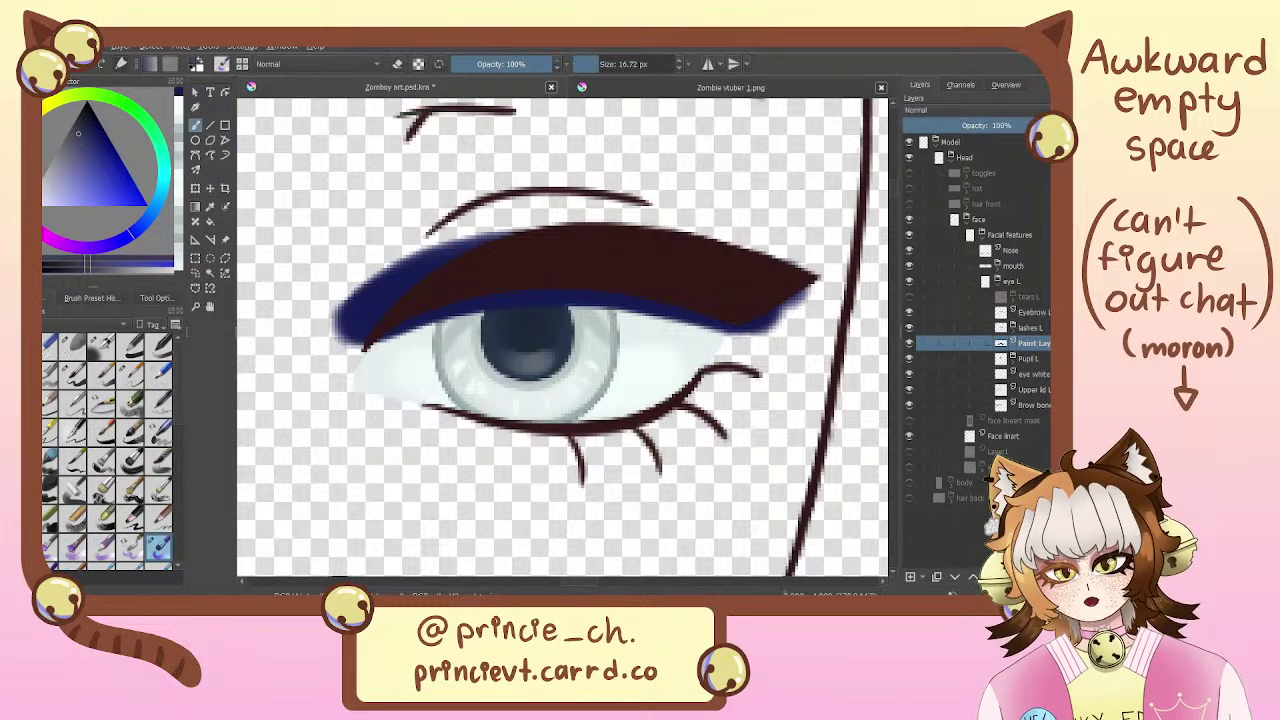
key("ctrl+z")
key("ctrl+z")
key("ctrl+z")
key("ctrl+z")
key("ctrl+z")
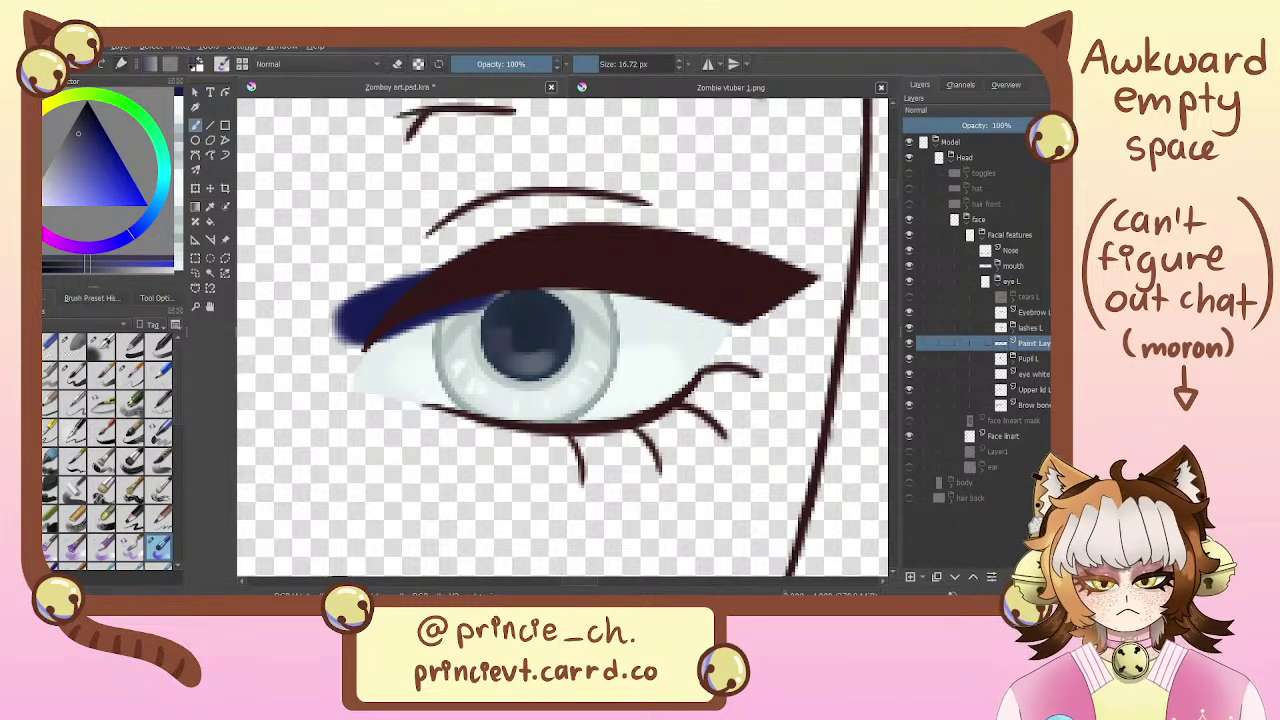
Try a muted grey-blue shadow across the upper eye, check it without the lashes, and lower its layer opacity to 46%
mouse_move(396, 312)
left_mouse_down()
mouse_move(426, 292)
mouse_move(360, 320)
mouse_move(444, 291)
mouse_move(622, 272)
mouse_move(393, 312)
mouse_move(451, 293)
mouse_move(753, 297)
mouse_move(565, 283)
left_mouse_up()
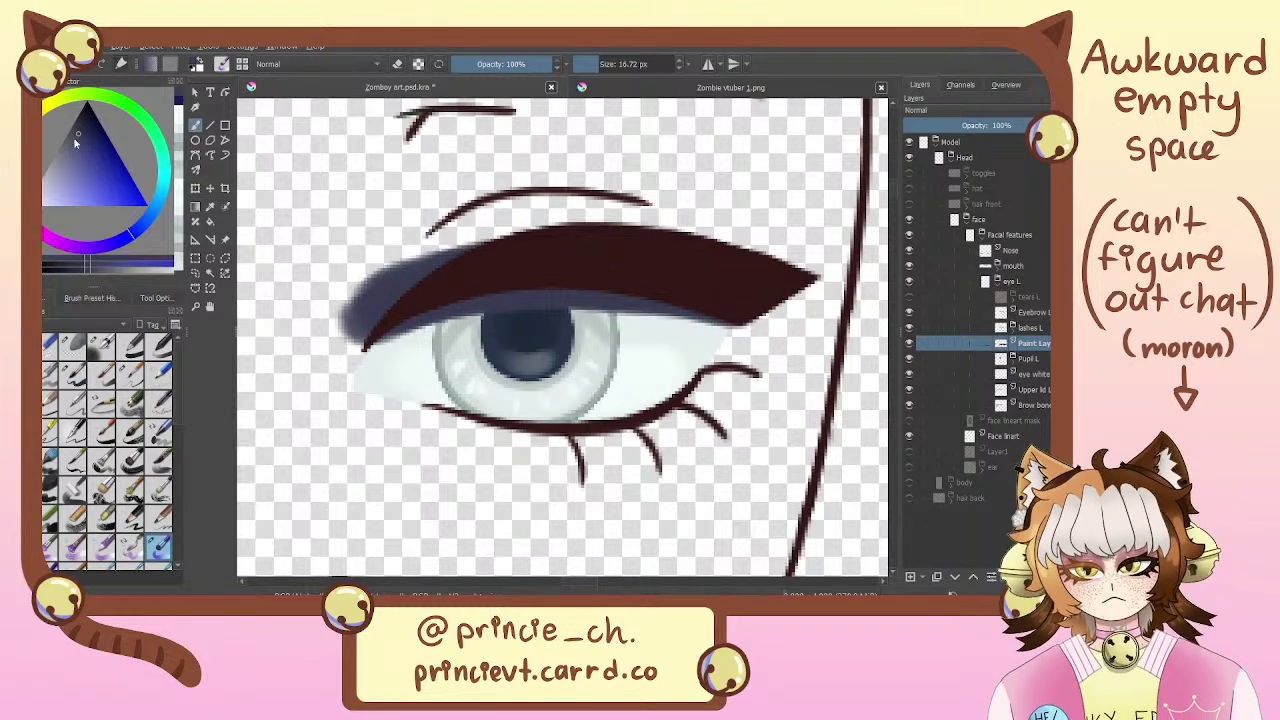
left_click(66, 147)
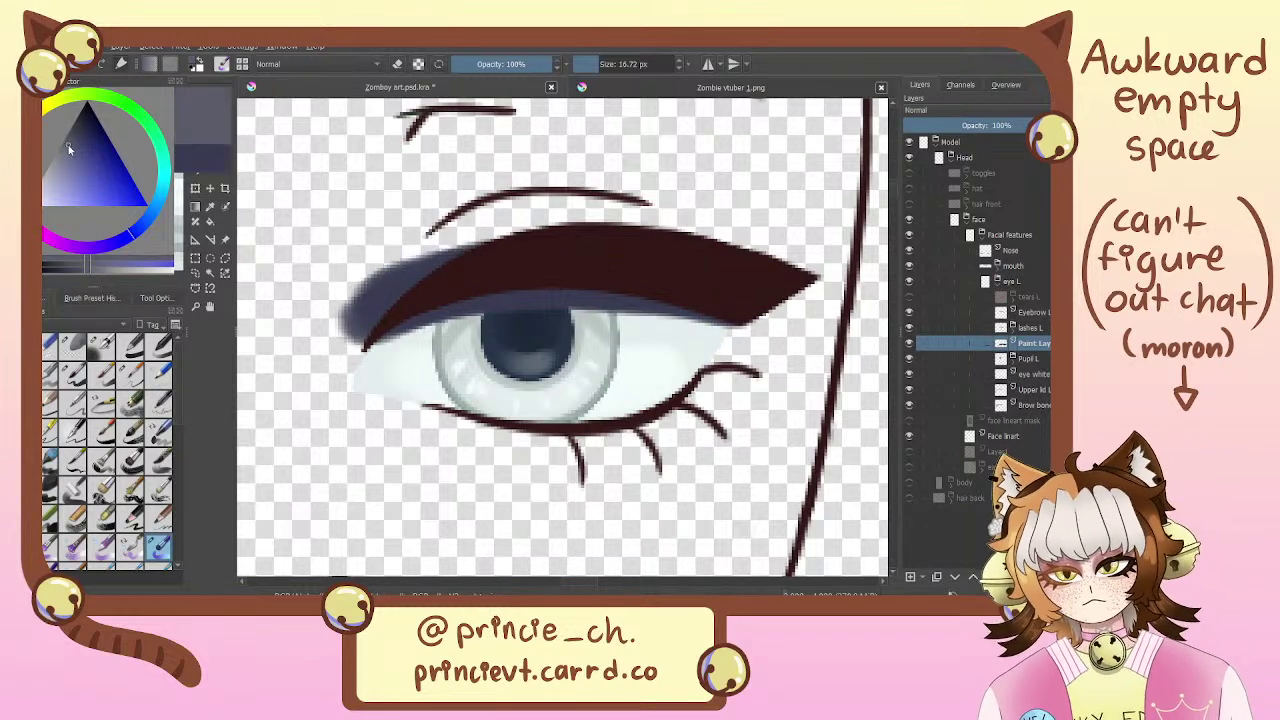
left_click(909, 328)
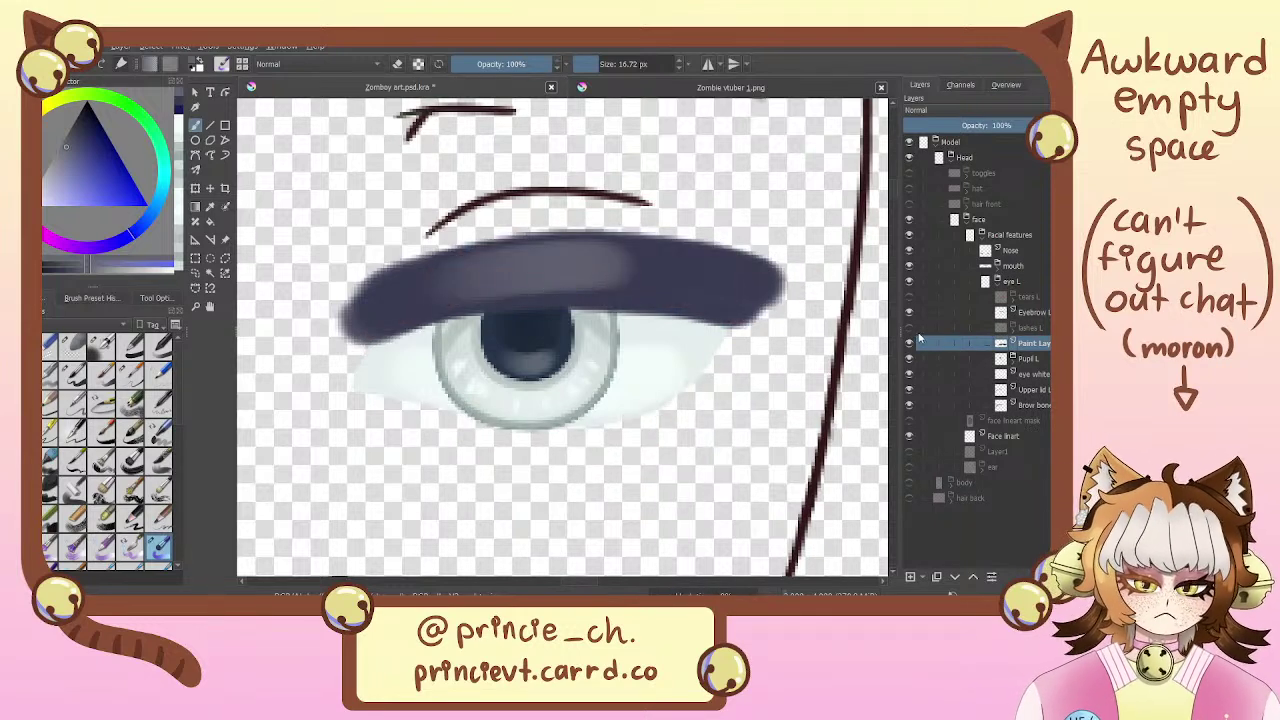
key("ctrl+z")
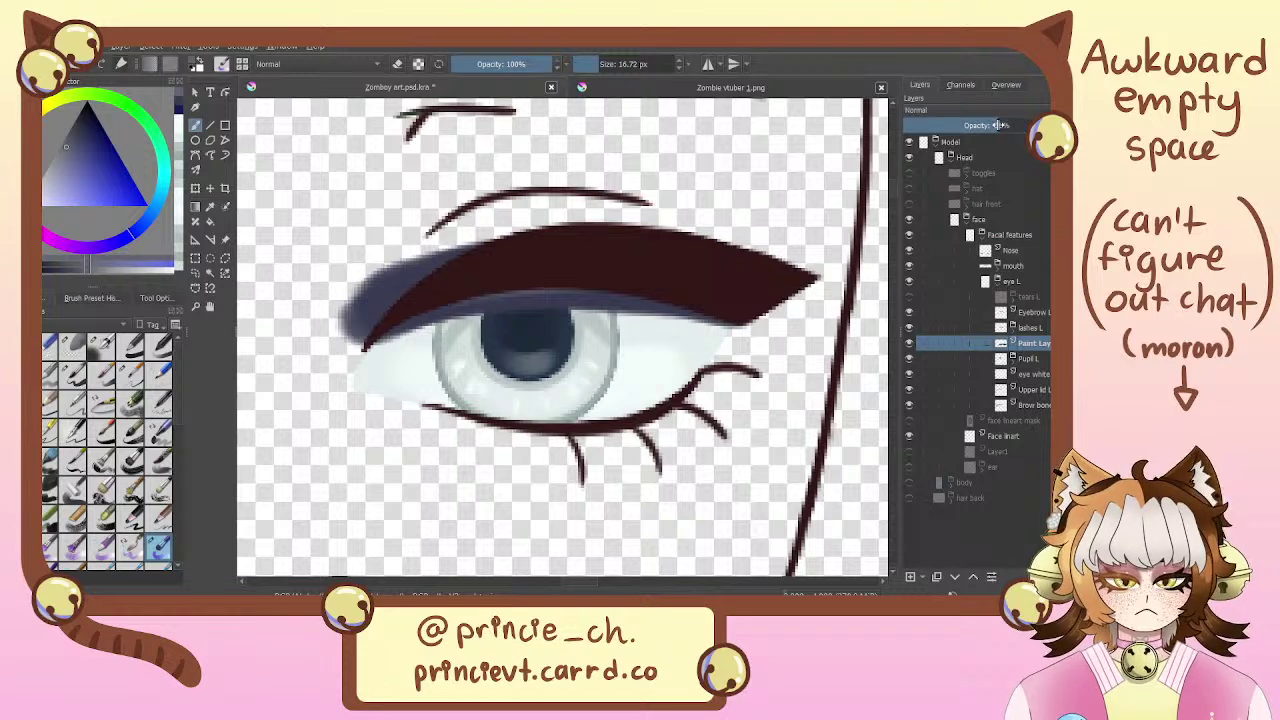
left_click_drag(999, 125, 988, 126)
key("ctrl+z")
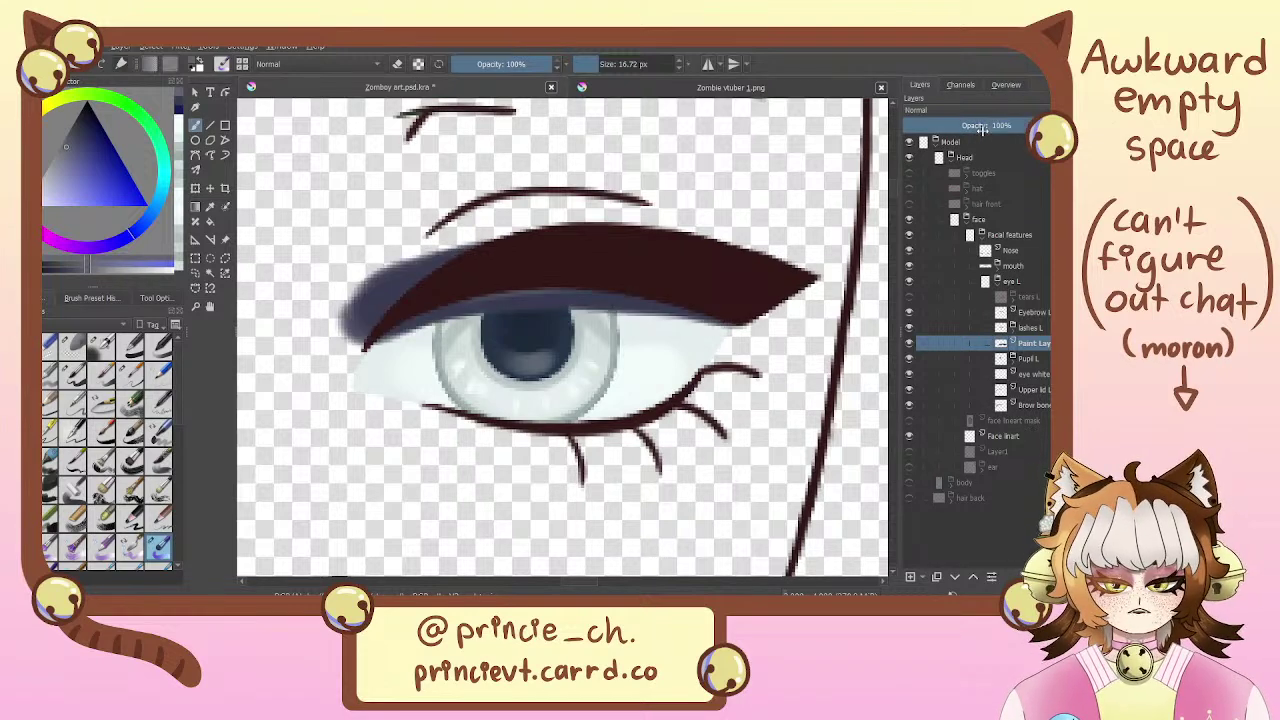
left_click_drag(988, 127, 981, 157)
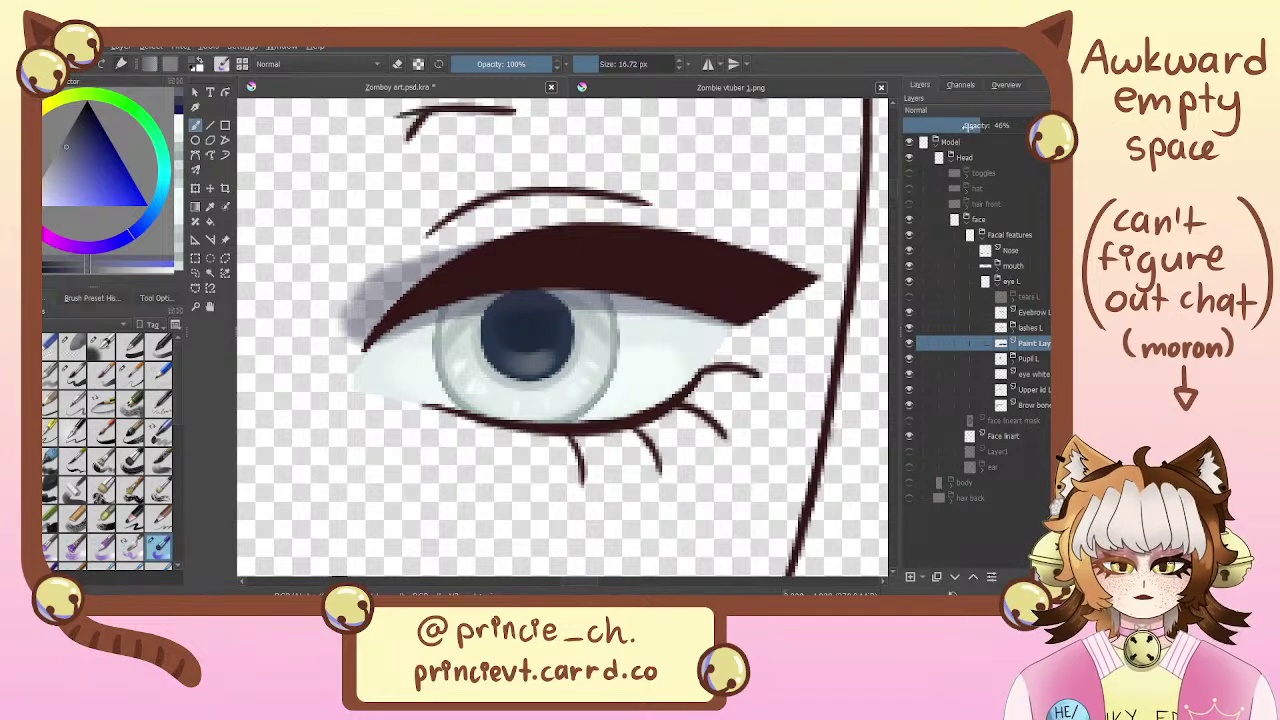
Pick a darker grey-blue and undo the muted shadow's opacity change and brush strokes
left_click(76, 127)
key("ctrl+z")
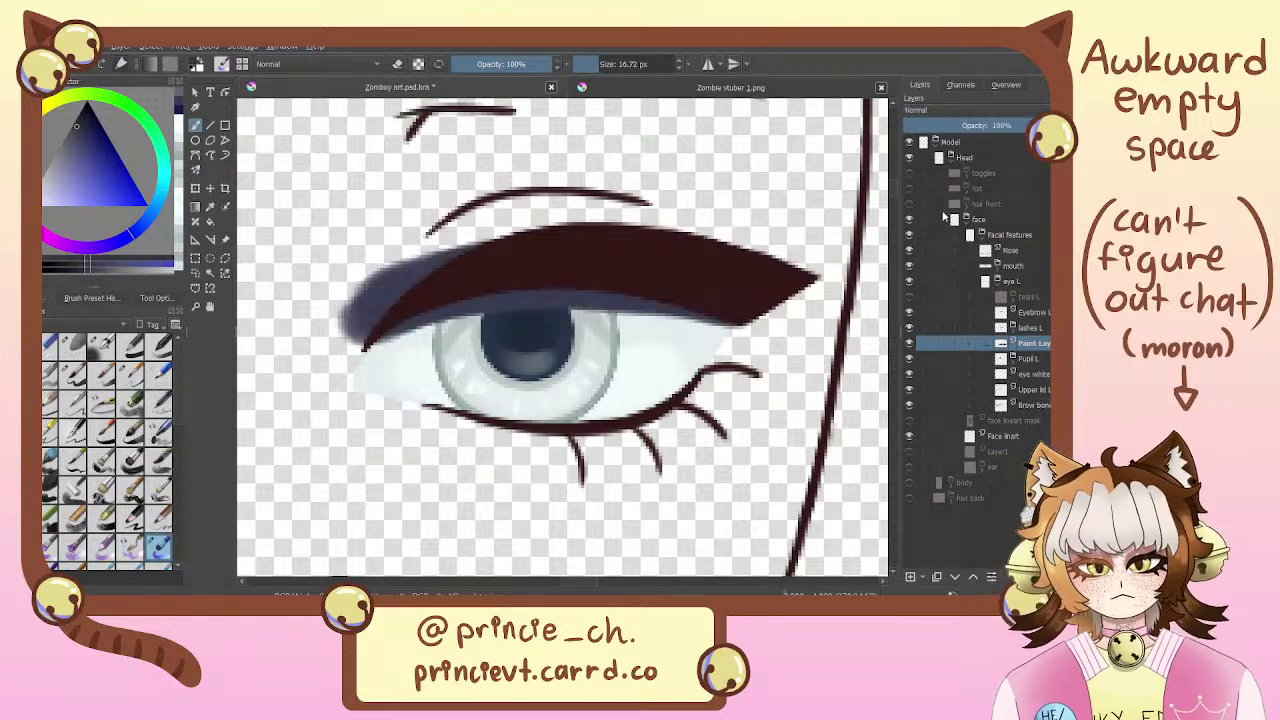
key("ctrl+z")
key("ctrl+z")
key("ctrl+z")
key("ctrl+z")
key("ctrl+z")
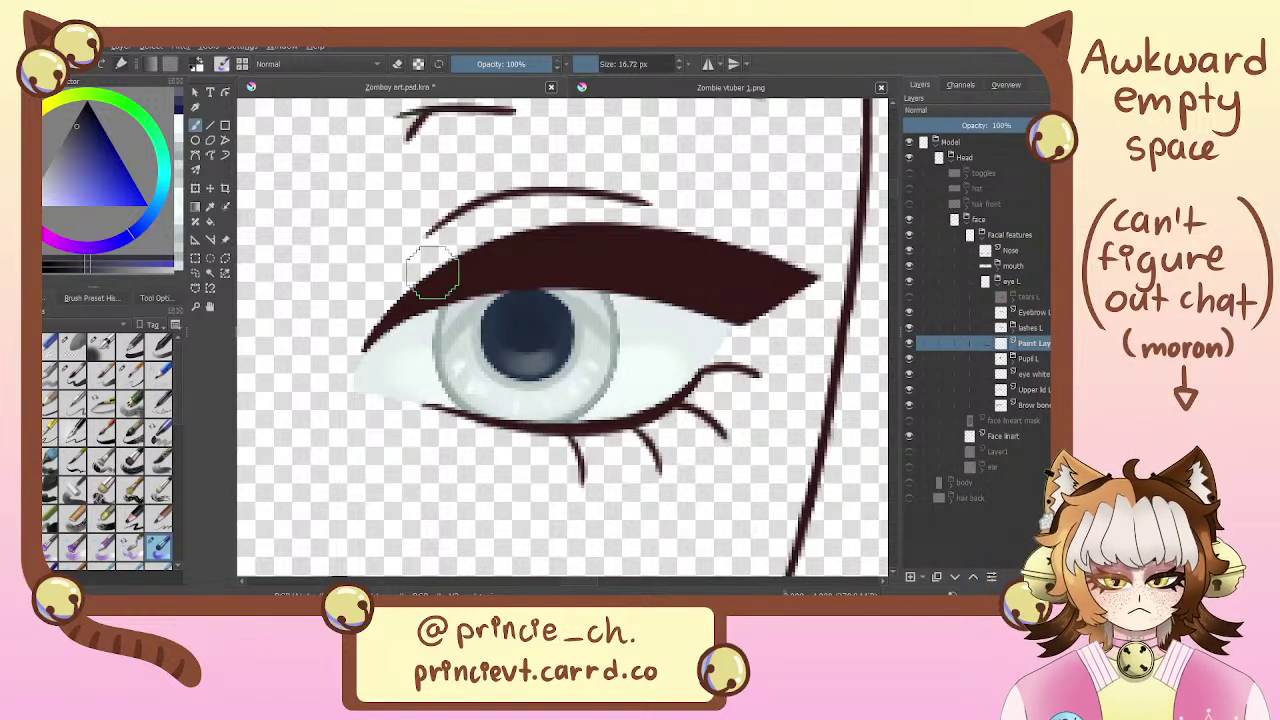
Try a dark grey-blue shadow along the underside of the upper lashes, with the layer opacity at 49%
mouse_move(366, 311)
left_mouse_down()
mouse_move(536, 272)
mouse_move(561, 278)
mouse_move(386, 318)
mouse_move(540, 280)
mouse_move(689, 271)
mouse_move(428, 297)
mouse_move(742, 297)
left_mouse_up()
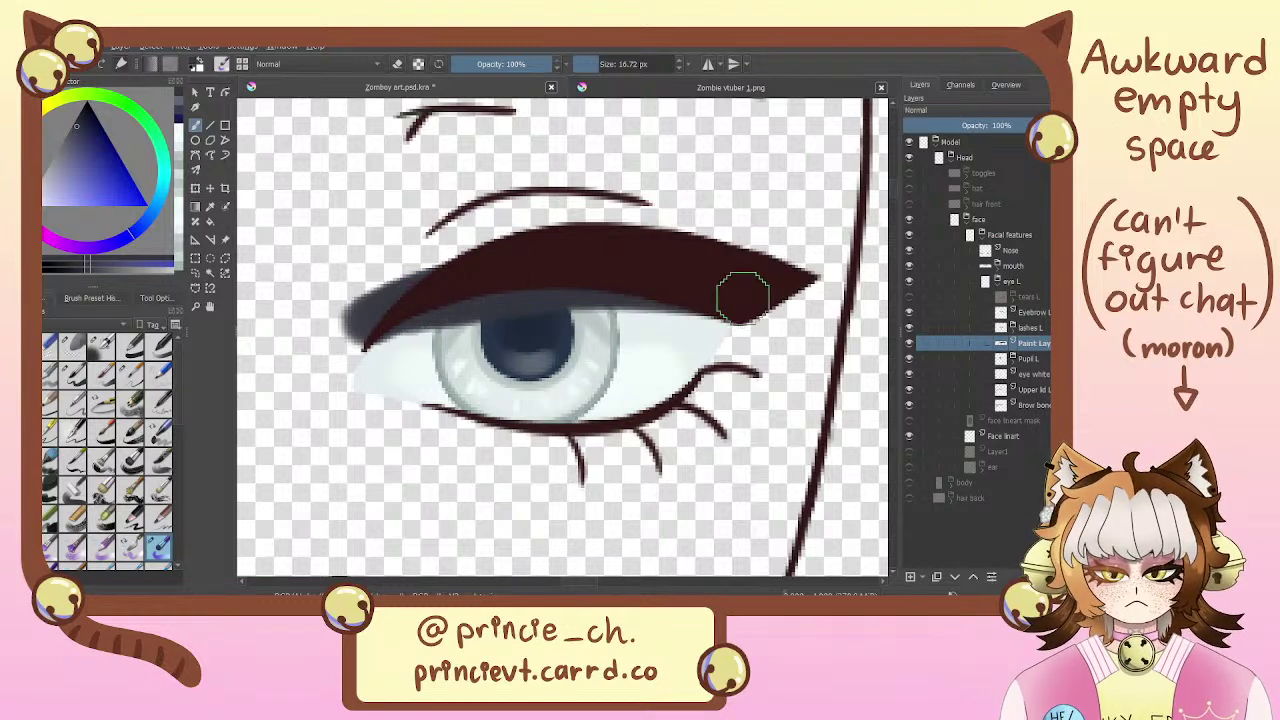
key("ctrl+z")
key("ctrl+z")
mouse_move(425, 309)
left_mouse_down()
mouse_move(743, 297)
mouse_move(497, 270)
mouse_move(651, 273)
mouse_move(748, 298)
mouse_move(628, 288)
left_mouse_up()
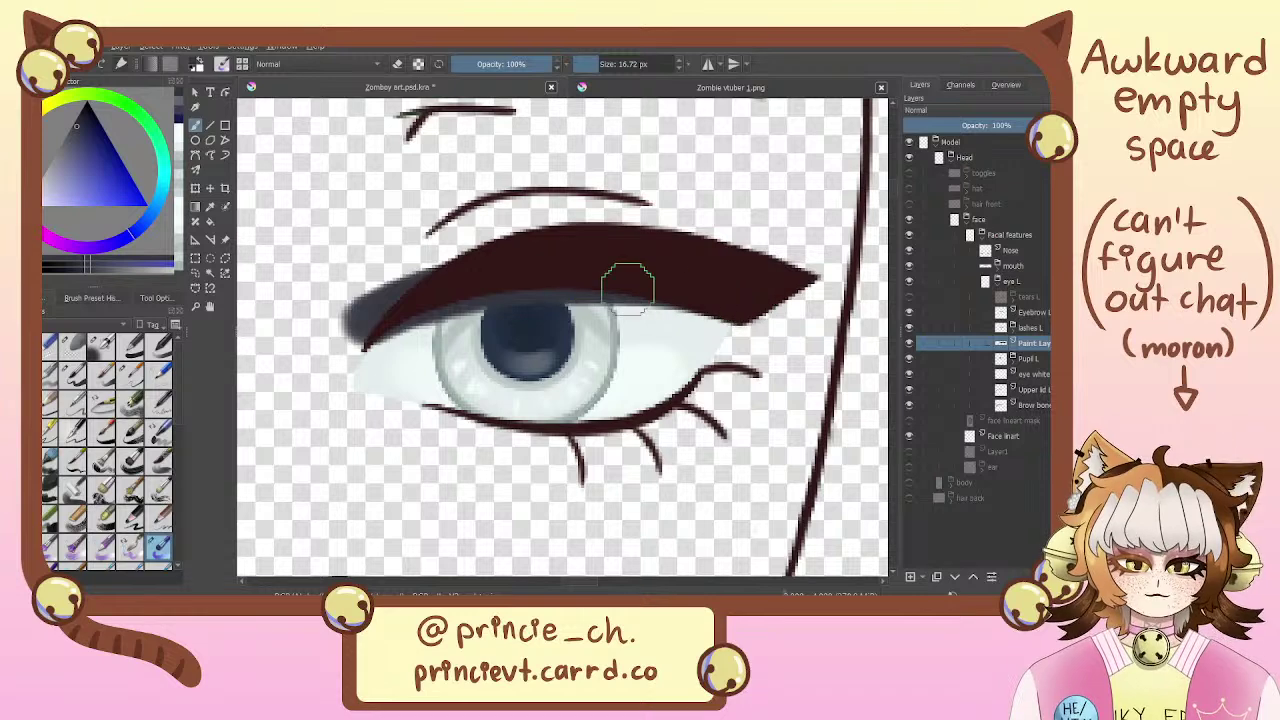
mouse_move(744, 301)
left_mouse_down()
mouse_move(566, 282)
mouse_move(586, 275)
mouse_move(553, 285)
mouse_move(717, 294)
mouse_move(569, 271)
mouse_move(598, 283)
mouse_move(724, 262)
left_mouse_up()
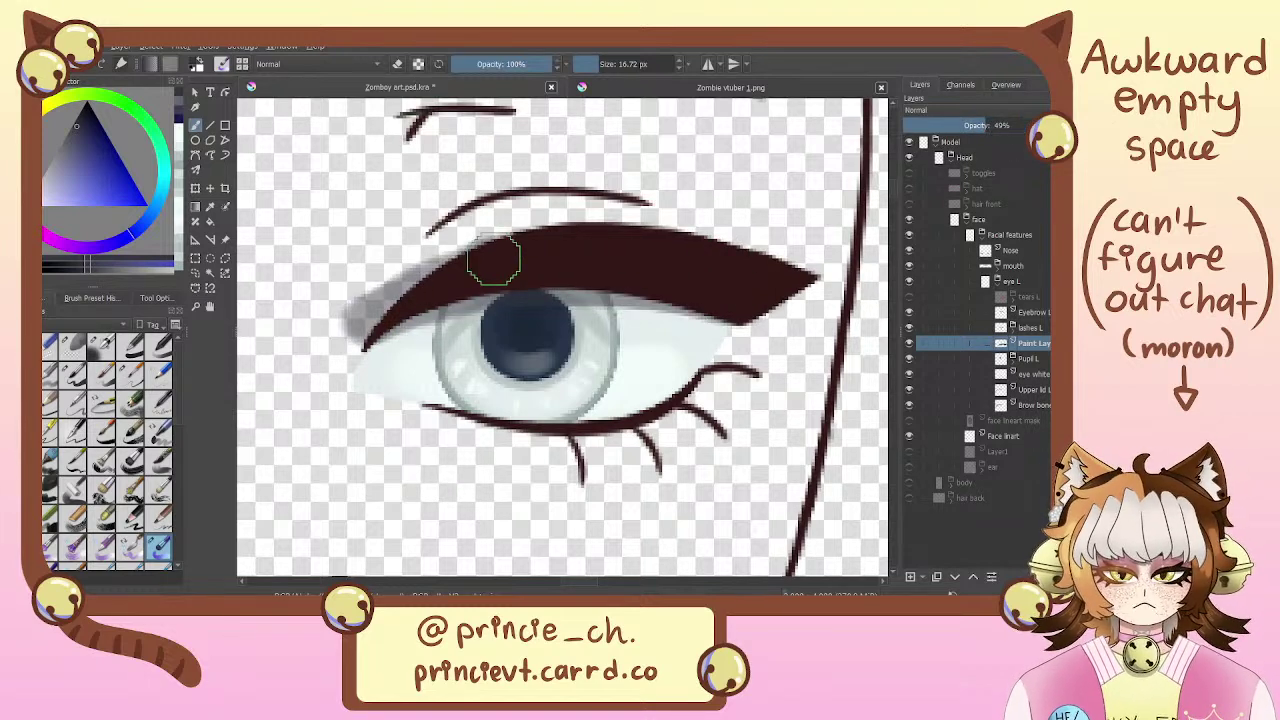
mouse_move(740, 303)
left_mouse_down()
mouse_move(610, 283)
mouse_move(672, 290)
left_mouse_up()
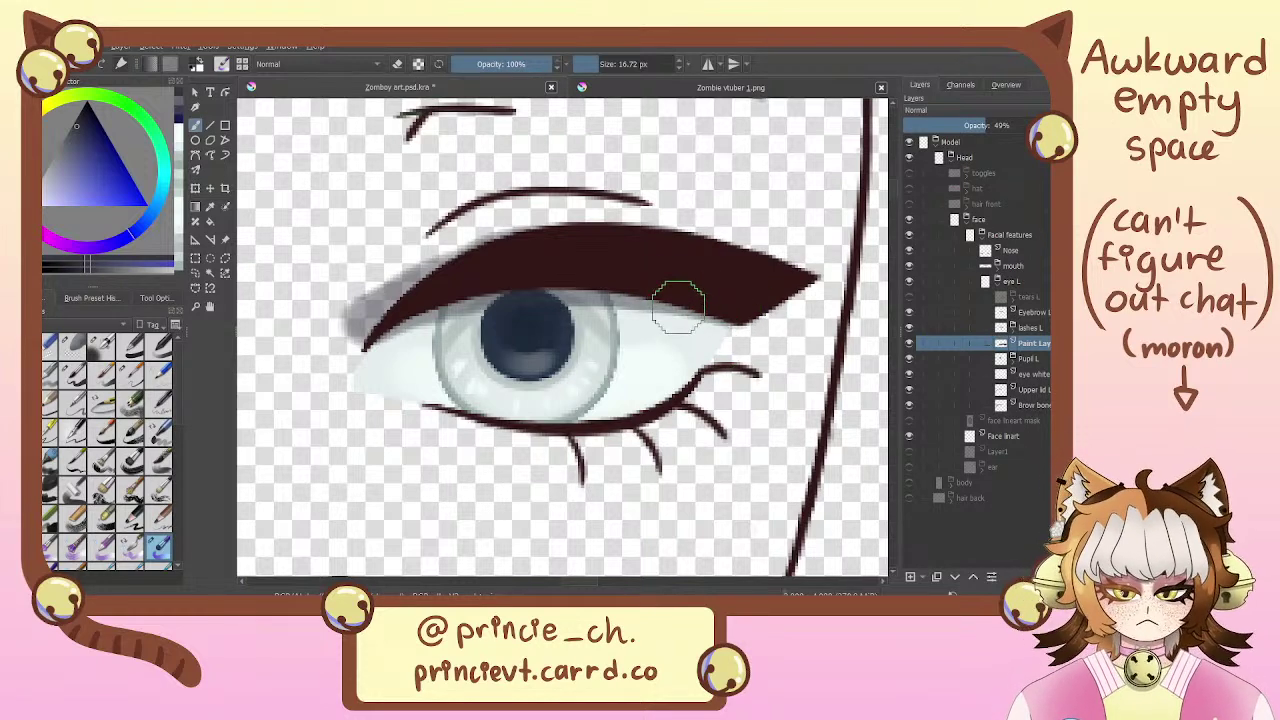
Try to transform the shadow layer over the upper eye
key("t")
mouse_move(686, 283)
left_mouse_down()
mouse_move(700, 286)
mouse_move(680, 300)
left_mouse_up()
key("ctrl+z")
key("ctrl+z")
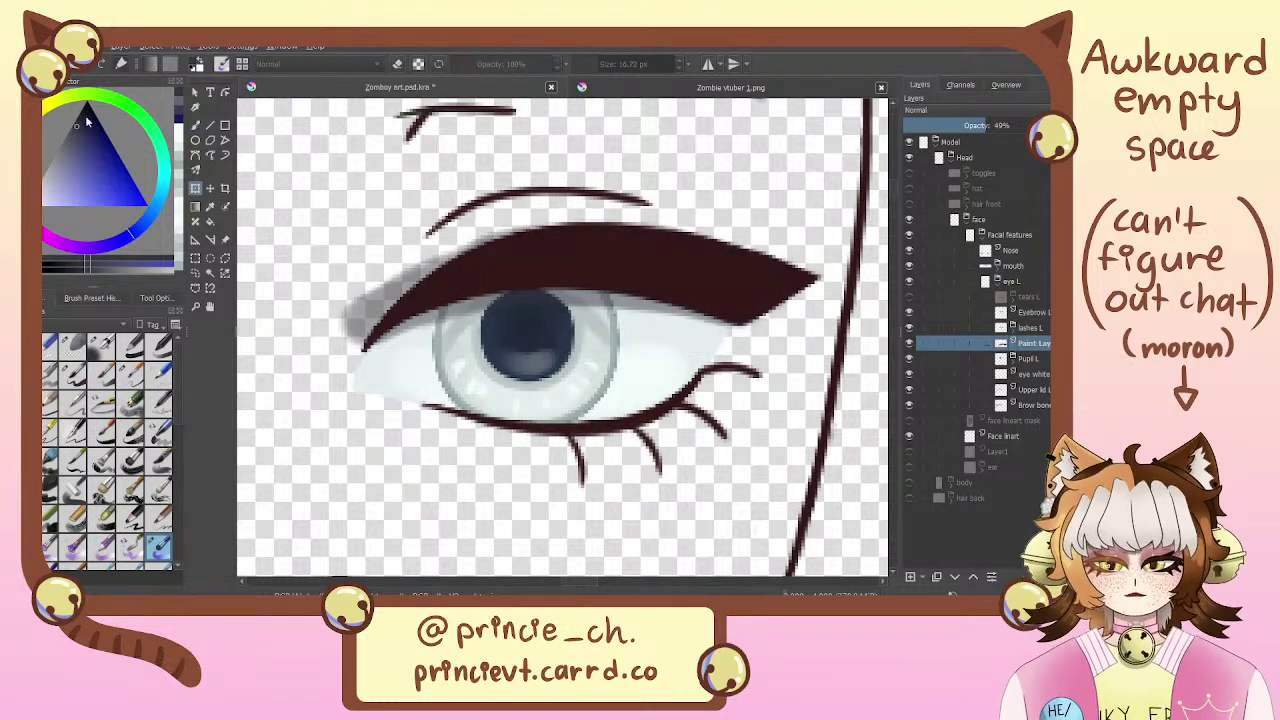
Choose a near-black blue and undo the grey-blue shadow until its layer is empty at full opacity
left_click(84, 112)
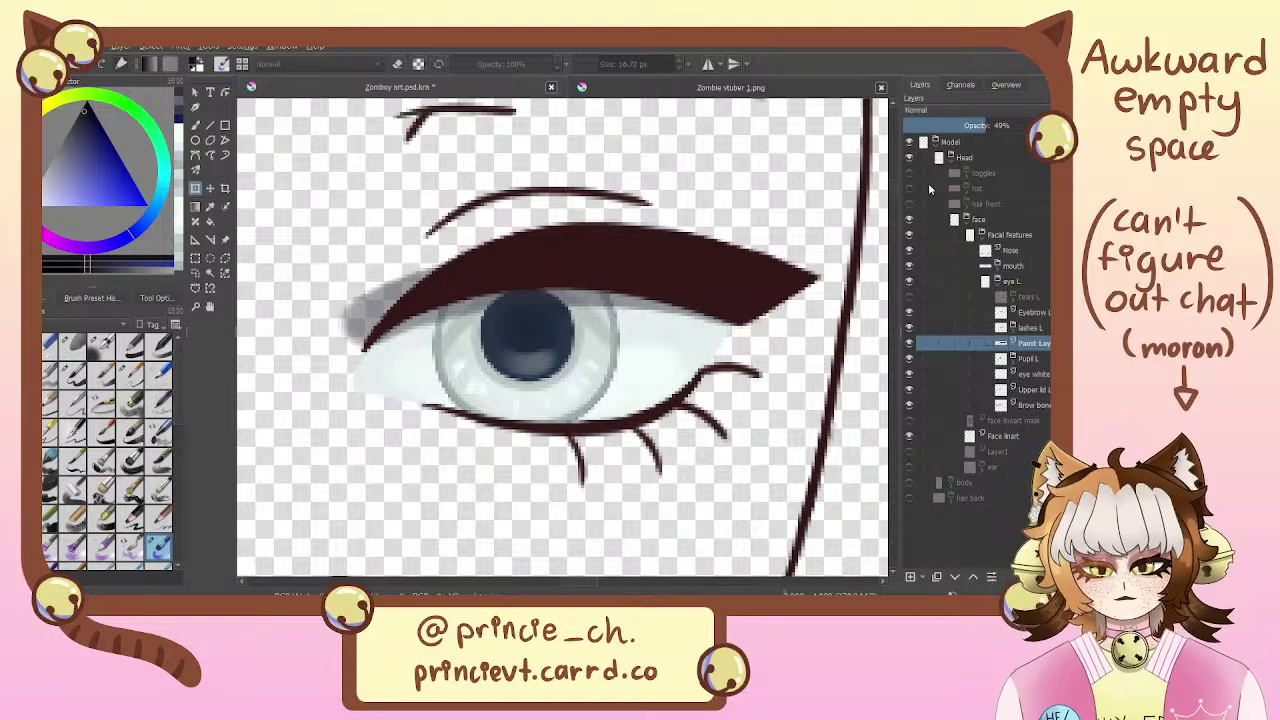
left_click(1048, 125)
key("ctrl+z")
key("ctrl+z")
key("ctrl+z")
key("ctrl+z")
key("ctrl+z")
key("ctrl+z")
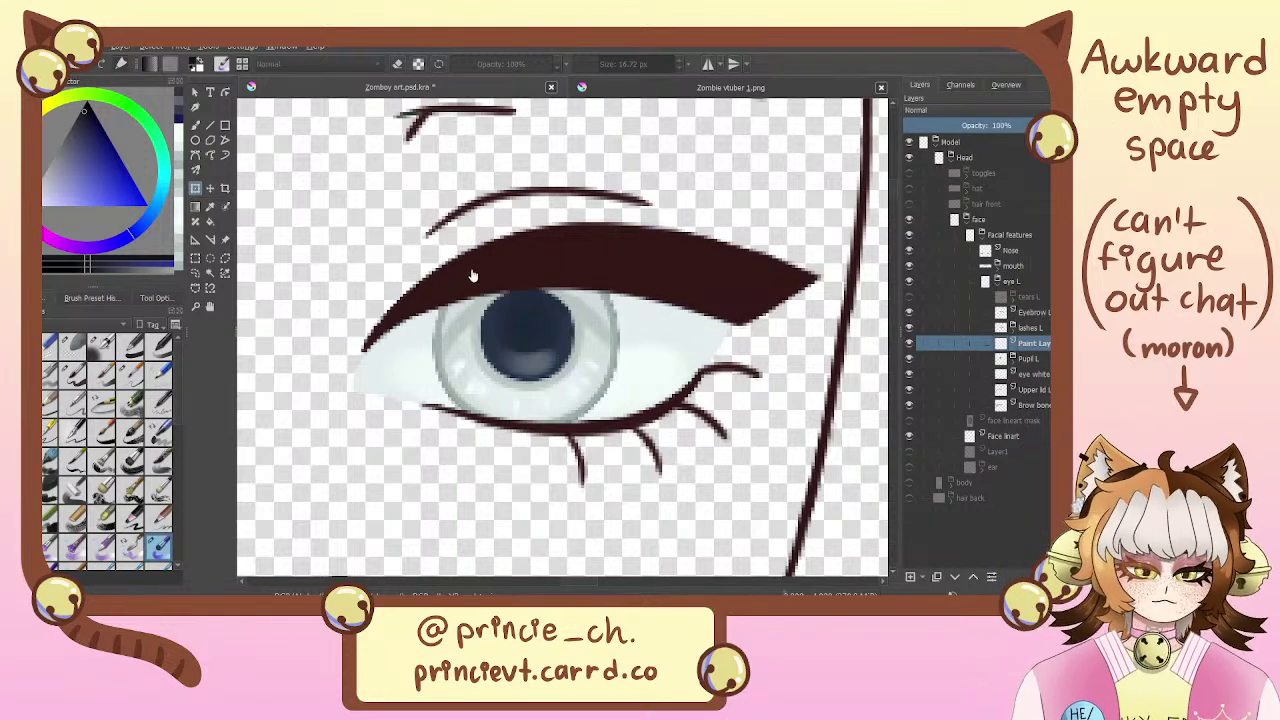
Brush a near-black shadow under the upper lashes across the top of the eye, undoing unwanted strokes
key("b")
mouse_move(510, 272)
left_mouse_down()
mouse_move(400, 292)
mouse_move(611, 272)
left_mouse_up()
left_click_drag(420, 303, 634, 280)
key("ctrl+z")
mouse_move(388, 318)
left_mouse_down()
mouse_move(531, 281)
mouse_move(369, 318)
mouse_move(515, 282)
mouse_move(427, 301)
mouse_move(614, 281)
mouse_move(723, 287)
mouse_move(375, 316)
mouse_move(668, 288)
mouse_move(394, 309)
mouse_move(429, 296)
mouse_move(684, 299)
mouse_move(405, 303)
mouse_move(708, 274)
mouse_move(574, 270)
mouse_move(741, 294)
mouse_move(584, 267)
mouse_move(731, 302)
mouse_move(591, 275)
mouse_move(656, 284)
mouse_move(539, 276)
mouse_move(416, 302)
mouse_move(513, 266)
mouse_move(763, 282)
mouse_move(679, 258)
mouse_move(433, 272)
mouse_move(583, 248)
mouse_move(749, 285)
mouse_move(626, 268)
left_mouse_up()
key("ctrl+z")
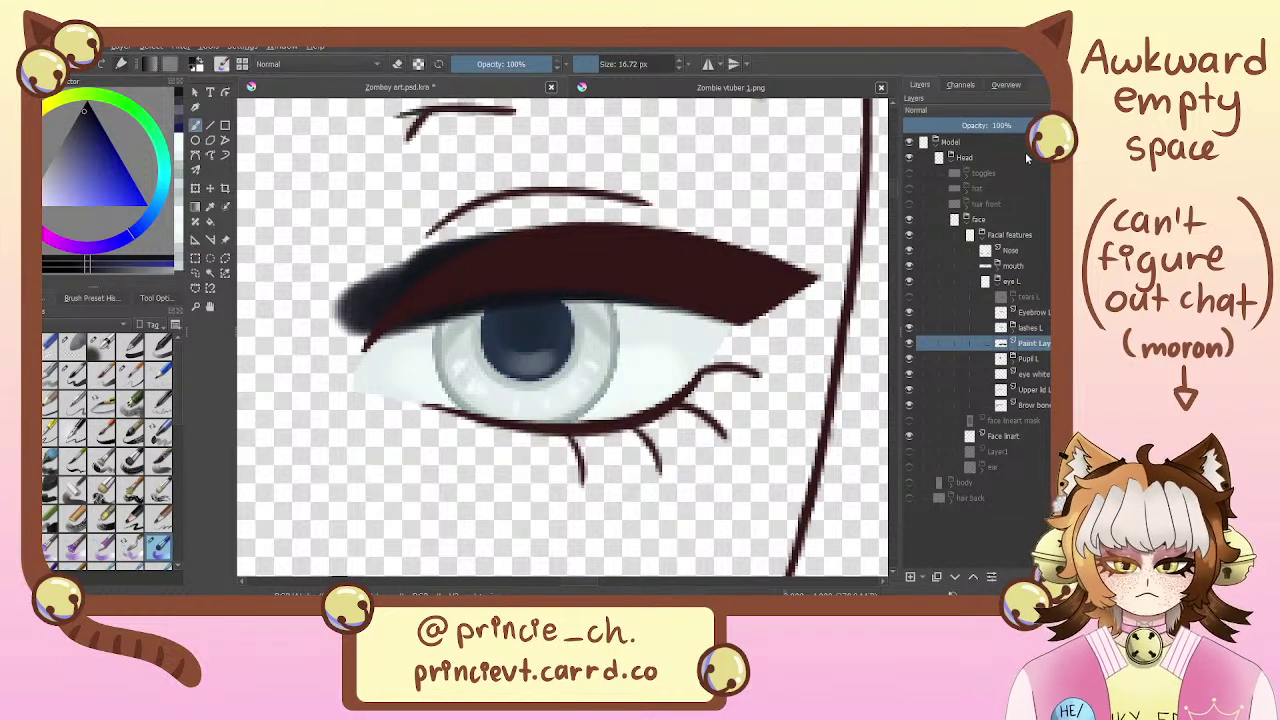
Lower the shadow layer's opacity to 35% and undo the extra stroke at the eye's outer corner
left_click_drag(1001, 125, 930, 124)
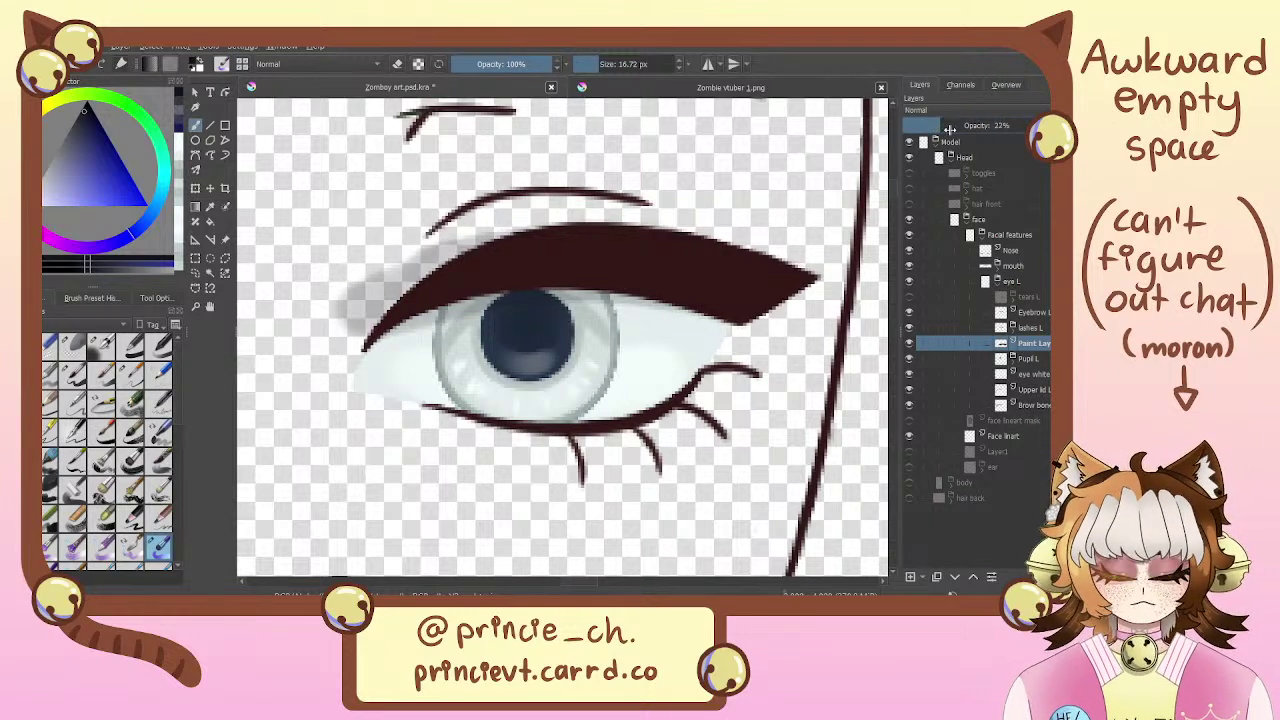
left_click_drag(948, 126, 950, 126)
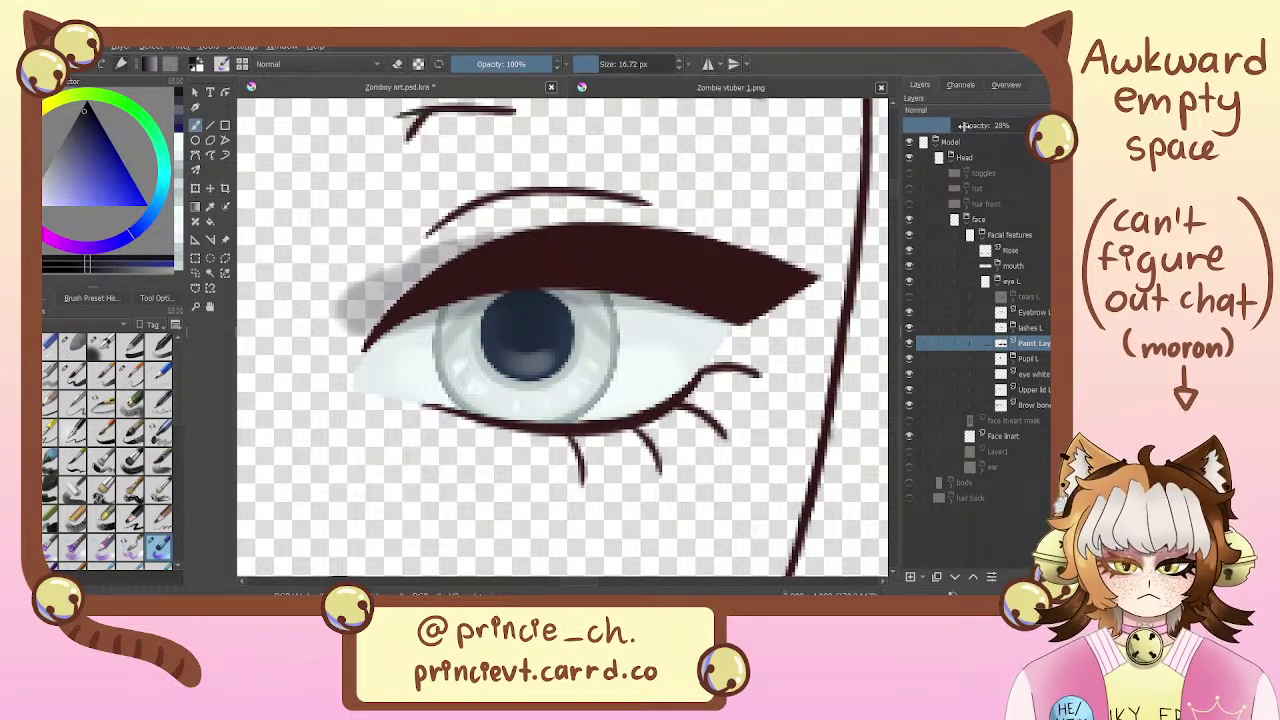
left_click_drag(962, 126, 956, 126)
left_click_drag(740, 308, 736, 344)
key("ctrl+z")
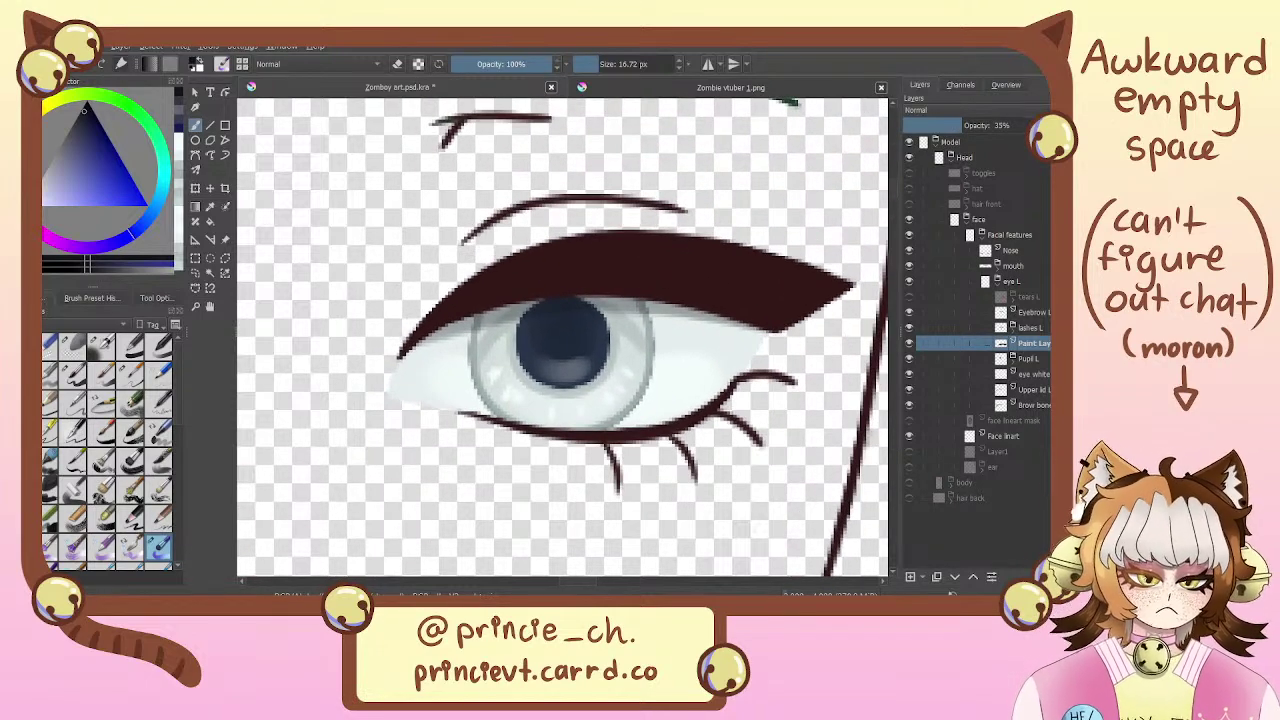
Add a new paint layer above the eye shadow layer and set up a white 2.87 px brush
scroll(822, 408, "down", 5)
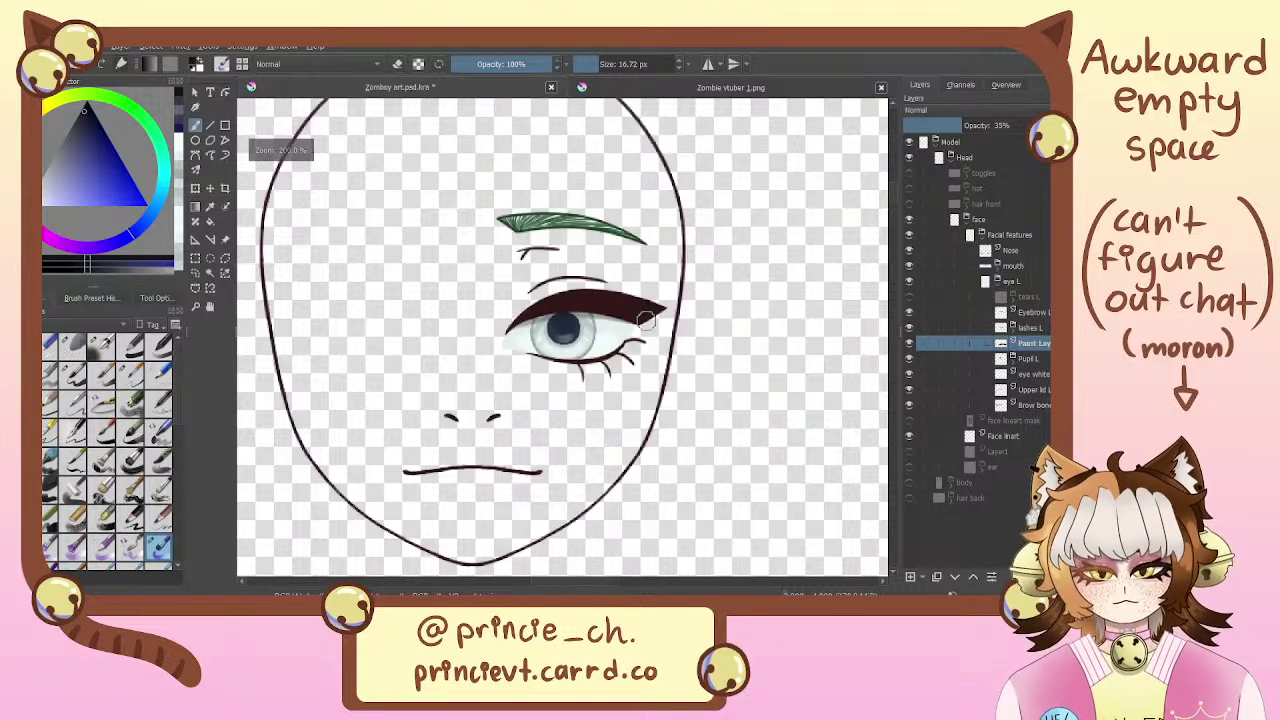
scroll(800, 290, "up", 4)
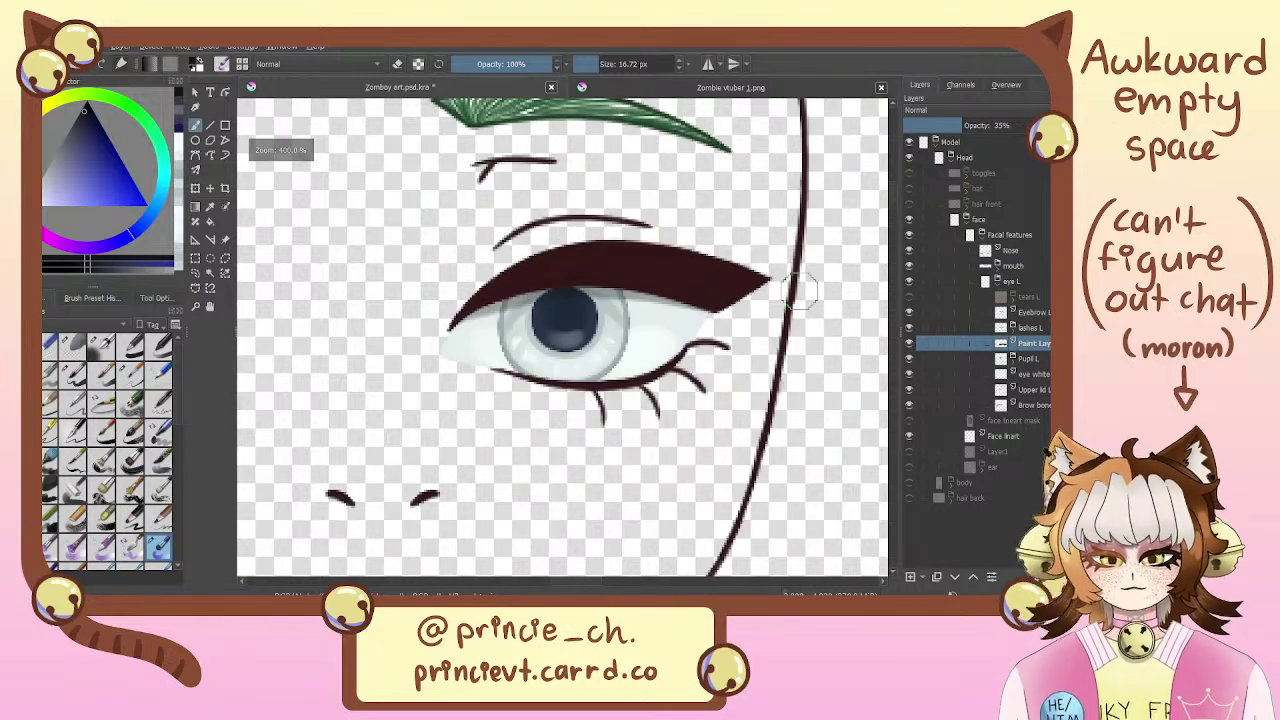
scroll(708, 238, "up", 1)
left_click_drag(709, 239, 645, 352)
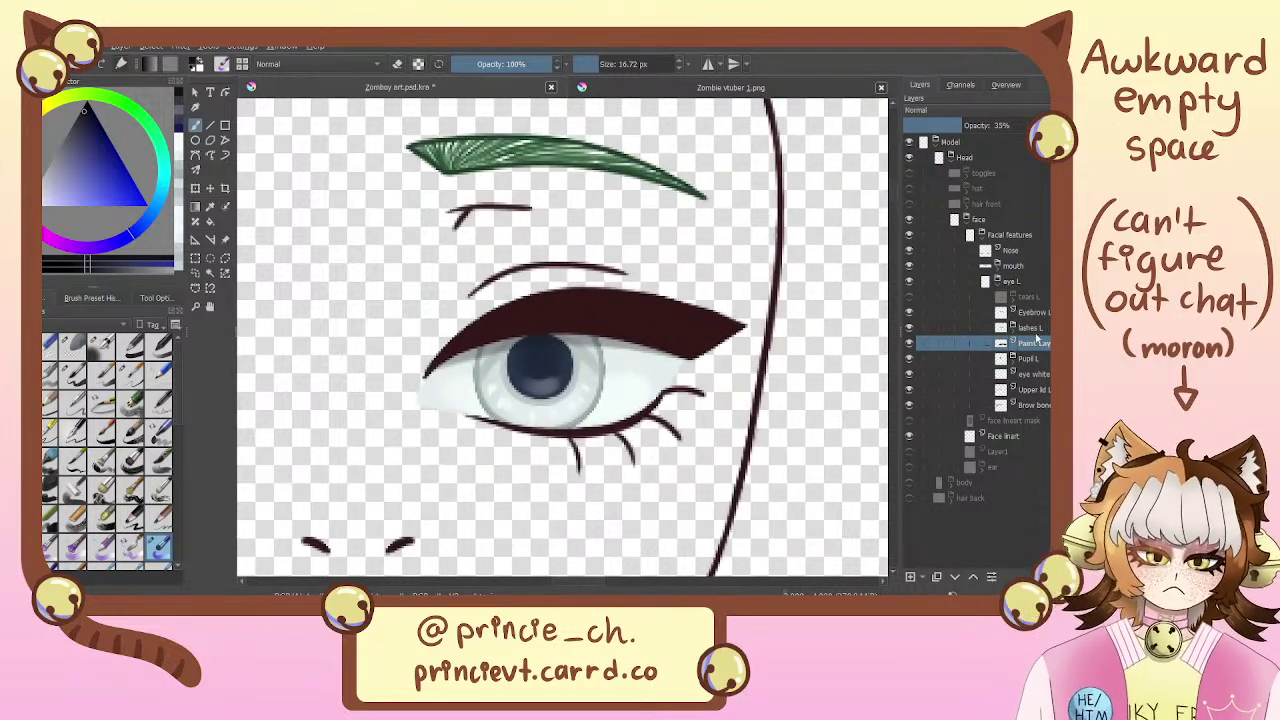
left_click(910, 578)
left_click_drag(820, 520, 787, 495)
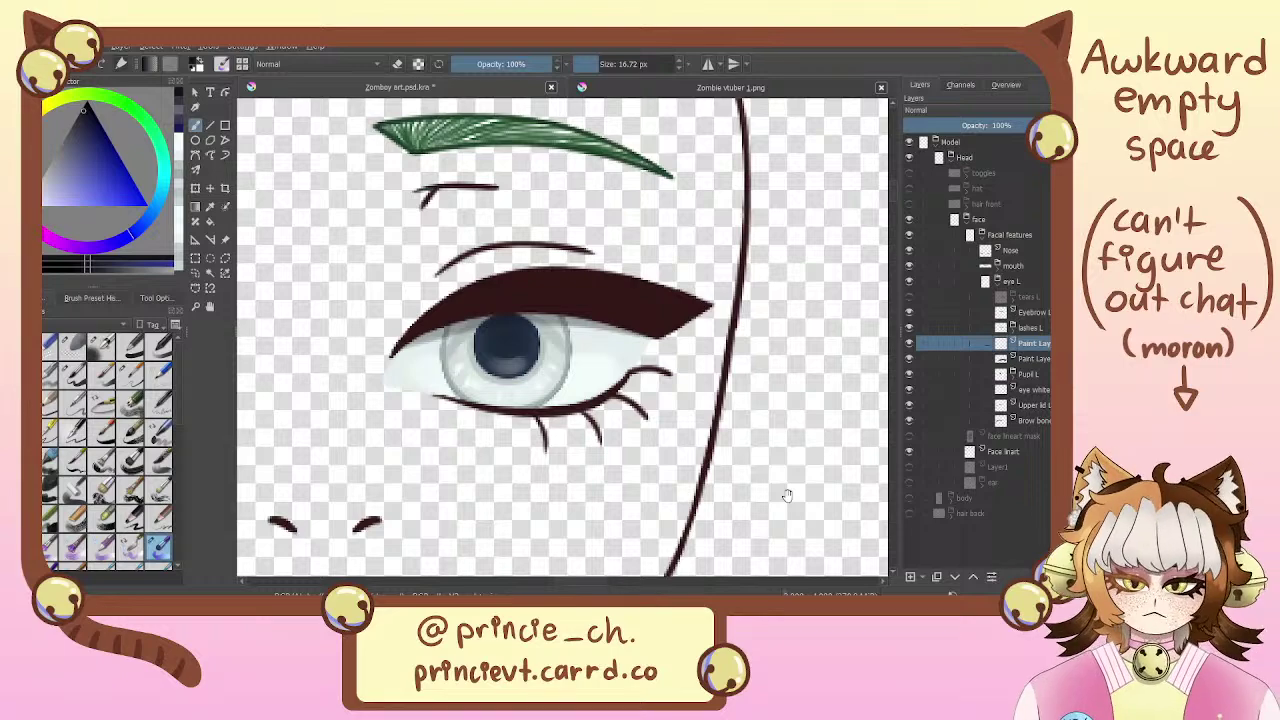
left_click_drag(763, 503, 732, 455)
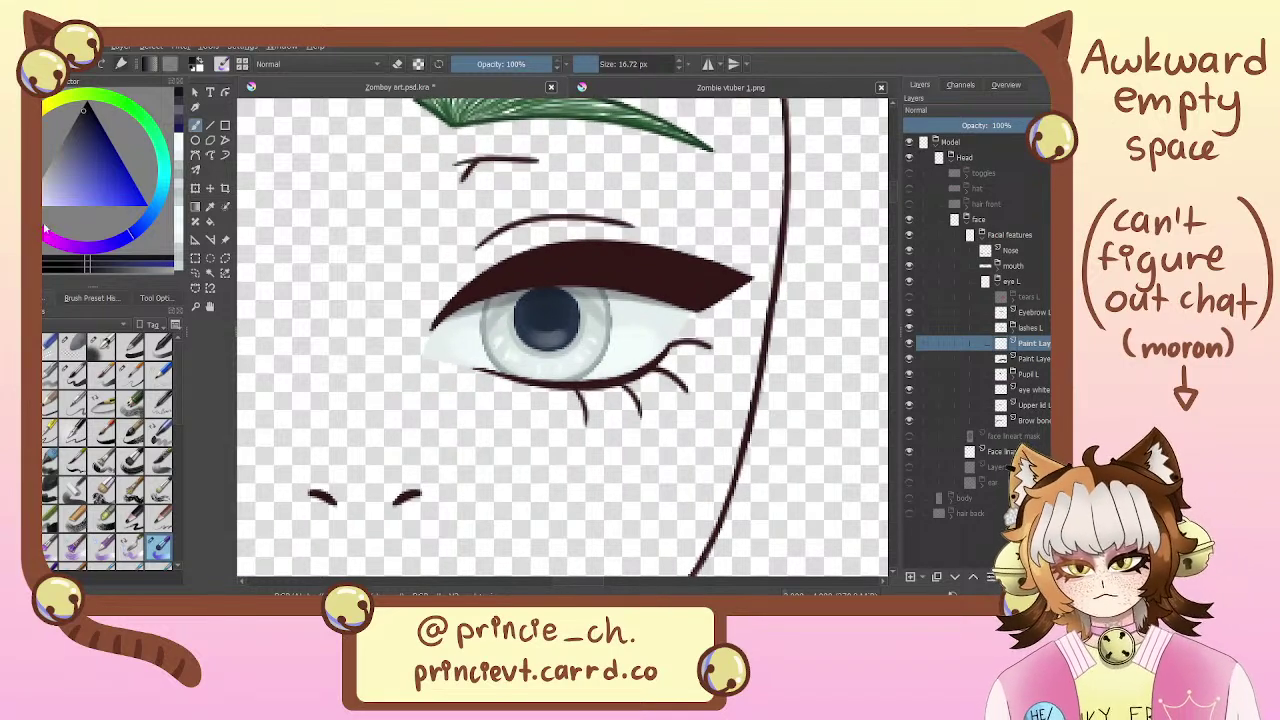
left_click(45, 204)
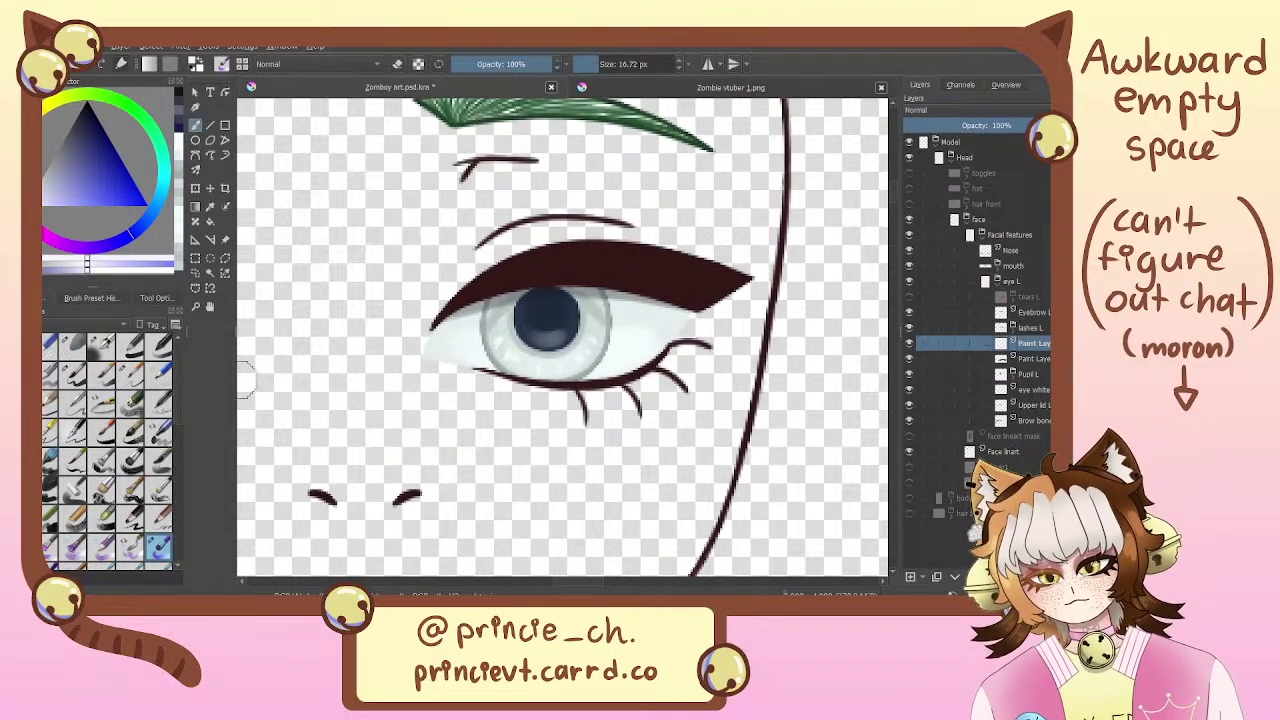
left_click(74, 374)
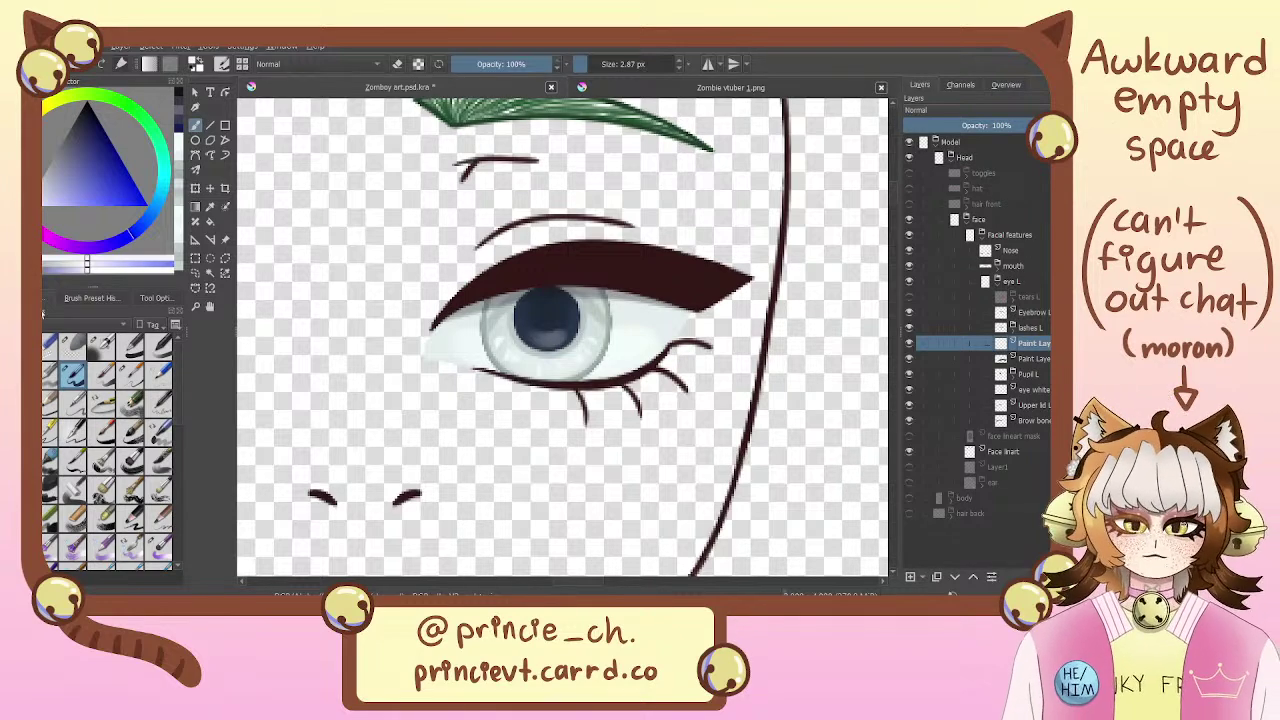
Group the new paint layer, name the group "highlights", and select the paint layer inside it
key("ctrl+plus")
key("ctrl+plus")
key("ctrl+plus")
left_click_drag(559, 367, 509, 346)
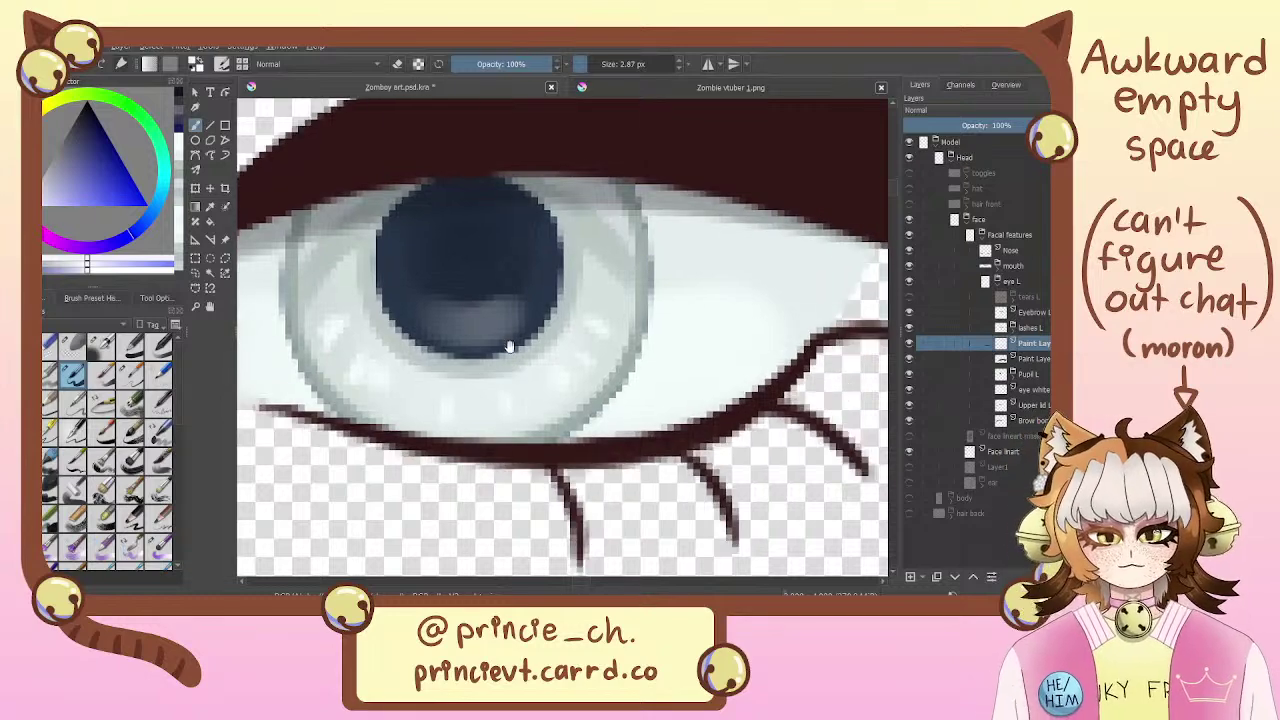
scroll(605, 254, "down", 5)
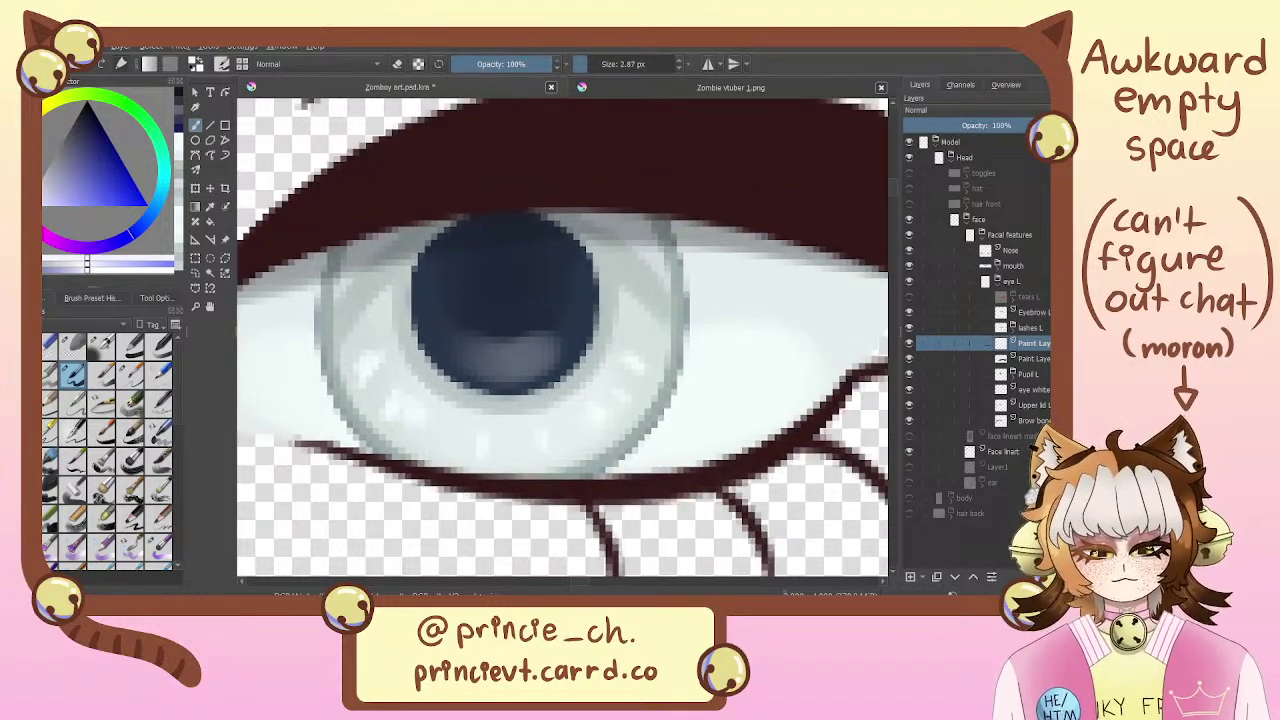
scroll(578, 327, "up", 3)
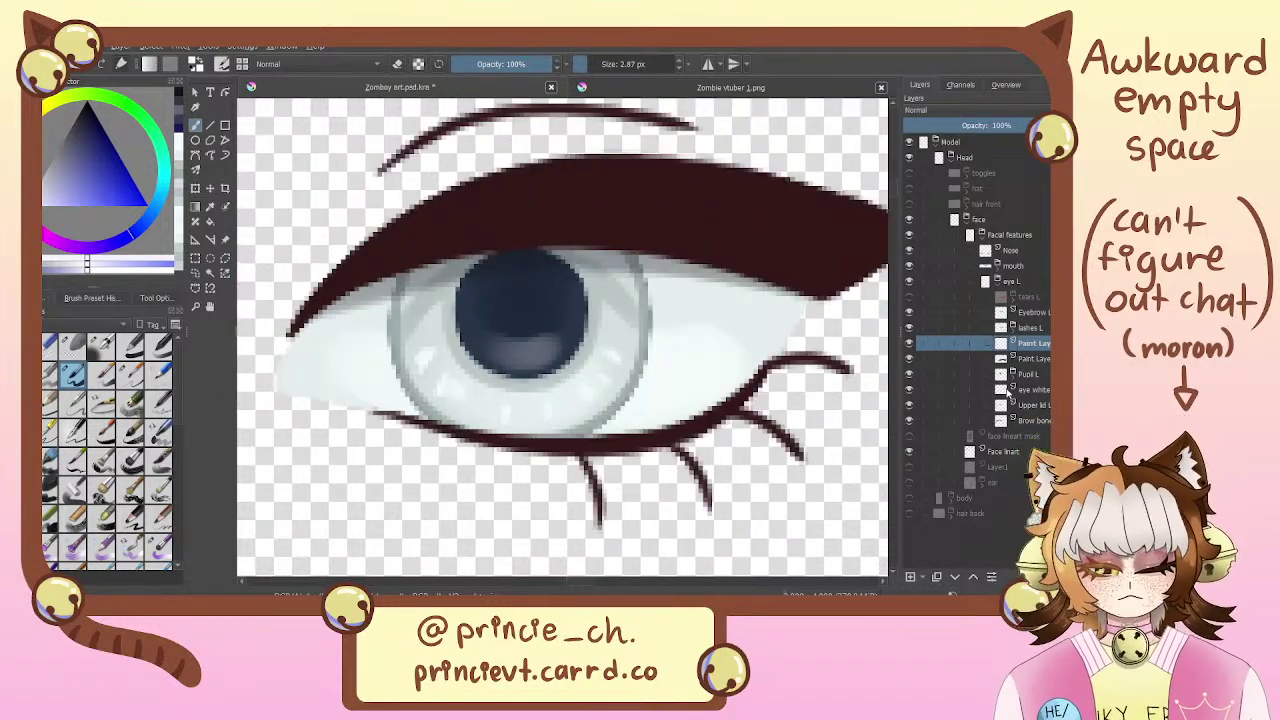
key("ctrl+g")
double_click(1006, 343)
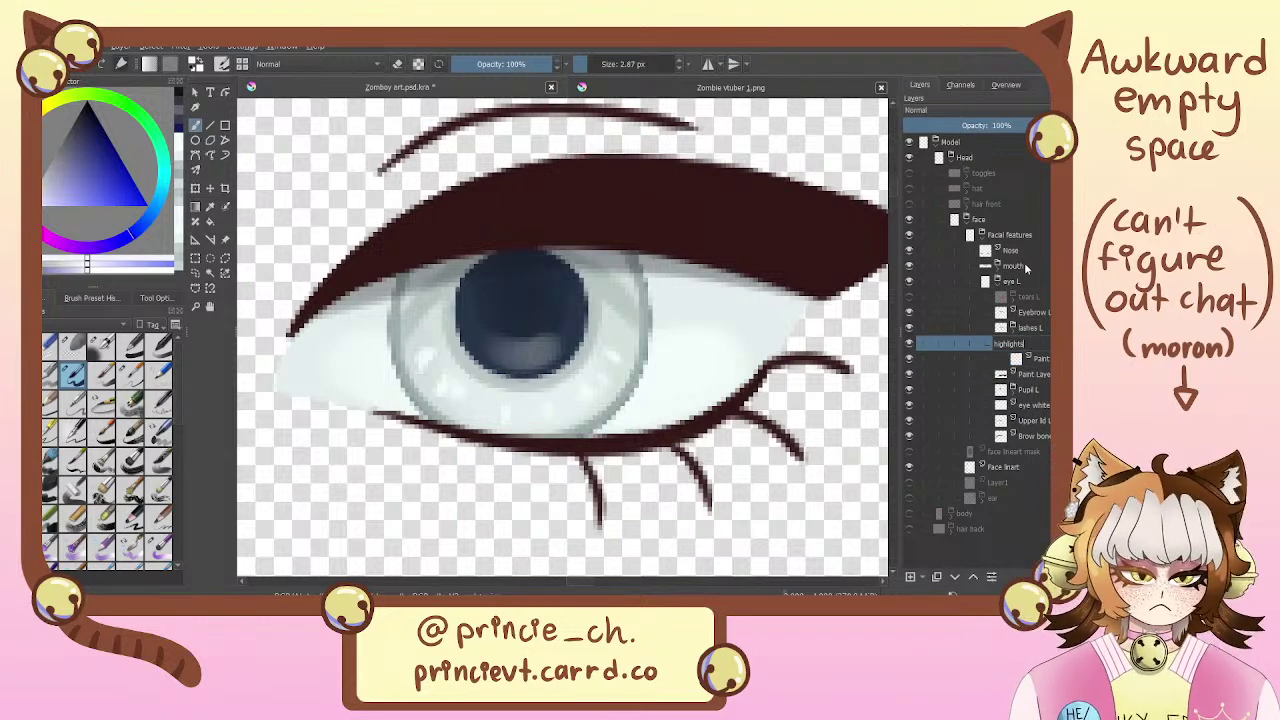
left_click(1030, 358)
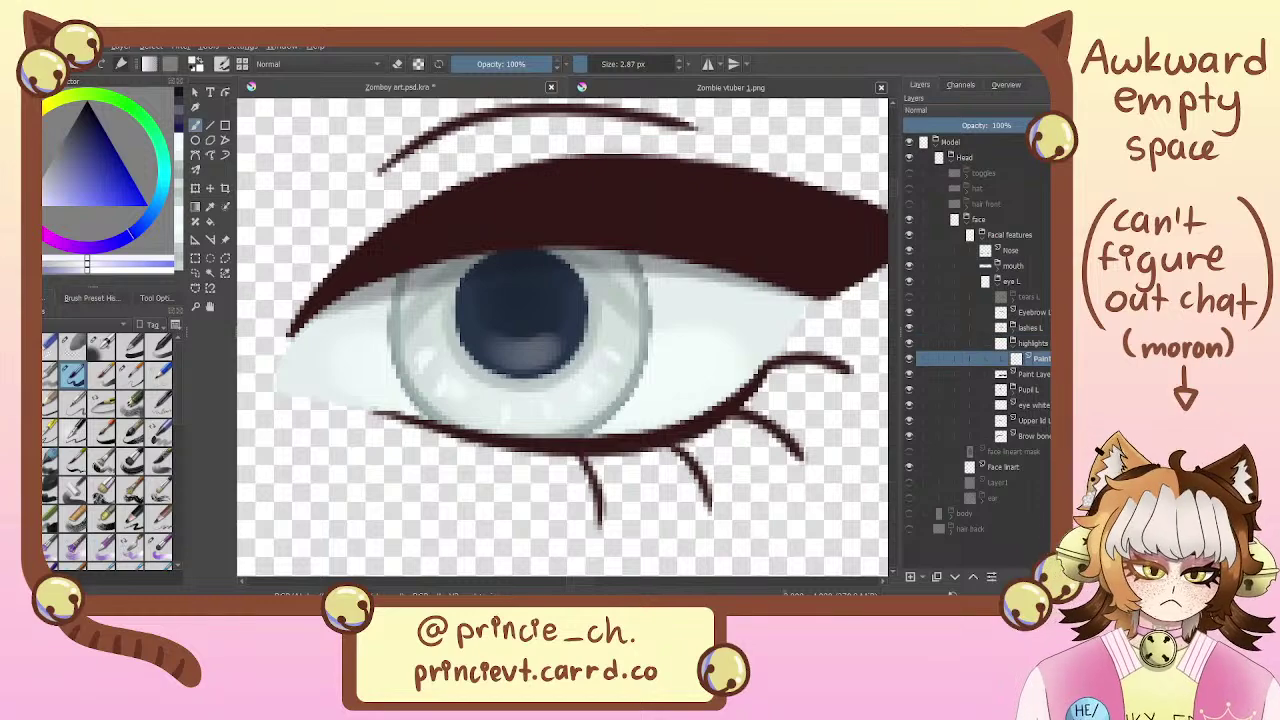
left_click_drag(544, 302, 574, 326)
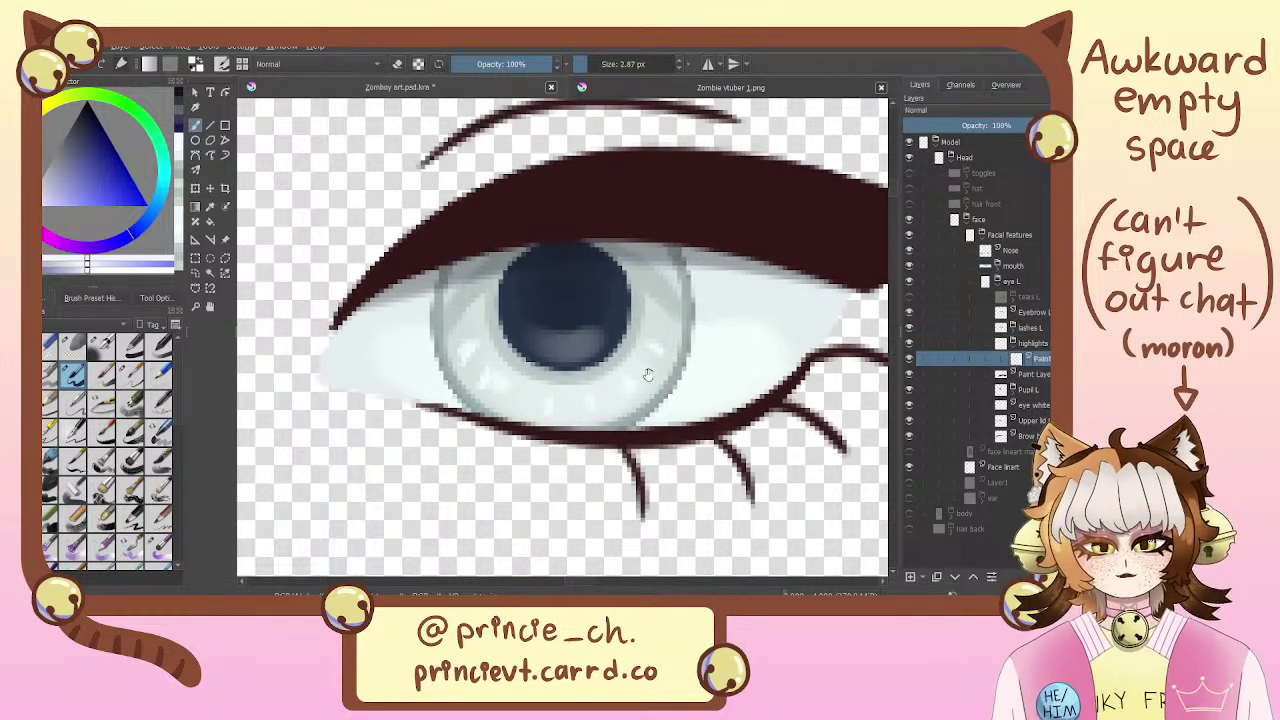
left_click_drag(649, 376, 546, 377)
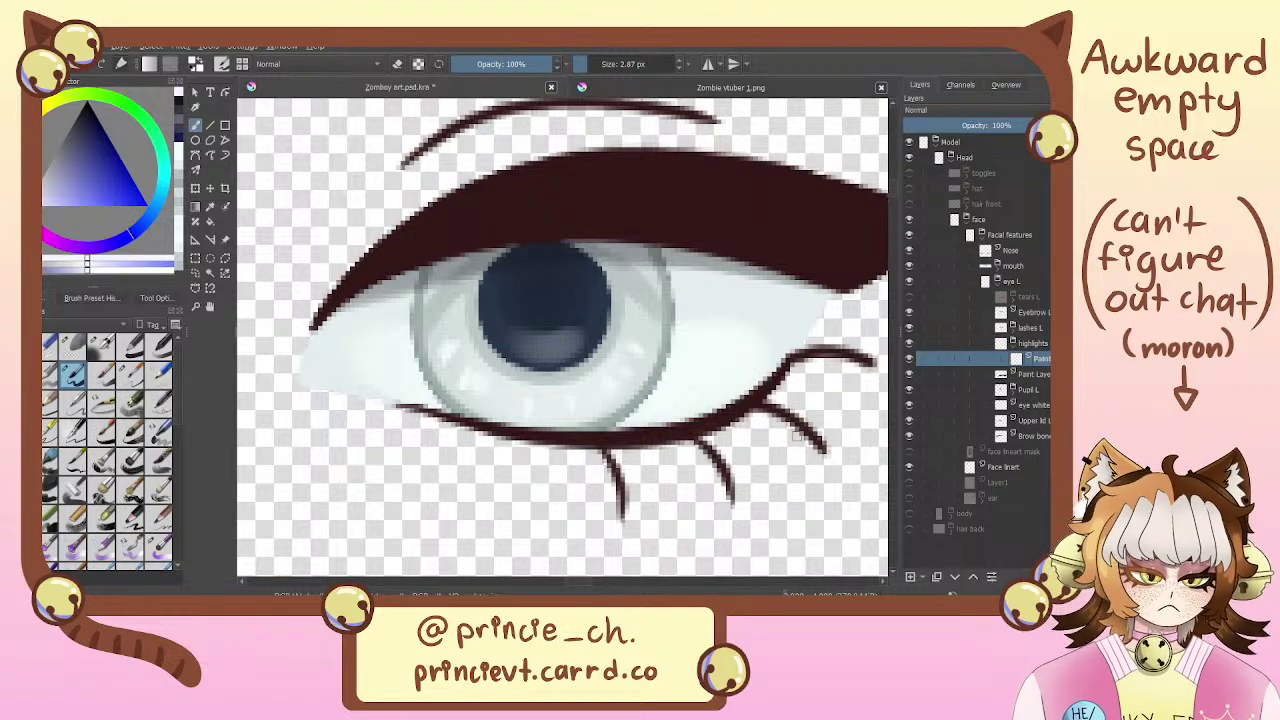
mouse_move(633, 244)
left_mouse_down()
mouse_move(674, 206)
mouse_move(592, 309)
mouse_move(608, 243)
left_mouse_up()
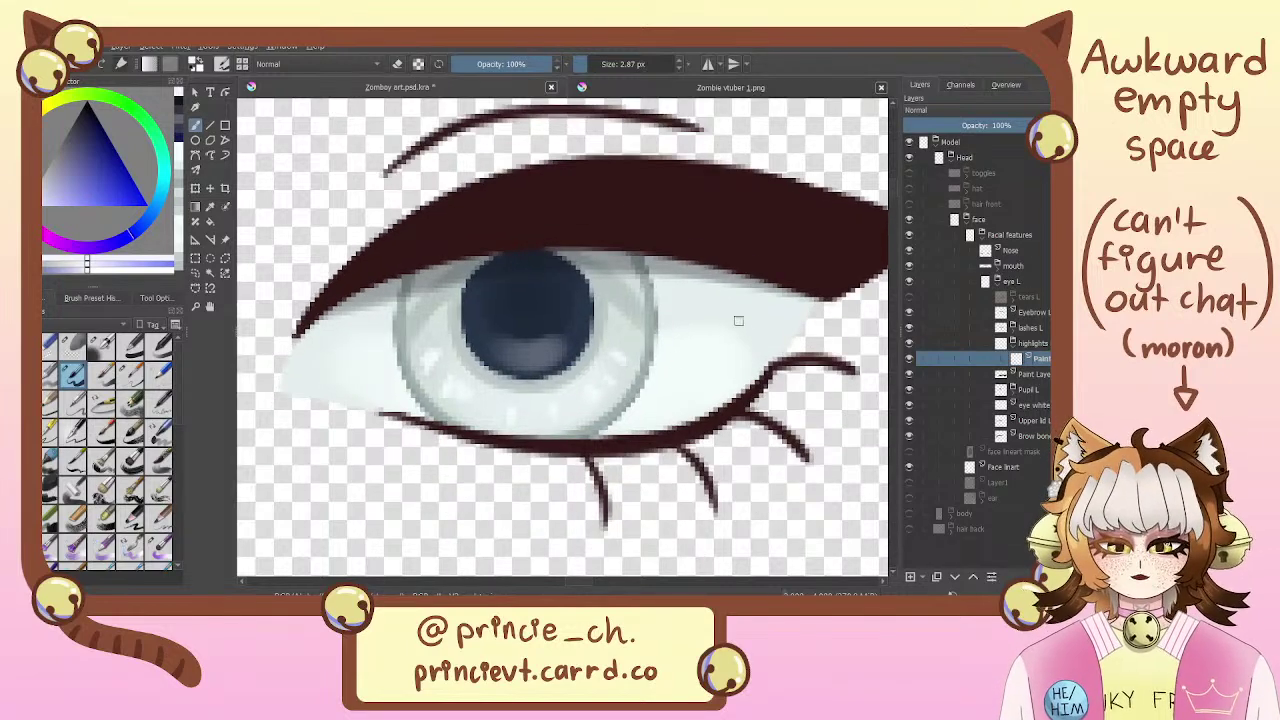
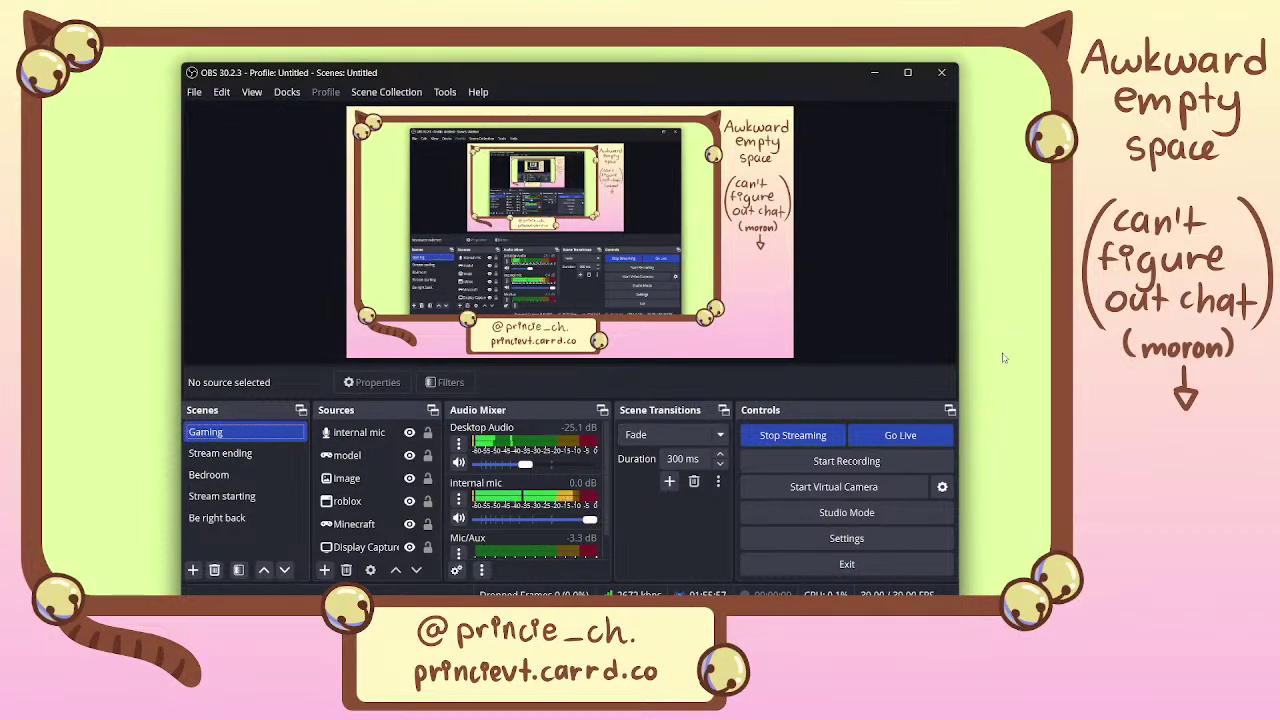
left_click(746, 586)
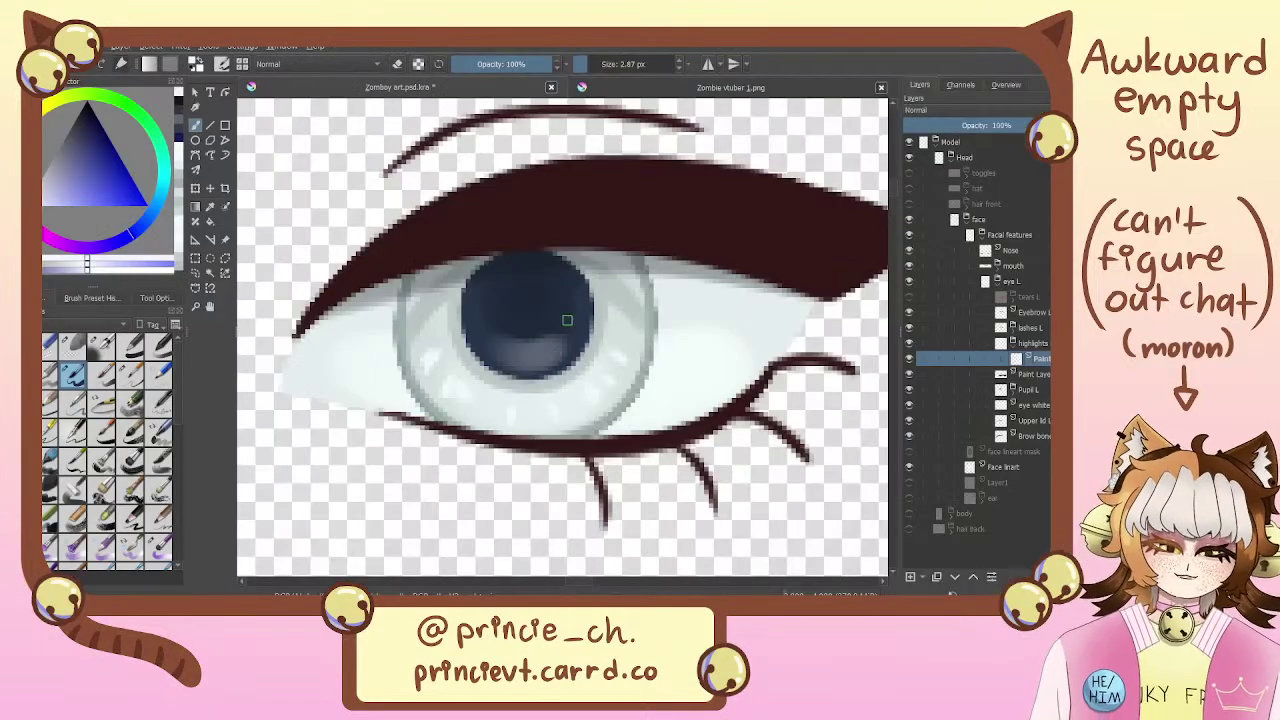
left_click_drag(688, 324, 731, 428)
left_click_drag(610, 382, 614, 348)
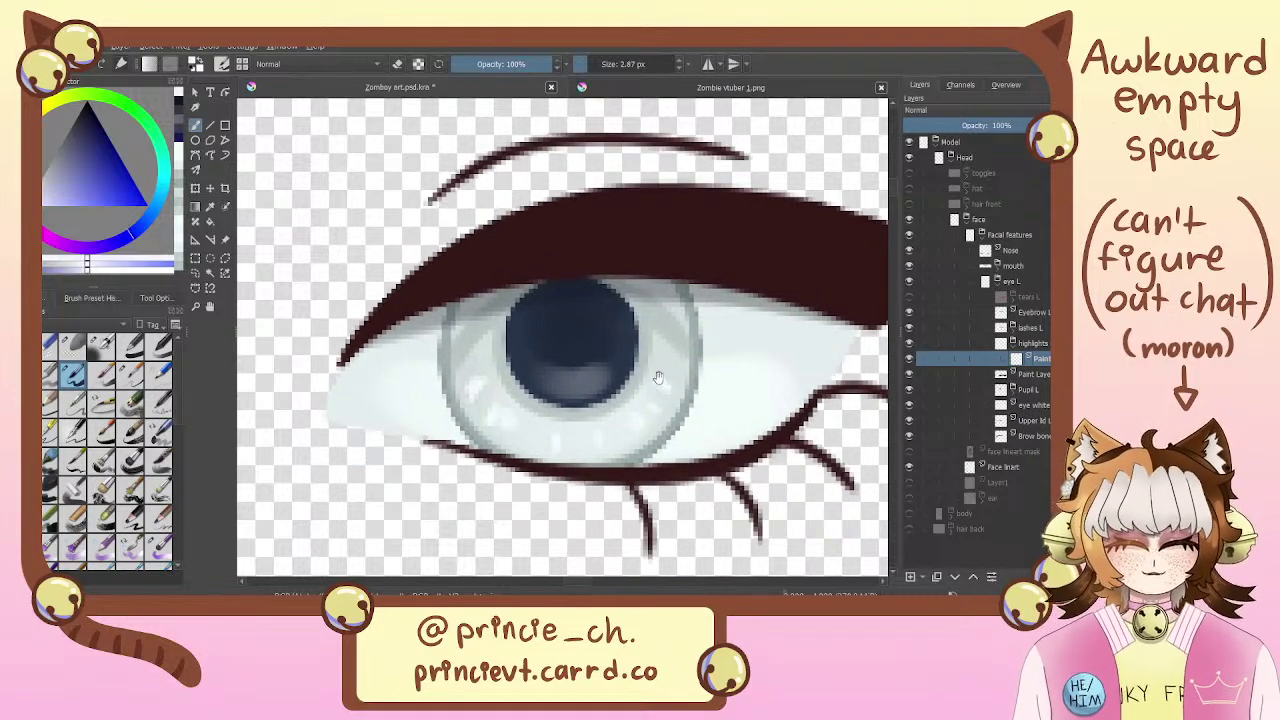
left_click_drag(652, 416, 617, 301)
key("ctrl+minus")
key("ctrl+minus")
key("ctrl+minus")
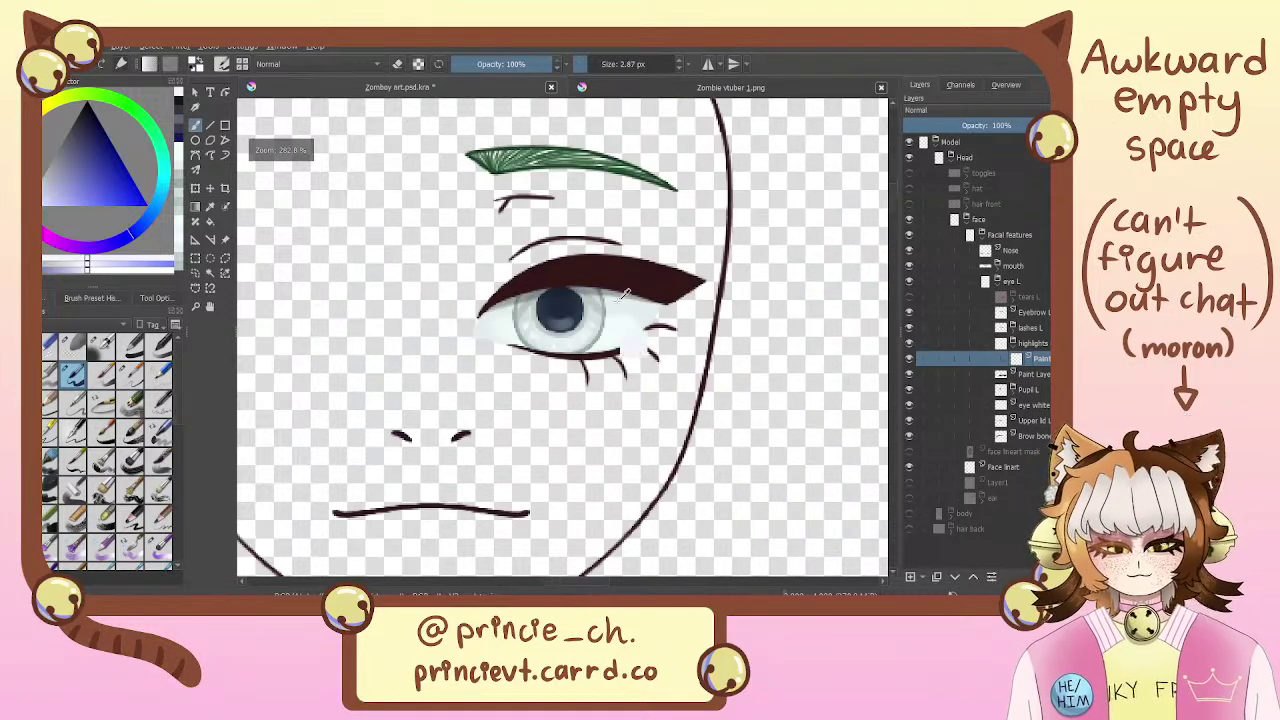
key("ctrl+plus")
key("ctrl+plus")
key("ctrl+plus")
left_click_drag(618, 301, 596, 394)
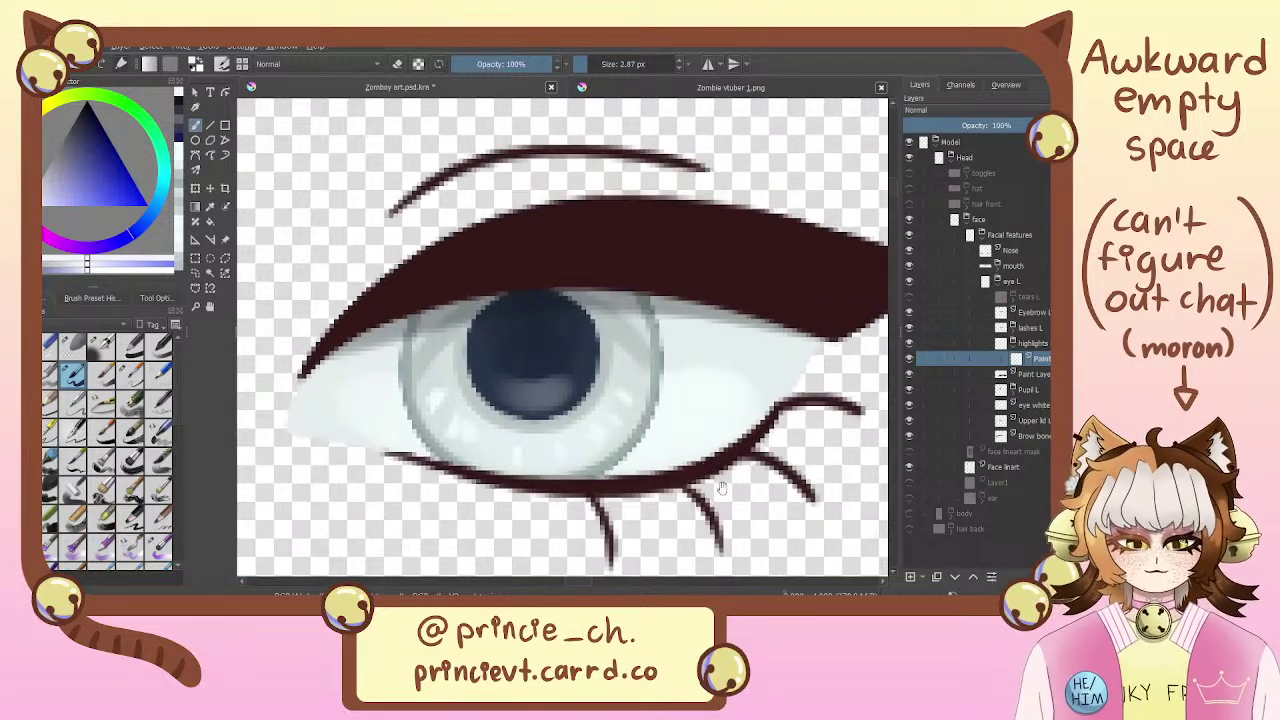
left_click_drag(739, 498, 829, 462)
scroll(686, 470, "down", 5)
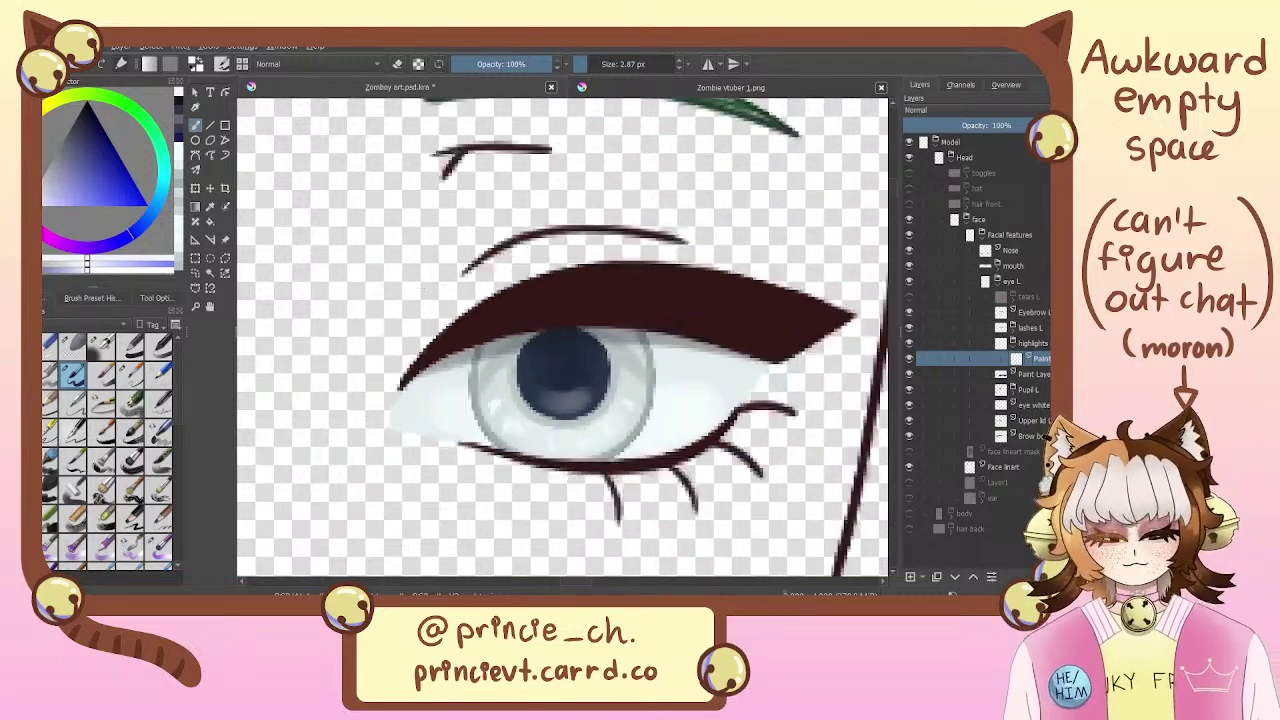
scroll(686, 471, "up", 3)
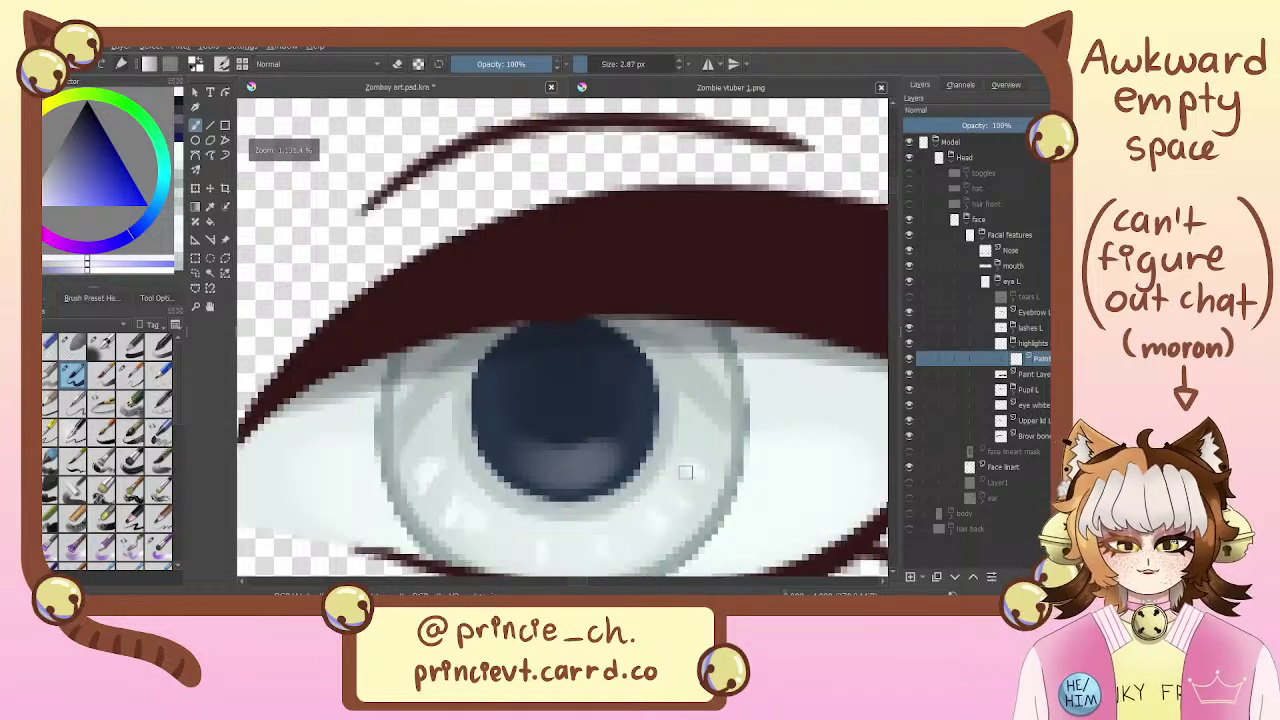
scroll(536, 381, "up", 1)
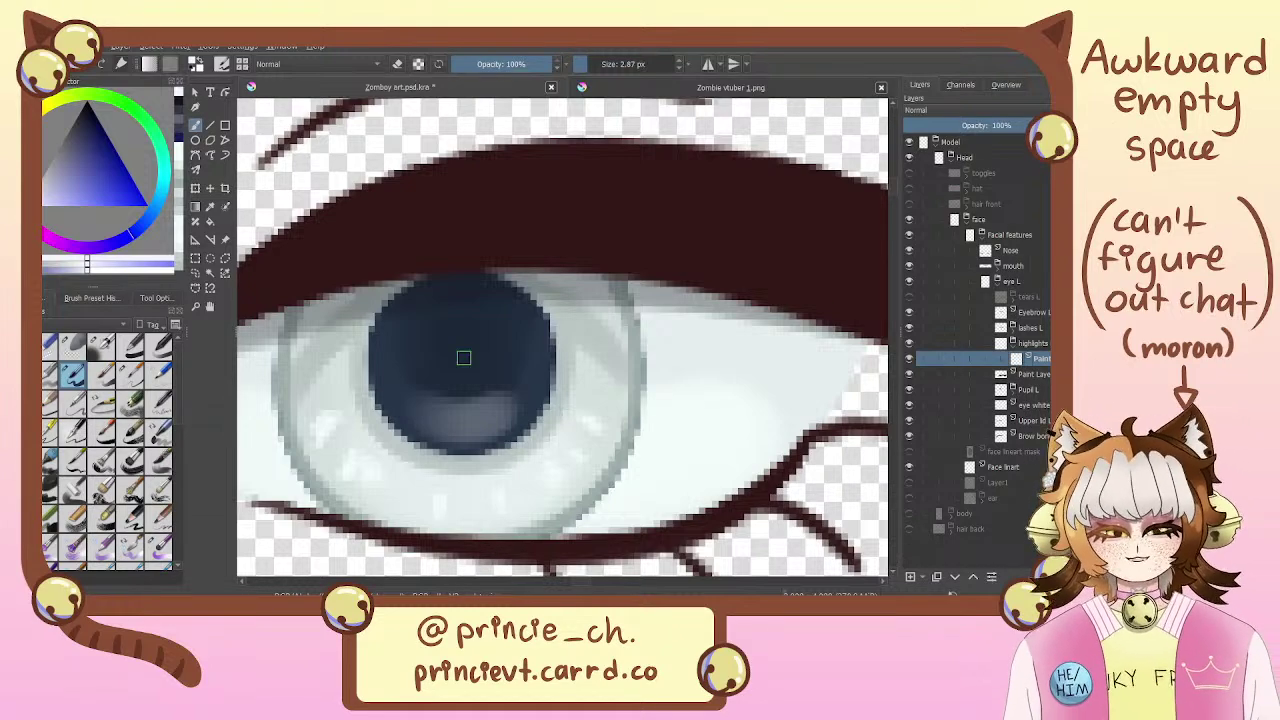
left_click_drag(490, 360, 576, 343)
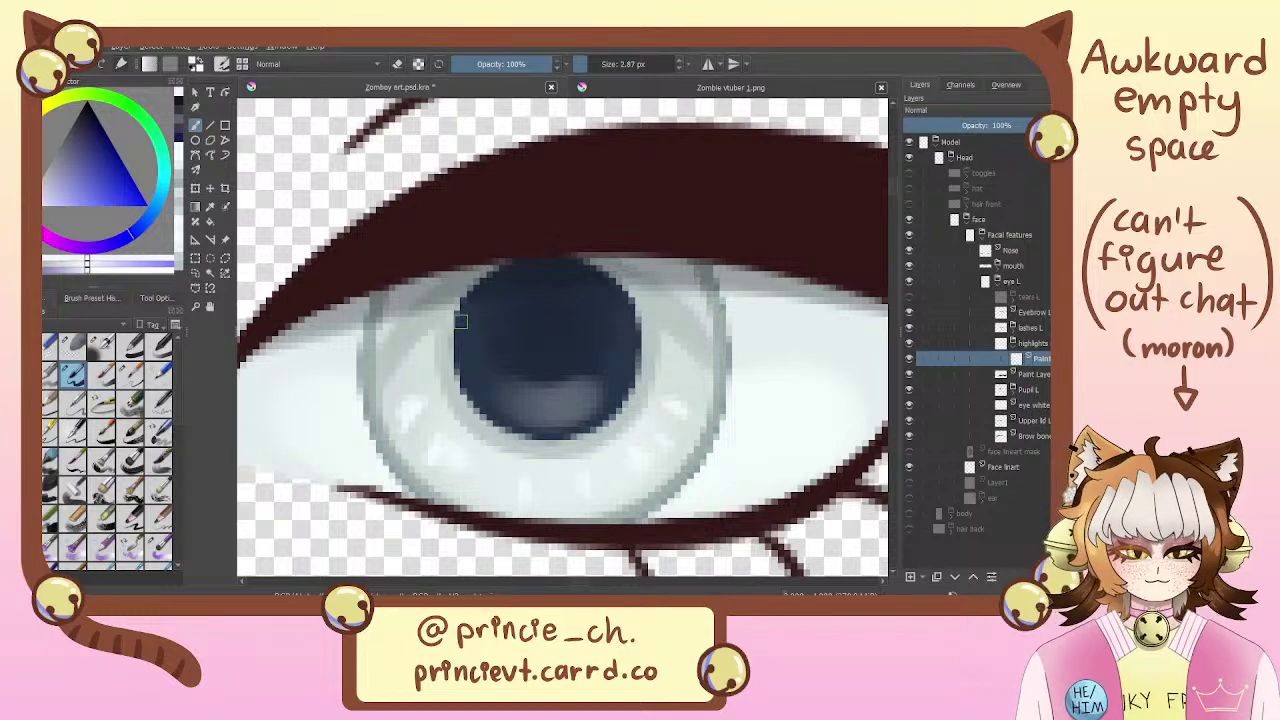
left_click_drag(489, 358, 530, 319)
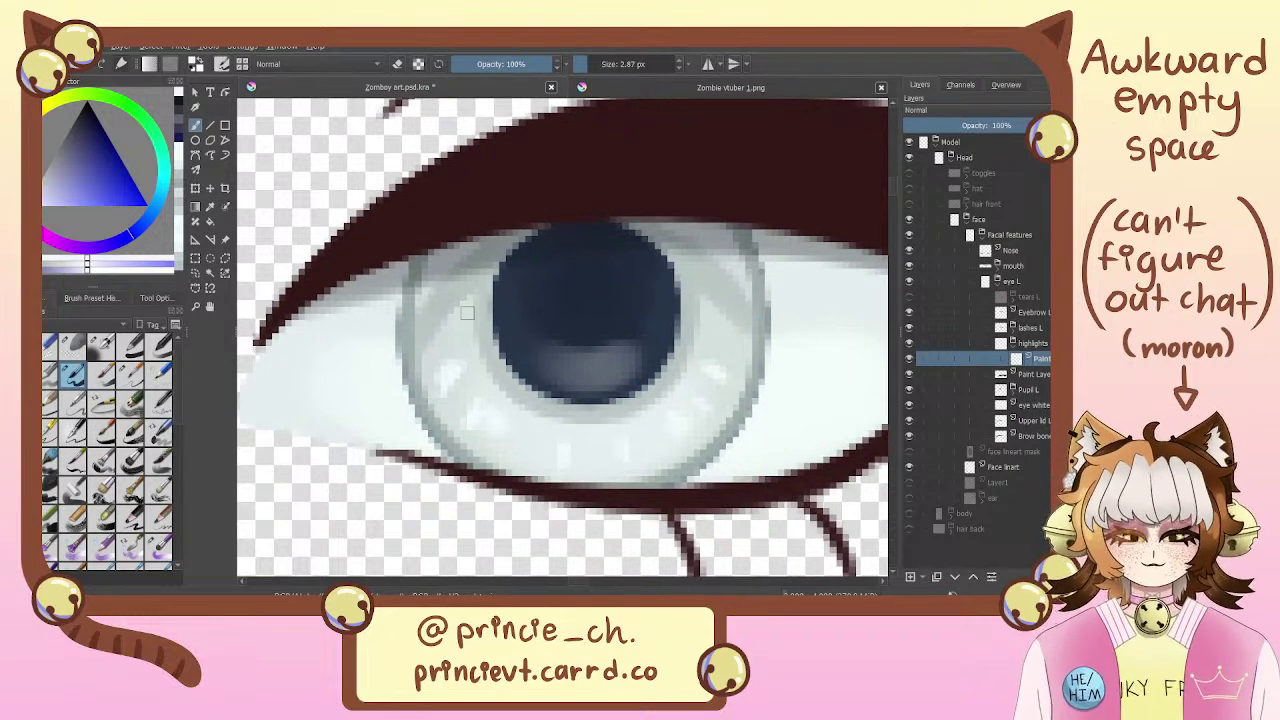
left_click_drag(522, 345, 458, 304)
Check the eye designs on the character reference sheet and return to the close-up of the model's left eye
left_click(612, 90)
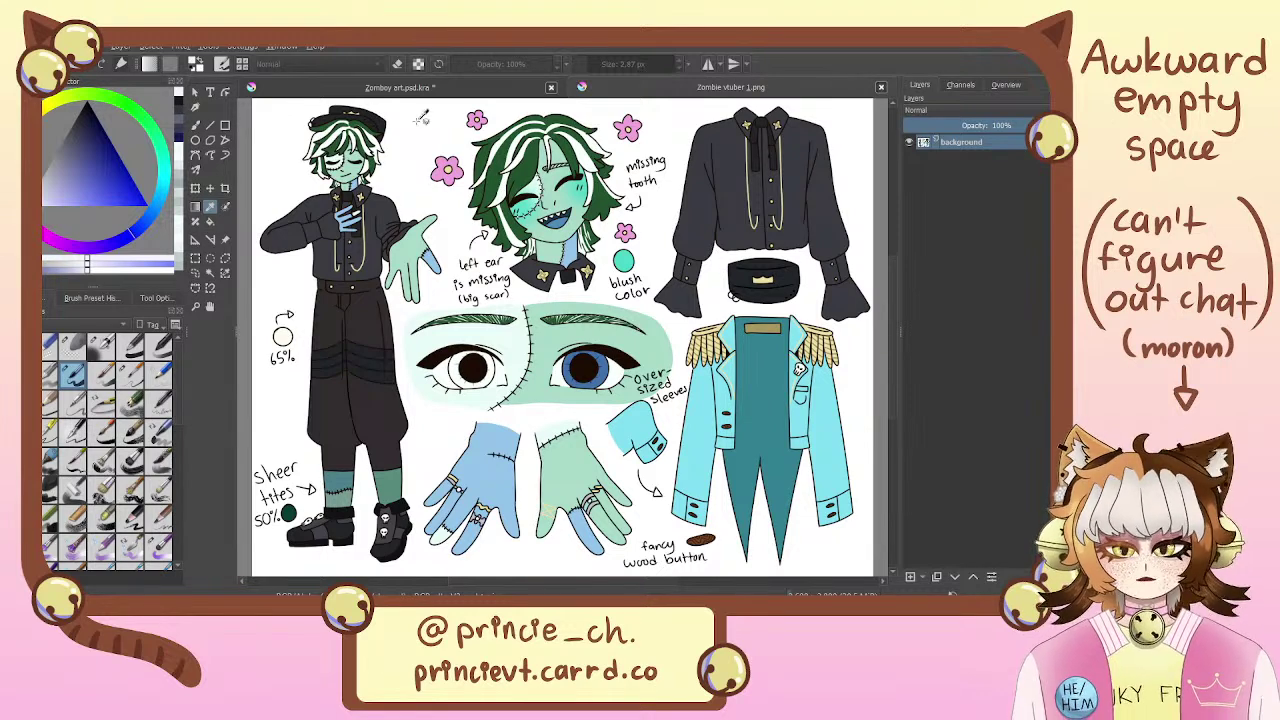
left_click(431, 92)
left_click_drag(528, 378, 583, 349)
scroll(562, 330, "up", 2)
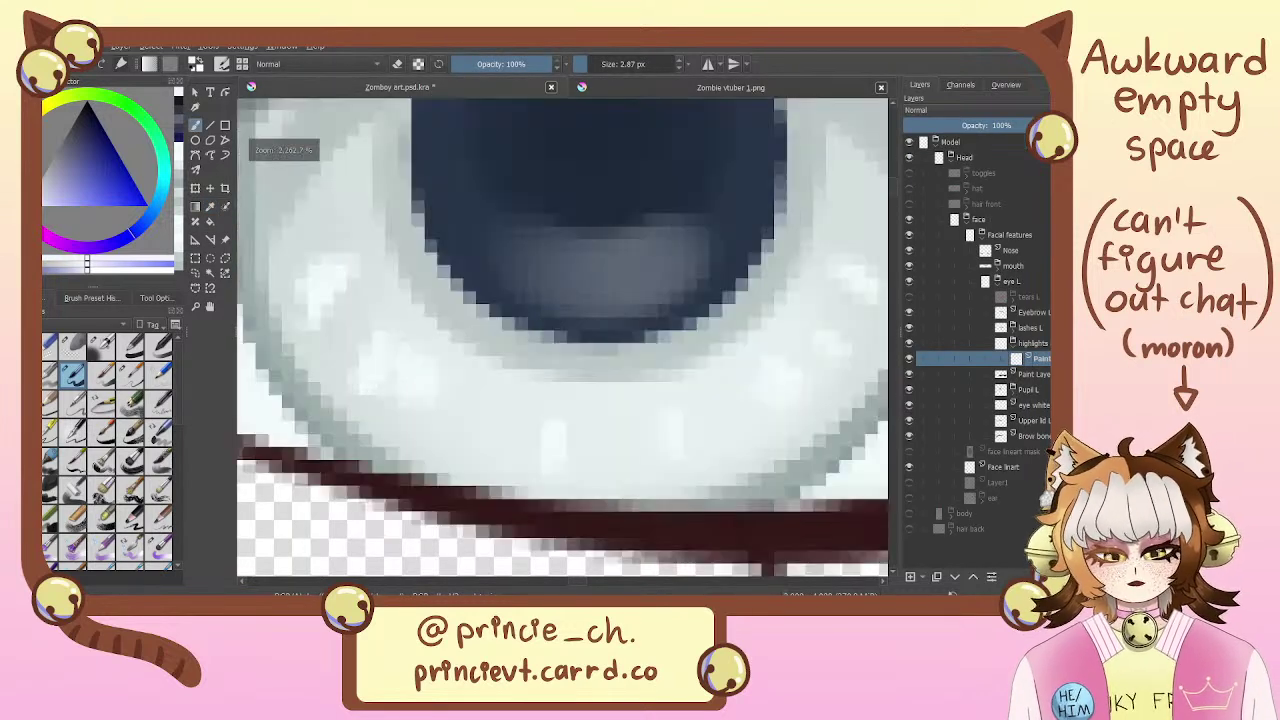
Undo the lavender-tinted highlight strokes, shift the brush hue to cyan and paint slanted white highlights across the iris's lower outer edge
scroll(560, 329, "down", 2)
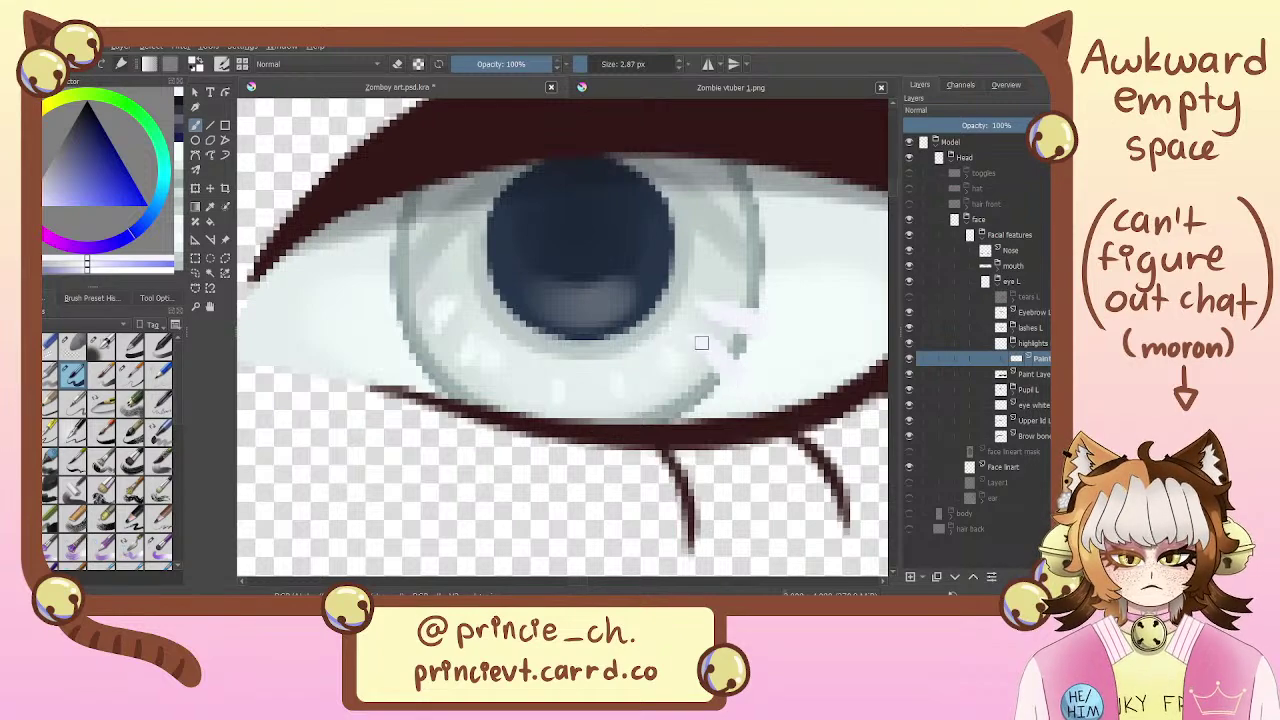
left_click_drag(749, 258, 741, 287)
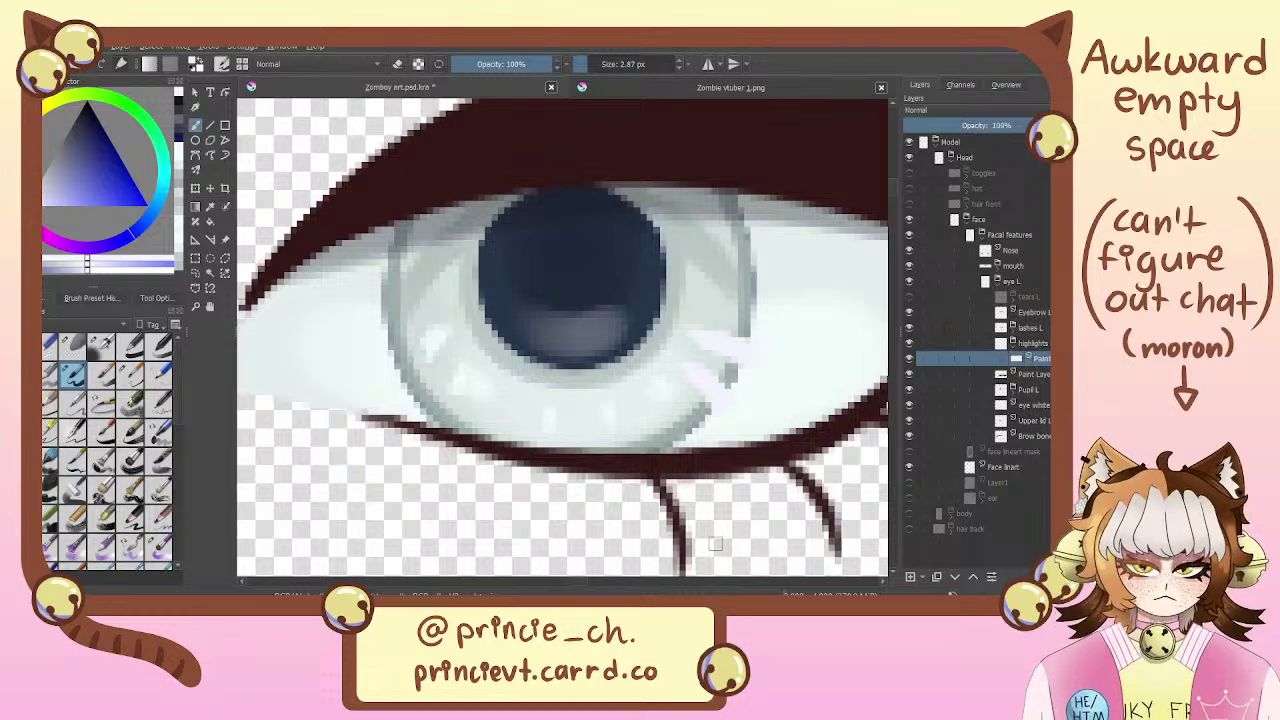
left_click(162, 178)
key("ctrl+z")
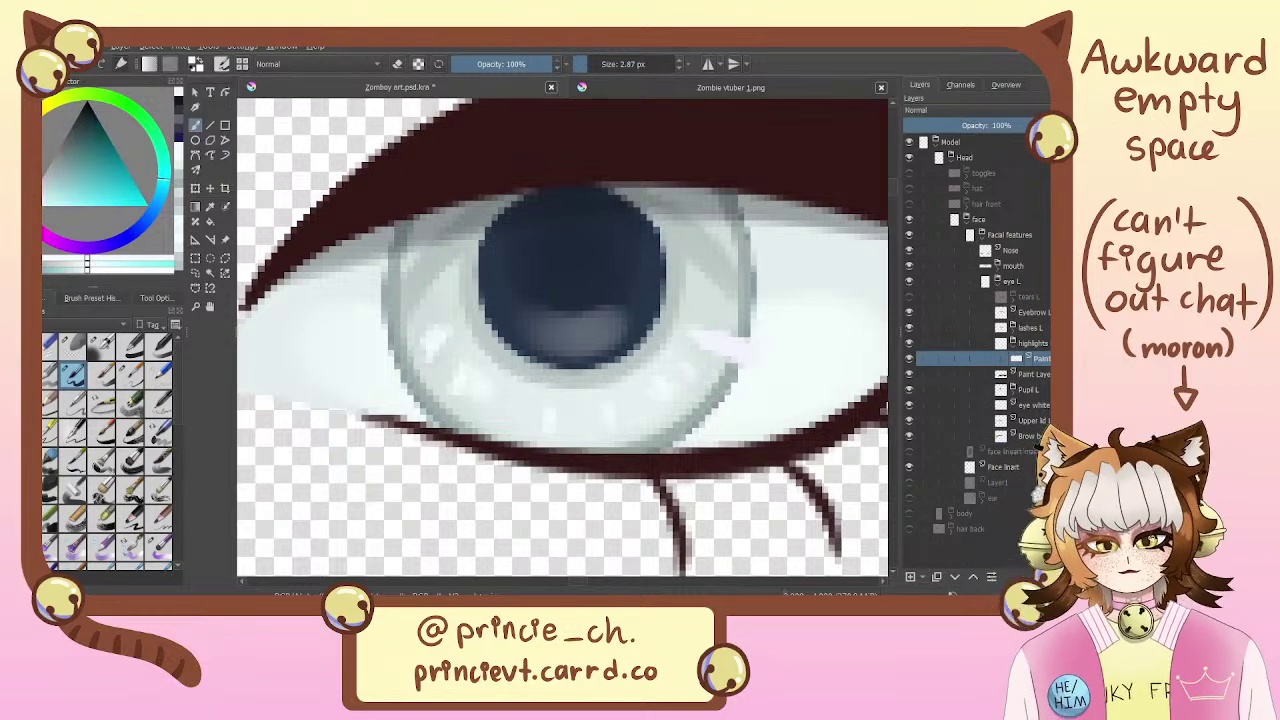
key("ctrl+z")
mouse_move(700, 331)
left_mouse_down()
mouse_move(759, 355)
mouse_move(702, 332)
mouse_move(755, 350)
mouse_move(703, 334)
mouse_move(748, 357)
mouse_move(693, 368)
mouse_move(736, 394)
mouse_move(698, 374)
left_mouse_up()
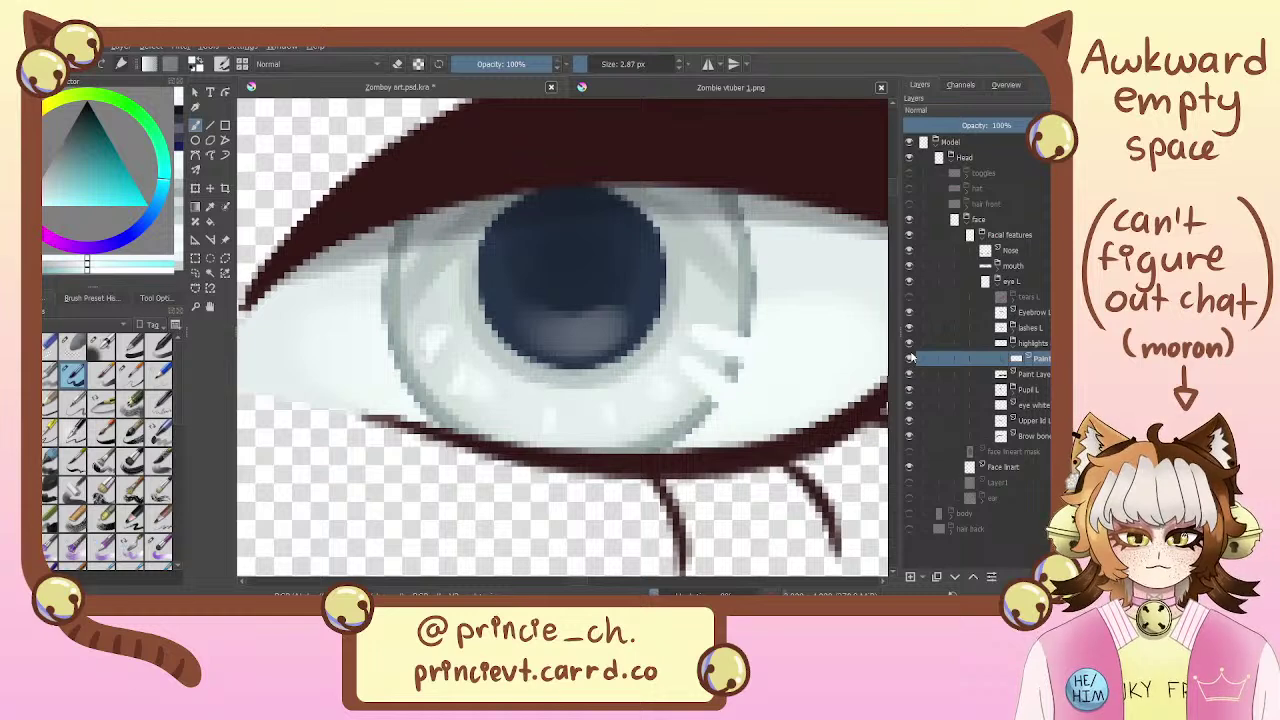
Compare the iris with and without the slanted strokes and rename their layer as a highlight layer
left_click(910, 357)
left_click(908, 358)
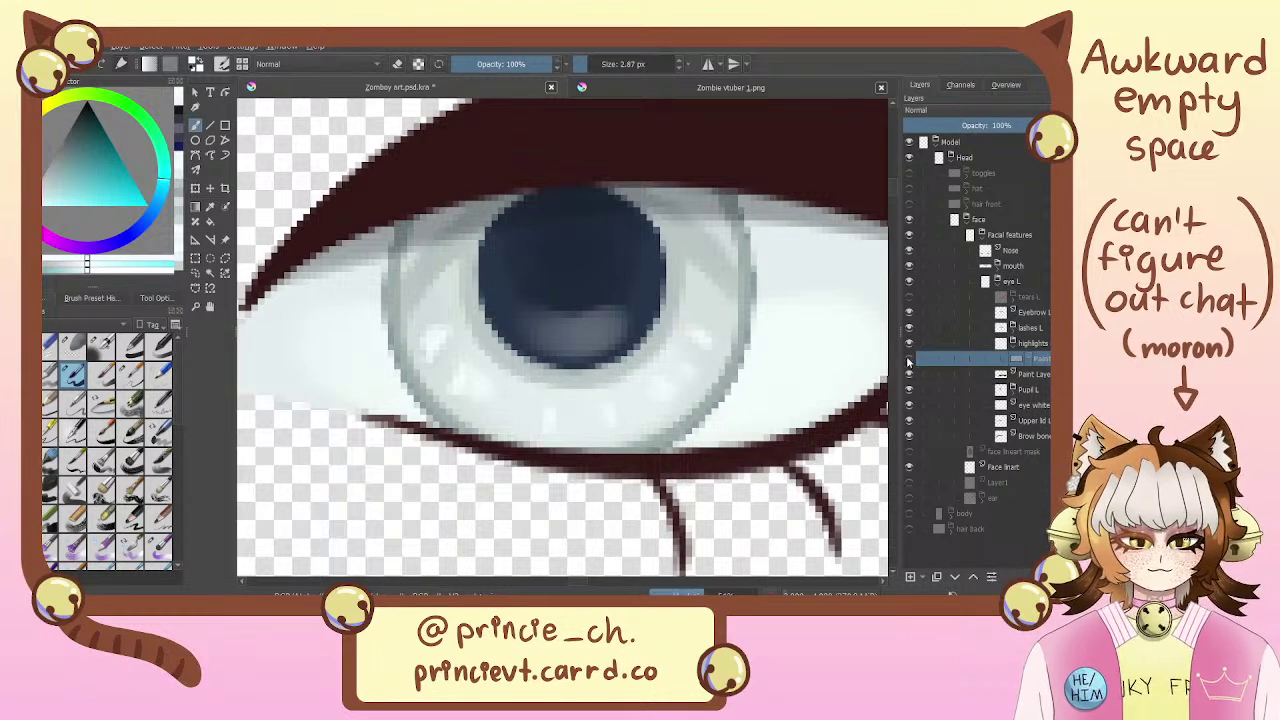
double_click(1017, 360)
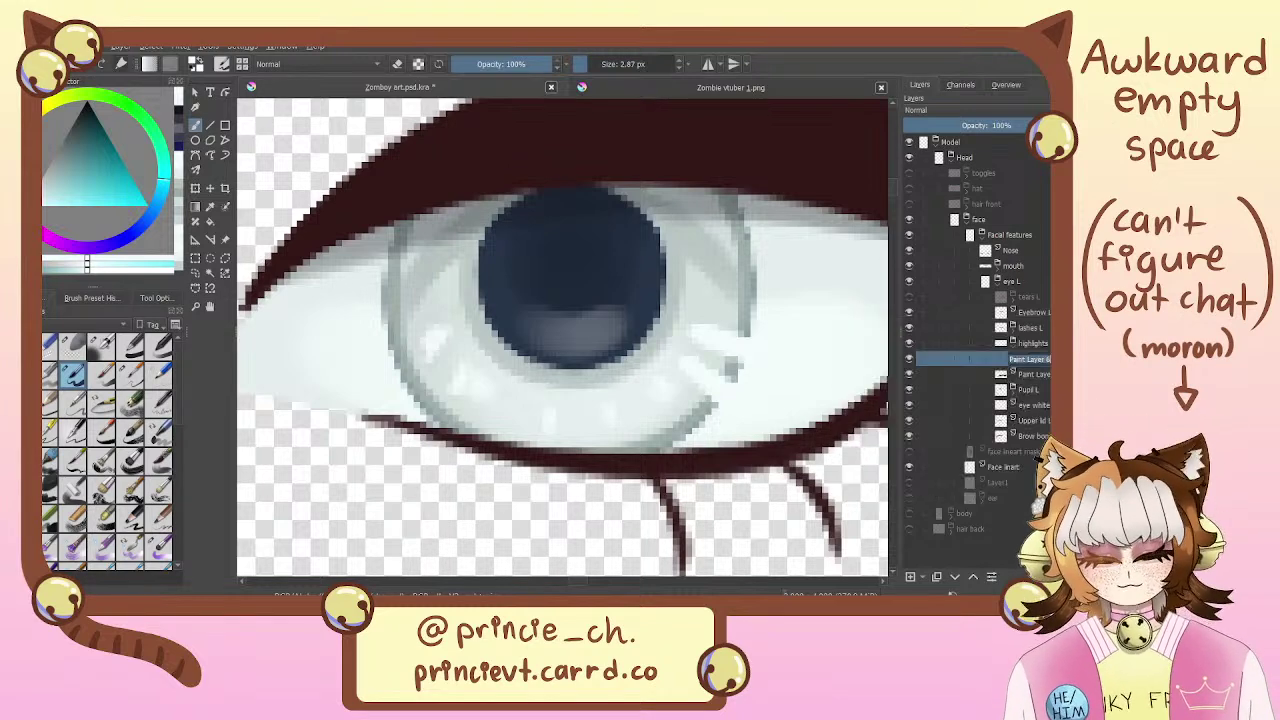
type("hi")
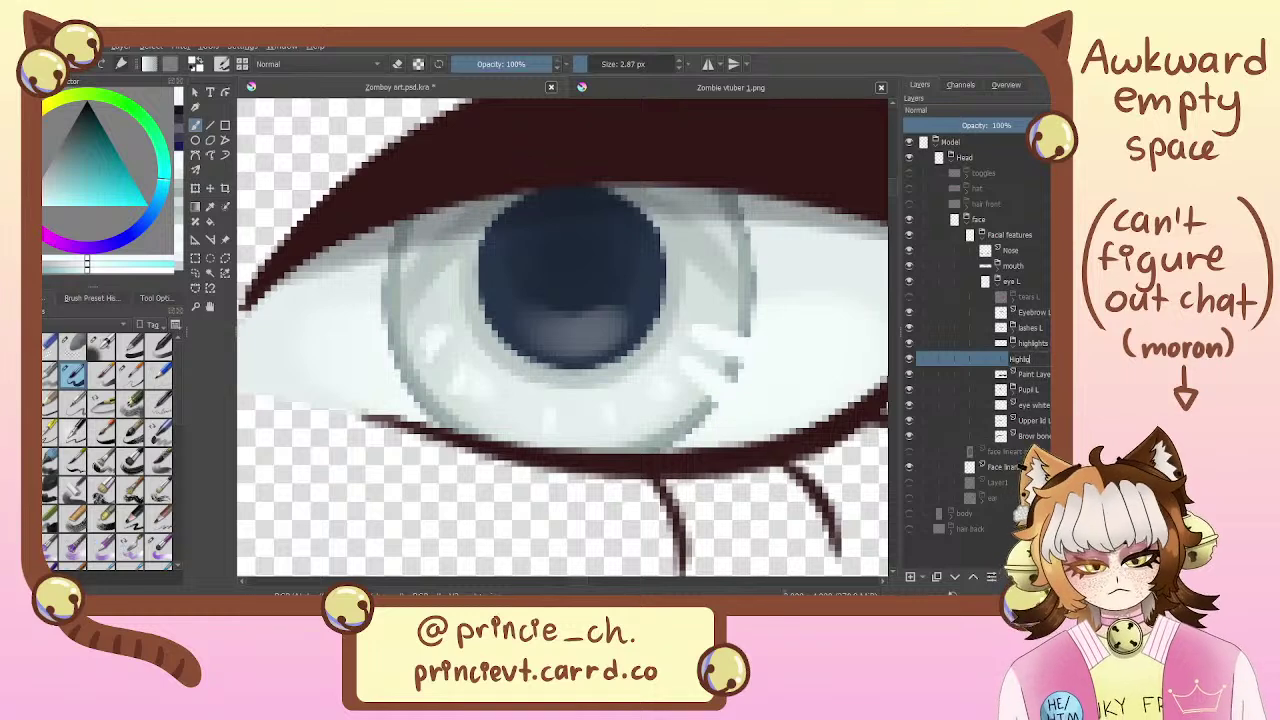
key("Return")
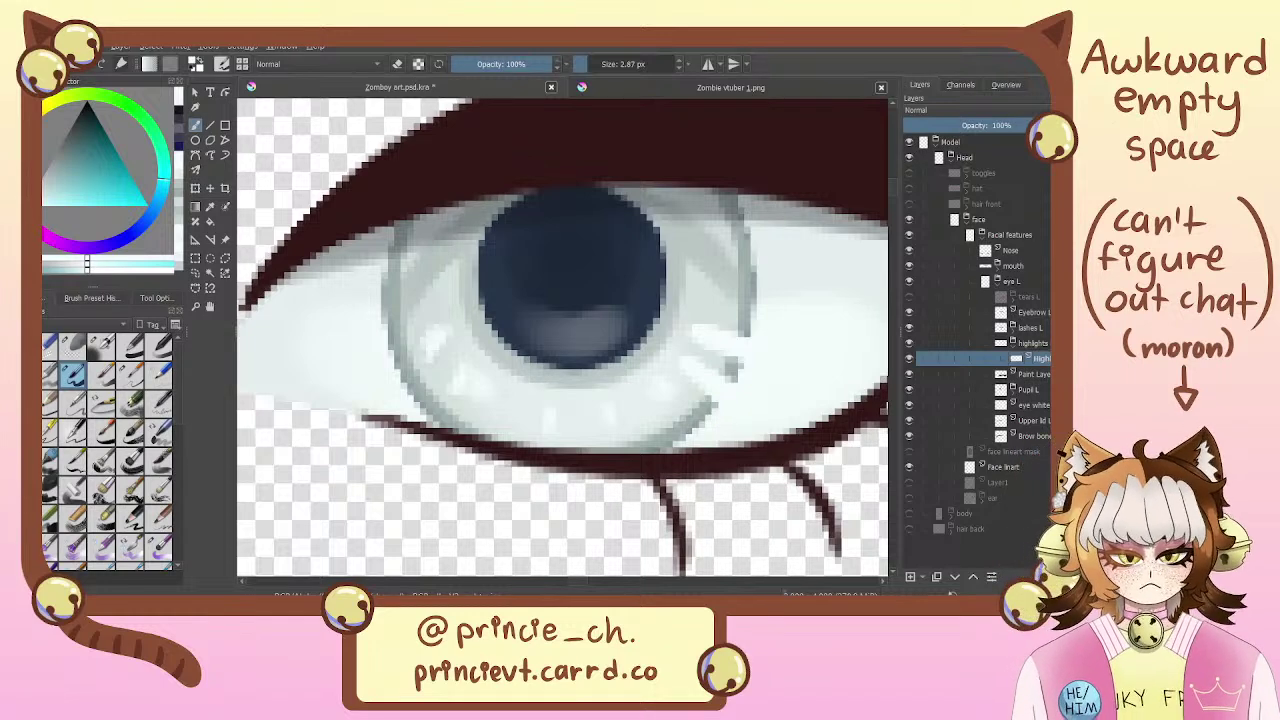
Add a paint layer in the highlights group for a small white star on the iris's inner side and name it Highlight 2
left_click(911, 577)
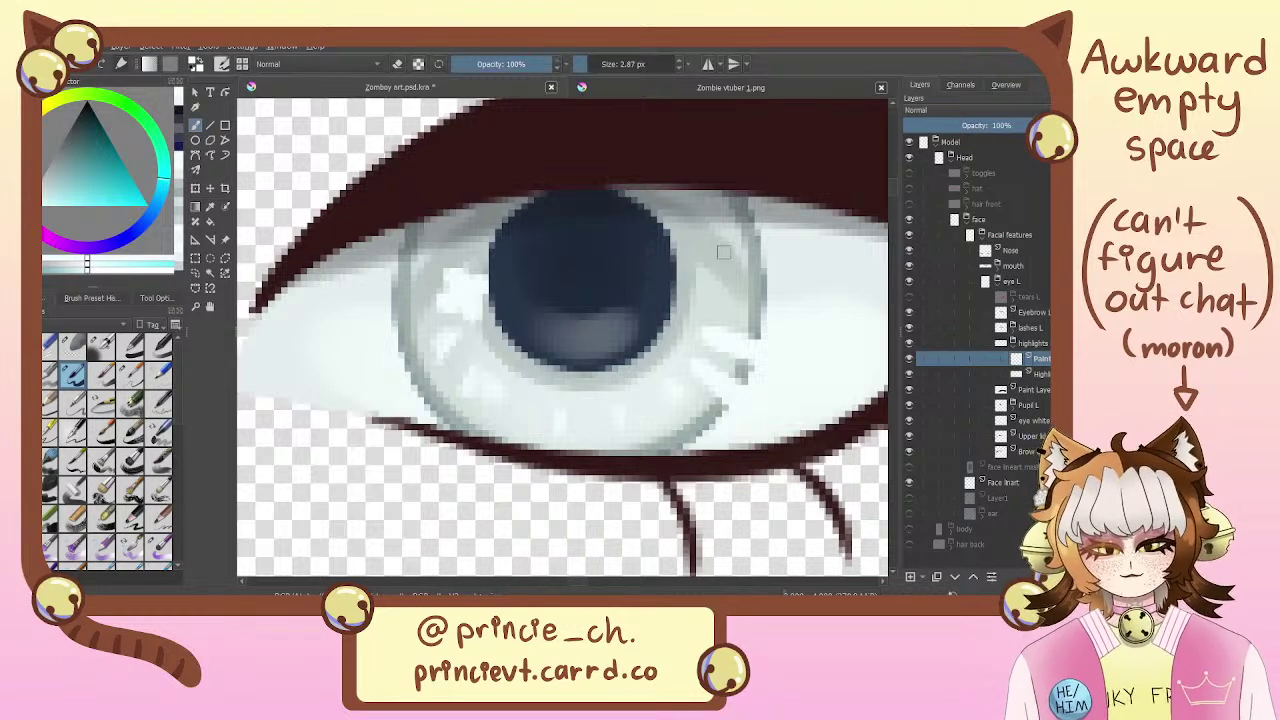
double_click(1038, 358)
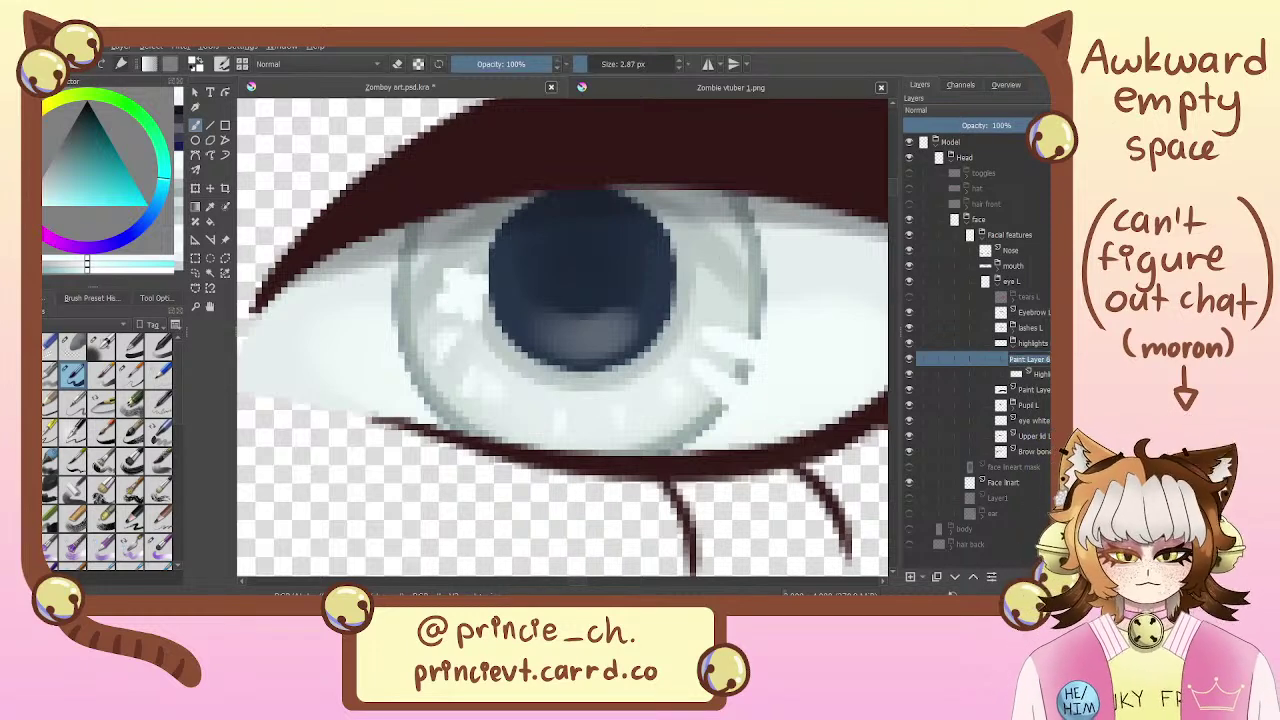
type("Highlight L")
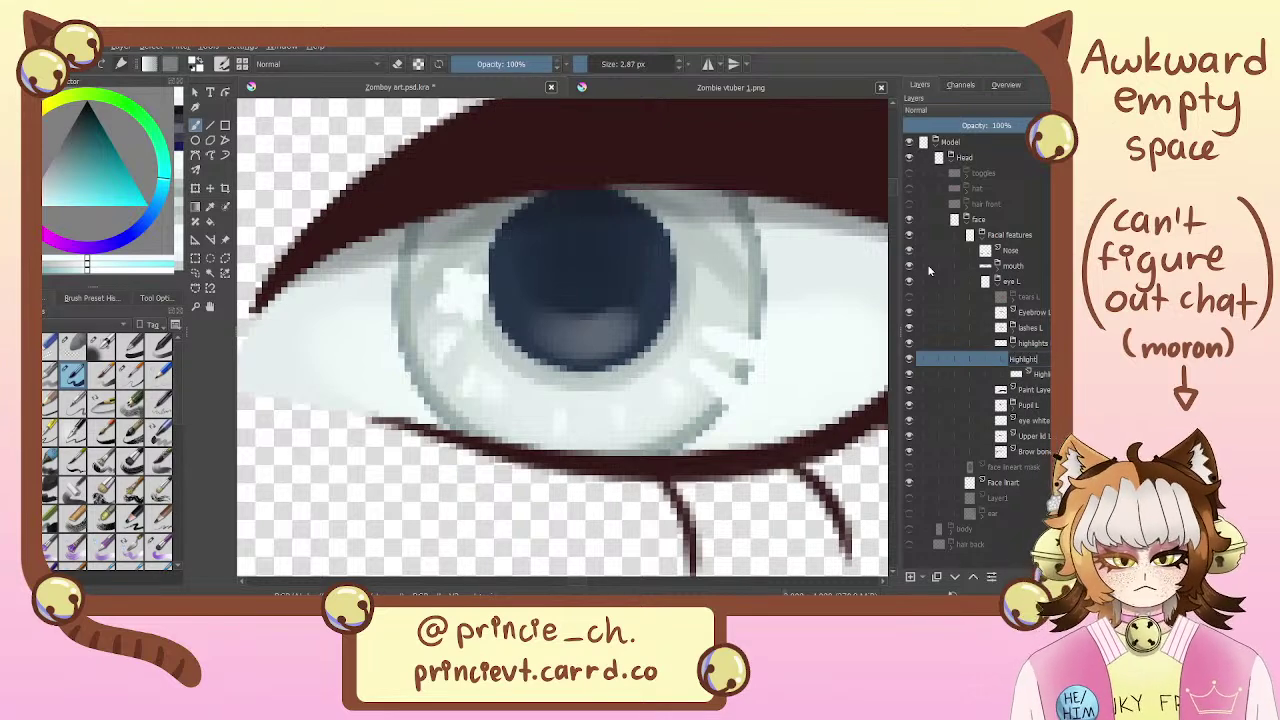
type("2")
key("Return")
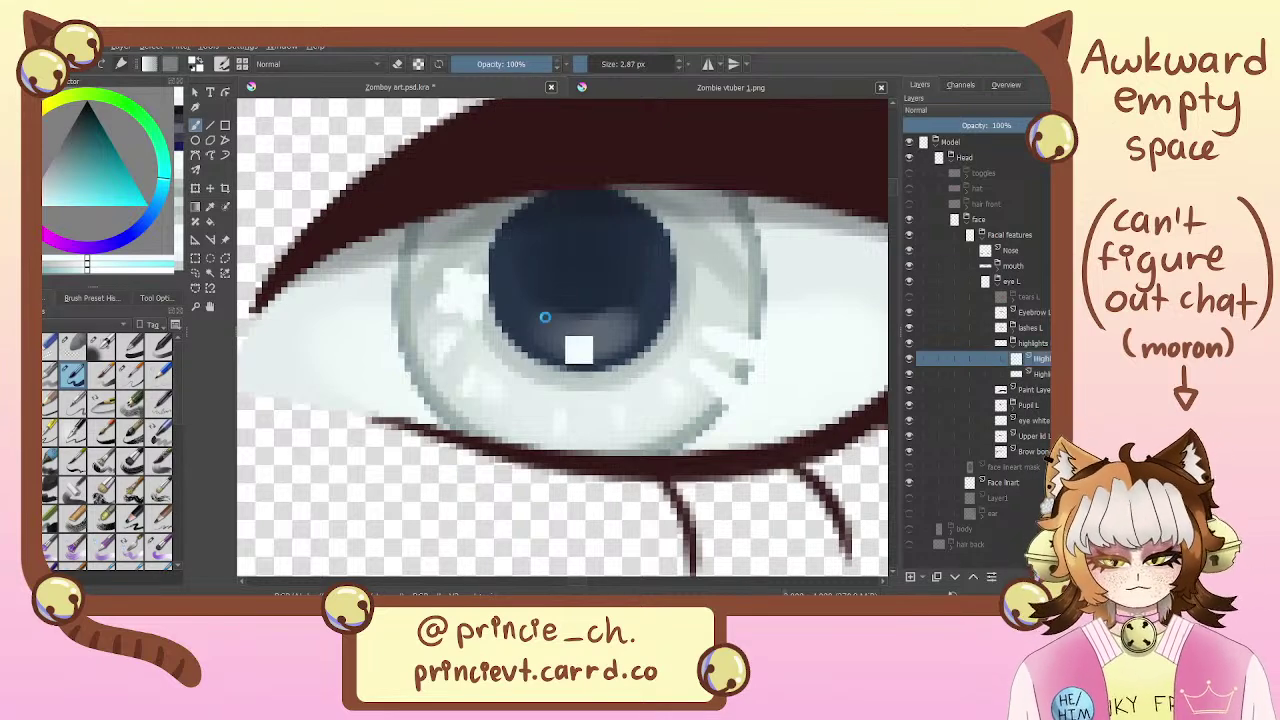
Move the inner star highlight onto the iris's inner edge with Transform and undo the extra stroke on the outer side
key("ctrl+t")
left_click_drag(481, 287, 442, 309)
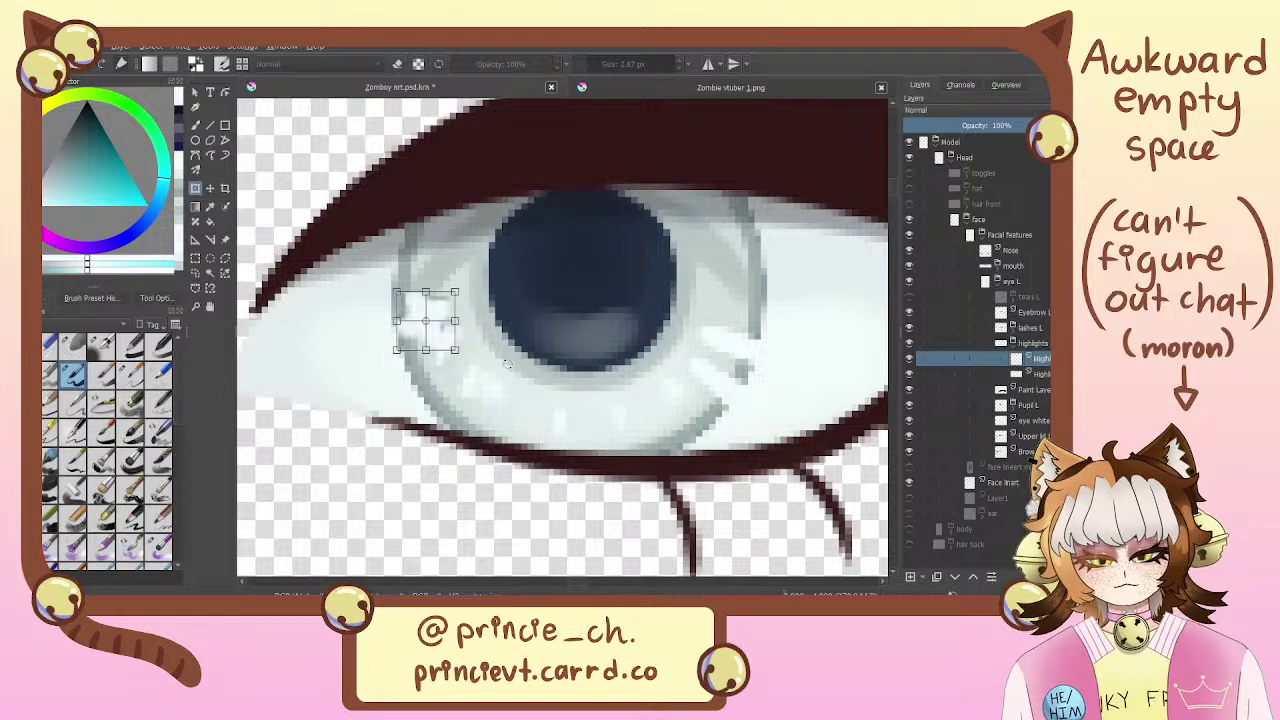
key("b")
mouse_move(706, 256)
left_mouse_down()
mouse_move(700, 280)
mouse_move(704, 253)
mouse_move(670, 268)
mouse_move(693, 259)
left_mouse_up()
key("ctrl+z")
Paint a second white star on a new layer at the iris's upper outer side, rotated clockwise and moved onto the iris edge
left_click(910, 577)
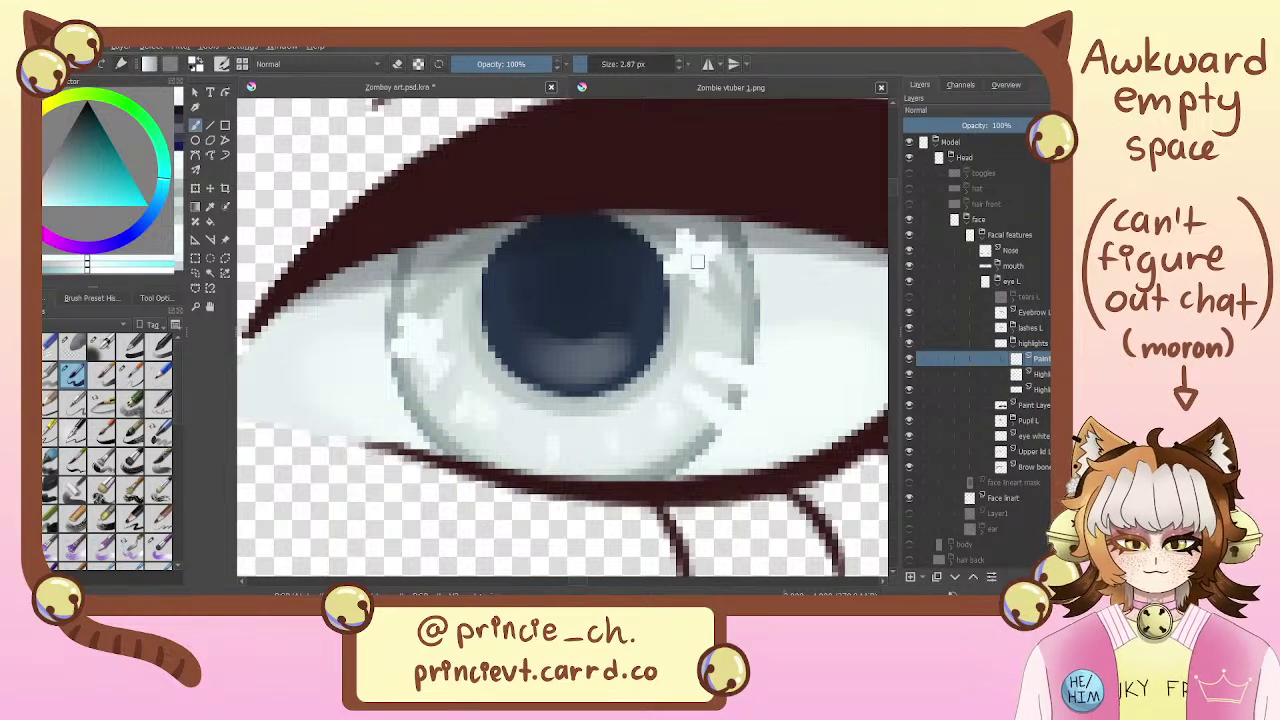
key("e")
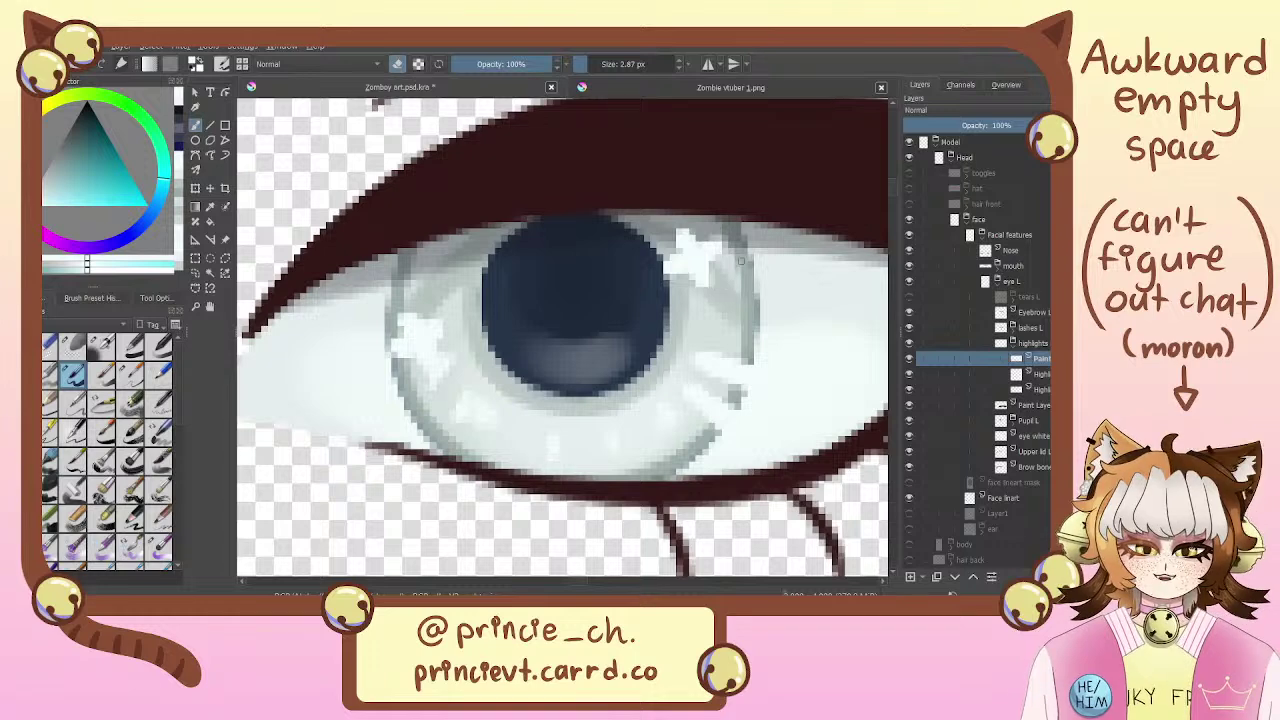
key("ctrl+t")
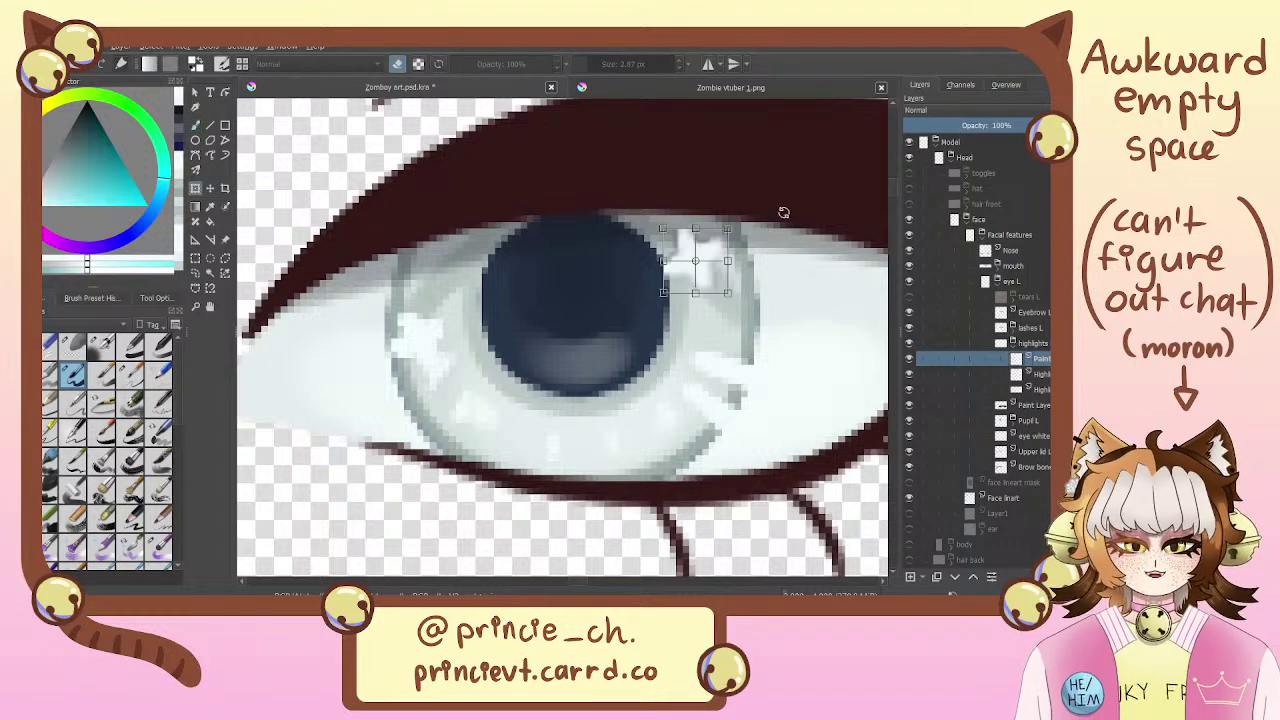
left_click_drag(712, 270, 747, 280)
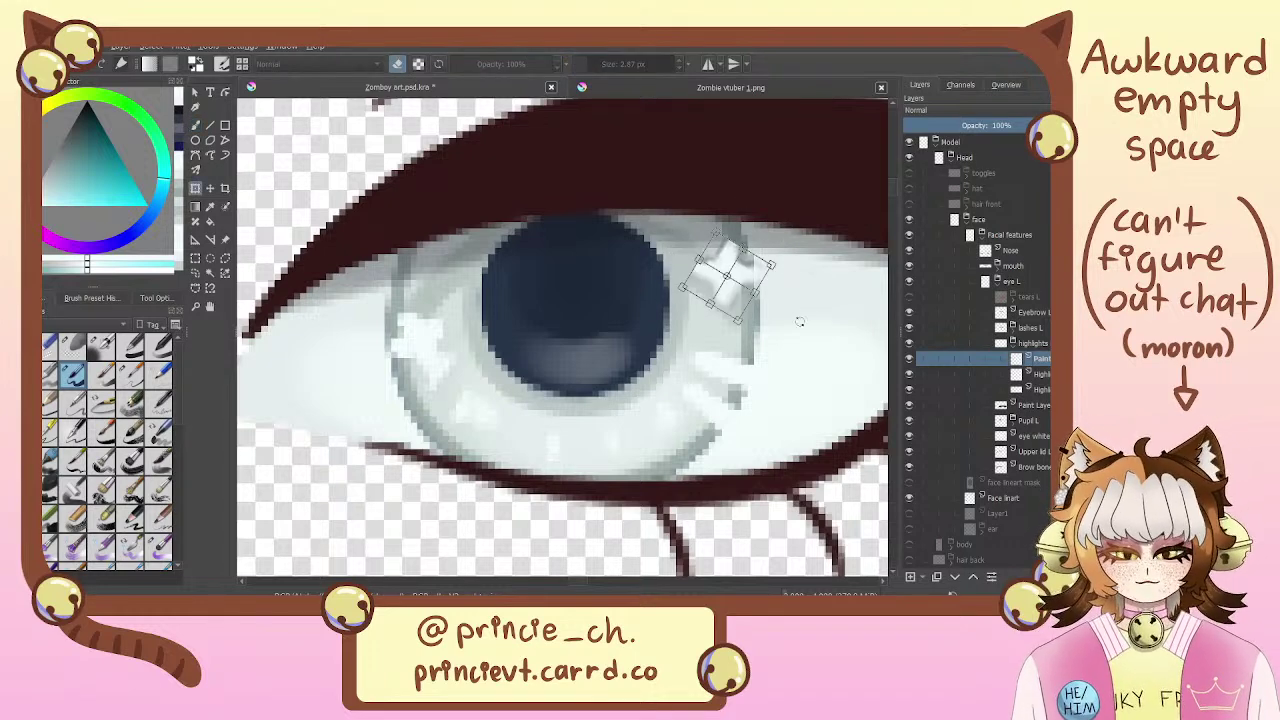
key("b")
left_click_drag(795, 325, 774, 336)
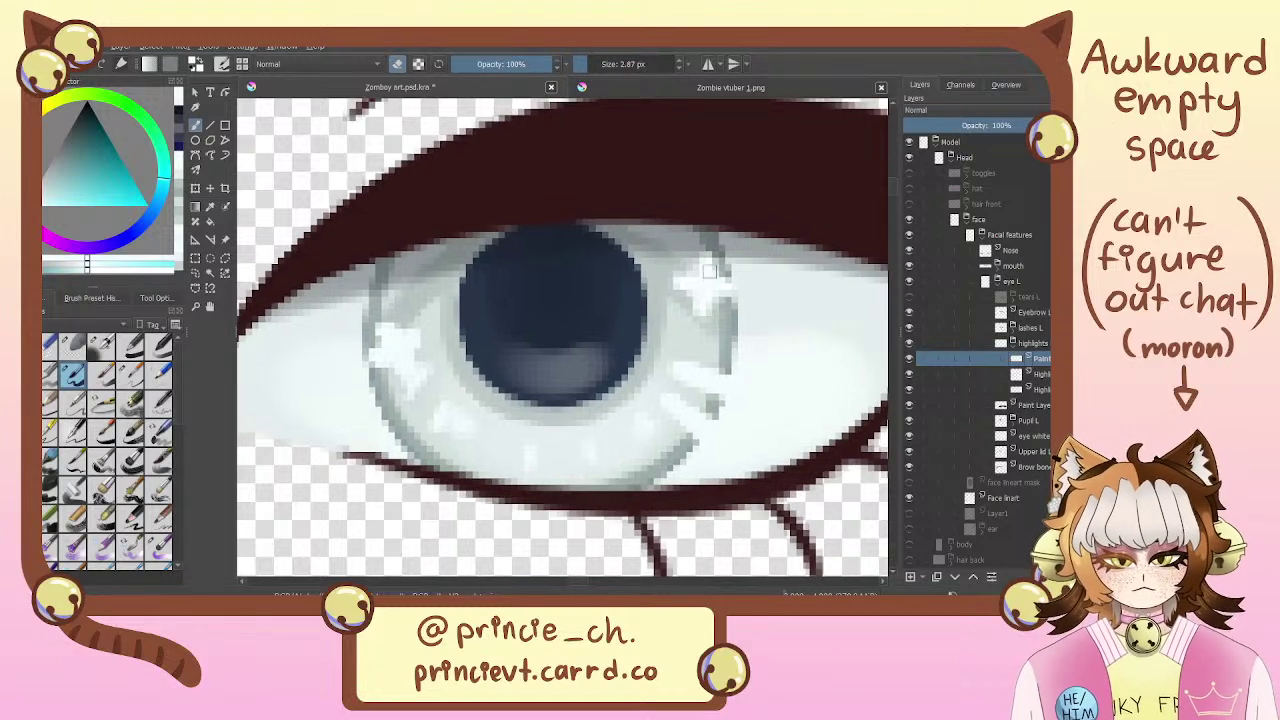
Refine the outer star's shape, undoing the unwanted stroke, and rename its layer as another highlight layer
left_click_drag(709, 264, 705, 279)
key("ctrl+z")
key("e")
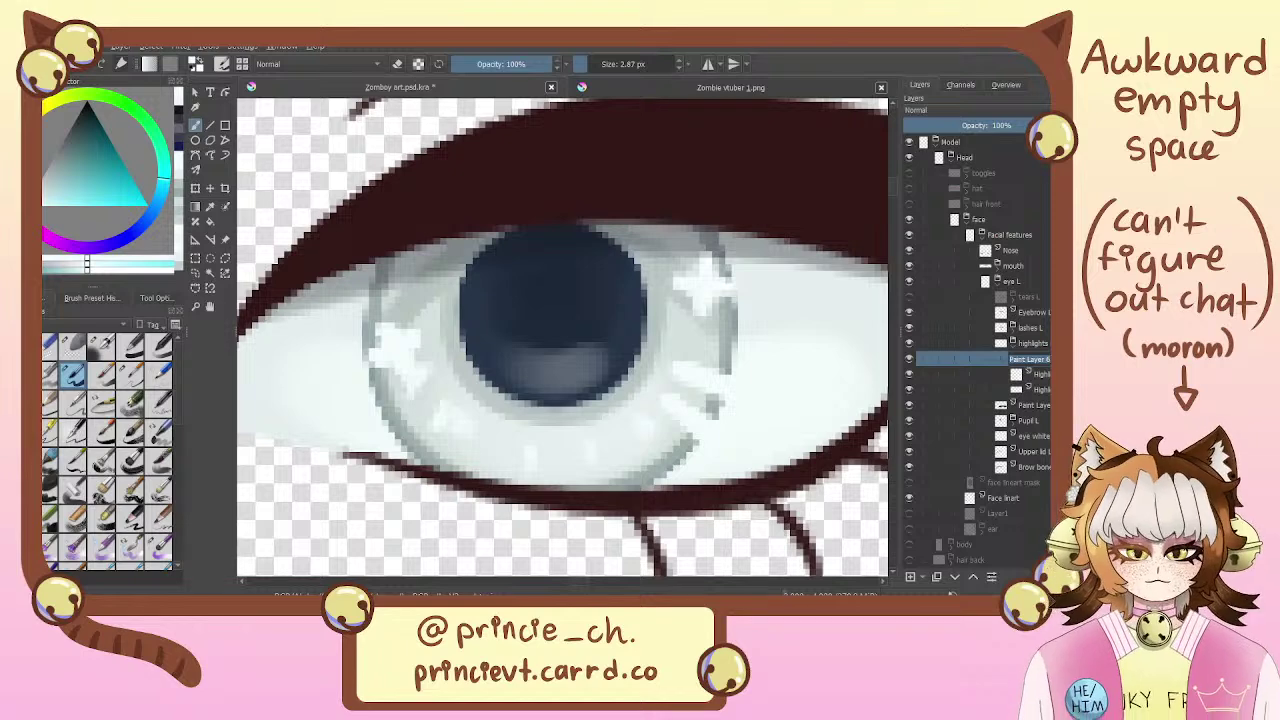
mouse_move(1030, 297)
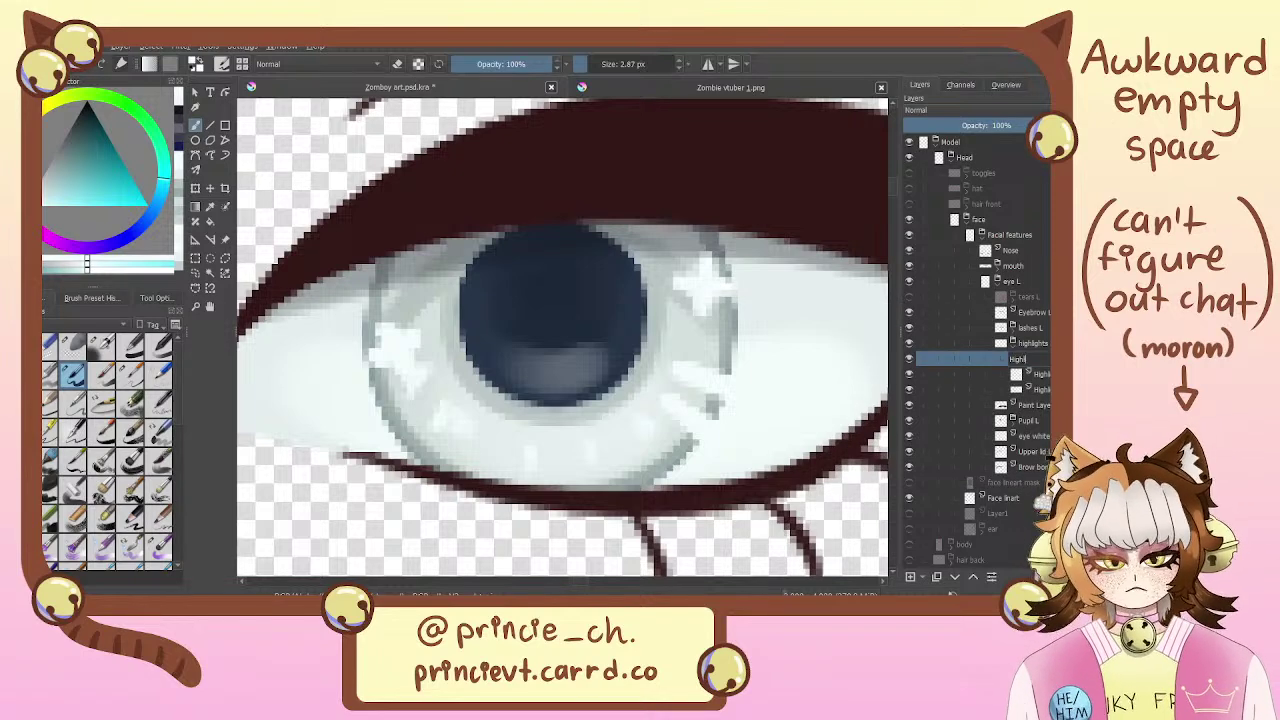
key("Return")
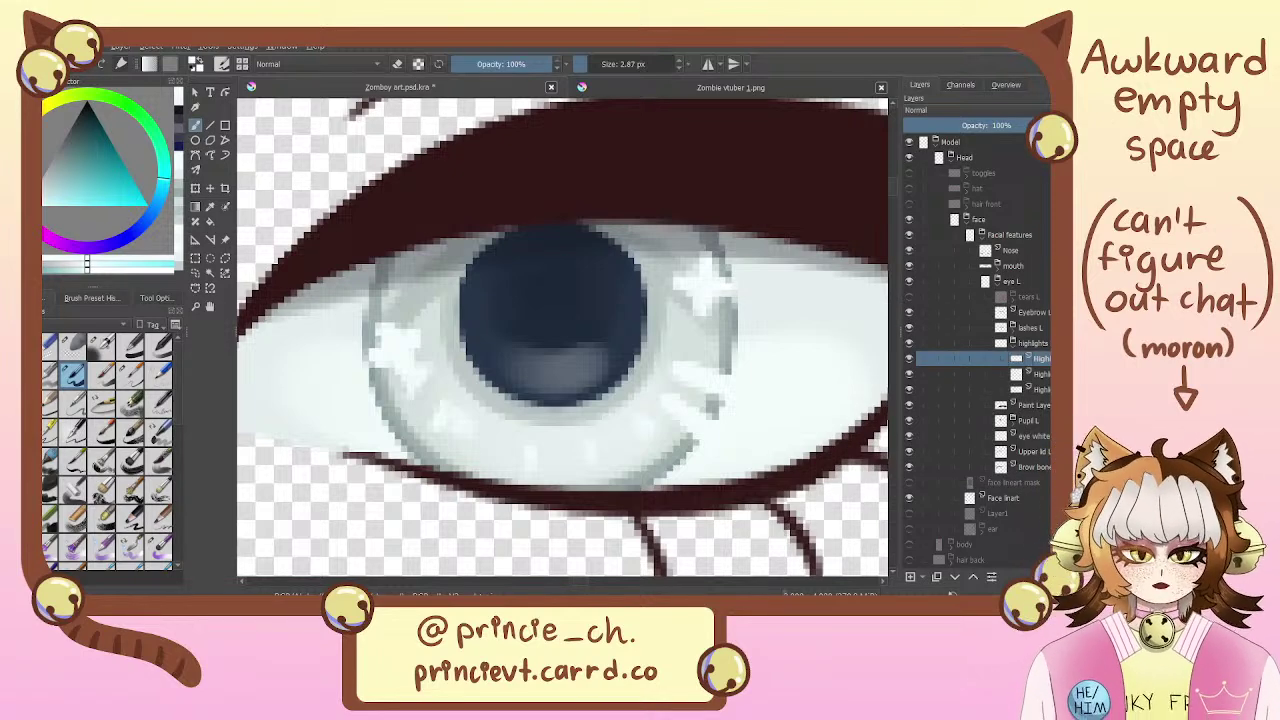
Add a highlights layer with three white dots on the lower inner iris, and hide the top two layers inside the Pupil L group
mouse_move(497, 346)
left_mouse_down()
mouse_move(522, 280)
mouse_move(525, 338)
left_mouse_up()
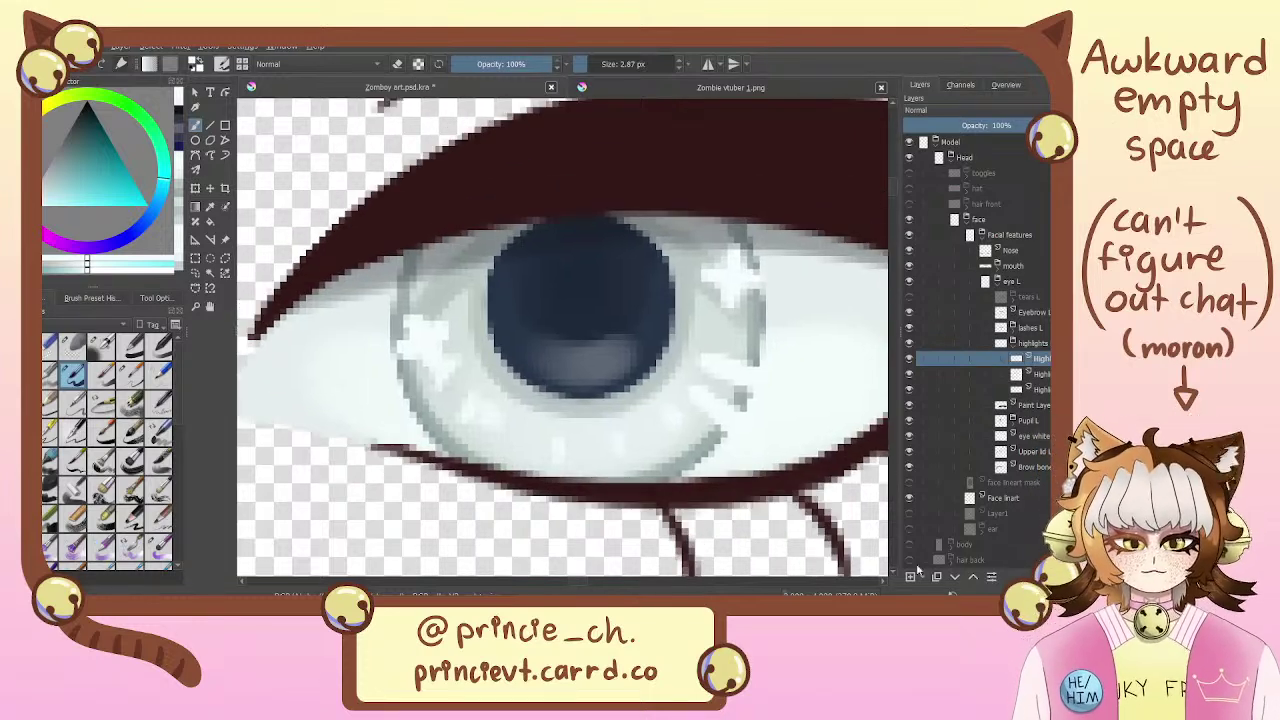
key("Insert")
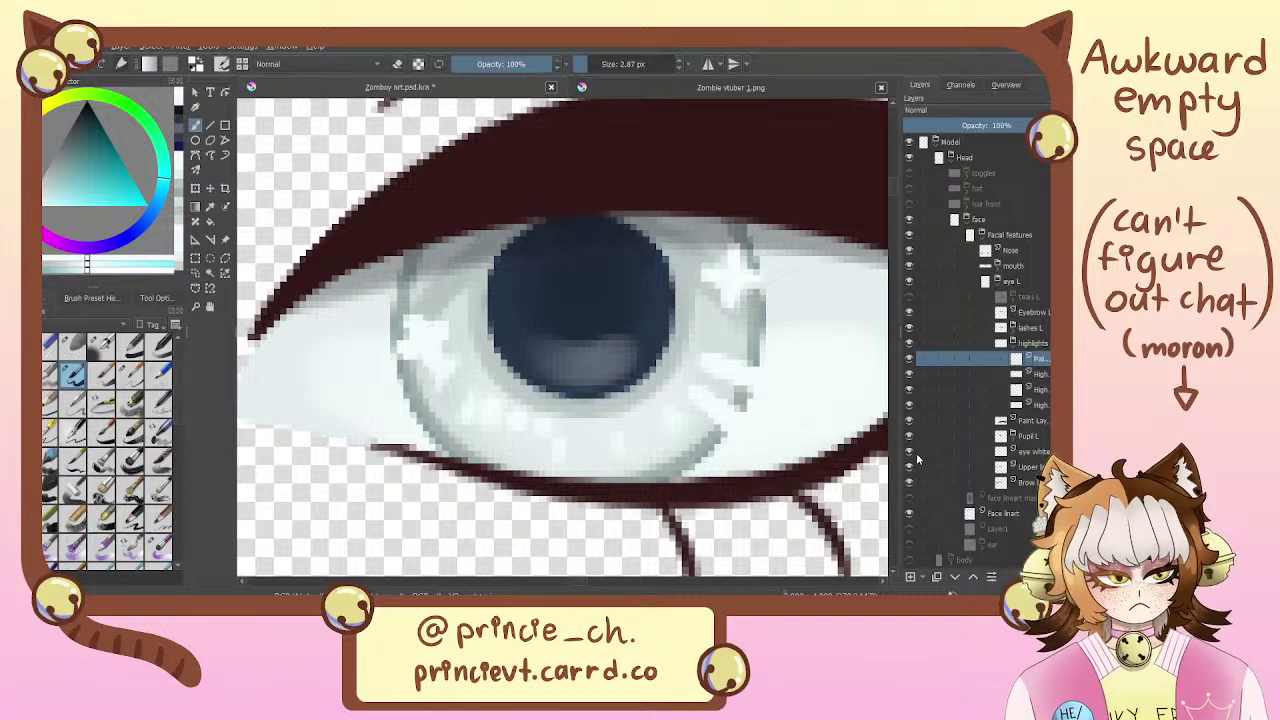
left_click(1014, 437)
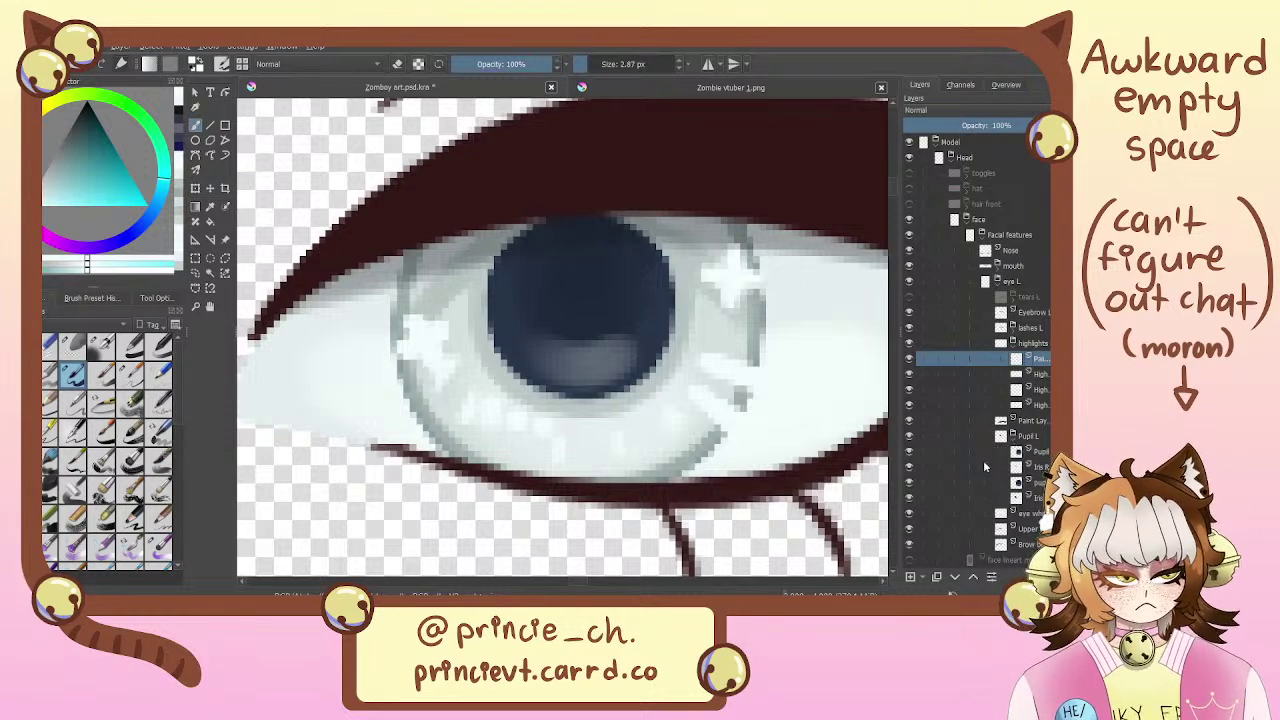
left_click(909, 467)
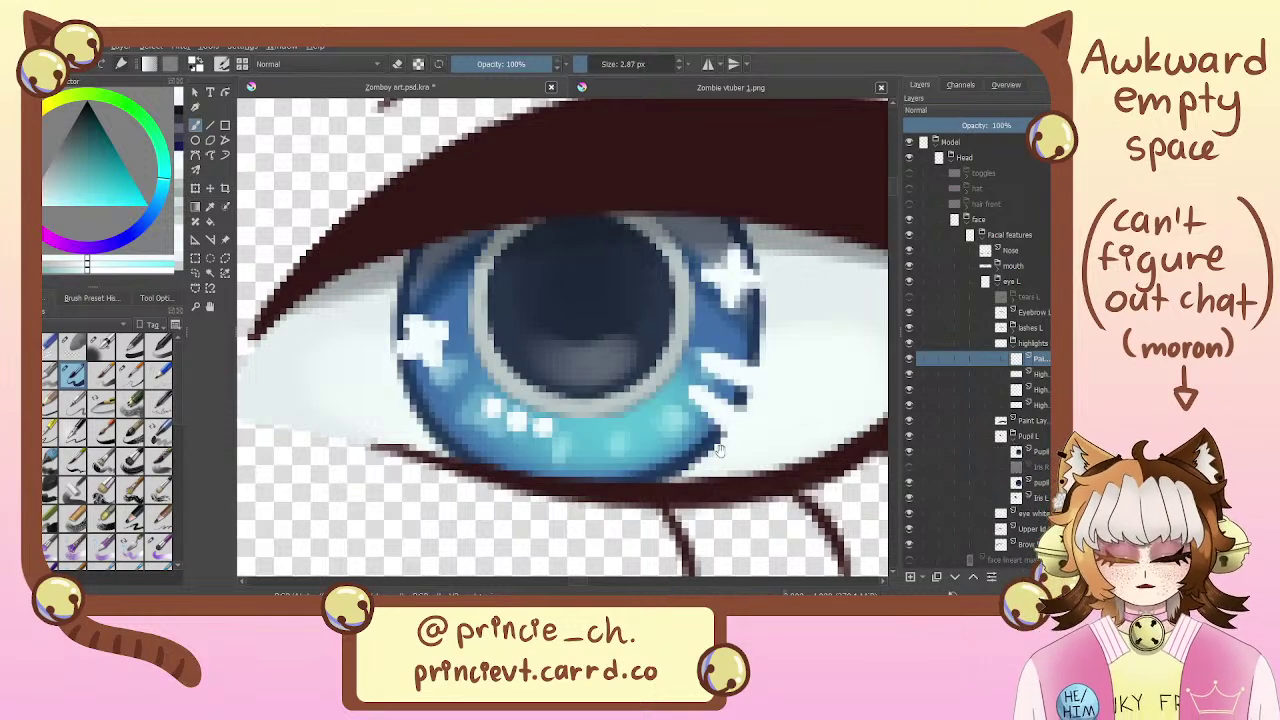
left_click_drag(698, 446, 763, 483)
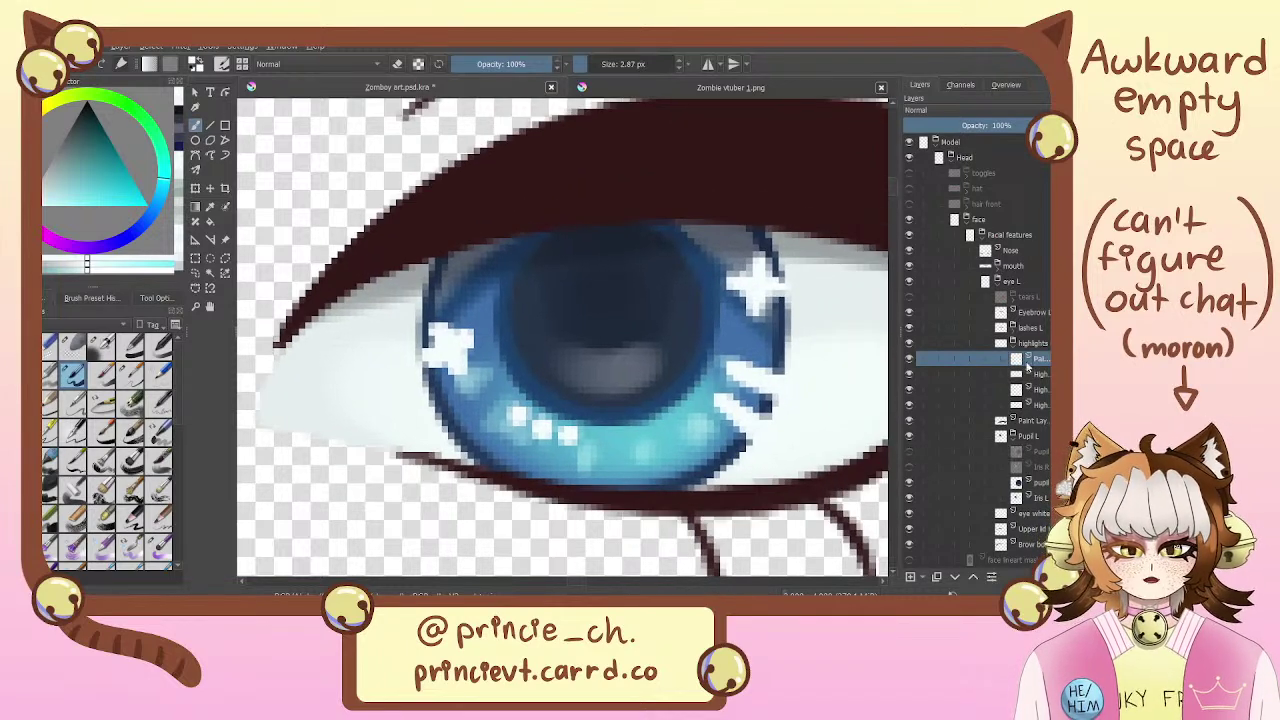
Erase the second and third white dots and repaint them slightly lower so the row follows the iris's lower curve
key("e")
mouse_move(574, 436)
left_mouse_down()
mouse_move(516, 415)
mouse_move(524, 424)
left_mouse_up()
key("e")
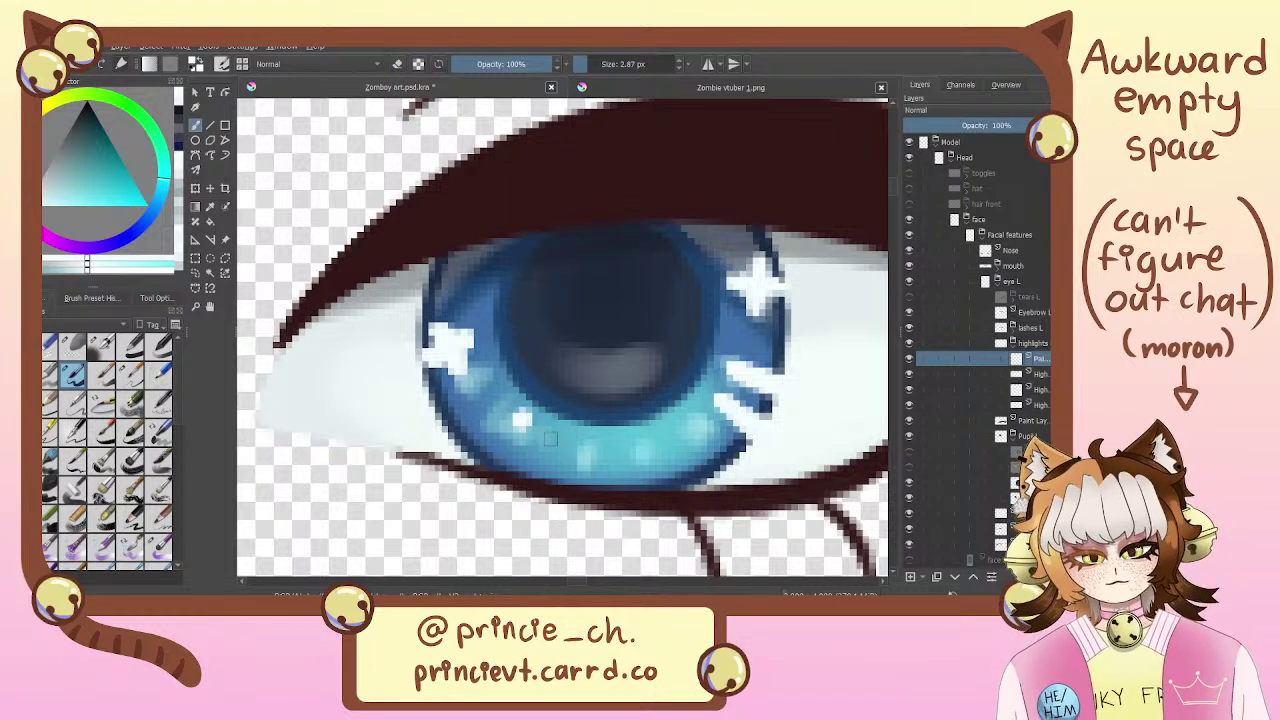
left_click(565, 445)
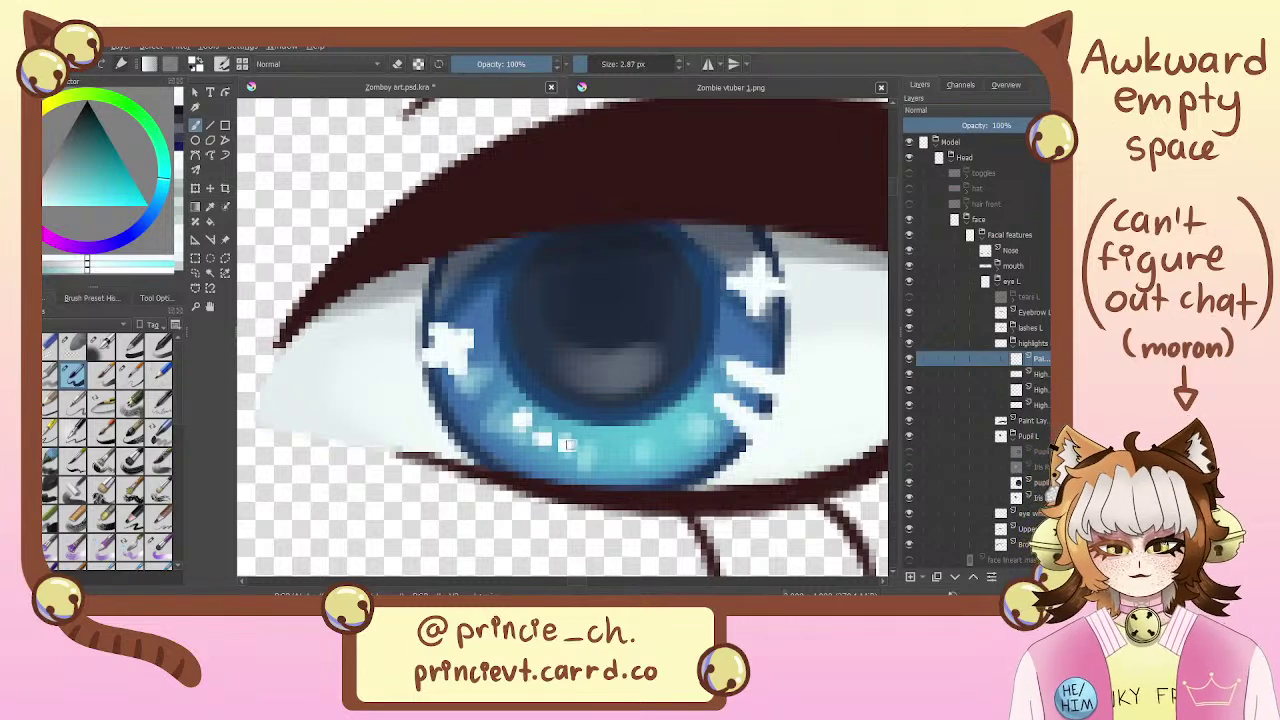
Rename the white dots' paint layer as Highlight L
double_click(1040, 359)
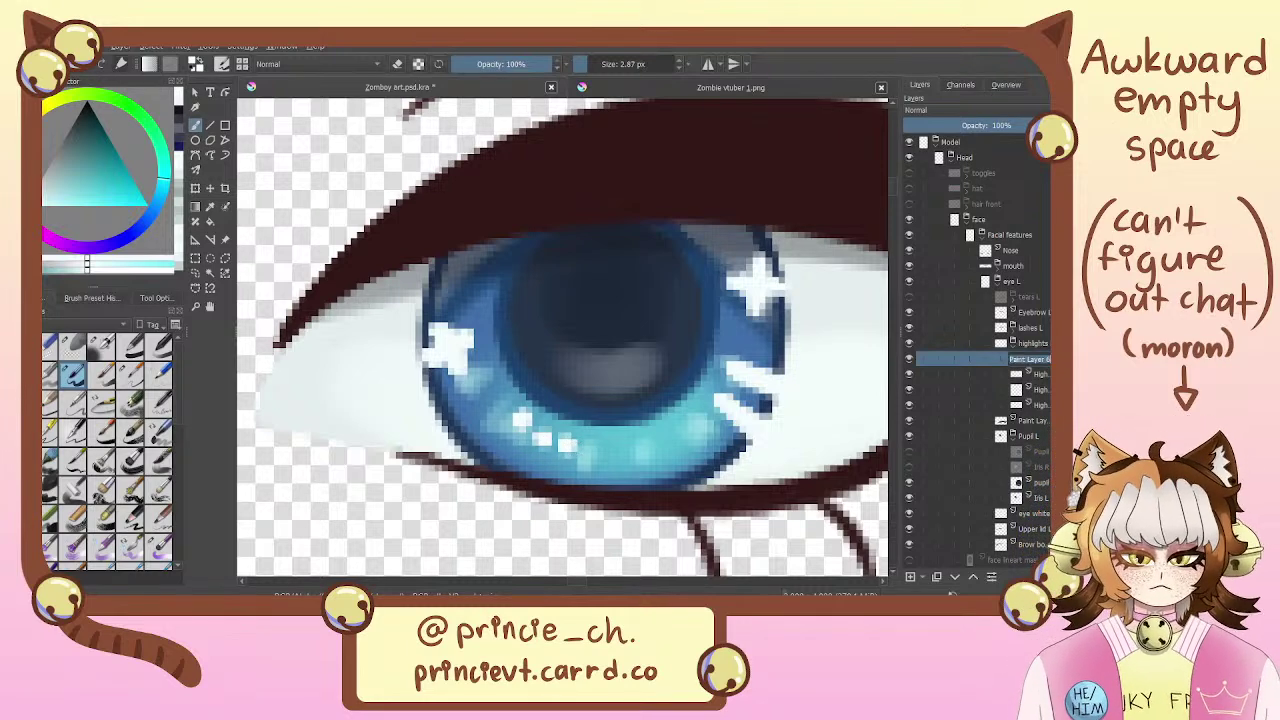
type("Highlight")
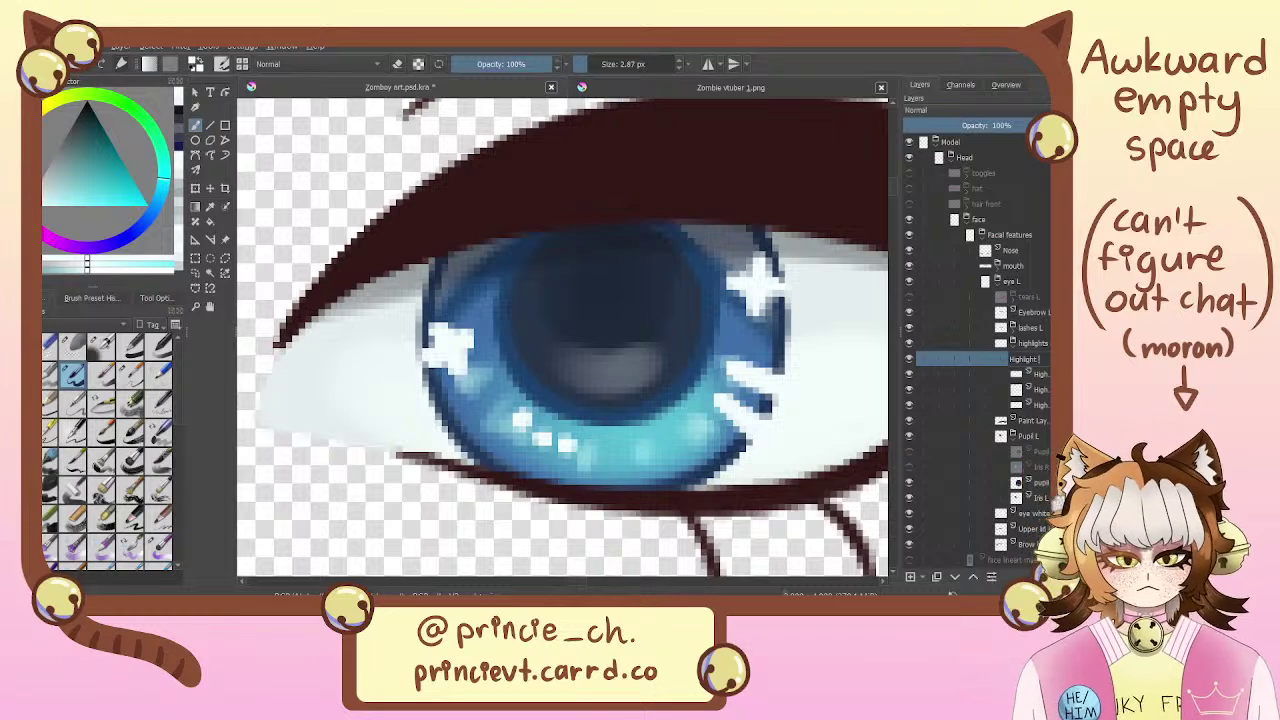
type(" L")
key("Return")
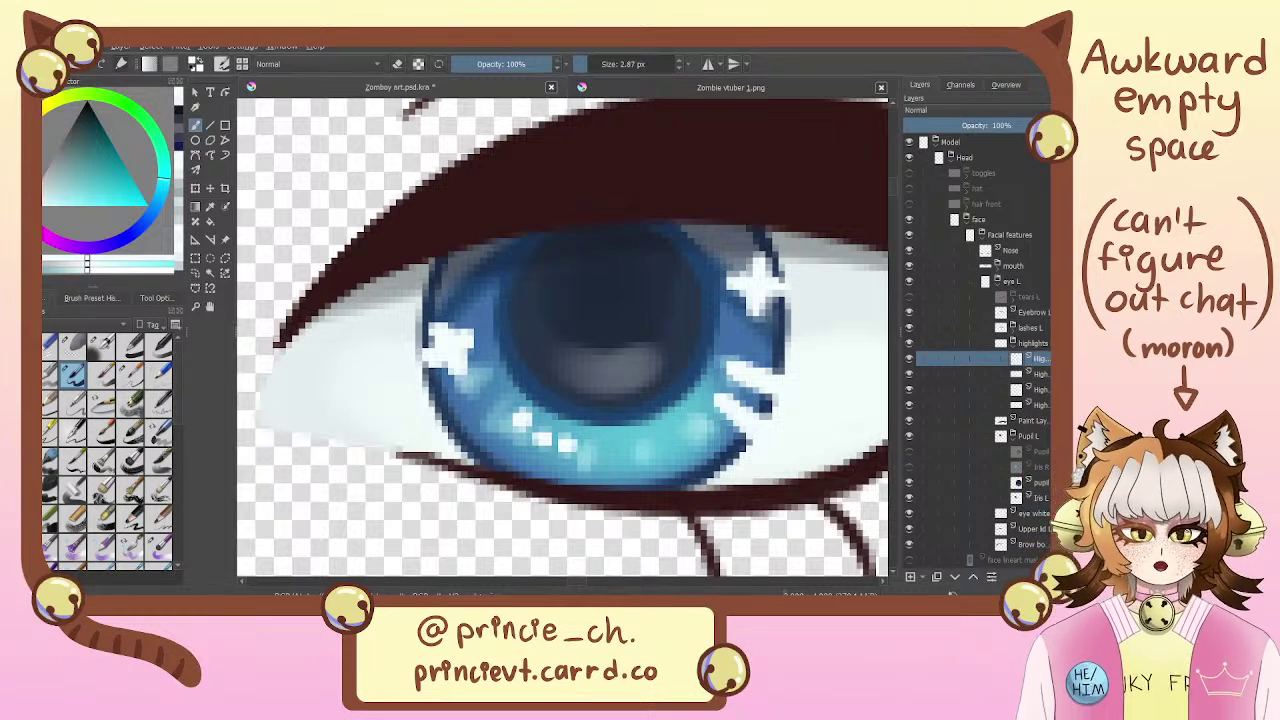
Paint pale yellow accents on the outer star using that star's own layer, undoing the mint green test stroke
left_click(117, 188)
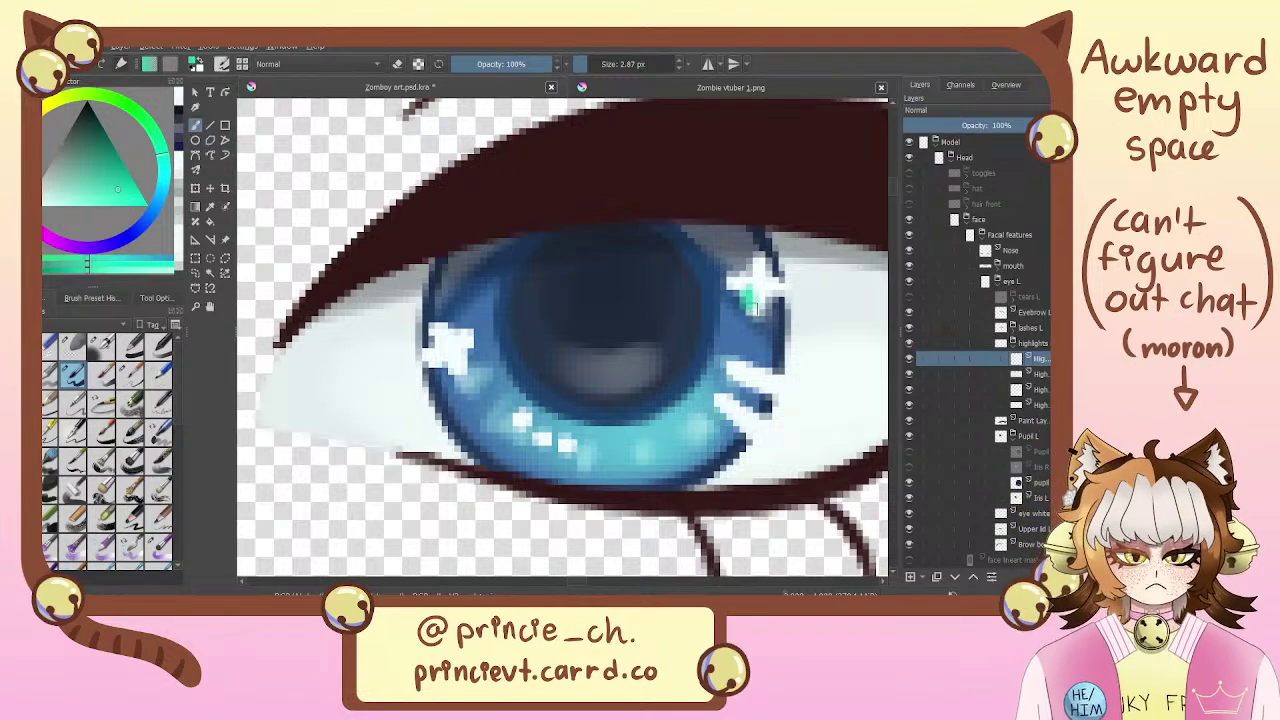
left_click(1046, 374)
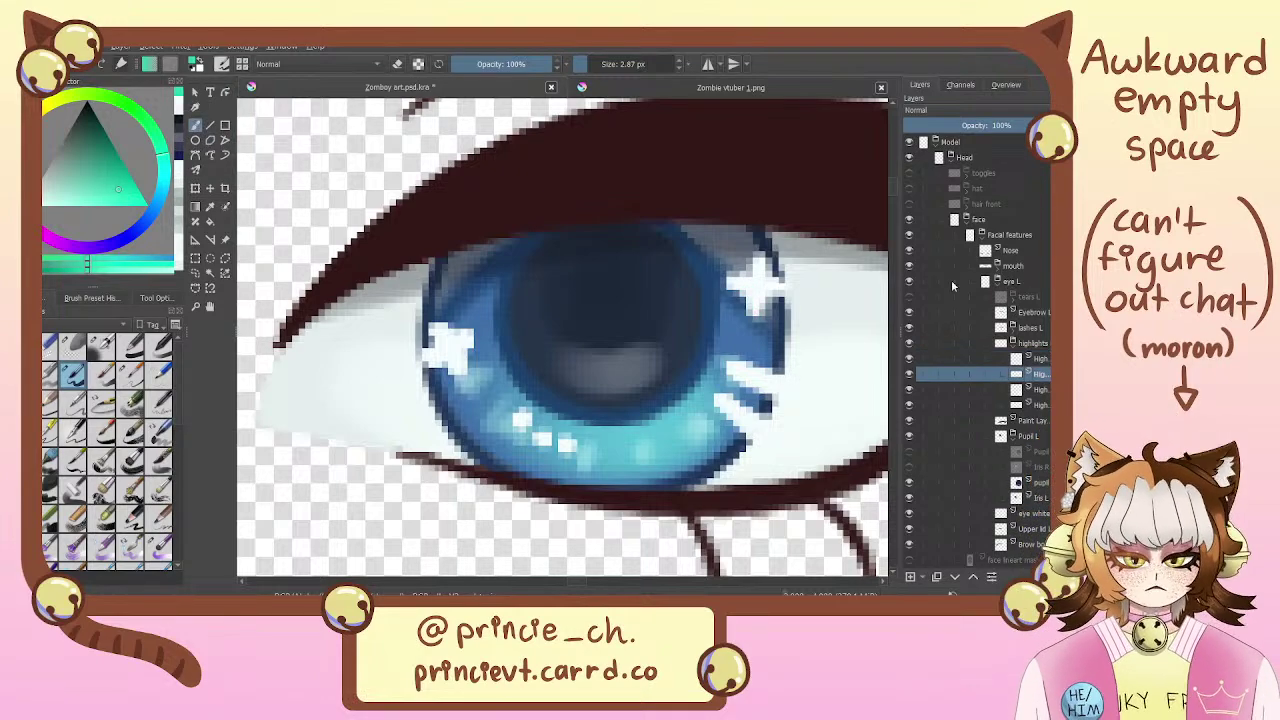
key("ctrl+minus")
key("ctrl+minus")
key("ctrl+minus")
key("ctrl+plus")
key("ctrl+plus")
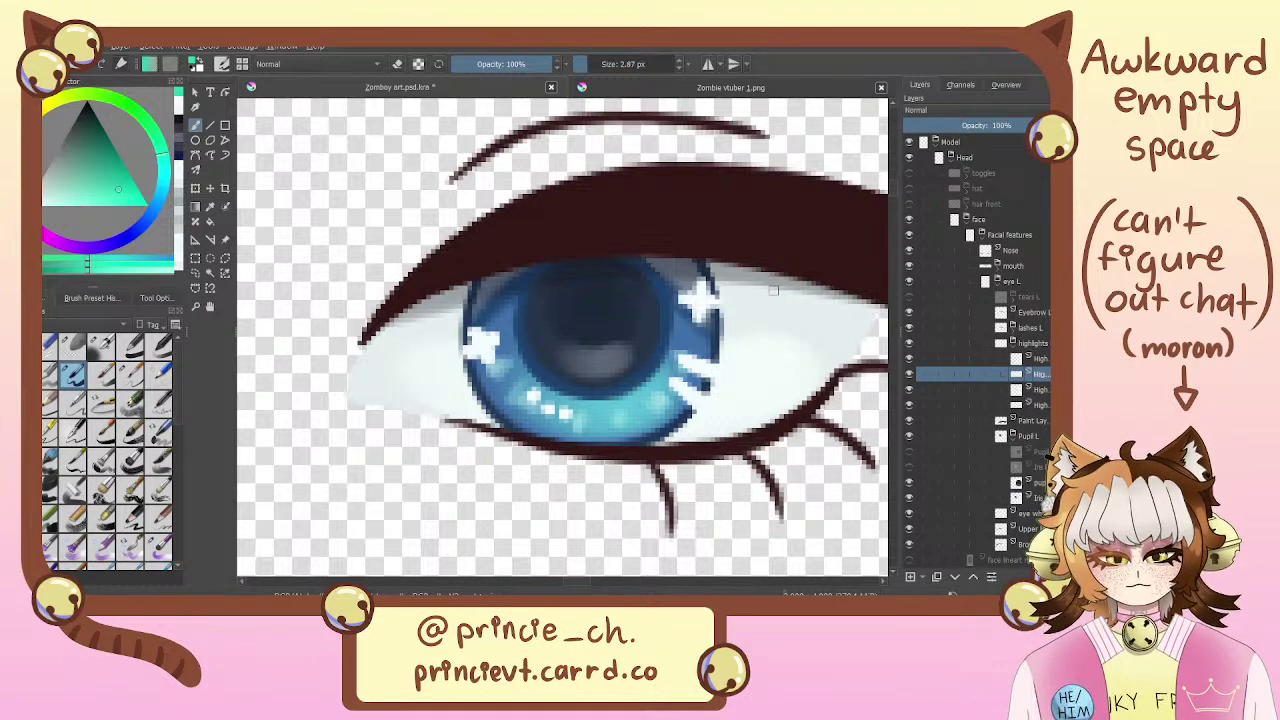
left_click(55, 107)
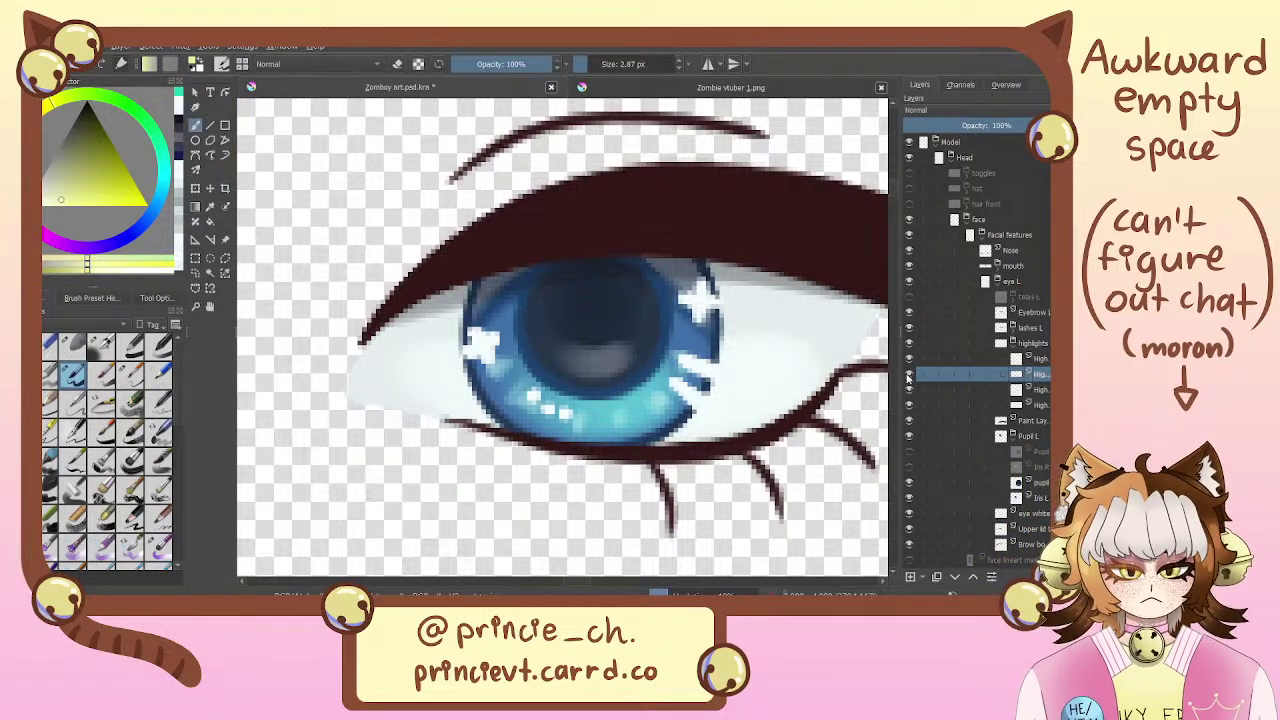
left_click(909, 374)
key("ctrl+z")
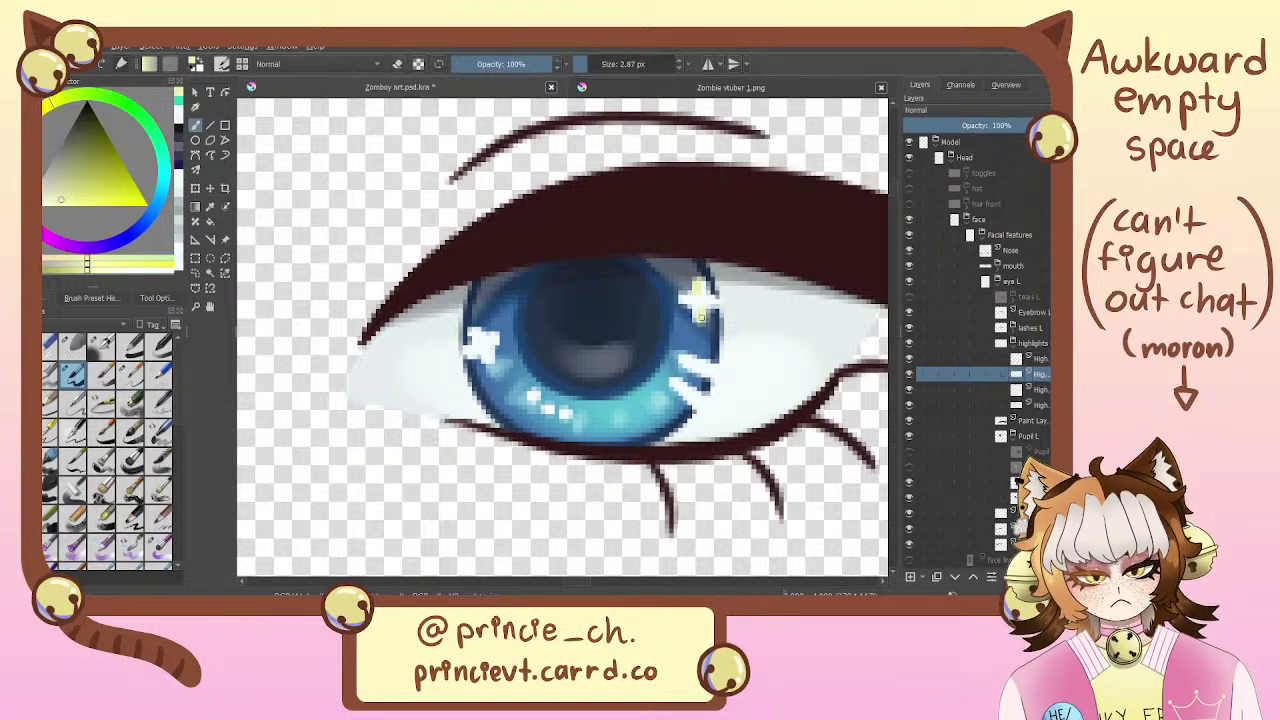
left_click_drag(746, 293, 716, 298)
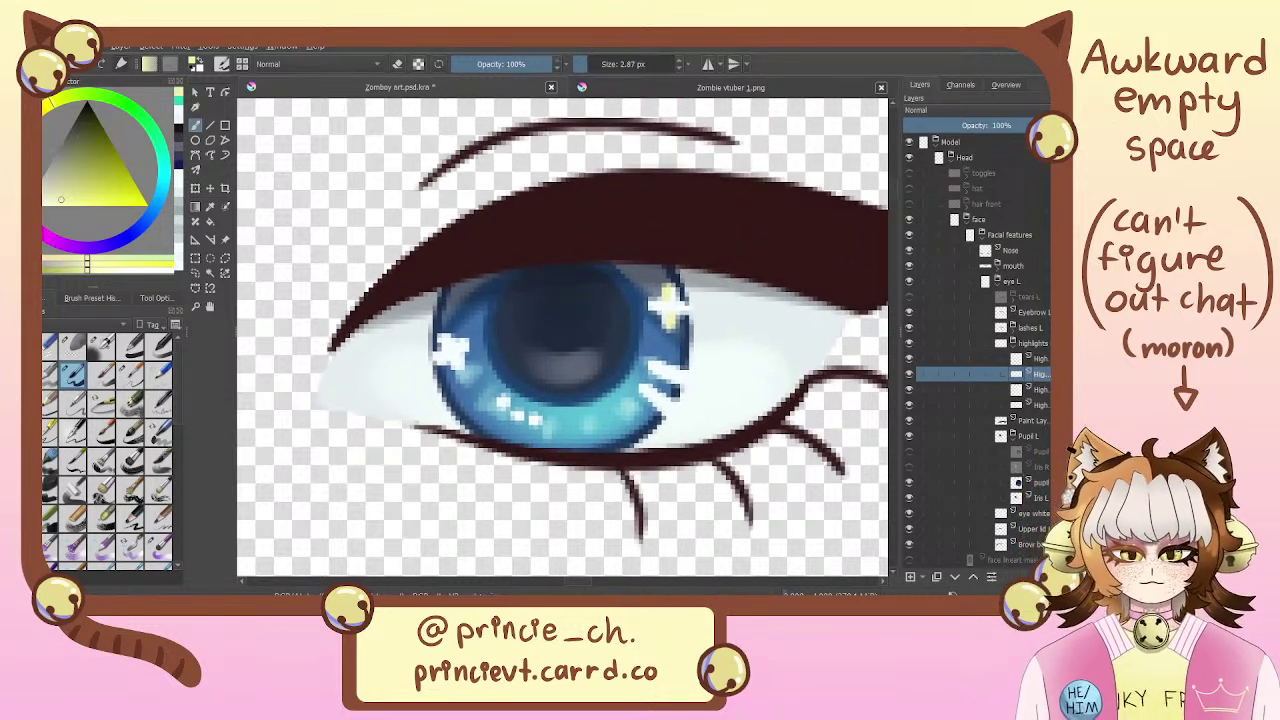
Paint pale yellow and light pink accents on the inner star highlight's layer
left_click(1044, 390)
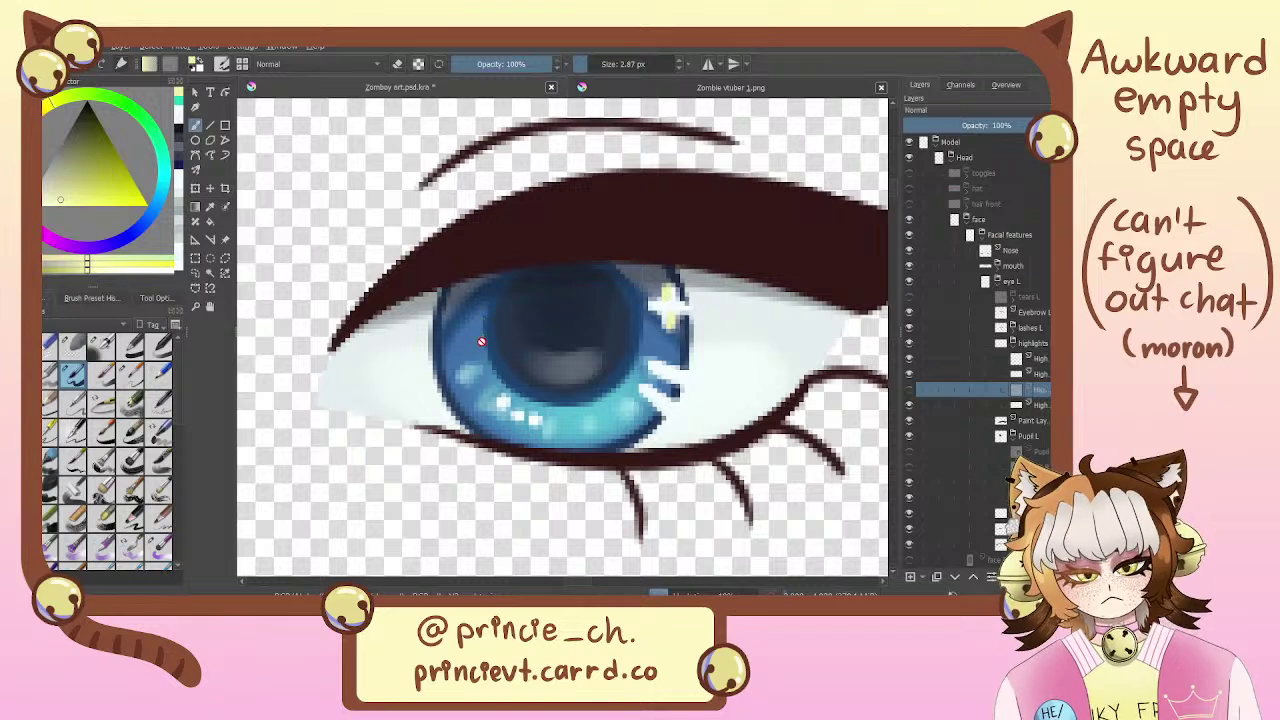
left_click_drag(440, 345, 466, 348)
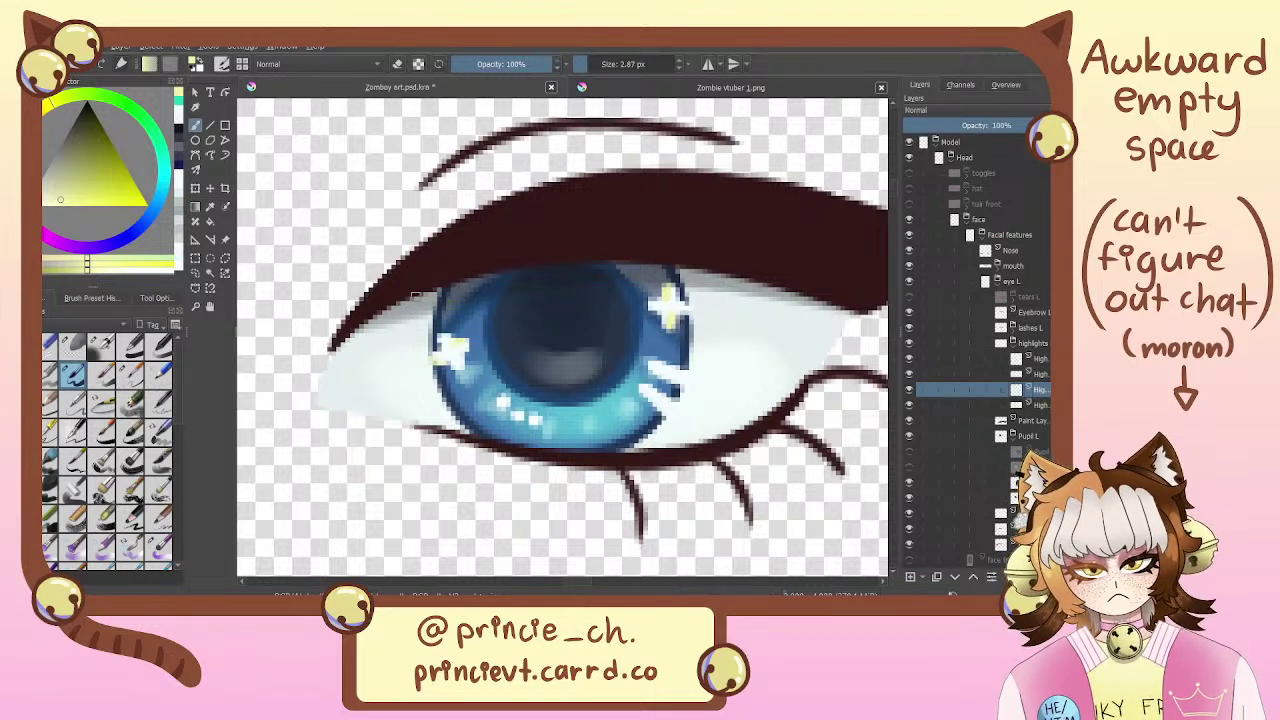
left_click(48, 231)
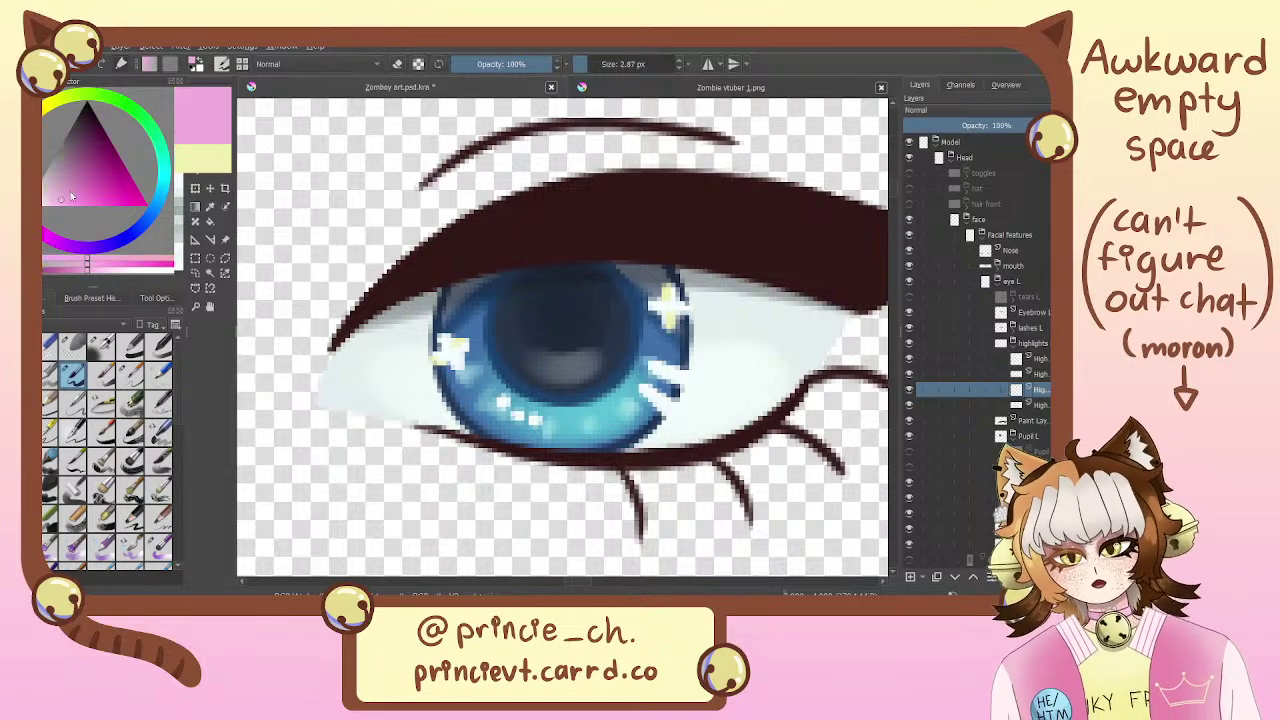
left_click(460, 368)
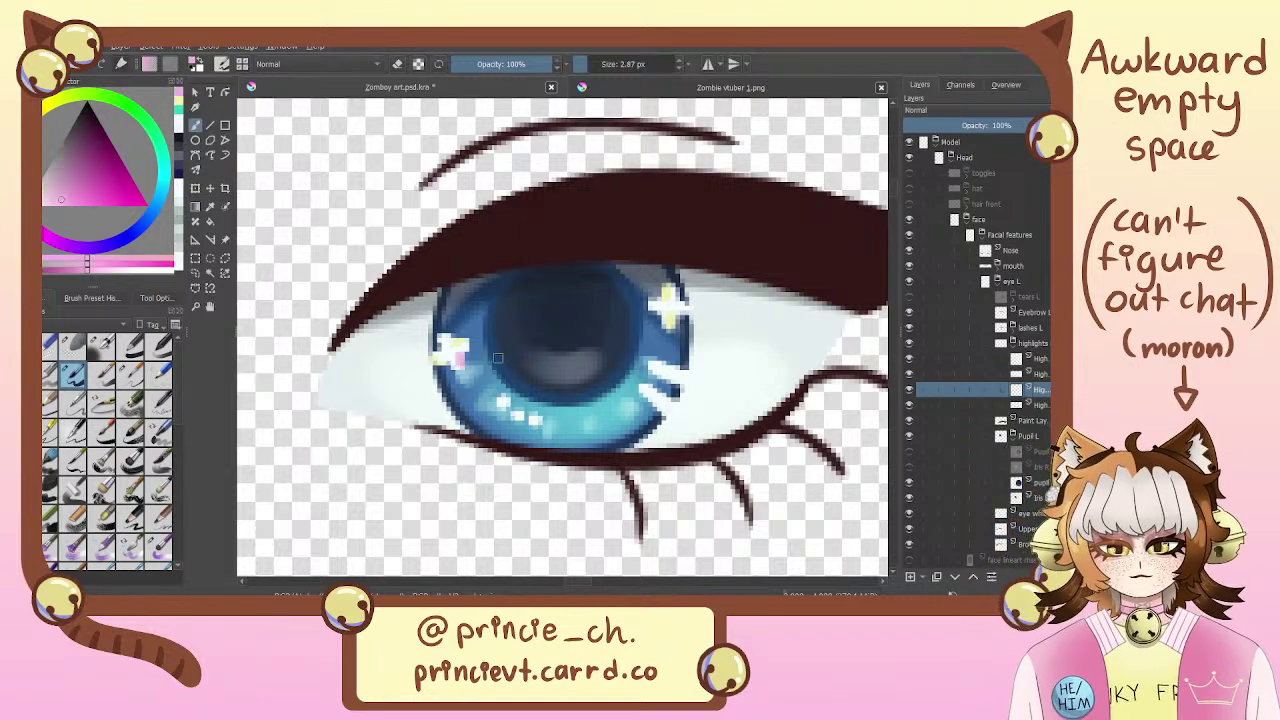
Check the tinted stars against the whole face and add light pink accents to the outer star and the row of dots
mouse_move(590, 319)
left_mouse_down()
mouse_move(600, 209)
mouse_move(600, 236)
left_mouse_up()
key("ctrl+minus")
key("ctrl+minus")
key("ctrl+minus")
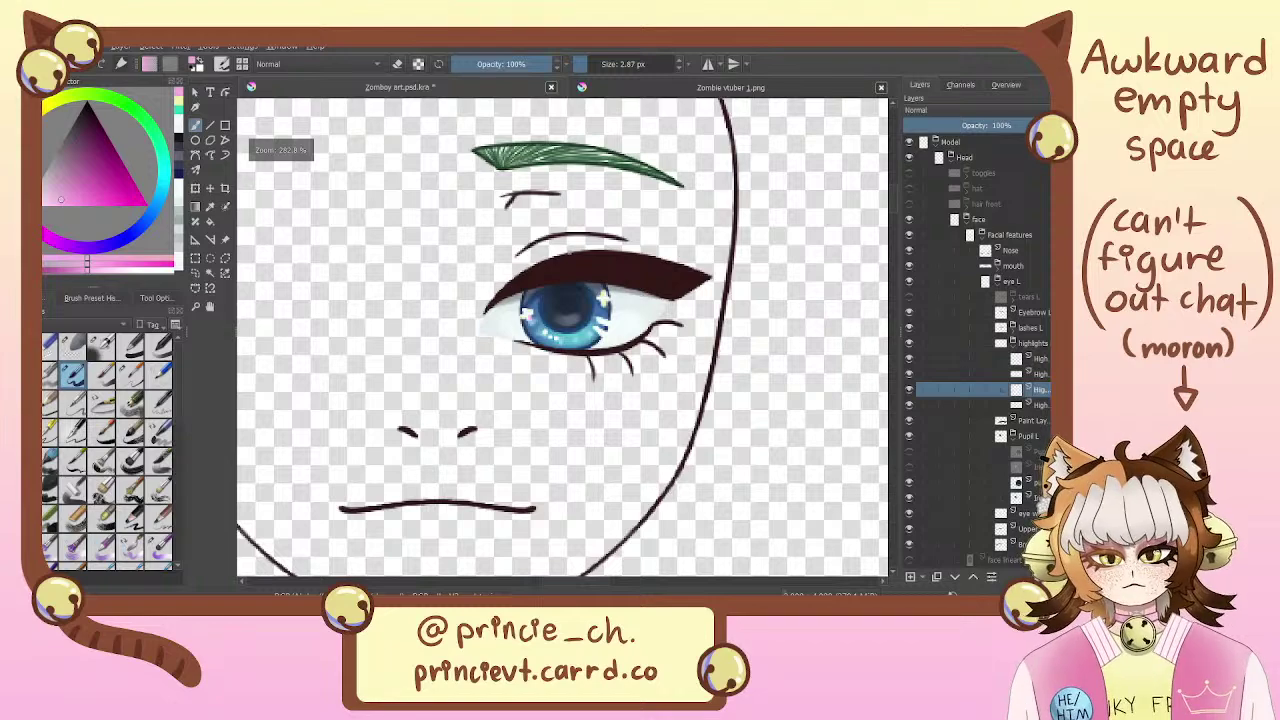
scroll(570, 308, "up", 6)
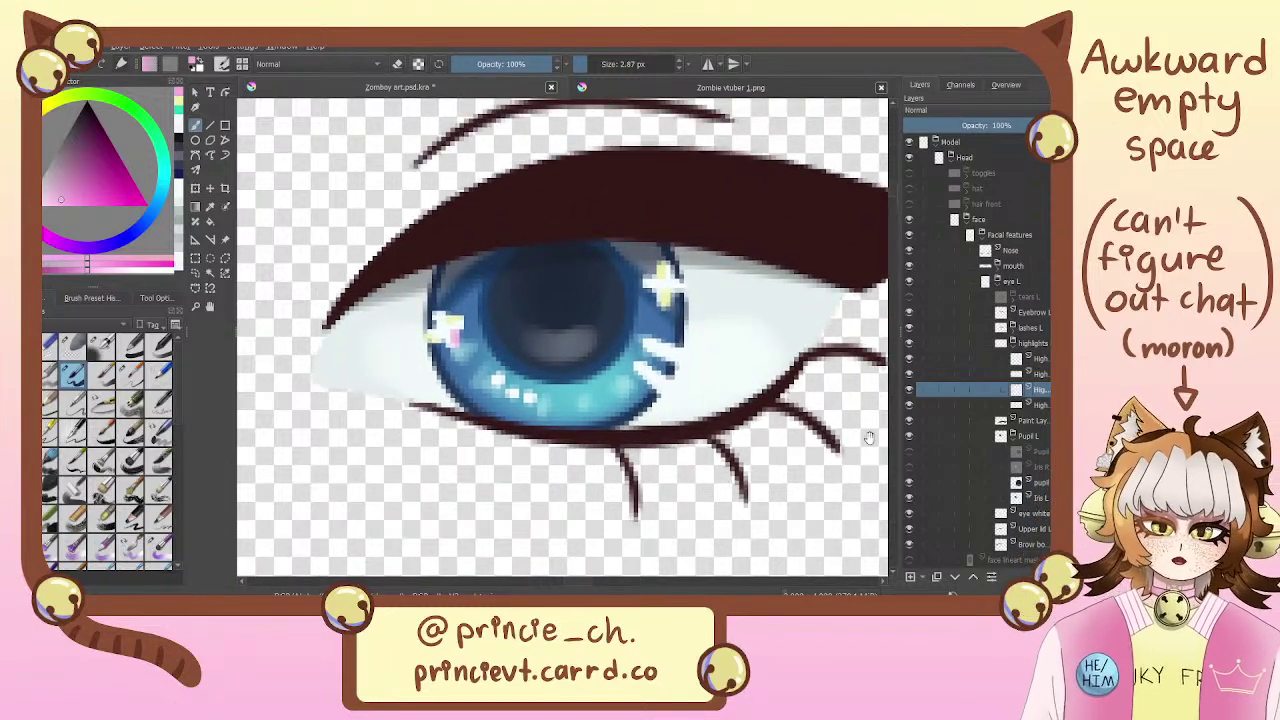
left_click(1046, 376)
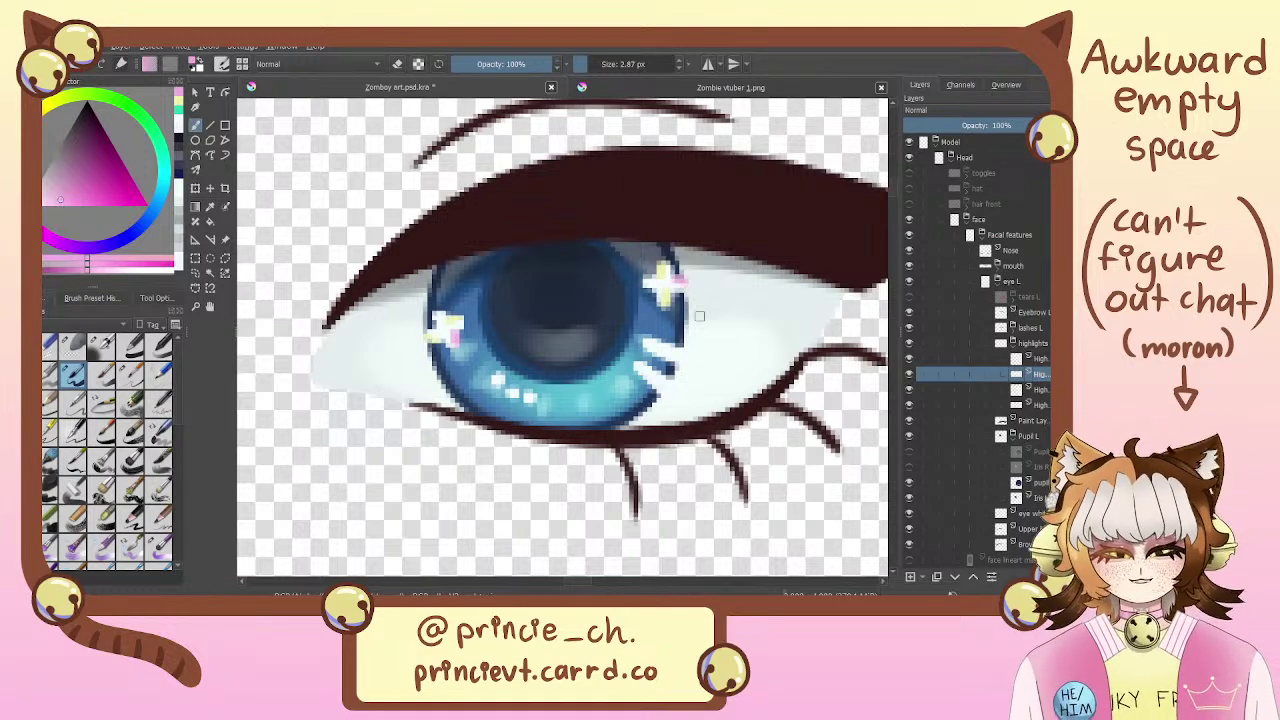
left_click(1041, 361)
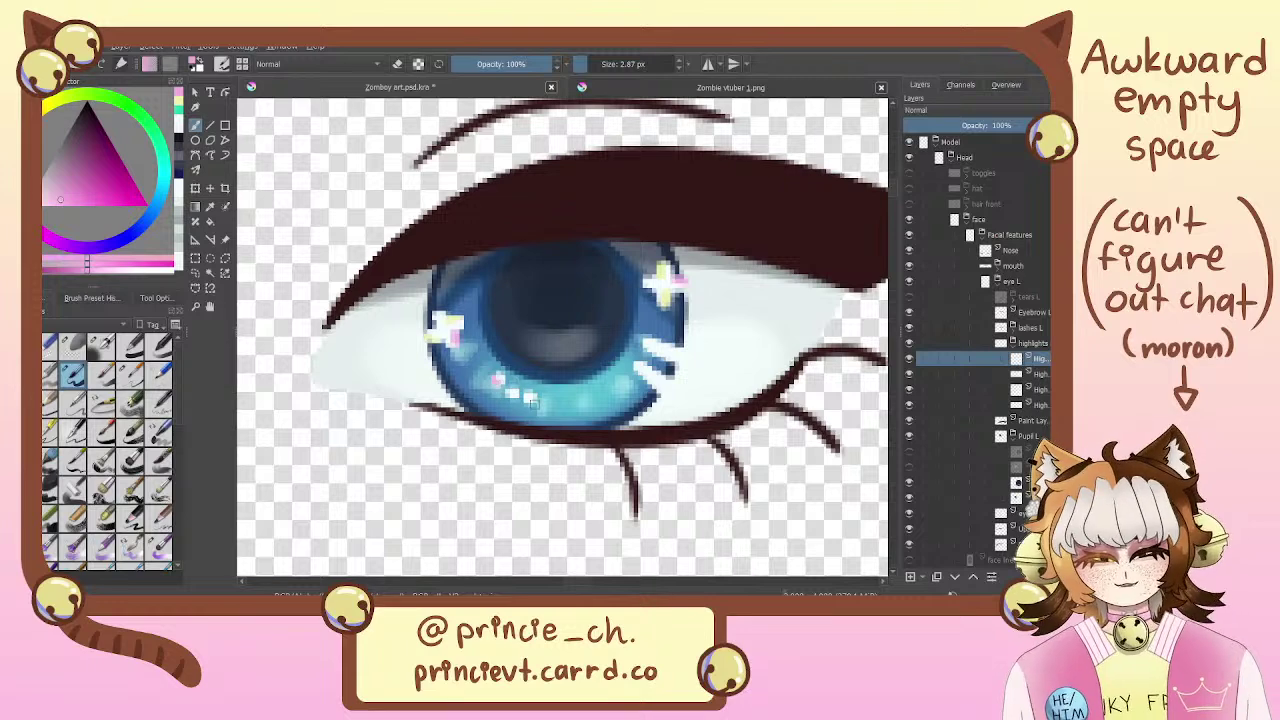
Tint the slanted highlights at the iris's lower outer edge with pale yellow and light pink, undoing the unwanted strokes
key("x")
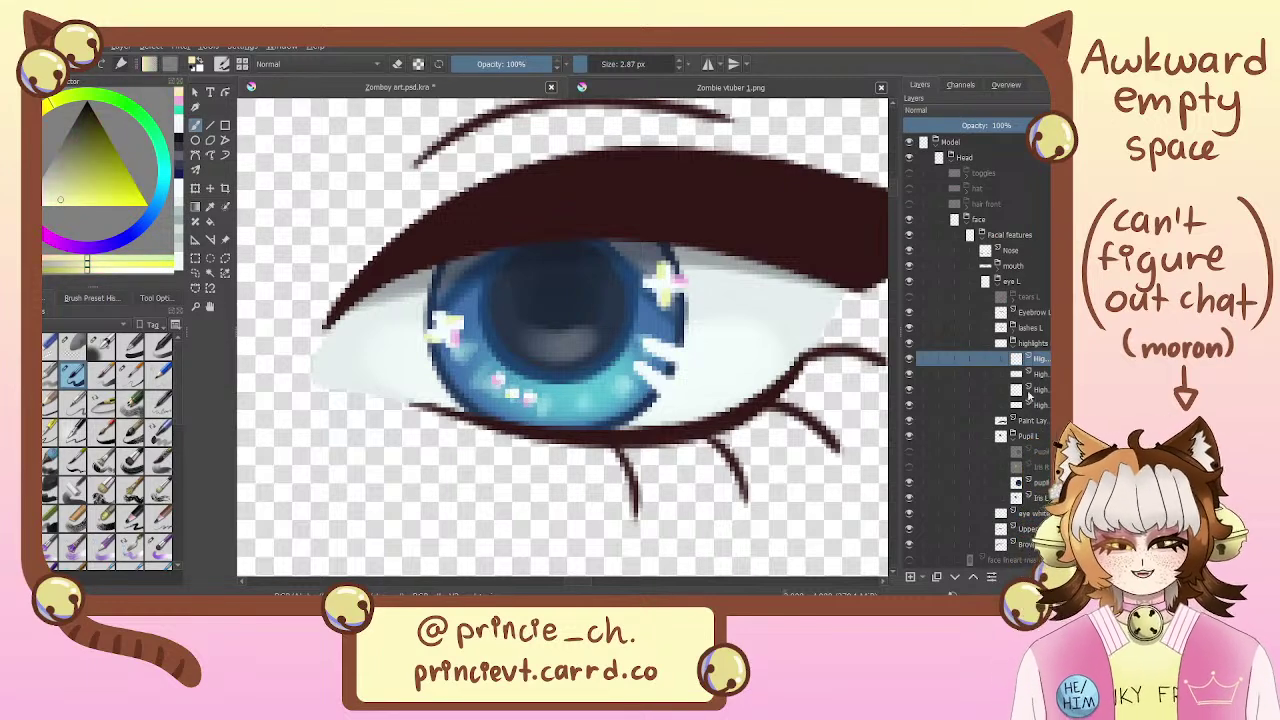
left_click(1010, 404)
mouse_move(641, 364)
left_mouse_down()
mouse_move(674, 381)
mouse_move(688, 352)
left_mouse_up()
key("ctrl+z")
left_click(179, 102)
key("ctrl+z")
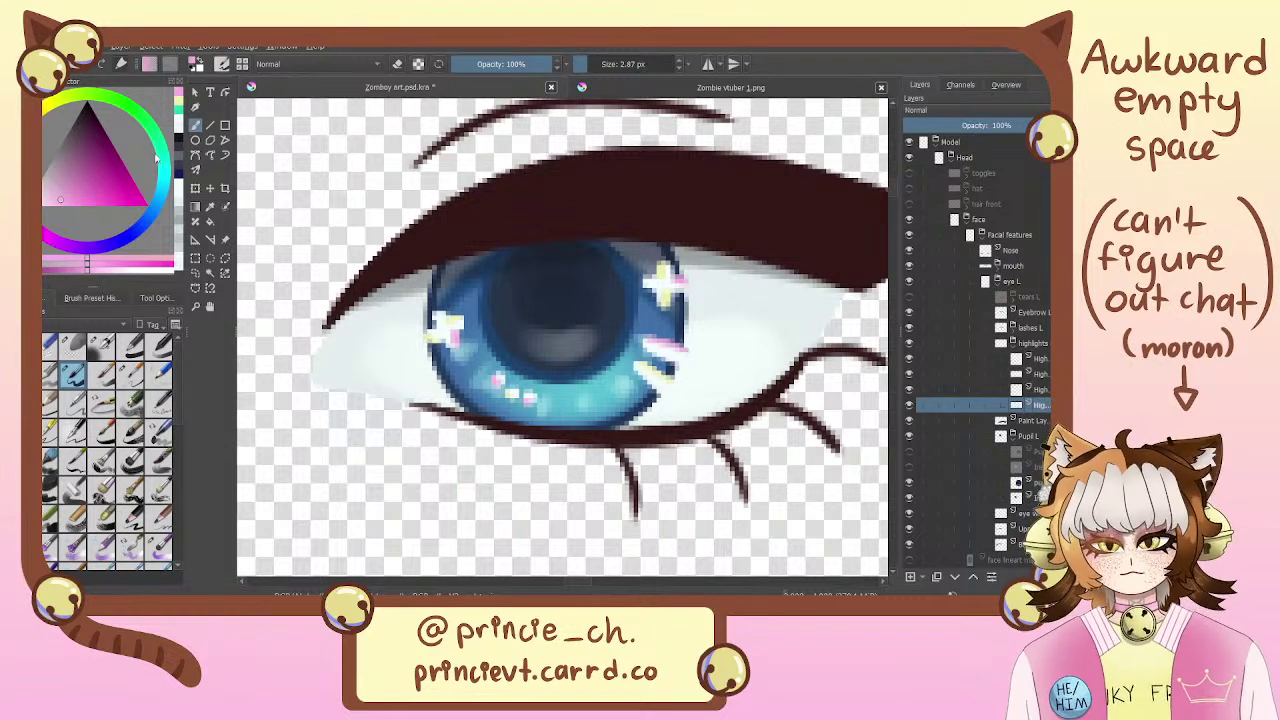
Choose a pale cyan and paint accents with it on the inner star and the slanted highlights, each on its own layer
left_click_drag(166, 174, 159, 169)
left_click_drag(84, 198, 64, 205)
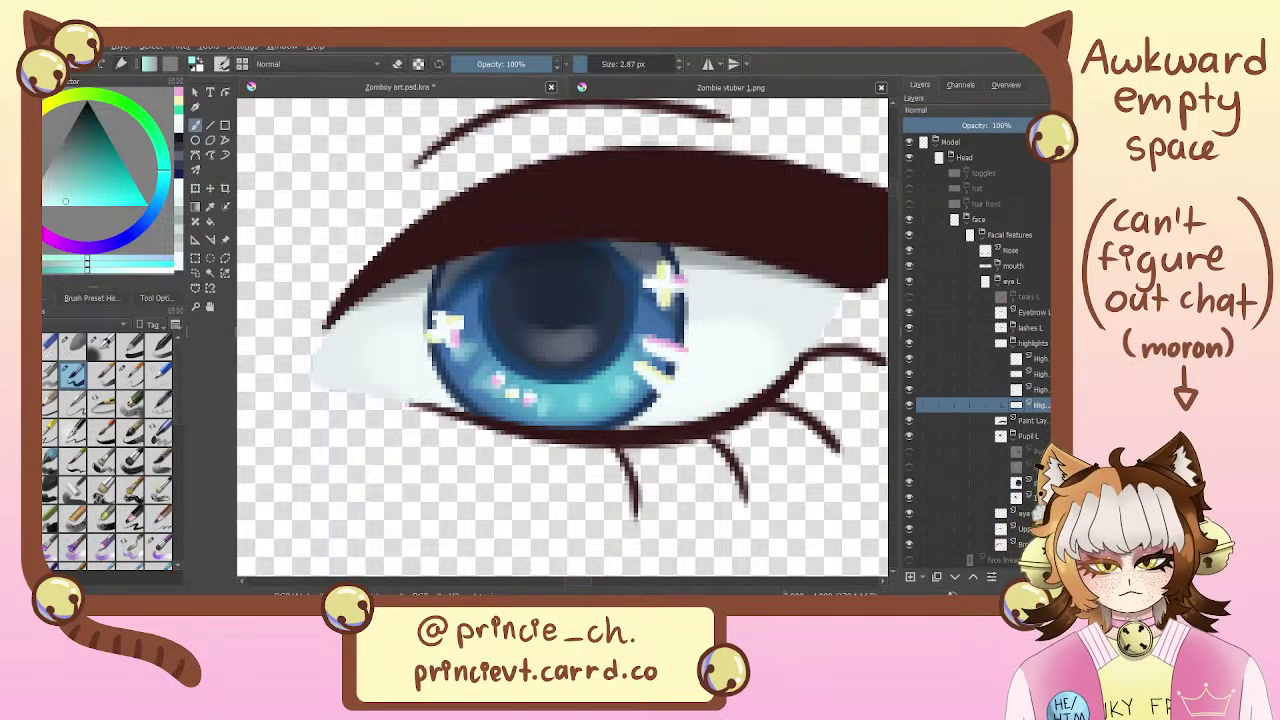
left_click(1046, 358)
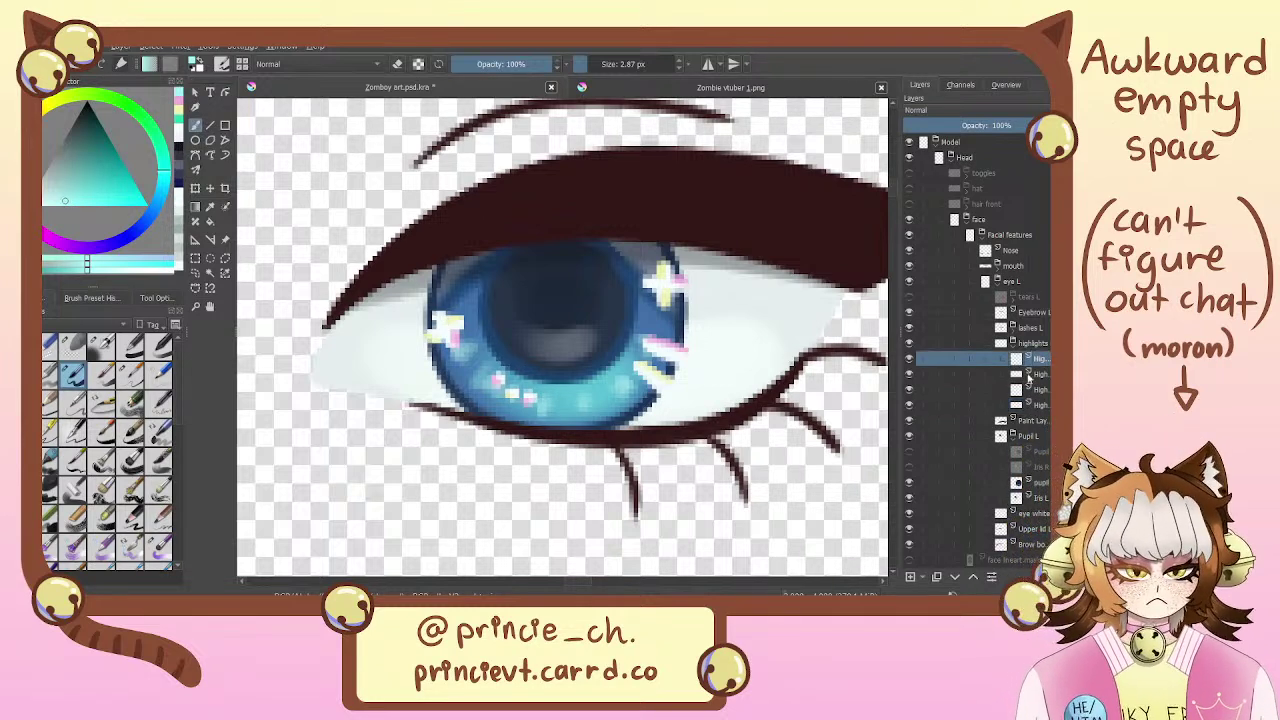
left_click(1030, 376)
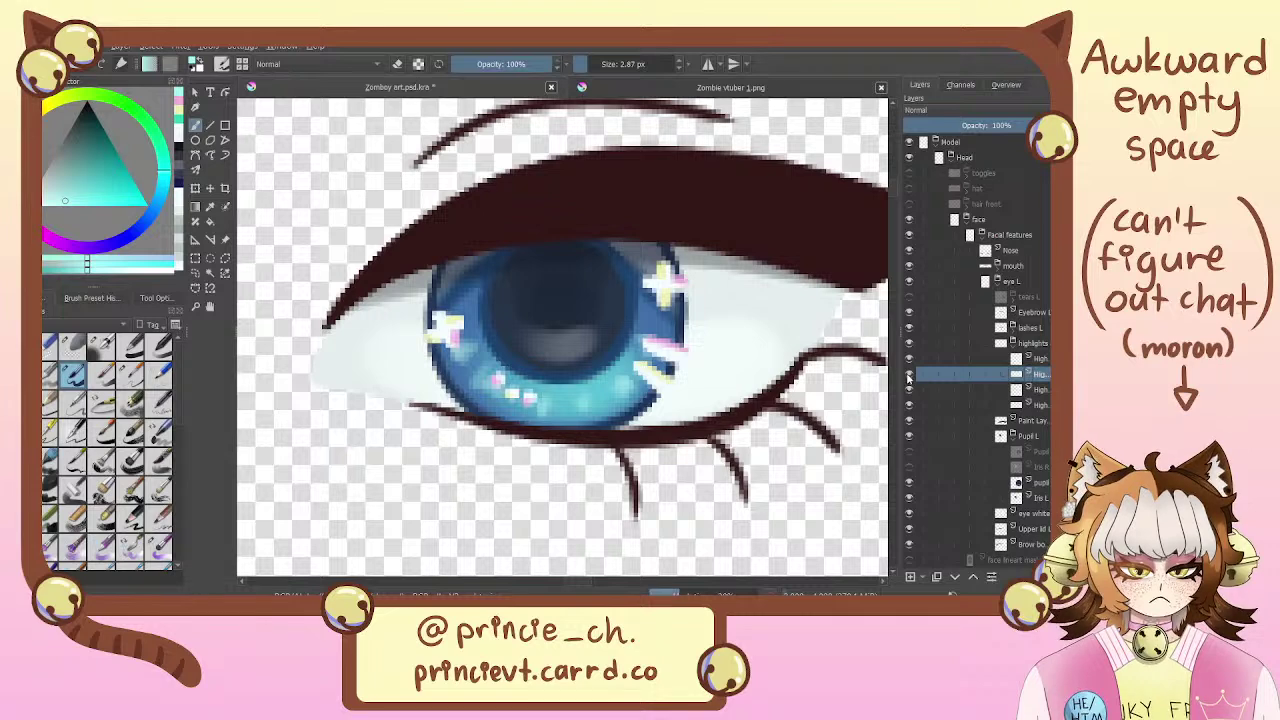
left_click(909, 374)
left_click(1030, 390)
left_click(909, 374)
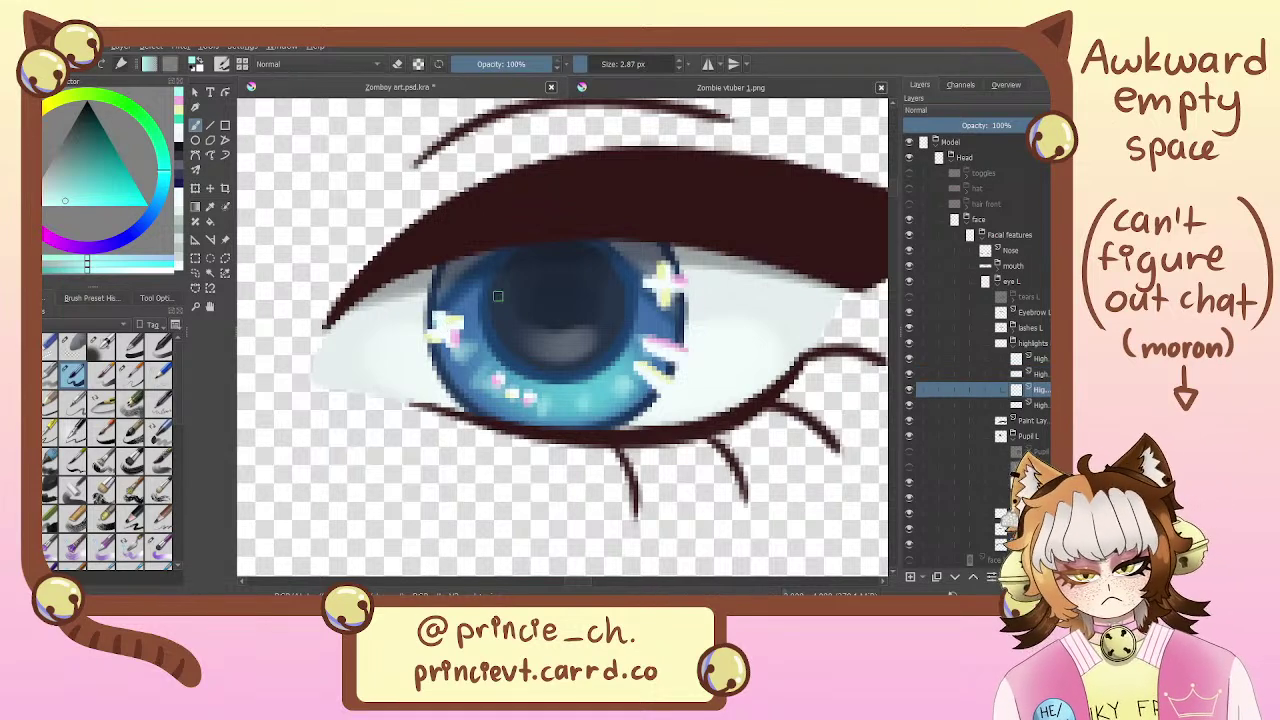
left_click(1040, 404)
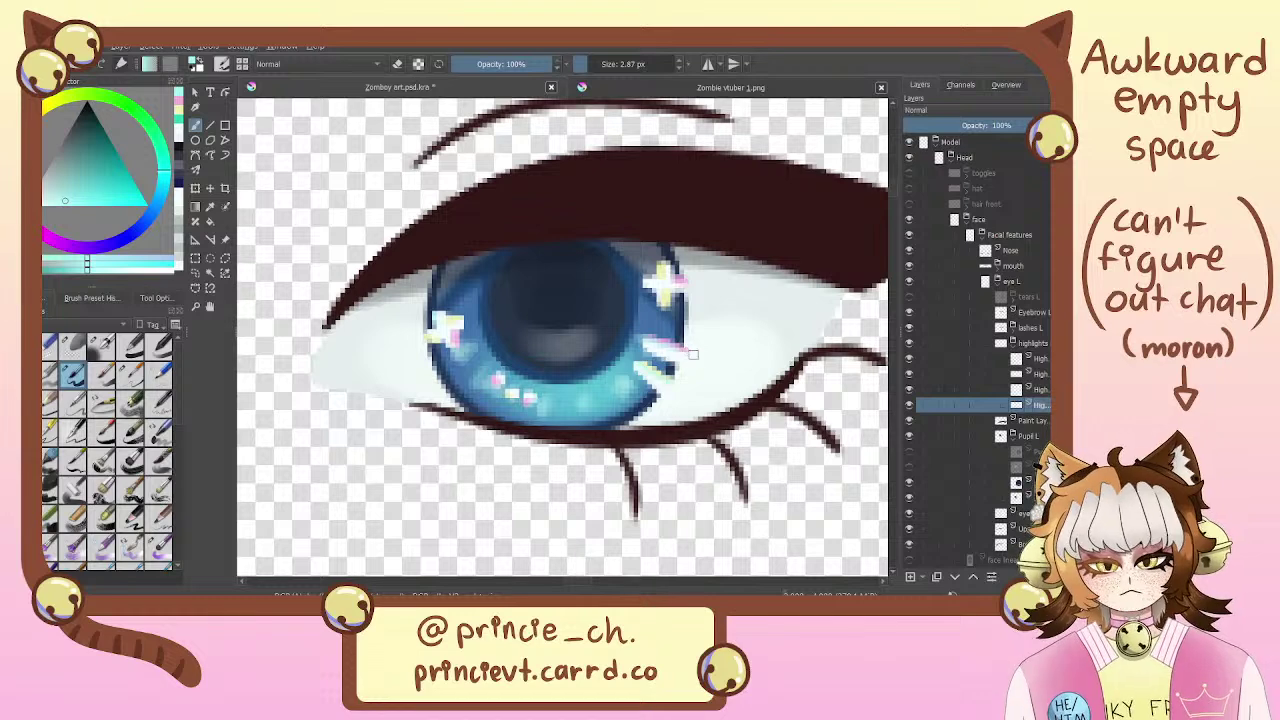
Add pale cyan accents to the outer star and the row of dots on their separate highlight layers
left_click(1001, 374)
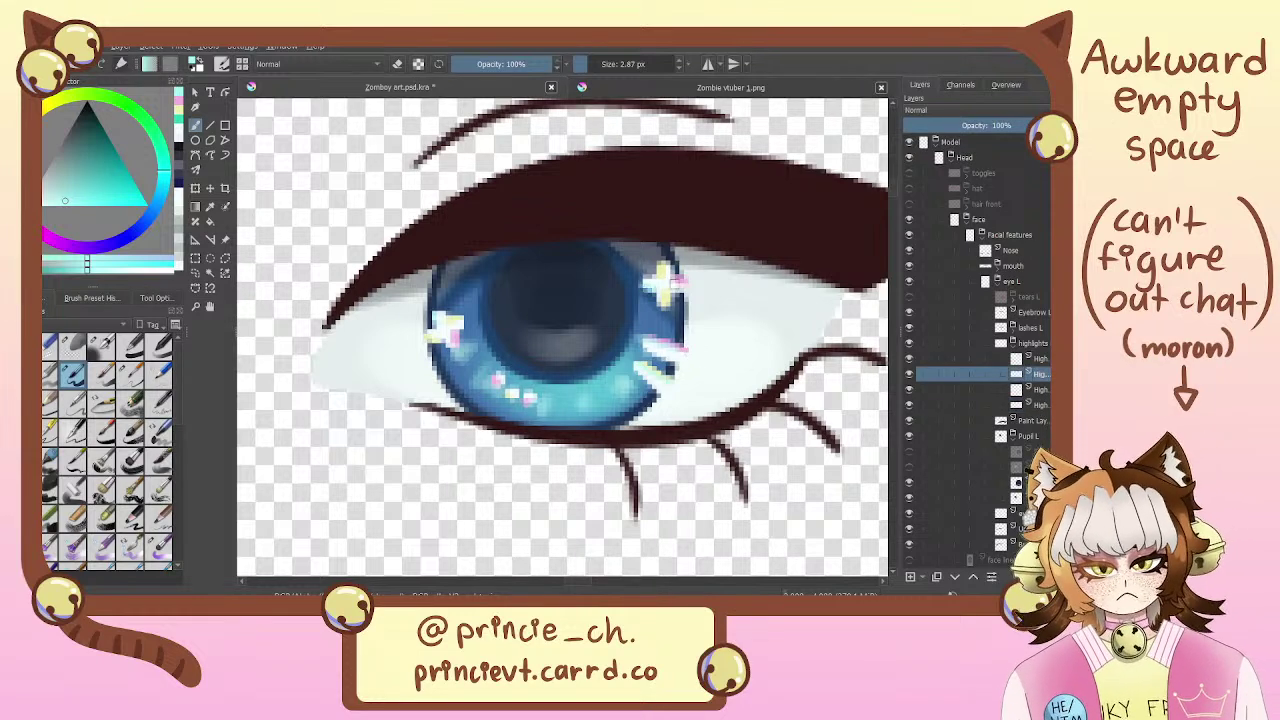
left_click(1047, 360)
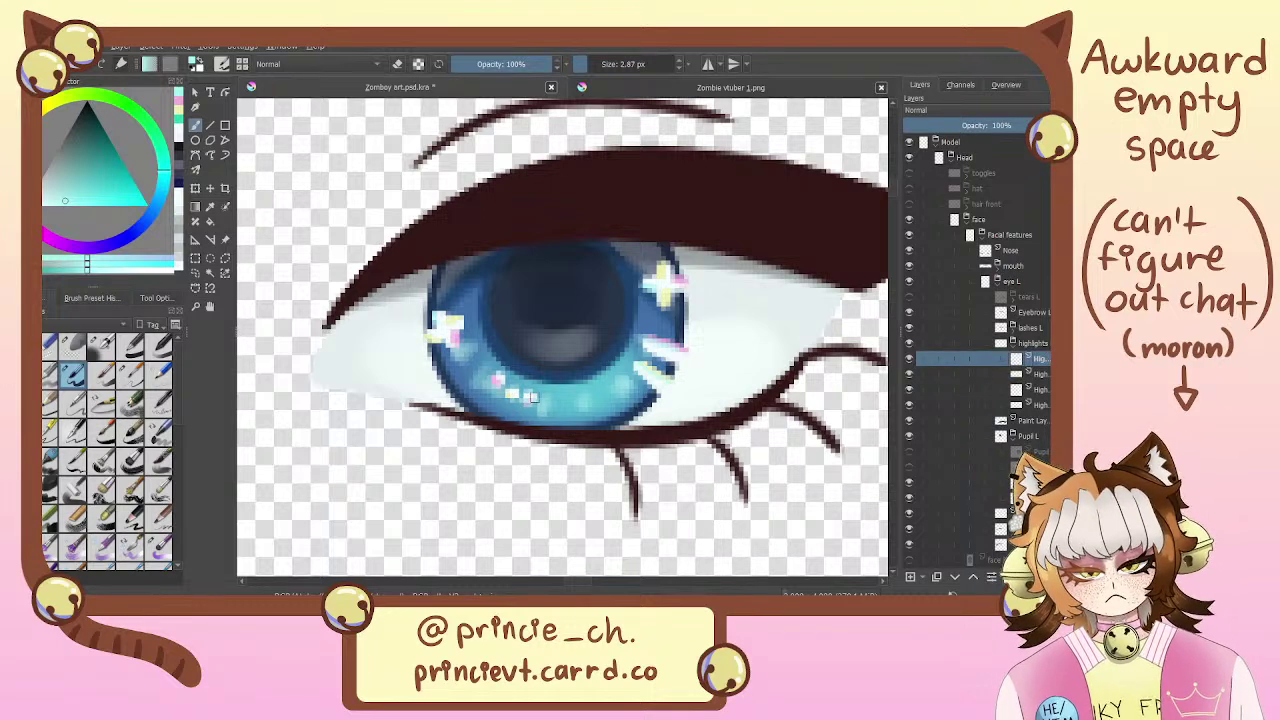
left_click(533, 397, "ctrl")
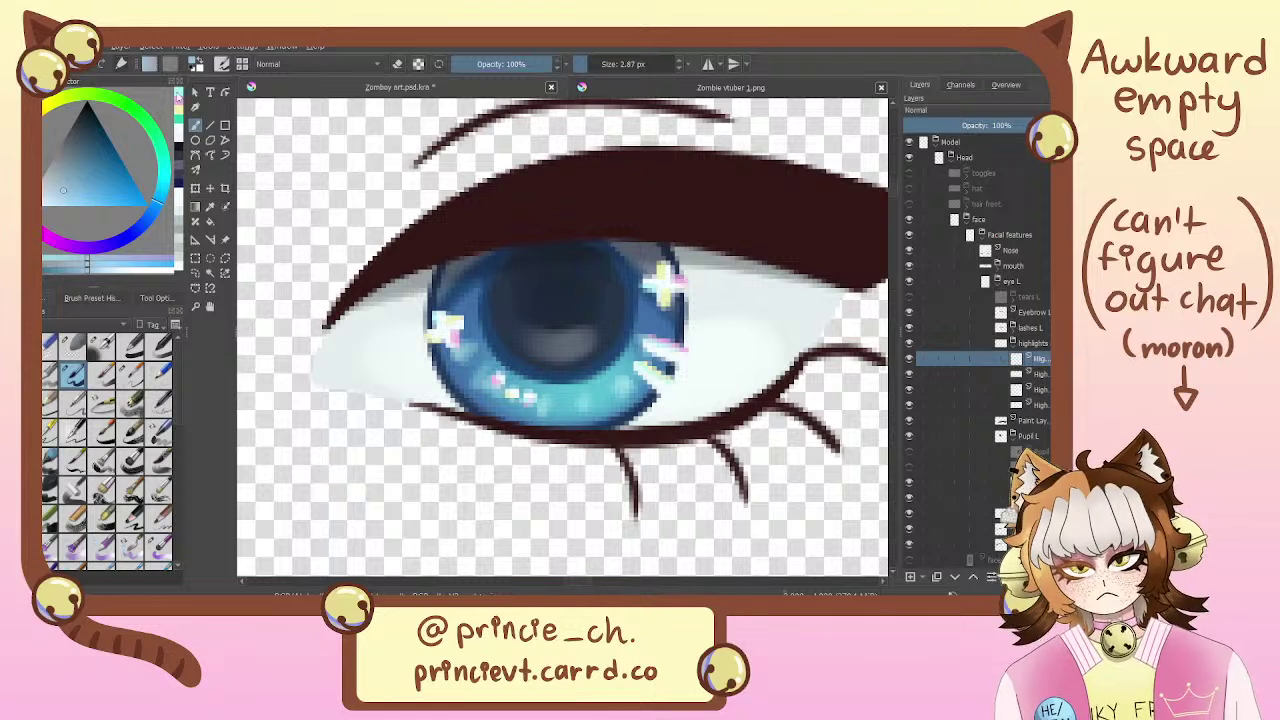
left_click(178, 94)
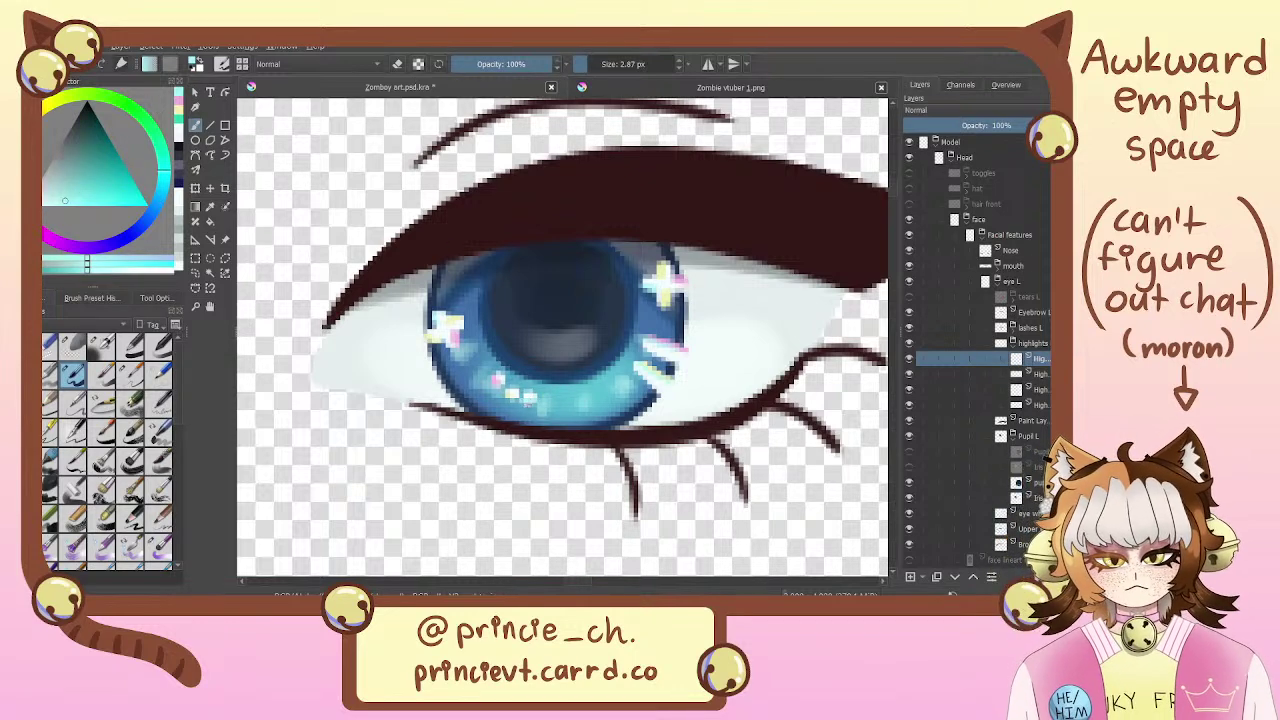
Check the cyan-accented iris highlights against the surrounding eye and face at different magnifications
key("e")
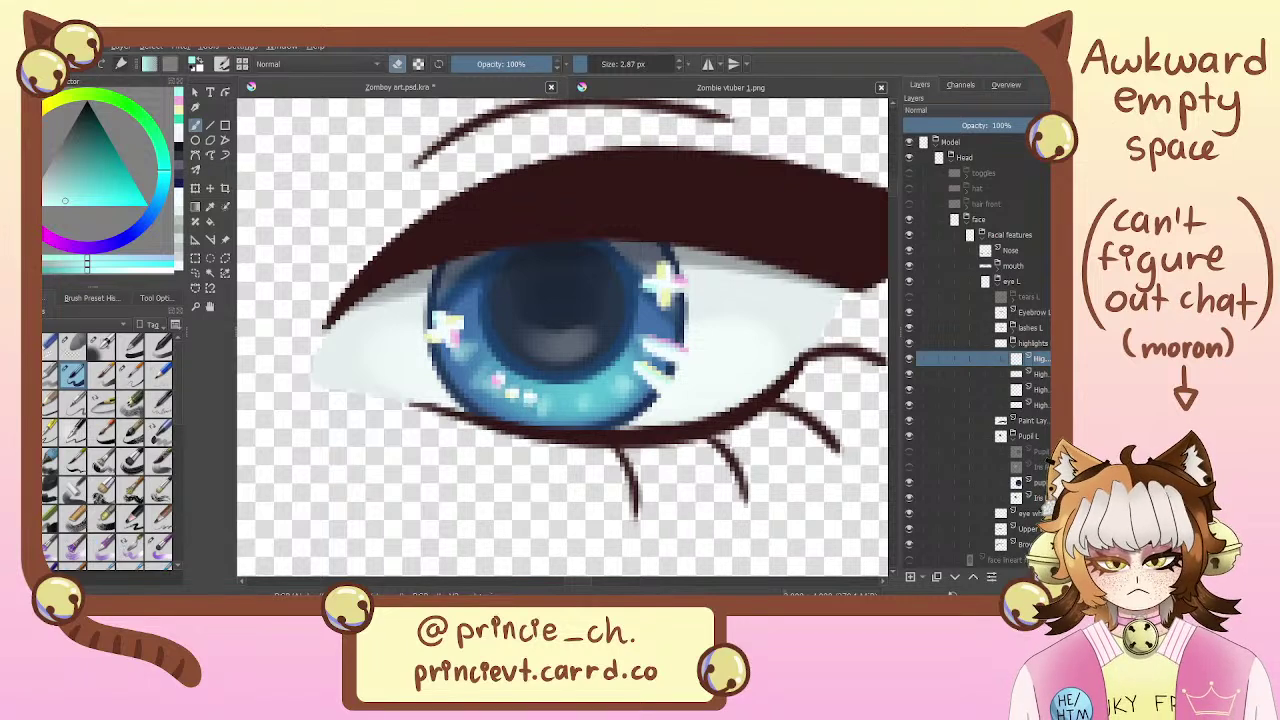
key("e")
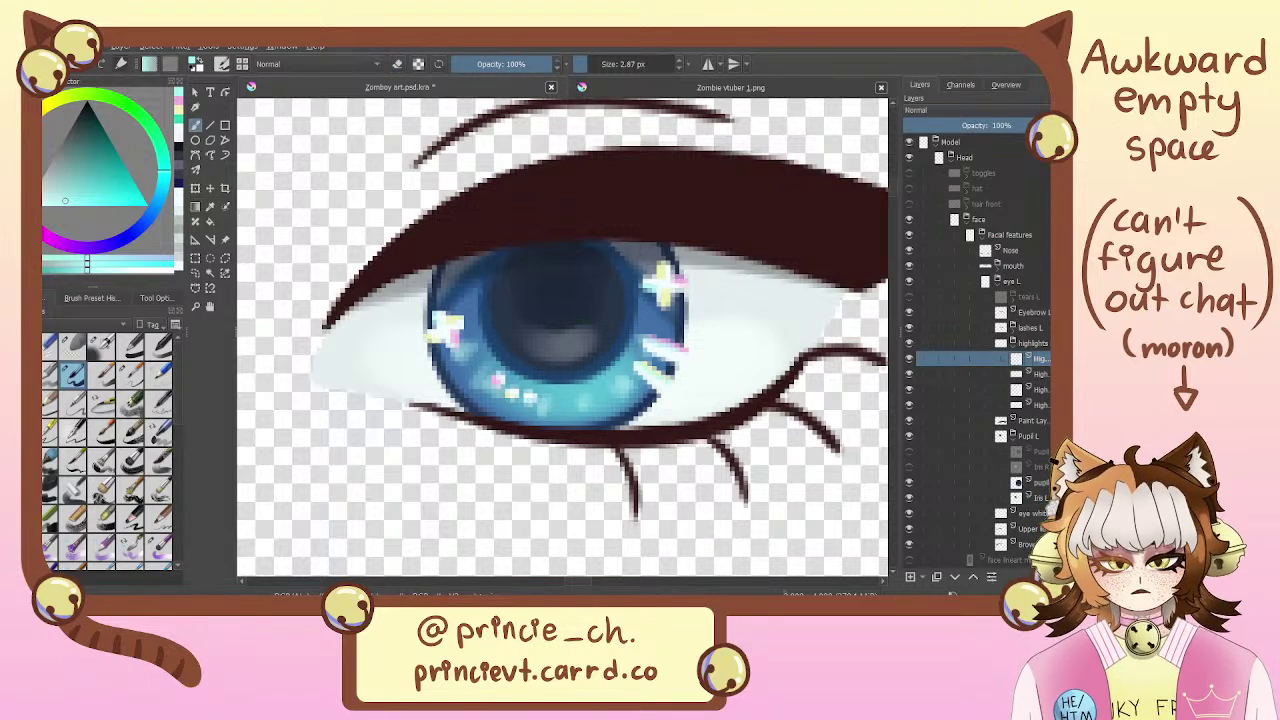
key("ctrl+minus")
key("ctrl+minus")
key("ctrl+minus")
key("ctrl+minus")
key("ctrl+minus")
key("ctrl+minus")
key("ctrl+plus")
key("ctrl+plus")
key("ctrl+plus")
key("ctrl+plus")
key("ctrl+plus")
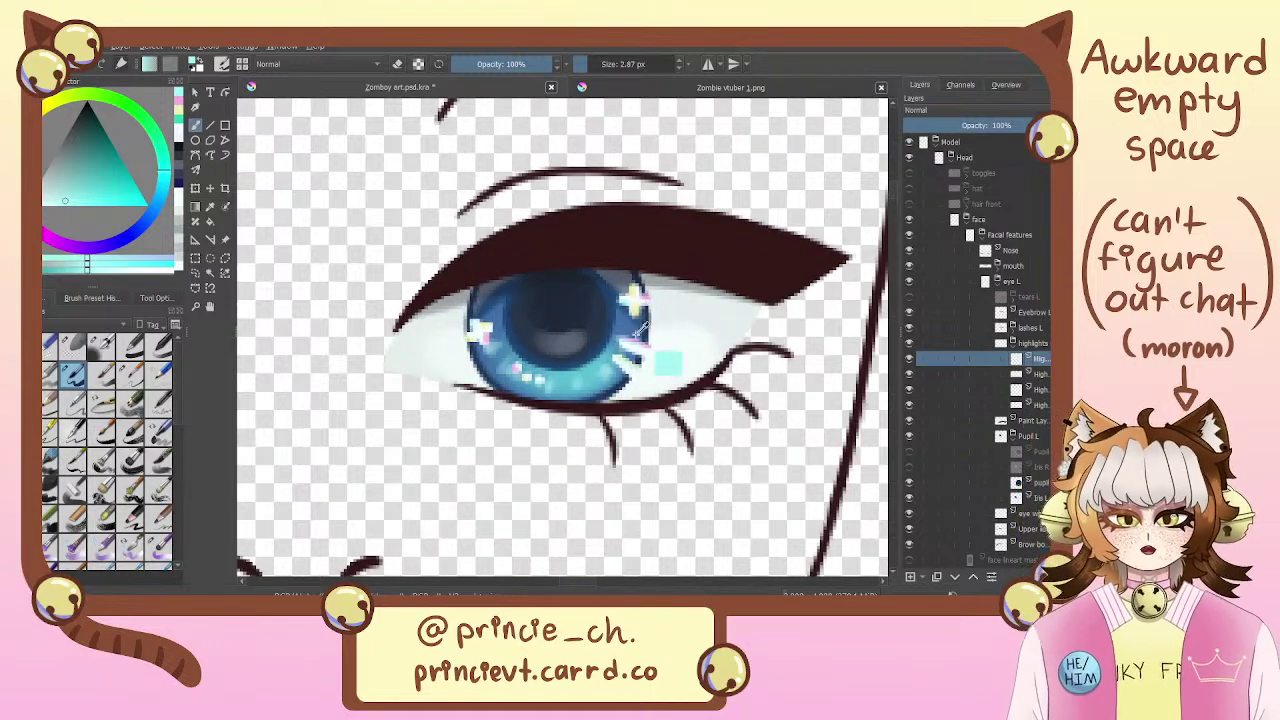
Rotate and shift the row of dots slightly so it follows the iris's lower inner curve
key("ctrl+r")
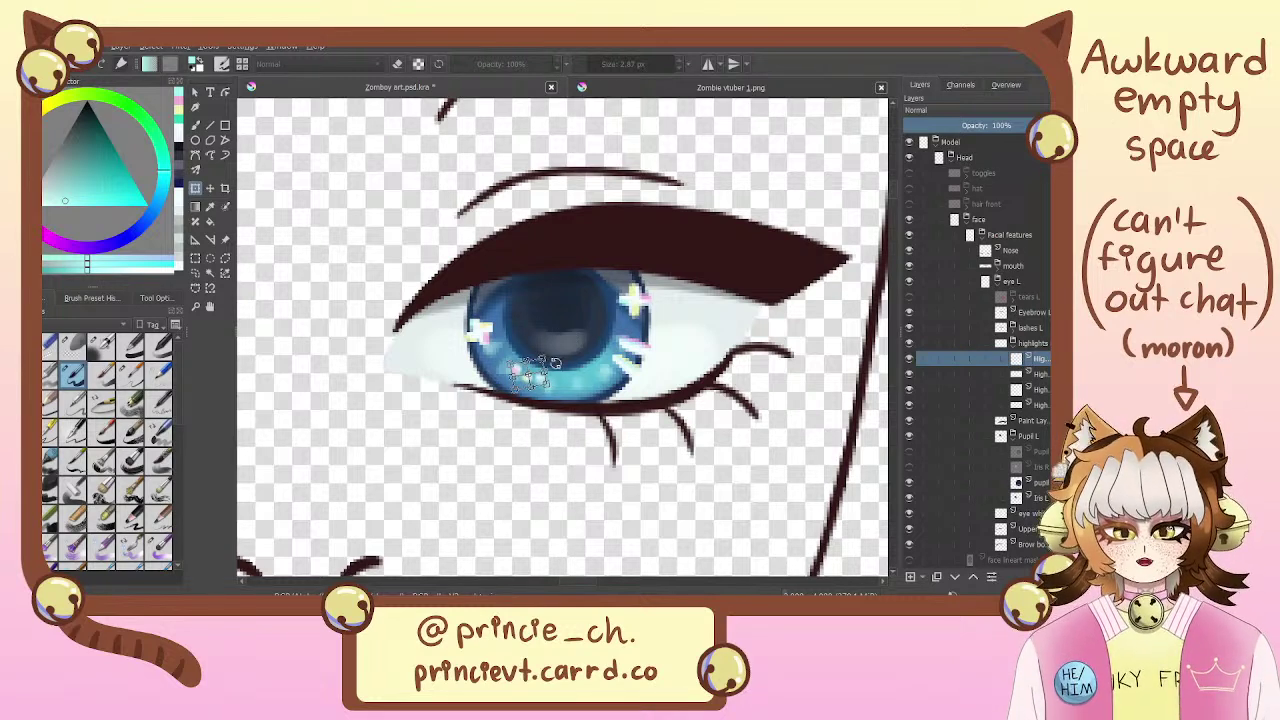
key("ctrl+plus")
key("ctrl+plus")
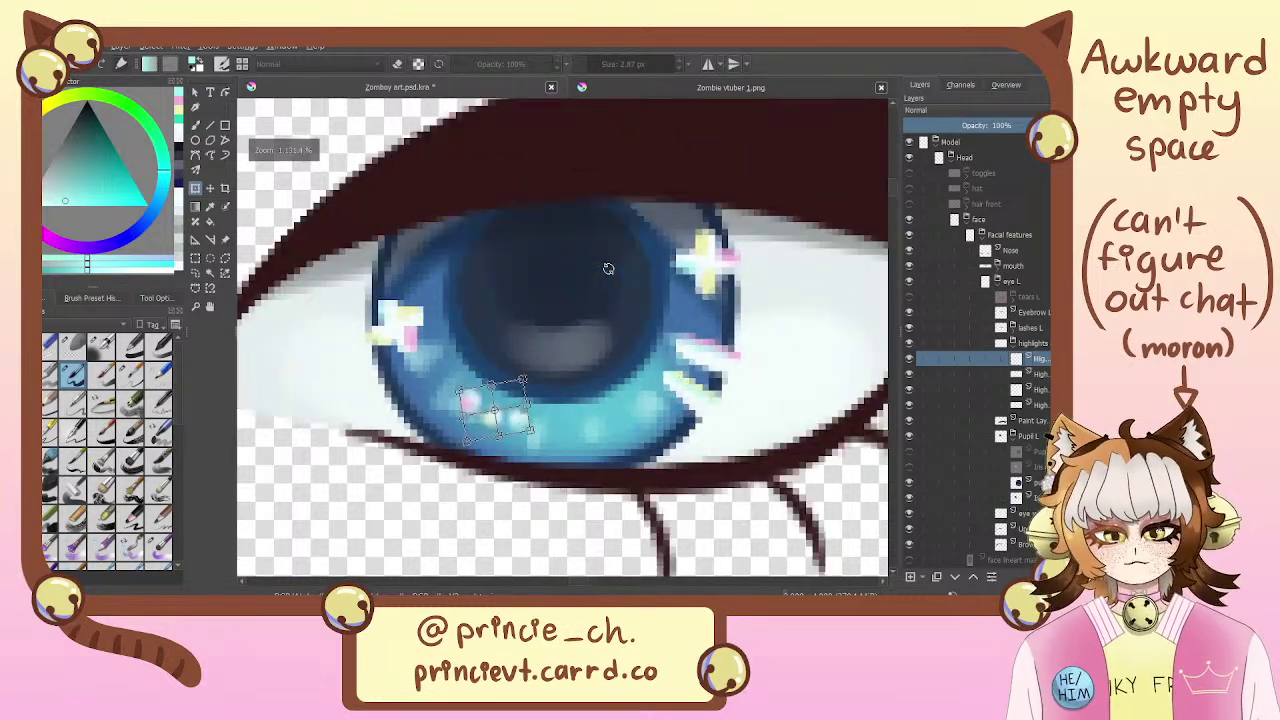
left_click_drag(517, 398, 514, 404)
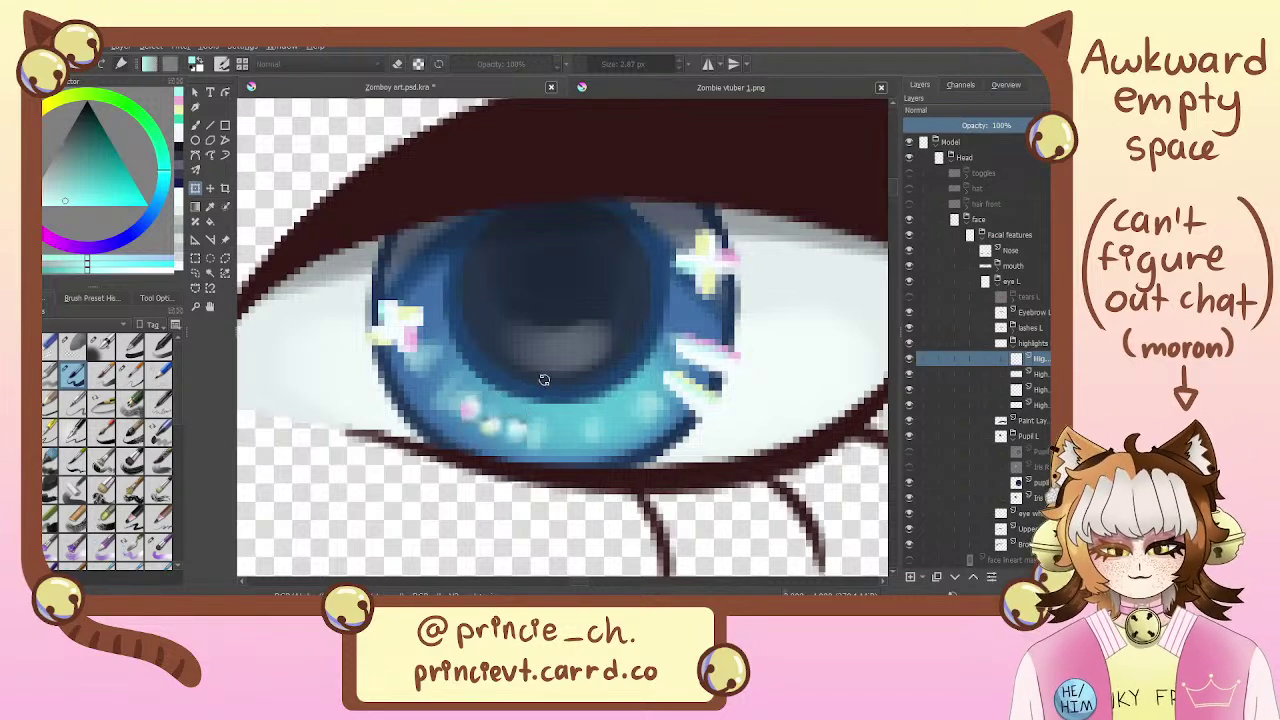
key("b")
Lower the opacity of the left eye's highlights group to 84%
key("minus")
key("minus")
key("minus")
key("minus")
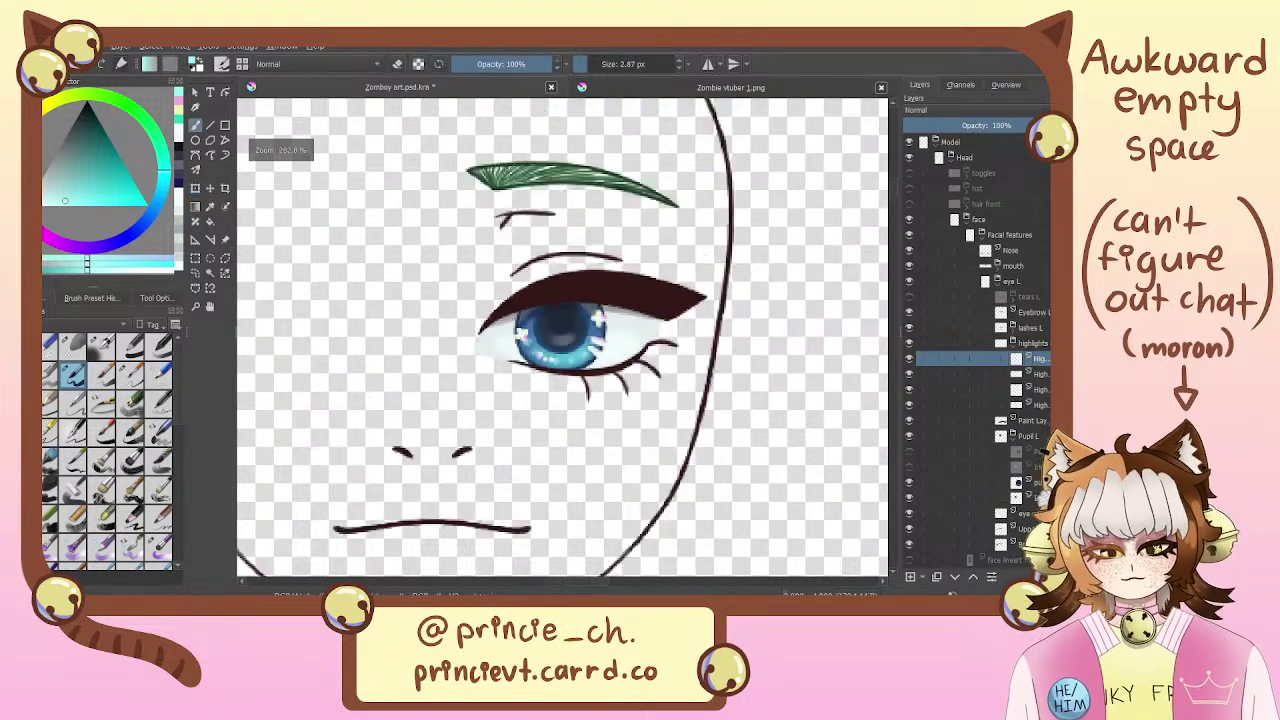
left_click(1032, 343)
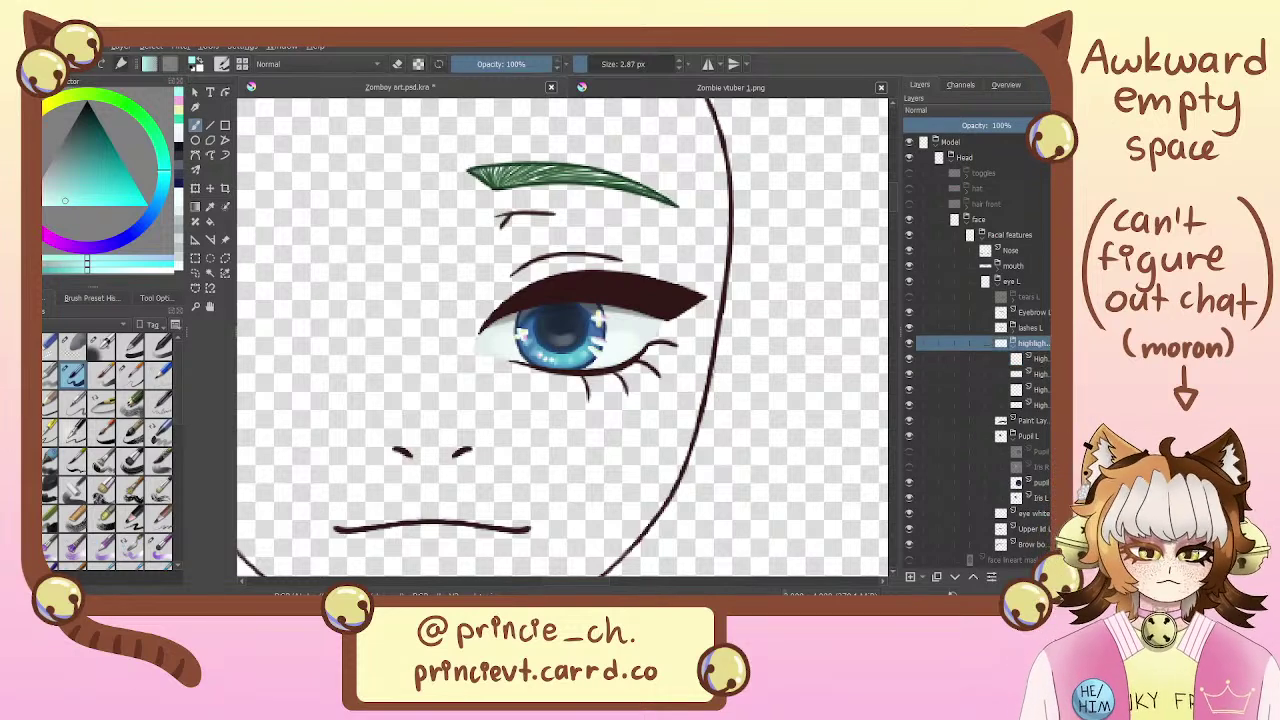
left_click(1029, 125)
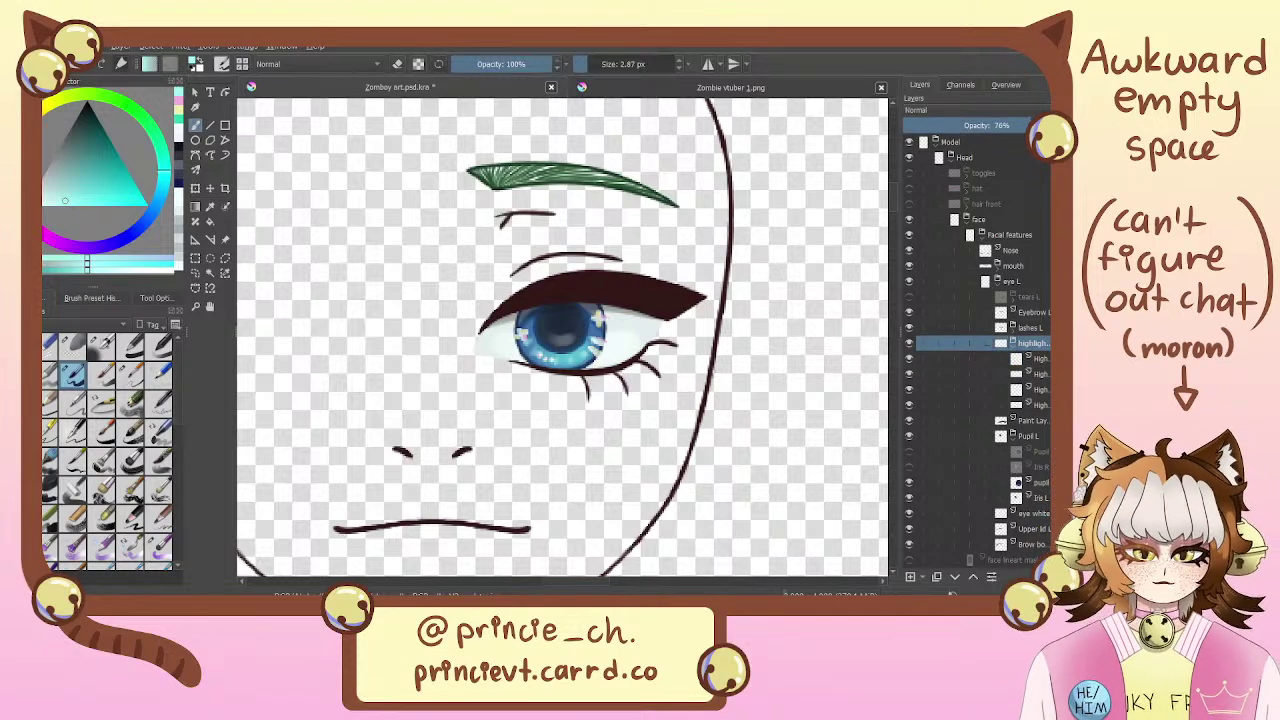
left_click_drag(1016, 125, 1047, 125)
left_click(1040, 125)
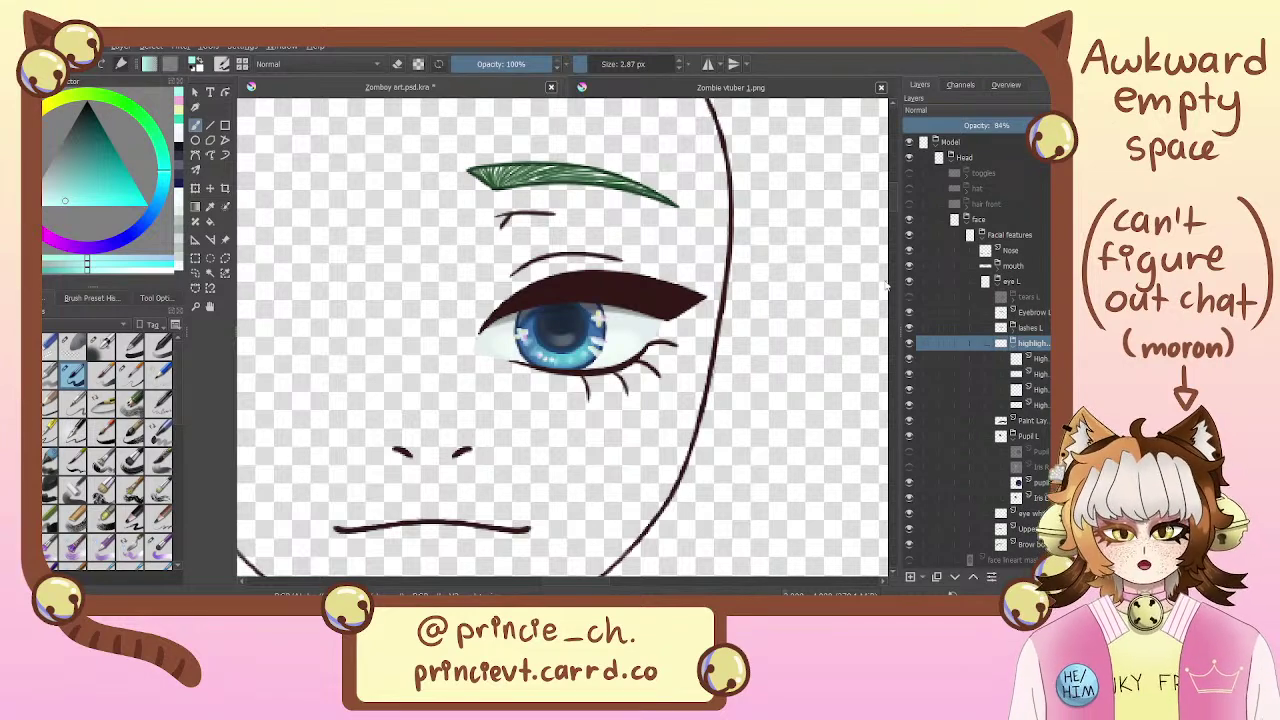
Choose the blue checkered brush preset and set its brush size to 2.87 px
left_click_drag(678, 525, 686, 521)
left_click_drag(757, 434, 817, 384)
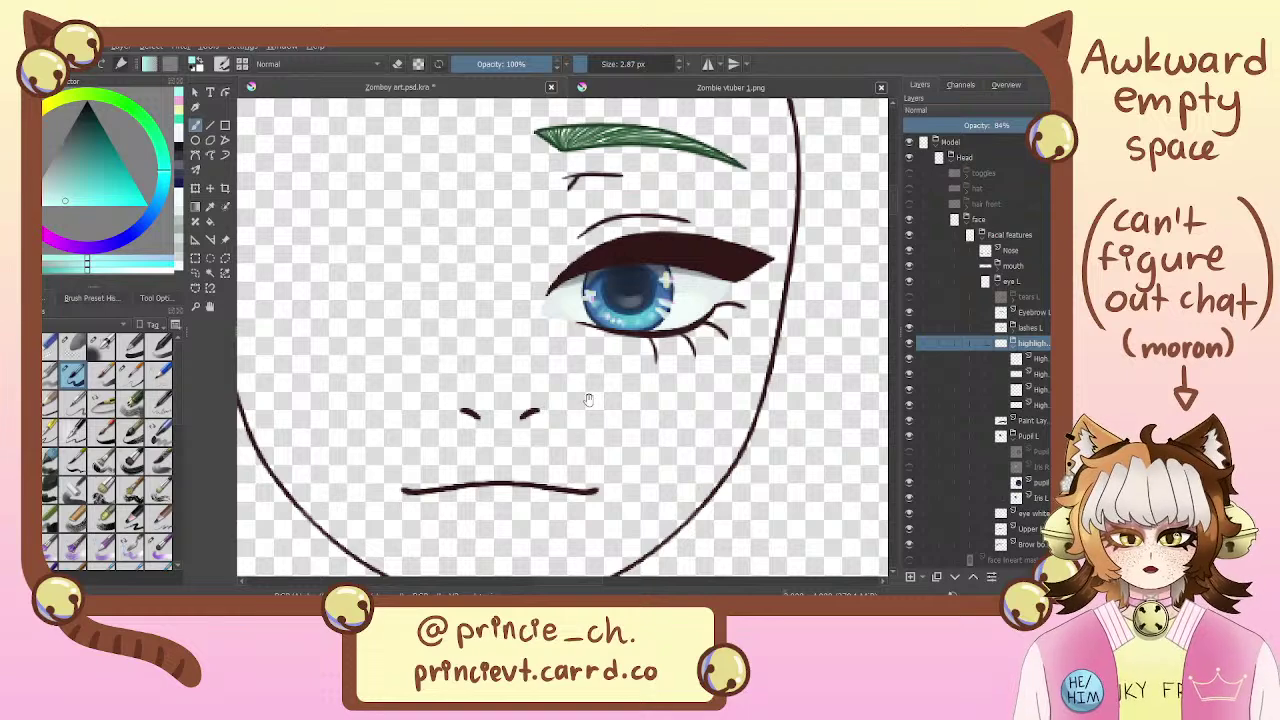
left_click_drag(179, 396, 175, 518)
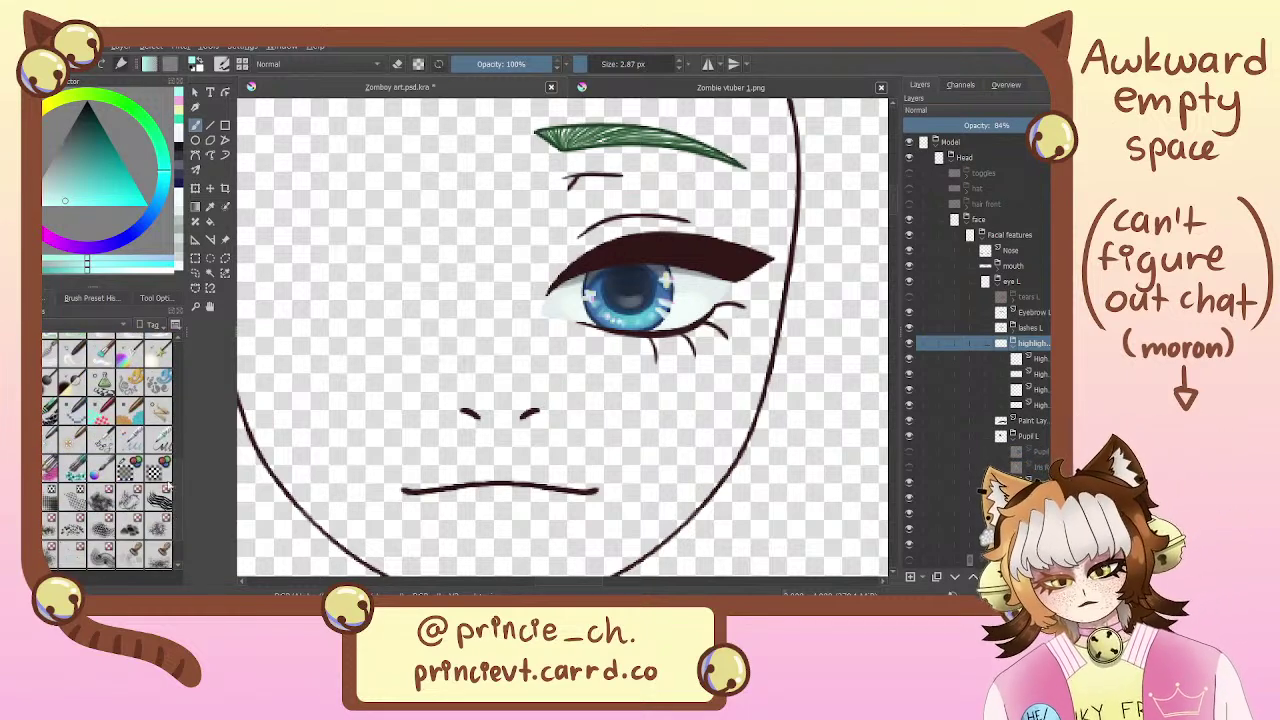
left_click(158, 467)
key("ctrl+plus")
key("ctrl+plus")
key("ctrl+plus")
left_click_drag(795, 232, 648, 260)
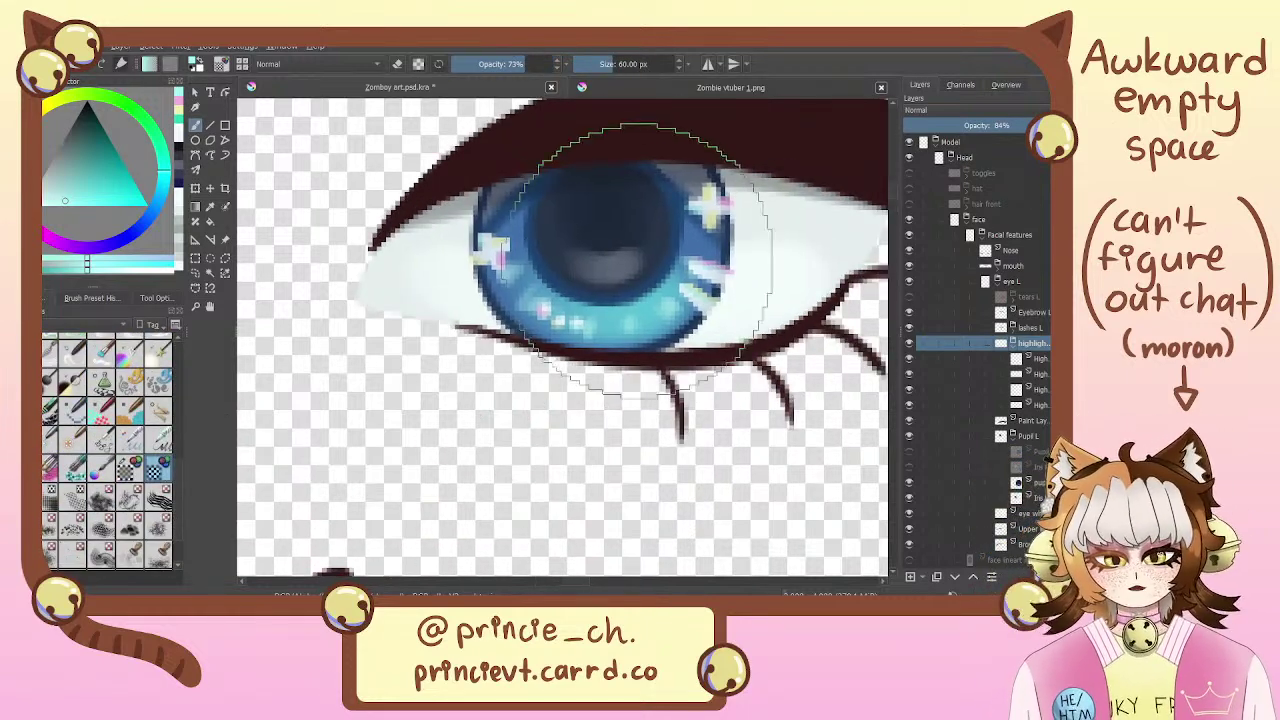
left_click(588, 64)
left_click_drag(588, 64, 581, 64)
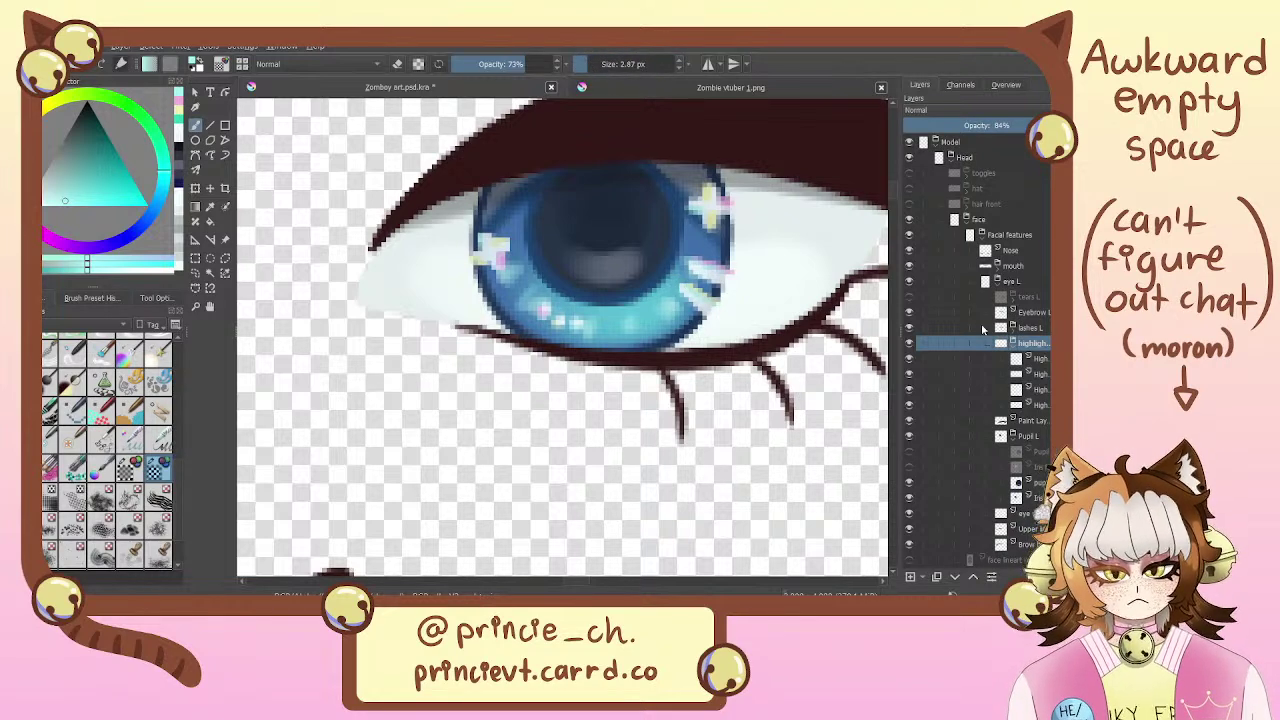
Rotate the inner star highlight into a more upright position on its own layer
left_click(1038, 405)
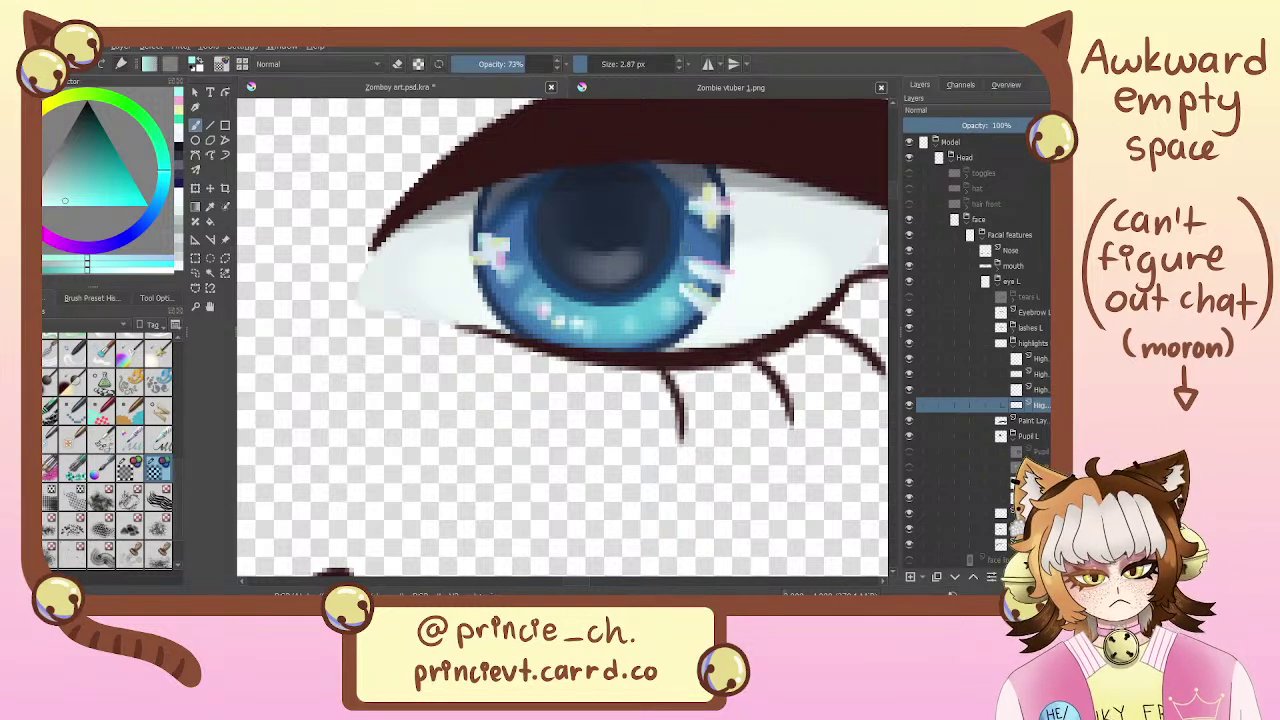
key("minus")
key("minus")
key("minus")
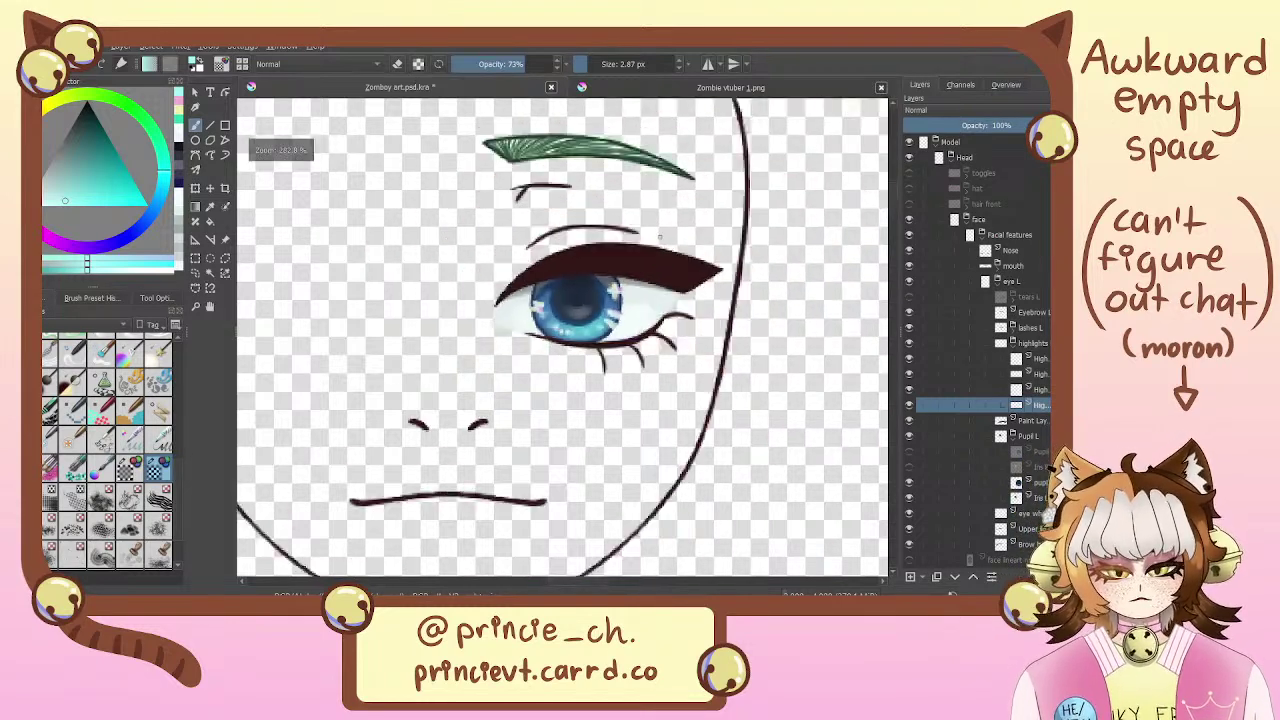
left_click_drag(629, 397, 624, 454)
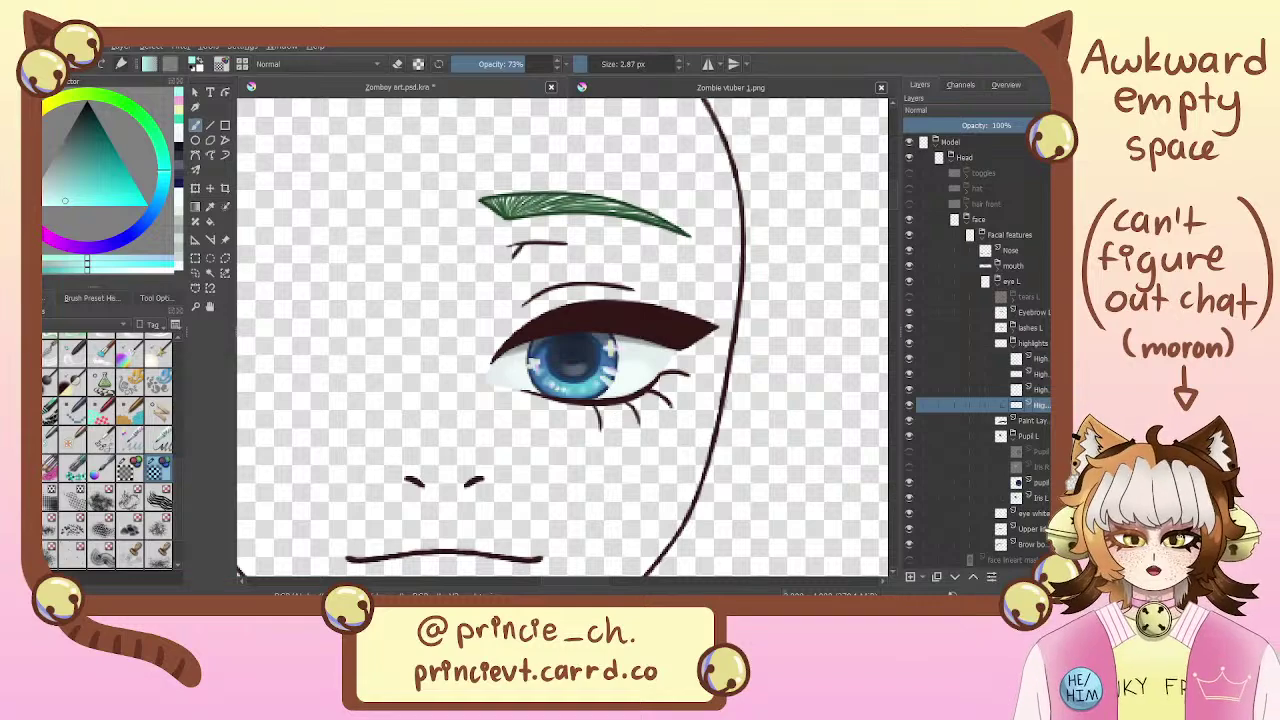
mouse_move(667, 400)
left_mouse_down()
mouse_move(667, 288)
mouse_move(669, 344)
mouse_move(666, 312)
left_mouse_up()
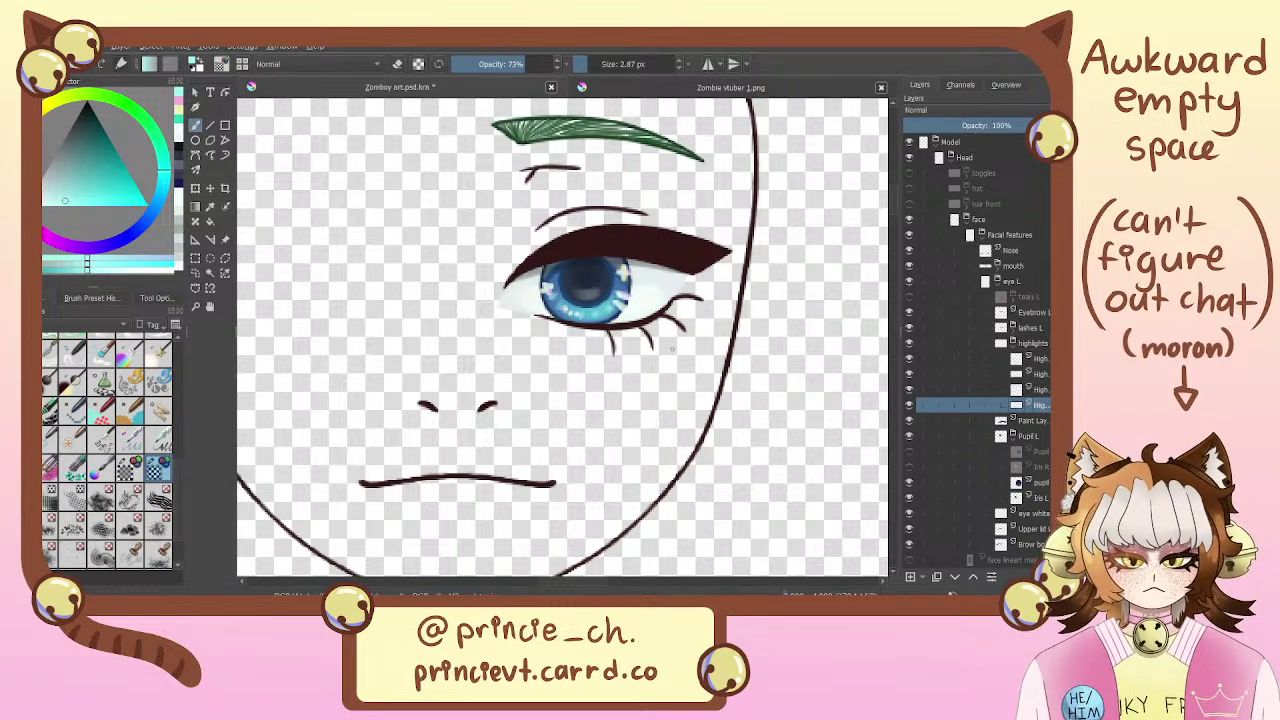
left_click(1043, 377)
left_click(1040, 390)
key("ctrl+t")
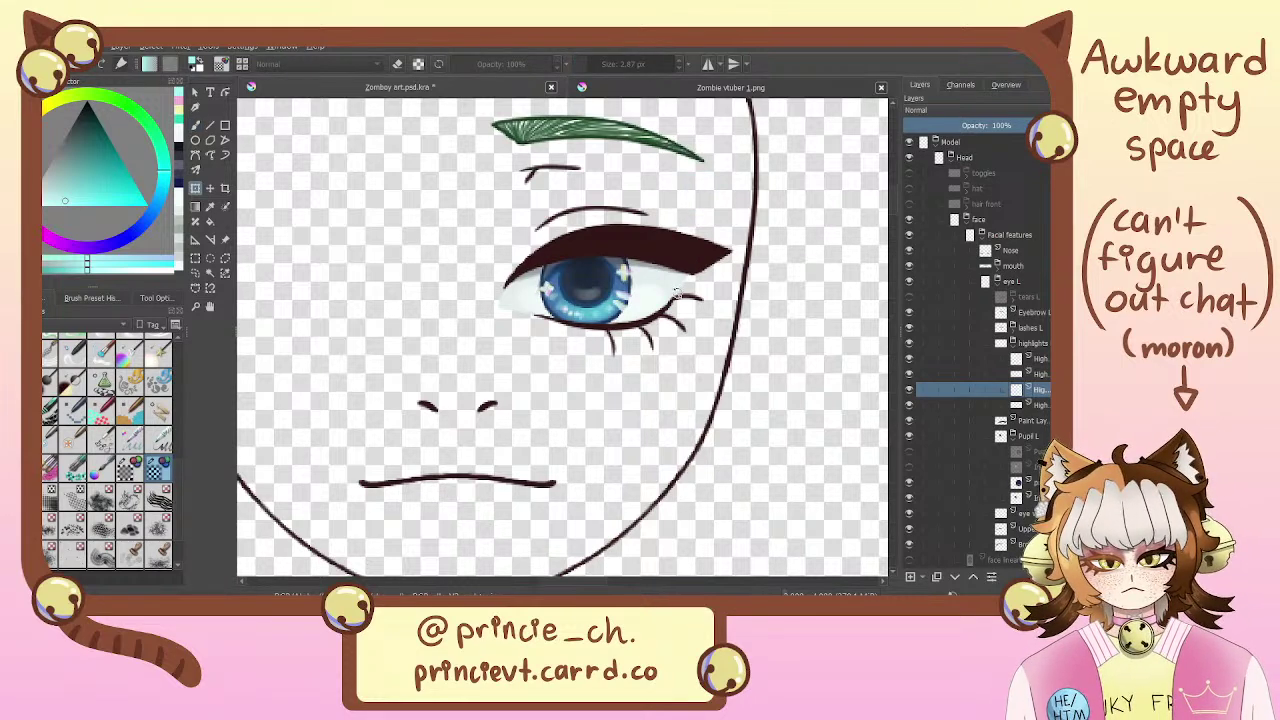
key("b")
left_click_drag(669, 248, 677, 288)
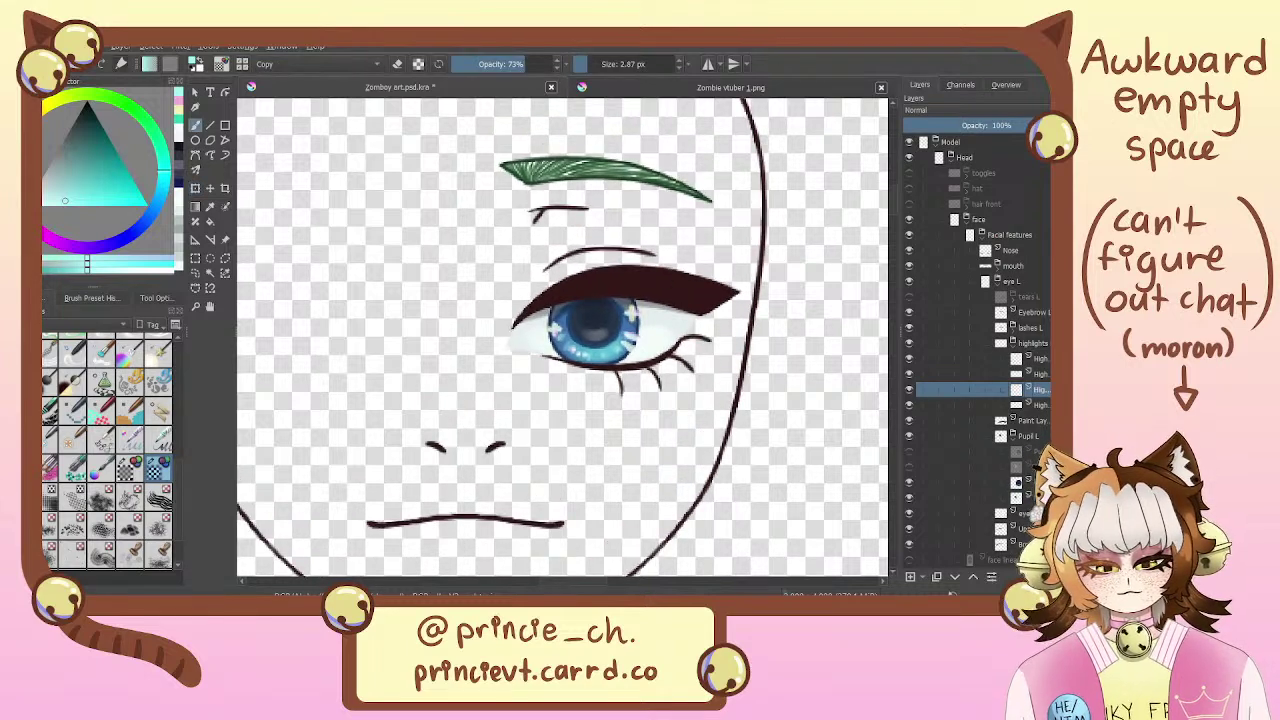
Examine the rotated inner star up close and in relation to the rest of the eye
key("ctrl+plus")
key("ctrl+plus")
key("ctrl+plus")
key("ctrl+plus")
key("ctrl+plus")
key("e")
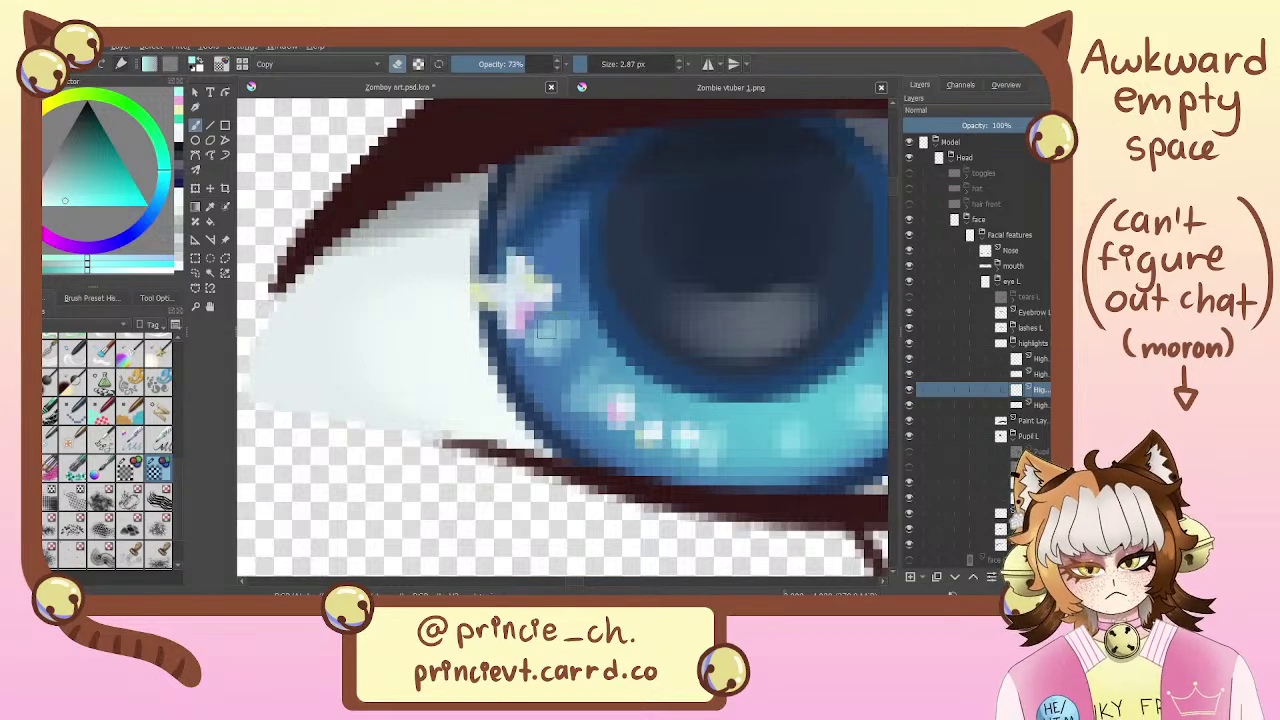
scroll(600, 266, "down", 6)
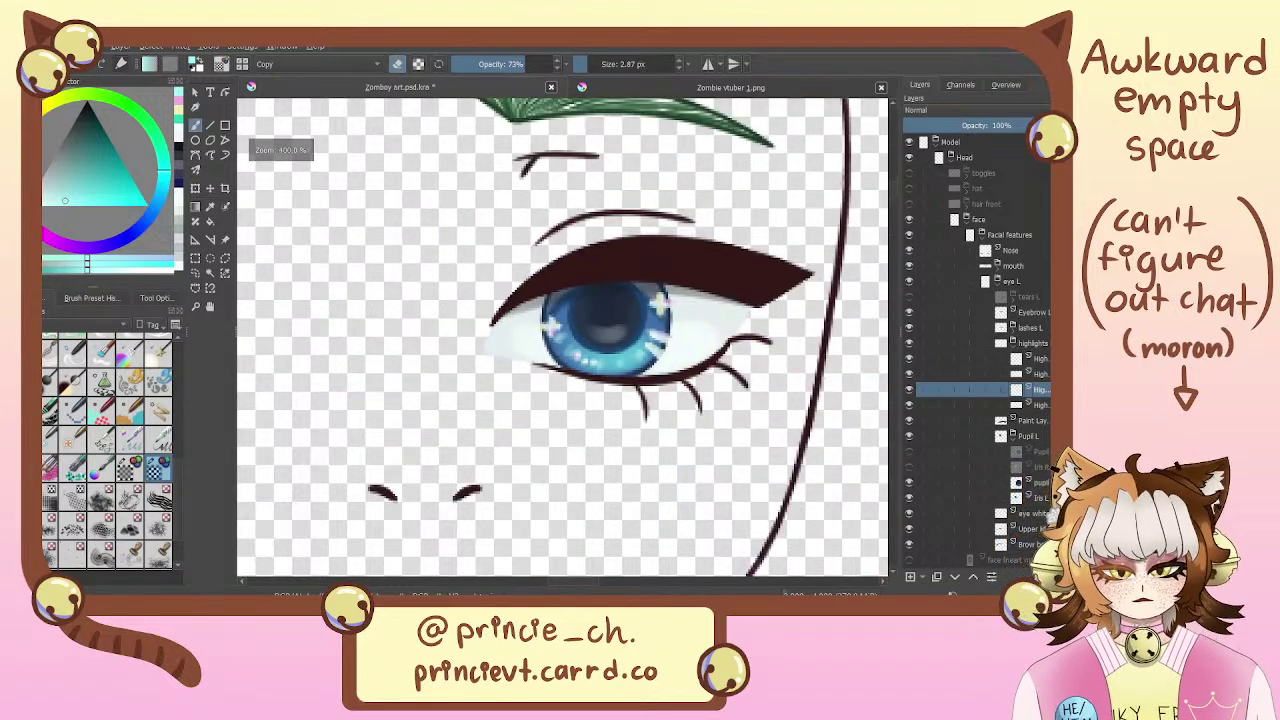
scroll(600, 266, "up", 1)
scroll(600, 266, "down", 4)
scroll(612, 245, "up", 6)
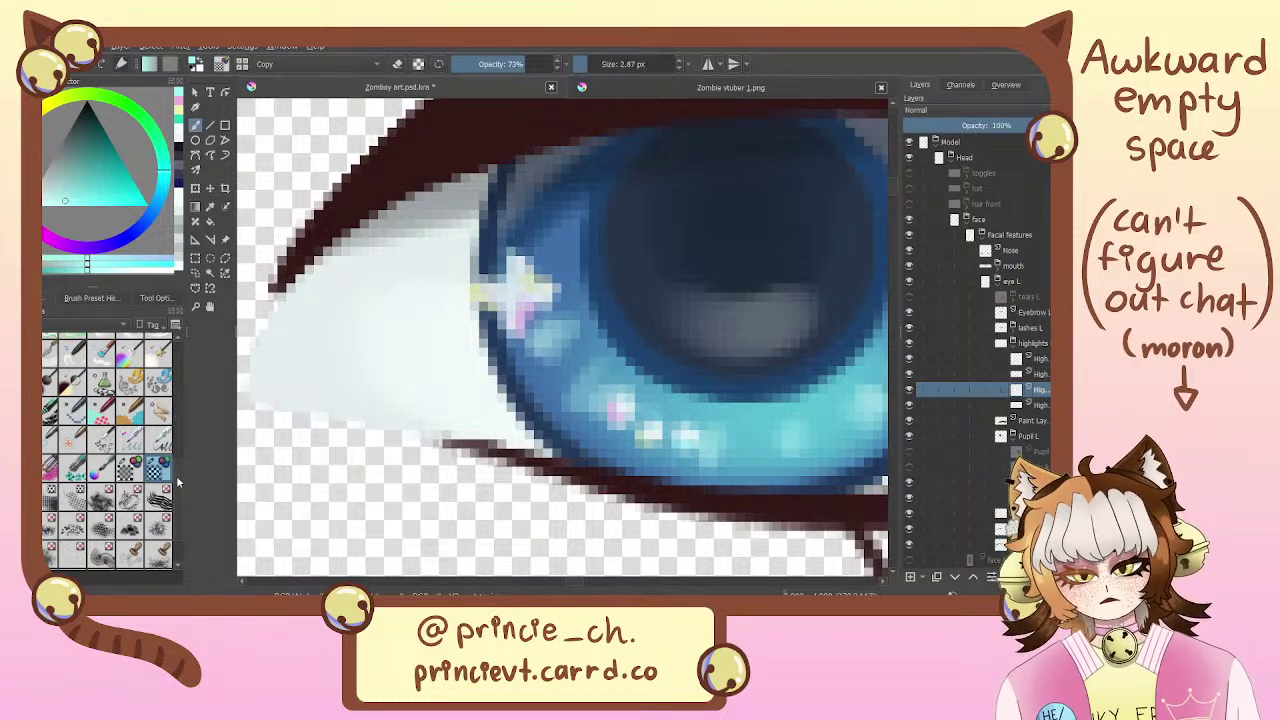
Return to the previous painting brush preset and nudge the inner star highlight slightly toward the pupil
left_click_drag(178, 511, 180, 352)
left_click(72, 374)
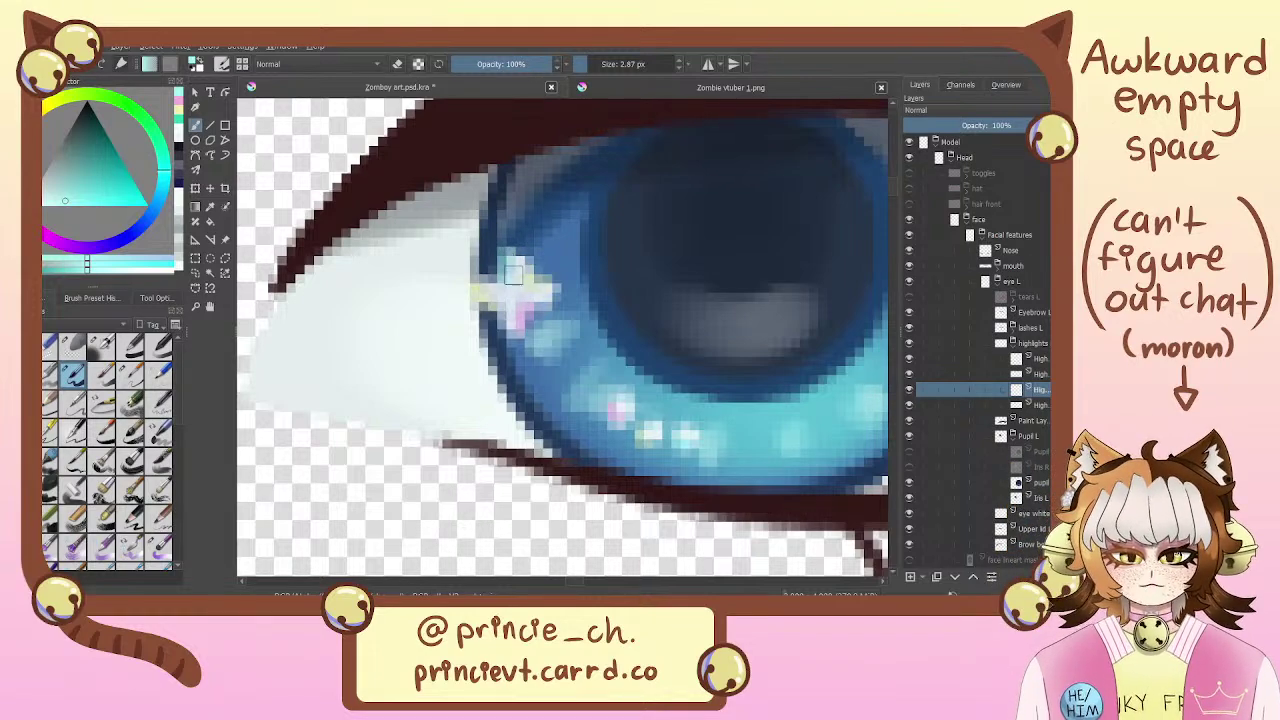
key("minus")
key("minus")
key("minus")
key("minus")
key("minus")
key("minus")
key("minus")
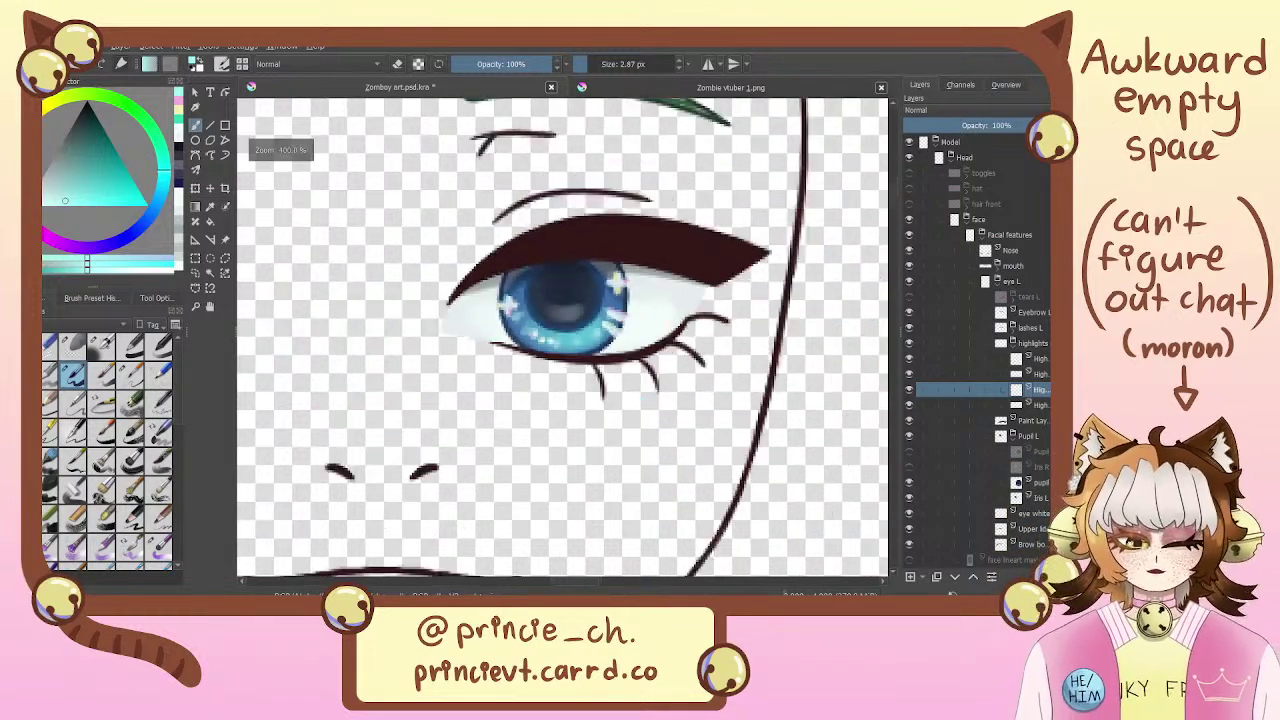
key("plus")
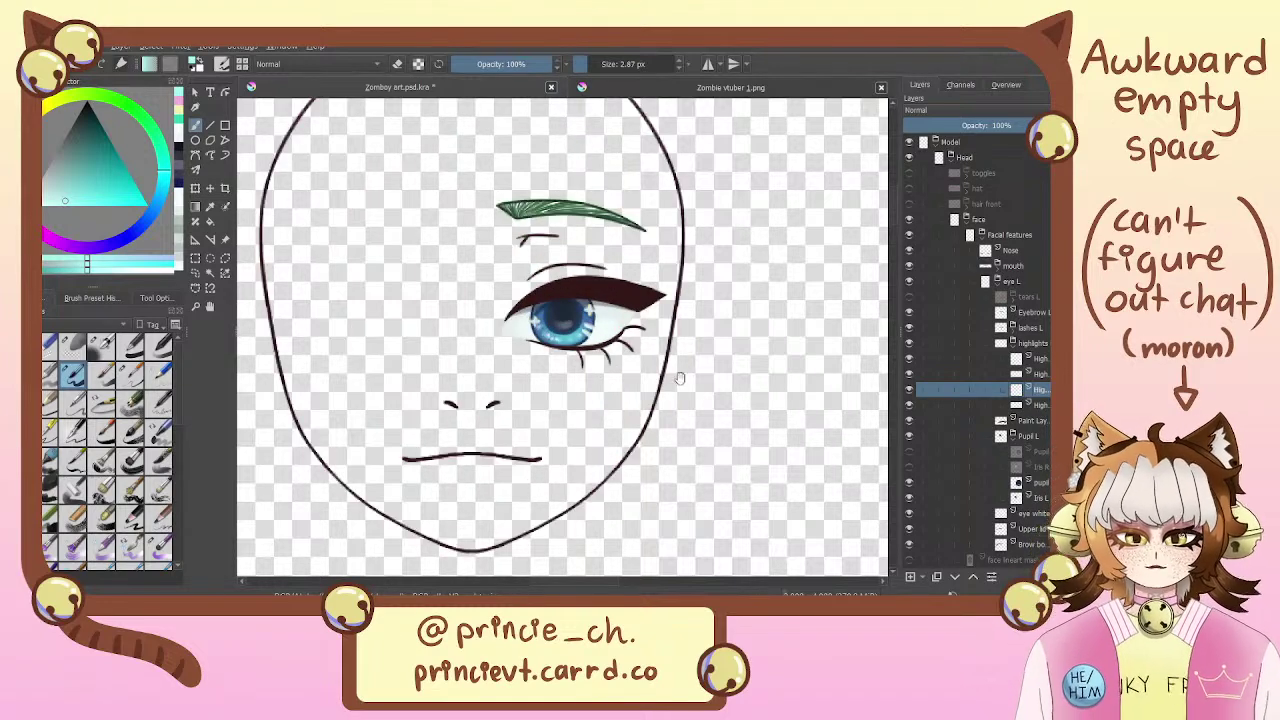
key("plus")
key("plus")
key("plus")
key("plus")
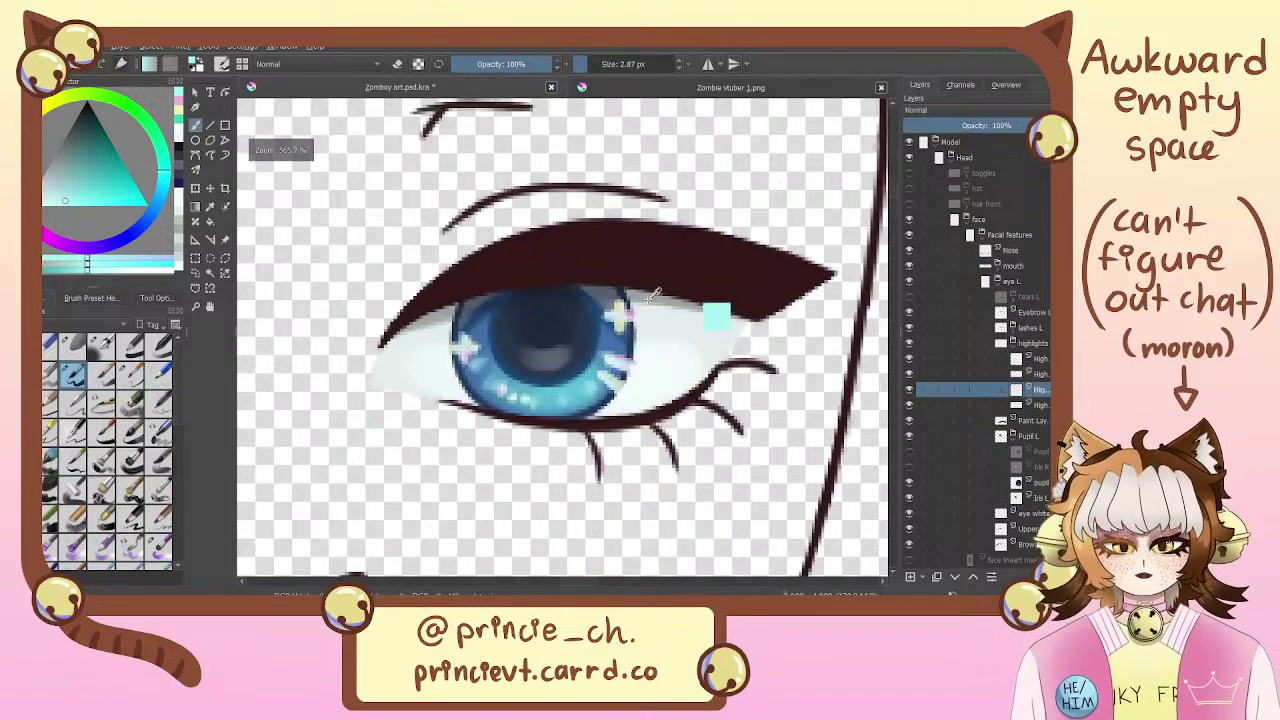
key("ctrl+t")
left_click_drag(471, 340, 475, 341)
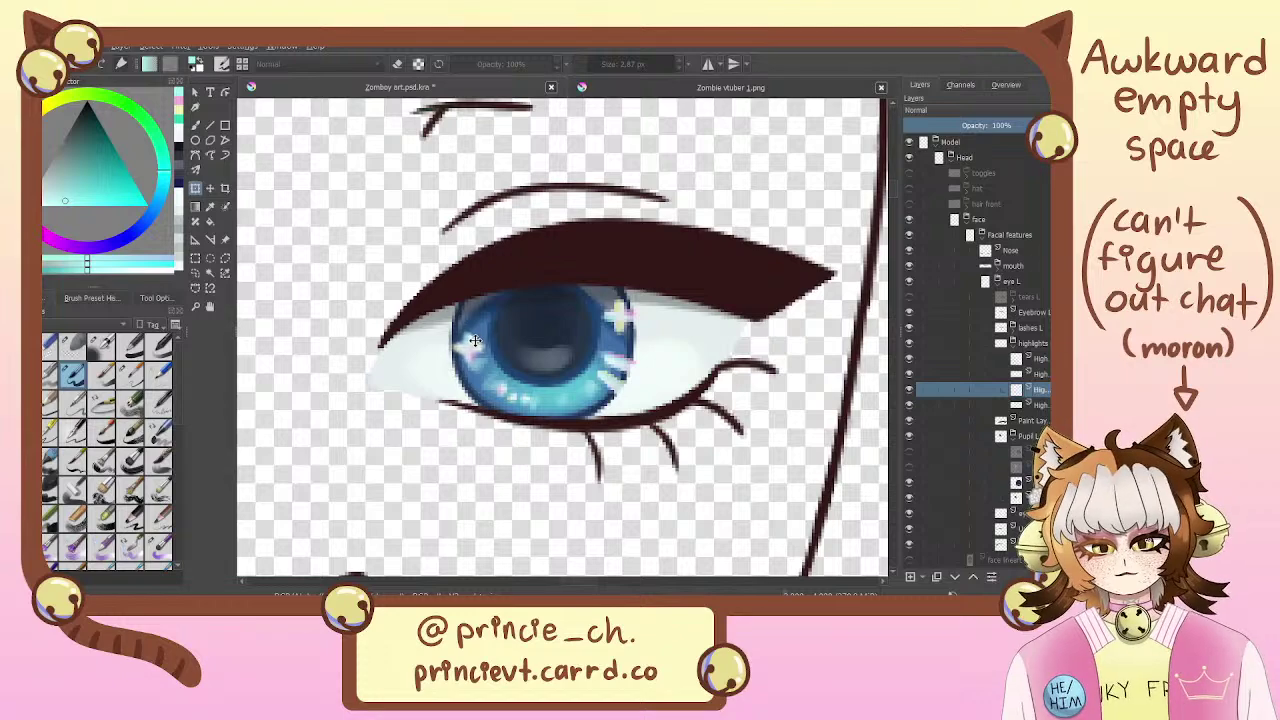
key("b")
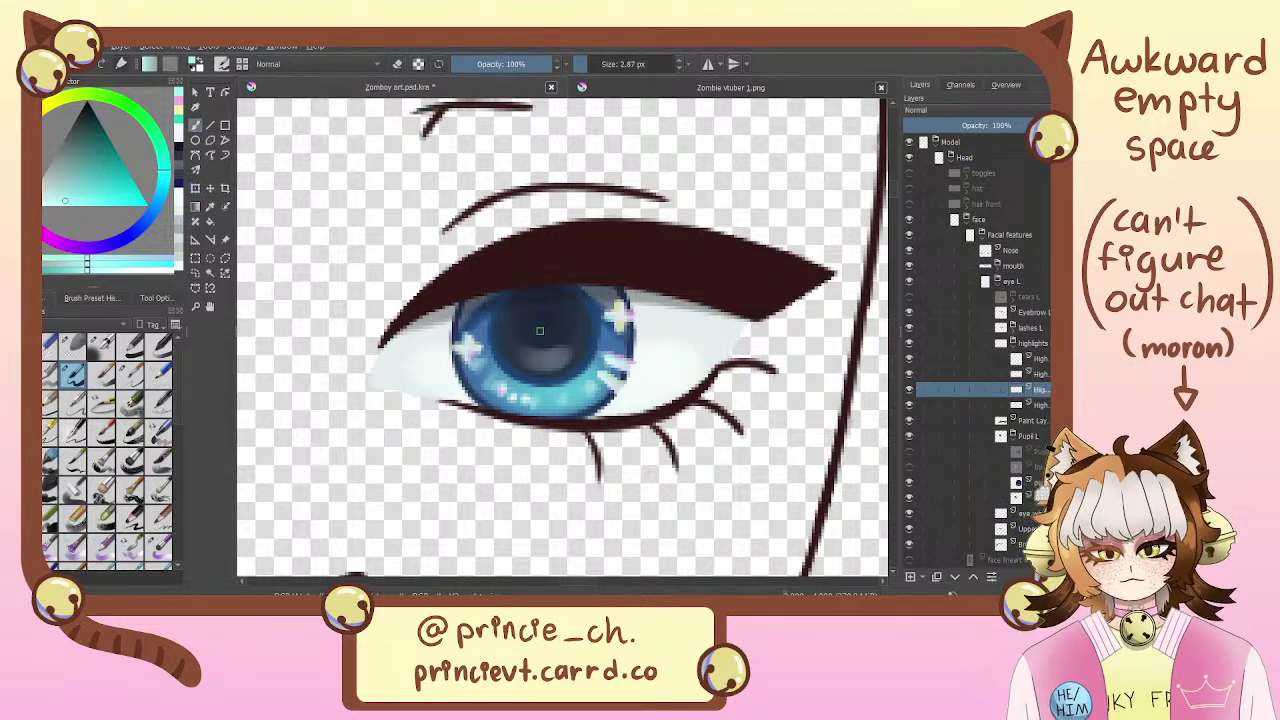
Review the adjusted star placement and the other highlights both close up and across the whole face
key("minus")
key("minus")
key("minus")
key("minus")
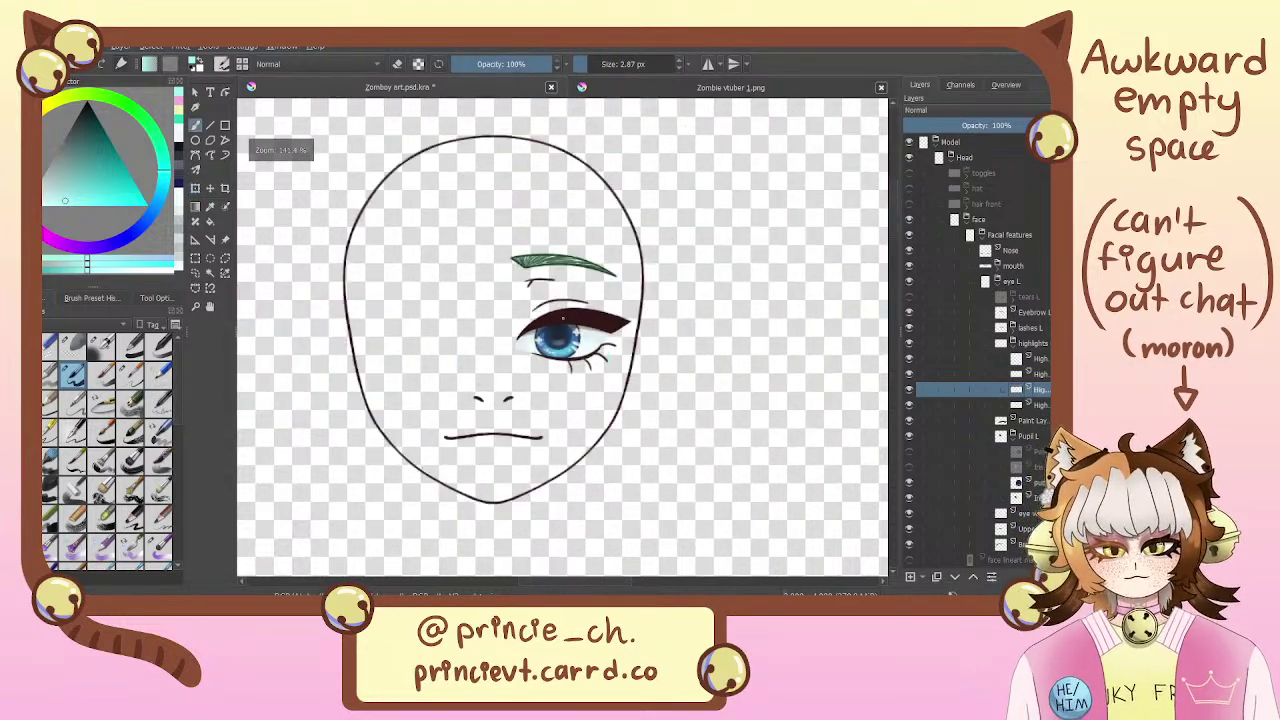
key("plus")
key("plus")
key("plus")
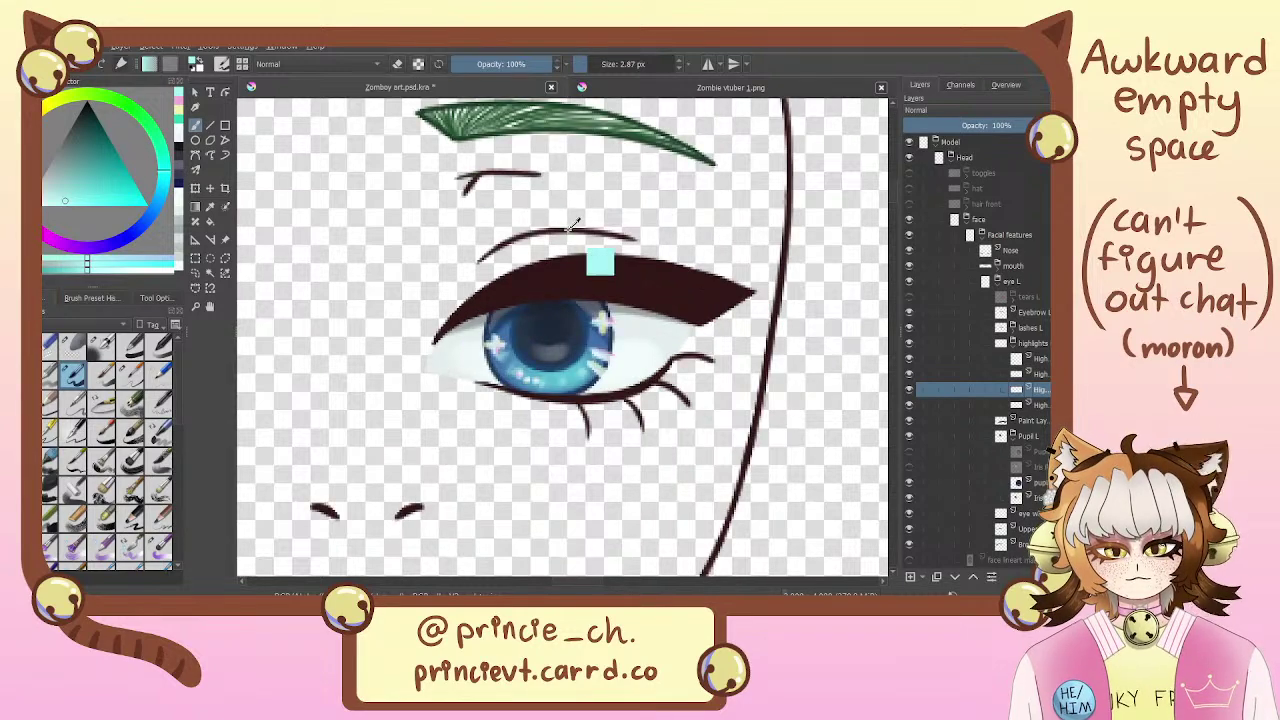
key("minus")
key("minus")
key("minus")
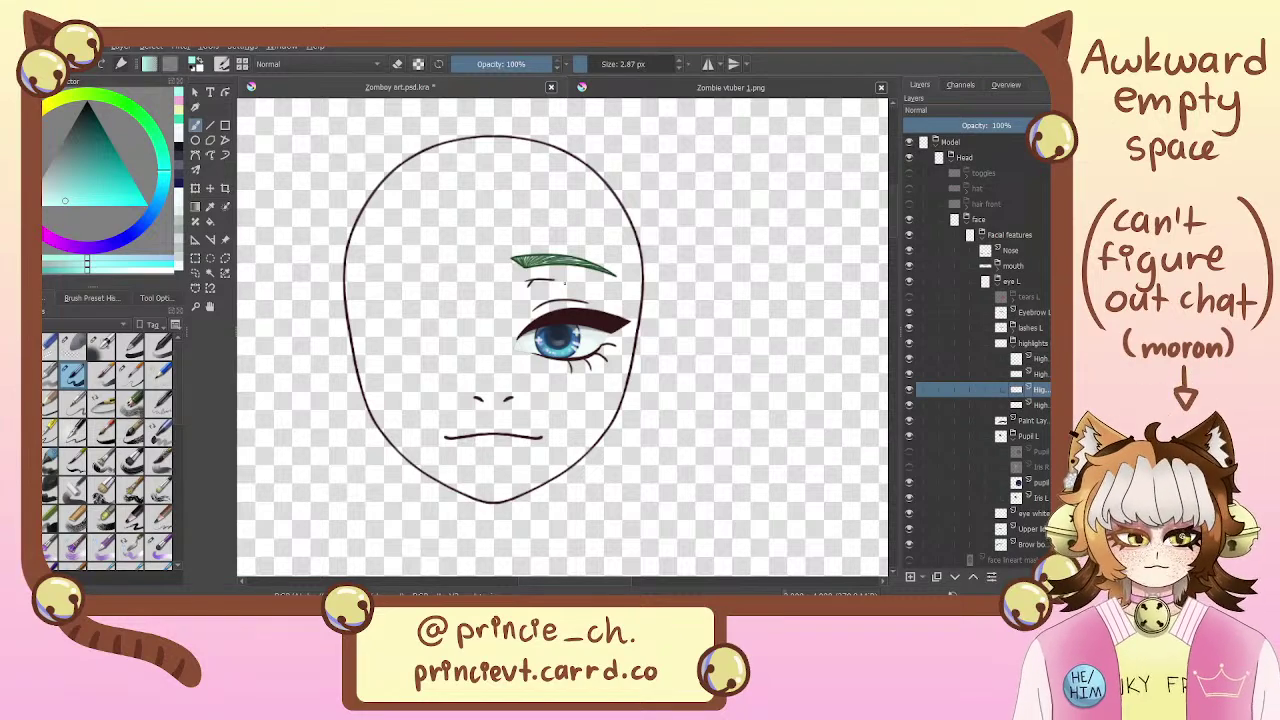
left_click_drag(573, 365, 636, 363)
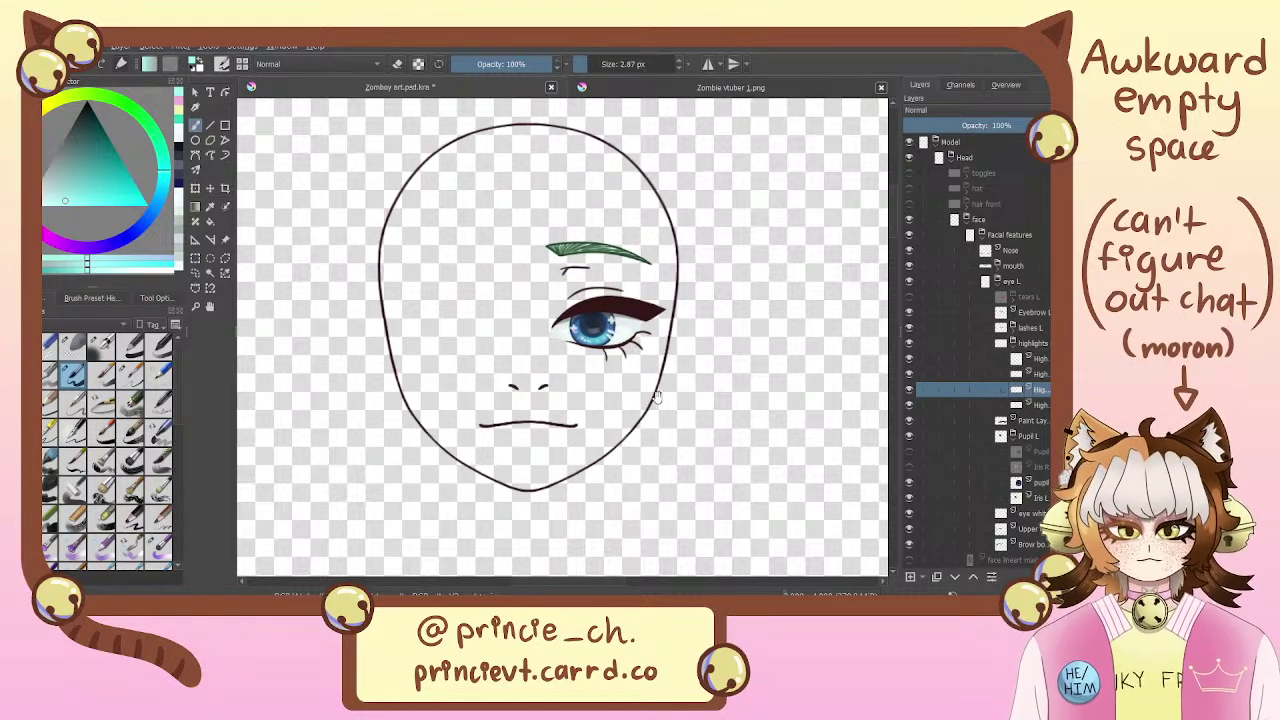
key("plus")
key("plus")
key("plus")
key("plus")
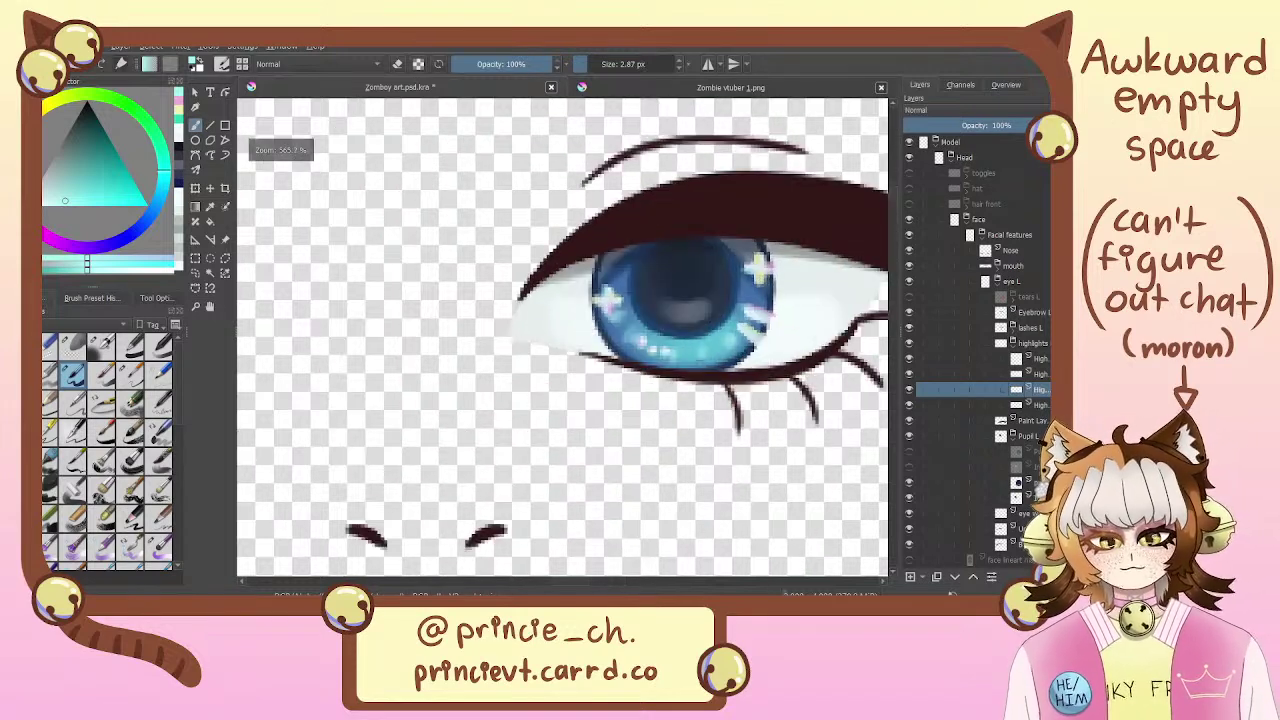
key("minus")
key("minus")
key("minus")
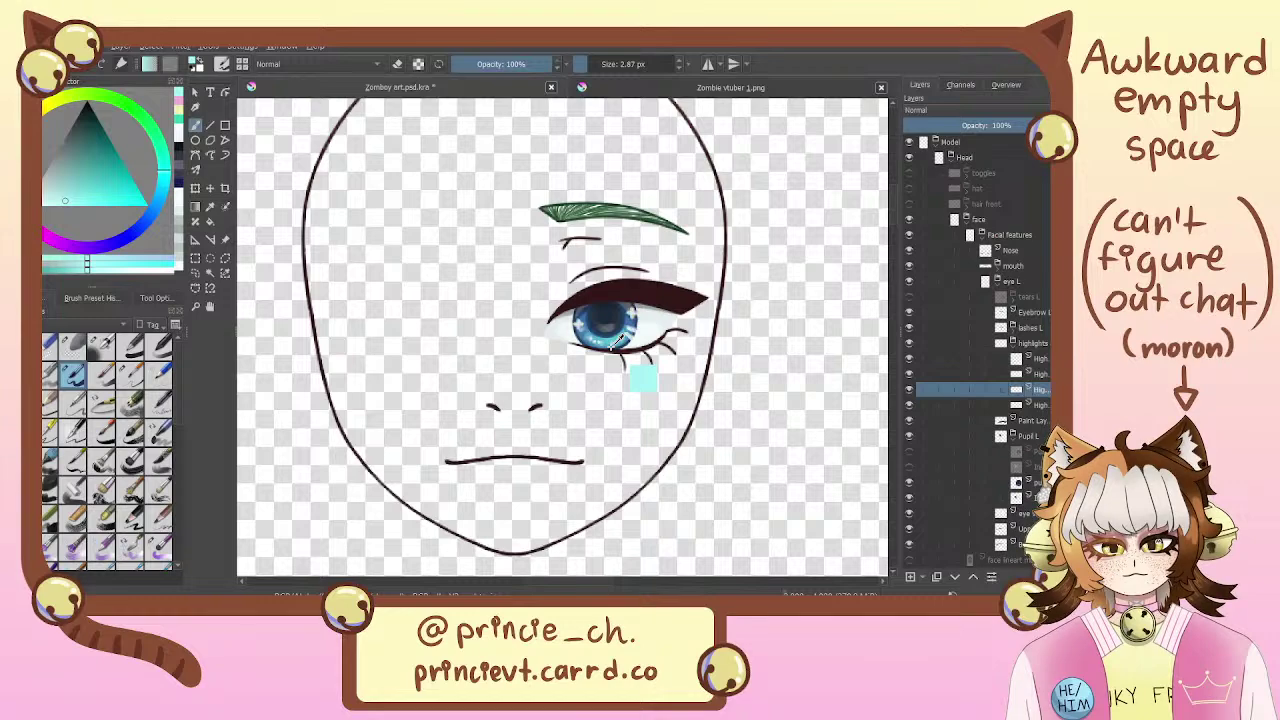
Add a new layer above the eye highlights and airbrush a soft white glow across the lower iris at 20.29 px
key("plus")
key("plus")
key("plus")
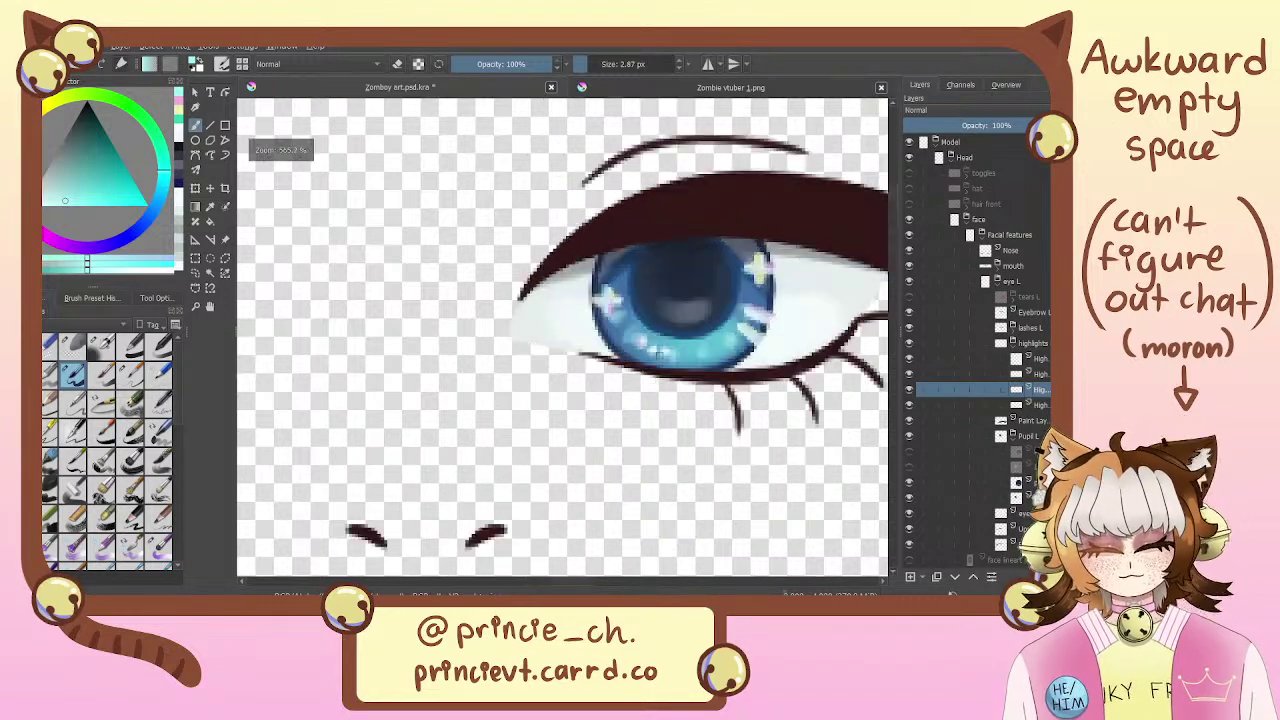
left_click_drag(760, 347, 647, 341)
left_click(1040, 359)
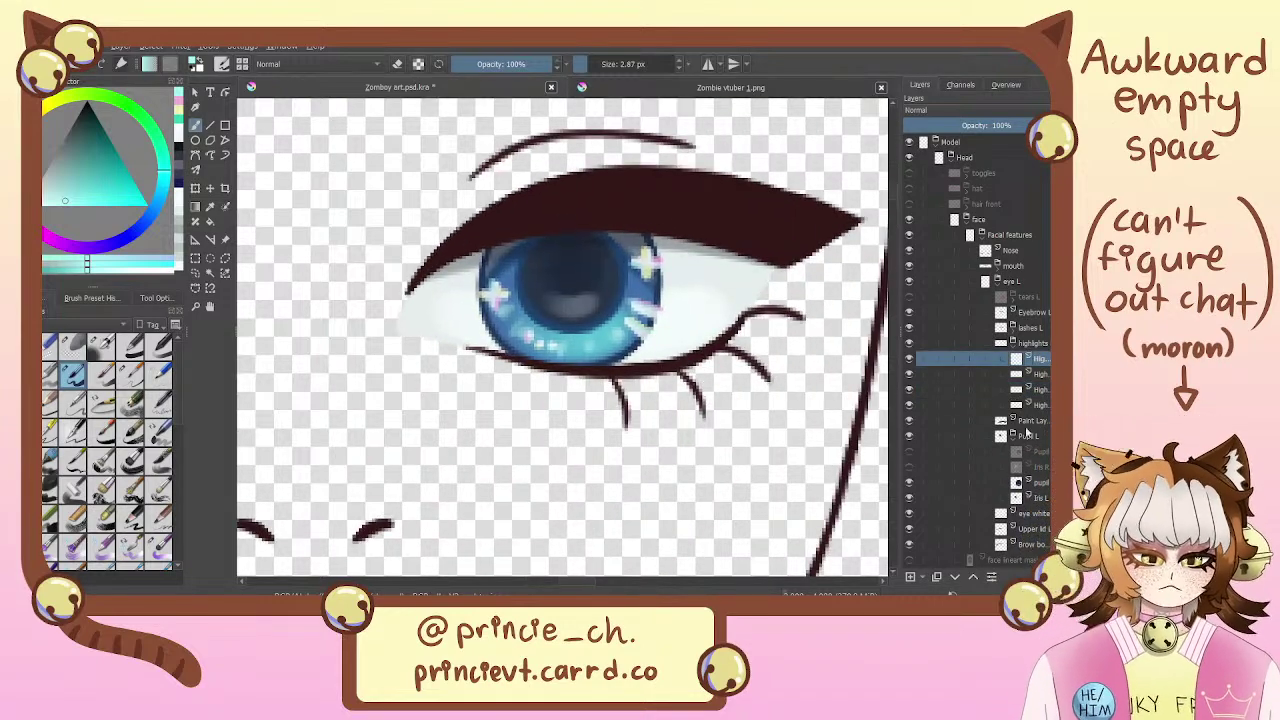
left_click(911, 578)
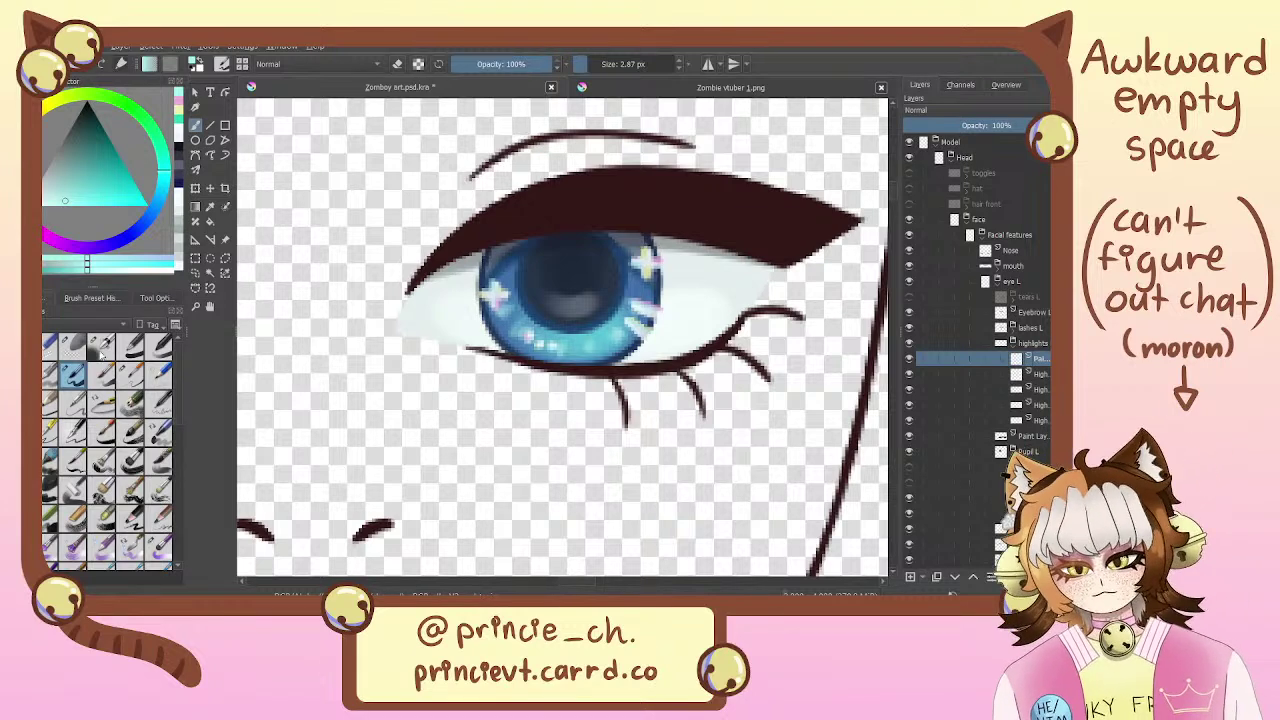
left_click(100, 347)
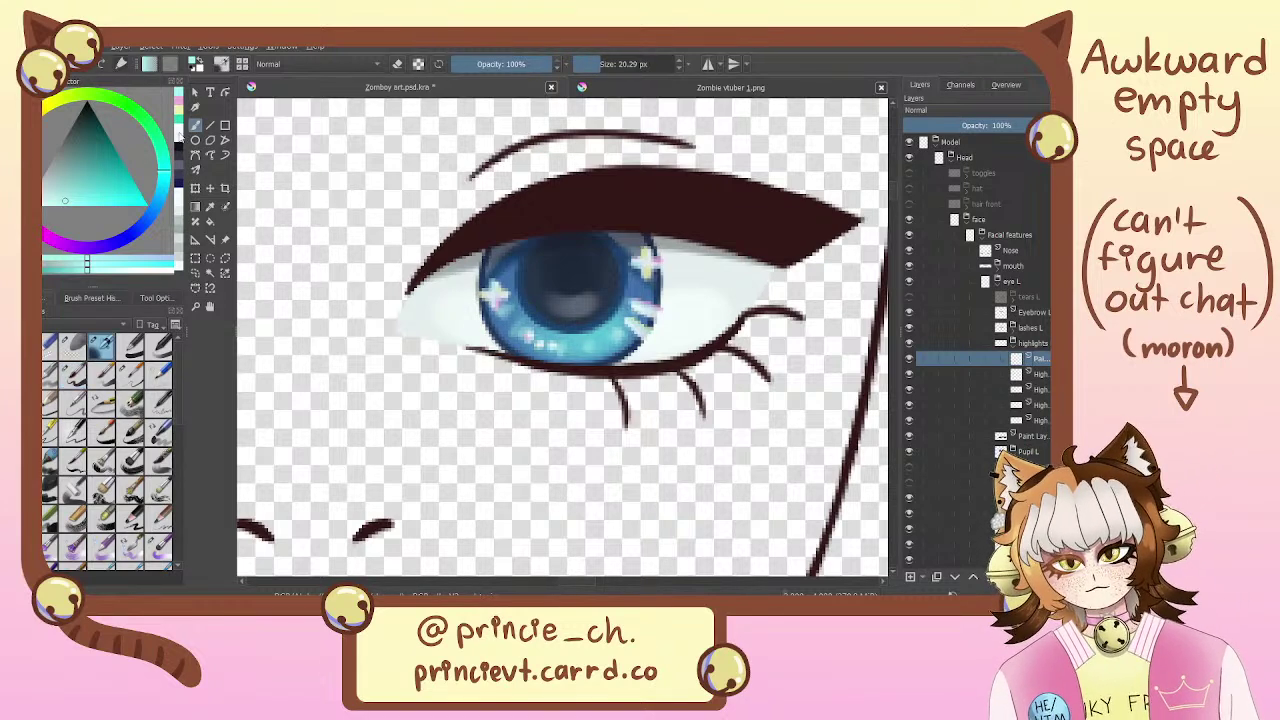
mouse_move(558, 340)
left_mouse_down()
mouse_move(593, 311)
mouse_move(553, 339)
mouse_move(511, 311)
mouse_move(628, 322)
left_mouse_up()
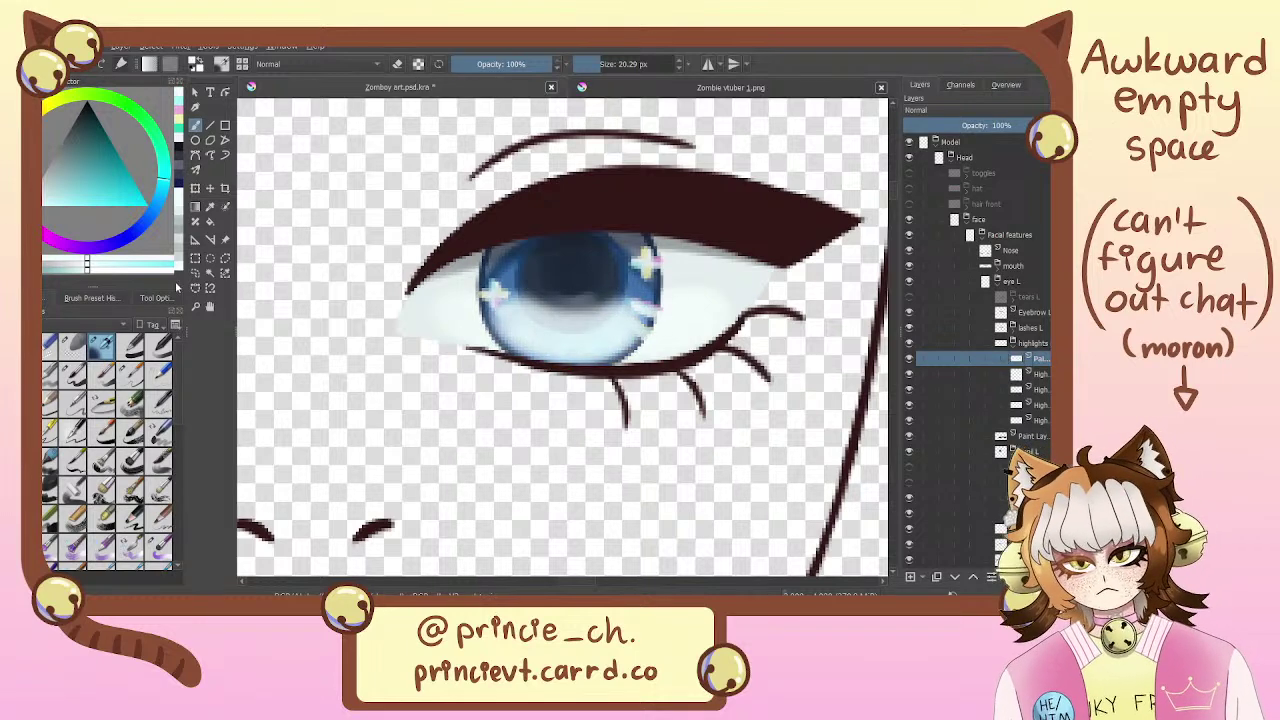
Tint the lower iris glow with bands of yellow, pink and cyan using the airbrush at 9.30 px
key("bracketleft")
key("bracketleft")
key("bracketleft")
key("bracketleft")
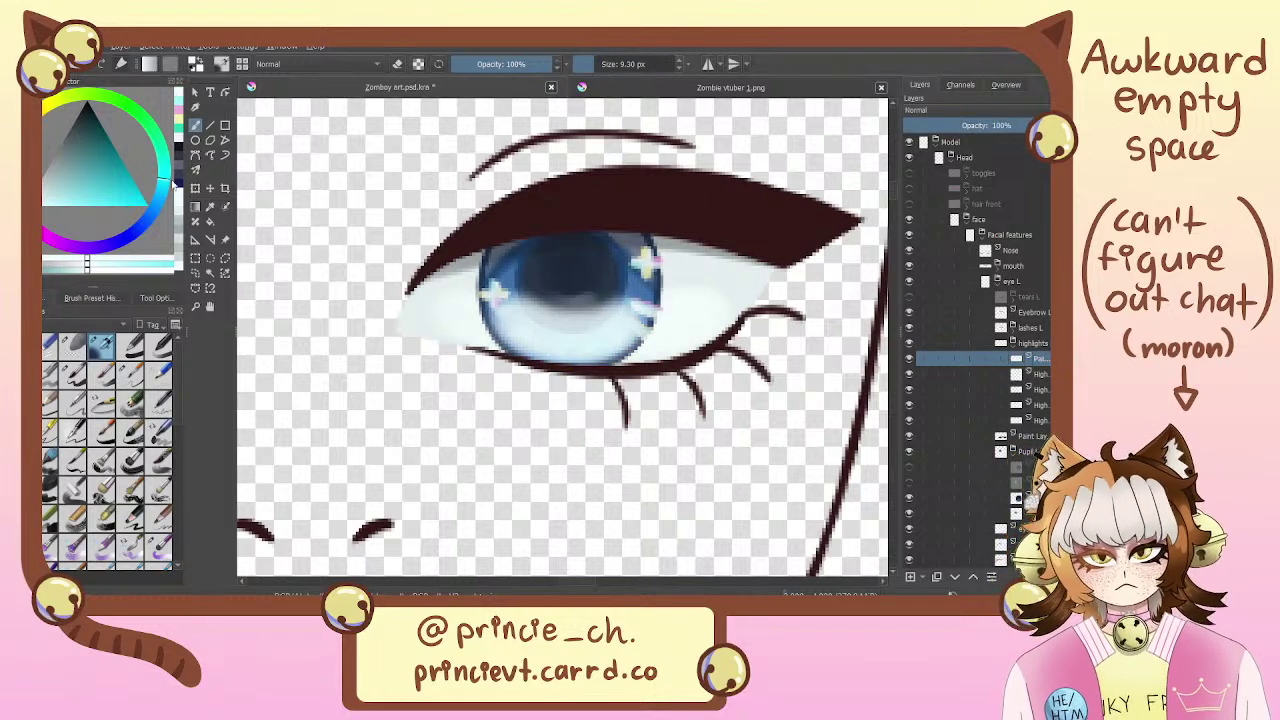
left_click(180, 110)
left_click(180, 120)
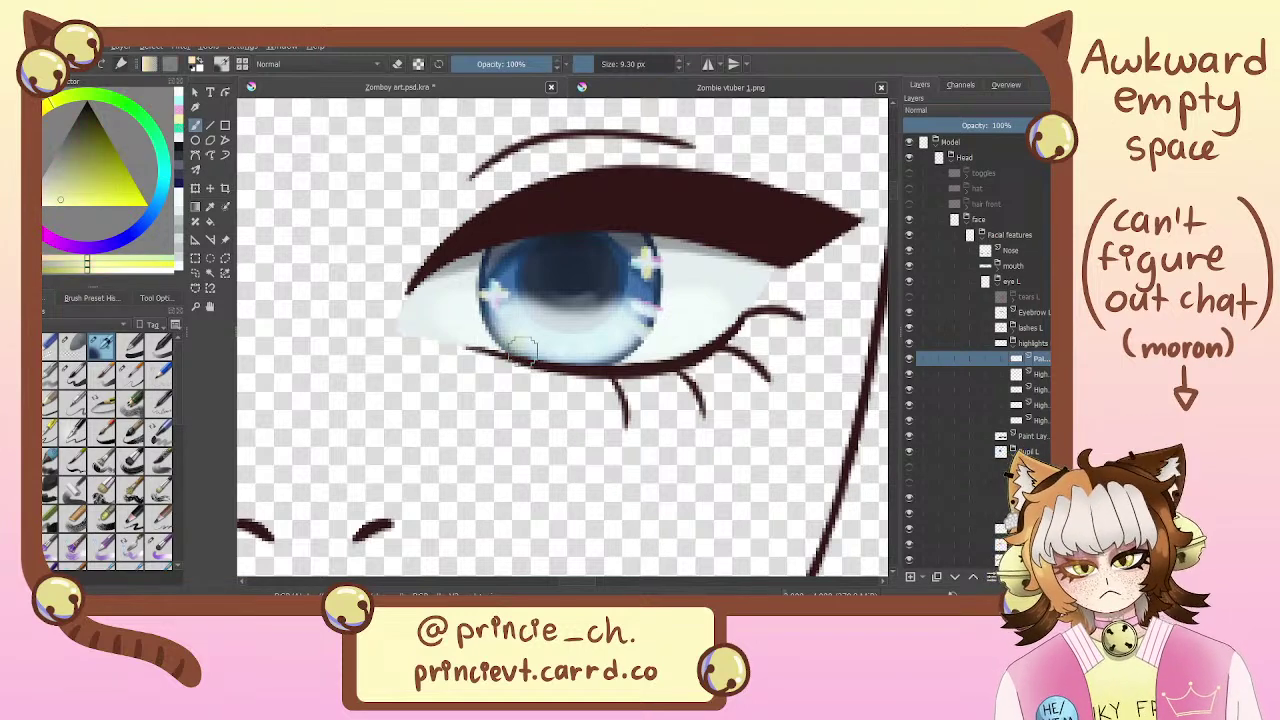
mouse_move(509, 330)
left_mouse_down()
mouse_move(637, 326)
mouse_move(642, 312)
mouse_move(509, 324)
mouse_move(571, 356)
mouse_move(640, 316)
left_mouse_up()
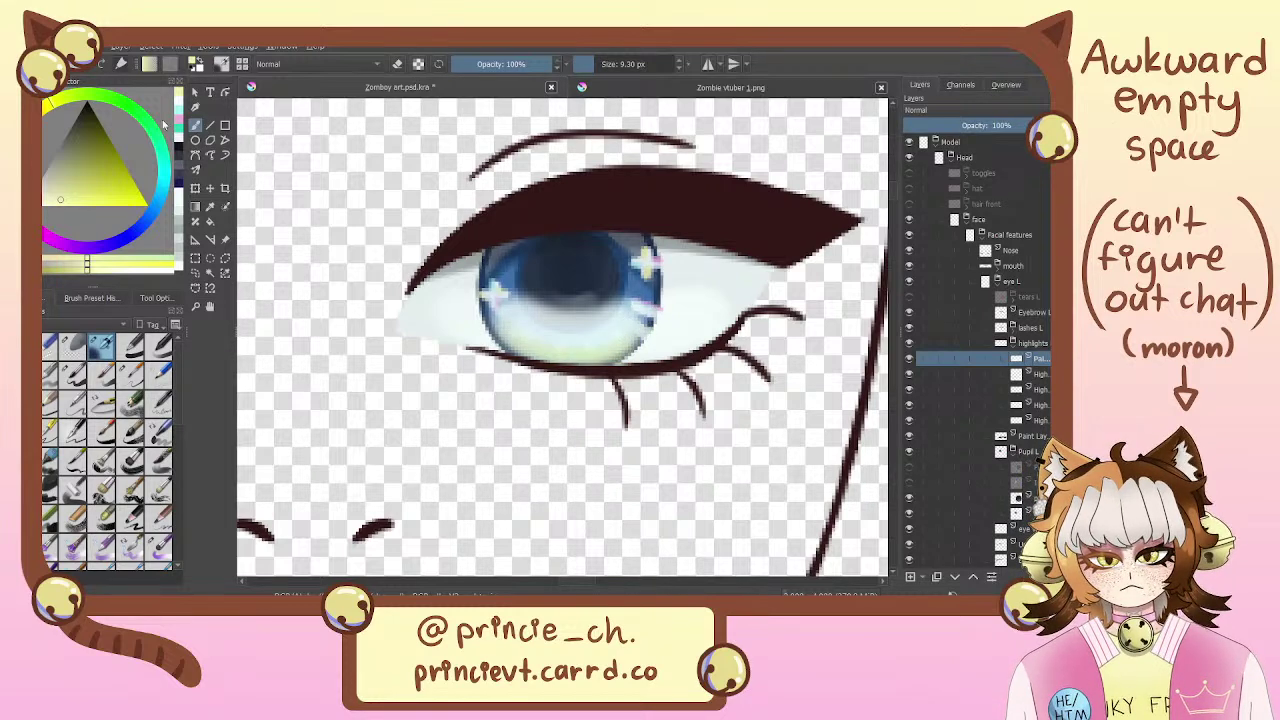
left_click(181, 117)
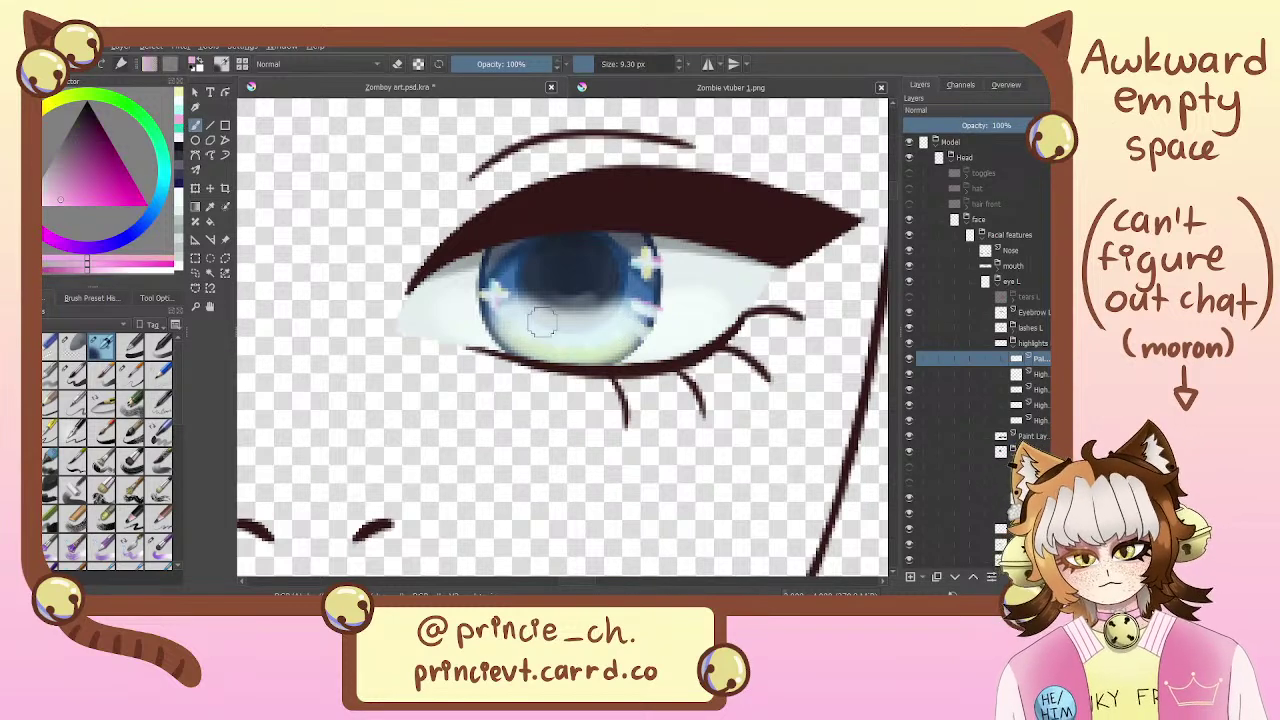
left_click_drag(525, 325, 632, 316)
left_click(179, 117)
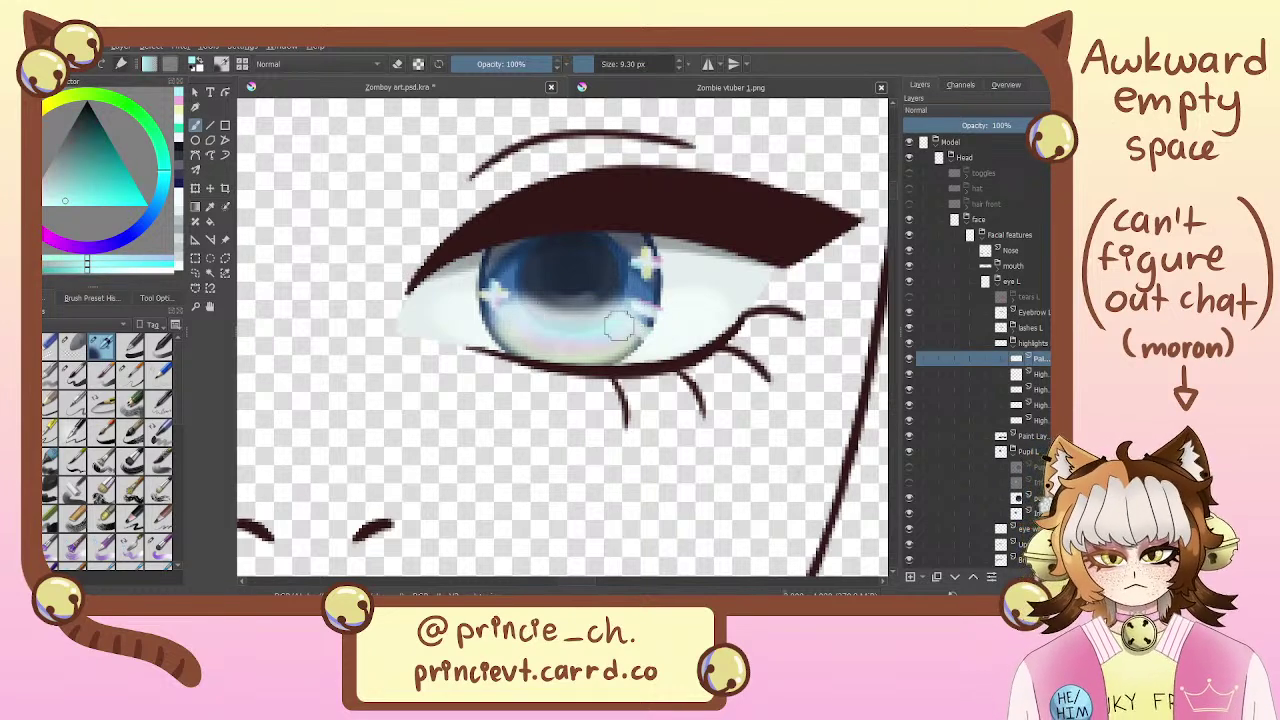
Erase the tinted glow around the iris rim and pupil with a 16.72 px brush to reveal the darker outline
key("e")
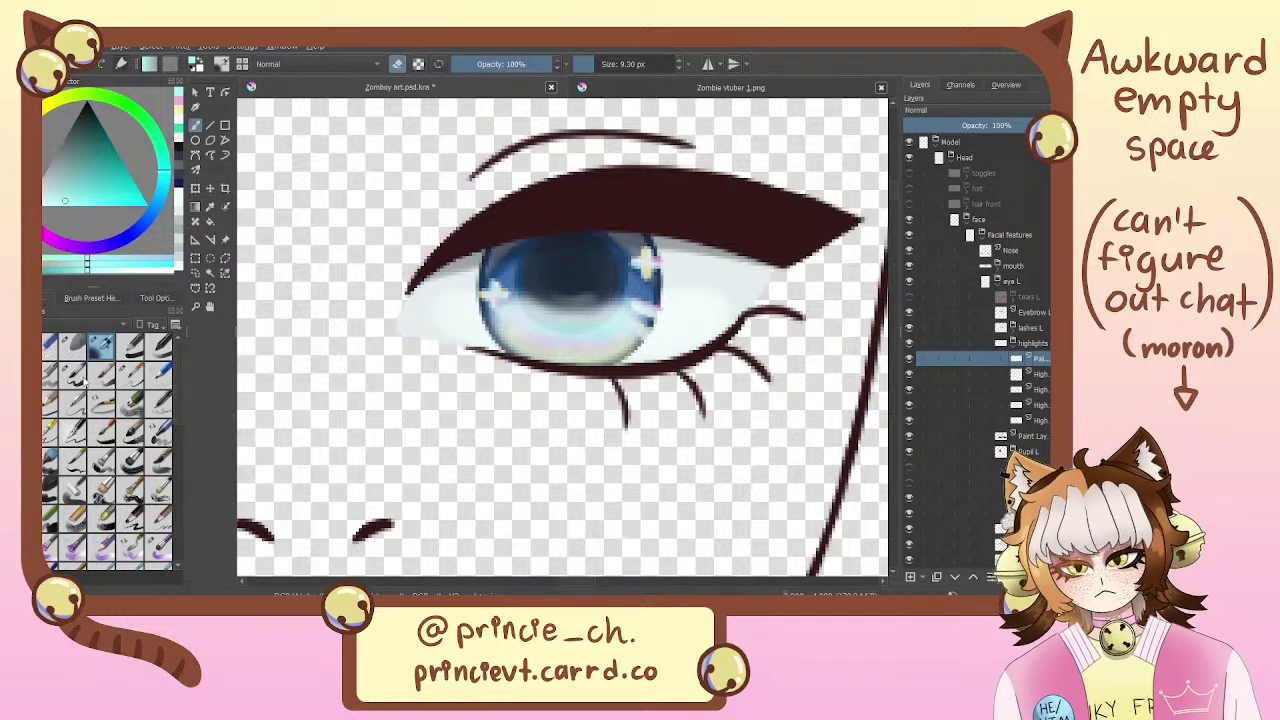
left_click(158, 546)
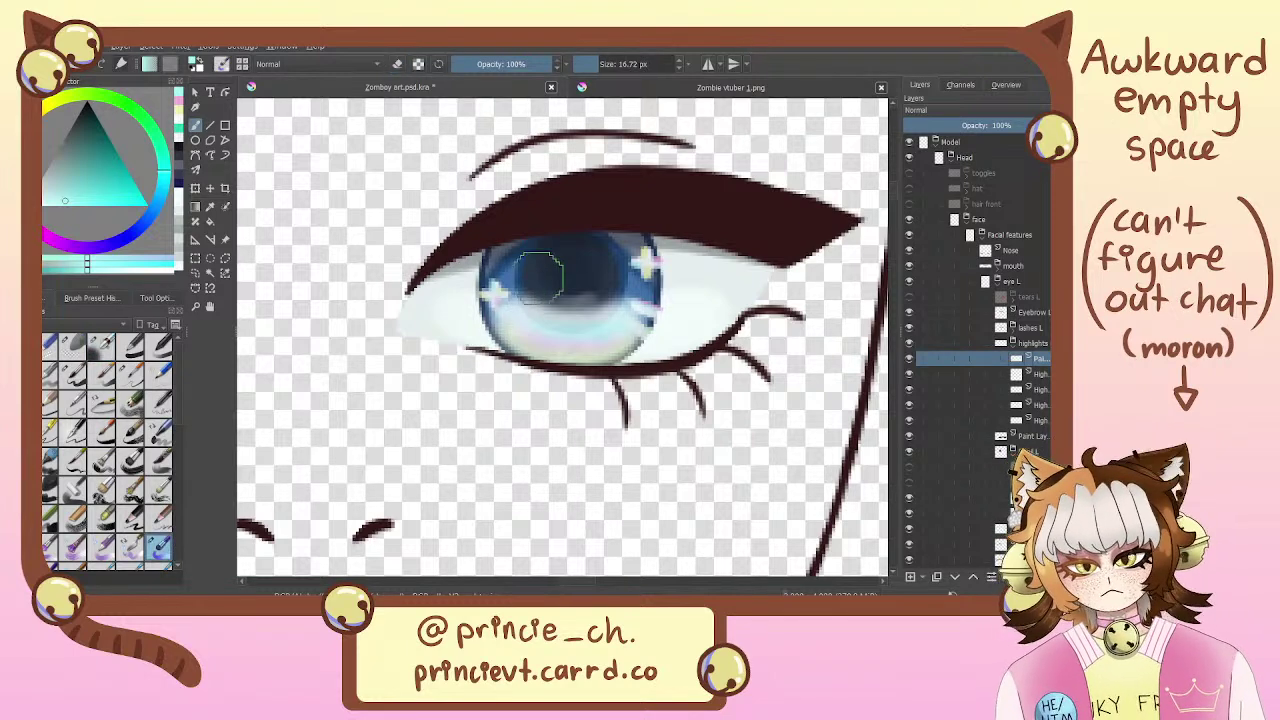
key("e")
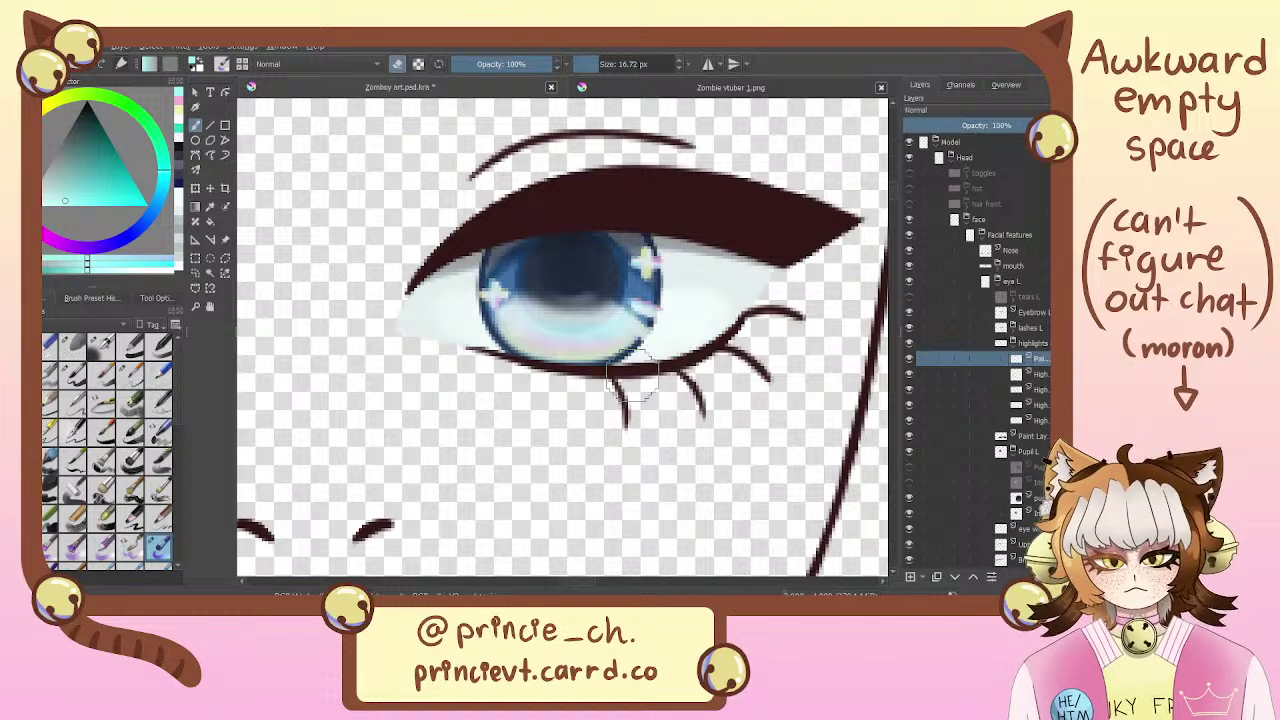
left_click_drag(548, 268, 514, 248)
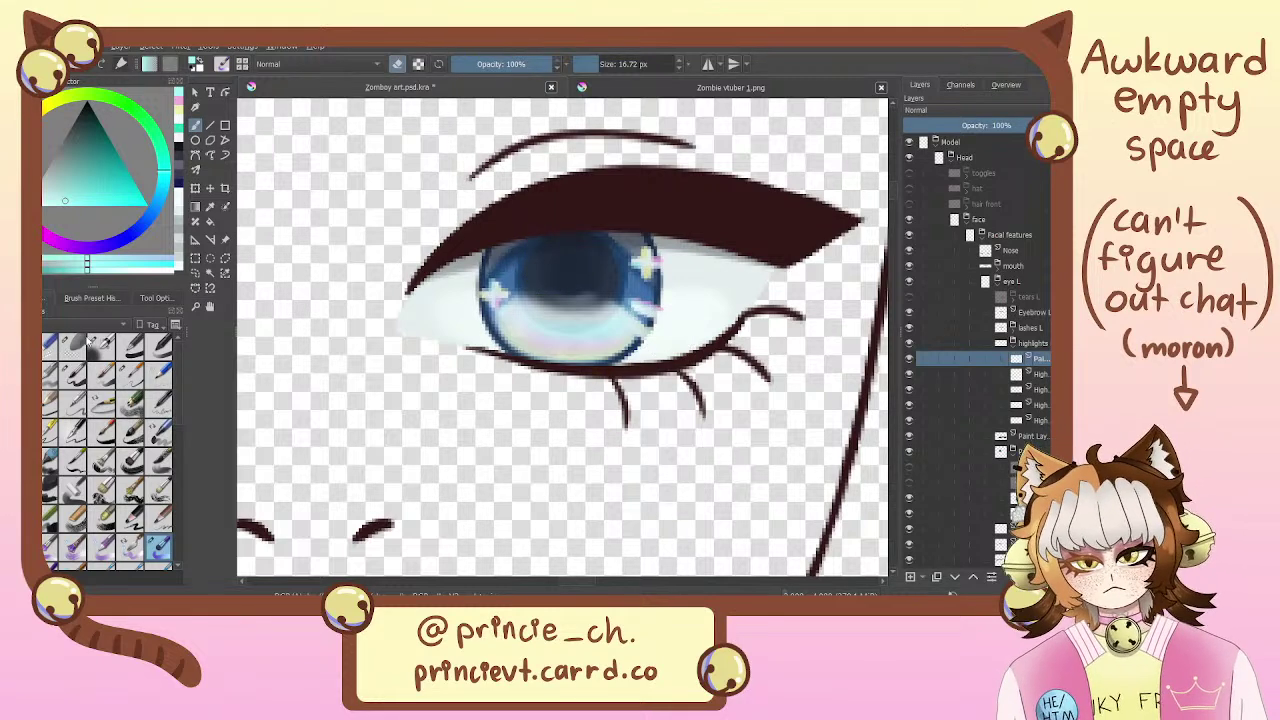
Try to cut radial rays through the lower iris glow with a 4.48 px eraser
left_click(100, 346)
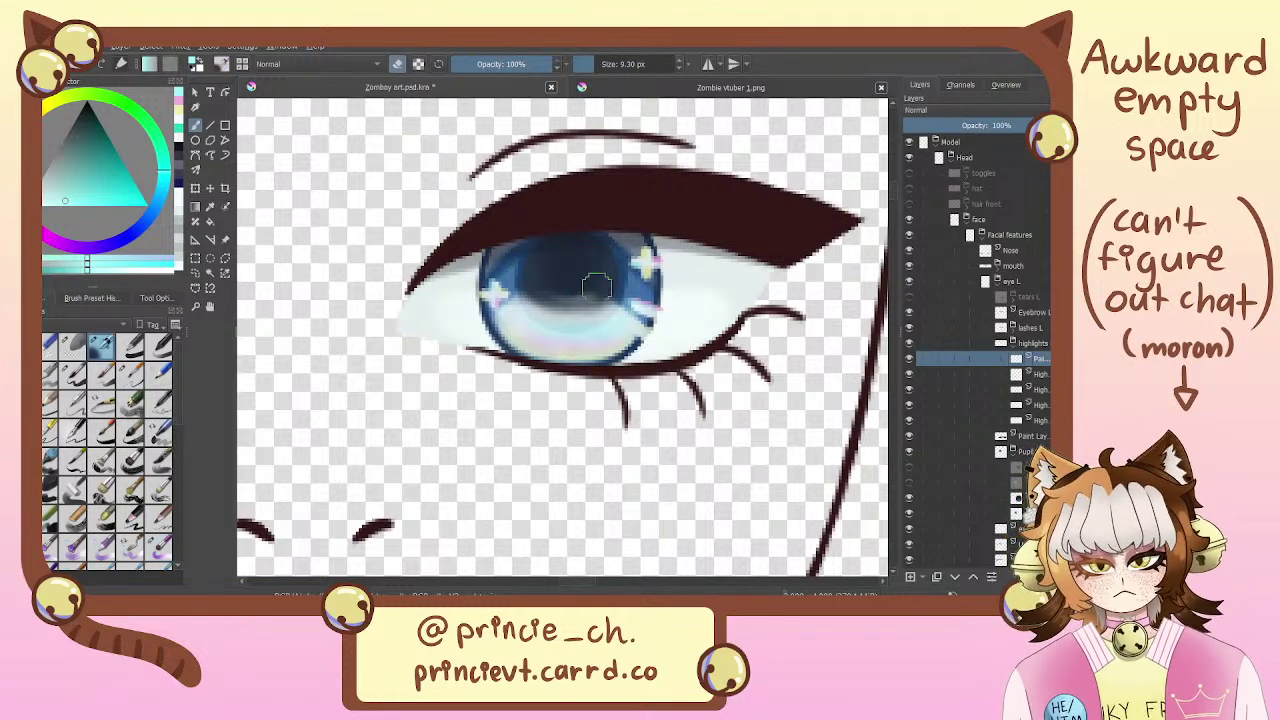
left_click(74, 375)
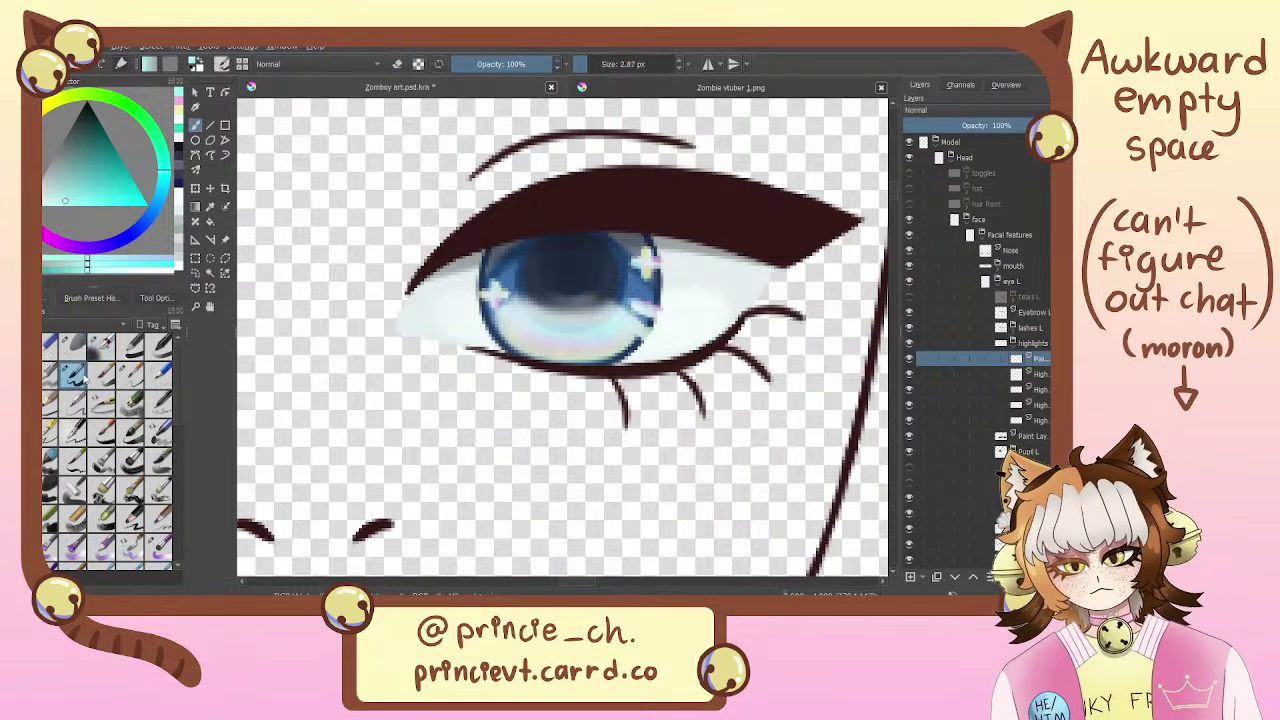
left_click(158, 545)
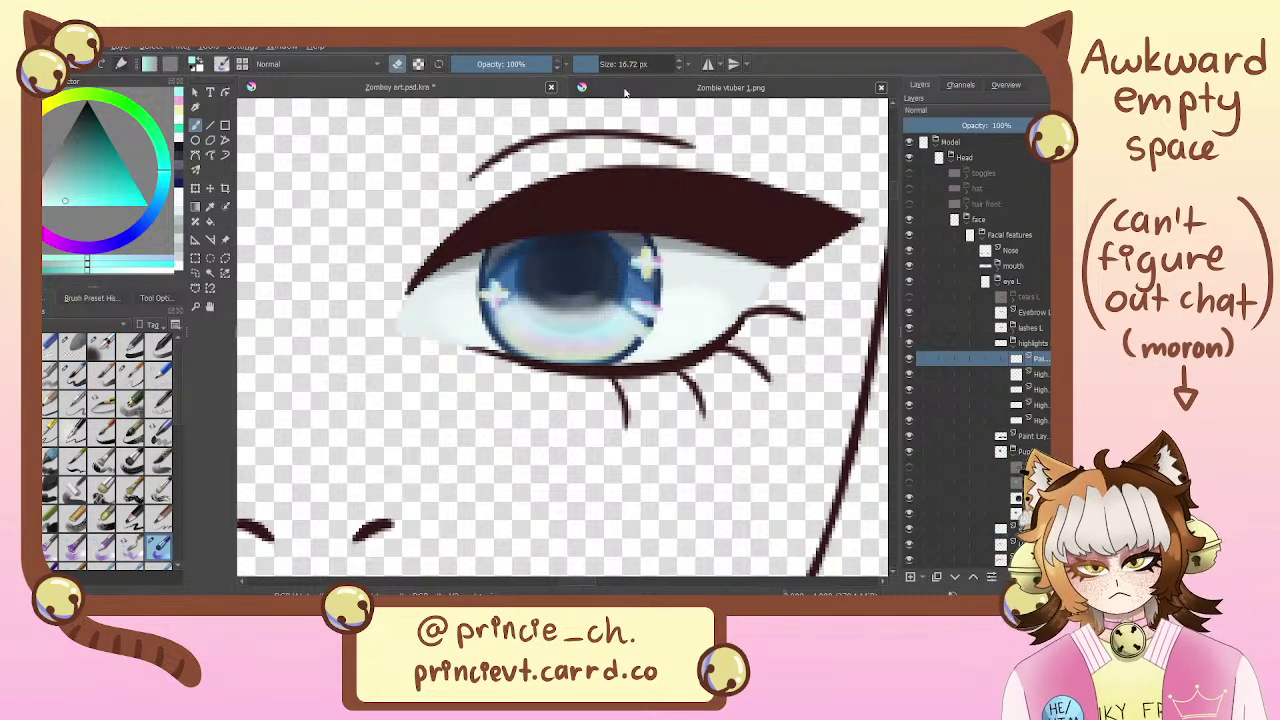
mouse_move(625, 92)
left_mouse_down()
mouse_move(588, 93)
mouse_move(589, 66)
left_mouse_up()
left_click_drag(559, 268, 555, 370)
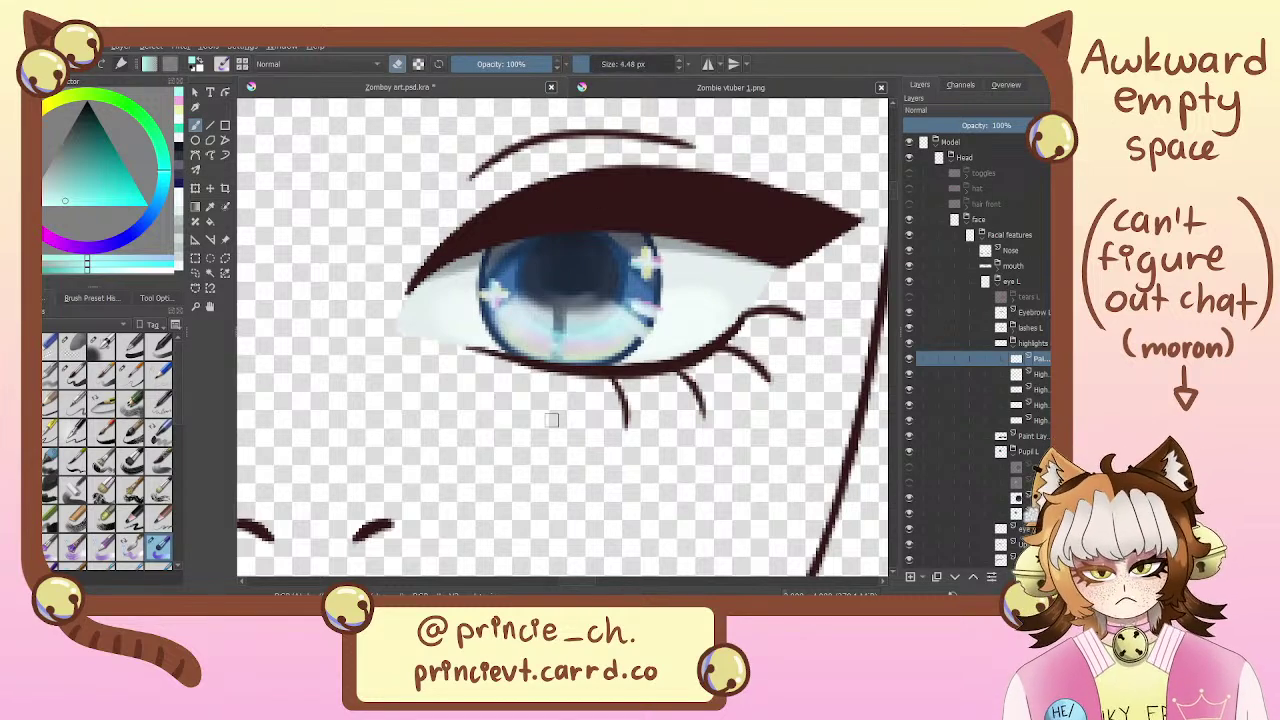
key("ctrl+z")
mouse_move(565, 289)
left_mouse_down()
mouse_move(560, 405)
mouse_move(555, 285)
mouse_move(508, 398)
left_mouse_up()
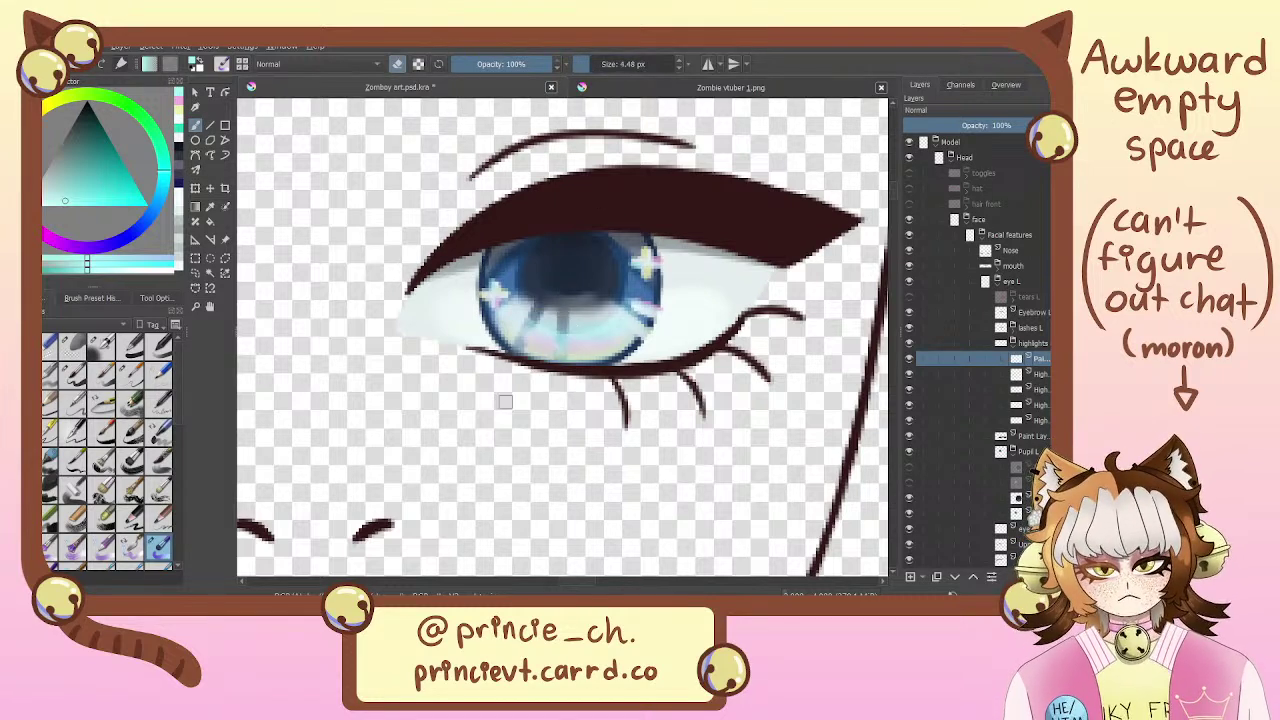
left_click_drag(587, 298, 640, 398)
key("ctrl+z")
key("ctrl+z")
key("ctrl+z")
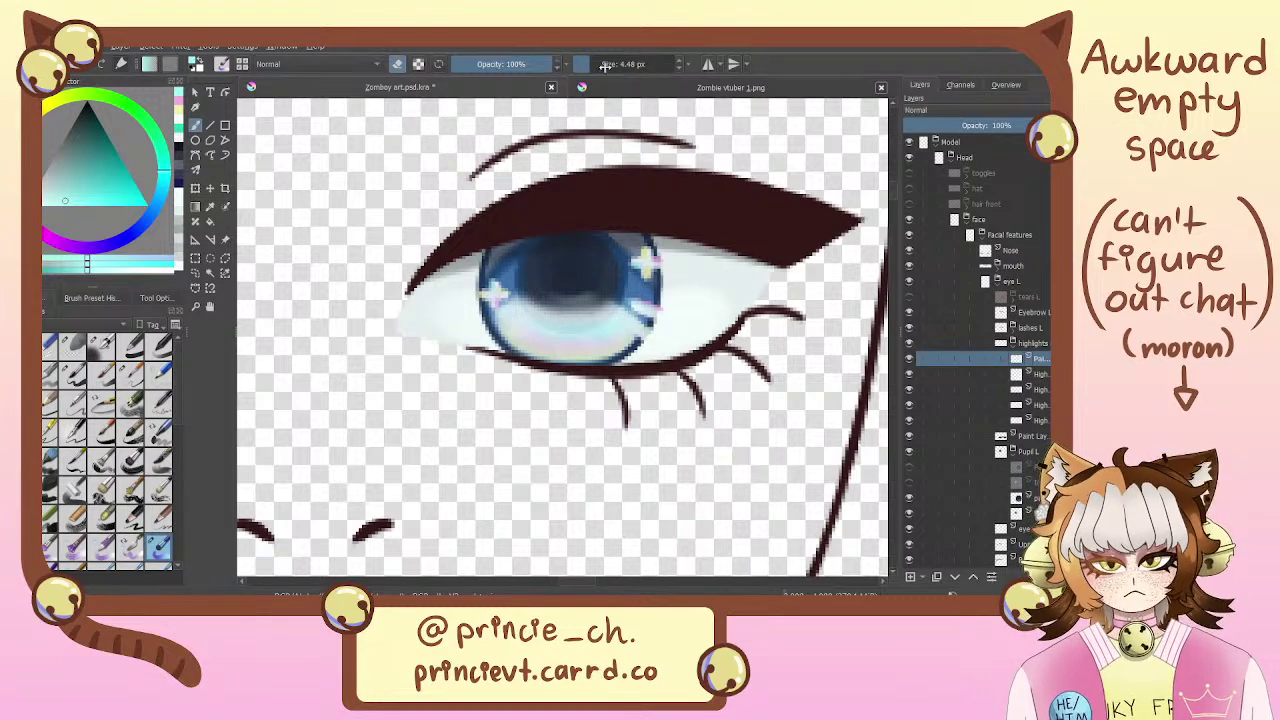
Try to cut a thinner vertical ray below the pupil with the eraser at 1.96 px
left_click_drag(605, 65, 586, 65)
left_click_drag(562, 316, 555, 402)
key("ctrl+z")
left_click_drag(565, 312, 558, 358)
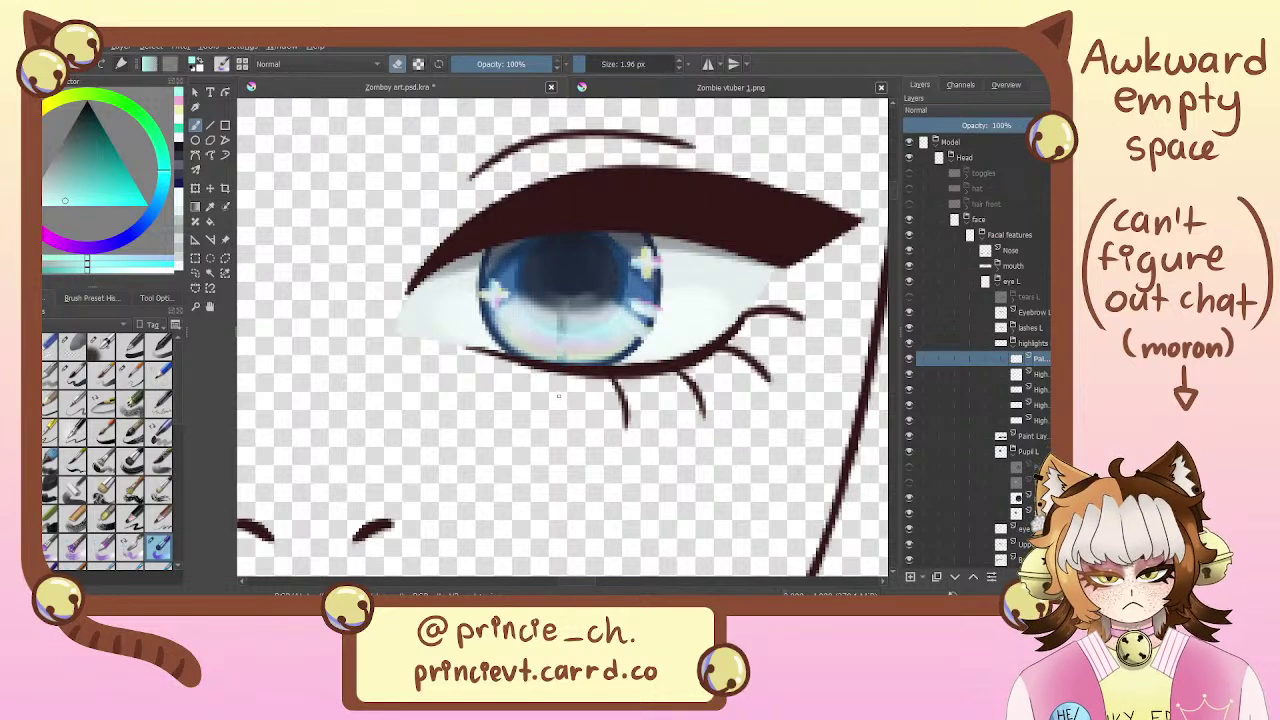
key("ctrl+z")
key("ctrl+z")
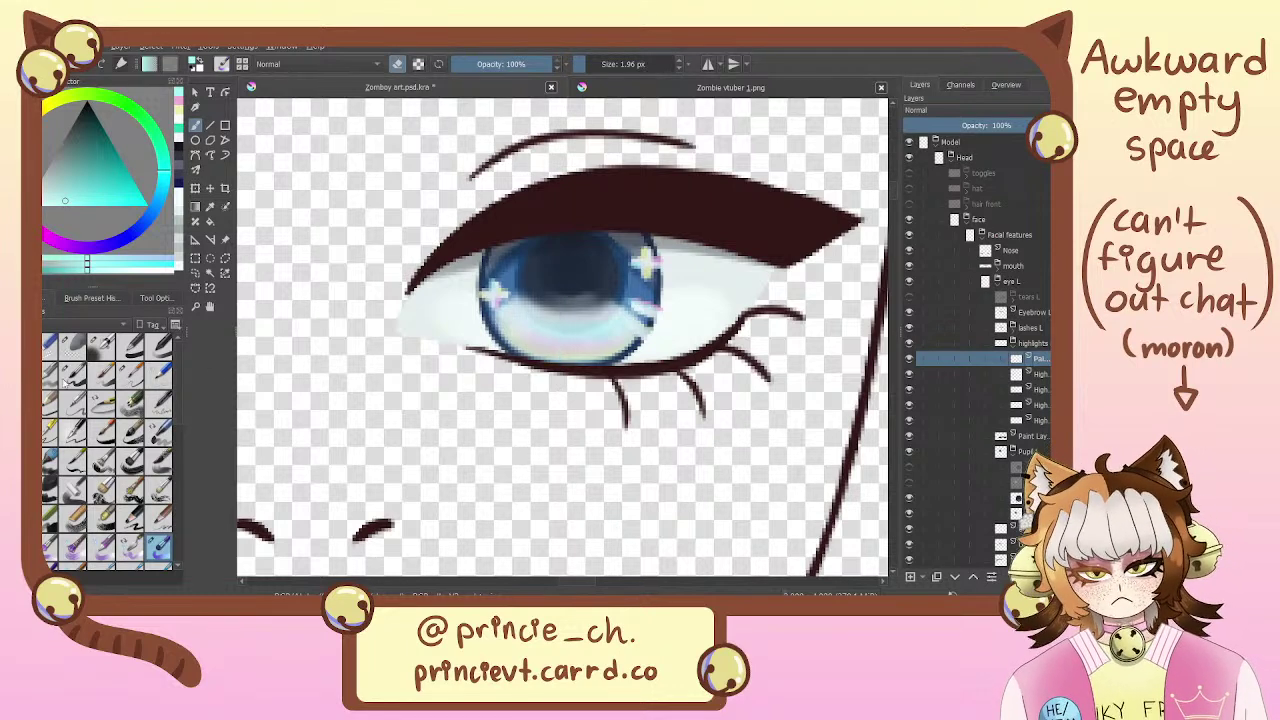
Erase thin radial lines fanning out below the pupil through the glow, using another brush preset at 2.24 px
left_click(131, 376)
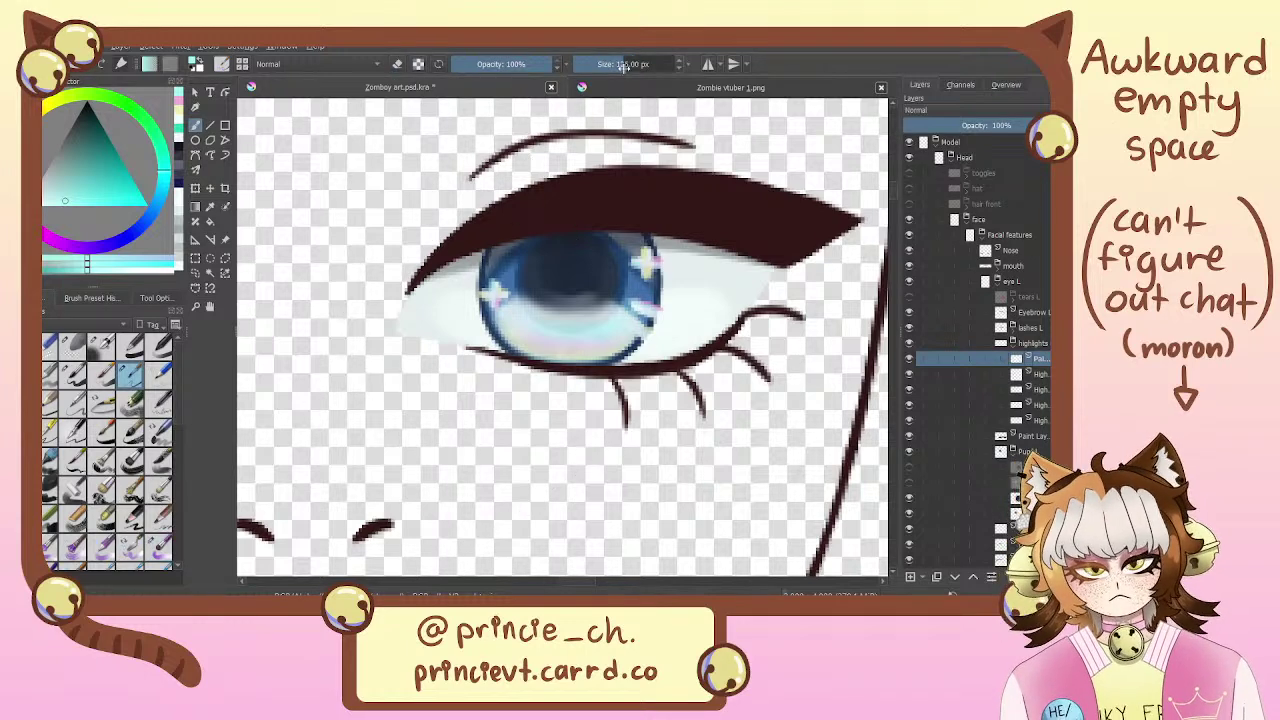
left_click_drag(590, 85, 586, 86)
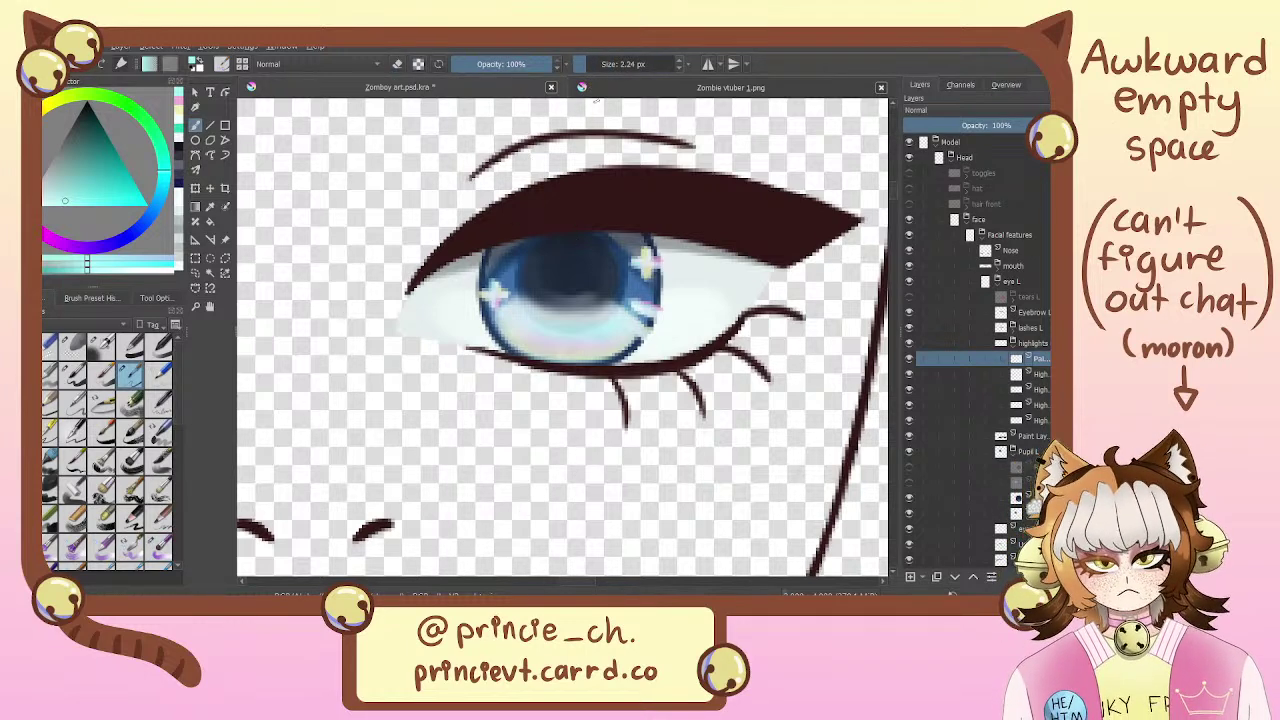
key("e")
left_click_drag(563, 308, 563, 362)
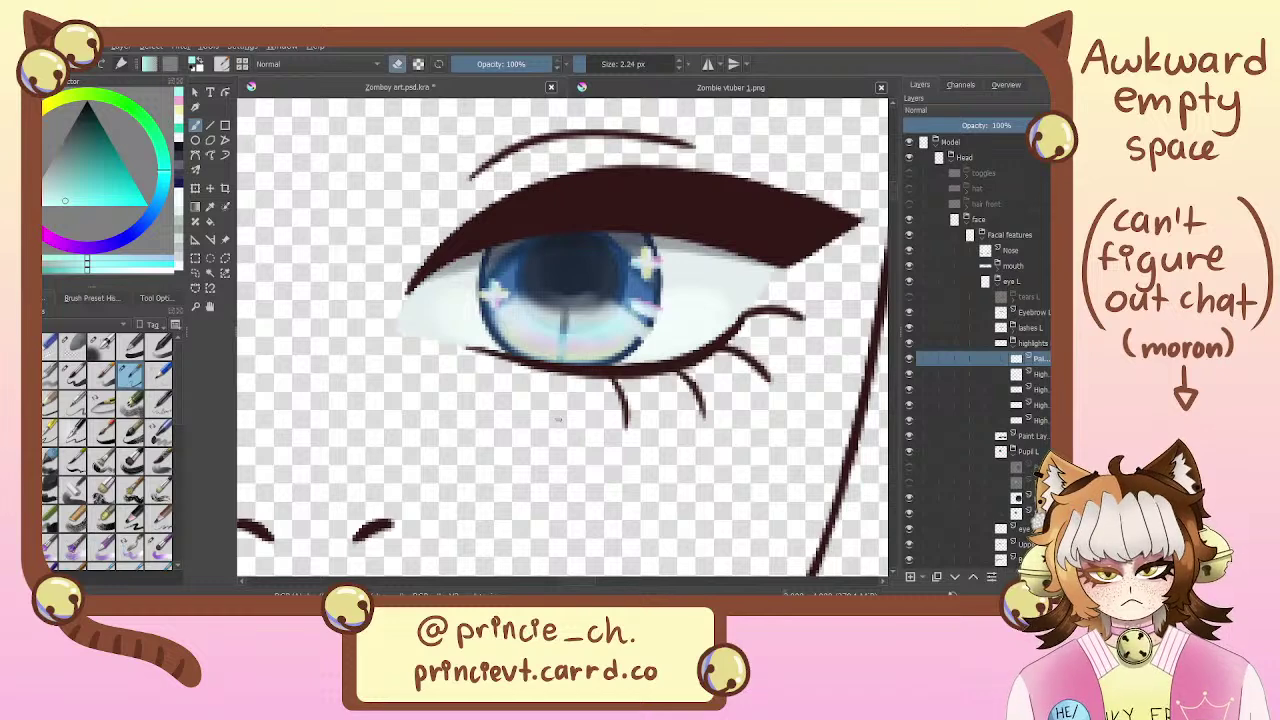
left_click_drag(541, 297, 510, 347)
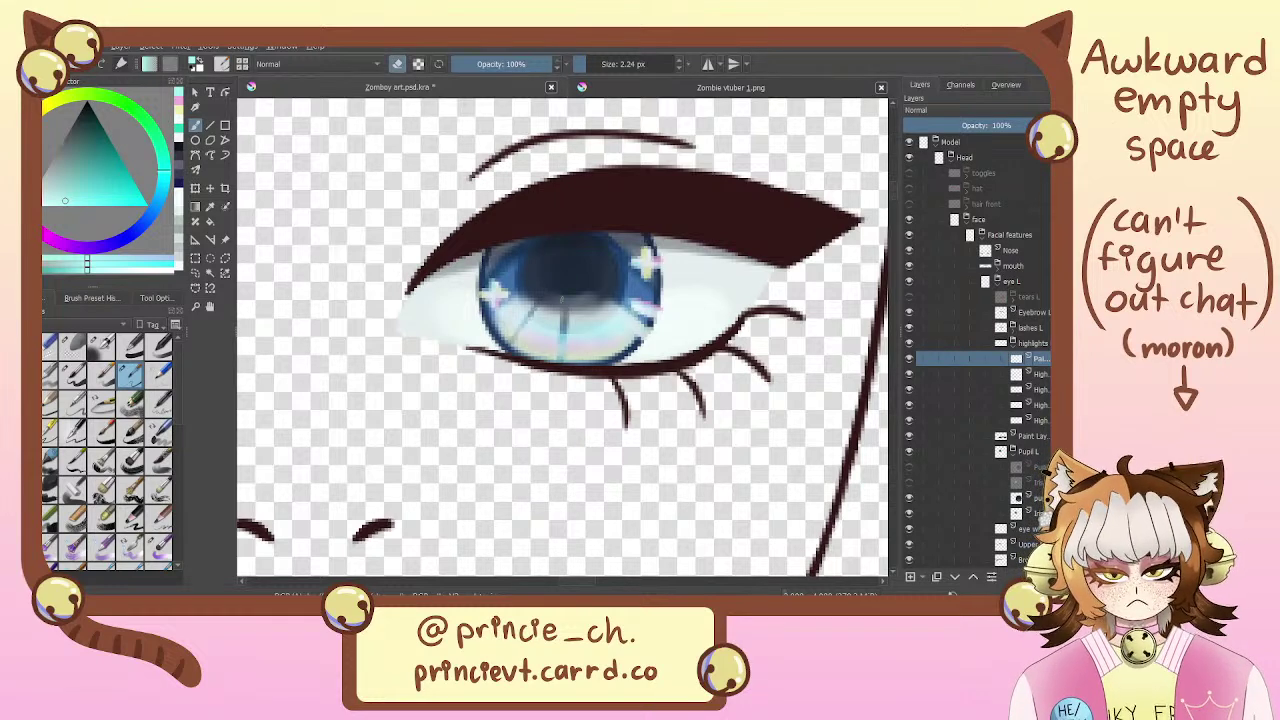
key("ctrl+z")
left_click_drag(543, 303, 511, 346)
left_click_drag(597, 305, 626, 350)
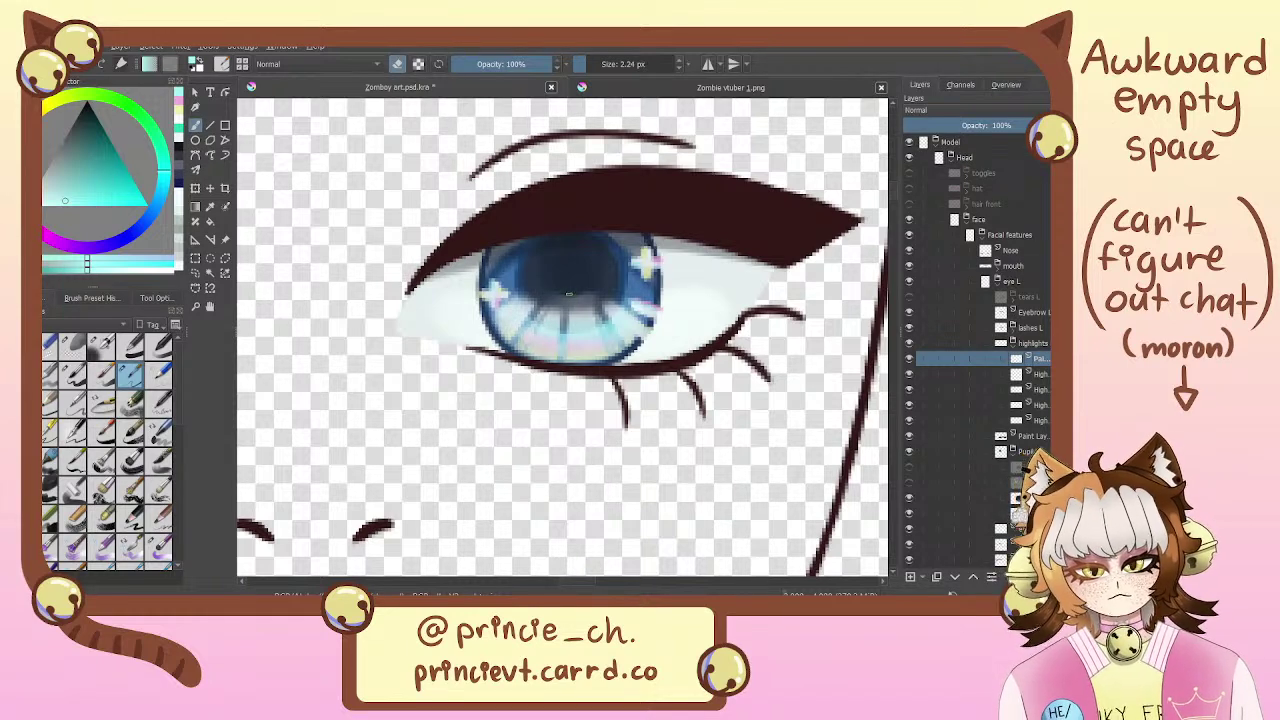
Lower the opacity of the iris glow layer to 67%
left_click_drag(613, 223, 614, 294)
left_click_drag(546, 387, 558, 334)
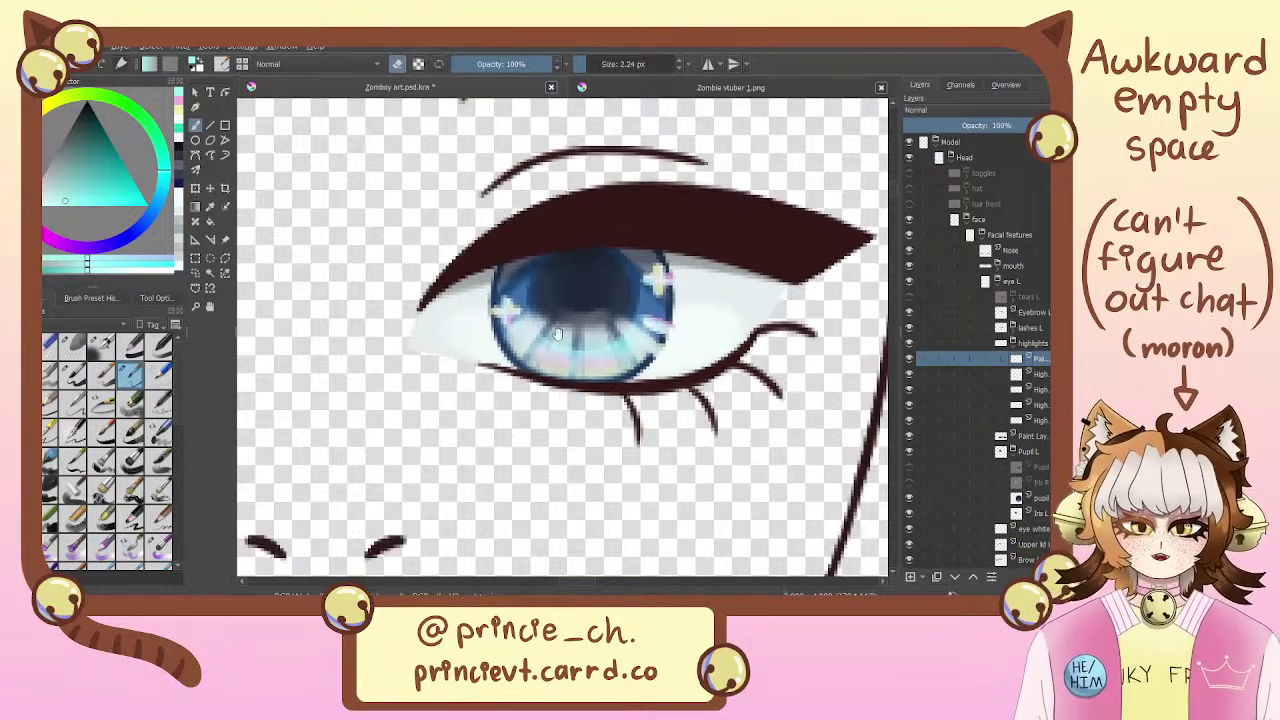
left_click_drag(606, 251, 670, 288)
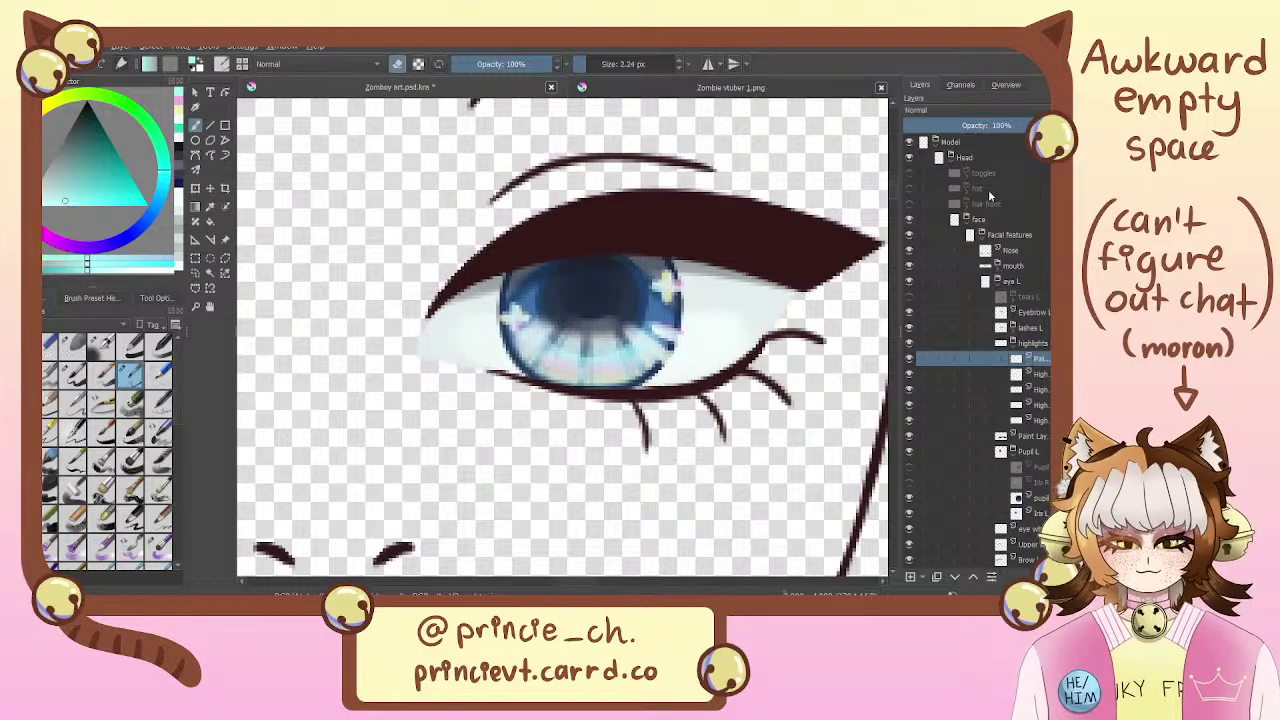
left_click_drag(1015, 124, 1012, 125)
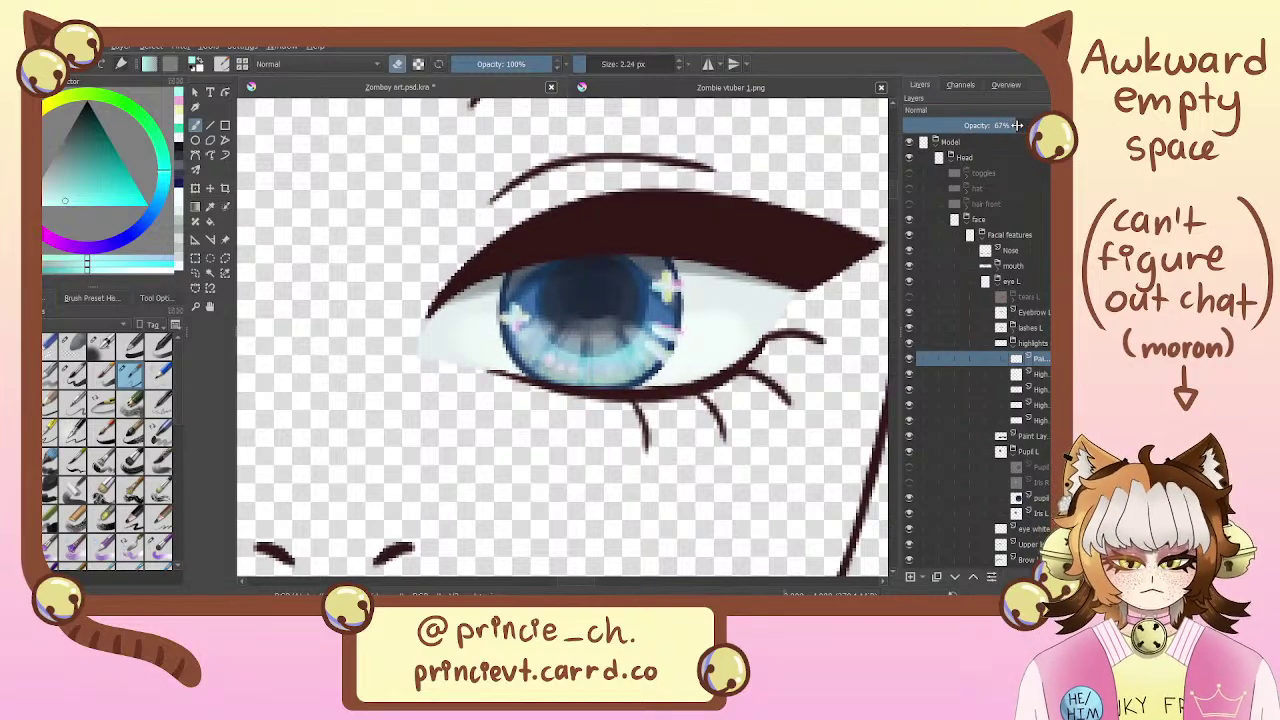
mouse_move(783, 340)
left_mouse_down()
mouse_move(803, 184)
mouse_move(778, 355)
left_mouse_up()
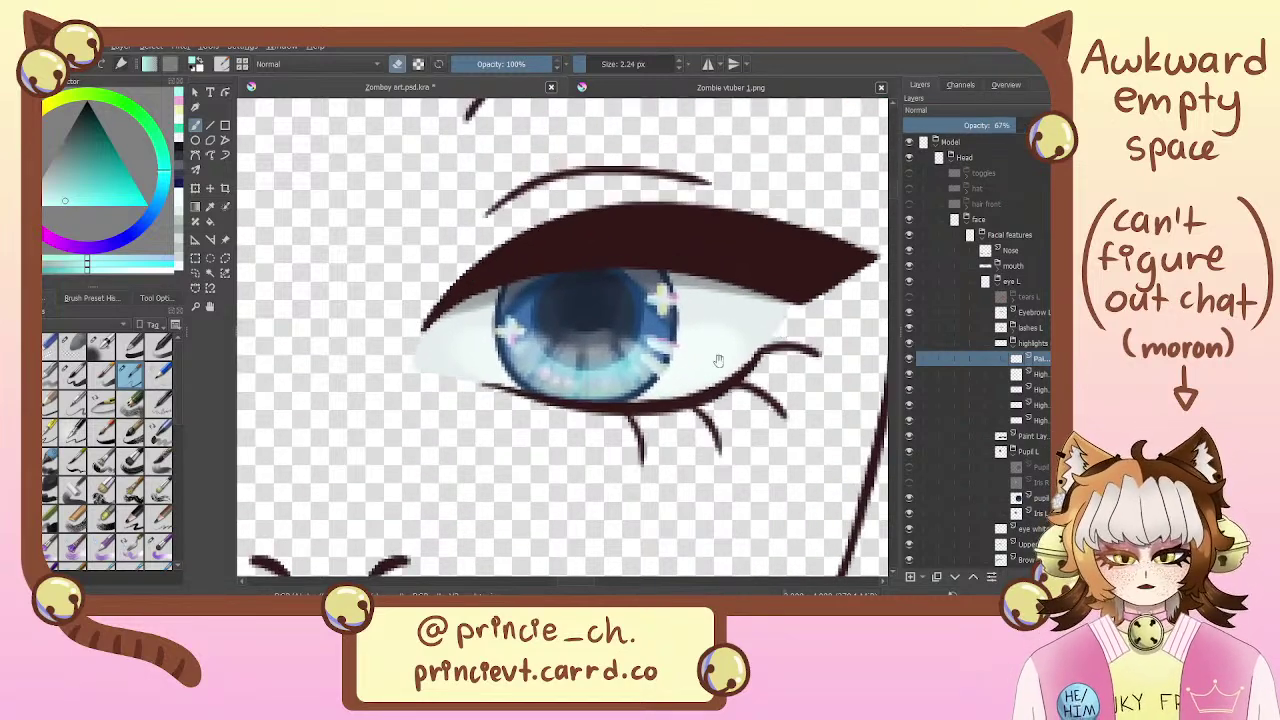
Fade the glow's upper edge over the pupil with a soft 21.58 px airbrush eraser
left_click(100, 346)
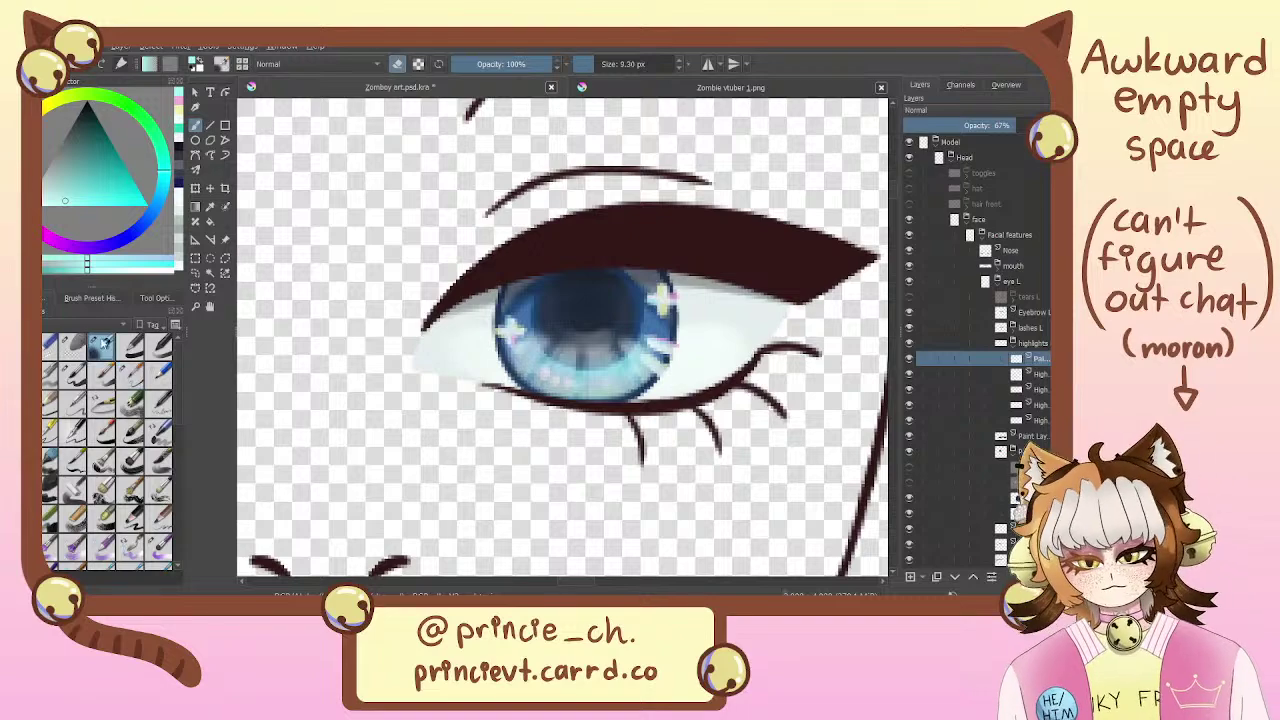
left_click(600, 64)
mouse_move(567, 300)
left_mouse_down()
mouse_move(617, 297)
mouse_move(560, 293)
mouse_move(618, 310)
mouse_move(603, 278)
mouse_move(540, 295)
mouse_move(640, 310)
mouse_move(634, 265)
left_mouse_up()
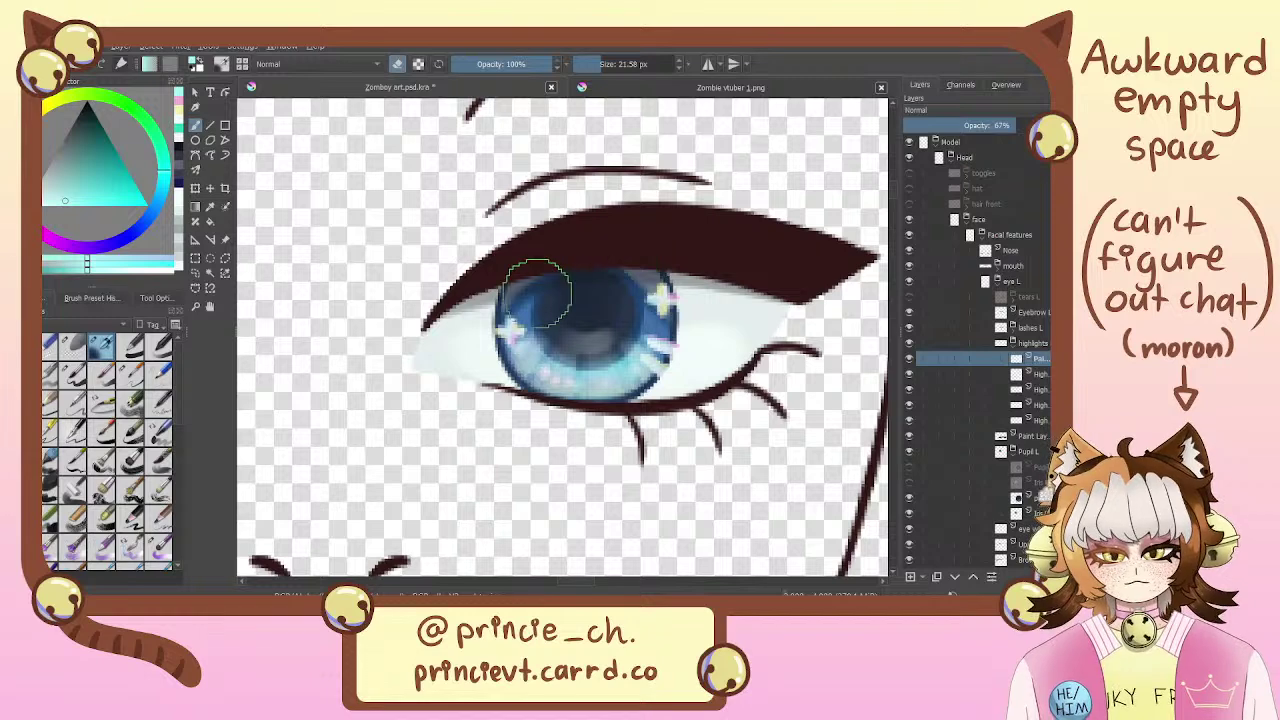
Nudge the iris glow slightly downward and raise its layer opacity to 72%
key("ctrl+t")
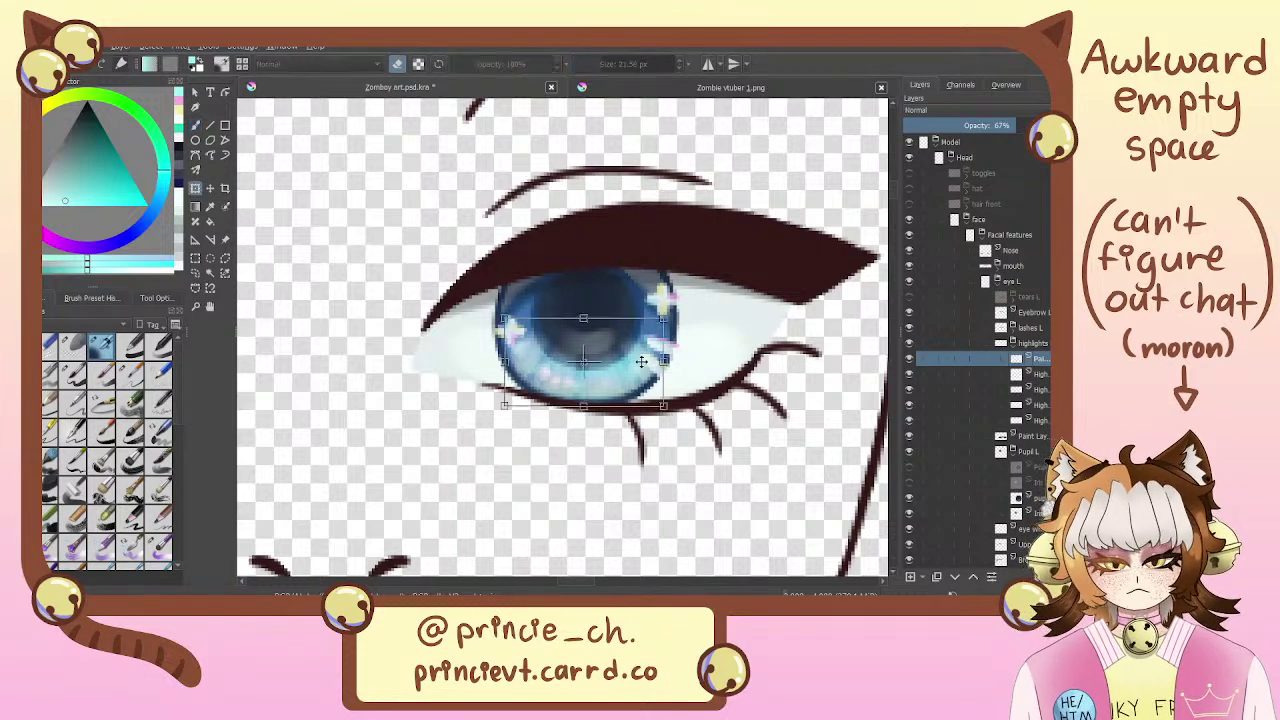
left_click_drag(631, 338, 633, 356)
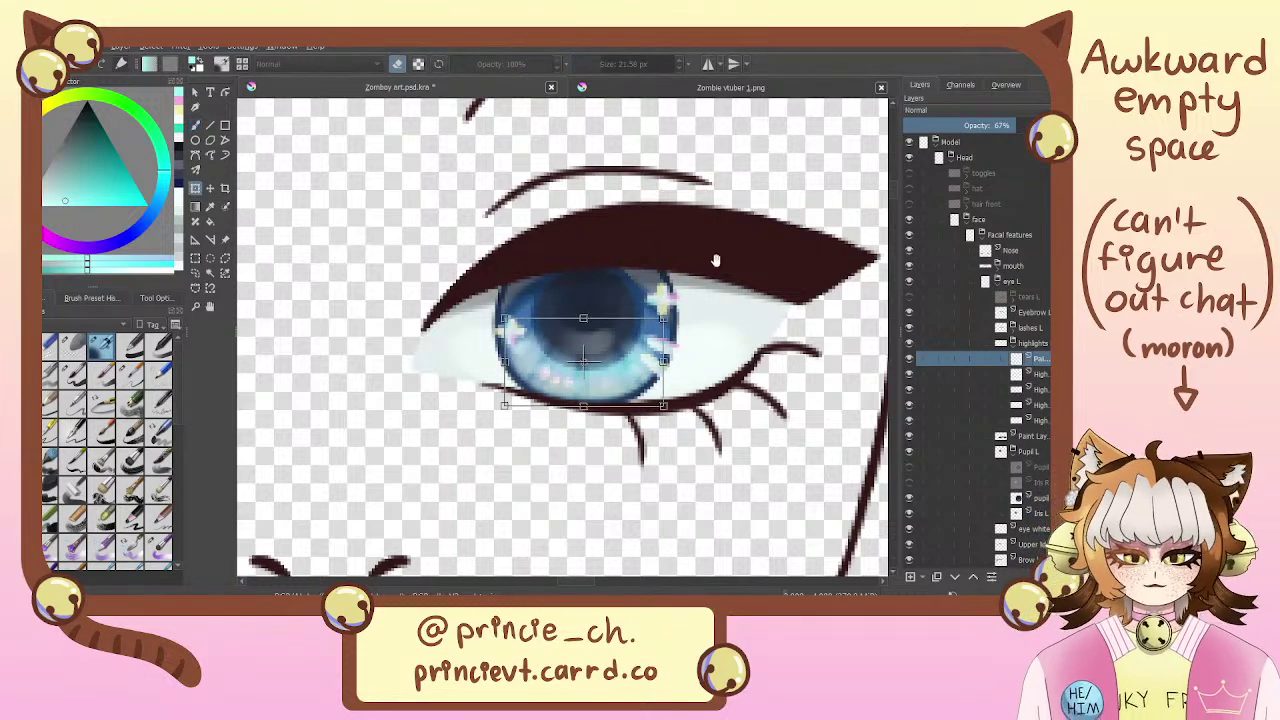
left_click_drag(697, 260, 694, 217)
key("b")
left_click_drag(662, 285, 661, 277)
left_click_drag(804, 280, 791, 304)
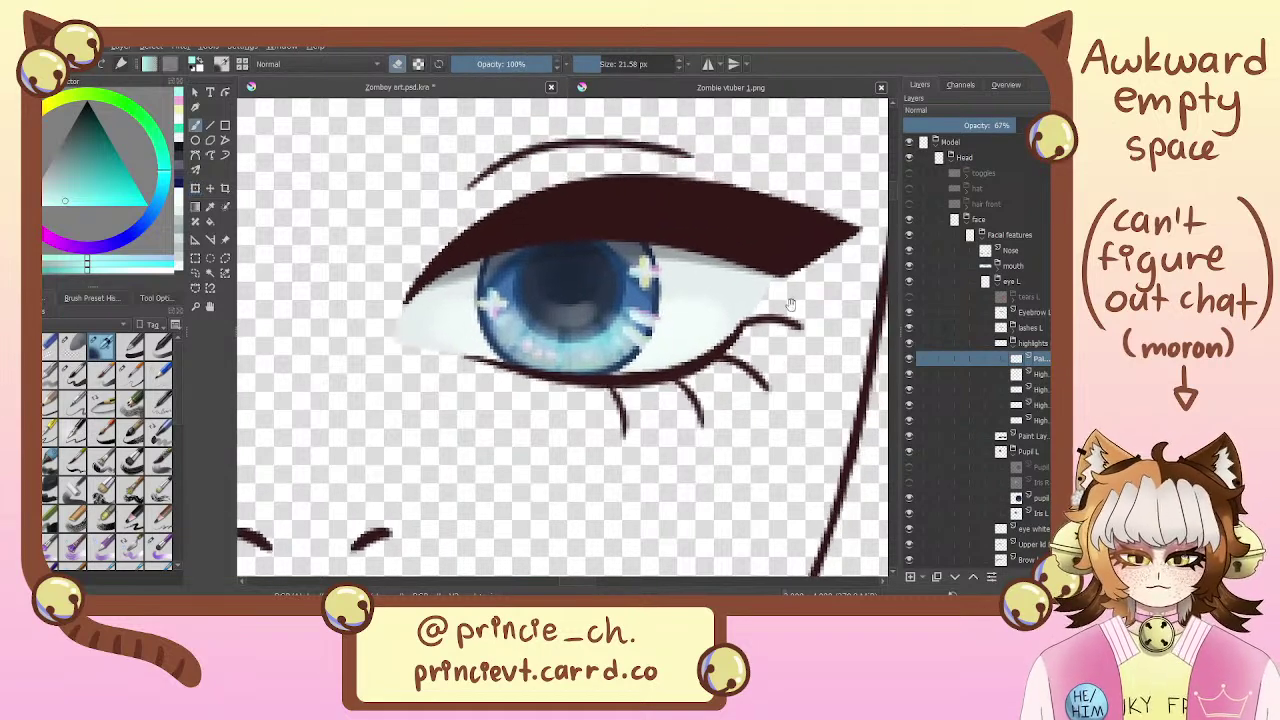
left_click_drag(1016, 126, 1022, 125)
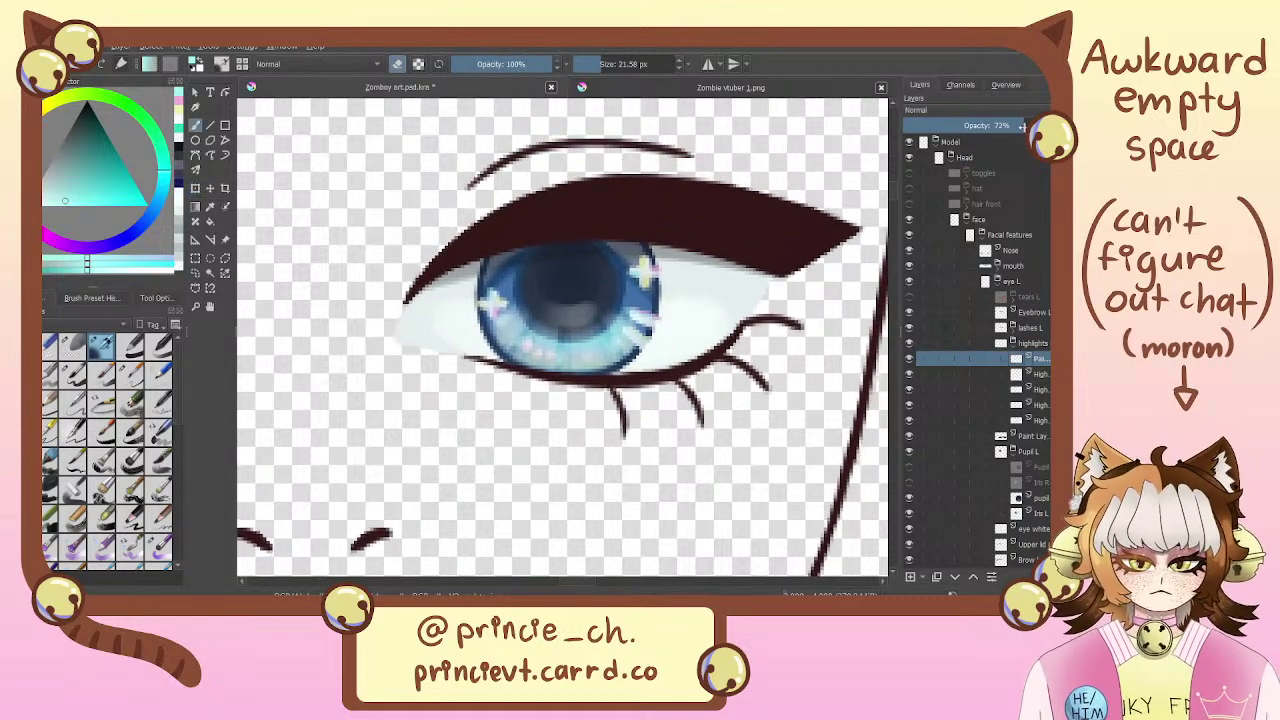
Show the hidden pupil and iris layers inside the Pupil L group and save the document
left_click(909, 469)
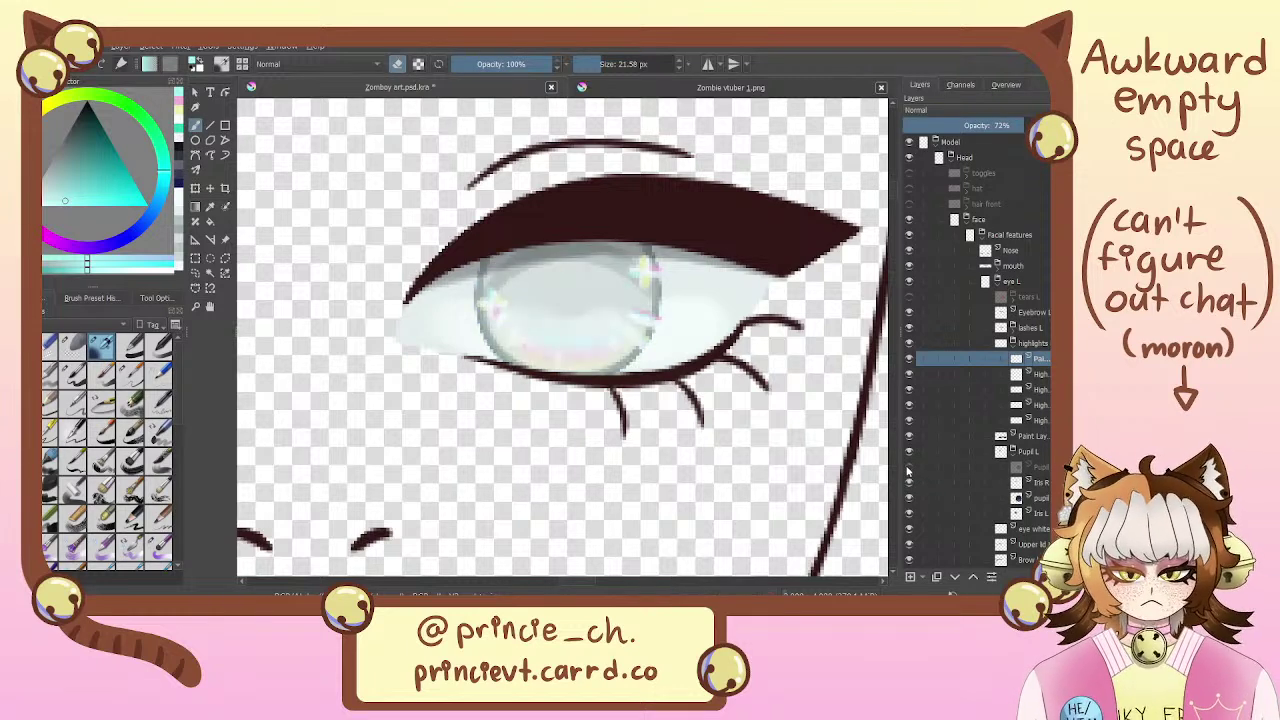
left_click(909, 467)
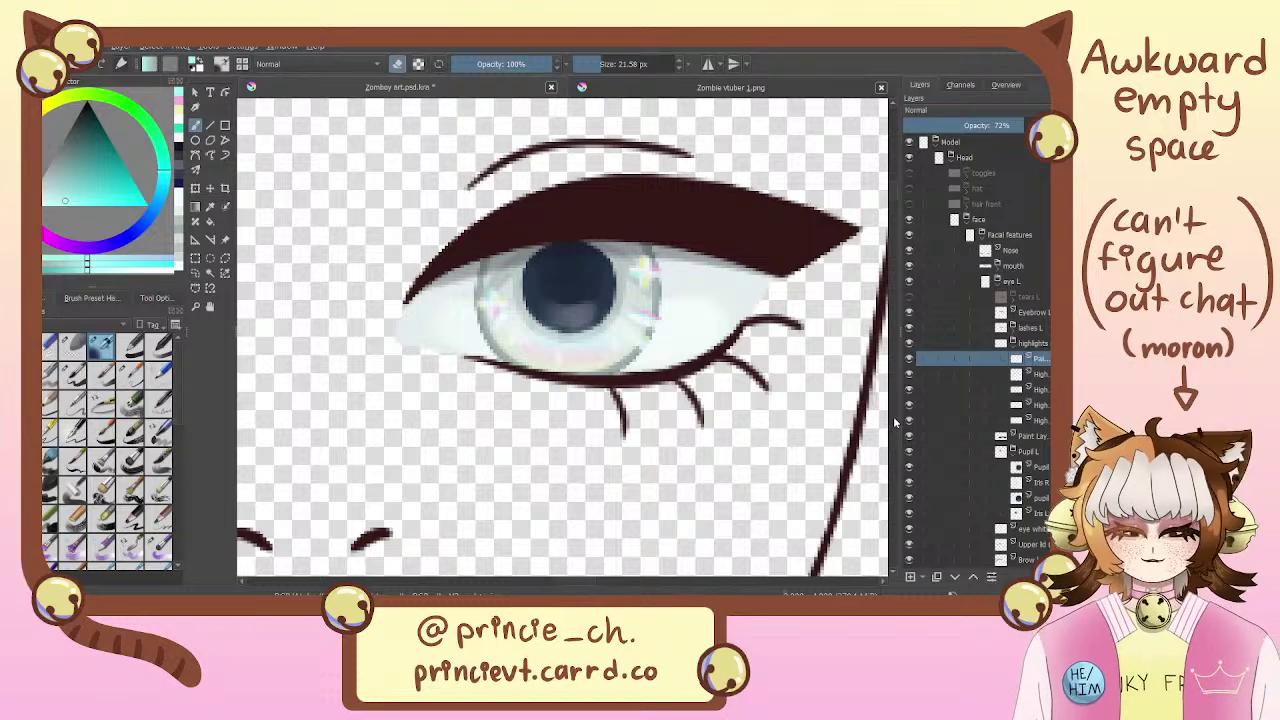
left_click(1012, 344)
left_click(1013, 376)
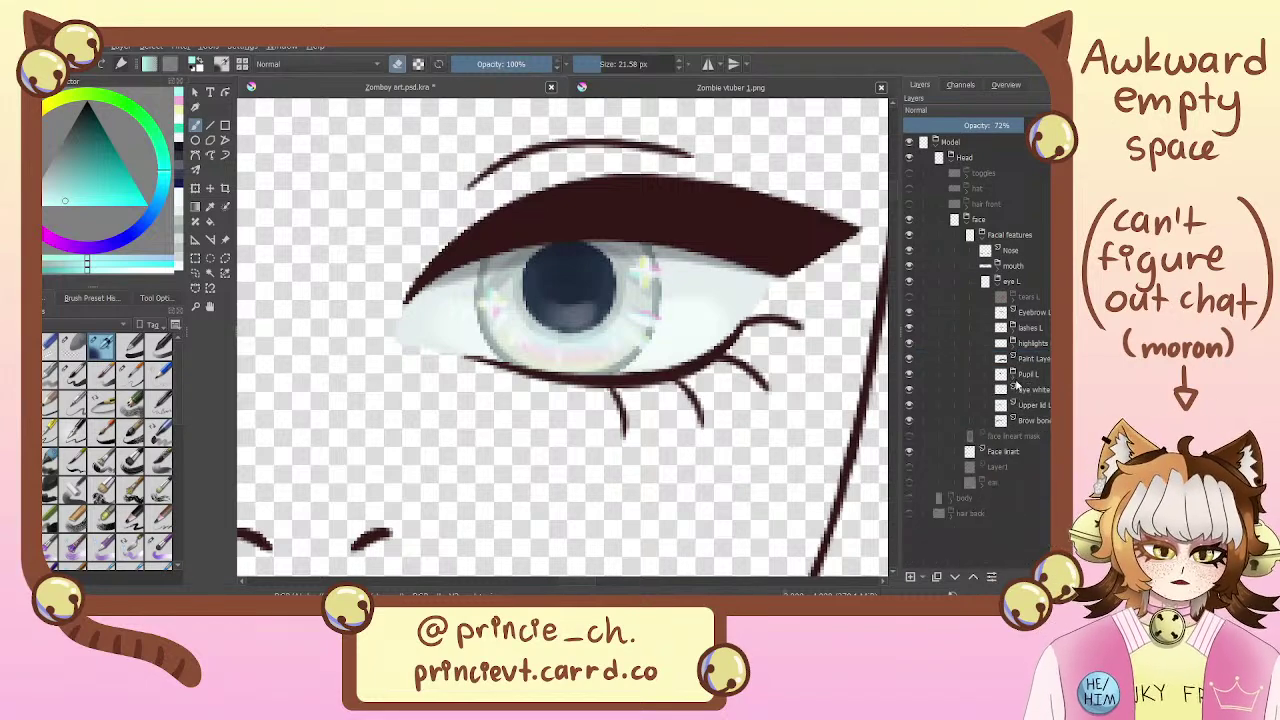
key("ctrl+s")
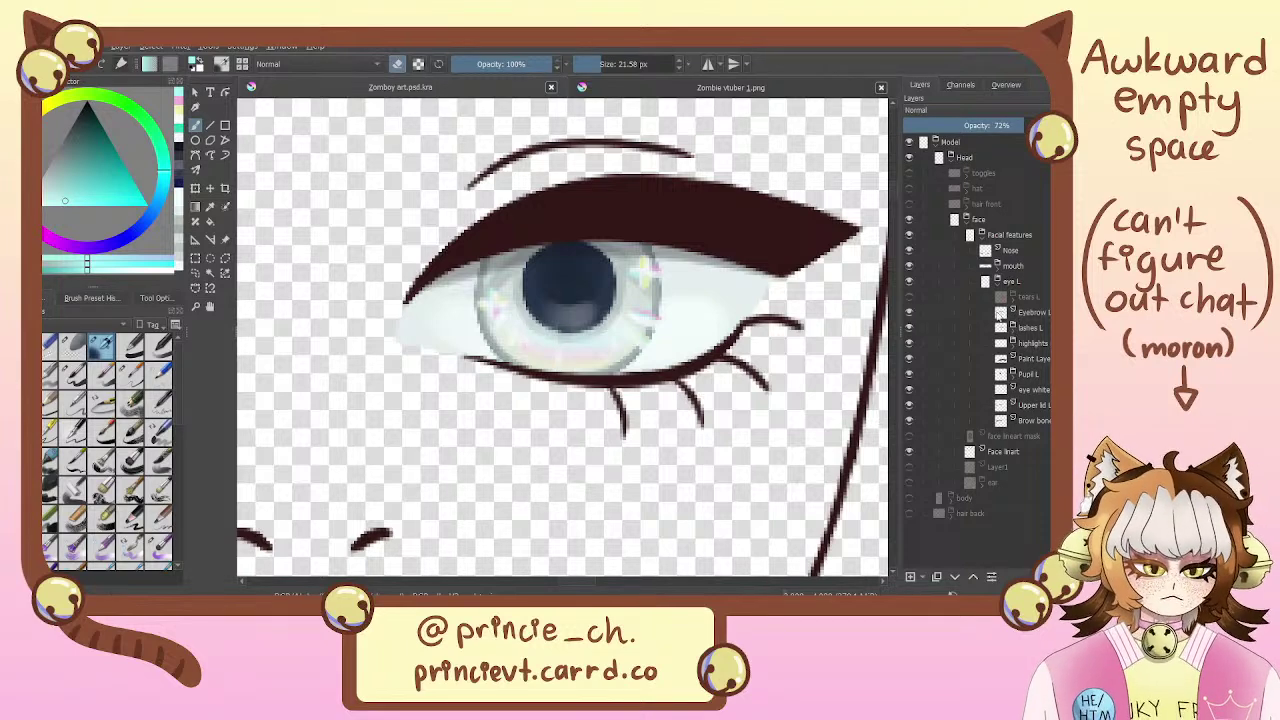
Identify the lash shadow's paint layer between the highlights and Pupil L groups and rename it with a label starting "Eyelash sh"
left_click(1032, 298)
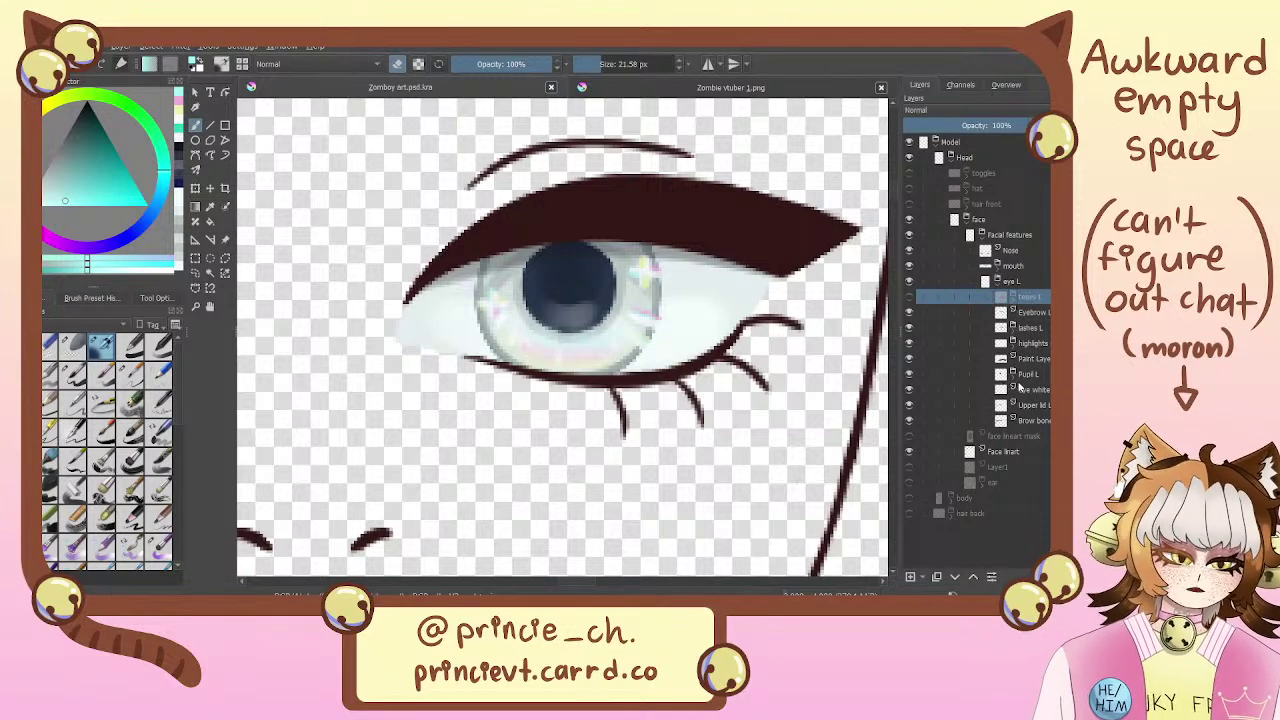
left_click(1037, 388)
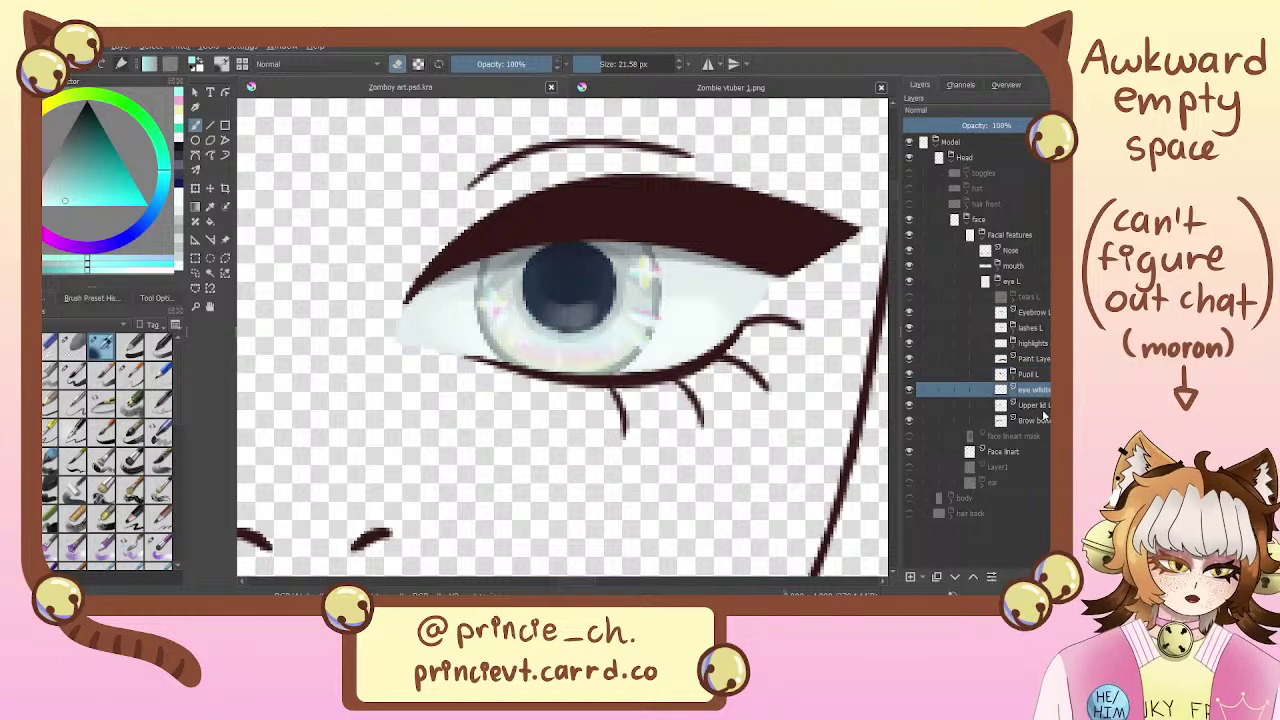
left_click(1040, 360)
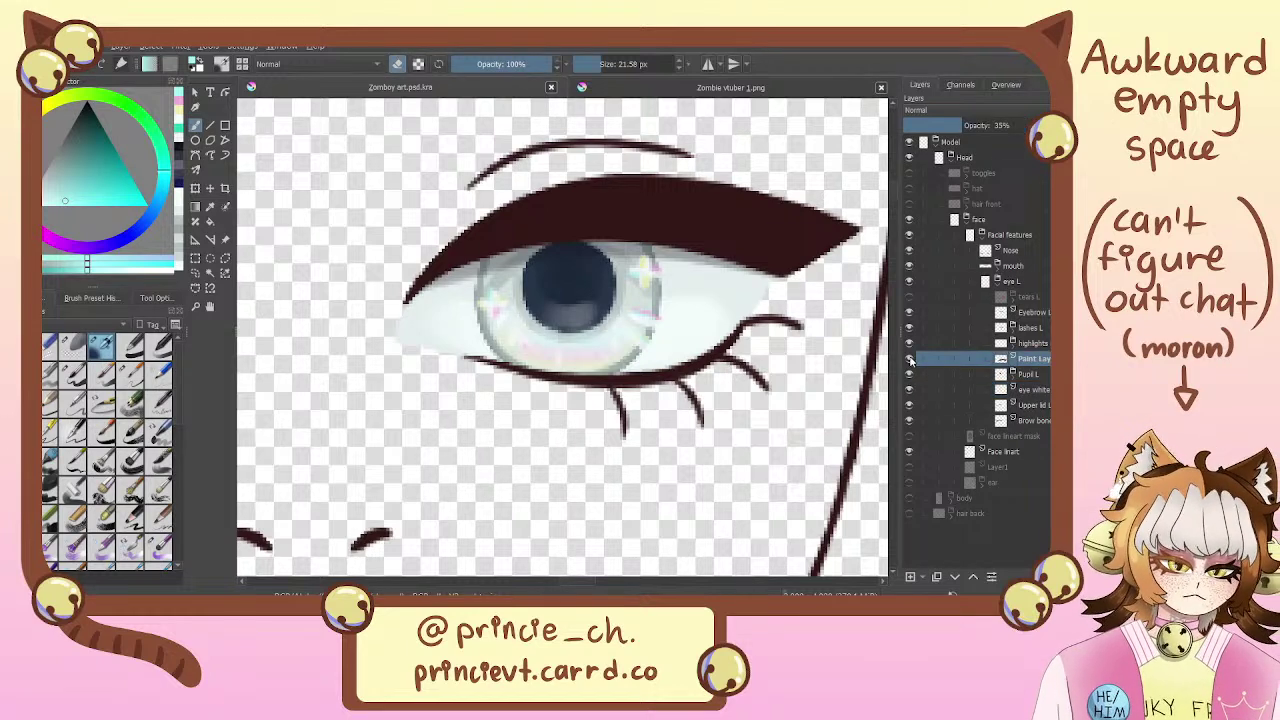
left_click(909, 360)
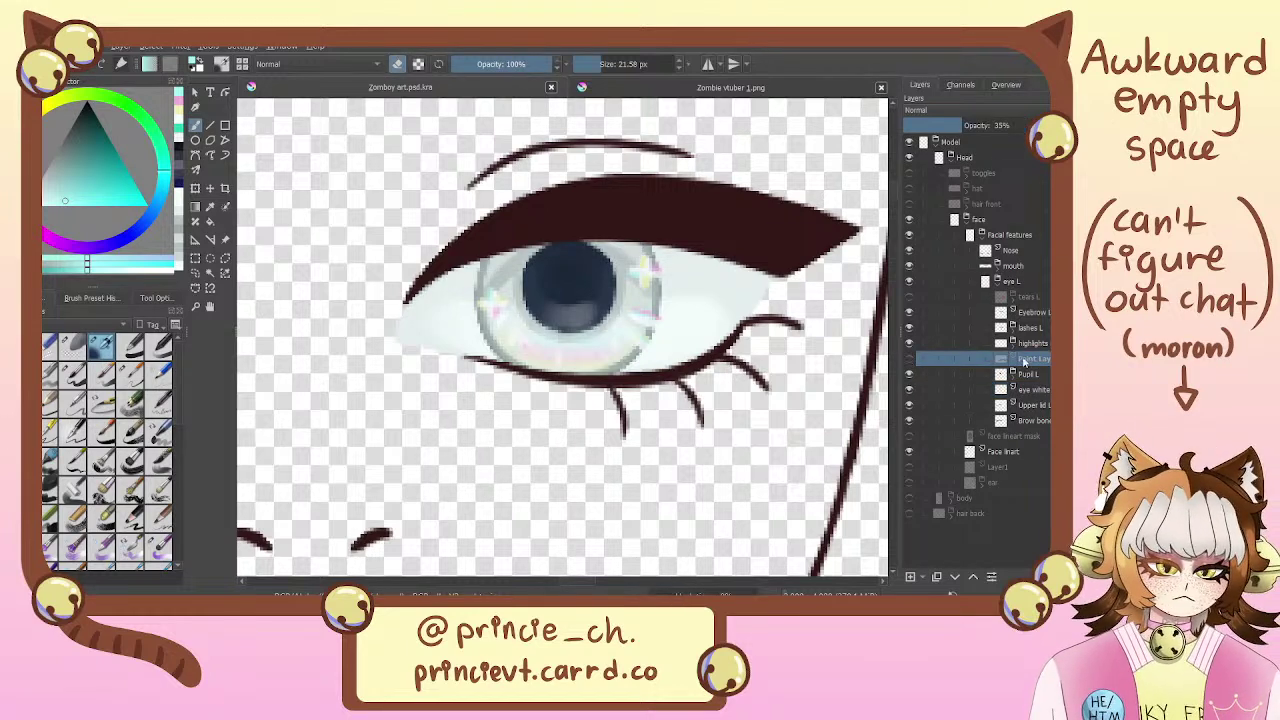
double_click(1040, 360)
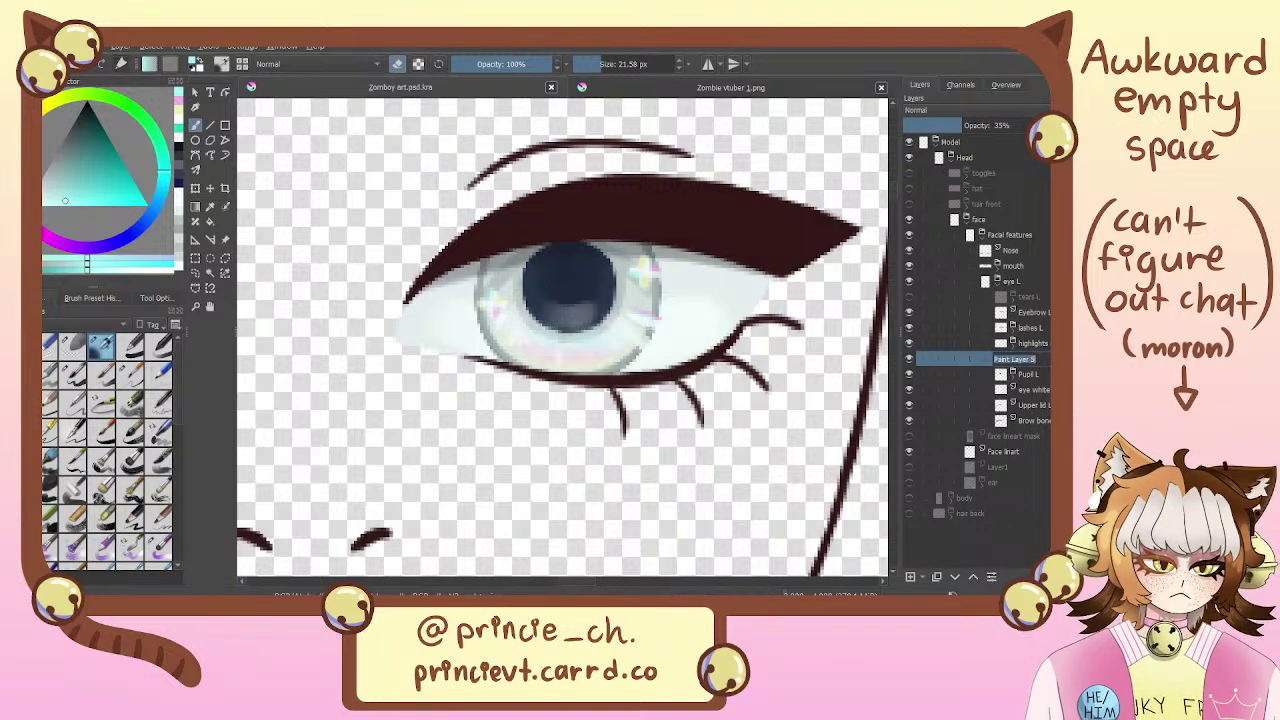
type("Eye white")
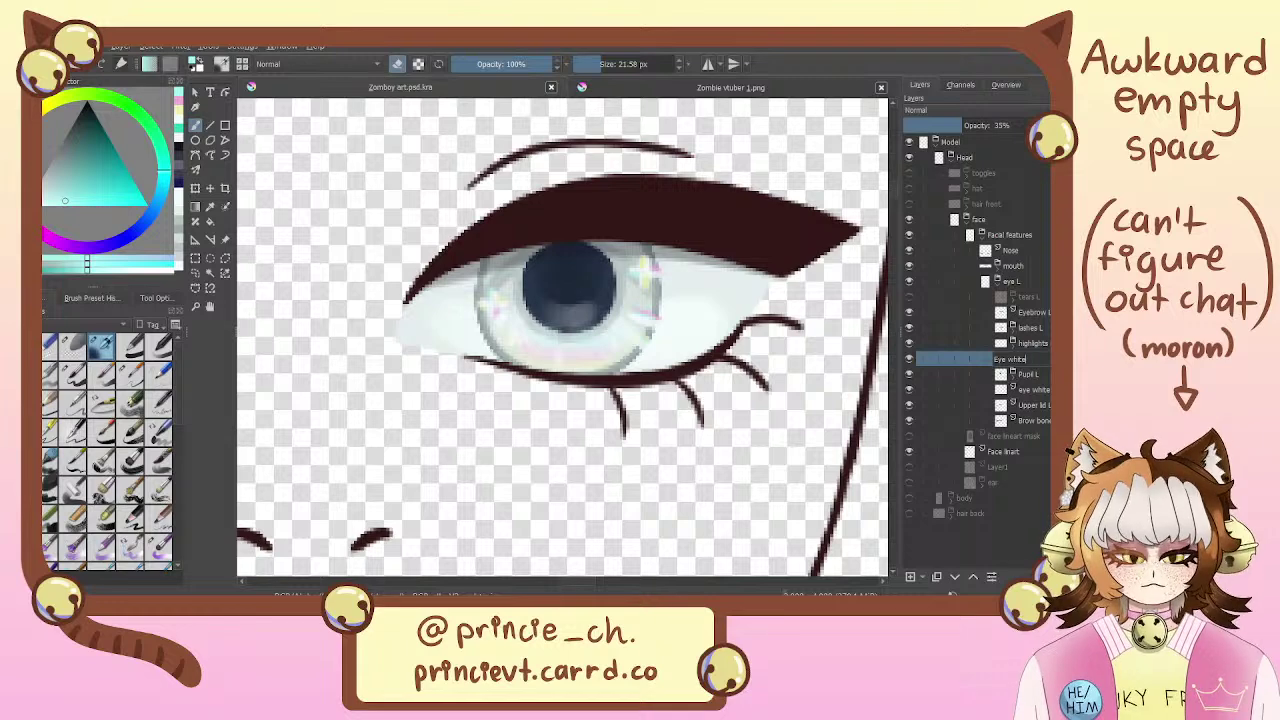
key("BackSpace")
key("BackSpace")
key("BackSpace")
key("BackSpace")
key("BackSpace")
key("BackSpace")
key("BackSpace")
key("BackSpace")
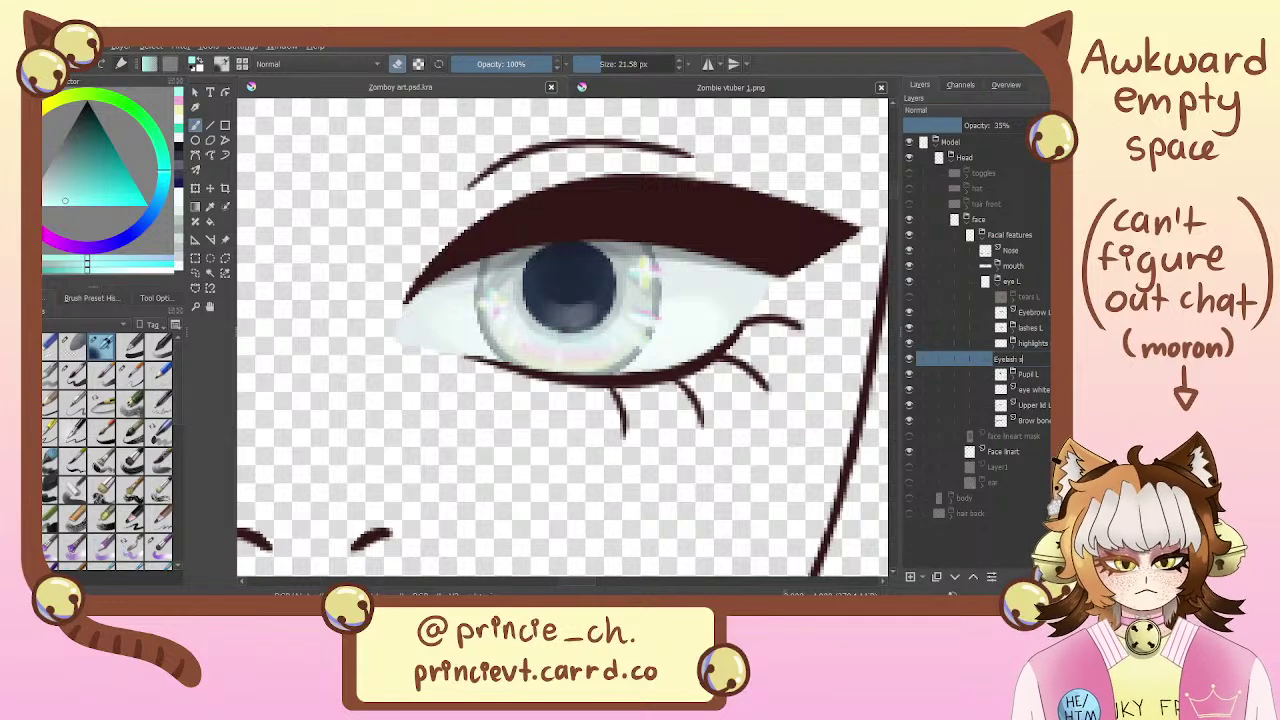
key("Return")
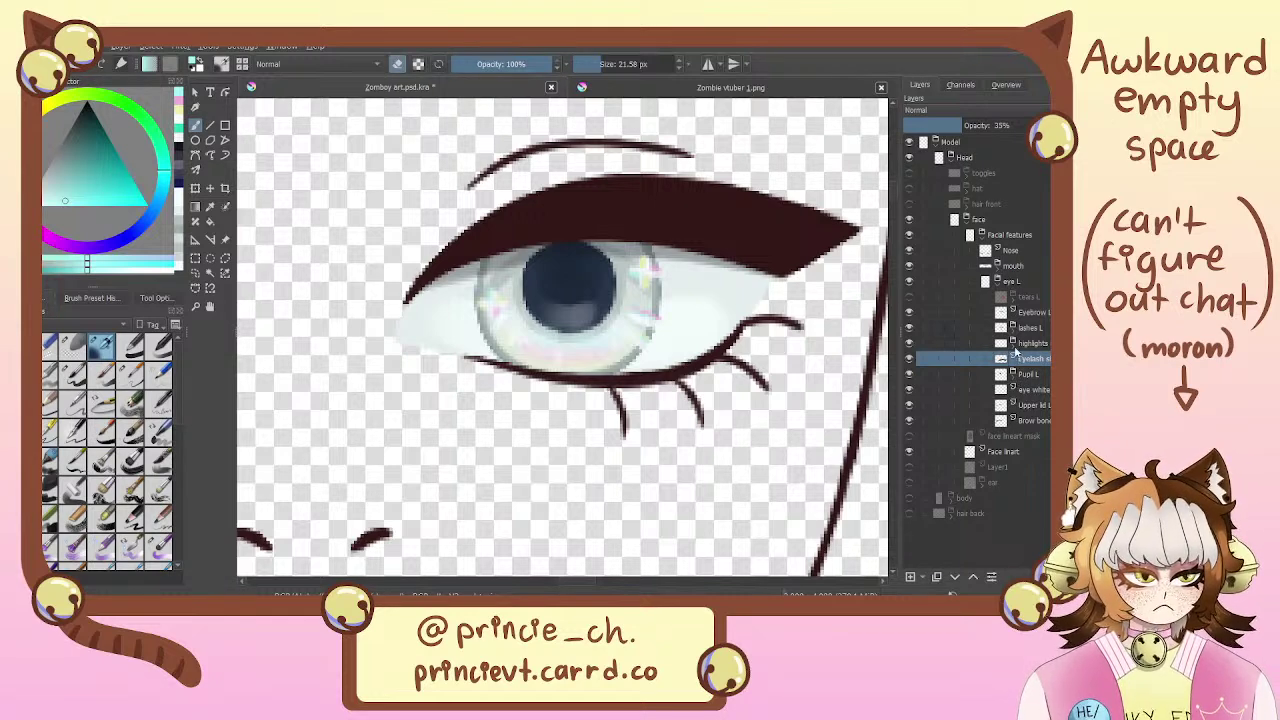
Rename the glow paint layer inside the highlights group as "highlights L S" and collapse the group
left_click(1013, 344)
left_click(1044, 360)
key("F2")
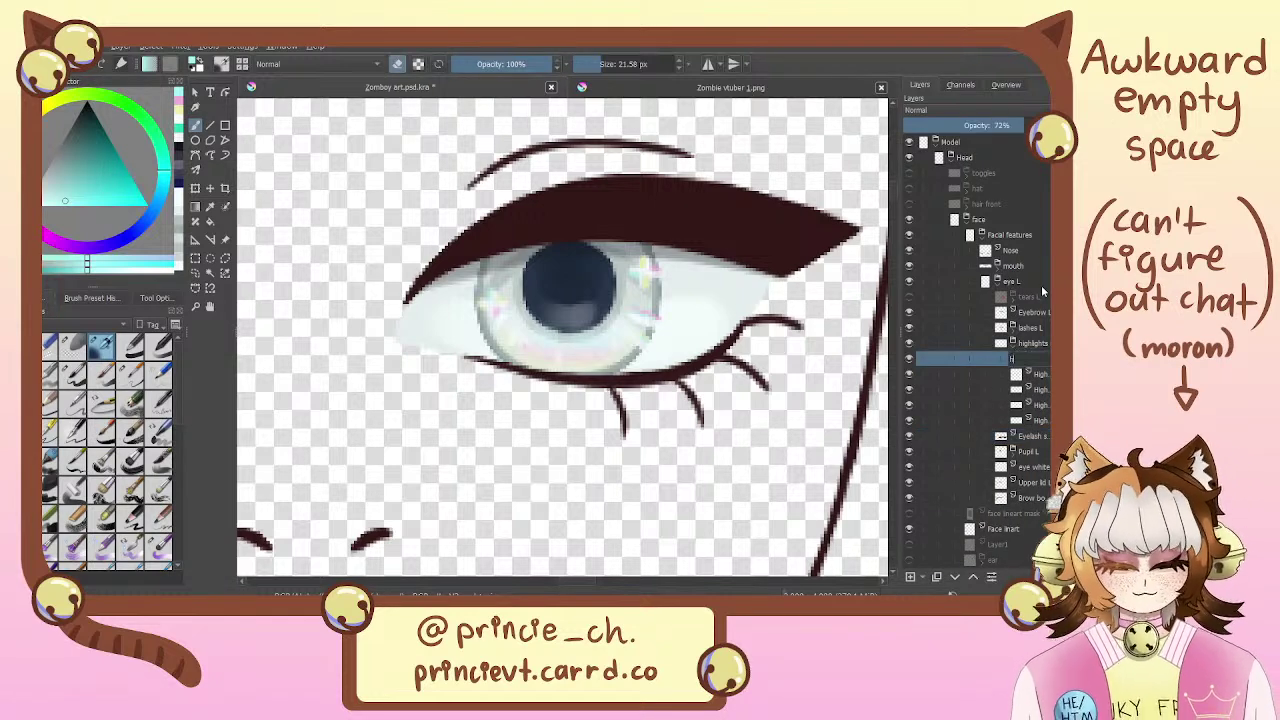
type("highlights L S")
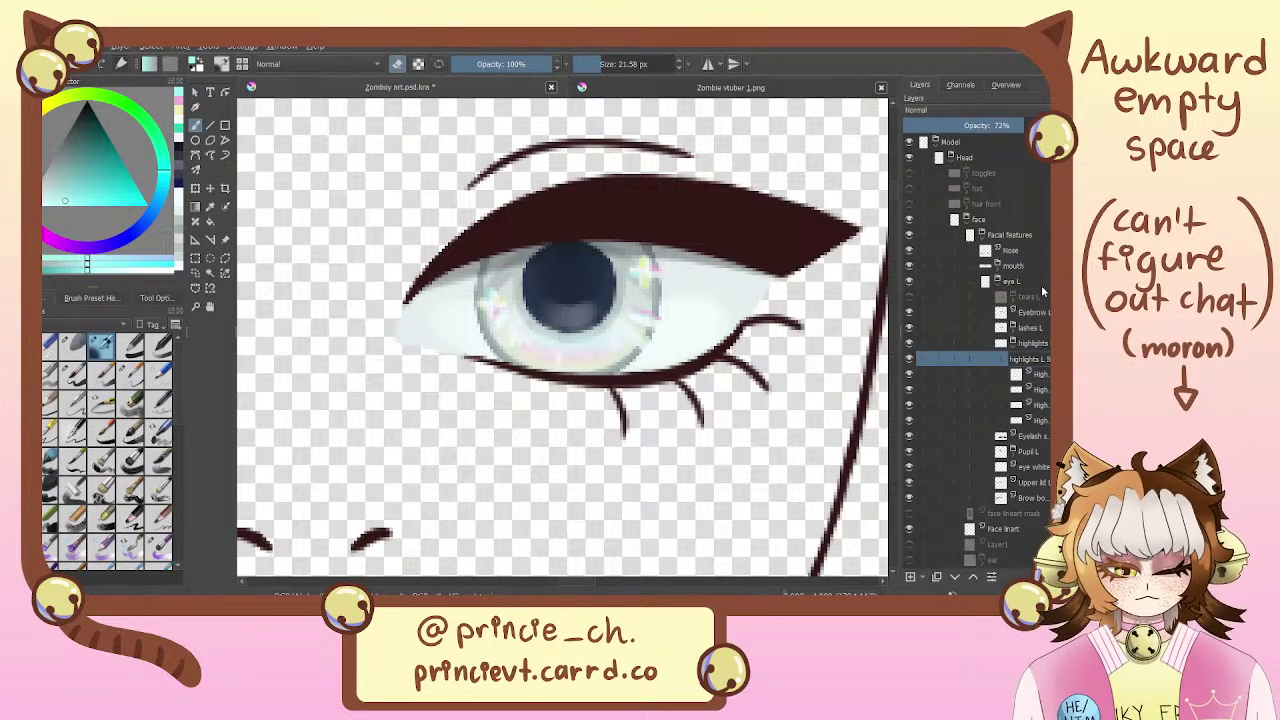
key("Return")
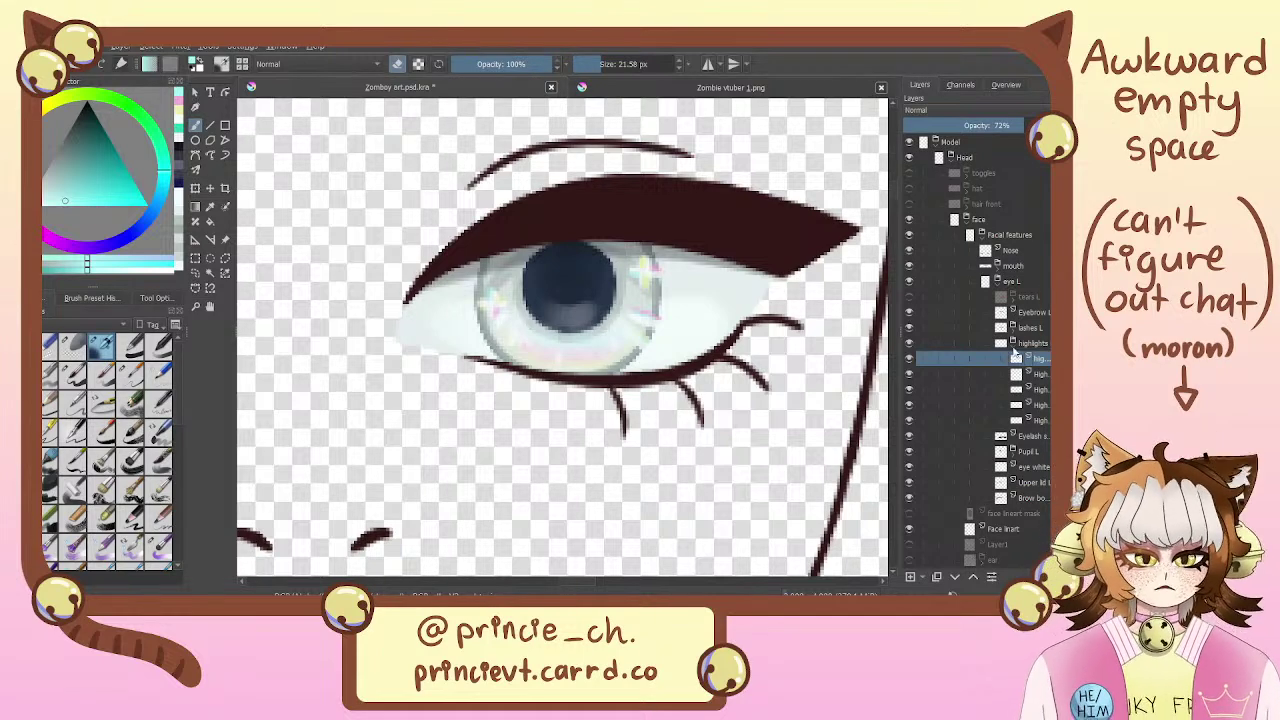
left_click(1014, 345)
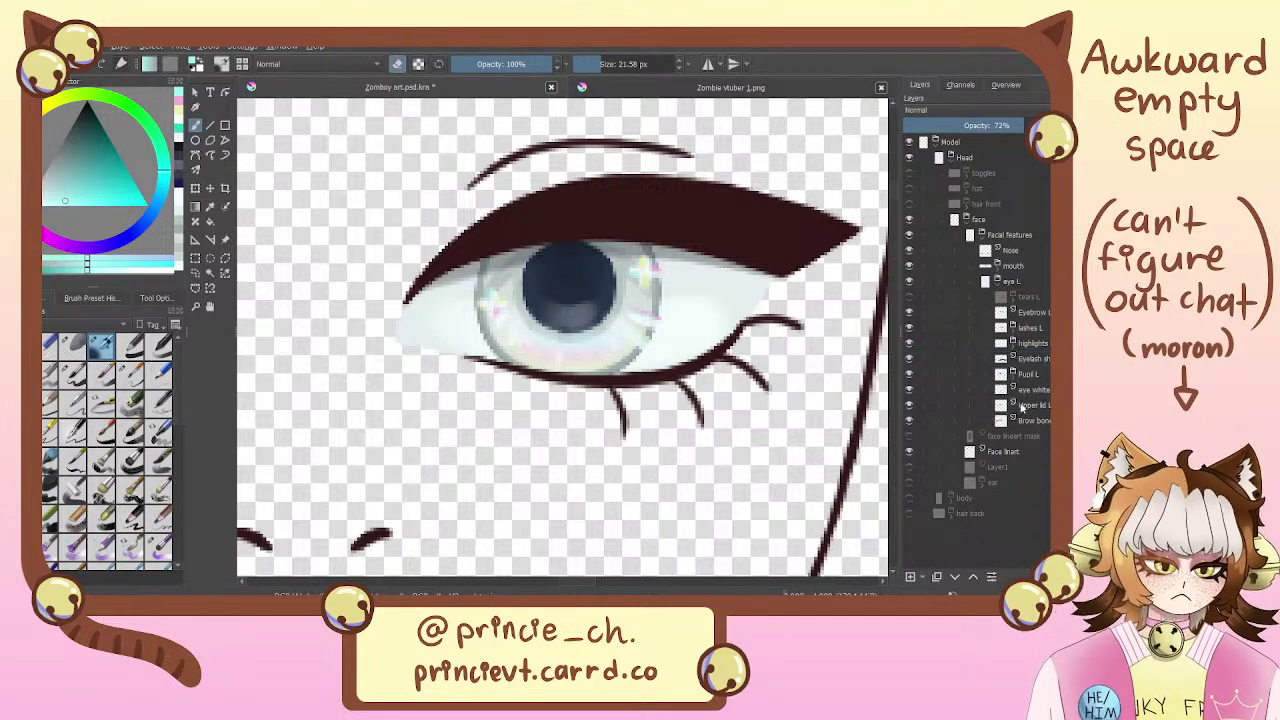
Hide the top two layers of the Pupil L group, the extra pupil and iris, and collapse the group
left_click(1014, 376)
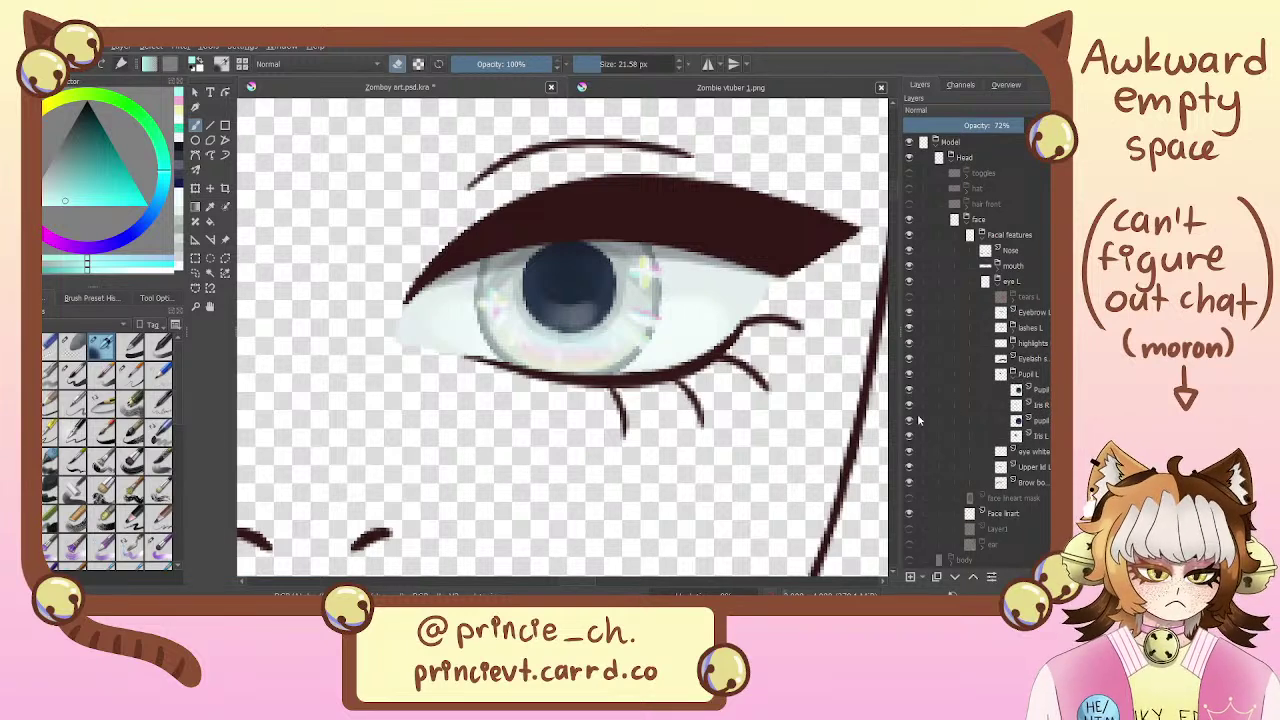
left_click(1020, 387)
left_click(1018, 387)
left_click(1018, 401)
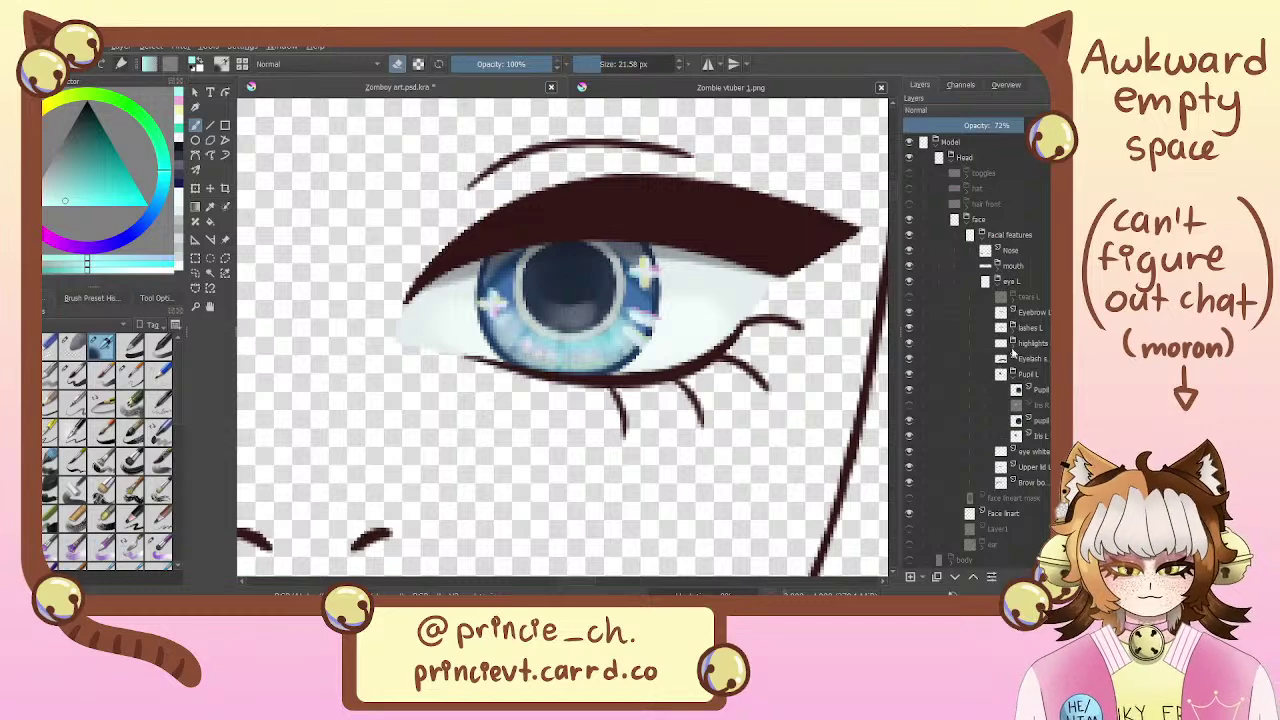
left_click(1014, 375)
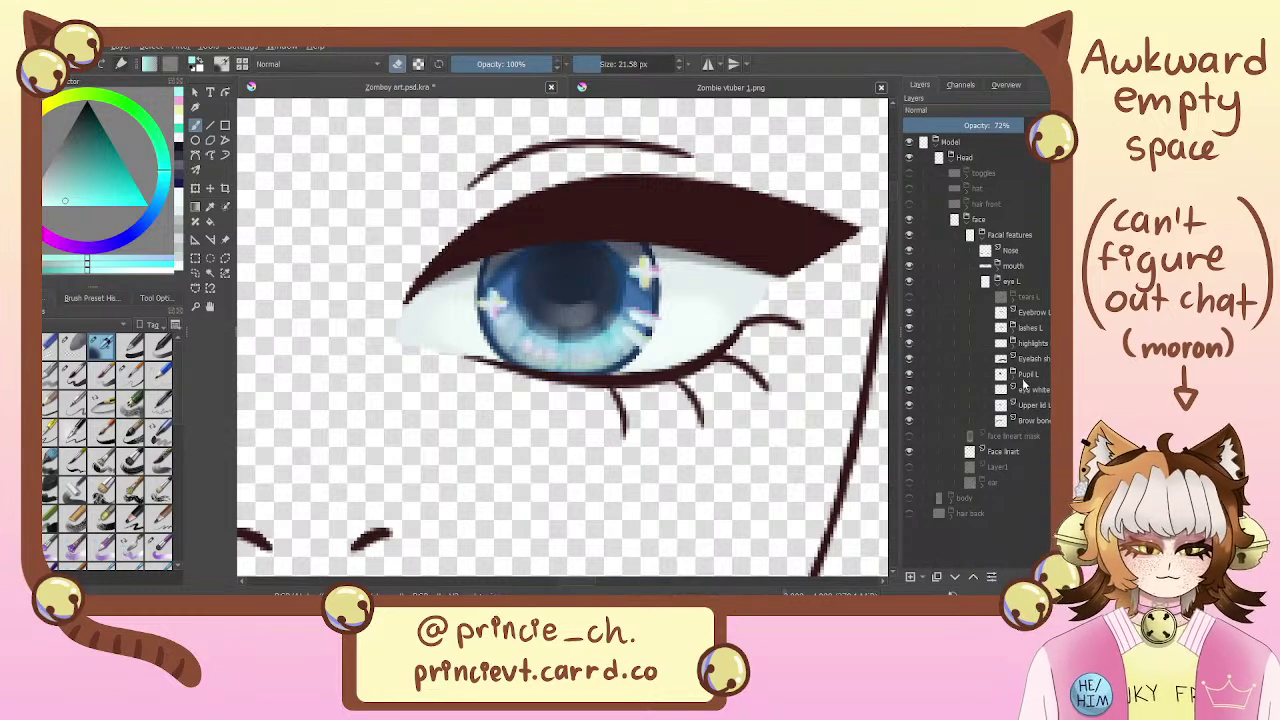
Move the Eyebrow L layer out of the eye L group, placing it directly above the group
left_click(1014, 300)
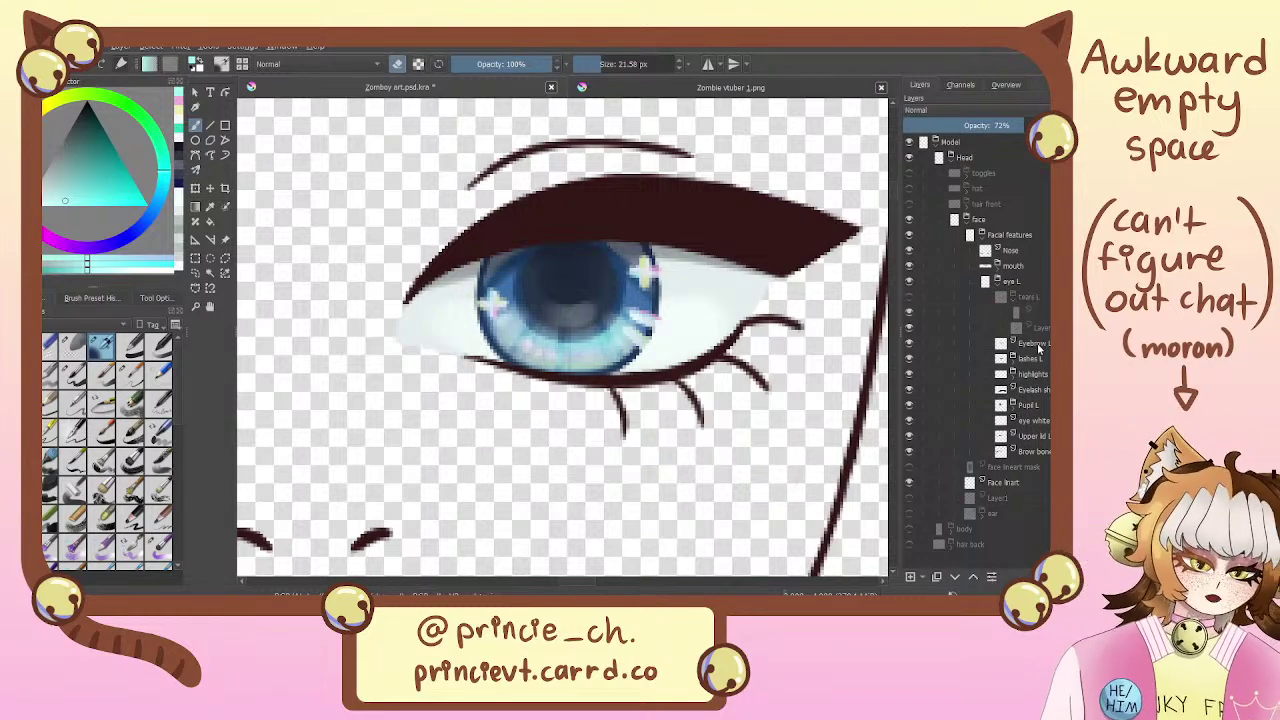
left_click_drag(1036, 345, 1020, 282)
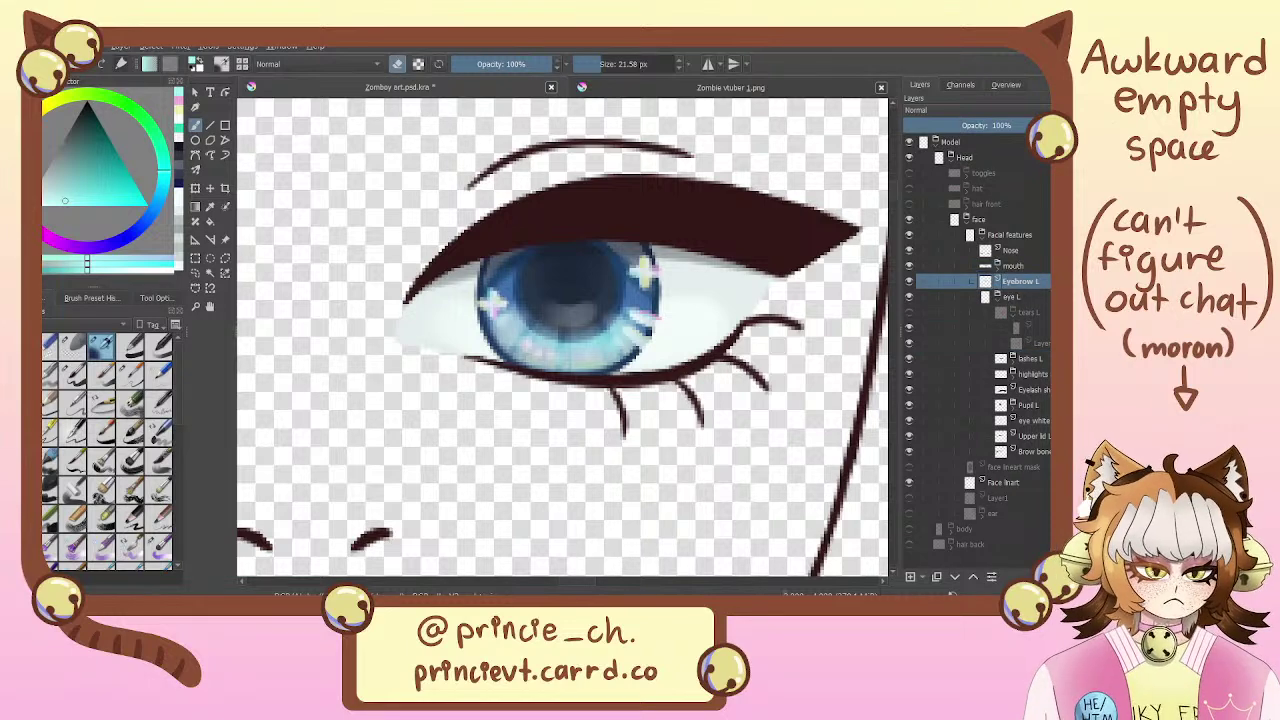
Move the Eyelash shadow layer into the highlights group beneath the other highlight layers and collapse the group
left_click(1046, 391)
left_click(1040, 408)
left_click(1045, 375)
left_click(1047, 362)
left_click(1048, 376)
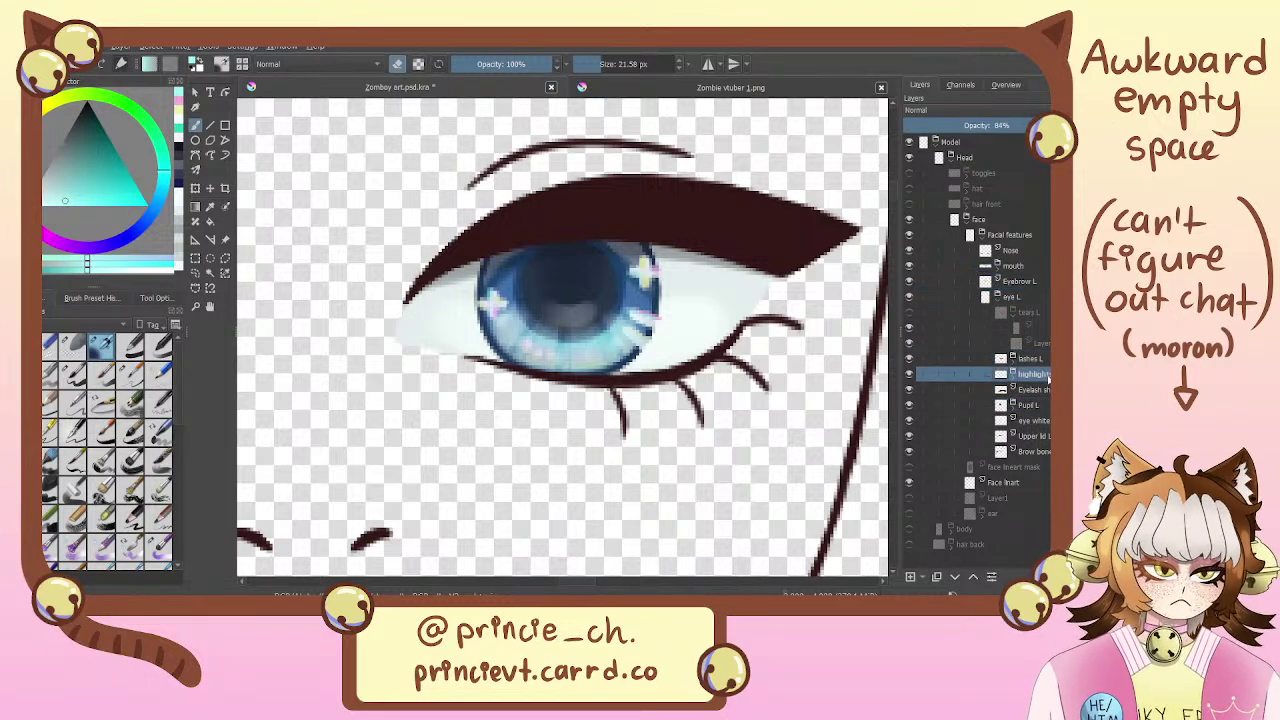
double_click(1048, 373)
left_click(1046, 375)
left_click(1048, 392)
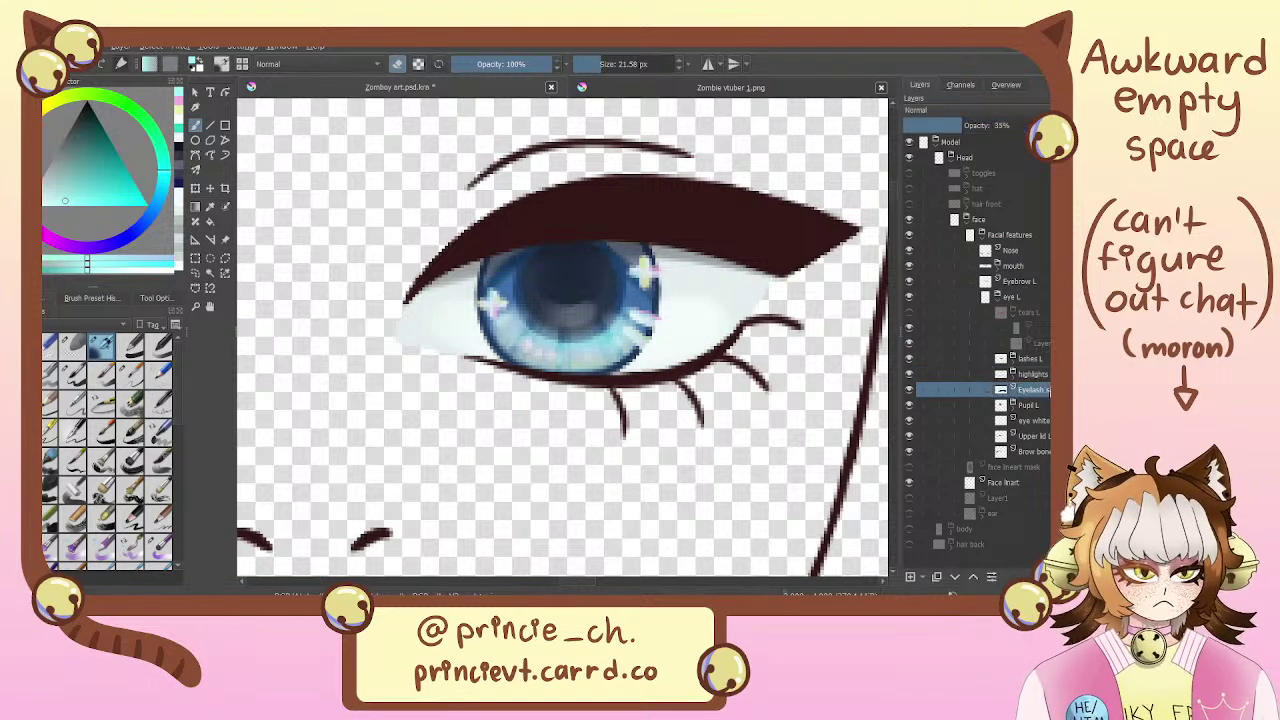
left_click(1048, 373)
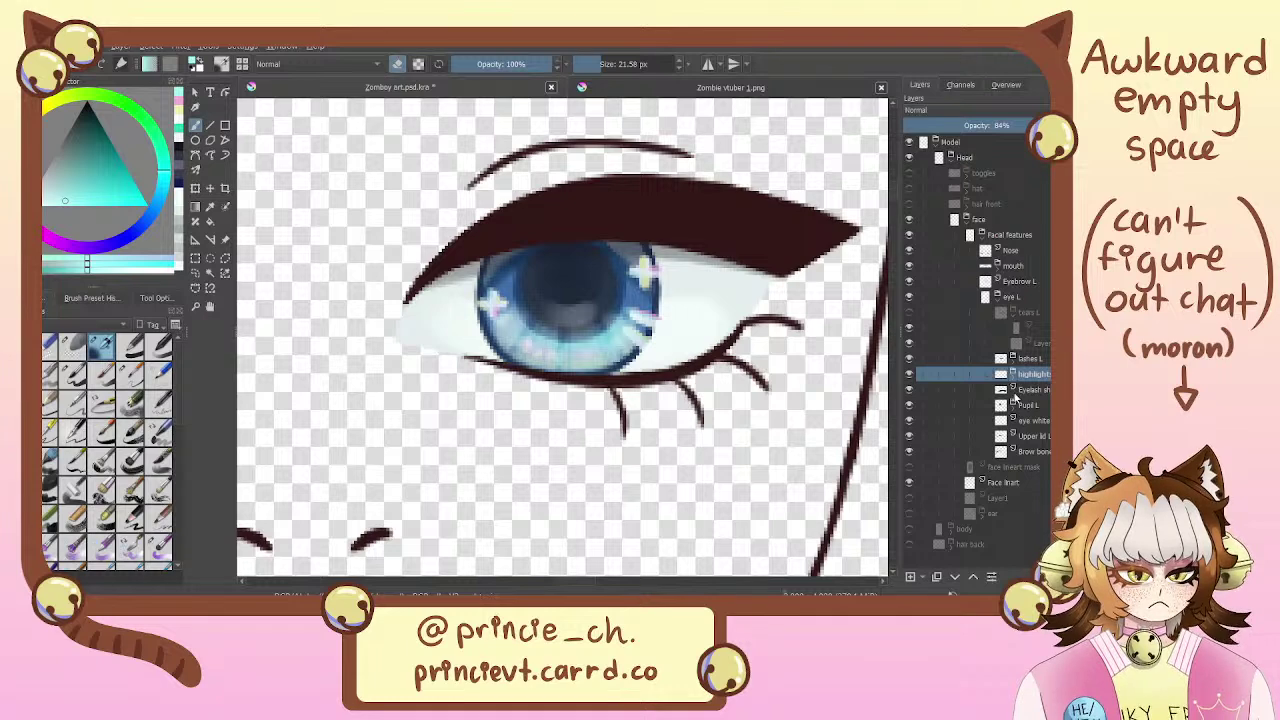
left_click(1013, 377)
mouse_move(1028, 466)
left_mouse_down()
mouse_move(1034, 439)
mouse_move(1043, 452)
left_mouse_up()
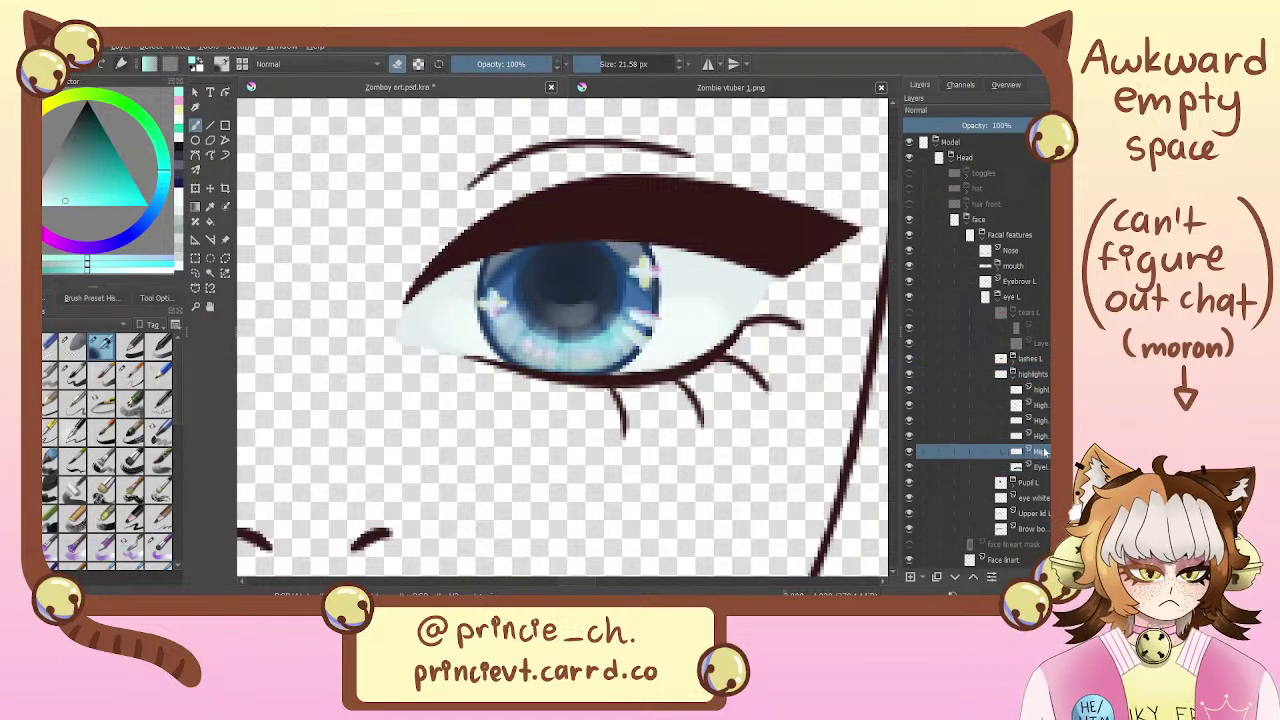
left_click(1013, 375)
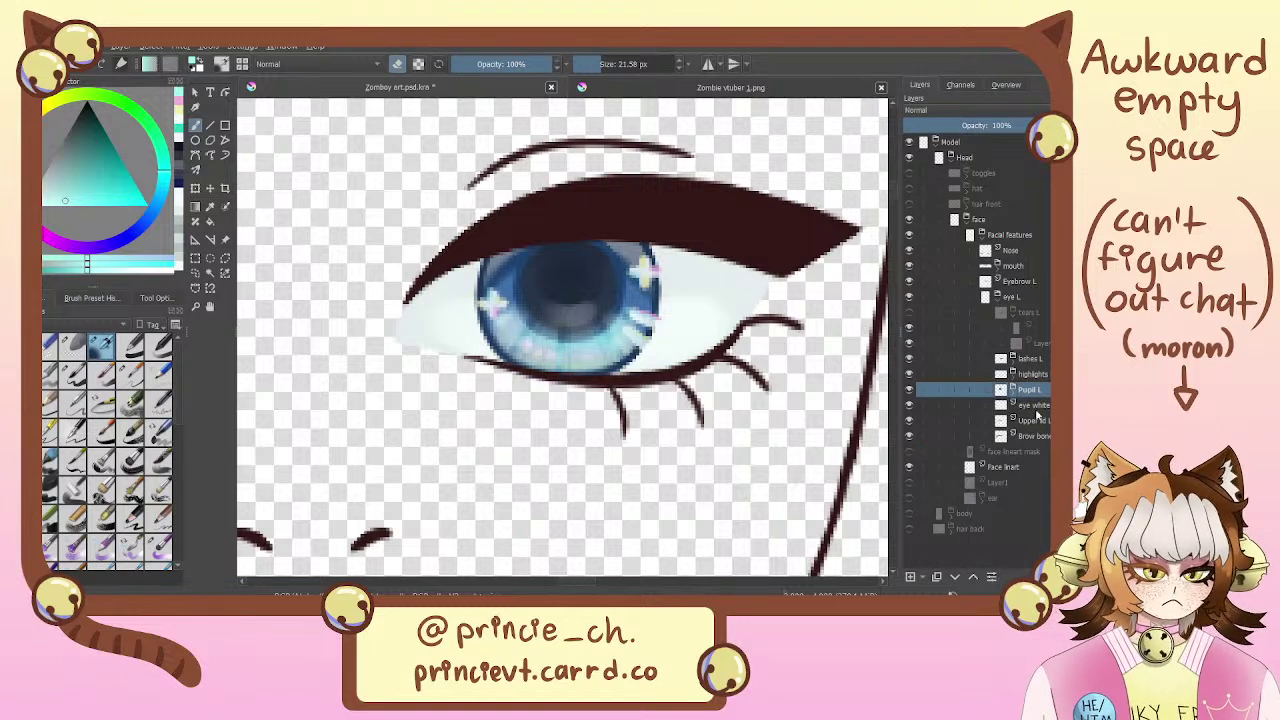
Examine the remaining layers of the eye L group, from the brow bone up to the tears, and view the whole eye
left_click(1038, 400)
left_click(1013, 390)
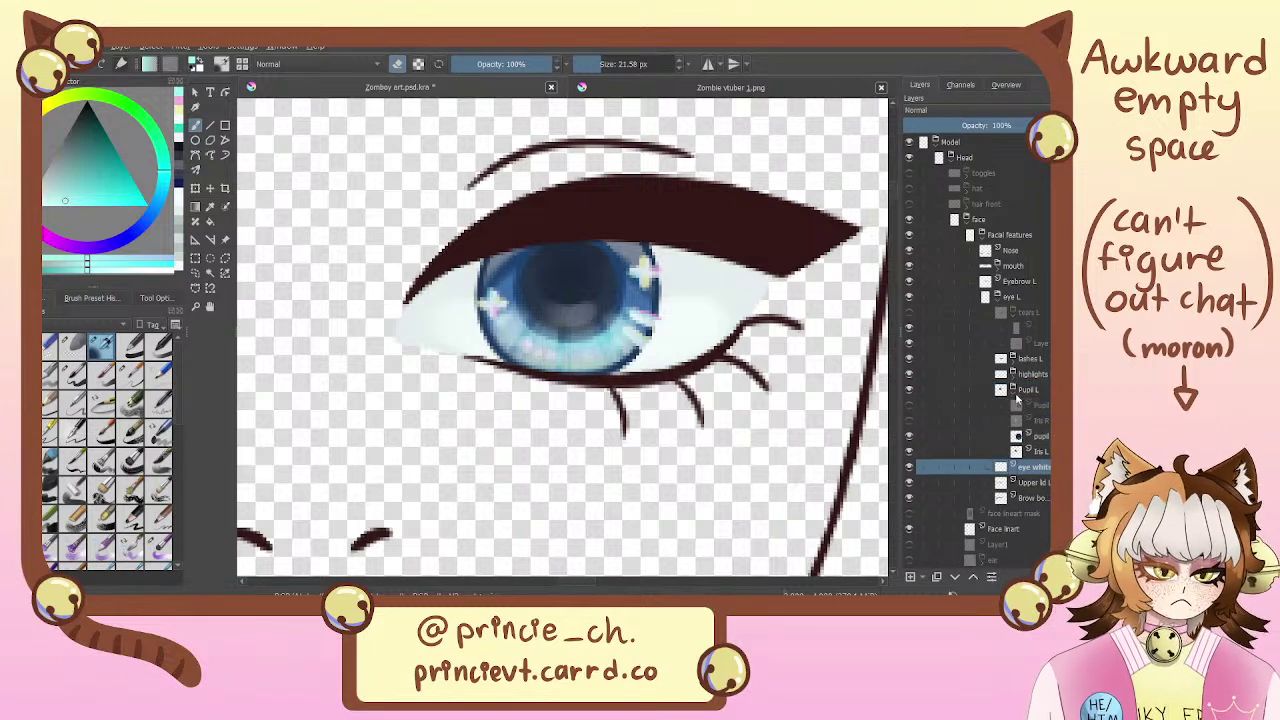
left_click(1013, 390)
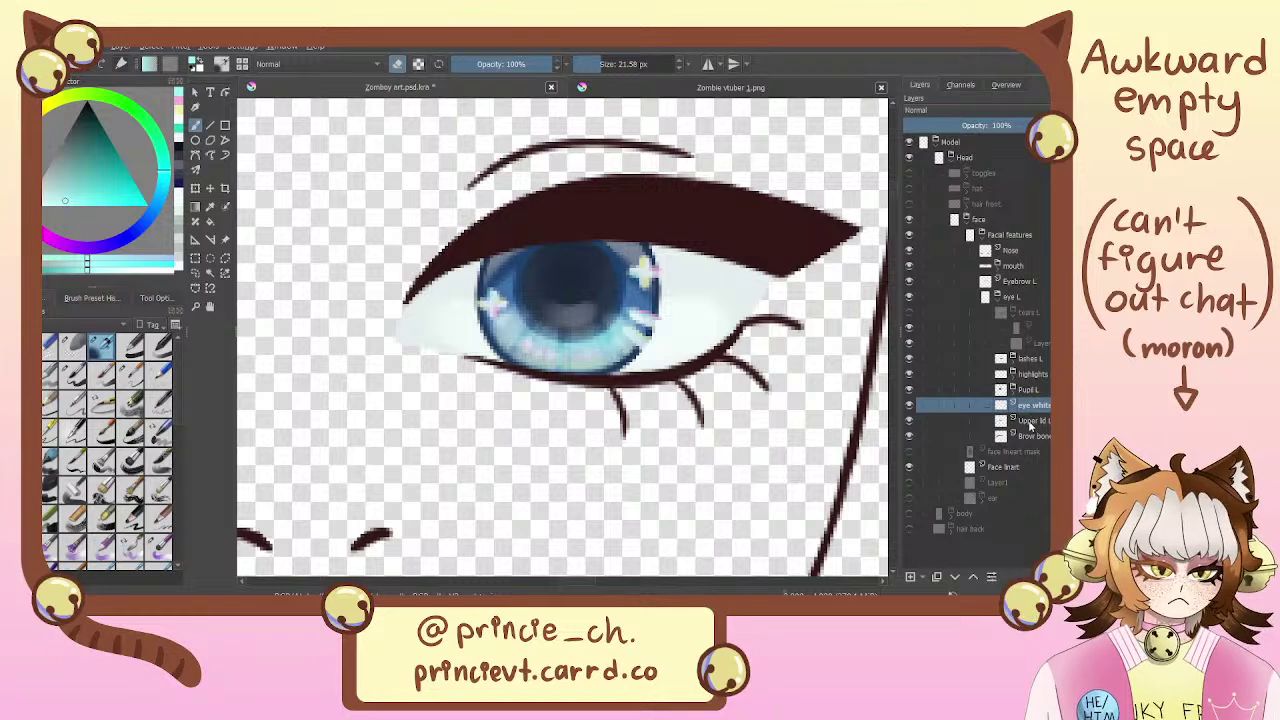
left_click(1030, 424)
left_click(1032, 436)
left_click(1037, 424)
left_click(1038, 435)
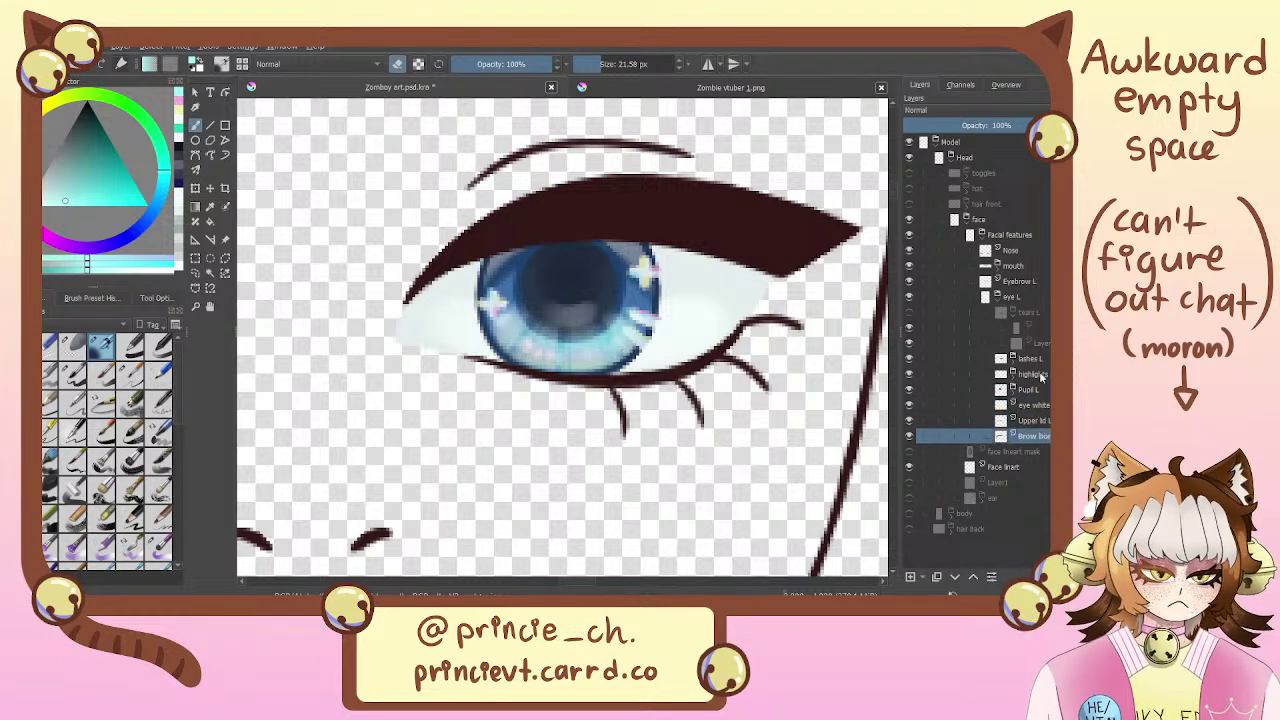
left_click(1042, 360)
left_click(1041, 343)
left_click(1036, 328)
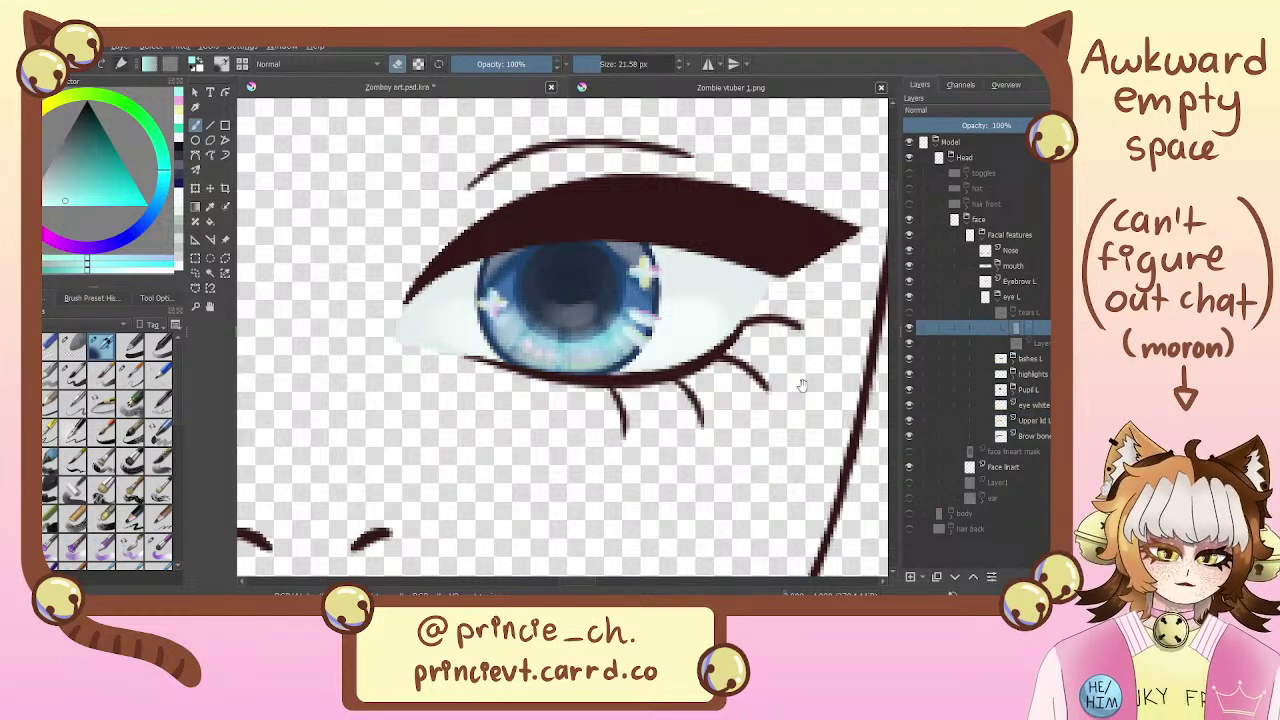
scroll(800, 385, "down", 6)
scroll(843, 394, "up", 6)
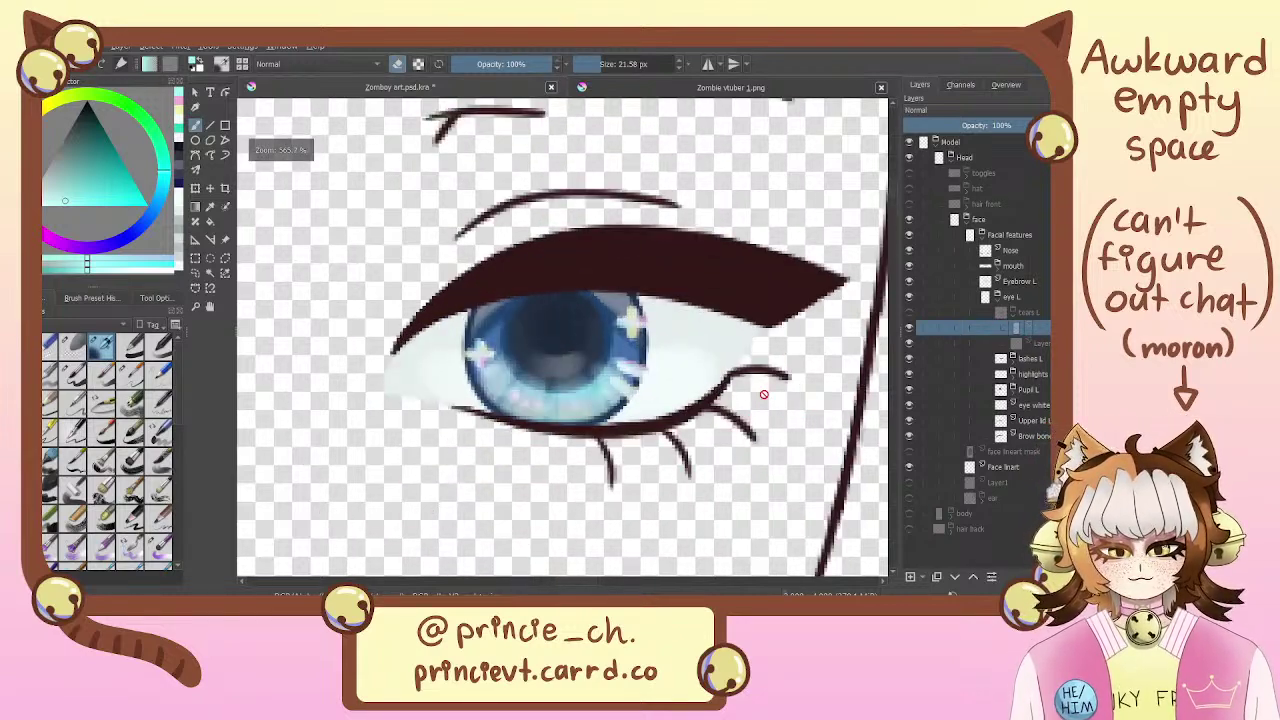
Move the Eyelash shadow layer out of the highlights group, placing it directly beneath the group, and collapse the group
mouse_move(801, 470)
left_mouse_down()
mouse_move(829, 532)
mouse_move(798, 452)
left_mouse_up()
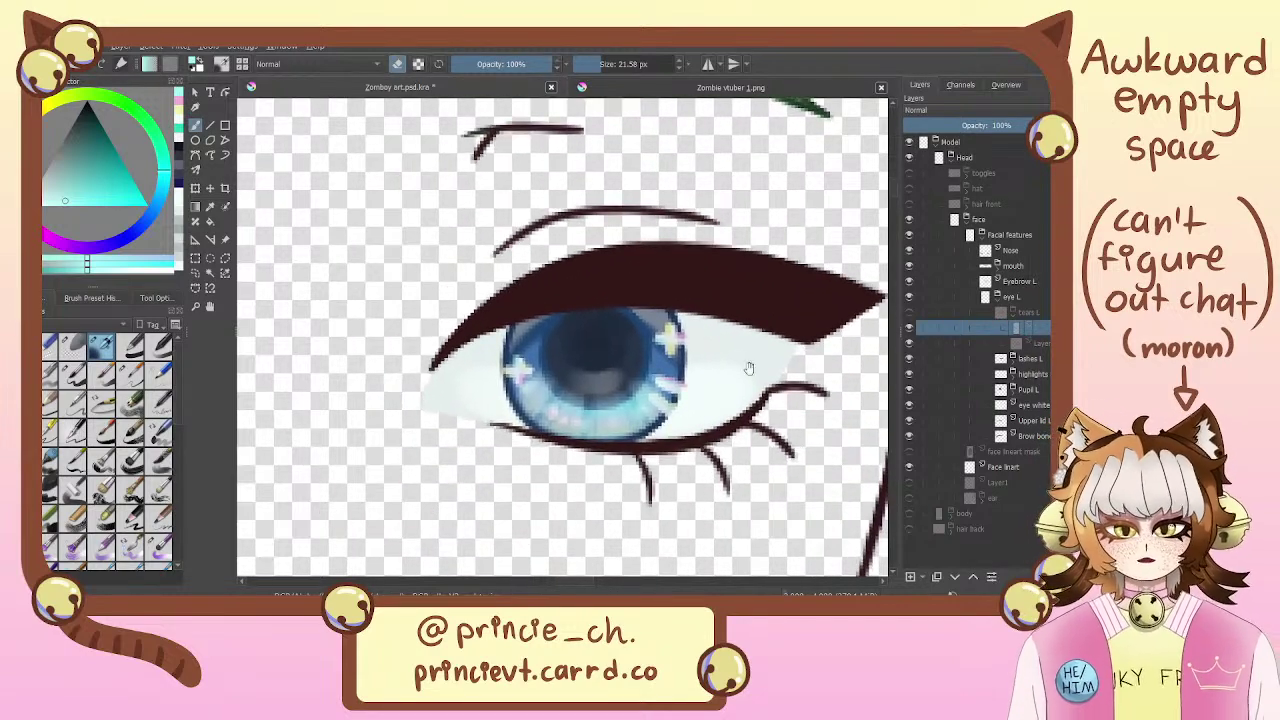
left_click_drag(809, 461, 787, 489)
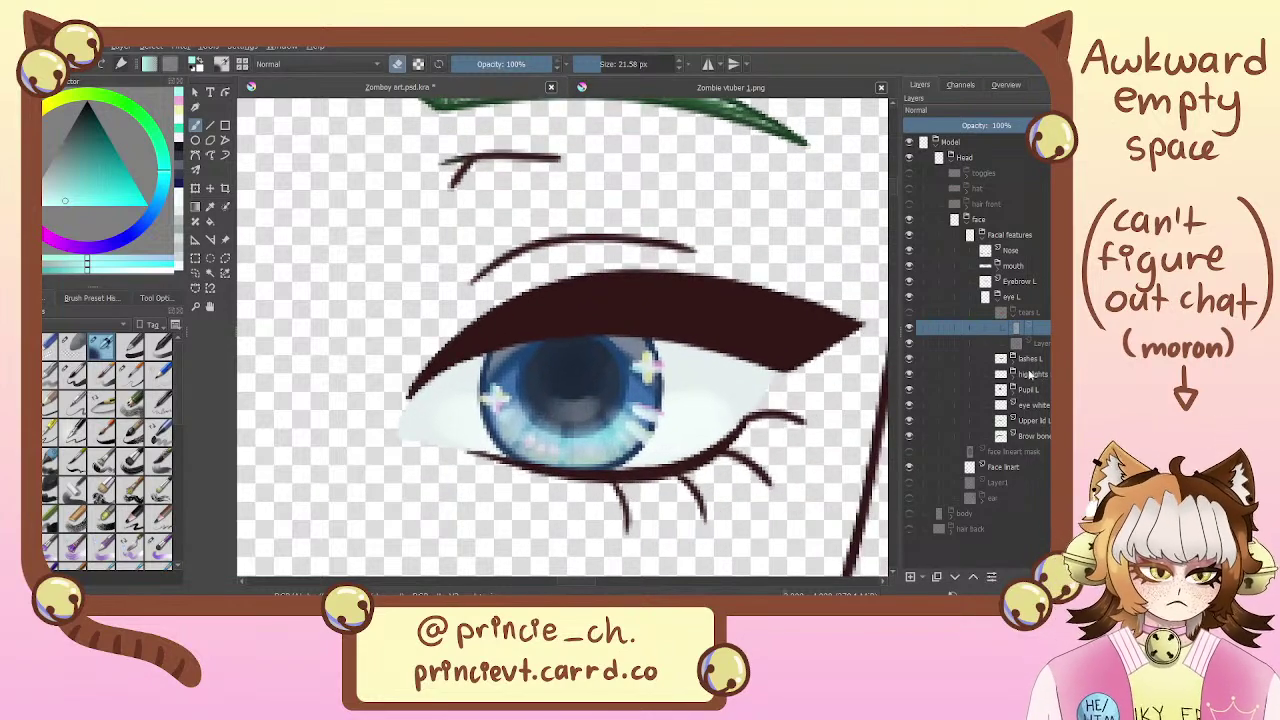
left_click(1015, 376)
left_click_drag(1045, 466, 1045, 400)
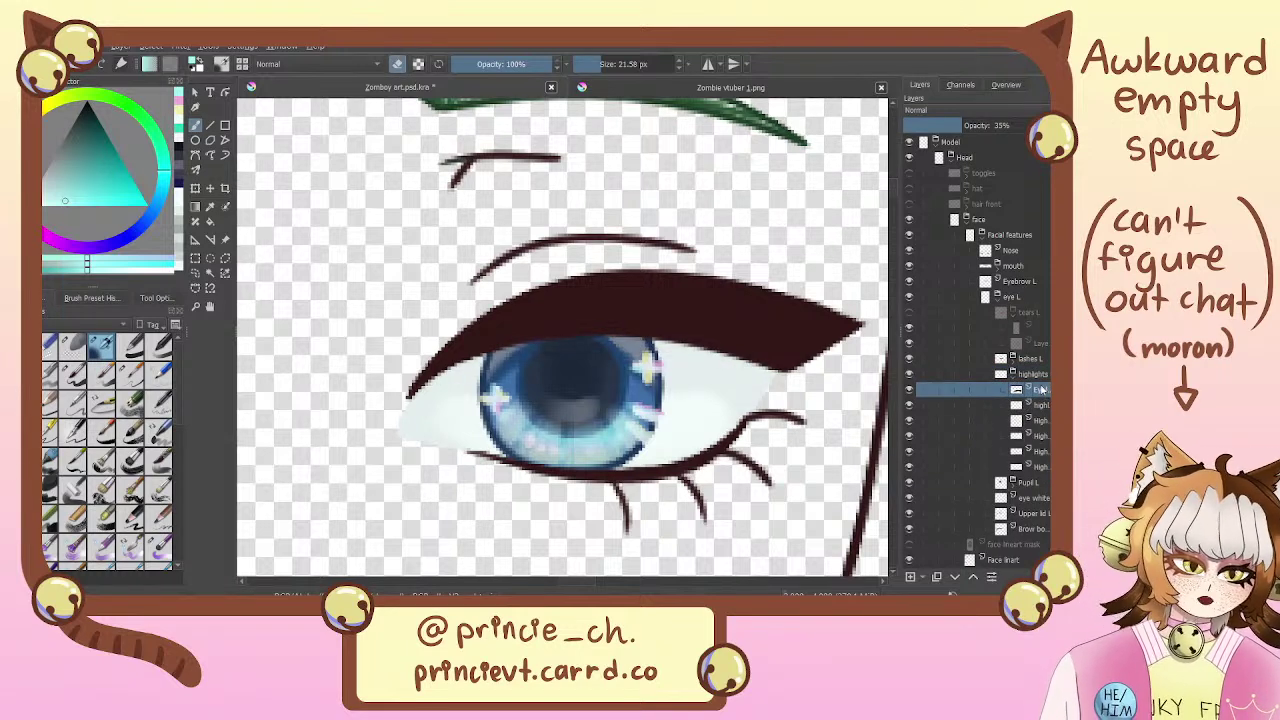
key("ctrl+z")
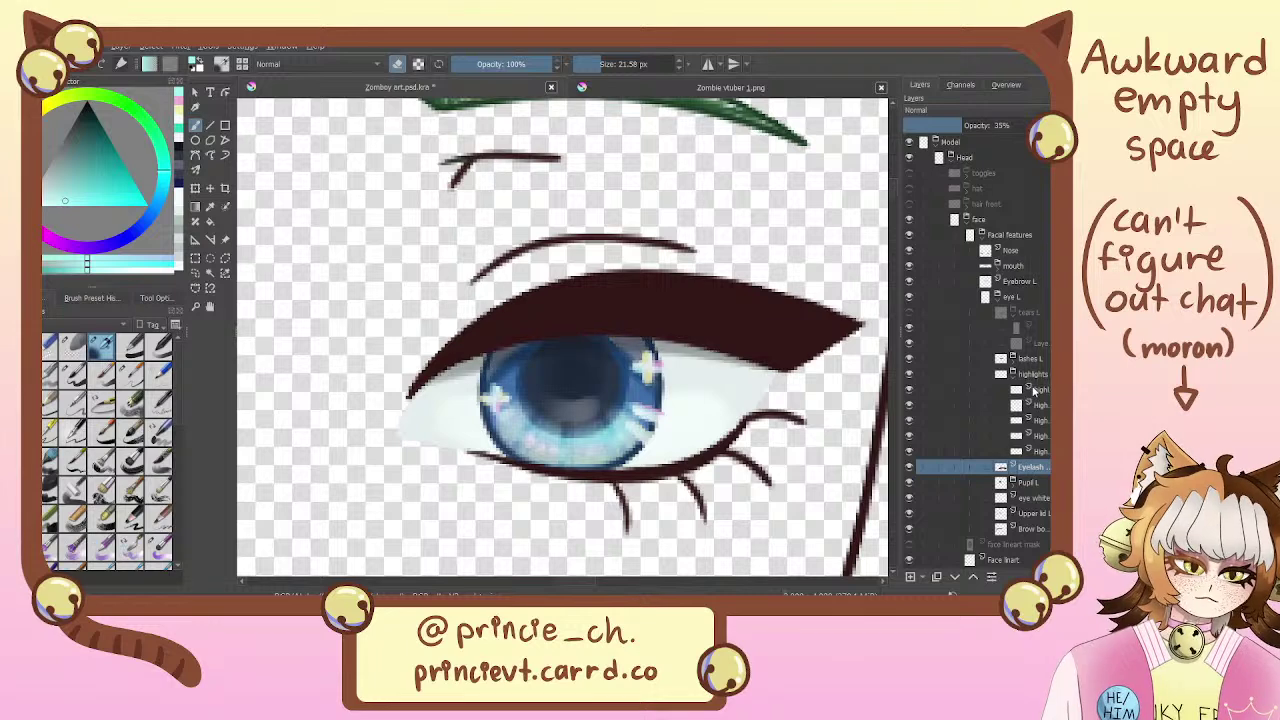
left_click(1013, 374)
Show the tears L group on the left eye
left_click(1045, 328)
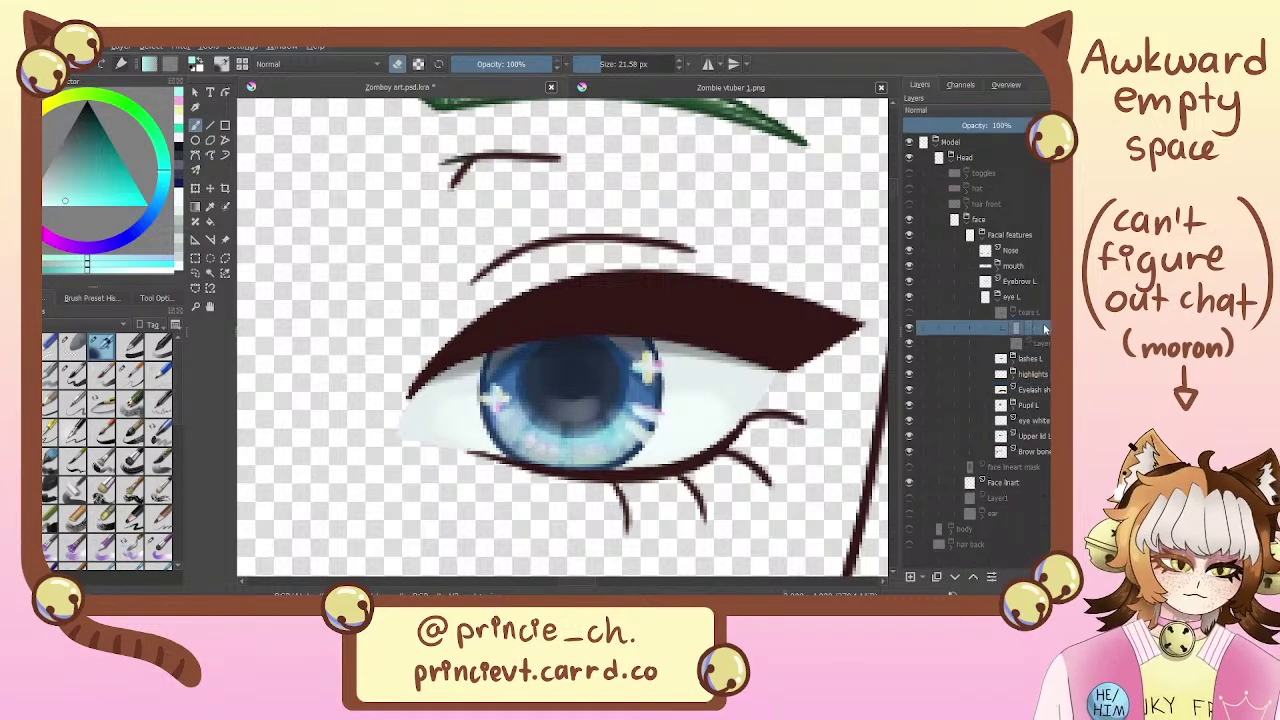
left_click(909, 312)
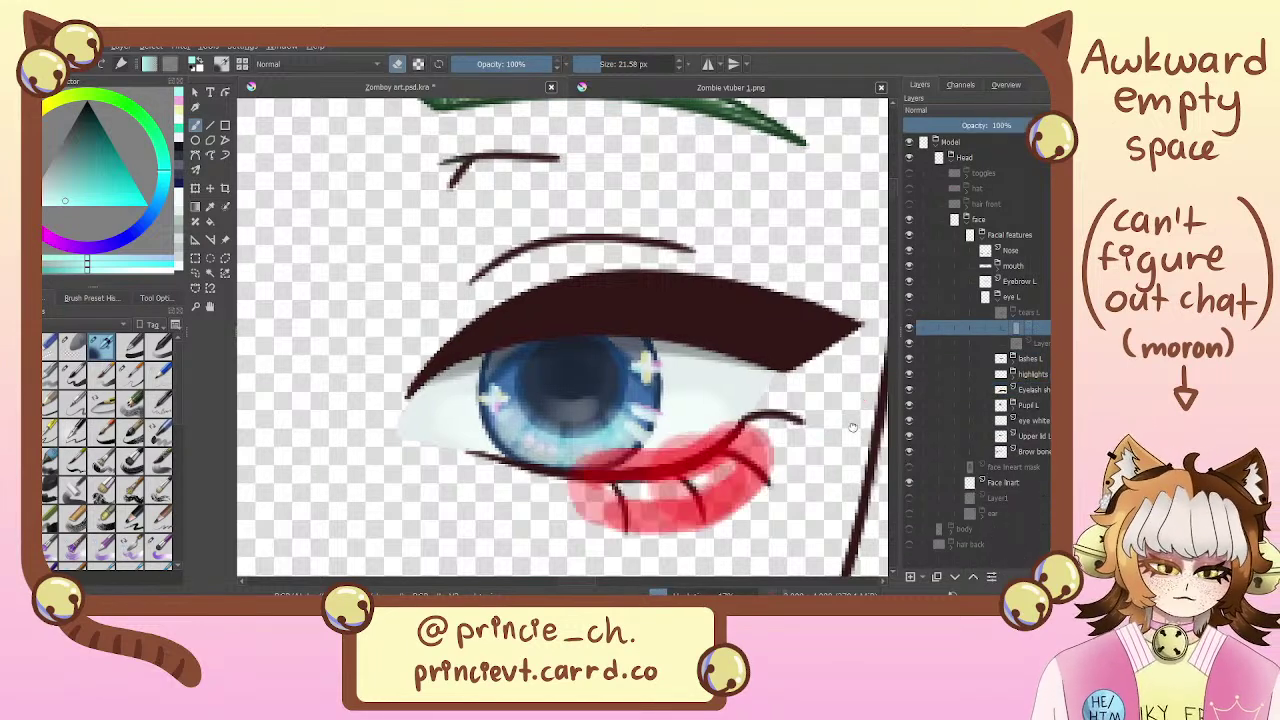
scroll(822, 377, "down", 1)
left_click_drag(822, 377, 828, 376)
Transform the whole tears L group, shifting and tilting the red tear shapes slightly along the lower lash line
left_click(1041, 283)
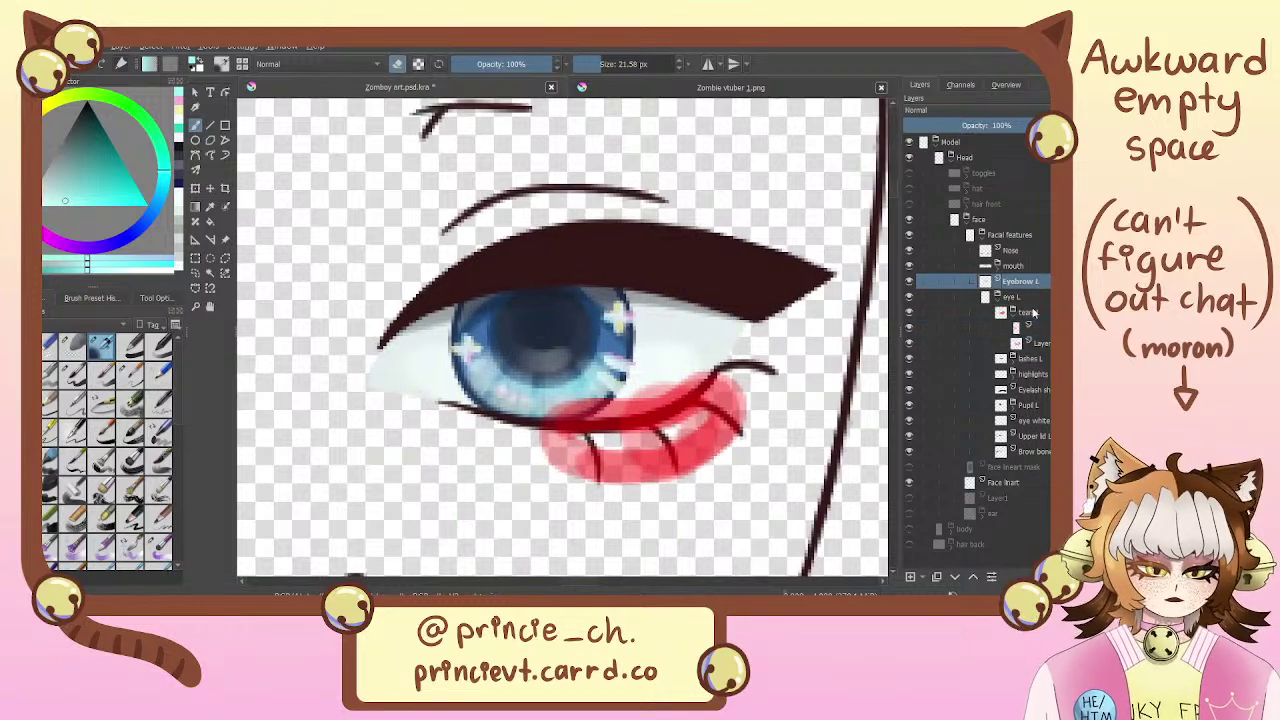
left_click(1040, 312)
key("t")
mouse_move(715, 417)
left_mouse_down()
mouse_move(710, 393)
mouse_move(694, 400)
left_mouse_up()
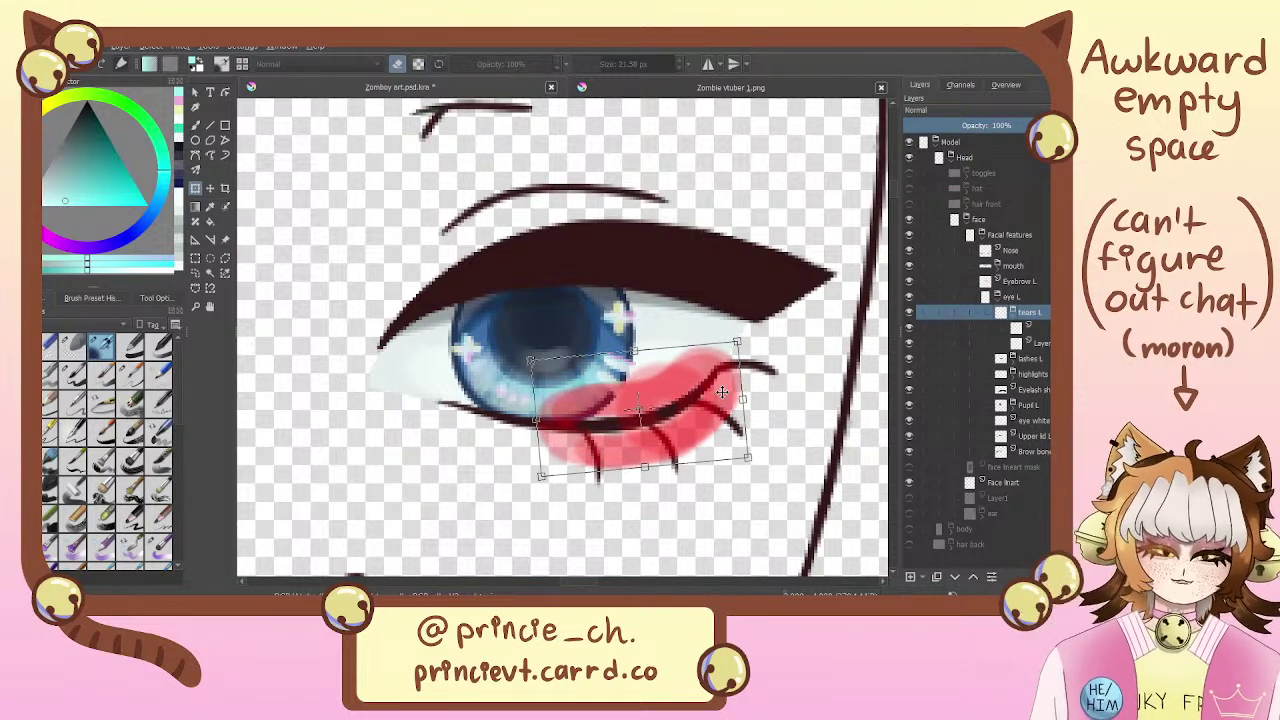
mouse_move(700, 434)
left_mouse_down()
mouse_move(708, 423)
mouse_move(701, 435)
mouse_move(692, 419)
mouse_move(672, 446)
left_mouse_up()
key("b")
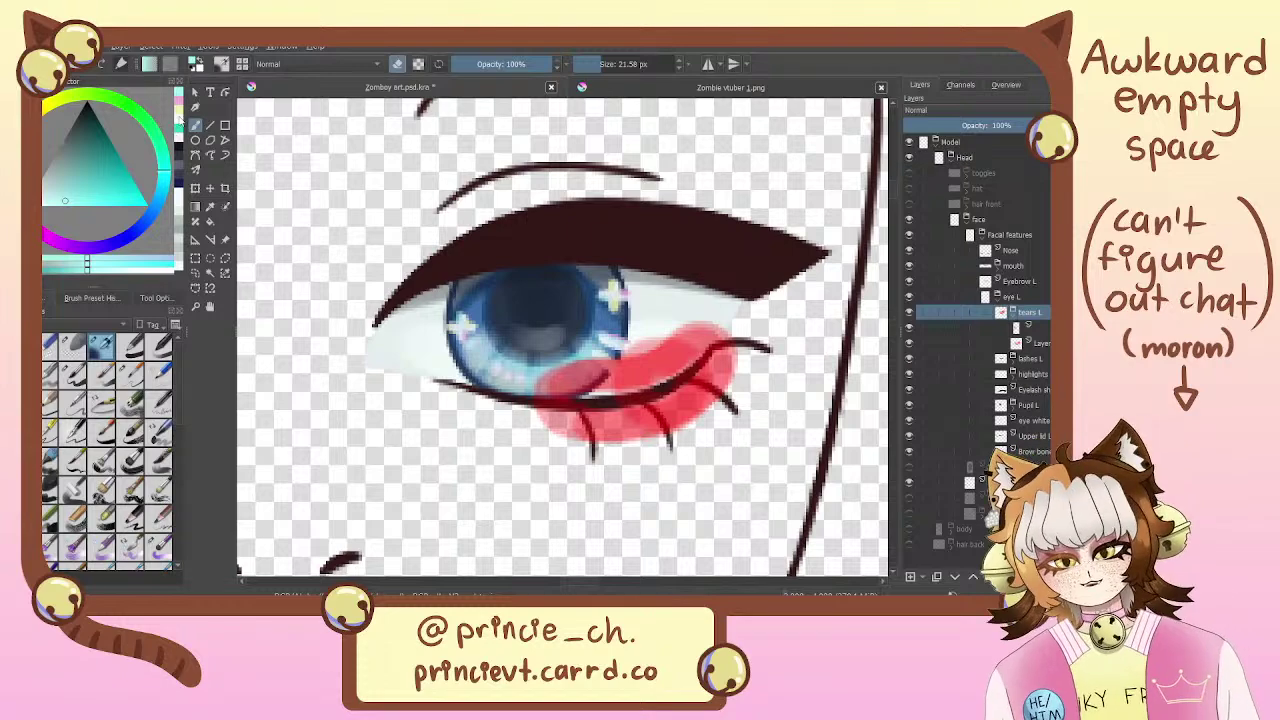
Choose the 2.87 px pencil brush and add a new paint layer above the red crescent layer in the tears L group
left_click(72, 373)
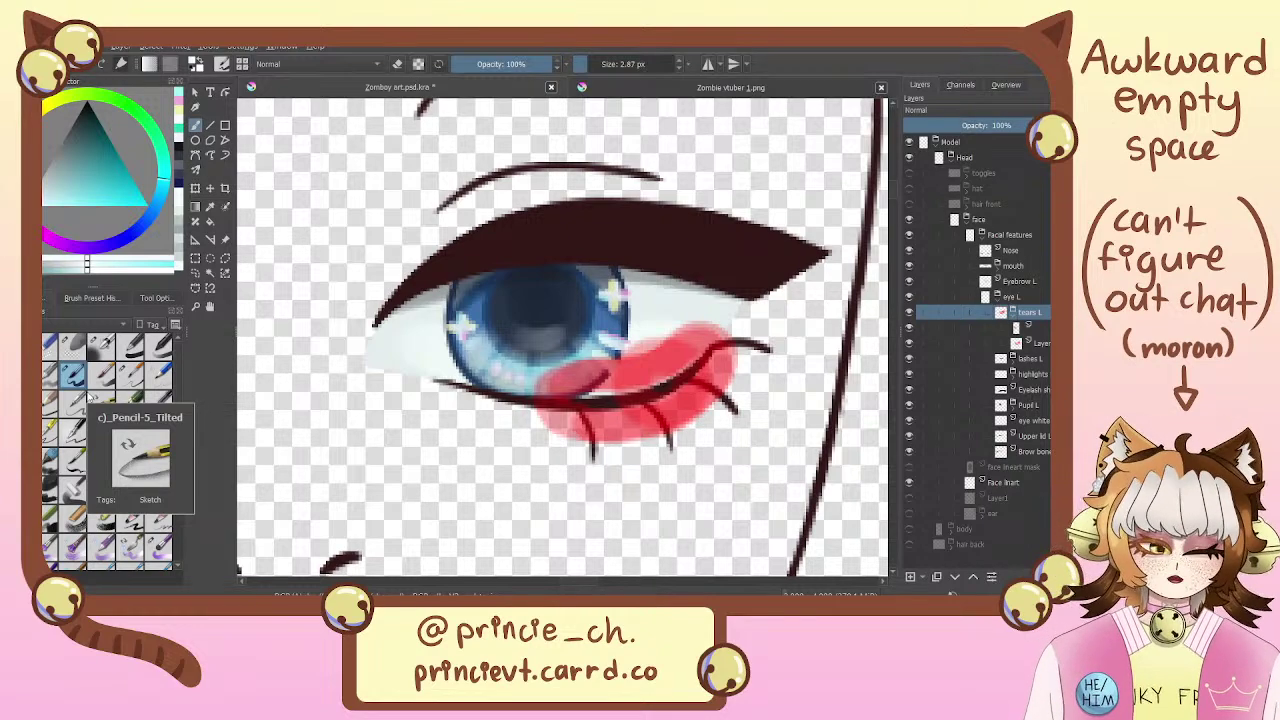
scroll(590, 403, "up", 5)
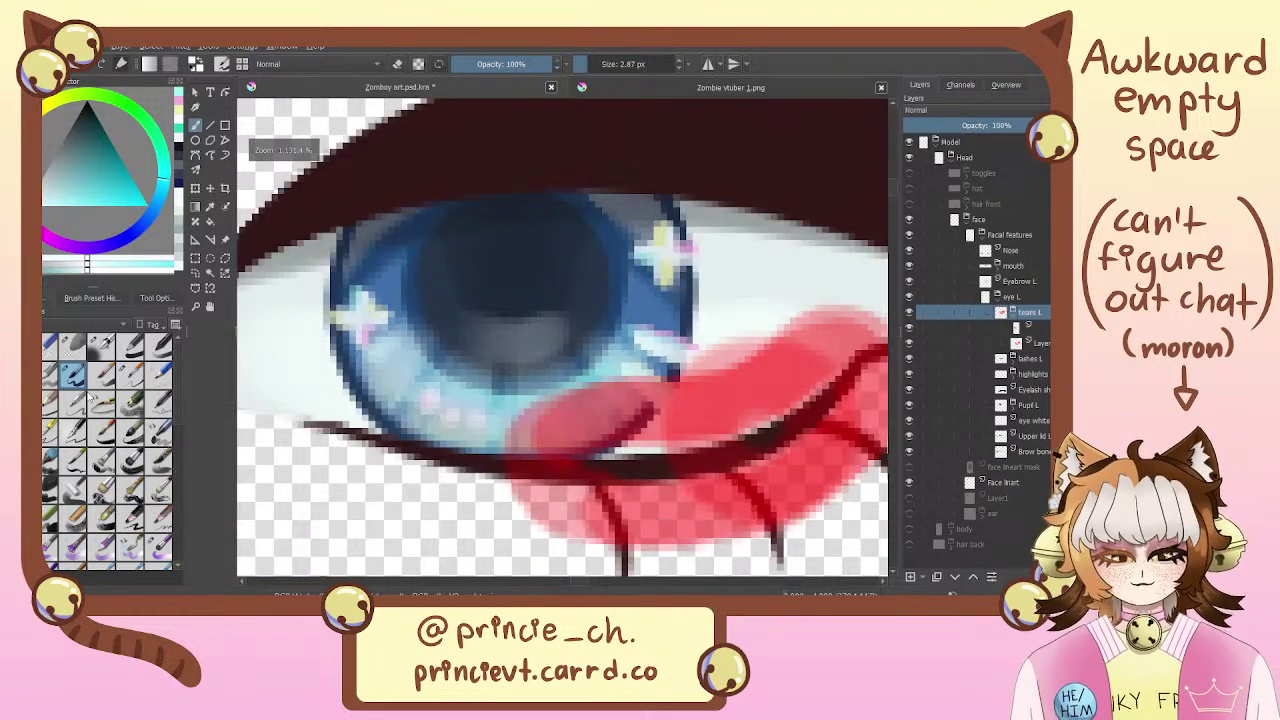
left_click_drag(634, 423, 598, 424)
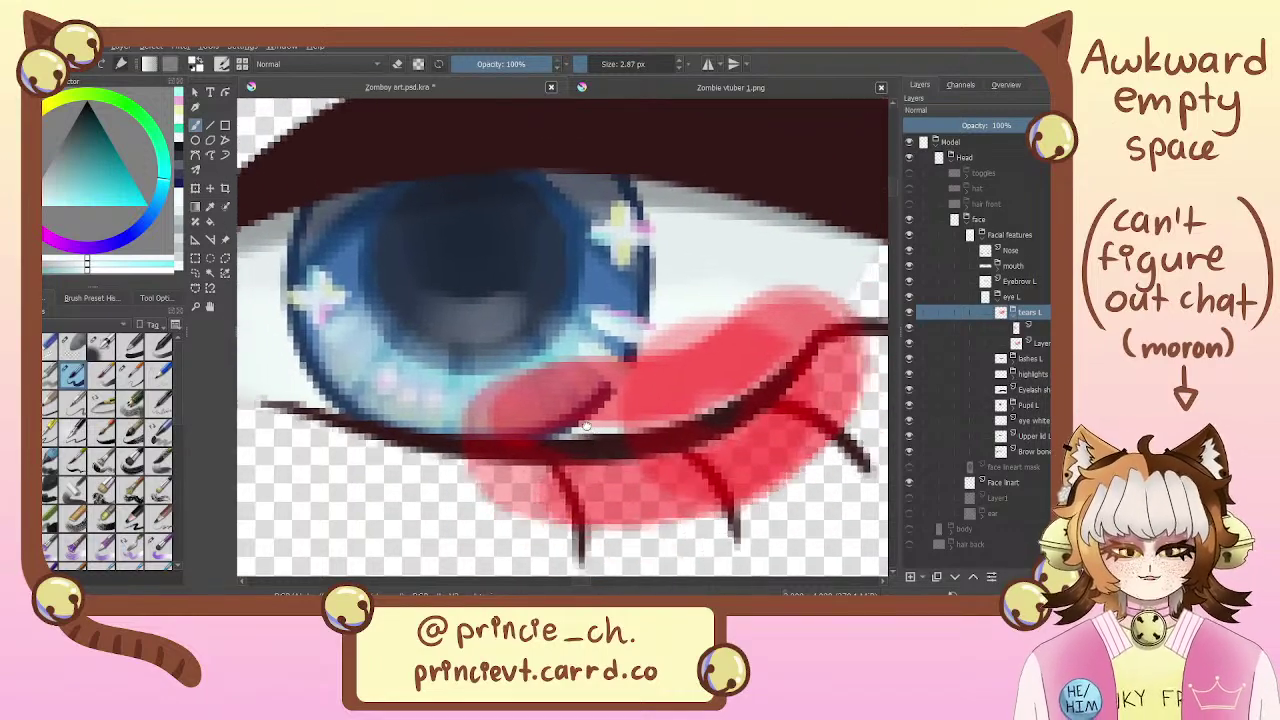
left_click(1040, 343)
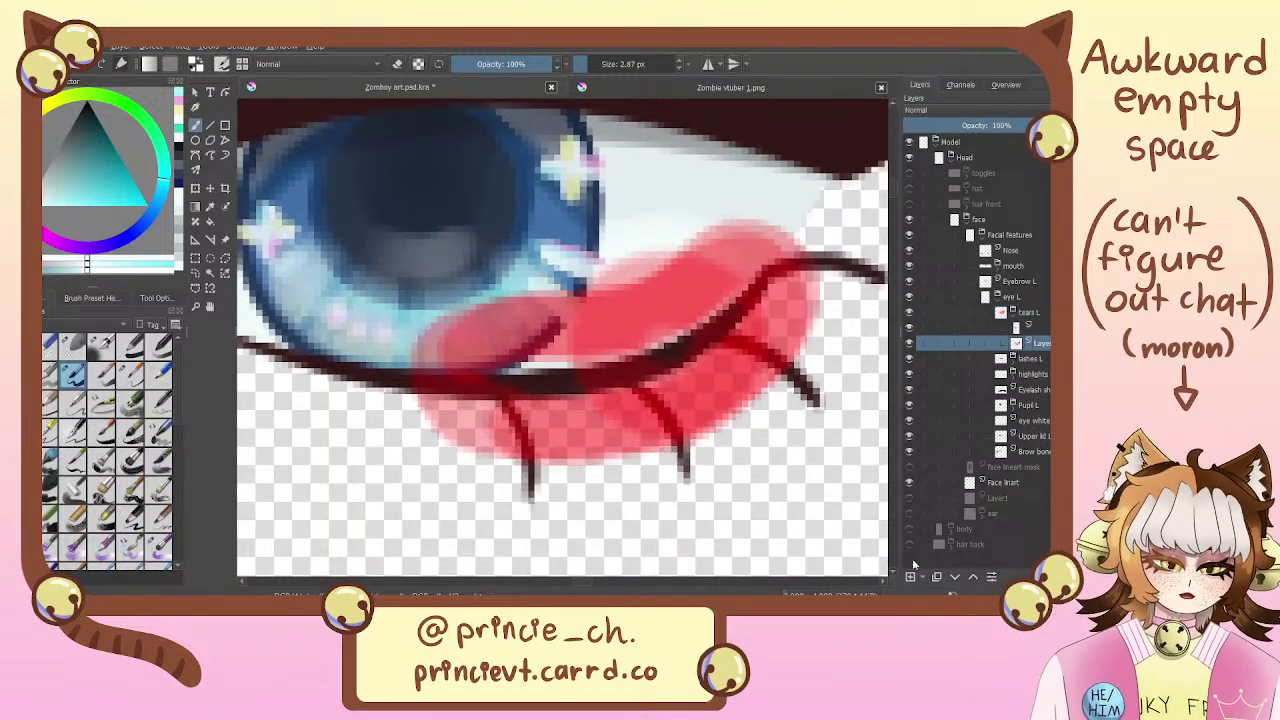
left_click(918, 576)
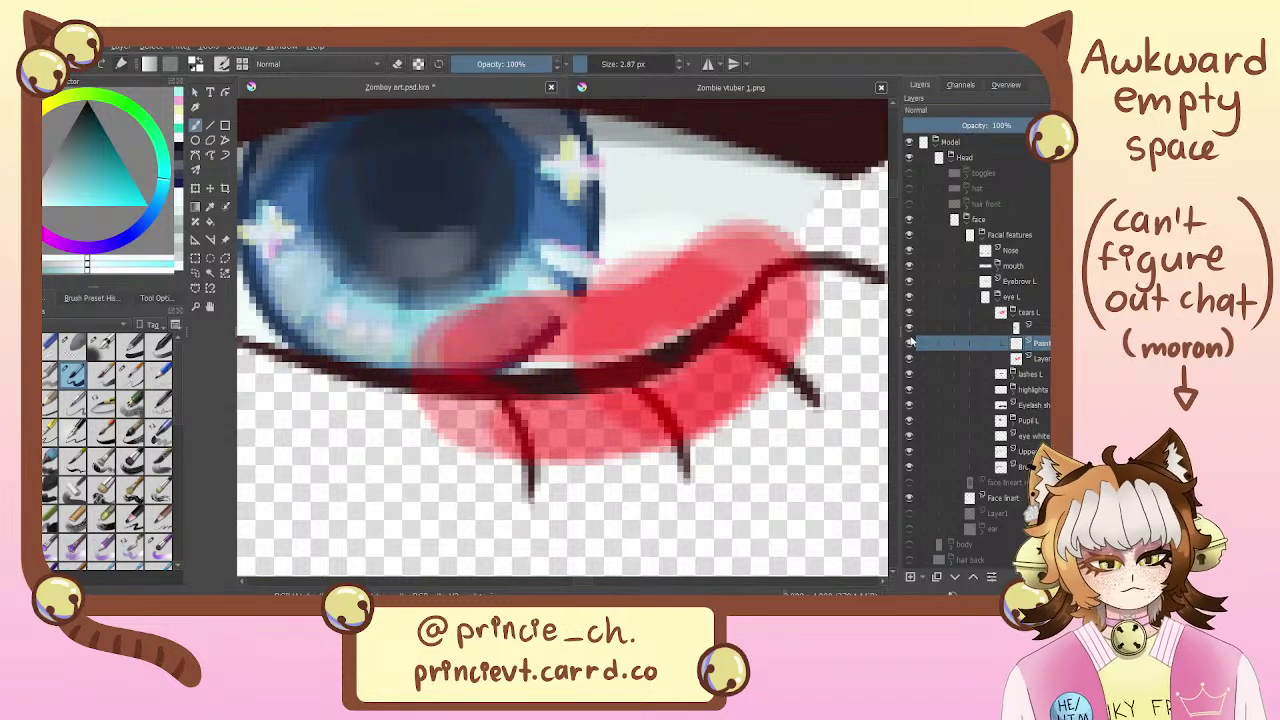
Hide the inner red tear layer, place it at the bottom of the tears L group, and select the new paint layer
left_click(908, 334)
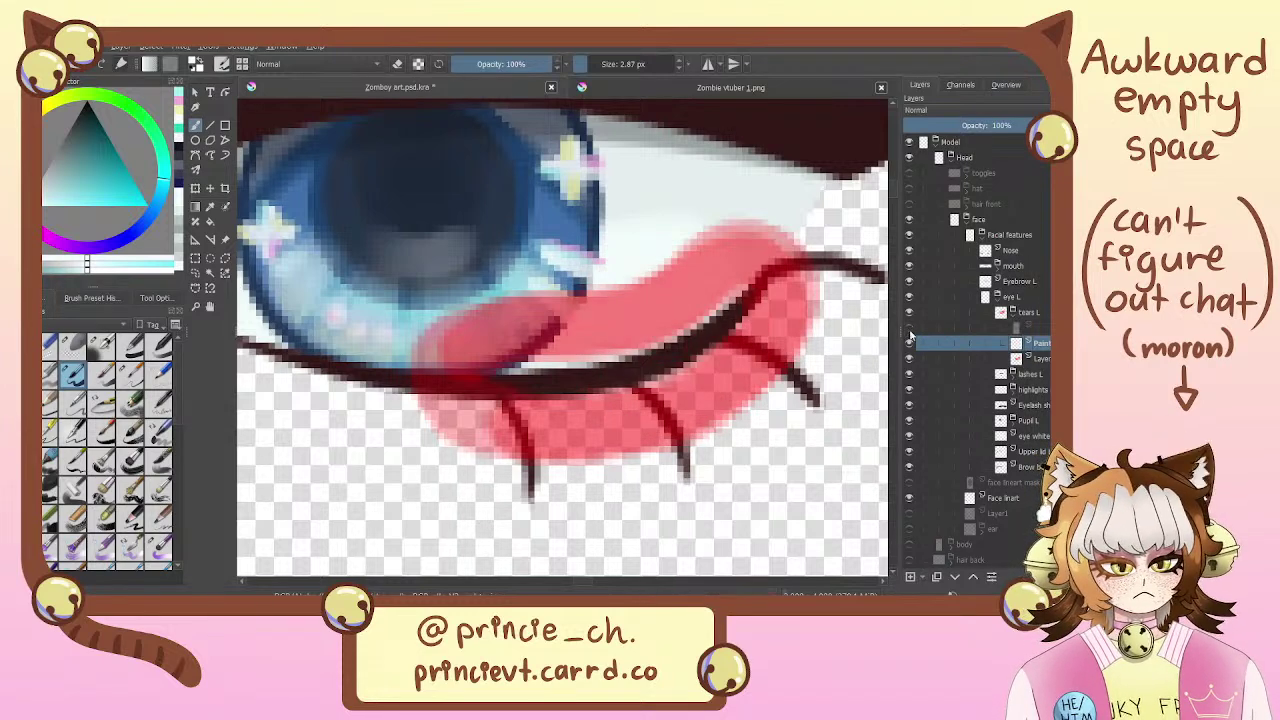
left_click_drag(1044, 330, 1043, 364)
left_click(1043, 328)
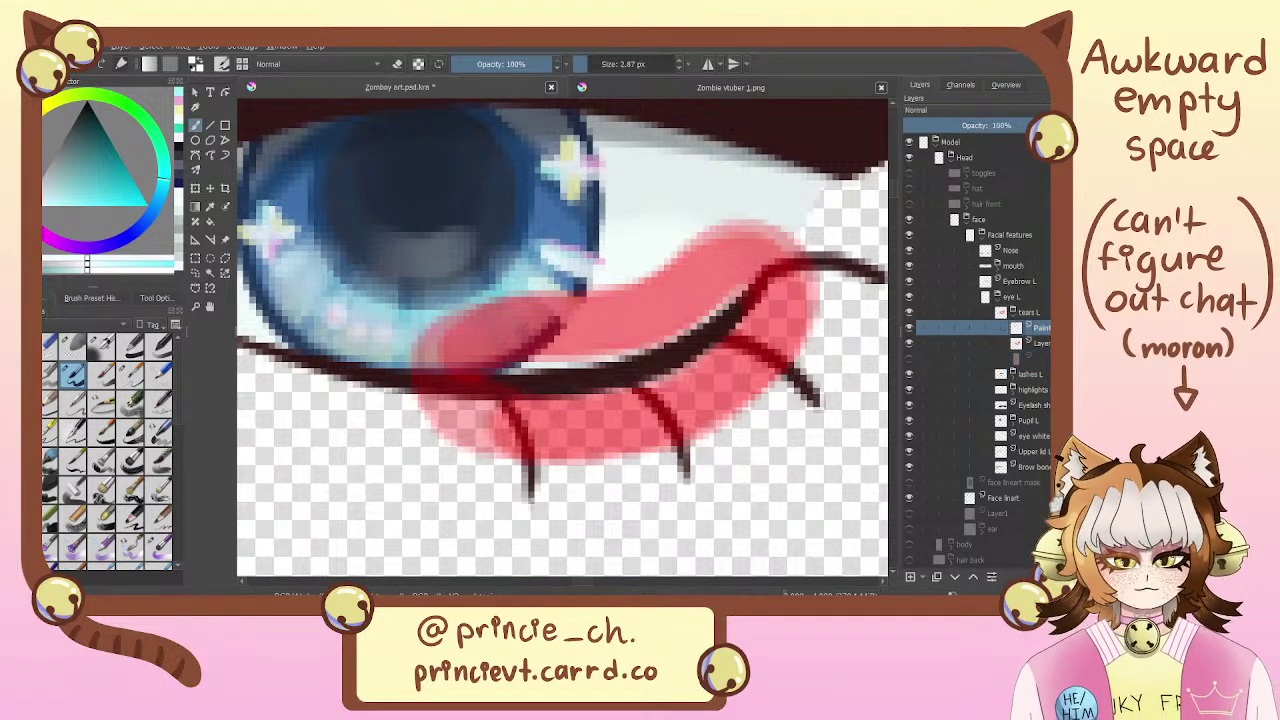
Draw a closed white crescent outline over the red tear sketch along the lower lash line with the 2.87 px brush
mouse_move(748, 262)
left_mouse_down()
mouse_move(682, 317)
mouse_move(638, 331)
mouse_move(535, 347)
mouse_move(422, 343)
mouse_move(402, 369)
mouse_move(418, 395)
mouse_move(472, 423)
mouse_move(630, 437)
mouse_move(690, 422)
mouse_move(756, 379)
mouse_move(788, 317)
mouse_move(770, 262)
mouse_move(732, 272)
left_mouse_up()
key("e")
mouse_move(746, 398)
left_mouse_down()
mouse_move(656, 440)
mouse_move(767, 375)
left_mouse_up()
key("e")
key("ctrl+z")
key("ctrl+z")
left_click_drag(640, 436, 749, 375)
key("ctrl+z")
left_click_drag(646, 432, 770, 365)
left_click_drag(656, 421, 686, 362)
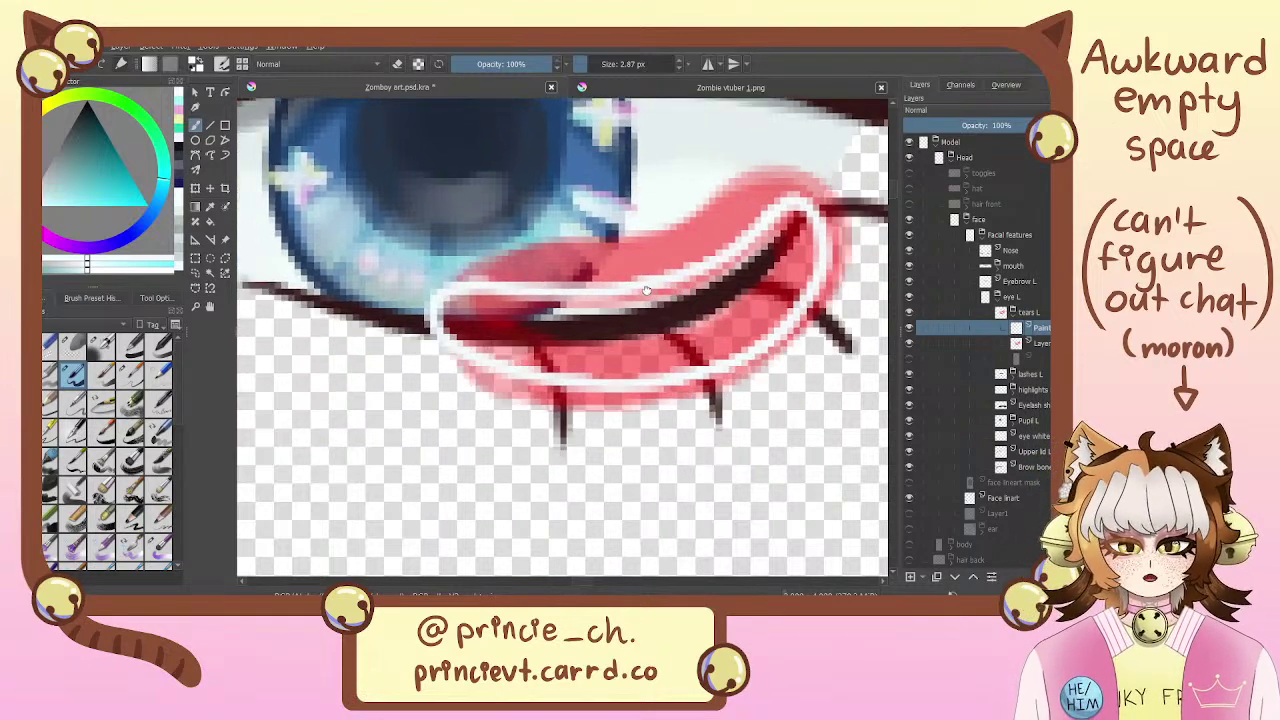
left_click_drag(678, 288, 734, 349)
key("e")
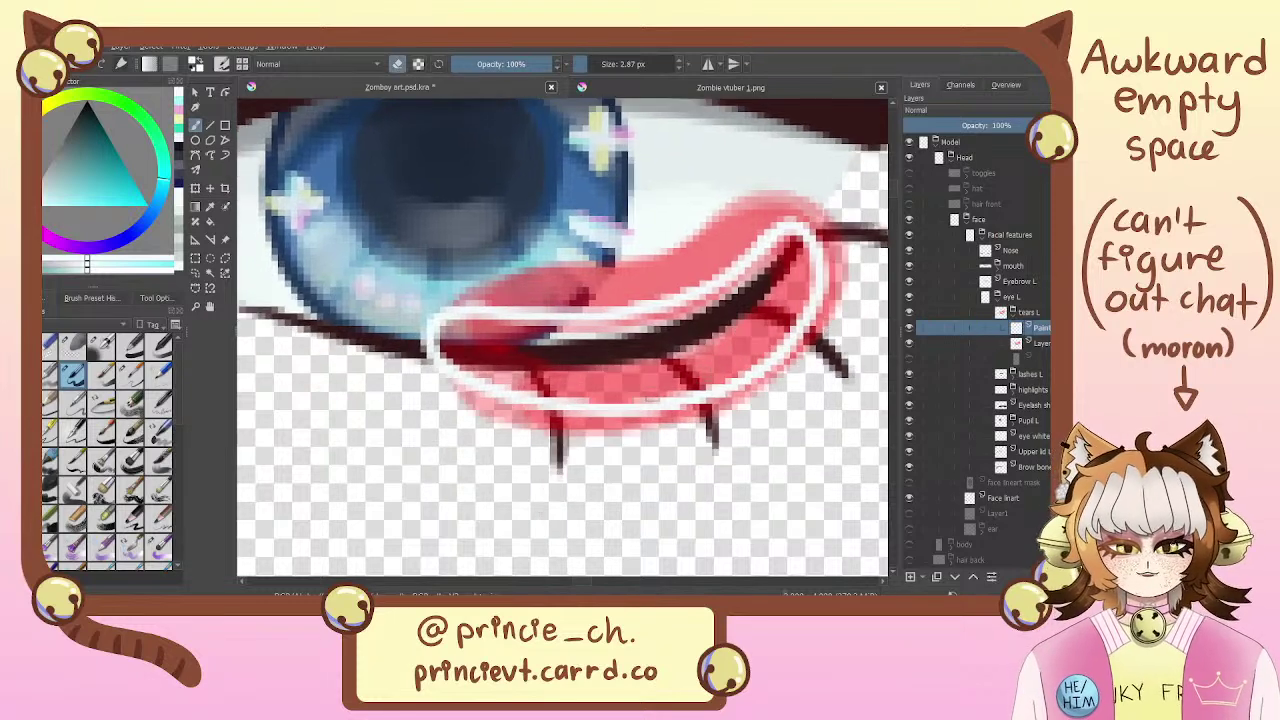
key("e")
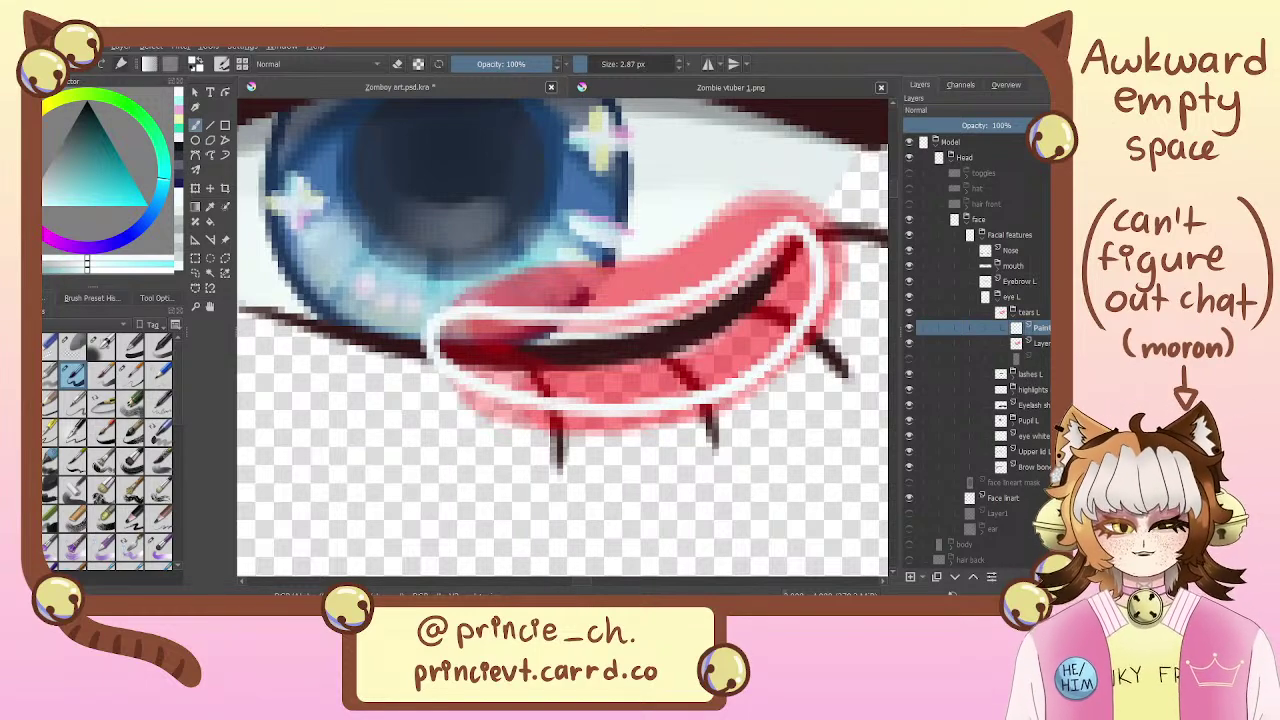
Shift the white crescent outline slightly towards the inner corner of the eye with the Transform tool
key("ctrl+t")
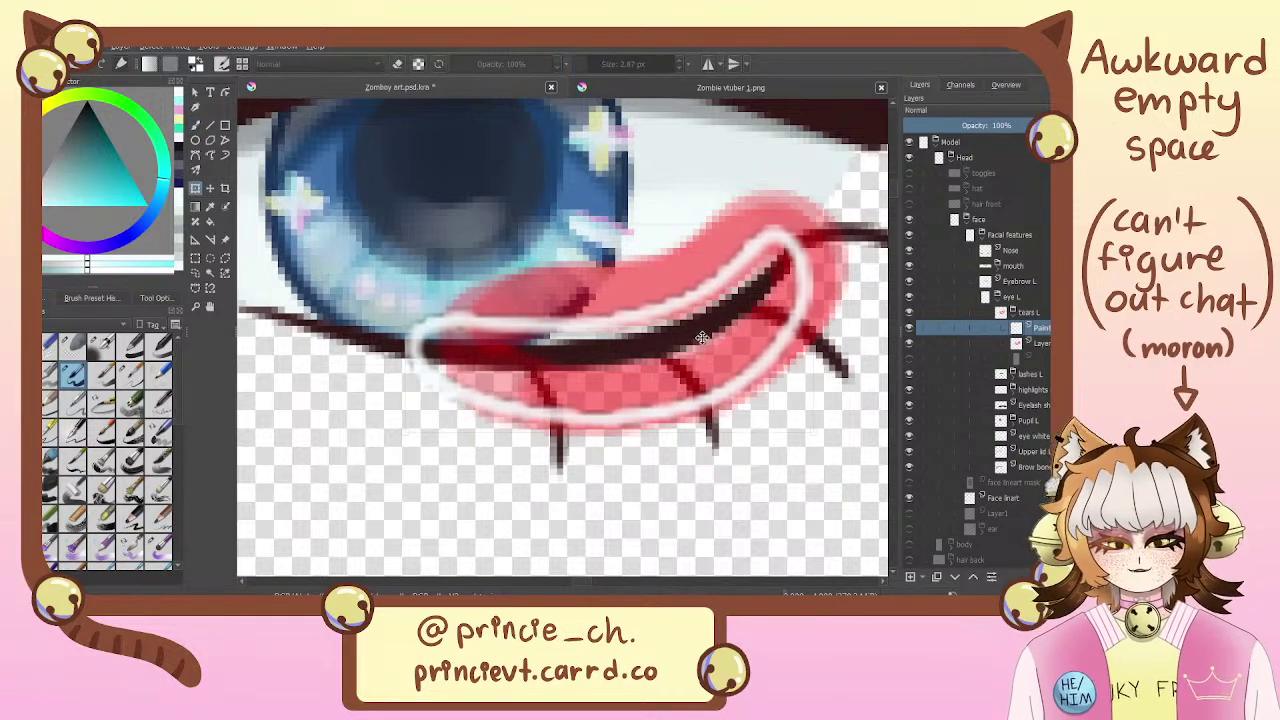
key("b")
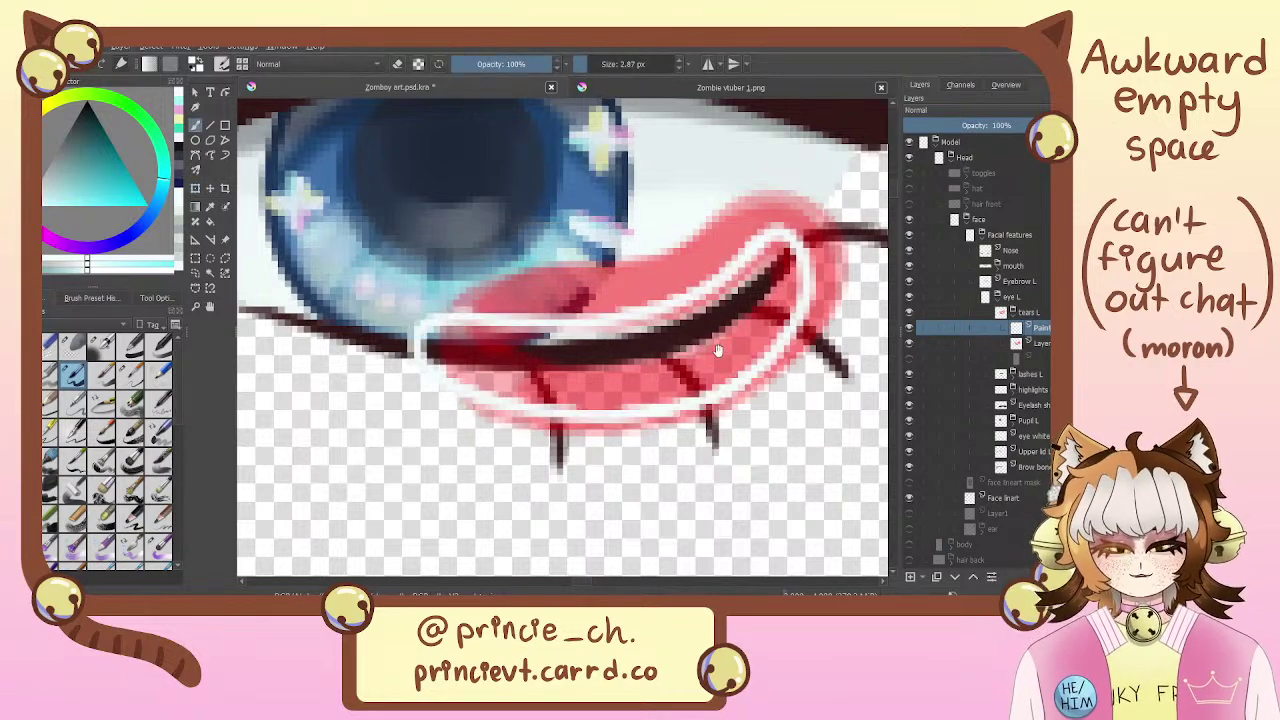
scroll(703, 447, "up", 3)
scroll(703, 447, "down", 6)
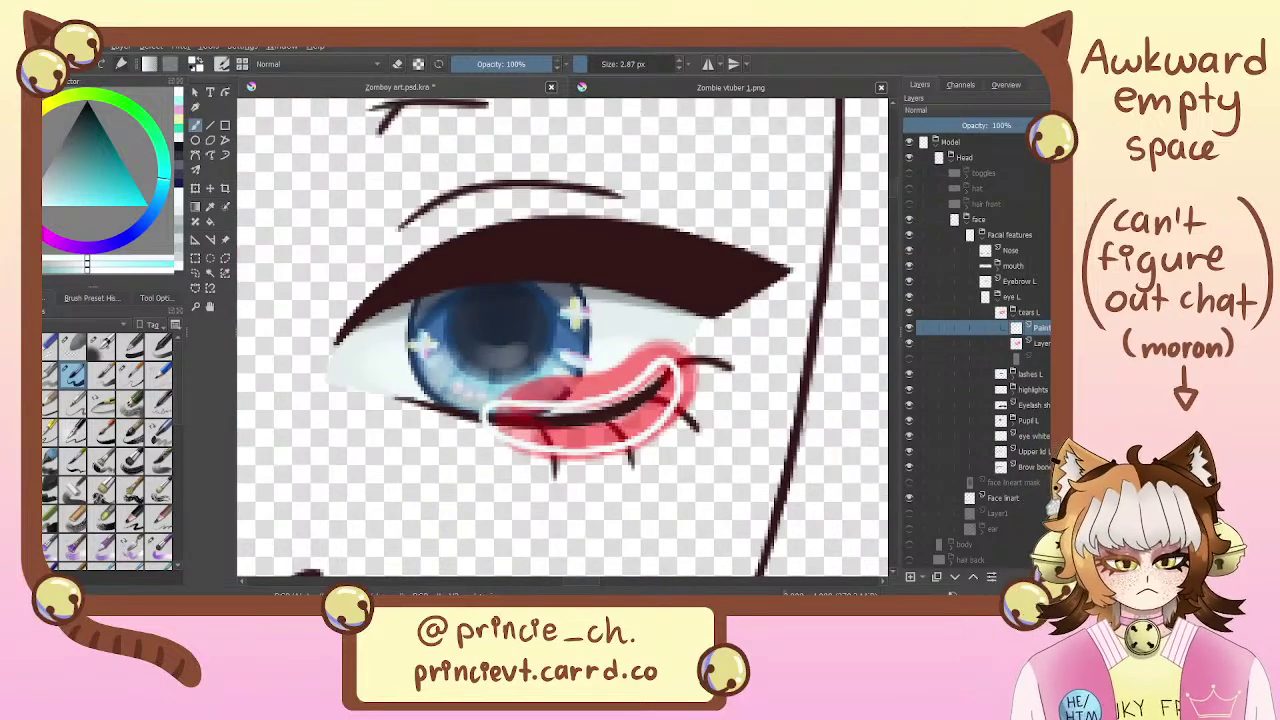
Delete the red crescent sketch layer and show the red circle sketch layer in the tears L group
left_click(1003, 343)
key("shift+Delete")
left_click_drag(780, 379, 782, 343)
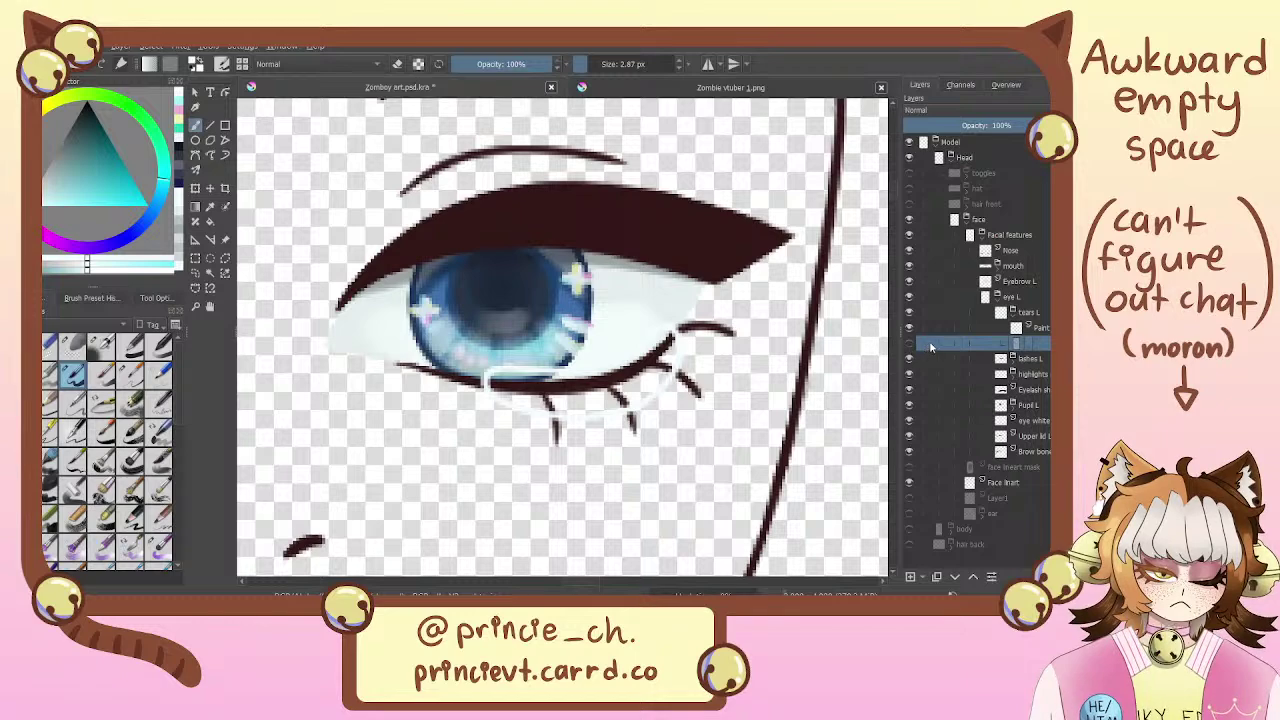
key("ctrl+z")
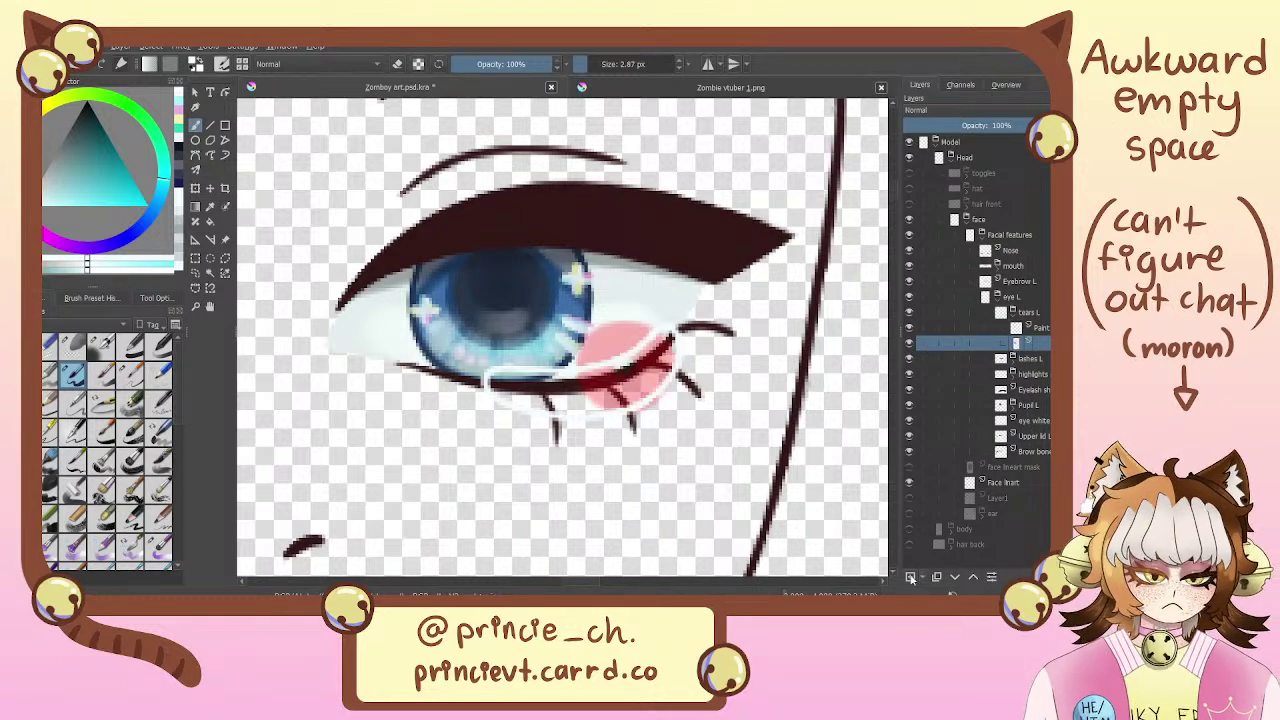
Add a paint layer above the red circle sketch and draw a small white circle outline inside the crescent's outer end
left_click(910, 577)
key("ctrl+plus")
key("ctrl+plus")
mouse_move(671, 383)
left_mouse_down()
mouse_move(603, 325)
mouse_move(690, 425)
mouse_move(630, 305)
mouse_move(683, 354)
mouse_move(590, 336)
left_mouse_up()
key("ctrl+z")
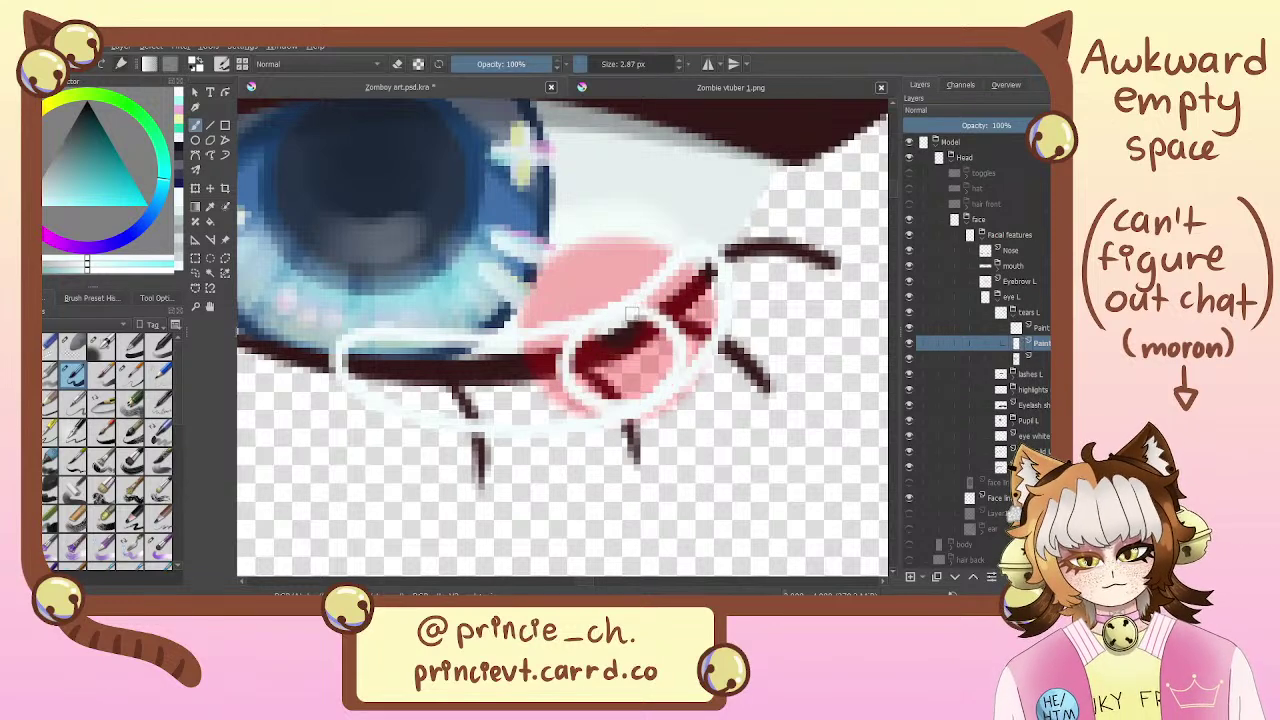
Check how the white tear outlines look on the whole face and return to the left eye
key("minus")
key("minus")
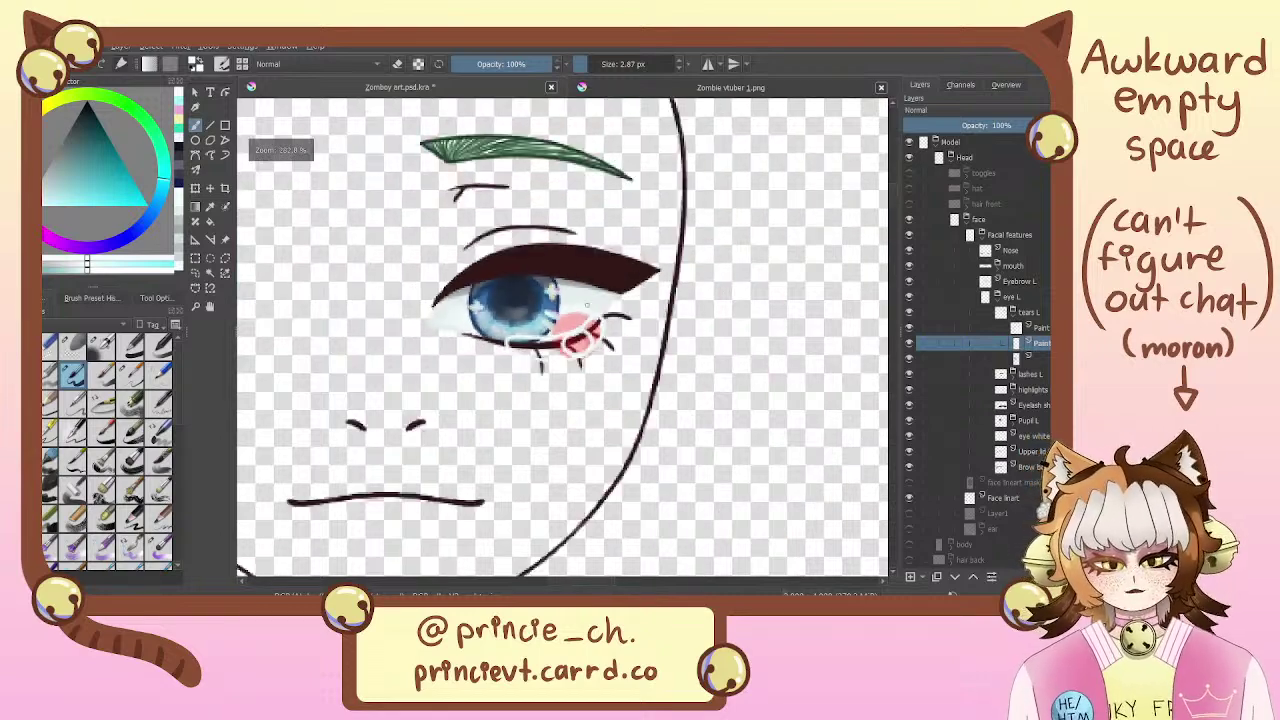
key("minus")
key("minus")
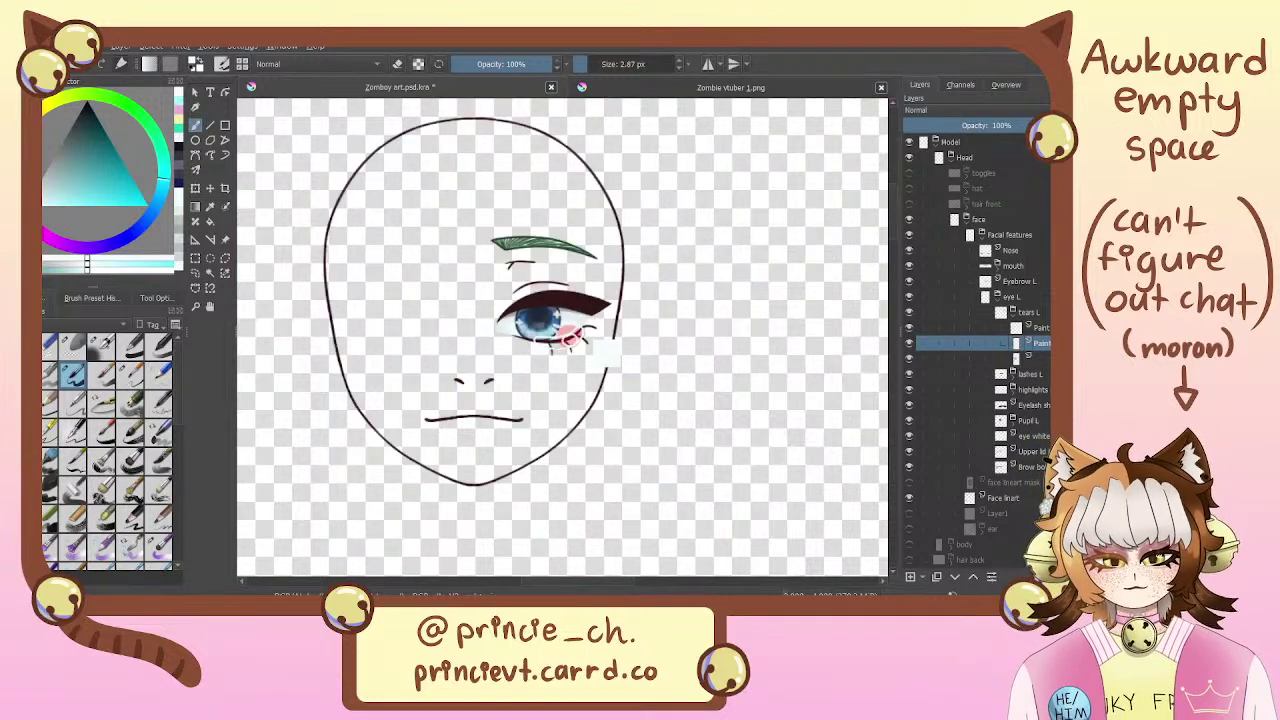
key("plus")
key("plus")
key("plus")
key("plus")
key("plus")
key("plus")
Delete the red circle sketch layer from the tears L group
left_click_drag(661, 411, 679, 395)
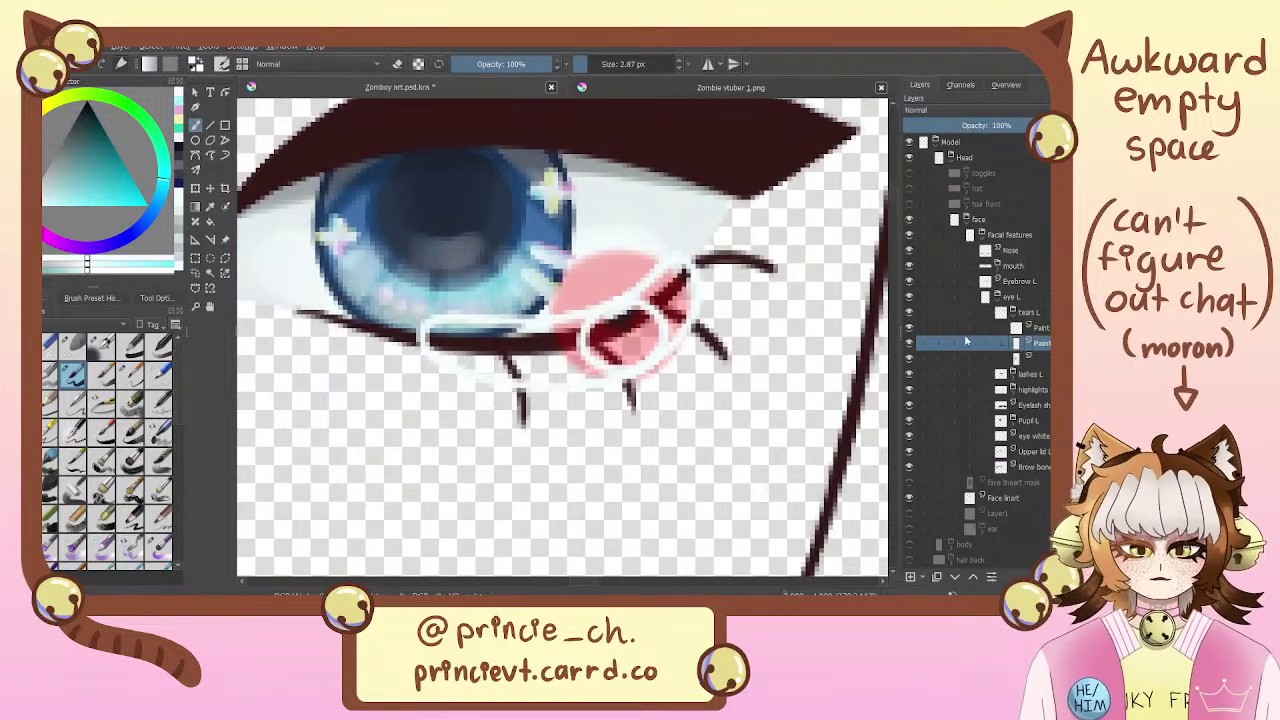
left_click(1030, 358)
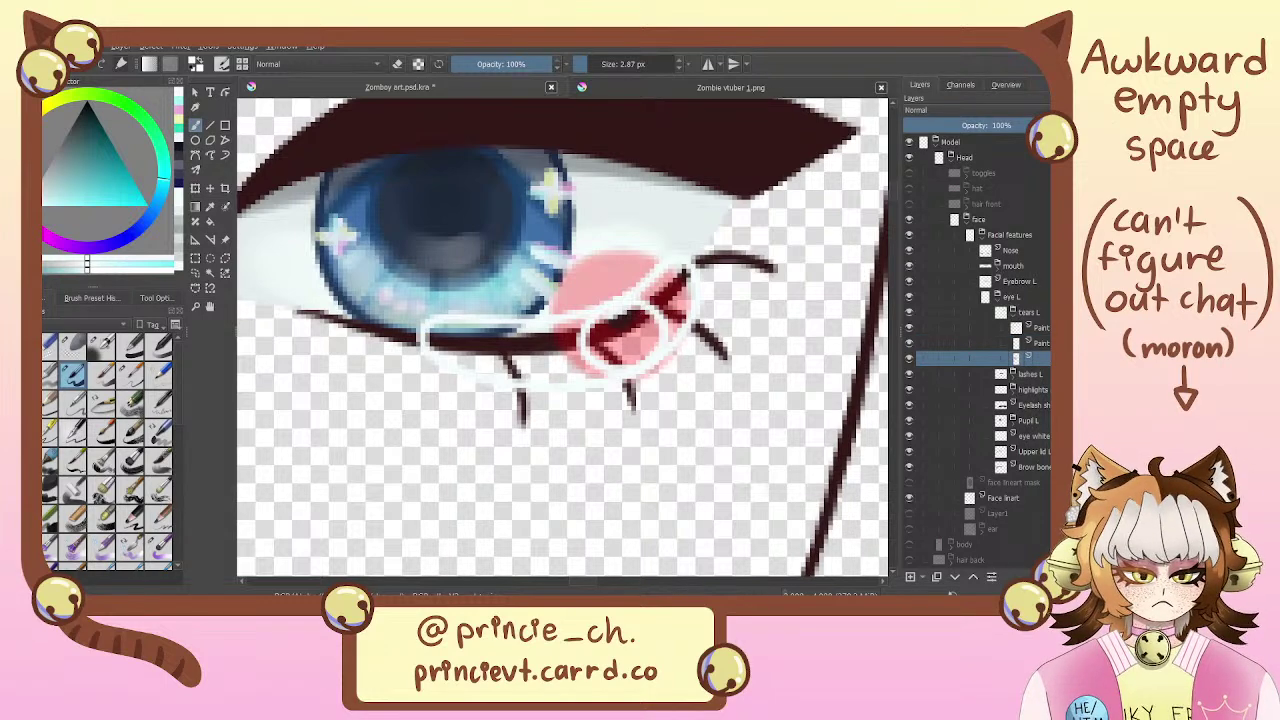
key("shift+Delete")
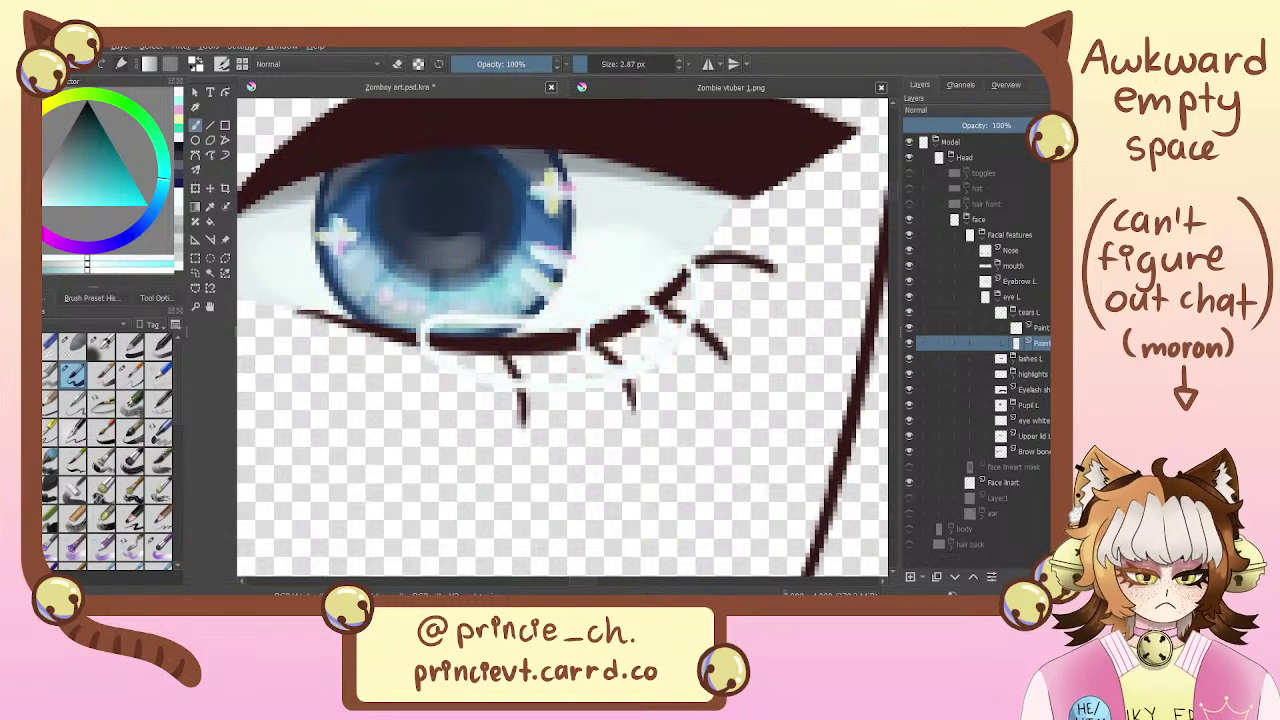
Add a paint layer beneath the white tear outlines and paint a grey-teal area covering them with a 13.59 px brush
left_click(911, 578)
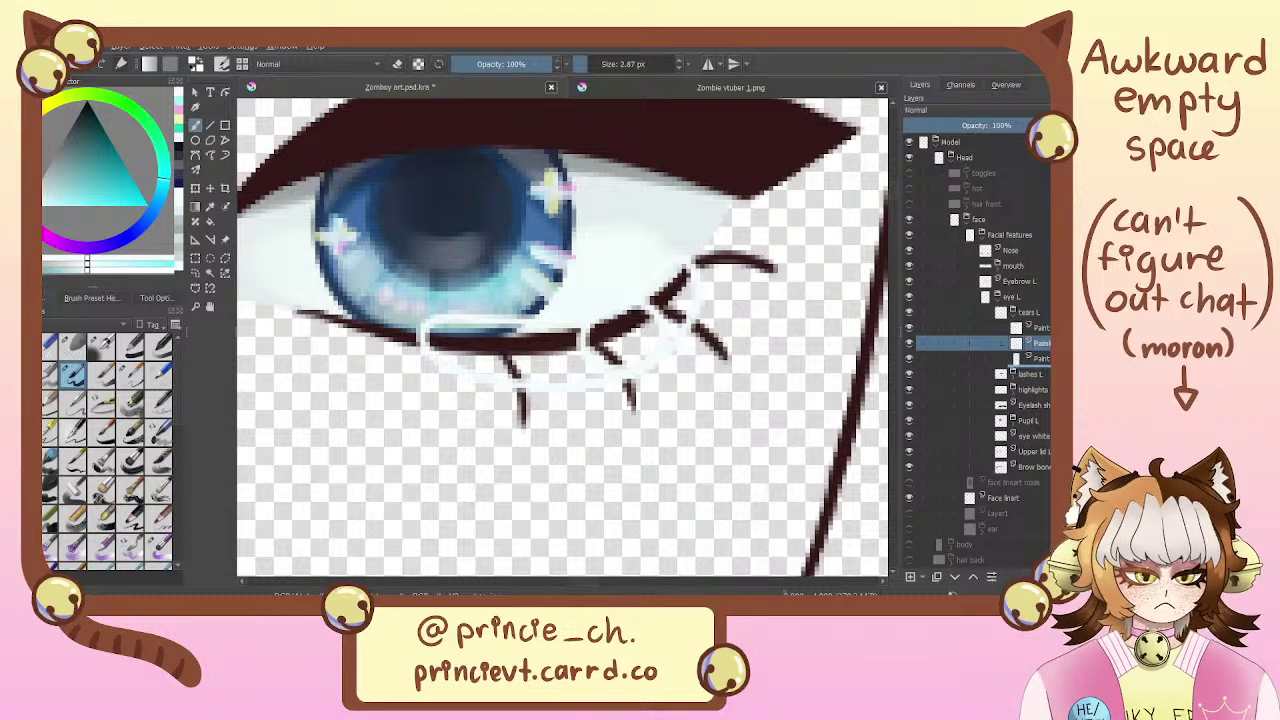
left_click(1036, 358)
left_click(59, 163)
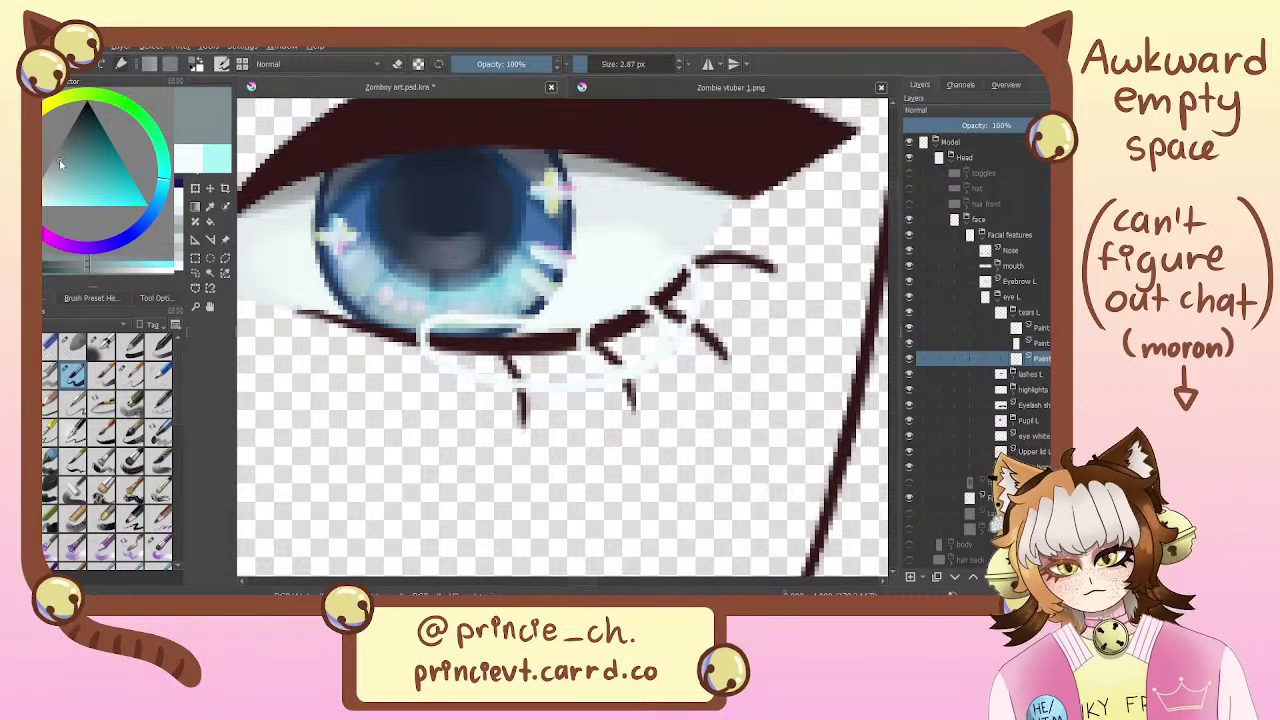
key("slash")
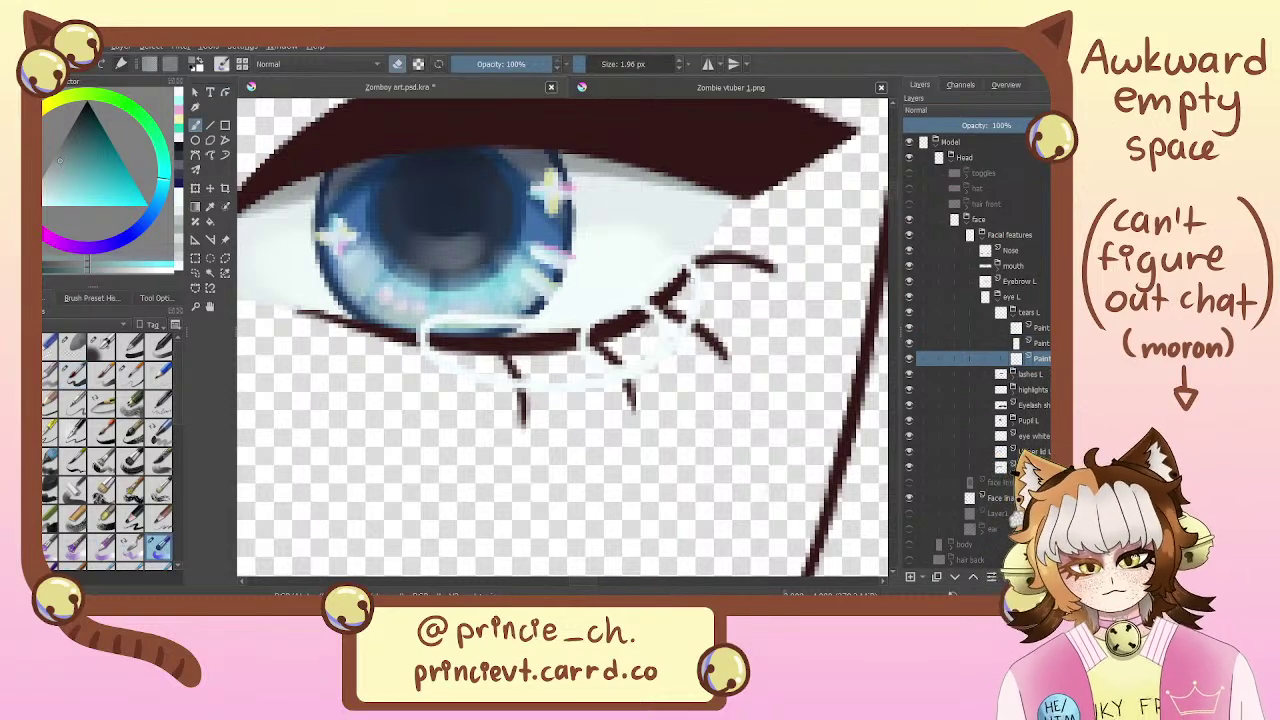
left_click_drag(580, 61, 598, 67)
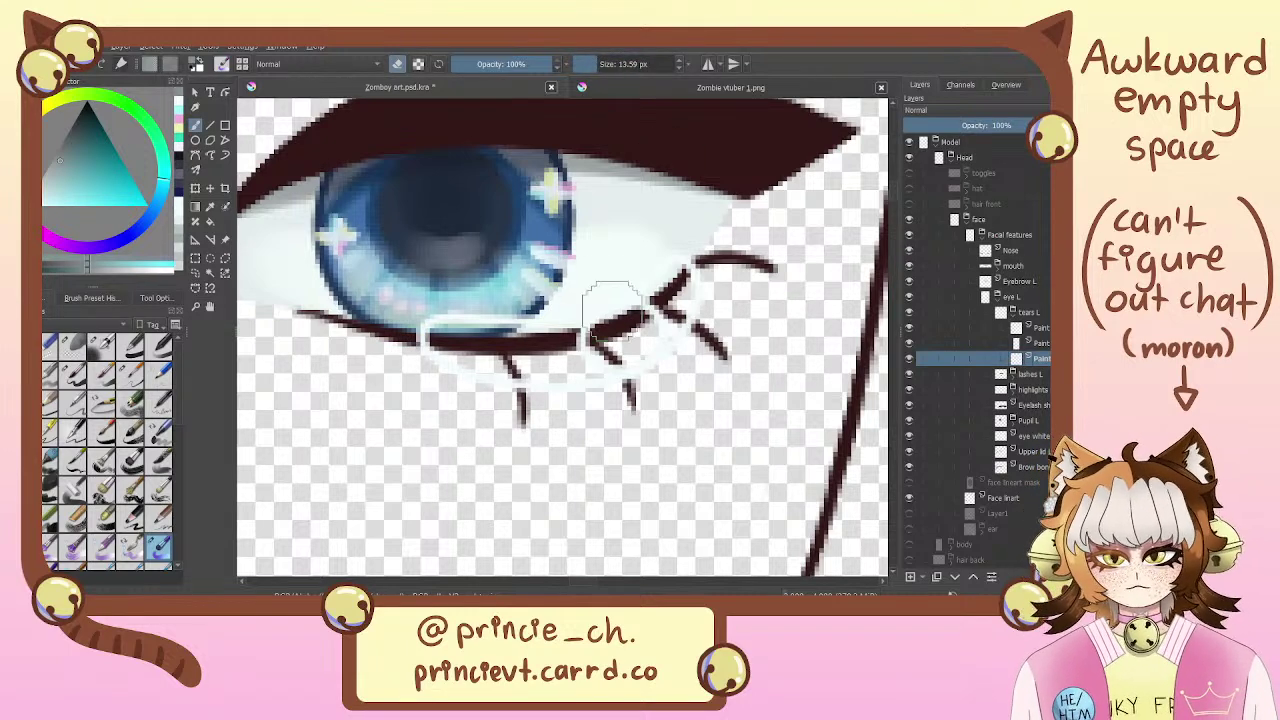
key("e")
mouse_move(575, 235)
left_mouse_down()
mouse_move(524, 315)
mouse_move(646, 300)
mouse_move(588, 315)
mouse_move(731, 328)
mouse_move(401, 400)
mouse_move(636, 322)
mouse_move(706, 338)
mouse_move(551, 385)
mouse_move(650, 350)
left_mouse_up()
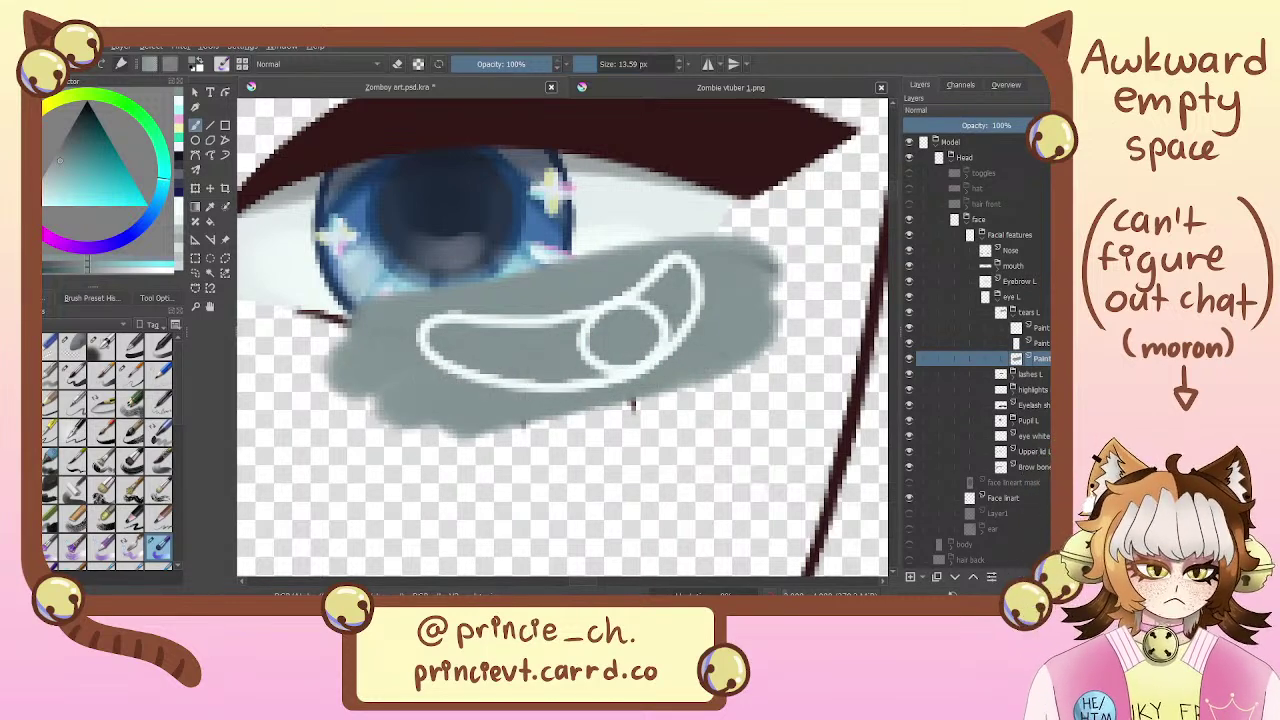
Hide the small white circle outline's layer in the tears L group
key("ctrl+z")
key("Page_Up")
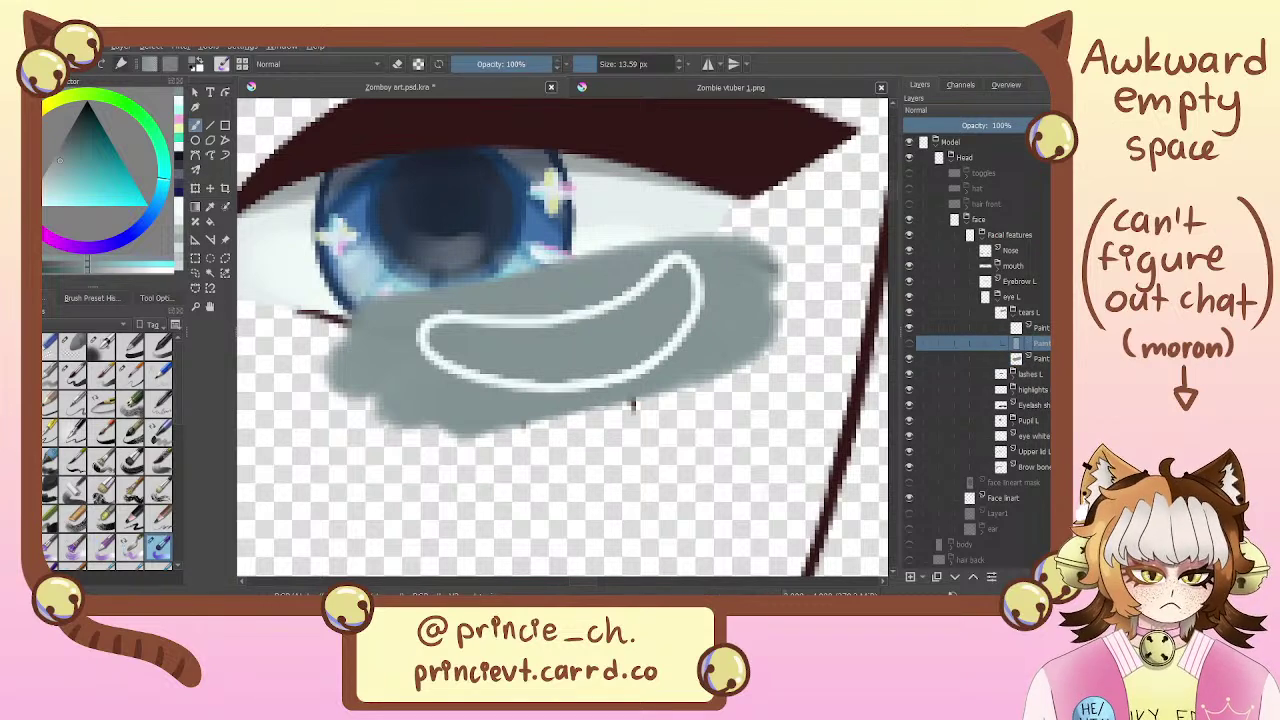
left_click(911, 578)
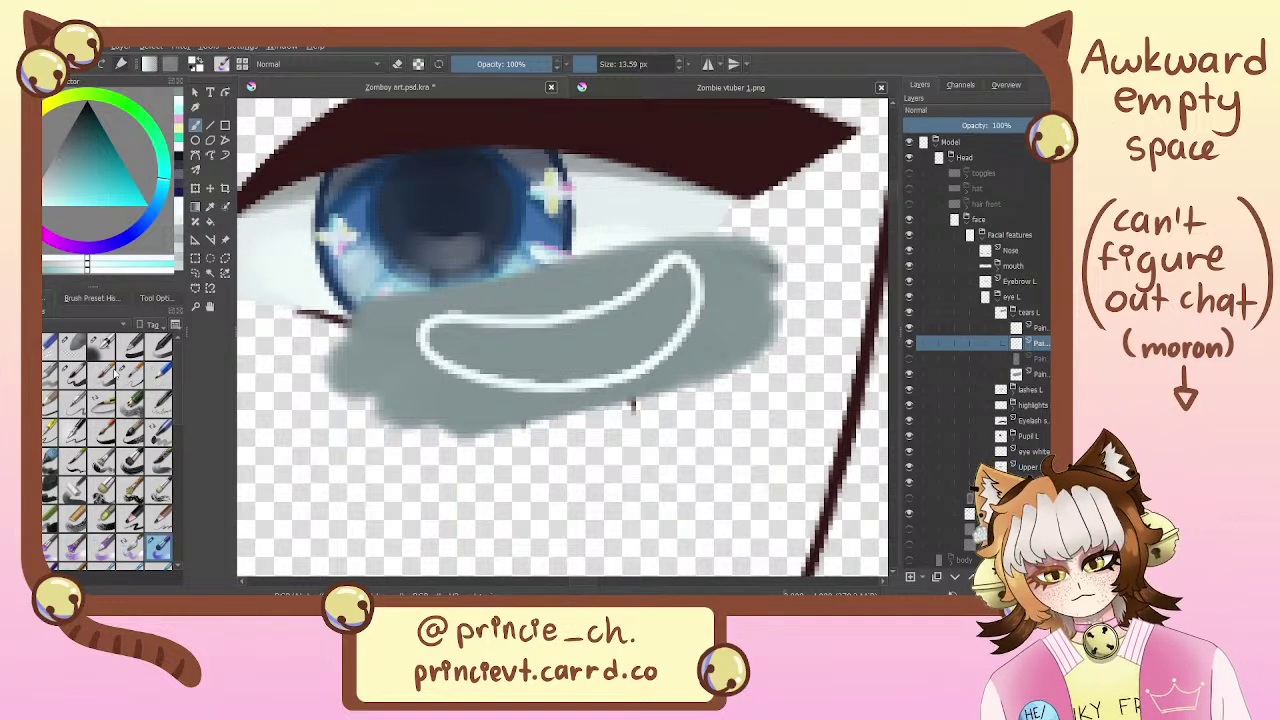
left_click(73, 376)
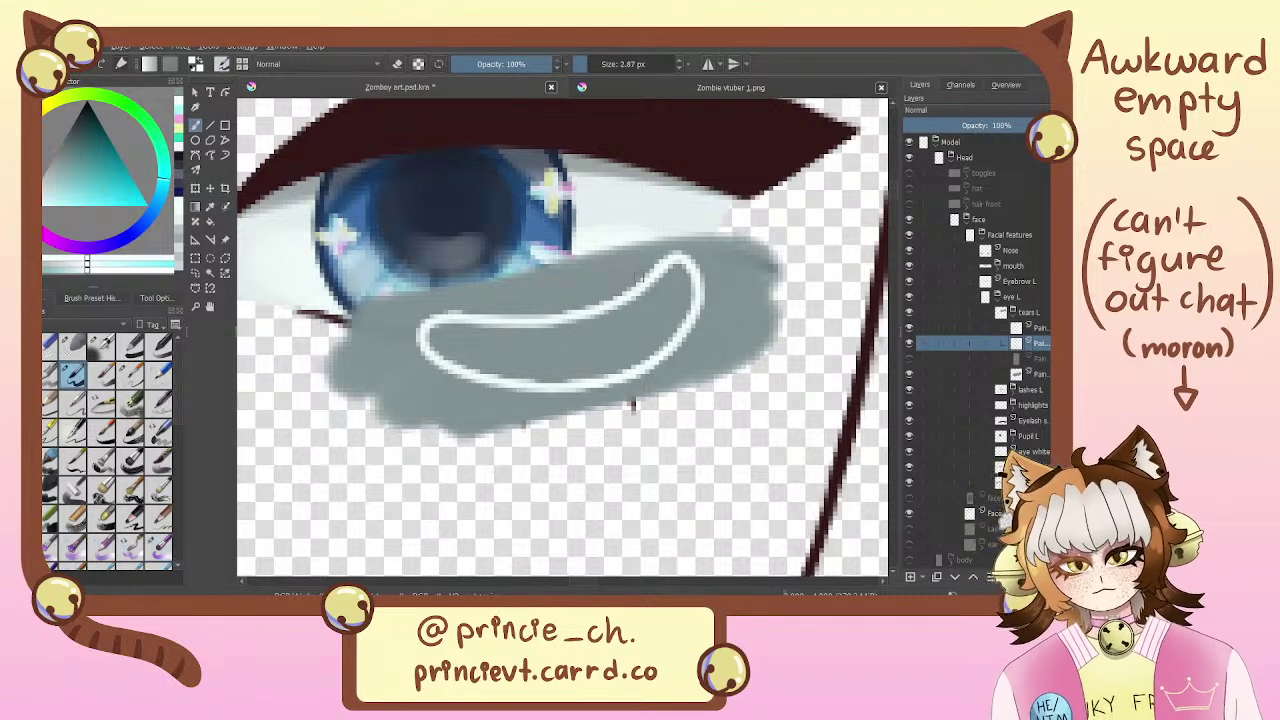
key("f")
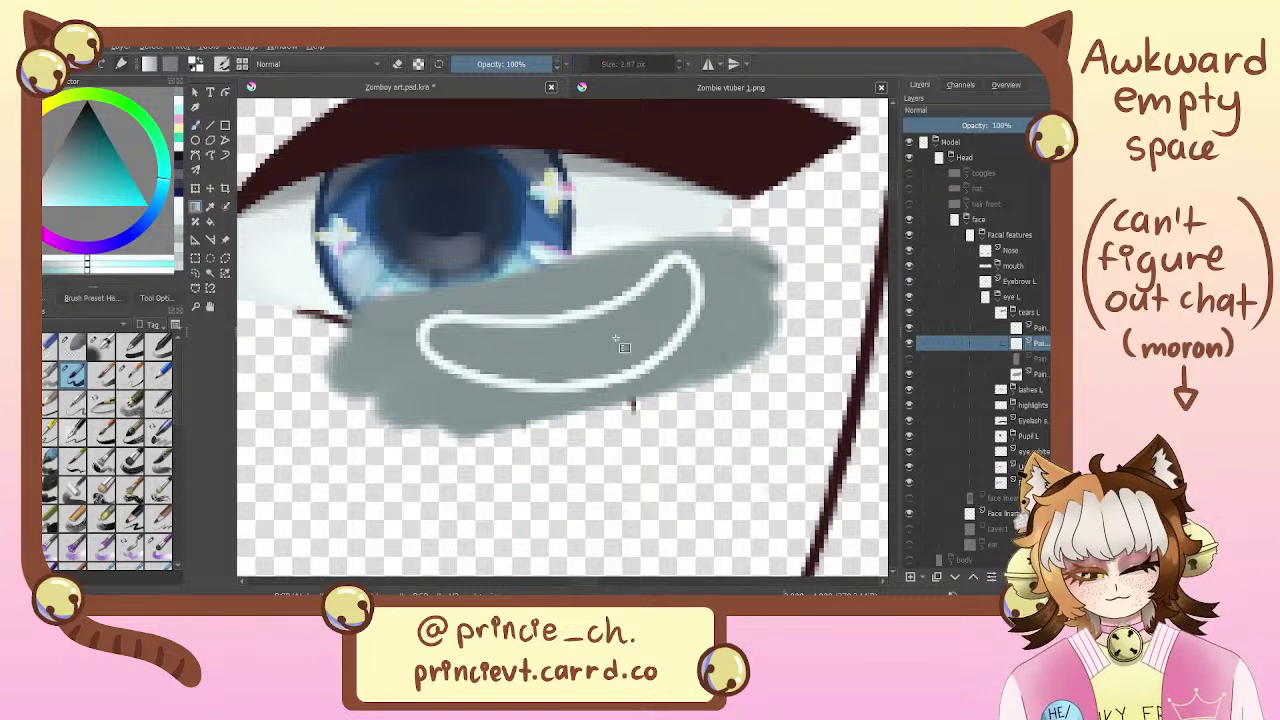
left_click(616, 338)
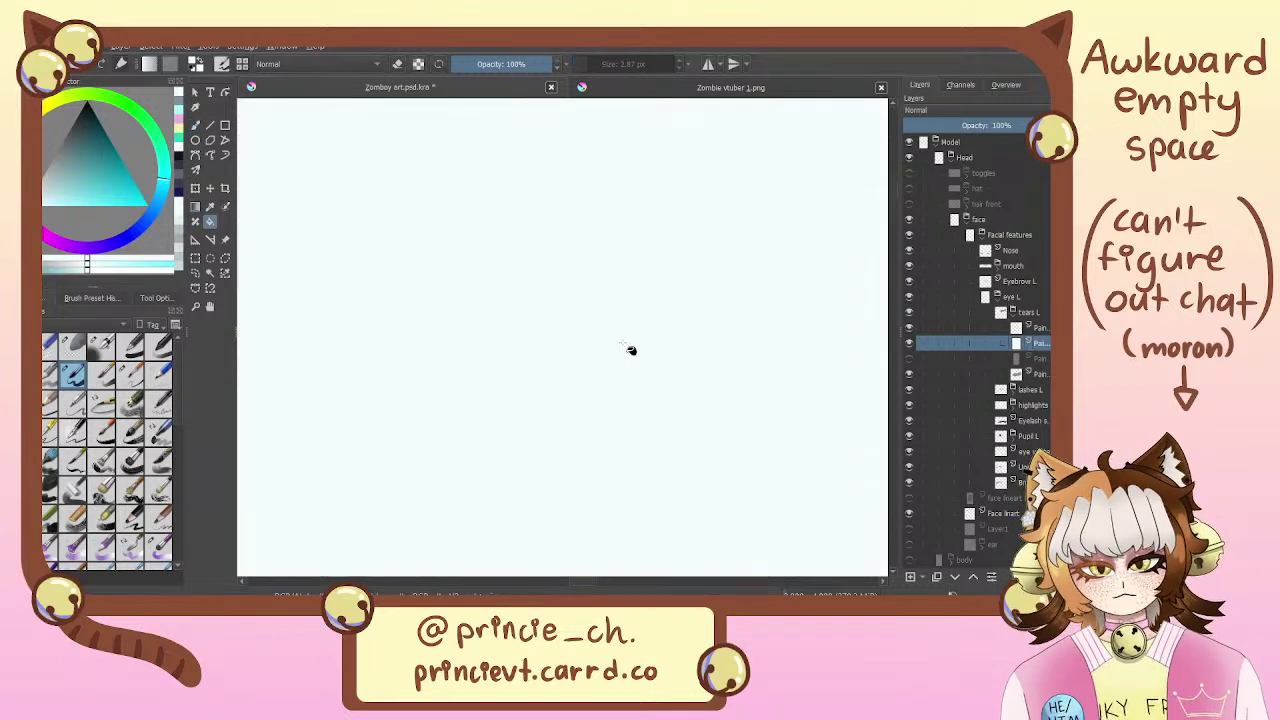
key("ctrl+z")
key("b")
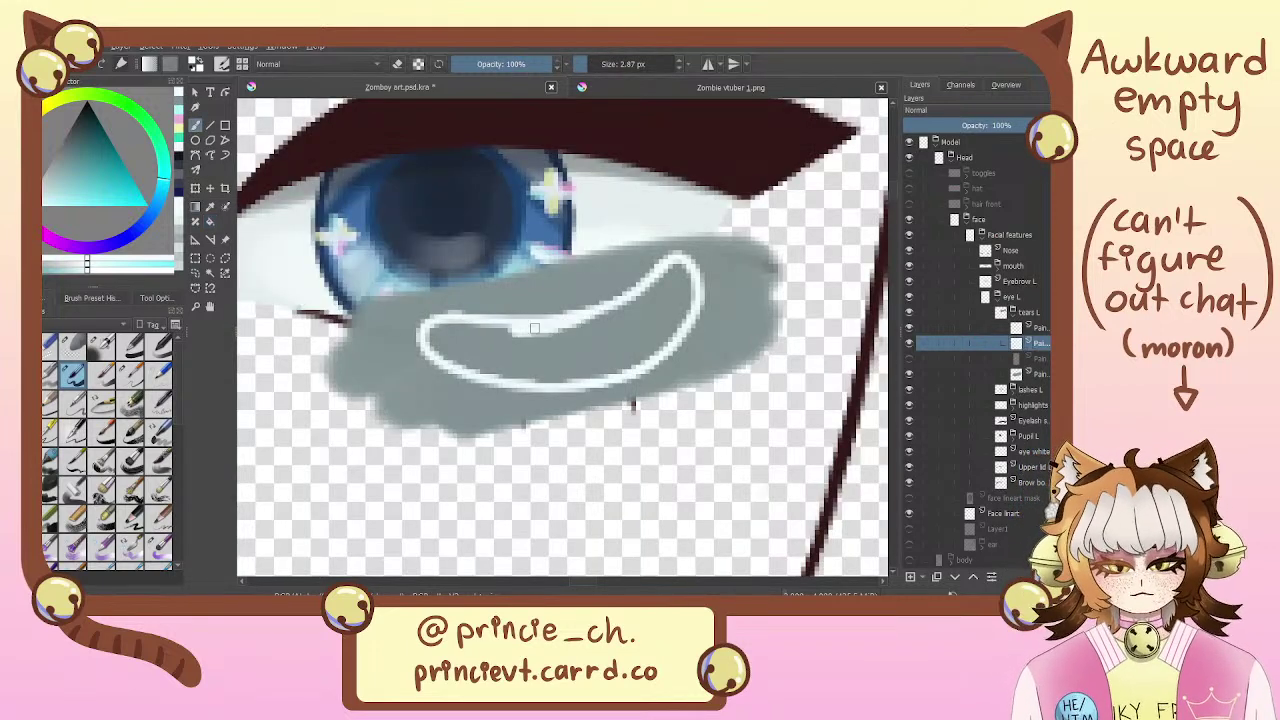
key("shift+Delete")
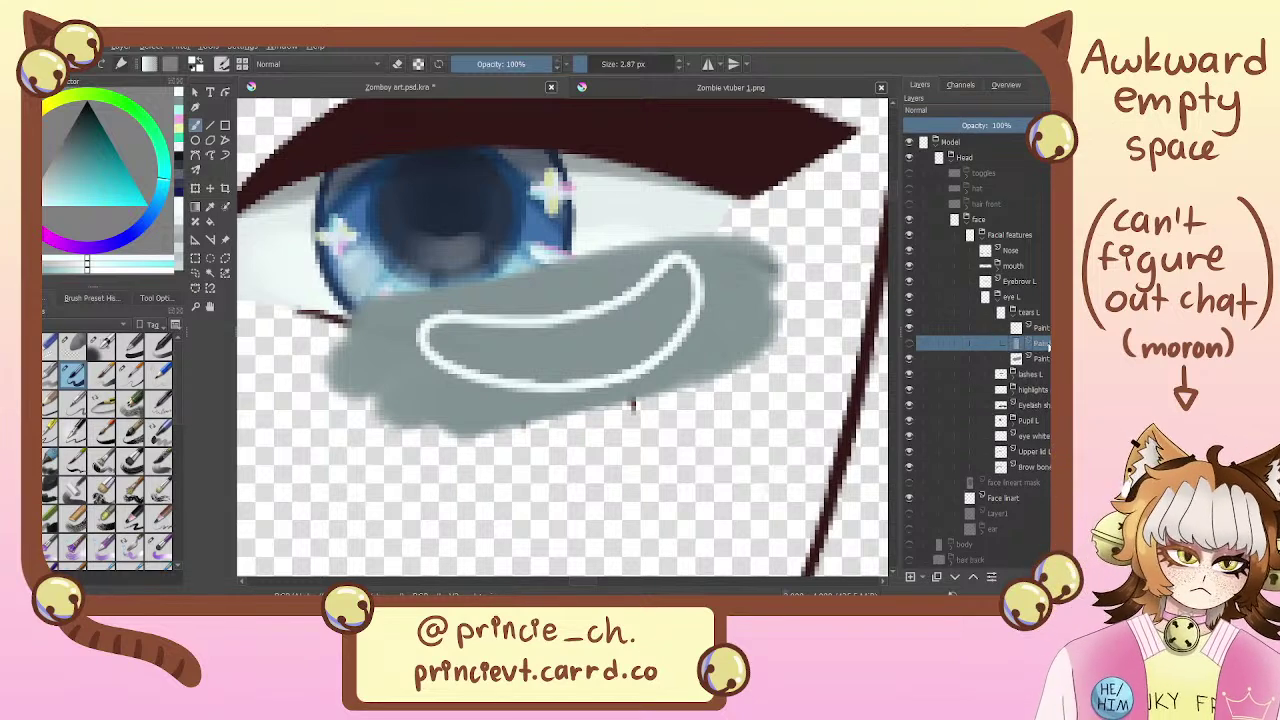
Duplicate the white crescent outline layer and fill the crescent's inside with white on the lower of the two layers
left_click(1046, 329)
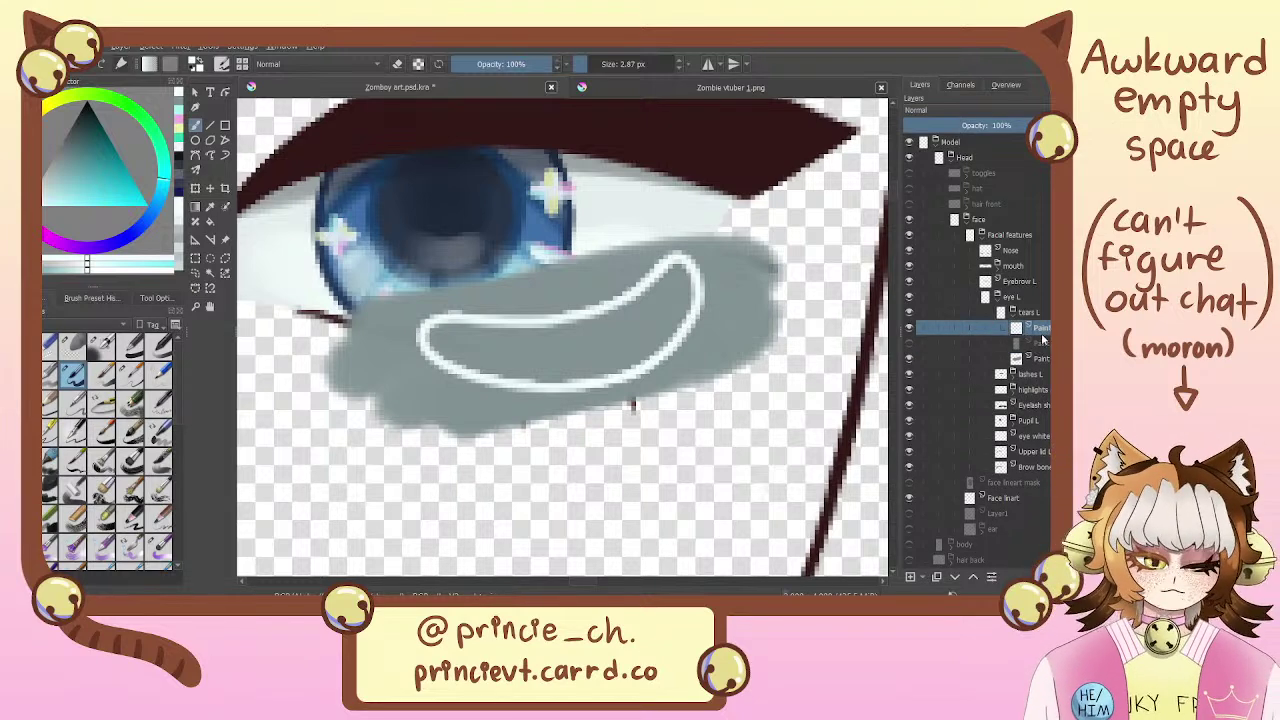
left_click(936, 581)
key("g")
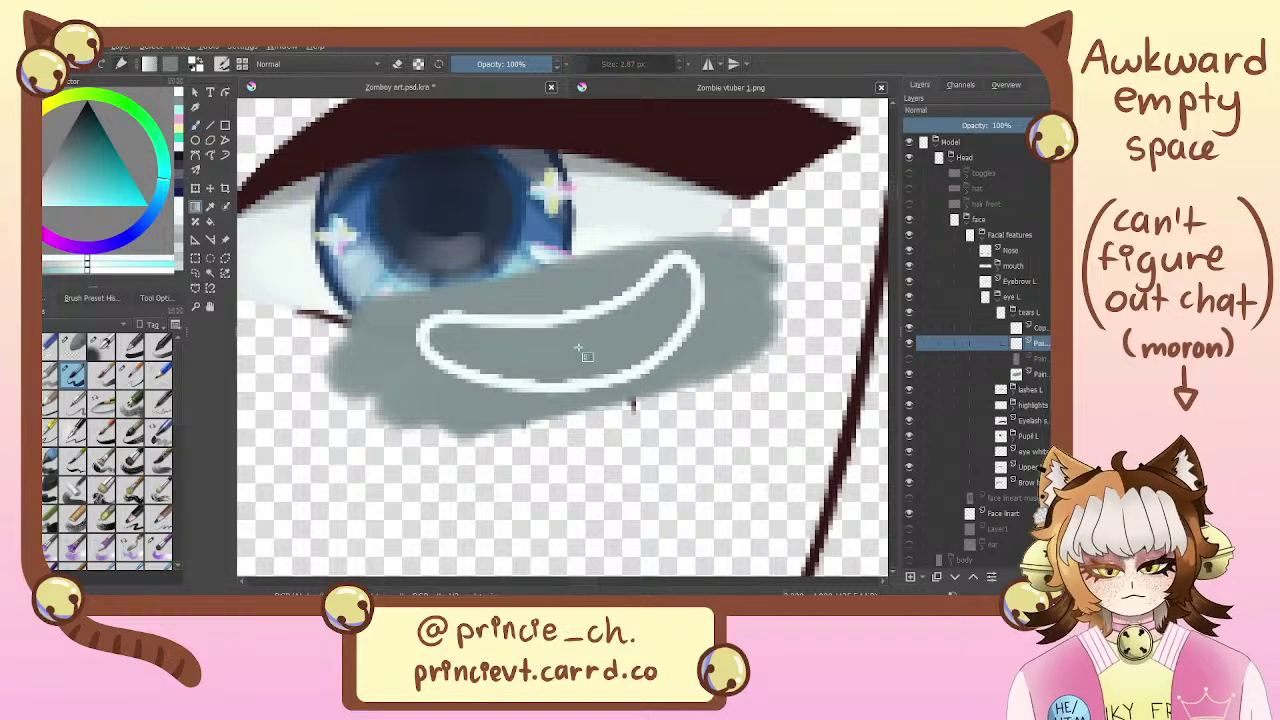
key("f")
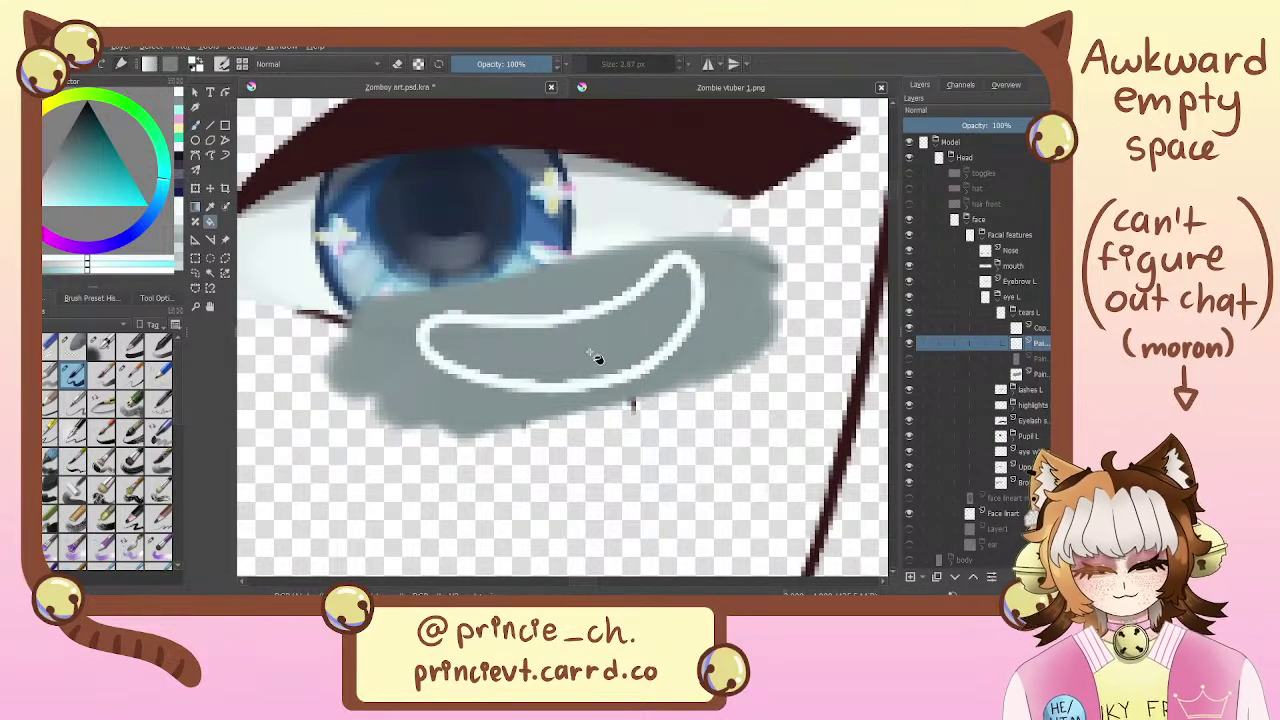
left_click(597, 357)
Lower the crescent fill layer's opacity to 23% and check it on the eye without the grey-teal backdrop
left_click_drag(624, 282, 607, 254)
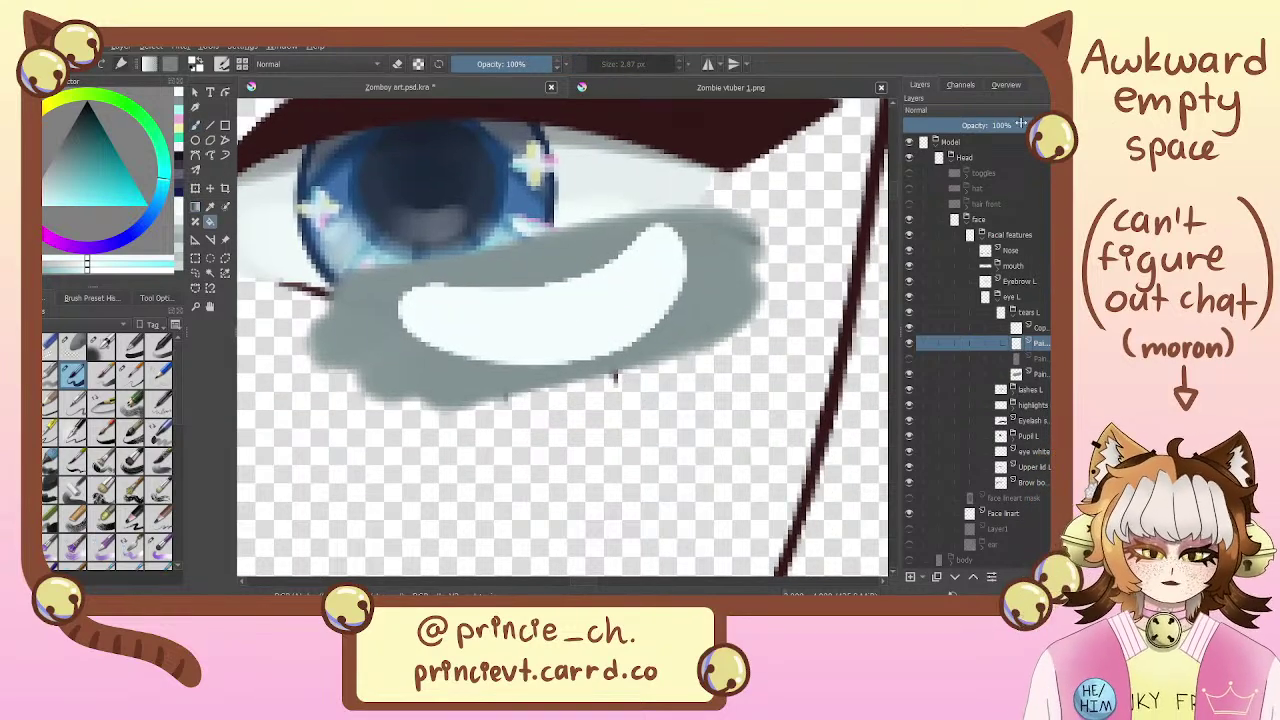
left_click_drag(1020, 124, 933, 139)
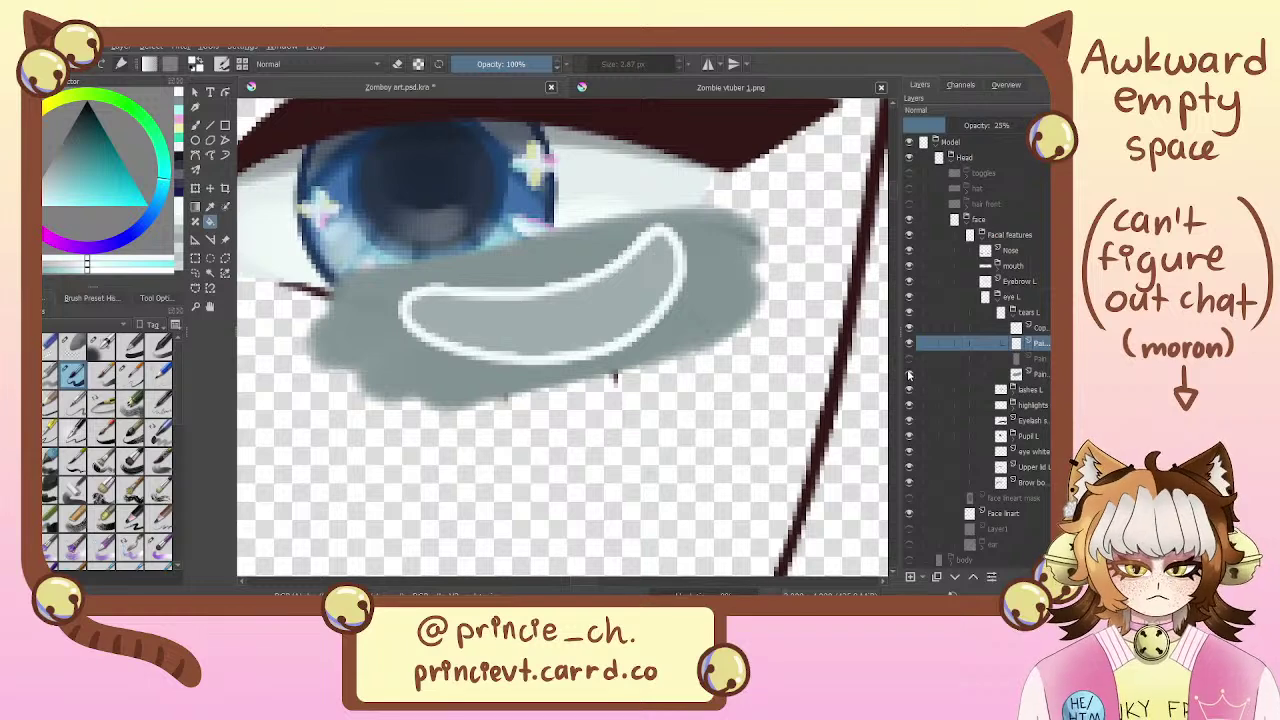
left_click(907, 374)
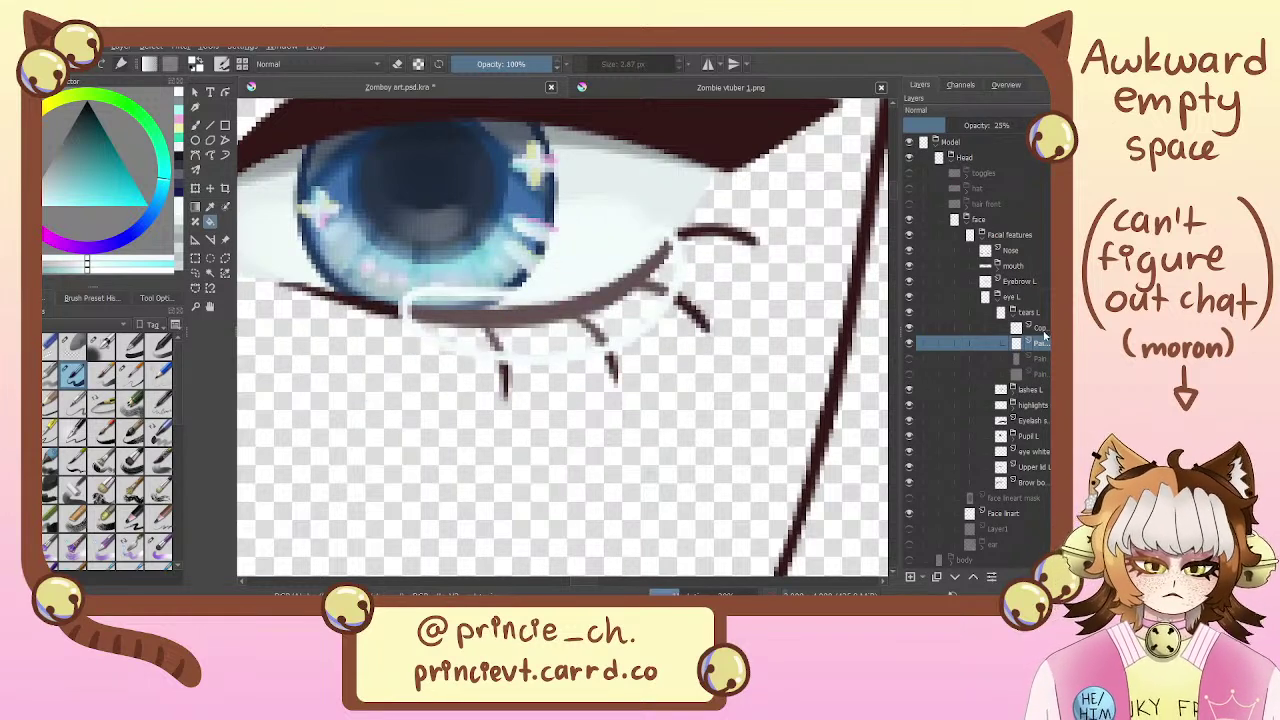
Set the opacity of the crescent outline copy to 40%, checking it on the eye without the grey-teal backdrop
left_click(1042, 328)
left_click(1021, 126)
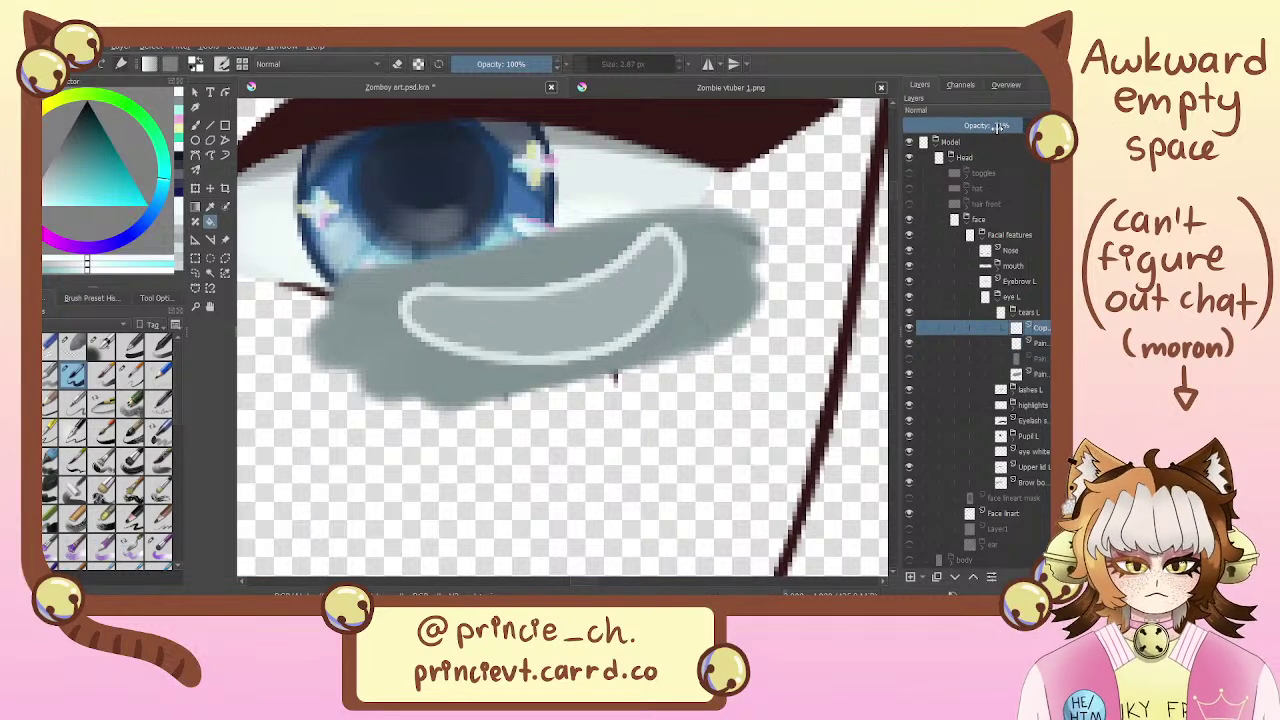
left_click_drag(998, 127, 942, 133)
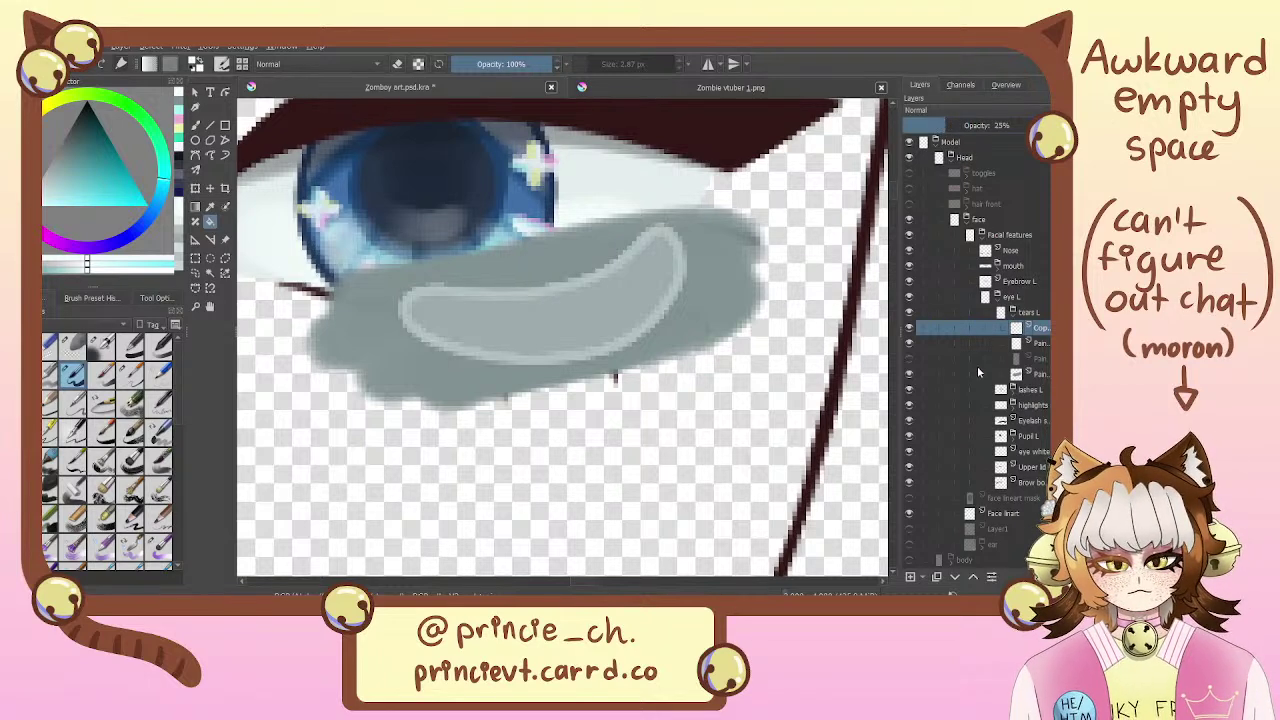
left_click(908, 374)
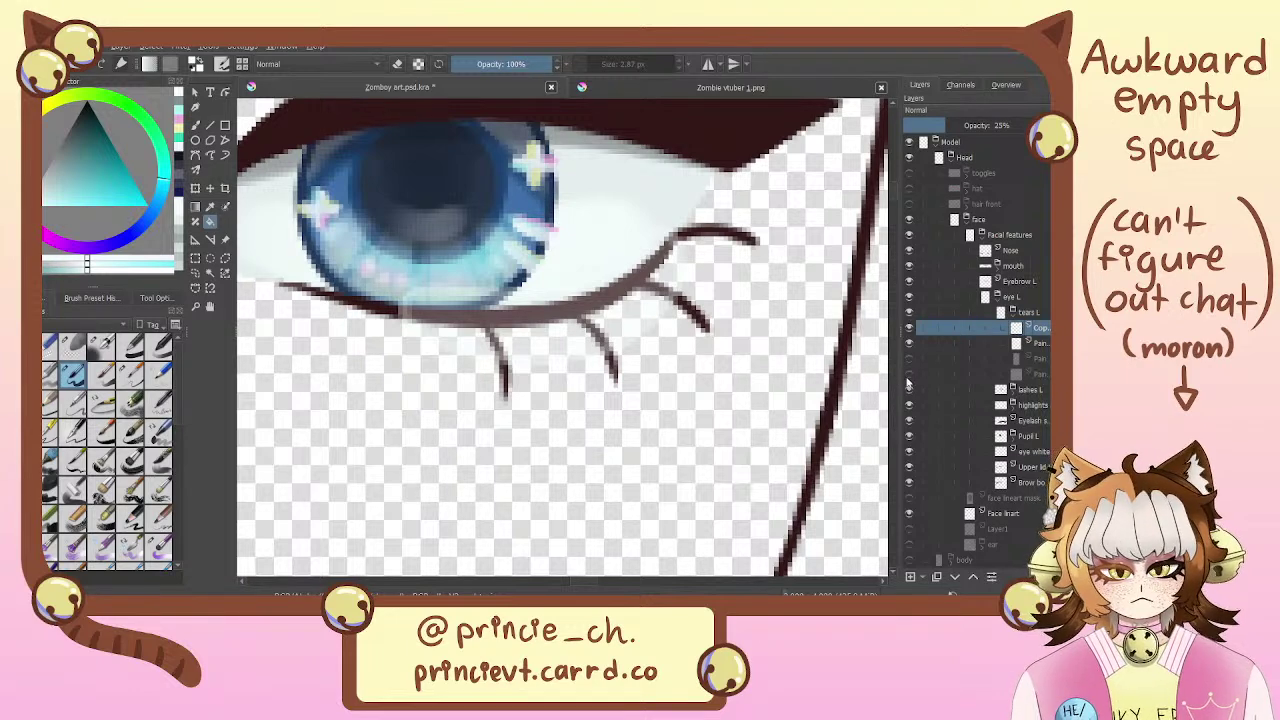
key("ctrl+z")
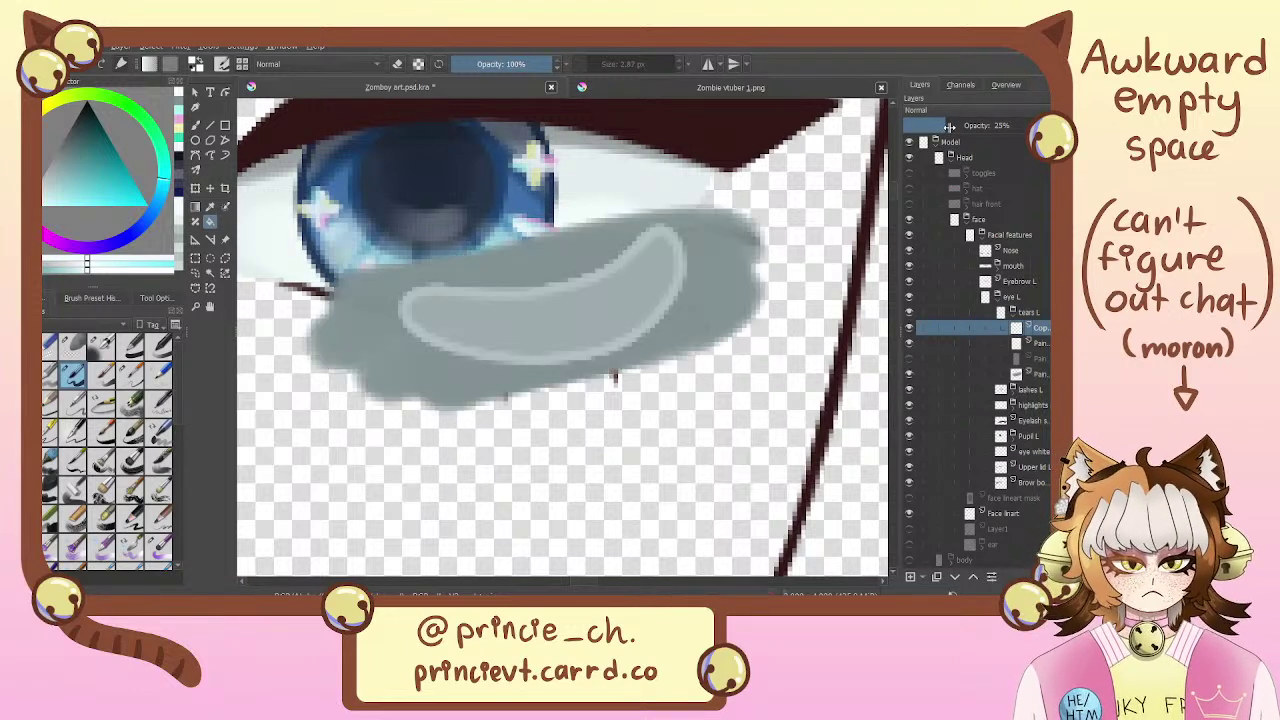
left_click_drag(952, 131, 968, 126)
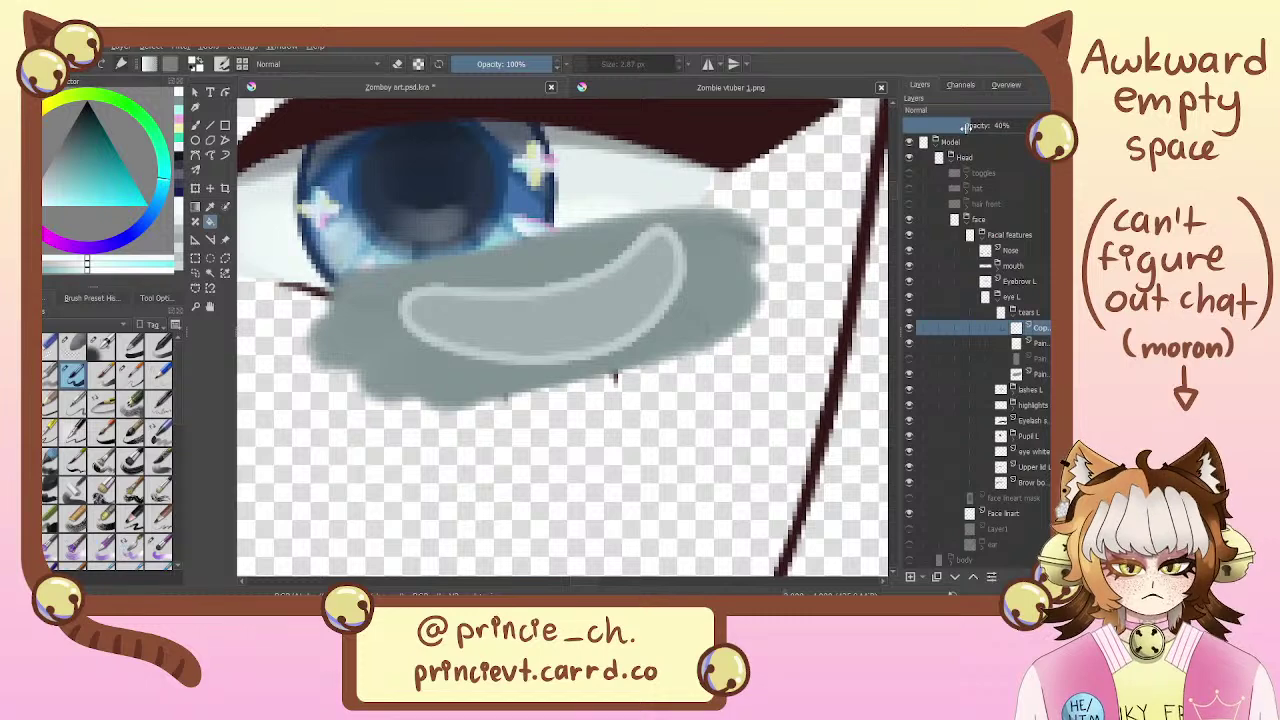
Paint soft white shading inside the crescent on the outline copy with a 15.63 px airbrush
key("b")
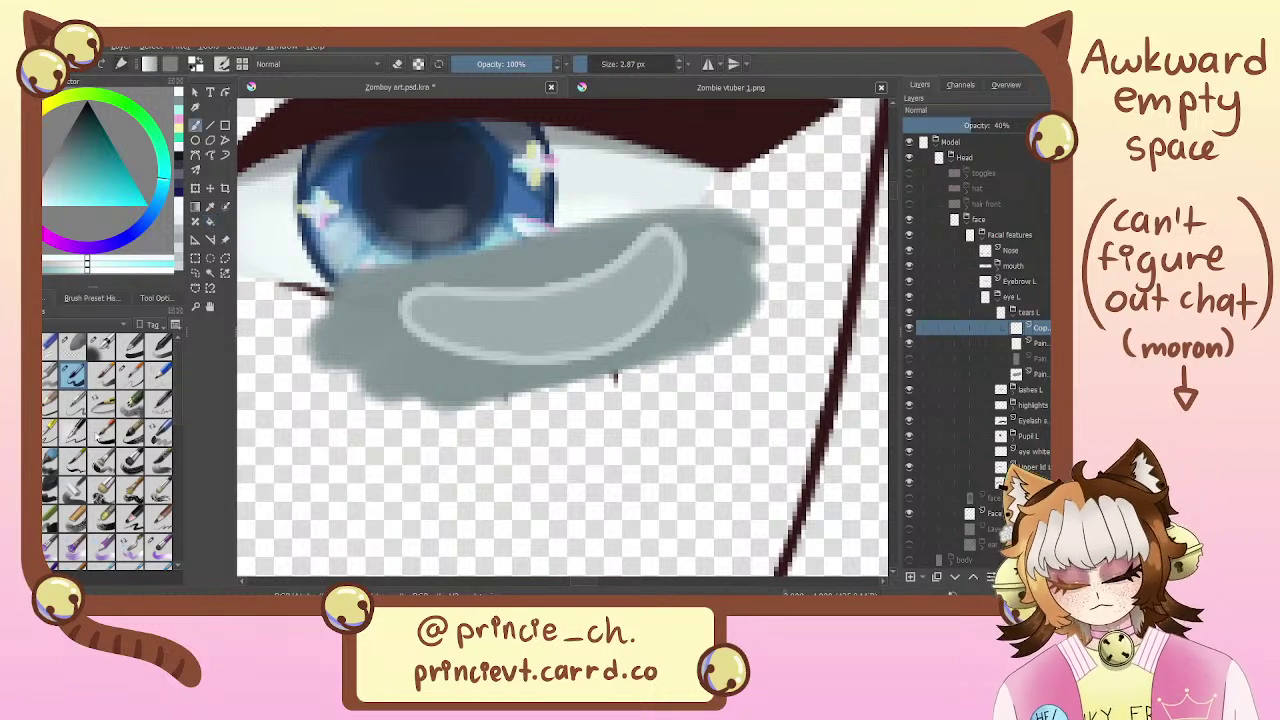
left_click(101, 345)
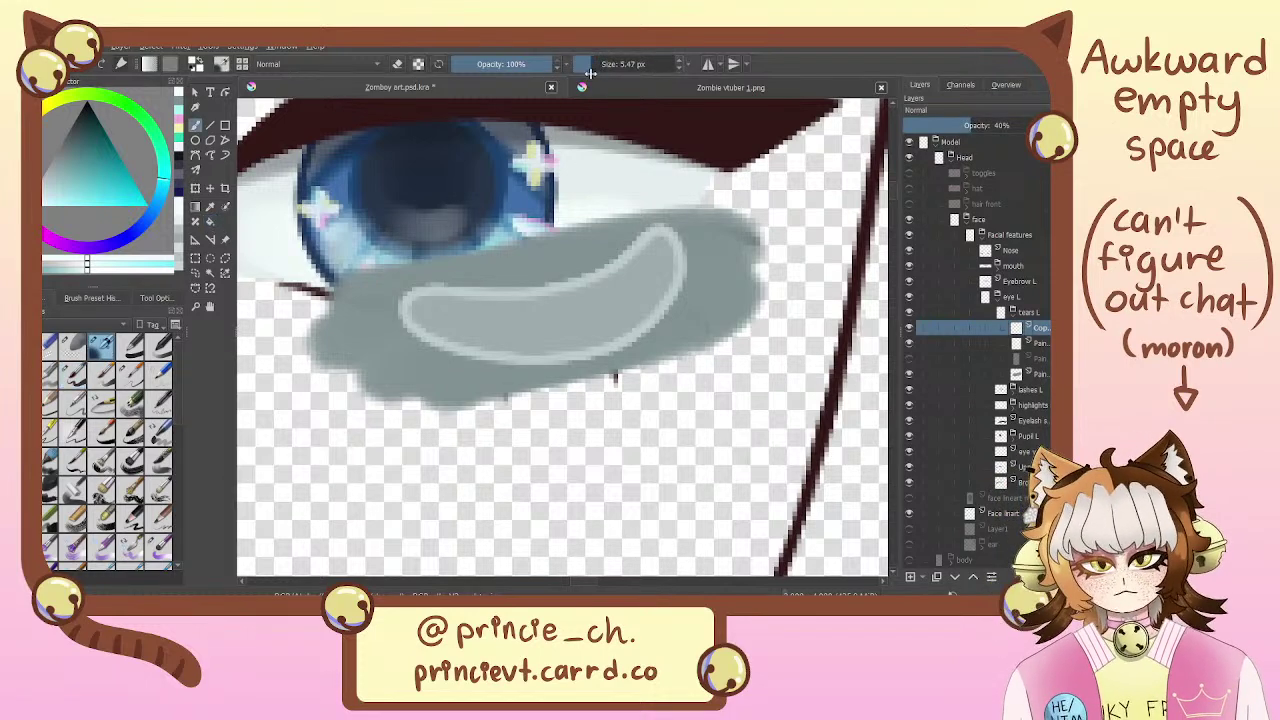
left_click_drag(586, 64, 598, 64)
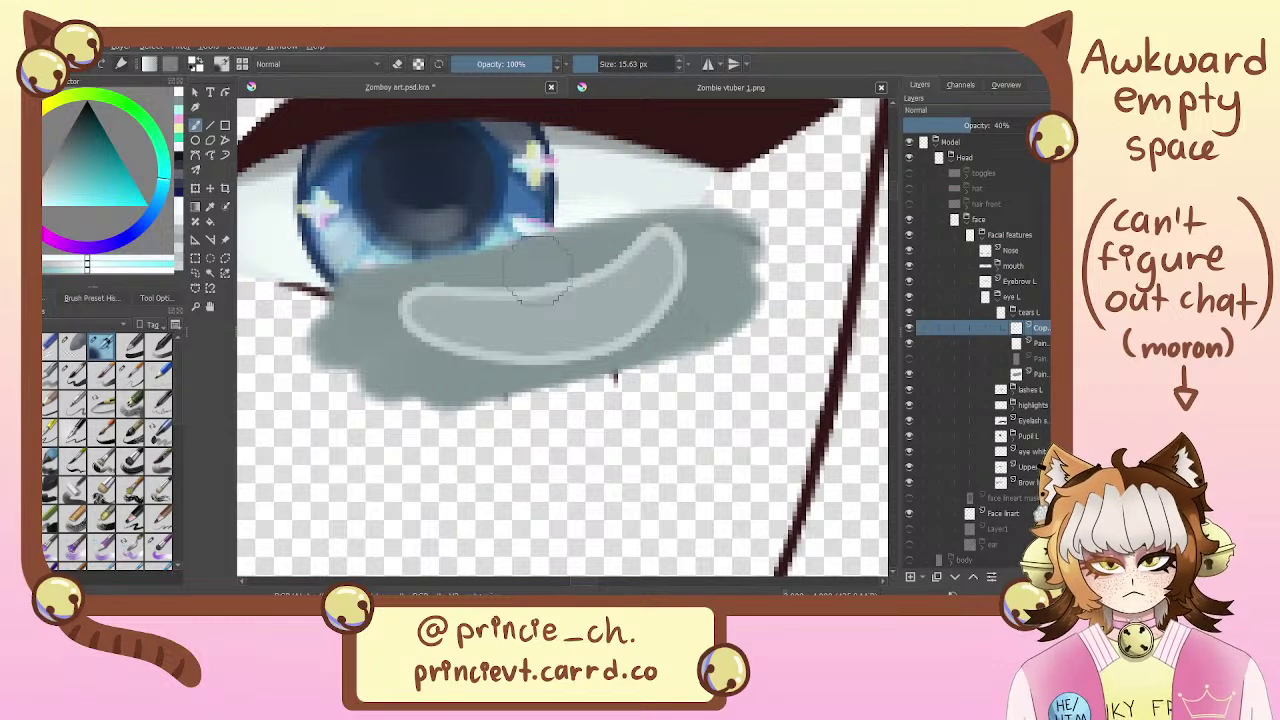
mouse_move(496, 330)
left_mouse_down()
mouse_move(500, 320)
mouse_move(486, 324)
mouse_move(550, 318)
left_mouse_up()
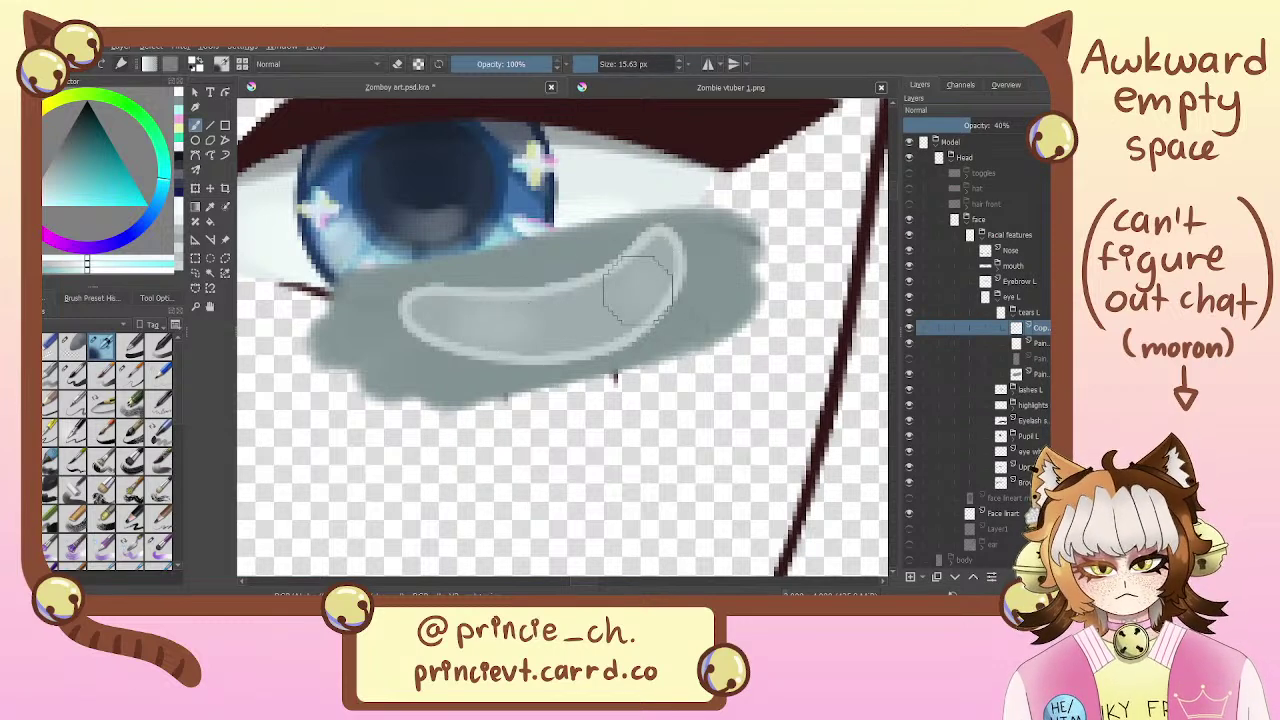
left_click_drag(637, 294, 584, 318)
mouse_move(650, 268)
left_mouse_down()
mouse_move(627, 299)
mouse_move(484, 333)
mouse_move(500, 325)
mouse_move(460, 321)
mouse_move(504, 332)
mouse_move(454, 320)
left_mouse_up()
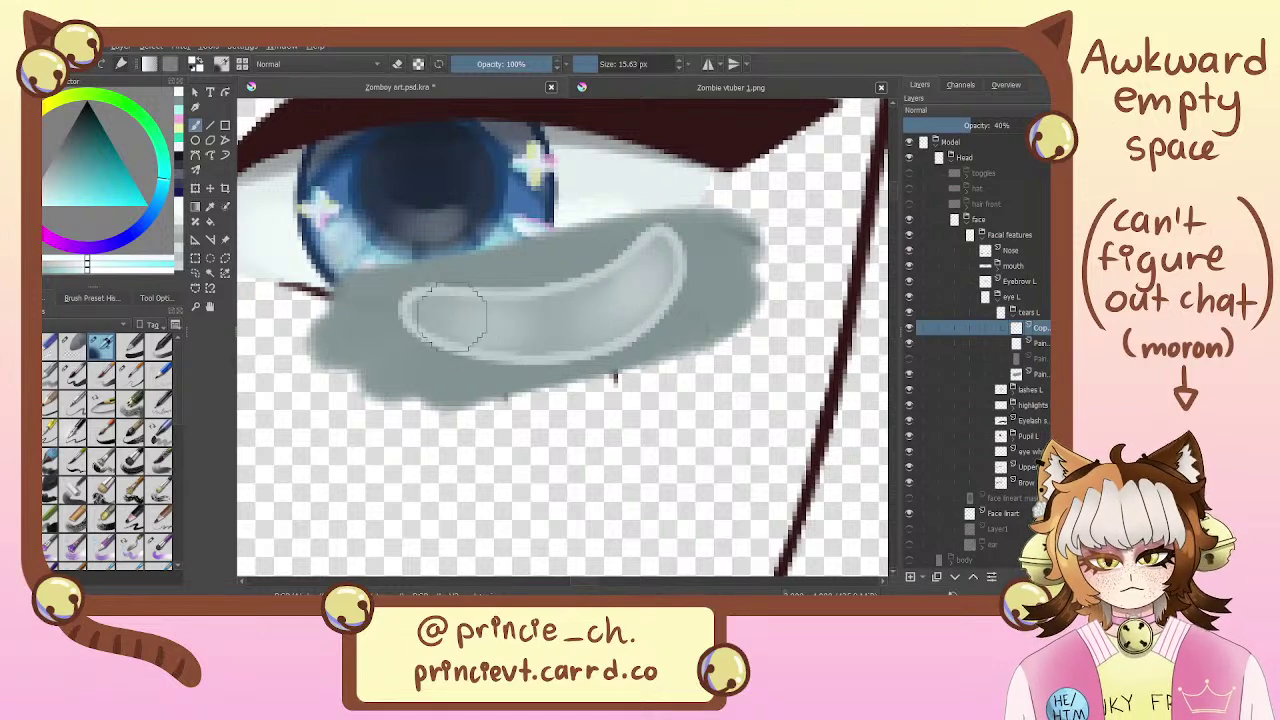
mouse_move(737, 339)
left_mouse_down()
mouse_move(849, 214)
mouse_move(793, 430)
mouse_move(737, 360)
left_mouse_up()
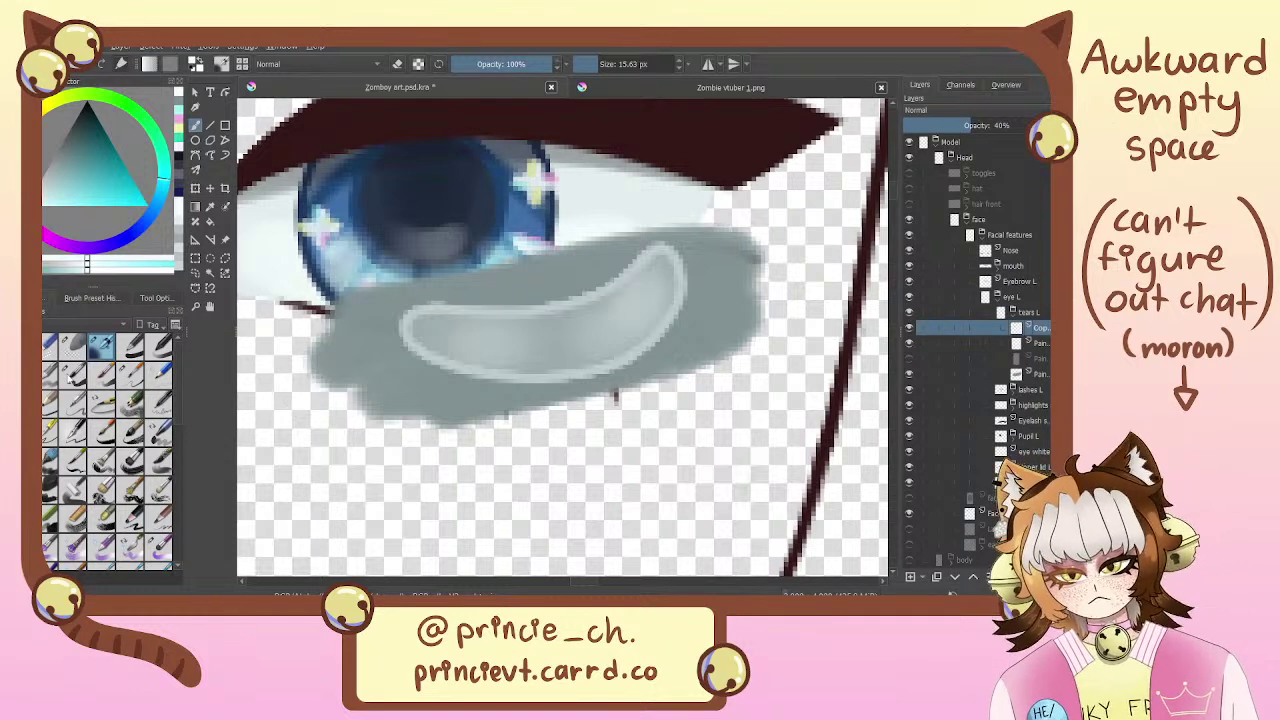
Add small white highlight spots along the crescent's lower inside edge with a 2.87 px brush
left_click(71, 377)
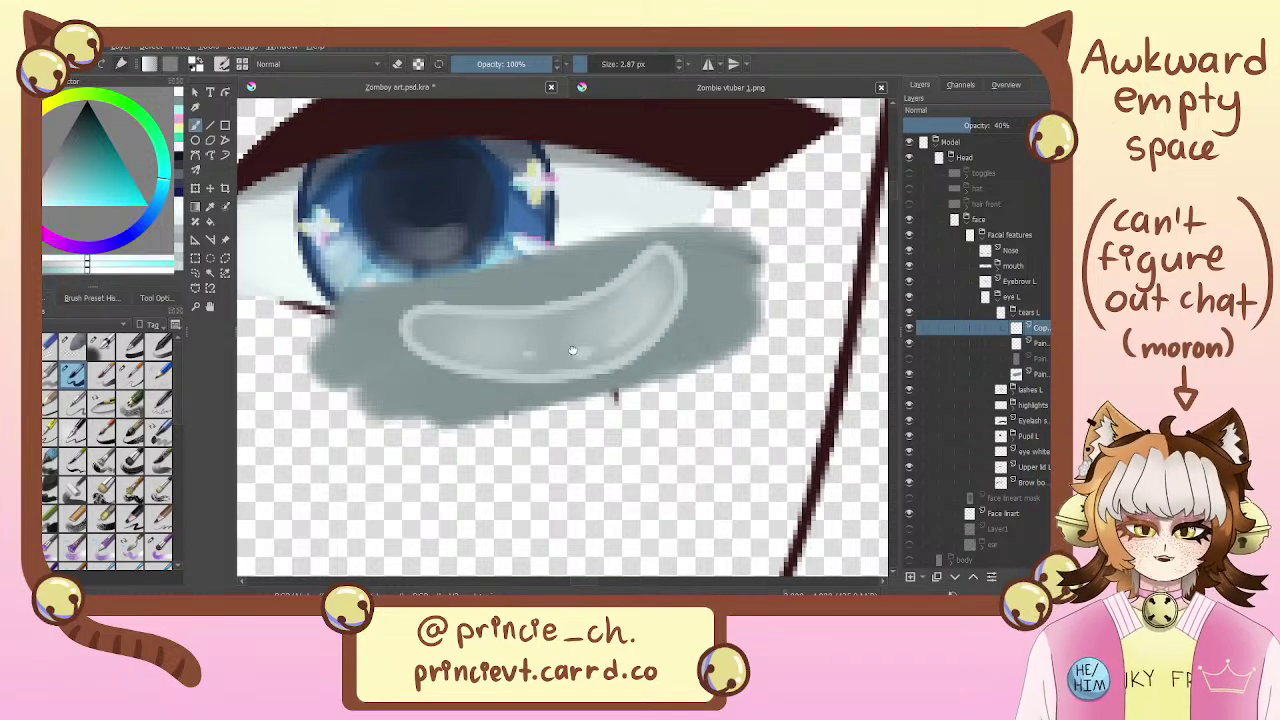
scroll(572, 350, "down", 2)
scroll(480, 390, "up", 2)
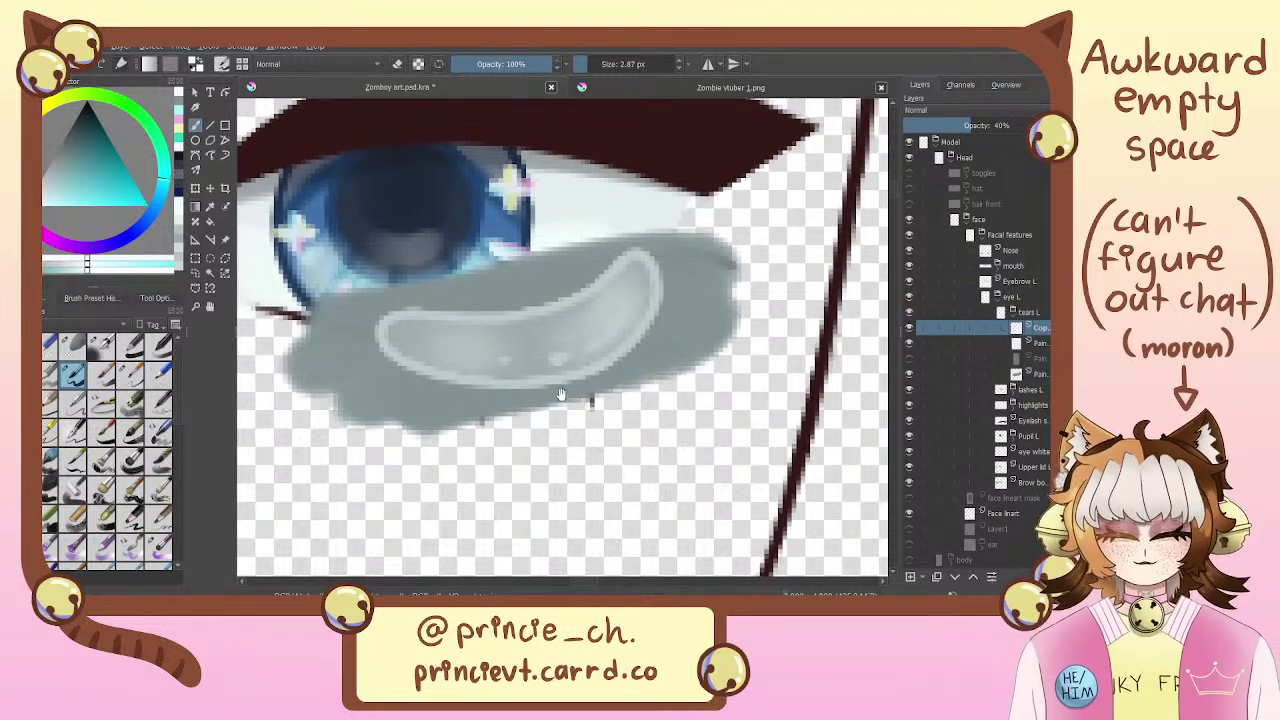
left_click_drag(679, 384, 710, 362)
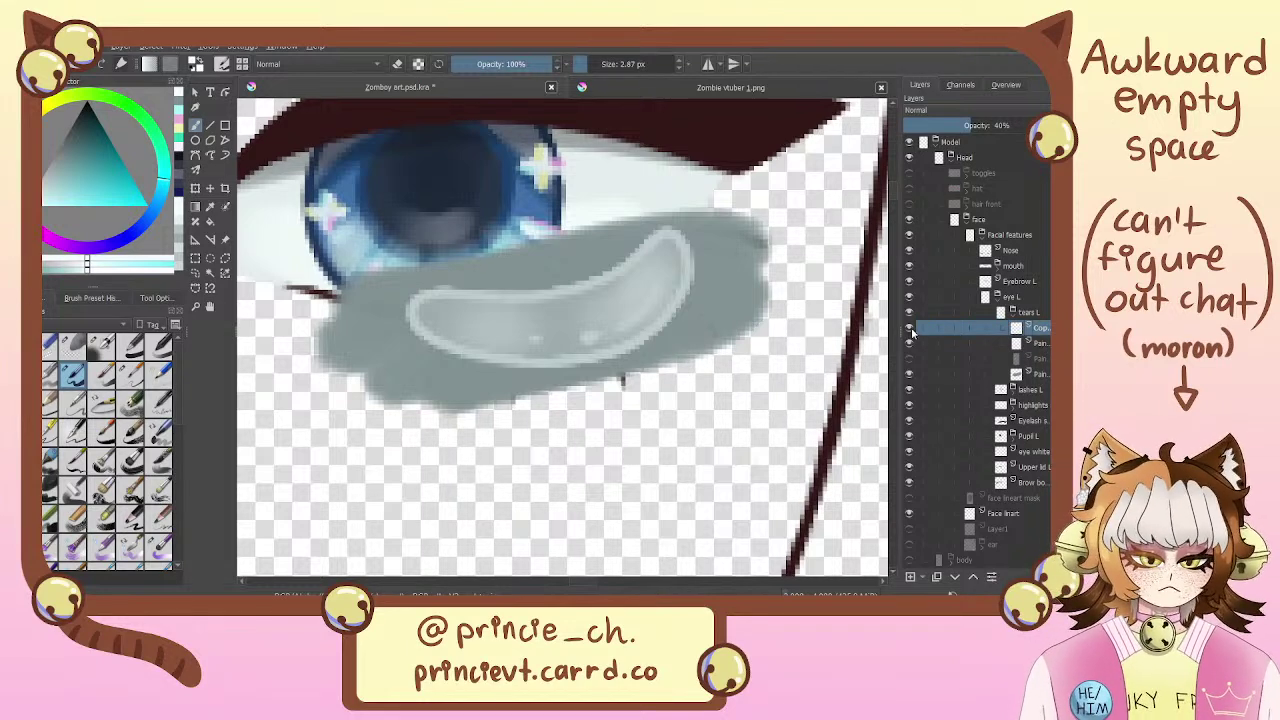
Hide both crescent layers and show the small white circle outline's layer over the grey-teal backdrop
left_click(909, 328)
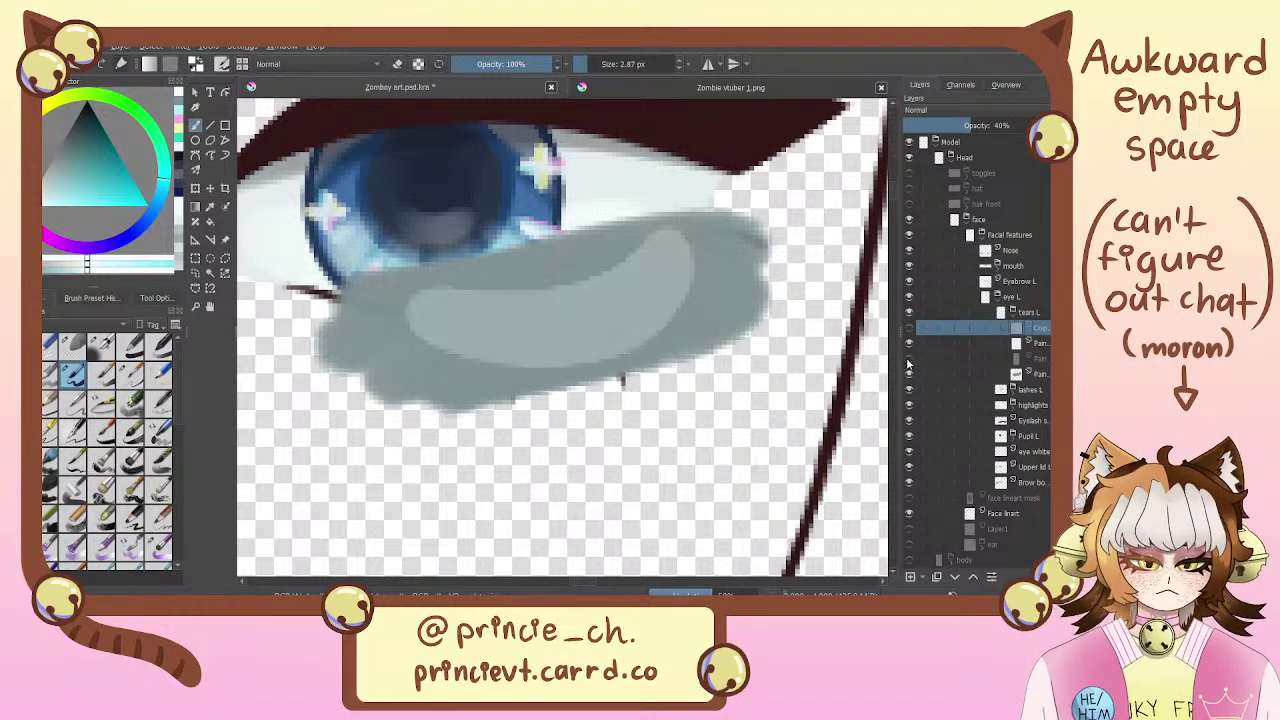
left_click(909, 328)
left_click(909, 343)
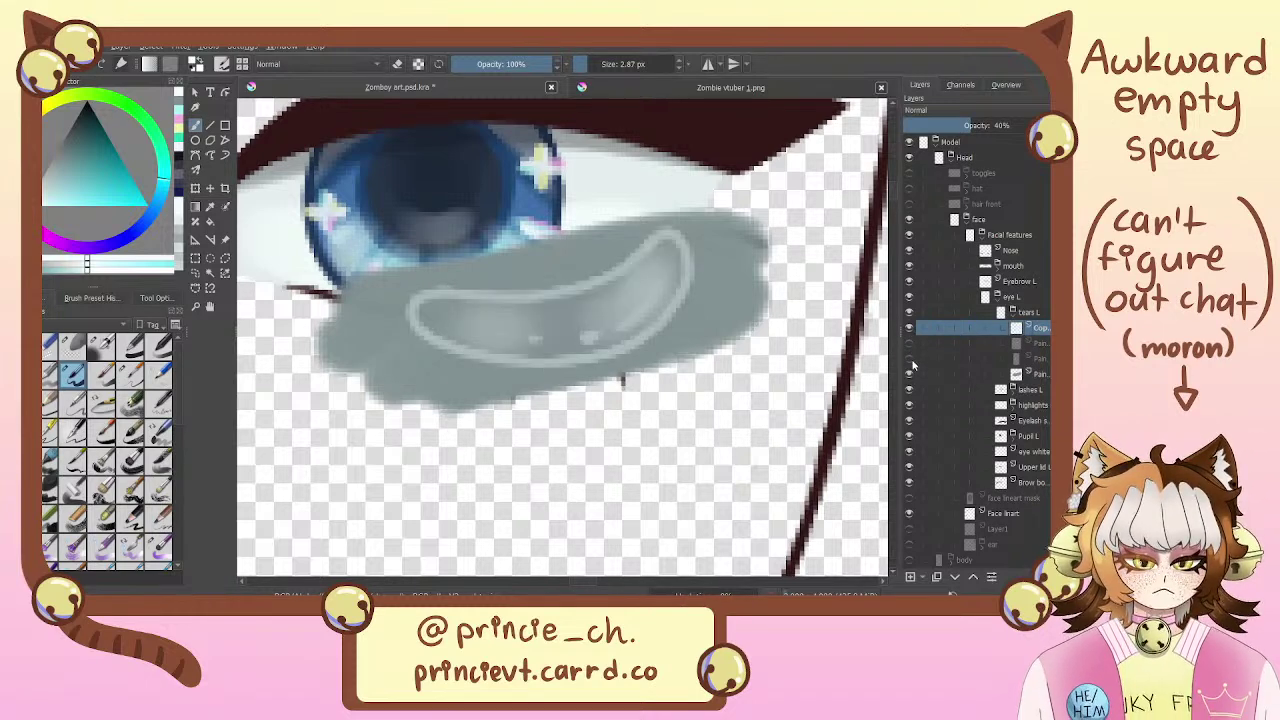
left_click(910, 363)
left_click(909, 355)
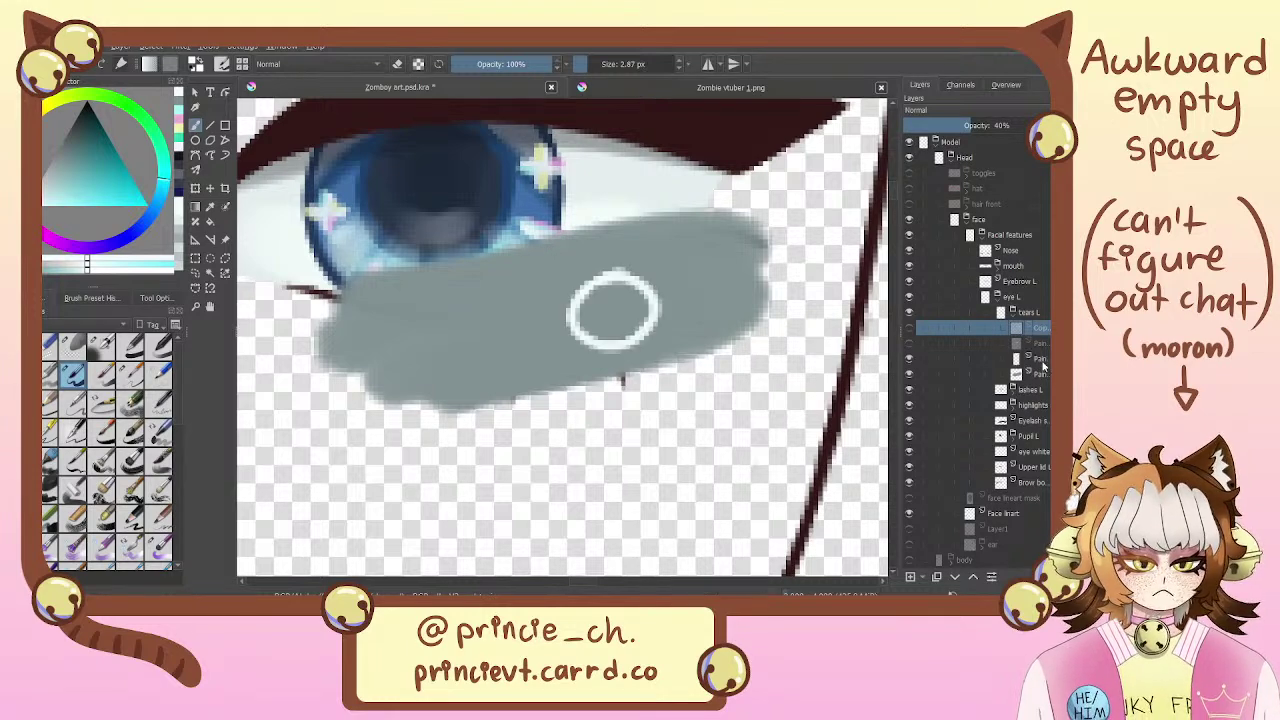
Duplicate the circle outline layer and fill the circle's inside with white on the lower of the two layers
left_click(1040, 358)
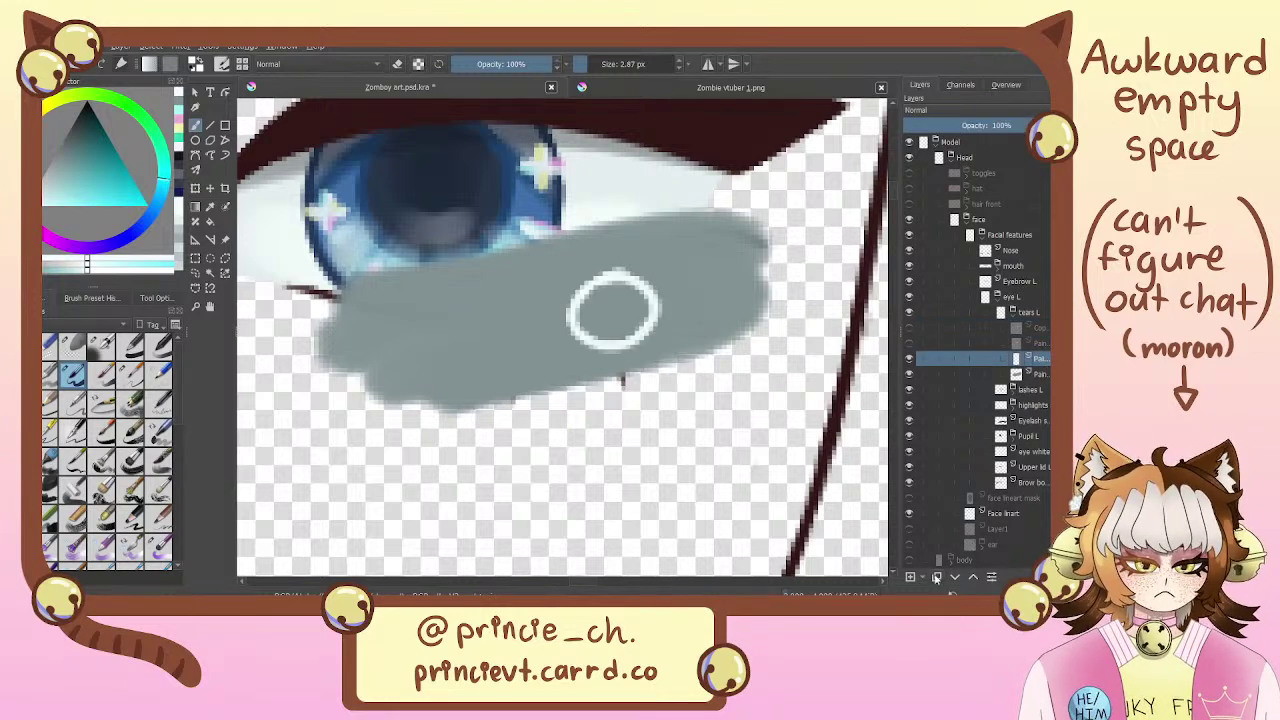
key("ctrl+j")
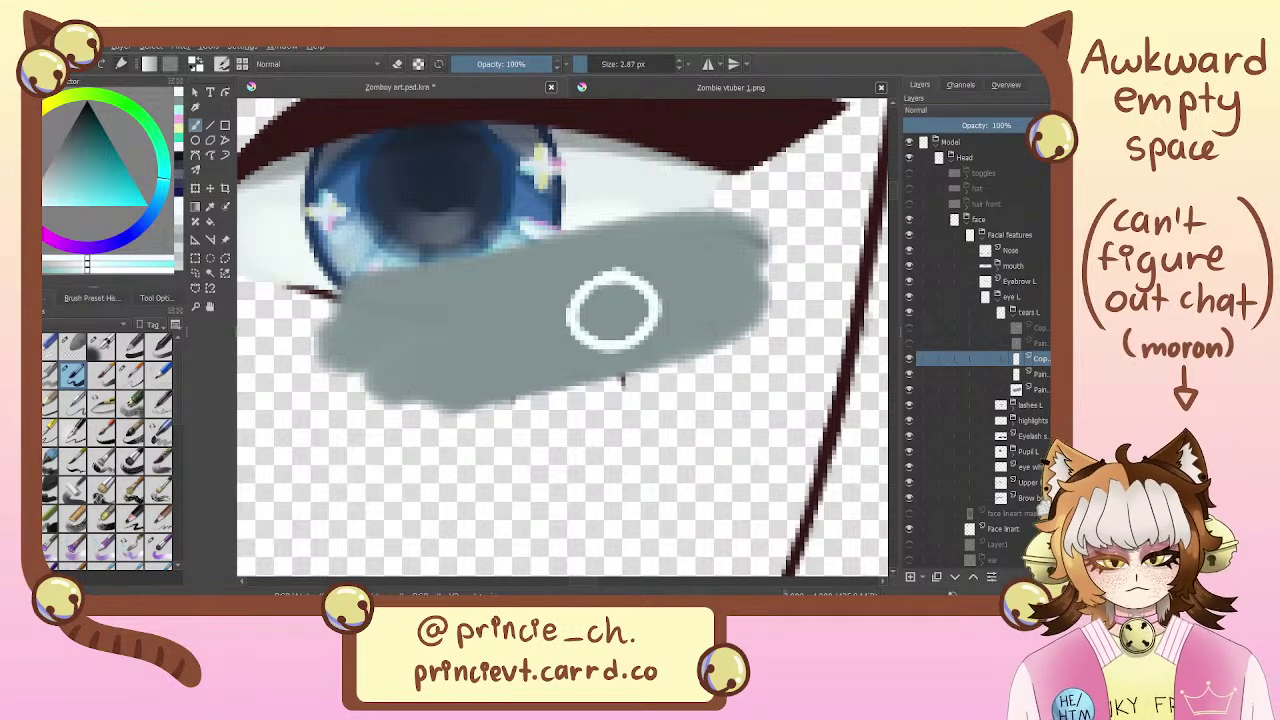
key("Page_Down")
key("f")
left_click(620, 309)
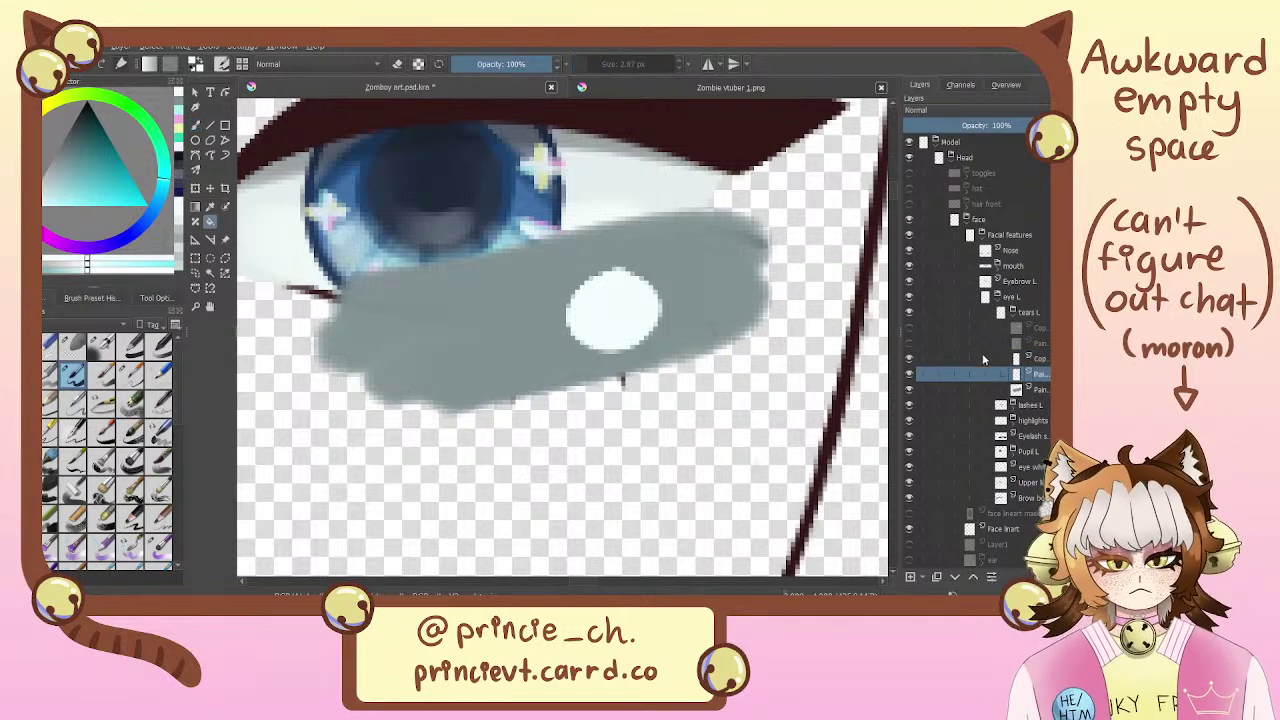
Lower the opacity of the circle's white fill layer to 25%
left_click(1048, 345)
left_click(1040, 378)
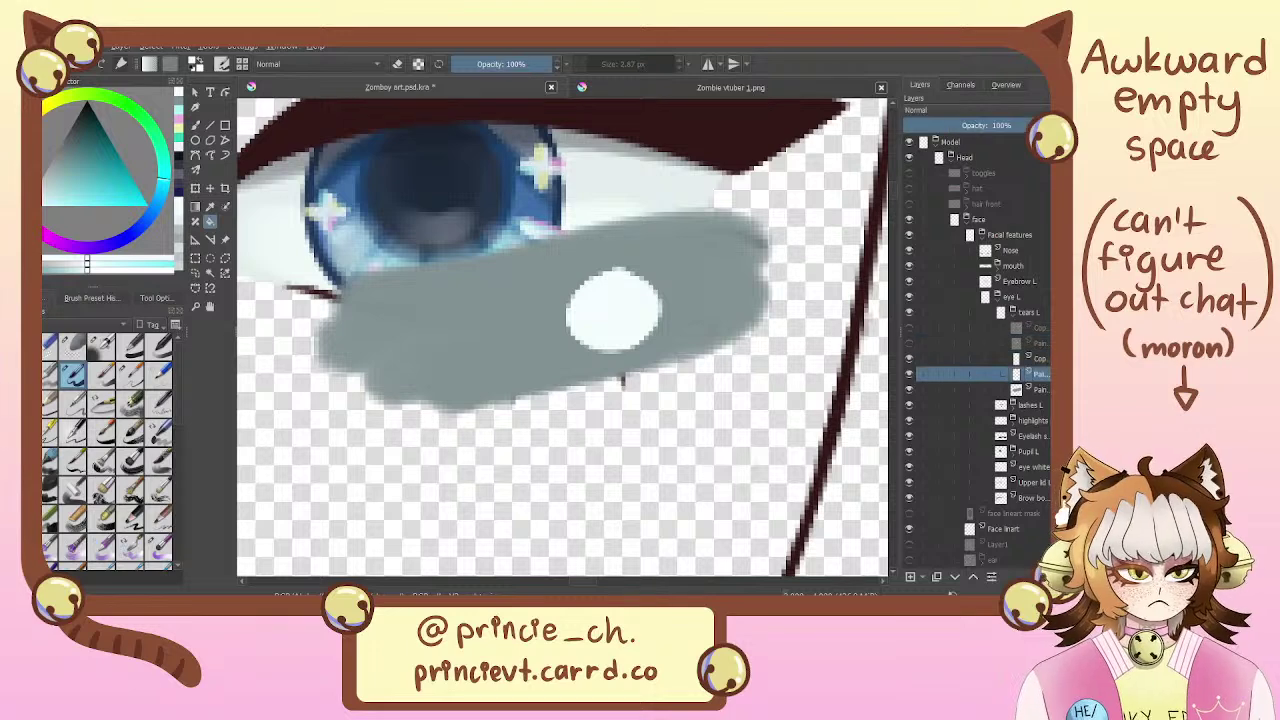
left_click_drag(966, 125, 945, 127)
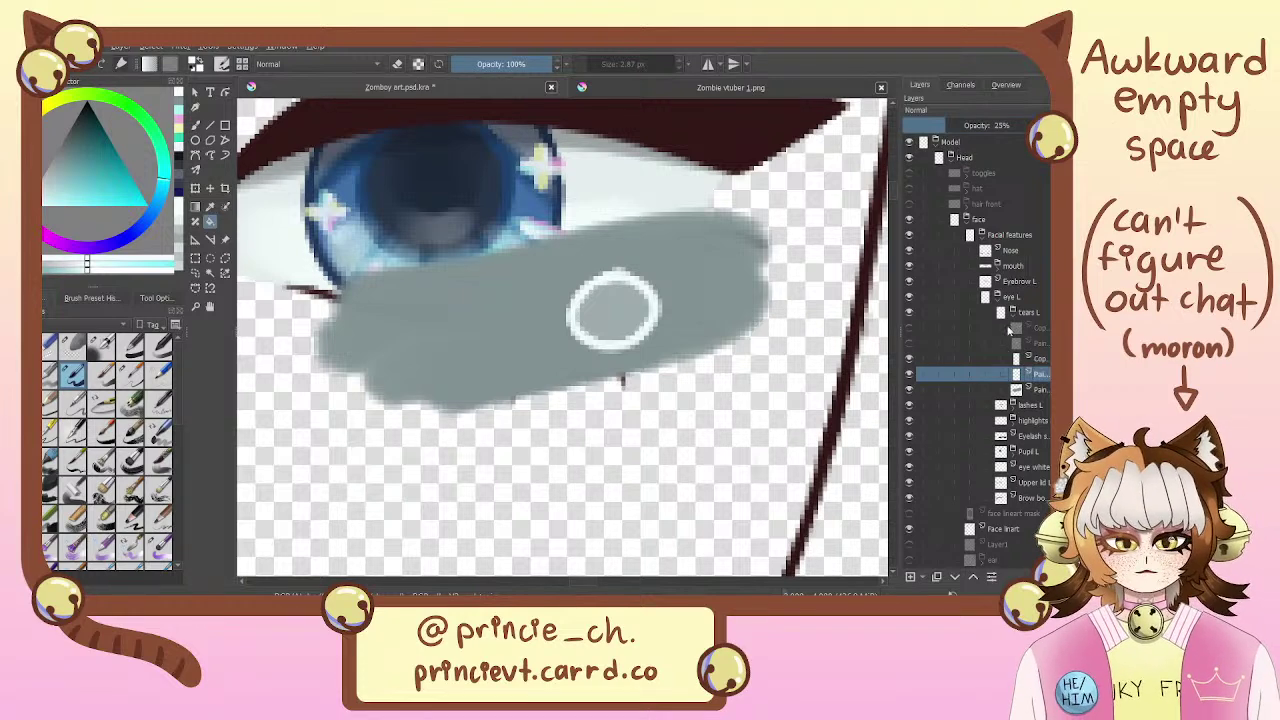
Lower the opacity of the circle's white outline layer to 40%
left_click(1040, 329)
left_click(1041, 359)
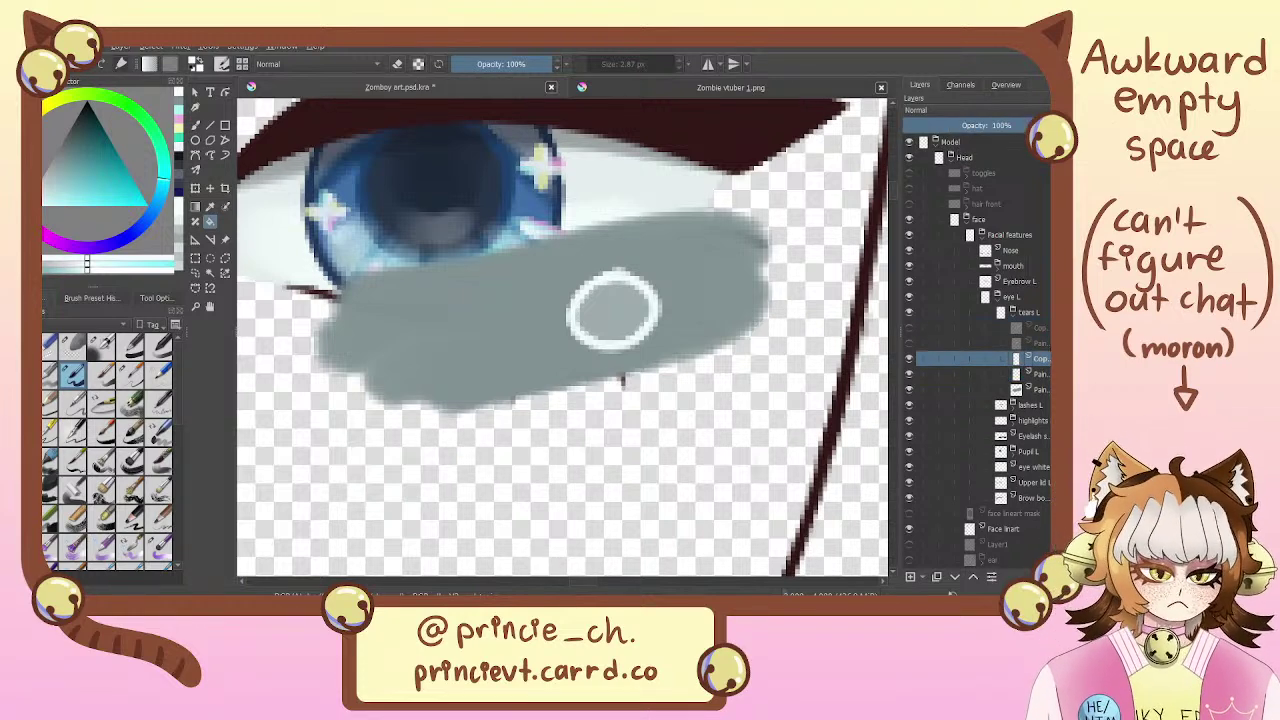
left_click_drag(973, 127, 963, 128)
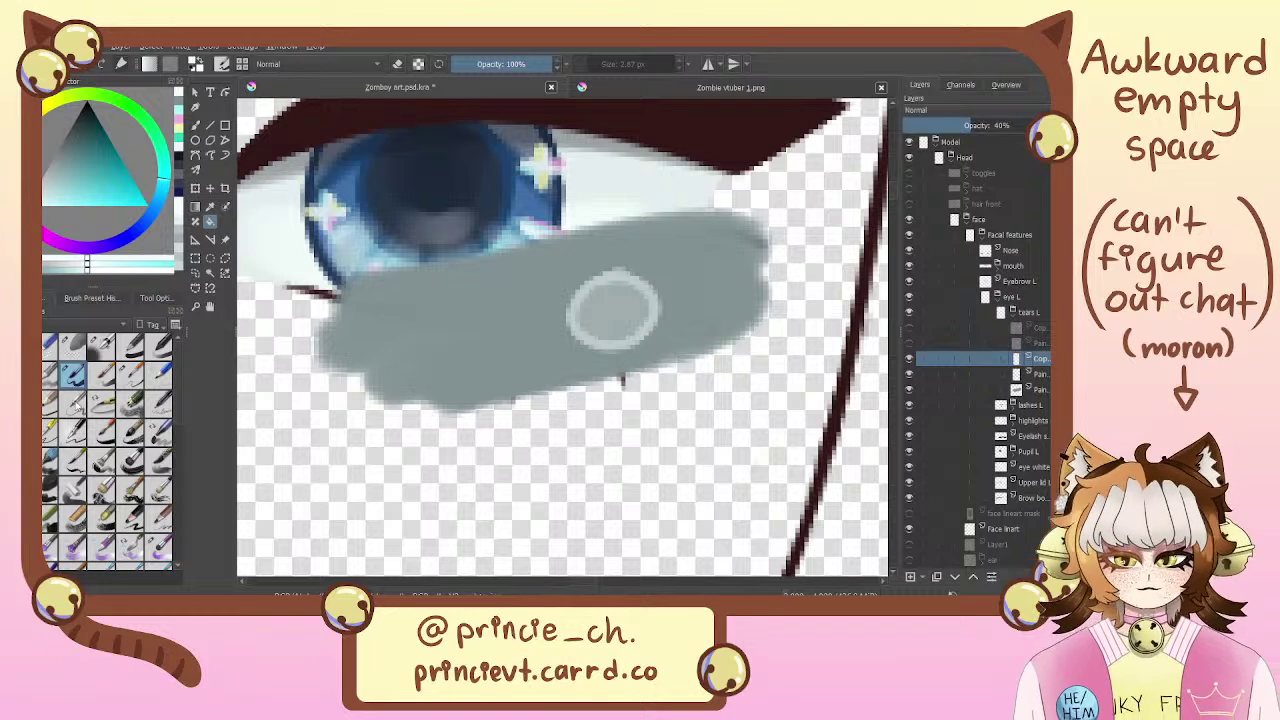
Paint soft white shading inside the circle with a 9.30 px airbrush and a small highlight spot with the 2.87 px brush
left_click(103, 345)
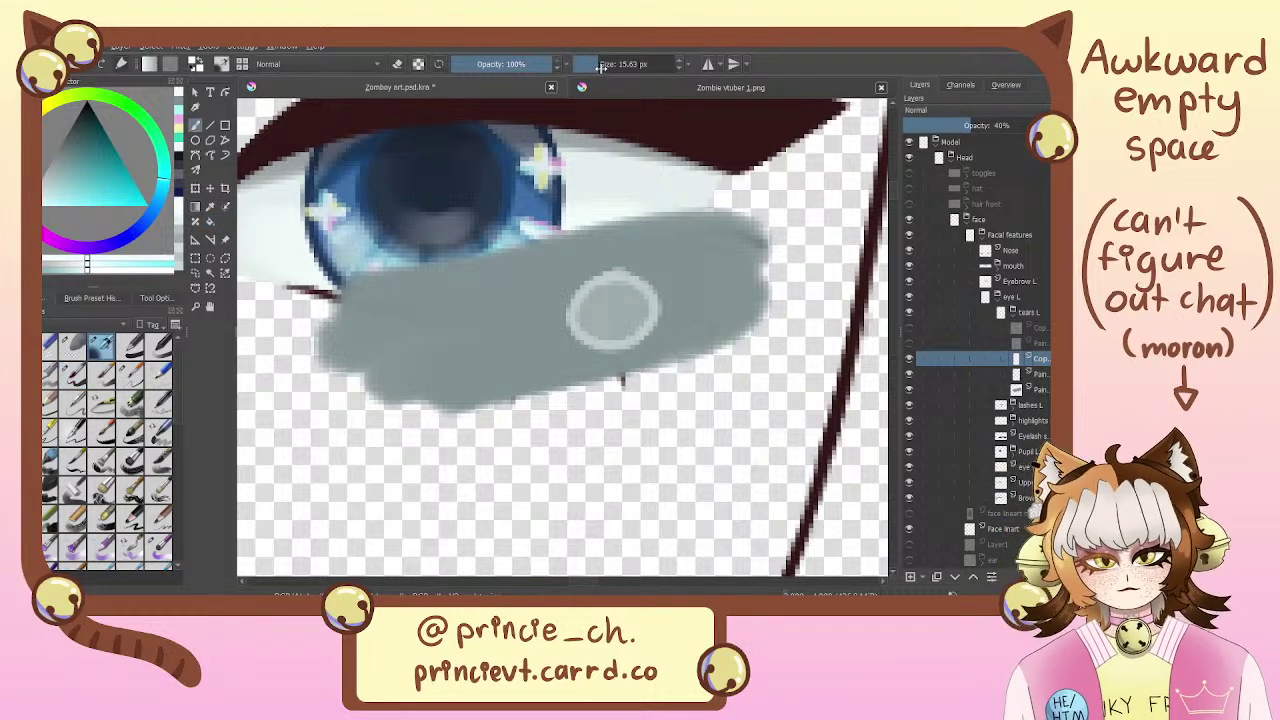
left_click_drag(600, 65, 590, 65)
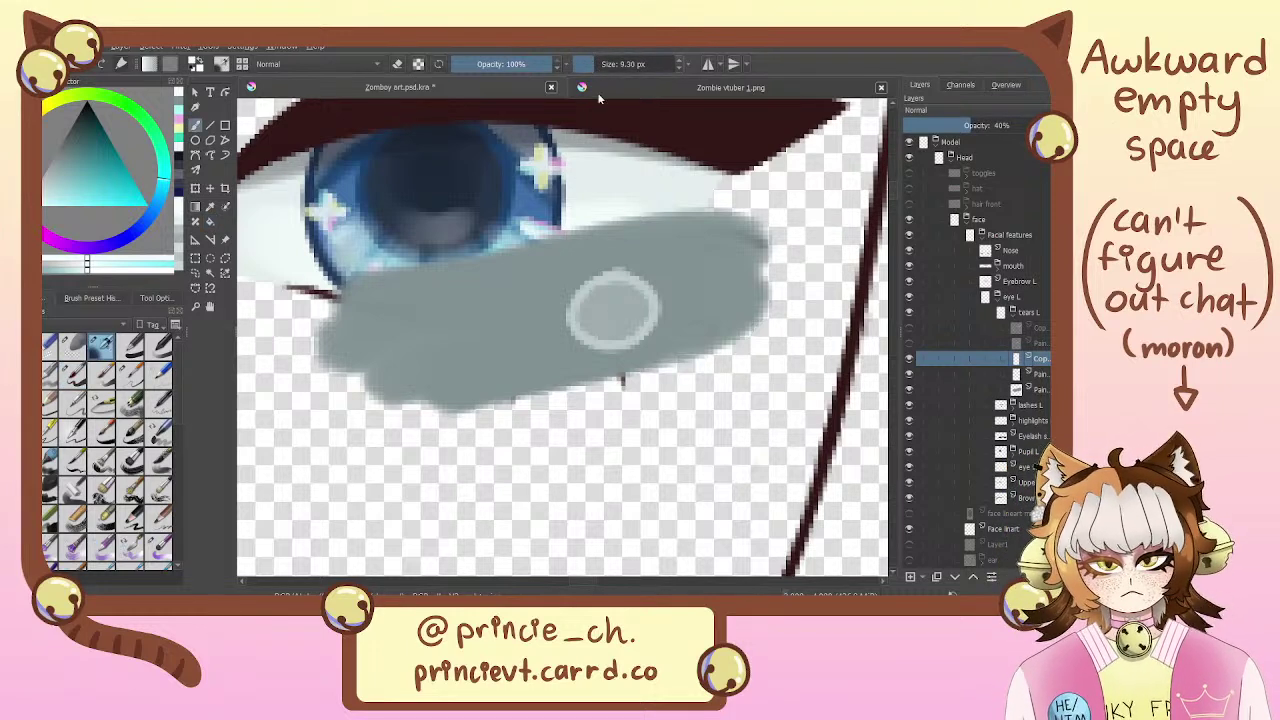
mouse_move(598, 309)
left_mouse_down()
mouse_move(620, 327)
mouse_move(602, 328)
mouse_move(630, 296)
left_mouse_up()
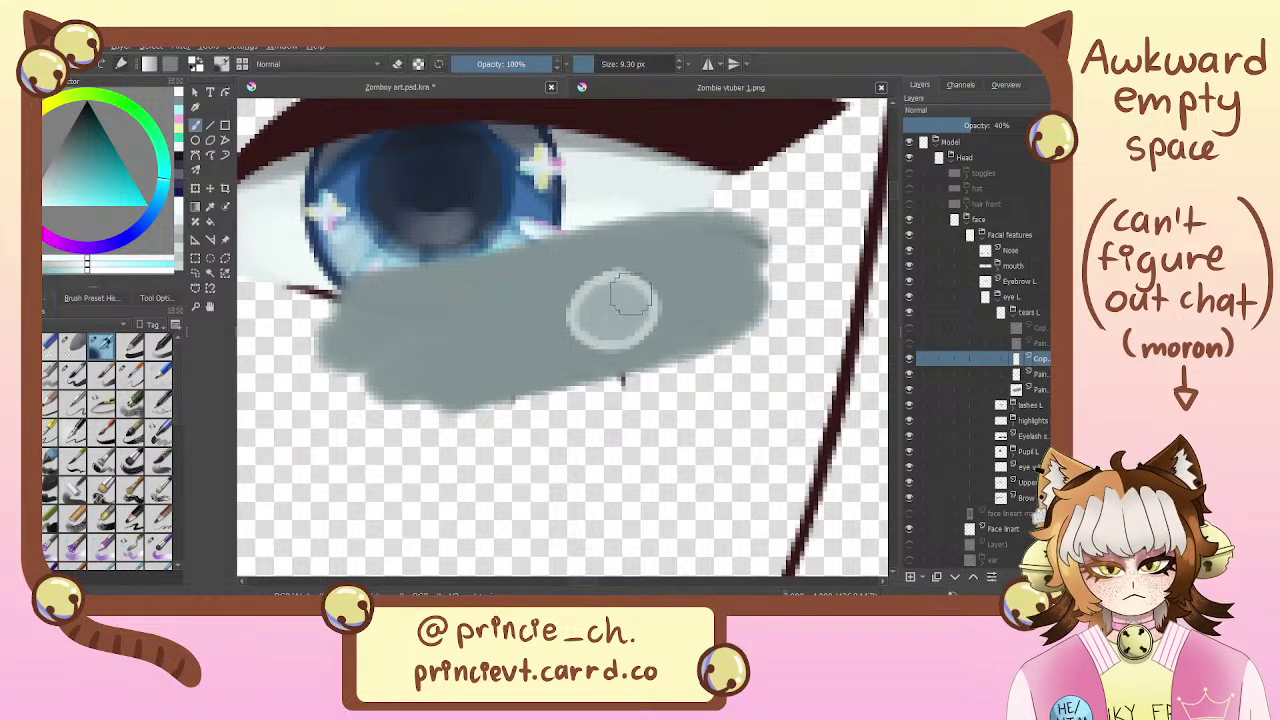
left_click(73, 376)
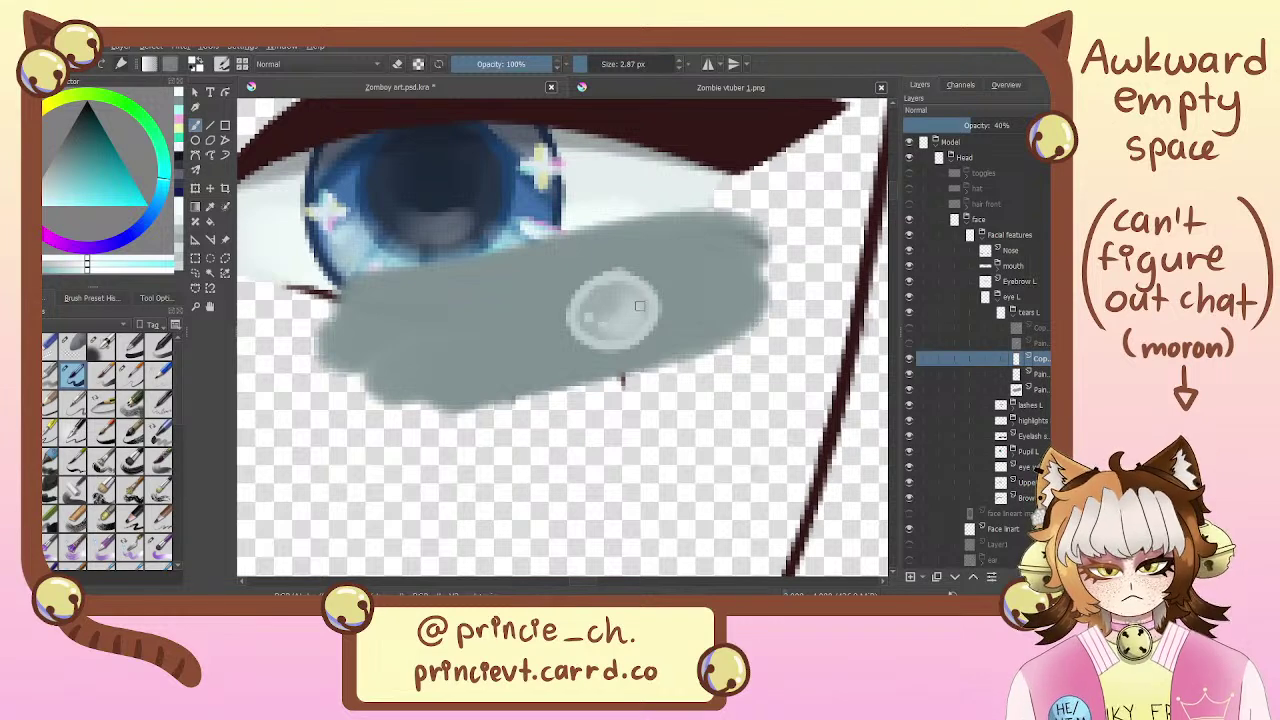
left_click_drag(674, 235, 696, 239)
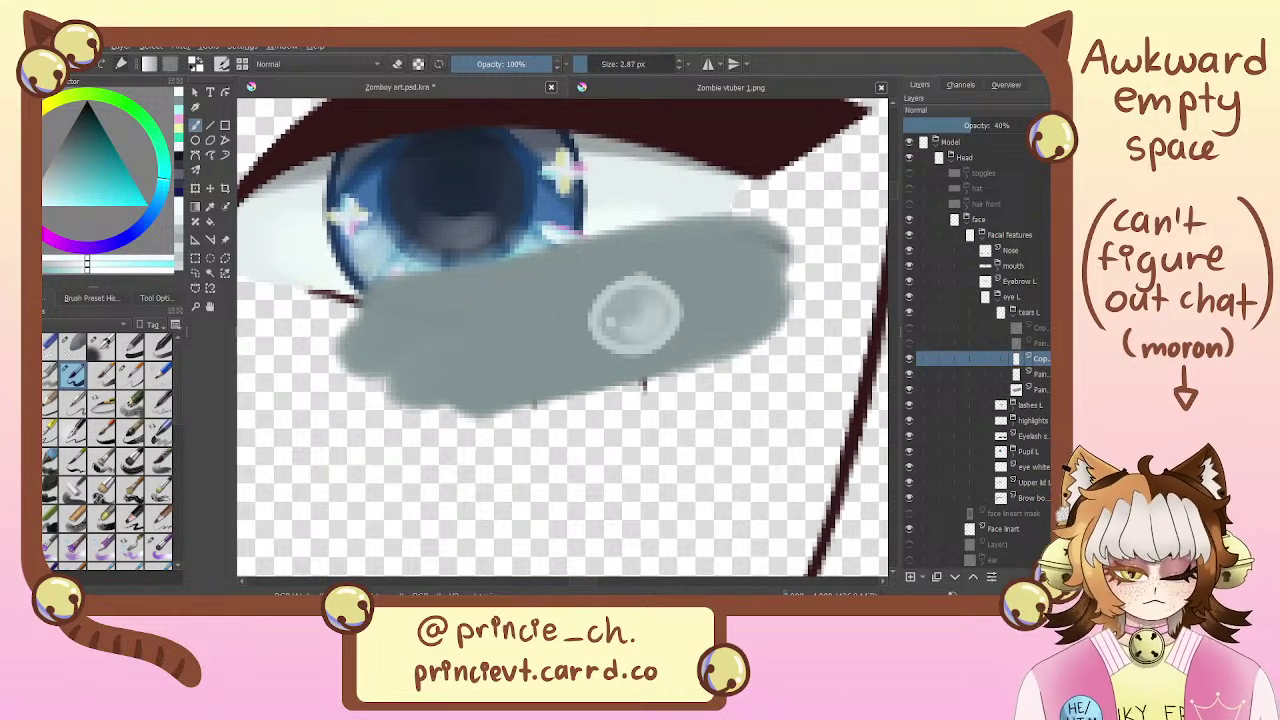
Merge the circle's outline and fill layers into one, and show and merge the crescent's outline and fill layers
key("ctrl+e")
left_click(1042, 333)
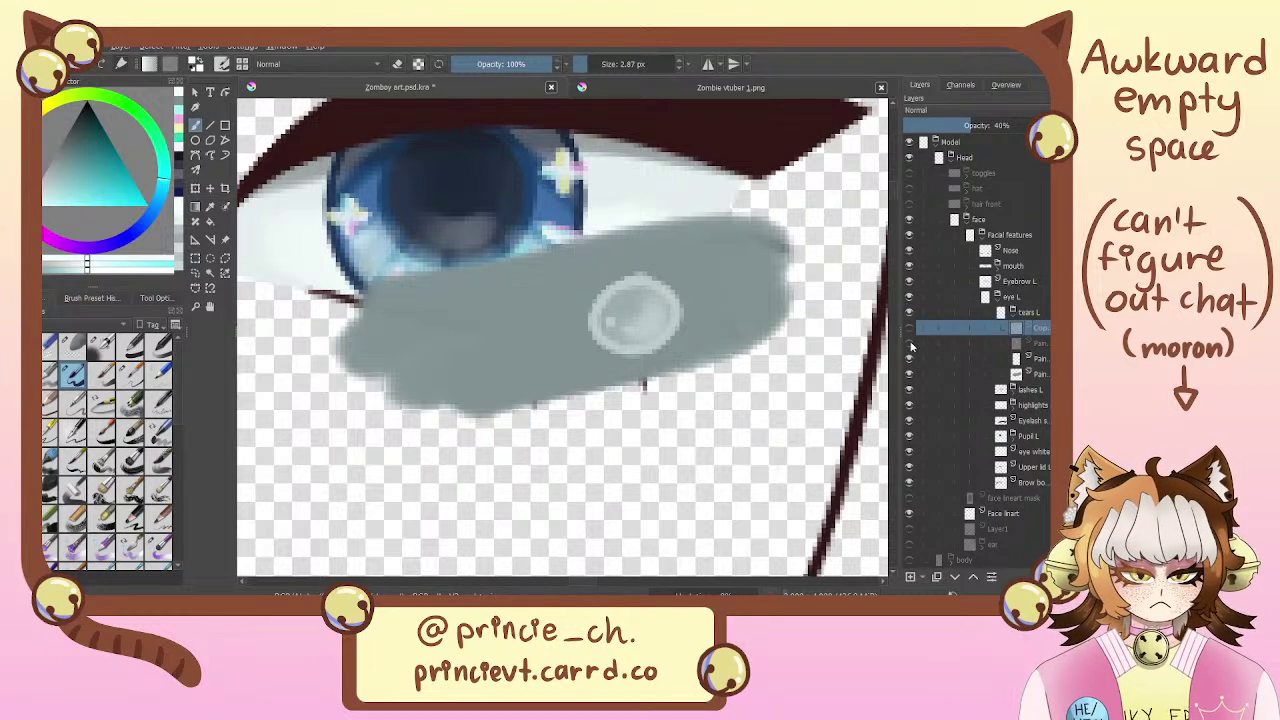
left_click(909, 328)
left_click(909, 328)
left_click(909, 343)
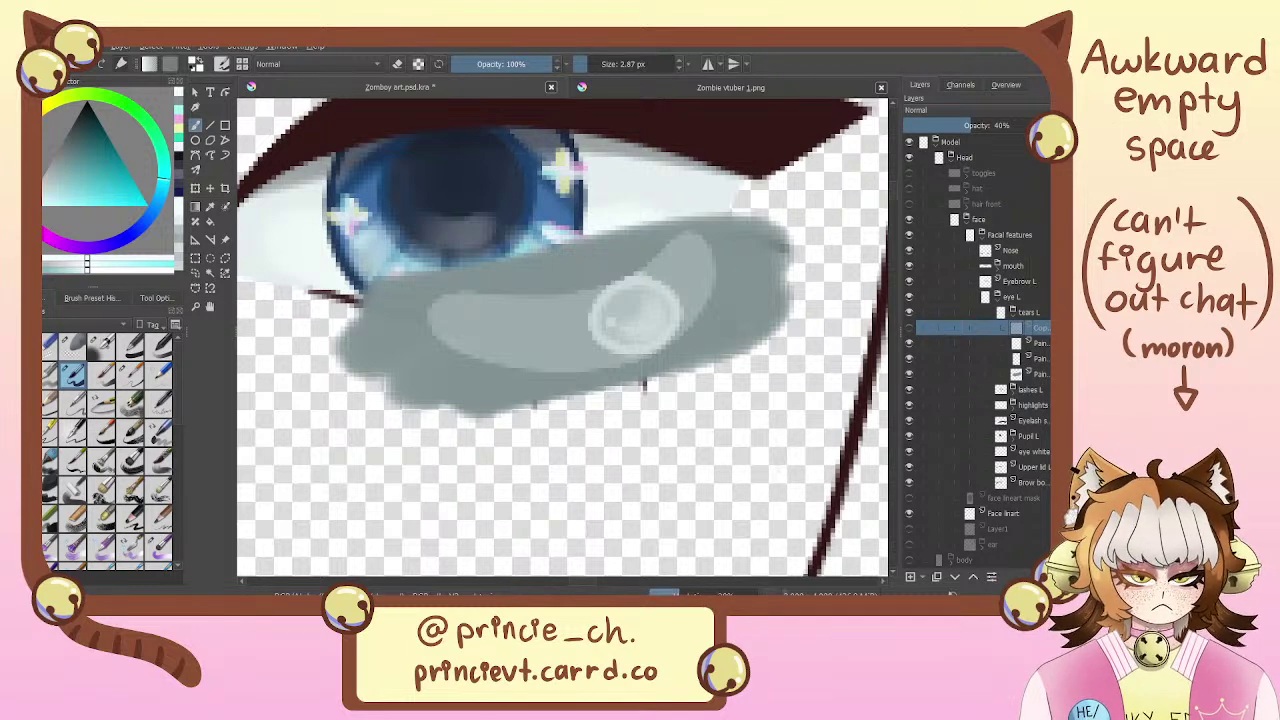
left_click(911, 330)
key("ctrl+e")
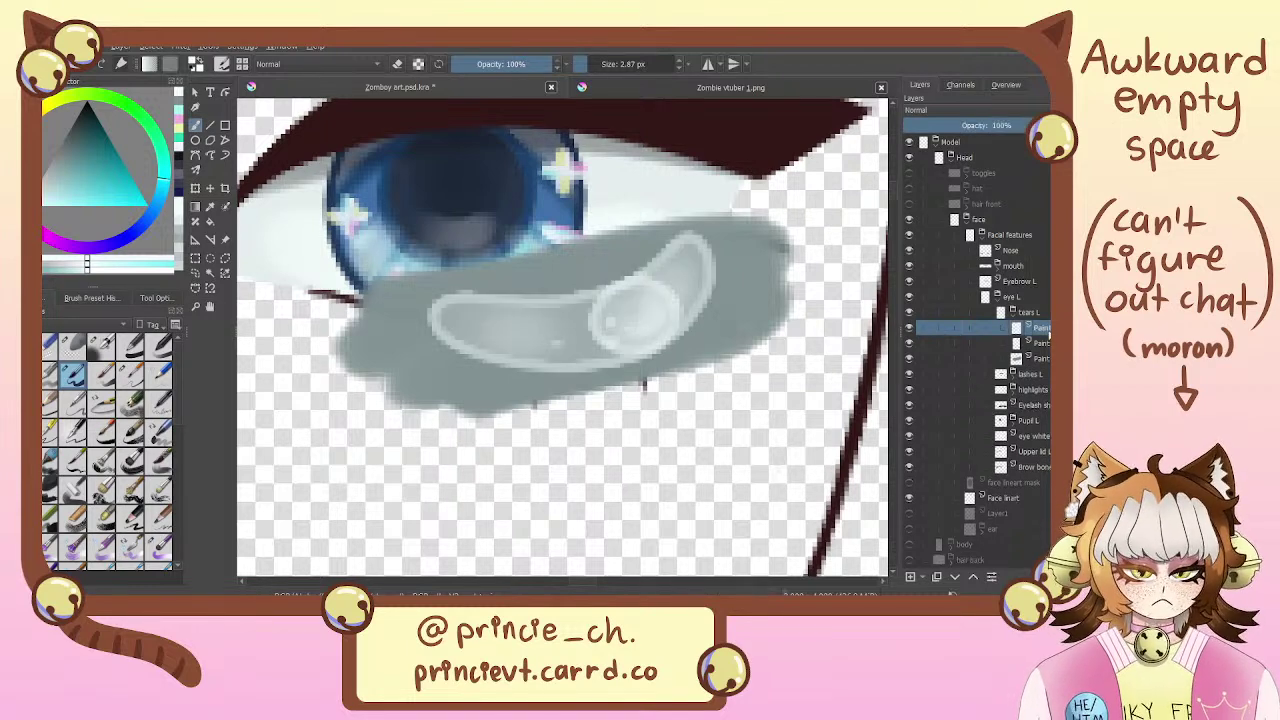
left_click_drag(830, 409, 814, 460)
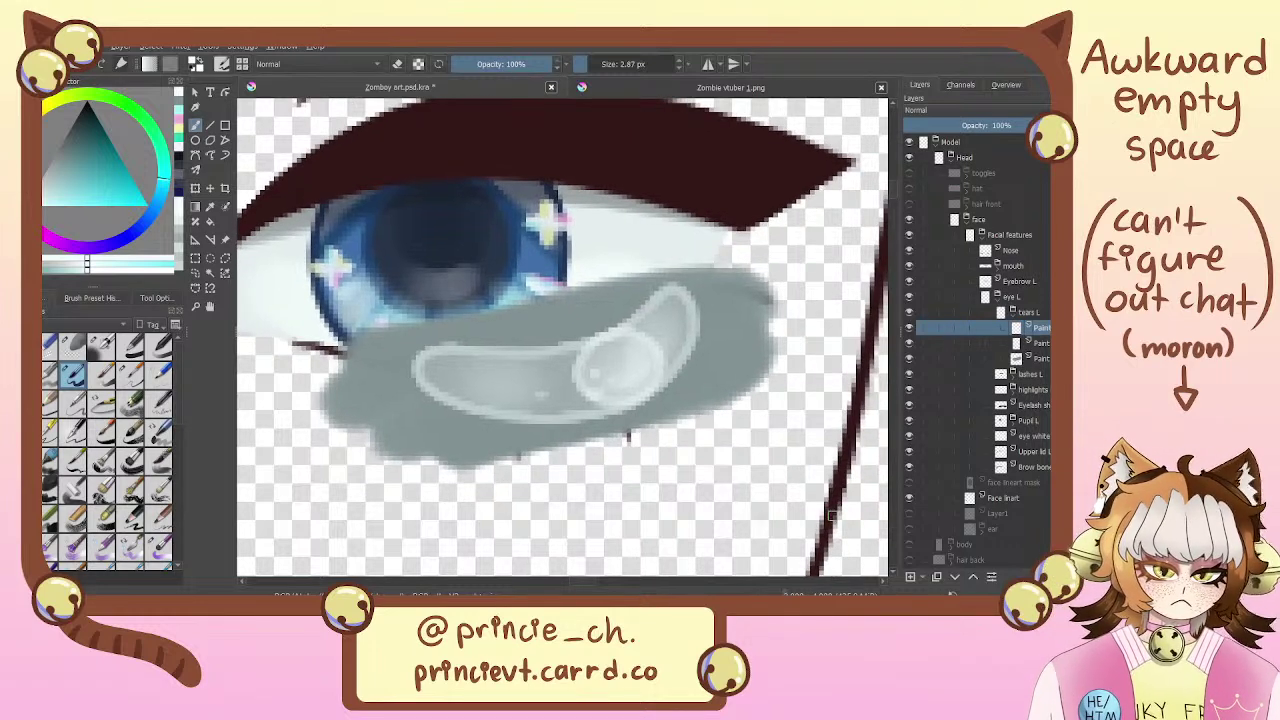
left_click_drag(830, 512, 832, 408)
left_click(1040, 345)
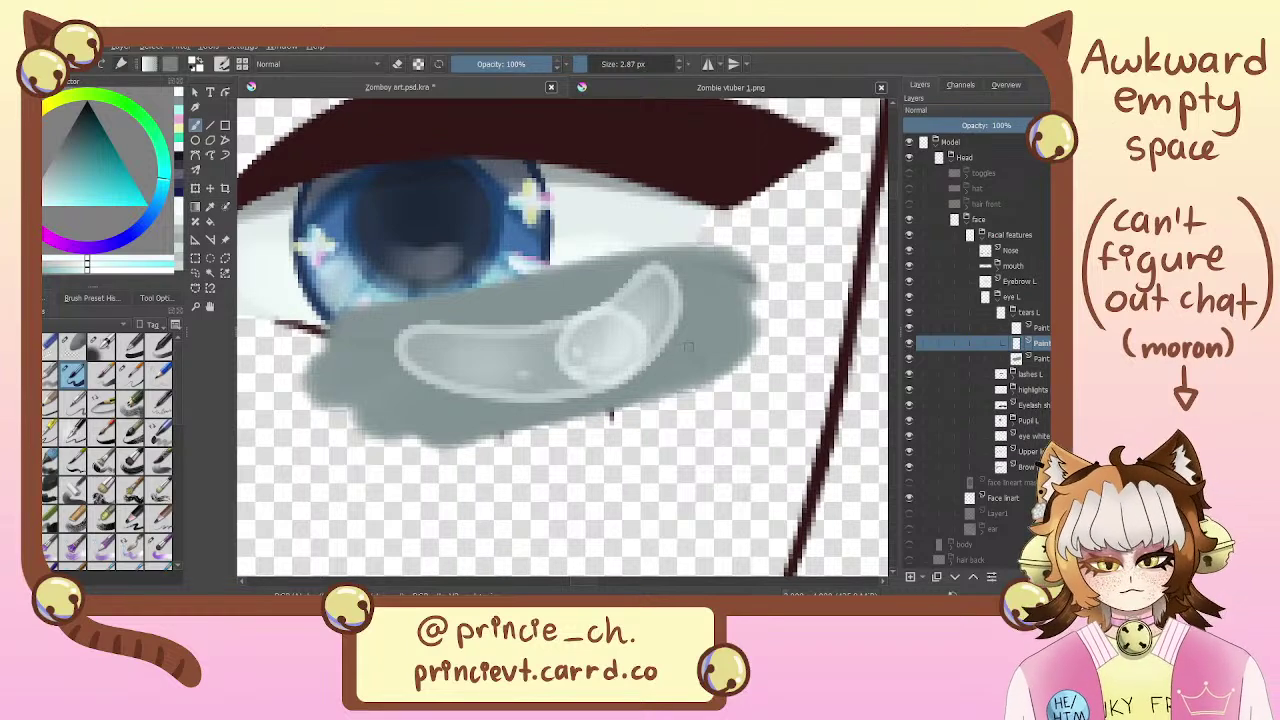
key("ctrl+t")
mouse_move(688, 347)
left_mouse_down()
mouse_move(678, 307)
mouse_move(625, 323)
mouse_move(651, 337)
mouse_move(600, 371)
mouse_move(625, 324)
mouse_move(693, 325)
left_mouse_up()
key("ctrl+z")
key("b")
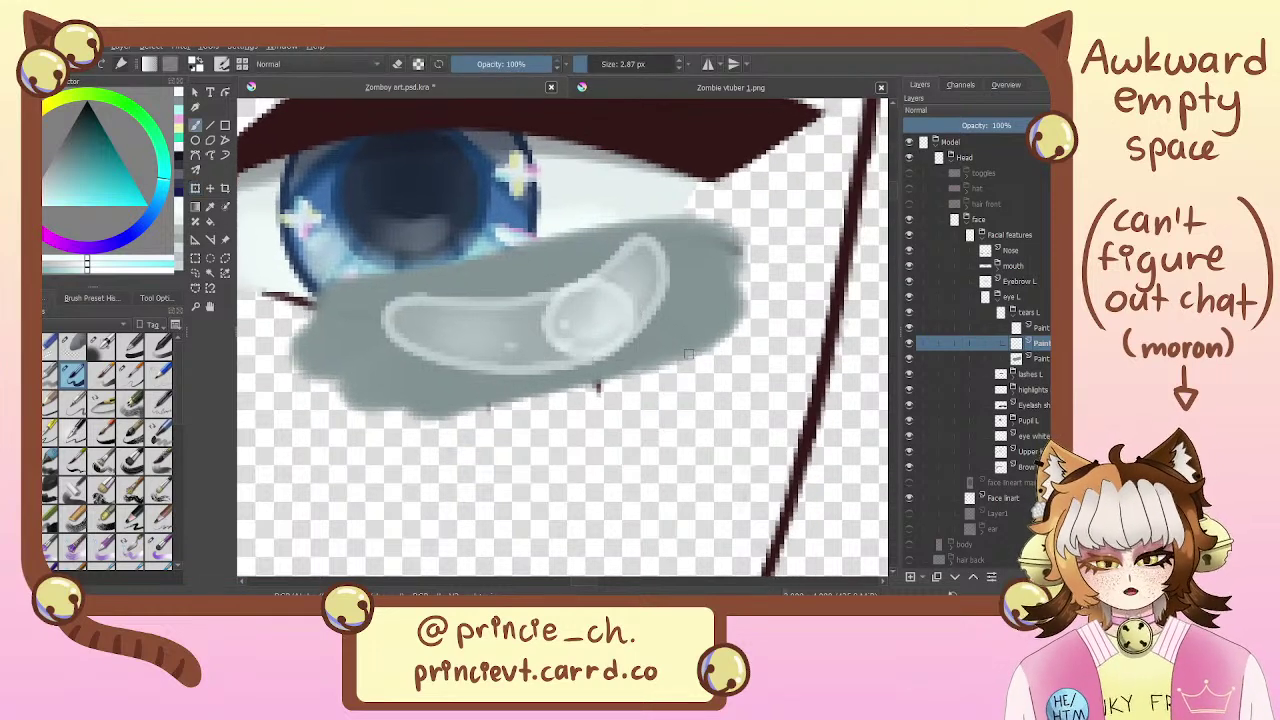
Examine the tears at full-face scale and close up, with and without the grey-teal backdrop
scroll(636, 331, "down", 8)
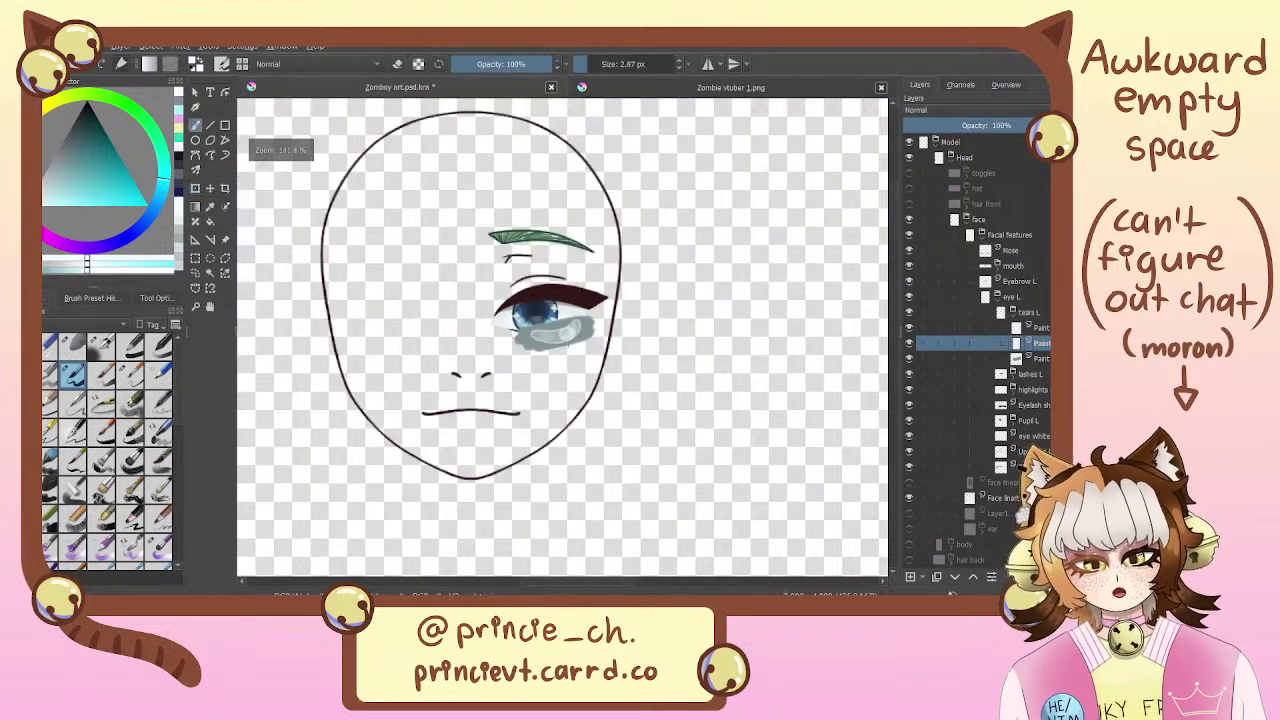
scroll(555, 331, "up", 8)
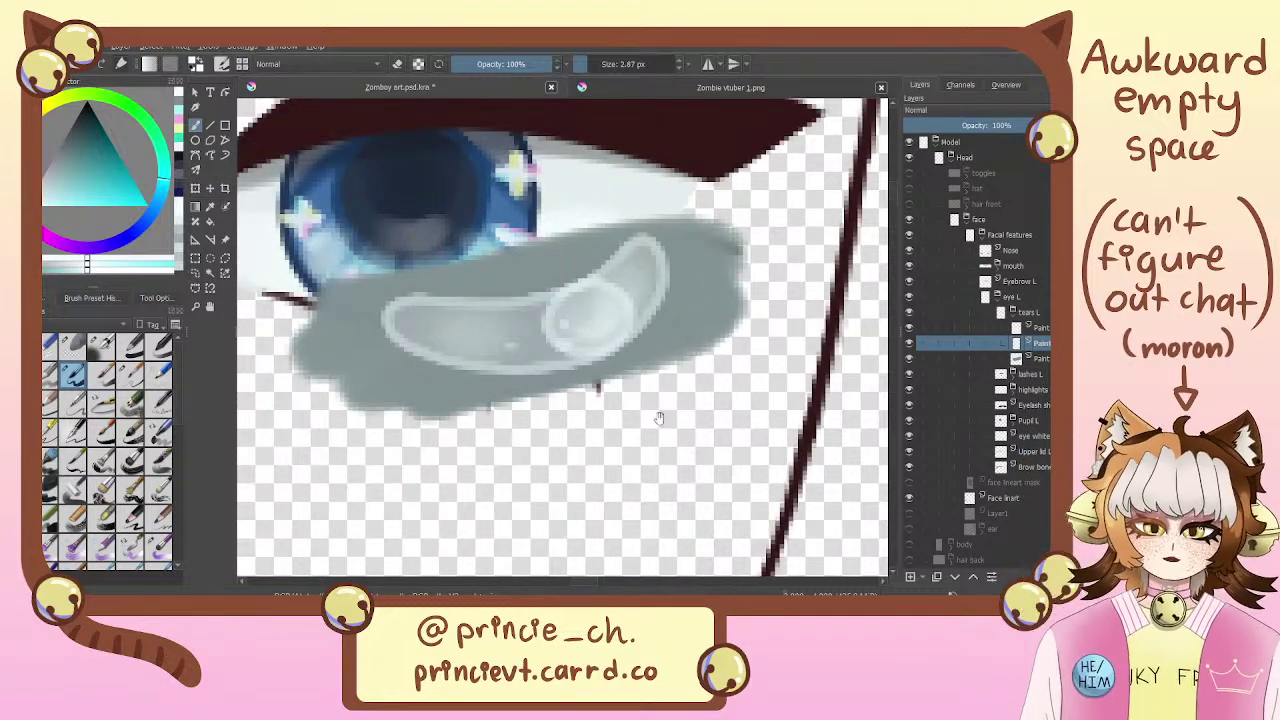
left_click_drag(659, 418, 696, 414)
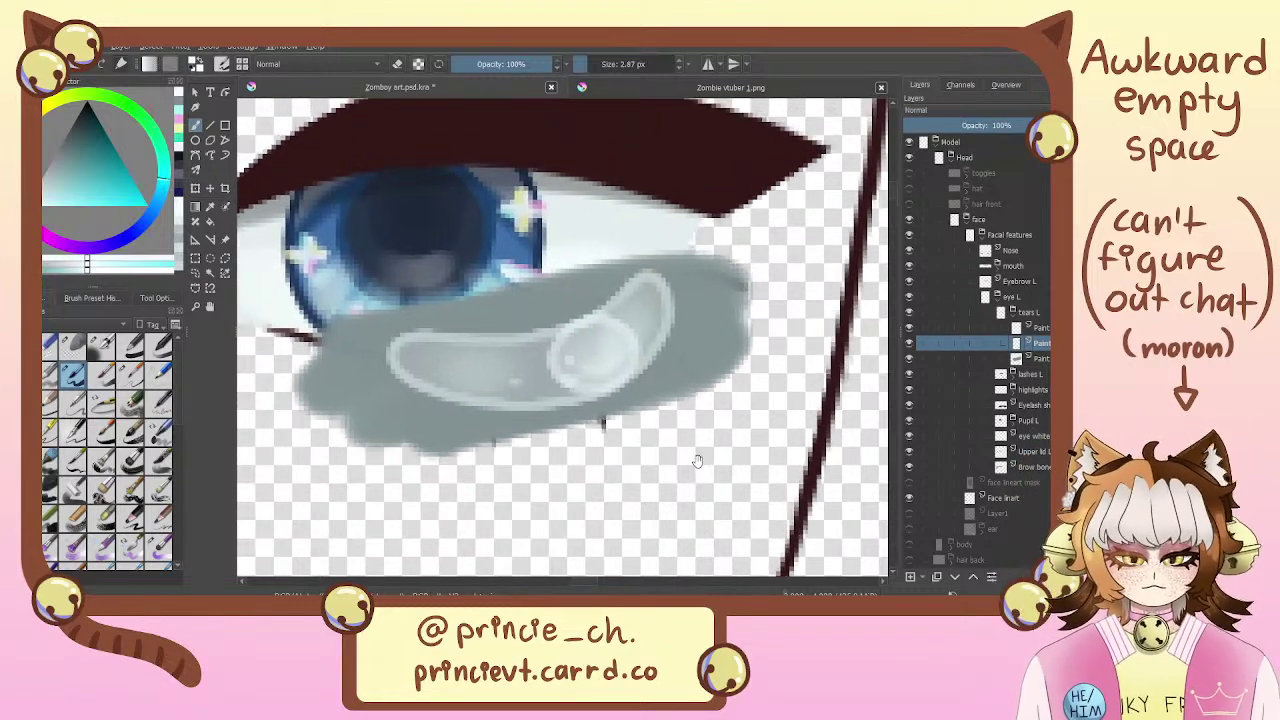
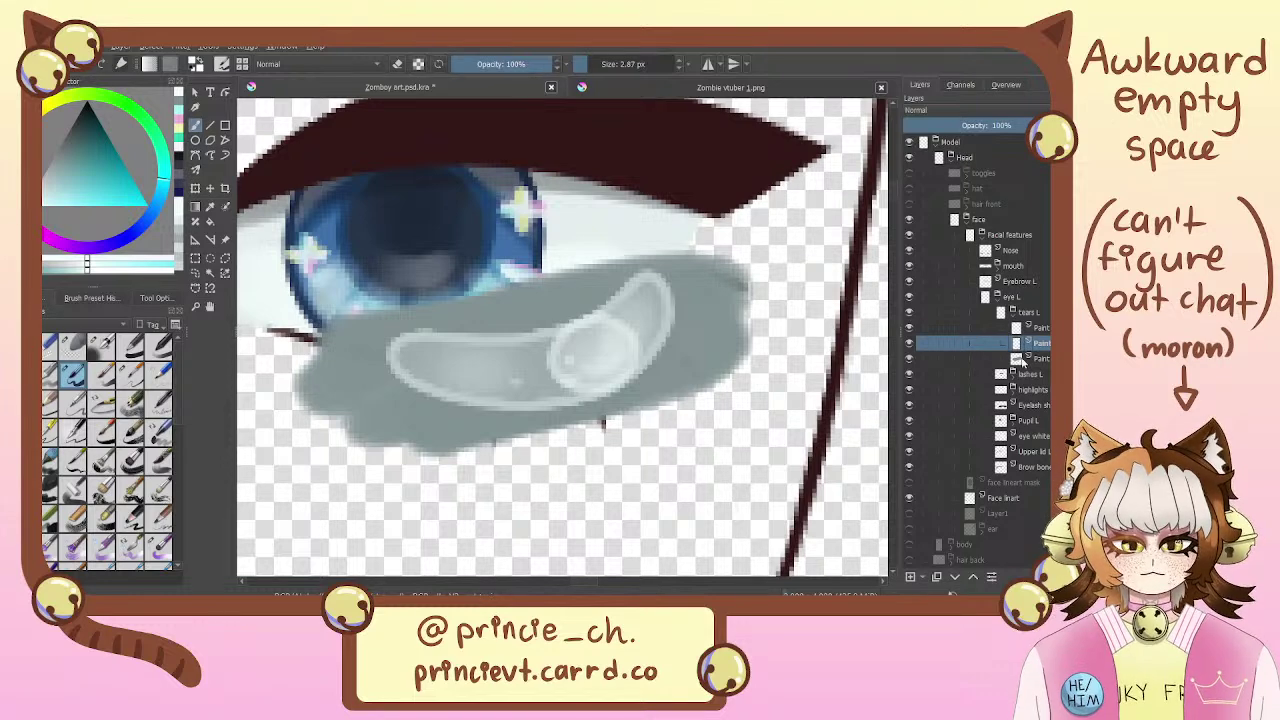
left_click(1005, 377)
left_click(1043, 362)
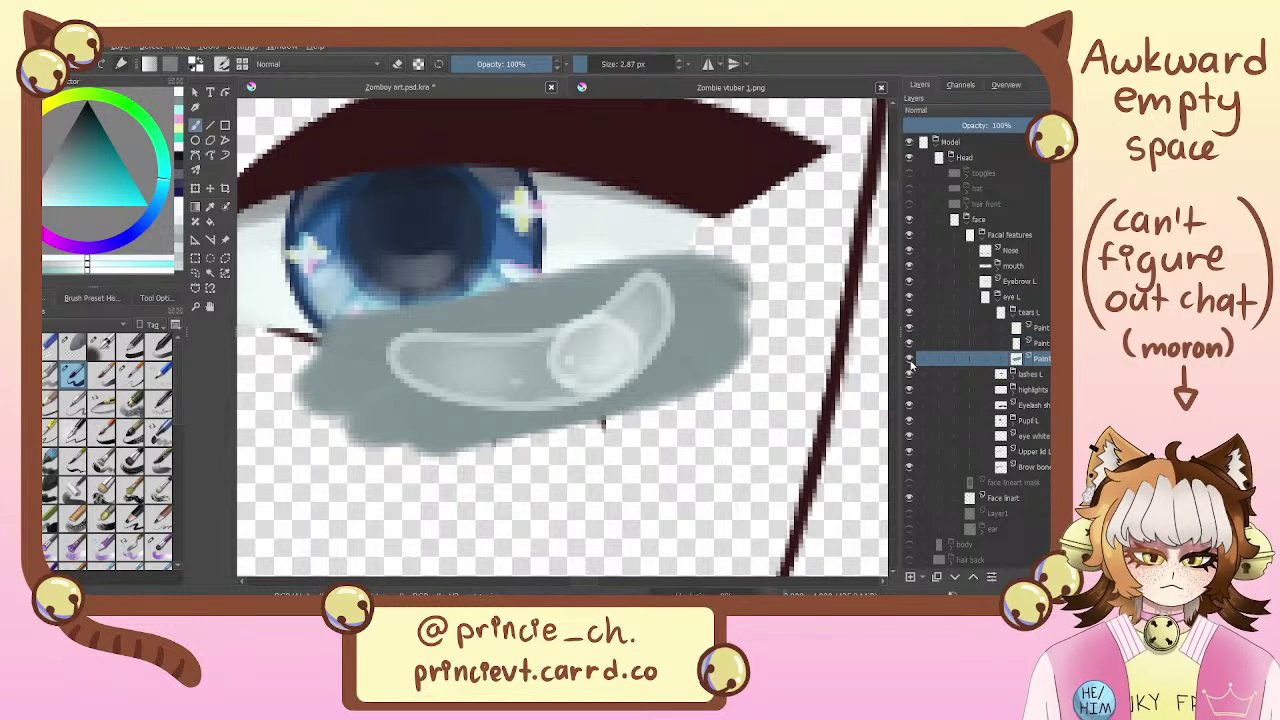
left_click(910, 358)
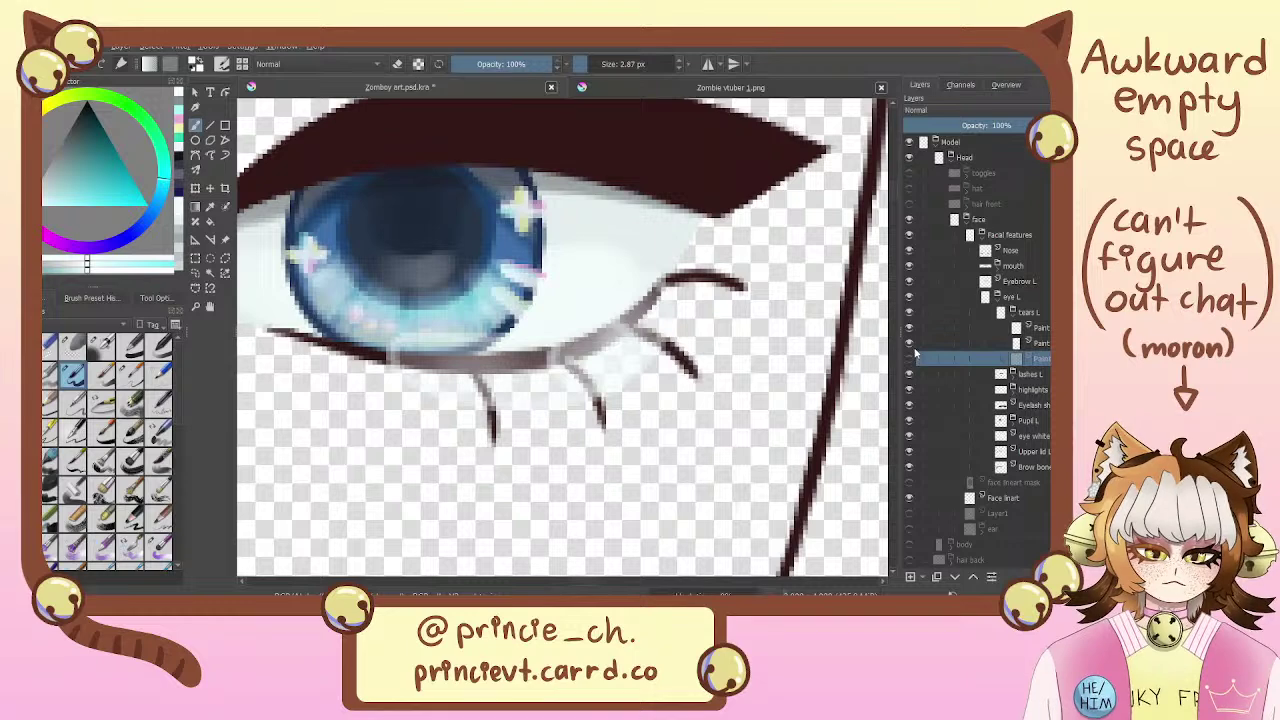
left_click(910, 357)
left_click(1044, 344)
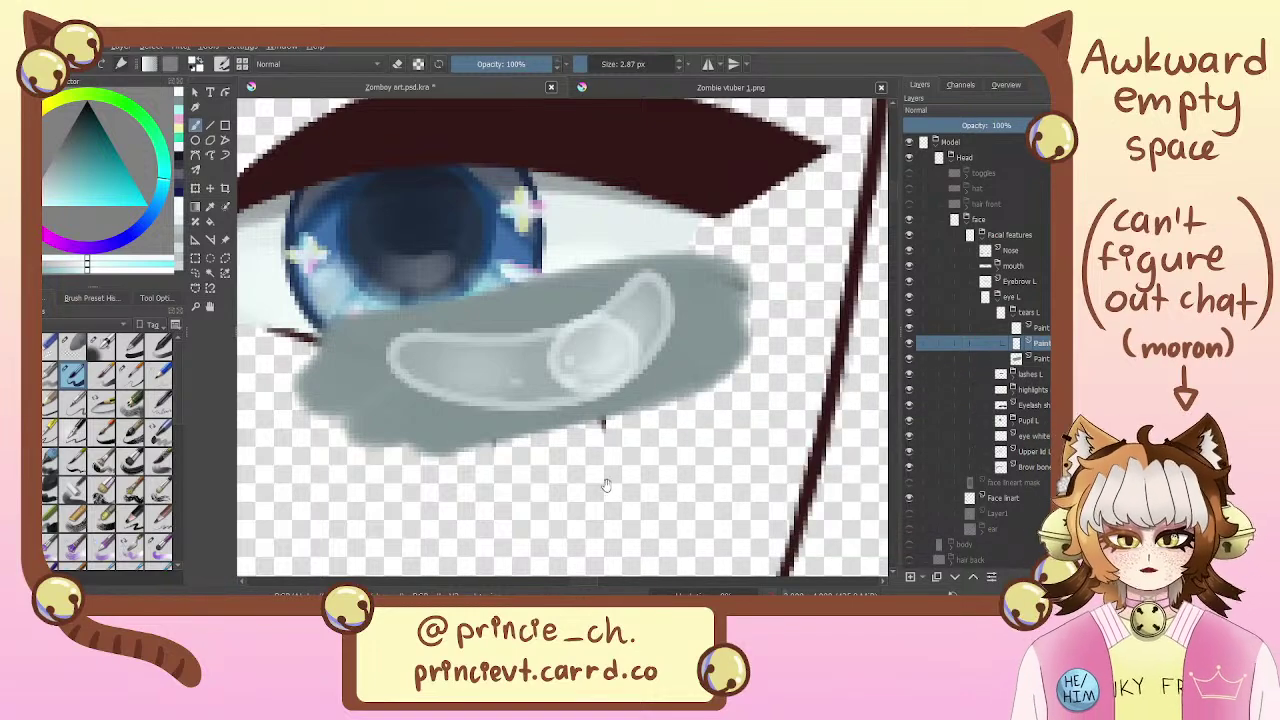
Hide the grey-teal backdrop layer and check how the tears look against the whole face
left_click_drag(606, 483, 678, 439)
key("ctrl+z")
key("ctrl+minus")
key("ctrl+minus")
key("ctrl+minus")
key("ctrl+minus")
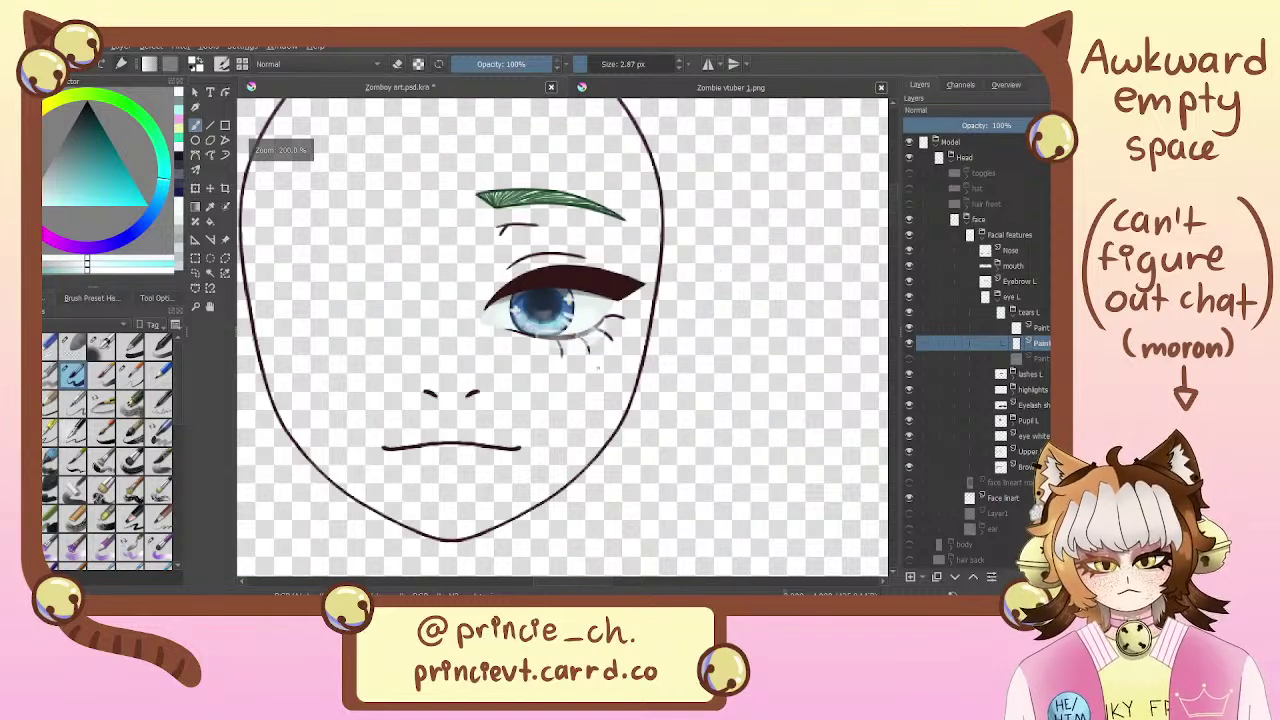
scroll(559, 345, "up", 5)
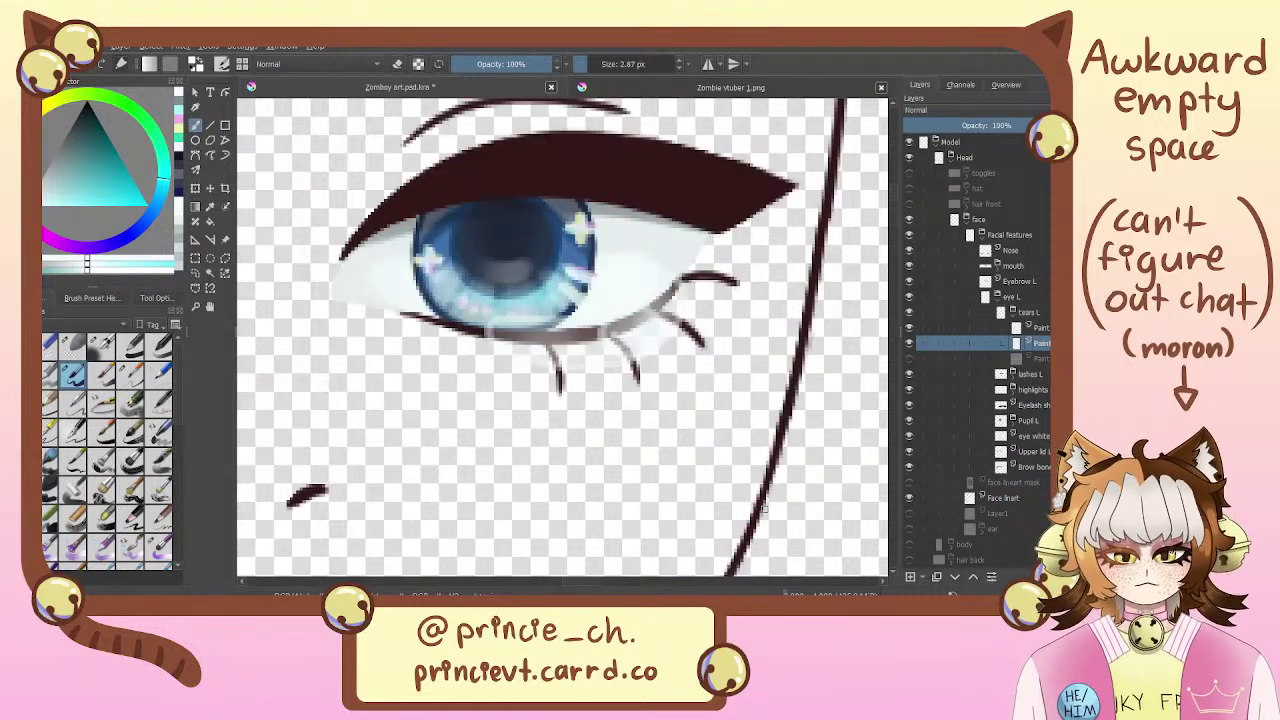
Duplicate the circle and crescent tear layers, and hide both circle layers
key("ctrl+j")
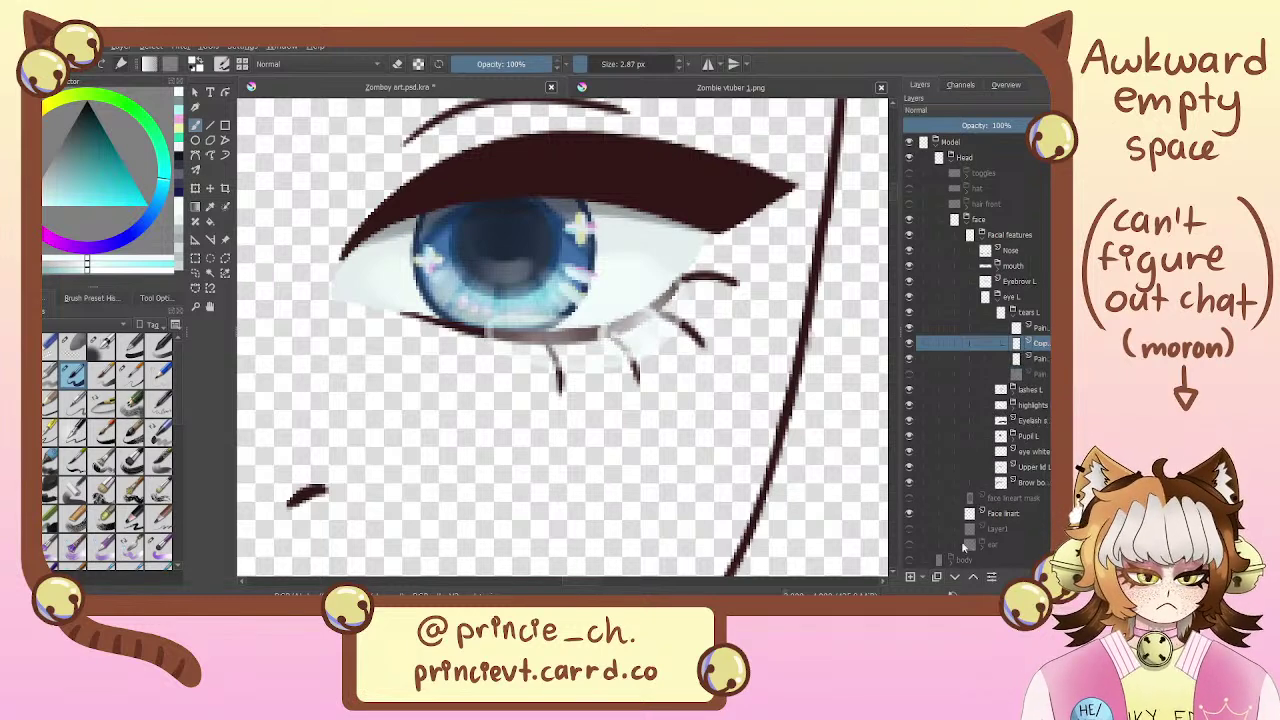
left_click(1040, 328)
key("ctrl+j")
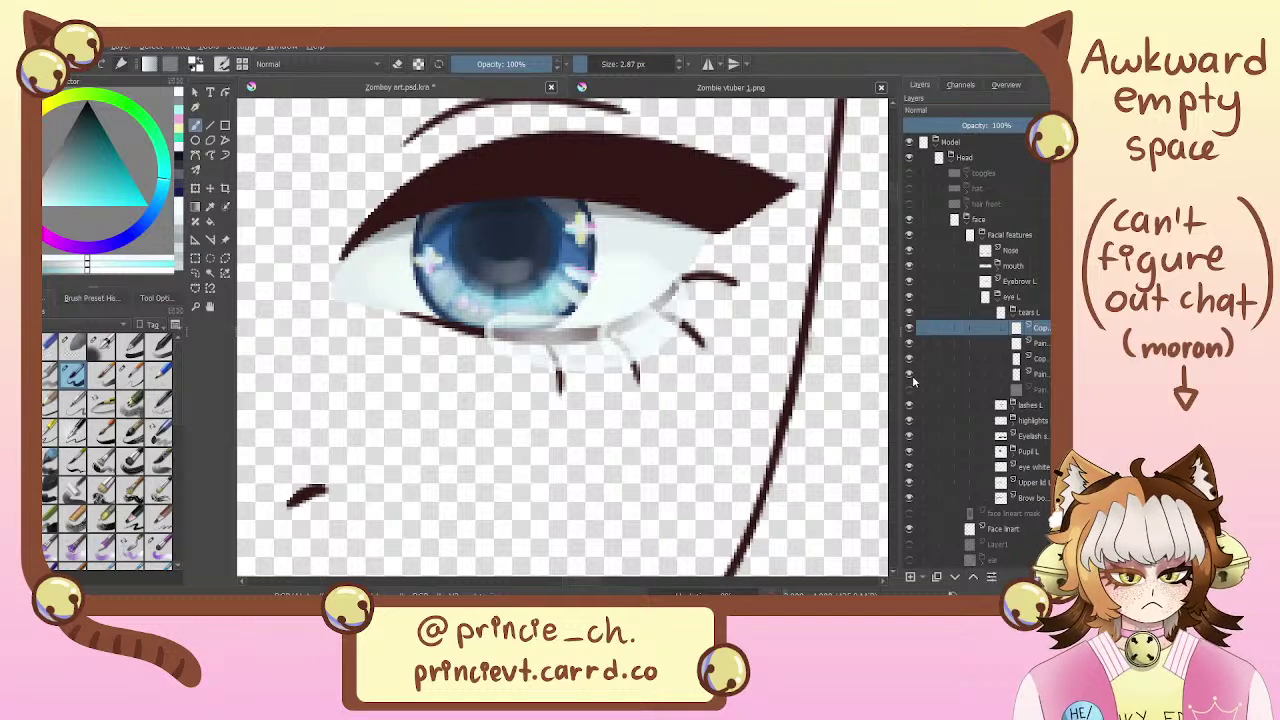
left_click(909, 374)
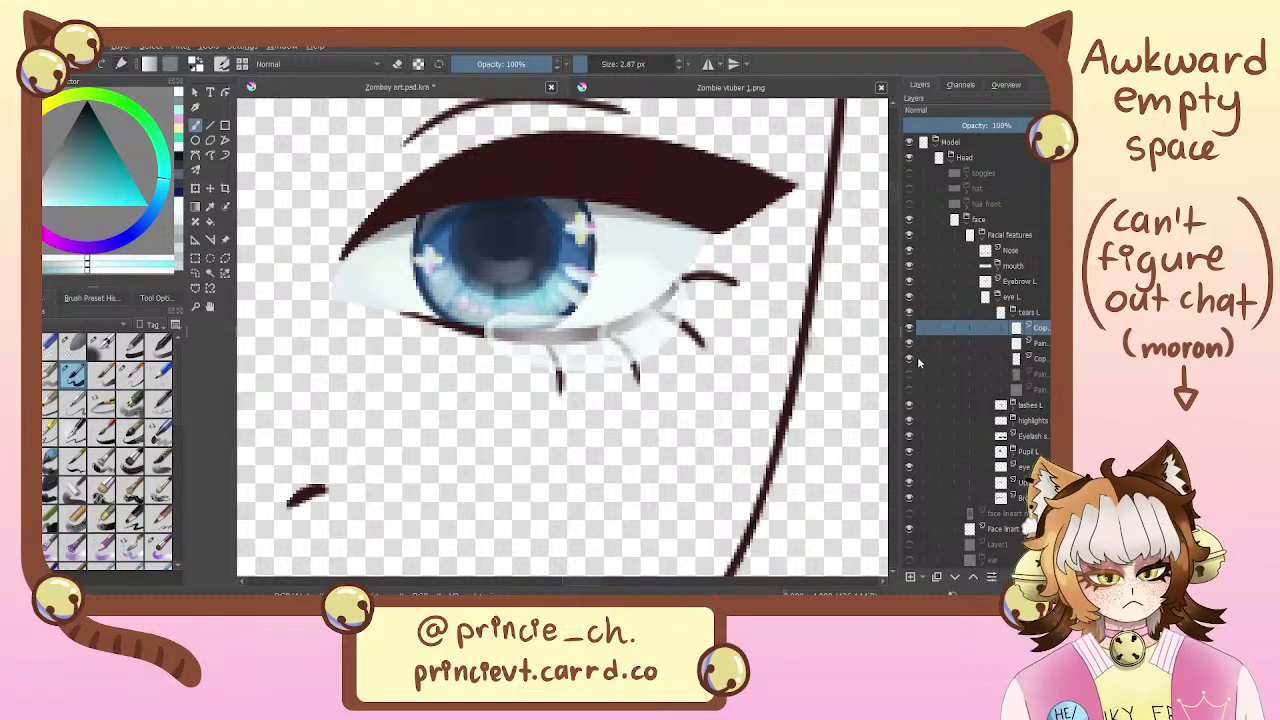
left_click(909, 359)
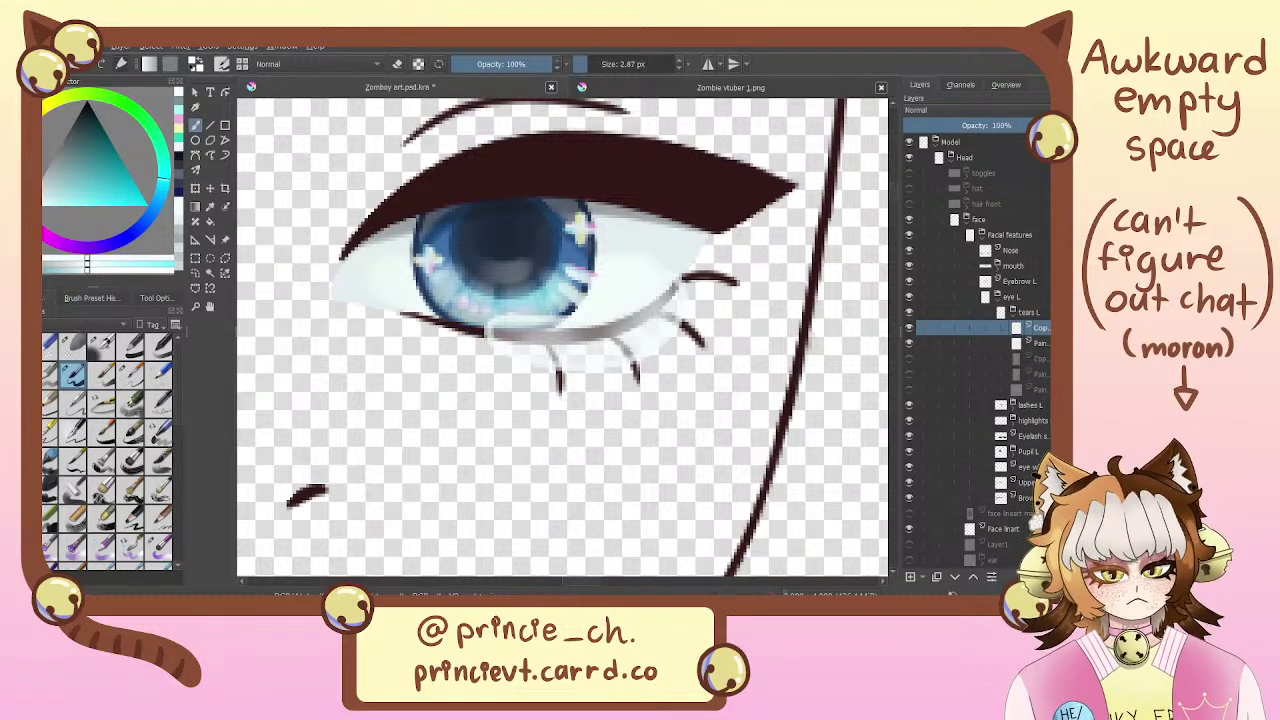
Set the crescent copy's opacity to 79% and merge it with the original crescent and the circle copy into one layer
left_click(1045, 125)
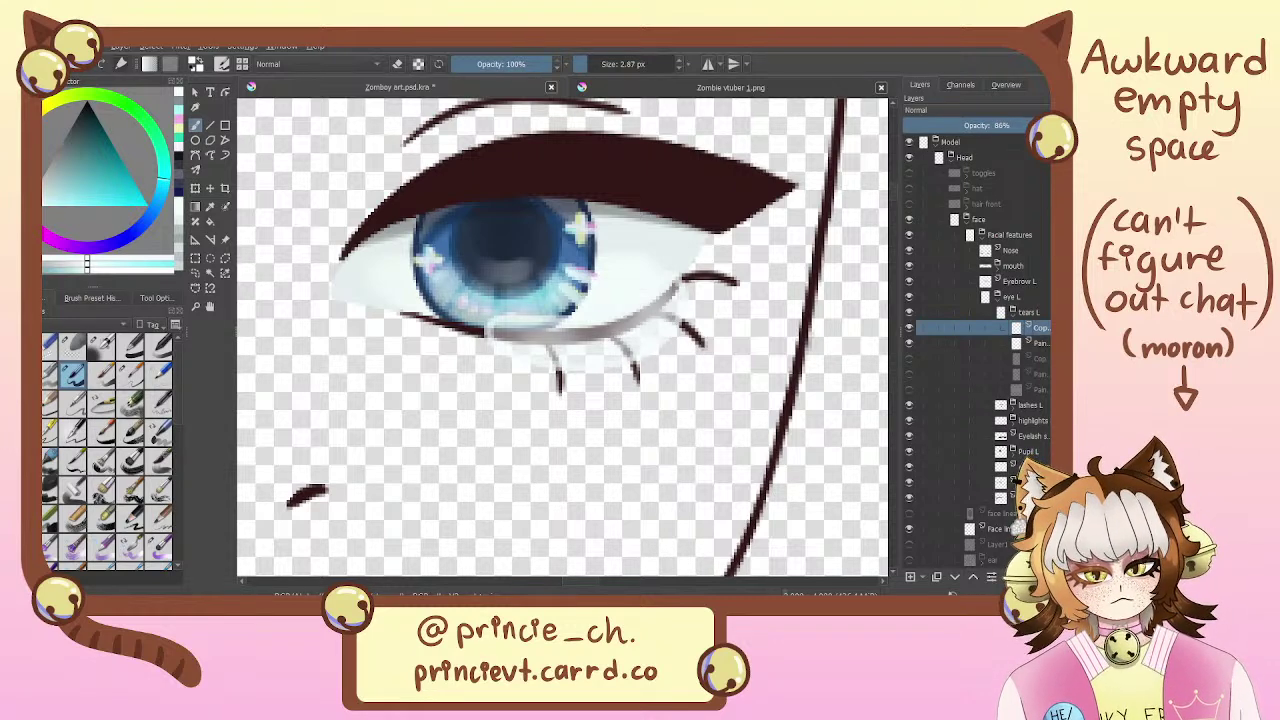
left_click(1035, 125)
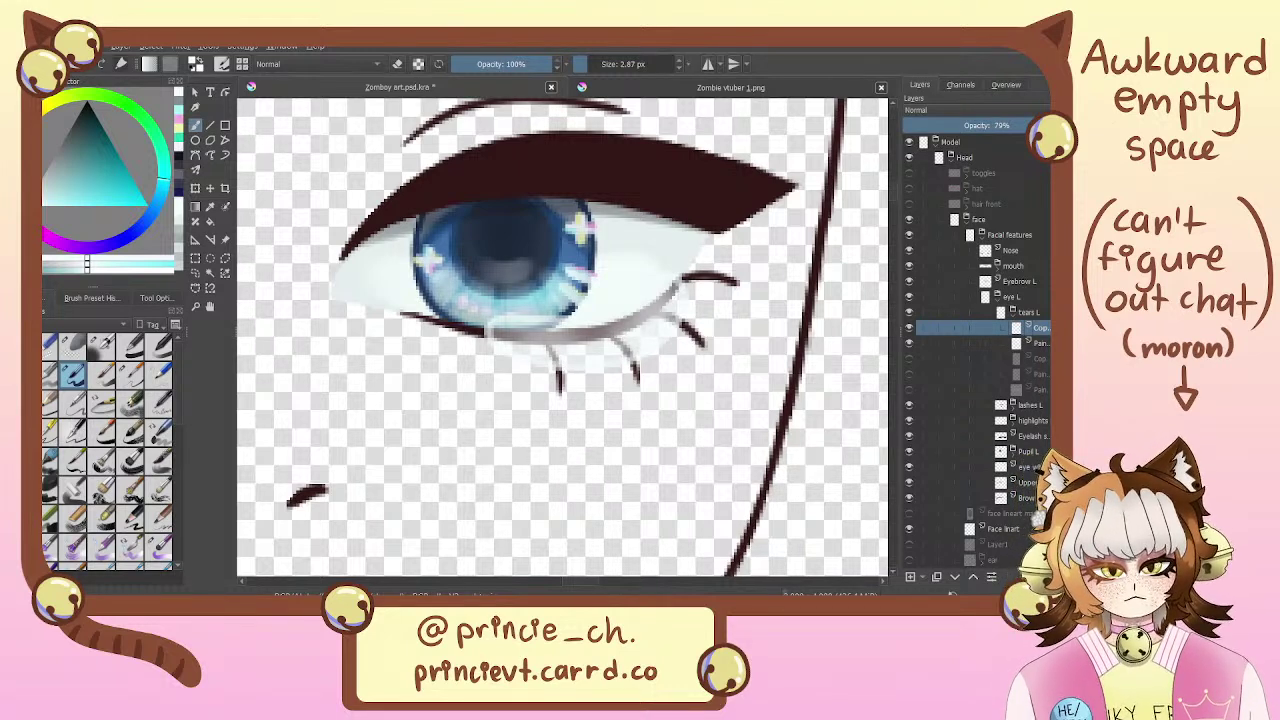
key("ctrl+e")
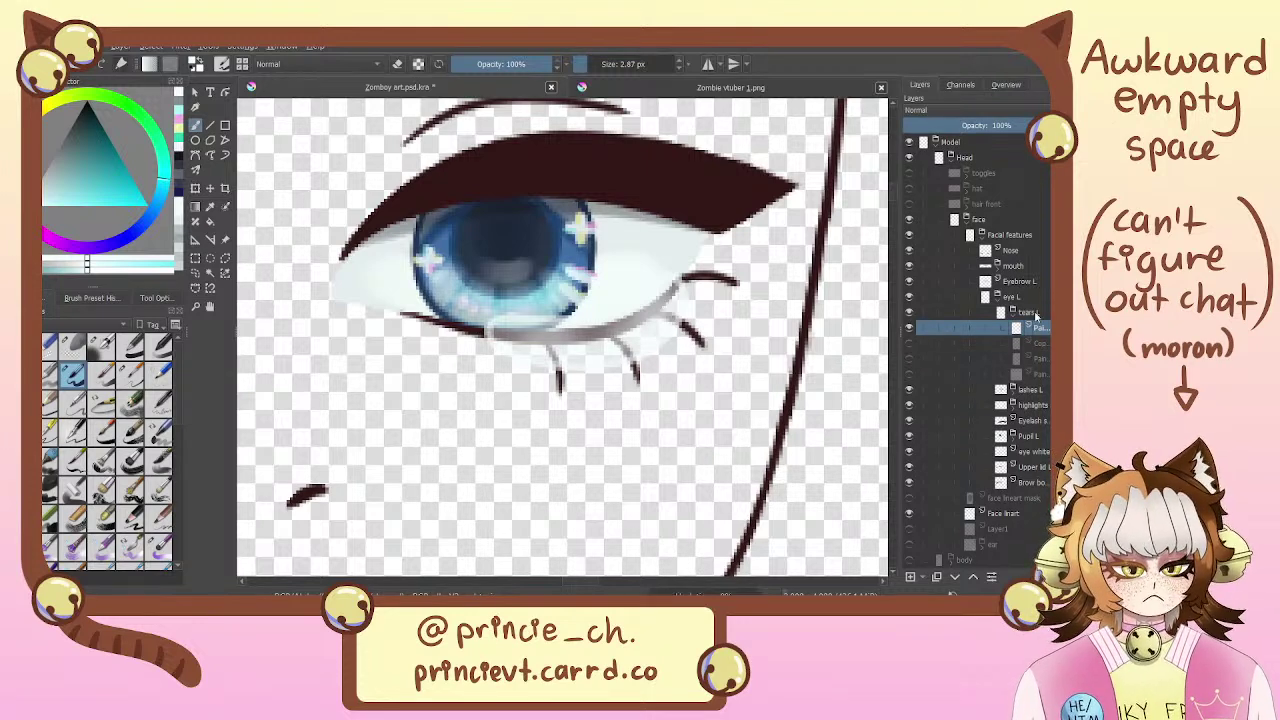
key("shift+Delete")
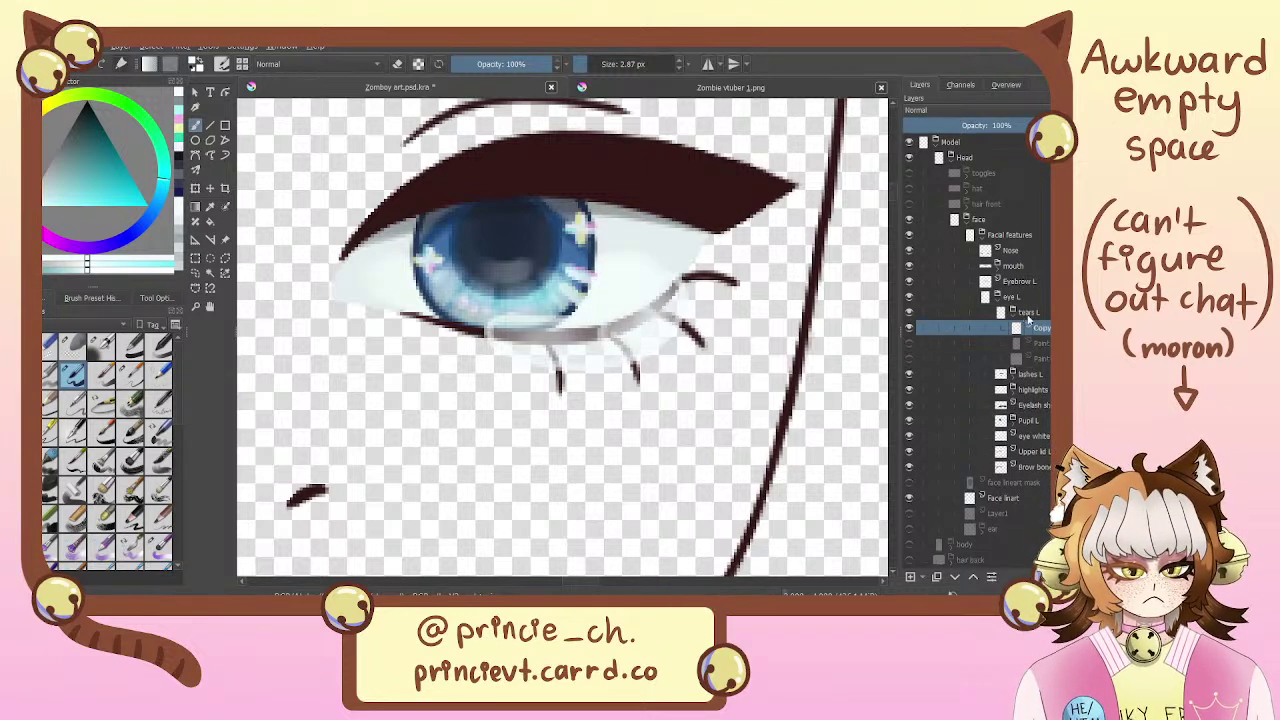
Set the original circle layer's opacity to 79% and merge it down into the grey-teal backdrop layer
left_click(1046, 344)
mouse_move(1001, 128)
left_mouse_down()
mouse_move(1010, 141)
mouse_move(1024, 126)
left_mouse_up()
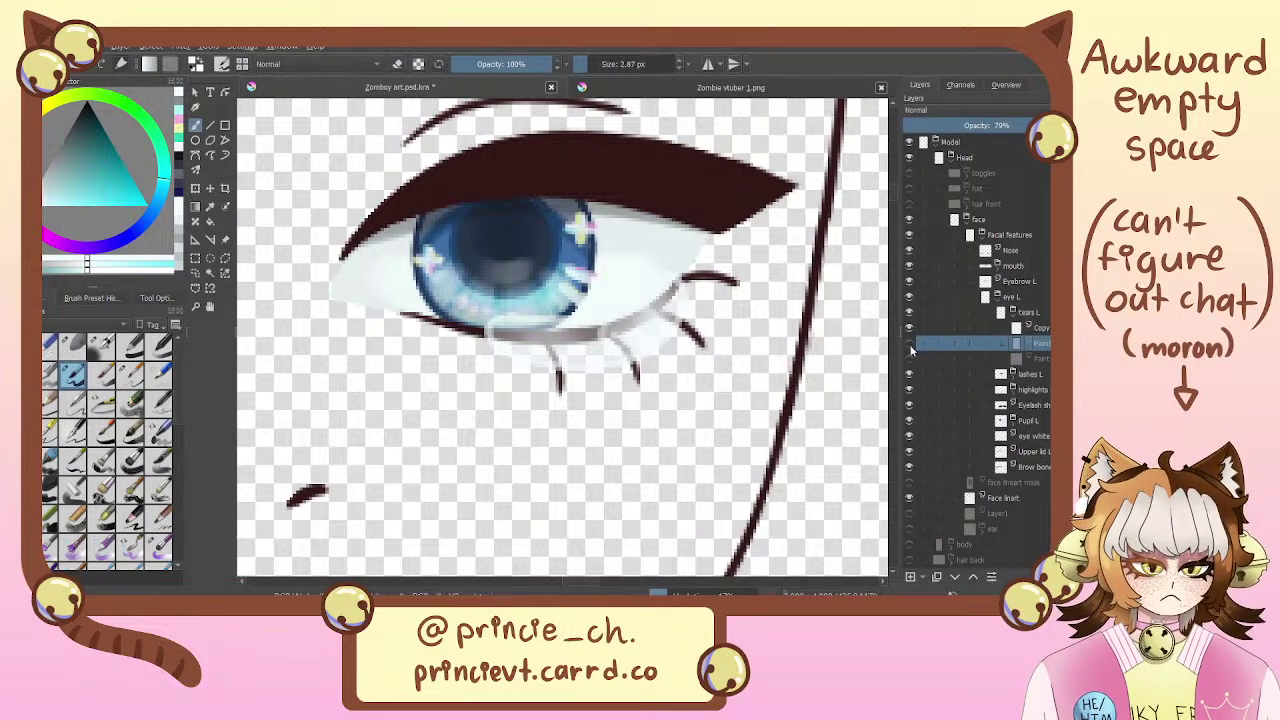
left_click(910, 344)
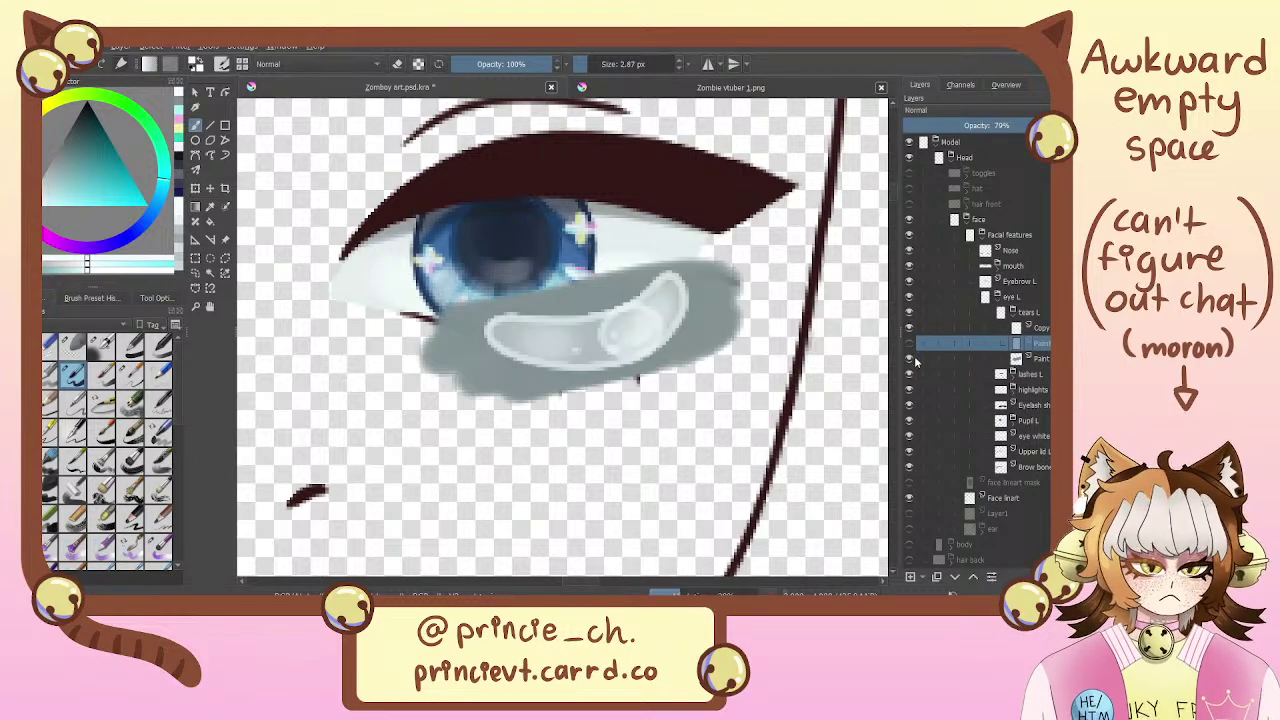
key("ctrl+e")
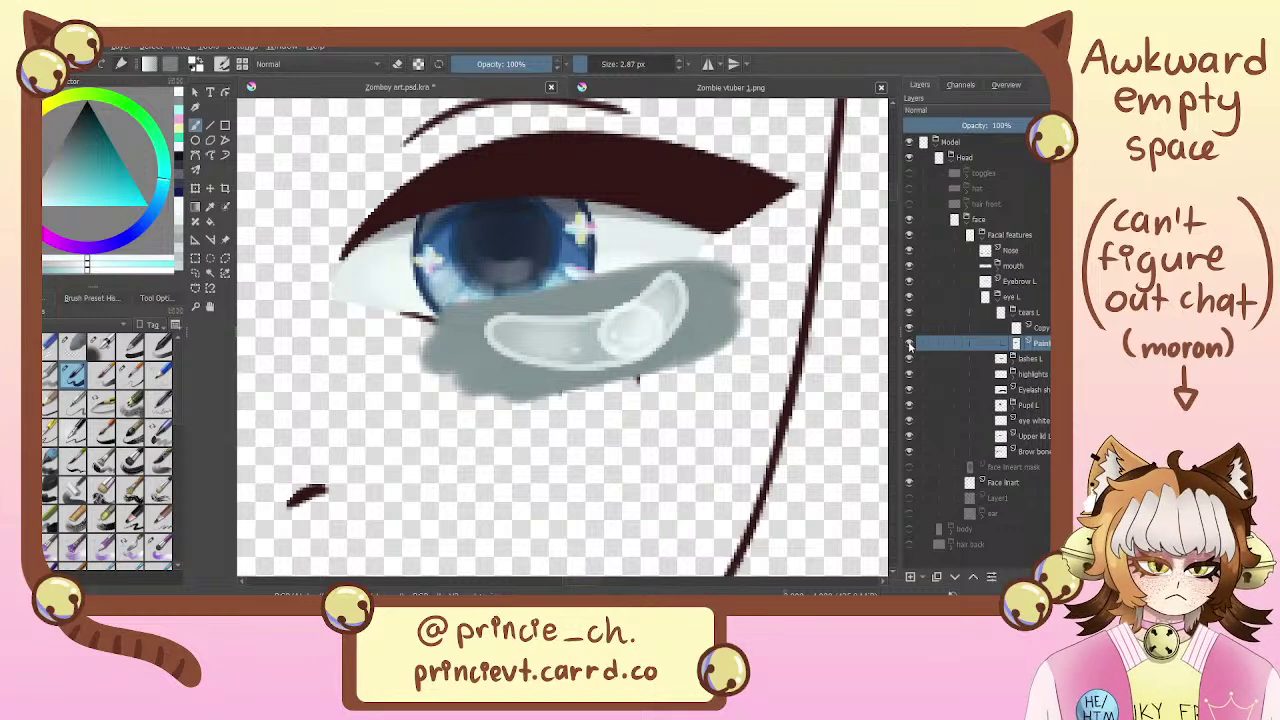
left_click(910, 344)
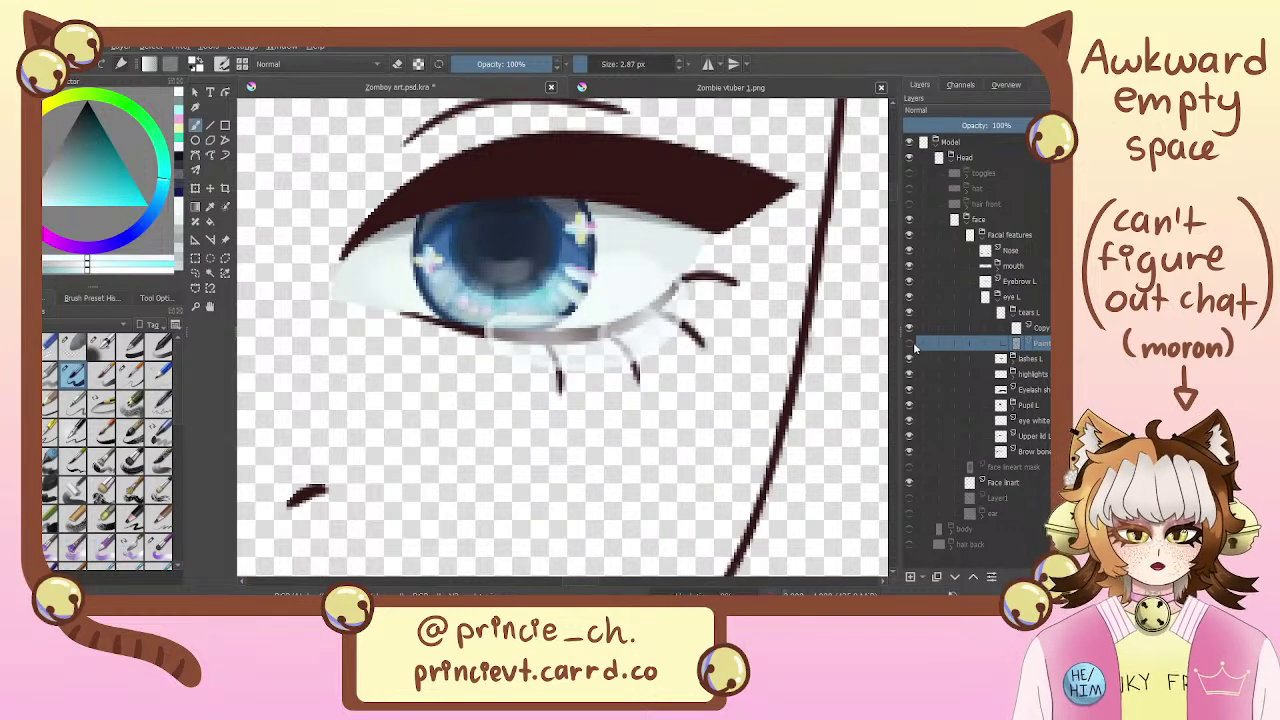
key("ctrl+z")
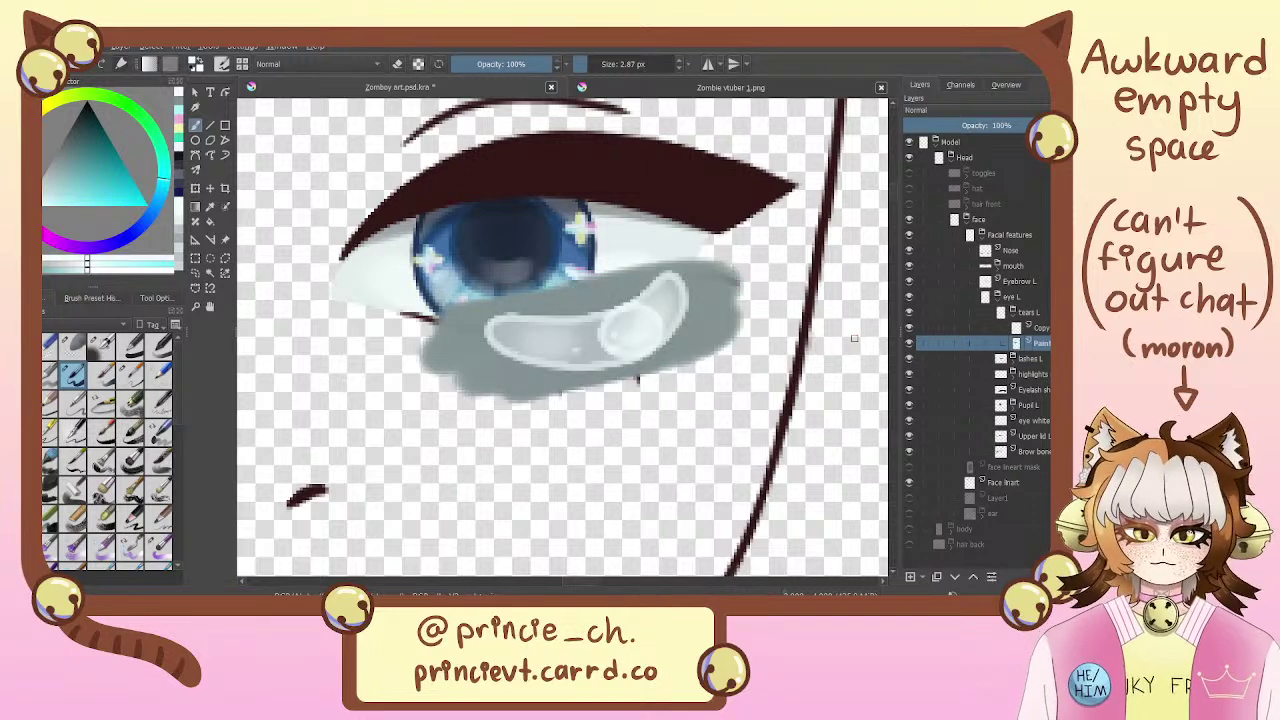
Undo the tear merges until the crescent copy, crescent, circle copy, circle and backdrop are separate layers again
key("ctrl+z")
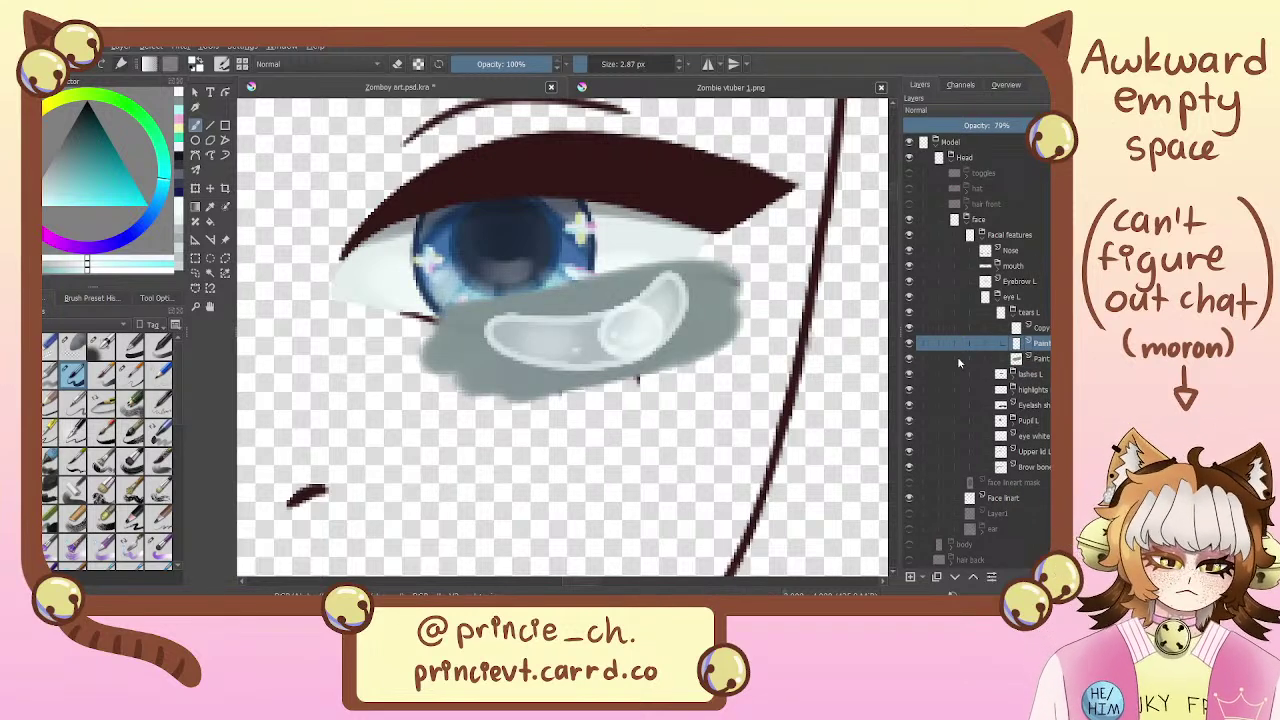
left_click(909, 328)
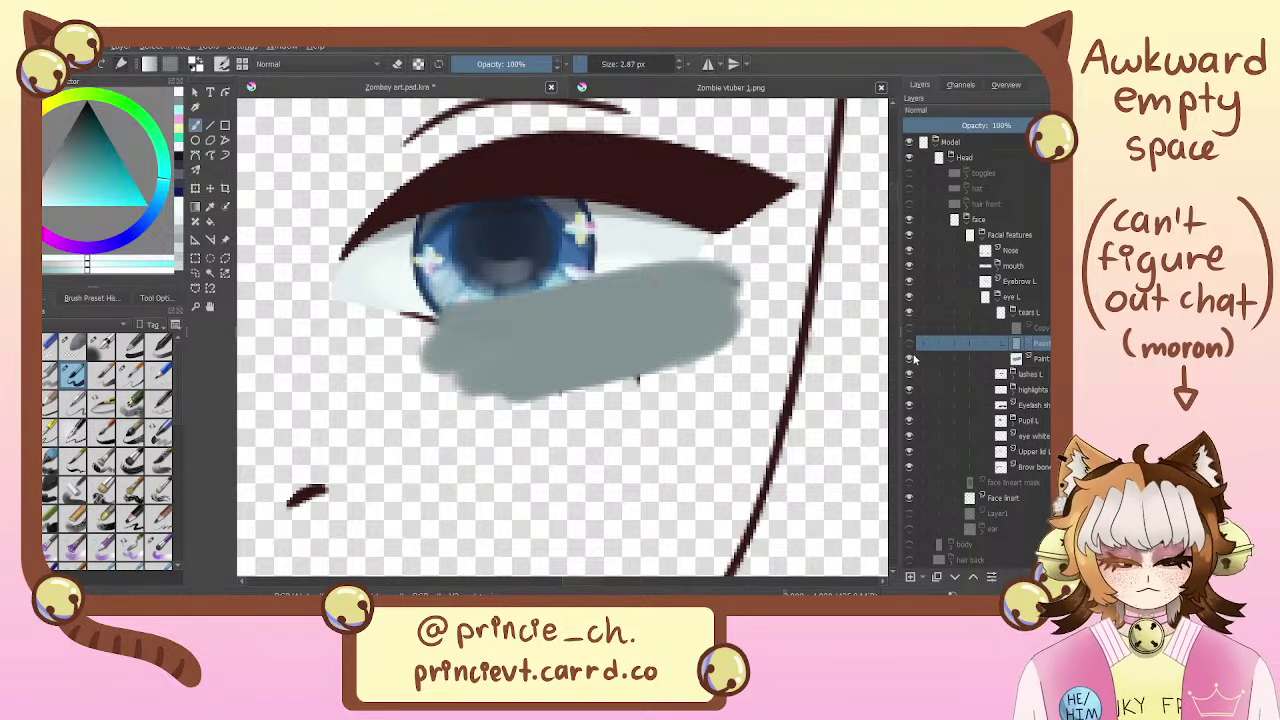
key("ctrl+z")
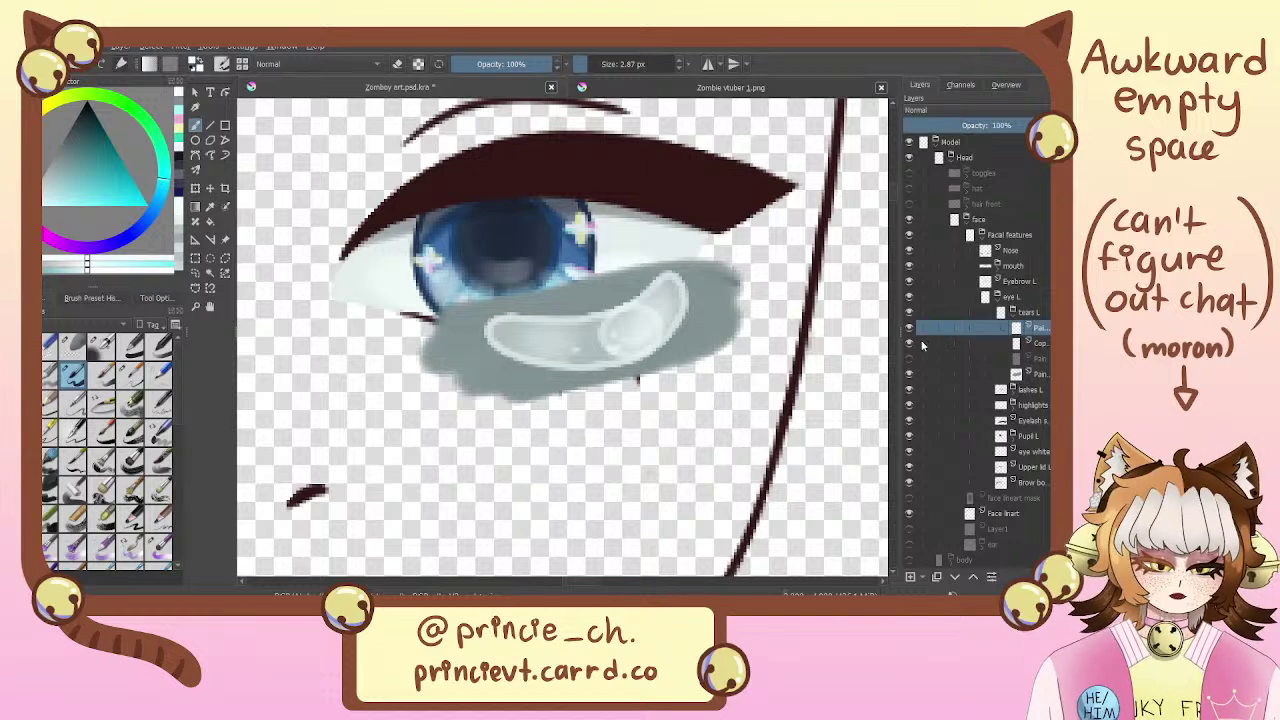
key("ctrl+z")
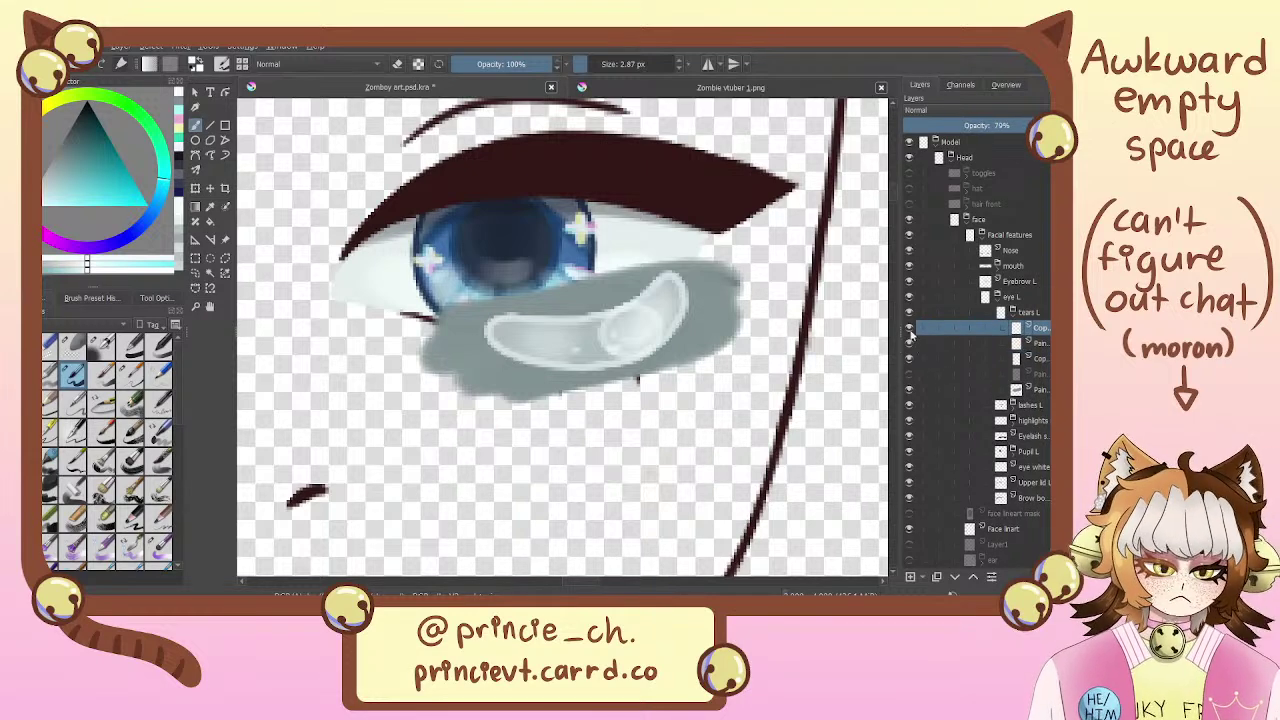
Compare the crescent with its copy hidden and shown, and merge the crescent copy down into the original crescent layer
left_click(909, 330)
left_click(909, 328)
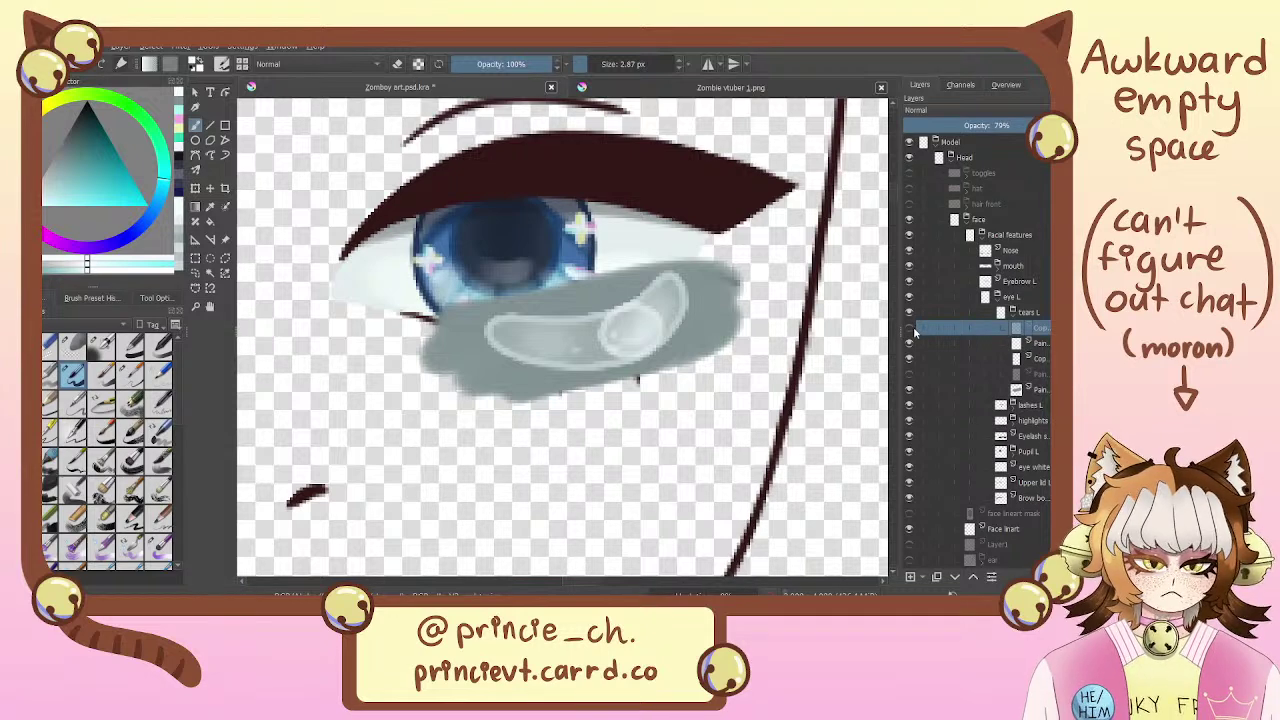
left_click(911, 328)
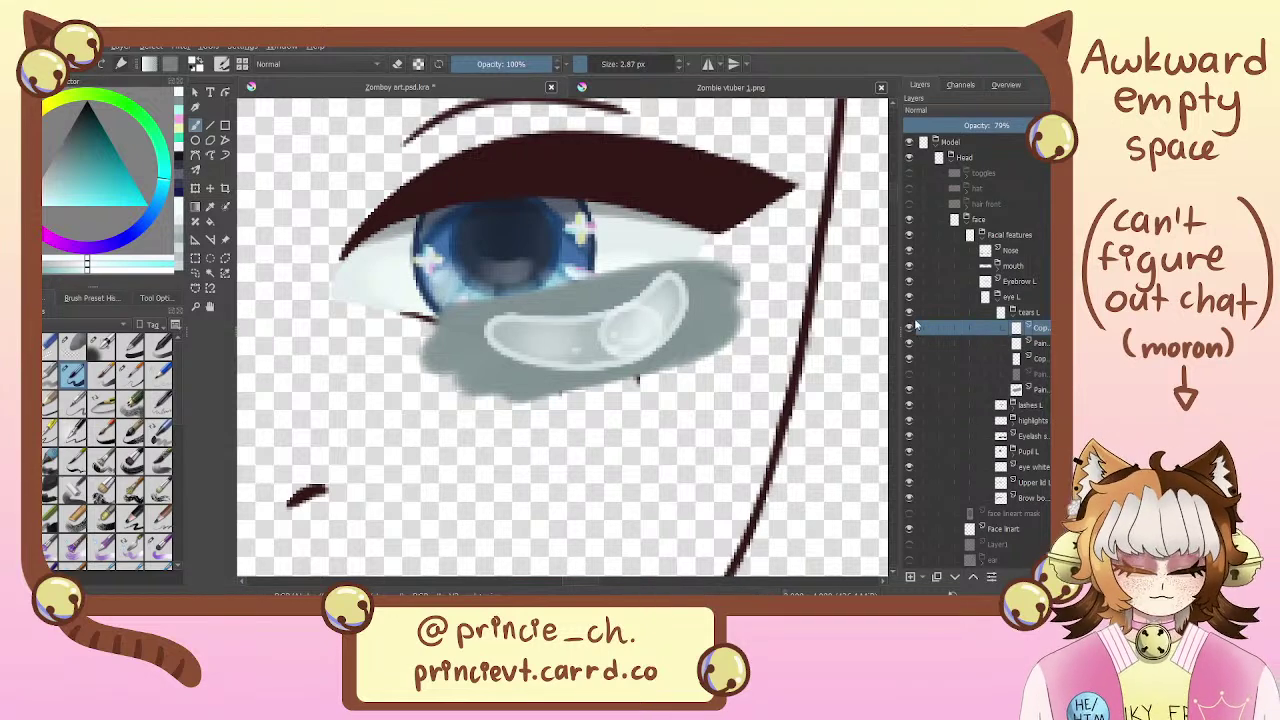
key("ctrl+e")
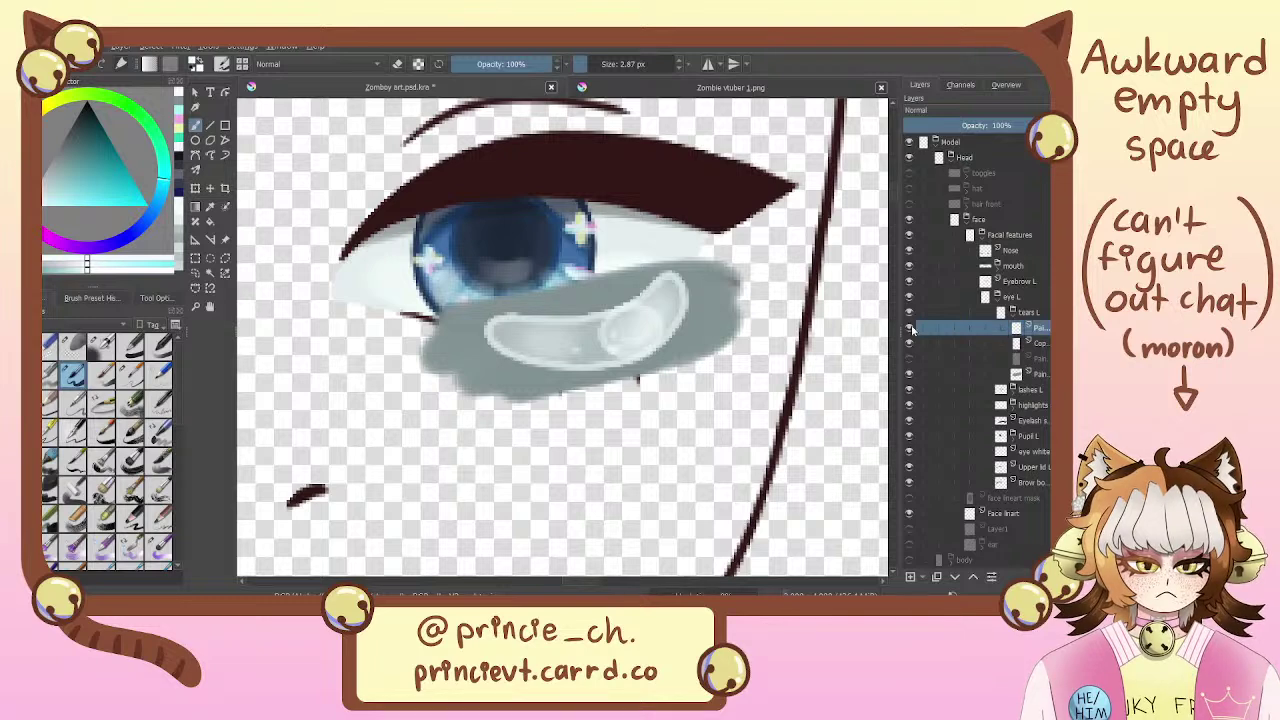
Show the original circle layer, set the circle copy's opacity to 78%, and merge the copy down into the original circle
left_click(910, 328)
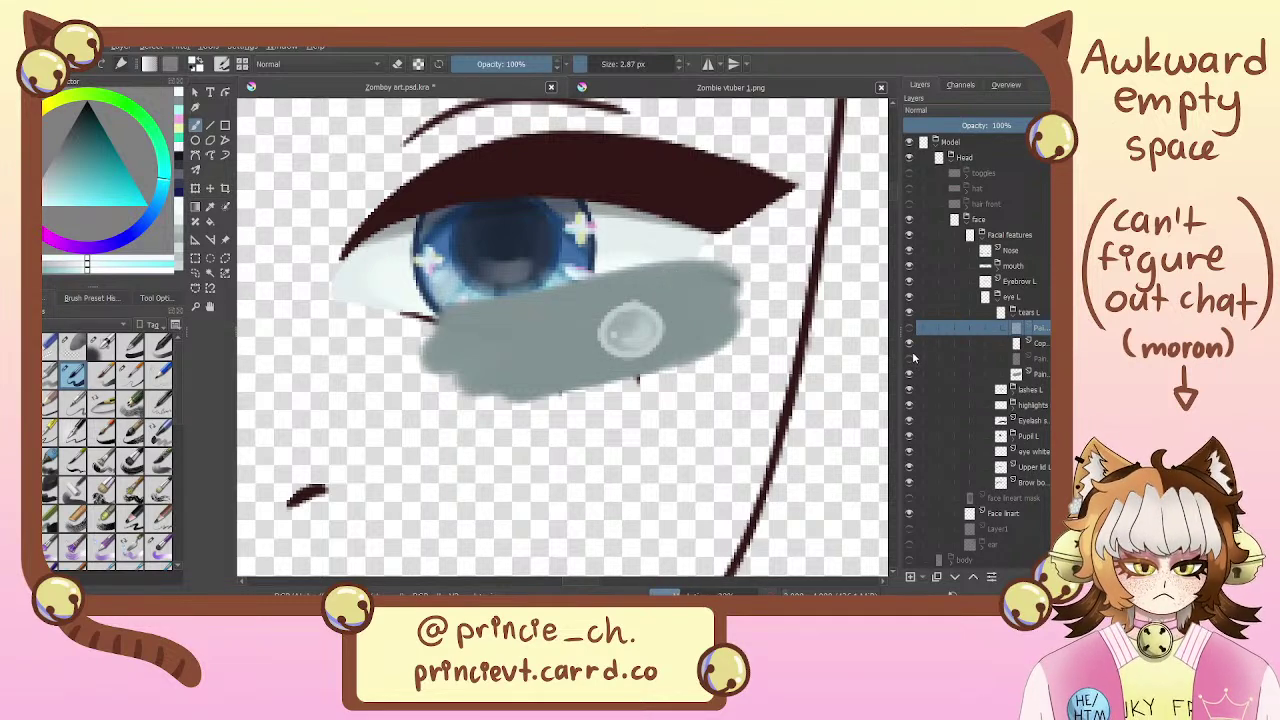
left_click(910, 358)
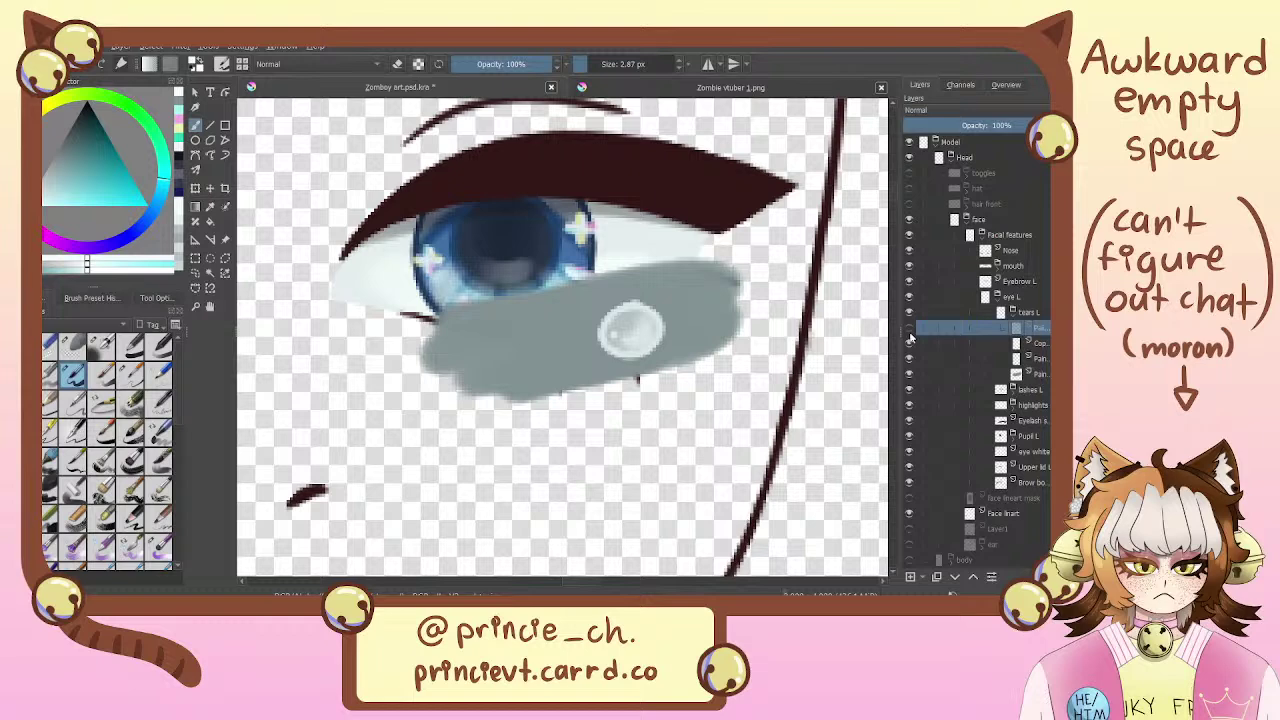
key("ctrl+z")
left_click(1040, 346)
left_click(1013, 126)
left_click_drag(1018, 127, 1028, 124)
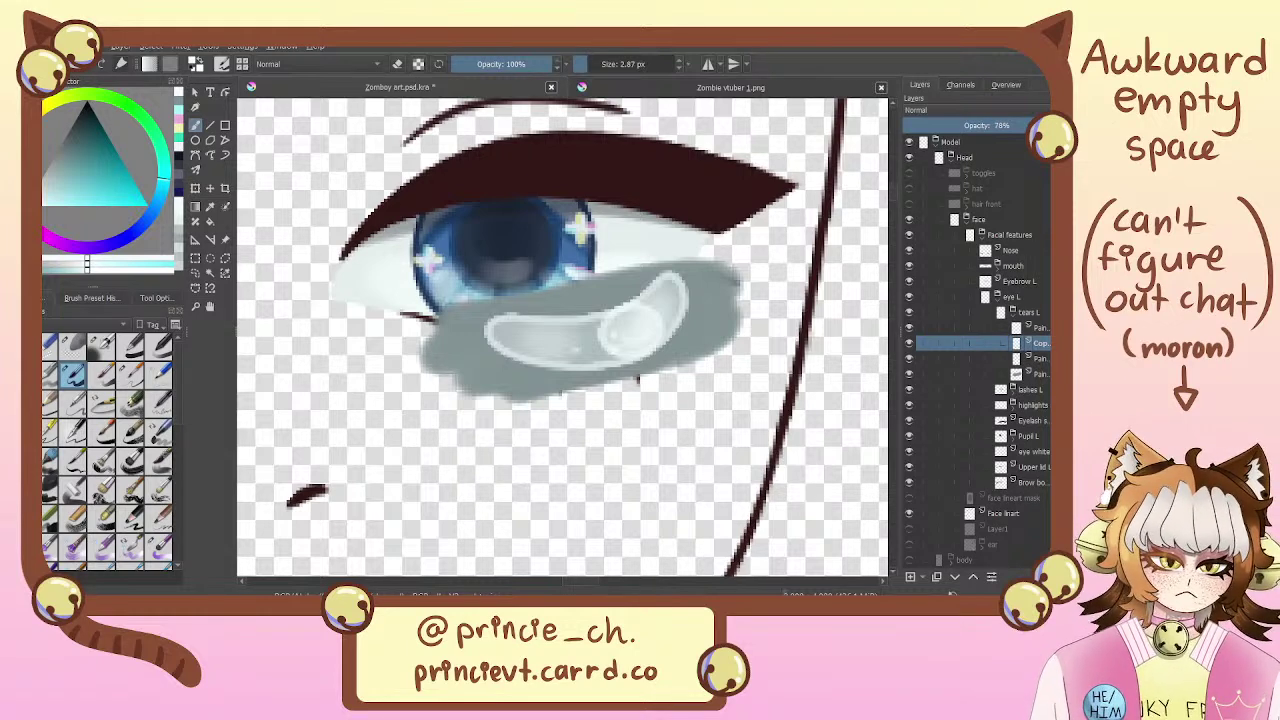
key("ctrl+e")
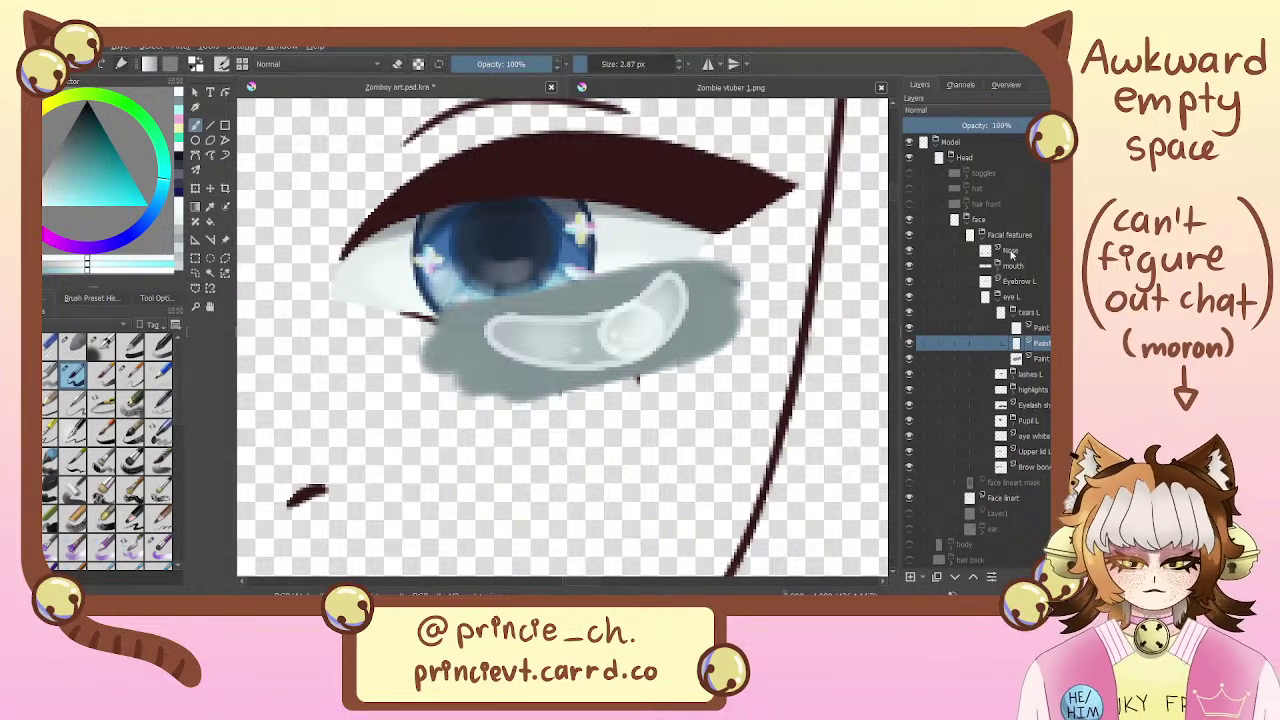
Choose pale yellow as the paint colour and add a new paint layer above the crescent tear layer
left_click_drag(780, 453, 820, 465)
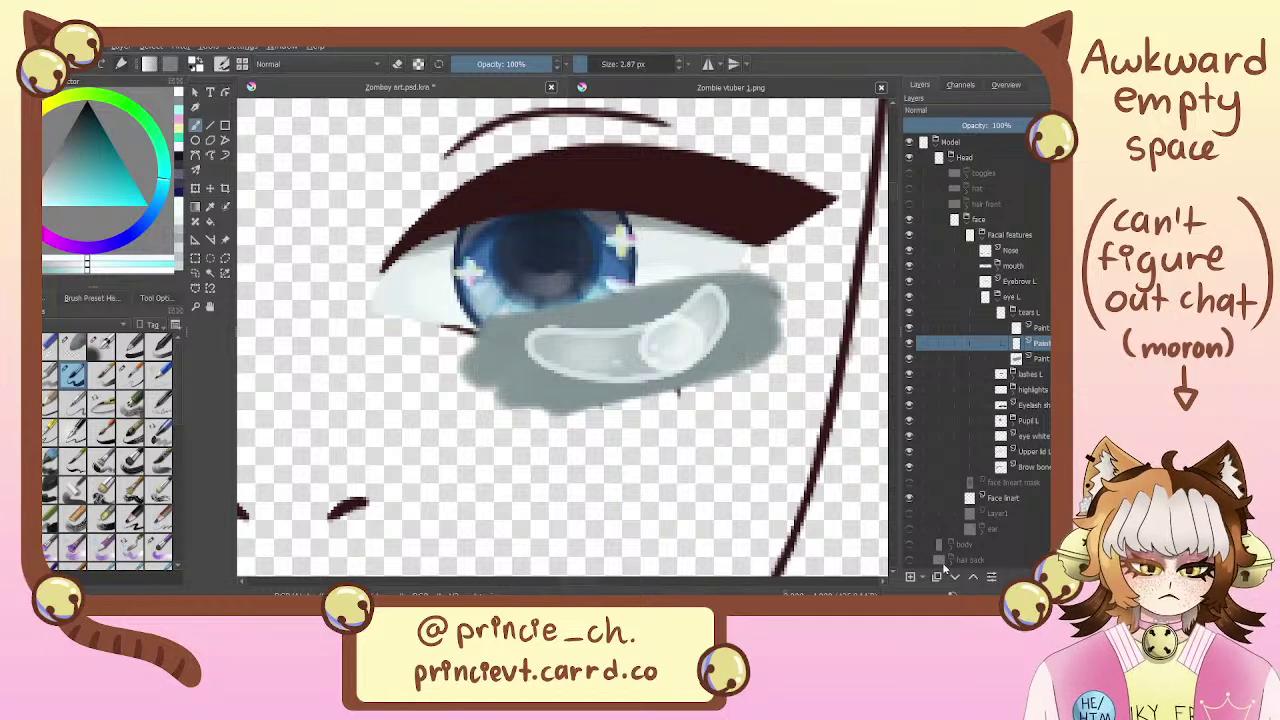
key("Page_Up")
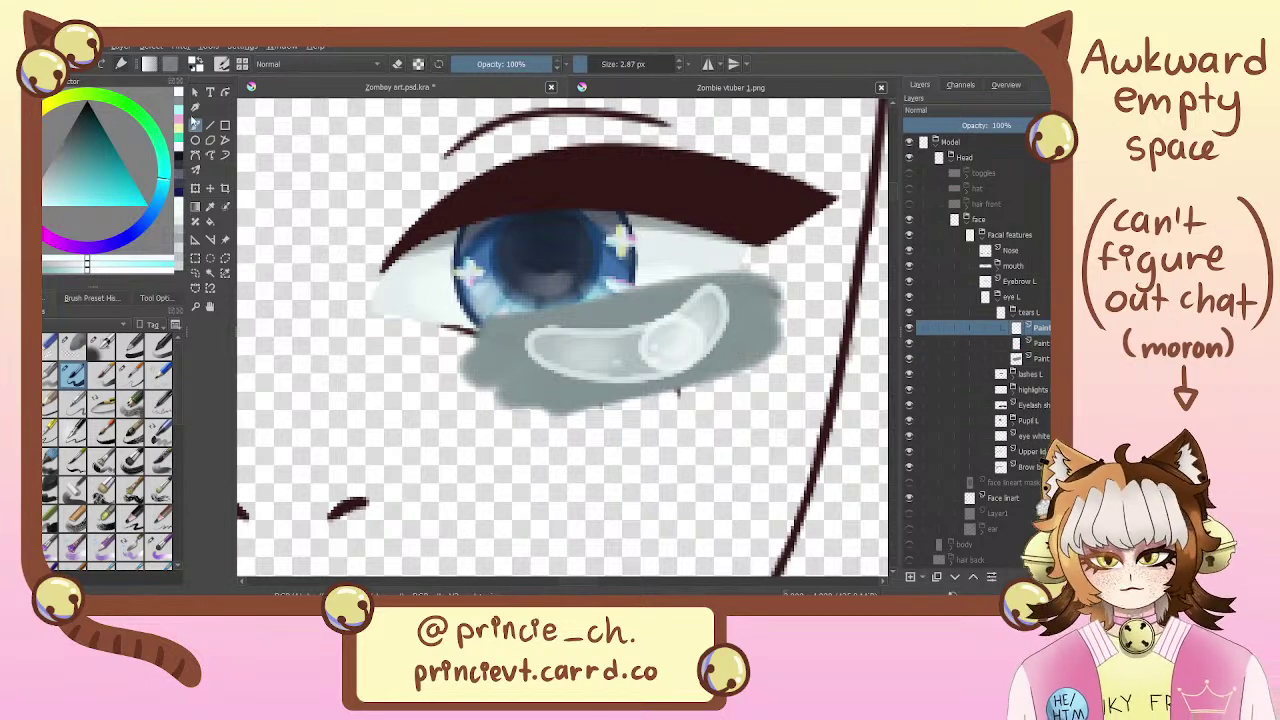
left_click(181, 130)
left_click(180, 115)
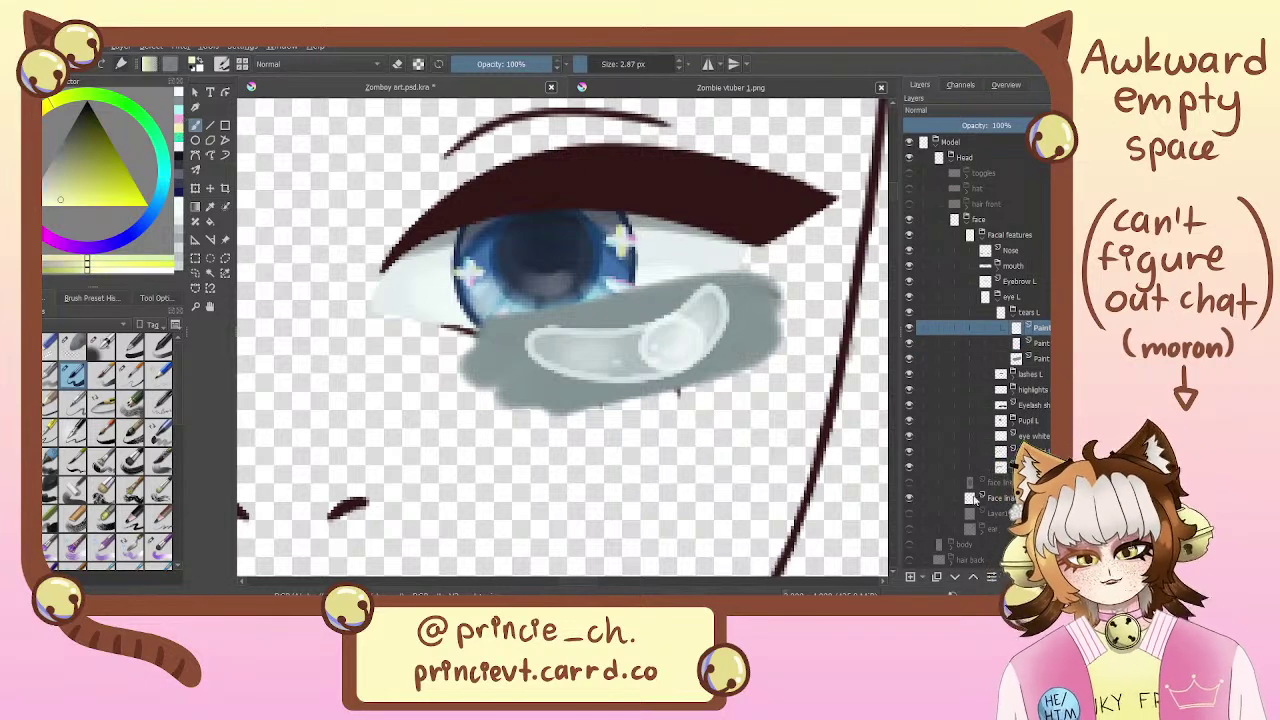
left_click(911, 578)
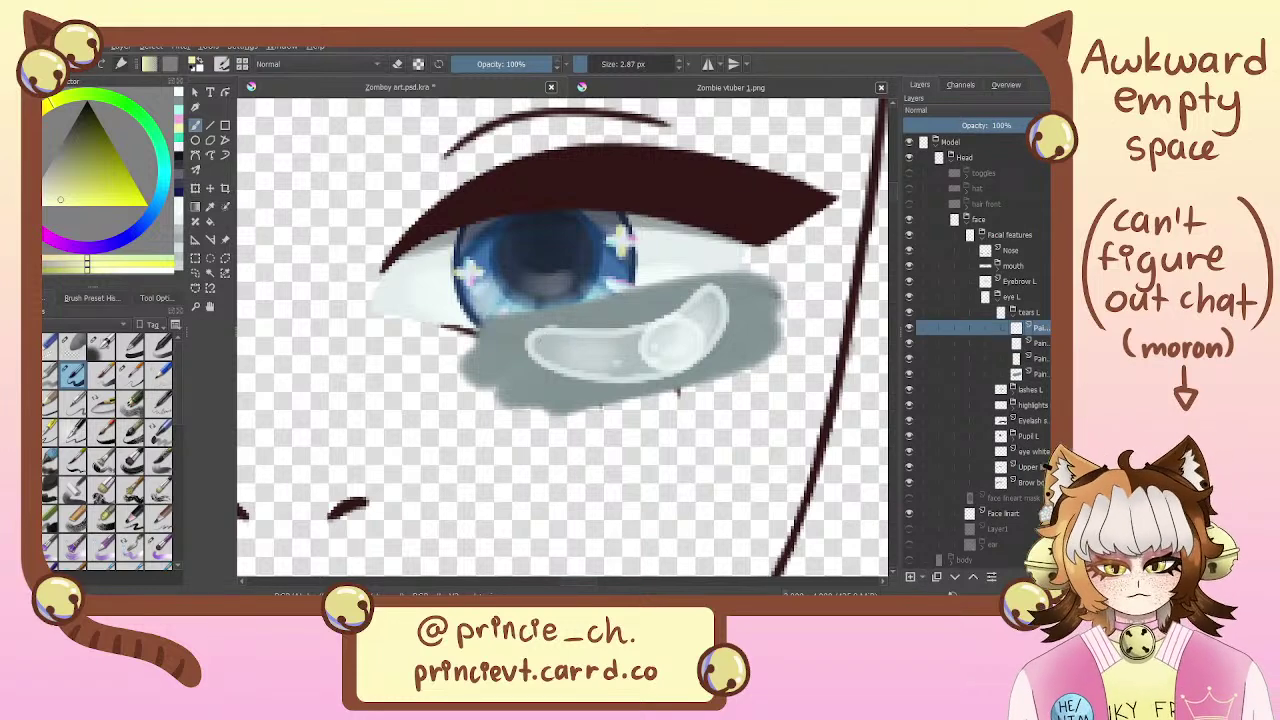
Try thin pale yellow lines along the crescent's upper edge, and hide the circle tear layer
left_click_drag(538, 335, 607, 337)
key("ctrl+z")
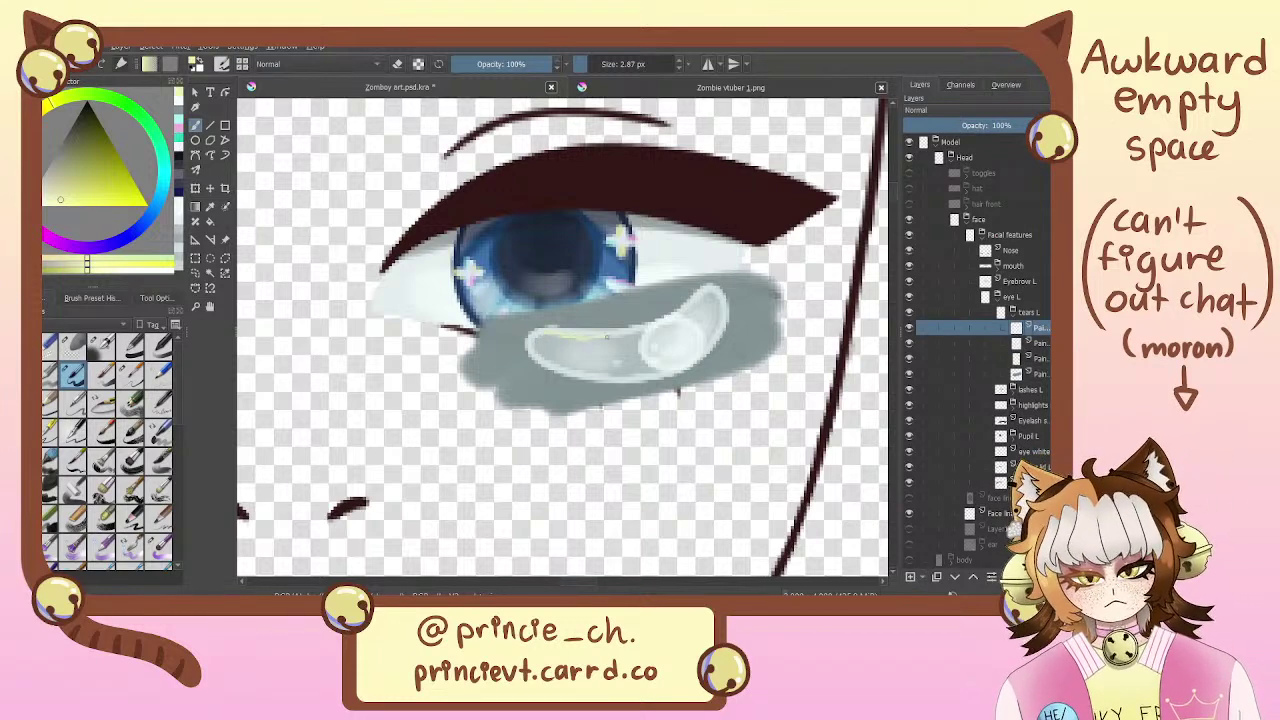
key("ctrl+z")
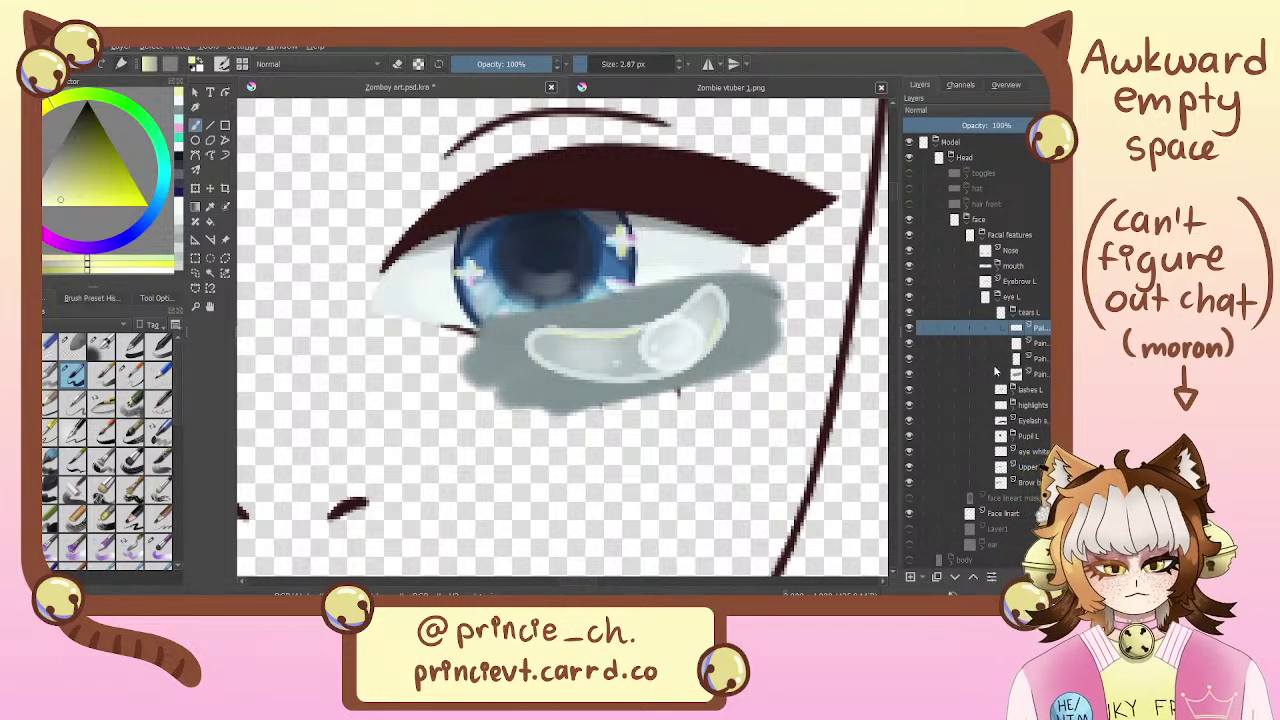
left_click(909, 358)
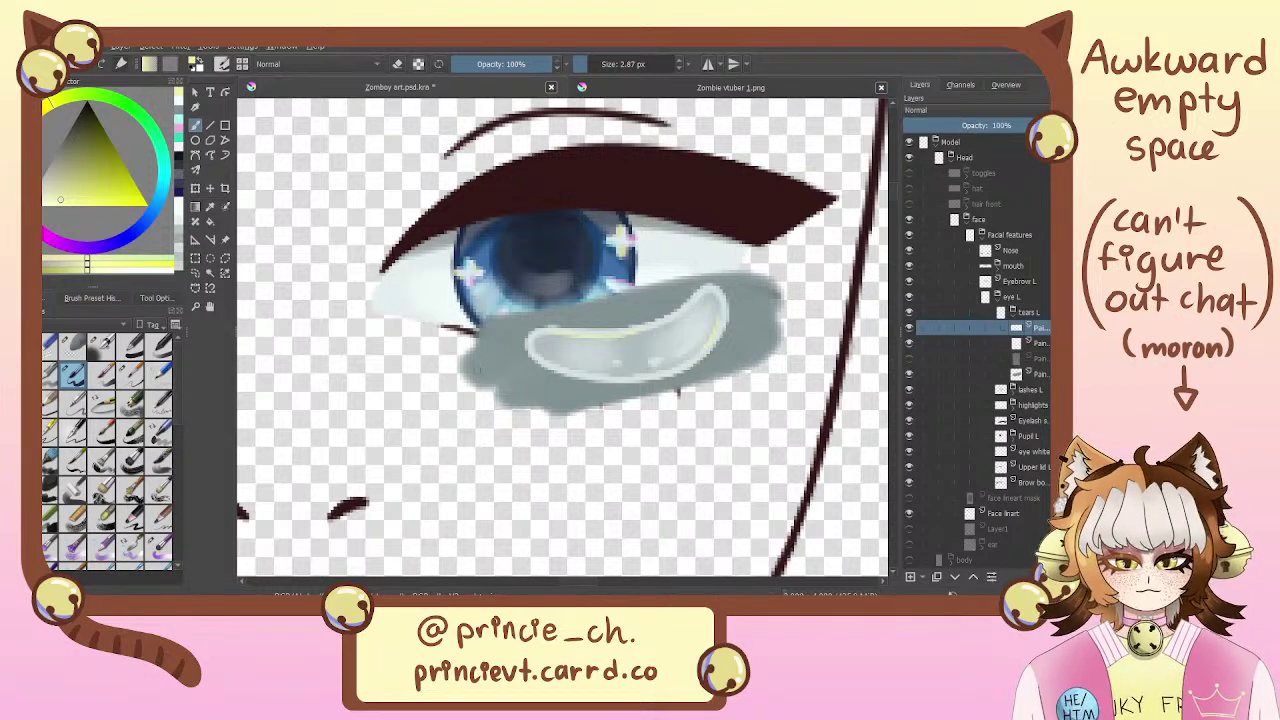
Try adding thin pink and cyan accents along the crescent's inner edges
key("x")
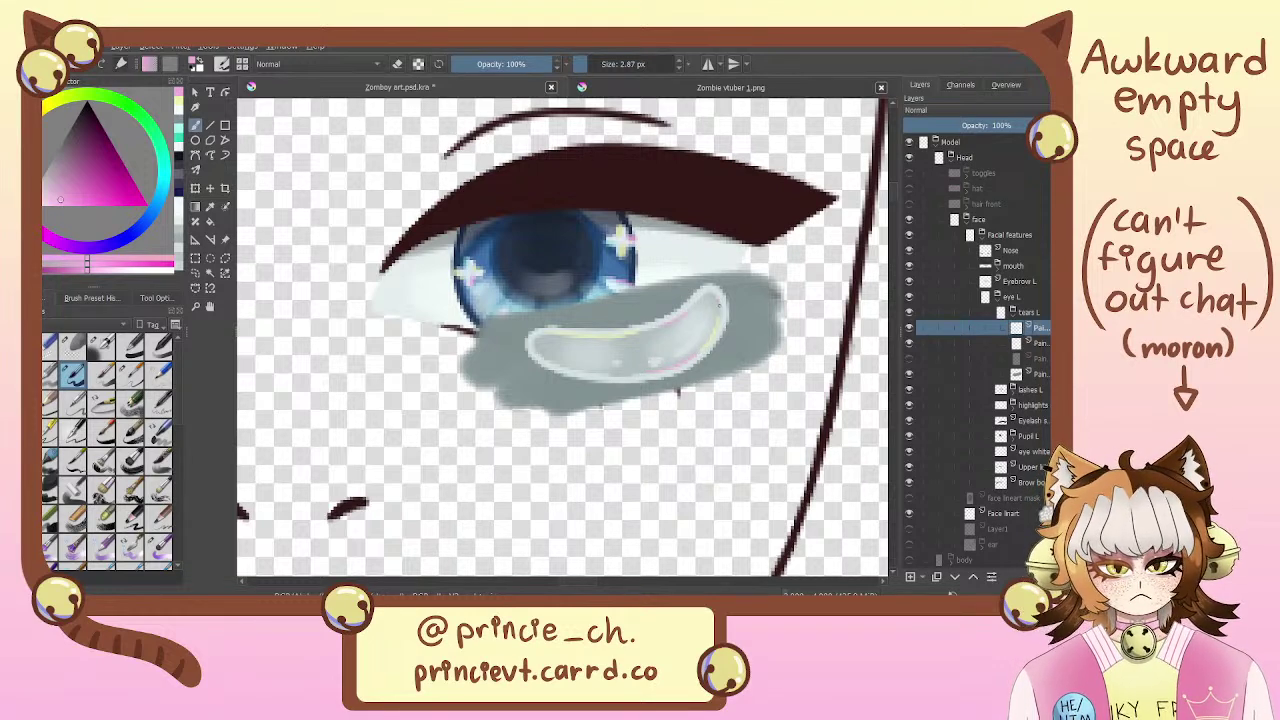
left_click(178, 129)
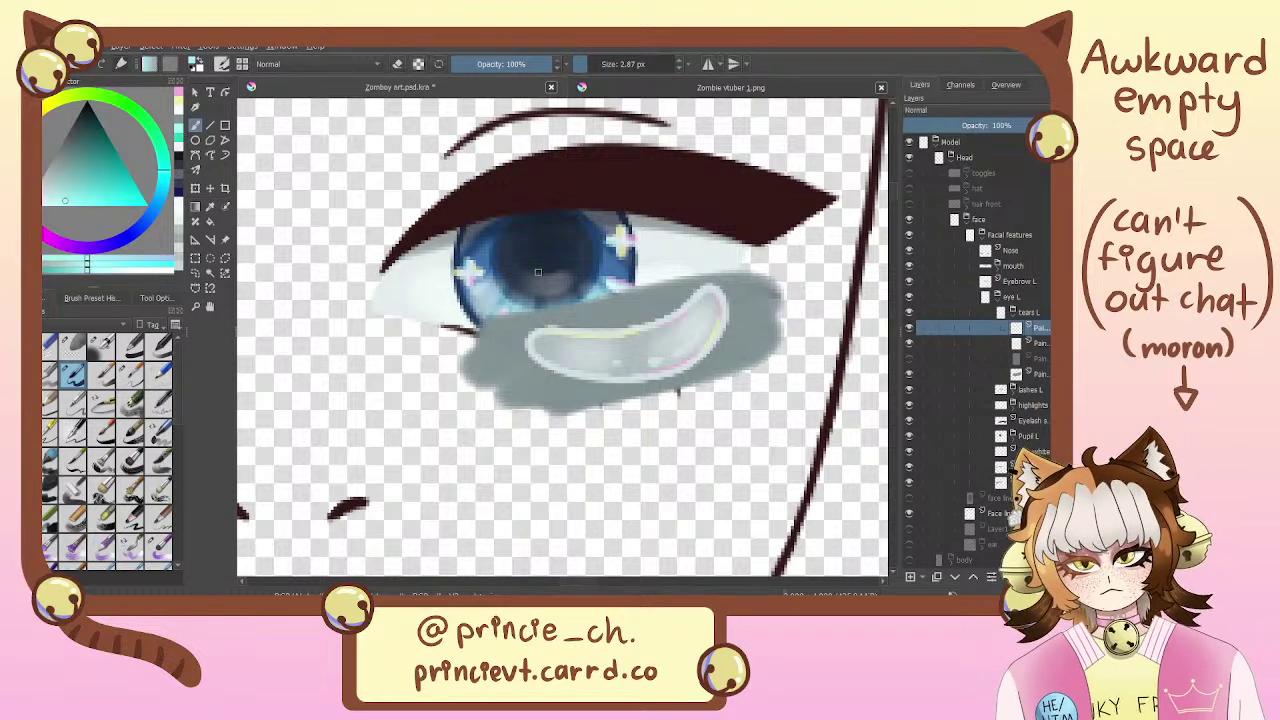
left_click_drag(610, 373, 631, 371)
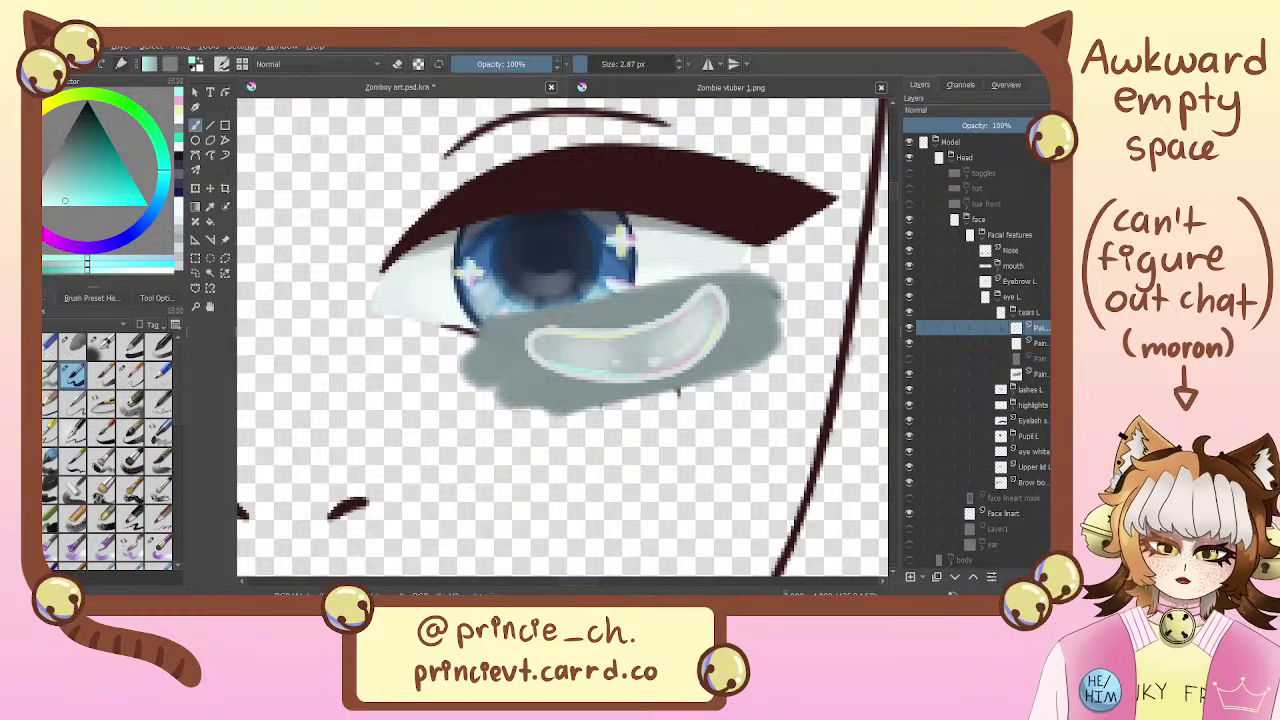
key("ctrl+z")
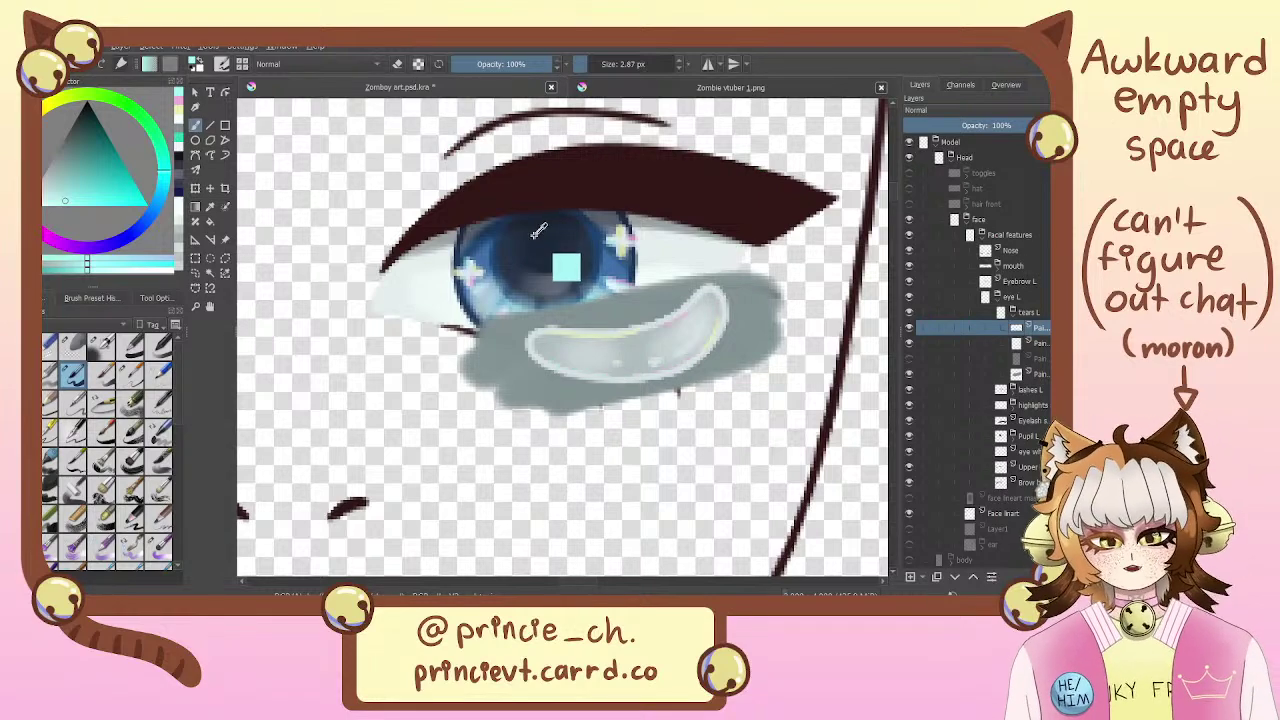
Group the crescent with the new colour layer and airbrush pale yellow over its lower part with a 41.64 px brush
left_click(1040, 343)
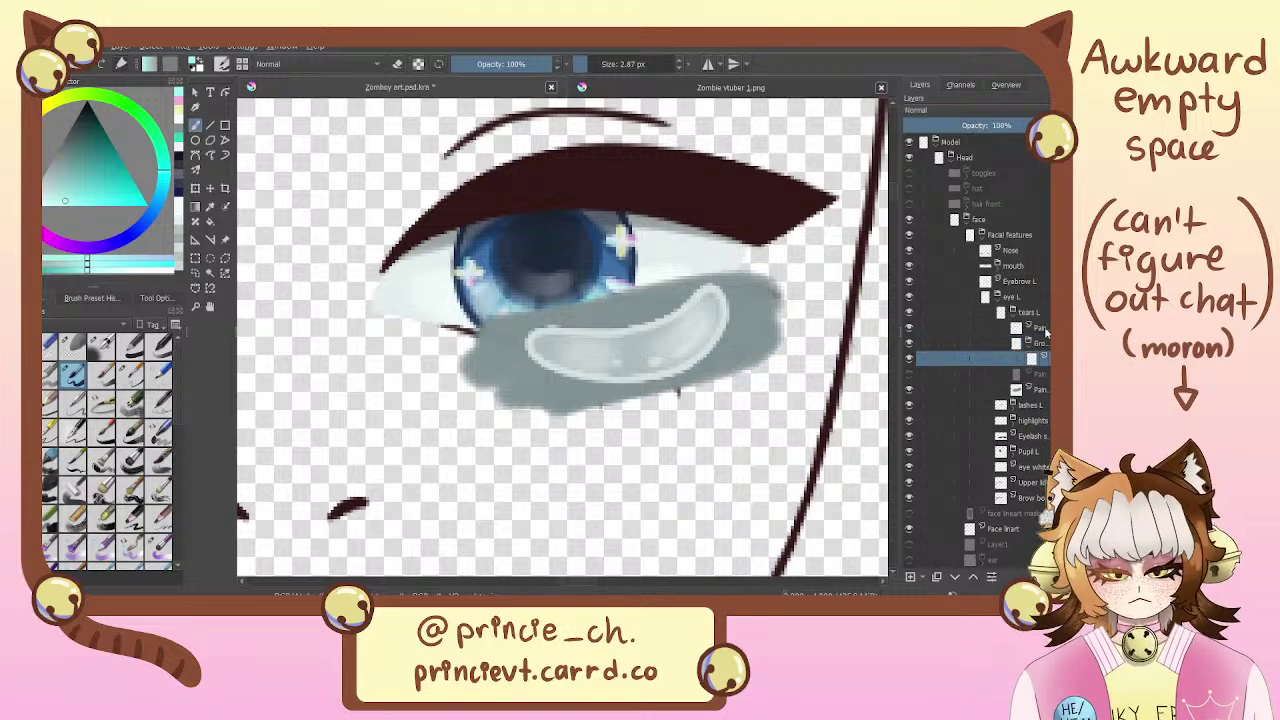
key("ctrl+g")
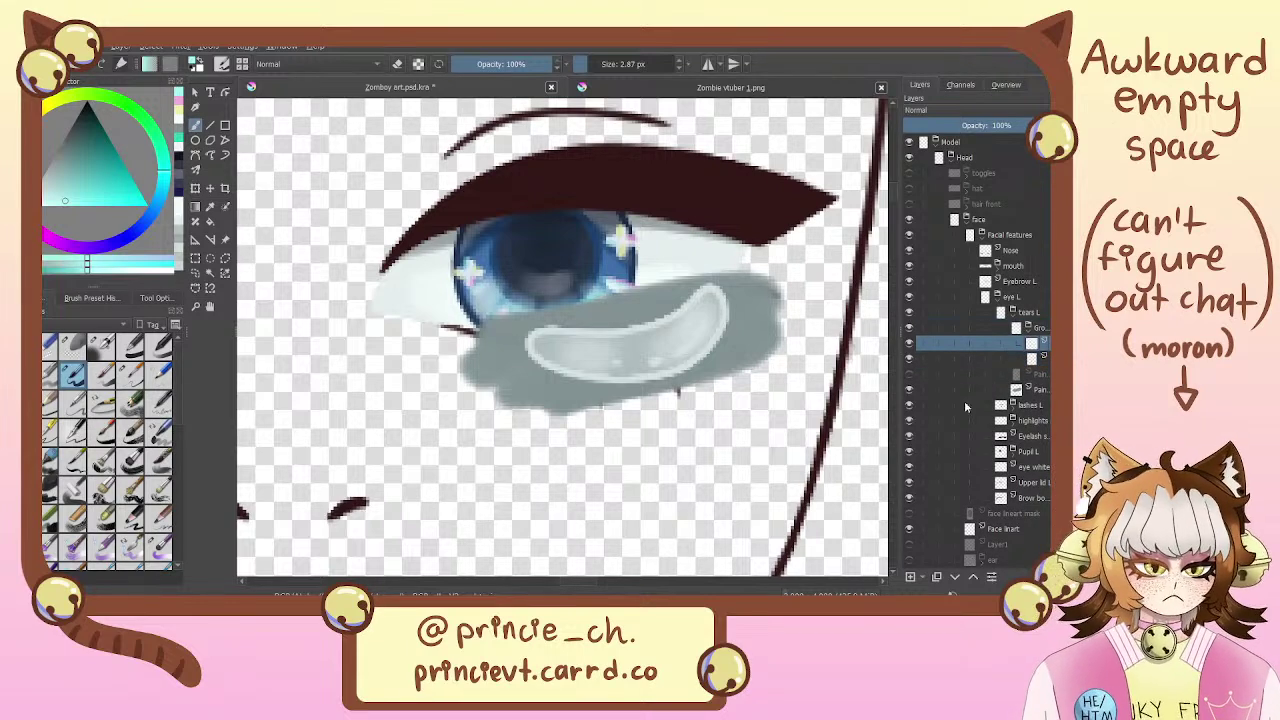
left_click(179, 111)
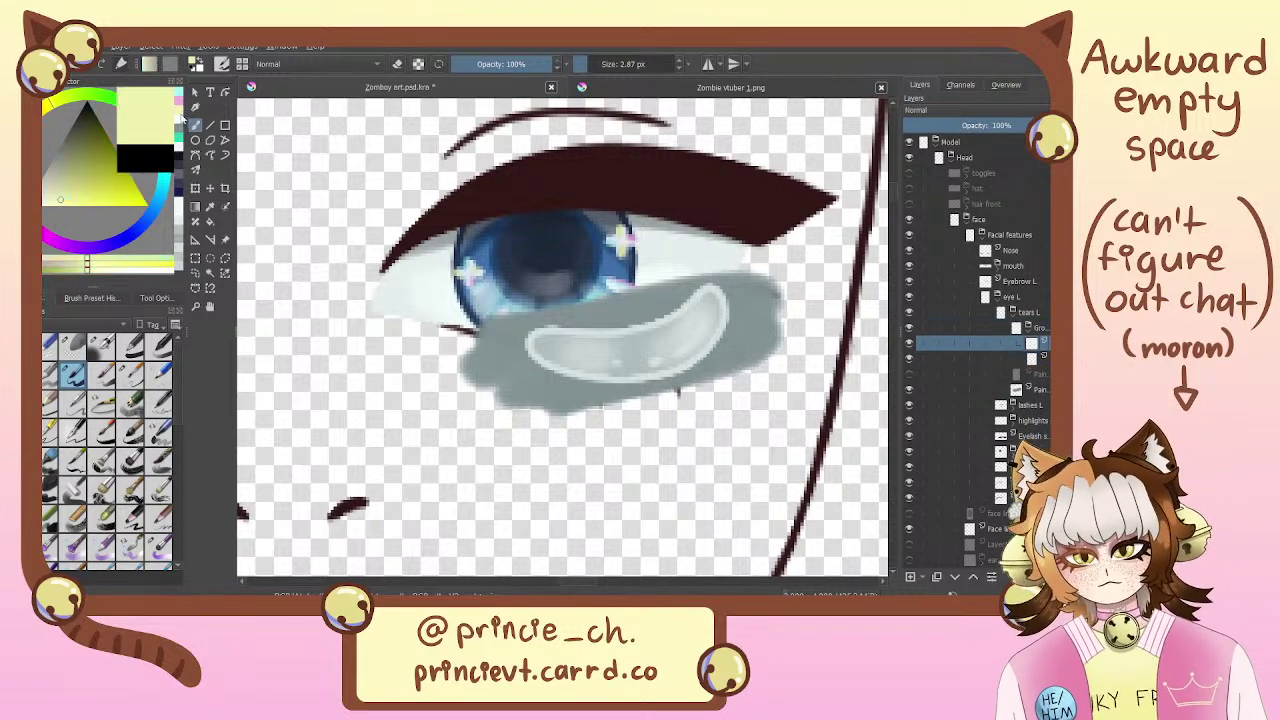
left_click(106, 352)
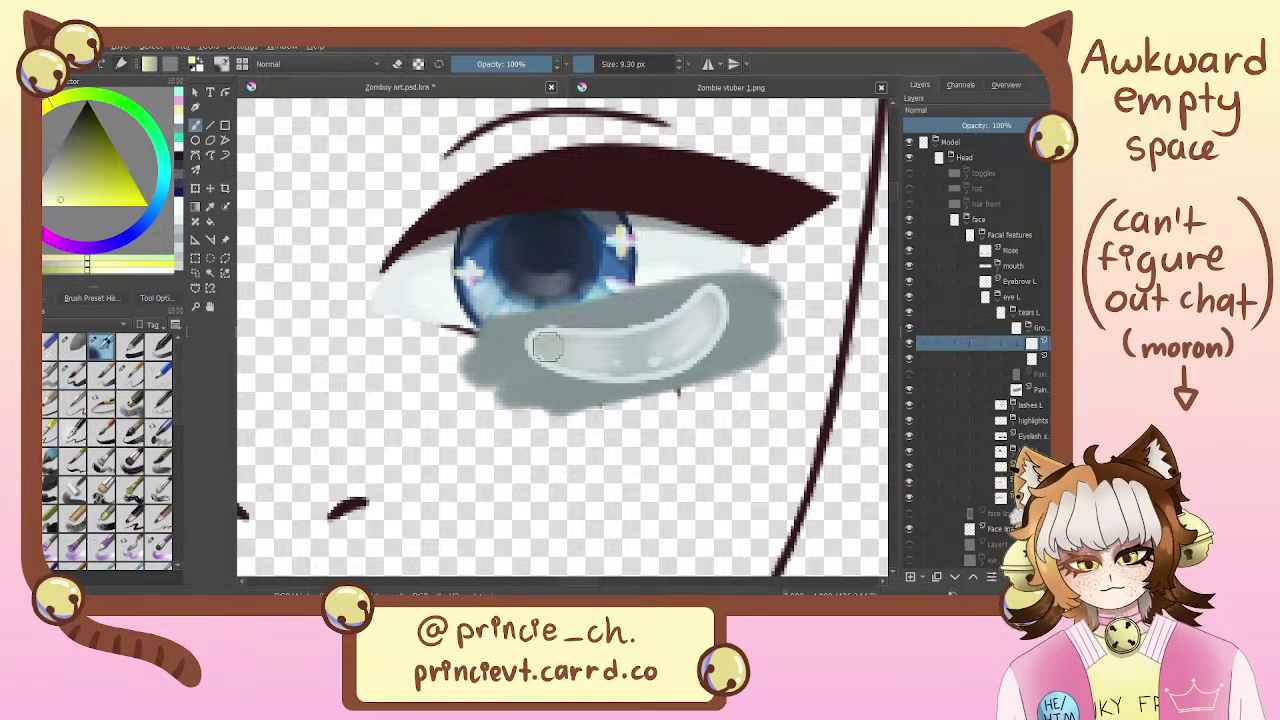
left_click(606, 66)
left_click(608, 66)
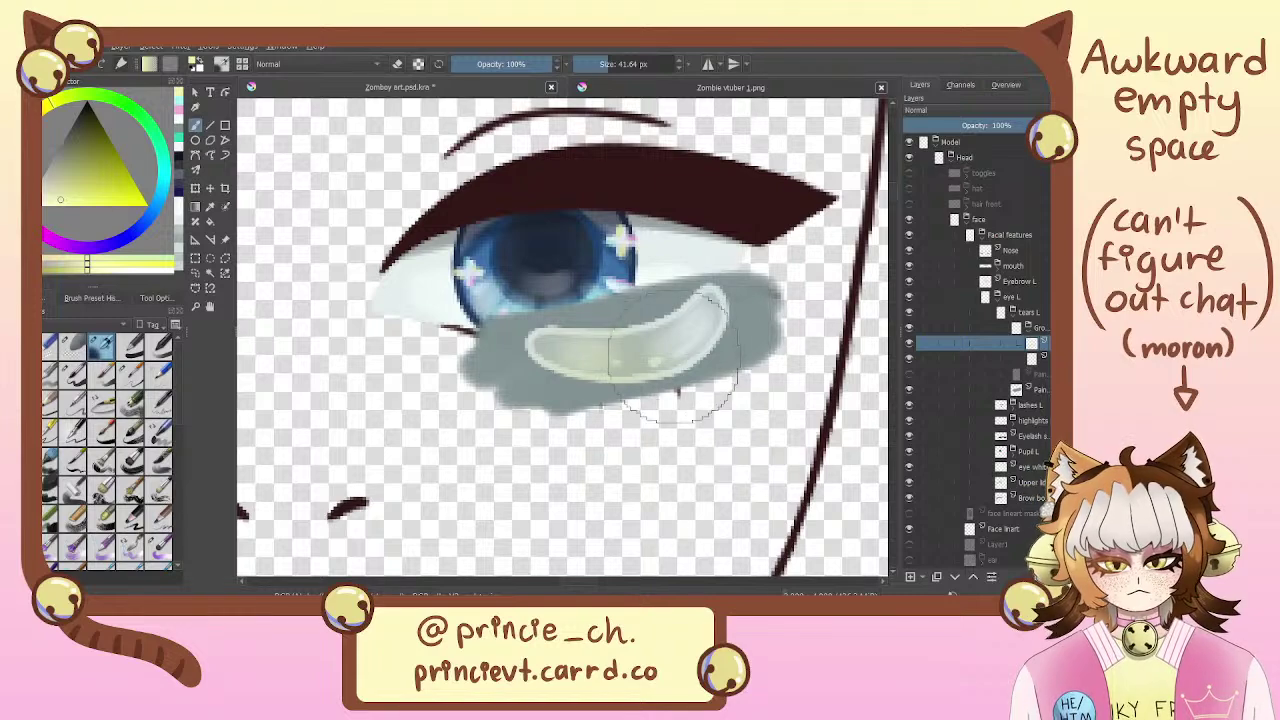
Airbrush soft pink along the crescent's upper edge and cyan over its outer end
left_click(179, 114)
left_click_drag(648, 275, 600, 292)
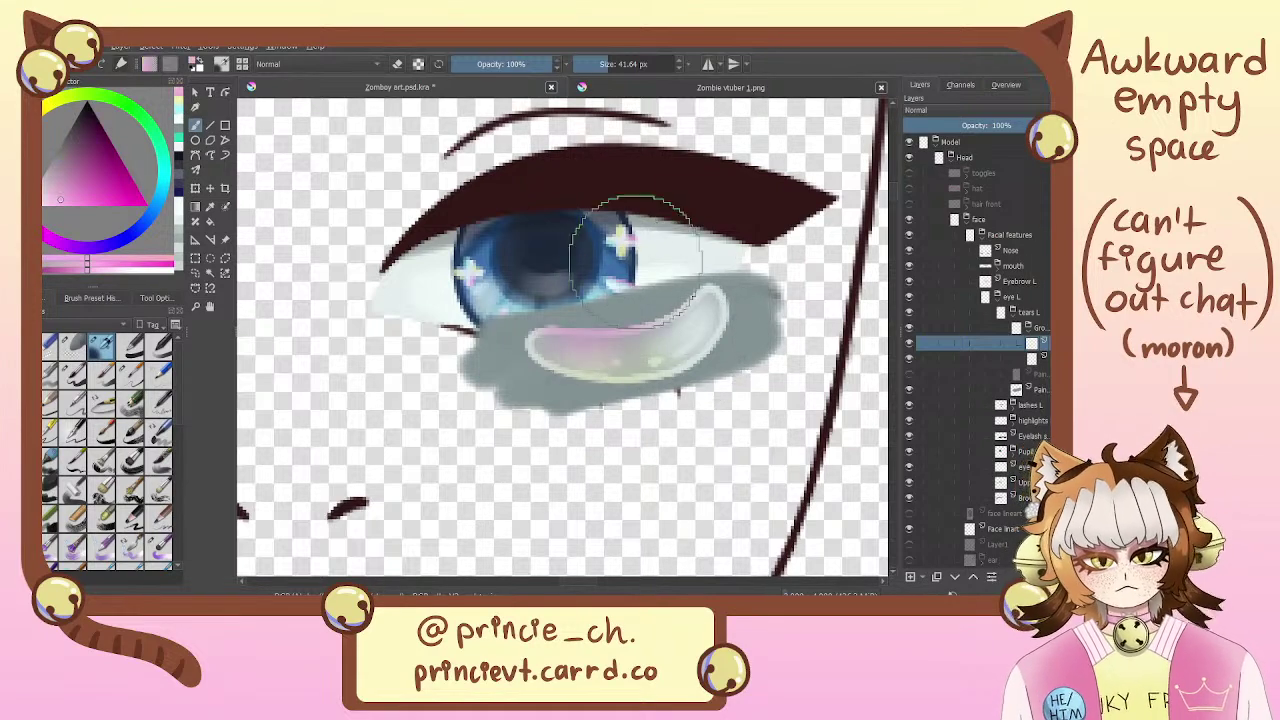
left_click(179, 107)
left_click_drag(706, 376, 744, 377)
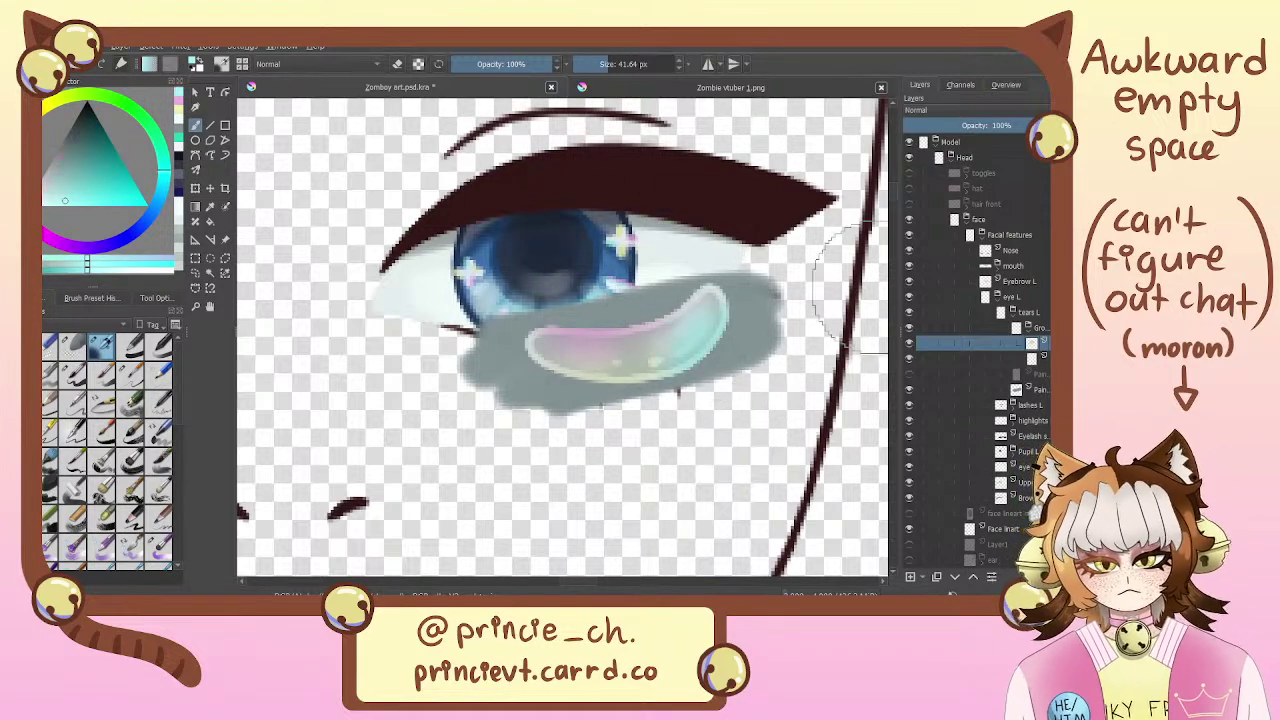
Lower the crescent's airbrushed colour layer to 27% opacity, judging the tint from a wider view of the face
left_click_drag(977, 125, 952, 126)
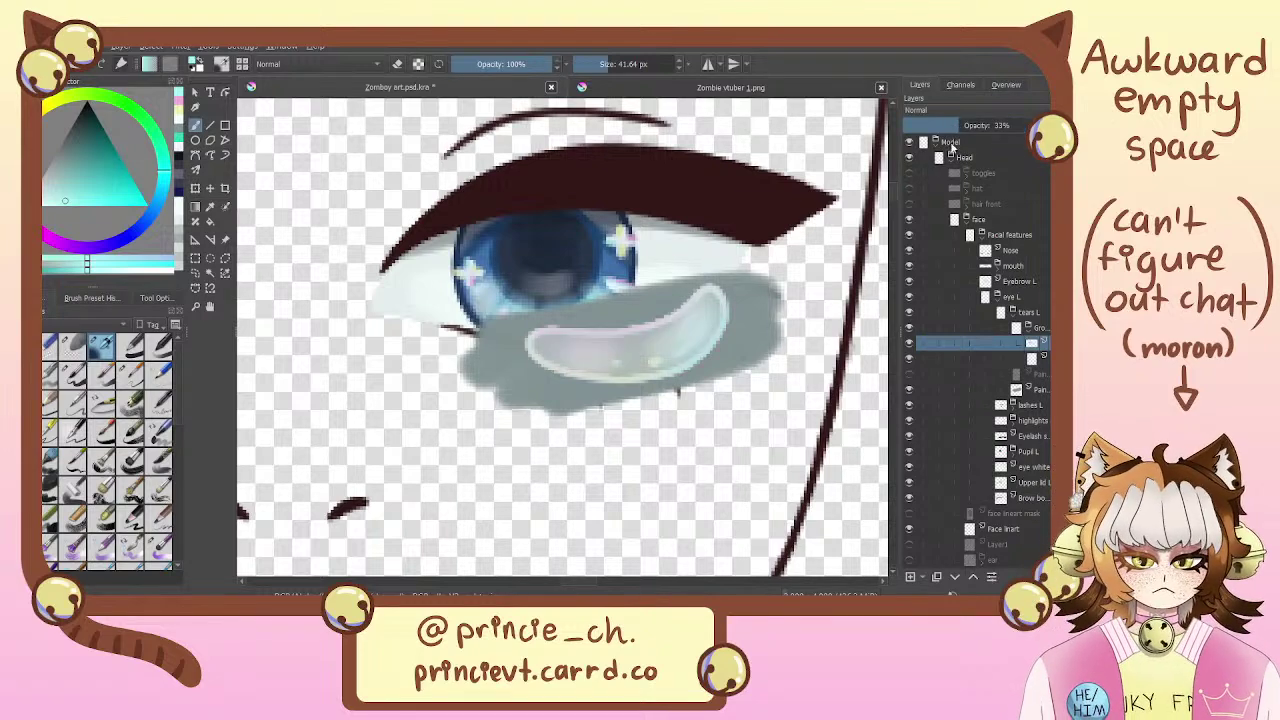
left_click_drag(723, 348, 672, 316)
key("ctrl+minus")
key("ctrl+minus")
key("ctrl+plus")
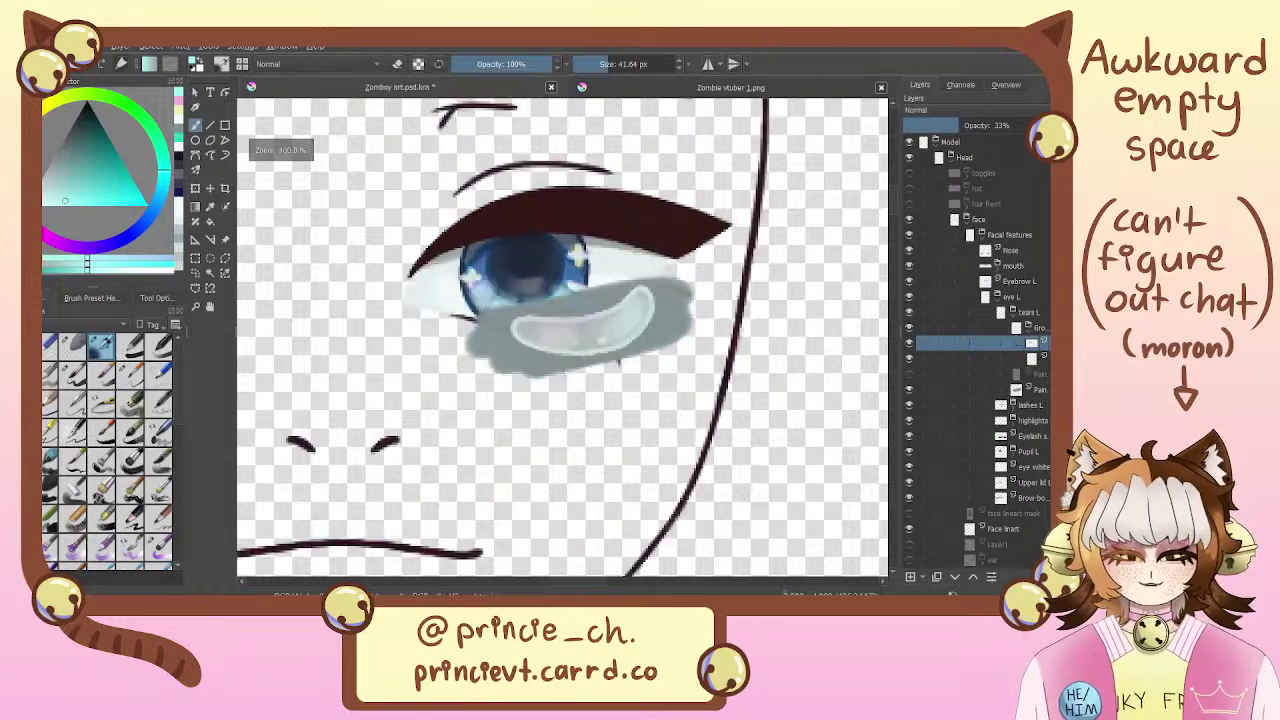
mouse_move(954, 127)
left_mouse_down()
mouse_move(938, 128)
mouse_move(954, 125)
left_mouse_up()
left_click(956, 126)
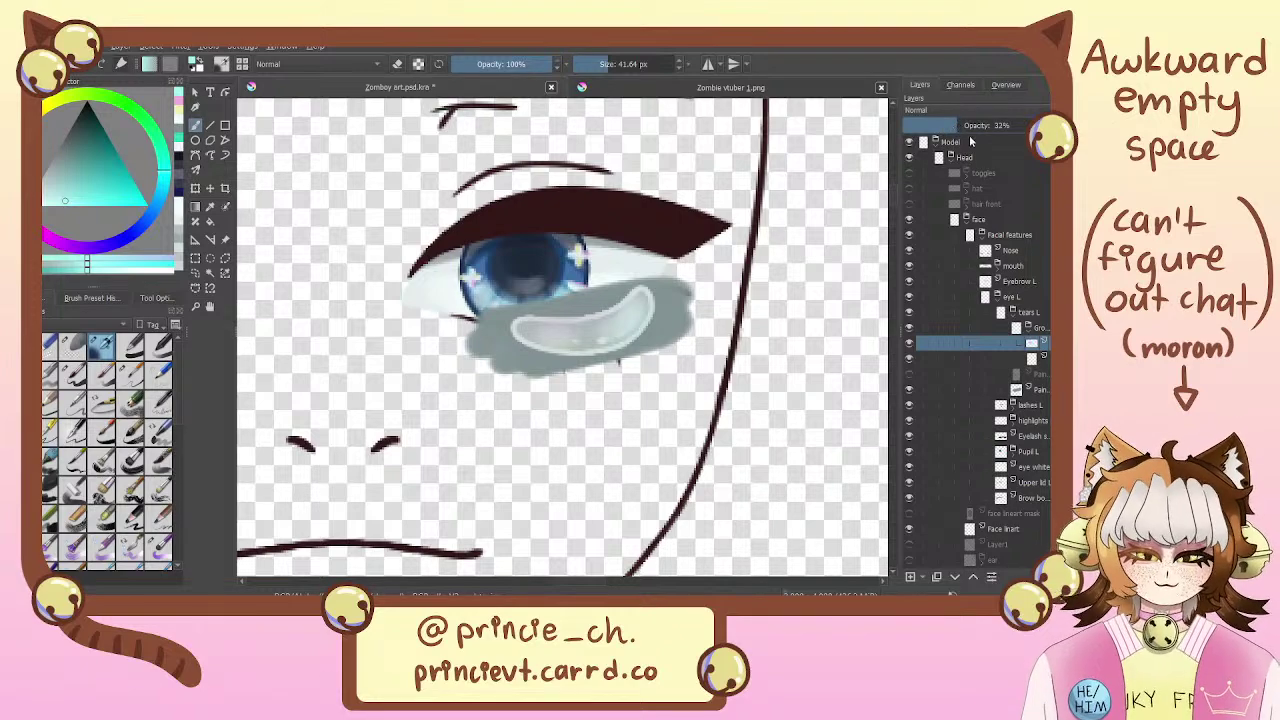
left_click_drag(781, 366, 831, 364)
left_click(954, 127)
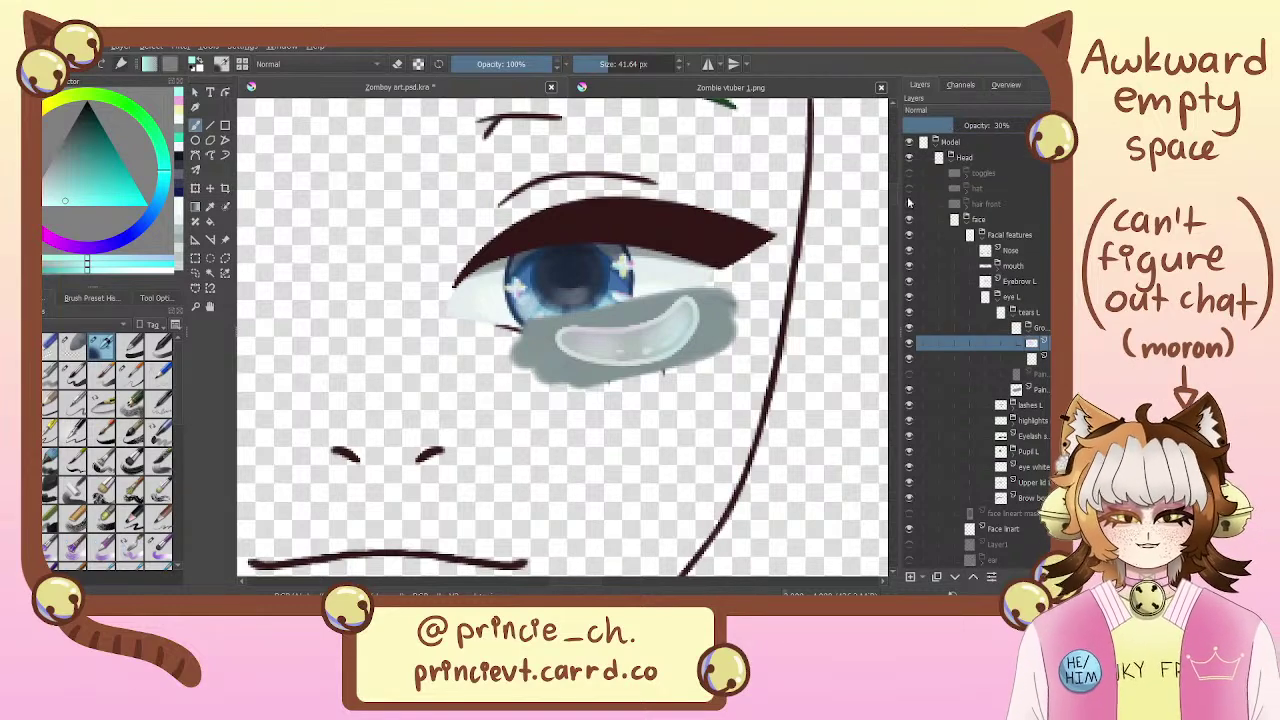
left_click(938, 126)
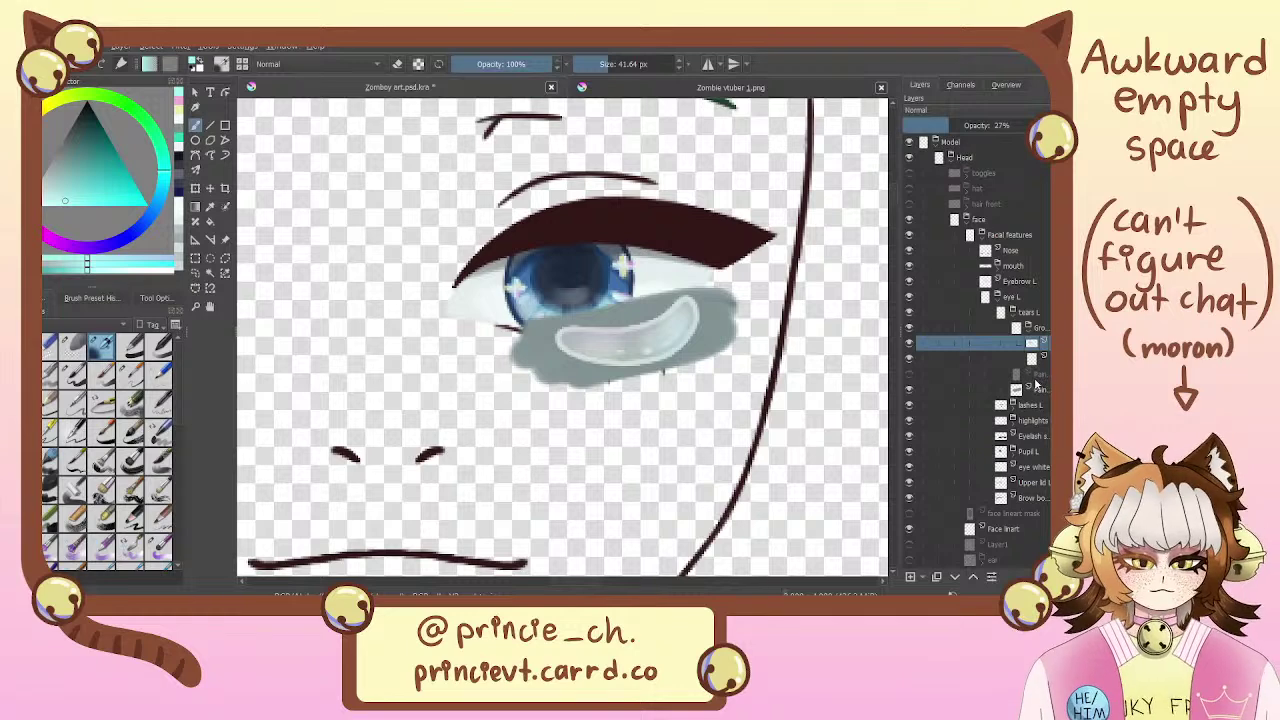
mouse_move(997, 421)
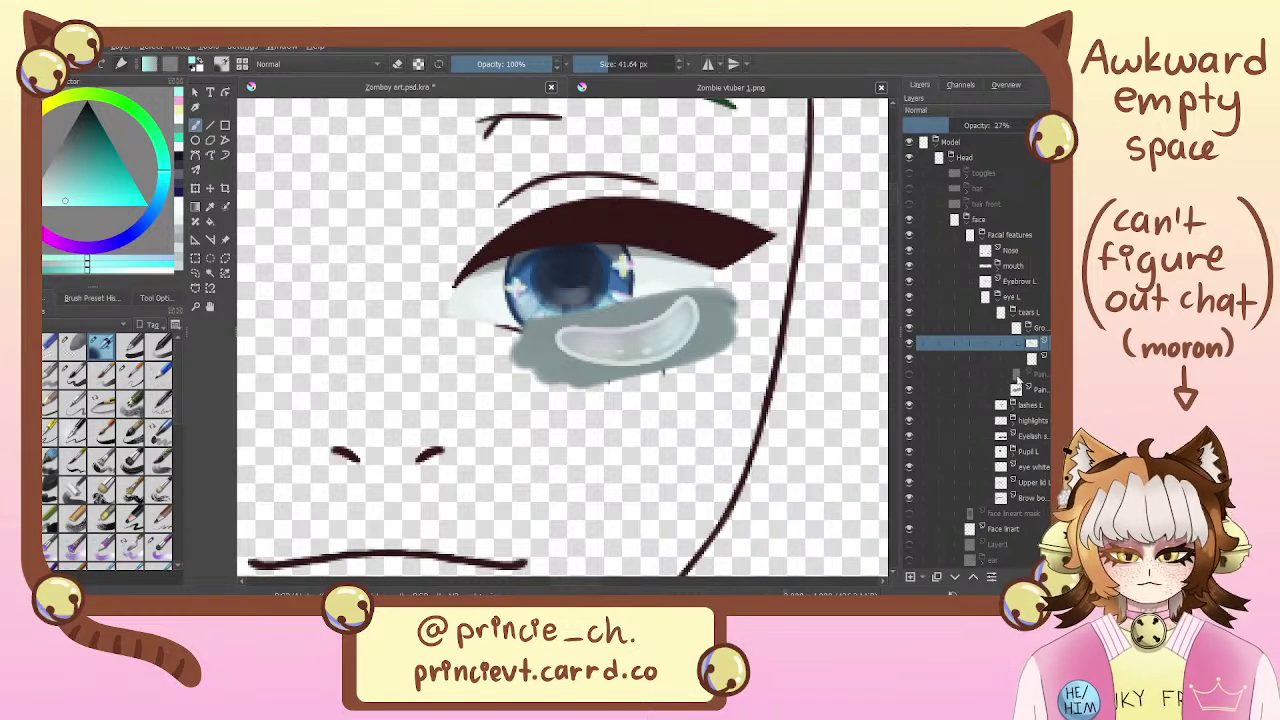
Merge the tint into the crescent tear and move it above the group, leaving the round tear layer in that group
key("ctrl+e")
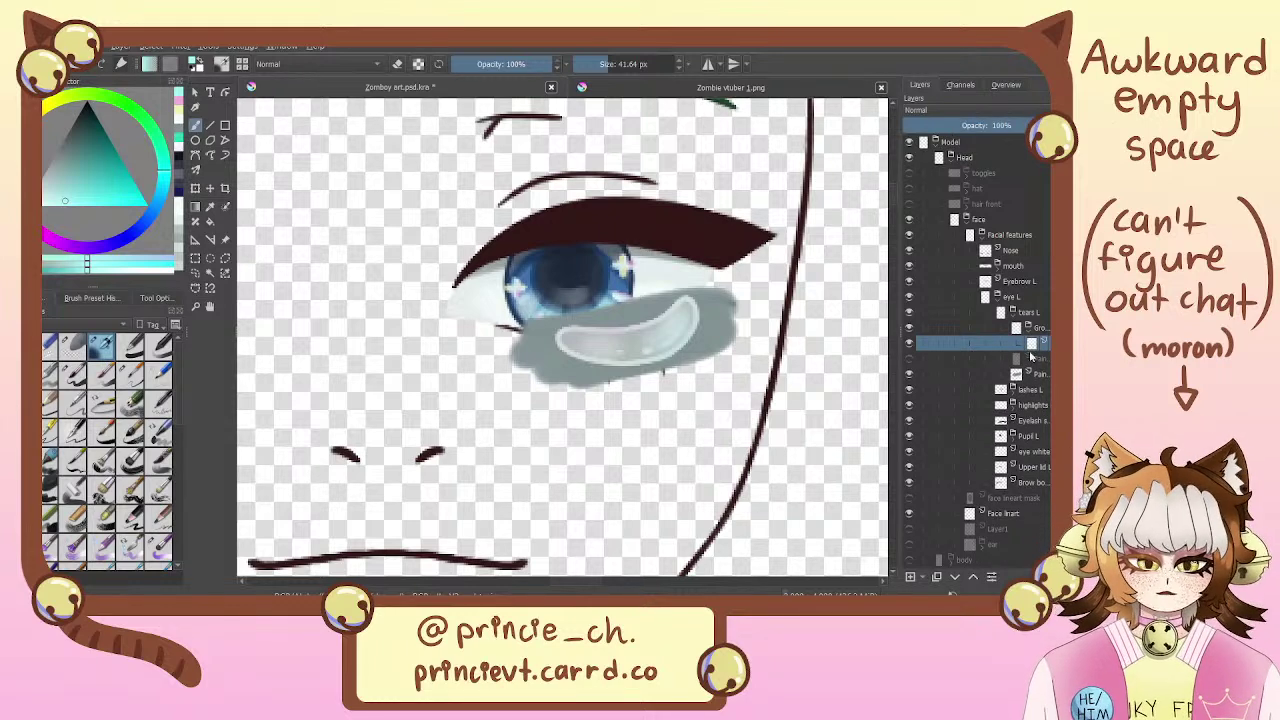
left_click_drag(1034, 346, 1029, 319)
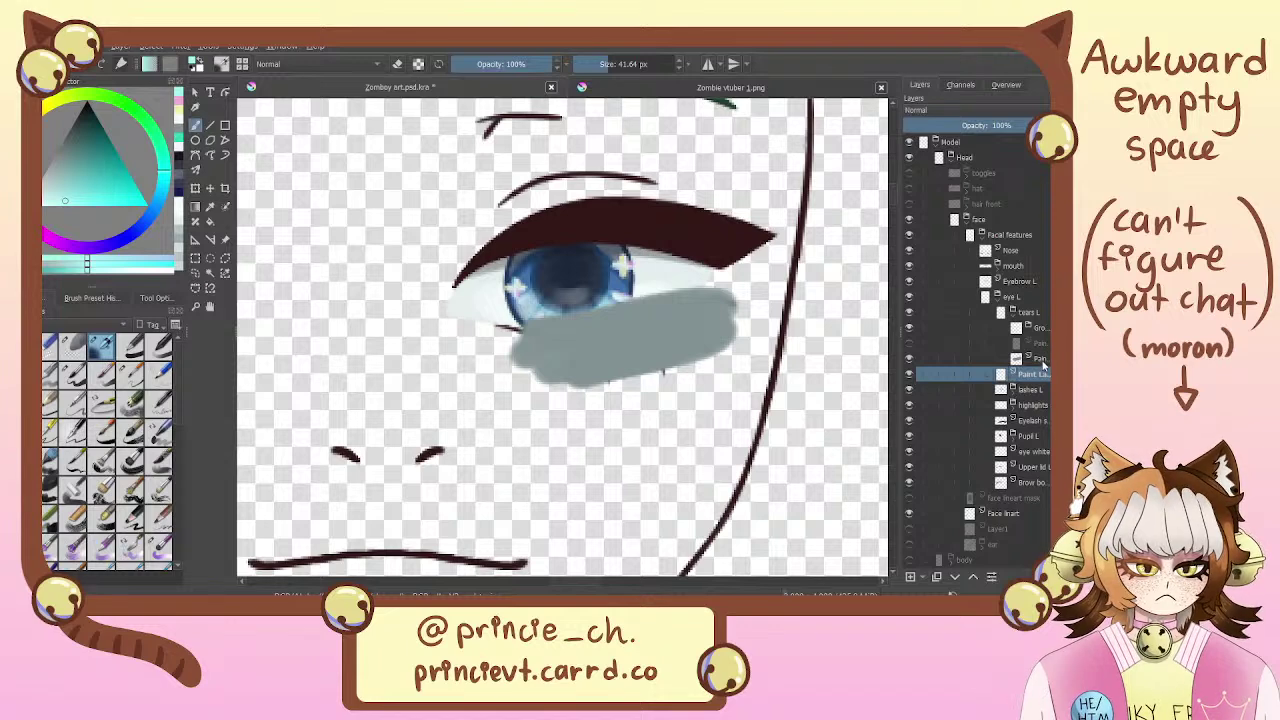
mouse_move(1030, 378)
left_mouse_down()
mouse_move(1034, 322)
mouse_move(1040, 360)
mouse_move(1041, 346)
left_mouse_up()
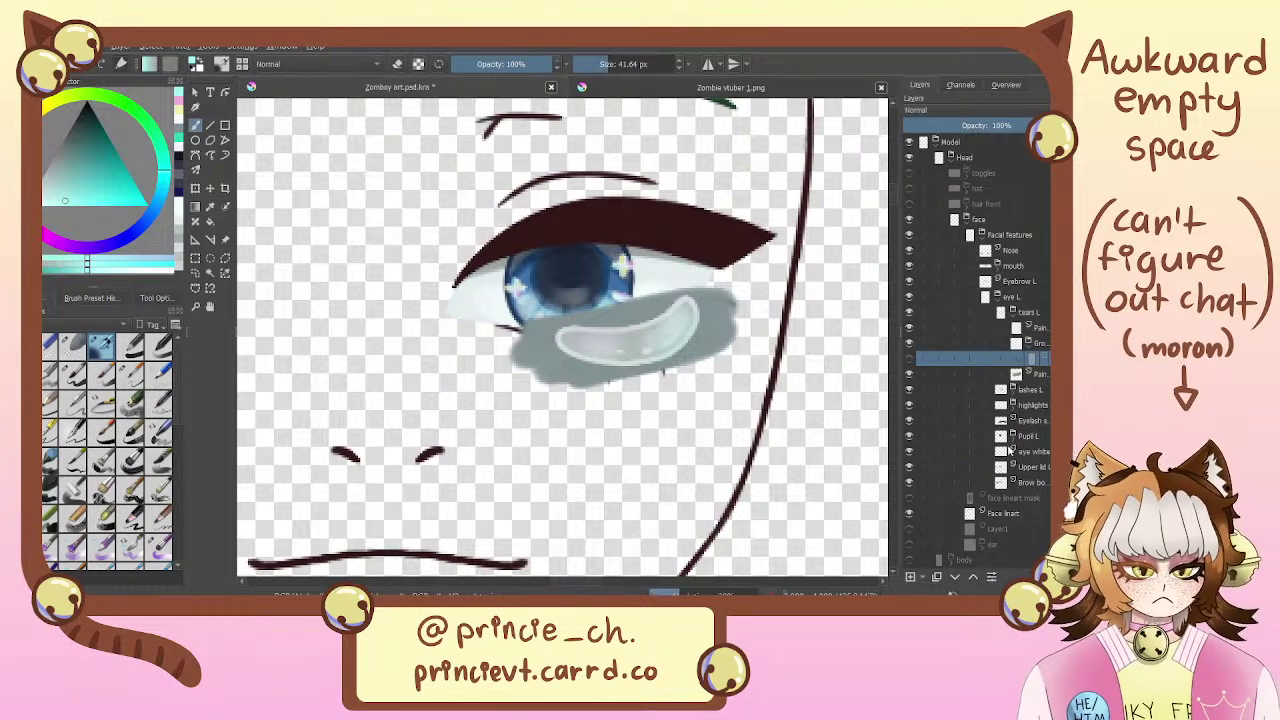
Airbrush cyan, pink and pale yellow over the round tear on a new layer, using a 21.58 px brush for the pink and yellow
left_click(910, 576)
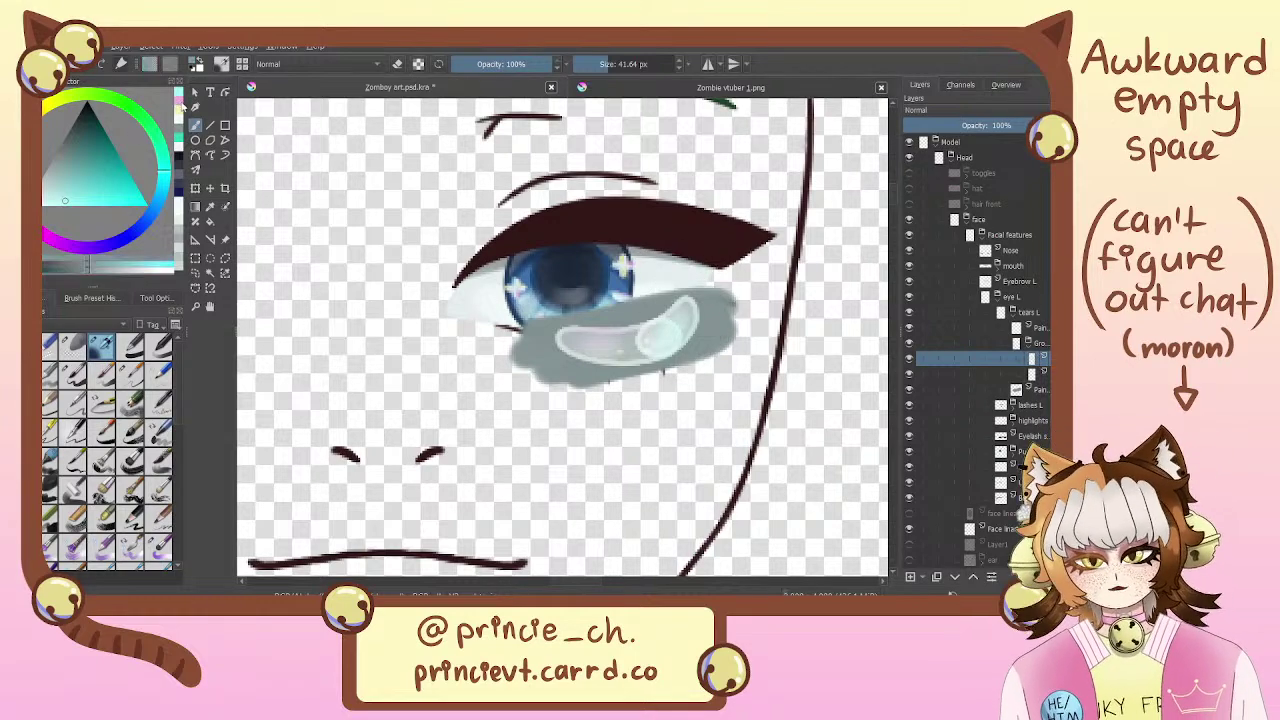
key("x")
left_click(603, 66)
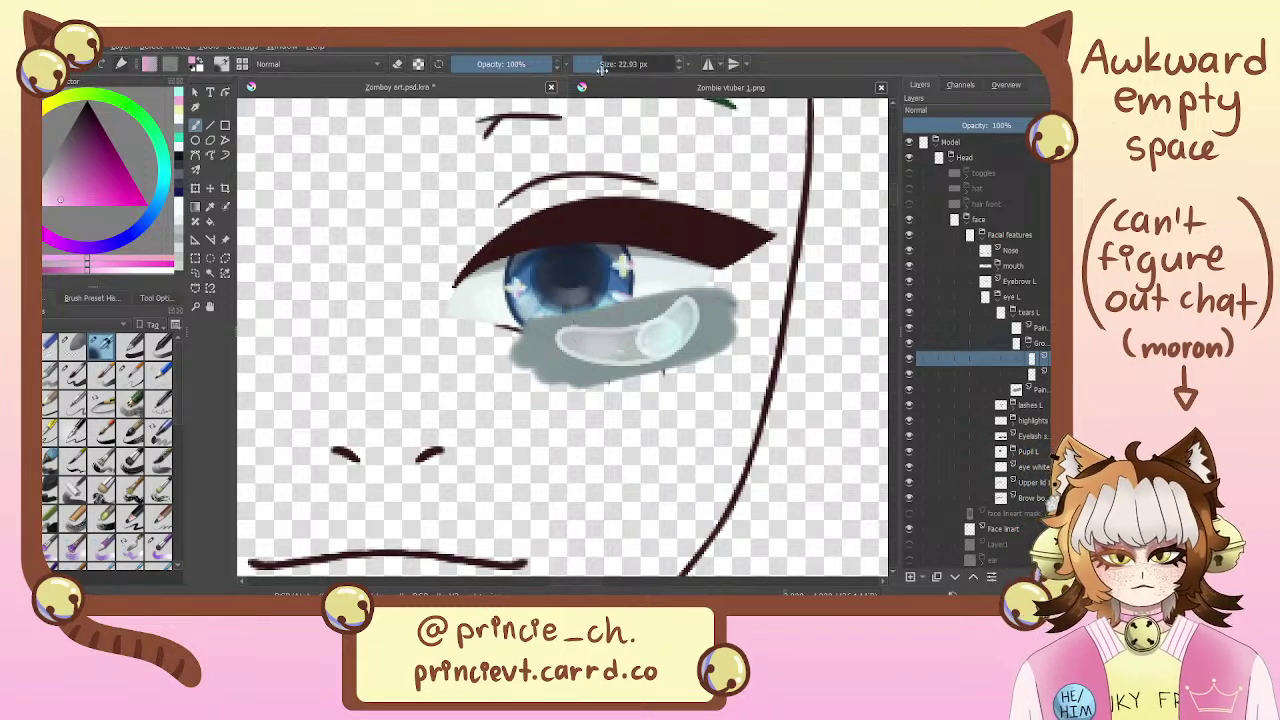
left_click(600, 68)
left_click_drag(645, 340, 637, 334)
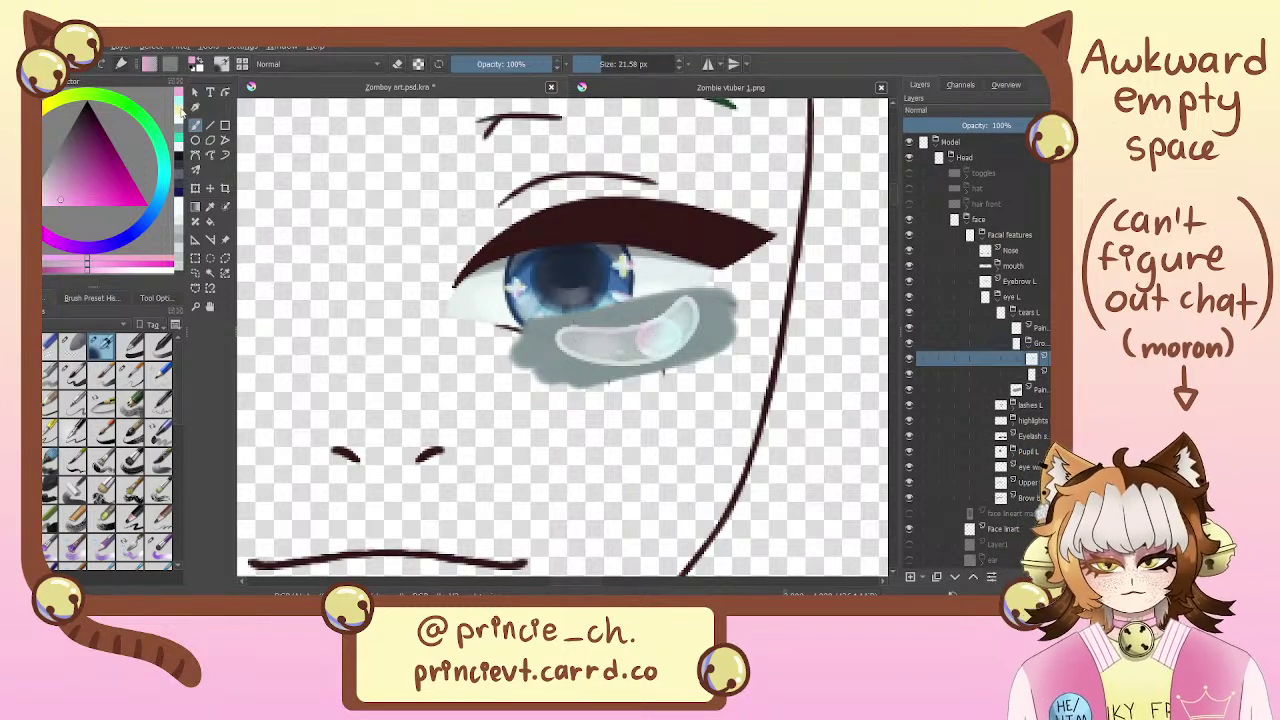
left_click(180, 112)
left_click(654, 352)
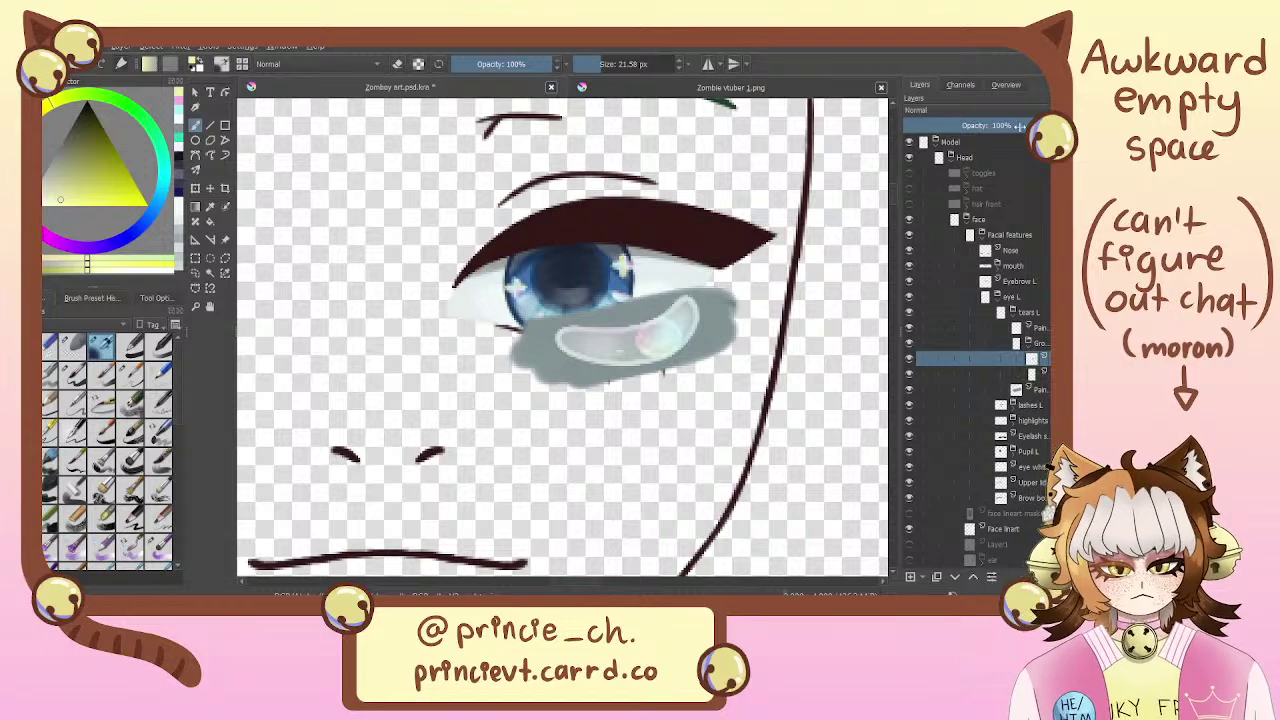
Lower the round tear's tint layer to 31% opacity with the crescent hidden, and merge it into the tear
left_click_drag(1018, 126, 996, 138)
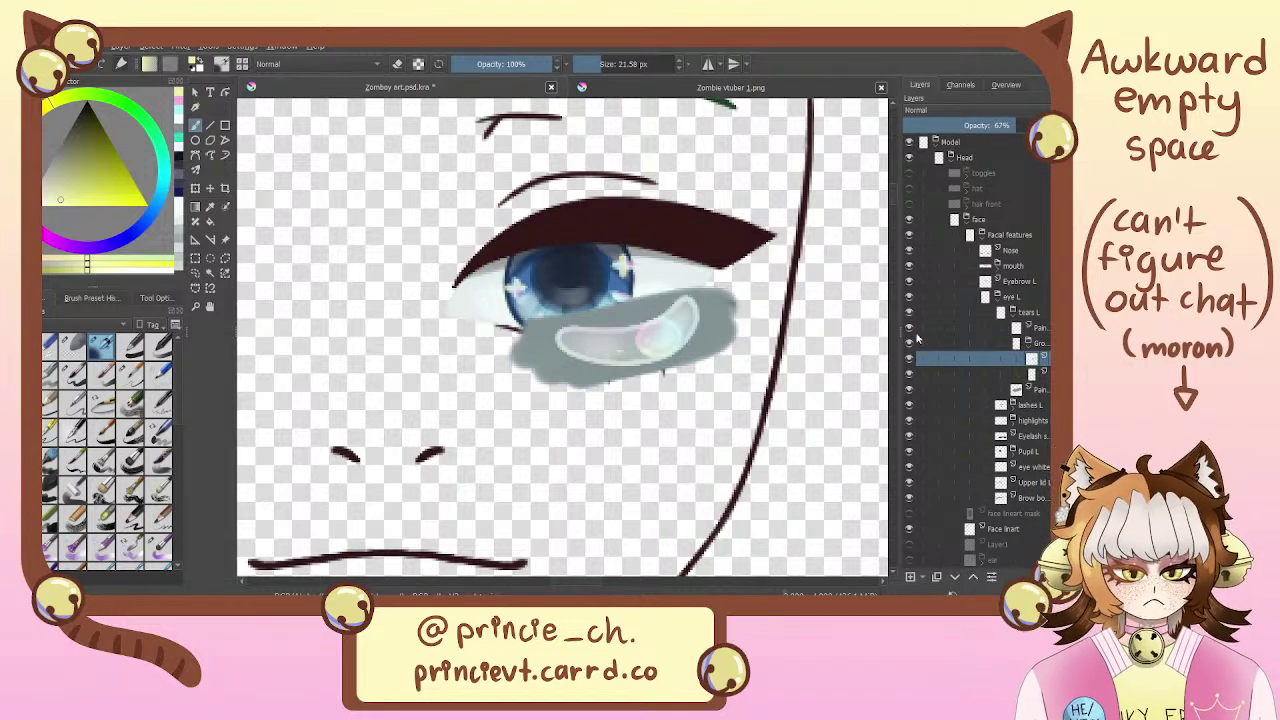
left_click(983, 122)
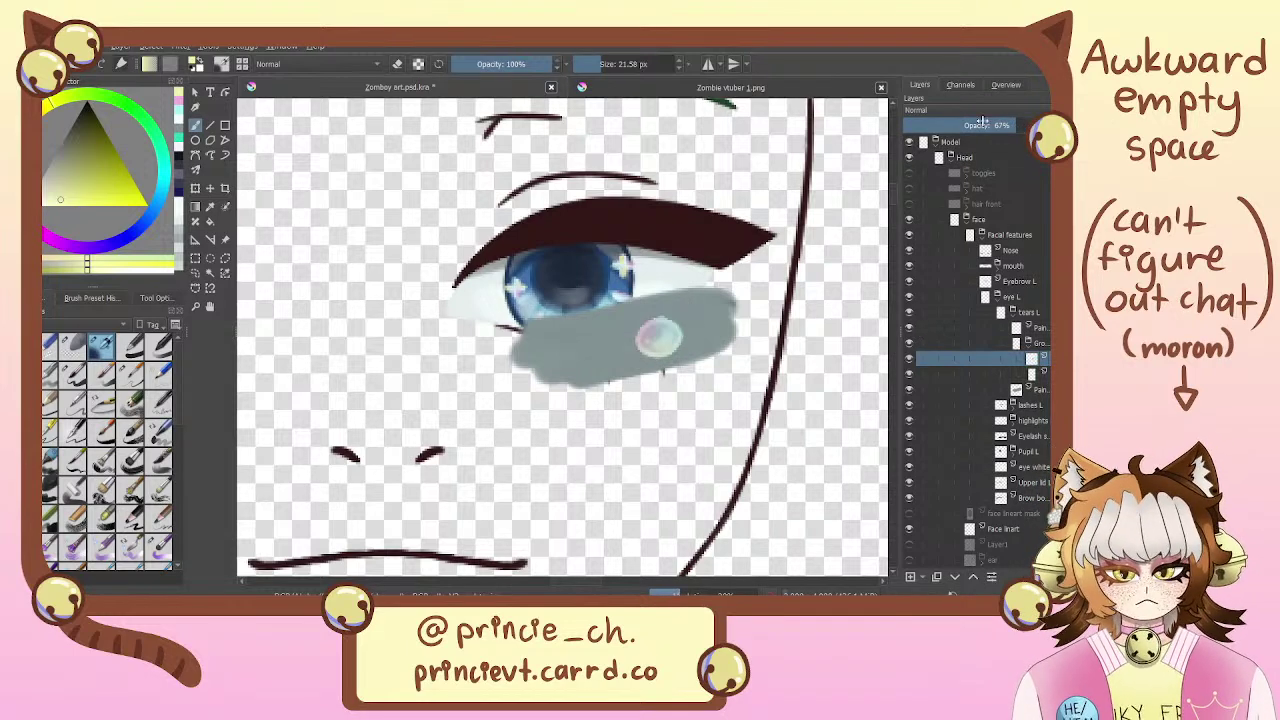
left_click_drag(983, 122, 944, 131)
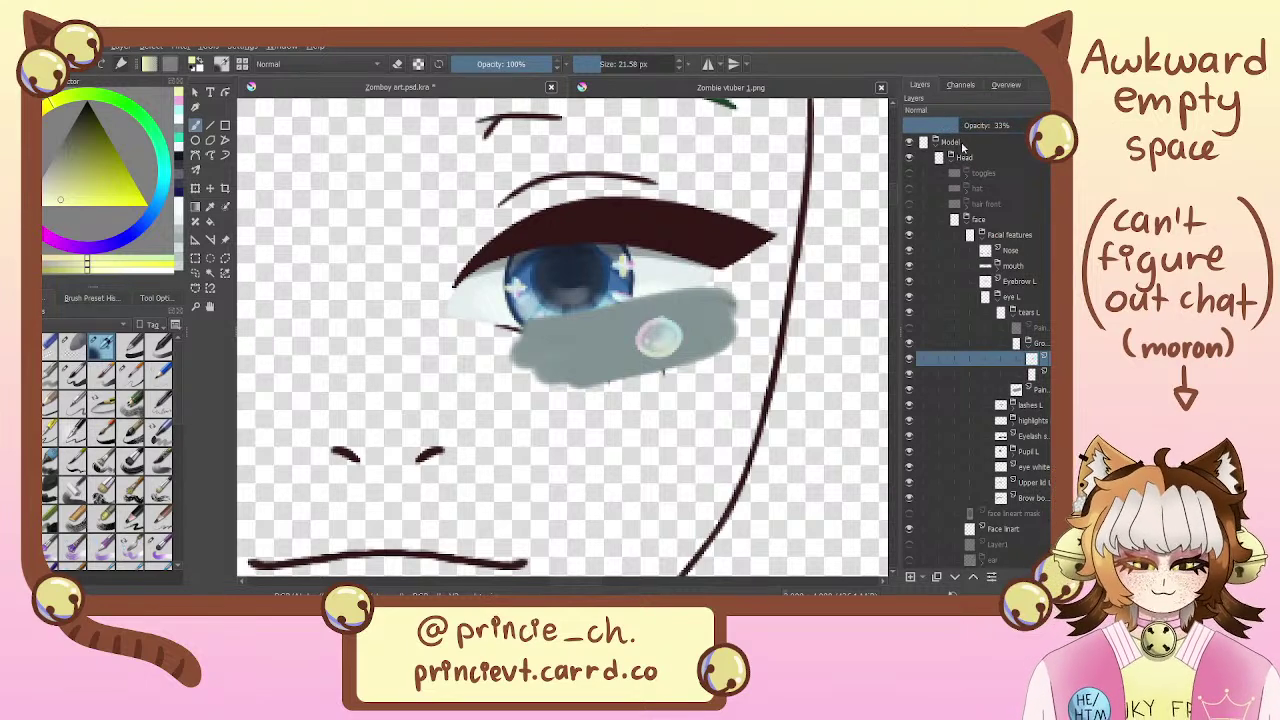
left_click(949, 122)
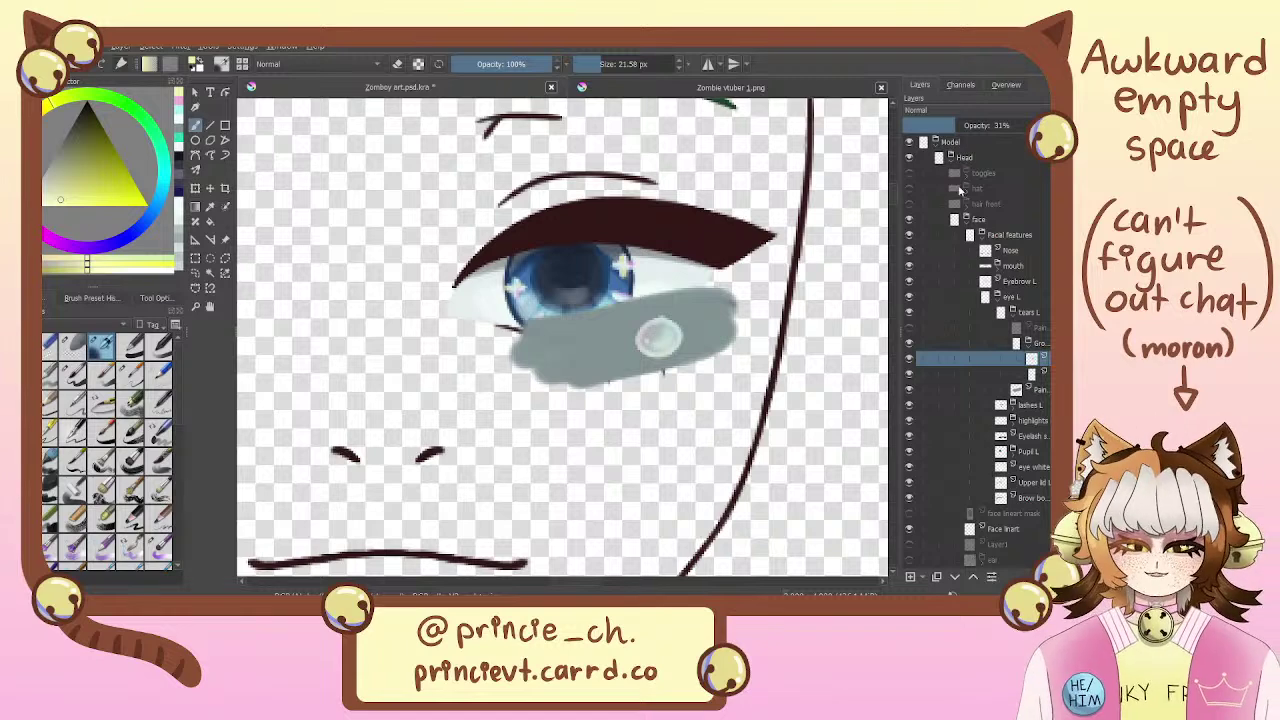
key("ctrl+e")
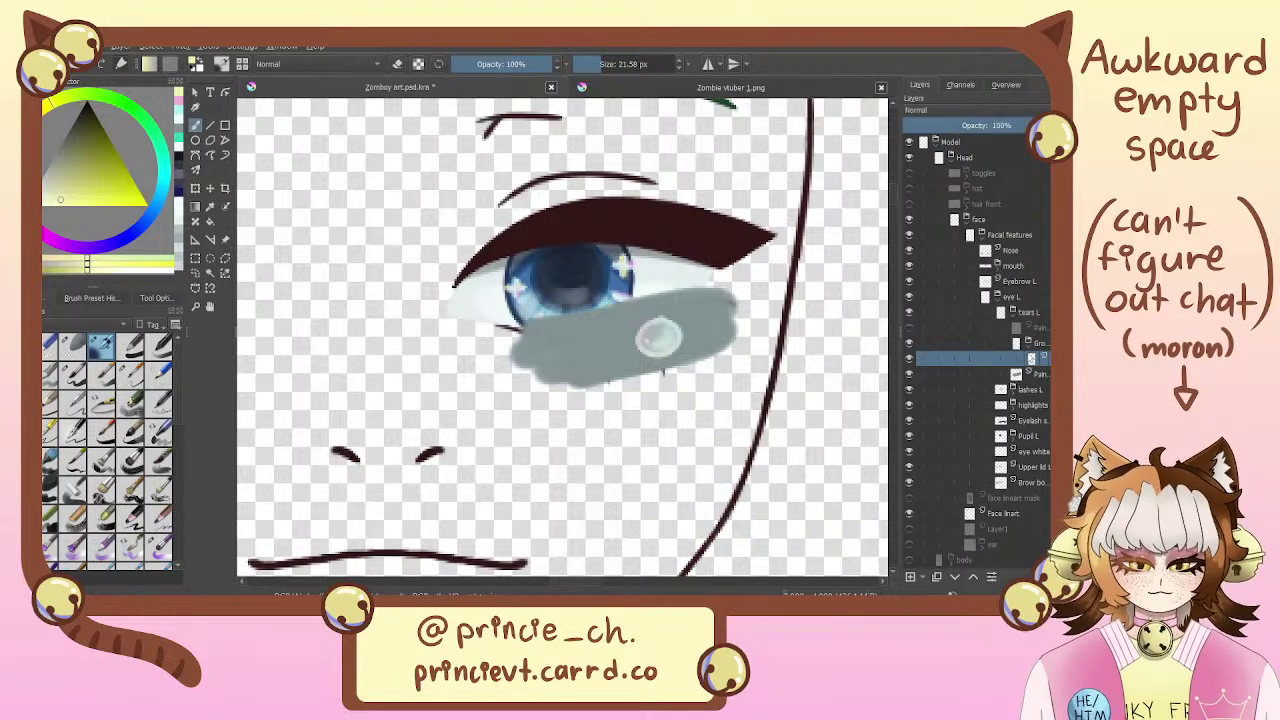
Move the merged round tear out of its group, and delete the empty group and the grey backdrop layer
mouse_move(1043, 359)
left_mouse_down()
mouse_move(1043, 330)
mouse_move(1036, 351)
mouse_move(1025, 326)
mouse_move(1038, 338)
left_mouse_up()
left_click(1039, 373)
left_click(1043, 360)
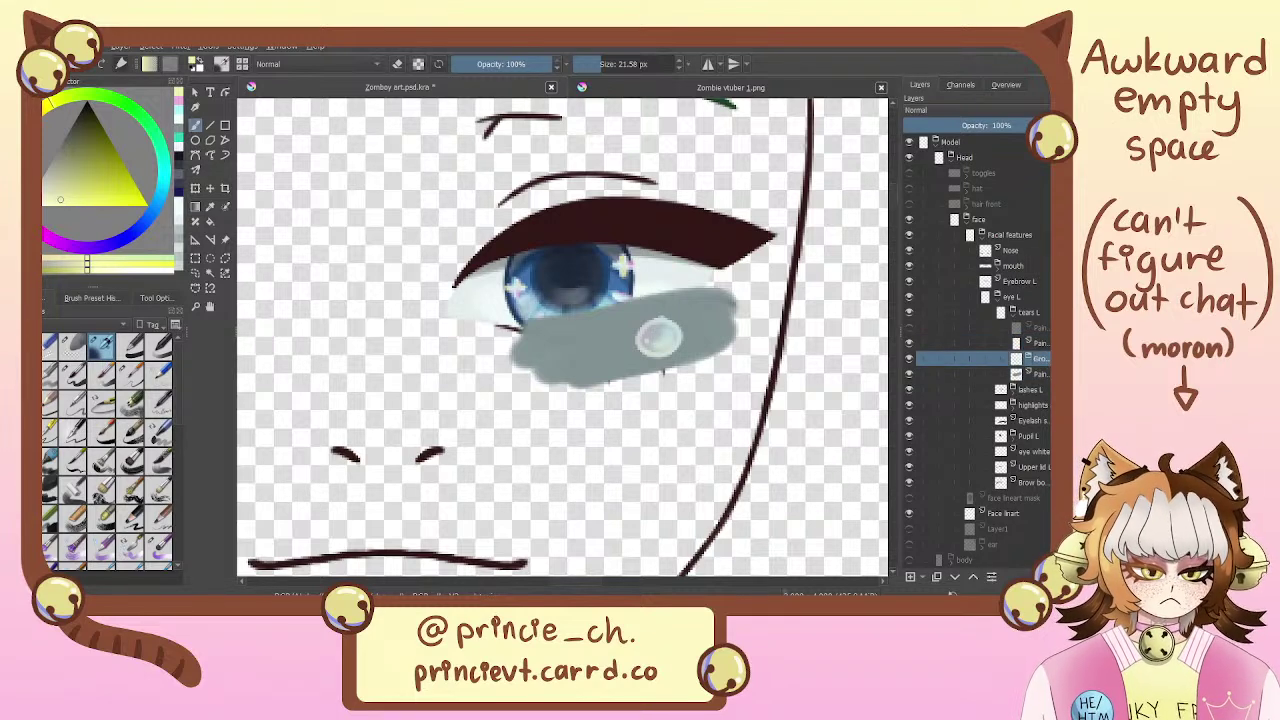
key("shift+Delete")
key("shift+Delete")
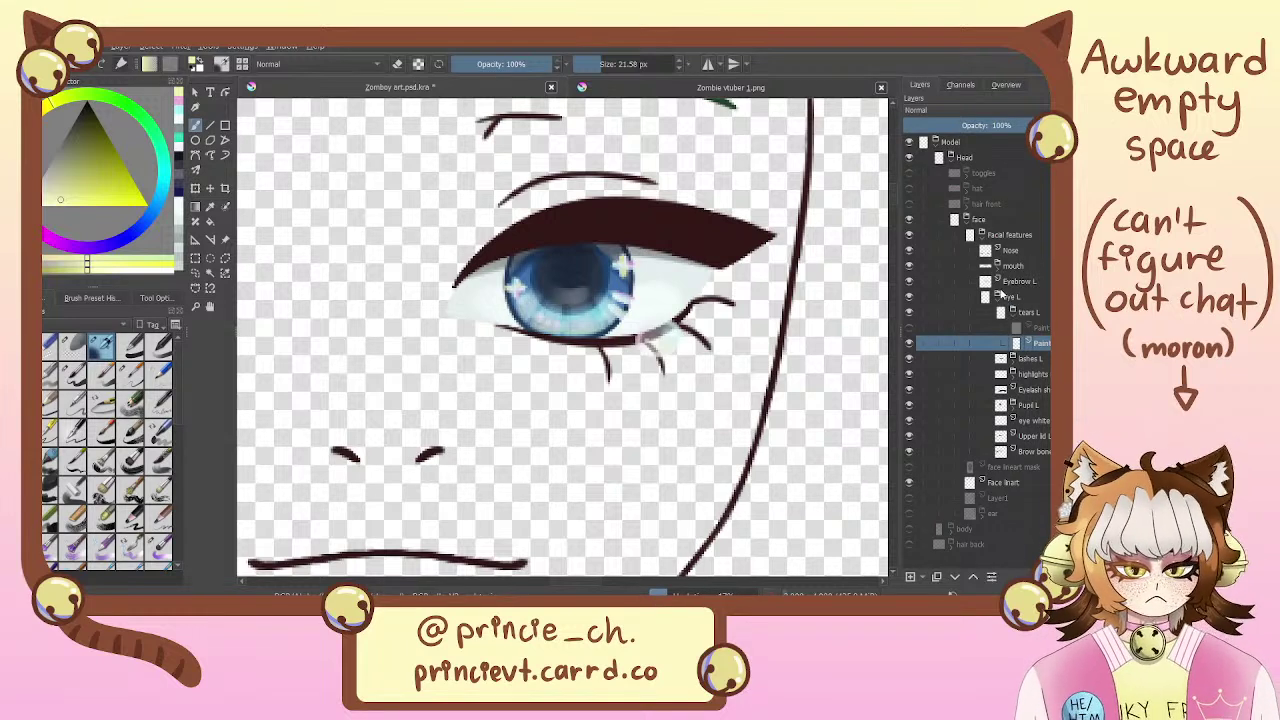
Collapse the tears L group and save the document, comparing the eye with the tears hidden and shown
left_click(1015, 312)
left_click(1012, 318)
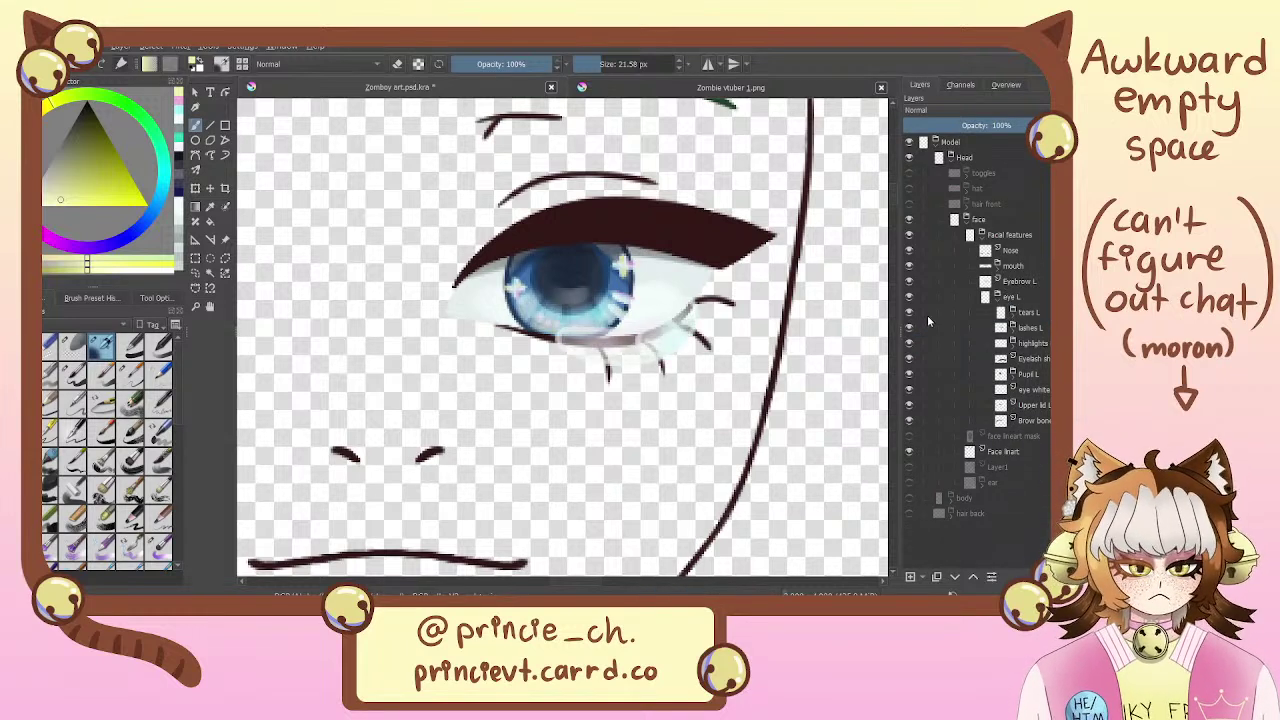
left_click(909, 316)
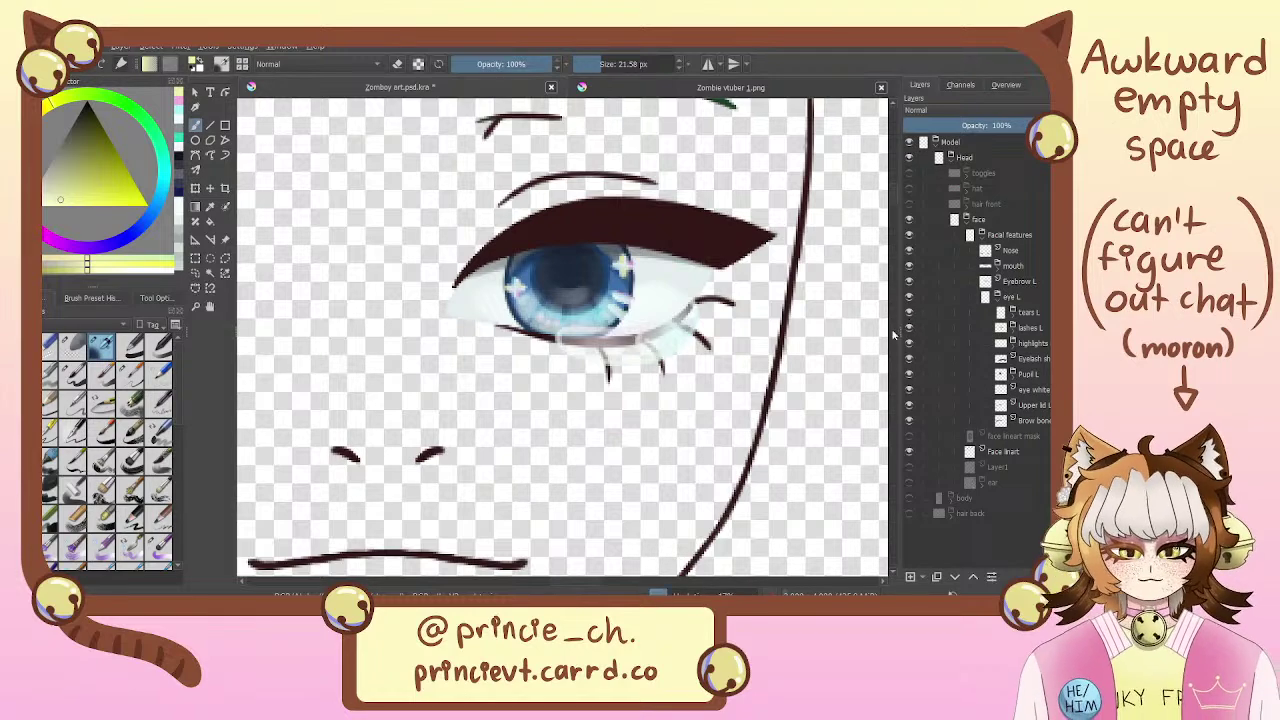
key("ctrl+s")
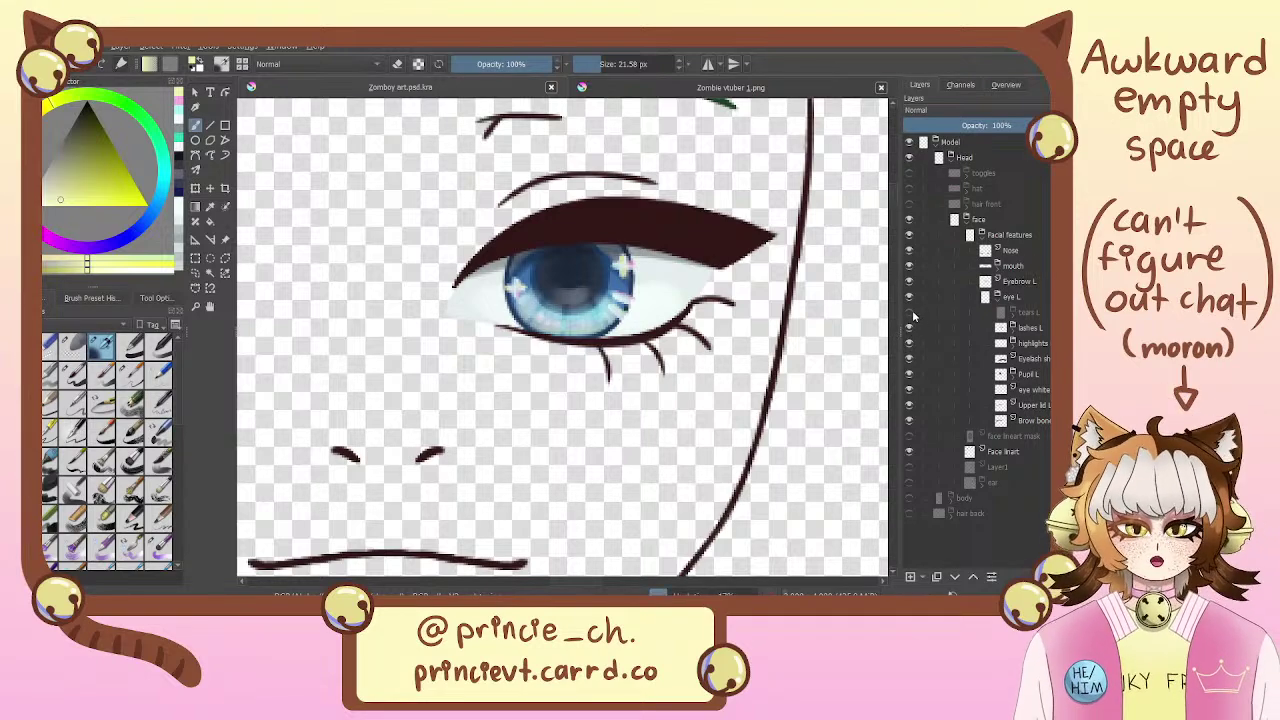
left_click(909, 312)
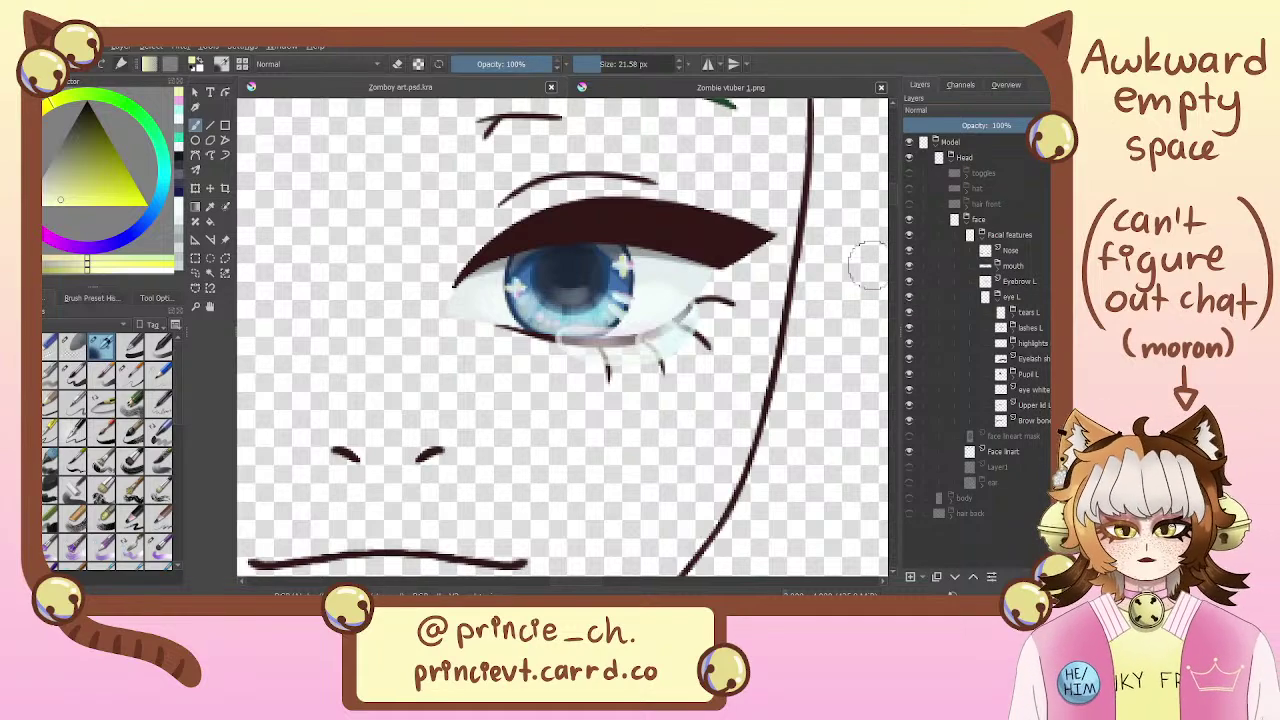
Examine the translucent tears over the lower lashes up close and from a wider view of the face
key("ctrl+plus")
key("ctrl+plus")
key("ctrl+plus")
scroll(706, 388, "down", 3)
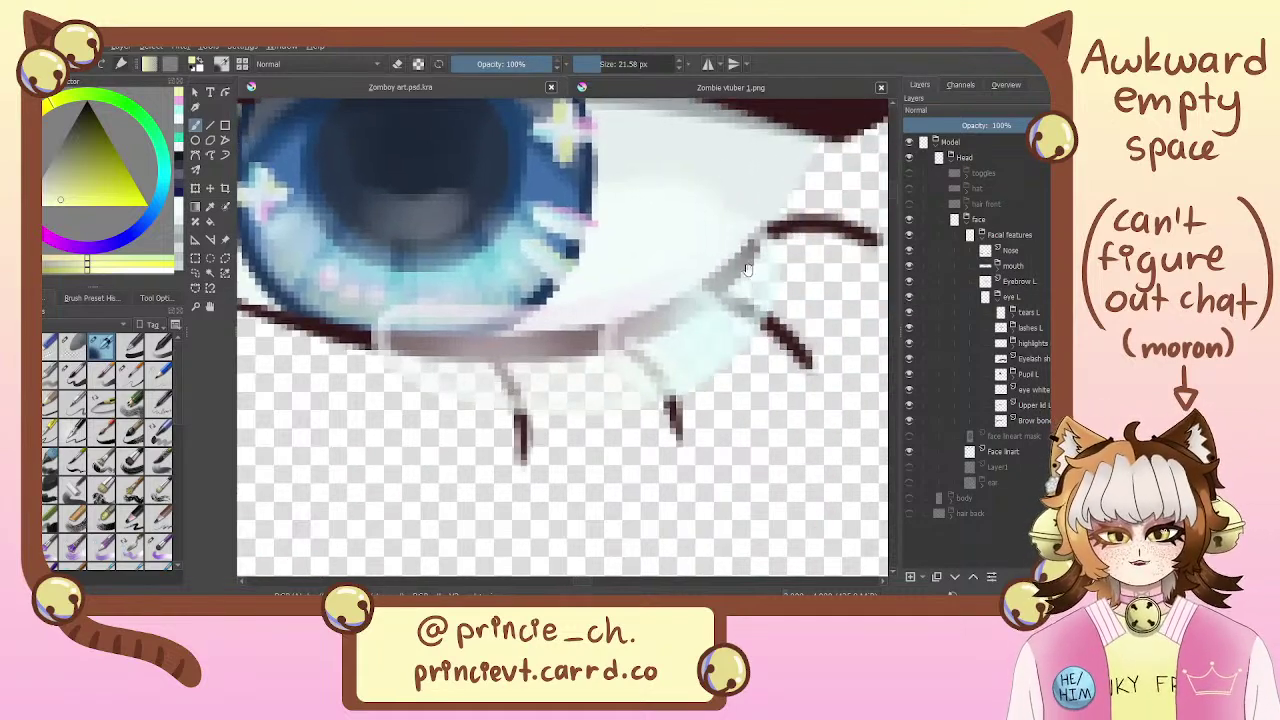
scroll(745, 306, "up", 2)
scroll(743, 305, "down", 5)
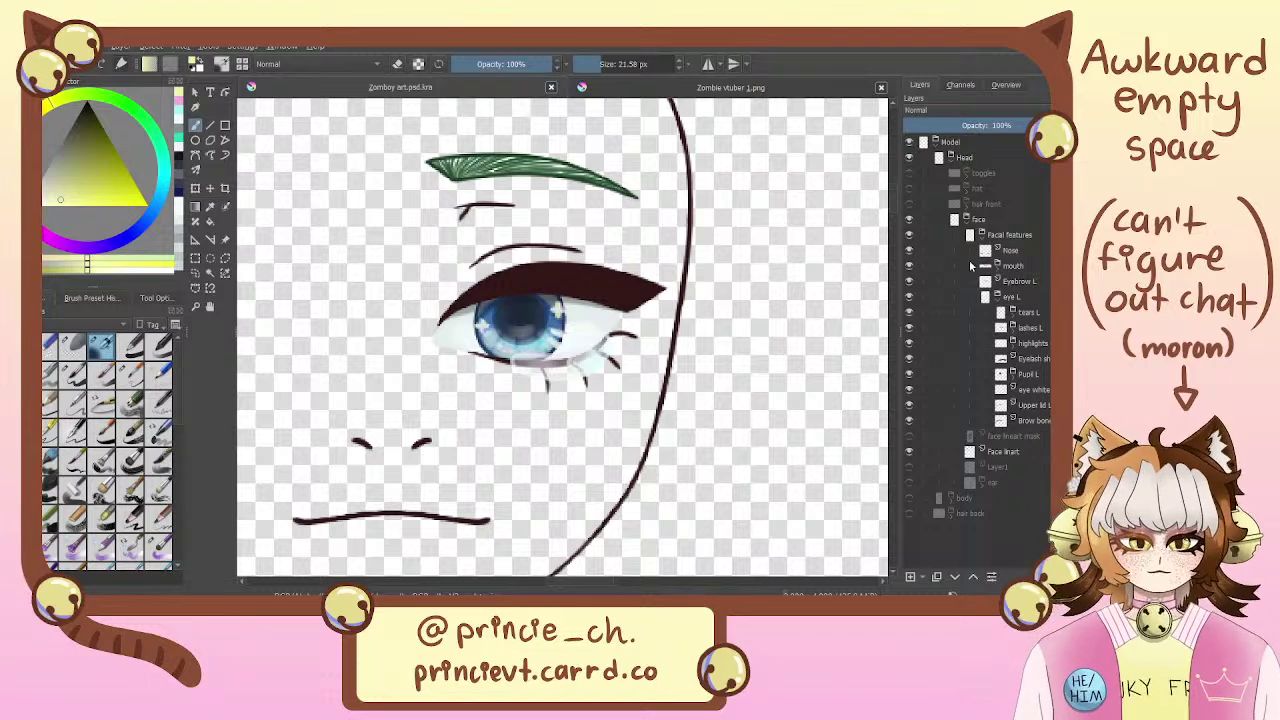
Move the Eyebrow L layer into the eye L group, above the tears L group
left_click(997, 298)
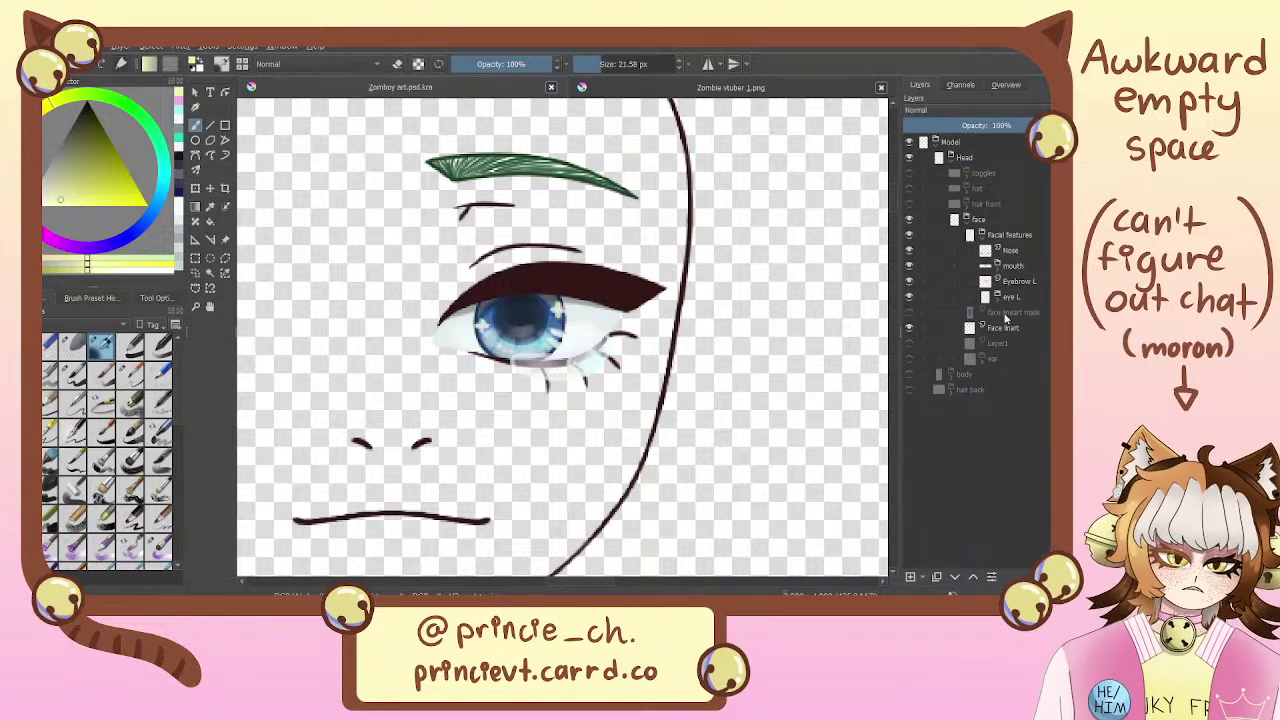
left_click(997, 299)
left_click_drag(1035, 283, 1044, 326)
left_click_drag(1024, 424, 1030, 298)
Review the layers inside the eye L group, from highlights down to Brow bone, and expand Pupil L to check its sublayers
left_click(1040, 346)
left_click(1045, 360)
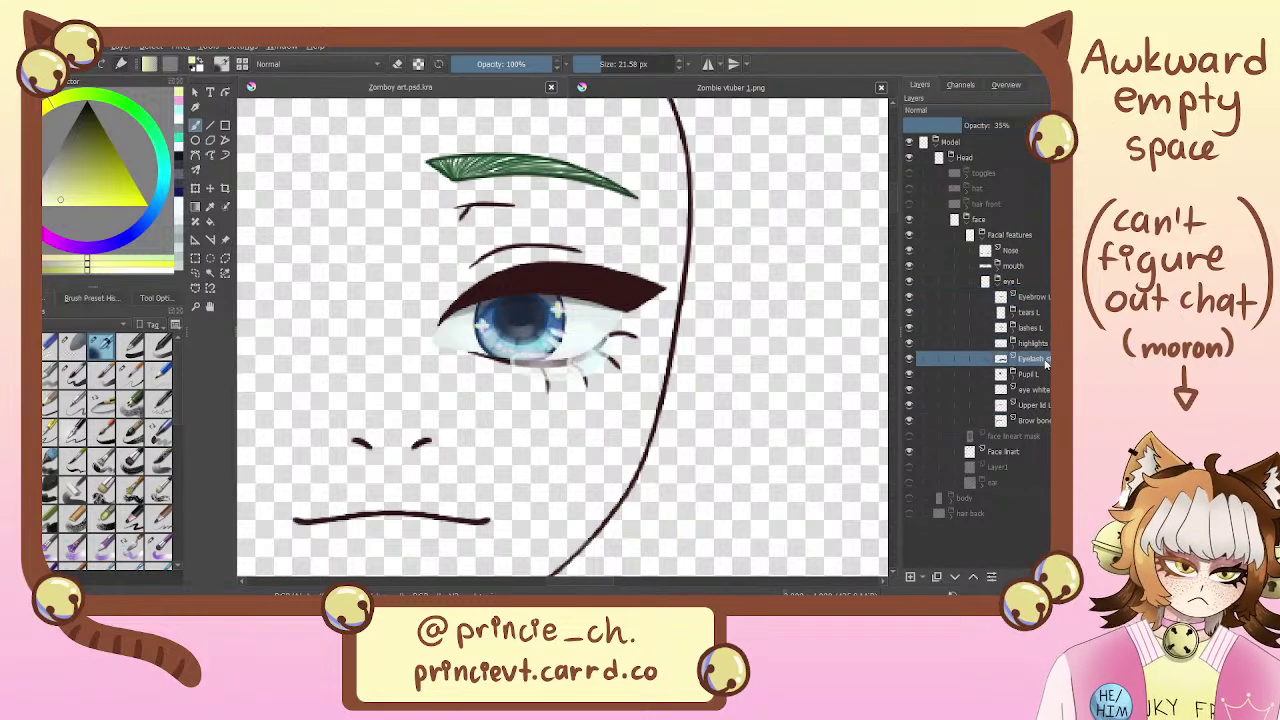
left_click(1041, 376)
left_click(1044, 405)
left_click(1044, 391)
left_click(1044, 377)
left_click(1042, 405)
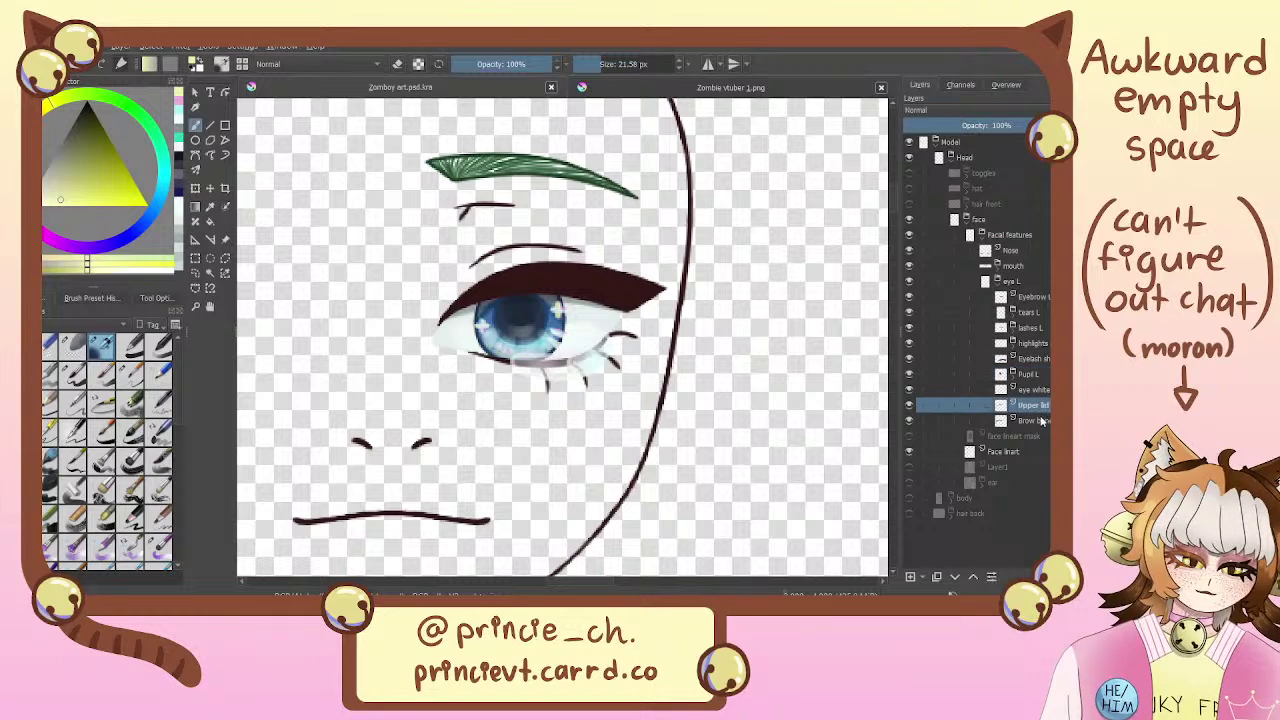
left_click(1042, 420)
left_click(1045, 405)
left_click(1044, 389)
left_click(1045, 407)
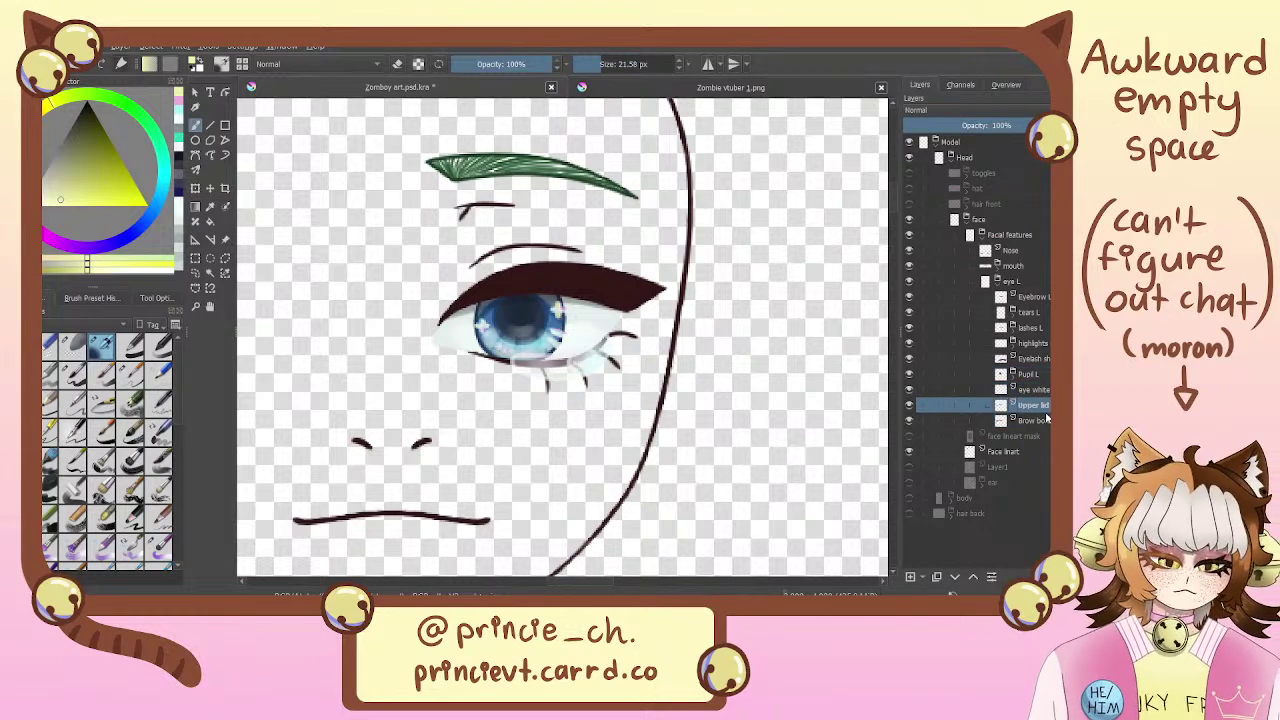
left_click(1032, 389)
left_click(1032, 374)
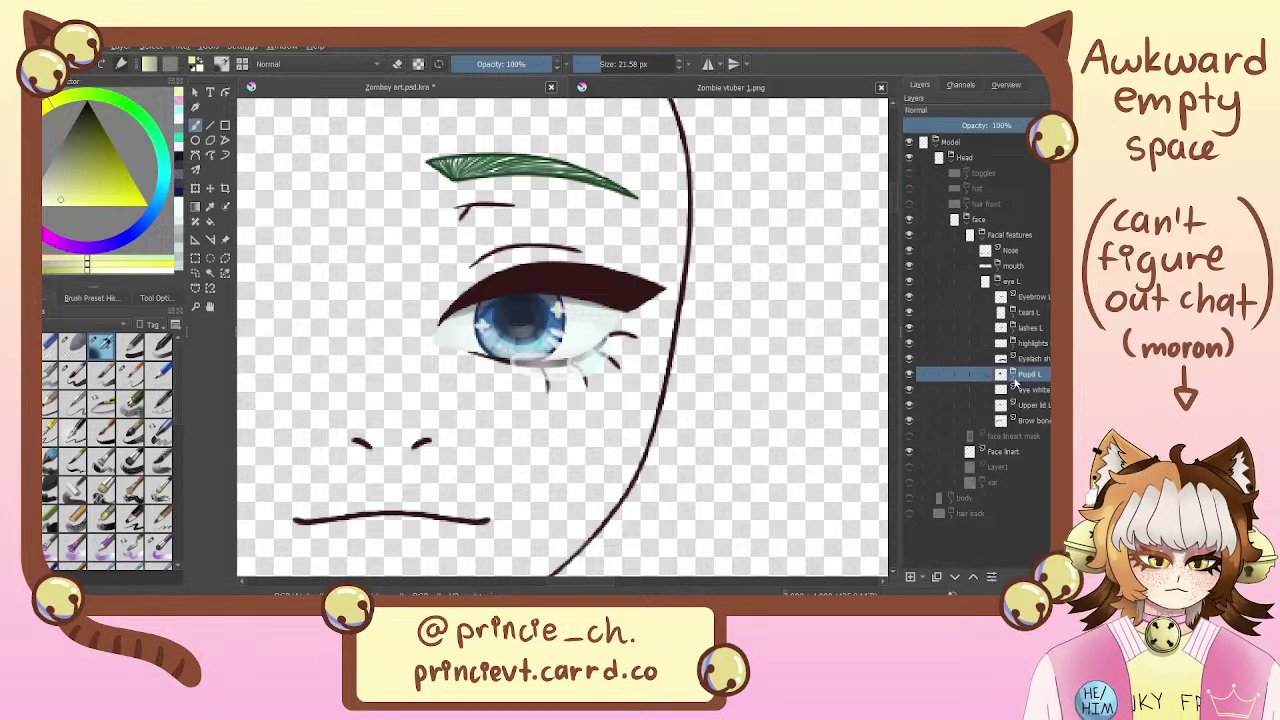
left_click(1013, 378)
left_click(1045, 426)
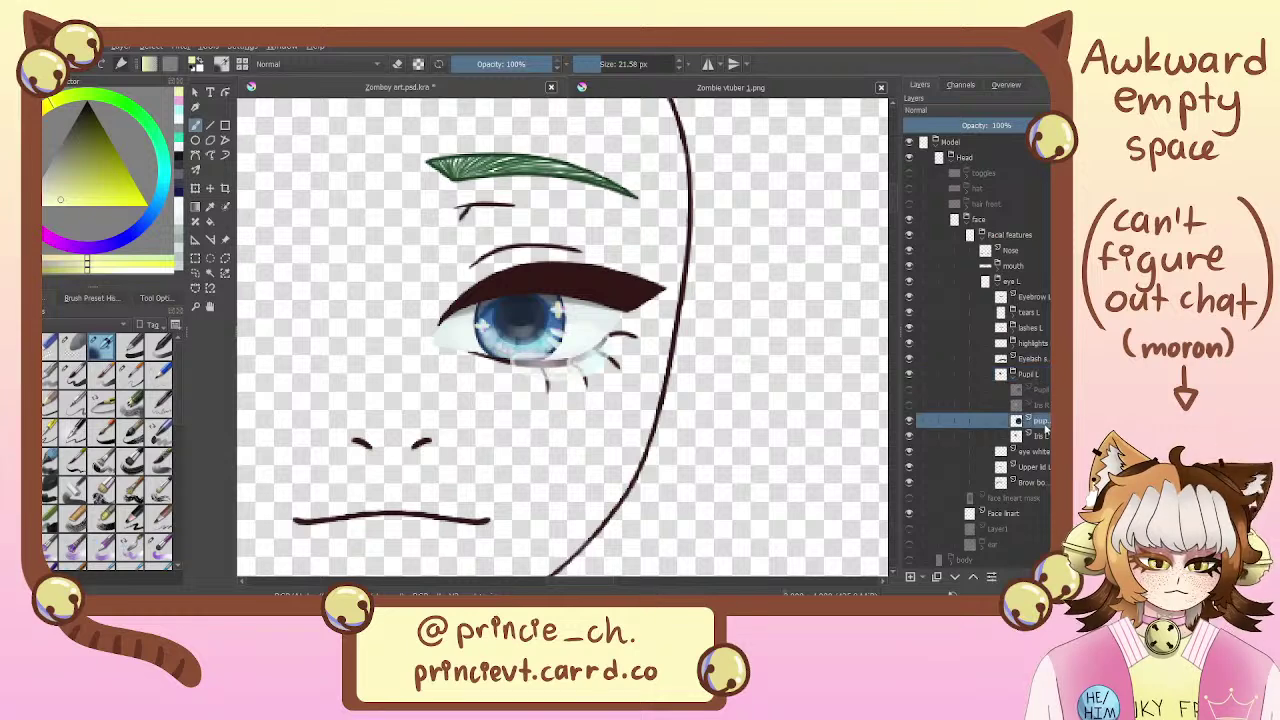
Try to group the pupil and iris layers inside the Pupil L group
left_click(1043, 436)
left_click(1043, 423, "ctrl")
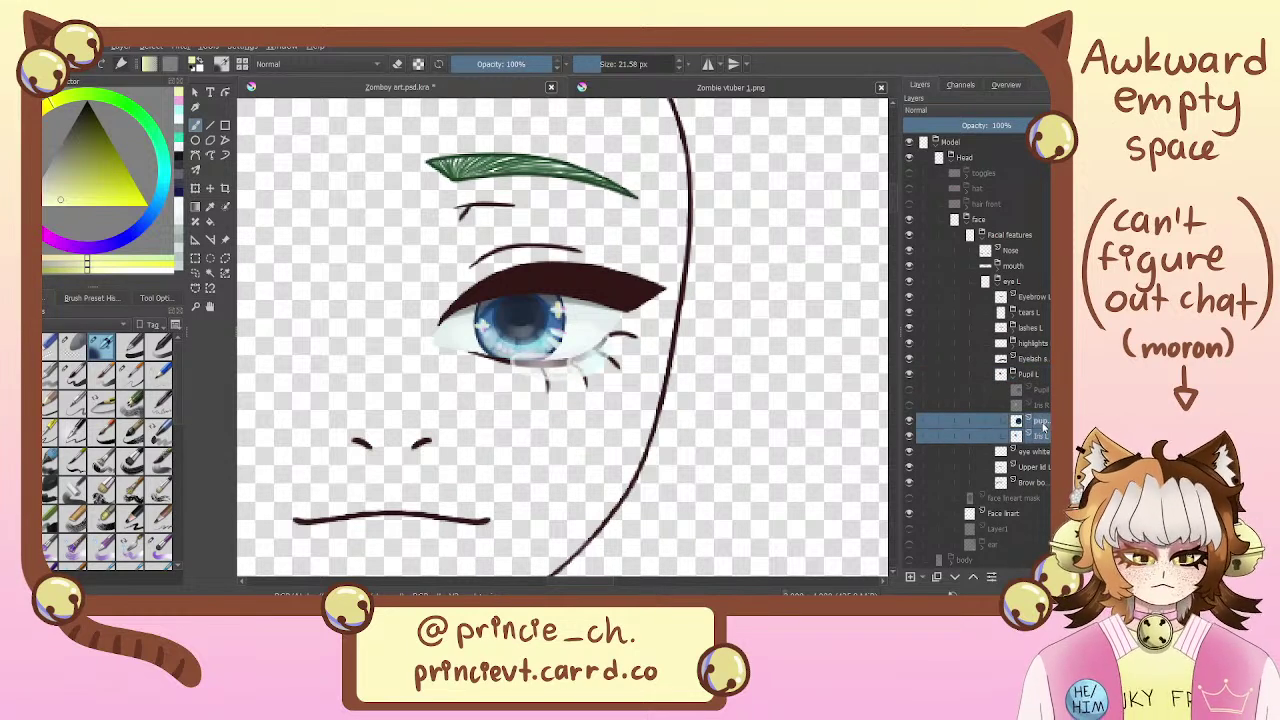
key("ctrl+g")
double_click(1043, 421)
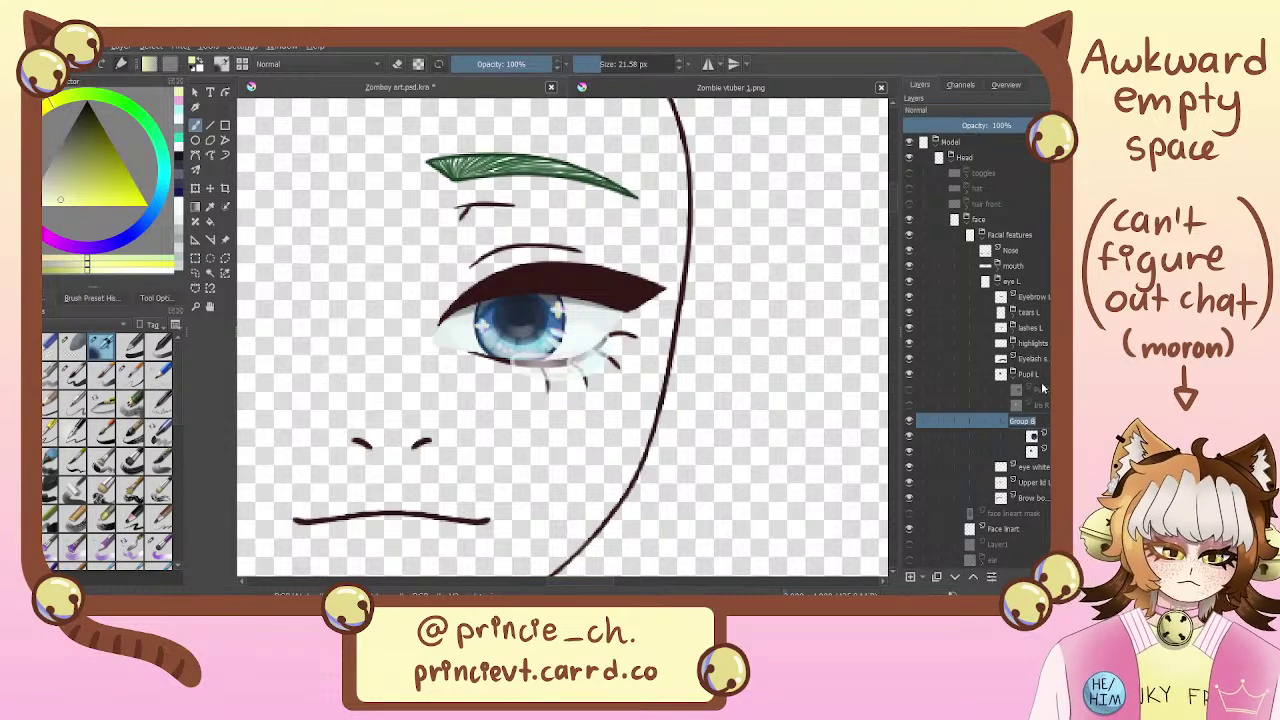
left_click(1036, 439)
key("ctrl+z")
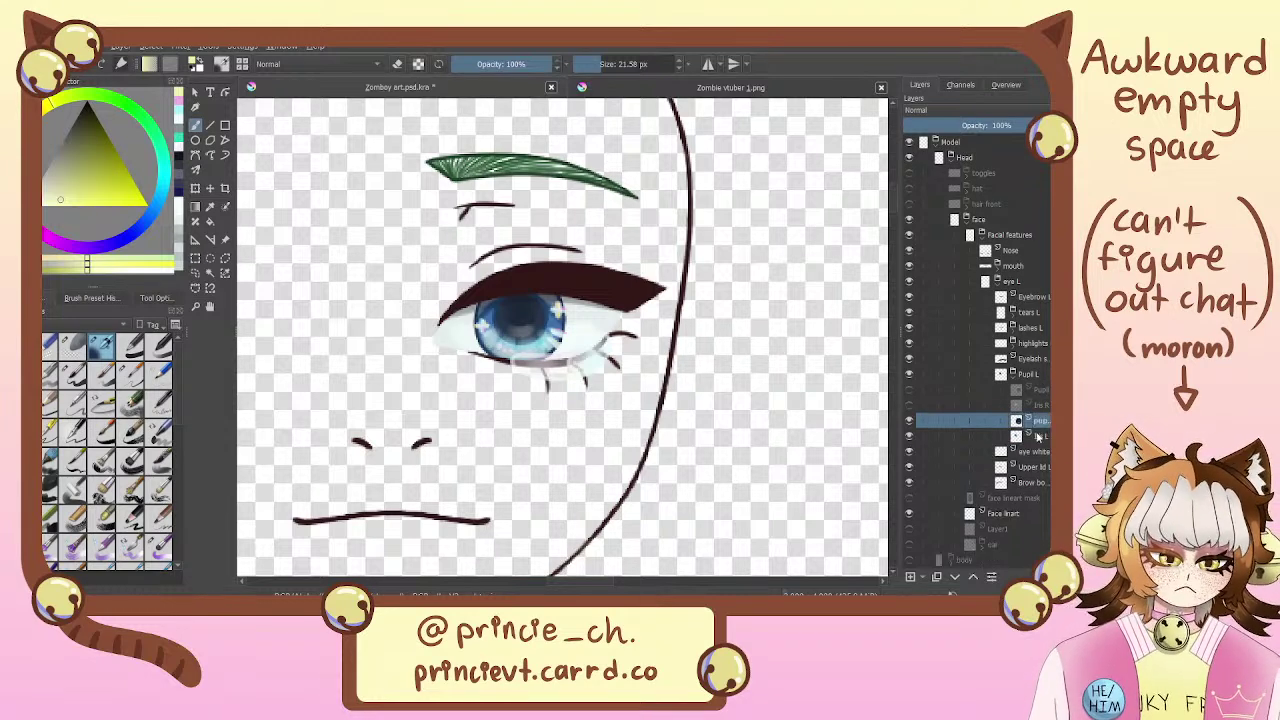
Collapse the Pupil L group and go through the eye L sublayers from Eyebrow L down to the eyelash shadow
left_click(1013, 372)
left_click(1040, 360)
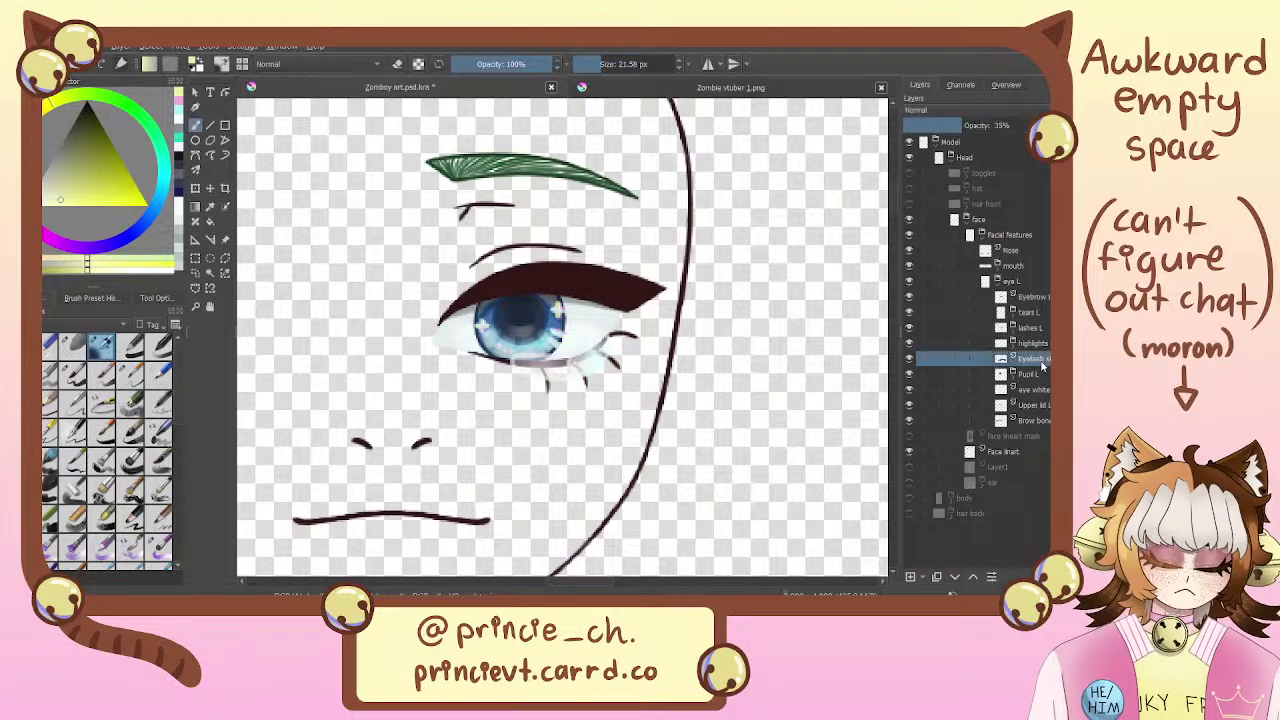
left_click(1040, 344)
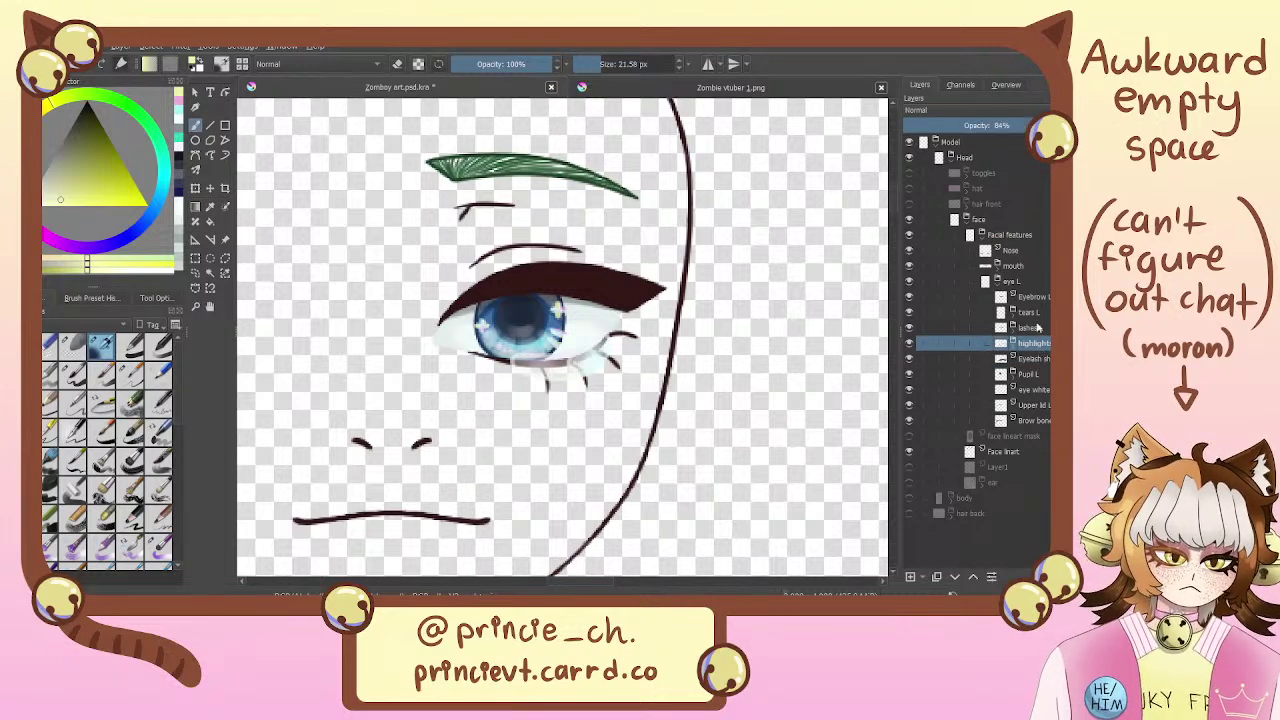
left_click(1038, 328)
left_click(1040, 298)
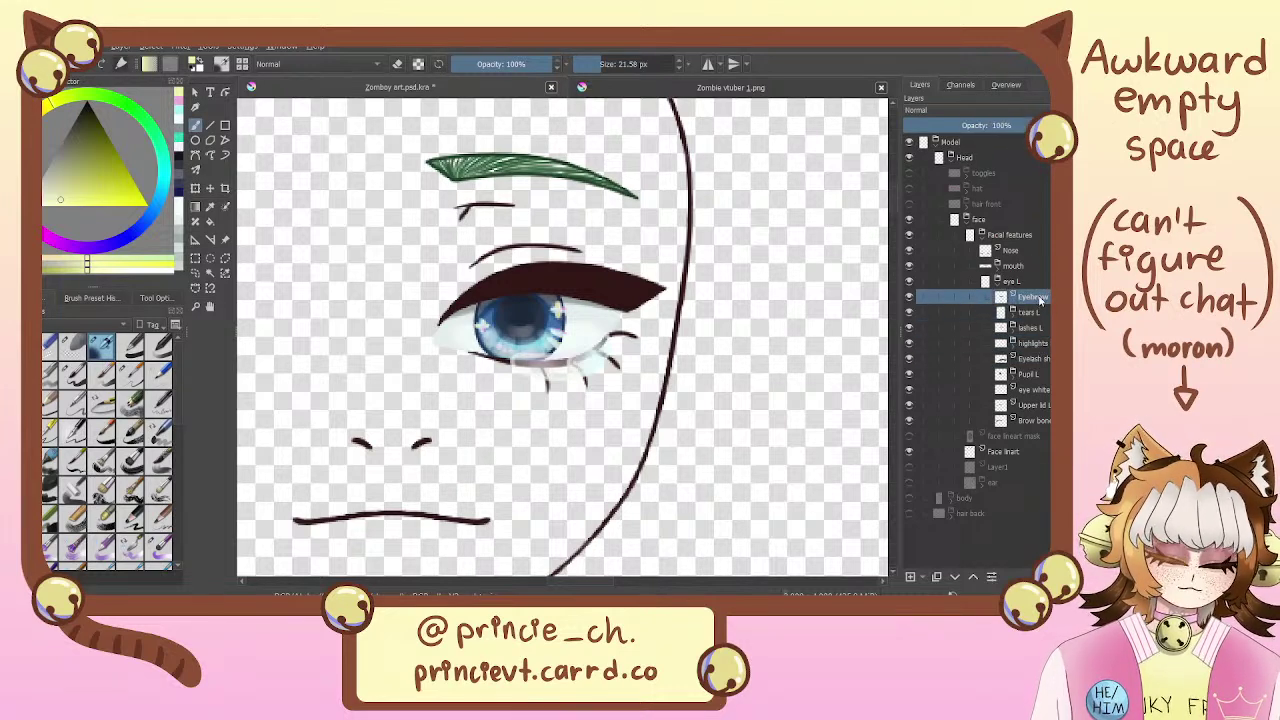
left_click(1043, 343)
left_click(1042, 313)
left_click(1042, 329)
left_click(1045, 344)
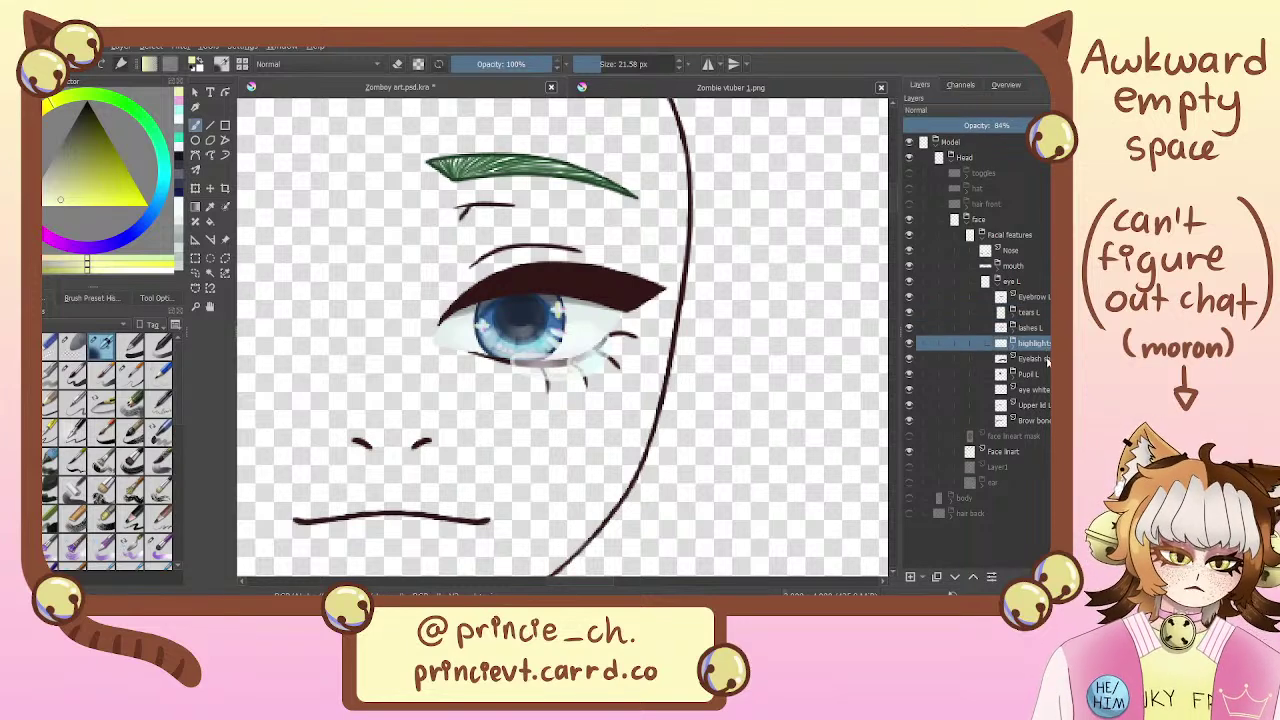
left_click(1041, 360)
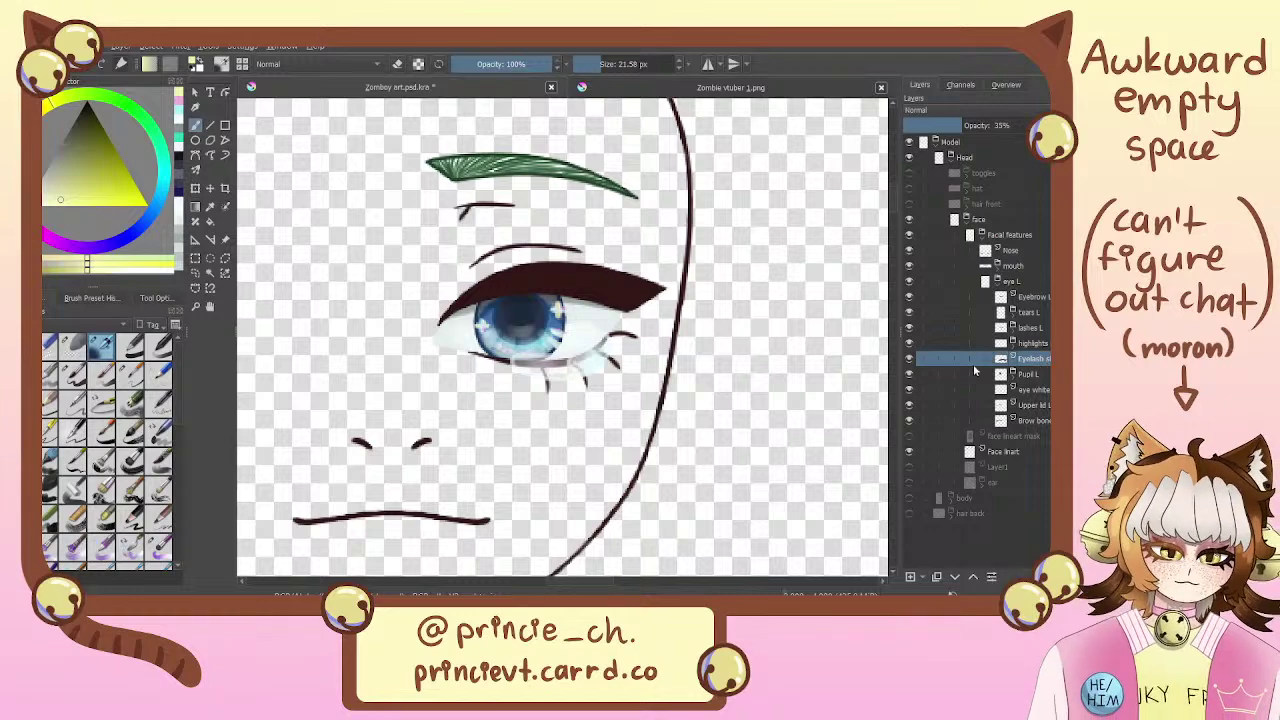
Save the face drawing
scroll(607, 317, "down", 3)
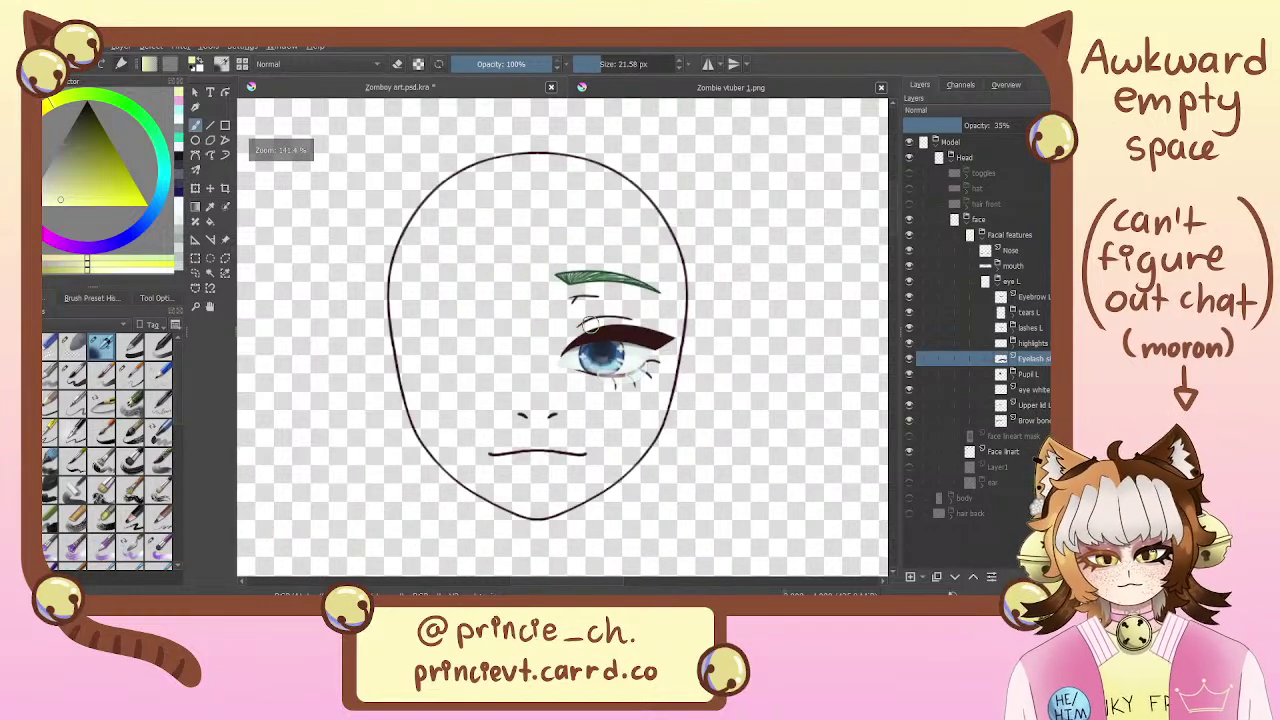
left_click_drag(592, 325, 609, 324)
key("ctrl+s")
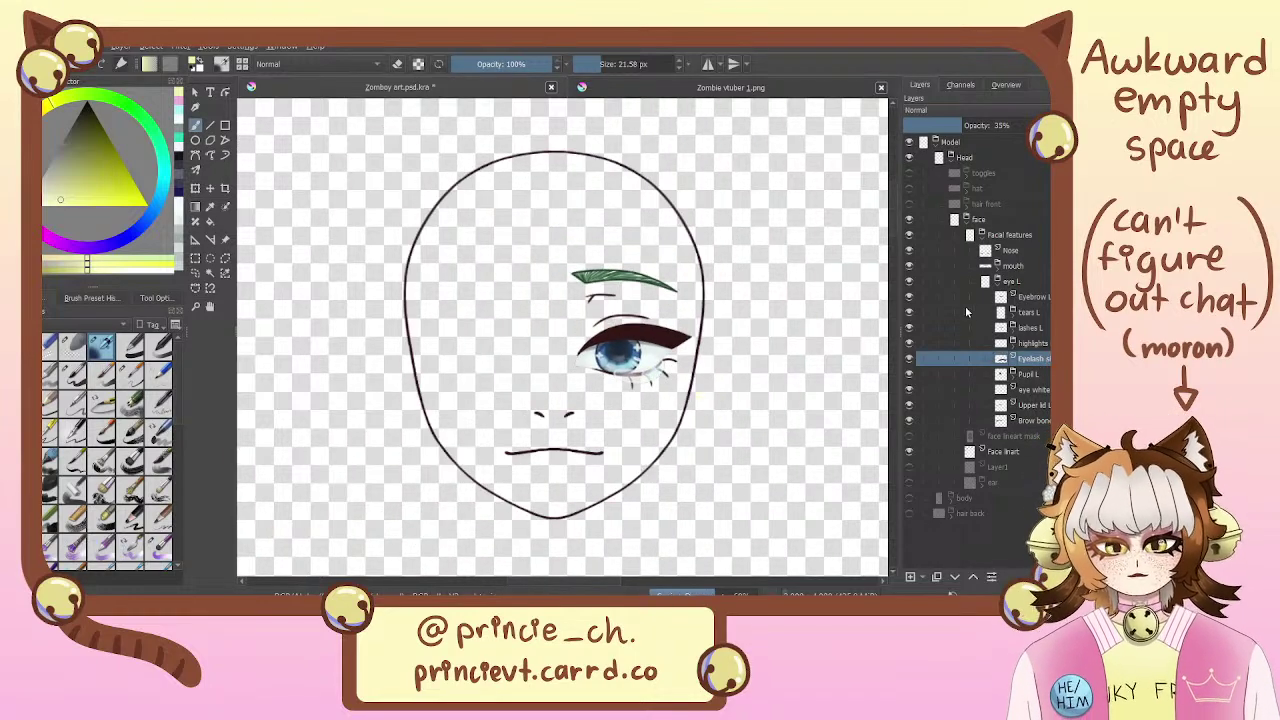
key("ctrl+s")
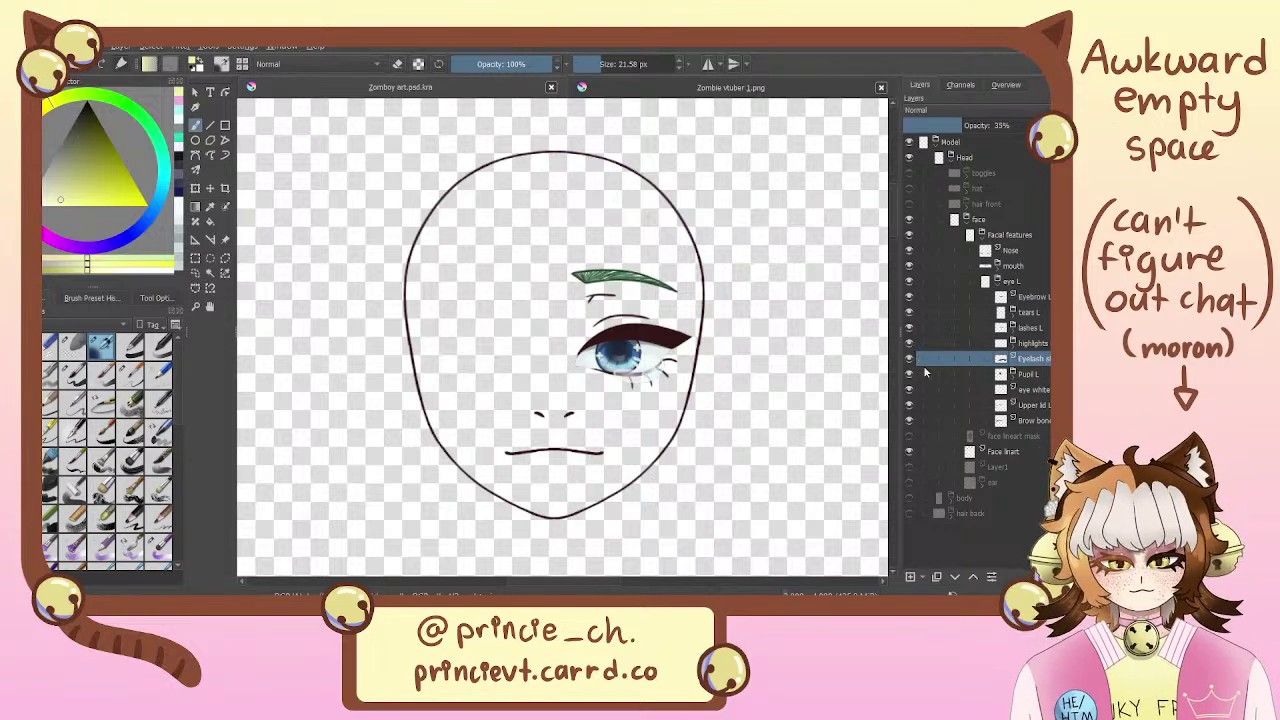
Select the Eyebrow L group and set up the fine 2.87 px brush in eraser mode for the eyebrow
scroll(742, 340, "up", 2)
left_click_drag(705, 370, 581, 364)
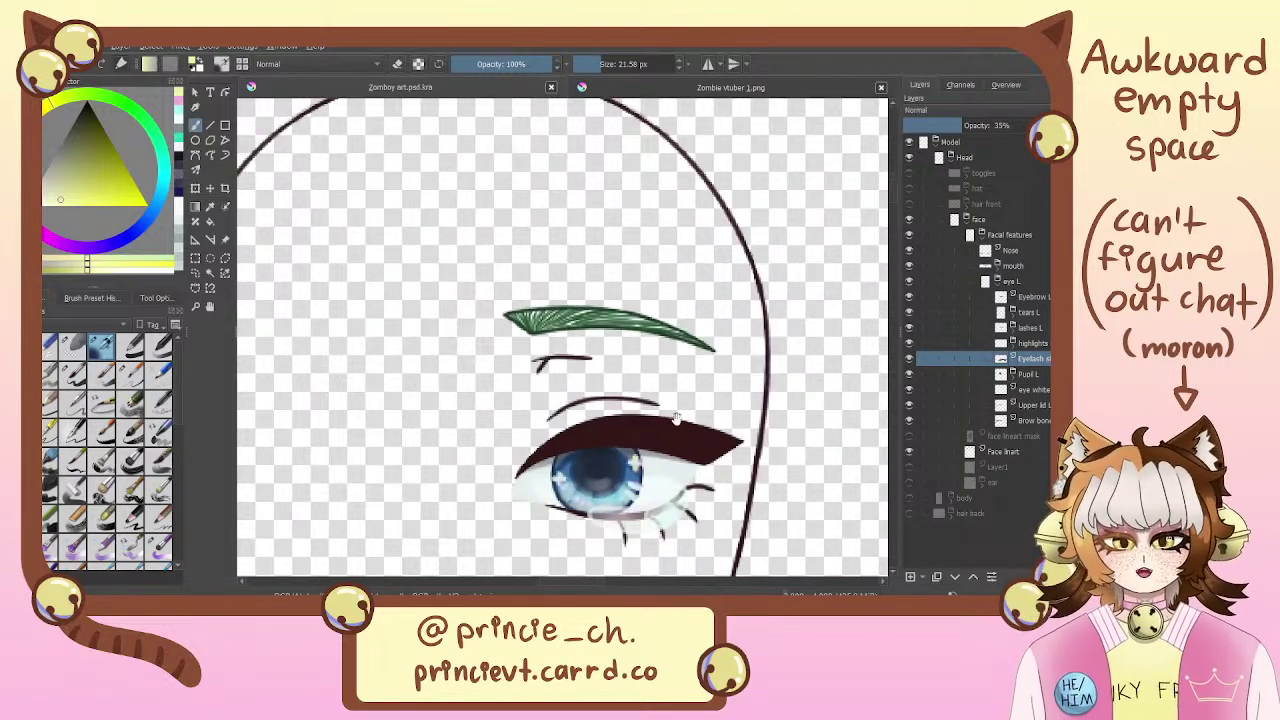
left_click_drag(694, 409, 708, 347)
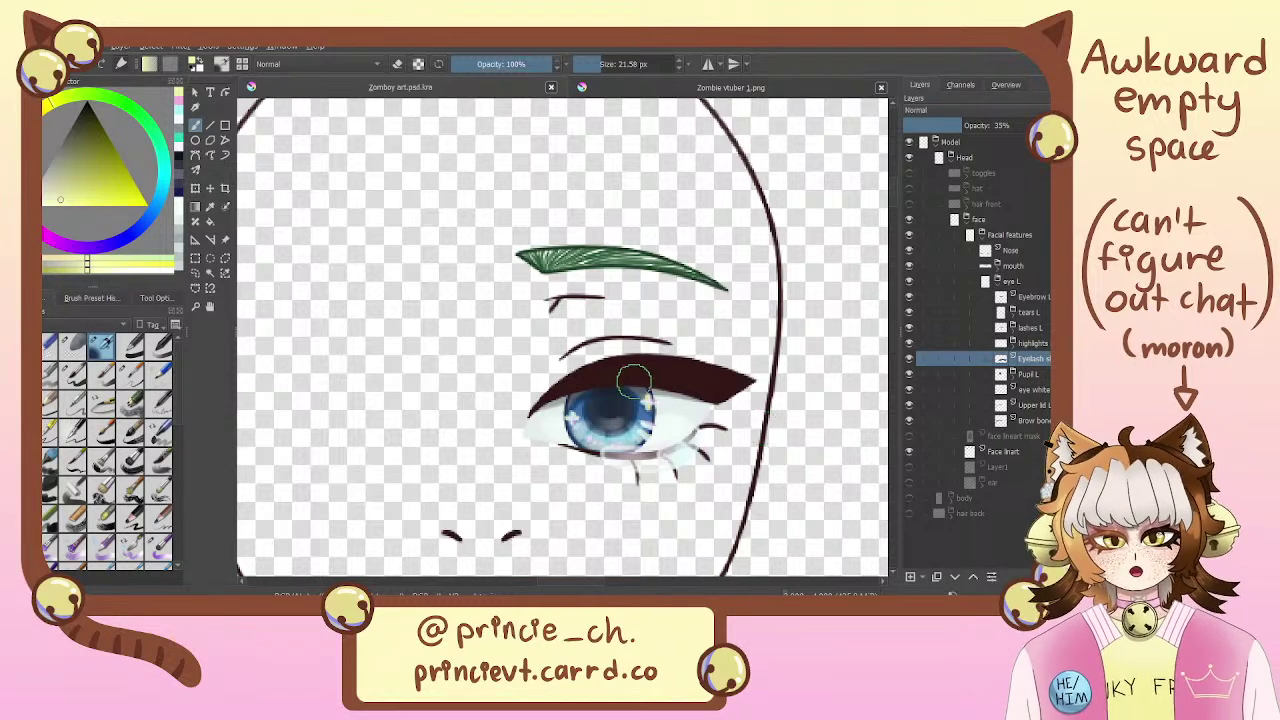
left_click_drag(694, 382, 754, 406)
left_click(1030, 297)
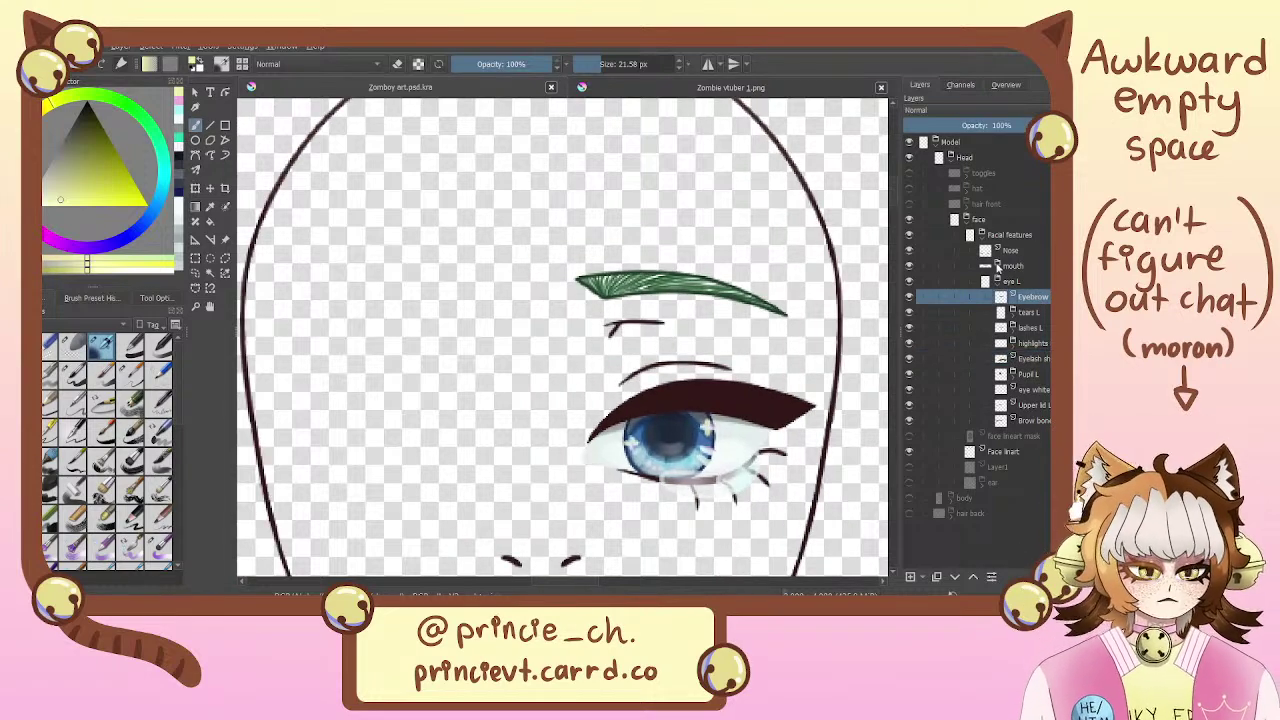
scroll(563, 335, "up", 2)
left_click_drag(583, 246, 517, 257)
key("e")
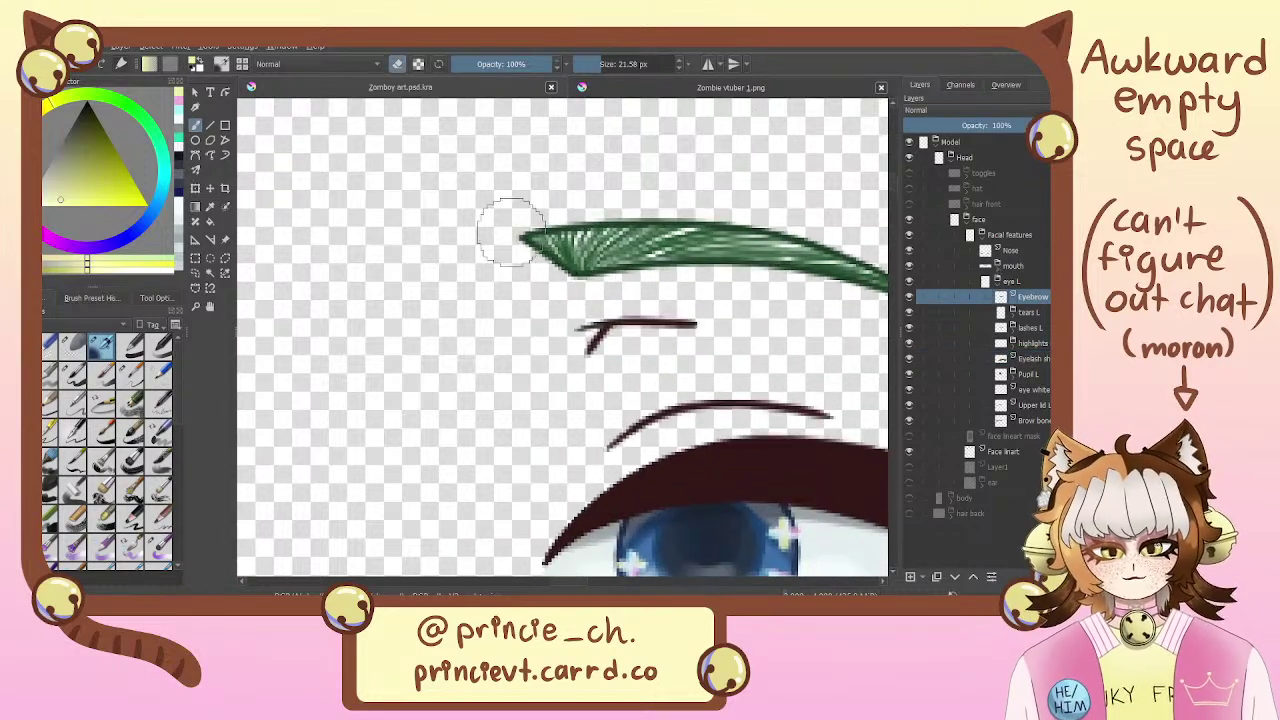
left_click(73, 376)
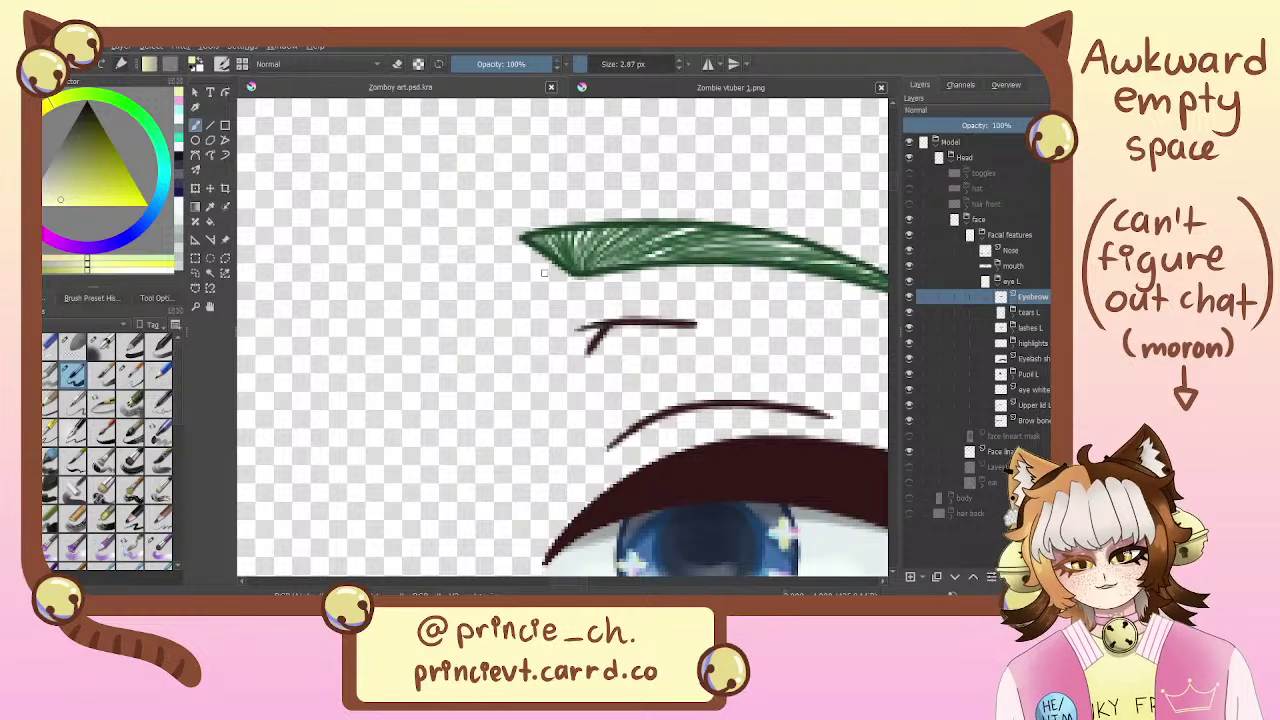
key("e")
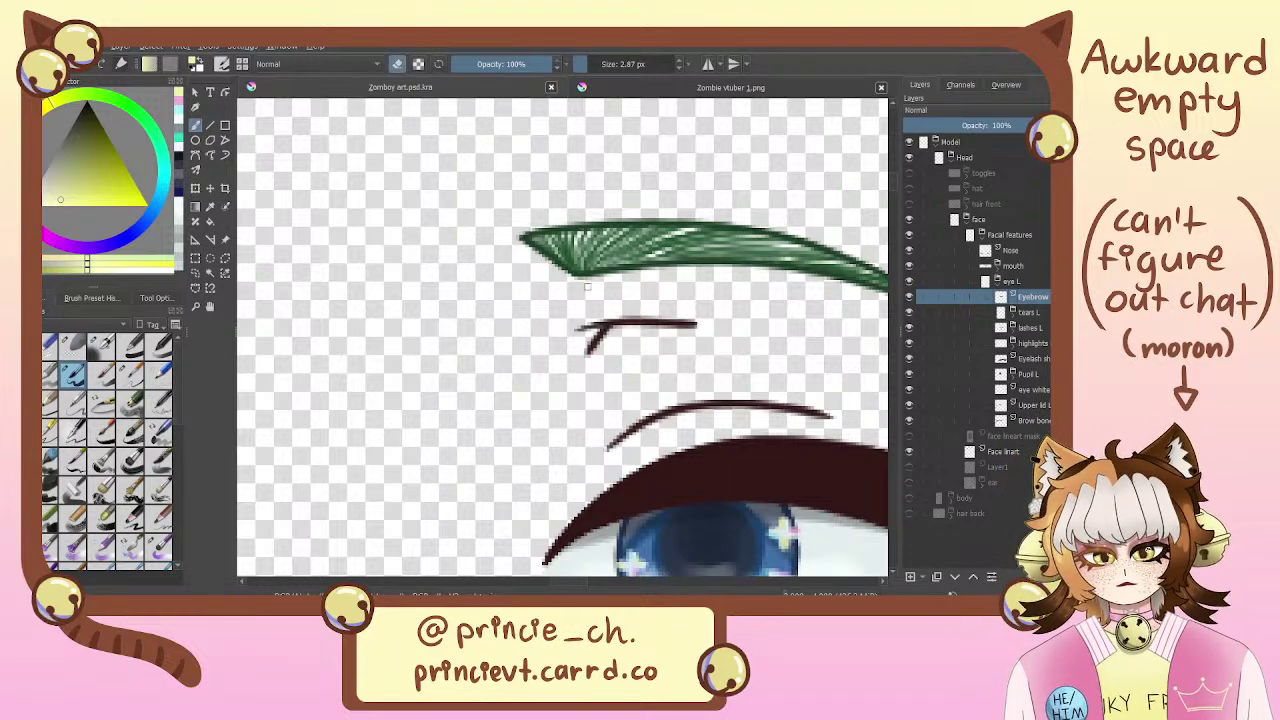
Collapse the eye L group, check it by hiding and reshowing it, and collapse the Facial features group
key("ctrl+minus")
key("ctrl+minus")
key("ctrl+minus")
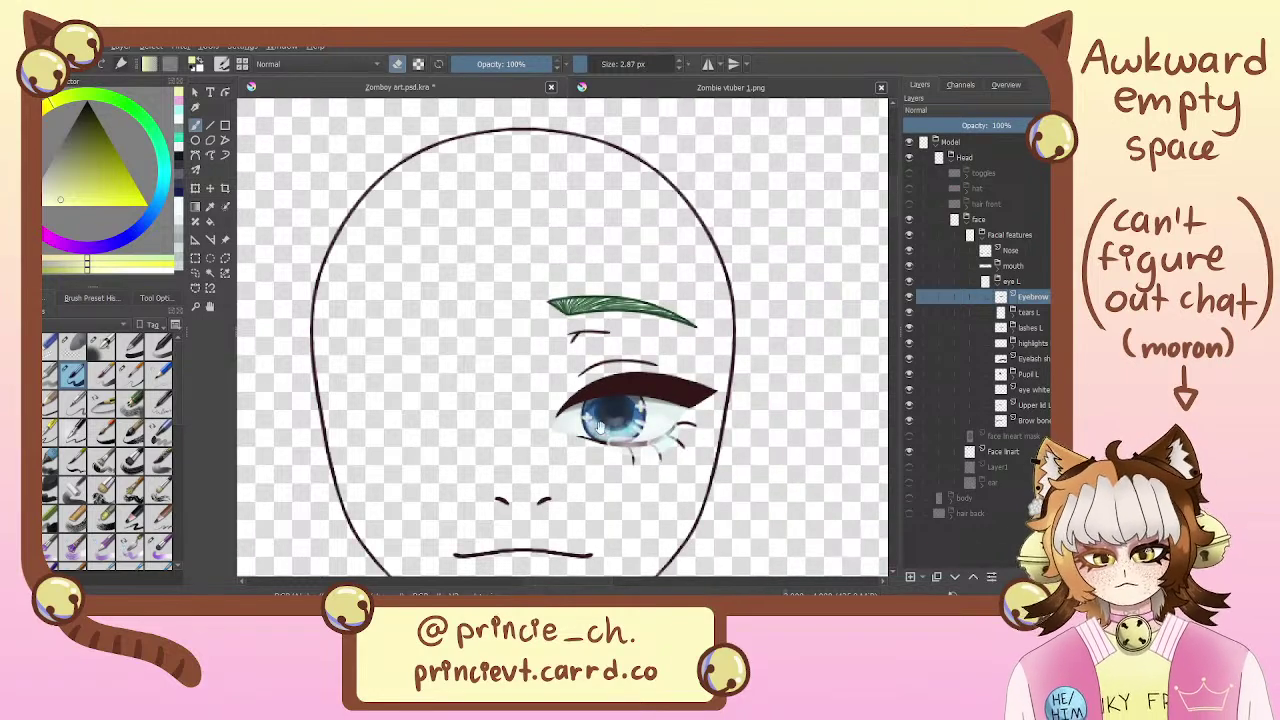
scroll(600, 427, "down", 3)
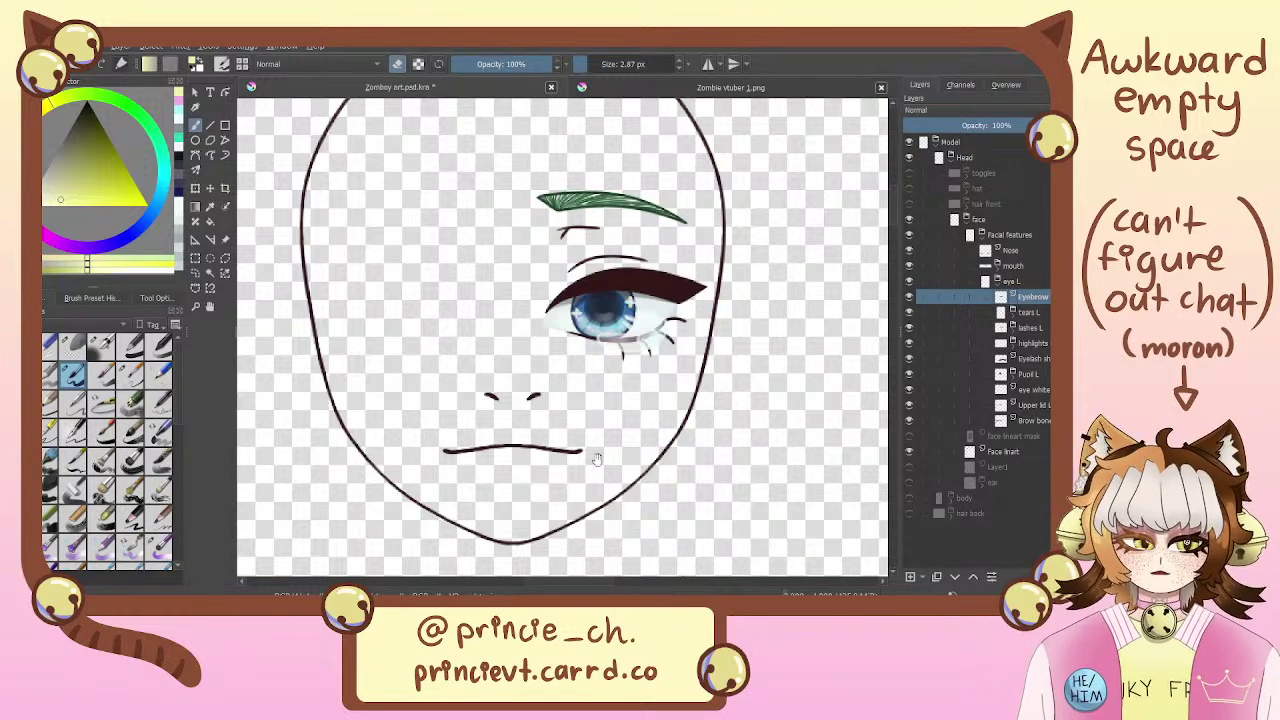
mouse_move(595, 459)
left_mouse_down()
mouse_move(663, 479)
mouse_move(694, 536)
mouse_move(649, 468)
left_mouse_up()
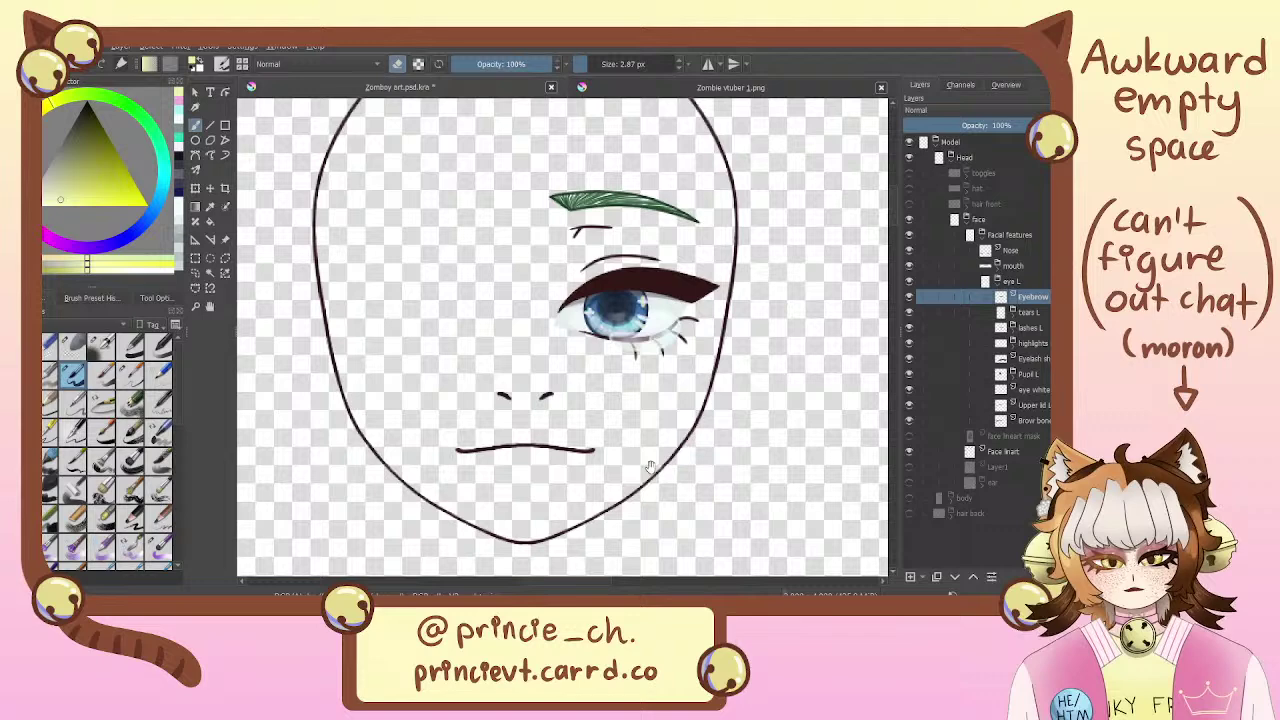
left_click(999, 283)
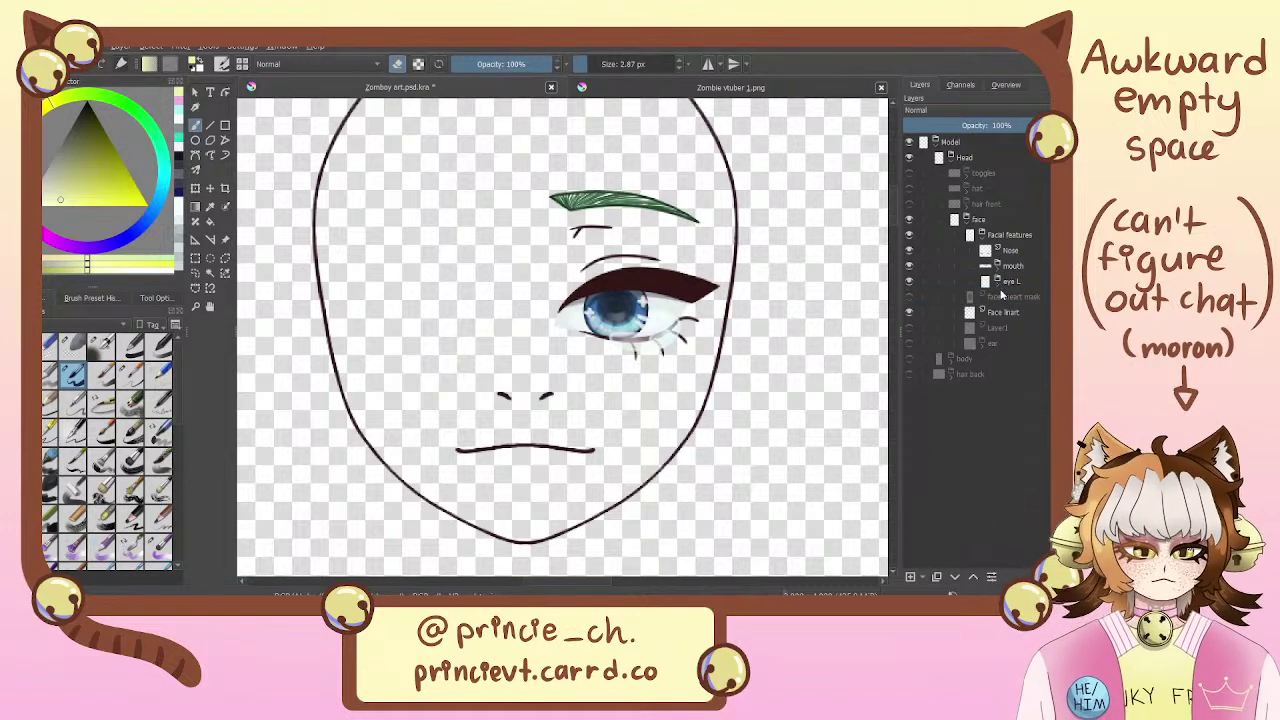
left_click(909, 283)
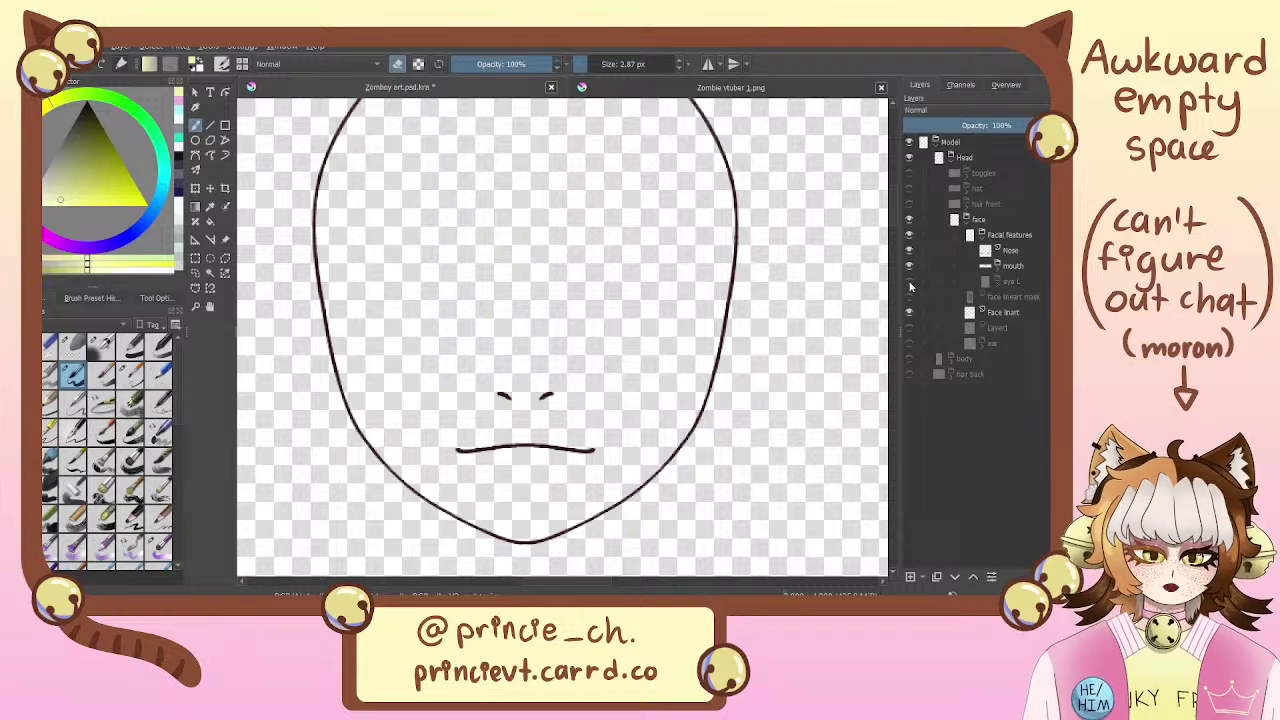
left_click(909, 283)
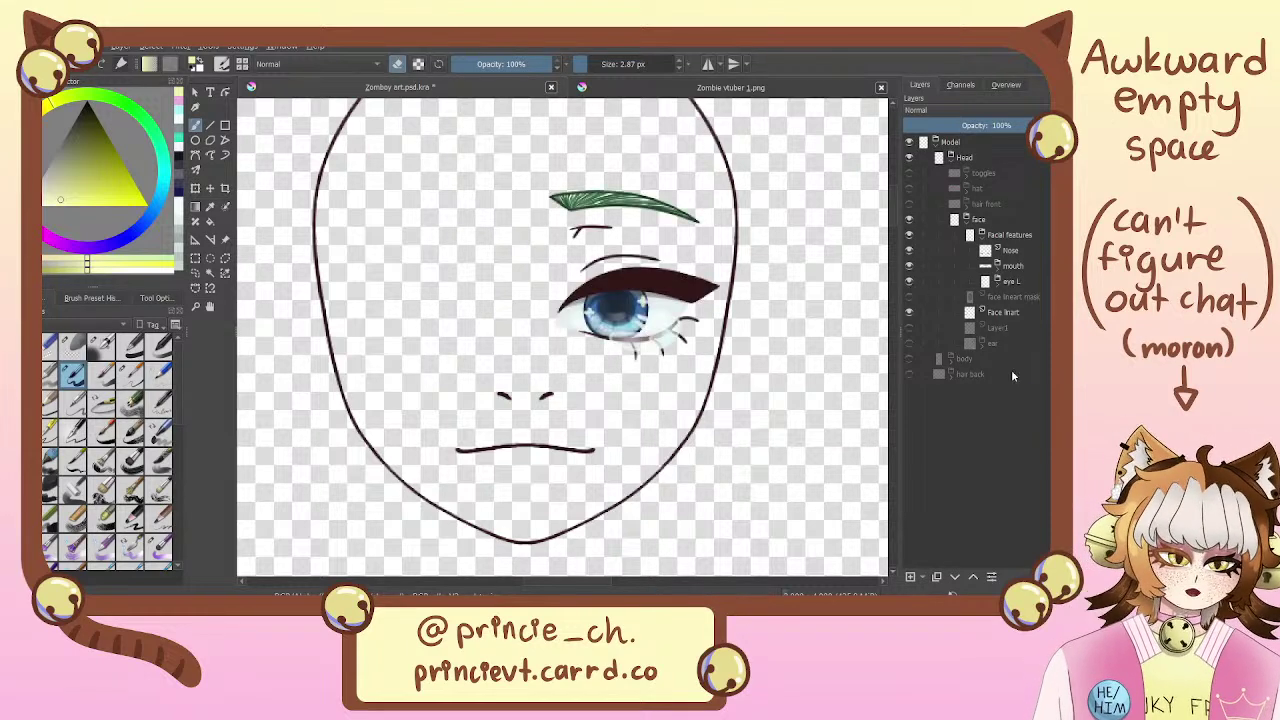
left_click(981, 236)
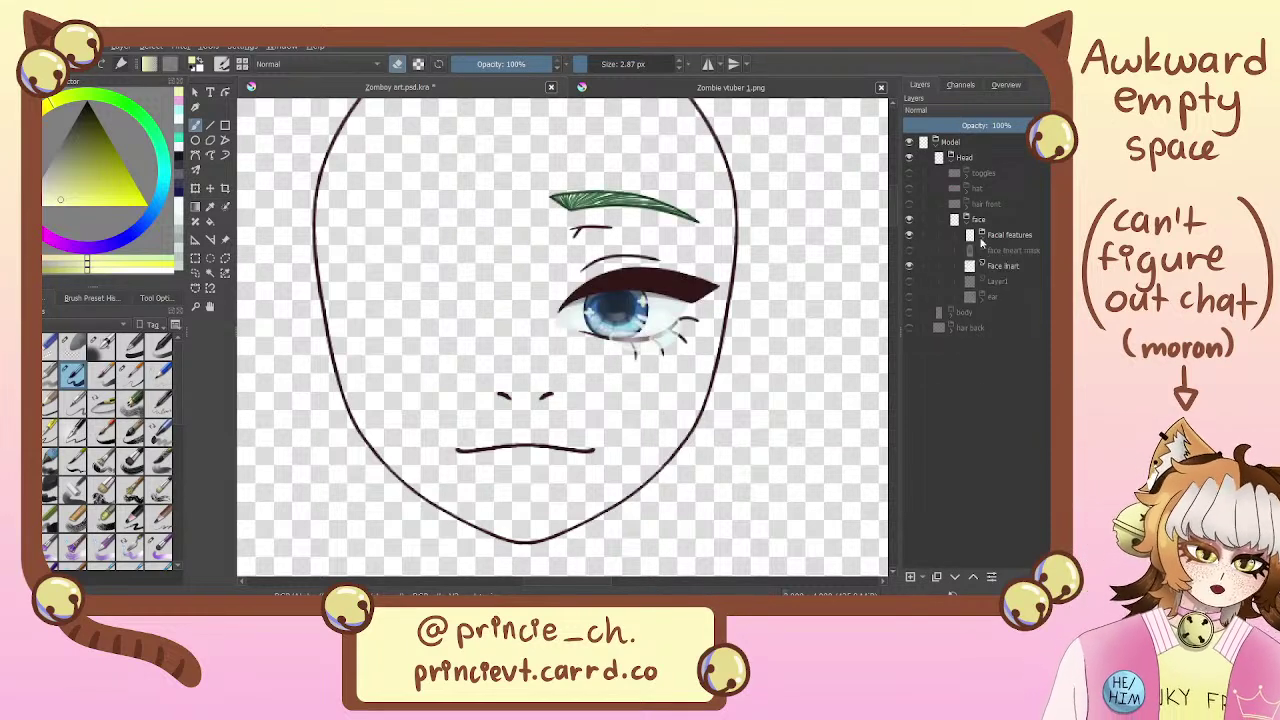
Check the face lineart mask, Layer1 and ear by showing and hiding each one in turn
left_click(909, 251)
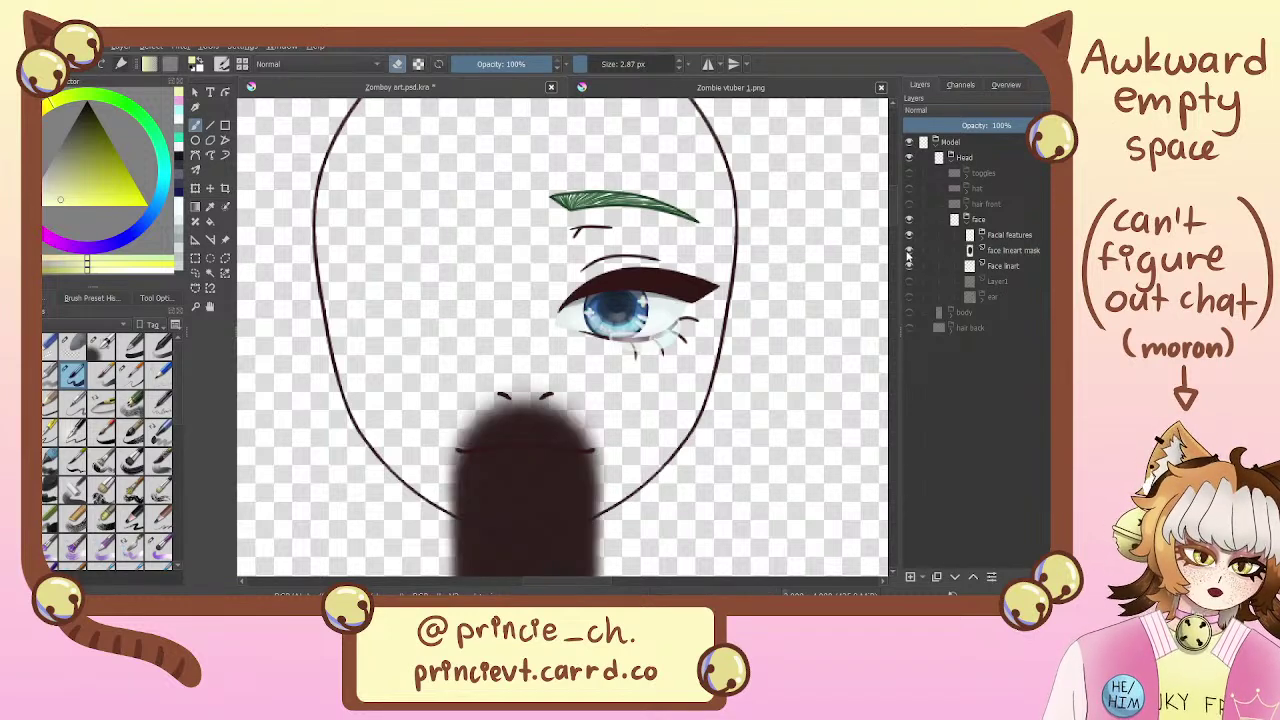
left_click(909, 251)
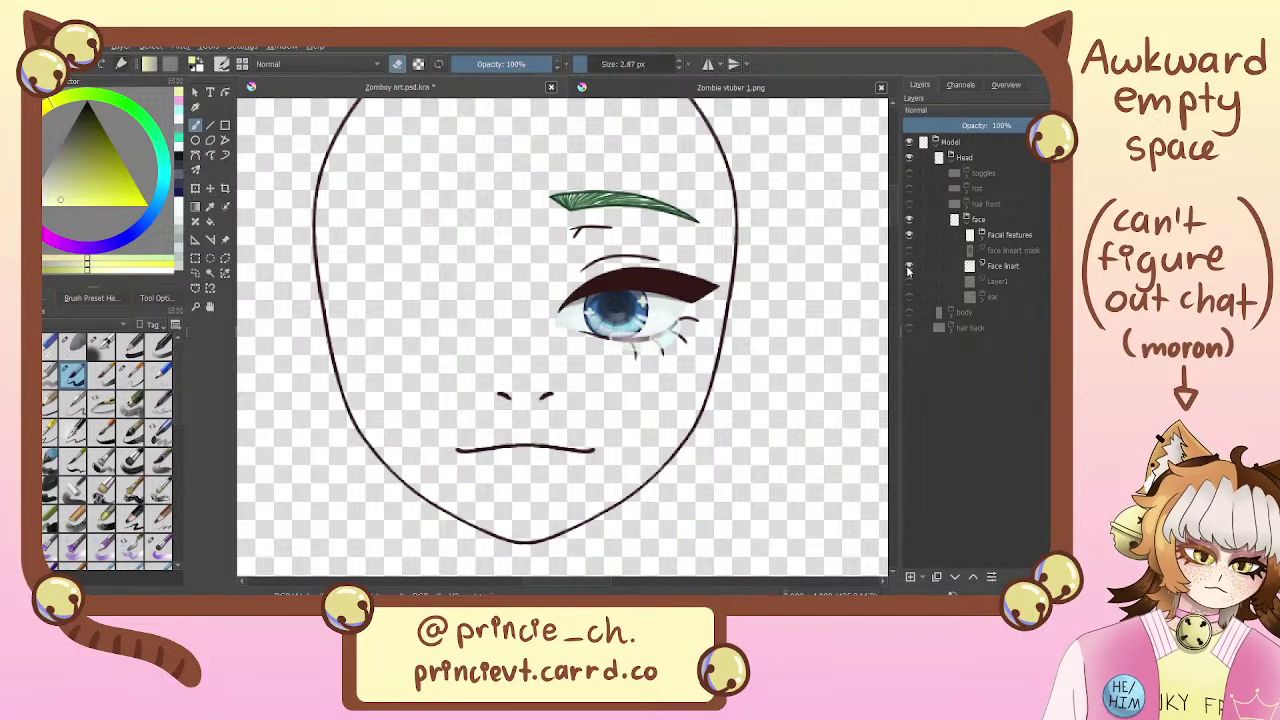
left_click(909, 281)
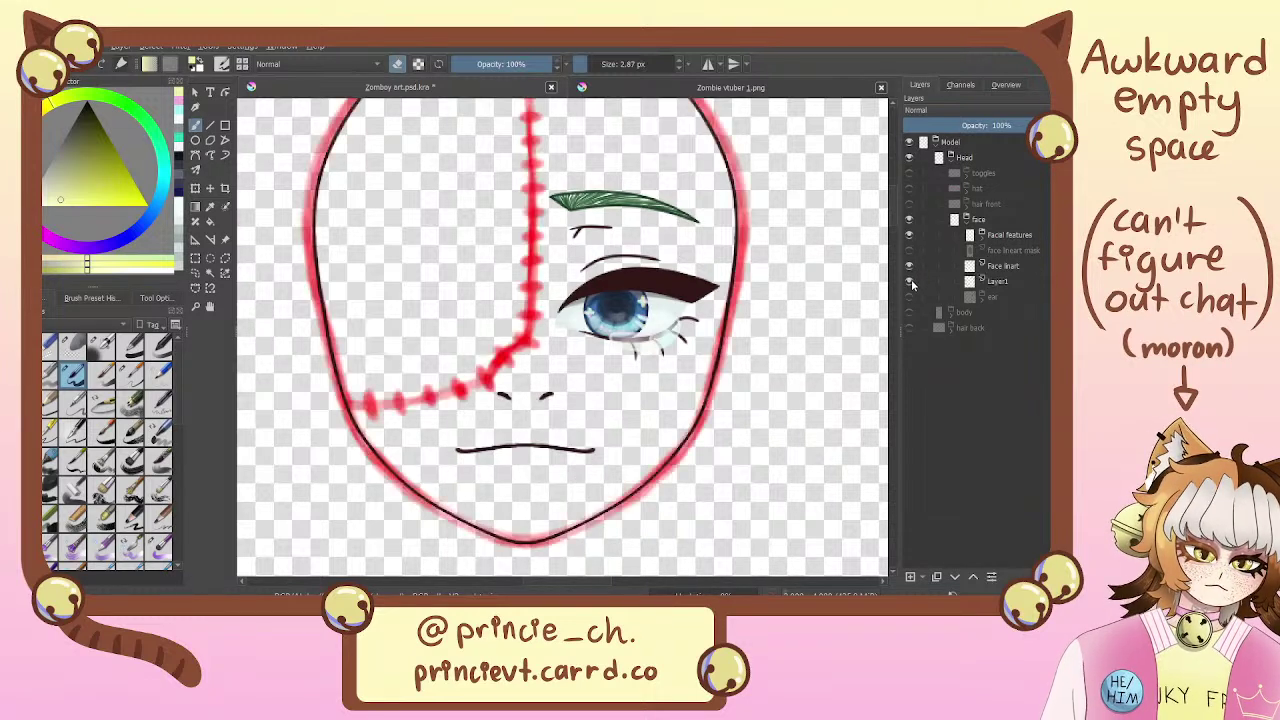
left_click(909, 282)
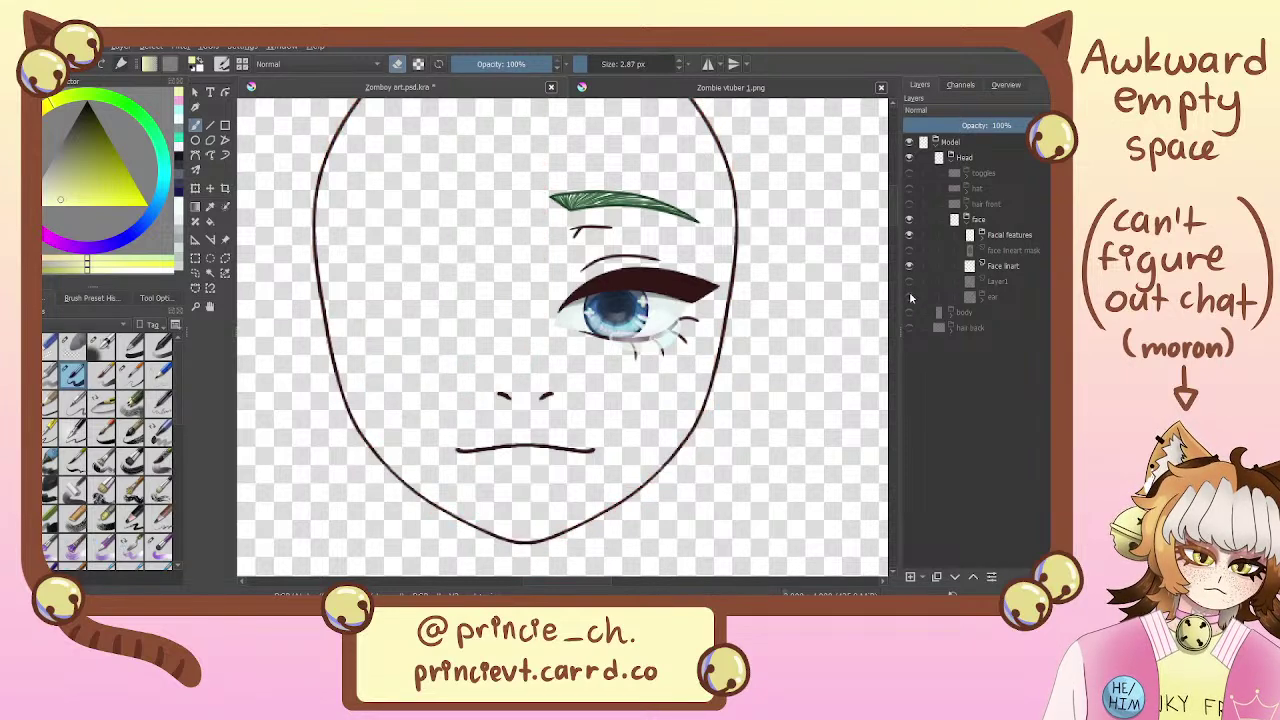
left_click(909, 297)
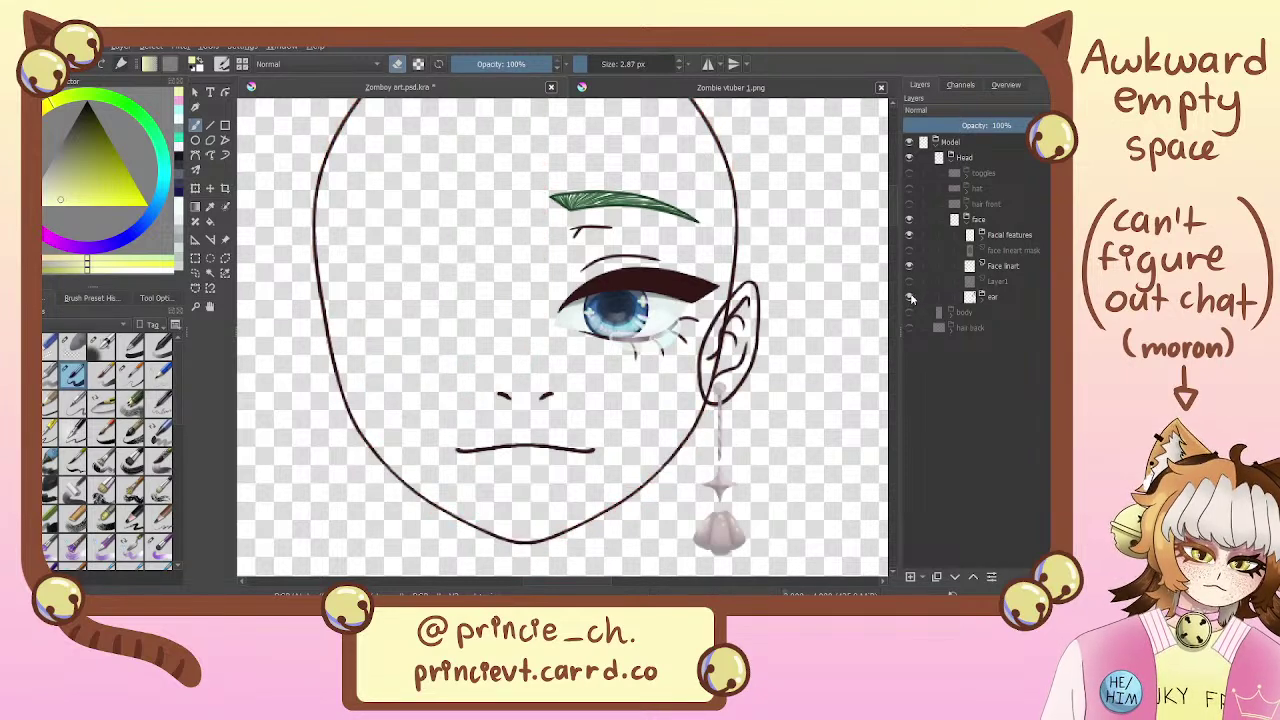
left_click(909, 297)
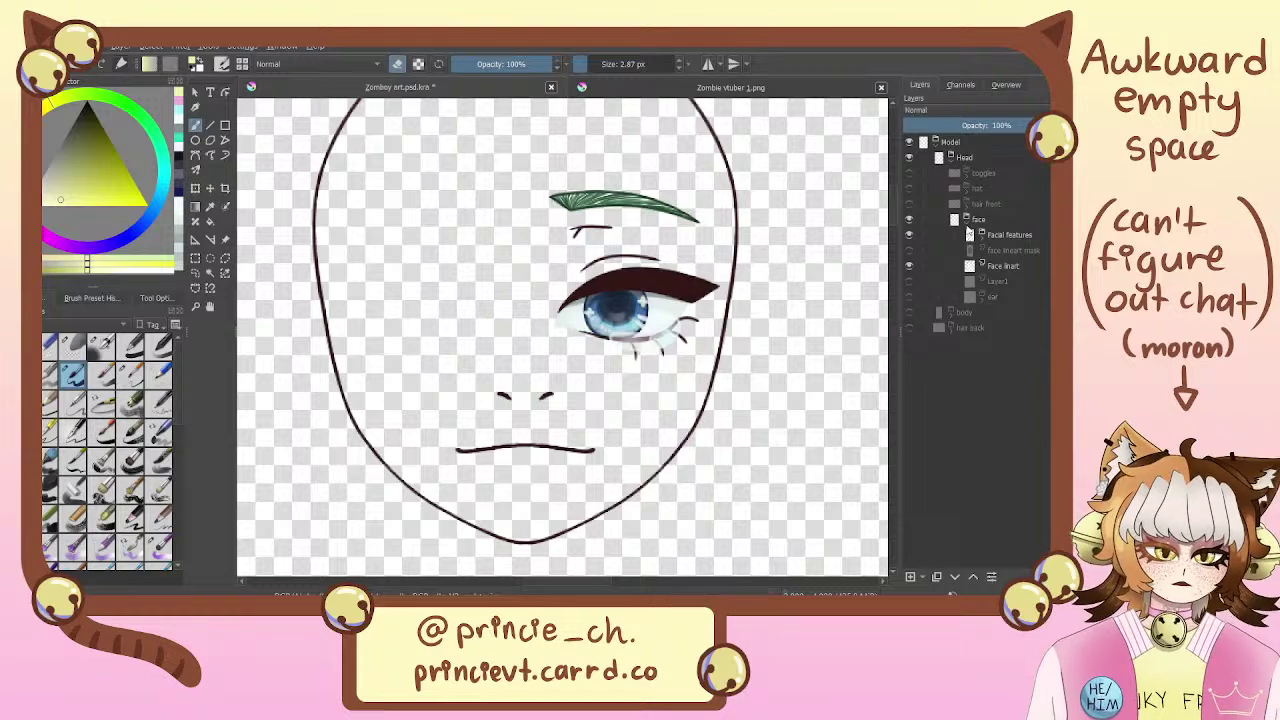
Collapse the face group and show the hair front group with its sketch over the head
left_click(966, 220)
left_click_drag(881, 214, 887, 278)
key("ctrl+minus")
key("ctrl+minus")
key("ctrl+minus")
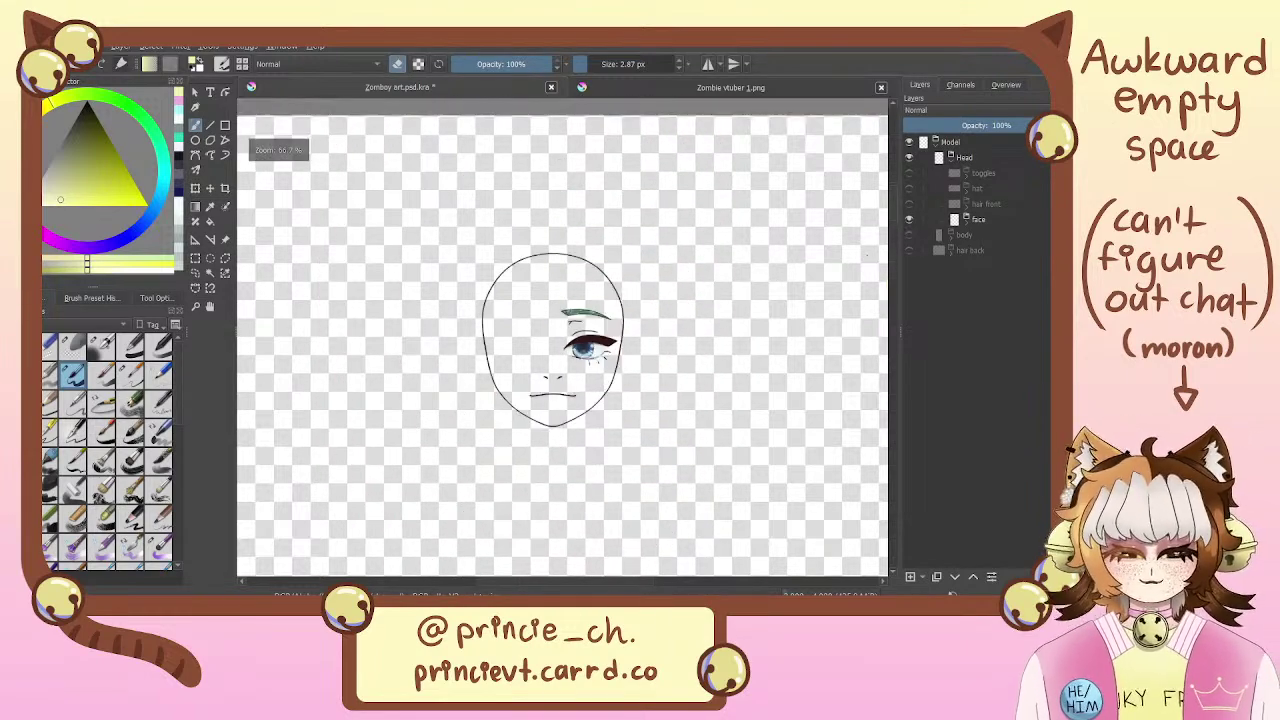
mouse_move(662, 440)
left_mouse_down()
mouse_move(671, 417)
mouse_move(667, 443)
left_mouse_up()
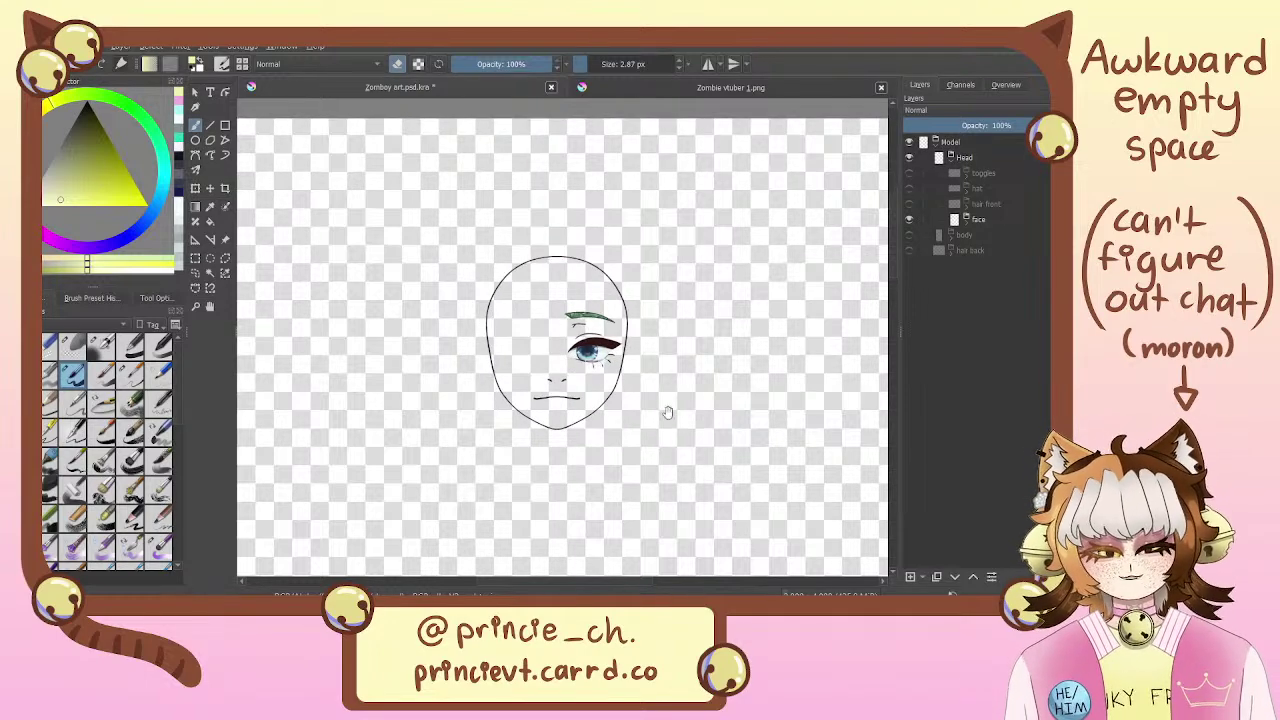
mouse_move(704, 373)
left_mouse_down()
mouse_move(715, 388)
mouse_move(712, 372)
mouse_move(826, 290)
mouse_move(760, 268)
left_mouse_up()
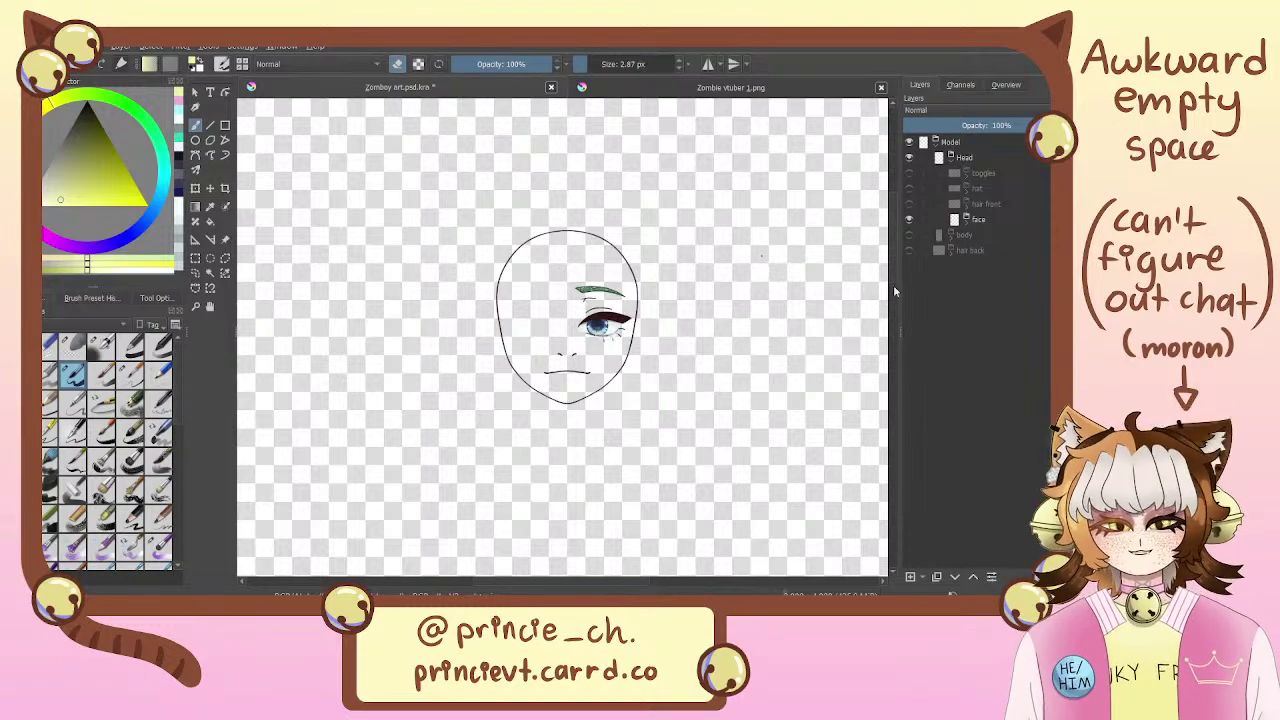
left_click(909, 203)
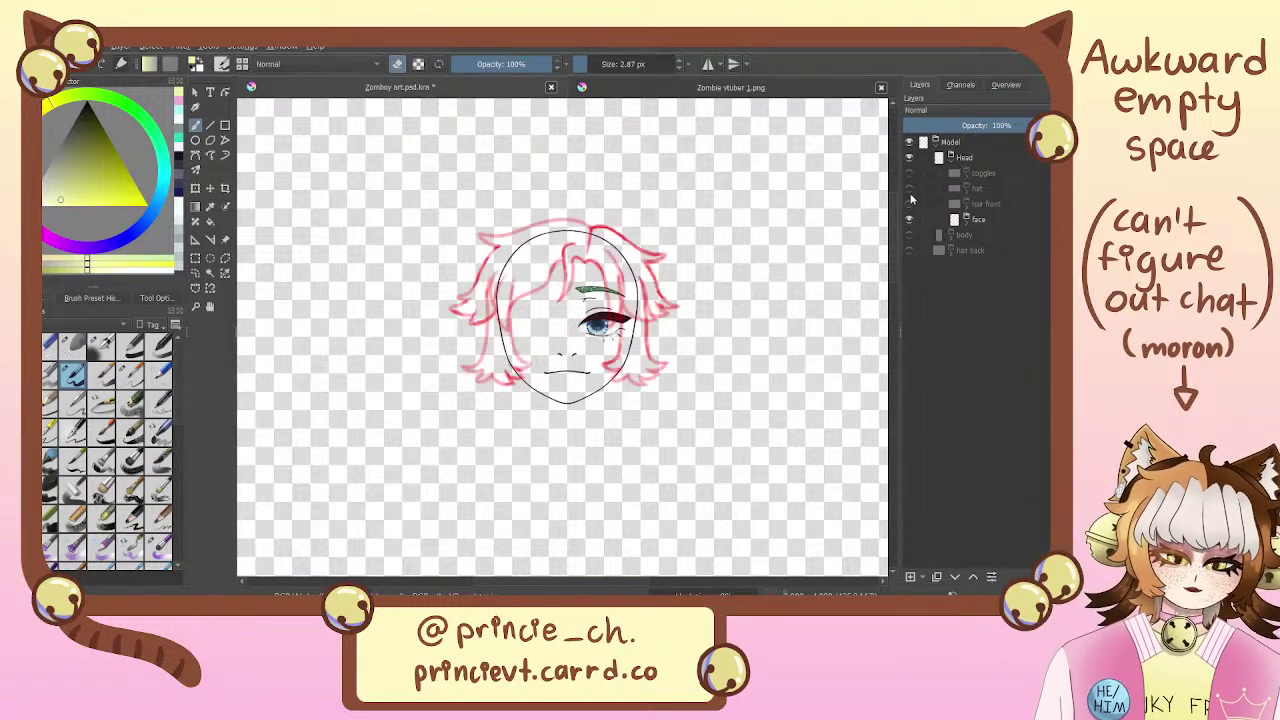
left_click_drag(771, 326, 784, 350)
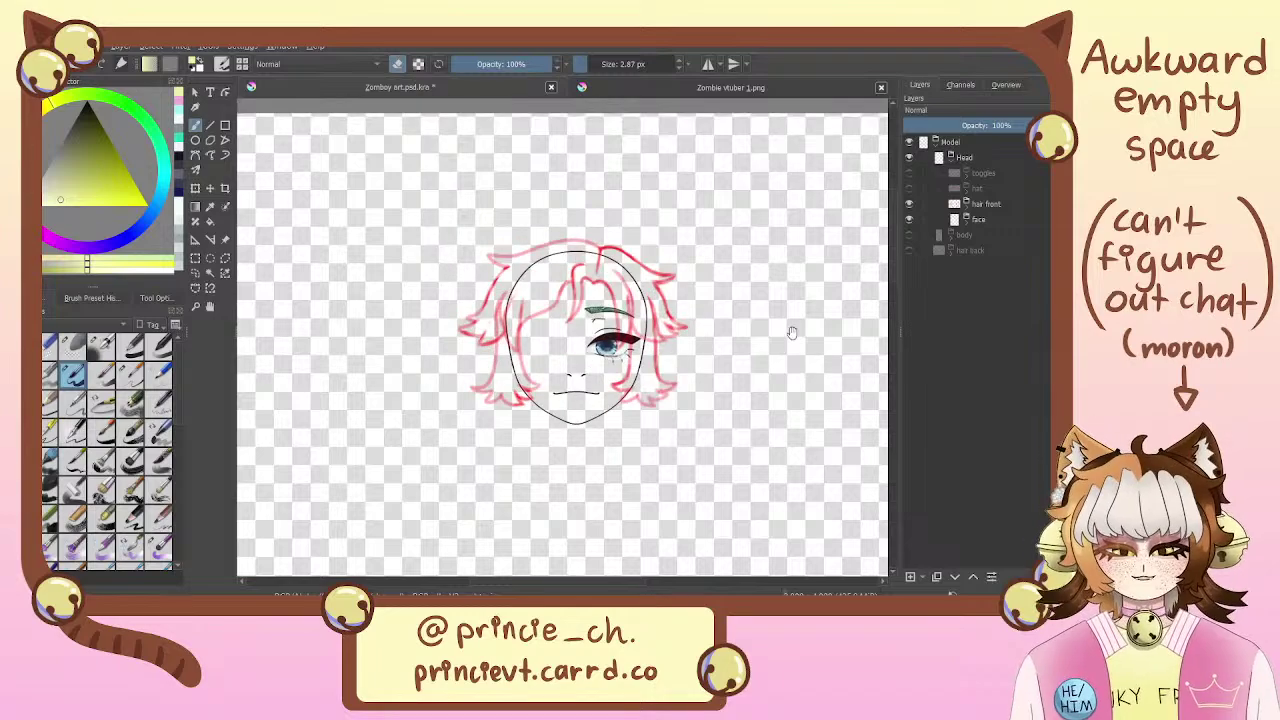
Sample the dark lash colour from the left eye as the brush colour for the hair lineart
left_click_drag(760, 303, 748, 319)
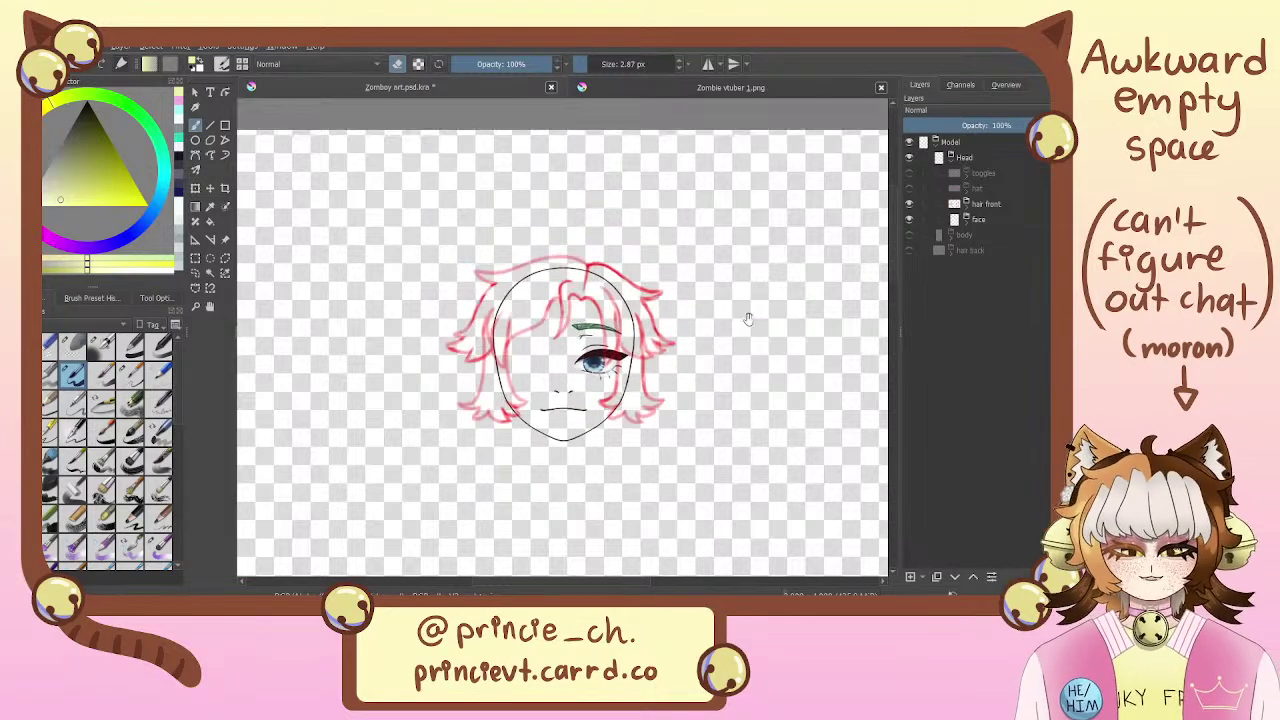
key("ctrl+plus")
key("ctrl+plus")
key("ctrl+plus")
left_click_drag(644, 402, 654, 352)
mouse_move(730, 362)
left_mouse_down()
mouse_move(781, 346)
mouse_move(732, 282)
mouse_move(774, 386)
left_mouse_up()
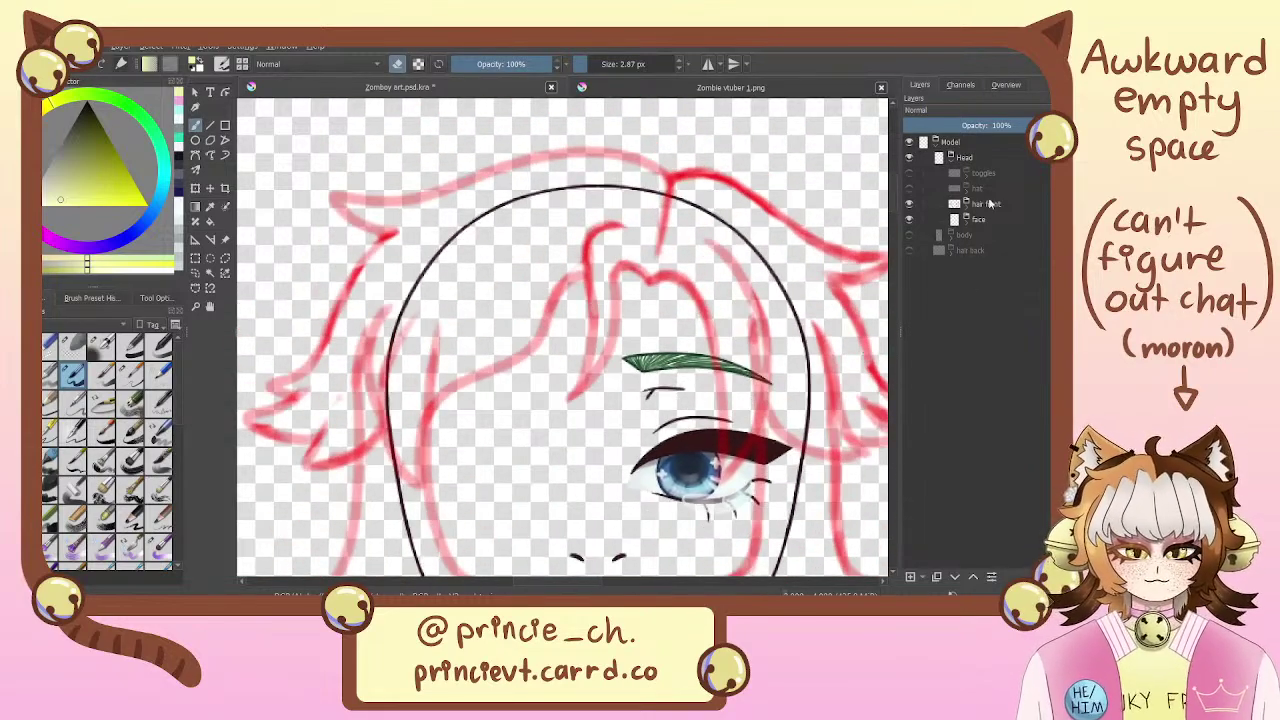
left_click(985, 189)
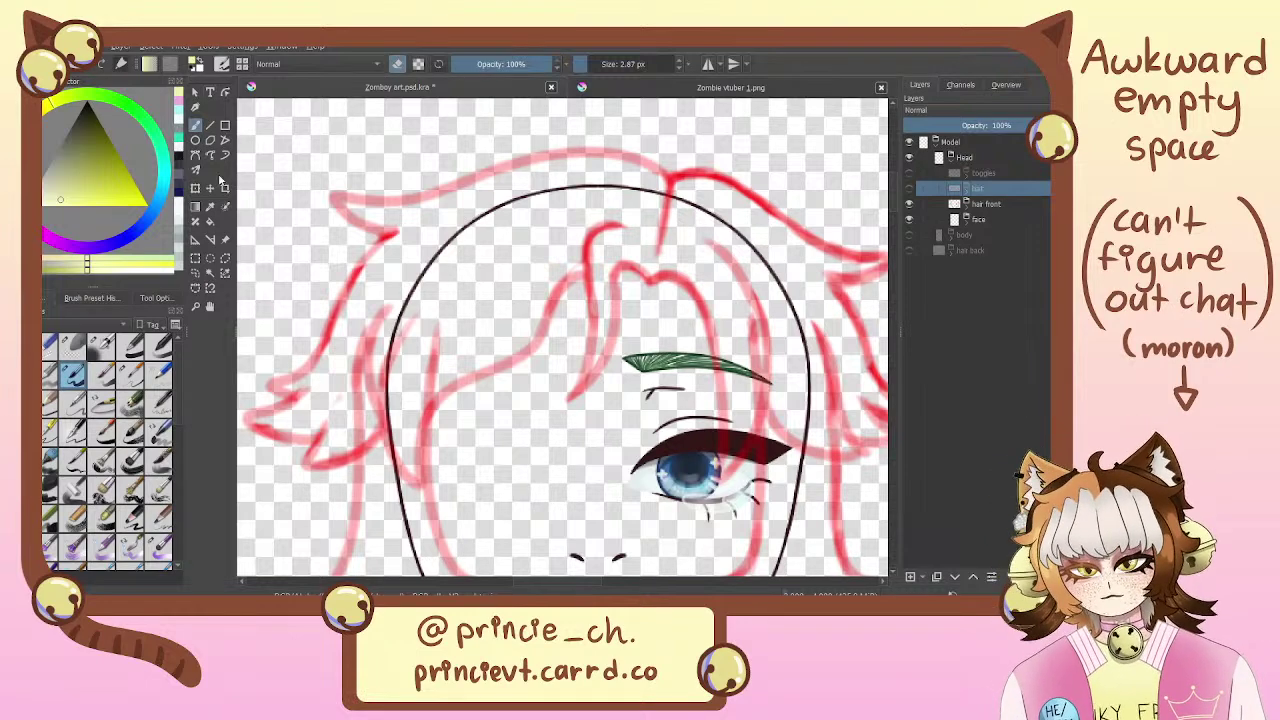
left_click(210, 206)
left_click(716, 437)
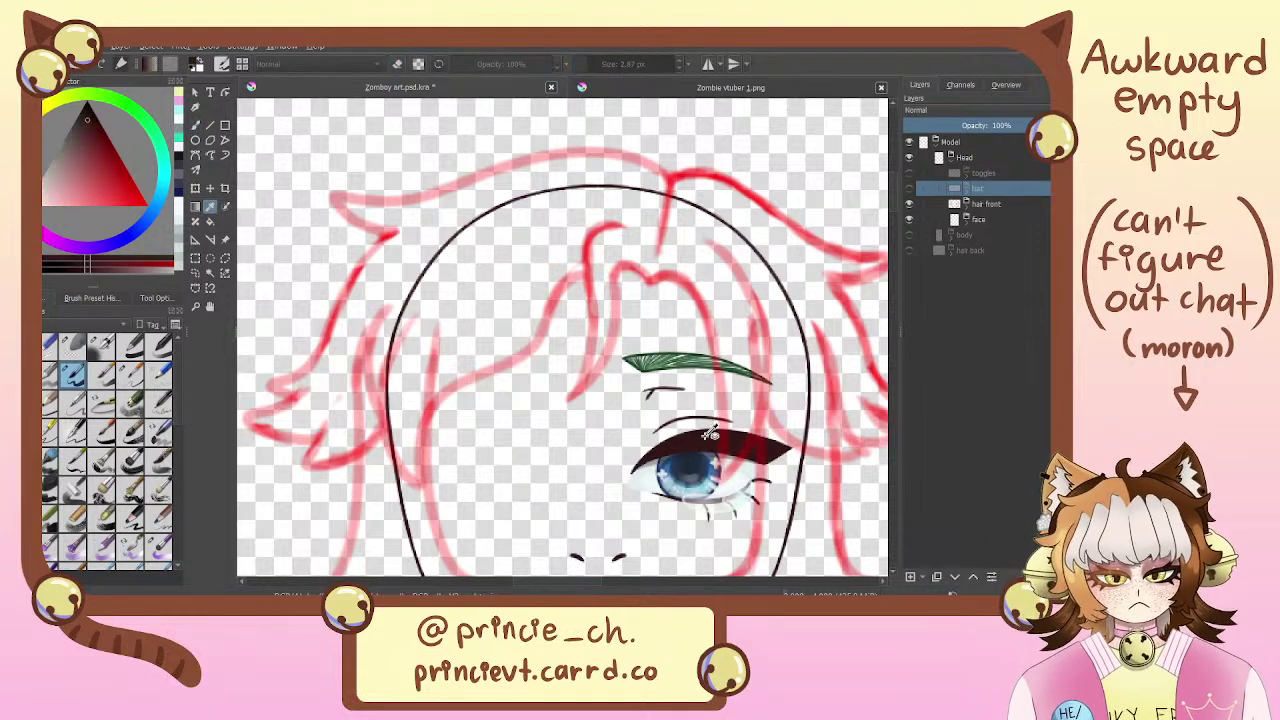
key("b")
Expand the hair front group and check its sketch by hiding and reshowing the group
left_click(1003, 205)
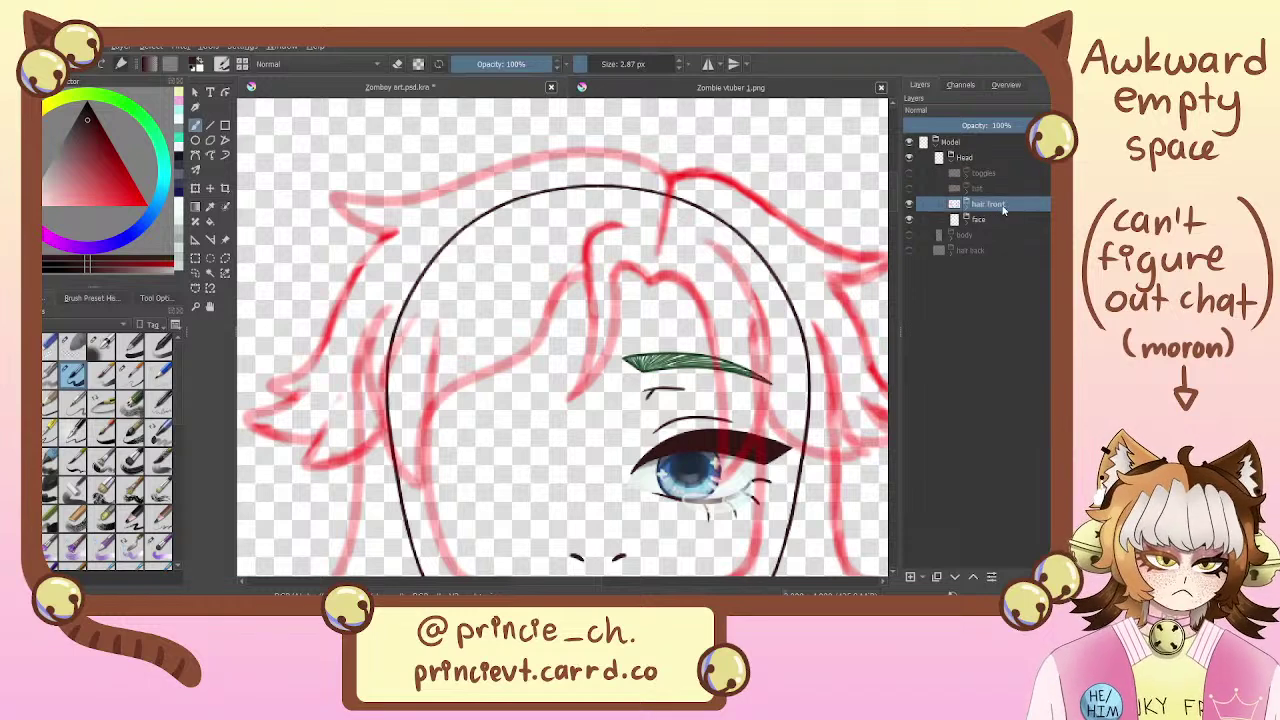
left_click(965, 205)
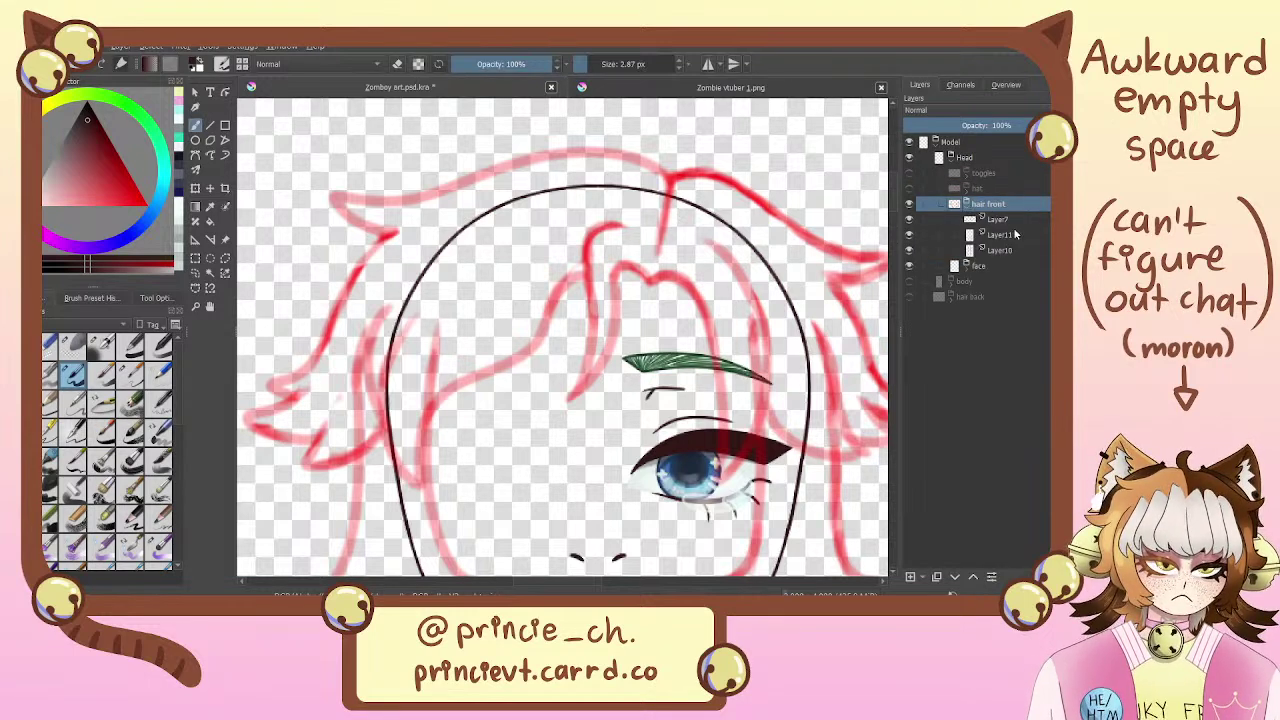
left_click(1006, 221)
left_click(910, 205)
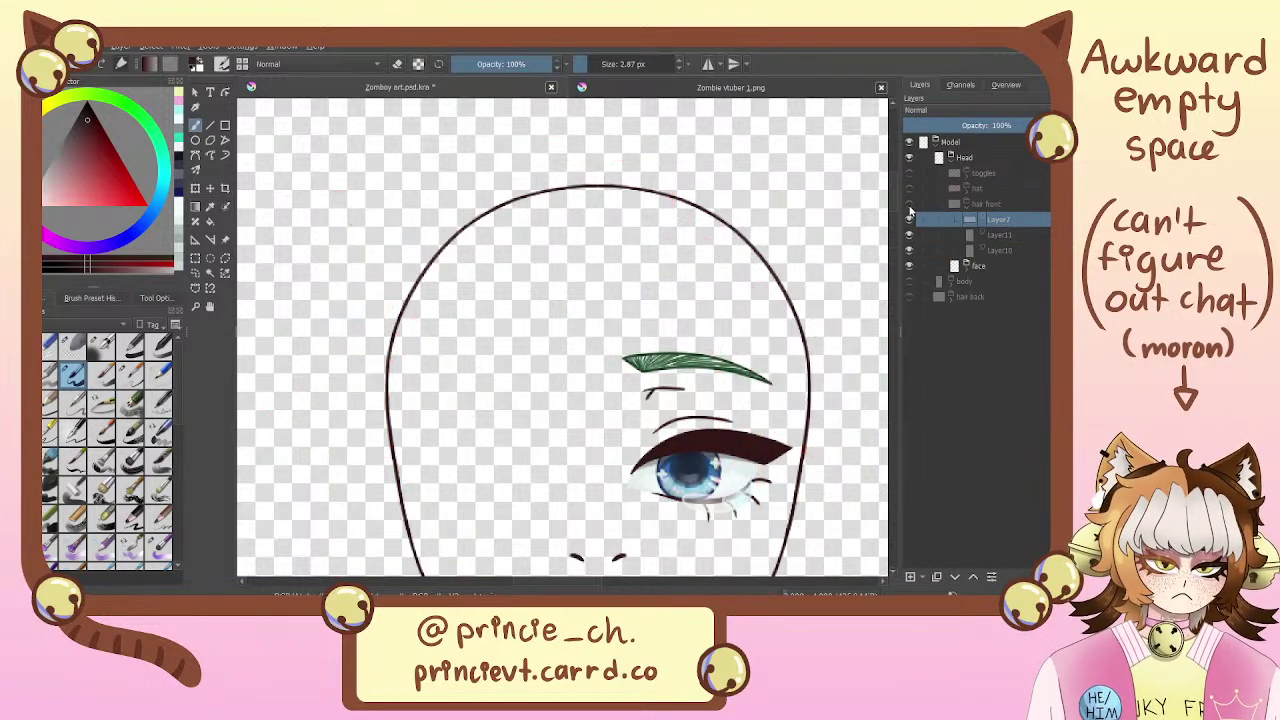
left_click(910, 205)
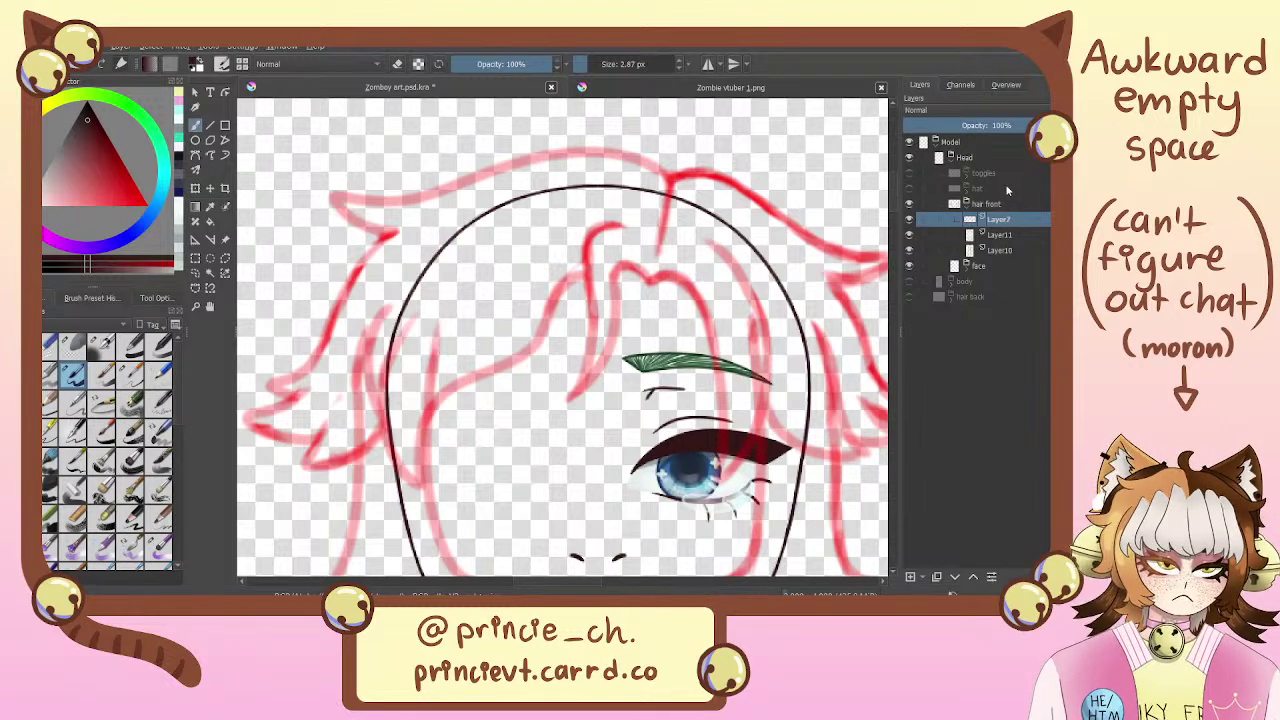
left_click(1004, 178)
left_click(1006, 208)
left_click(1011, 222)
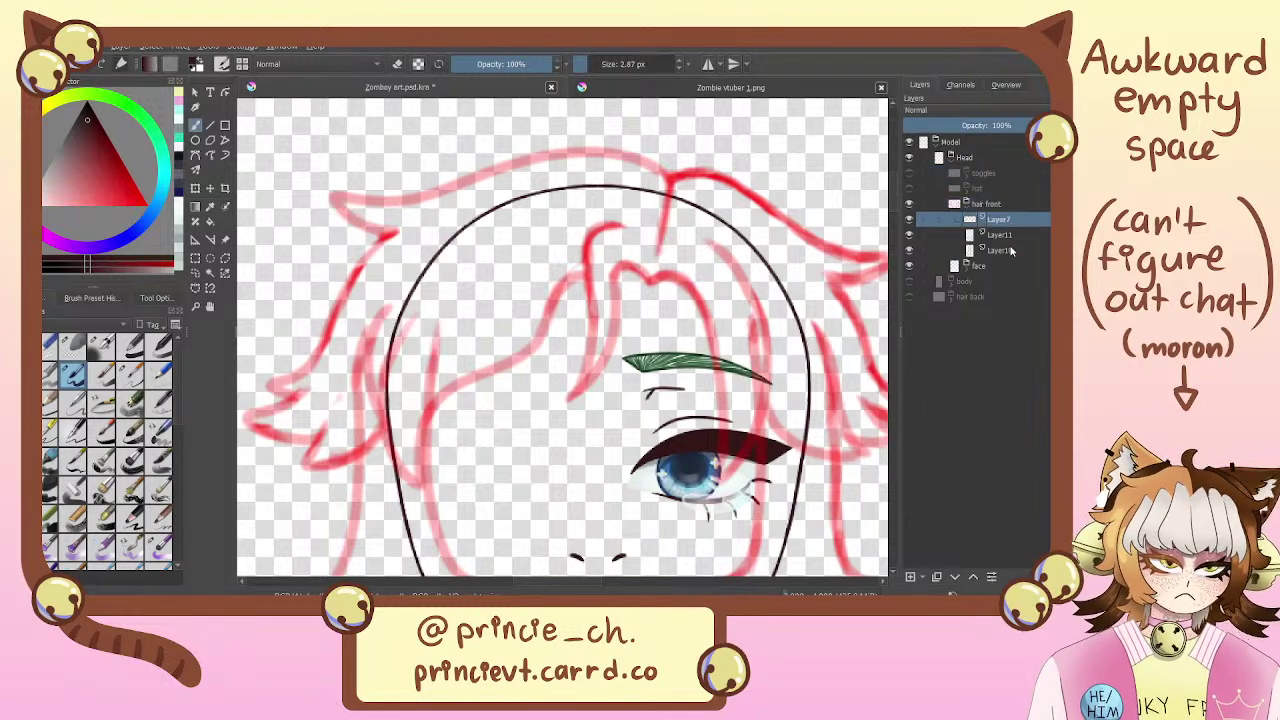
Check Layer10 by hiding and reshowing it, and add a new paint layer directly above it in the hair front group
left_click_drag(832, 358, 842, 263)
scroll(843, 263, "up", 3)
left_click(1004, 250)
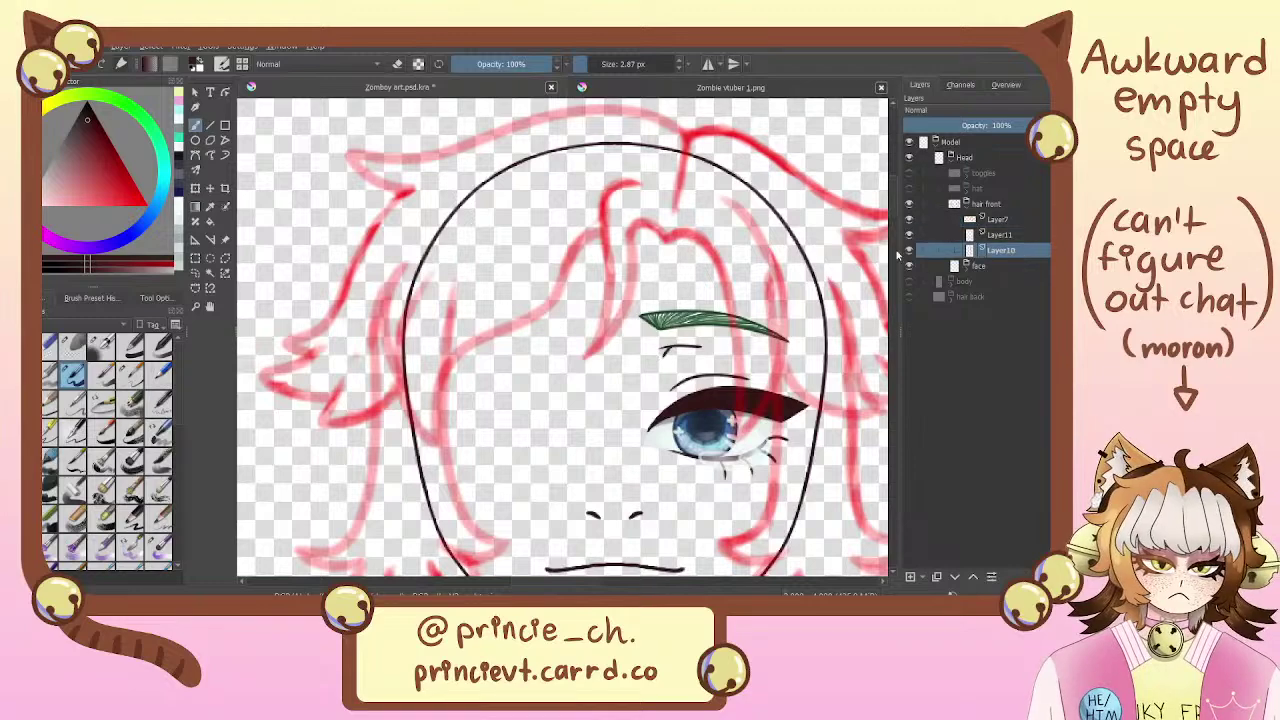
left_click(910, 252)
left_click(910, 252)
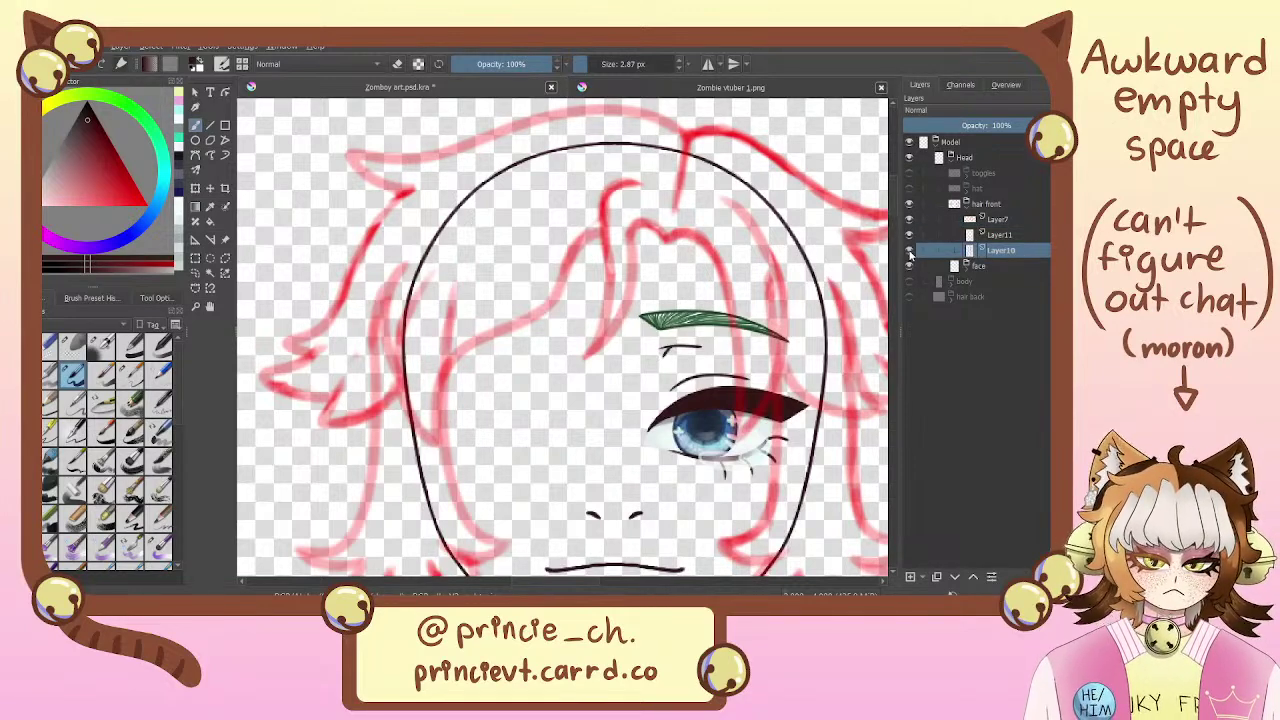
left_click(909, 578)
Examine the hair design in the Zombie vtuber 1.png reference sheet and return to the zomboy art document
left_click_drag(700, 469, 800, 328)
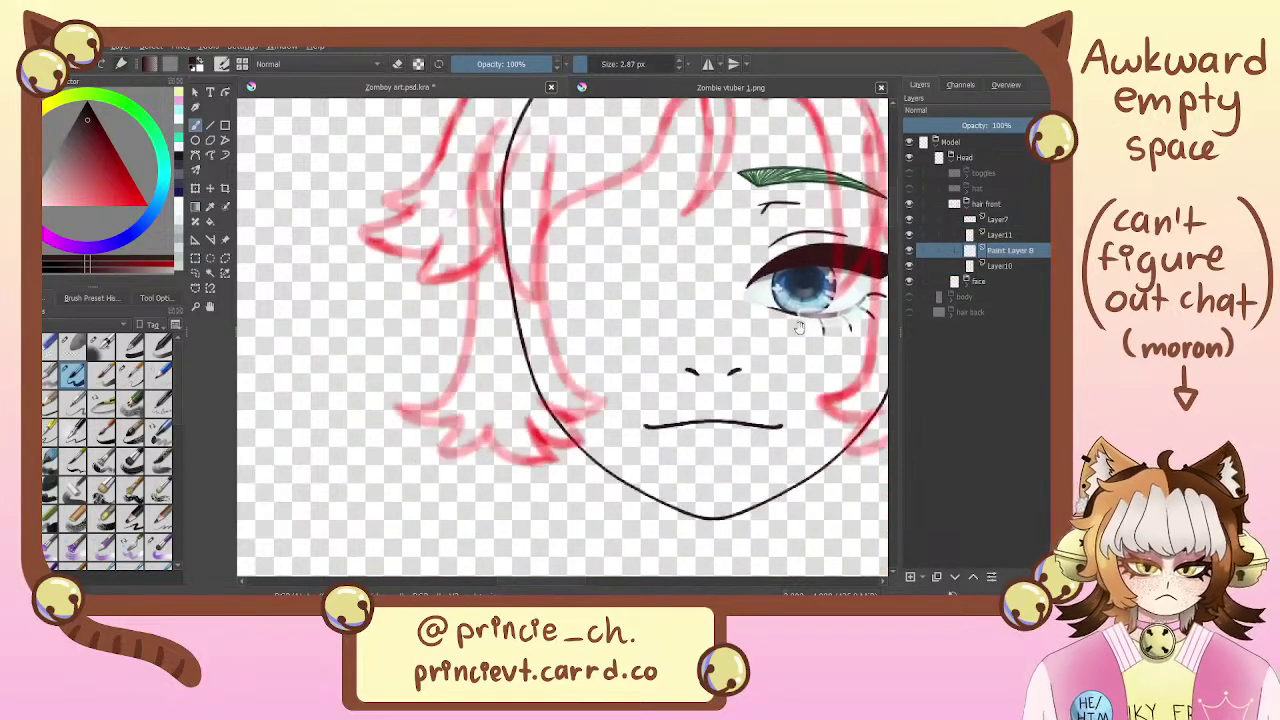
mouse_move(680, 288)
left_mouse_down()
mouse_move(620, 342)
mouse_move(421, 305)
mouse_move(624, 280)
mouse_move(500, 379)
mouse_move(530, 344)
mouse_move(612, 357)
mouse_move(586, 357)
left_mouse_up()
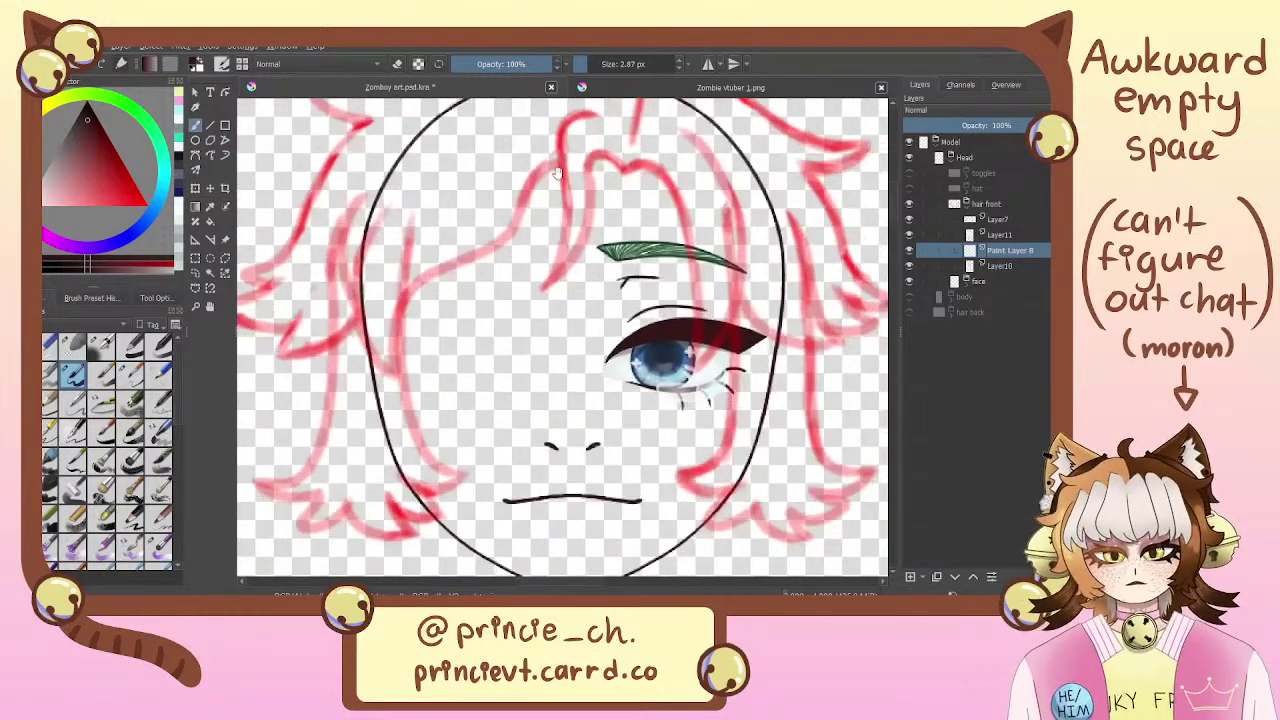
left_click(612, 91)
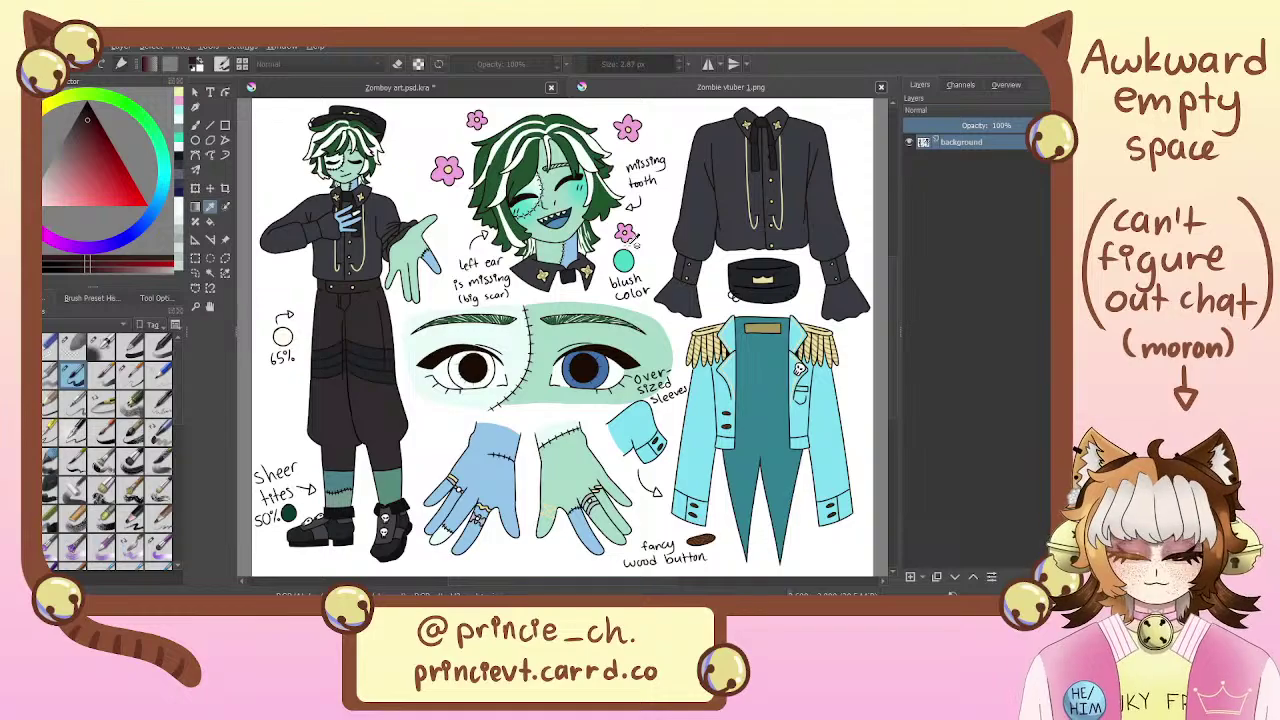
left_click(446, 95)
left_click_drag(615, 377, 602, 251)
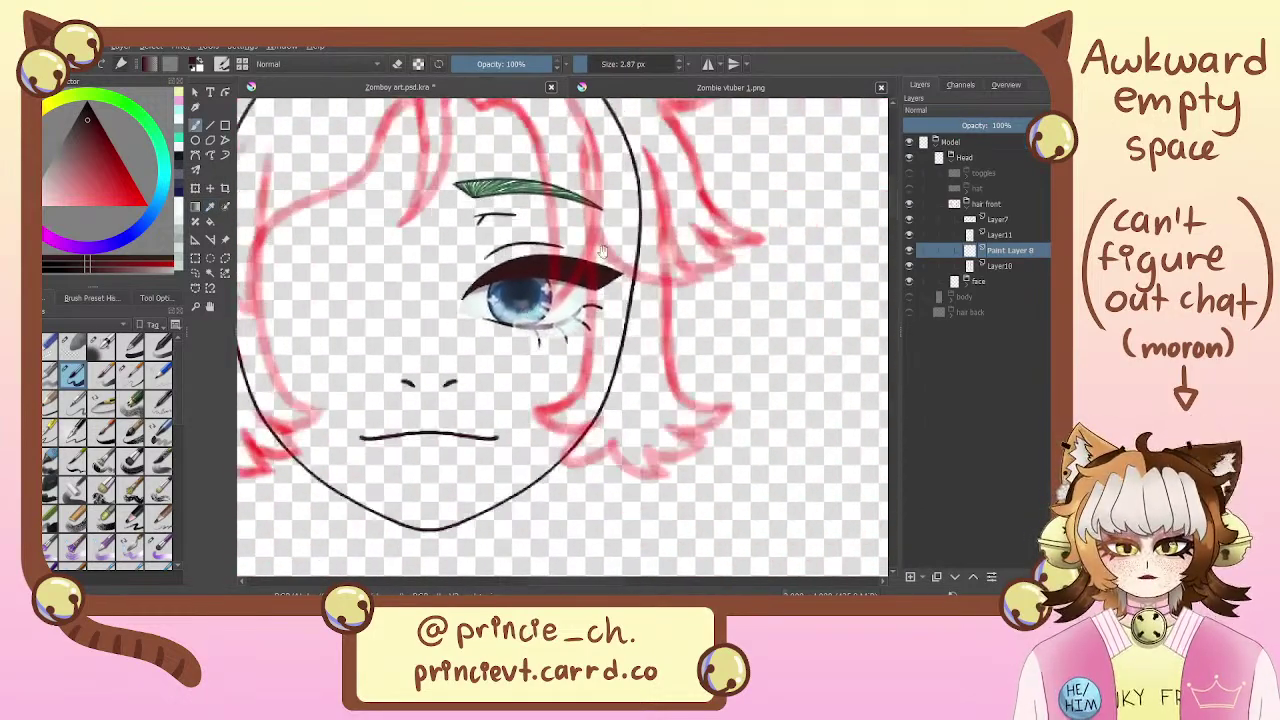
mouse_move(634, 207)
left_mouse_down()
mouse_move(773, 233)
mouse_move(693, 216)
left_mouse_up()
mouse_move(674, 146)
left_mouse_down()
mouse_move(683, 362)
mouse_move(582, 440)
left_mouse_up()
key("ctrl+z")
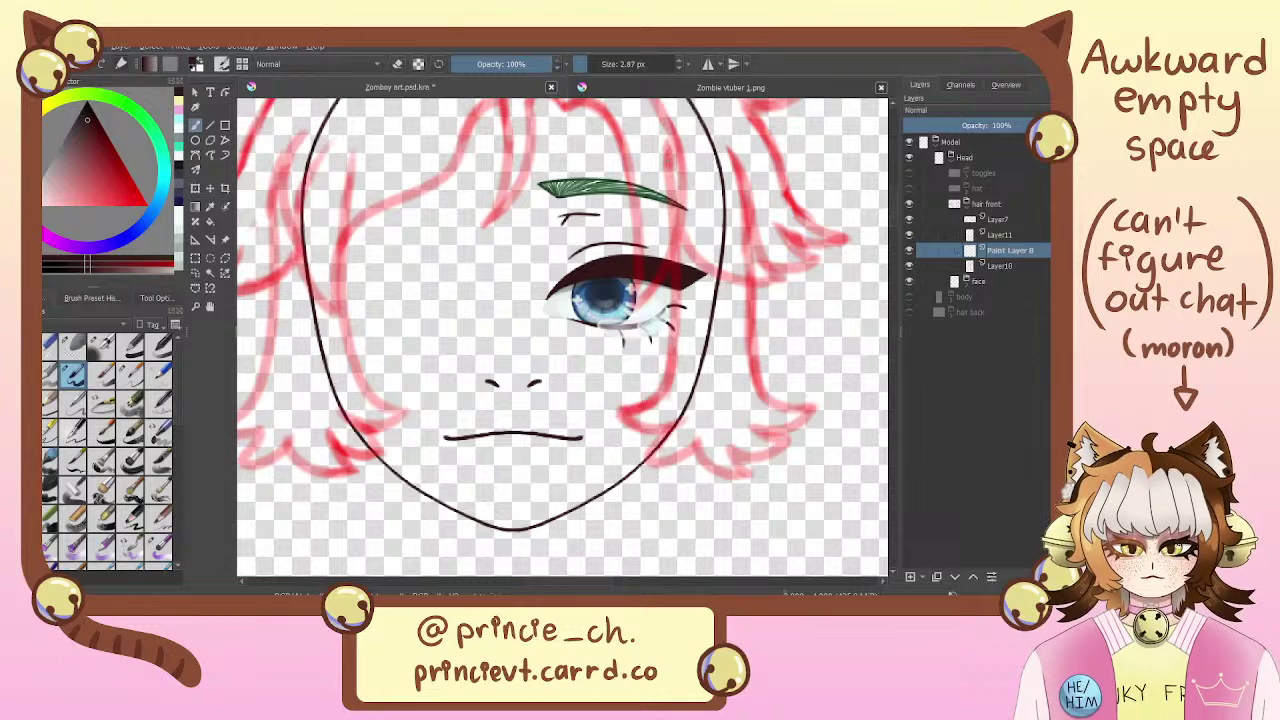
left_click_drag(585, 236, 497, 266)
key("ctrl+minus")
key("ctrl+plus")
mouse_move(580, 168)
left_mouse_down()
mouse_move(595, 298)
mouse_move(518, 450)
mouse_move(590, 298)
mouse_move(570, 425)
mouse_move(592, 372)
mouse_move(590, 442)
mouse_move(592, 422)
left_mouse_up()
key("ctrl+z")
key("ctrl+z")
key("ctrl+z")
key("ctrl+z")
Ink the long vertical line of the hair strand crossing the left eye and check the new paint layer by toggling its visibility
left_click_drag(581, 170, 587, 418)
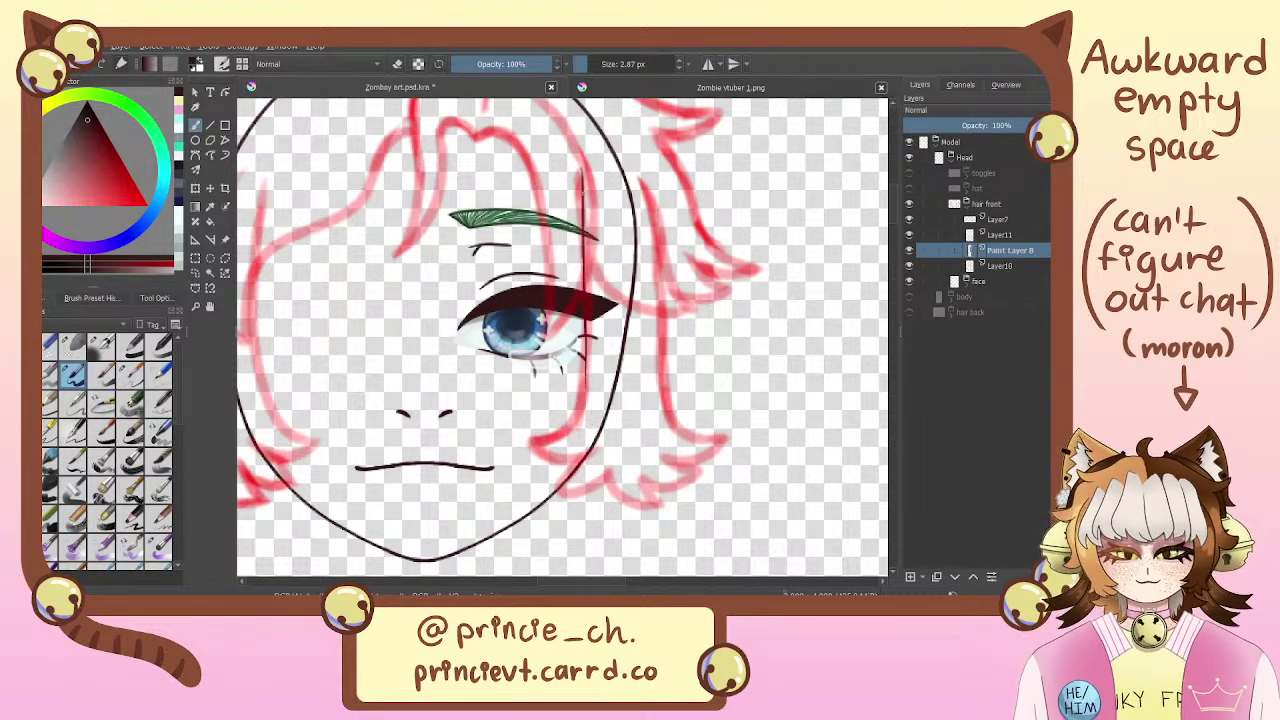
left_click_drag(587, 368, 538, 442)
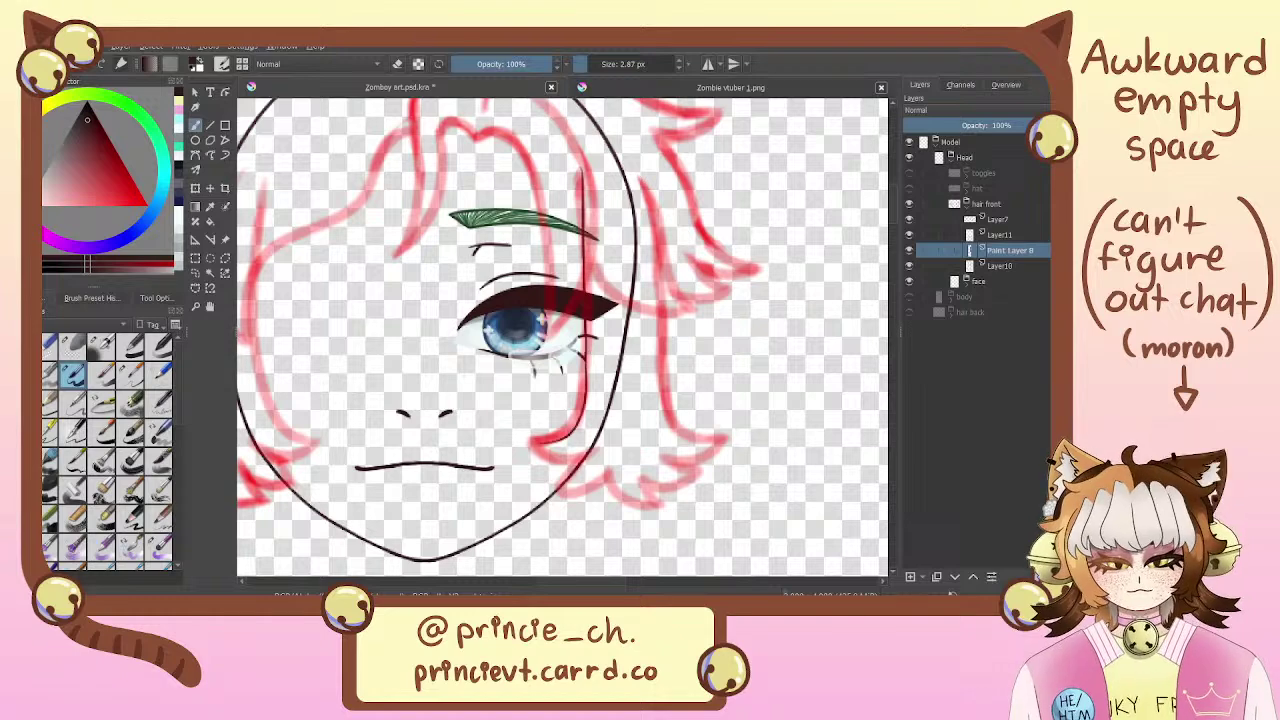
key("ctrl+z")
left_click_drag(586, 368, 555, 447)
key("ctrl+z")
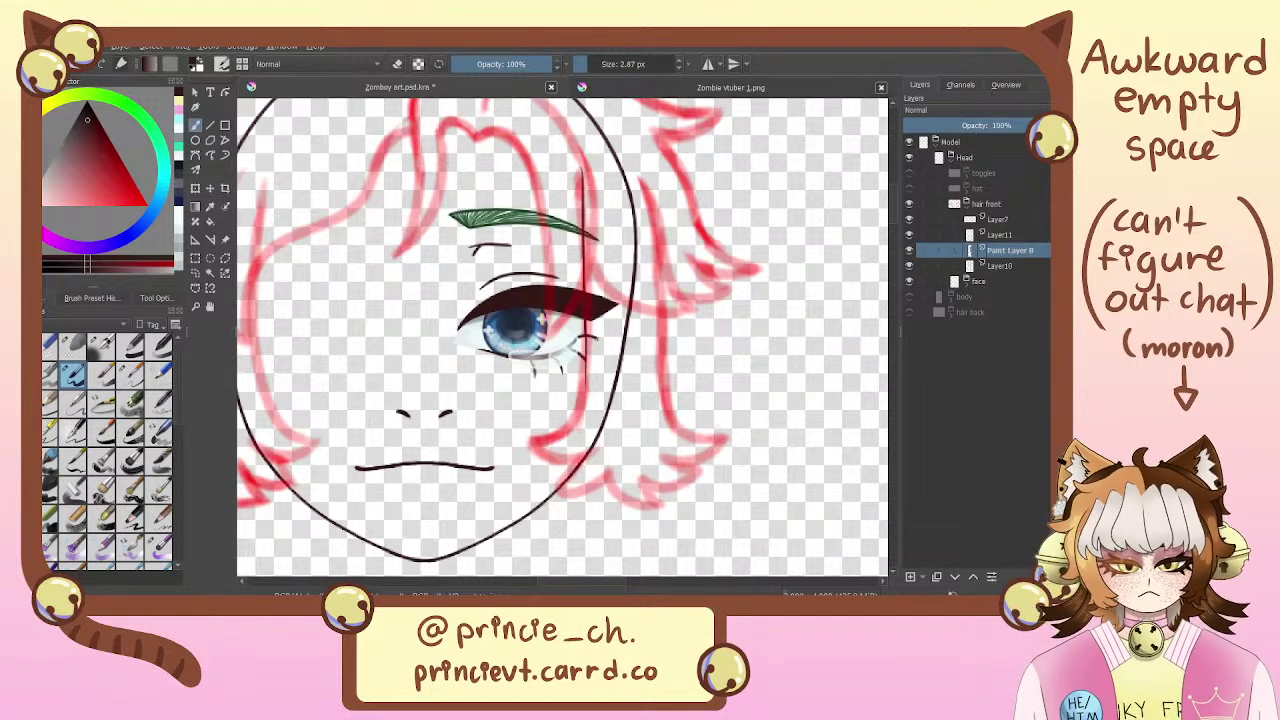
left_click_drag(586, 322, 553, 298)
left_click(910, 251)
left_click(910, 250)
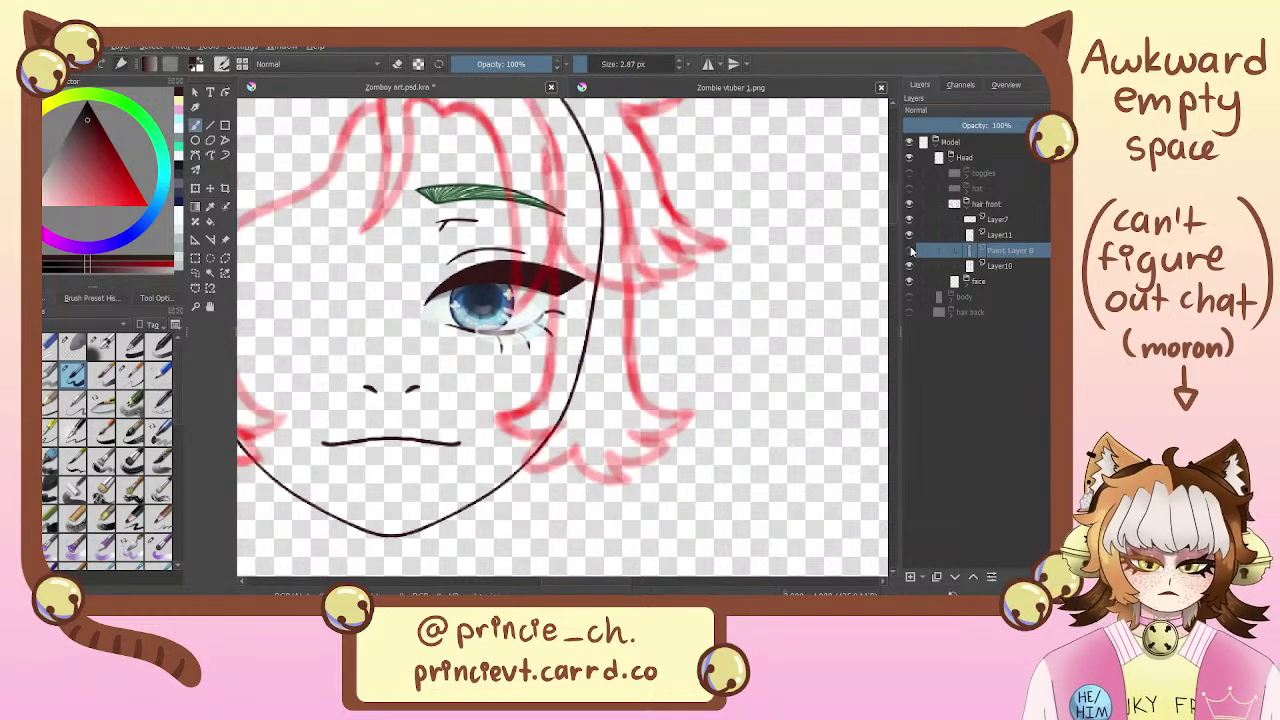
left_click(910, 250)
mouse_move(683, 293)
left_mouse_down()
mouse_move(808, 338)
mouse_move(744, 347)
left_mouse_up()
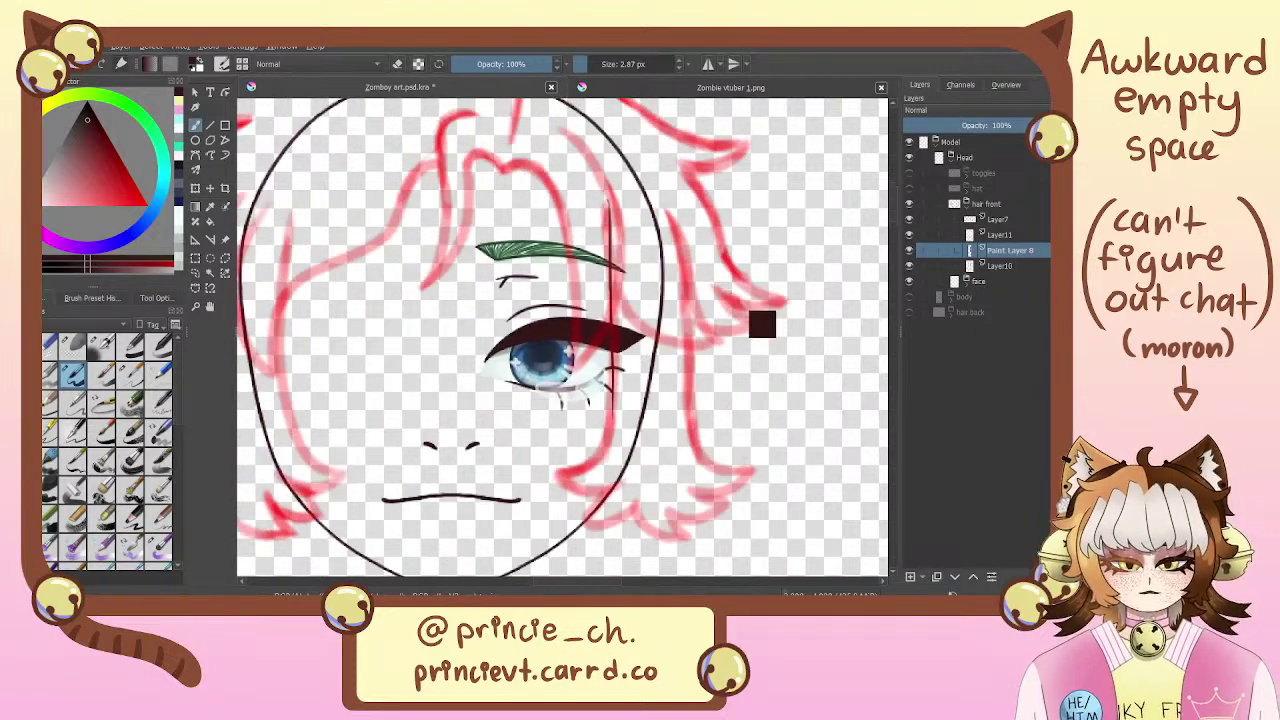
Ink the underside of the strand, curving from its pointed lower tip up along the outside of the jaw line
key("ctrl+plus")
mouse_move(604, 430)
left_mouse_down()
mouse_move(562, 316)
mouse_move(496, 409)
mouse_move(626, 398)
left_mouse_up()
key("e")
key("e")
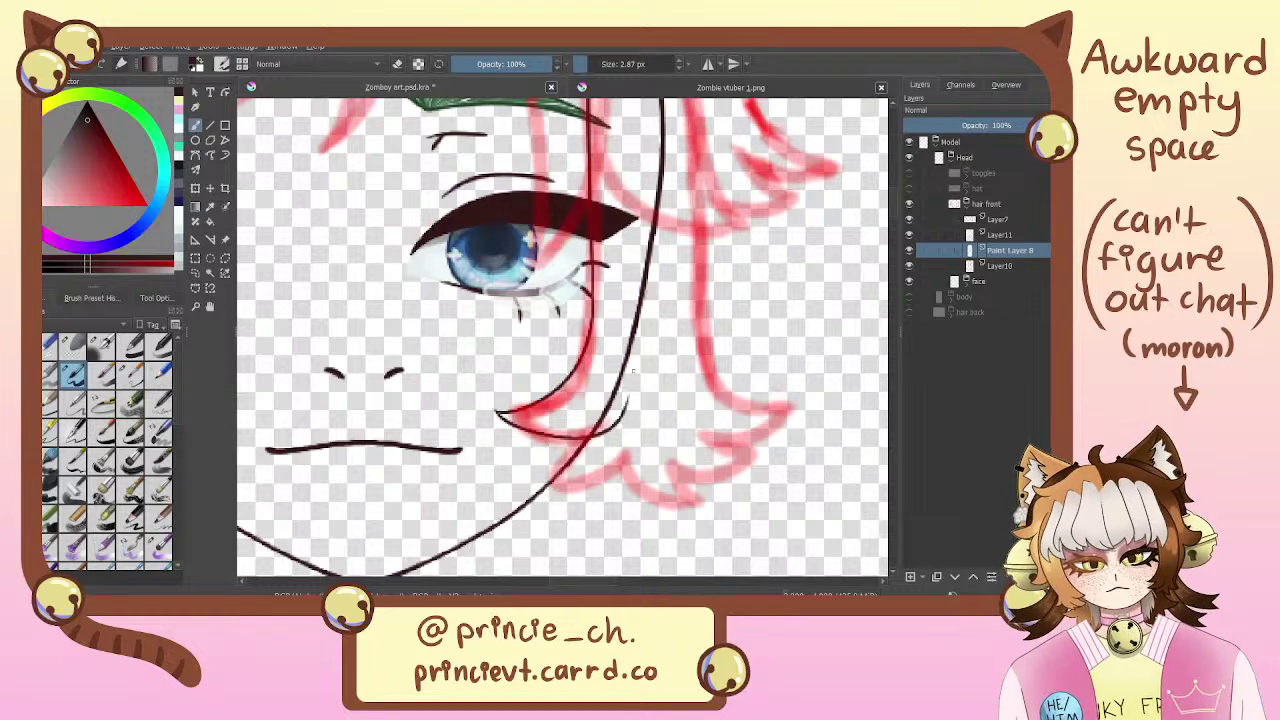
key("ctrl+z")
key("e")
mouse_move(494, 406)
left_mouse_down()
mouse_move(502, 416)
mouse_move(634, 396)
left_mouse_up()
key("e")
key("ctrl+z")
mouse_move(502, 411)
left_mouse_down()
mouse_move(552, 439)
mouse_move(606, 419)
left_mouse_up()
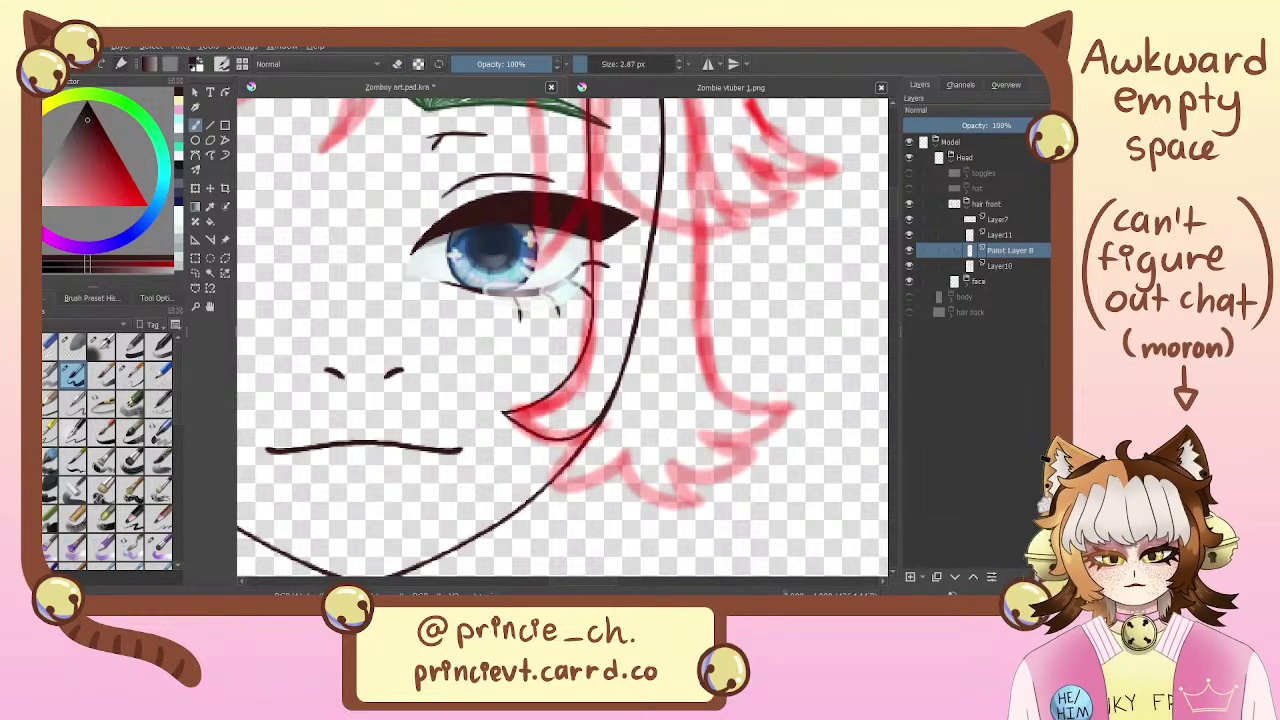
key("ctrl+z")
left_click_drag(502, 411, 640, 304)
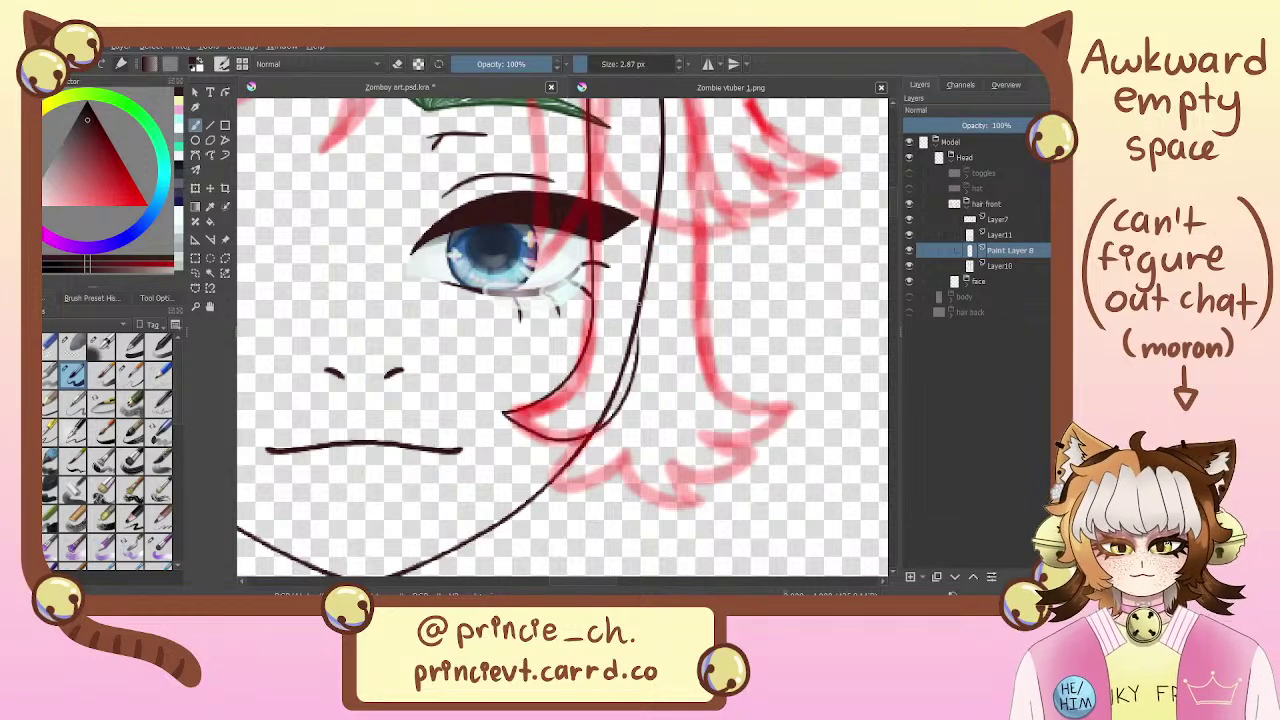
Erase the upper end of the strand's curved outer line beside the jaw
key("e")
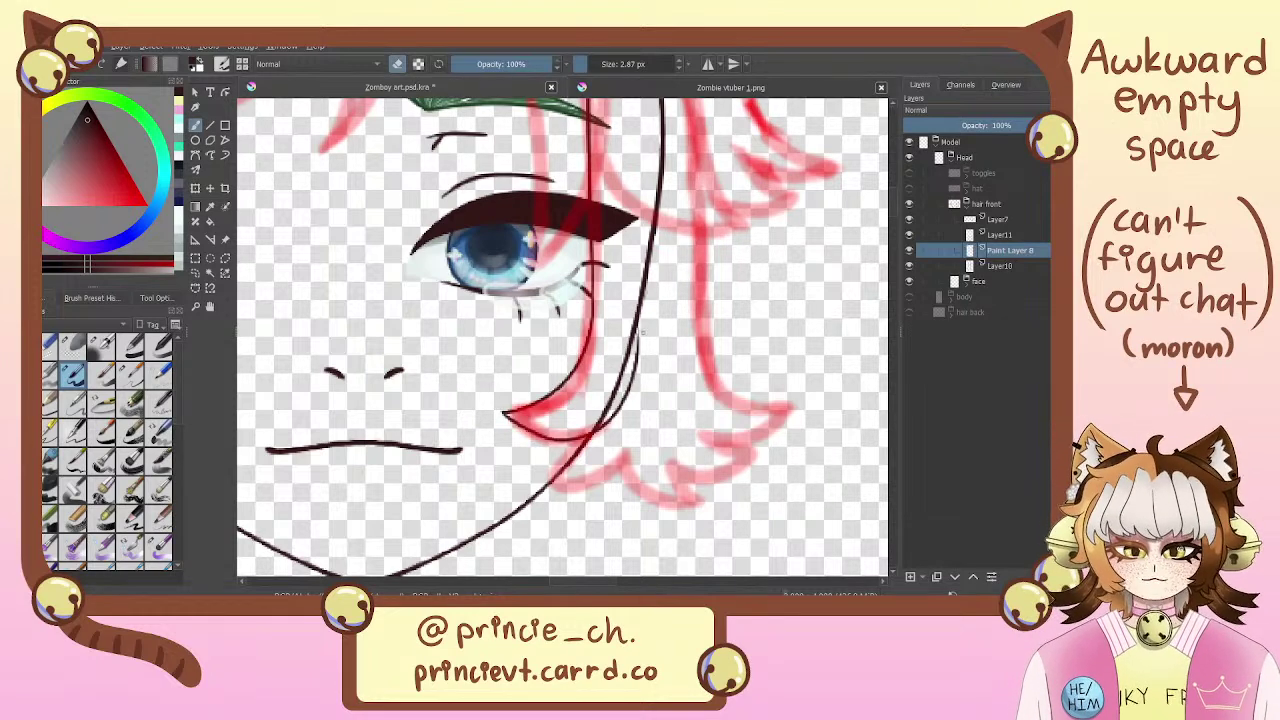
left_click_drag(643, 324, 642, 330)
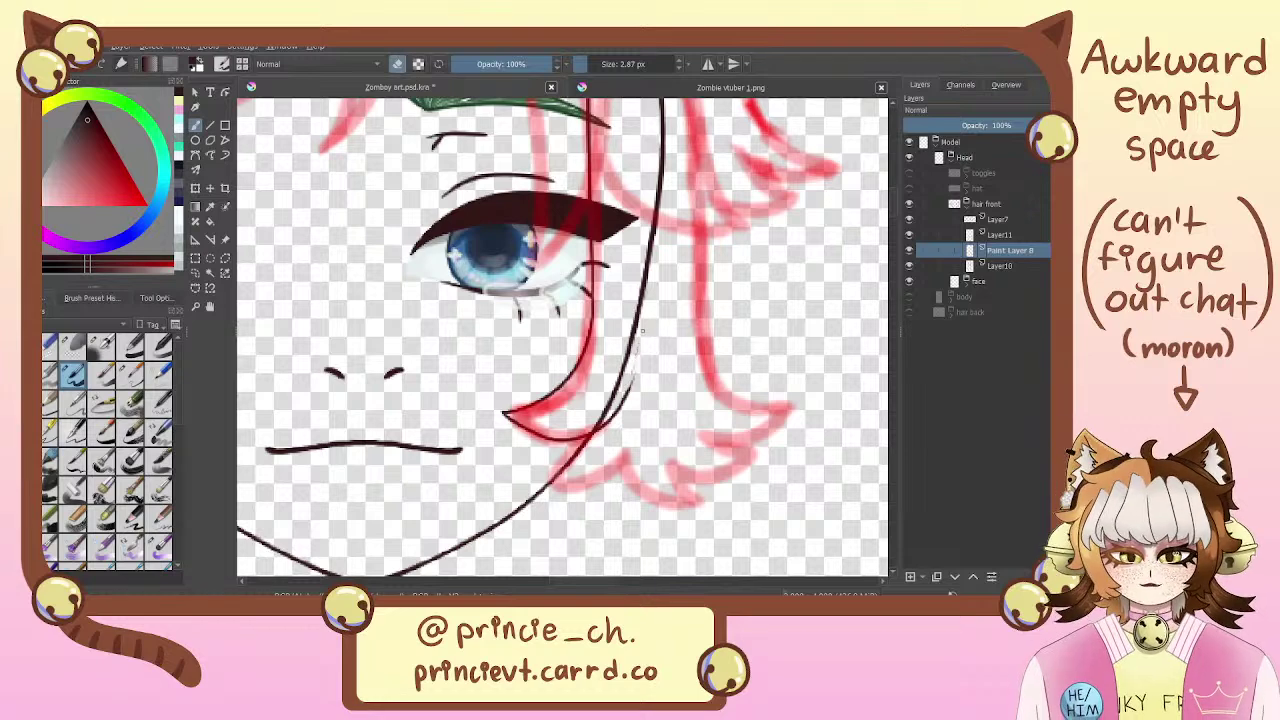
key("e")
mouse_move(617, 409)
left_mouse_down()
mouse_move(645, 345)
mouse_move(609, 425)
left_mouse_up()
key("ctrl+z")
key("ctrl+z")
mouse_move(645, 346)
left_mouse_down()
mouse_move(610, 420)
mouse_move(645, 345)
left_mouse_up()
key("ctrl+z")
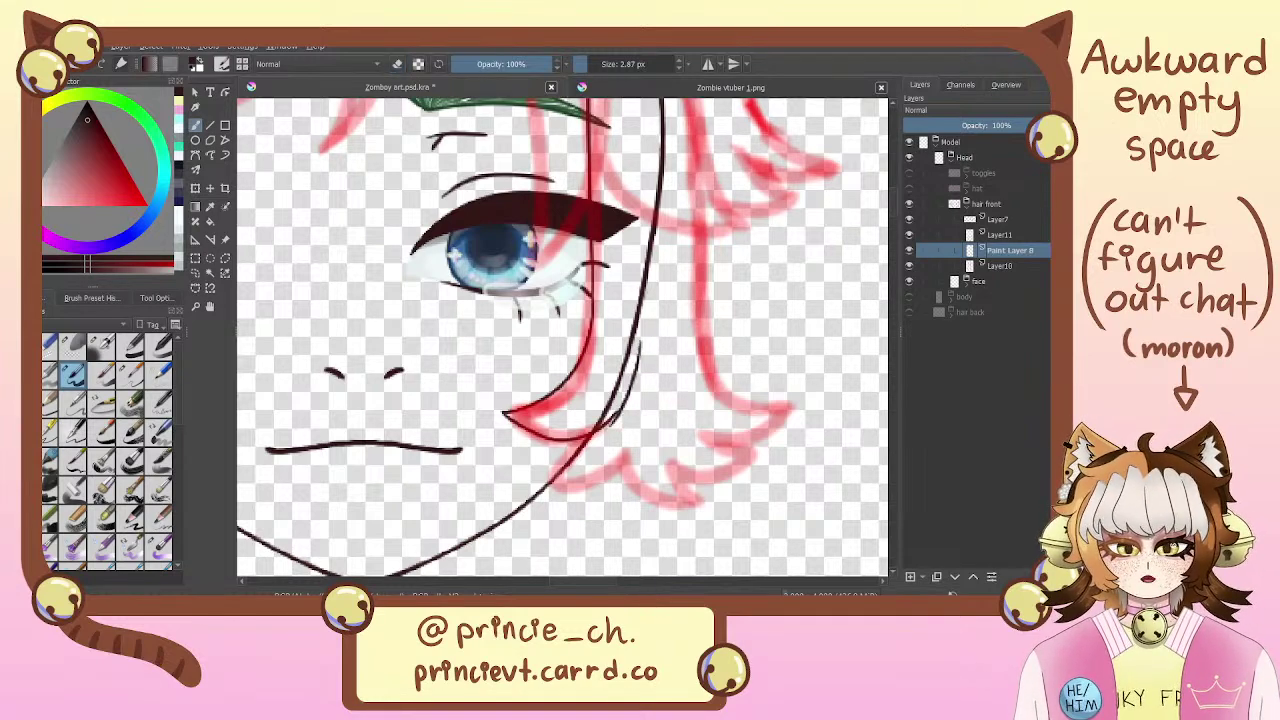
key("ctrl+z")
key("ctrl+z")
mouse_move(618, 410)
left_mouse_down()
mouse_move(648, 340)
mouse_move(612, 416)
left_mouse_up()
key("ctrl+z")
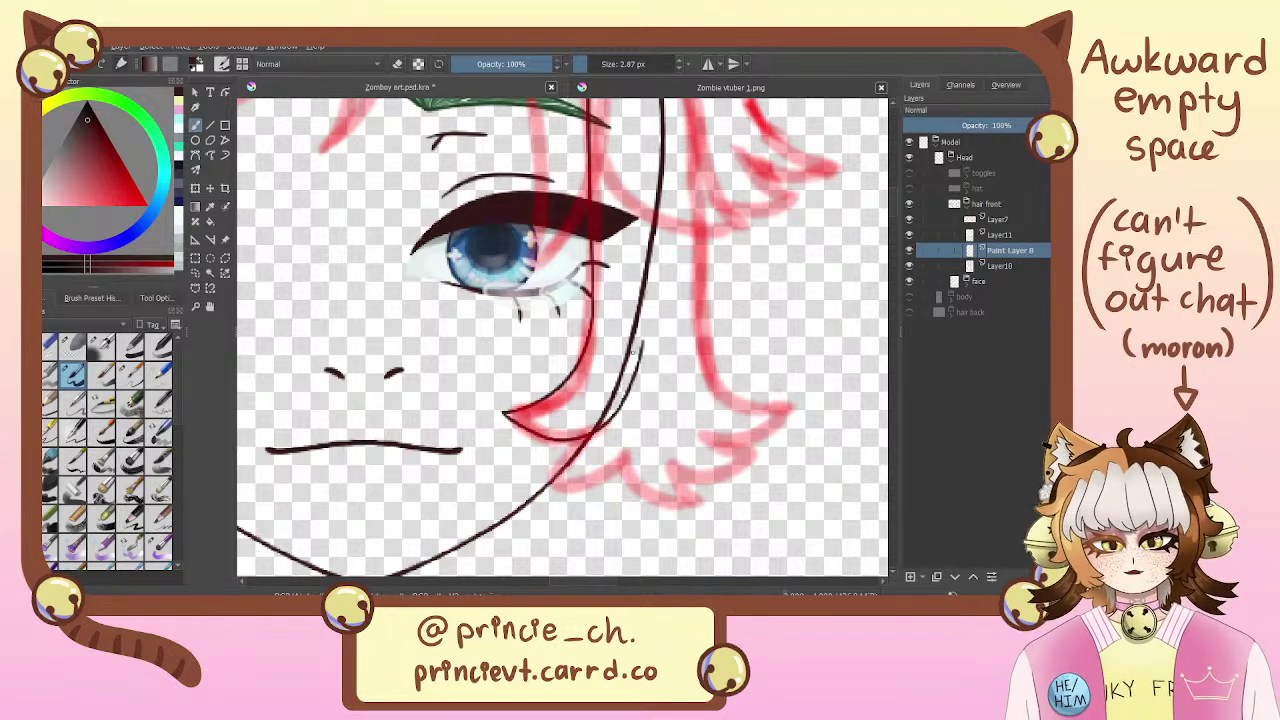
key("ctrl+z")
left_click_drag(644, 330, 614, 418)
key("ctrl+z")
left_click_drag(643, 340, 606, 424)
key("ctrl+z")
key("ctrl+z")
left_click_drag(639, 338, 606, 425)
key("ctrl+z")
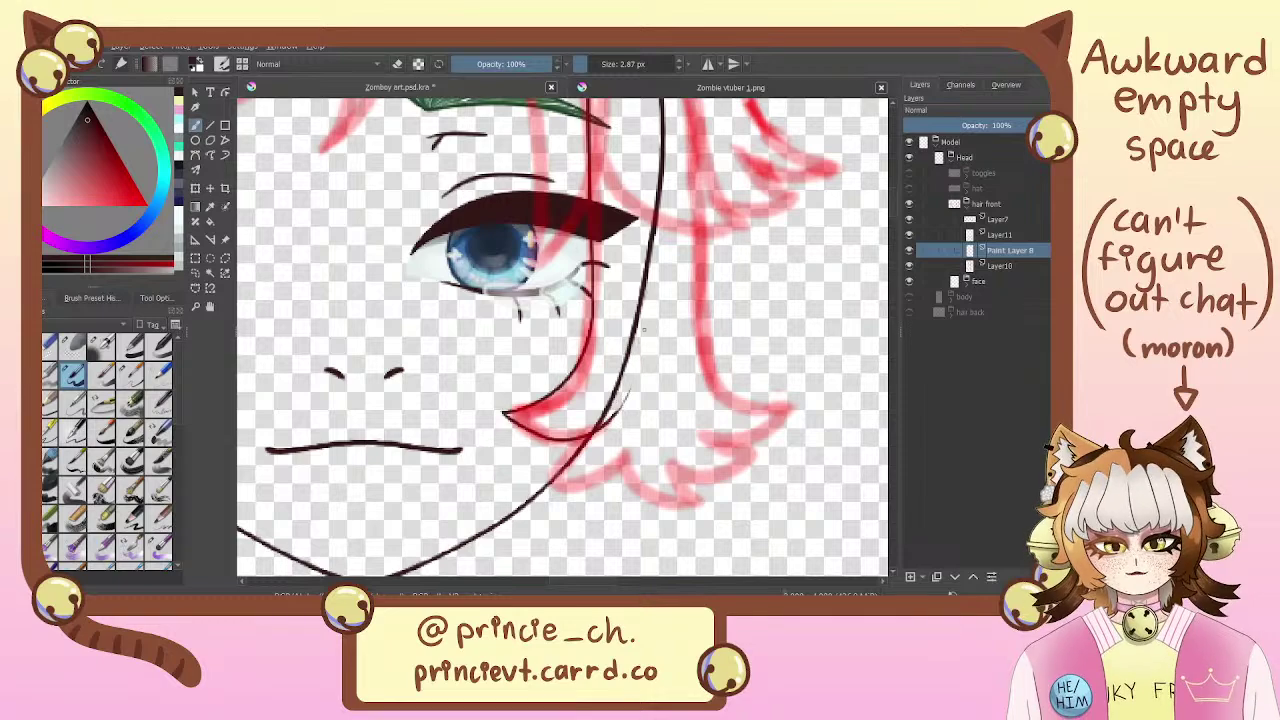
Redraw the strand's outer line rising beside the jaw and trim its upper end with the eraser
left_click_drag(643, 332, 614, 416)
left_click_drag(632, 276, 629, 248)
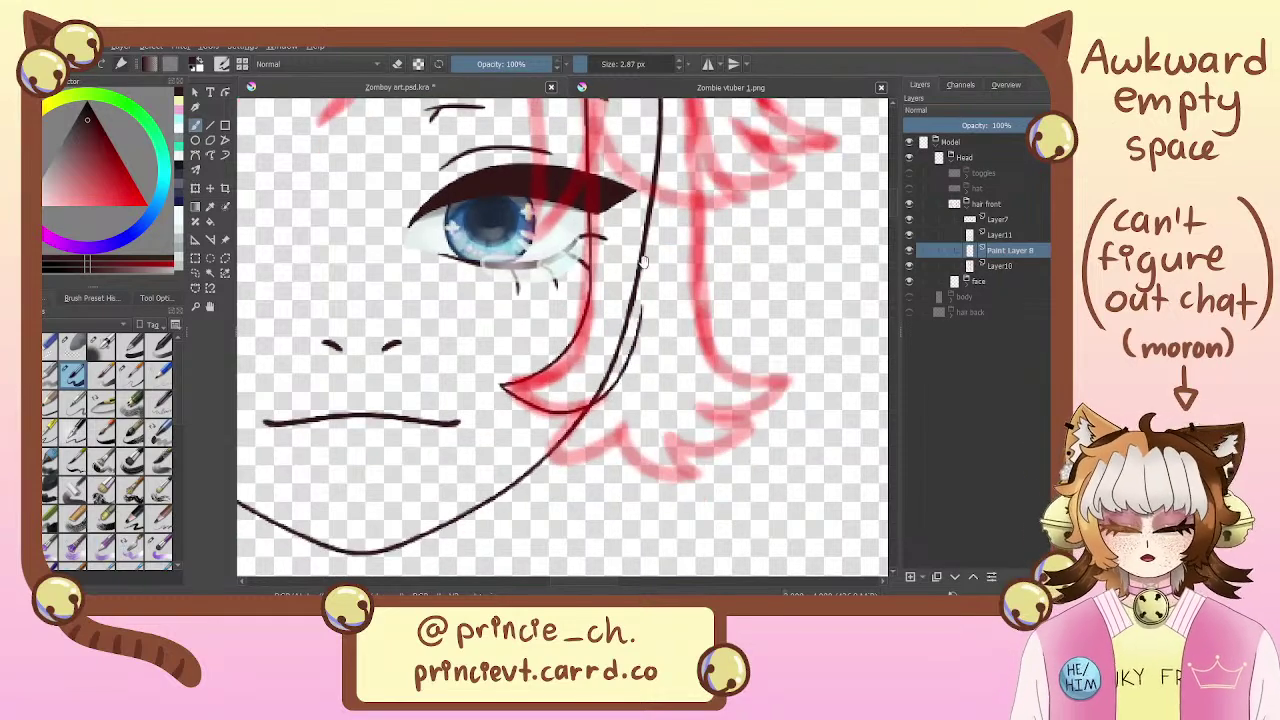
key("e")
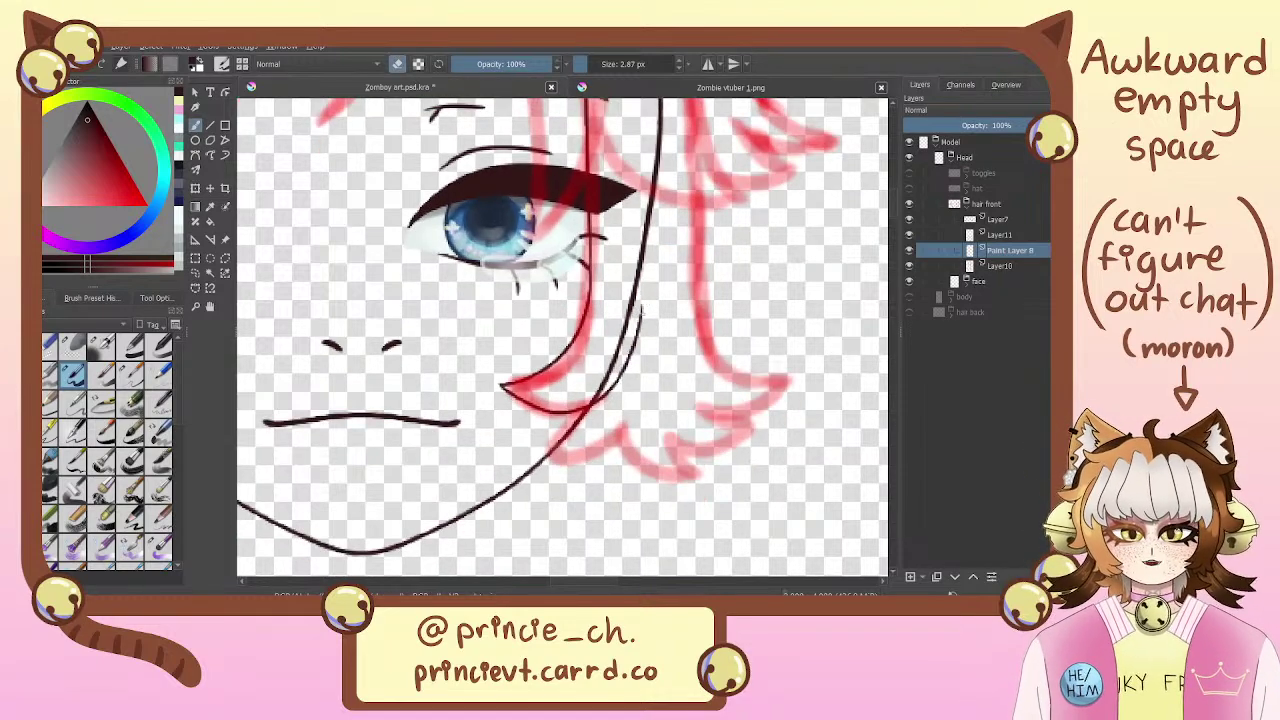
key("e")
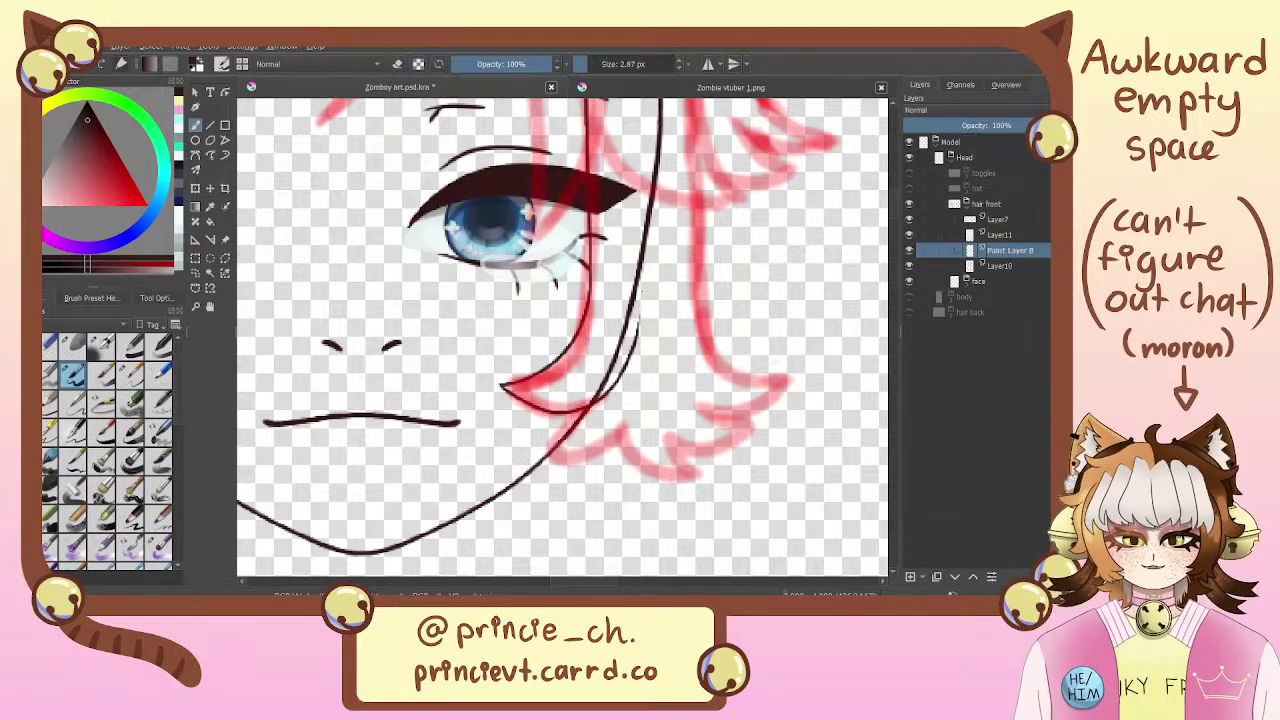
Retouch the upper end of the strand's long vertical line where it passes the outer end of the eyebrow
mouse_move(631, 216)
left_mouse_down()
mouse_move(593, 385)
mouse_move(587, 337)
left_mouse_up()
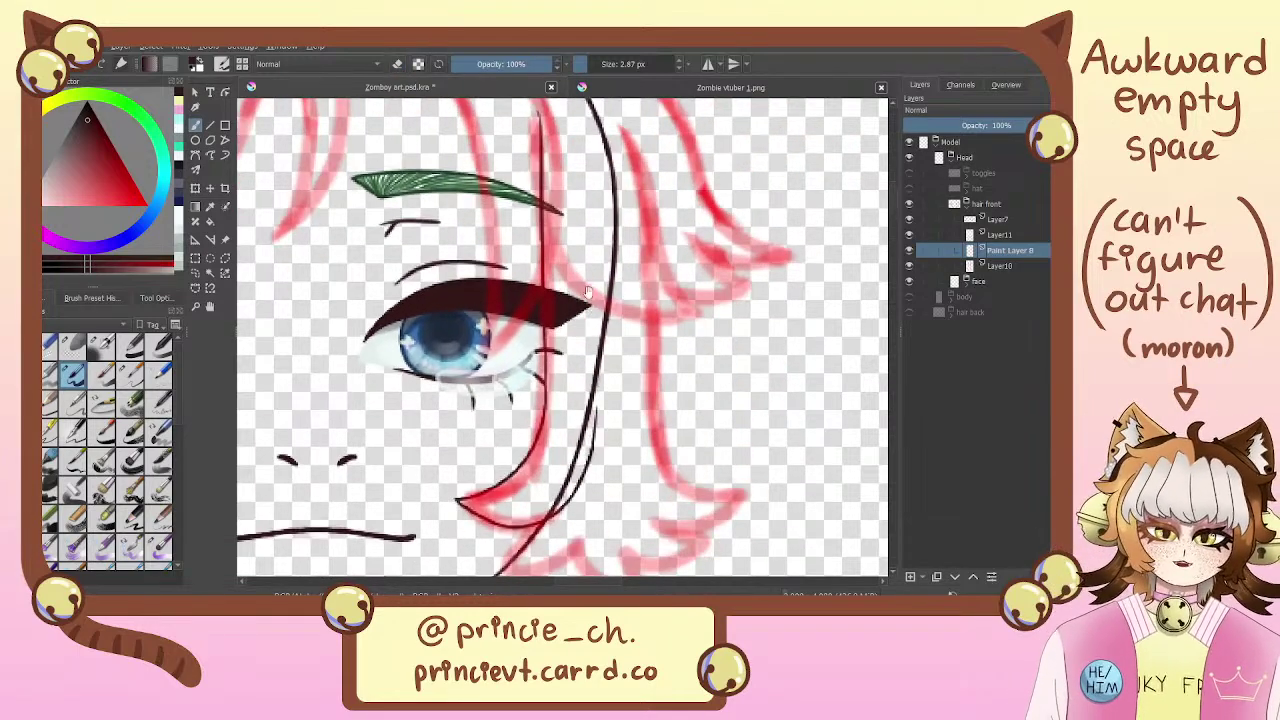
mouse_move(556, 129)
left_mouse_down()
mouse_move(585, 256)
mouse_move(546, 196)
mouse_move(550, 260)
left_mouse_up()
key("e")
key("e")
key("ctrl+z")
left_click_drag(545, 182, 552, 266)
key("ctrl+z")
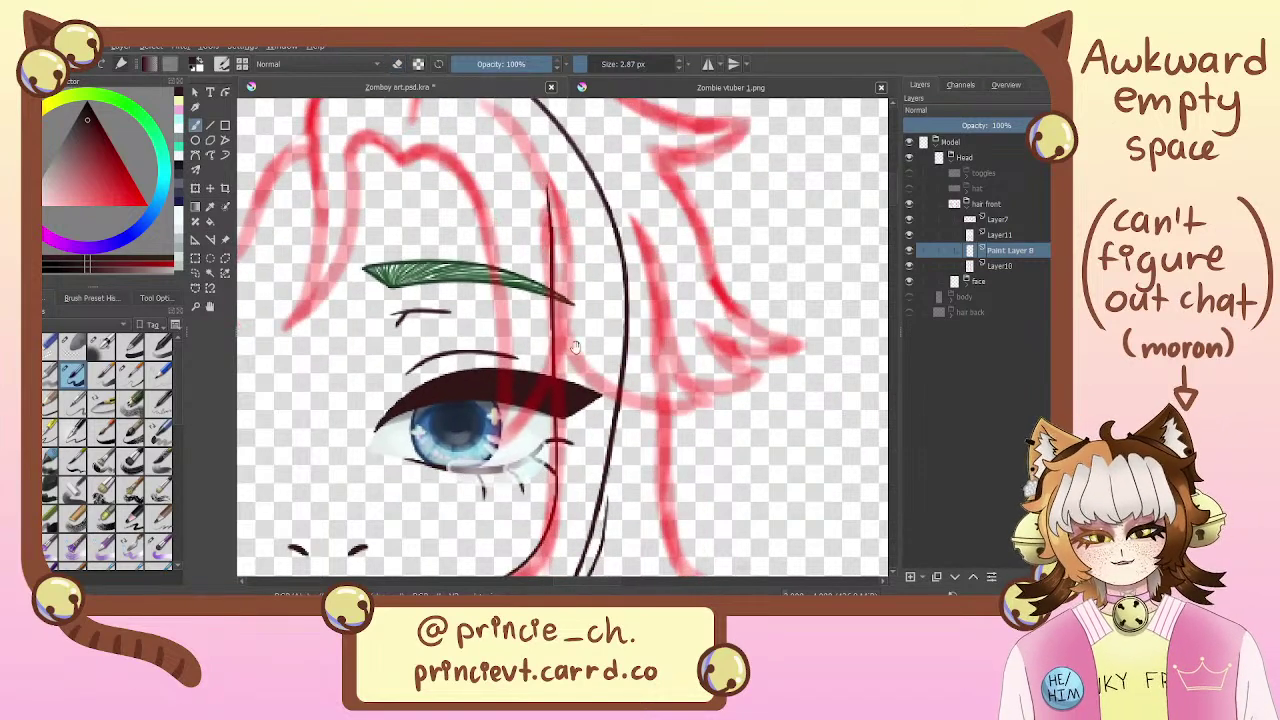
left_click_drag(575, 347, 545, 149)
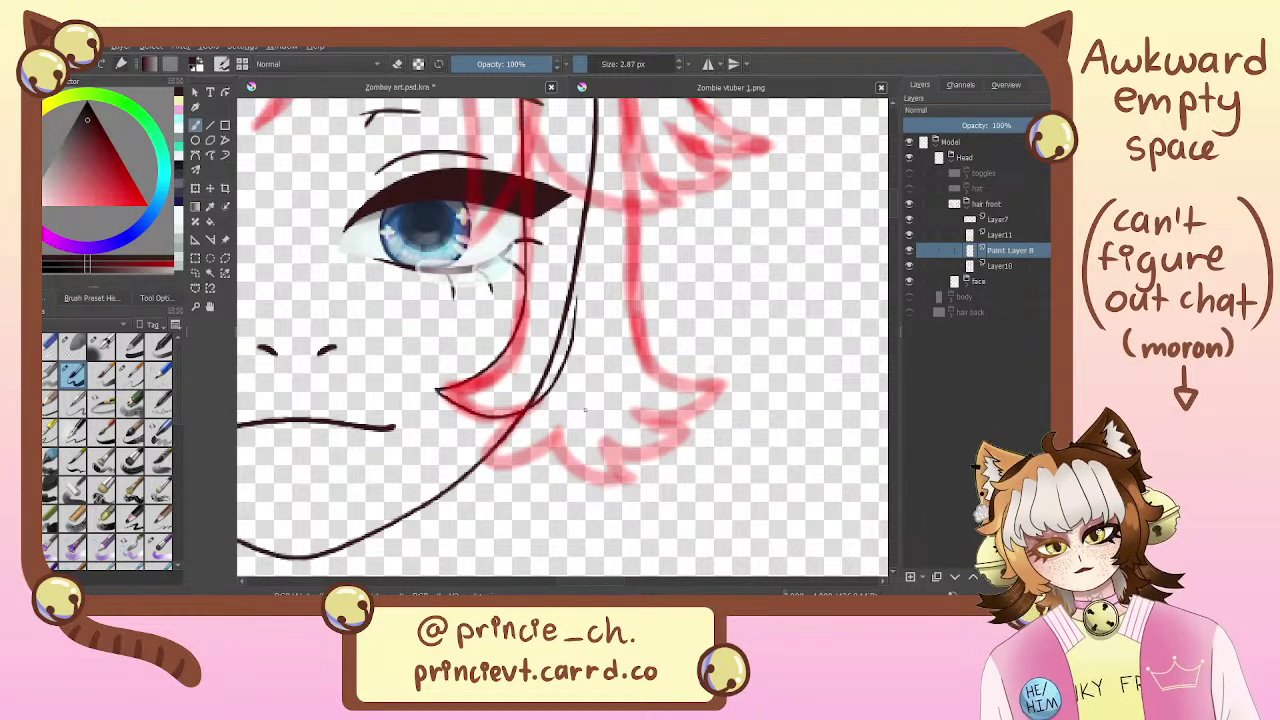
Add a new paint layer above Paint Layer 8 for the outer side strand
left_click_drag(742, 300, 702, 392)
left_click(911, 577)
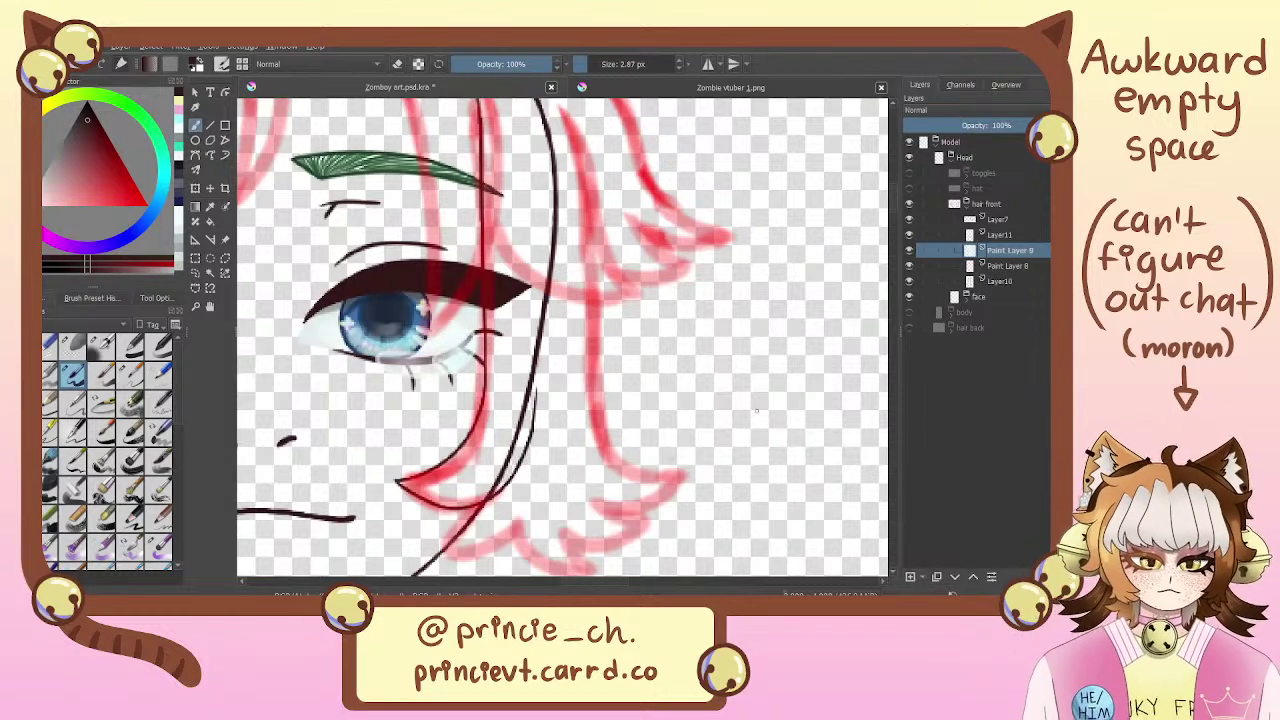
left_click_drag(563, 118, 690, 478)
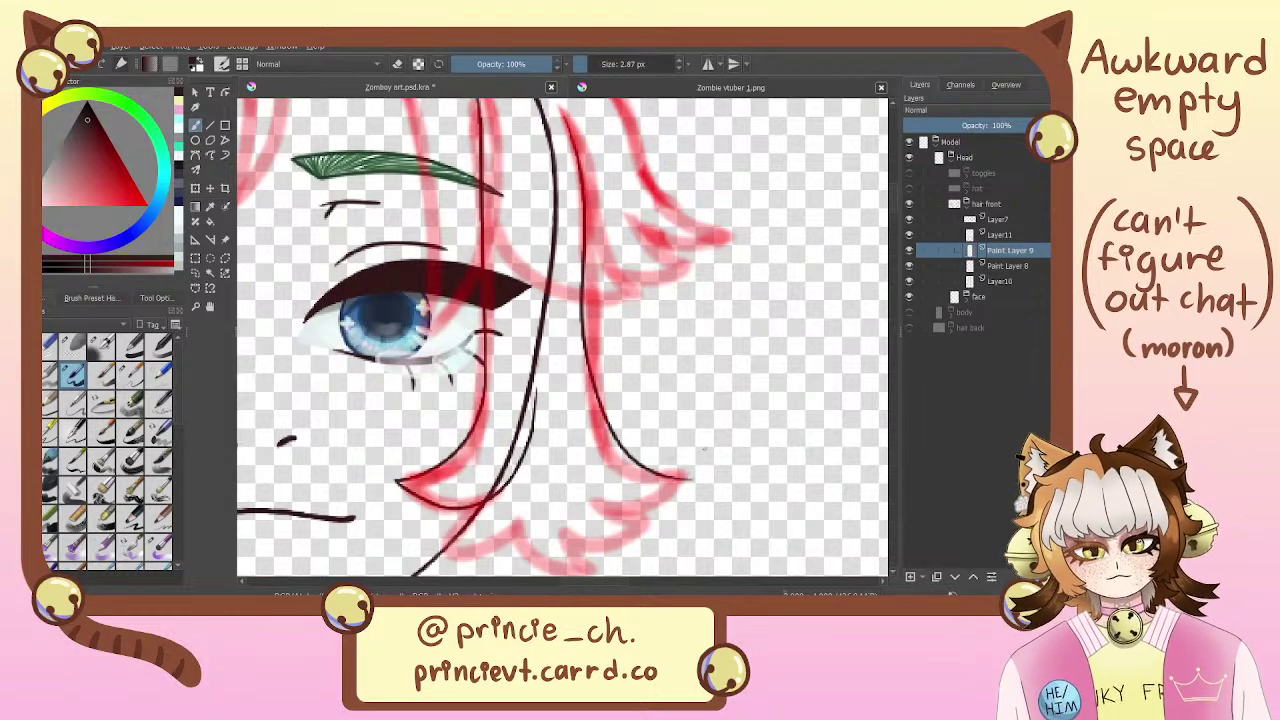
key("ctrl+z")
left_click_drag(572, 122, 597, 400)
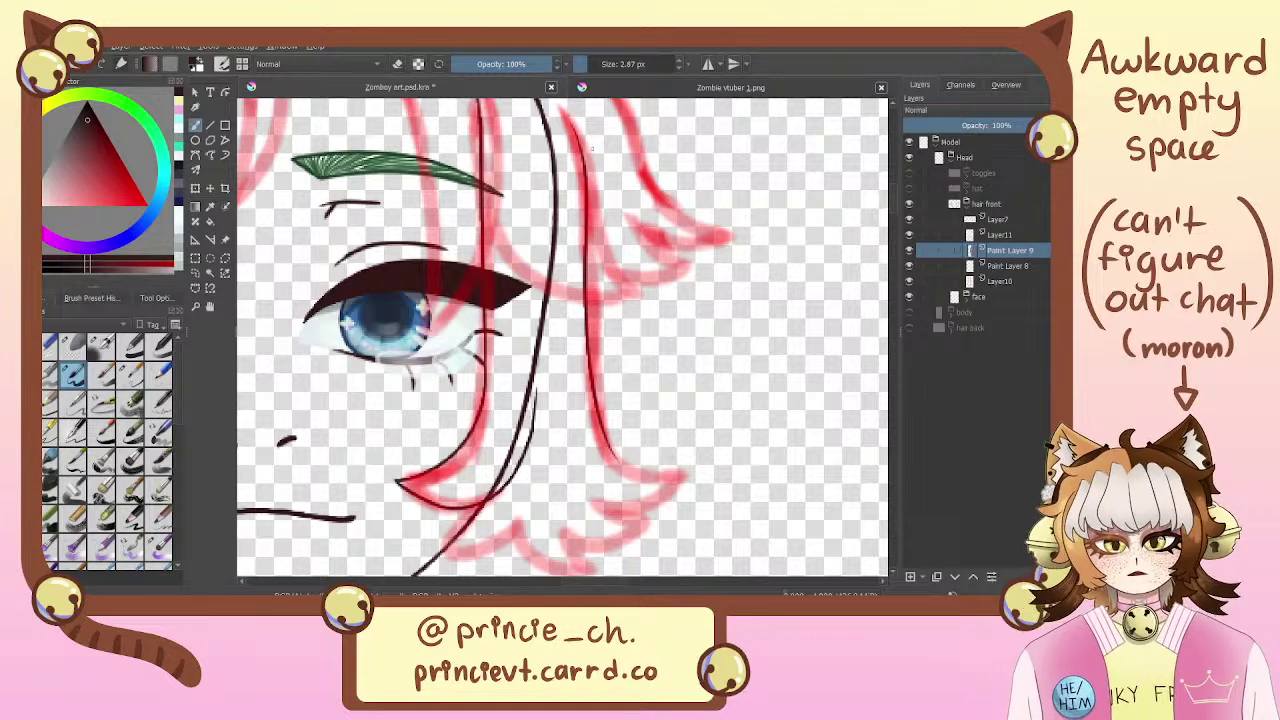
key("ctrl+z")
left_click_drag(570, 118, 606, 474)
key("ctrl+z")
left_click_drag(564, 114, 612, 438)
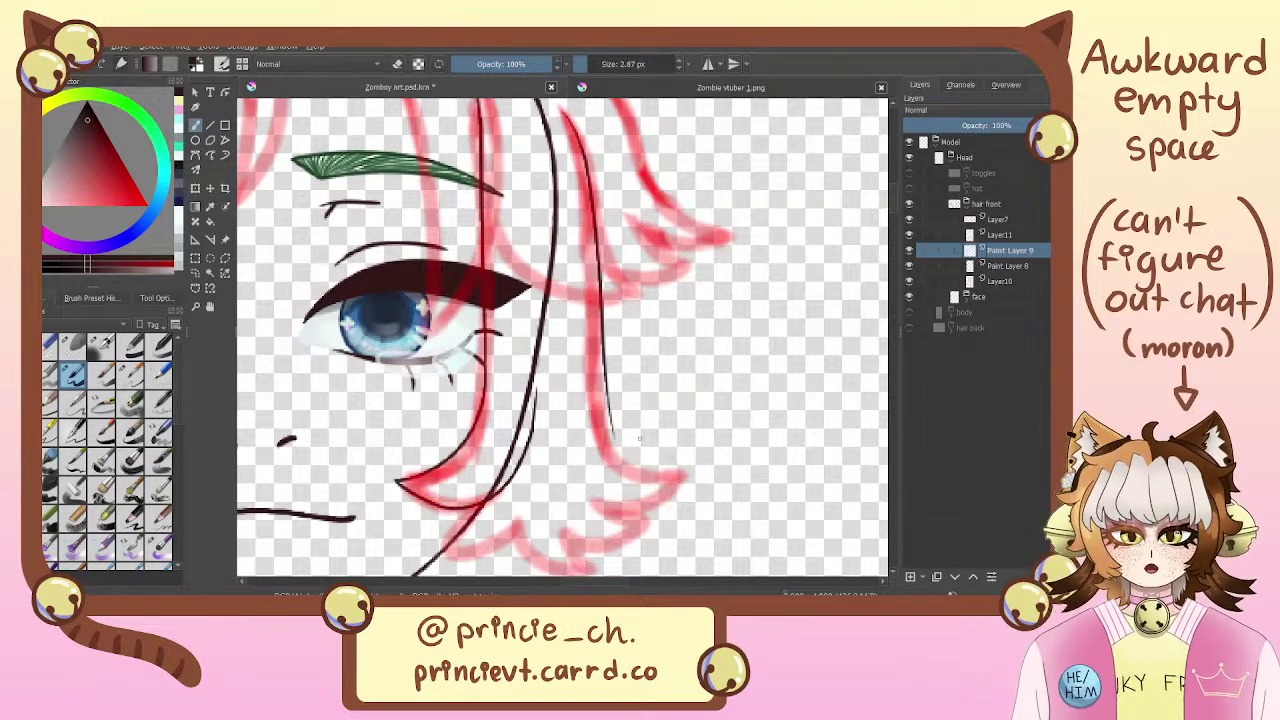
key("ctrl+z")
Ink the upper part of the long strand line just outside the face, following the red sketch down past the eye
left_click_drag(566, 118, 593, 406)
key("ctrl+z")
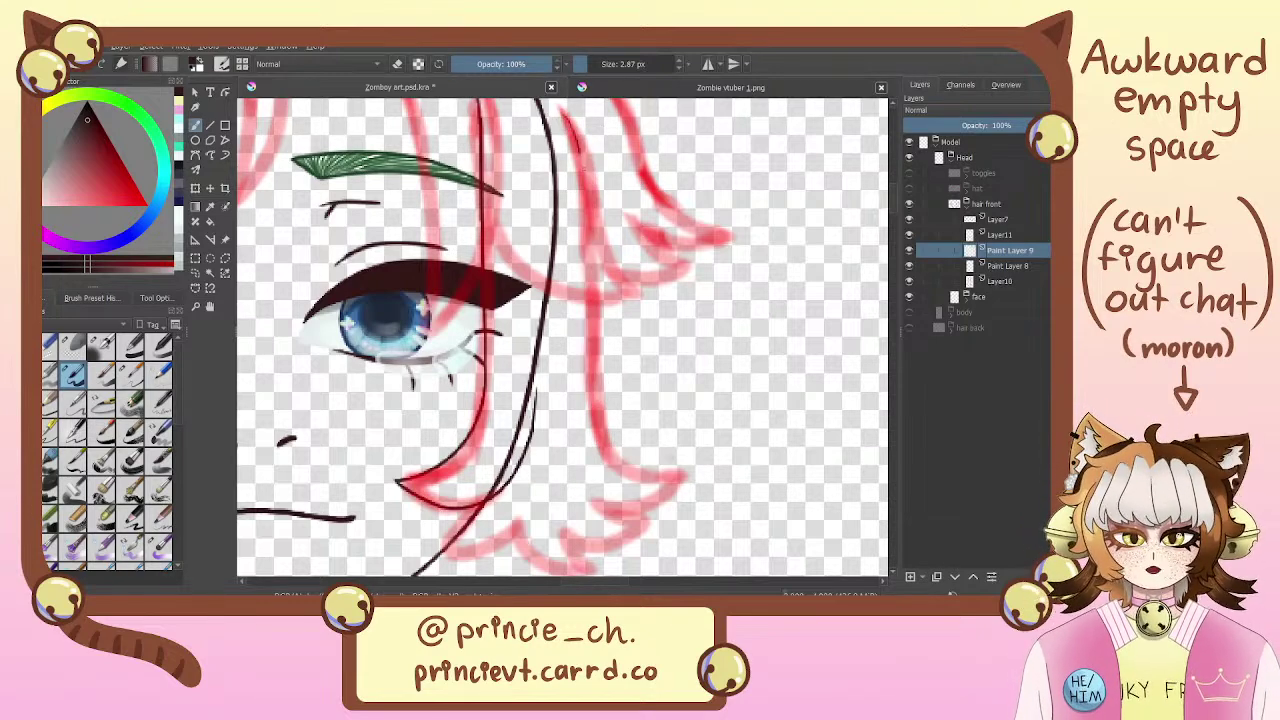
key("ctrl+shift+z")
key("ctrl+z")
key("ctrl+shift+z")
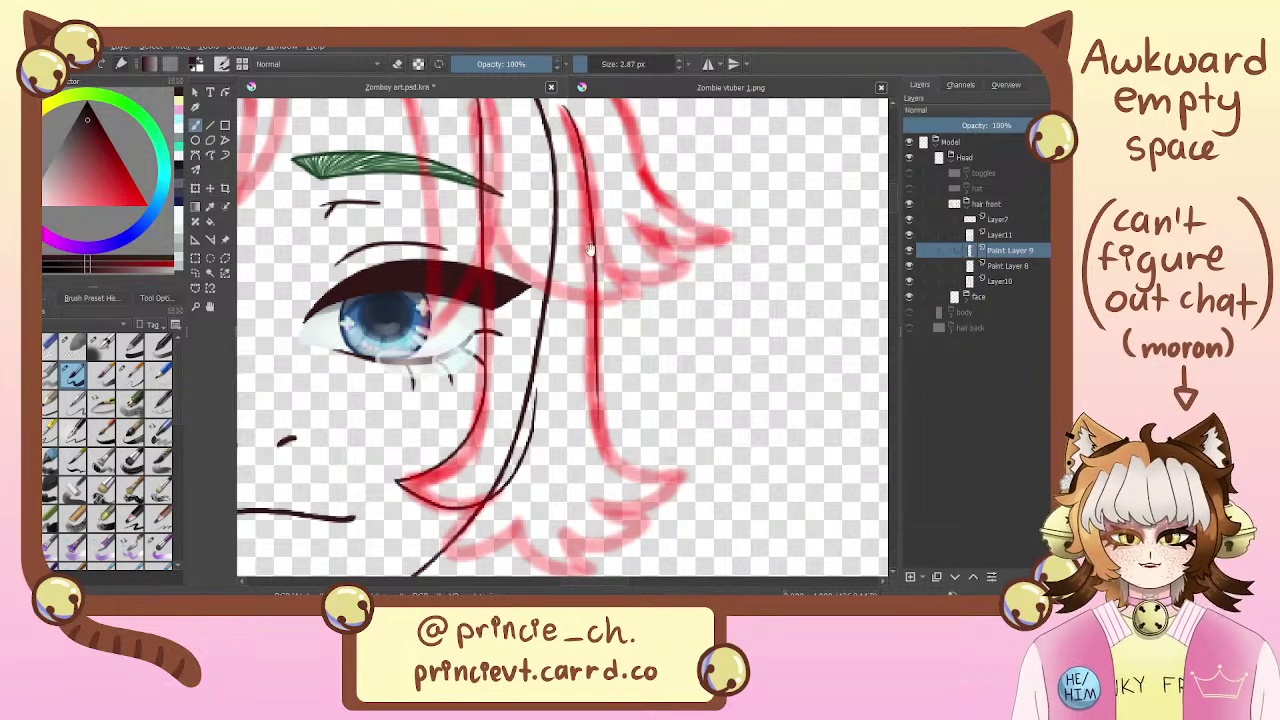
Continue the strand's long outer line downward, curving it outward to a pointed tip beyond the jaw
scroll(560, 340, "down", 3)
left_click_drag(598, 380, 636, 420)
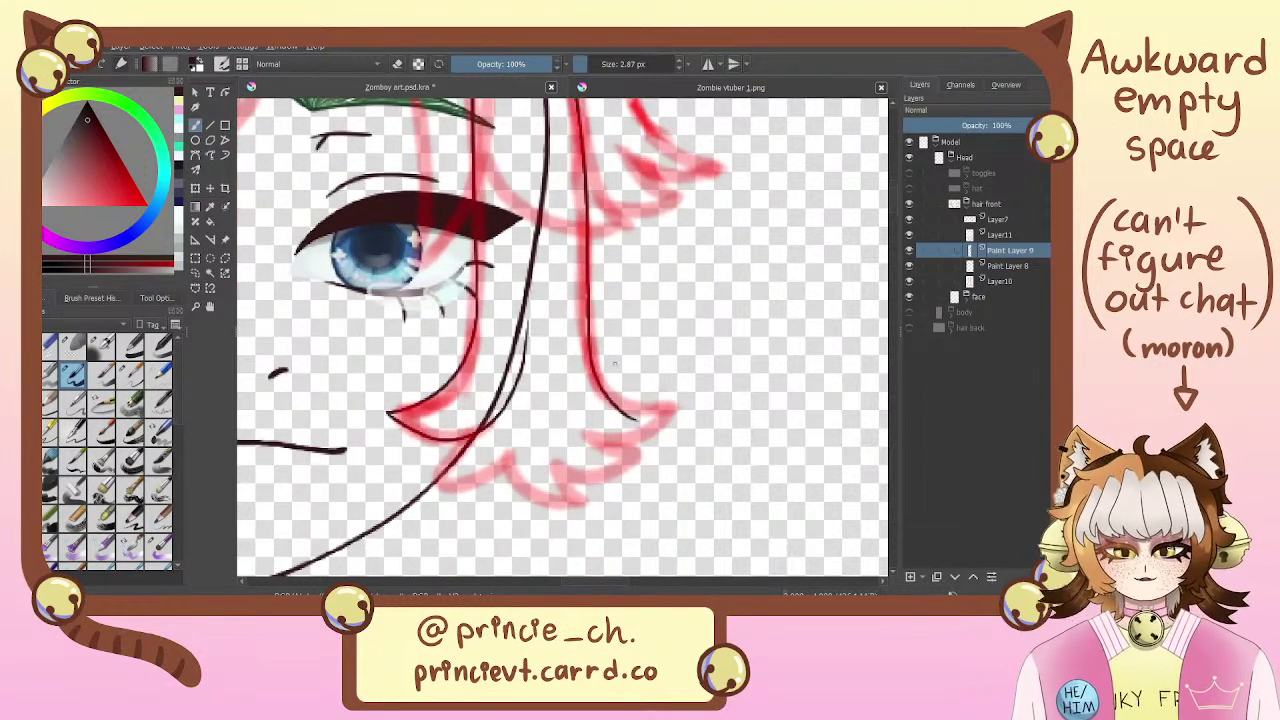
key("ctrl+z")
mouse_move(587, 290)
left_mouse_down()
mouse_move(645, 408)
mouse_move(676, 408)
left_mouse_up()
key("ctrl+z")
key("ctrl+shift+z")
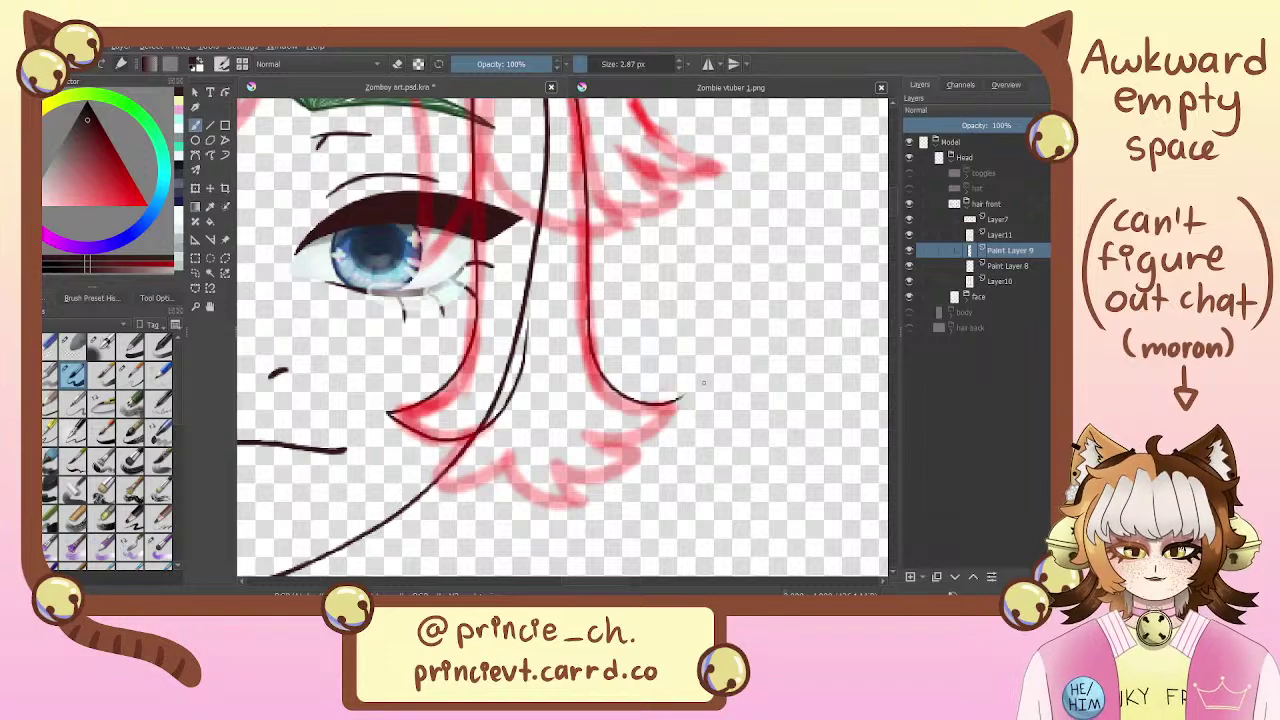
On Paint Layer 8, erase and redraw the upper end of the short curved line beside the jaw
key("e")
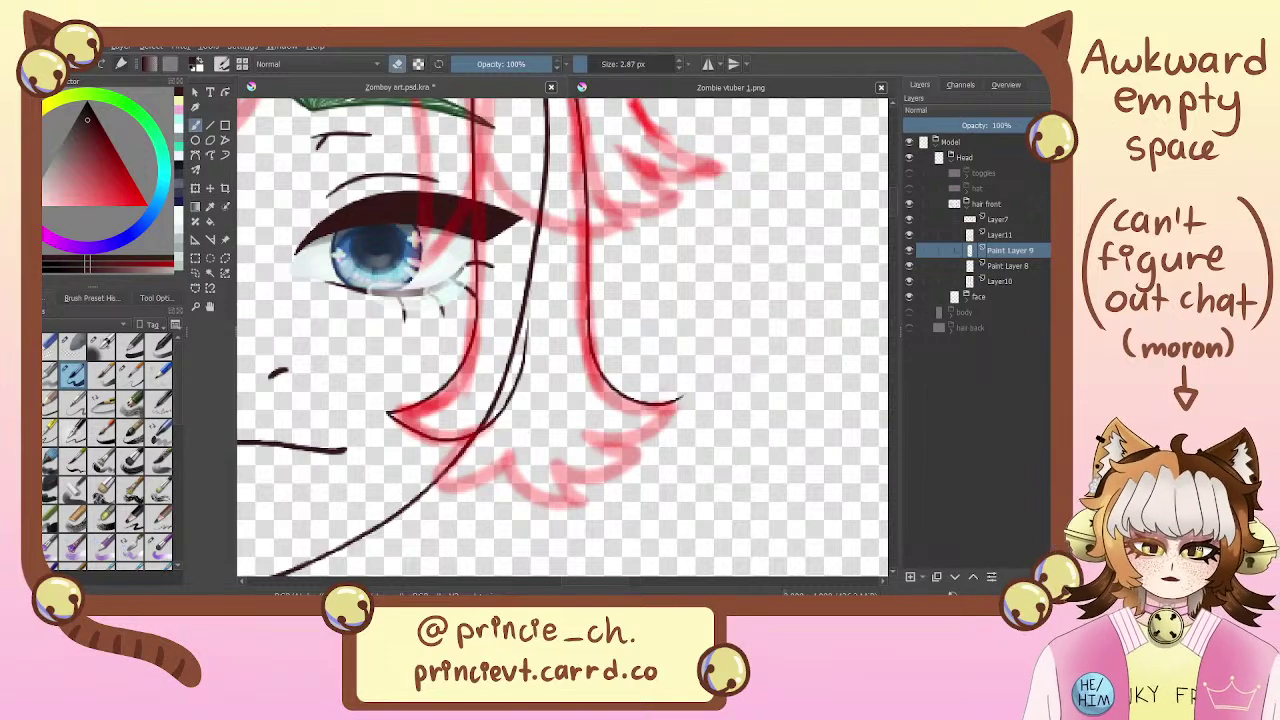
left_click_drag(610, 360, 633, 255)
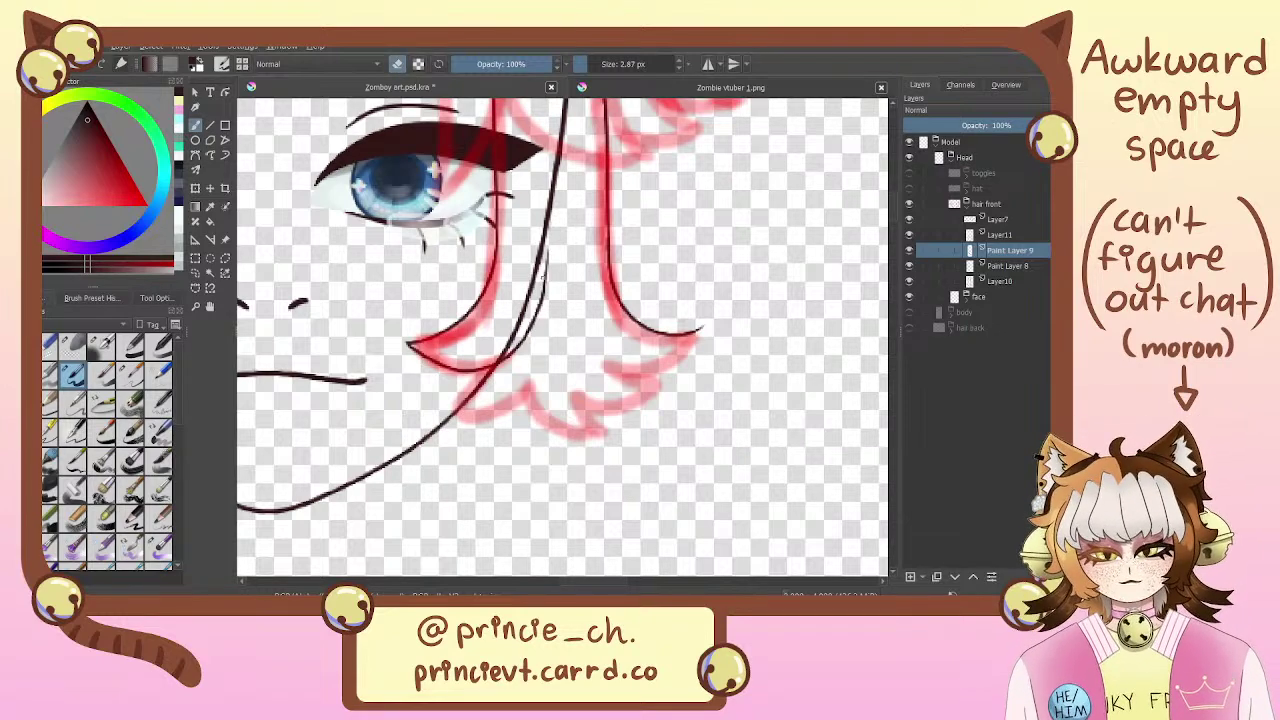
left_click(1007, 266)
left_click_drag(547, 255, 543, 288)
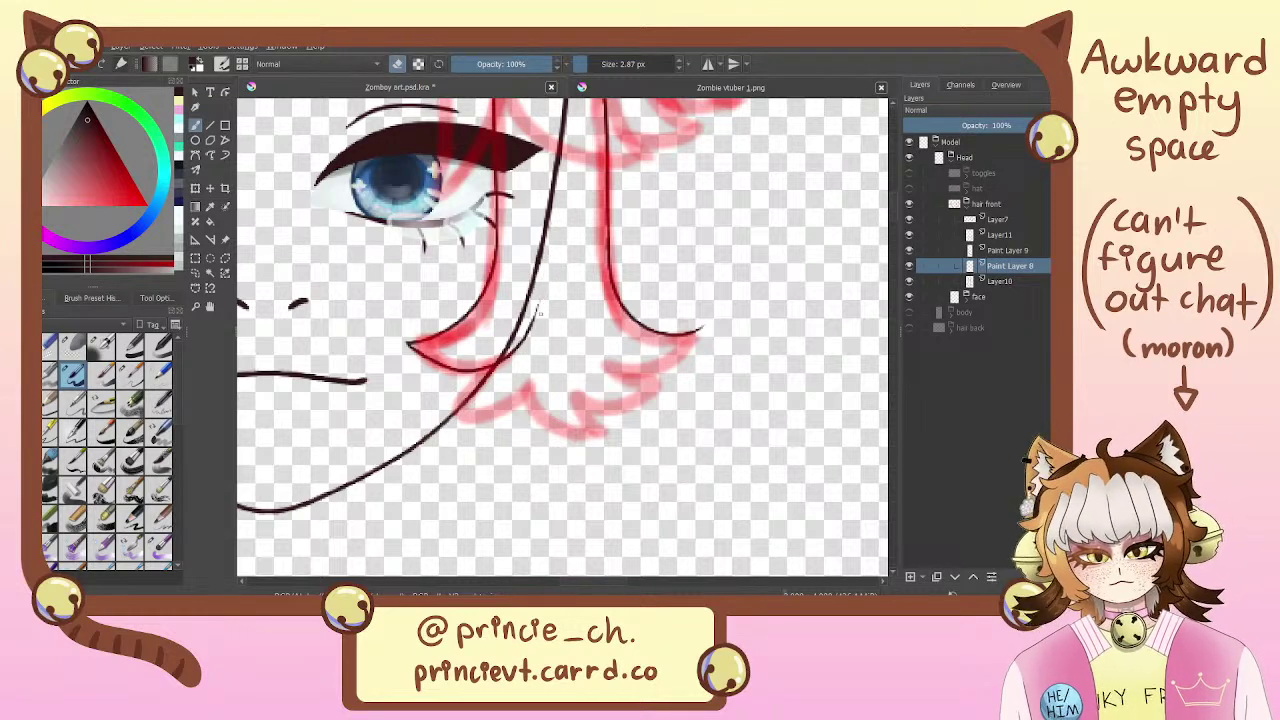
key("e")
left_click_drag(546, 254, 522, 342)
key("ctrl+z")
key("ctrl+z")
key("ctrl+z")
key("ctrl+z")
key("ctrl+z")
key("ctrl+z")
key("ctrl+z")
key("ctrl+z")
left_click_drag(549, 244, 530, 322)
key("ctrl+z")
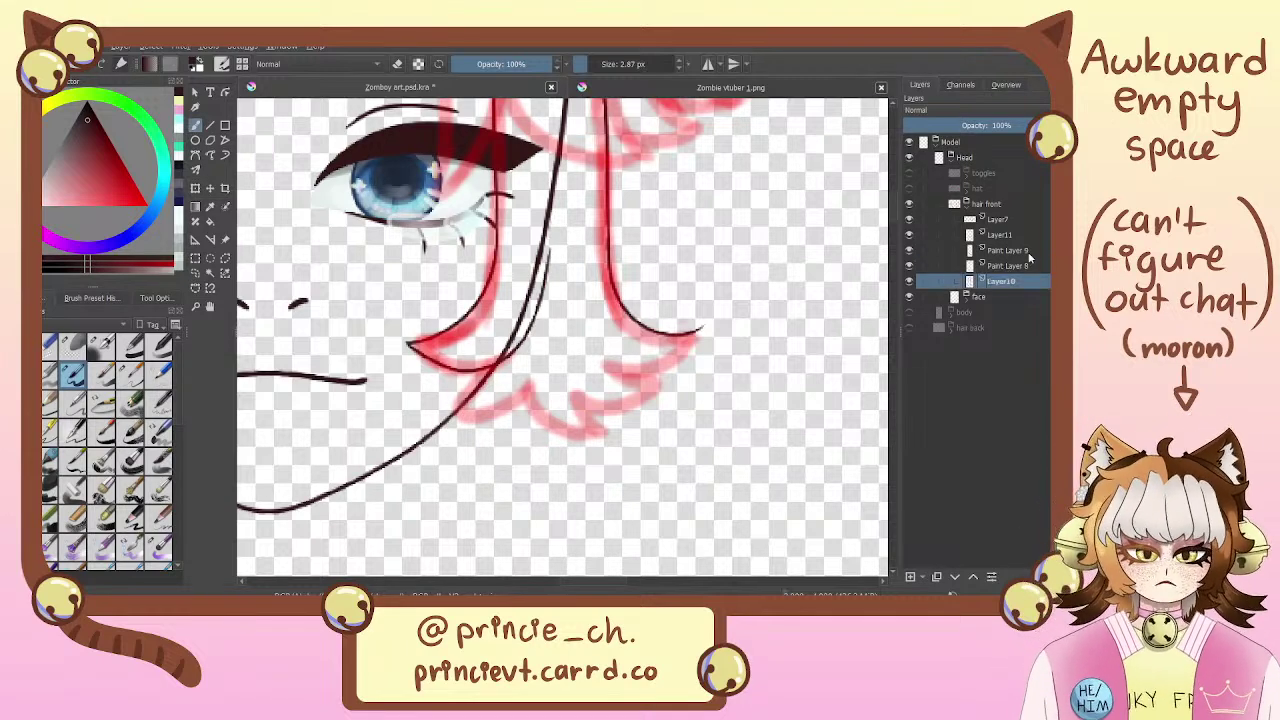
Check which lines Paint Layer 8 holds by toggling its visibility, and move Paint Layer 9 beneath it
left_click(910, 266)
left_click(911, 266)
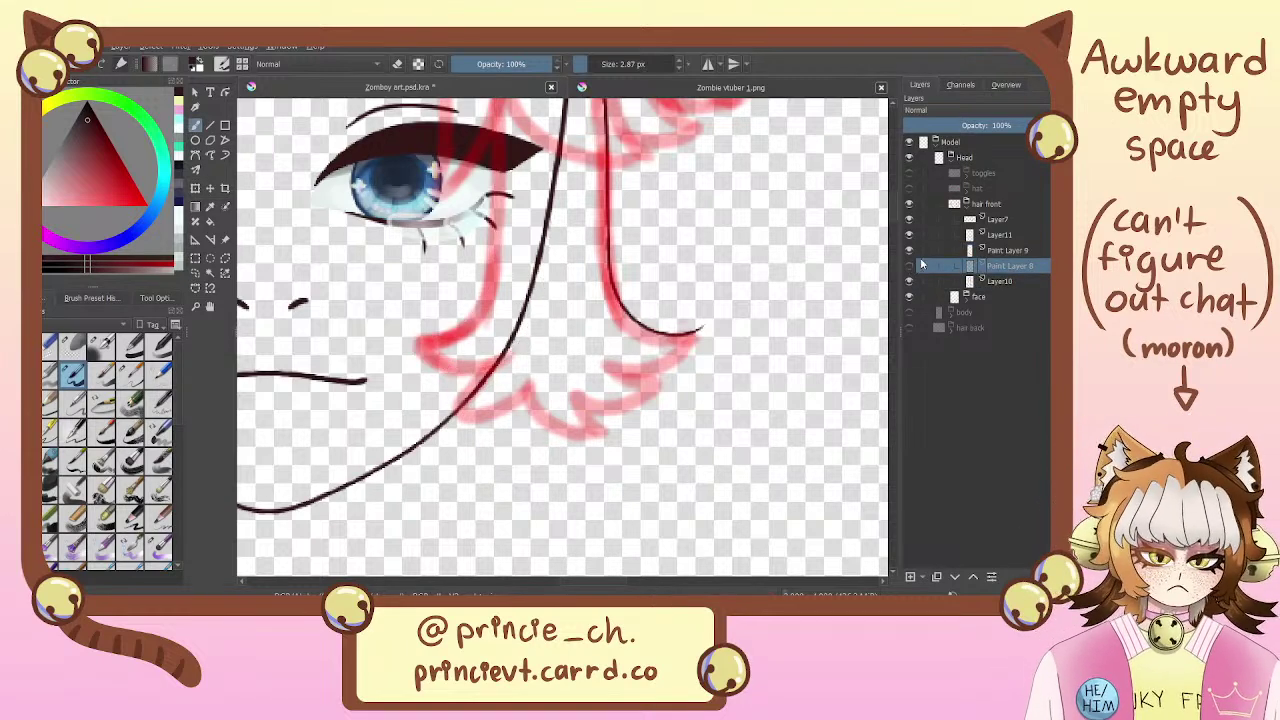
left_click_drag(1009, 251, 1022, 272)
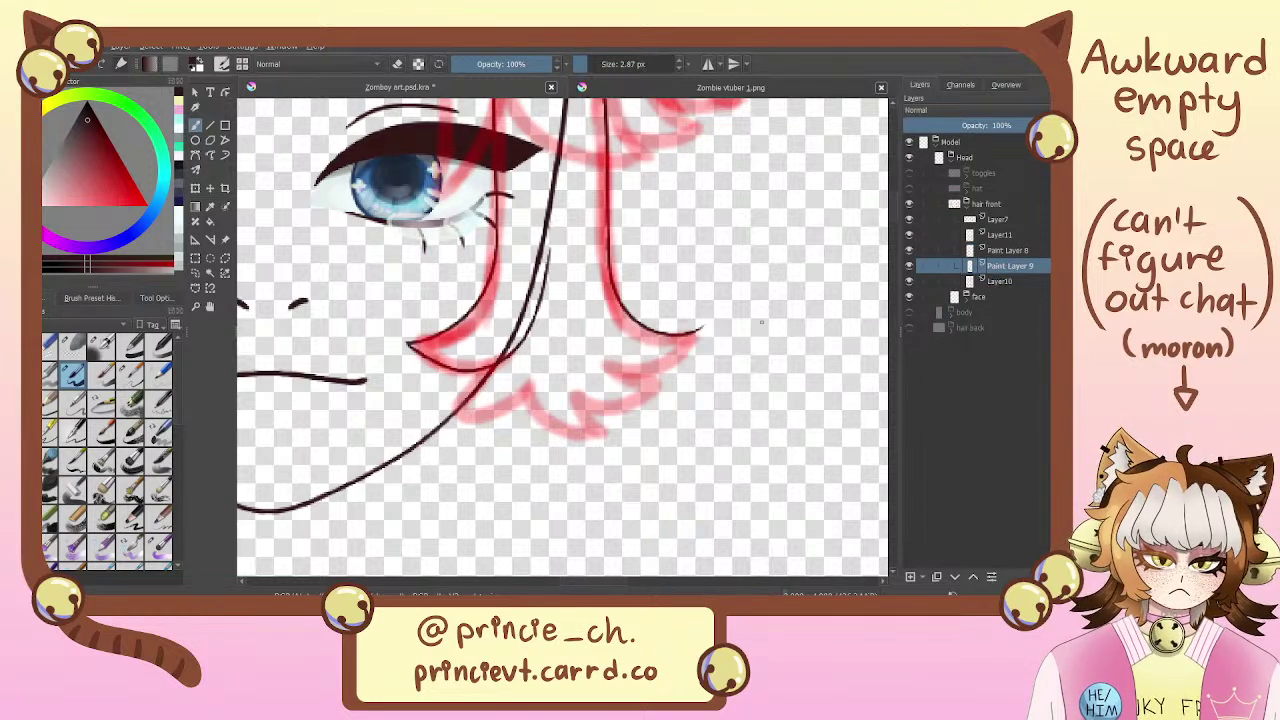
Ink the underside of the outer strand's tip, curving from the point back inward toward the face
left_click_drag(703, 326, 597, 347)
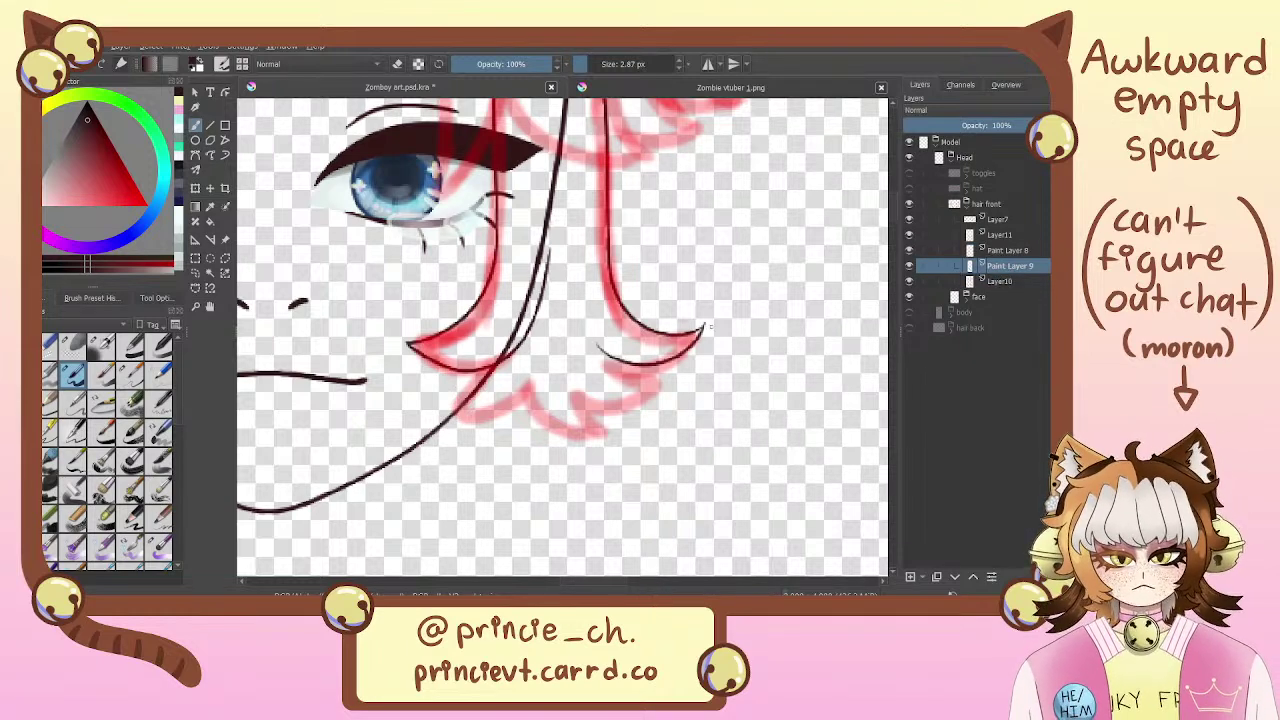
key("e")
key("e")
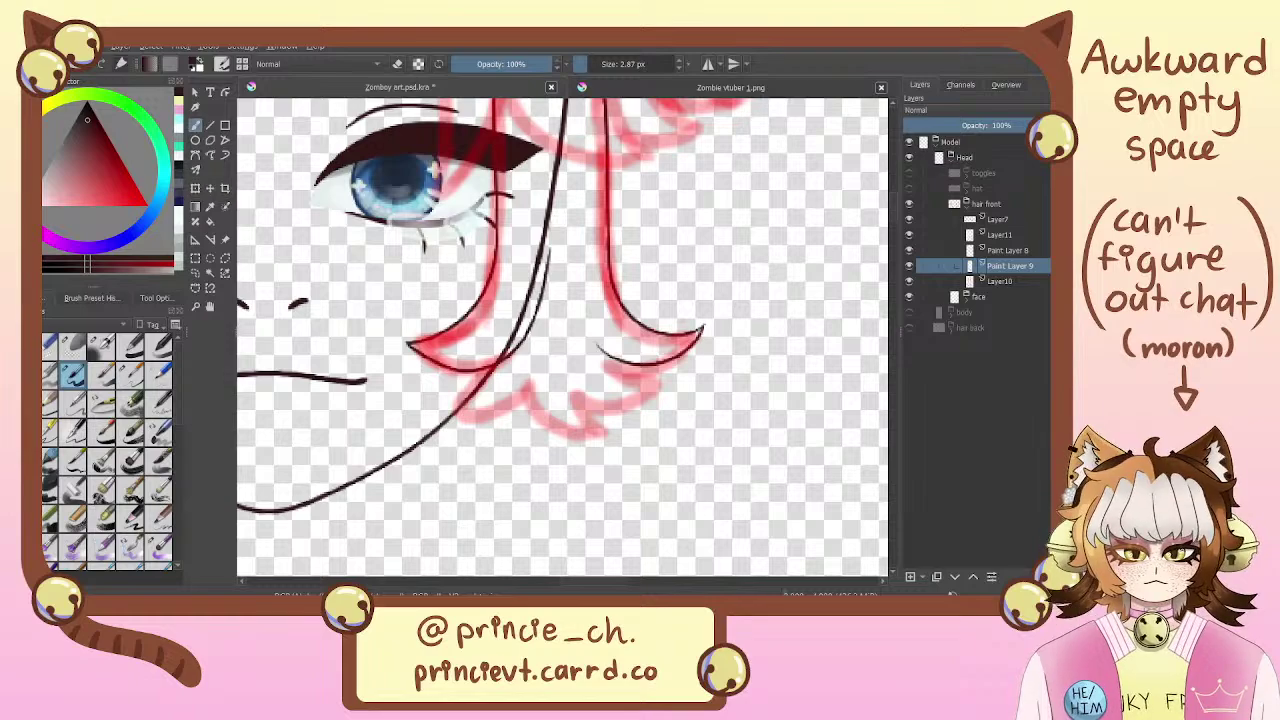
Group Paint Layer 8 and Paint Layer 9 and name the group "sideburn L"
left_click_drag(671, 224, 690, 302)
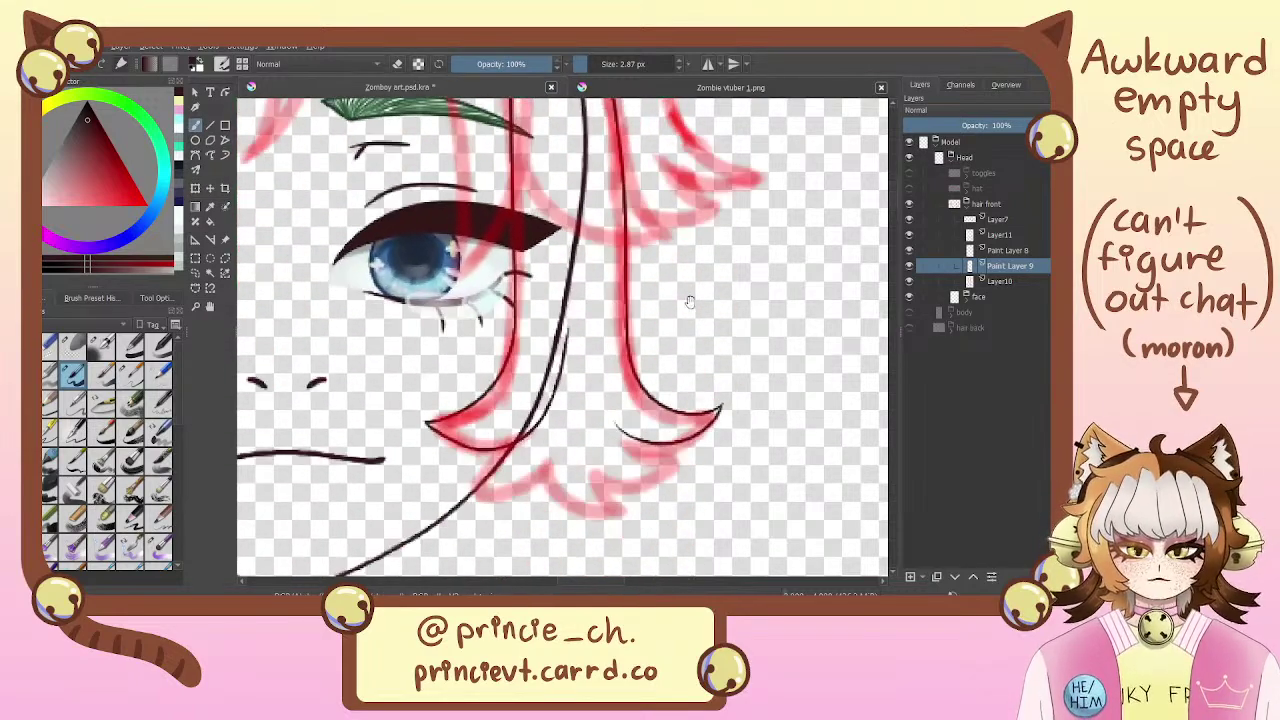
left_click(1039, 256, "ctrl")
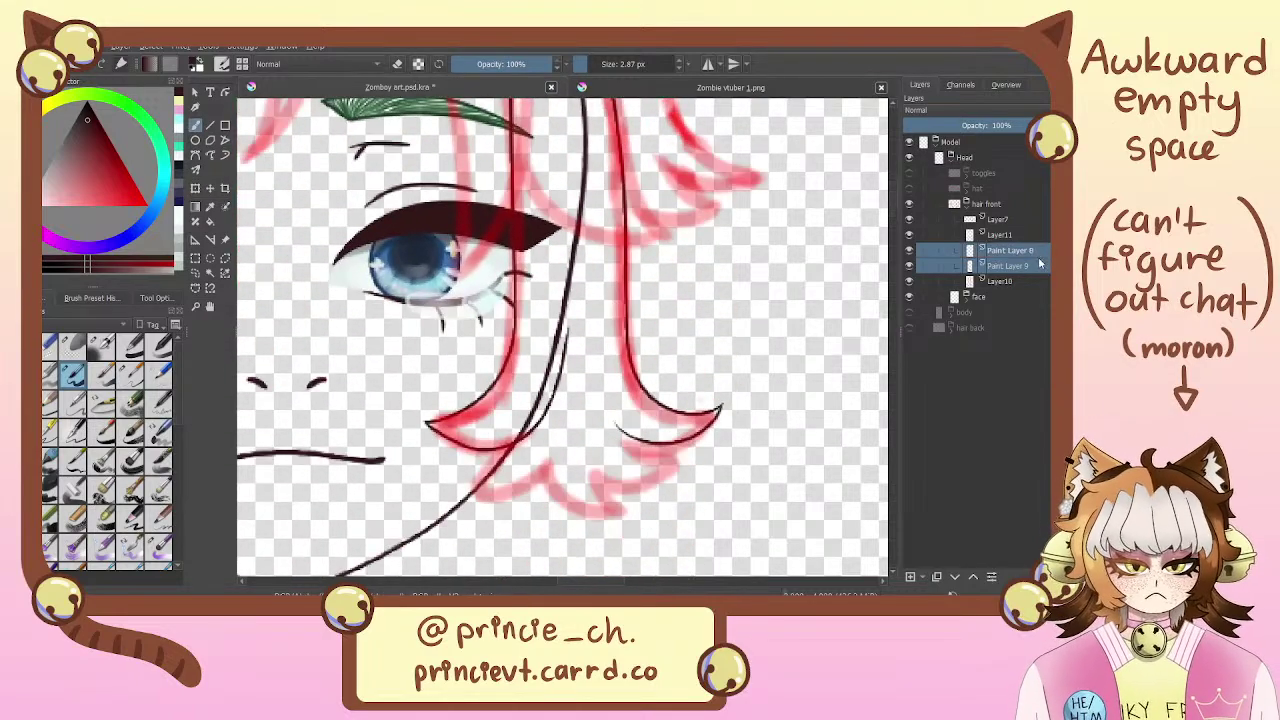
key("ctrl+g")
double_click(1025, 249)
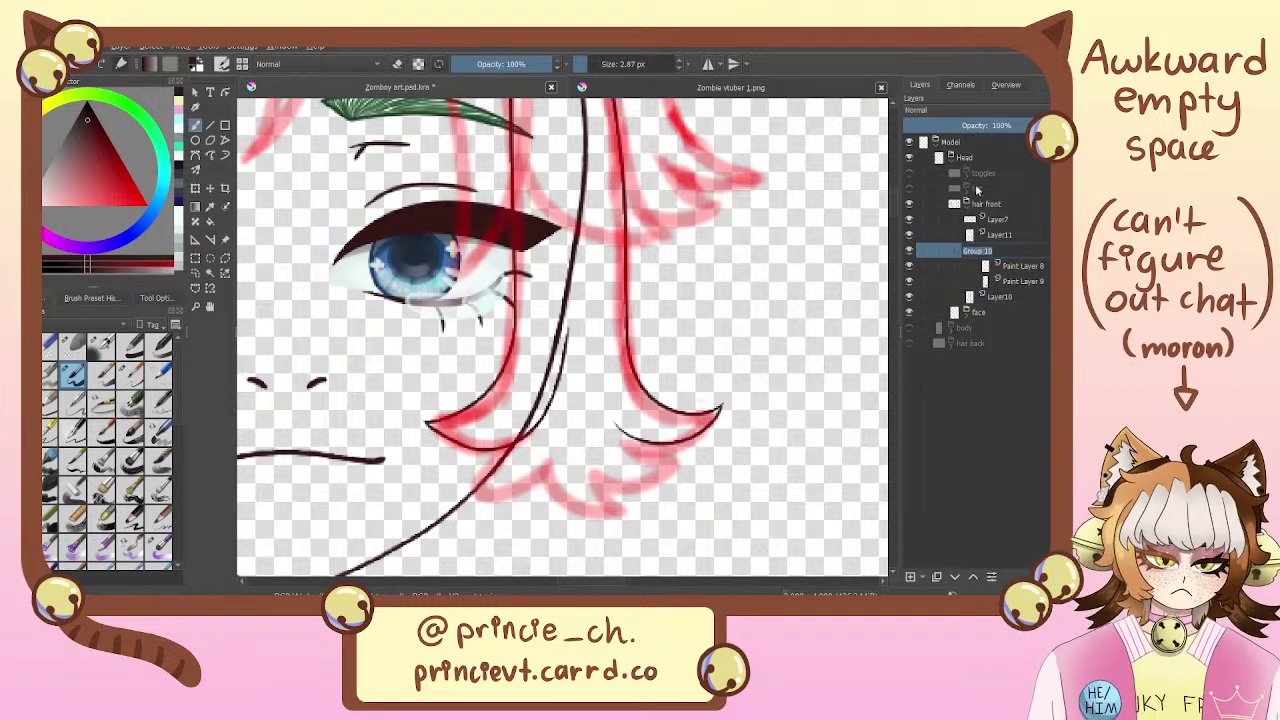
mouse_move(978, 190)
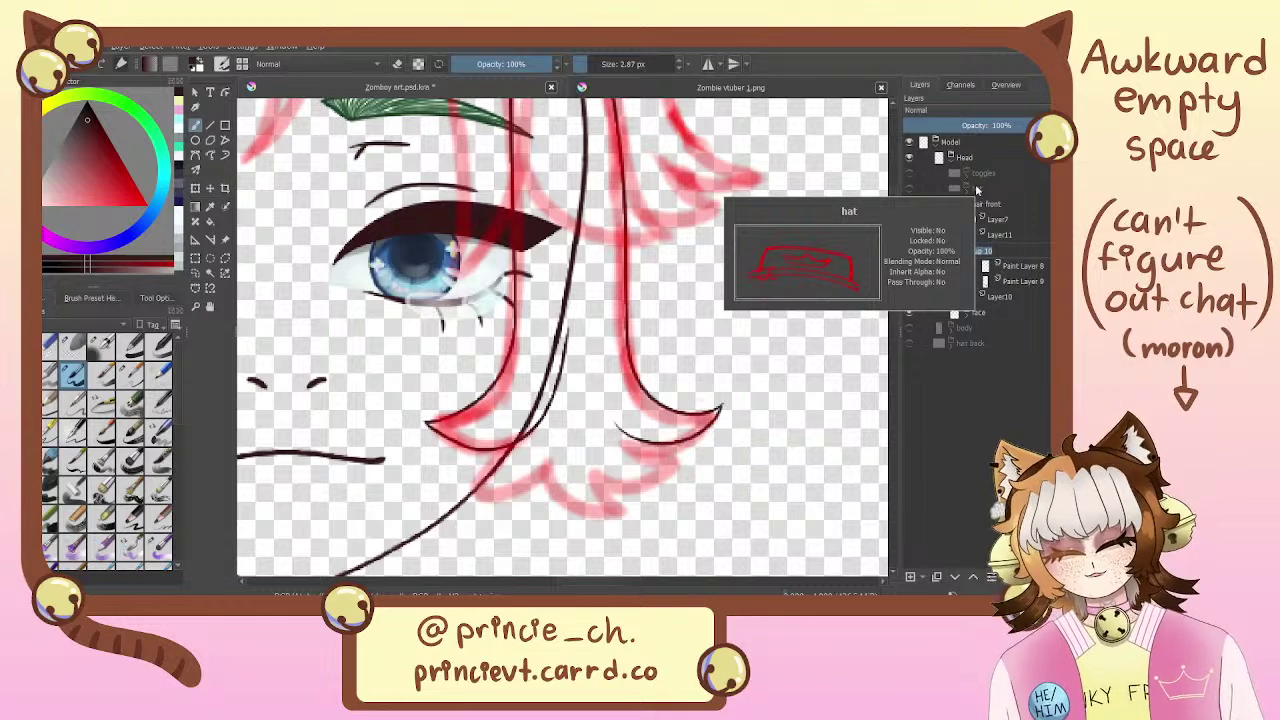
type("sideburn L")
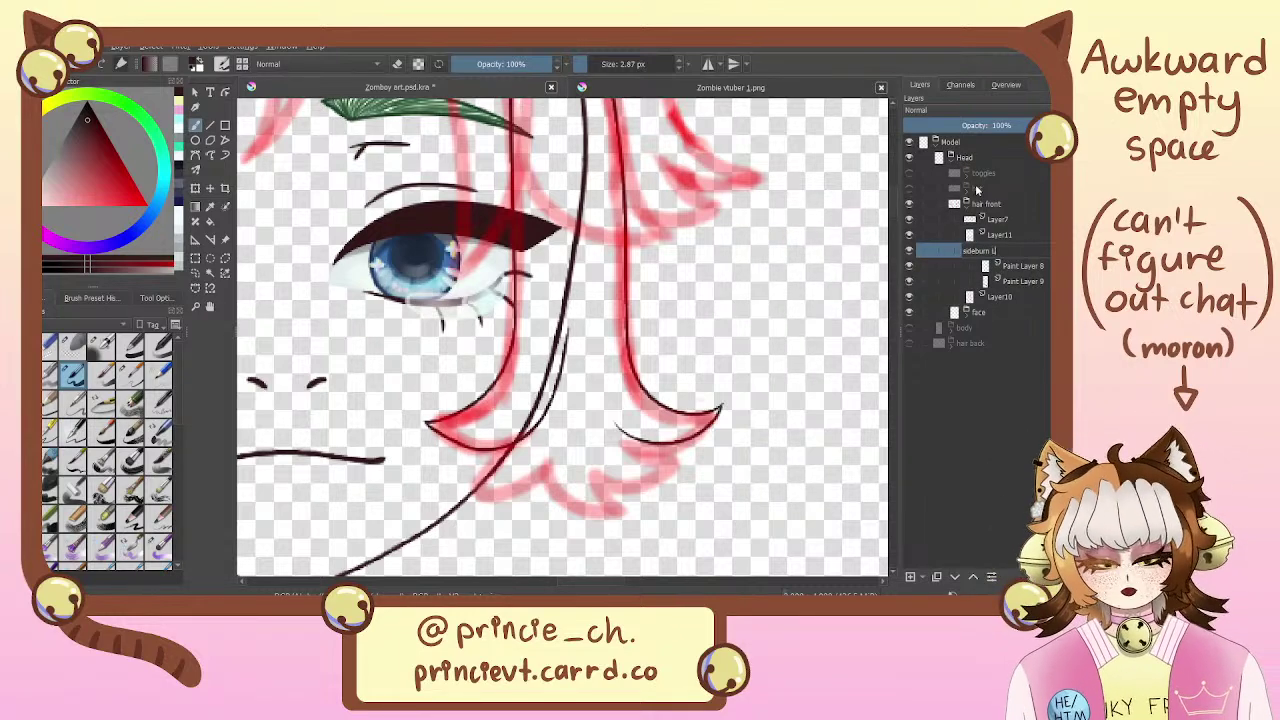
key("Return")
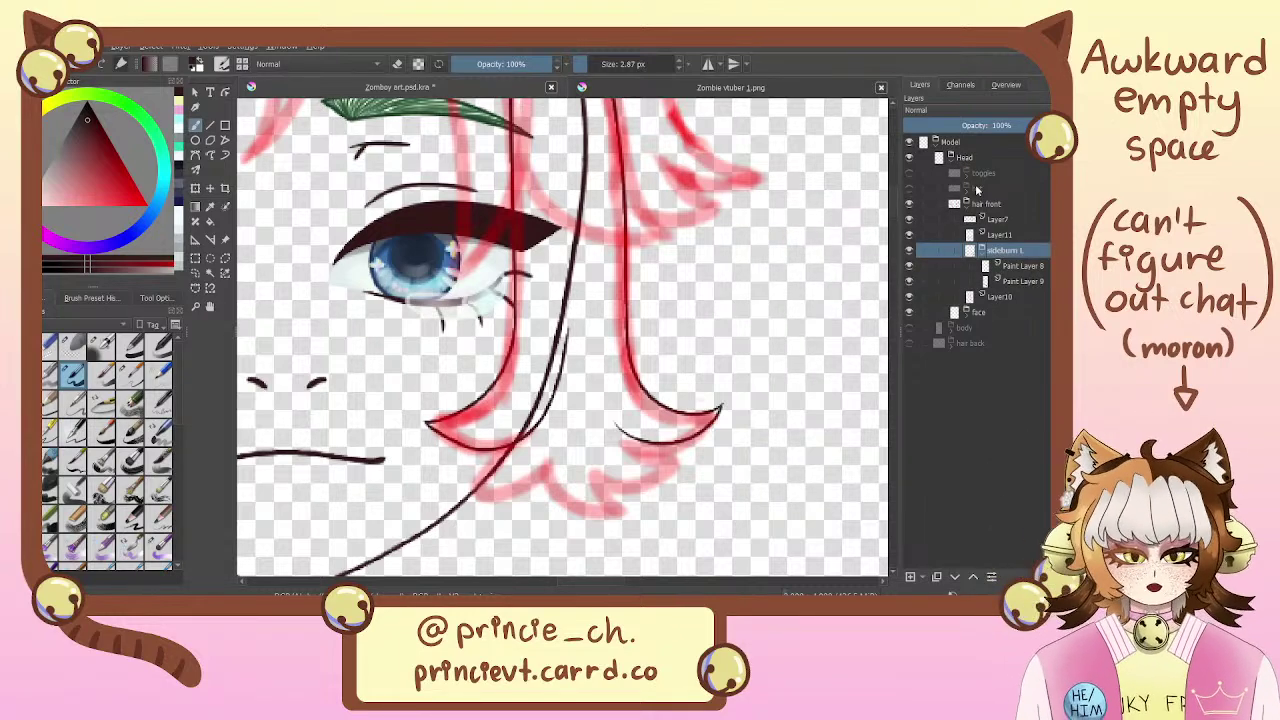
Add a new paint layer at the bottom of the sideburn L group, beneath Paint Layer 9
left_click(1015, 284)
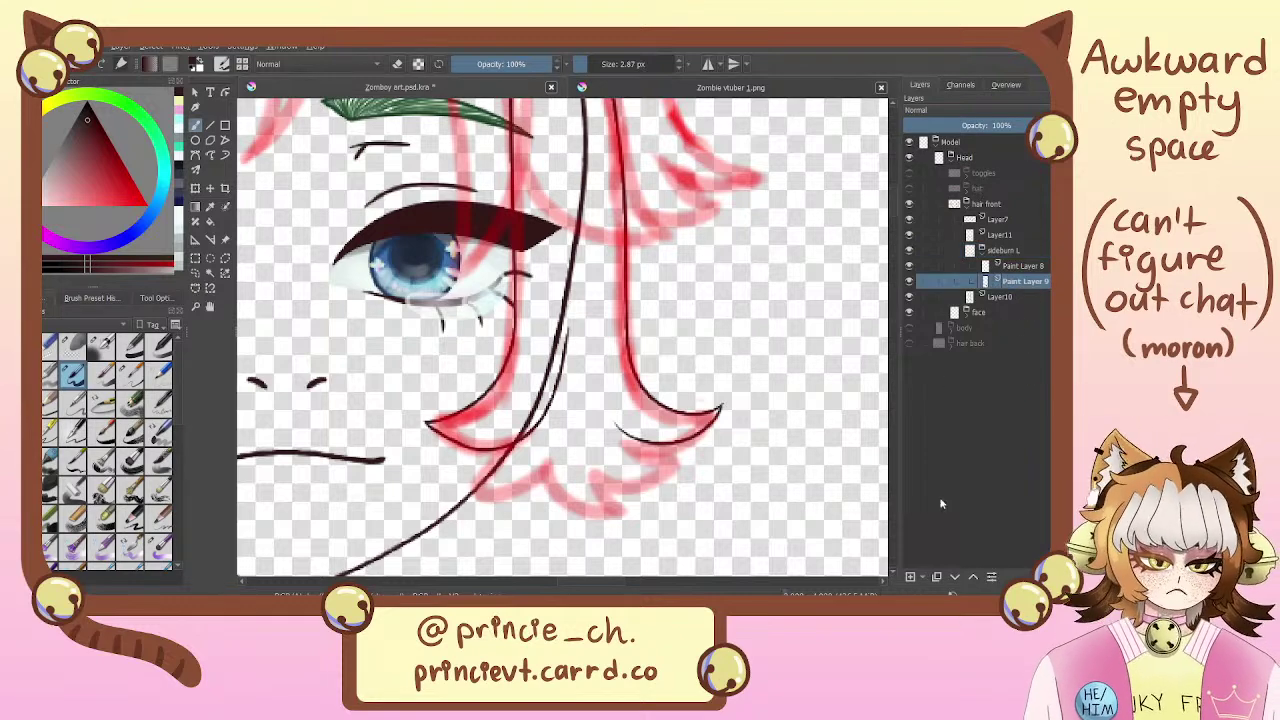
left_click(910, 577)
left_click(1018, 298)
left_click_drag(1026, 283, 1037, 304)
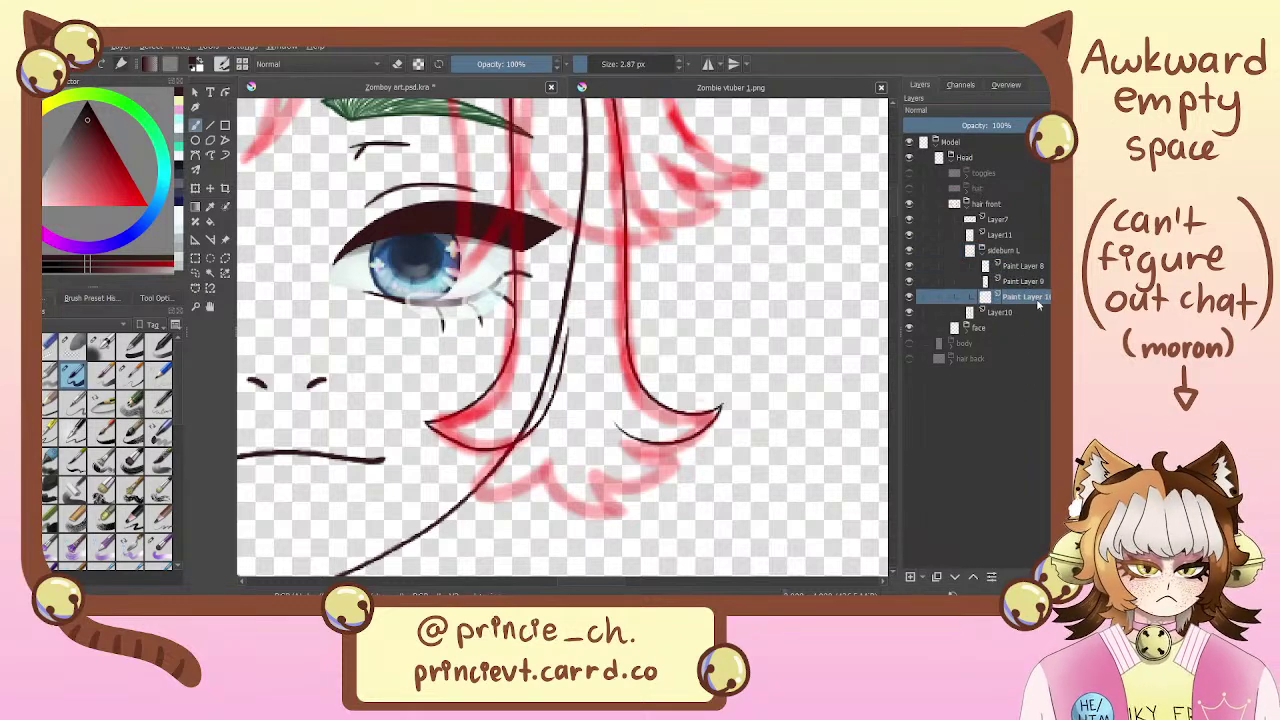
left_click_drag(530, 382, 543, 284)
left_click_drag(545, 238, 456, 386)
mouse_move(456, 386)
left_mouse_down()
mouse_move(576, 358)
mouse_move(592, 286)
mouse_move(574, 524)
mouse_move(555, 376)
left_mouse_up()
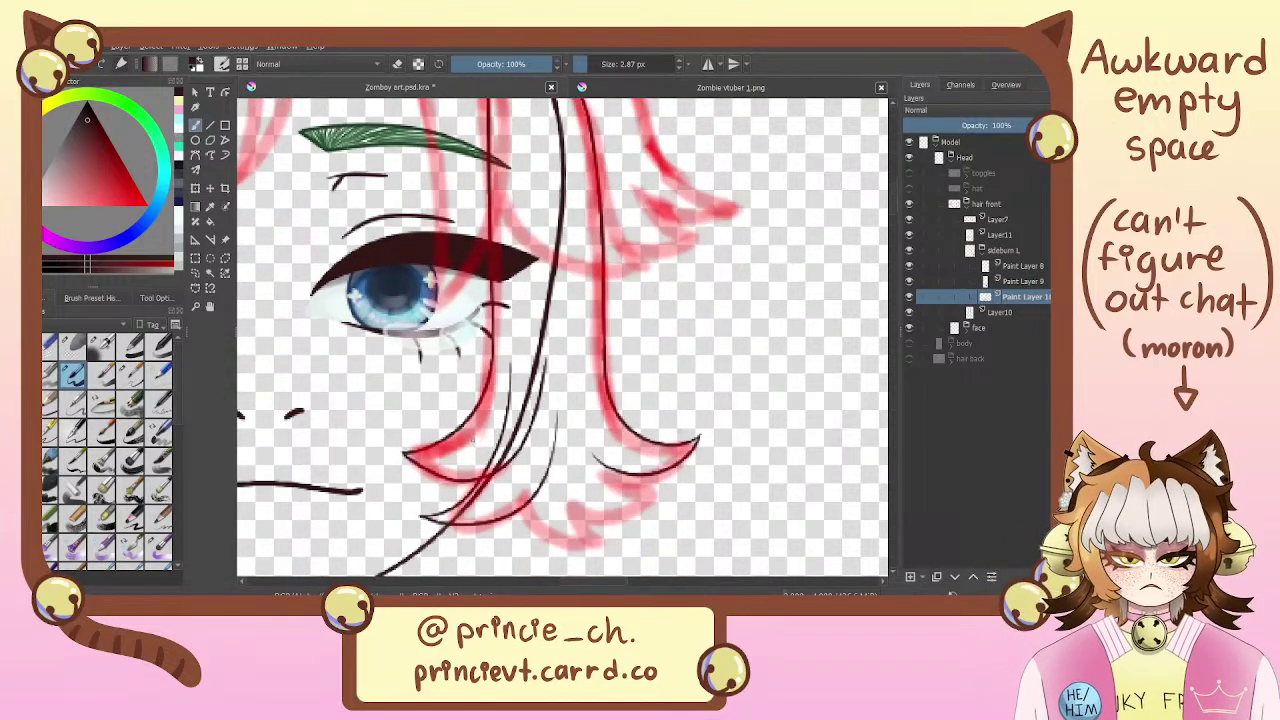
key("ctrl+z")
key("ctrl+z")
mouse_move(564, 314)
left_mouse_down()
mouse_move(574, 356)
mouse_move(576, 308)
left_mouse_up()
key("ctrl+minus")
left_click_drag(542, 172, 497, 427)
key("ctrl+z")
Ink the lower strand's inner line from beside the eyebrow's outer end down past the eye to a tip crossing the jaw line
left_click_drag(541, 166, 537, 353)
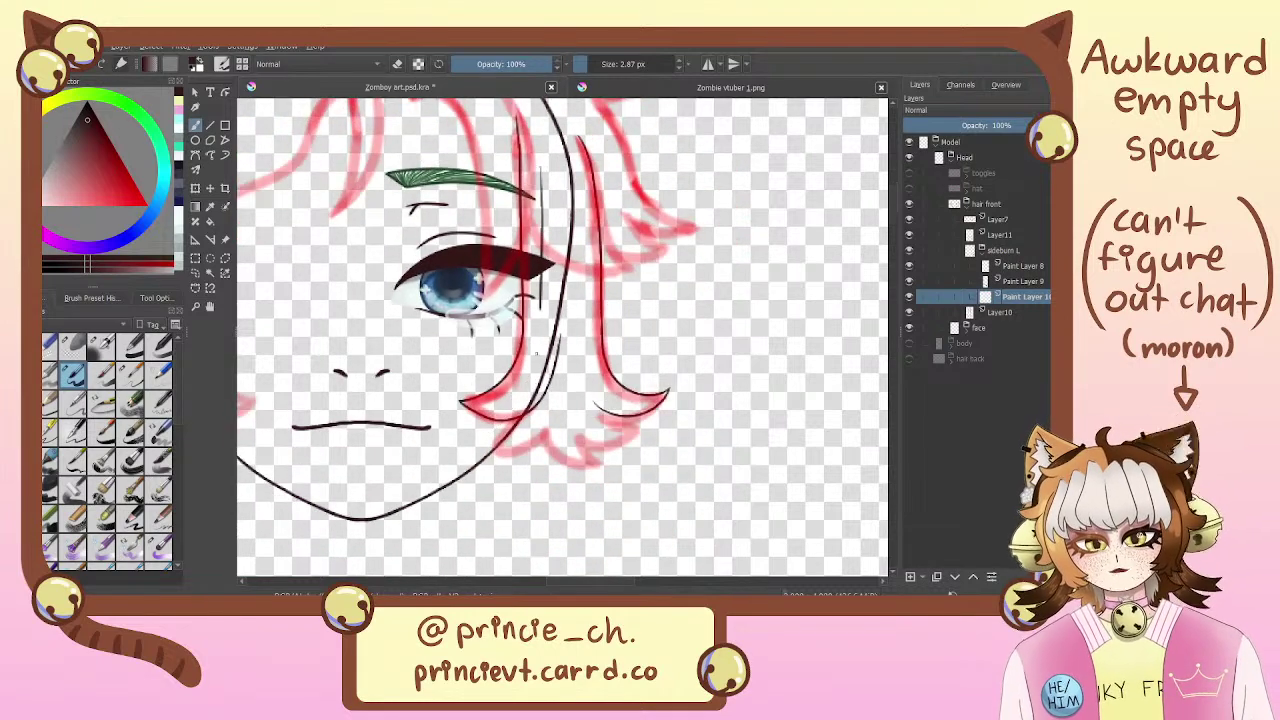
left_click_drag(541, 305, 519, 414)
mouse_move(564, 362)
left_mouse_down()
mouse_move(486, 452)
mouse_move(566, 340)
left_mouse_up()
key("ctrl+z")
key("ctrl+z")
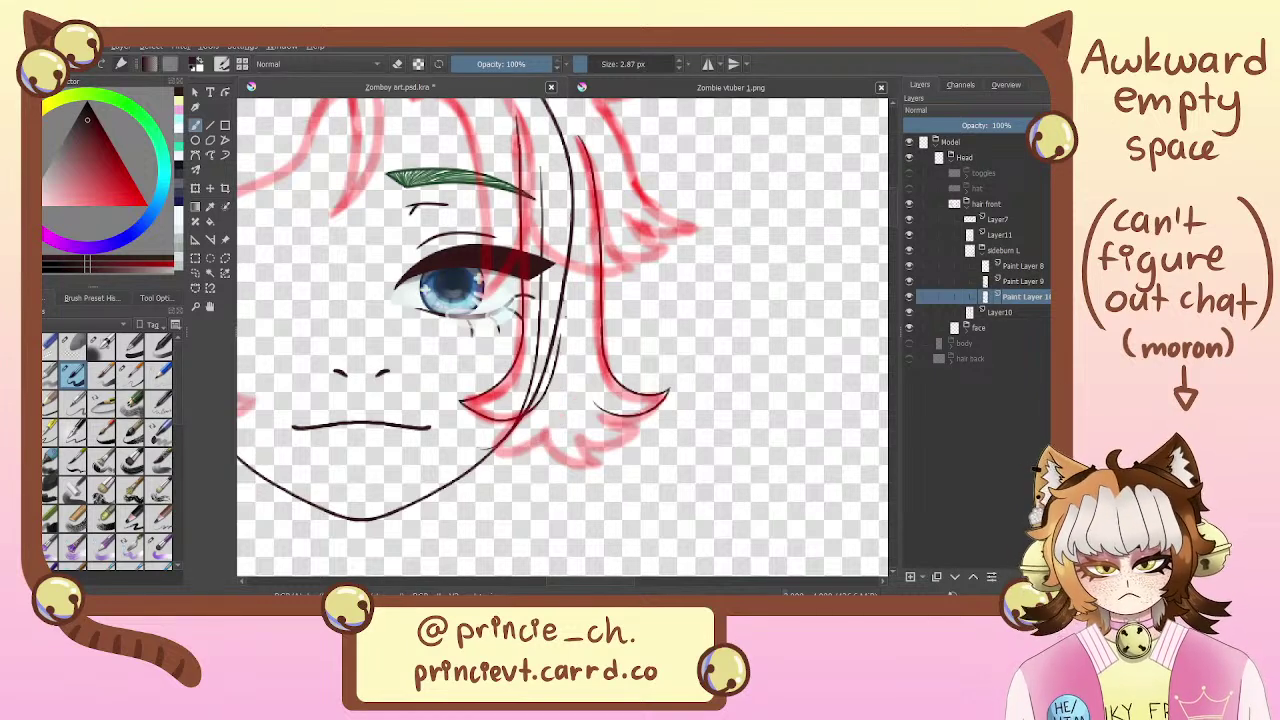
left_click_drag(524, 458, 566, 300)
key("ctrl+z")
left_click_drag(482, 448, 489, 449)
left_click_drag(572, 314, 490, 455)
key("ctrl+z")
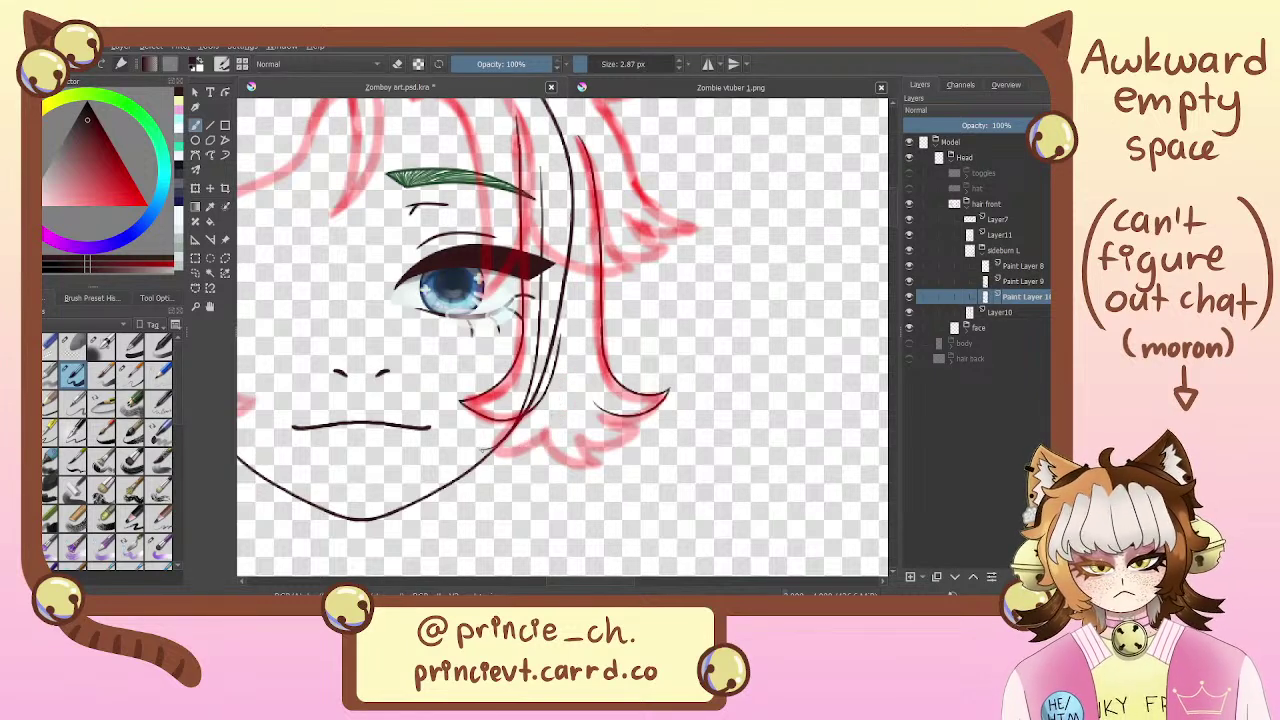
left_click_drag(566, 376, 478, 455)
mouse_move(565, 346)
left_mouse_down()
mouse_move(585, 322)
mouse_move(508, 432)
mouse_move(588, 320)
left_mouse_up()
key("ctrl+z")
key("ctrl+z")
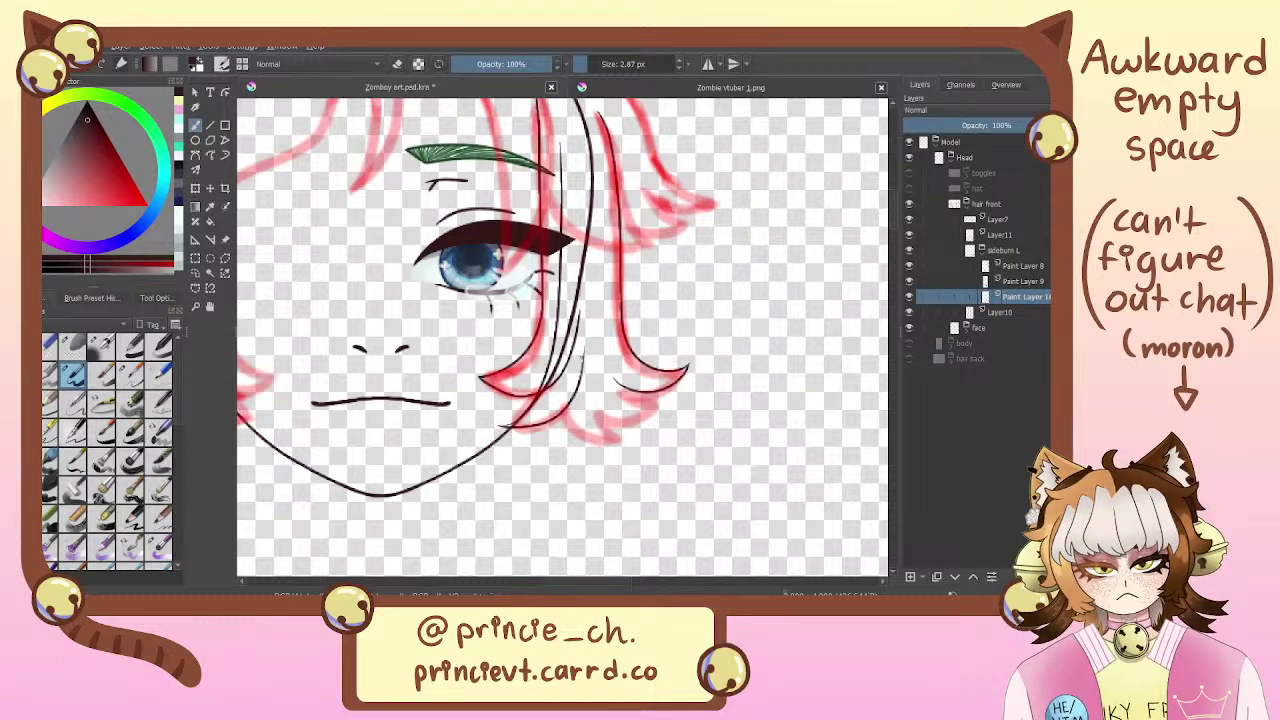
key("ctrl+z")
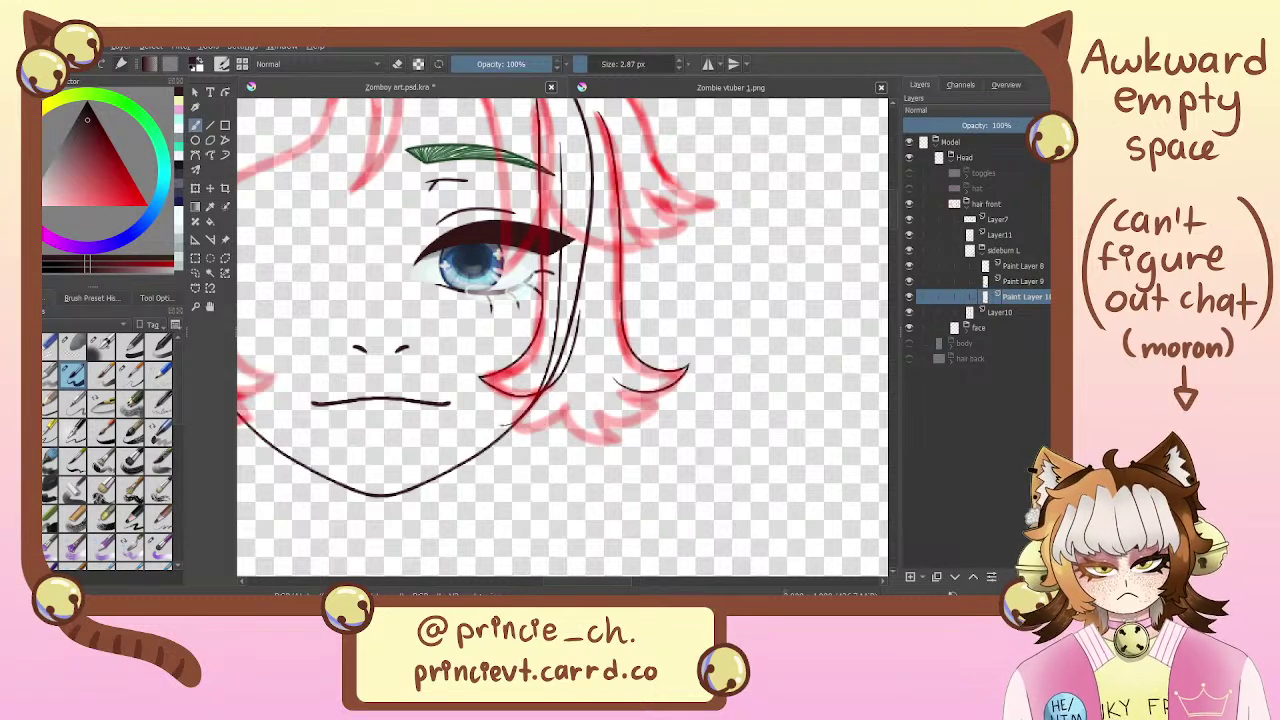
Ink the lower strand's underside from its tip at the jaw, curving outward and up, and extend its upper end
left_click_drag(500, 428, 592, 334)
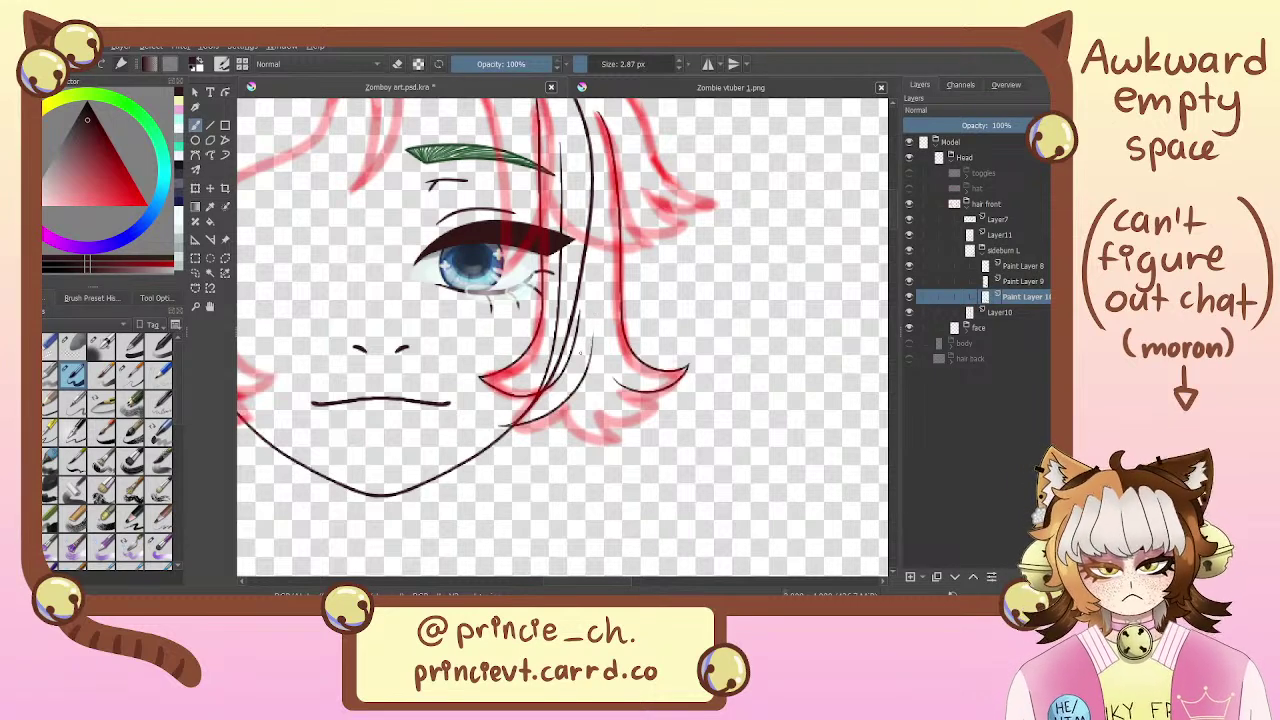
key("e")
key("e")
left_click_drag(589, 356, 590, 329)
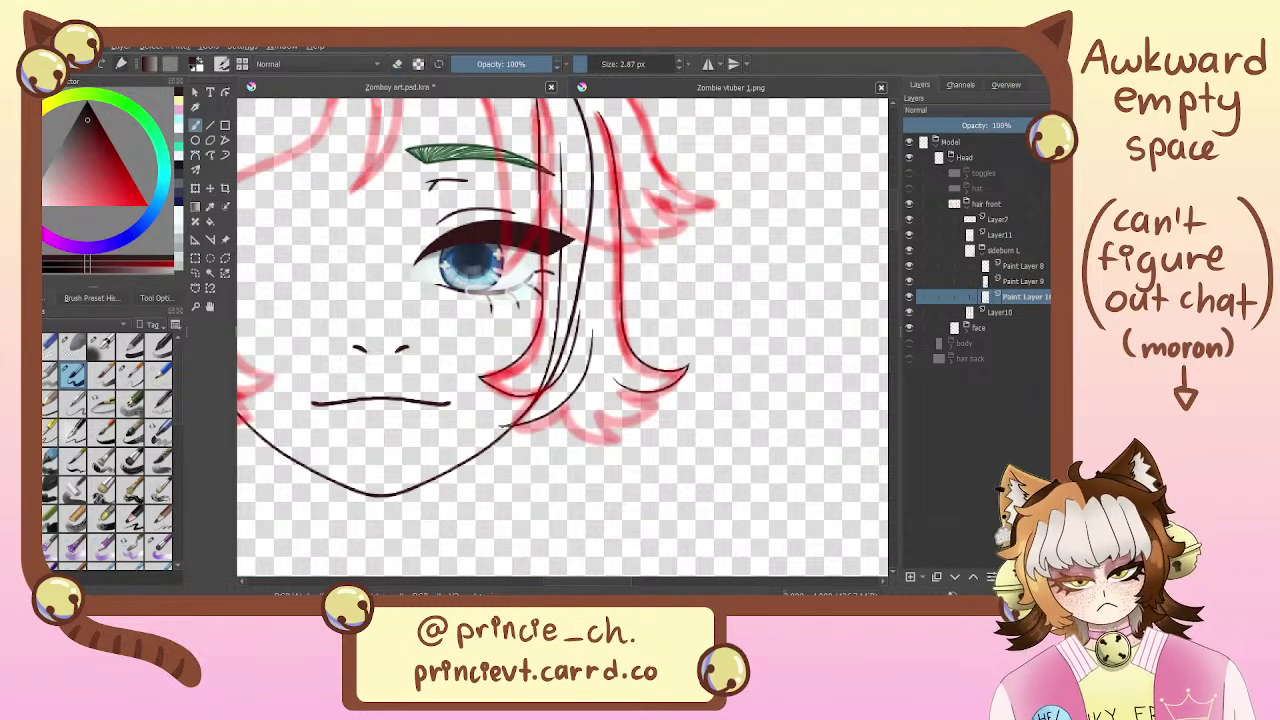
Retouch the lower strand's pointed tip where it crosses the jaw line
key("plus")
key("plus")
left_click_drag(560, 400, 568, 330)
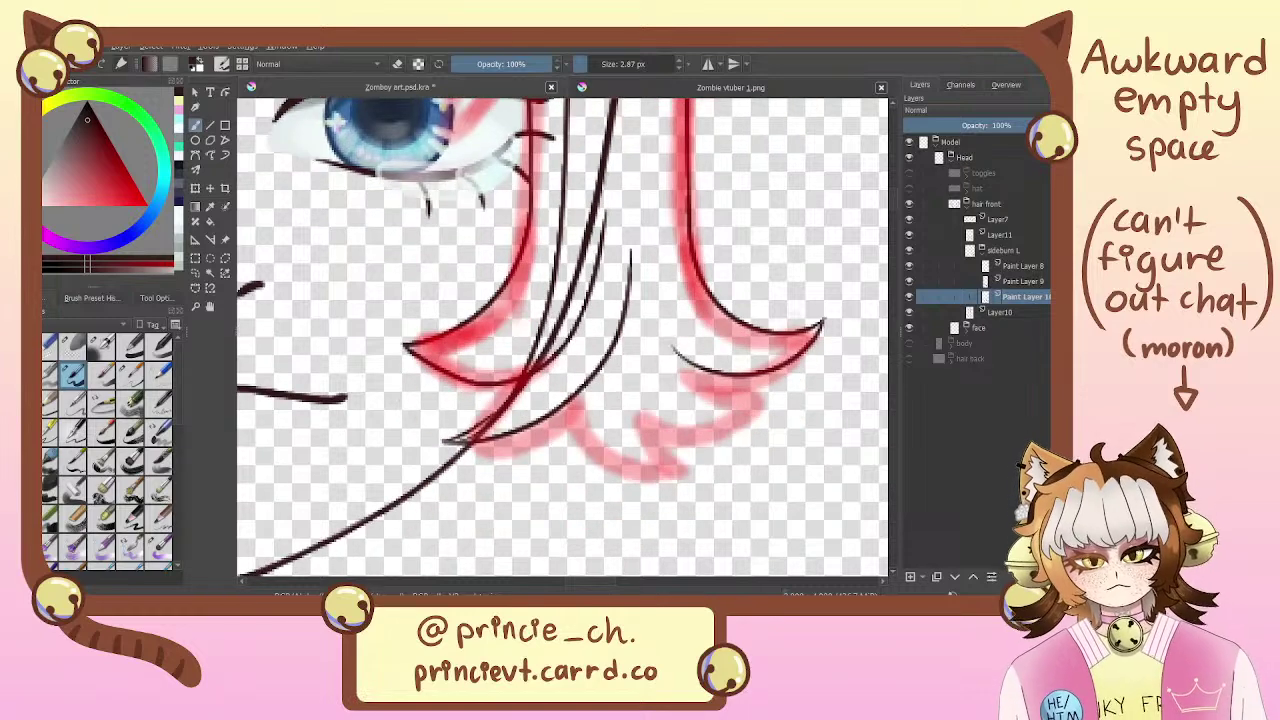
key("ctrl+z")
left_click_drag(442, 440, 506, 403)
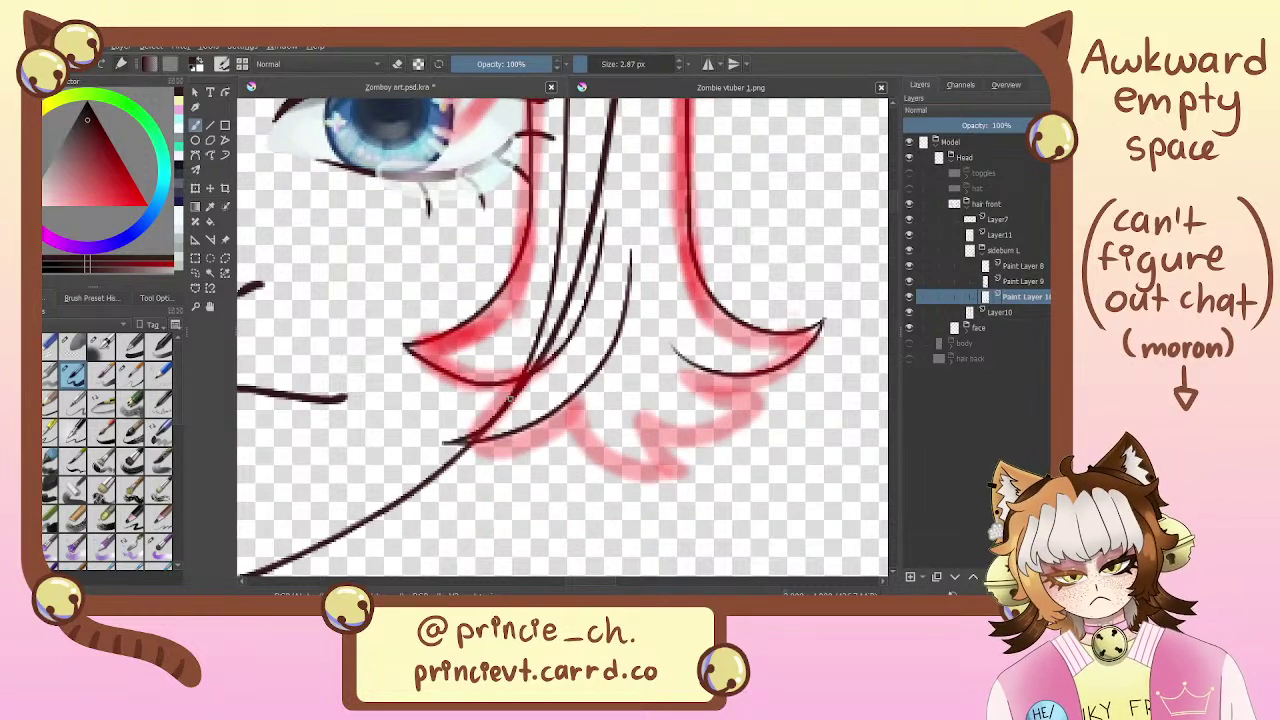
left_click_drag(592, 322, 587, 349)
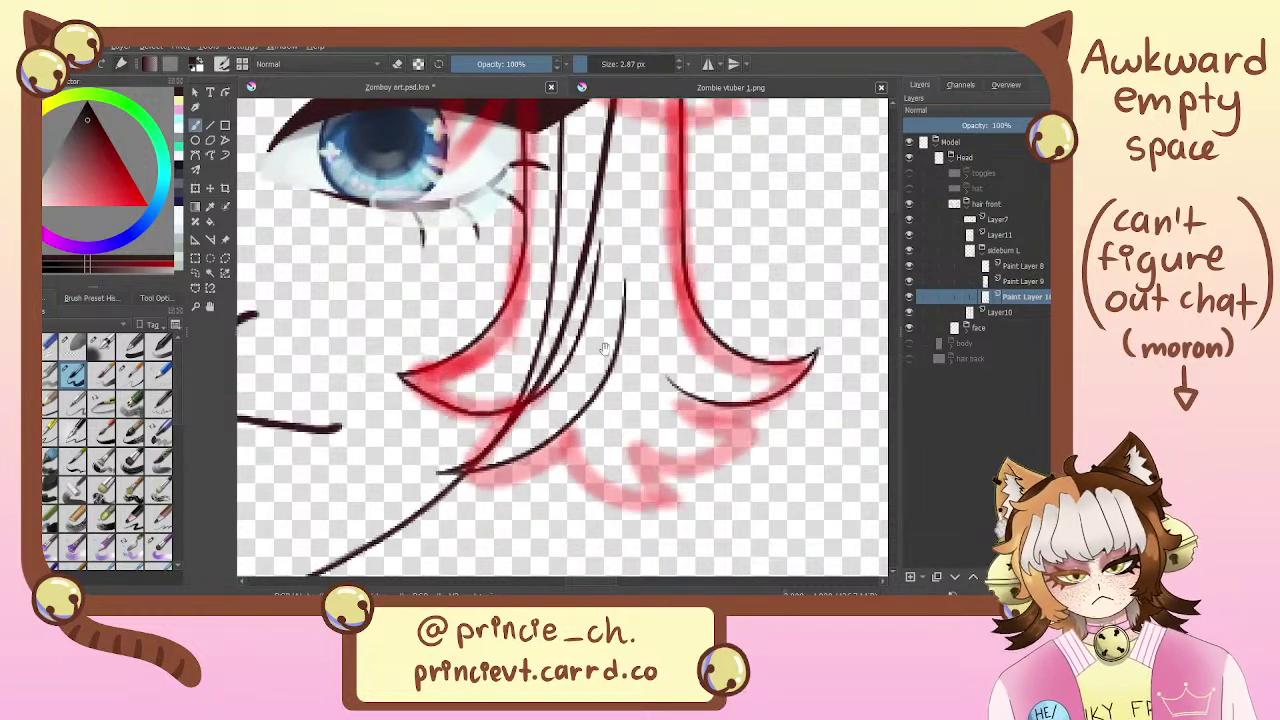
Hide the face group and make Paint Layer 10 in the sideburn L group the active layer
left_click(909, 329)
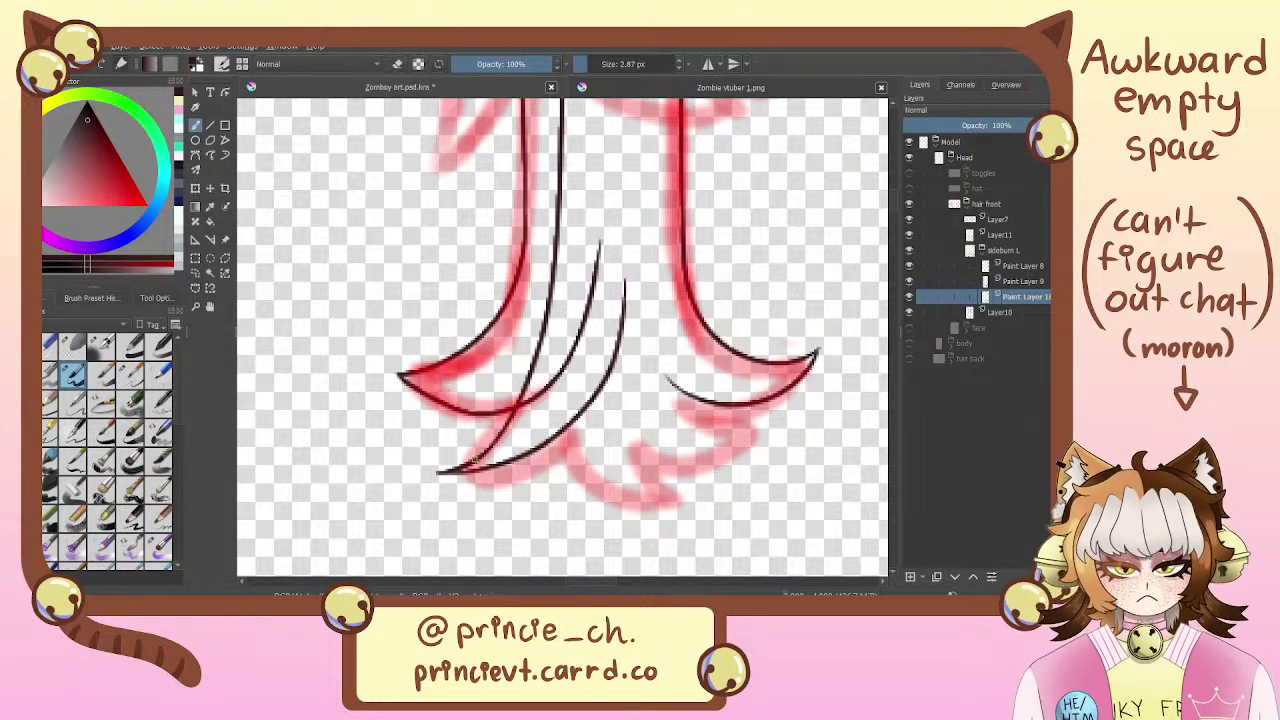
left_click(1010, 331)
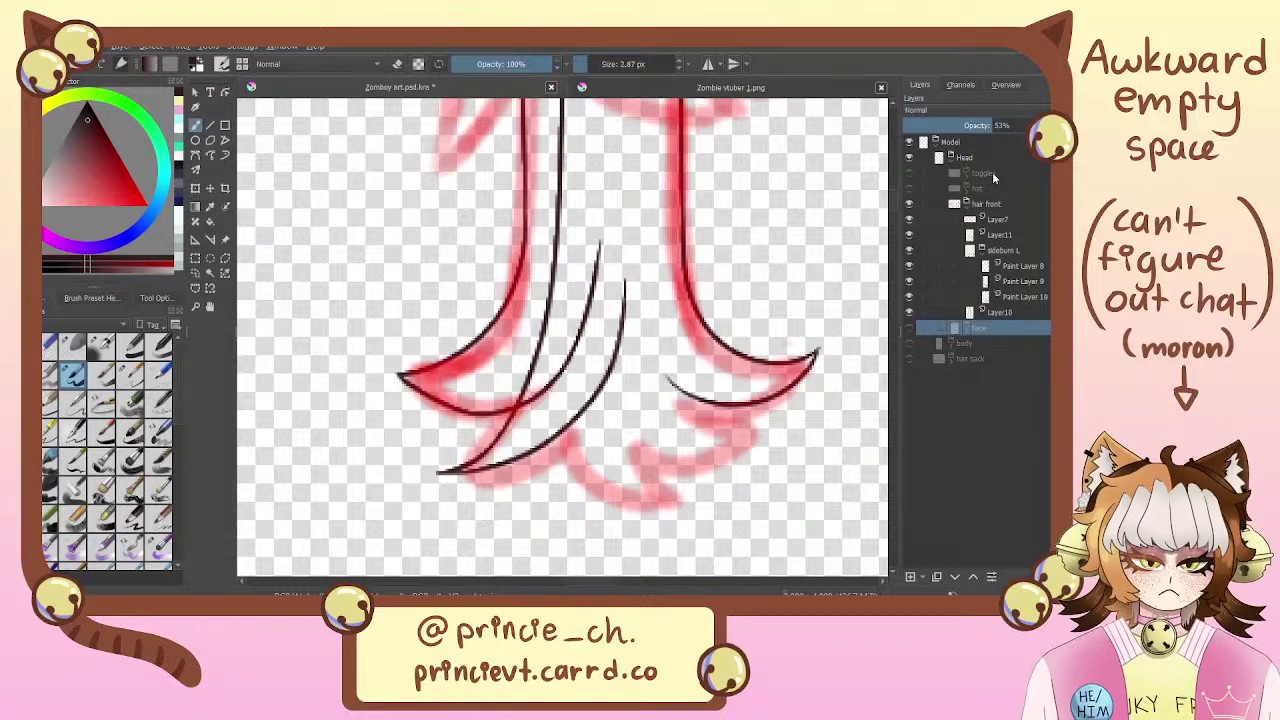
left_click(1026, 314)
left_click(1033, 298)
Erase the upper end of the lower strand's underside line on Paint Layer 10
left_click_drag(537, 249, 594, 396)
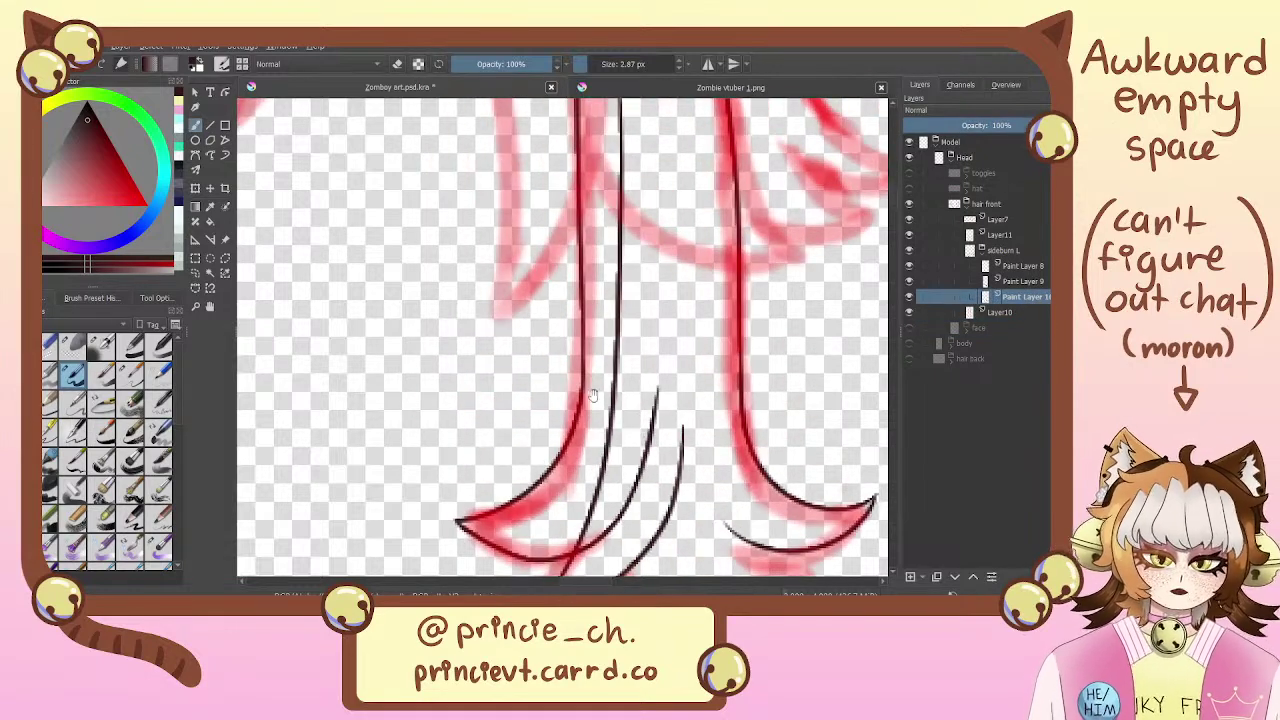
key("ctrl+minus")
scroll(600, 420, "down", 5)
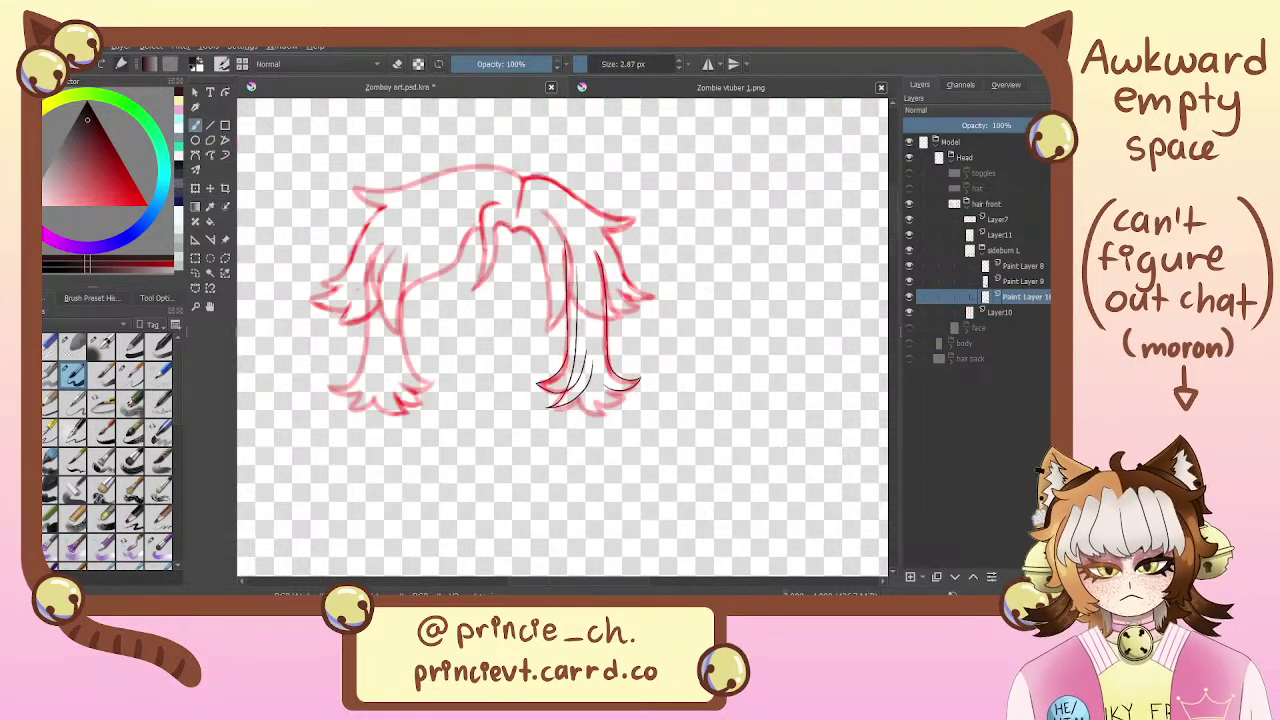
scroll(607, 420, "up", 4)
key("ctrl+plus")
mouse_move(702, 355)
left_mouse_down()
mouse_move(655, 393)
mouse_move(570, 385)
mouse_move(570, 354)
mouse_move(627, 277)
left_mouse_up()
key("e")
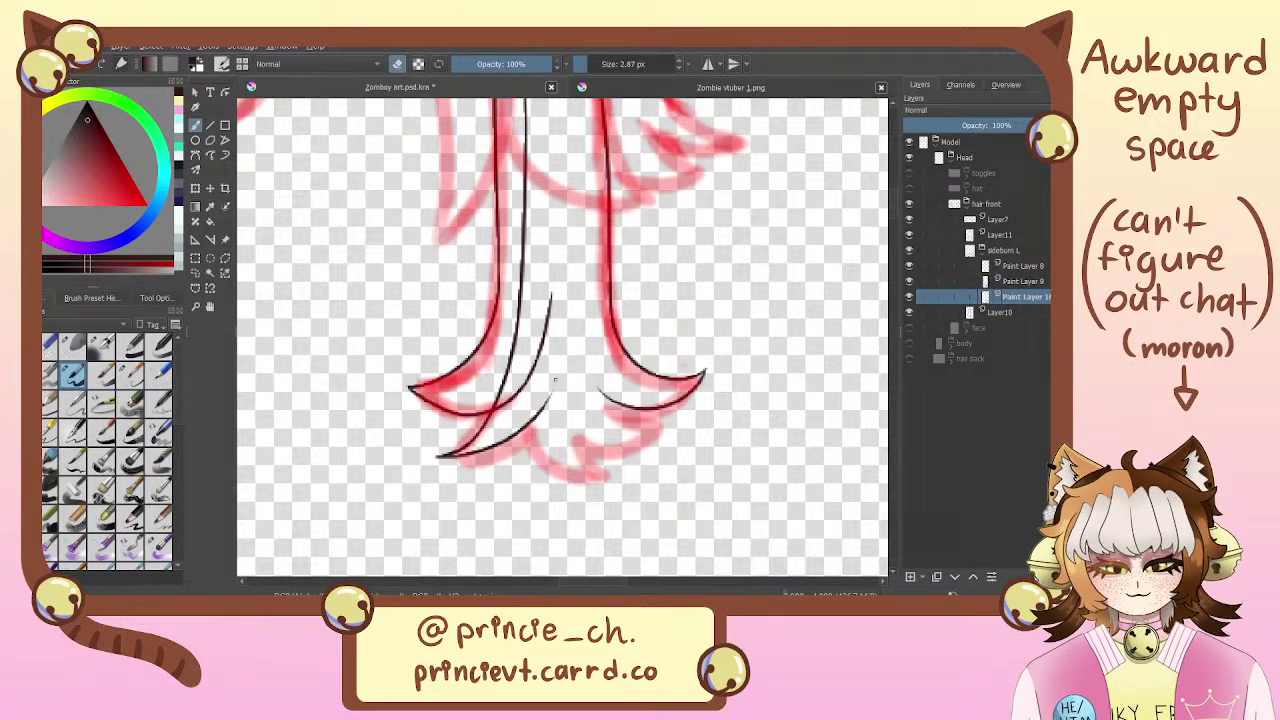
Redraw the upper end of the lower strand's underside as a smooth curve continuing up beside the strand above
key("e")
left_click_drag(563, 332, 540, 420)
key("ctrl+z")
mouse_move(564, 326)
left_mouse_down()
mouse_move(532, 430)
mouse_move(566, 343)
mouse_move(544, 404)
left_mouse_up()
key("ctrl+z")
key("ctrl+z")
key("ctrl+z")
key("ctrl+z")
key("ctrl+z")
key("ctrl+z")
key("ctrl+z")
key("ctrl+z")
key("ctrl+z")
key("ctrl+z")
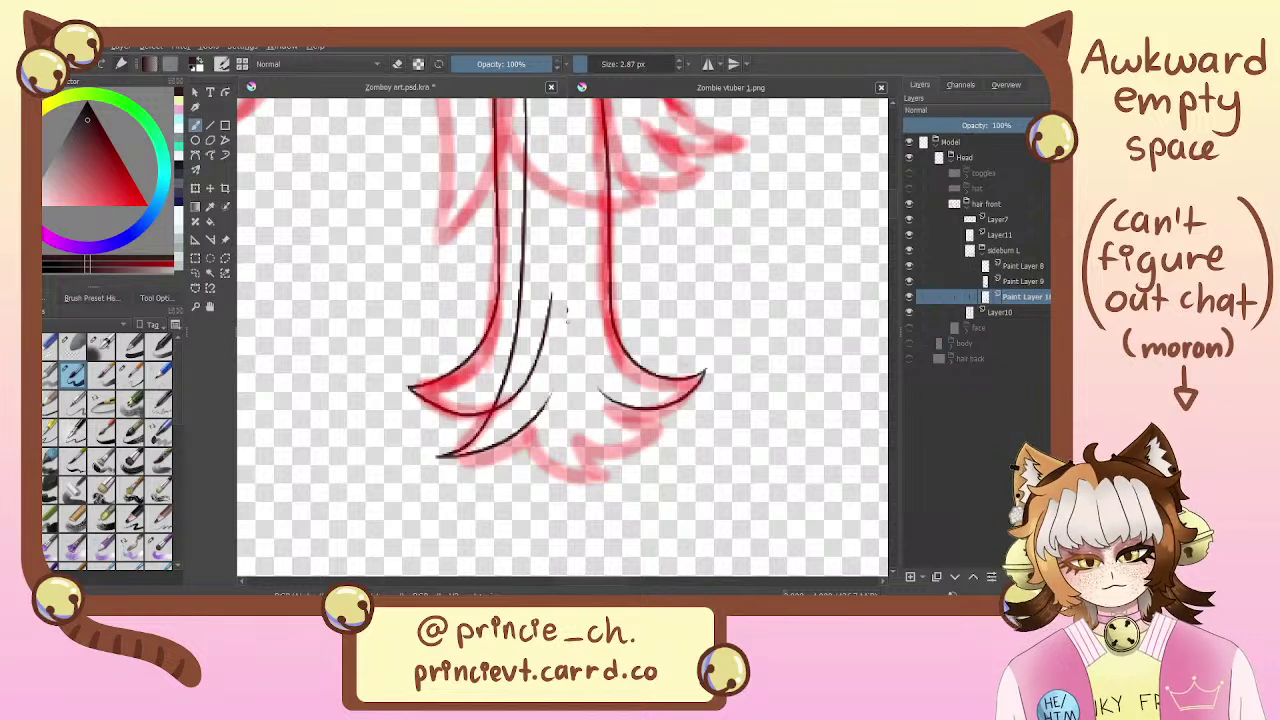
left_click_drag(567, 310, 548, 398)
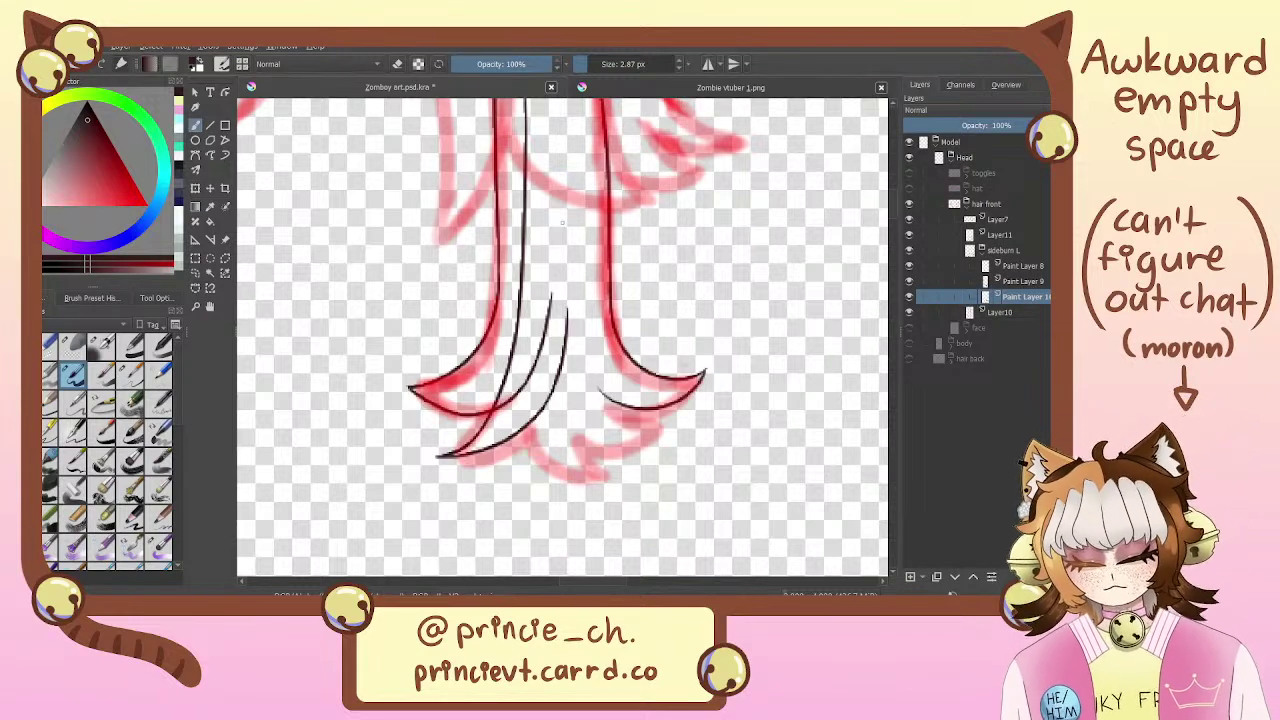
Add a paint layer above Paint Layer 10 and ink an outward-curving strand on the sideburn's right half, with side line, tip and underside
mouse_move(688, 310)
left_mouse_down()
mouse_move(645, 317)
mouse_move(660, 394)
mouse_move(674, 311)
left_mouse_up()
left_click(910, 577)
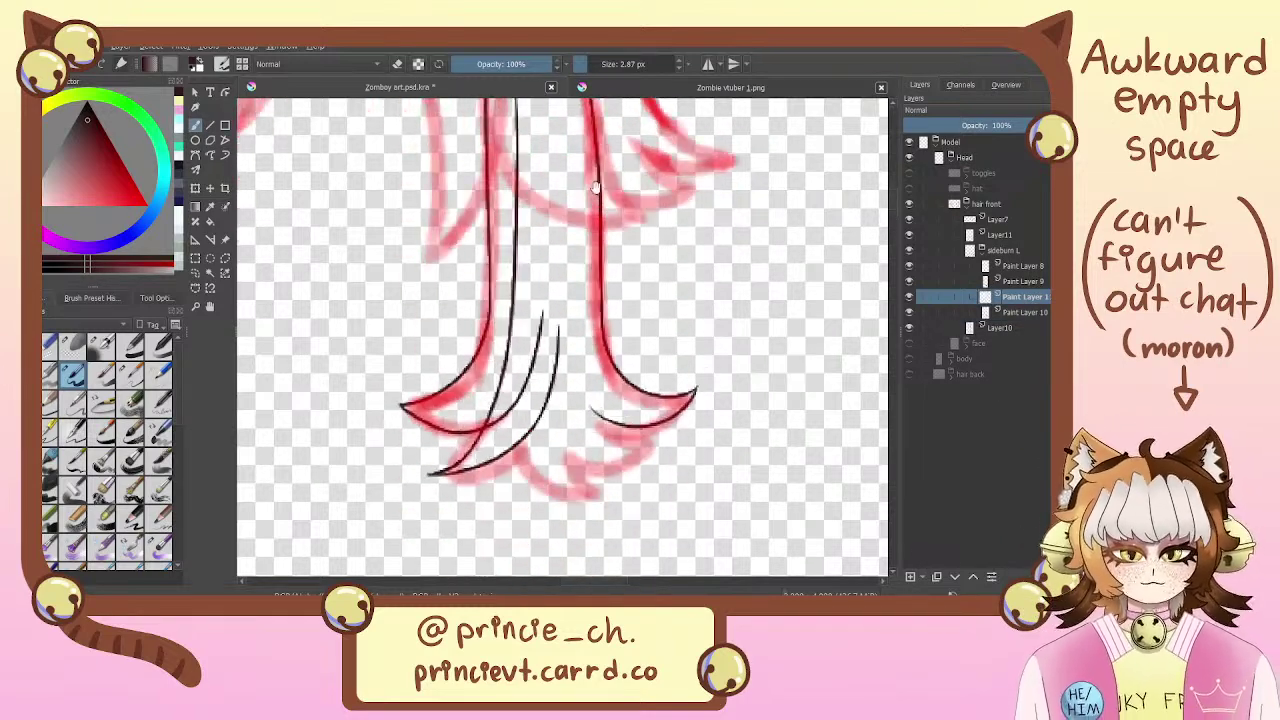
left_click_drag(594, 186, 598, 220)
left_click_drag(572, 153, 668, 482)
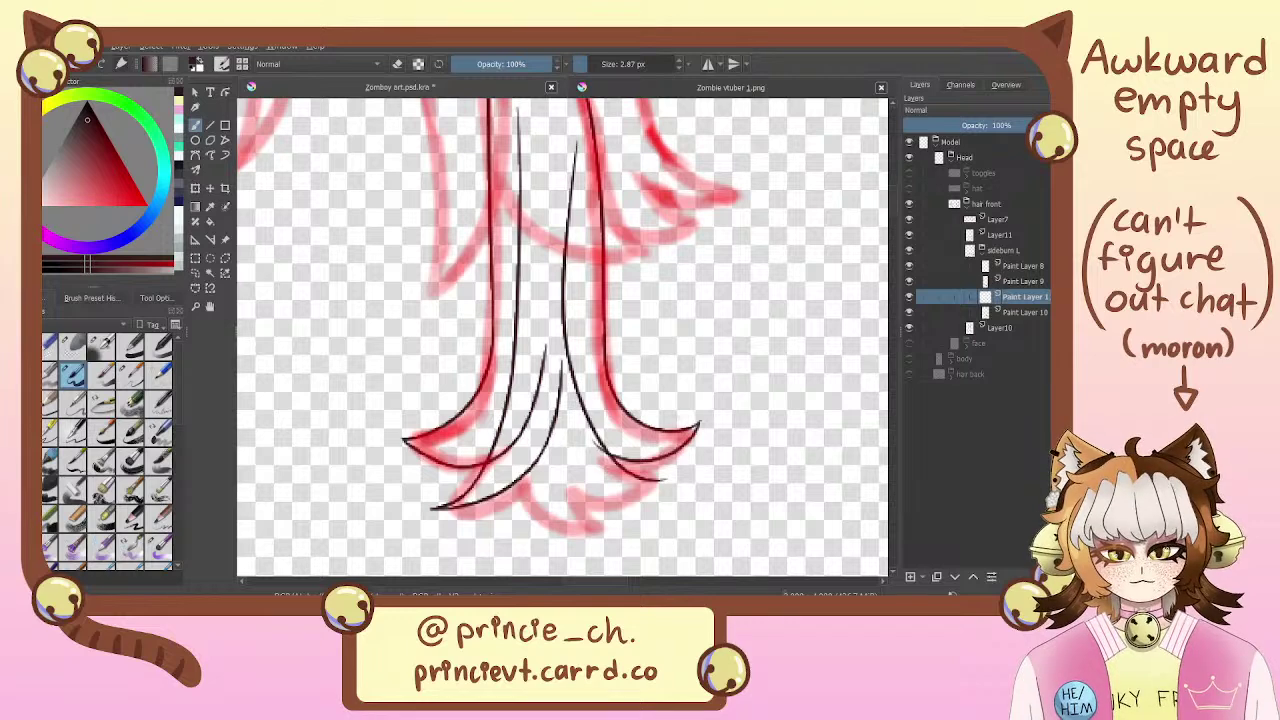
key("ctrl+z")
mouse_move(575, 157)
left_mouse_down()
mouse_move(682, 486)
mouse_move(553, 444)
left_mouse_up()
key("ctrl+z")
left_click_drag(662, 487, 538, 366)
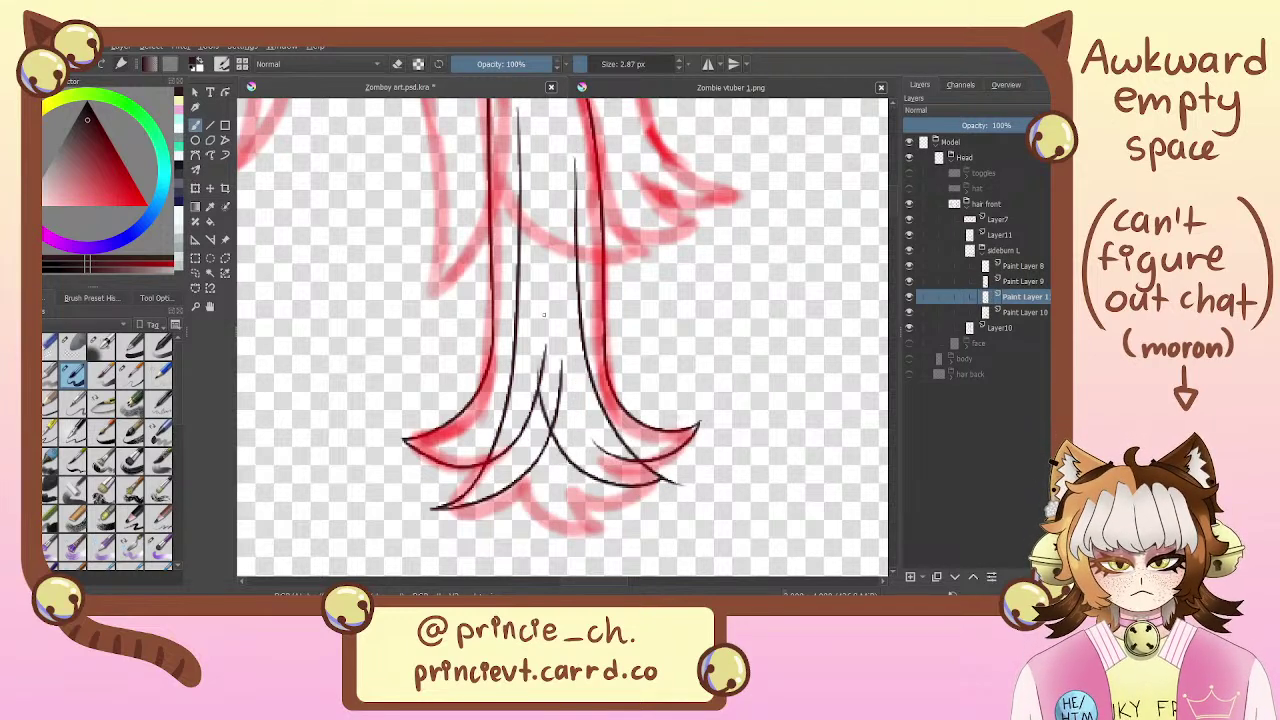
key("e")
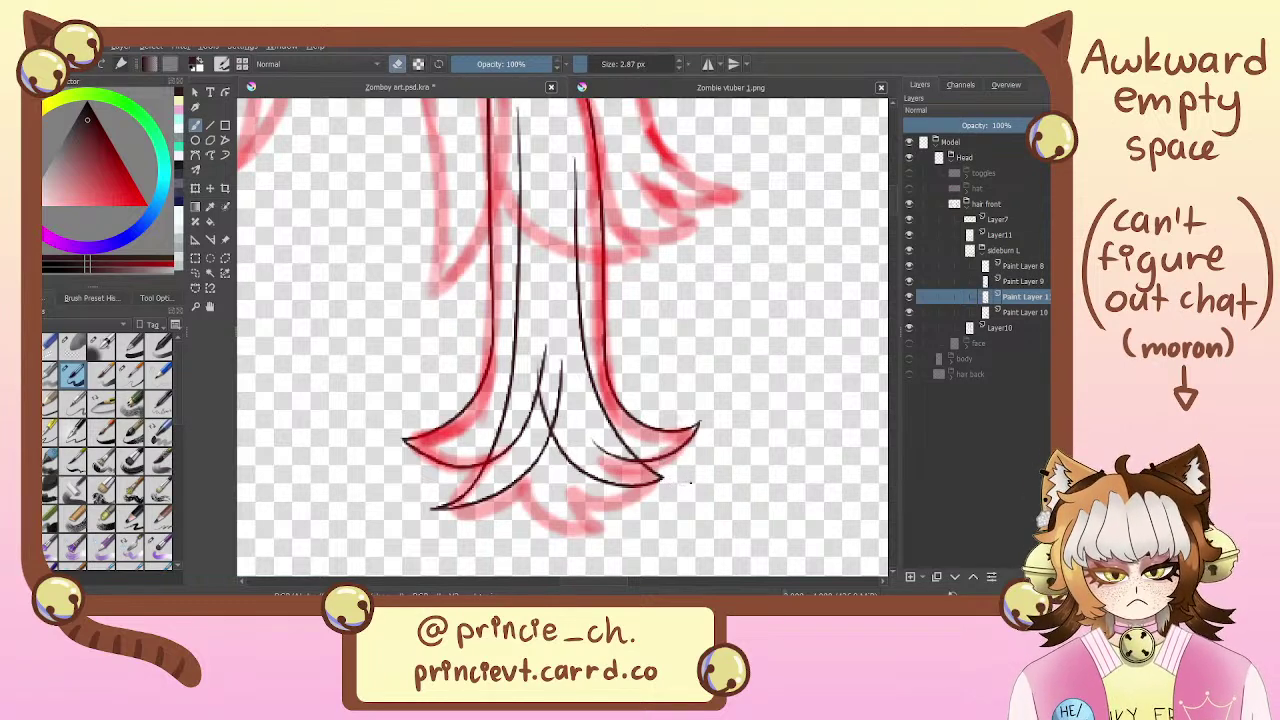
Check which strand lines sit on each paint layer of the sideburn L group by toggling the layers' visibility
left_click(1019, 314)
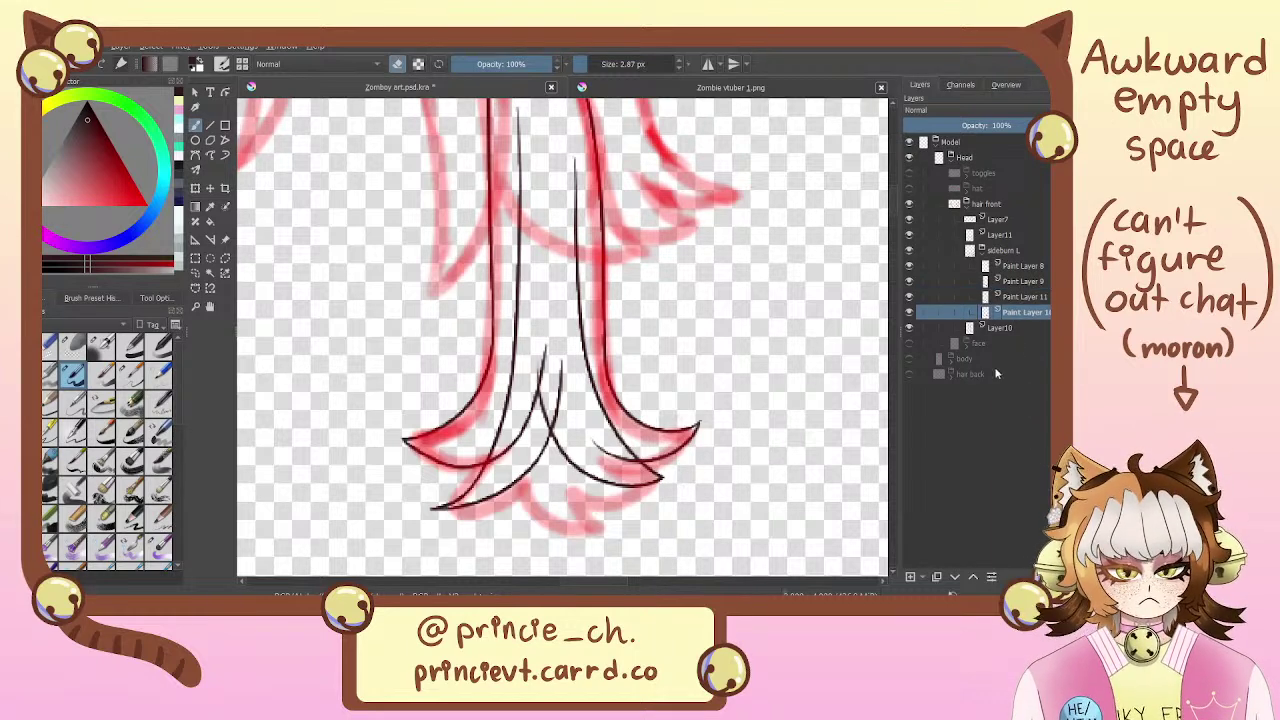
left_click(1018, 299)
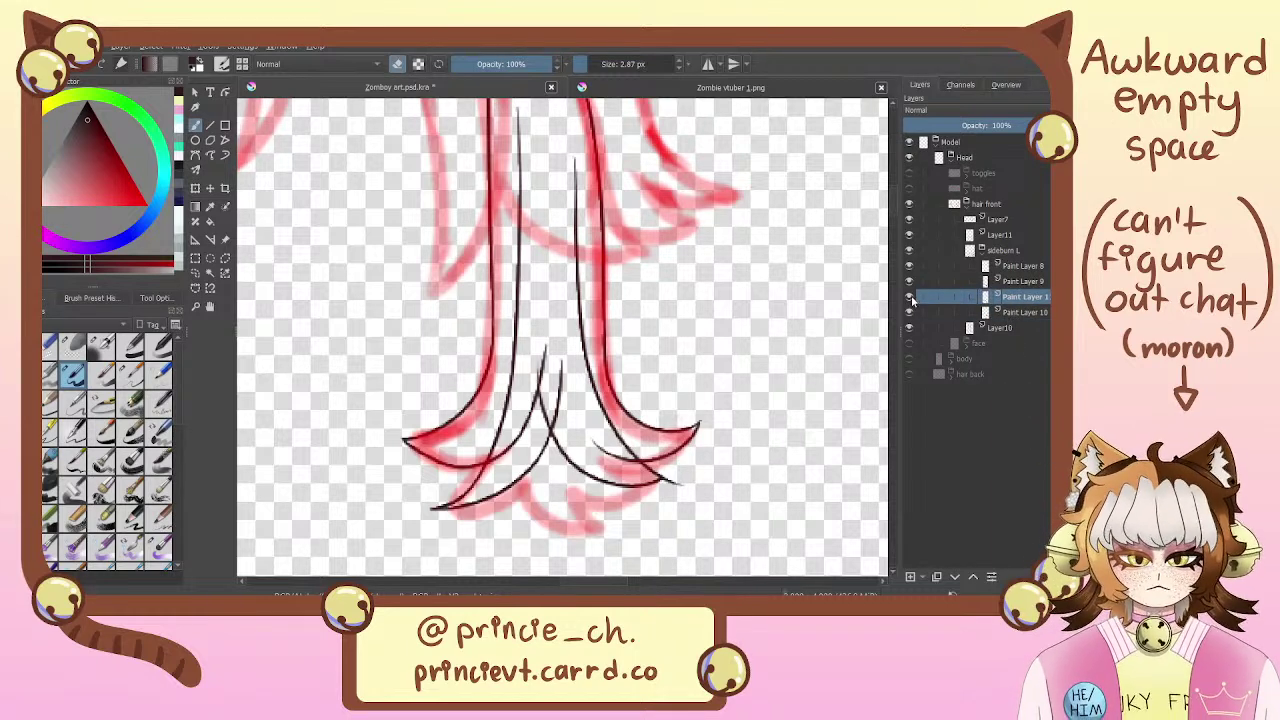
left_click(910, 297)
left_click(910, 297)
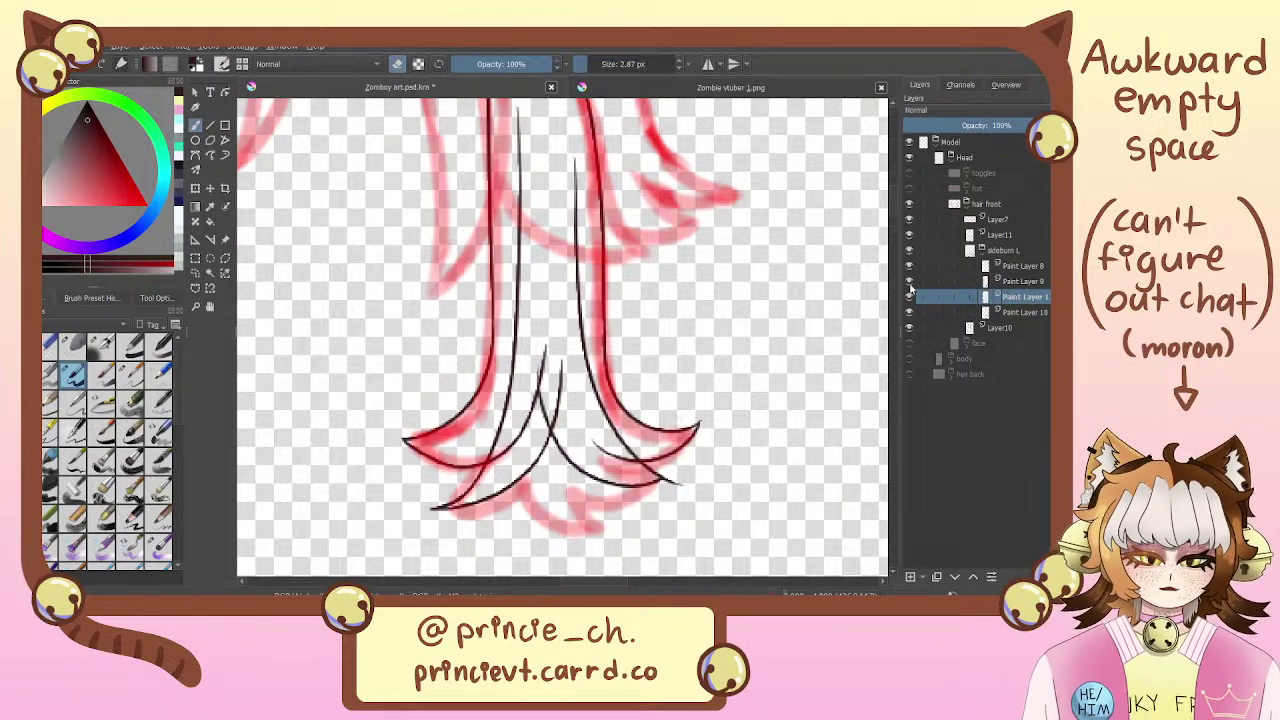
left_click(910, 283)
left_click(910, 282)
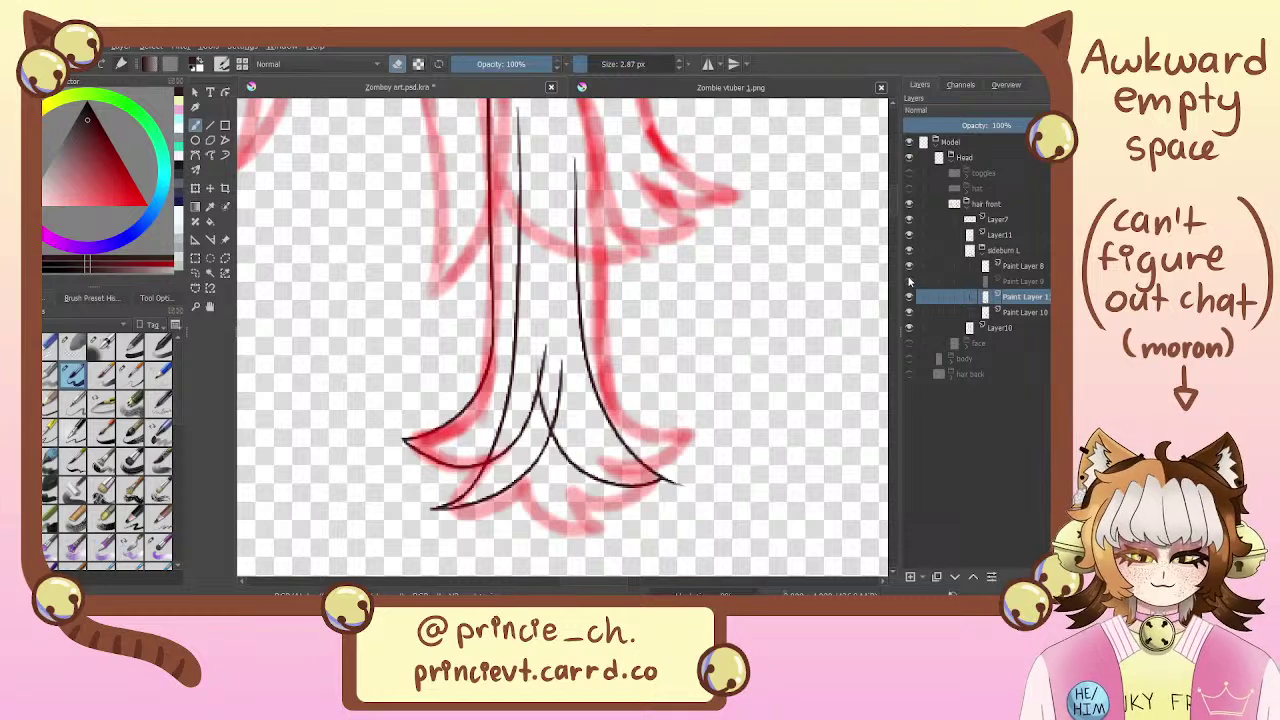
left_click(910, 267)
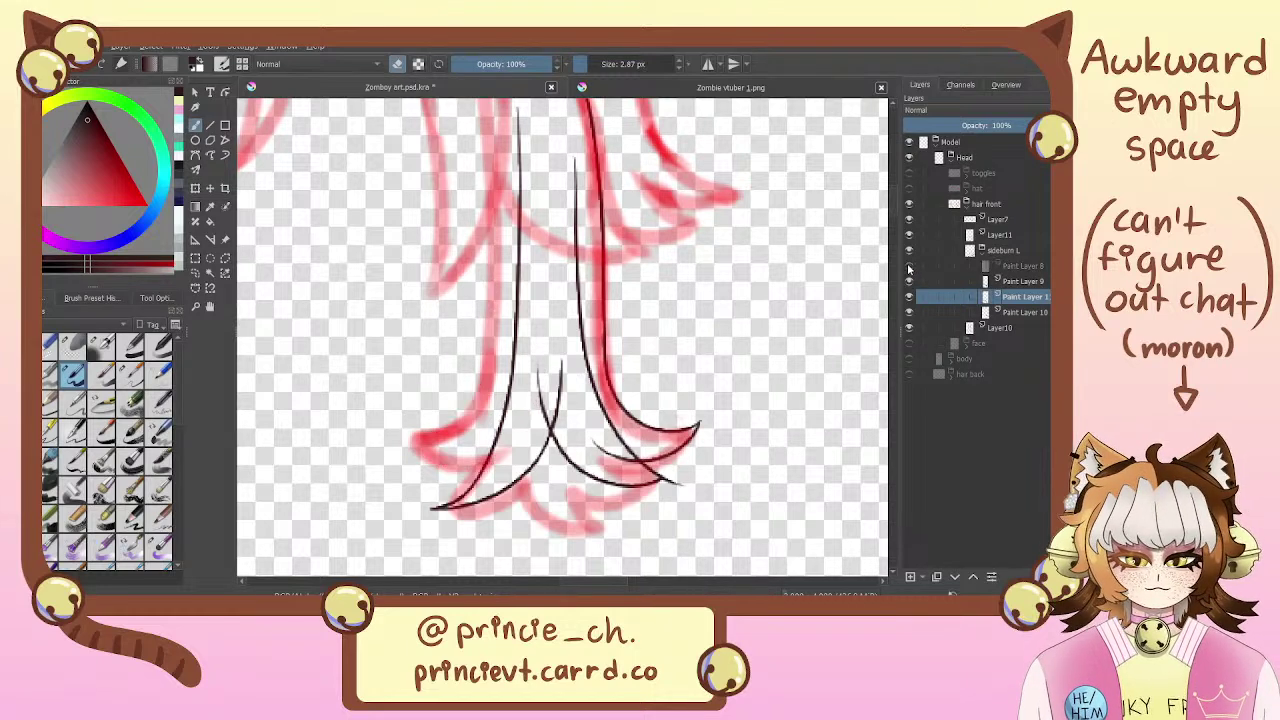
left_click(910, 267)
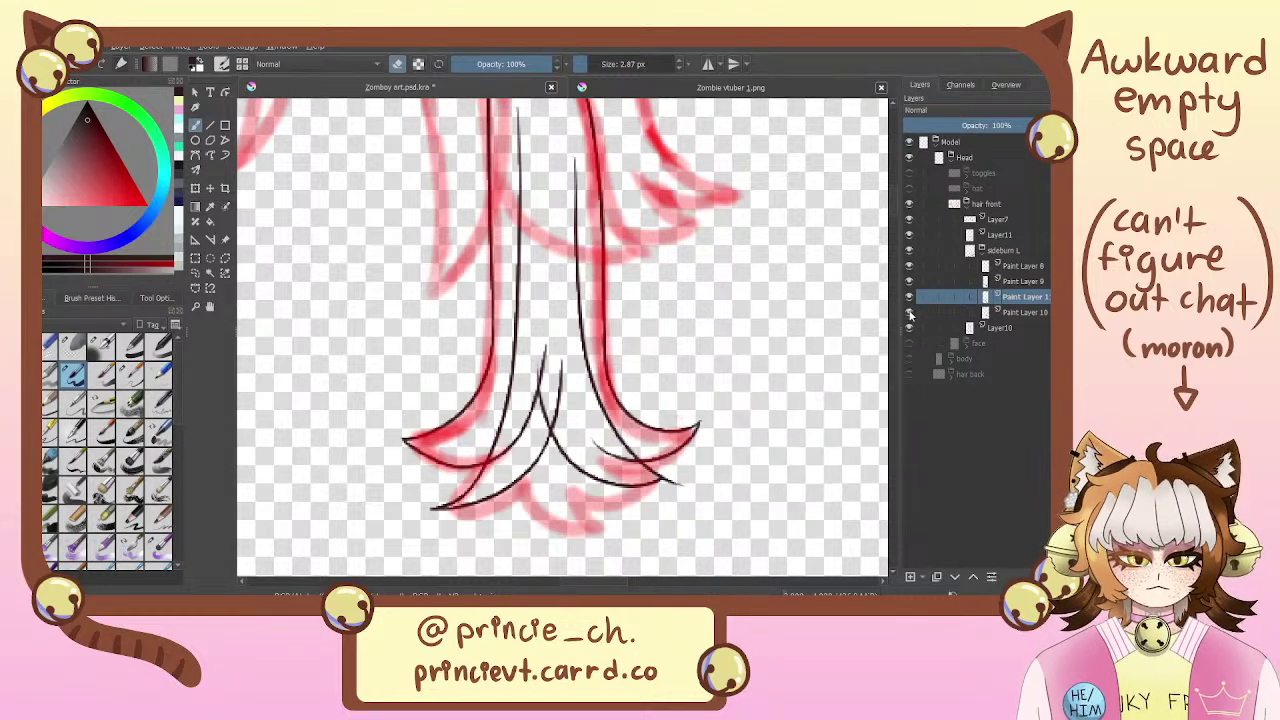
left_click(910, 313)
left_click(910, 313)
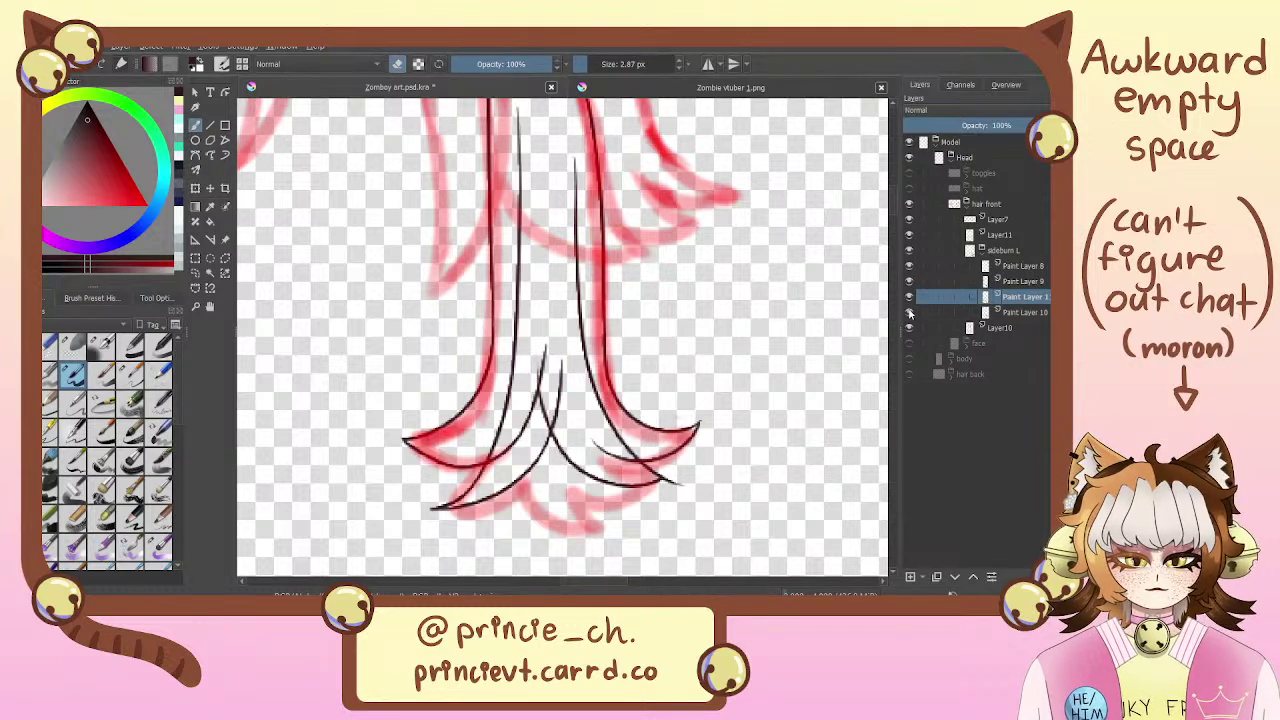
left_click(910, 298)
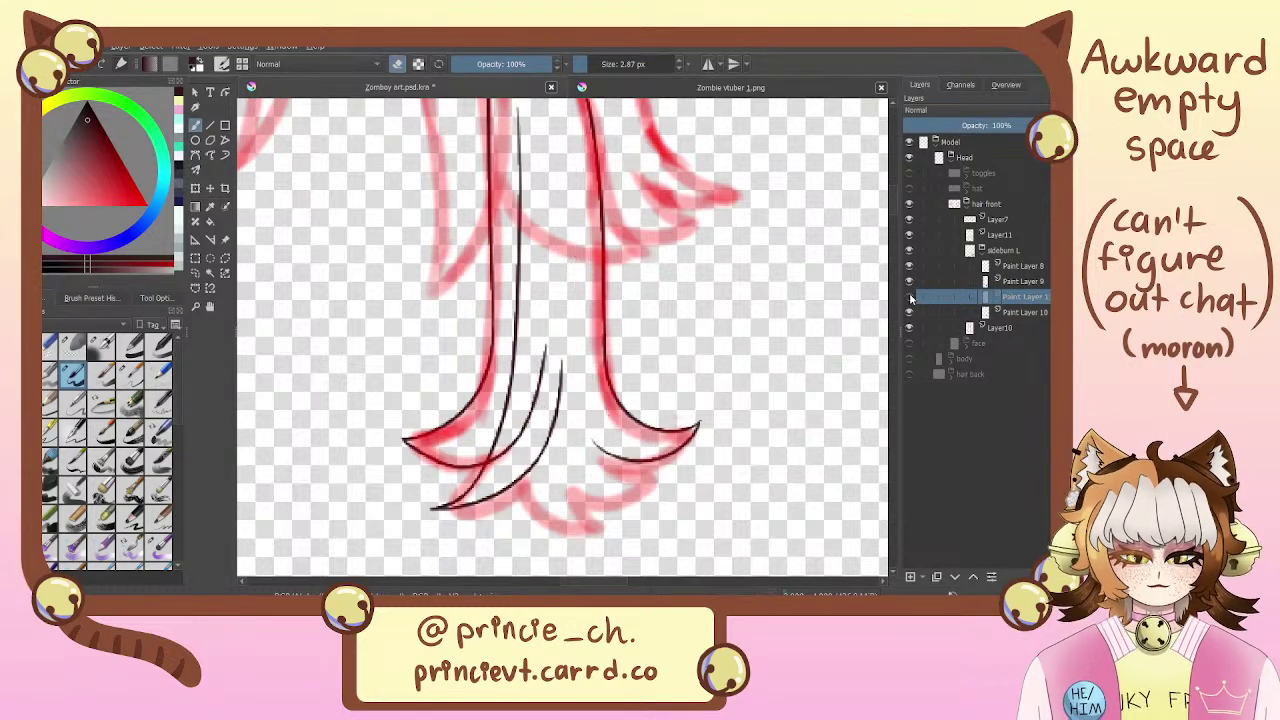
left_click(912, 298)
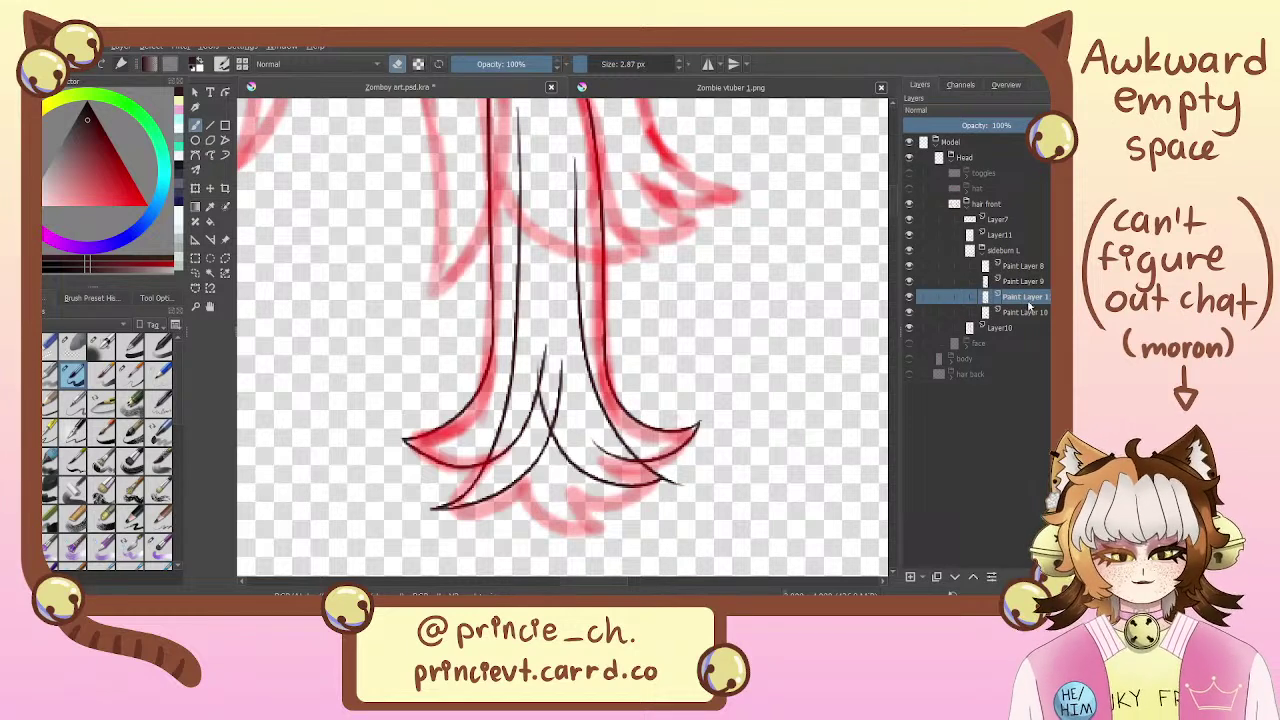
Move Paint Layer 11 beneath Paint Layer 10 and erase its underside line above the crossing with the left strand
left_click_drag(1030, 299, 1031, 316)
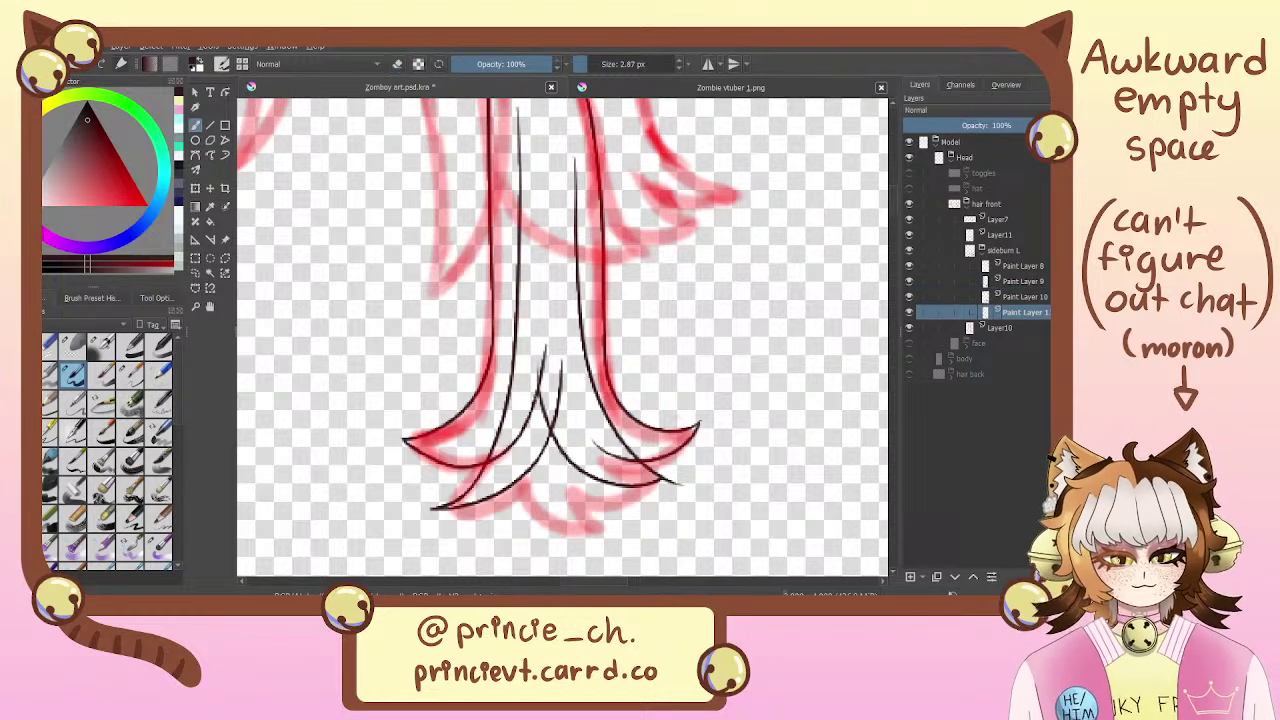
left_click_drag(552, 424, 534, 356)
key("e")
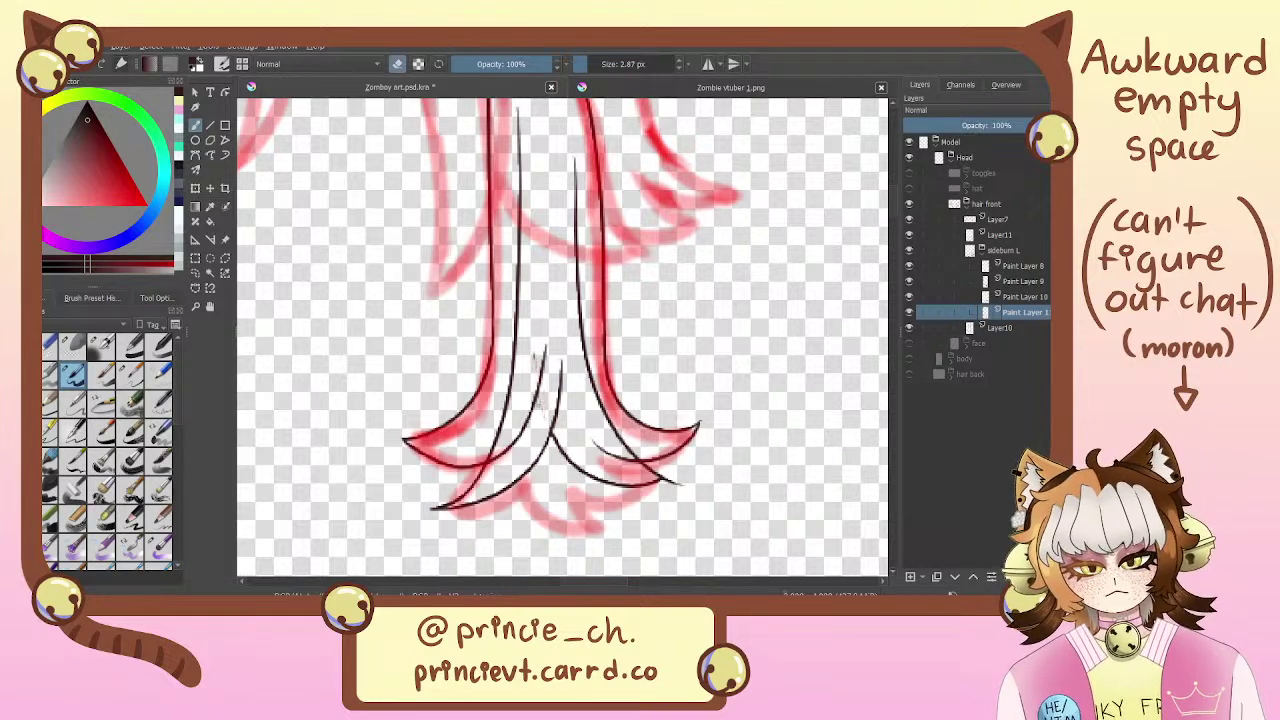
Lasso the right strand's underside line on Paint Layer 11, delete it and clear the selection
left_click(196, 272)
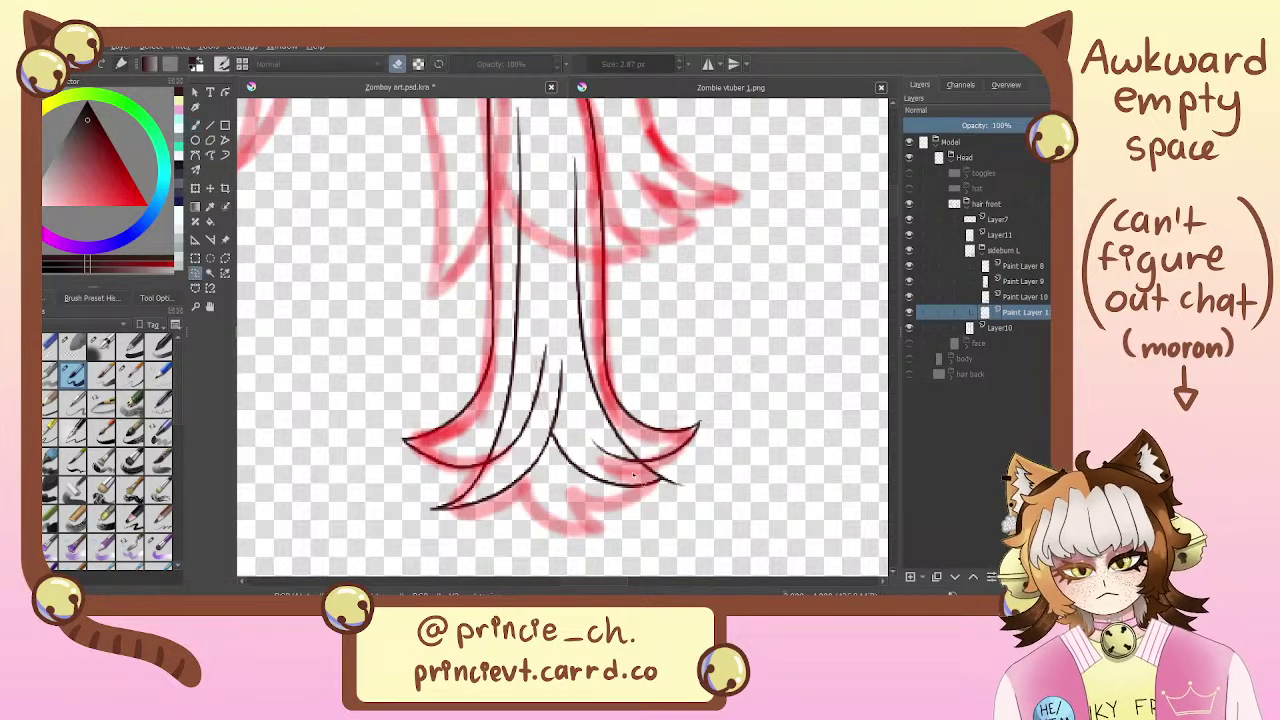
mouse_move(665, 505)
left_mouse_down()
mouse_move(548, 366)
mouse_move(624, 474)
mouse_move(662, 500)
left_mouse_up()
key("ctrl+shift+s")
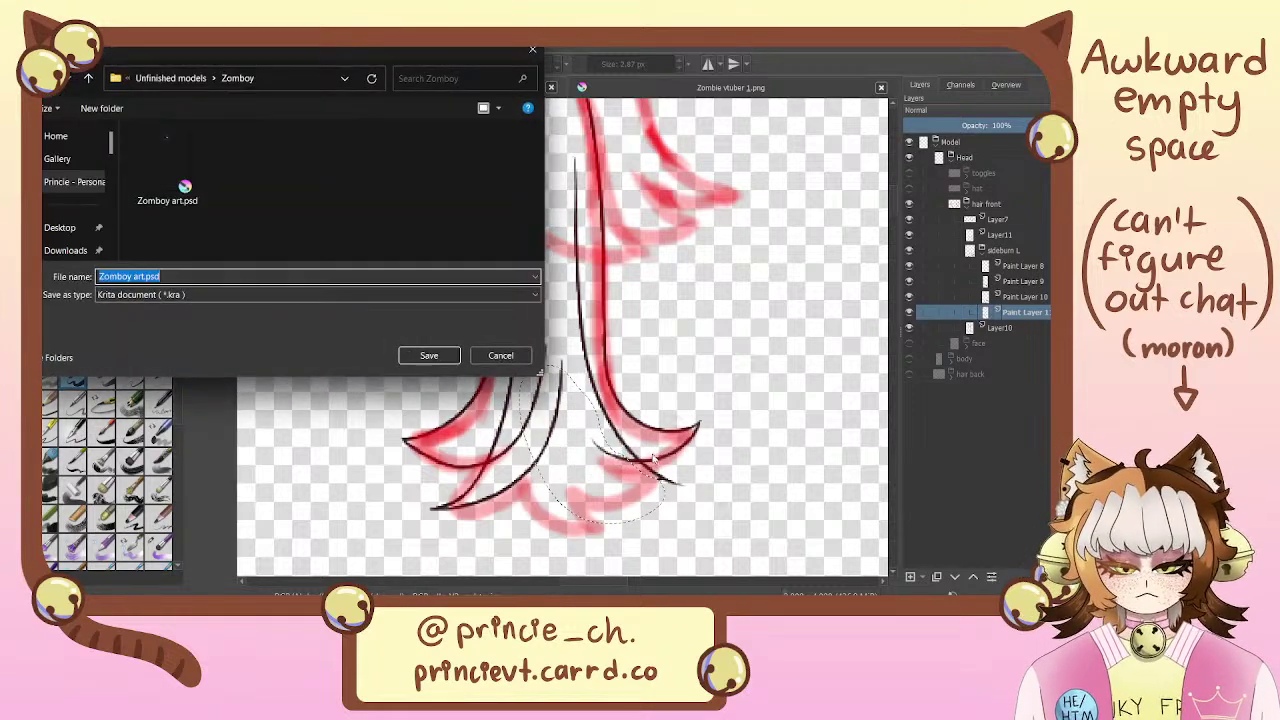
left_click(491, 354)
key("ctrl+shift+a")
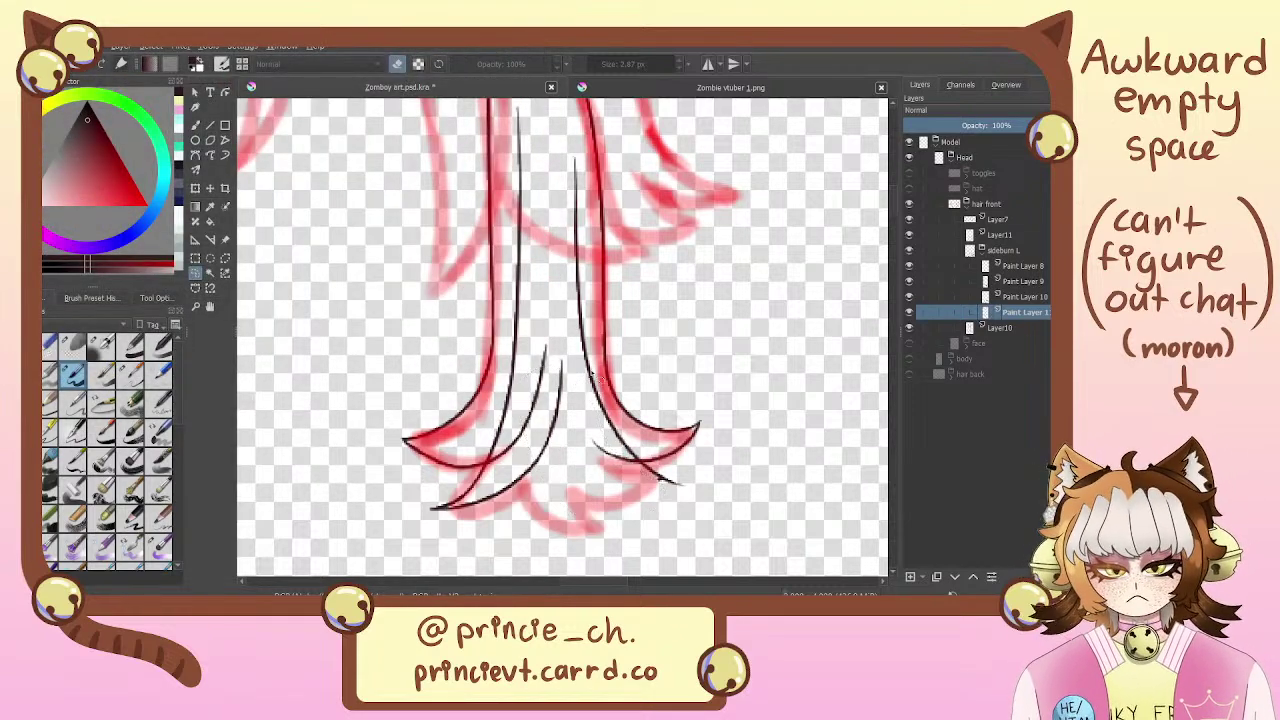
Erase the overshooting tip of the right strand's side line and save the document
key("b")
key("e")
key("e")
mouse_move(684, 482)
left_mouse_down()
mouse_move(662, 478)
mouse_move(678, 480)
left_mouse_up()
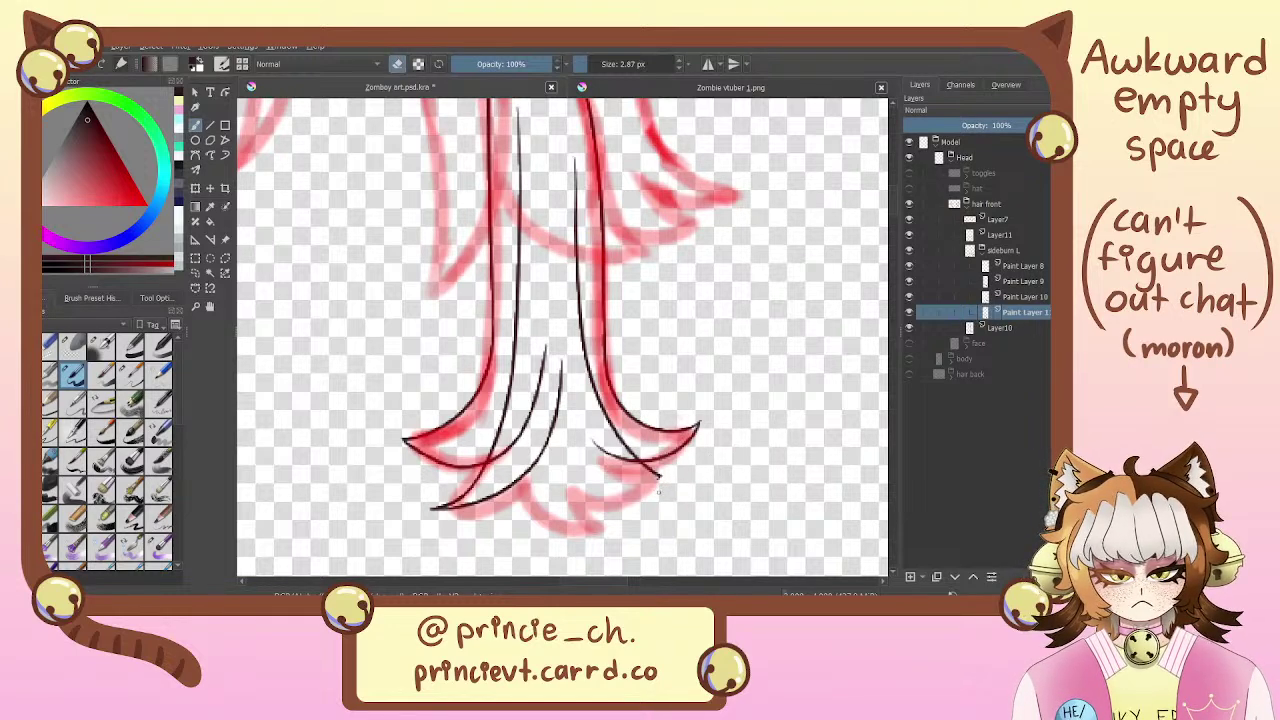
key("ctrl+s")
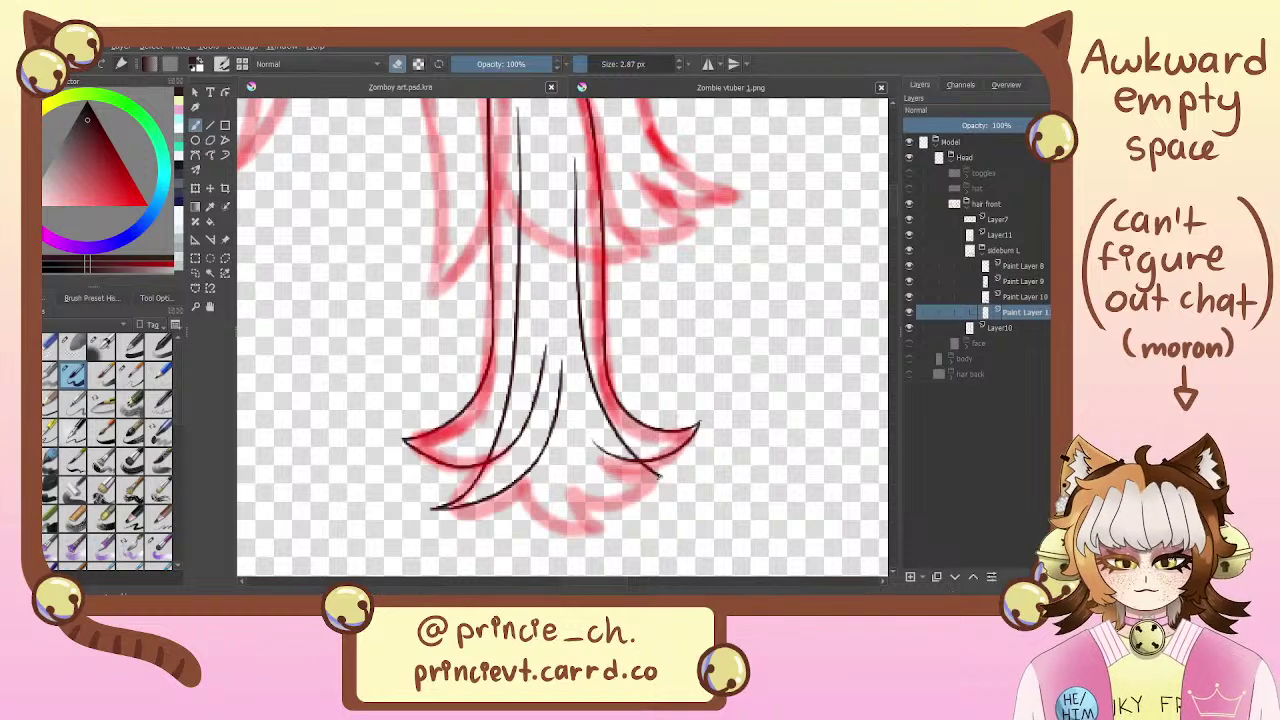
Ink a new underside for the right strand, curving from beside the left strands out to its tip, and trim the overshoot
mouse_move(668, 484)
left_mouse_down()
mouse_move(551, 402)
mouse_move(657, 476)
left_mouse_up()
key("e")
key("ctrl+z")
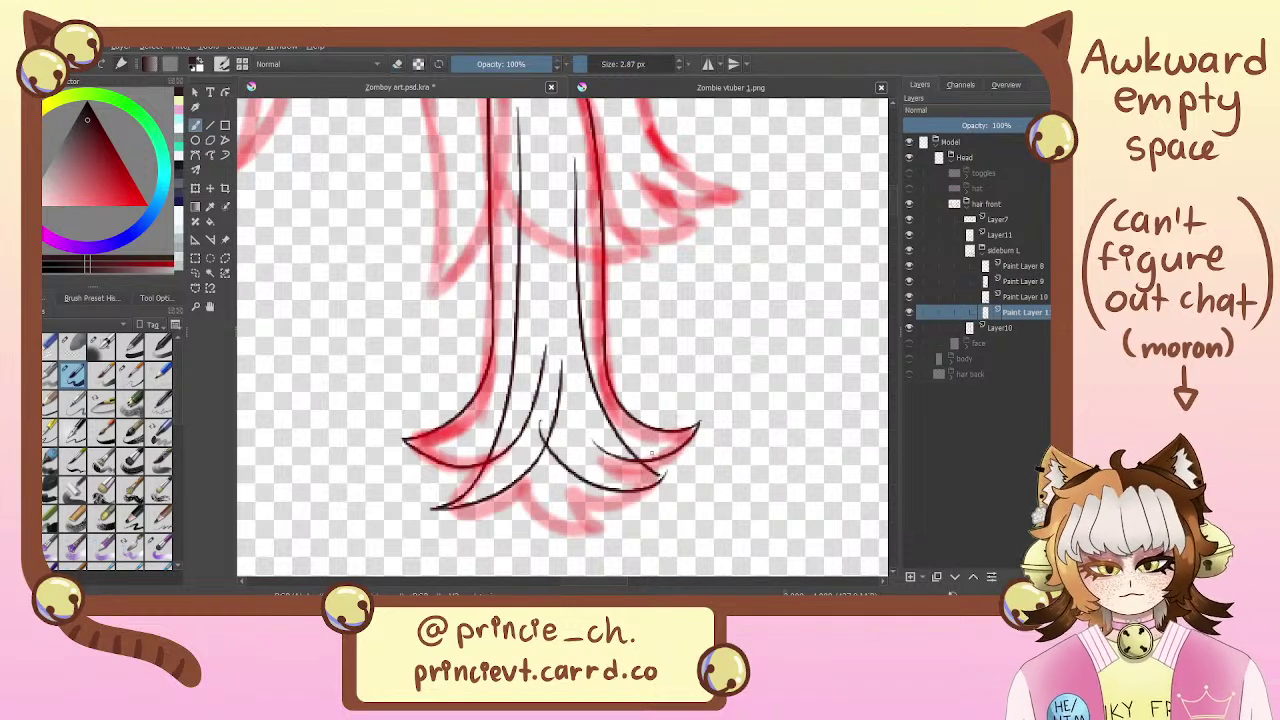
key("ctrl+z")
left_click_drag(541, 356, 657, 476)
key("ctrl+z")
left_click_drag(538, 394, 640, 484)
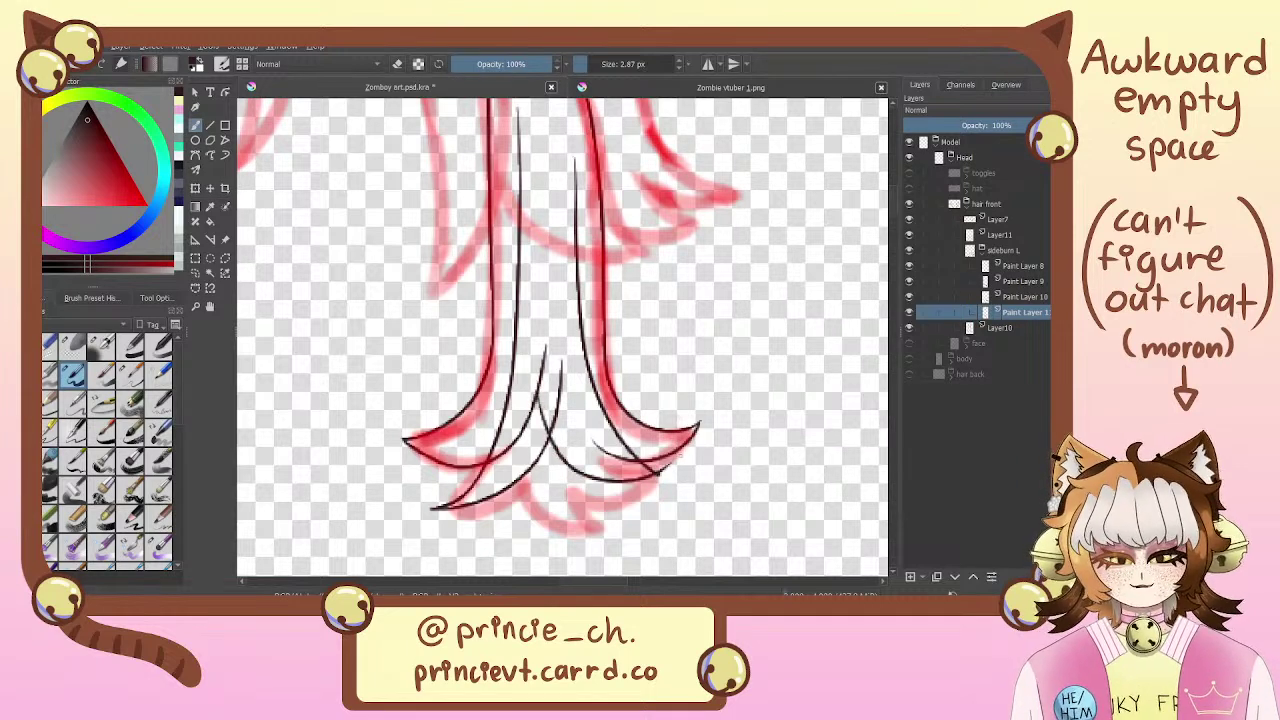
key("ctrl+z")
mouse_move(534, 354)
left_mouse_down()
mouse_move(618, 488)
mouse_move(682, 468)
left_mouse_up()
key("ctrl+z")
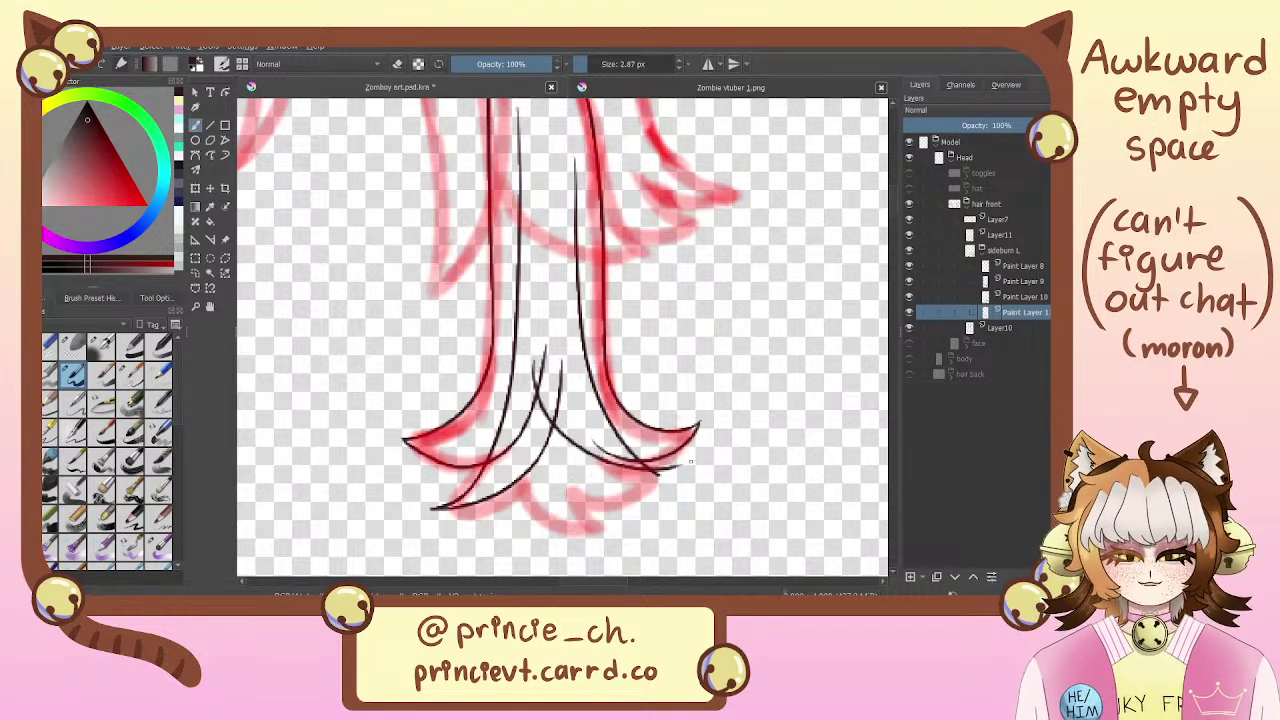
key("ctrl+z")
left_click_drag(536, 352, 676, 486)
left_click_drag(544, 358, 682, 470)
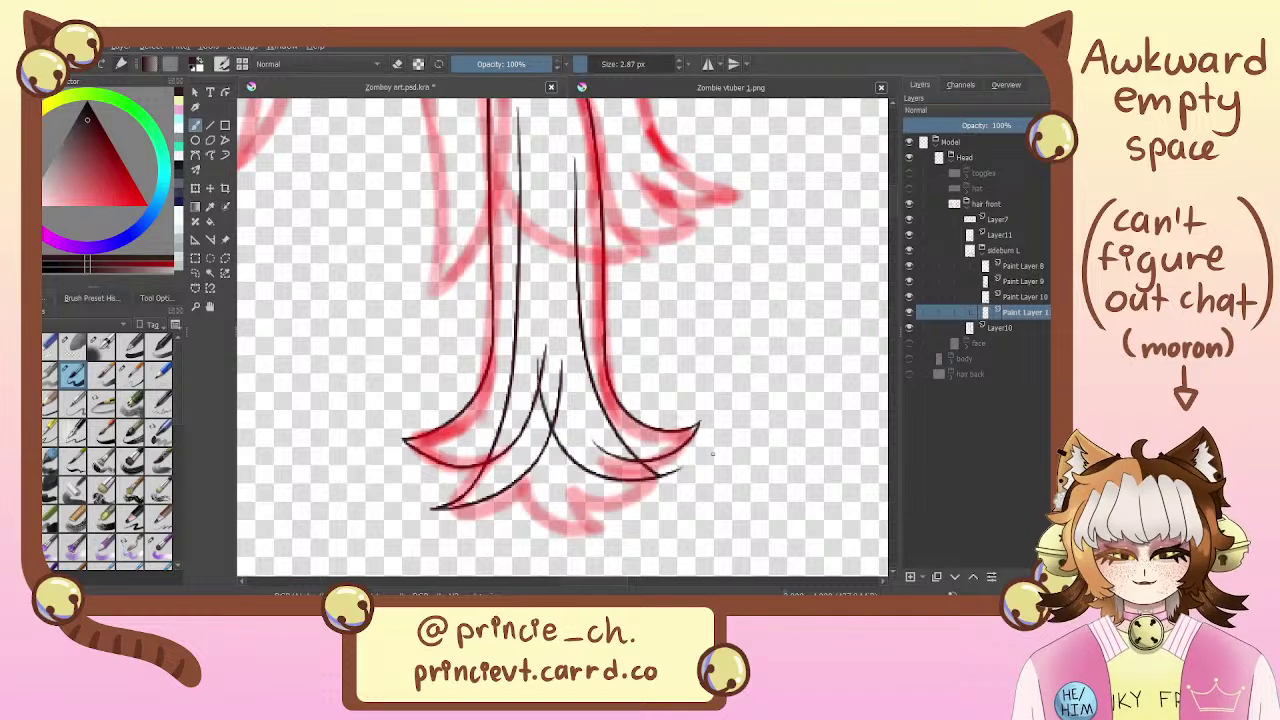
key("e")
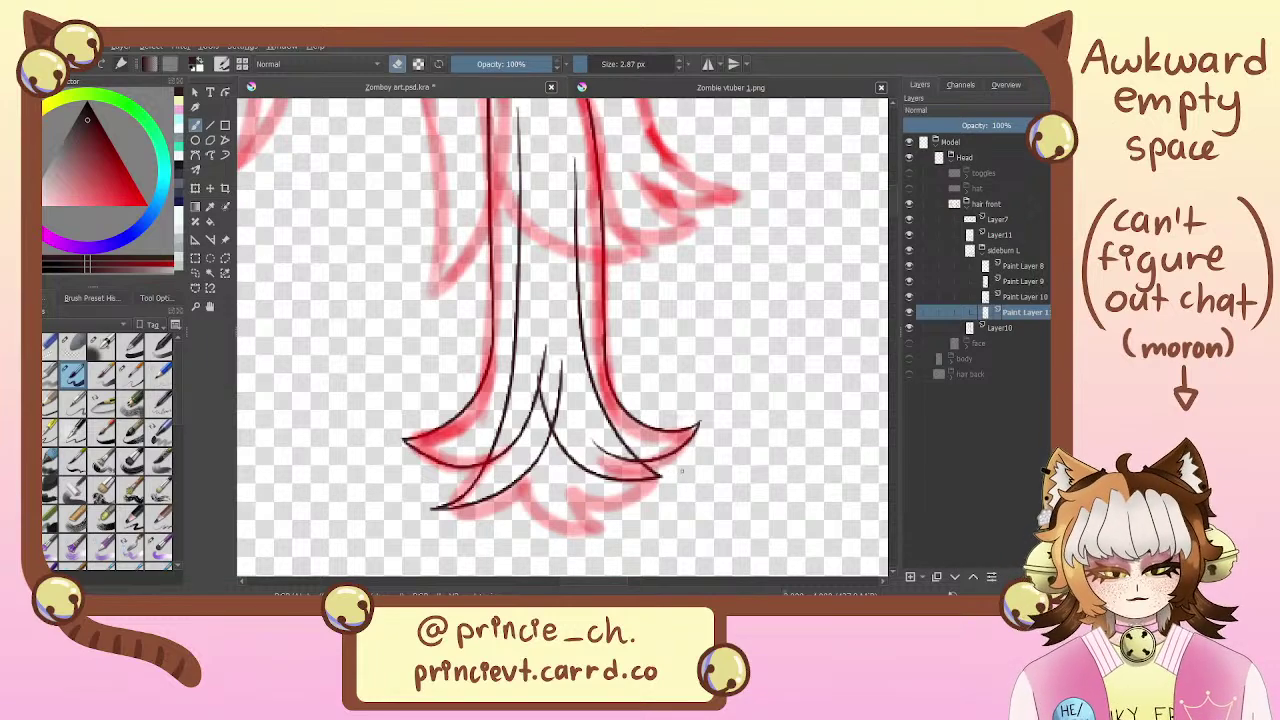
Shift the right strand's lines on Paint Layer 11 slightly downward with the Transform tool
mouse_move(637, 385)
left_mouse_down()
mouse_move(694, 349)
mouse_move(634, 388)
mouse_move(620, 490)
mouse_move(624, 395)
left_mouse_up()
key("ctrl+t")
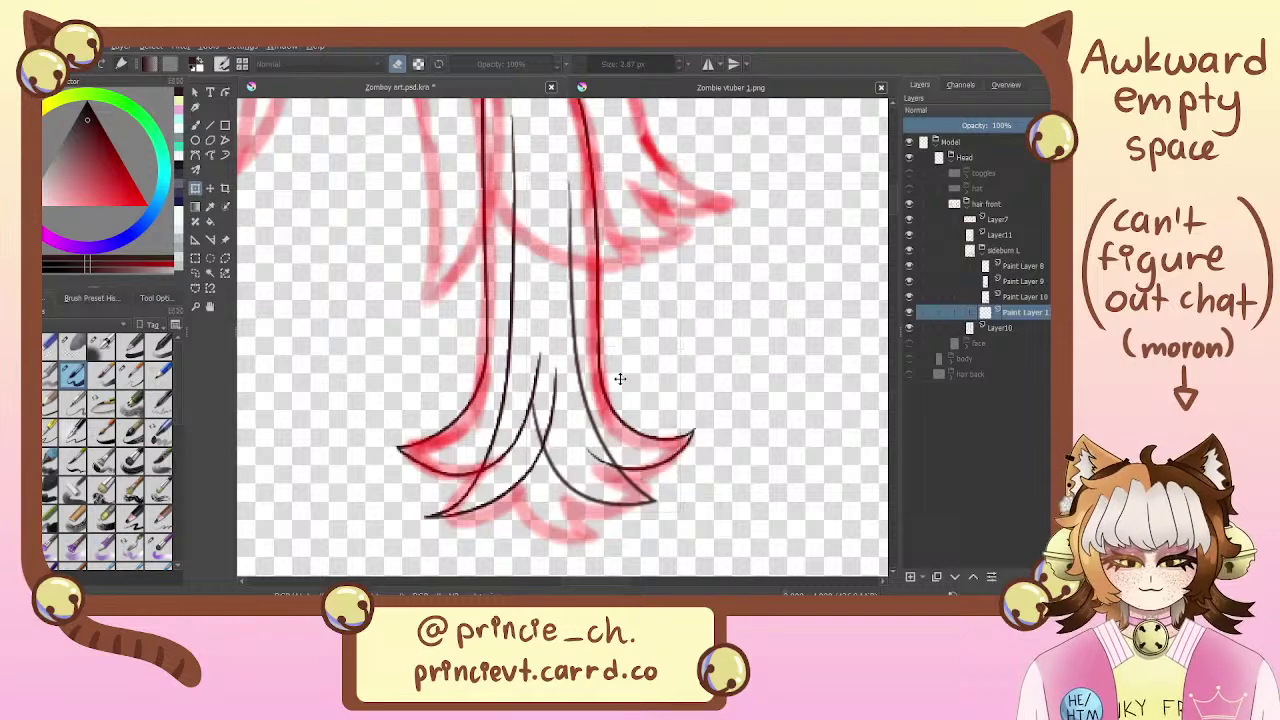
key("b")
scroll(668, 392, "down", 2)
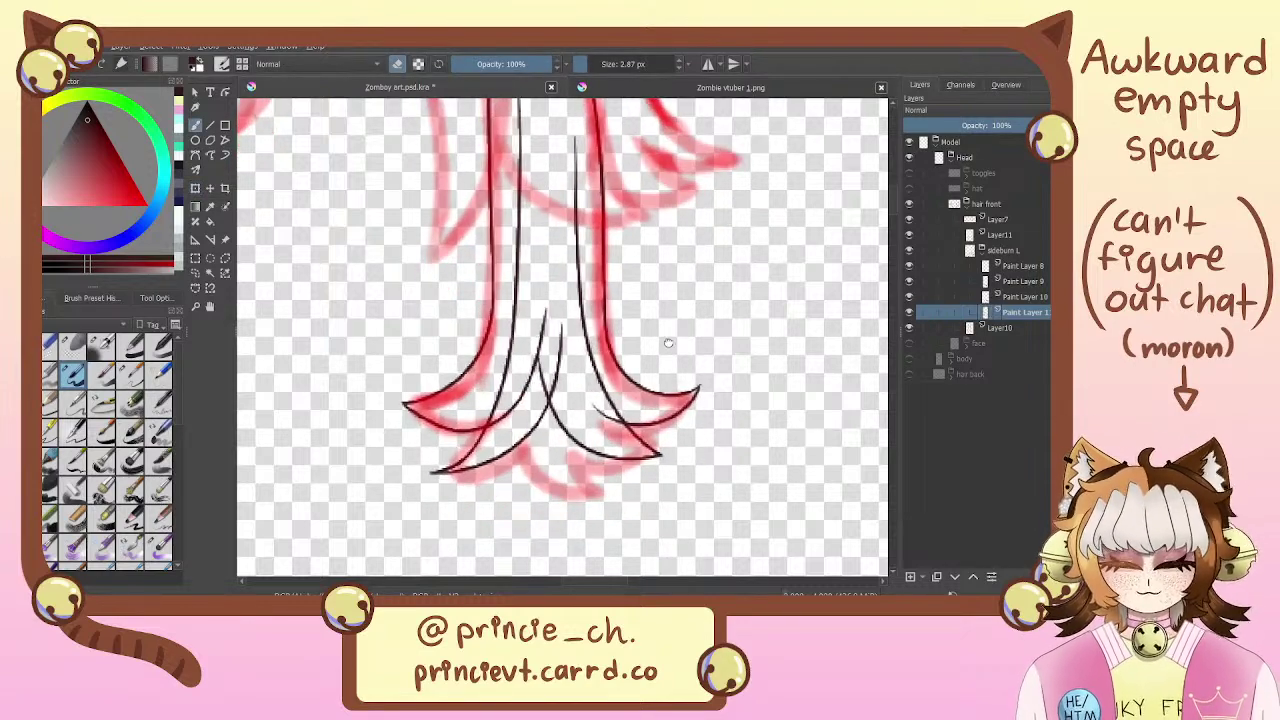
Add a new paint layer at the bottom of the sideburn L group, beneath Paint Layer 11
left_click(910, 576)
left_click_drag(1035, 312, 1040, 334)
left_click_drag(564, 422, 606, 401)
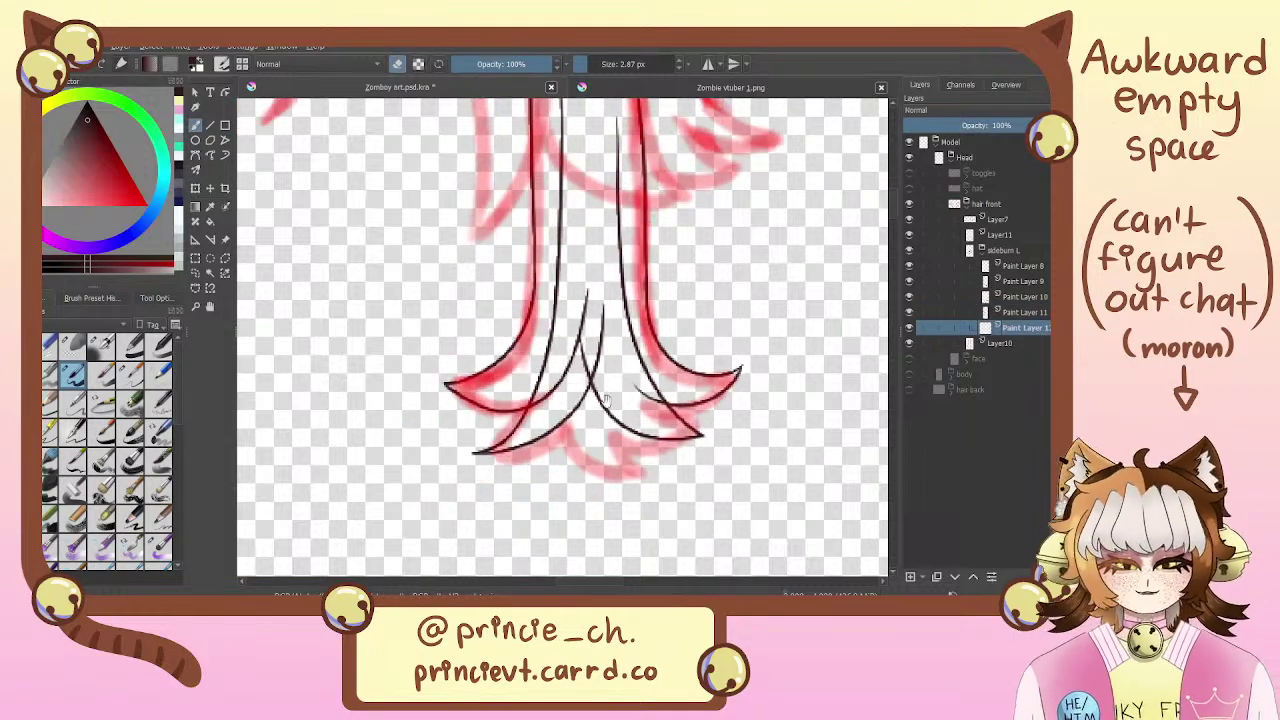
Ink the sideburn's lowest middle strand as two curves meeting at its tip, on the bottom layer of the sideburn L group
key("e")
mouse_move(607, 338)
left_mouse_down()
mouse_move(651, 492)
mouse_move(555, 310)
mouse_move(550, 452)
left_mouse_up()
key("ctrl+z")
left_click_drag(592, 396, 644, 472)
left_click_drag(612, 300, 610, 396)
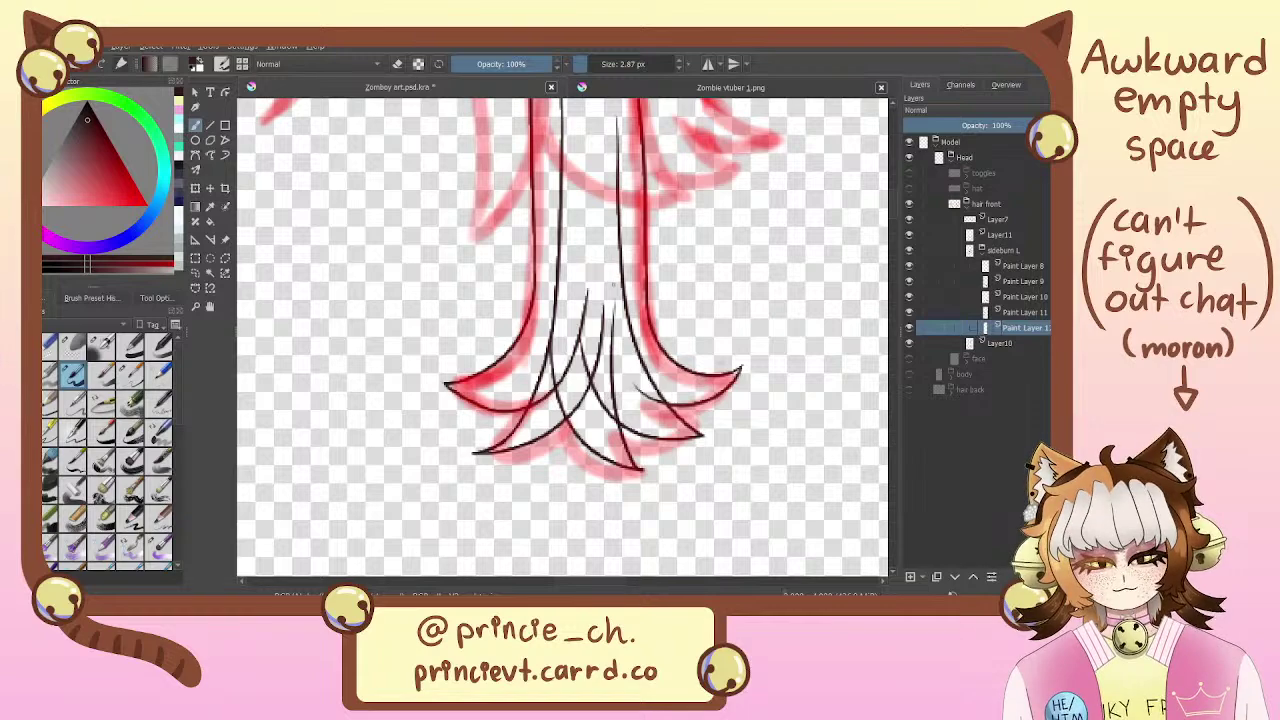
mouse_move(567, 222)
left_mouse_down()
mouse_move(566, 368)
mouse_move(557, 217)
left_mouse_up()
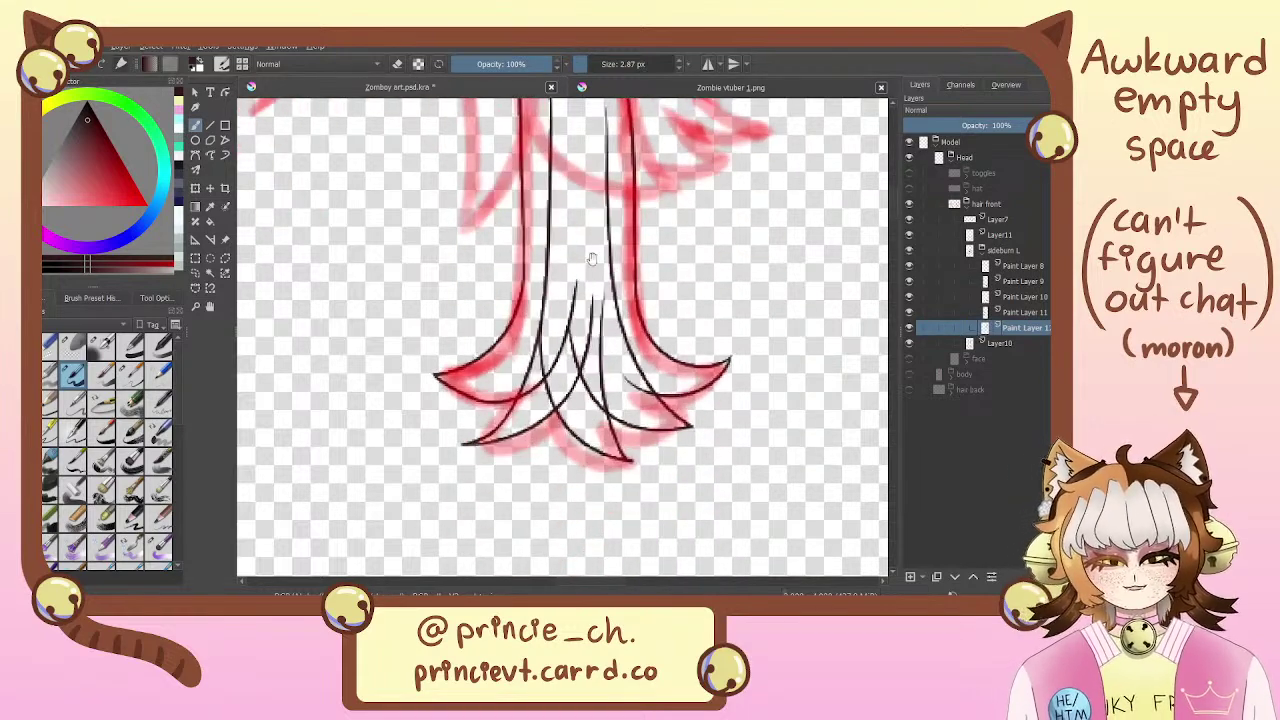
left_click_drag(566, 270, 574, 370)
scroll(586, 357, "down", 5)
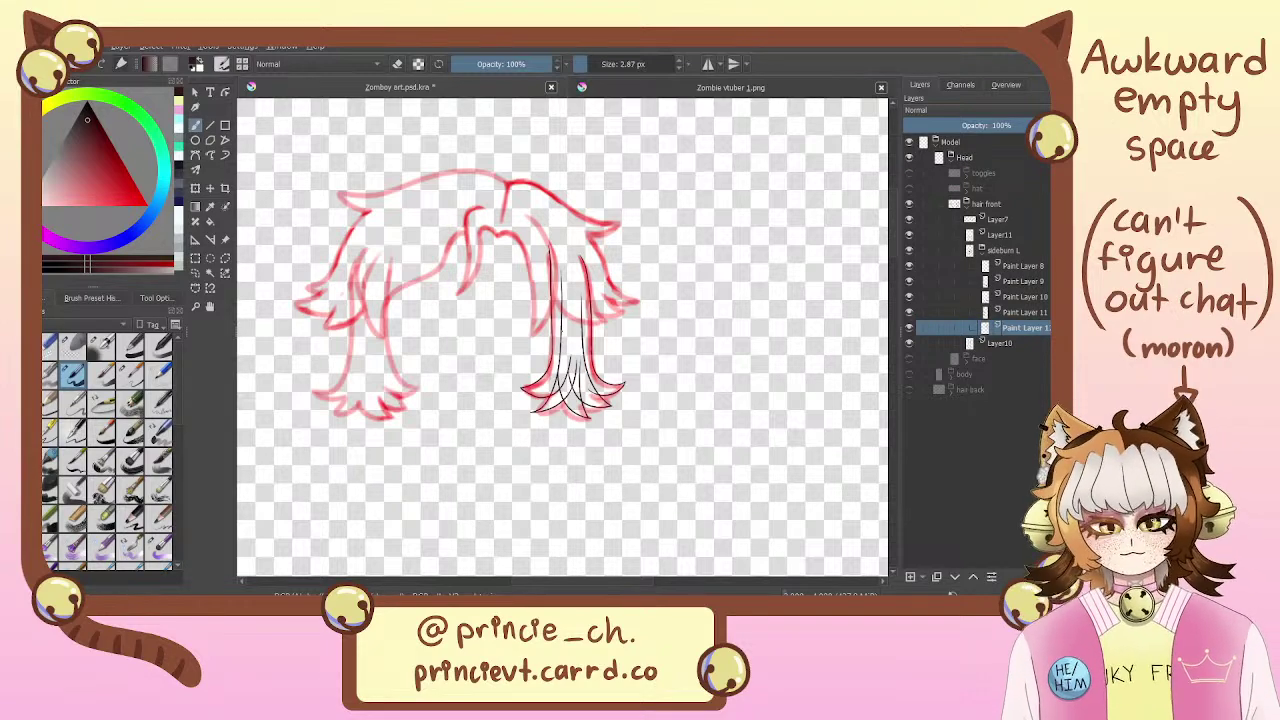
left_click_drag(573, 436, 713, 416)
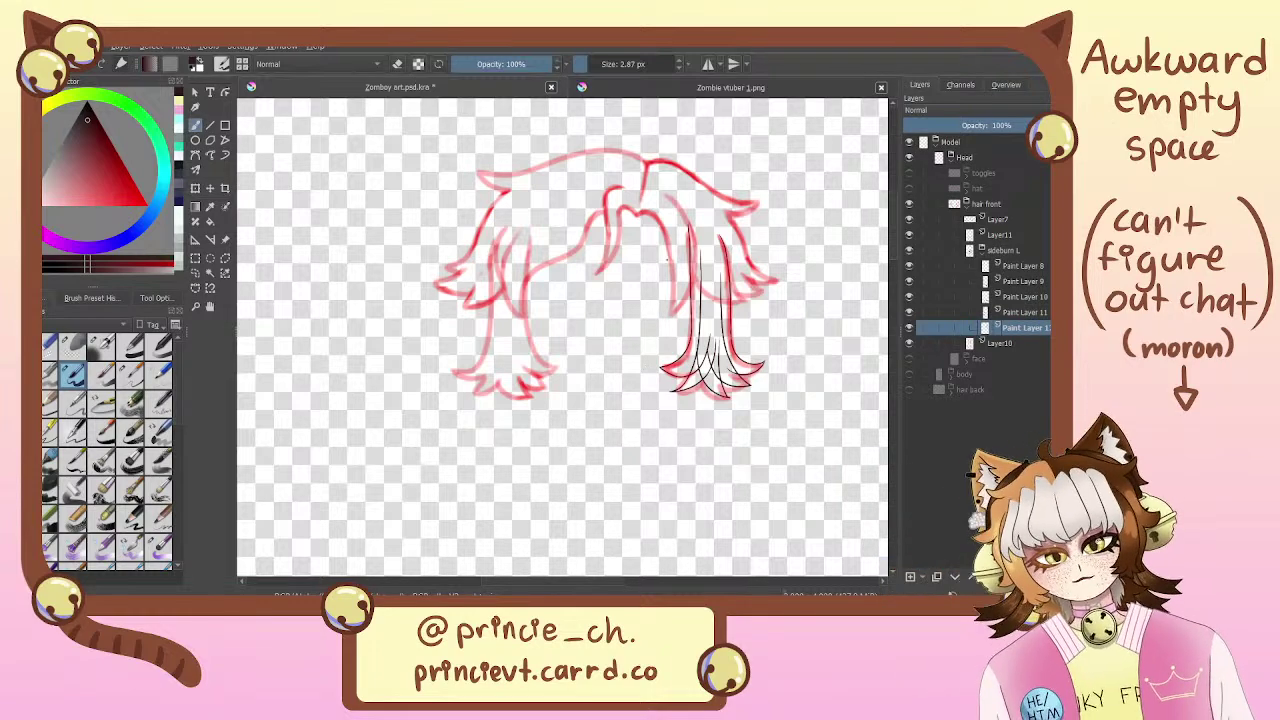
left_click_drag(486, 417, 500, 466)
left_click_drag(540, 378, 522, 372)
left_click_drag(500, 466, 508, 400)
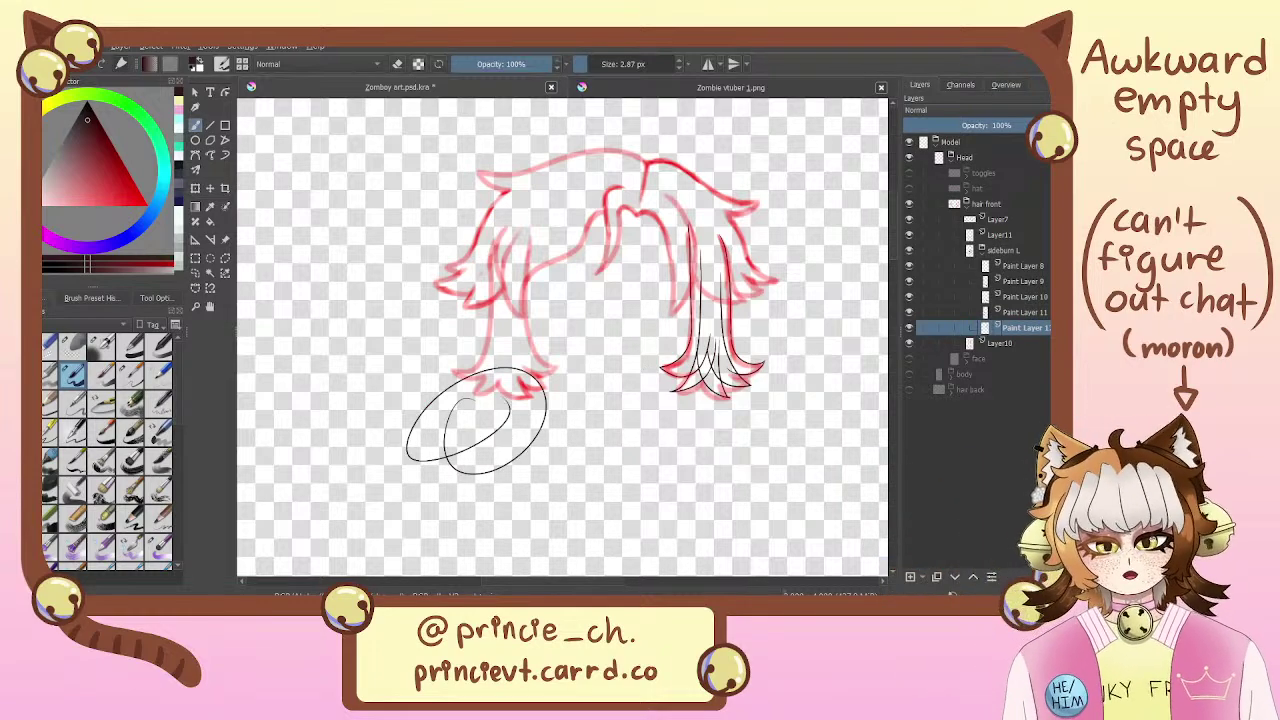
key("ctrl+z")
Collapse the sideburn L group and delete Layer11, the layer holding that sideburn's red sketch
left_click_drag(609, 357, 676, 349)
left_click(982, 254)
left_click(1029, 256)
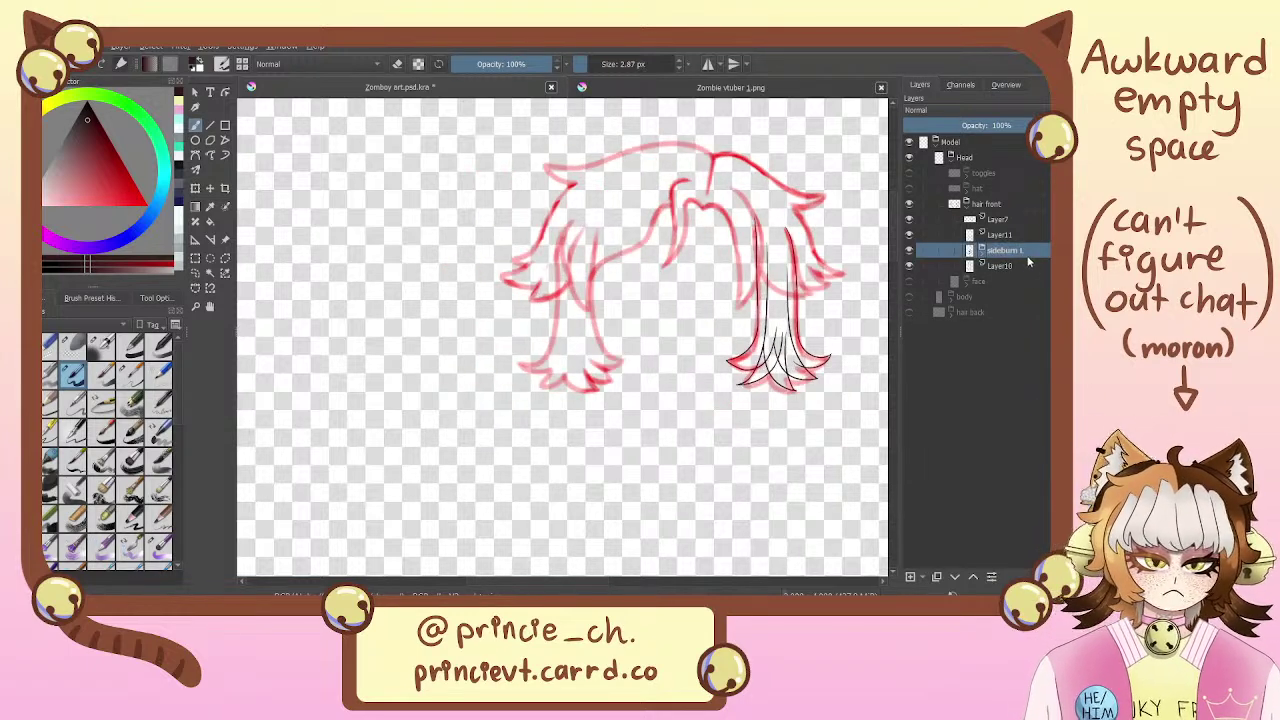
left_click(910, 267)
left_click(910, 267)
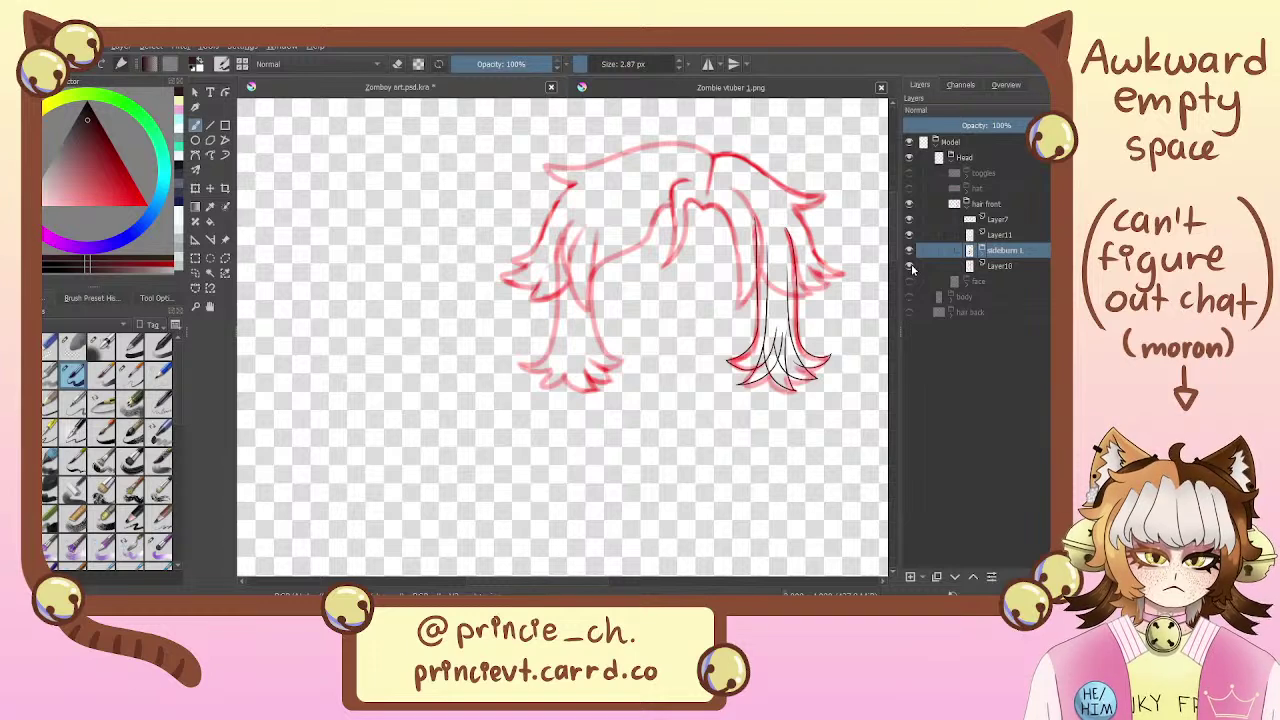
left_click(909, 251)
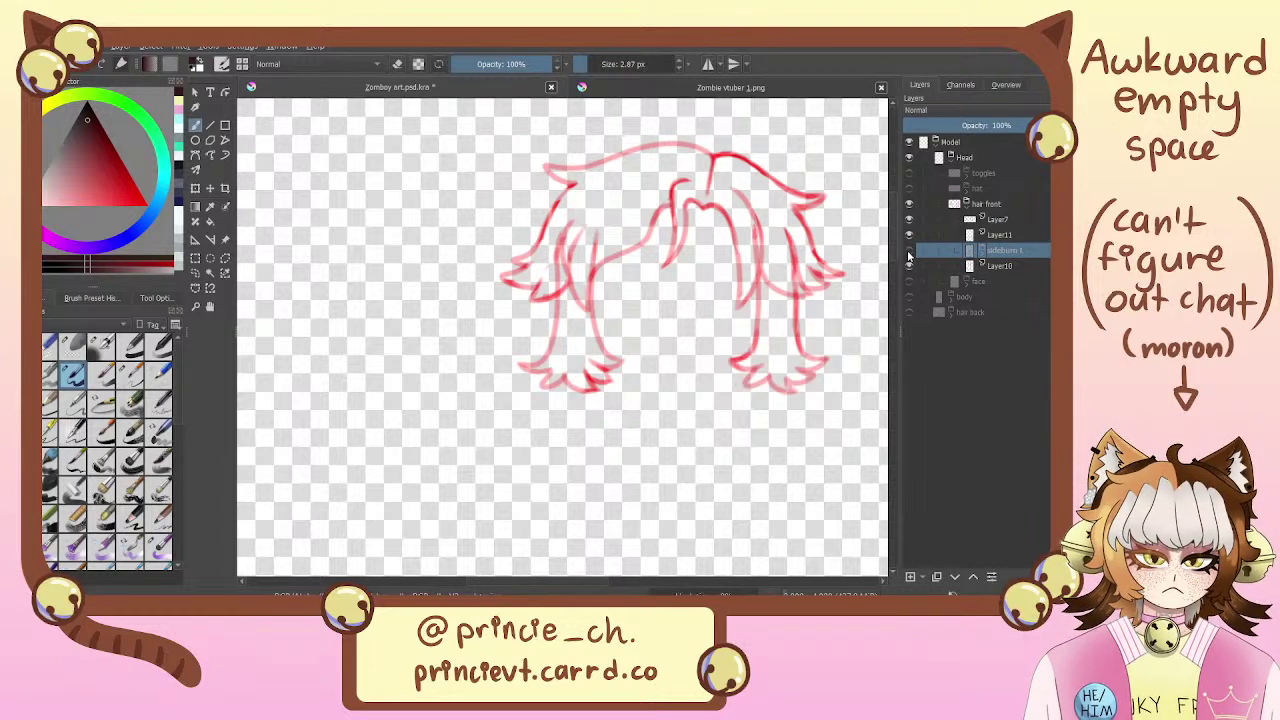
left_click(909, 252)
left_click(910, 267)
left_click(910, 267)
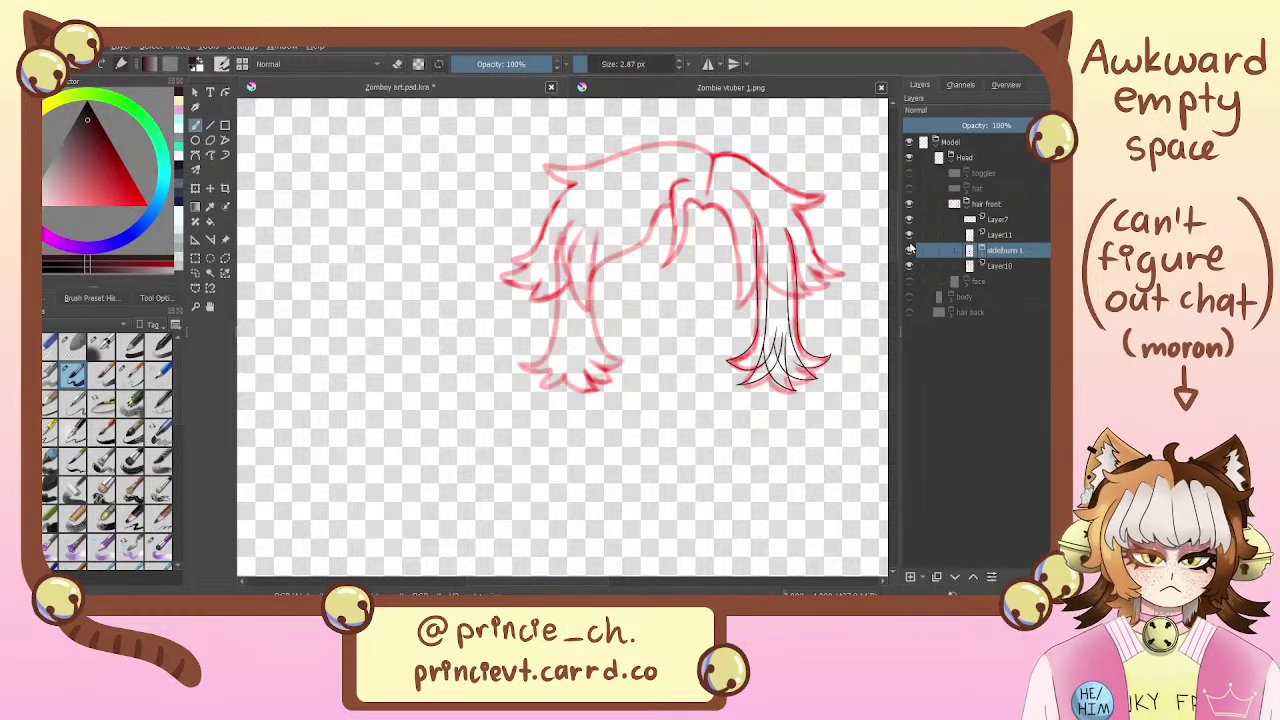
left_click(909, 235)
left_click(909, 235)
left_click(1011, 235)
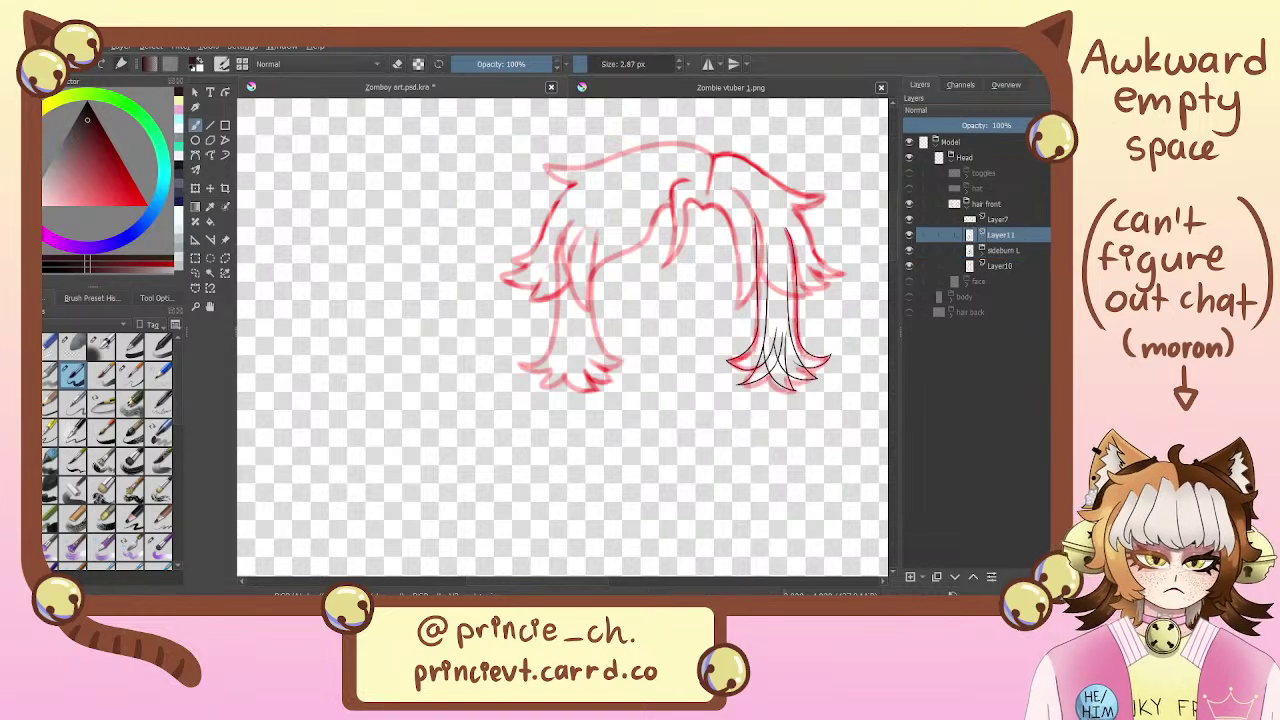
key("shift+Delete")
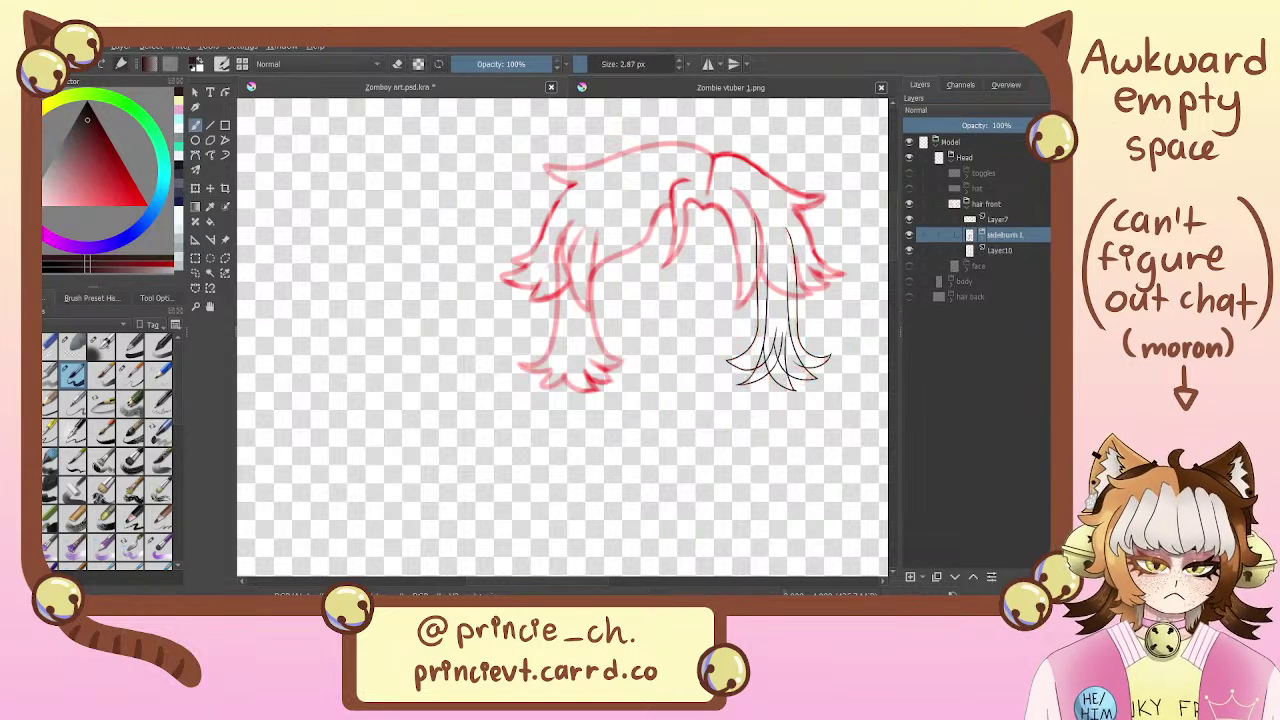
Select Layer10 and briefly hide Layer7 to check the remaining sideburn sketch on its own
left_click(1015, 251)
left_click(909, 219)
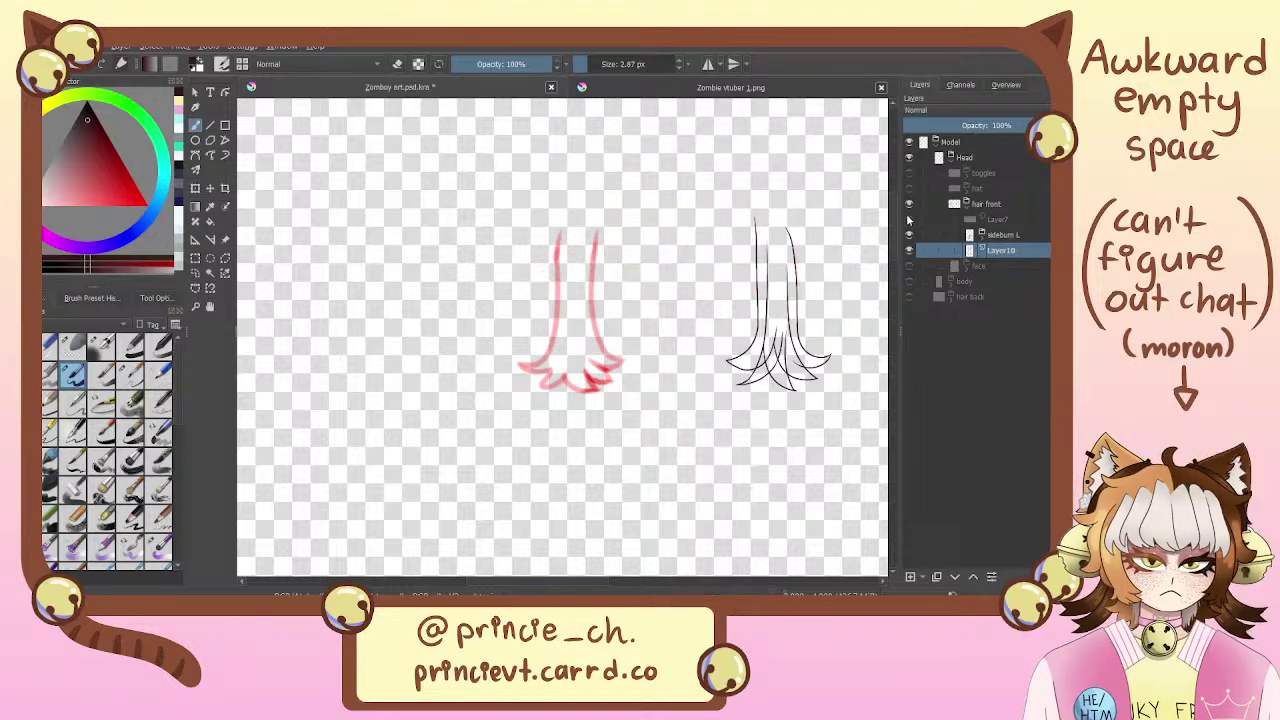
left_click(909, 219)
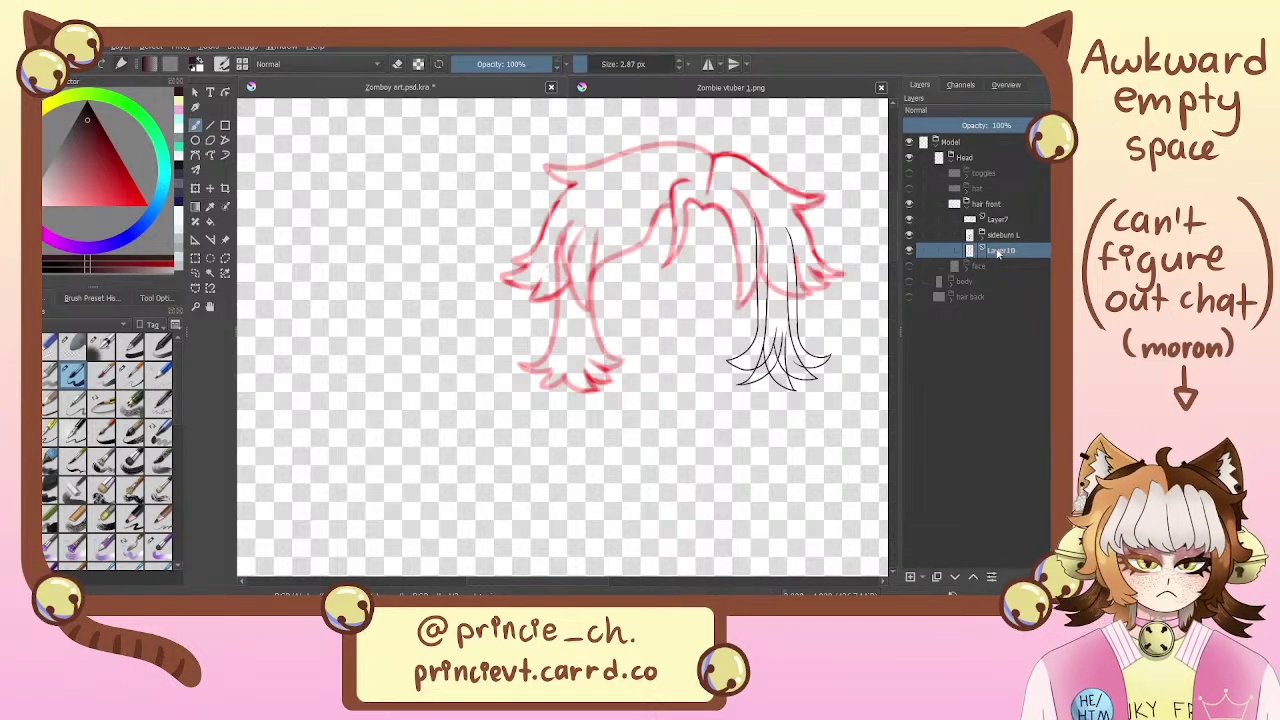
left_click(937, 575)
key("ctrl+g")
key("ctrl+z")
key("ctrl+z")
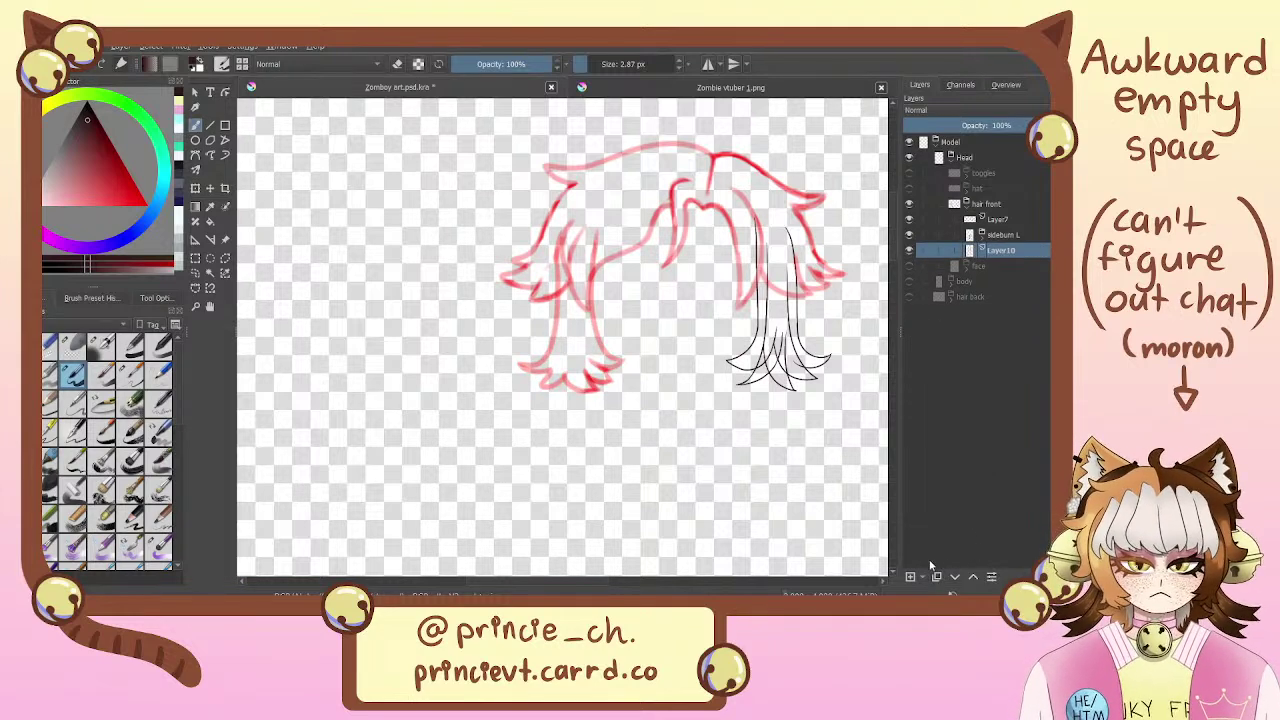
Add a group containing a new paint layer above Layer10, name the group sideburn R, and select its paint layer
left_click(910, 577)
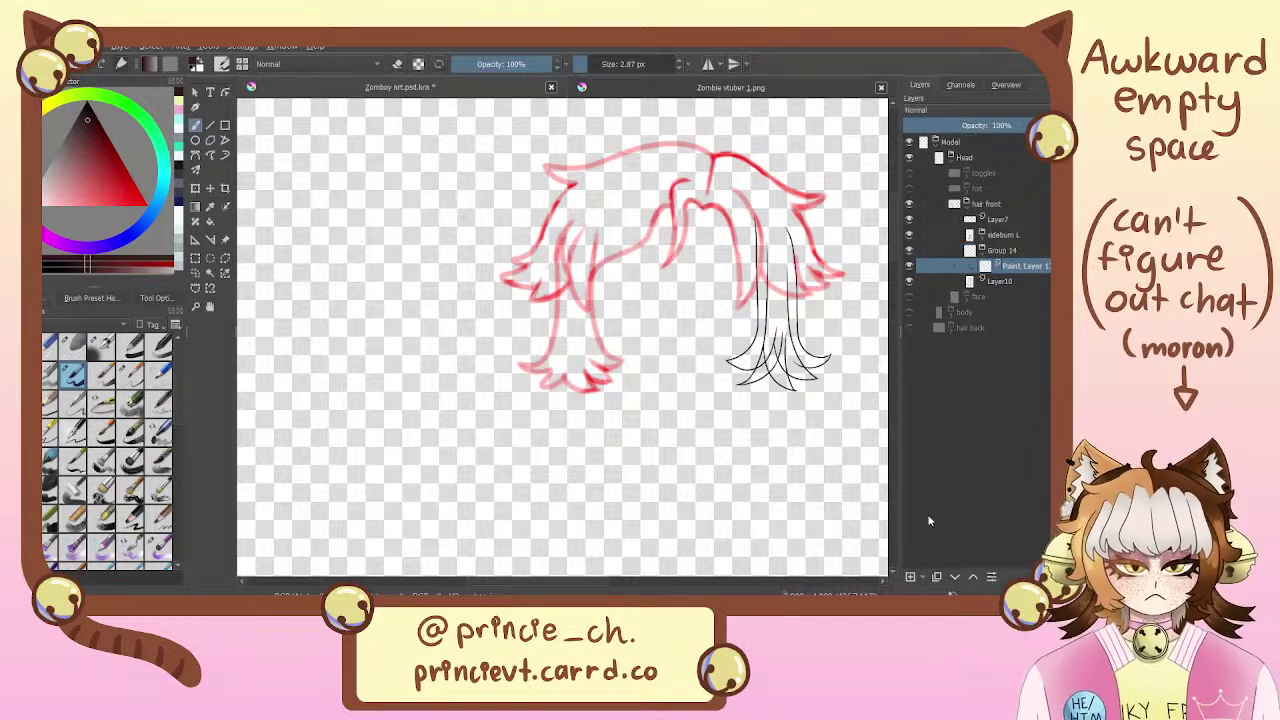
left_click(1008, 252)
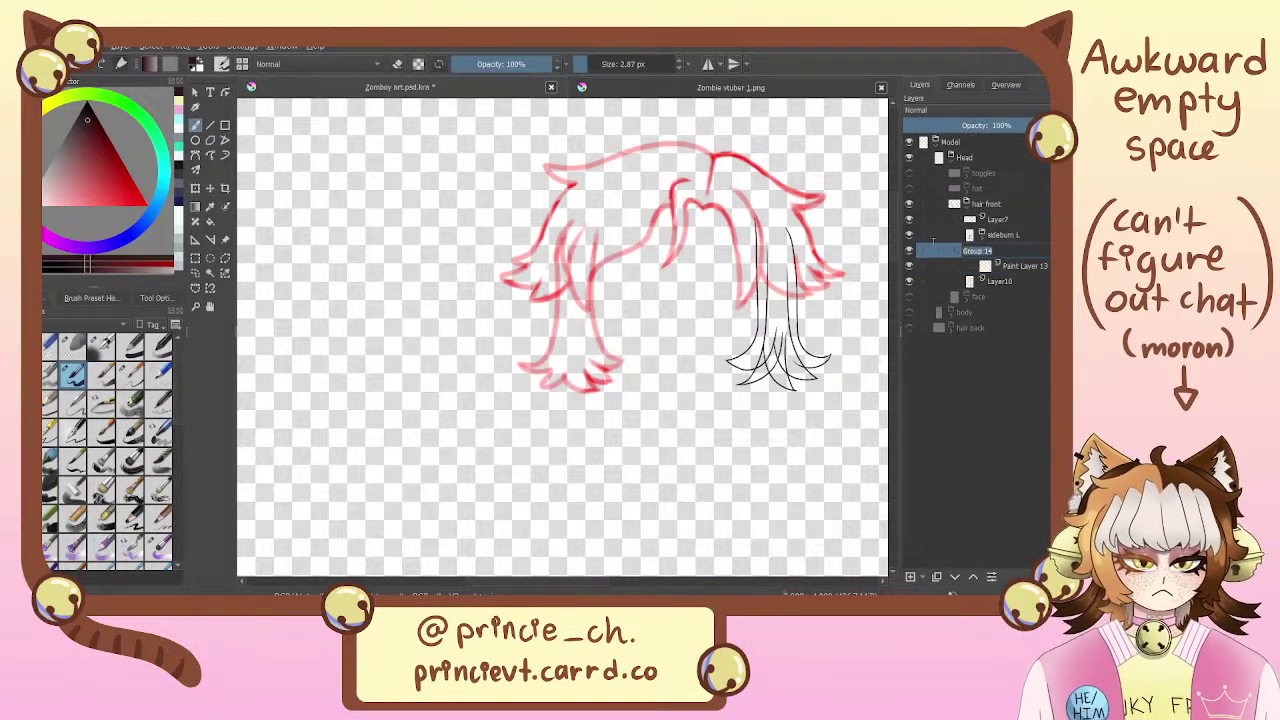
type("sideburn R")
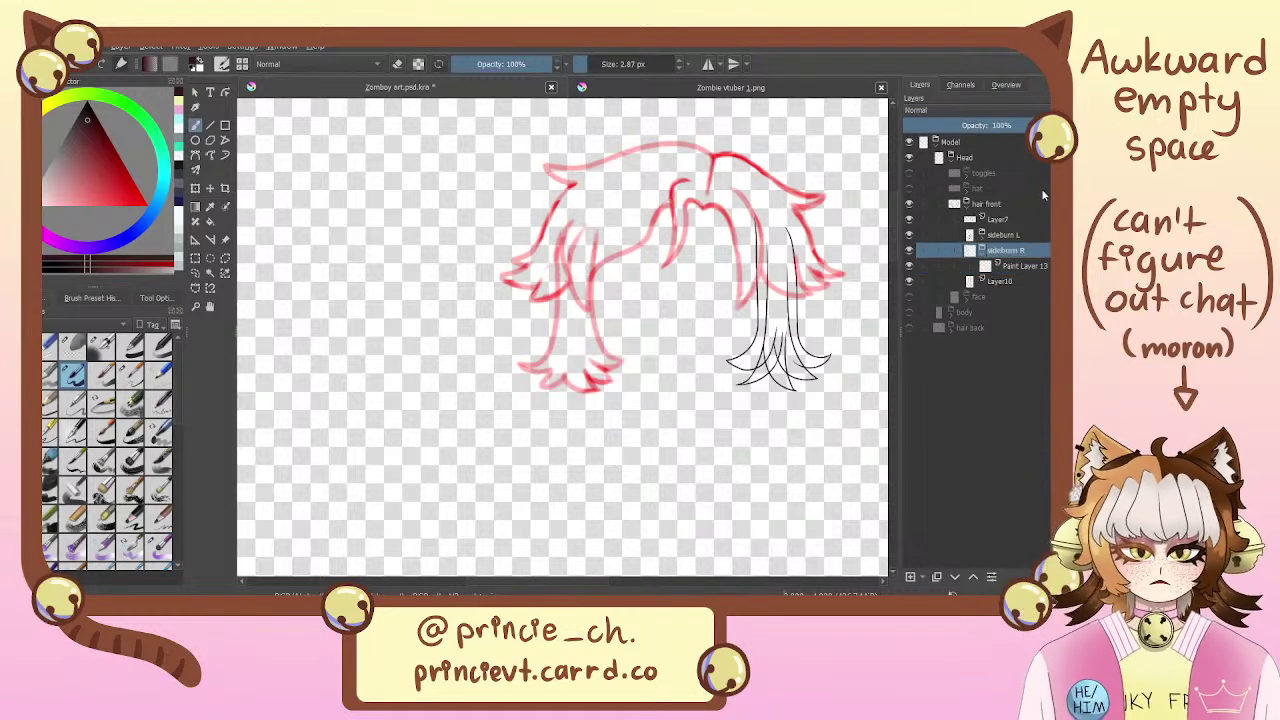
left_click(1039, 266)
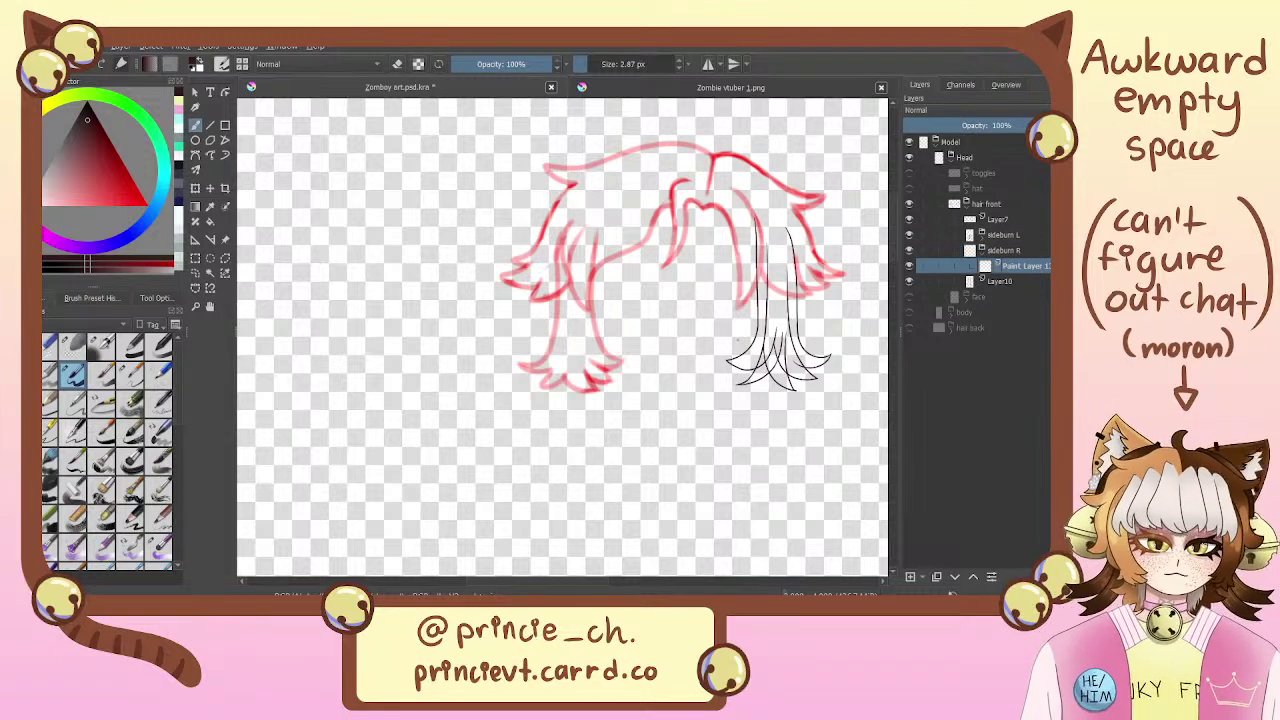
Ink the inner side line of sideburn R over the sketch, curving outward at its lower end on Paint Layer 13
key("ctrl+plus")
key("ctrl+plus")
key("ctrl+plus")
mouse_move(665, 105)
left_mouse_down()
mouse_move(534, 217)
mouse_move(531, 171)
mouse_move(594, 500)
left_mouse_up()
key("ctrl+z")
left_click_drag(527, 135, 603, 482)
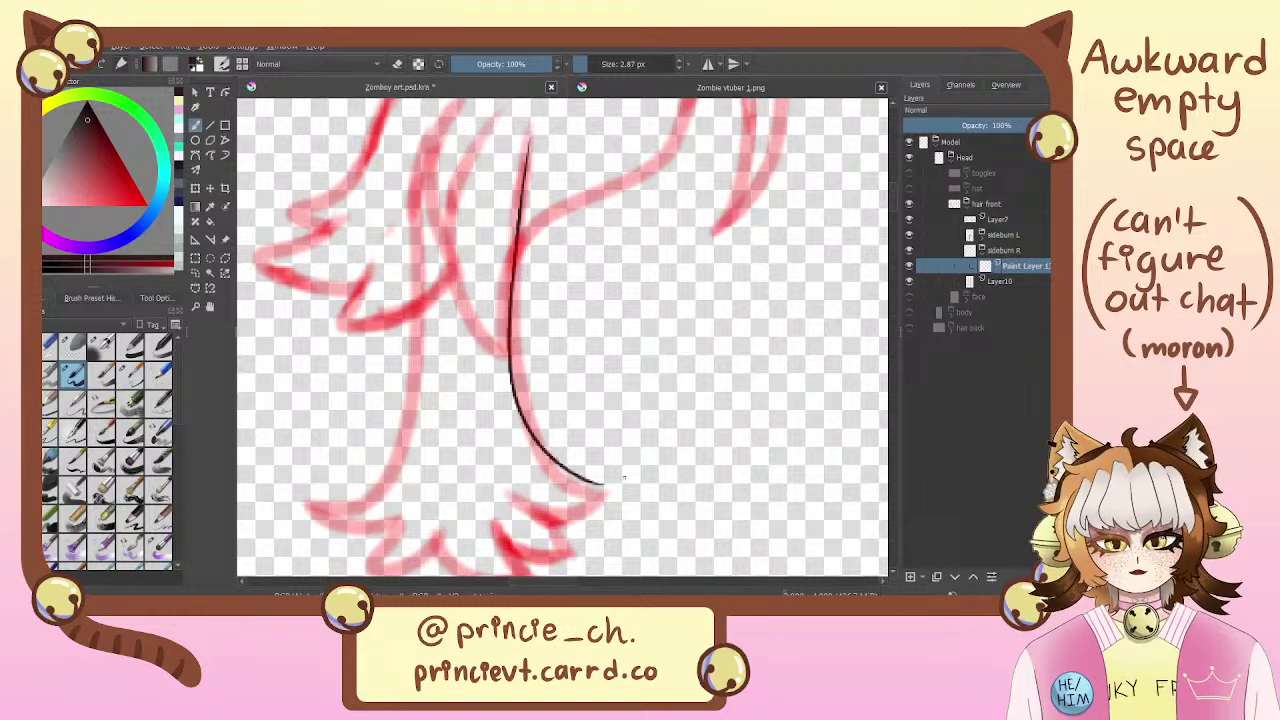
key("ctrl+z")
left_click_drag(526, 138, 598, 505)
key("ctrl+z")
left_click_drag(527, 135, 598, 494)
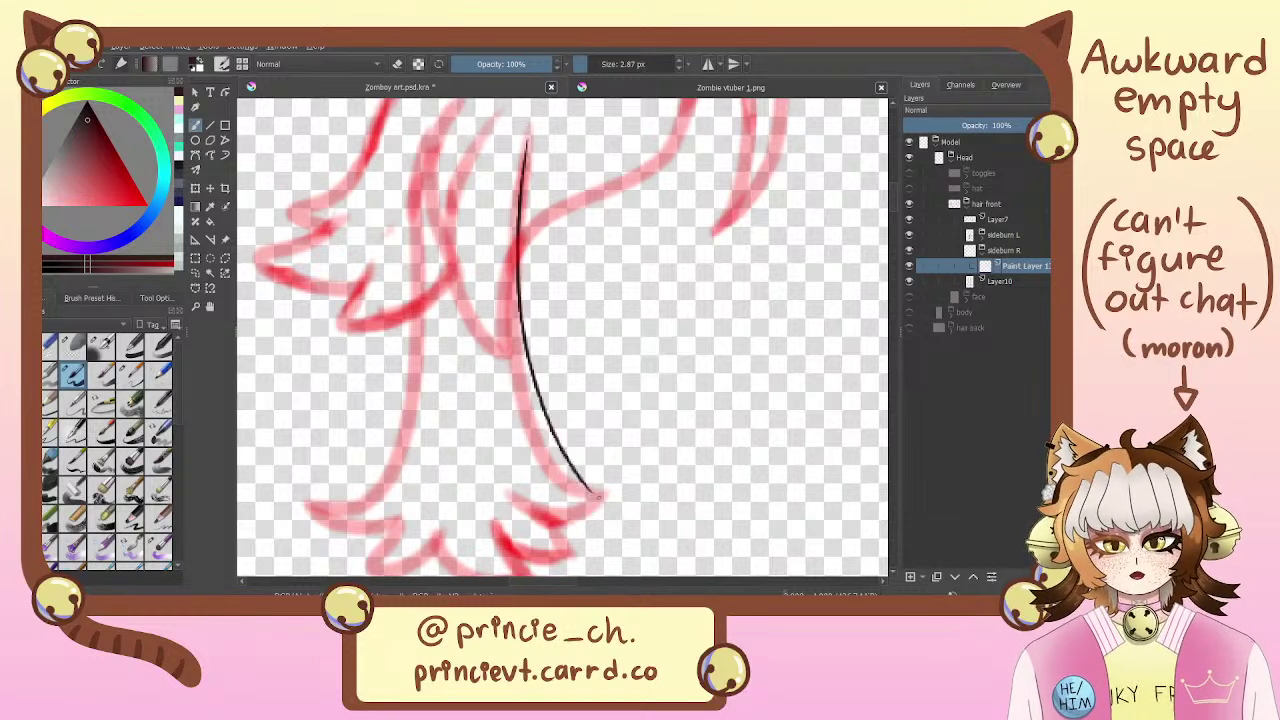
key("ctrl+z")
left_click_drag(527, 138, 530, 452)
key("ctrl+z")
left_click_drag(527, 140, 622, 530)
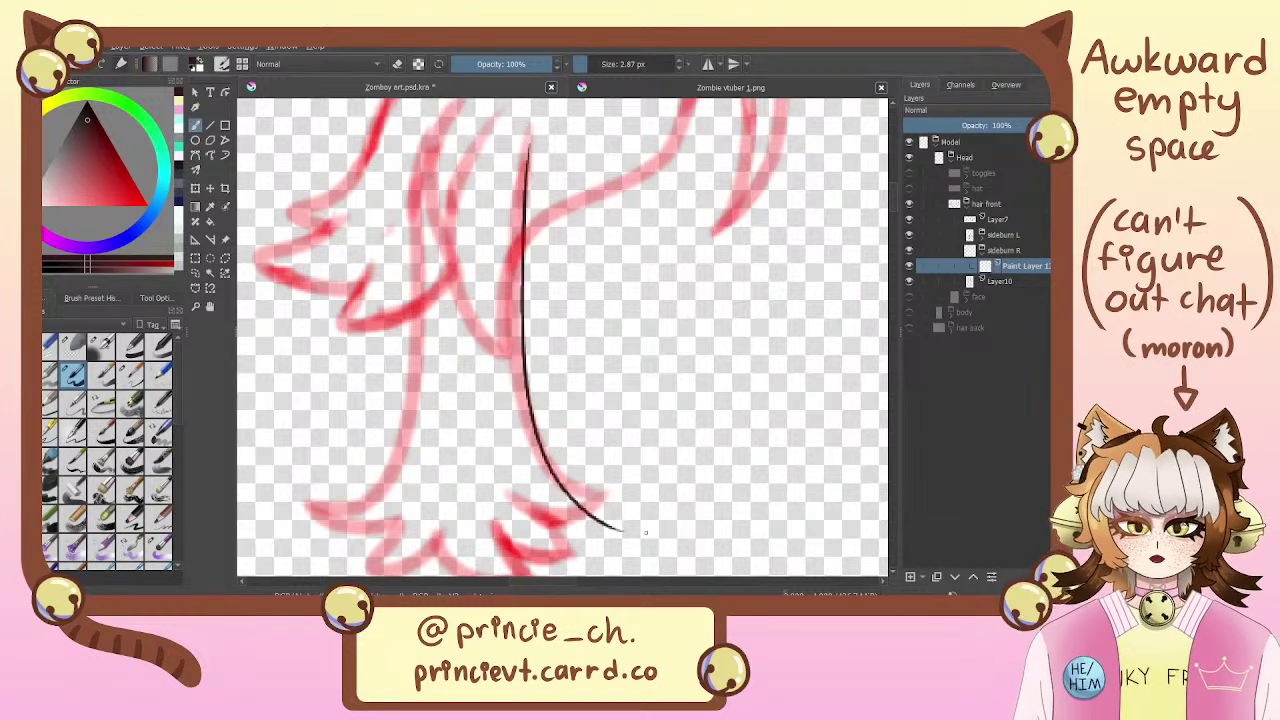
Try to ink the underside of the sideburn's innermost strand, curving from mid-sideburn out to the strand's tip
mouse_move(460, 345)
left_mouse_down()
mouse_move(578, 510)
mouse_move(620, 512)
left_mouse_up()
key("ctrl+z")
key("ctrl+z")
left_click_drag(461, 356, 609, 519)
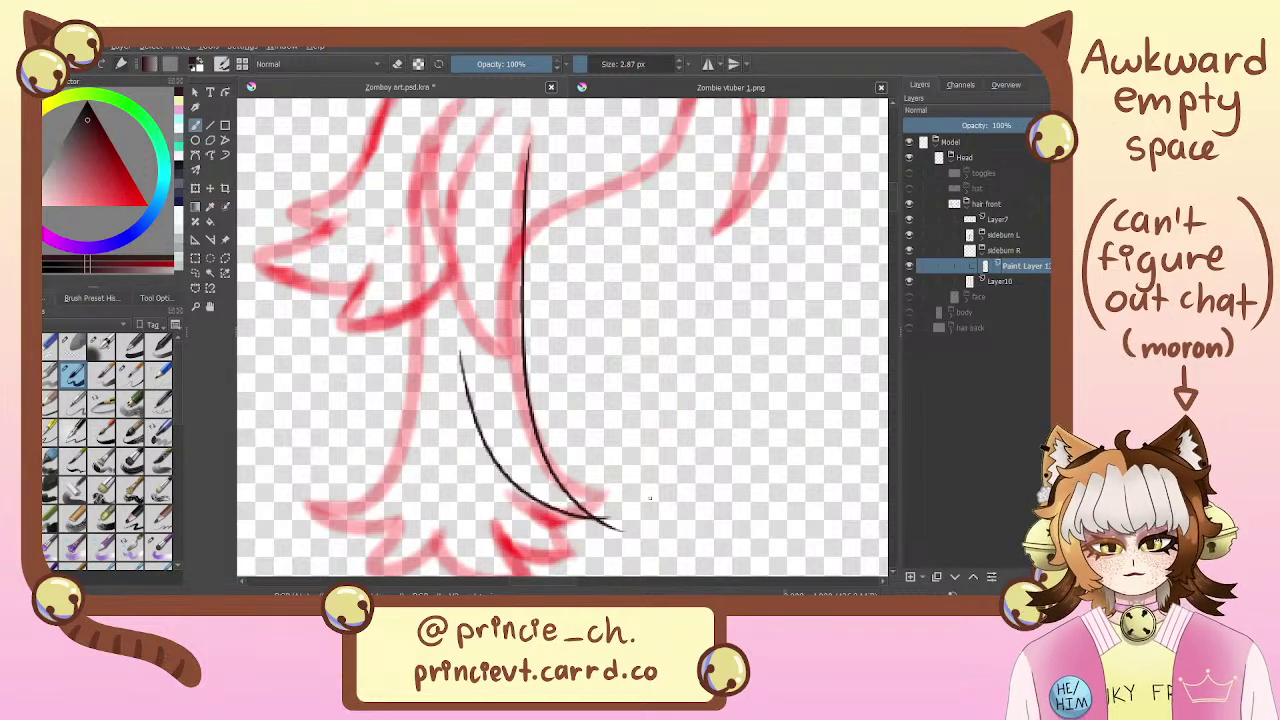
mouse_move(639, 397)
left_mouse_down()
mouse_move(366, 340)
mouse_move(551, 326)
left_mouse_up()
key("ctrl+z")
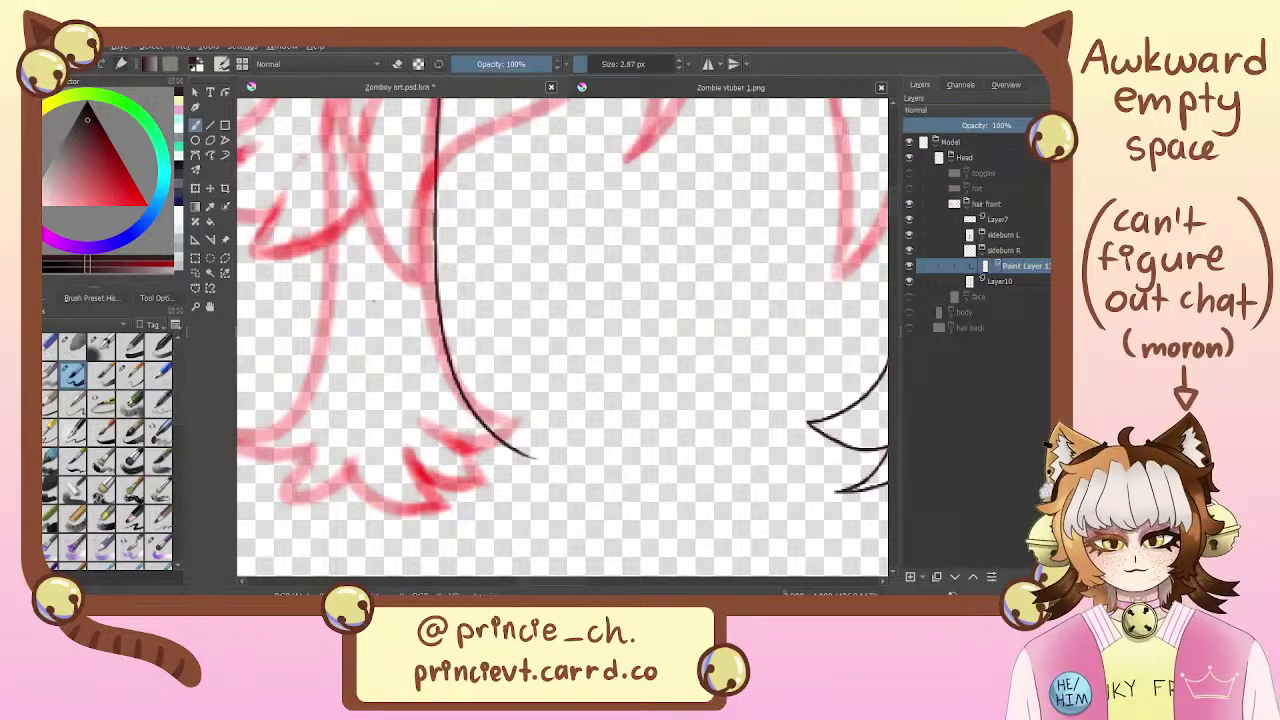
mouse_move(373, 299)
left_mouse_down()
mouse_move(532, 440)
mouse_move(420, 422)
mouse_move(516, 457)
mouse_move(542, 443)
mouse_move(534, 456)
left_mouse_up()
key("ctrl+z")
key("ctrl+z")
key("ctrl+z")
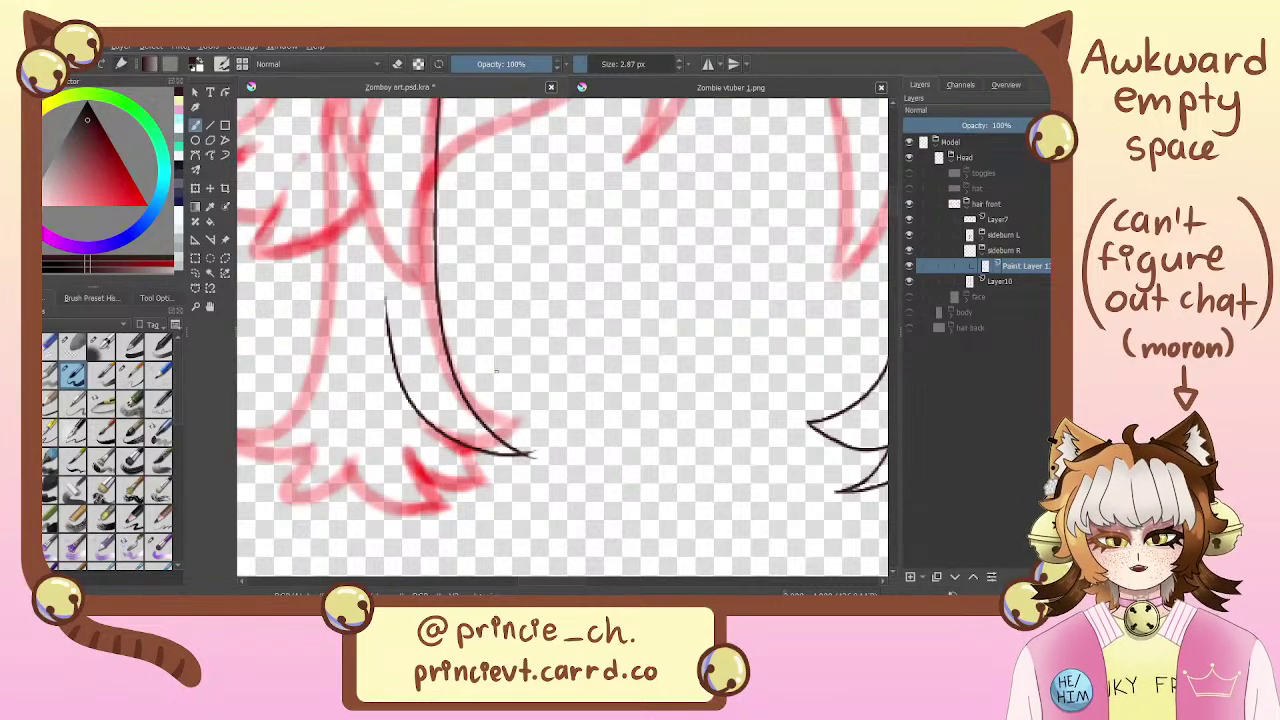
left_click_drag(487, 358, 497, 394)
key("ctrl+z")
Erase the lower end of the inner side line and redraw it curving out to the sketched tip
key("e")
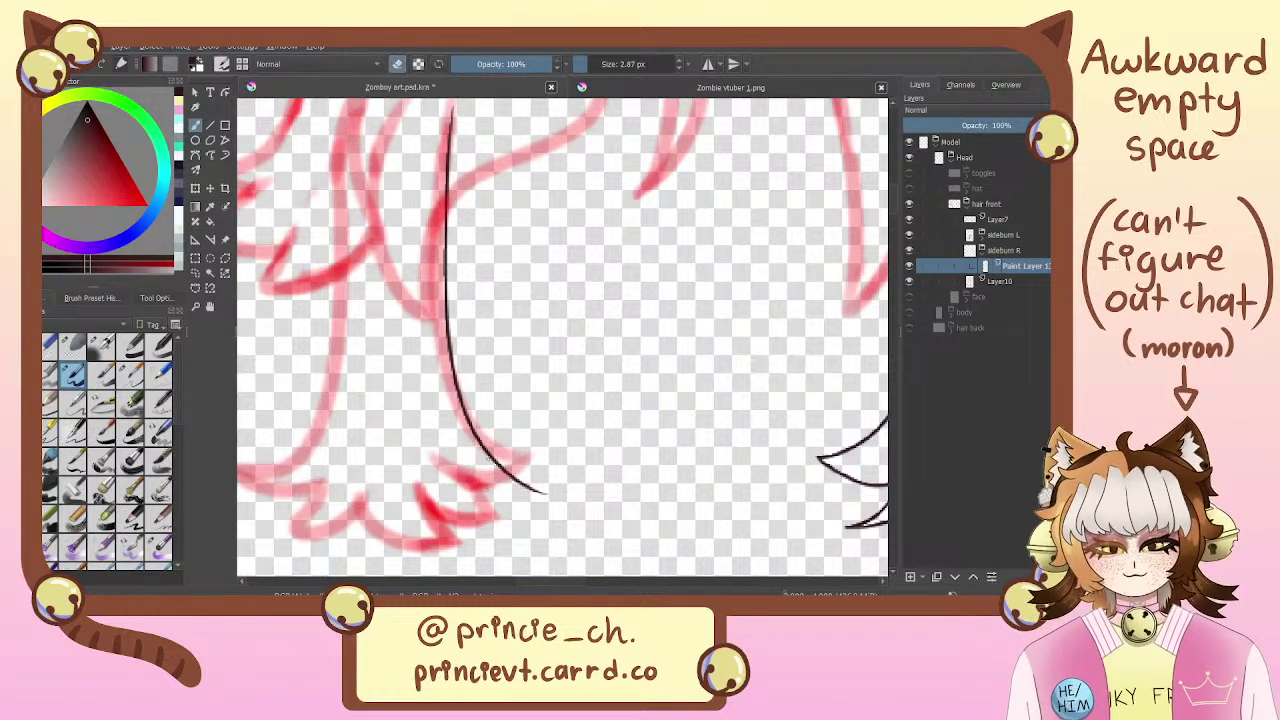
mouse_move(490, 460)
left_mouse_down()
mouse_move(532, 489)
mouse_move(480, 446)
left_mouse_up()
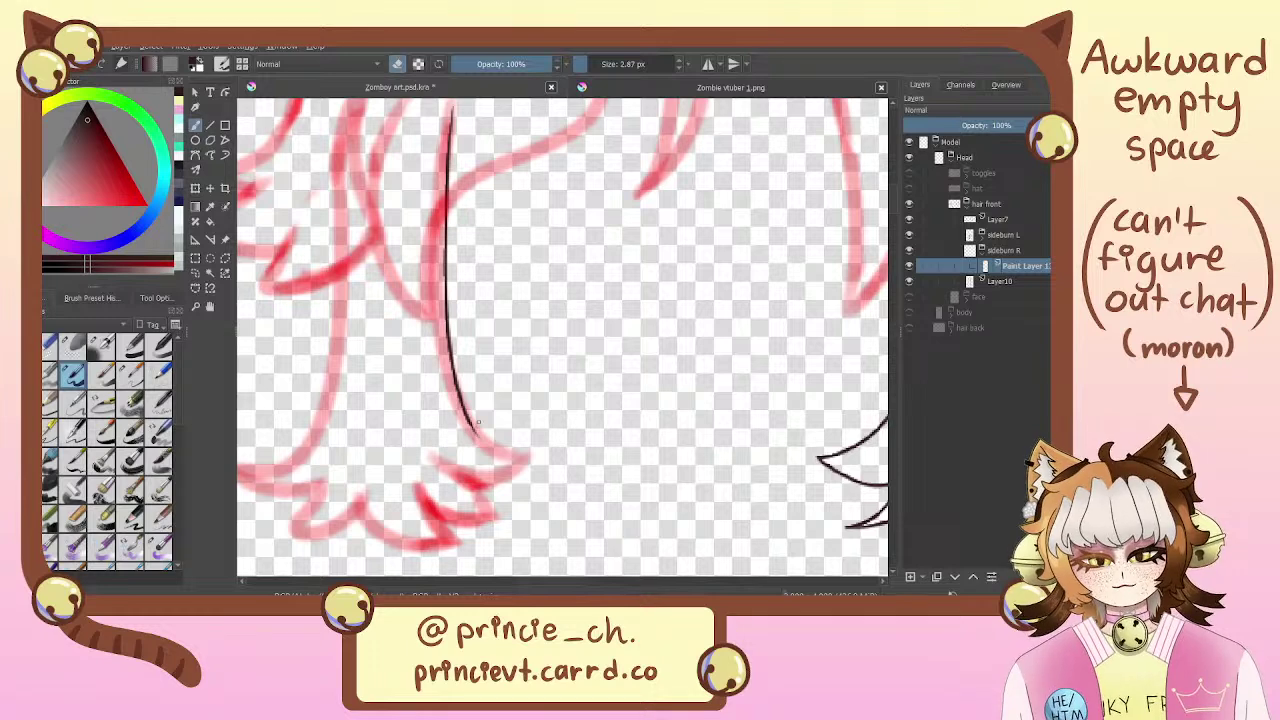
key("e")
mouse_move(477, 421)
left_mouse_down()
mouse_move(525, 458)
mouse_move(395, 390)
mouse_move(520, 460)
left_mouse_up()
key("ctrl+z")
key("ctrl+z")
Ink the inner strand's underside as an upturned curve from mid-sideburn to just past the side line's end
left_click_drag(400, 375, 555, 450)
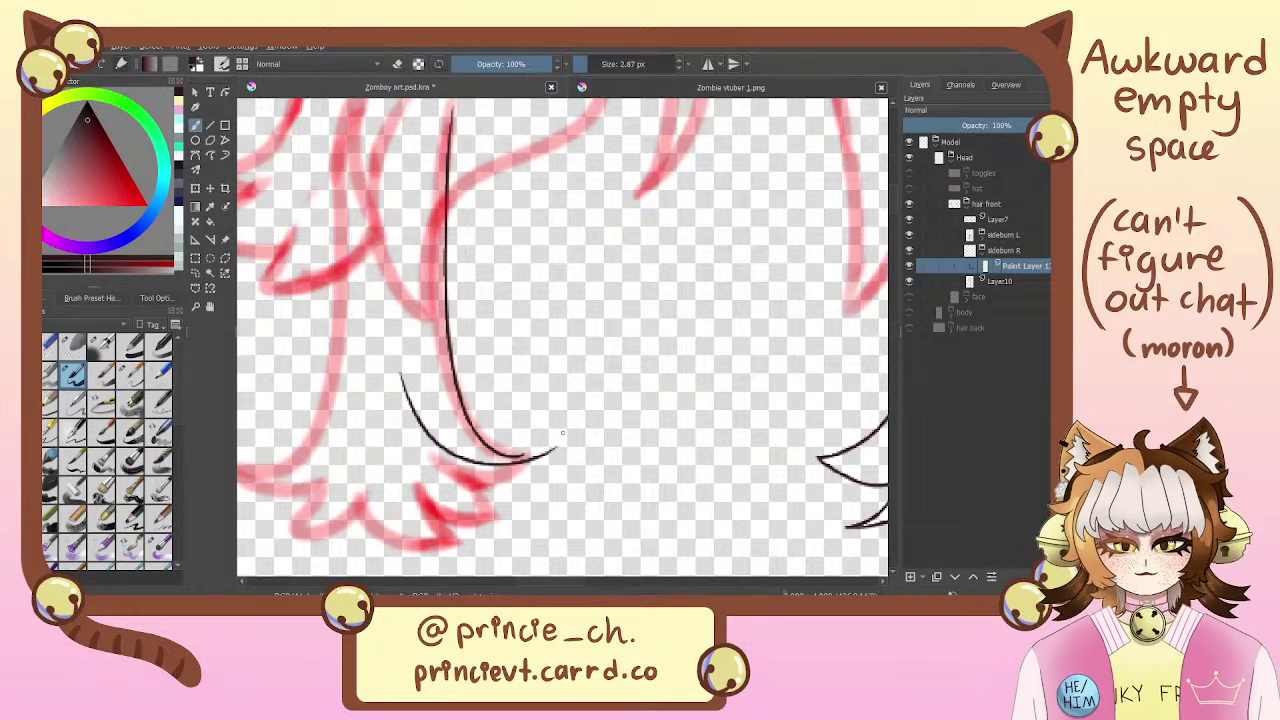
key("ctrl+z")
left_click_drag(398, 376, 555, 452)
key("ctrl+z")
left_click_drag(390, 378, 540, 455)
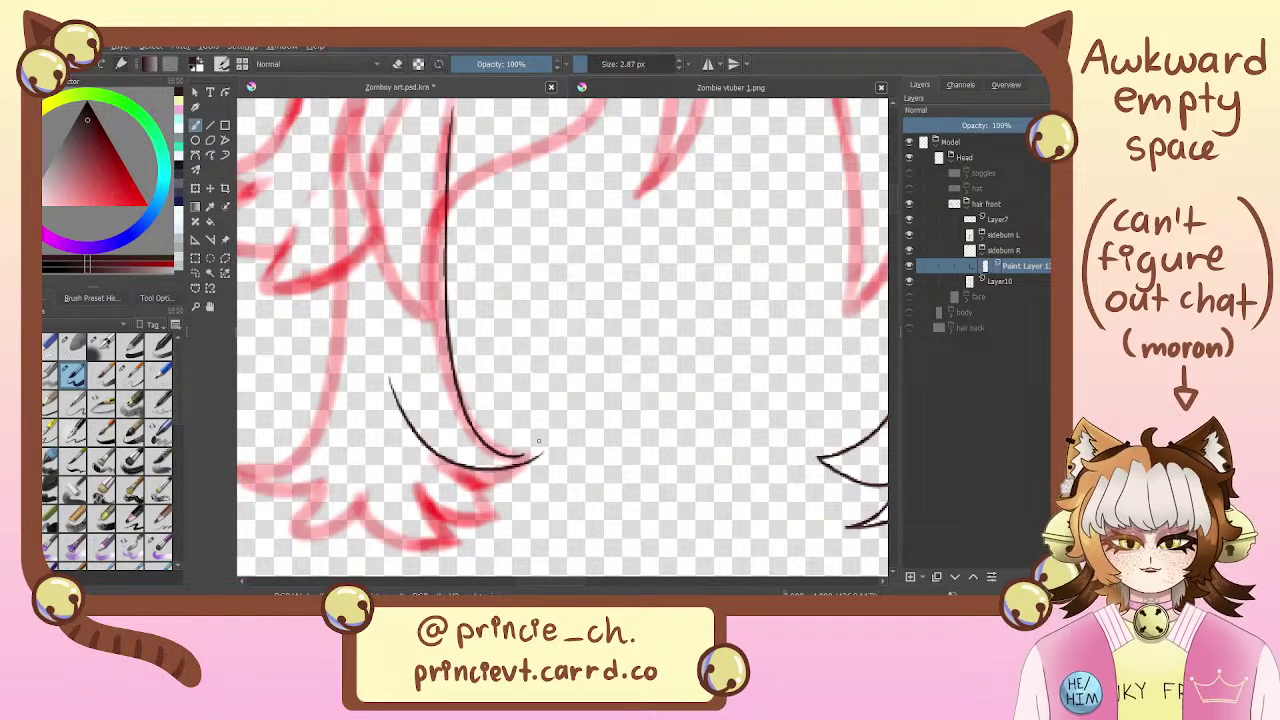
Join the side line and underside at the strand's tip and erase the overshoot into a clean point
key("e")
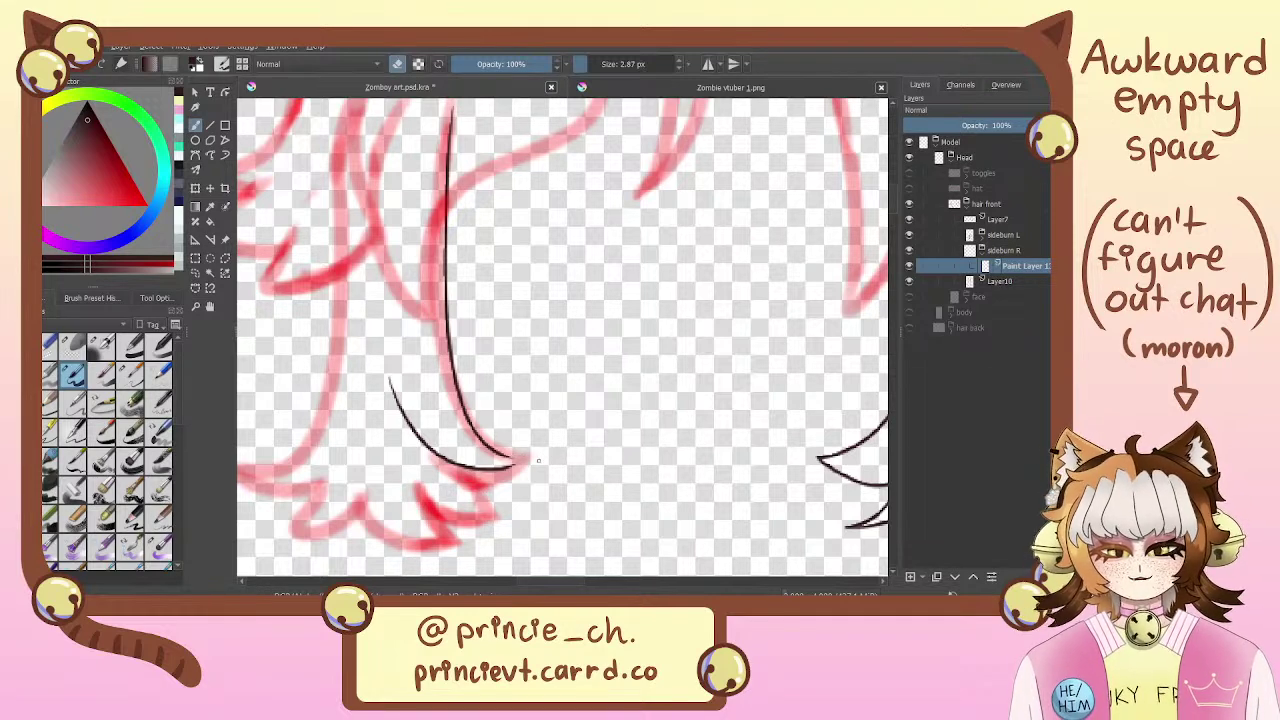
key("e")
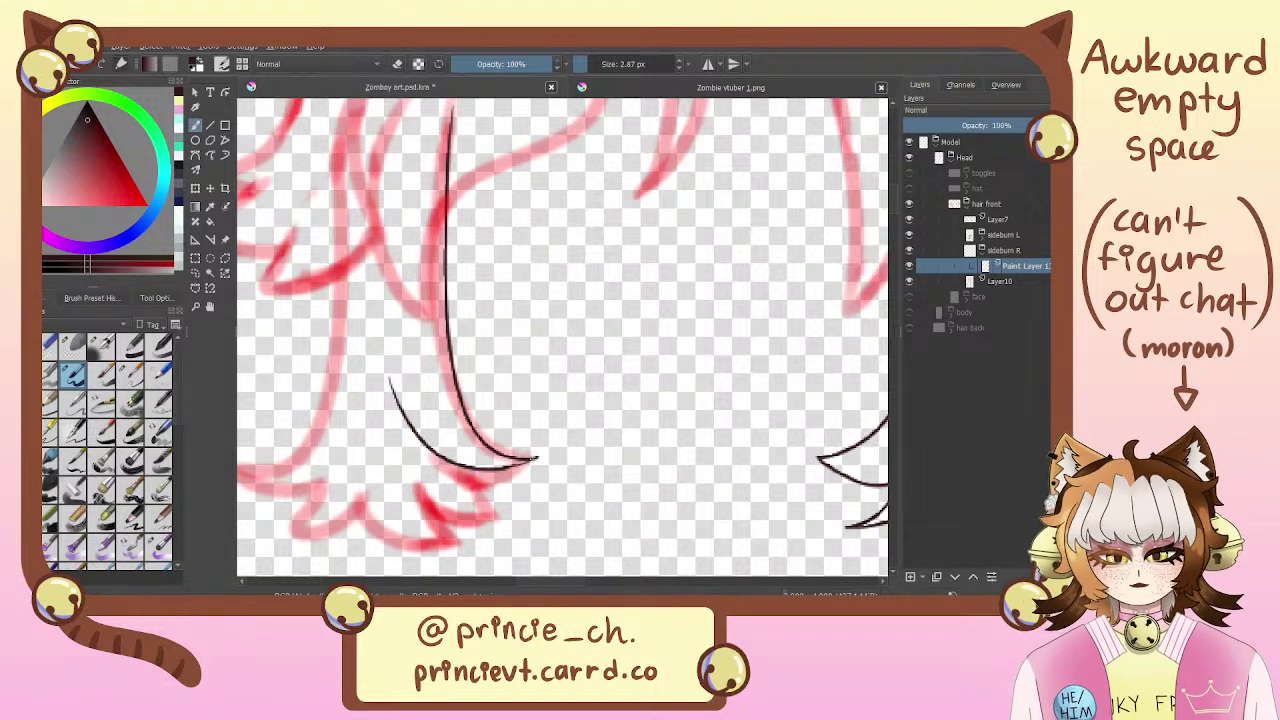
key("e")
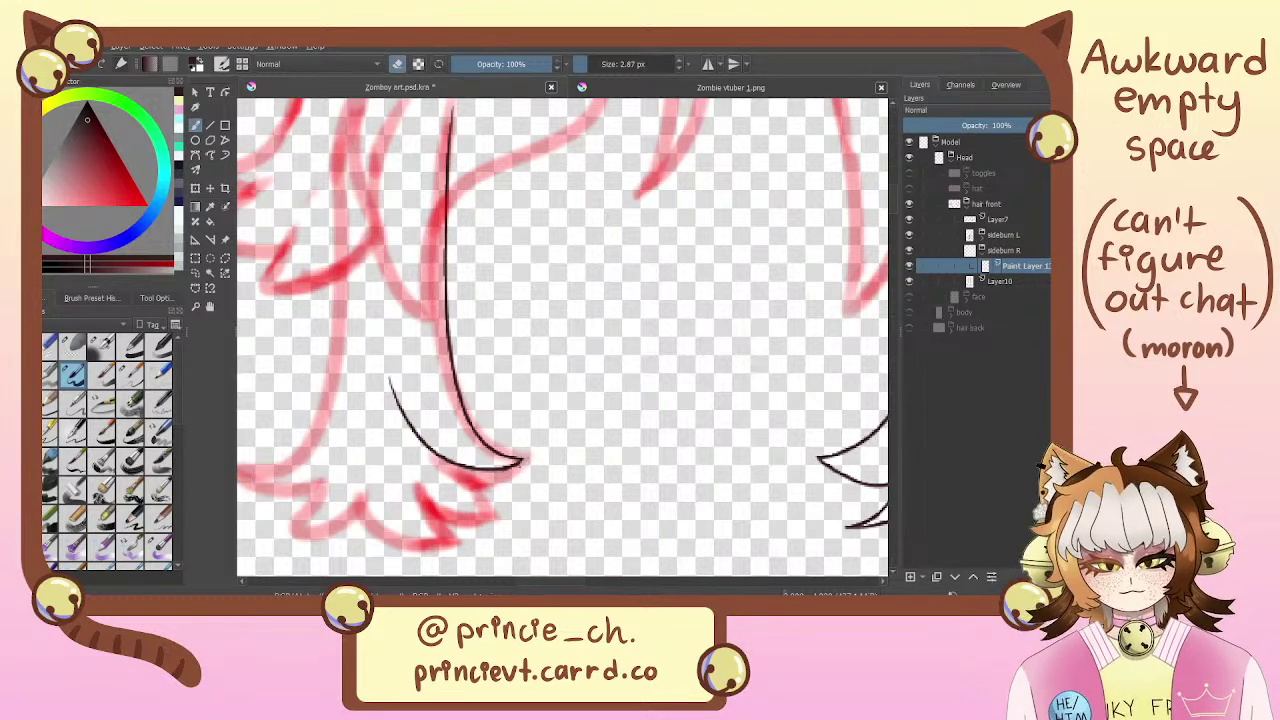
key("e")
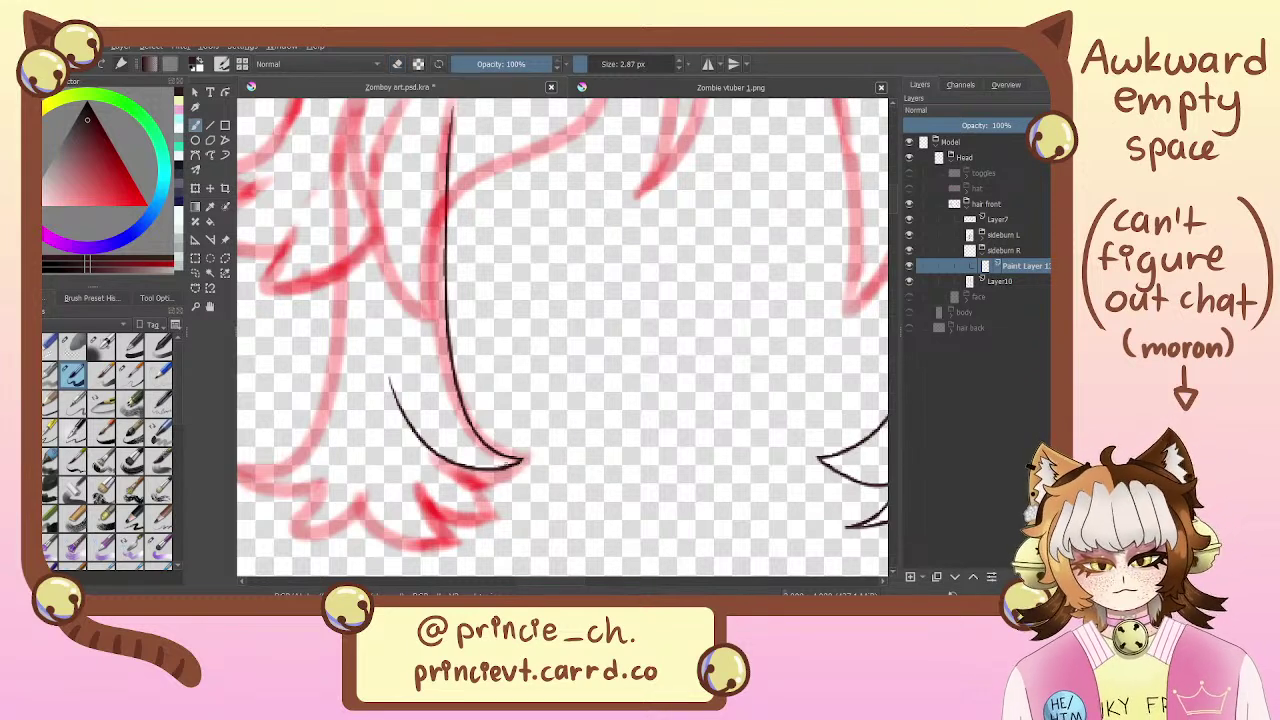
key("e")
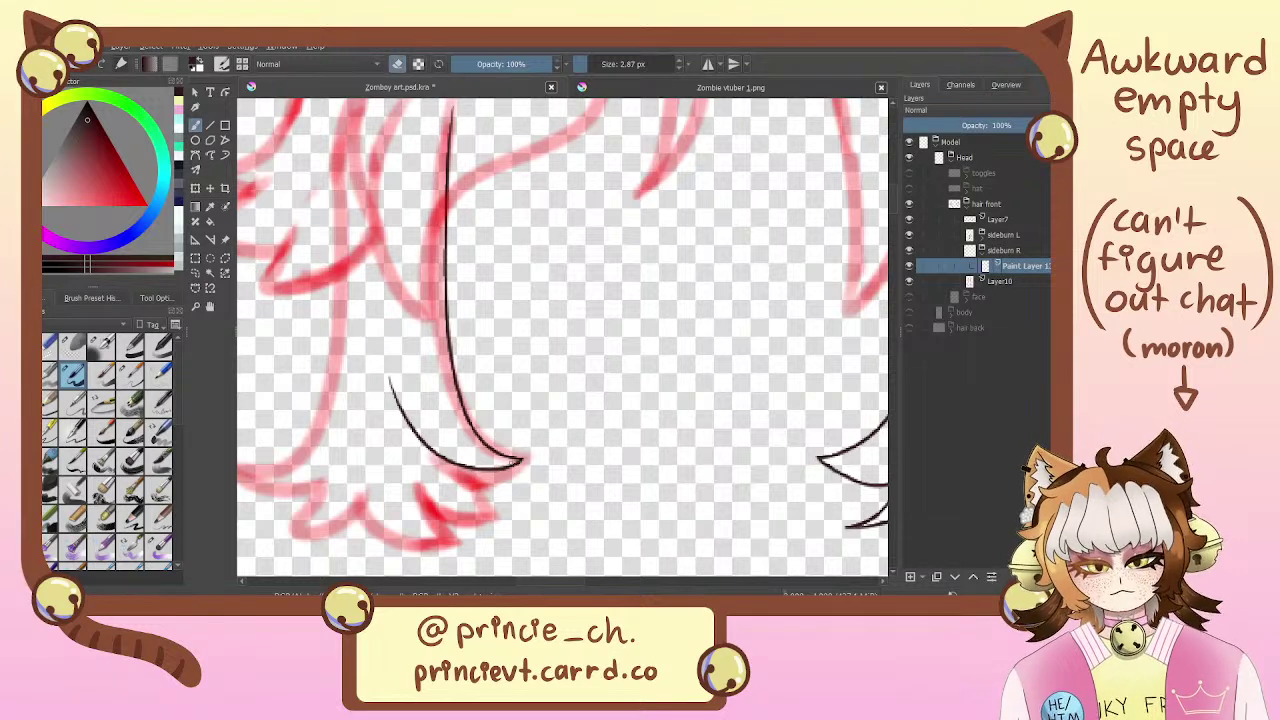
key("e")
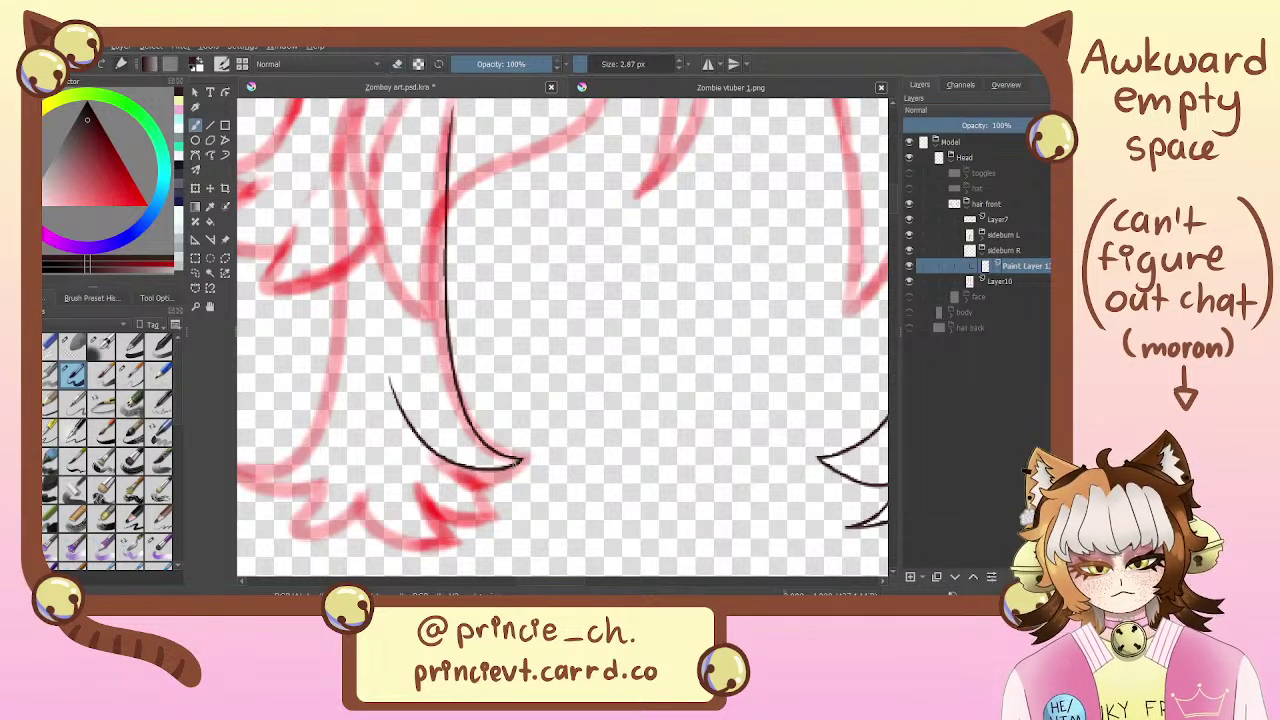
left_click_drag(515, 464, 592, 294)
scroll(562, 341, "up", 3)
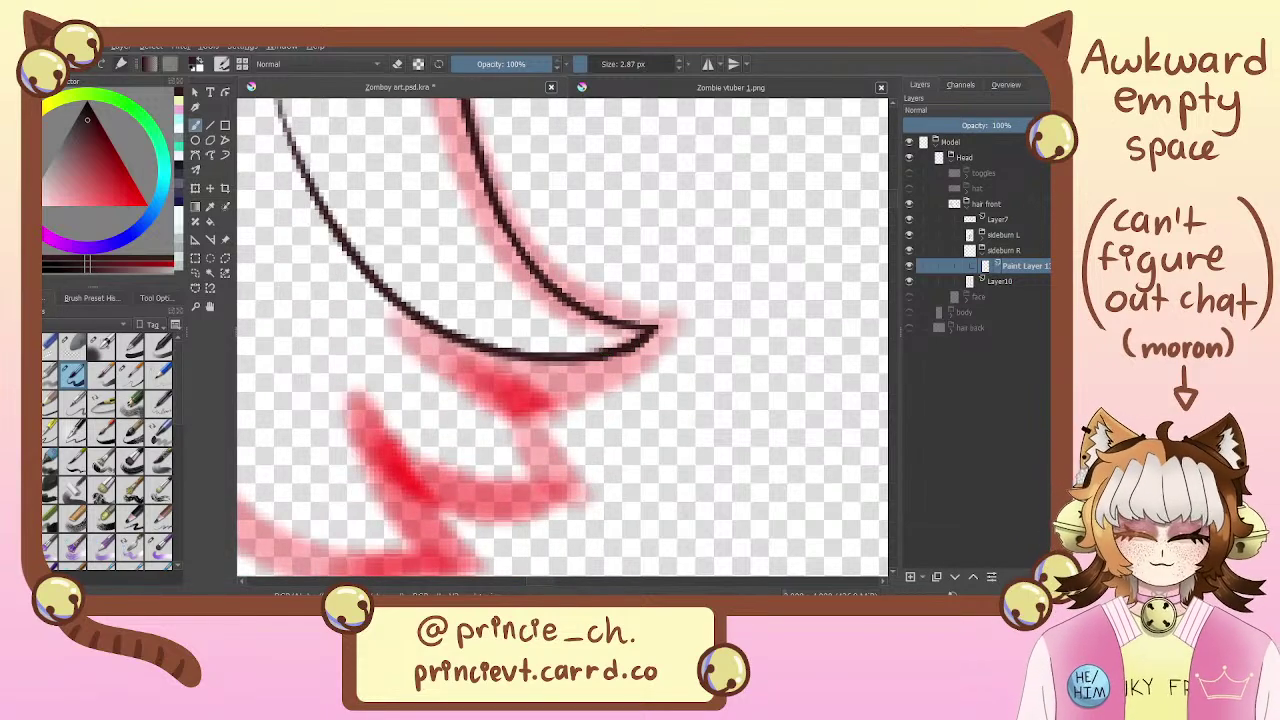
Erase the upper end of the inner strand's underside line on sideburn R
key("ctrl+minus")
key("ctrl+minus")
key("ctrl+minus")
key("ctrl+minus")
key("ctrl+plus")
key("ctrl+plus")
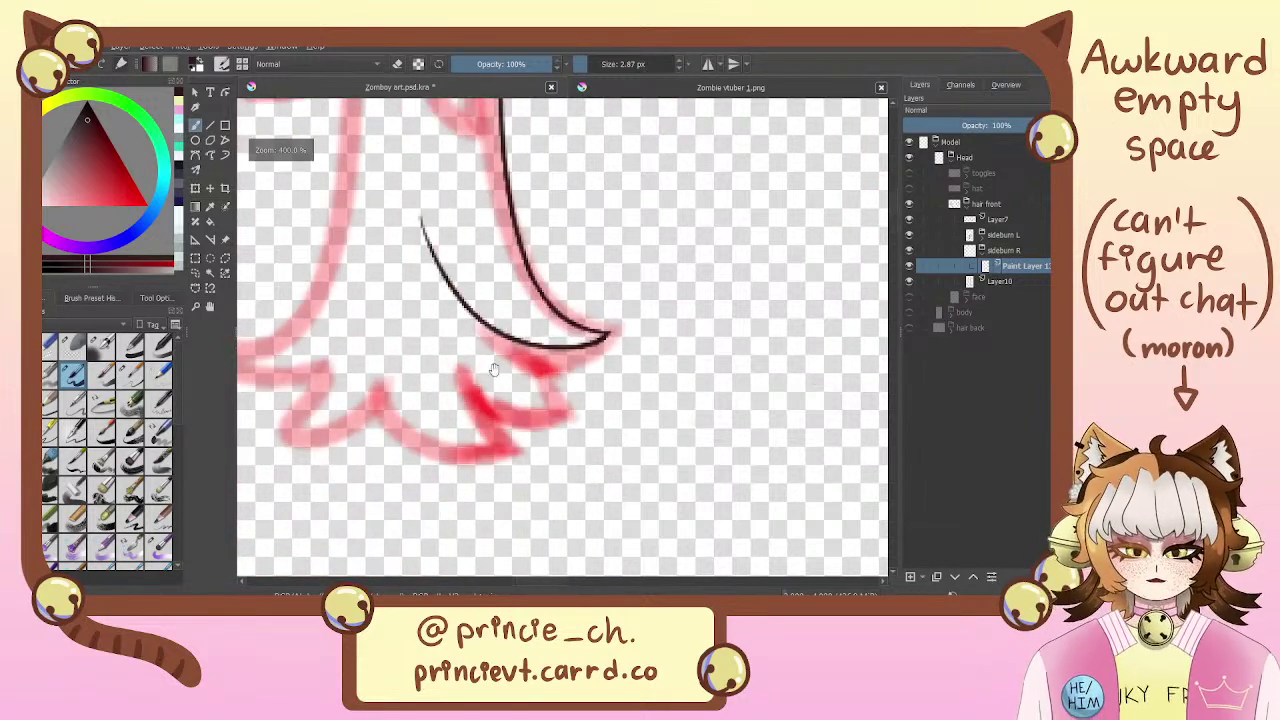
left_click_drag(494, 370, 487, 403)
key("e")
left_click_drag(414, 248, 441, 311)
key("e")
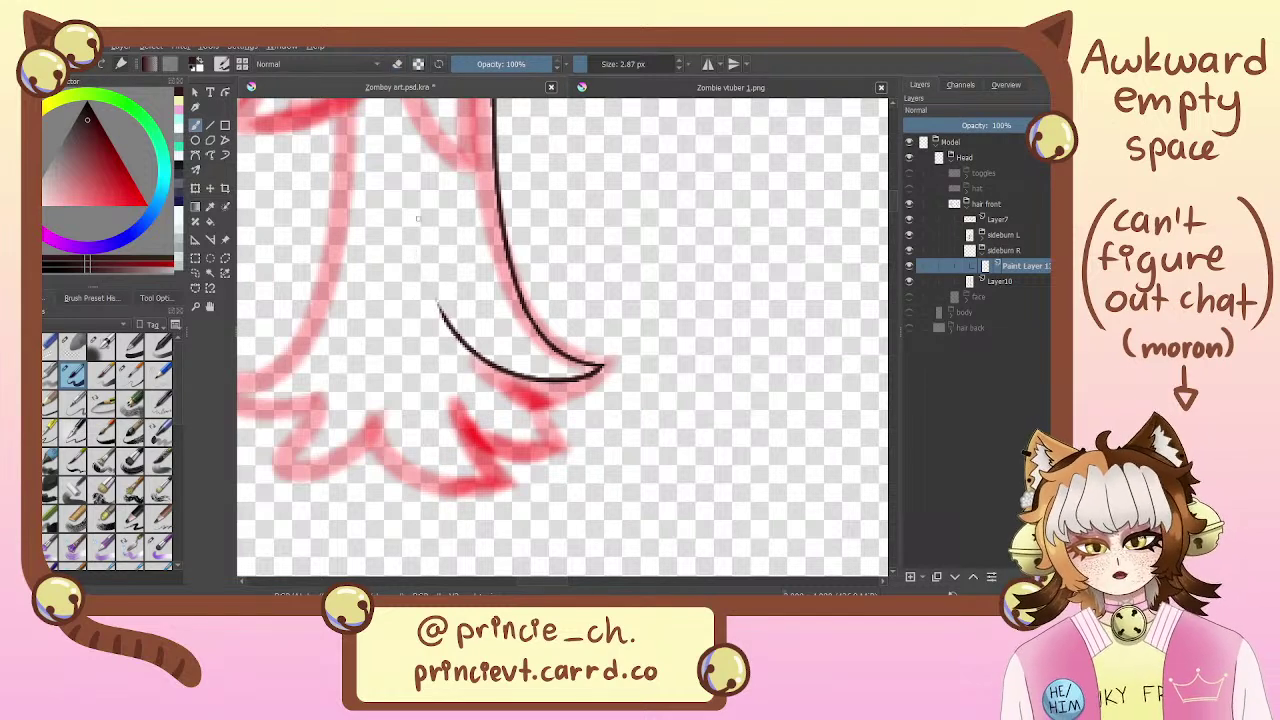
Try several curved strokes extending the inner strand's underside line up toward mid-sideburn
left_click_drag(416, 212, 454, 326)
key("ctrl+z")
key("e")
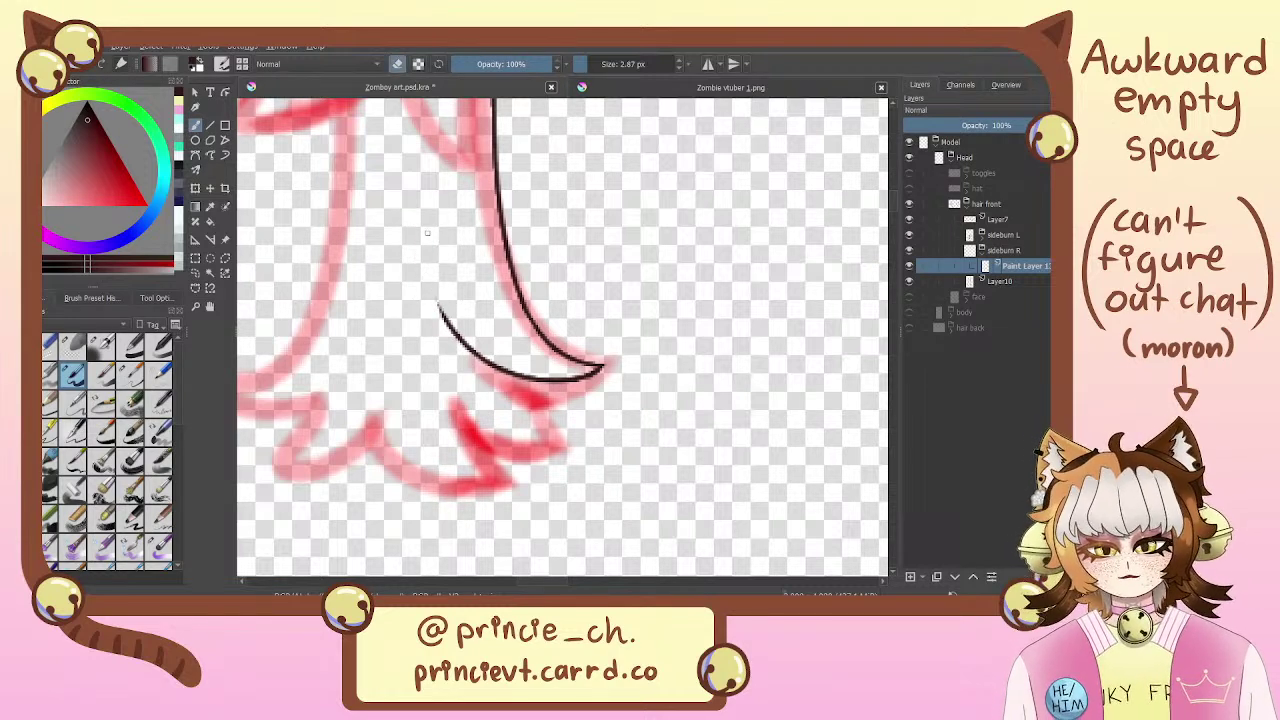
key("e")
mouse_move(420, 212)
left_mouse_down()
mouse_move(456, 338)
mouse_move(420, 251)
mouse_move(456, 332)
left_mouse_up()
key("ctrl+z")
key("ctrl+z")
key("ctrl+z")
key("ctrl+z")
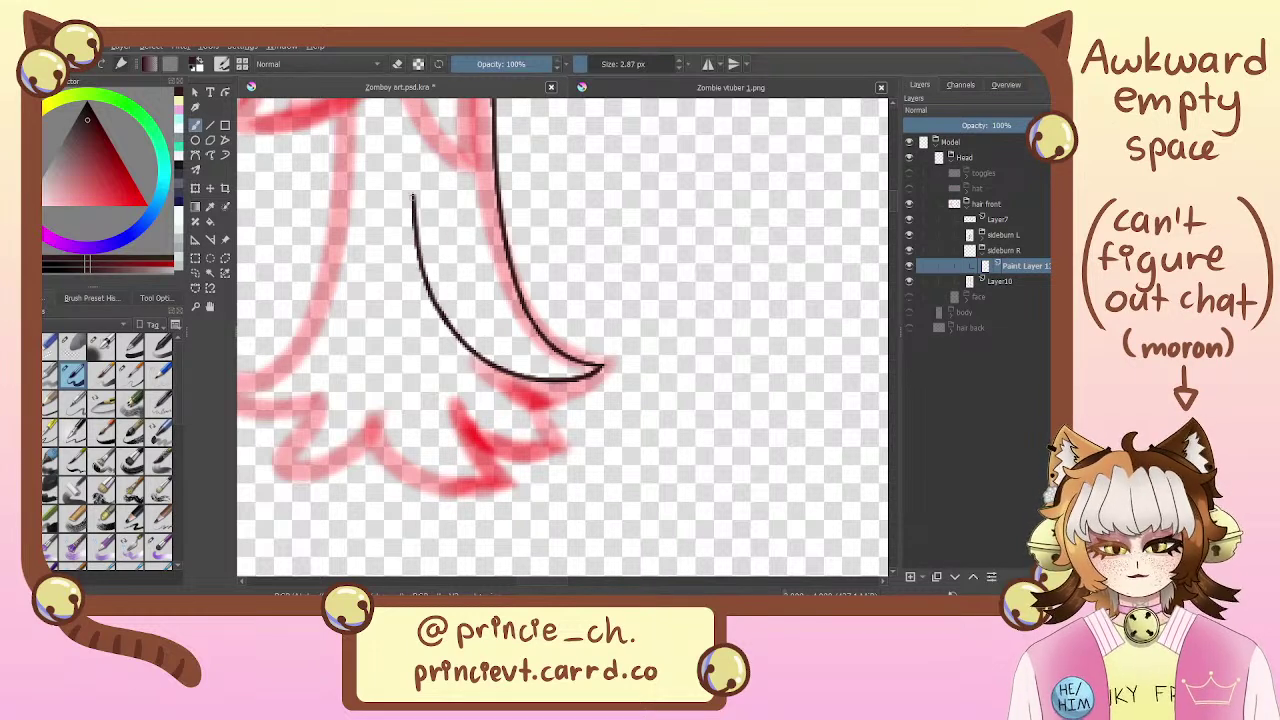
key("ctrl+z")
left_click_drag(419, 212, 458, 340)
key("ctrl+z")
key("ctrl+z")
key("ctrl+z")
key("ctrl+z")
mouse_move(417, 200)
left_mouse_down()
mouse_move(495, 362)
mouse_move(456, 340)
left_mouse_up()
key("ctrl+z")
key("ctrl+z")
Extend the inner strand's underside up to mid-sideburn, smooth the join, and trim its upper end to a thin taper
left_click_drag(415, 200, 458, 335)
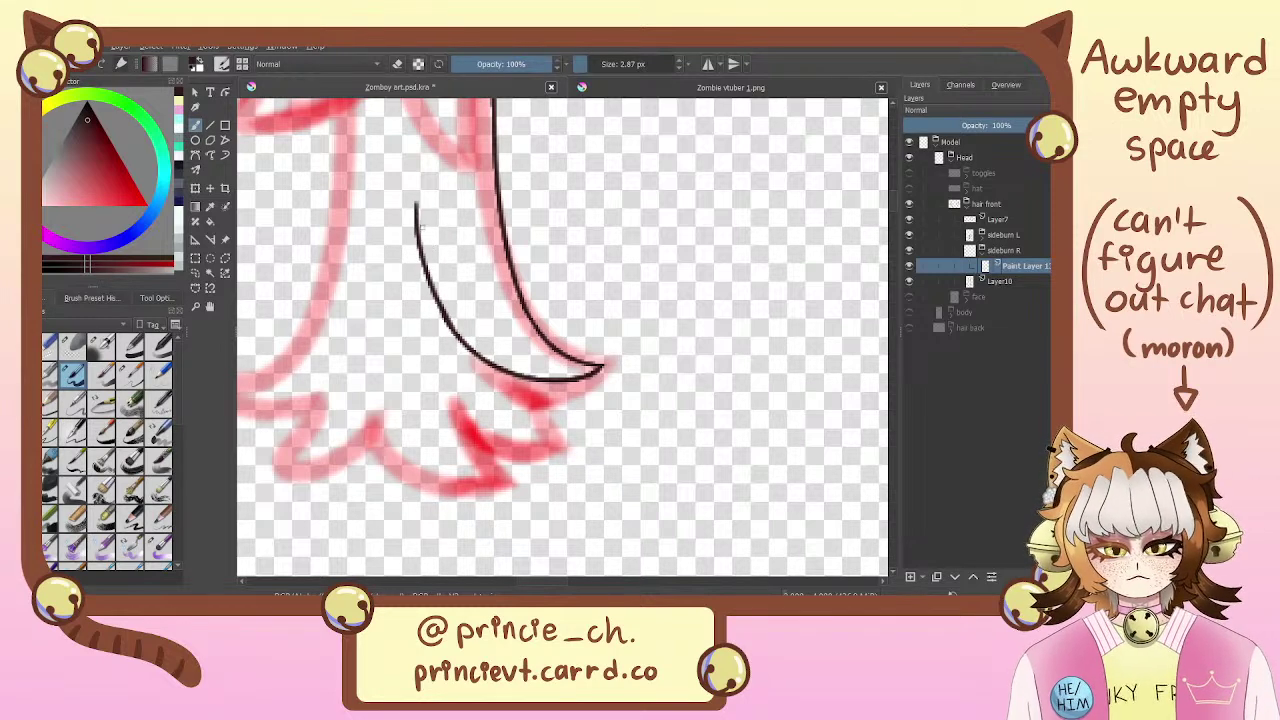
key("e")
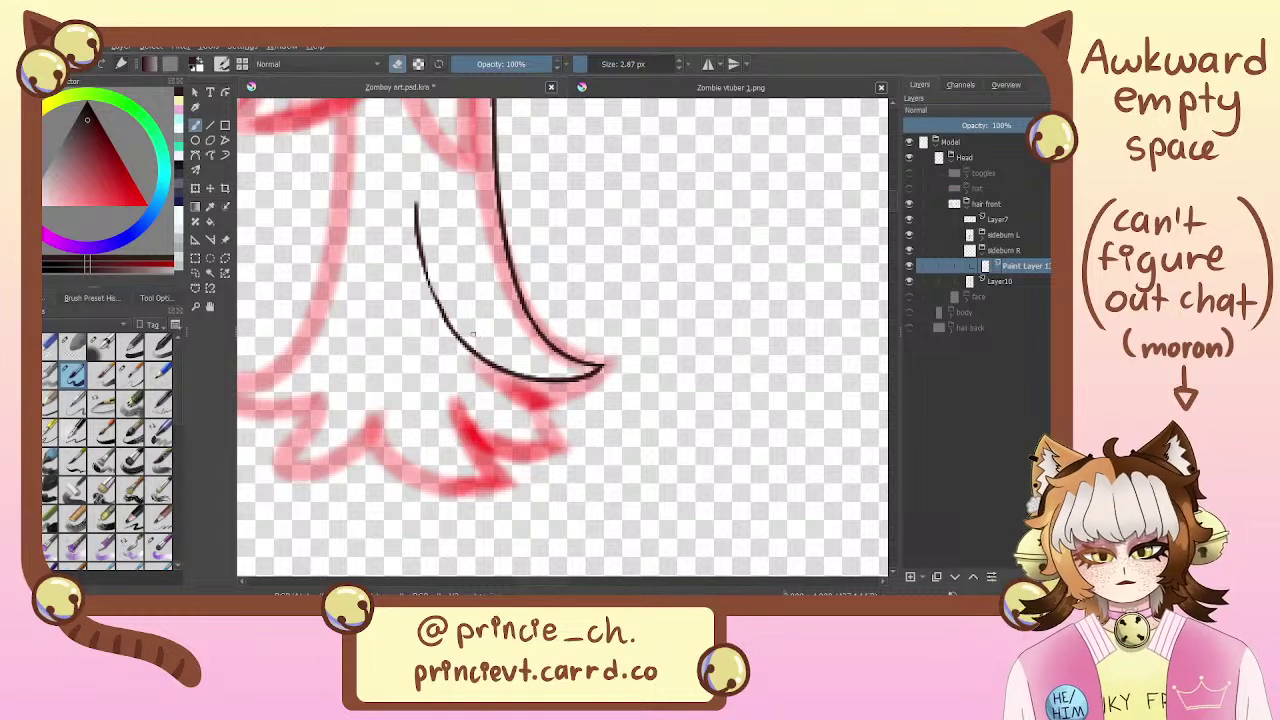
left_click_drag(434, 290, 452, 326)
key("e")
left_click_drag(424, 258, 442, 318)
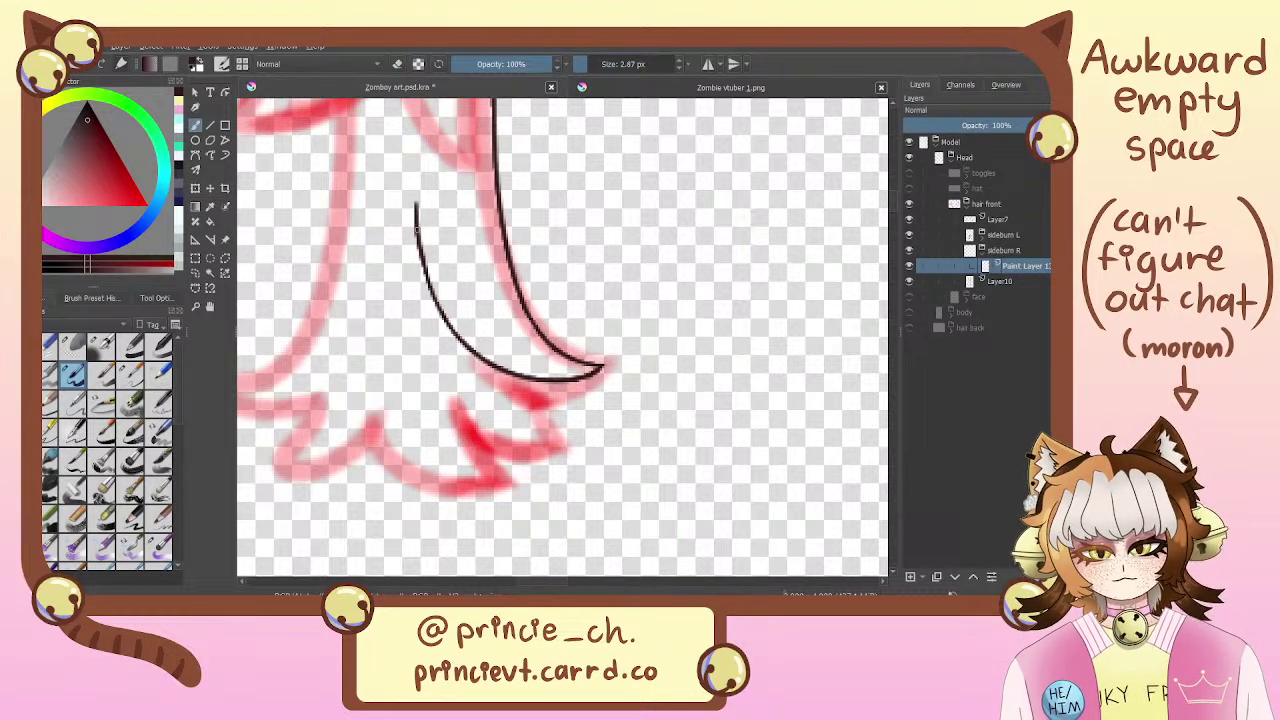
key("e")
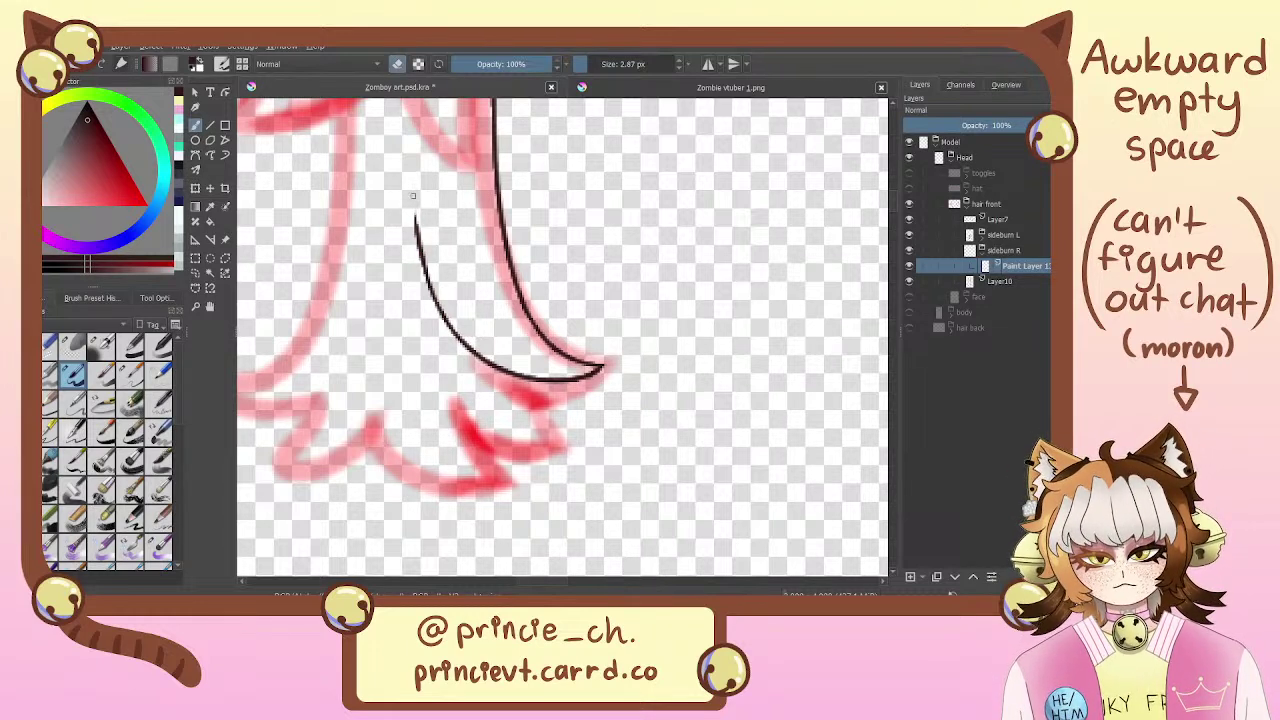
left_click_drag(412, 196, 412, 260)
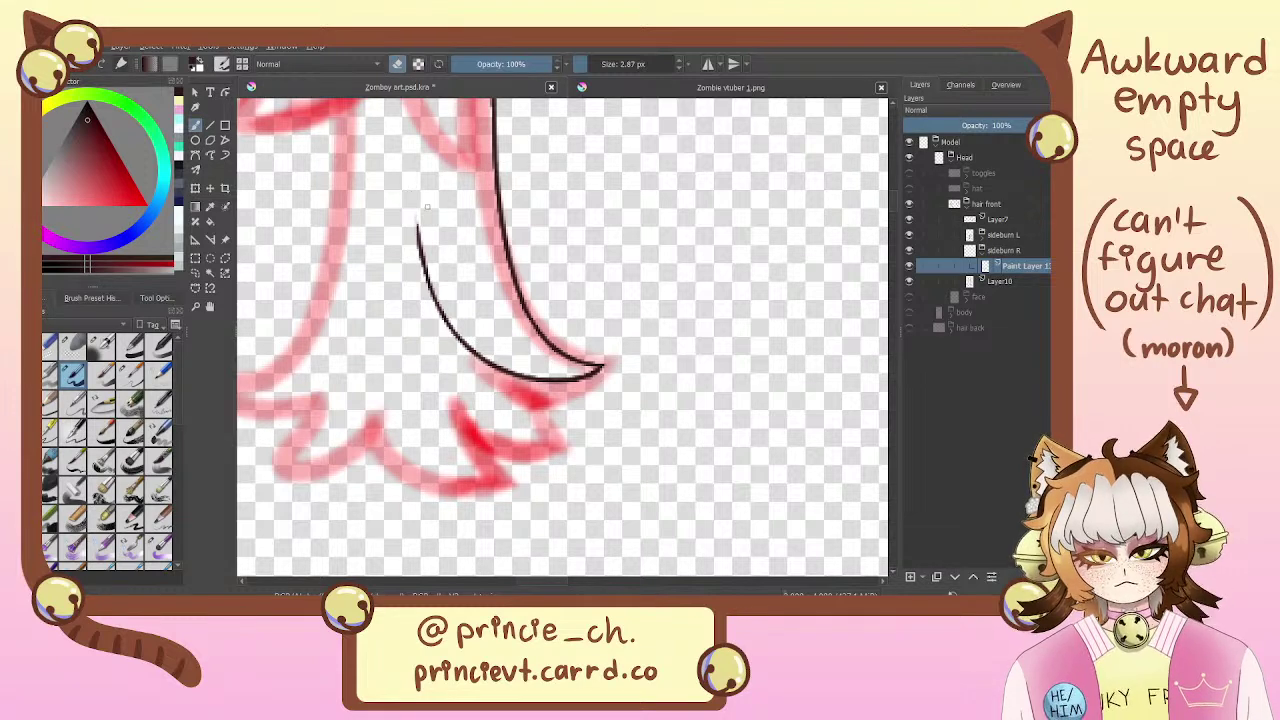
Try to touch up a strand line on Paint Layer 8 in the sideburn L group
key("ctrl+minus")
key("ctrl+minus")
key("ctrl+minus")
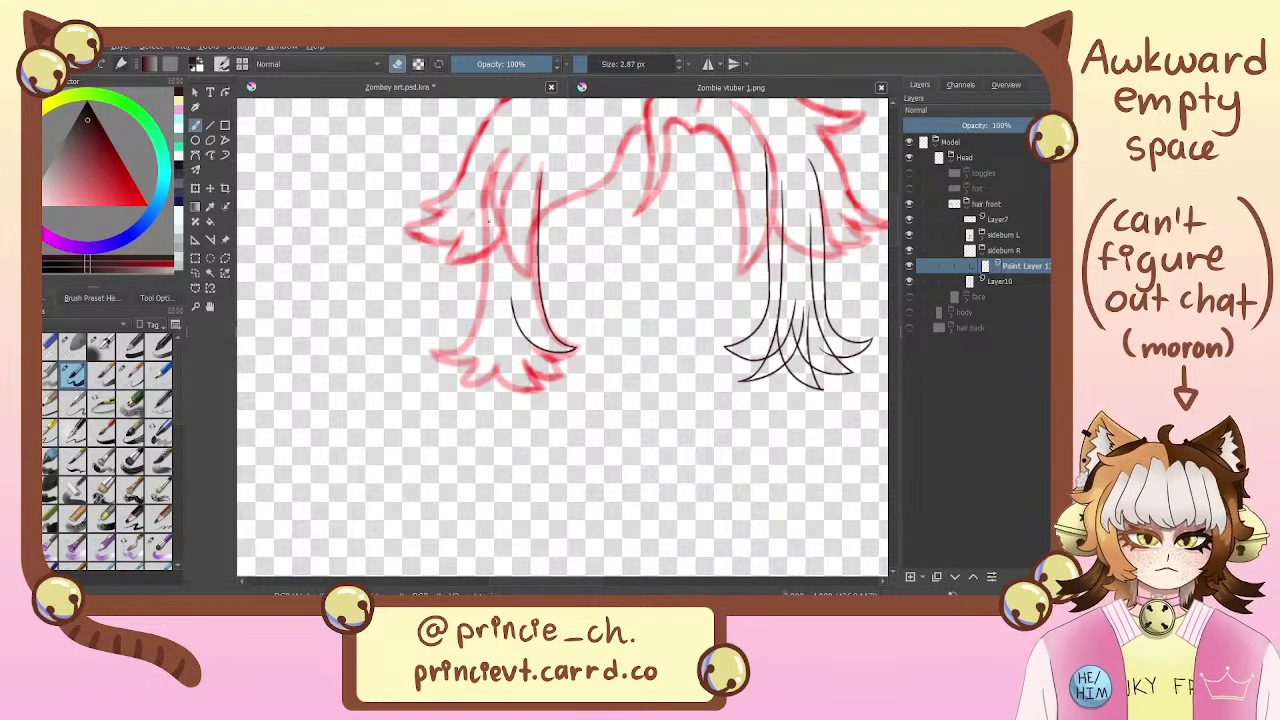
left_click(984, 236)
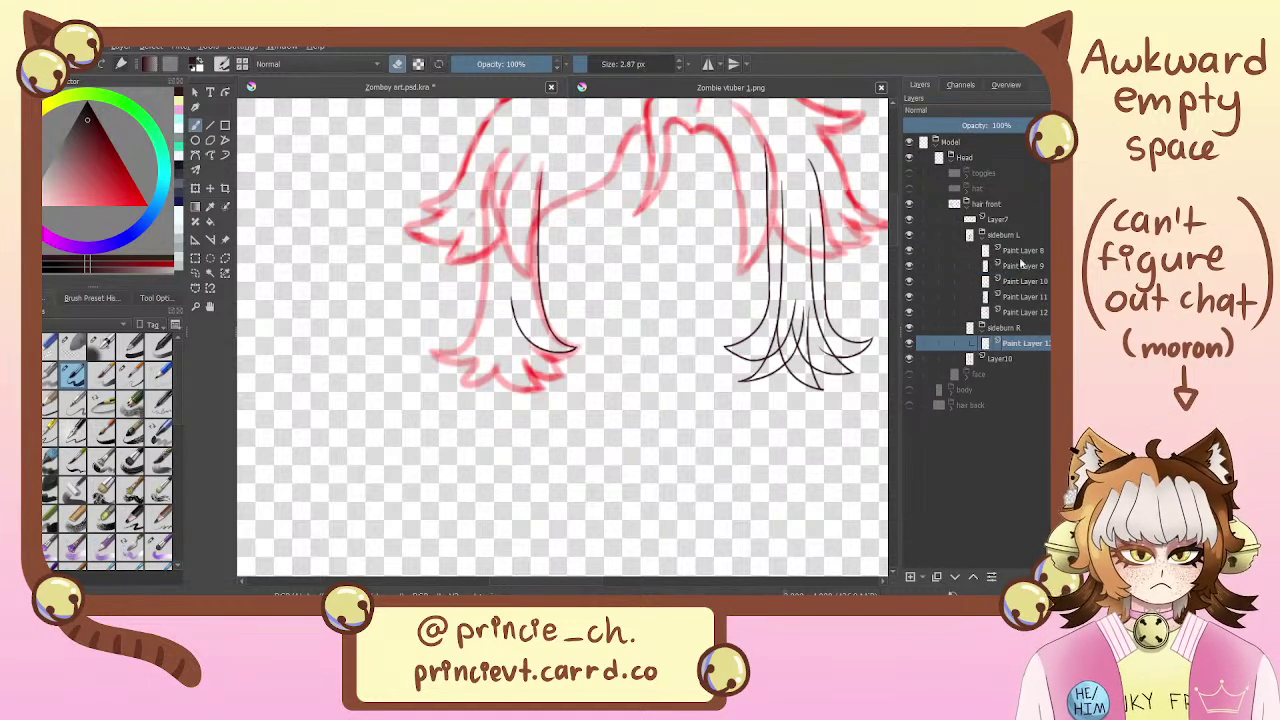
left_click(1030, 310)
left_click(1025, 250)
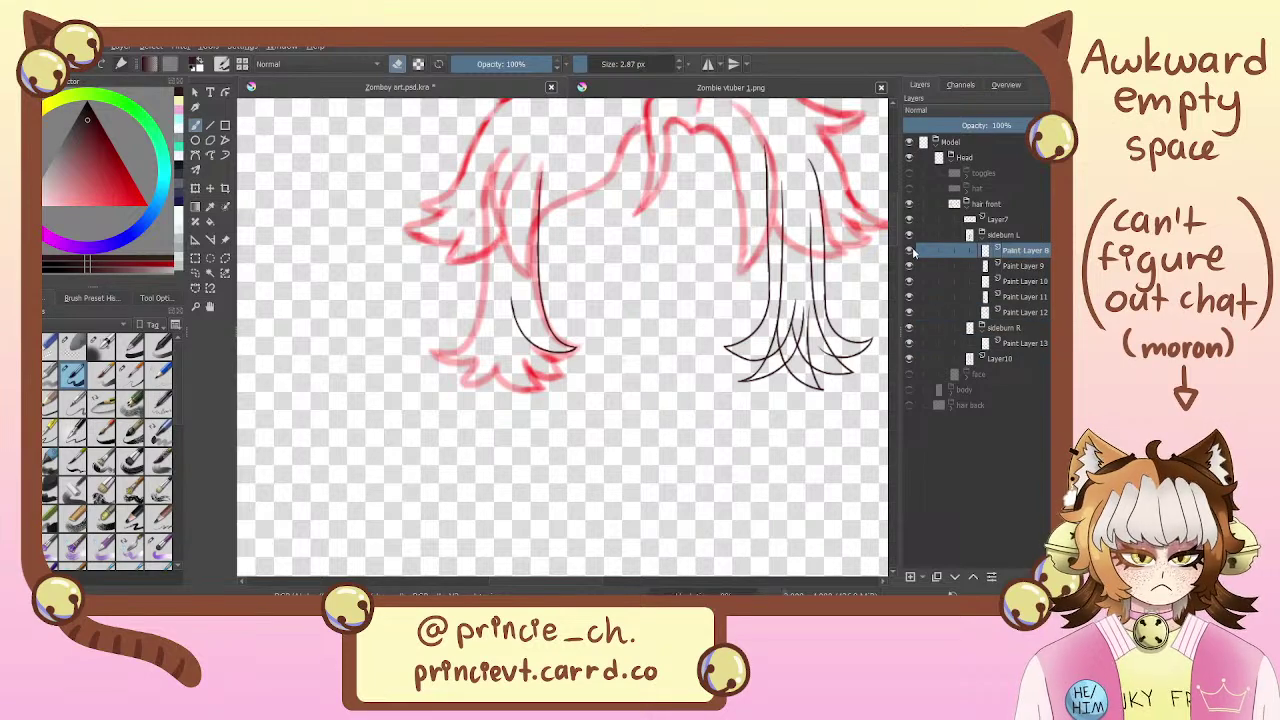
key("ctrl+z")
scroll(779, 353, "up", 5)
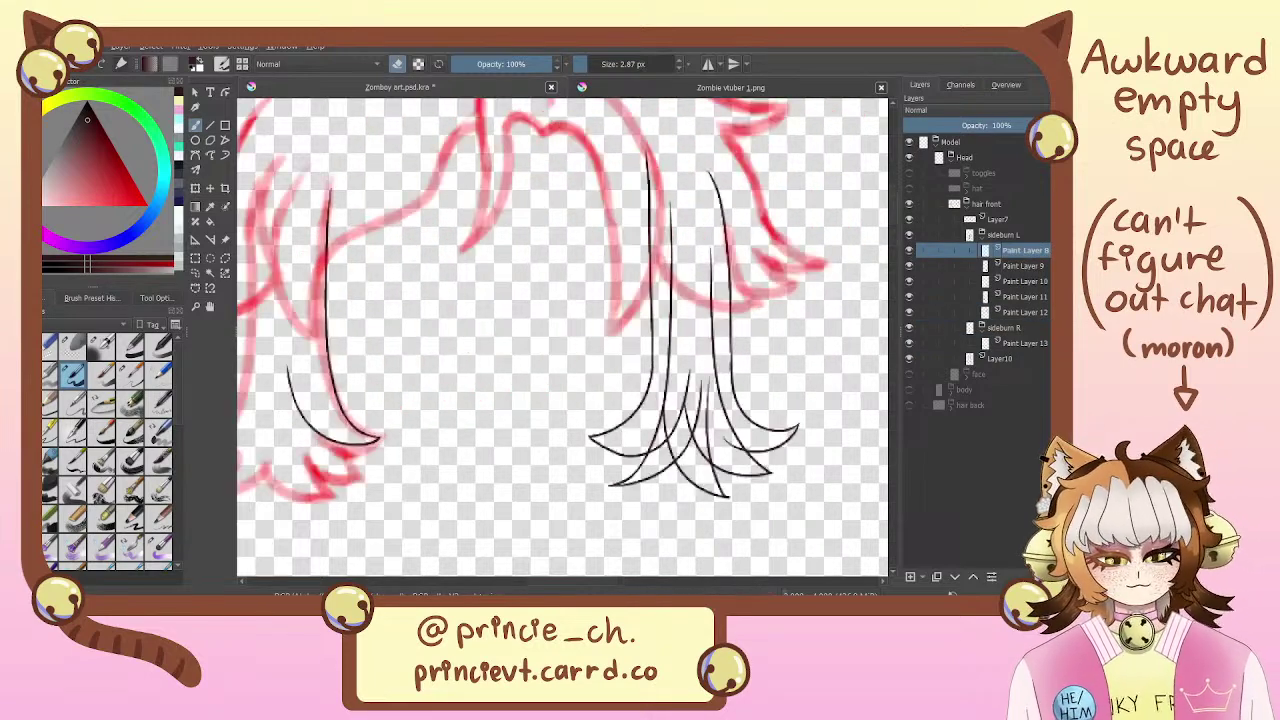
mouse_move(654, 408)
left_mouse_down()
mouse_move(661, 302)
mouse_move(653, 402)
mouse_move(662, 304)
mouse_move(665, 345)
left_mouse_up()
key("ctrl+z")
key("e")
key("e")
key("e")
key("e")
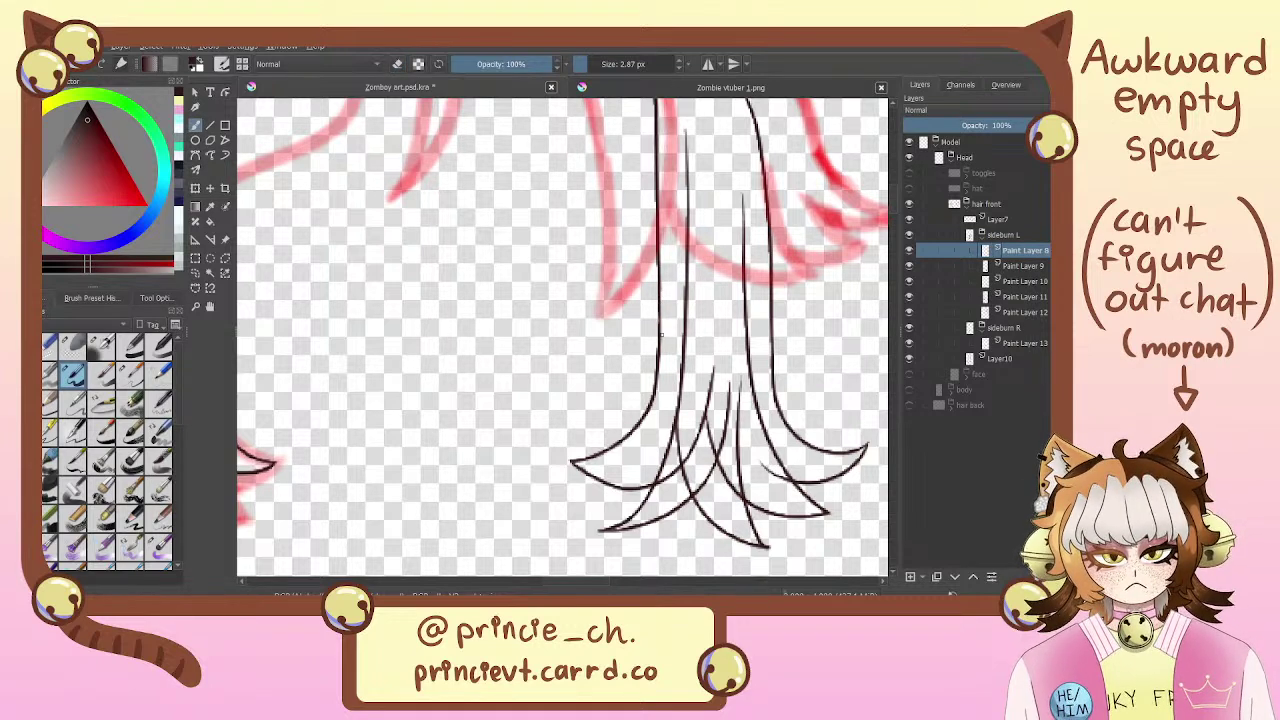
Collapse the sideburn L group and reselect the innermost strand's layer in sideburn R
left_click_drag(574, 402, 869, 325)
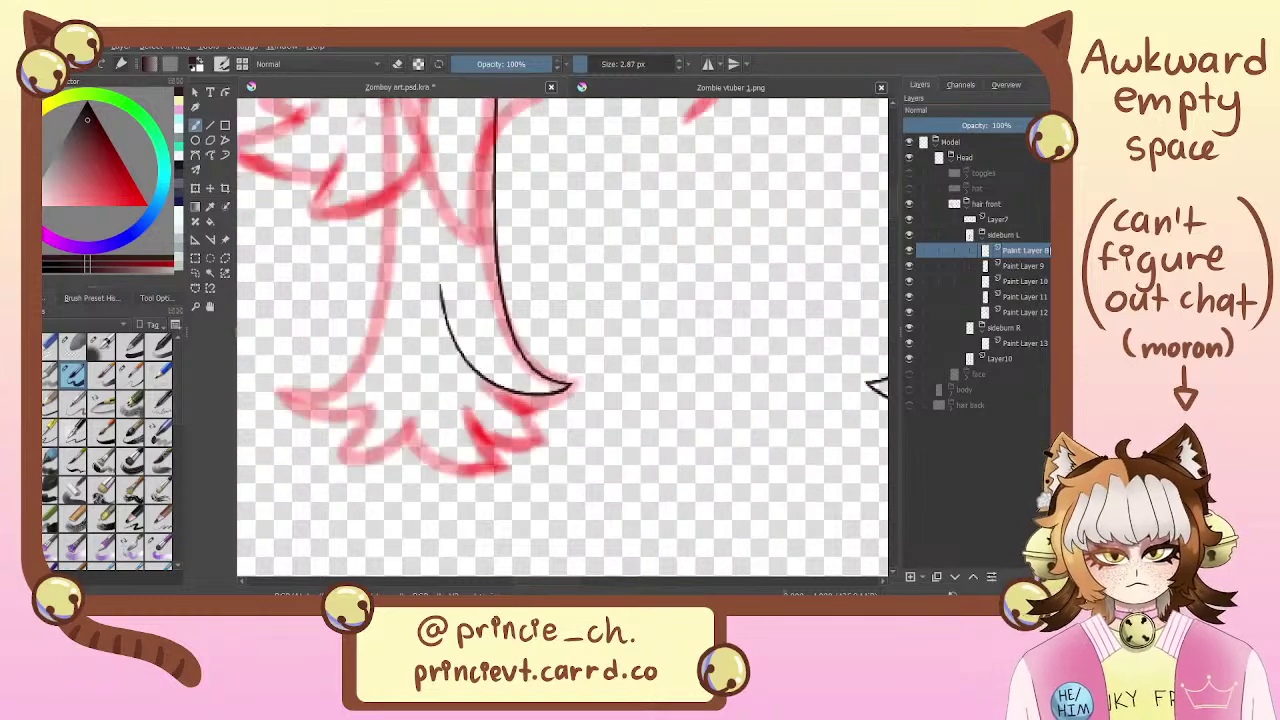
left_click(982, 235)
left_click(1030, 265)
mouse_move(592, 279)
left_mouse_down()
mouse_move(634, 417)
mouse_move(692, 302)
left_mouse_up()
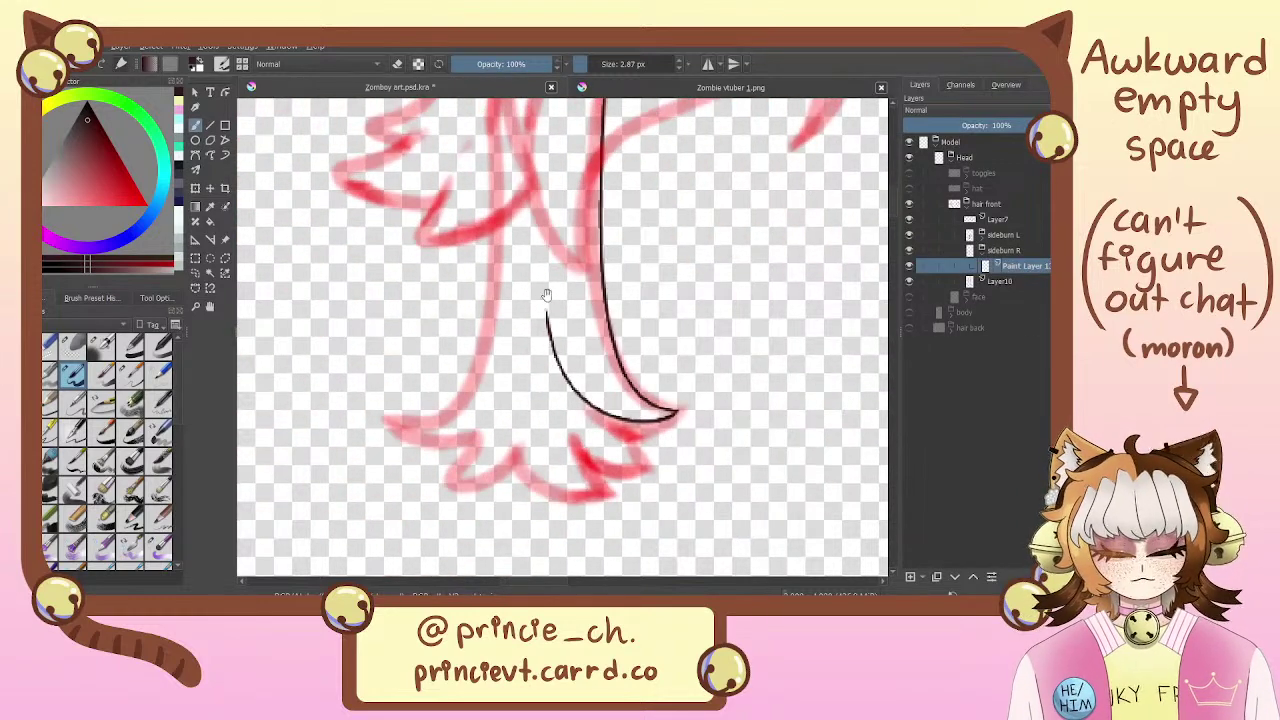
key("e")
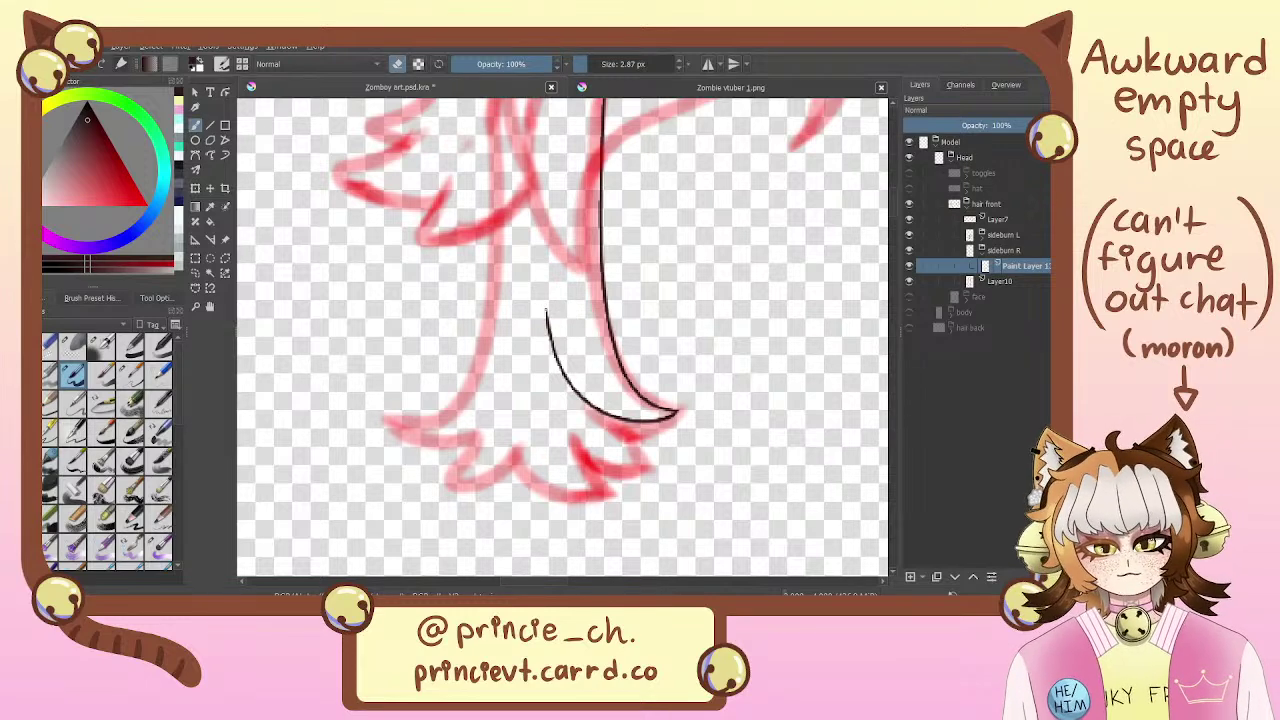
key("e")
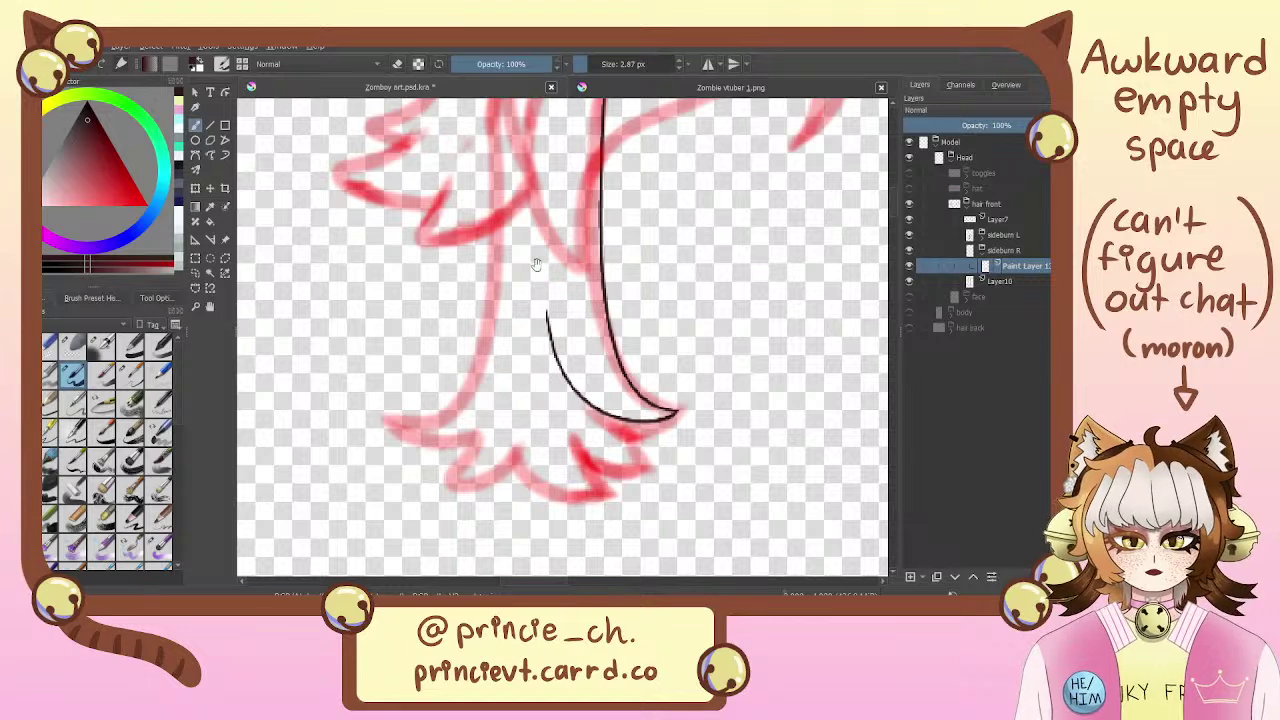
left_click_drag(536, 264, 578, 309)
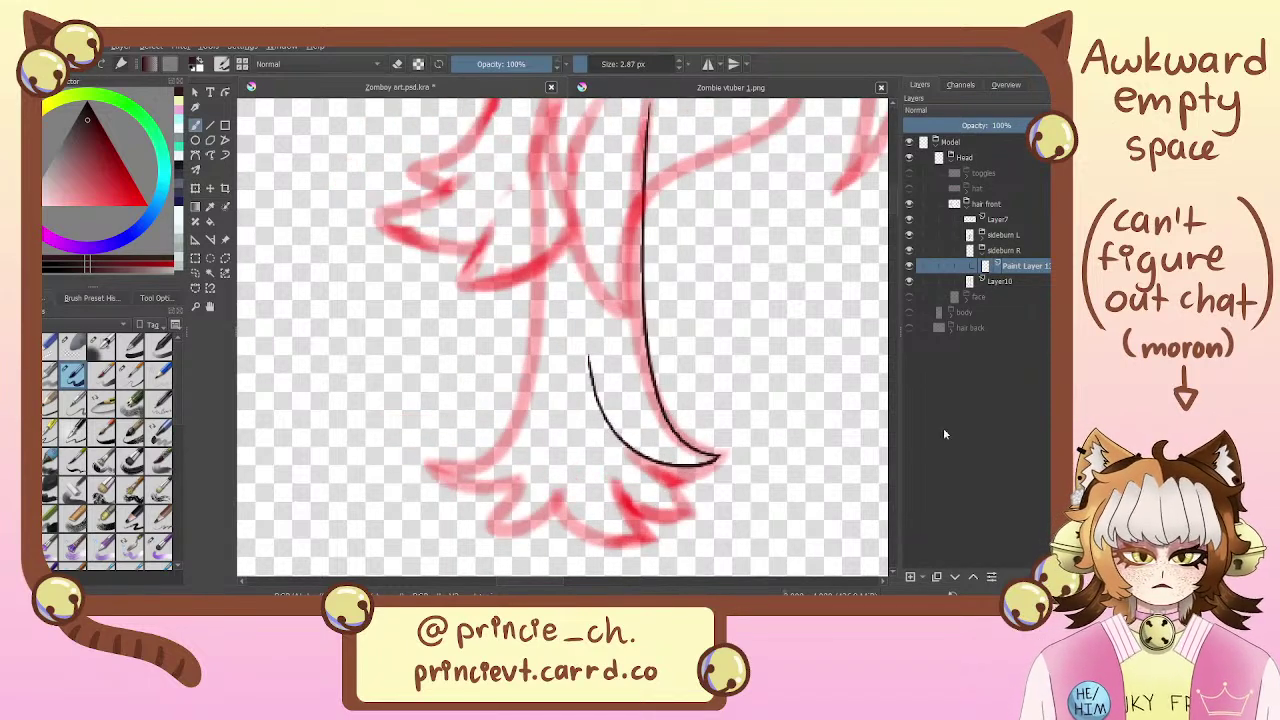
Add a paint layer beneath sideburn R's innermost strand layer and ink the sideburn's long outer side line on it
left_click(910, 576)
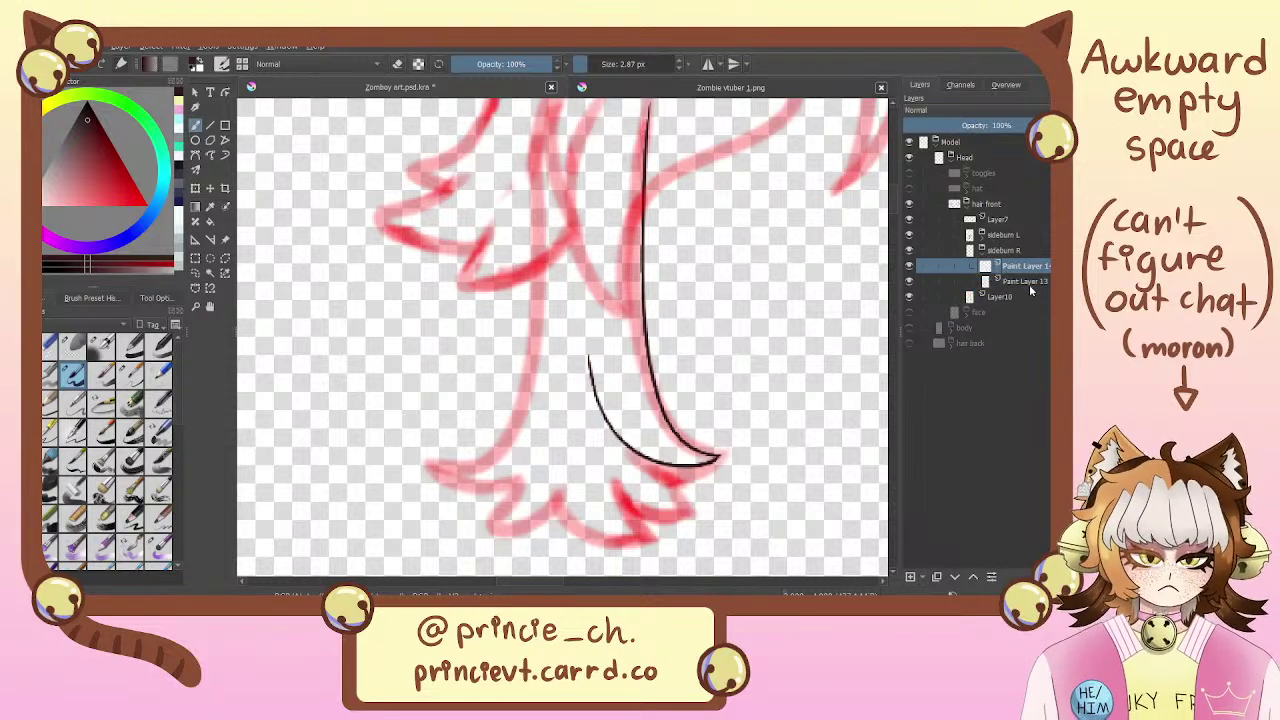
left_click_drag(1029, 267, 1029, 289)
left_click_drag(582, 198, 577, 292)
mouse_move(534, 211)
left_mouse_down()
mouse_move(522, 169)
mouse_move(512, 448)
left_mouse_up()
Try several curves continuing the outer side line down to the outer strand's sketched tip
mouse_move(523, 410)
left_mouse_down()
mouse_move(556, 307)
mouse_move(539, 350)
mouse_move(459, 407)
mouse_move(508, 398)
mouse_move(546, 314)
left_mouse_up()
key("ctrl+z")
key("ctrl+z")
left_click_drag(441, 410, 550, 314)
key("ctrl+z")
key("ctrl+shift+z")
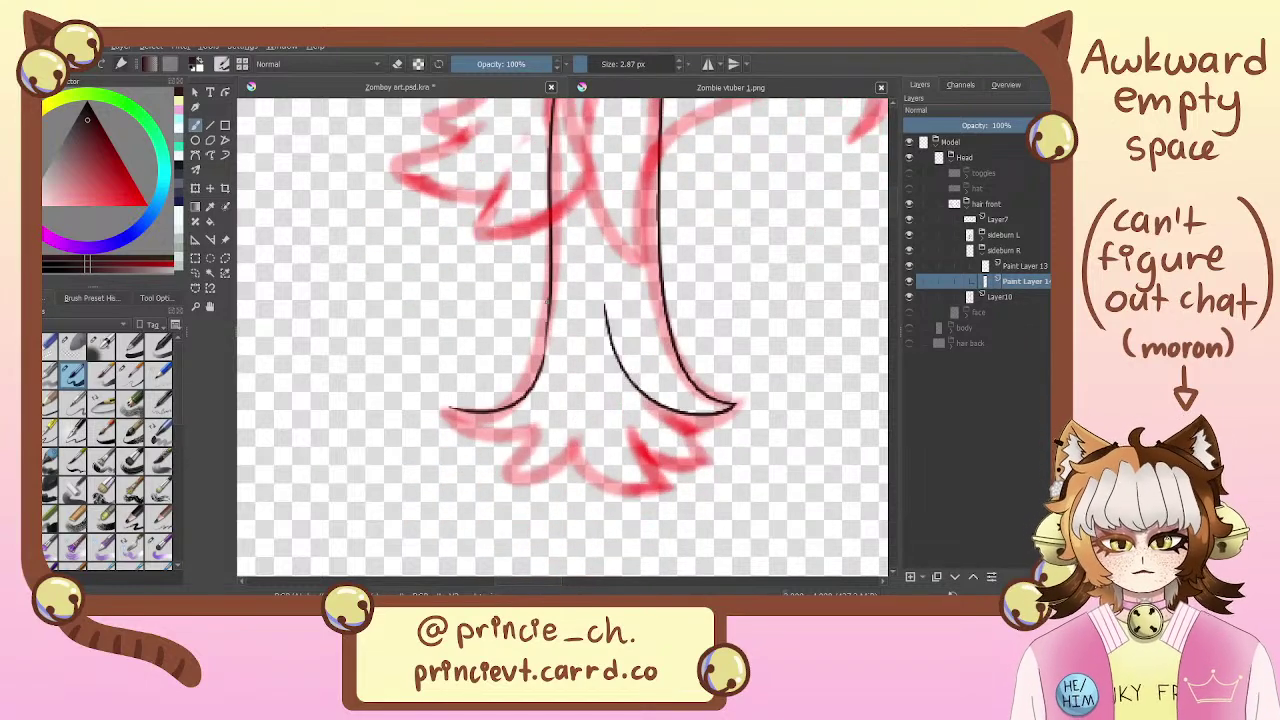
key("ctrl+z")
key("ctrl+shift+z")
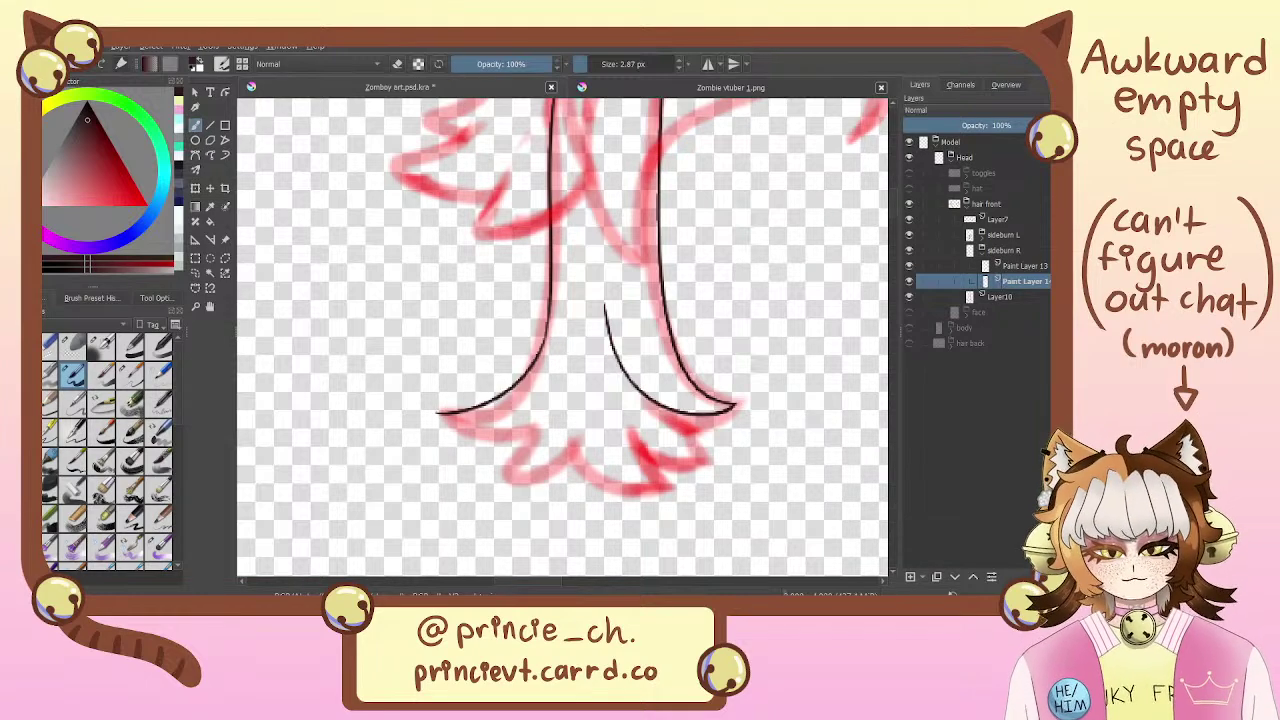
key("ctrl+z")
mouse_move(550, 311)
left_mouse_down()
mouse_move(505, 394)
mouse_move(454, 393)
mouse_move(548, 303)
mouse_move(516, 394)
mouse_move(431, 427)
left_mouse_up()
key("ctrl+z")
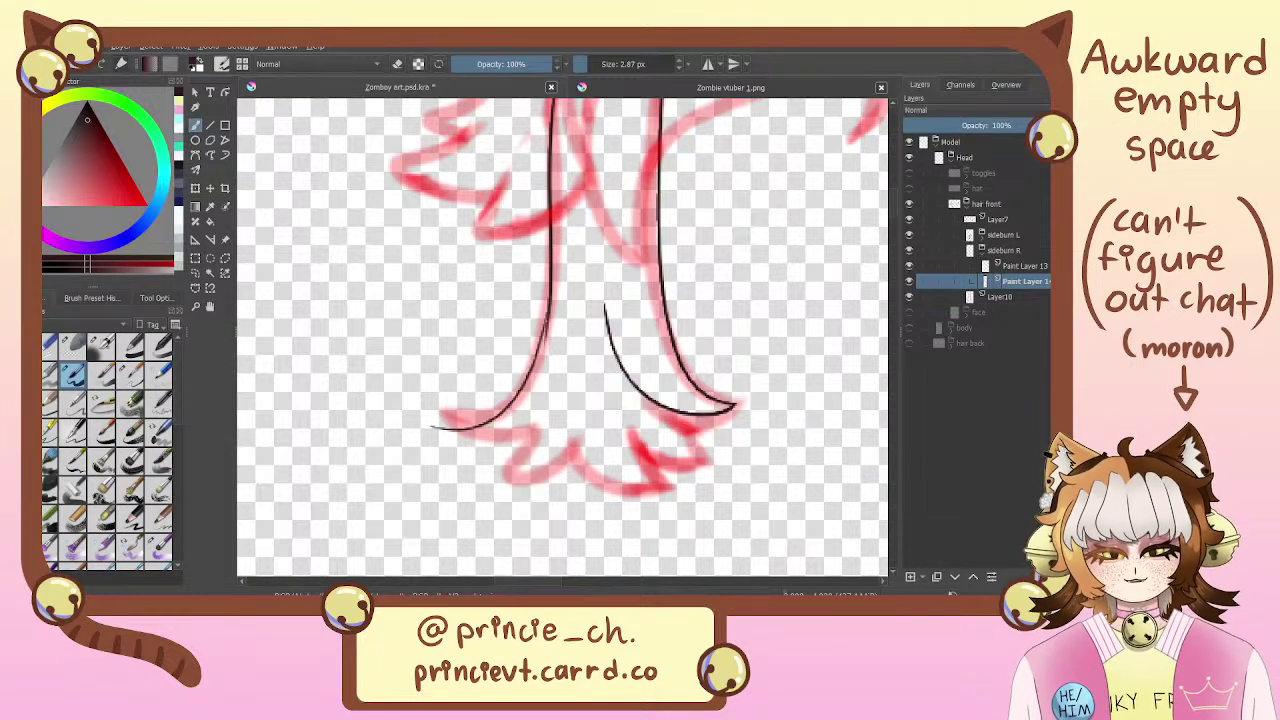
Continue the outer side line in a smooth curve out to the outer strand's sketched tip
scroll(506, 259, "up", 5)
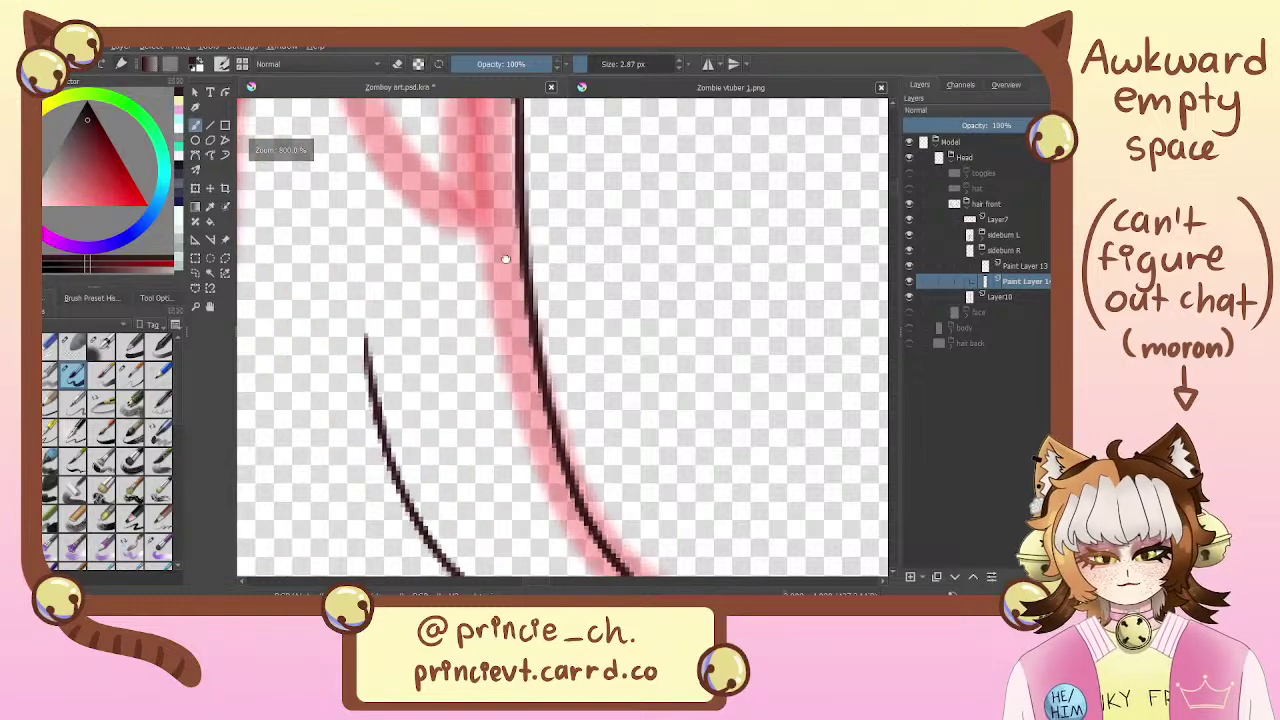
left_click_drag(505, 414, 518, 239)
left_click_drag(370, 272, 534, 258)
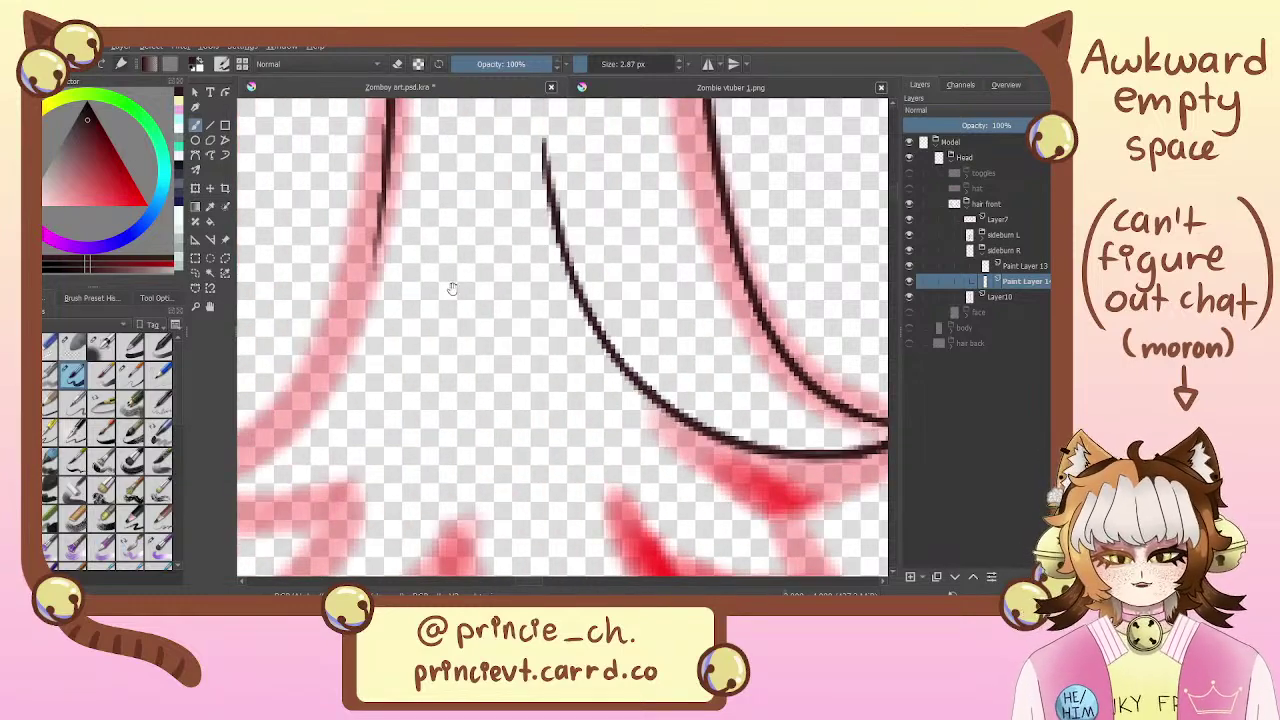
left_click_drag(452, 288, 774, 238)
mouse_move(709, 150)
left_mouse_down()
mouse_move(706, 222)
mouse_move(435, 446)
left_mouse_up()
key("ctrl+z")
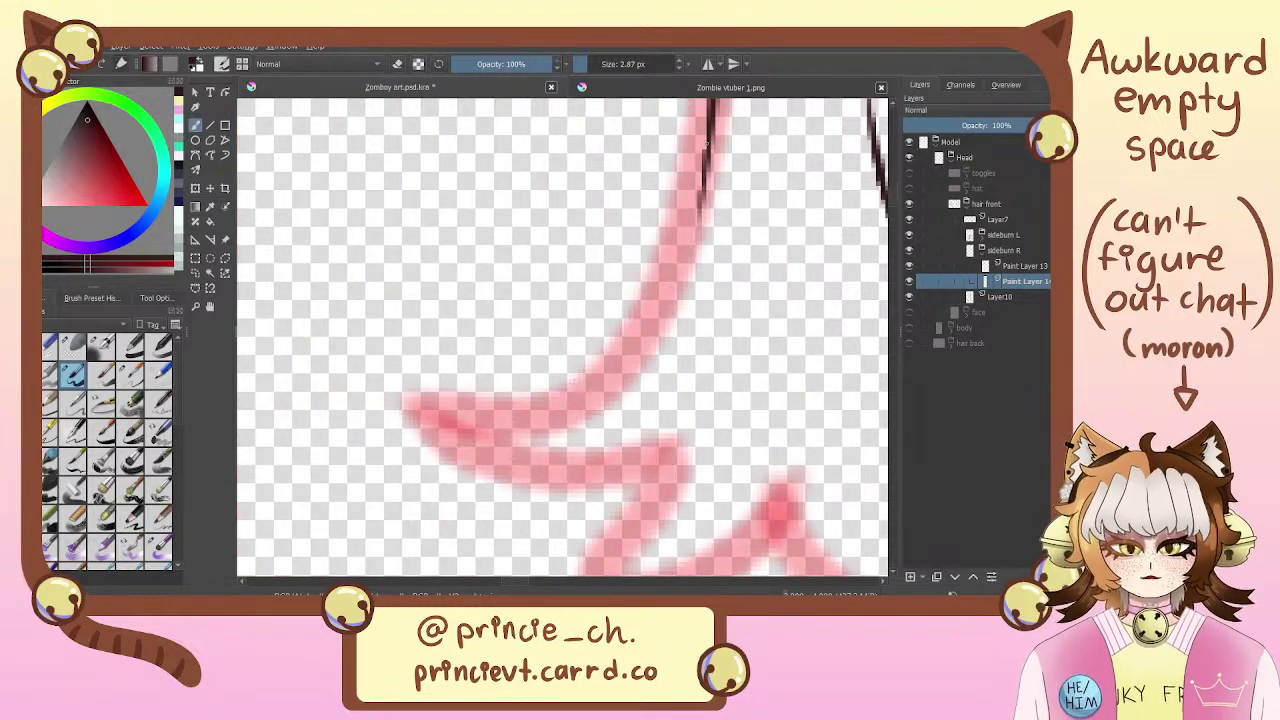
mouse_move(706, 145)
left_mouse_down()
mouse_move(410, 415)
mouse_move(744, 370)
left_mouse_up()
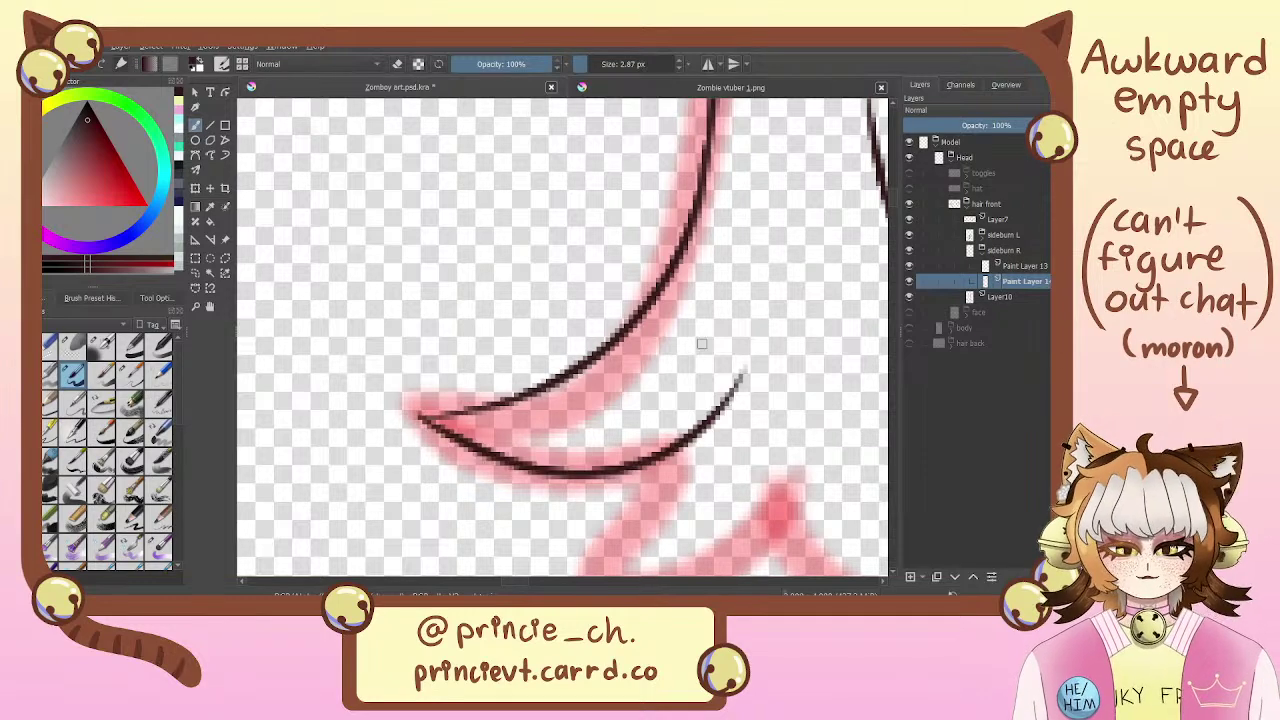
Redraw the outer strand's underside as a longer upturned curve from its tip up to mid-sideburn
left_click_drag(534, 374, 408, 370)
key("ctrl+z")
left_click_drag(283, 407, 672, 178)
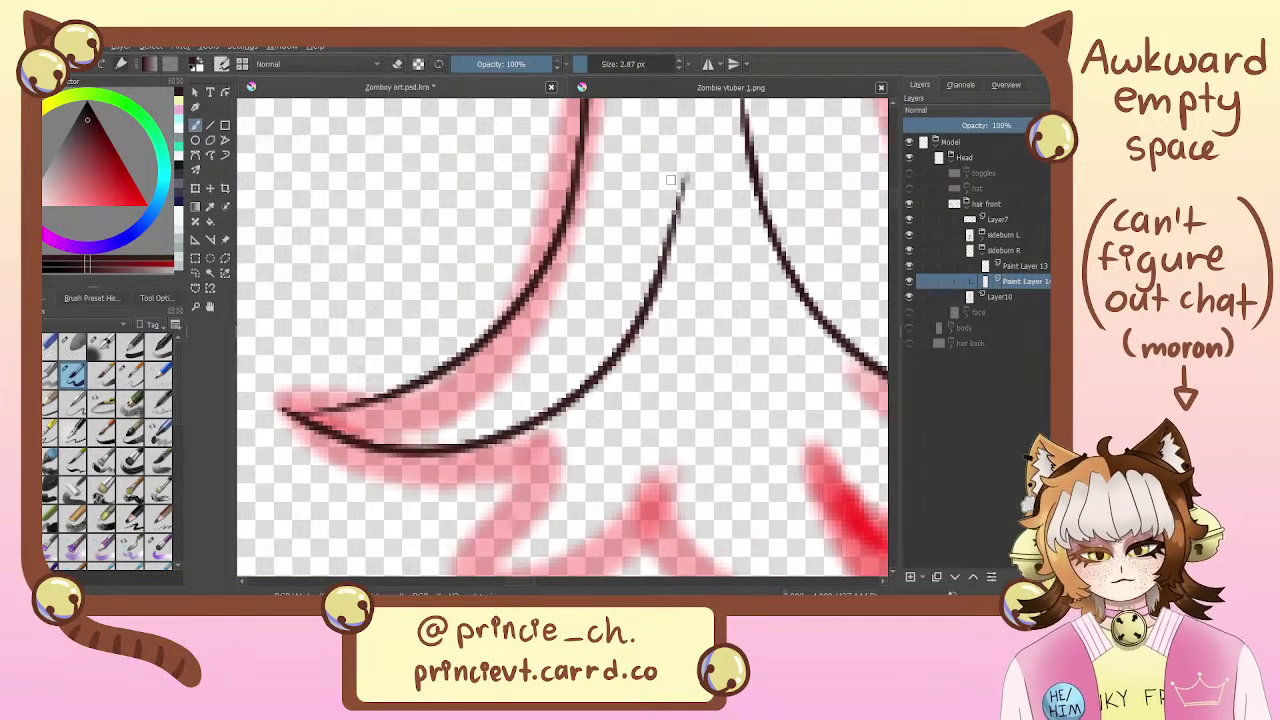
mouse_move(528, 332)
left_mouse_down()
mouse_move(518, 377)
mouse_move(596, 312)
left_mouse_up()
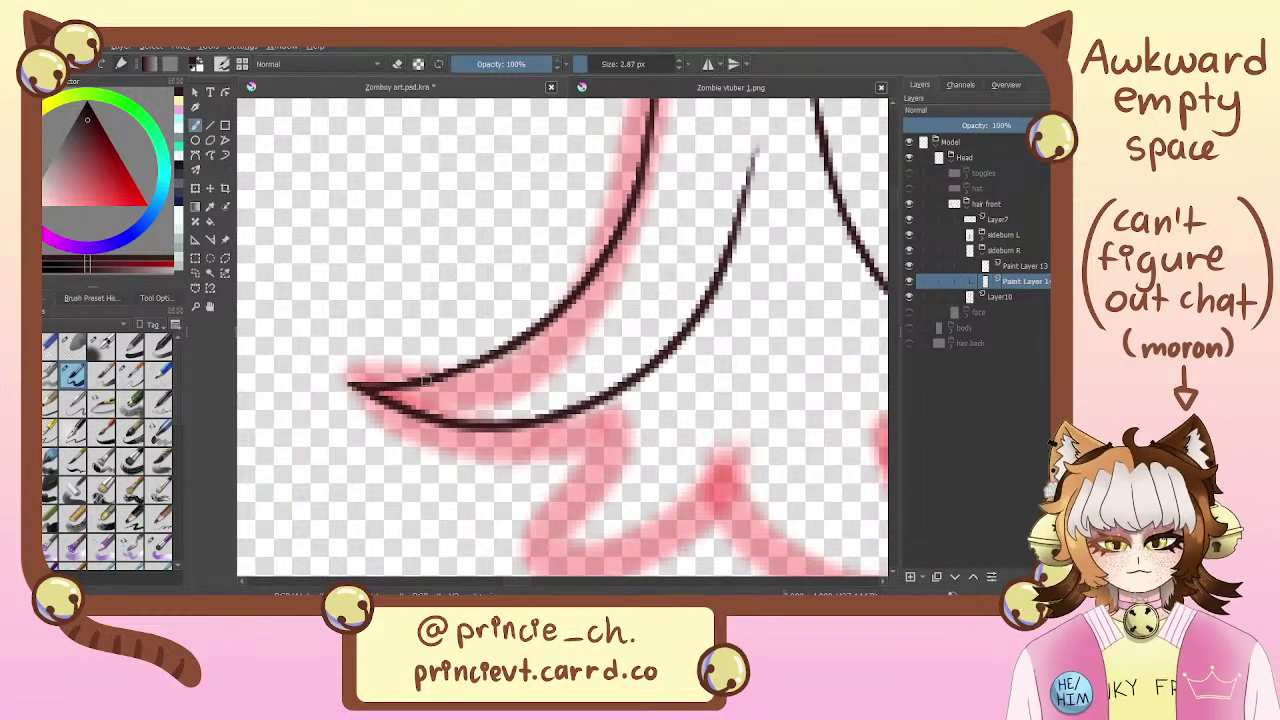
Erase the rough upper part of the outer strand's underside and redraw it as a smooth, even curve
key("e")
mouse_move(711, 270)
left_mouse_down()
mouse_move(660, 334)
mouse_move(716, 198)
left_mouse_up()
left_click_drag(660, 350, 711, 229)
left_click_drag(640, 384, 686, 319)
key("e")
left_click_drag(704, 224, 630, 382)
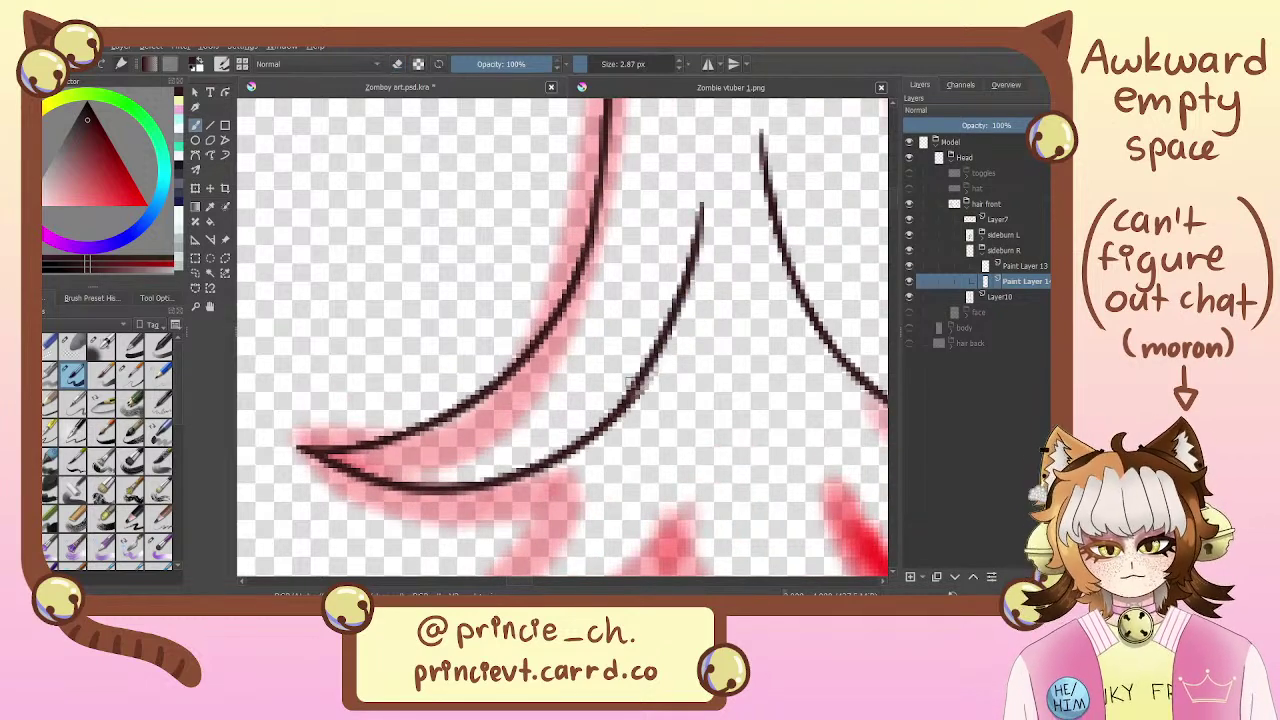
key("ctrl+z")
left_click_drag(706, 208, 604, 420)
key("ctrl+z")
key("ctrl+z")
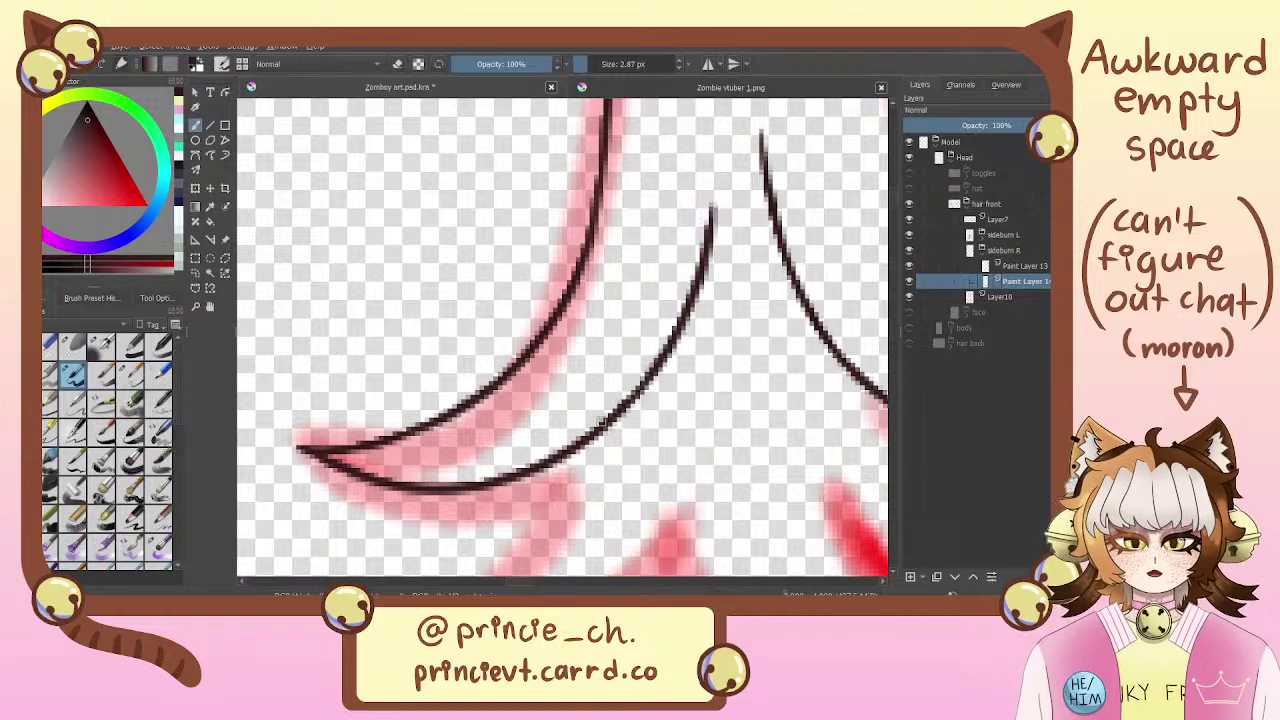
left_click_drag(688, 222, 572, 439)
Examine the two inked strands of sideburn R against the sketch and the inked strands of sideburn L
key("ctrl+minus")
key("ctrl+minus")
key("ctrl+minus")
left_click_drag(590, 376, 538, 275)
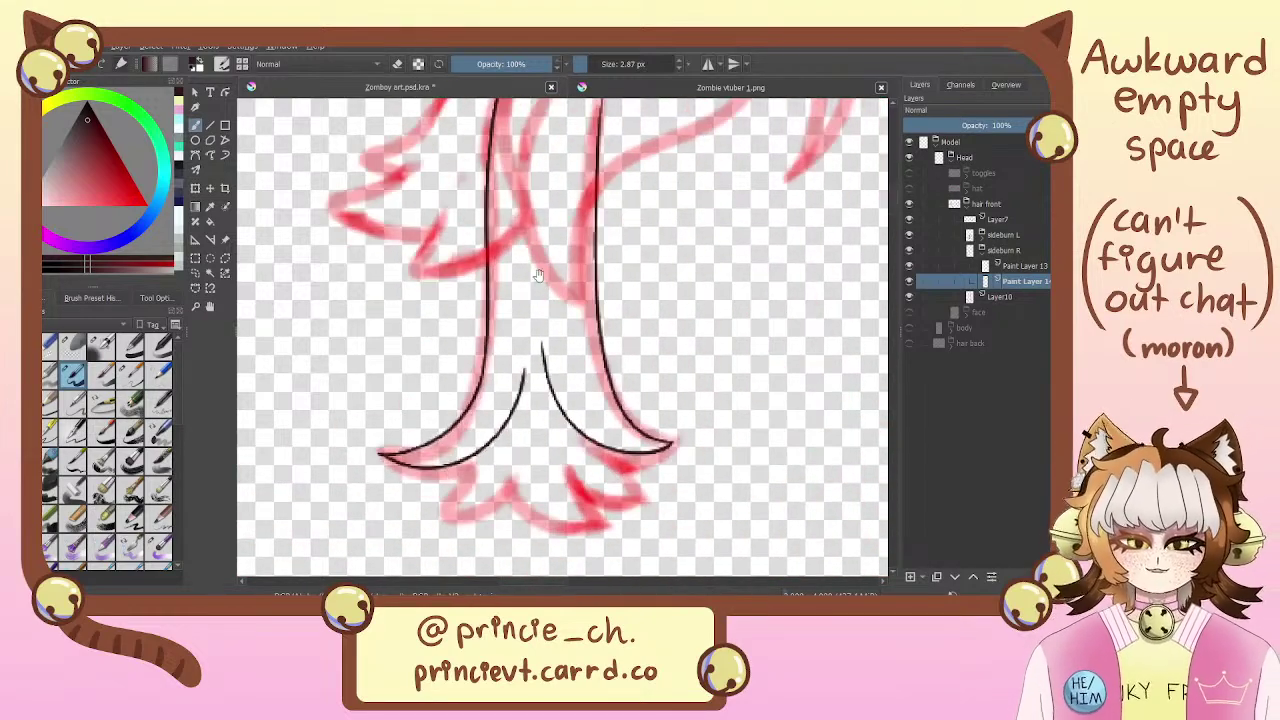
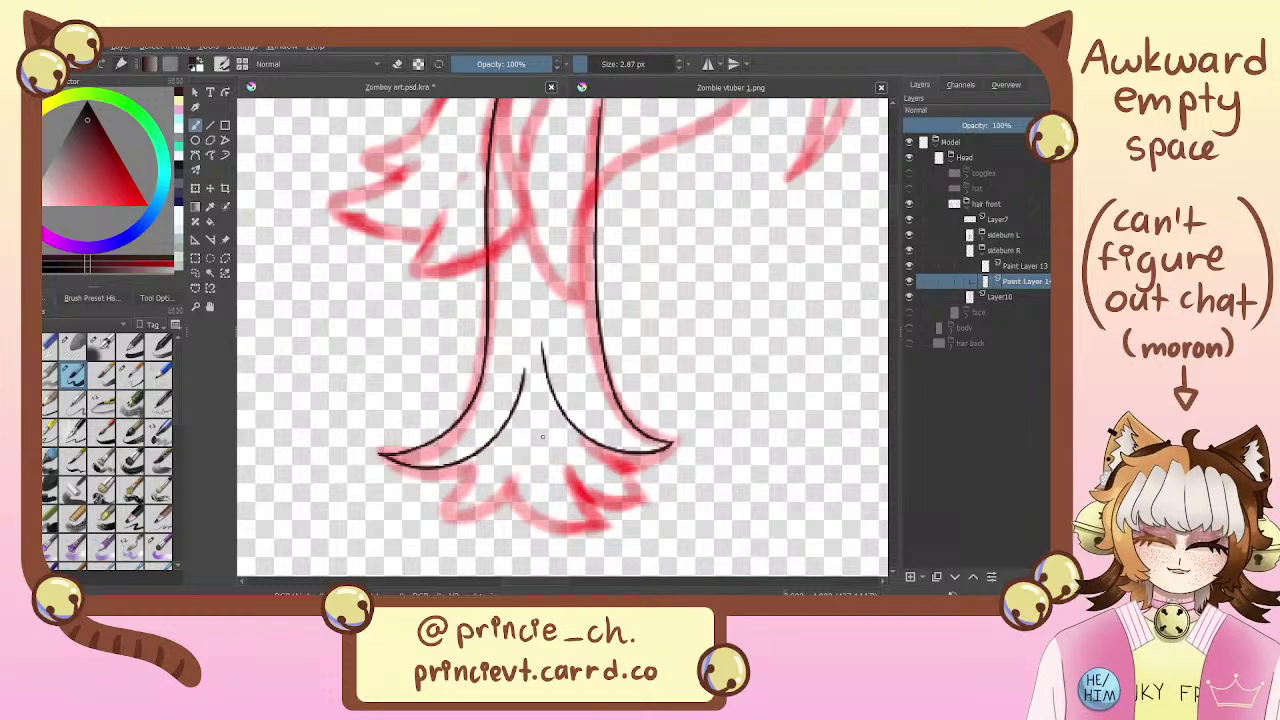
mouse_move(578, 163)
left_mouse_down()
mouse_move(589, 173)
mouse_move(550, 328)
mouse_move(516, 396)
mouse_move(552, 211)
left_mouse_up()
left_click_drag(578, 439, 600, 335)
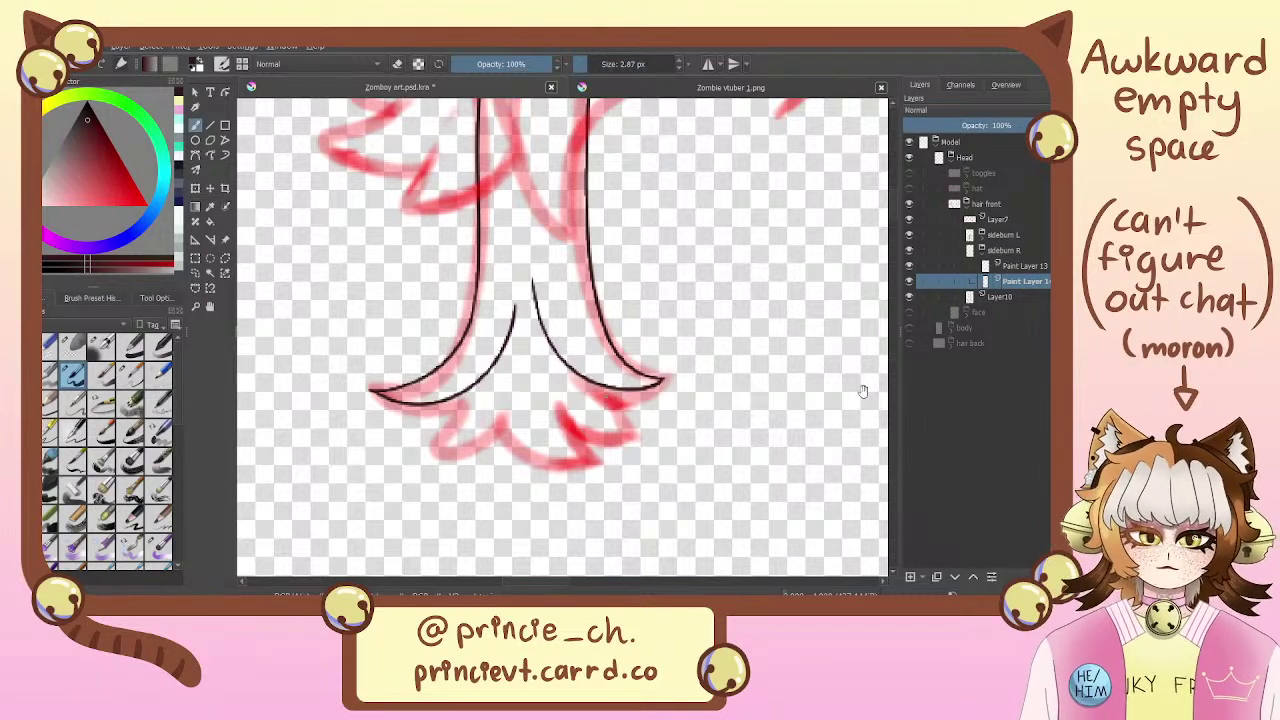
mouse_move(815, 448)
left_mouse_down()
mouse_move(811, 414)
mouse_move(762, 412)
mouse_move(787, 559)
left_mouse_up()
left_click_drag(753, 342, 649, 536)
left_click_drag(662, 458, 606, 316)
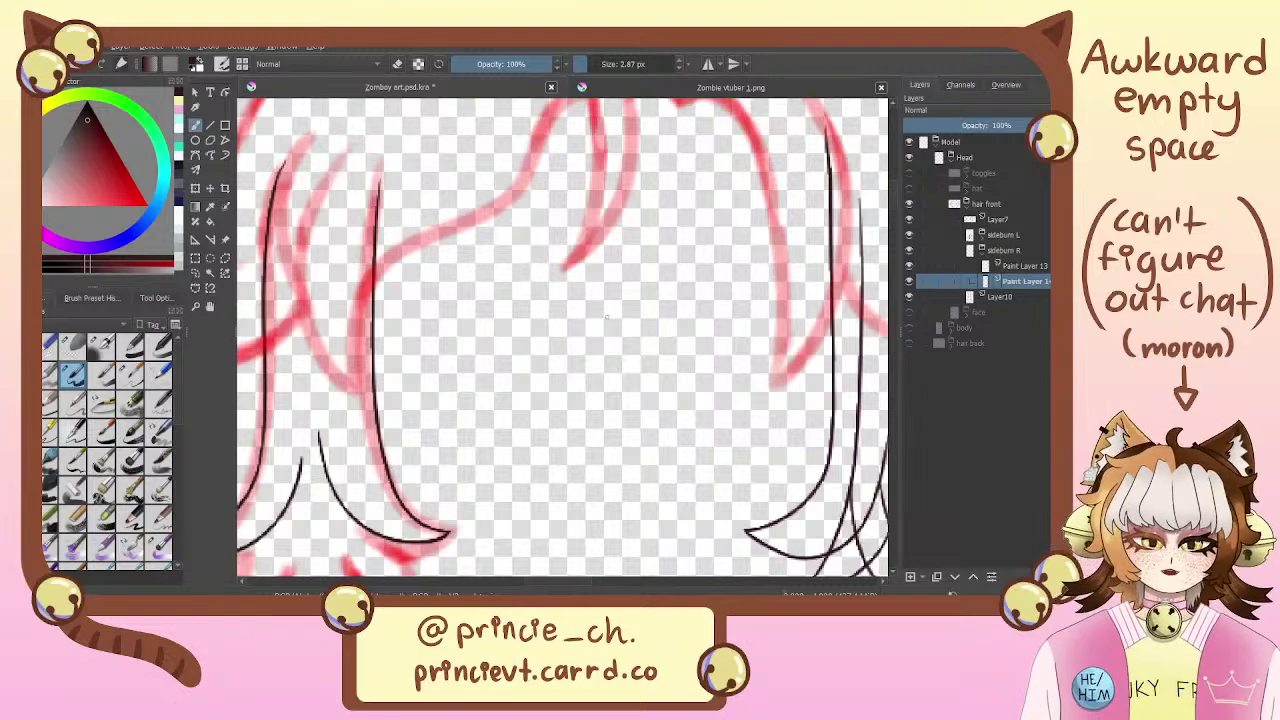
Add a new paint layer in the sideburn R group, placed below the two inked strand layers
left_click_drag(486, 497, 646, 391)
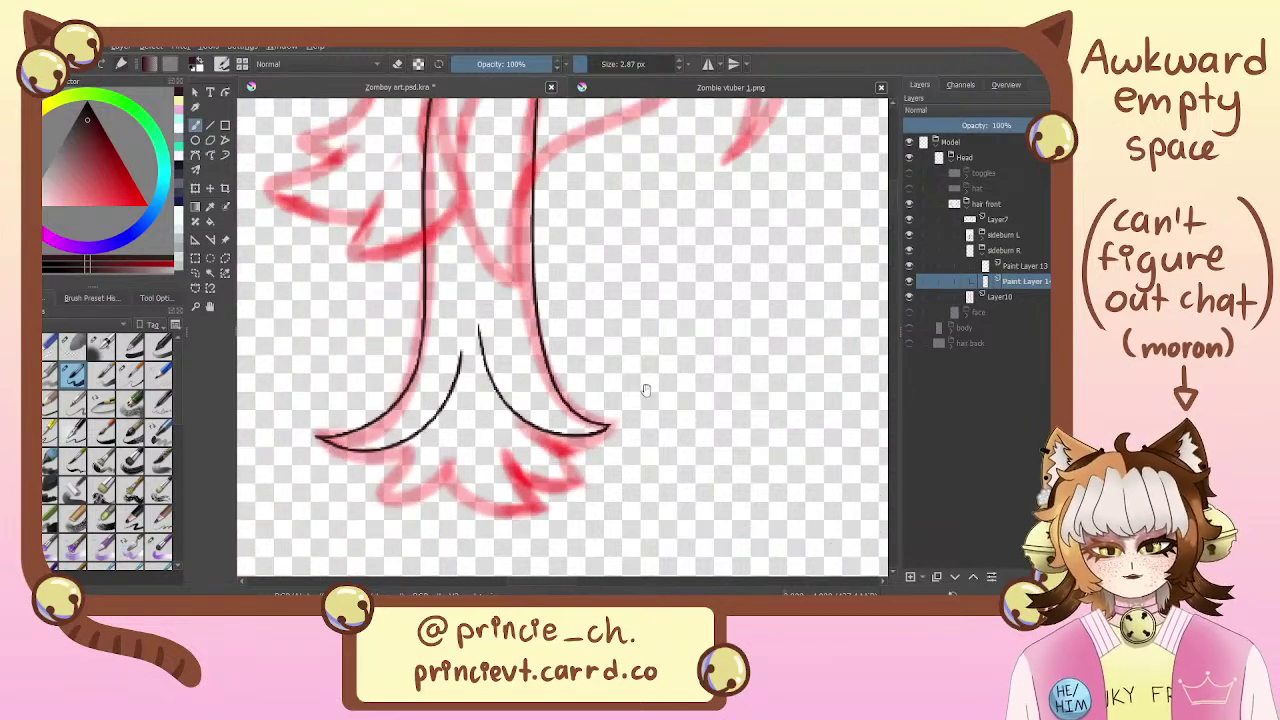
left_click_drag(632, 468, 665, 461)
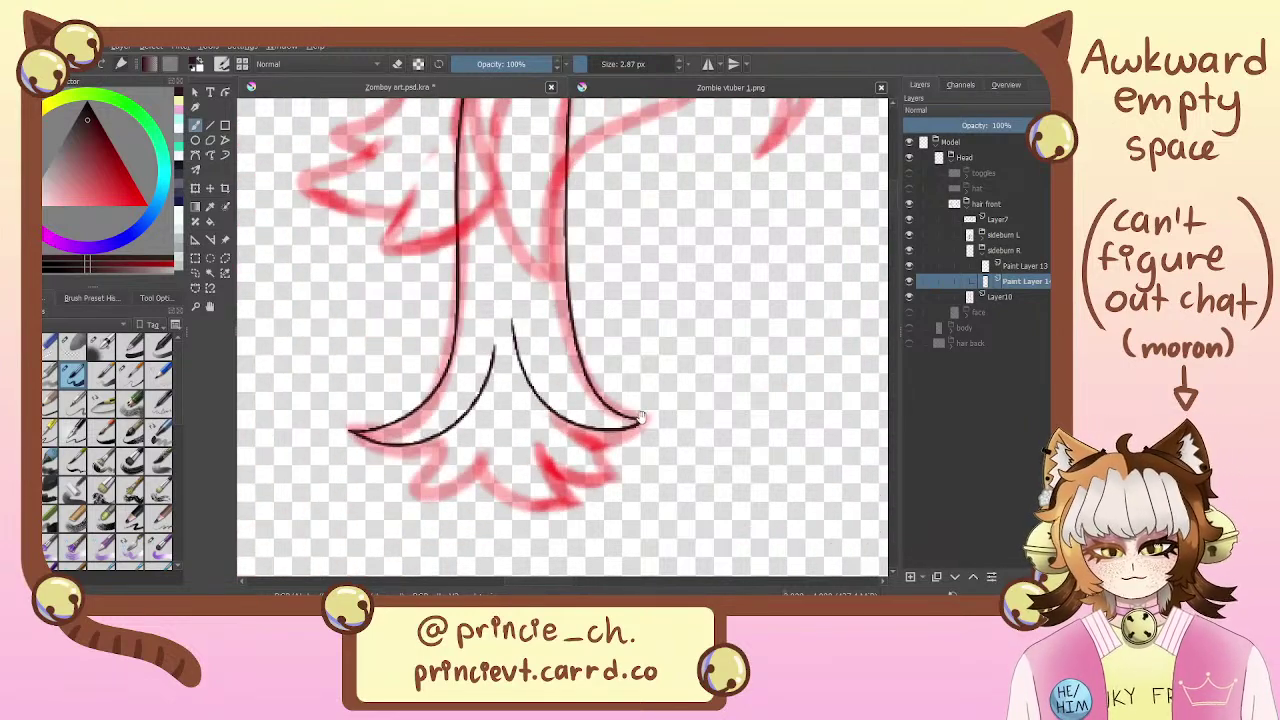
left_click(910, 576)
mouse_move(1020, 298)
left_mouse_down()
mouse_move(1030, 285)
mouse_move(1008, 270)
left_mouse_up()
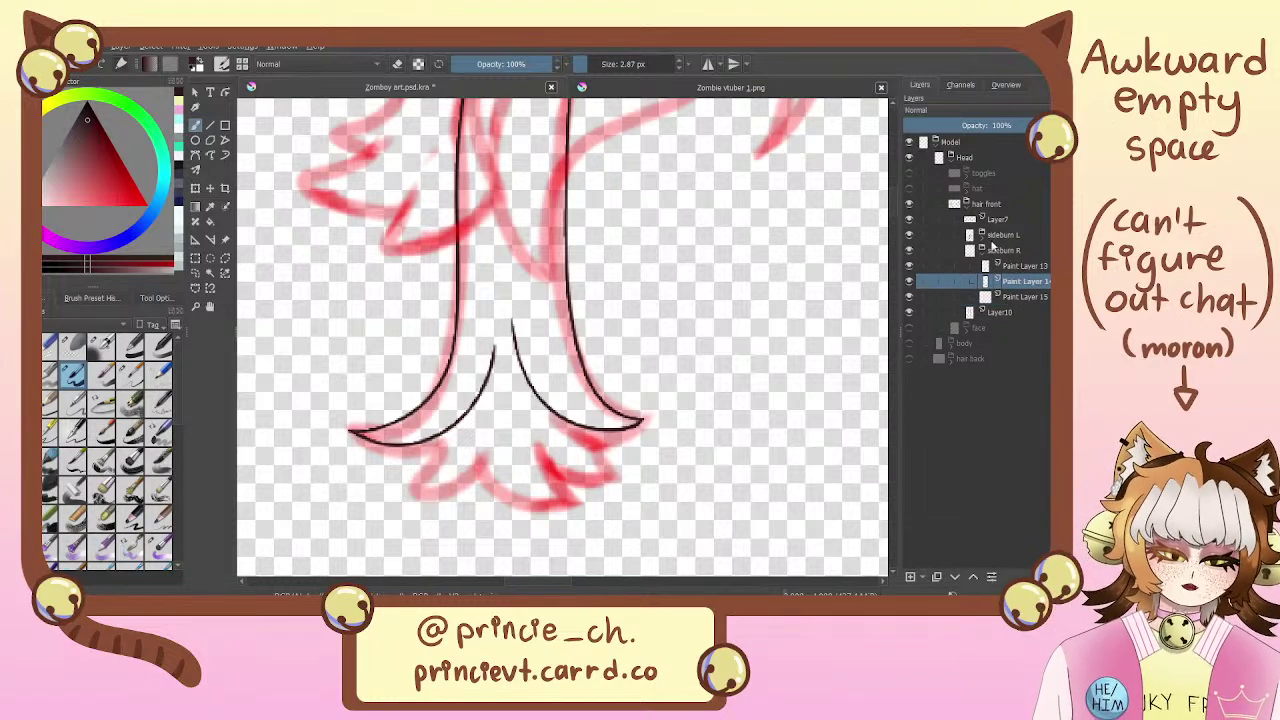
Erase the stray overshoot at the inner strand's pointed tip on Paint Layer 8 of sideburn L
left_click(985, 238)
mouse_move(784, 369)
left_mouse_down()
mouse_move(530, 411)
mouse_move(454, 405)
left_mouse_up()
left_click_drag(772, 439, 649, 430)
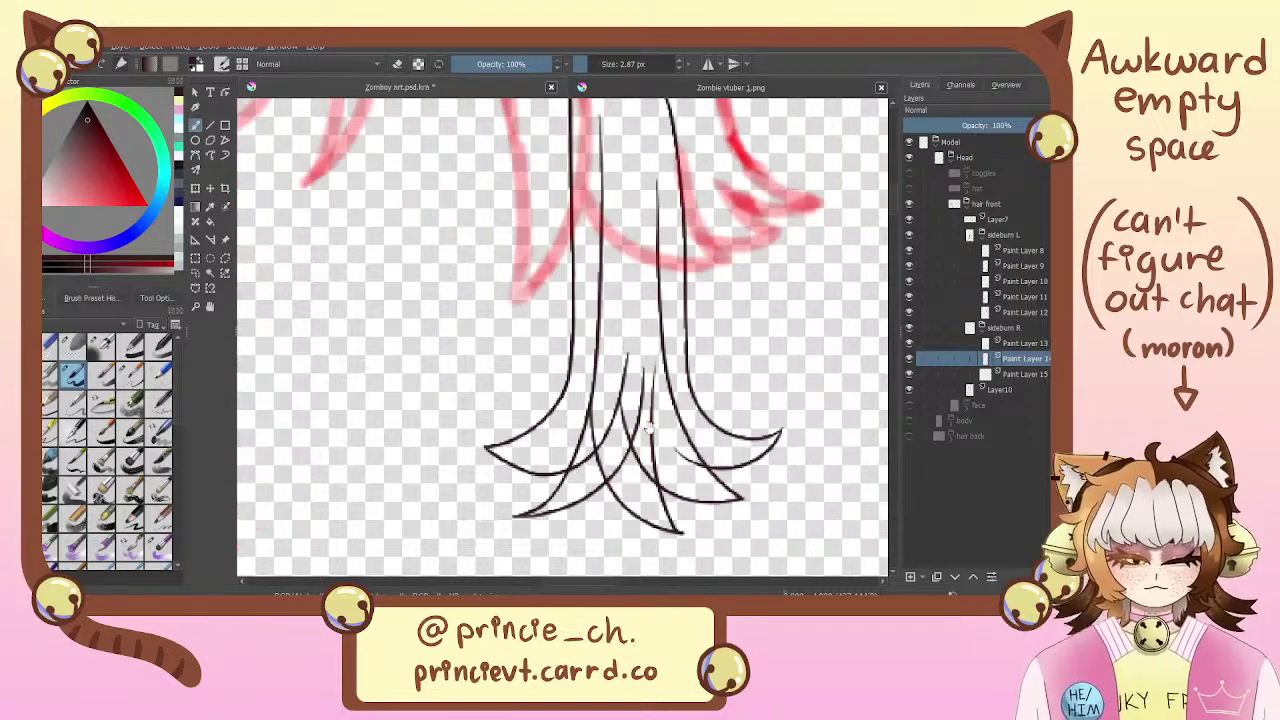
left_click(1026, 313)
left_click(1028, 252)
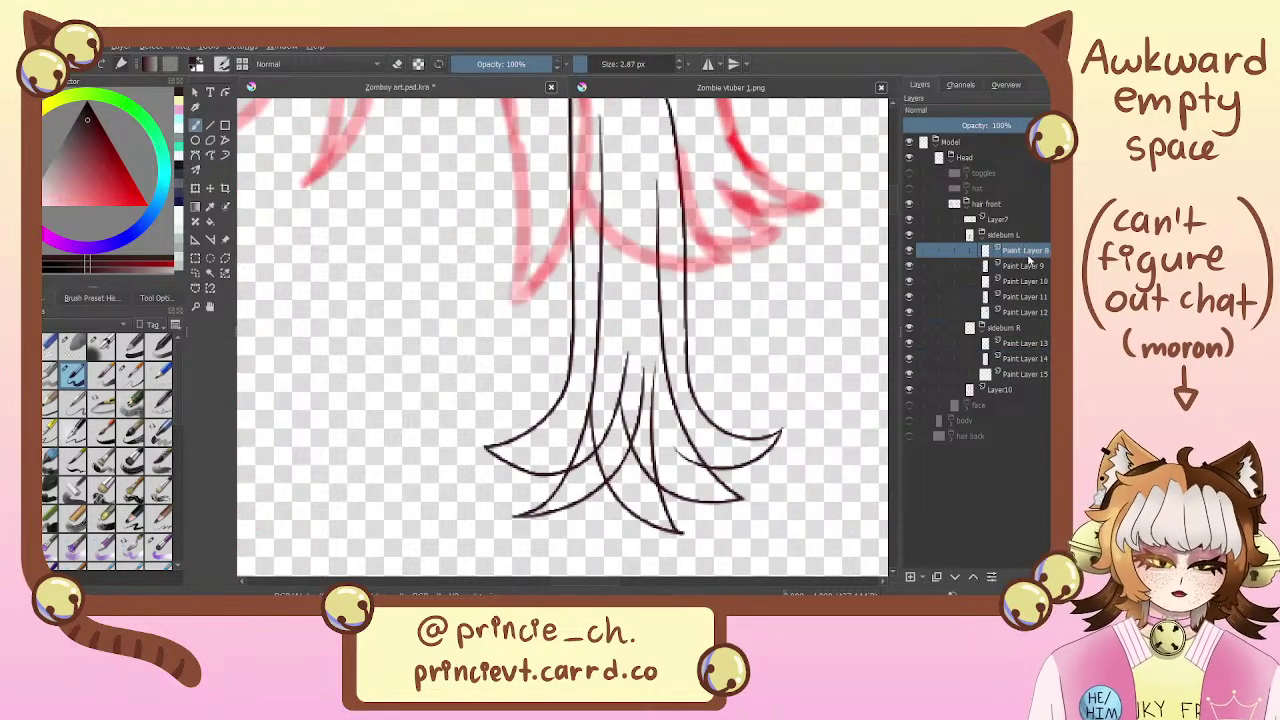
key("e")
left_click_drag(486, 448, 506, 460)
key("e")
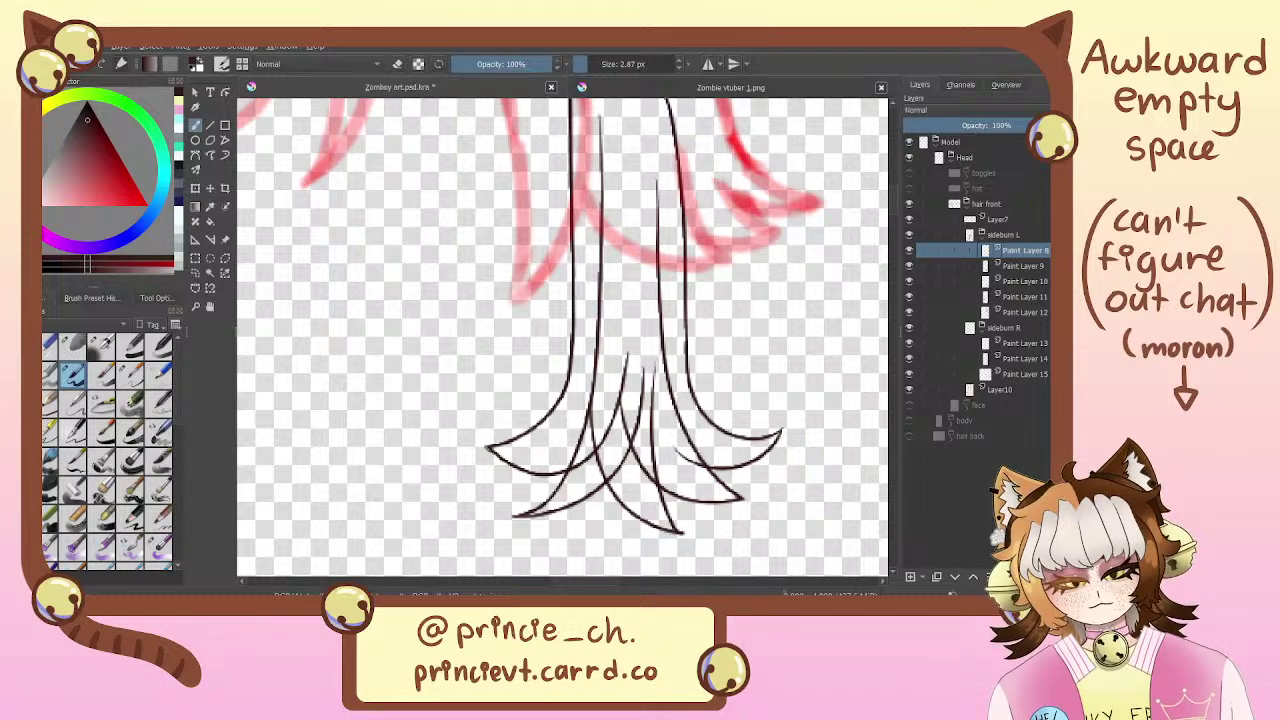
key("e")
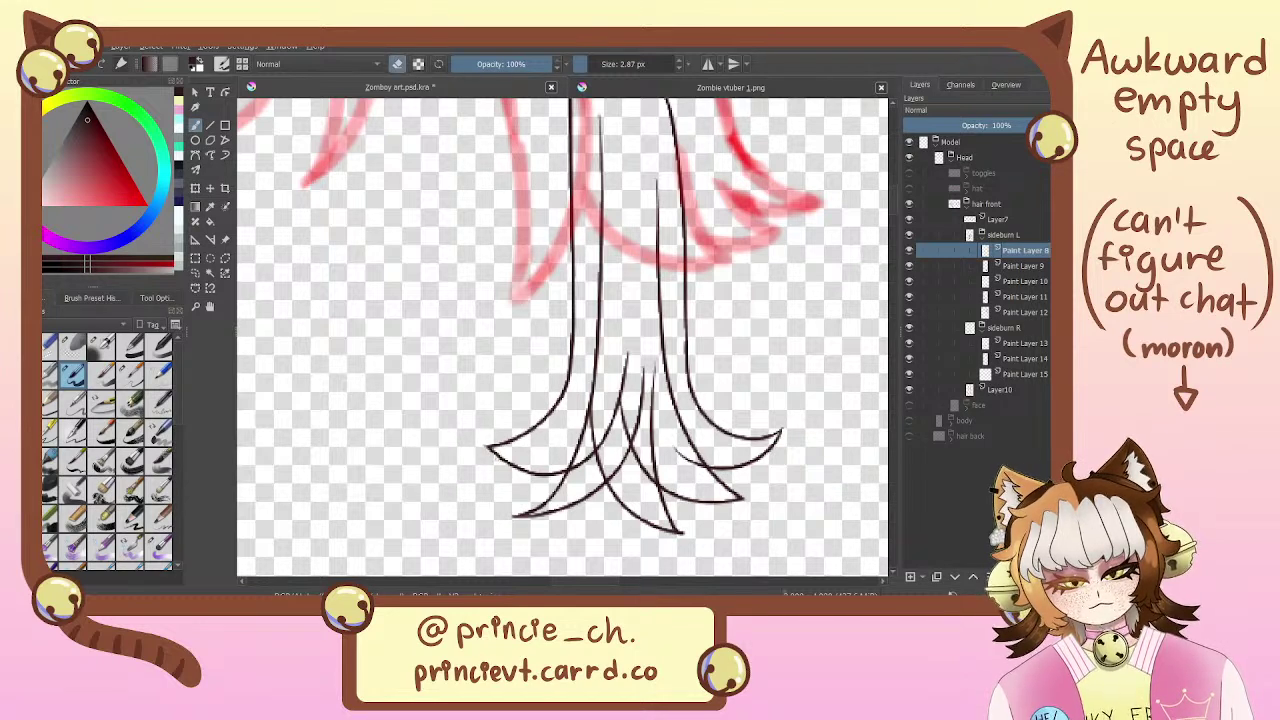
Check which strands of sideburn L are on Paint Layer 9 and Paint Layer 10 by hiding and showing each layer
left_click_drag(534, 383, 501, 413)
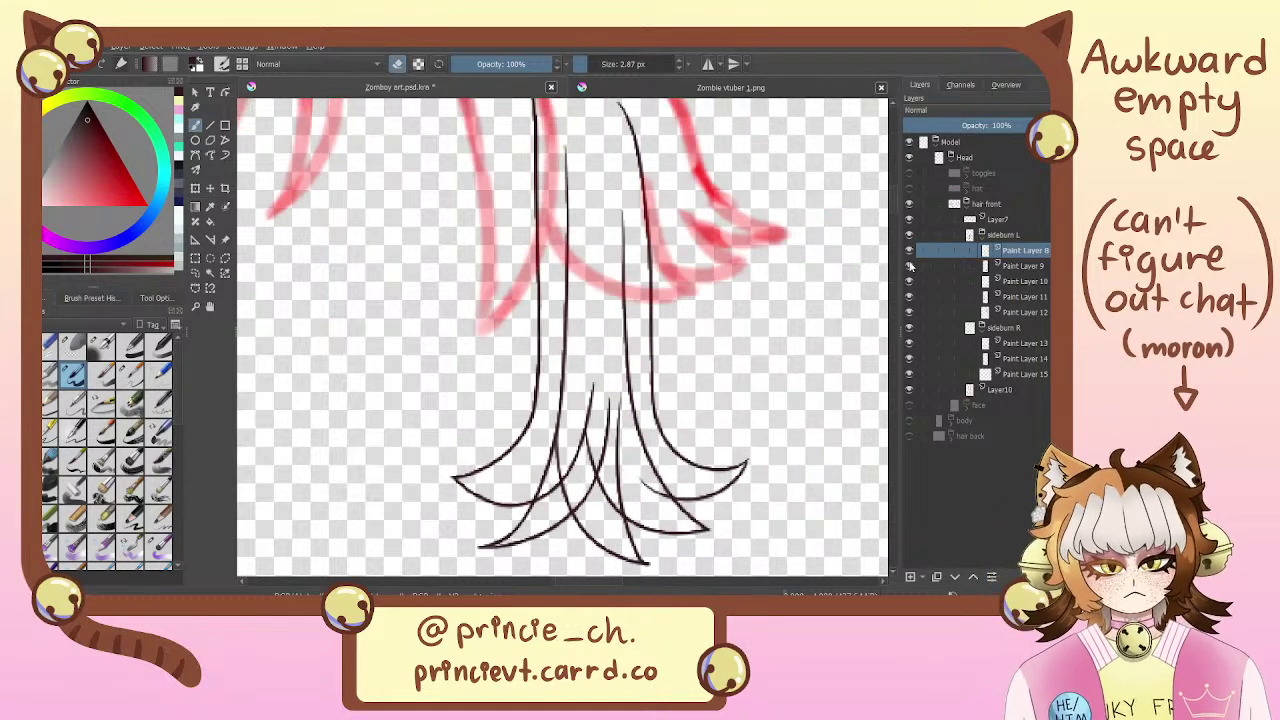
left_click(909, 266)
left_click(909, 266)
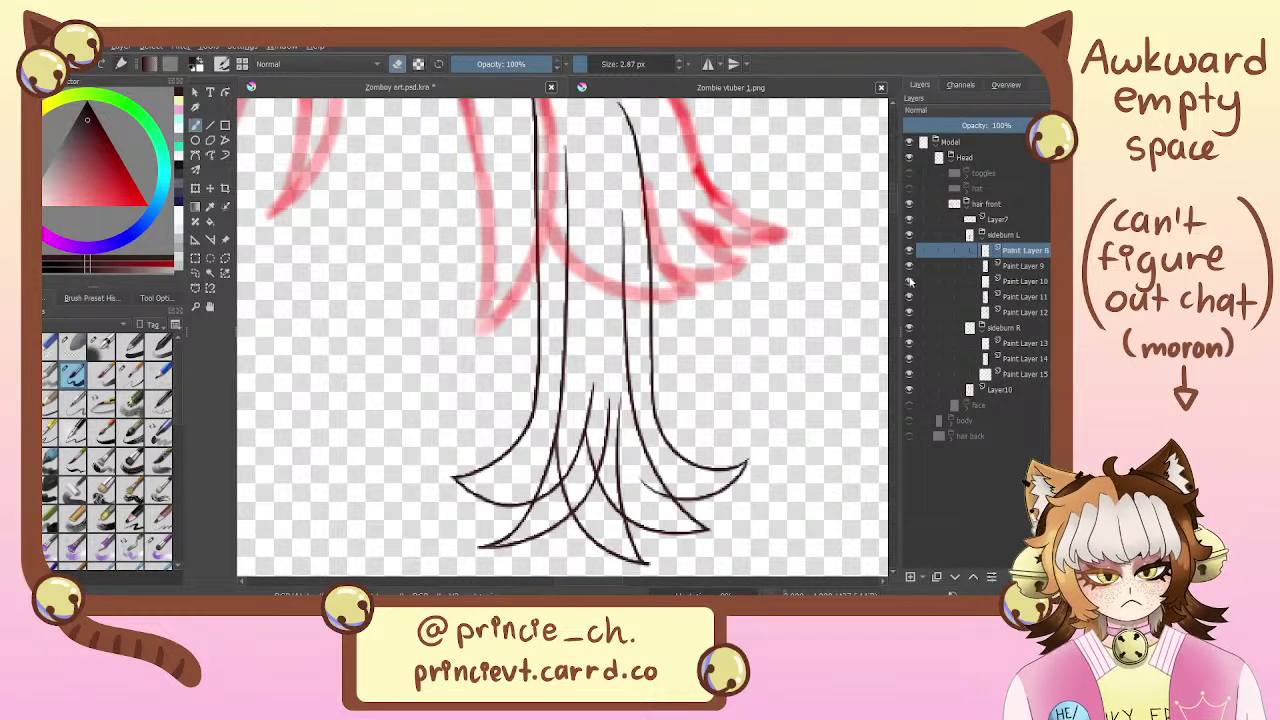
left_click(909, 282)
left_click(909, 282)
left_click(982, 235)
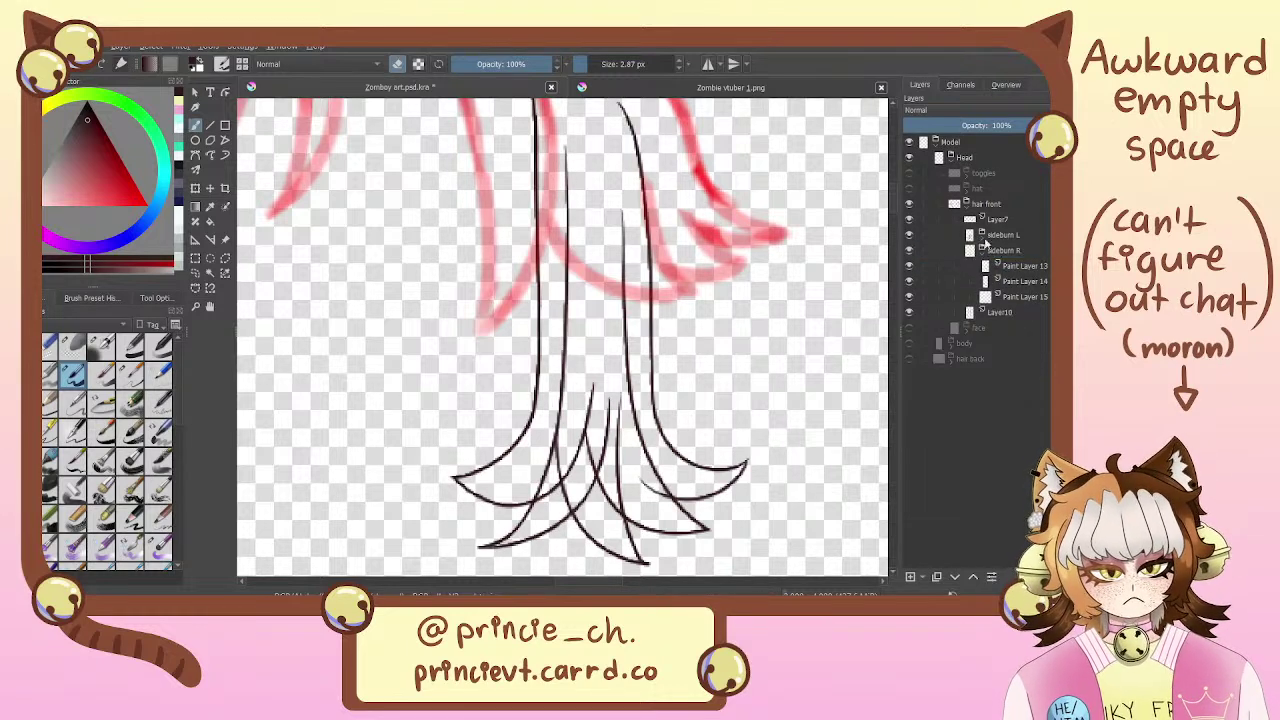
Make Paint Layer 15 in sideburn R the active layer and switch from erasing back to painting
left_click(1018, 266)
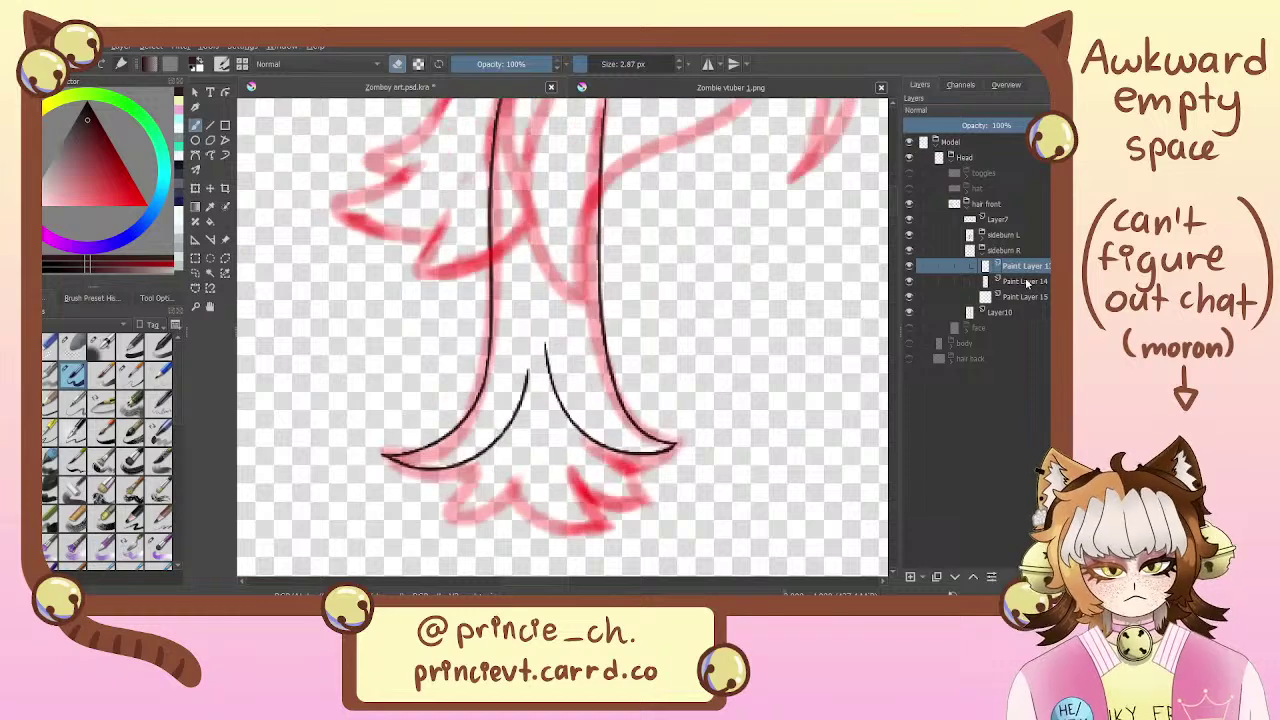
left_click(1027, 281)
left_click(1028, 297)
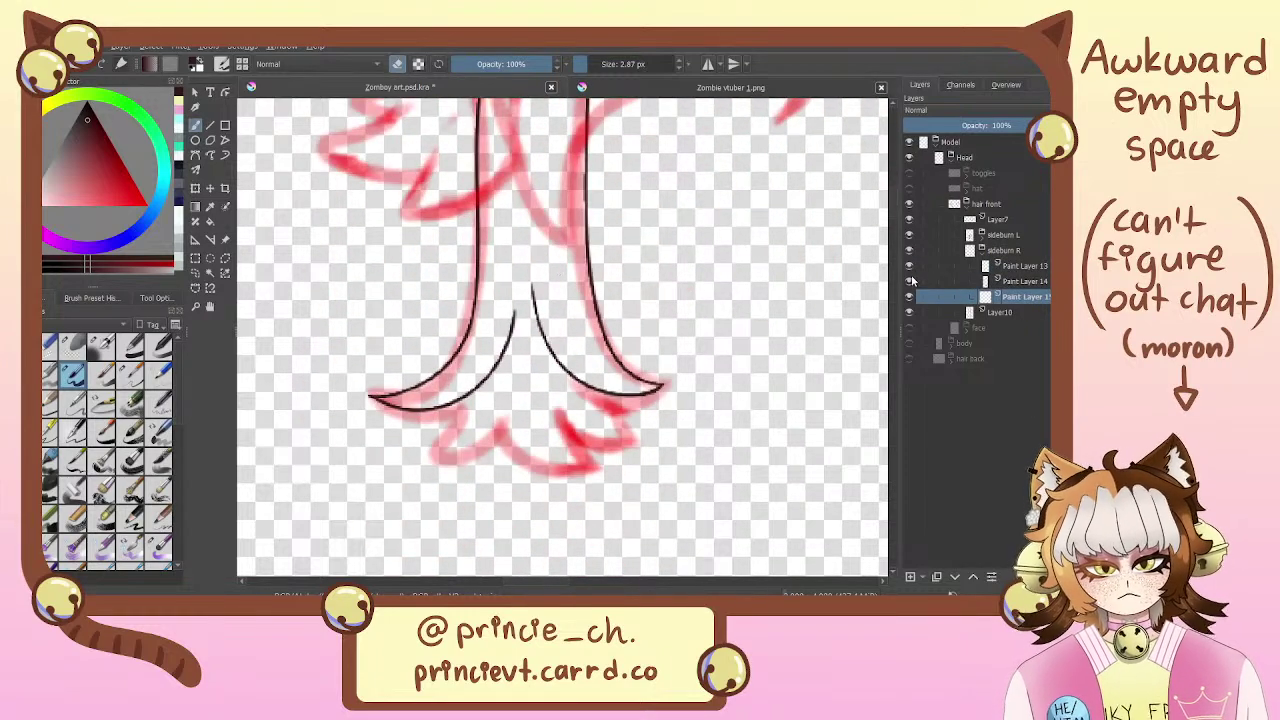
key("e")
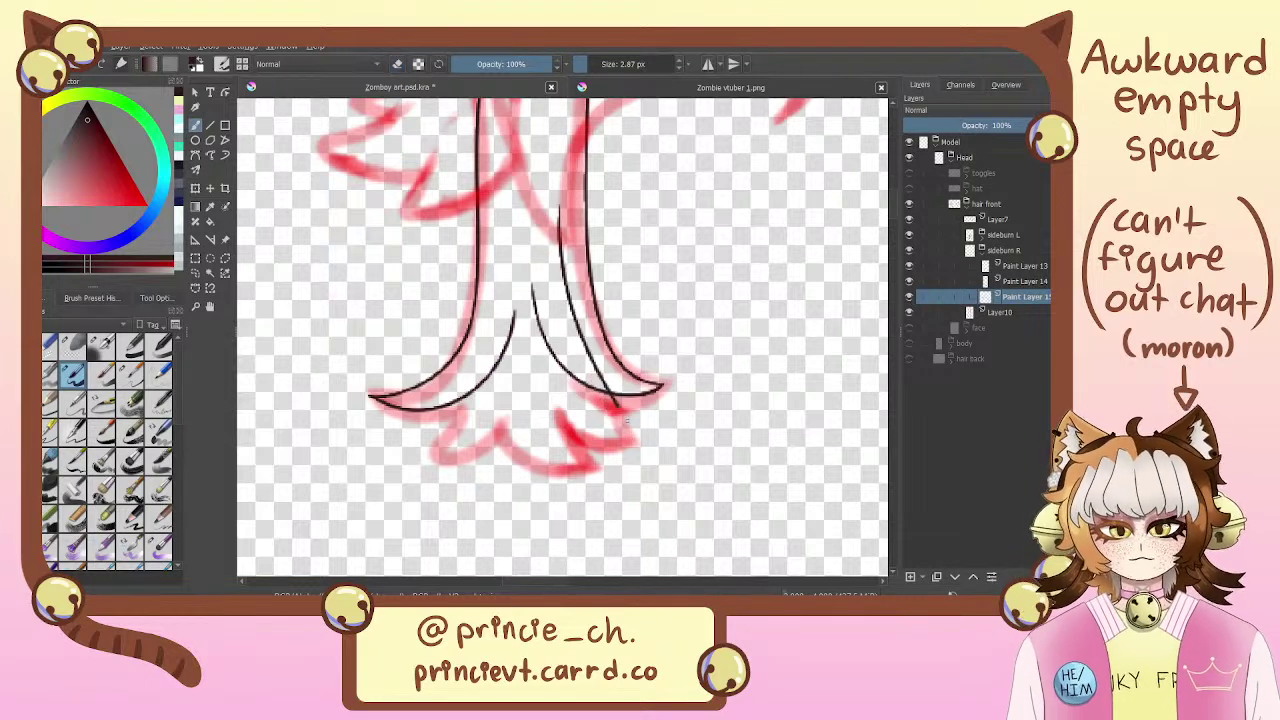
Try to ink sideburn R's third strand with a side line and a curved underside meeting at the sketched lower tip
left_click_drag(560, 200, 634, 444)
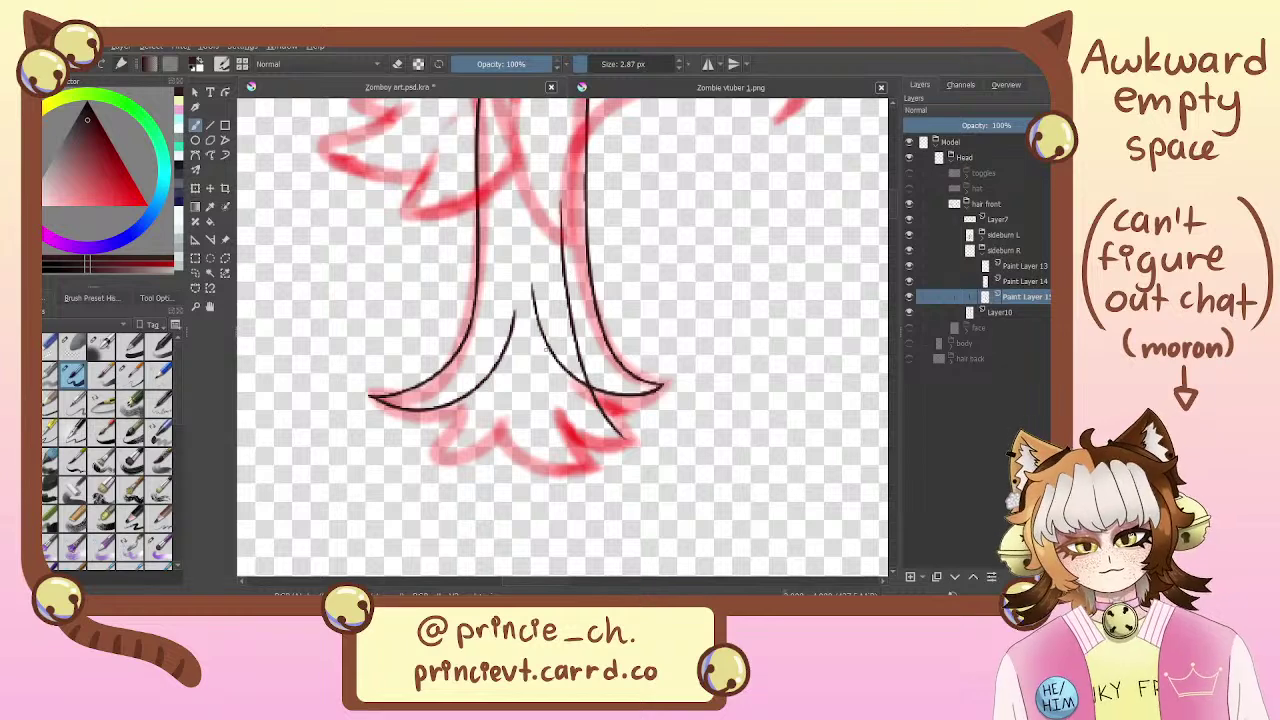
left_click_drag(496, 260, 628, 439)
key("ctrl+z")
left_click_drag(520, 236, 613, 430)
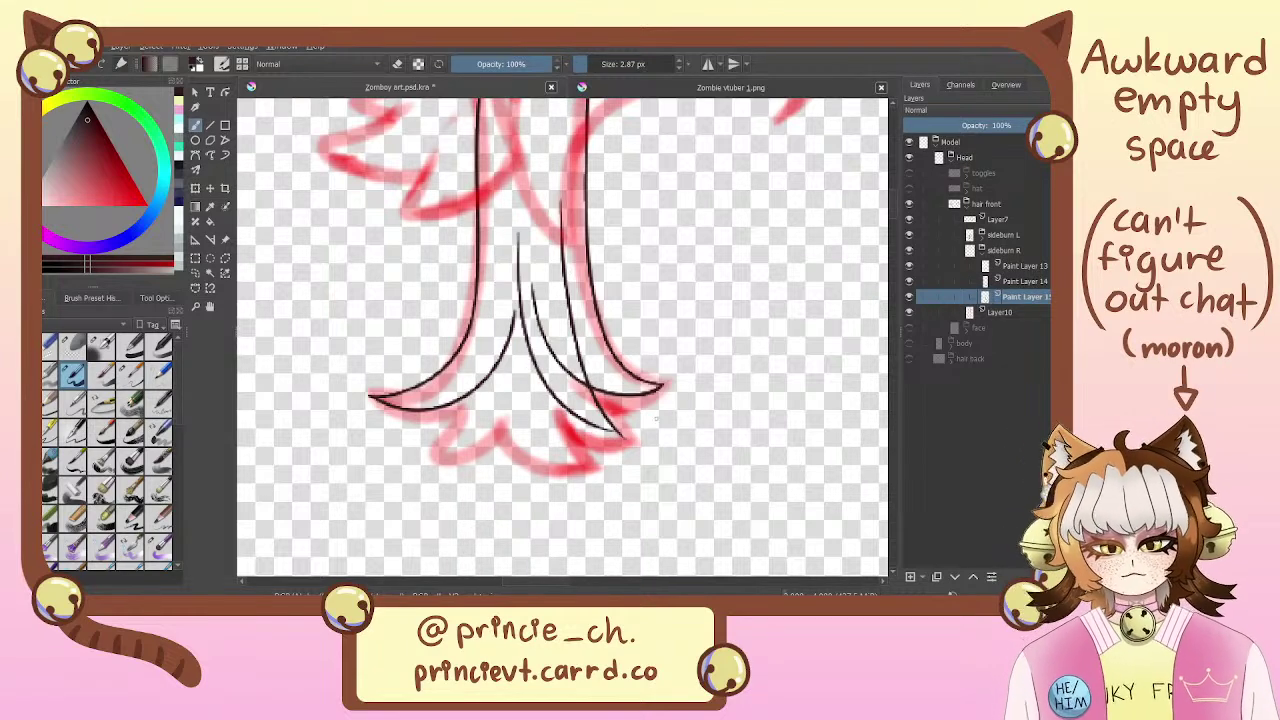
key("ctrl+z")
left_click_drag(518, 230, 626, 442)
key("ctrl+z")
left_click_drag(517, 220, 626, 446)
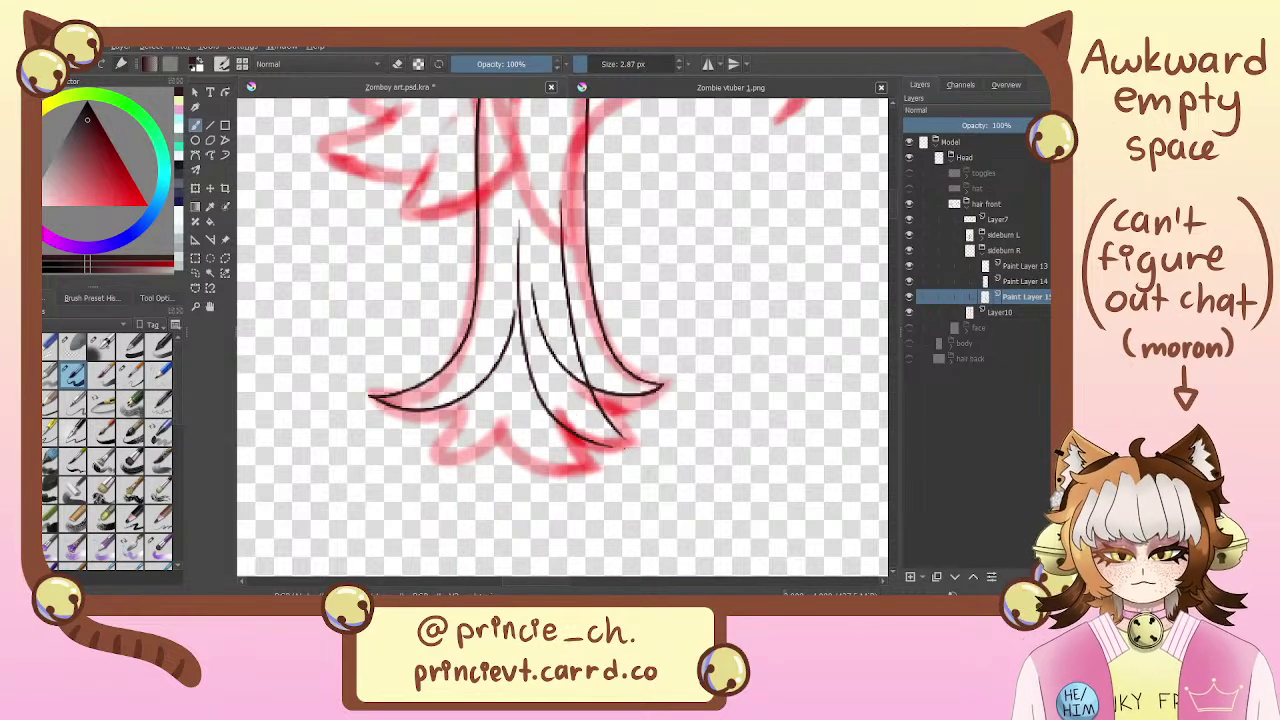
key("ctrl+z")
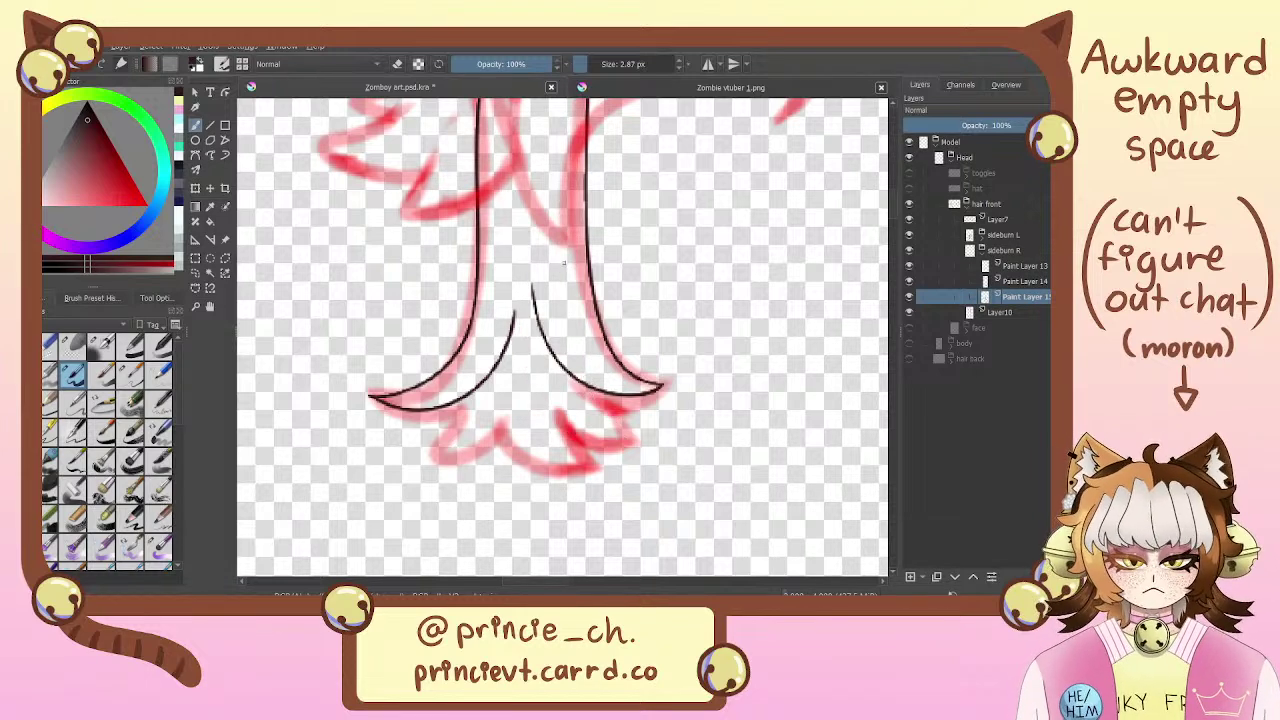
Ink the third strand's side line from mid-sideburn down to a tip slightly past the sketched one
left_click_drag(556, 202, 644, 430)
key("ctrl+z")
left_click_drag(564, 214, 648, 442)
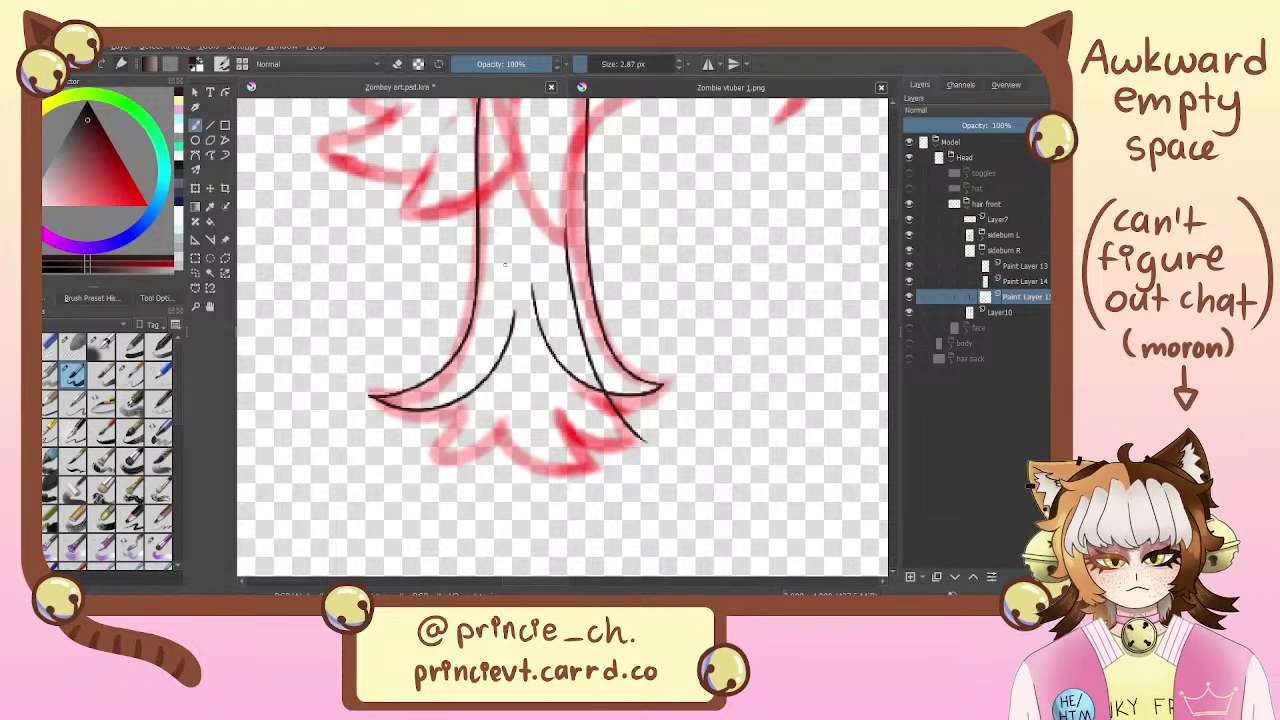
Try several curved undersides for the third strand, running from mid-sideburn down to the side line's tip
left_click_drag(510, 252, 648, 440)
key("ctrl+z")
left_click_drag(520, 236, 645, 440)
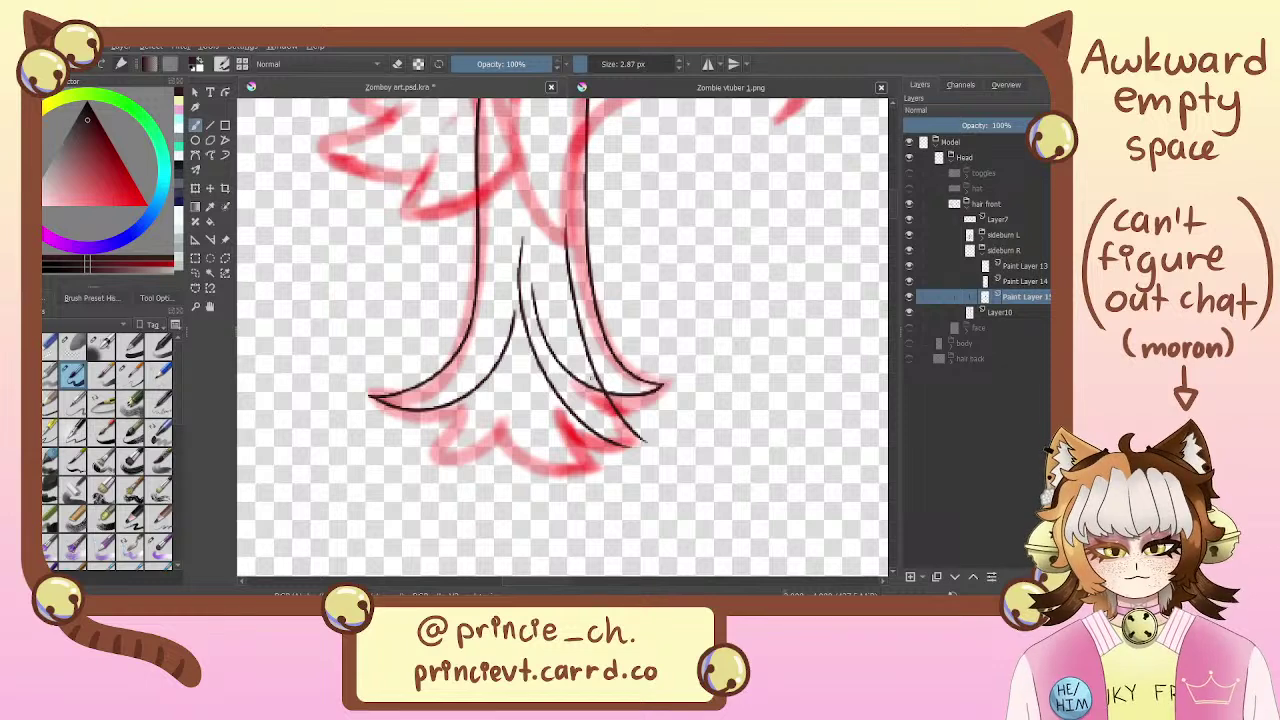
key("ctrl+z")
mouse_move(518, 232)
left_mouse_down()
mouse_move(580, 427)
mouse_move(632, 448)
left_mouse_up()
key("ctrl+z")
left_click_drag(516, 230, 645, 440)
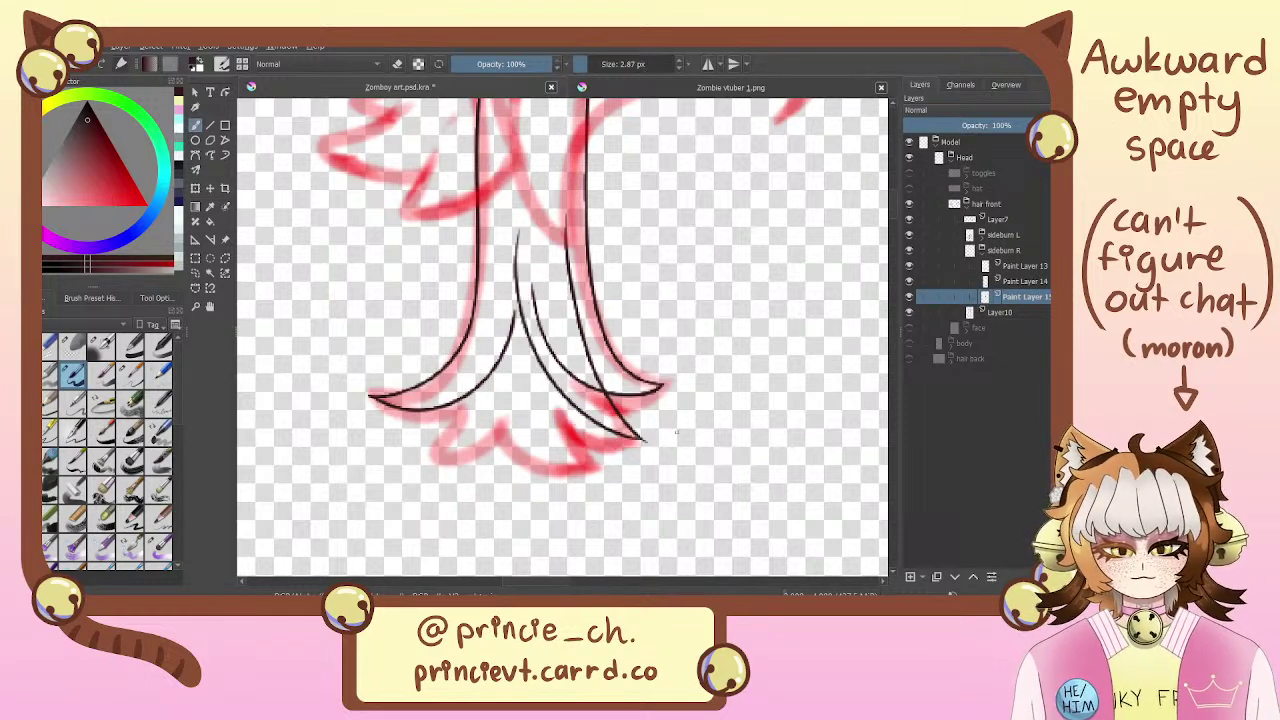
key("ctrl+z")
left_click_drag(517, 231, 645, 440)
key("ctrl+z")
key("ctrl+z")
left_click_drag(519, 238, 642, 450)
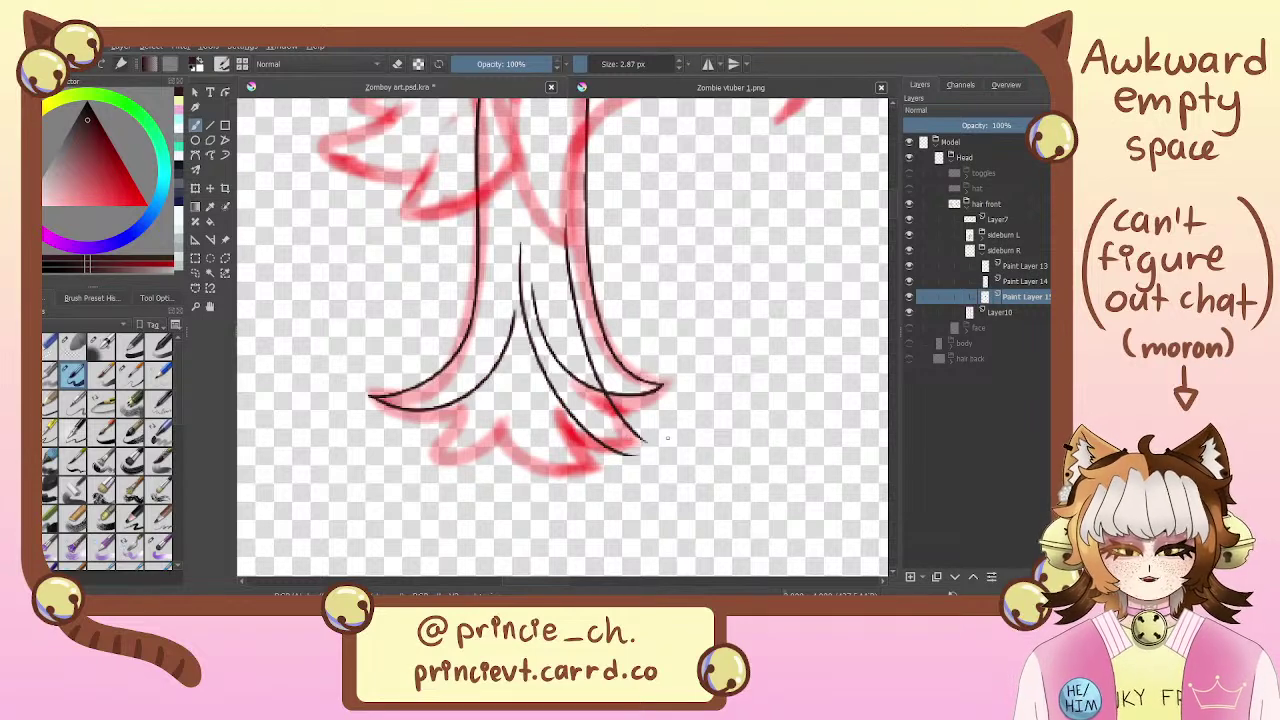
key("ctrl+z")
left_click_drag(521, 238, 648, 440)
key("ctrl+z")
left_click_drag(520, 232, 650, 450)
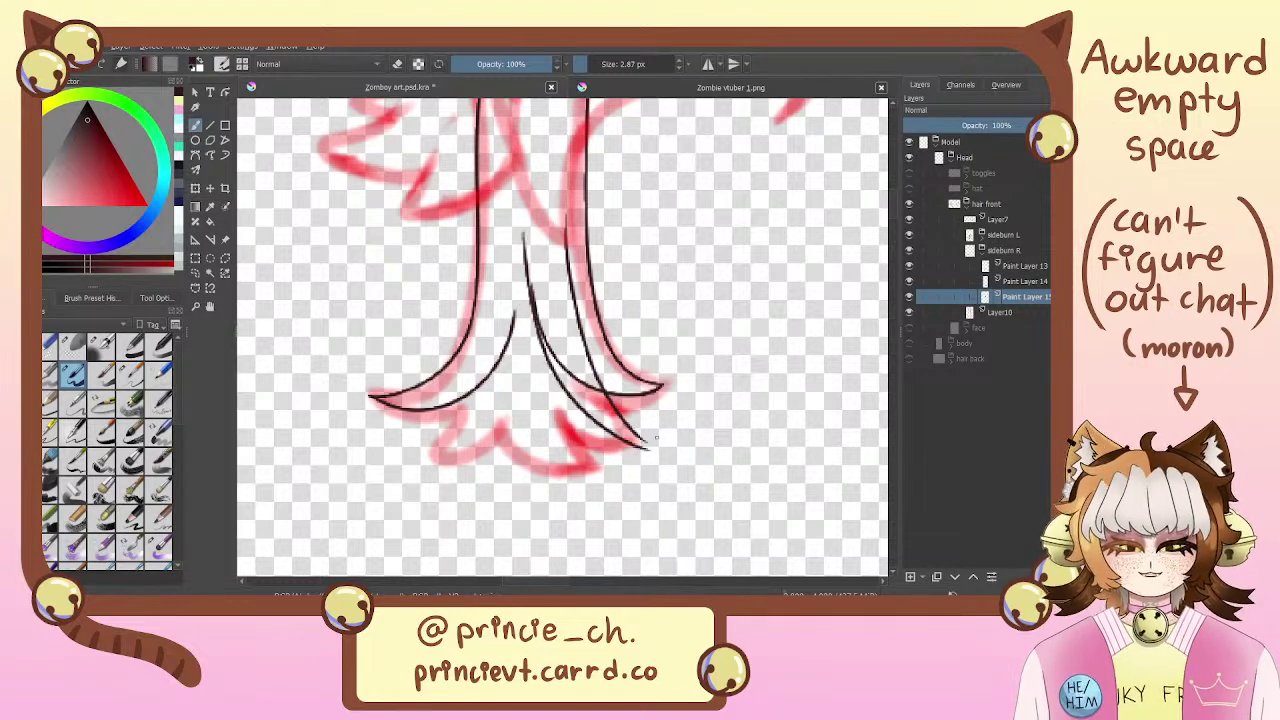
key("ctrl+z")
left_click_drag(517, 255, 652, 445)
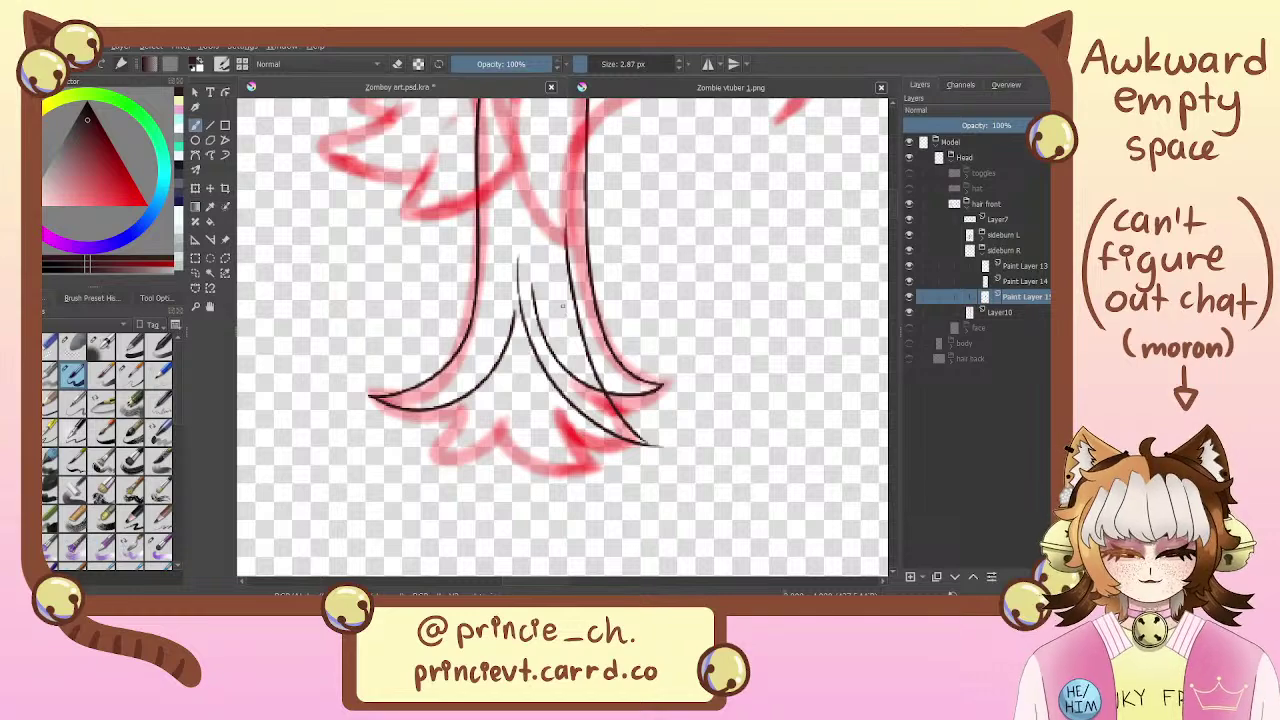
key("ctrl+z")
mouse_move(514, 254)
left_mouse_down()
mouse_move(618, 422)
mouse_move(648, 426)
left_mouse_up()
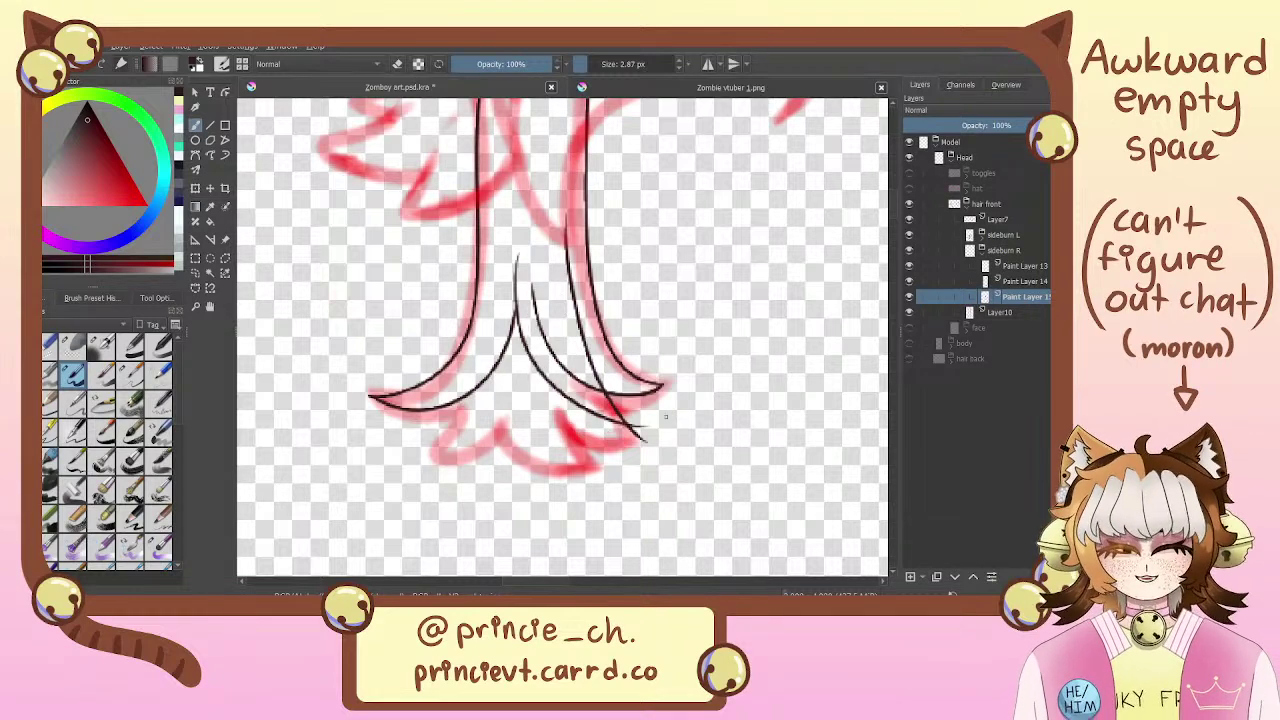
key("ctrl+z")
left_click_drag(519, 242, 645, 446)
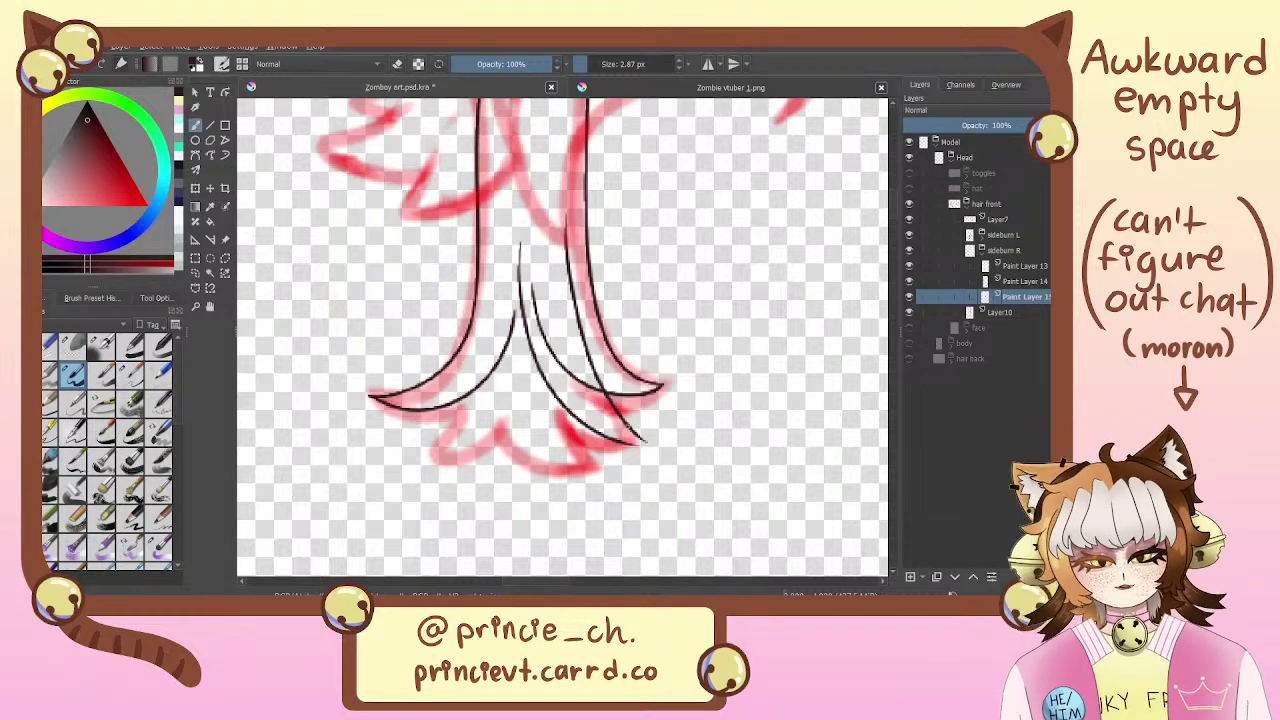
key("ctrl+z")
Ink the third strand's underside as a shorter curve ending at its tip, and erase the overshoot beyond the tip
mouse_move(531, 285)
left_mouse_down()
mouse_move(664, 440)
mouse_move(142, 432)
mouse_move(119, 444)
mouse_move(542, 309)
mouse_move(534, 395)
left_mouse_up()
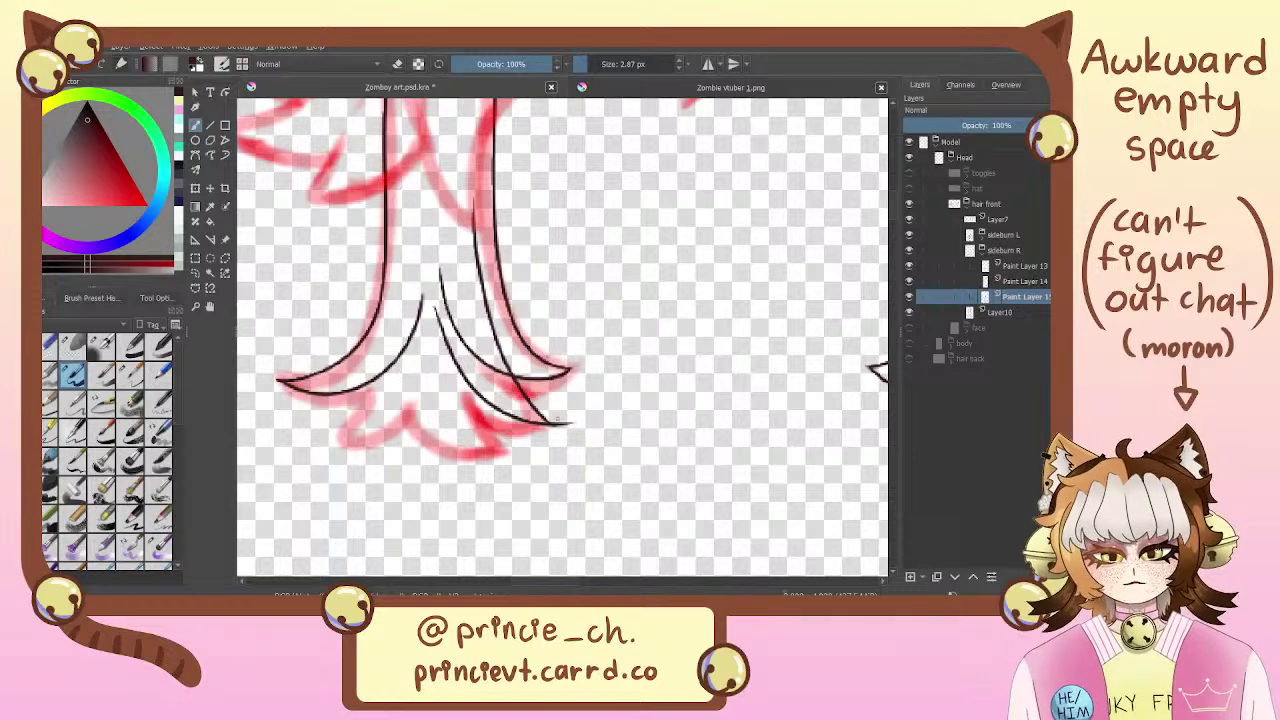
key("e")
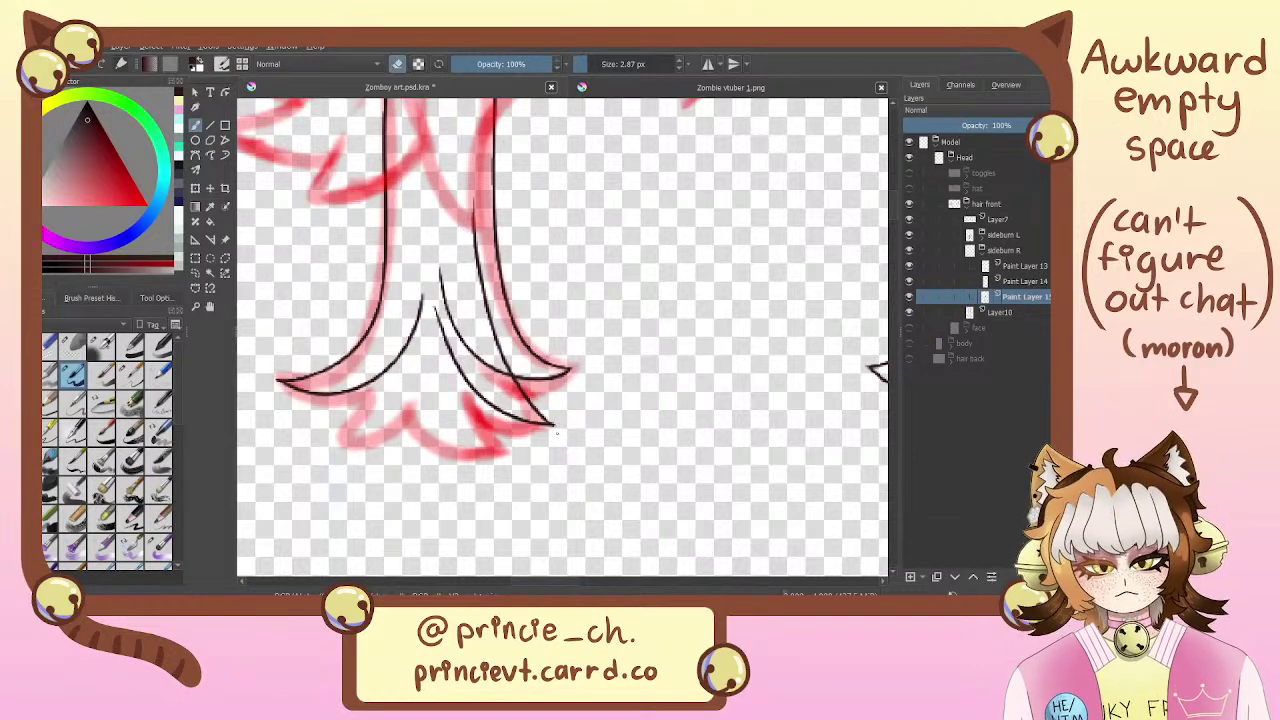
left_click_drag(574, 410, 653, 479)
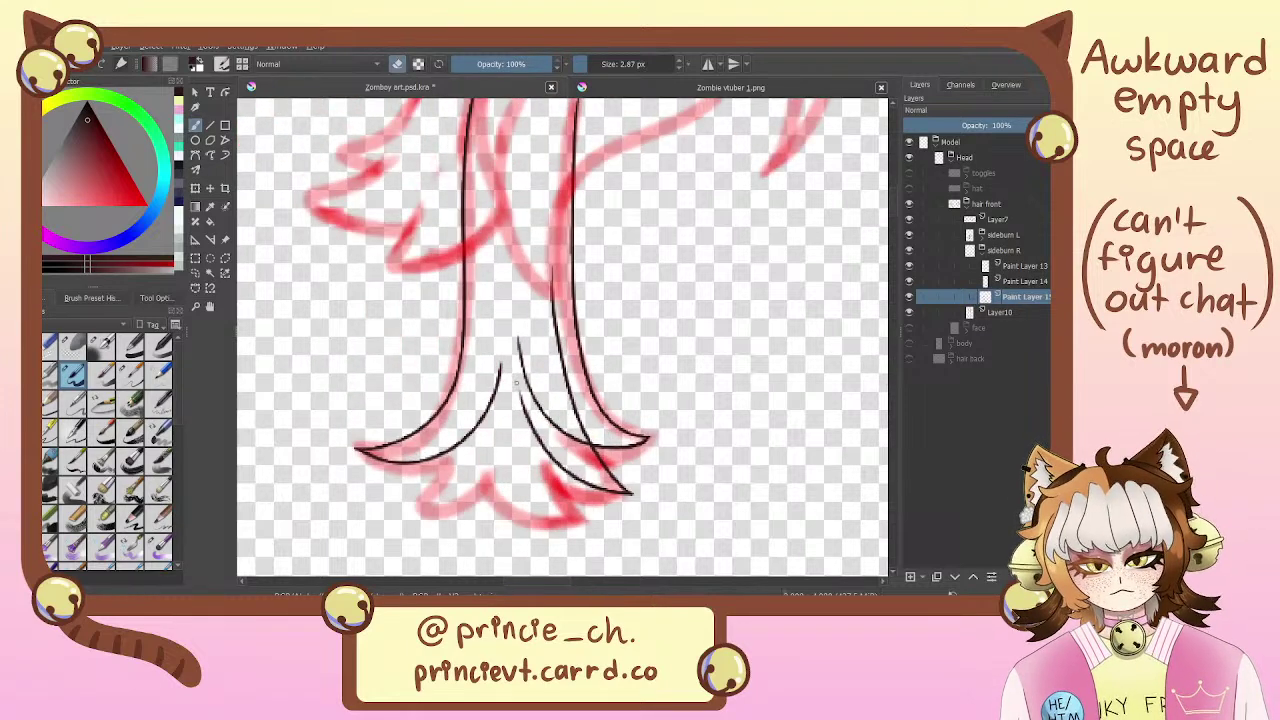
Try to extend the third strand's underside from its upper end
key("e")
mouse_move(521, 416)
left_mouse_down()
mouse_move(516, 372)
mouse_move(562, 336)
left_mouse_up()
key("ctrl+z")
key("ctrl+z")
Hide Paint Layer 10 in the sideburn L group and make Paint Layer 12 the active layer
left_click_drag(704, 291, 488, 368)
left_click_drag(647, 344, 408, 291)
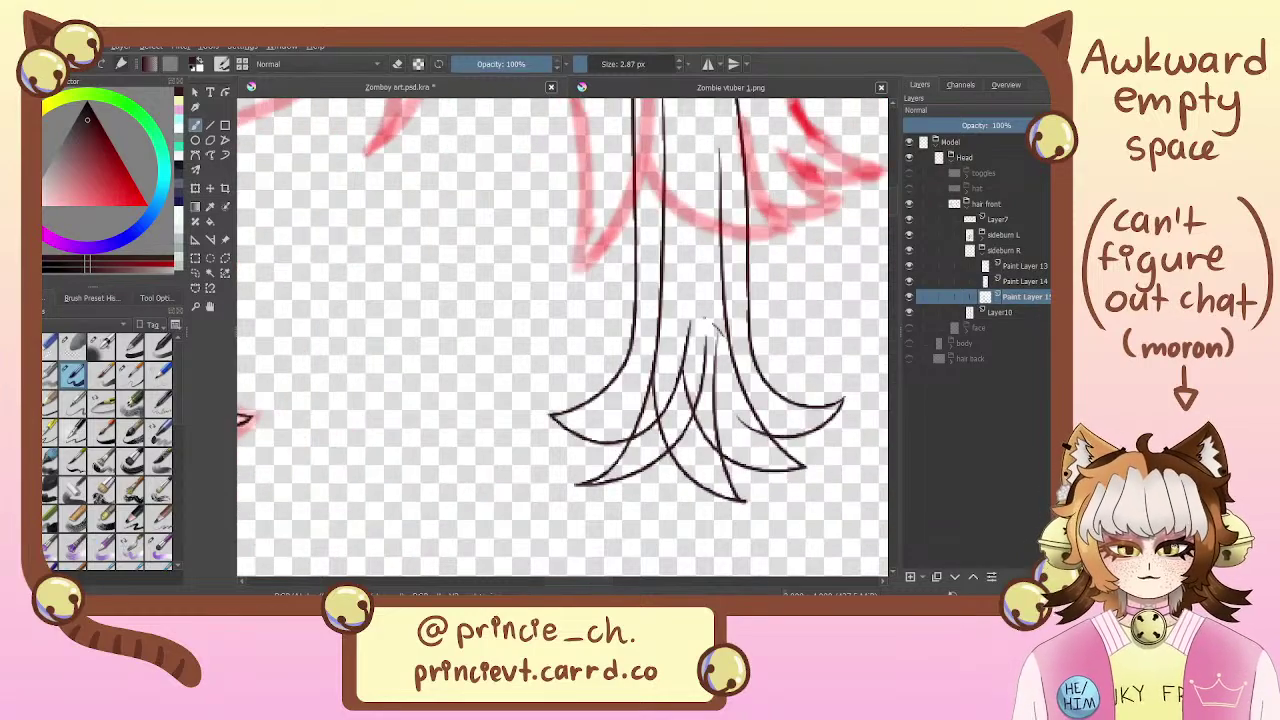
mouse_move(708, 326)
left_mouse_down()
mouse_move(704, 382)
mouse_move(756, 334)
left_mouse_up()
mouse_move(456, 342)
left_mouse_down()
mouse_move(755, 312)
mouse_move(478, 332)
mouse_move(679, 317)
mouse_move(432, 352)
mouse_move(404, 394)
mouse_move(422, 394)
mouse_move(407, 388)
left_mouse_up()
key("ctrl+z")
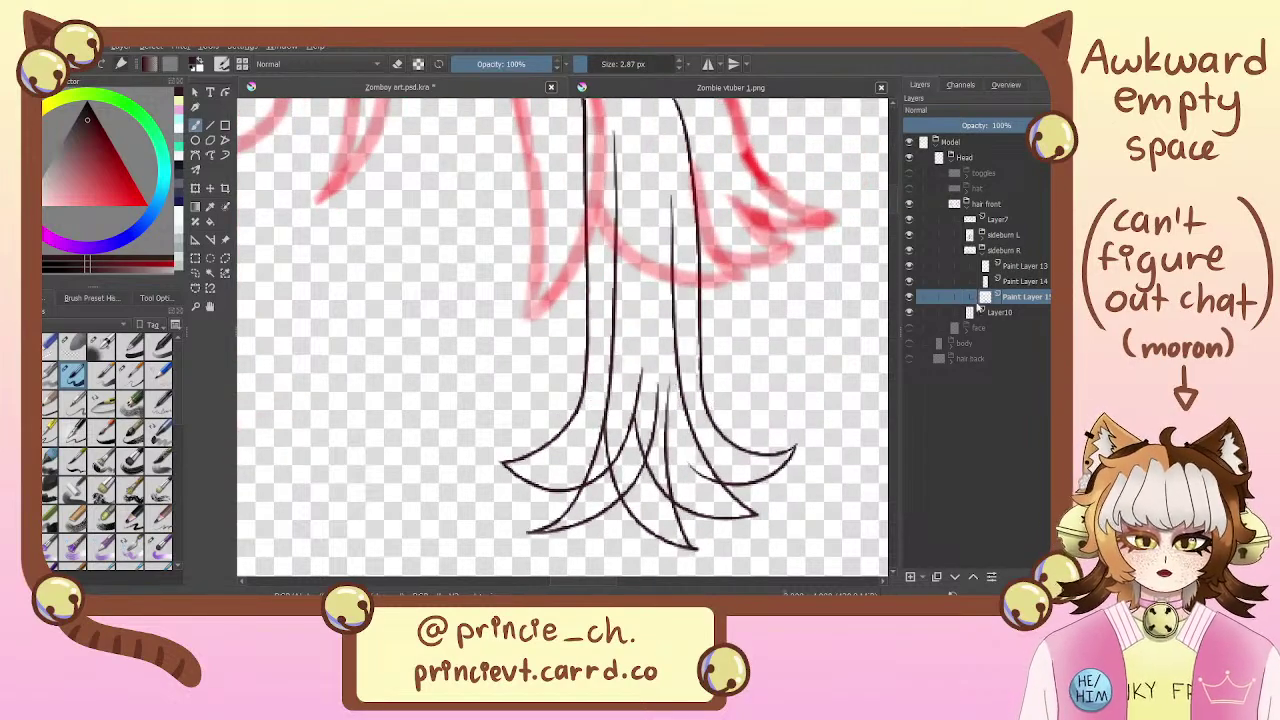
left_click(982, 250)
left_click(981, 235)
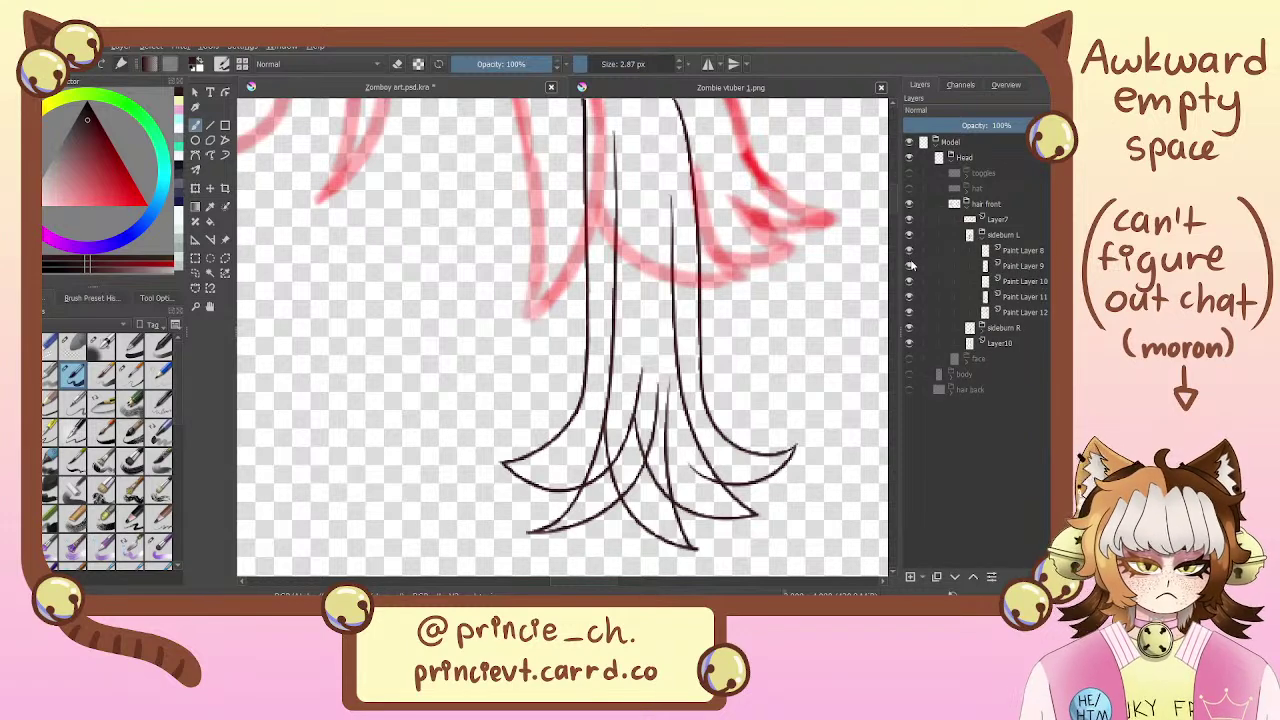
left_click(909, 282)
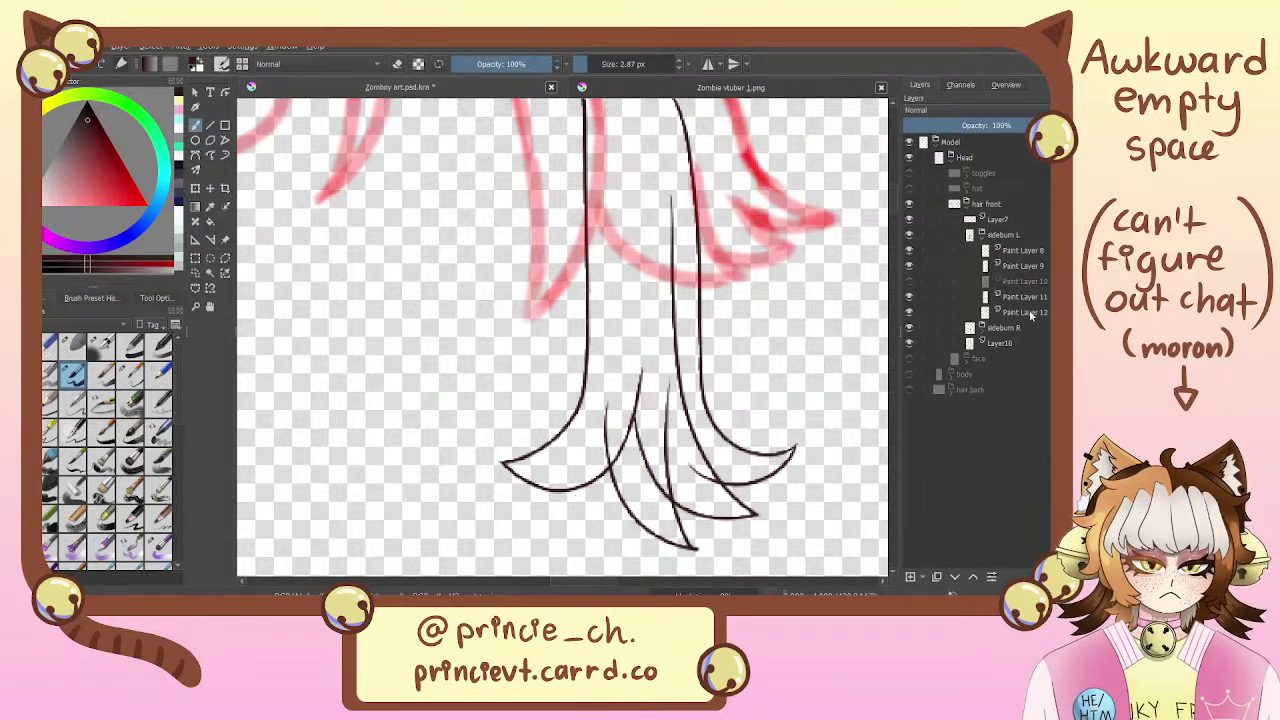
left_click(1029, 314)
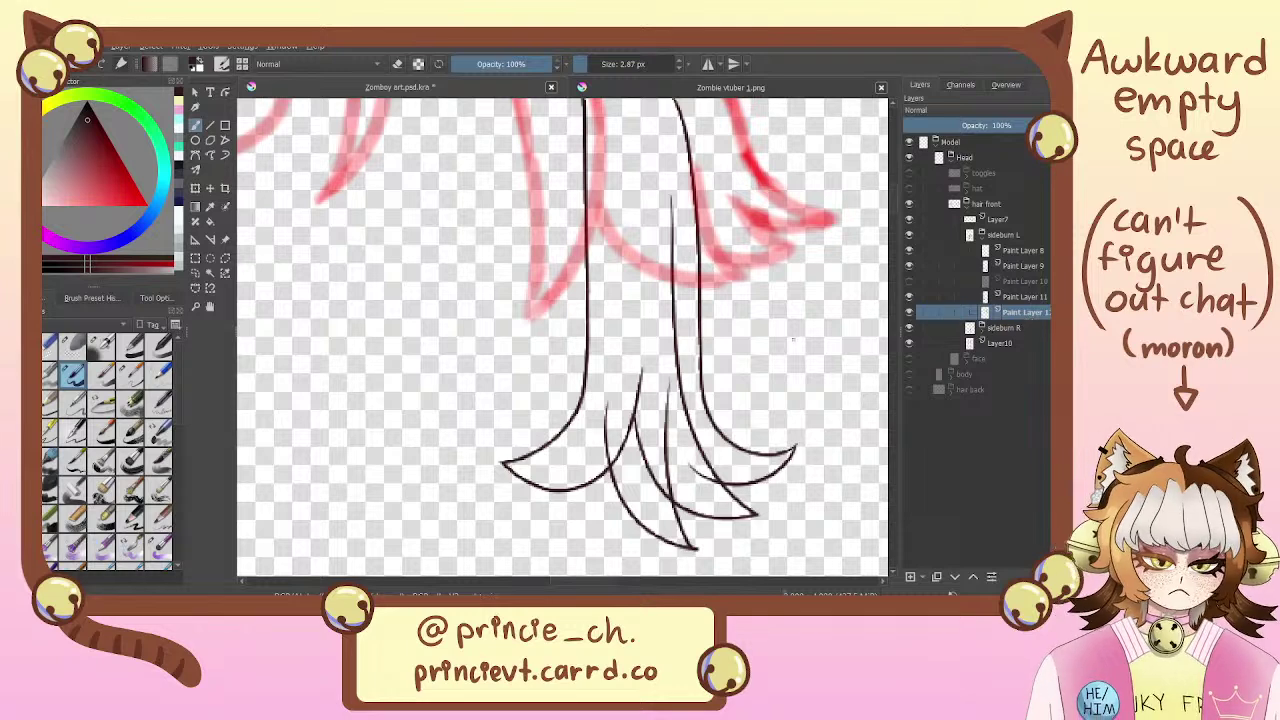
Try to extend the side line of sideburn L's middle strand upward on Paint Layer 12
left_click_drag(667, 240, 668, 462)
key("ctrl+z")
key("ctrl+z")
Hide Paint Layer 11 and extend the right side line of sideburn L's middle strand upward on Paint Layer 12
left_click(909, 297)
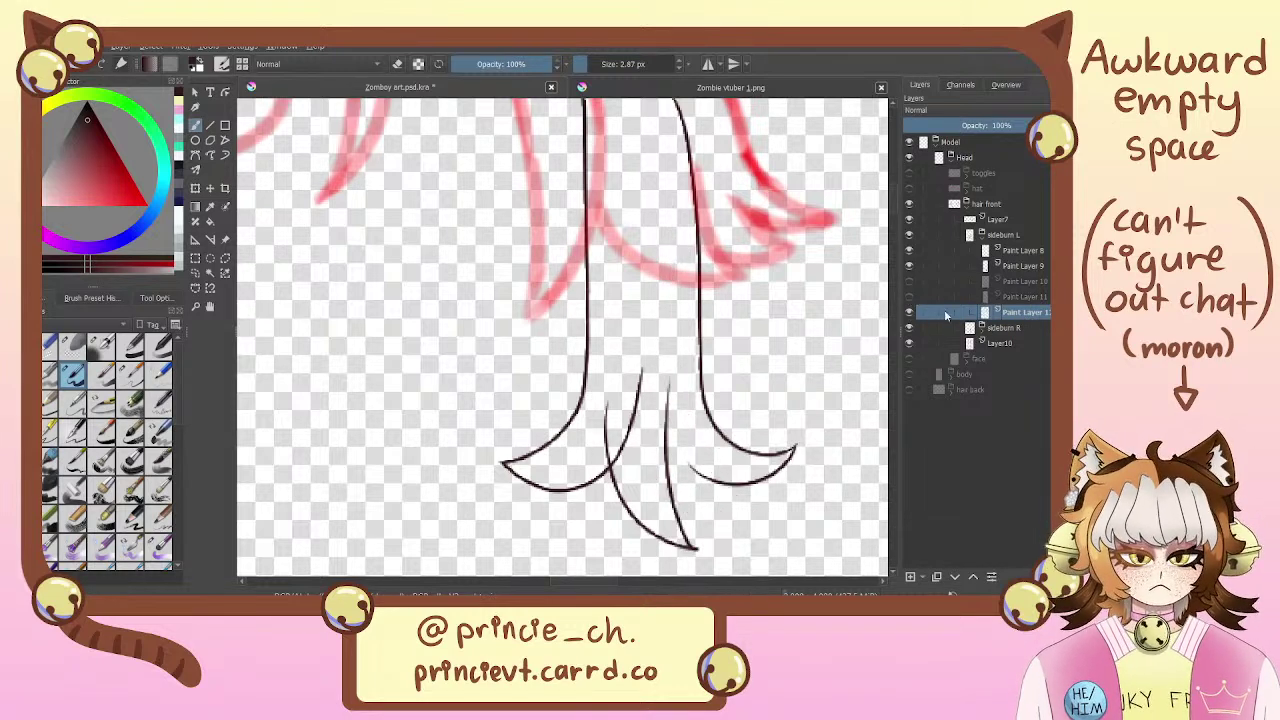
left_click_drag(672, 256, 672, 422)
key("ctrl+z")
left_click_drag(673, 254, 673, 434)
key("ctrl+z")
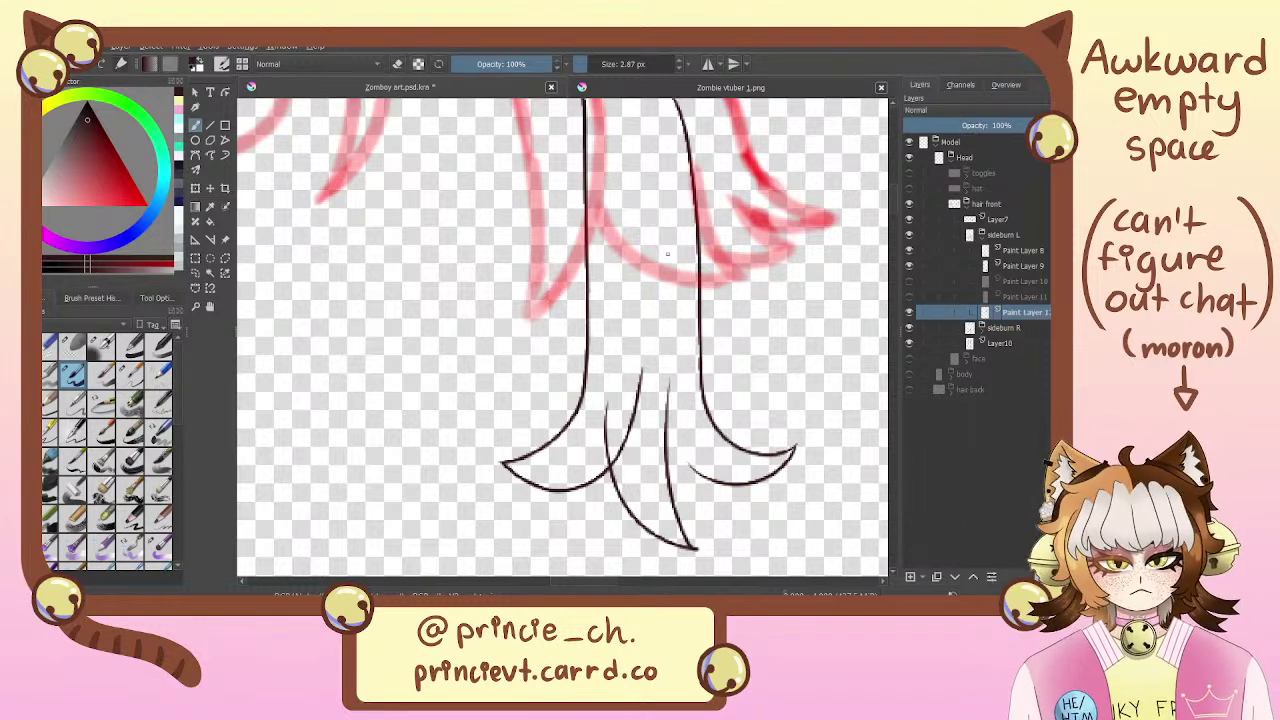
left_click_drag(670, 227, 668, 410)
key("ctrl+z")
left_click_drag(670, 300, 668, 428)
key("ctrl+z")
left_click_drag(670, 206, 669, 424)
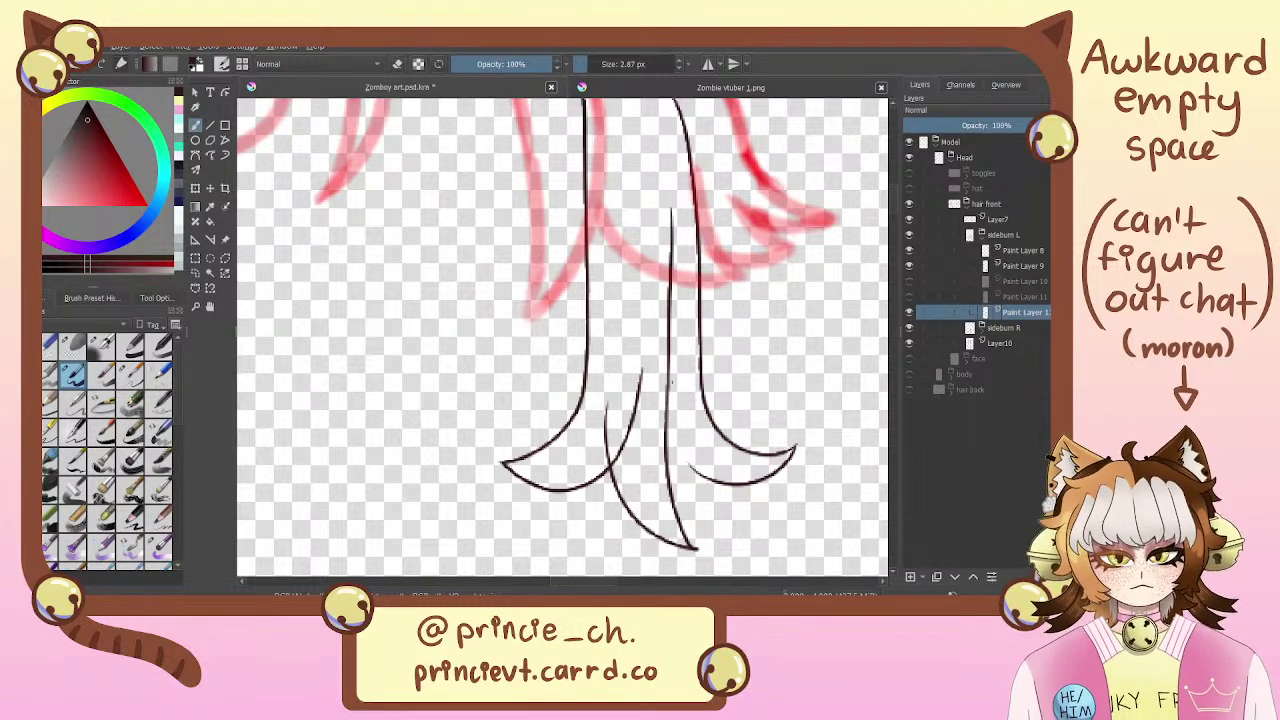
key("ctrl+z")
mouse_move(670, 186)
left_mouse_down()
mouse_move(668, 418)
mouse_move(666, 406)
left_mouse_up()
key("ctrl+z")
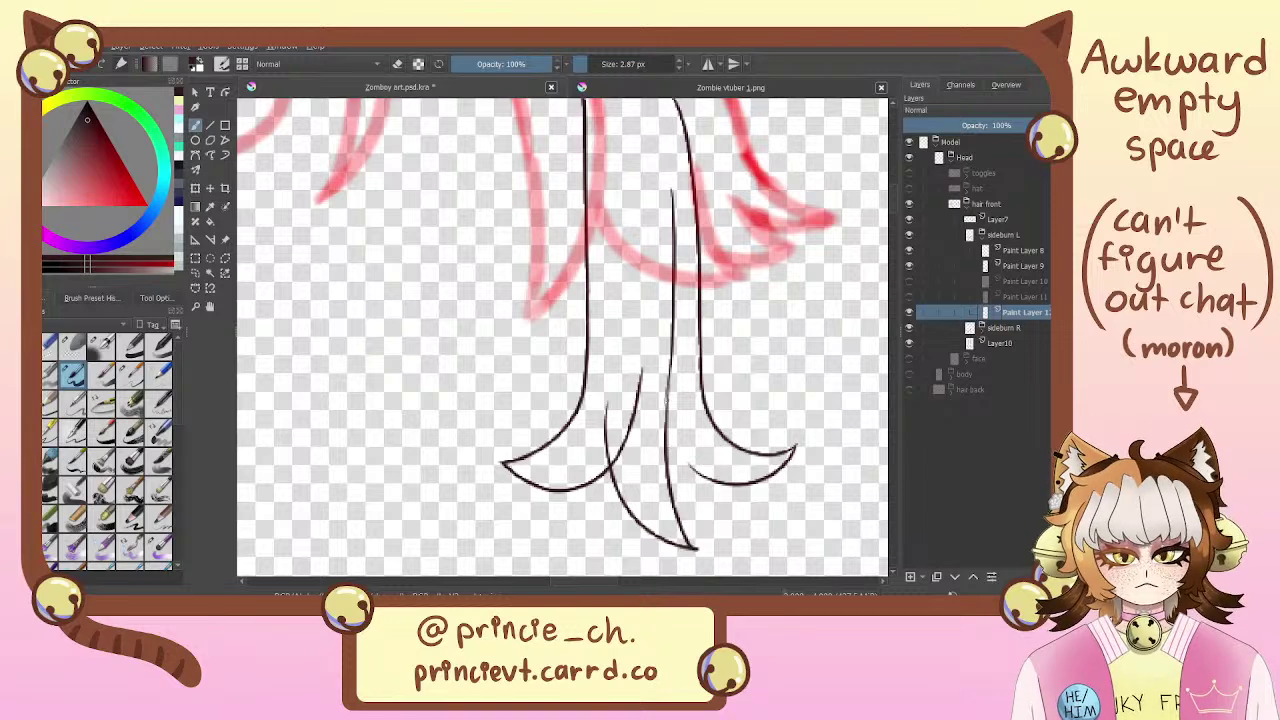
key("e")
key("e")
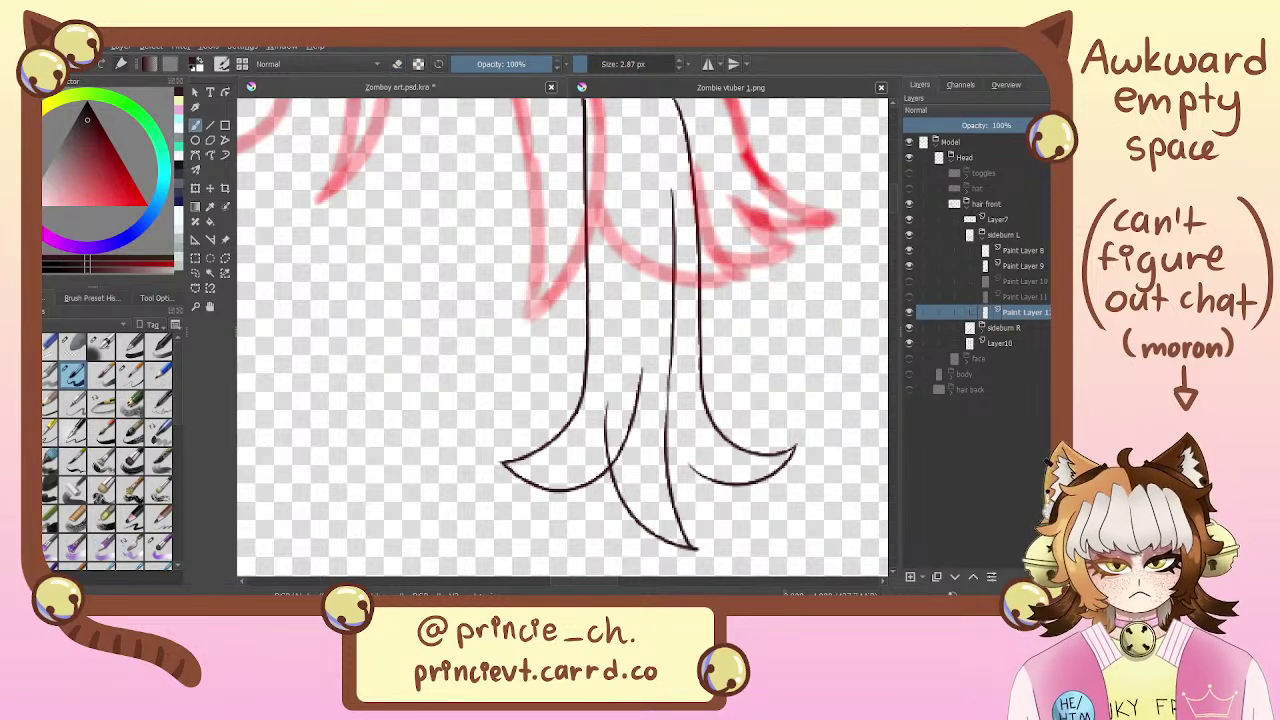
left_click_drag(670, 376, 668, 422)
key("ctrl+z")
Extend the left side line of sideburn L's middle strand upward, blending the new stroke into the existing curve
left_click_drag(604, 237, 606, 416)
key("ctrl+z")
left_click_drag(606, 213, 606, 436)
left_click_drag(609, 376, 606, 432)
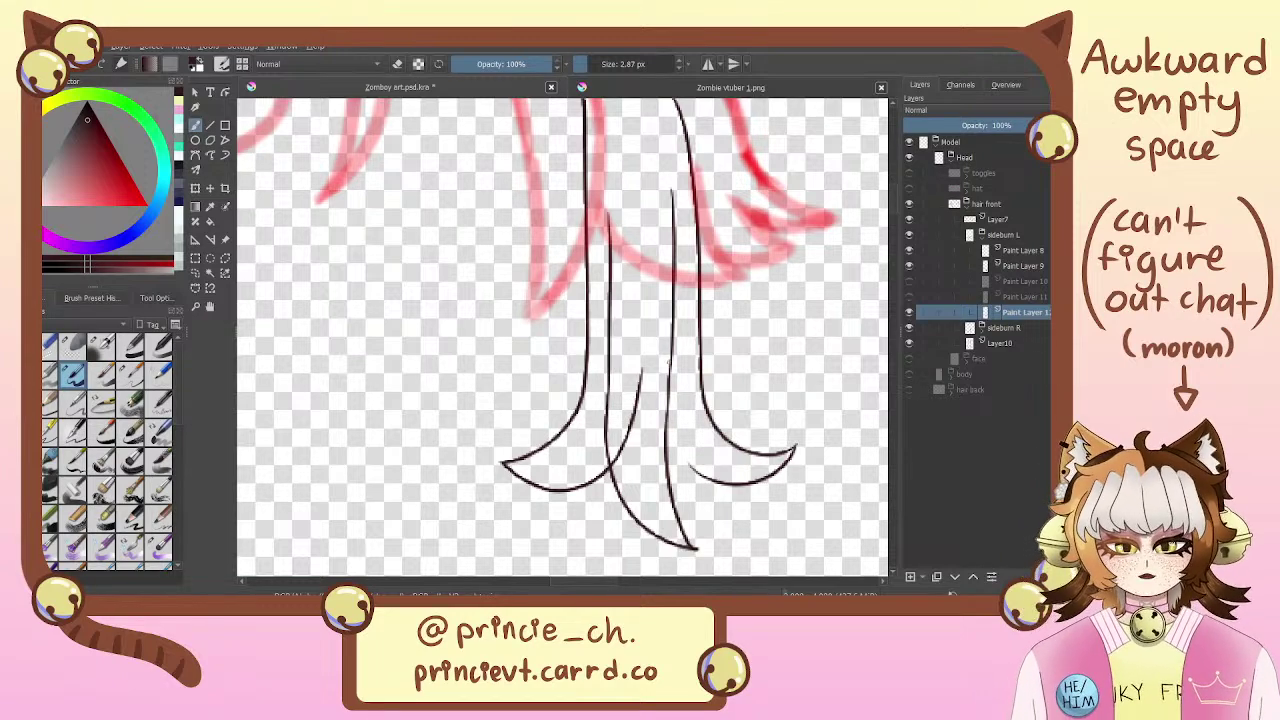
mouse_move(659, 377)
left_mouse_down()
mouse_move(600, 407)
mouse_move(636, 277)
mouse_move(664, 350)
mouse_move(577, 435)
mouse_move(604, 338)
left_mouse_up()
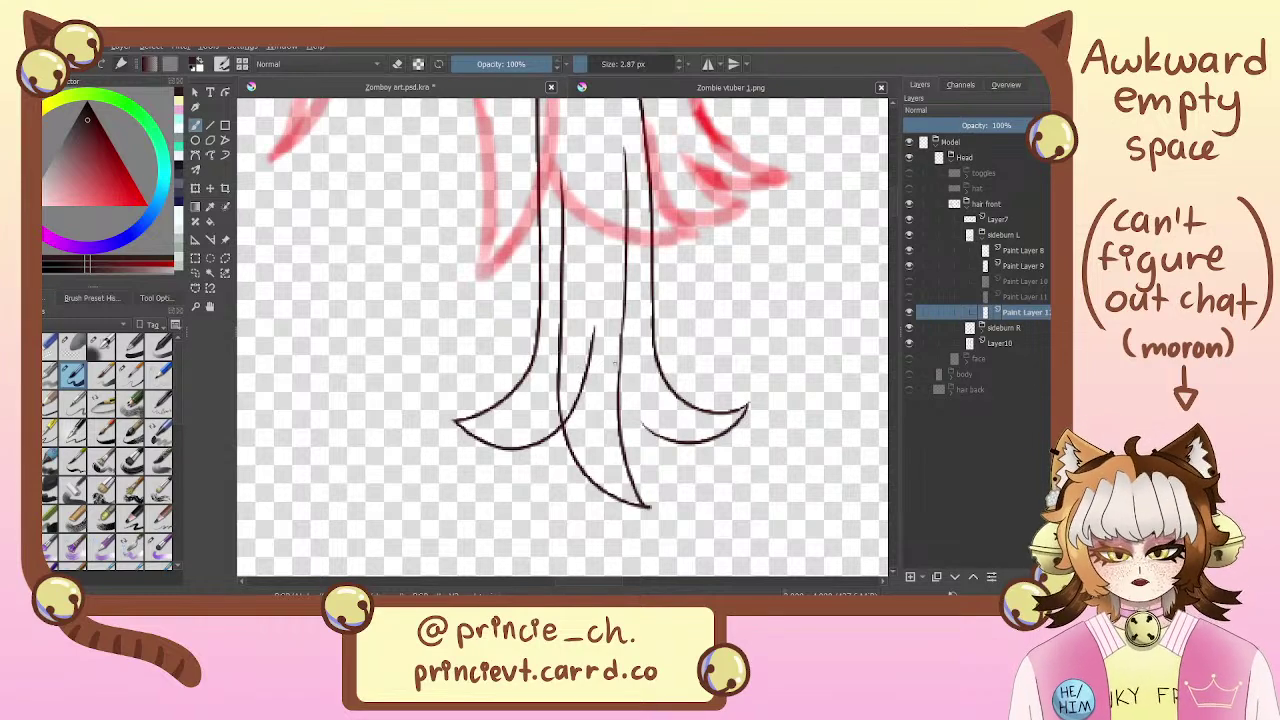
left_click_drag(647, 381, 673, 367)
Clean up the join in the middle strand's right side line by erasing along its edge
key("e")
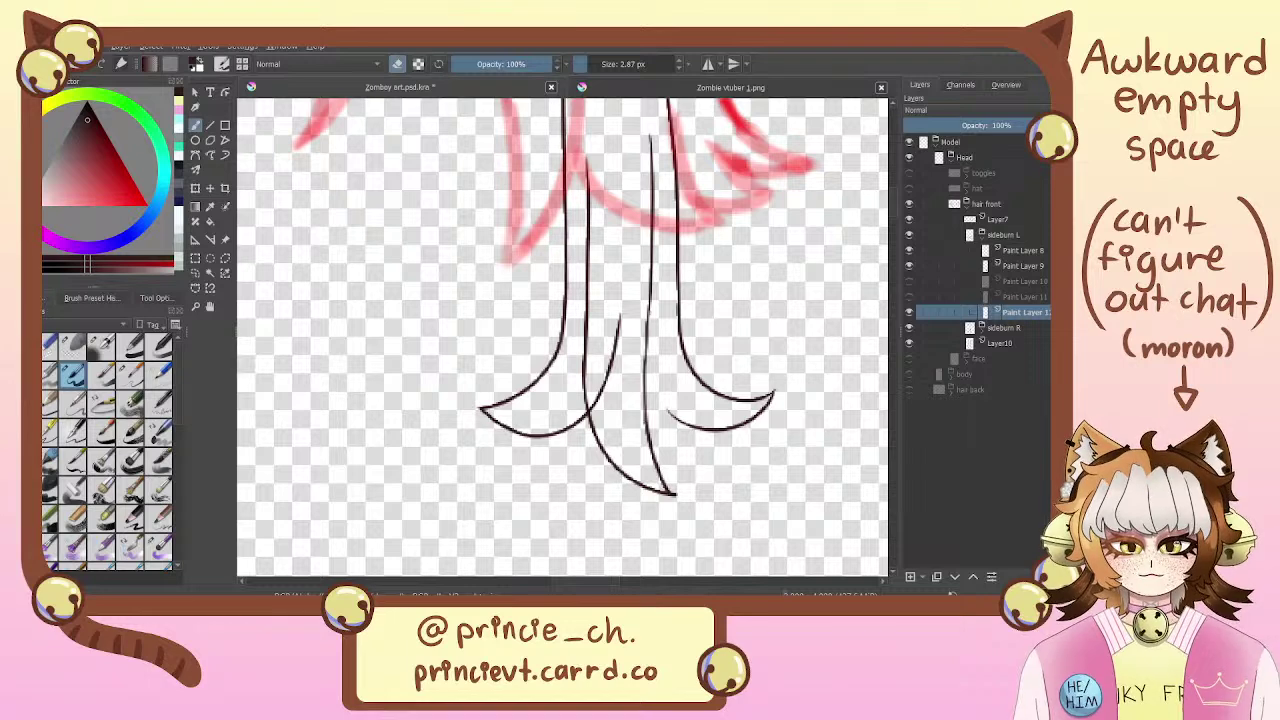
key("e")
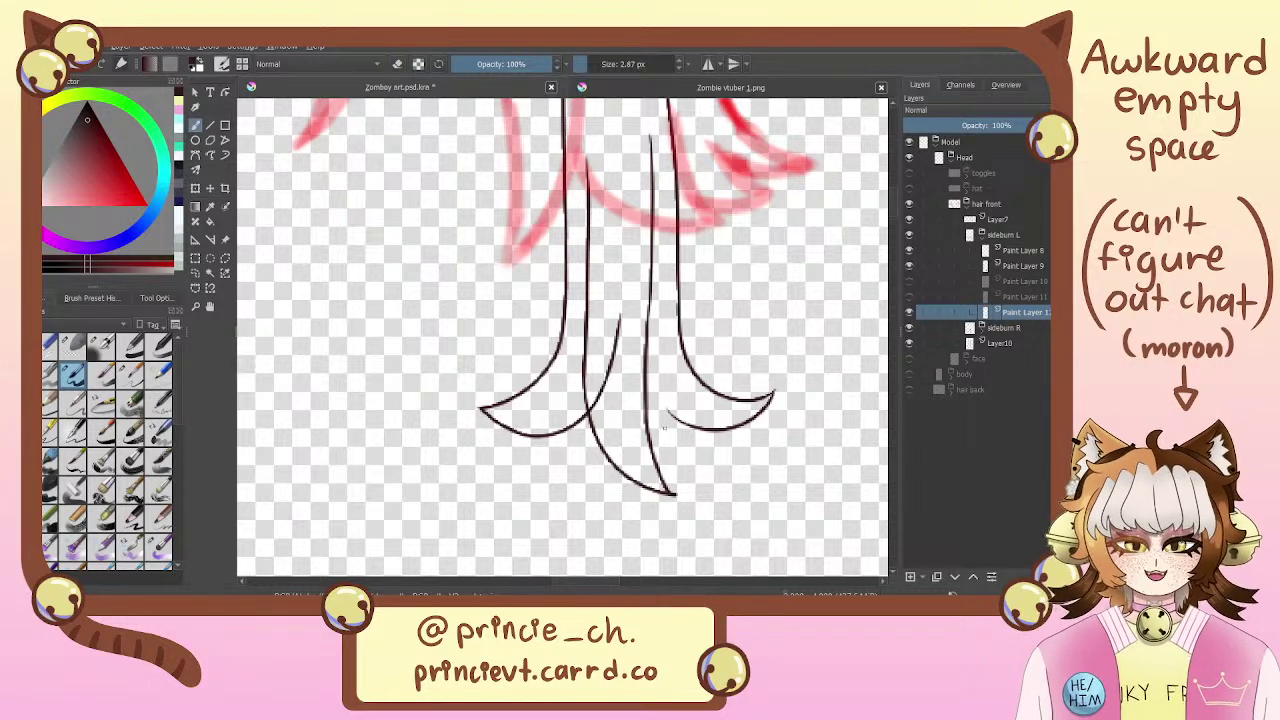
key("e")
left_click_drag(644, 338, 645, 382)
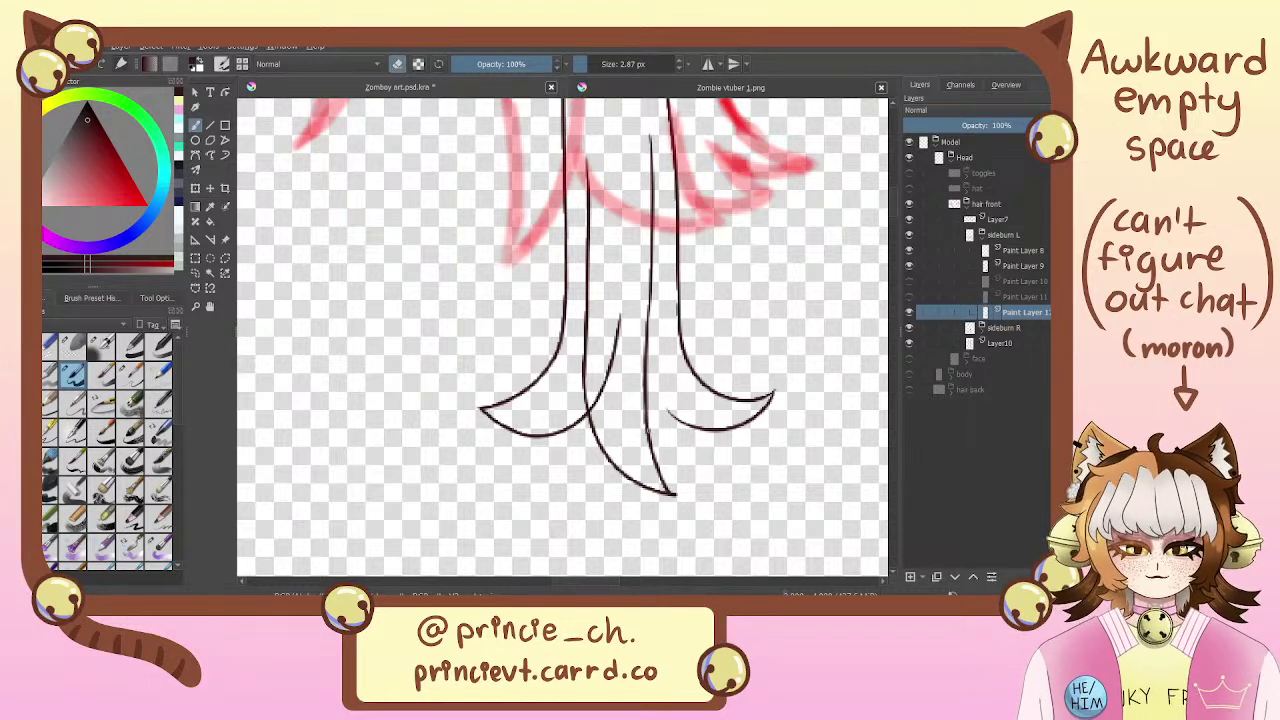
left_click_drag(648, 283, 662, 334)
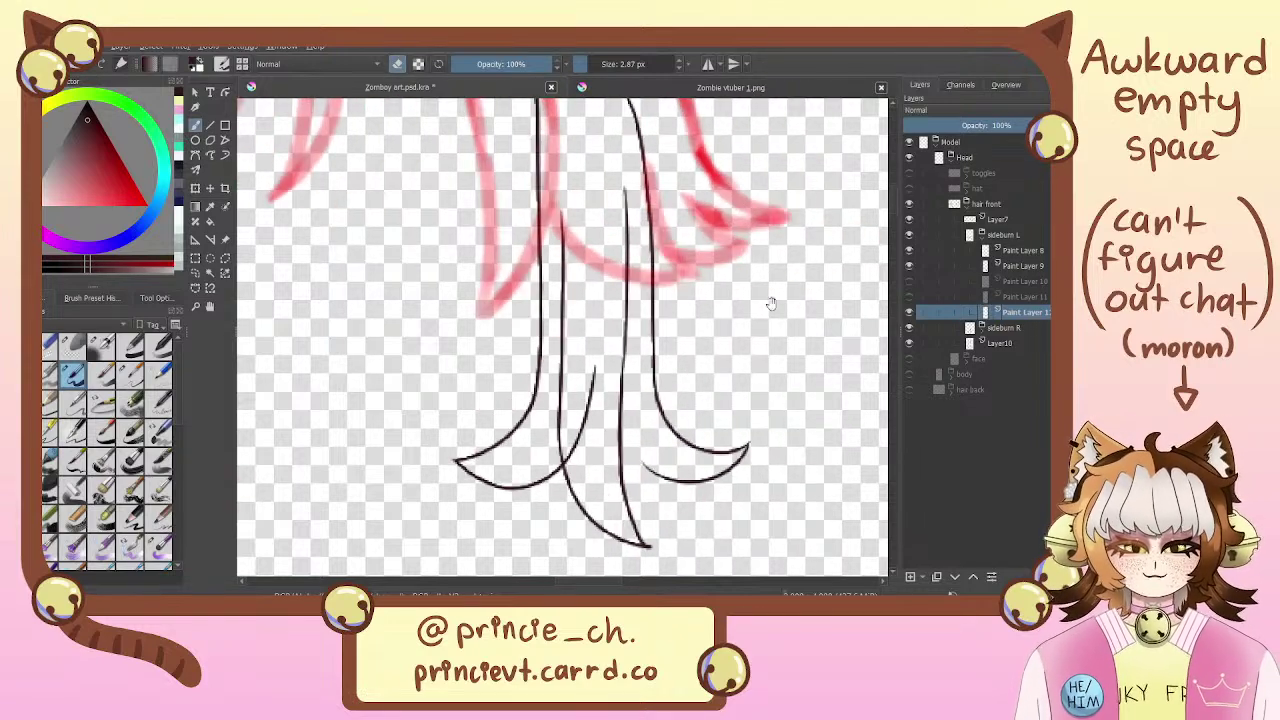
Show Paint Layer 10 and Paint Layer 11 again and collapse the sideburn L group
left_click(909, 283)
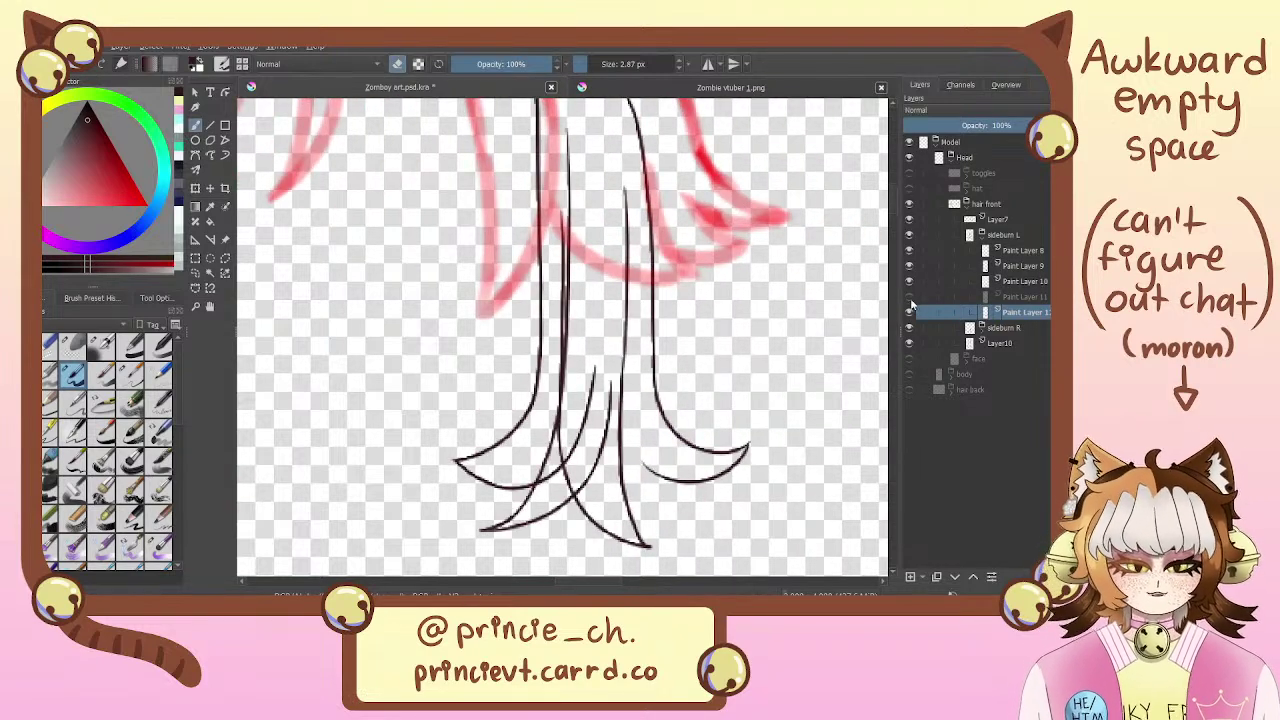
left_click(909, 297)
left_click(981, 234)
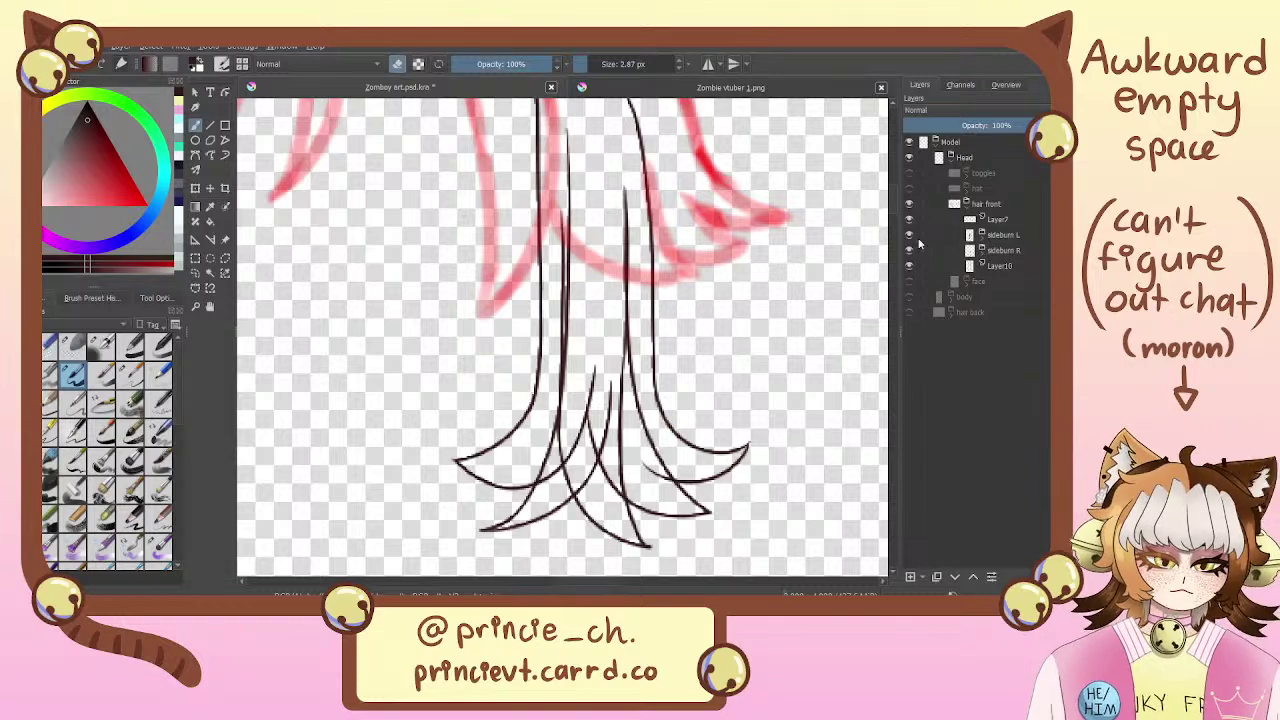
Expand the sideburn R group and make Paint Layer 15 the active layer
left_click(982, 250)
left_click(1020, 281)
left_click(1026, 297)
mouse_move(312, 271)
left_mouse_down()
mouse_move(545, 241)
mouse_move(796, 242)
mouse_move(787, 296)
left_mouse_up()
left_click(1040, 265)
left_click(1034, 283)
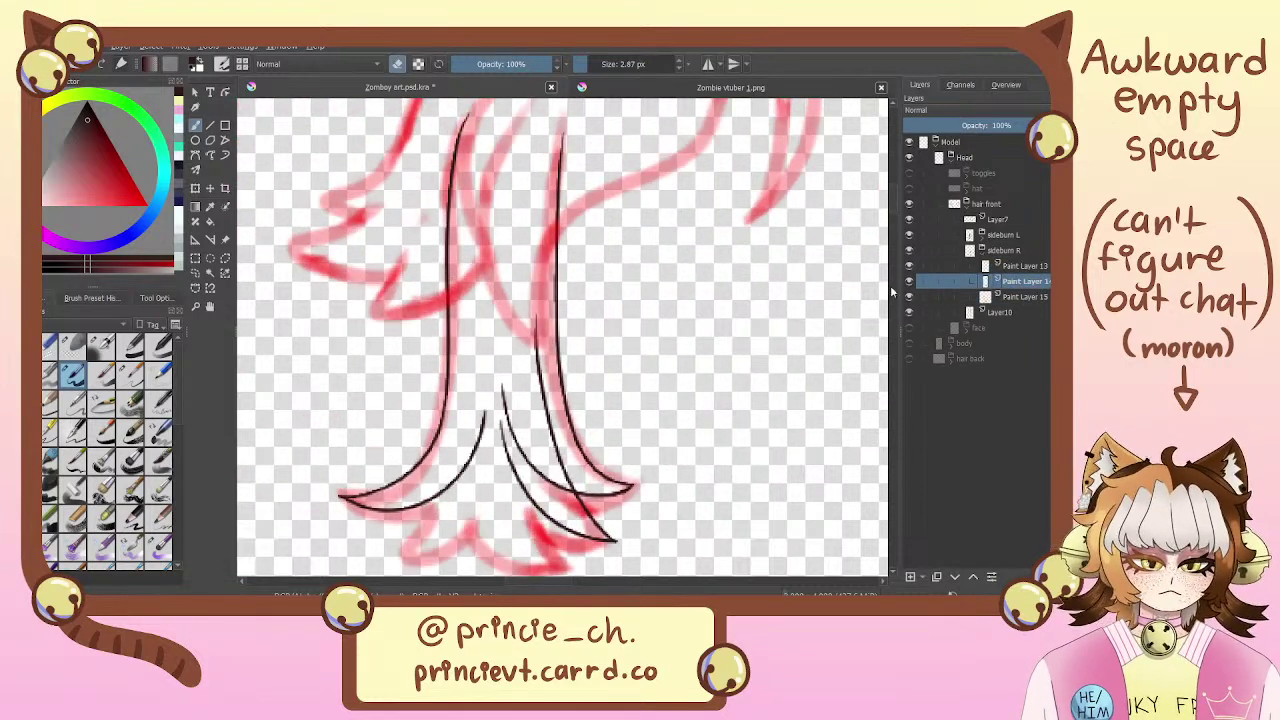
left_click(1043, 299)
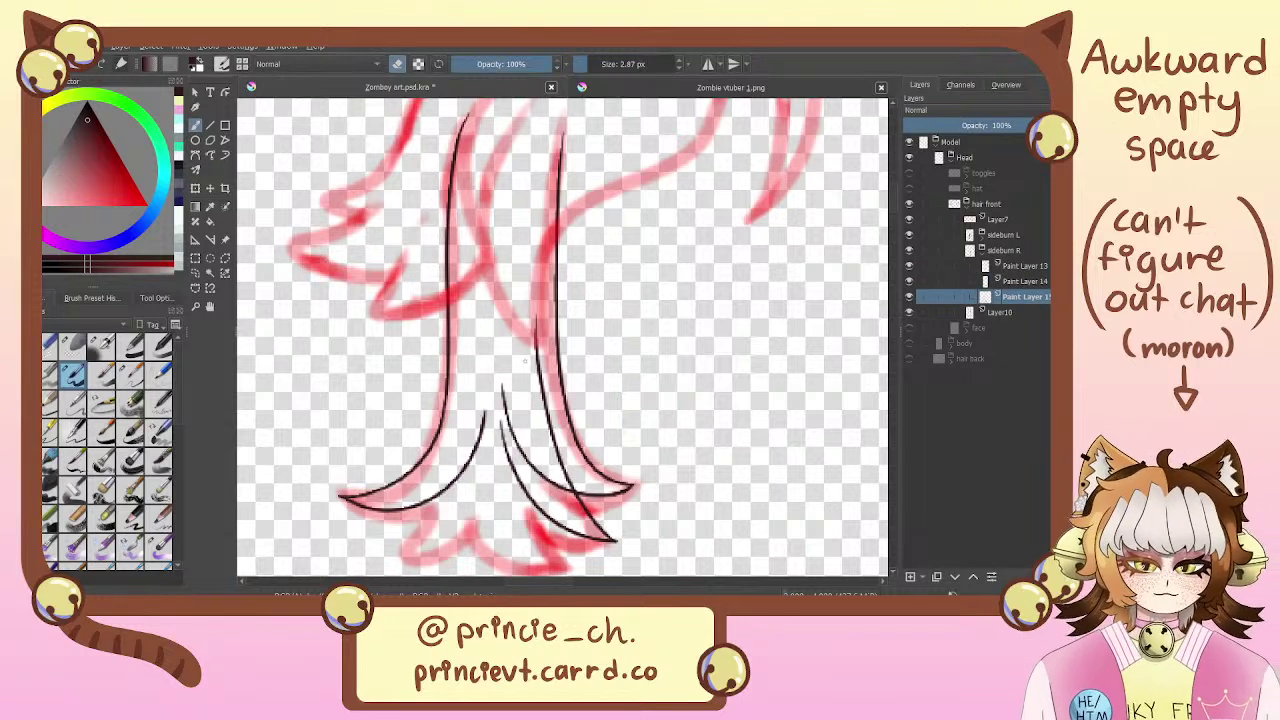
Extend the side line of sideburn R's lower right strand upward on Paint Layer 15
key("e")
left_click_drag(537, 305, 546, 418)
key("e")
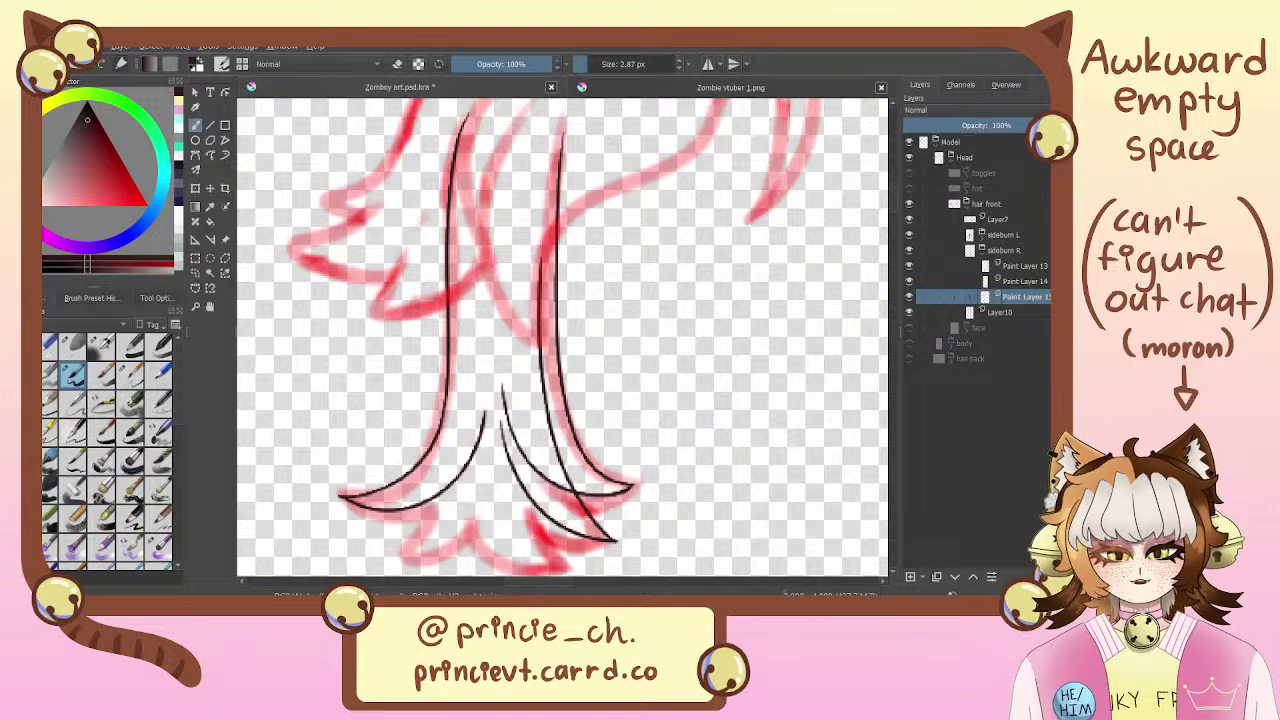
left_click_drag(543, 246, 540, 368)
key("ctrl+z")
mouse_move(542, 224)
left_mouse_down()
mouse_move(540, 336)
mouse_move(583, 236)
left_mouse_up()
left_click_drag(558, 340, 559, 430)
left_click_drag(594, 386, 601, 312)
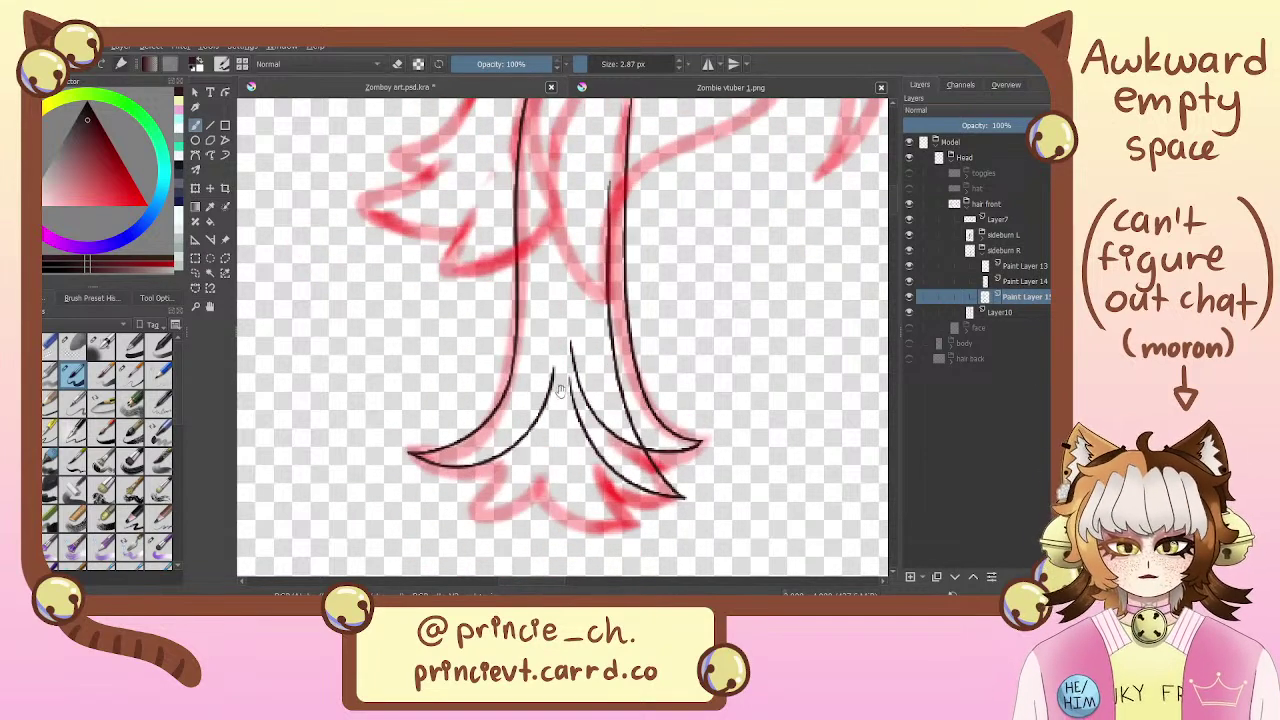
Try to refine the upper end of the underside curve of sideburn R's lower right strand
left_click_drag(566, 356, 582, 420)
key("ctrl+z")
key("ctrl+z")
key("ctrl+z")
left_click_drag(566, 356, 577, 422)
key("ctrl+z")
key("ctrl+z")
key("ctrl+z")
key("ctrl+z")
key("ctrl+z")
key("ctrl+z")
key("ctrl+z")
key("ctrl+z")
key("ctrl+z")
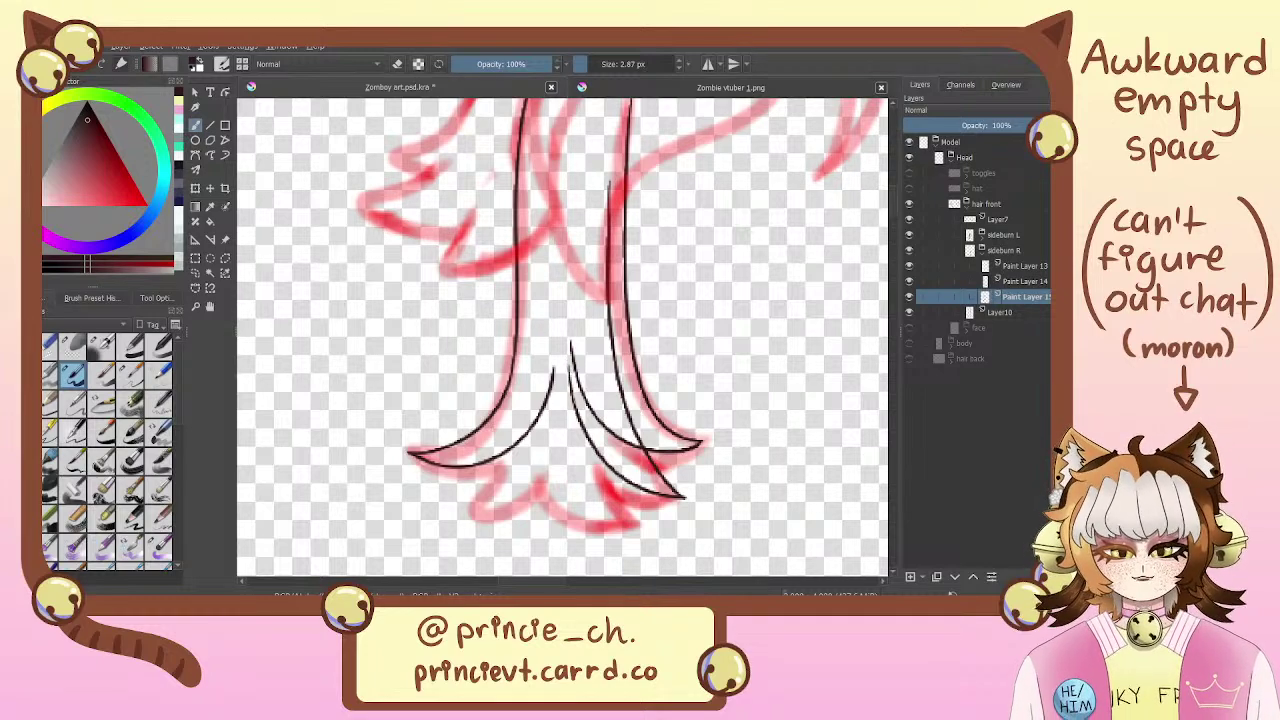
Add a paint layer in the sideburn R group and ink the outer side line of a new strand curving down to the lower left
left_click_drag(717, 297, 557, 257)
left_click_drag(668, 319, 497, 290)
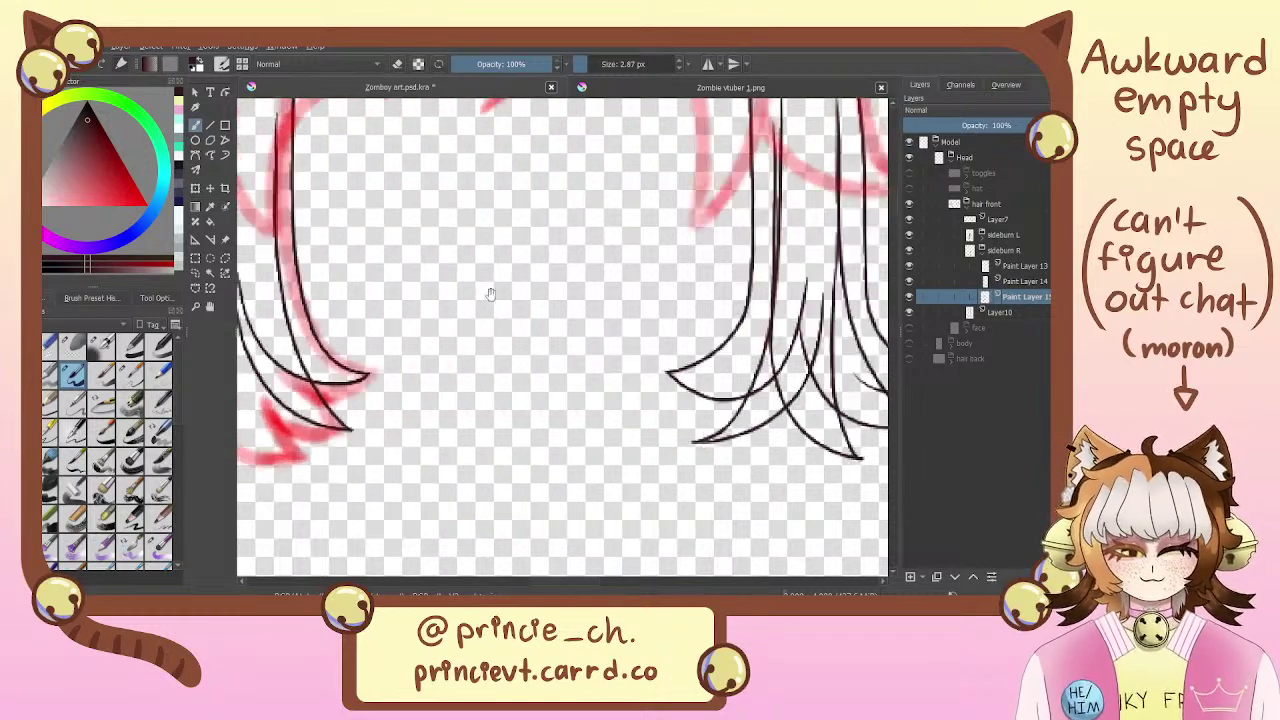
left_click_drag(355, 379, 542, 373)
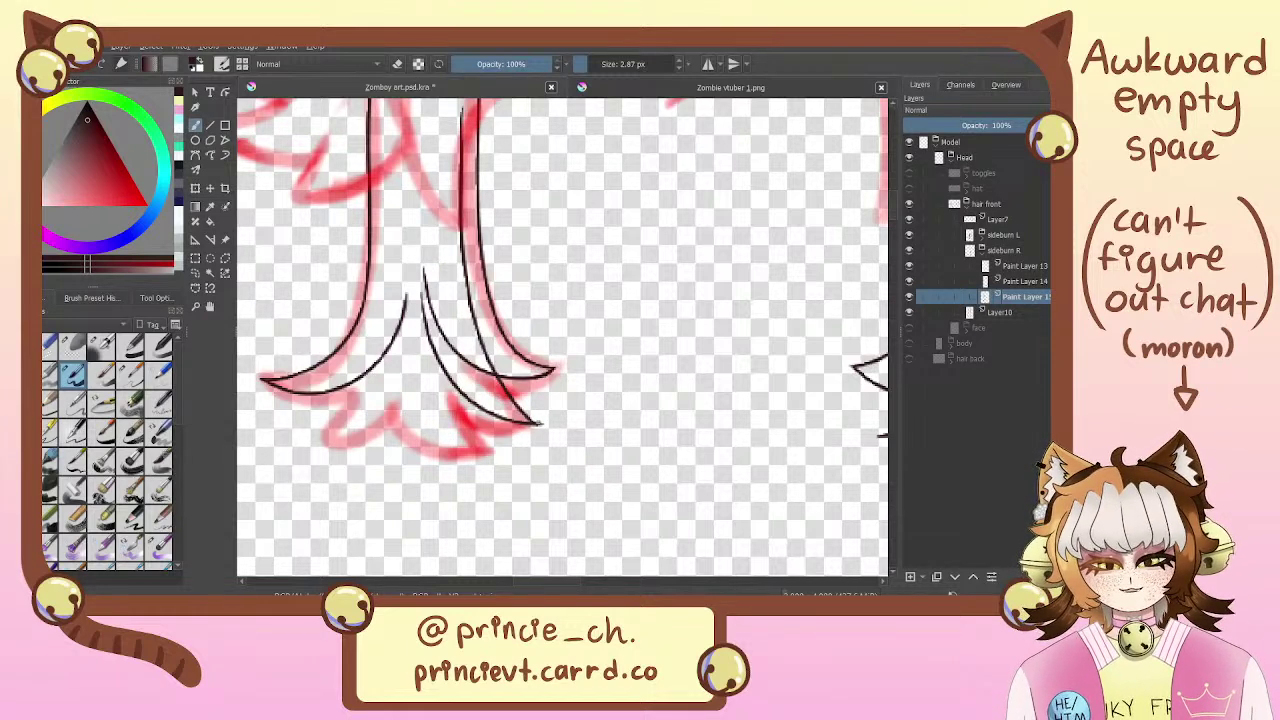
left_click_drag(458, 253, 564, 363)
left_click_drag(697, 315, 705, 262)
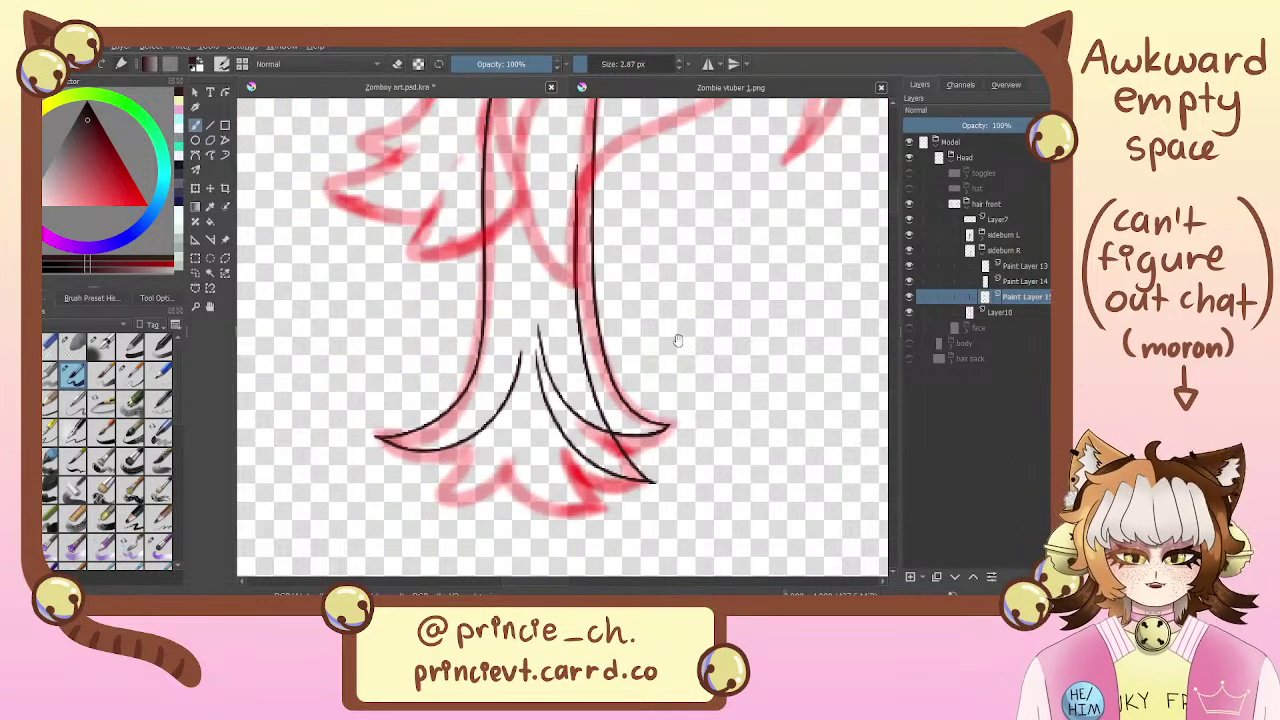
left_click(910, 577)
left_click_drag(529, 273, 648, 291)
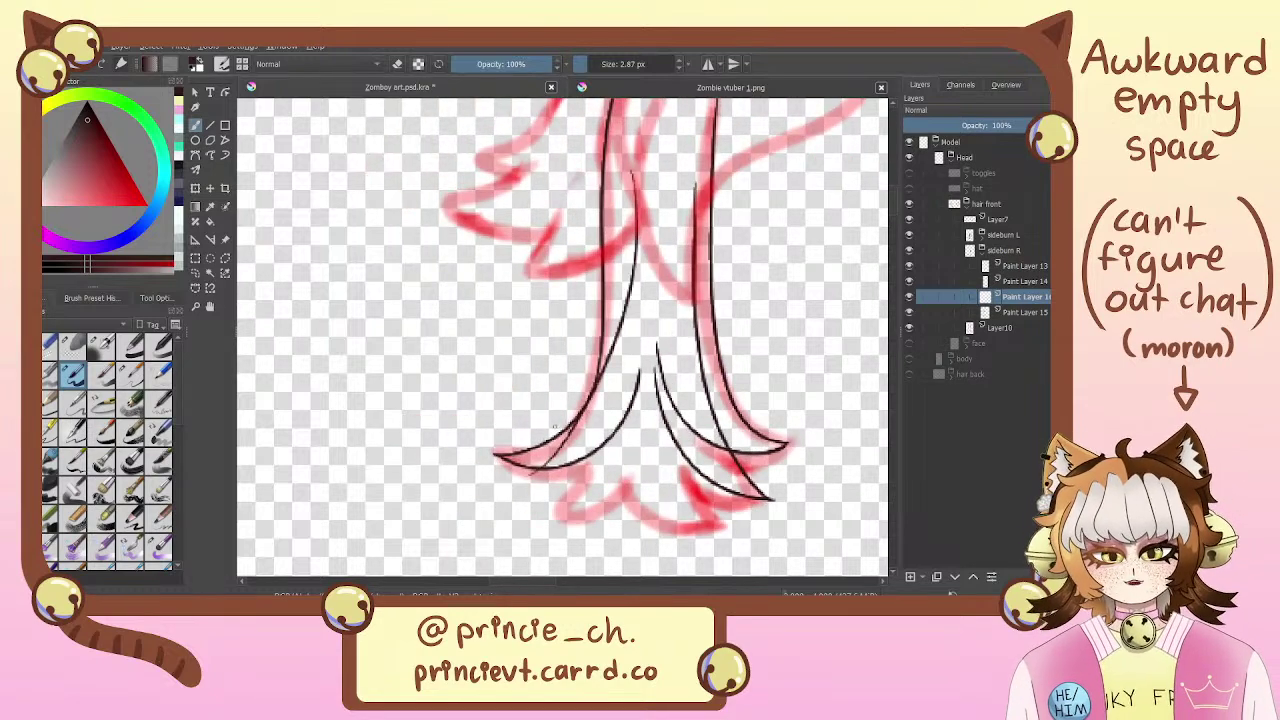
left_click_drag(626, 172, 556, 514)
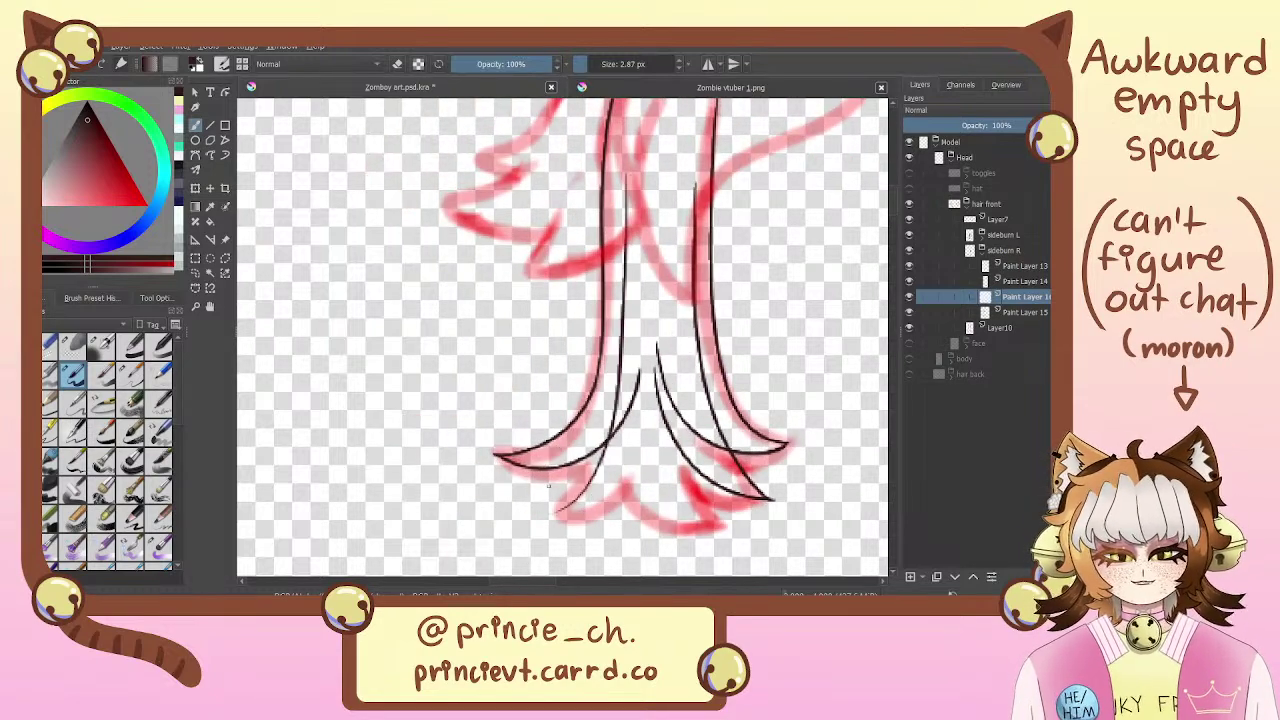
mouse_move(617, 464)
left_mouse_down()
mouse_move(547, 473)
mouse_move(622, 457)
left_mouse_up()
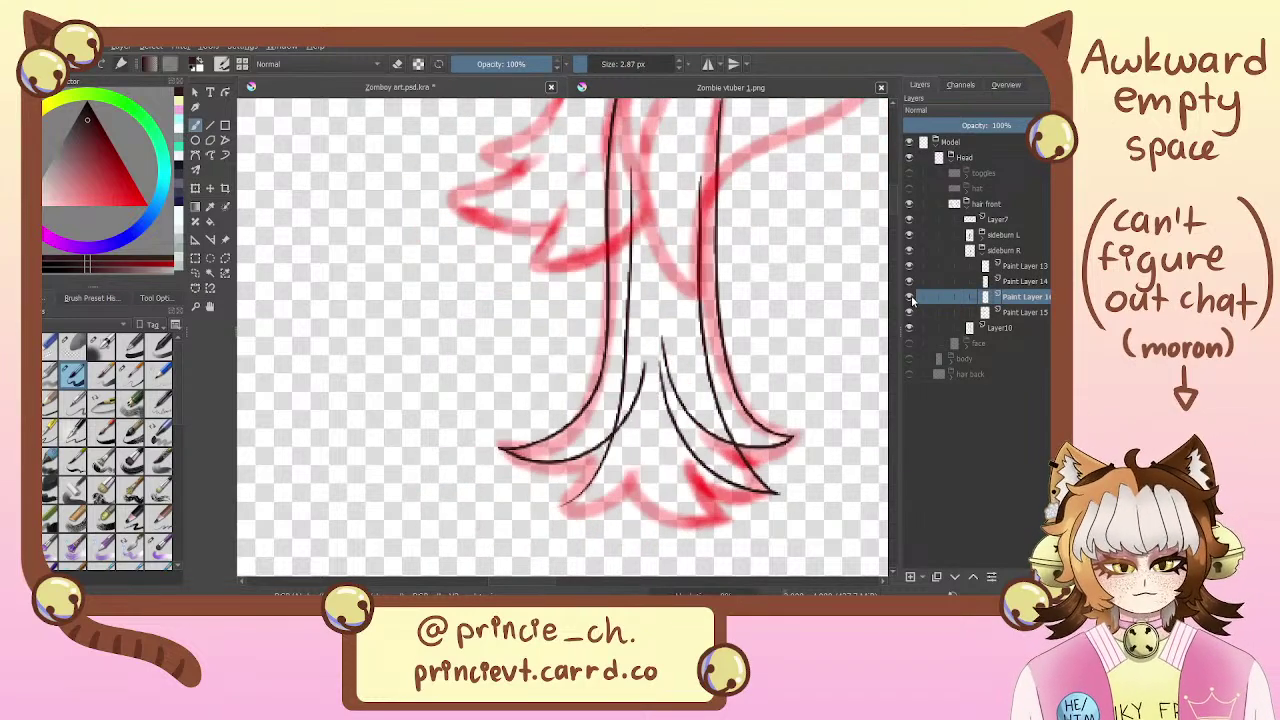
Toggle Paint Layer 16's visibility to check its strand, and move the layer below Paint Layer 15
left_click(910, 297)
left_click(910, 297)
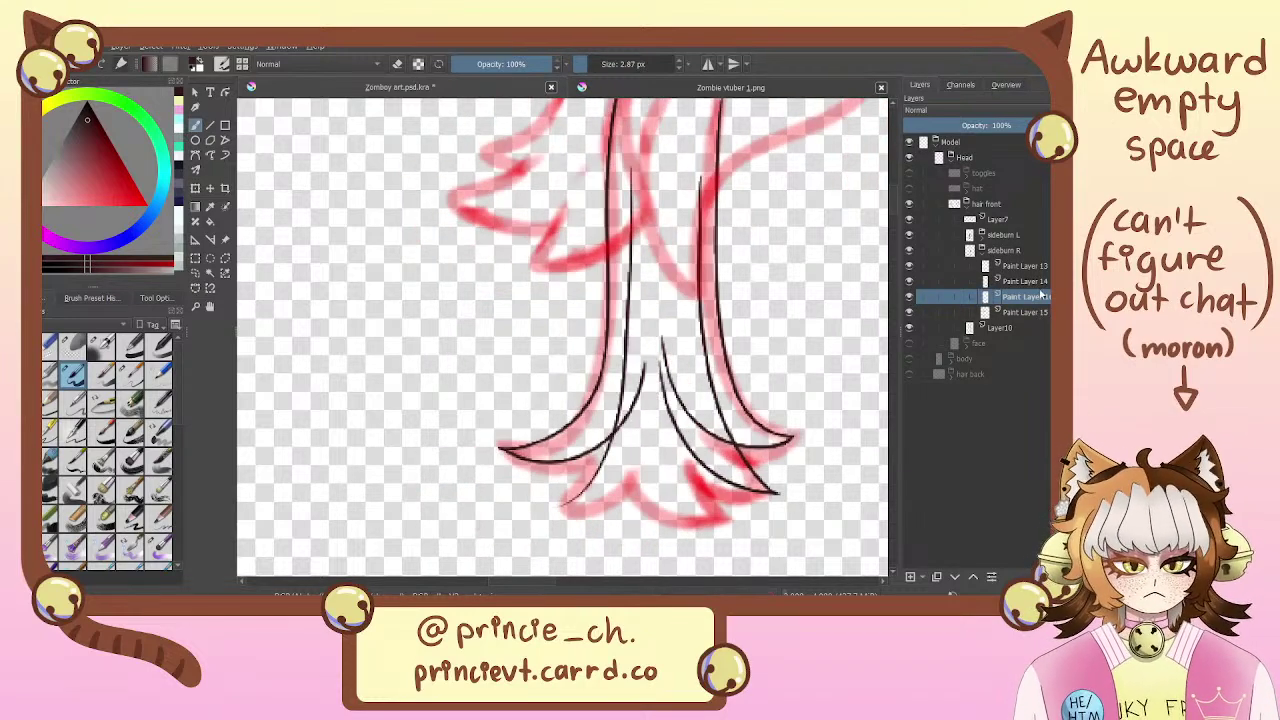
left_click_drag(1043, 296, 1043, 320)
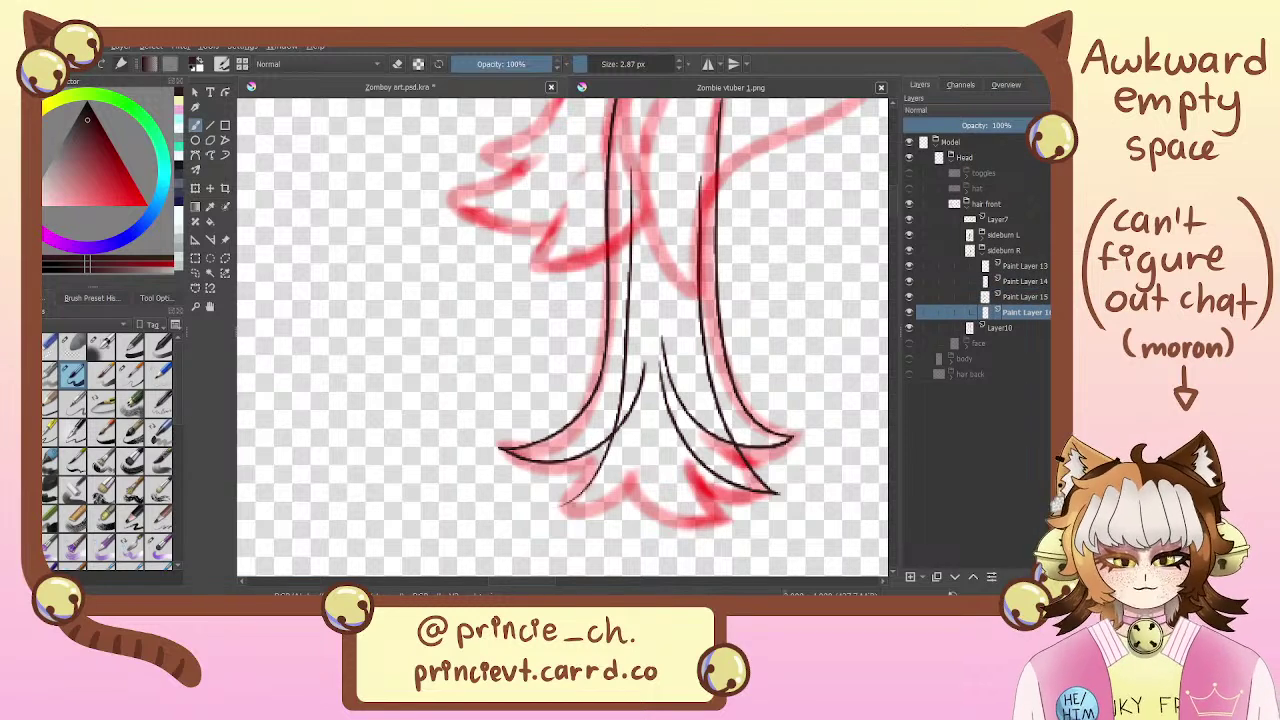
Try to ink the underside of the new lower left strand from its tip up toward the sideburn's centre
left_click_drag(557, 506, 667, 271)
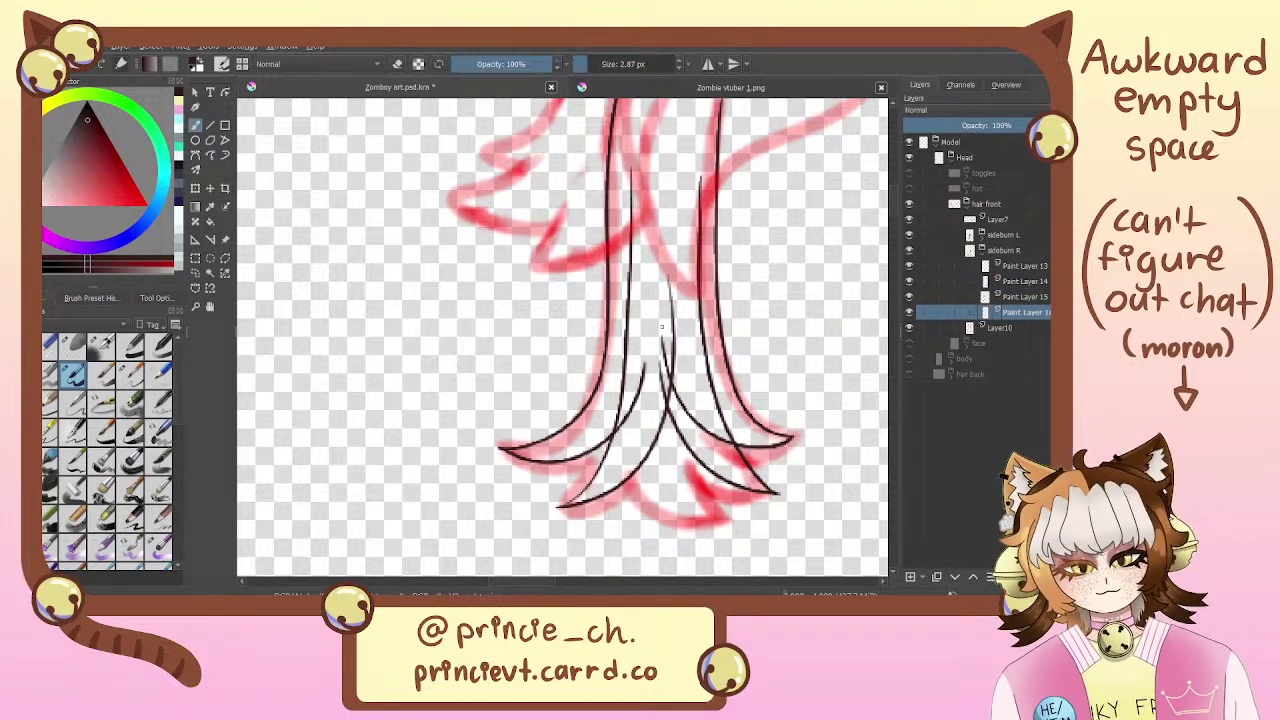
key("ctrl+z")
mouse_move(558, 506)
left_mouse_down()
mouse_move(674, 362)
mouse_move(679, 292)
left_mouse_up()
key("ctrl+z")
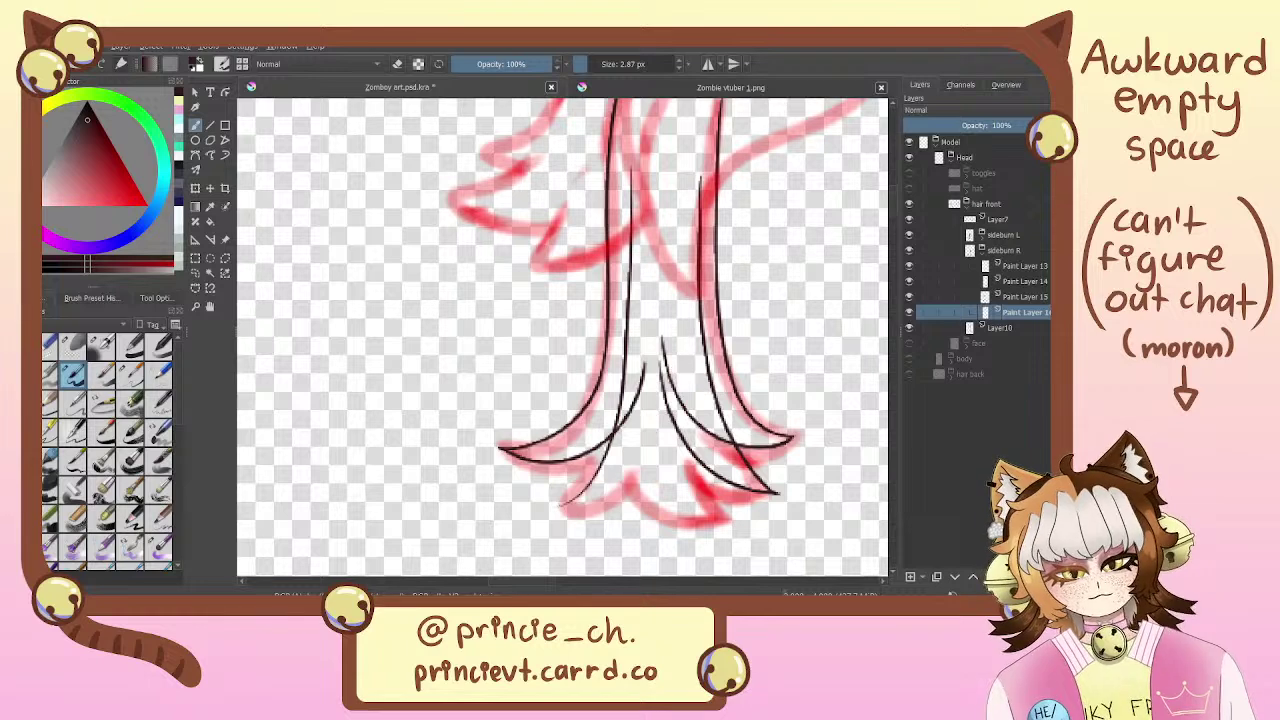
mouse_move(558, 507)
left_mouse_down()
mouse_move(646, 299)
mouse_move(672, 360)
mouse_move(560, 491)
left_mouse_up()
key("ctrl+z")
key("ctrl+z")
Ink the new strand's underside from the sideburn's centre down to the tip, and extend its outer line to meet the tip
mouse_move(665, 317)
left_mouse_down()
mouse_move(539, 517)
mouse_move(590, 480)
left_mouse_up()
key("ctrl+z")
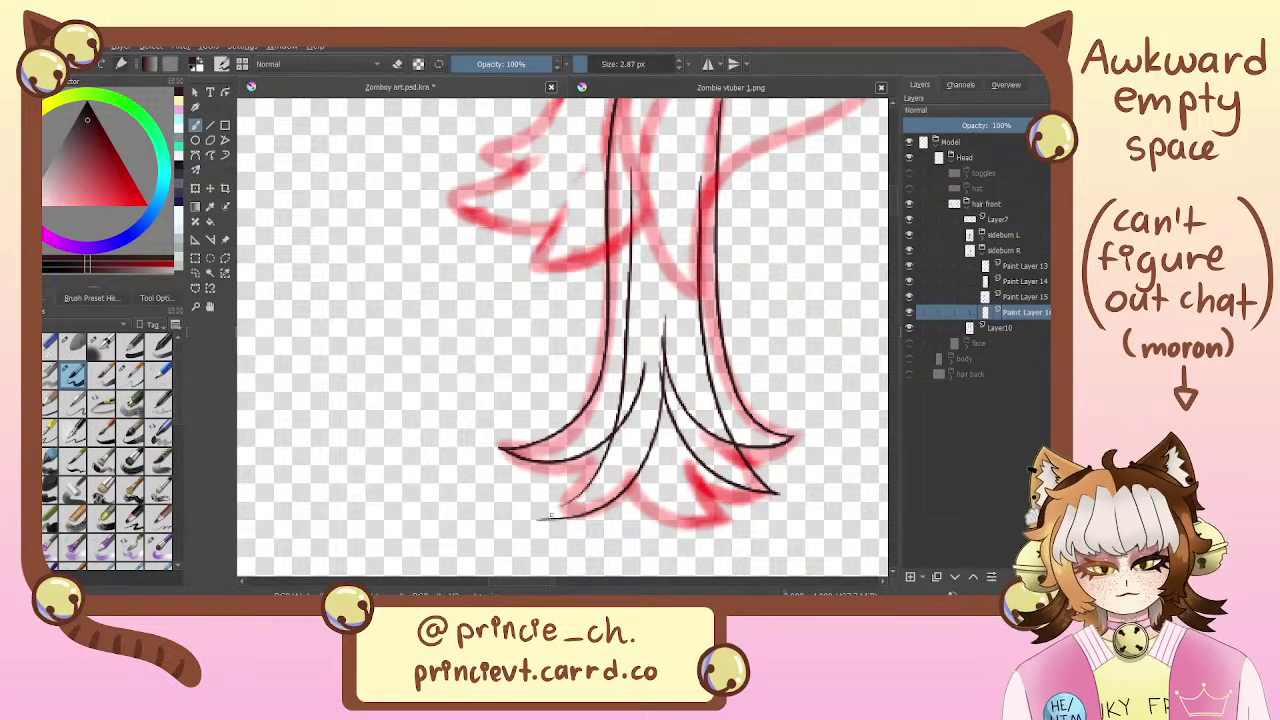
mouse_move(536, 519)
left_mouse_down()
mouse_move(590, 482)
mouse_move(569, 503)
mouse_move(580, 515)
mouse_move(558, 517)
mouse_move(595, 513)
mouse_move(536, 514)
left_mouse_up()
key("ctrl+z")
key("ctrl+z")
key("ctrl+z")
key("ctrl+z")
left_click_drag(590, 478, 545, 515)
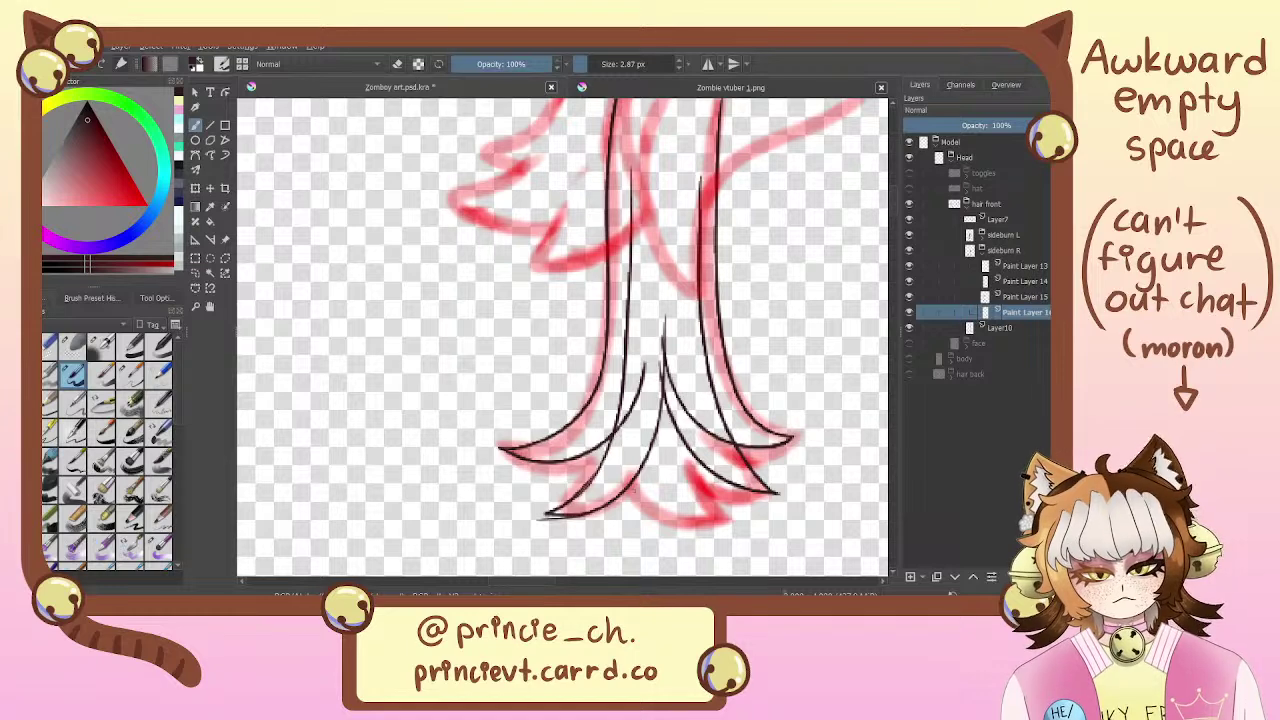
Erase the overshoot beyond the tip of the new lower left strand on Paint Layer 16
key("e")
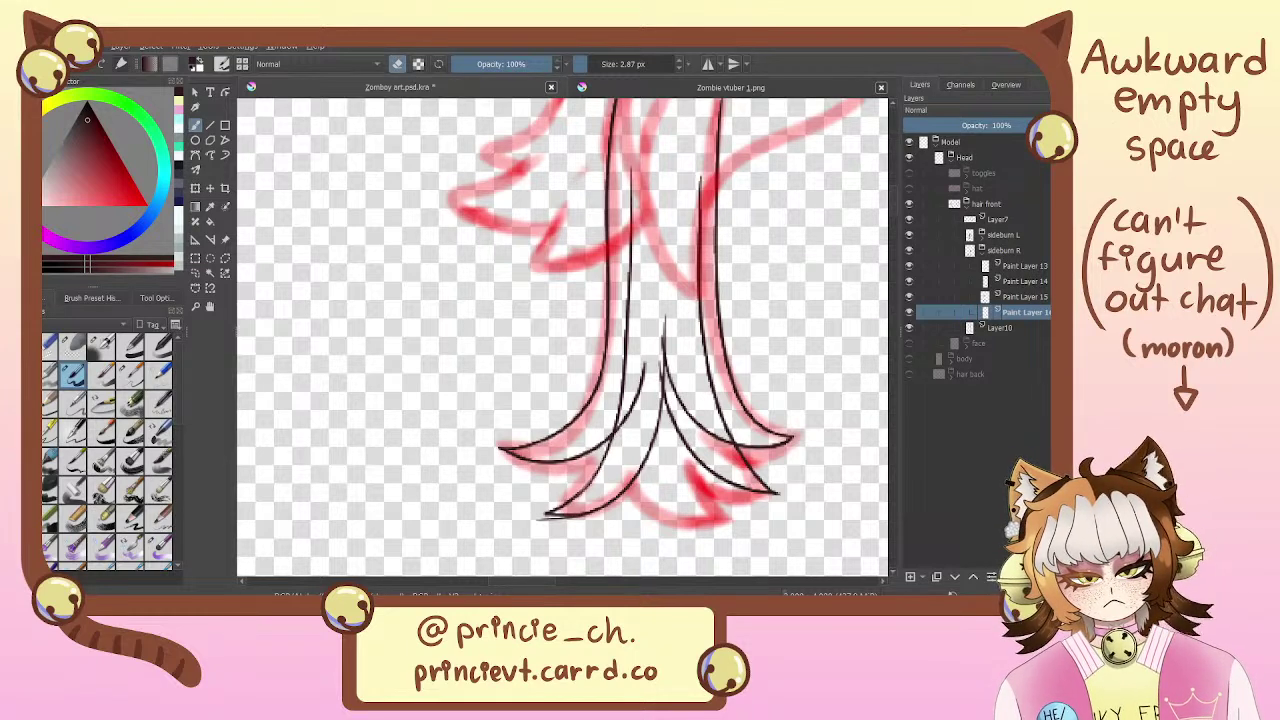
key("e")
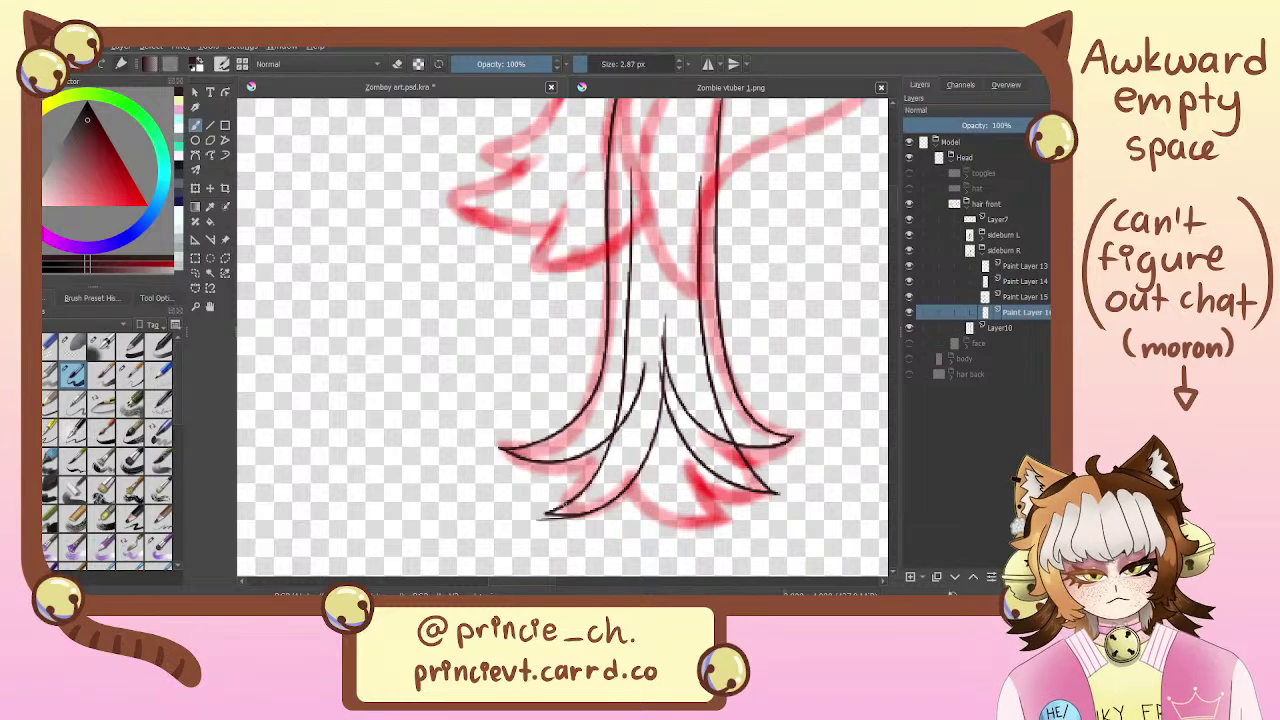
left_click_drag(607, 436, 570, 335)
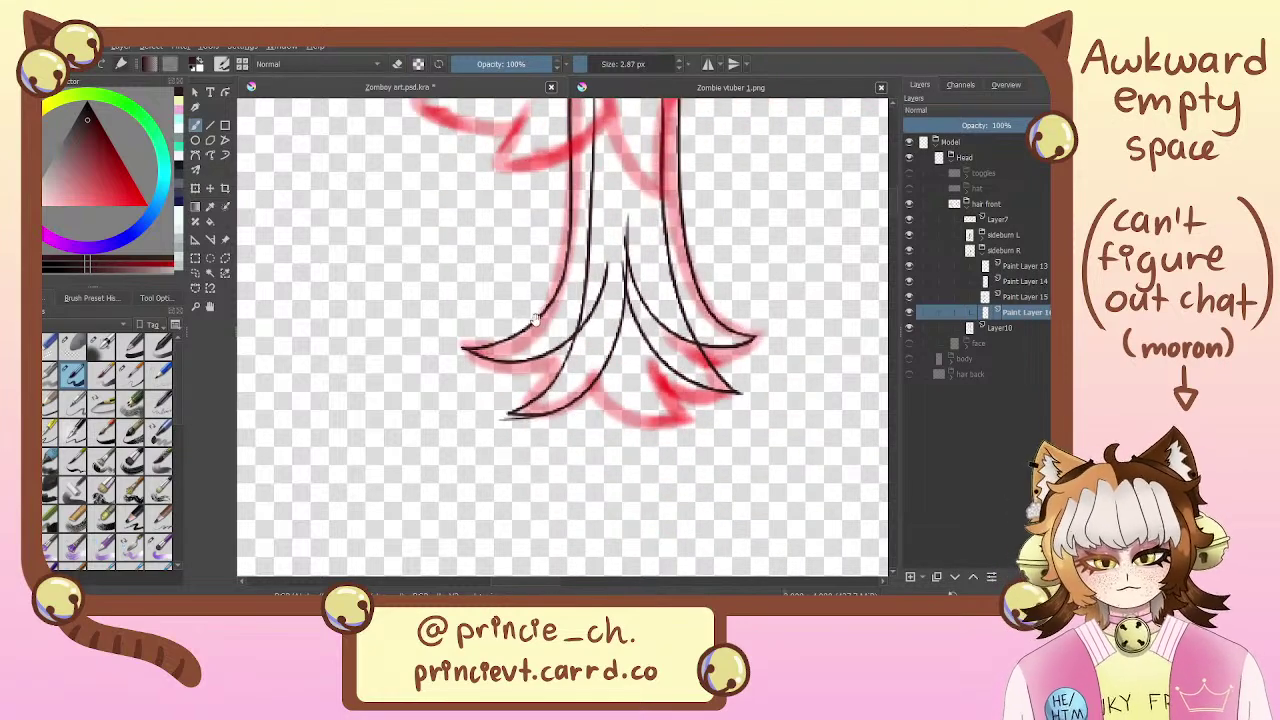
key("e")
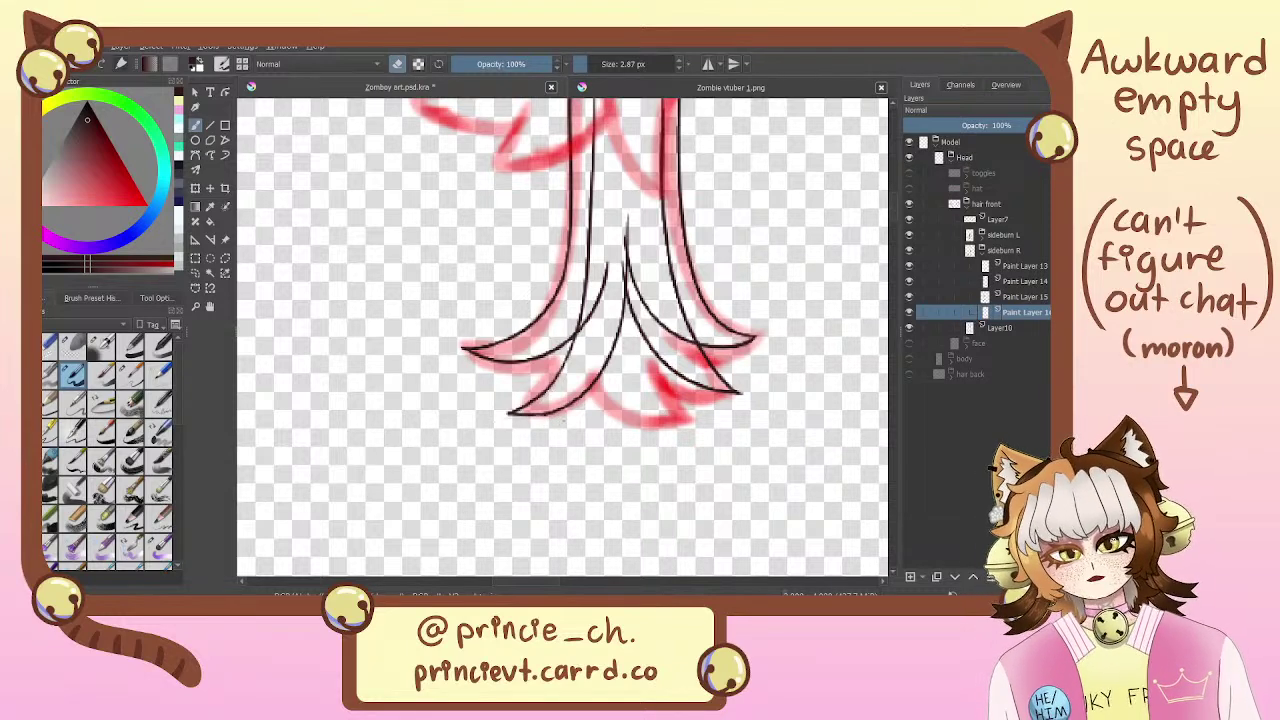
key("ctrl")
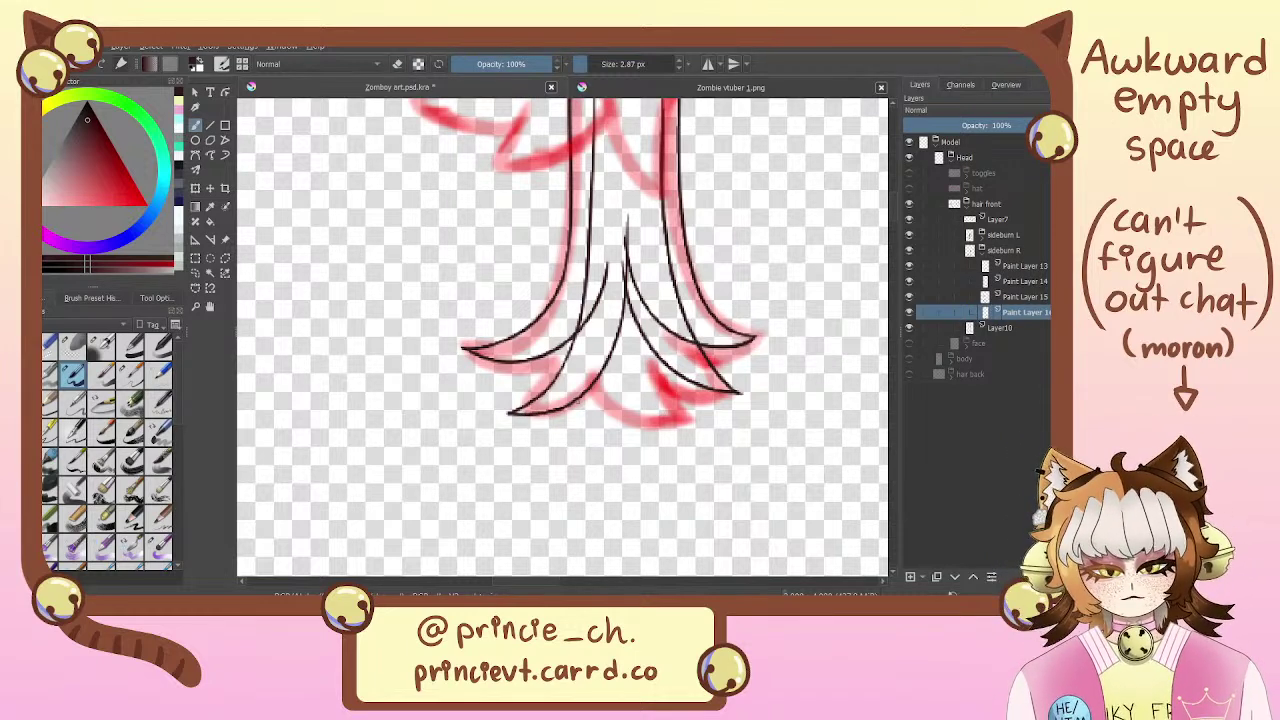
Add a new paint layer in the sideburn R group and place it directly below Paint Layer 16
left_click_drag(745, 100, 663, 143)
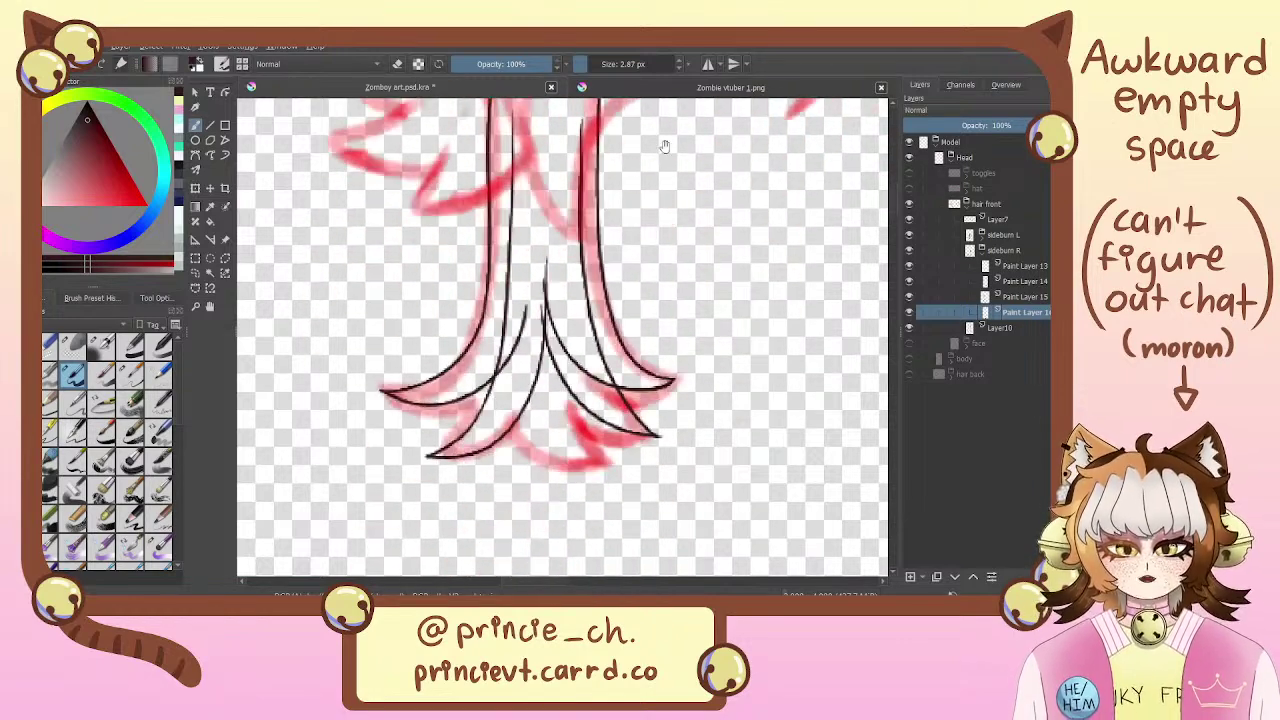
left_click(911, 577)
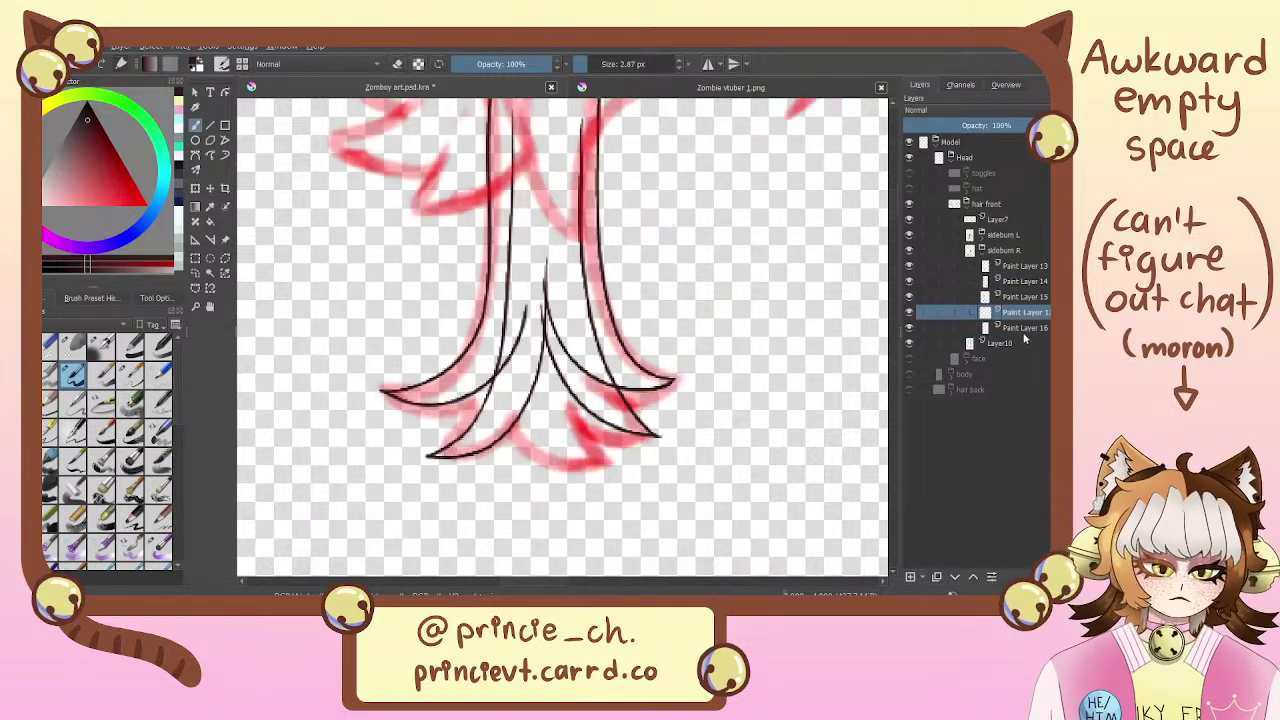
left_click_drag(1023, 333, 1026, 306)
left_click(1034, 329)
left_click_drag(668, 477, 648, 515)
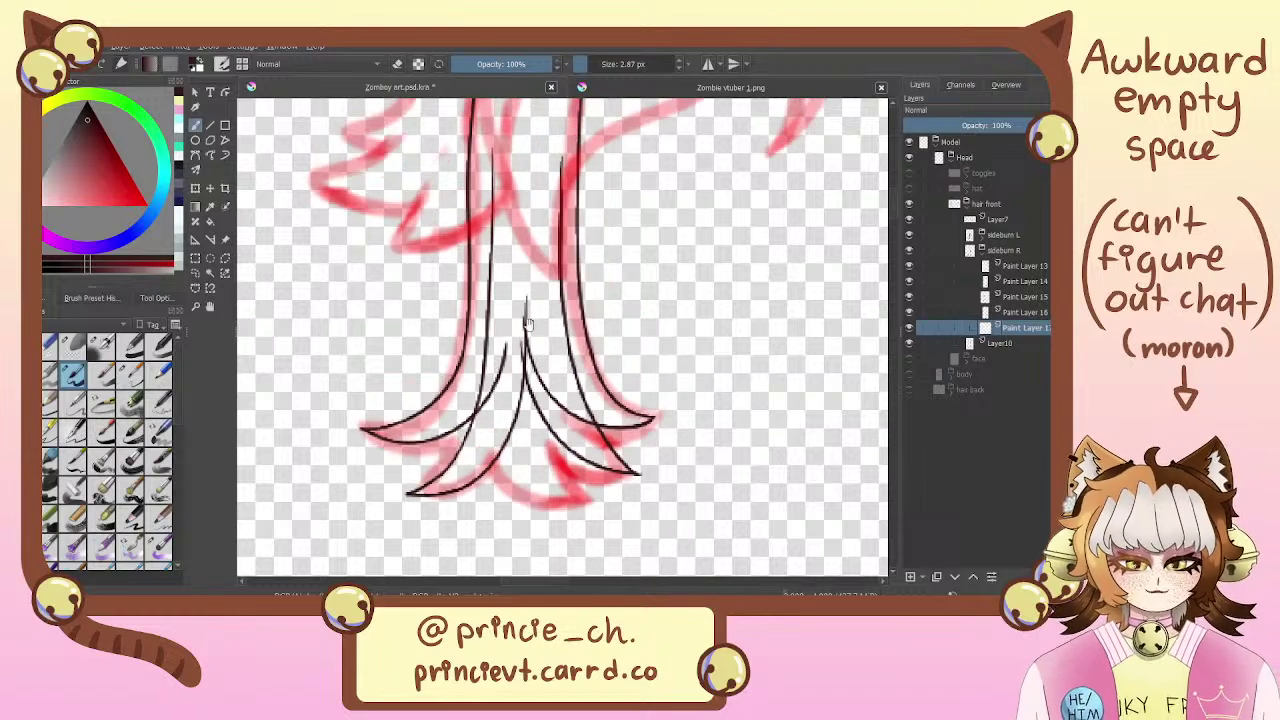
Try to ink both sides of a new bottom centre strand down to a tip at the sketch's lowest point
left_click_drag(533, 226, 602, 506)
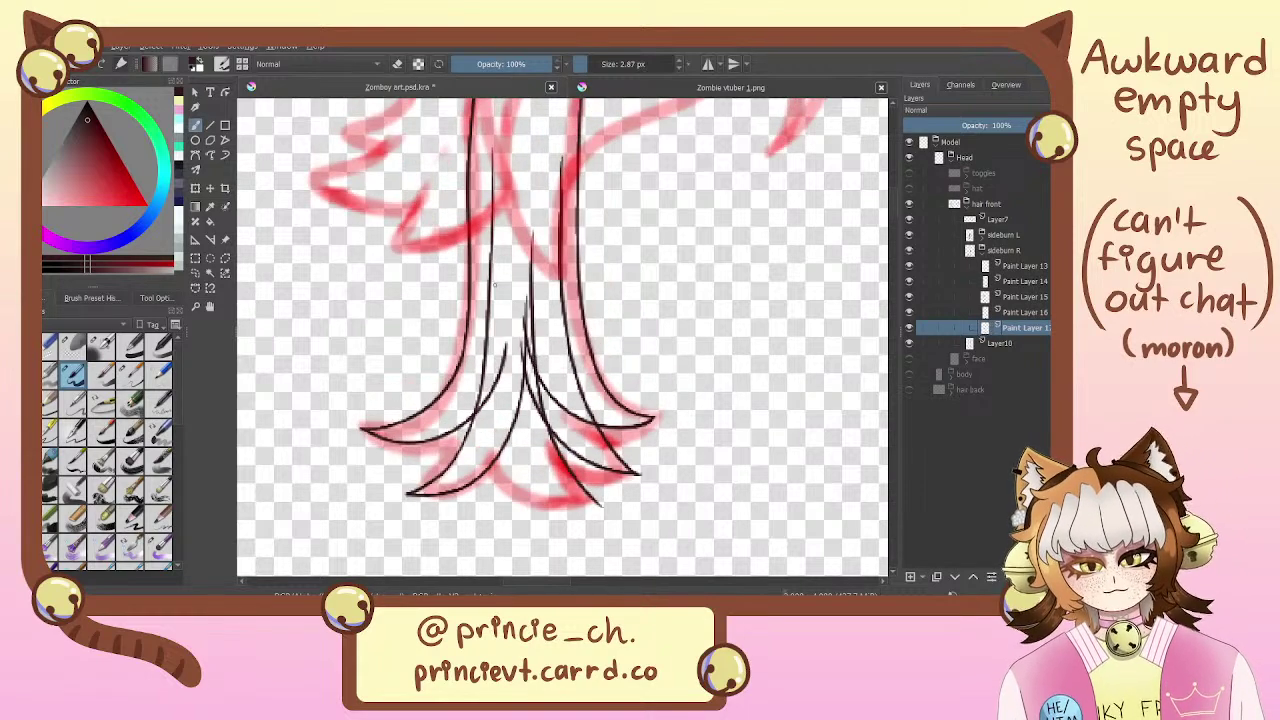
left_click_drag(491, 246, 606, 526)
key("ctrl+z")
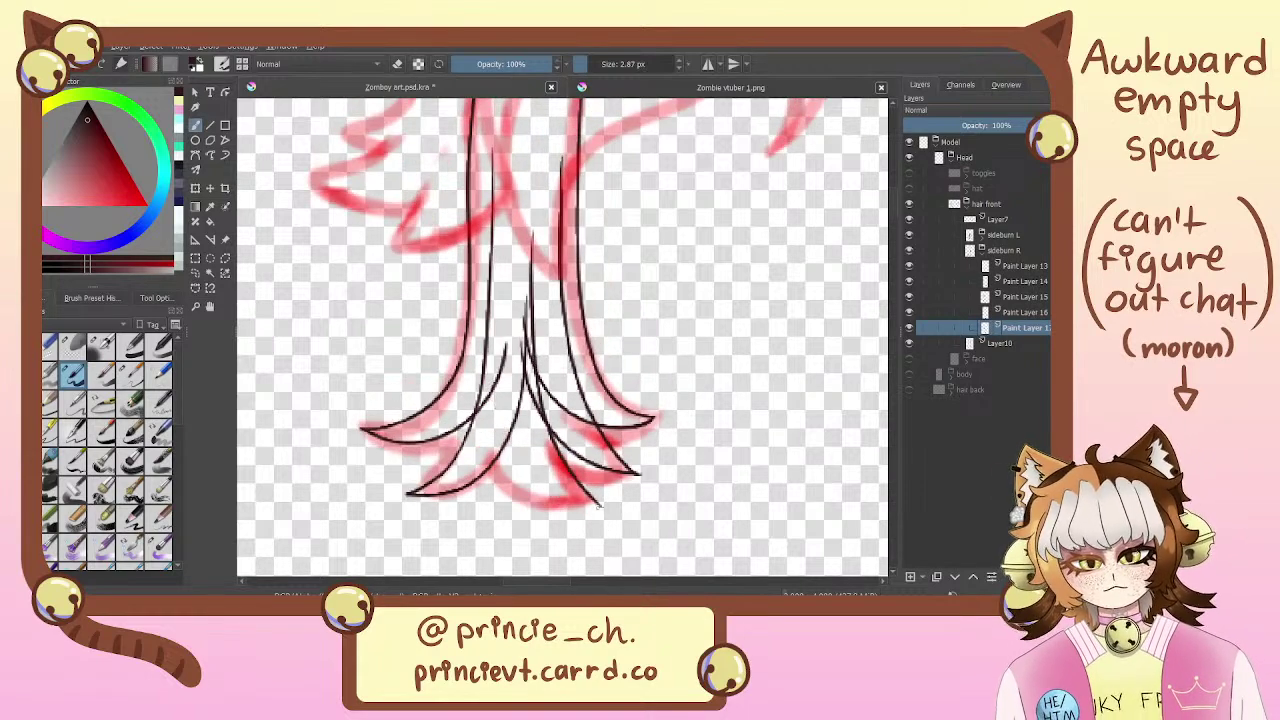
left_click_drag(493, 288, 599, 507)
key("ctrl+z")
left_click_drag(488, 246, 612, 506)
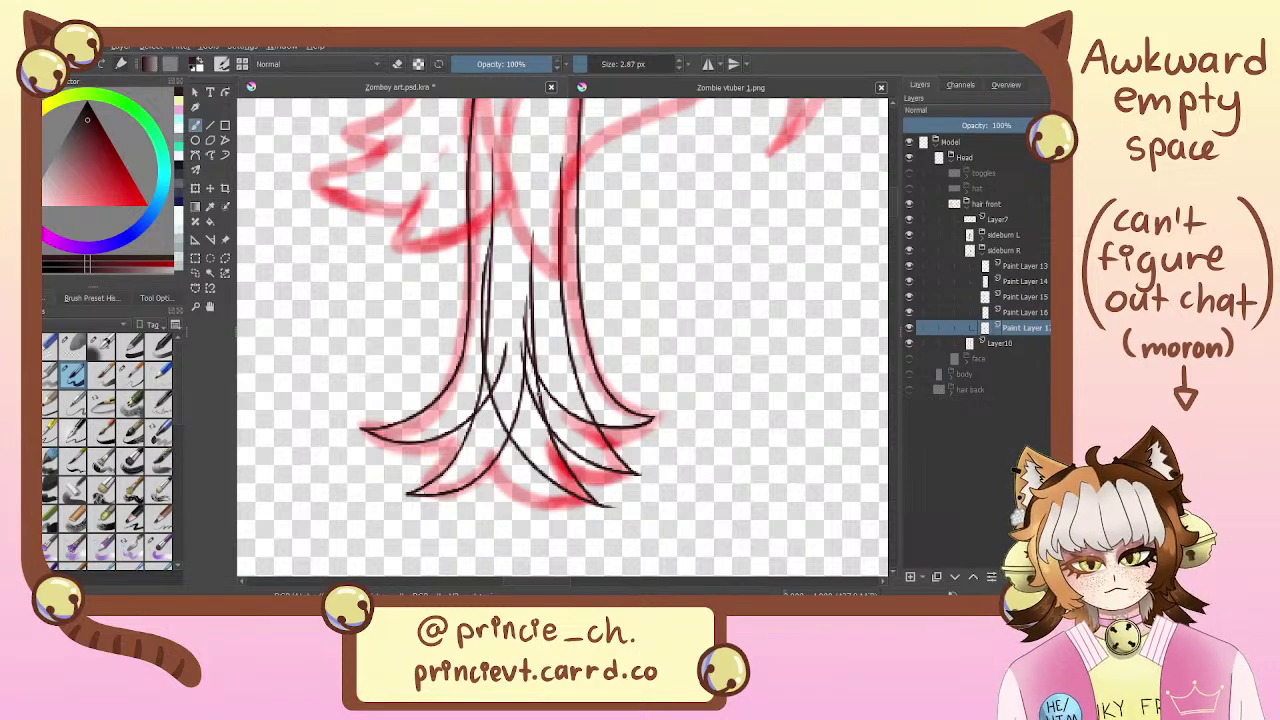
key("ctrl+z")
key("ctrl+z")
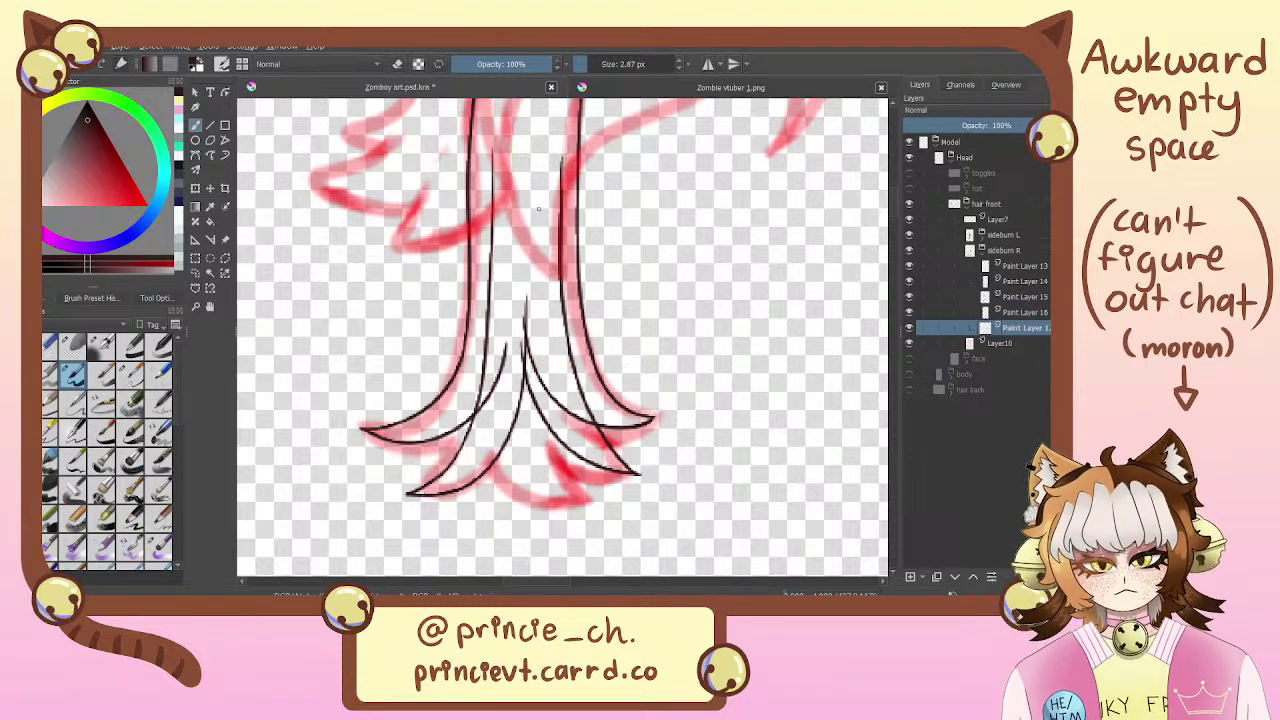
Ink the right line of the bottom centre strand down to its tip, and try its left line
left_click_drag(538, 208, 588, 498)
left_click_drag(480, 280, 584, 497)
key("ctrl+z")
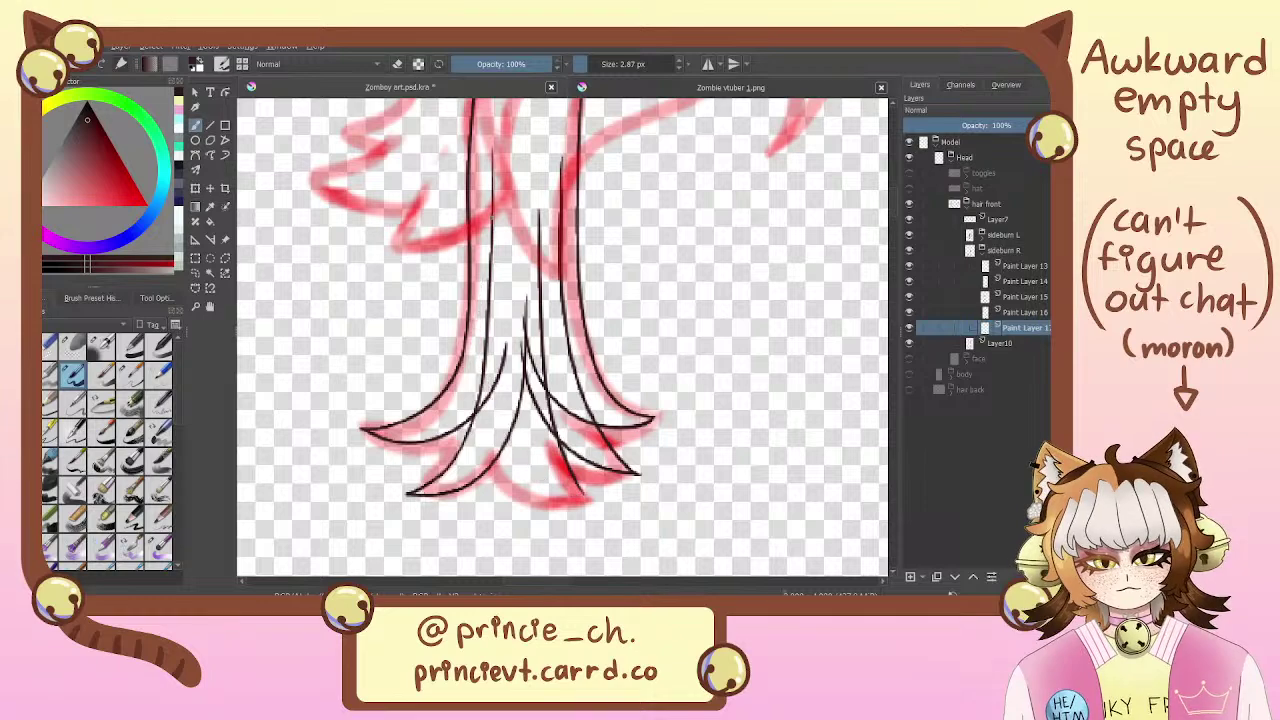
left_click_drag(488, 218, 612, 497)
key("ctrl+z")
Try to ink the strand's left line as a longer curve from high on the sideburn down to the tip
left_click_drag(482, 218, 613, 522)
left_click_drag(880, 455, 580, 401)
left_click_drag(365, 350, 794, 374)
left_click_drag(422, 309, 583, 309)
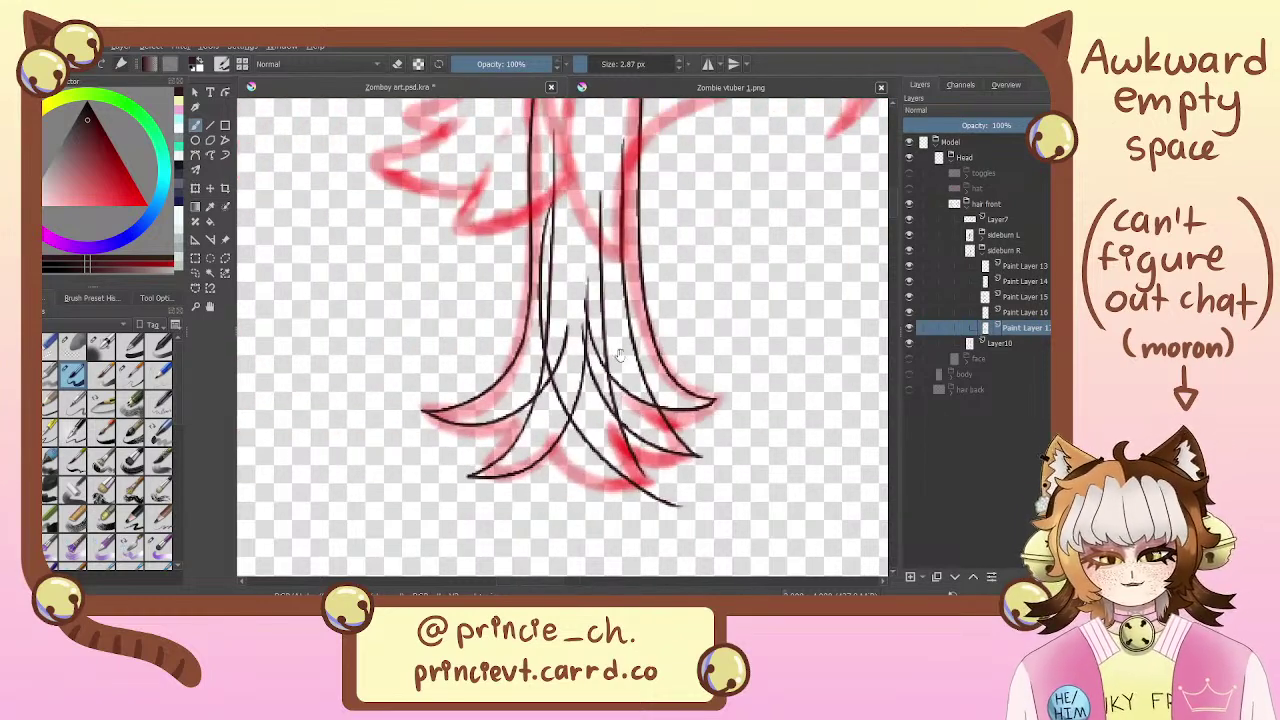
key("ctrl+z")
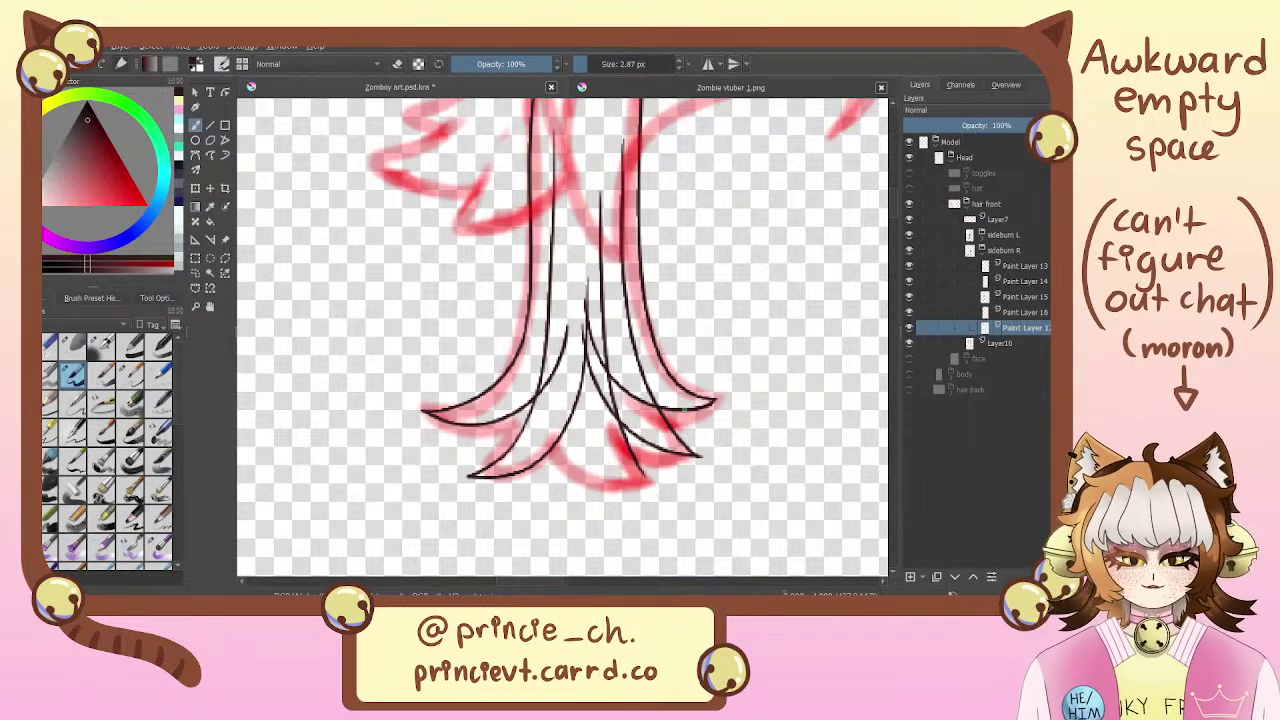
left_click_drag(550, 160, 652, 478)
key("ctrl+z")
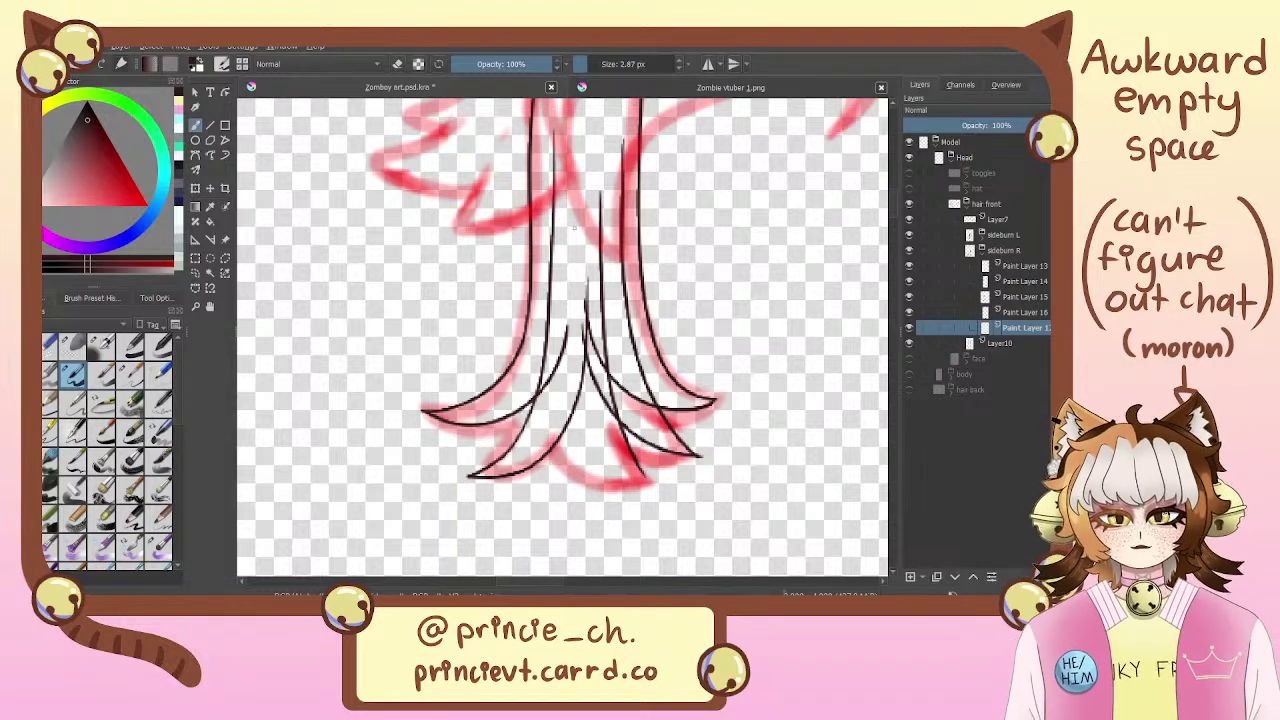
Ink the bottom centre strand's left line down to the right line's tip, and erase the overshoot beyond it
left_click_drag(550, 205, 678, 491)
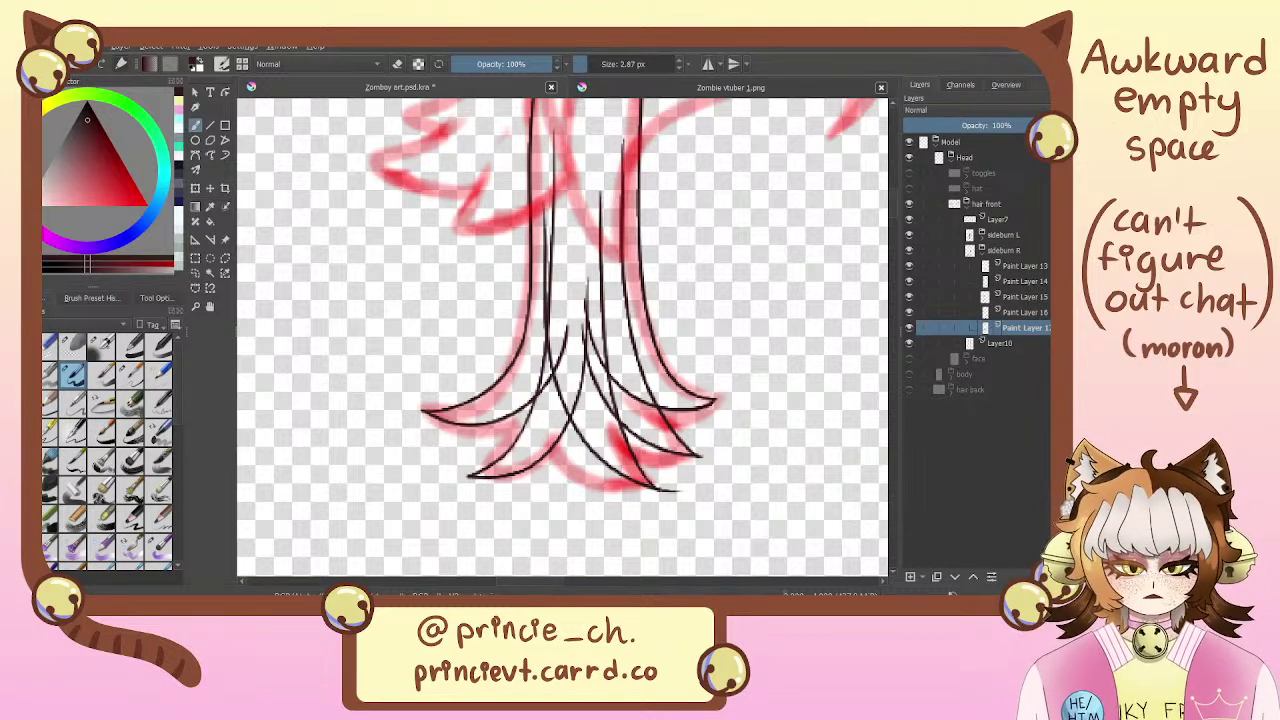
key("e")
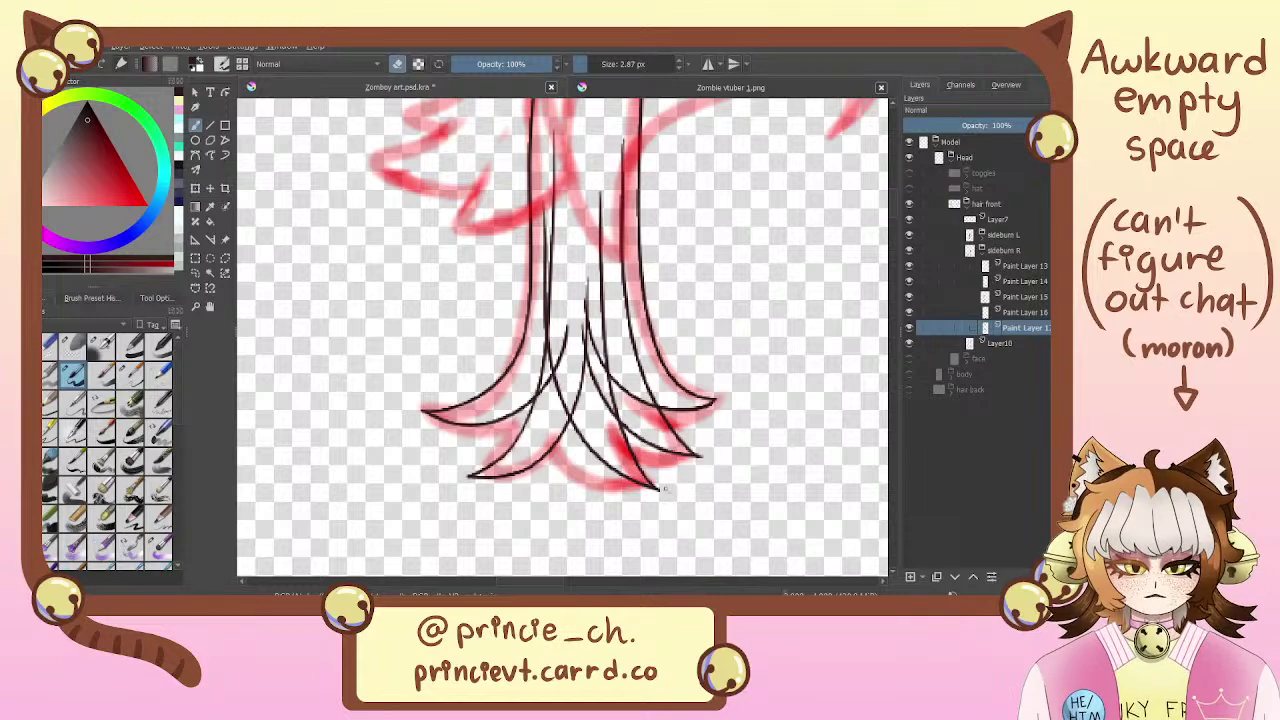
mouse_move(632, 303)
left_mouse_down()
mouse_move(642, 466)
mouse_move(668, 340)
left_mouse_up()
key("e")
key("e")
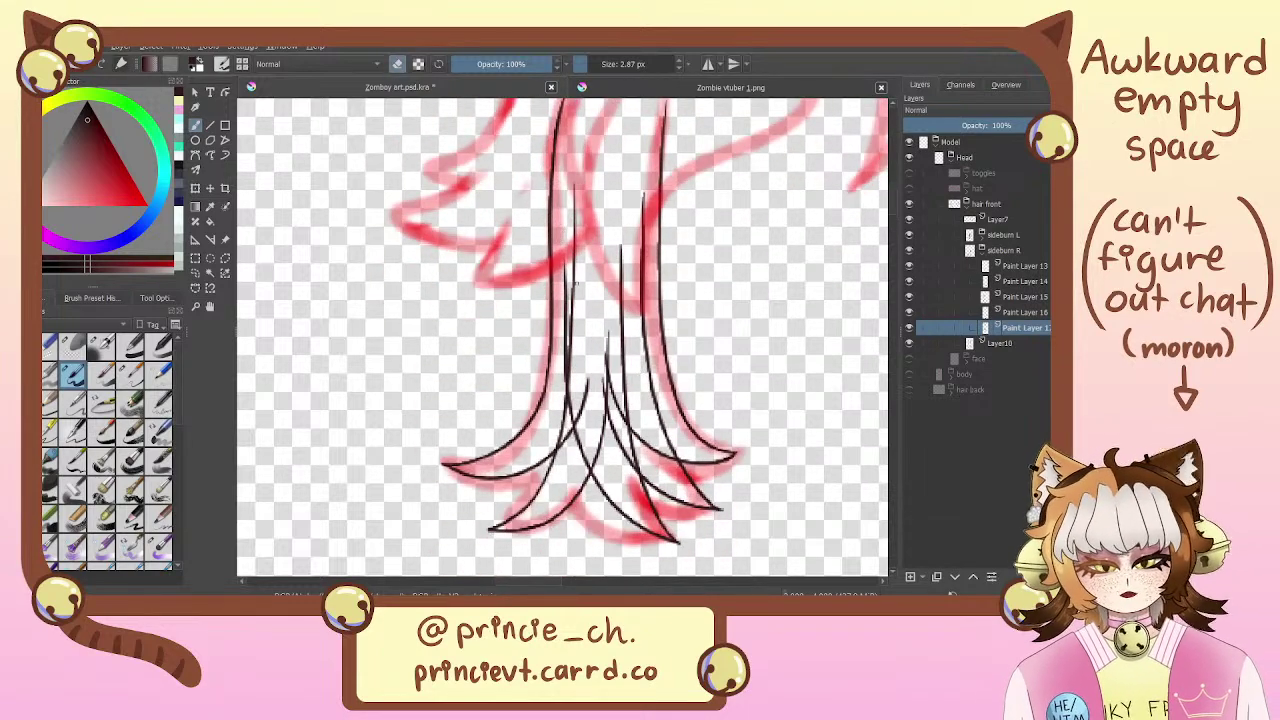
key("e")
Try to extend the upper end of the bottom centre strand's left line further up the sideburn
left_click_drag(563, 212, 567, 282)
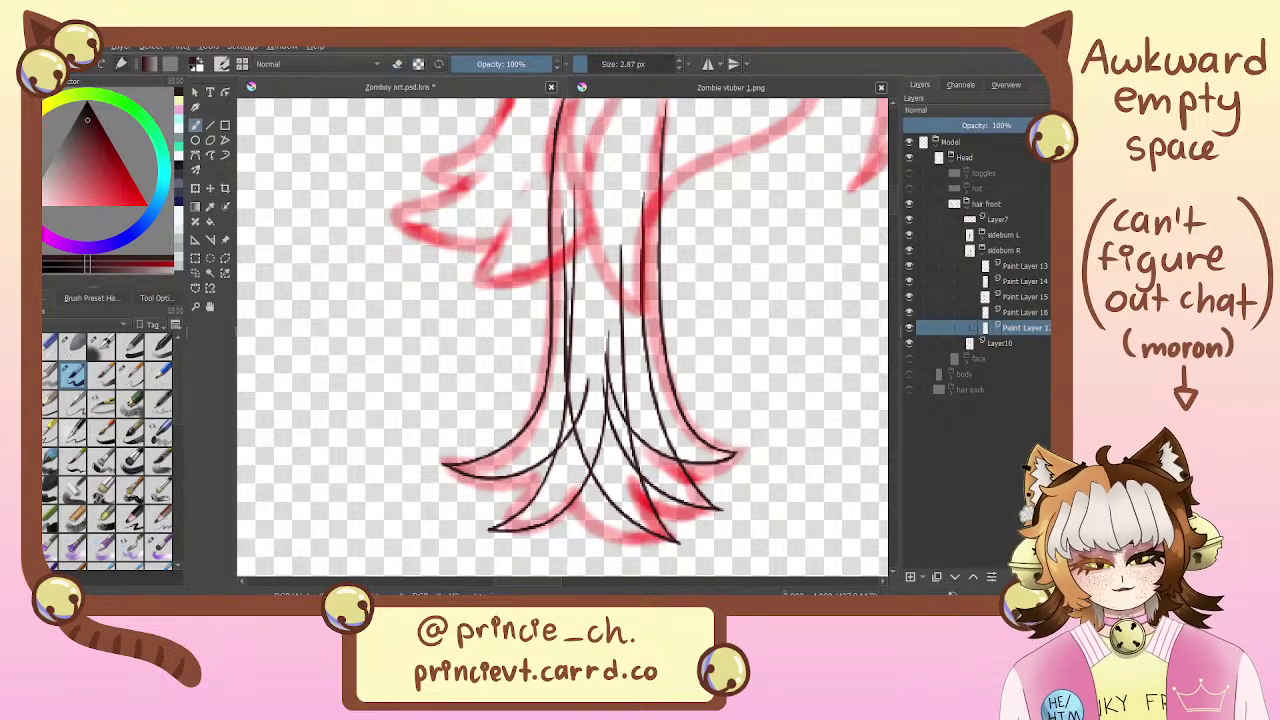
key("ctrl+z")
left_click_drag(564, 214, 568, 286)
key("ctrl+z")
key("ctrl+z")
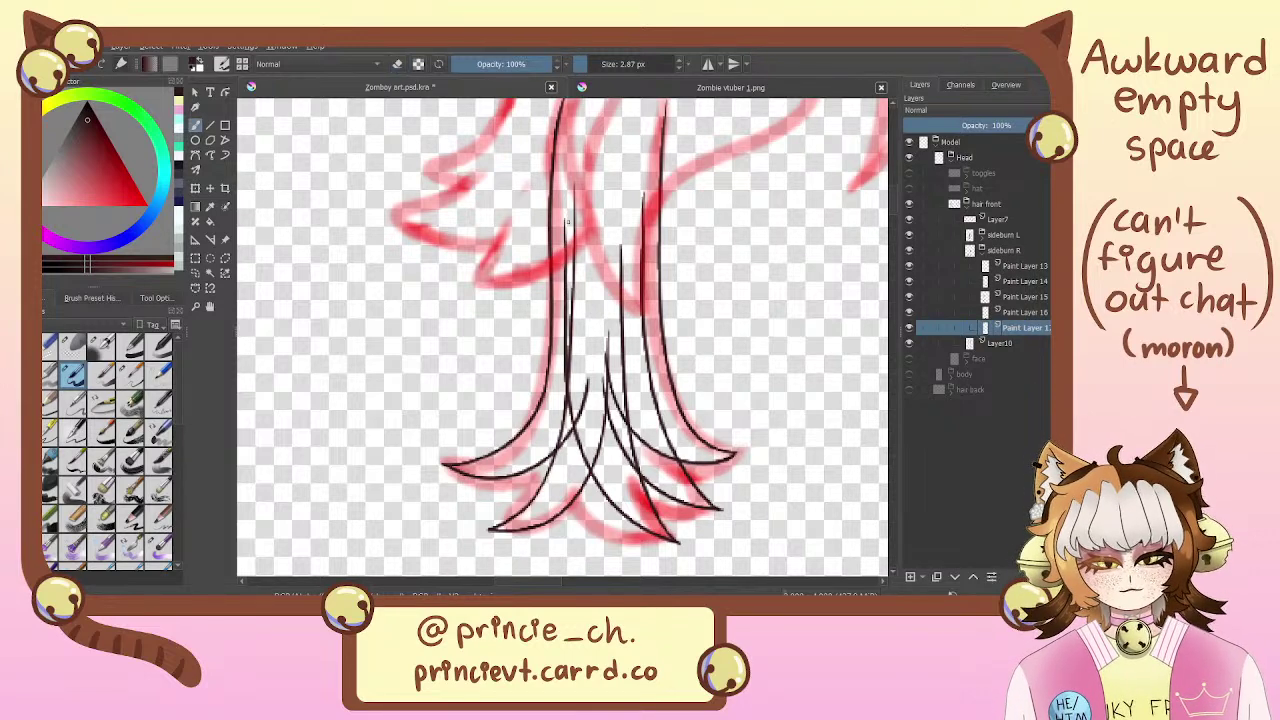
key("ctrl+z")
left_click_drag(565, 220, 570, 308)
key("ctrl+z")
Collapse the sideburn R group and delete Layer10 beneath it
mouse_move(636, 219)
left_mouse_down()
mouse_move(530, 289)
mouse_move(538, 356)
left_mouse_up()
left_click_drag(732, 233, 555, 376)
left_click_drag(670, 336, 632, 306)
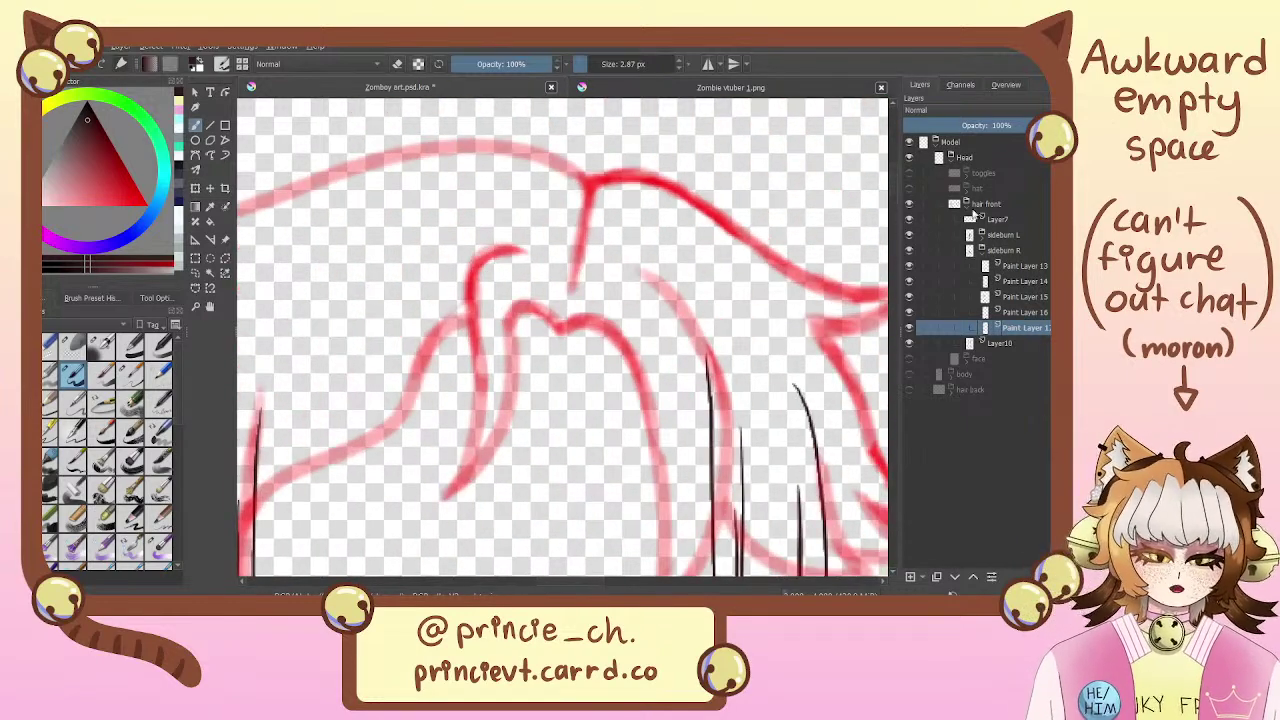
left_click(982, 250)
left_click(1035, 270)
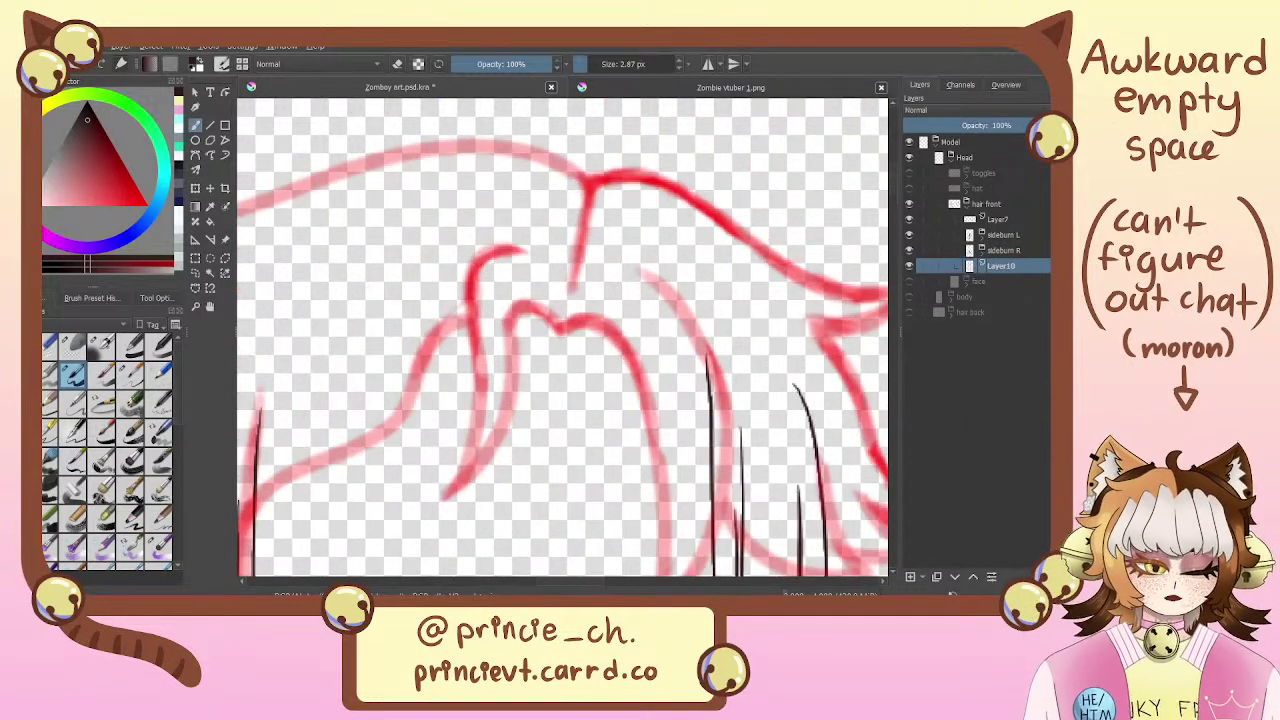
key("shift+Delete")
Make Layer7, the red sketch of the front hair, the active layer
left_click(1043, 235)
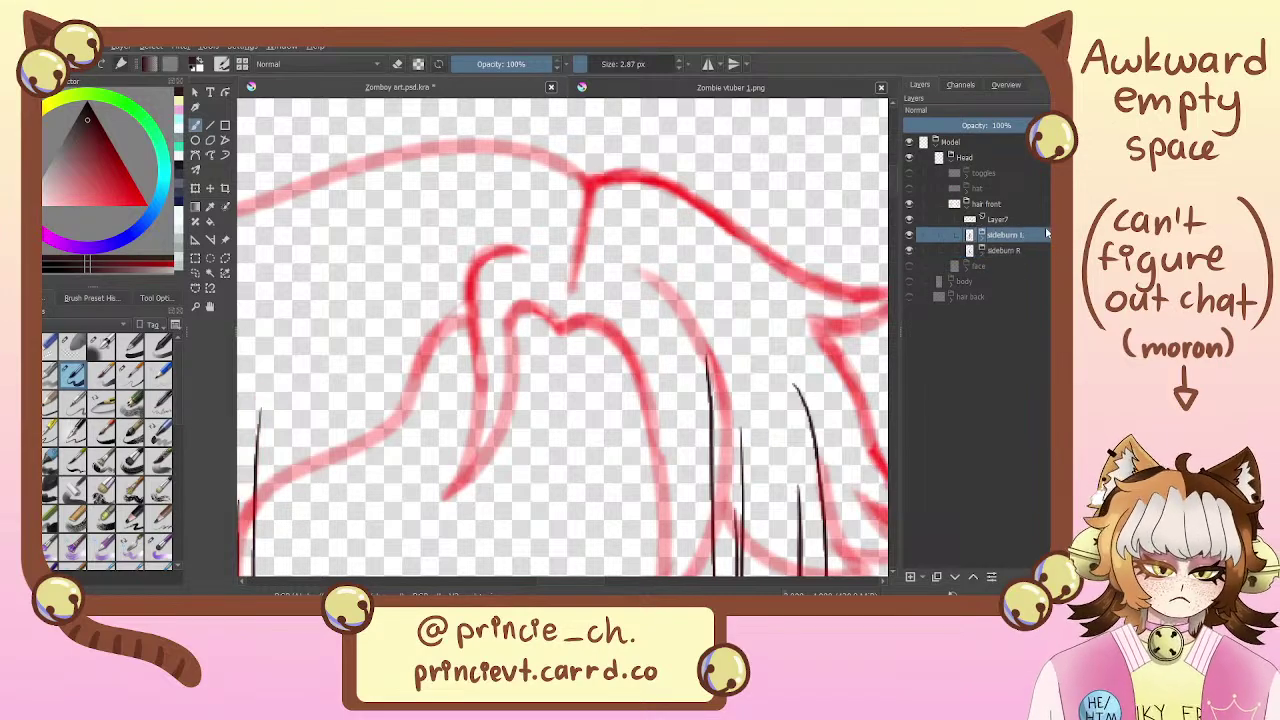
left_click(1036, 220)
mouse_move(793, 255)
left_mouse_down()
mouse_move(976, 187)
mouse_move(901, 175)
mouse_move(977, 204)
mouse_move(885, 197)
left_mouse_up()
key("ctrl+minus")
key("ctrl+minus")
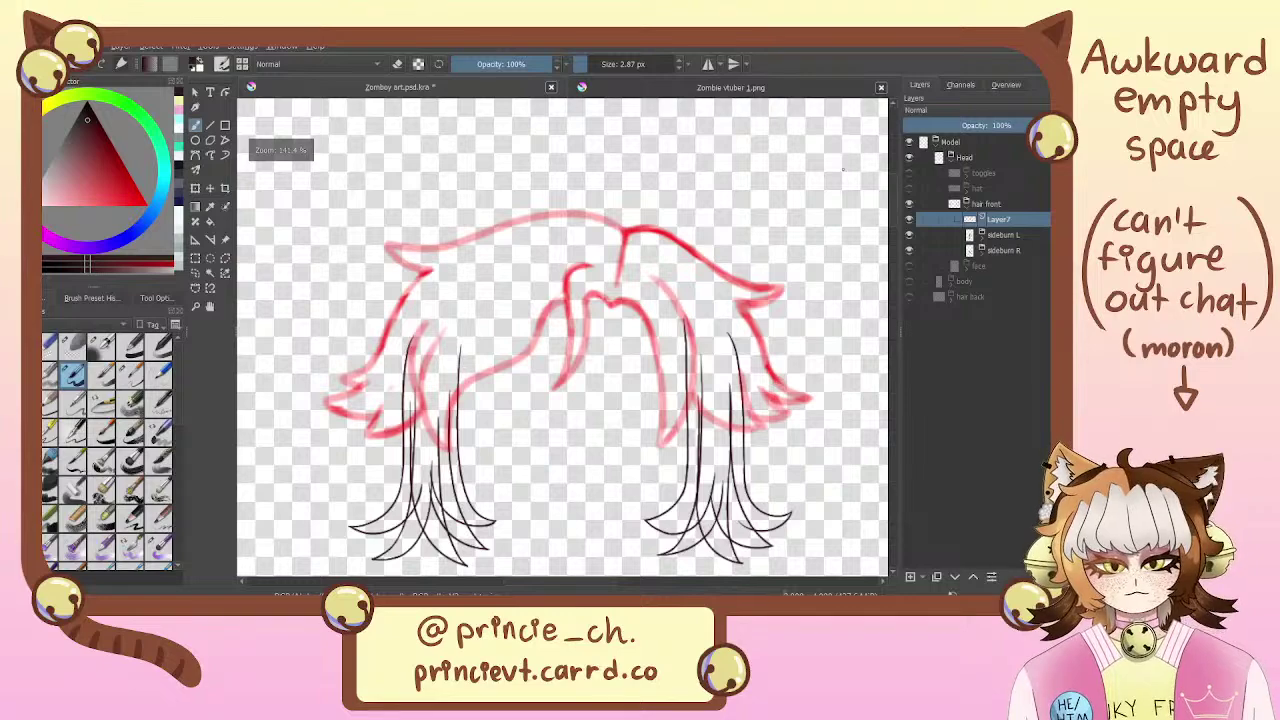
left_click_drag(619, 469, 577, 392)
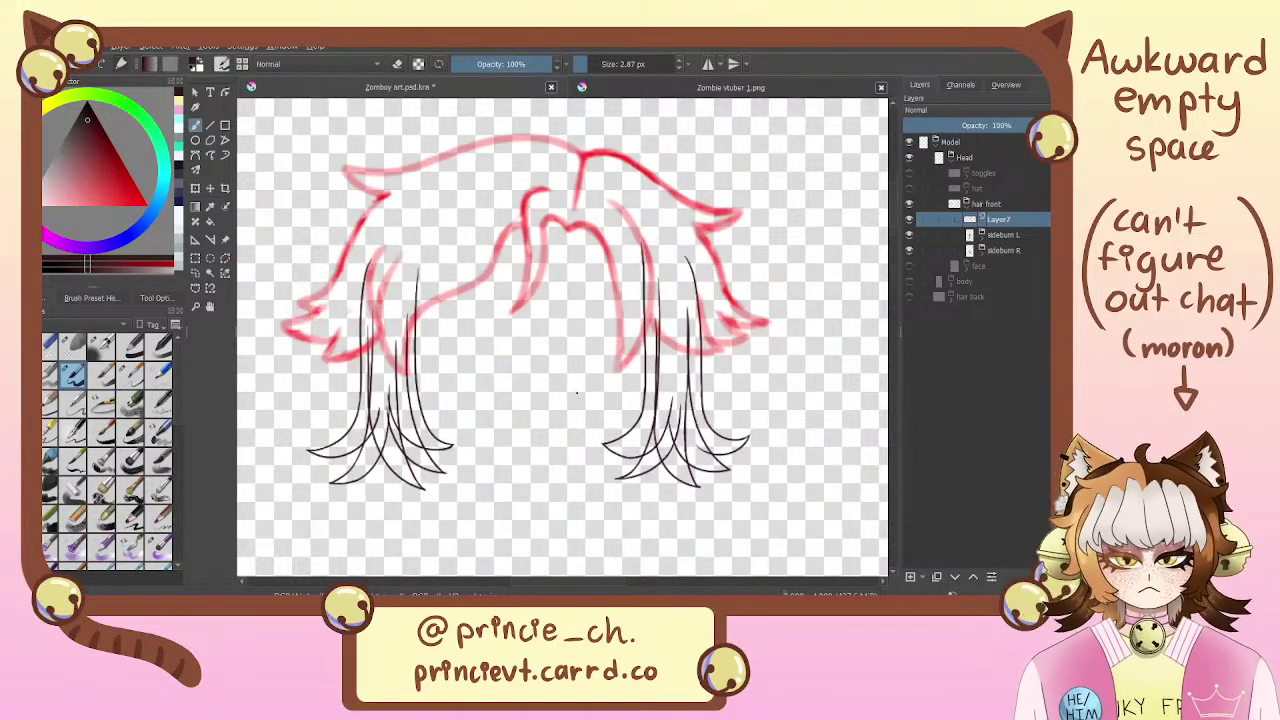
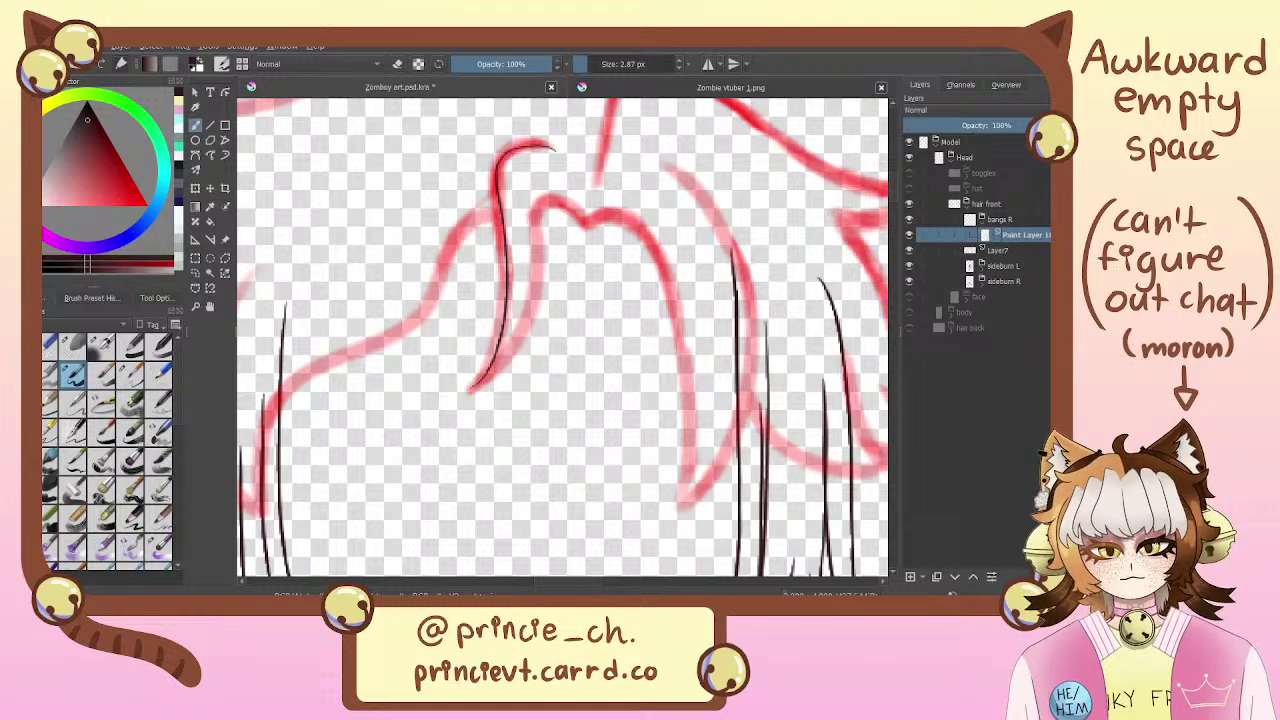
Try to ink the inner and outer lines of the curved centre bang strand down to its tip
left_click_drag(586, 226, 470, 390)
key("ctrl+z")
key("ctrl+z")
mouse_move(586, 226)
left_mouse_down()
mouse_move(538, 205)
mouse_move(469, 393)
left_mouse_up()
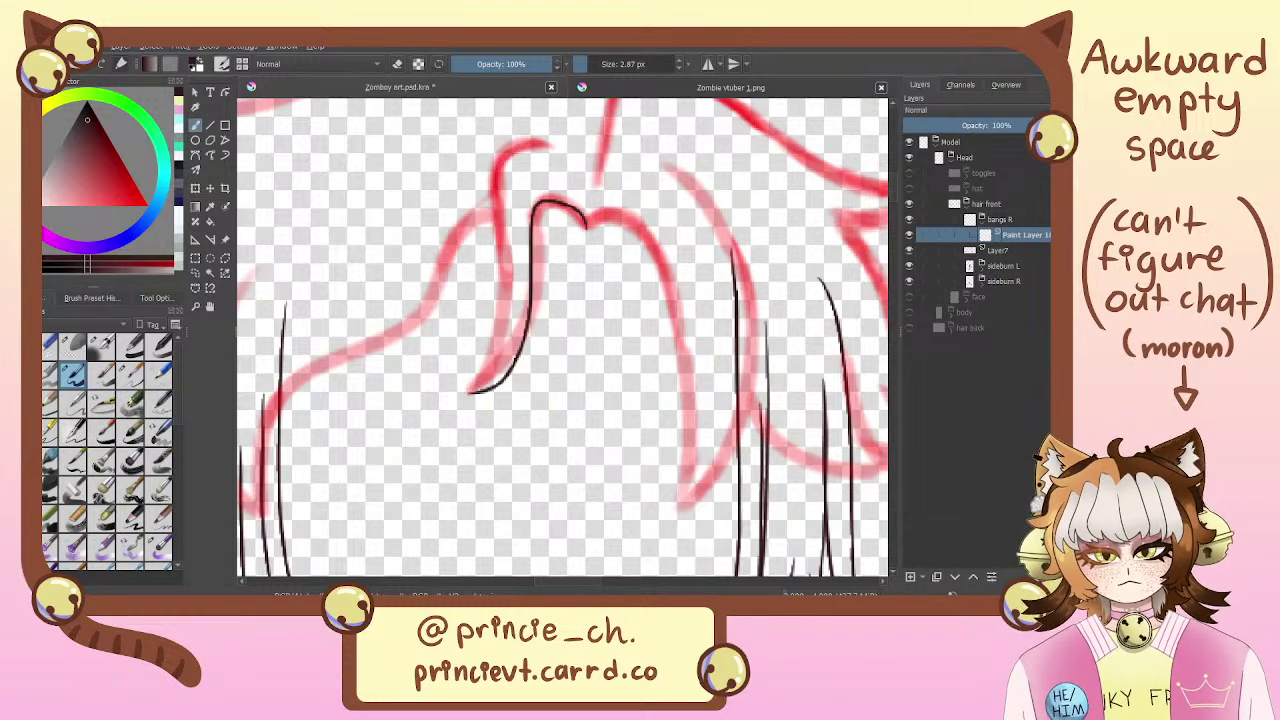
key("ctrl+z")
left_click_drag(583, 228, 470, 368)
left_click_drag(556, 142, 468, 395)
key("ctrl+z")
key("ctrl+z")
mouse_move(583, 228)
left_mouse_down()
mouse_move(530, 245)
mouse_move(474, 390)
left_mouse_up()
key("ctrl+z")
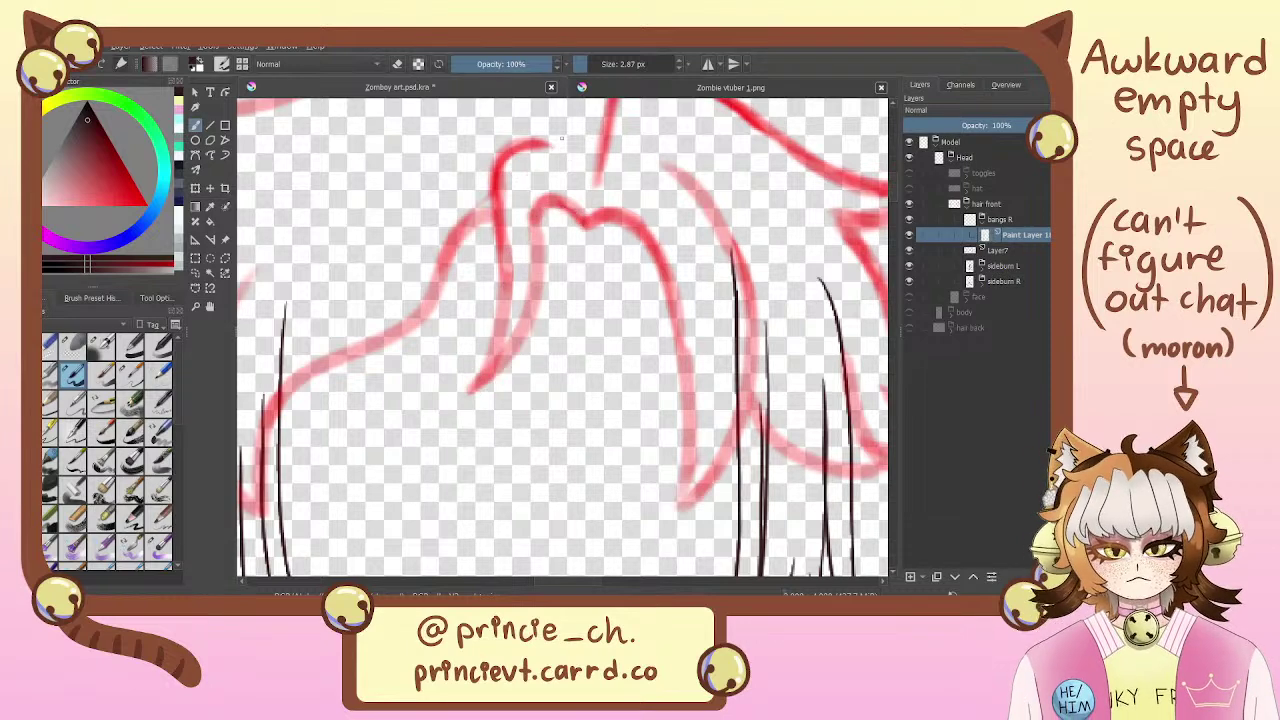
Ink the curved centre bang strand in the bangs R group, joining its outer and inner lines at the lower tip
mouse_move(556, 142)
left_mouse_down()
mouse_move(501, 156)
mouse_move(466, 388)
left_mouse_up()
mouse_move(516, 316)
left_mouse_down()
mouse_move(465, 390)
mouse_move(564, 210)
mouse_move(532, 242)
mouse_move(465, 386)
left_mouse_up()
key("ctrl+z")
key("ctrl+z")
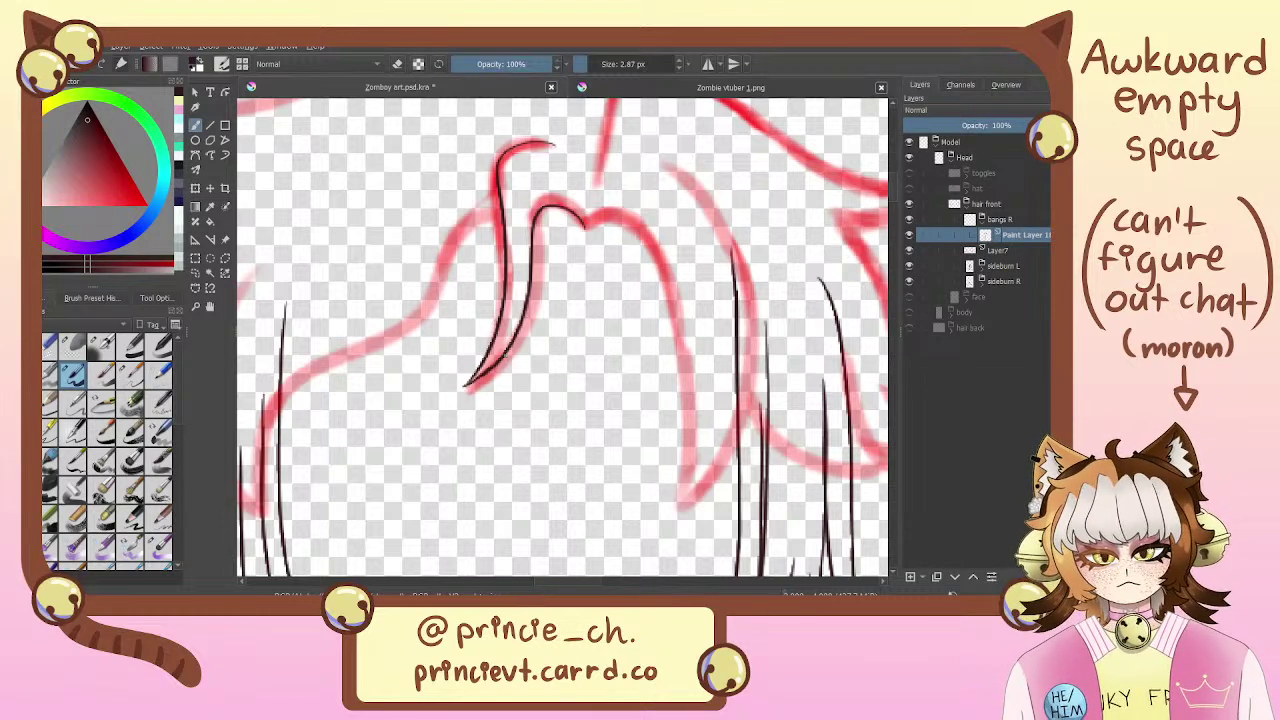
Erase the stray tail at the upper end of the bang strand's outer line
key("e")
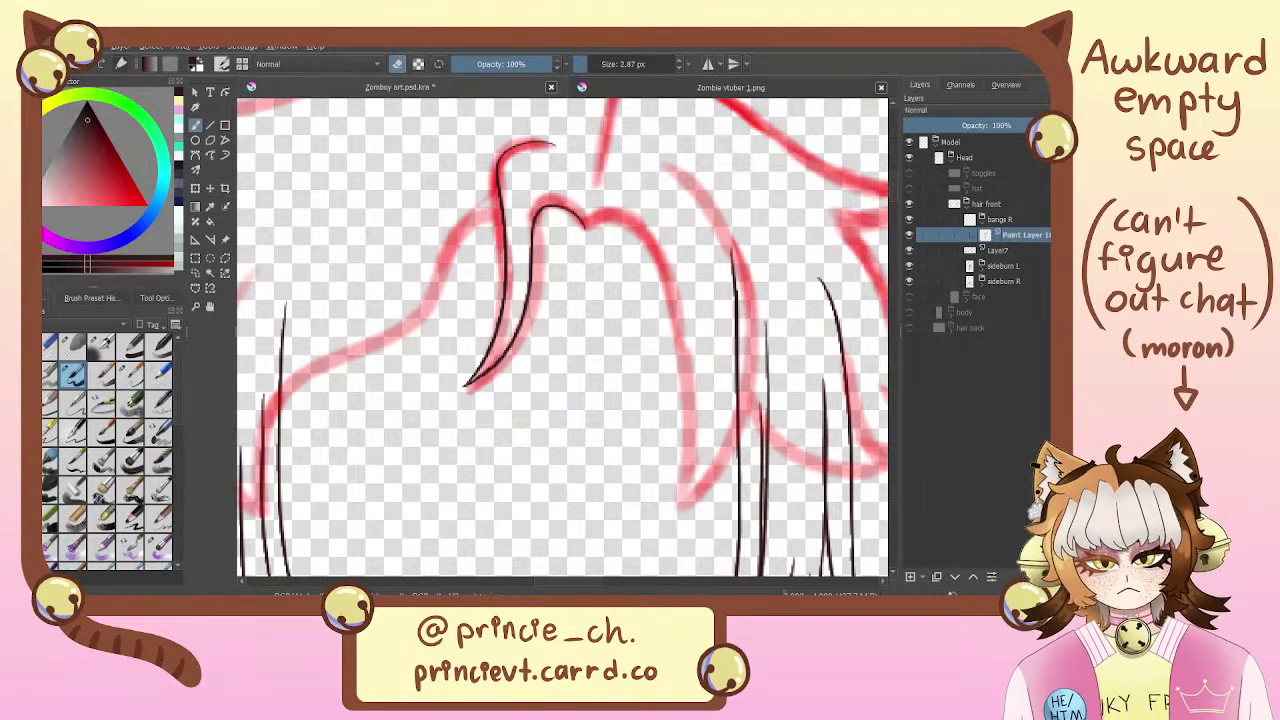
mouse_move(553, 184)
left_mouse_down()
mouse_move(574, 315)
mouse_move(527, 284)
left_mouse_up()
key("e")
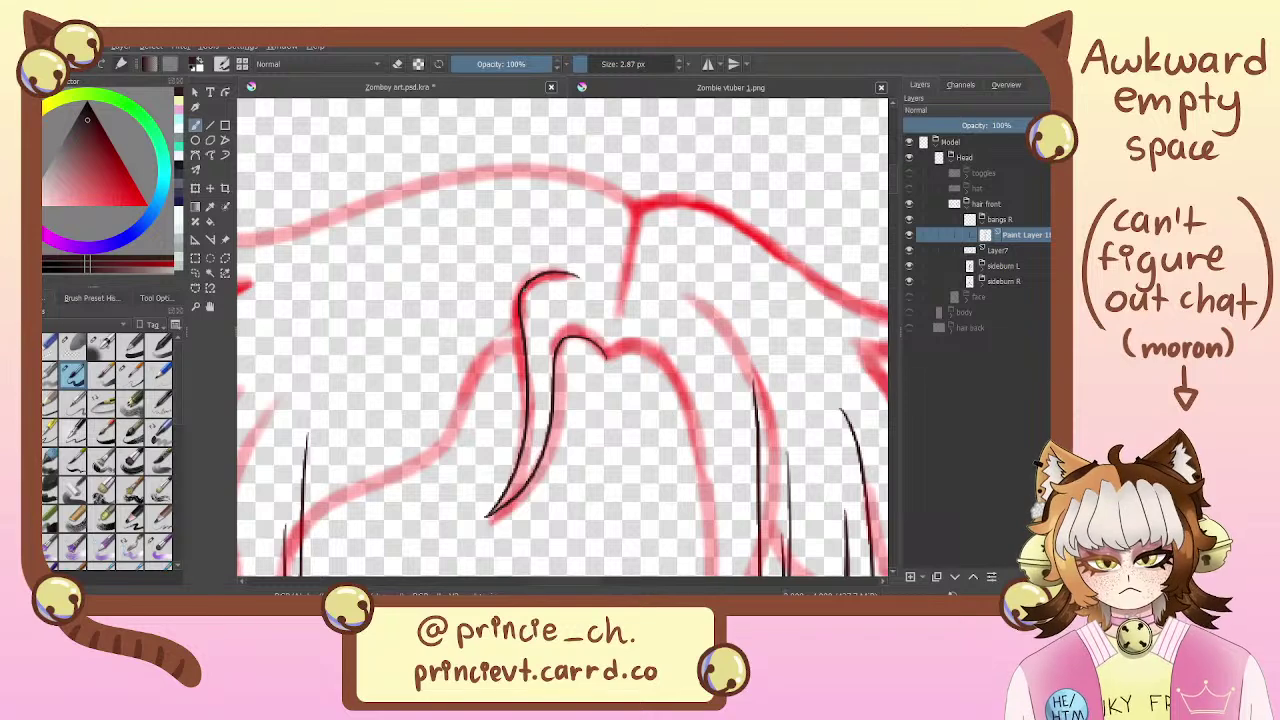
key("e")
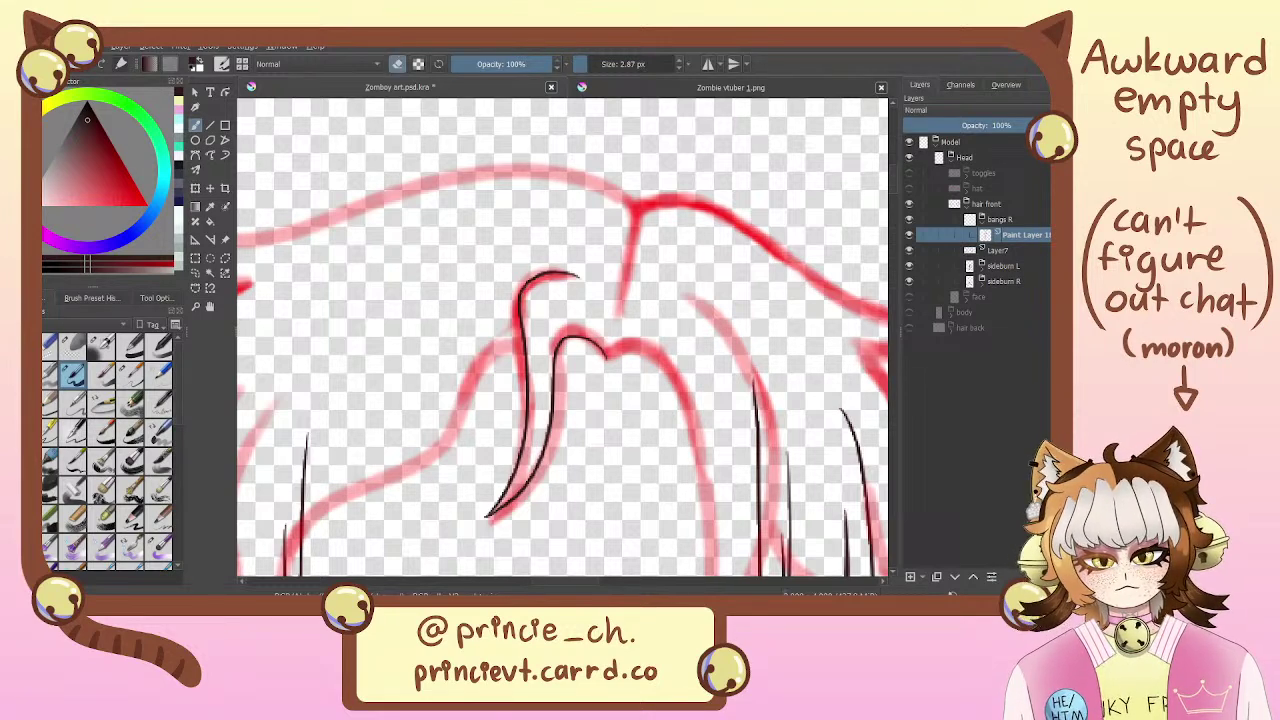
key("e")
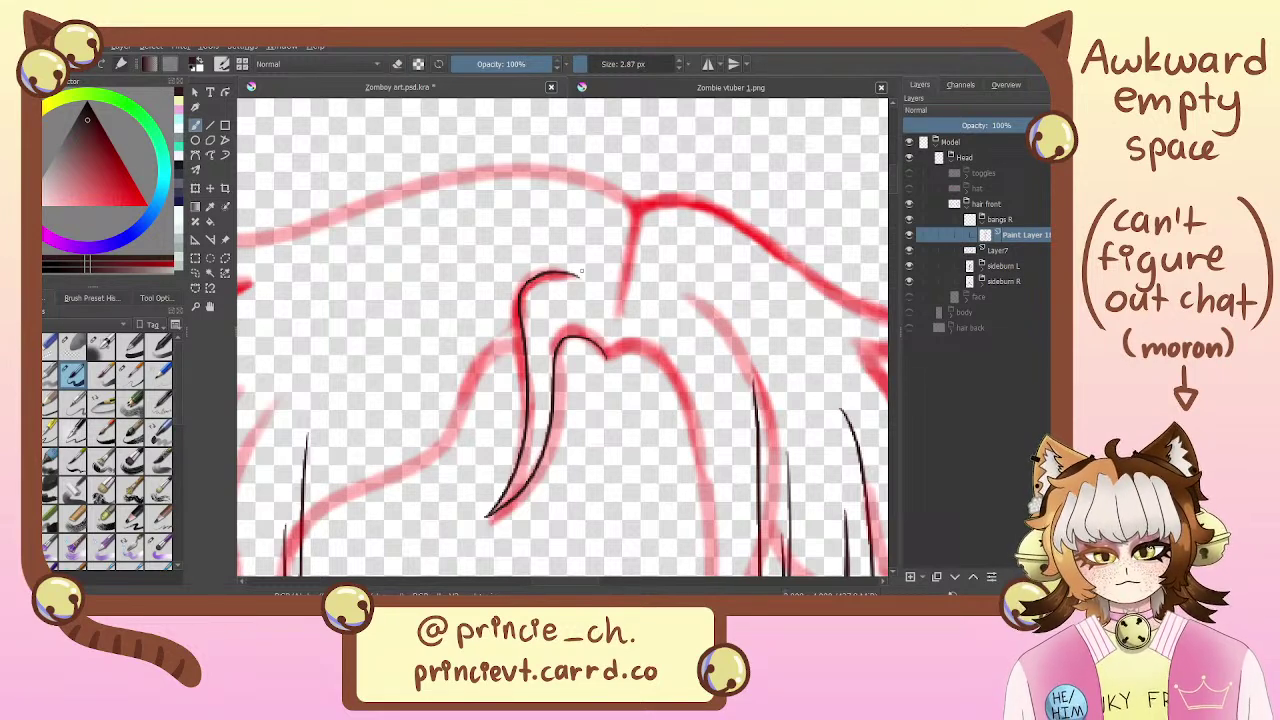
key("e")
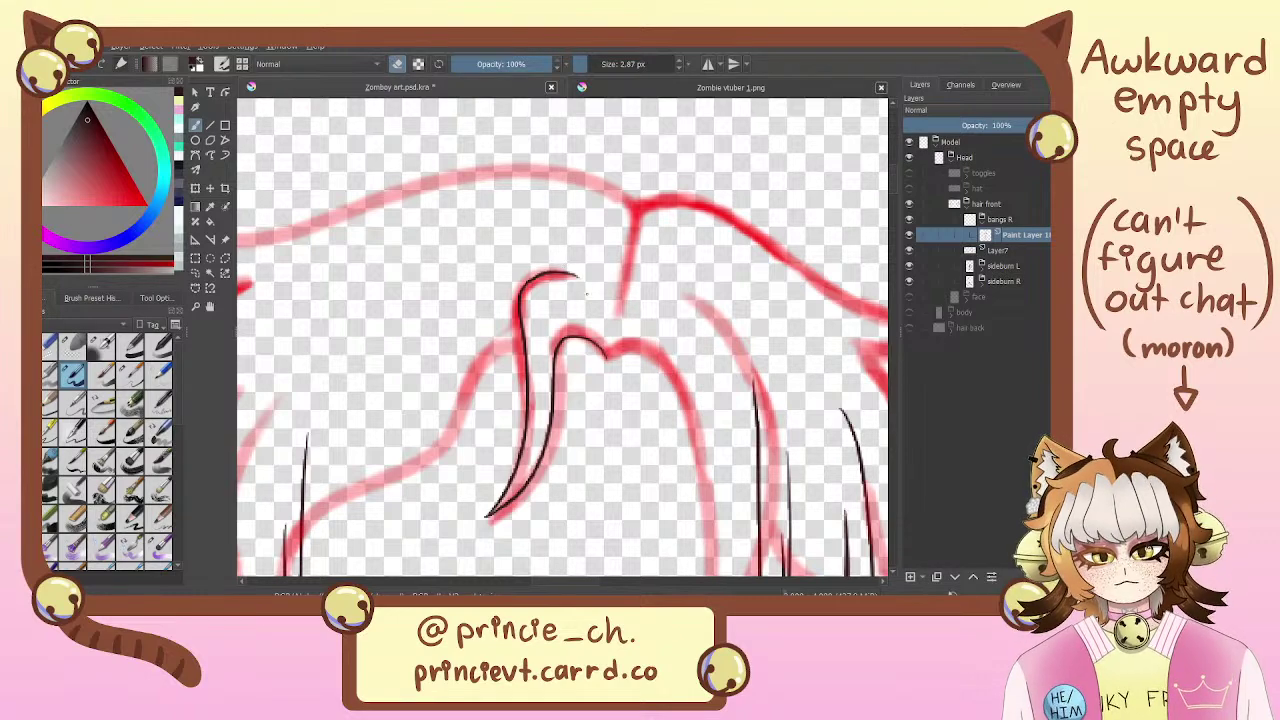
mouse_move(524, 284)
left_mouse_down()
mouse_move(515, 229)
mouse_move(568, 254)
left_mouse_up()
key("e")
key("e")
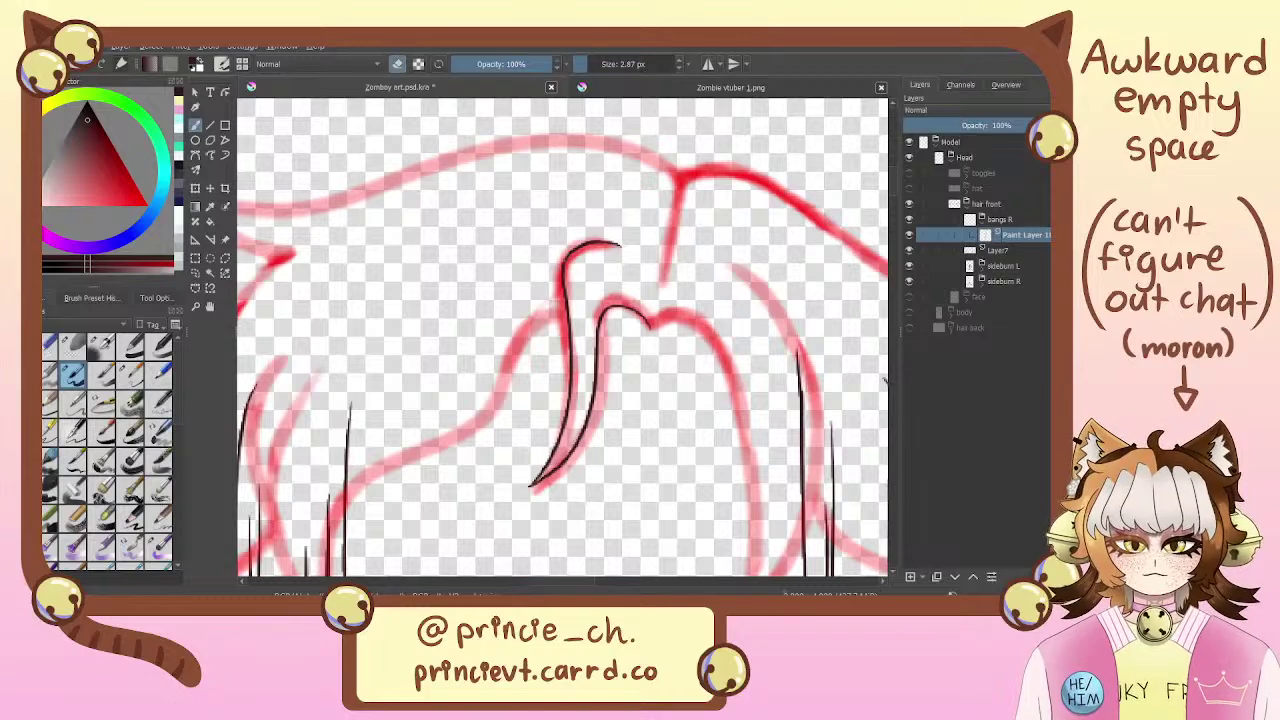
key("e")
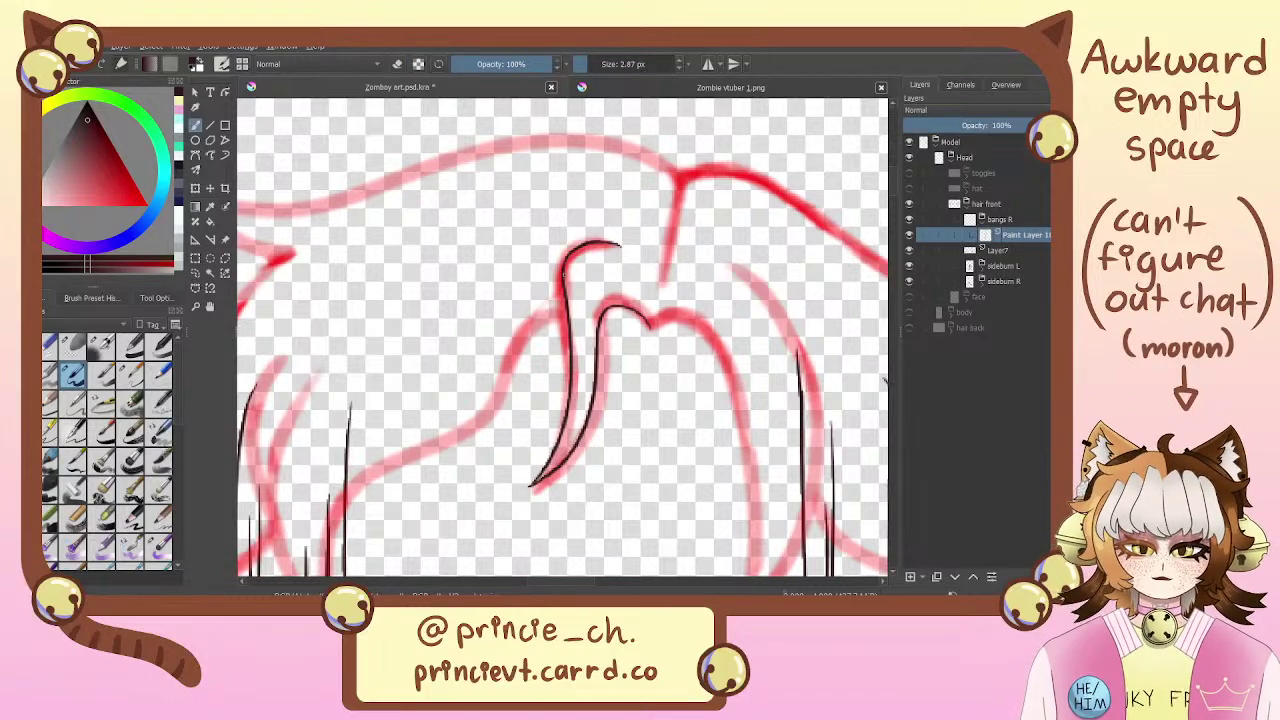
Hide the red sketch on Layer7 to check the inked bang strand on its own
left_click_drag(603, 306, 574, 241)
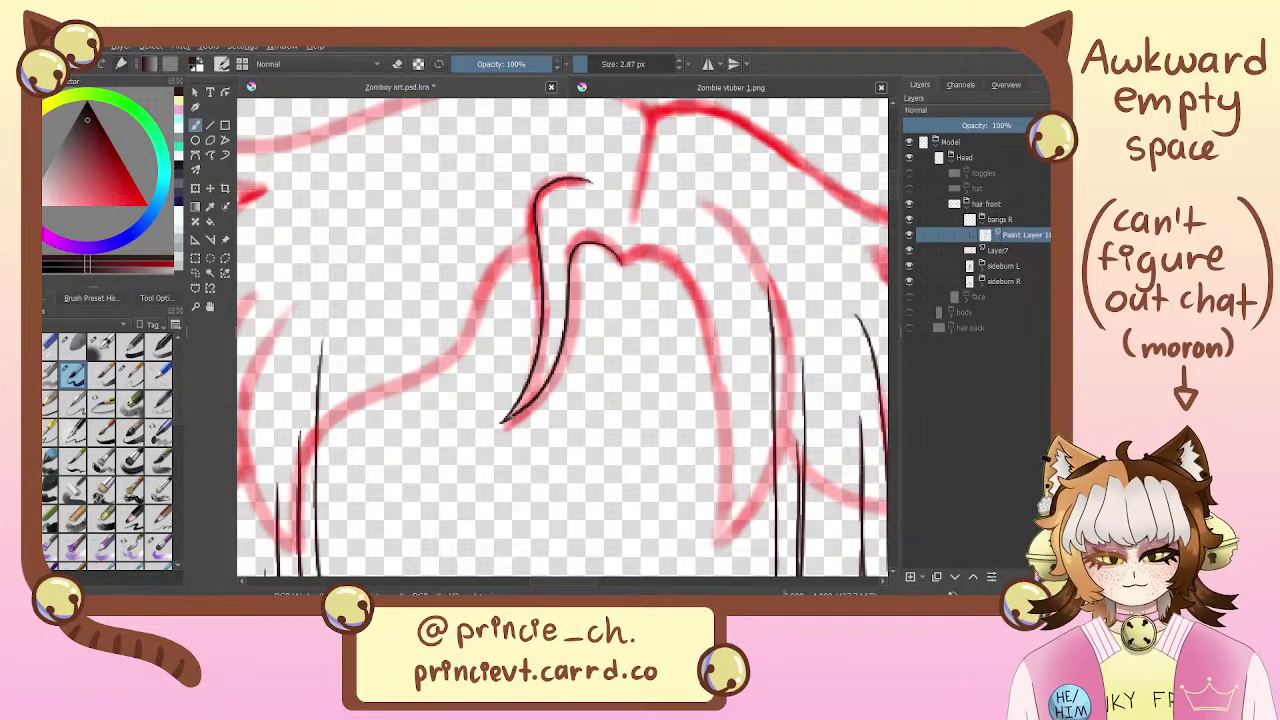
mouse_move(626, 208)
left_mouse_down()
mouse_move(625, 270)
mouse_move(626, 239)
mouse_move(586, 226)
mouse_move(593, 263)
left_mouse_up()
left_click(909, 250)
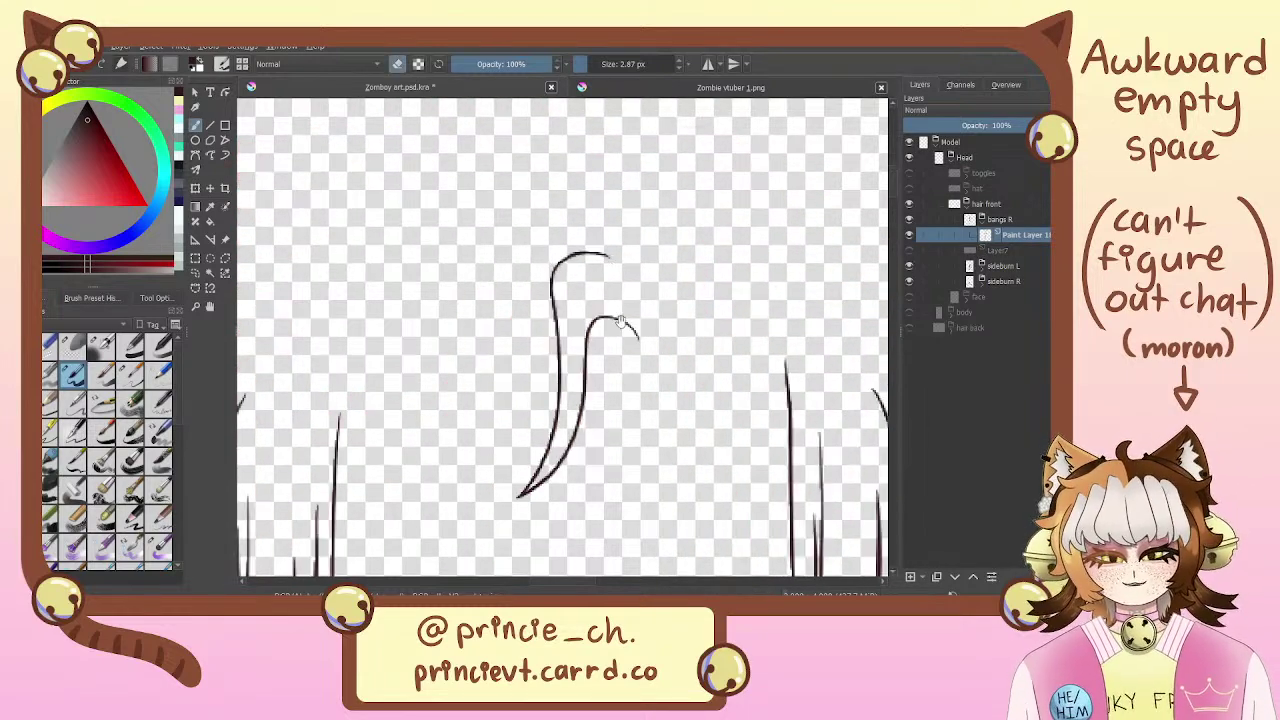
mouse_move(620, 322)
left_mouse_down()
mouse_move(606, 251)
mouse_move(609, 338)
mouse_move(612, 298)
left_mouse_up()
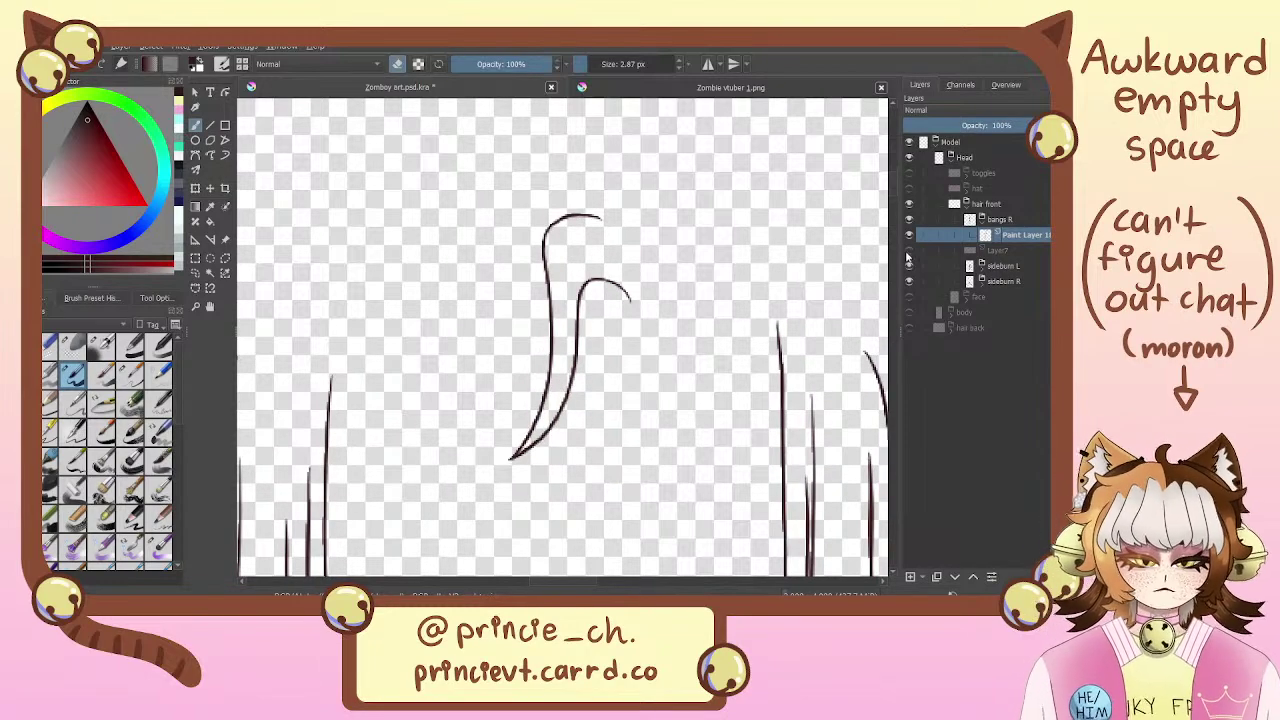
Show the red sketch on Layer7 again and delete the upper hook of the centre bang strand's outer line, then clear the selection
left_click(909, 250)
key("e")
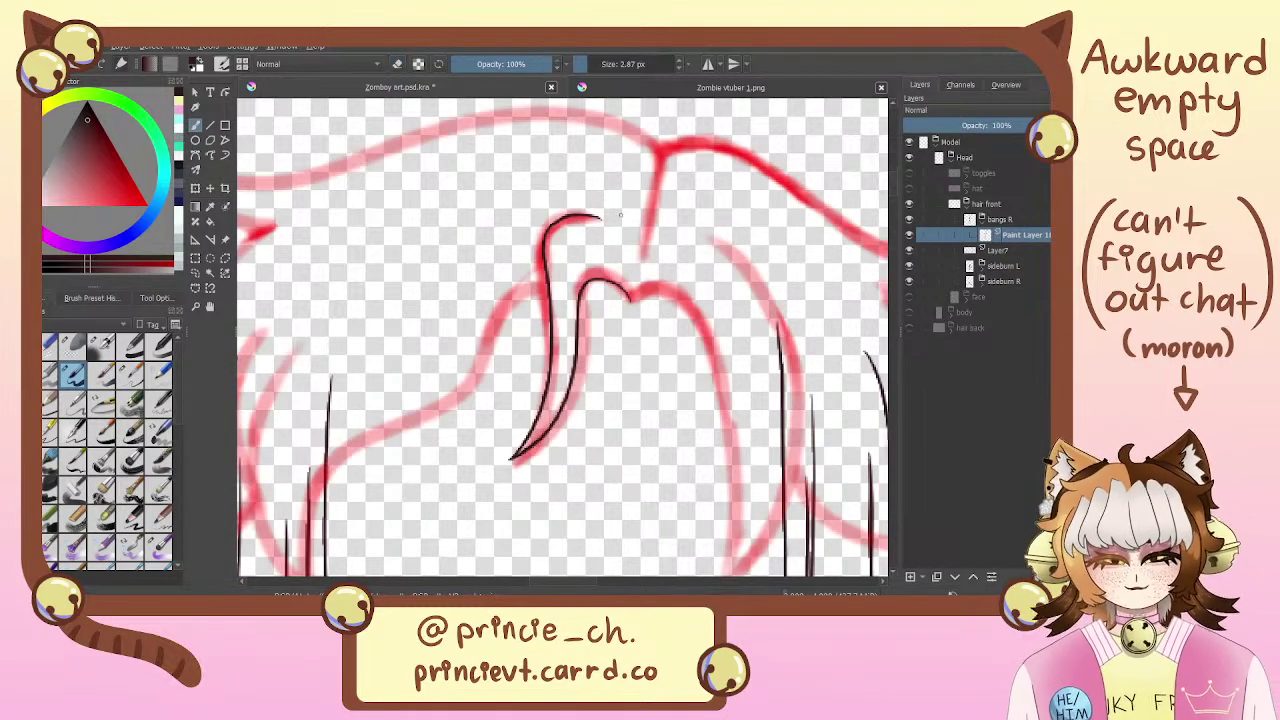
left_click(195, 273)
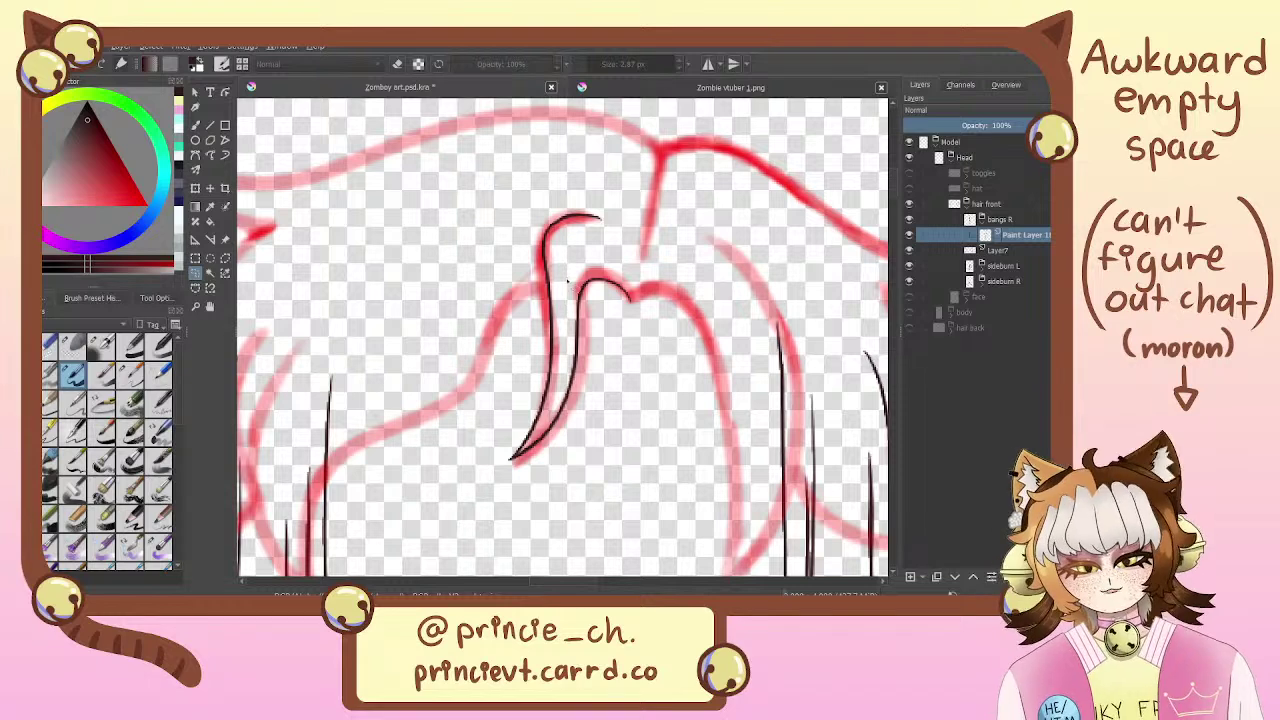
mouse_move(568, 281)
left_mouse_down()
mouse_move(622, 263)
mouse_move(590, 266)
left_mouse_up()
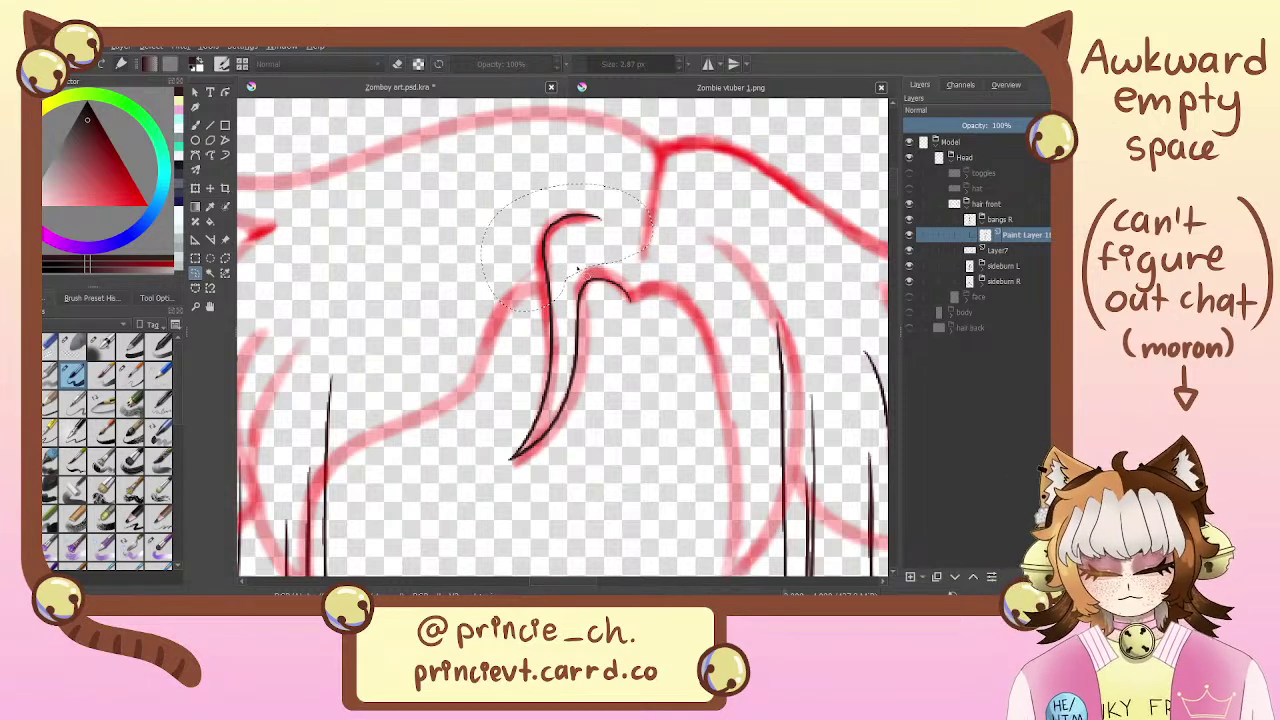
key("Delete")
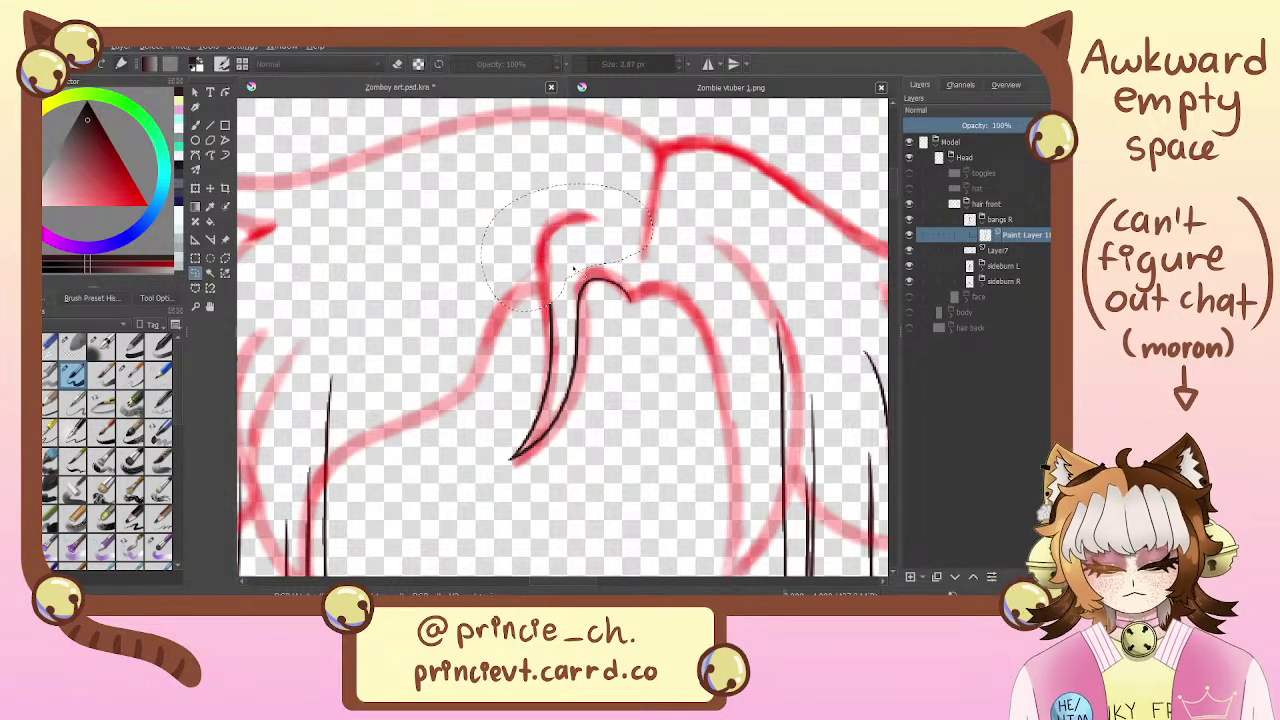
key("ctrl+shift+a")
Redraw the upper hook of the centre strand's outer line closer to the inner line and clean up where it joins the old line
key("b")
mouse_move(554, 262)
left_mouse_down()
mouse_move(626, 238)
mouse_move(548, 326)
left_mouse_up()
key("ctrl+z")
key("ctrl+z")
left_click_drag(620, 244, 558, 328)
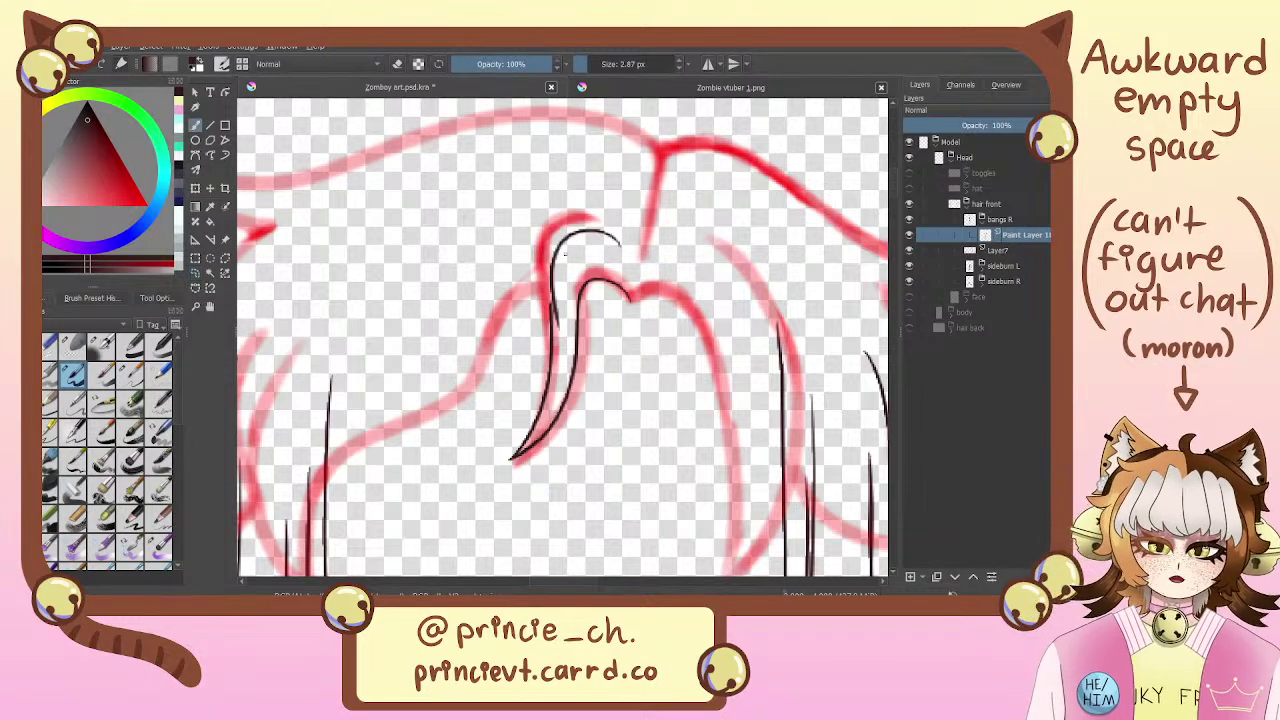
key("e")
key("e")
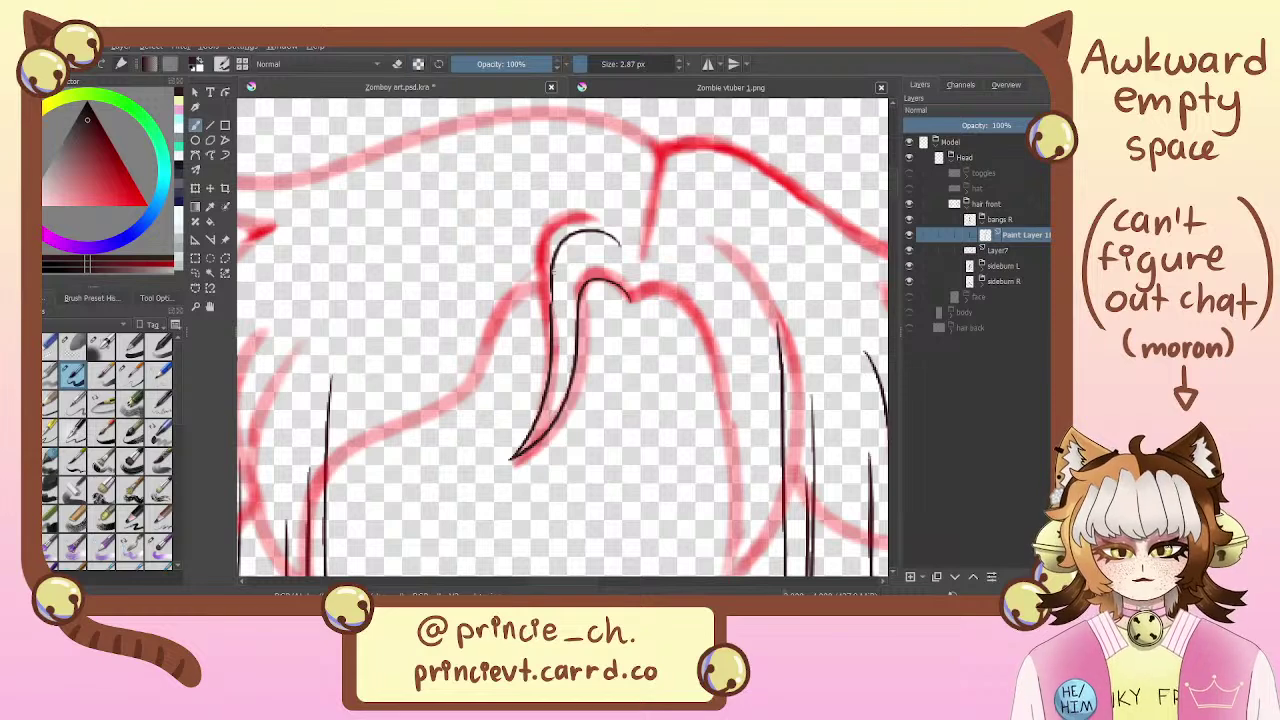
key("e")
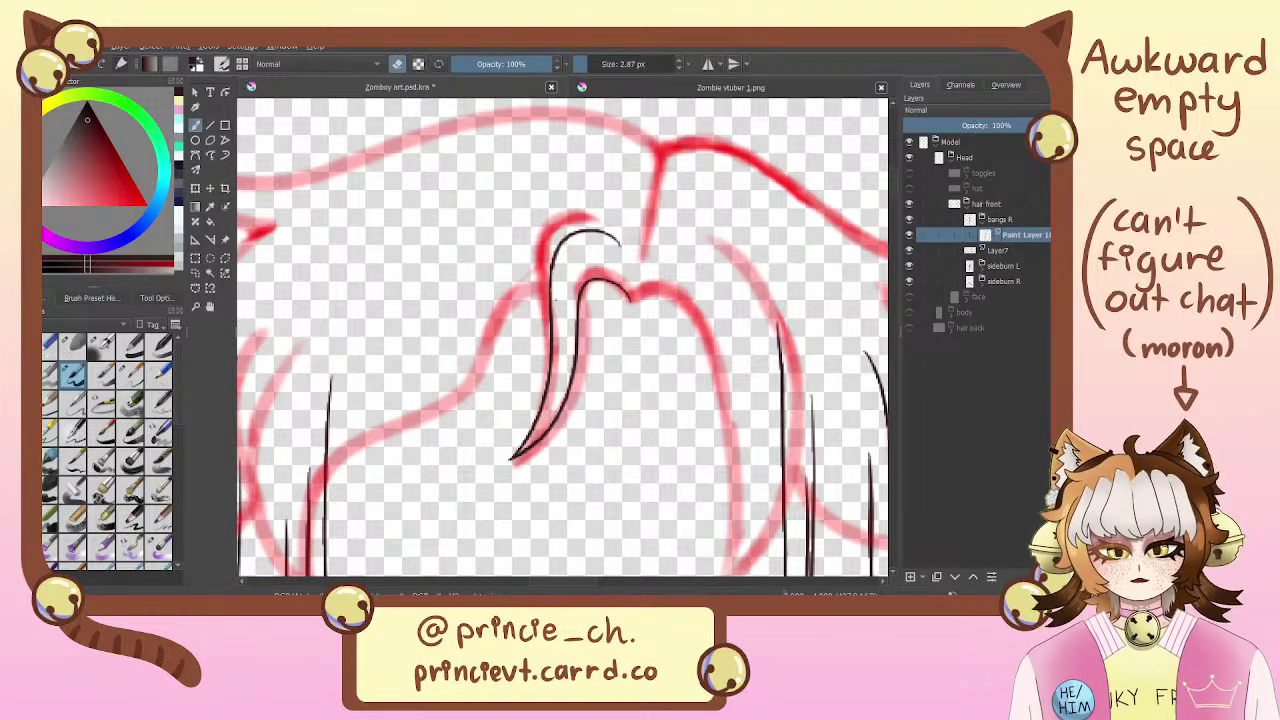
key("e")
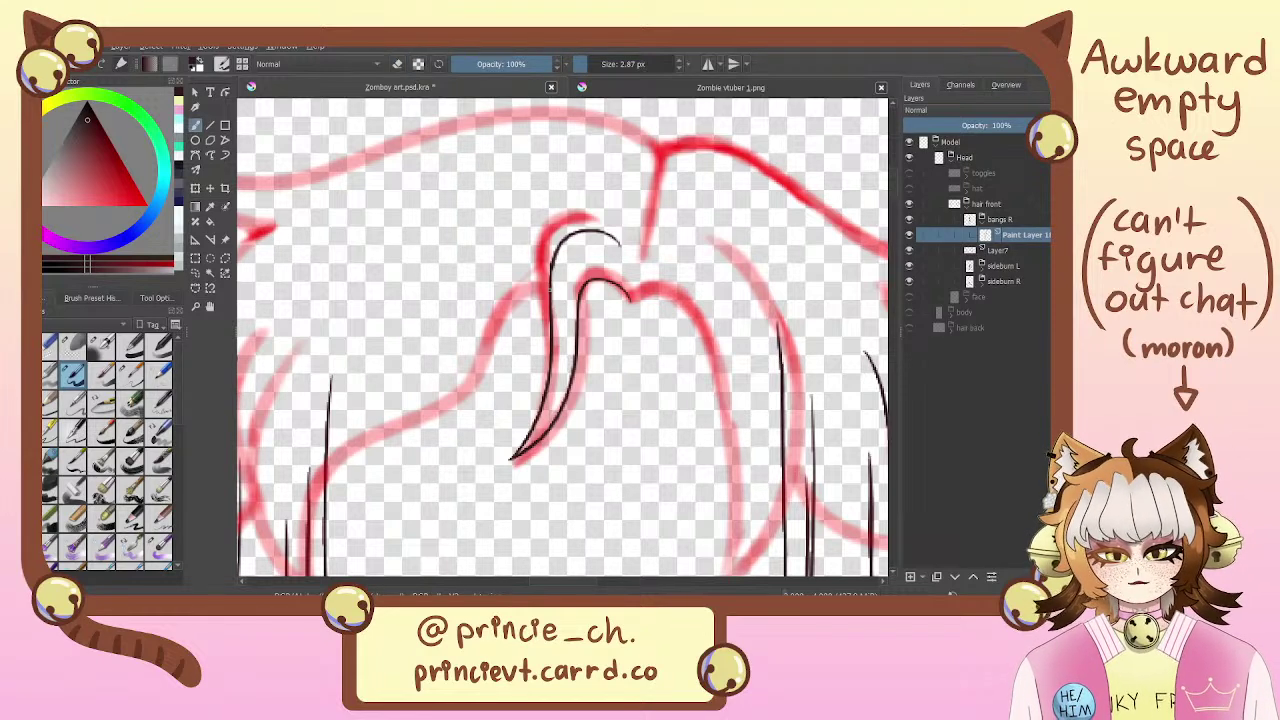
key("e")
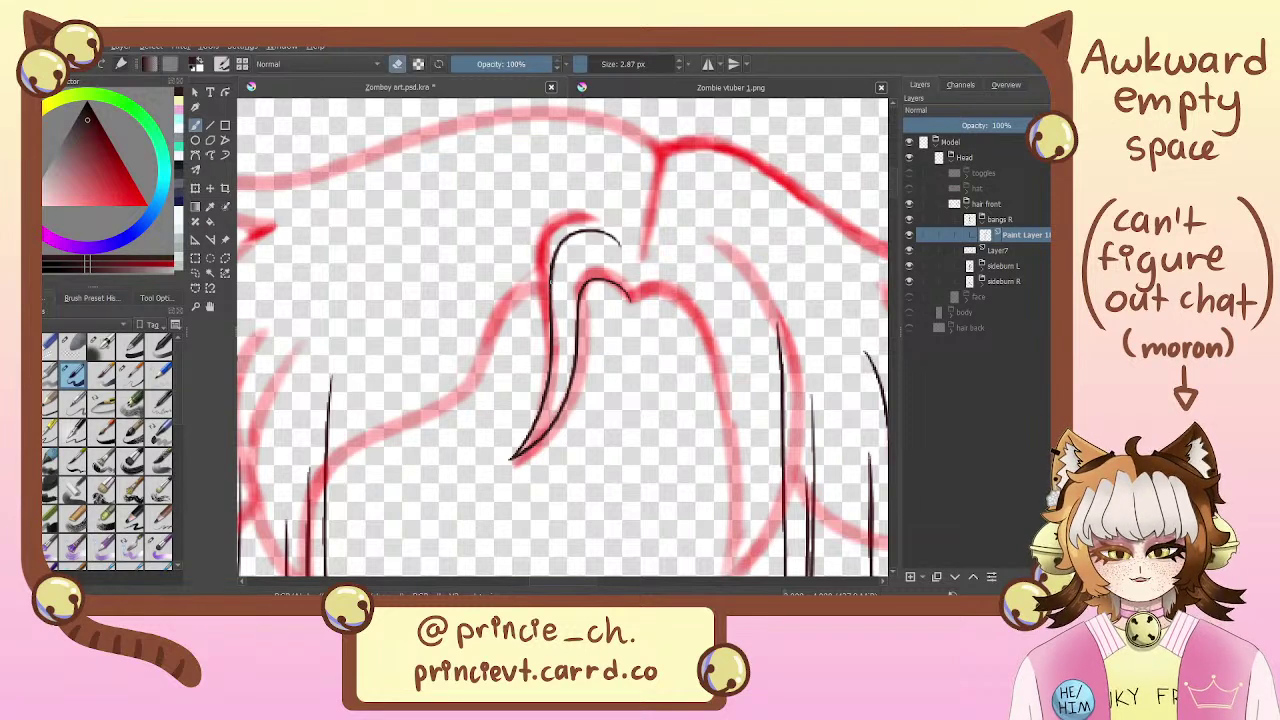
mouse_move(551, 282)
left_mouse_down()
mouse_move(540, 279)
mouse_move(515, 324)
mouse_move(589, 298)
mouse_move(576, 282)
mouse_move(588, 297)
left_mouse_up()
key("e")
key("e")
key("e")
Add a new paint layer directly below the centre strand's layer in the bangs R group
left_click_drag(461, 226, 470, 199)
mouse_move(498, 322)
left_mouse_down()
mouse_move(543, 276)
mouse_move(638, 241)
left_mouse_up()
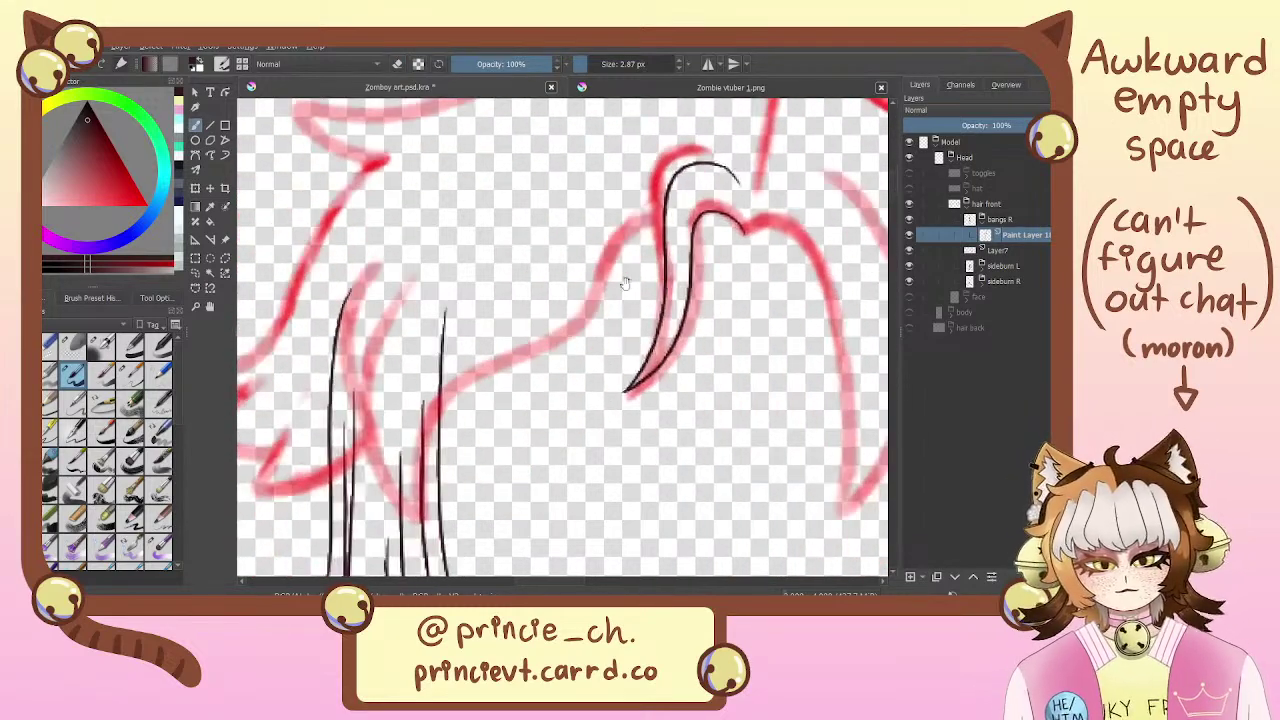
left_click(910, 577)
left_click_drag(1034, 238, 1034, 256)
Try to ink the lower edge of the large side bang from the centre strand down towards its tip
left_click_drag(721, 314, 631, 467)
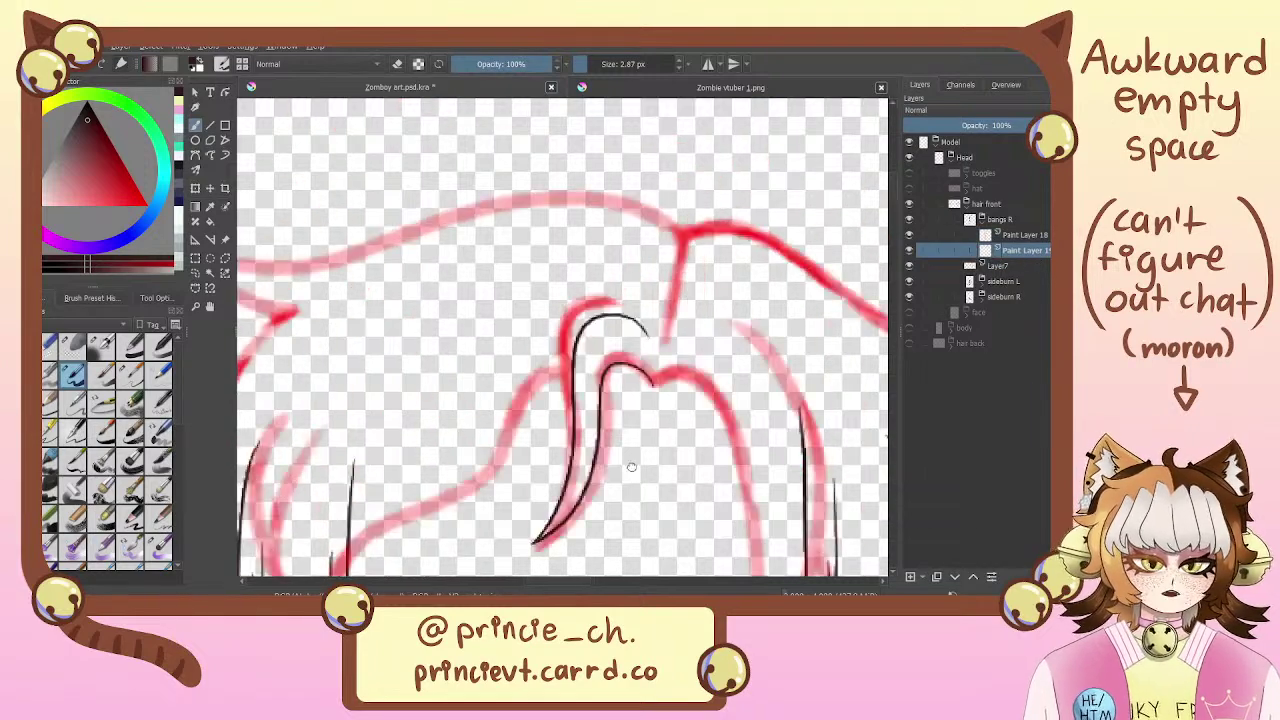
scroll(632, 467, "down", 5)
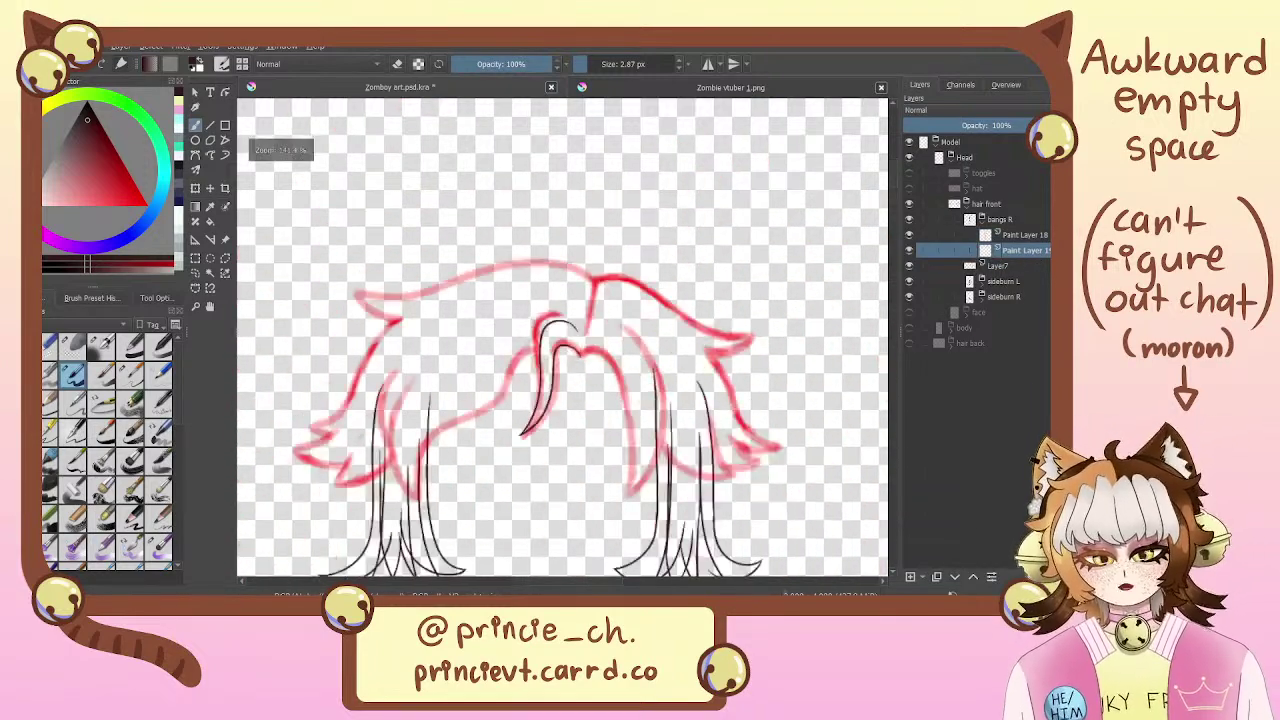
scroll(613, 167, "down", 3)
scroll(613, 167, "up", 3)
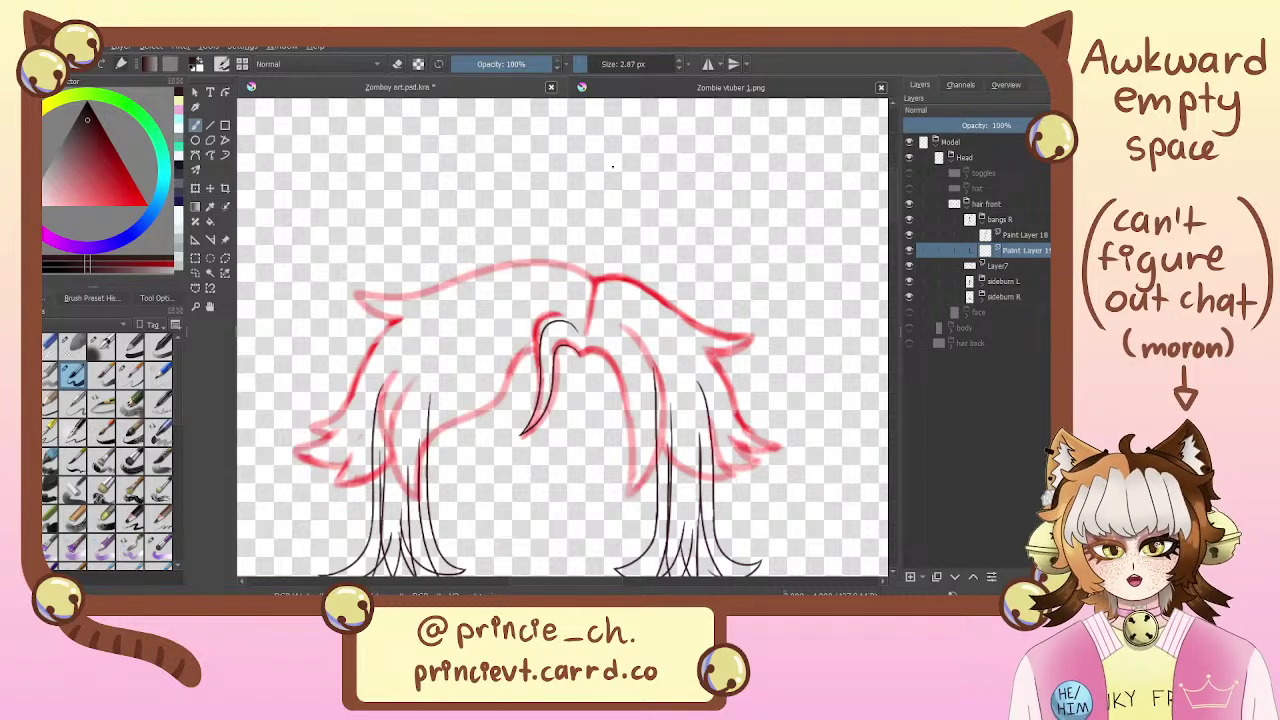
mouse_move(605, 441)
left_mouse_down()
mouse_move(627, 357)
mouse_move(654, 360)
mouse_move(644, 350)
left_mouse_up()
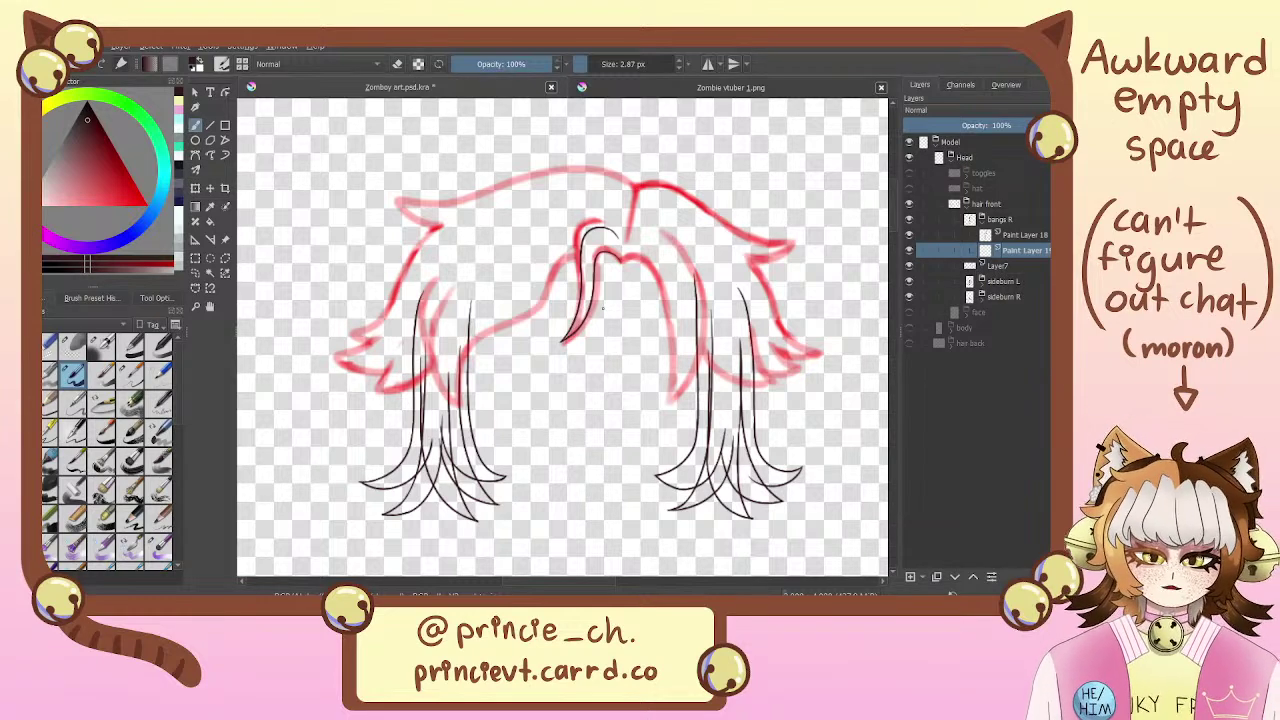
key("ctrl+plus")
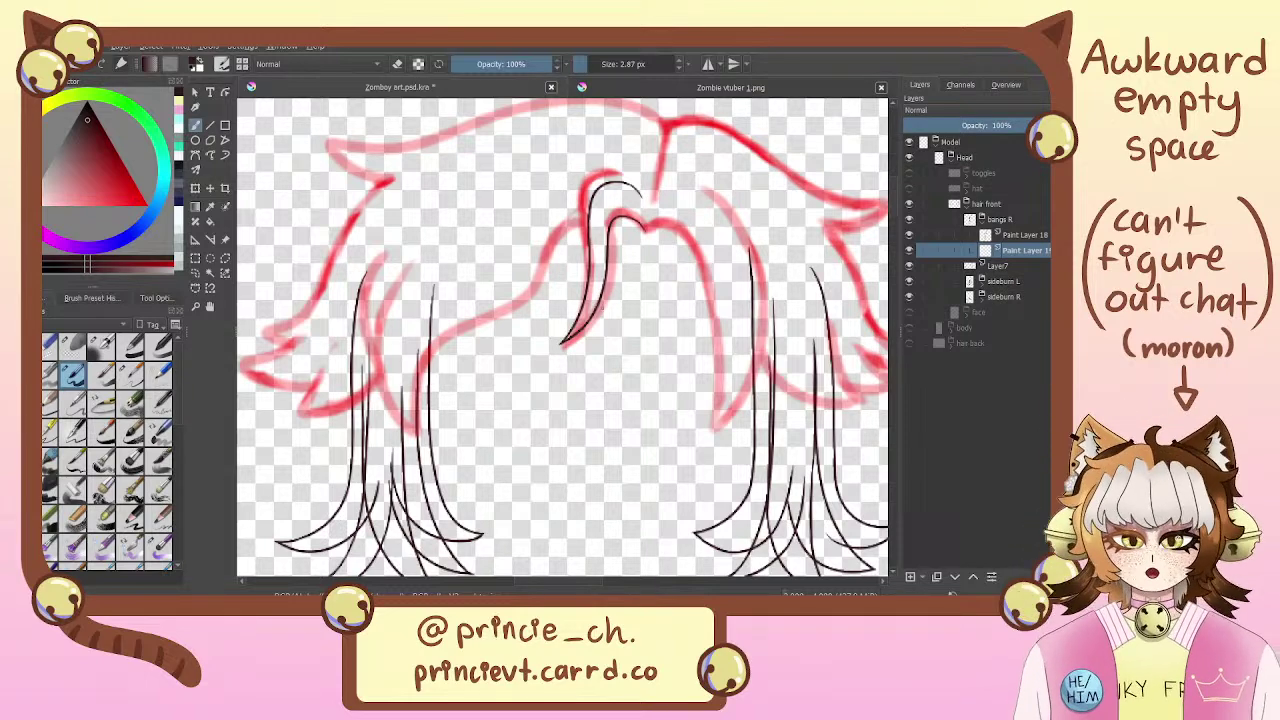
left_click_drag(610, 322, 662, 347)
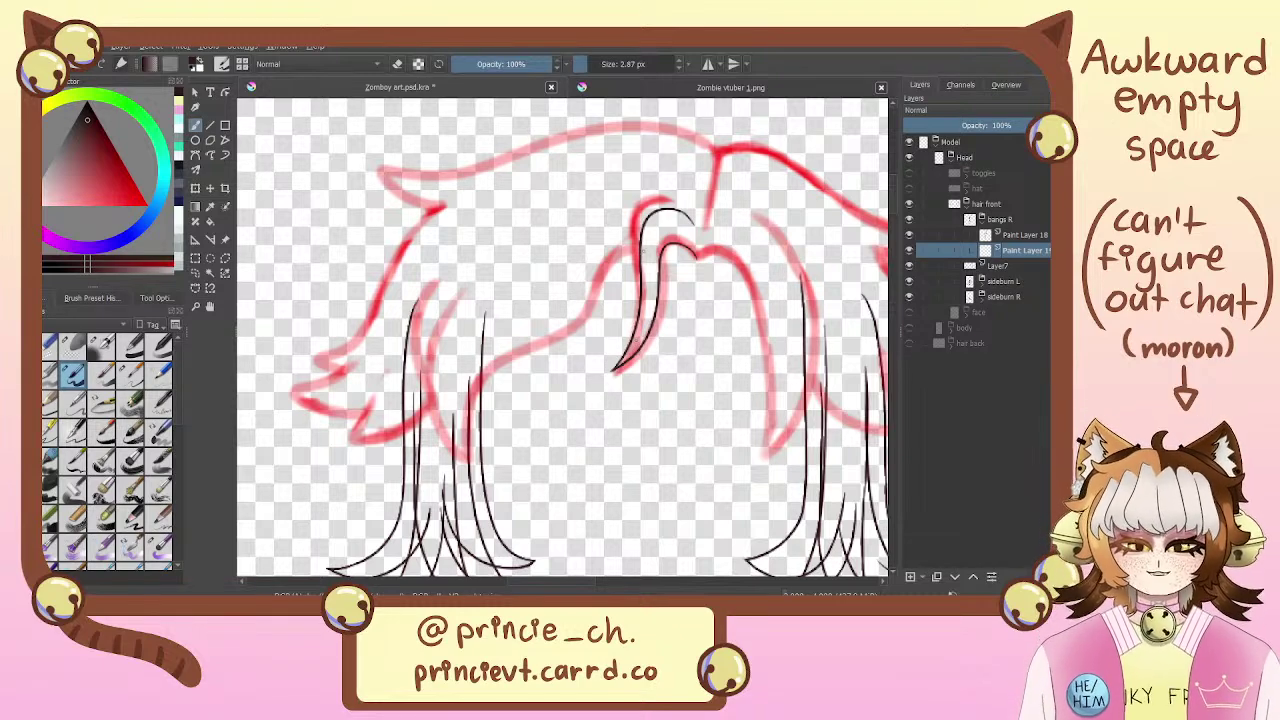
mouse_move(652, 248)
left_mouse_down()
mouse_move(621, 261)
mouse_move(506, 372)
left_mouse_up()
key("ctrl+z")
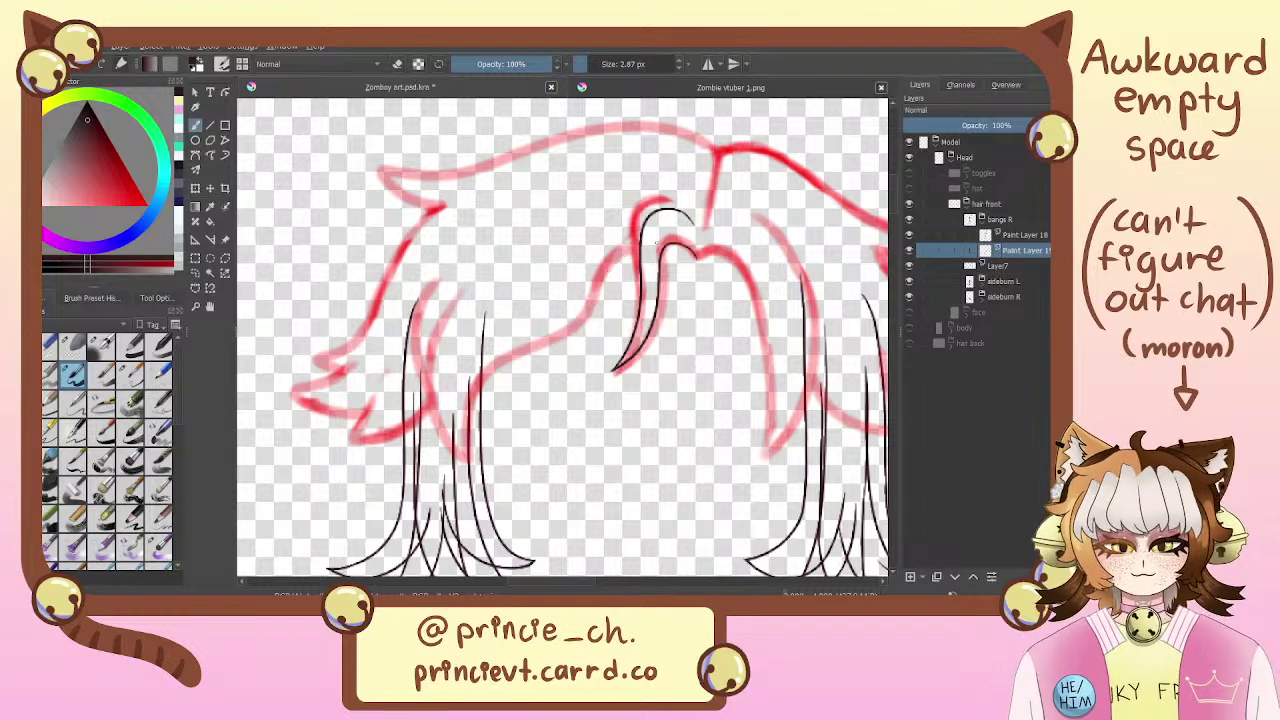
mouse_move(642, 244)
left_mouse_down()
mouse_move(478, 418)
mouse_move(650, 246)
mouse_move(553, 324)
mouse_move(466, 410)
left_mouse_up()
key("ctrl+z")
key("ctrl+z")
key("ctrl+z")
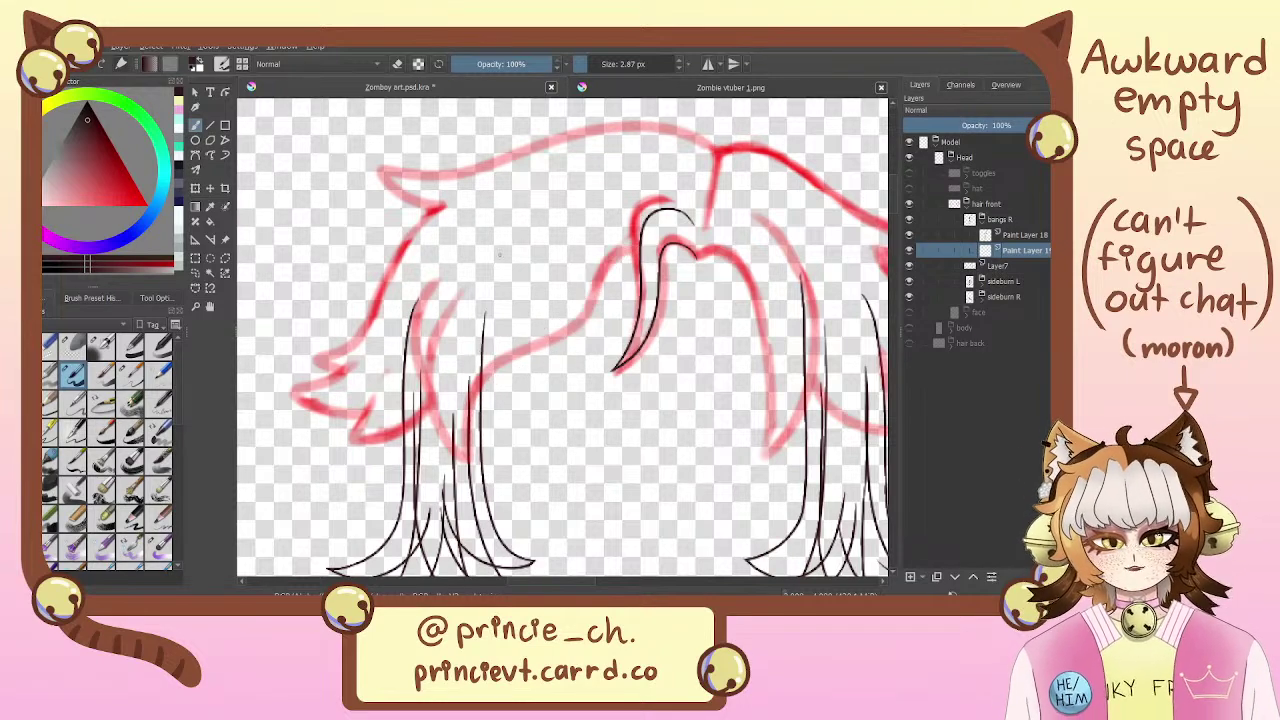
Try to ink the large side bang's outer curve down to its pointed tip and the lower edge rising from it
key("plus")
left_click_drag(446, 234, 440, 492)
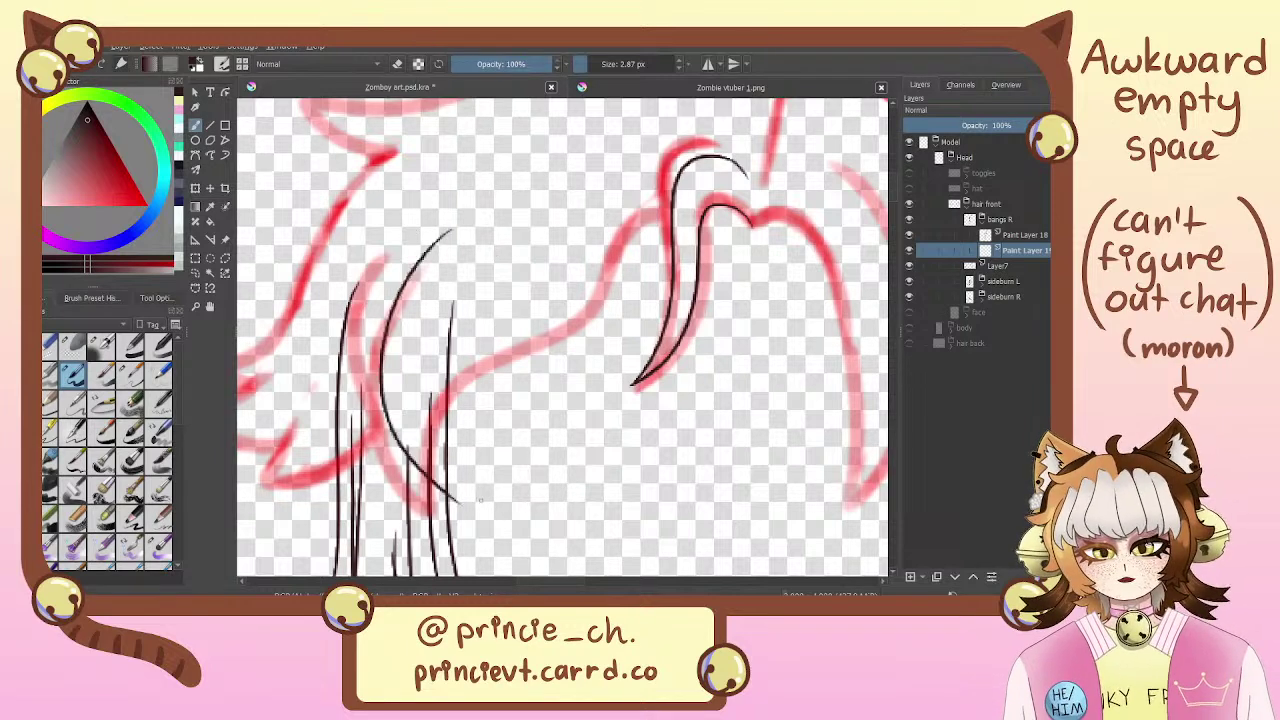
key("ctrl+z")
left_click_drag(432, 256, 430, 515)
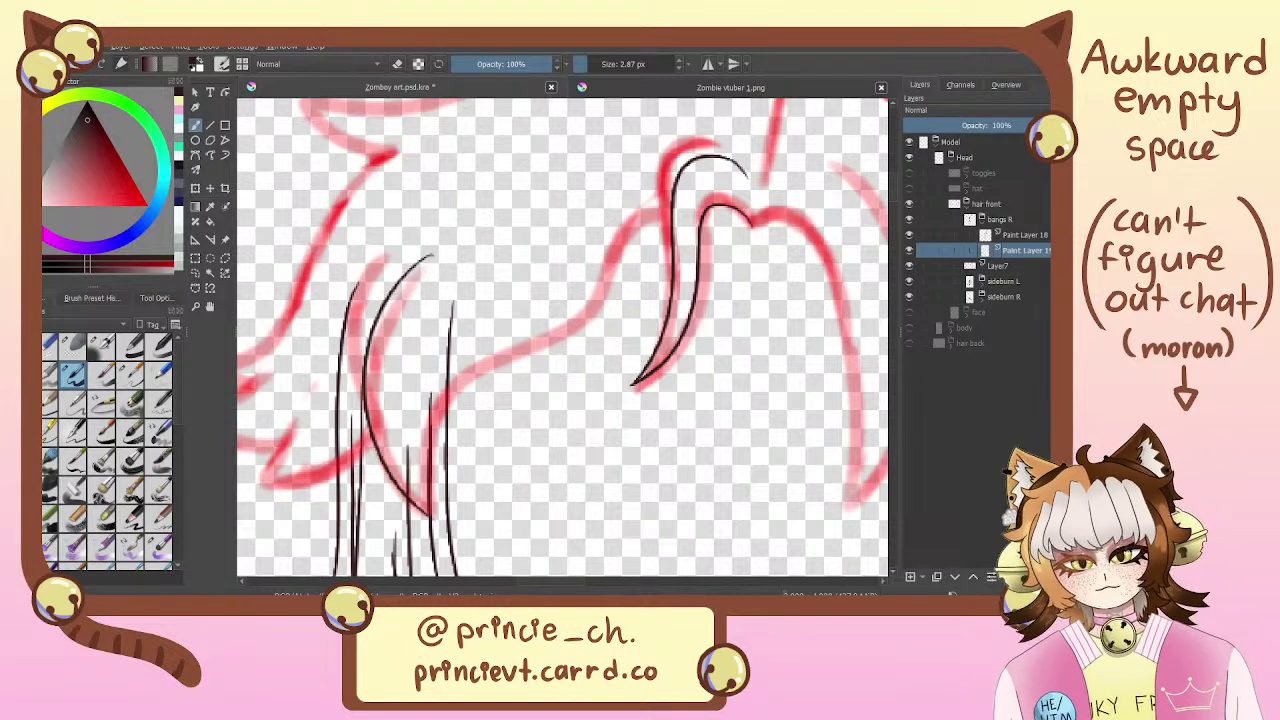
key("ctrl+z")
left_click_drag(432, 236, 432, 512)
key("ctrl+z")
left_click_drag(428, 264, 428, 500)
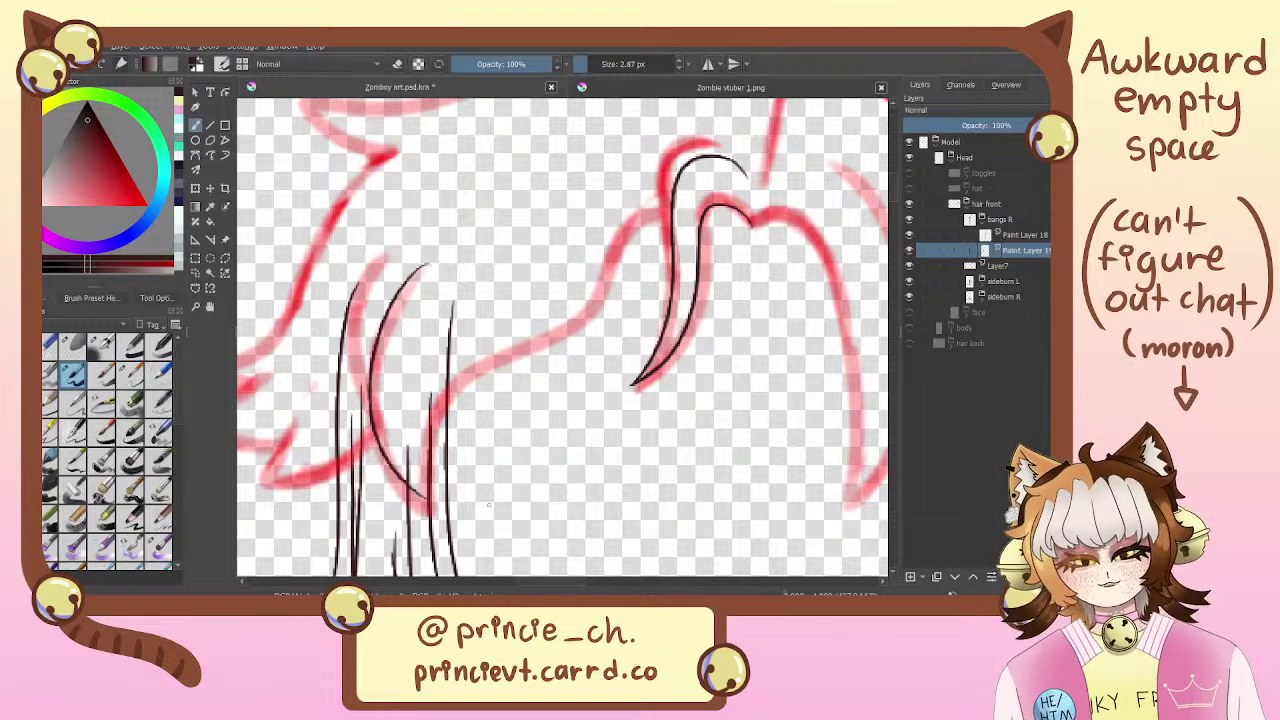
key("ctrl+z")
mouse_move(420, 266)
left_mouse_down()
mouse_move(384, 312)
mouse_move(440, 494)
mouse_move(368, 366)
mouse_move(455, 535)
left_mouse_up()
key("ctrl+z")
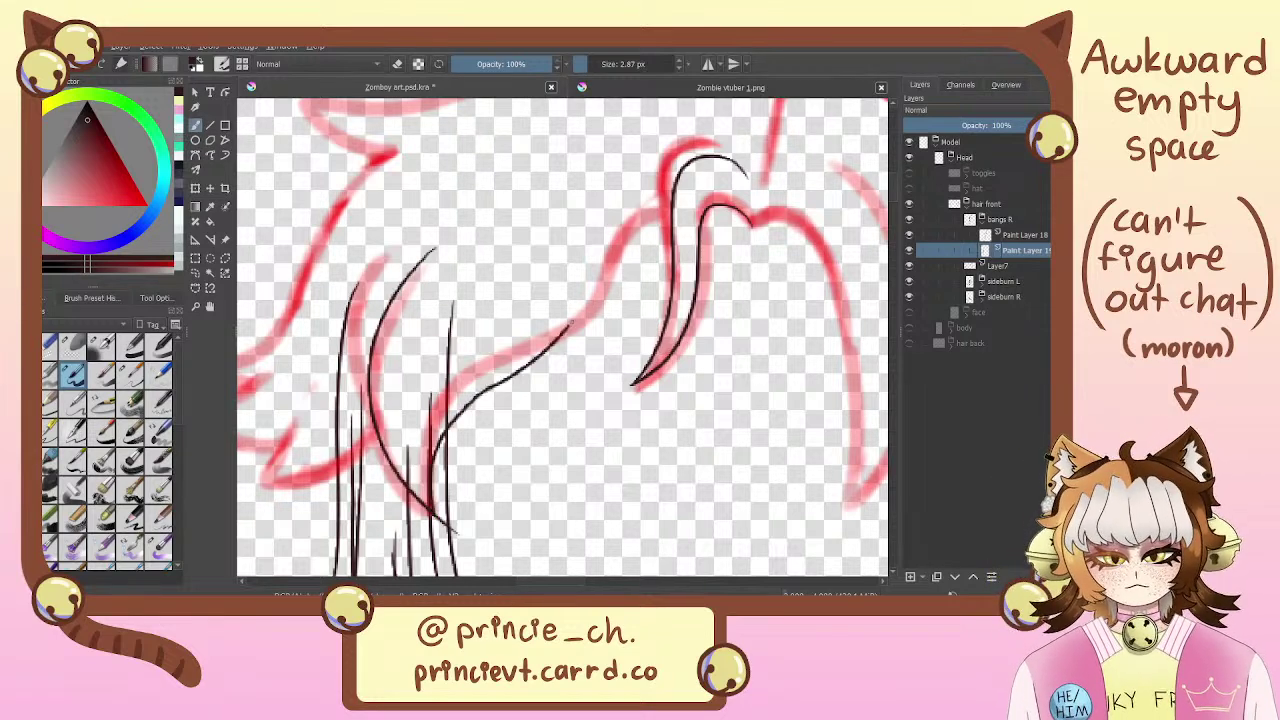
key("ctrl+z")
Lower the opacity of the sideburn R group and reselect the new paint layer below the centre strand's layer
left_click(1020, 285)
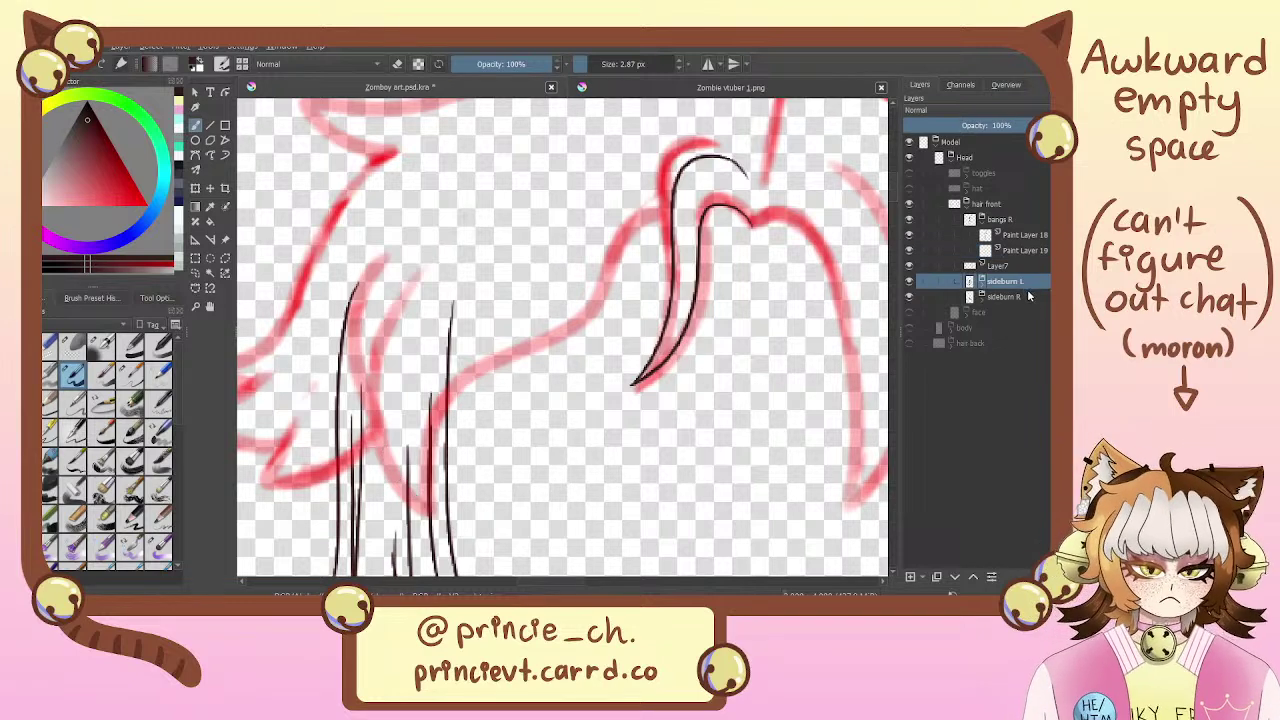
left_click(1030, 297)
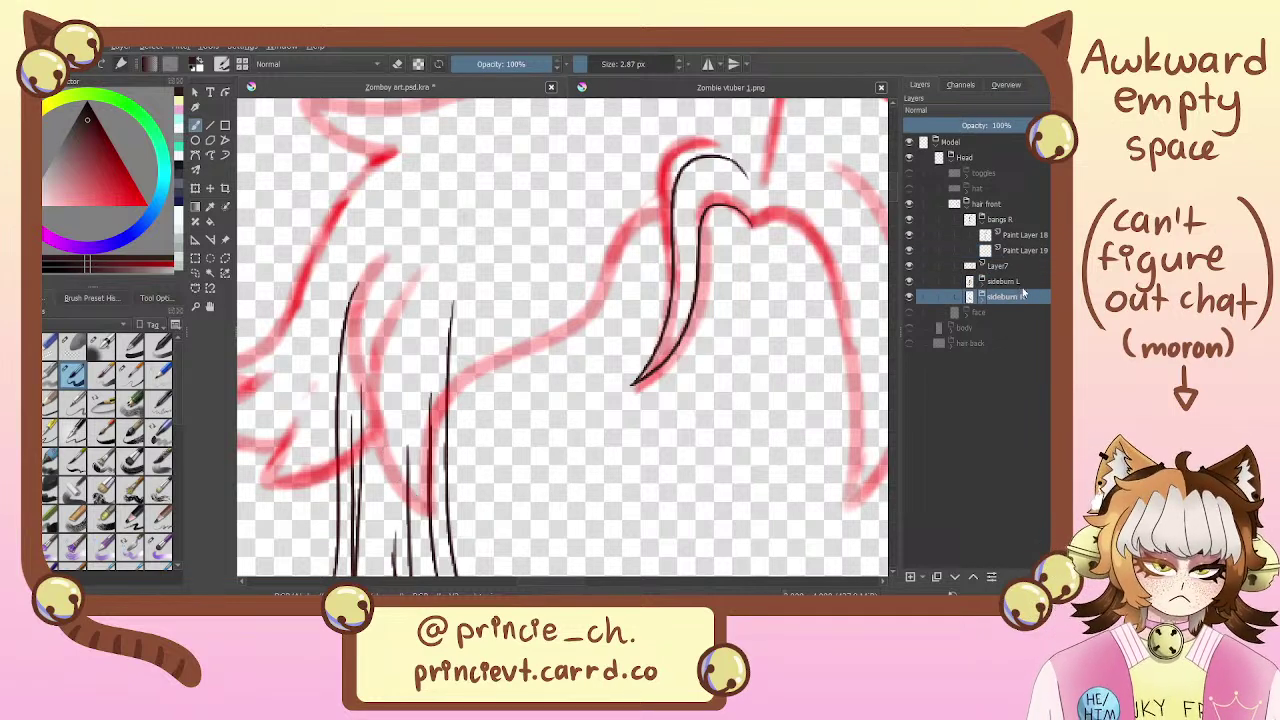
left_click_drag(1007, 133, 988, 129)
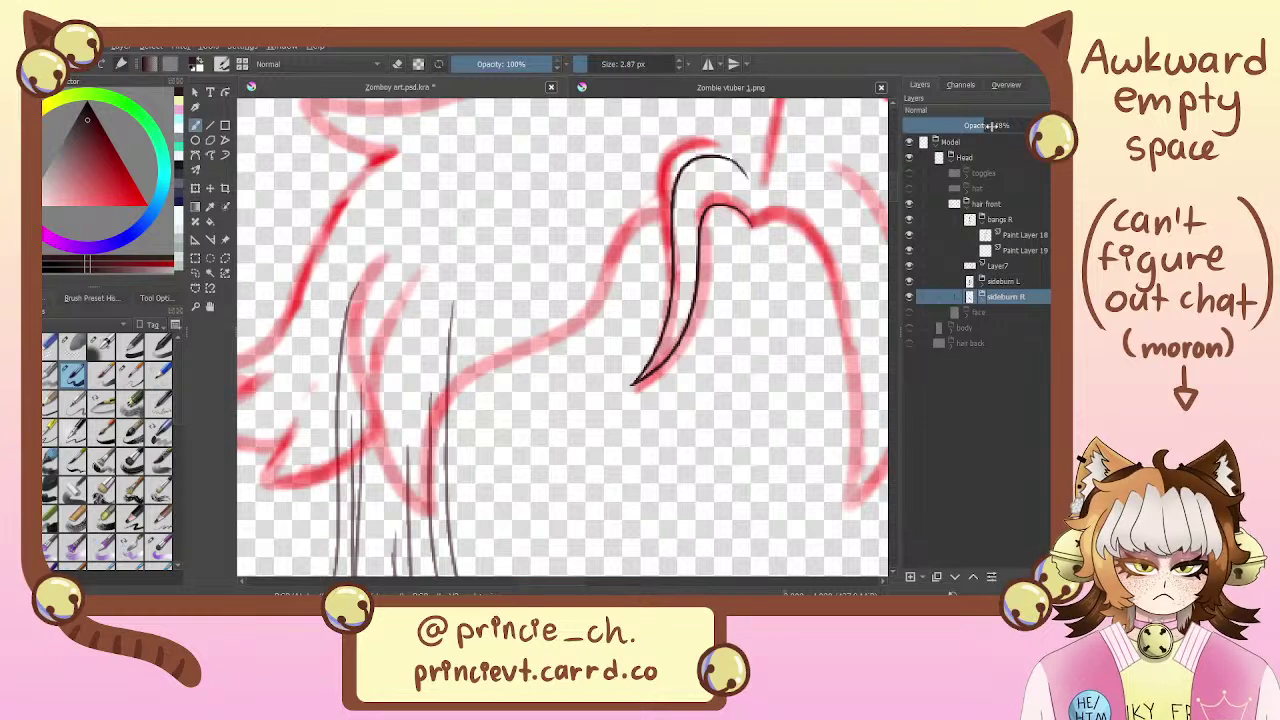
left_click(1020, 250)
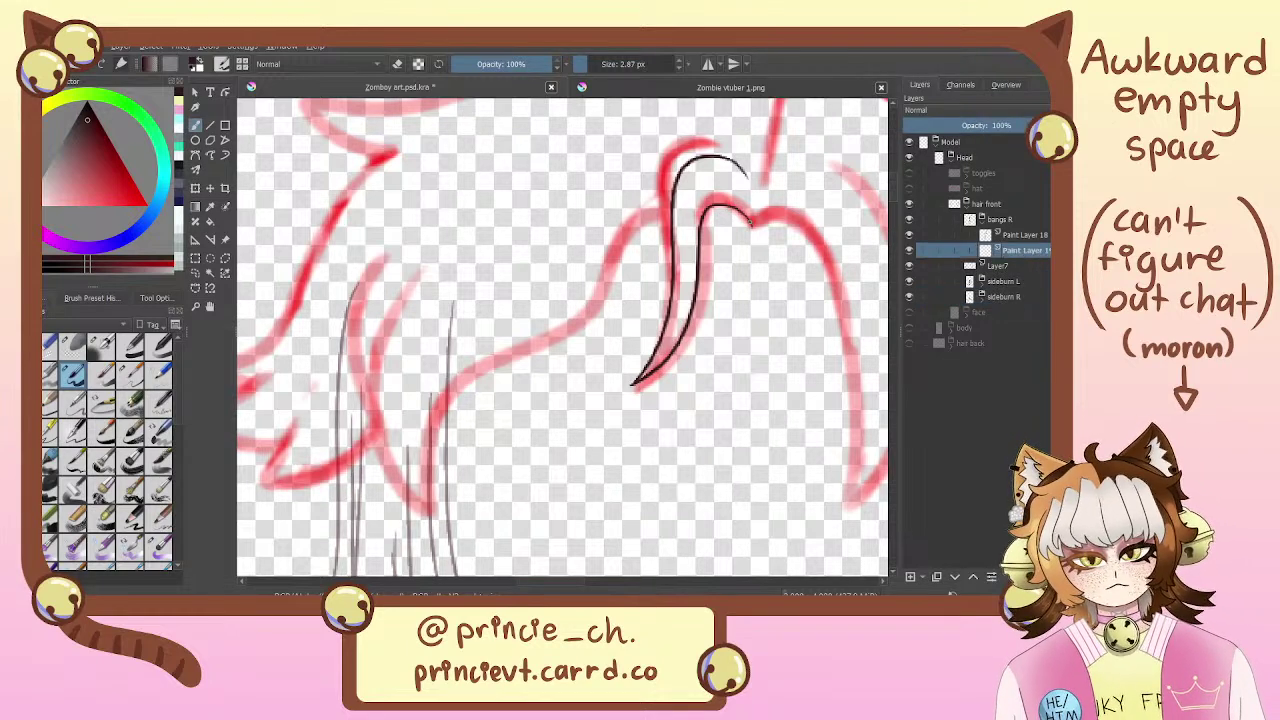
Ink the large side bang from behind the centre strand along its lower edge to the tip, plus its outer curve
mouse_move(750, 222)
left_mouse_down()
mouse_move(658, 216)
mouse_move(622, 258)
left_mouse_up()
key("ctrl+z")
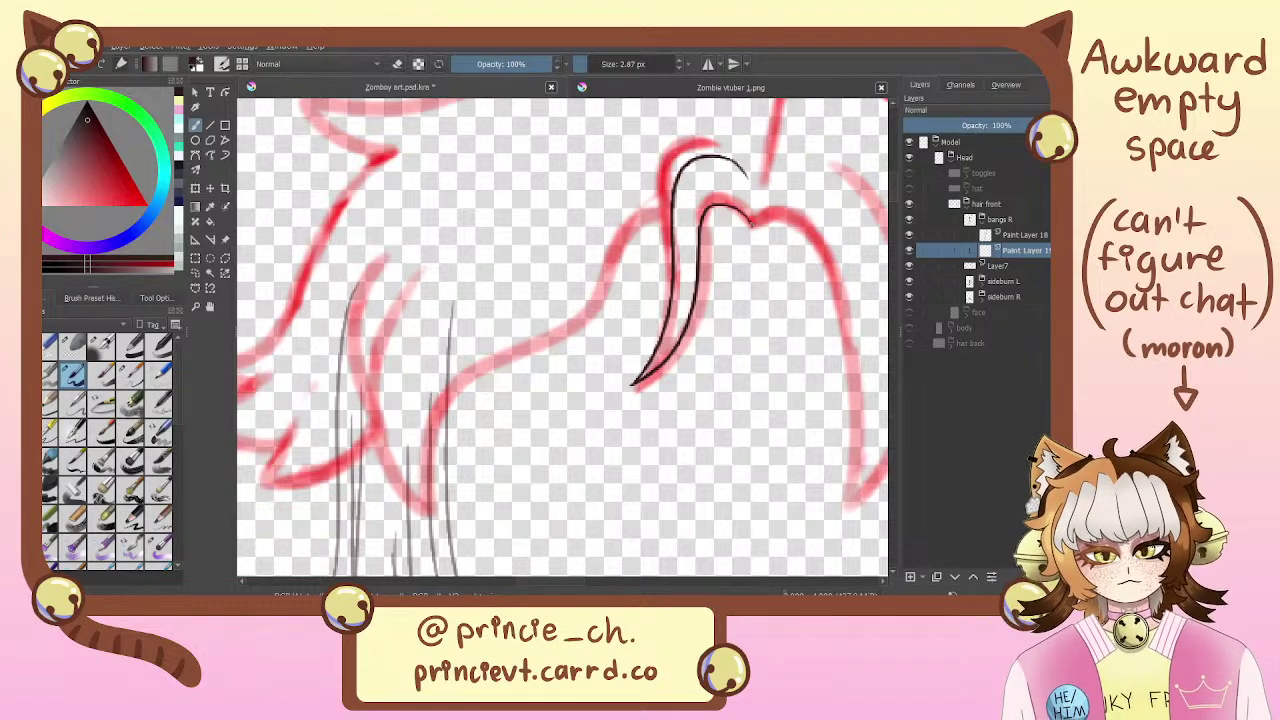
mouse_move(750, 220)
left_mouse_down()
mouse_move(643, 229)
mouse_move(600, 314)
mouse_move(457, 405)
mouse_move(430, 524)
left_mouse_up()
key("ctrl+z")
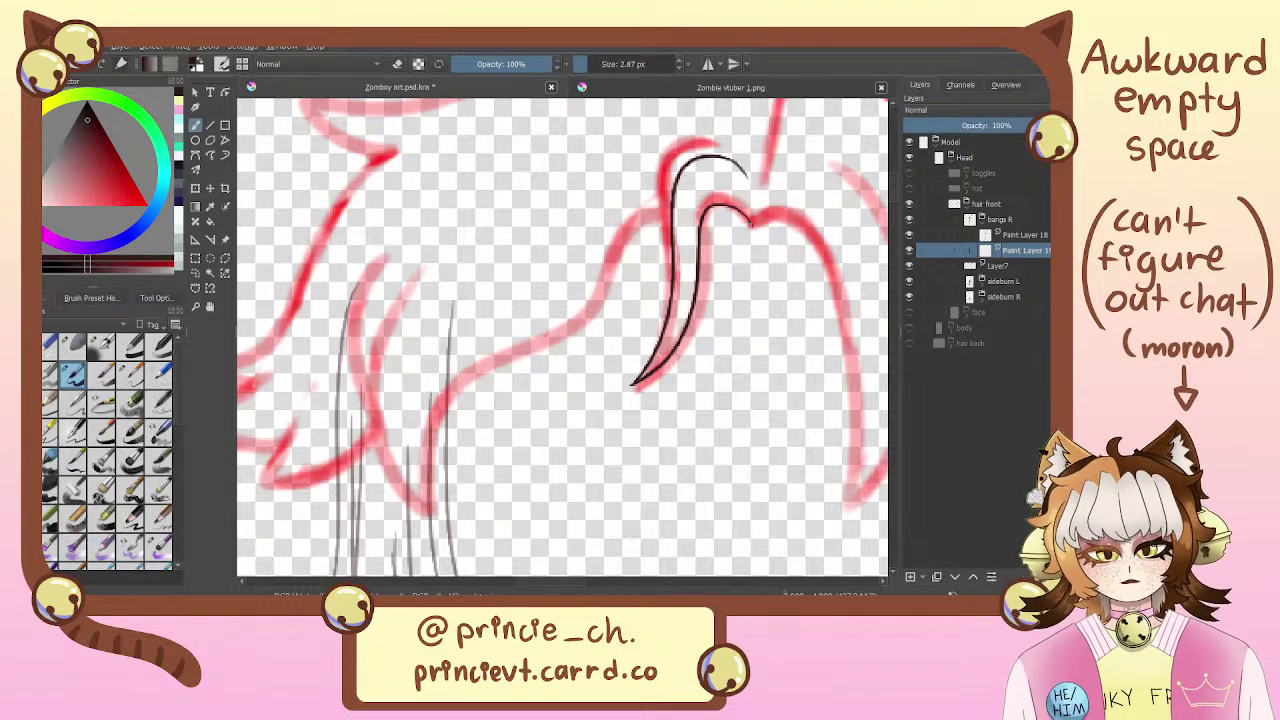
mouse_move(750, 222)
left_mouse_down()
mouse_move(710, 208)
mouse_move(612, 252)
mouse_move(425, 512)
mouse_move(375, 452)
mouse_move(418, 258)
left_mouse_up()
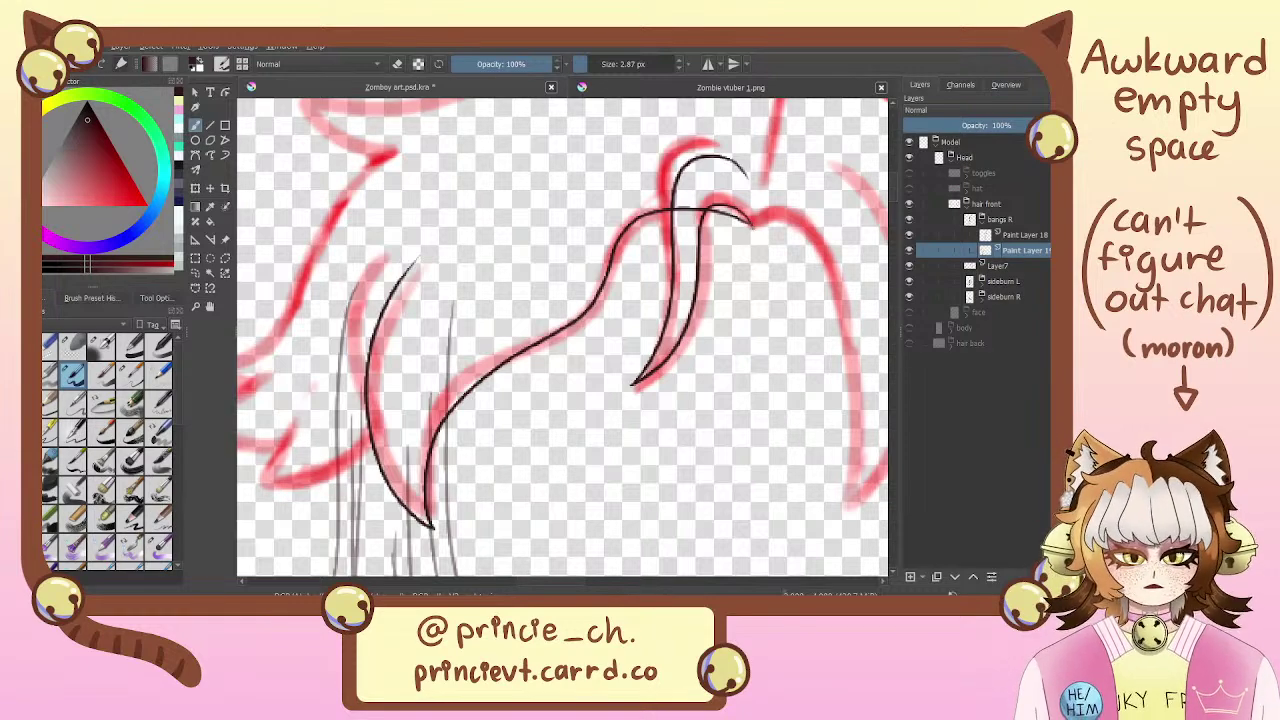
Add another paint layer to the bangs R group and place it below the large side bang's layer
left_click_drag(758, 180, 739, 233)
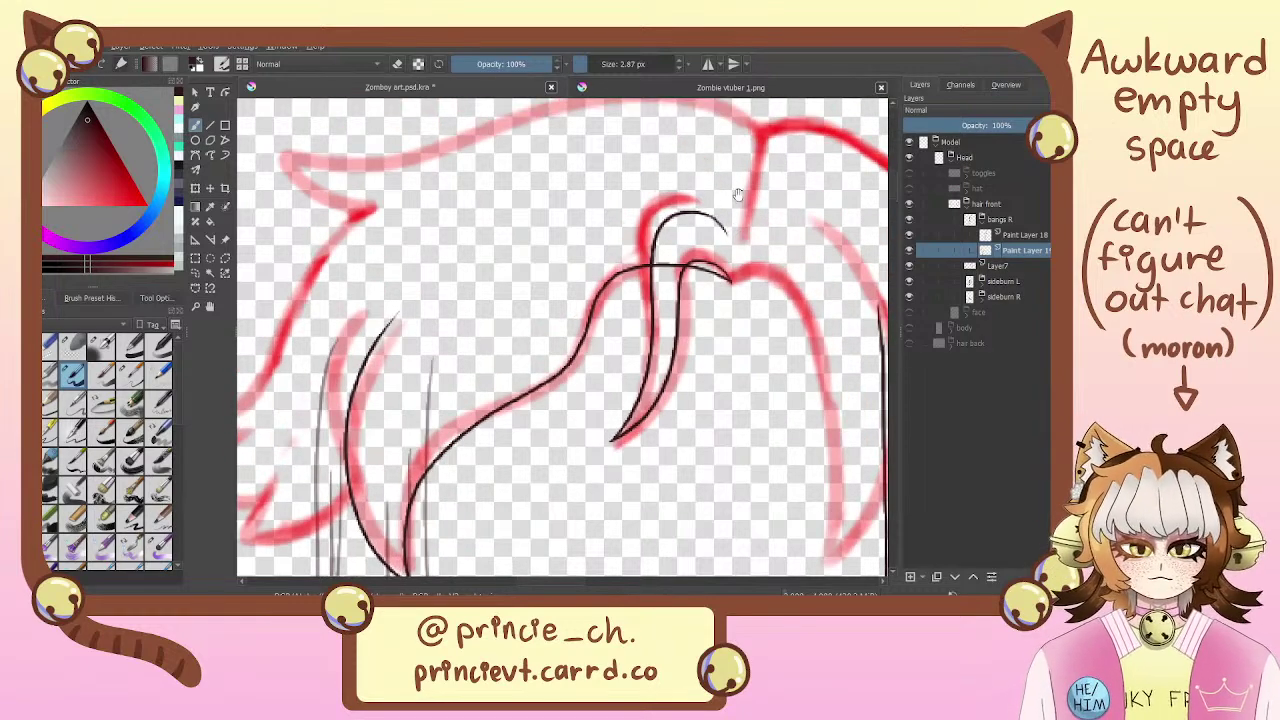
left_click_drag(574, 244, 690, 184)
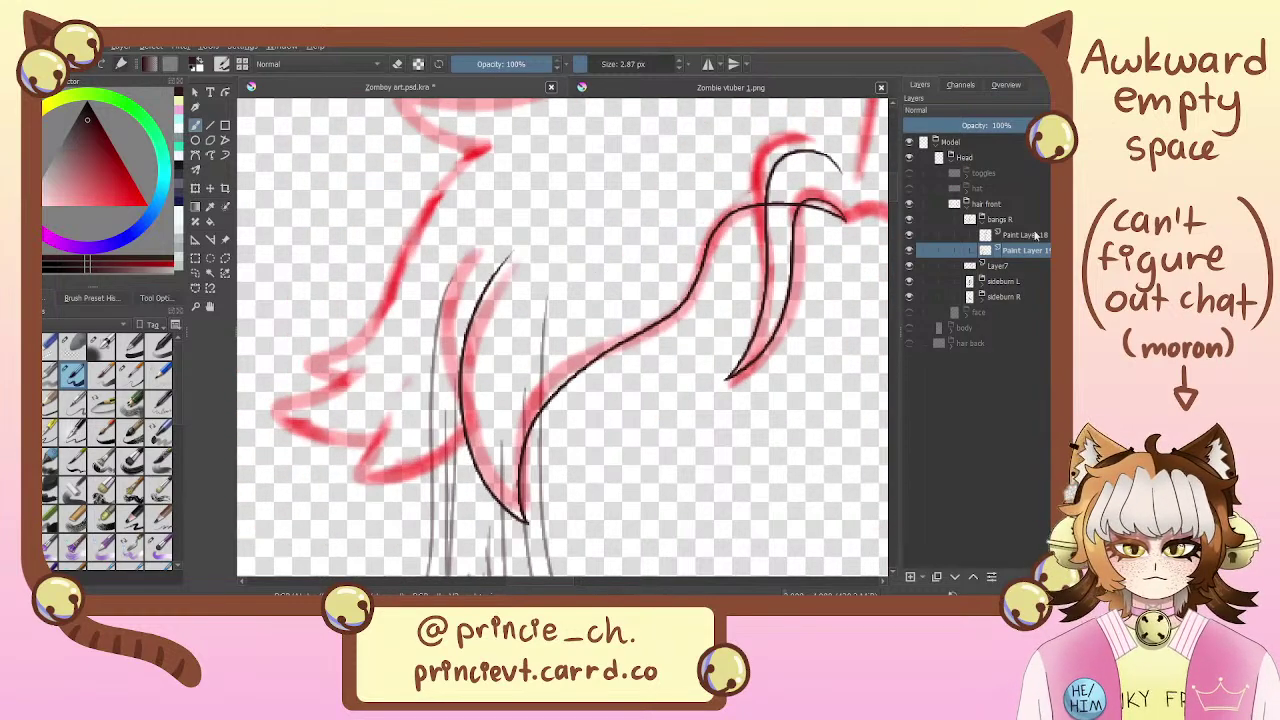
left_click(910, 577)
left_click_drag(1015, 268, 1027, 250)
left_click(1017, 267)
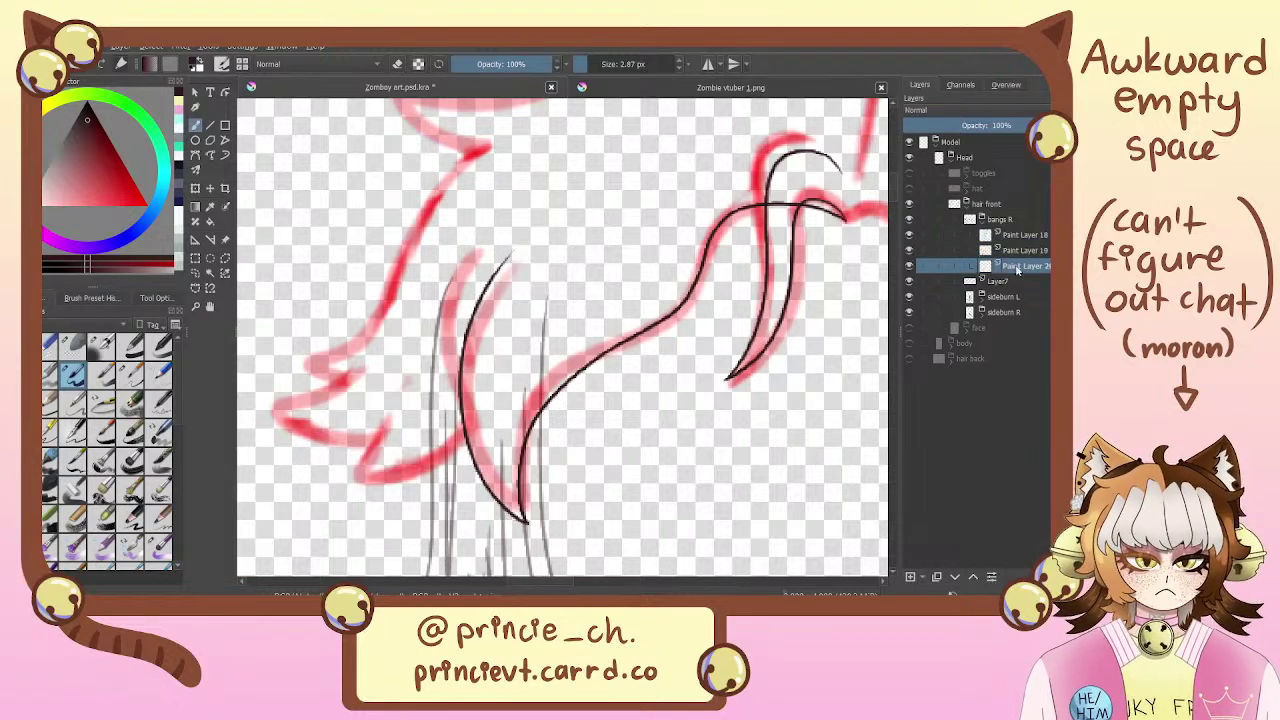
Try to ink both curved lines of the strand behind the large side bang
mouse_move(519, 173)
left_mouse_down()
mouse_move(437, 305)
mouse_move(487, 420)
left_mouse_up()
left_click_drag(485, 413, 571, 247)
key("ctrl+z")
key("ctrl+z")
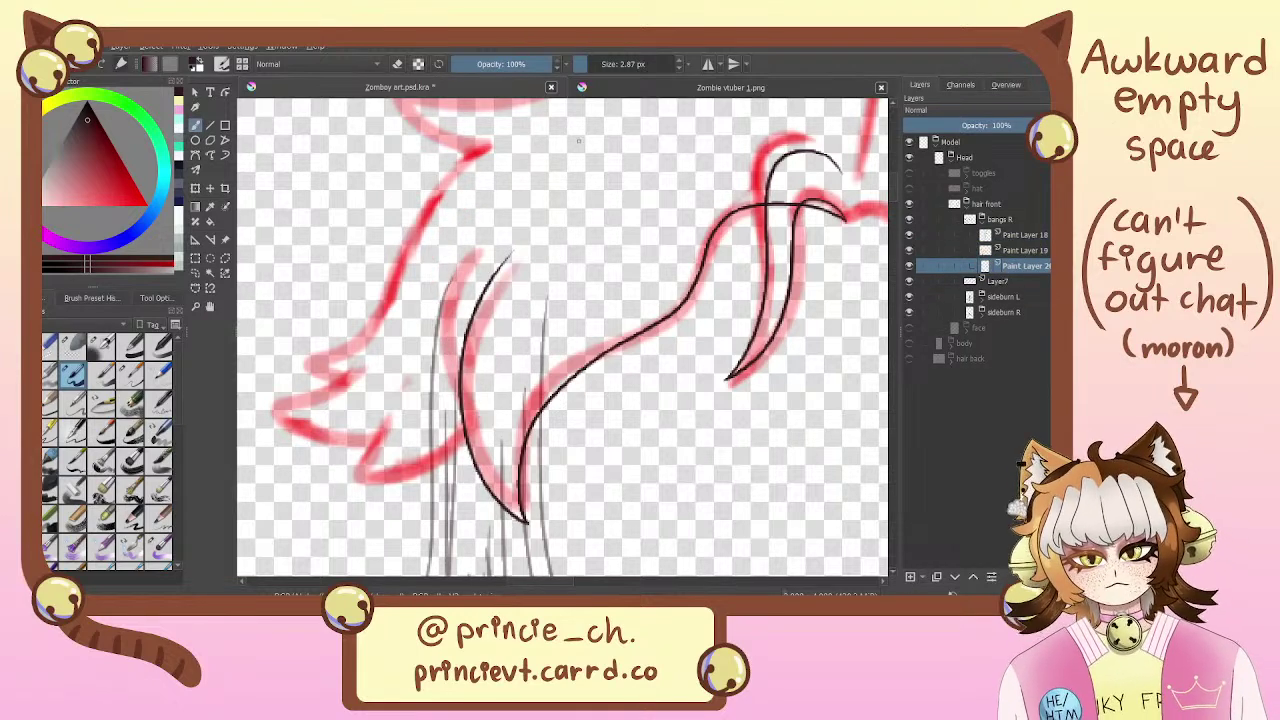
Ink the outer and inner curves of the strand behind the large side bang, joining them at a lower tip over its outer edge
mouse_move(564, 147)
left_mouse_down()
mouse_move(473, 426)
mouse_move(562, 260)
left_mouse_up()
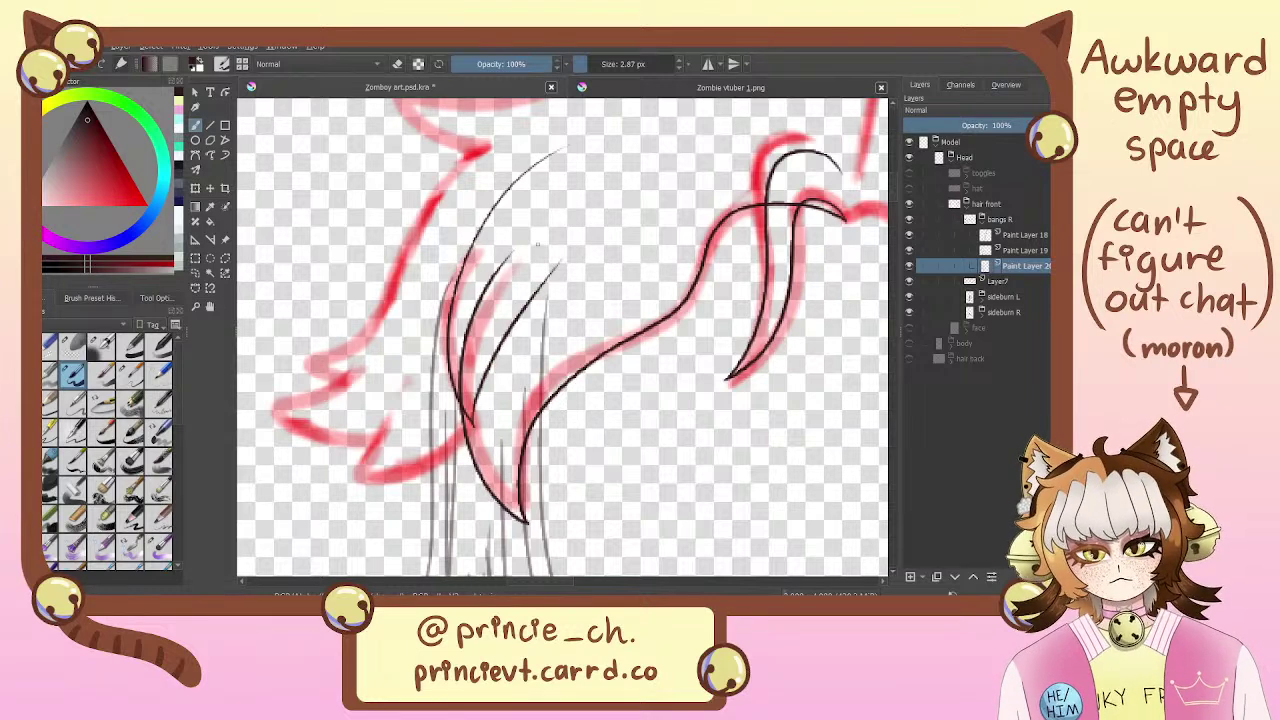
key("e")
key("e")
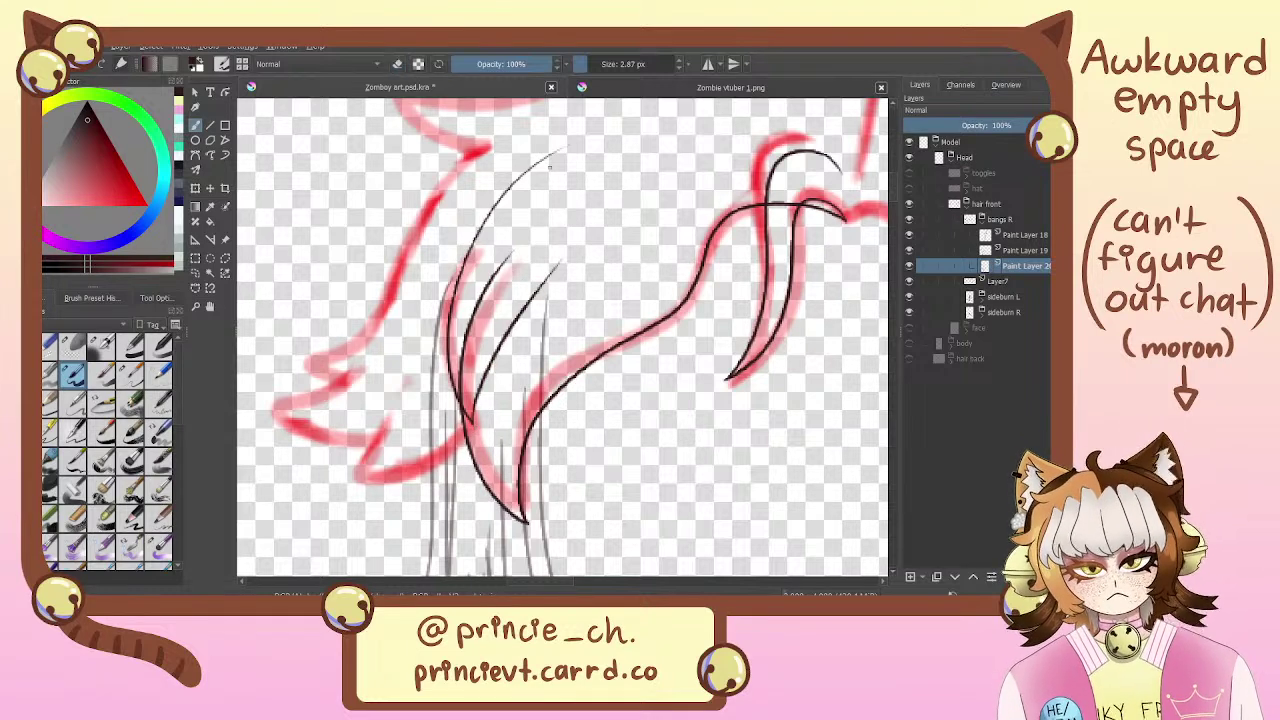
Retrace the upper part of the outer curve of the strand behind the large side bang to darken its faint end
mouse_move(566, 146)
left_mouse_down()
mouse_move(513, 183)
mouse_move(459, 267)
left_mouse_up()
key("ctrl+z")
key("ctrl+z")
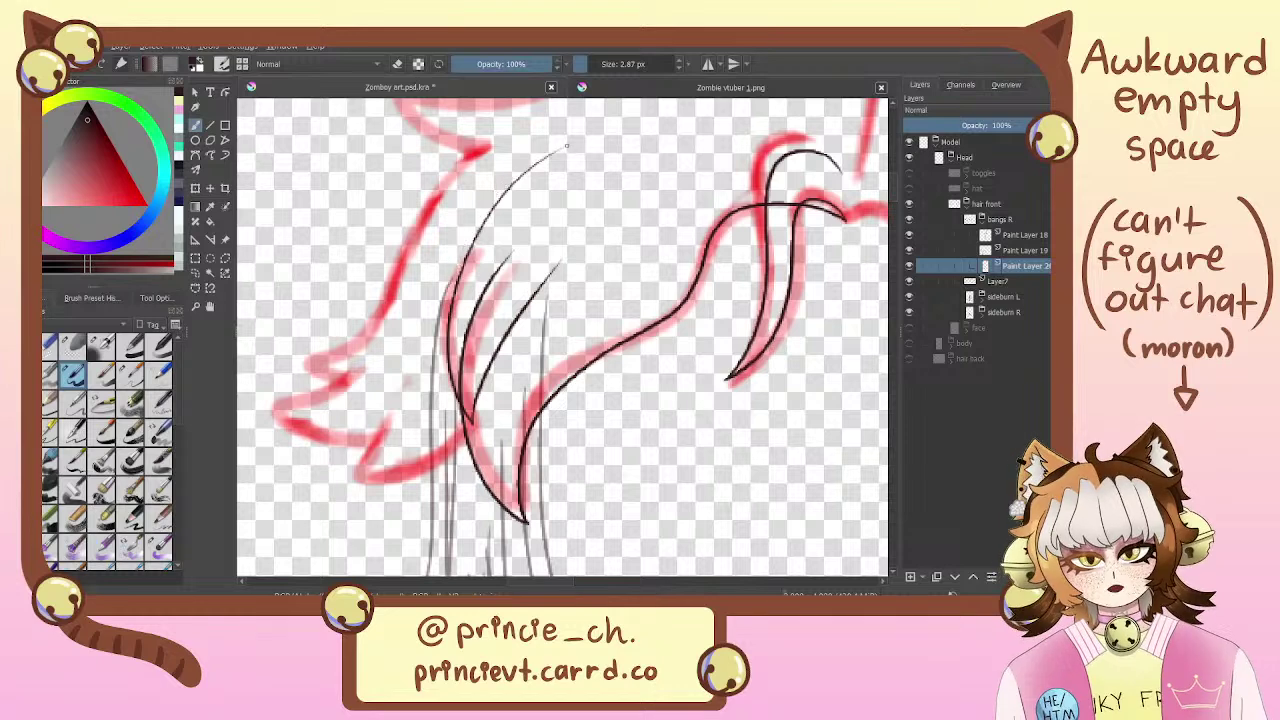
left_click_drag(566, 146, 466, 254)
key("ctrl+z")
left_click_drag(568, 145, 492, 218)
key("ctrl+z")
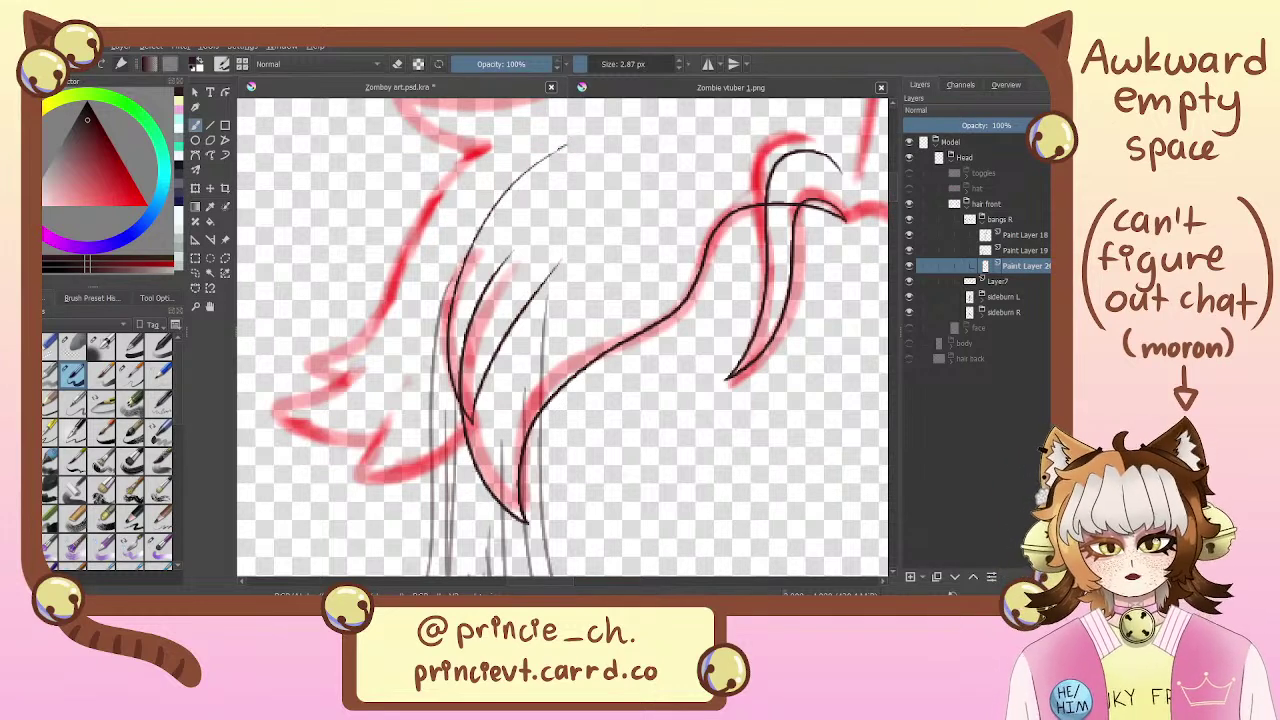
mouse_move(568, 145)
left_mouse_down()
mouse_move(474, 238)
mouse_move(462, 292)
left_mouse_up()
key("ctrl+z")
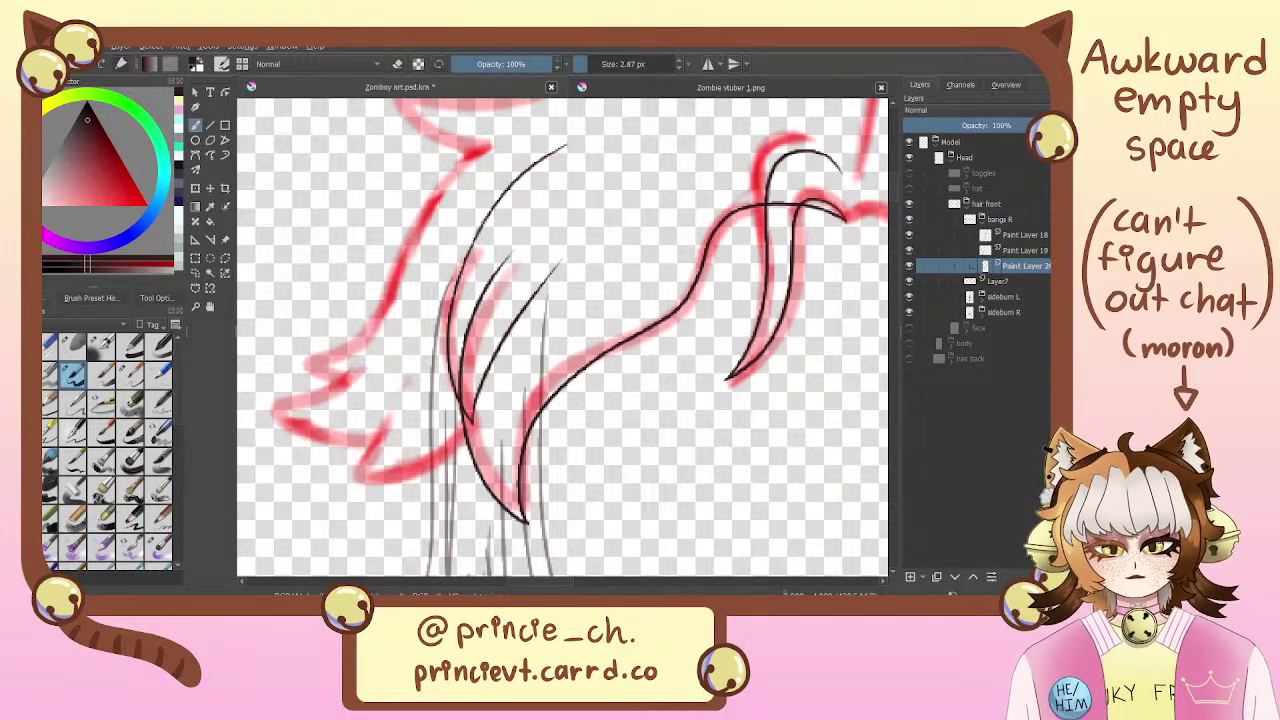
mouse_move(484, 222)
left_mouse_down()
mouse_move(462, 278)
mouse_move(464, 262)
left_mouse_up()
Erase the inner curve of the strand behind the large side bang and ink it again upward from the lower tip
left_click_drag(408, 382, 364, 523)
scroll(560, 337, "down", 3)
left_click_drag(555, 372, 514, 271)
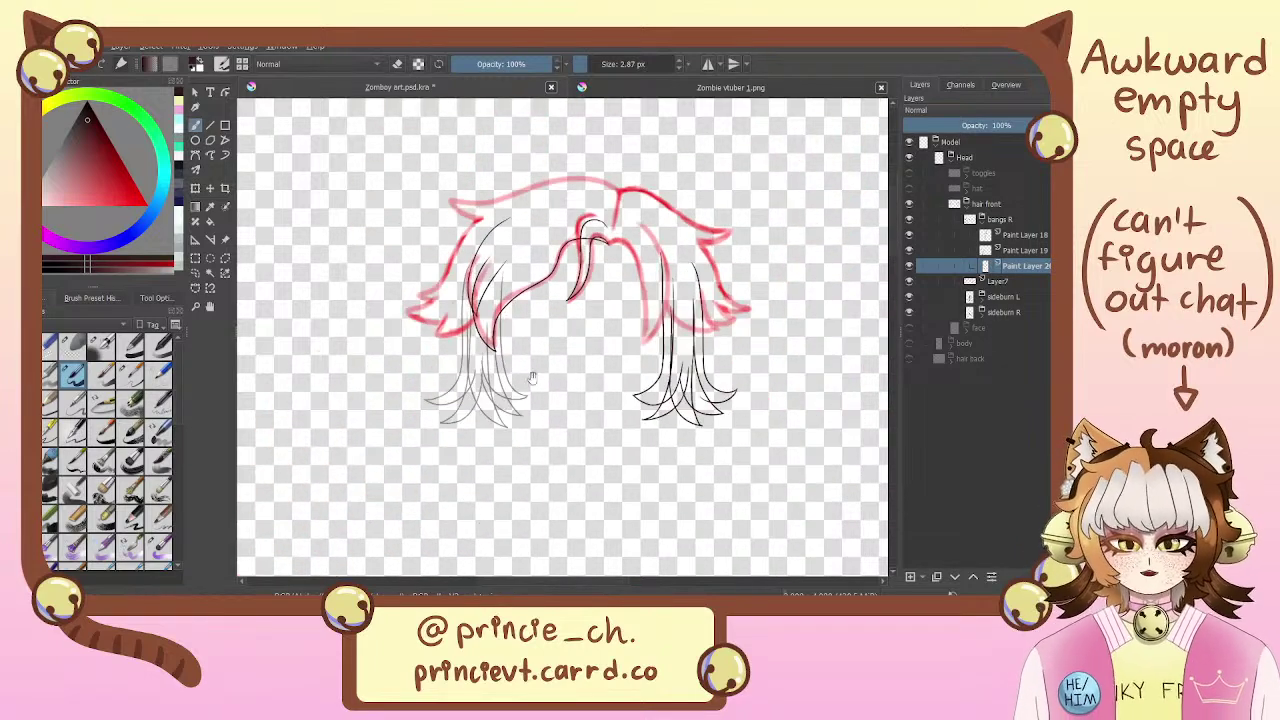
left_click_drag(504, 364, 555, 402)
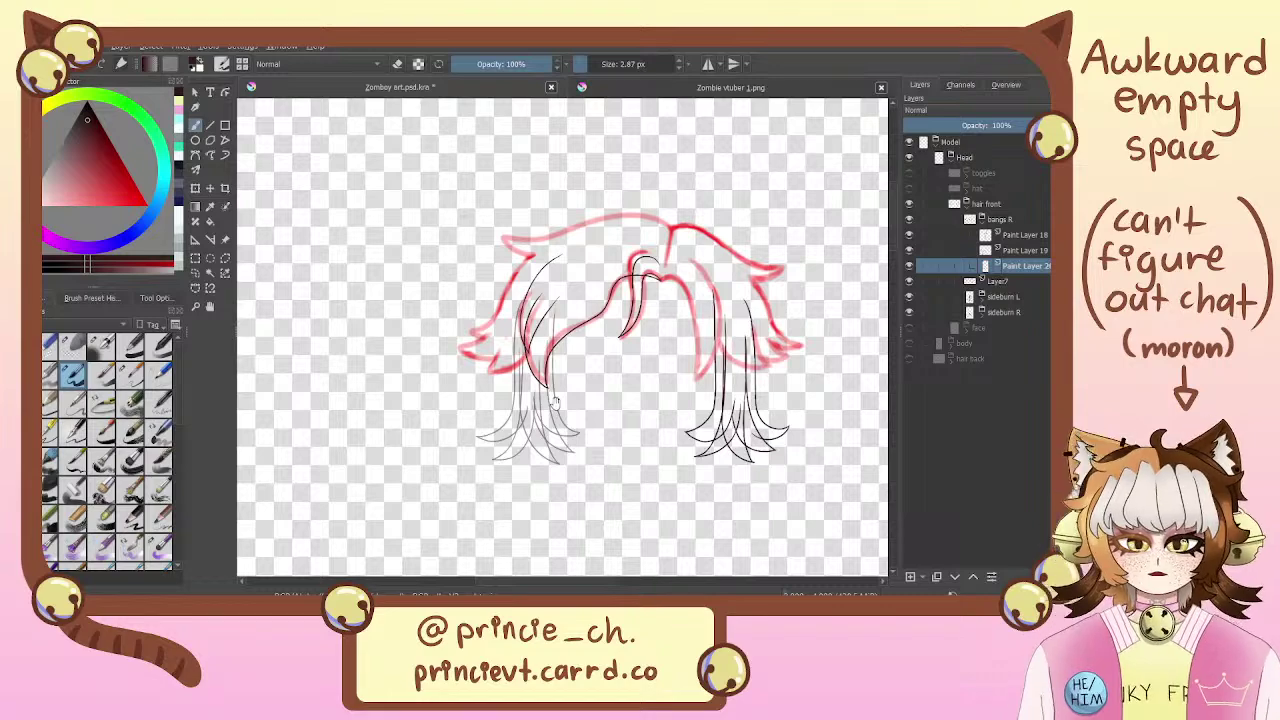
scroll(553, 329, "up", 5)
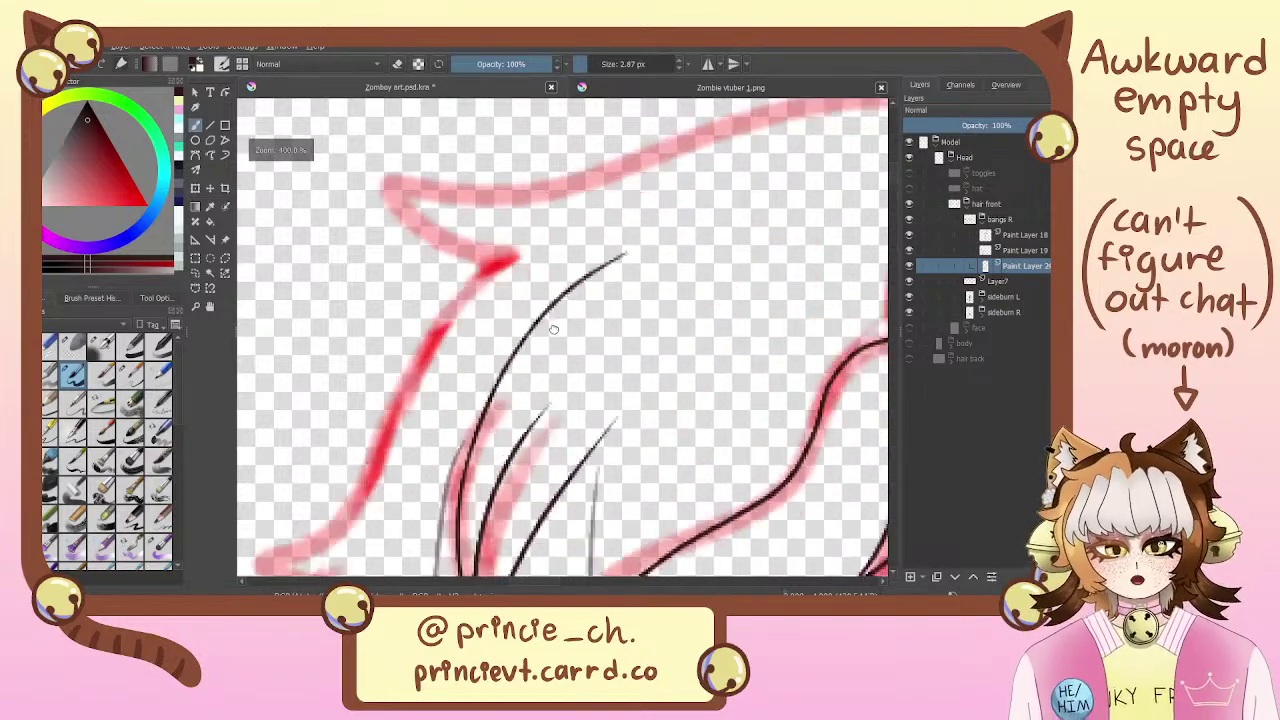
mouse_move(554, 329)
left_mouse_down()
mouse_move(523, 213)
mouse_move(570, 268)
left_mouse_up()
key("e")
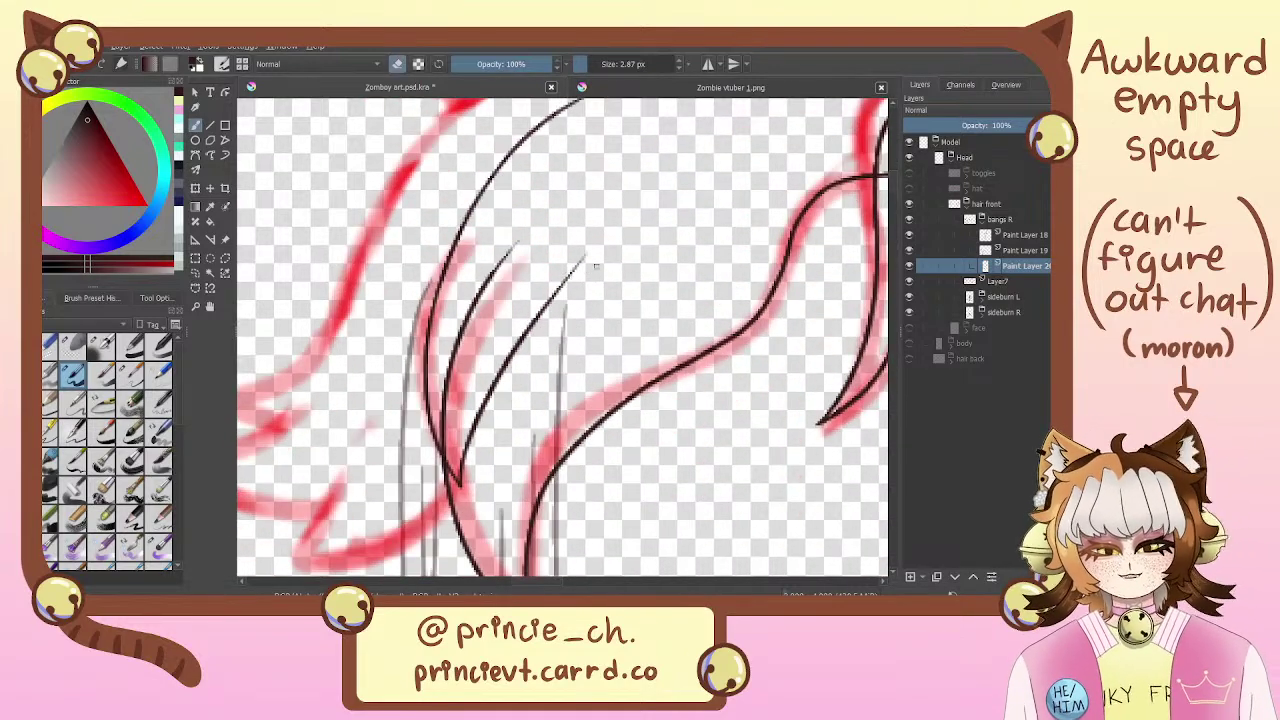
key("e")
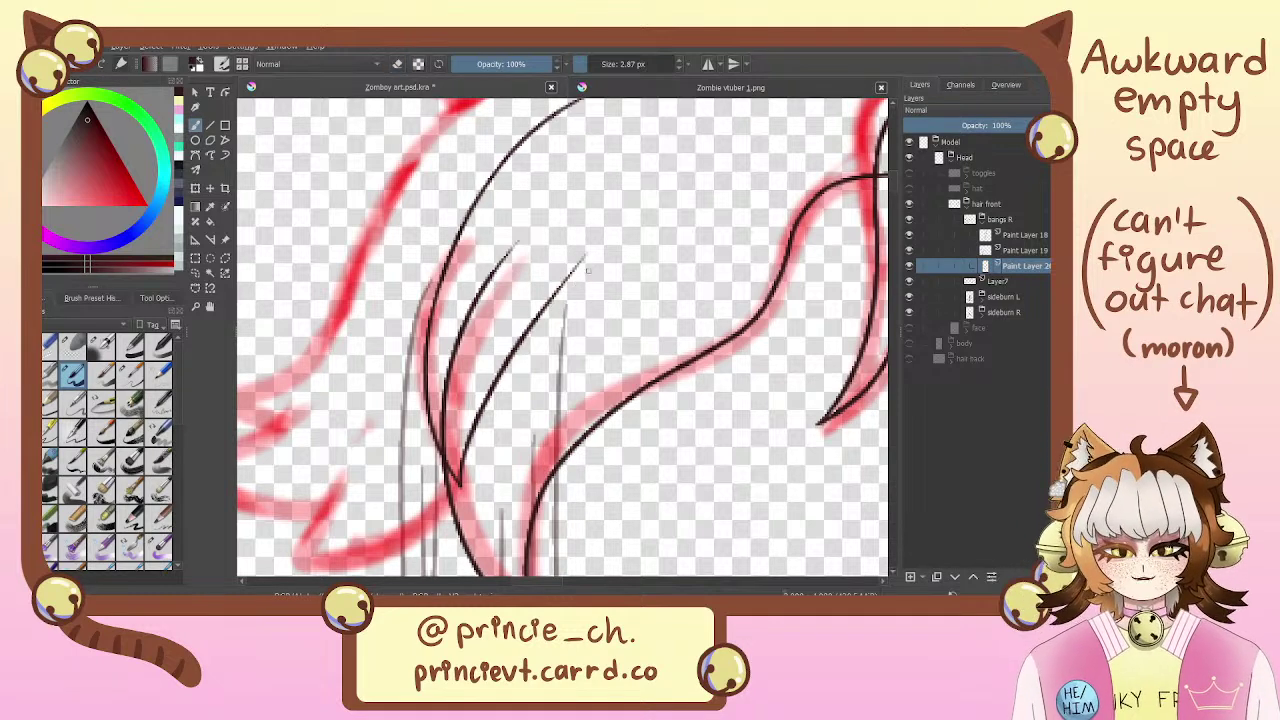
key("e")
mouse_move(586, 266)
left_mouse_down()
mouse_move(552, 300)
mouse_move(568, 278)
left_mouse_up()
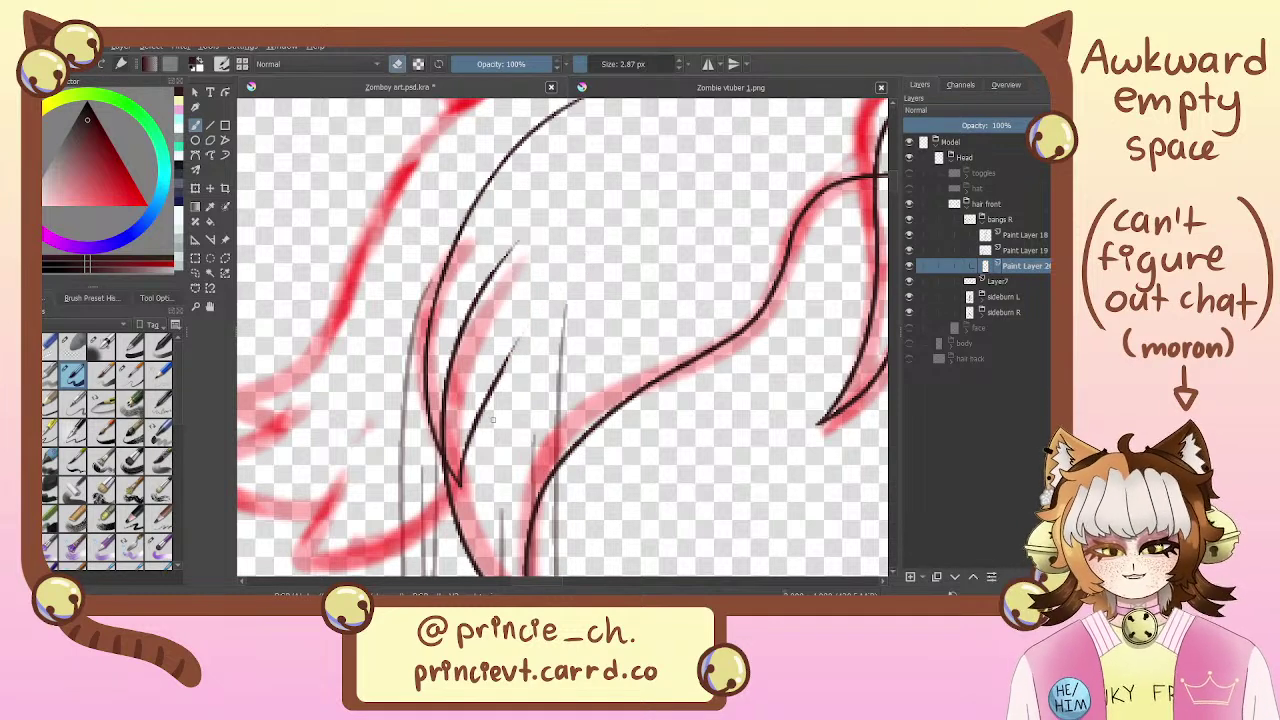
mouse_move(493, 420)
left_mouse_down()
mouse_move(512, 350)
mouse_move(475, 435)
mouse_move(477, 418)
left_mouse_up()
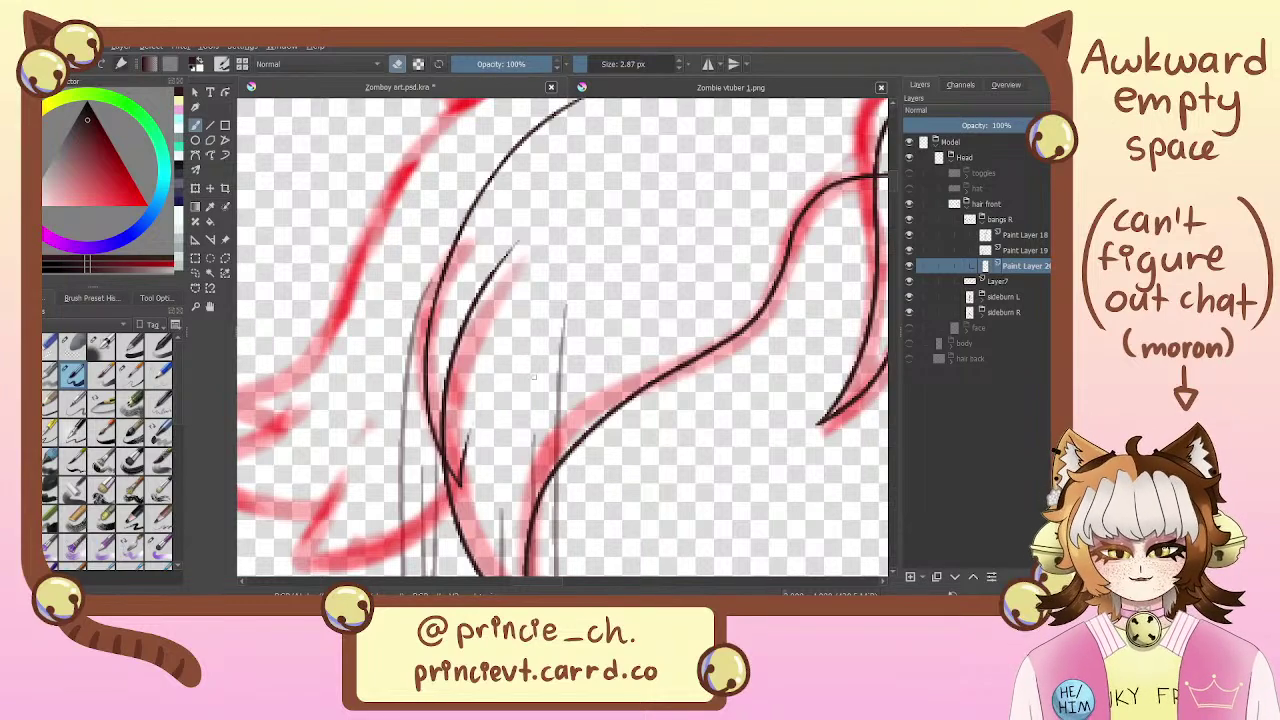
key("e")
mouse_move(462, 480)
left_mouse_down()
mouse_move(590, 264)
mouse_move(500, 386)
left_mouse_up()
Examine the inked bangs R strands against the red sketch, from the large side bang across to the centre parting
key("ctrl+minus")
key("ctrl+minus")
key("ctrl+minus")
key("ctrl+plus")
key("ctrl+plus")
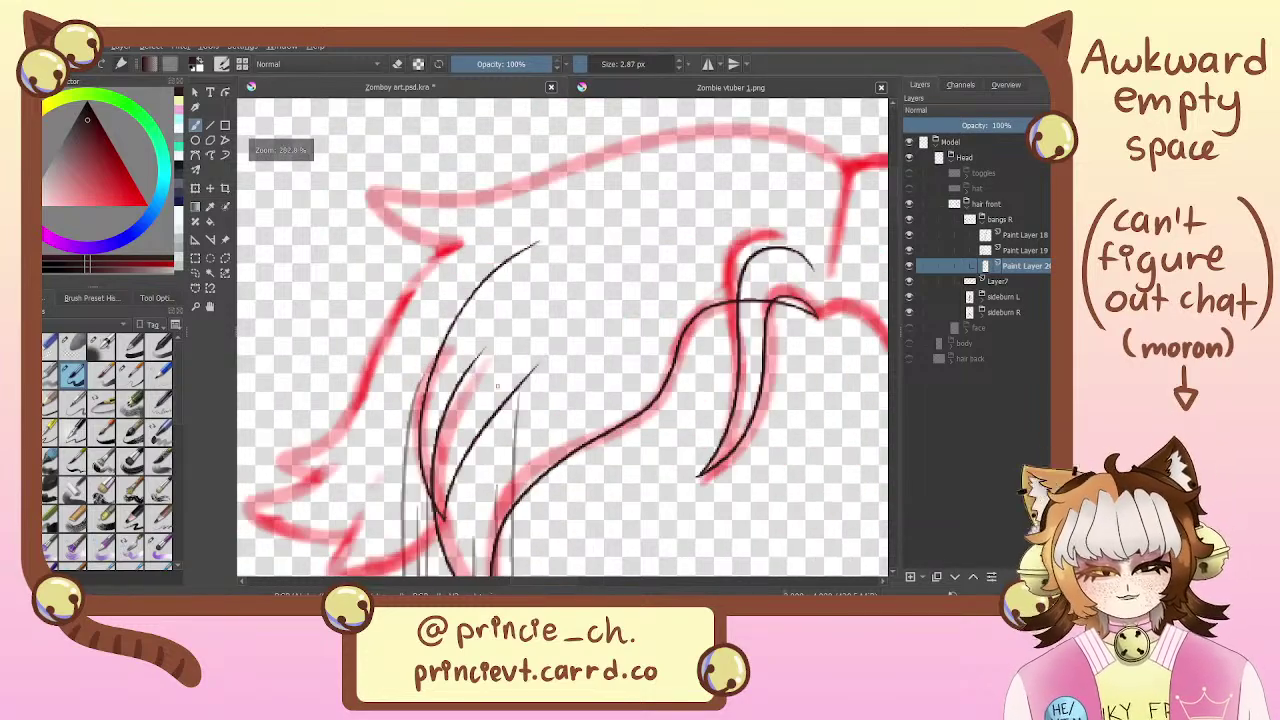
left_click_drag(669, 362, 432, 382)
left_click_drag(566, 414, 754, 320)
left_click_drag(628, 334, 714, 362)
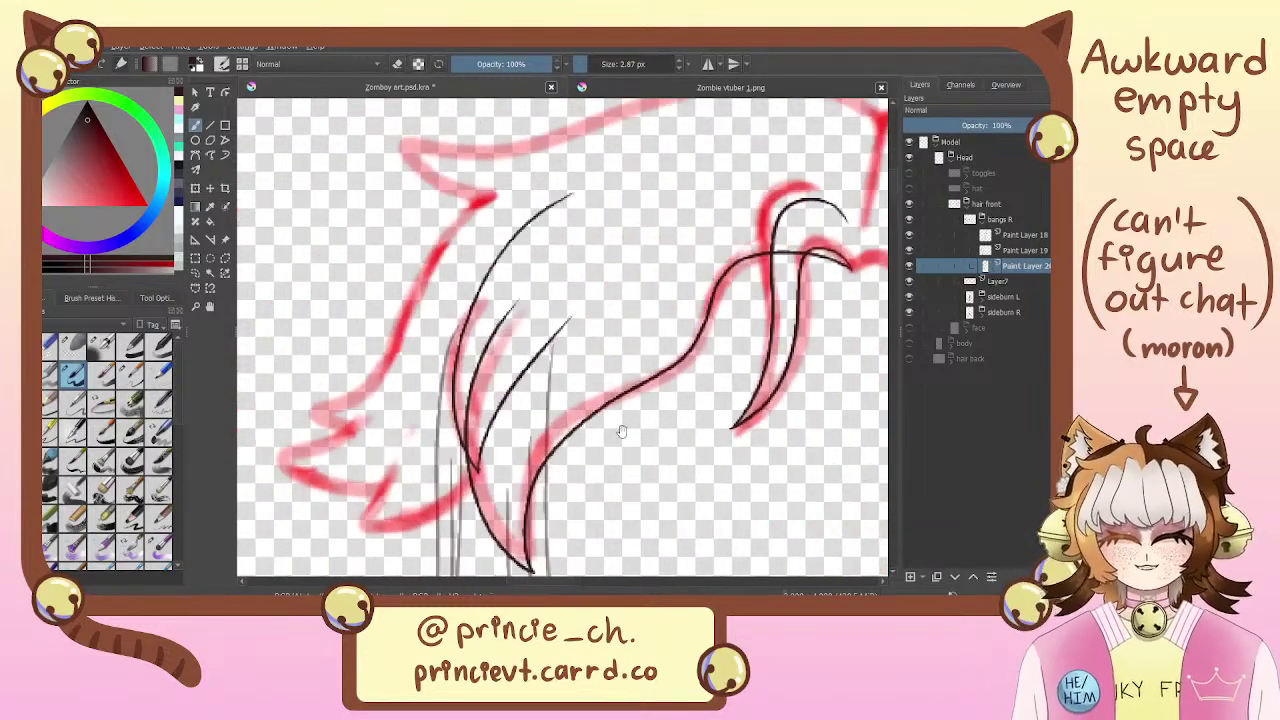
mouse_move(612, 355)
left_mouse_down()
mouse_move(434, 486)
mouse_move(608, 343)
left_mouse_up()
left_click_drag(619, 409, 514, 471)
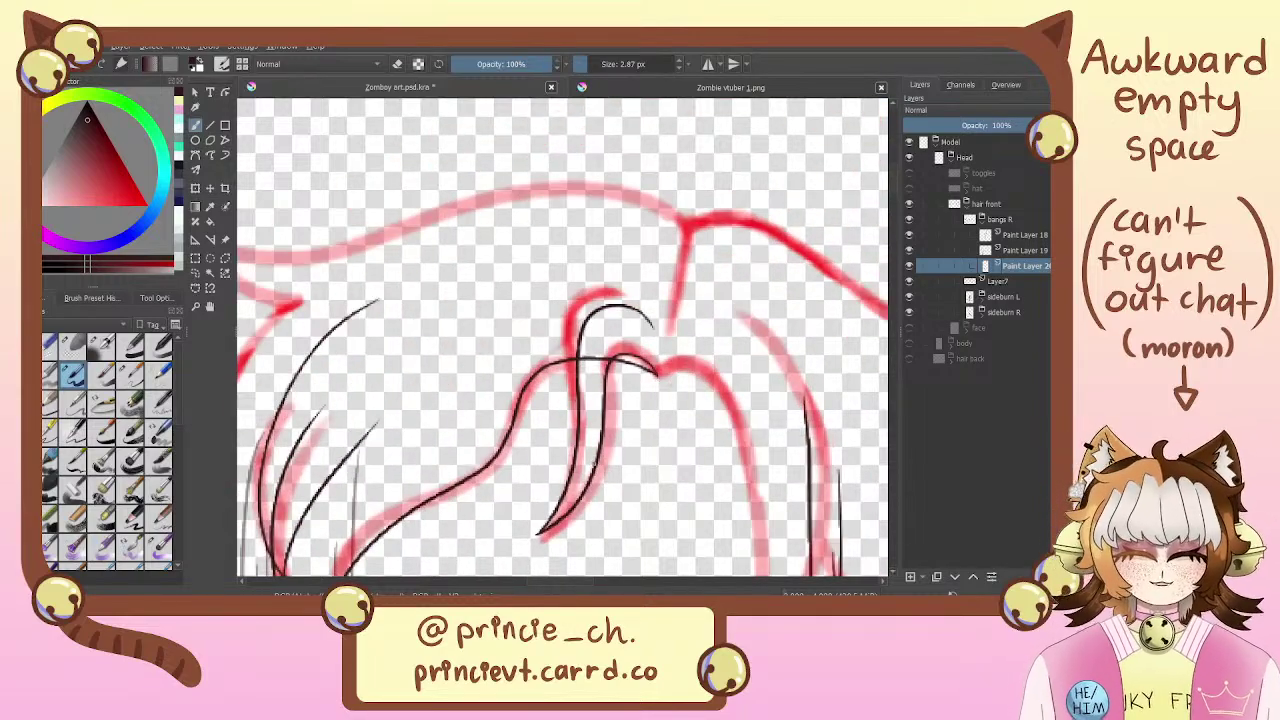
left_click_drag(532, 335, 534, 420)
Add another paint layer to the bangs R group and move it below the other strand layers
left_click(911, 577)
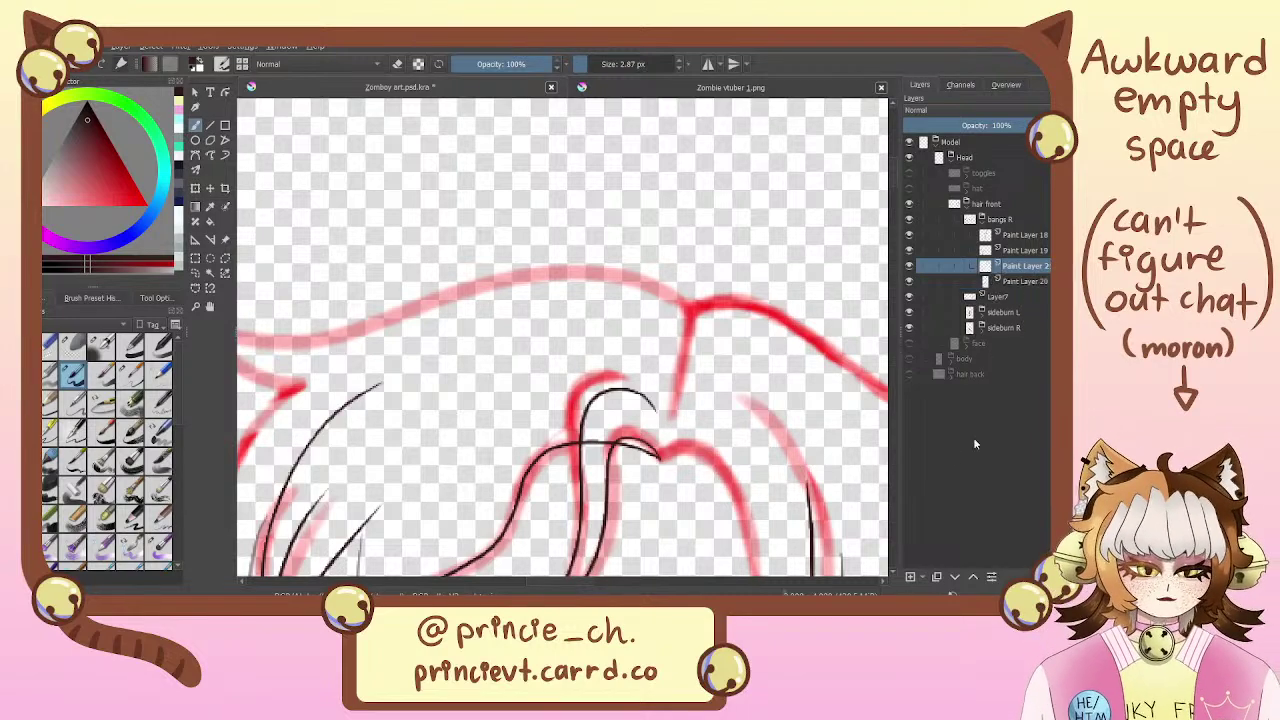
left_click_drag(1023, 273, 1037, 295)
left_click_drag(614, 290, 759, 243)
mouse_move(834, 262)
left_mouse_down()
mouse_move(623, 334)
mouse_move(623, 238)
left_mouse_up()
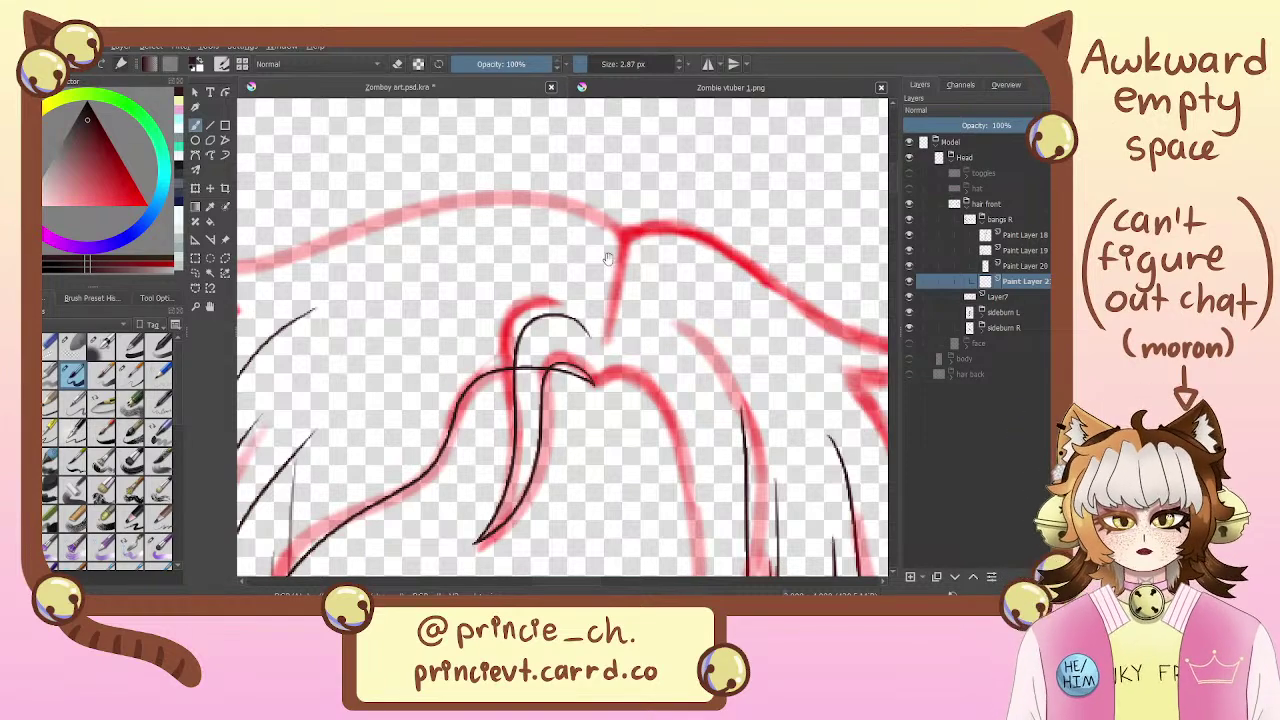
left_click_drag(610, 260, 745, 243)
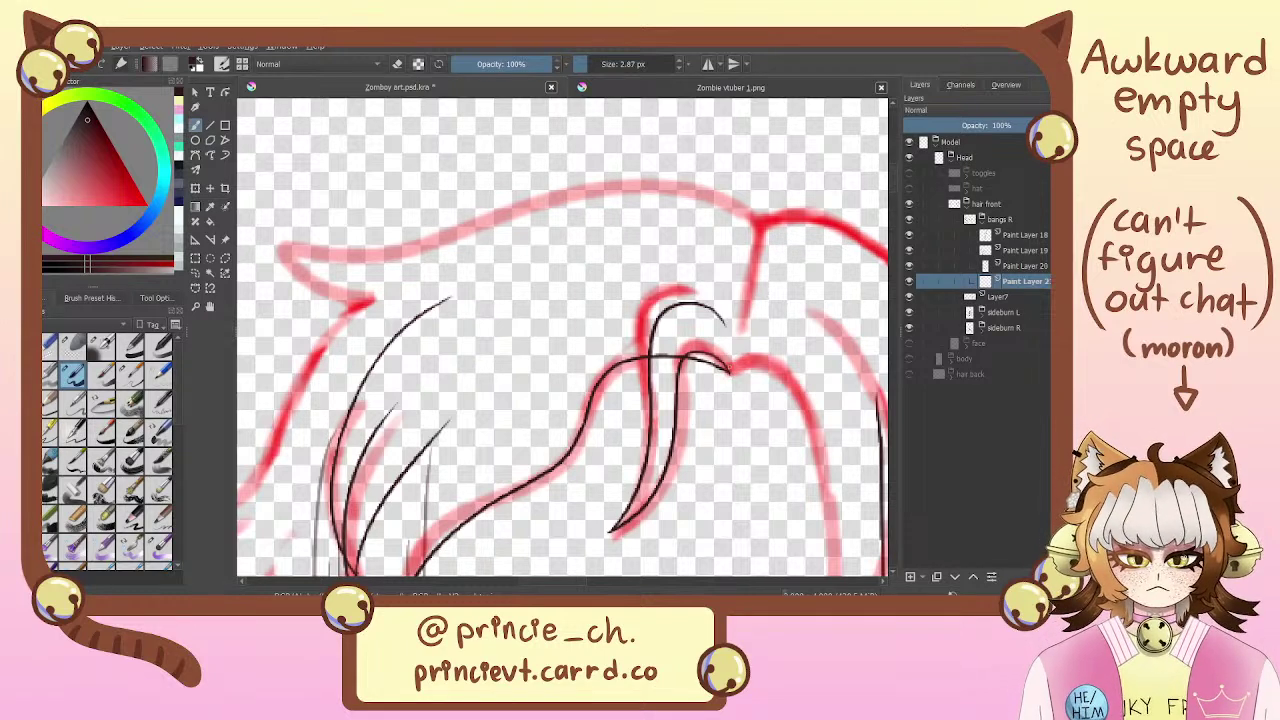
Ink the parting line from the inner point of the centre strand up toward the crown, slightly outside the red sketch line
left_click_drag(731, 371, 838, 258)
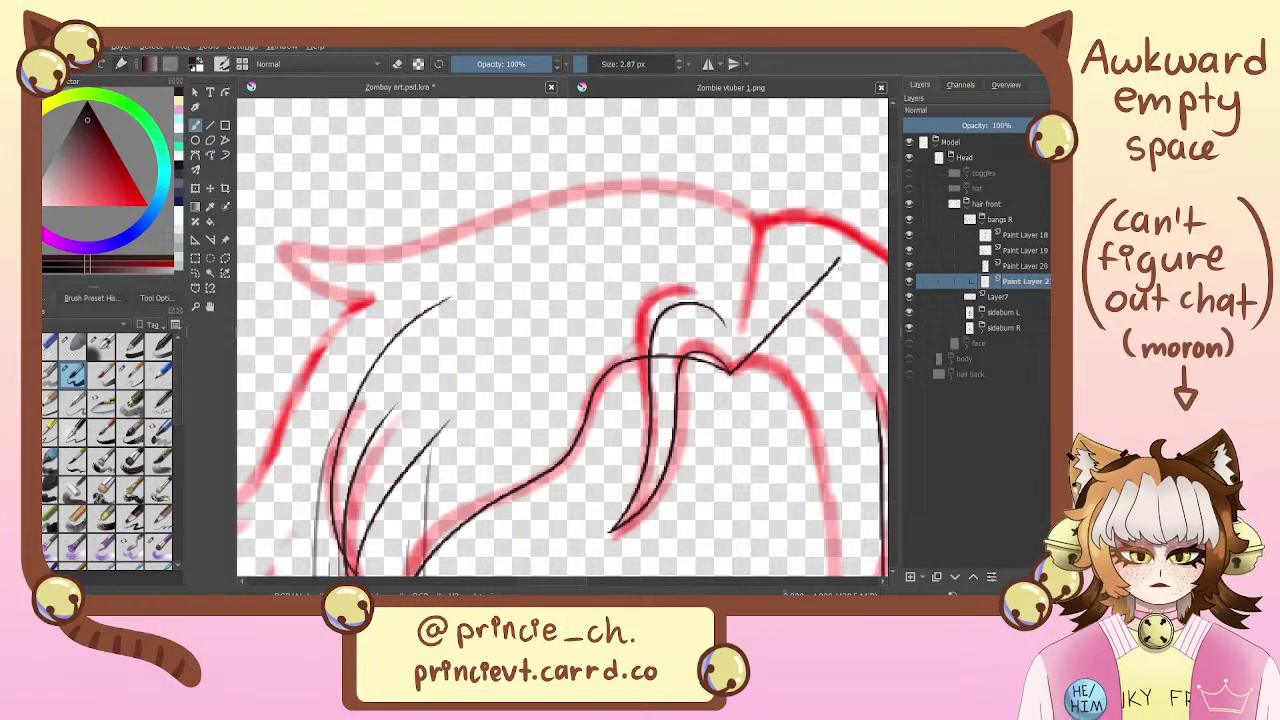
key("ctrl+z")
mouse_move(731, 370)
left_mouse_down()
mouse_move(788, 228)
mouse_move(786, 240)
mouse_move(766, 219)
mouse_move(316, 276)
left_mouse_up()
key("e")
key("e")
Try to ink the top outline of the bangs, first from the parting and then from the pointed outer tip
key("ctrl+z")
mouse_move(786, 240)
left_mouse_down()
mouse_move(716, 202)
mouse_move(376, 260)
left_mouse_up()
key("ctrl+z")
mouse_move(283, 246)
left_mouse_down()
mouse_move(440, 232)
mouse_move(494, 214)
left_mouse_up()
key("ctrl+z")
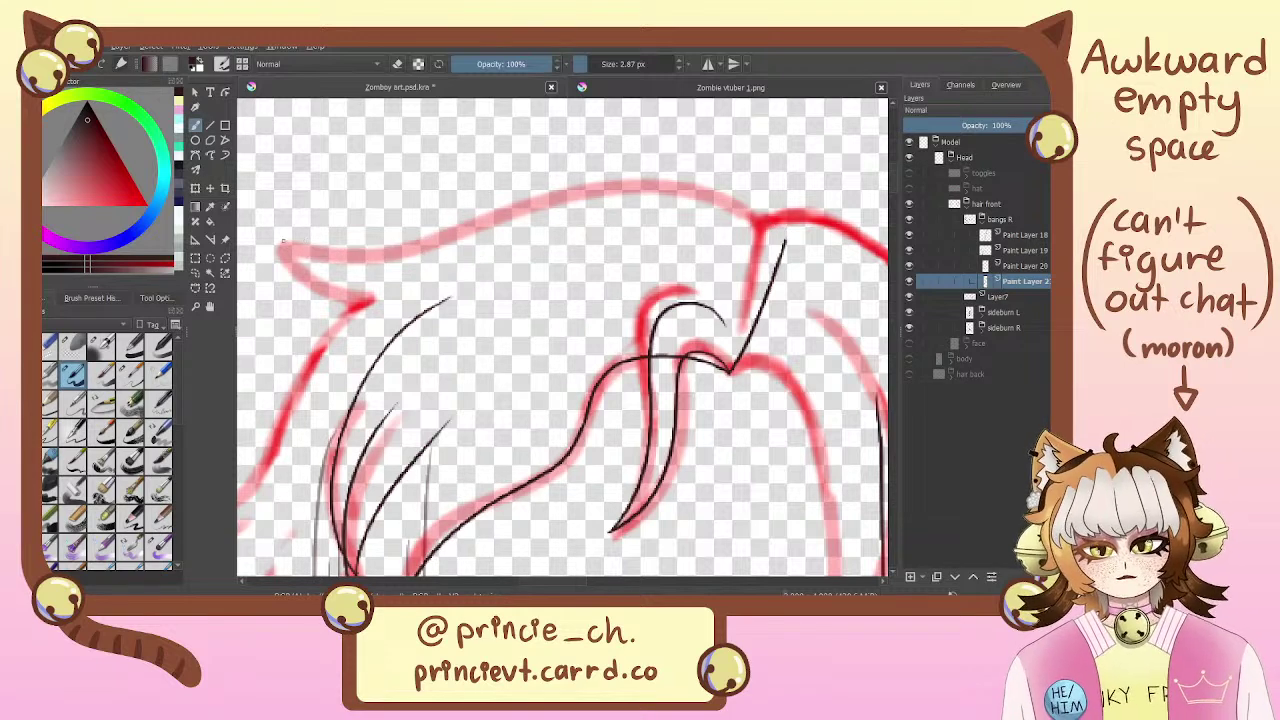
mouse_move(283, 246)
left_mouse_down()
mouse_move(475, 227)
mouse_move(524, 205)
left_mouse_up()
key("ctrl+z")
mouse_move(280, 250)
left_mouse_down()
mouse_move(331, 251)
mouse_move(578, 186)
left_mouse_up()
key("ctrl+z")
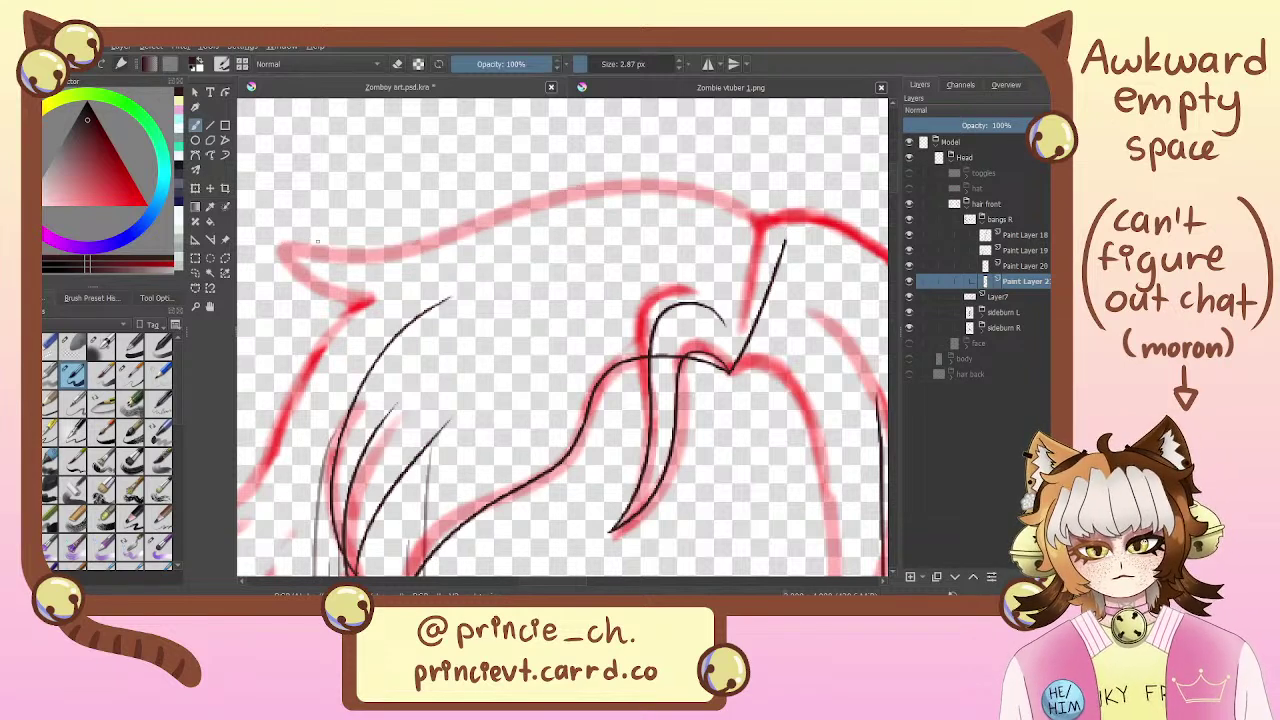
left_click_drag(283, 246, 516, 210)
key("ctrl+z")
left_click_drag(285, 244, 516, 205)
key("ctrl+z")
Ink the top outline of the bangs from the pointed outer tip over the crown to the upper end of the parting line
left_click_drag(282, 244, 620, 188)
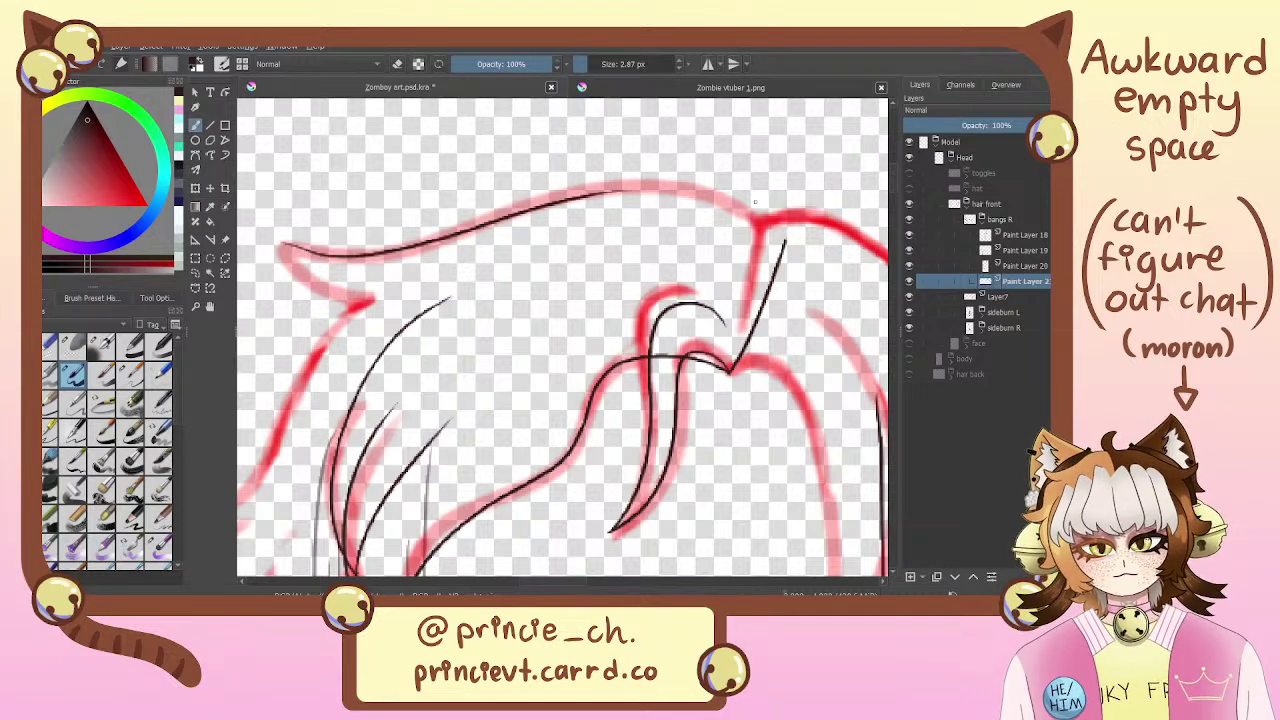
left_click_drag(786, 240, 552, 198)
key("ctrl+z")
mouse_move(786, 242)
left_mouse_down()
mouse_move(706, 204)
mouse_move(588, 200)
left_mouse_up()
key("ctrl+z")
left_click_drag(784, 238, 555, 195)
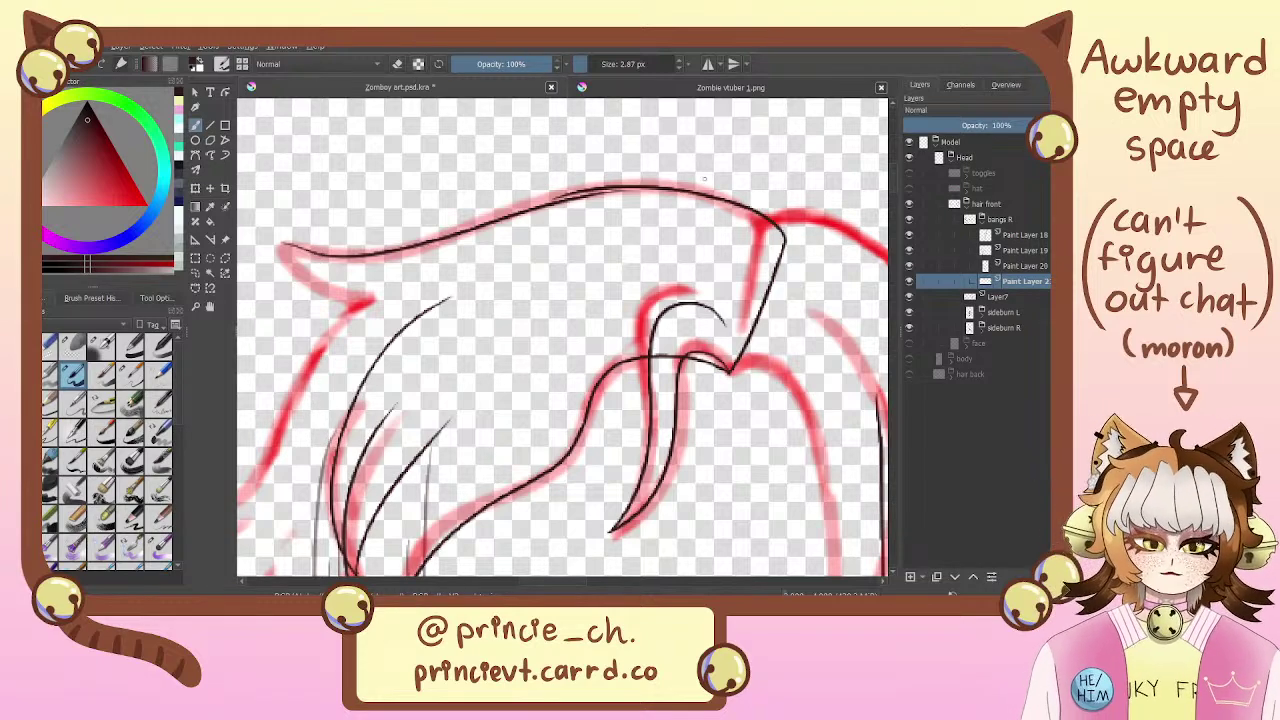
Erase the doubled overlap on the top outline and redraw the joint as one smooth line
key("e")
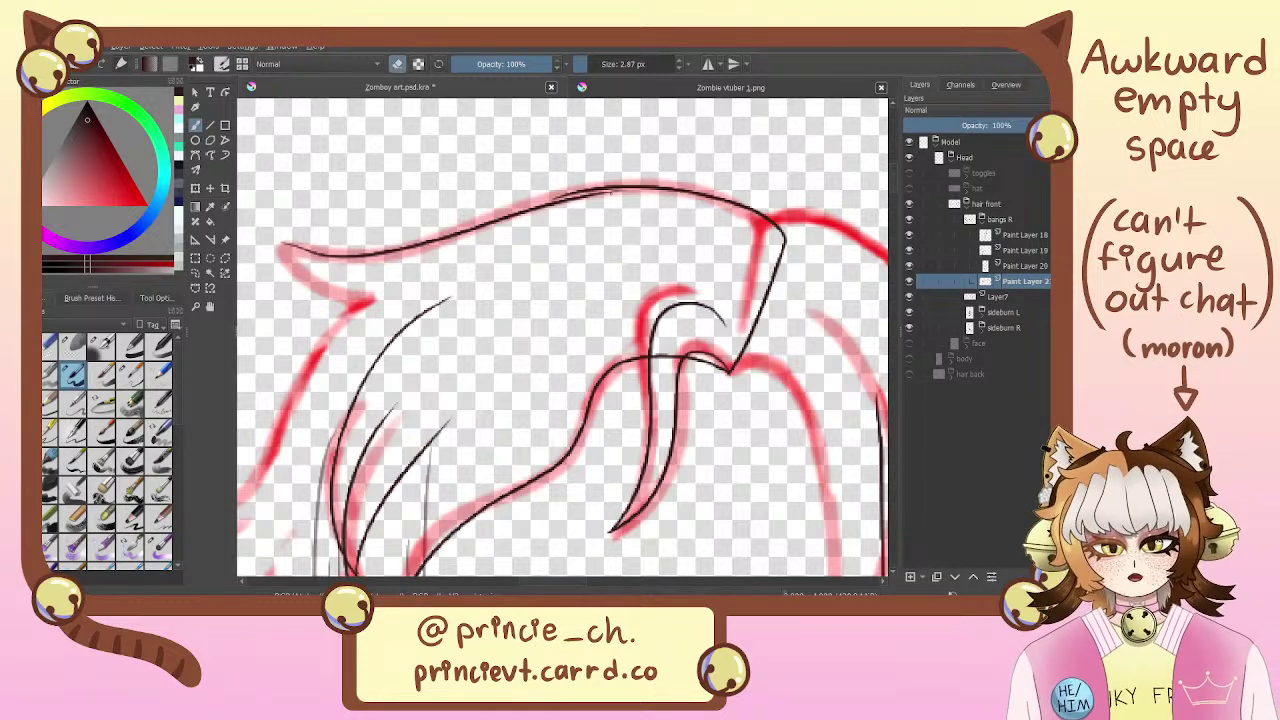
left_click_drag(604, 193, 508, 216)
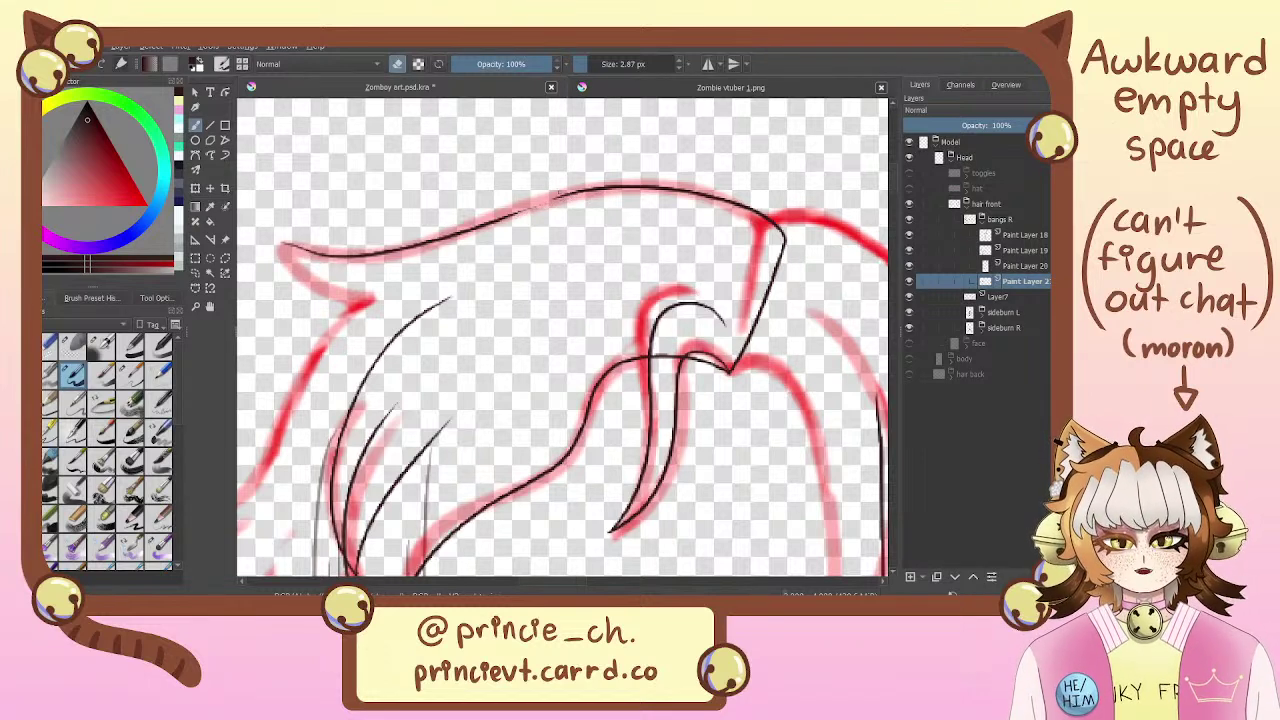
key("e")
left_click_drag(578, 191, 490, 222)
key("ctrl+z")
key("ctrl+z")
key("ctrl+z")
key("ctrl+z")
left_click_drag(567, 195, 499, 219)
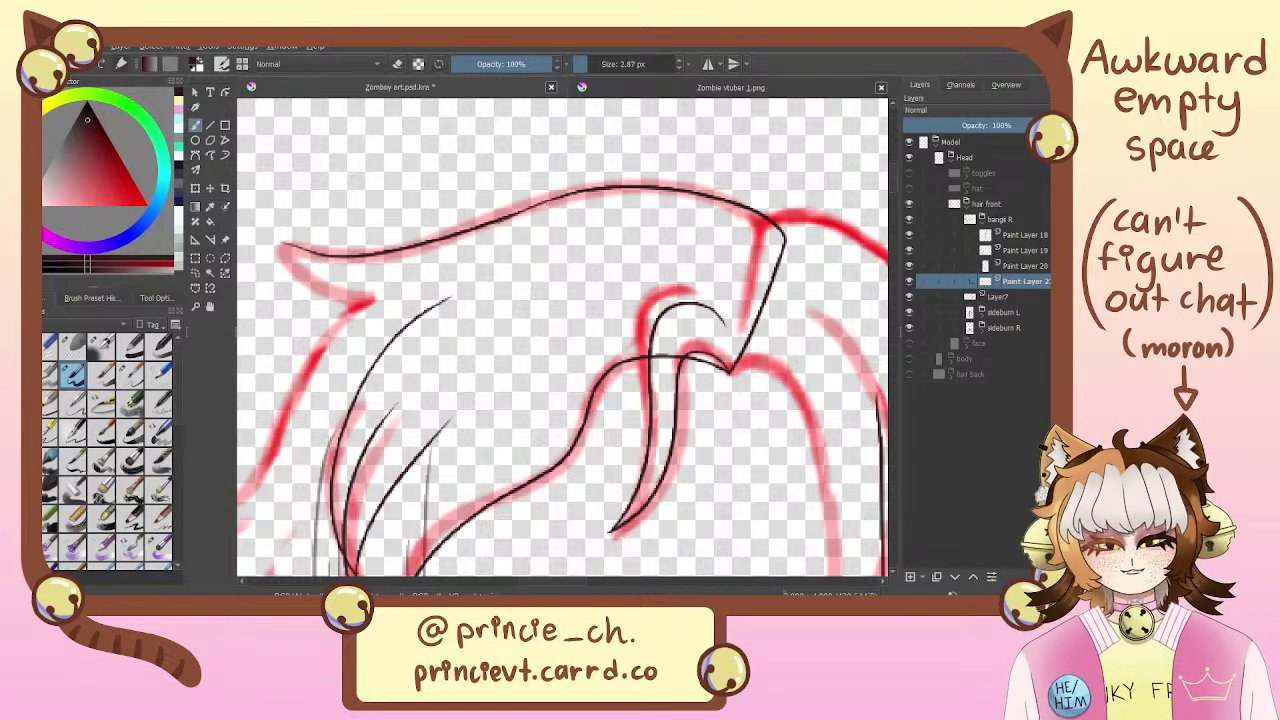
left_click_drag(578, 191, 518, 212)
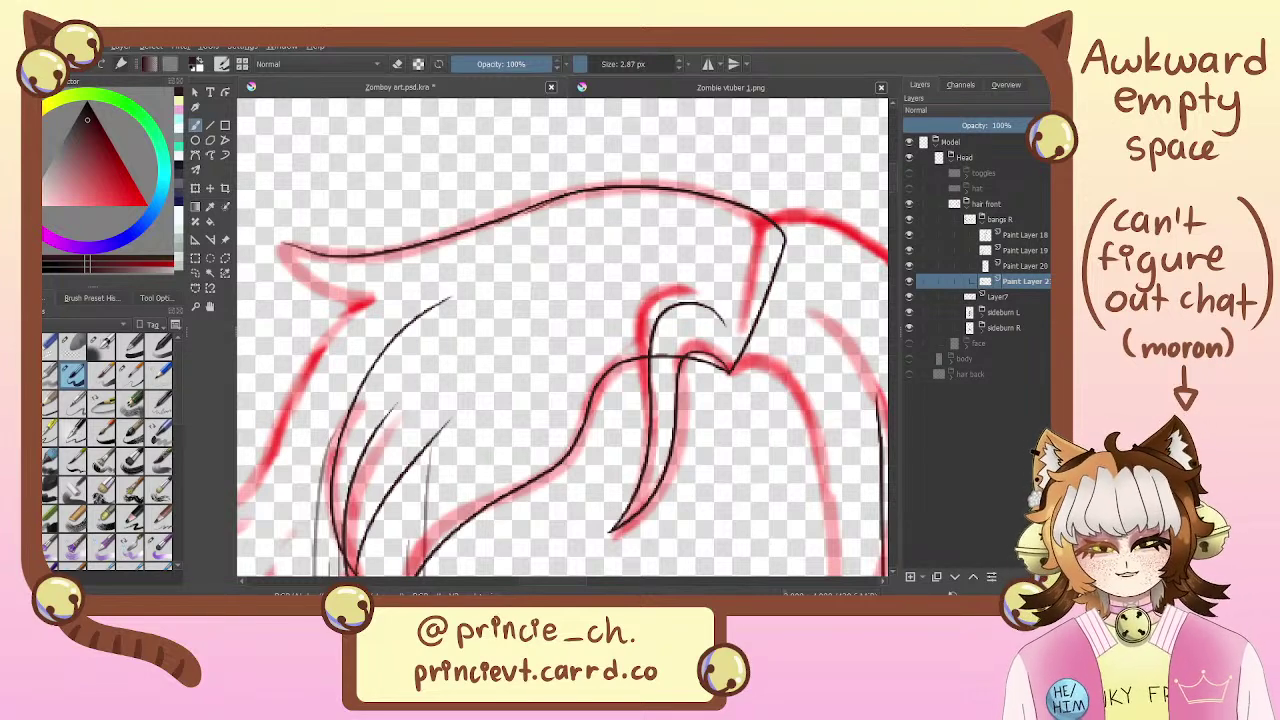
Undo the last stroke and trim the pointed left tip of the inked hair lock's upper line with the eraser
key("ctrl+z")
left_click_drag(438, 244, 496, 276)
key("e")
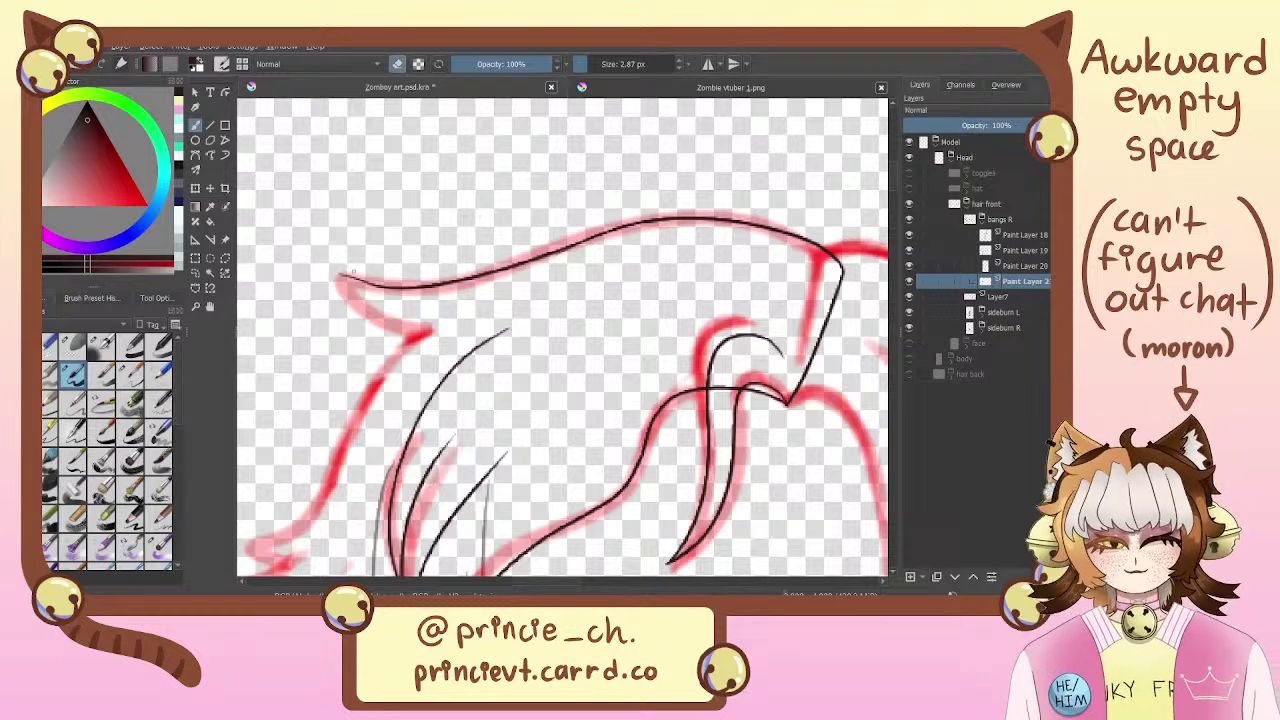
mouse_move(342, 274)
left_mouse_down()
mouse_move(386, 286)
mouse_move(348, 280)
left_mouse_up()
key("e")
Try to ink the underside of the lock's left tip on the selected paint layer
key("ctrl+z")
key("ctrl+z")
key("ctrl+z")
key("ctrl+z")
key("ctrl+z")
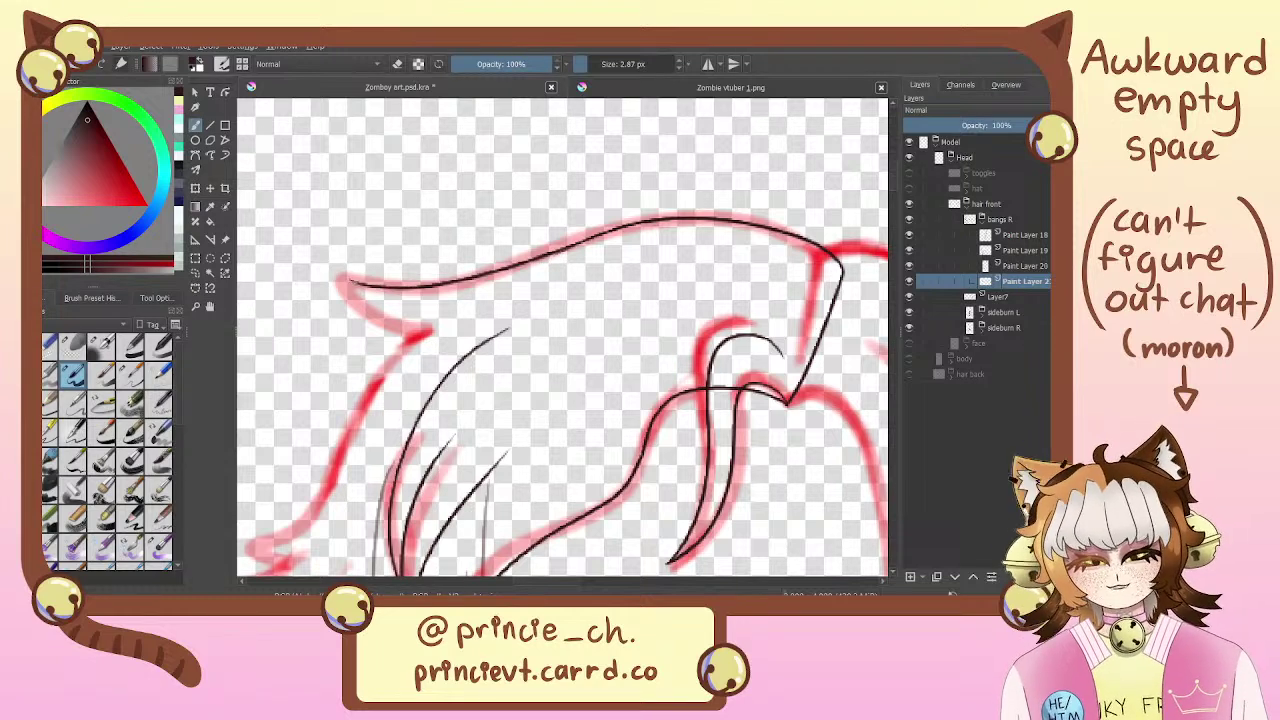
key("ctrl+z")
key("ctrl+shift+z")
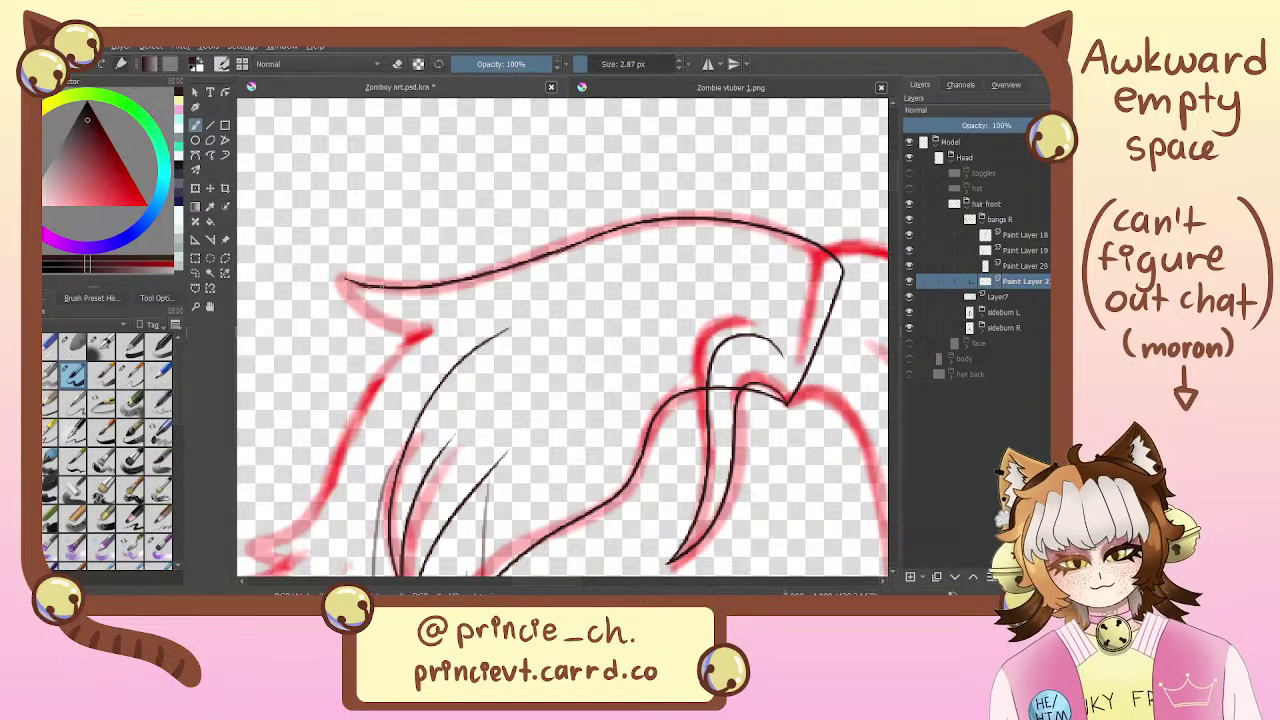
key("ctrl+z")
Ink the underside of the lock's left tip as one long curve sweeping from the point toward the right
mouse_move(384, 287)
left_mouse_down()
mouse_move(341, 275)
mouse_move(496, 312)
left_mouse_up()
key("ctrl+z")
key("ctrl+z")
key("ctrl+z")
key("ctrl+z")
key("ctrl+shift+z")
key("ctrl+z")
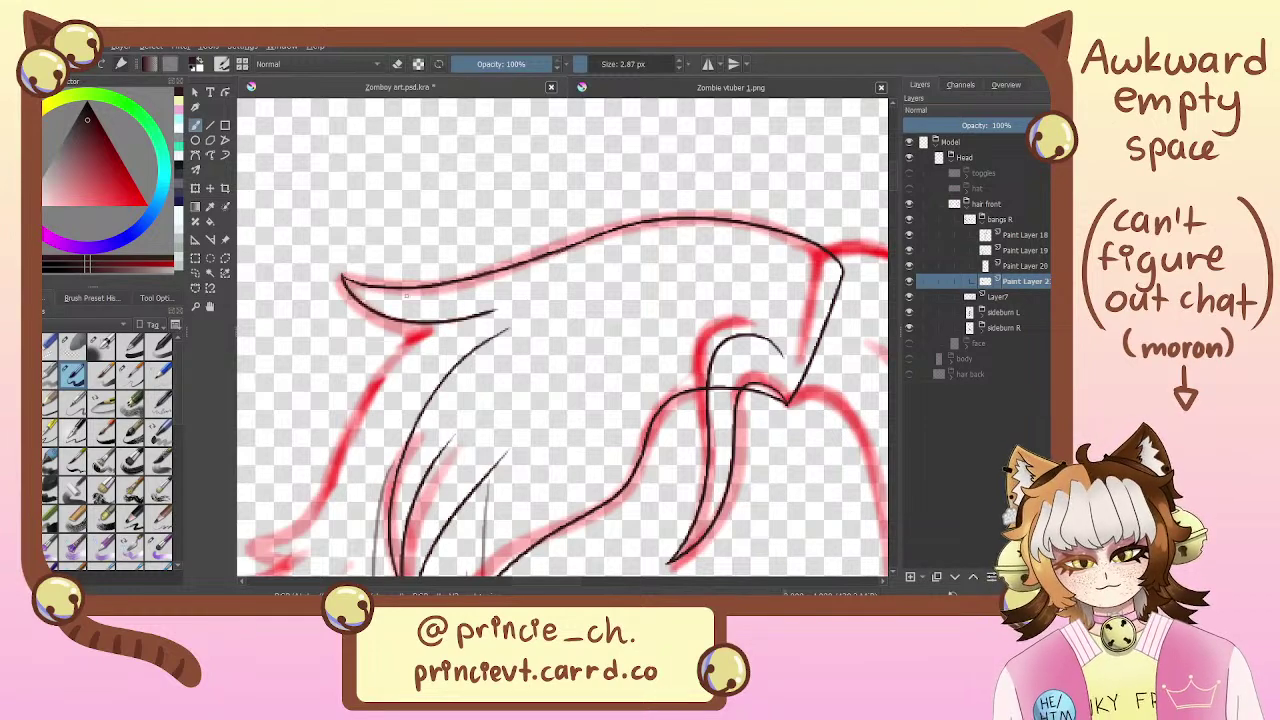
key("ctrl+z")
left_click_drag(342, 276, 580, 310)
Try to ink the lock's lower edge from the pointed notch at the parting toward the left tip
left_click_drag(460, 328, 514, 194)
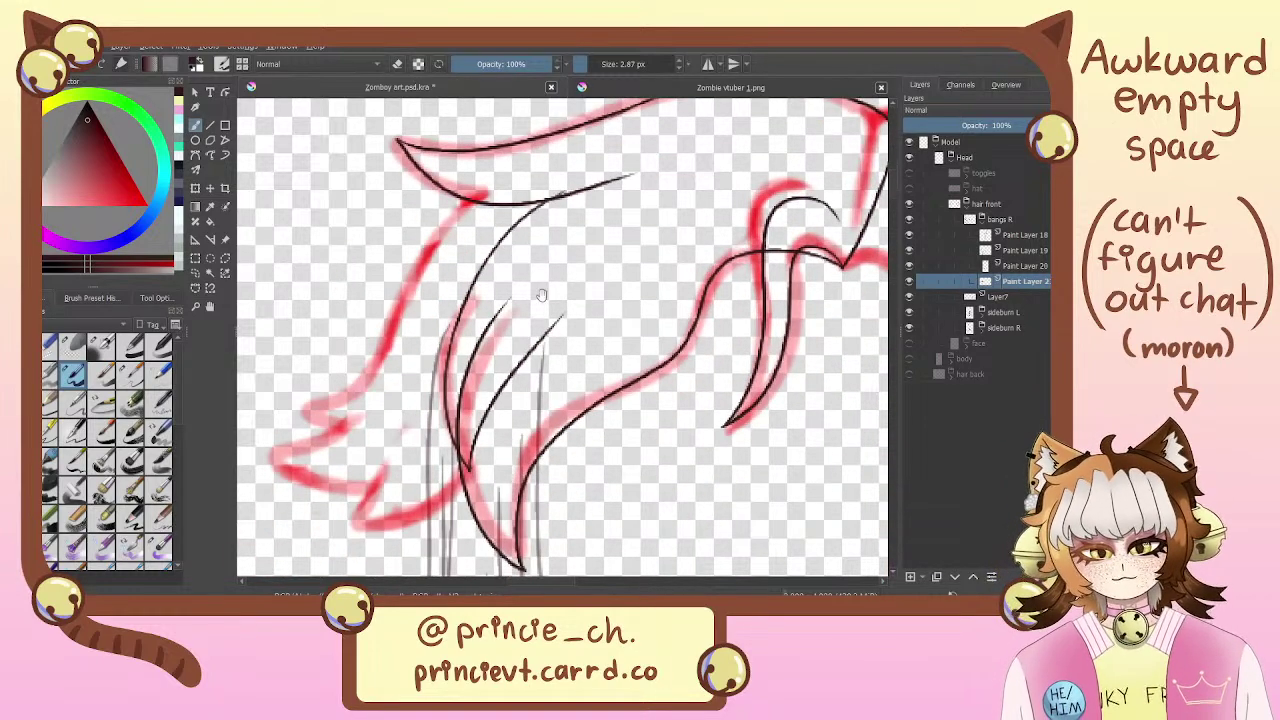
left_click_drag(574, 308, 609, 275)
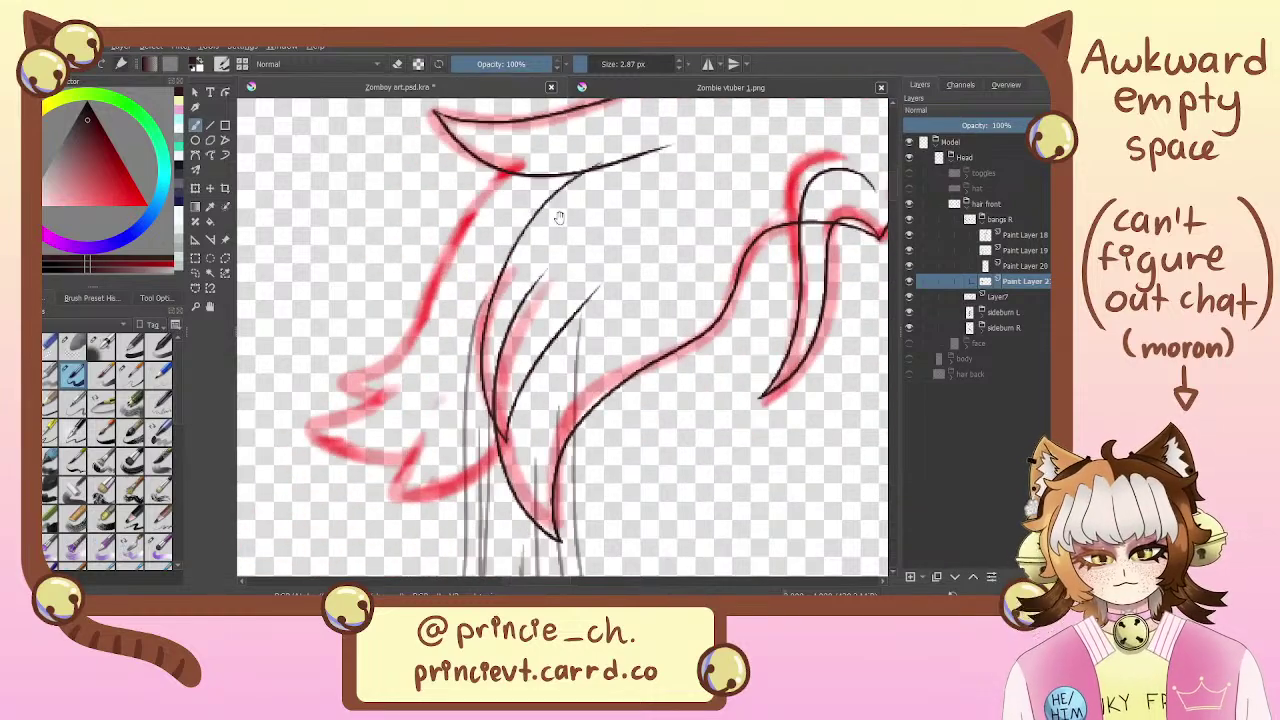
left_click_drag(613, 341, 475, 474)
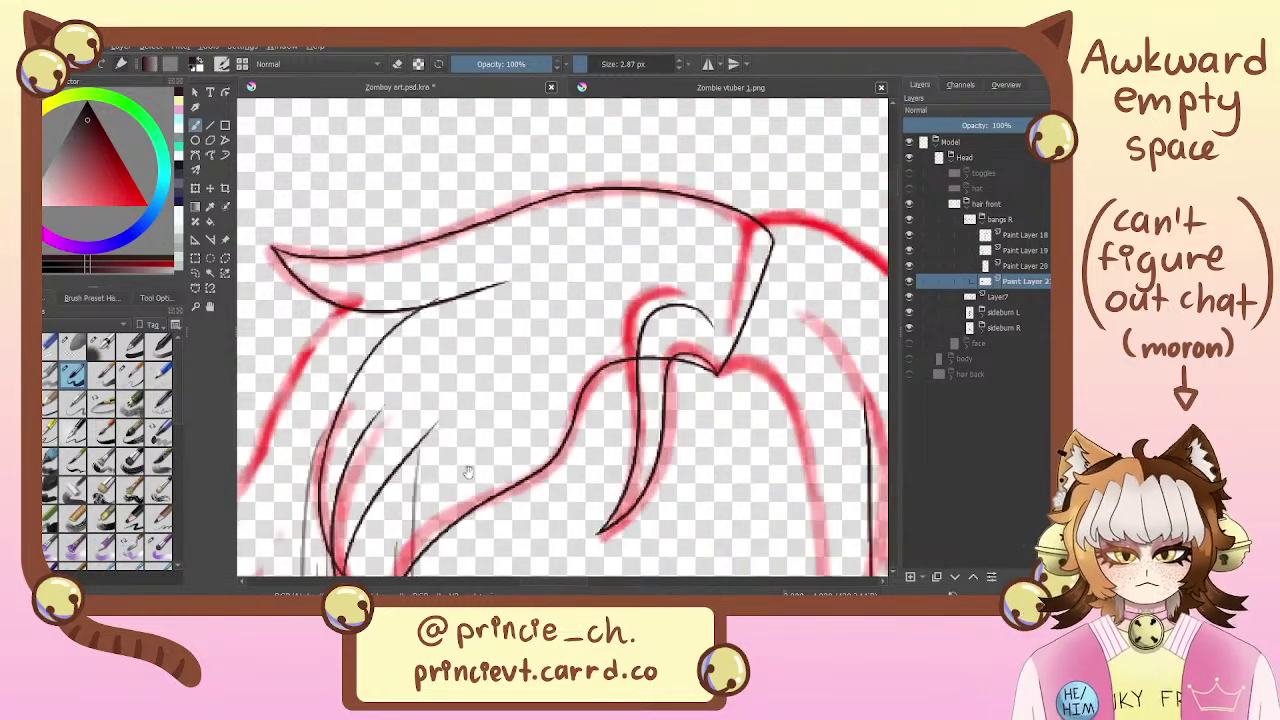
left_click_drag(508, 415, 635, 303)
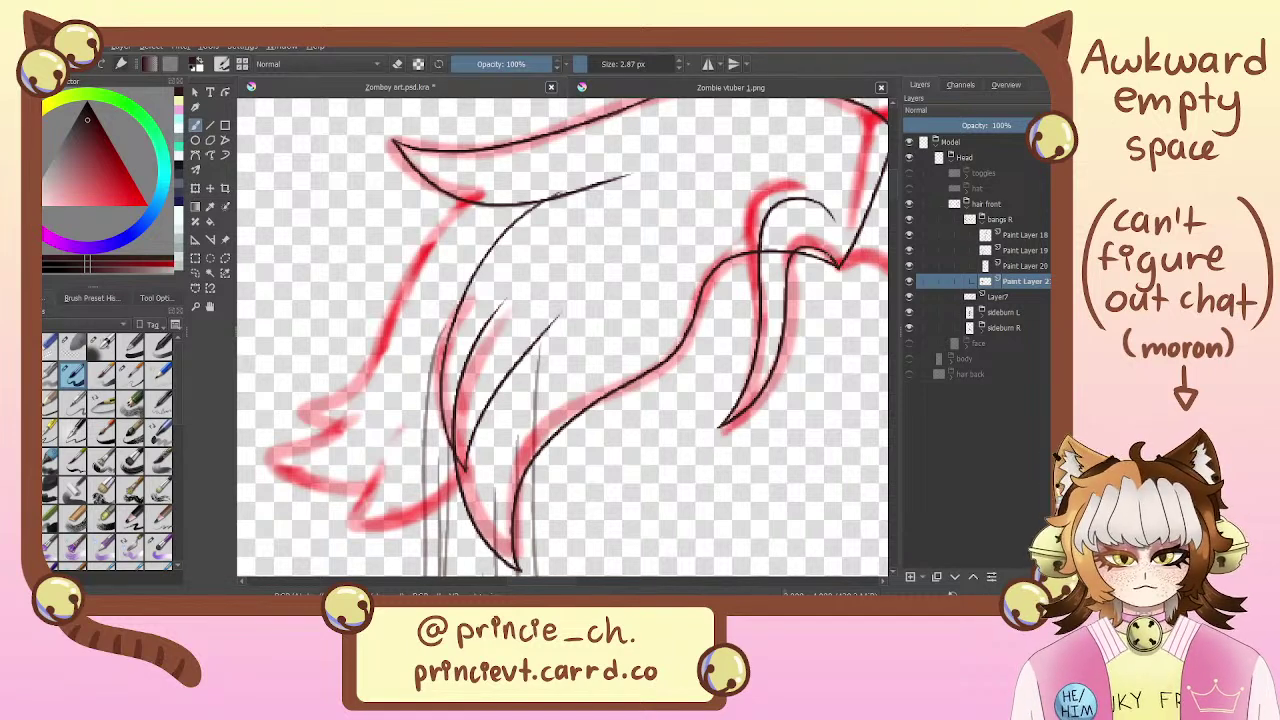
mouse_move(833, 261)
left_mouse_down()
mouse_move(672, 224)
mouse_move(640, 234)
left_mouse_up()
key("ctrl+z")
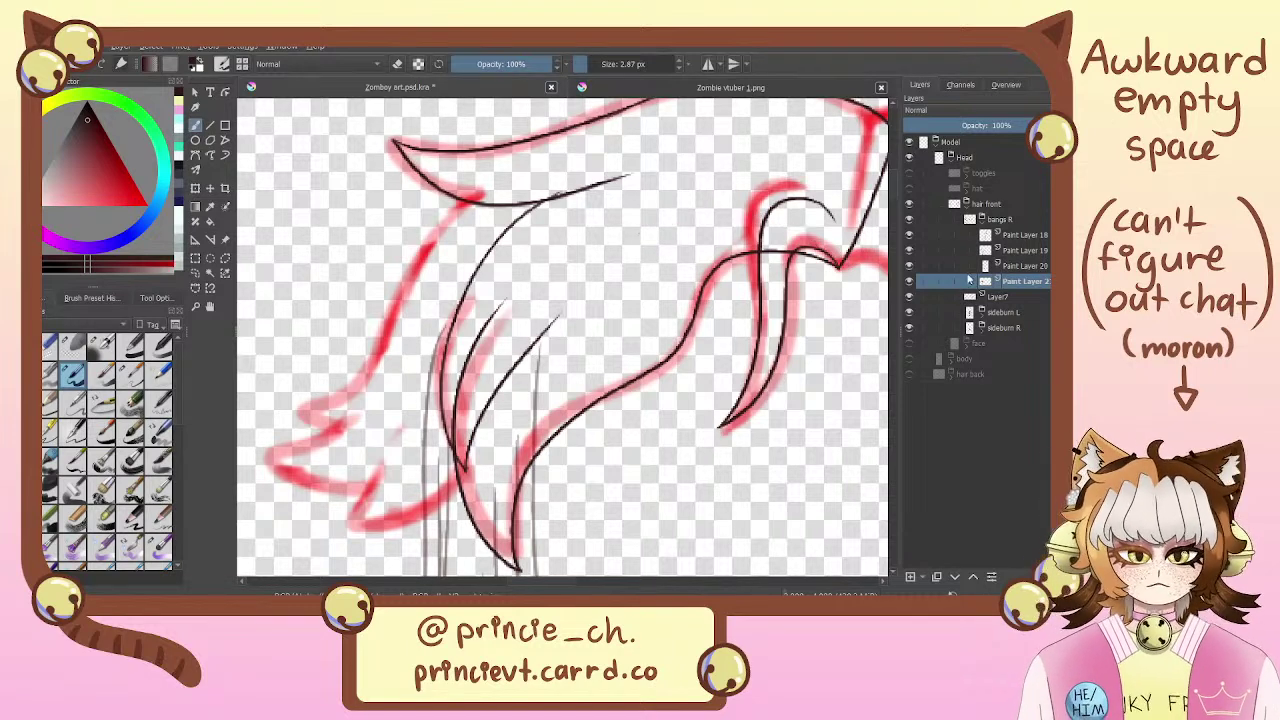
Hide Paint Layers 18 and 19 and ink the lock's arched lower edge from the notch toward the left tip
left_click(909, 235)
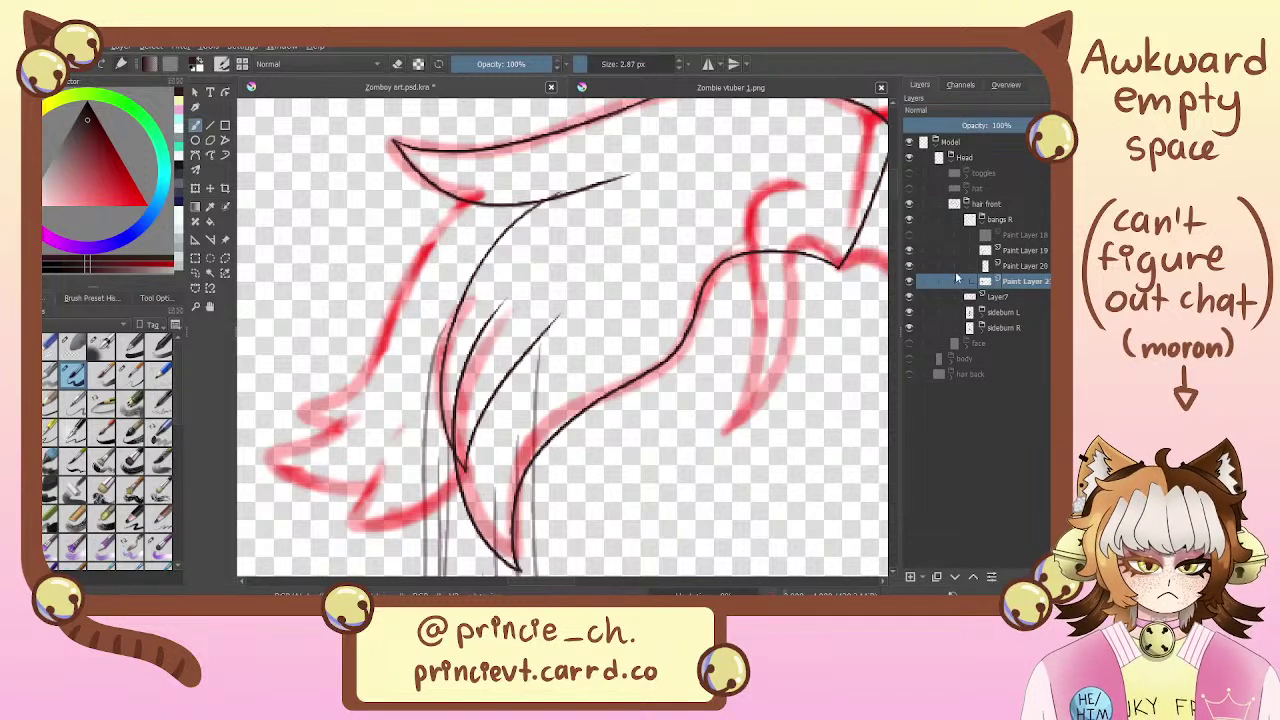
left_click(909, 250)
mouse_move(838, 262)
left_mouse_down()
mouse_move(760, 183)
mouse_move(572, 192)
left_mouse_up()
Erase the overlapping line ends where the arched lower edge meets the left tip's curve
key("e")
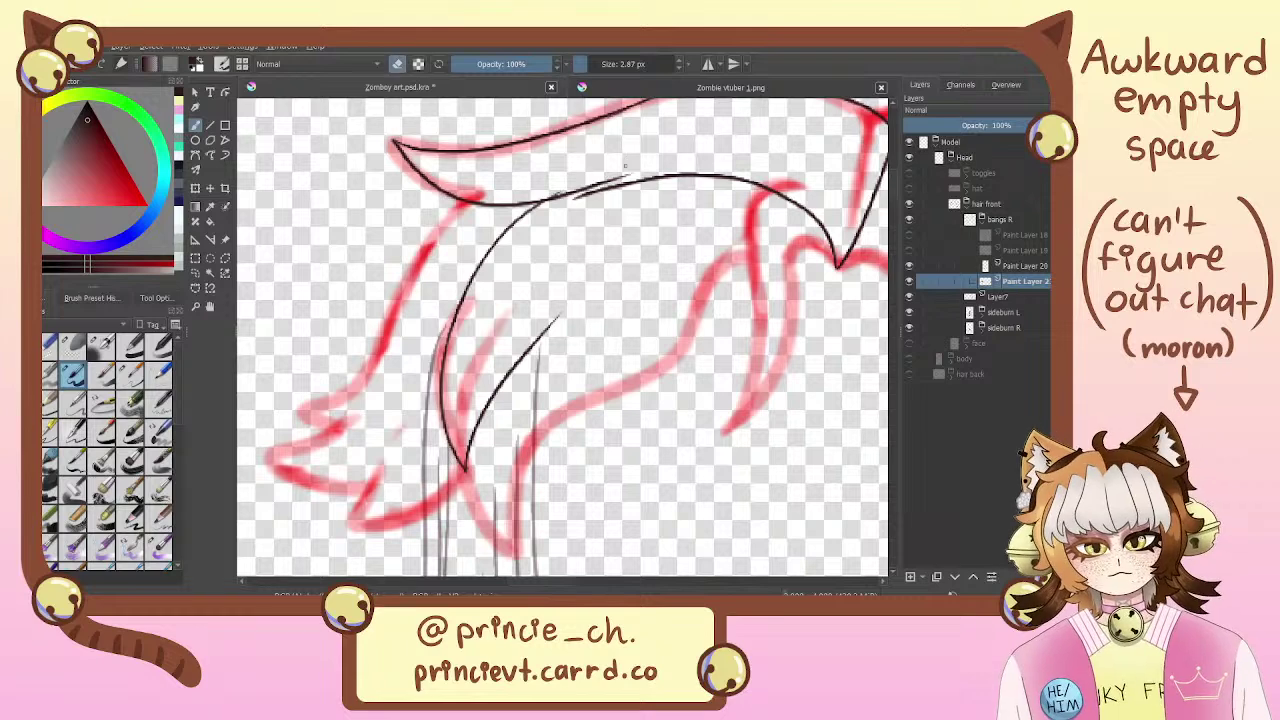
mouse_move(632, 175)
left_mouse_down()
mouse_move(574, 200)
mouse_move(649, 180)
mouse_move(523, 206)
left_mouse_up()
key("e")
Try to bridge the gap in the lower edge with a stroke running into the left tip's curve
key("ctrl+z")
left_click_drag(662, 176, 540, 206)
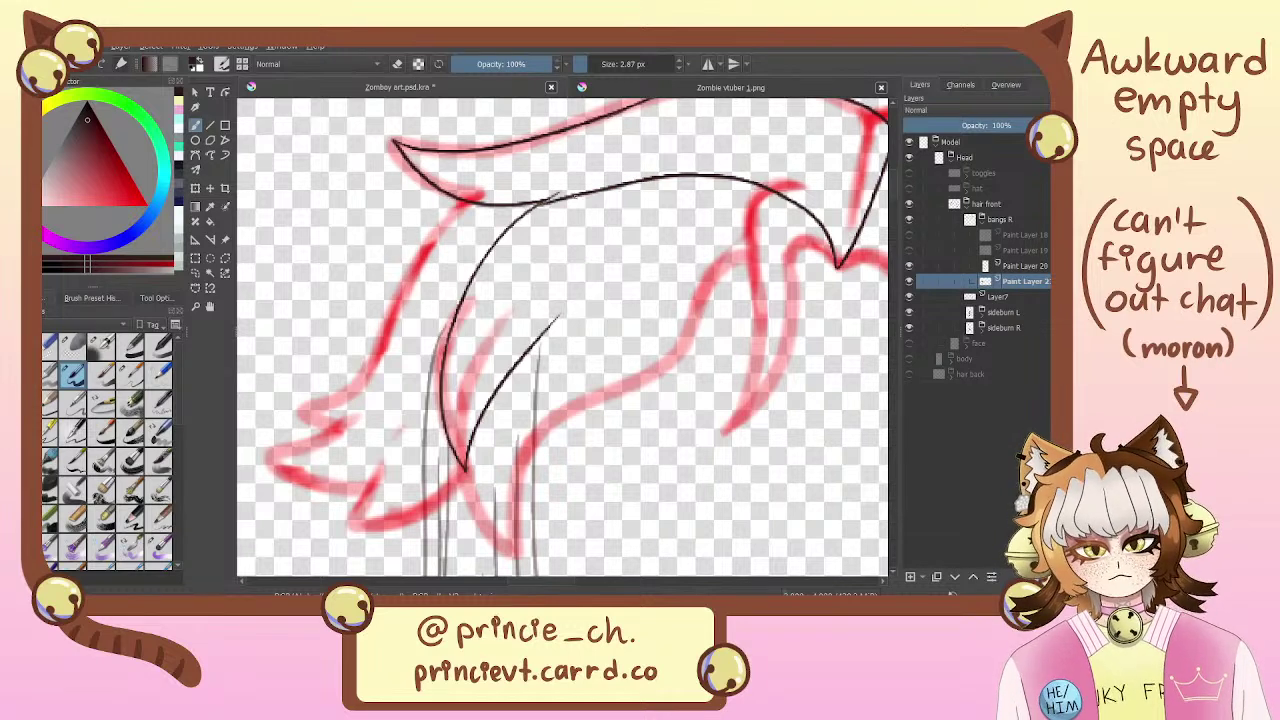
key("ctrl+z")
left_click_drag(664, 177, 530, 206)
key("ctrl+z")
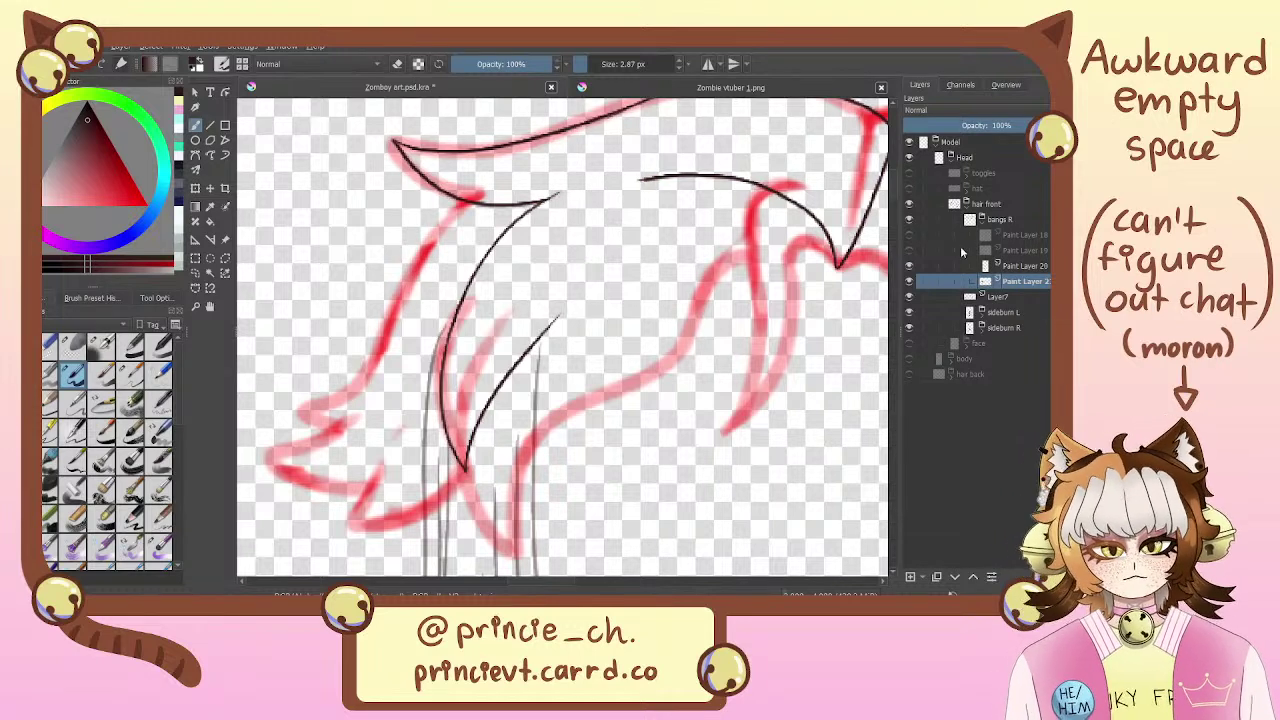
Hide Paint Layer 20 and ink the missing stretch that joins the lower edge smoothly to the left tip's curve
left_click(909, 266)
left_click_drag(644, 179, 522, 203)
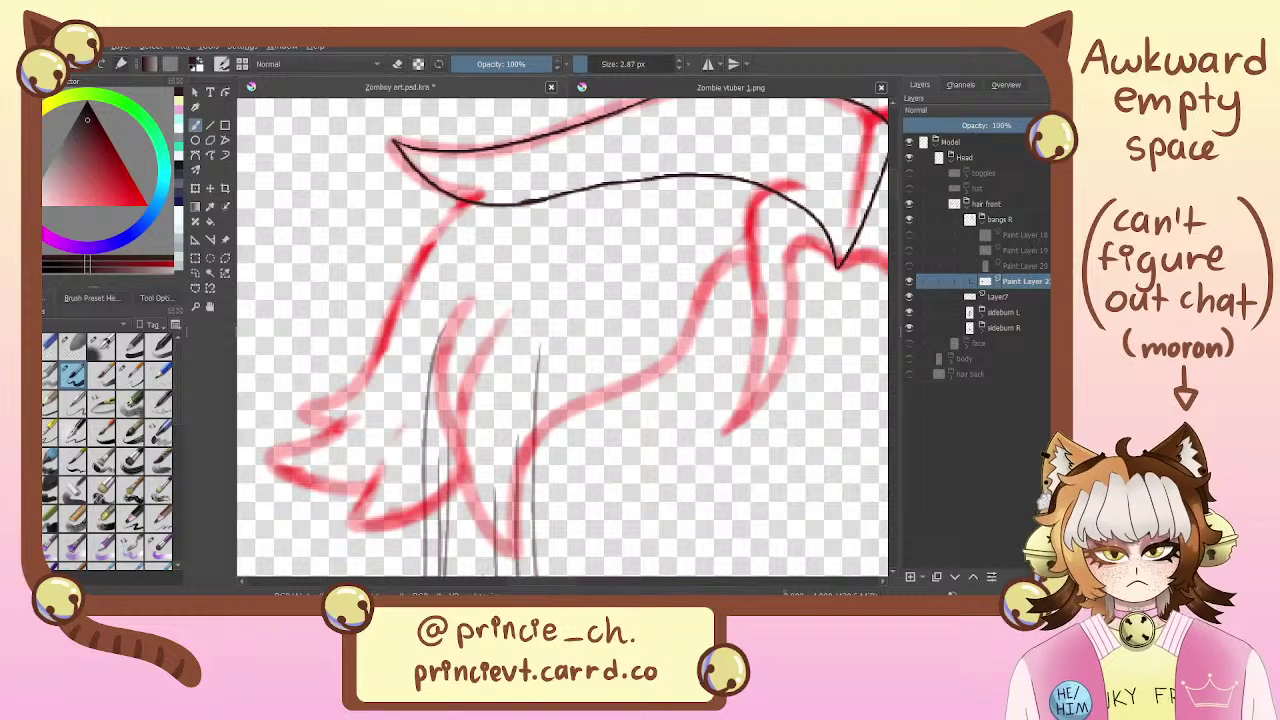
key("ctrl+z")
left_click_drag(642, 178, 530, 205)
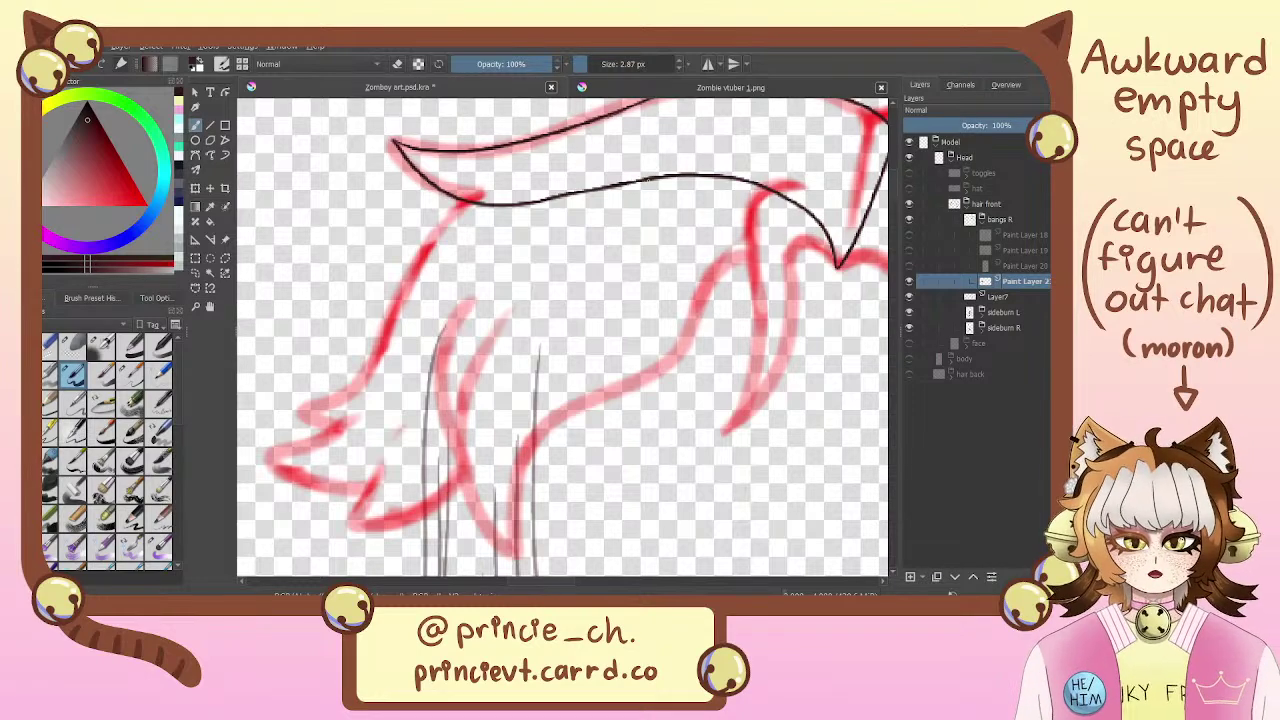
Check the inked lock outline against the whole red hair sketch and both sideburns
left_click_drag(680, 188, 495, 276)
key("ctrl+minus")
key("ctrl+minus")
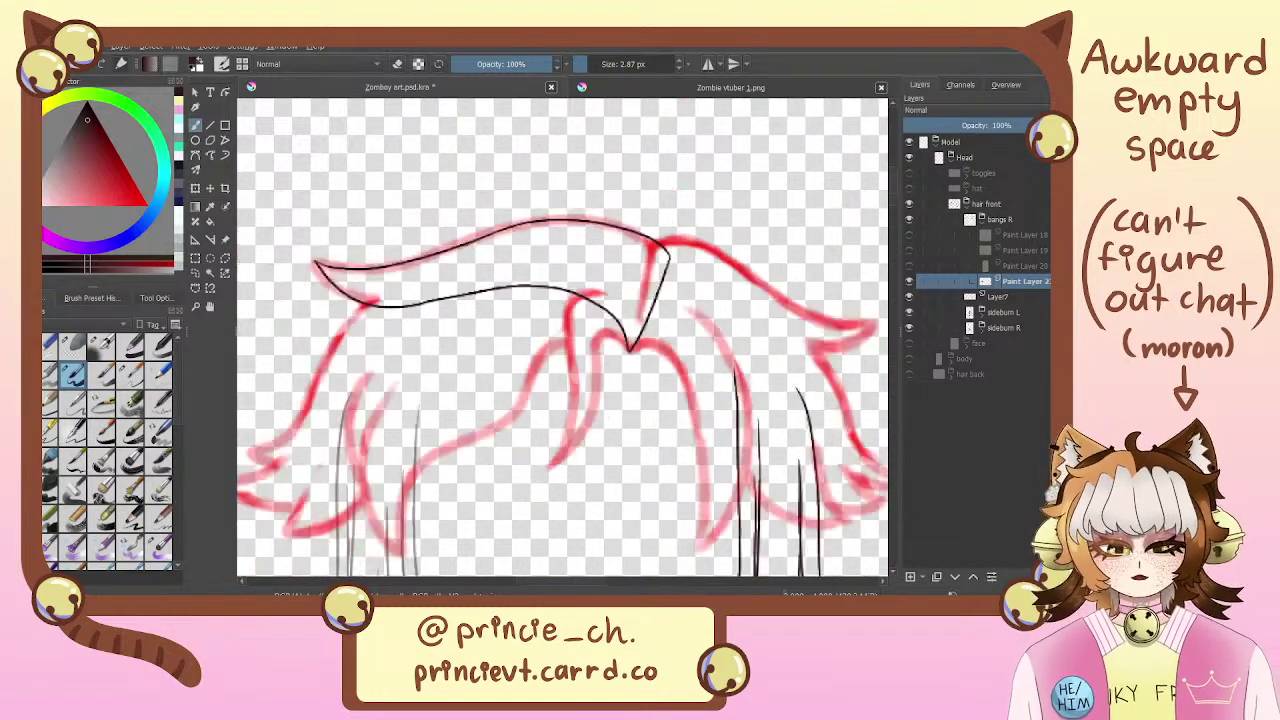
left_click_drag(526, 445, 527, 322)
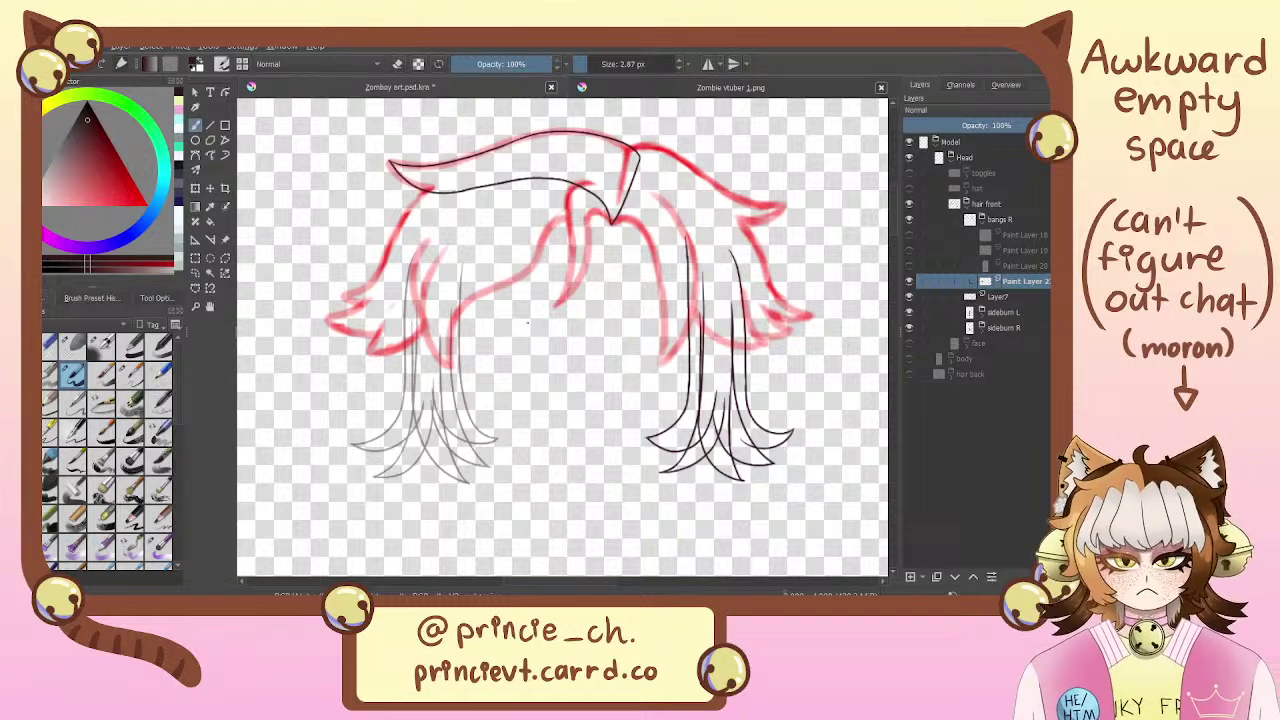
key("ctrl+plus")
key("ctrl+plus")
key("ctrl+plus")
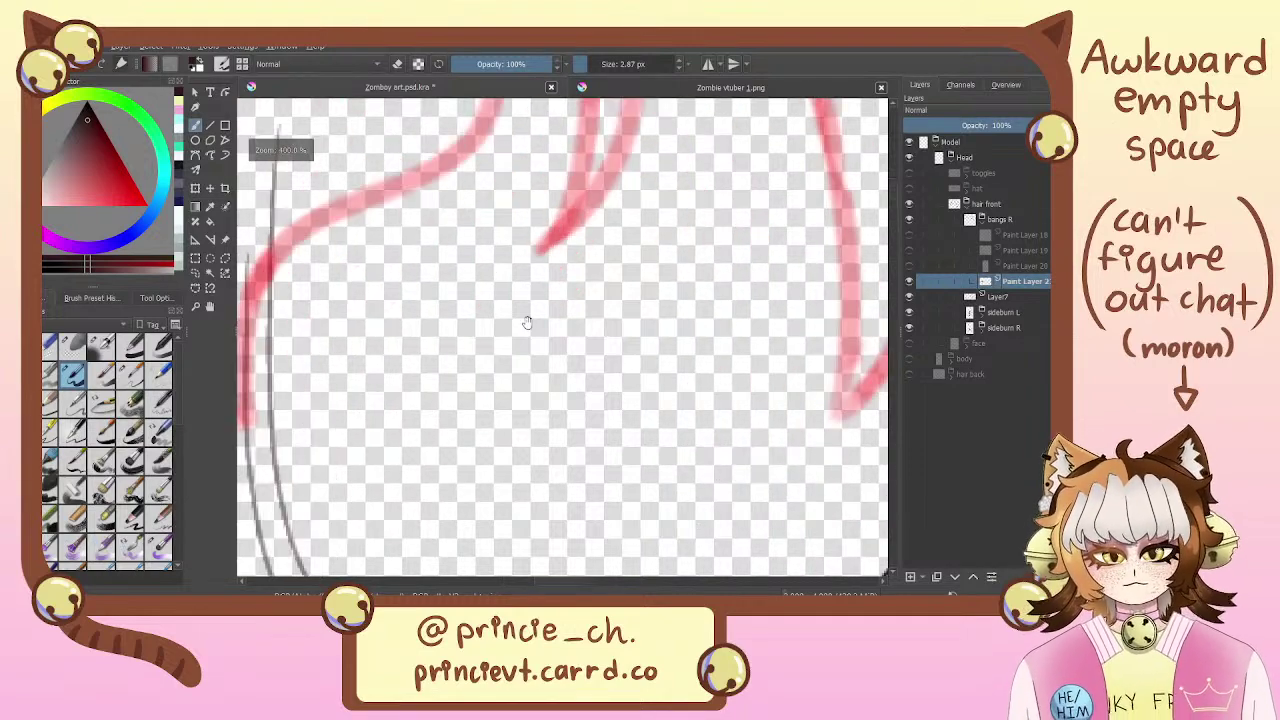
Try to clean up and redraw the lower edge where it runs down into the pointed notch
left_click_drag(598, 164, 540, 489)
key("e")
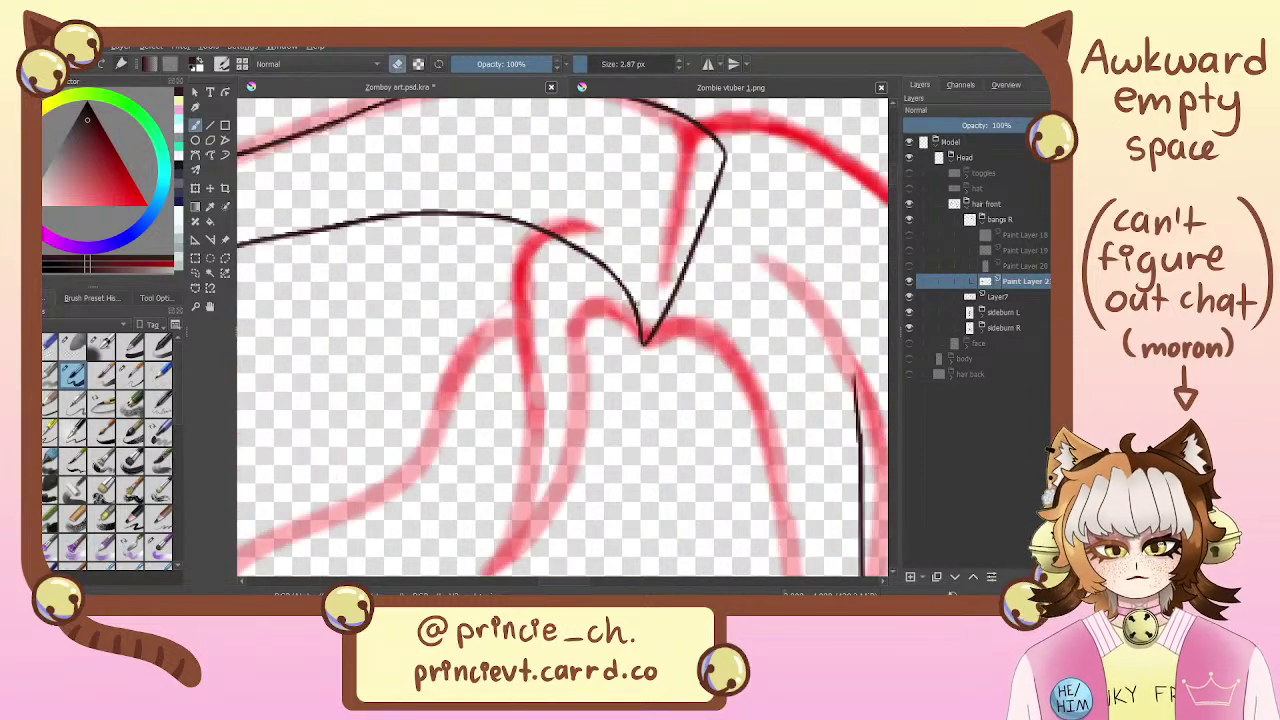
mouse_move(636, 300)
left_mouse_down()
mouse_move(582, 248)
mouse_move(636, 318)
left_mouse_up()
key("e")
key("ctrl+z")
mouse_move(594, 257)
left_mouse_down()
mouse_move(686, 360)
mouse_move(643, 322)
left_mouse_up()
key("ctrl+z")
key("ctrl+z")
key("ctrl+shift+z")
key("ctrl+z")
key("ctrl+shift+z")
key("ctrl+z")
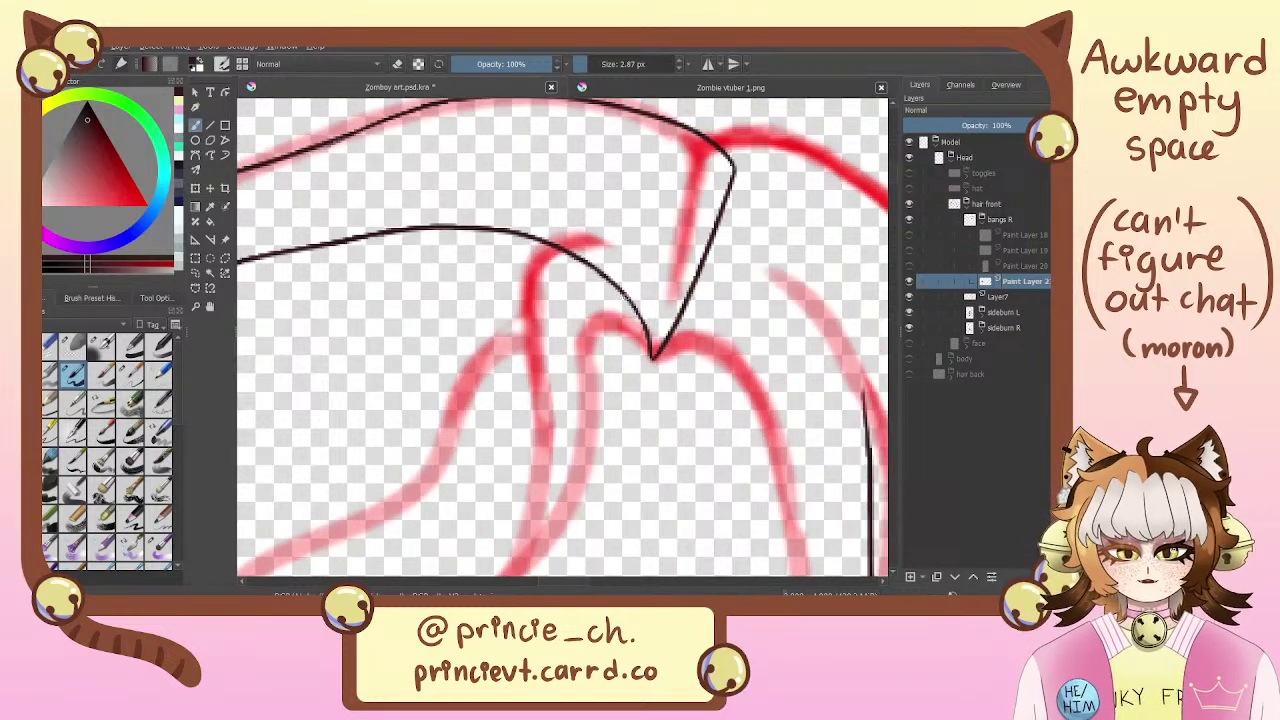
Examine the notch, parting line and lower edge of the lock close up and at a distance
key("e")
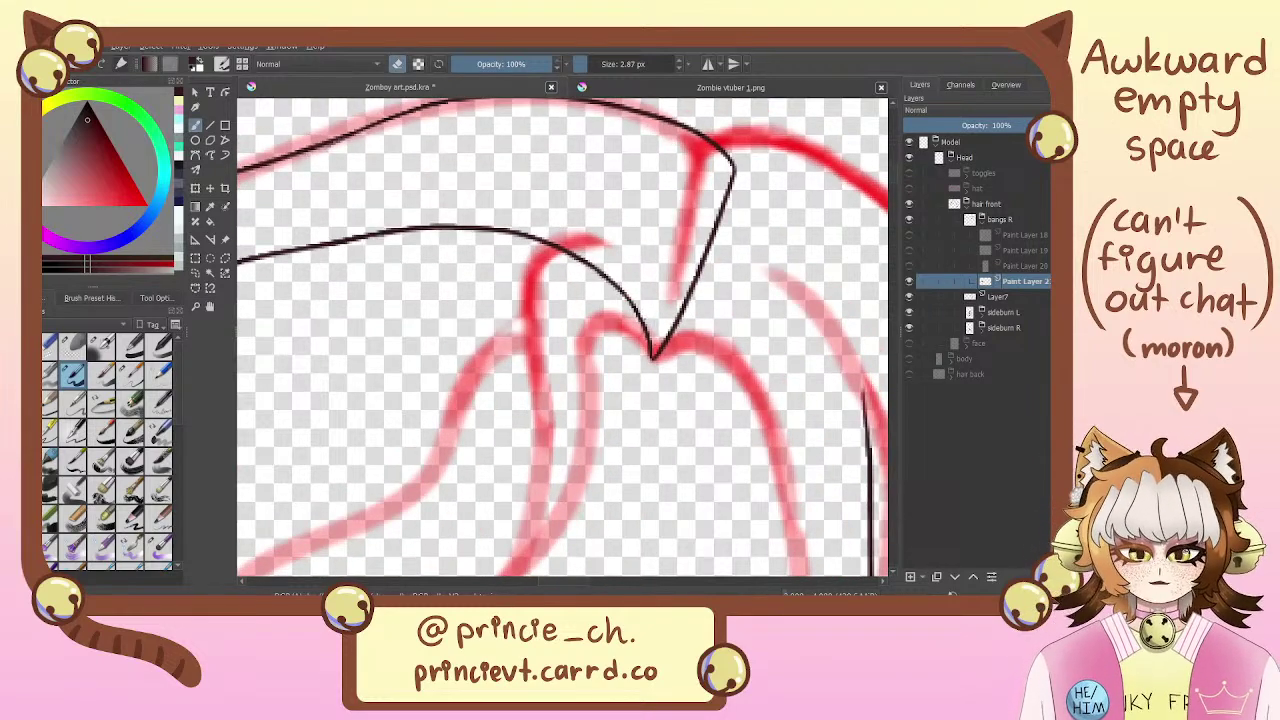
key("e")
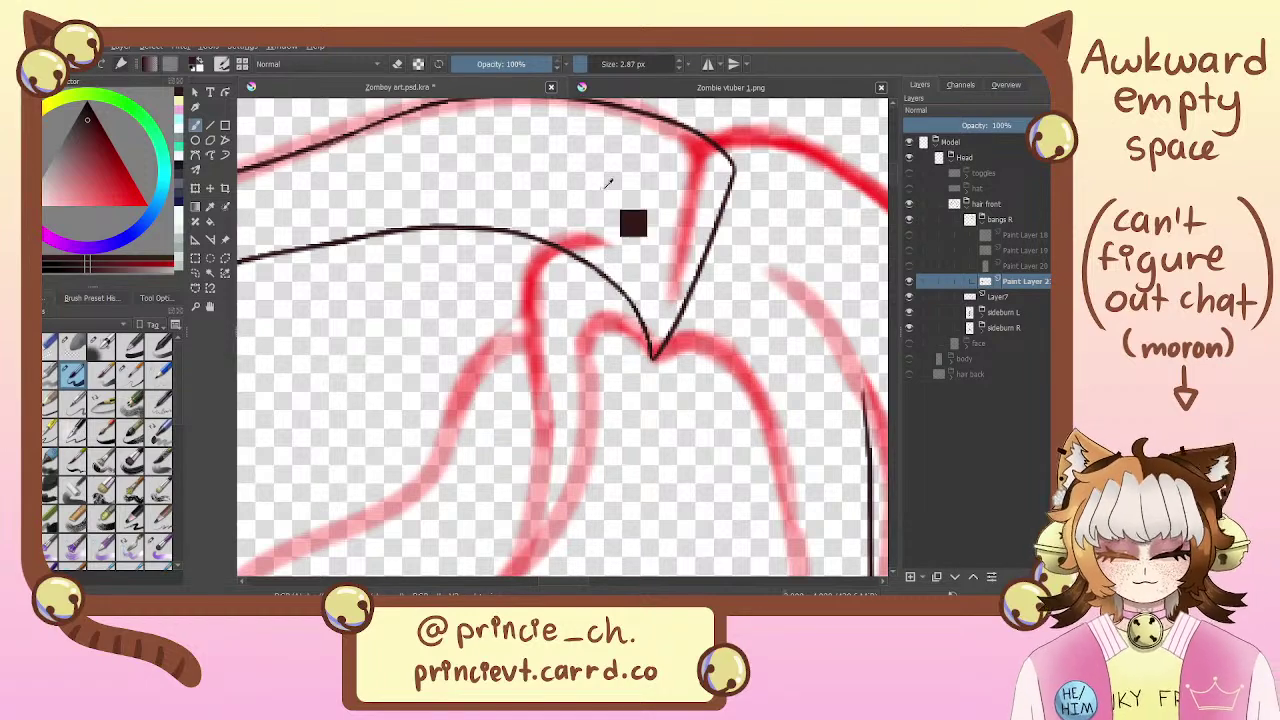
key("ctrl+minus")
key("ctrl+minus")
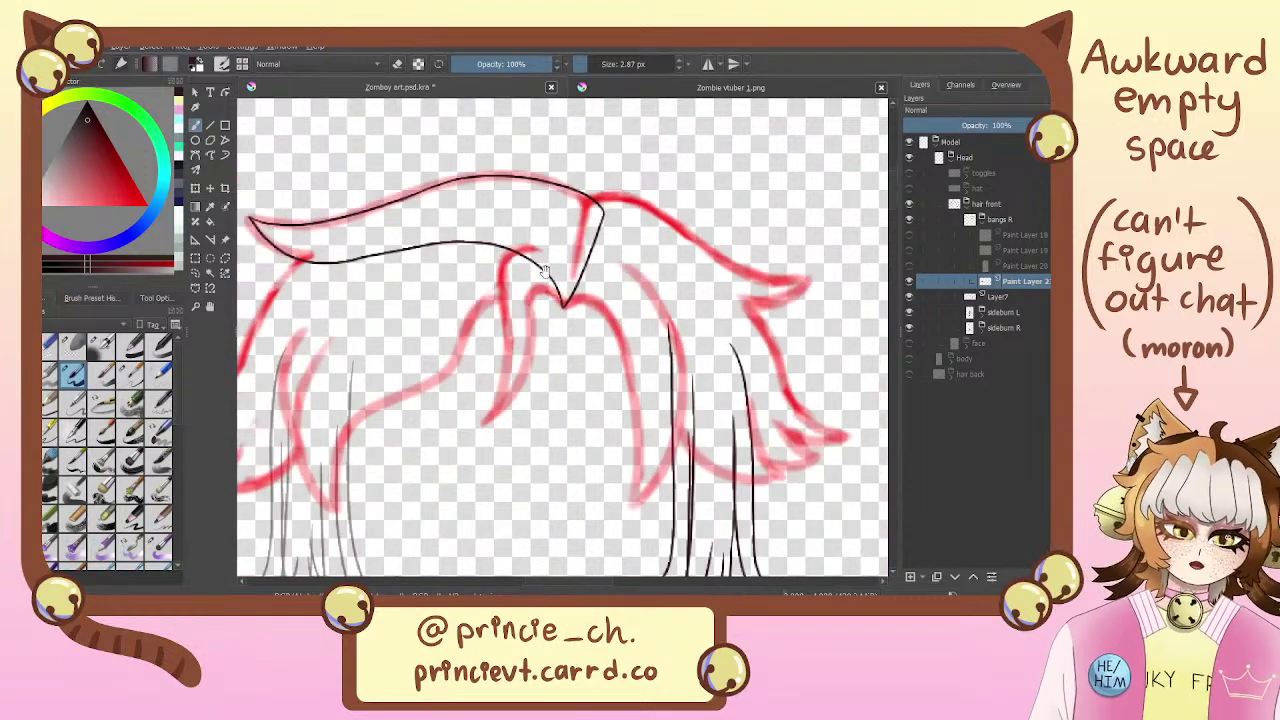
key("plus")
key("plus")
key("plus")
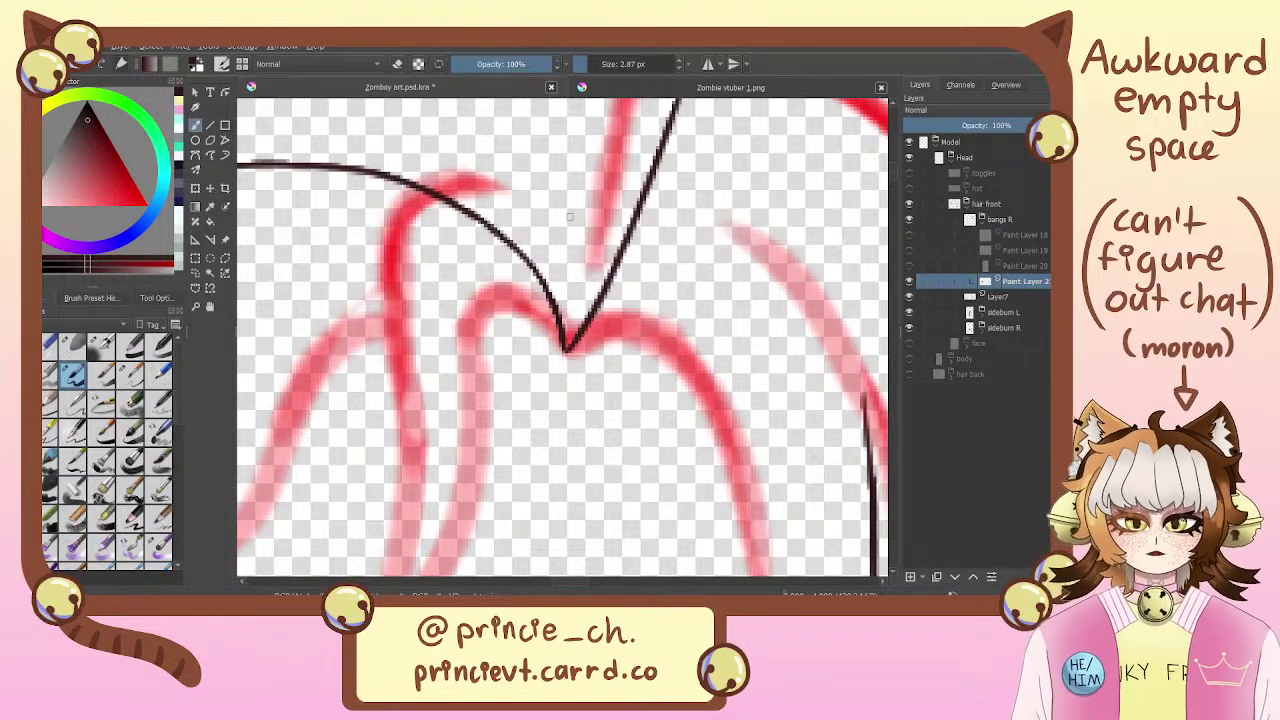
key("minus")
key("minus")
key("minus")
left_click_drag(442, 401, 630, 358)
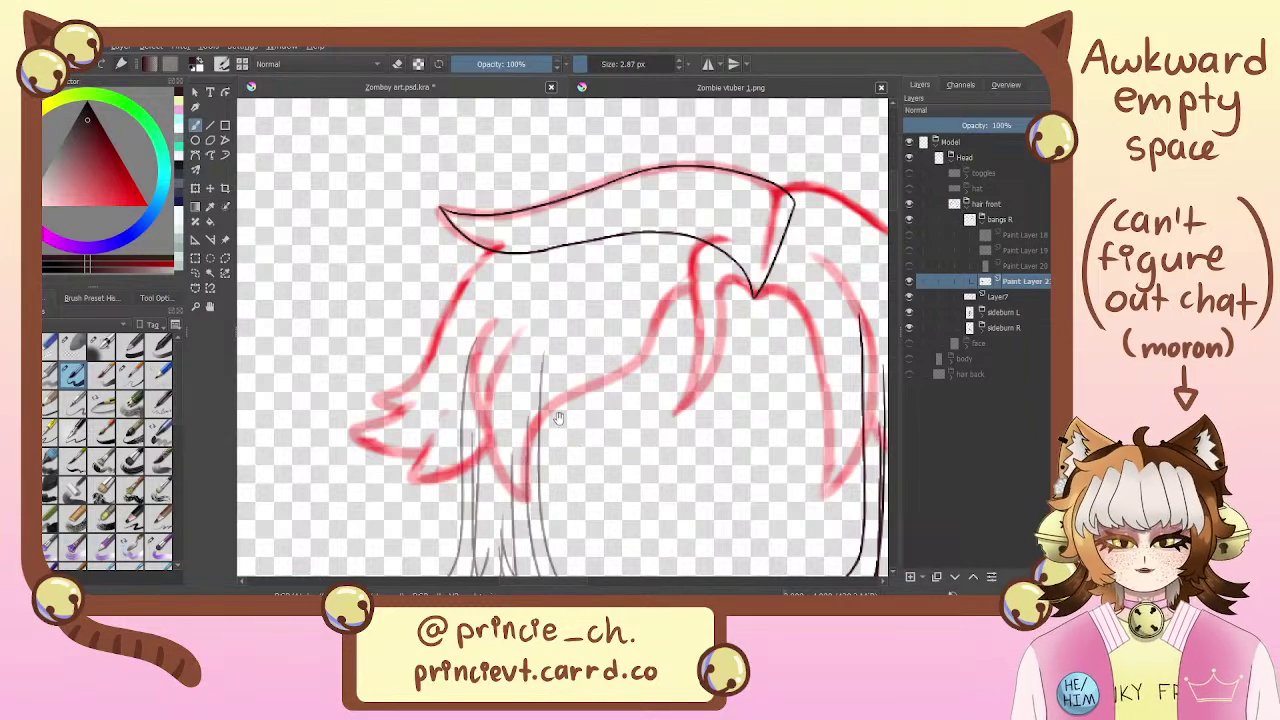
left_click_drag(615, 353, 653, 350)
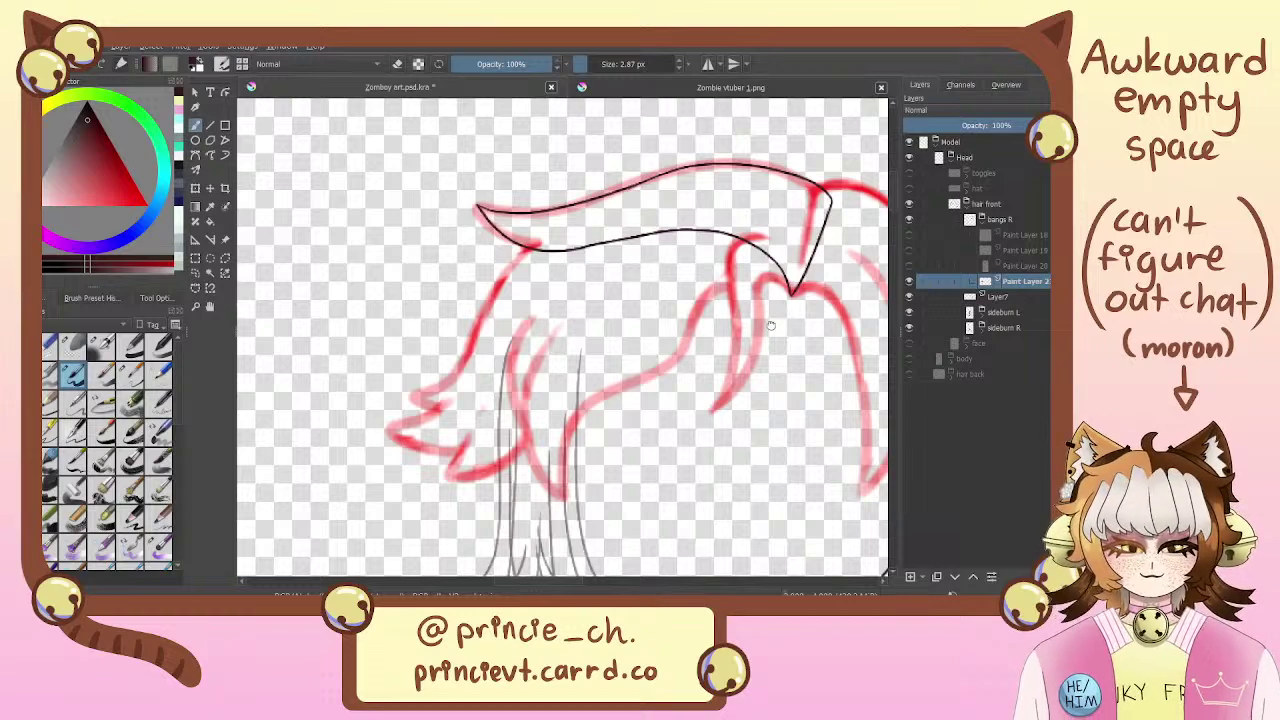
left_click_drag(776, 310, 589, 436)
key("ctrl+plus")
key("ctrl+plus")
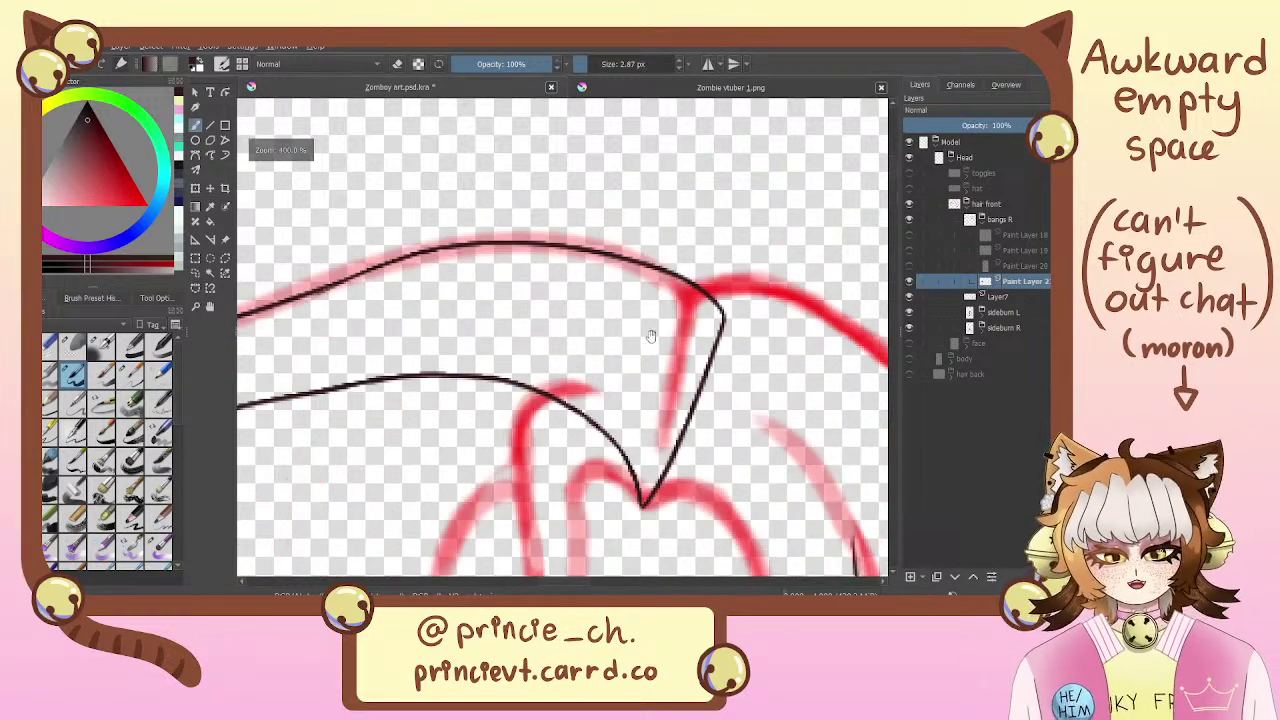
left_click_drag(650, 337, 610, 305)
key("e")
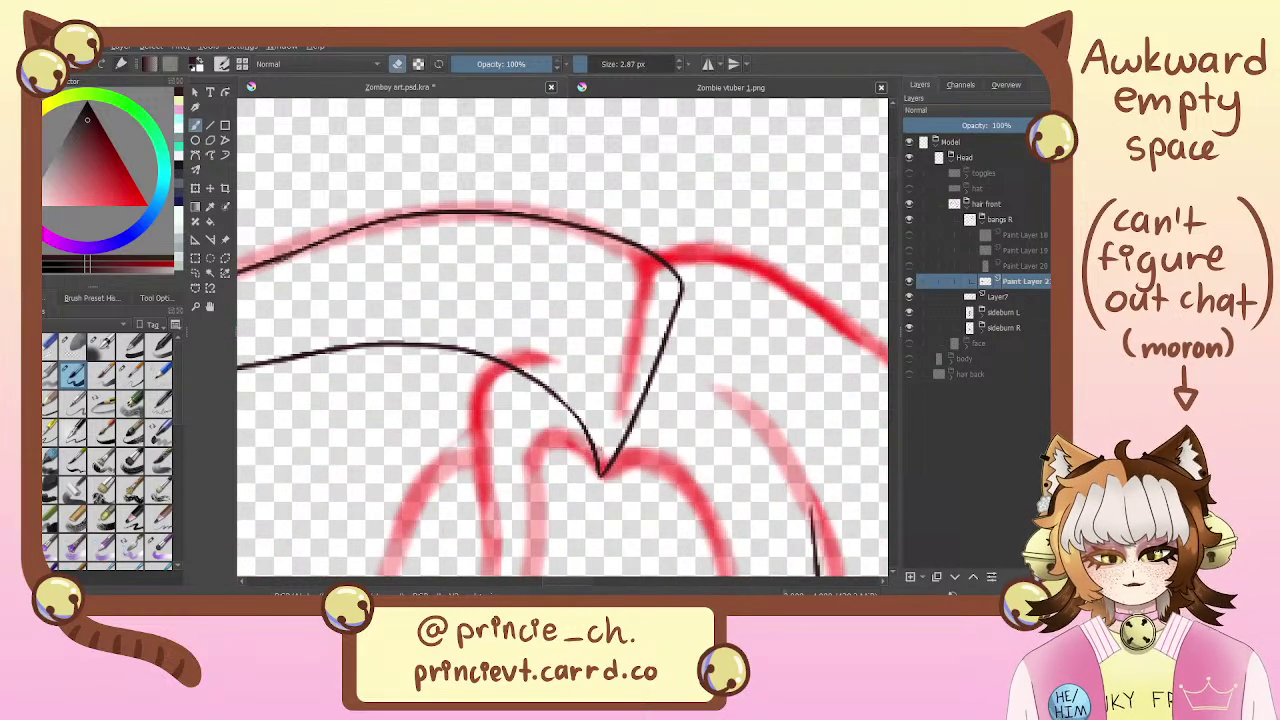
key("e")
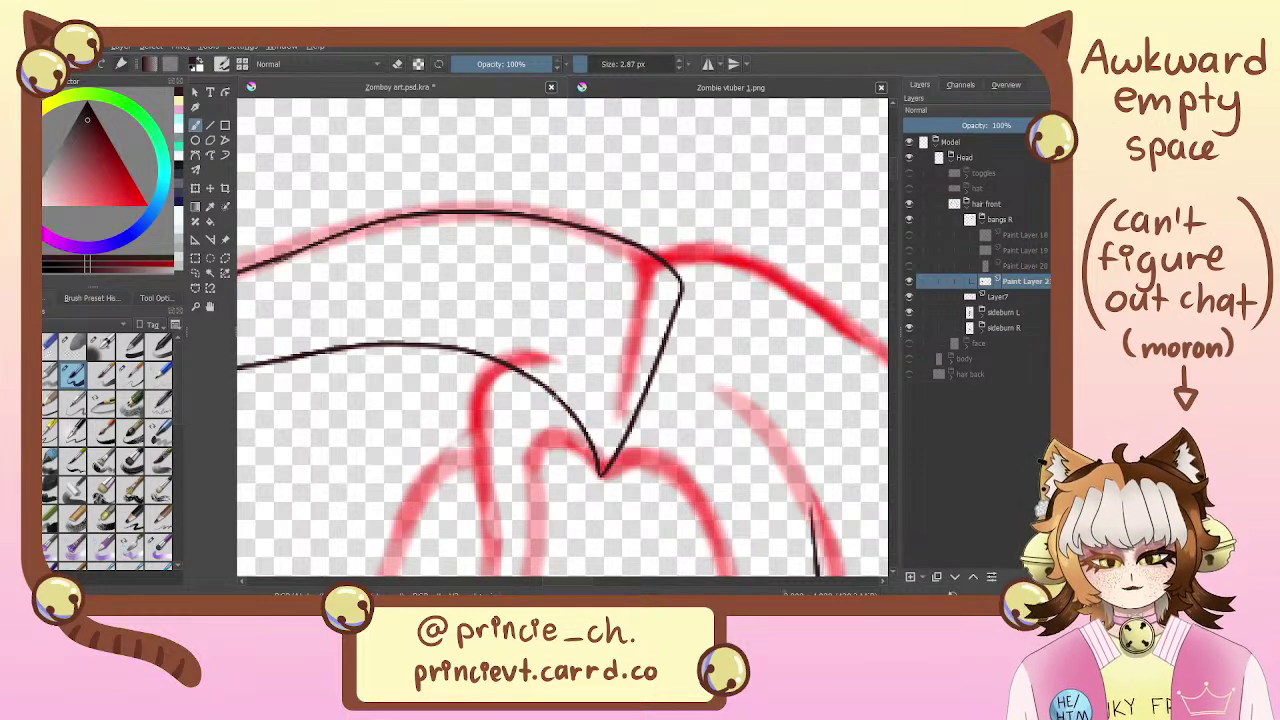
Try to reshape the lock's upper right corner with a new curve into the parting line
key("minus")
key("minus")
key("minus")
key("plus")
key("plus")
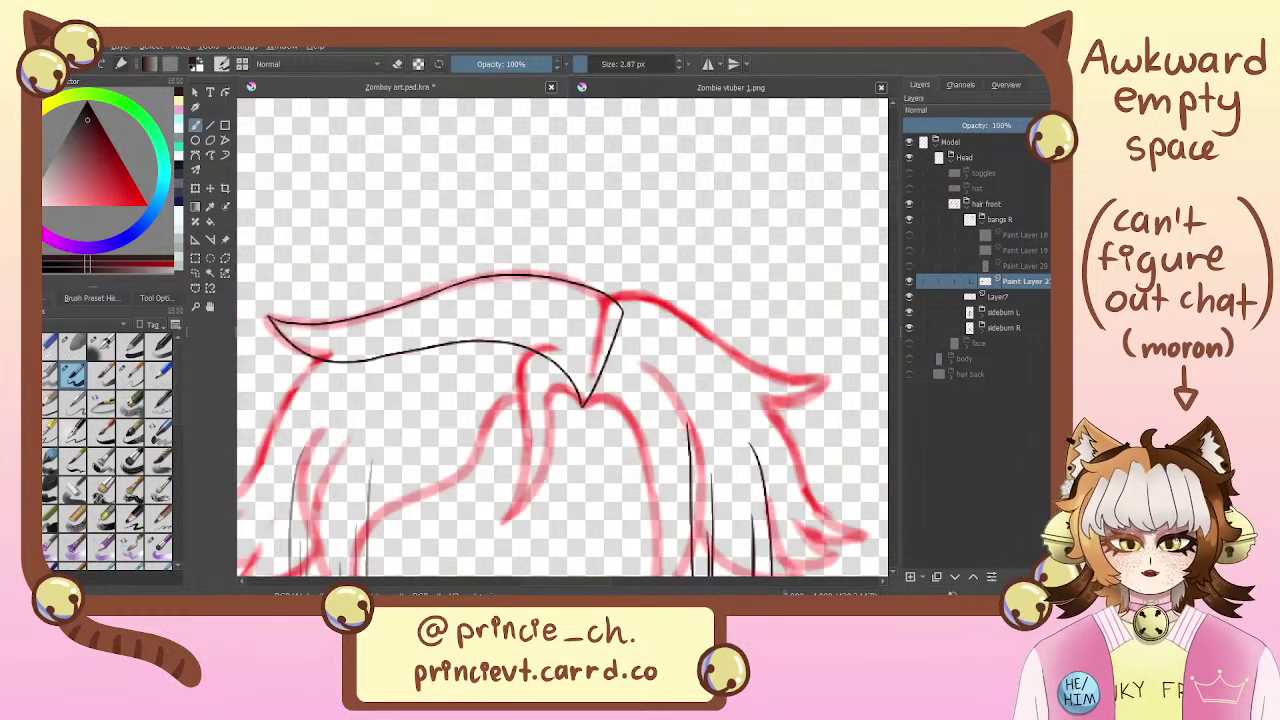
left_click_drag(630, 249, 581, 262)
left_click_drag(562, 325, 638, 383)
key("ctrl+z")
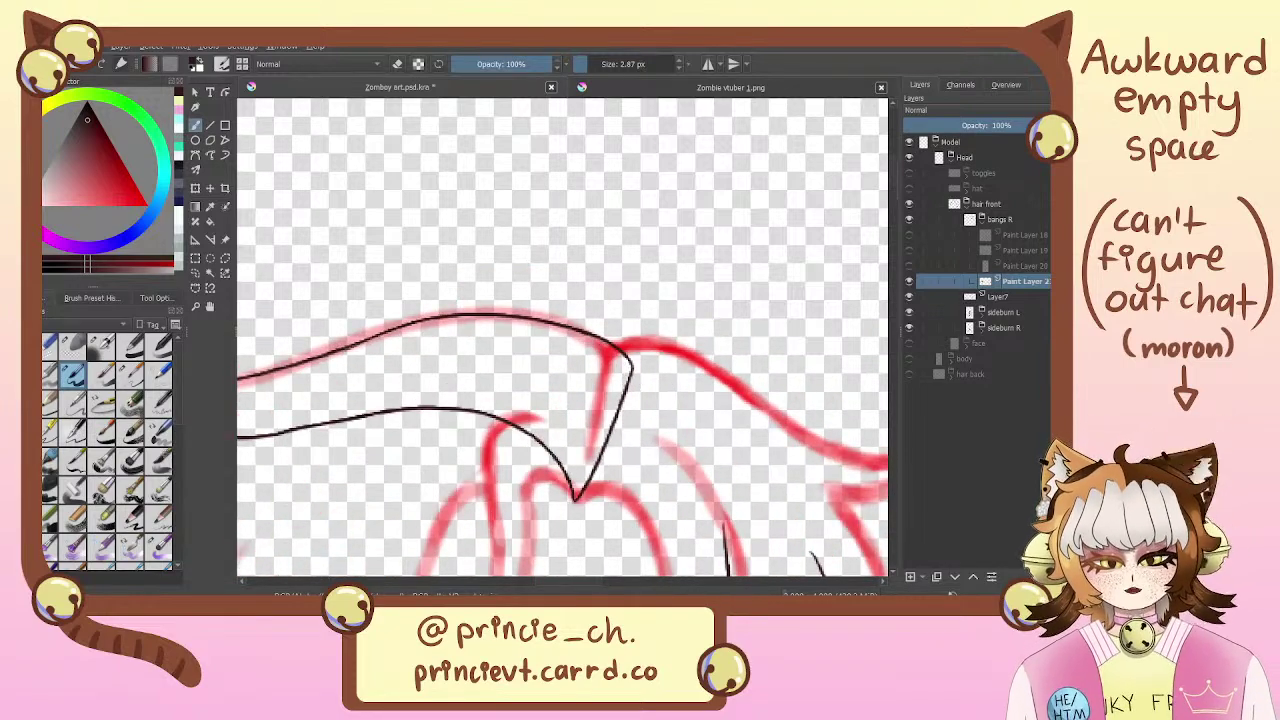
key("ctrl+z")
Ink a new curve at the upper right corner, slightly inside the old outline, and compare it with the previous shape
left_click_drag(574, 329, 640, 394)
key("ctrl+z")
key("ctrl+shift+z")
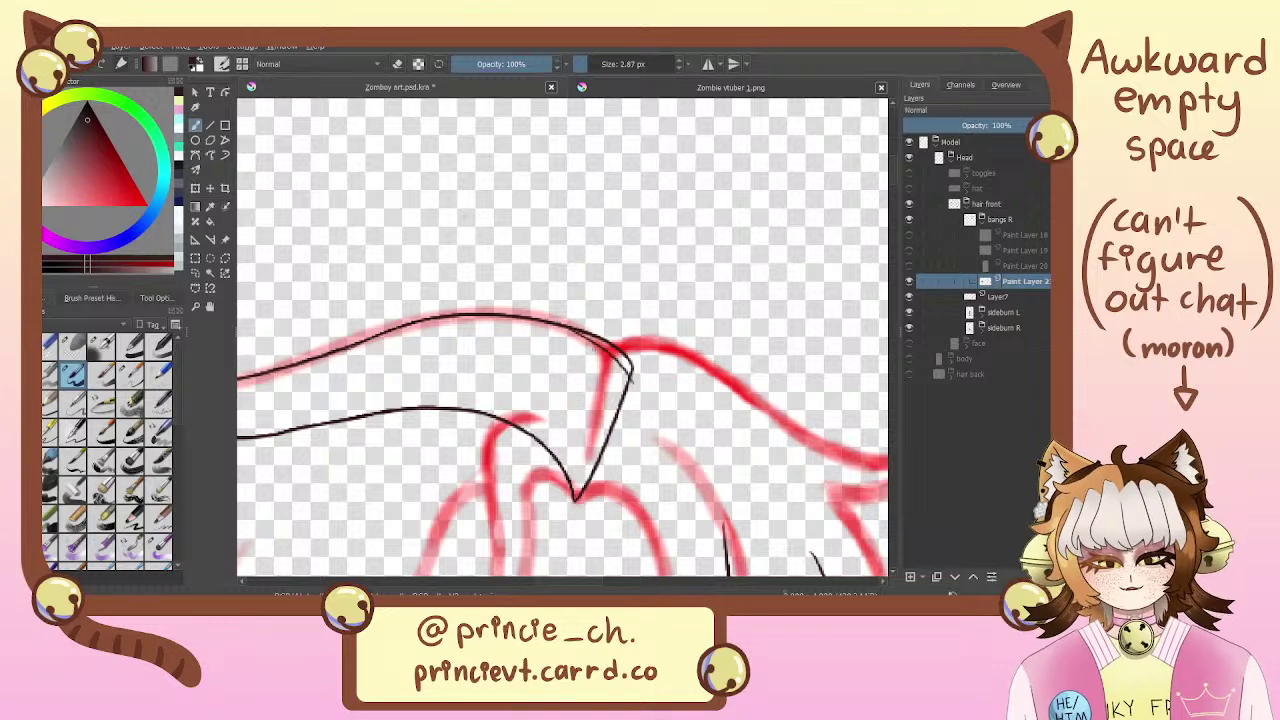
key("ctrl+z")
key("ctrl+shift+z")
key("ctrl+z")
key("ctrl+shift+z")
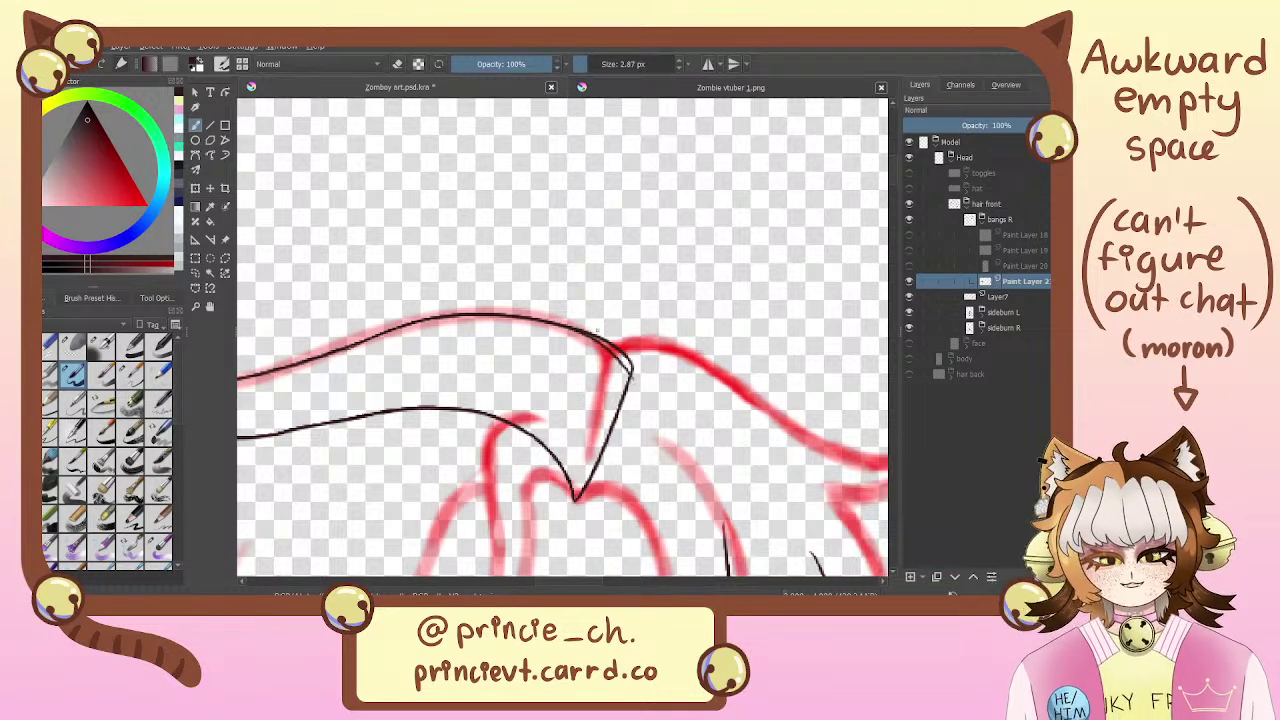
Erase the old outer line at the lock's upper right corner, leaving only the new curve
key("e")
mouse_move(580, 330)
left_mouse_down()
mouse_move(619, 352)
mouse_move(604, 336)
left_mouse_up()
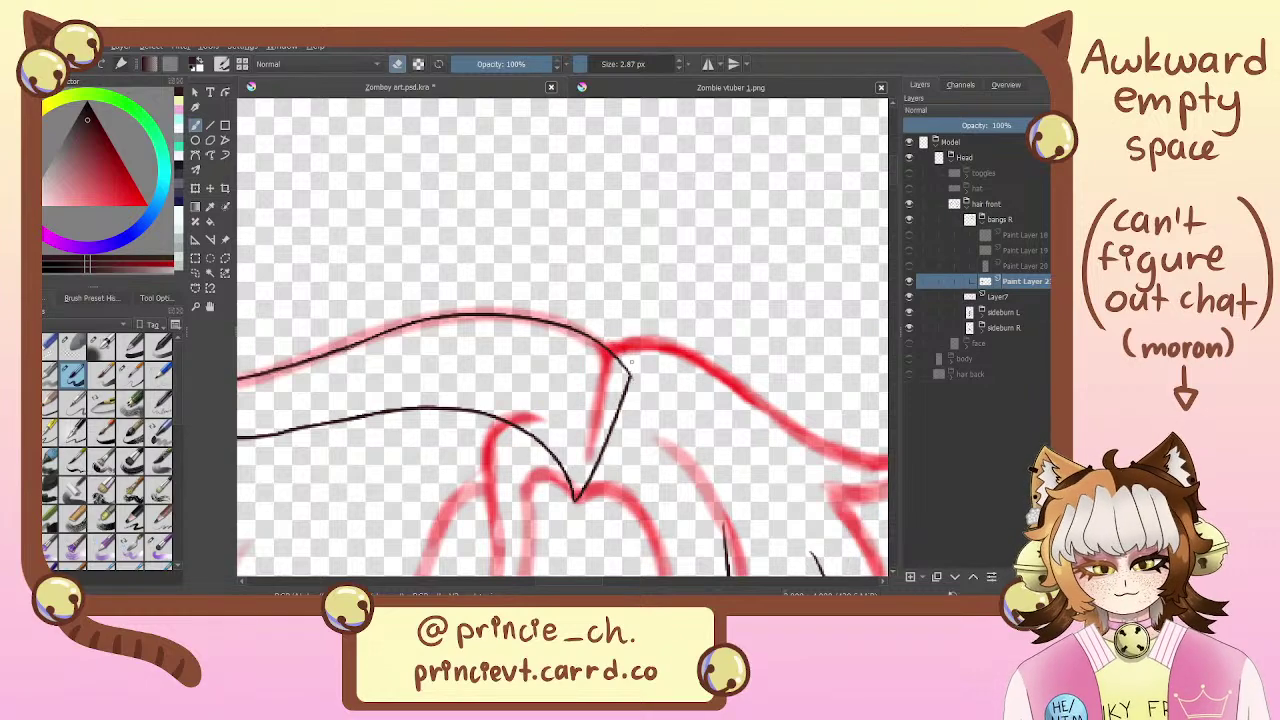
key("e")
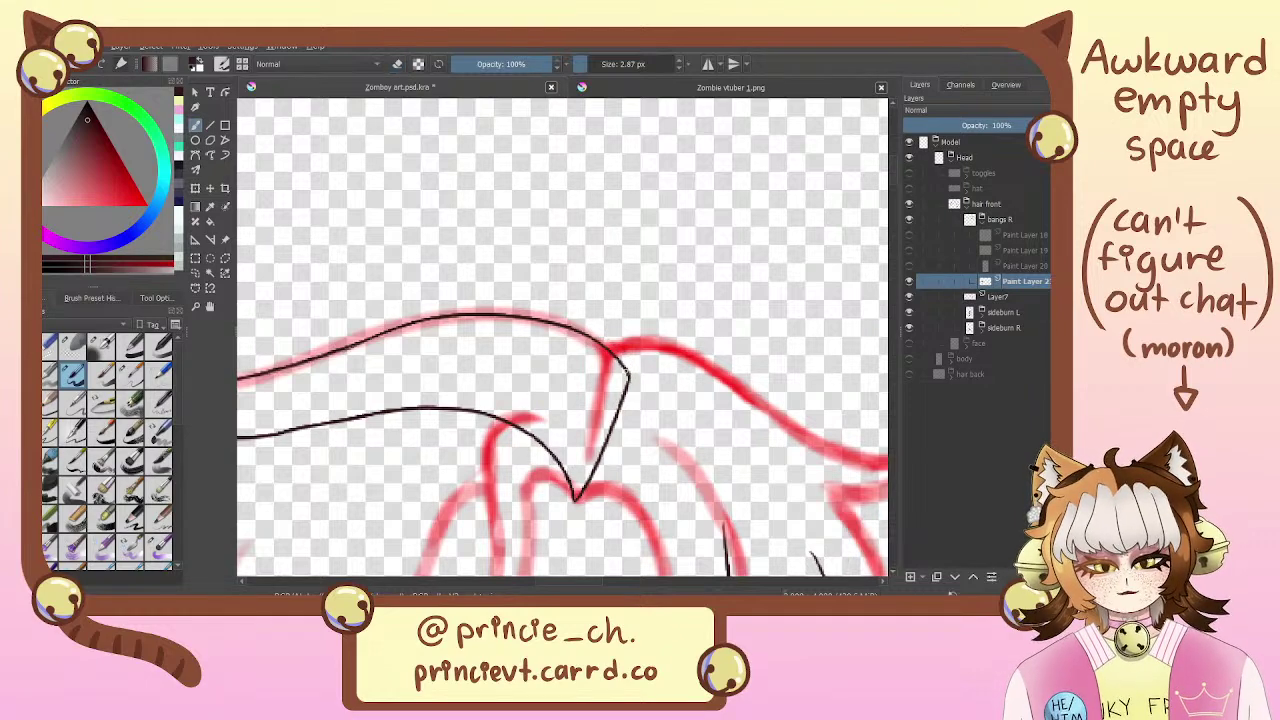
Try to retouch the middle of the first lock's lower edge
mouse_move(533, 396)
left_mouse_down()
mouse_move(575, 323)
mouse_move(644, 309)
mouse_move(721, 324)
left_mouse_up()
key("e")
mouse_move(634, 282)
left_mouse_down()
mouse_move(601, 288)
mouse_move(676, 271)
left_mouse_up()
key("e")
key("ctrl+z")
key("ctrl+z")
mouse_move(602, 289)
left_mouse_down()
mouse_move(666, 276)
mouse_move(650, 282)
left_mouse_up()
key("ctrl+z")
key("ctrl+z")
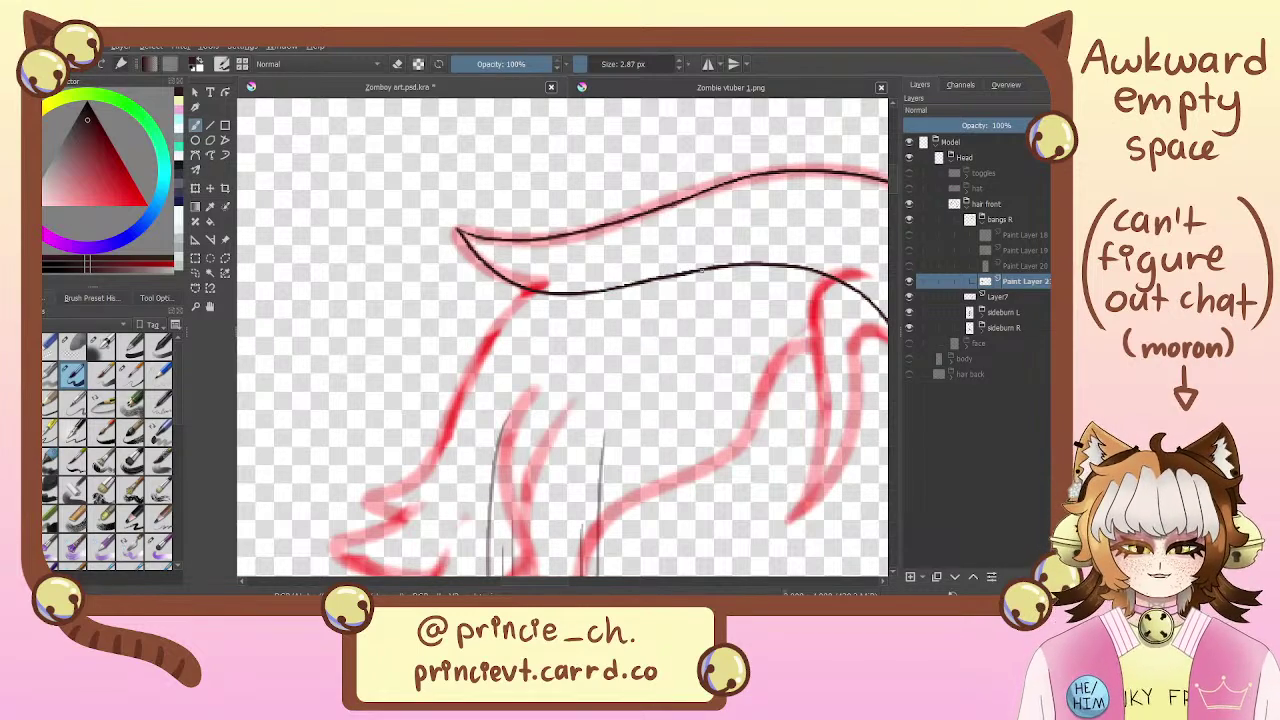
Compare the finished first lock with the red sketch by hiding its layer and showing it again
left_click_drag(550, 262, 414, 258)
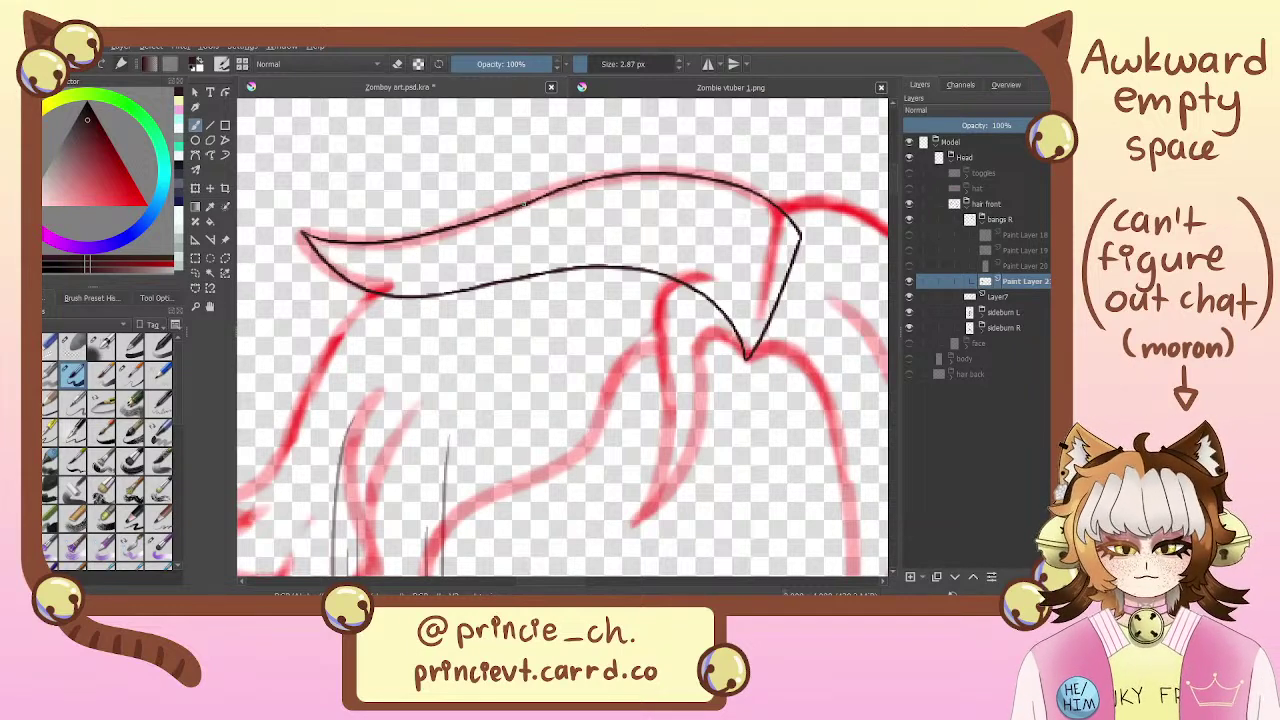
key("e")
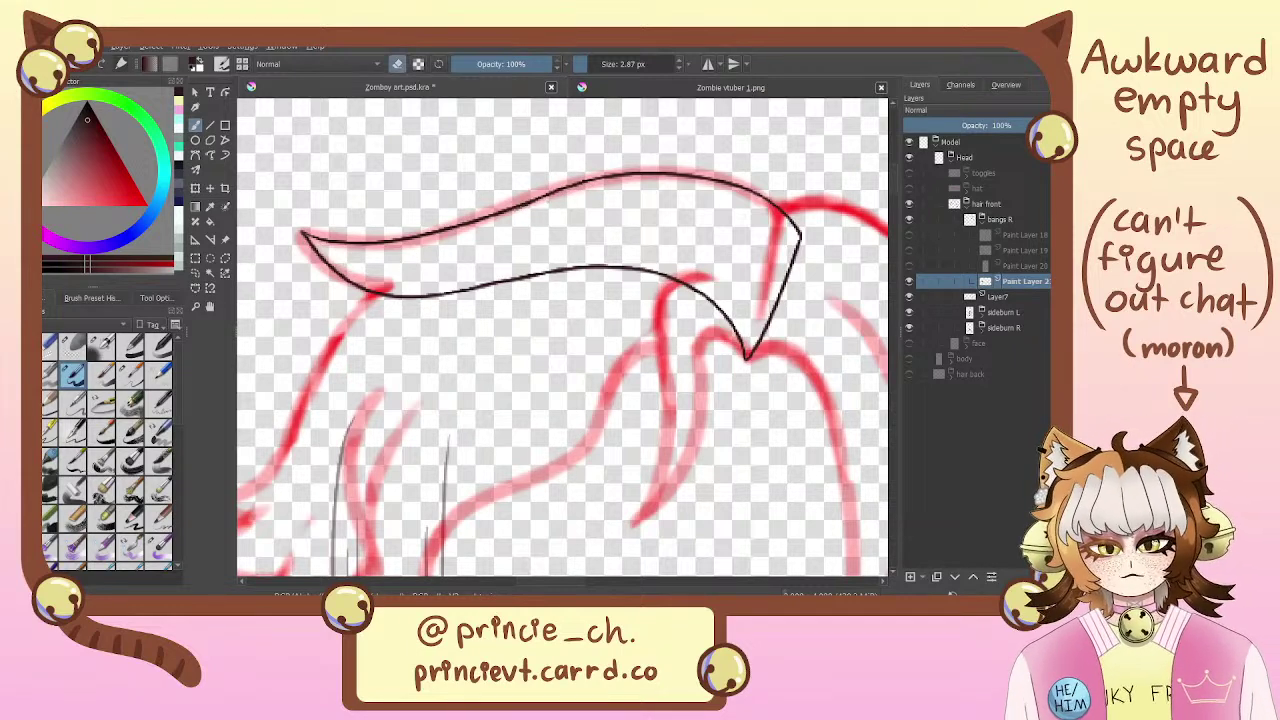
left_click_drag(606, 265, 735, 199)
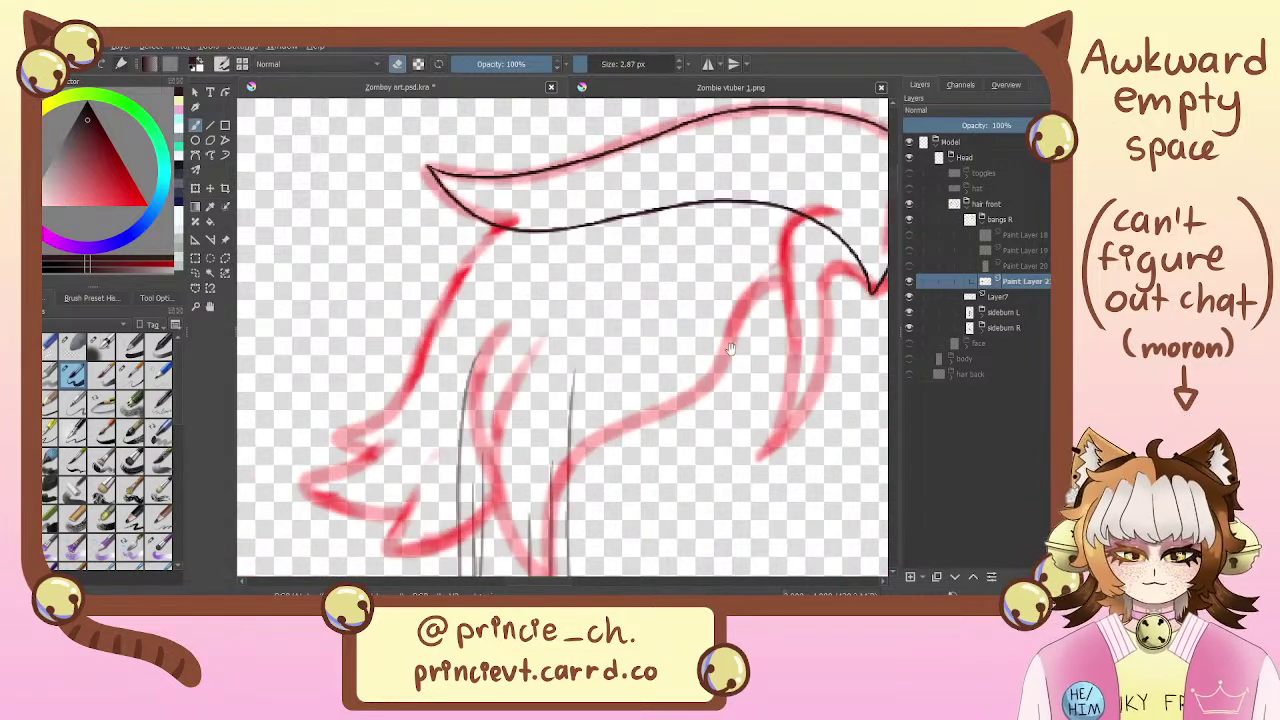
left_click_drag(716, 378, 763, 374)
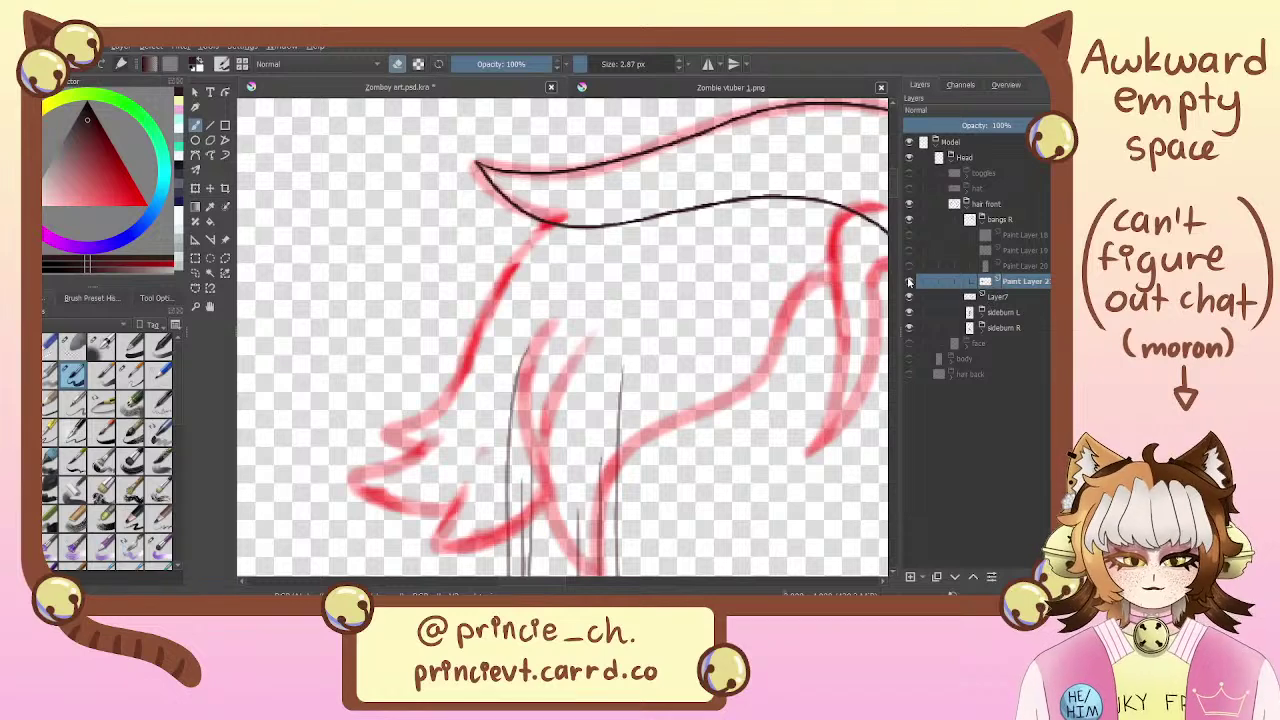
left_click(909, 283)
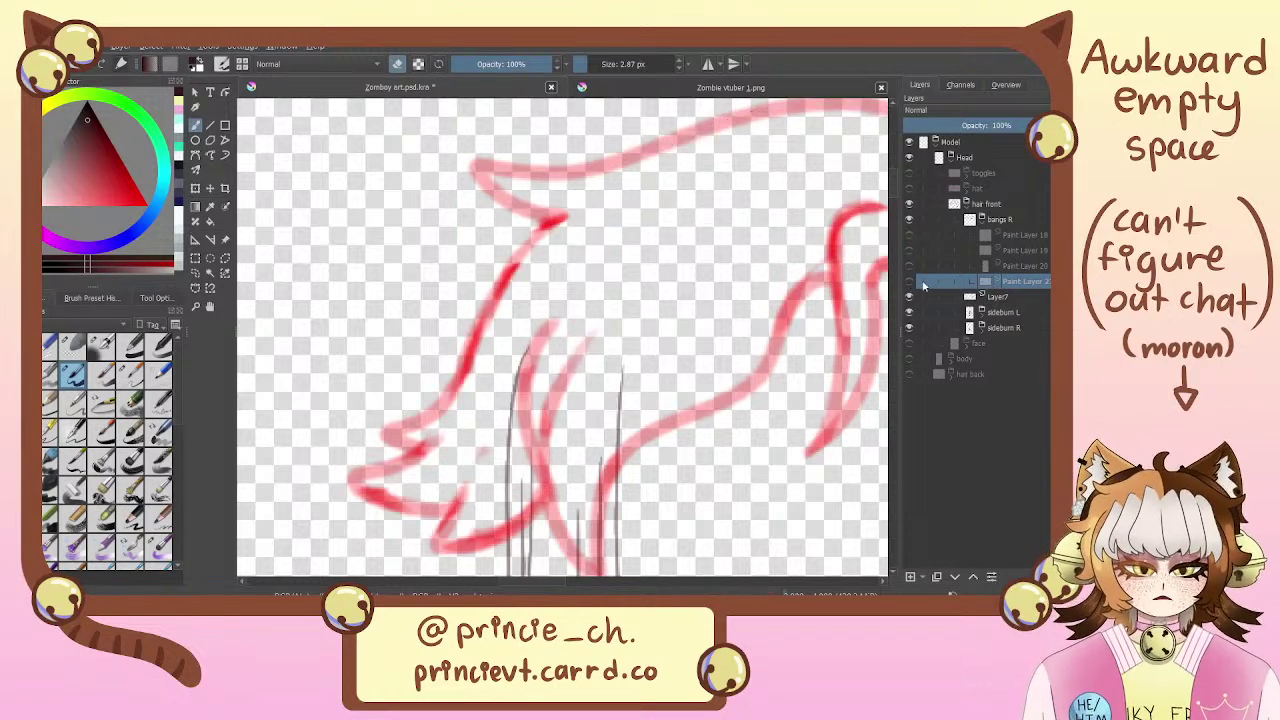
left_click(910, 282)
Add a new paint layer and ink the second lock's upper edge from inside the first lock down the sketched outer side
left_click(910, 576)
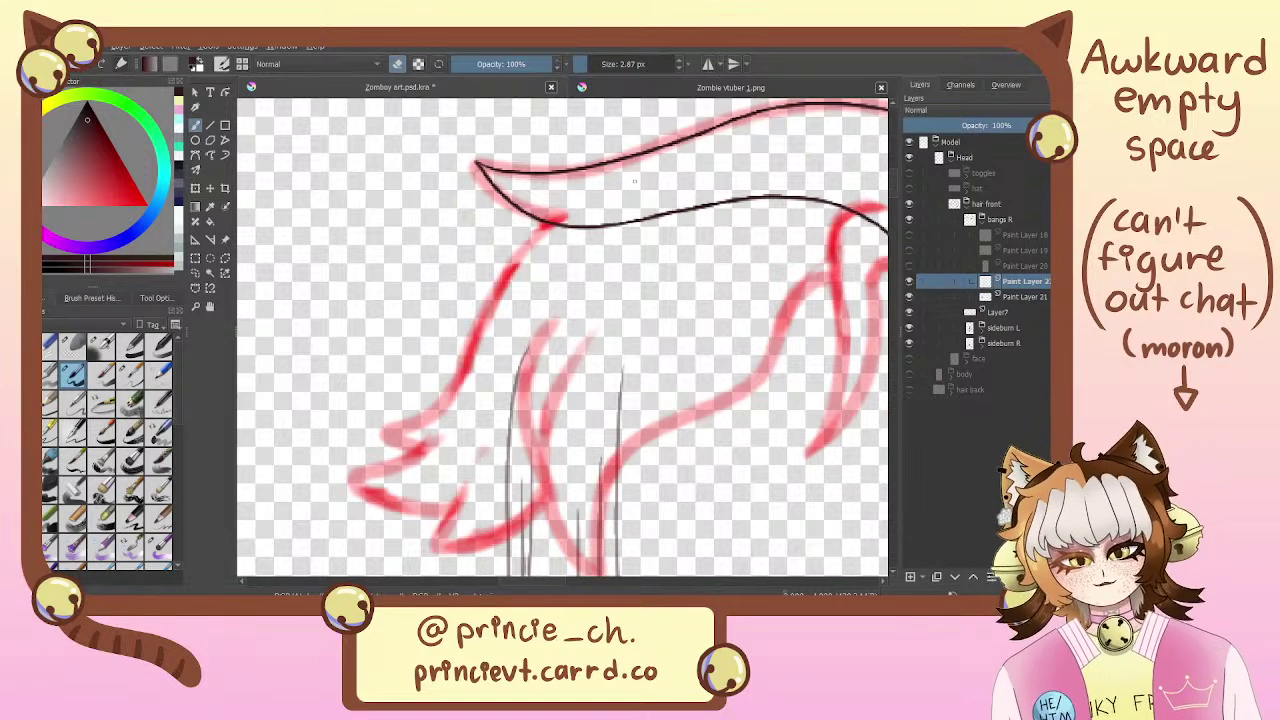
key("e")
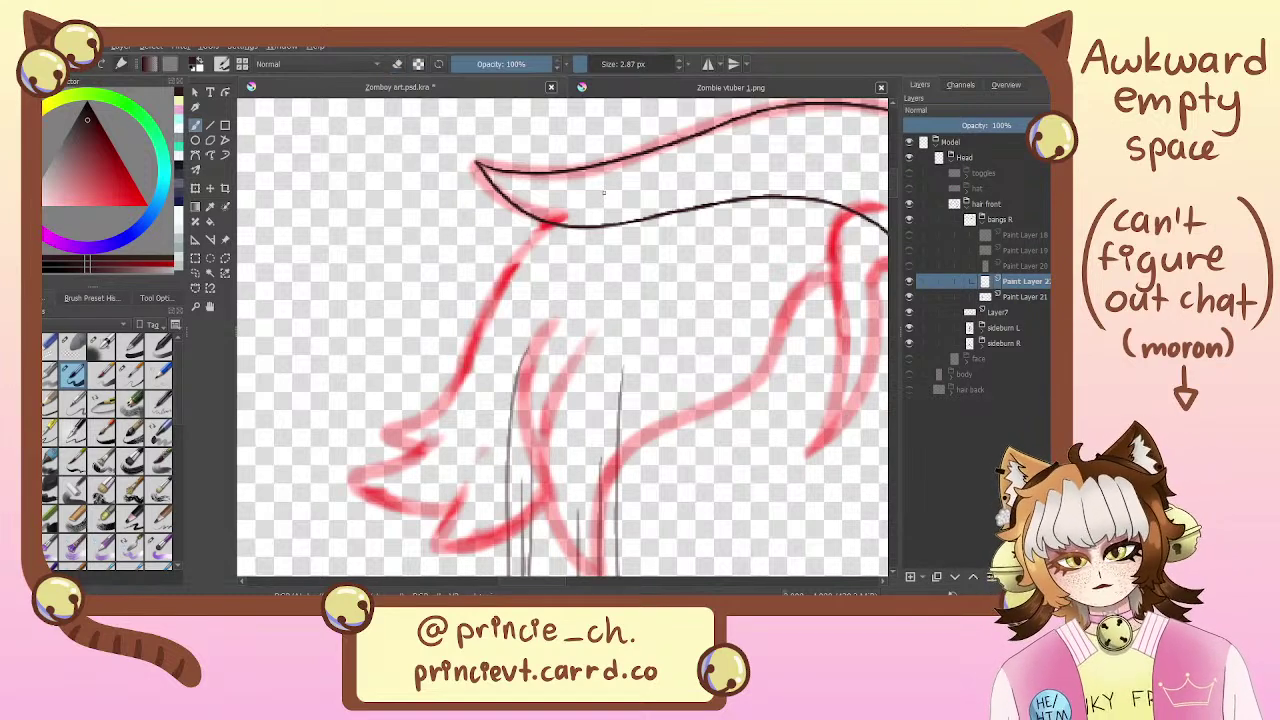
left_click_drag(635, 172, 374, 458)
key("ctrl+z")
mouse_move(612, 186)
left_mouse_down()
mouse_move(434, 396)
mouse_move(350, 424)
mouse_move(538, 455)
left_mouse_up()
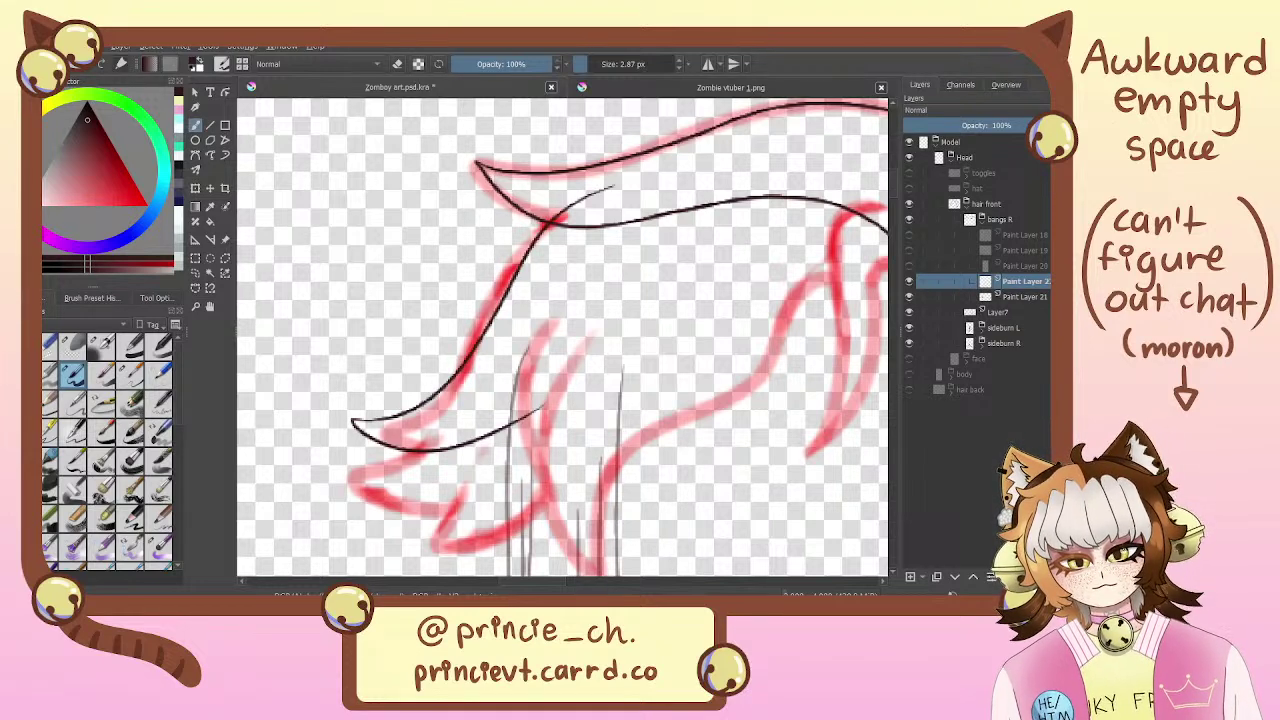
Ink the second lock's pointed outer tip and its lower edge, curving back up into the hair across the sideburn strands
key("ctrl+z")
left_click_drag(400, 413, 331, 428)
key("ctrl+z")
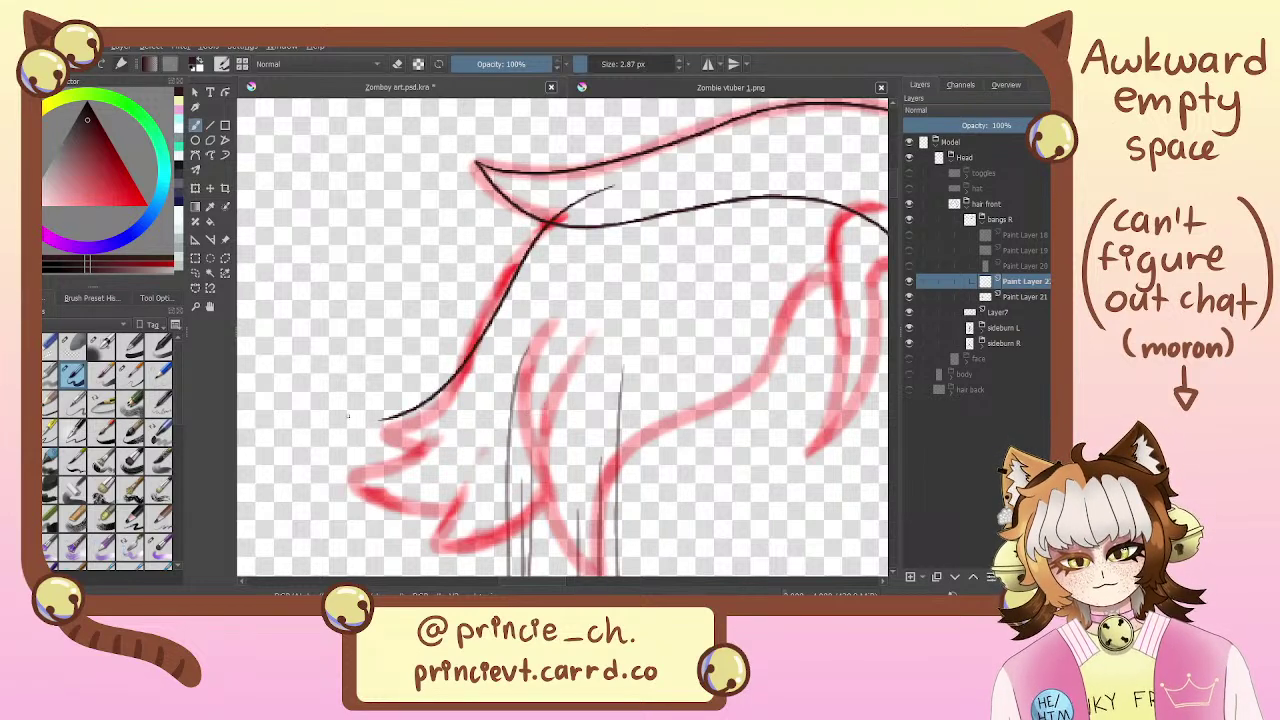
left_click_drag(406, 412, 330, 424)
key("ctrl+z")
key("ctrl+z")
key("ctrl+z")
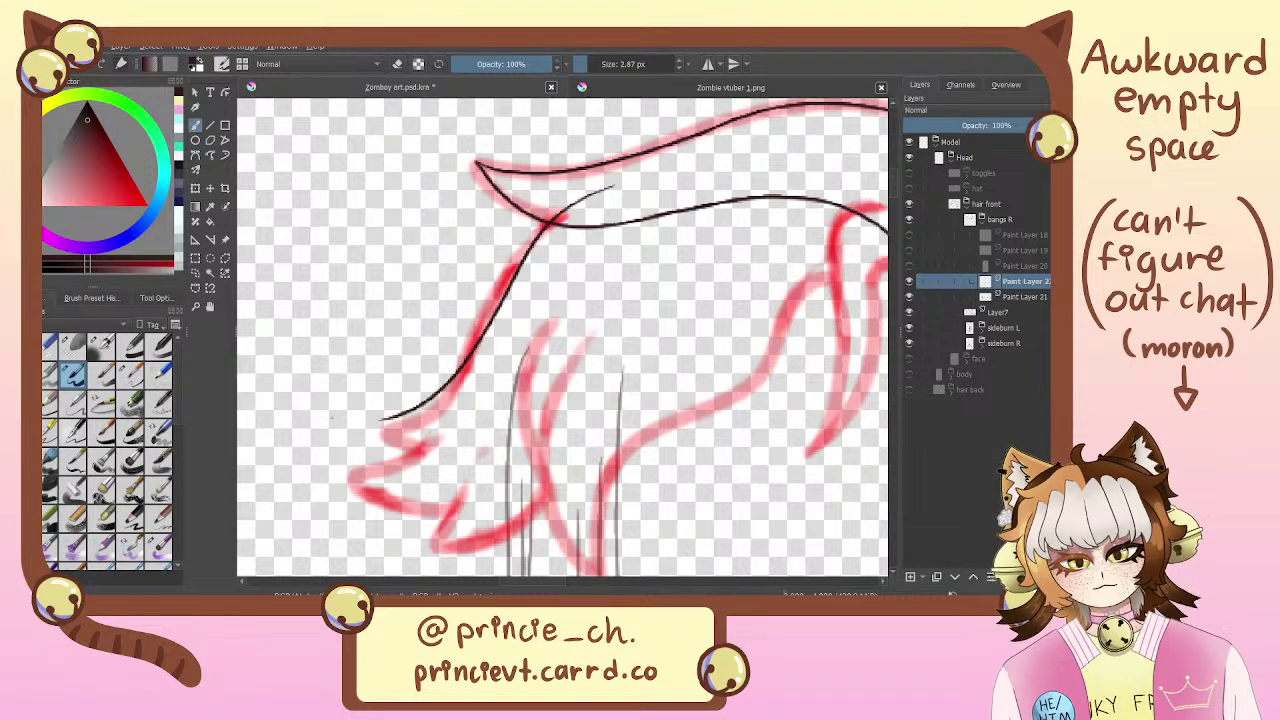
mouse_move(414, 406)
left_mouse_down()
mouse_move(329, 422)
mouse_move(412, 440)
mouse_move(604, 321)
left_mouse_up()
key("ctrl+z")
key("ctrl+z")
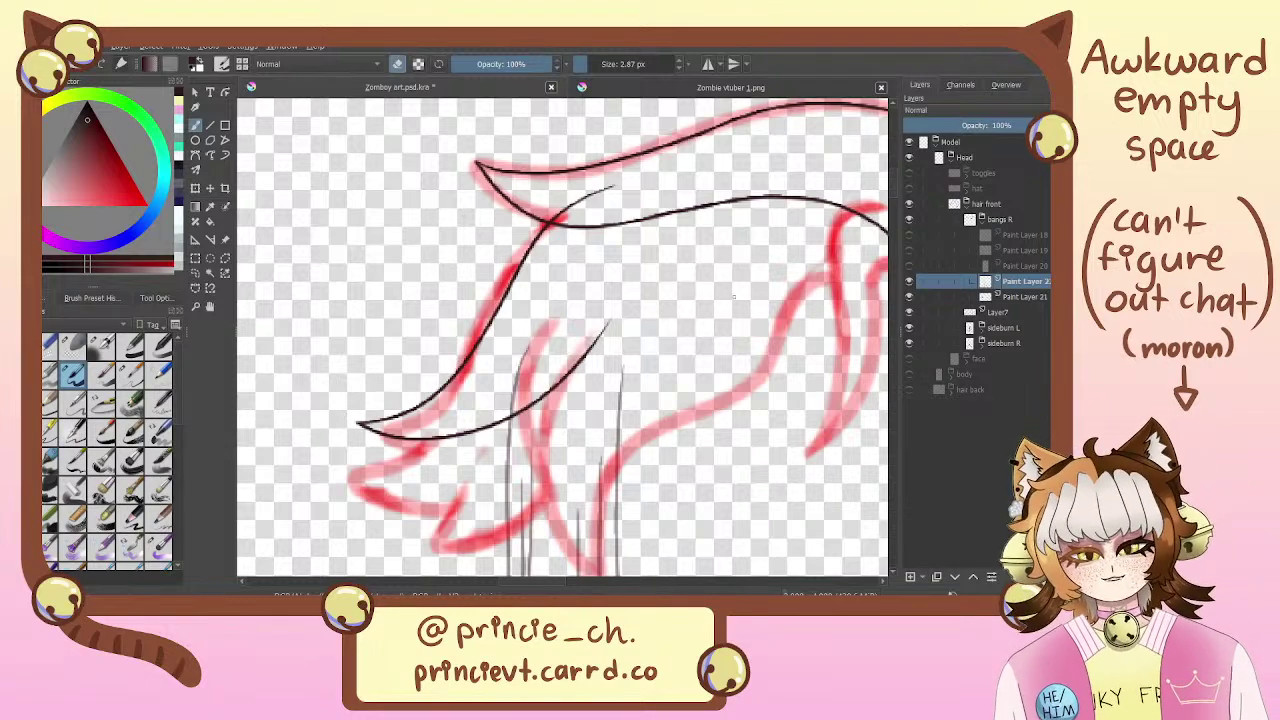
Examine the second lock close up with its layer hidden and shown, and check it against the whole hairstyle
left_click_drag(687, 268, 523, 374)
left_click_drag(539, 429, 545, 347)
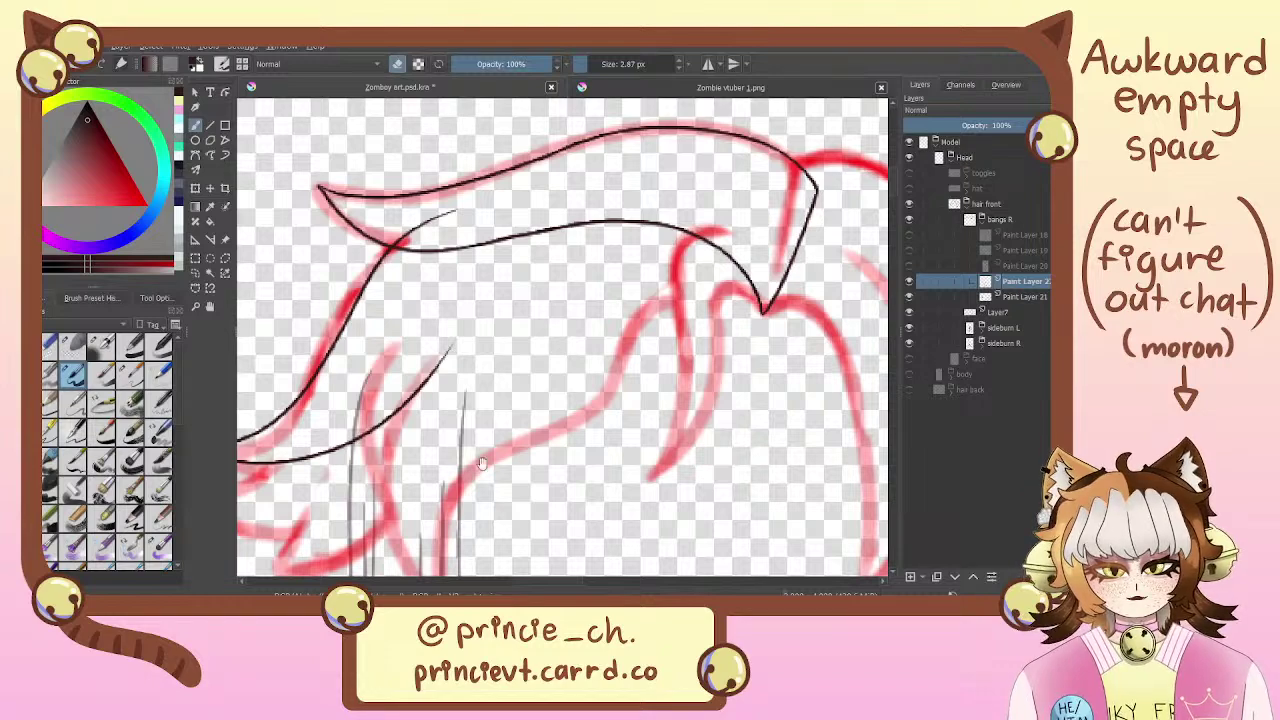
left_click_drag(482, 464, 656, 306)
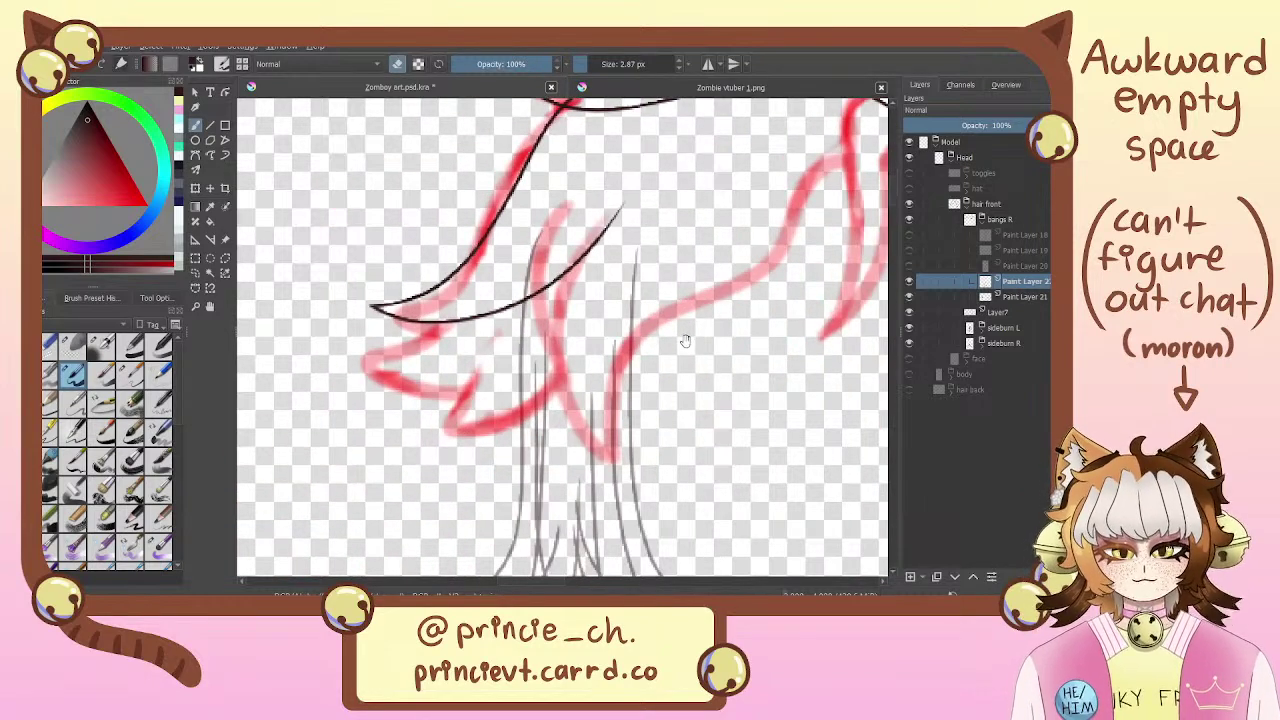
left_click_drag(682, 394, 693, 432)
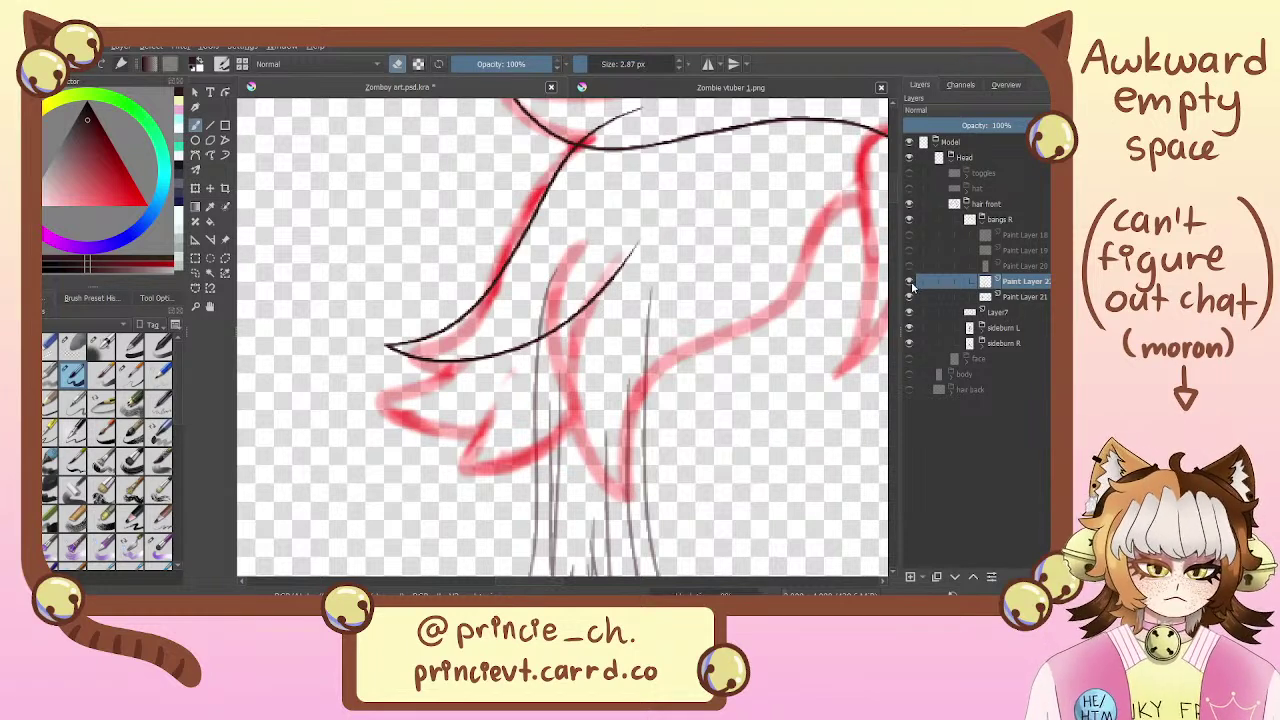
left_click(910, 281)
left_click(910, 281)
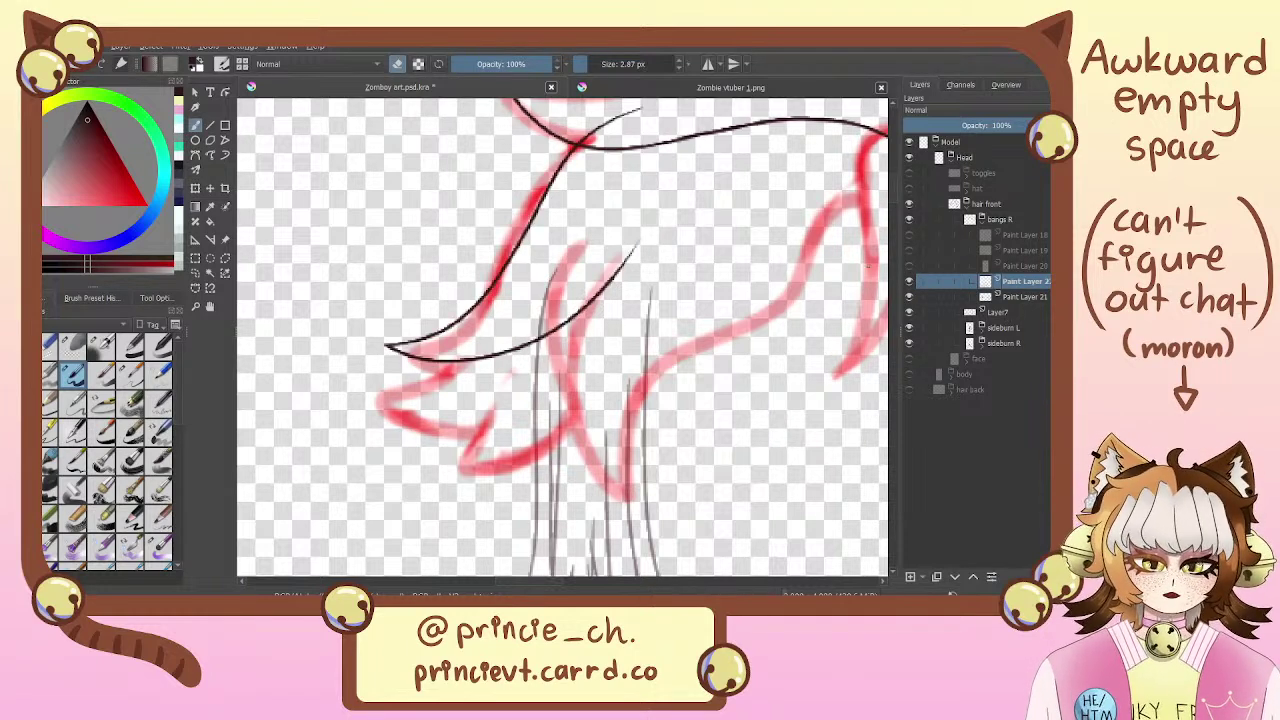
left_click_drag(762, 425, 686, 548)
left_click_drag(692, 386, 598, 276)
key("ctrl+minus")
key("ctrl+minus")
key("ctrl+minus")
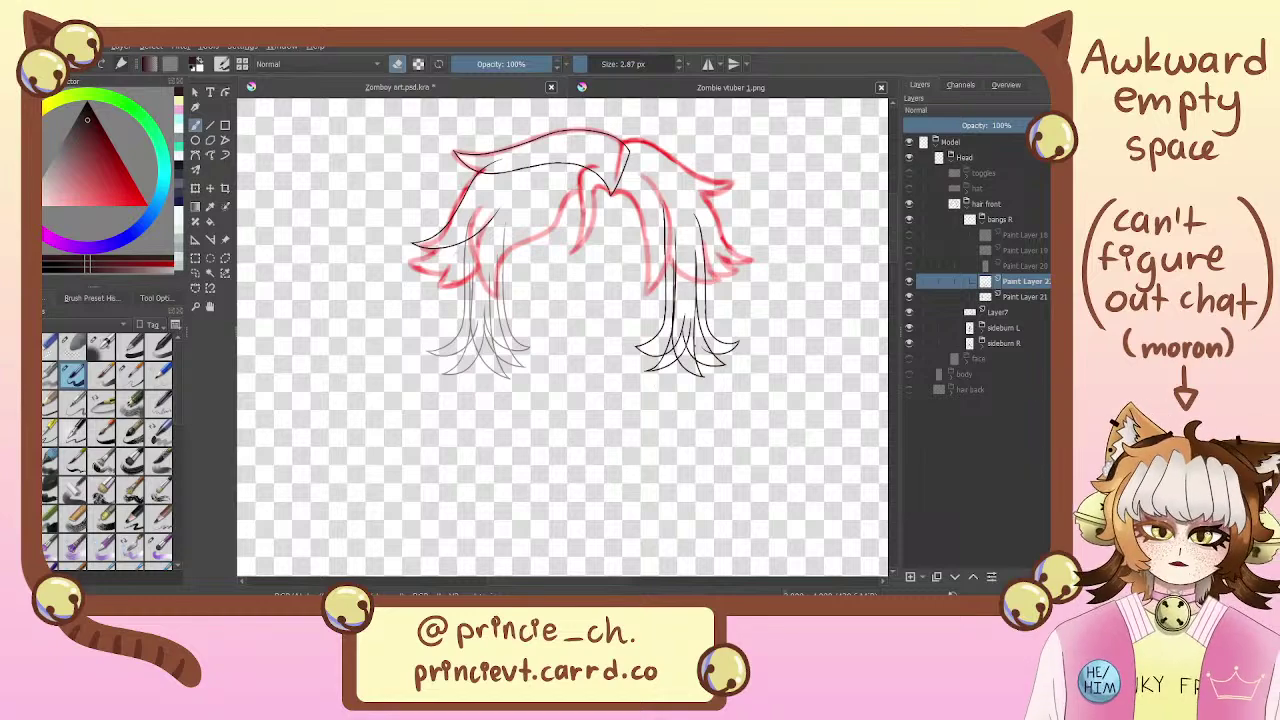
left_click_drag(578, 398, 678, 490)
left_click_drag(792, 442, 732, 461)
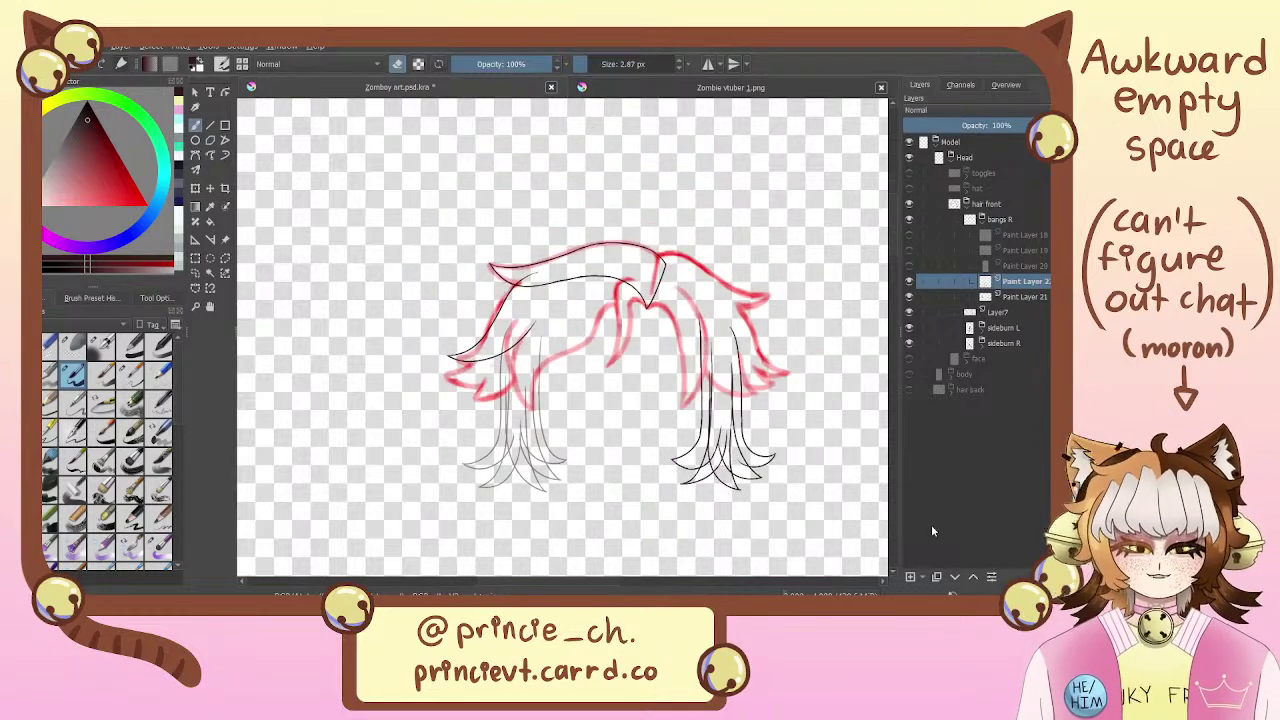
Add a new paint layer for the third lock and try a first stroke for its short upper edge
left_click(910, 577)
key("plus")
key("plus")
key("plus")
left_click_drag(457, 263, 577, 243)
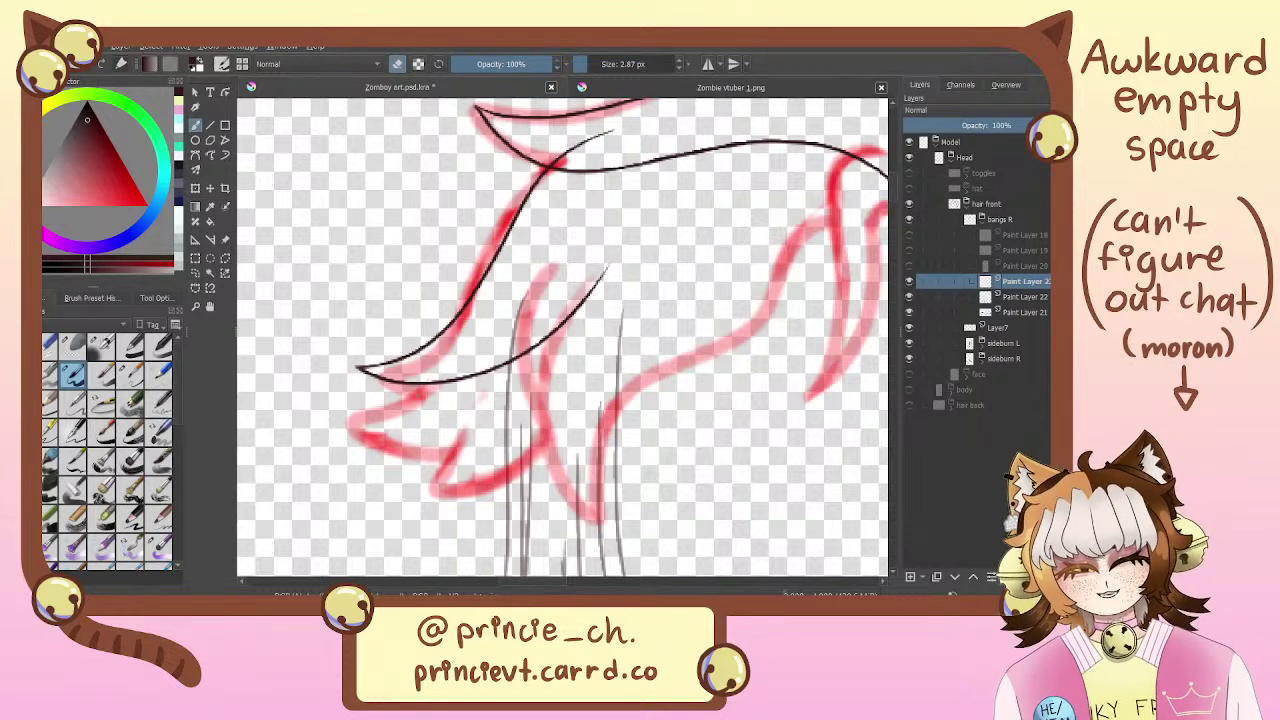
key("e")
mouse_move(457, 352)
left_mouse_down()
mouse_move(428, 386)
mouse_move(327, 415)
left_mouse_up()
key("ctrl+z")
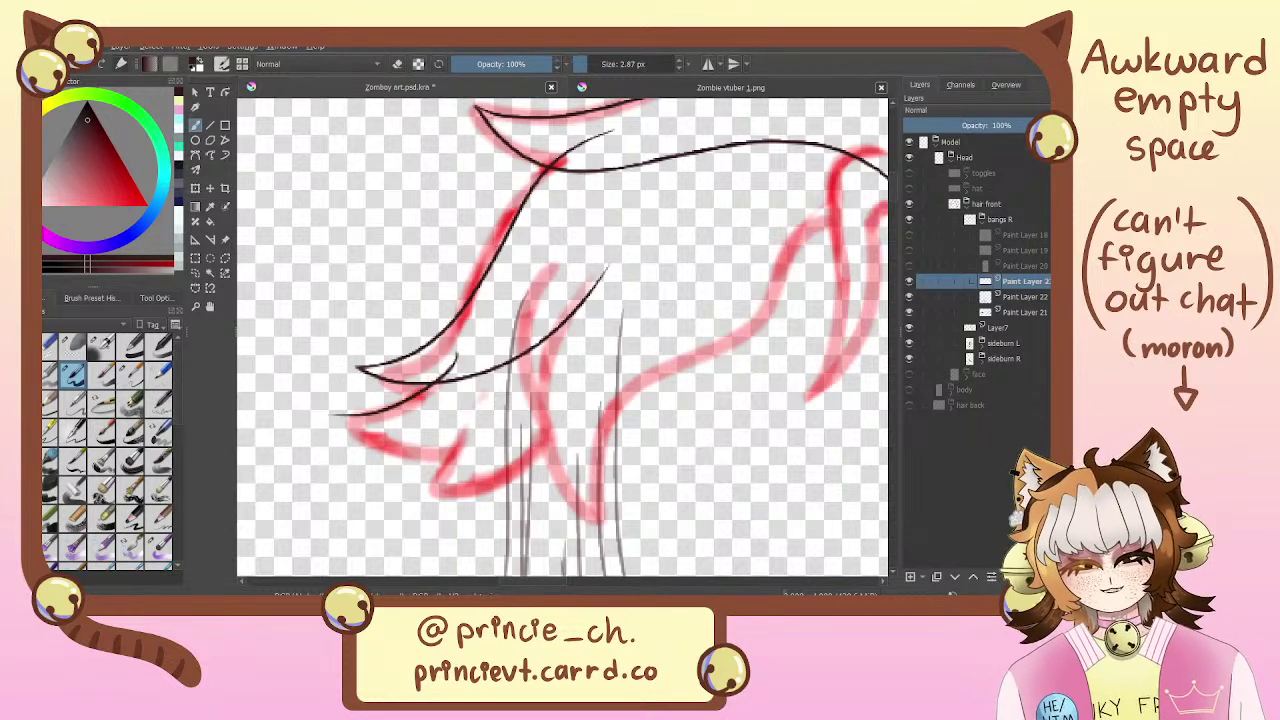
key("ctrl+z")
Try to ink the third lock with its tip slightly above and outside the sketched point
mouse_move(460, 354)
left_mouse_down()
mouse_move(337, 403)
mouse_move(627, 338)
mouse_move(682, 252)
left_mouse_up()
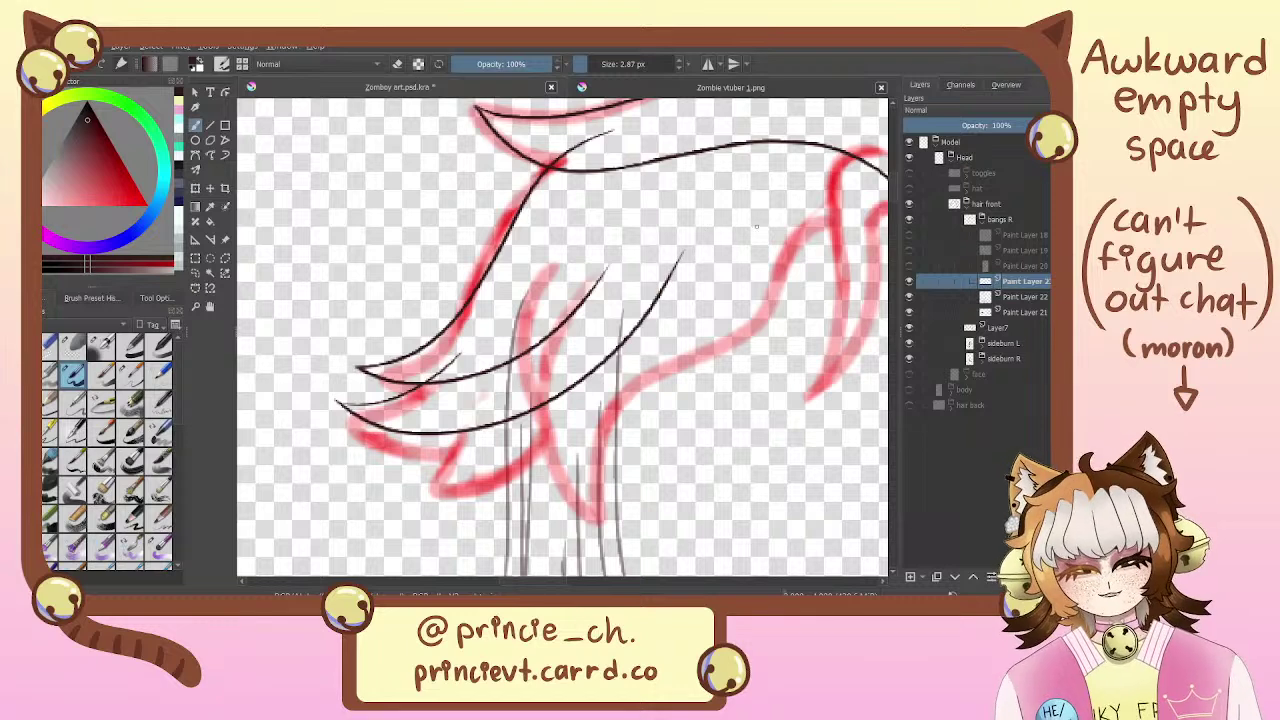
key("ctrl+z")
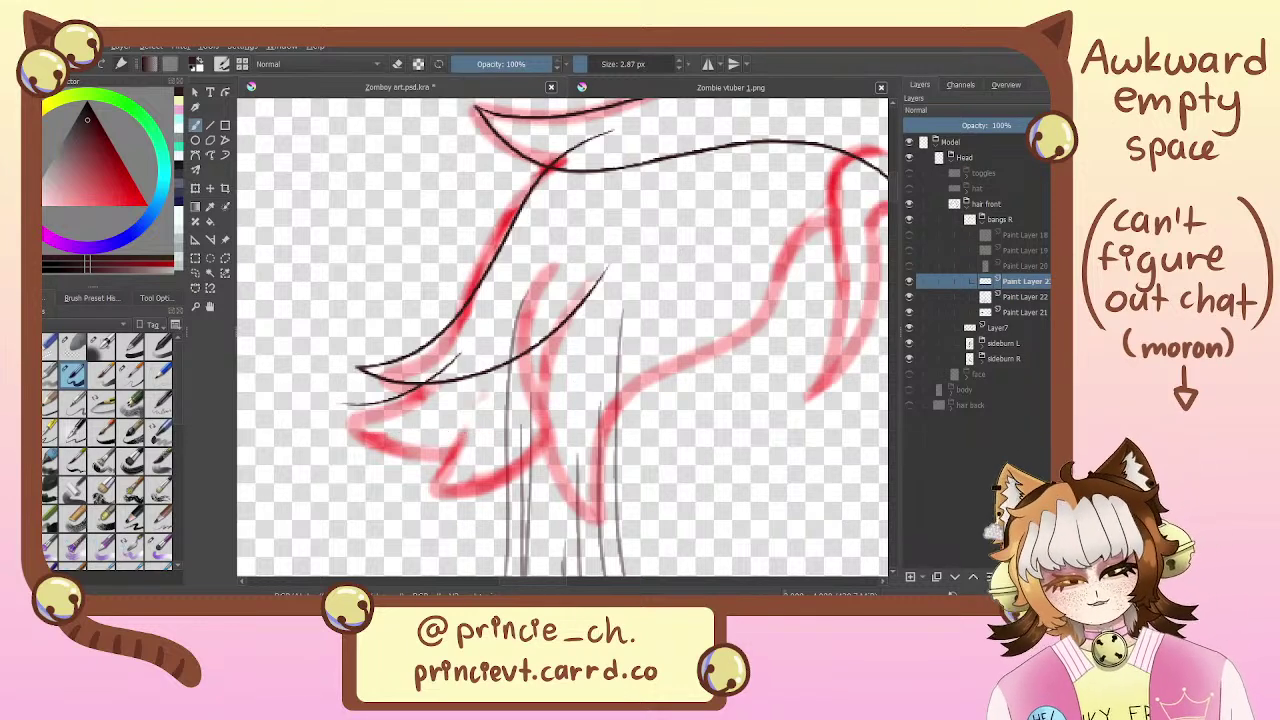
key("ctrl+z")
mouse_move(465, 347)
left_mouse_down()
mouse_move(323, 404)
mouse_move(724, 228)
left_mouse_up()
key("ctrl+z")
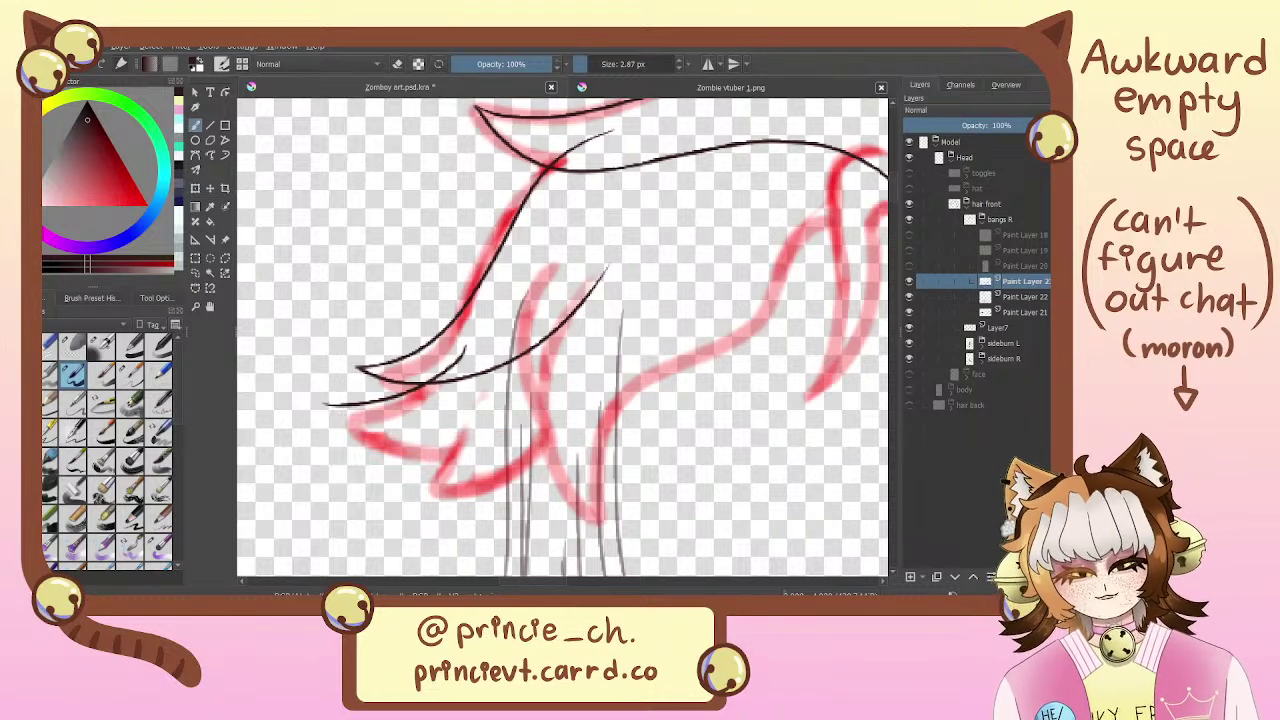
key("ctrl+z")
Ink the third lock's upper edge down to the sketched tip and its lower edge as a long curve back up into the hair
mouse_move(475, 339)
left_mouse_down()
mouse_move(350, 424)
mouse_move(703, 265)
left_mouse_up()
key("ctrl+z")
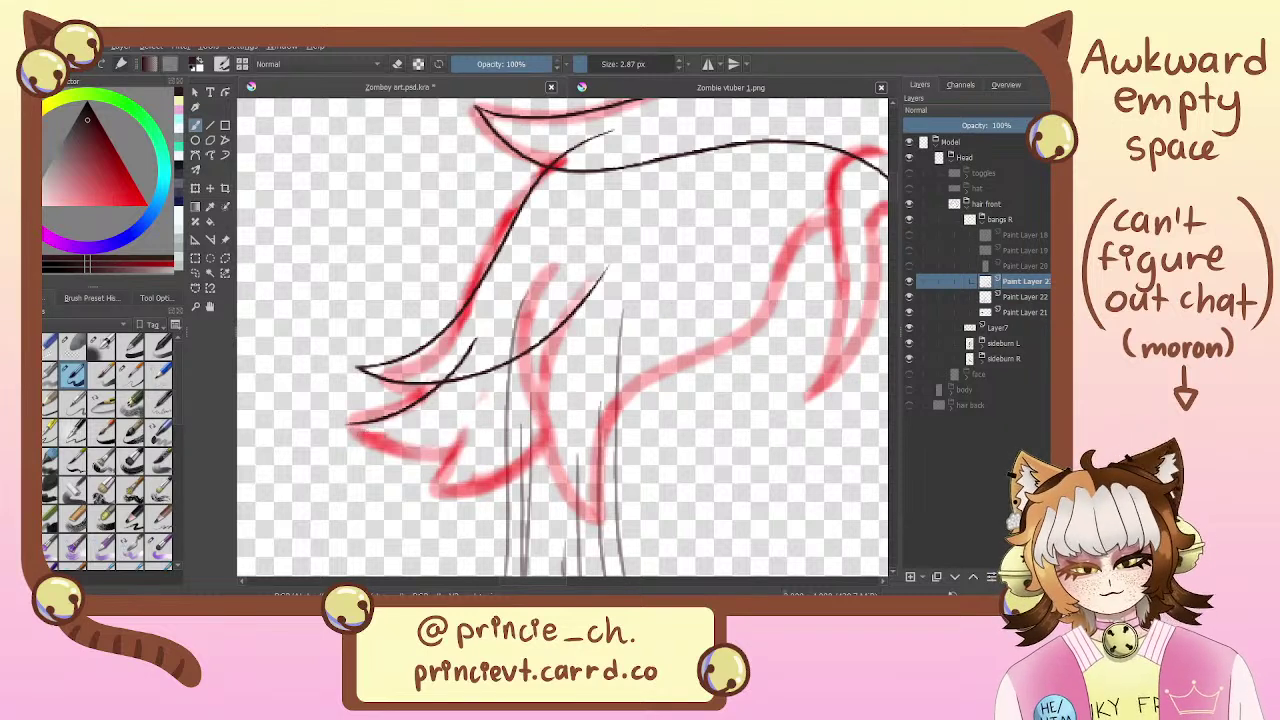
mouse_move(350, 424)
left_mouse_down()
mouse_move(382, 446)
mouse_move(697, 237)
left_mouse_up()
key("ctrl+z")
left_click_drag(345, 424, 705, 248)
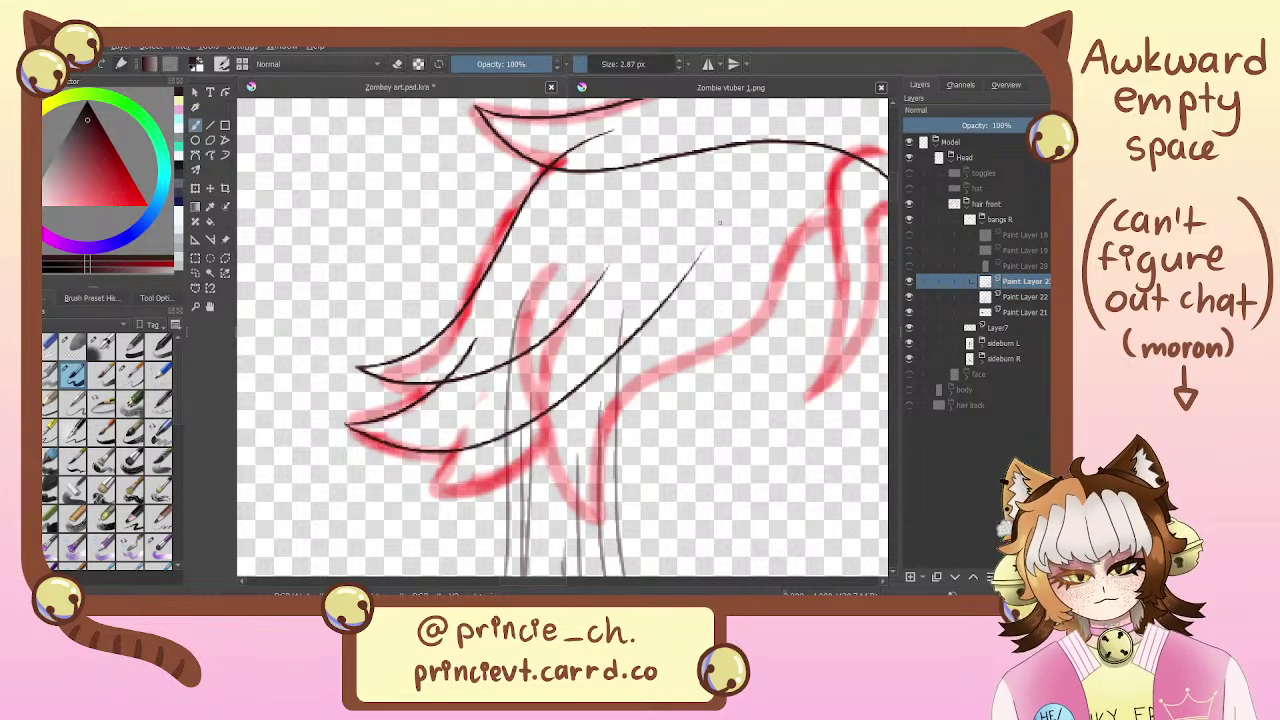
key("ctrl+z")
mouse_move(345, 424)
left_mouse_down()
mouse_move(622, 346)
mouse_move(676, 245)
left_mouse_up()
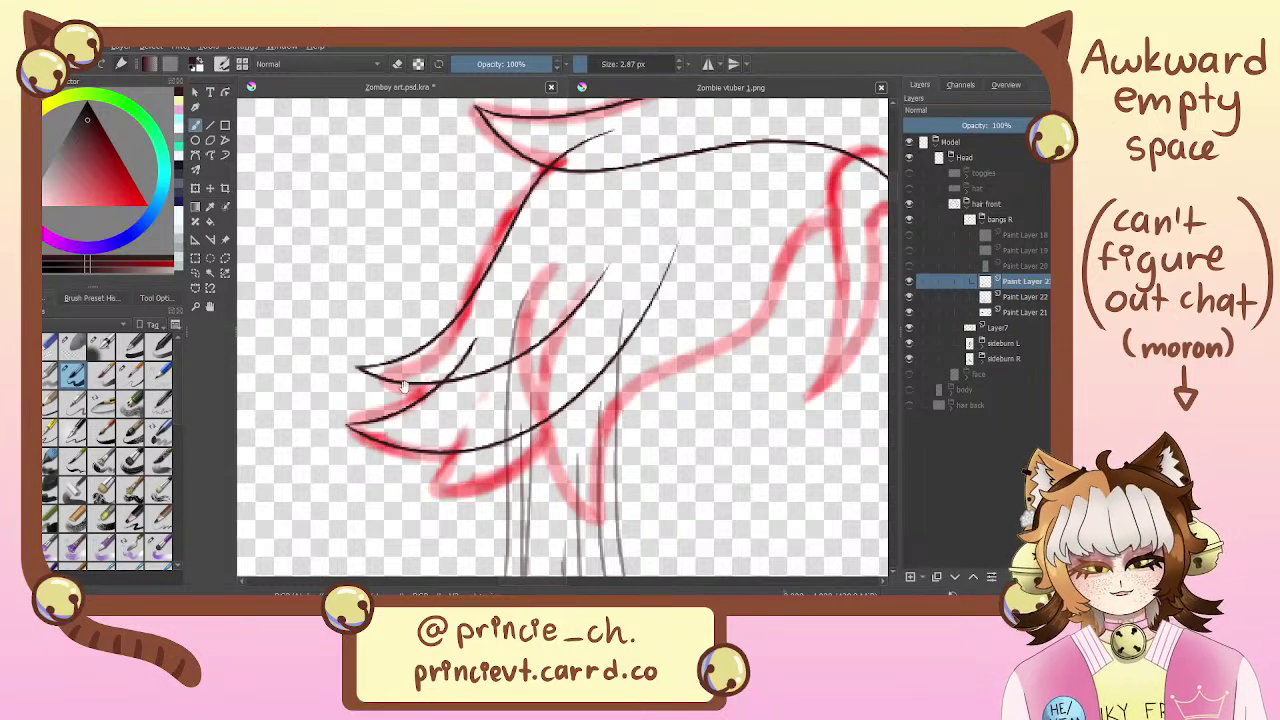
Trim the inner end of the third lock's upper edge and try to extend it upward through the second lock
key("e")
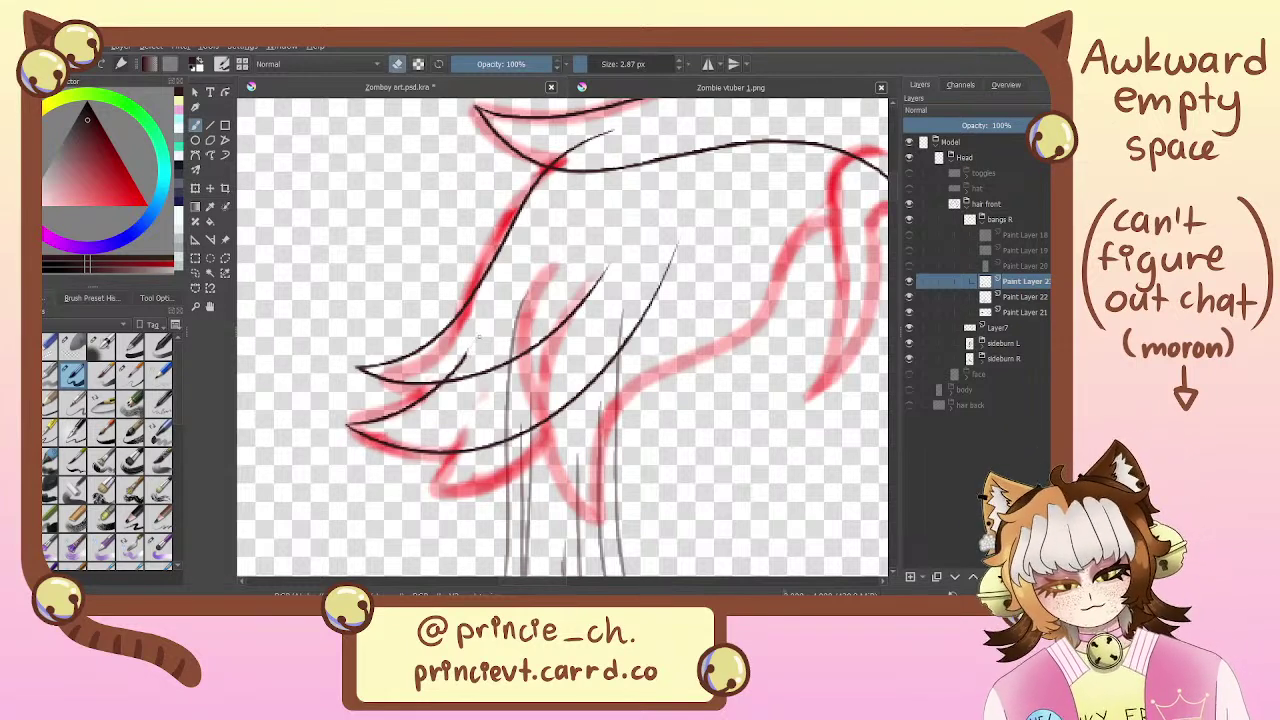
key("e")
left_click_drag(450, 376, 509, 295)
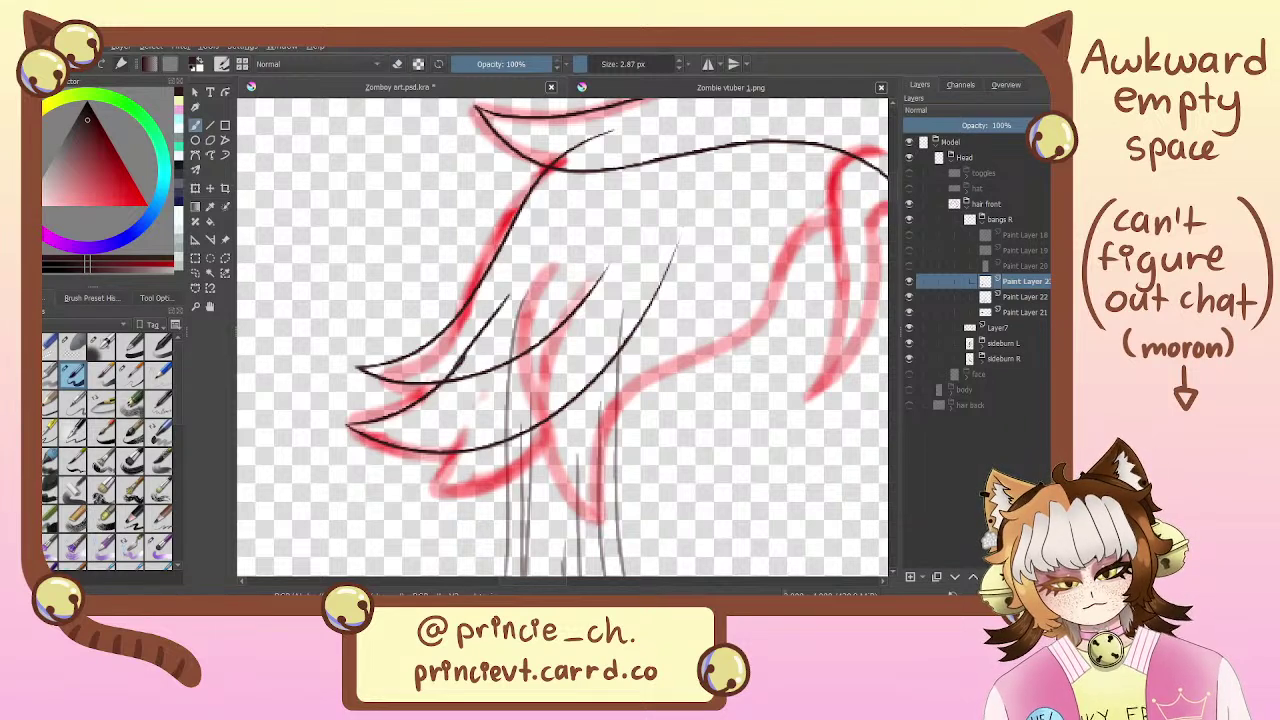
key("ctrl+z")
mouse_move(466, 356)
left_mouse_down()
mouse_move(506, 295)
mouse_move(495, 305)
left_mouse_up()
key("ctrl+z")
key("ctrl+z")
key("ctrl+shift+z")
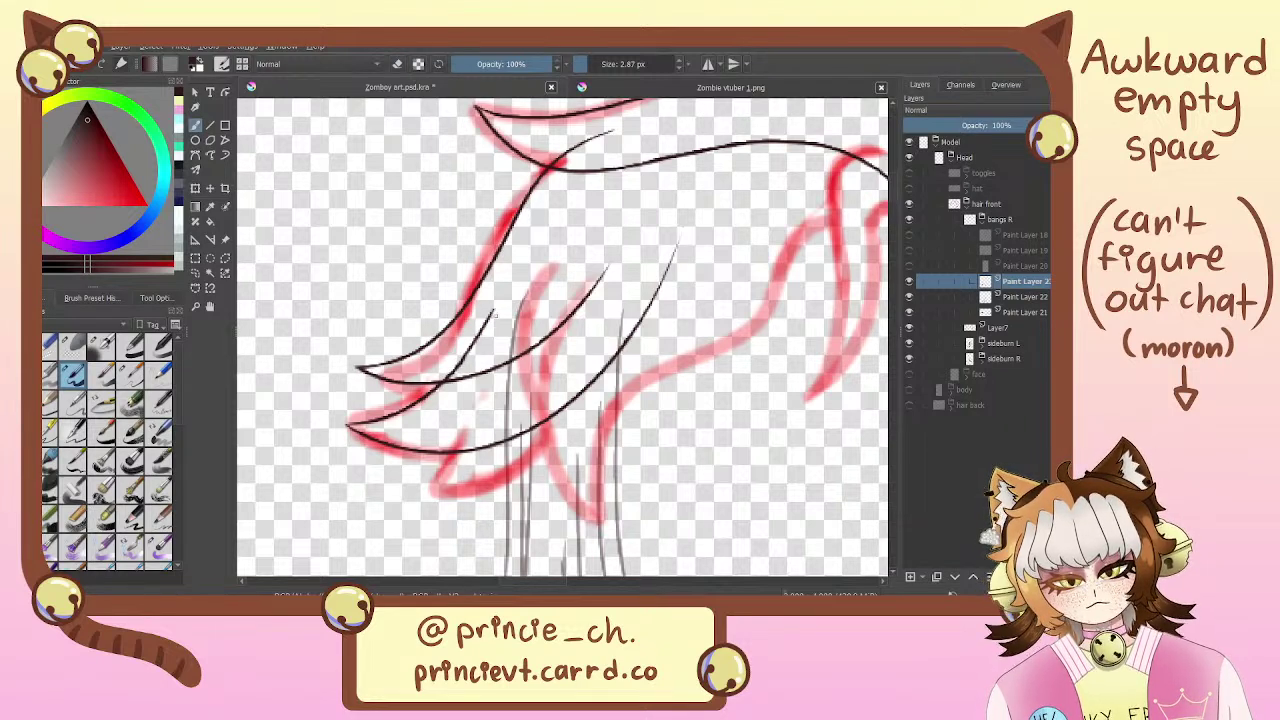
key("ctrl+z")
key("ctrl+shift+z")
mouse_move(460, 364)
left_mouse_down()
mouse_move(499, 305)
mouse_move(460, 356)
left_mouse_up()
key("ctrl+z")
key("ctrl+z")
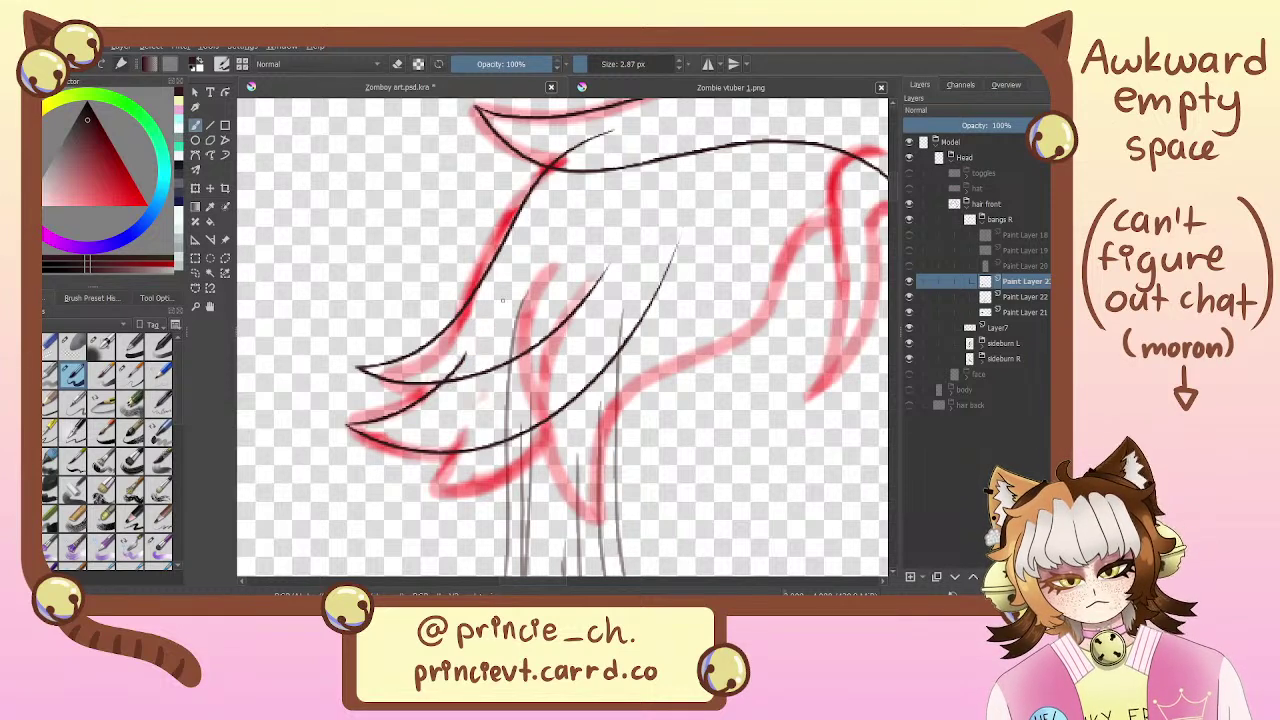
Try redrawing the third lock's upper edge extension with strokes starting higher inside the second lock
left_click_drag(504, 298, 462, 355)
key("ctrl+z")
key("ctrl+z")
key("ctrl+z")
key("ctrl+z")
key("ctrl+z")
key("ctrl+z")
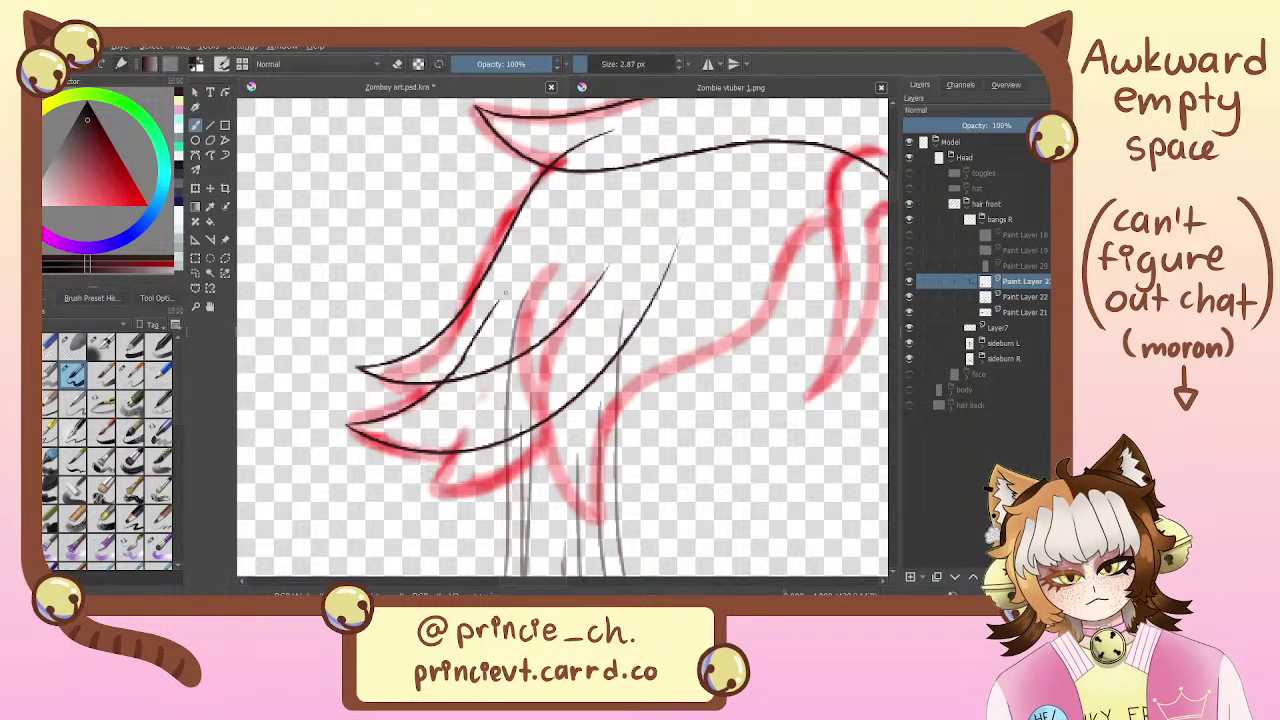
key("ctrl+z")
left_click_drag(511, 283, 462, 357)
key("ctrl+z")
key("ctrl+z")
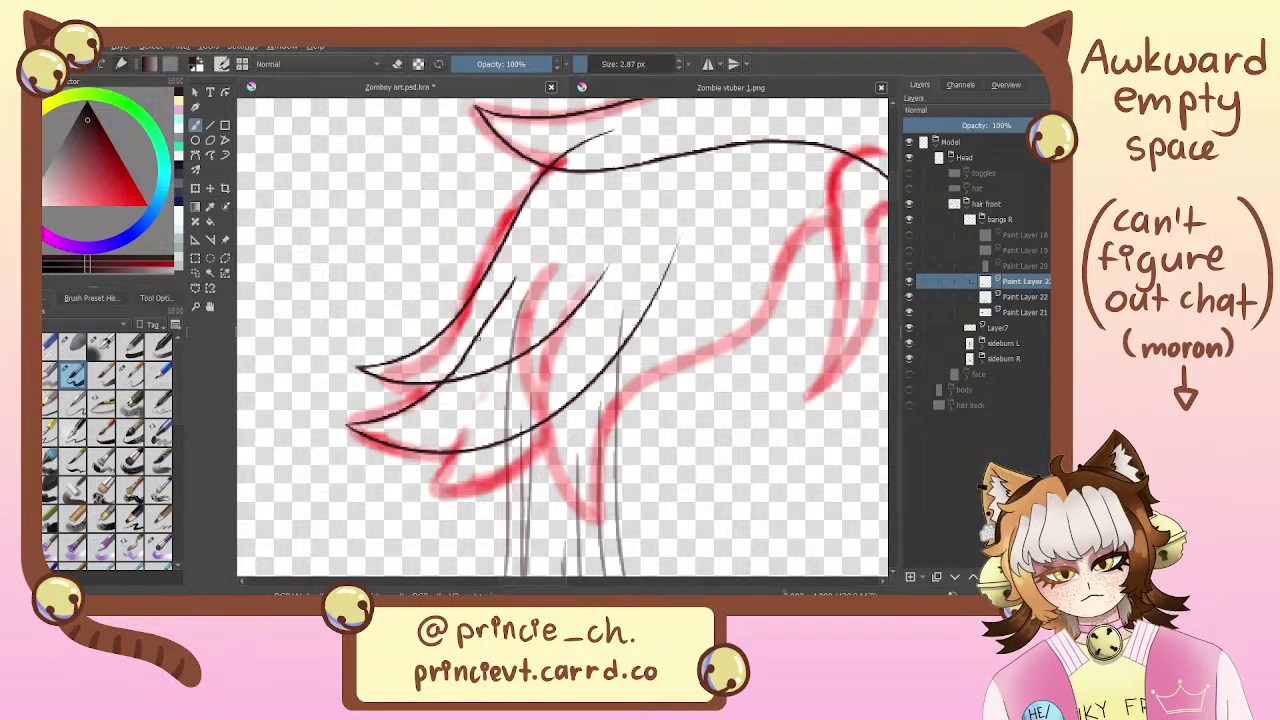
Erase the third lock's upper edge extension back to just below the second lock's lower edge
key("e")
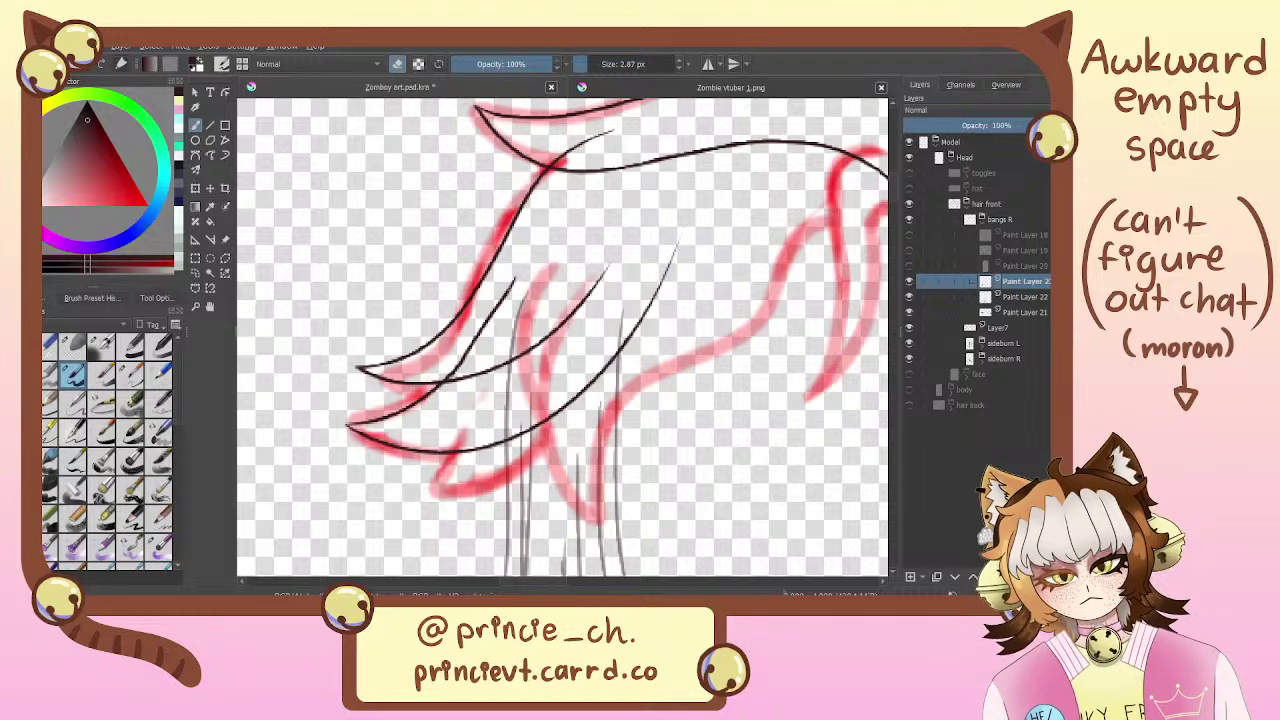
mouse_move(514, 280)
left_mouse_down()
mouse_move(466, 350)
mouse_move(484, 328)
left_mouse_up()
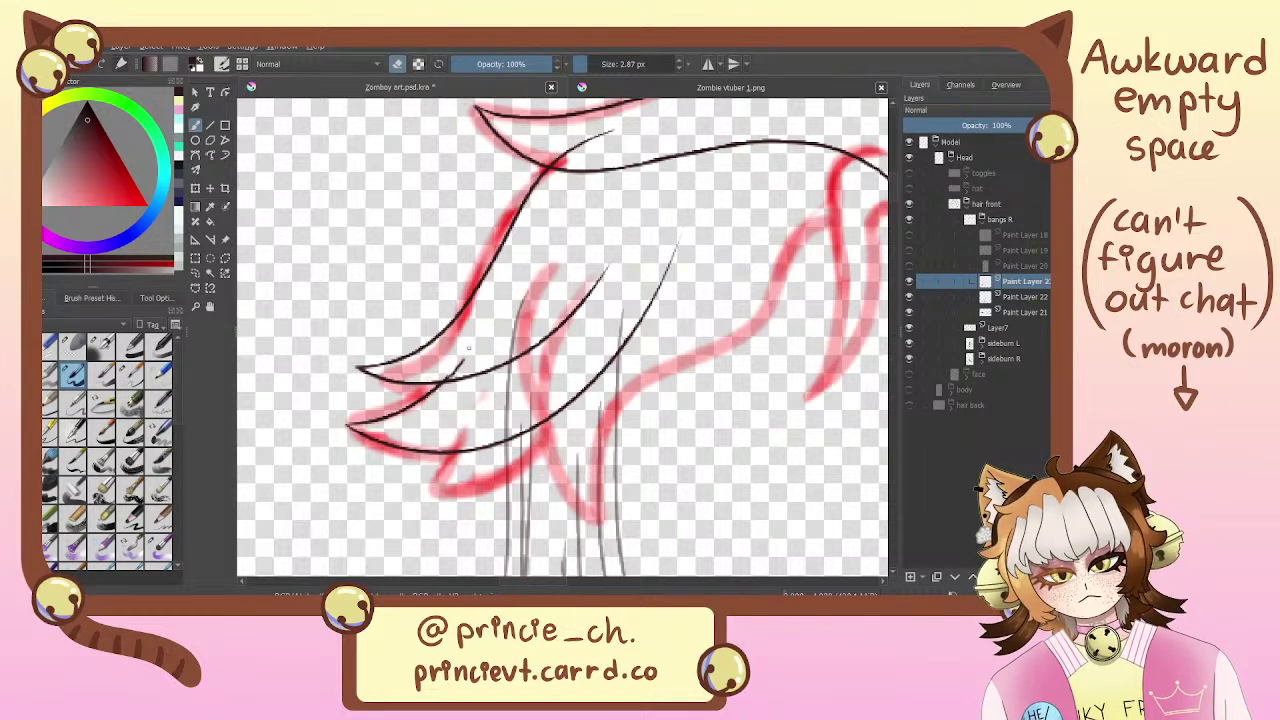
key("e")
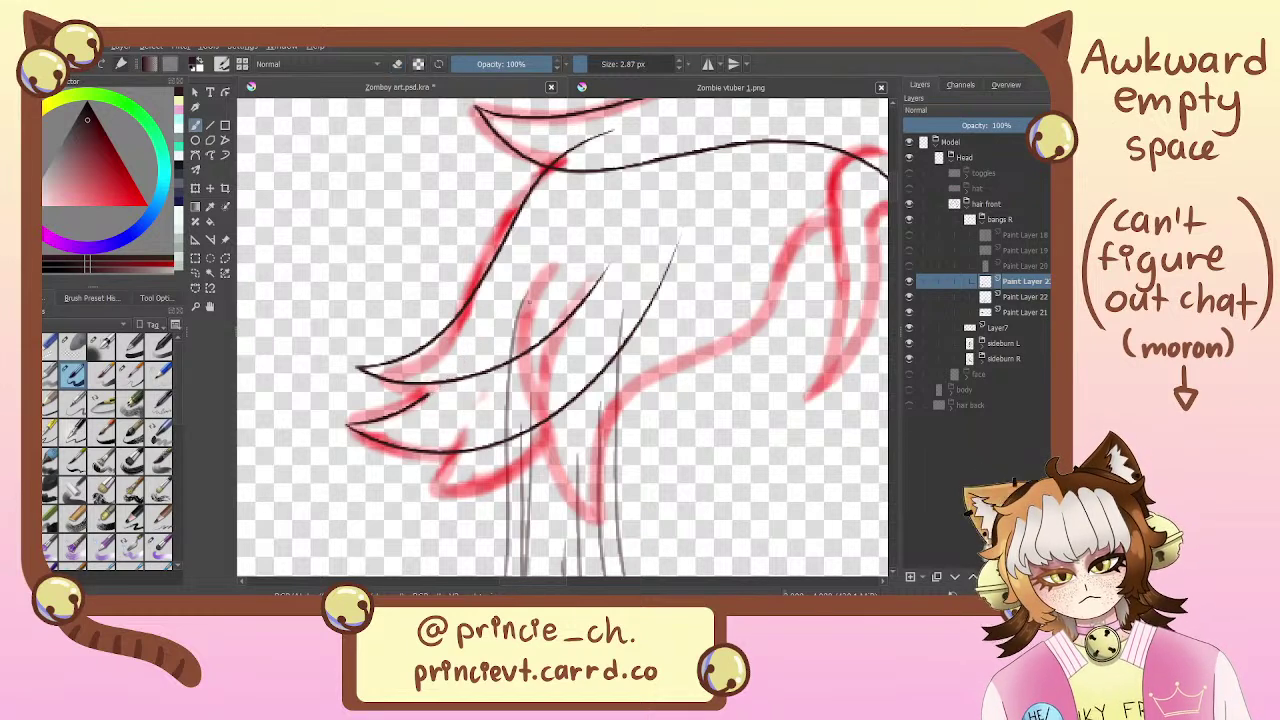
Extend the third lock's upper edge a short way up past the second lock's lower edge and trim its inner end
left_click_drag(530, 284, 415, 398)
key("ctrl+z")
left_click_drag(530, 282, 412, 400)
key("ctrl+z")
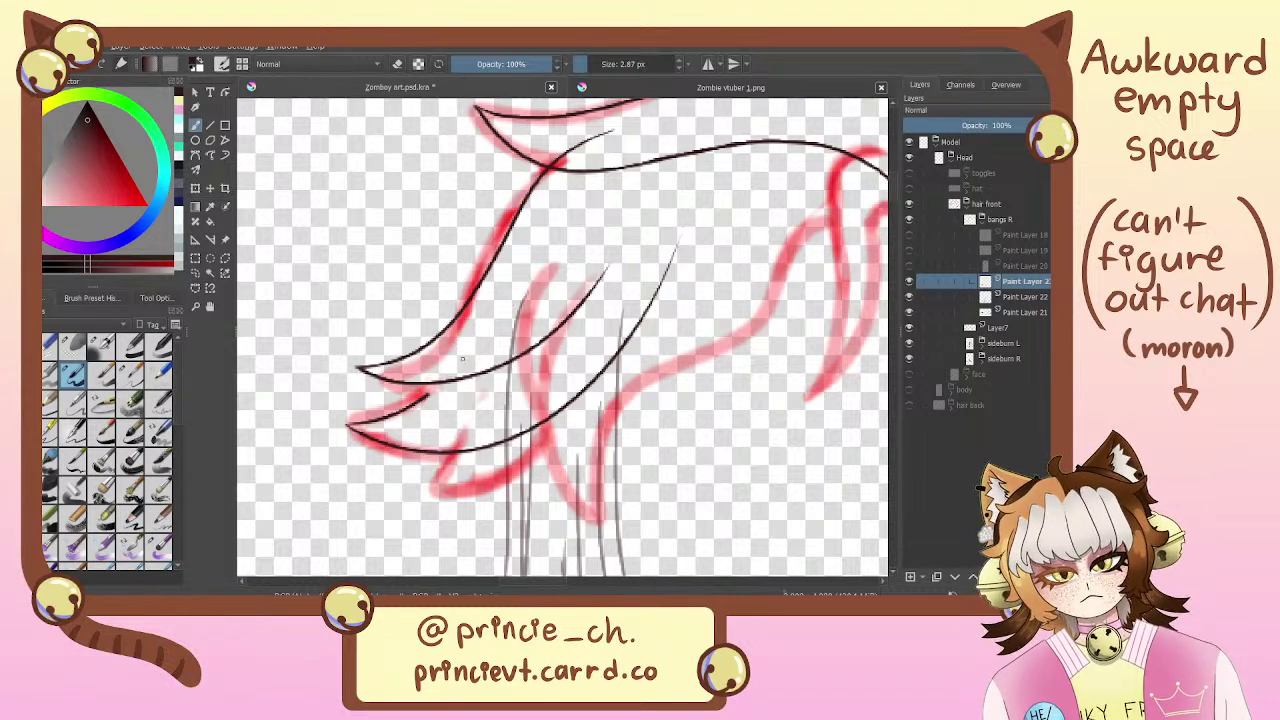
left_click_drag(480, 342, 408, 404)
key("e")
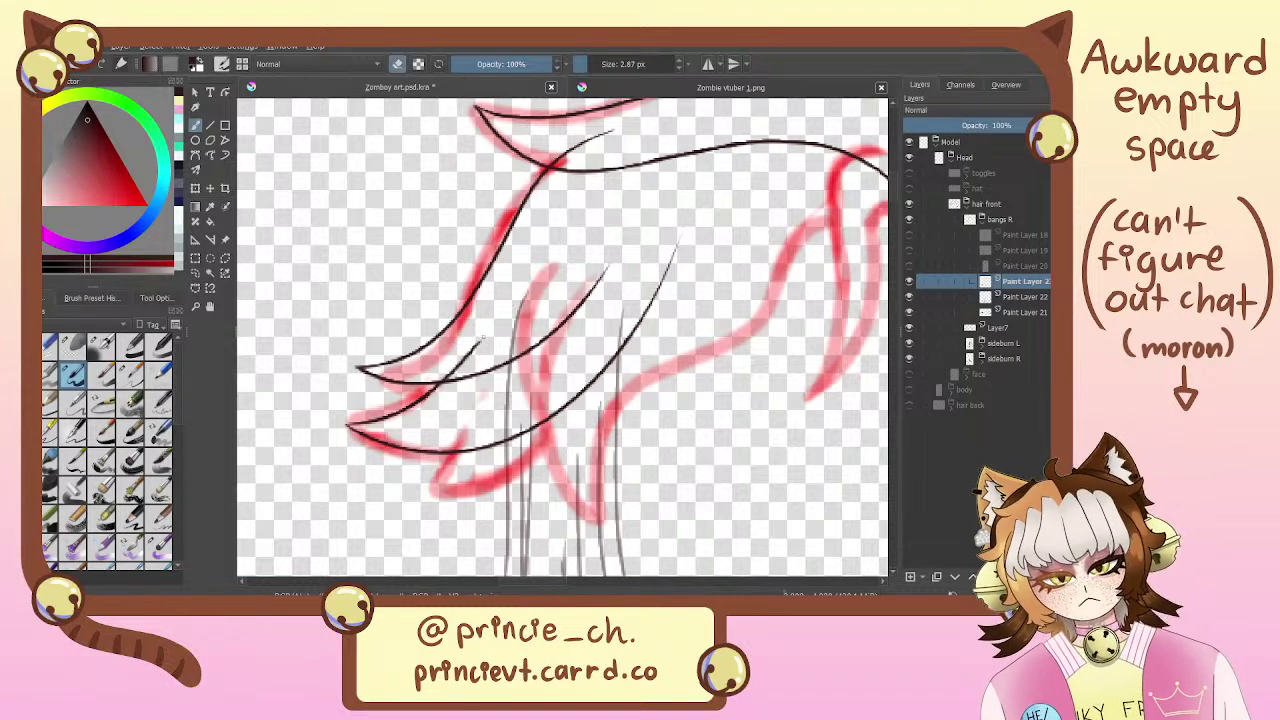
left_click_drag(504, 293, 494, 329)
left_click_drag(552, 406, 544, 364)
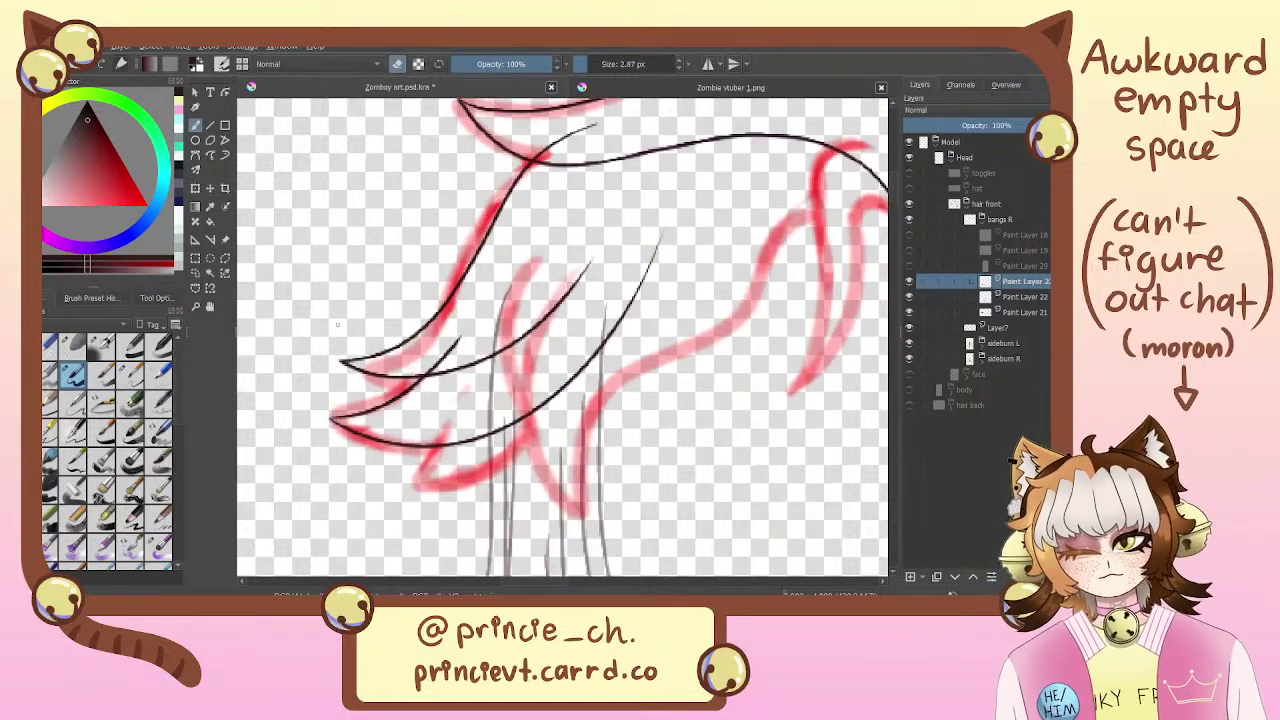
key("e")
mouse_move(327, 269)
left_mouse_down()
mouse_move(374, 351)
mouse_move(343, 233)
mouse_move(361, 214)
left_mouse_up()
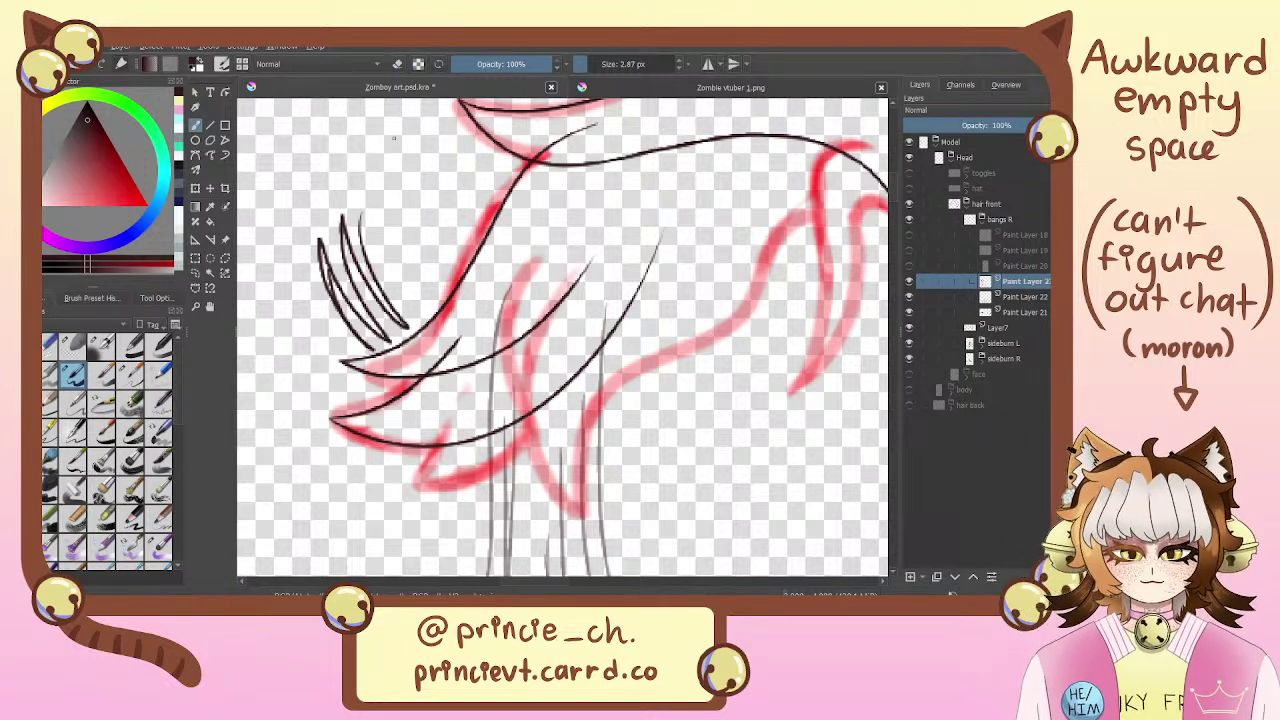
key("ctrl+z")
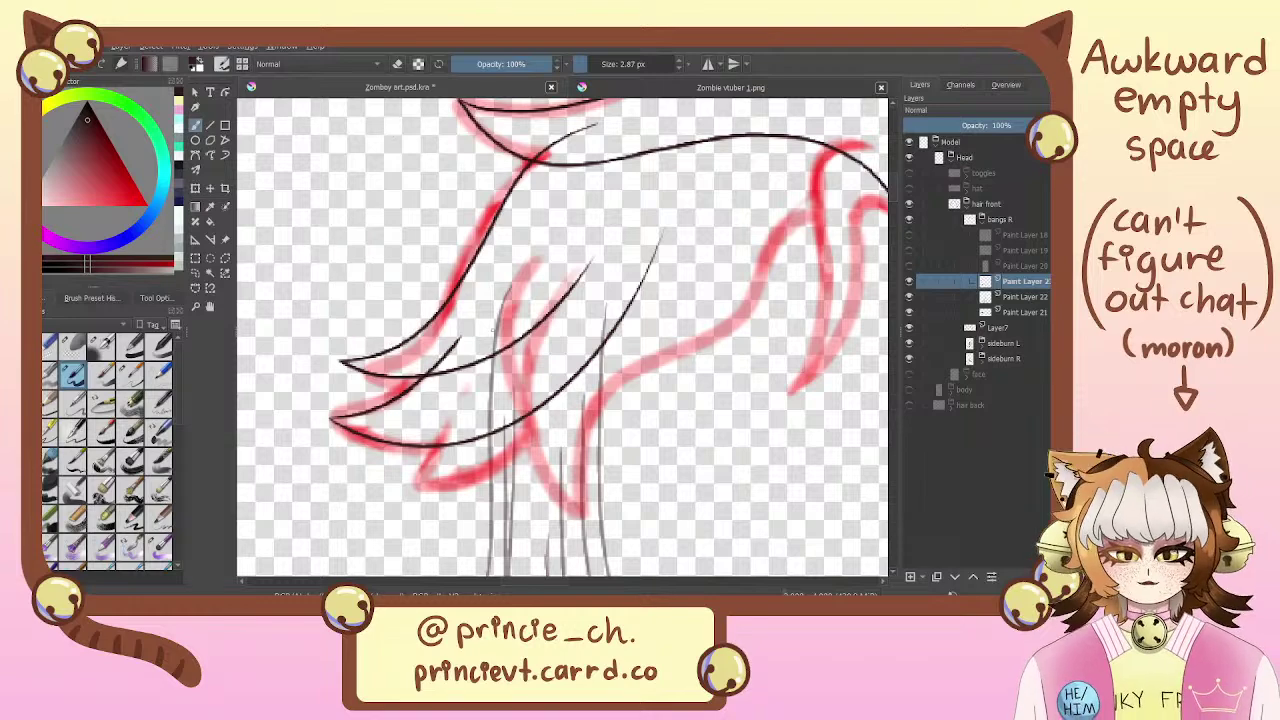
mouse_move(478, 308)
left_mouse_down()
mouse_move(496, 306)
mouse_move(472, 312)
mouse_move(490, 332)
left_mouse_up()
key("ctrl+z")
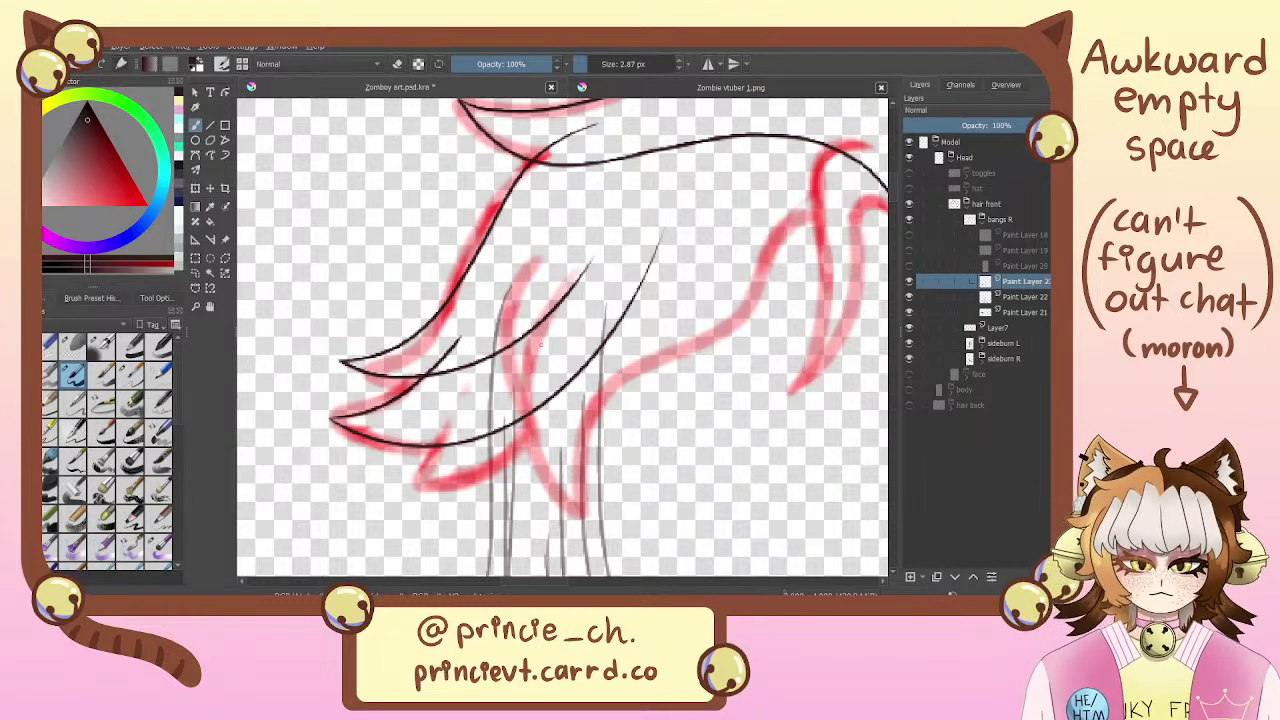
mouse_move(593, 255)
left_mouse_down()
mouse_move(555, 290)
mouse_move(590, 235)
mouse_move(601, 253)
left_mouse_up()
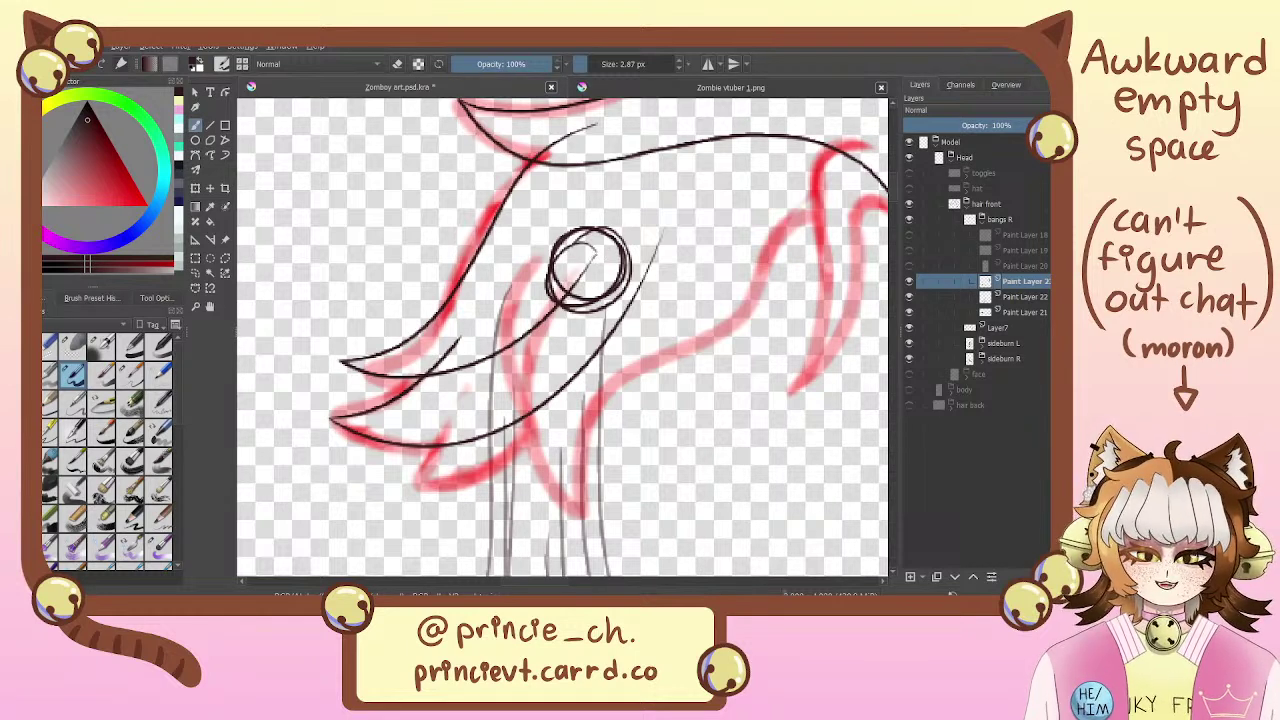
mouse_move(593, 253)
left_mouse_down()
mouse_move(642, 178)
mouse_move(607, 114)
mouse_move(589, 120)
mouse_move(632, 213)
mouse_move(604, 232)
mouse_move(589, 118)
mouse_move(651, 178)
mouse_move(600, 252)
left_mouse_up()
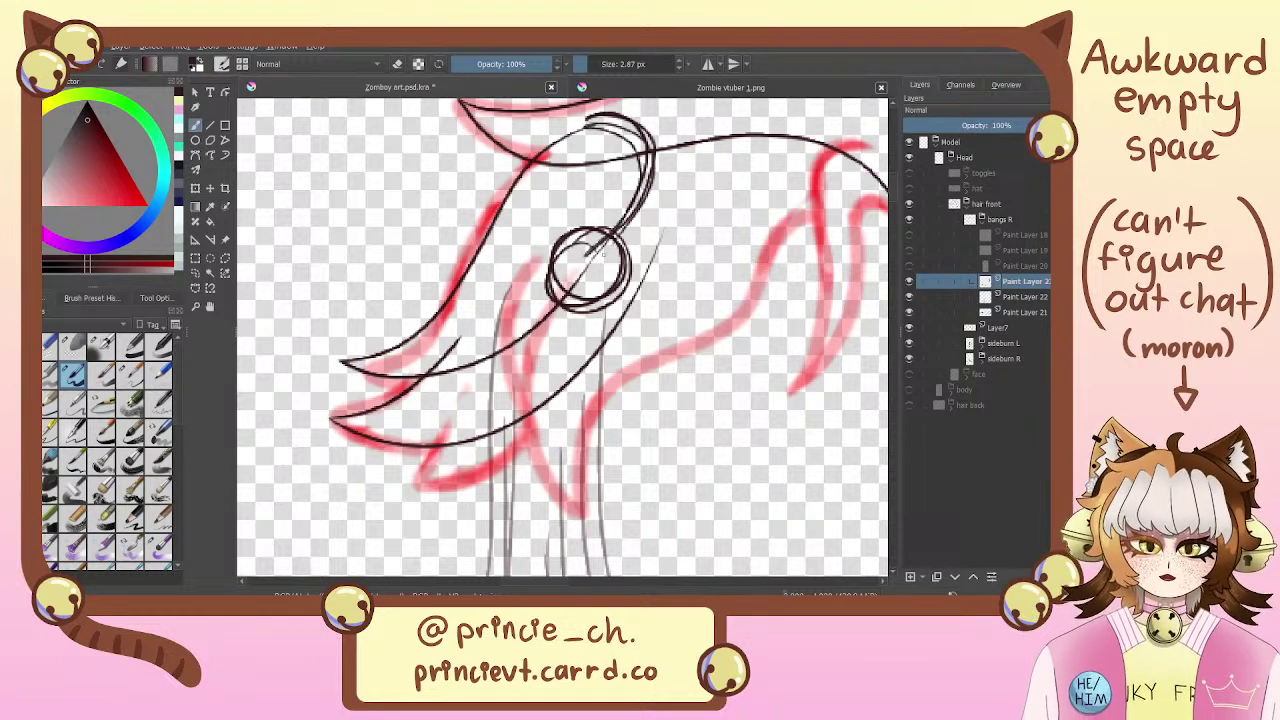
key("ctrl+z")
key("ctrl+z")
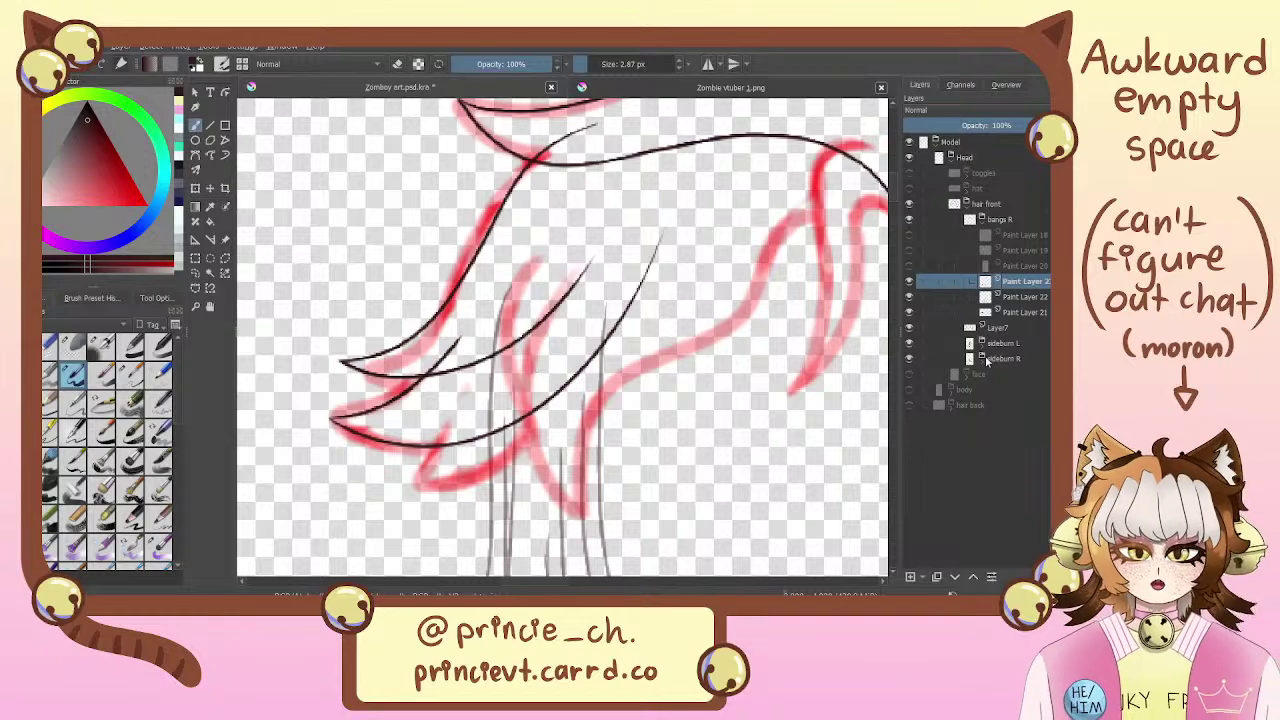
Add a new paint layer above the third lock's layer and try inking the fourth lock's outline over the sketch
left_click(911, 577)
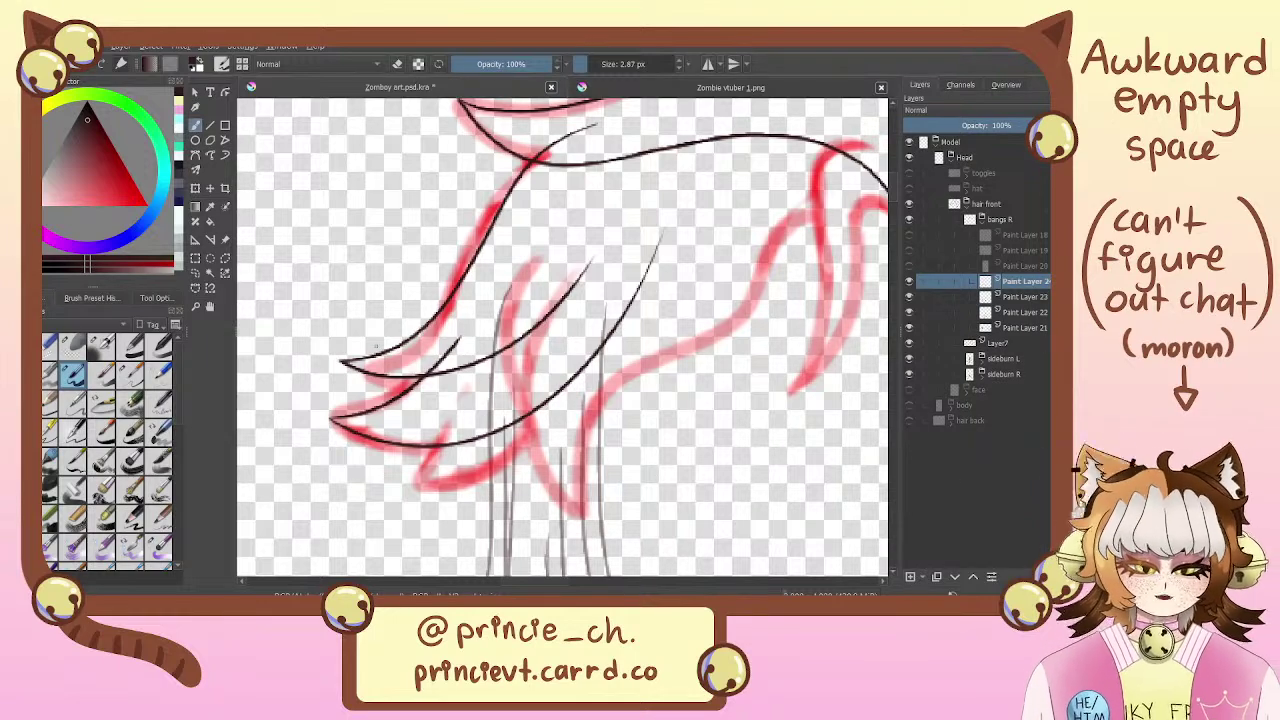
mouse_move(457, 414)
left_mouse_down()
mouse_move(406, 488)
mouse_move(660, 318)
left_mouse_up()
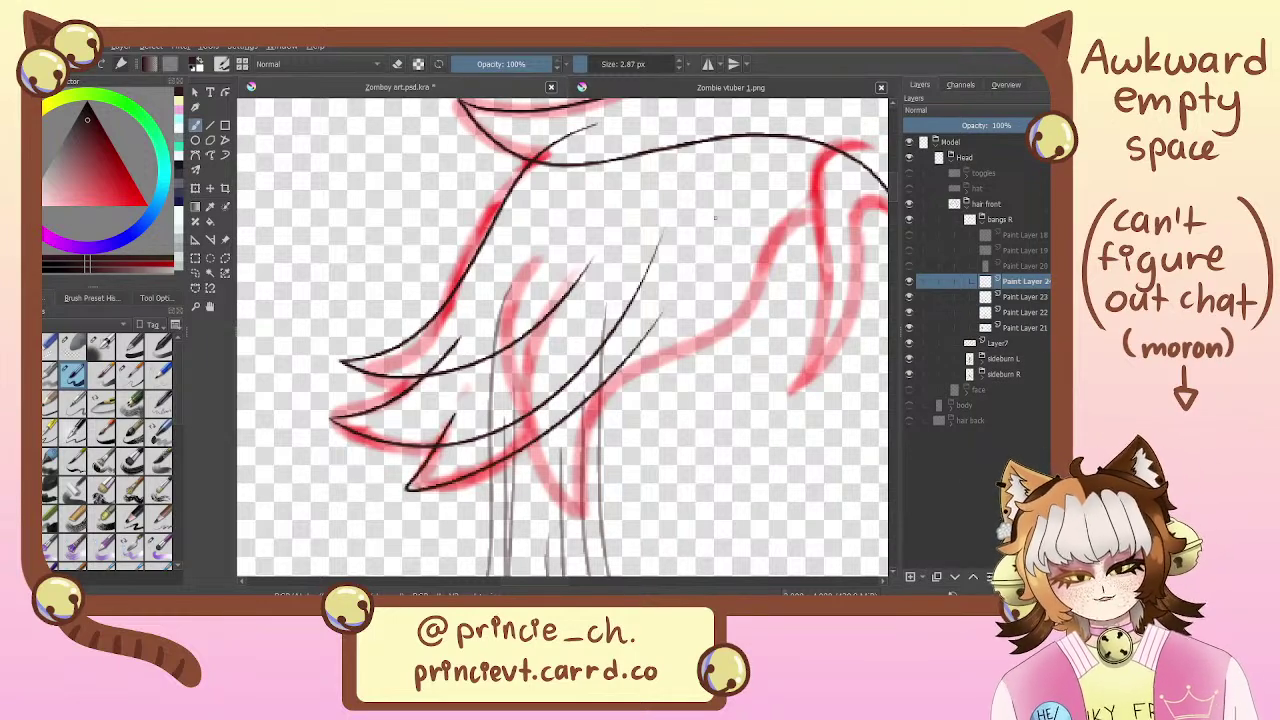
key("ctrl+z")
mouse_move(453, 413)
left_mouse_down()
mouse_move(420, 497)
mouse_move(640, 292)
left_mouse_up()
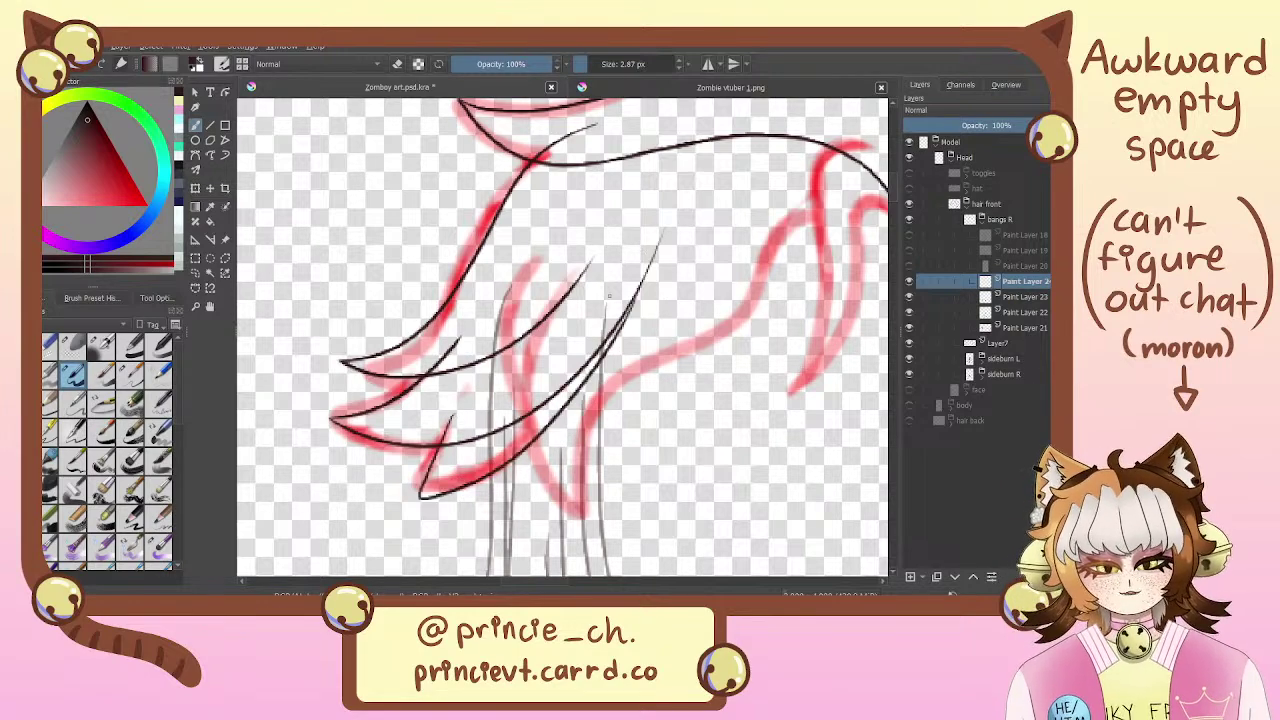
key("ctrl+z")
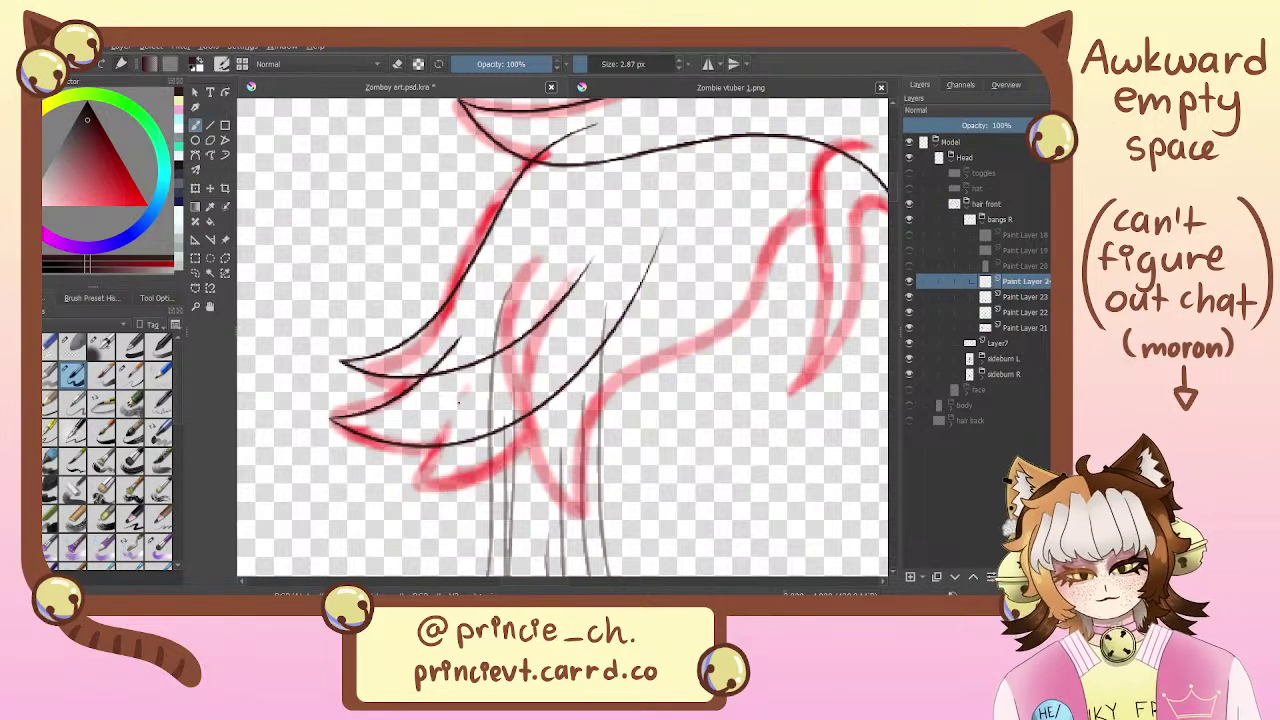
mouse_move(459, 402)
left_mouse_down()
mouse_move(590, 364)
mouse_move(683, 220)
mouse_move(639, 308)
mouse_move(578, 368)
left_mouse_up()
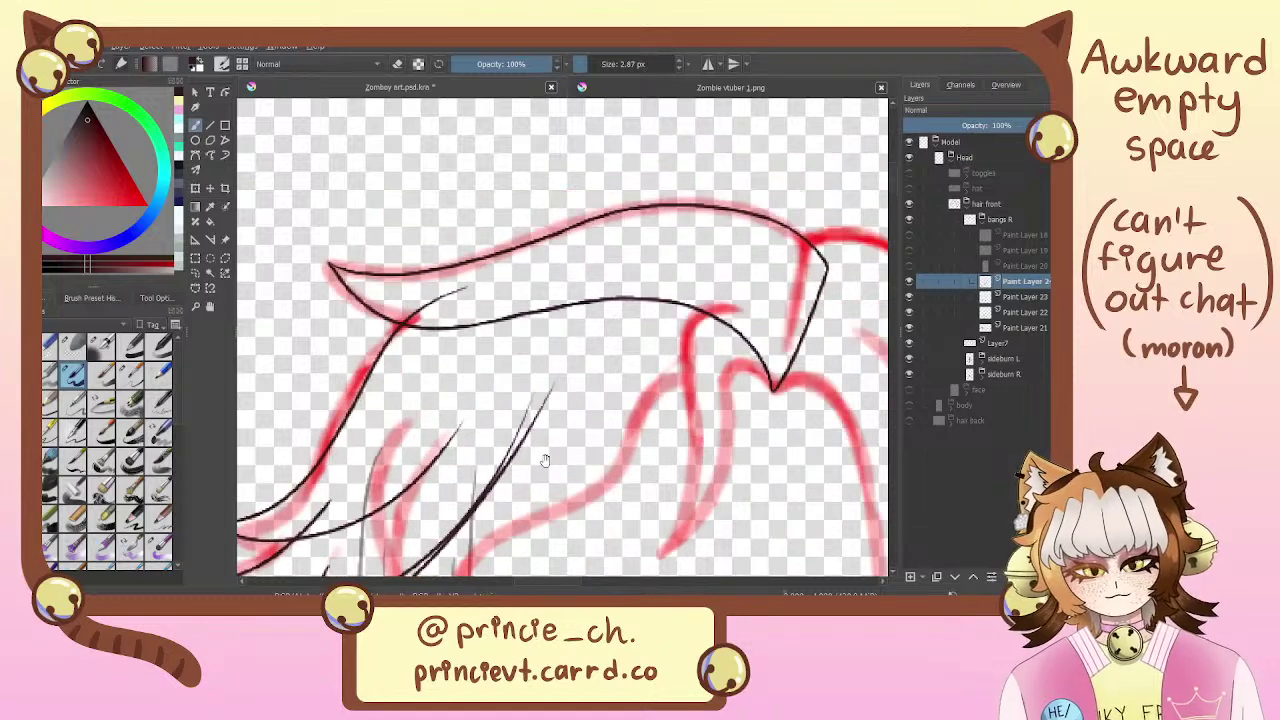
left_click_drag(447, 497, 528, 293)
key("ctrl+z")
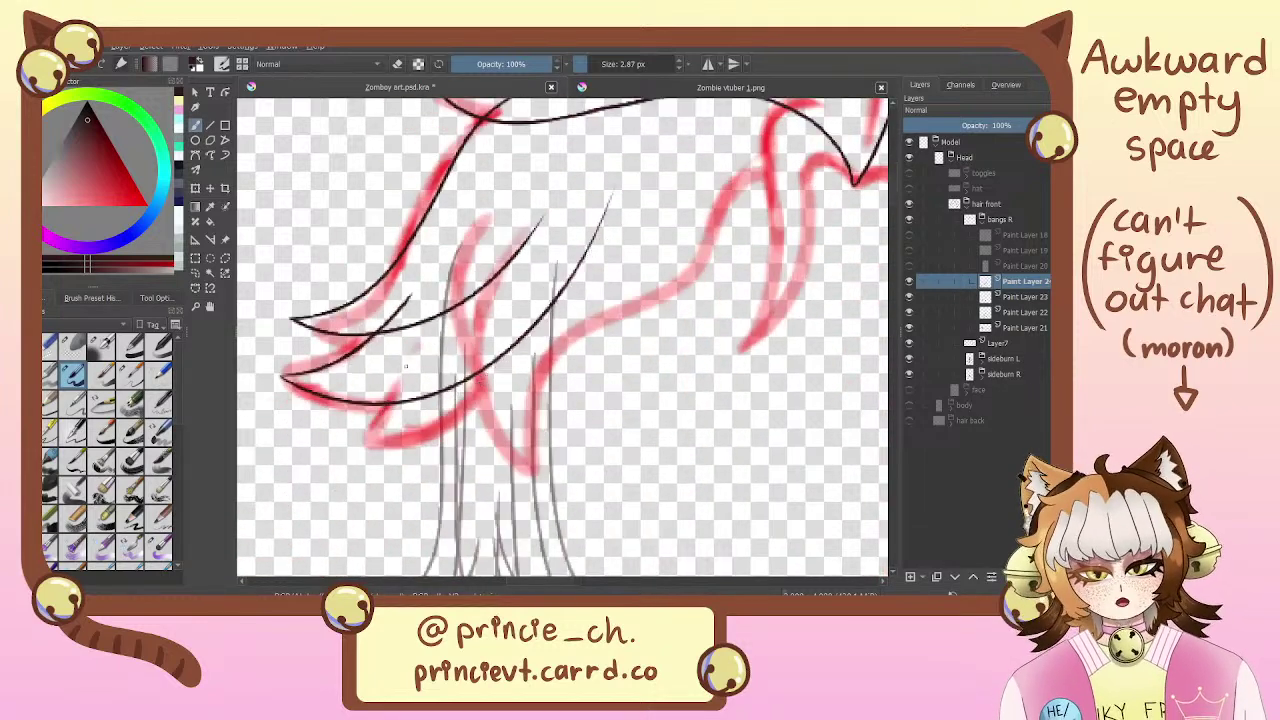
Try inking the fourth lock with its lower edge curving up to merge with the third lock's lower edge
mouse_move(410, 359)
left_mouse_down()
mouse_move(372, 430)
mouse_move(666, 178)
left_mouse_up()
left_click_drag(631, 259, 601, 356)
left_click_drag(496, 400, 532, 358)
key("ctrl+z")
mouse_move(413, 430)
left_mouse_down()
mouse_move(366, 498)
mouse_move(616, 242)
left_mouse_up()
key("ctrl+z")
left_click_drag(420, 420, 612, 262)
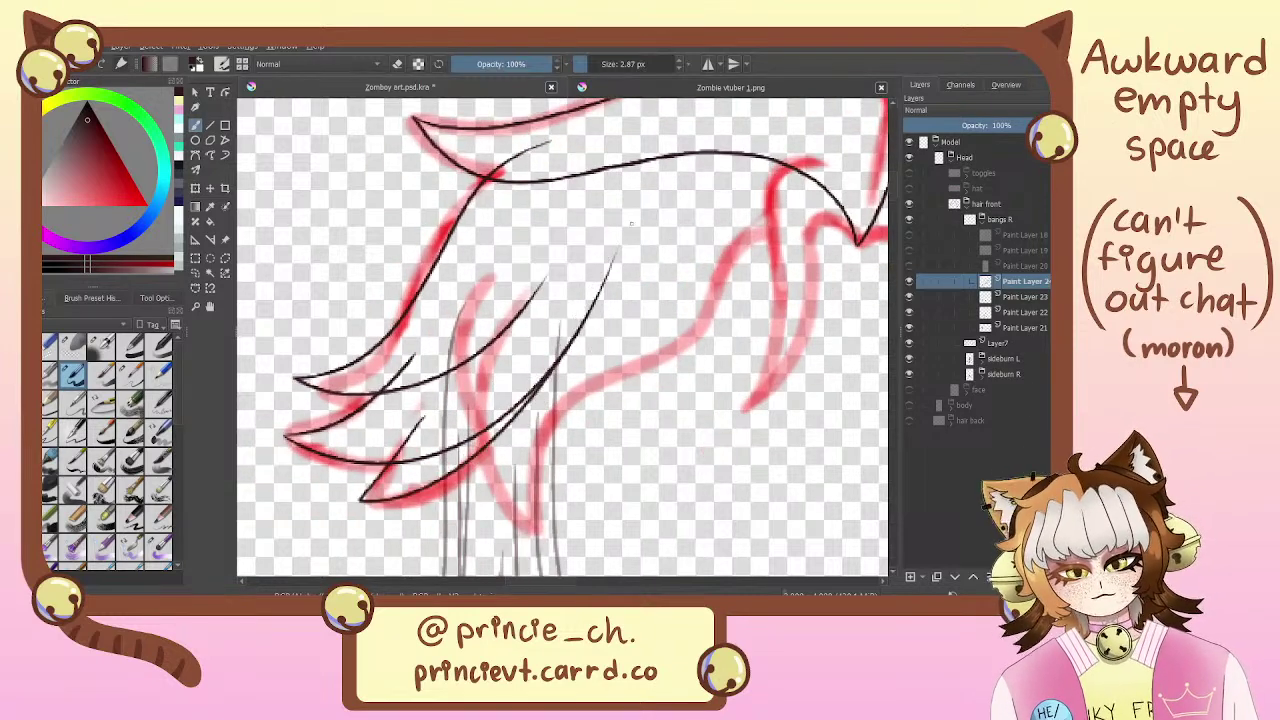
mouse_move(558, 322)
left_mouse_down()
mouse_move(620, 306)
mouse_move(600, 328)
left_mouse_up()
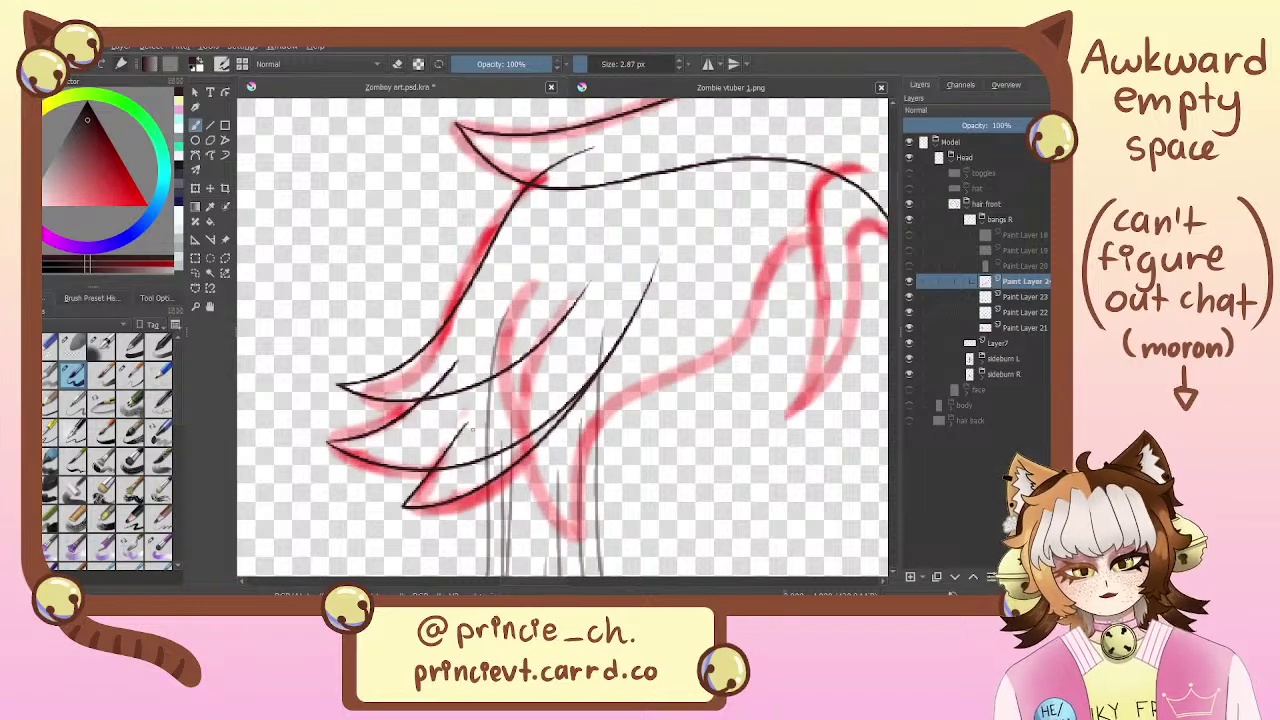
key("ctrl+z")
Try redrawing the fourth lock with its lower edge running higher along the third lock's edge, and trim its inner end
mouse_move(468, 422)
left_mouse_down()
mouse_move(672, 264)
mouse_move(686, 230)
left_mouse_up()
left_click_drag(640, 272, 619, 234)
left_click_drag(585, 389, 494, 341)
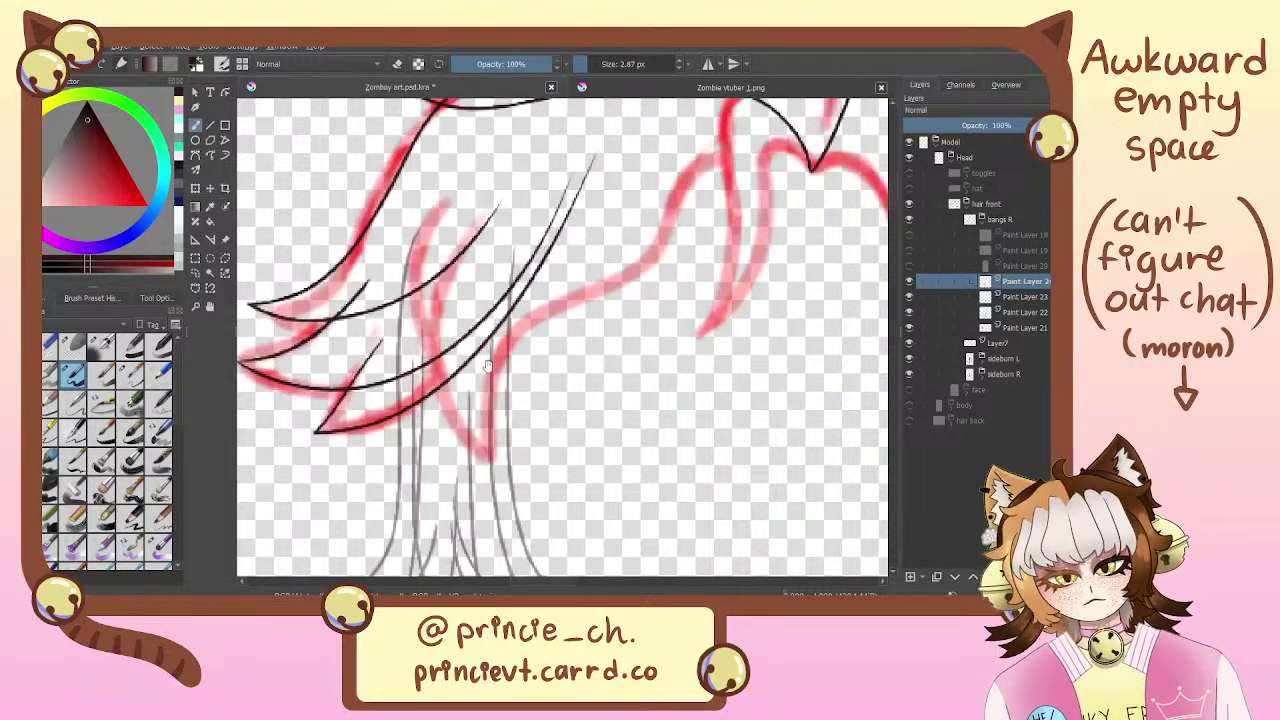
mouse_move(508, 407)
left_mouse_down()
mouse_move(618, 475)
mouse_move(463, 447)
mouse_move(700, 211)
left_mouse_up()
key("ctrl+z")
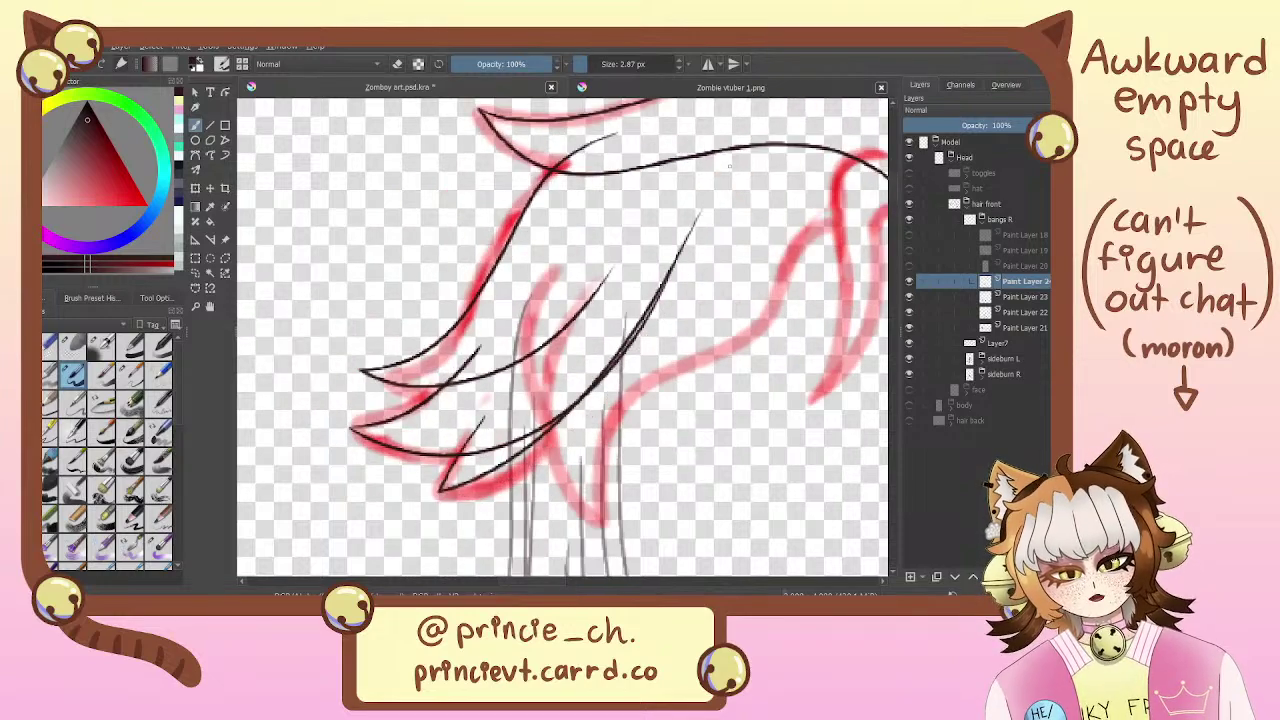
key("ctrl+z")
mouse_move(481, 418)
left_mouse_down()
mouse_move(738, 170)
mouse_move(673, 236)
left_mouse_up()
left_click_drag(616, 313, 675, 245)
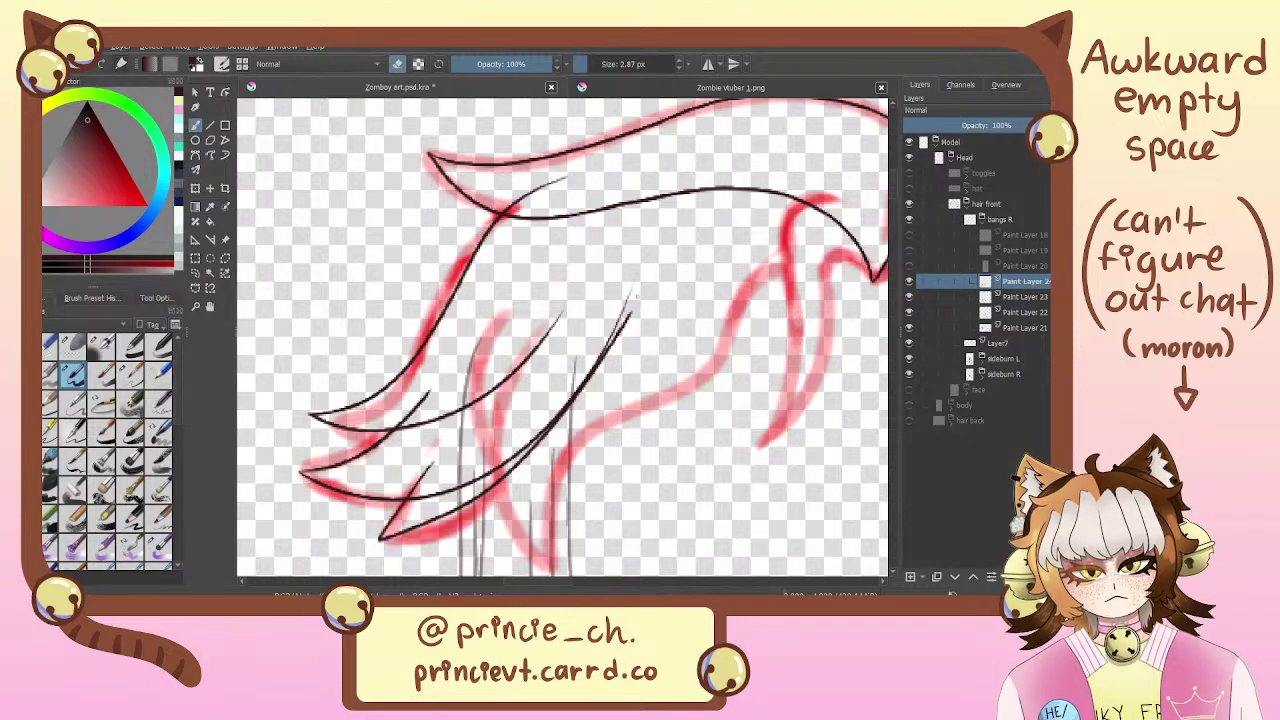
left_click_drag(557, 393, 627, 333)
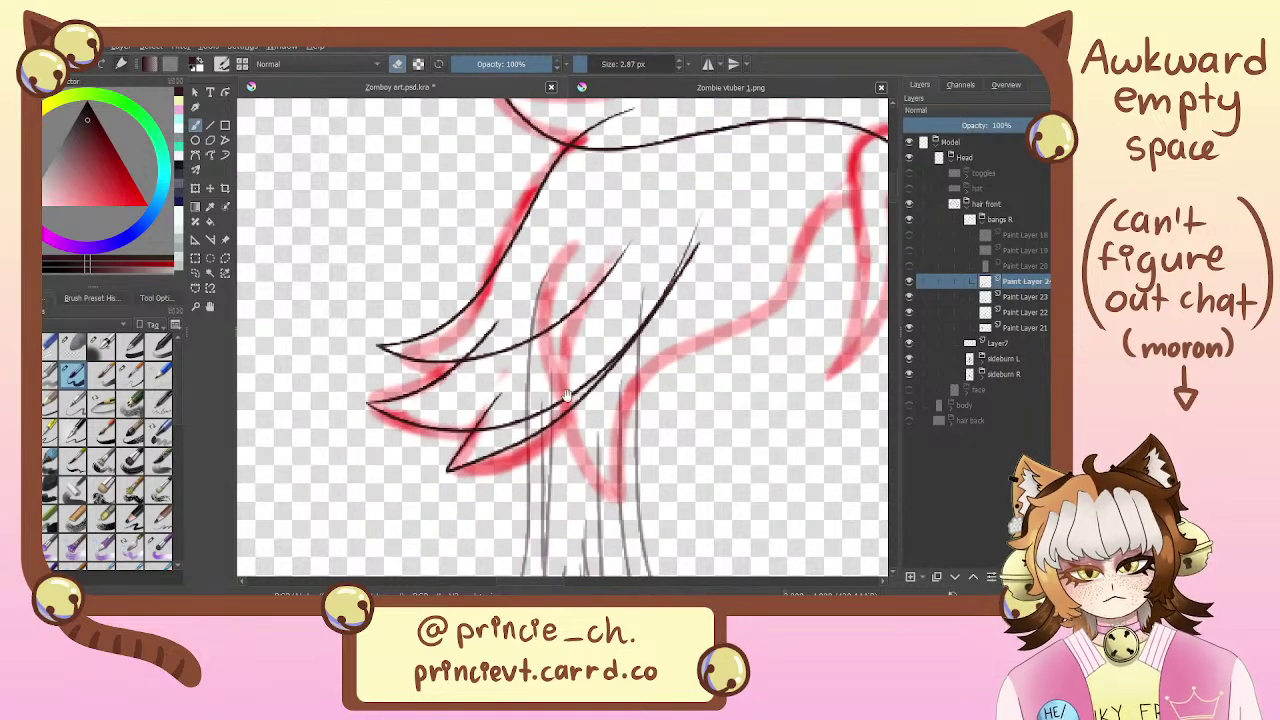
key("ctrl+z")
key("ctrl+z")
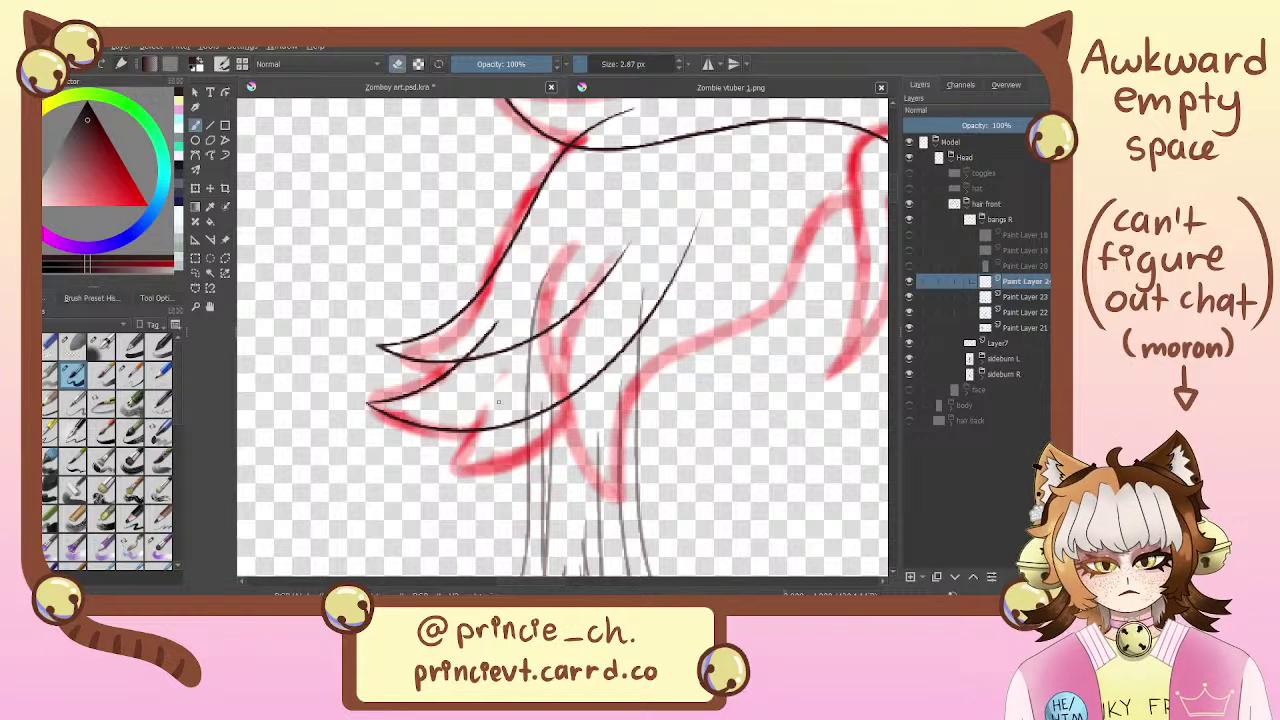
Ink the fourth lock down to the sketched tip and back up in a curve that joins the third lock's lower edge
mouse_move(498, 403)
left_mouse_down()
mouse_move(449, 473)
mouse_move(697, 230)
left_mouse_up()
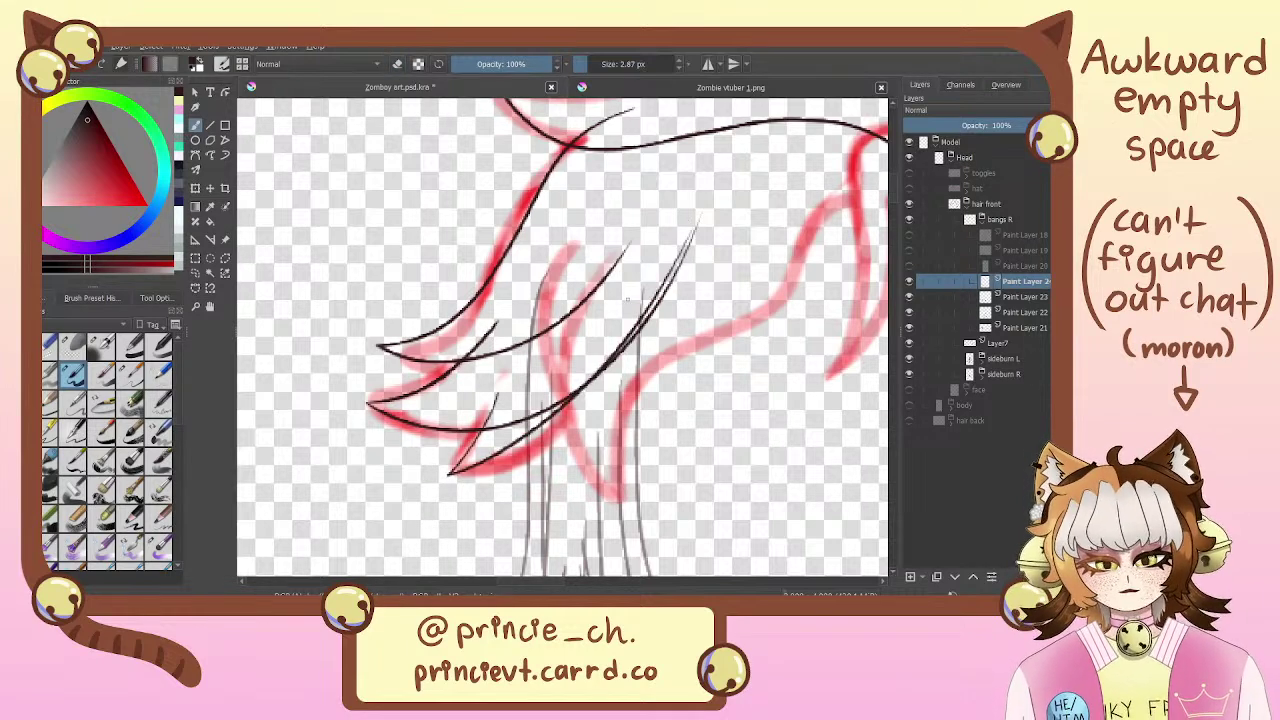
key("ctrl+z")
mouse_move(497, 395)
left_mouse_down()
mouse_move(449, 470)
mouse_move(697, 230)
left_mouse_up()
key("ctrl+z")
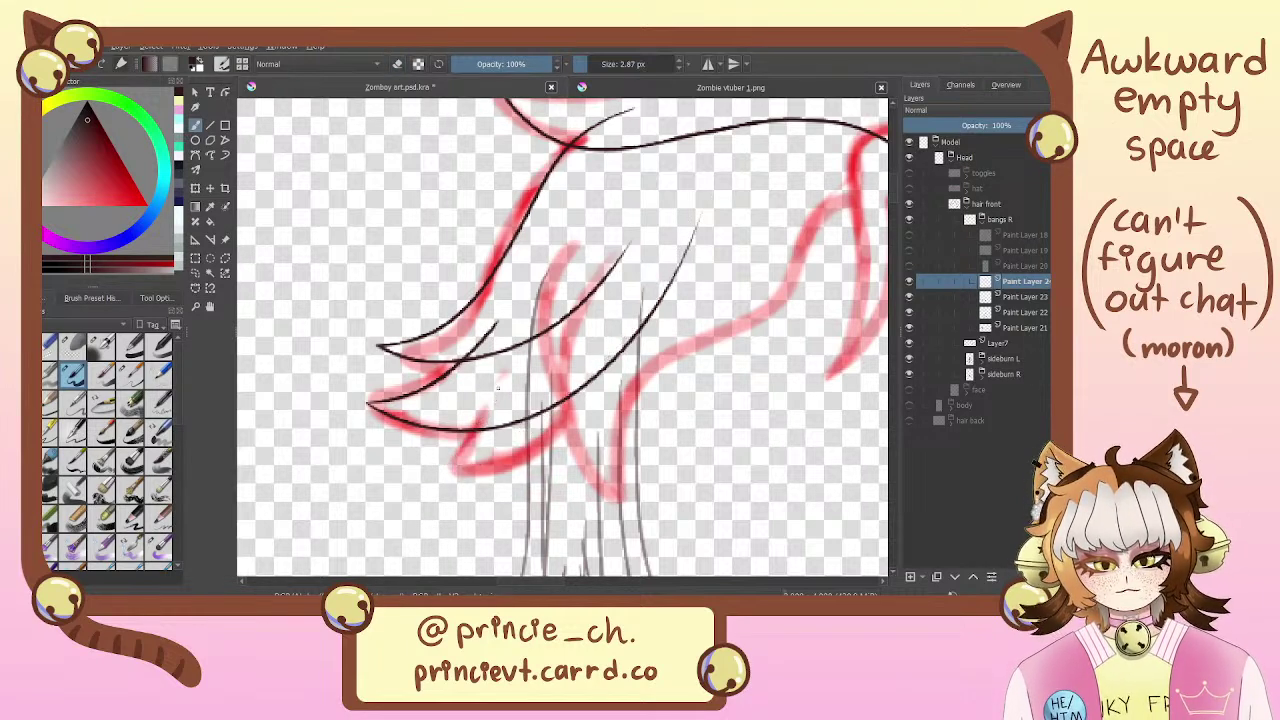
left_click_drag(497, 390, 656, 280)
key("ctrl+z")
mouse_move(497, 393)
left_mouse_down()
mouse_move(446, 472)
mouse_move(688, 238)
left_mouse_up()
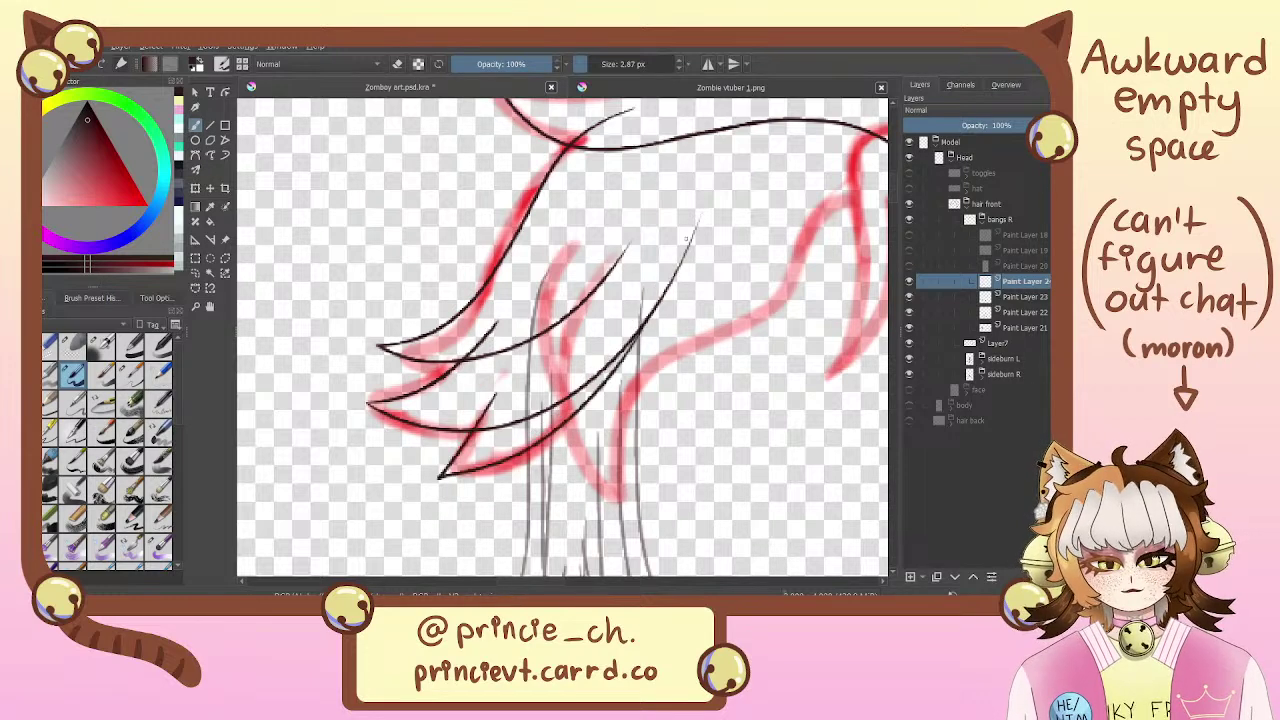
left_click_drag(569, 380, 536, 312)
mouse_move(604, 270)
left_mouse_down()
mouse_move(661, 334)
mouse_move(683, 282)
mouse_move(632, 284)
mouse_move(660, 314)
mouse_move(681, 298)
left_mouse_up()
key("ctrl+z")
key("ctrl+z")
left_click_drag(596, 212, 567, 327)
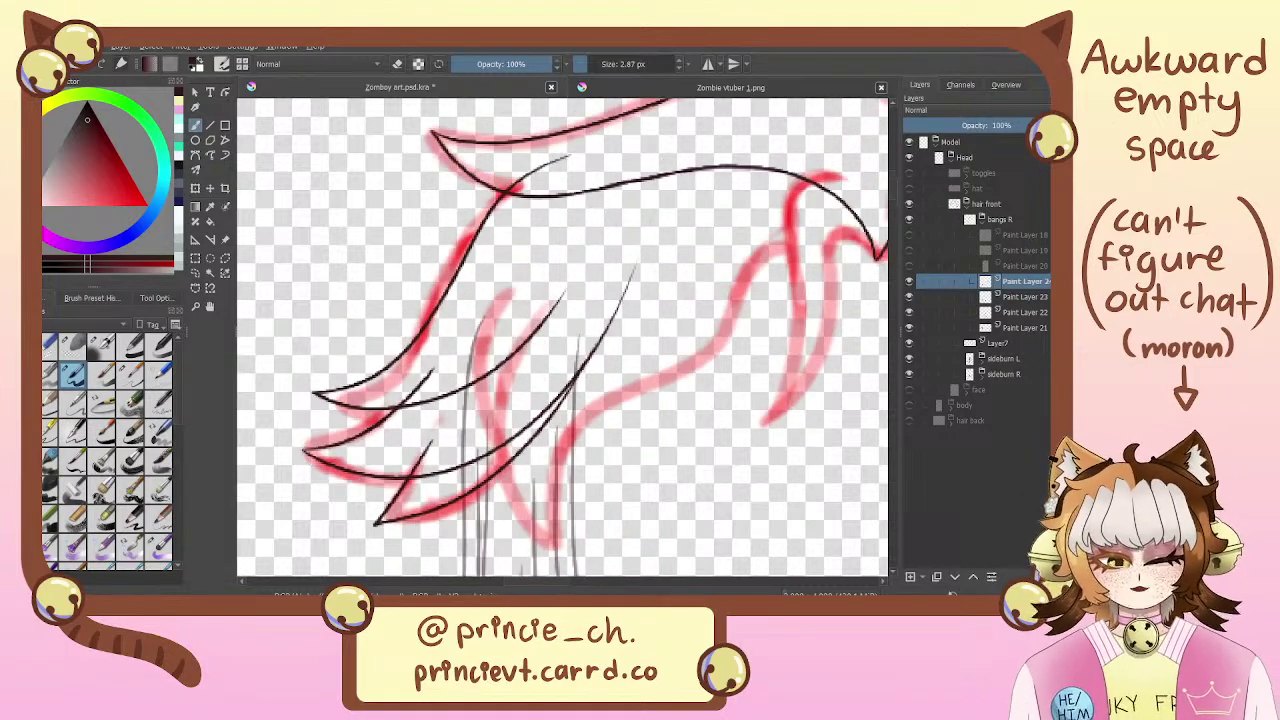
Examine the inked bangs across the whole hairstyle, briefly comparing them with the hair back group
key("ctrl+minus")
key("ctrl+minus")
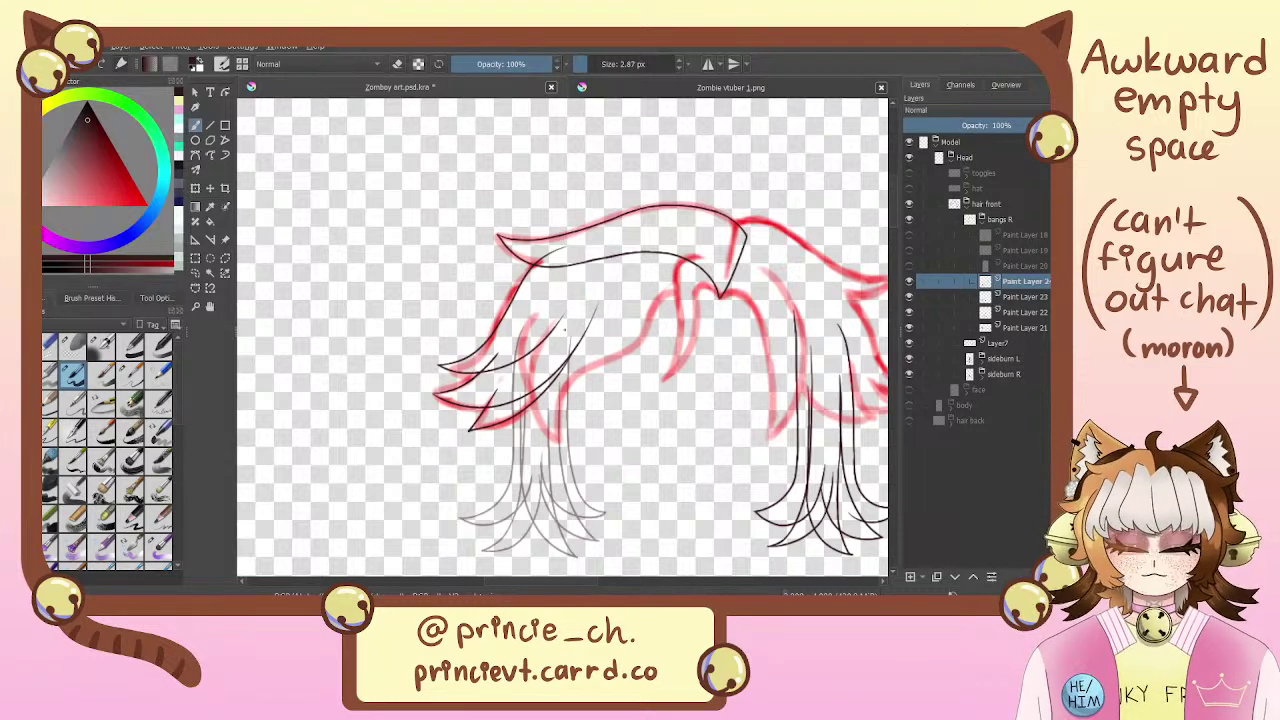
left_click(909, 420)
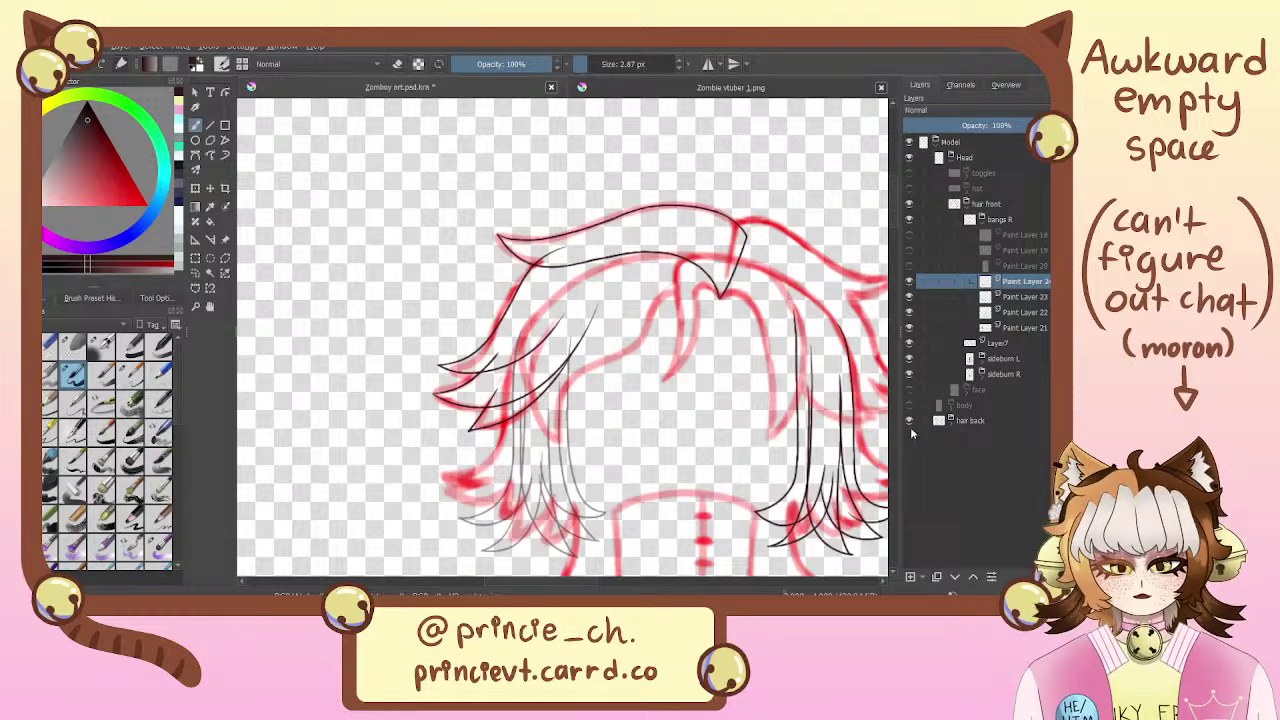
left_click(909, 420)
left_click_drag(819, 425, 689, 421)
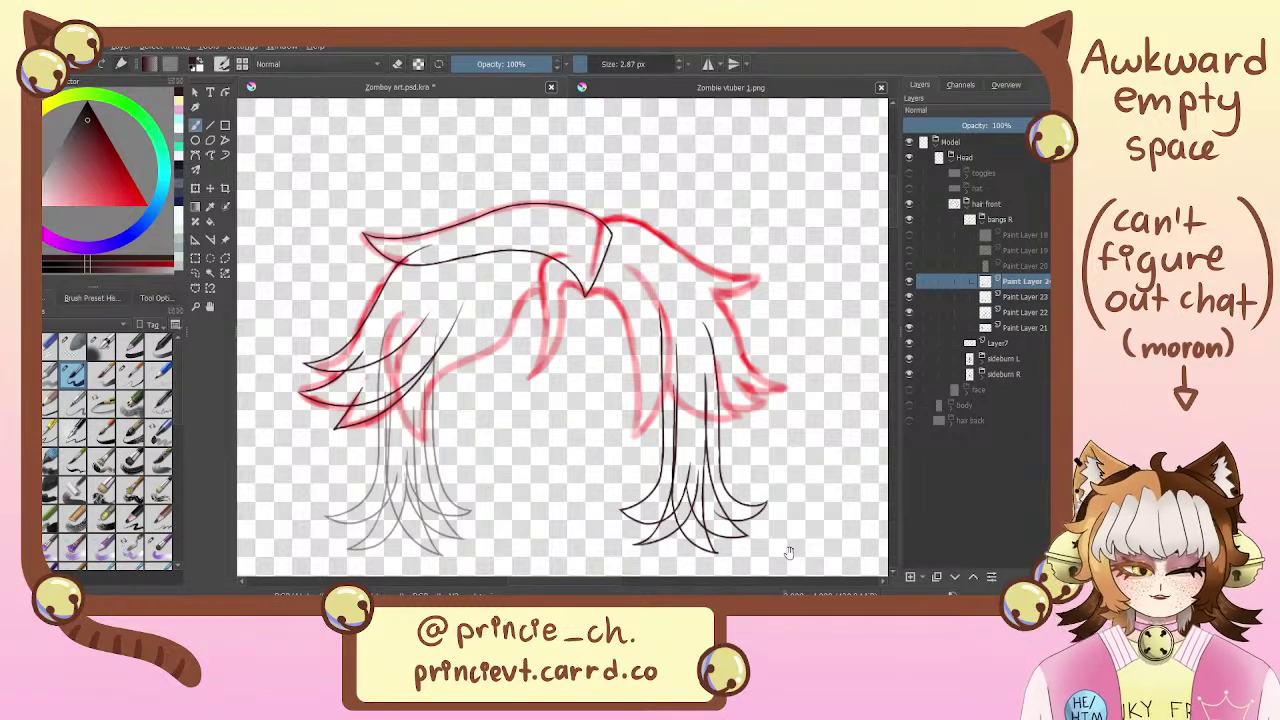
left_click_drag(646, 444, 796, 445)
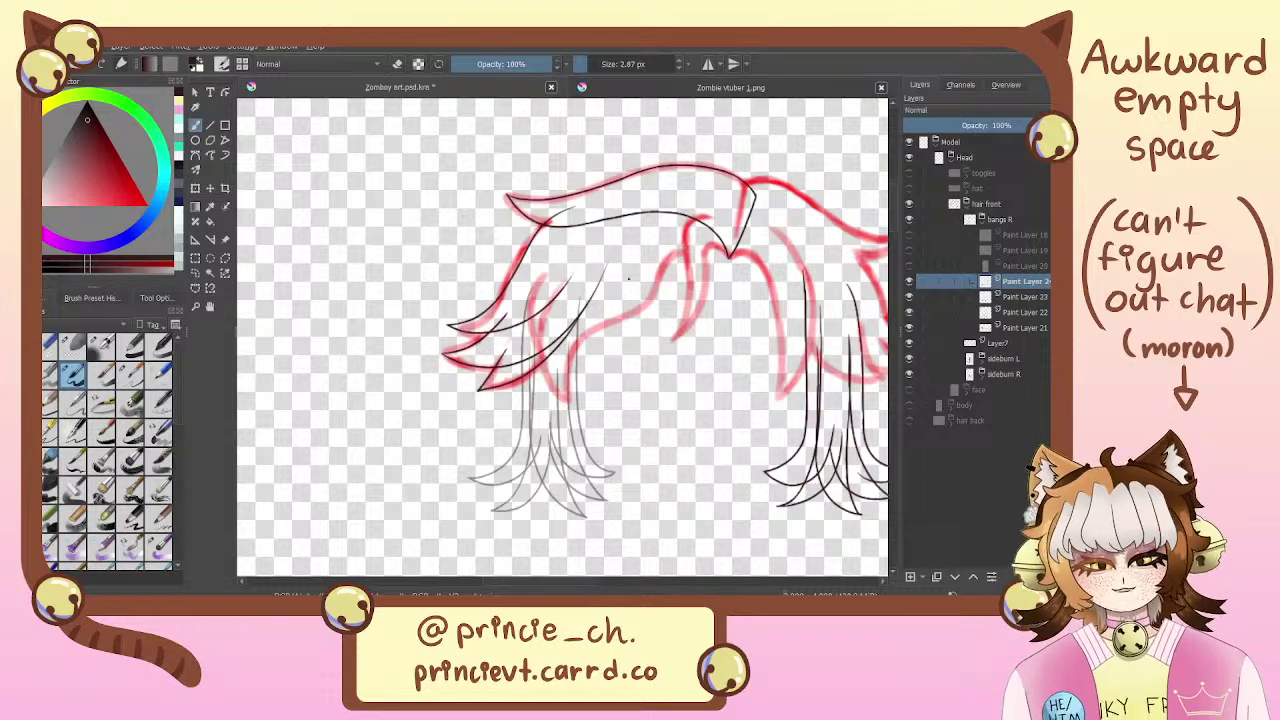
left_click_drag(634, 415, 364, 486)
left_click_drag(535, 359, 644, 388)
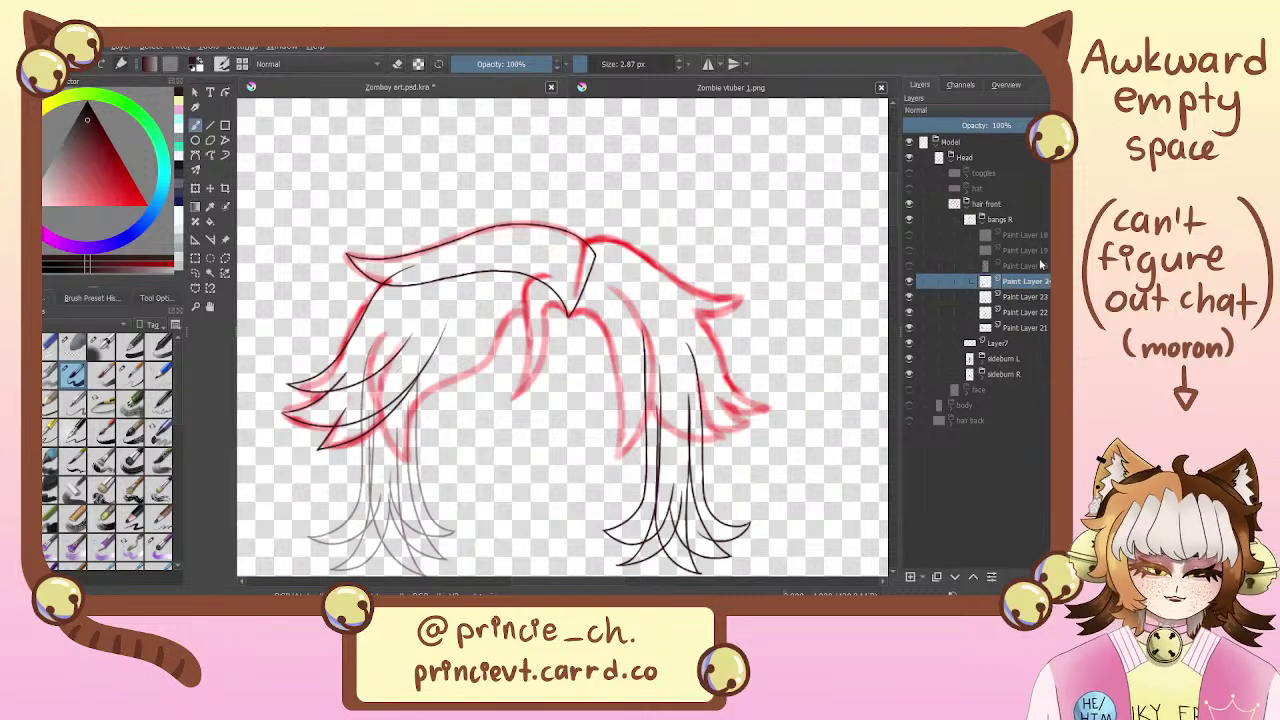
Show Paint Layers 18, 19 and 20 again and collapse the bangs R group
left_click(909, 266)
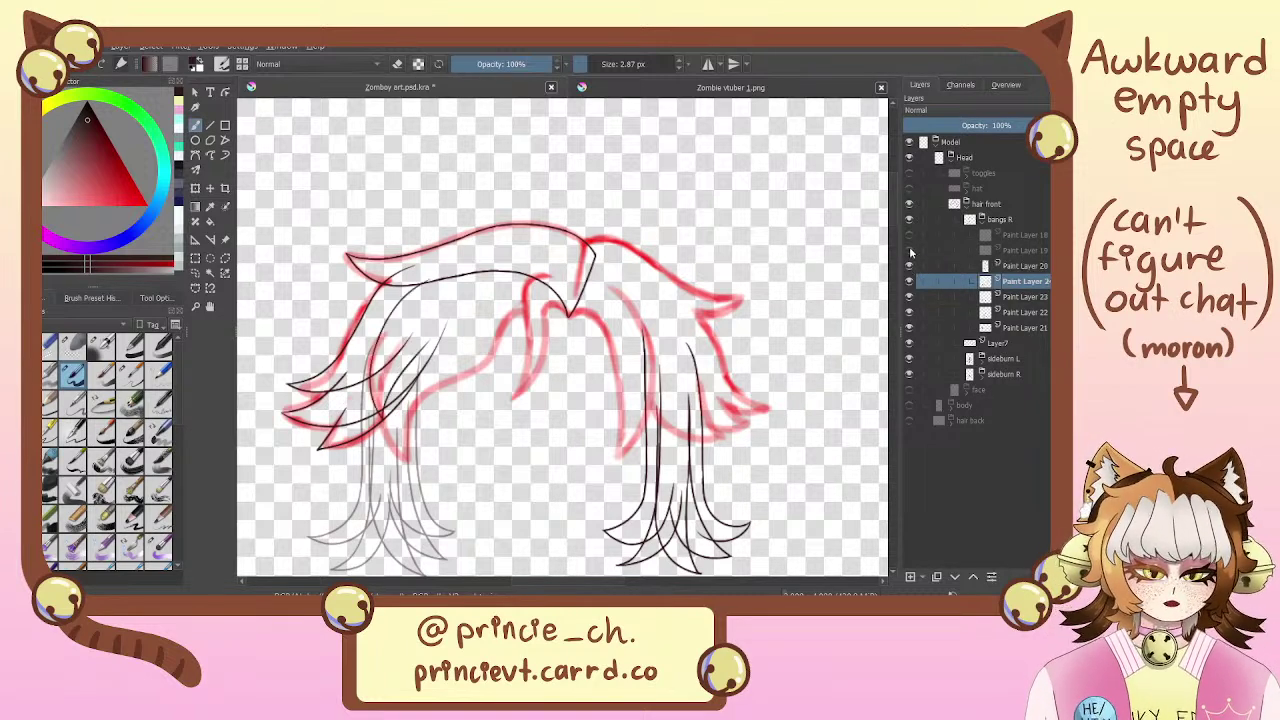
left_click(909, 250)
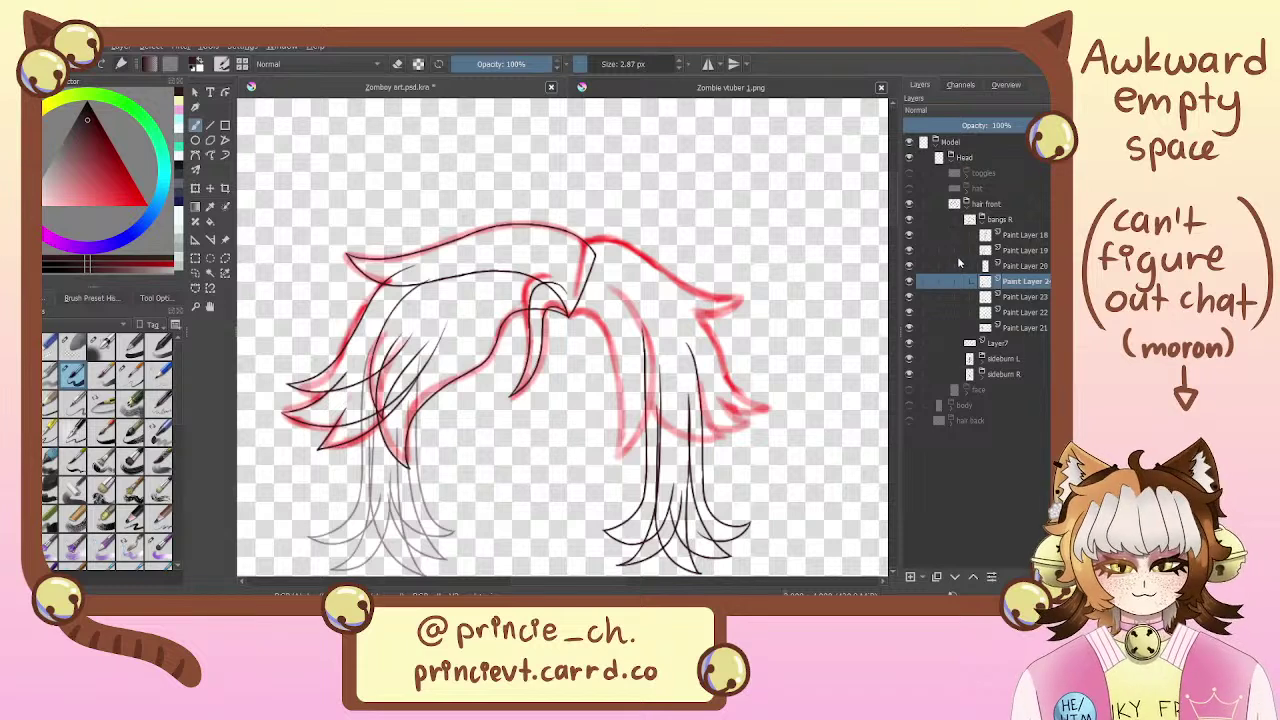
left_click(985, 223)
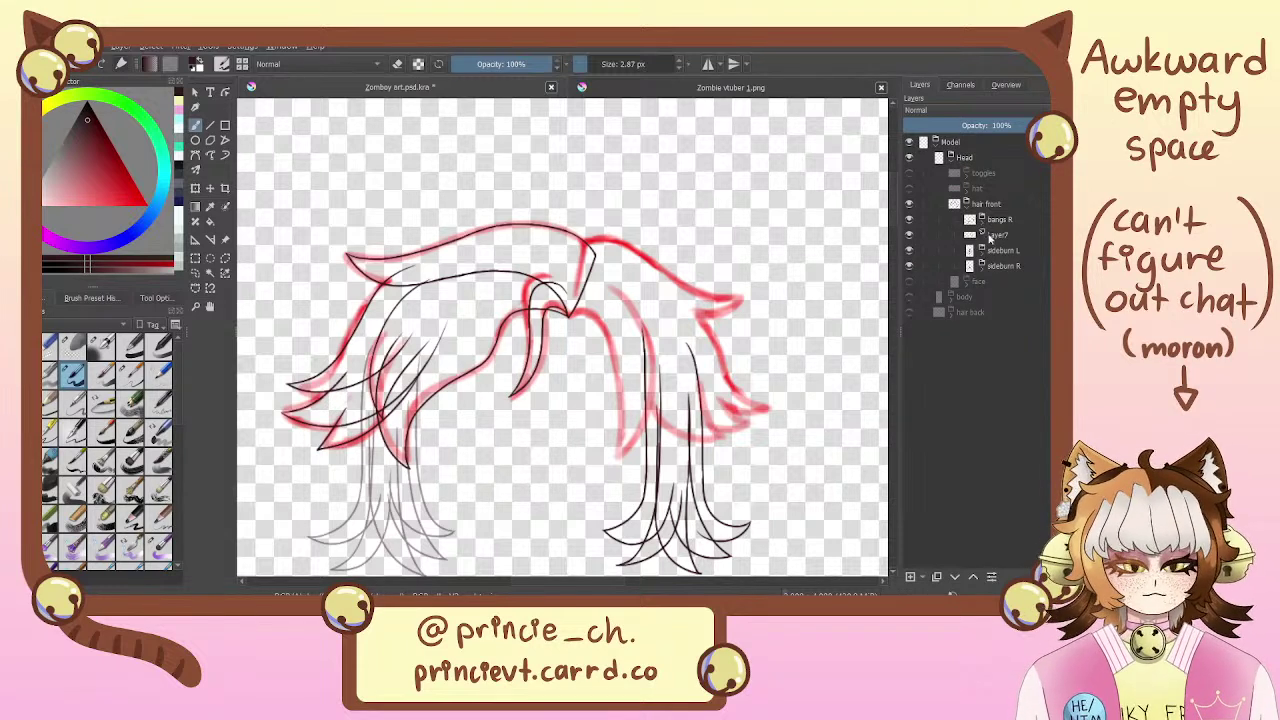
Set the sideburn R group's opacity to 100% and select the sideburn L group
left_click(1027, 266)
left_click_drag(1026, 125, 1060, 125)
left_click(1015, 251)
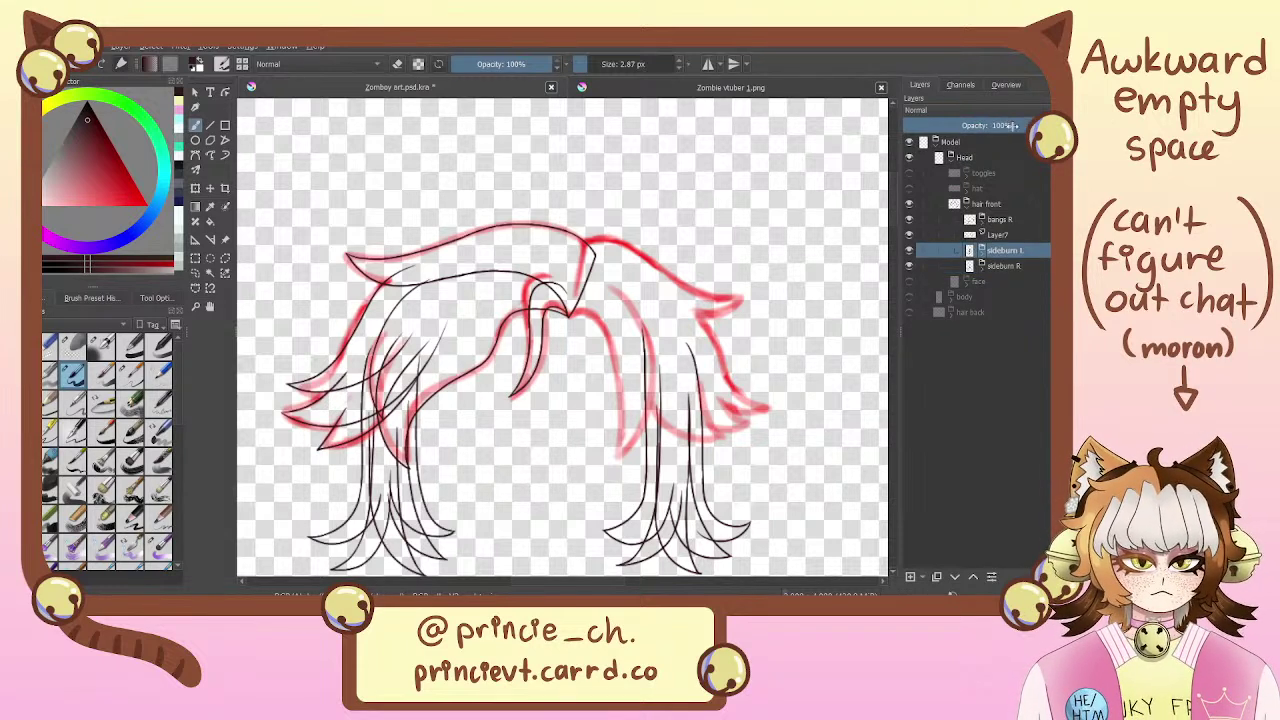
Lower the sideburn L group's opacity and select Layer7 above it
left_click(1003, 127)
left_click(1005, 219)
left_click(1020, 234)
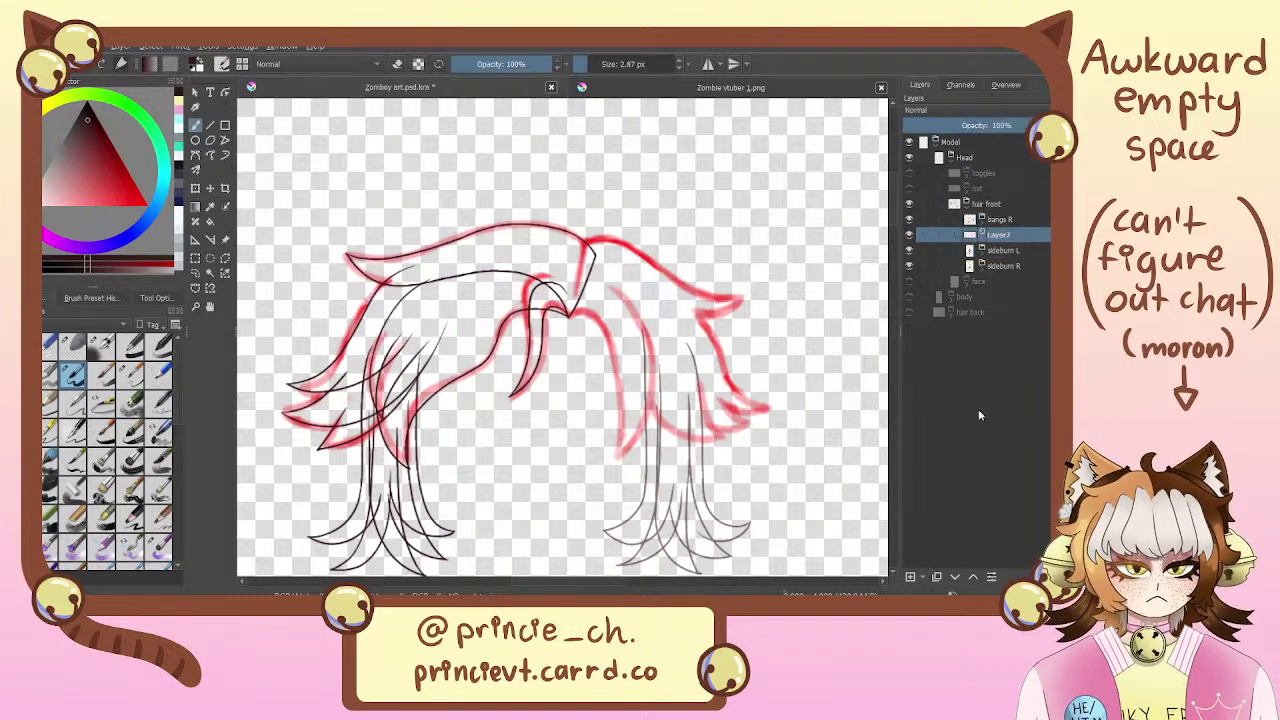
Add a new paint layer above Layer7, place it in its own group and name the group Bangs L
left_click(911, 577)
key("ctrl+g")
double_click(1010, 235)
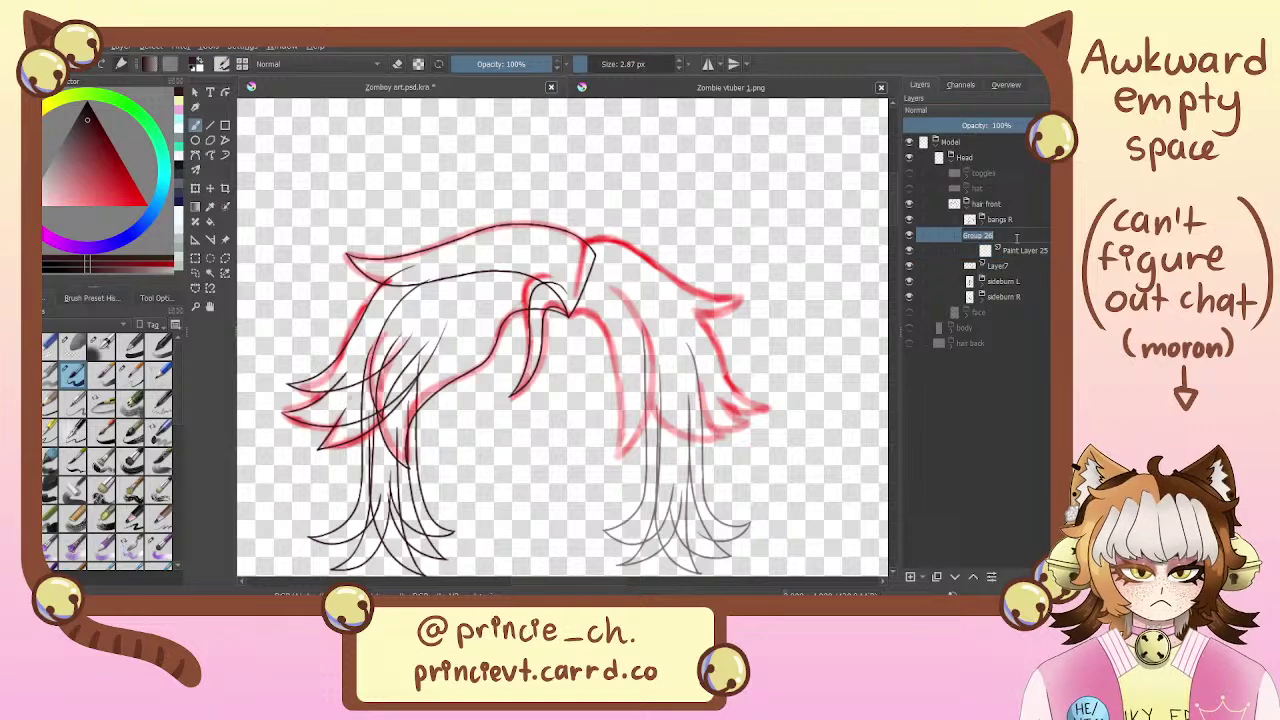
type("Bangs")
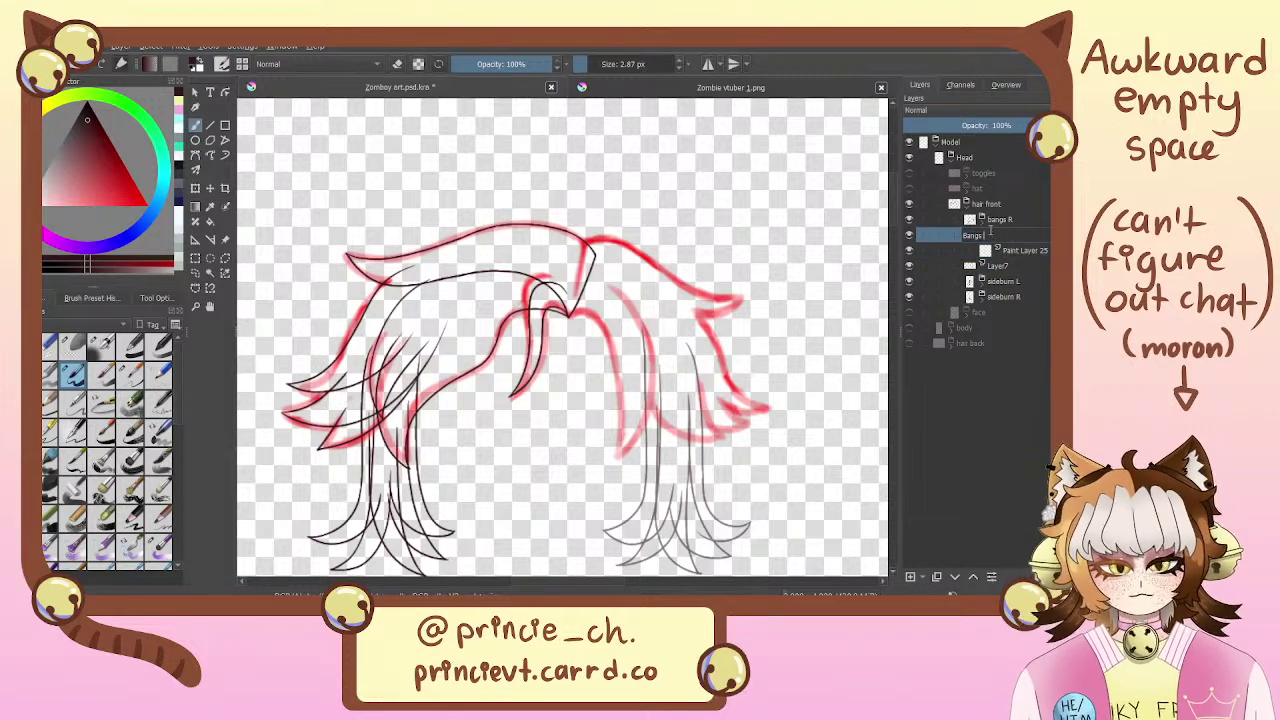
type(" L")
key("Return")
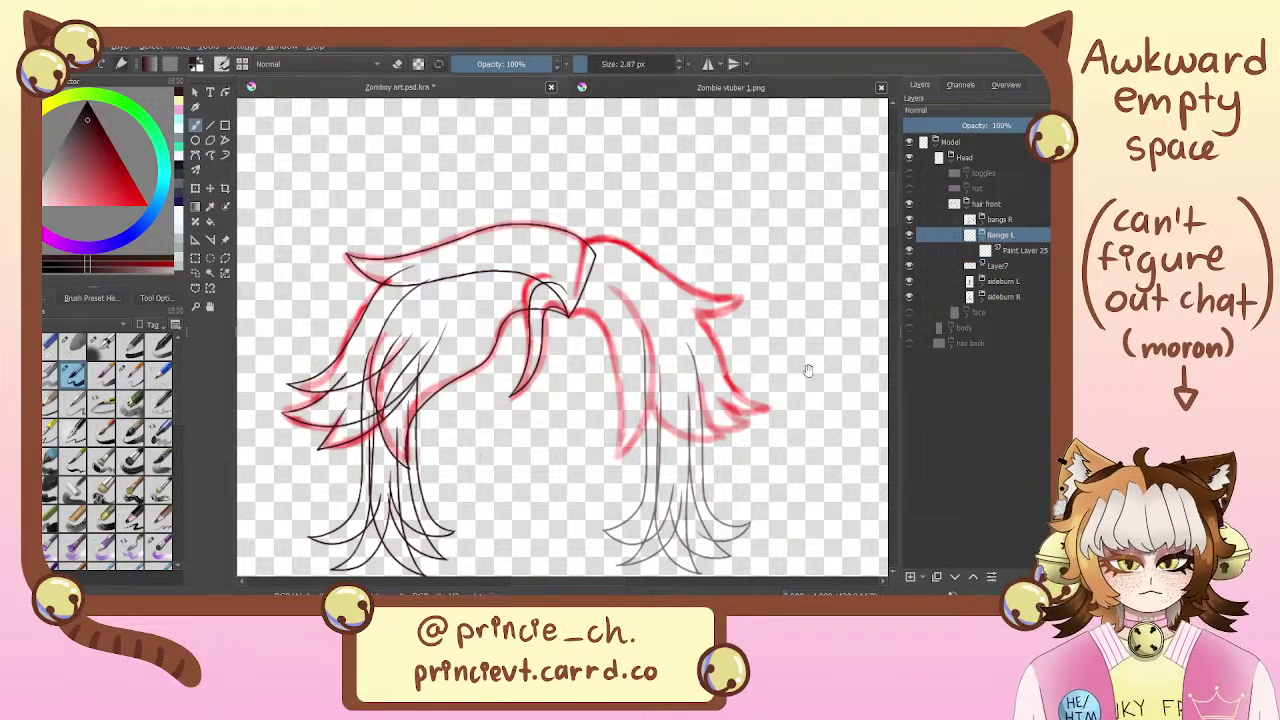
On the lowest paint layer of the bangs R group, erase the slanted parting line down to the lock tip
left_click_drag(808, 371, 794, 400)
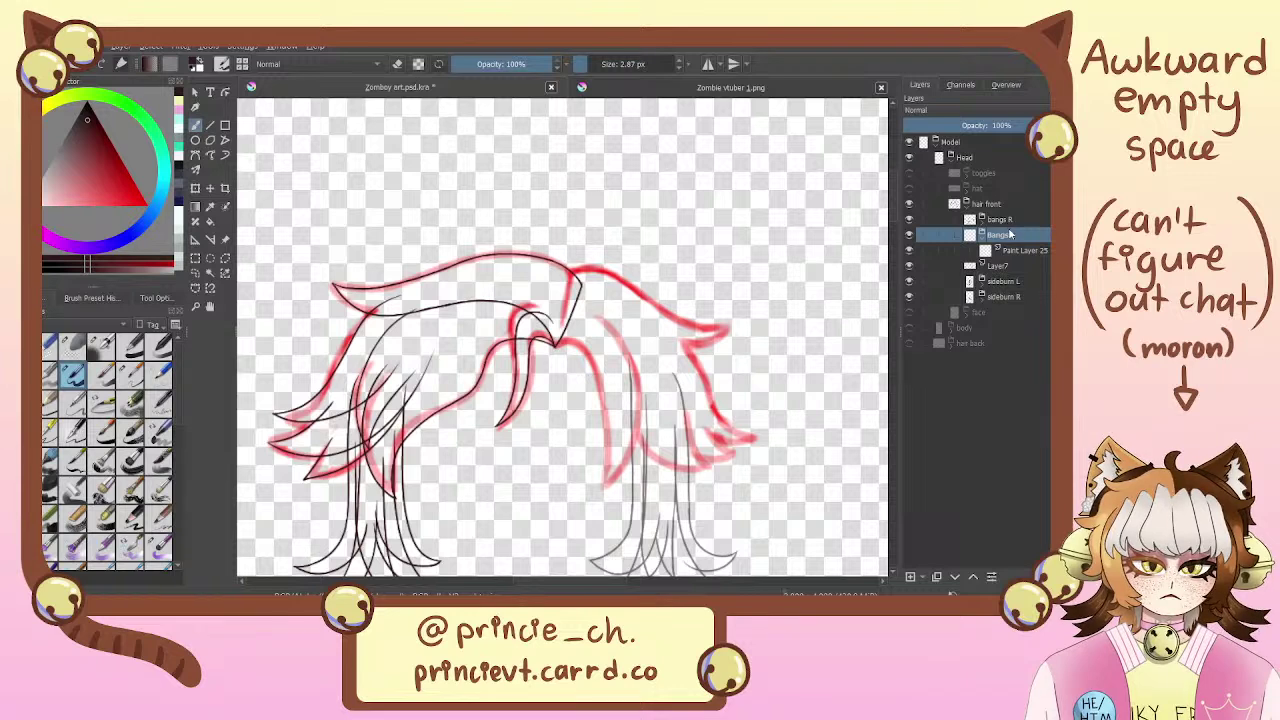
left_click(982, 221)
left_click(1023, 329)
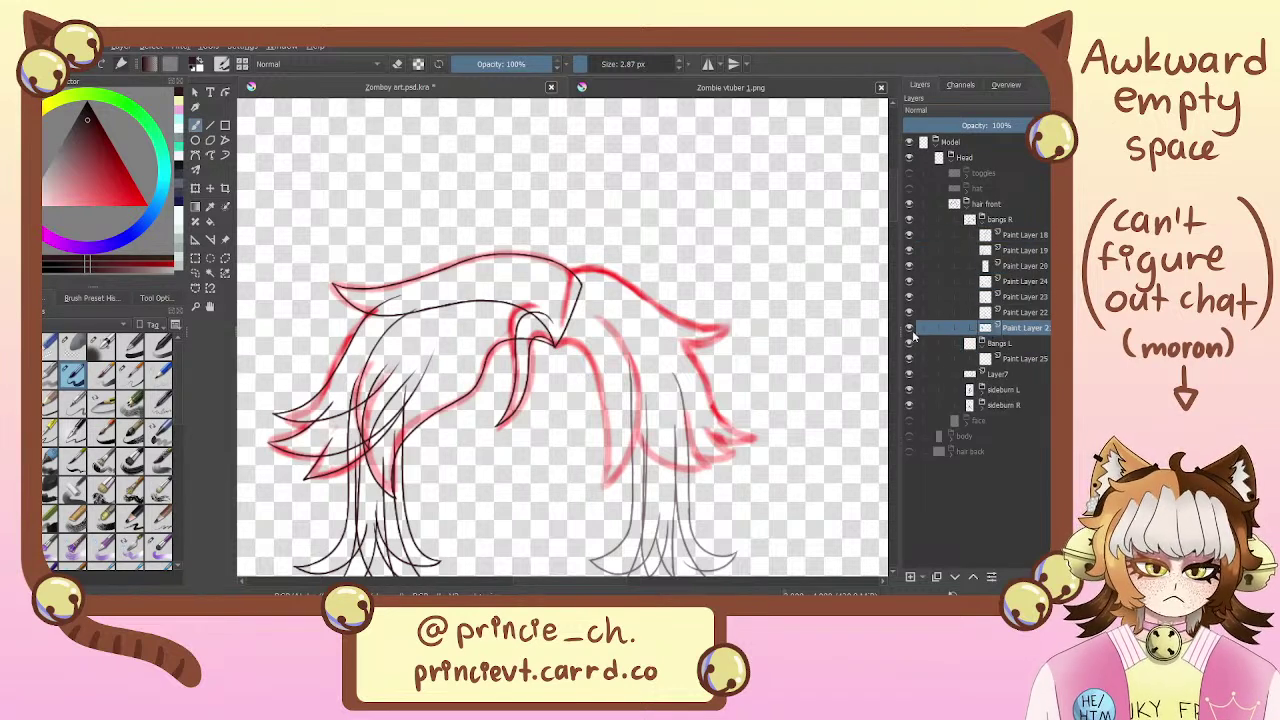
left_click(909, 329)
left_click(910, 329)
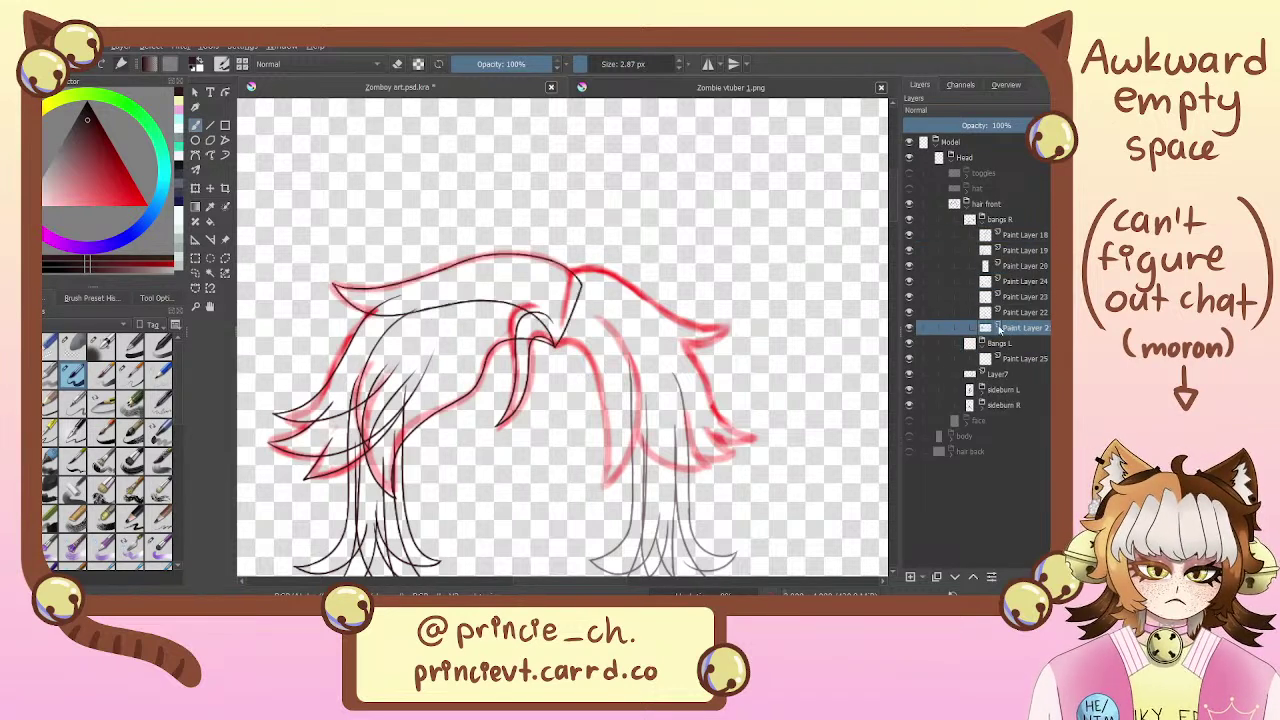
scroll(570, 320, "up", 5)
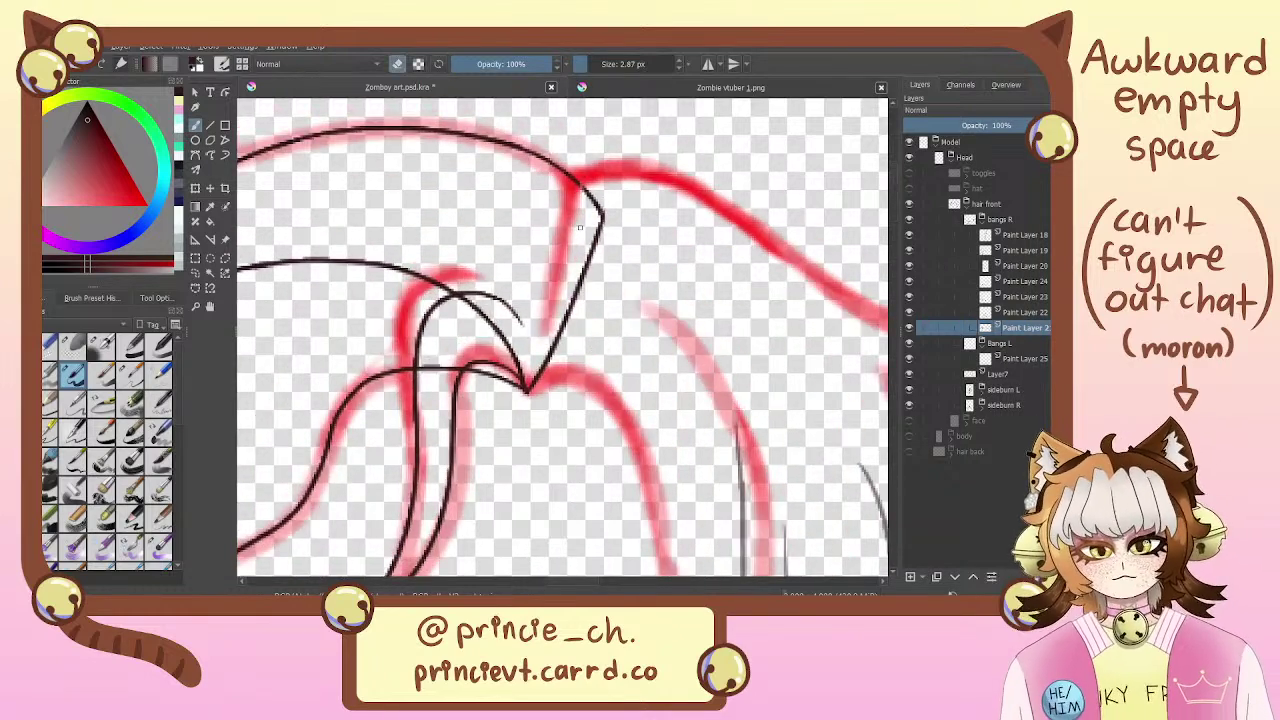
mouse_move(582, 218)
left_mouse_down()
mouse_move(590, 262)
mouse_move(599, 203)
mouse_move(597, 286)
mouse_move(562, 330)
left_mouse_up()
left_click_drag(578, 280, 530, 392)
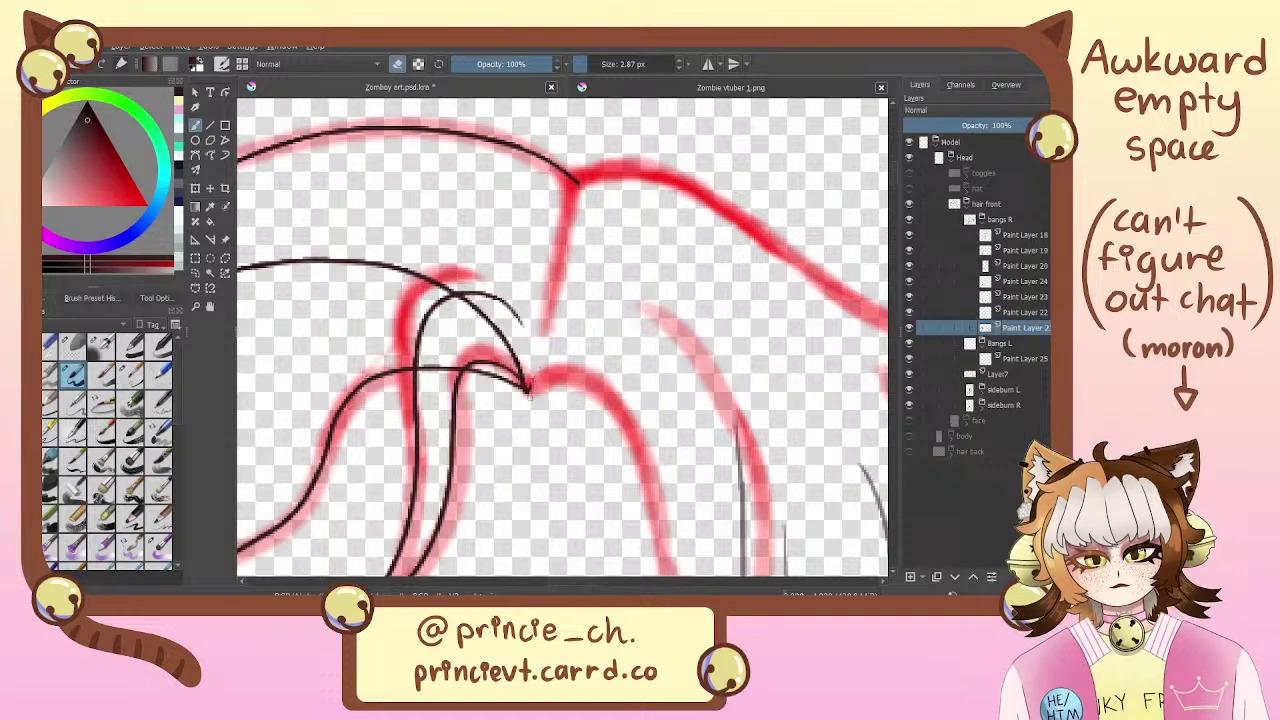
Ink a new upper parting line from the end of the top hair outline down along the red sketch
key("e")
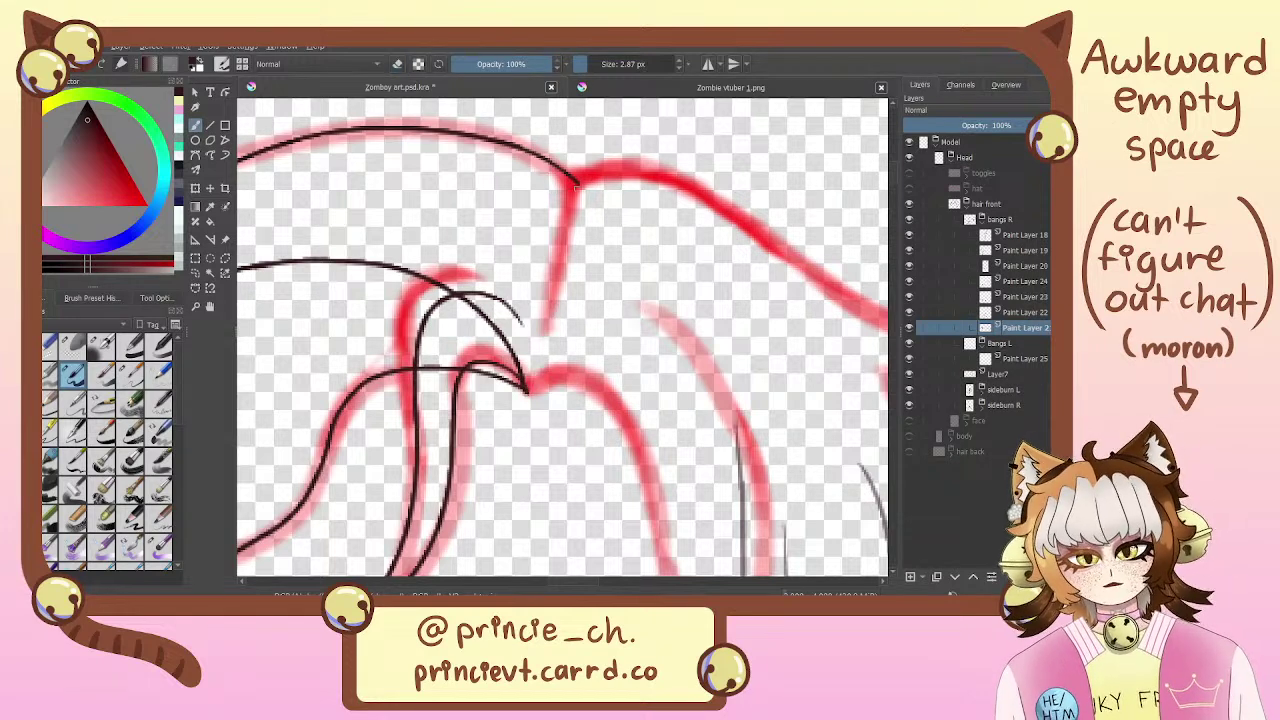
left_click_drag(572, 186, 548, 336)
key("ctrl+z")
key("e")
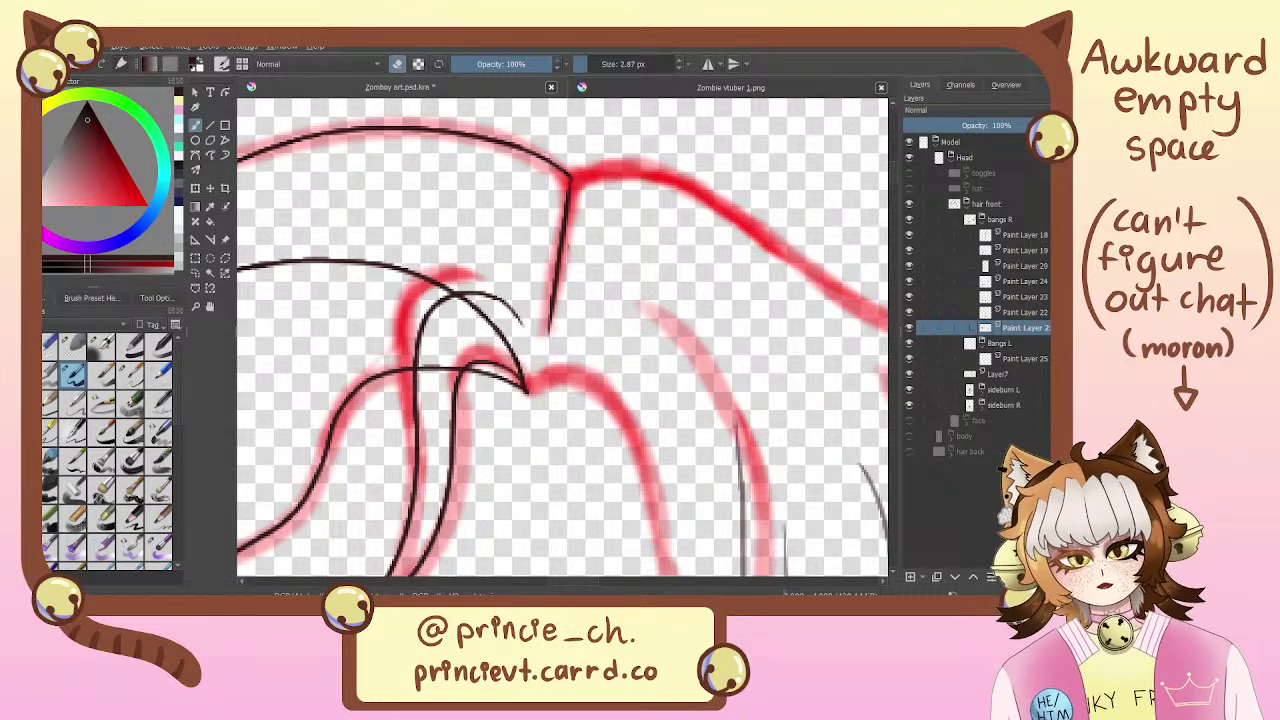
key("e")
left_click_drag(550, 312, 528, 394)
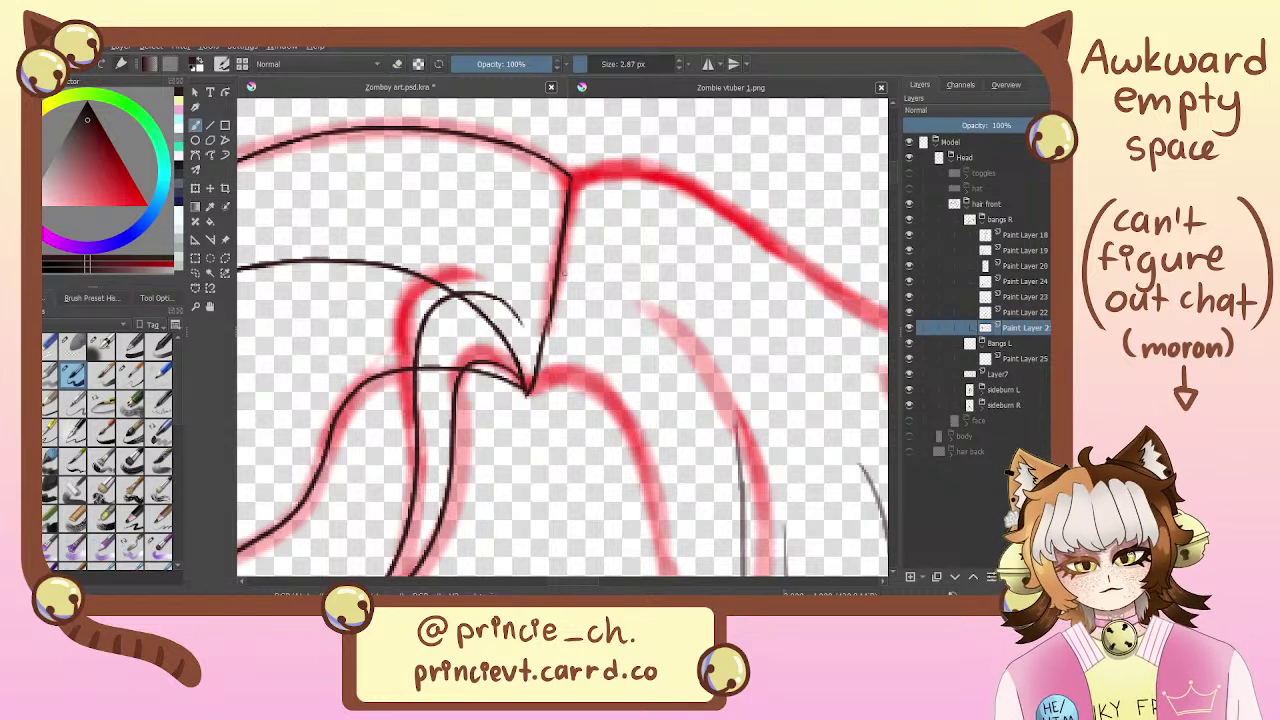
key("ctrl+z")
left_click_drag(548, 306, 528, 392)
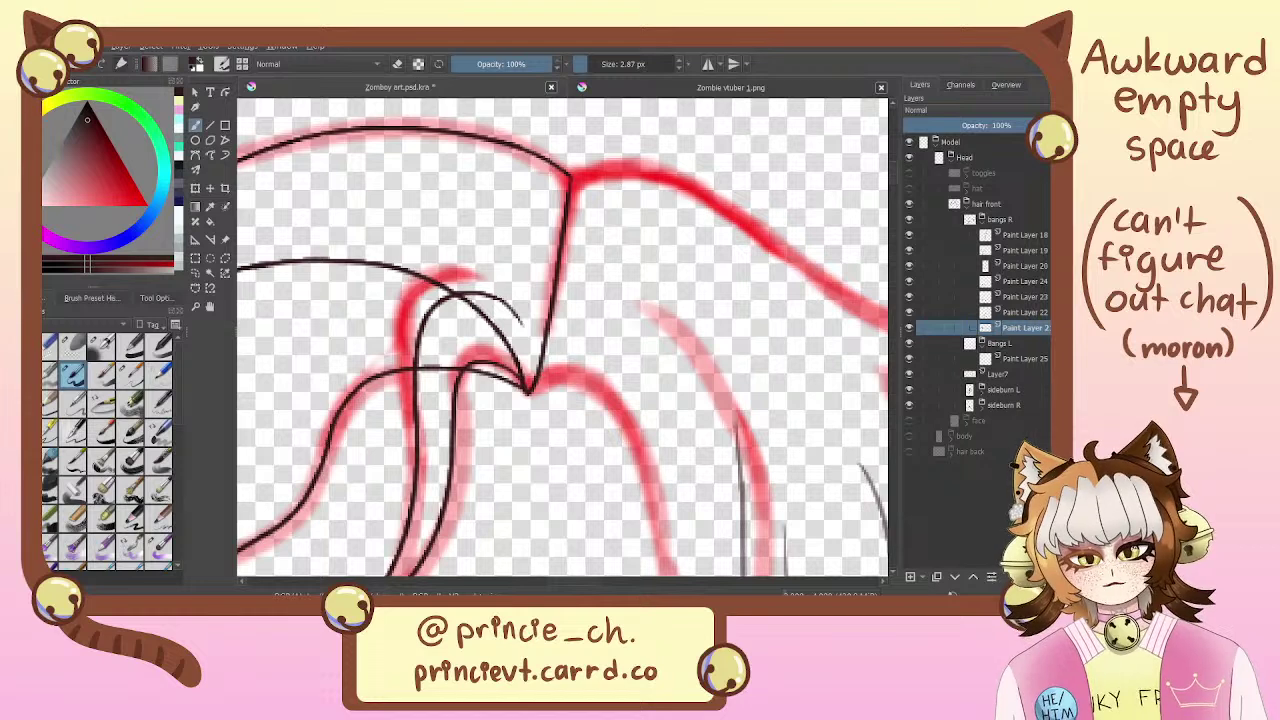
key("ctrl+z")
left_click_drag(546, 322, 528, 394)
key("ctrl+z")
left_click_drag(555, 282, 529, 388)
key("ctrl+z")
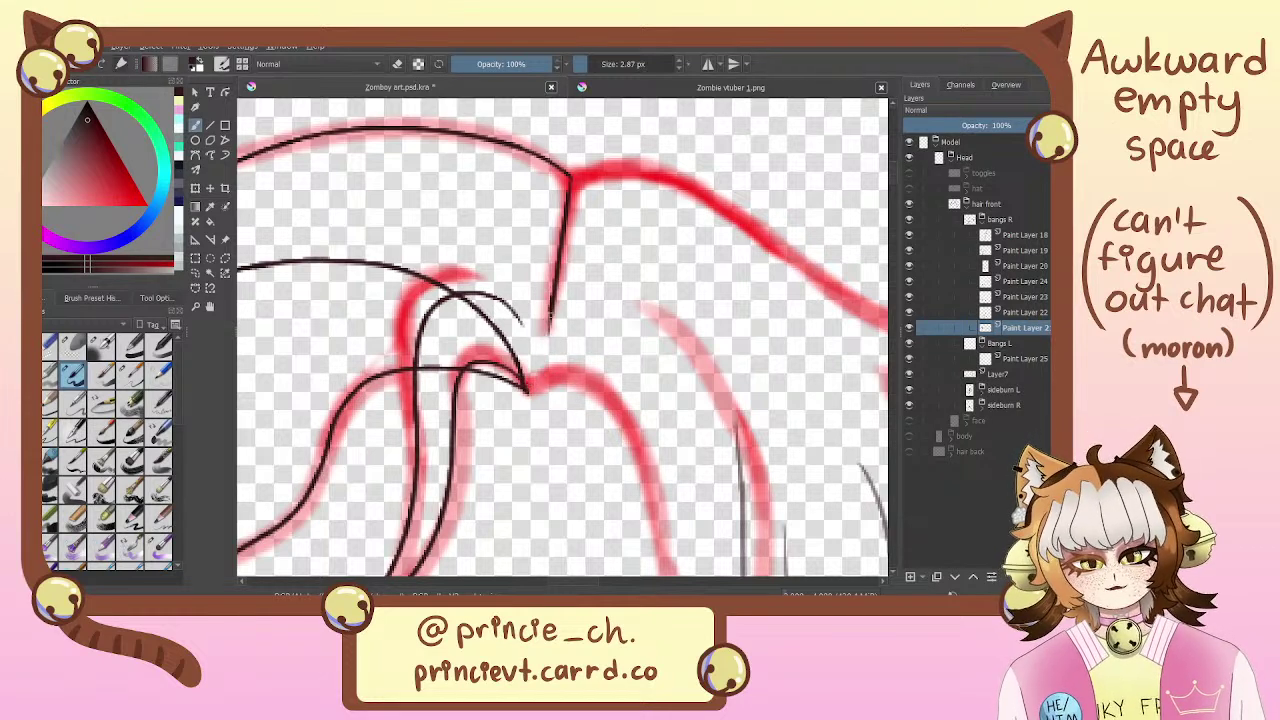
left_click_drag(550, 308, 526, 390)
key("ctrl+z")
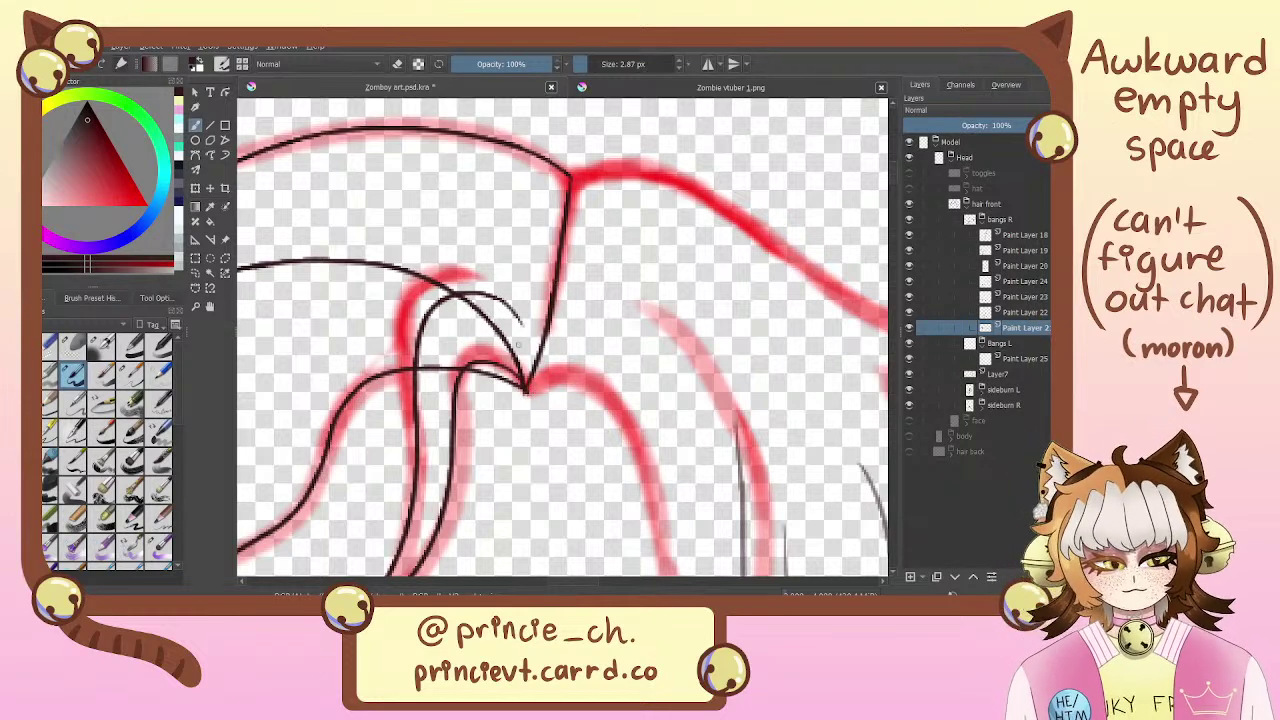
key("ctrl+z")
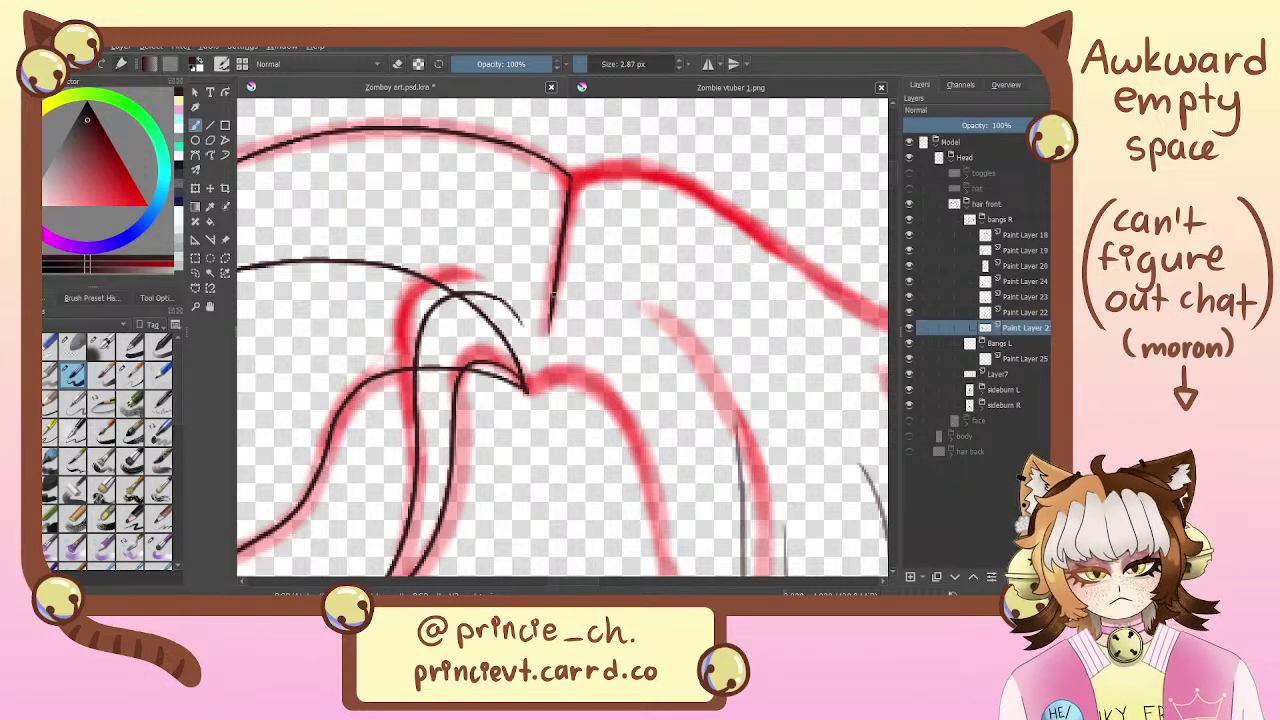
Extend the parting line down to the point where the bang locks meet and trim its overshoot
left_click_drag(554, 298, 531, 394)
key("ctrl+z")
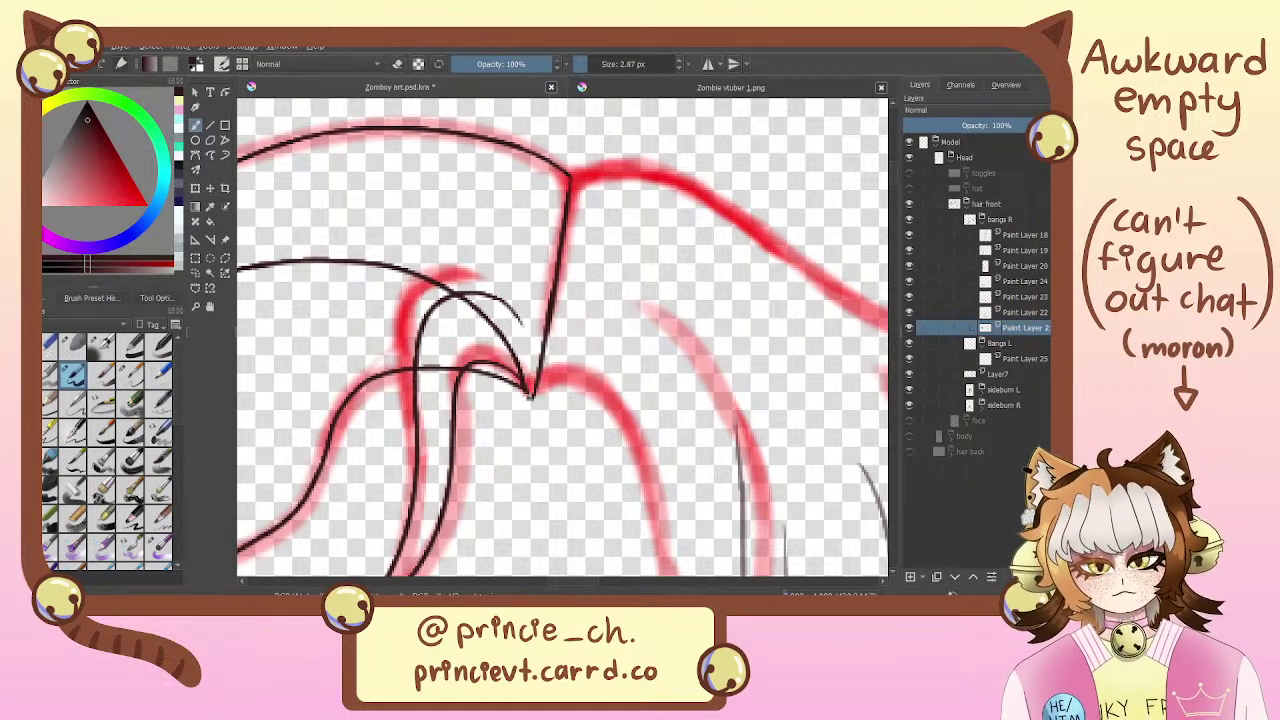
key("e")
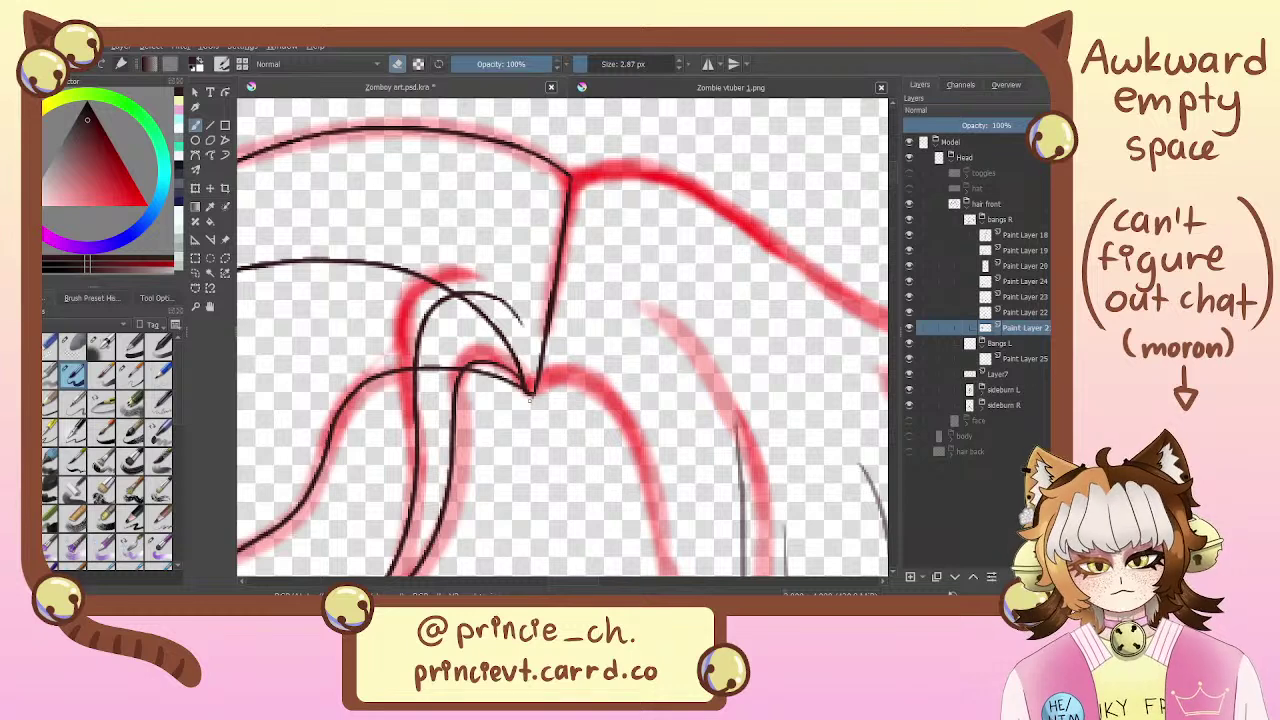
key("e")
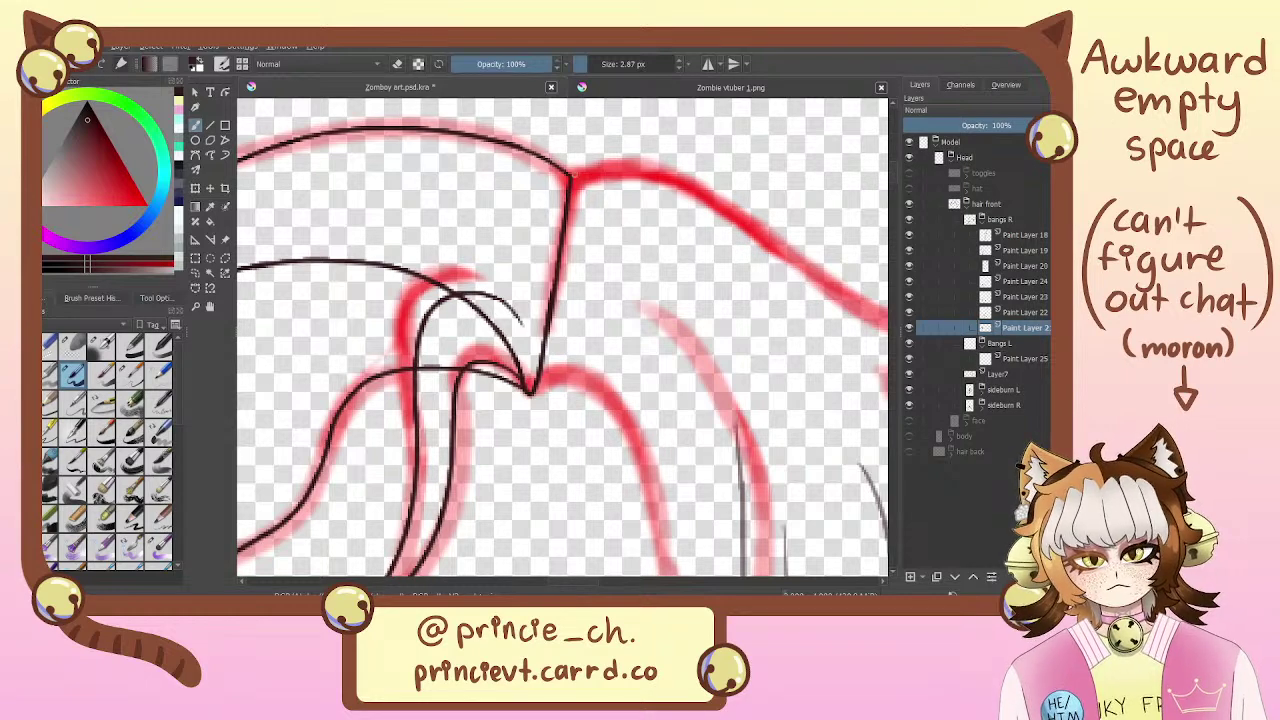
Clean up the pointed junction of the parting line and the bang locks with small eraser touches
key("e")
left_click_drag(713, 370, 694, 412)
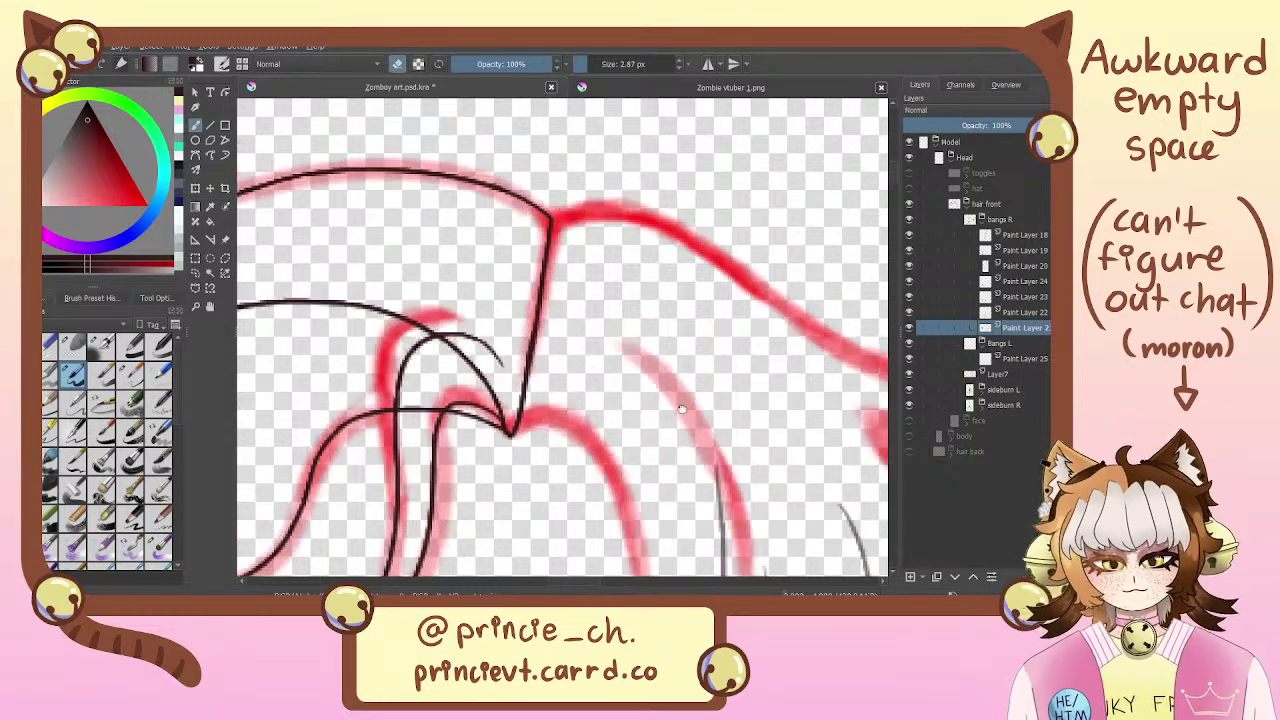
mouse_move(603, 400)
left_mouse_down()
mouse_move(620, 437)
mouse_move(615, 386)
left_mouse_up()
key("e")
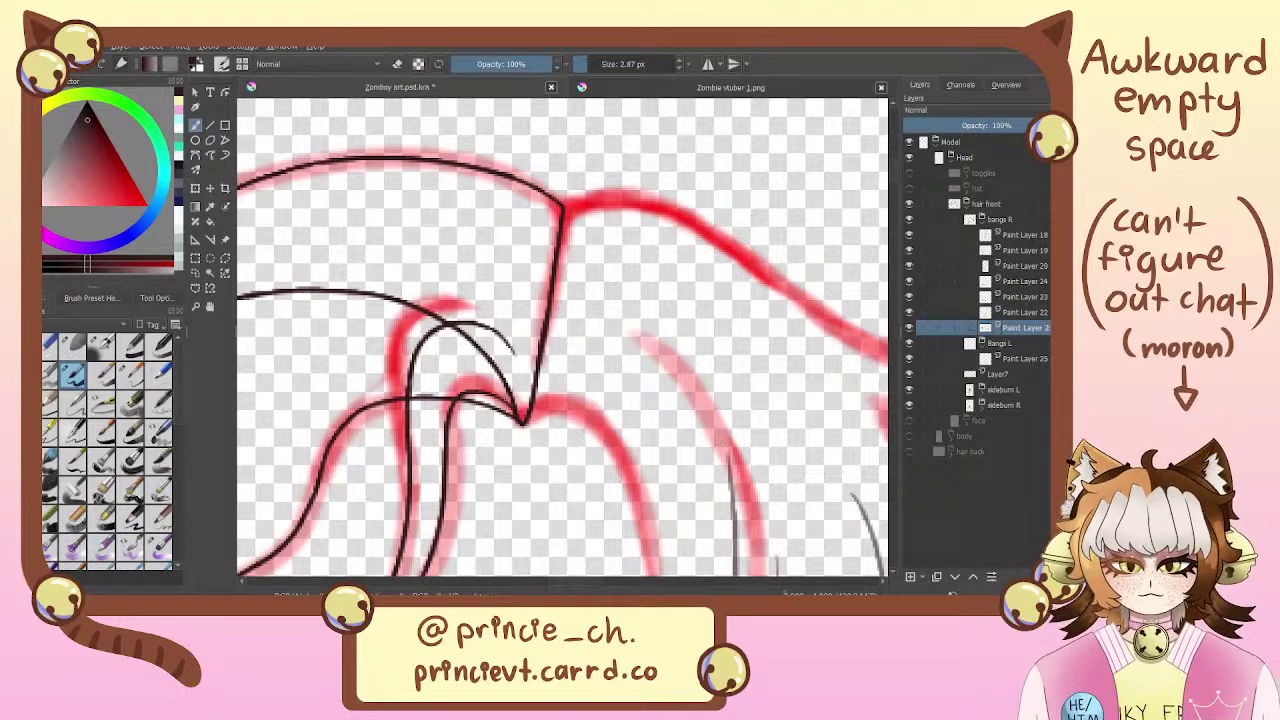
left_click_drag(505, 396, 519, 424)
key("ctrl+z")
key("e")
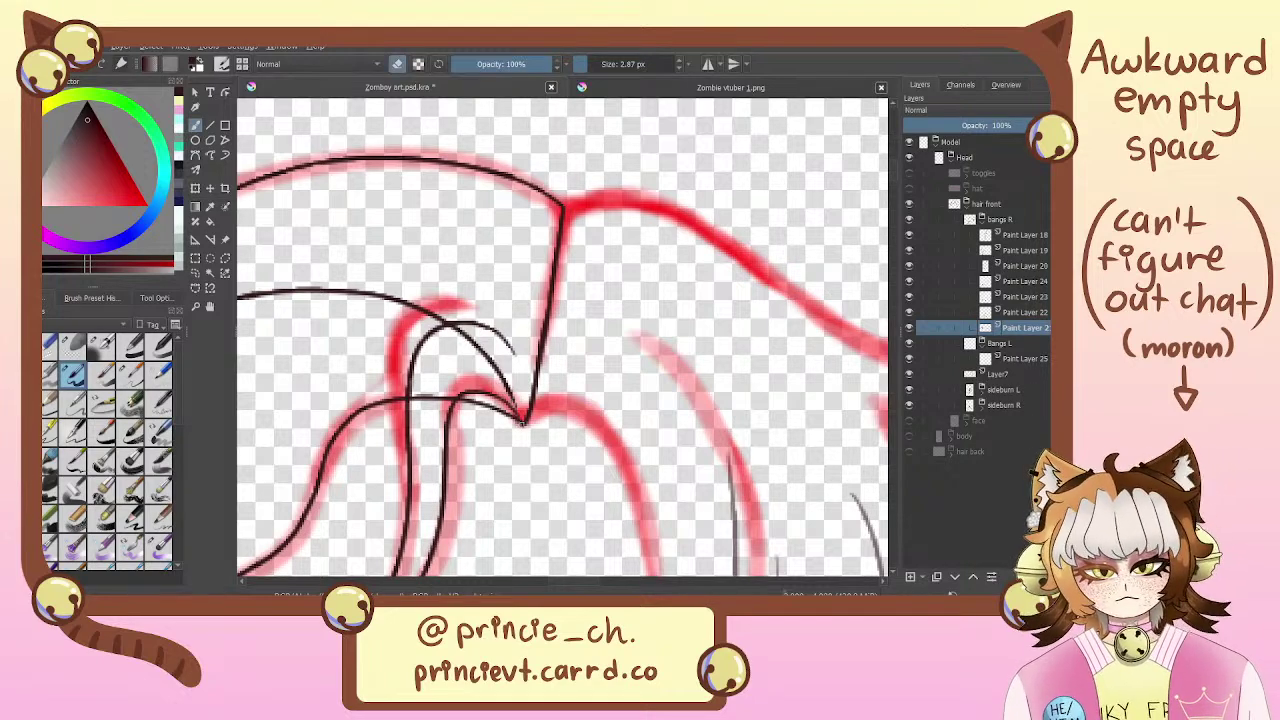
key("e")
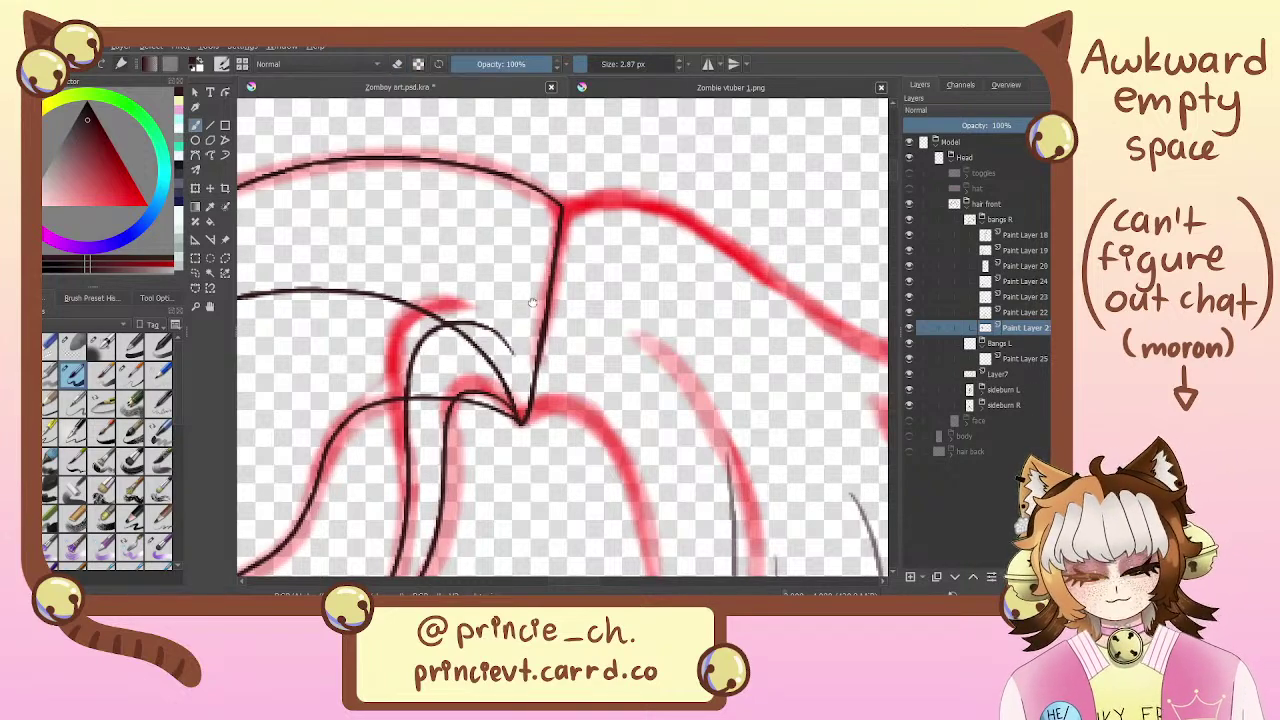
left_click_drag(703, 398, 789, 430)
left_click_drag(614, 411, 641, 302)
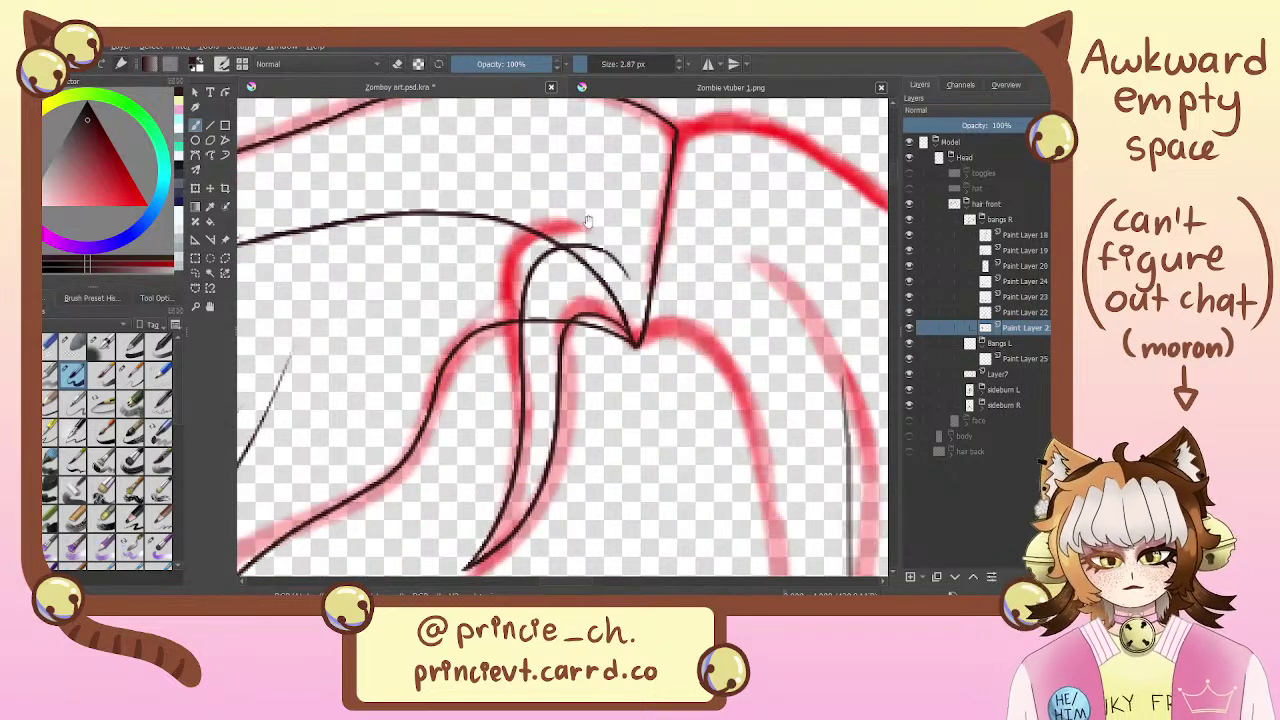
mouse_move(612, 216)
left_mouse_down()
mouse_move(696, 282)
mouse_move(668, 402)
mouse_move(620, 222)
left_mouse_up()
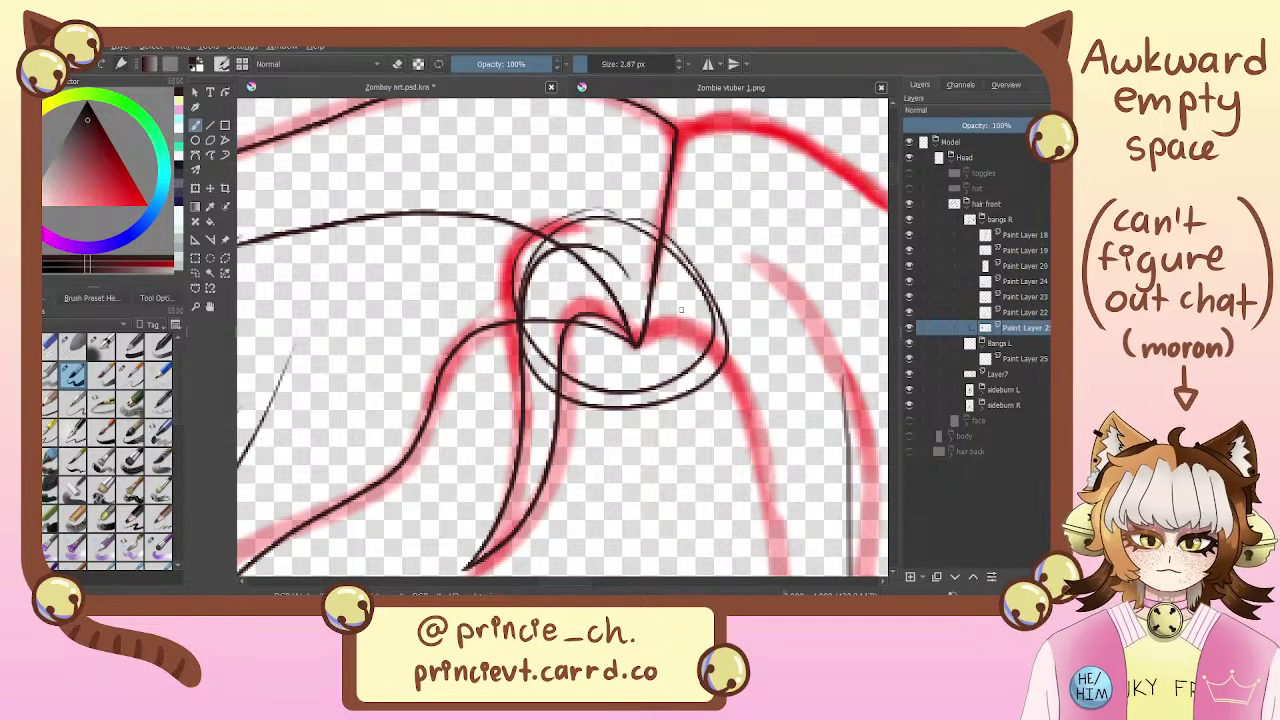
left_click_drag(681, 310, 669, 268)
key("ctrl+z")
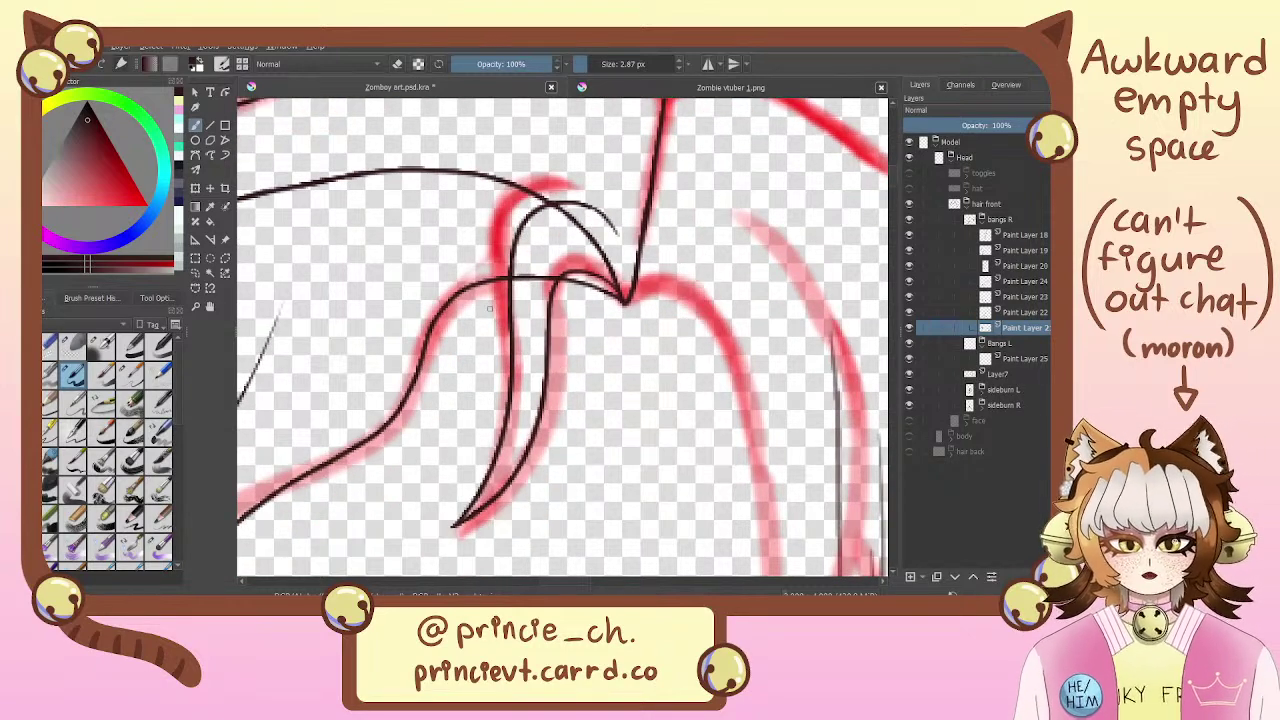
Thin and reshape the lower end of the parting line so it meets the bang locks in a sharp tip
key("minus")
scroll(527, 323, "down", 3)
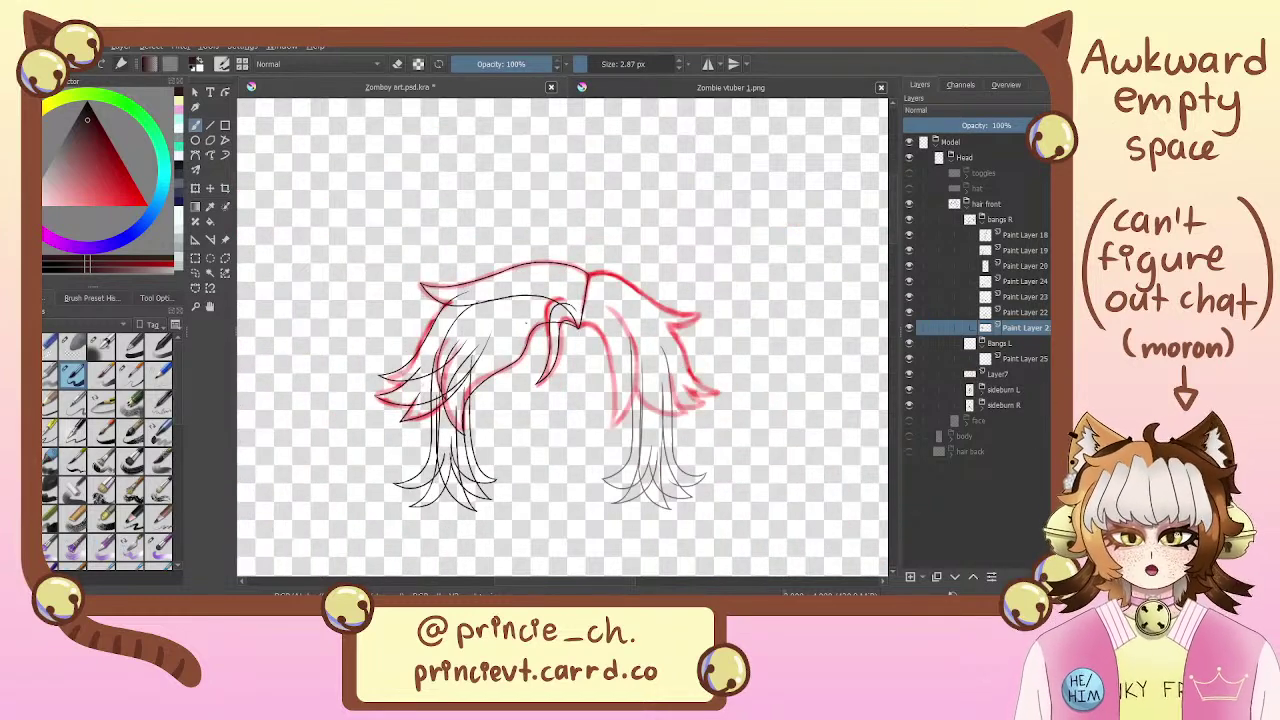
left_click_drag(724, 470, 686, 455)
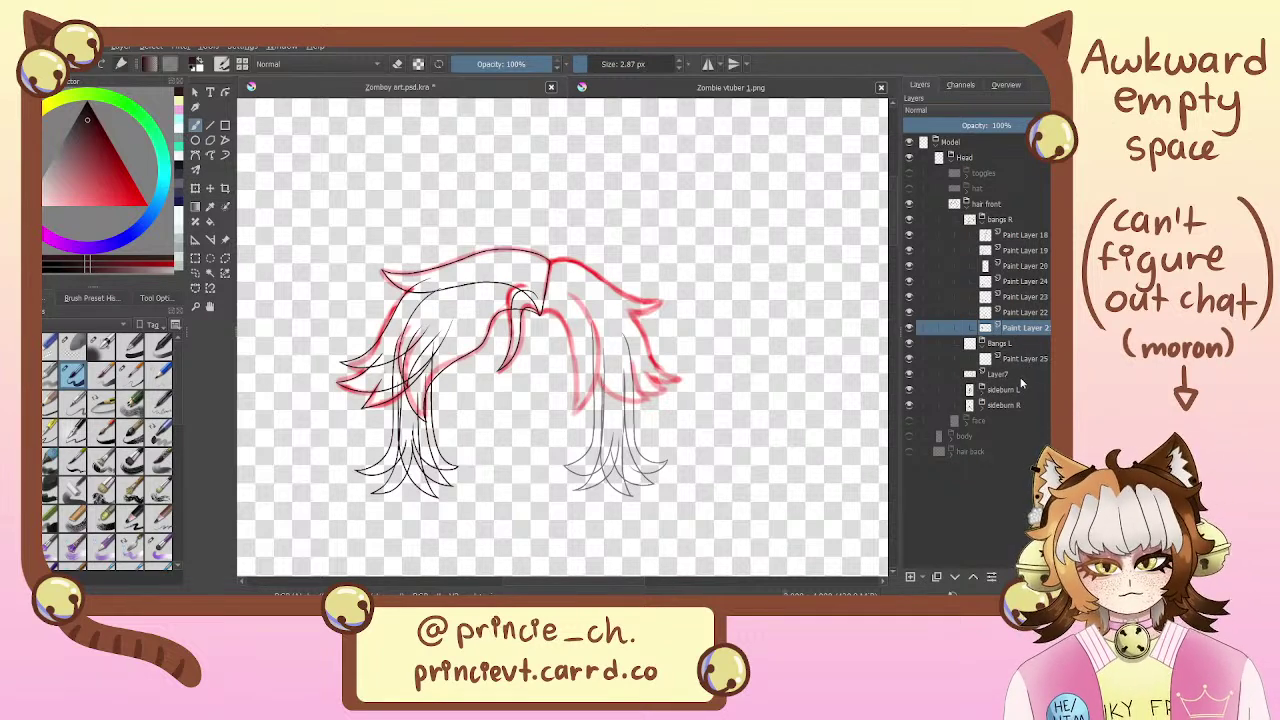
scroll(556, 305, "up", 5)
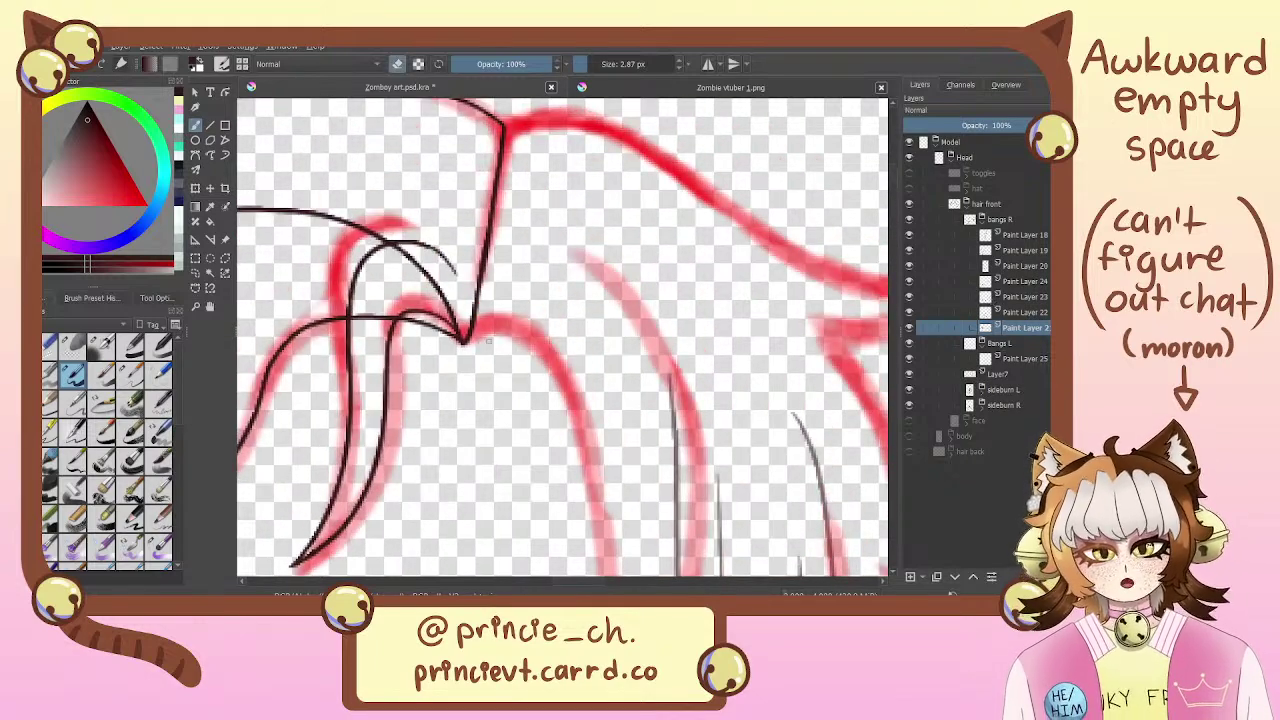
left_click_drag(481, 318, 469, 336)
mouse_move(485, 283)
left_mouse_down()
mouse_move(463, 346)
mouse_move(481, 279)
left_mouse_up()
key("e")
mouse_move(464, 334)
left_mouse_down()
mouse_move(482, 268)
mouse_move(471, 308)
left_mouse_up()
key("ctrl+z")
key("ctrl+z")
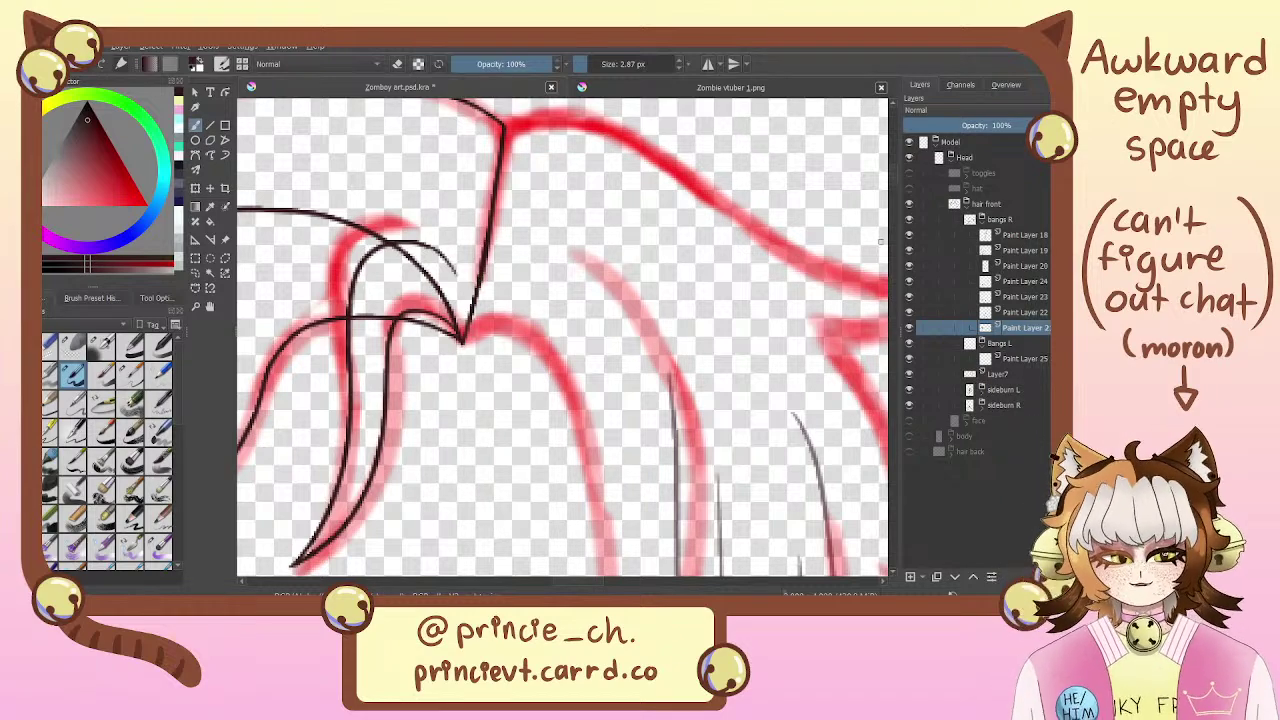
Collapse the bangs R group and switch its visibility off and on to check its lines
left_click(946, 219)
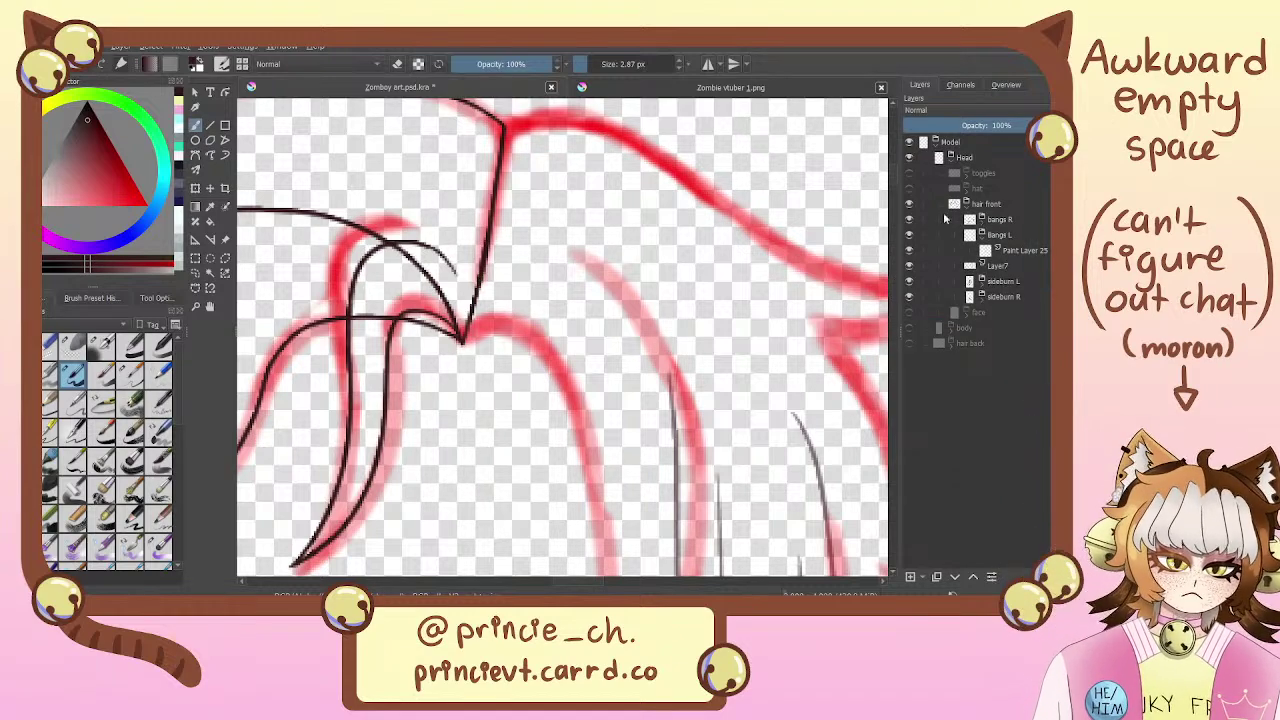
left_click(909, 219)
left_click(909, 219)
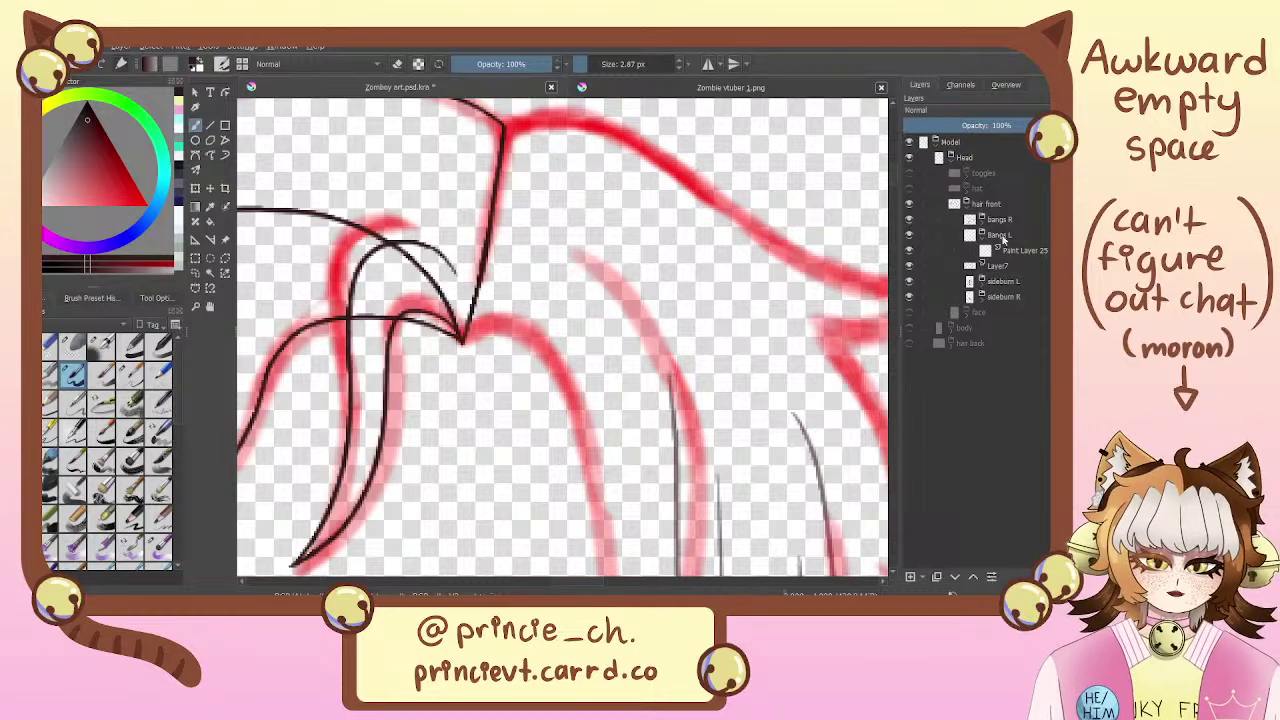
On Paint Layer 25 in the Bangs L group, ink a curve from the bangs' pointed junction up to the top of the parting
left_click(1036, 251)
mouse_move(527, 286)
left_mouse_down()
mouse_move(529, 408)
mouse_move(518, 285)
mouse_move(532, 372)
left_mouse_up()
left_click_drag(473, 439, 503, 244)
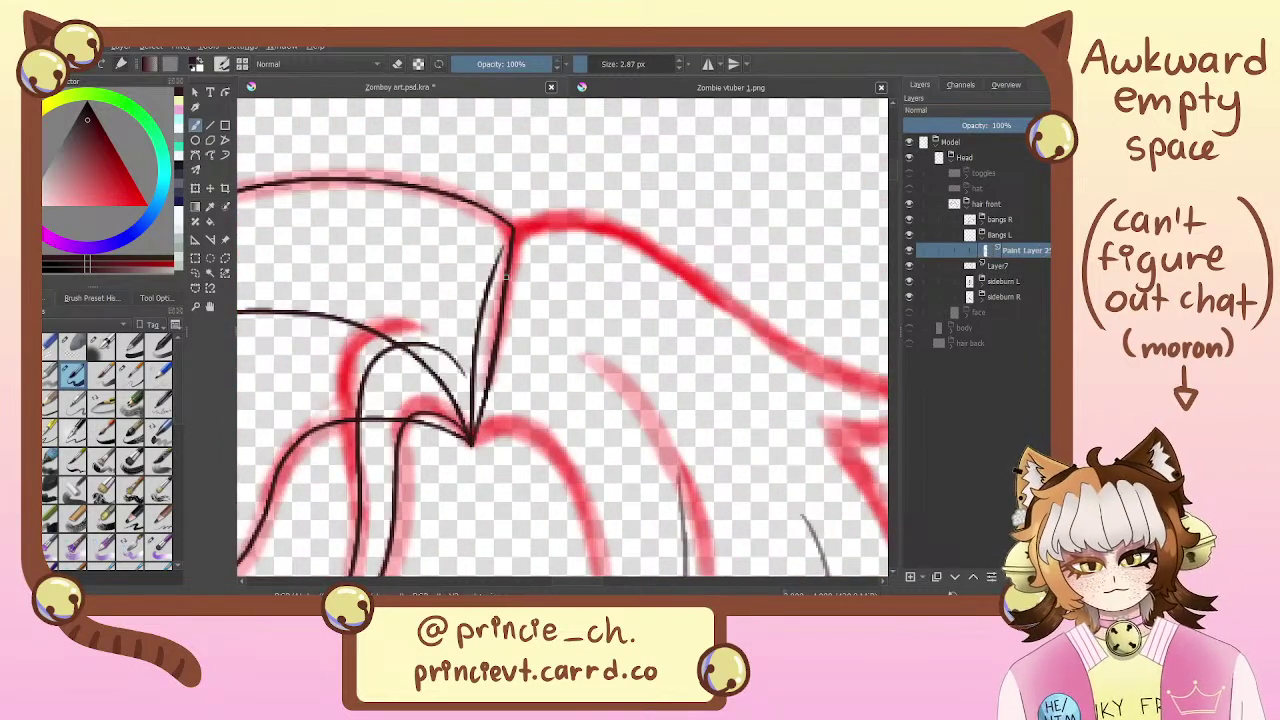
key("ctrl+z")
mouse_move(472, 439)
left_mouse_down()
mouse_move(510, 232)
mouse_move(470, 357)
mouse_move(470, 448)
left_mouse_up()
key("ctrl+z")
left_click_drag(549, 241, 506, 237)
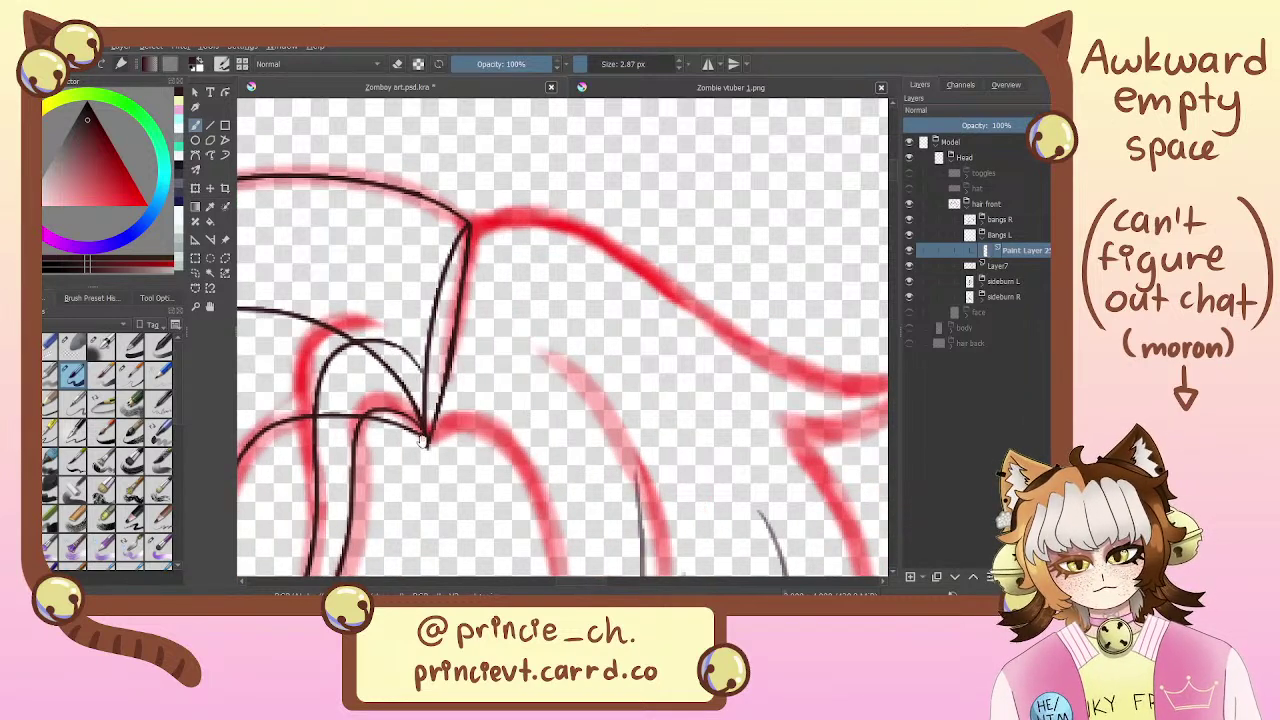
key("e")
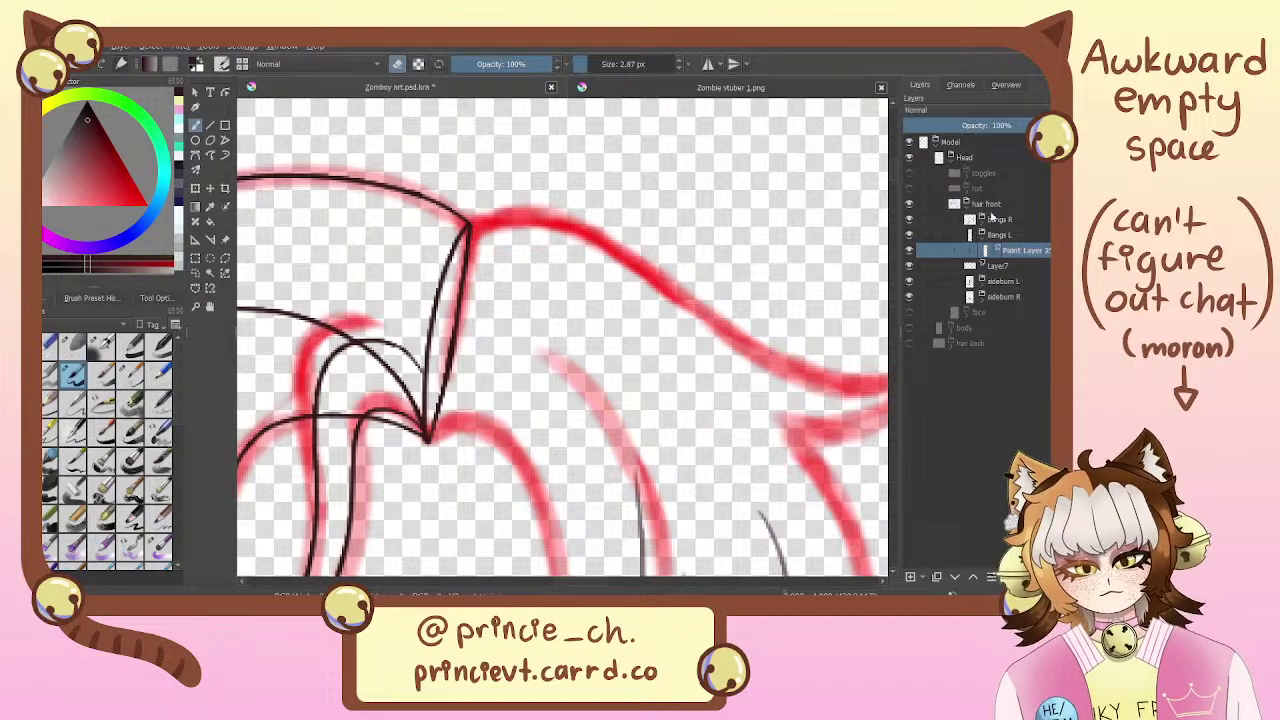
On Paint Layer 25, ink the upper edge of the Bangs L lock from the top of the parting to its outer tip
left_click(994, 219)
left_click(997, 125)
left_click_drag(699, 342, 684, 304)
left_click(1030, 250)
mouse_move(469, 180)
left_mouse_down()
mouse_move(370, 194)
mouse_move(488, 202)
mouse_move(822, 343)
left_mouse_up()
key("e")
key("ctrl+z")
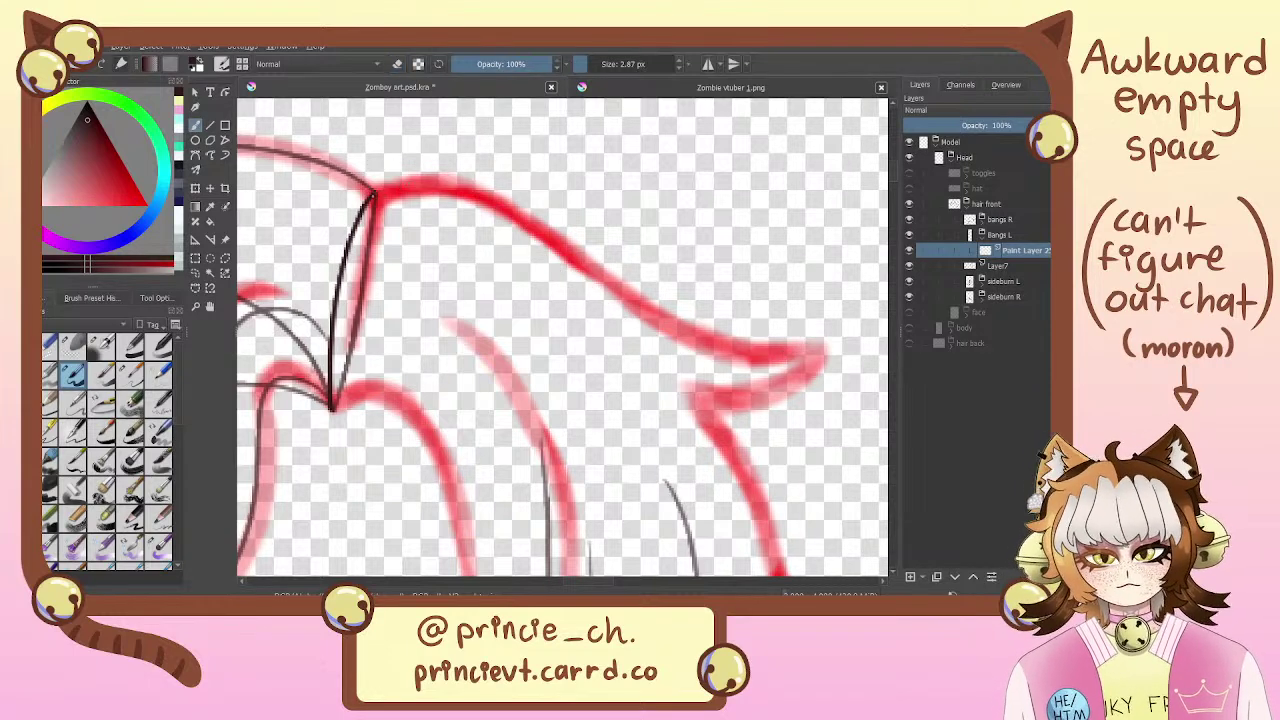
mouse_move(374, 194)
left_mouse_down()
mouse_move(843, 347)
mouse_move(620, 370)
left_mouse_up()
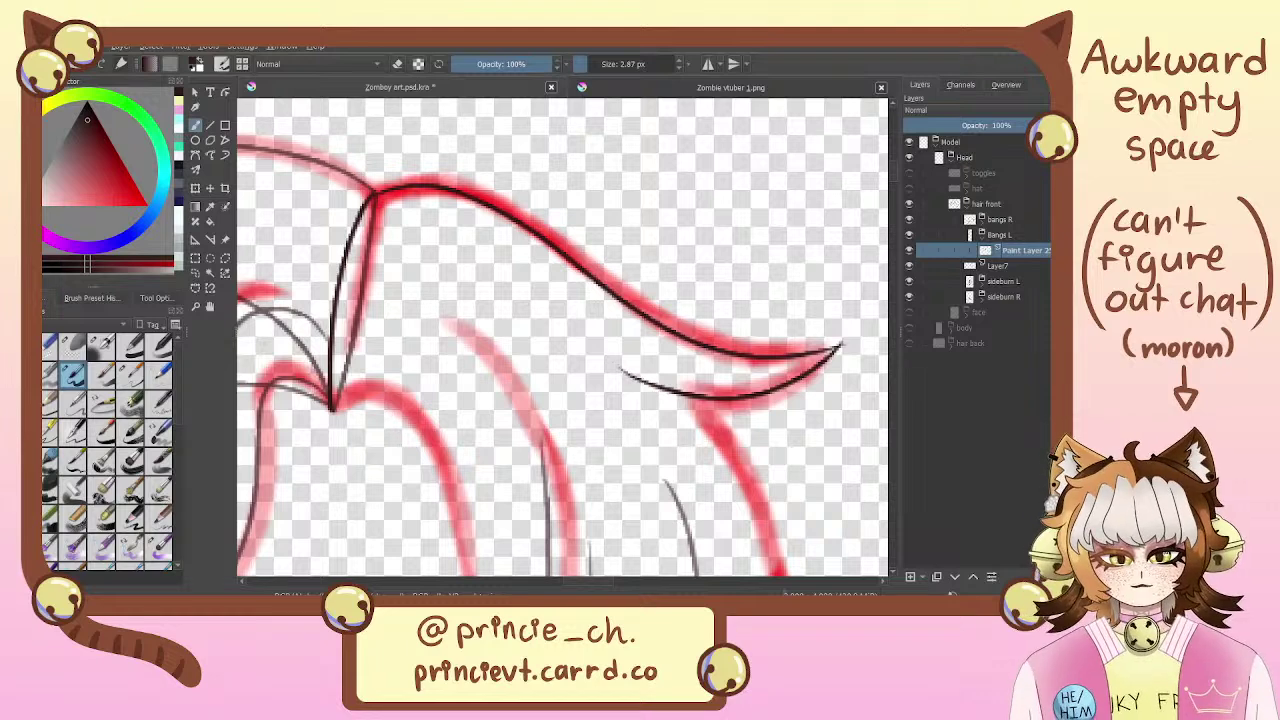
Ink the lock's lower edge from the outer tip back to the pointed bangs junction and redraw its rough middle section
key("ctrl+z")
left_click_drag(844, 345, 634, 398)
key("ctrl+z")
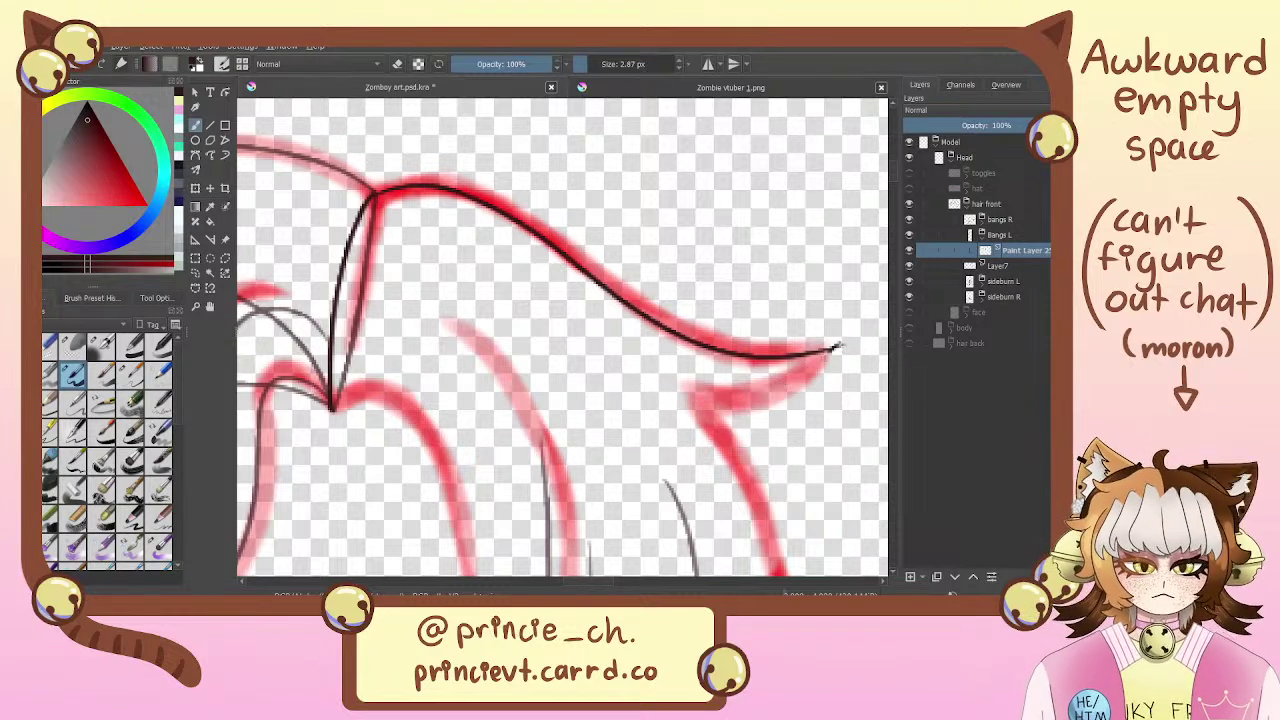
left_click_drag(840, 346, 432, 321)
mouse_move(331, 408)
left_mouse_down()
mouse_move(446, 323)
mouse_move(432, 324)
mouse_move(452, 329)
mouse_move(420, 330)
mouse_move(497, 345)
left_mouse_up()
key("e")
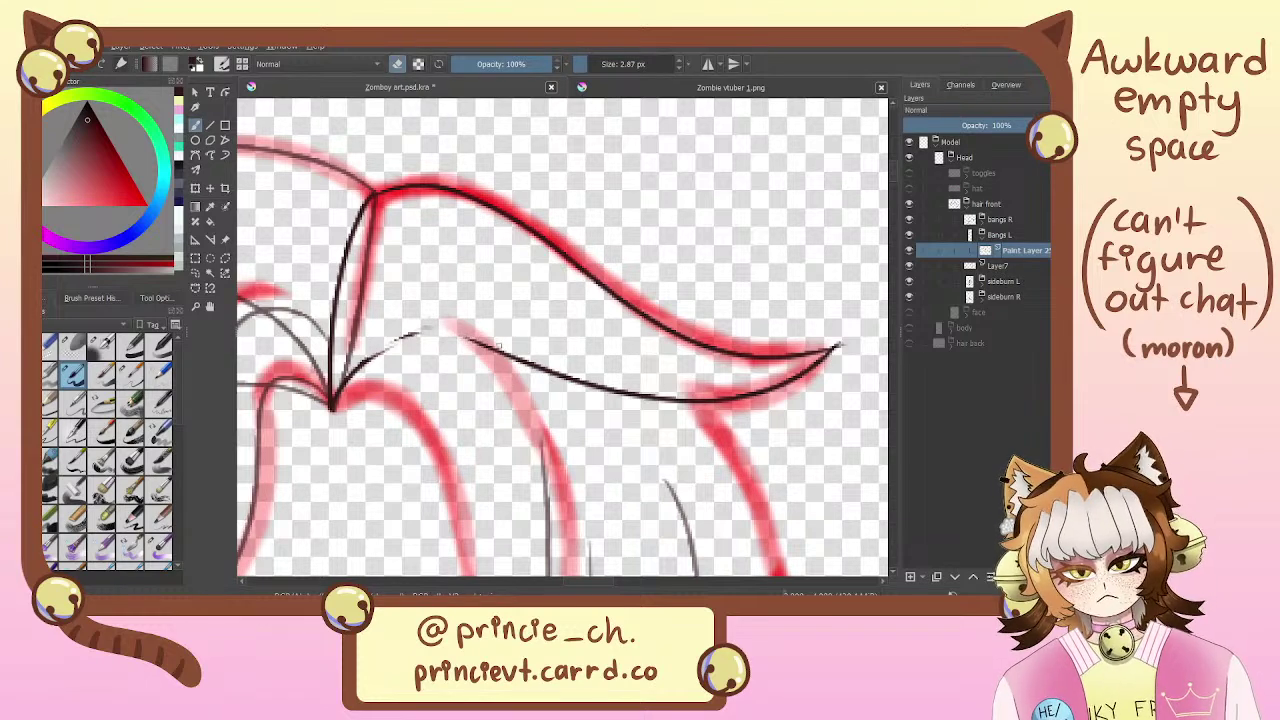
left_click_drag(426, 325, 443, 328)
key("e")
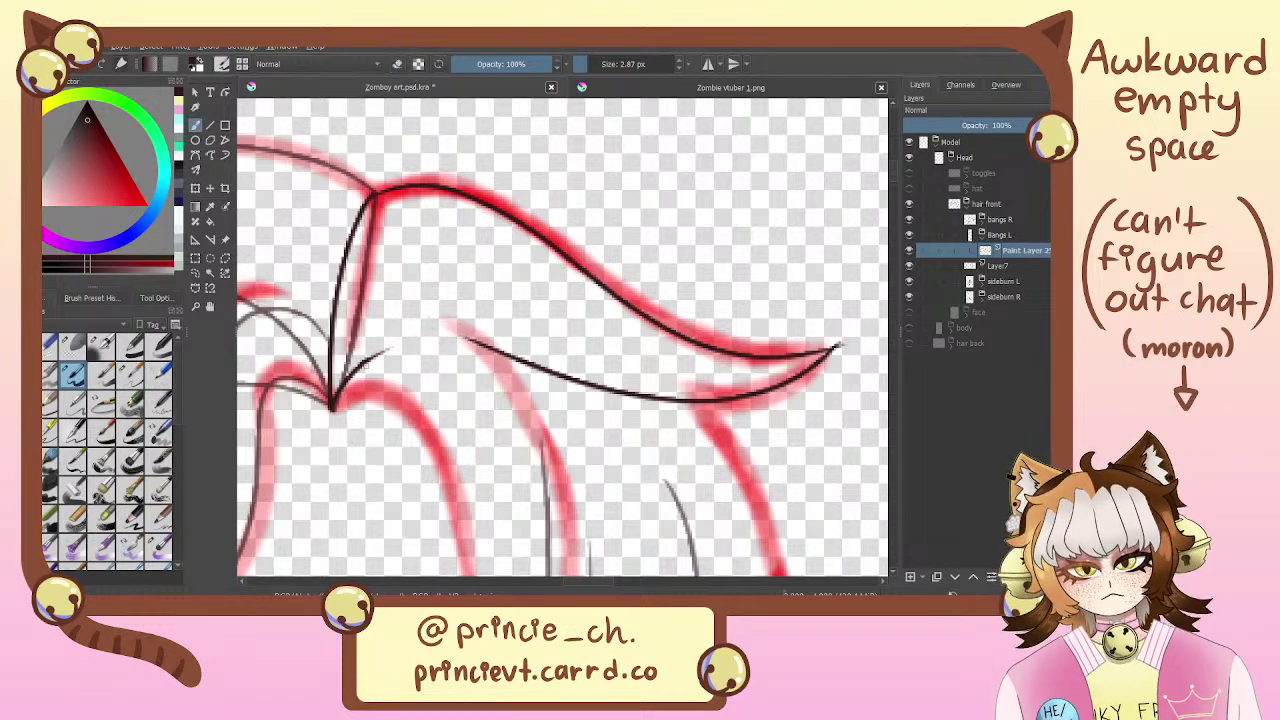
left_click_drag(360, 366, 486, 340)
left_click_drag(473, 239, 588, 224)
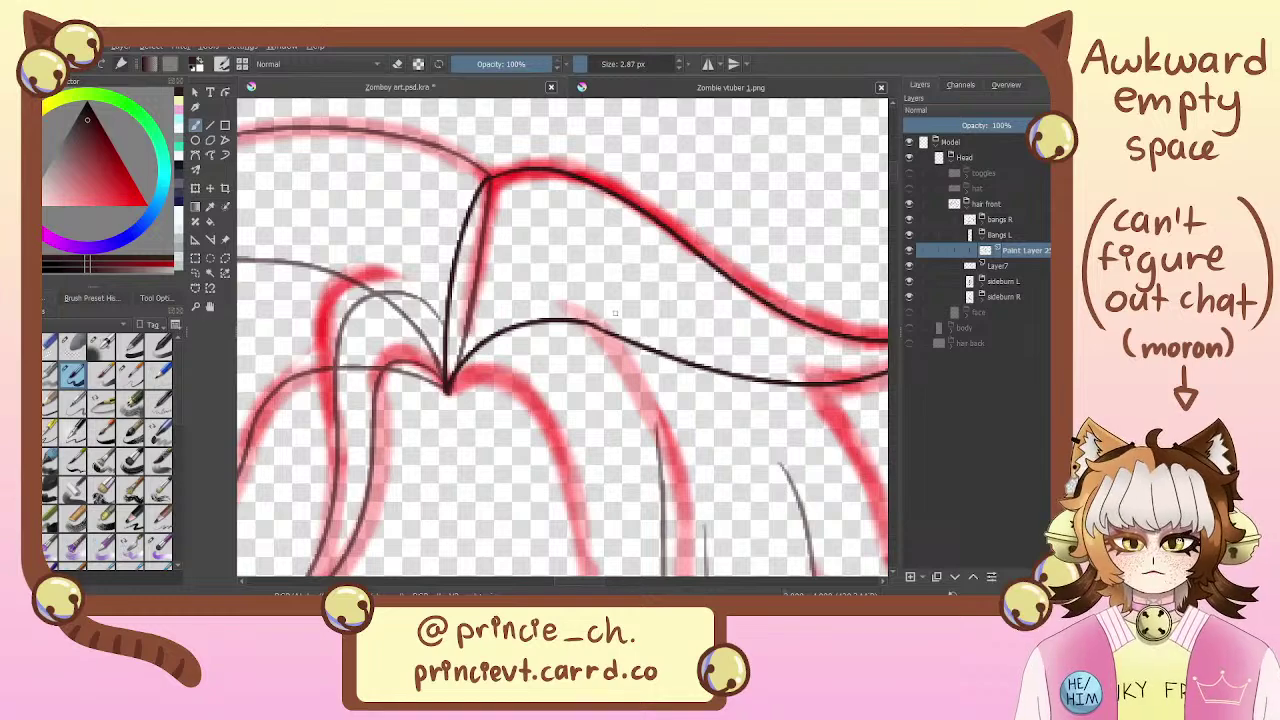
key("e")
key("e")
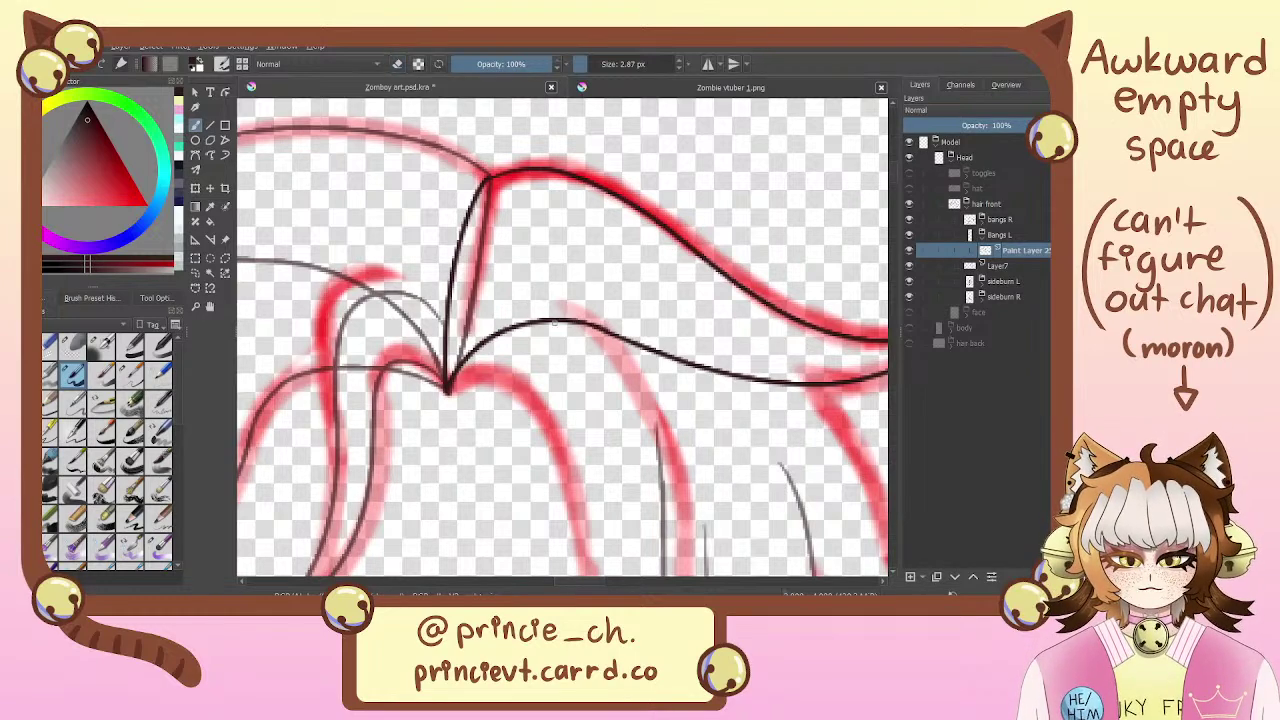
mouse_move(590, 292)
left_mouse_down()
mouse_move(465, 290)
mouse_move(445, 205)
left_mouse_up()
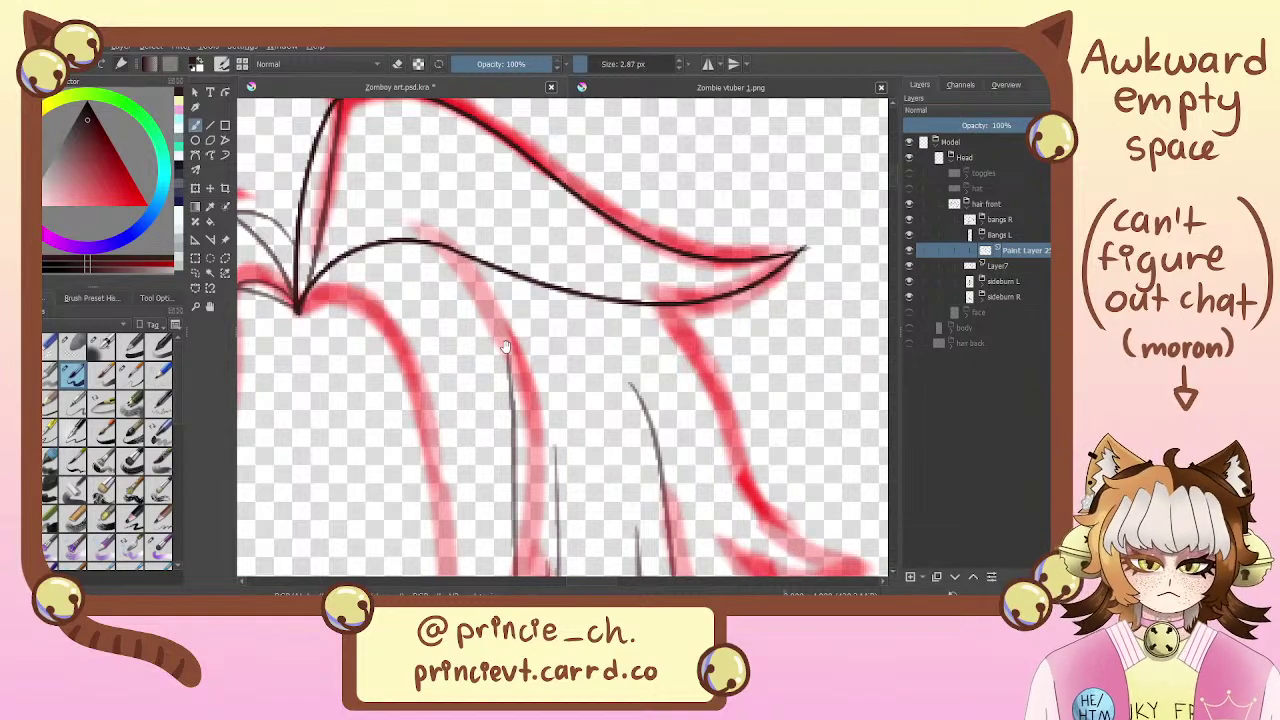
left_click_drag(426, 304, 504, 384)
key("e")
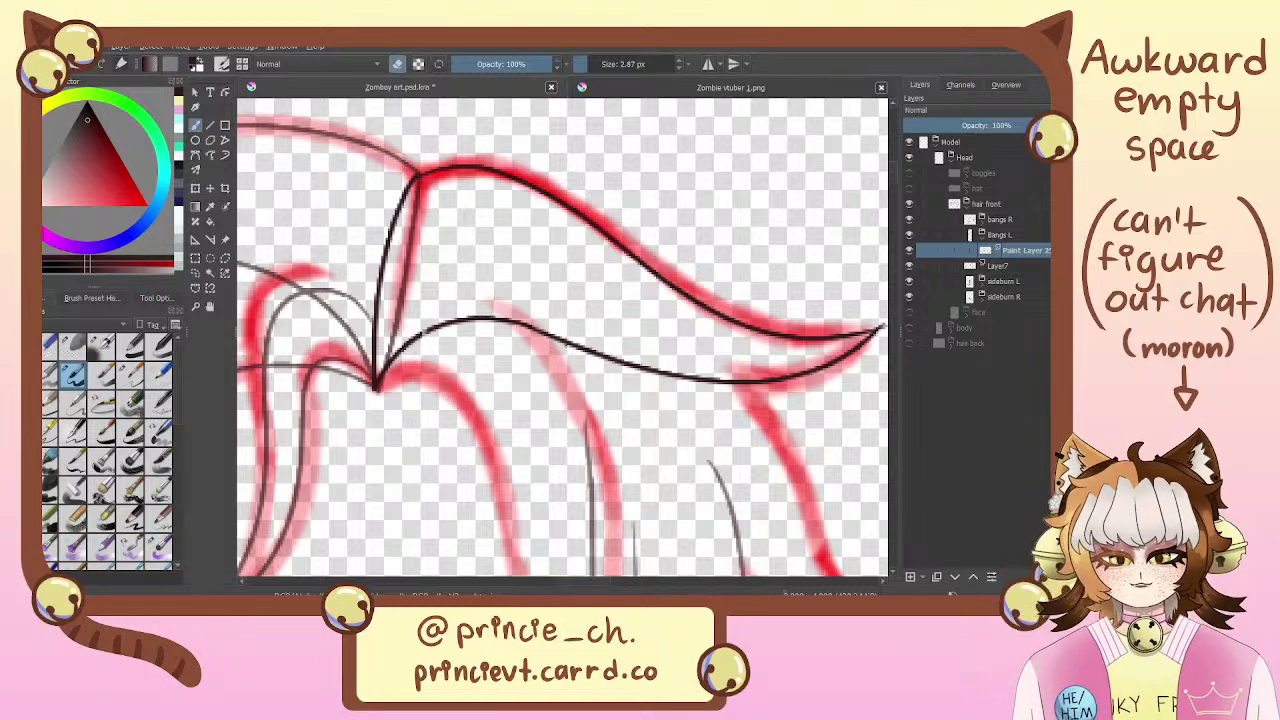
key("e")
mouse_move(535, 309)
left_mouse_down()
mouse_move(575, 335)
mouse_move(420, 320)
left_mouse_up()
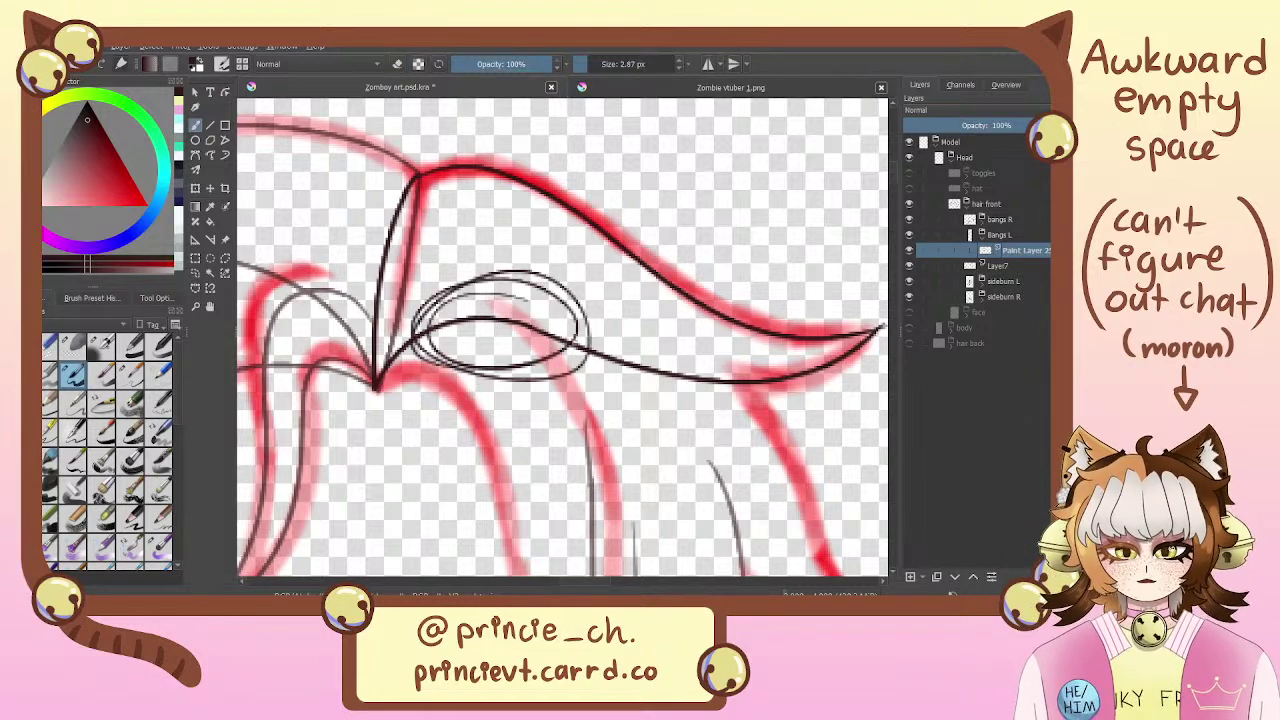
key("ctrl+z")
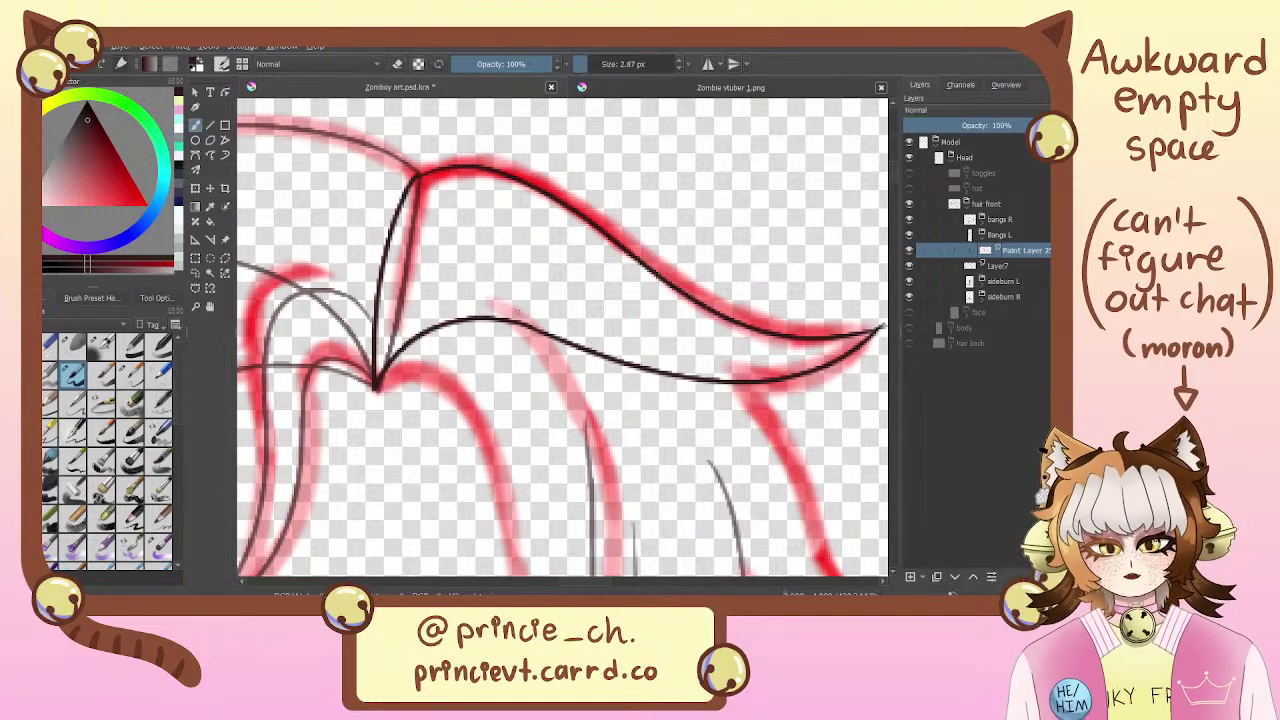
left_click_drag(469, 193, 554, 280)
key("e")
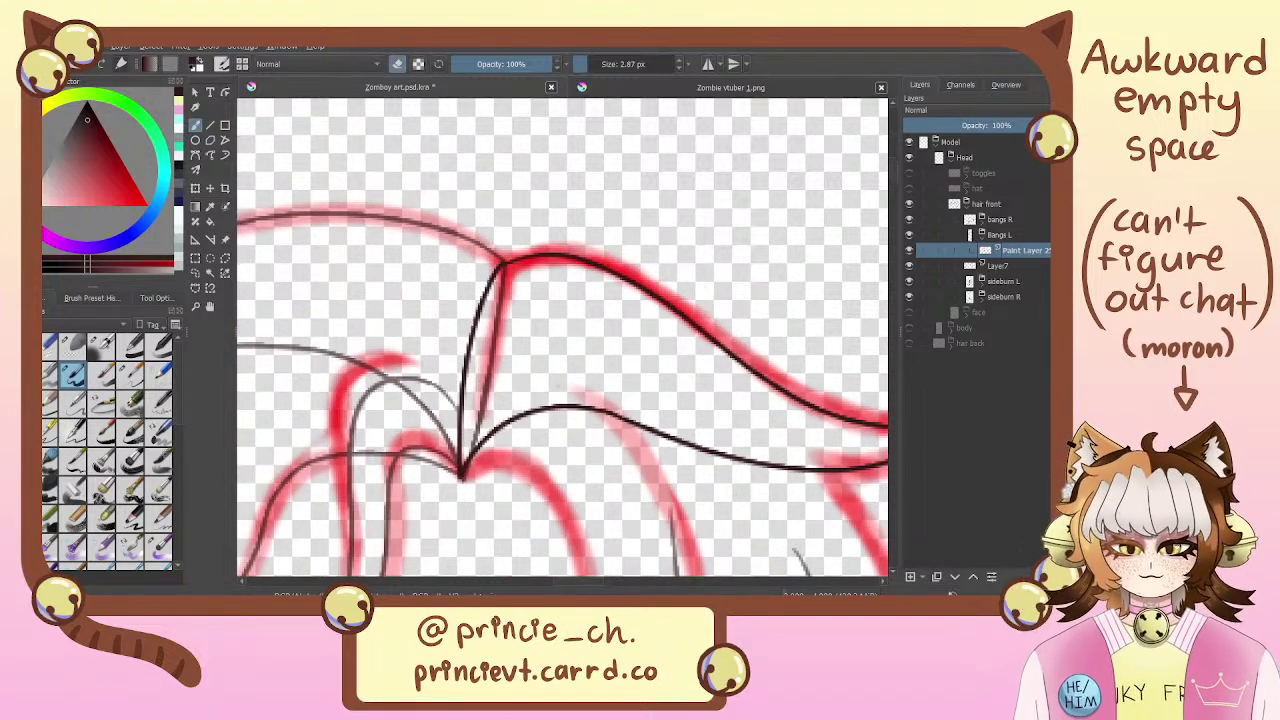
key("e")
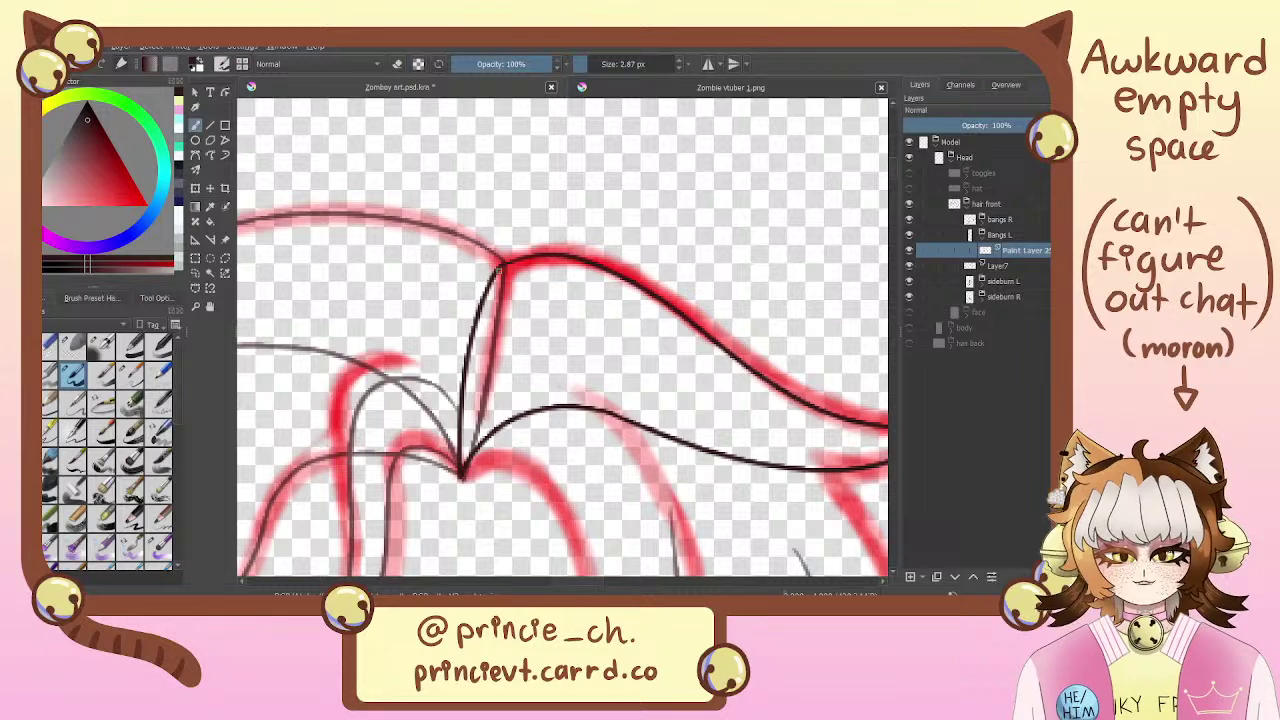
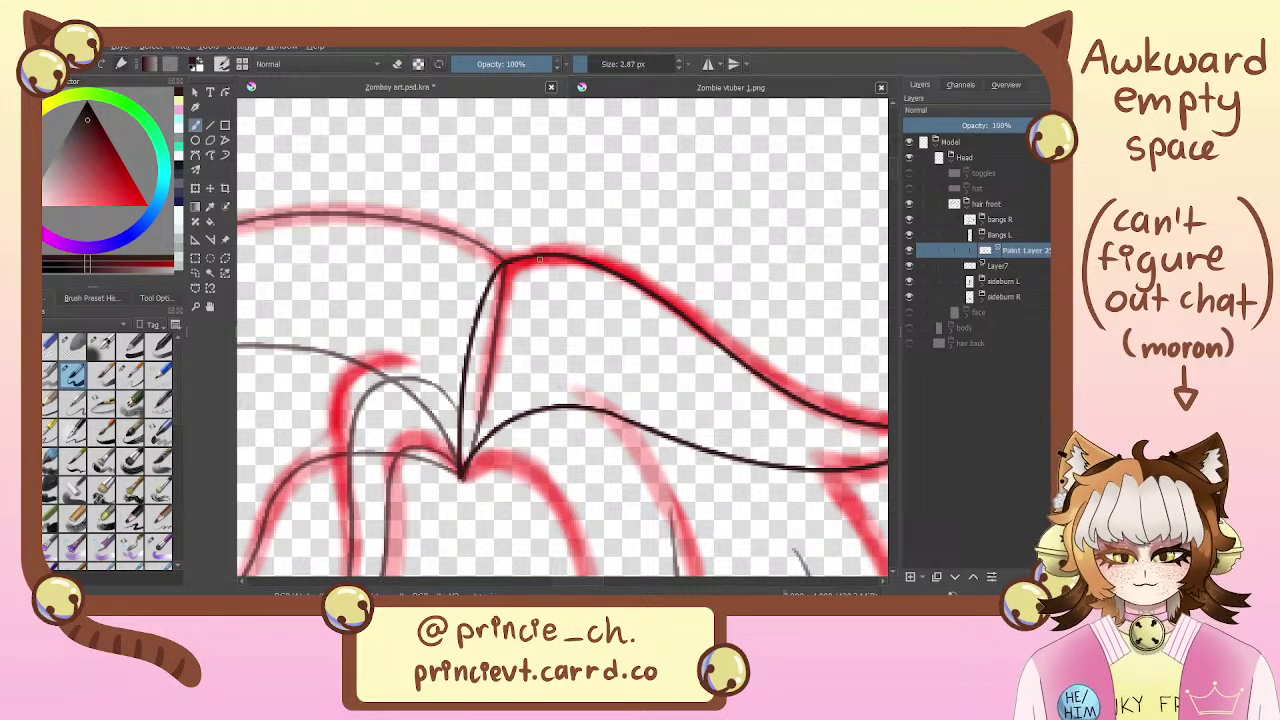
Transform Paint Layer 25 to nudge the lock outline slightly so it lines up with the junction at the parting
left_click_drag(539, 260, 434, 169)
left_click_drag(389, 357, 426, 361)
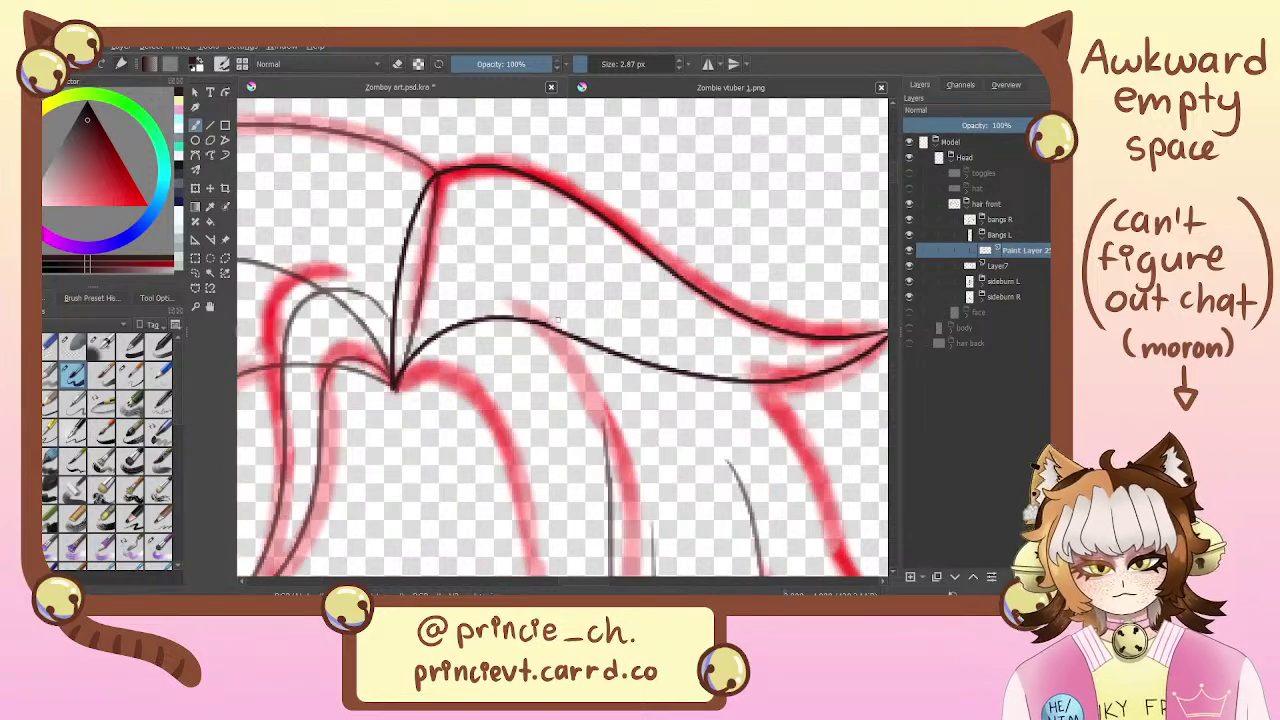
key("ctrl+t")
left_click_drag(569, 257, 578, 254)
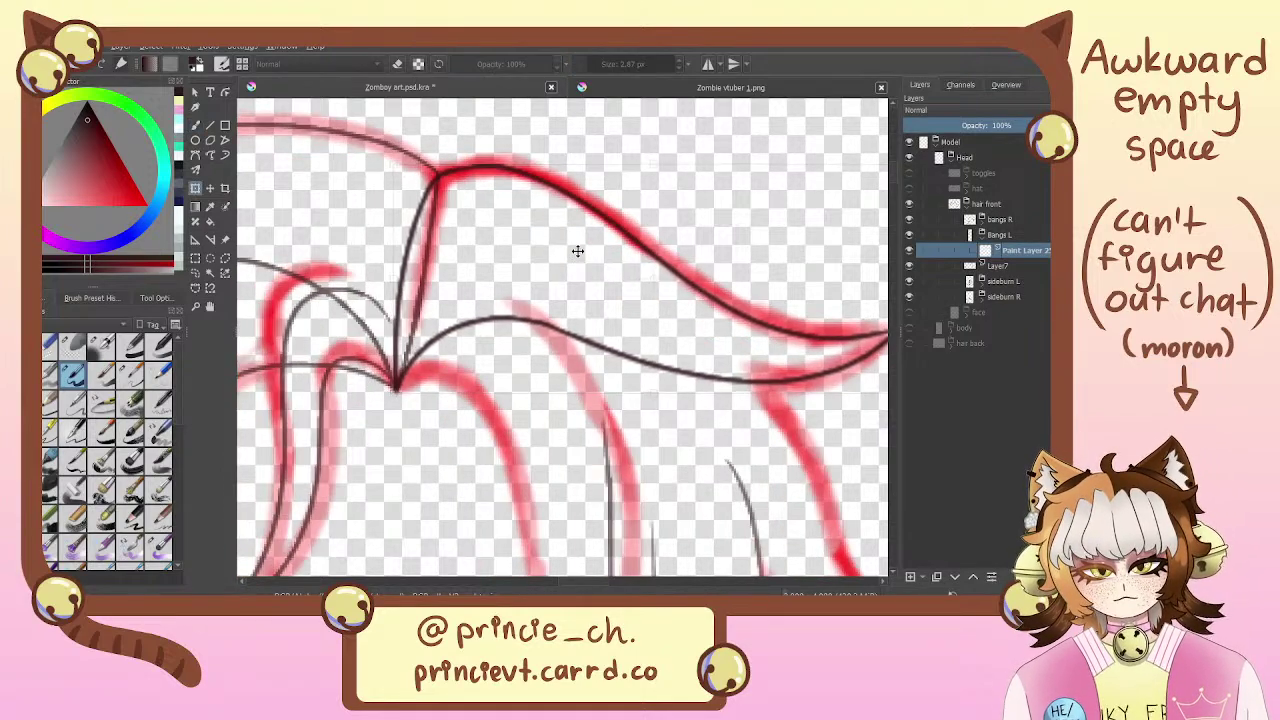
key("b")
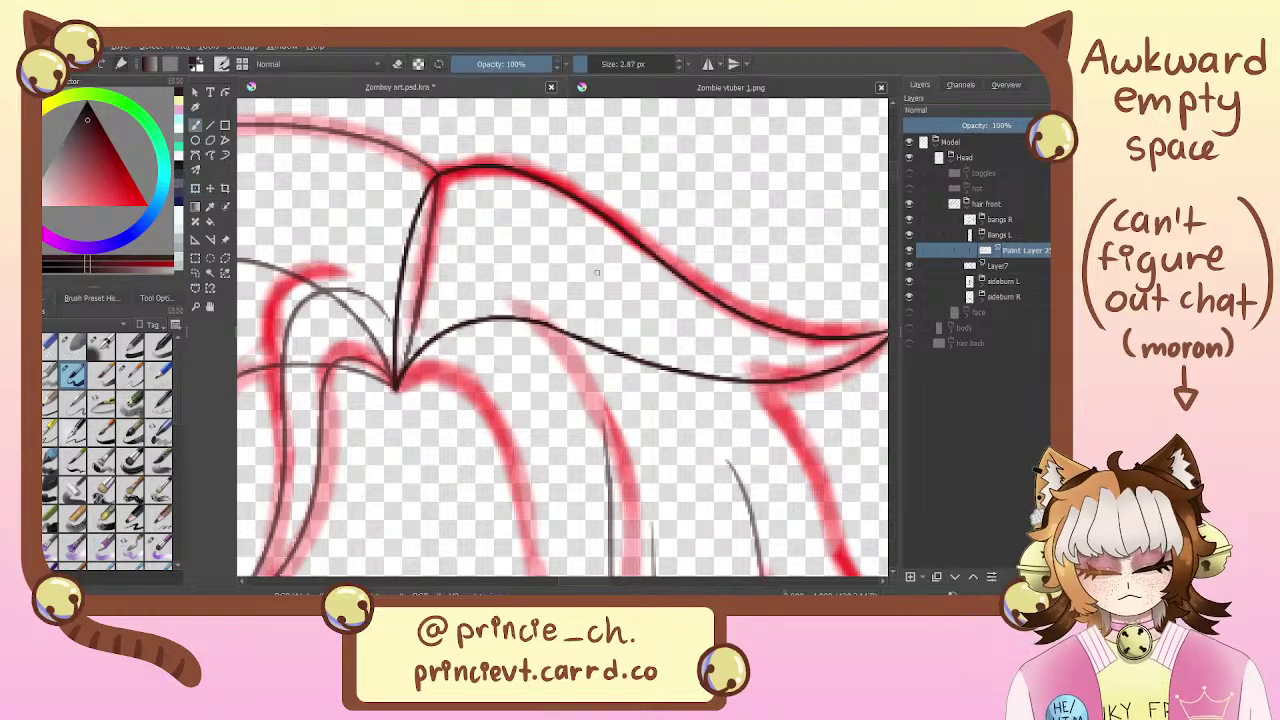
Erase the overshooting line end at the outer tip of the Bangs L lock
mouse_move(530, 300)
left_mouse_down()
mouse_move(537, 357)
mouse_move(576, 362)
mouse_move(559, 261)
mouse_move(477, 135)
left_mouse_up()
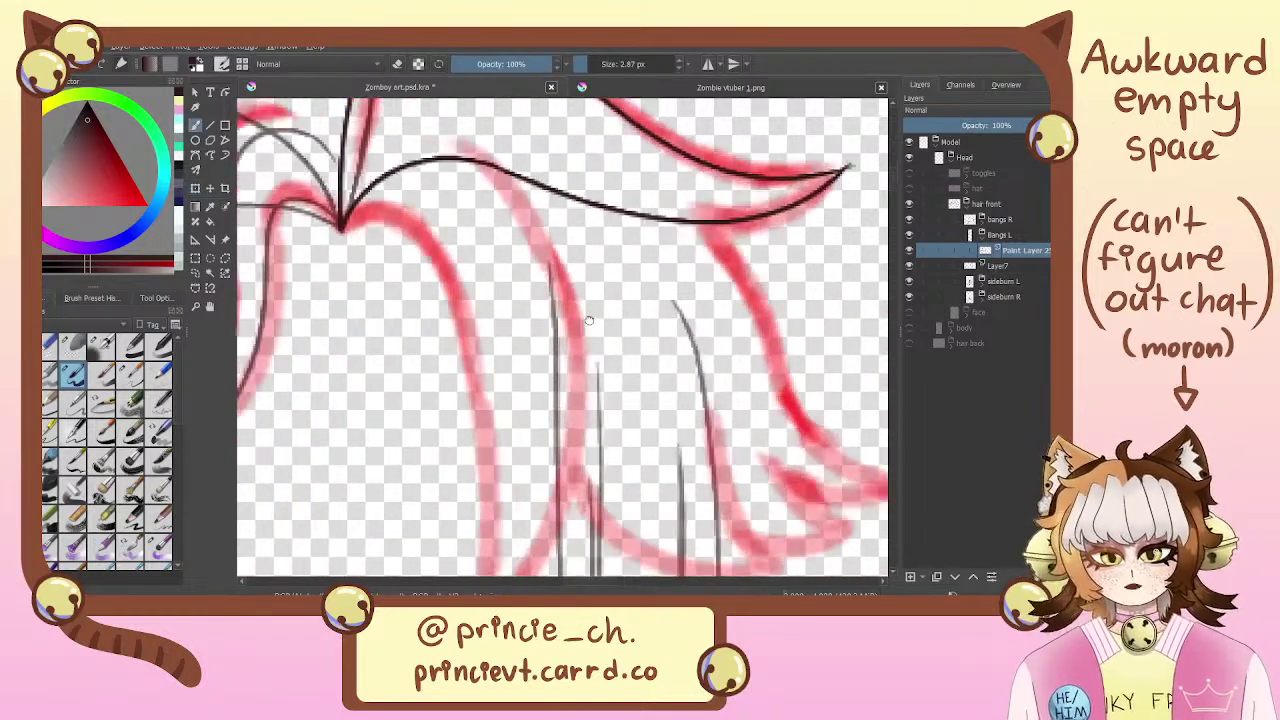
left_click_drag(761, 236, 638, 336)
key("e")
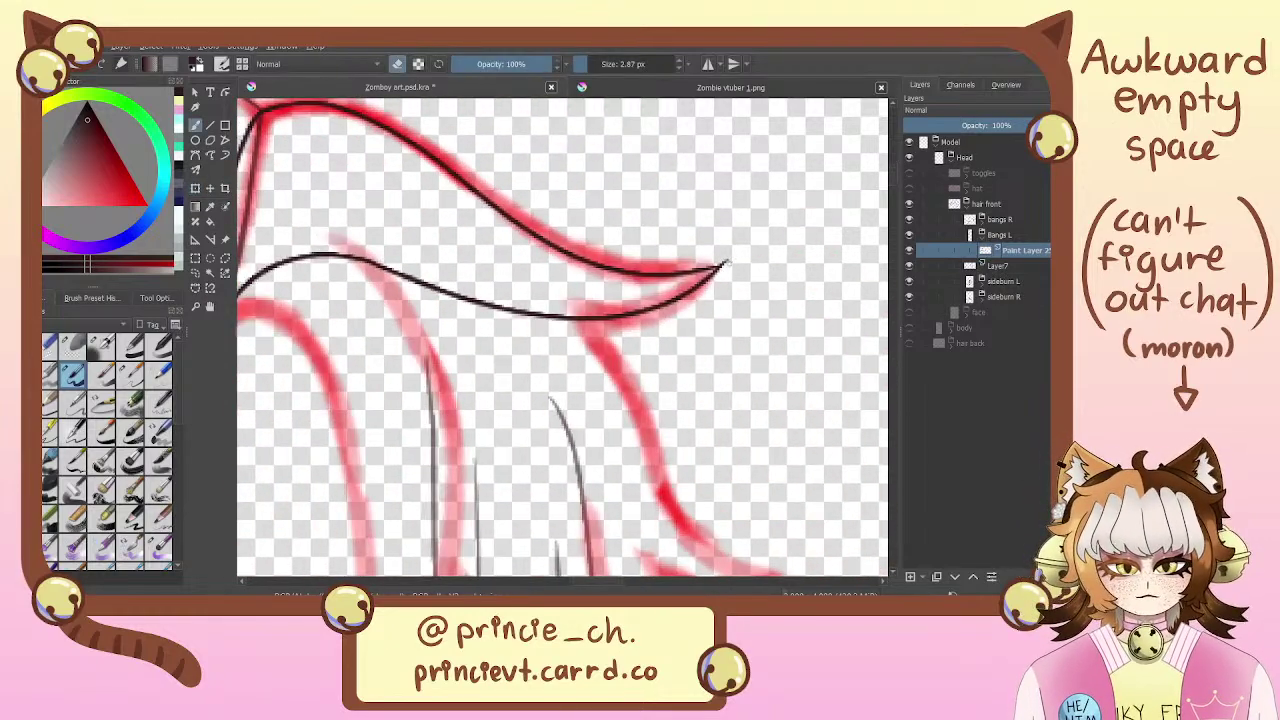
left_click_drag(727, 264, 698, 269)
key("e")
key("ctrl+z")
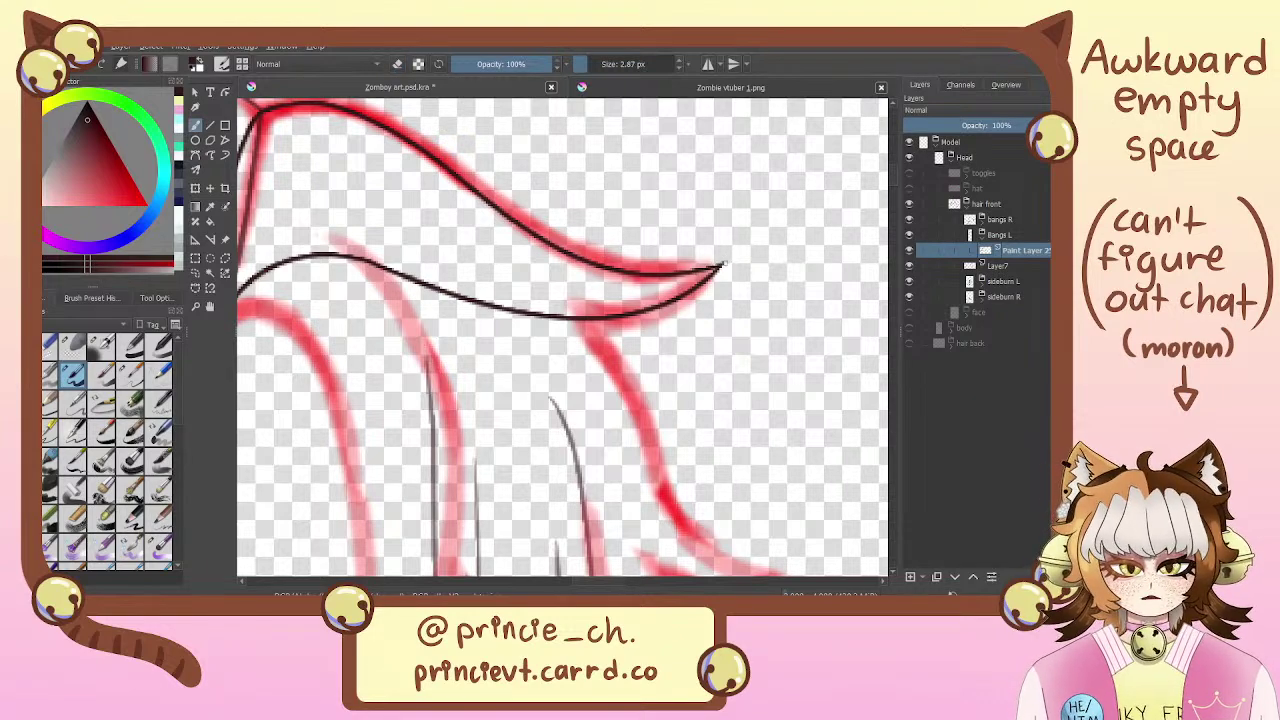
Examine the bangs R lines and layers, switch the group's visibility off and on, and reselect Paint Layer 25
left_click_drag(541, 298, 786, 381)
left_click_drag(487, 436, 765, 387)
left_click_drag(463, 385, 756, 404)
left_click_drag(697, 352, 598, 385)
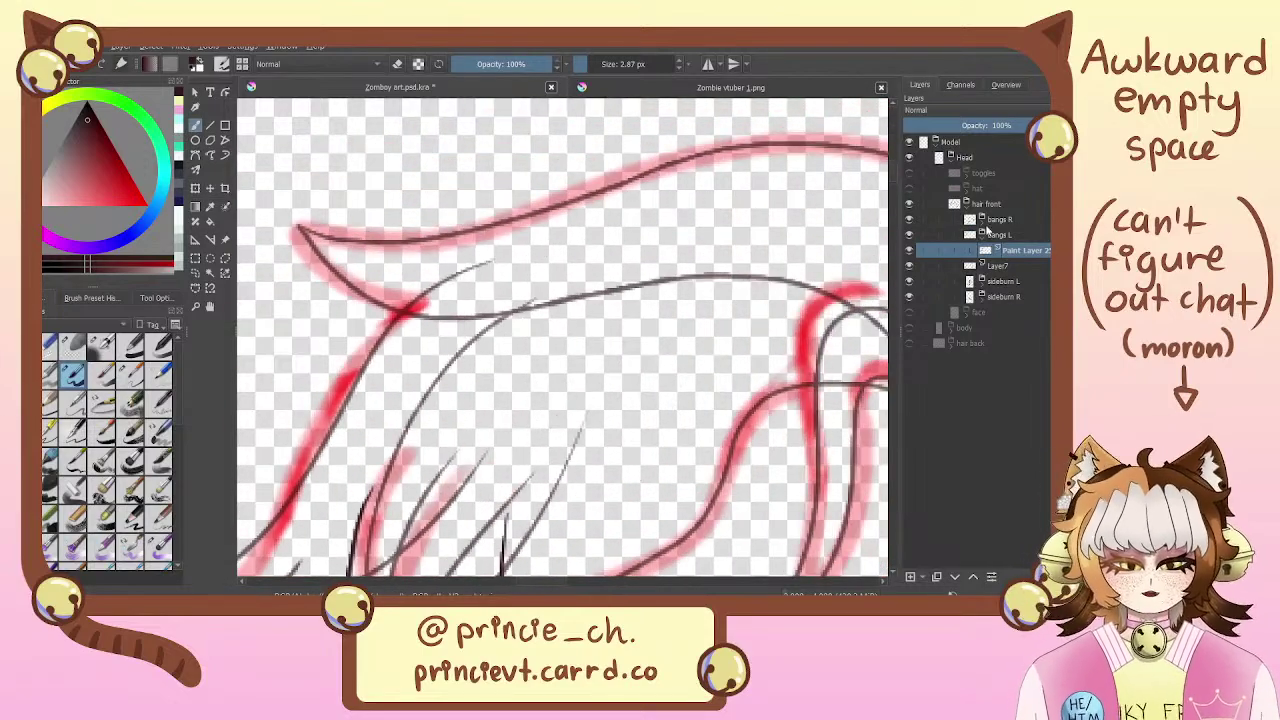
left_click(983, 220)
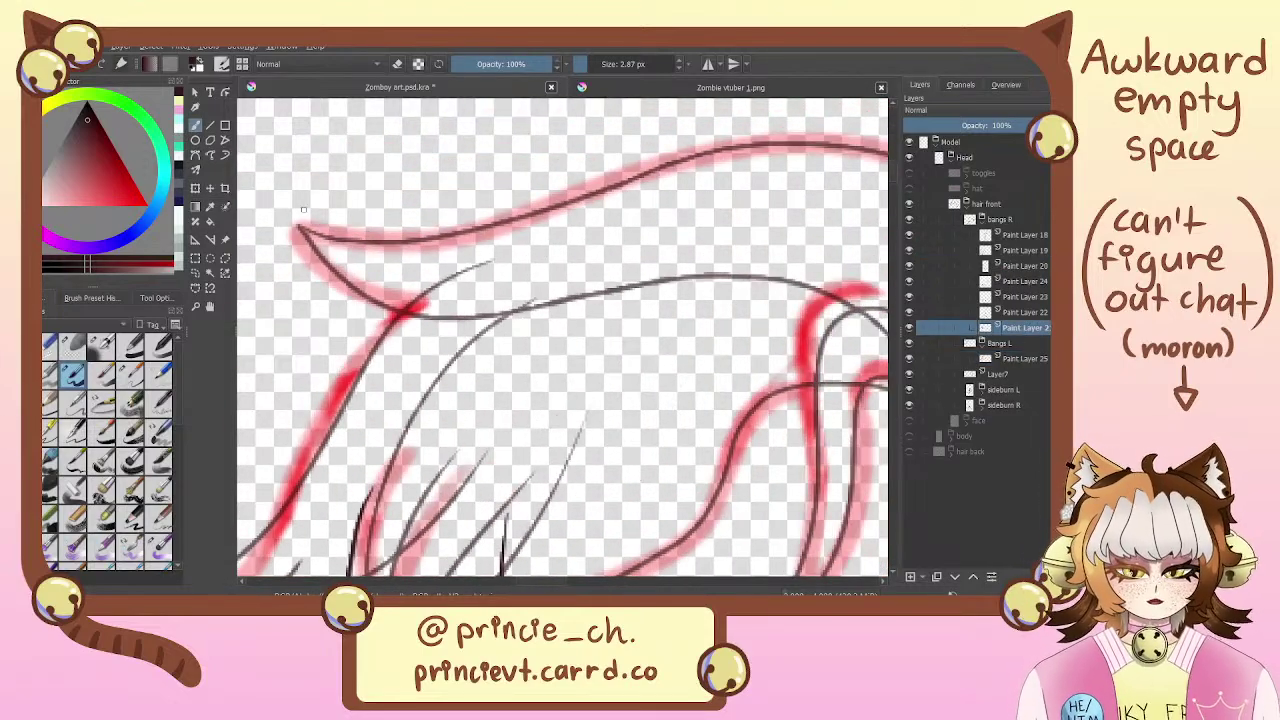
left_click_drag(691, 349, 316, 328)
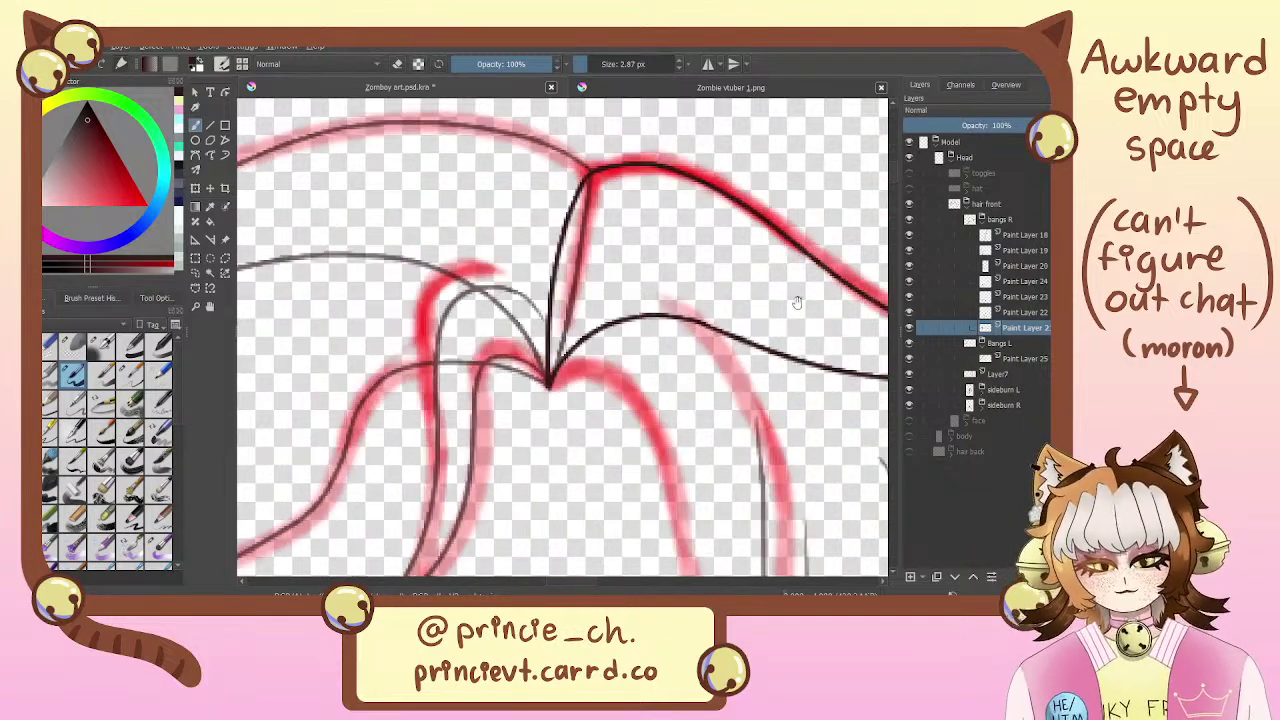
left_click_drag(815, 300, 661, 316)
left_click(964, 217)
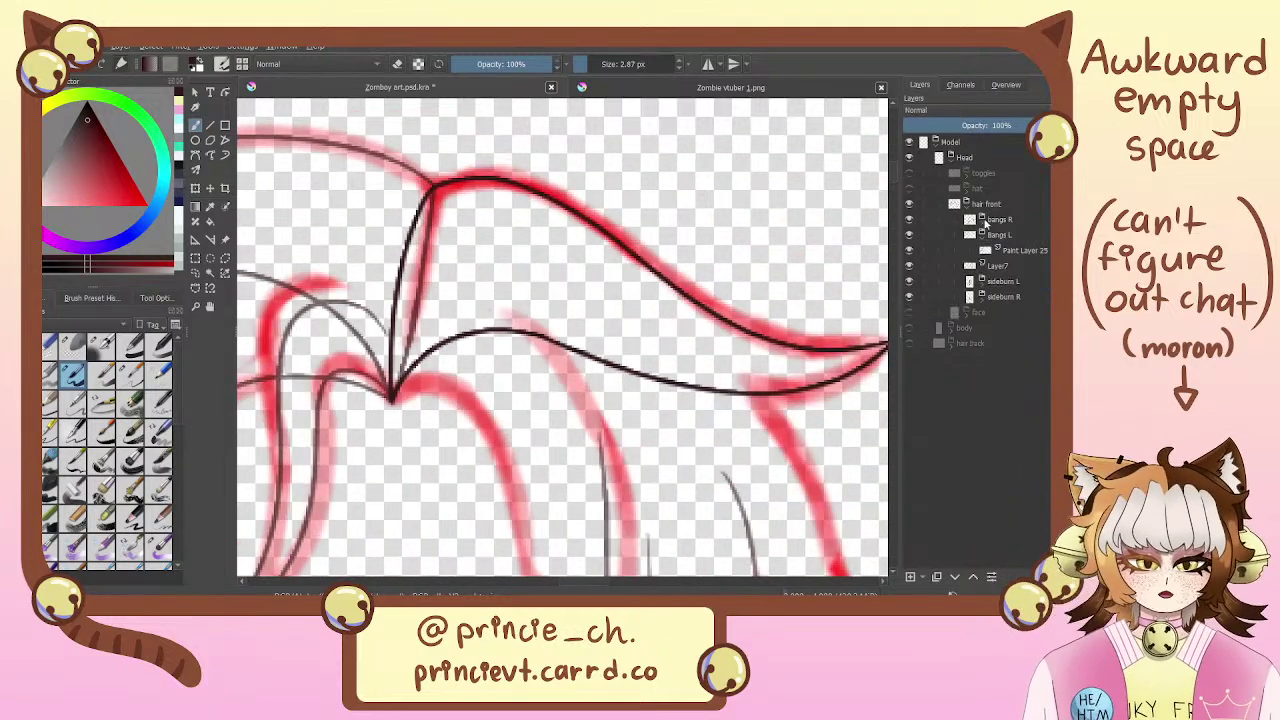
left_click(908, 219)
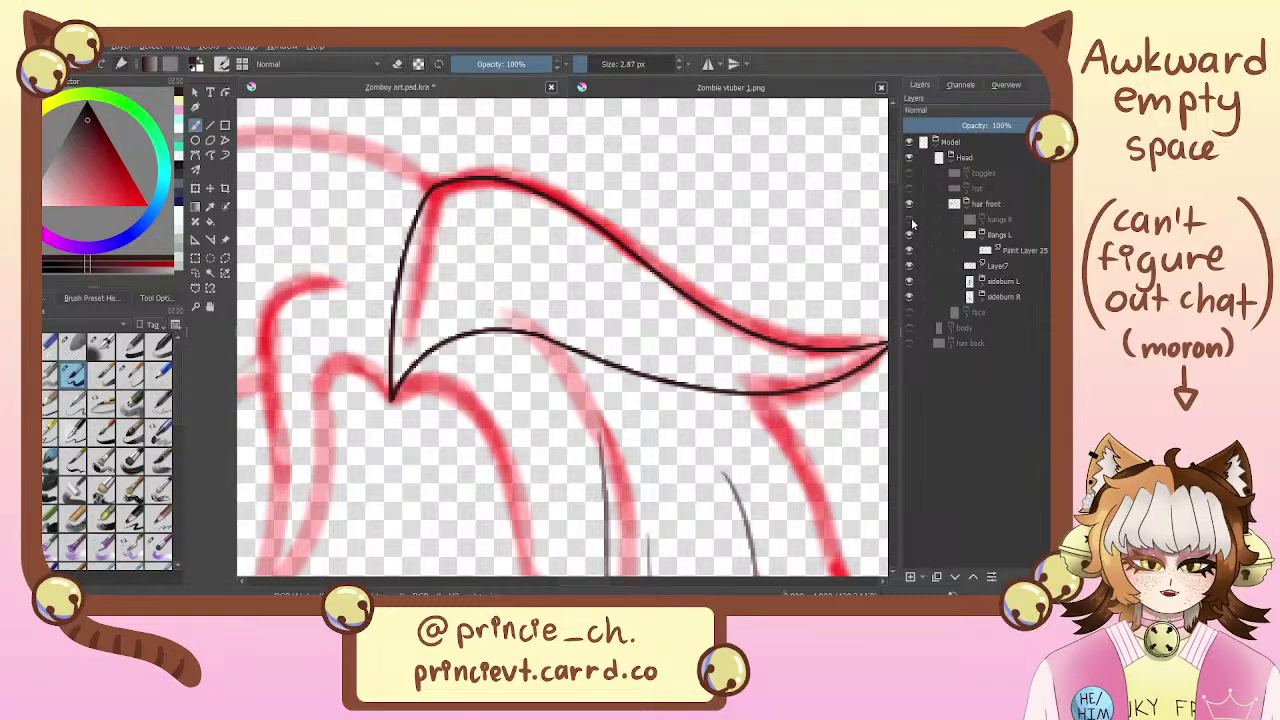
left_click(910, 220)
left_click(1012, 239)
left_click(1016, 255)
On Paint Layer 12 in the sideburn L group, trim the overshooting end of the lowest lock tip with the eraser
mouse_move(818, 345)
left_mouse_down()
mouse_move(802, 277)
mouse_move(766, 220)
left_mouse_up()
left_click_drag(866, 258, 814, 329)
scroll(820, 323, "down", 5)
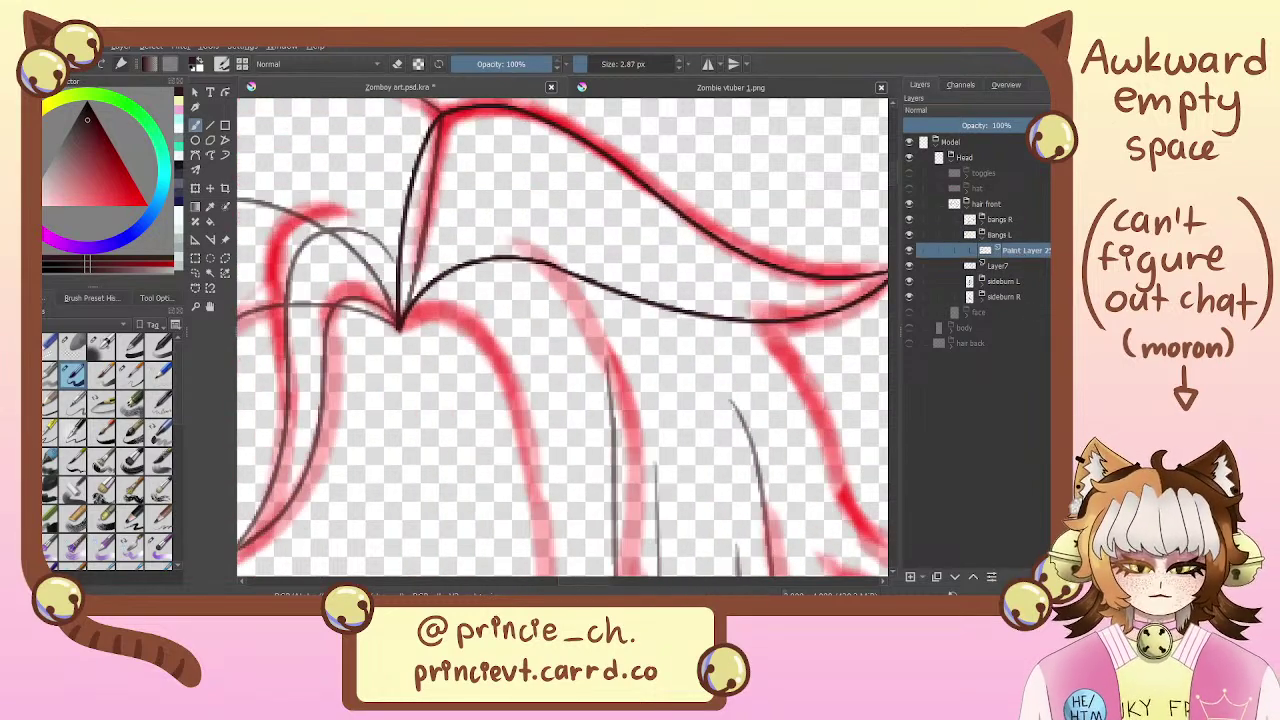
left_click_drag(803, 280, 823, 175)
scroll(602, 468, "up", 6)
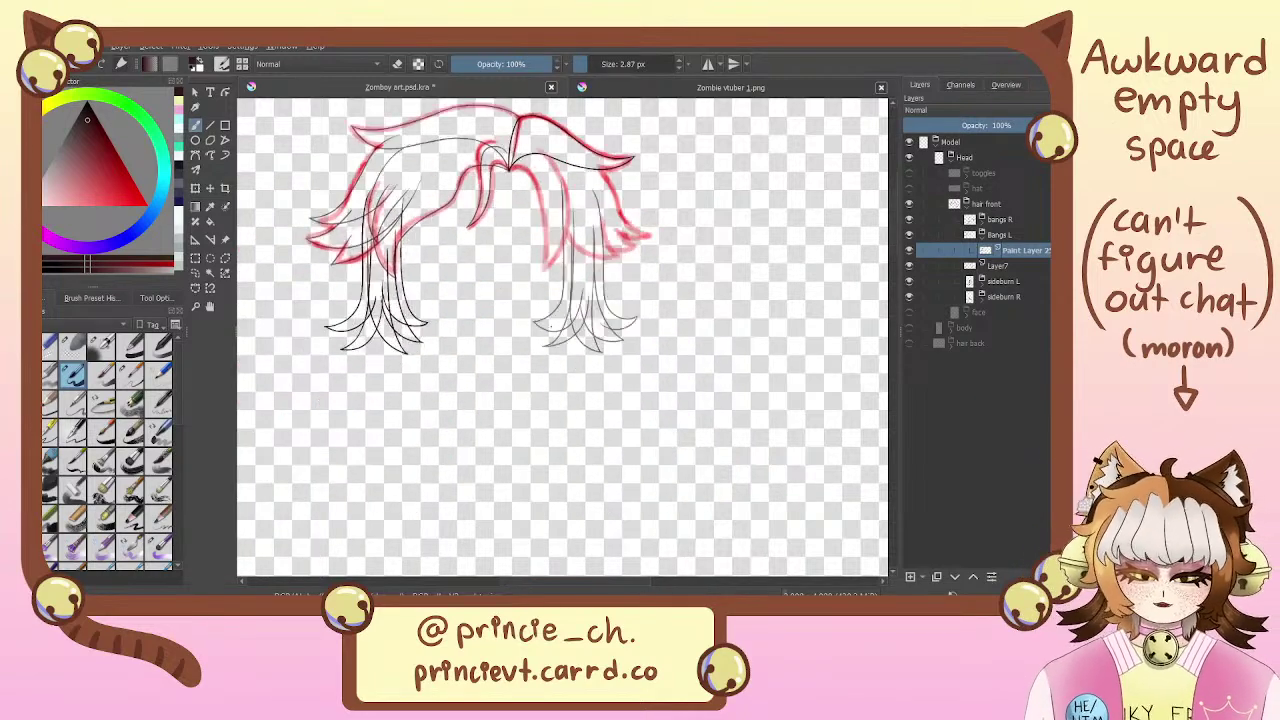
left_click_drag(670, 463, 640, 318)
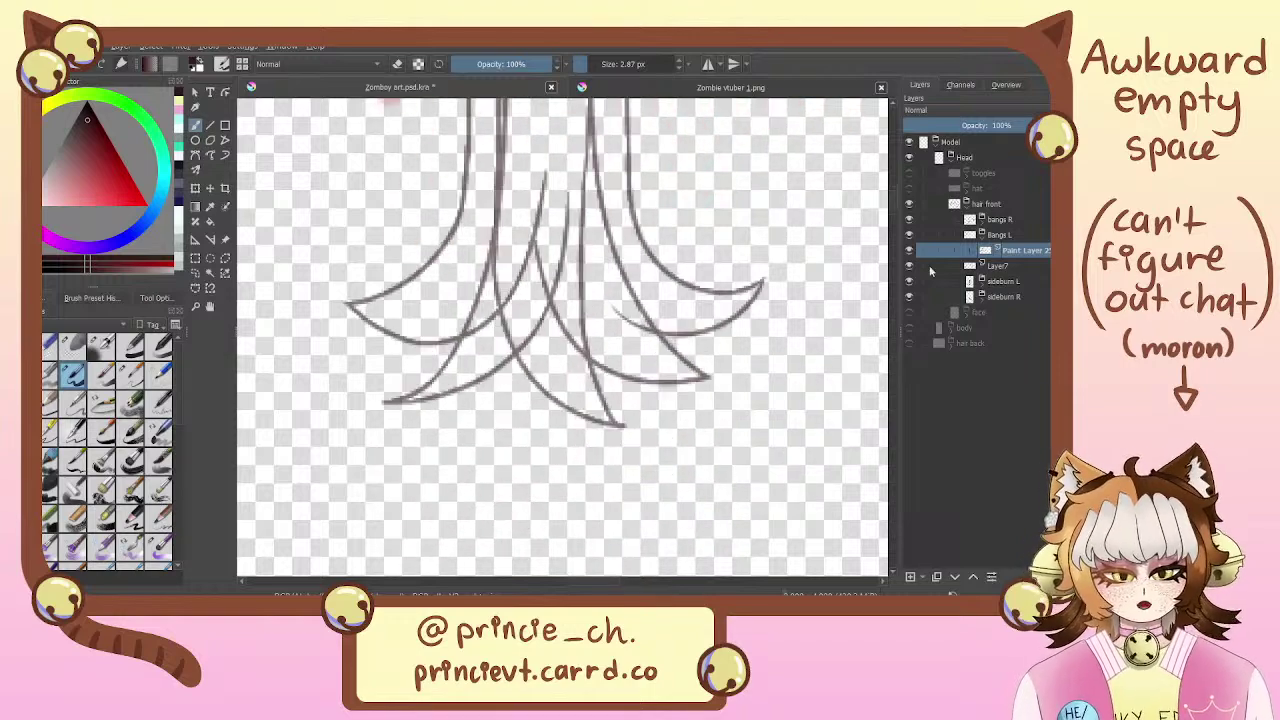
left_click(982, 282)
left_click(1030, 312)
left_click(1030, 358)
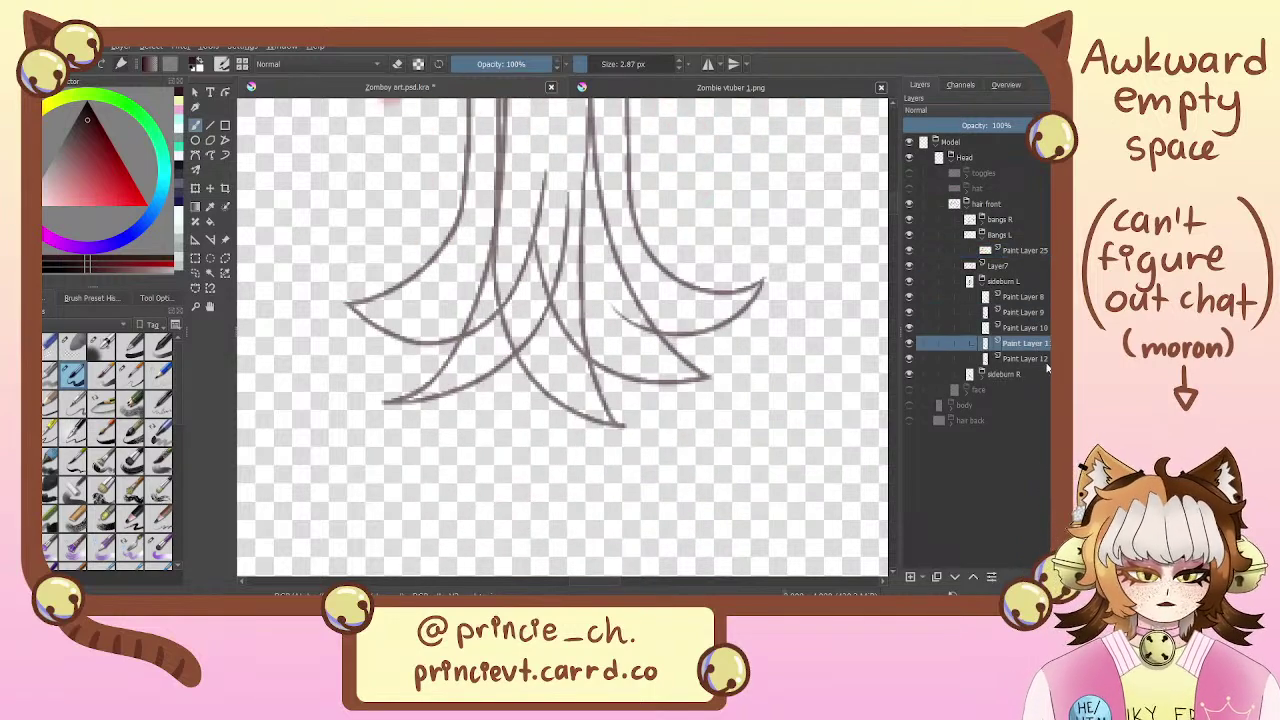
key("e")
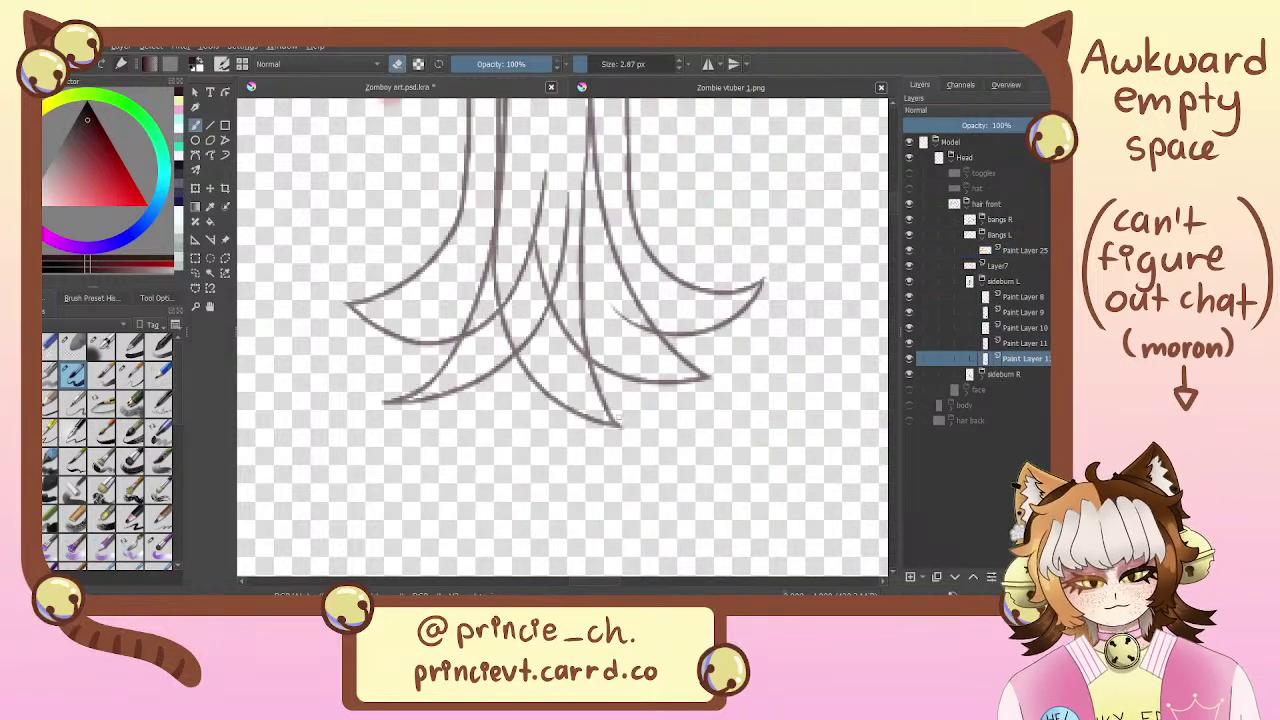
mouse_move(597, 258)
left_mouse_down()
mouse_move(625, 437)
mouse_move(570, 340)
left_mouse_up()
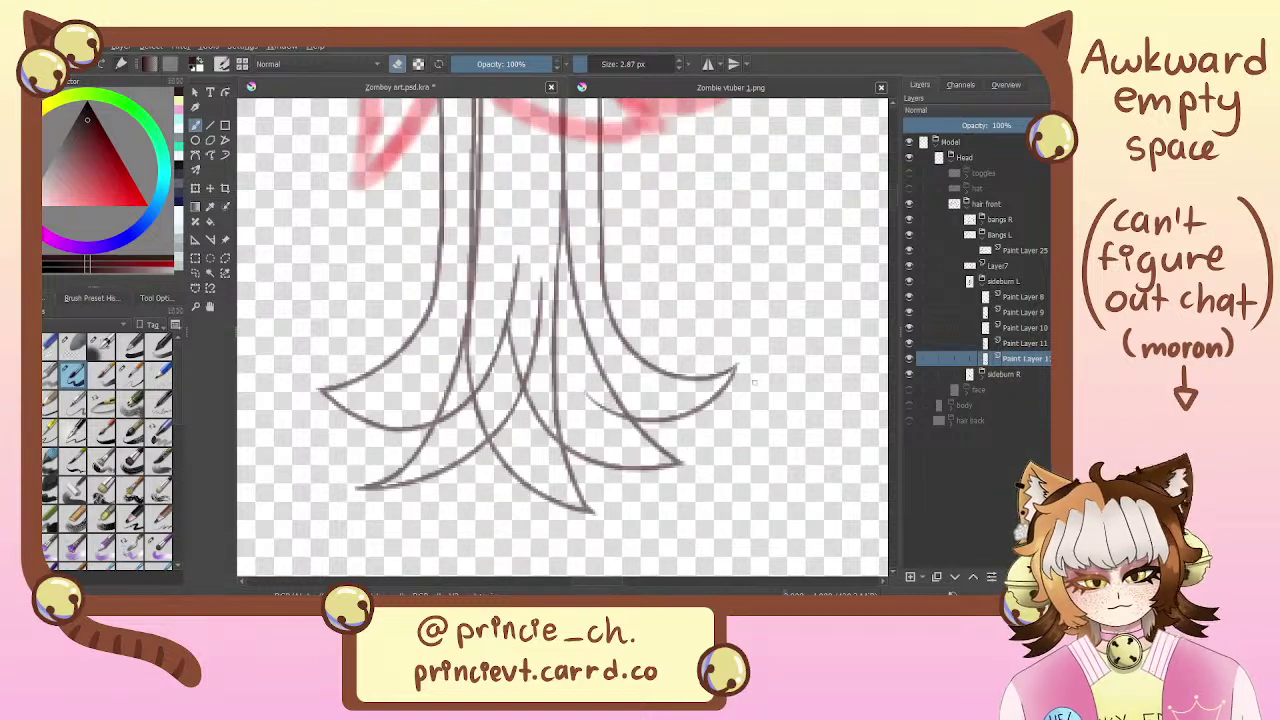
left_click(1030, 312)
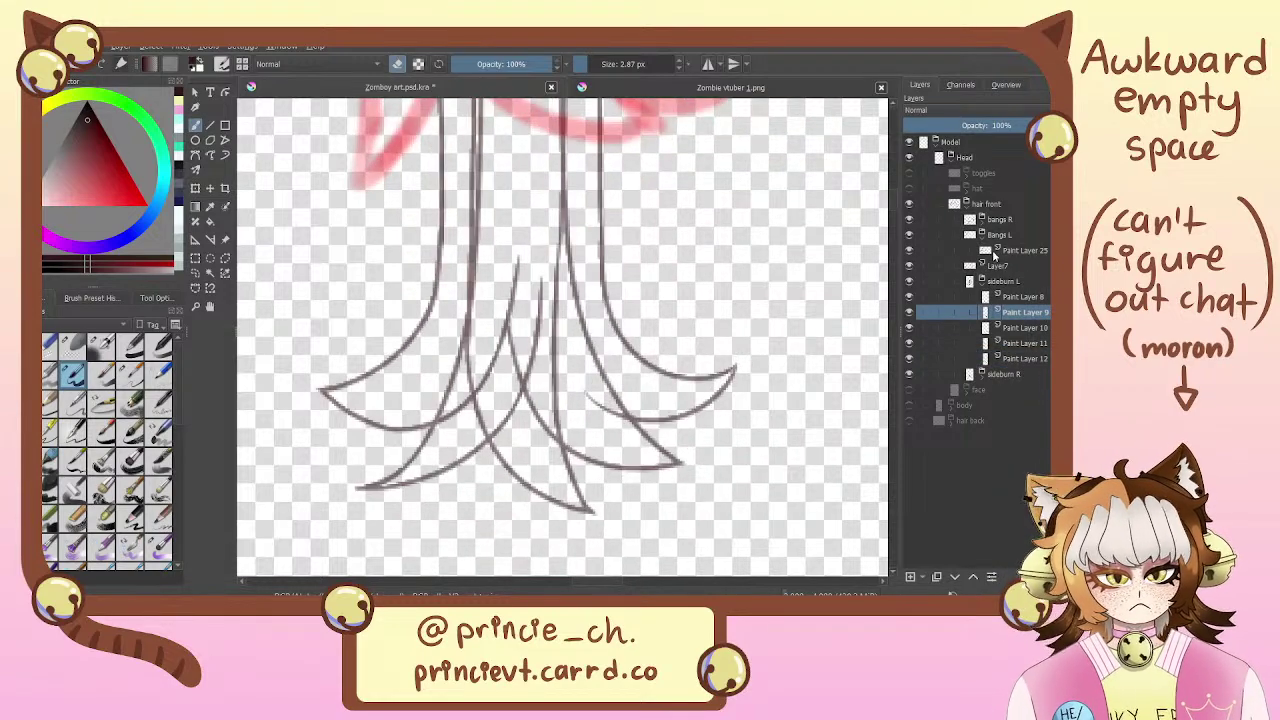
Add a new paint layer above Paint Layer 25 in the Bangs L group for the next hair lock
left_click(1028, 250)
left_click_drag(758, 202, 753, 492)
left_click_drag(796, 330, 787, 234)
left_click(910, 577)
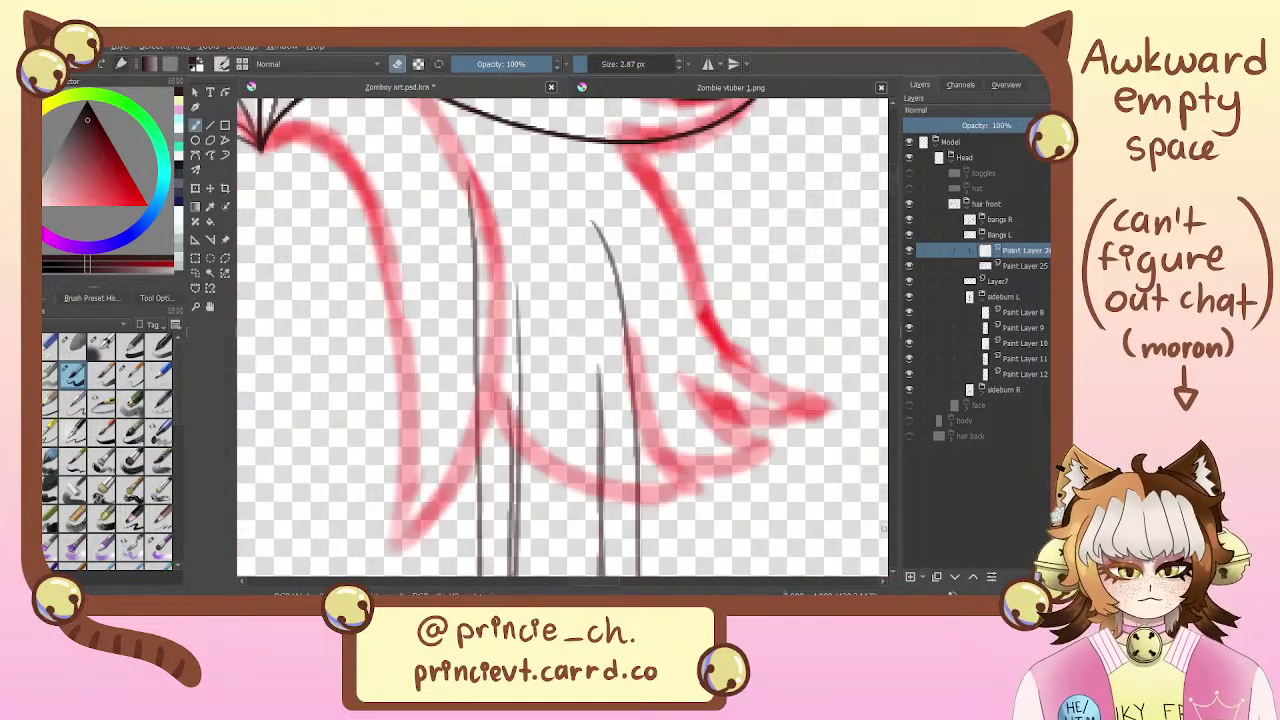
Ink the outer edge of the second Bangs L lock in one stroke, from under the top lock to the outermost tip
mouse_move(806, 491)
left_mouse_down()
mouse_move(738, 466)
mouse_move(452, 170)
left_mouse_up()
mouse_move(593, 311)
left_mouse_down()
mouse_move(686, 466)
mouse_move(672, 380)
left_mouse_up()
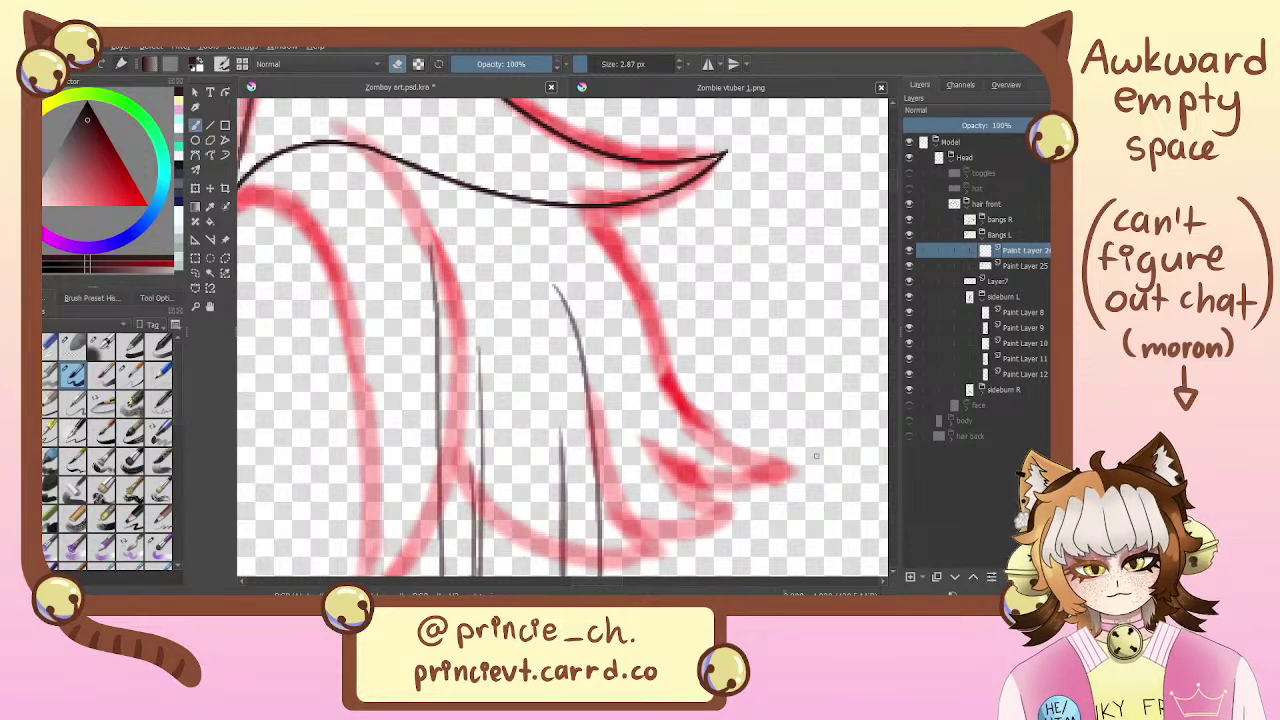
mouse_move(520, 160)
left_mouse_down()
mouse_move(735, 468)
mouse_move(798, 494)
left_mouse_up()
key("ctrl+z")
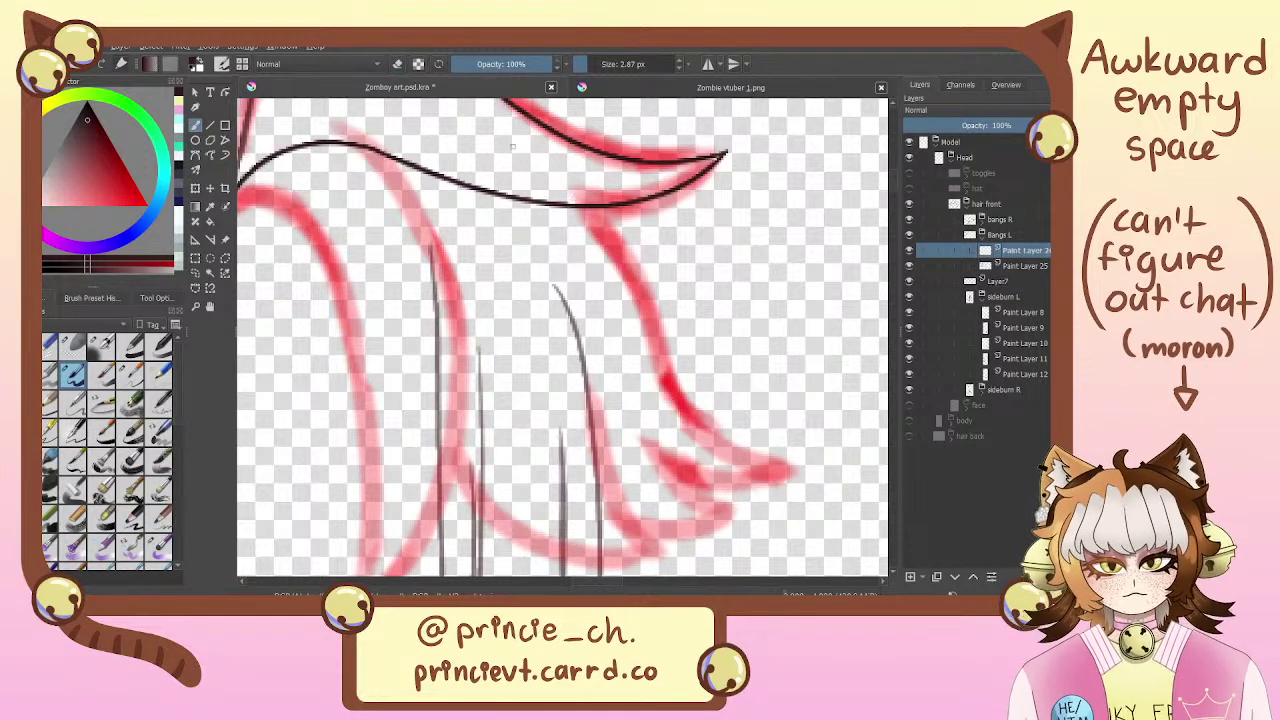
mouse_move(512, 146)
left_mouse_down()
mouse_move(644, 293)
mouse_move(812, 470)
left_mouse_up()
key("ctrl+z")
mouse_move(522, 146)
left_mouse_down()
mouse_move(680, 380)
mouse_move(815, 472)
left_mouse_up()
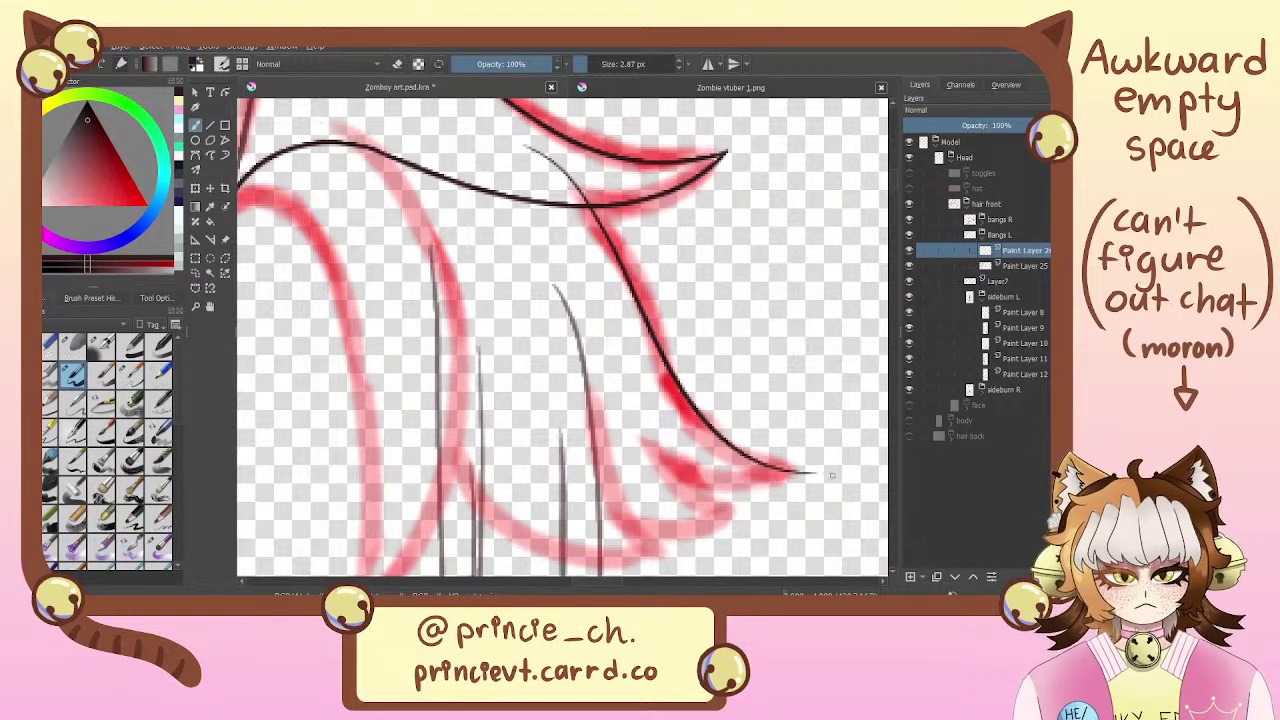
Ink the lower edge of the second Bangs L lock, curving from the outermost tip back inward and up
left_click_drag(812, 474, 508, 262)
key("ctrl+z")
mouse_move(814, 474)
left_mouse_down()
mouse_move(598, 452)
mouse_move(510, 332)
left_mouse_up()
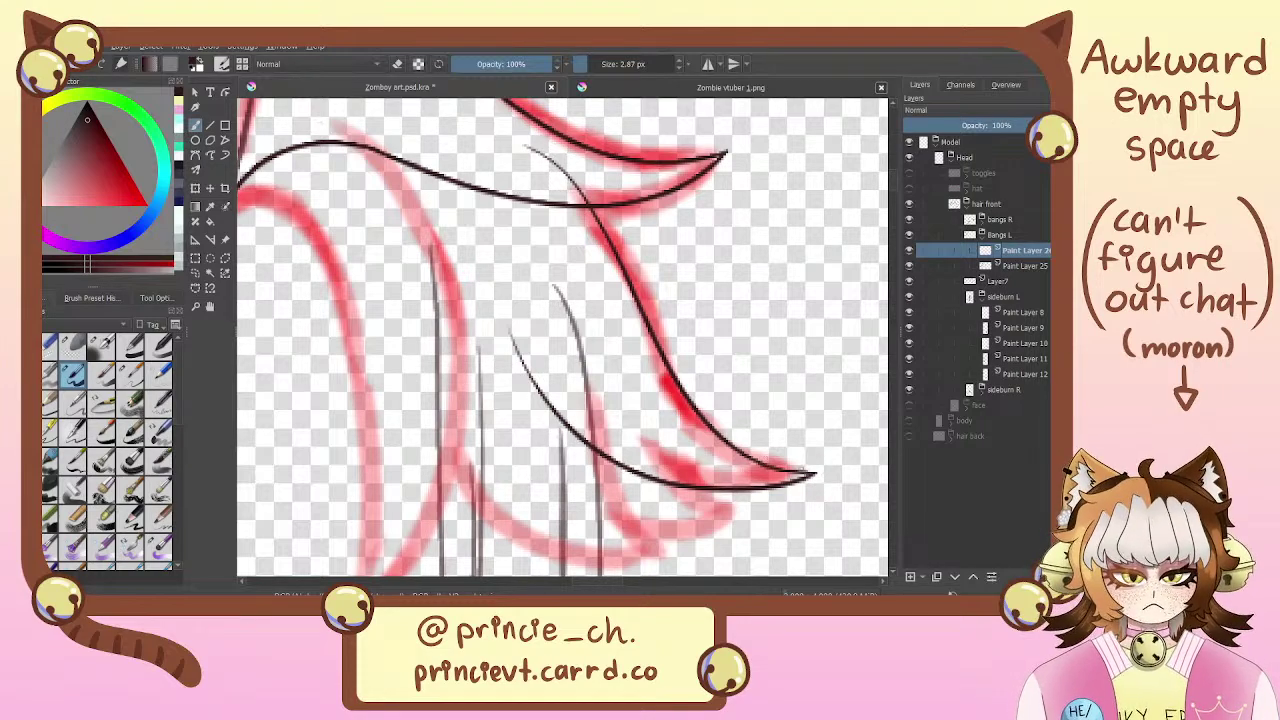
left_click_drag(755, 442, 899, 470)
mouse_move(407, 337)
left_mouse_down()
mouse_move(985, 365)
mouse_move(578, 290)
mouse_move(706, 334)
mouse_move(666, 404)
mouse_move(679, 374)
mouse_move(756, 430)
left_mouse_up()
mouse_move(664, 320)
left_mouse_down()
mouse_move(812, 456)
mouse_move(722, 378)
mouse_move(674, 272)
left_mouse_up()
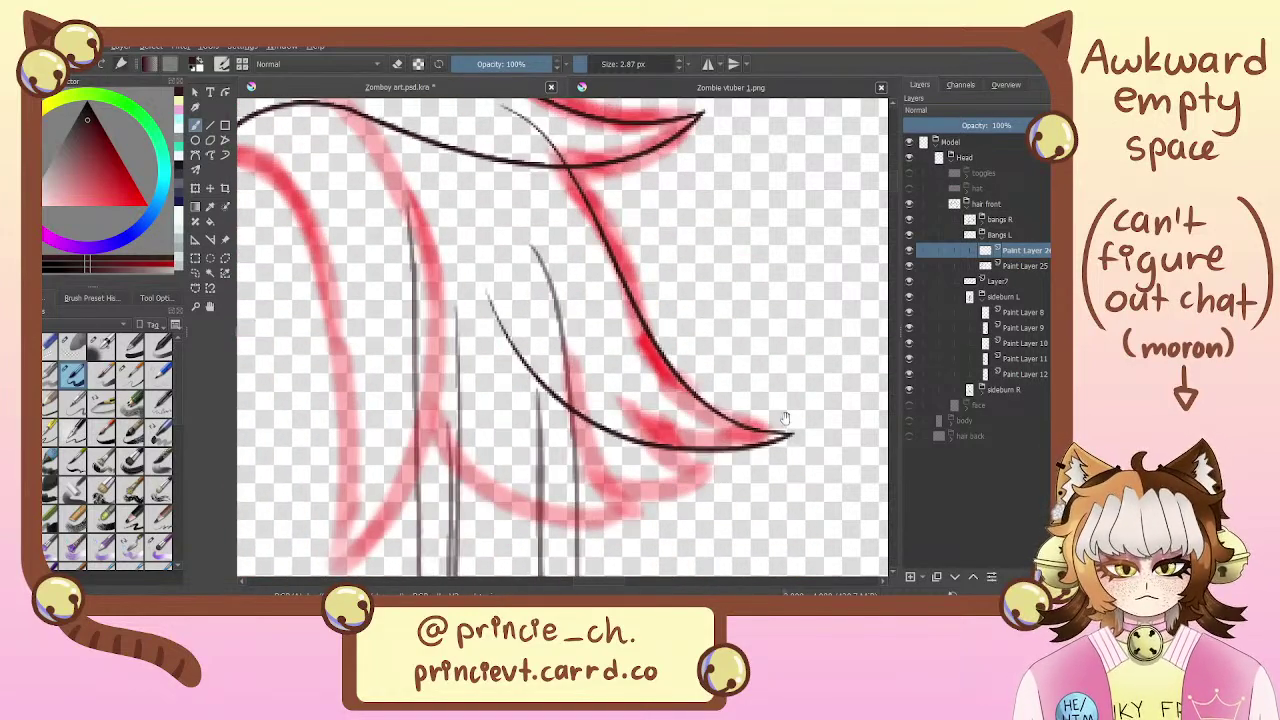
Add a new paint layer above Paint Layer 26 and ink the short outer edge of the third Bangs L lock
left_click(911, 577)
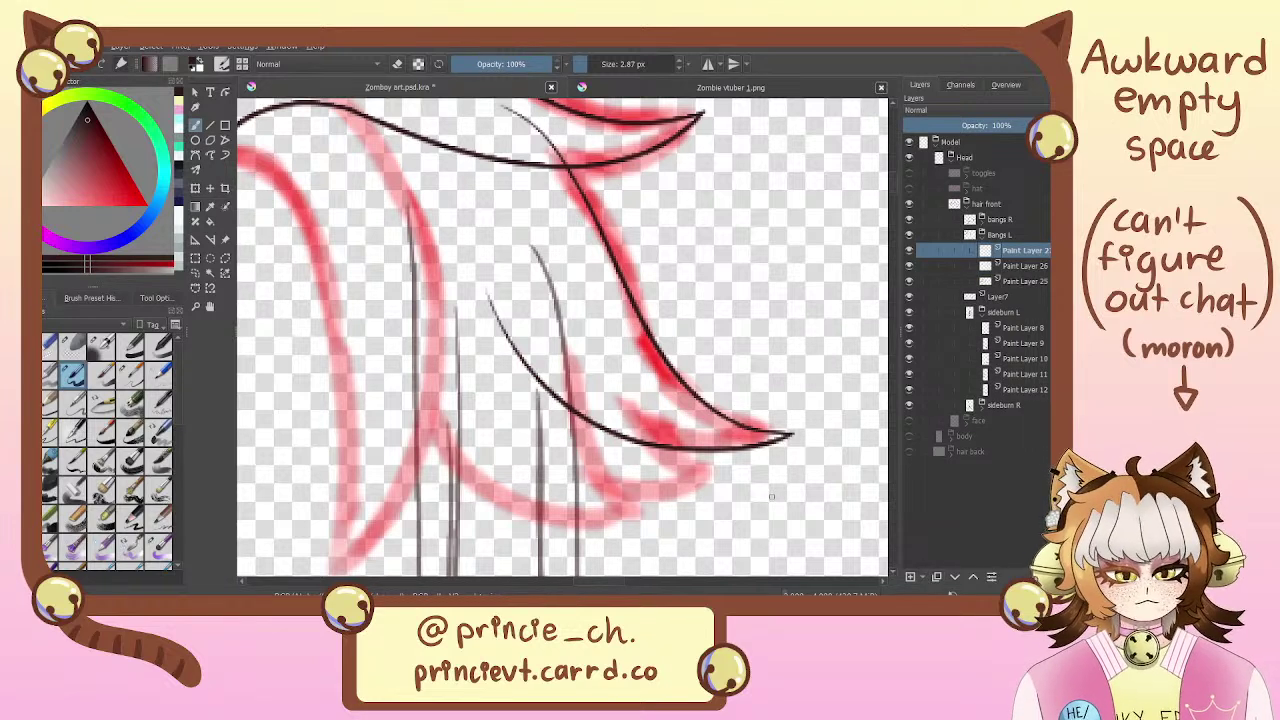
left_click_drag(600, 366, 733, 482)
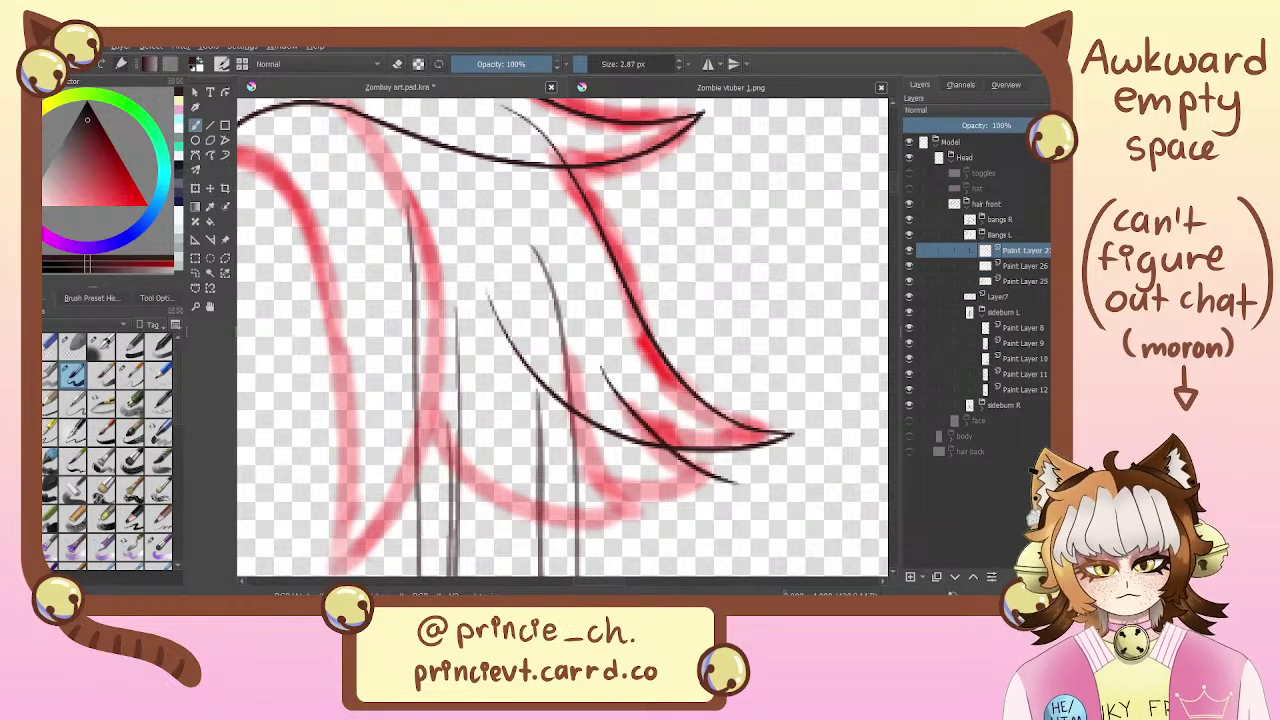
key("ctrl+z")
mouse_move(616, 372)
left_mouse_down()
mouse_move(644, 418)
mouse_move(713, 478)
left_mouse_up()
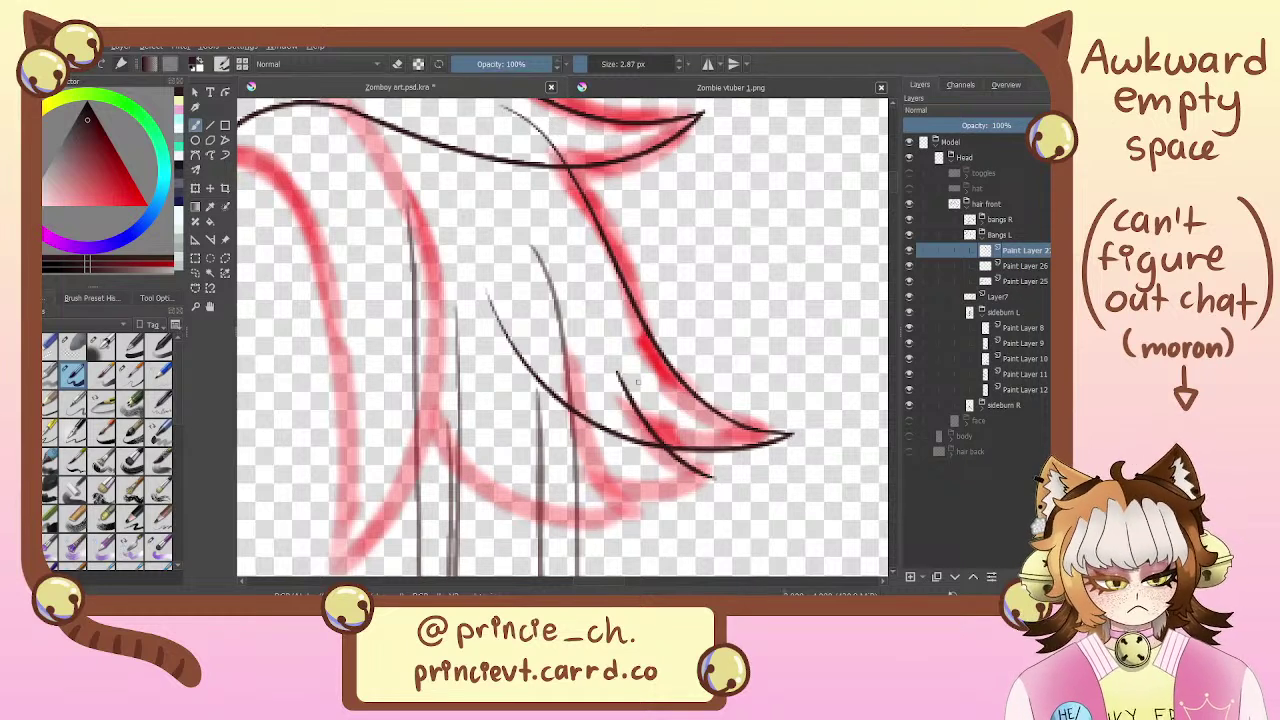
Ink the long lower edge of the third lock from the inner sketch line to its tip and erase the overshoot at the tip
mouse_move(708, 478)
left_mouse_down()
mouse_move(458, 220)
mouse_move(455, 345)
mouse_move(710, 480)
mouse_move(656, 488)
mouse_move(714, 479)
left_mouse_up()
key("ctrl+z")
key("ctrl+z")
key("ctrl+z")
key("ctrl+z")
key("ctrl+z")
key("ctrl+z")
key("ctrl+z")
key("ctrl+z")
key("e")
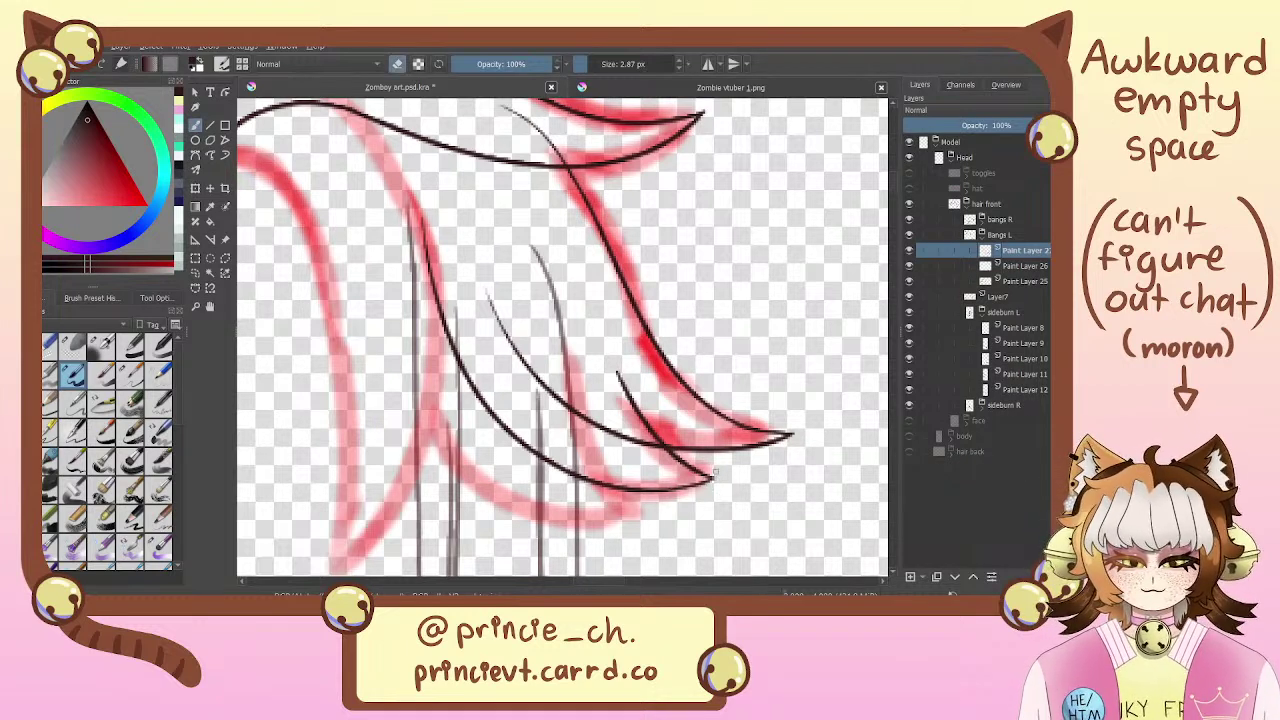
mouse_move(577, 342)
left_mouse_down()
mouse_move(615, 422)
mouse_move(734, 235)
mouse_move(797, 497)
mouse_move(746, 526)
mouse_move(590, 272)
left_mouse_up()
left_click_drag(686, 323, 762, 492)
Retrace the upper end of the third lock's long lower edge on Paint Layer 27 to make the line start thicker
key("e")
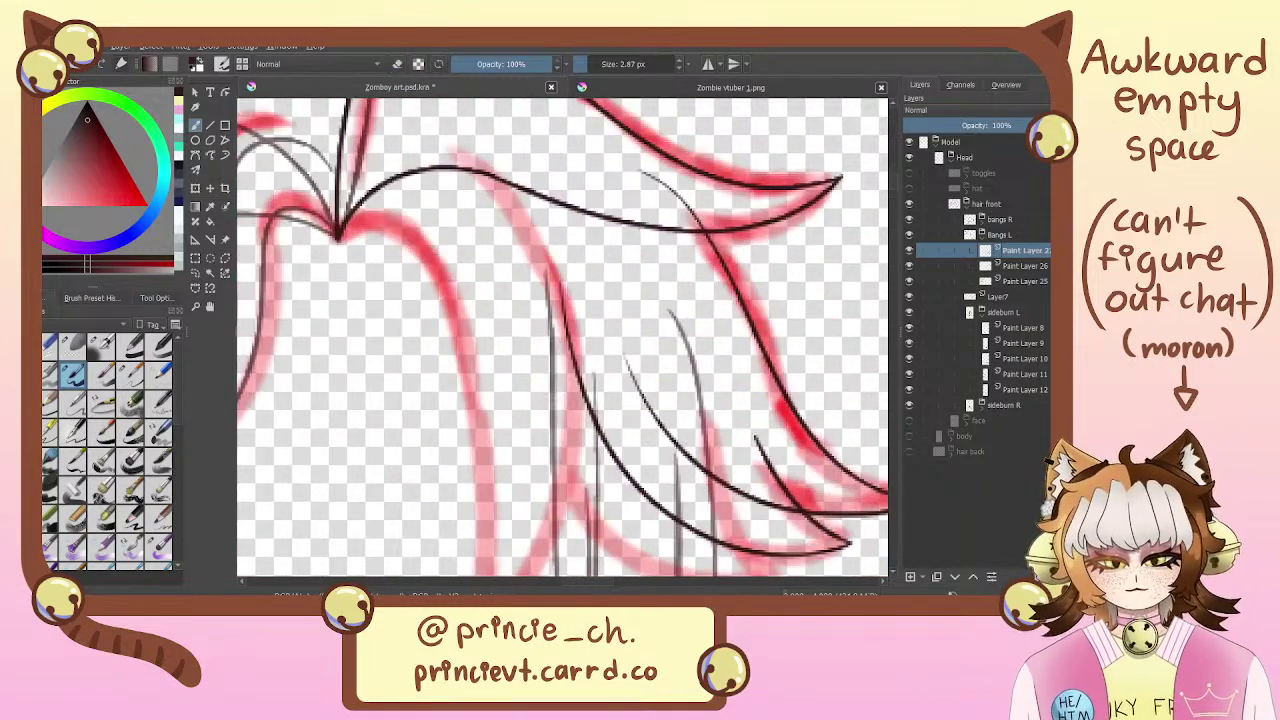
left_click_drag(551, 264, 587, 357)
left_click_drag(552, 262, 588, 360)
key("e")
key("ctrl+z")
key("ctrl+z")
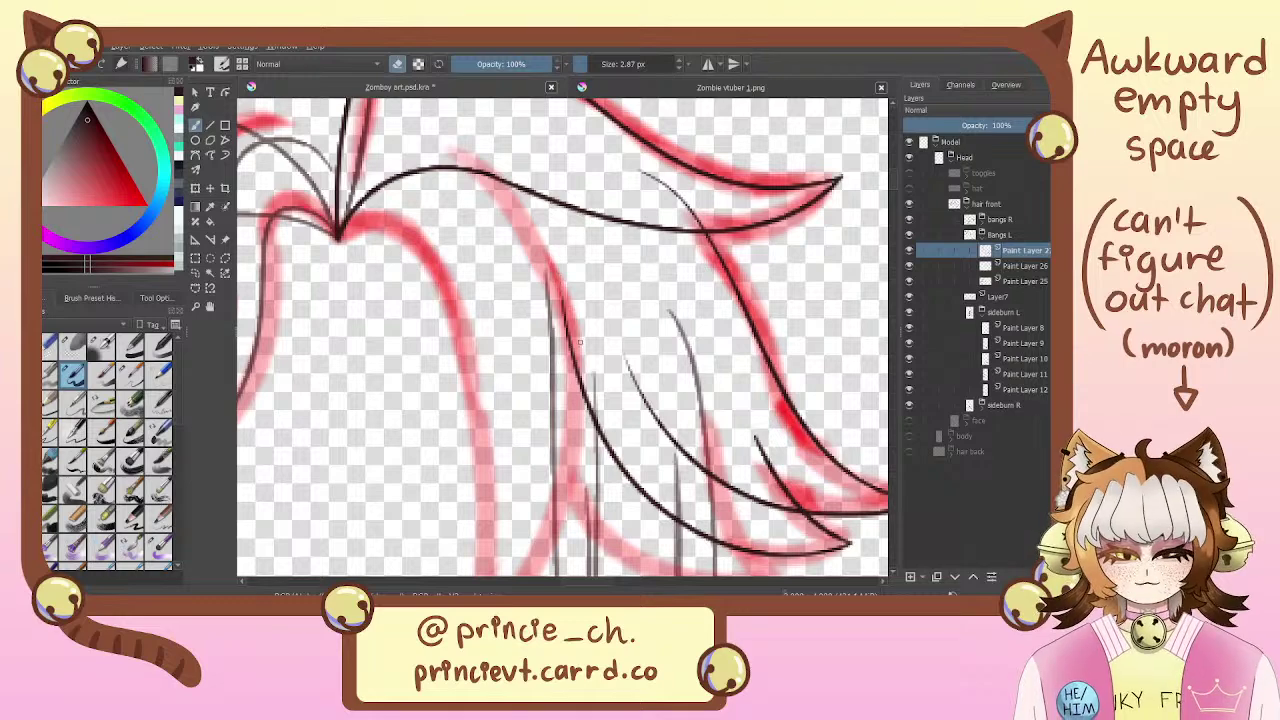
left_click_drag(560, 304, 568, 324)
key("e")
left_click_drag(545, 255, 586, 382)
key("ctrl+z")
key("ctrl+z")
mouse_move(563, 297)
left_mouse_down()
mouse_move(555, 263)
mouse_move(574, 346)
left_mouse_up()
key("ctrl+z")
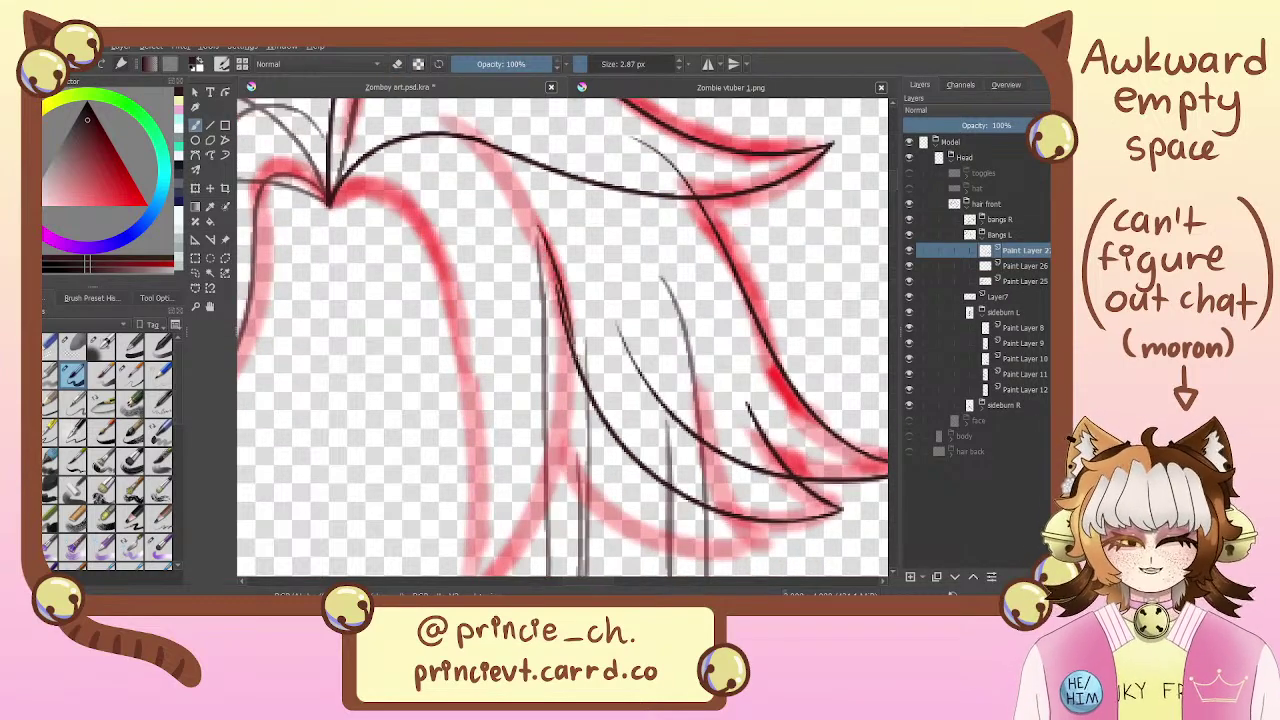
key("ctrl+z")
left_click_drag(537, 228, 572, 344)
key("ctrl+z")
key("ctrl+z")
left_click_drag(537, 230, 571, 342)
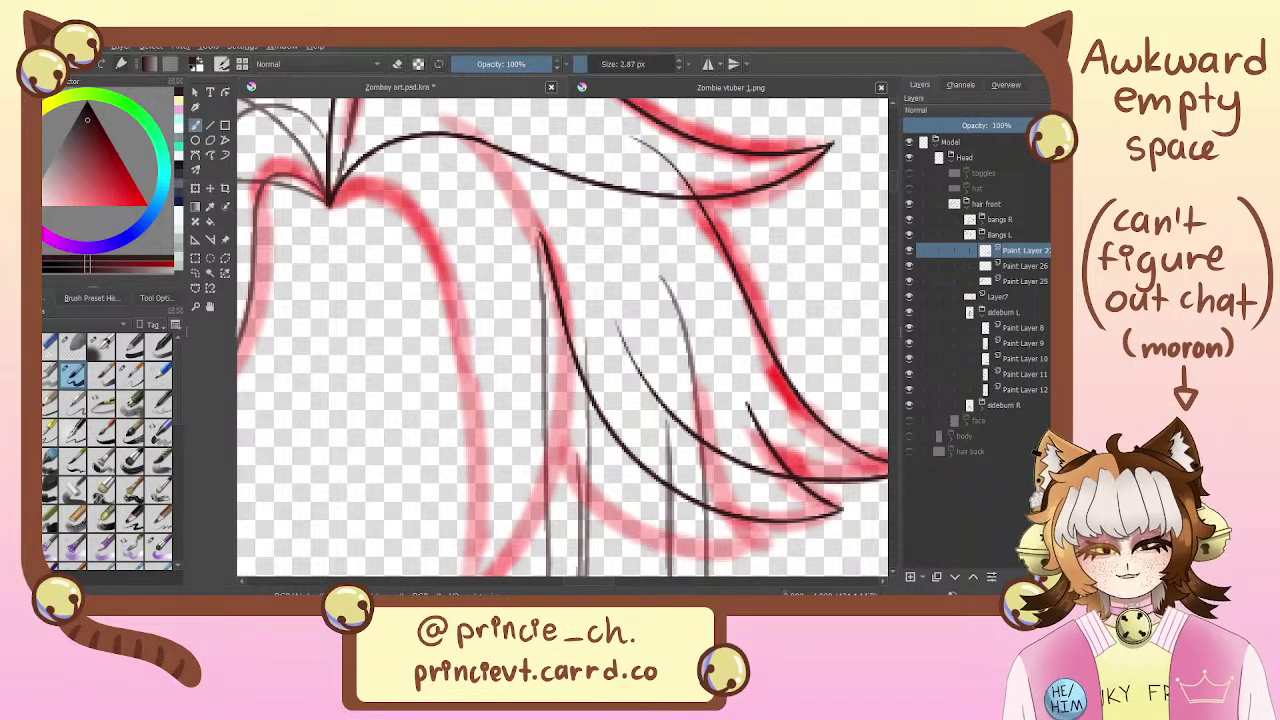
Add a new paint layer above Paint Layer 27 and ink the short outer edge of the fourth Bangs L lock
left_click_drag(657, 342, 582, 246)
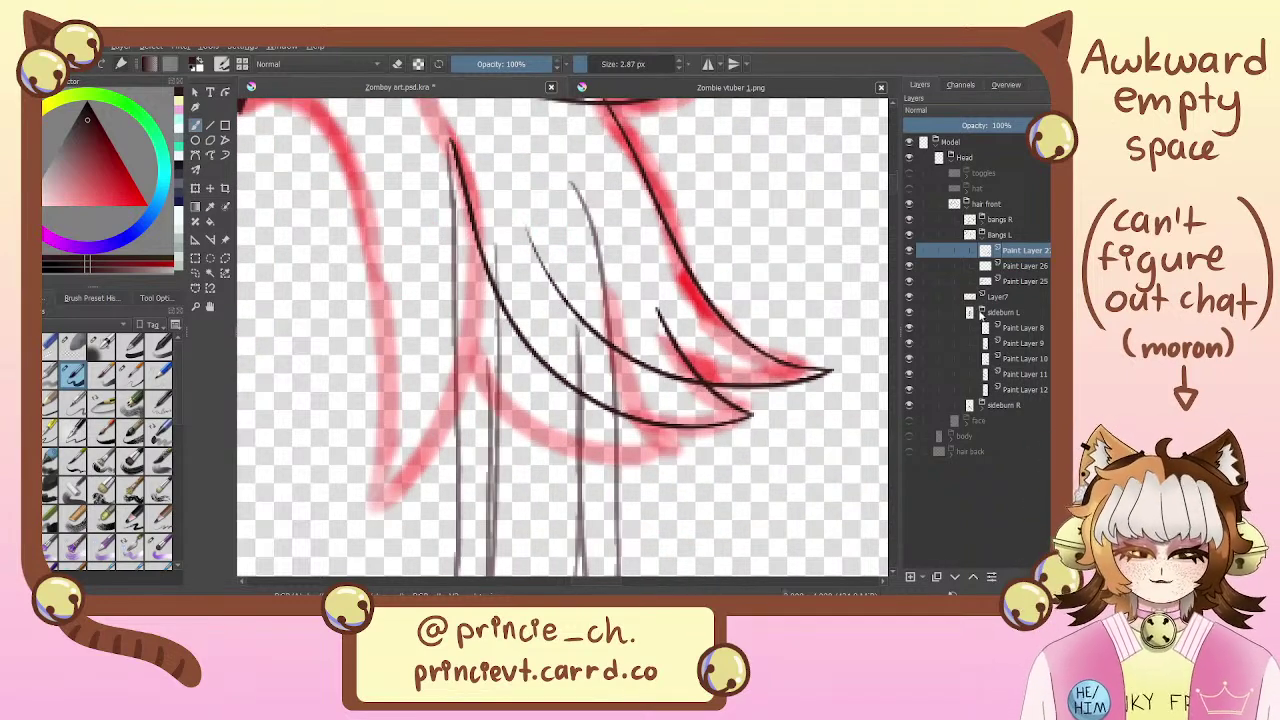
left_click(914, 574)
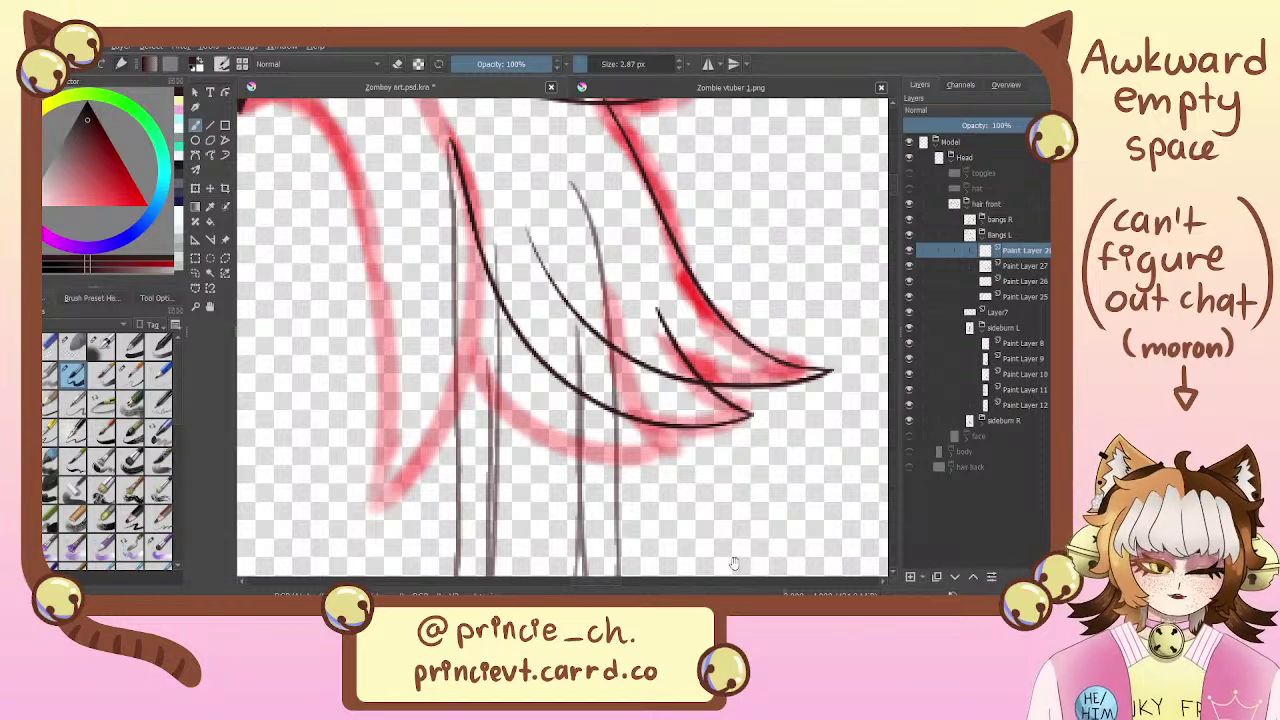
left_click_drag(592, 230, 656, 460)
key("ctrl+z")
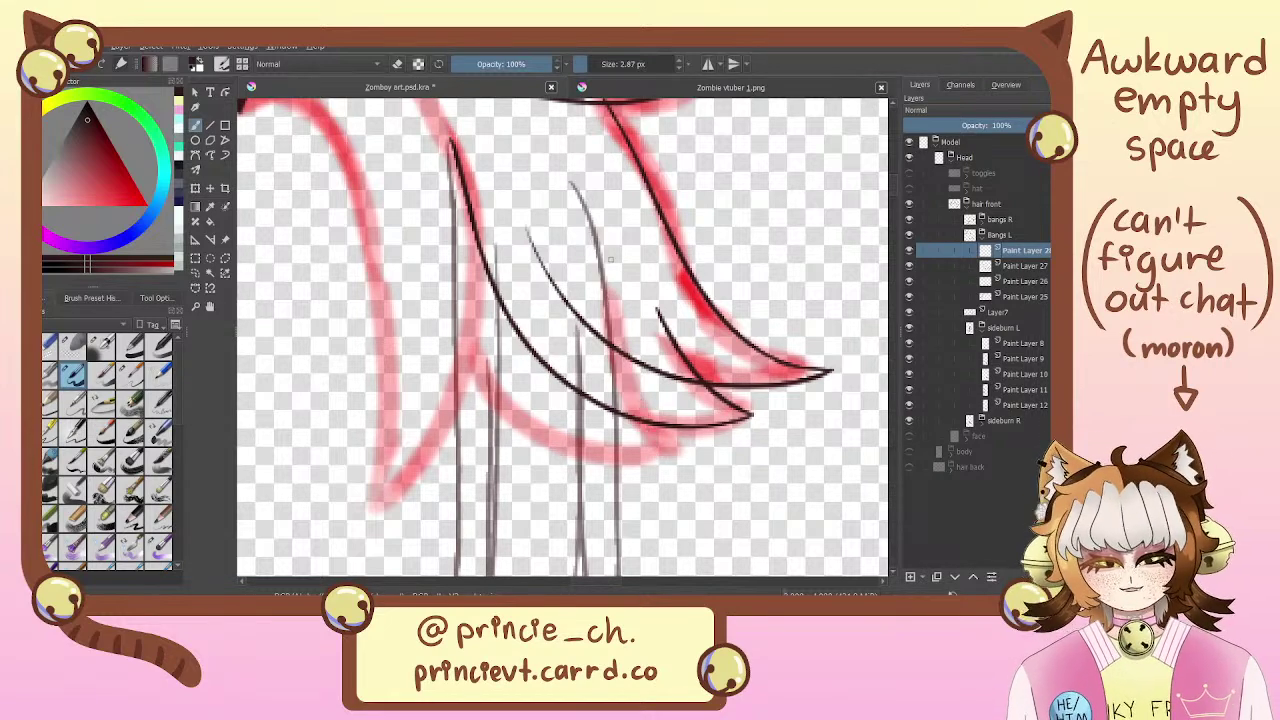
left_click_drag(592, 254, 676, 465)
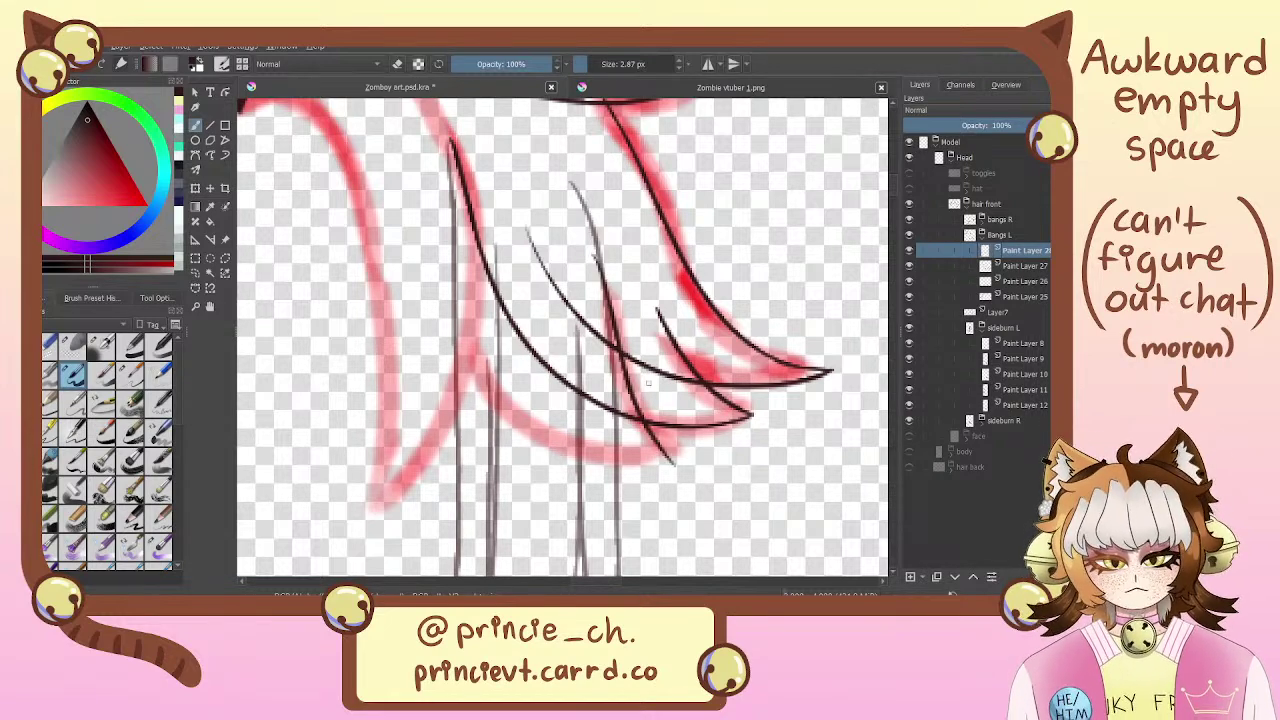
left_click_drag(620, 338, 670, 434)
Ink the fourth lock's long lower edge from the hair parting down to its tip and erase the line ends overshooting the tip
left_click_drag(424, 185, 464, 242)
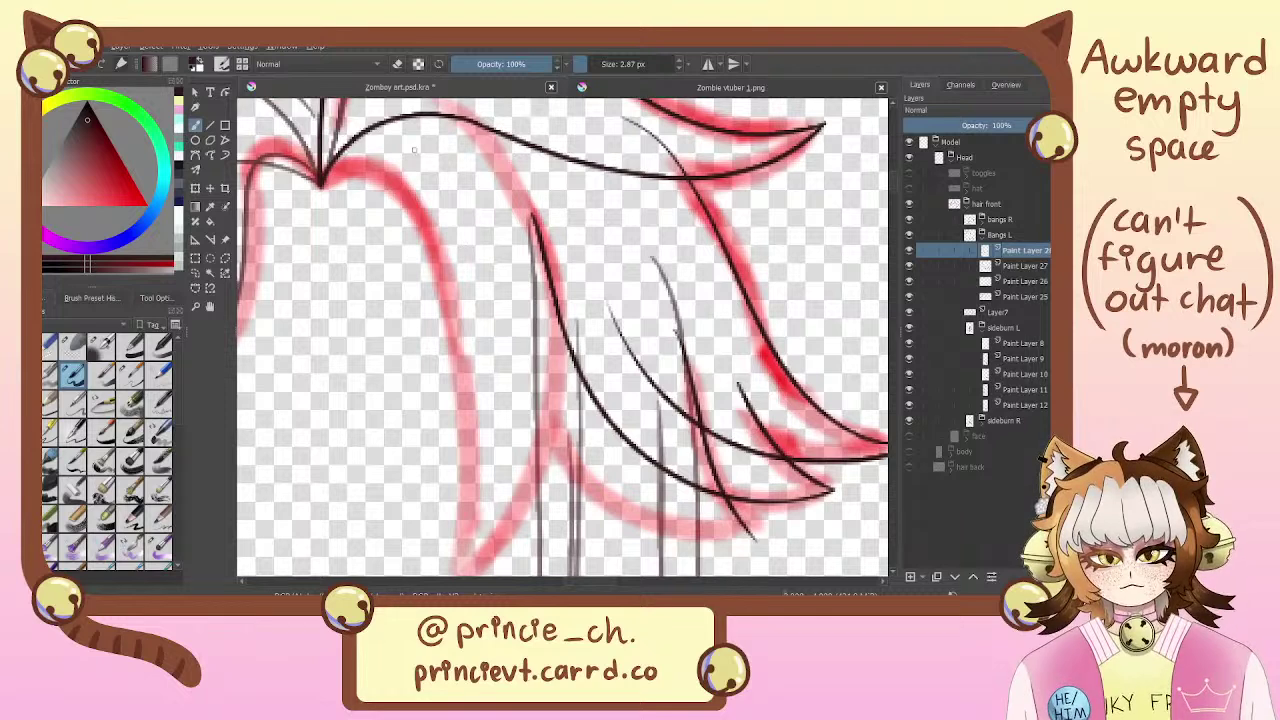
left_click_drag(413, 150, 810, 512)
key("ctrl+z")
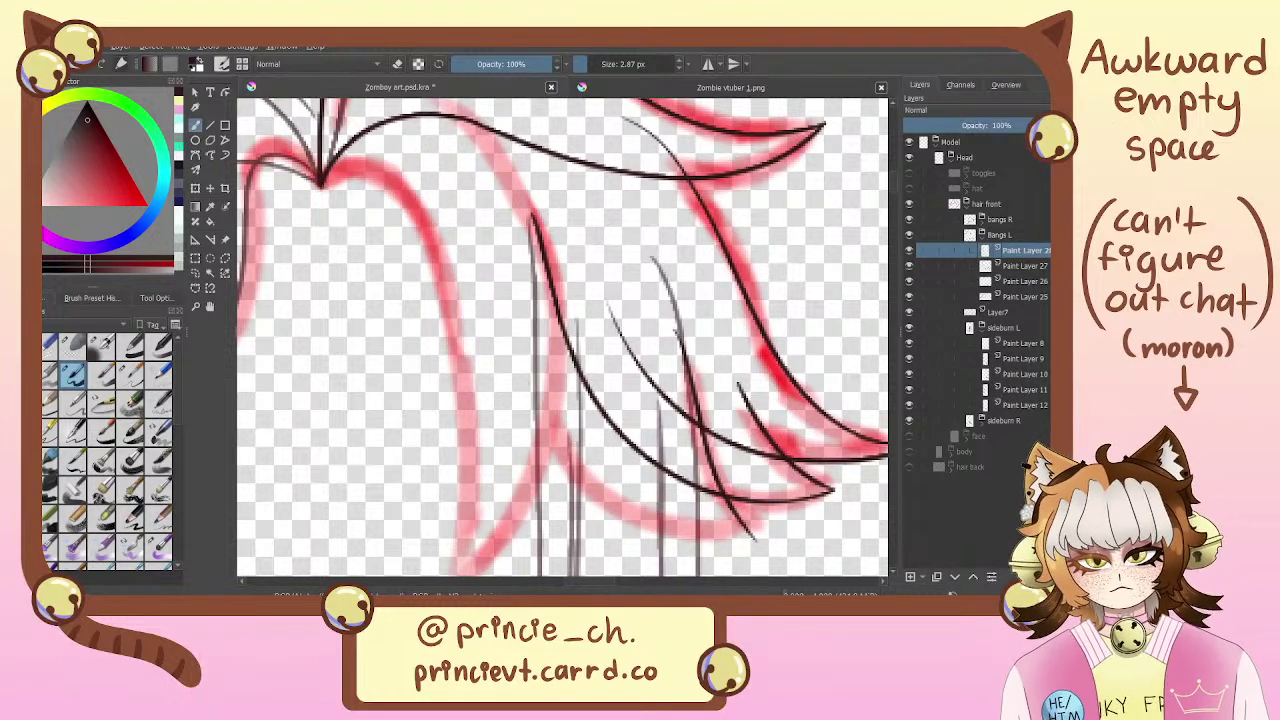
mouse_move(326, 158)
left_mouse_down()
mouse_move(544, 402)
mouse_move(718, 512)
left_mouse_up()
key("ctrl+z")
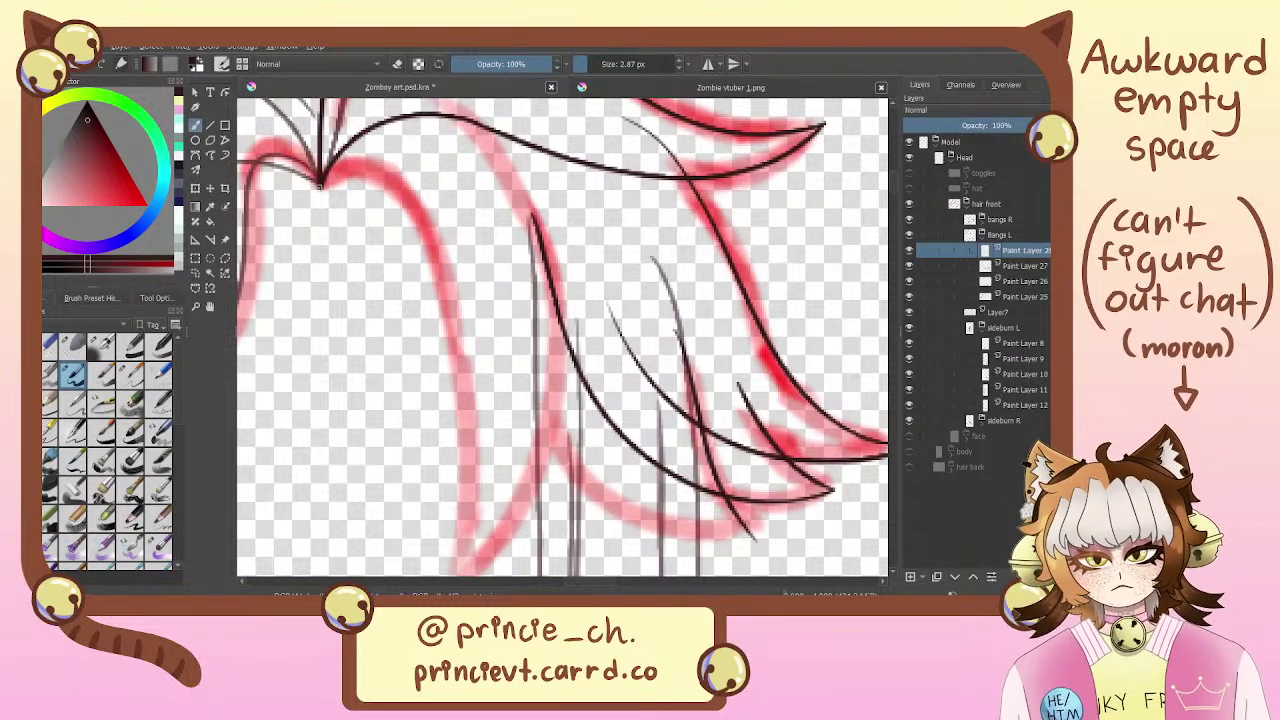
left_click_drag(318, 158, 648, 508)
key("ctrl+z")
left_click_drag(322, 178, 638, 510)
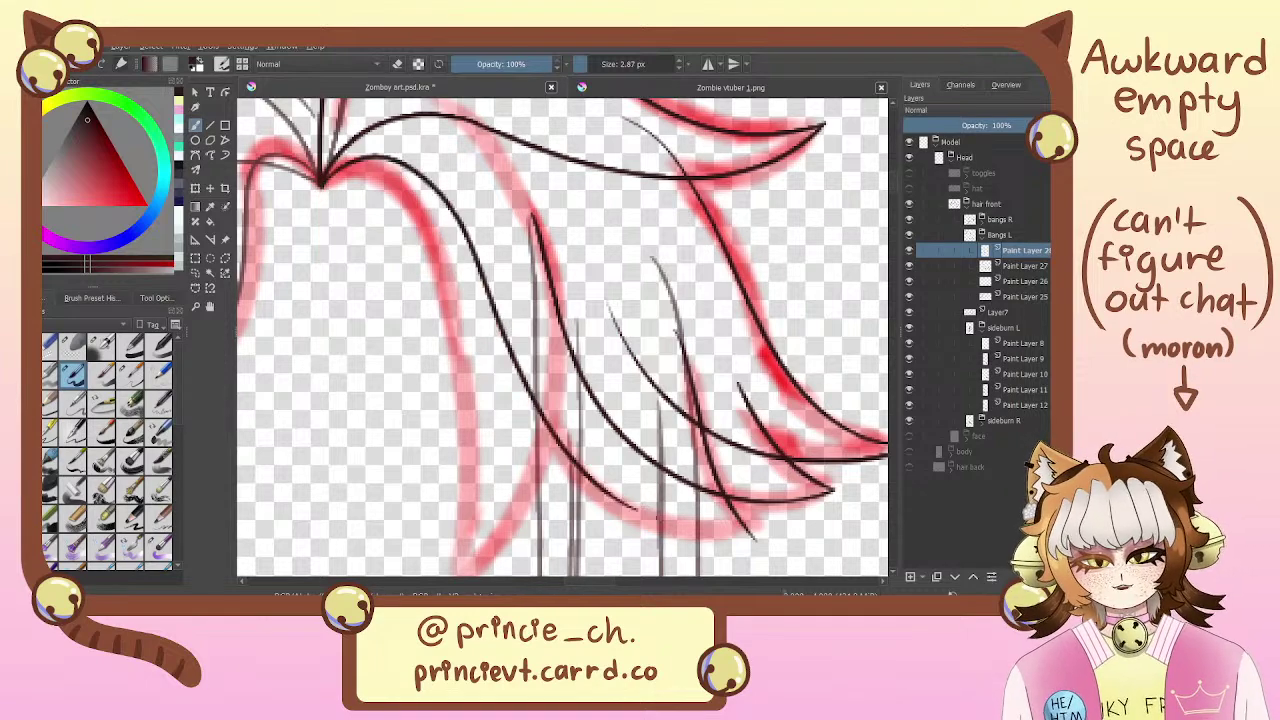
left_click_drag(732, 490, 600, 417)
left_click_drag(468, 403, 628, 458)
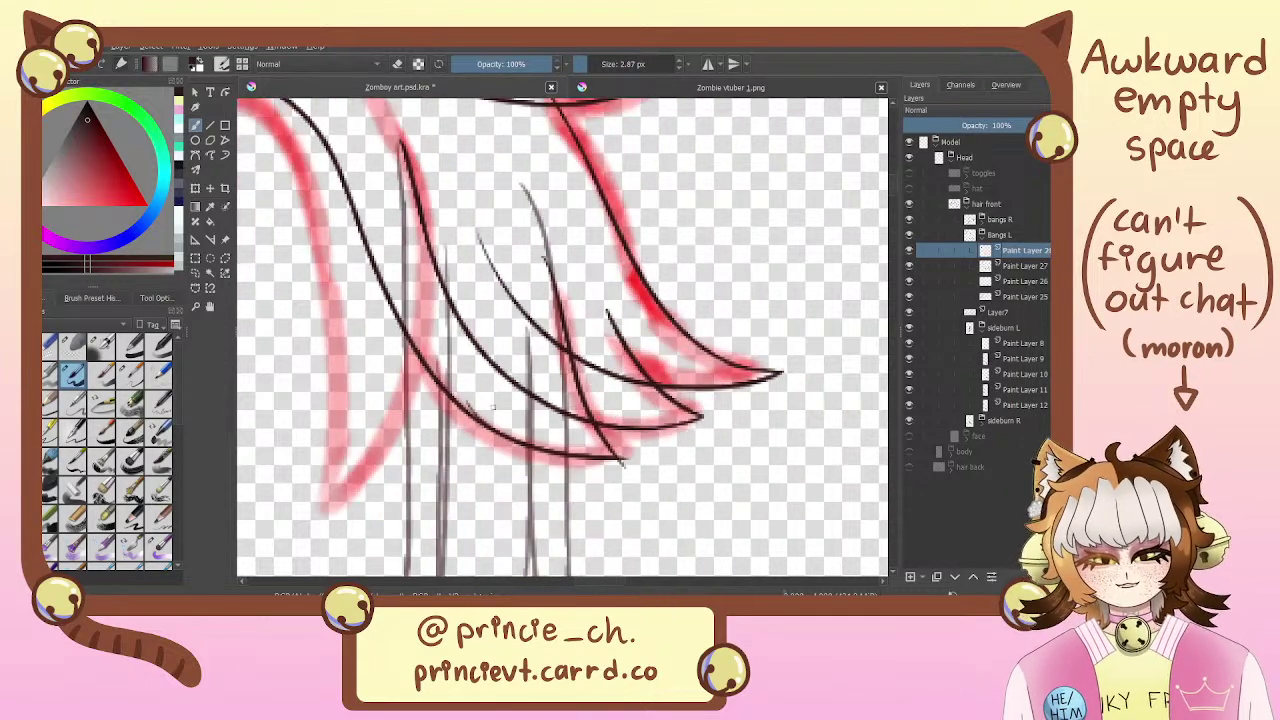
key("e")
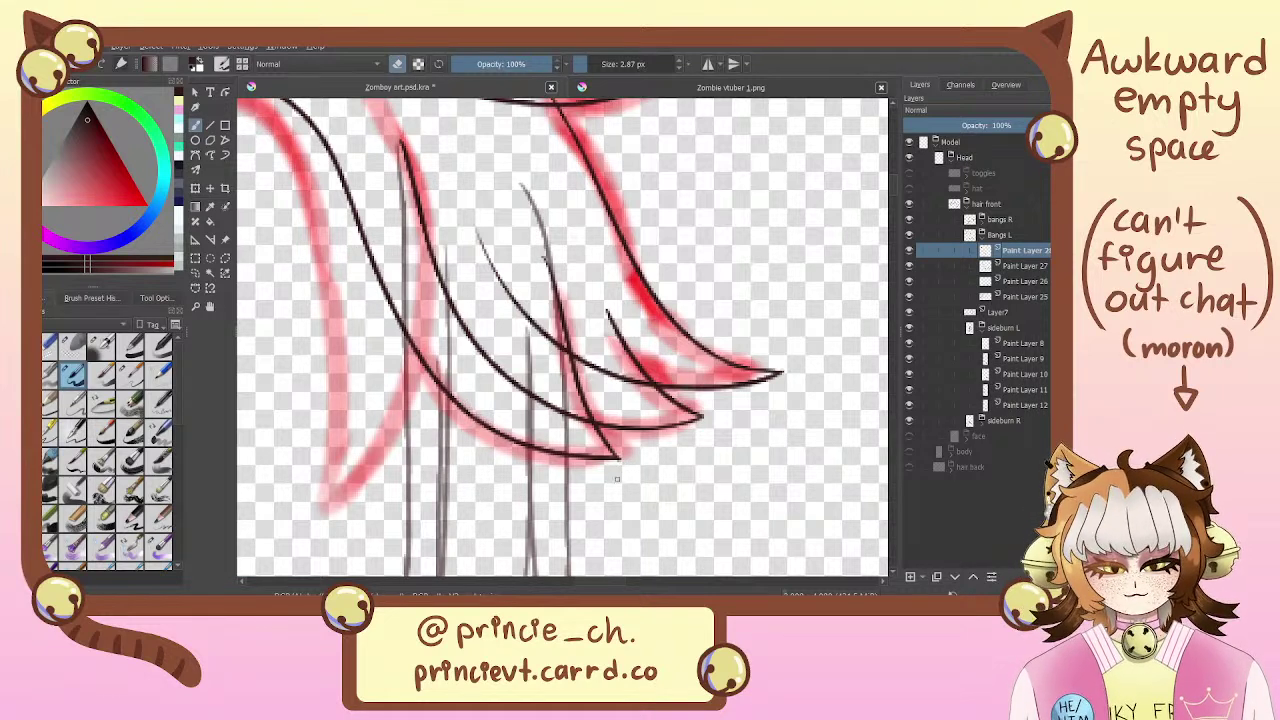
Add a new paint layer above Paint Layer 28 in the Bangs L group for the next hair lock
left_click_drag(572, 297, 608, 405)
left_click_drag(448, 372, 608, 404)
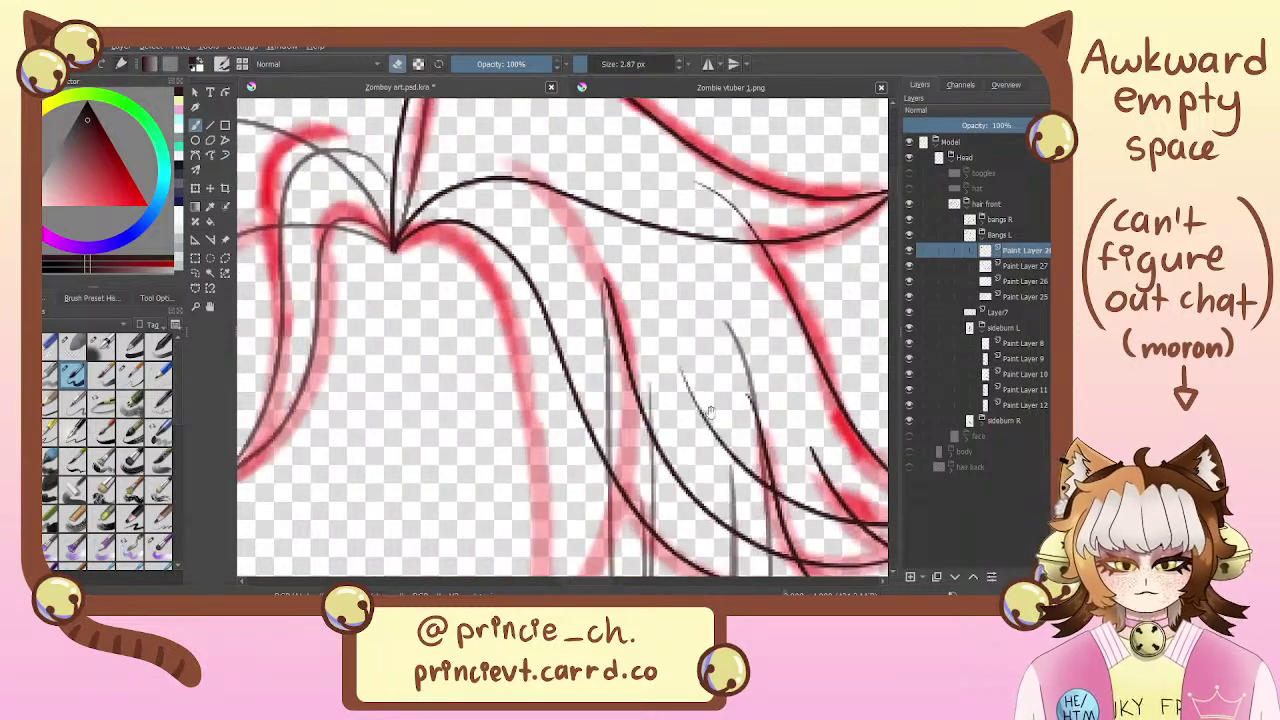
scroll(607, 403, "up", 2)
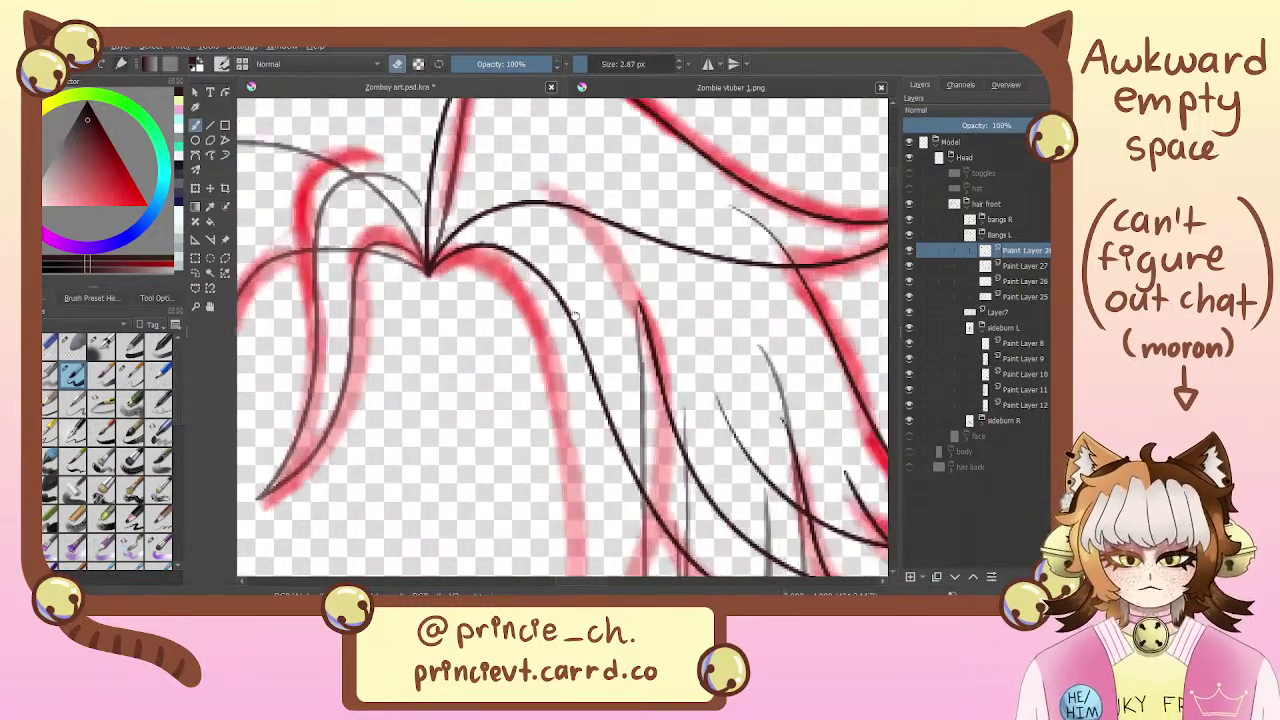
scroll(578, 350, "up", 2)
scroll(578, 350, "down", 5)
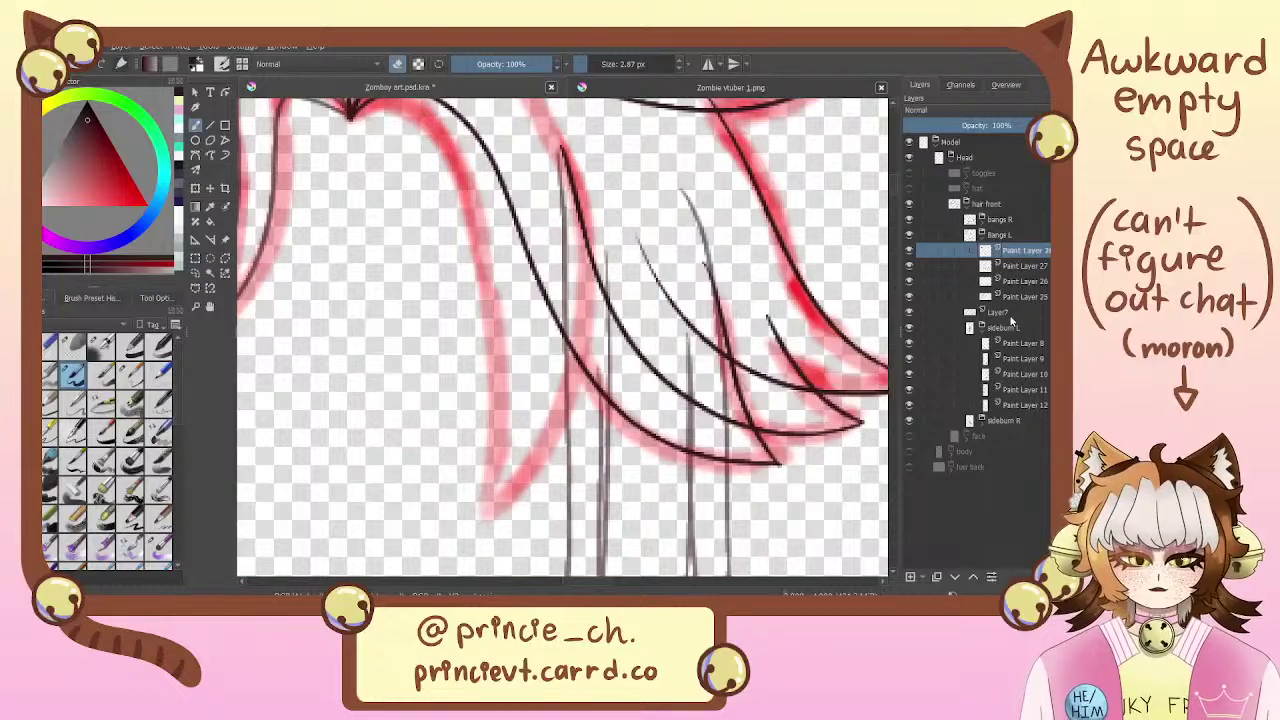
left_click(911, 577)
left_click_drag(734, 364, 804, 564)
mouse_move(754, 424)
left_mouse_down()
mouse_move(757, 491)
mouse_move(865, 496)
mouse_move(1039, 446)
mouse_move(519, 383)
mouse_move(879, 292)
mouse_move(571, 258)
mouse_move(595, 428)
mouse_move(613, 248)
mouse_move(614, 308)
left_mouse_up()
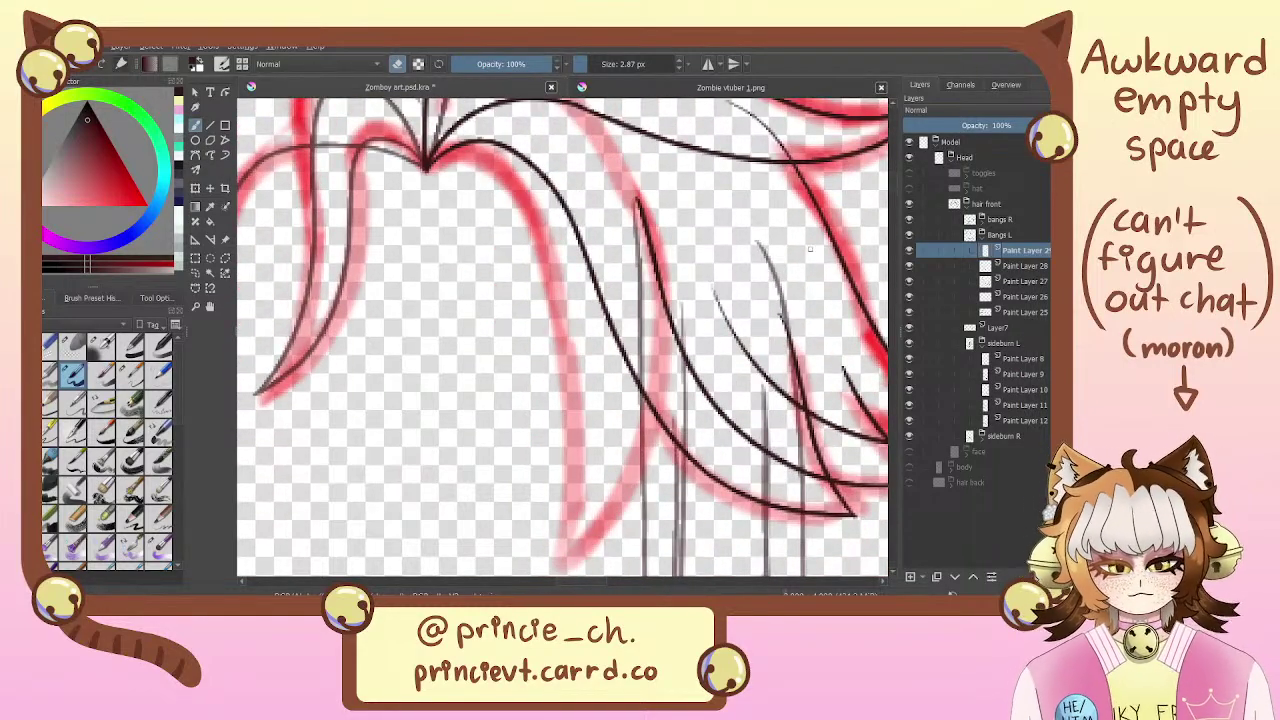
Move the fourth lock's line art on Paint Layer 28 slightly down with the Transform tool
key("ctrl+minus")
key("ctrl+minus")
key("ctrl+minus")
mouse_move(399, 393)
left_mouse_down()
mouse_move(511, 393)
mouse_move(470, 364)
left_mouse_up()
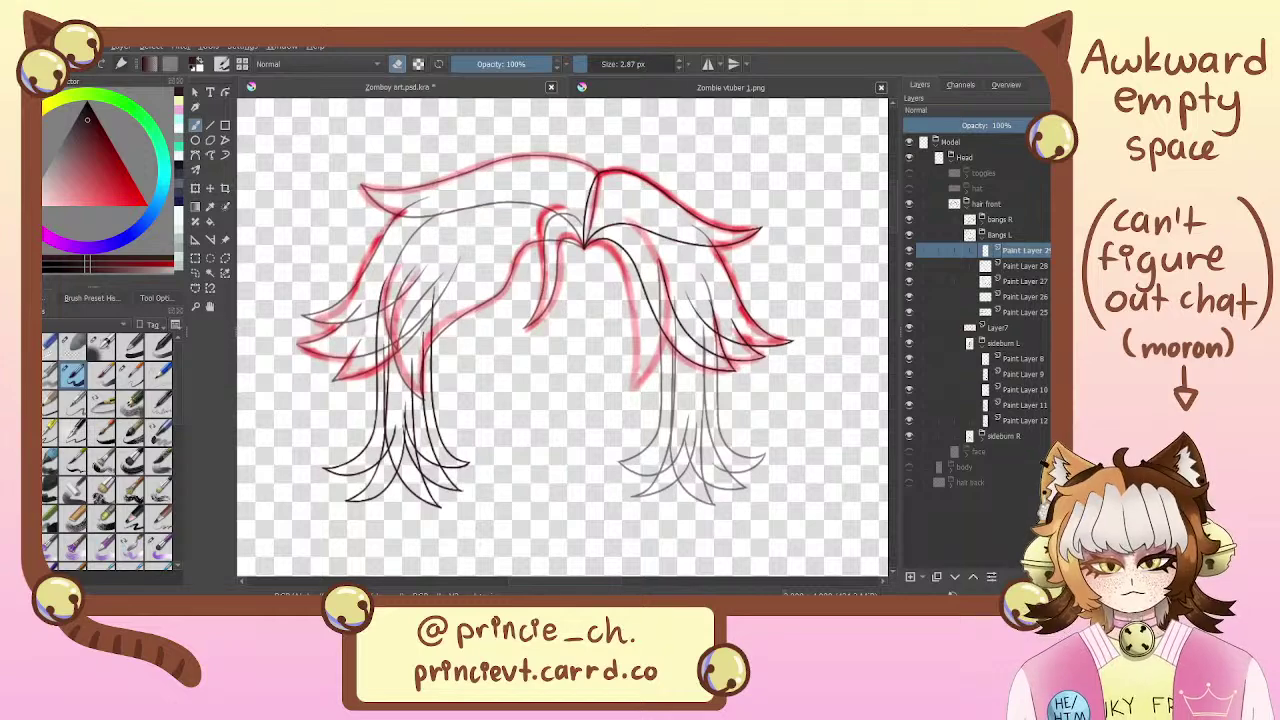
left_click_drag(806, 375, 772, 372)
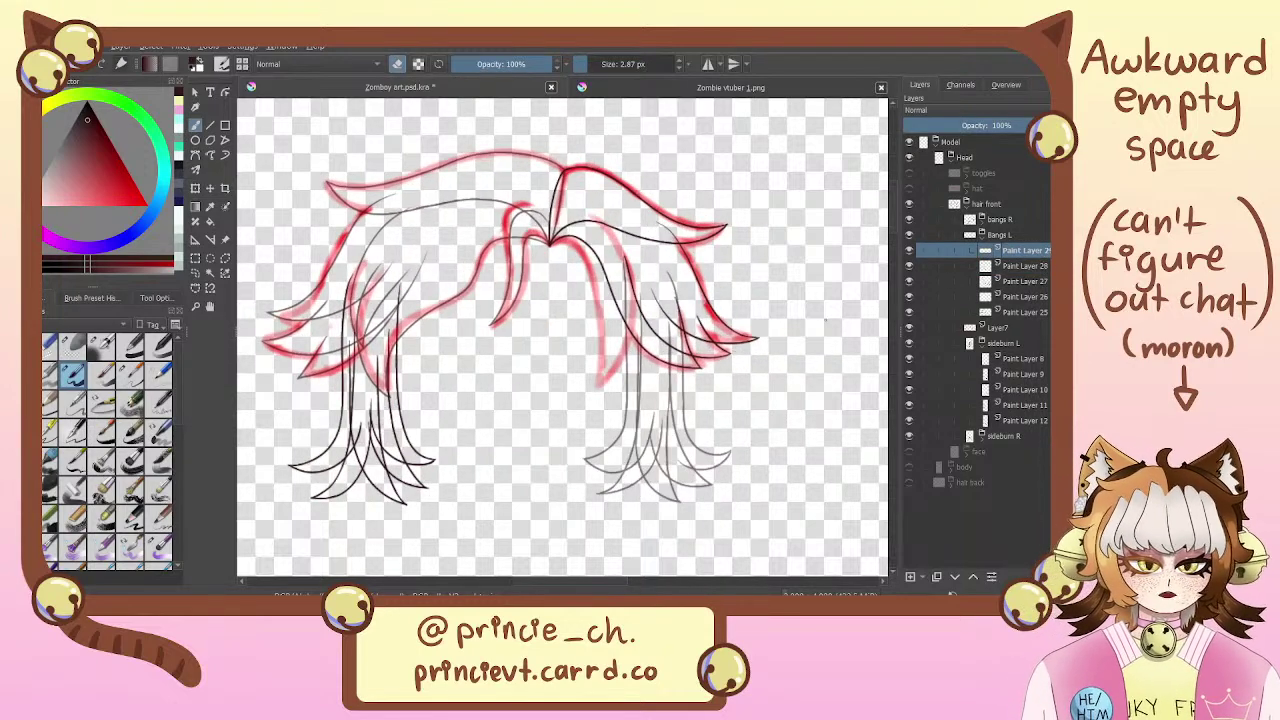
key("ctrl+t")
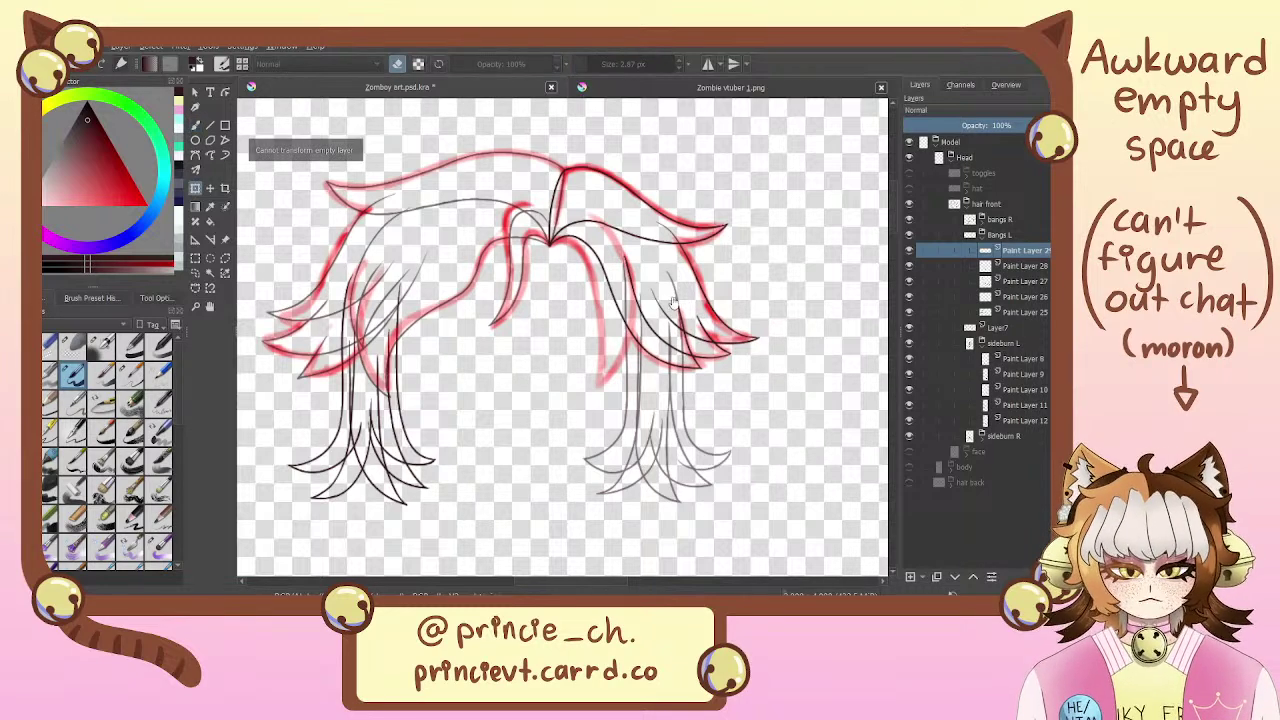
left_click(1022, 265)
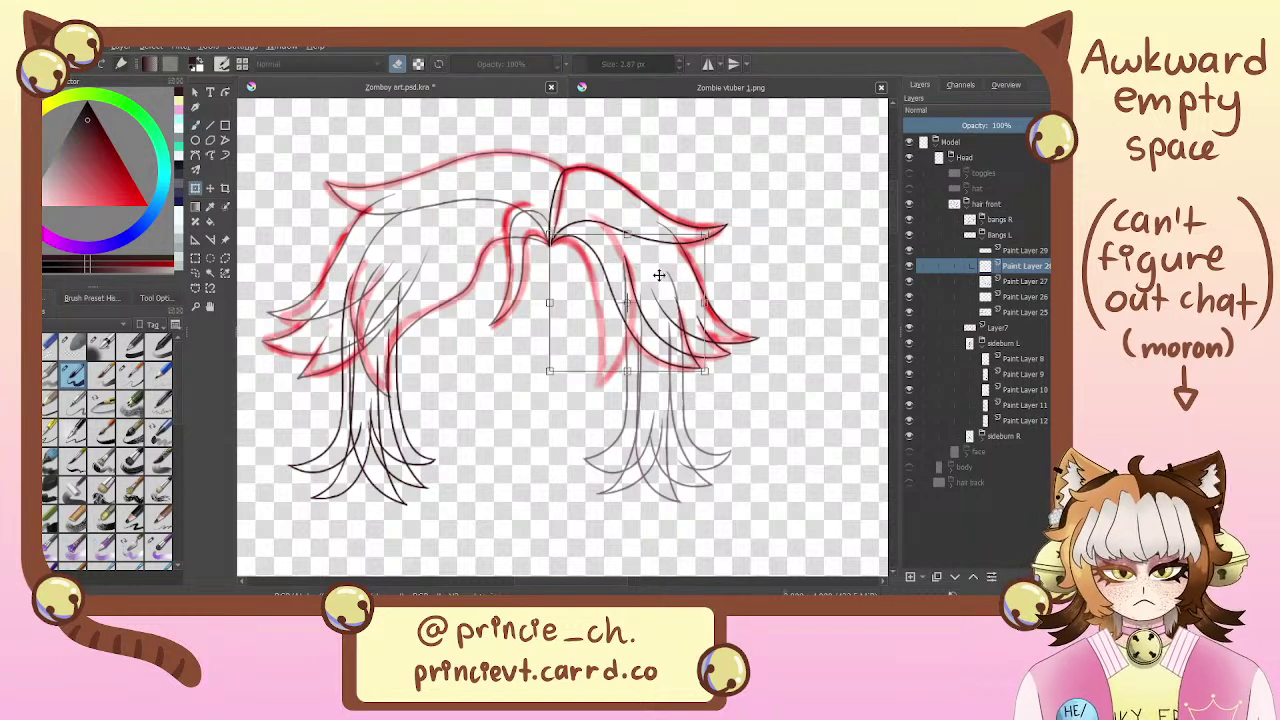
left_click_drag(652, 274, 665, 286)
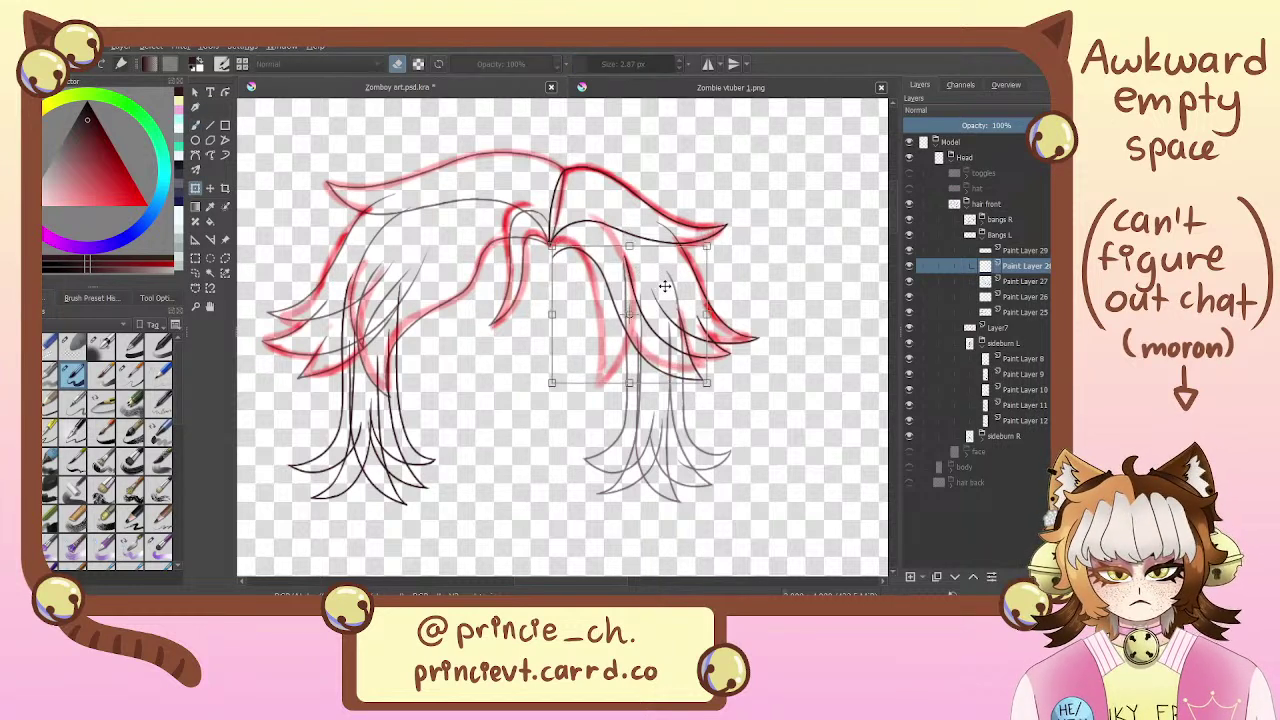
key("b")
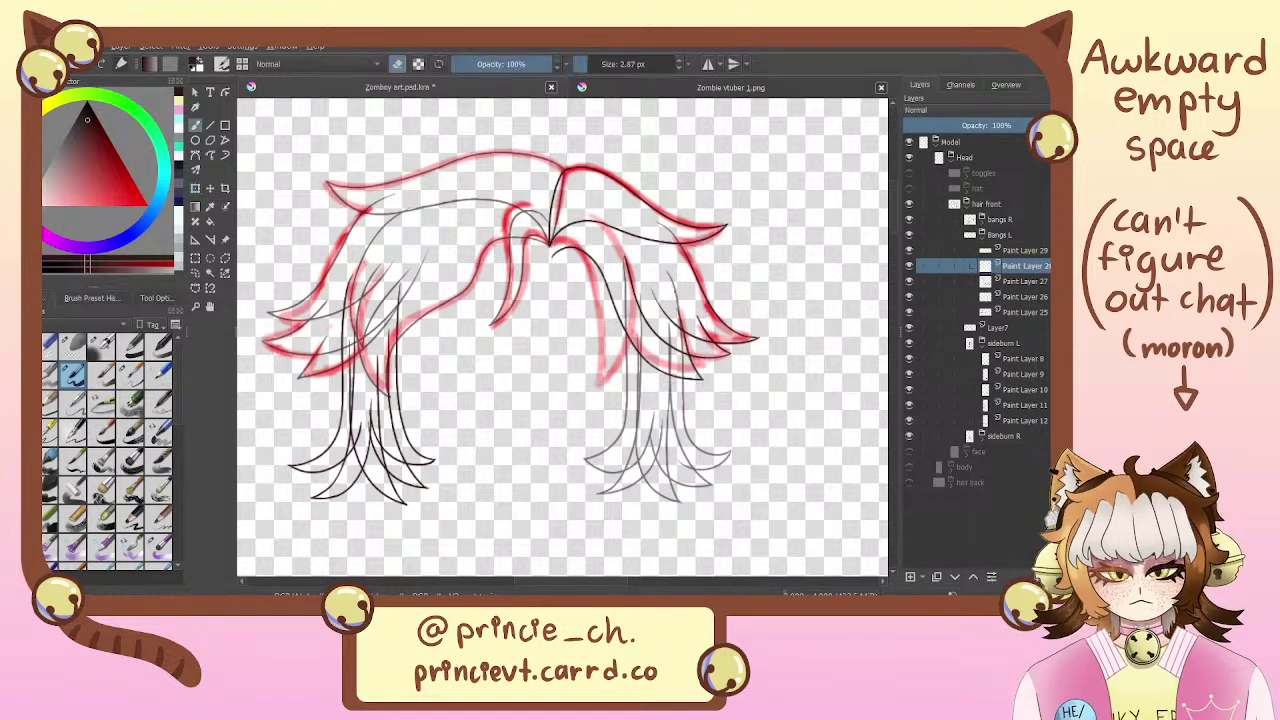
Shift the third lock's line art on Paint Layer 27 slightly down with the Transform tool and return to the brush
left_click(1035, 283)
key("t")
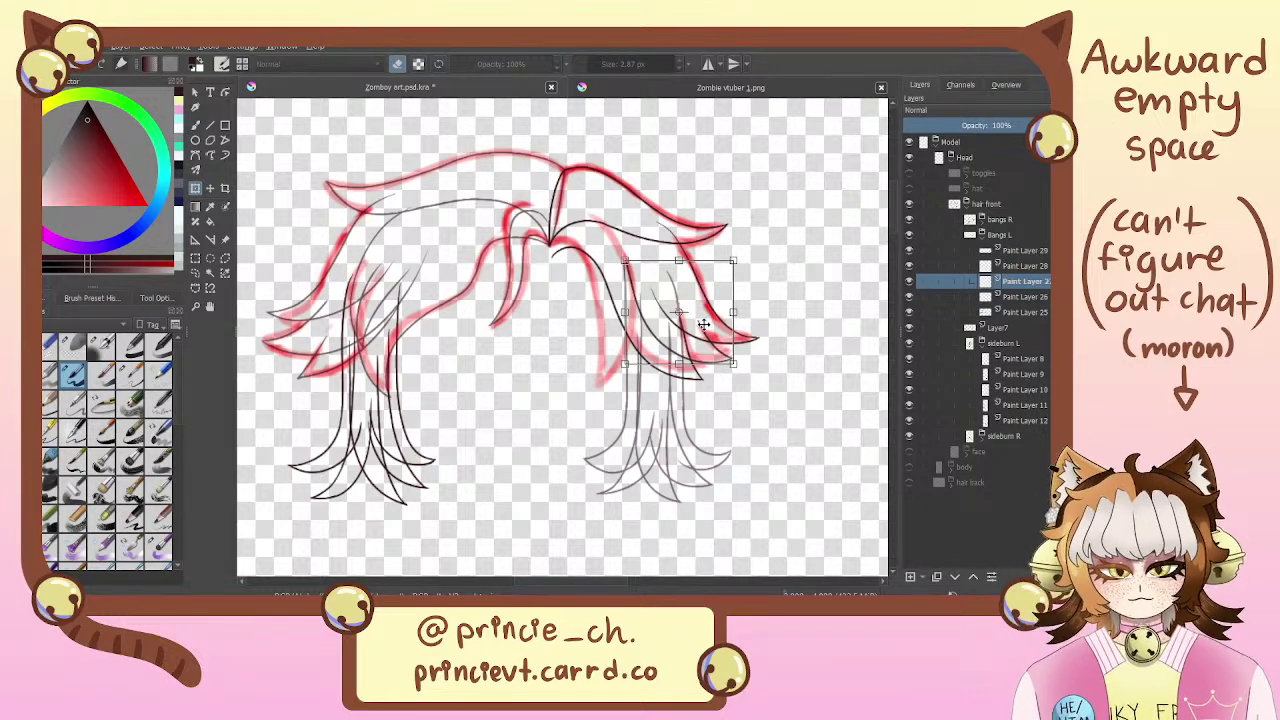
key("b")
left_click_drag(650, 238, 664, 282)
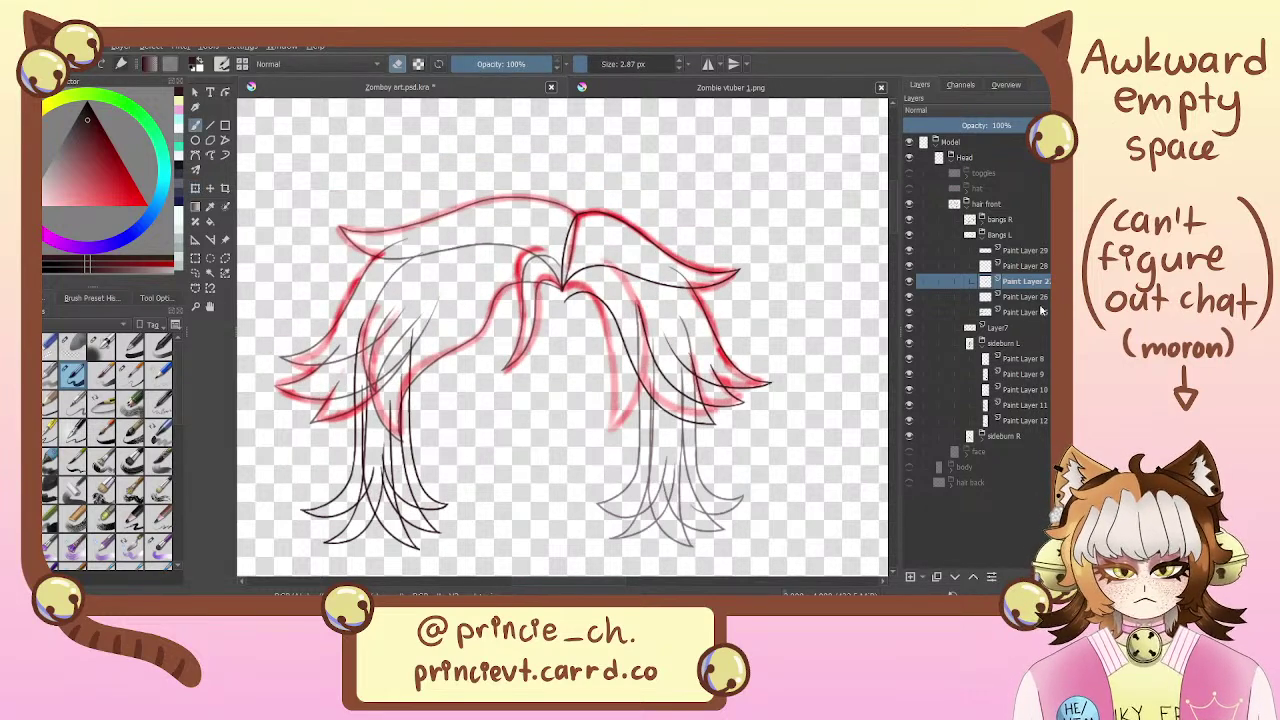
Extend the fourth lock's lower edge on Paint Layer 28 up to the hair parting and erase the leftover line start beside it
left_click(1036, 268)
scroll(620, 310, "up", 5)
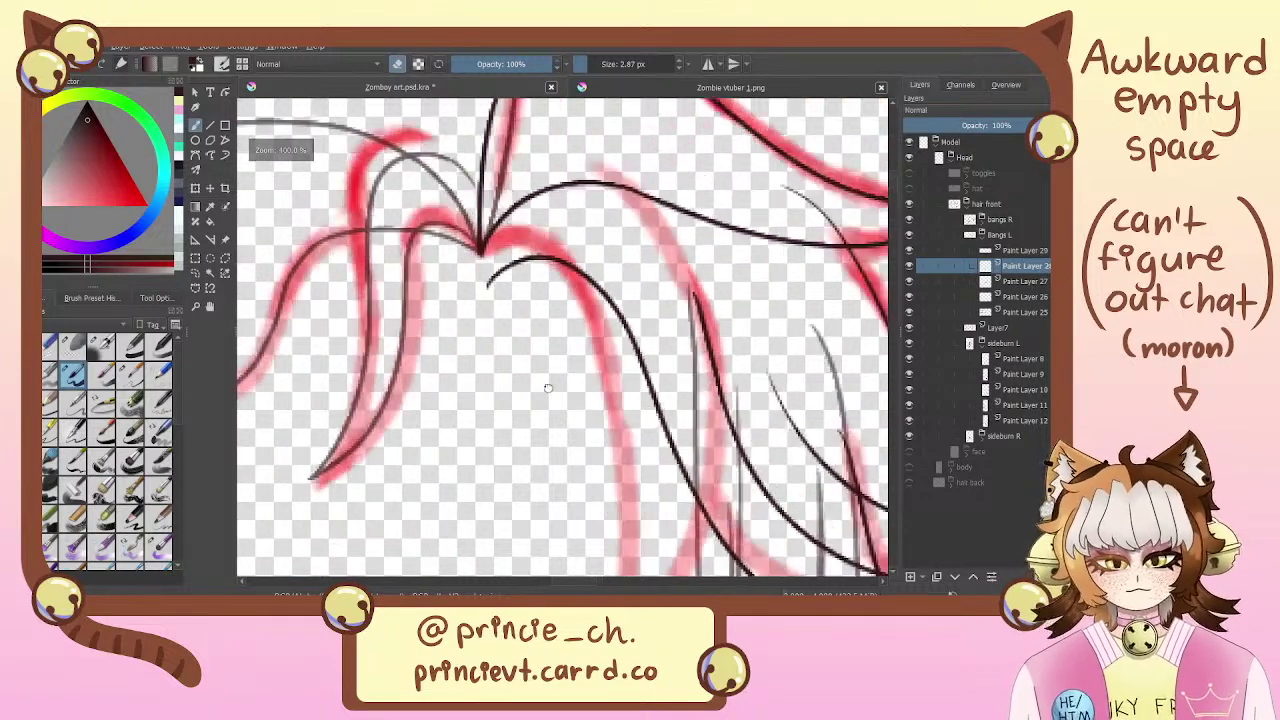
mouse_move(474, 287)
left_mouse_down()
mouse_move(541, 264)
mouse_move(458, 295)
mouse_move(527, 264)
mouse_move(496, 264)
mouse_move(522, 254)
mouse_move(572, 265)
left_mouse_up()
key("ctrl+z")
key("e")
key("e")
key("ctrl+z")
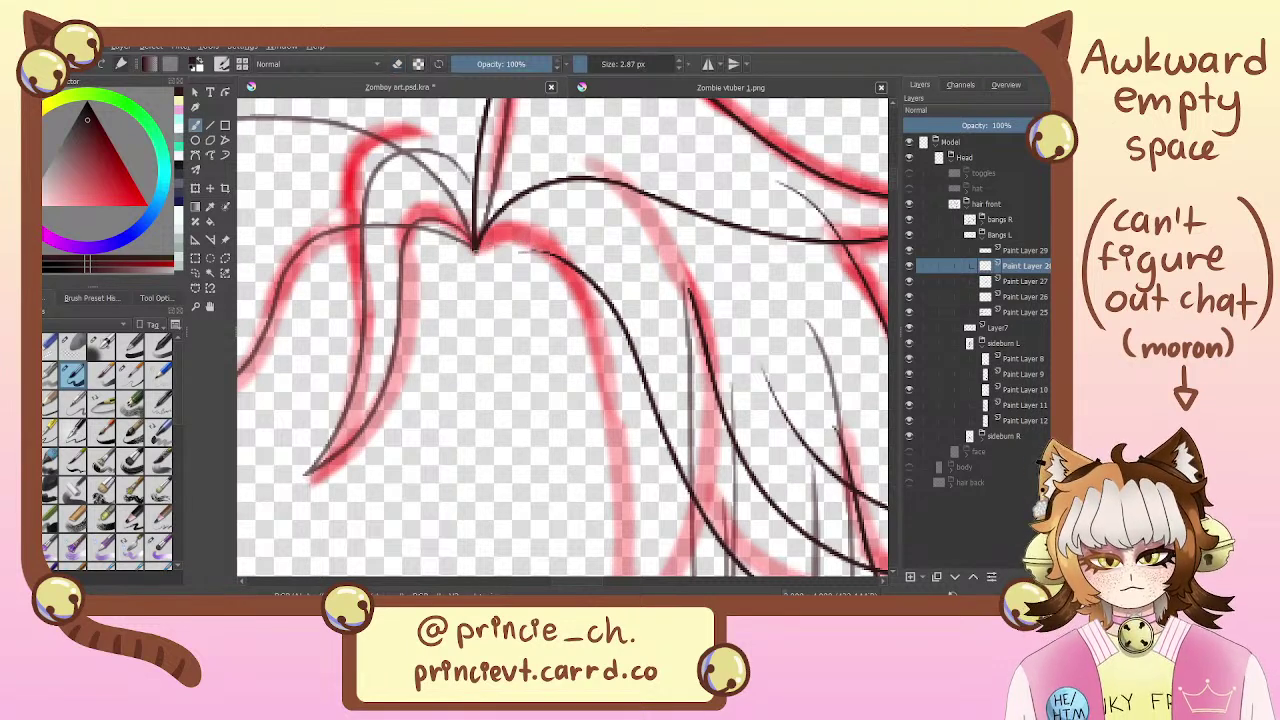
left_click_drag(476, 246, 588, 276)
key("e")
left_click_drag(520, 251, 595, 292)
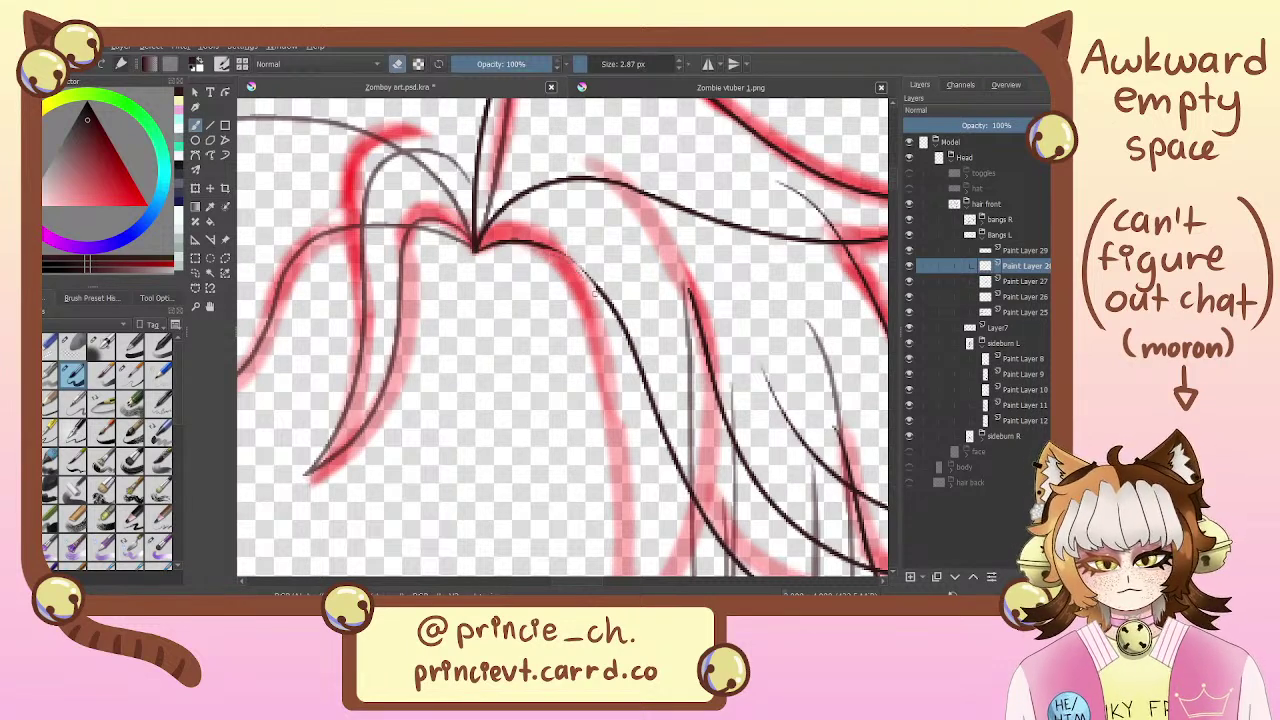
Smooth the joint in the fourth lock's lower edge just below the parting by redrawing and erasing the uneven line
key("e")
left_click_drag(540, 246, 608, 304)
key("ctrl+z")
key("e")
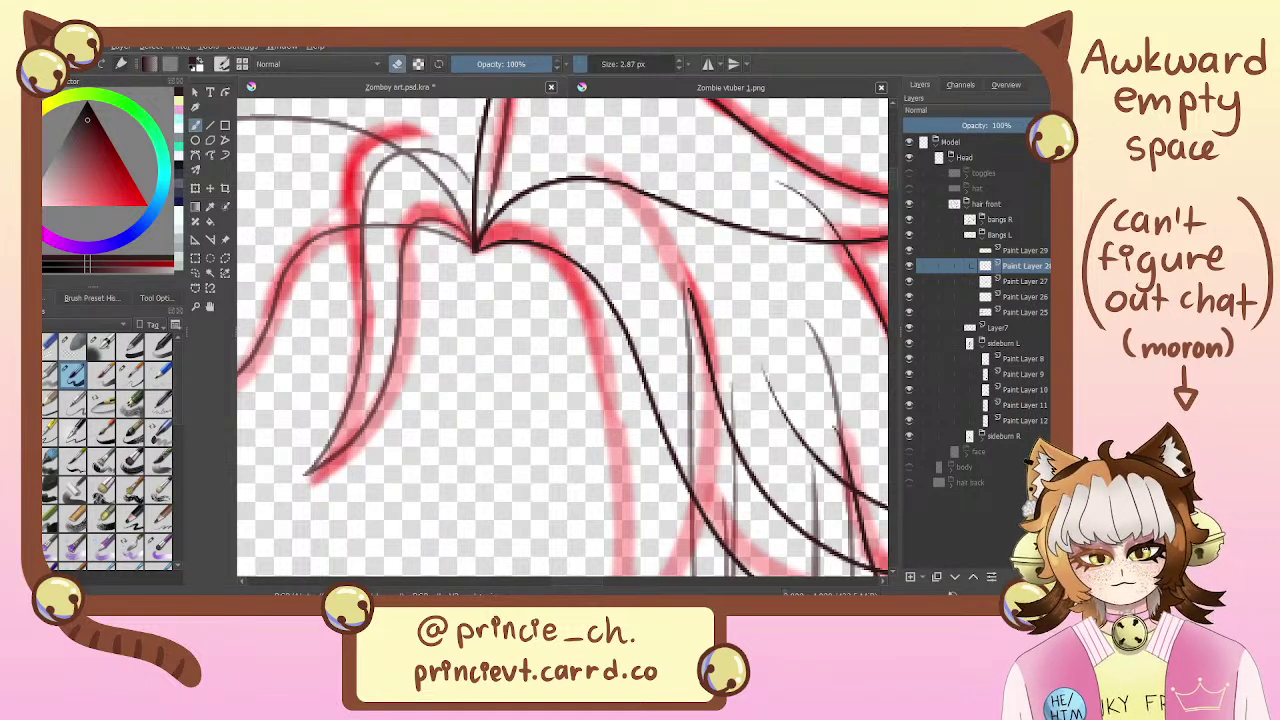
key("e")
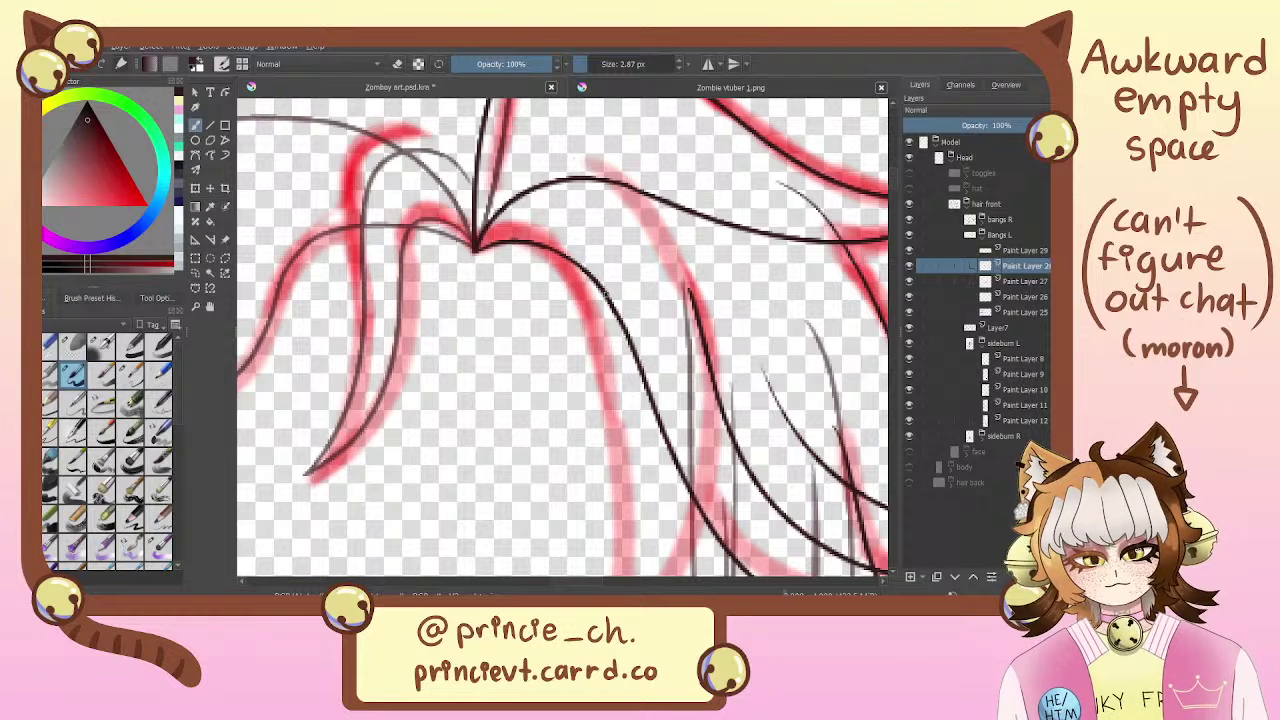
key("e")
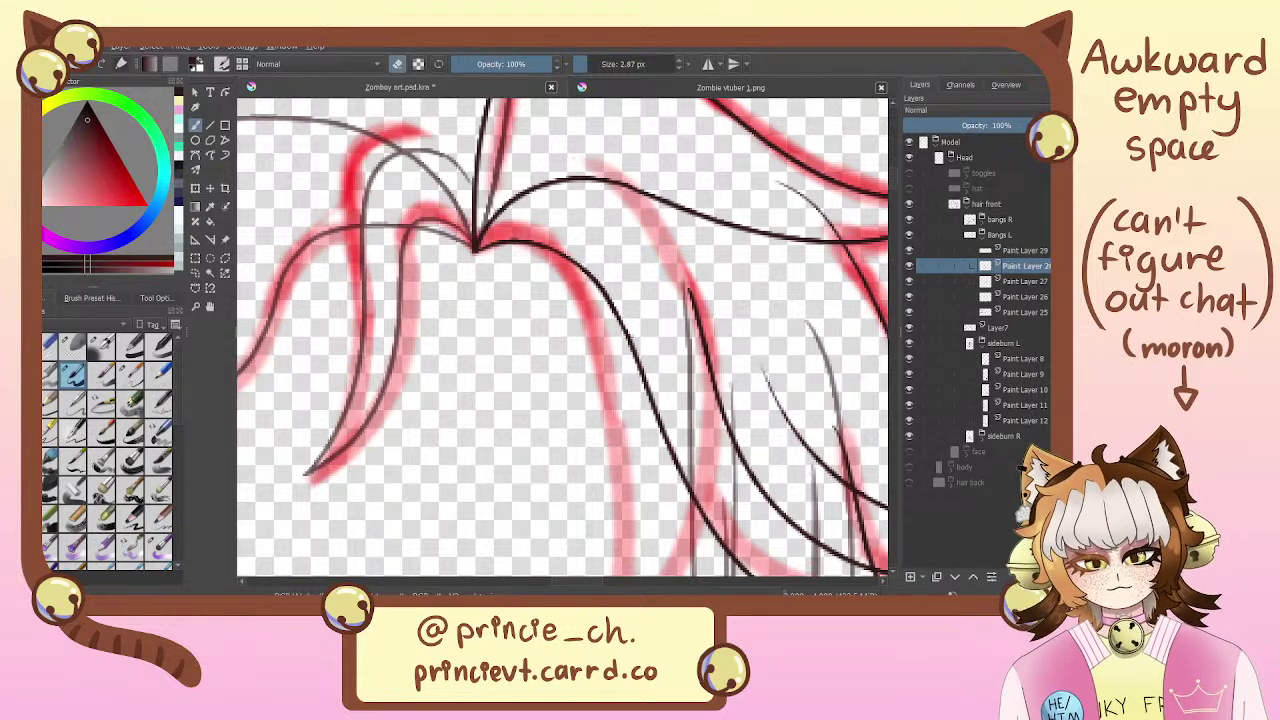
key("e")
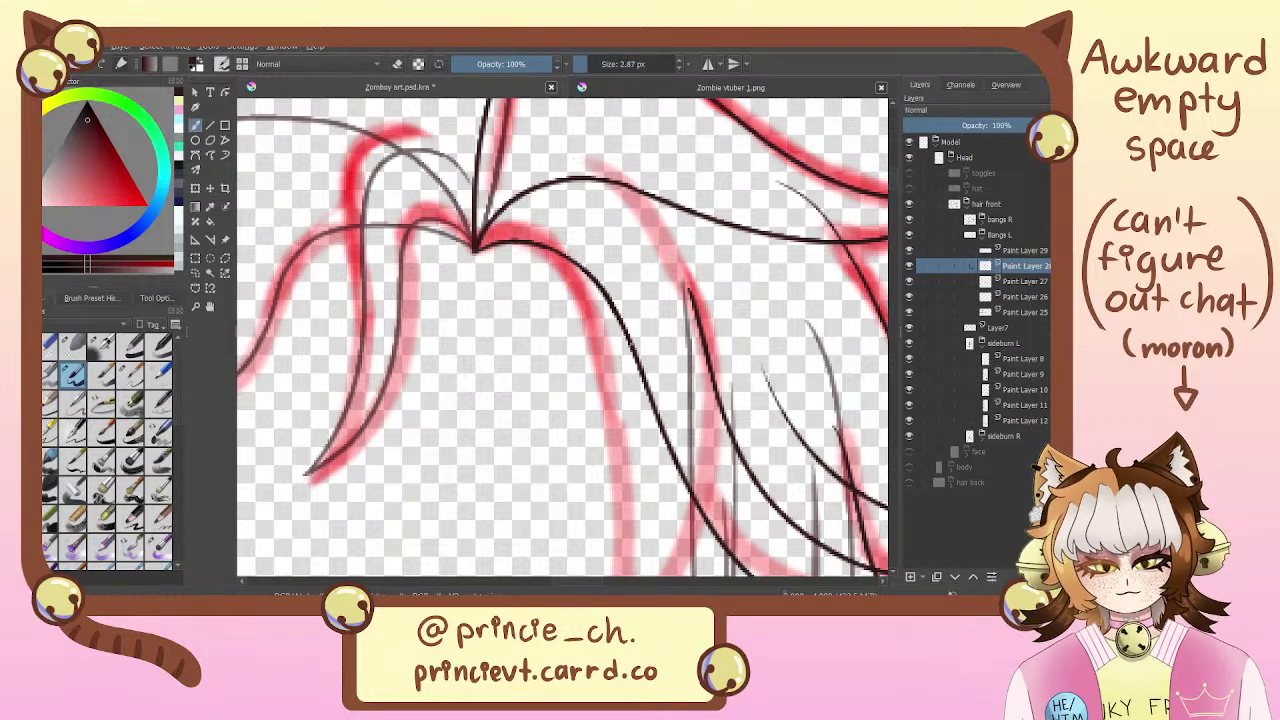
key("e")
left_click_drag(613, 299, 642, 372)
key("e")
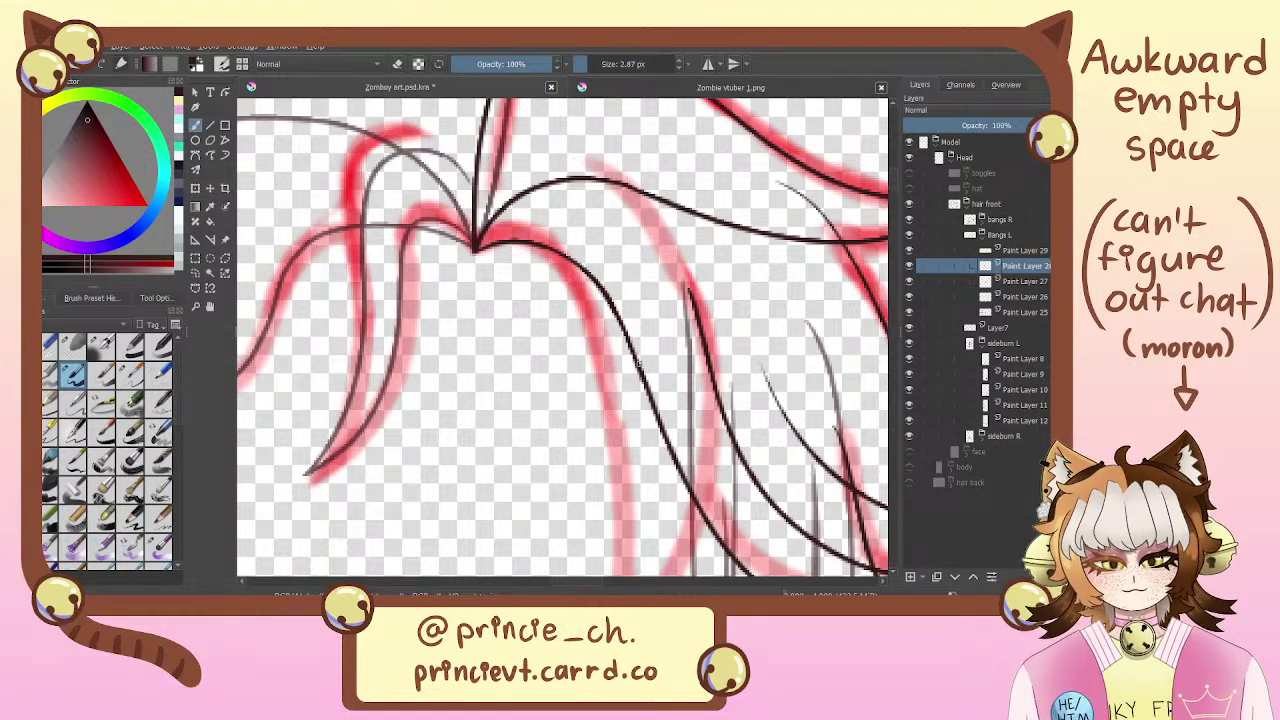
mouse_move(586, 277)
left_mouse_down()
mouse_move(580, 177)
mouse_move(521, 232)
left_mouse_up()
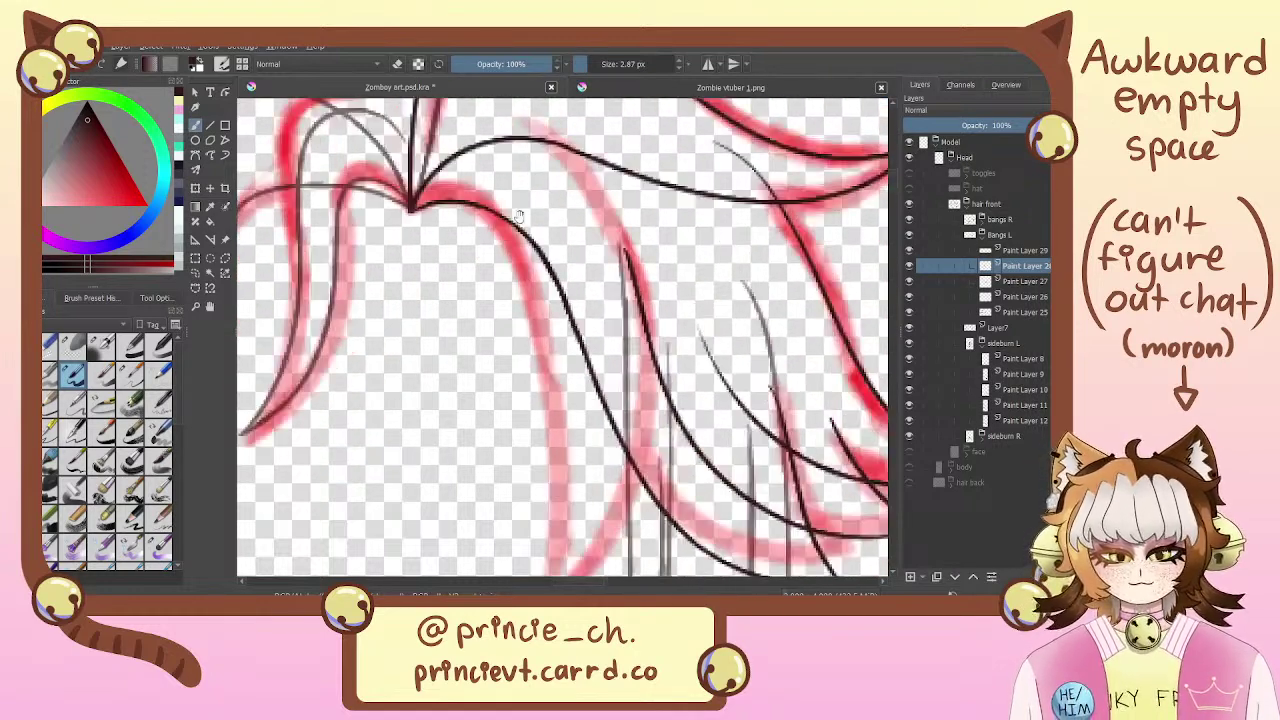
key("e")
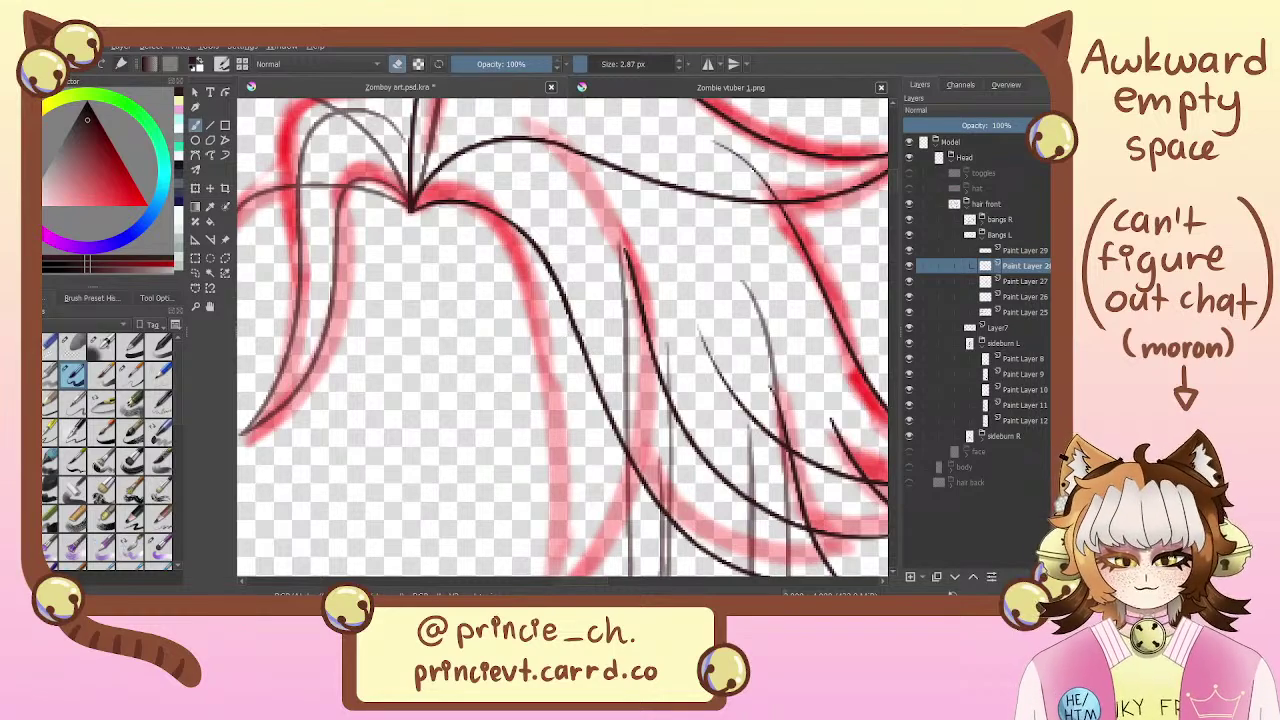
key("e")
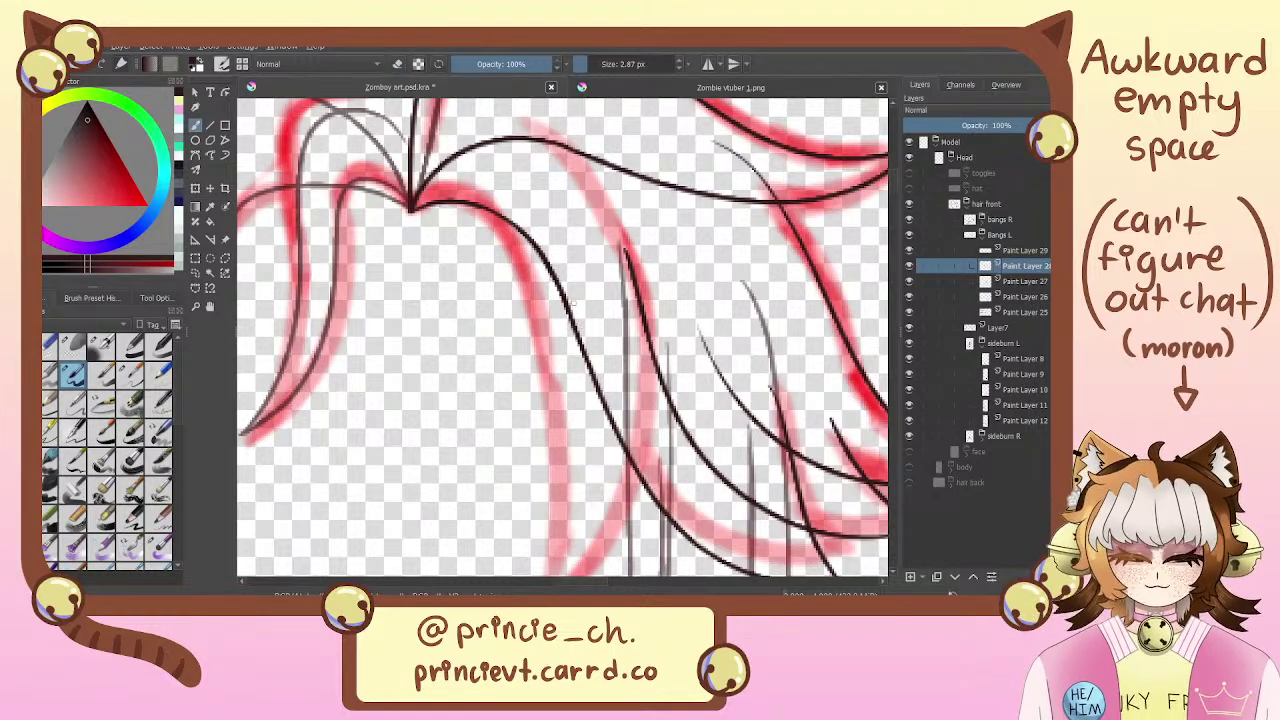
Ink the fifth lock's inner edge on Paint Layer 29 from the hair parting down to its tip along the red sketch
left_click_drag(506, 303, 516, 351)
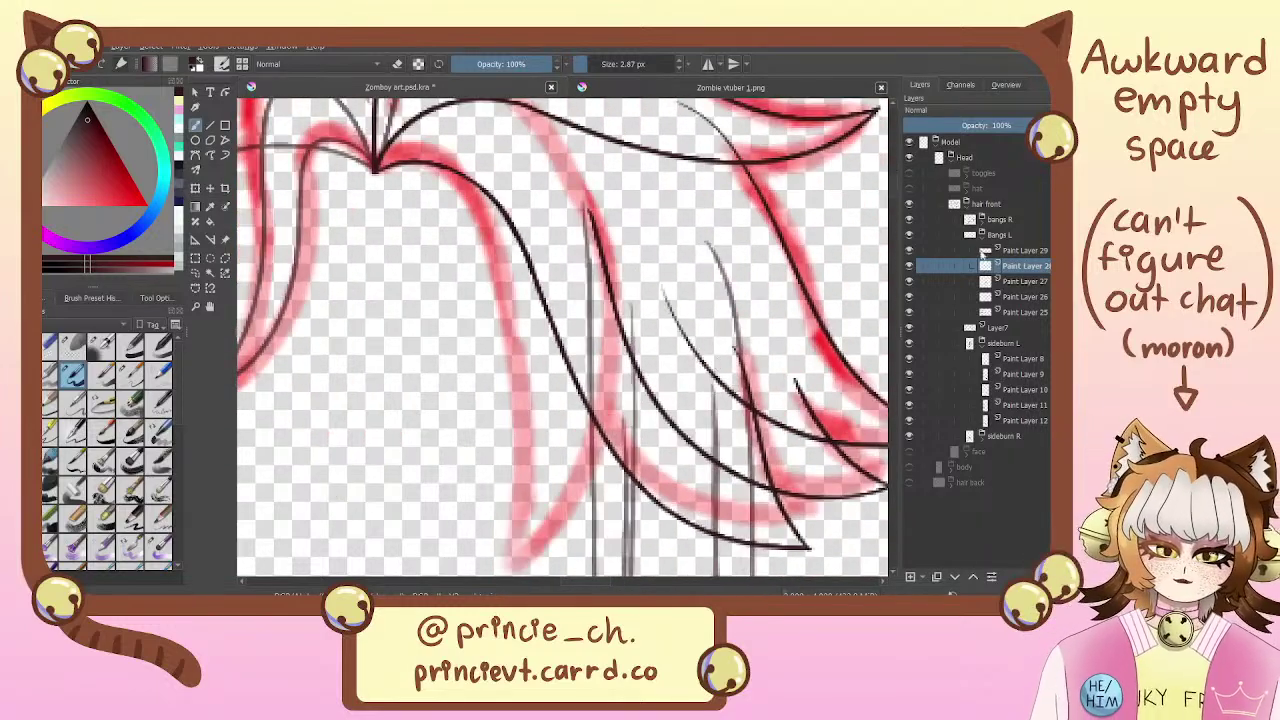
left_click(1020, 250)
mouse_move(429, 172)
left_mouse_down()
mouse_move(481, 215)
mouse_move(466, 202)
mouse_move(488, 172)
mouse_move(518, 162)
mouse_move(570, 470)
left_mouse_up()
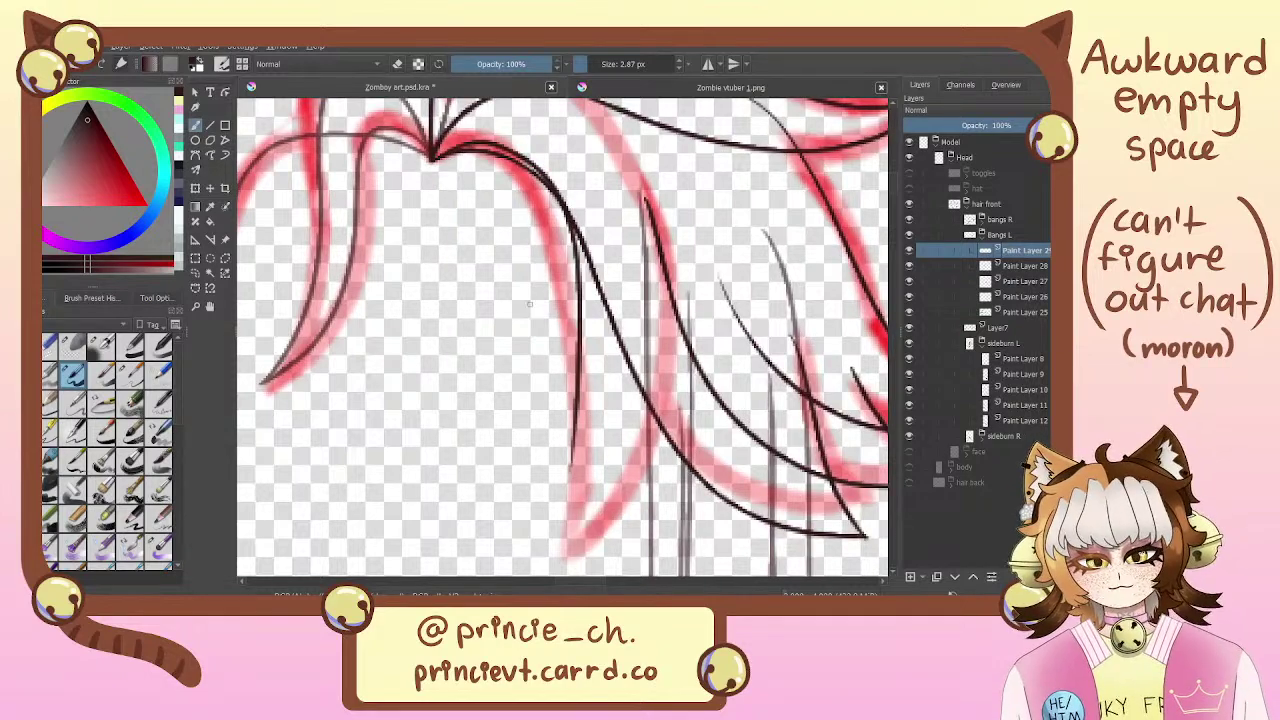
key("ctrl+z")
mouse_move(432, 159)
left_mouse_down()
mouse_move(574, 371)
mouse_move(576, 528)
left_mouse_up()
left_click_drag(609, 281, 580, 346)
left_click_drag(518, 136, 612, 574)
left_click_drag(645, 351, 631, 334)
key("ctrl+z")
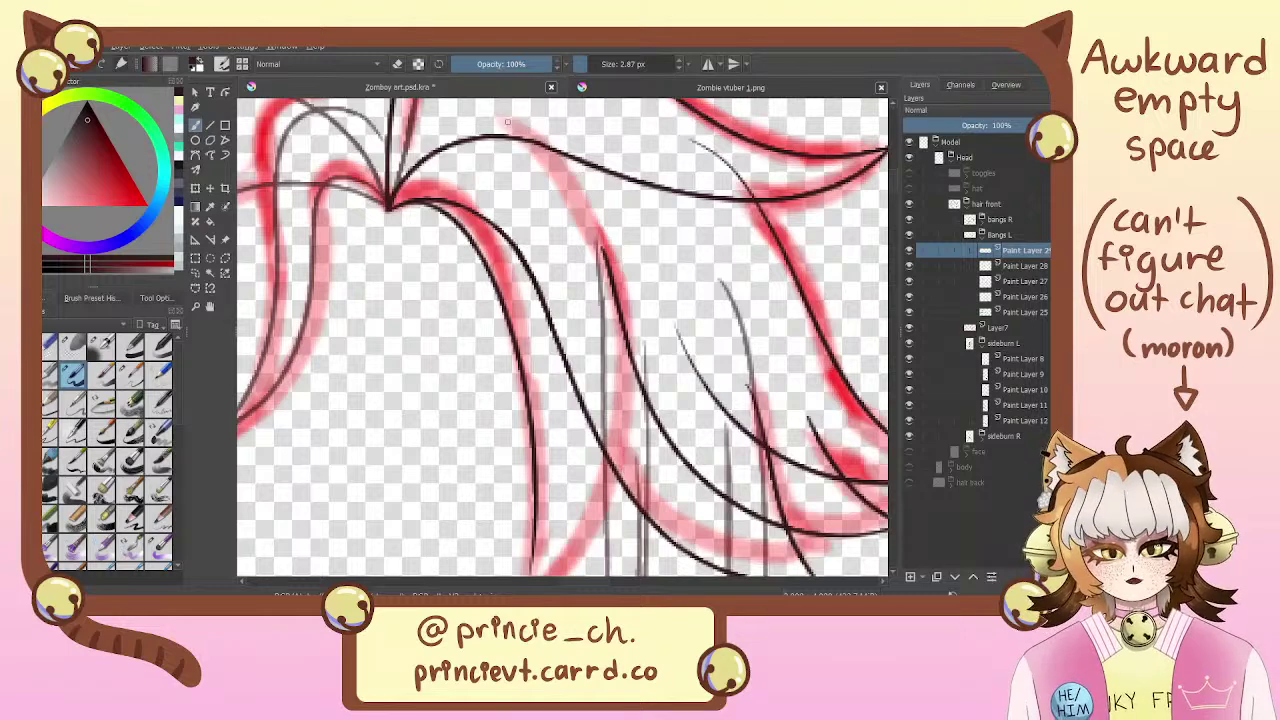
left_click_drag(522, 133, 551, 539)
left_click_drag(588, 178, 569, 119)
key("ctrl+z")
key("ctrl+minus")
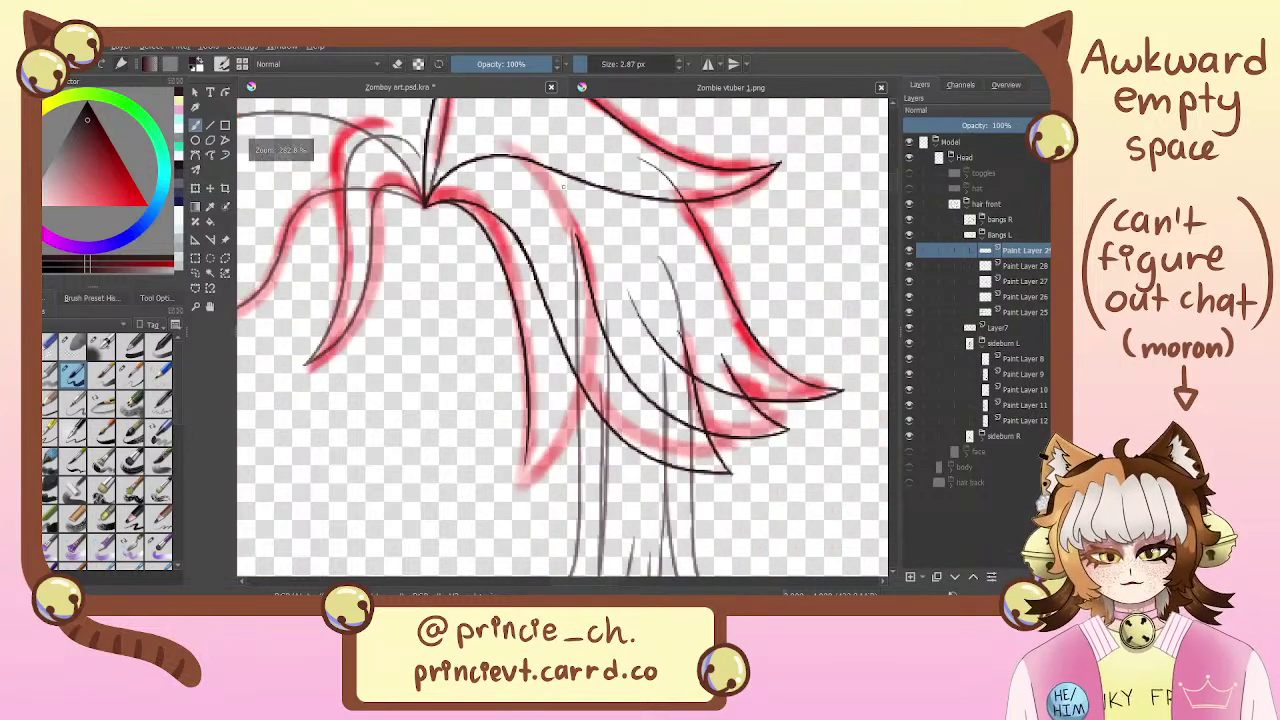
left_click_drag(530, 160, 538, 446)
key("ctrl+z")
left_click_drag(532, 160, 545, 482)
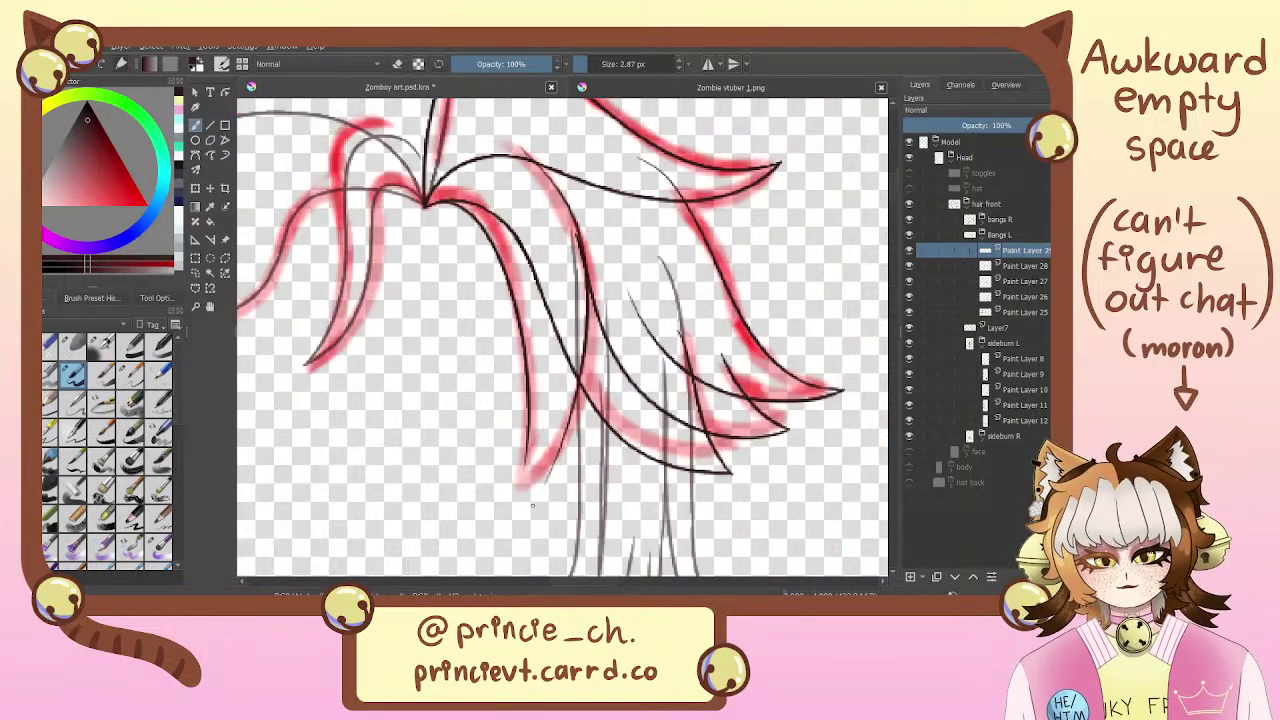
key("ctrl+z")
left_click_drag(520, 148, 526, 452)
key("ctrl+z")
left_click_drag(520, 150, 531, 467)
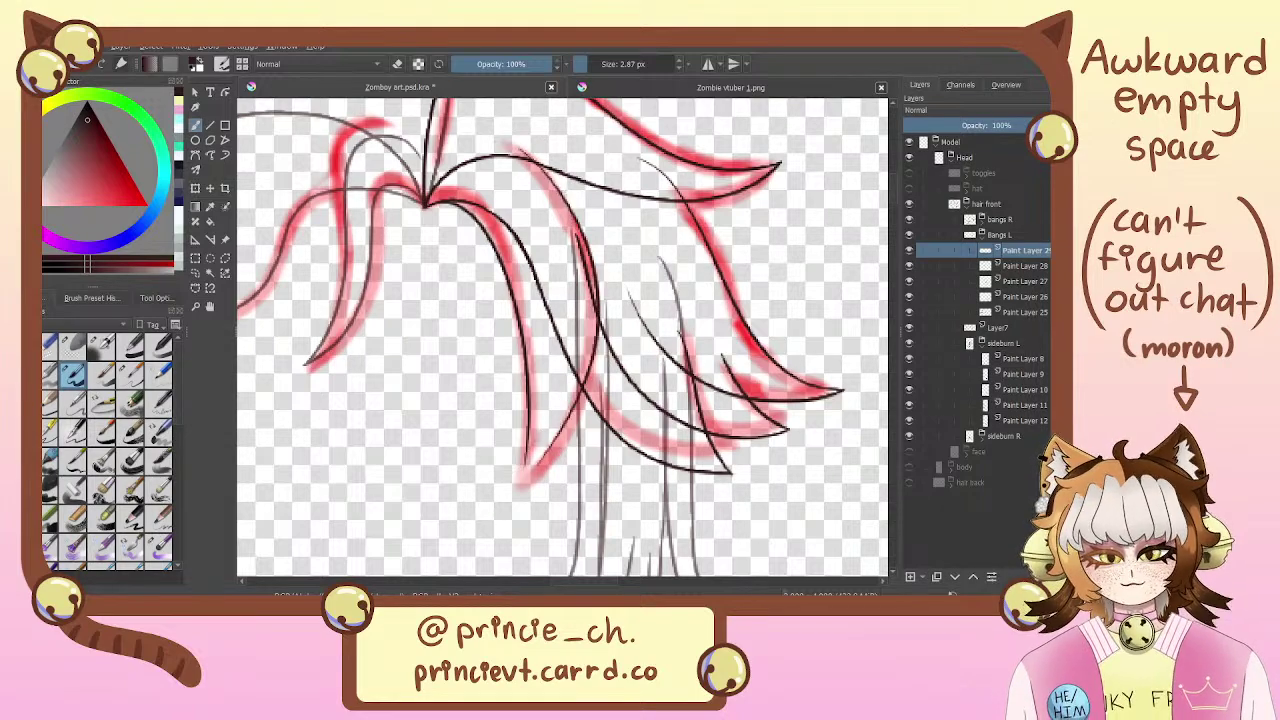
left_click_drag(523, 311, 672, 241)
left_click_drag(716, 184, 691, 229)
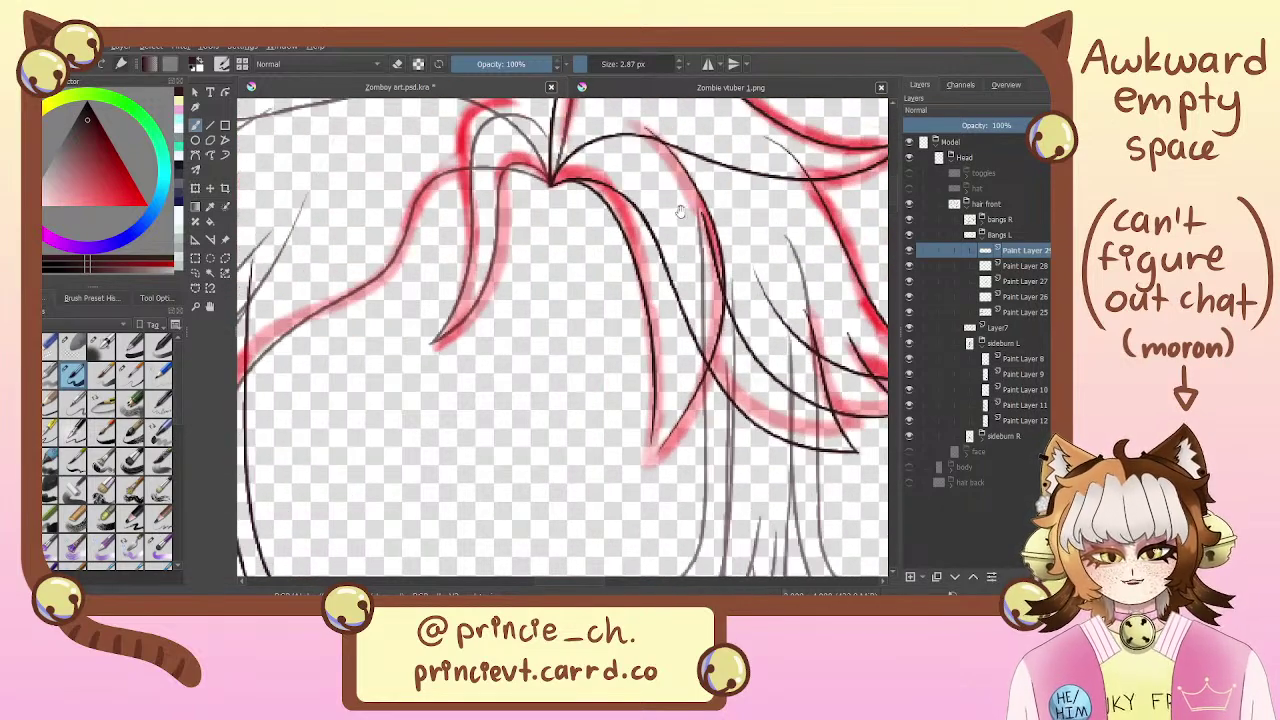
key("ctrl+z")
left_click_drag(654, 142, 659, 476)
mouse_move(699, 281)
left_mouse_down()
mouse_move(784, 315)
mouse_move(578, 226)
left_mouse_up()
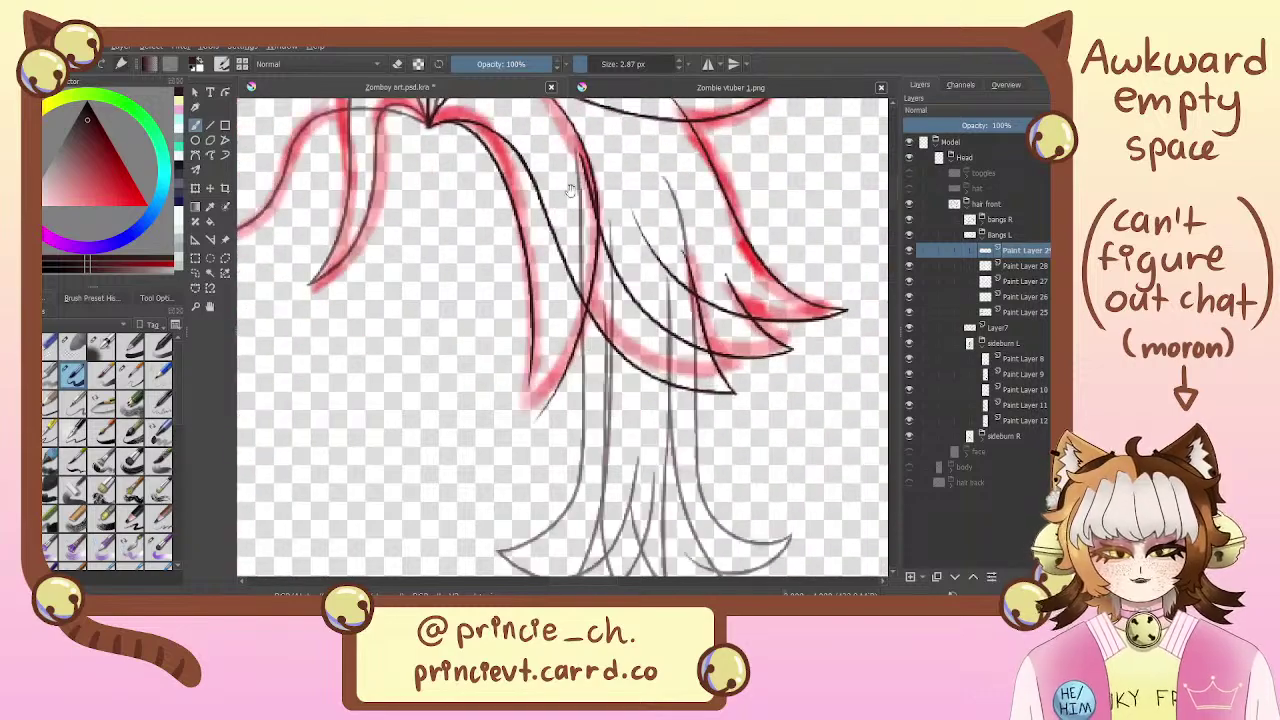
key("ctrl+z")
key("minus")
mouse_move(557, 171)
left_mouse_down()
mouse_move(652, 176)
mouse_move(648, 430)
left_mouse_up()
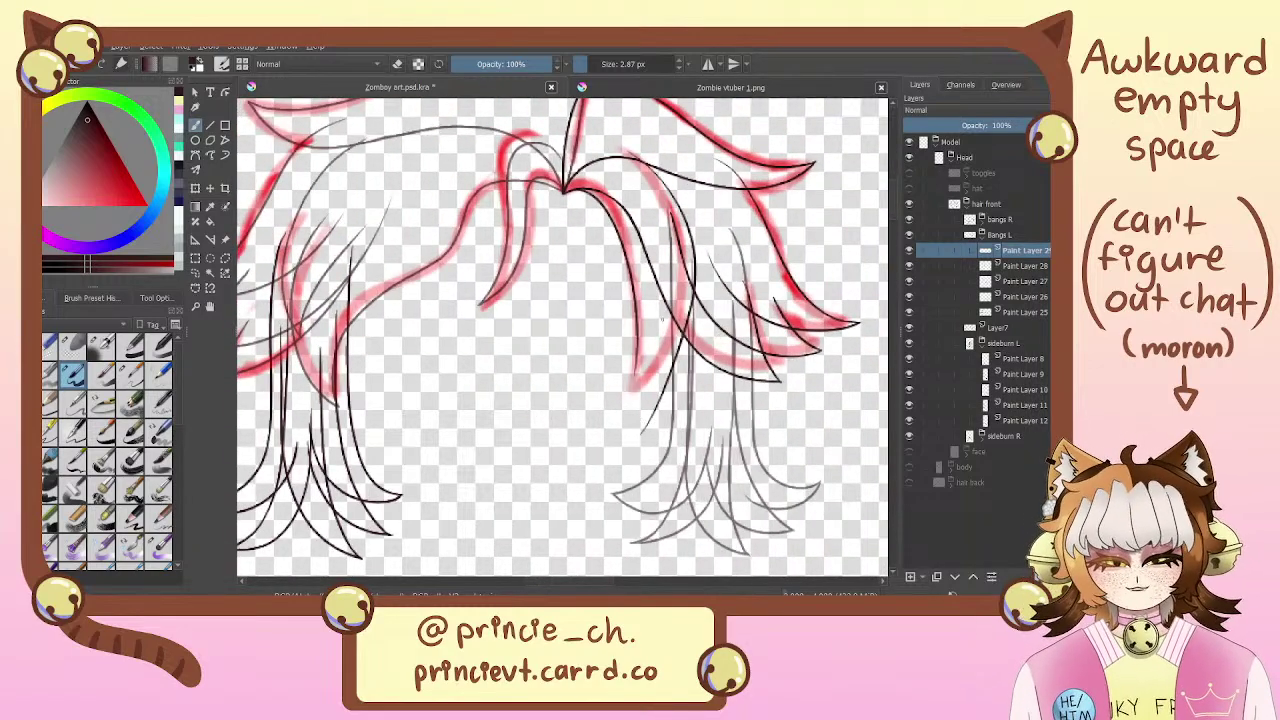
key("ctrl+z")
left_click_drag(640, 164, 648, 418)
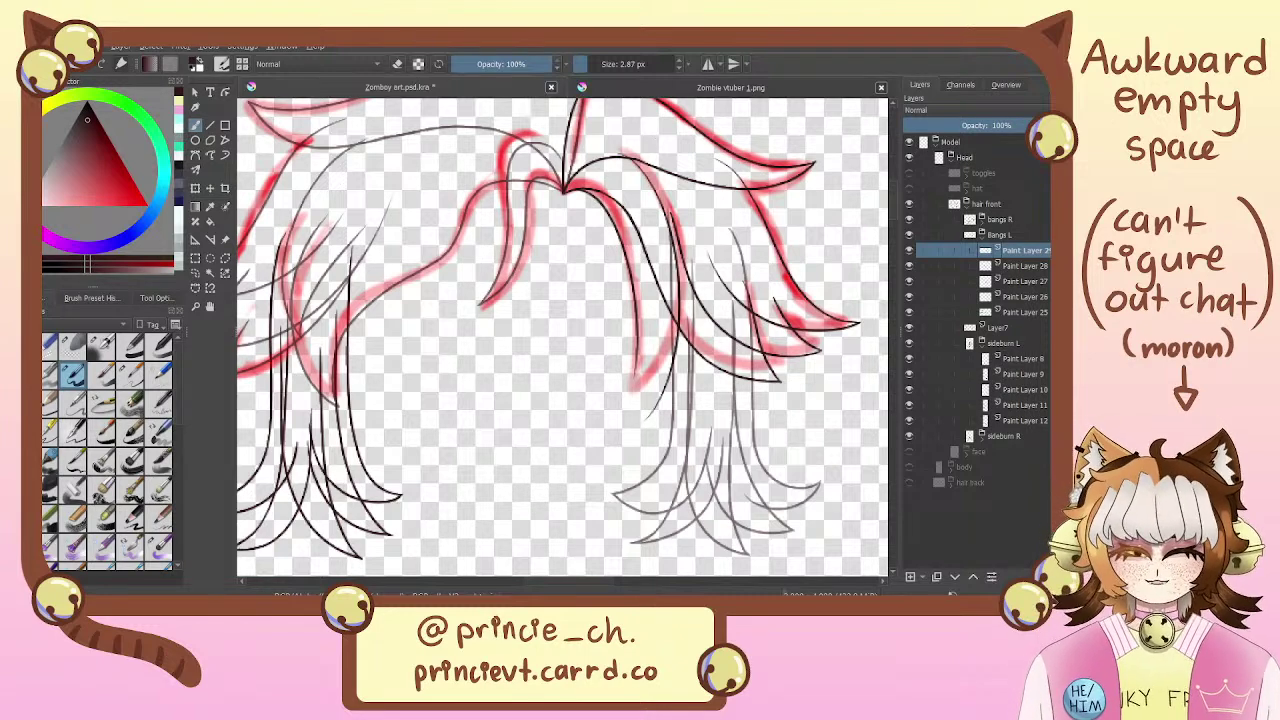
key("ctrl+z")
left_click_drag(644, 165, 628, 393)
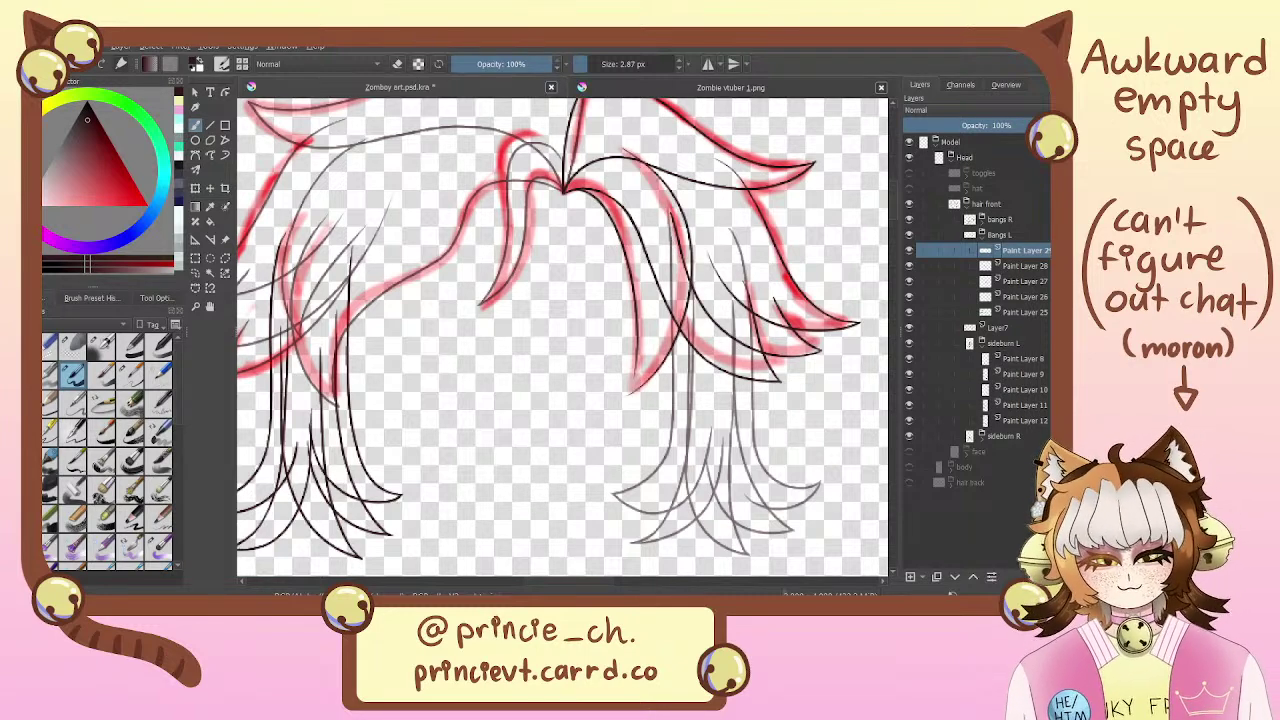
key("ctrl+z")
left_click_drag(630, 160, 634, 420)
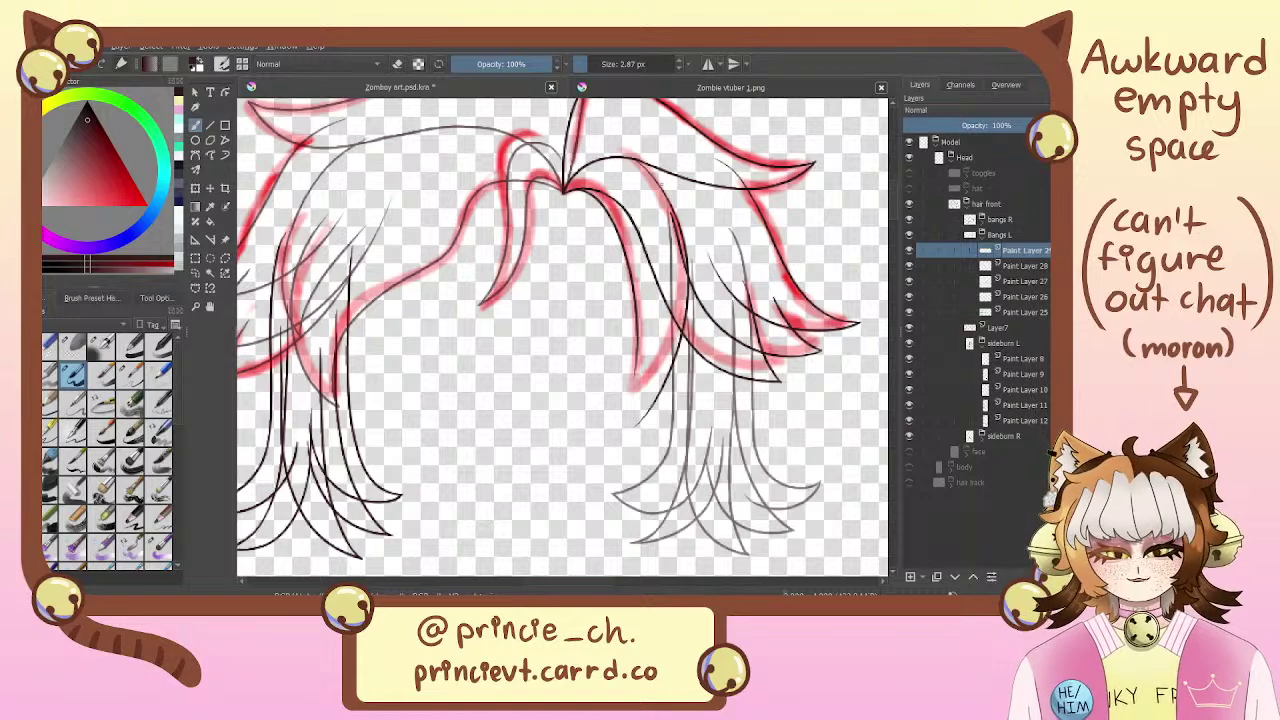
key("ctrl+z")
Ink the fifth lock's outer edge on Paint Layer 29 down to the tip and erase the line end overshooting it
left_click_drag(682, 165, 616, 414)
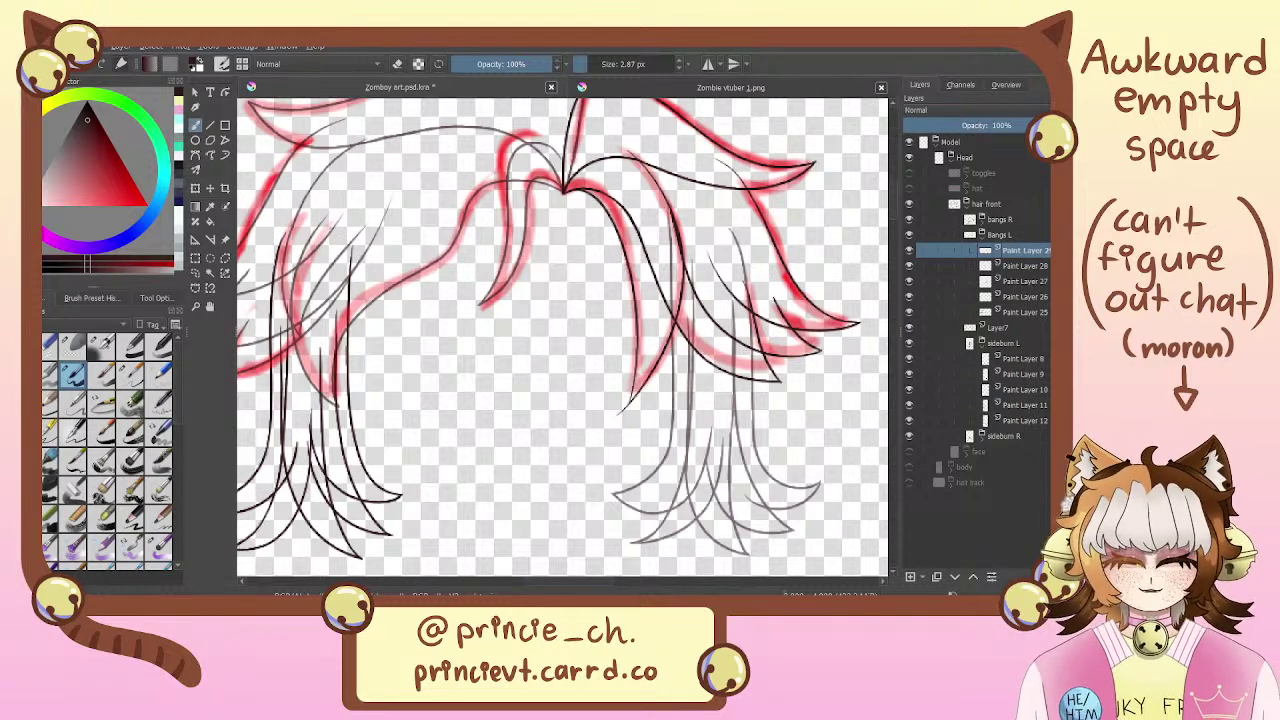
key("ctrl+plus")
key("ctrl+plus")
left_click_drag(652, 332, 566, 280)
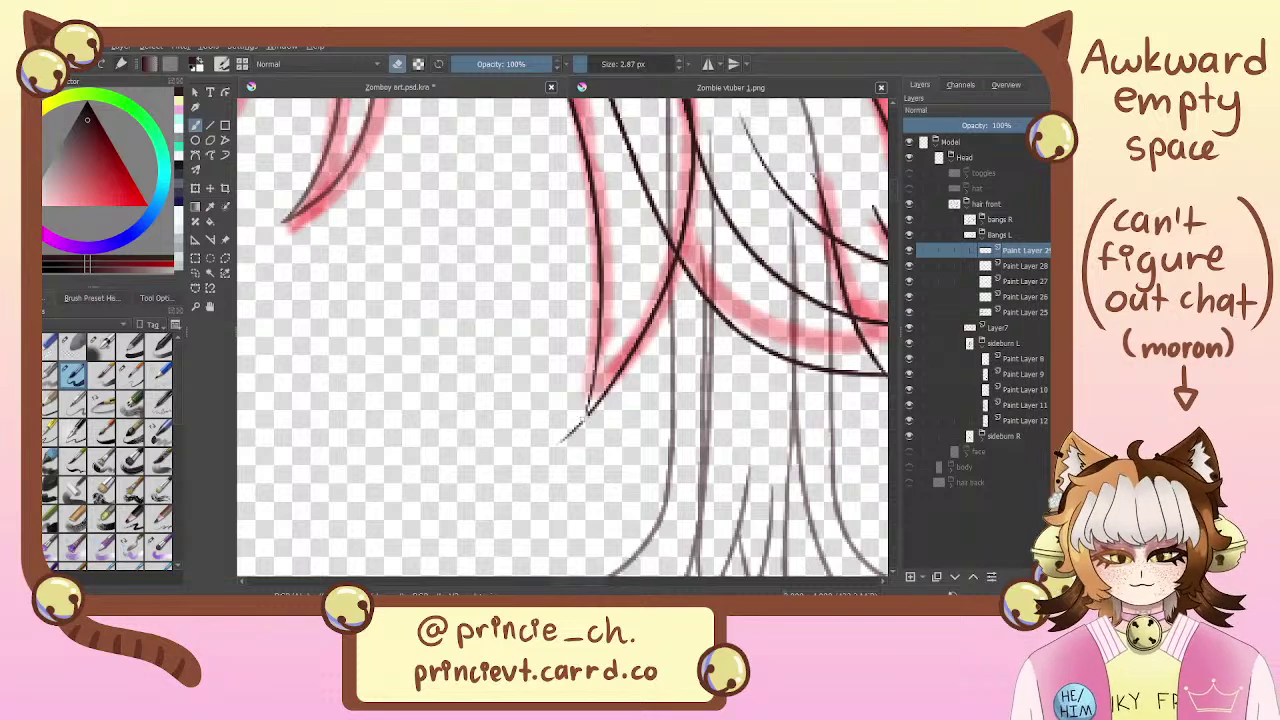
left_click_drag(584, 420, 562, 440)
key("e")
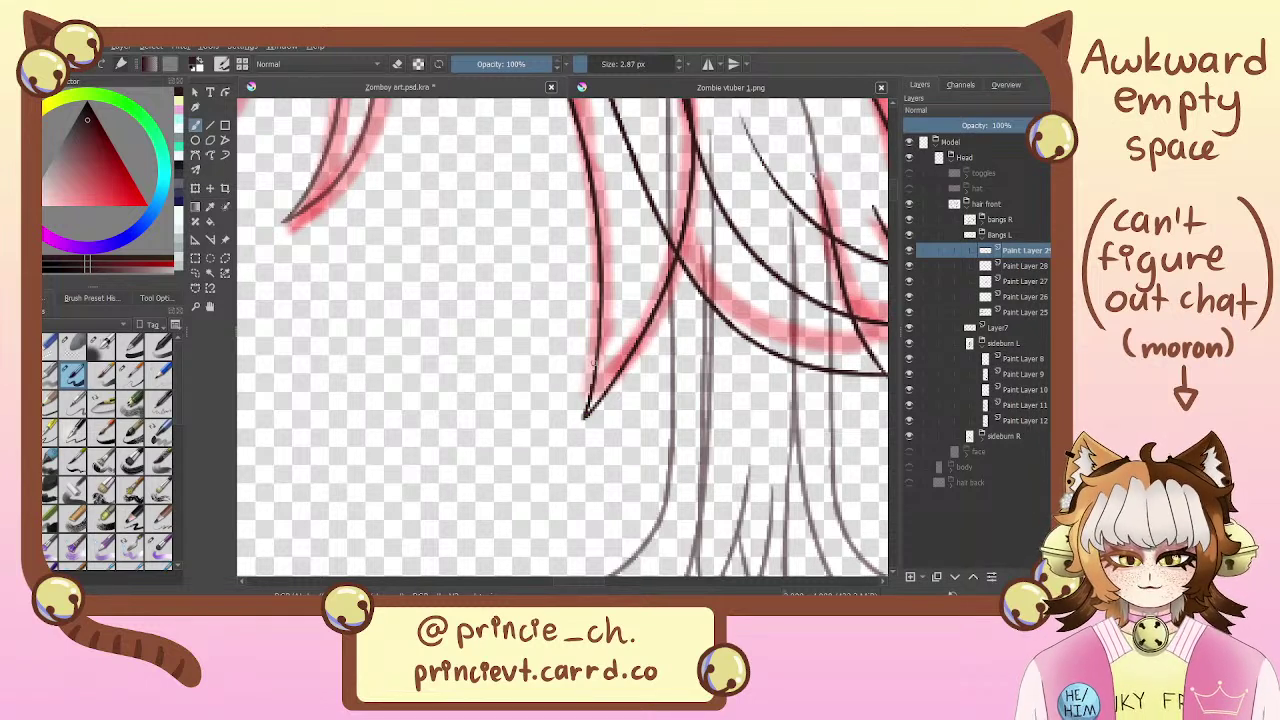
key("e")
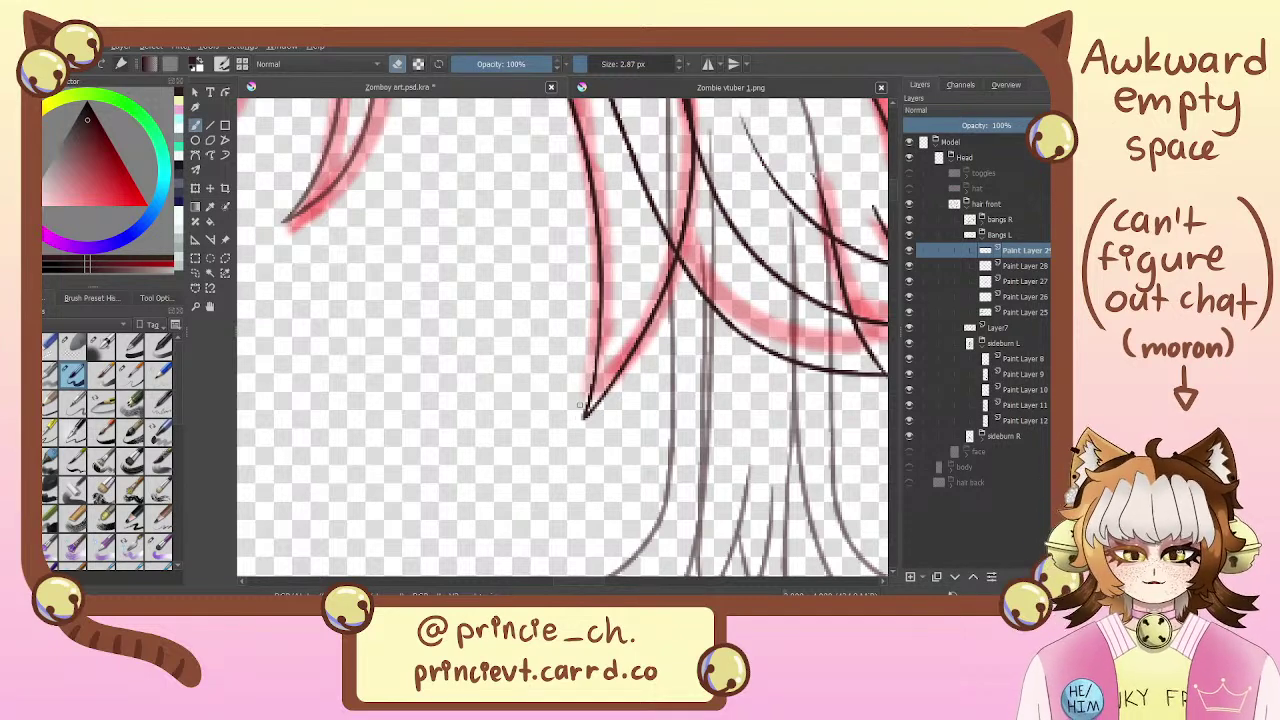
Examine the fifth lock's shape against the red sketch, the other bangs and the sideburns
scroll(583, 347, "down", 5)
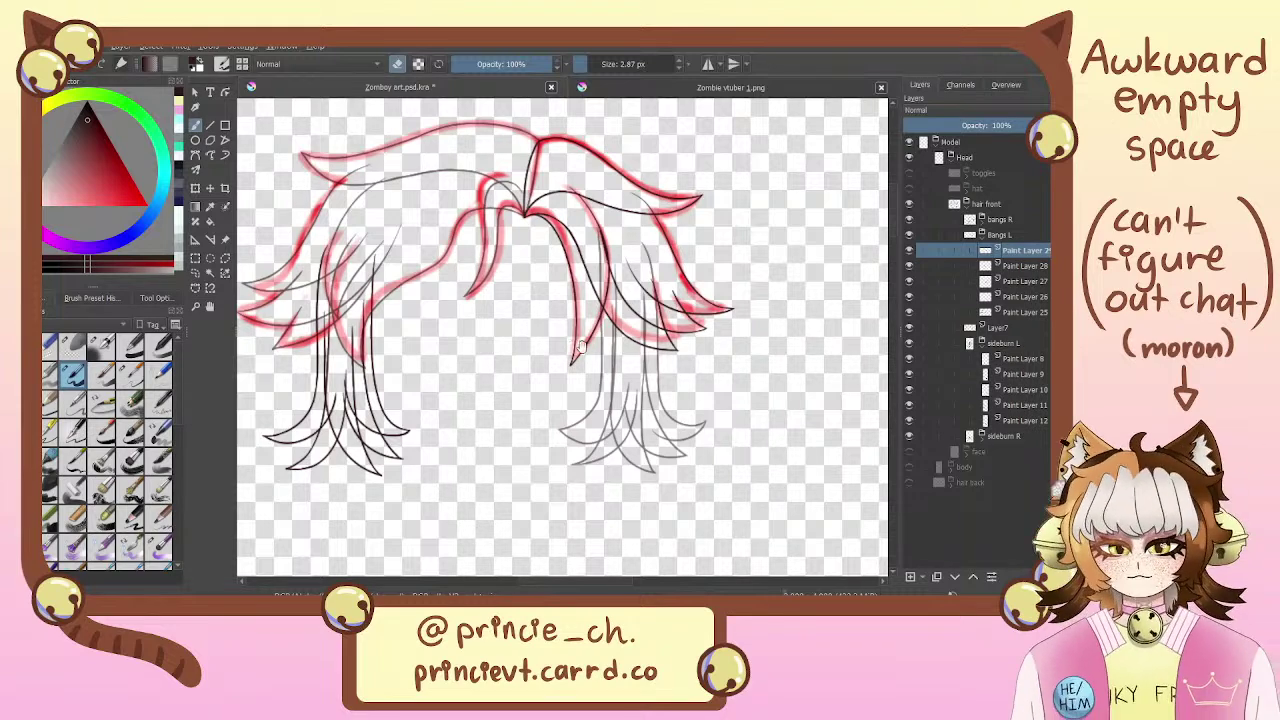
left_click_drag(654, 277, 628, 357)
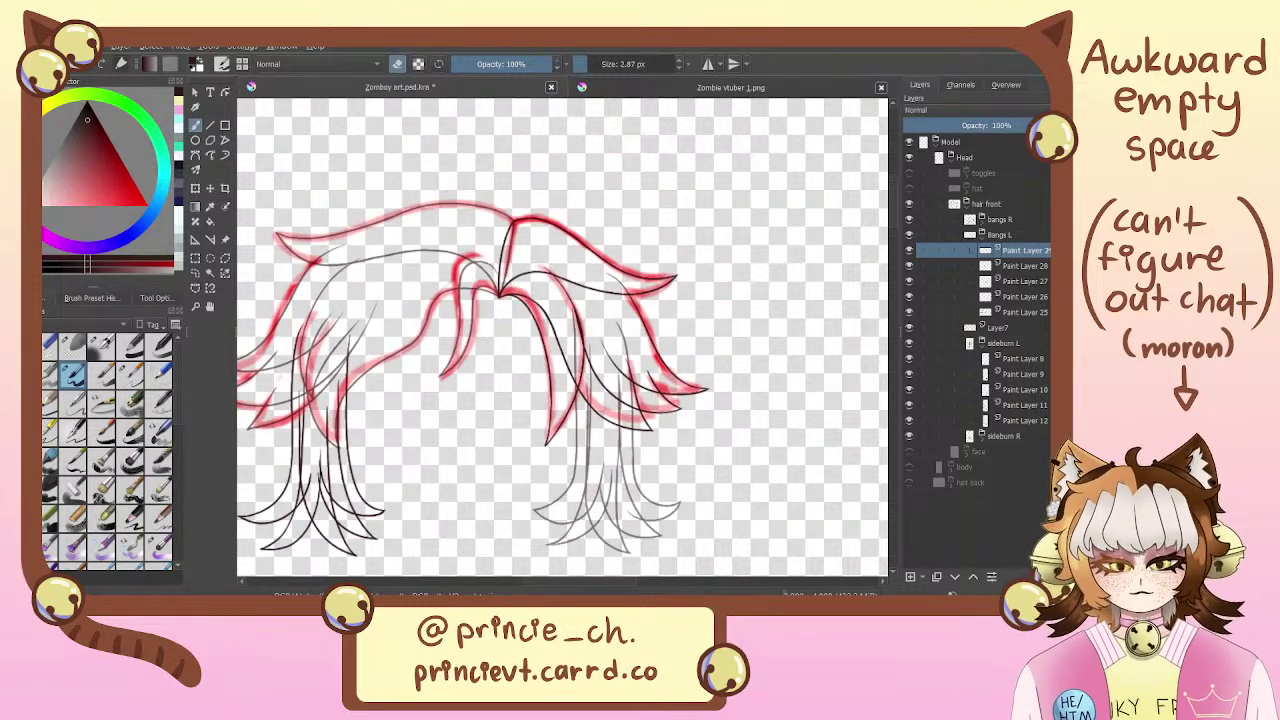
scroll(630, 360, "up", 4)
scroll(652, 370, "down", 2)
scroll(620, 376, "down", 3)
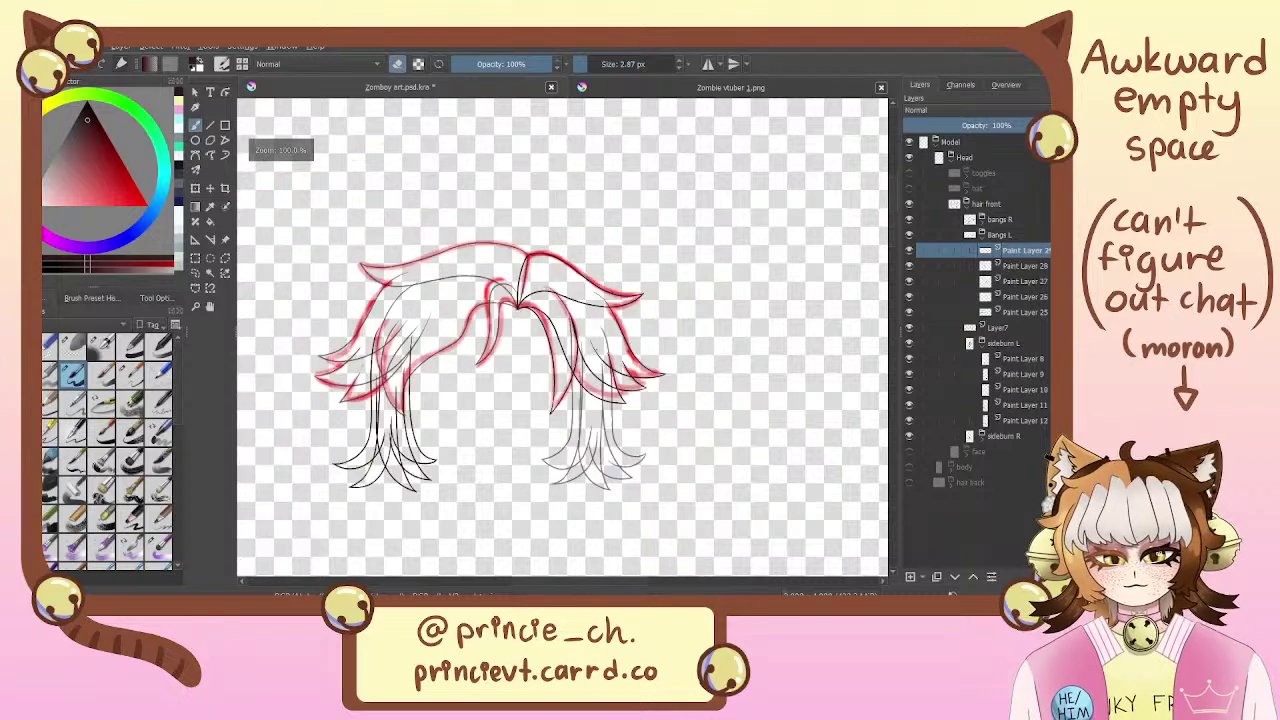
scroll(620, 376, "up", 4)
left_click_drag(577, 418, 584, 370)
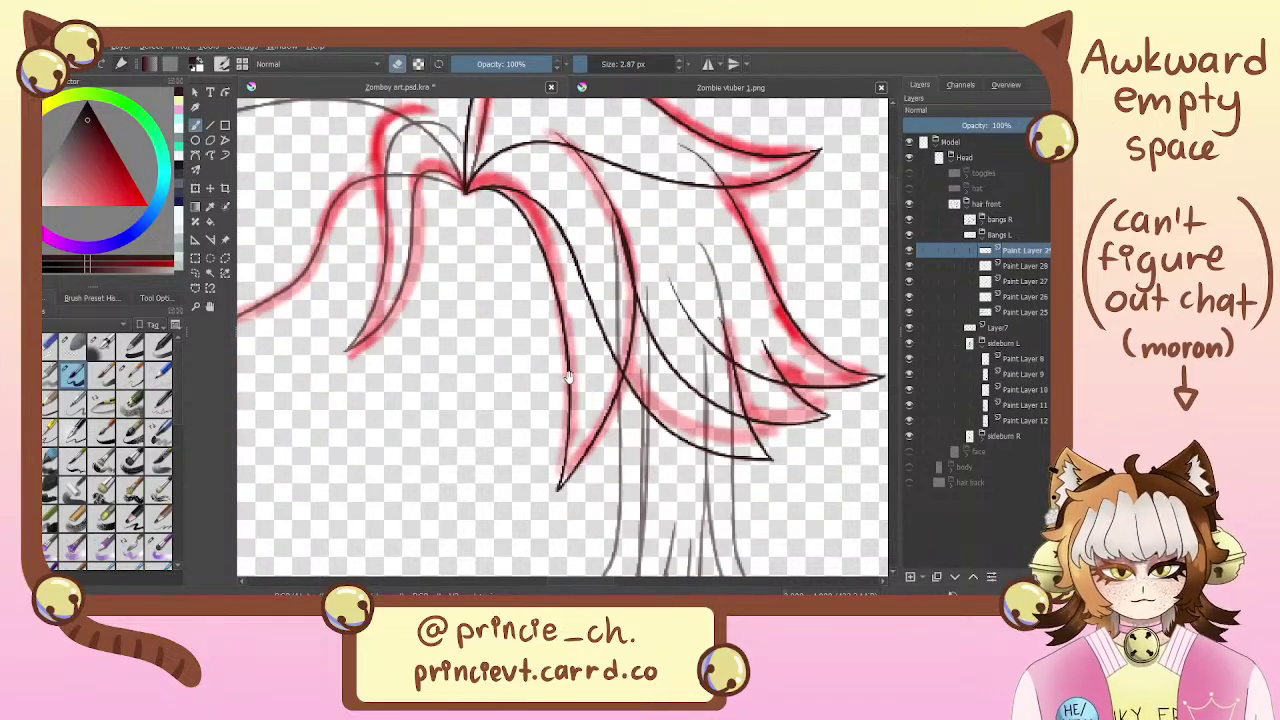
scroll(601, 462, "down", 5)
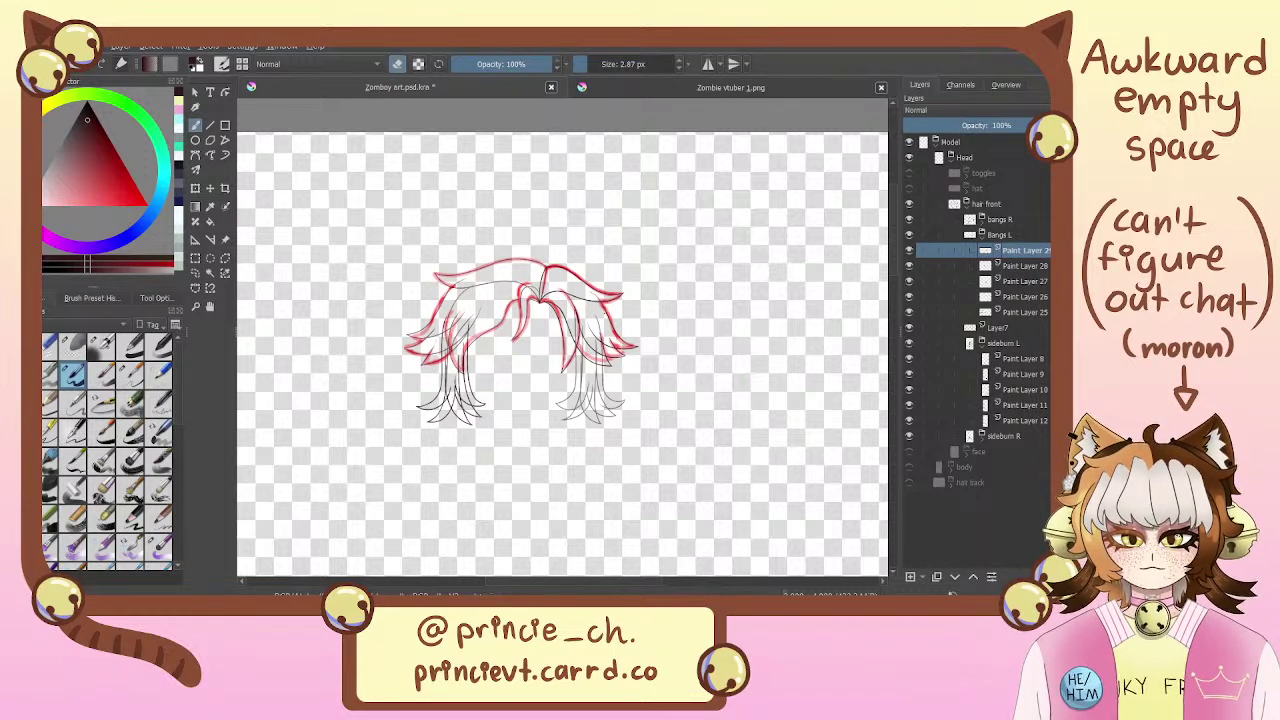
key("ctrl+plus")
key("ctrl+plus")
key("ctrl+plus")
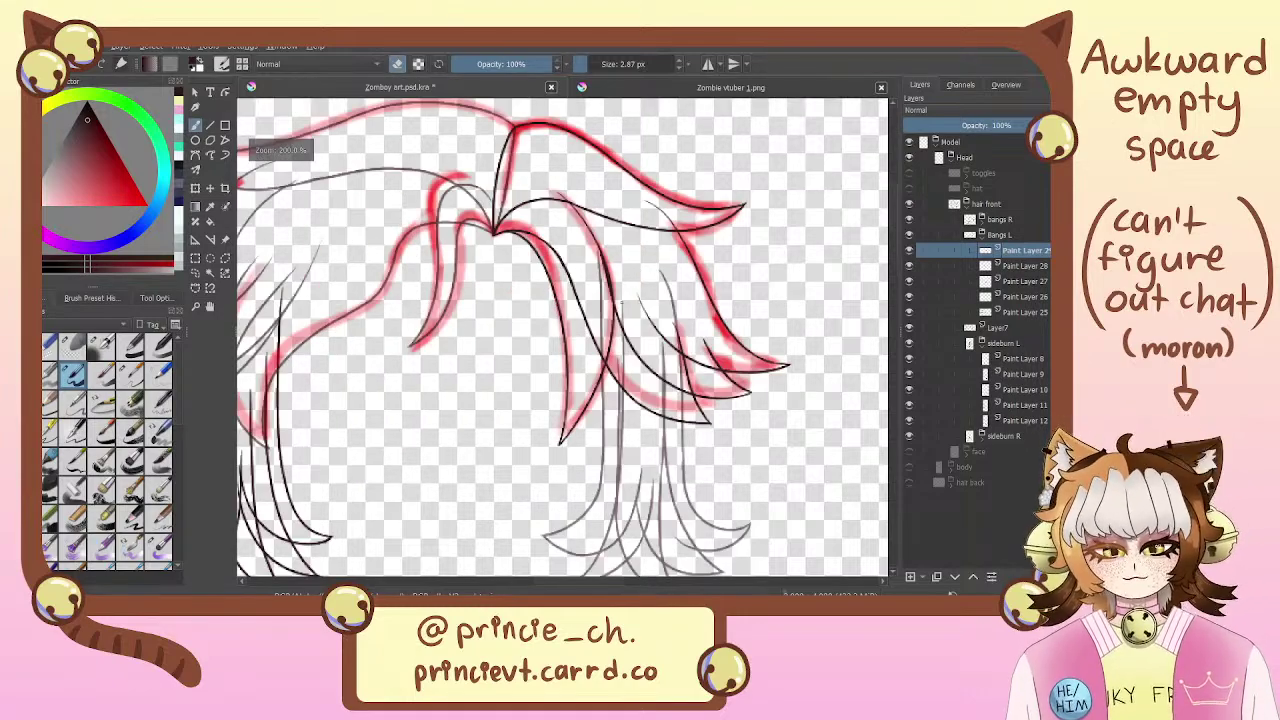
mouse_move(535, 387)
left_mouse_down()
mouse_move(624, 362)
mouse_move(559, 382)
left_mouse_up()
scroll(559, 382, "down", 3)
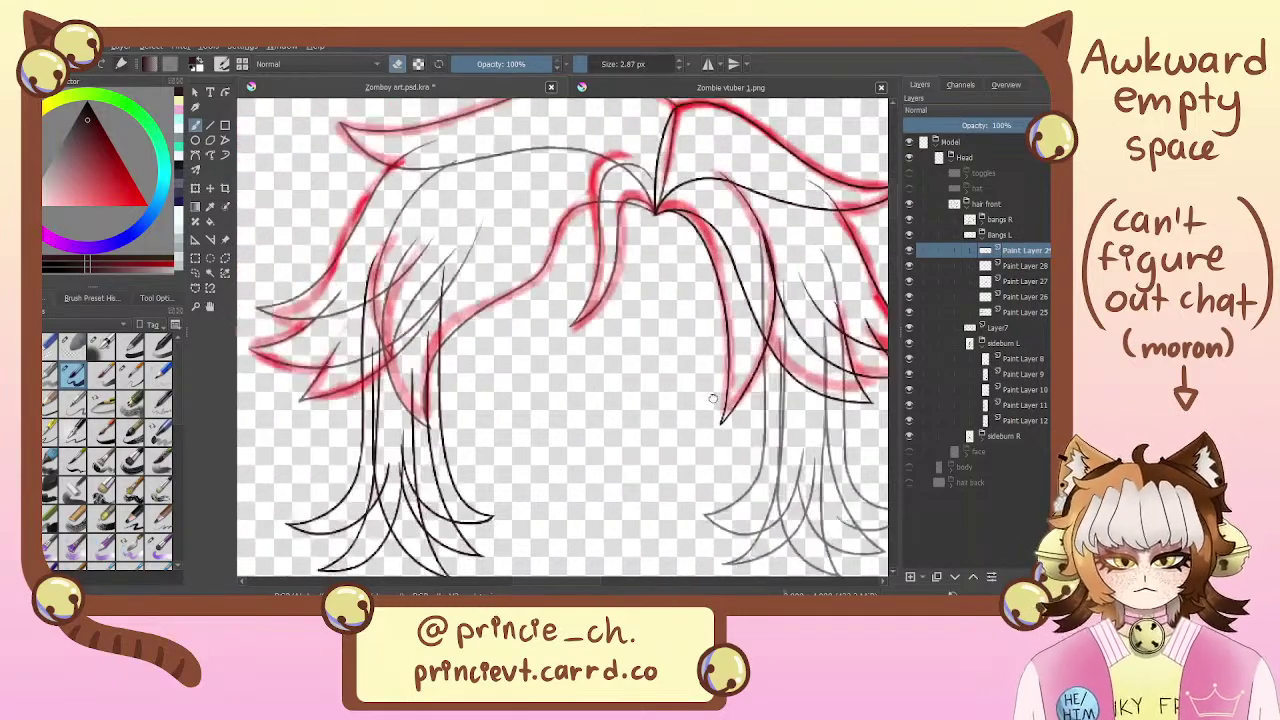
scroll(587, 450, "up", 3)
scroll(587, 450, "down", 2)
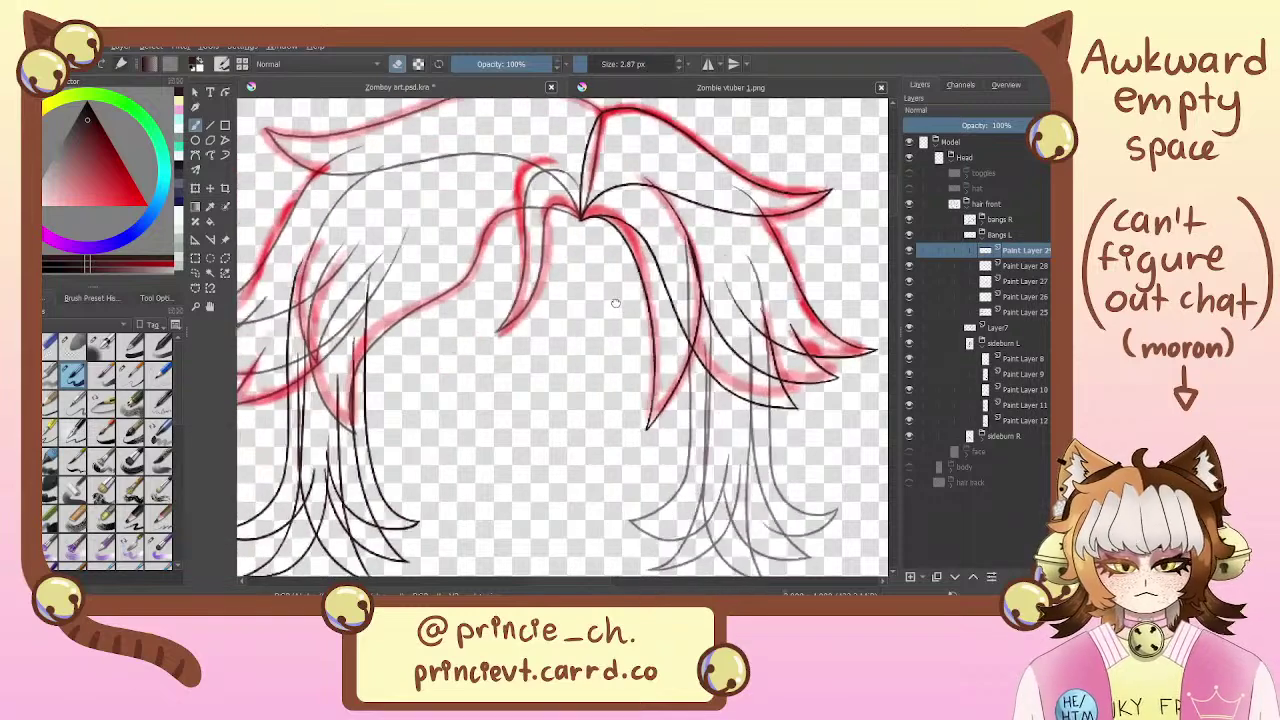
Examine the complete front hair line art against the red sketch, comparing the bangs and sideburns on both sides
scroll(587, 450, "down", 2)
scroll(587, 450, "up", 2)
key("ctrl+plus")
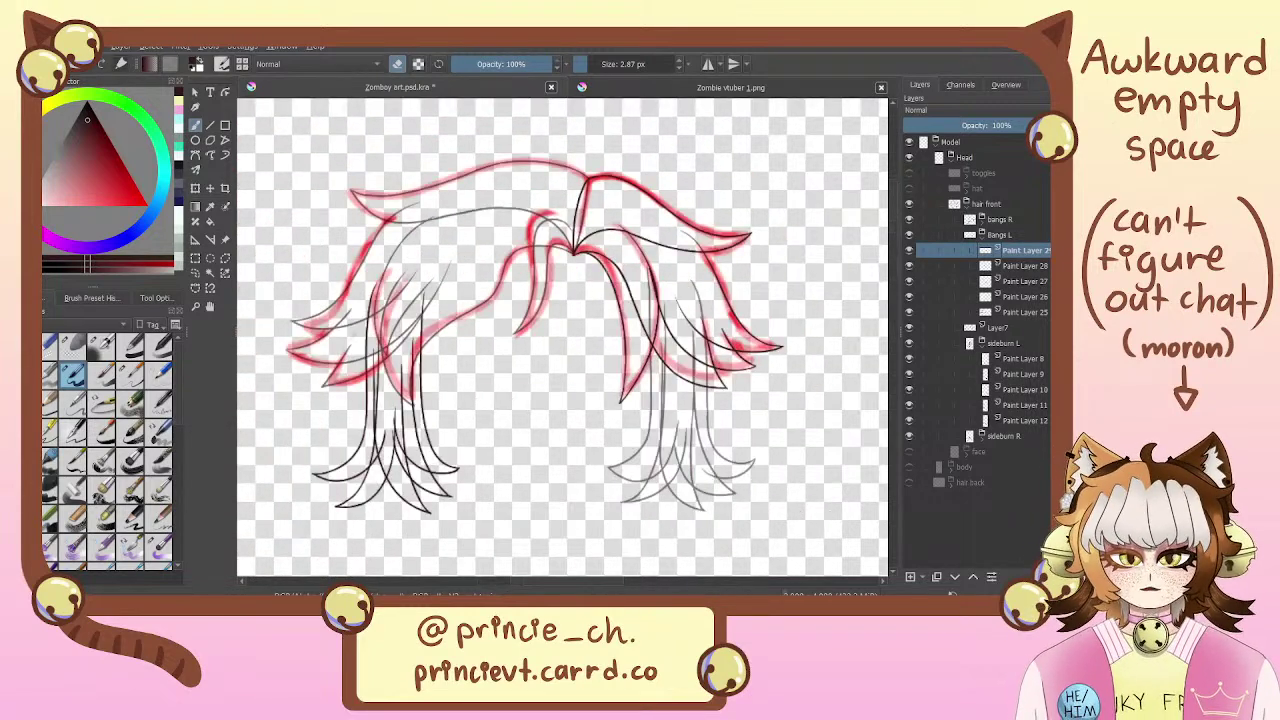
left_click_drag(682, 433, 725, 465)
scroll(745, 490, "left", 3)
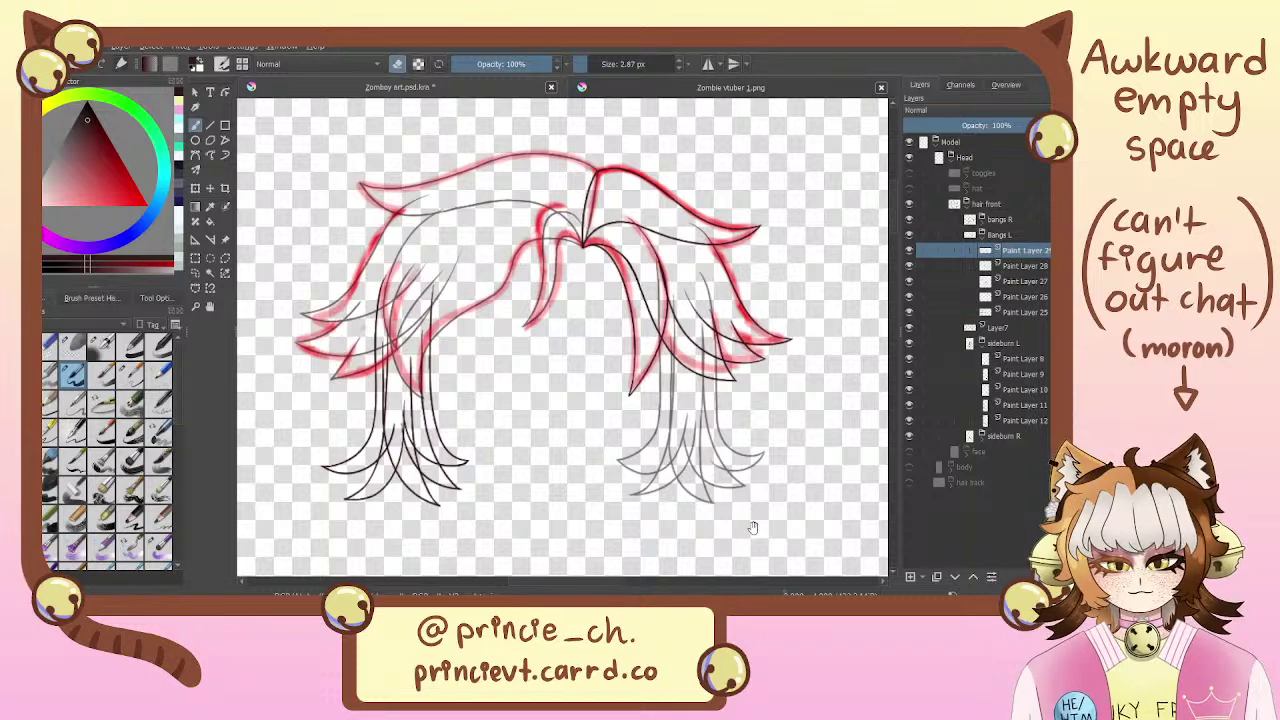
scroll(870, 470, "right", 3)
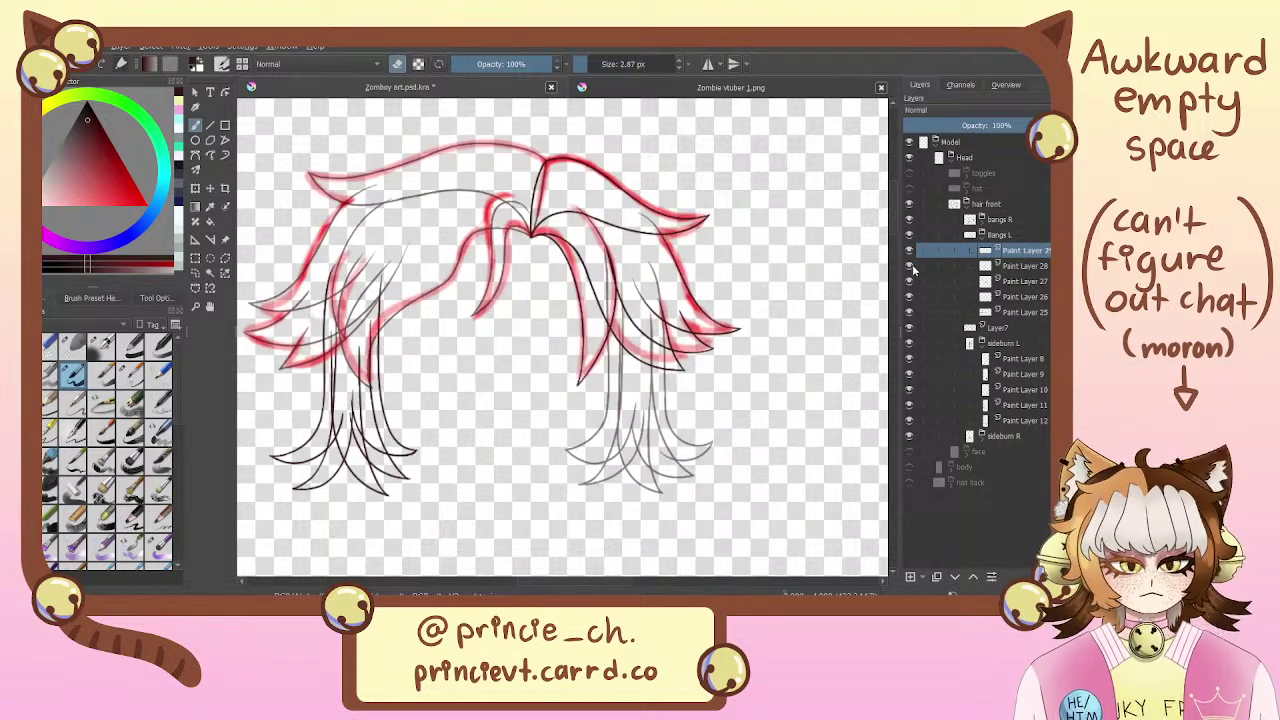
left_click(910, 266)
left_click(910, 266)
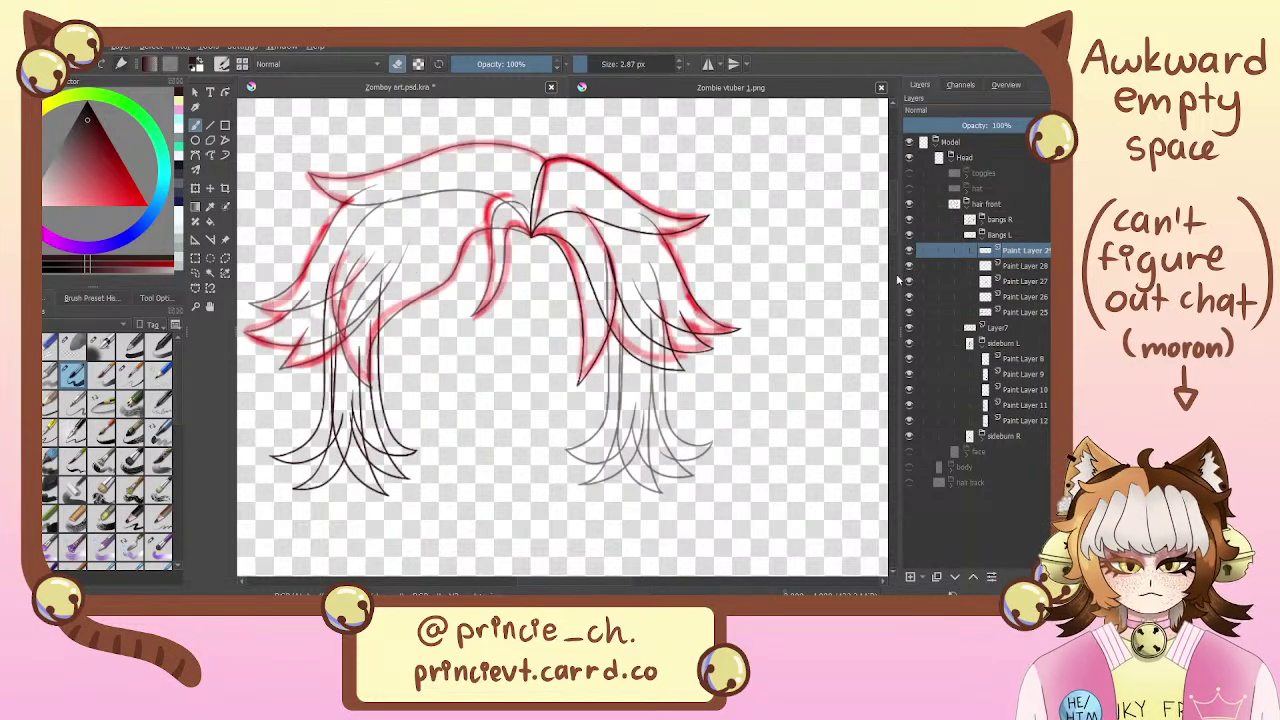
left_click_drag(738, 424, 794, 476)
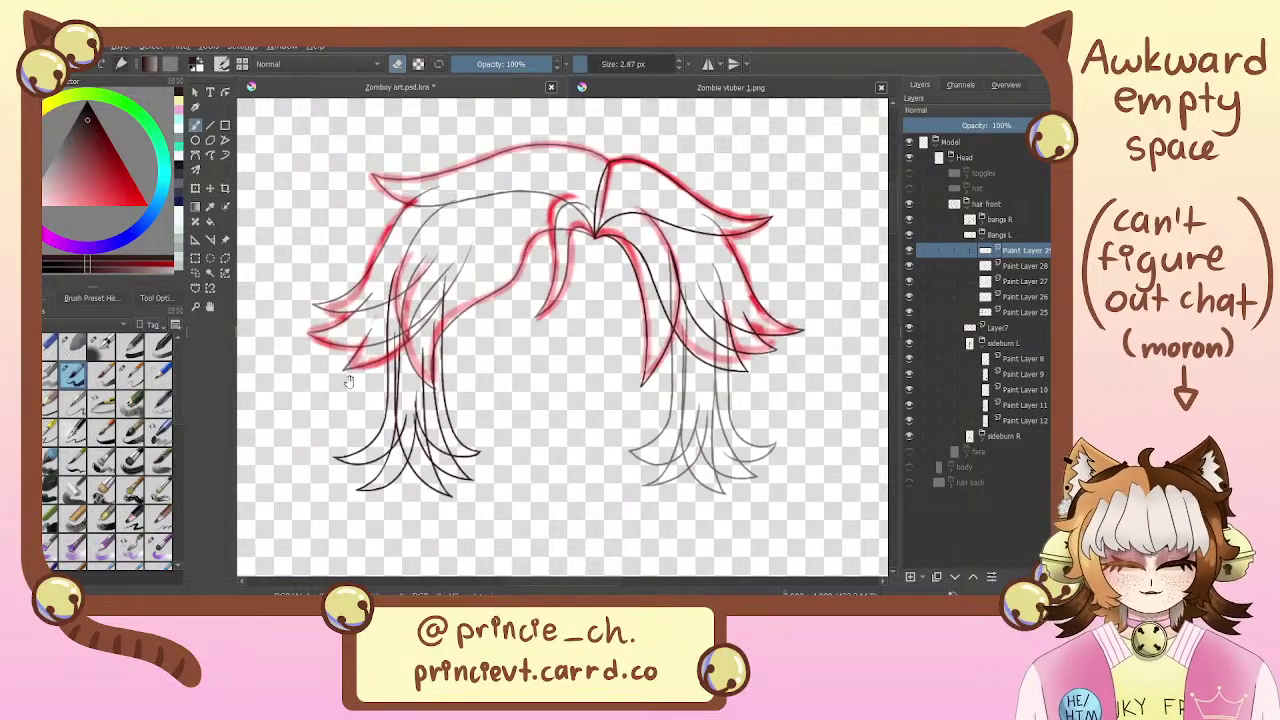
mouse_move(508, 397)
left_mouse_down()
mouse_move(540, 415)
mouse_move(530, 440)
mouse_move(500, 445)
left_mouse_up()
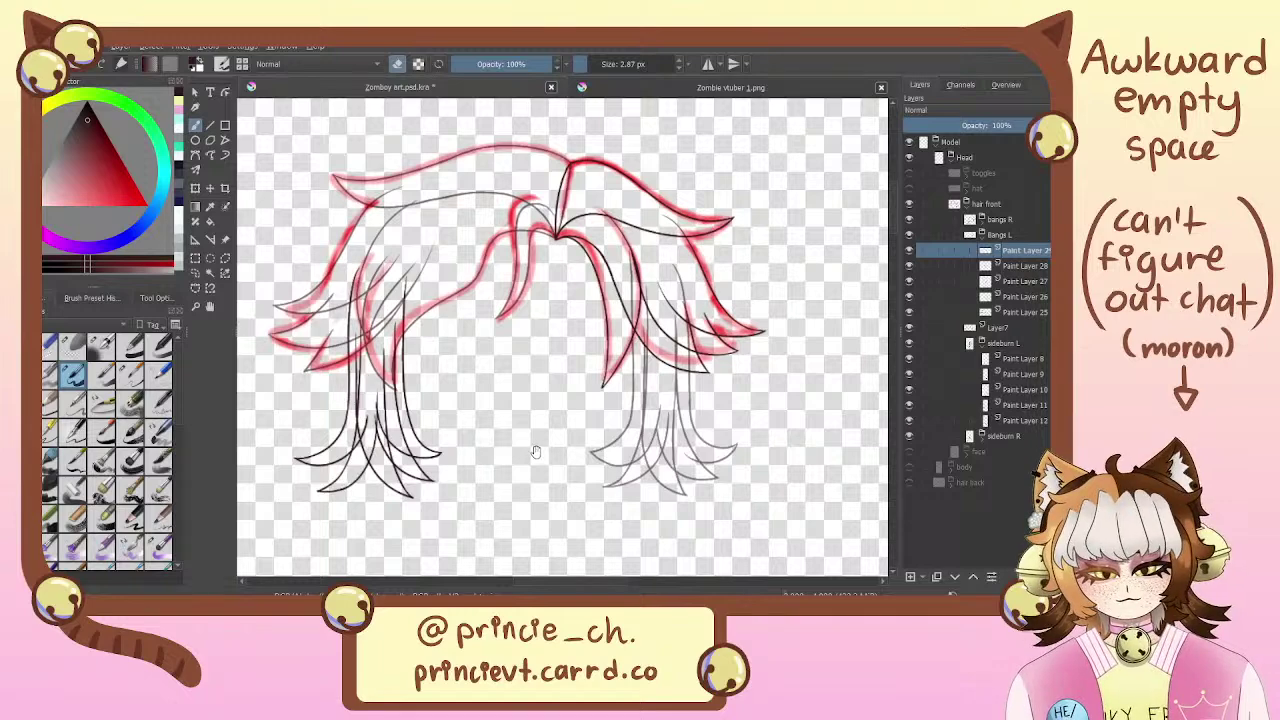
left_click_drag(670, 313, 648, 339)
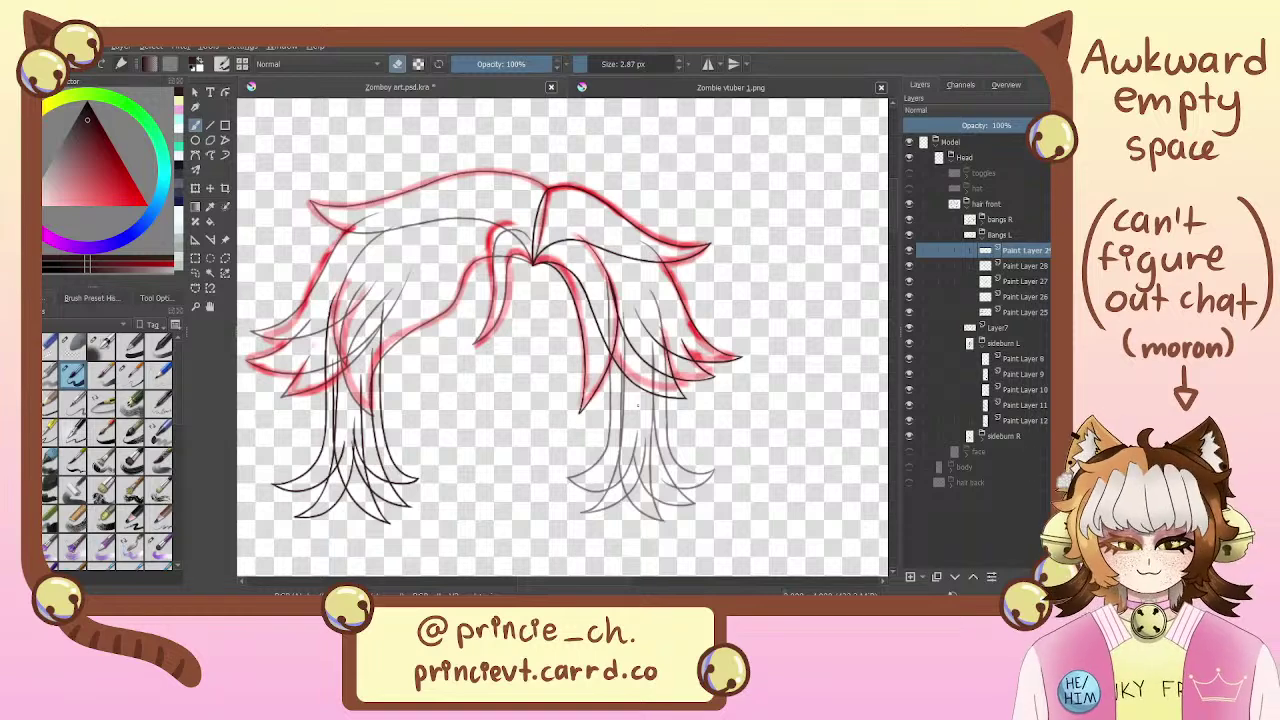
left_click_drag(624, 388, 646, 424)
left_click_drag(774, 469, 782, 413)
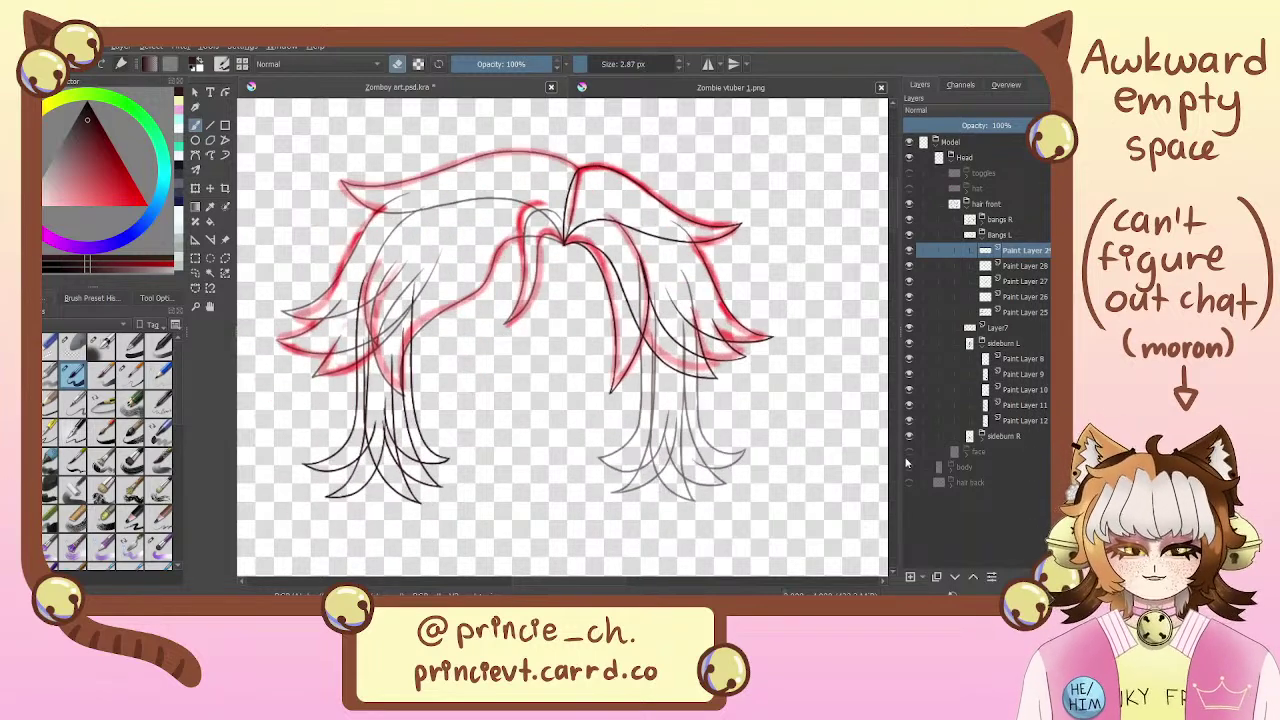
left_click_drag(818, 502, 786, 507)
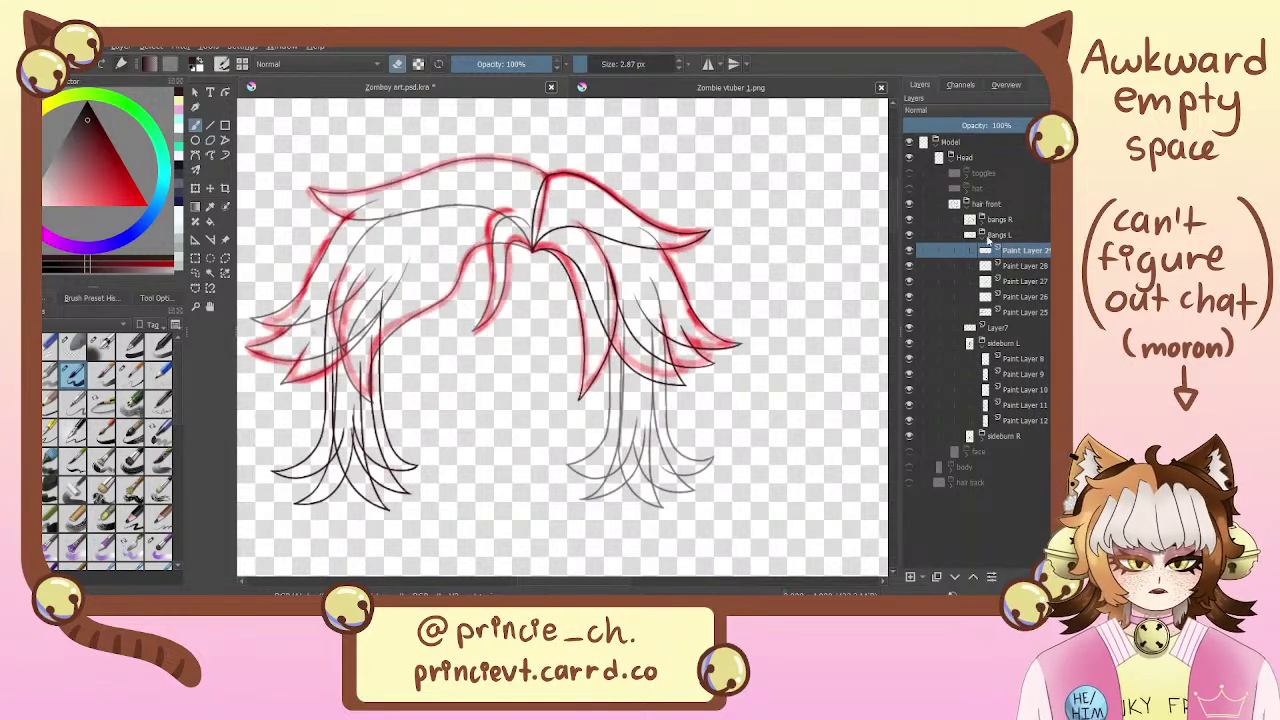
Collapse the Bangs L and sideburn L groups and delete the red sketch Layer7 from the front hair
left_click(984, 236)
left_click(982, 266)
left_click(1021, 238)
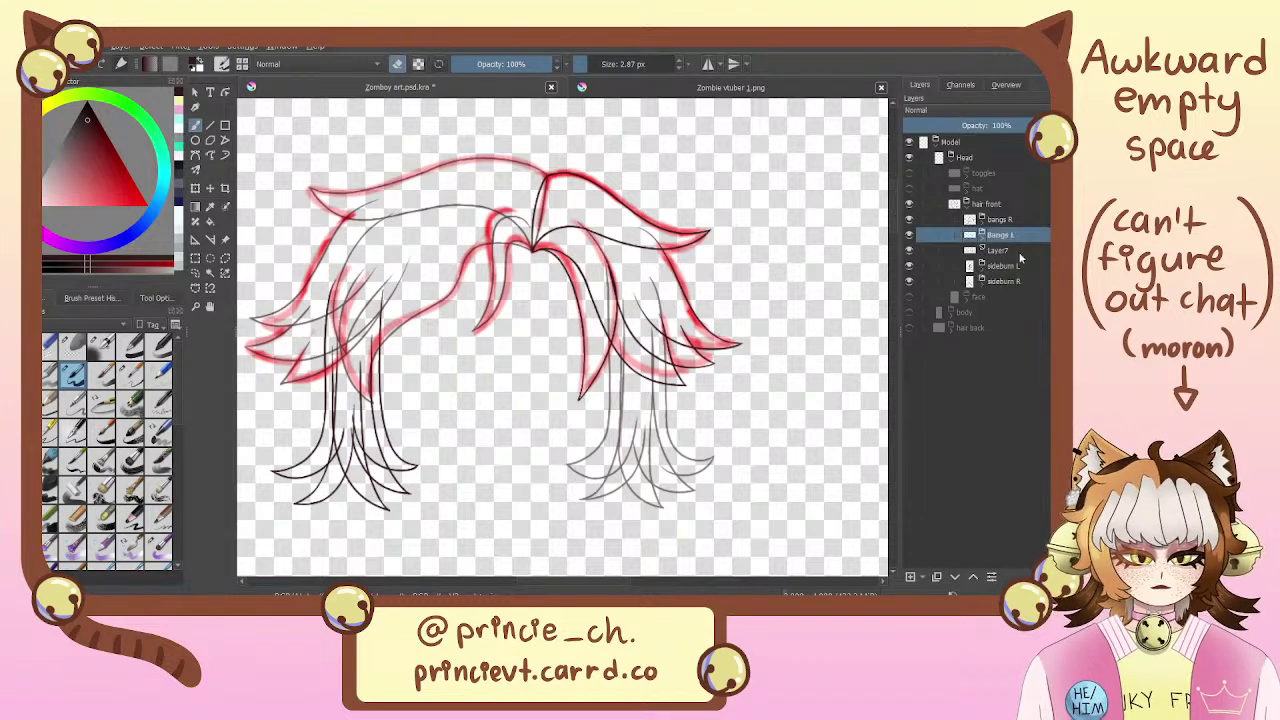
left_click(1020, 252)
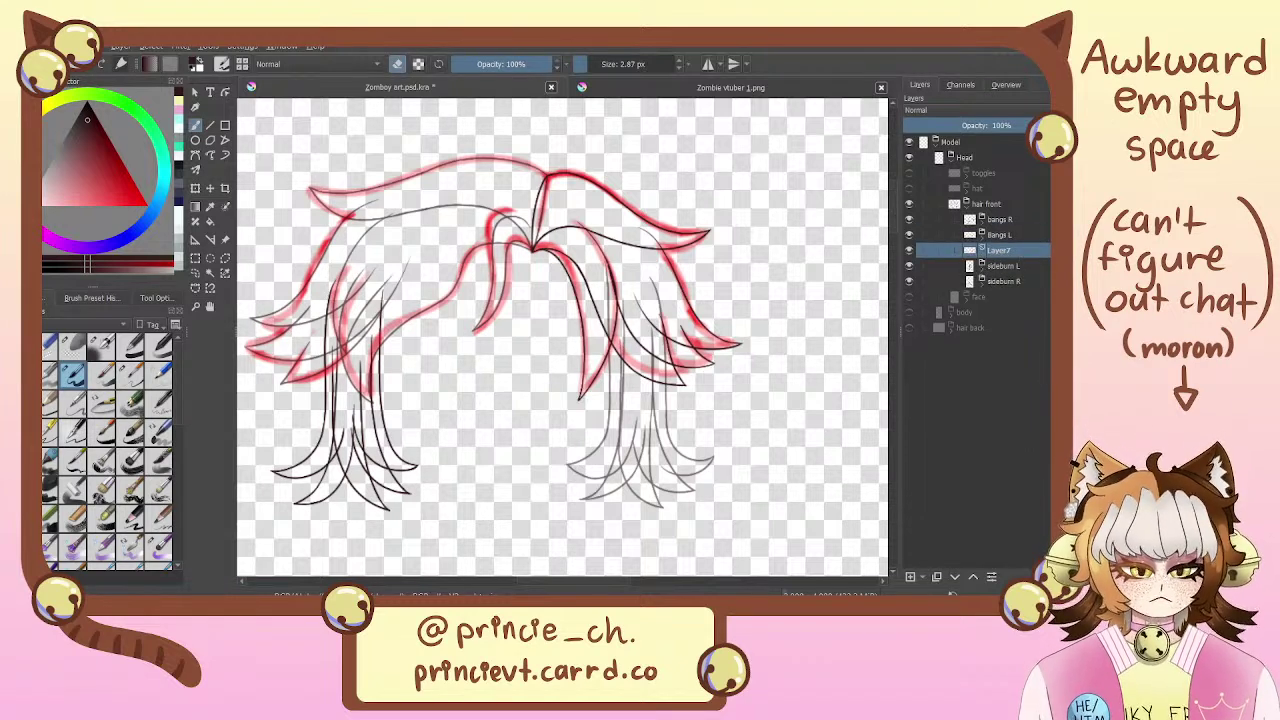
key("shift+Delete")
Set the opacity of the bangs R and sideburn L groups to 100%
left_click(1043, 234)
left_click(1043, 219)
left_click_drag(1006, 124, 1048, 125)
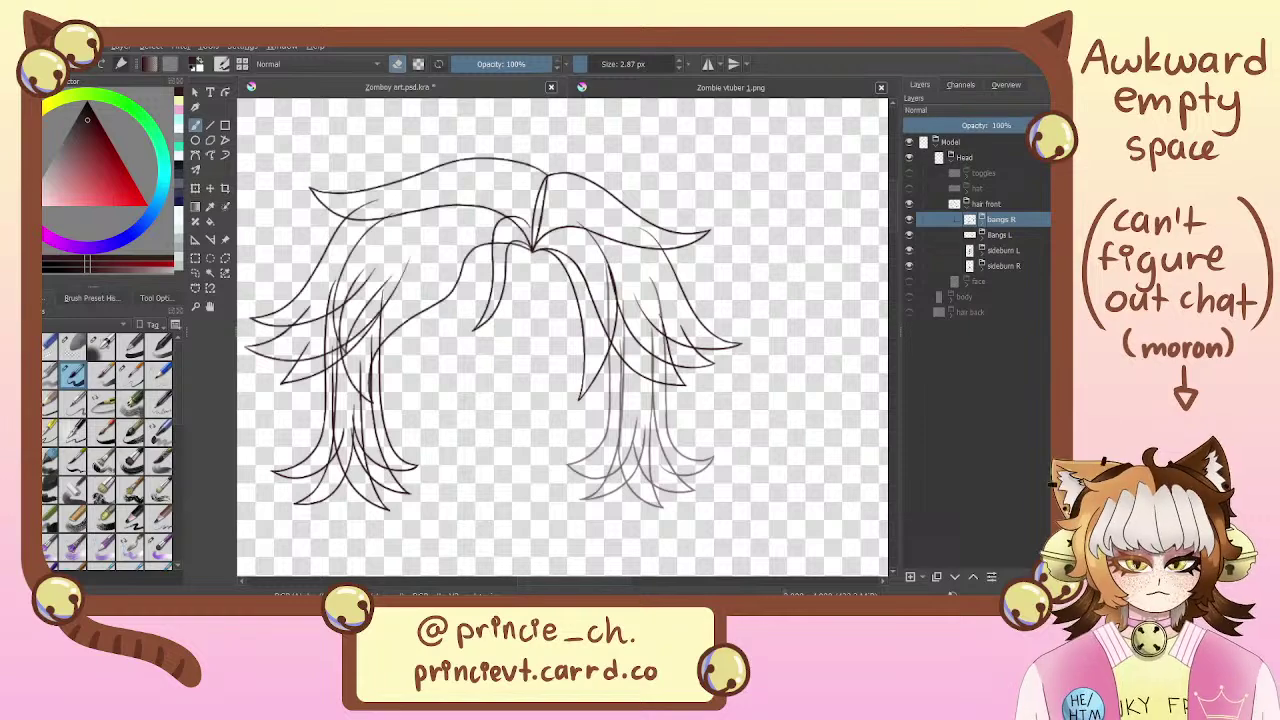
key("ctrl+minus")
key("ctrl+minus")
key("ctrl+minus")
key("ctrl+plus")
key("ctrl+plus")
key("ctrl+plus")
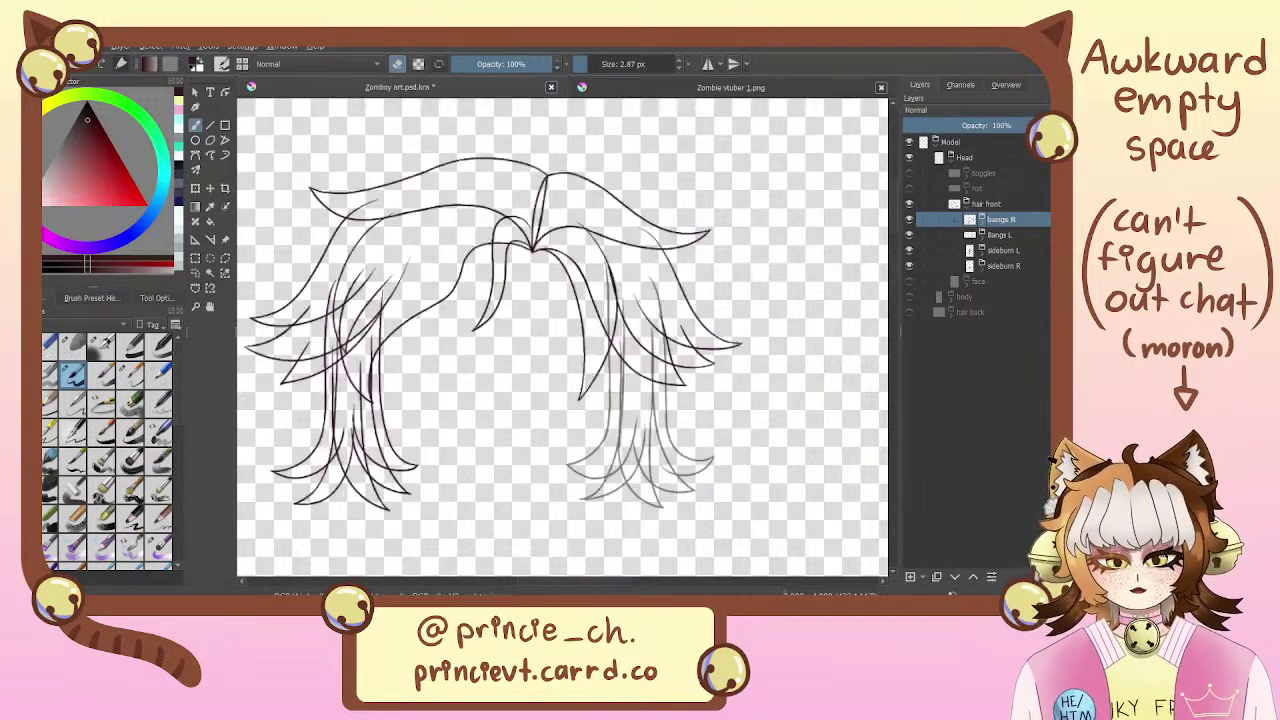
left_click(1025, 252)
left_click_drag(1009, 127, 1048, 127)
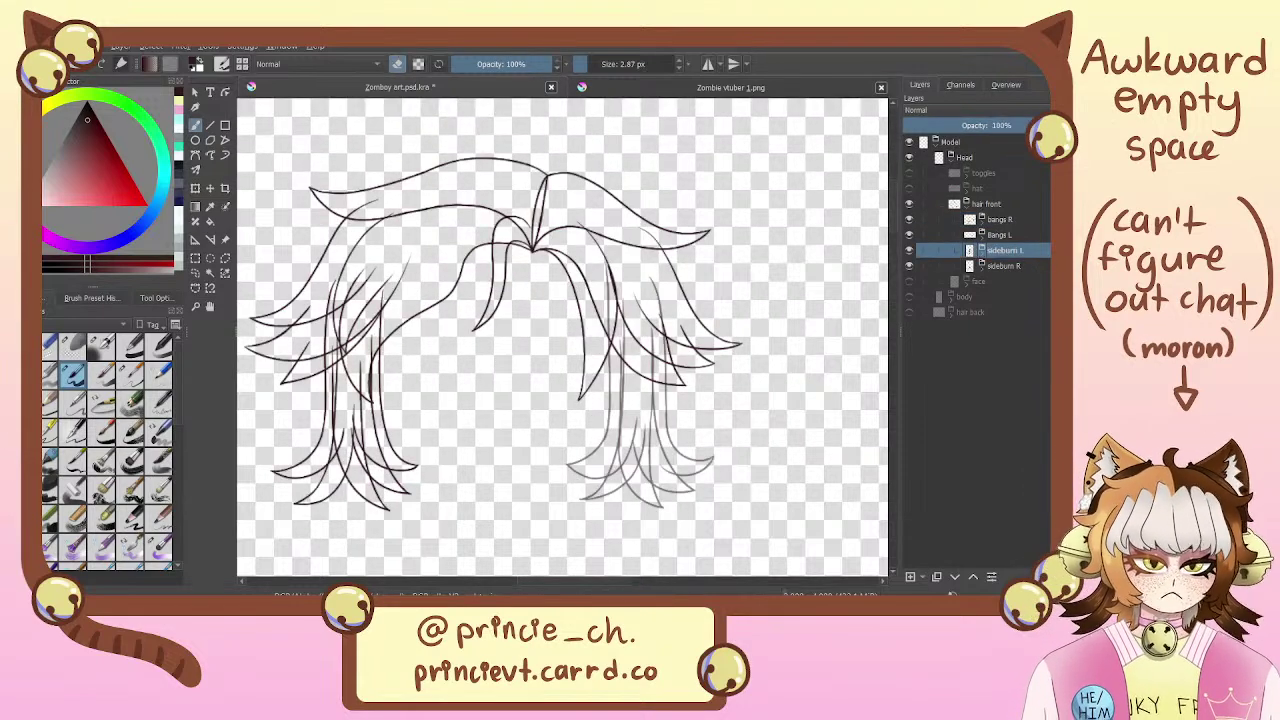
Show the hair back group with its red sketches and expand it, keeping the body group collapsed
left_click_drag(622, 334, 708, 300)
key("ctrl+minus")
key("ctrl+minus")
key("ctrl+minus")
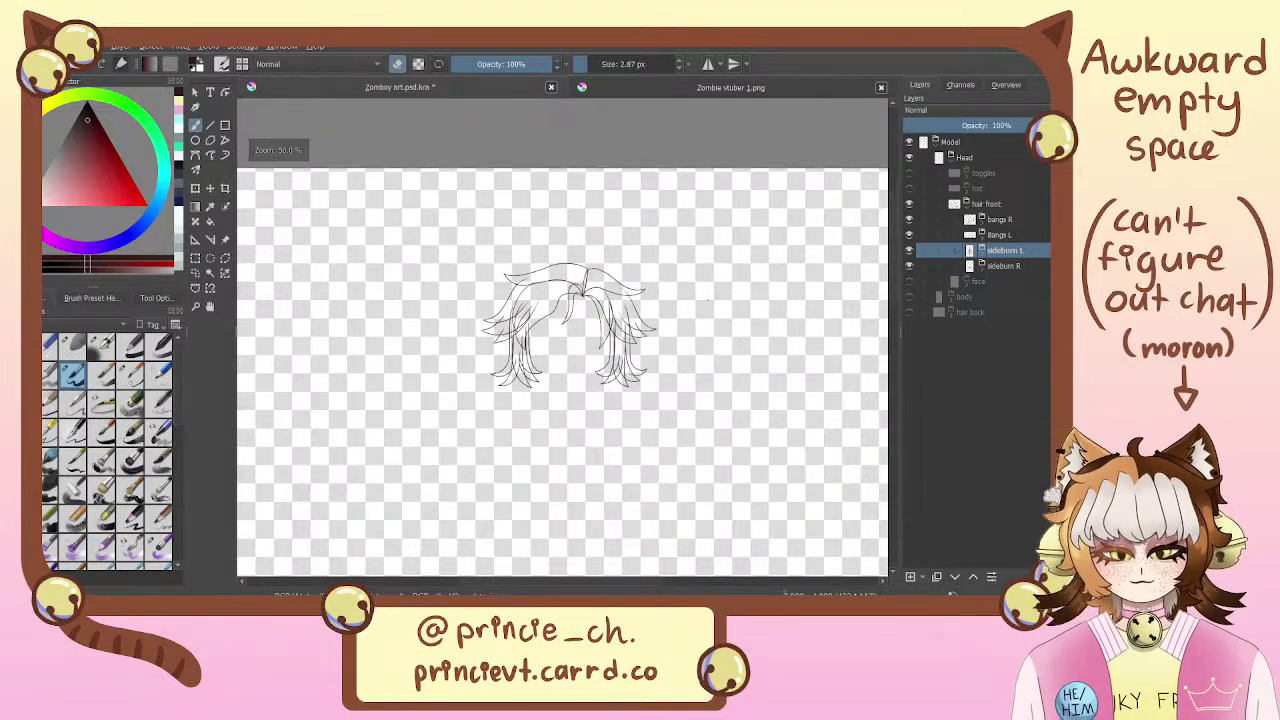
left_click_drag(662, 420, 678, 452)
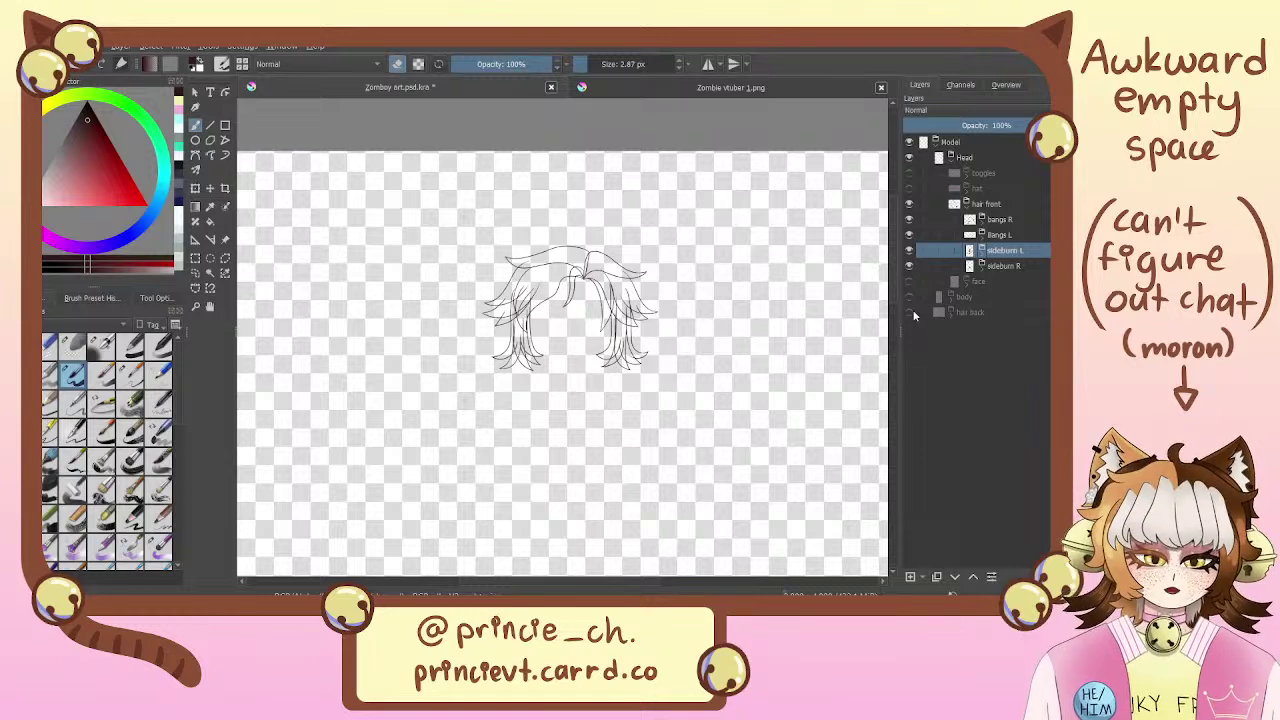
left_click(911, 313)
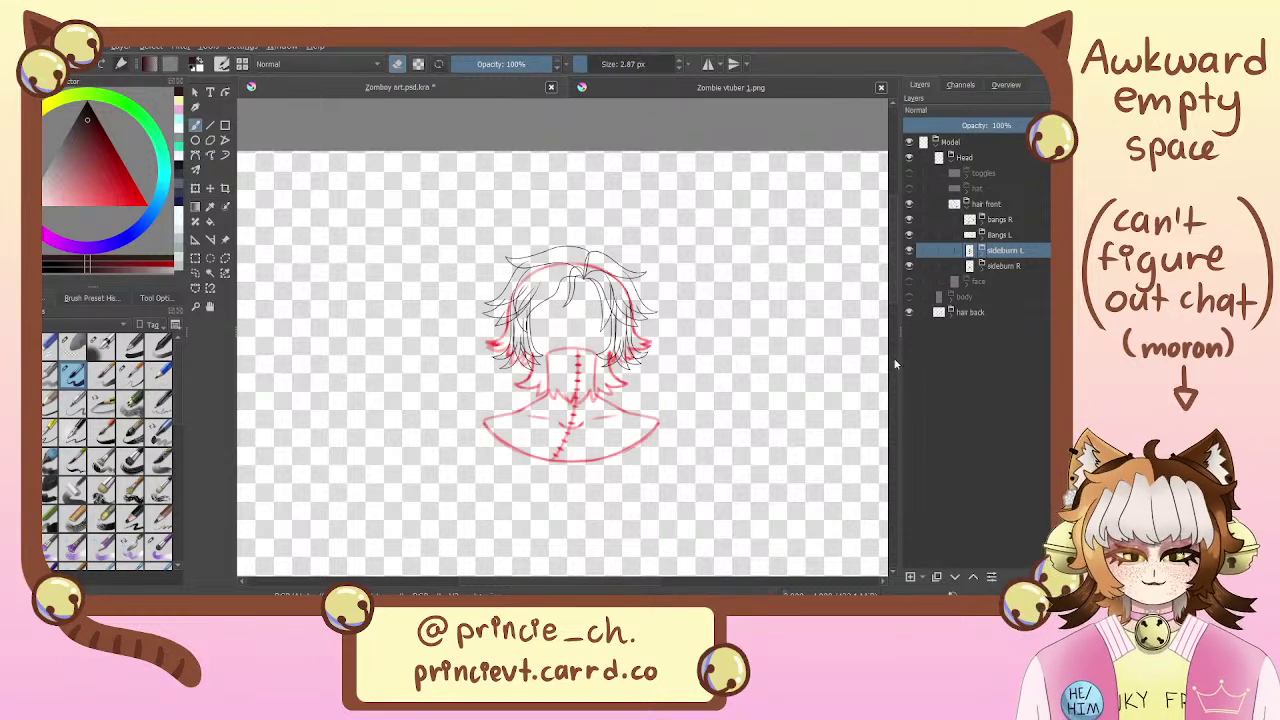
scroll(800, 400, "up", 2)
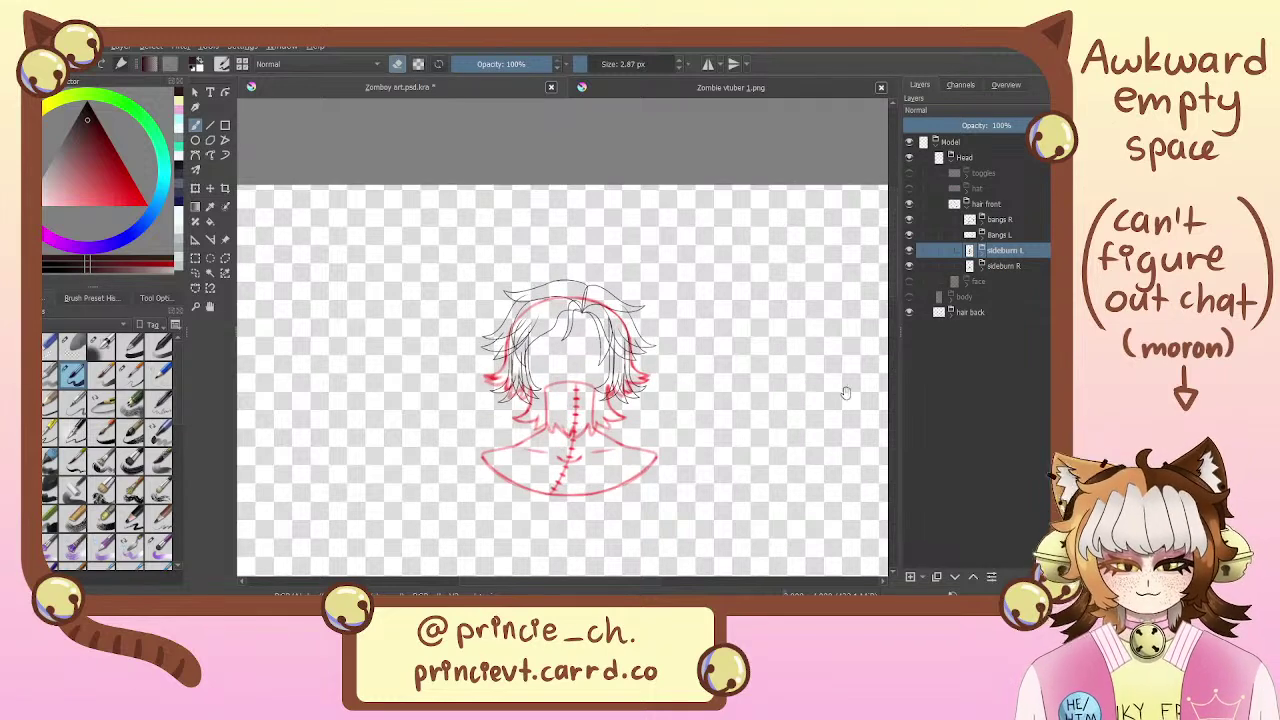
left_click(952, 314)
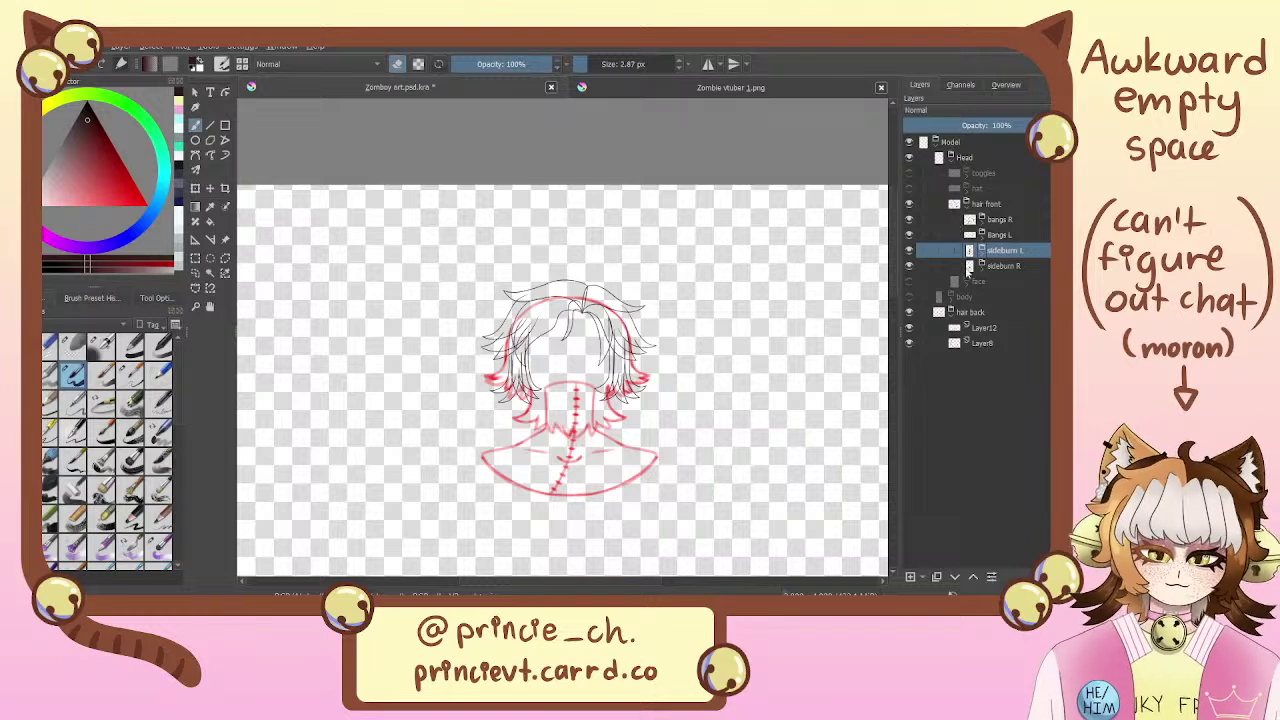
mouse_move(970, 316)
left_mouse_down()
mouse_move(986, 296)
mouse_move(958, 310)
left_mouse_up()
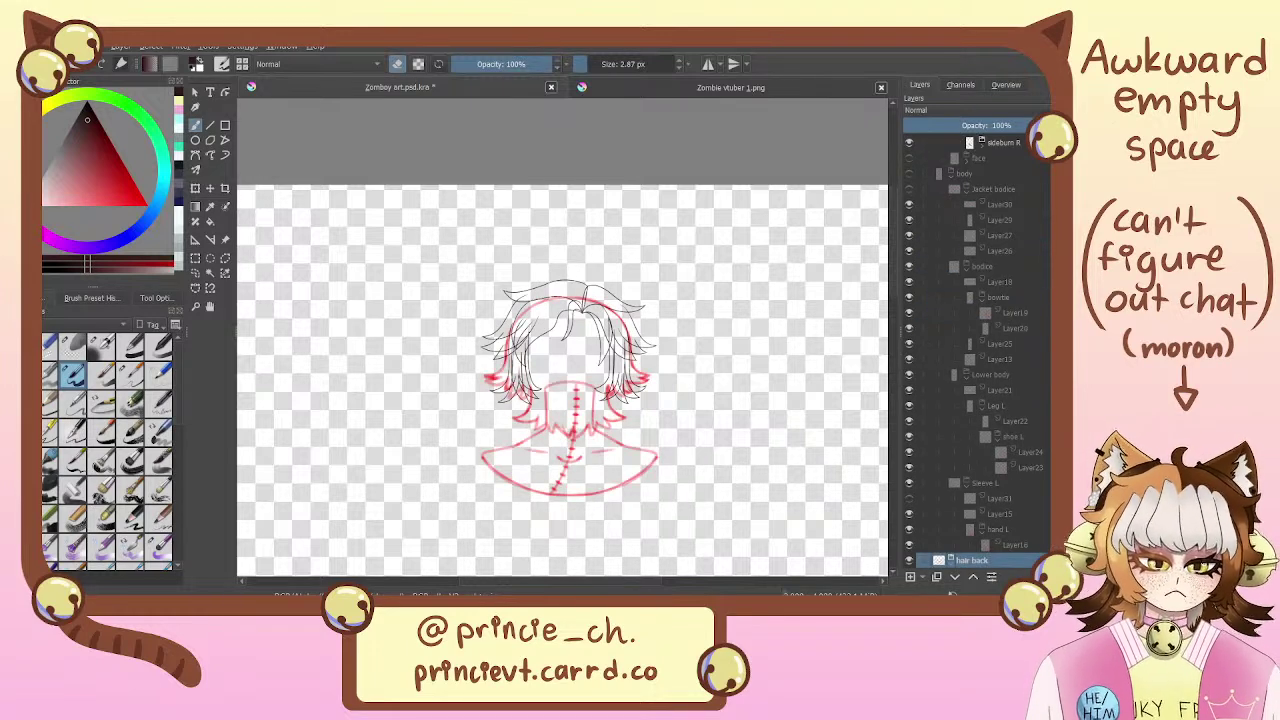
left_click(944, 174)
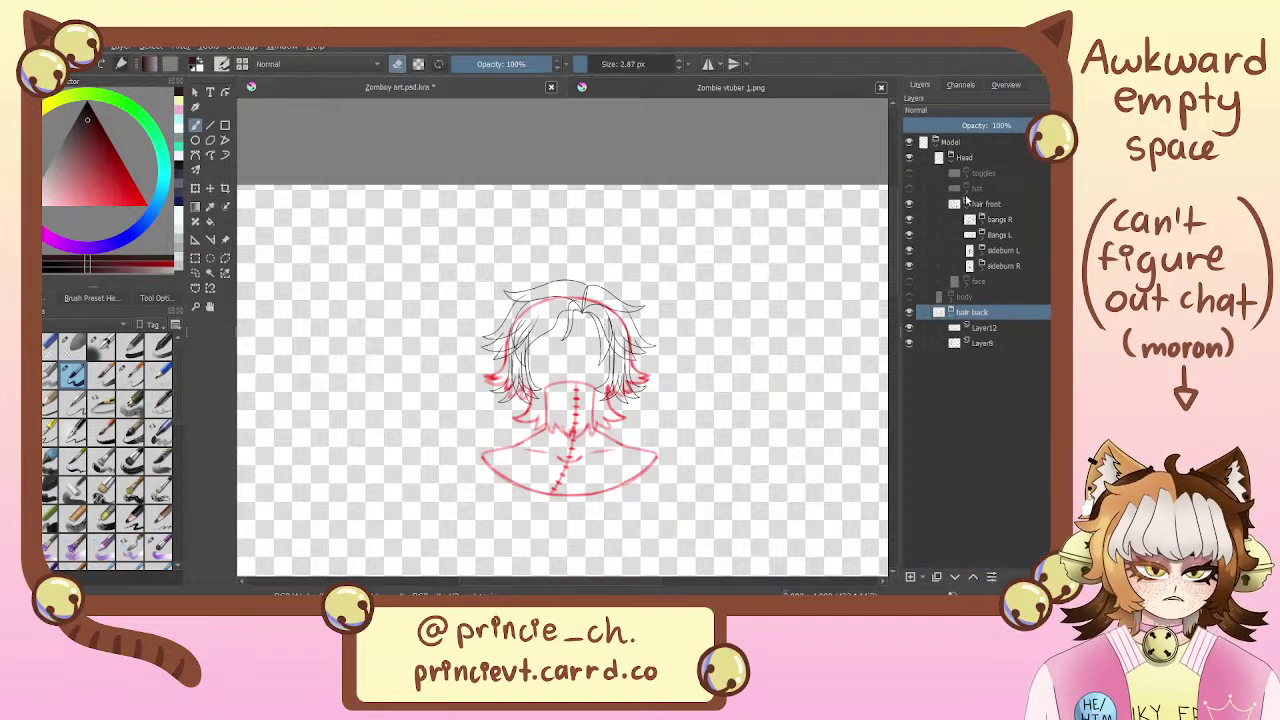
Hide the neck and shoulder sketch on Layer12, leaving the back hair sketch on Layer8 shown
left_click(1009, 331)
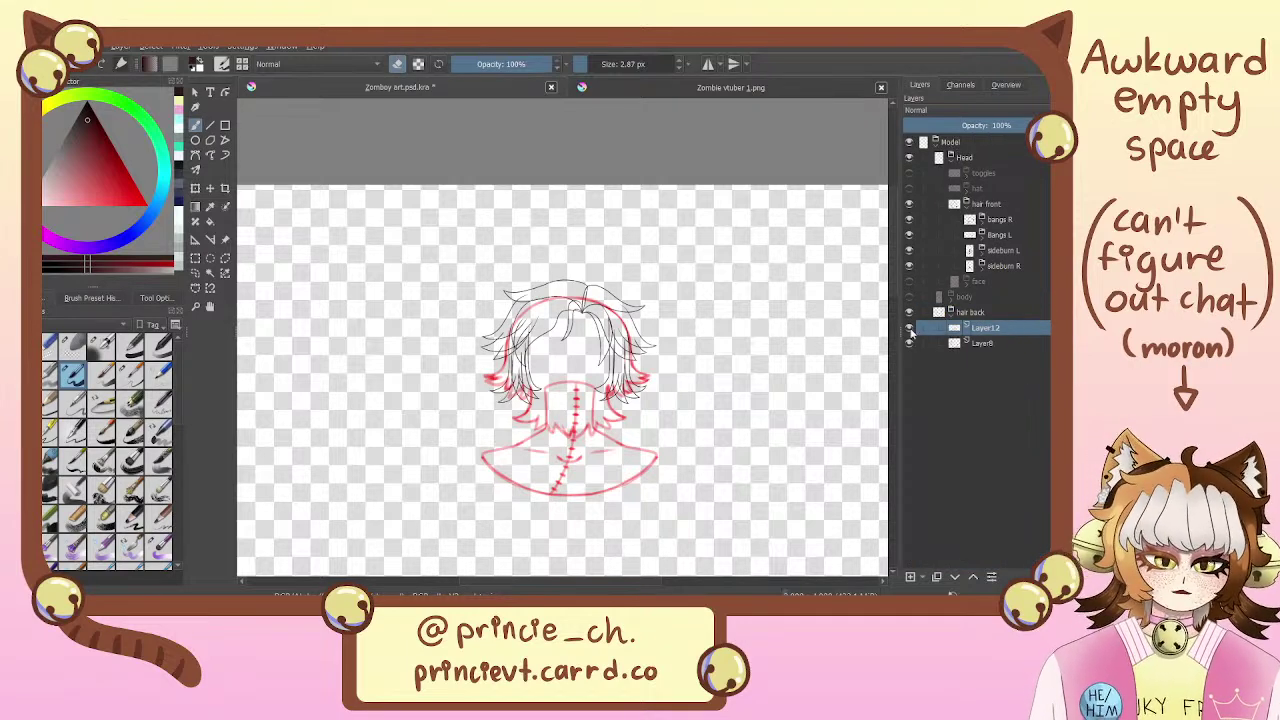
left_click(909, 345)
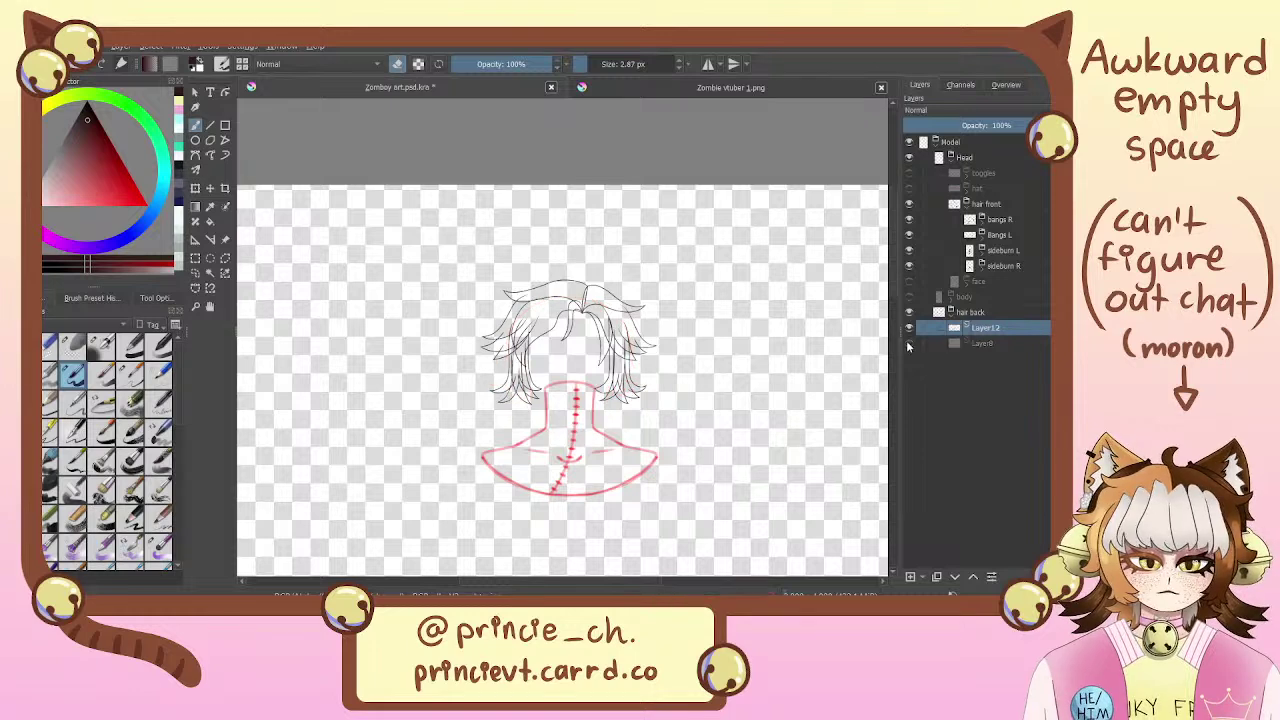
left_click(909, 345)
left_click(909, 328)
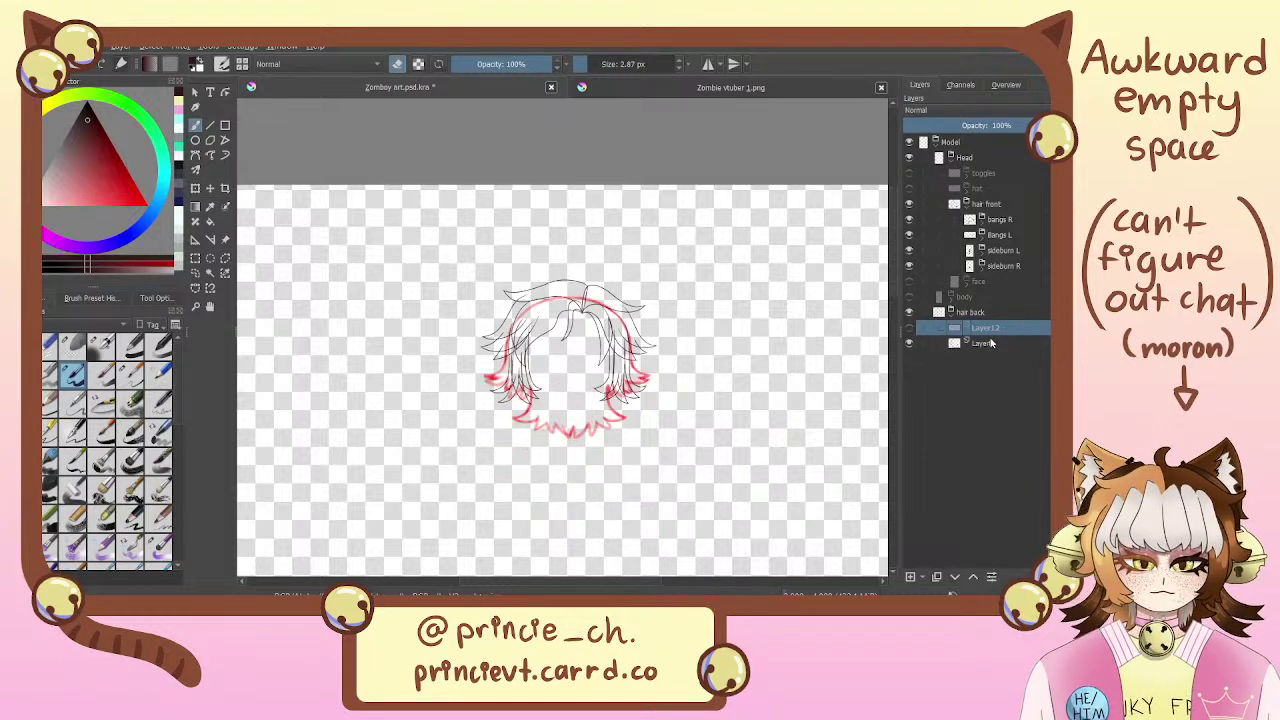
Put the back hair sketch Layer8 into a new group named "hair back"
left_click(990, 344)
left_click_drag(765, 536, 766, 563)
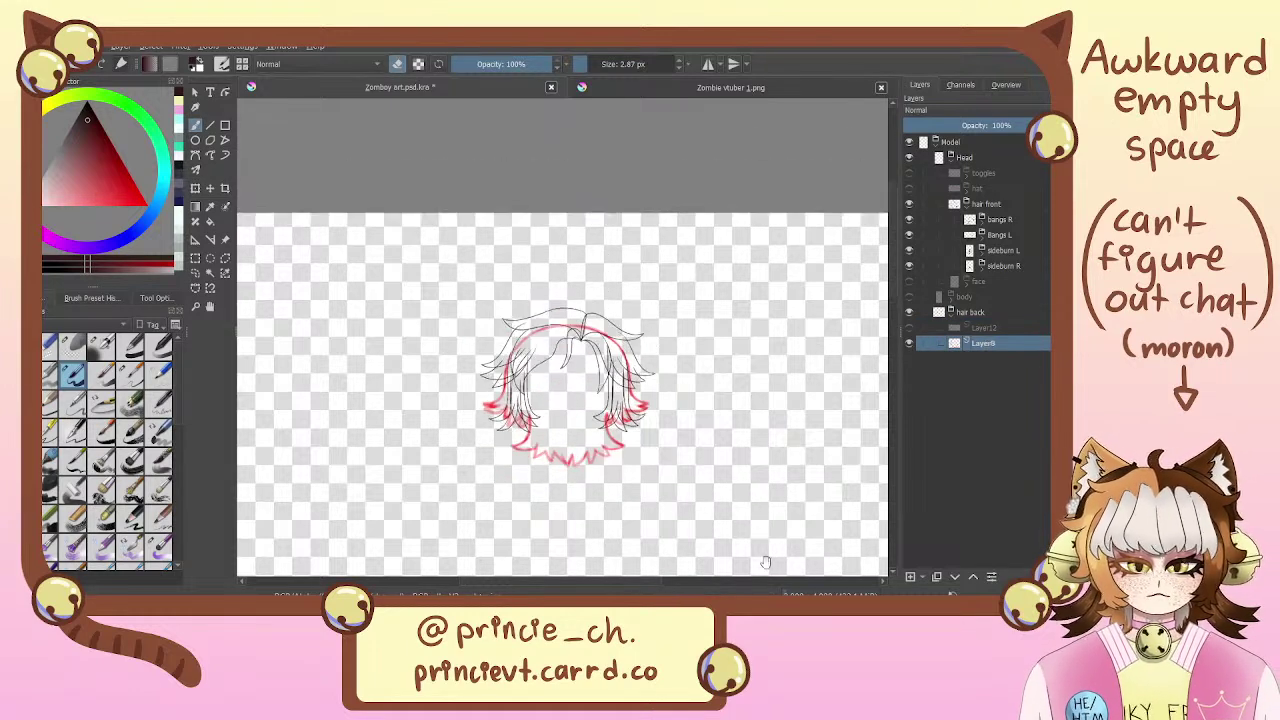
left_click_drag(829, 428, 825, 387)
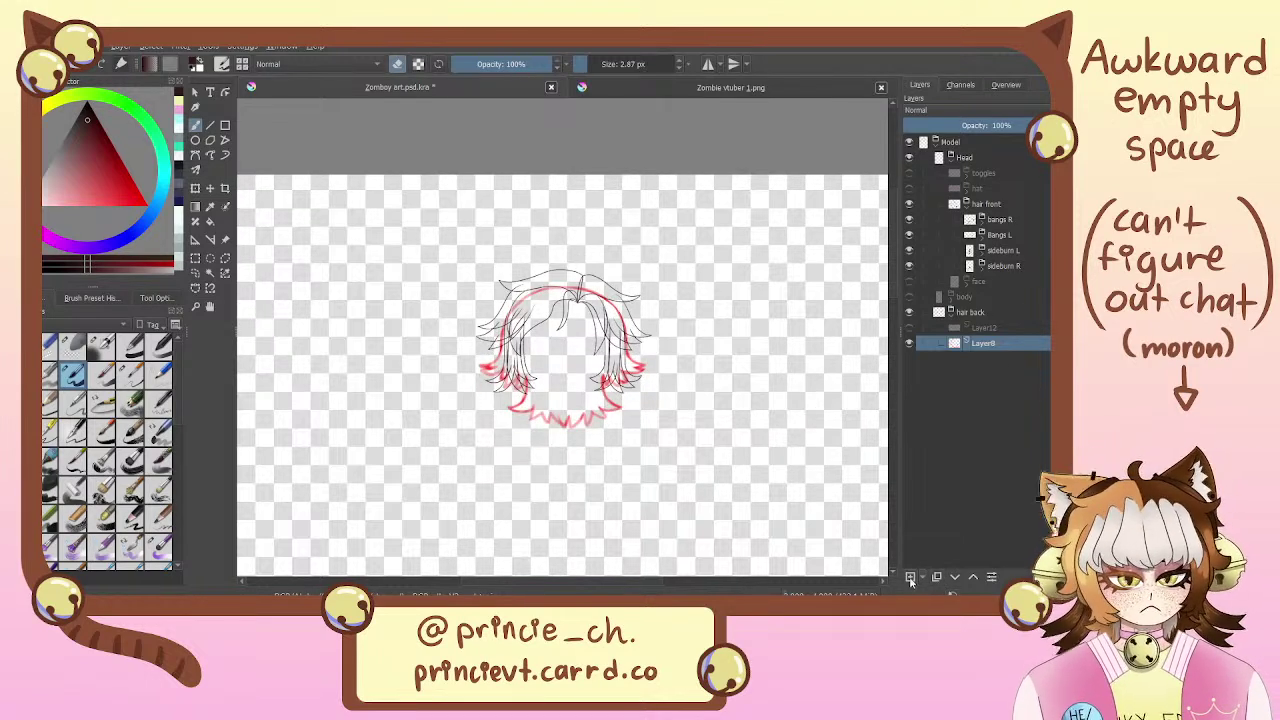
key("ctrl+g")
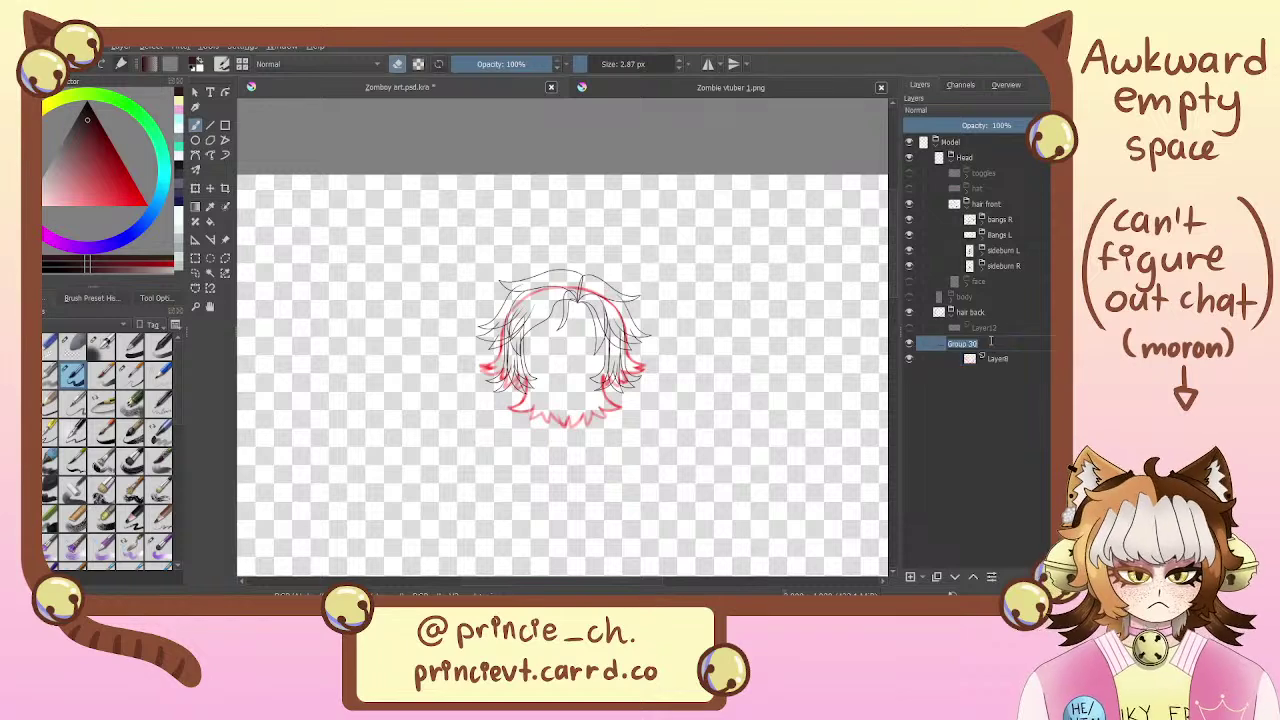
type("Hair a")
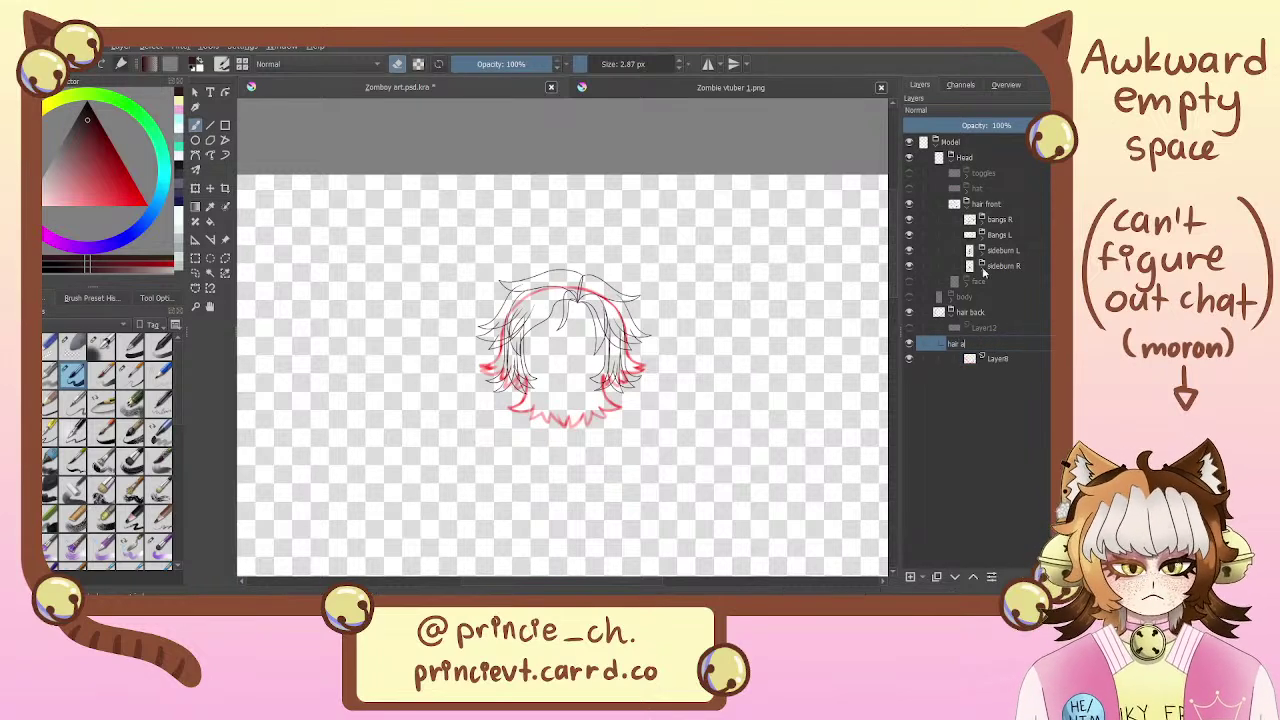
key("Return")
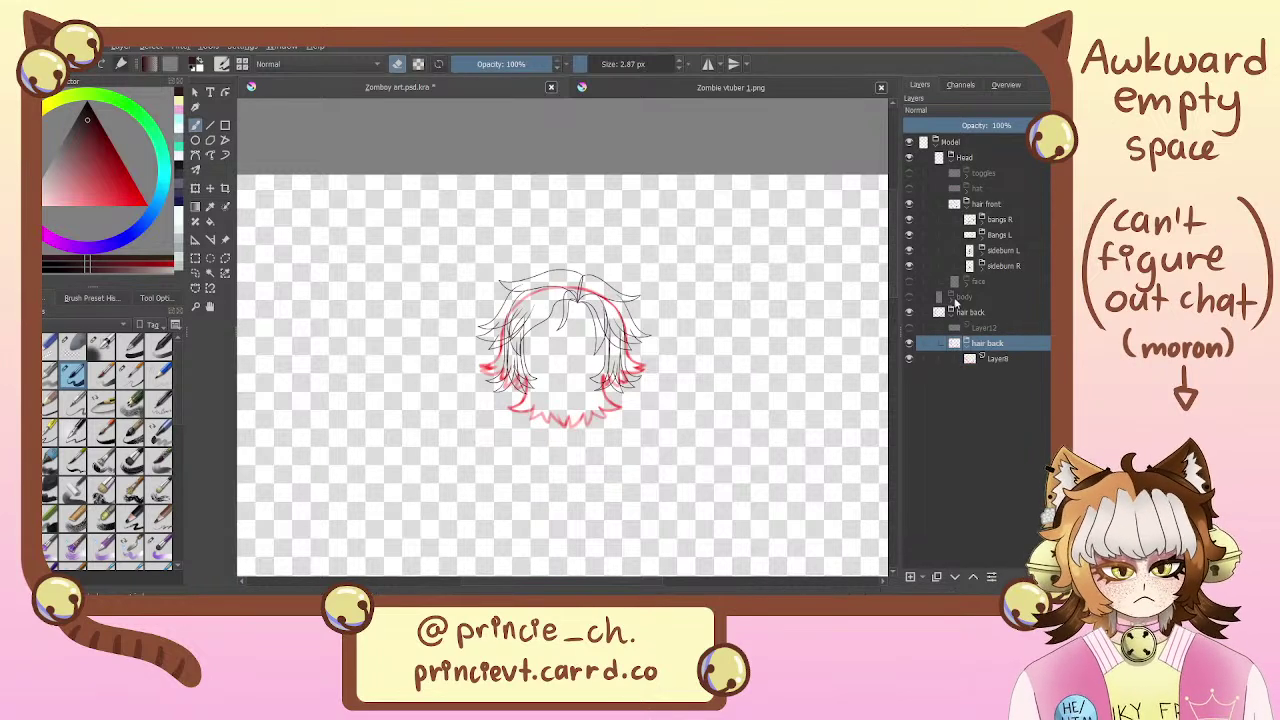
Rename the outer group that holds Layer12 and the new hair group to "back"
double_click(960, 312)
type("back")
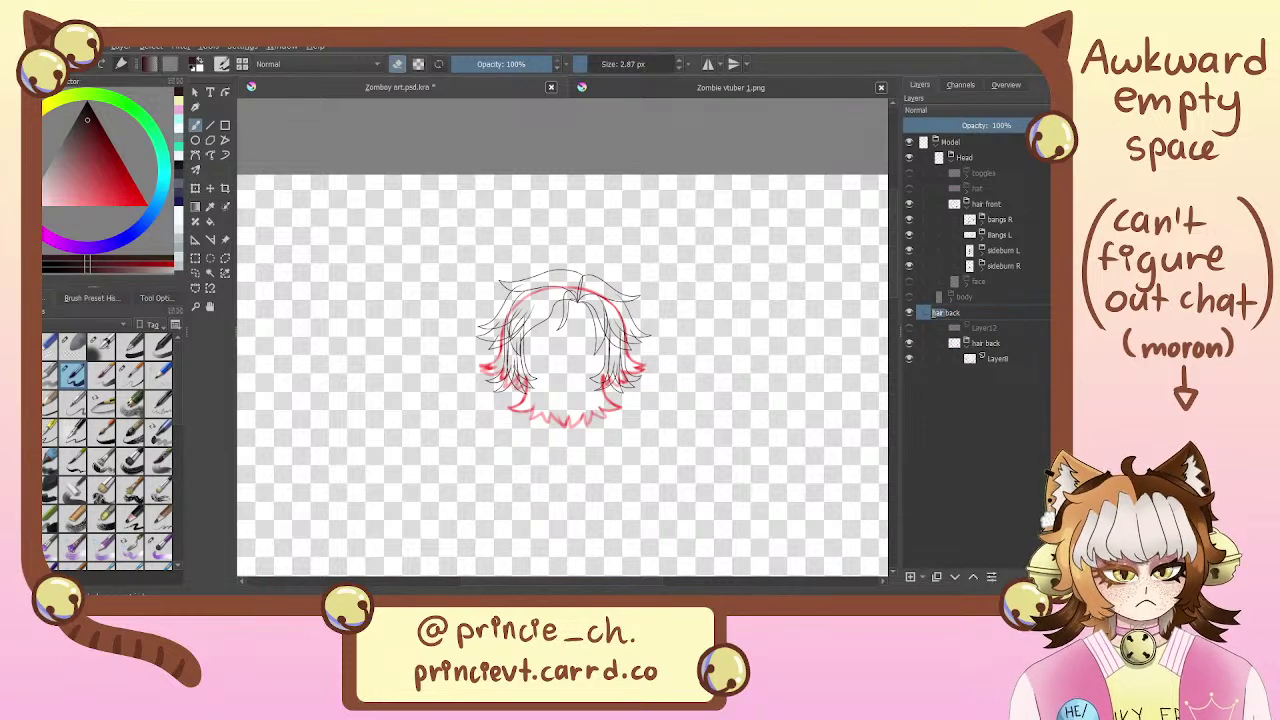
key("Return")
Add a new paint layer above Layer8 in the inner hair back group
left_click(1008, 361)
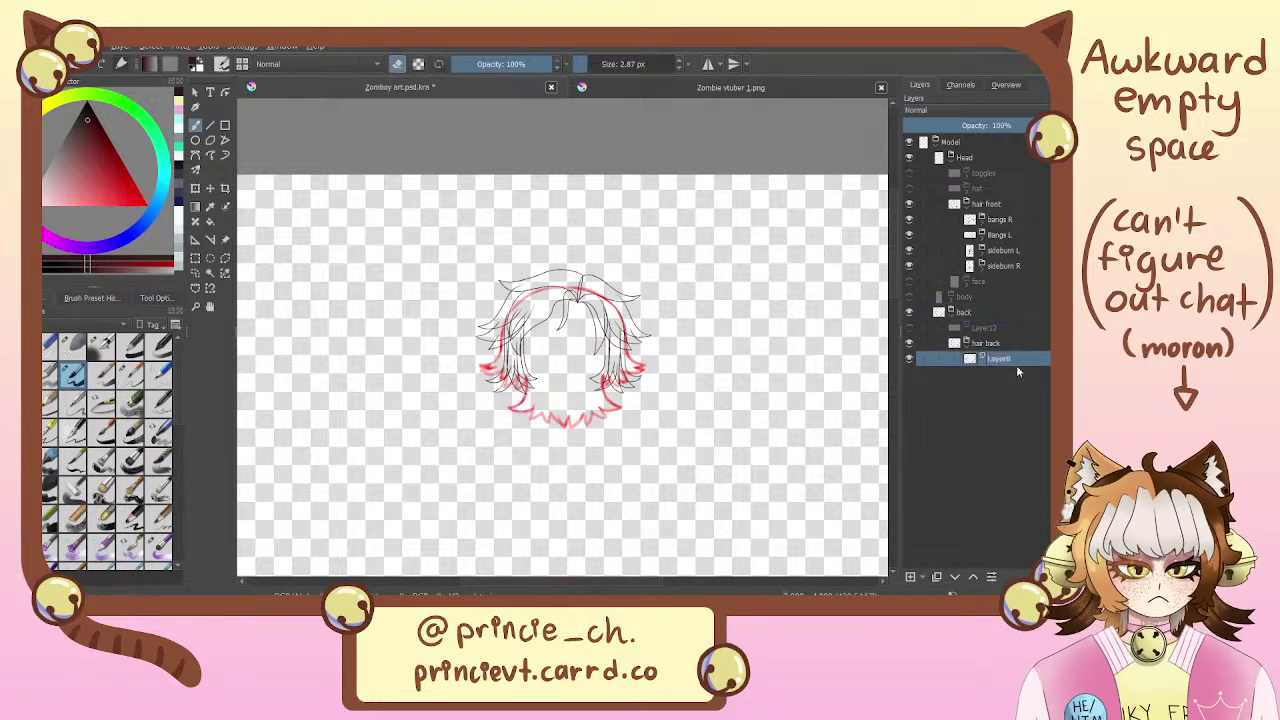
left_click(909, 578)
mouse_move(798, 532)
left_mouse_down()
mouse_move(732, 497)
mouse_move(730, 508)
mouse_move(770, 516)
left_mouse_up()
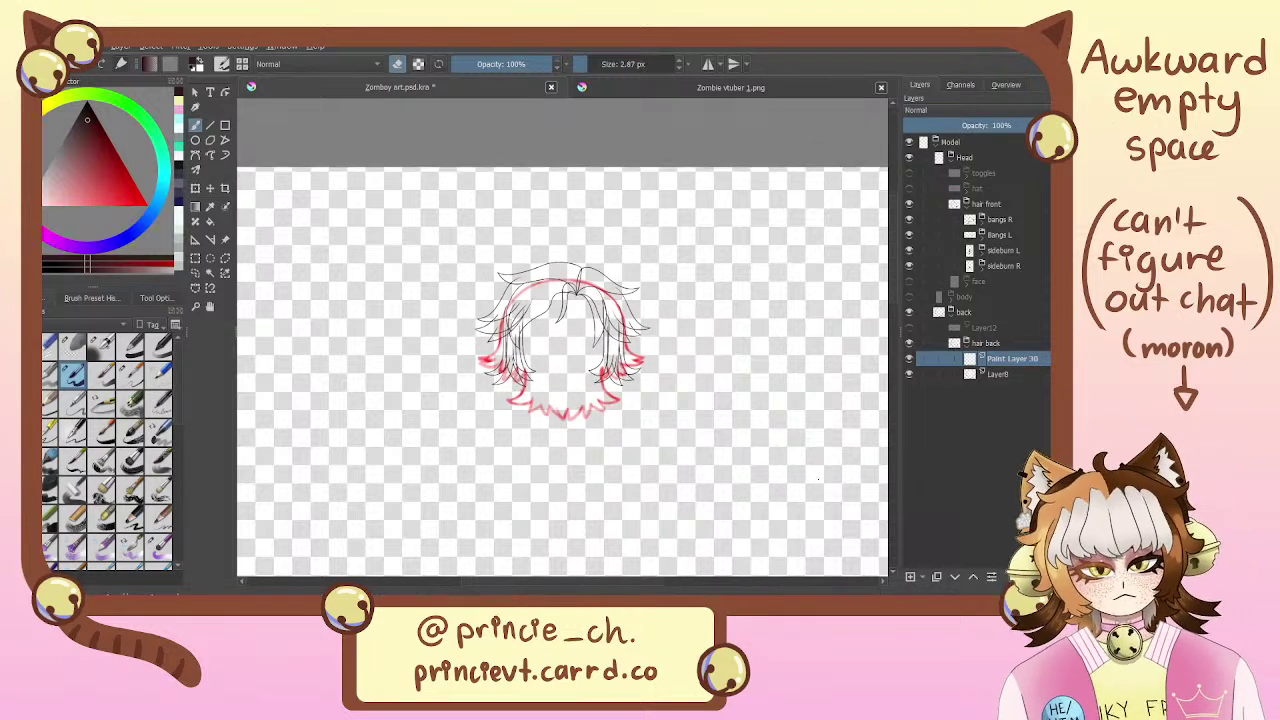
Collapse the hair front group in the layer list
left_click(966, 204)
left_click(966, 204)
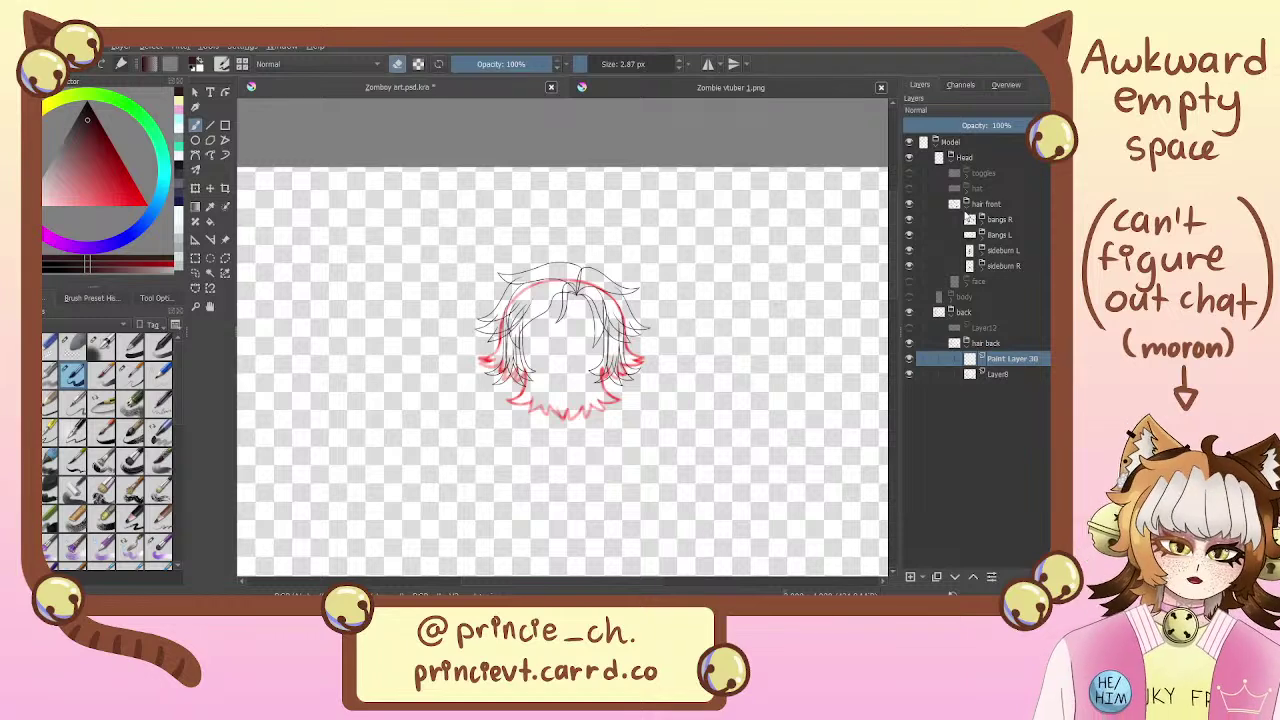
left_click(966, 205)
left_click(966, 205)
left_click(966, 205)
left_click(966, 205)
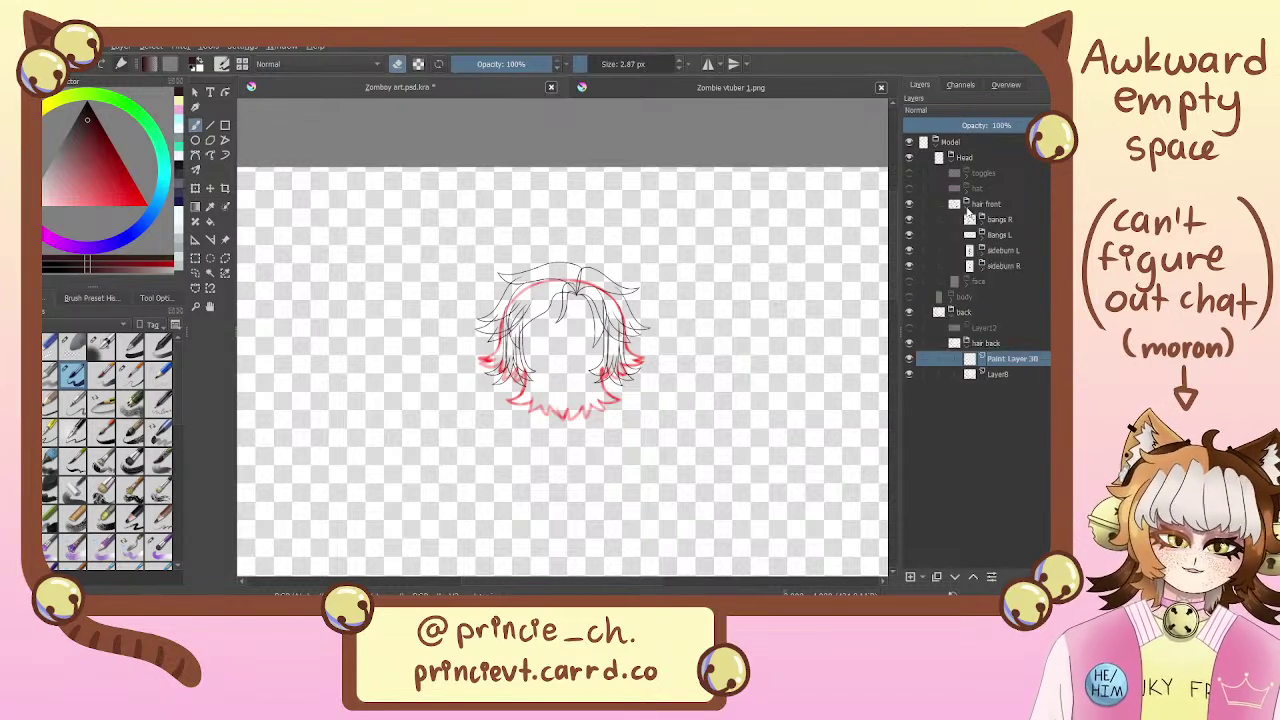
left_click(966, 205)
left_click(966, 205)
left_click(966, 205)
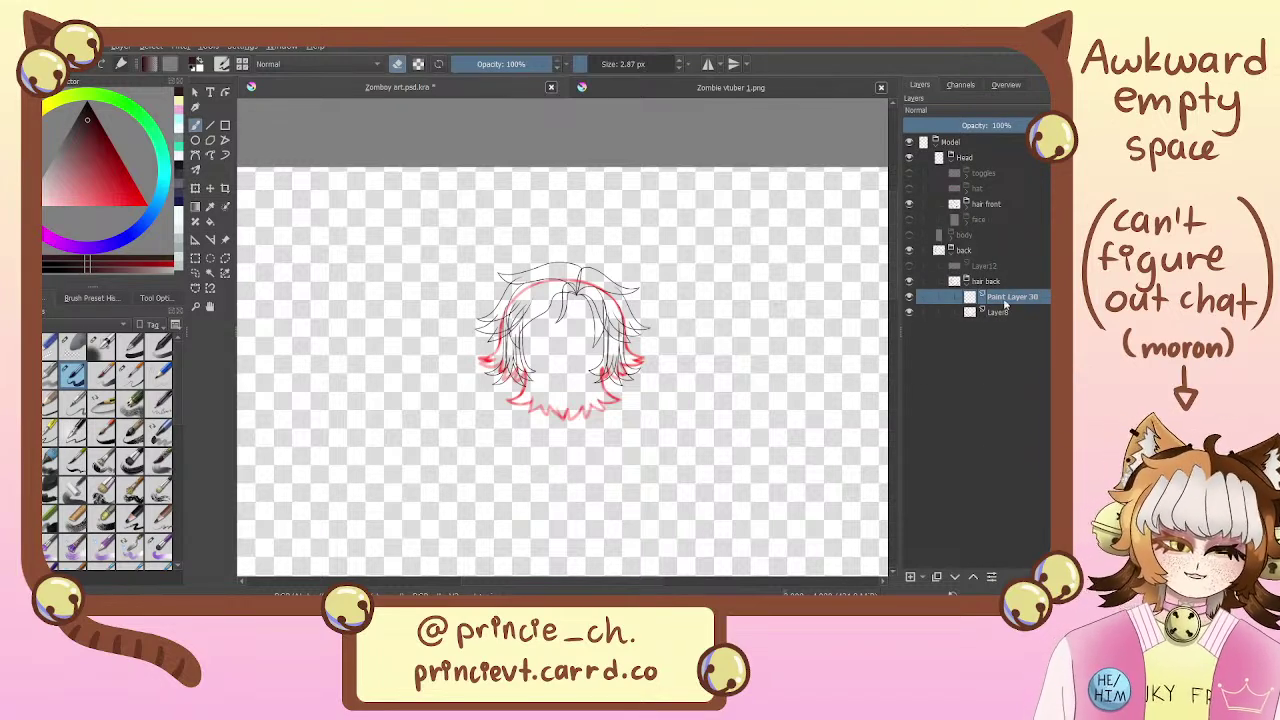
Try to ink a long back hair strand down to the sketch's lower-left flick on the new paint layer
left_click(911, 296)
left_click(910, 297)
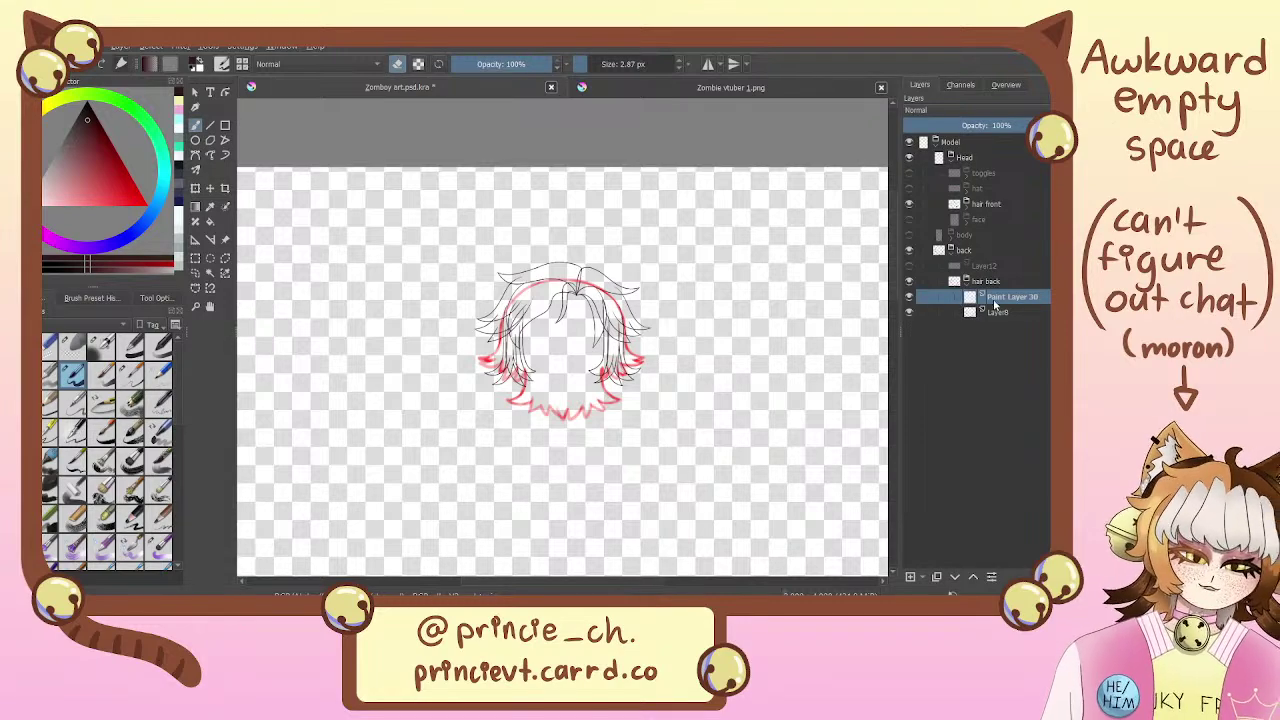
key("ctrl+plus")
key("ctrl+plus")
key("ctrl+plus")
left_click_drag(606, 374, 604, 286)
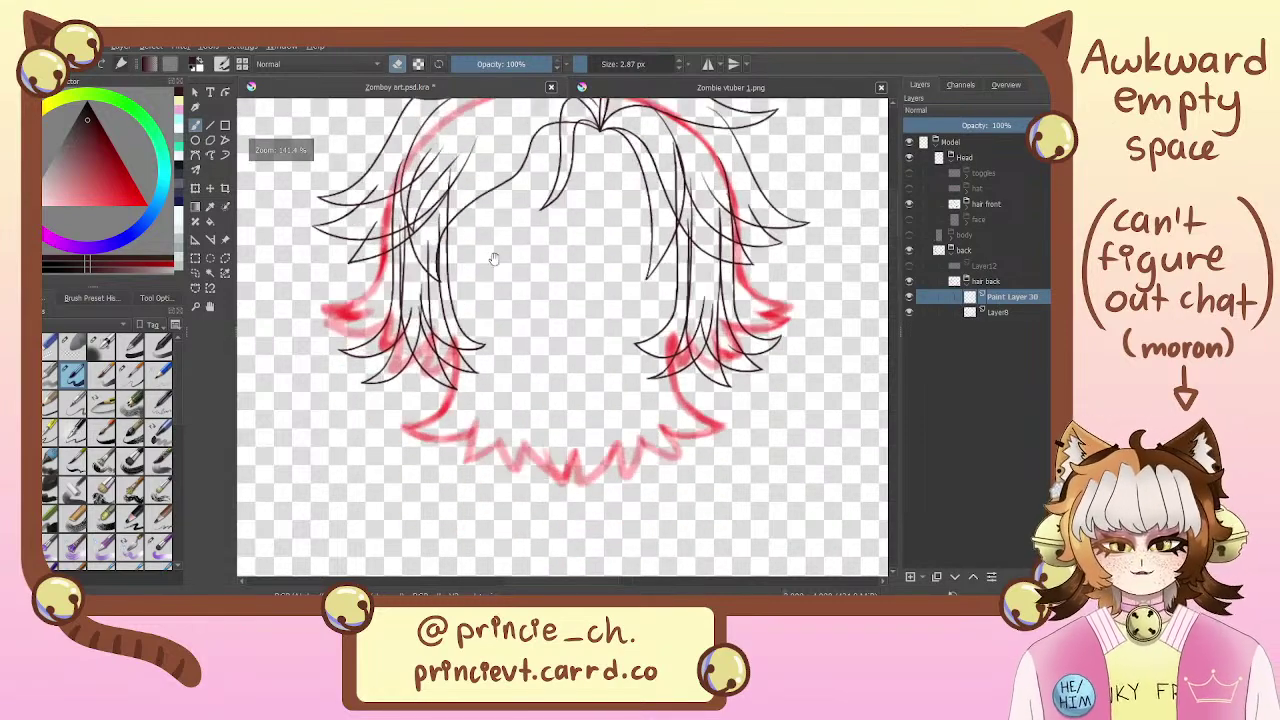
key("e")
left_click_drag(450, 220, 402, 440)
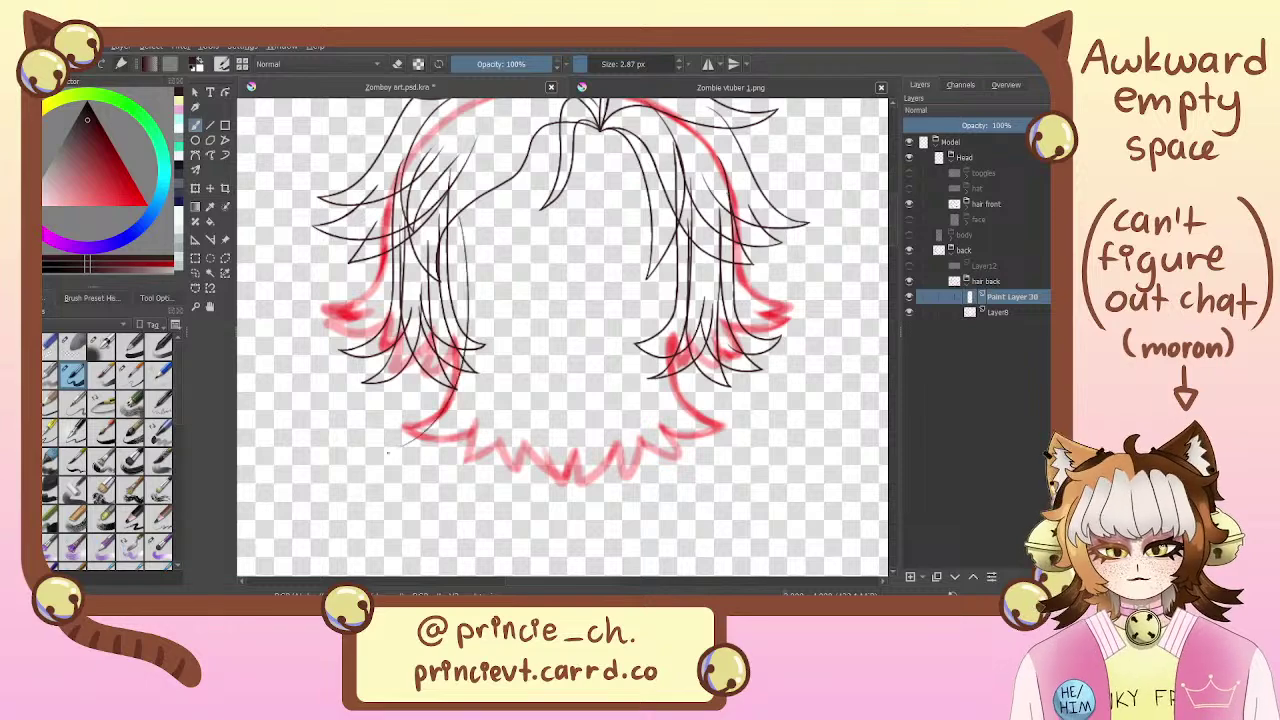
key("ctrl+z")
left_click_drag(516, 328, 578, 406)
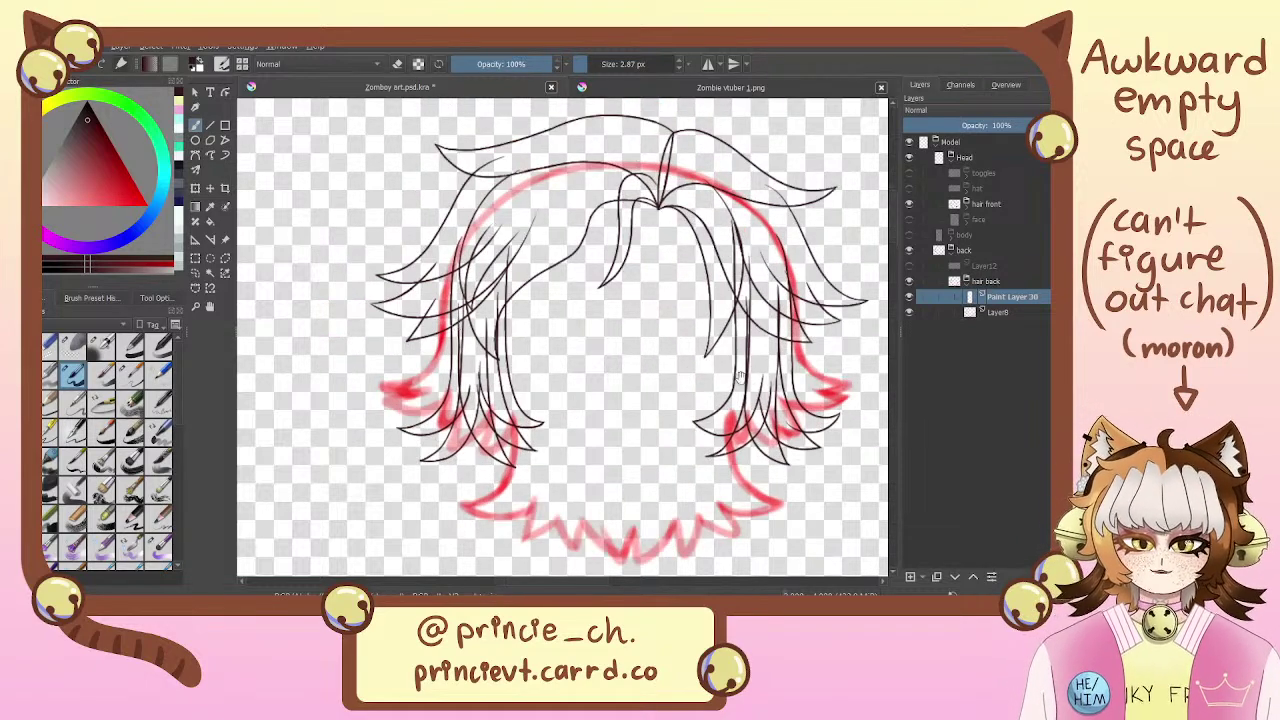
Try to ink a long back hair strand curving down to the sketch's lower-right flick
mouse_move(740, 378)
left_mouse_down()
mouse_move(626, 345)
mouse_move(676, 406)
left_mouse_up()
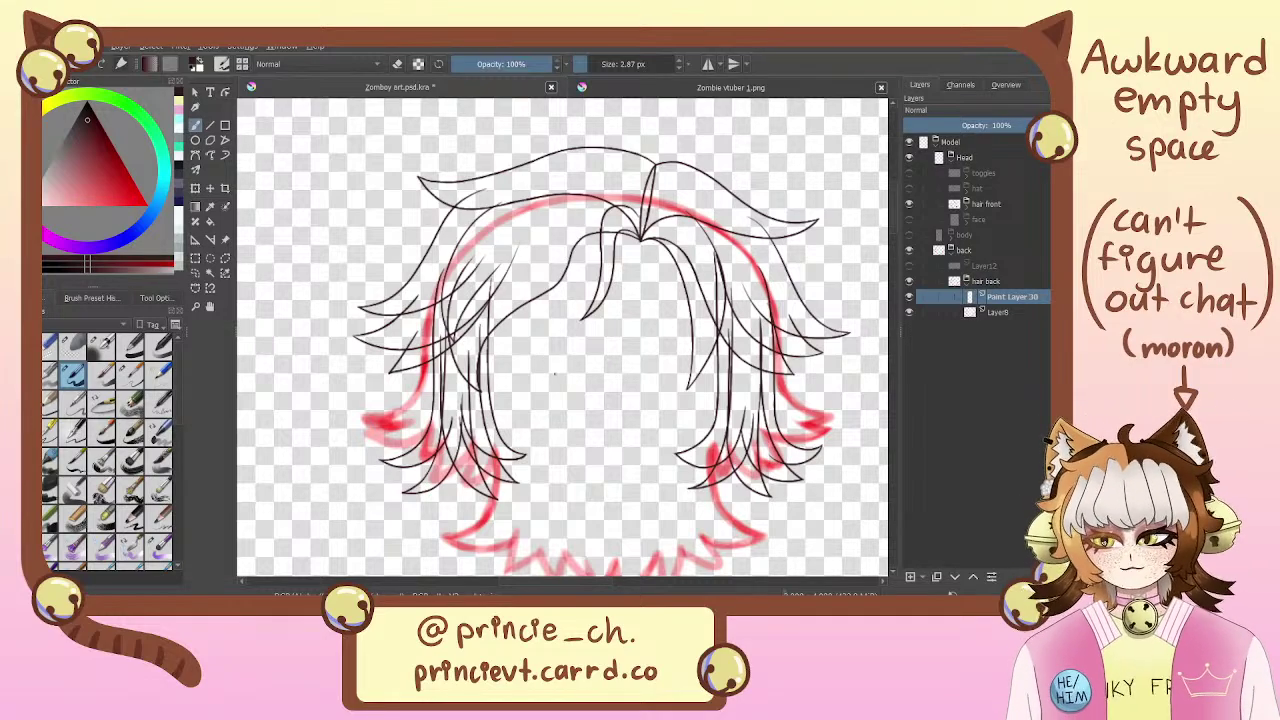
left_click_drag(577, 341, 538, 270)
left_click_drag(483, 306, 481, 277)
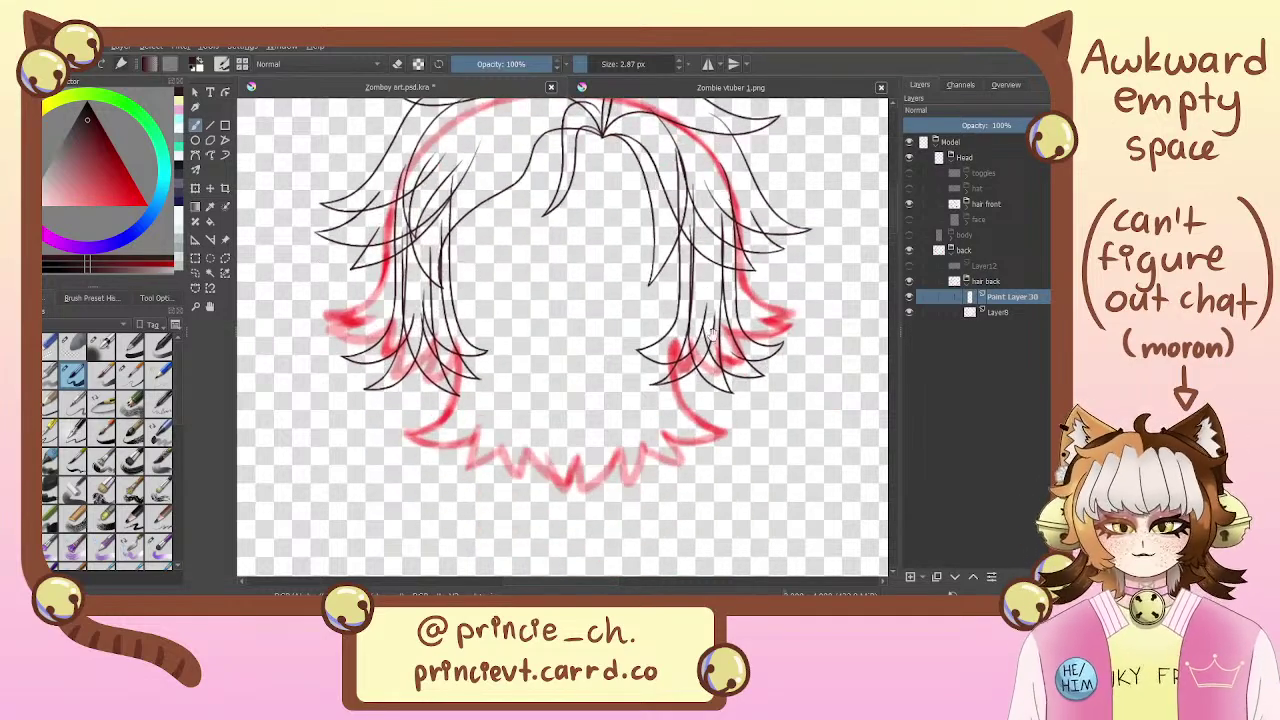
left_click_drag(727, 320, 688, 305)
left_click_drag(628, 229, 695, 432)
key("ctrl+z")
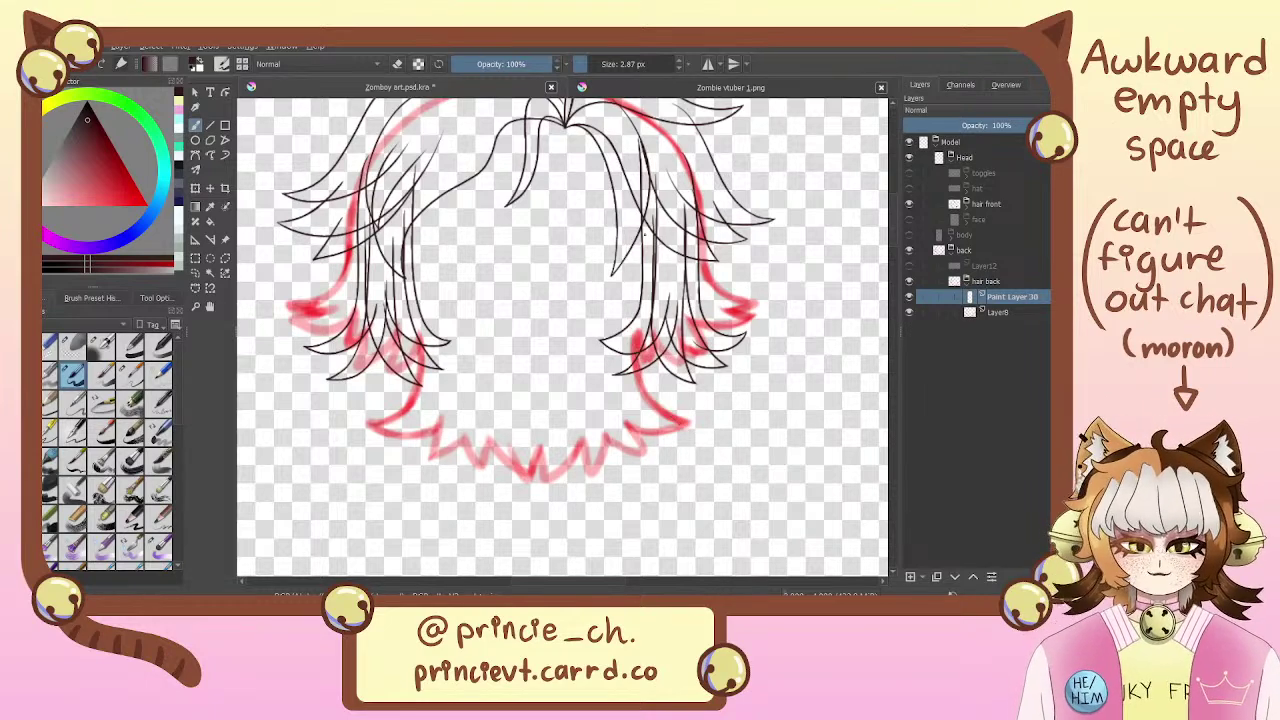
left_click_drag(635, 238, 708, 421)
key("ctrl+z")
mouse_move(628, 256)
left_mouse_down()
mouse_move(708, 422)
mouse_move(611, 420)
mouse_move(698, 423)
left_mouse_up()
key("ctrl+z")
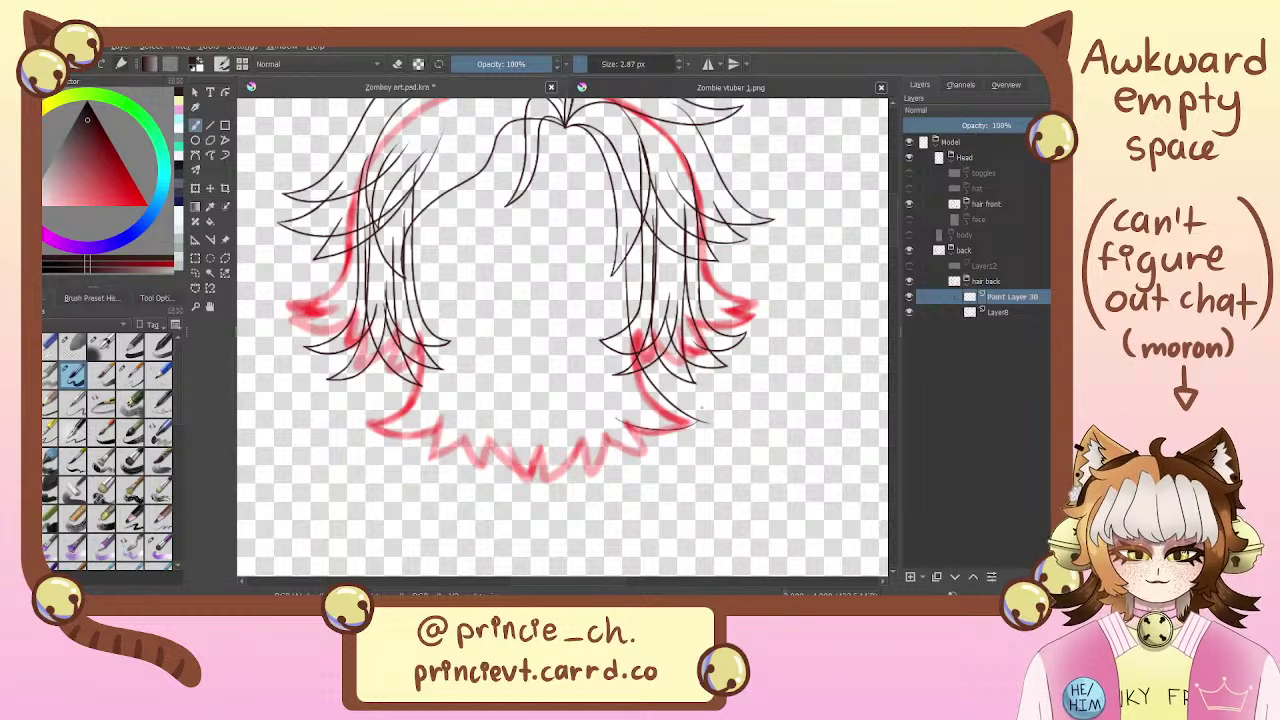
Try to ink the underside of the lower-right back hair flick so it meets the upper curve in a point
key("ctrl+z")
left_click_drag(614, 414, 702, 424)
key("ctrl+z")
key("ctrl+z")
key("ctrl+z")
left_click_drag(619, 413, 701, 423)
key("ctrl+z")
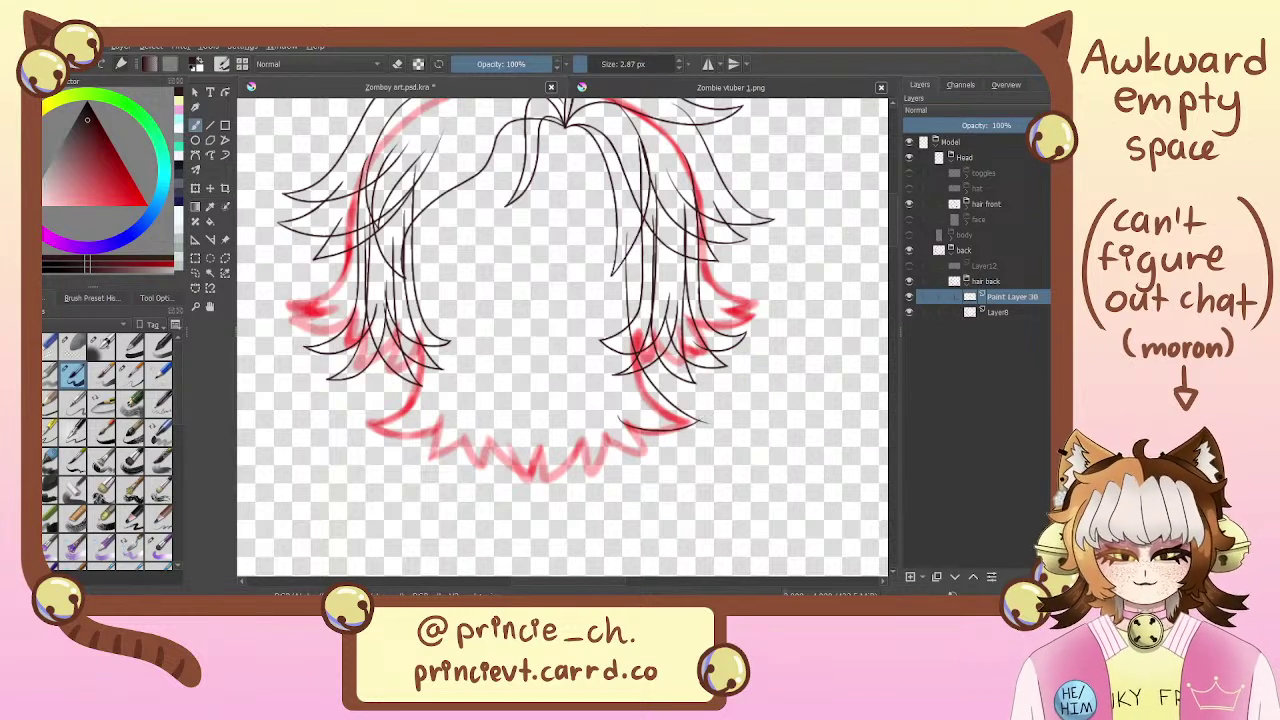
key("ctrl+z")
left_click_drag(621, 417, 709, 420)
scroll(700, 418, "up", 4)
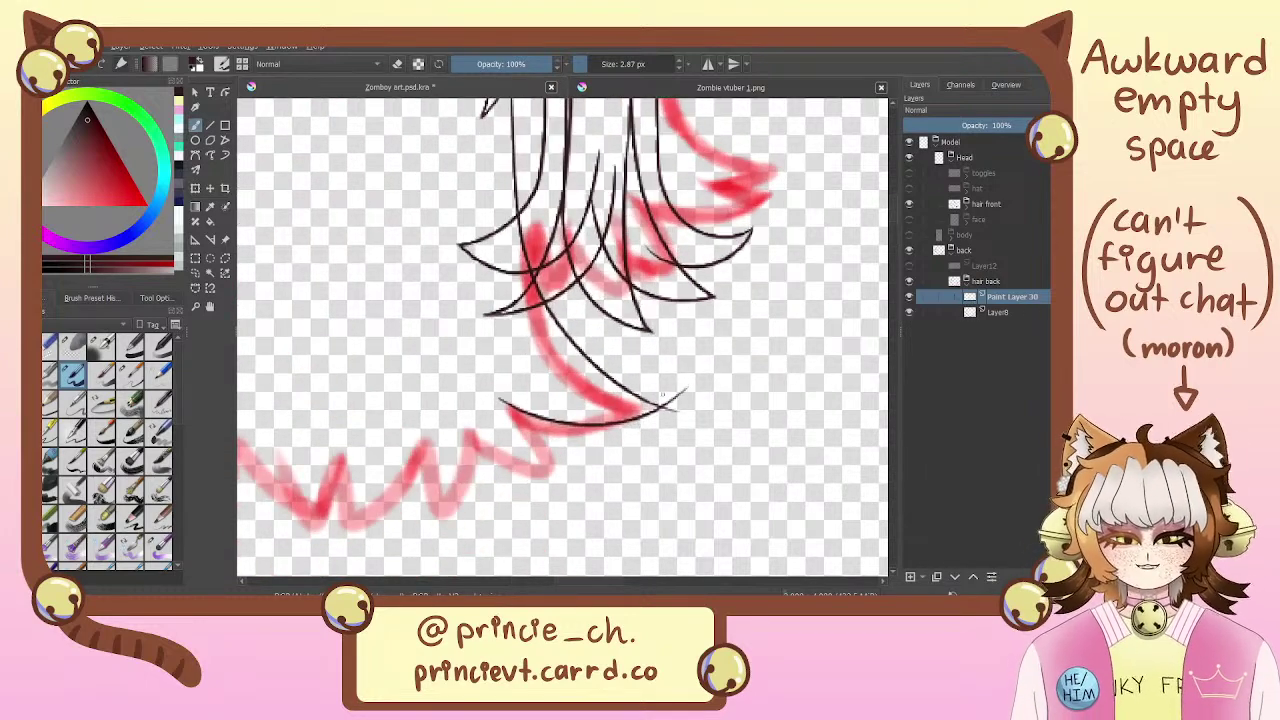
key("e")
key("ctrl+z")
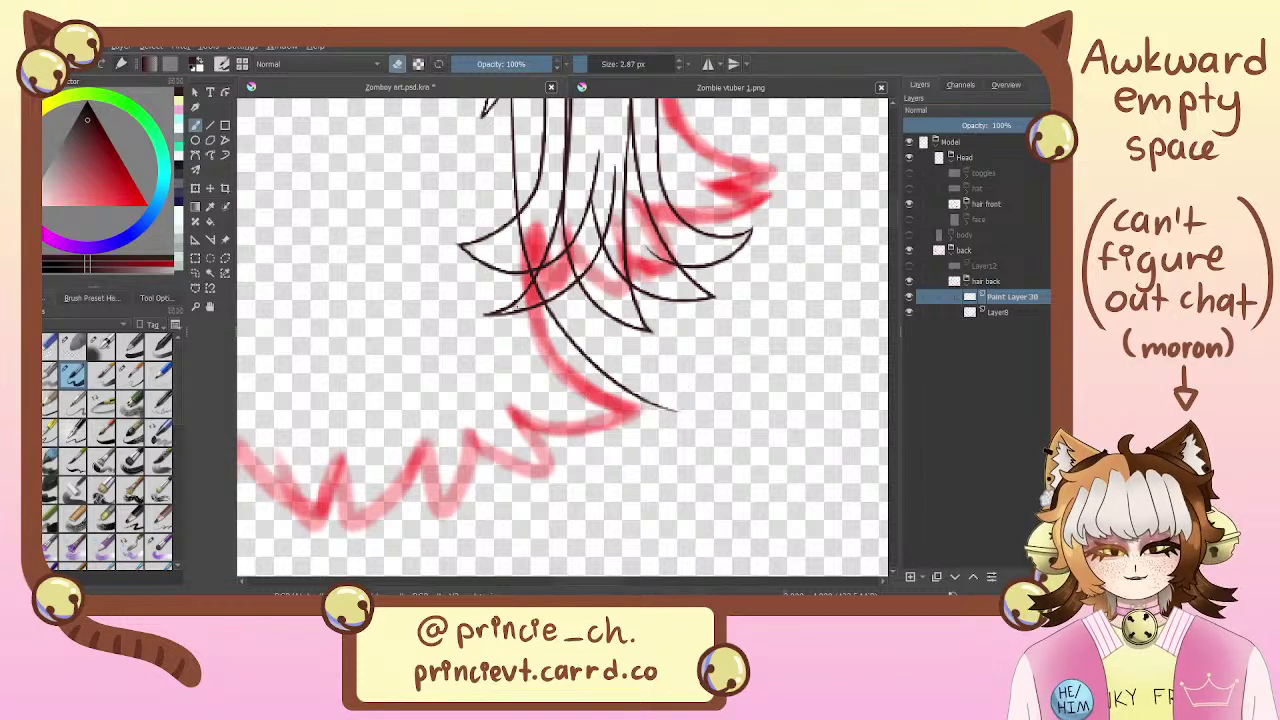
Try to ink a pointed central strand over the lowest tip of the back hair sketch with two curves
left_click_drag(457, 315, 585, 422)
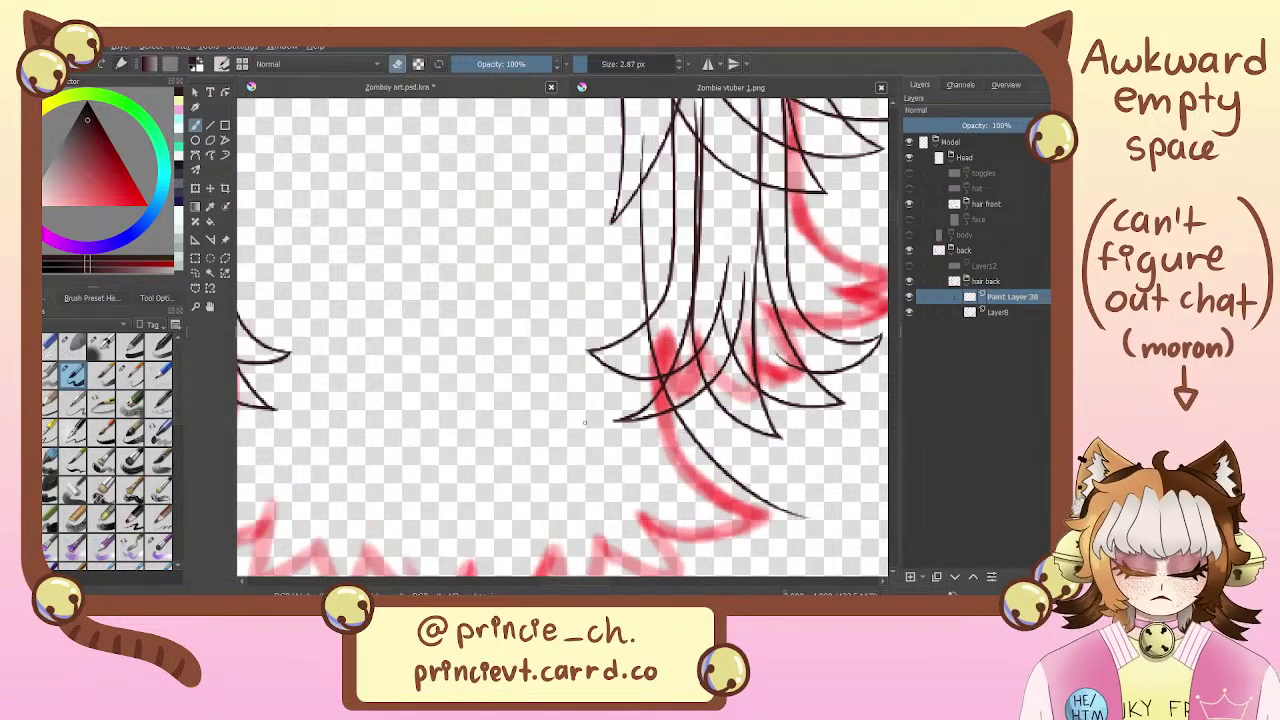
key("ctrl")
scroll(590, 416, "down", 4)
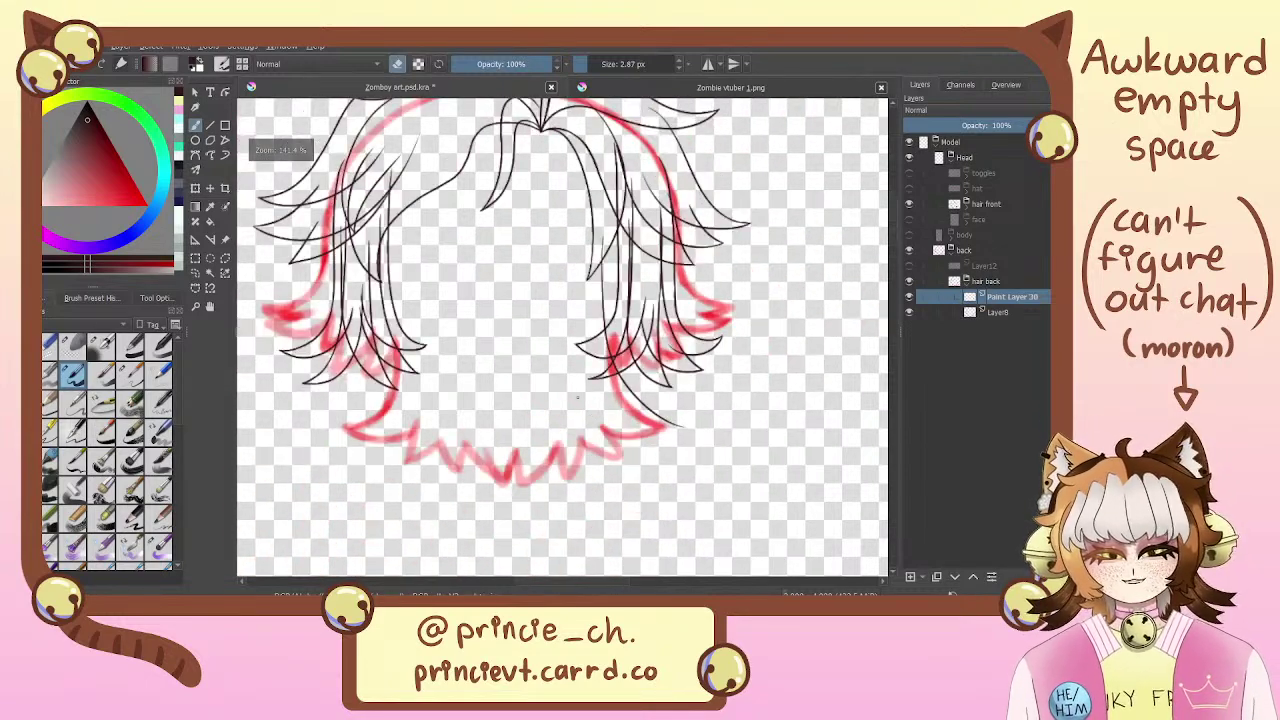
left_click_drag(585, 422, 626, 427)
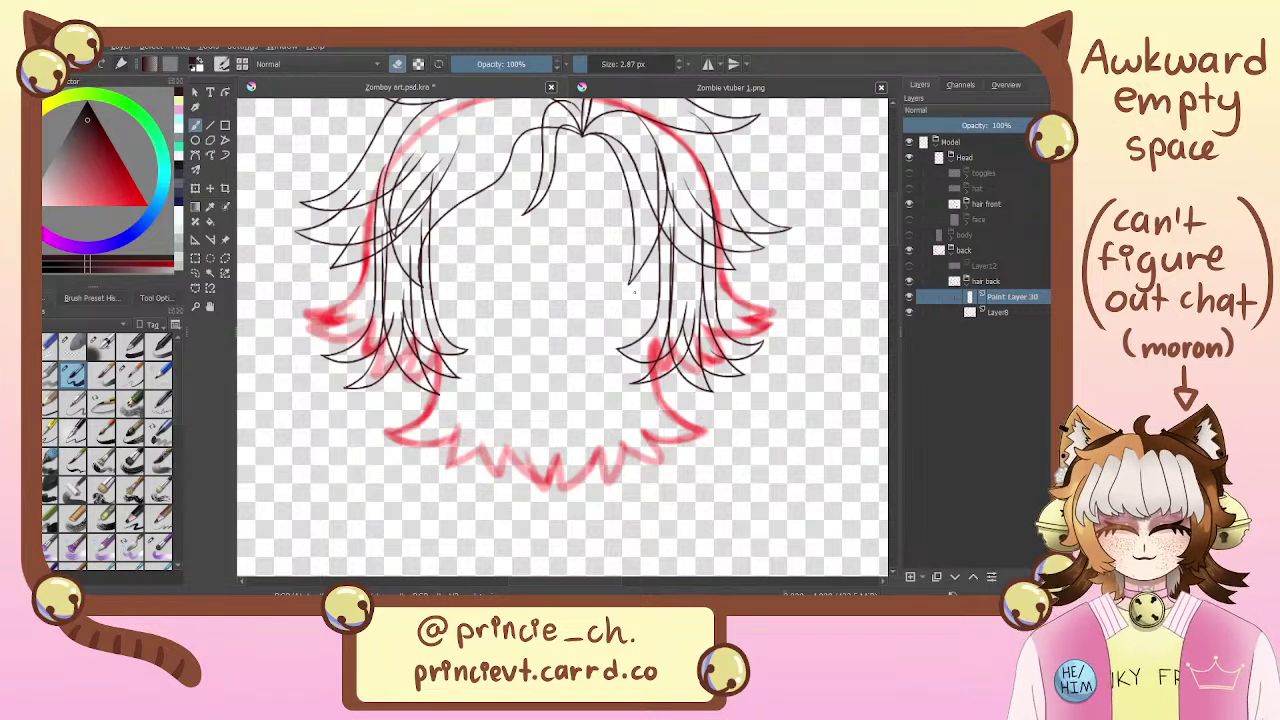
scroll(646, 445, "down", 2)
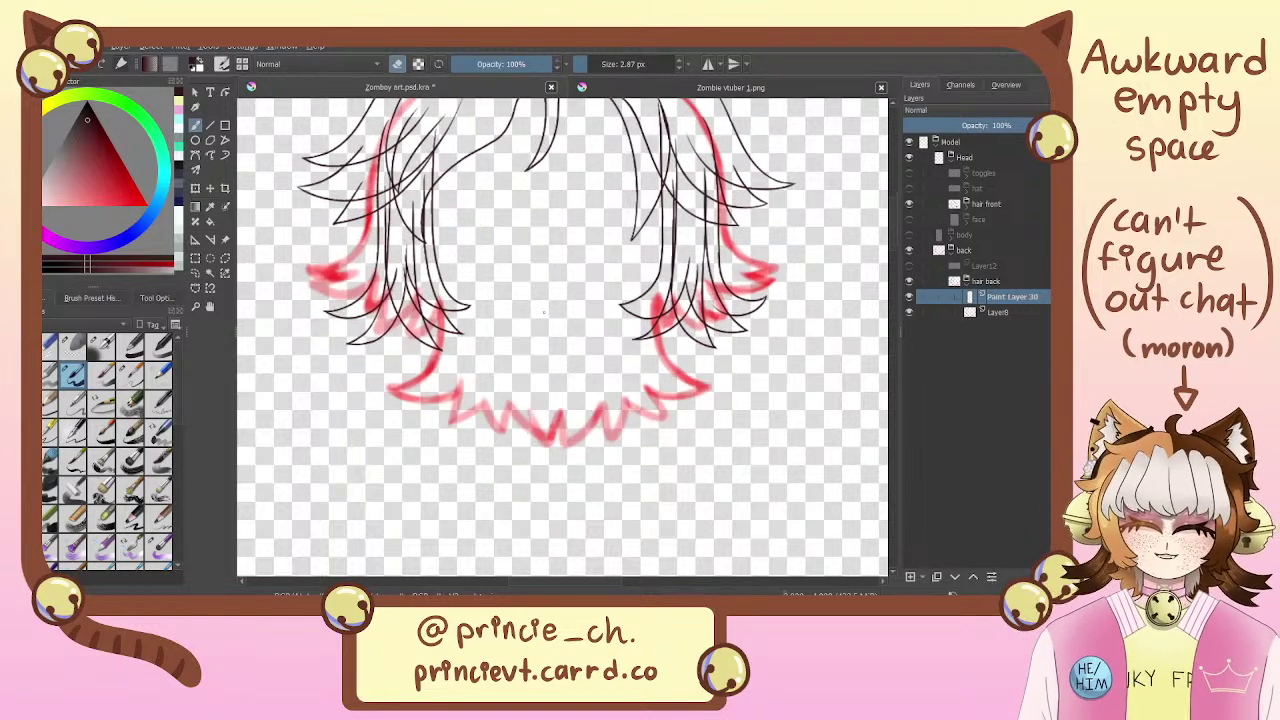
scroll(543, 311, "up", 1)
mouse_move(476, 366)
left_mouse_down()
mouse_move(498, 464)
mouse_move(517, 433)
mouse_move(502, 376)
left_mouse_up()
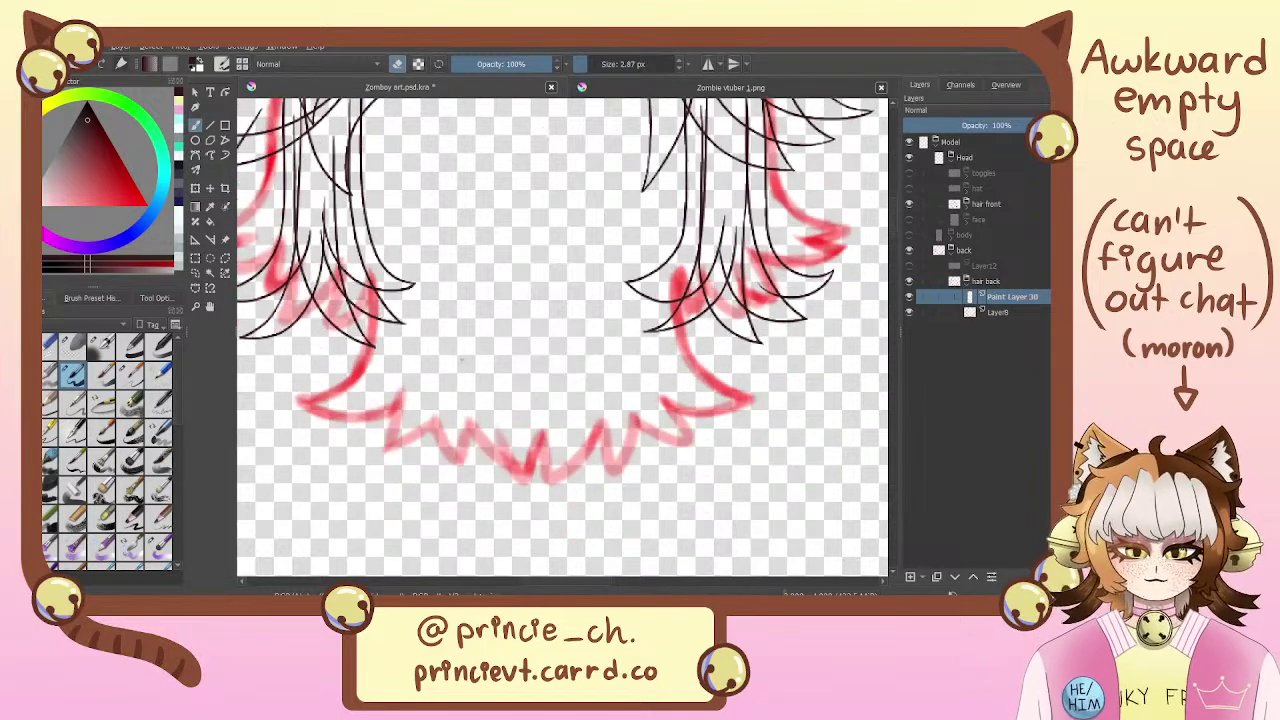
left_click_drag(437, 272, 532, 471)
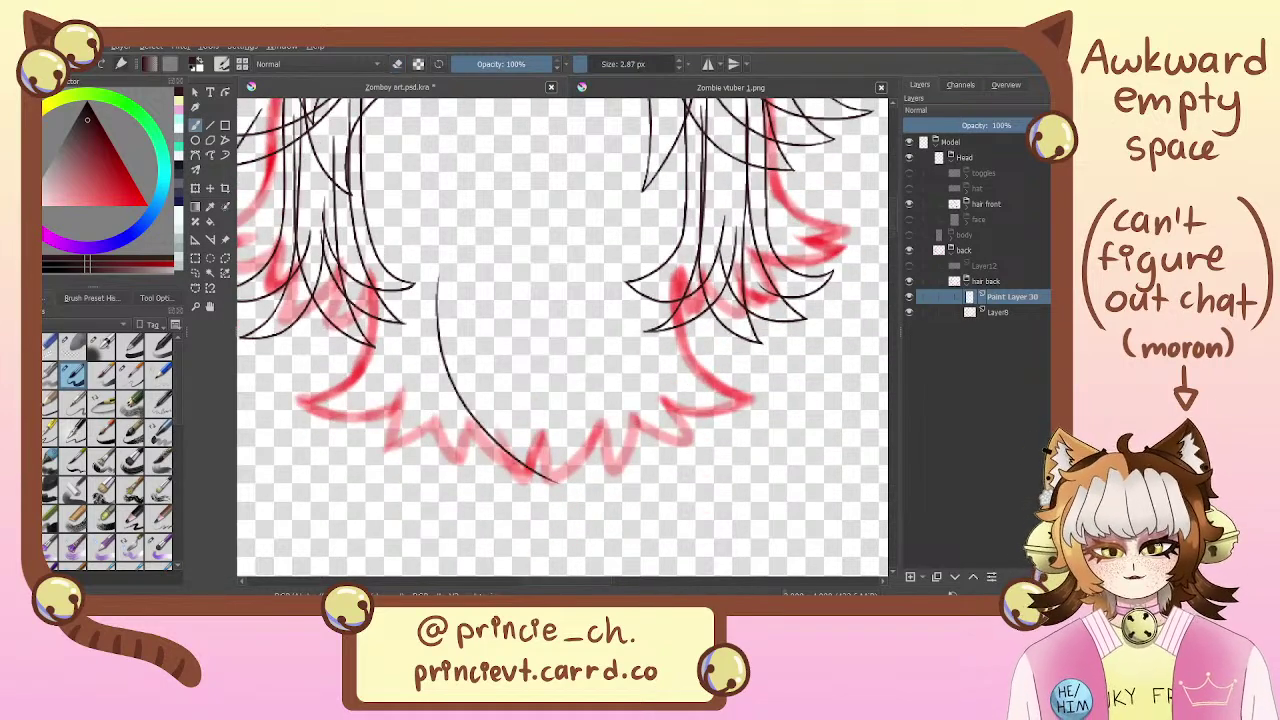
key("ctrl+z")
left_click_drag(423, 256, 515, 463)
left_click_drag(515, 257, 528, 477)
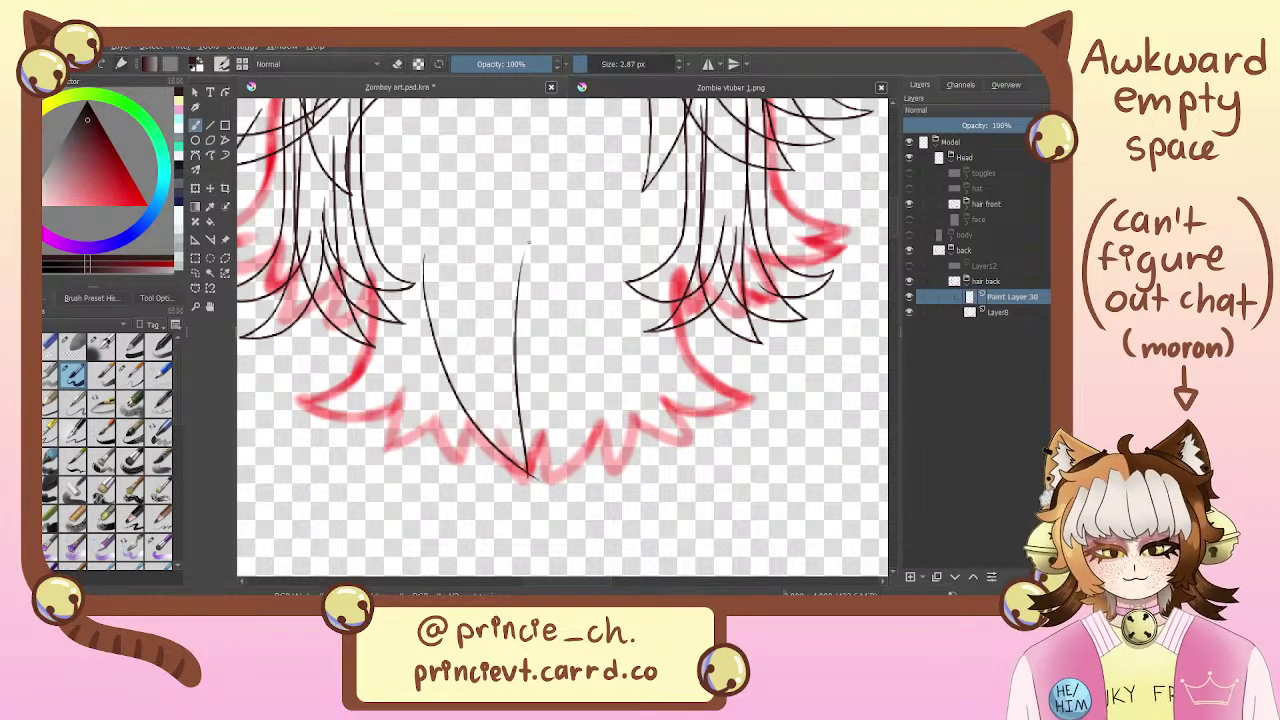
key("ctrl+z")
key("ctrl+z")
left_click_drag(480, 247, 484, 328)
key("ctrl+minus")
key("ctrl+minus")
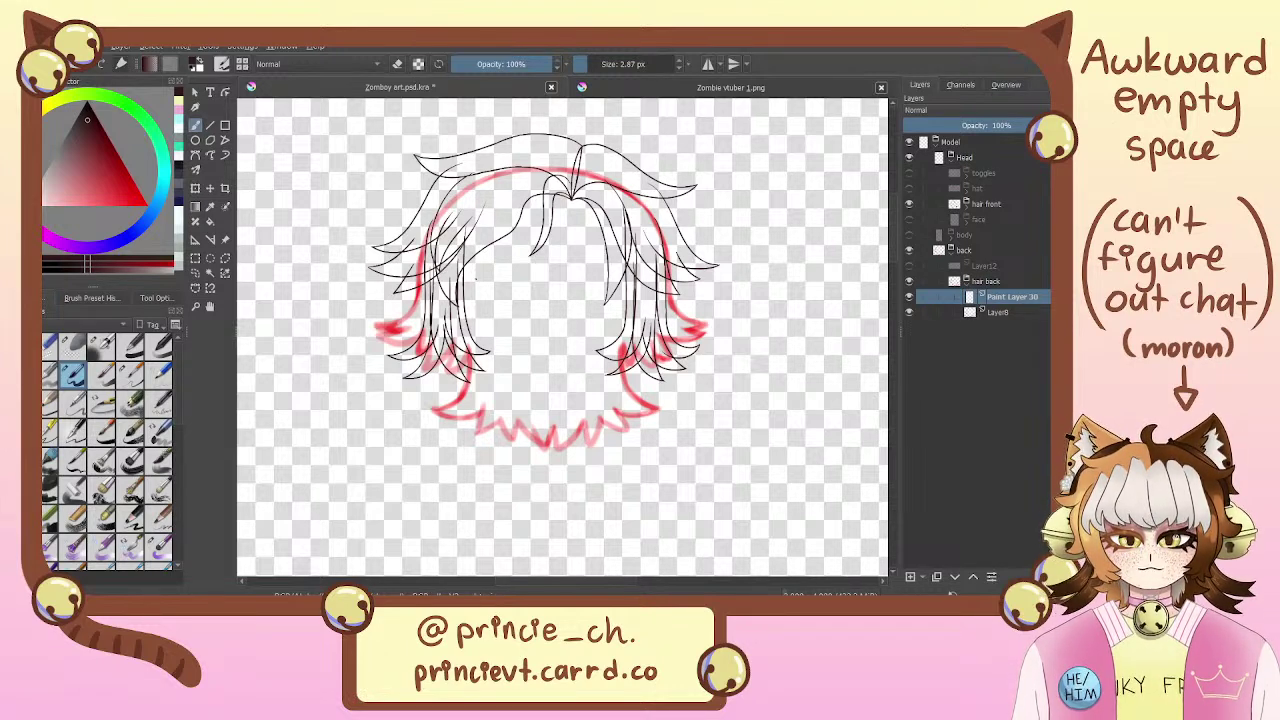
key("ctrl+plus")
key("ctrl+plus")
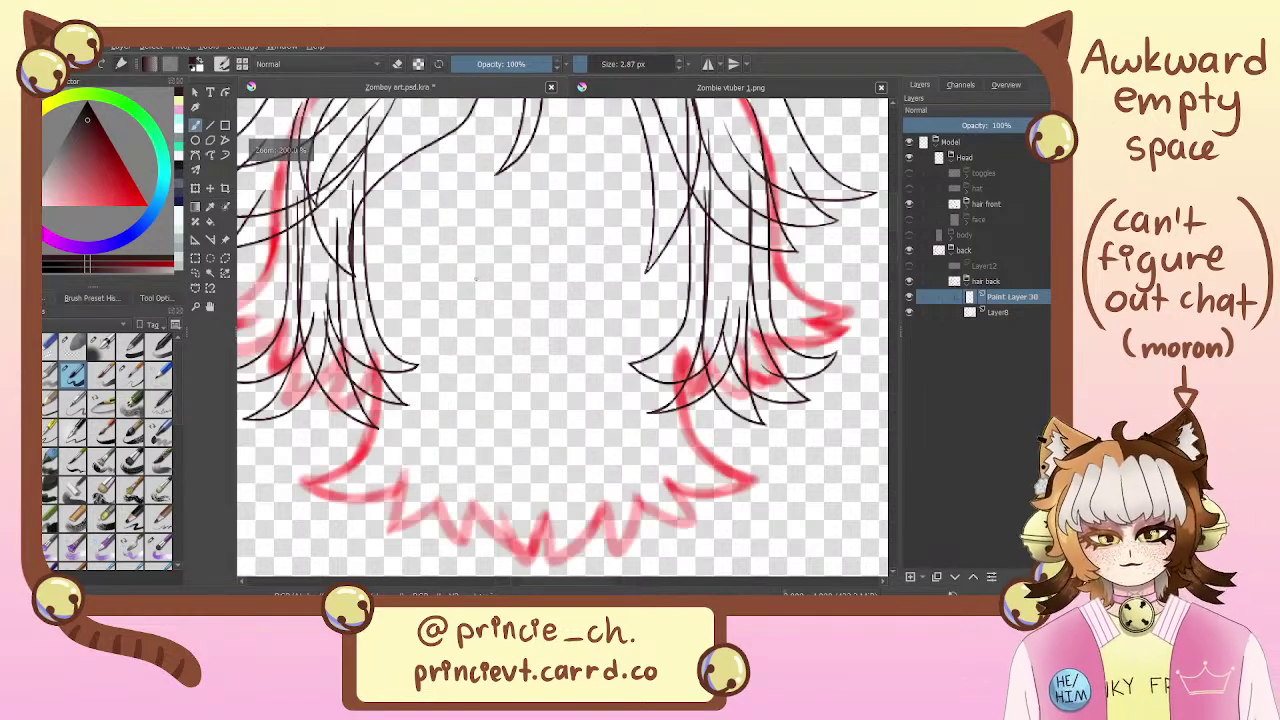
left_click_drag(522, 406, 667, 498)
mouse_move(530, 171)
left_mouse_down()
mouse_move(508, 254)
mouse_move(451, 332)
left_mouse_up()
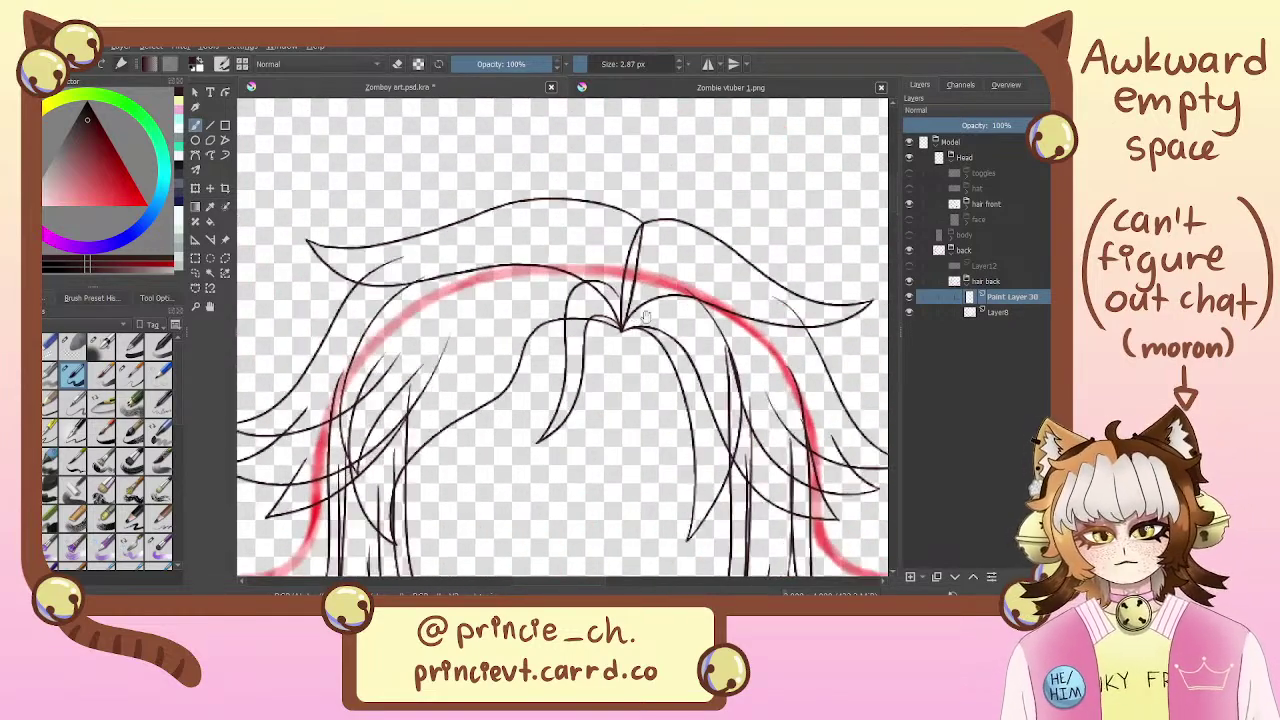
left_click_drag(668, 266, 690, 200)
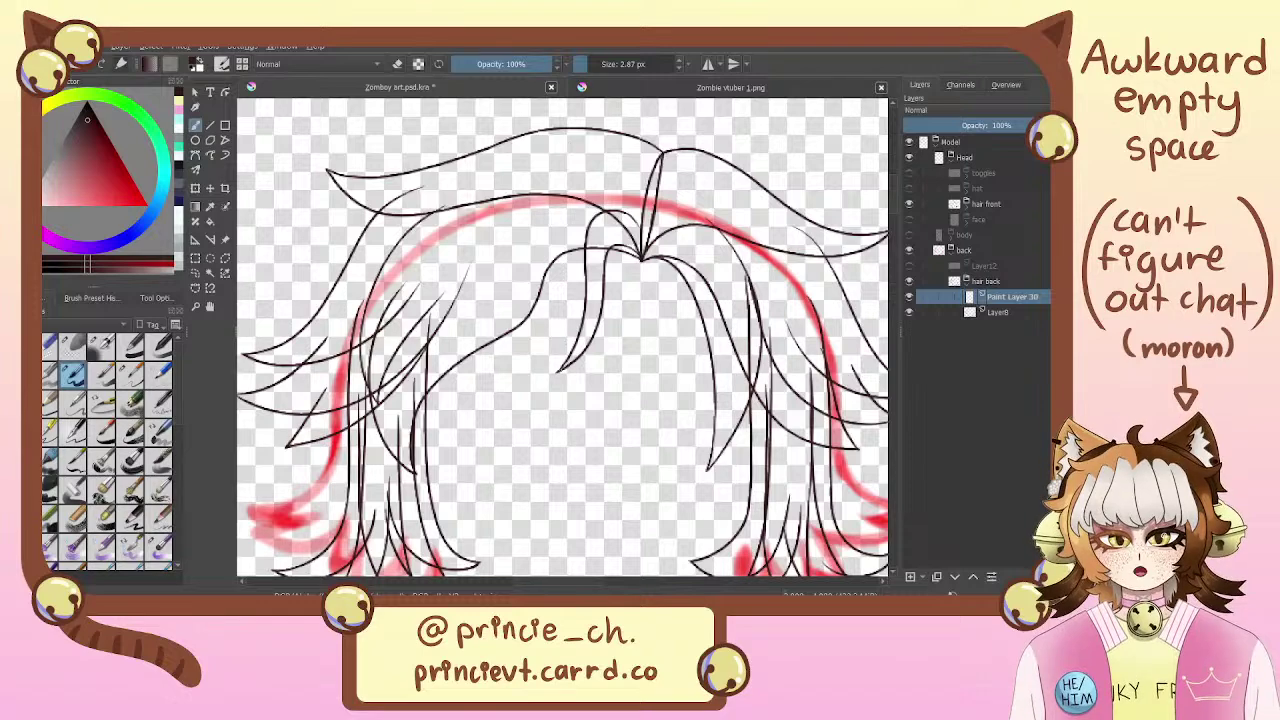
left_click_drag(509, 285, 537, 347)
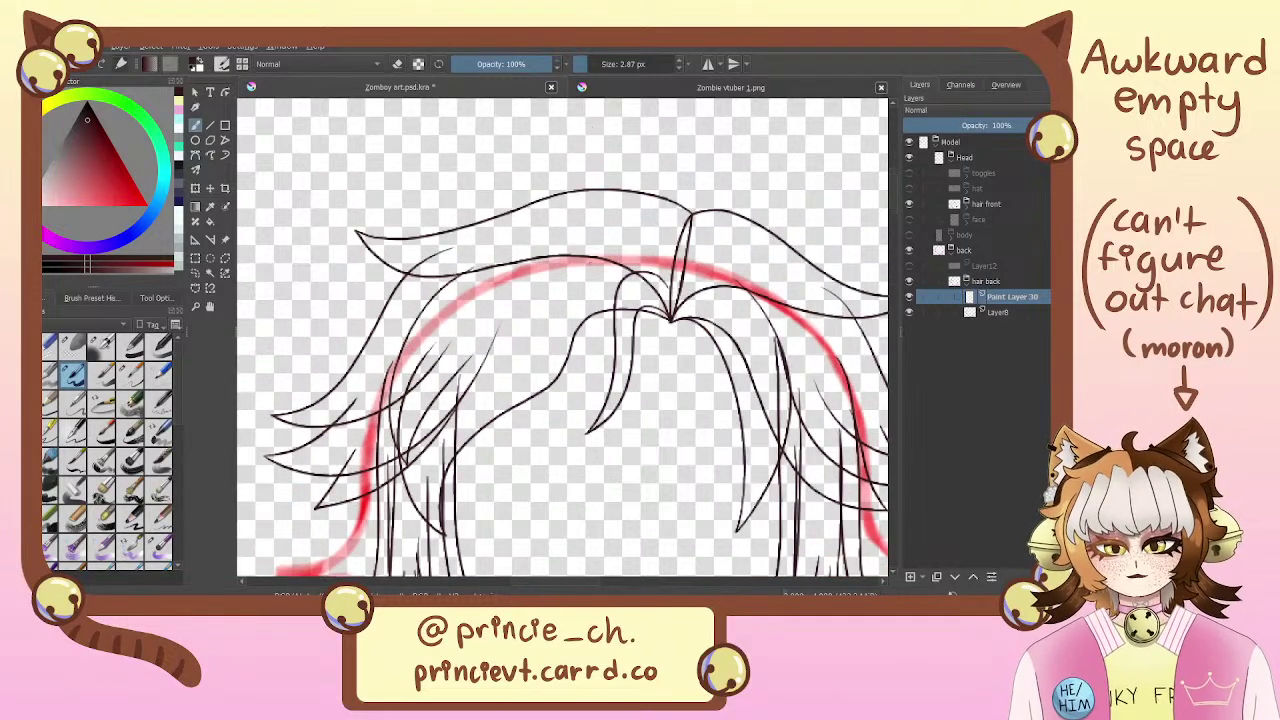
mouse_move(530, 256)
left_mouse_down()
mouse_move(342, 216)
mouse_move(434, 250)
left_mouse_up()
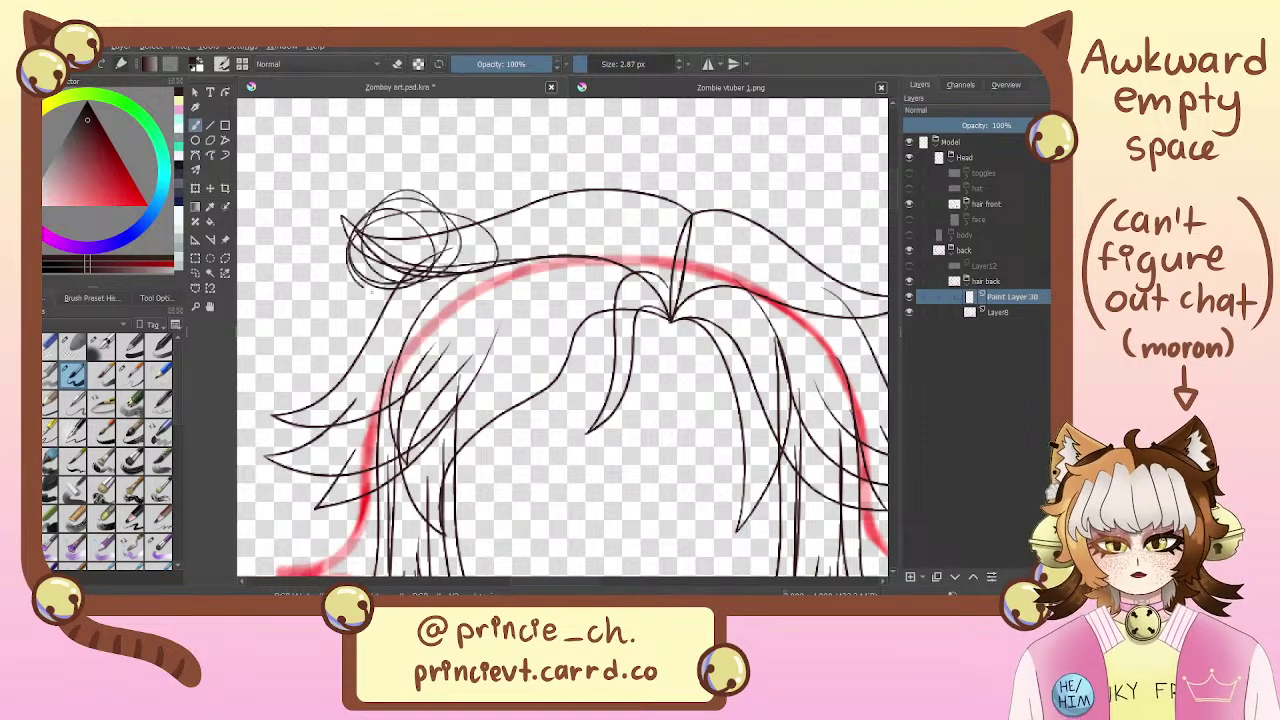
key("ctrl+z")
Try to ink the outer left contour of the back hair from the crown to the flicked tip
mouse_move(505, 298)
left_mouse_down()
mouse_move(513, 221)
mouse_move(541, 168)
mouse_move(292, 456)
left_mouse_up()
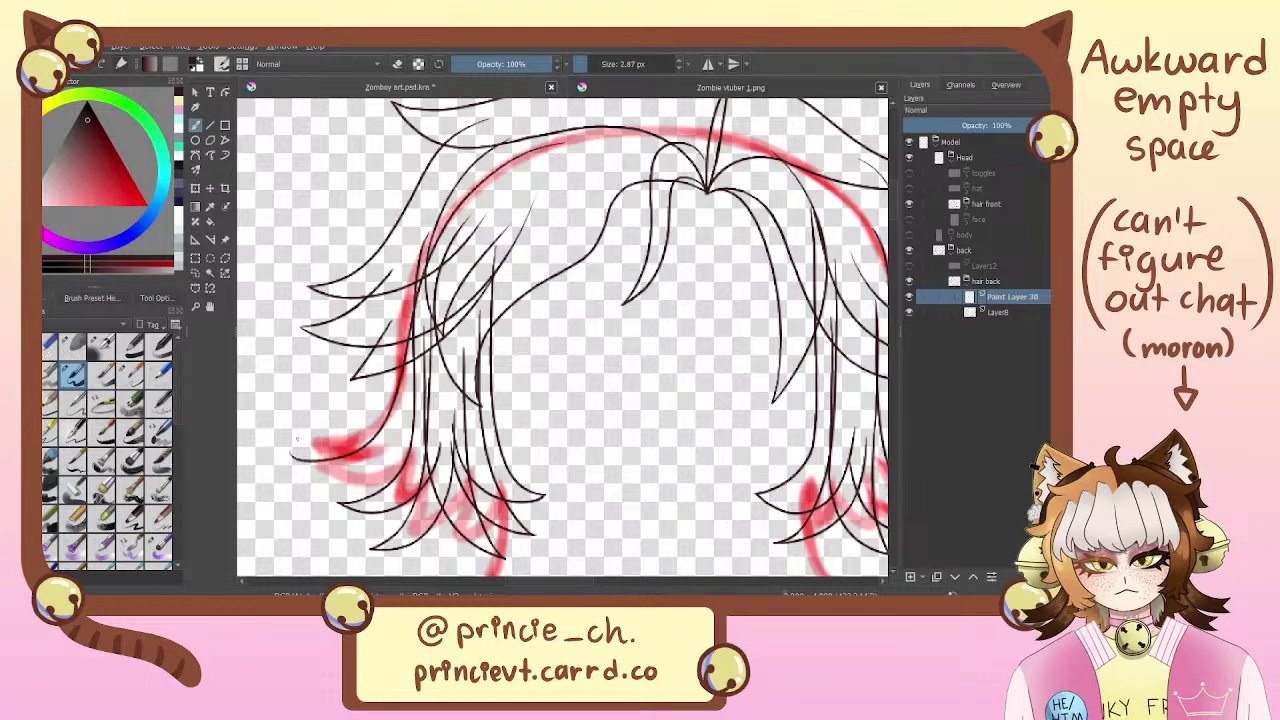
key("ctrl+z")
mouse_move(576, 136)
left_mouse_down()
mouse_move(557, 139)
mouse_move(311, 425)
left_mouse_up()
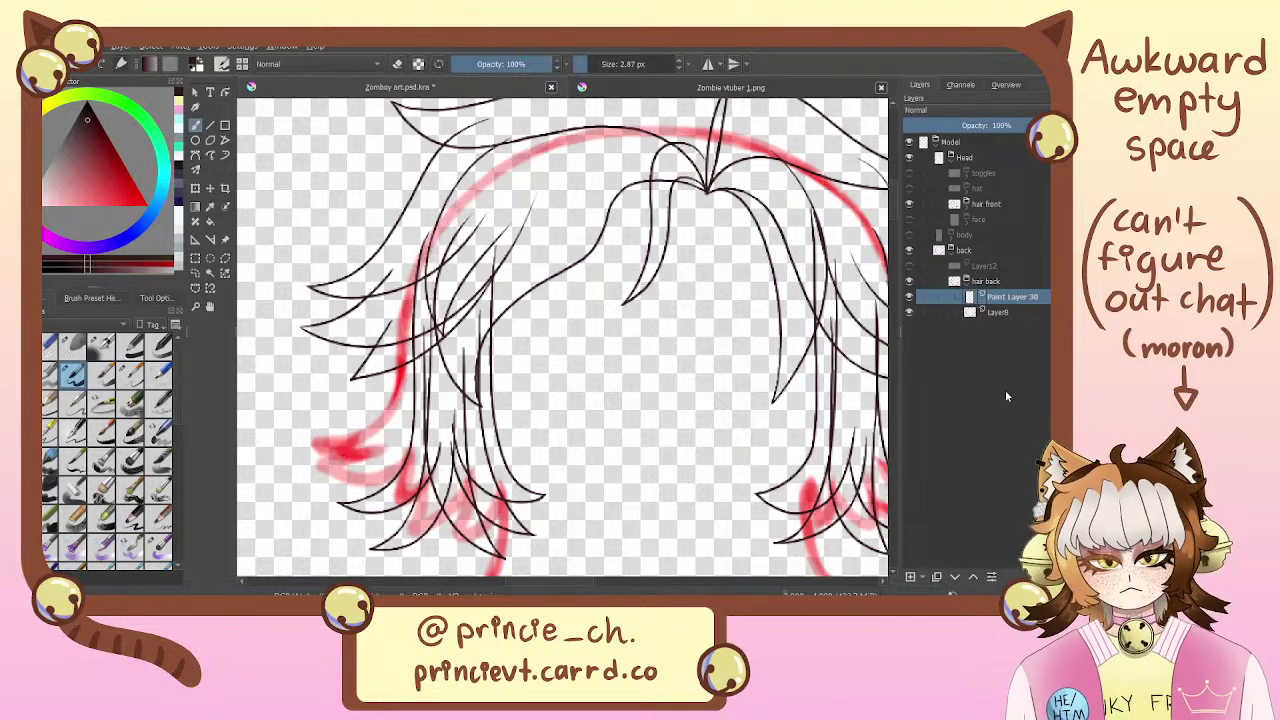
key("ctrl+z")
Put the back hair paint layer into a new group named "hair back R"
key("ctrl+g")
double_click(1016, 296)
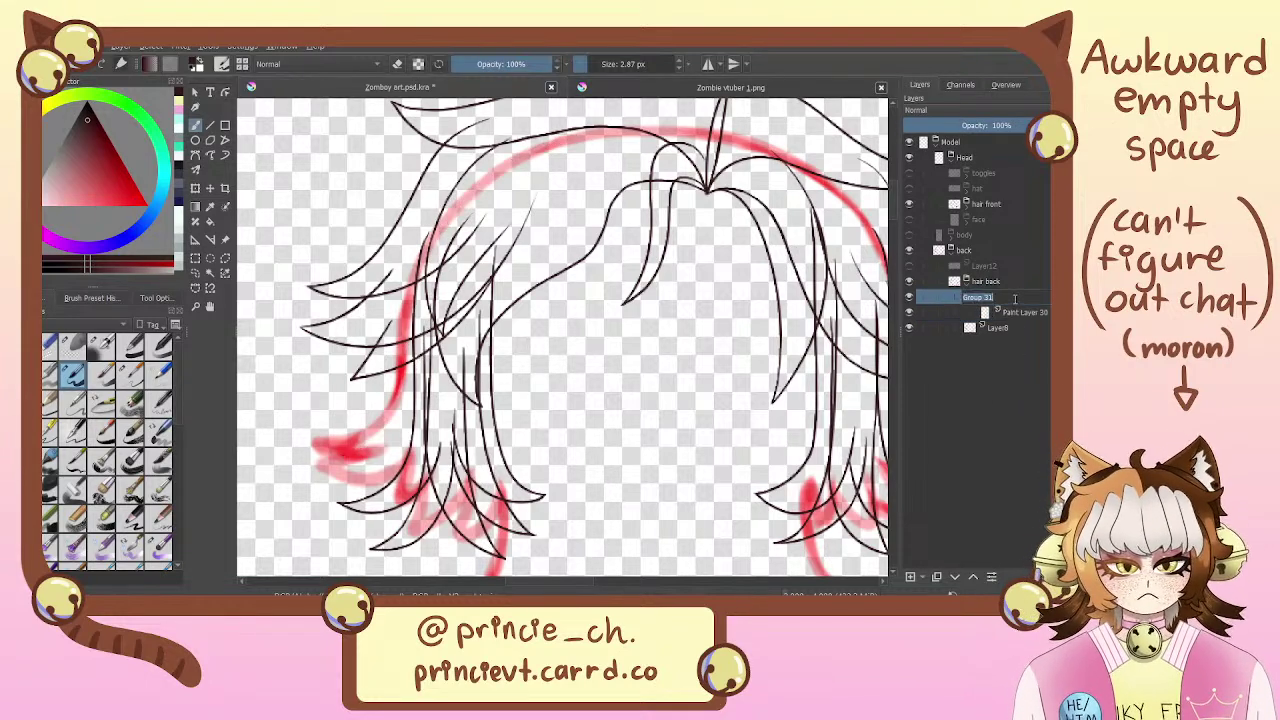
type("hair back R")
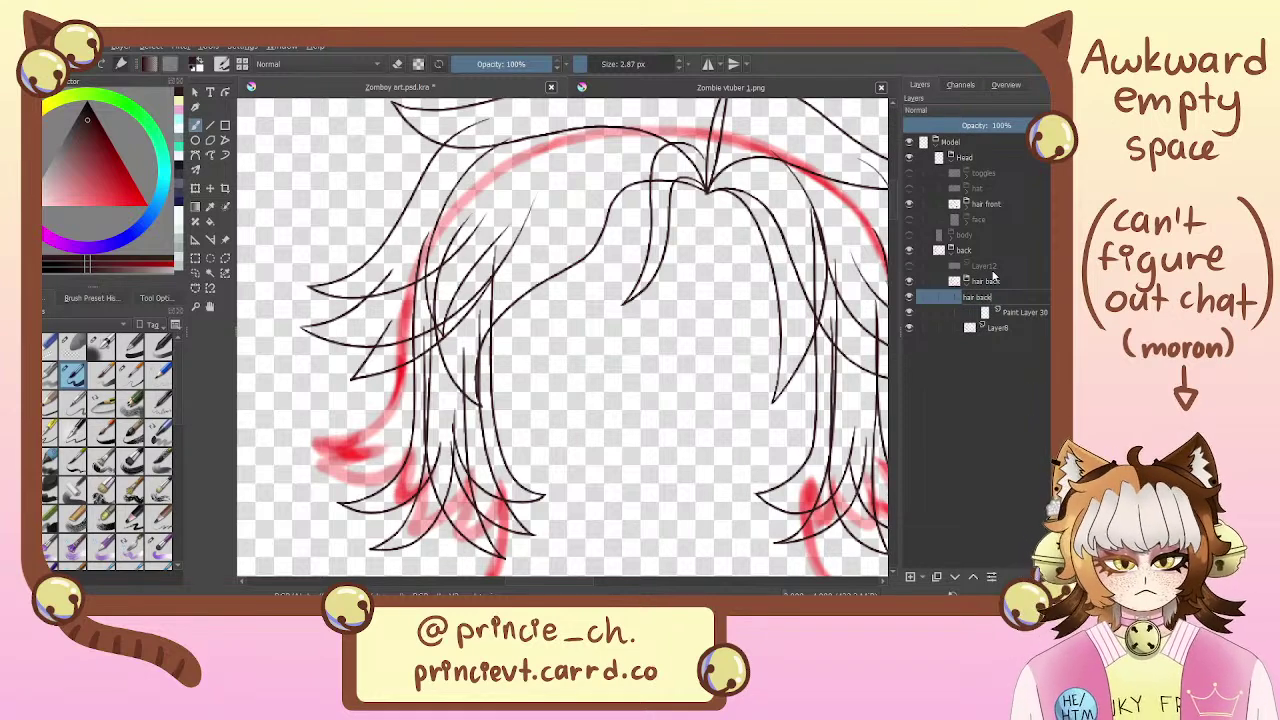
key("Return")
Lower the hair front group's opacity to 29% so the back hair sketch stands out
left_click_drag(432, 260, 524, 233)
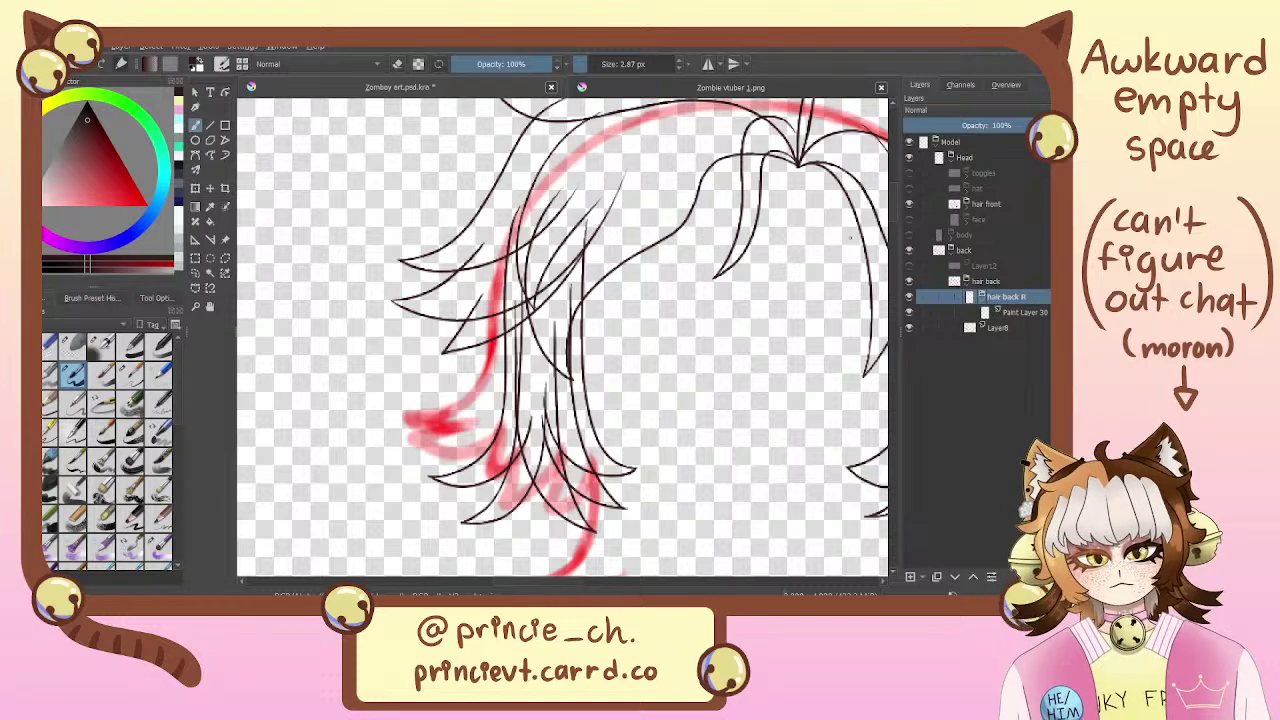
left_click(1017, 312)
left_click_drag(626, 128, 519, 243)
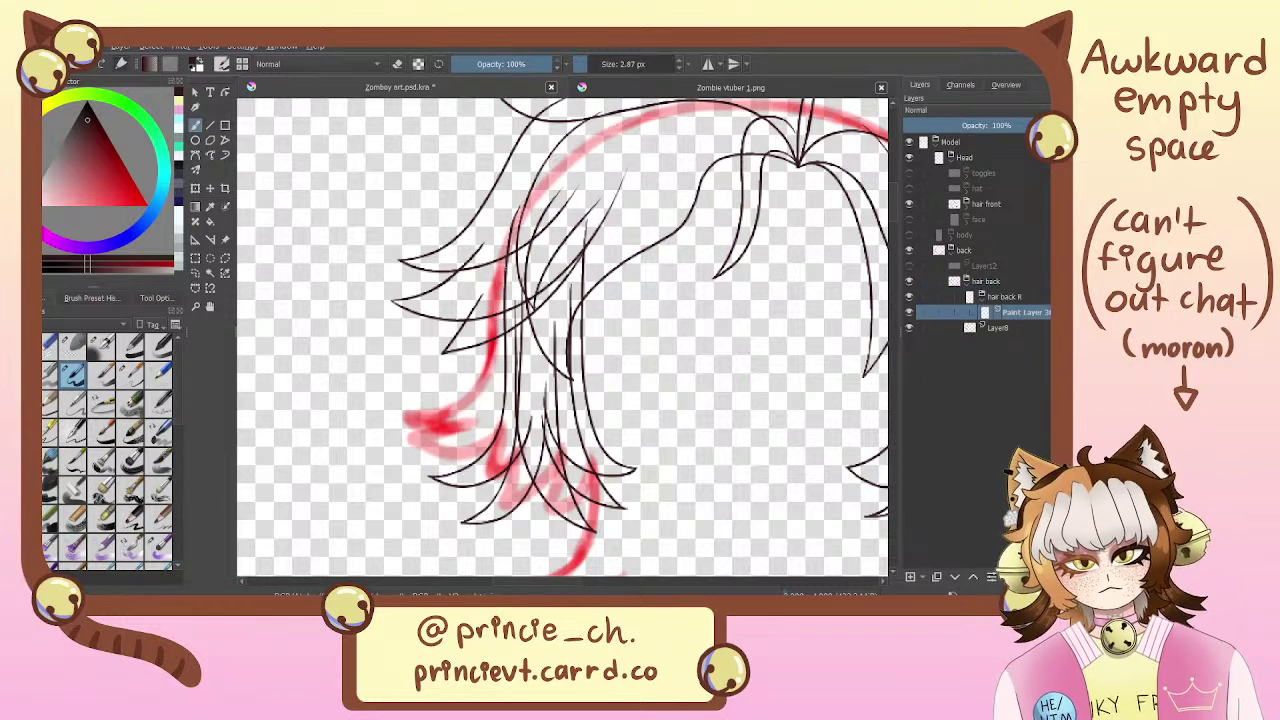
left_click(1012, 205)
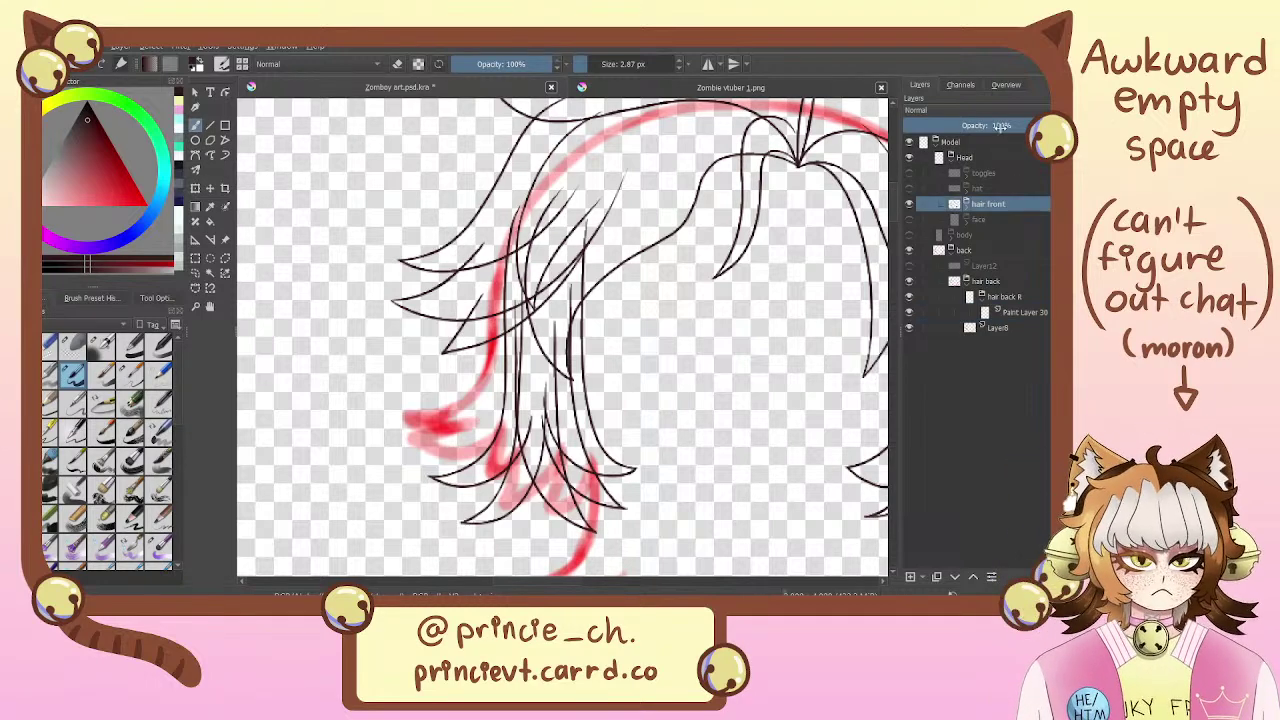
left_click_drag(1020, 124, 950, 127)
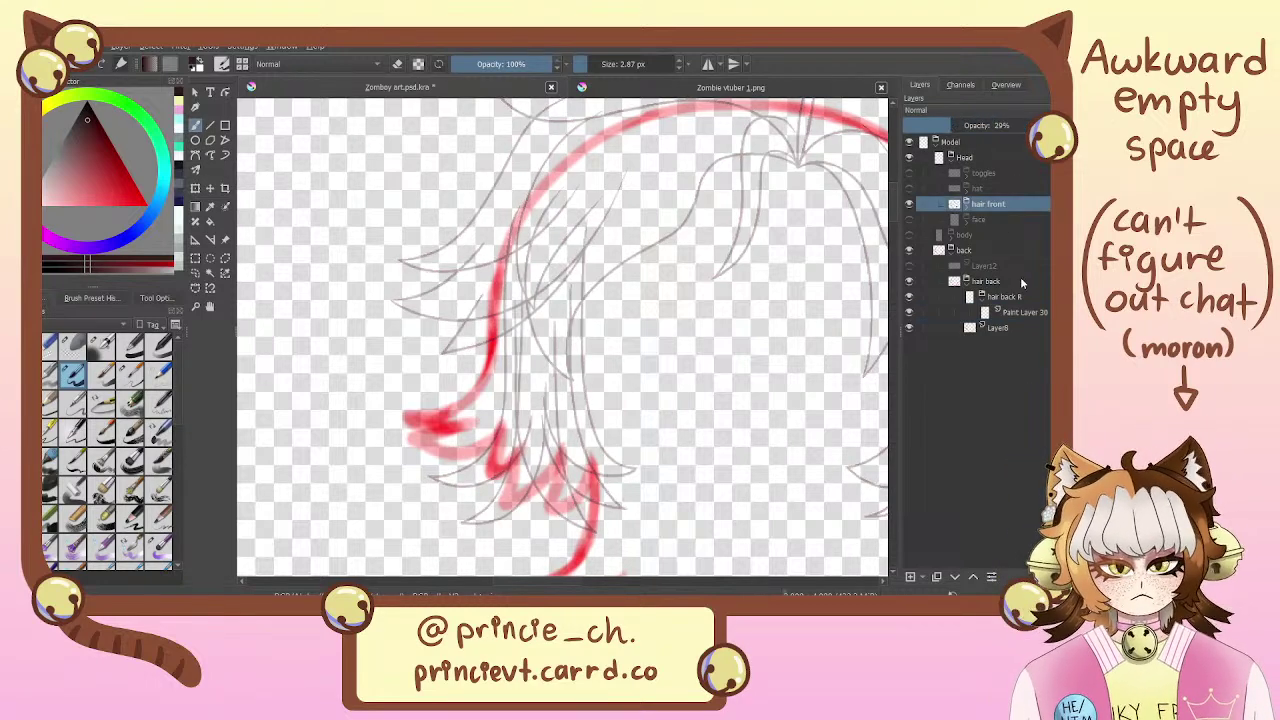
Ink the outer left contour of the back hair and its flicked tip on the paint layer inside hair back R
left_click(1030, 312)
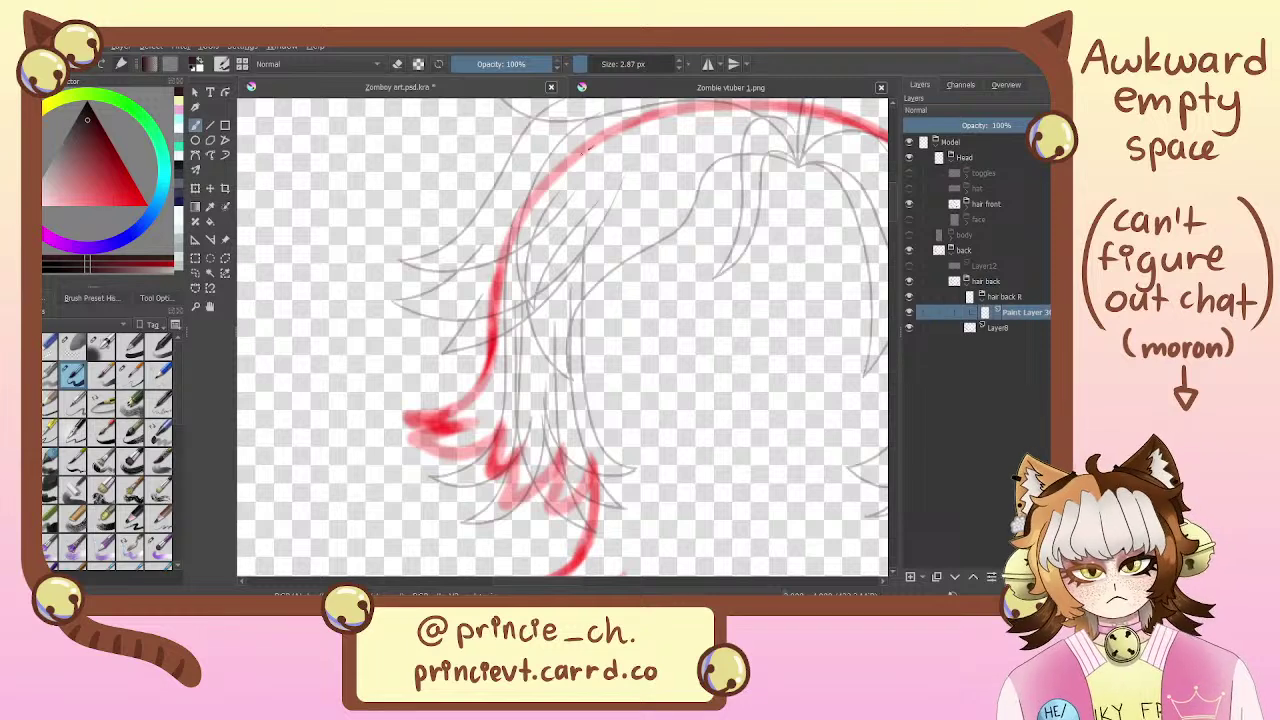
mouse_move(585, 151)
left_mouse_down()
mouse_move(472, 437)
mouse_move(592, 140)
mouse_move(485, 390)
left_mouse_up()
key("ctrl+z")
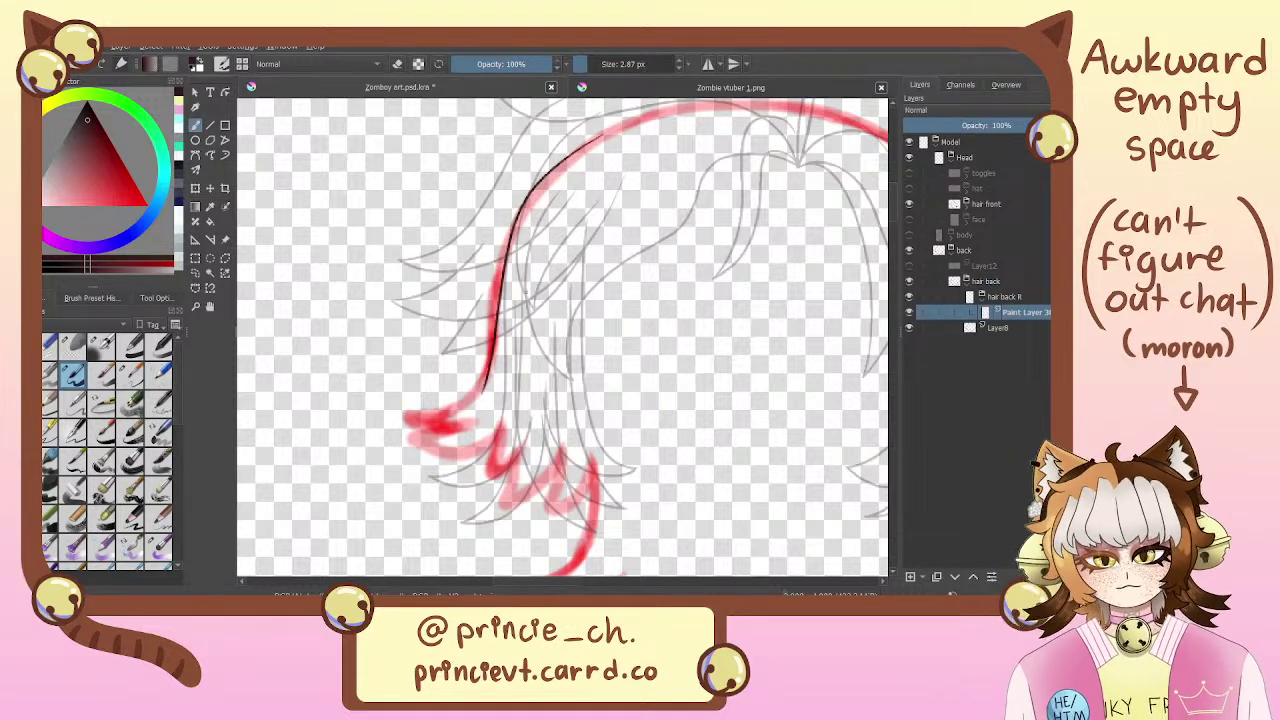
key("ctrl+z")
mouse_move(618, 128)
left_mouse_down()
mouse_move(488, 390)
mouse_move(490, 428)
left_mouse_up()
key("ctrl+plus")
left_click_drag(474, 296, 522, 278)
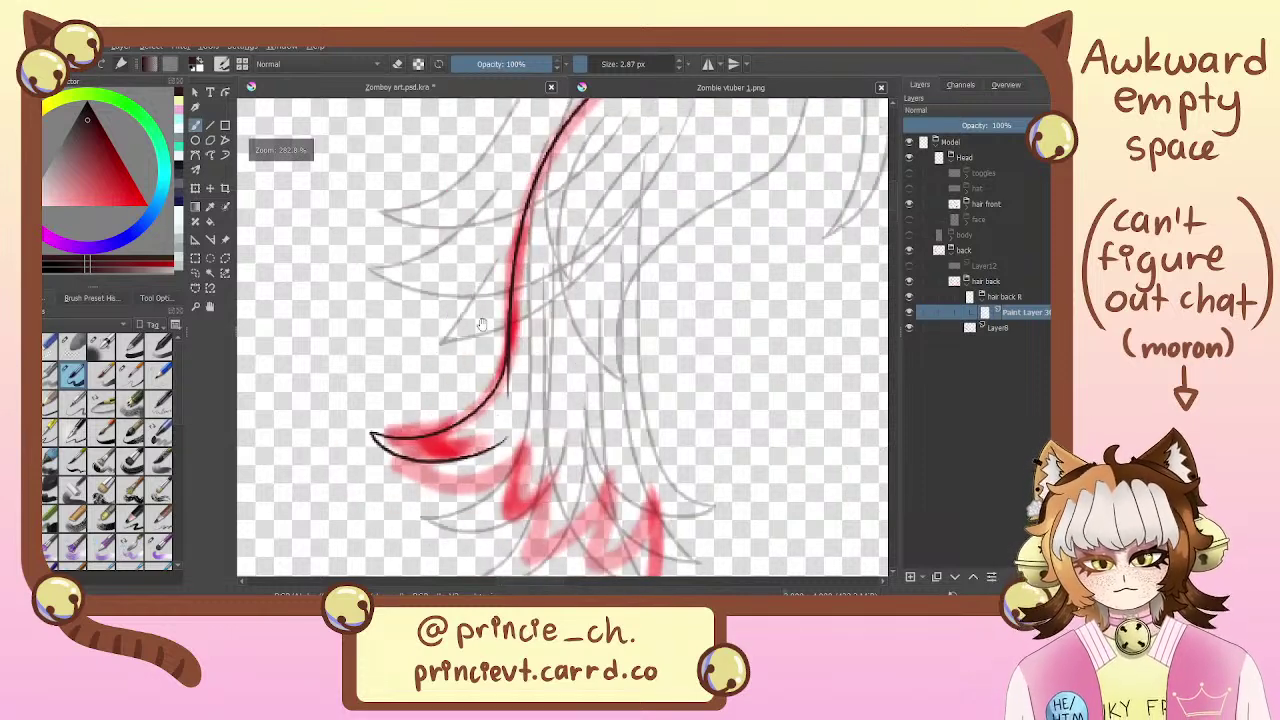
Redraw the underside curve of the flicked tip on the back hair's outer contour and erase the stray line end above it
key("ctrl+z")
mouse_move(508, 372)
left_mouse_down()
mouse_move(414, 432)
mouse_move(520, 440)
left_mouse_up()
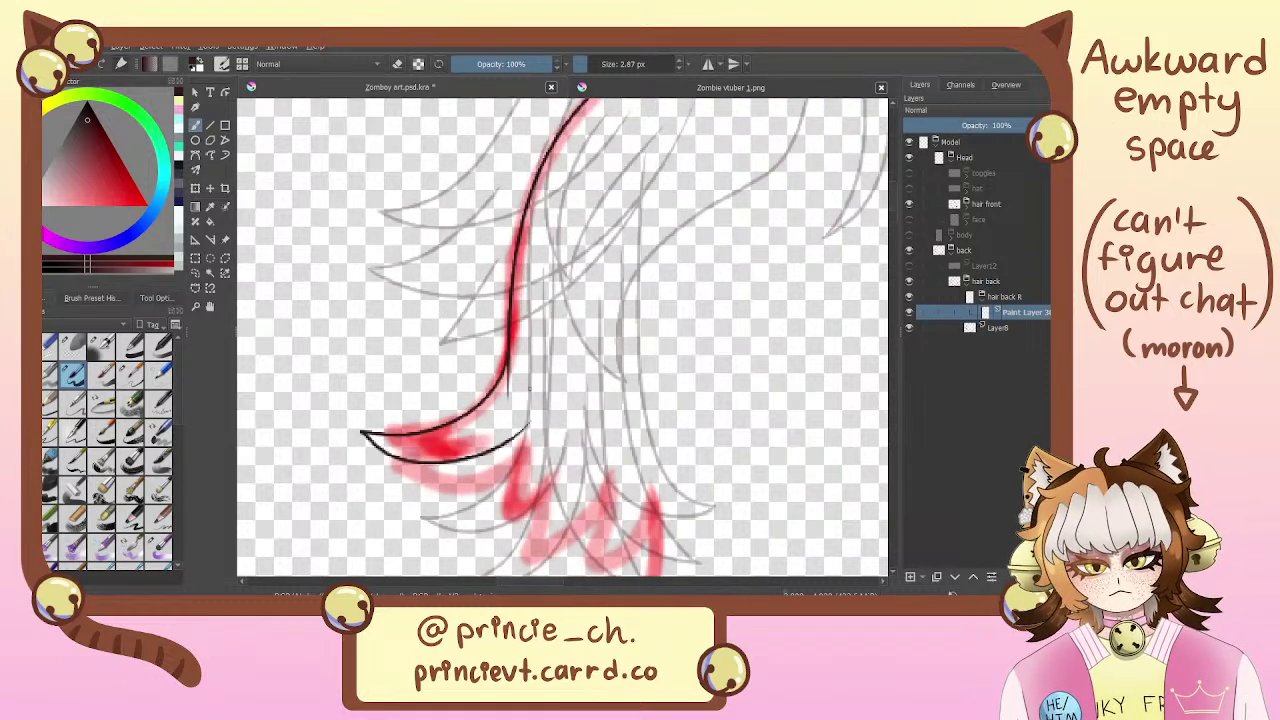
key("ctrl+z")
left_click_drag(508, 372, 512, 436)
mouse_move(541, 343)
left_mouse_down()
mouse_move(543, 326)
mouse_move(591, 291)
mouse_move(558, 376)
left_mouse_up()
key("ctrl+z")
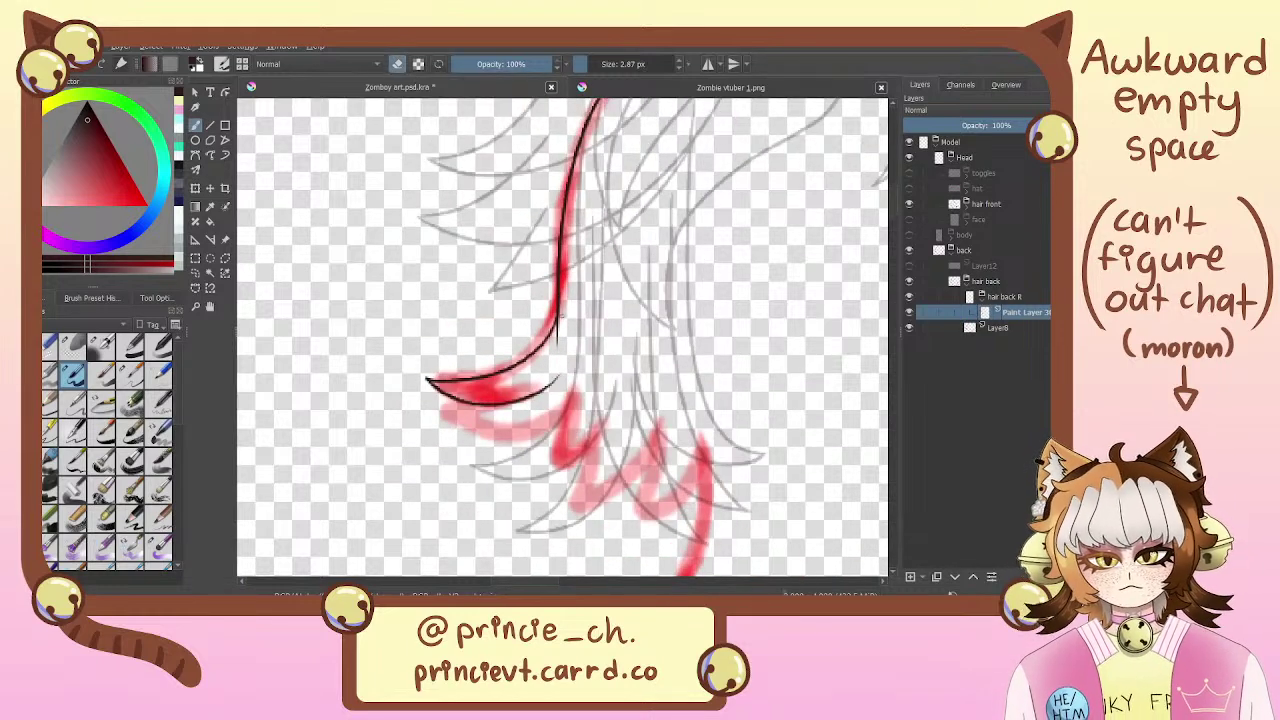
key("ctrl+z")
mouse_move(558, 293)
left_mouse_down()
mouse_move(437, 377)
mouse_move(570, 357)
left_mouse_up()
key("e")
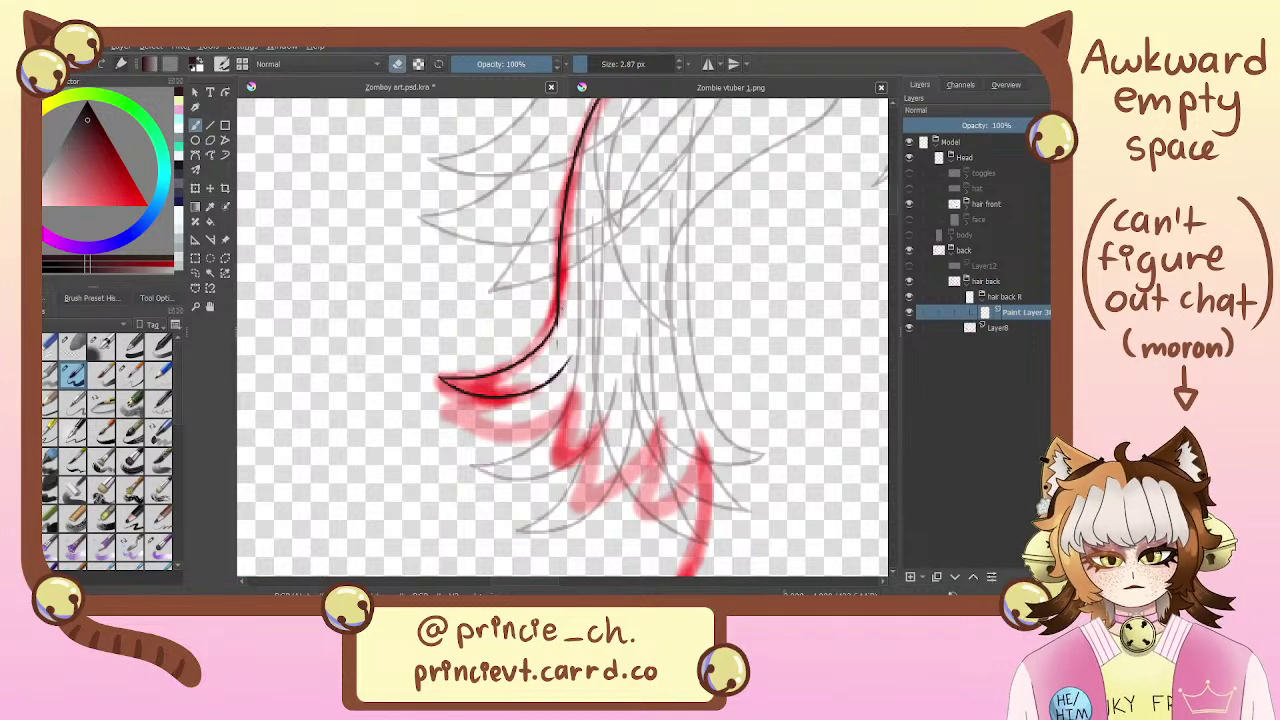
key("e")
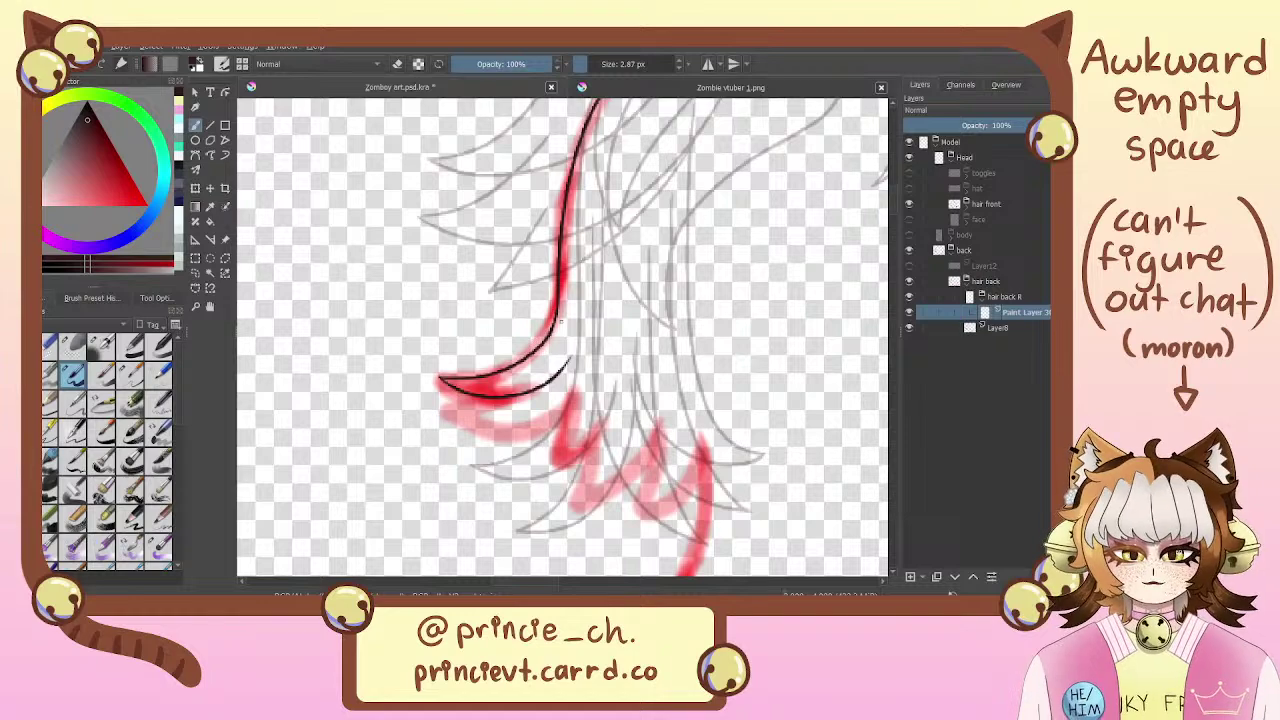
left_click_drag(561, 321, 511, 316)
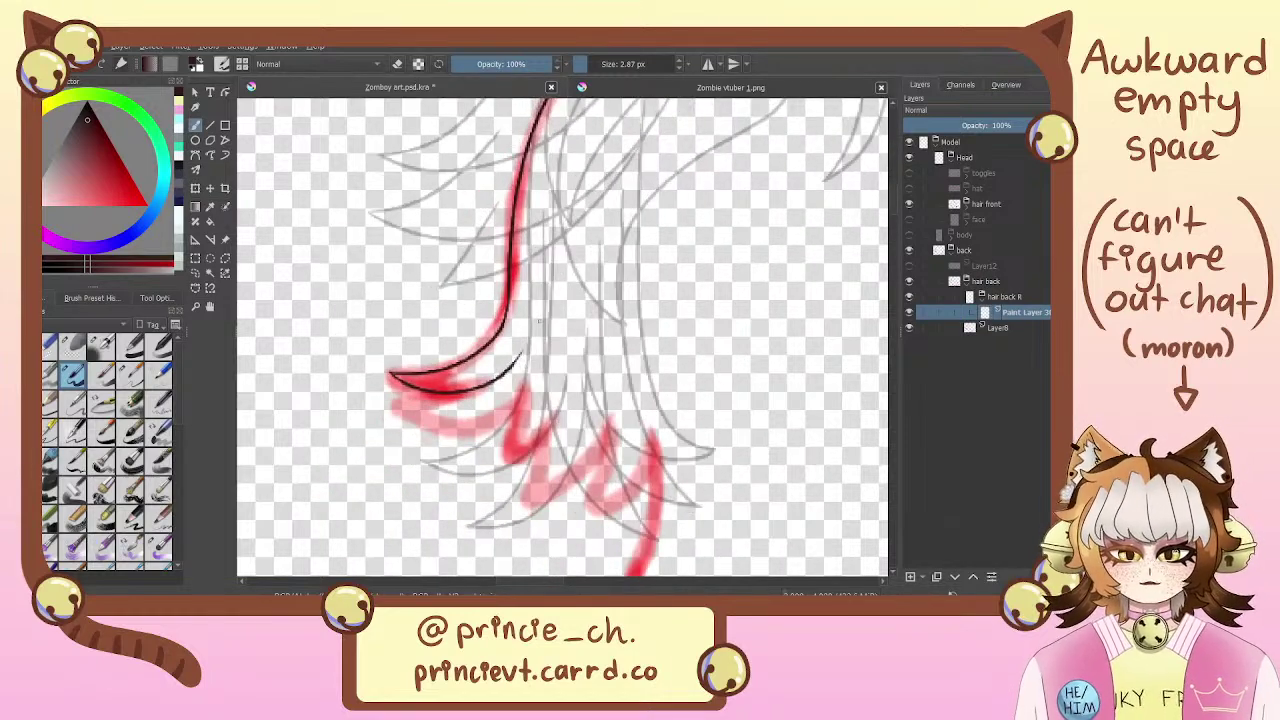
left_click_drag(505, 378, 542, 288)
key("ctrl+z")
Add a new paint layer directly below the first line art layer inside the hair back R group
mouse_move(700, 259)
left_mouse_down()
mouse_move(630, 312)
mouse_move(560, 420)
left_mouse_up()
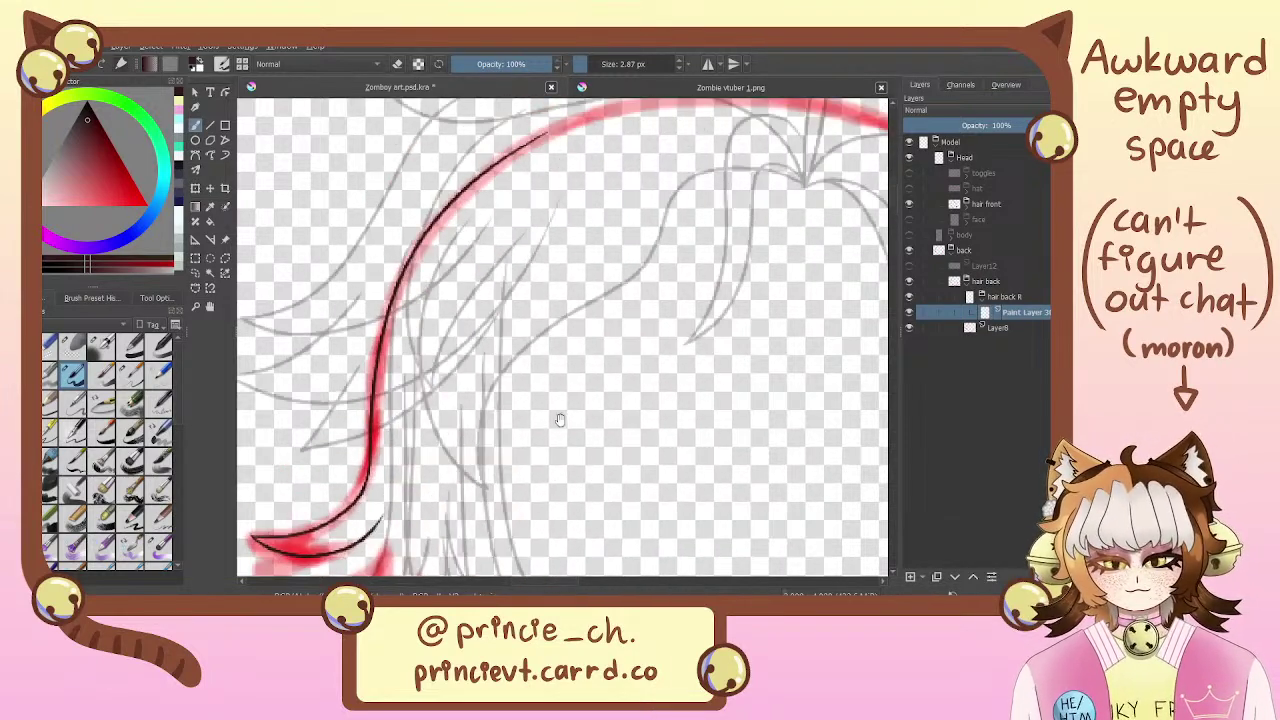
left_click_drag(499, 472, 658, 272)
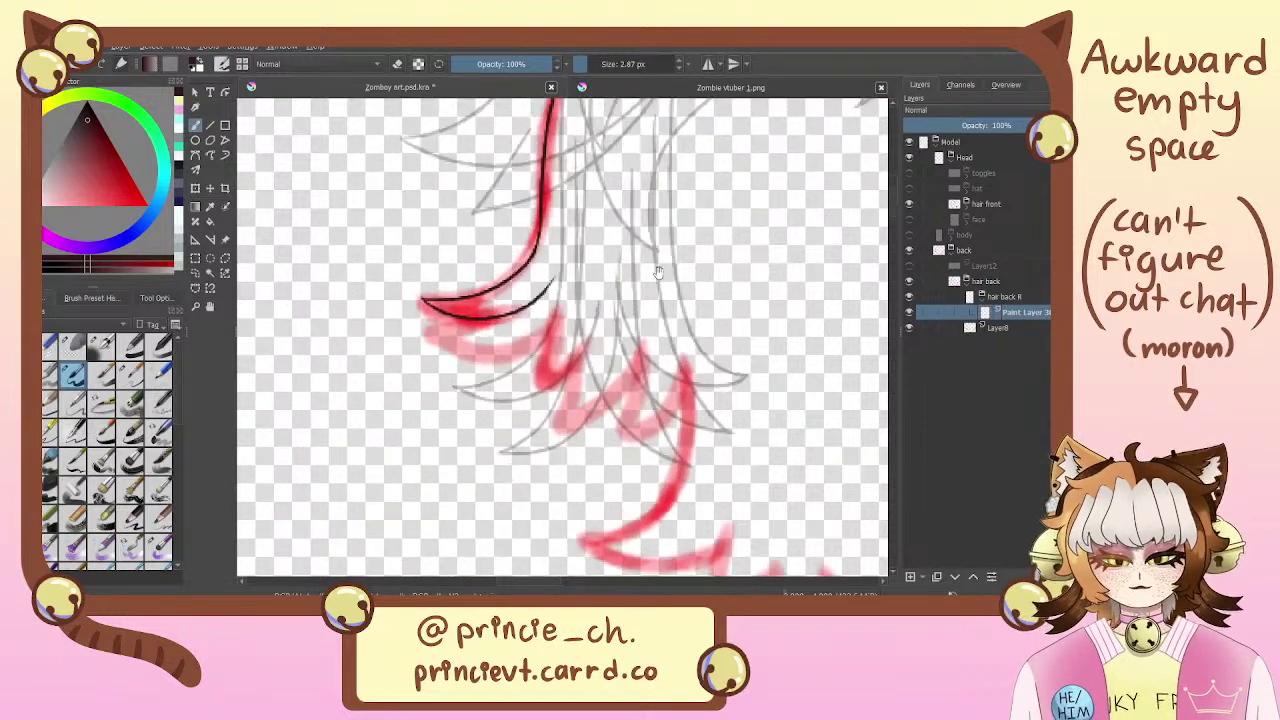
mouse_move(803, 392)
left_mouse_down()
mouse_move(720, 486)
mouse_move(754, 480)
left_mouse_up()
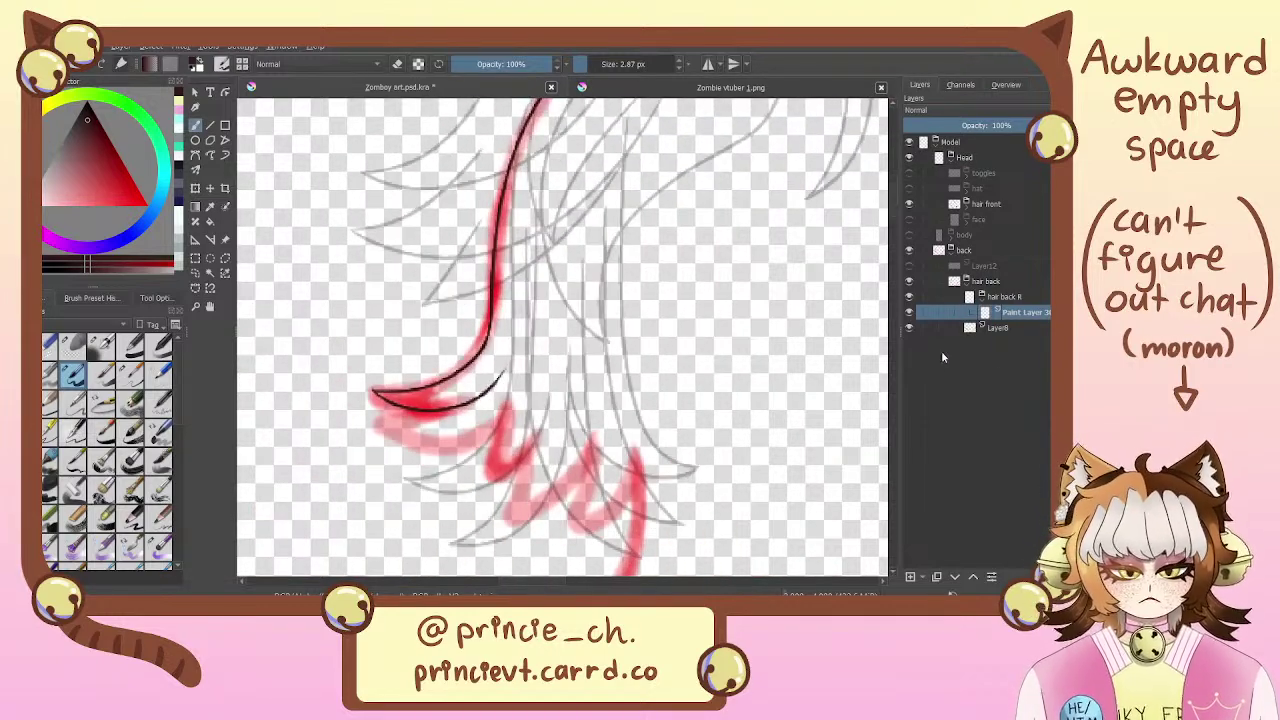
left_click(911, 576)
left_click_drag(1037, 312, 1039, 345)
Try to ink a second flicked lock curving out beneath the first tip
left_click_drag(532, 376, 542, 332)
left_click_drag(443, 360, 508, 292)
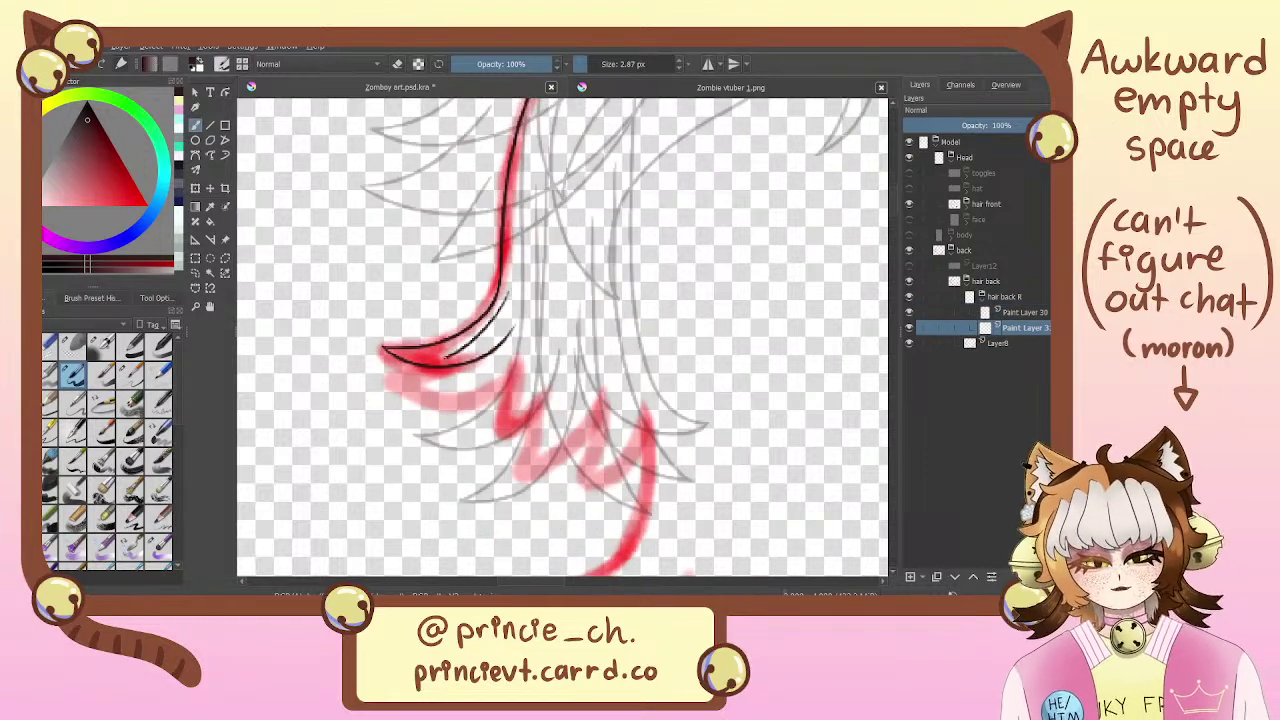
left_click_drag(396, 375, 586, 215)
key("ctrl+z")
key("ctrl+z")
left_click_drag(376, 369, 592, 238)
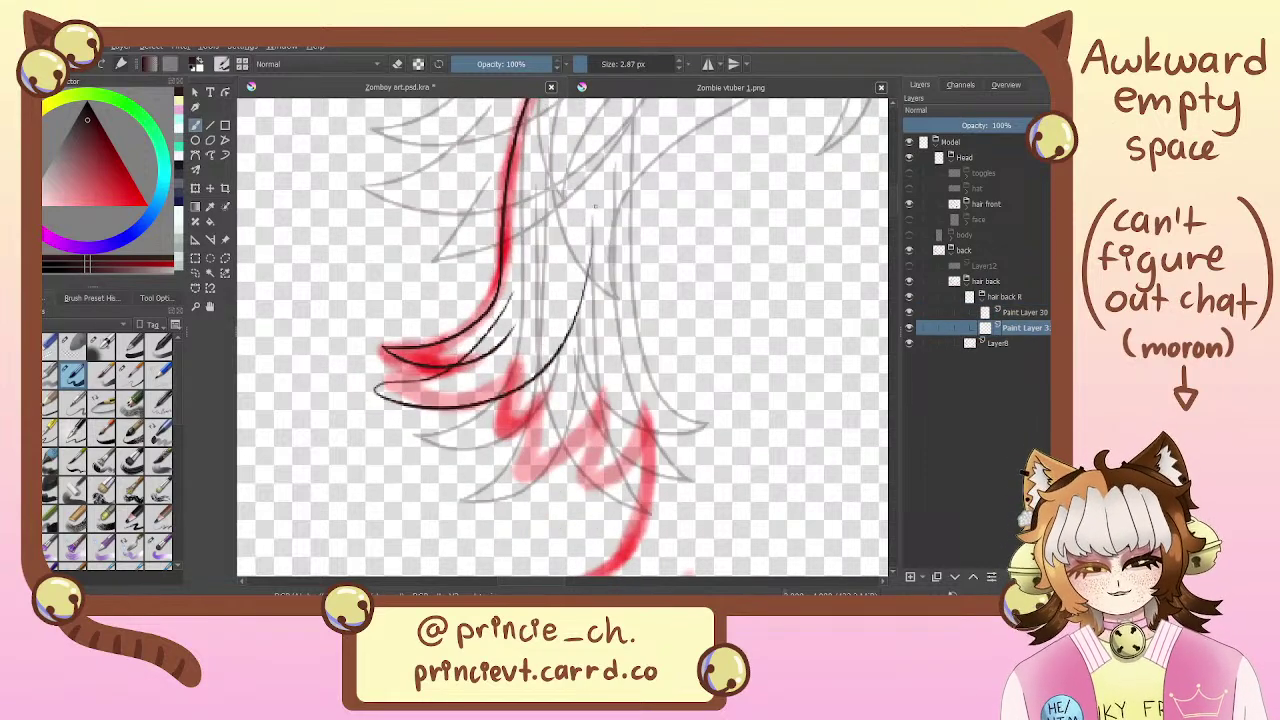
key("ctrl+z")
left_click_drag(524, 262, 382, 405)
key("ctrl+z")
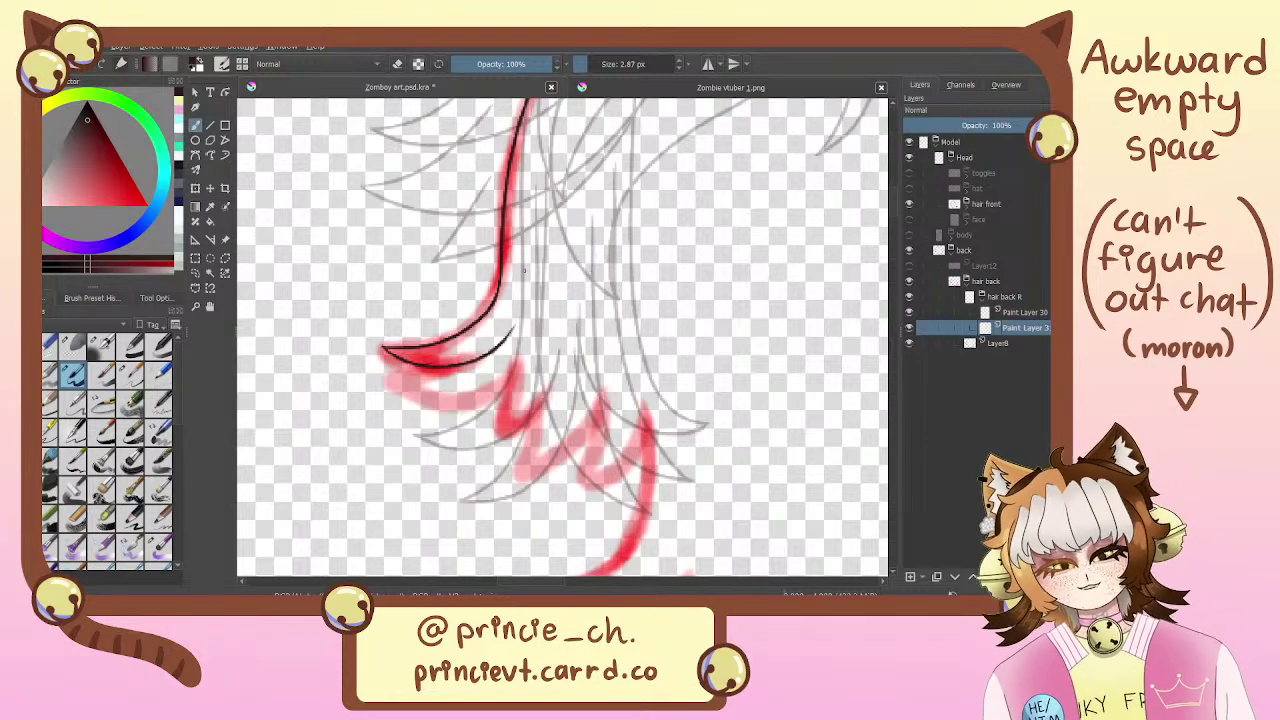
Ink the second flicked lock beneath the first tip, including its upper edge, long lower curve and an inner strand line
mouse_move(522, 280)
left_mouse_down()
mouse_move(405, 392)
mouse_move(563, 218)
left_mouse_up()
mouse_move(520, 320)
left_mouse_down()
mouse_move(511, 381)
mouse_move(490, 407)
left_mouse_up()
key("e")
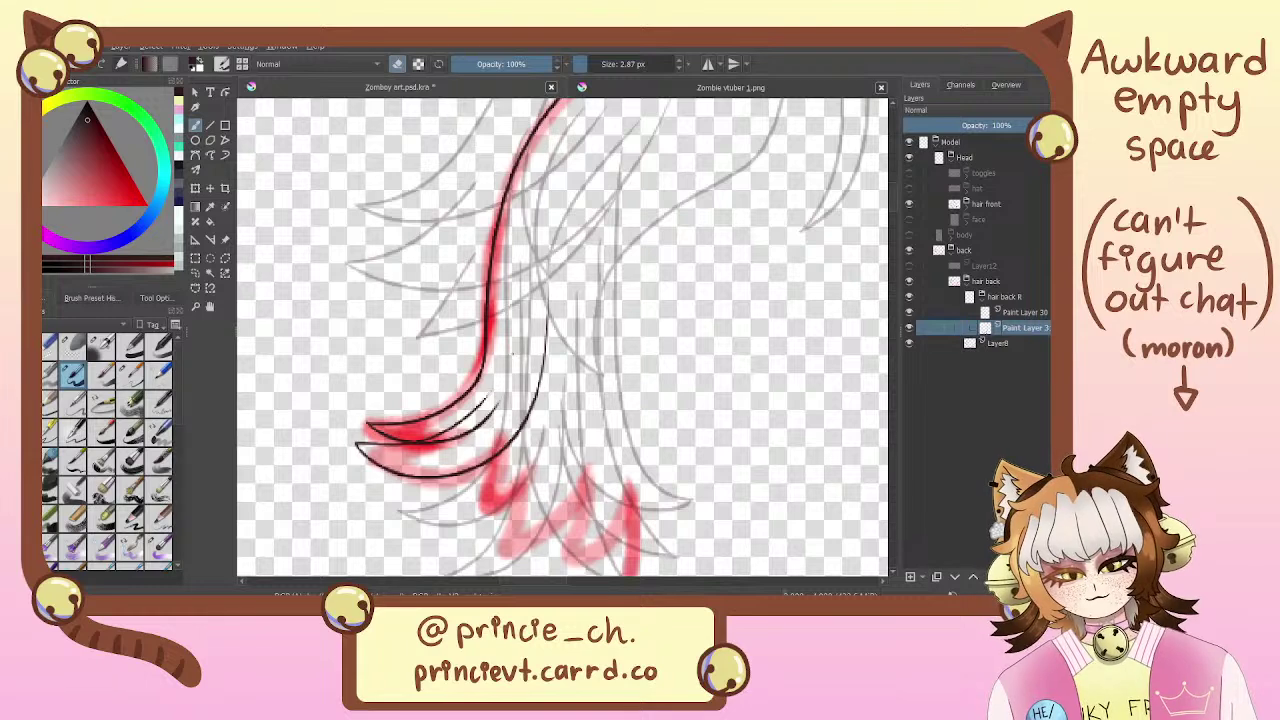
key("e")
left_click_drag(503, 357, 466, 420)
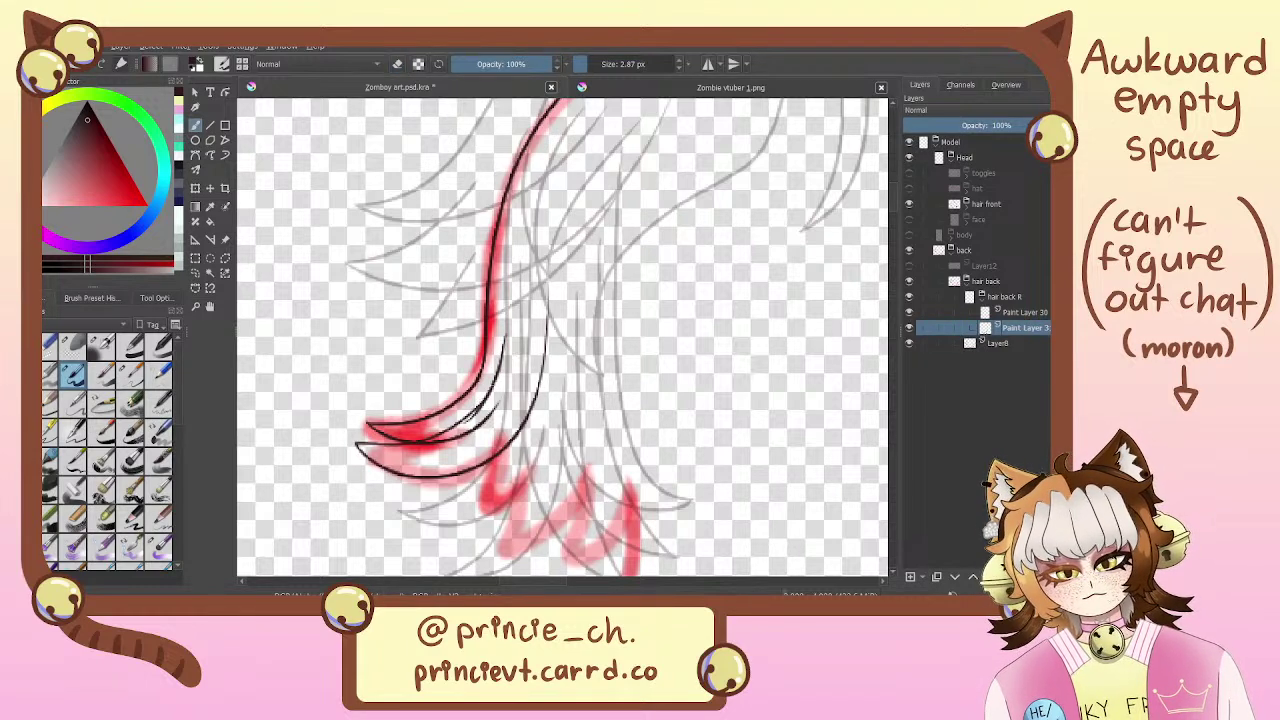
left_click_drag(507, 330, 473, 412)
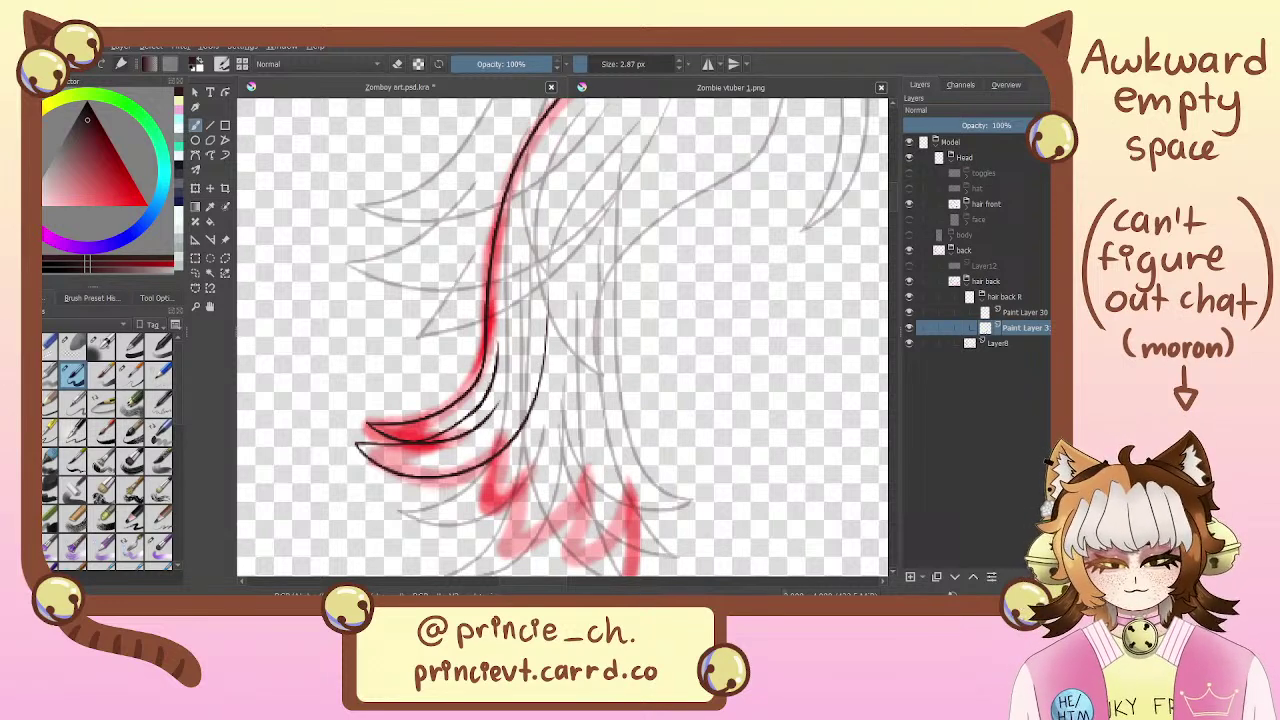
key("e")
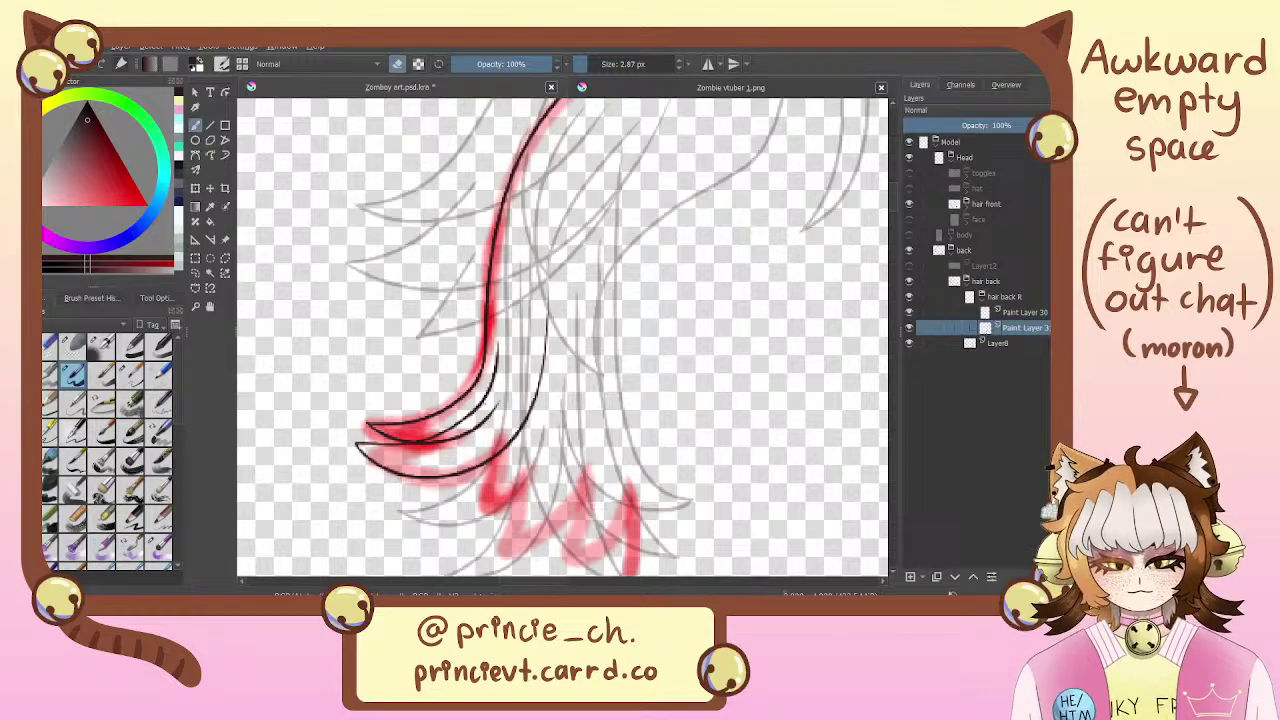
Add a paint layer at the bottom of hair back R and ink the third, downward-pointing lock on it
left_click_drag(552, 362, 538, 285)
left_click_drag(667, 161, 629, 225)
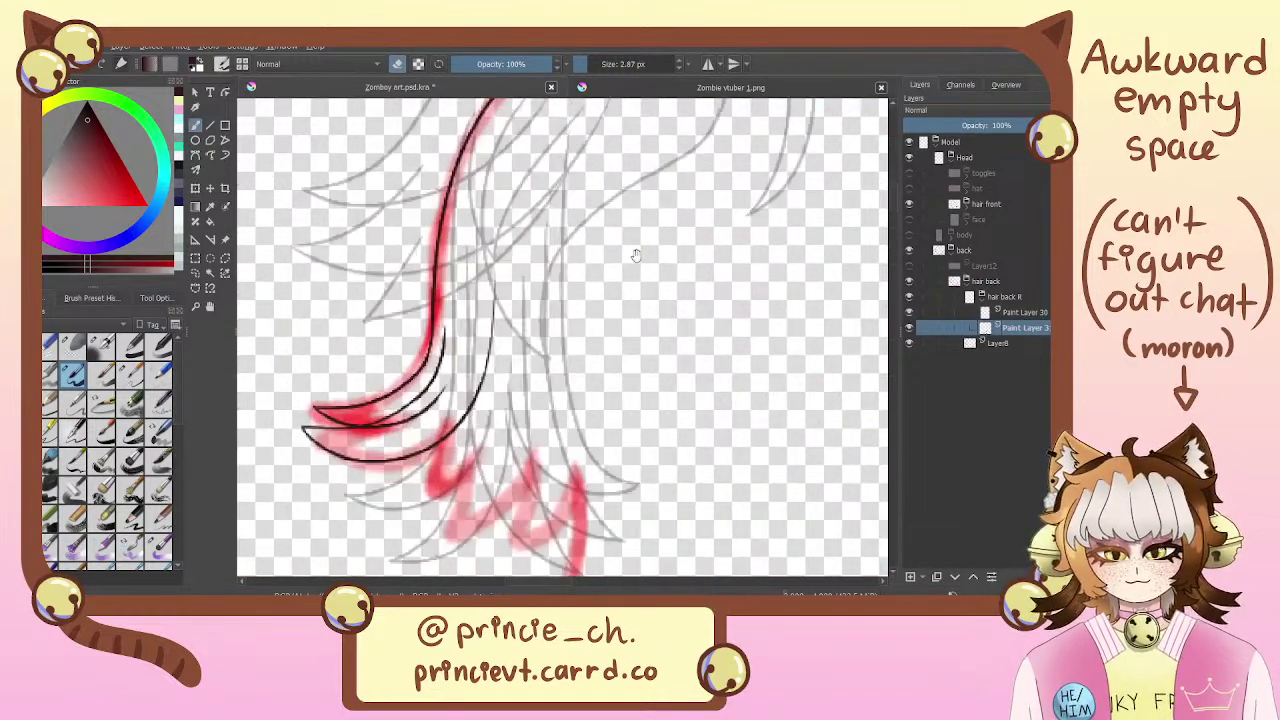
left_click(909, 578)
left_click_drag(1025, 346, 1030, 322)
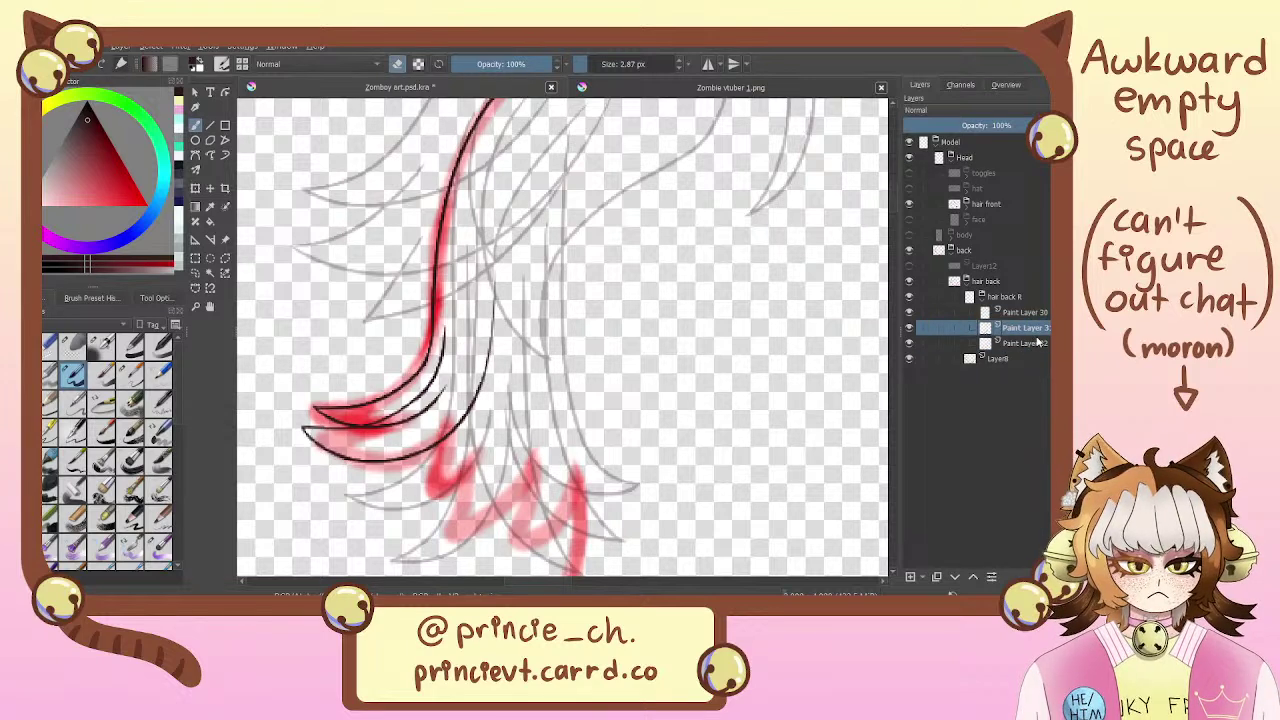
left_click(1038, 342)
key("e")
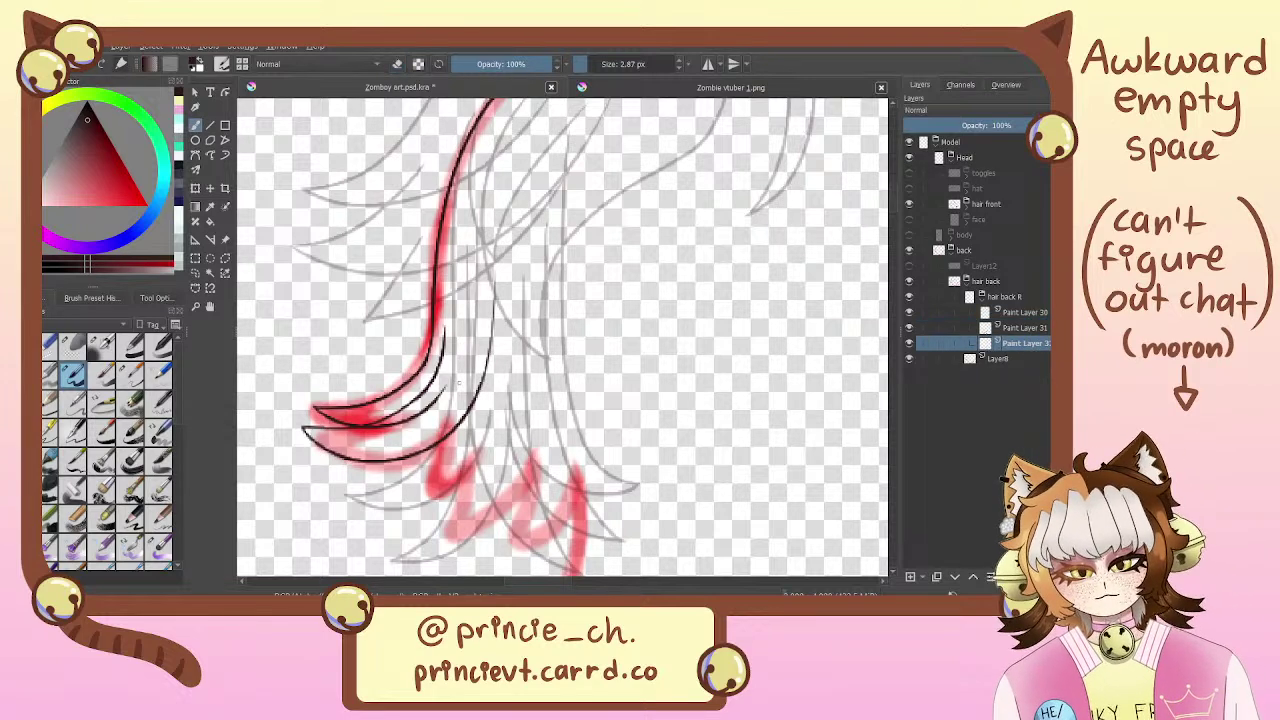
mouse_move(460, 378)
left_mouse_down()
mouse_move(406, 510)
mouse_move(510, 352)
left_mouse_up()
left_click_drag(571, 383, 602, 303)
left_click_drag(581, 373, 534, 347)
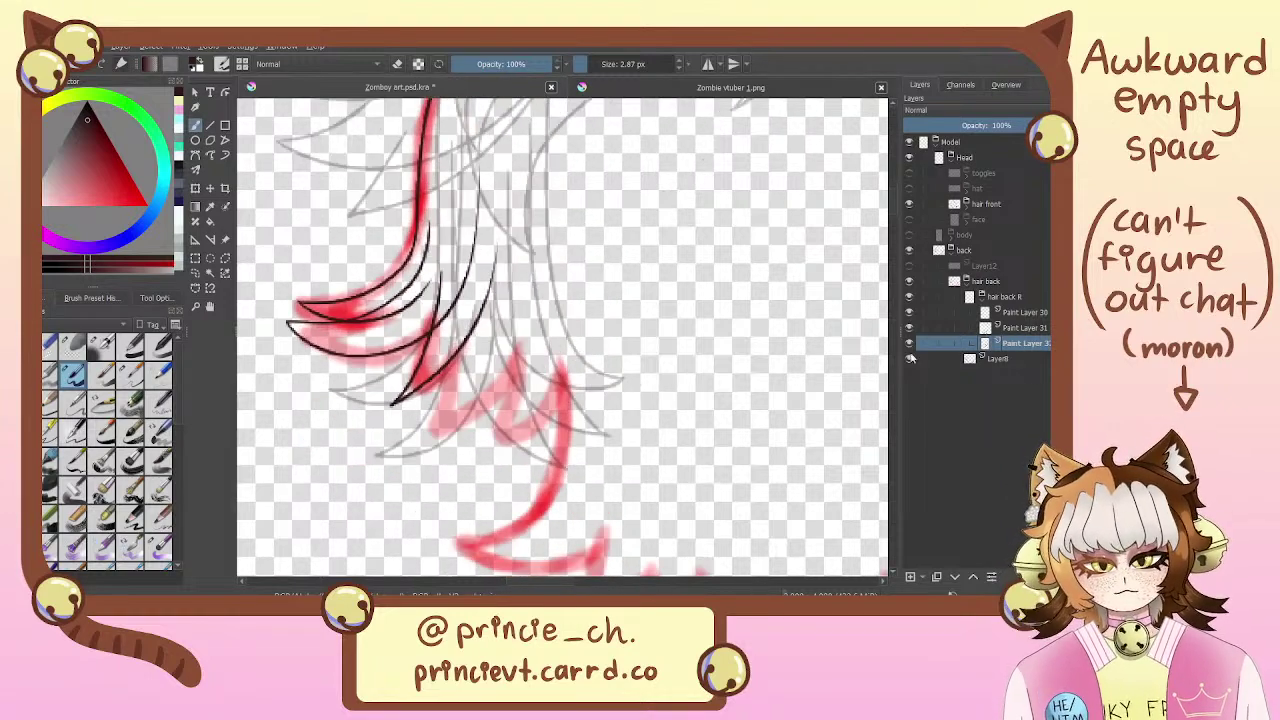
Add another paint layer just below the hair back R group, above the red sketch layer
left_click(911, 577)
left_click_drag(1017, 358, 1018, 365)
Try to ink the fourth lock of the back hair beside the third one, over the sketched zigzag ends
mouse_move(464, 308)
left_mouse_down()
mouse_move(427, 453)
mouse_move(548, 234)
left_mouse_up()
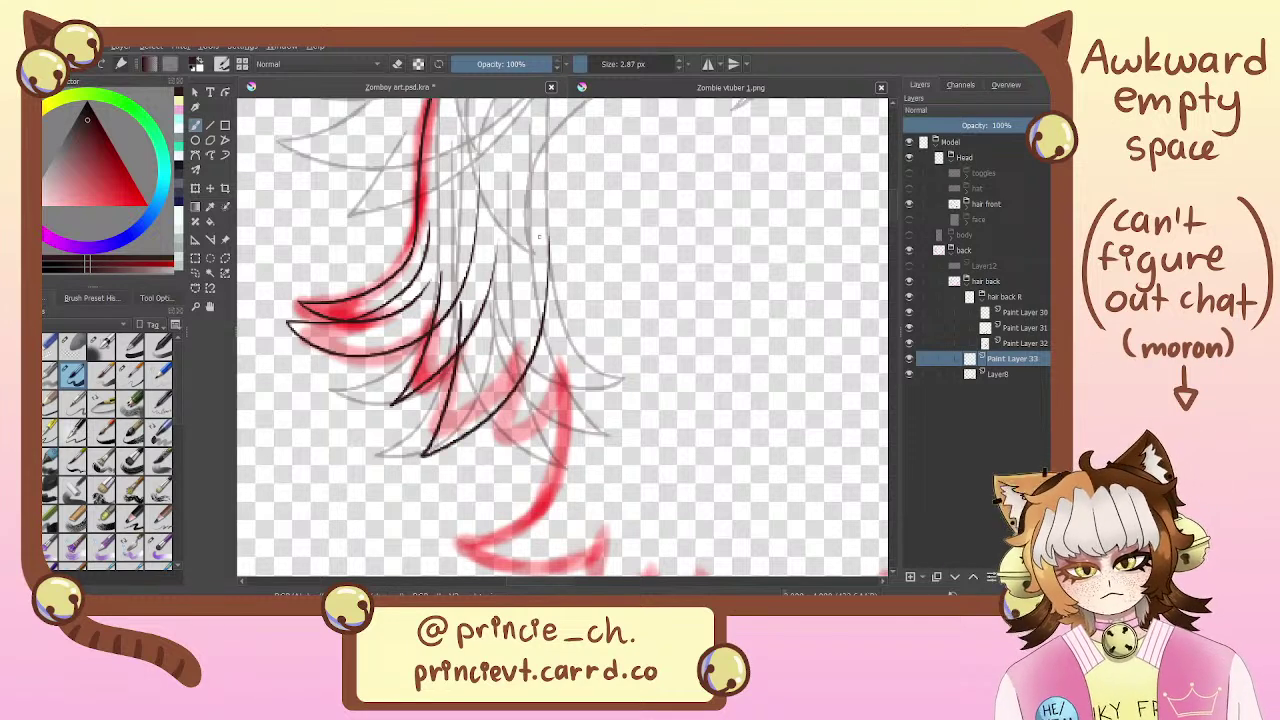
key("ctrl+z")
mouse_move(467, 240)
left_mouse_down()
mouse_move(424, 420)
mouse_move(546, 150)
left_mouse_up()
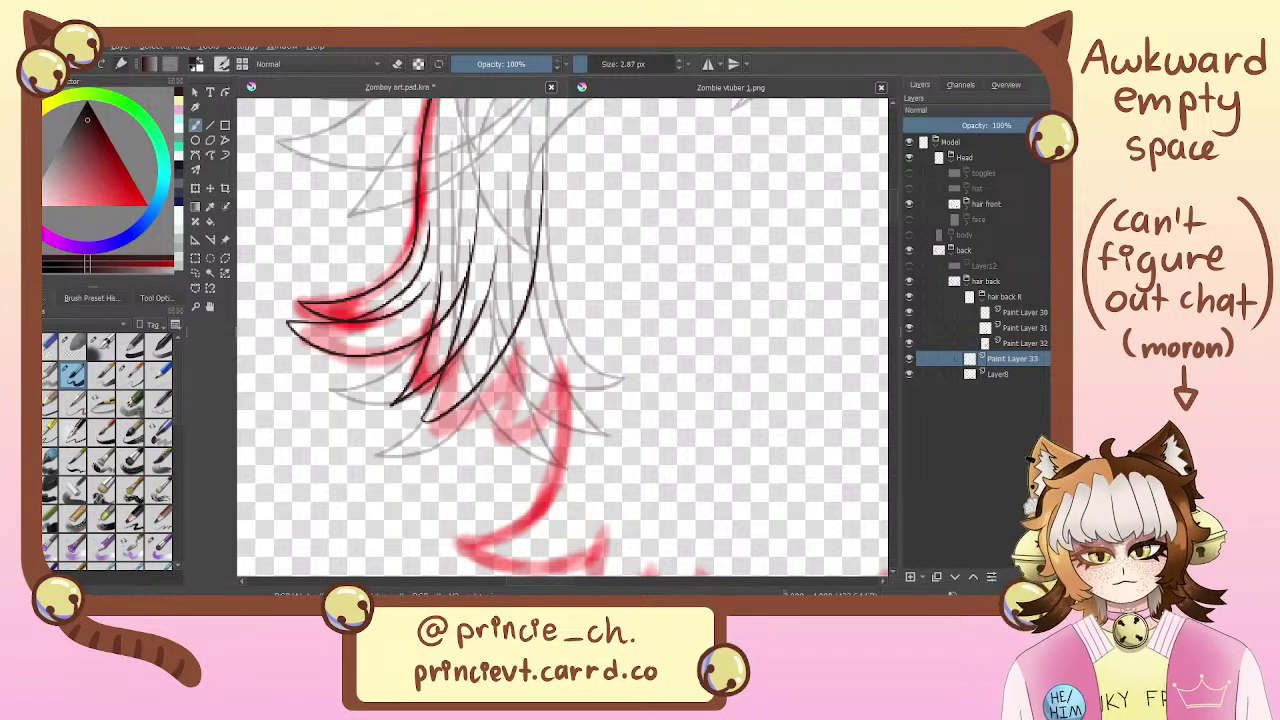
key("ctrl+z")
mouse_move(458, 296)
left_mouse_down()
mouse_move(438, 432)
mouse_move(546, 180)
left_mouse_up()
left_click_drag(518, 316, 470, 314)
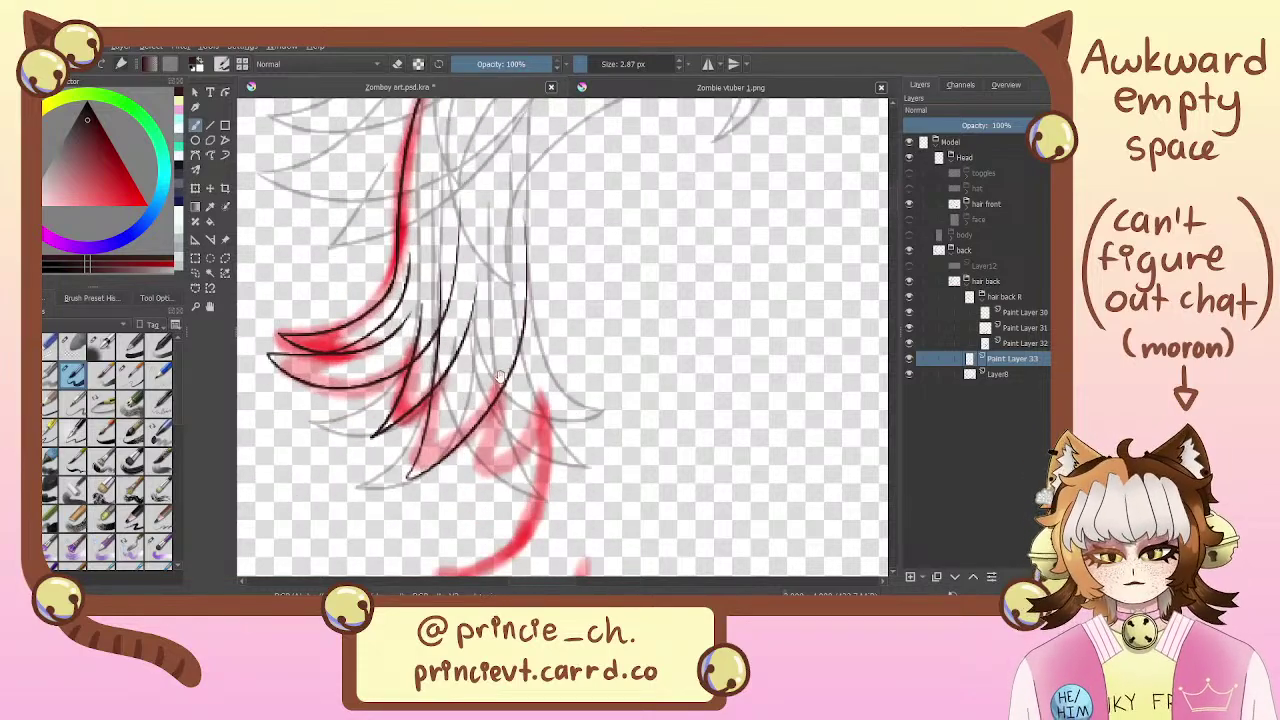
mouse_move(503, 361)
left_mouse_down()
mouse_move(518, 464)
mouse_move(512, 320)
left_mouse_up()
key("ctrl+z")
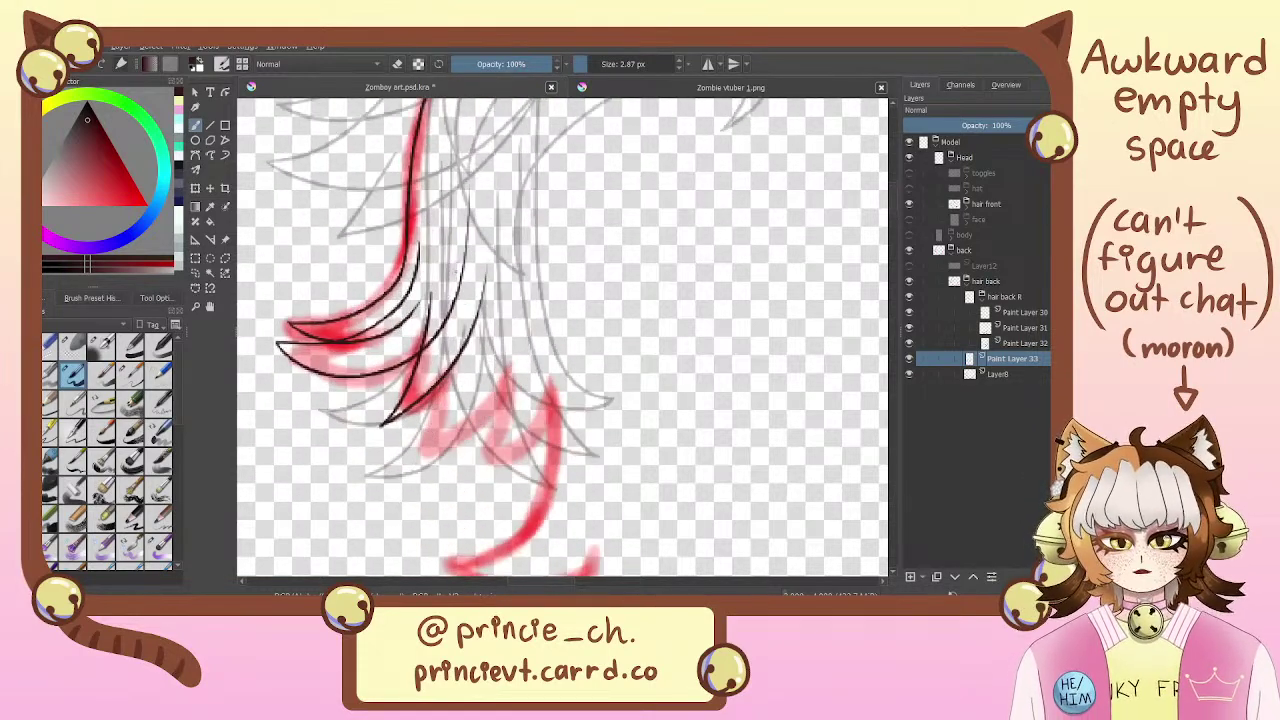
left_click_drag(456, 266, 516, 196)
key("ctrl+z")
mouse_move(450, 232)
left_mouse_down()
mouse_move(510, 352)
mouse_move(519, 266)
left_mouse_up()
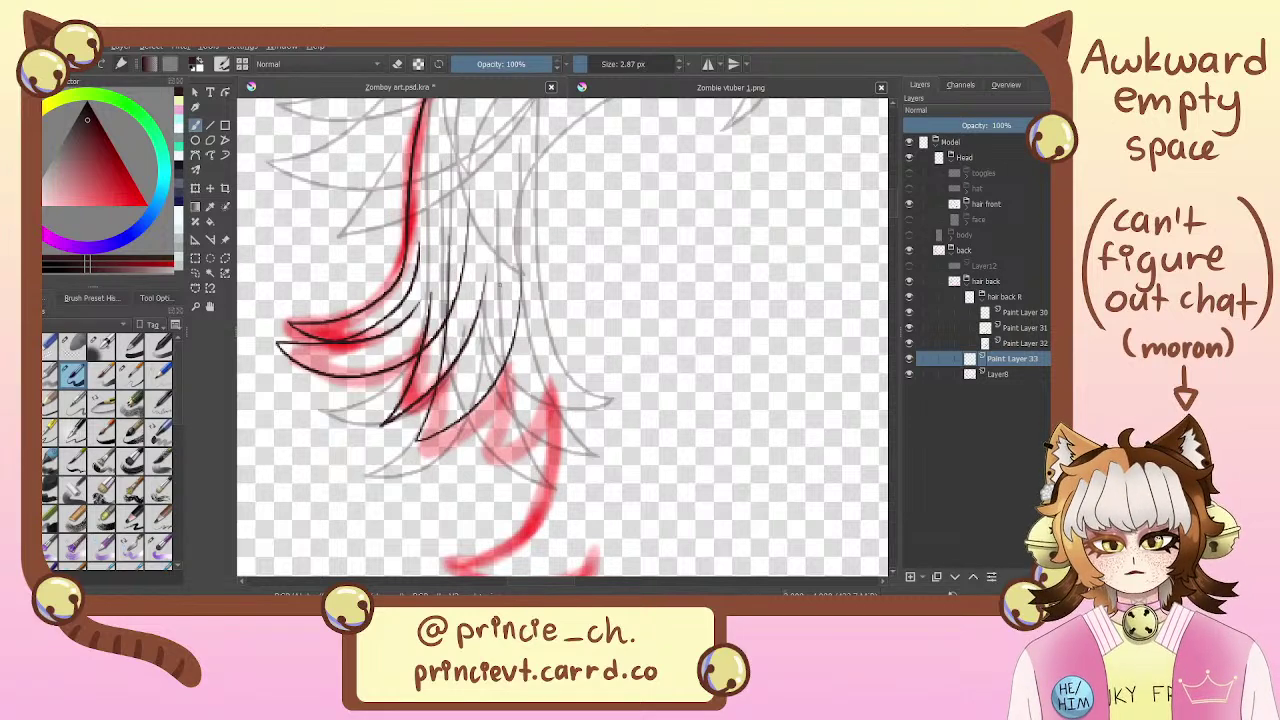
key("ctrl+z")
mouse_move(450, 234)
left_mouse_down()
mouse_move(476, 382)
mouse_move(508, 150)
left_mouse_up()
key("ctrl+z")
mouse_move(446, 262)
left_mouse_down()
mouse_move(429, 463)
mouse_move(516, 193)
left_mouse_up()
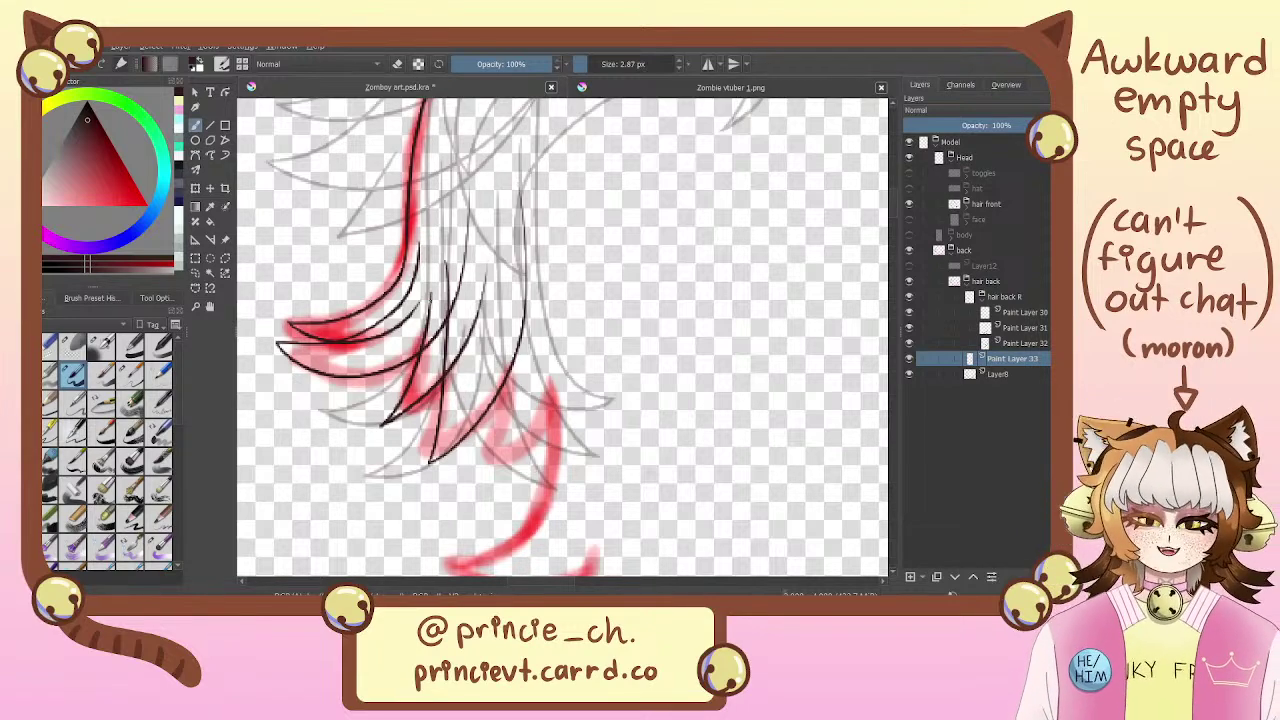
key("ctrl+z")
left_click_drag(458, 246, 418, 454)
key("ctrl+z")
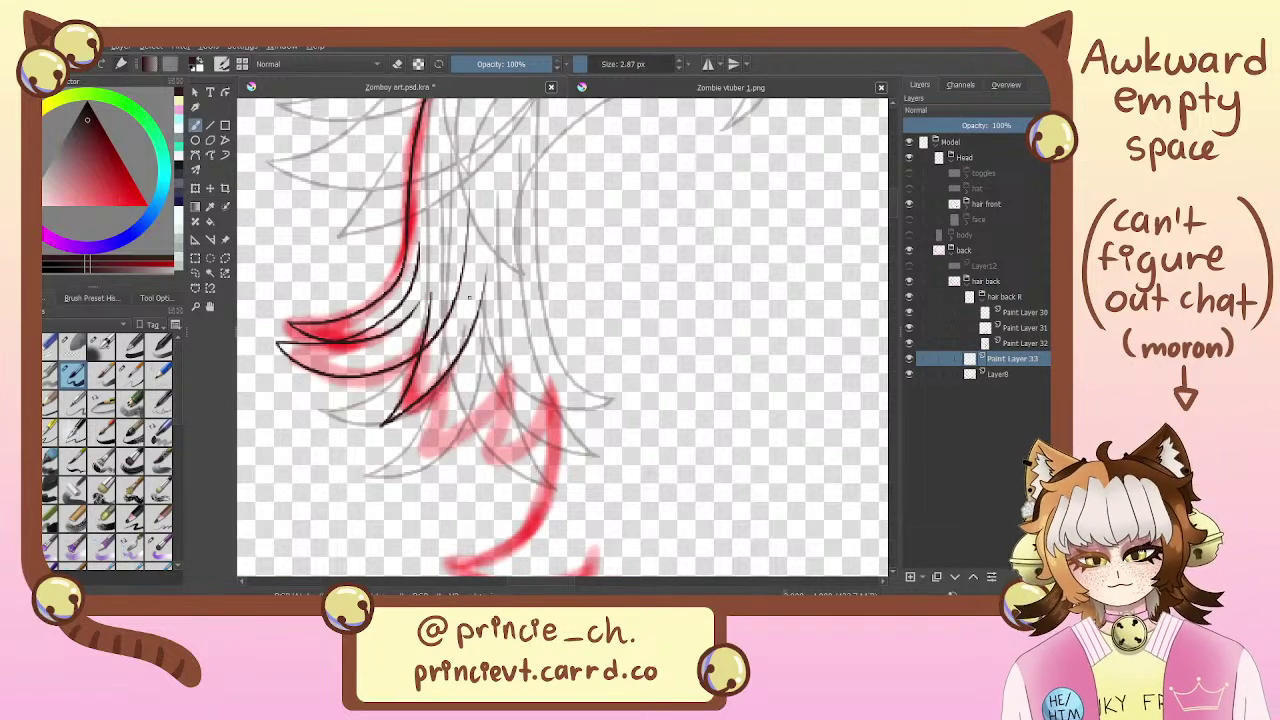
left_click_drag(462, 236, 424, 446)
key("ctrl+z")
left_click_drag(461, 234, 428, 440)
key("ctrl+z")
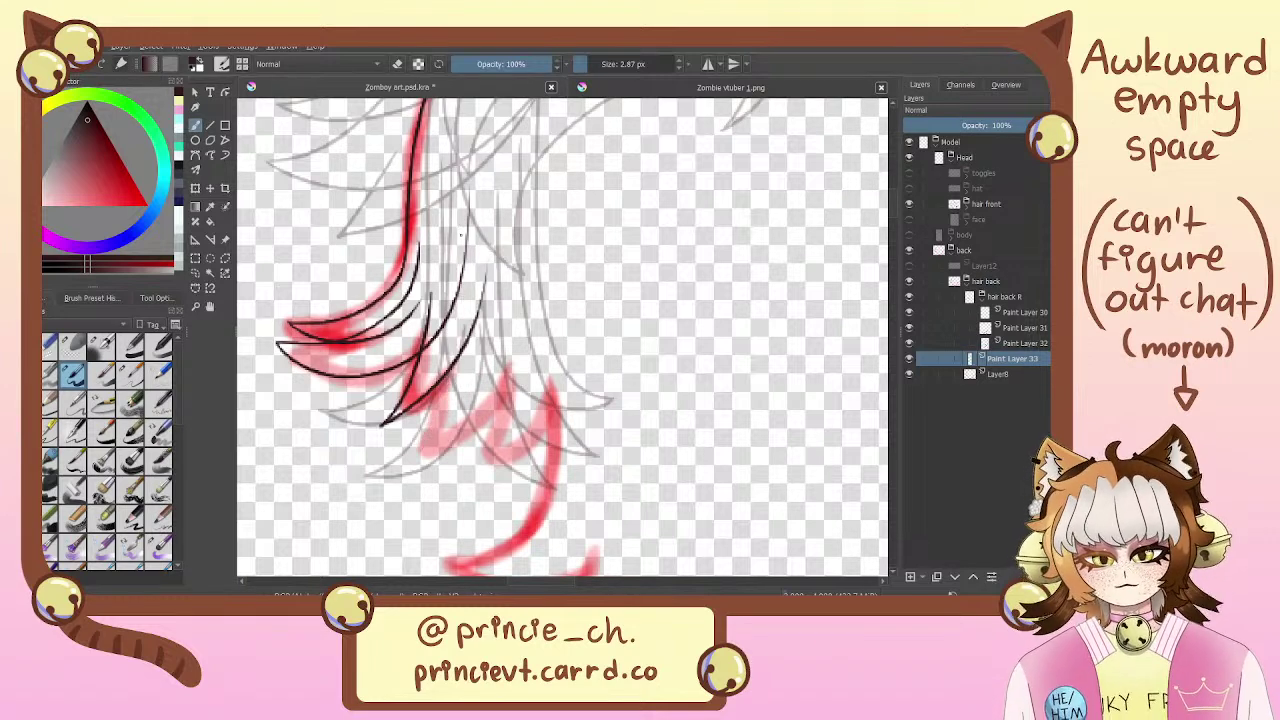
Ink both edges of the fourth pointed lock beside the third one and clean up its tip and stray line ends
mouse_move(461, 232)
left_mouse_down()
mouse_move(426, 440)
mouse_move(518, 282)
mouse_move(518, 210)
left_mouse_up()
key("ctrl+z")
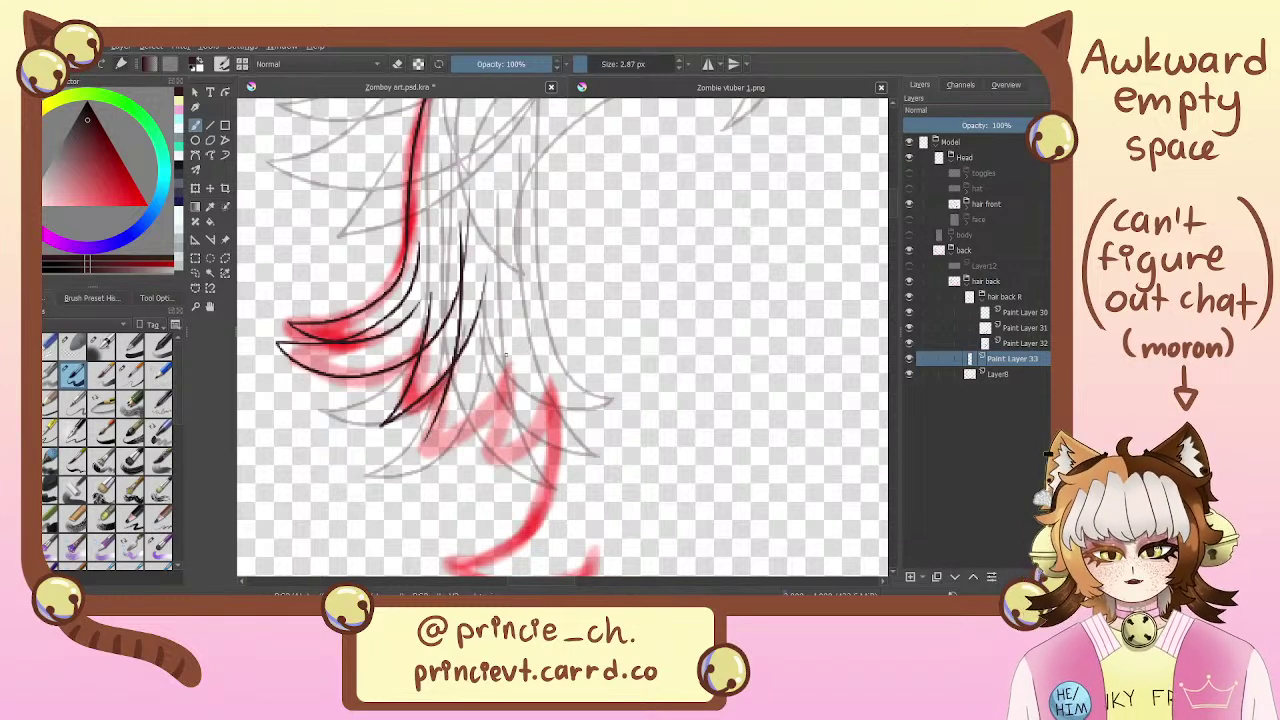
left_click_drag(412, 452, 527, 246)
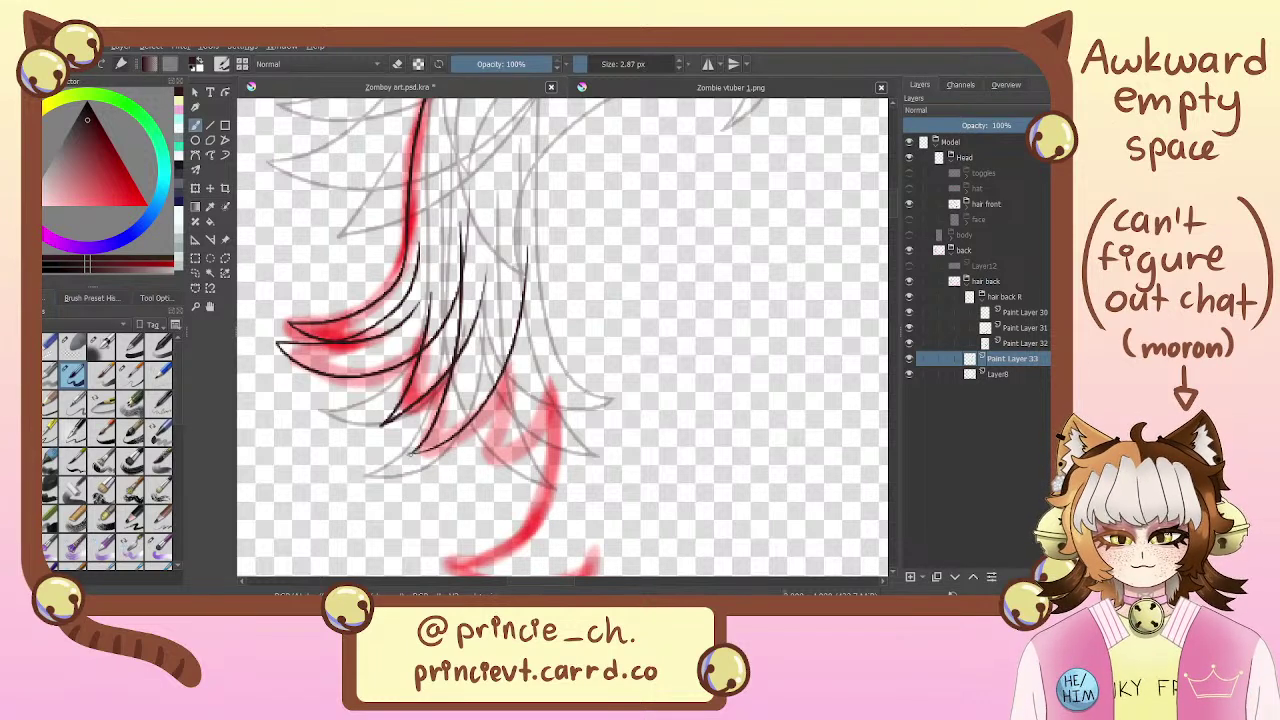
key("e")
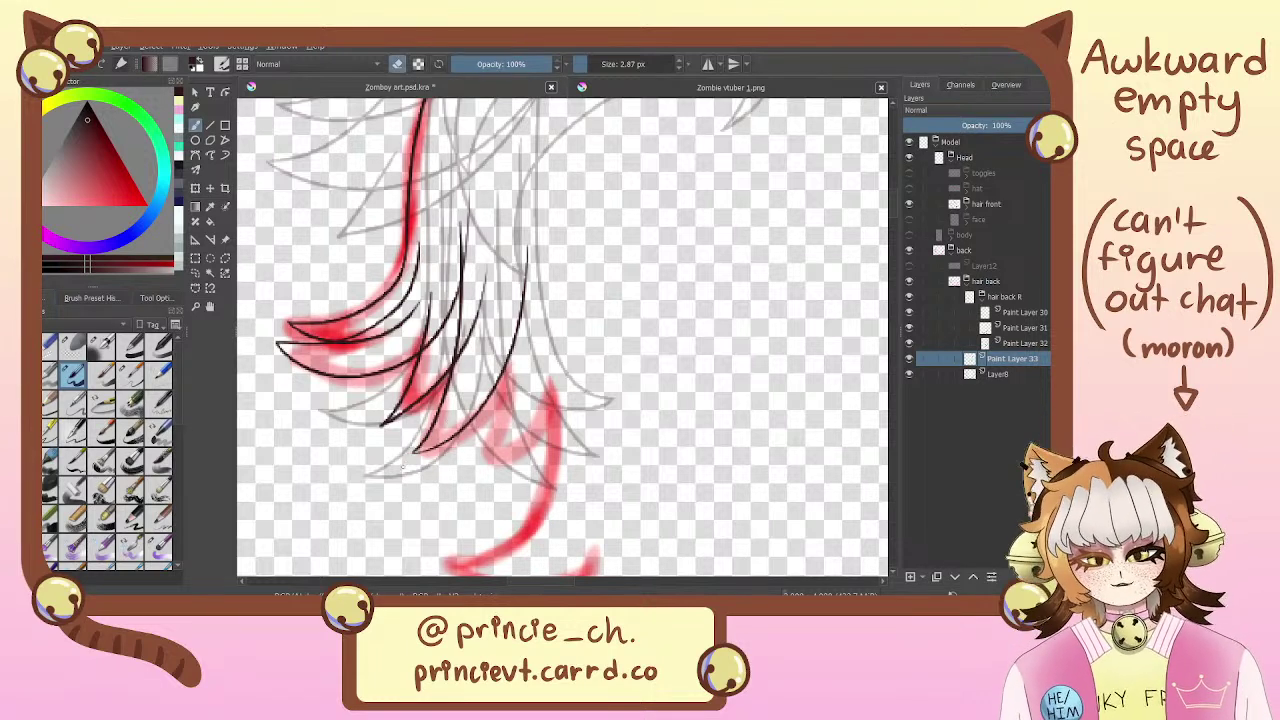
key("e")
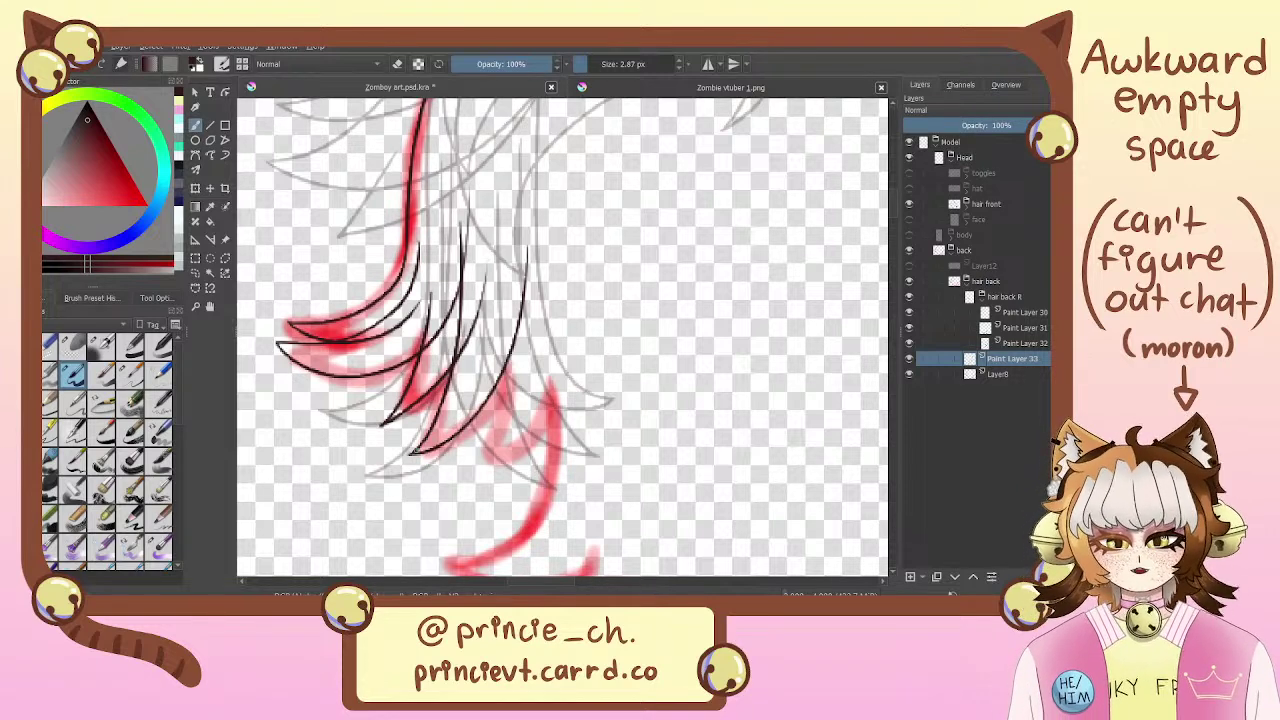
left_click_drag(554, 286, 596, 277)
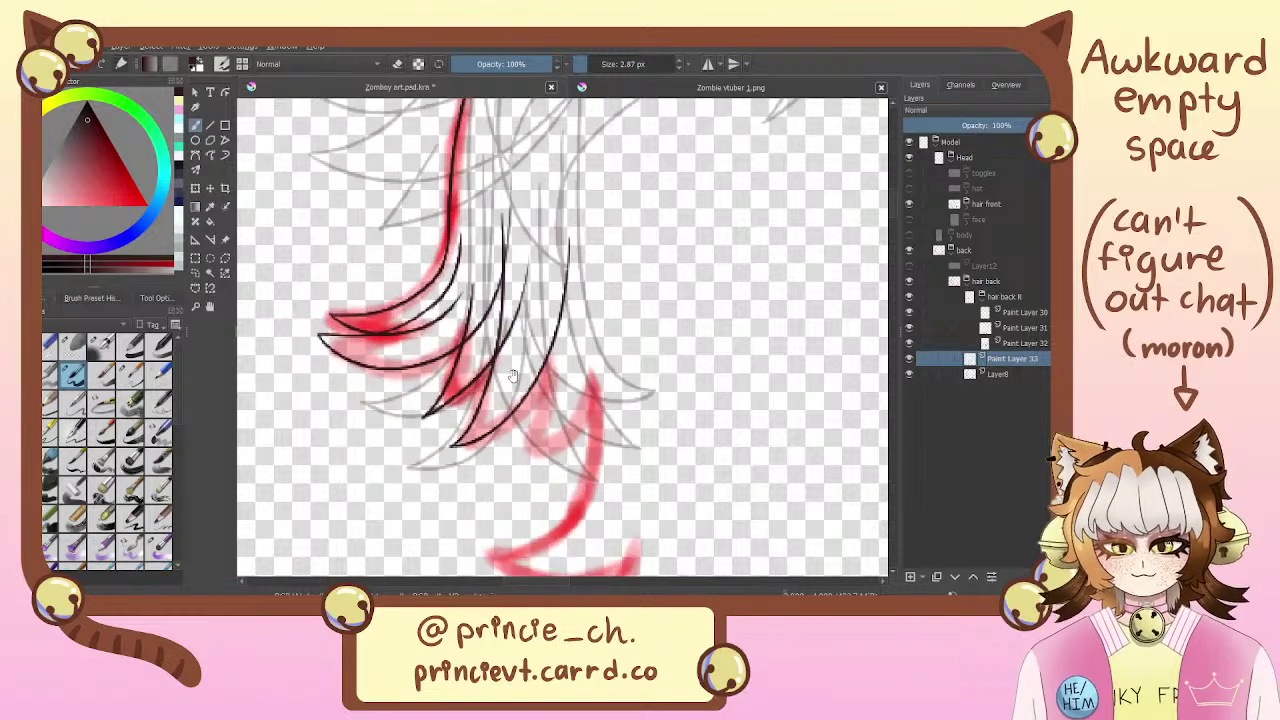
key("e")
key("e")
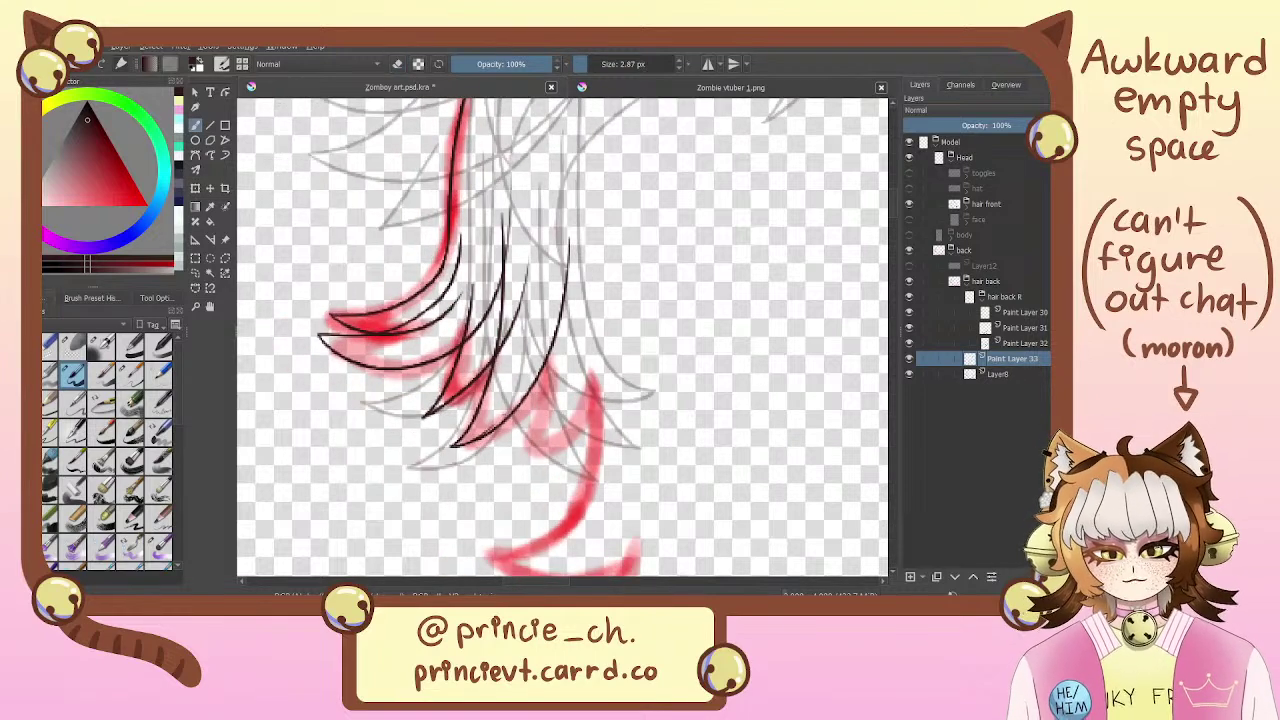
Move the fourth lock's layer, Paint Layer 33, into the hair back R group and add an empty paint layer at the bottom of that group
mouse_move(578, 313)
left_mouse_down()
mouse_move(510, 440)
mouse_move(535, 284)
mouse_move(537, 340)
left_mouse_up()
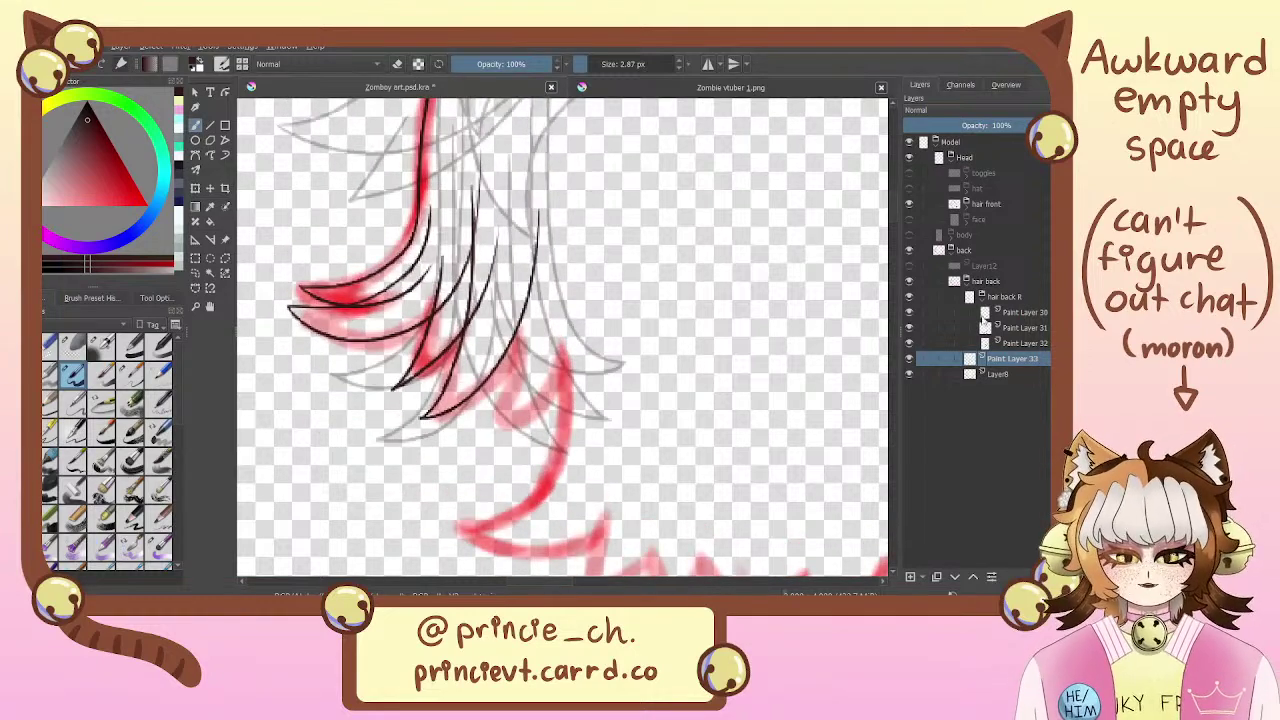
left_click(908, 358)
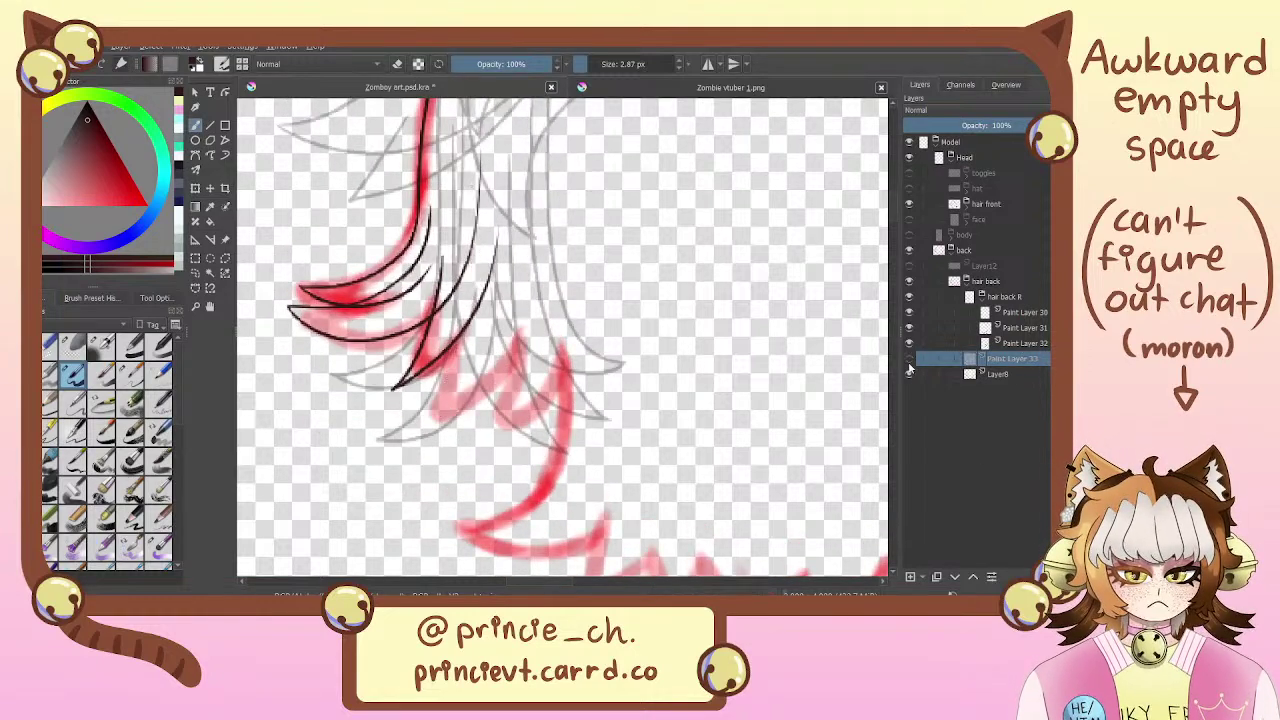
left_click(908, 358)
left_click_drag(1022, 340, 1026, 336)
left_click(1023, 360)
left_click(911, 576)
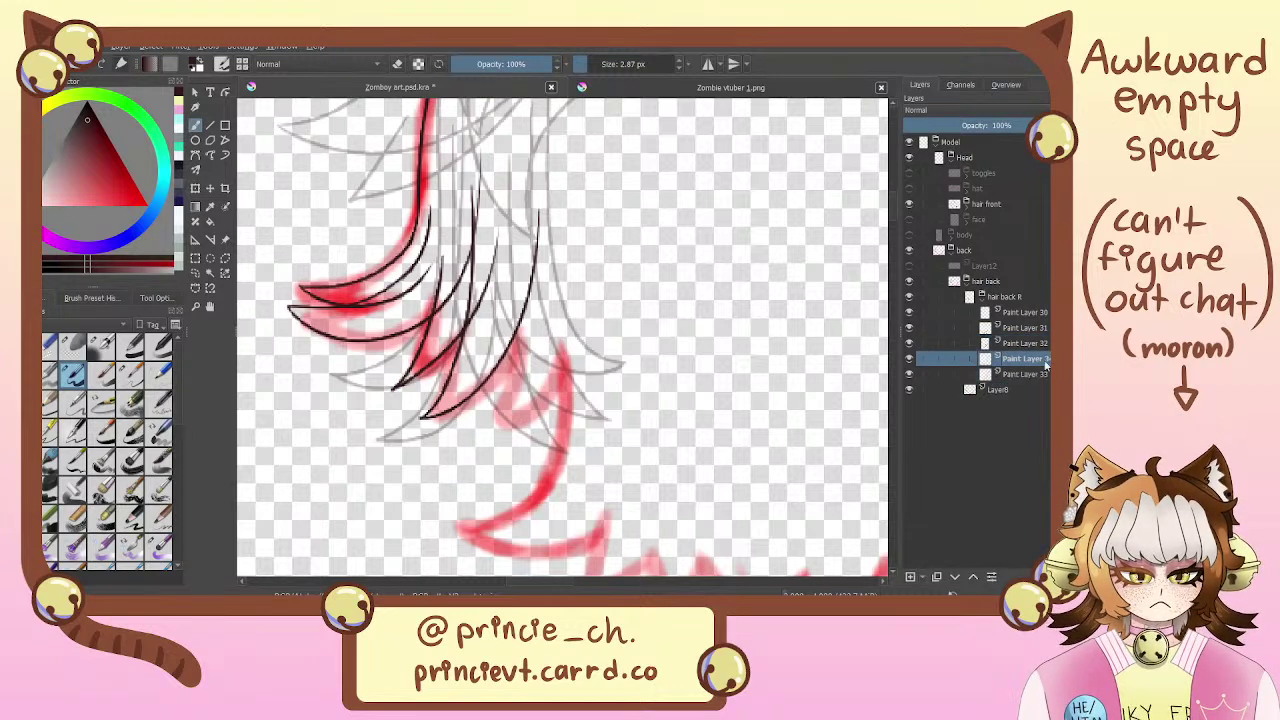
left_click_drag(600, 347, 562, 403)
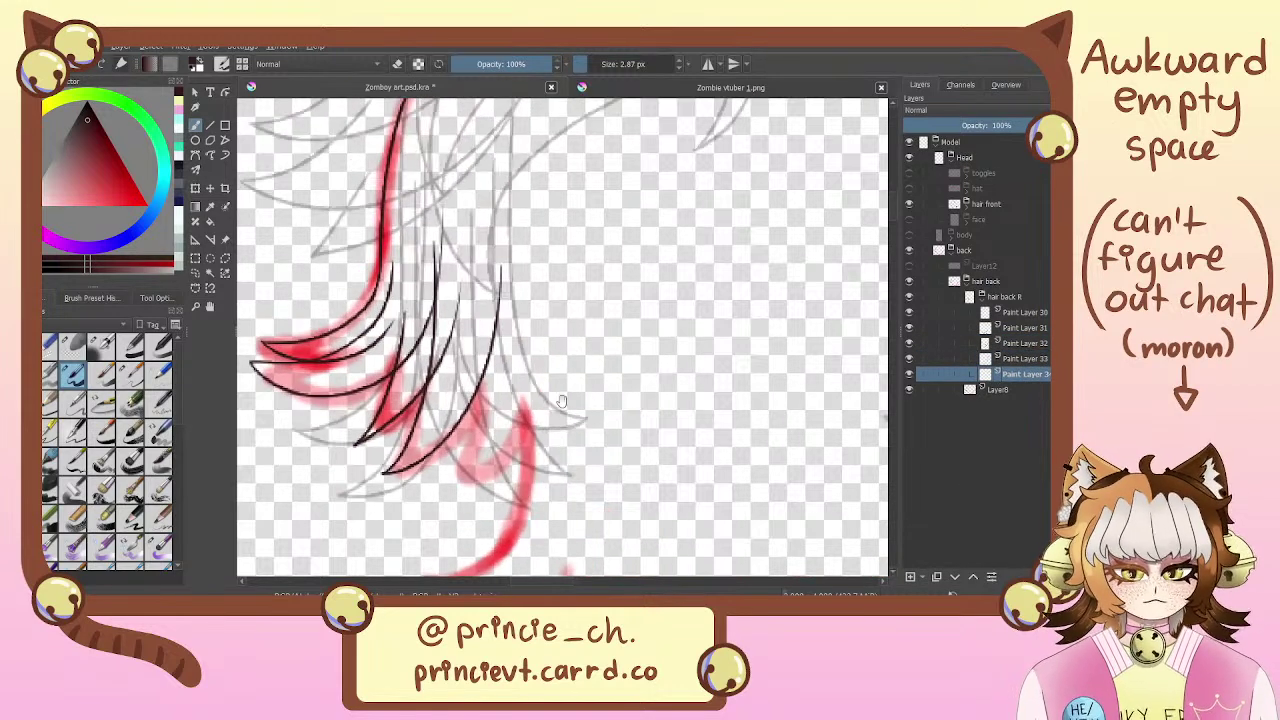
Ink both edges of the fifth back hair lock beside the fourth one, with a long curved inner edge, and sharpen its tip
left_click_drag(453, 476, 479, 290)
left_click_drag(453, 476, 570, 283)
left_click_drag(568, 218, 562, 178)
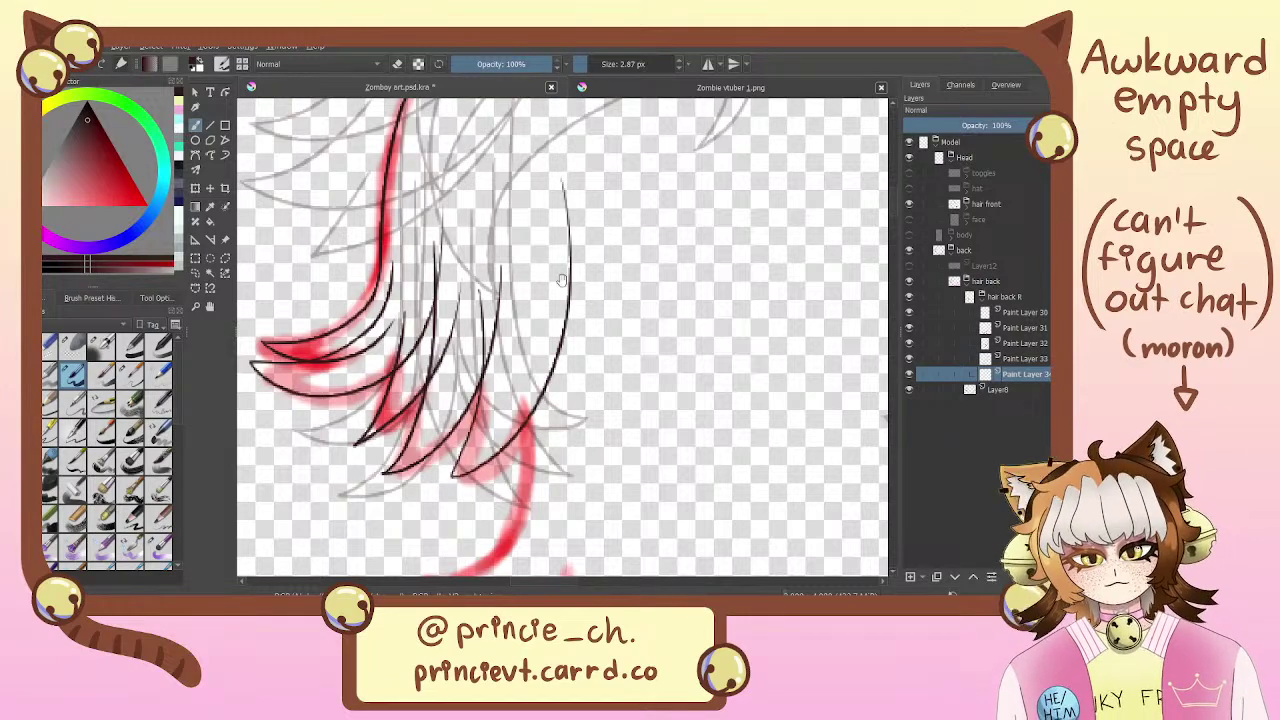
mouse_move(560, 293)
left_mouse_down()
mouse_move(505, 523)
mouse_move(523, 334)
left_mouse_up()
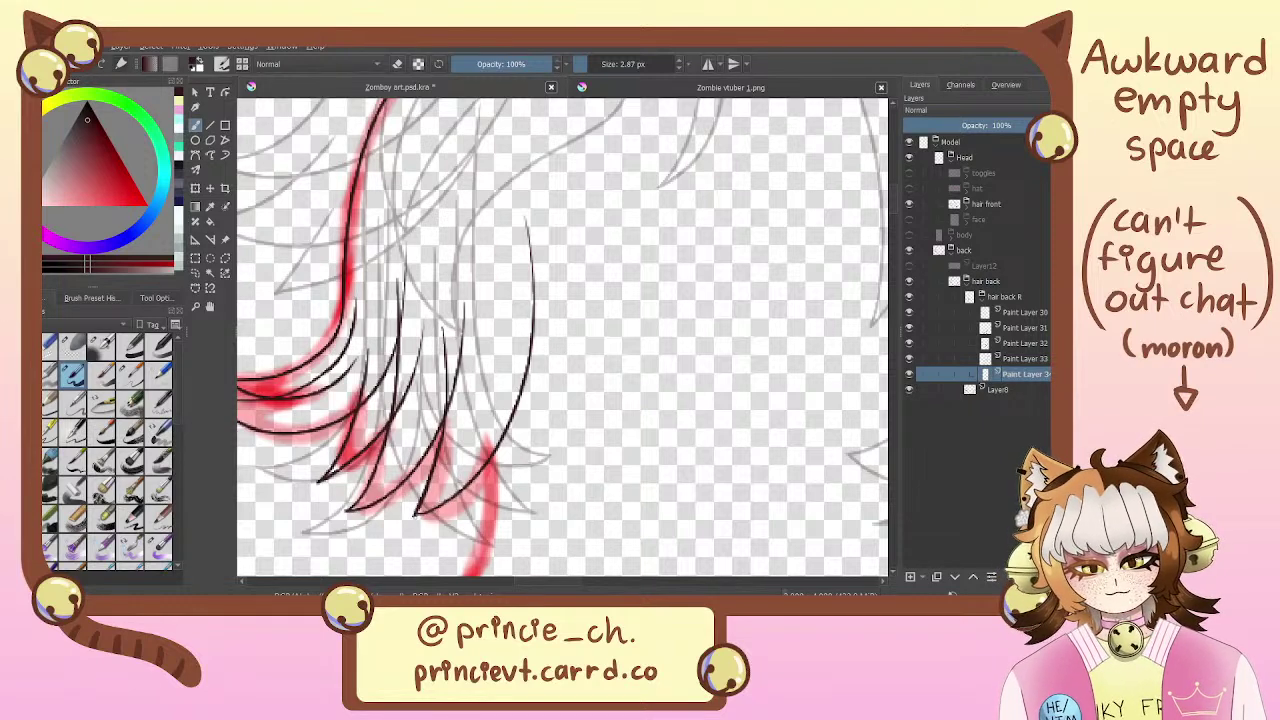
key("e")
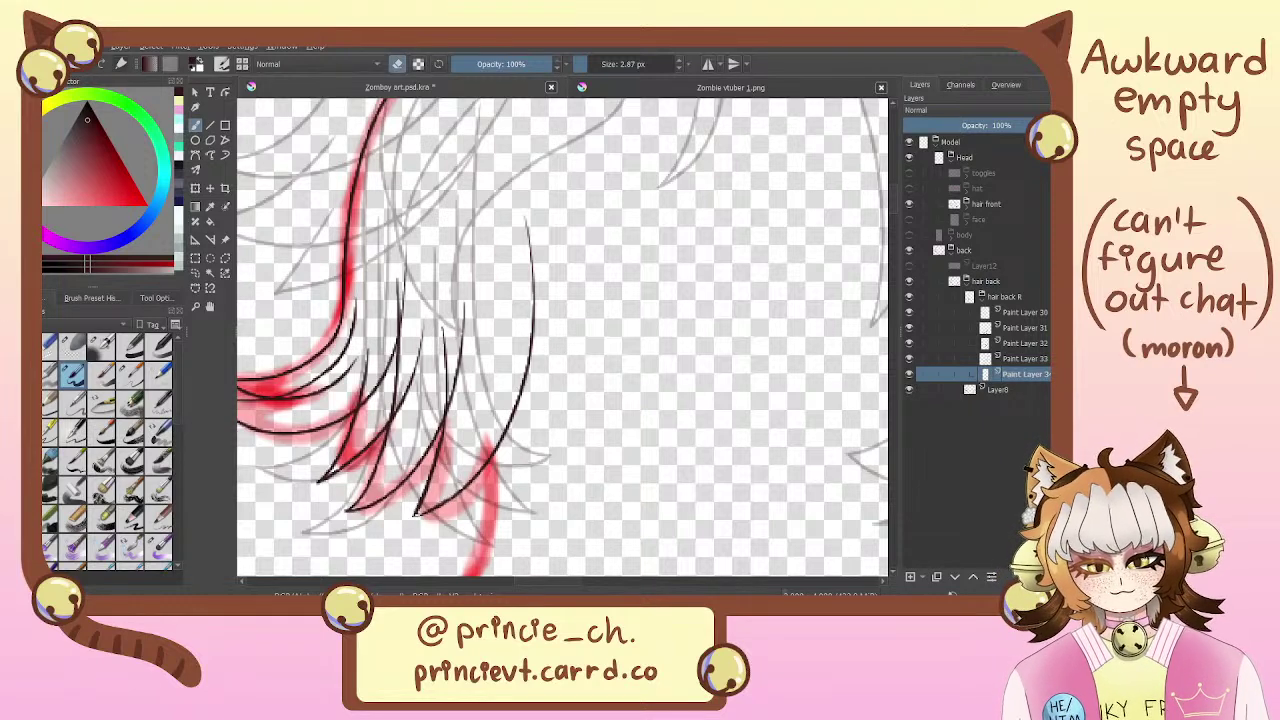
key("e")
left_click_drag(410, 518, 440, 504)
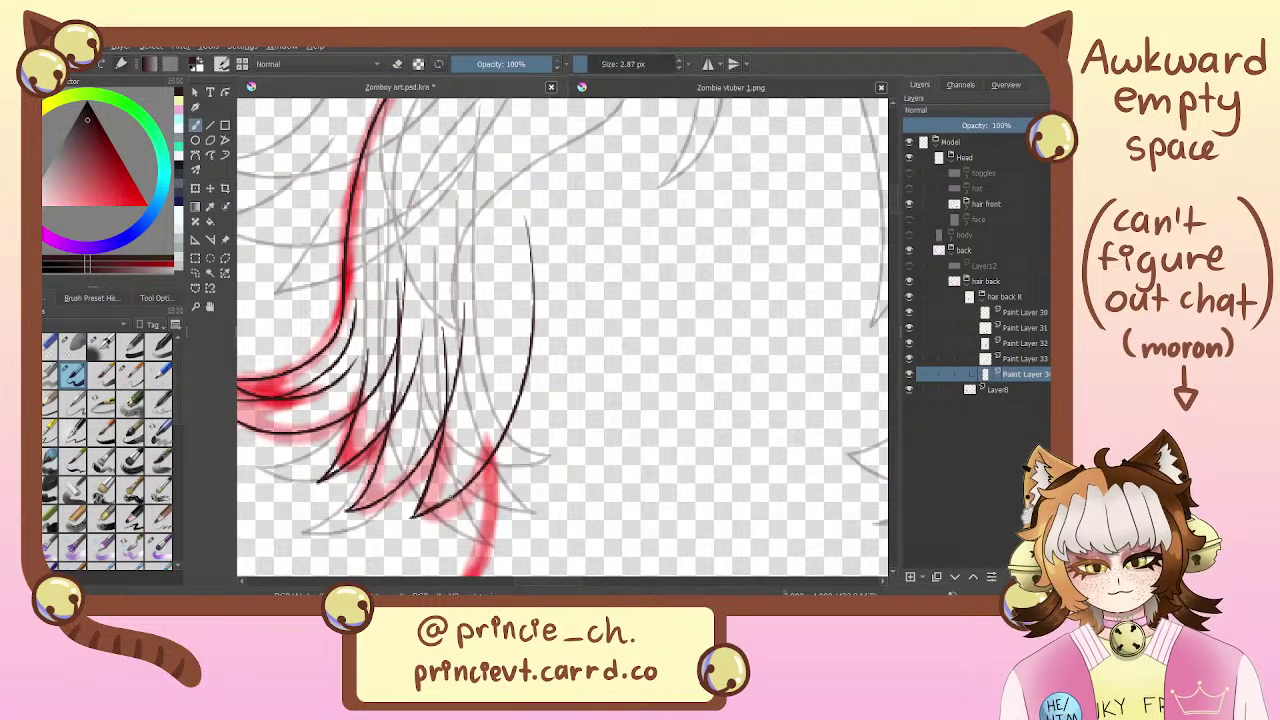
key("e")
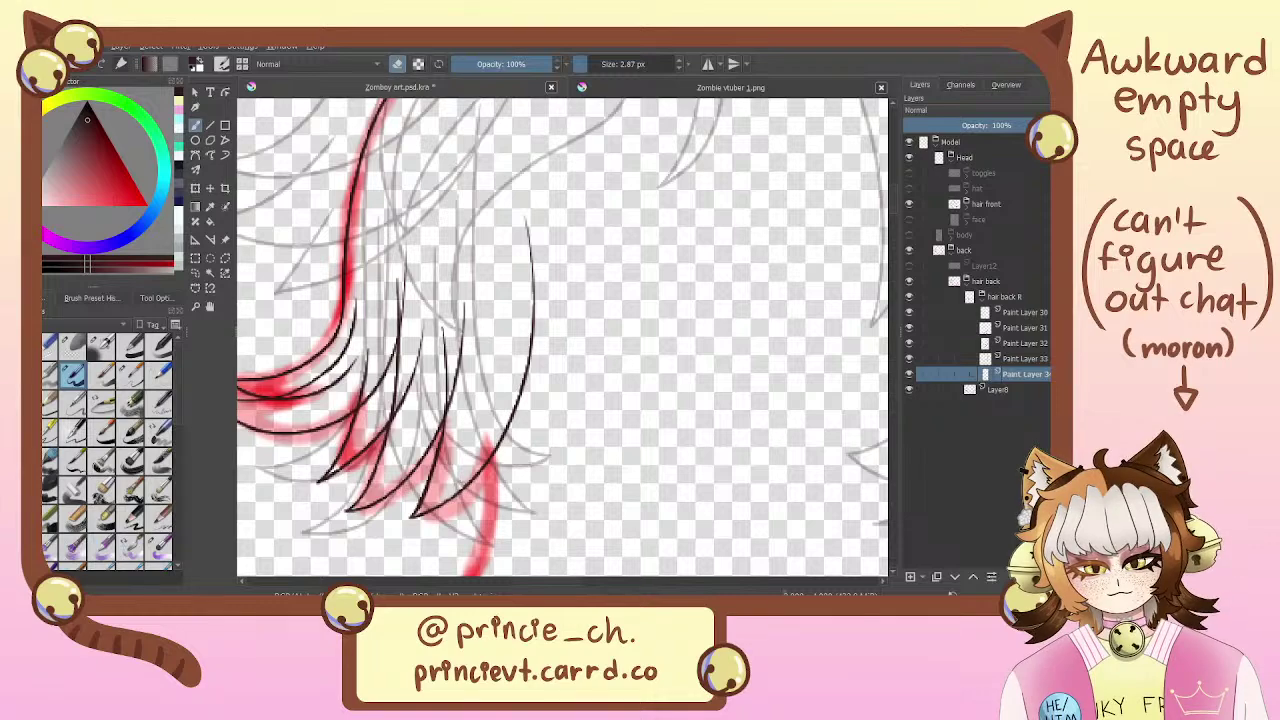
key("e")
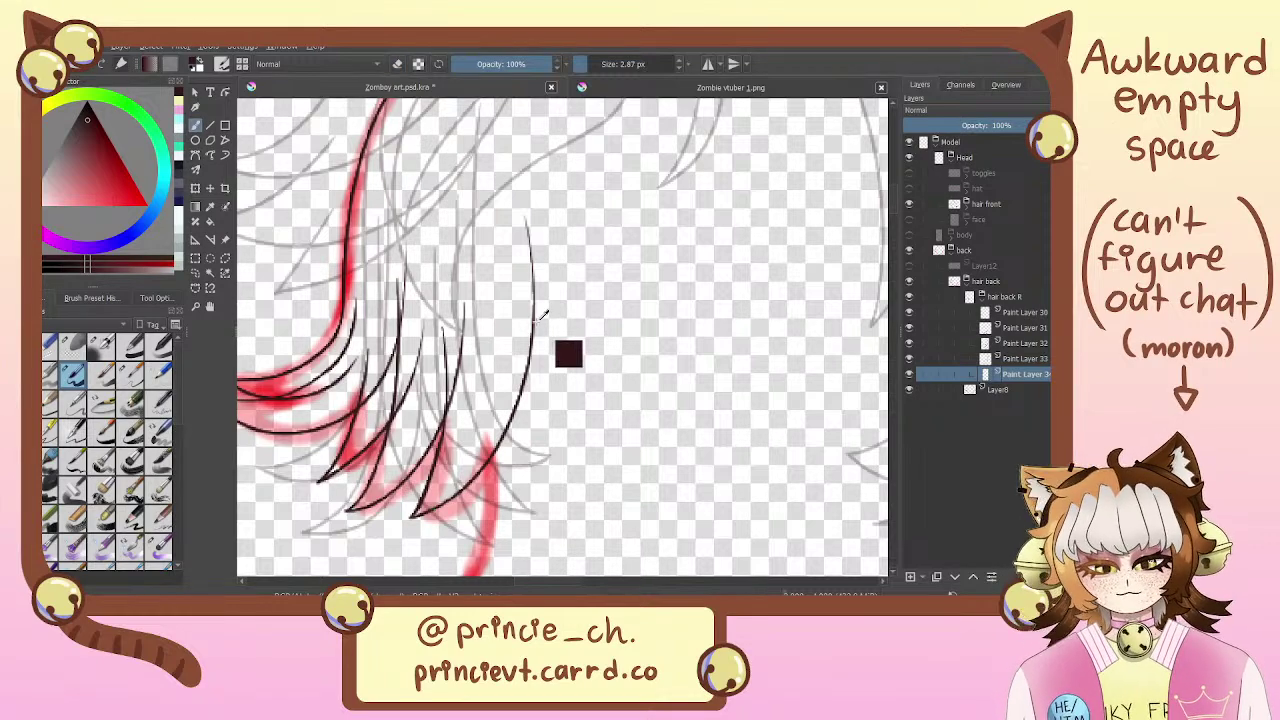
Clear the second lock's line art from Paint Layer 31 with a freehand selection around it, then deselect
key("ctrl+minus")
key("ctrl+minus")
key("ctrl+minus")
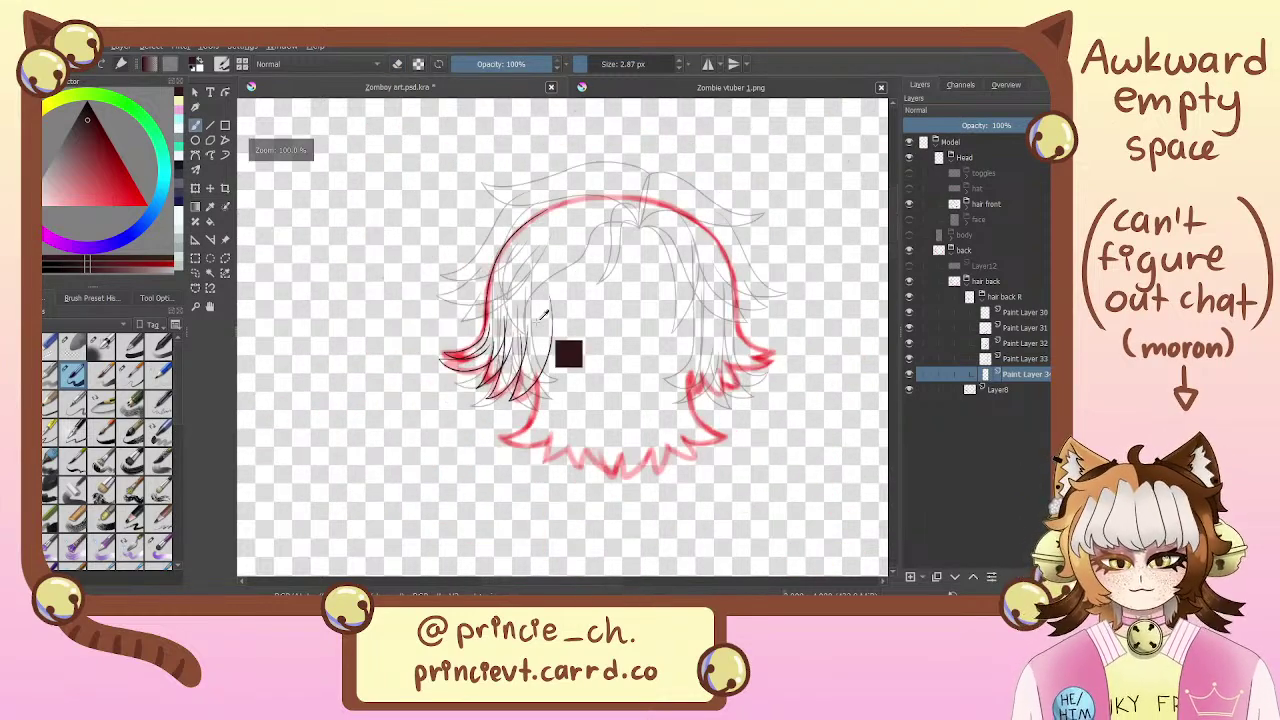
key("ctrl+plus")
key("ctrl+plus")
key("ctrl+plus")
left_click_drag(536, 322, 743, 335)
left_click(1029, 328)
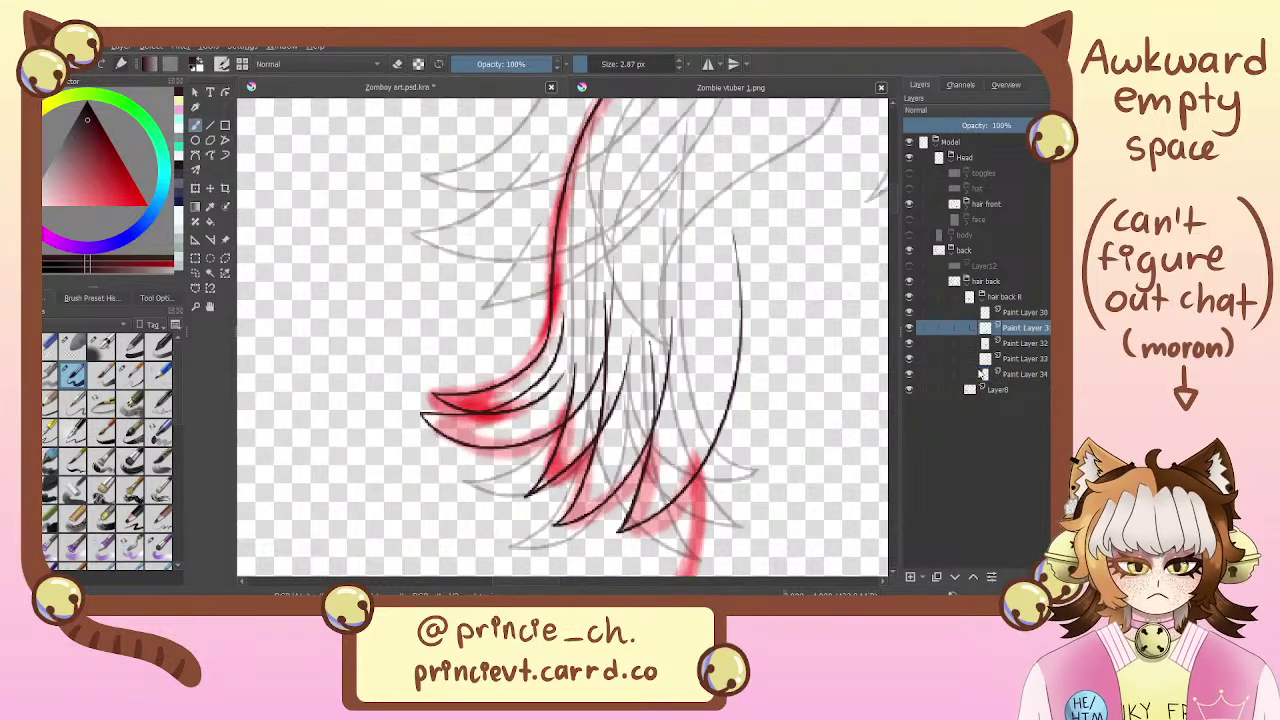
left_click(195, 273)
left_click_drag(750, 245, 766, 222)
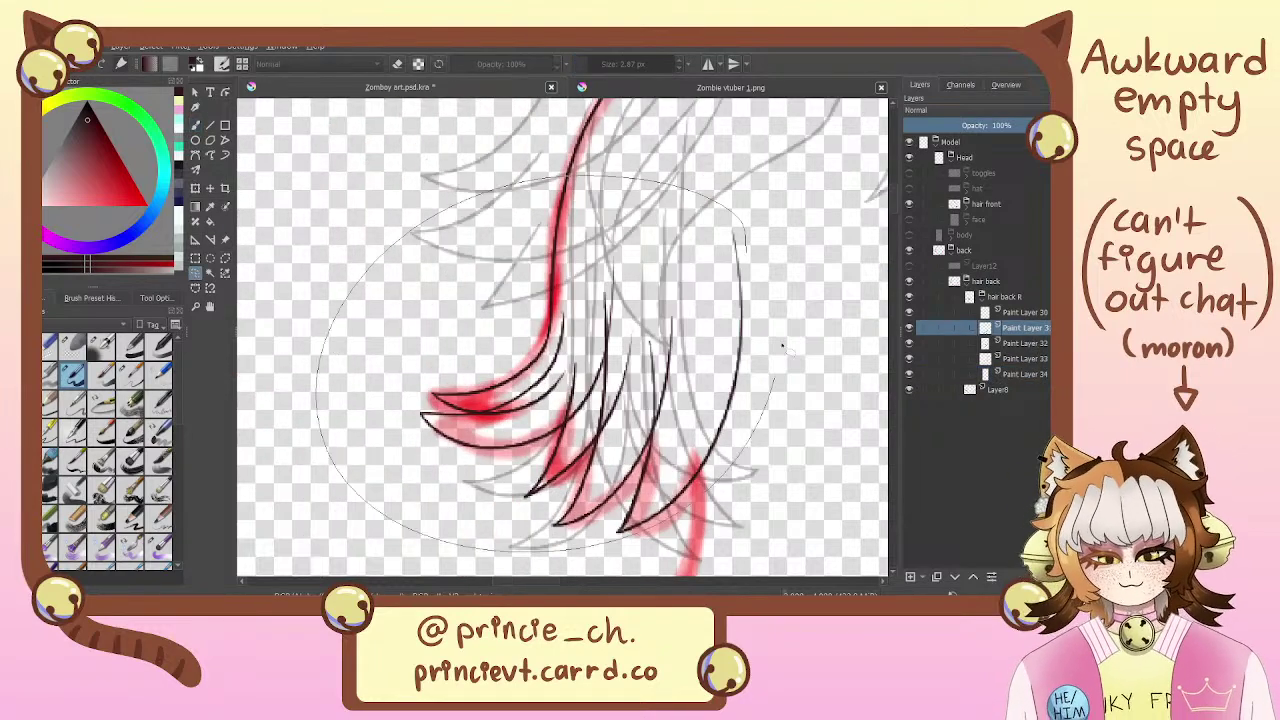
key("Delete")
key("ctrl+shift+a")
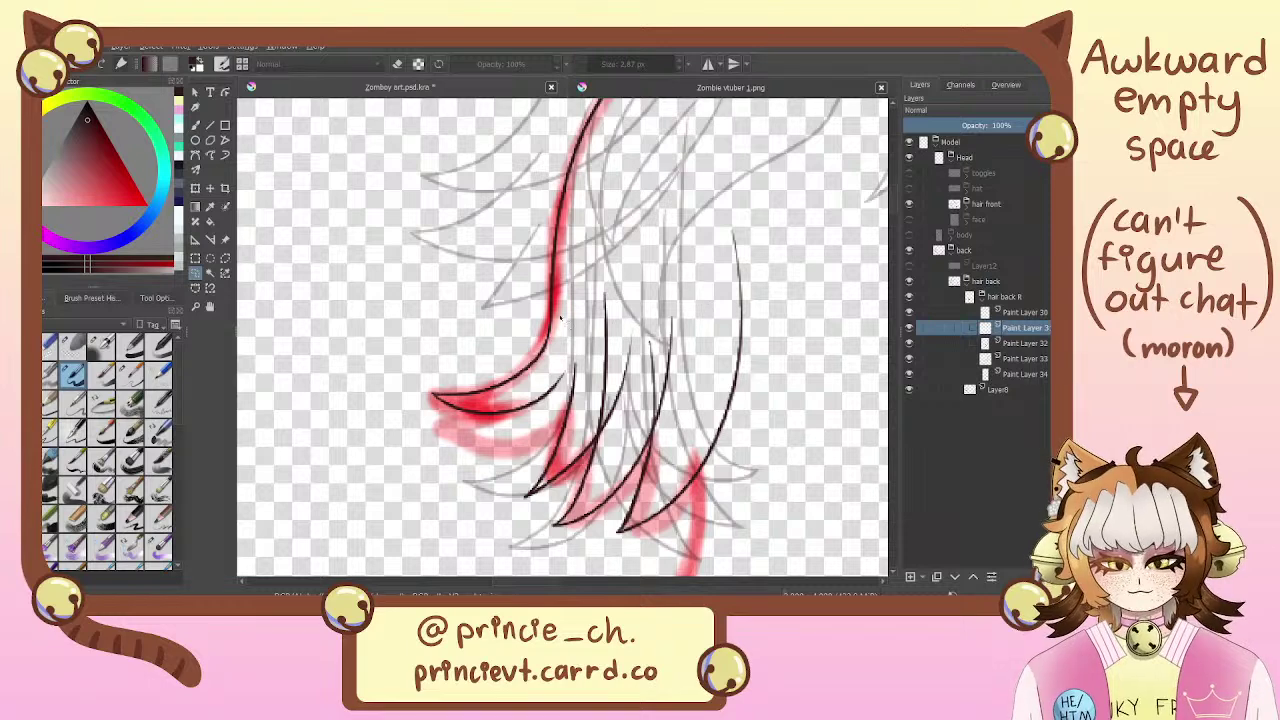
Try to re-ink the second lock's upper and lower edges just below the first lock
key("b")
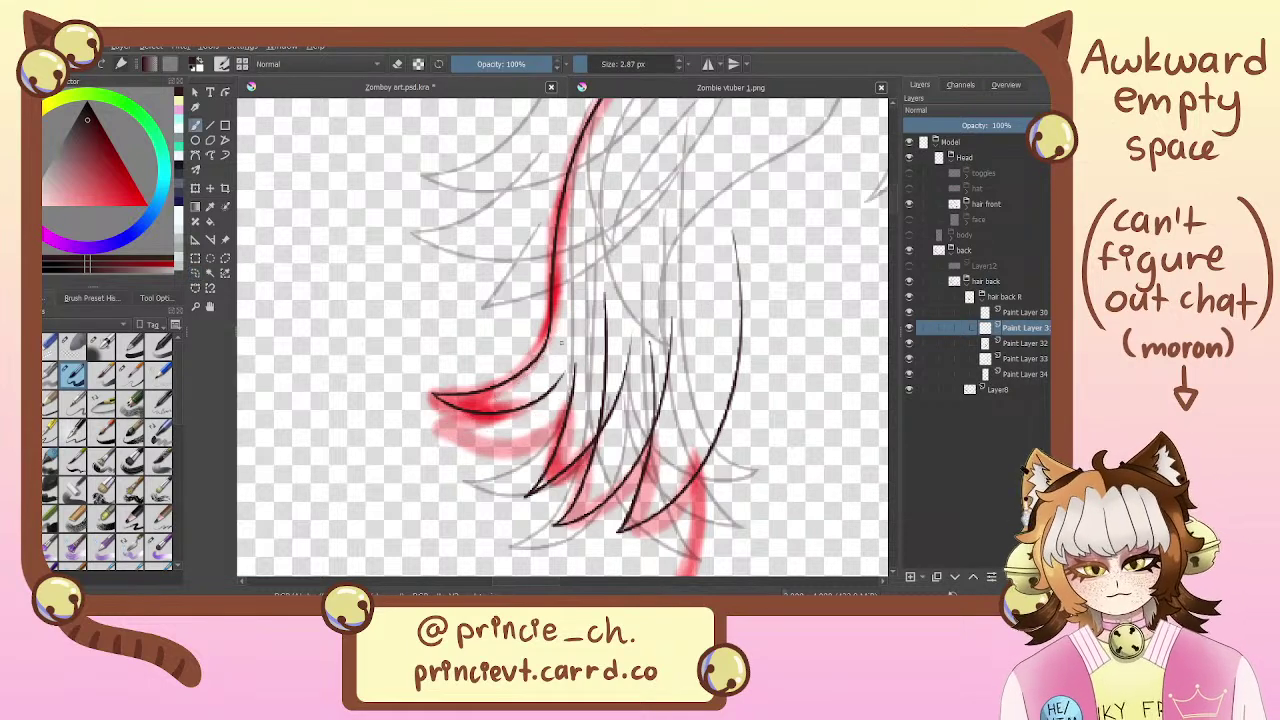
mouse_move(565, 325)
left_mouse_down()
mouse_move(422, 424)
mouse_move(660, 276)
left_mouse_up()
key("ctrl+z")
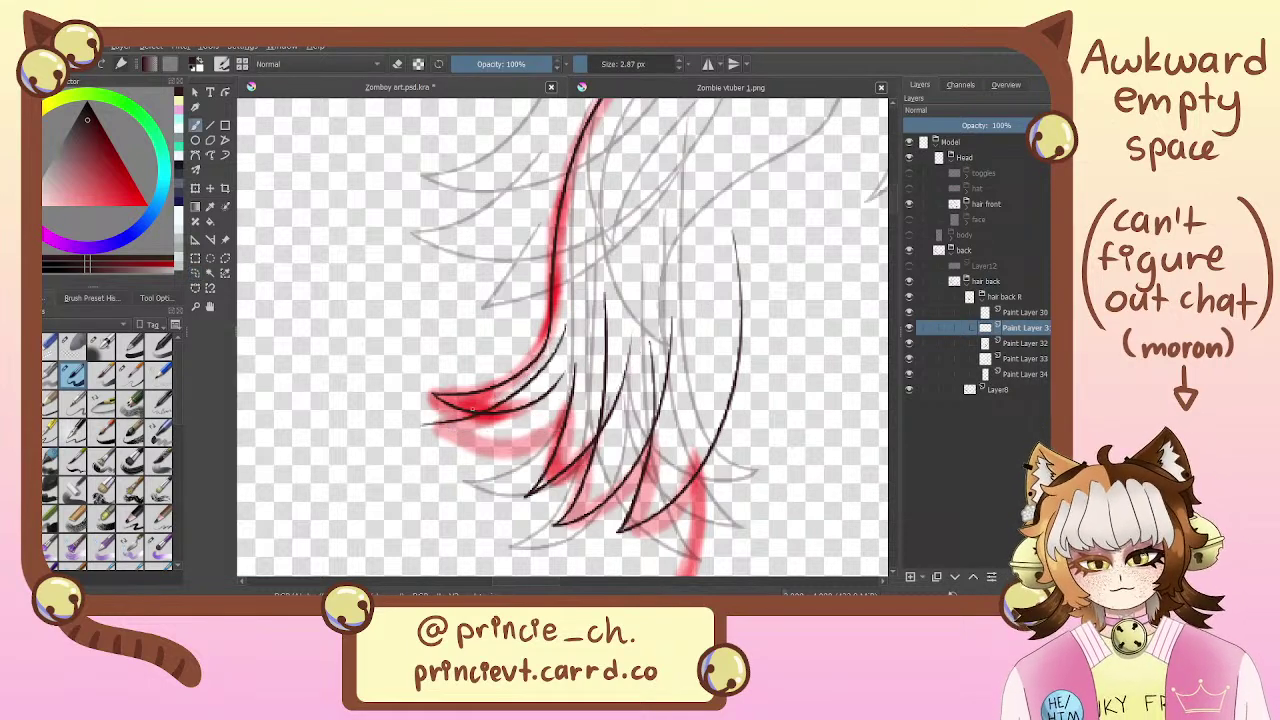
mouse_move(433, 427)
left_mouse_down()
mouse_move(463, 425)
mouse_move(617, 283)
left_mouse_up()
key("ctrl+z")
left_click_drag(436, 424, 606, 332)
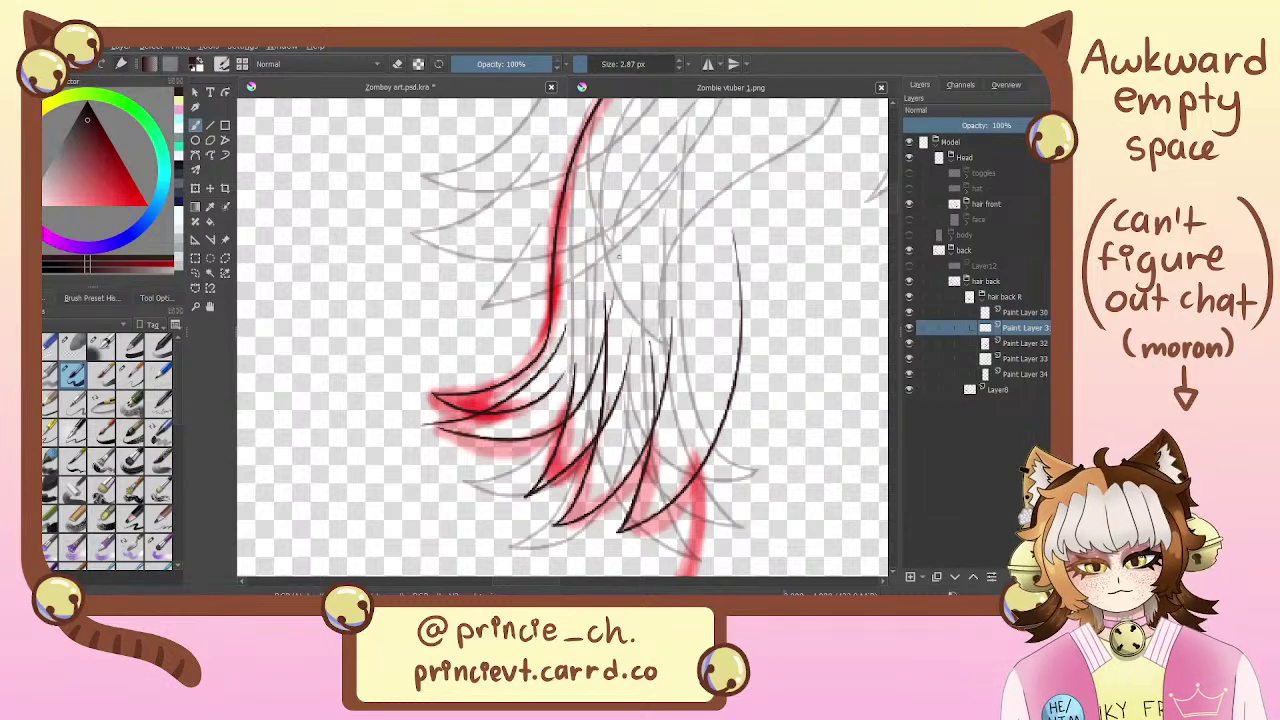
key("ctrl+z")
key("ctrl+z")
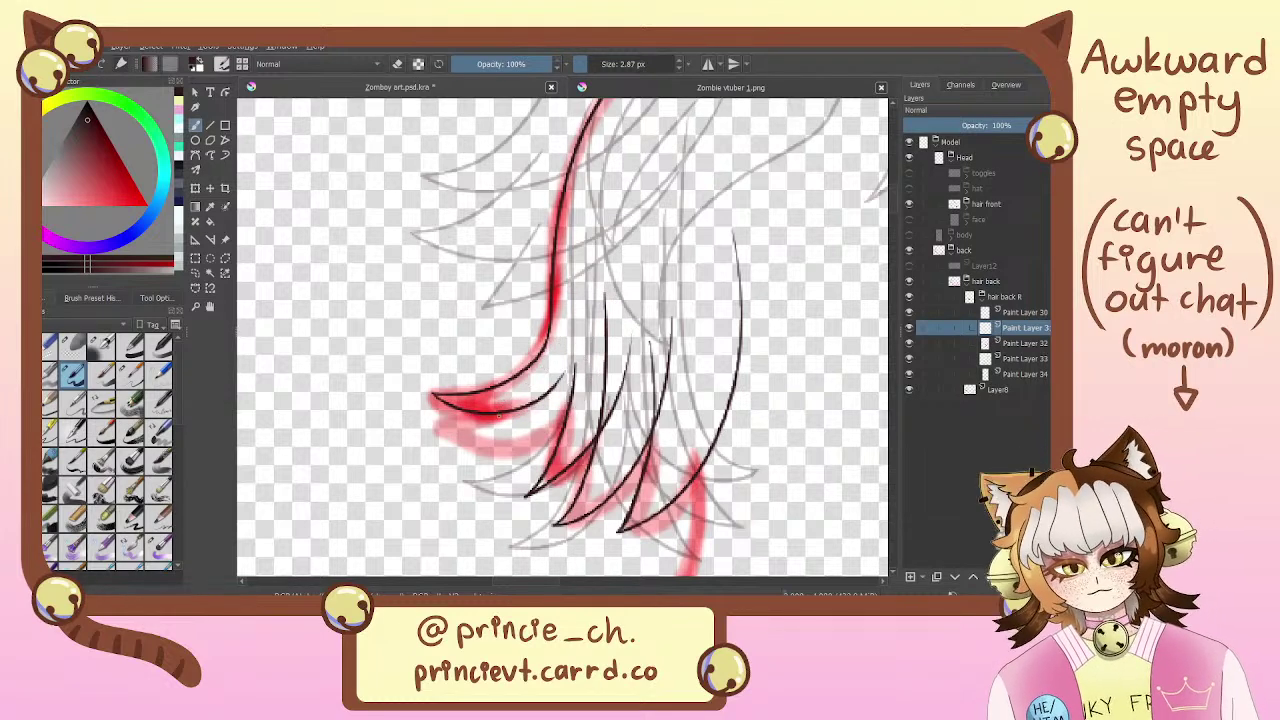
Ink the second lock again on Paint Layer 31 with both edges meeting in a shorter tip set back from the first lock's
left_click_drag(525, 389, 450, 428)
mouse_move(452, 429)
left_mouse_down()
mouse_move(608, 282)
mouse_move(605, 217)
left_mouse_up()
key("t")
mouse_move(572, 343)
left_mouse_down()
mouse_move(575, 356)
mouse_move(502, 390)
left_mouse_up()
key("b")
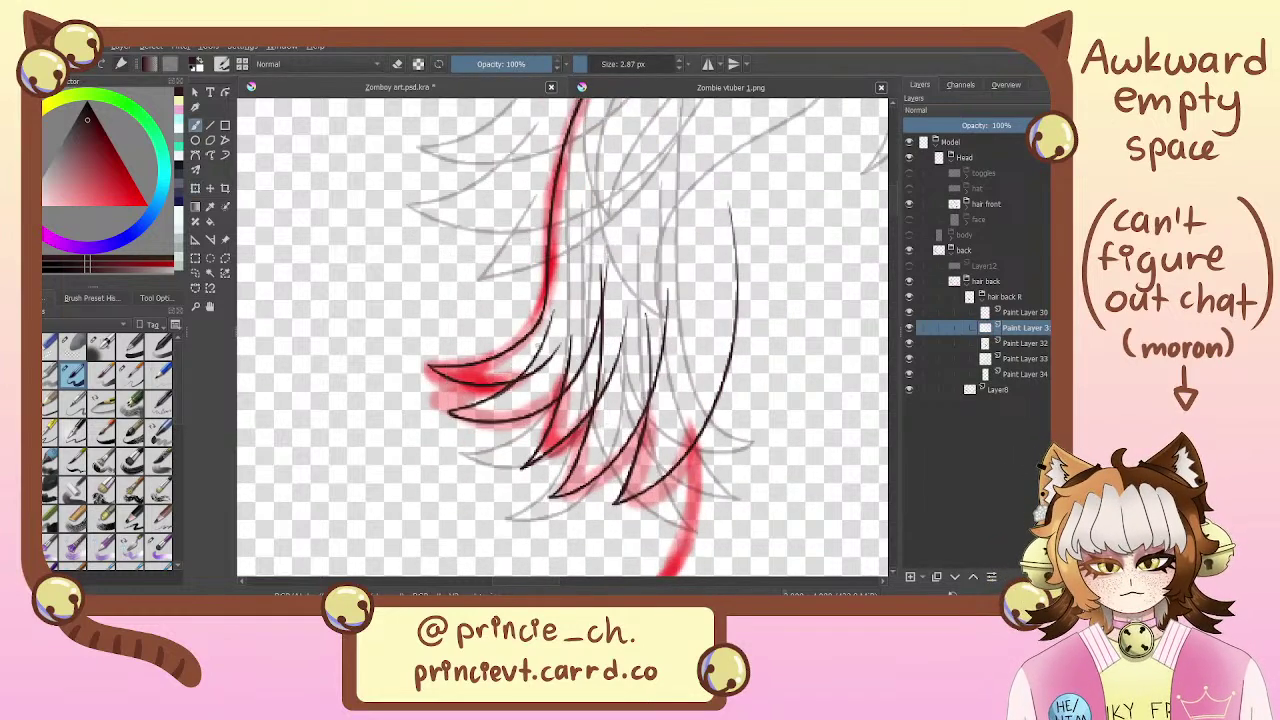
Refine the second lock's upper edge with a shorter line end and clean up the stroke near its tip
key("ctrl+z")
left_click_drag(550, 316, 504, 390)
key("ctrl+z")
key("e")
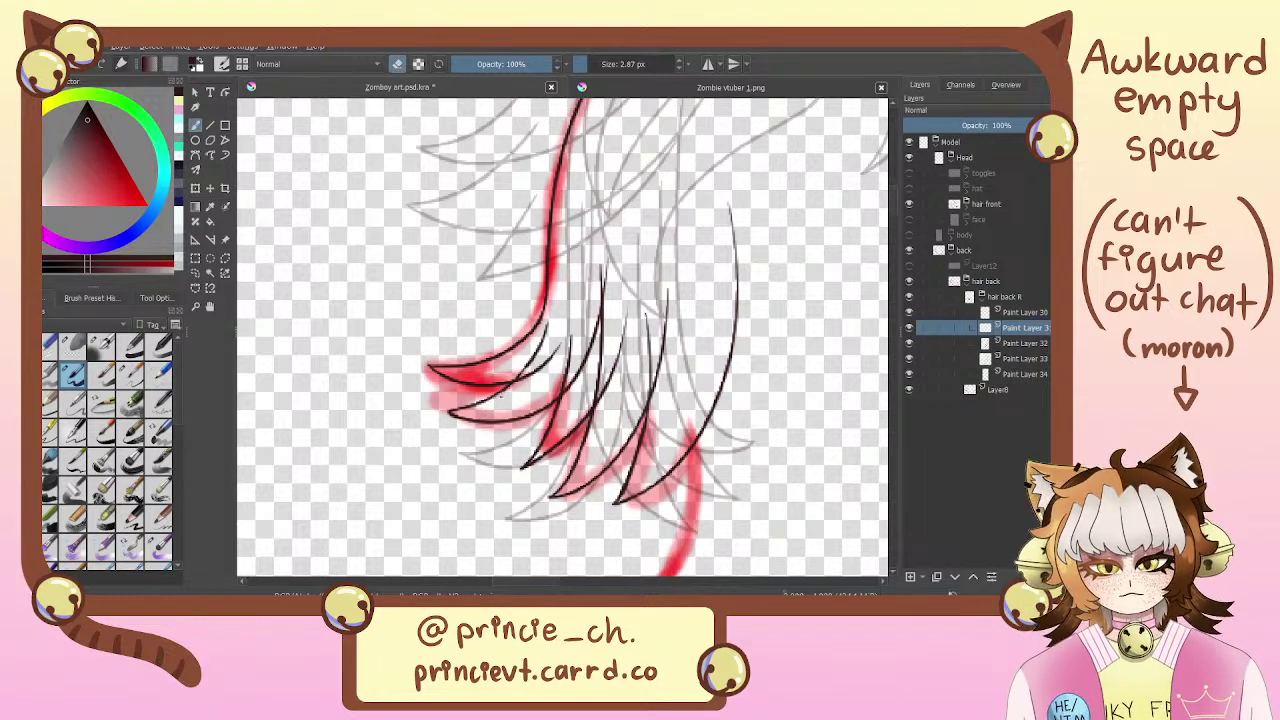
key("e")
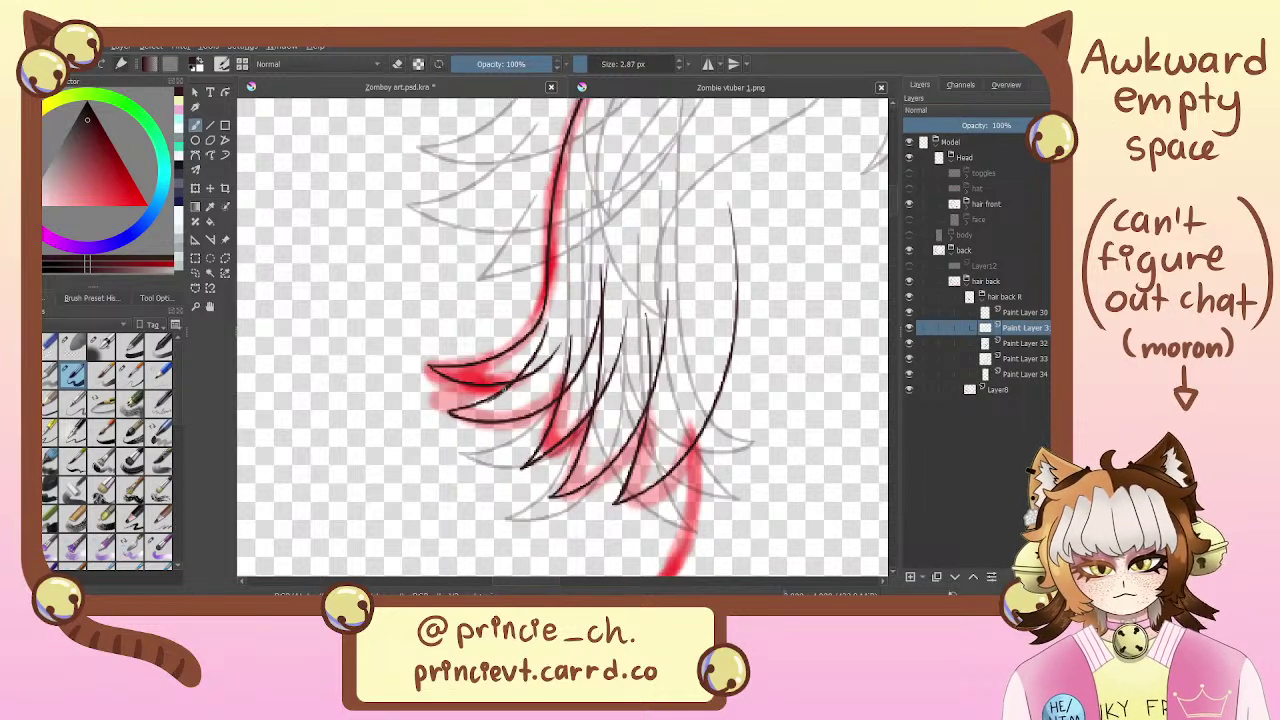
key("e")
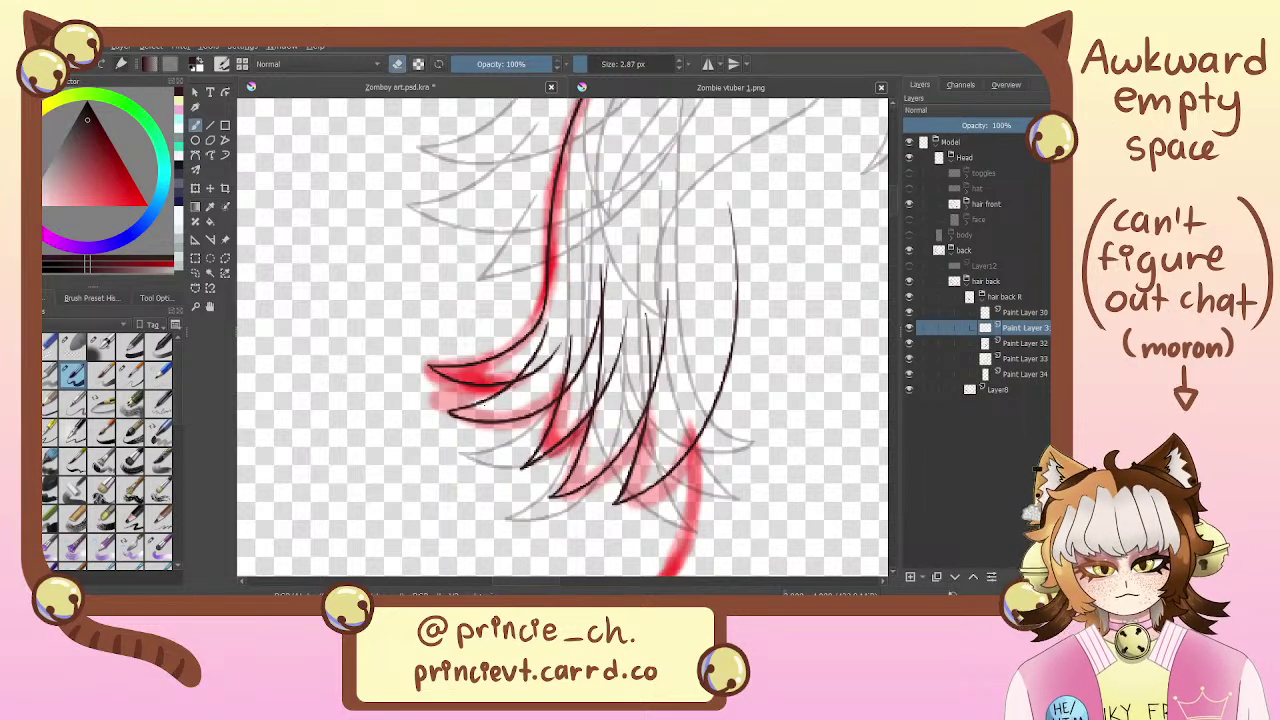
key("e")
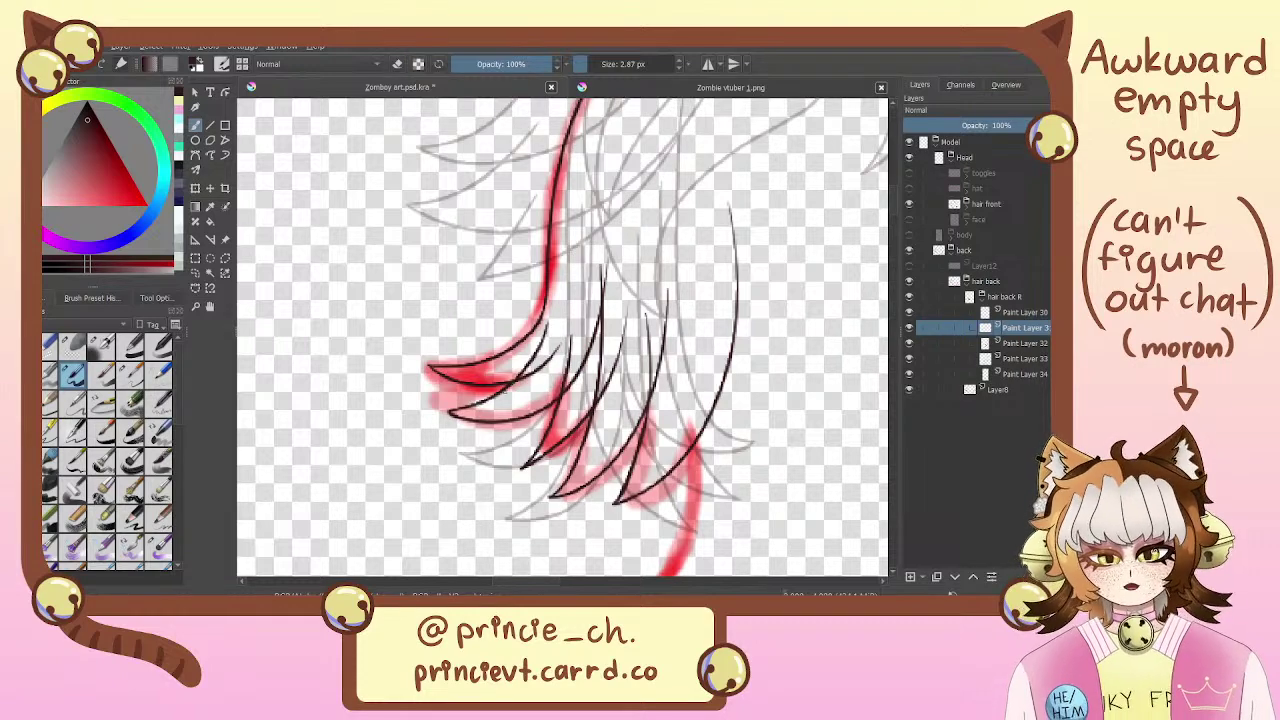
Collapse the hair back R group and add a paint layer above it, placed inside a group of its own
key("1")
mouse_move(617, 366)
left_mouse_down()
mouse_move(558, 405)
mouse_move(544, 379)
left_mouse_up()
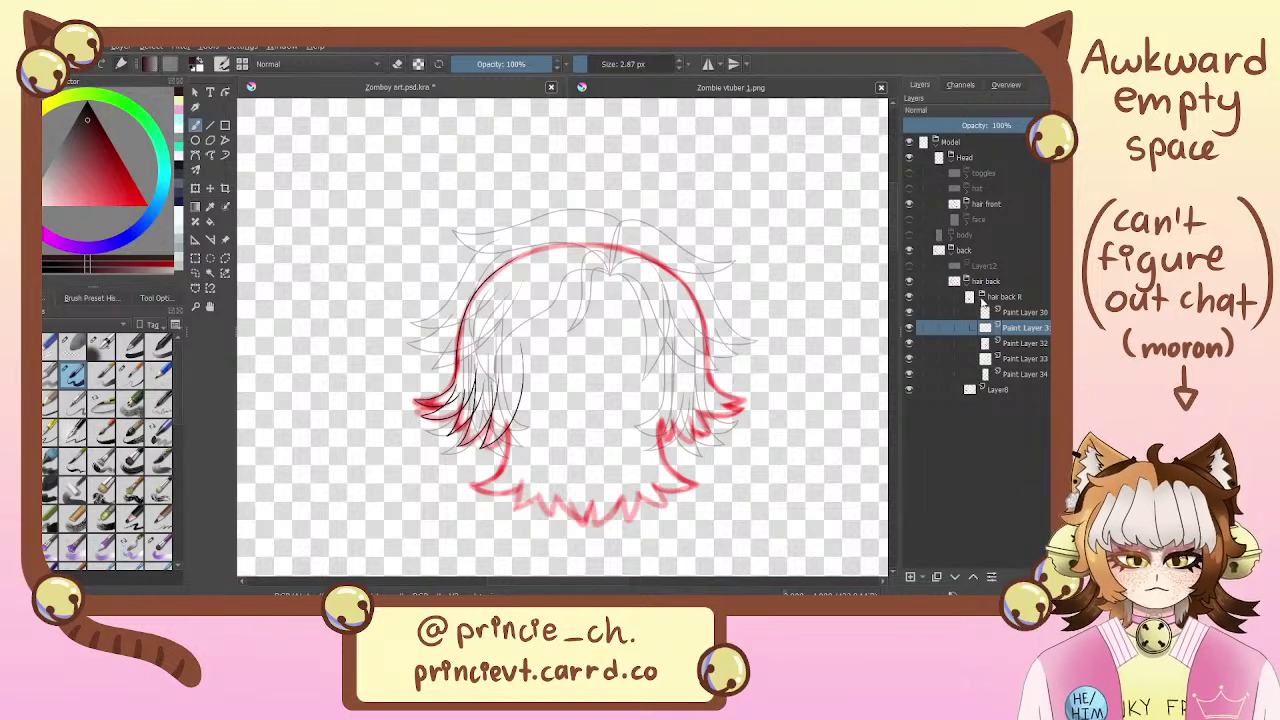
left_click(990, 312)
left_click(983, 297)
left_click(1025, 298)
left_click(1025, 312)
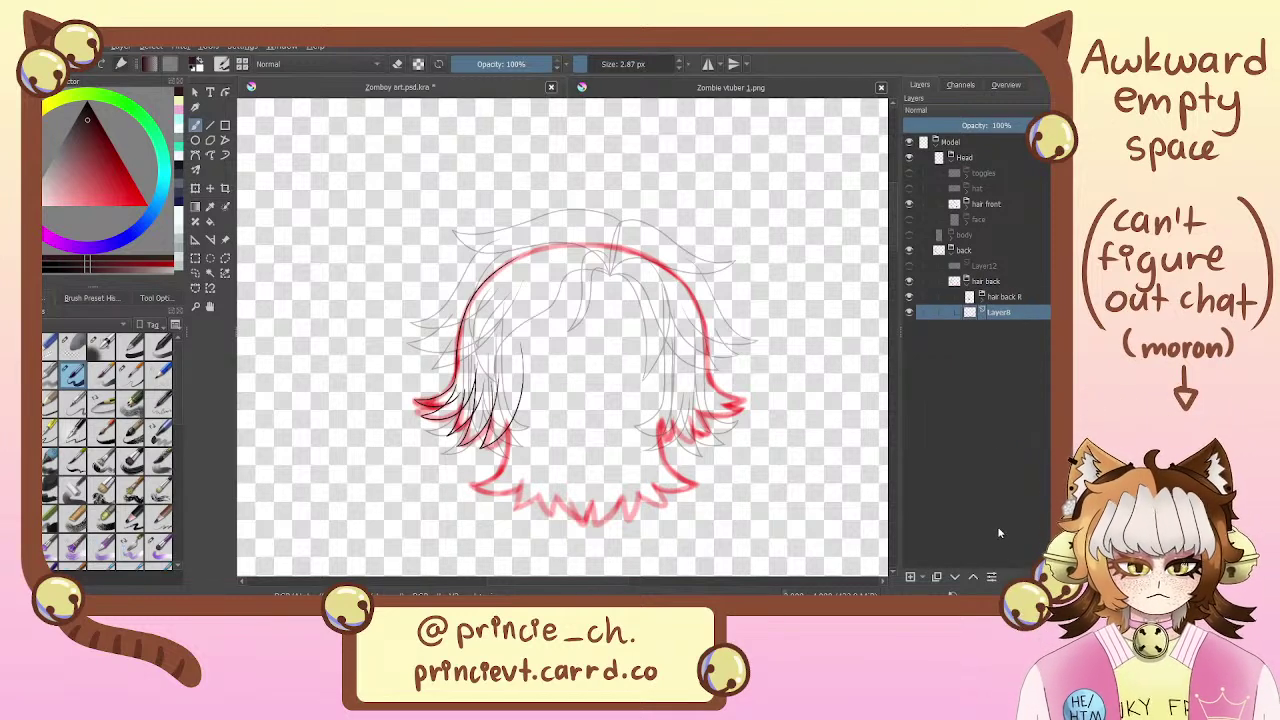
left_click(1012, 296)
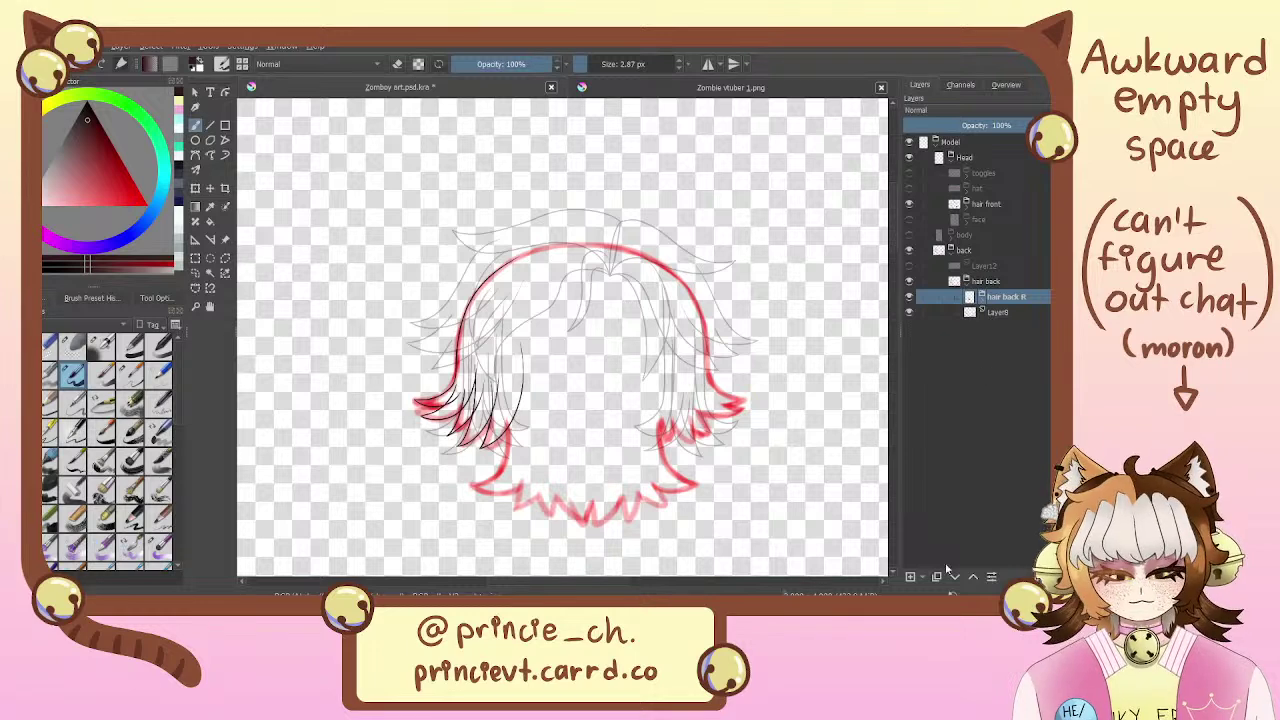
left_click(912, 577)
key("ctrl+g")
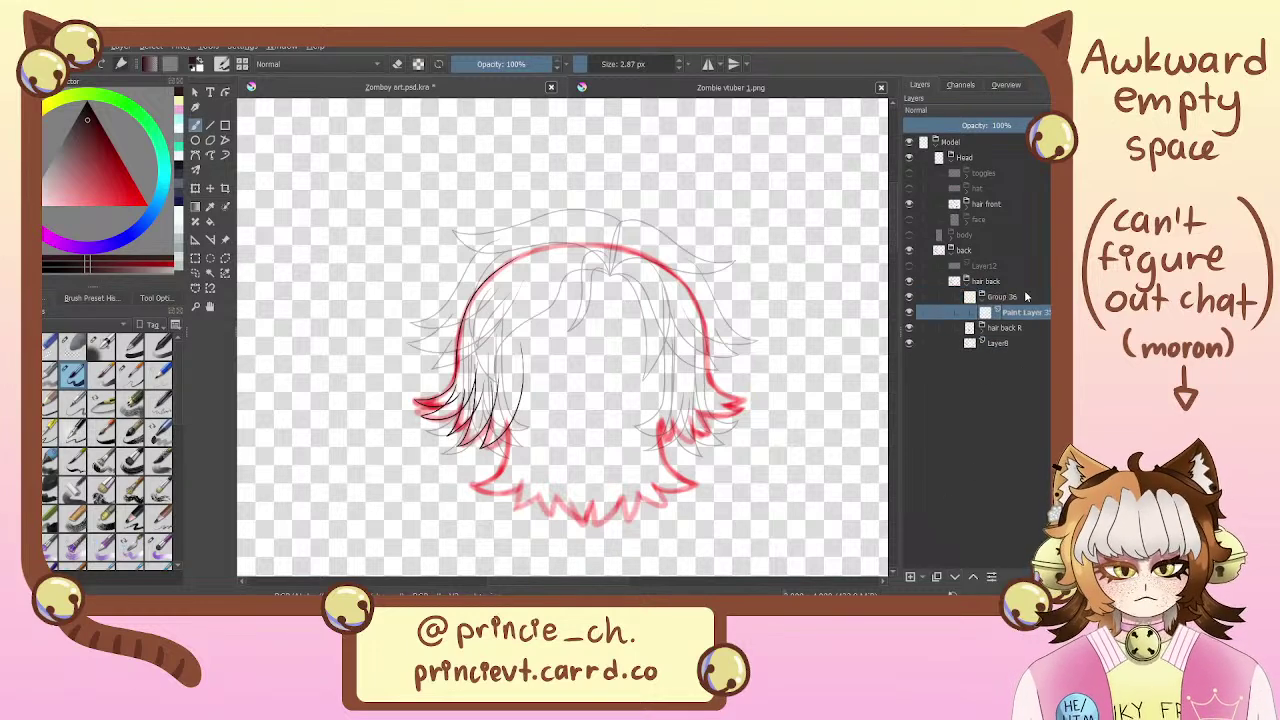
Rename the Group 36 layer group as "hair back L"
double_click(1023, 297)
type("hair ba")
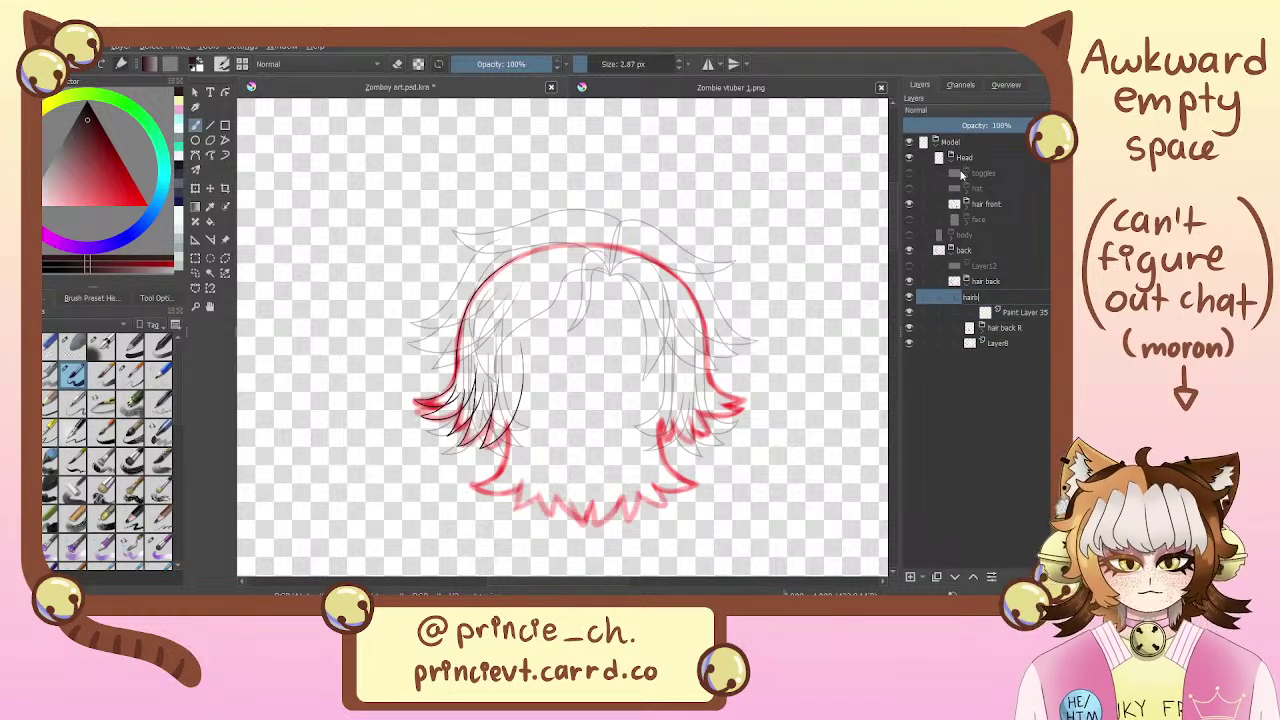
type("ck L")
key("Return")
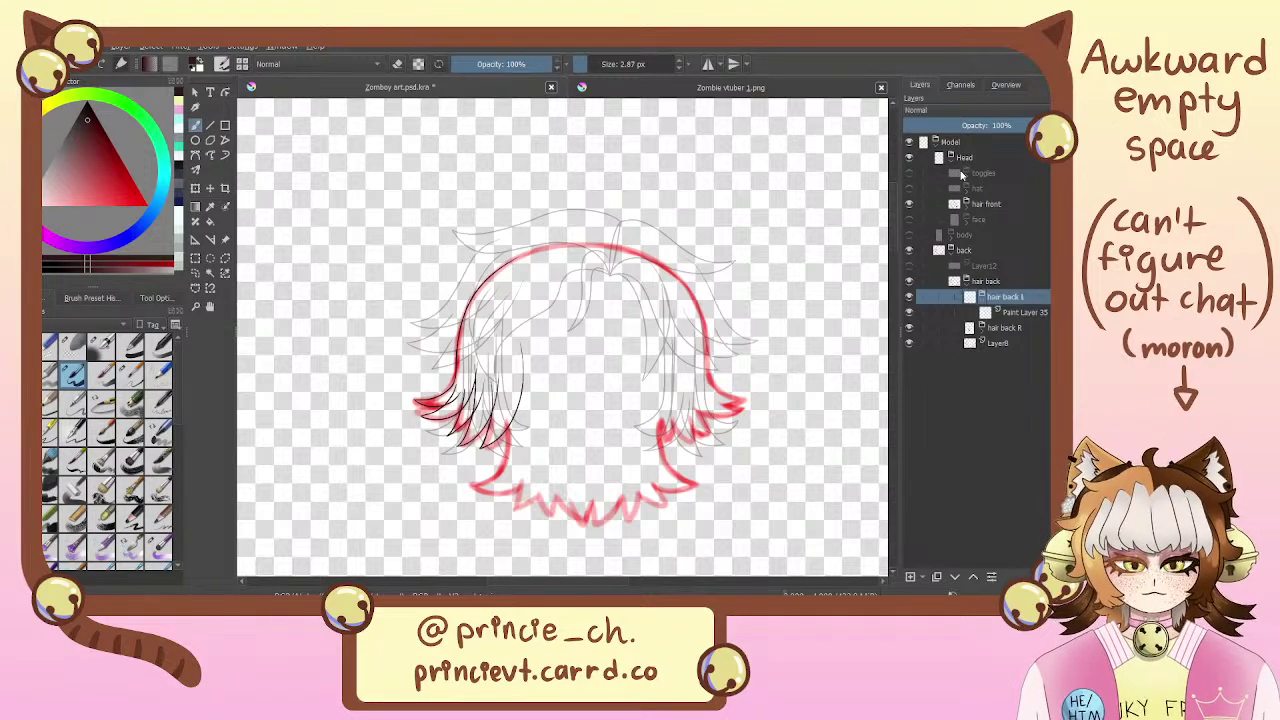
On Paint Layer 35, ink the outer edge of the back hair along the red sketch on the right side of the head
left_click(1017, 312)
mouse_move(764, 440)
left_mouse_down()
mouse_move(594, 418)
mouse_move(600, 381)
mouse_move(621, 441)
left_mouse_up()
key("ctrl+plus")
key("ctrl+plus")
key("ctrl+plus")
mouse_move(462, 168)
left_mouse_down()
mouse_move(521, 355)
mouse_move(523, 445)
mouse_move(501, 361)
left_mouse_up()
mouse_move(498, 312)
left_mouse_down()
mouse_move(618, 408)
mouse_move(495, 402)
left_mouse_up()
key("ctrl+z")
key("ctrl+z")
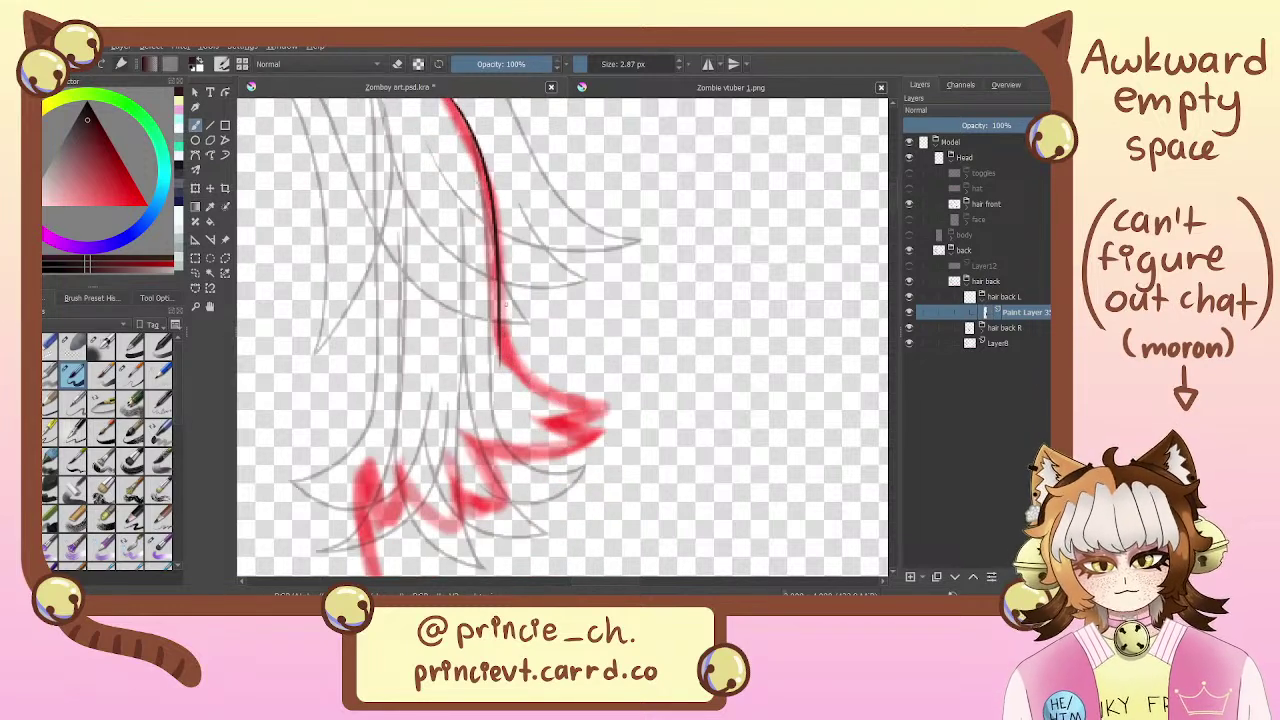
Ink the outward flick at the bottom of the outer hair line and the curved underside of its tip
mouse_move(499, 302)
left_mouse_down()
mouse_move(617, 395)
mouse_move(514, 408)
left_mouse_up()
key("ctrl+z")
key("ctrl+z")
mouse_move(500, 298)
left_mouse_down()
mouse_move(607, 386)
mouse_move(509, 402)
mouse_move(518, 360)
mouse_move(608, 396)
mouse_move(490, 384)
left_mouse_up()
key("ctrl+z")
key("ctrl+z")
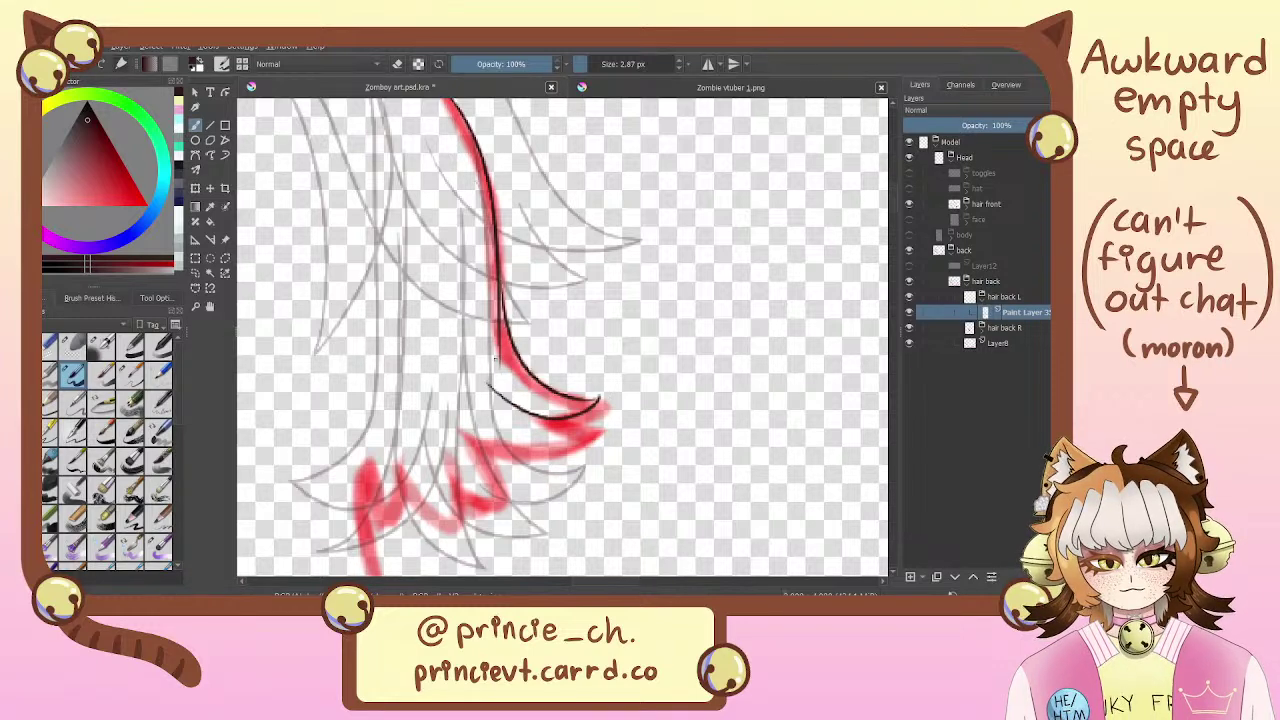
key("ctrl+z")
left_click_drag(606, 399, 484, 404)
key("ctrl+z")
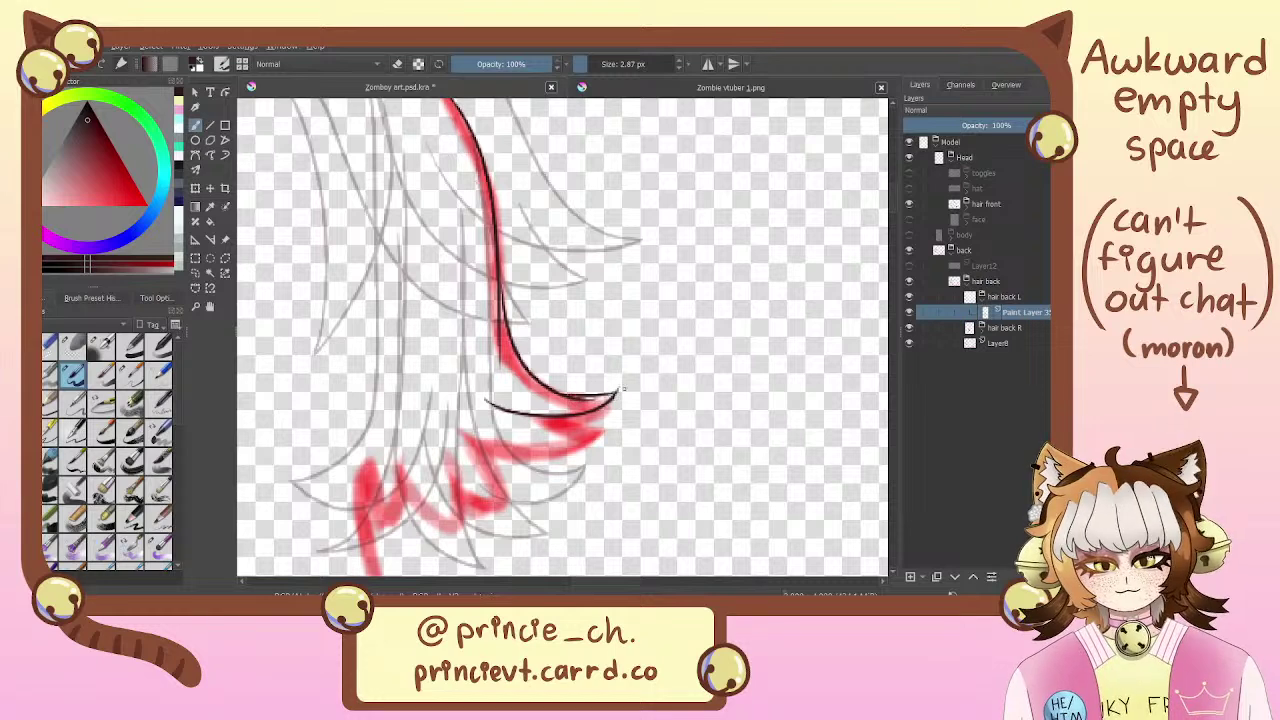
Sharpen the tip of the outer hair flick by alternately erasing and redrawing where its two lines meet
key("e")
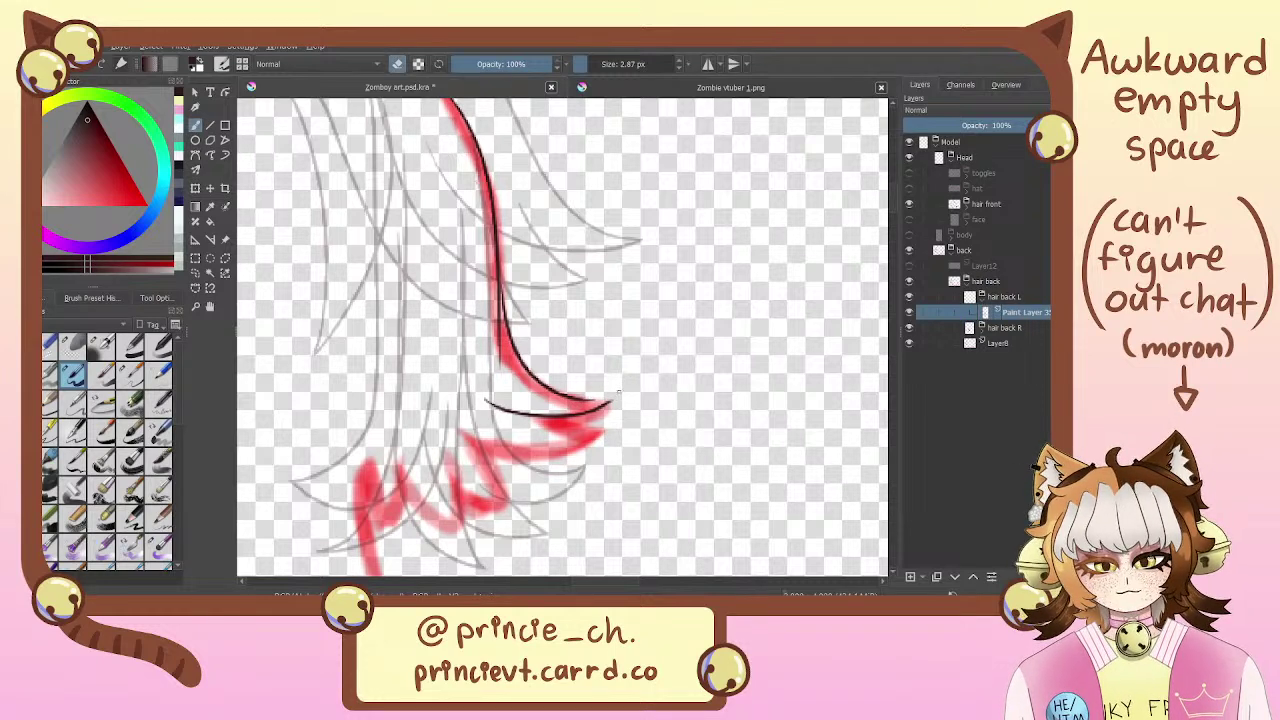
key("e")
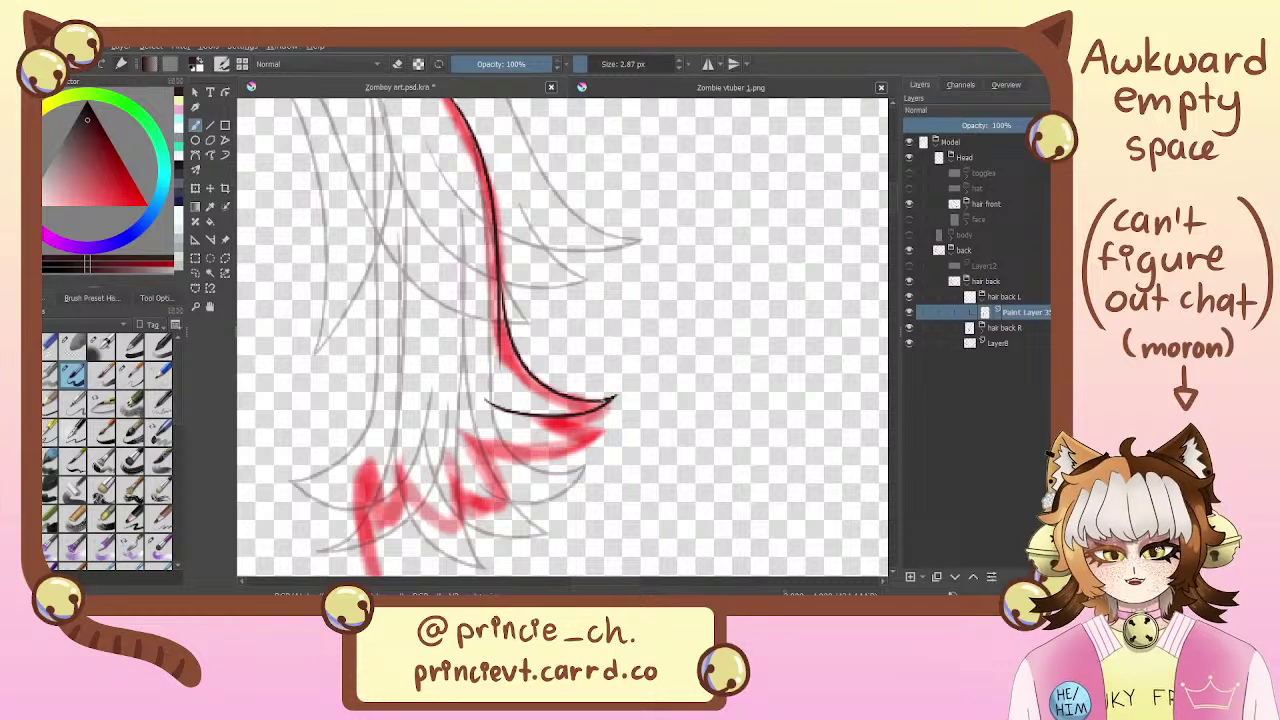
key("e")
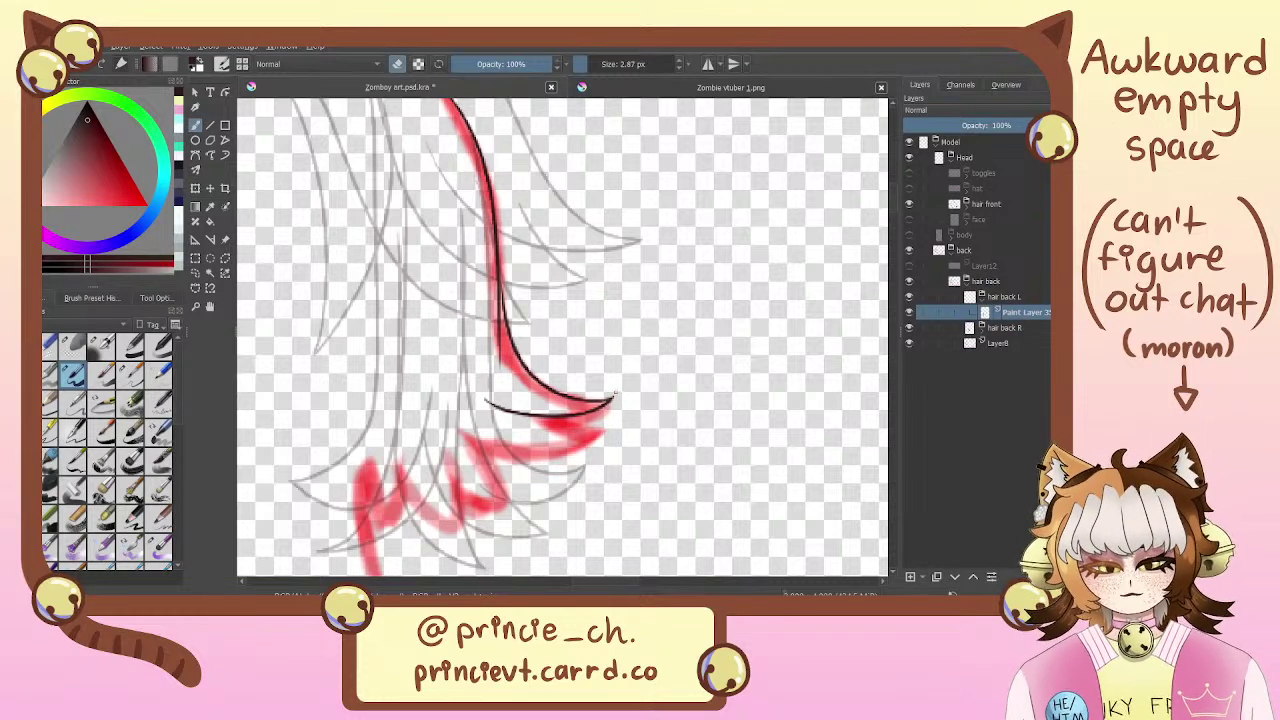
key("e")
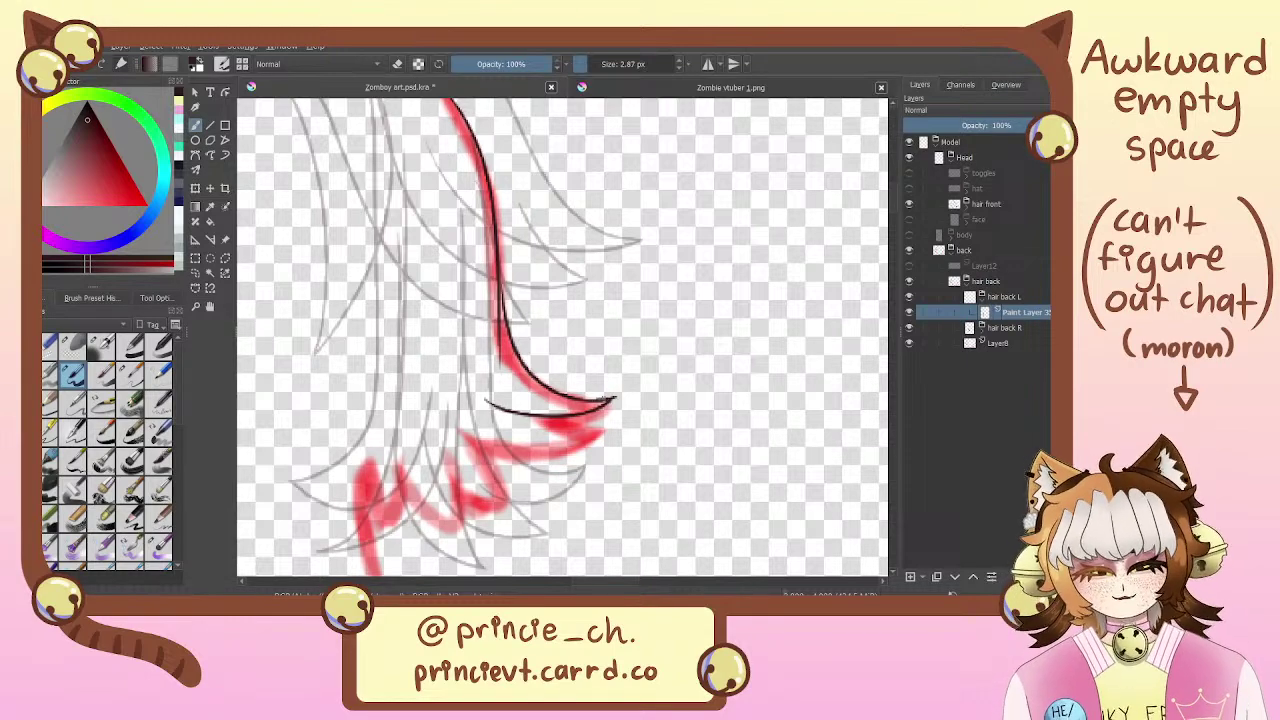
left_click_drag(555, 376, 603, 422)
key("e")
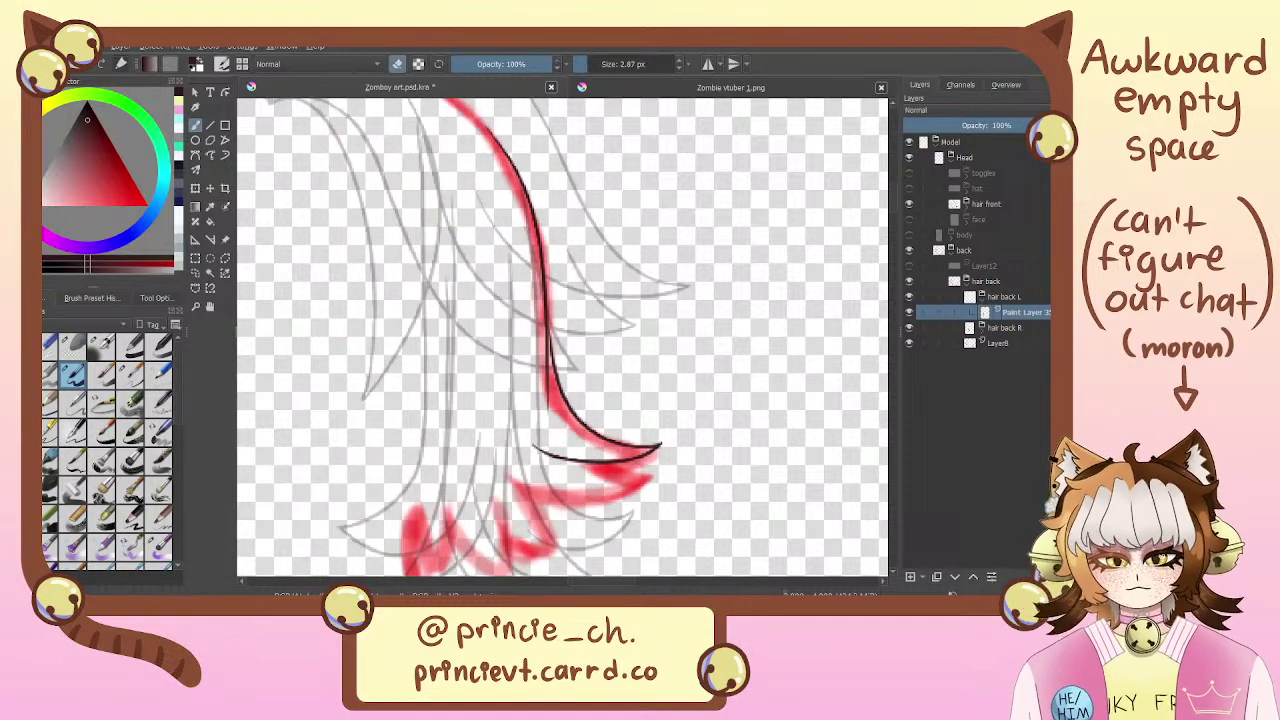
Erase the uneven joint midway down the outer hair line and redraw it as one smooth line
left_click_drag(546, 328, 548, 394)
left_click_drag(547, 296, 547, 342)
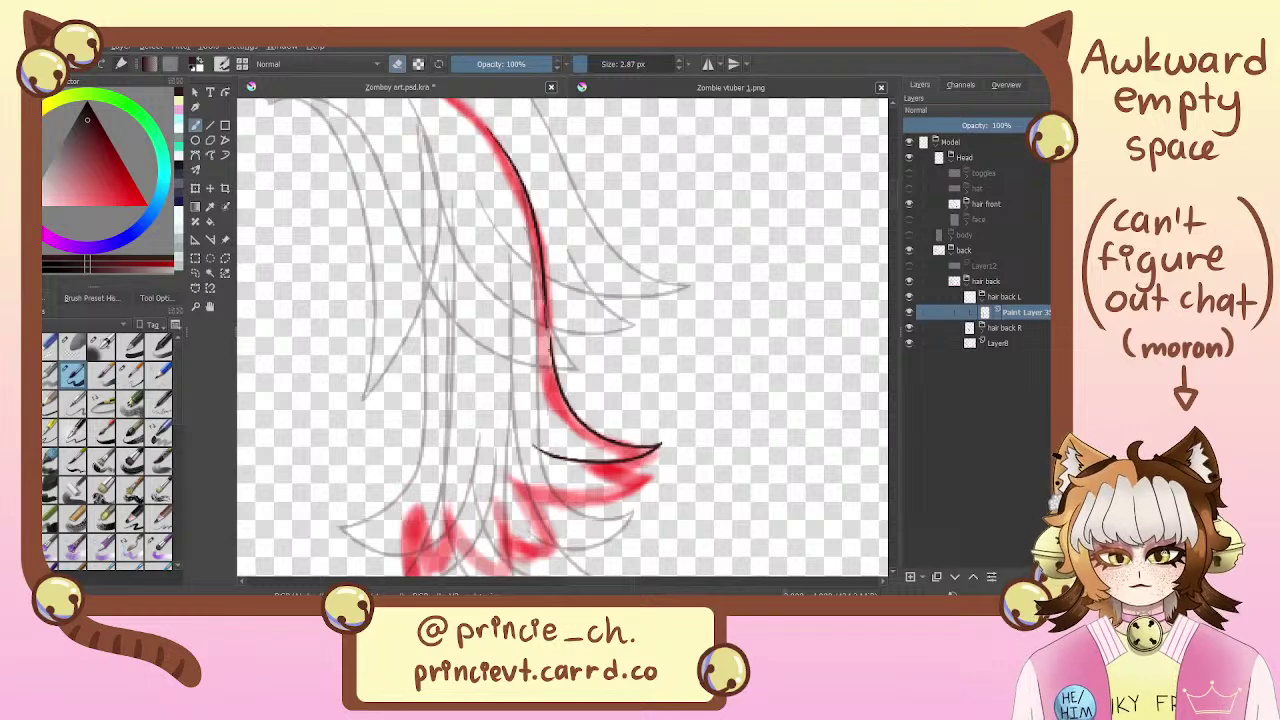
key("e")
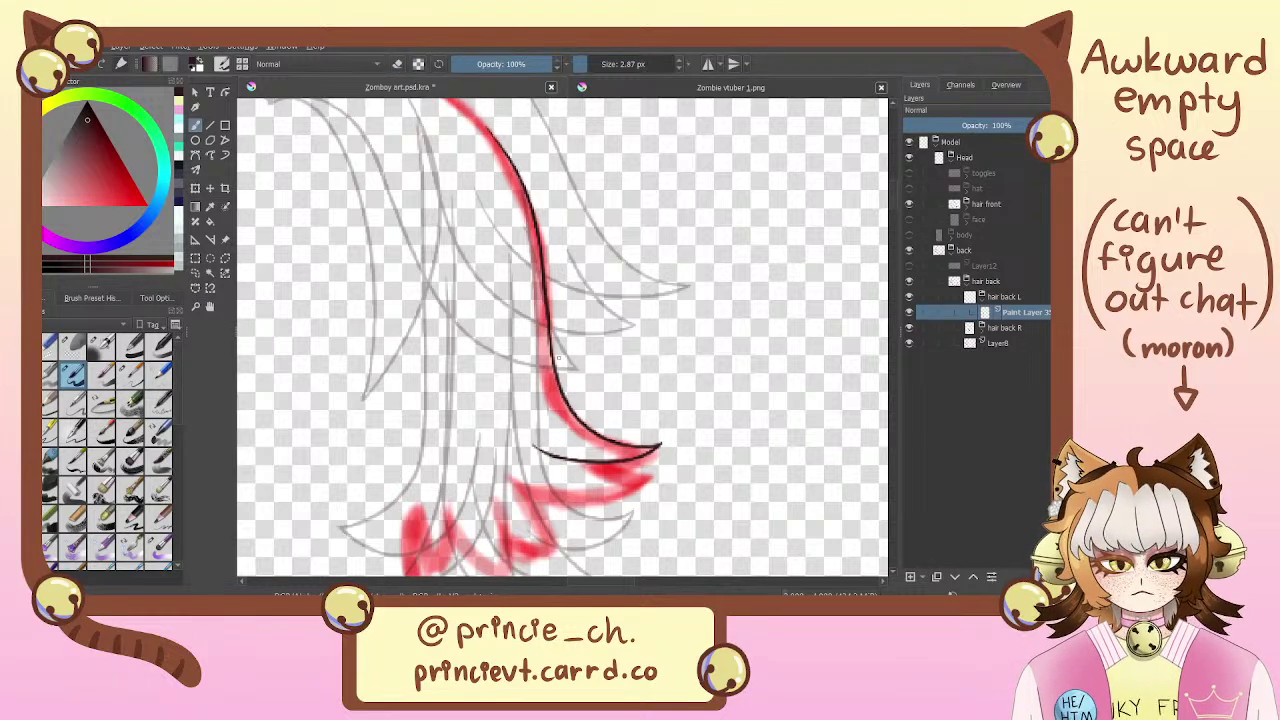
Erase the inner end of the flick's underside and redraw it curving further up into the hair
key("e")
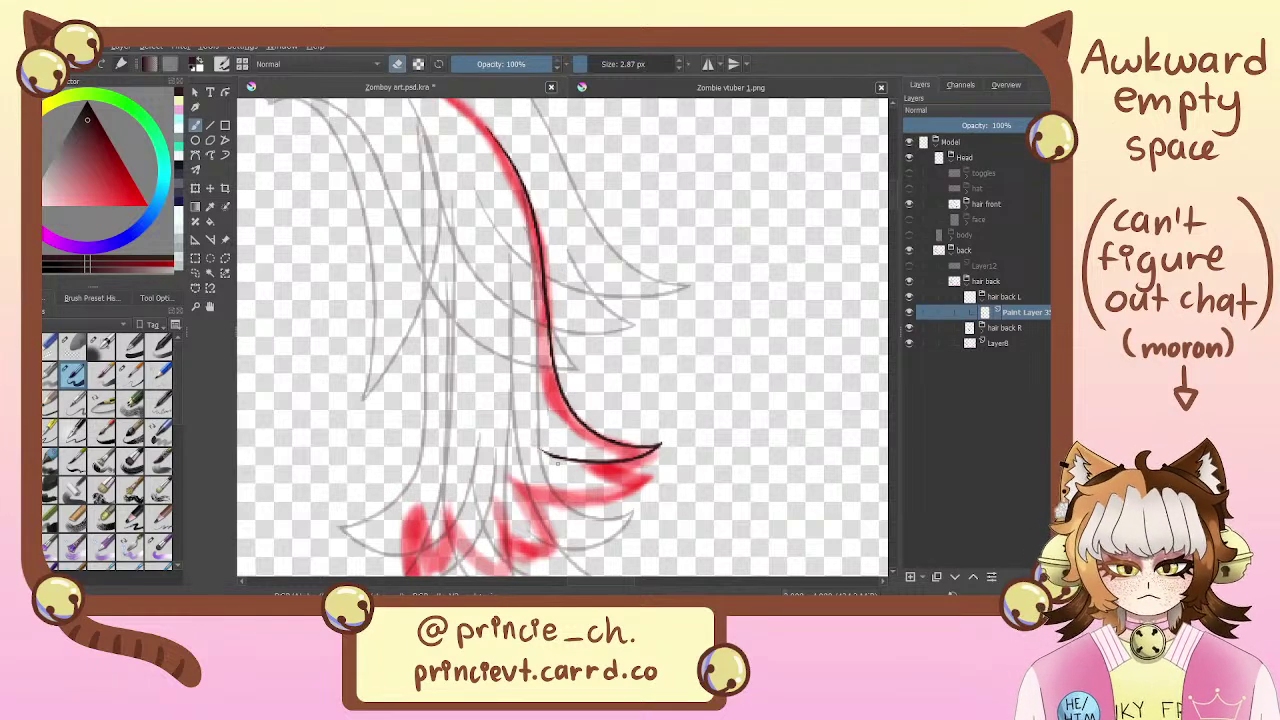
left_click_drag(557, 462, 610, 471)
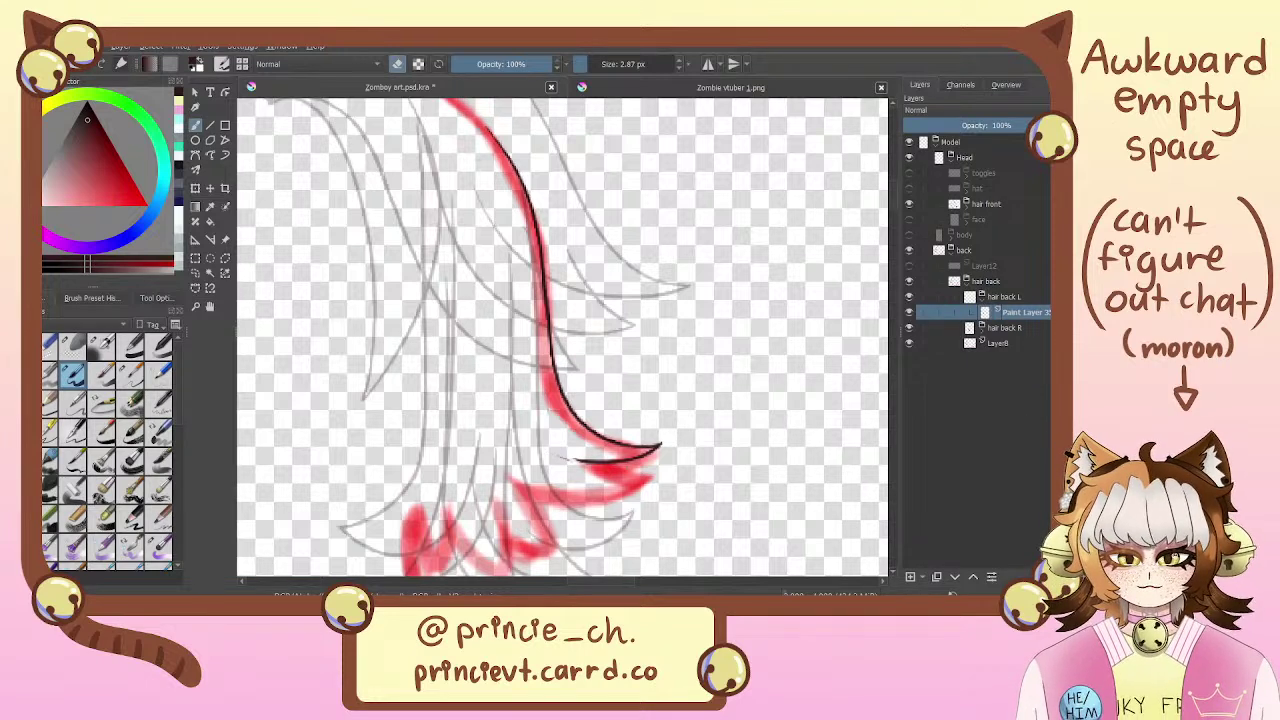
key("e")
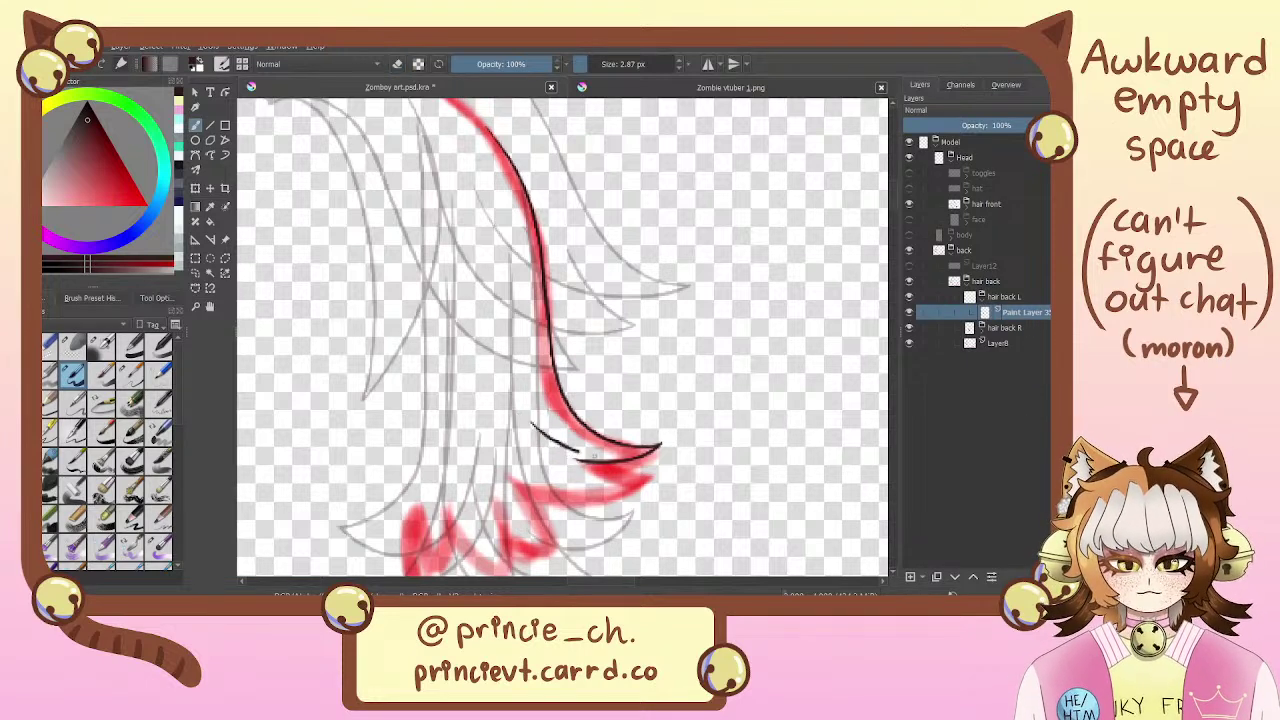
key("ctrl+z")
mouse_move(536, 432)
left_mouse_down()
mouse_move(605, 459)
mouse_move(592, 462)
left_mouse_up()
key("ctrl+z")
key("ctrl+z")
key("ctrl+z")
key("e")
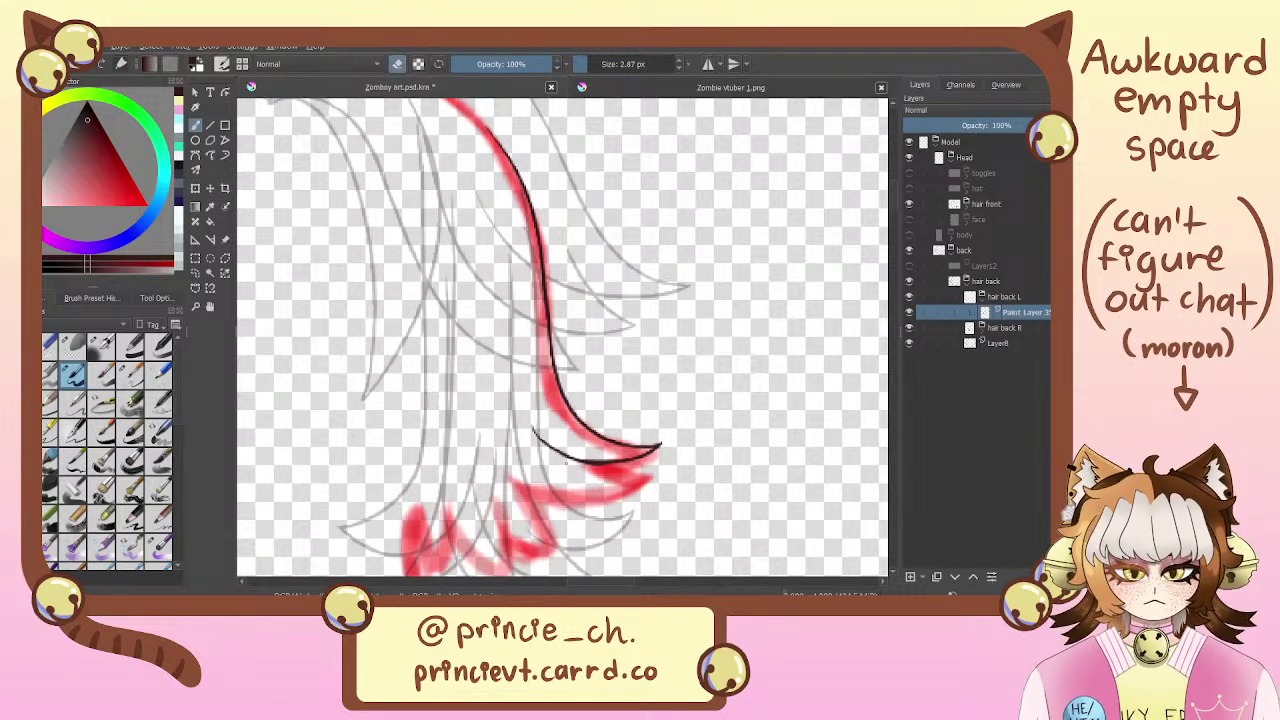
Clean up the redrawn underside of the outer flick with the eraser
key("ctrl+z")
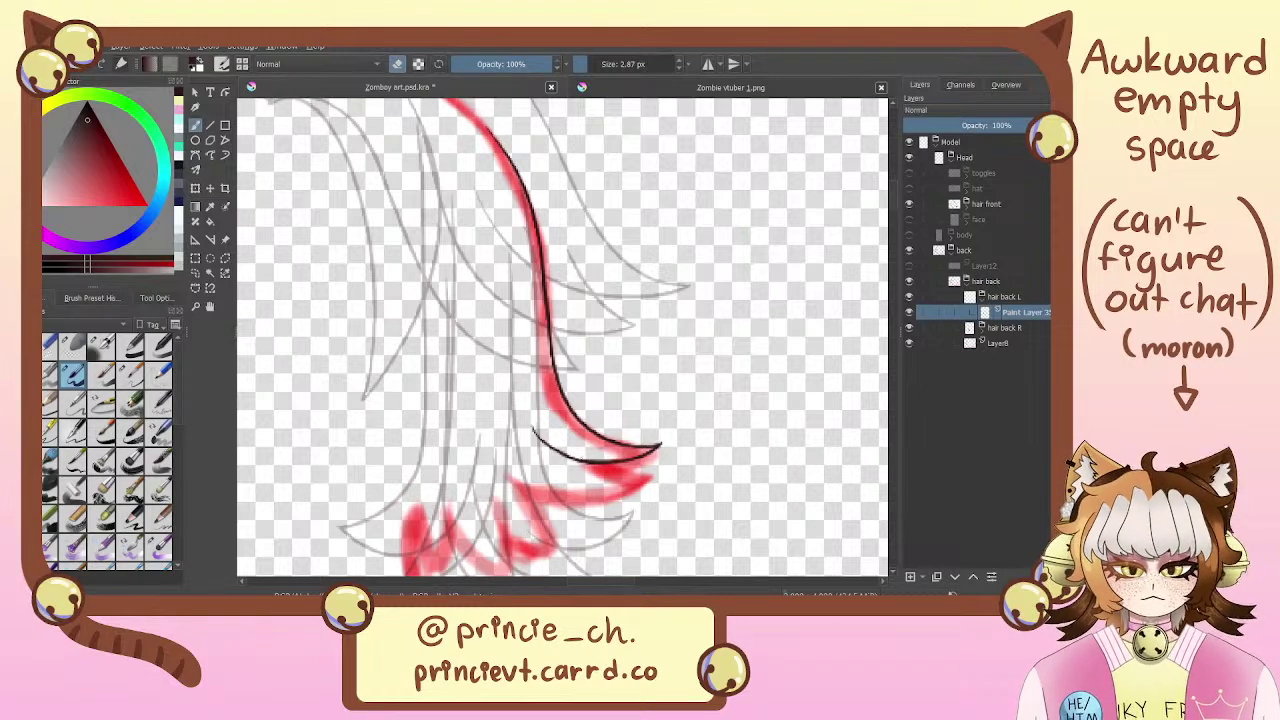
left_click_drag(582, 457, 618, 459)
left_click_drag(562, 423, 593, 460)
left_click_drag(674, 406, 677, 377)
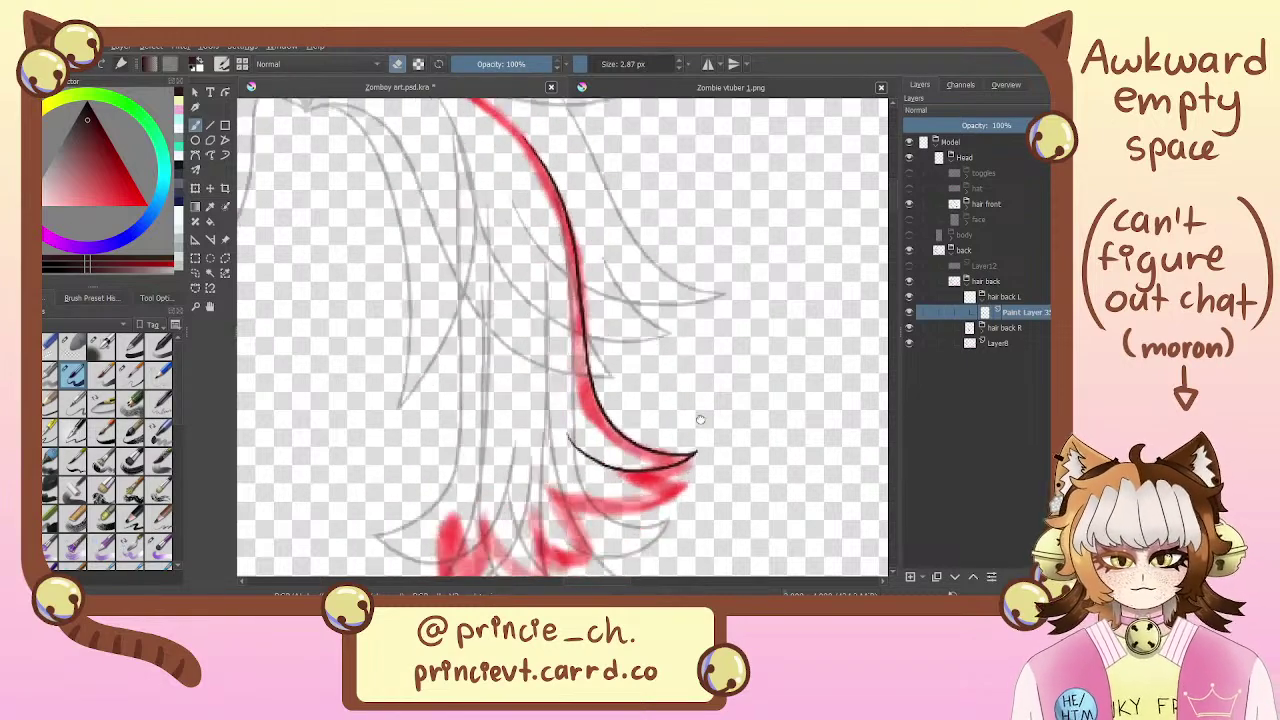
left_click_drag(607, 335, 622, 398)
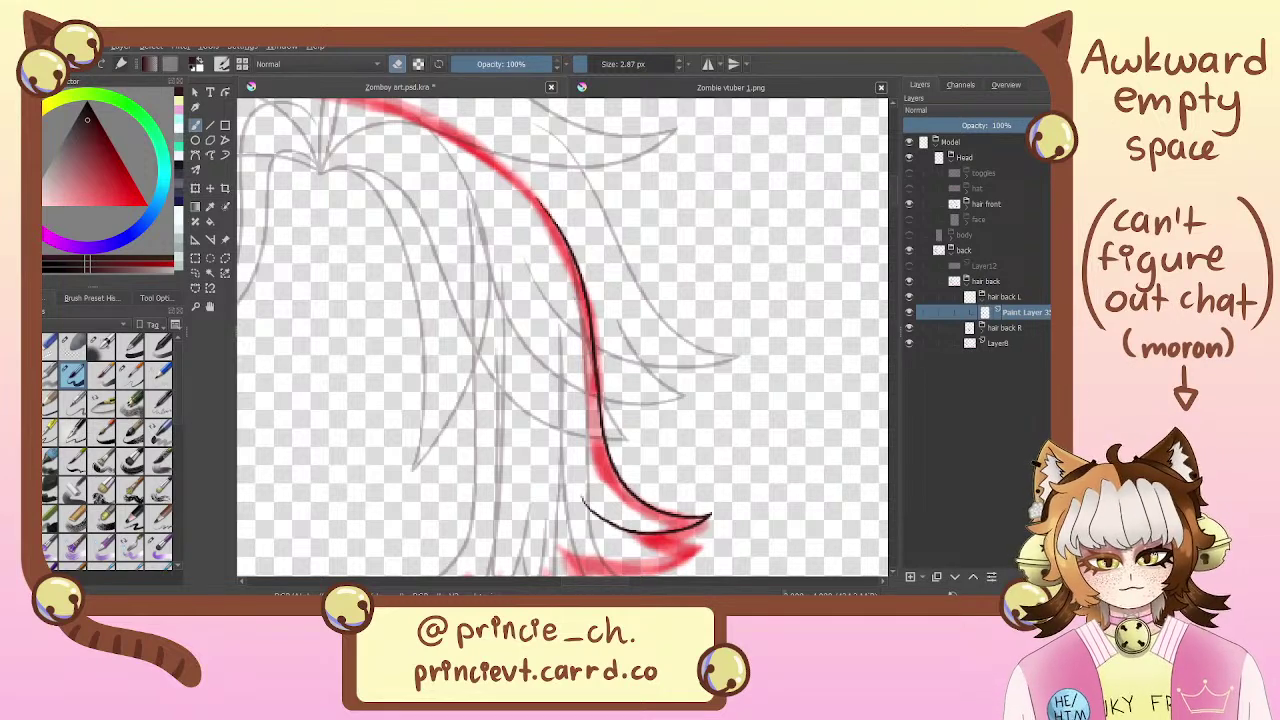
Add a paint layer and ink the second hair strand below the outer flick, trimming its lines to a clean point
left_click(910, 577)
mouse_move(641, 523)
left_mouse_down()
mouse_move(593, 443)
mouse_move(646, 469)
mouse_move(476, 392)
left_mouse_up()
key("e")
key("ctrl+z")
left_click_drag(436, 335, 655, 469)
key("ctrl+z")
key("ctrl+z")
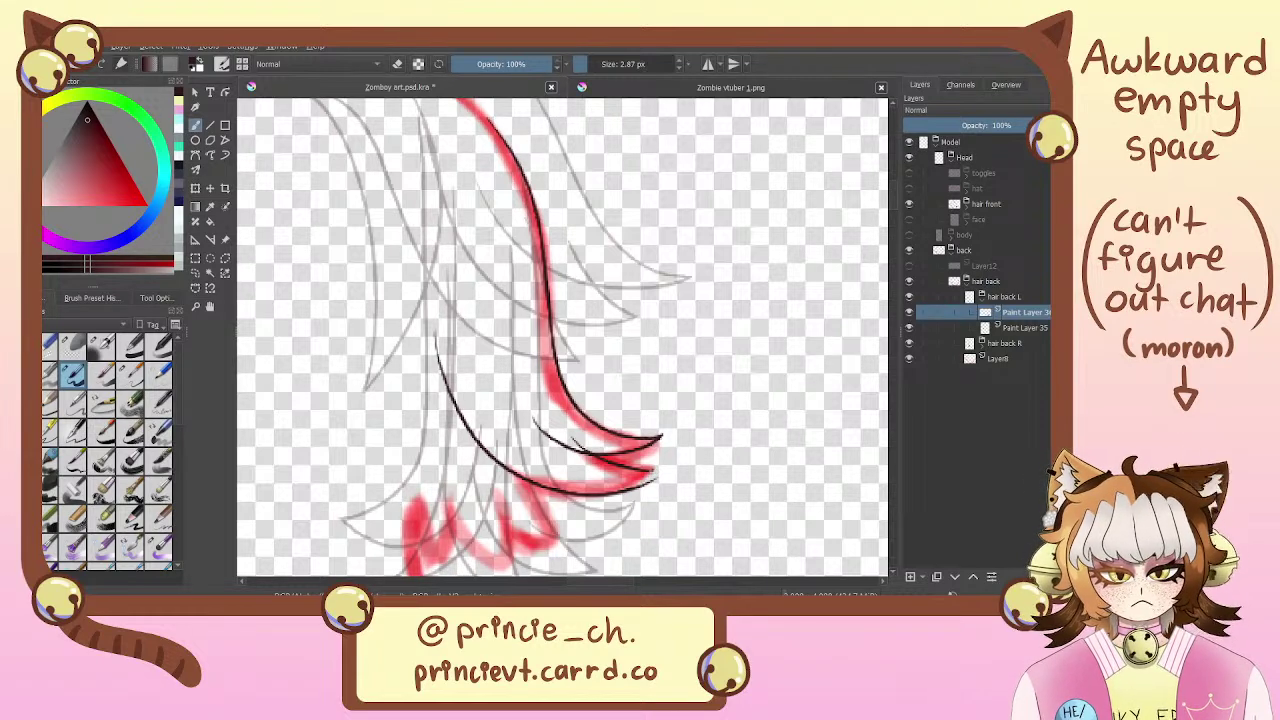
key("e")
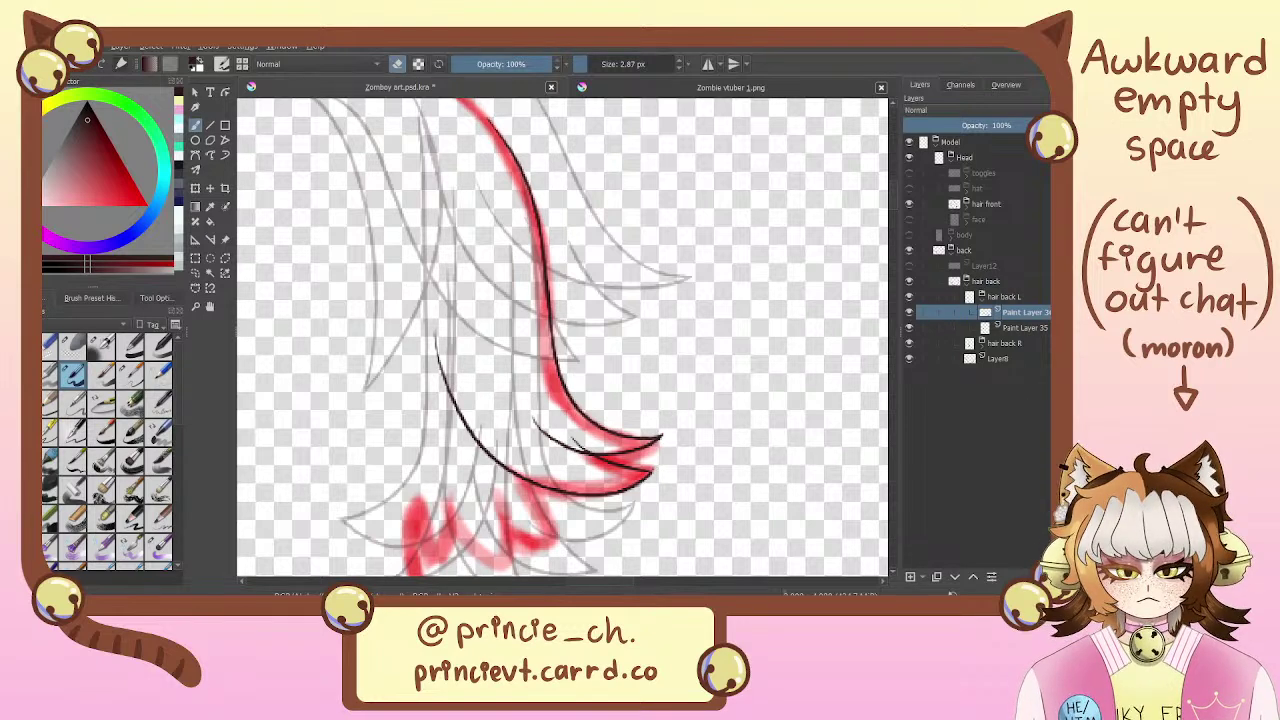
left_click_drag(544, 395, 650, 353)
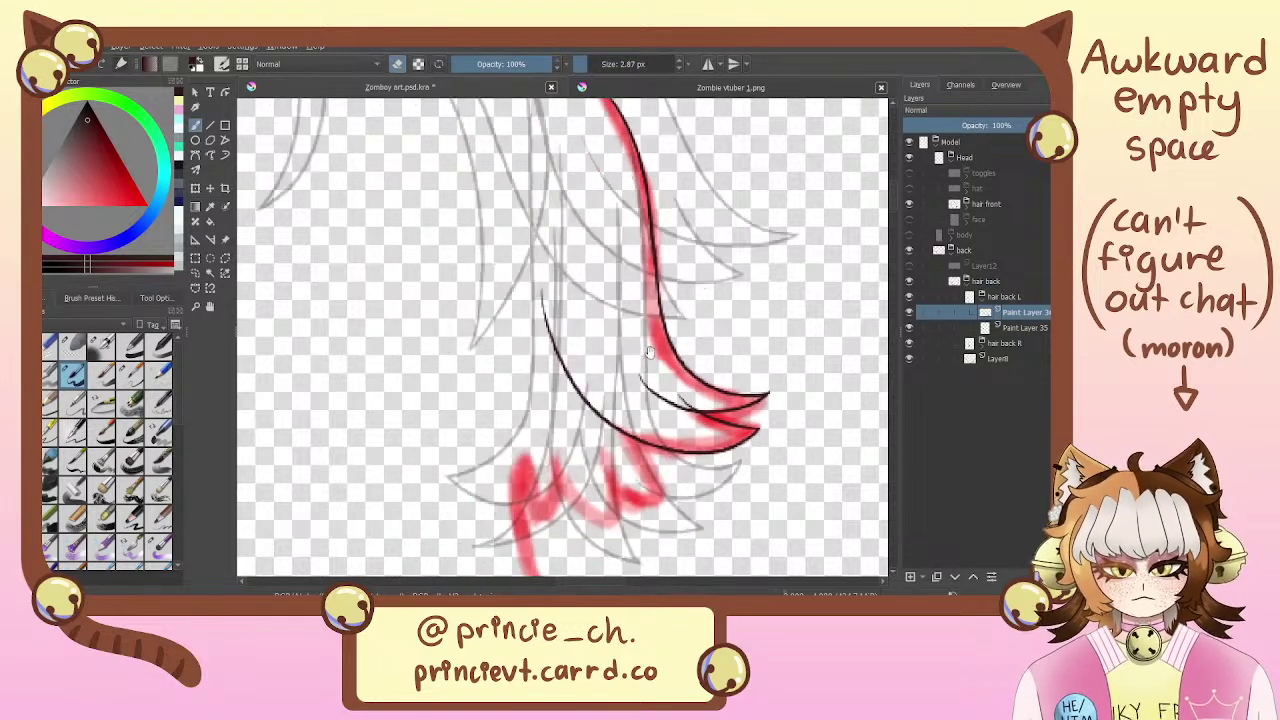
Add another paint layer in hair back L and reorder the group with Paint Layer 35 on top, then 36, then 37
left_click(910, 578)
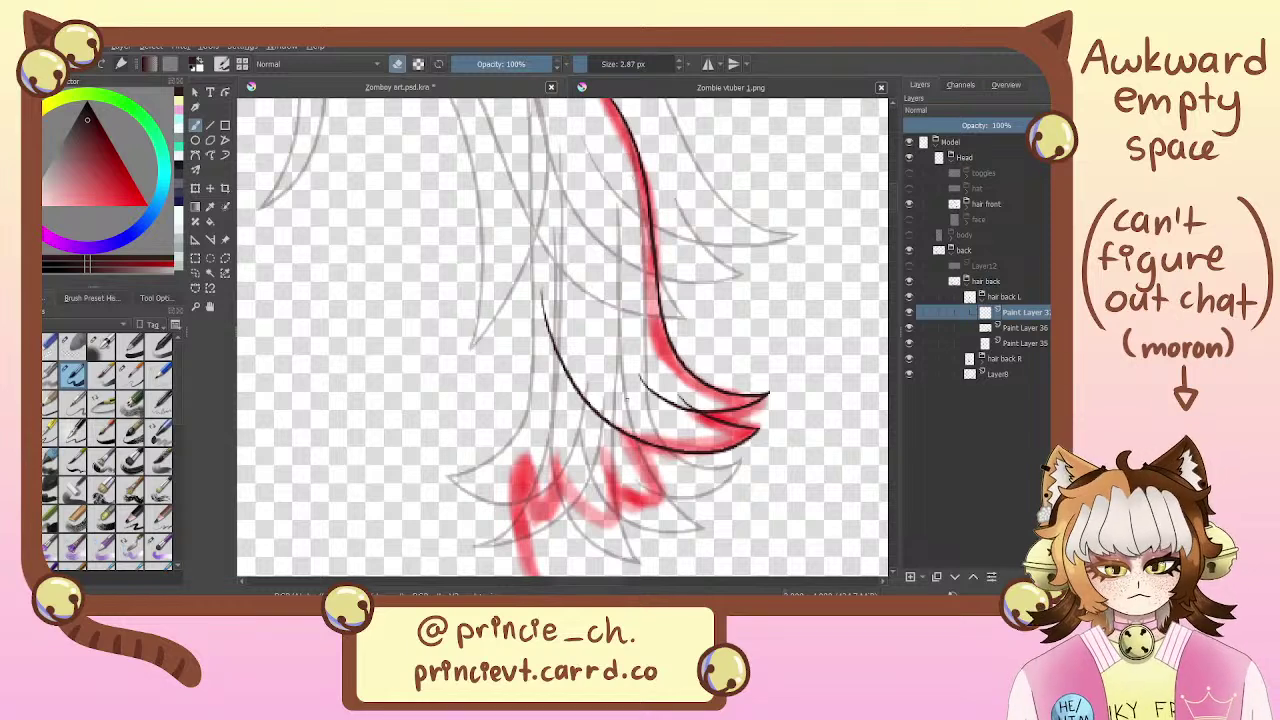
key("e")
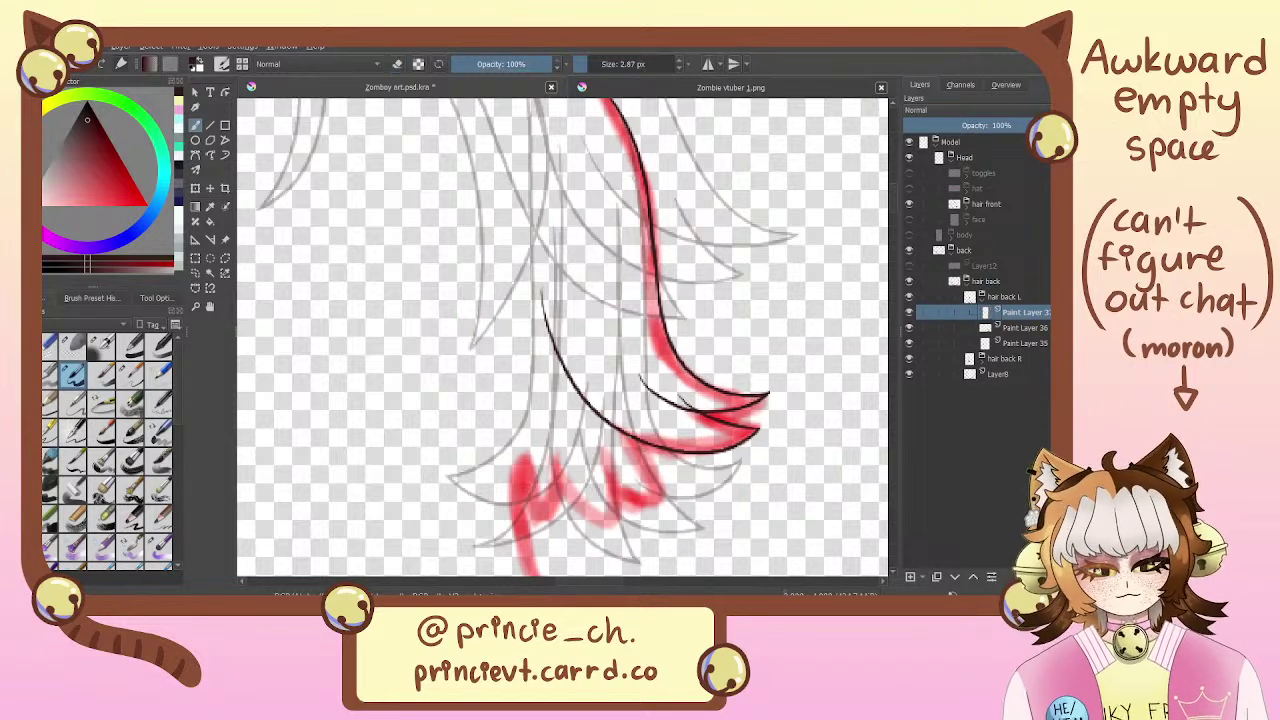
left_click(1026, 328)
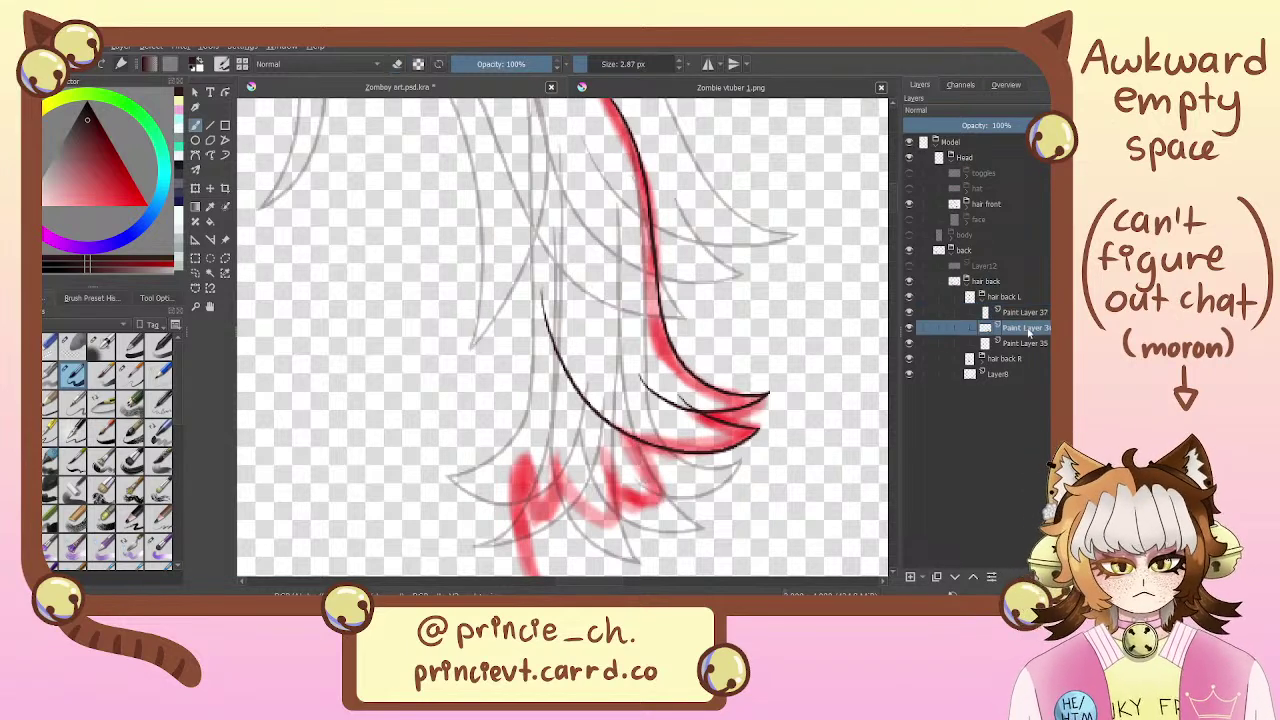
left_click(910, 328)
left_click(911, 329)
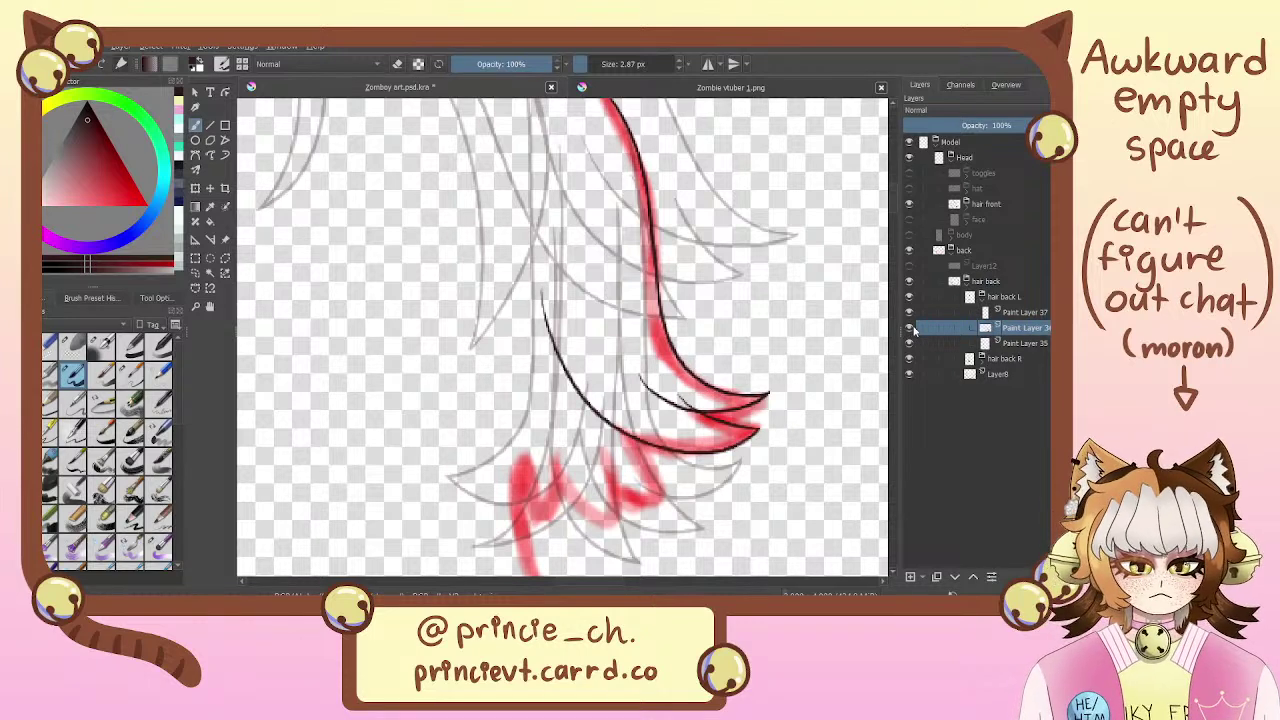
left_click(1013, 343)
left_click(910, 343)
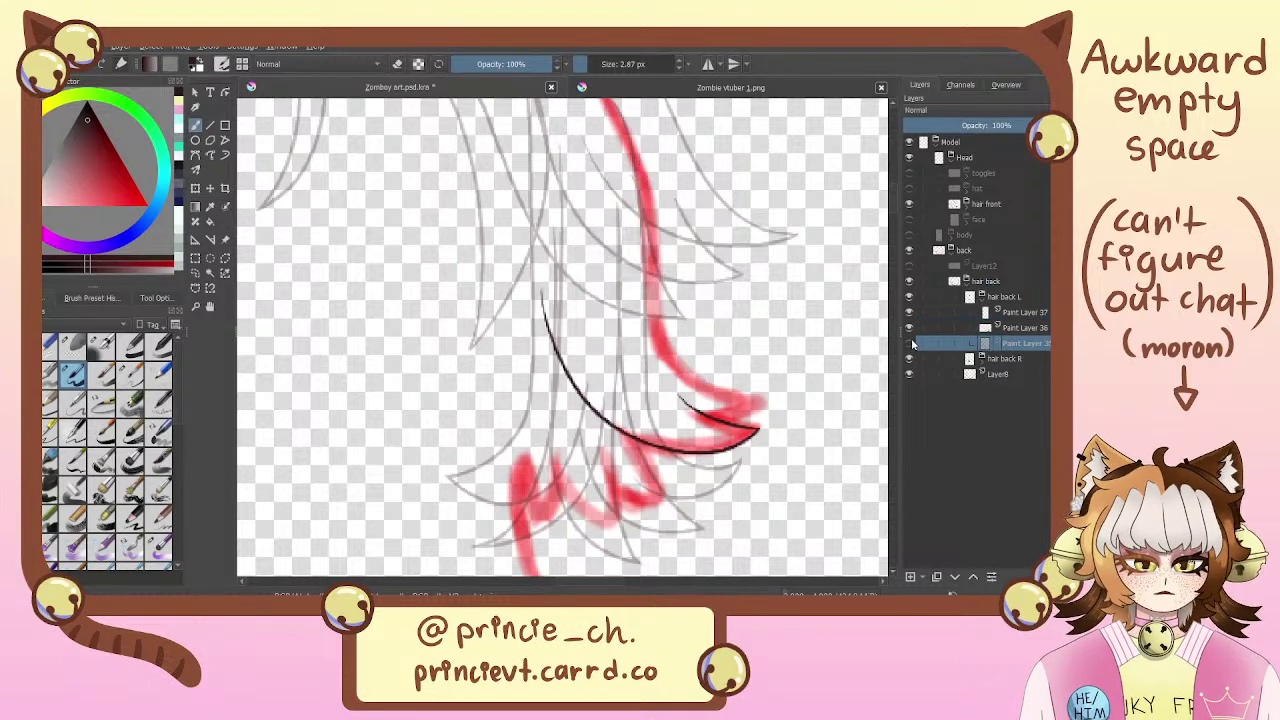
left_click(910, 343)
mouse_move(1017, 347)
left_mouse_down()
mouse_move(1022, 316)
mouse_move(1030, 353)
left_mouse_up()
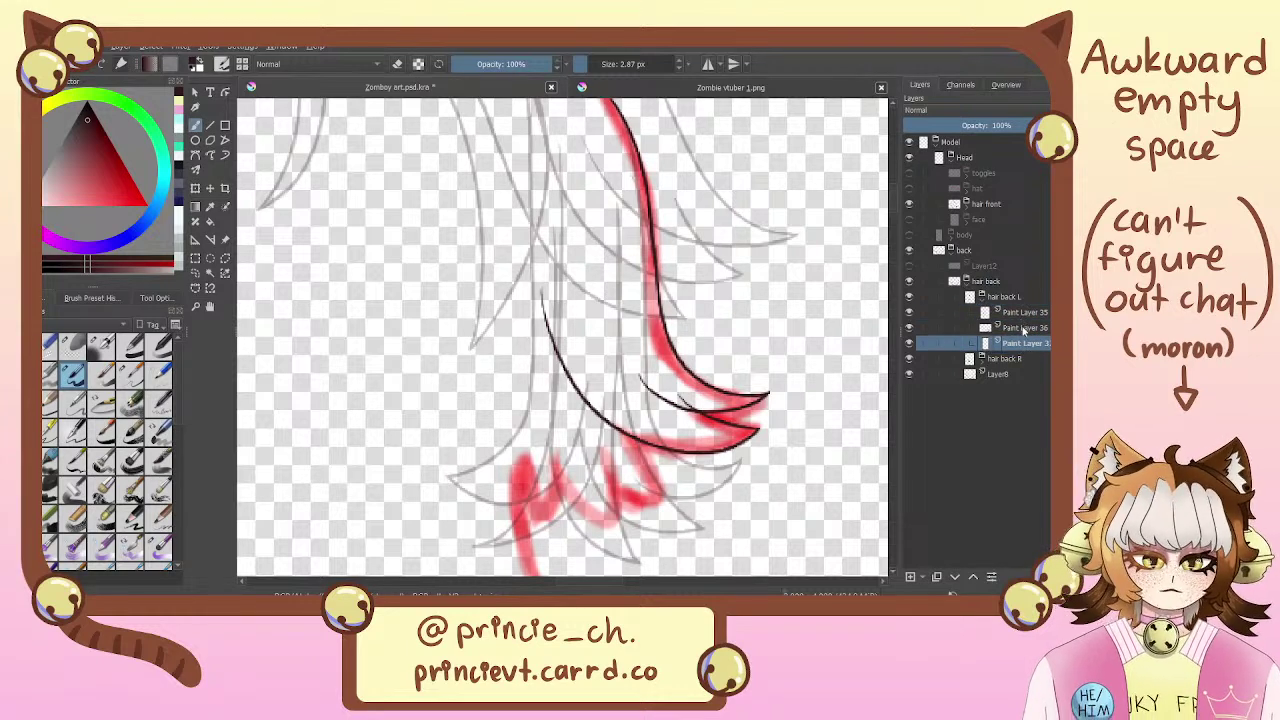
Clean up the second strand's lines on Paint Layer 36 with the eraser
left_click(1022, 330)
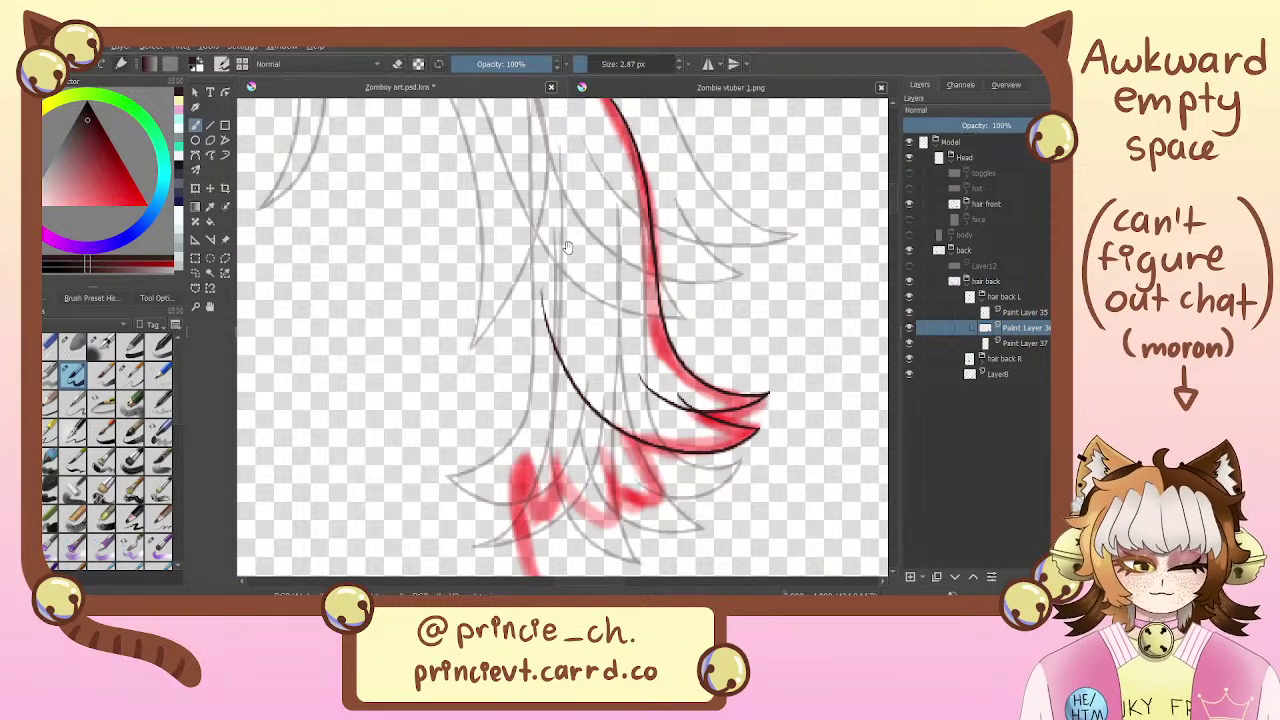
mouse_move(656, 362)
left_mouse_down()
mouse_move(592, 407)
mouse_move(709, 369)
mouse_move(658, 450)
mouse_move(632, 358)
left_mouse_up()
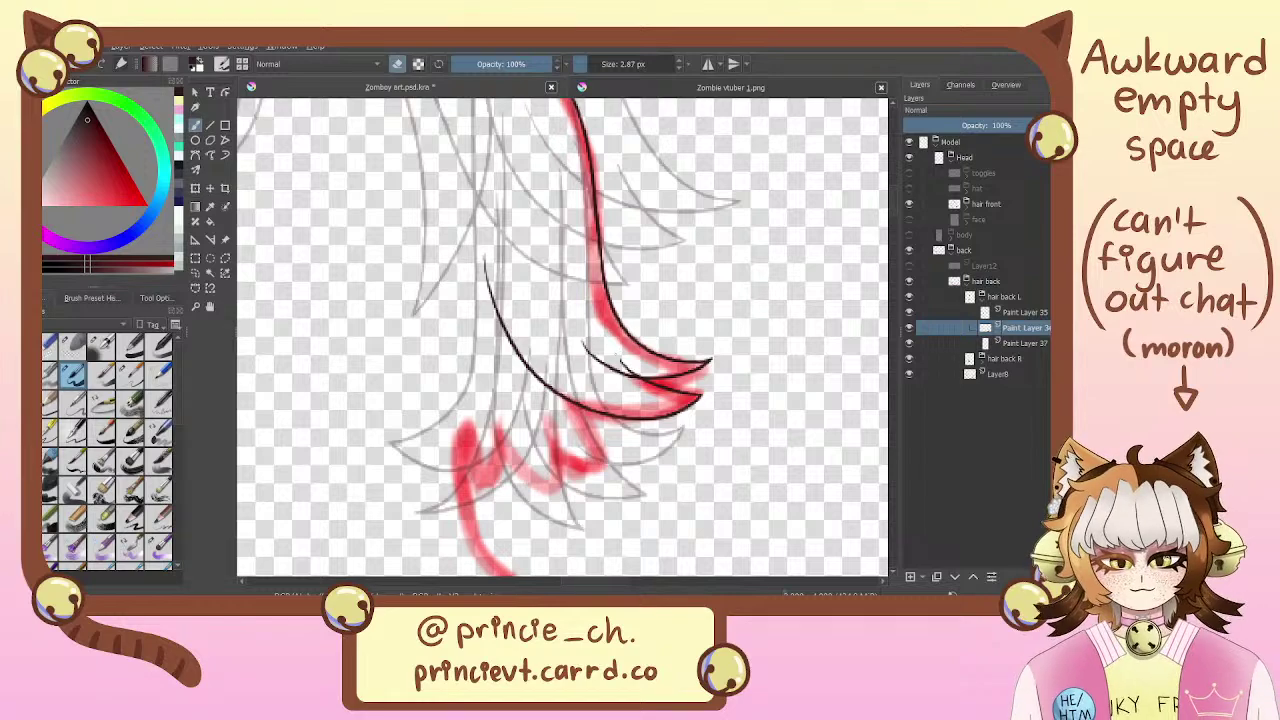
mouse_move(649, 380)
left_mouse_down()
mouse_move(630, 467)
mouse_move(714, 357)
mouse_move(612, 432)
mouse_move(641, 404)
left_mouse_up()
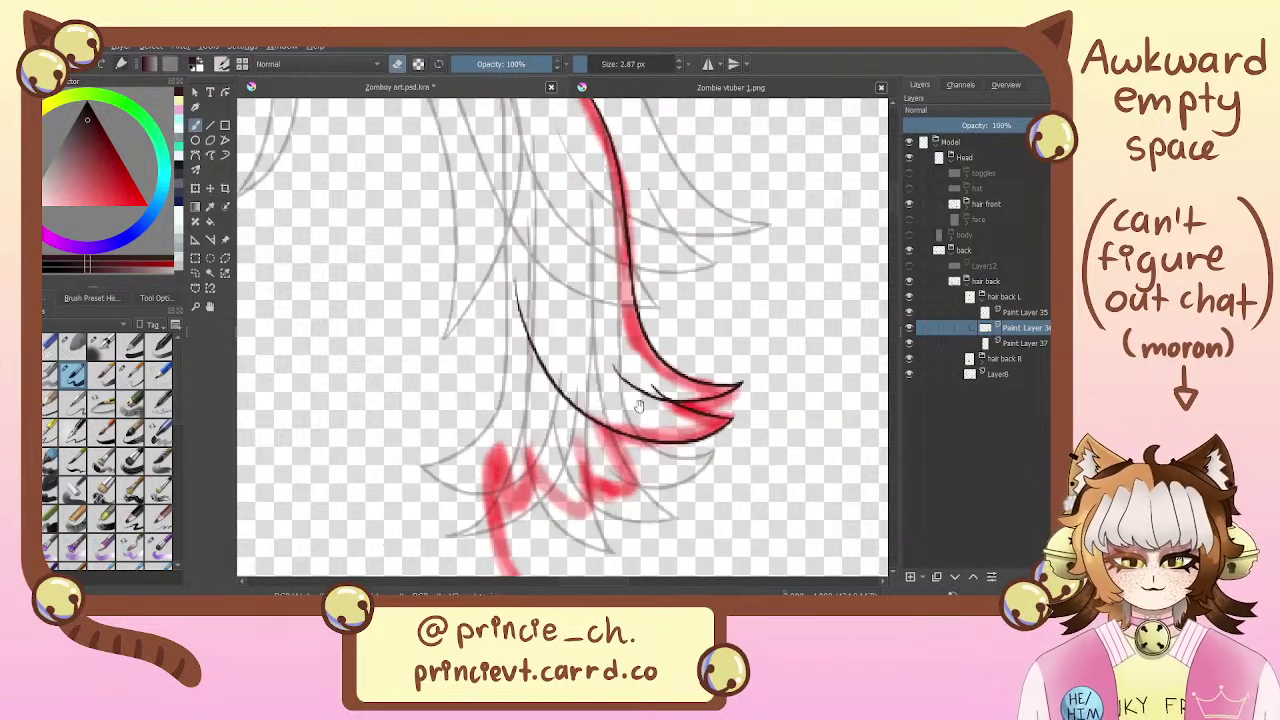
left_click_drag(522, 342, 563, 396)
left_click_drag(677, 456, 672, 396)
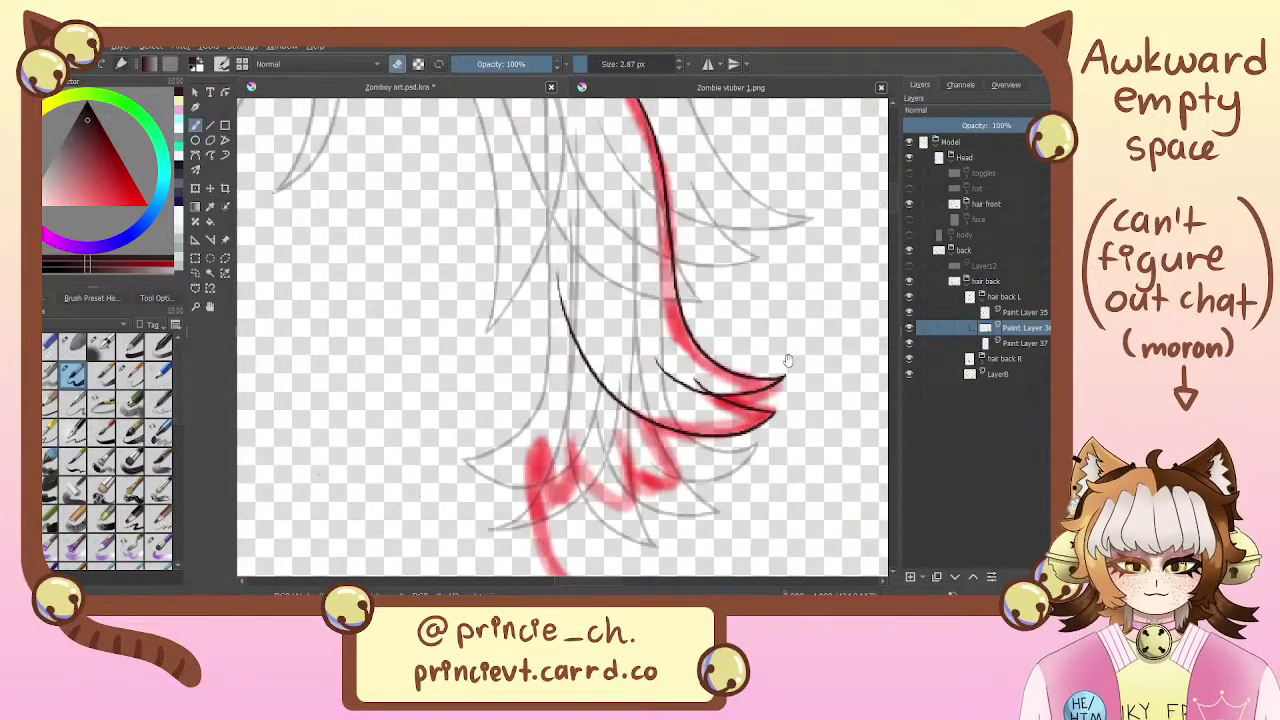
On Paint Layer 37, ink the third pointed hair strand below the second one, extending its inner edge upward
left_click(1025, 344)
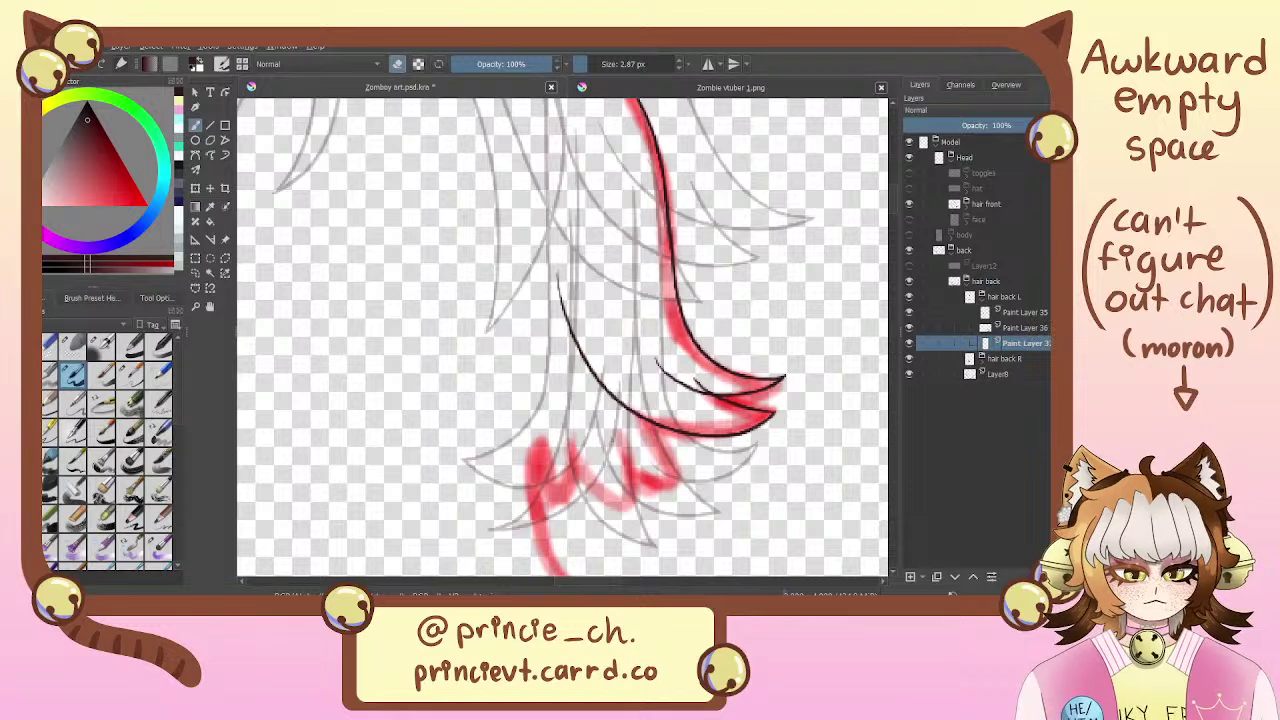
key("e")
left_click_drag(637, 395, 679, 489)
left_click_drag(575, 376, 678, 489)
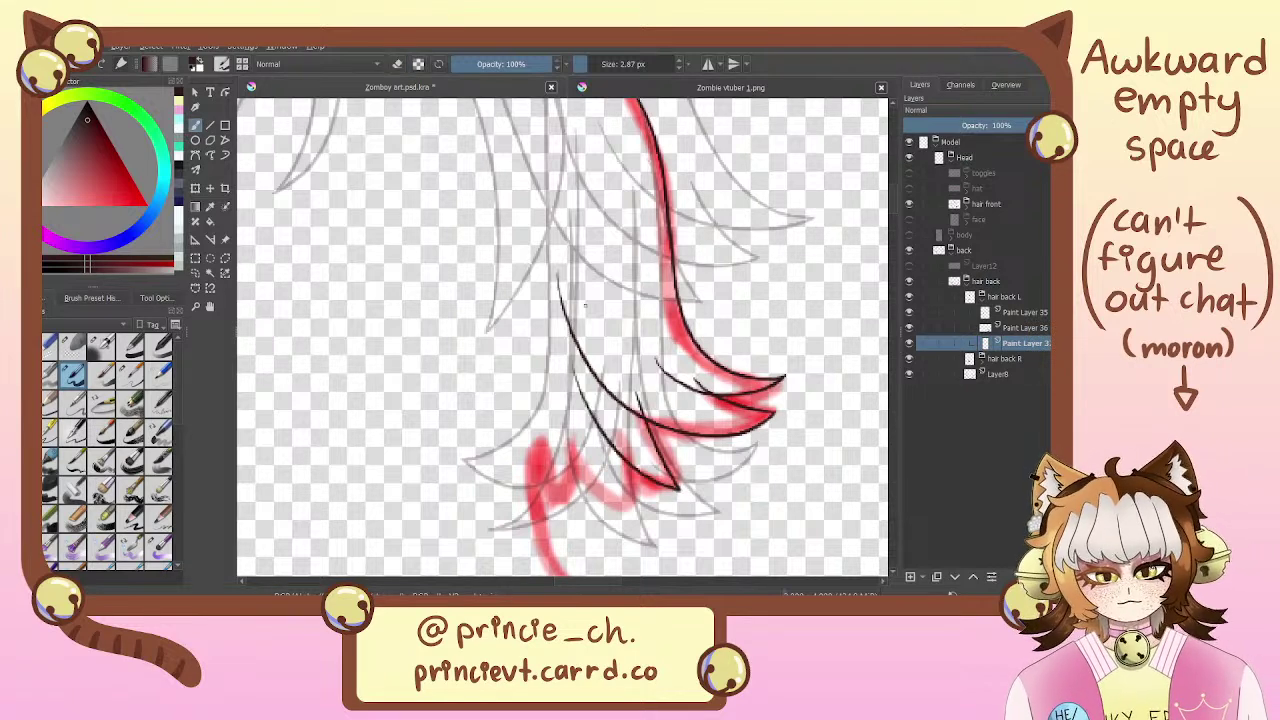
left_click_drag(615, 328, 640, 413)
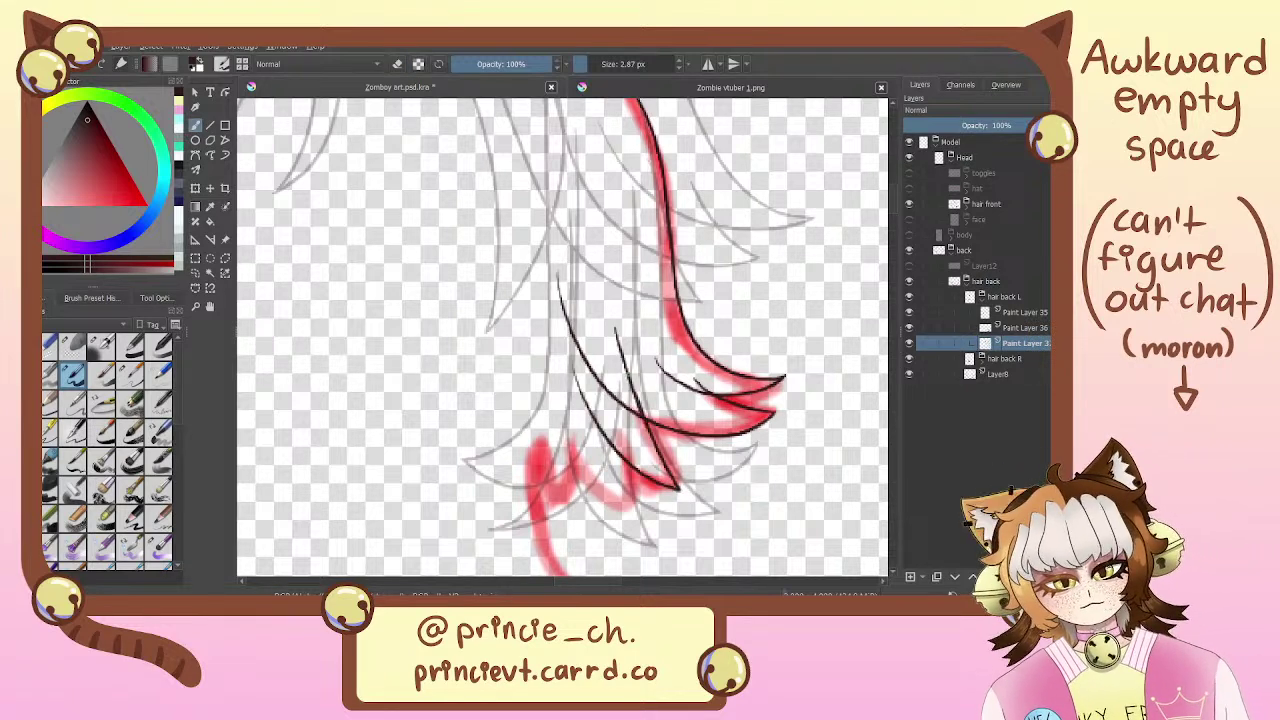
Add a paint layer beneath Paint Layer 37 and ink the fourth pointed hair strand beside the third, following the red sketch
mouse_move(600, 363)
left_mouse_down()
mouse_move(666, 335)
mouse_move(662, 415)
mouse_move(639, 300)
left_mouse_up()
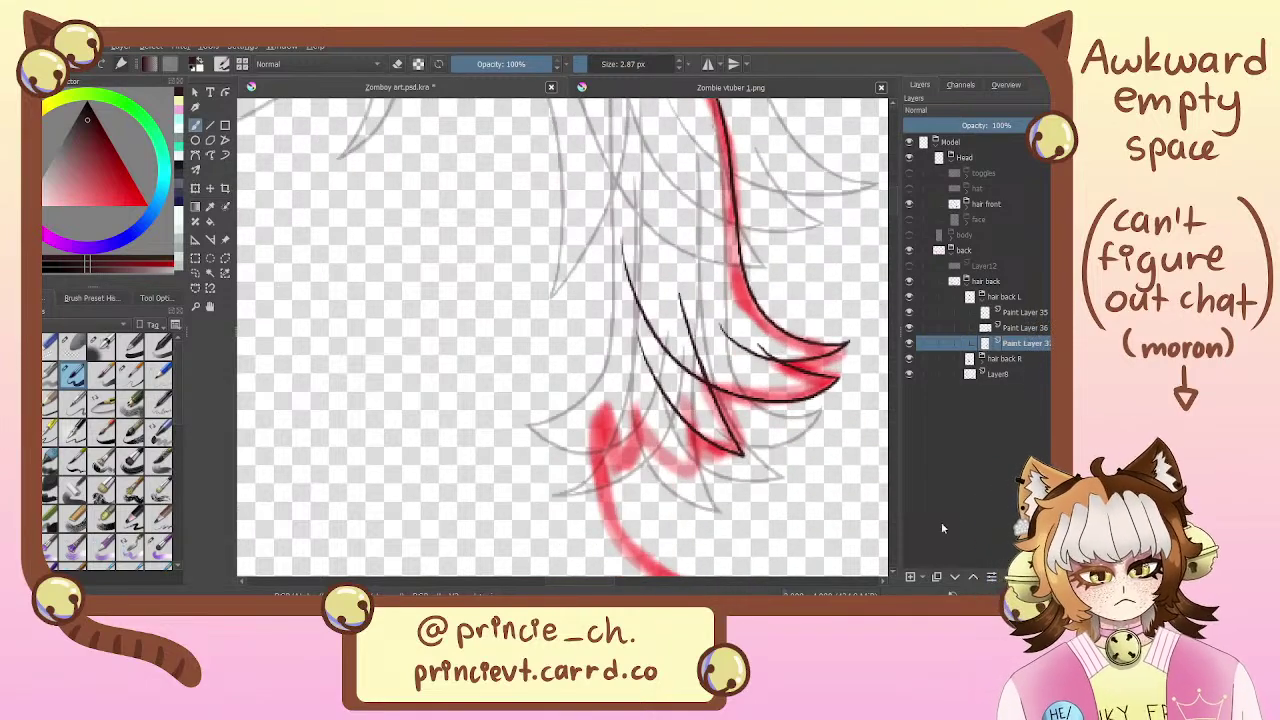
key("Insert")
key("ctrl+Page_Down")
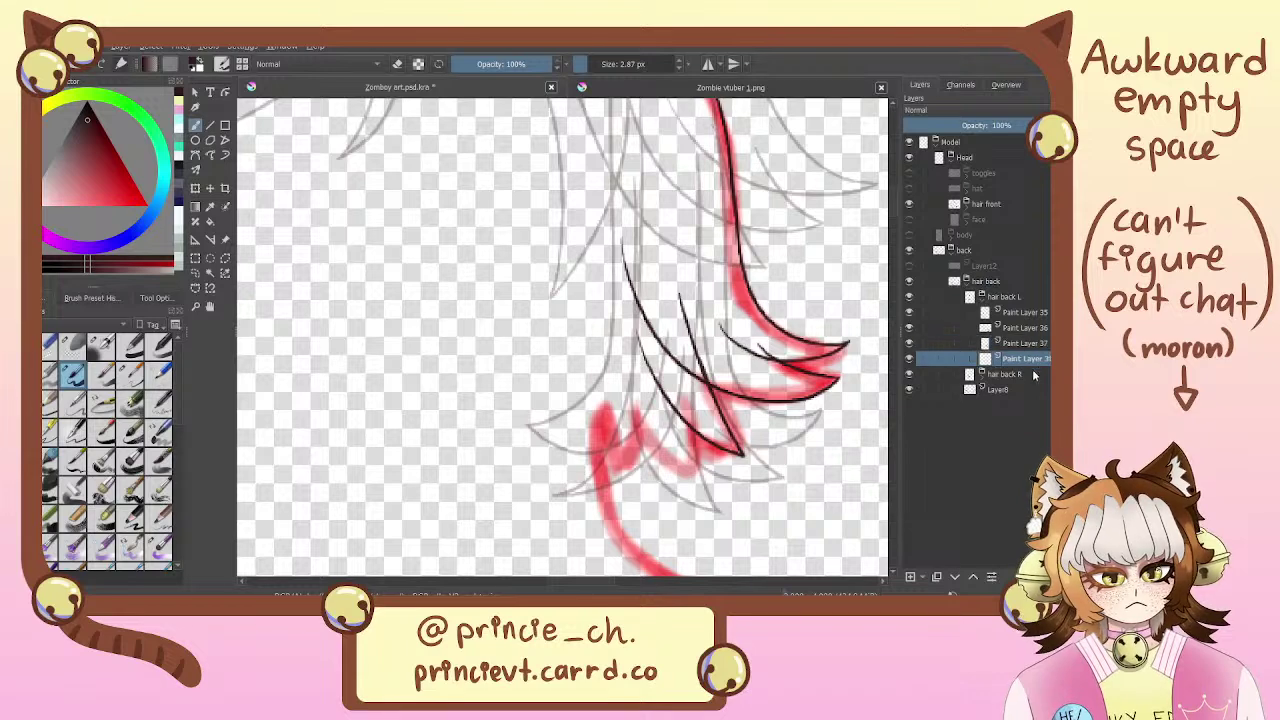
left_click_drag(683, 368, 596, 270)
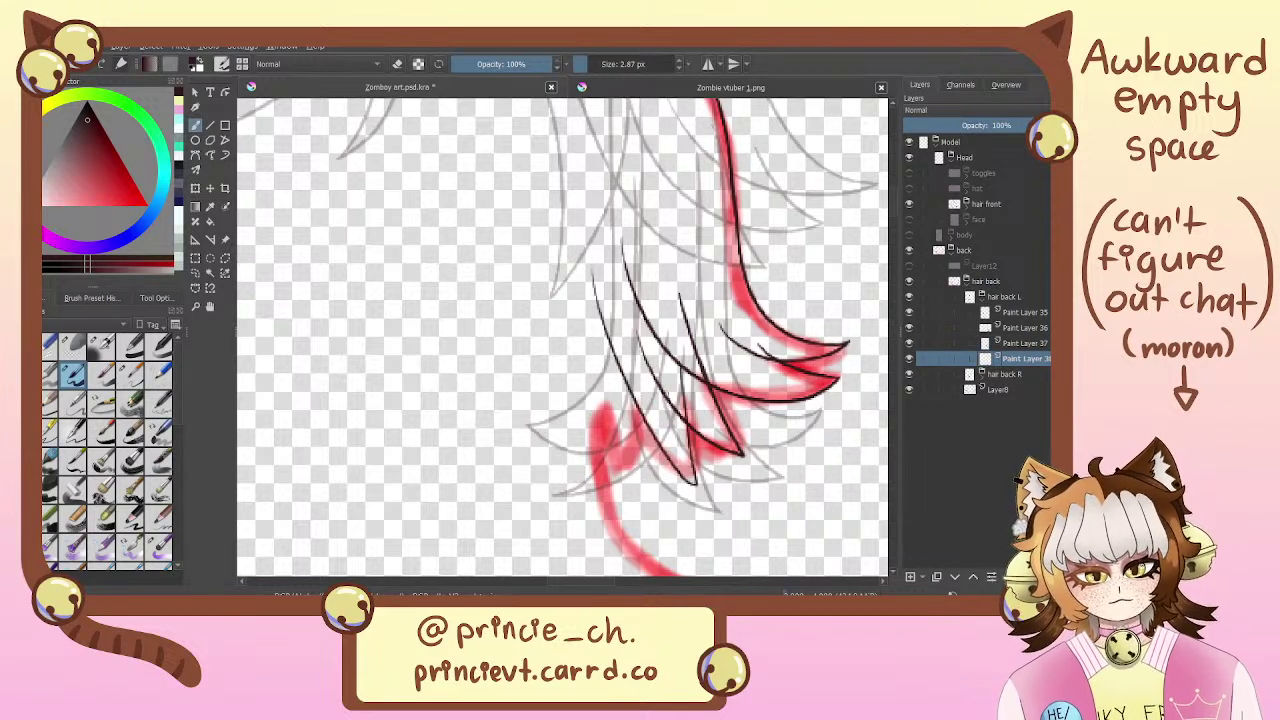
key("ctrl+z")
mouse_move(676, 355)
left_mouse_down()
mouse_move(696, 471)
mouse_move(594, 250)
left_mouse_up()
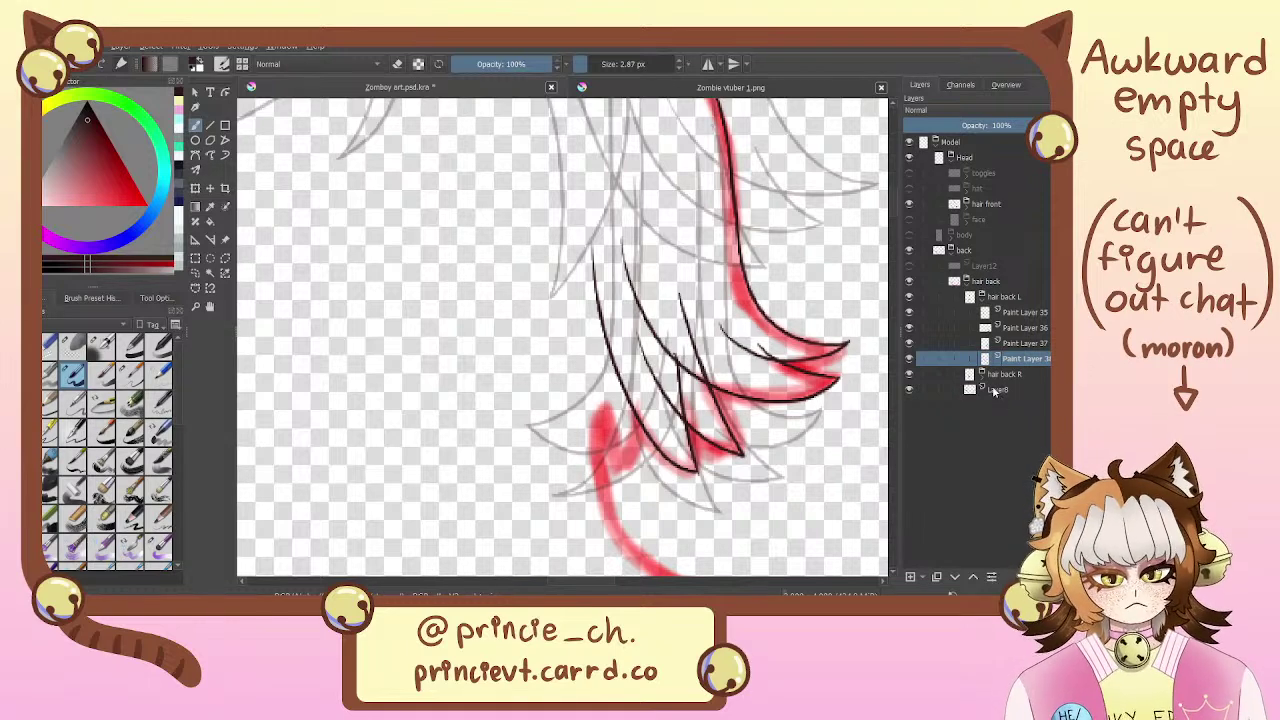
key("e")
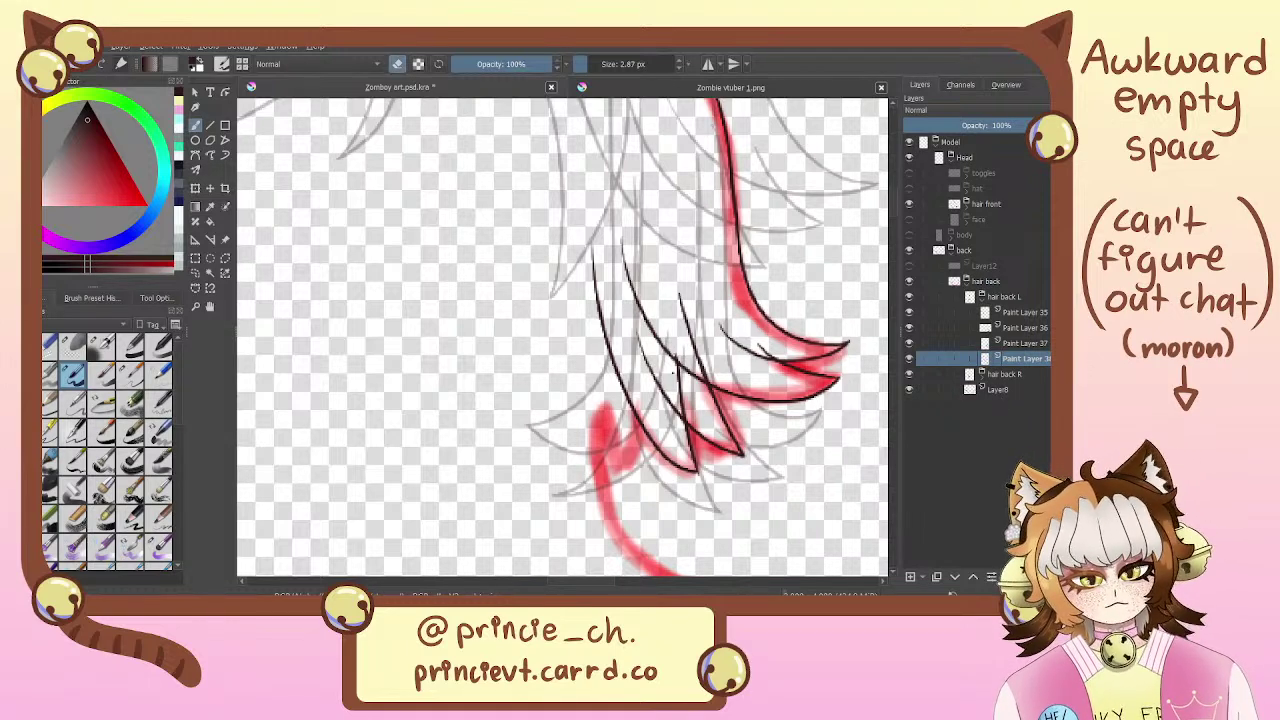
On Paint Layer 37, redraw the third strand's long inner edge so it reaches further up
key("Page_Up")
key("e")
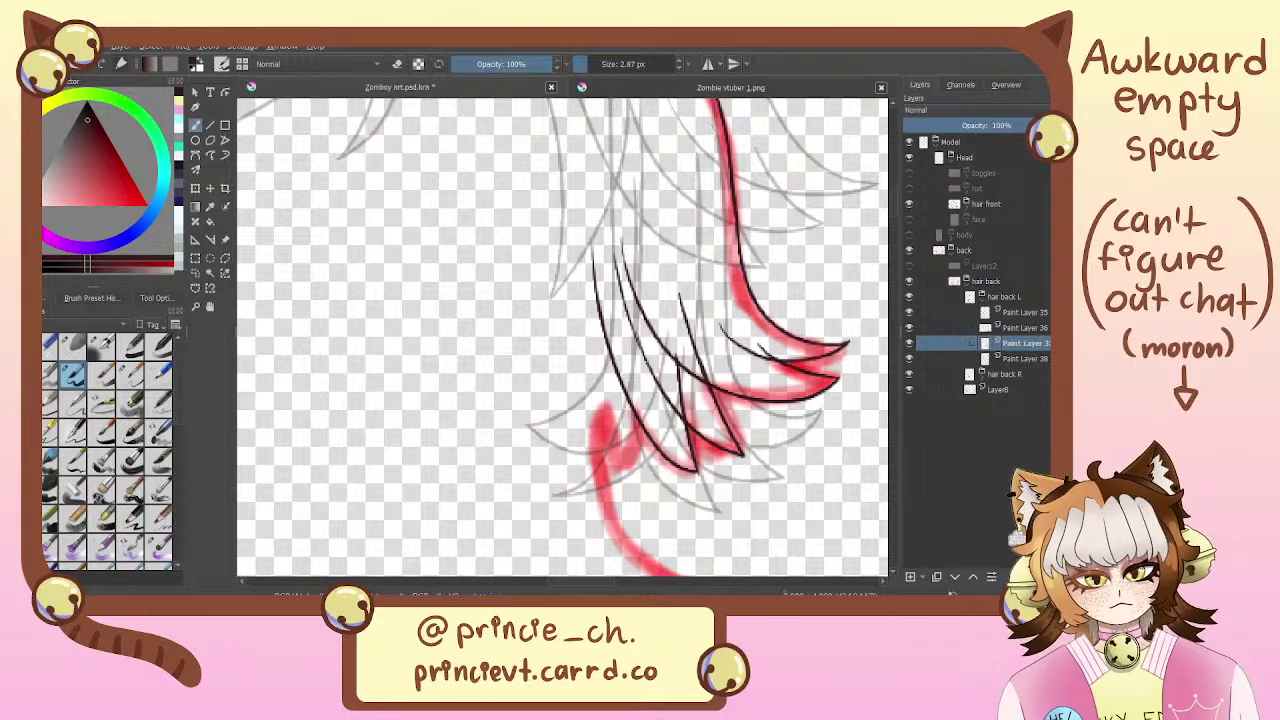
left_click_drag(618, 246, 650, 370)
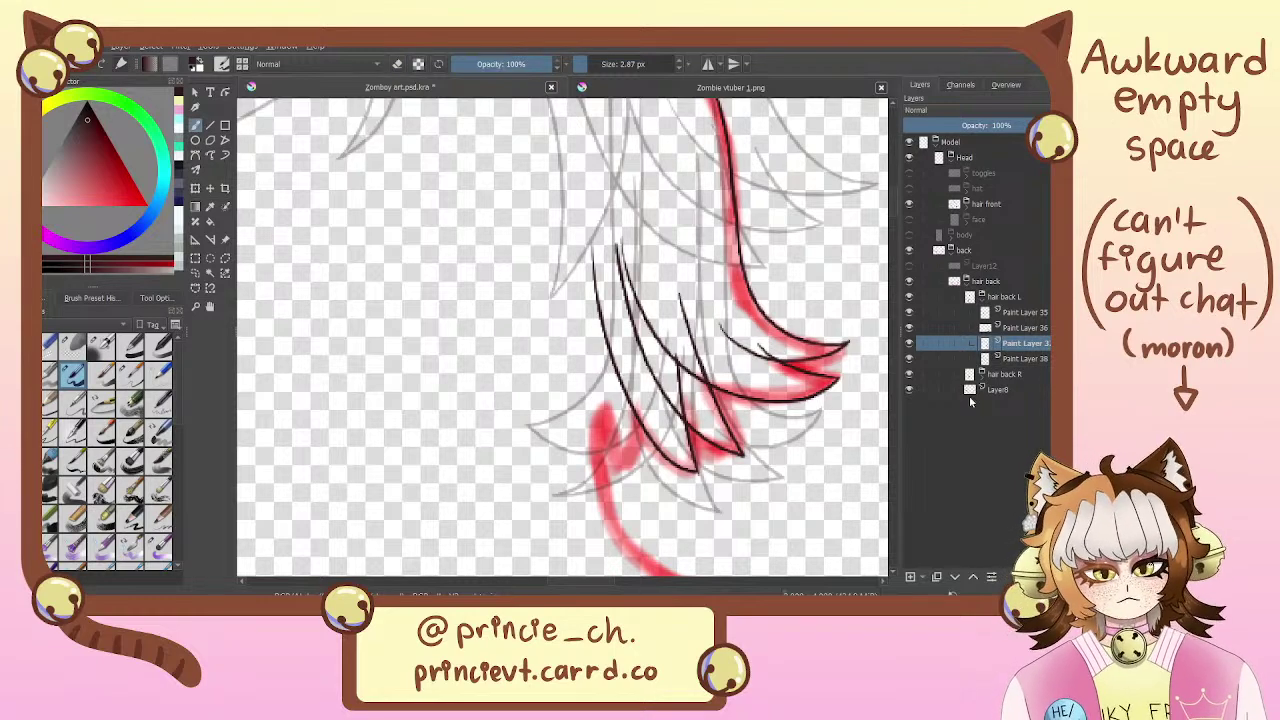
Add another paint layer in hair back L and place it at the bottom of the group, beneath Paint Layer 38
mouse_move(866, 348)
left_mouse_down()
mouse_move(868, 496)
mouse_move(864, 280)
left_mouse_up()
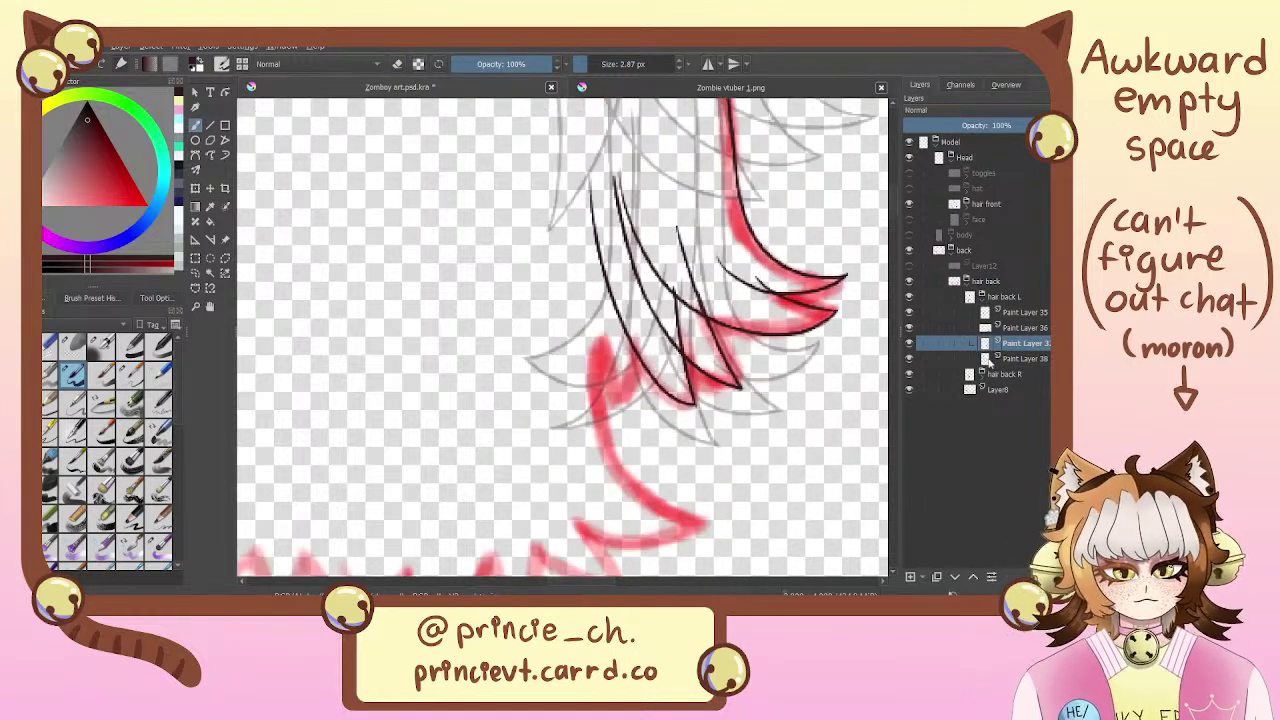
left_click(1037, 361)
left_click(911, 577)
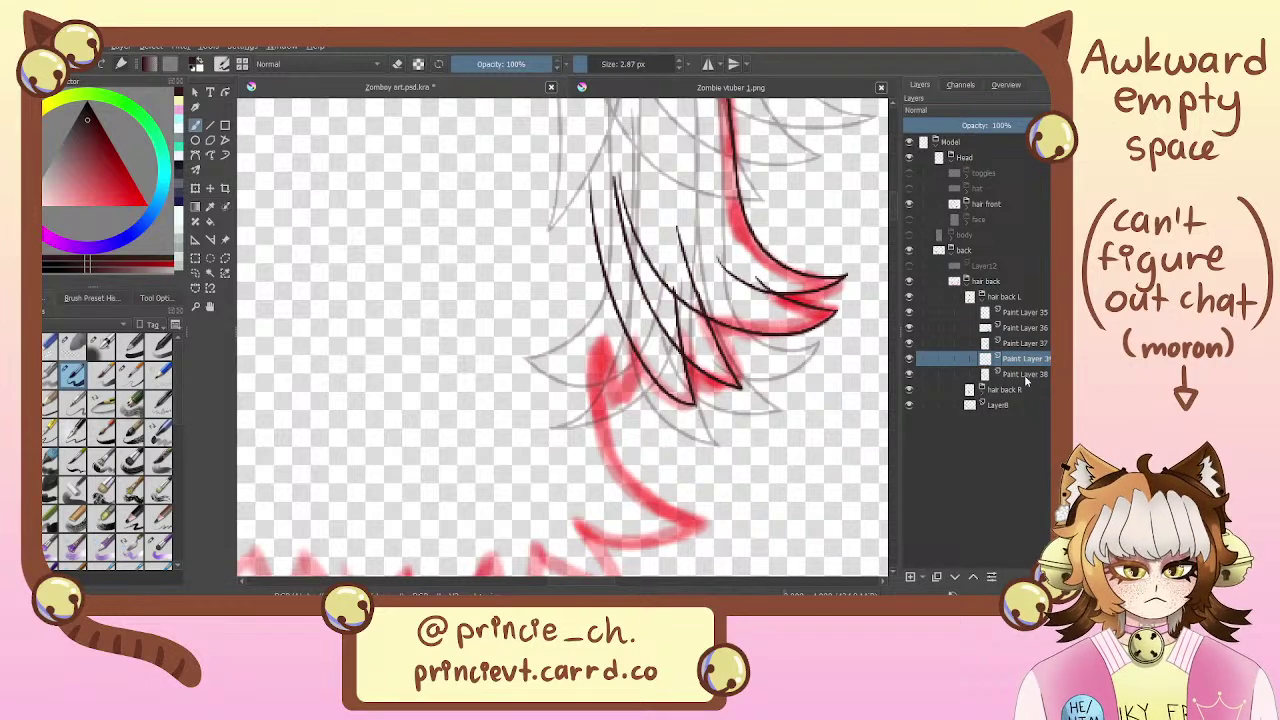
left_click(1025, 376)
left_click_drag(1031, 362, 1035, 386)
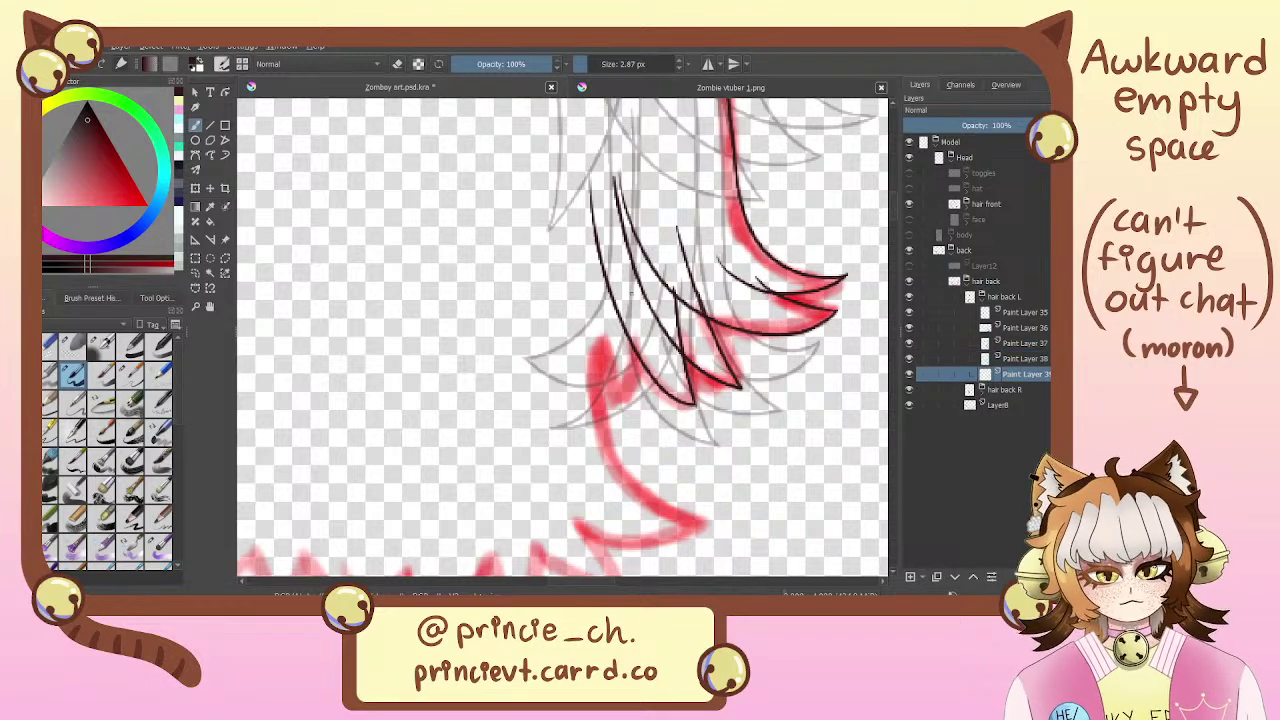
On Paint Layer 39, ink the outer edge of the fifth hair strand down to its point, redoing the stroke as needed
left_click_drag(632, 295, 612, 405)
left_click_drag(612, 408, 559, 162)
key("ctrl+z")
key("ctrl+z")
left_click_drag(630, 276, 617, 386)
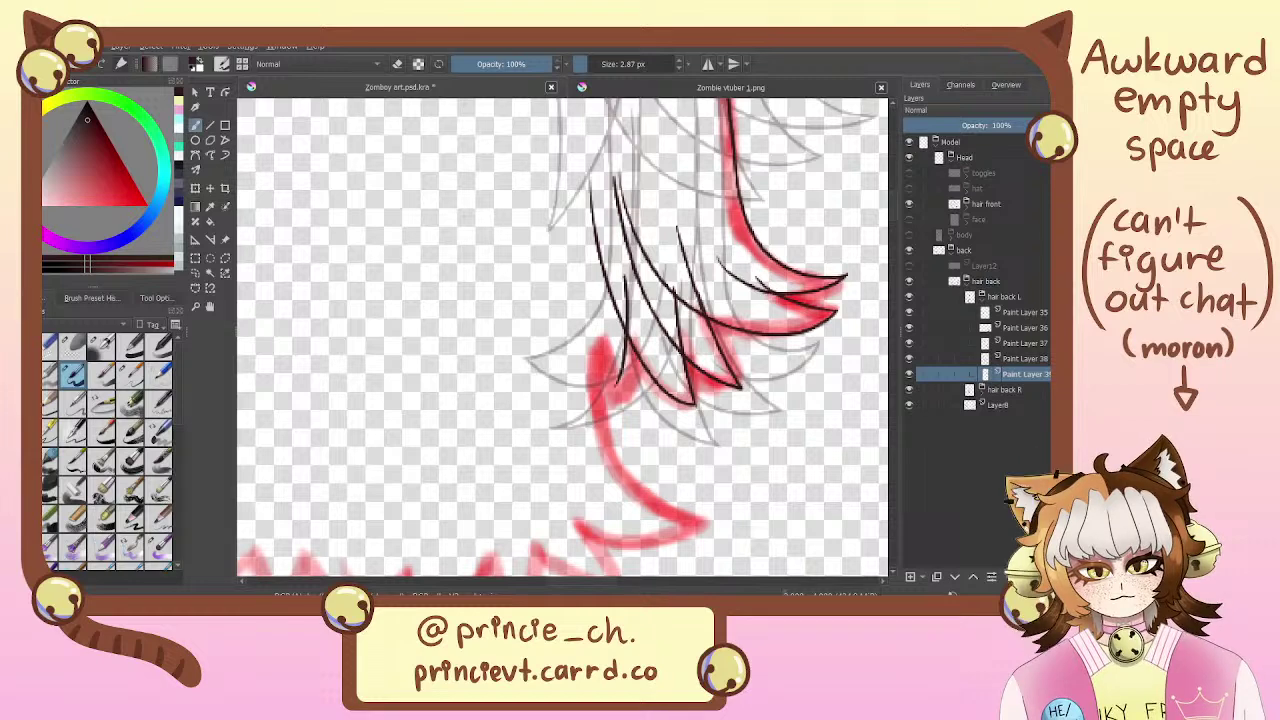
key("ctrl+z")
mouse_move(633, 300)
left_mouse_down()
mouse_move(622, 398)
mouse_move(532, 136)
left_mouse_up()
key("ctrl+z")
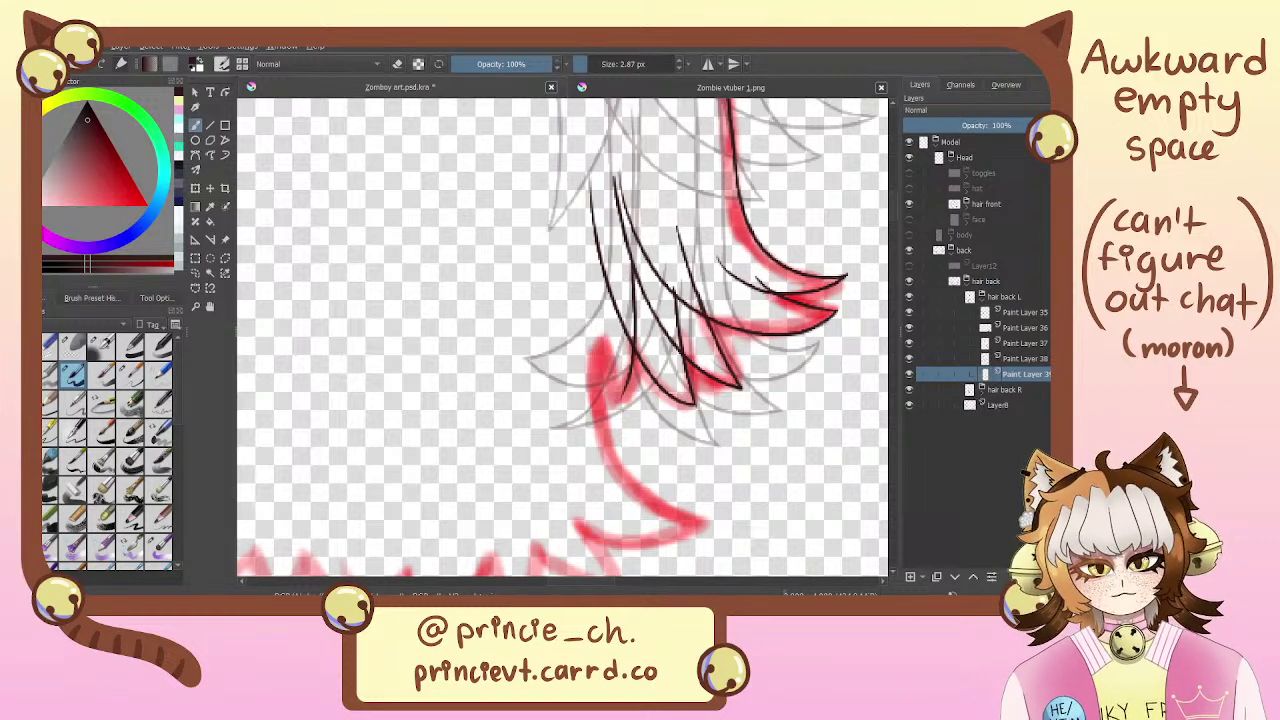
Ink the fifth strand's long inner edge from its tip up toward the head, redrawing it until the curve fits the hair shape
left_click_drag(619, 402, 549, 130)
left_click_drag(590, 240, 599, 323)
key("ctrl+z")
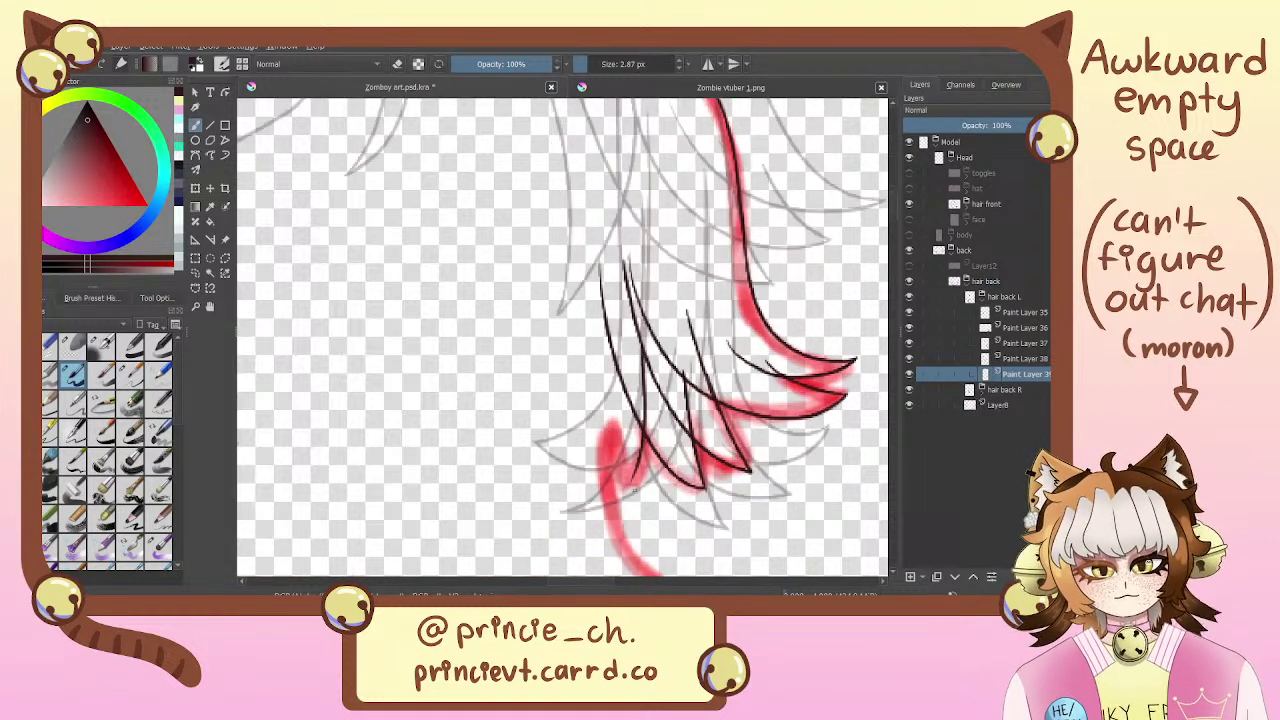
mouse_move(628, 486)
left_mouse_down()
mouse_move(551, 304)
mouse_move(550, 238)
left_mouse_up()
key("ctrl+z")
left_click_drag(628, 486, 553, 228)
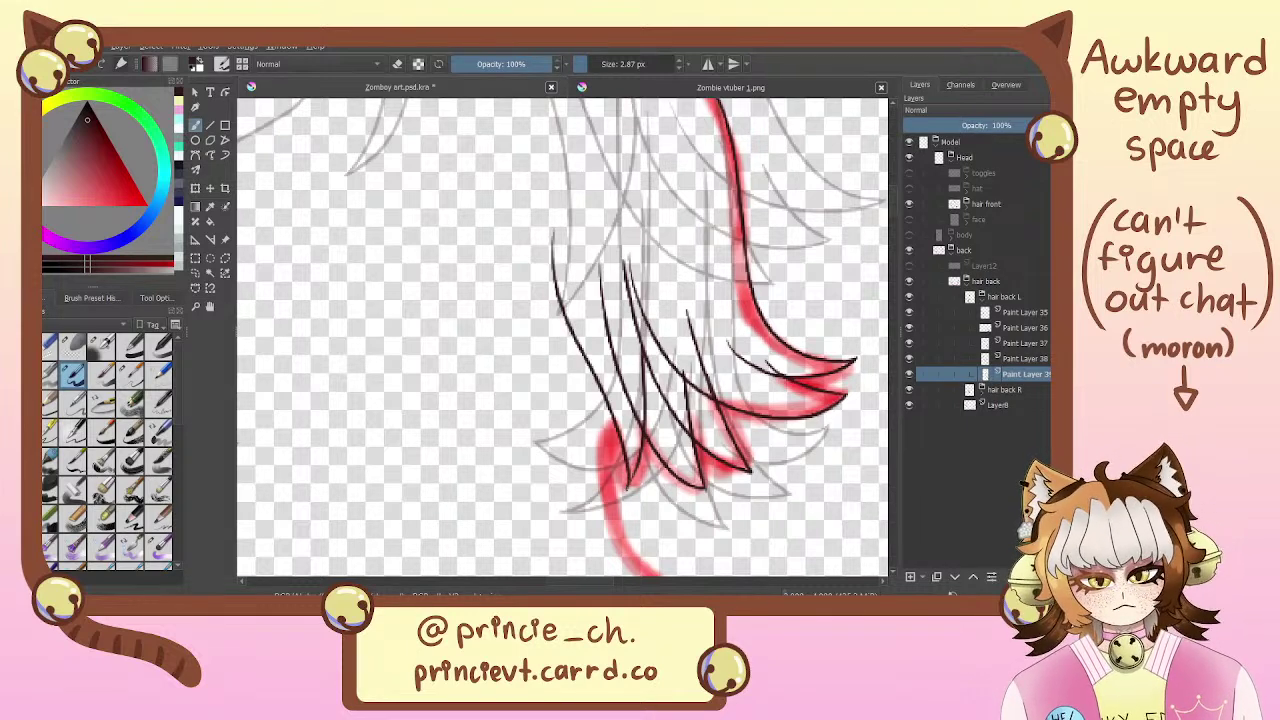
key("ctrl+minus")
key("ctrl+minus")
key("ctrl+minus")
key("ctrl+minus")
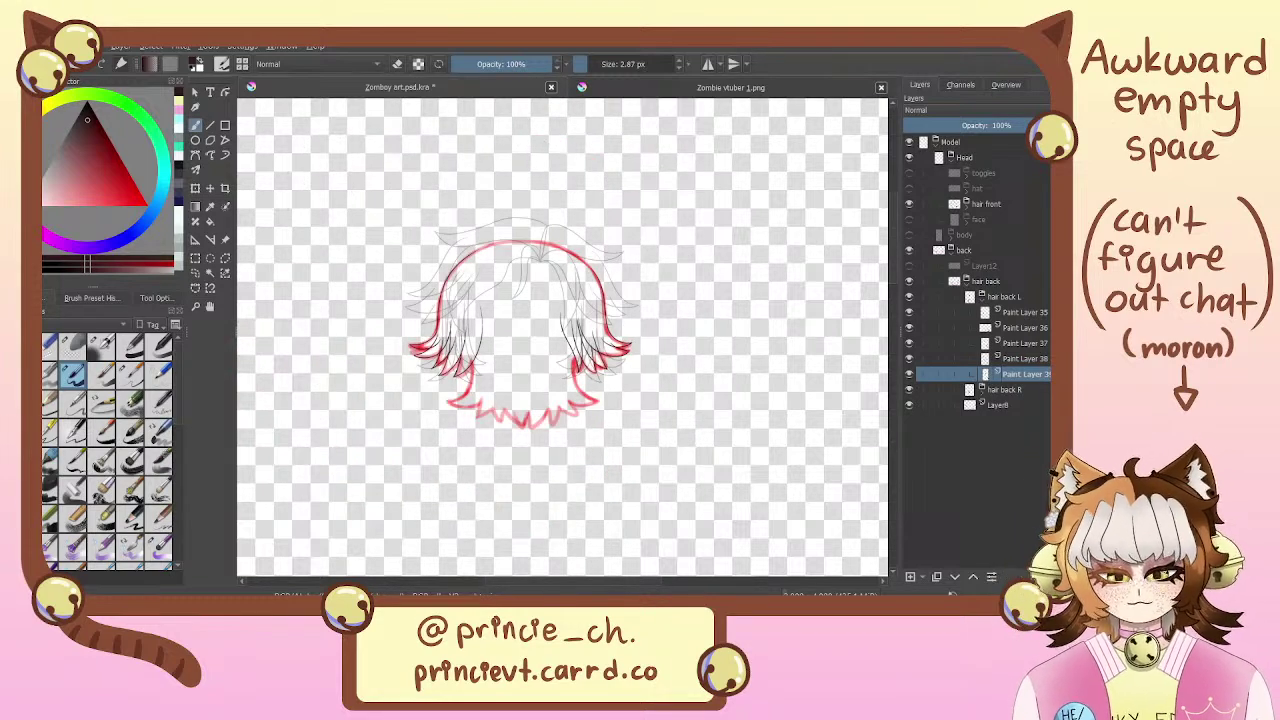
key("plus")
key("plus")
key("plus")
key("ctrl+z")
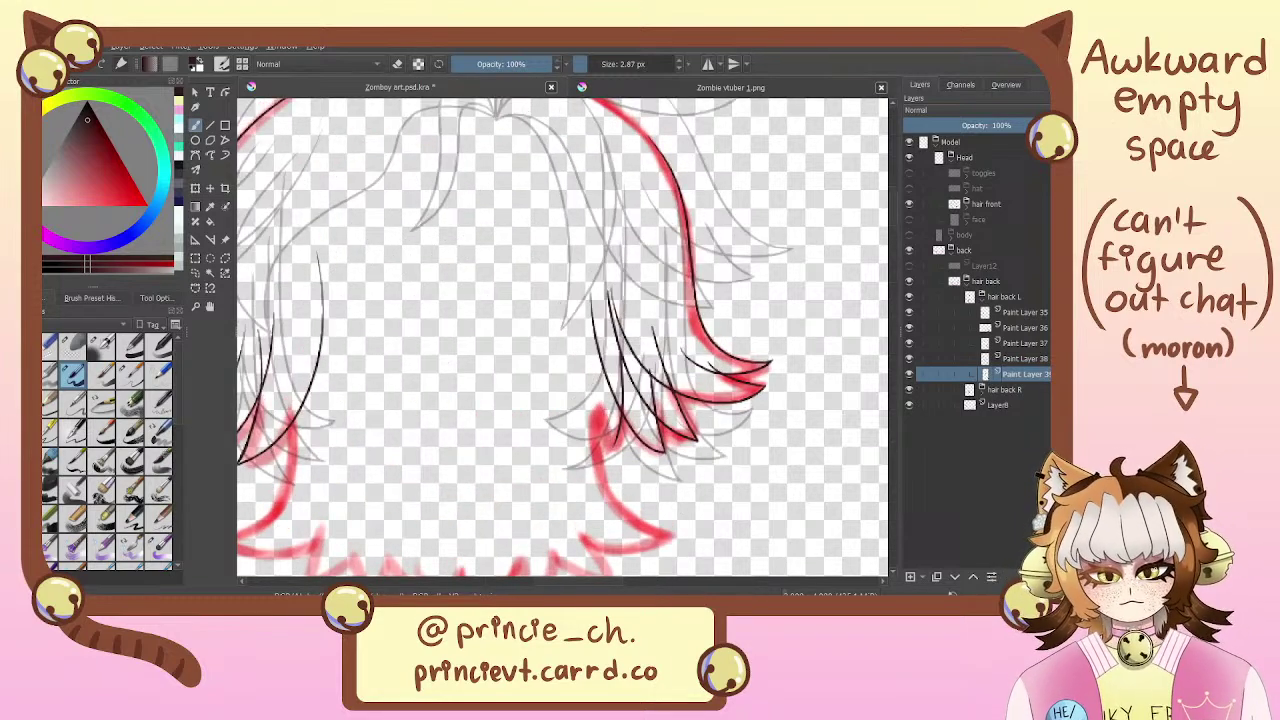
left_click_drag(603, 446, 551, 292)
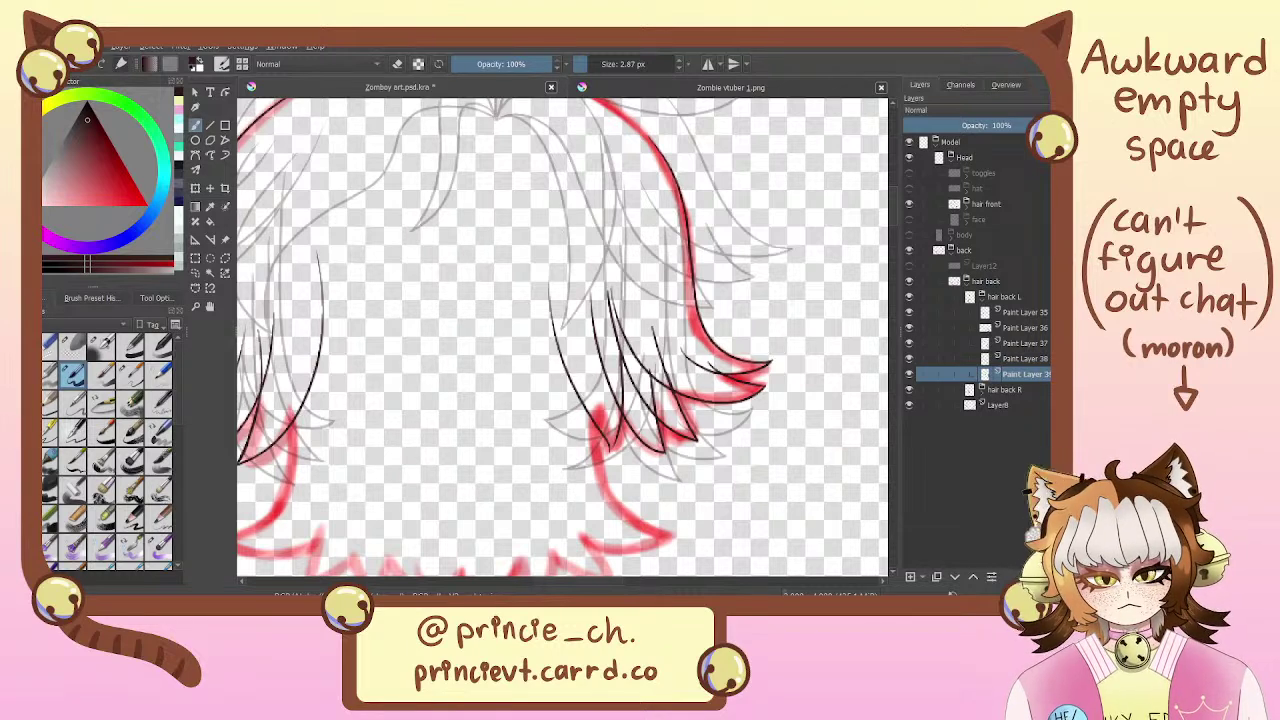
Rework the fifth strand's tip, redrawing the inner edge's lower end and erasing stray line so both edges meet in a clean point
key("e")
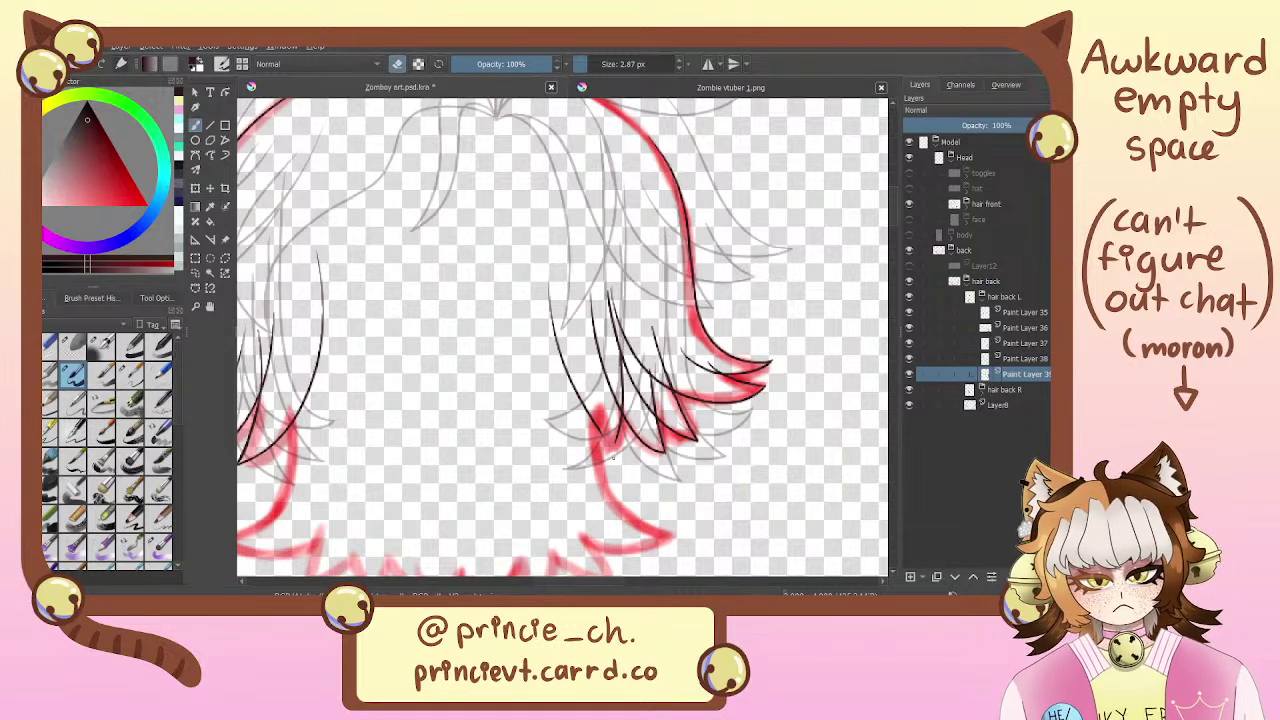
key("e")
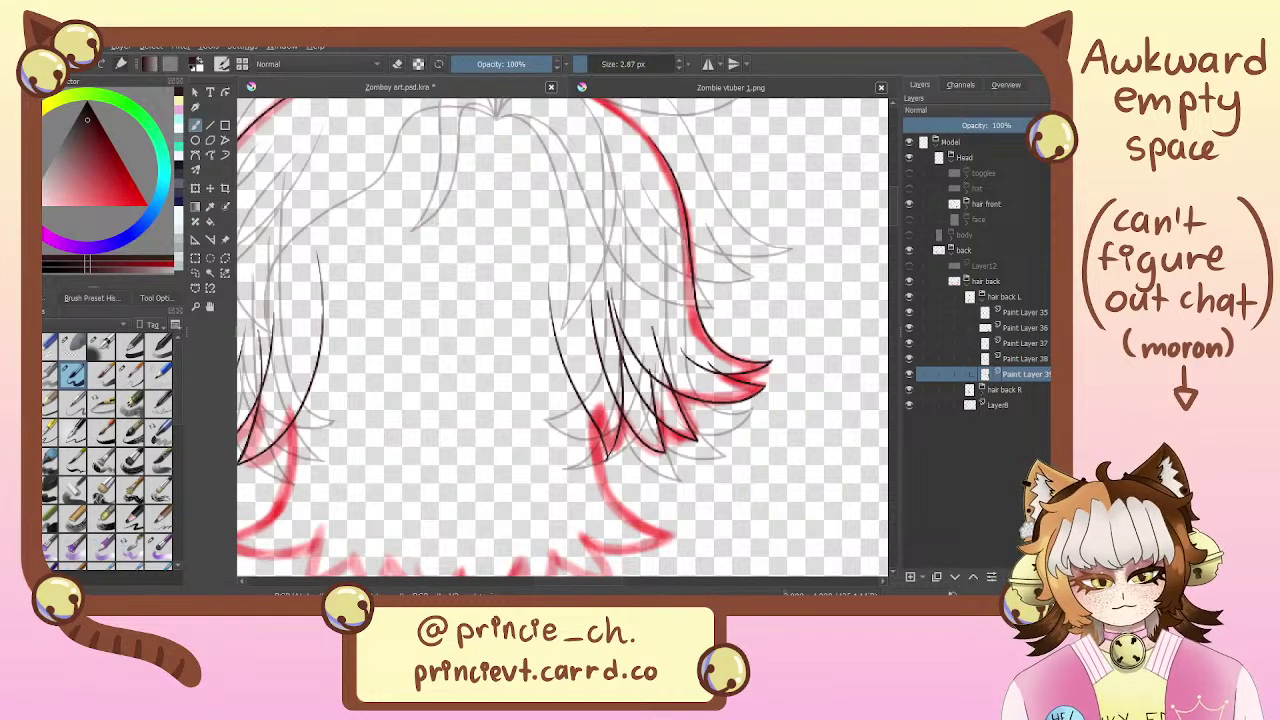
key("e")
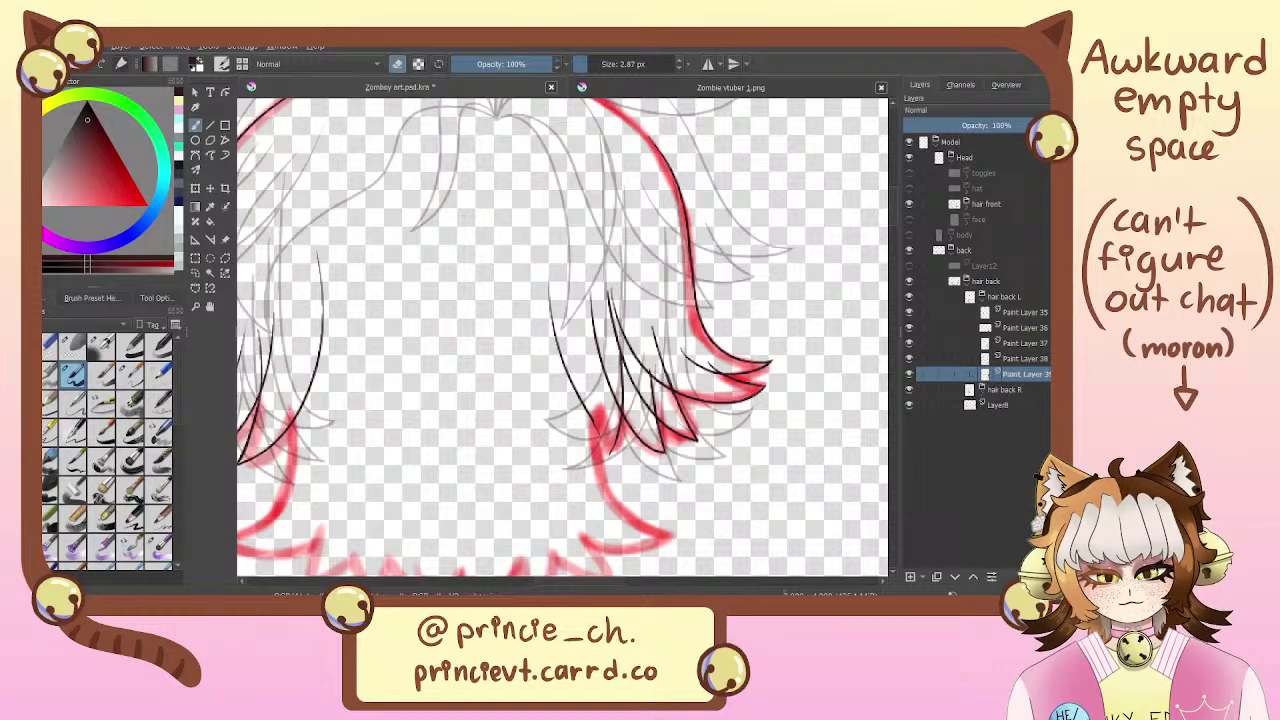
key("ctrl+plus")
key("ctrl+plus")
left_click_drag(561, 363, 470, 253)
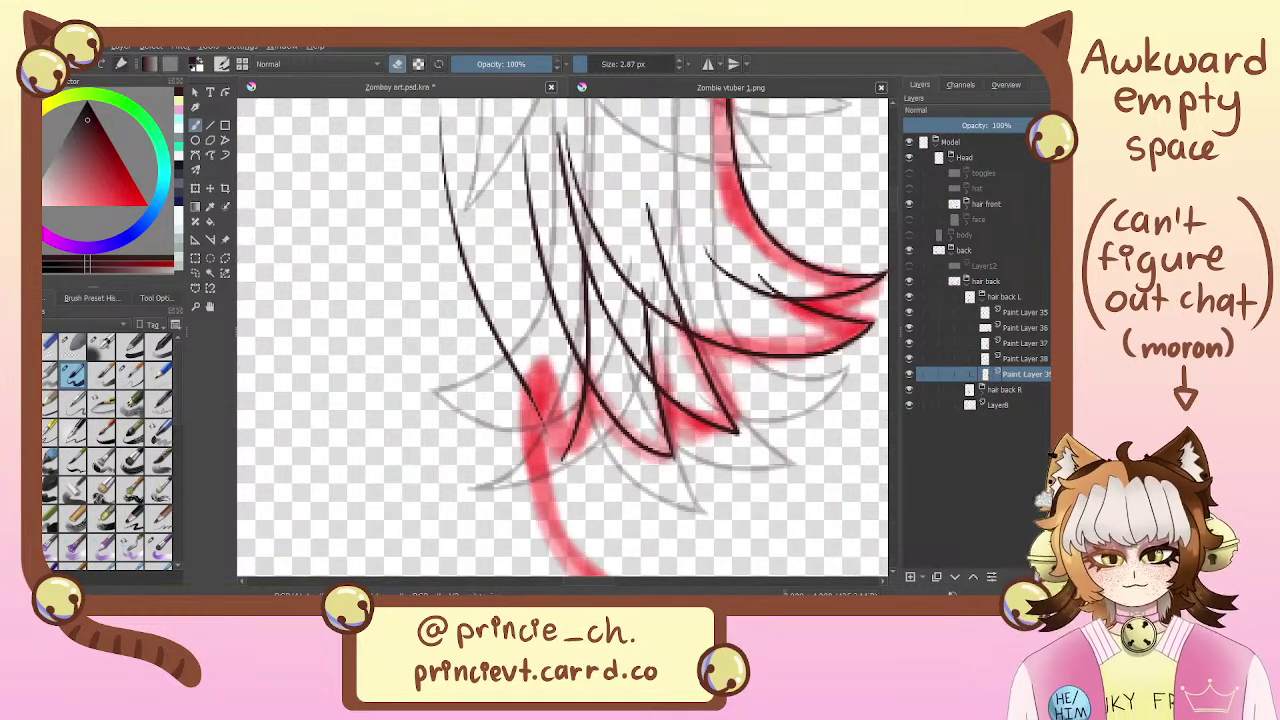
key("ctrl+z")
key("e")
left_click_drag(521, 379, 556, 478)
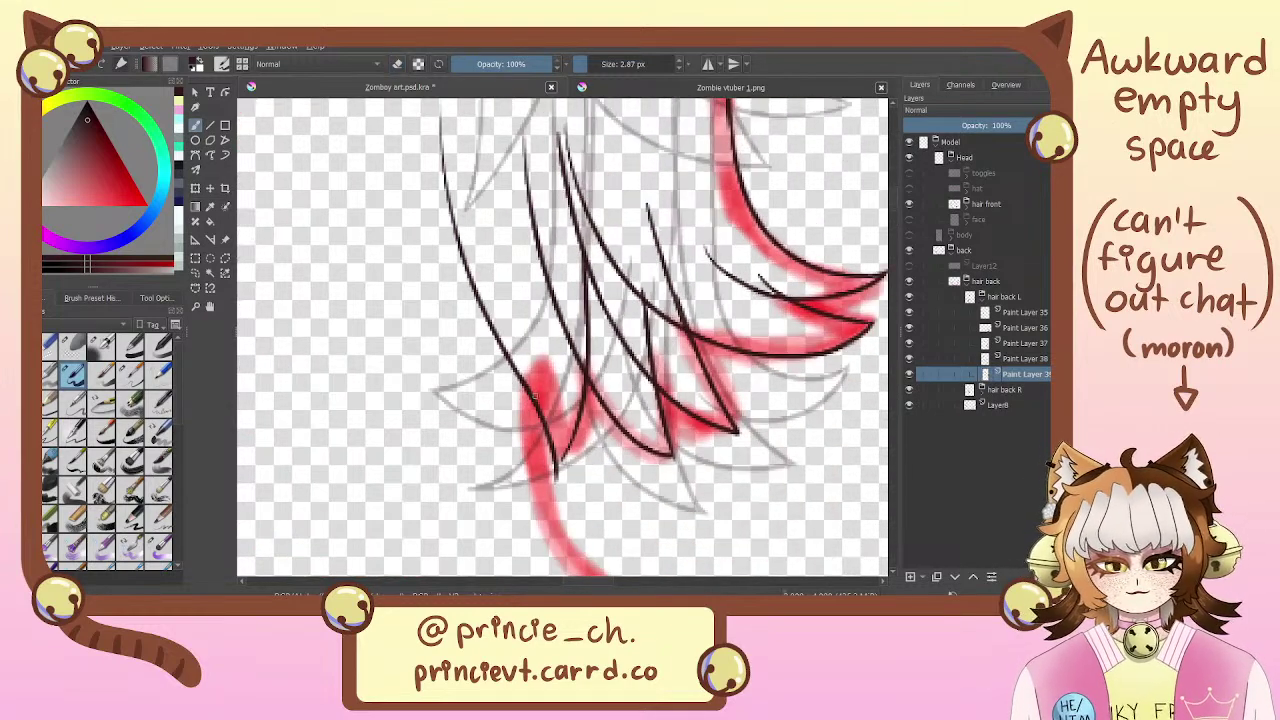
key("e")
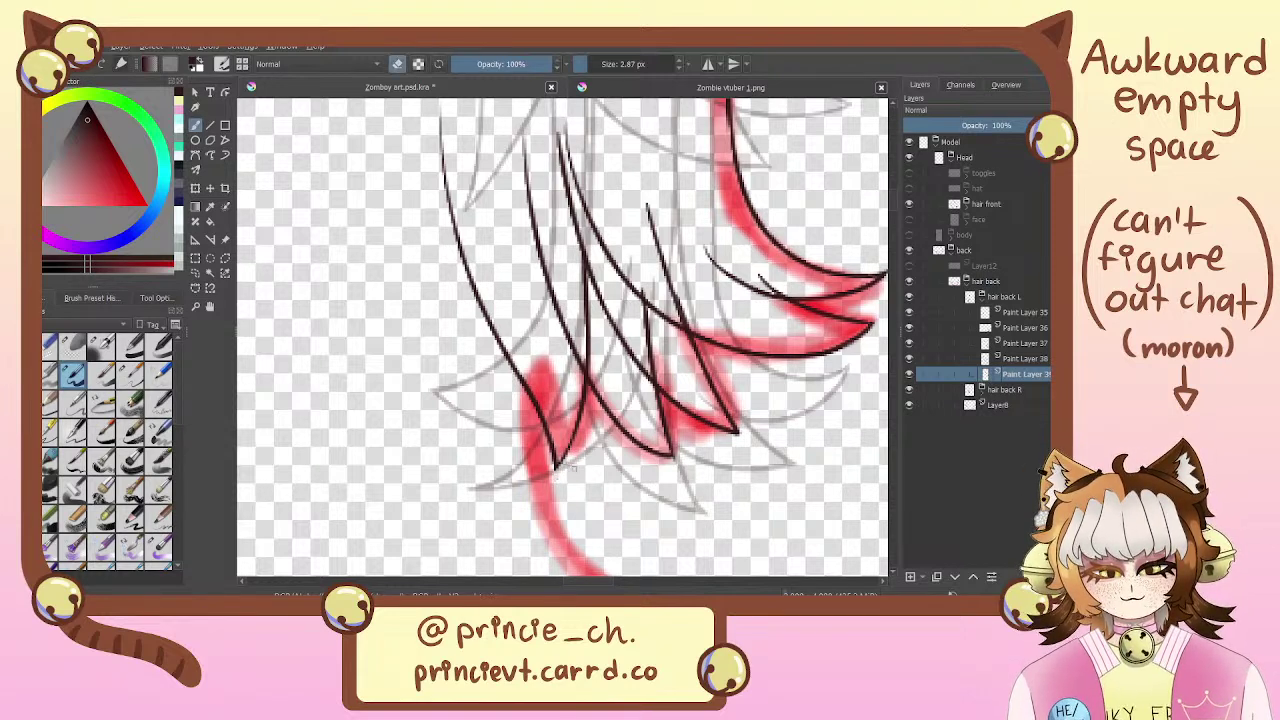
key("e")
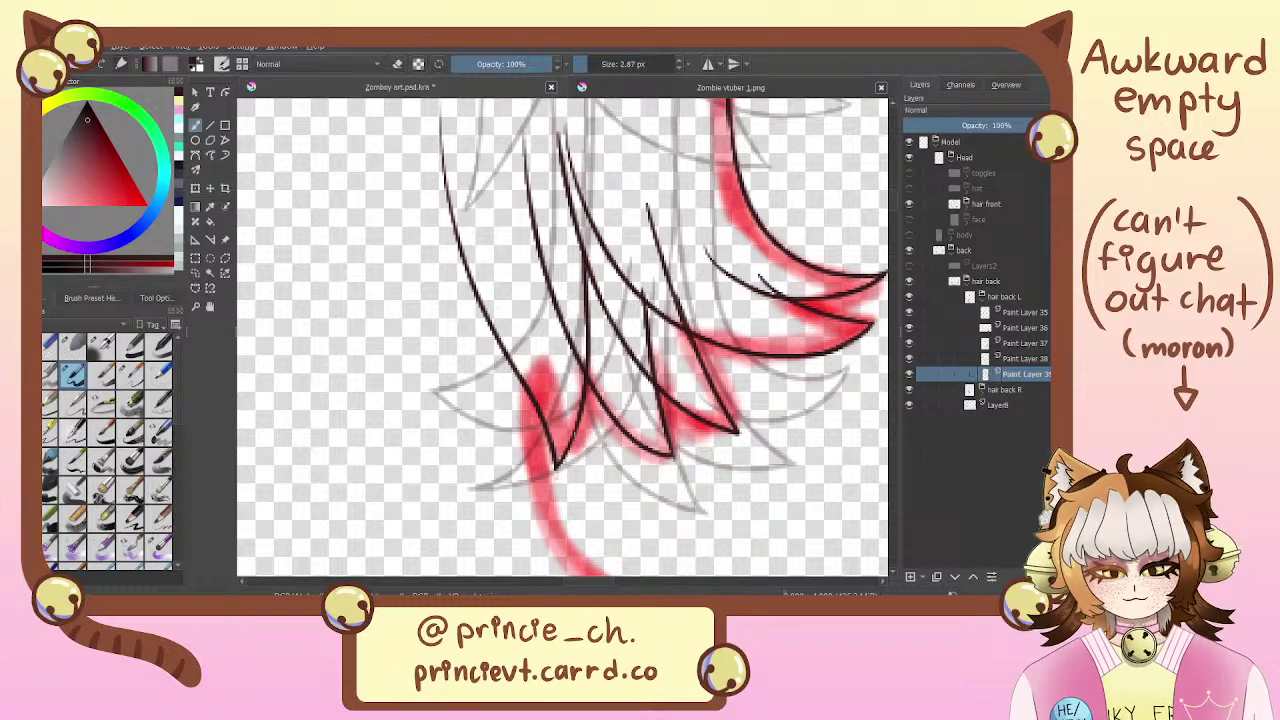
key("e")
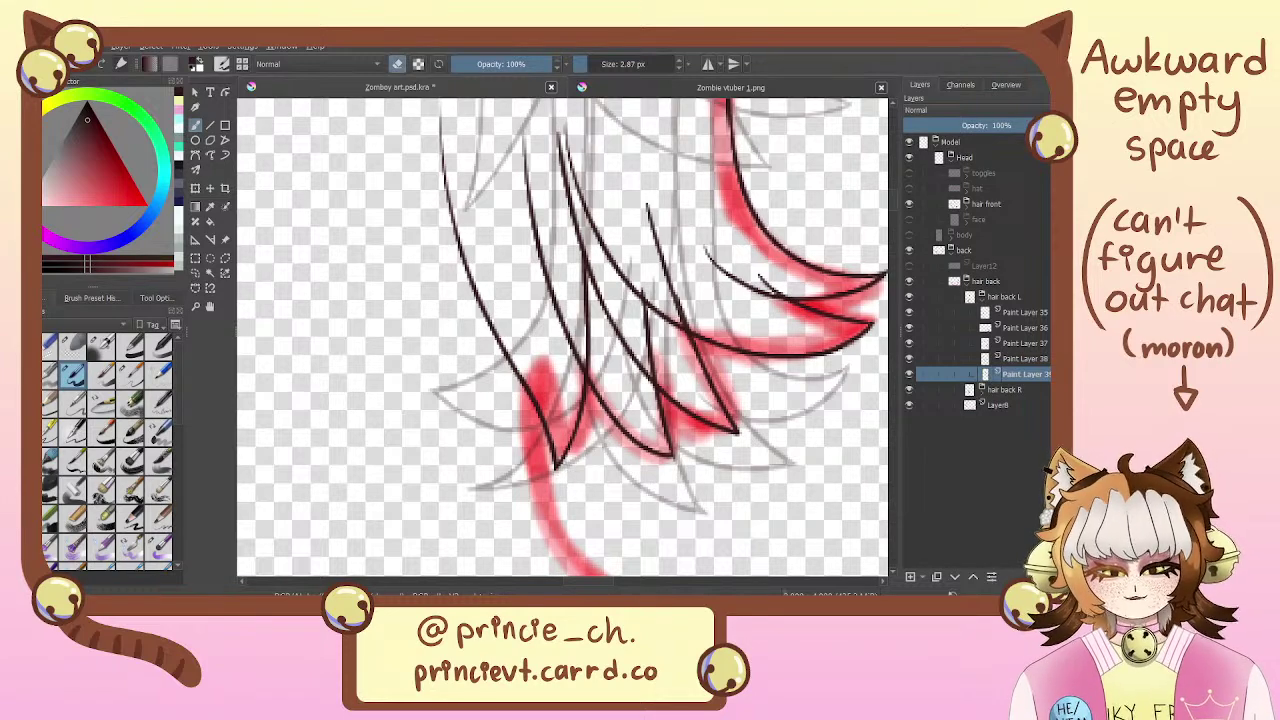
Examine the inked strands against the overall hair silhouette and the lower fringe of the red sketch
key("ctrl+minus")
key("ctrl+minus")
key("ctrl+minus")
key("ctrl+minus")
key("ctrl+plus")
key("ctrl+plus")
key("ctrl+plus")
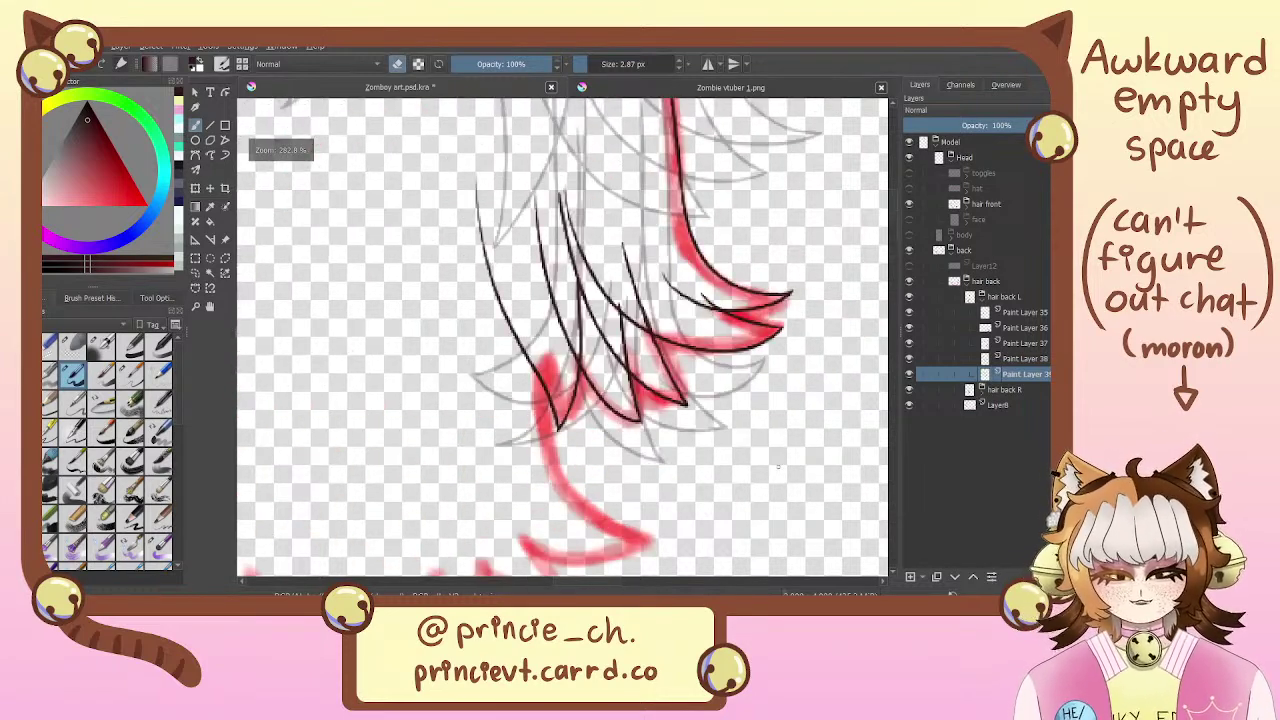
left_click_drag(442, 486, 645, 495)
key("ctrl+minus")
key("ctrl+minus")
key("ctrl+minus")
key("ctrl+minus")
key("ctrl+plus")
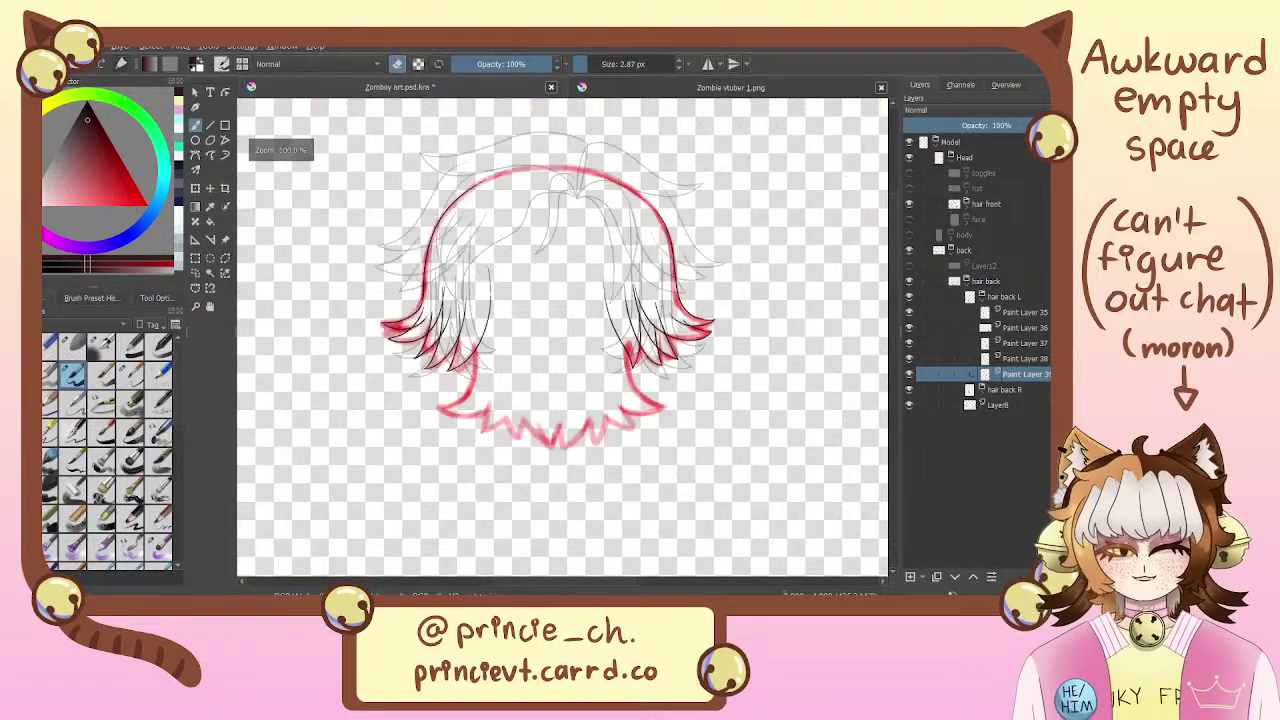
key("plus")
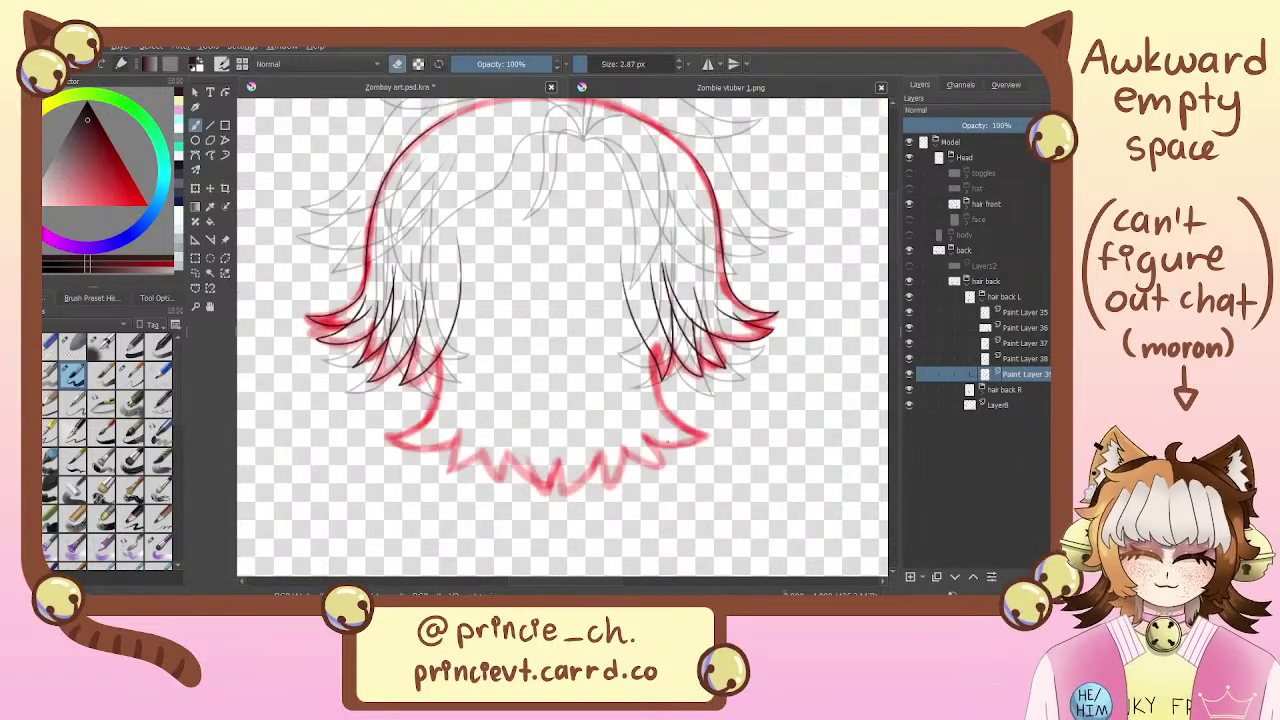
mouse_move(695, 441)
left_mouse_down()
mouse_move(727, 481)
mouse_move(710, 482)
mouse_move(712, 508)
mouse_move(709, 452)
left_mouse_up()
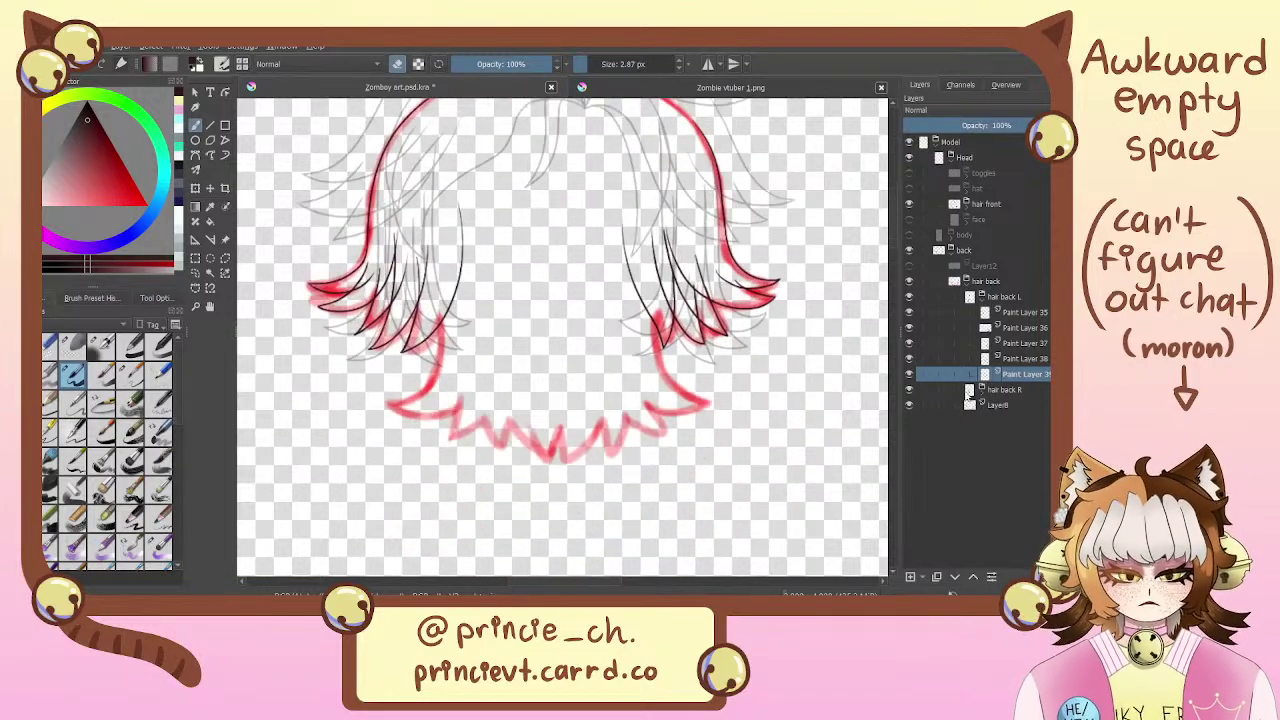
Collapse hair back L, add a paint layer in a new group named "hair back mid" below hair back R, and select that layer
left_click(981, 298)
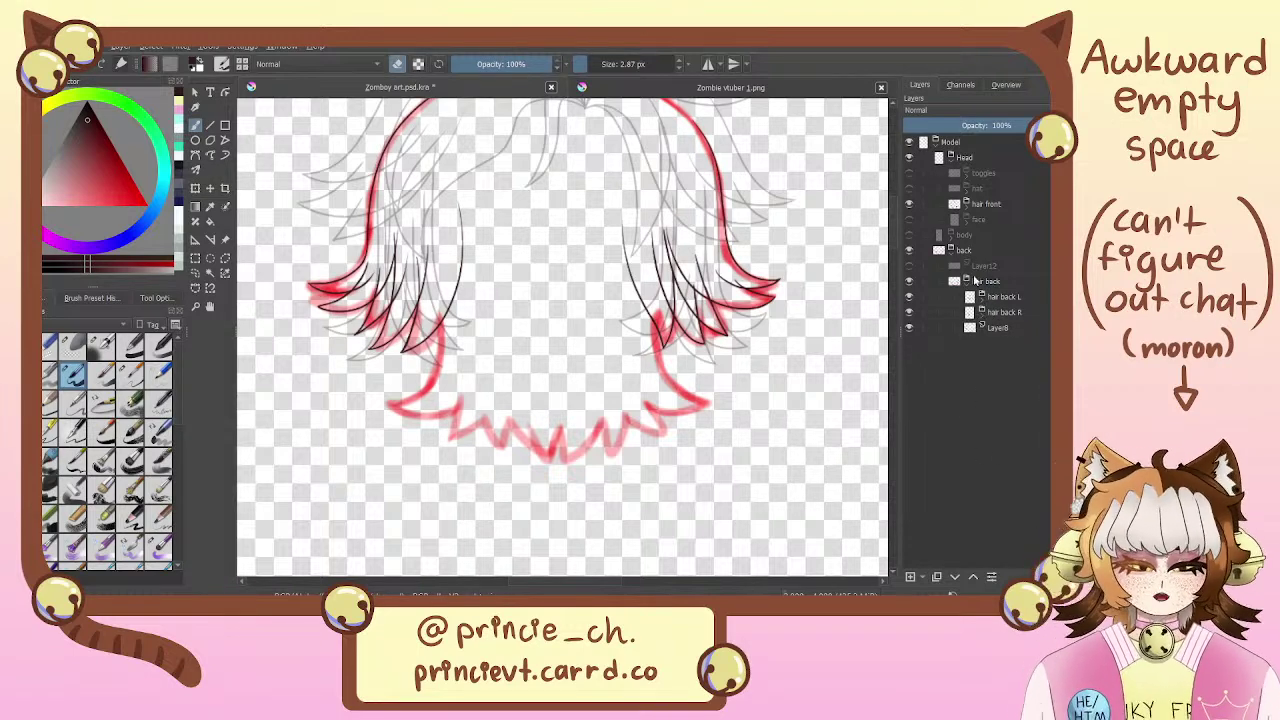
left_click(1008, 333)
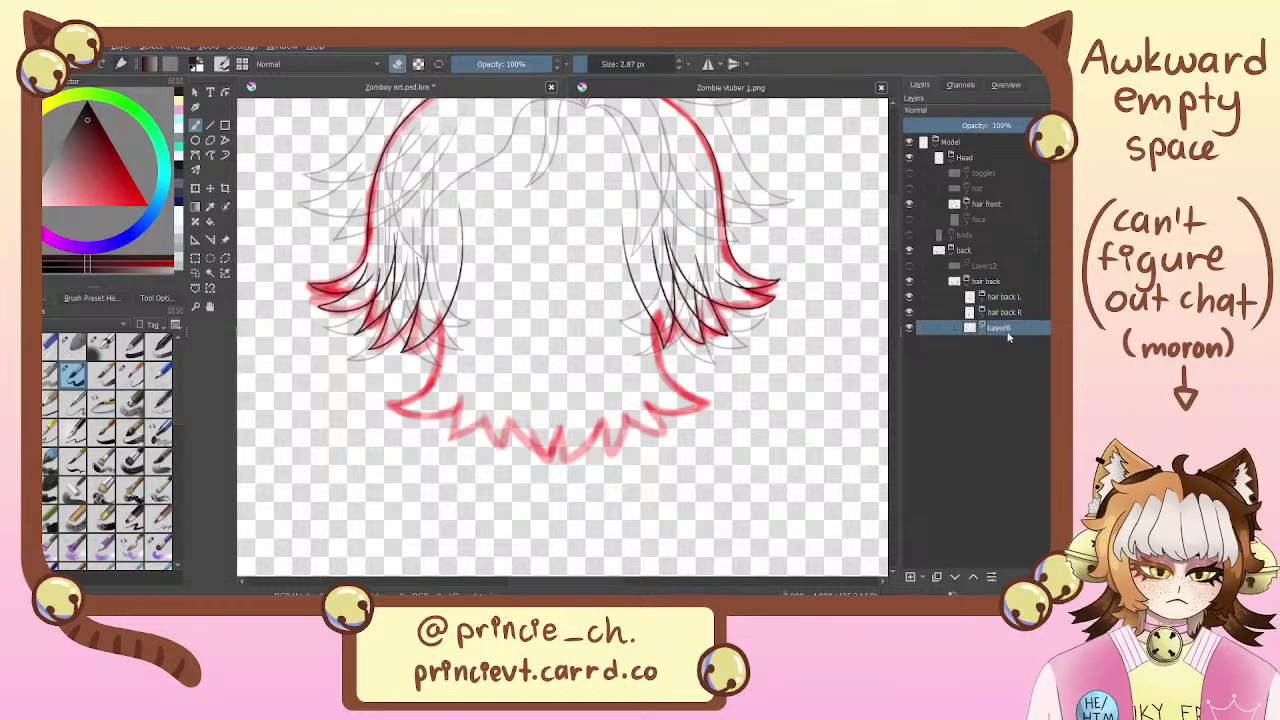
left_click(910, 577)
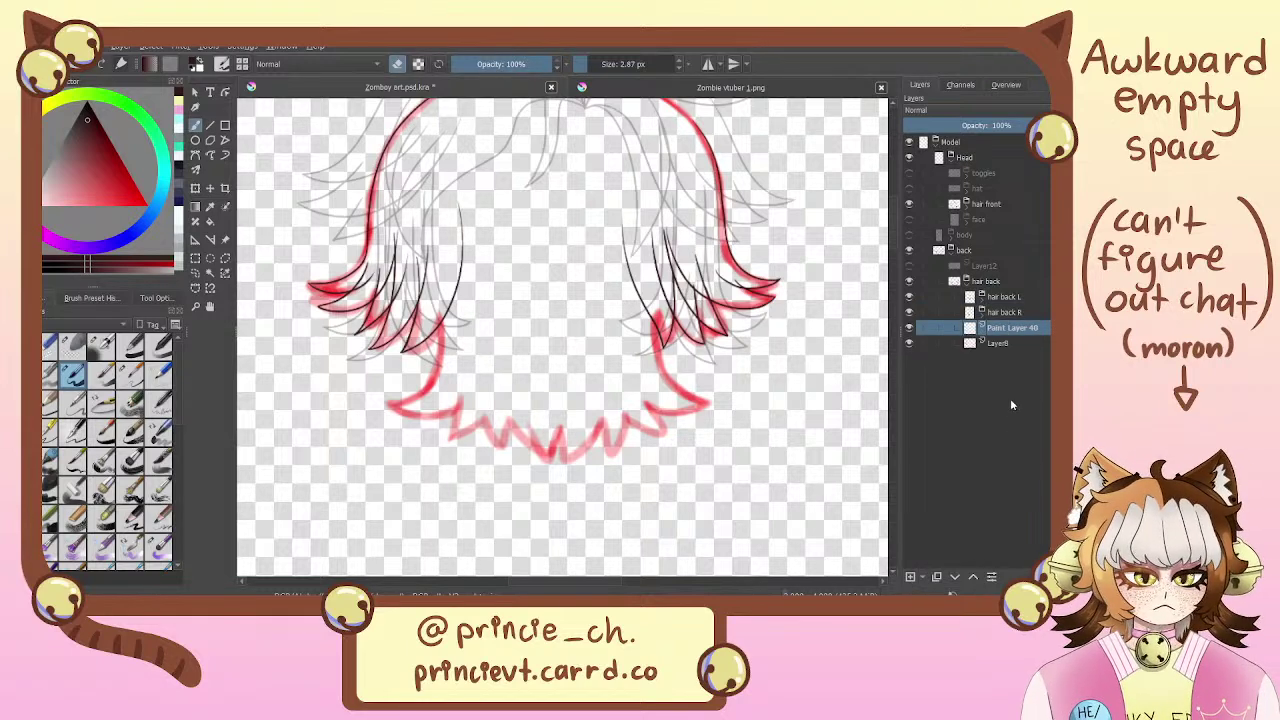
key("ctrl+g")
double_click(1018, 331)
type("hai")
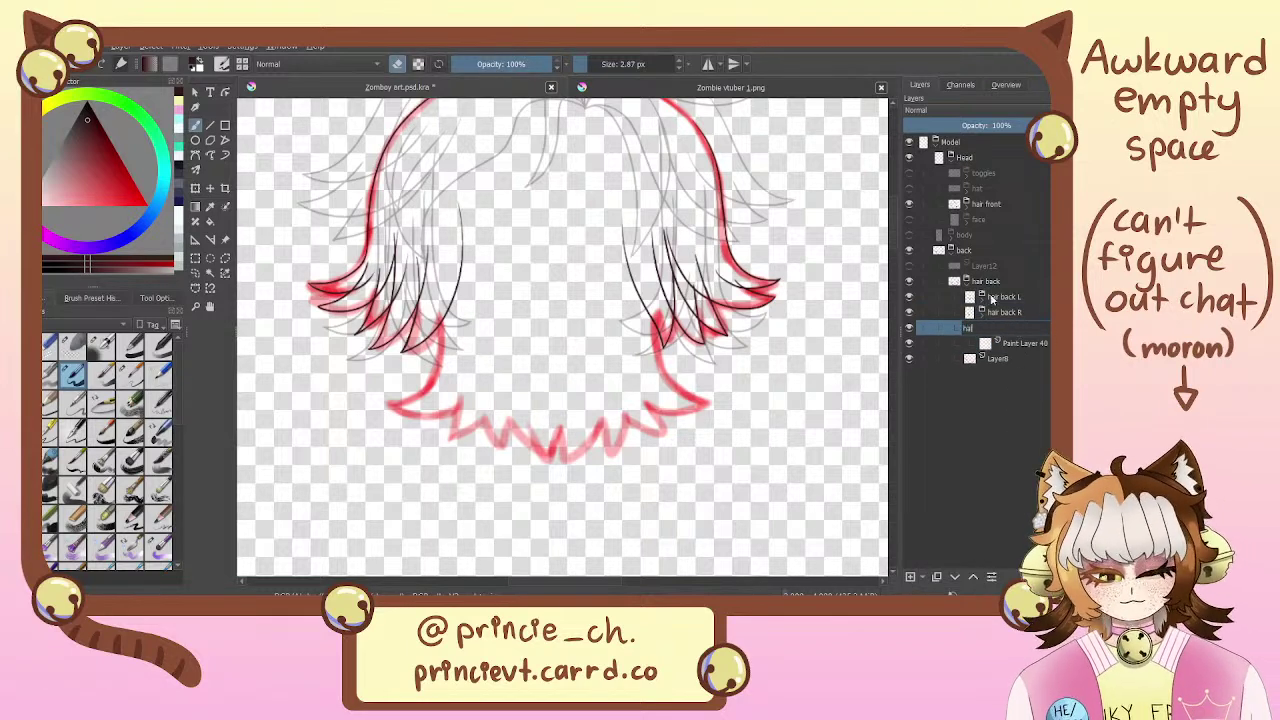
type("r back mid")
key("Return")
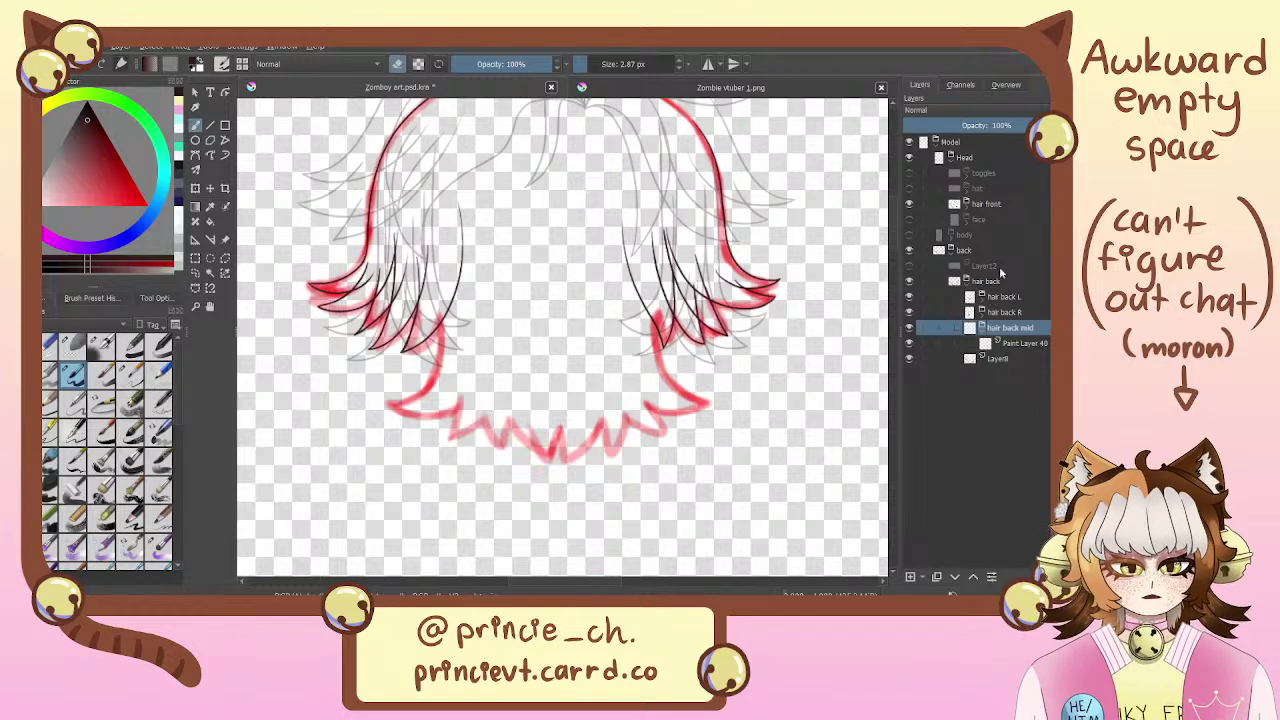
left_click(1043, 344)
left_click_drag(598, 367, 608, 437)
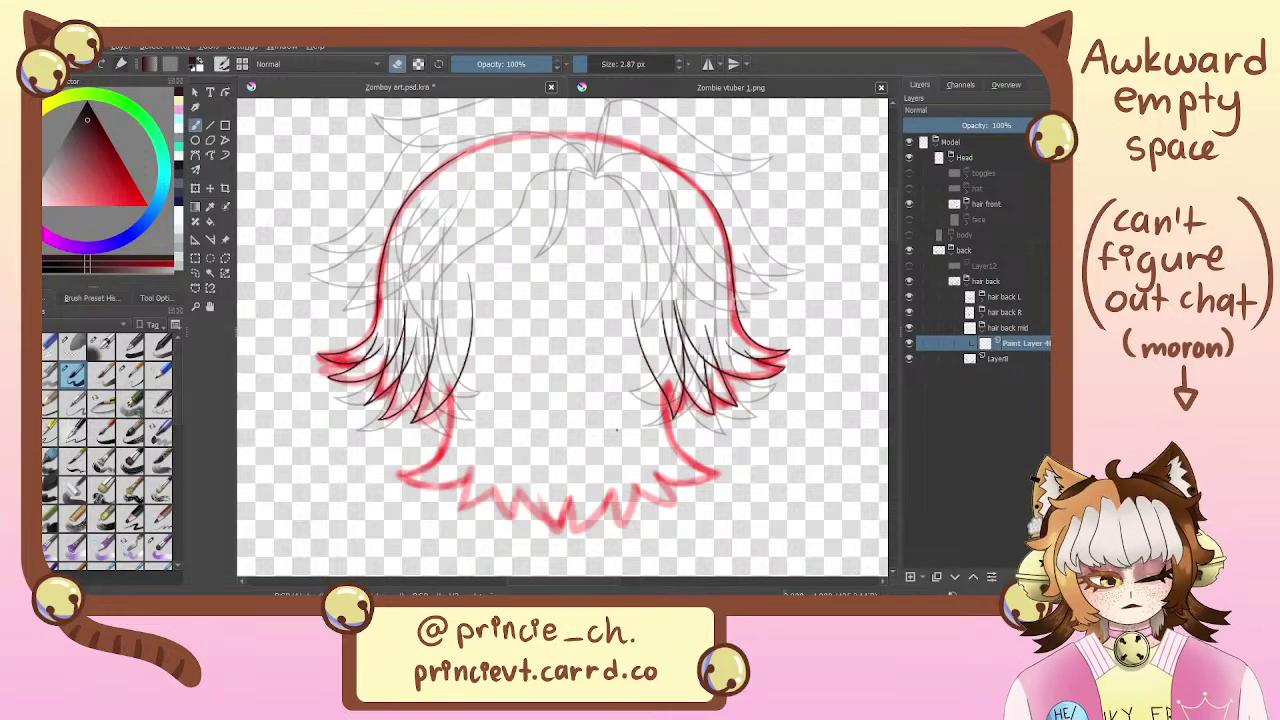
Examine the red sketch of the middle section and check it against the reference image Zombie vtuber 1.png
mouse_move(587, 339)
left_mouse_down()
mouse_move(578, 439)
mouse_move(561, 261)
mouse_move(555, 381)
left_mouse_up()
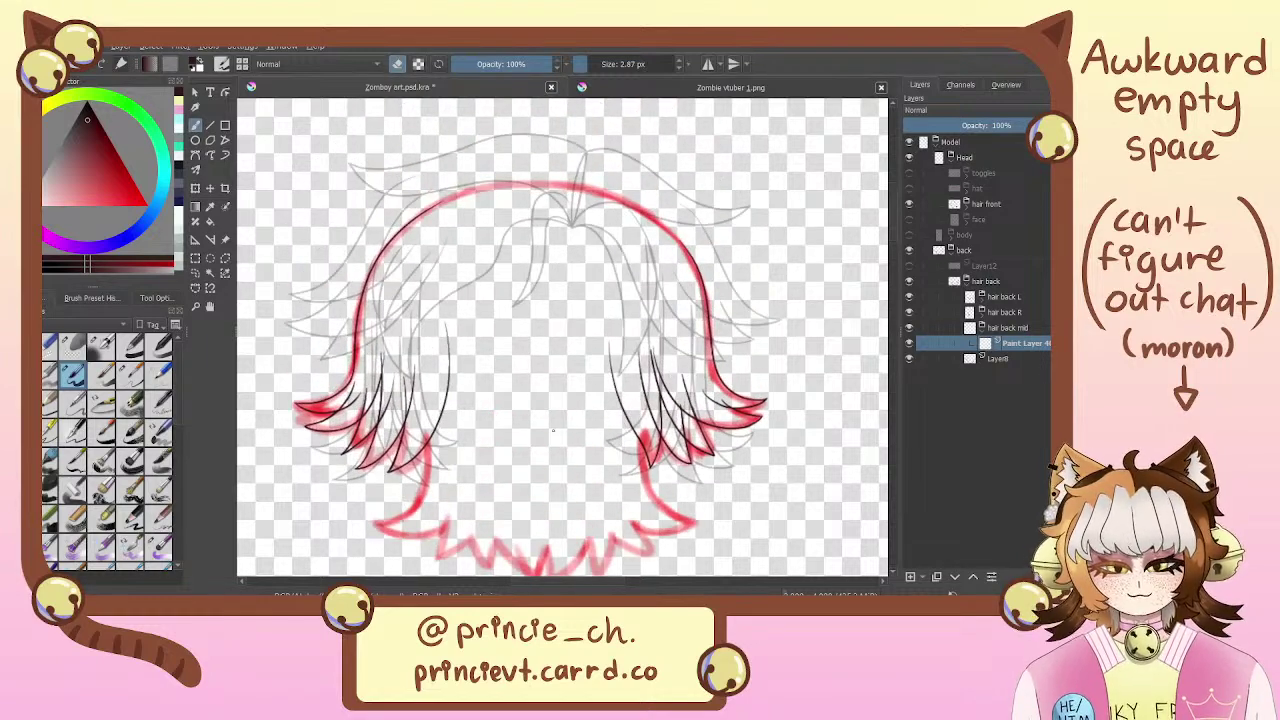
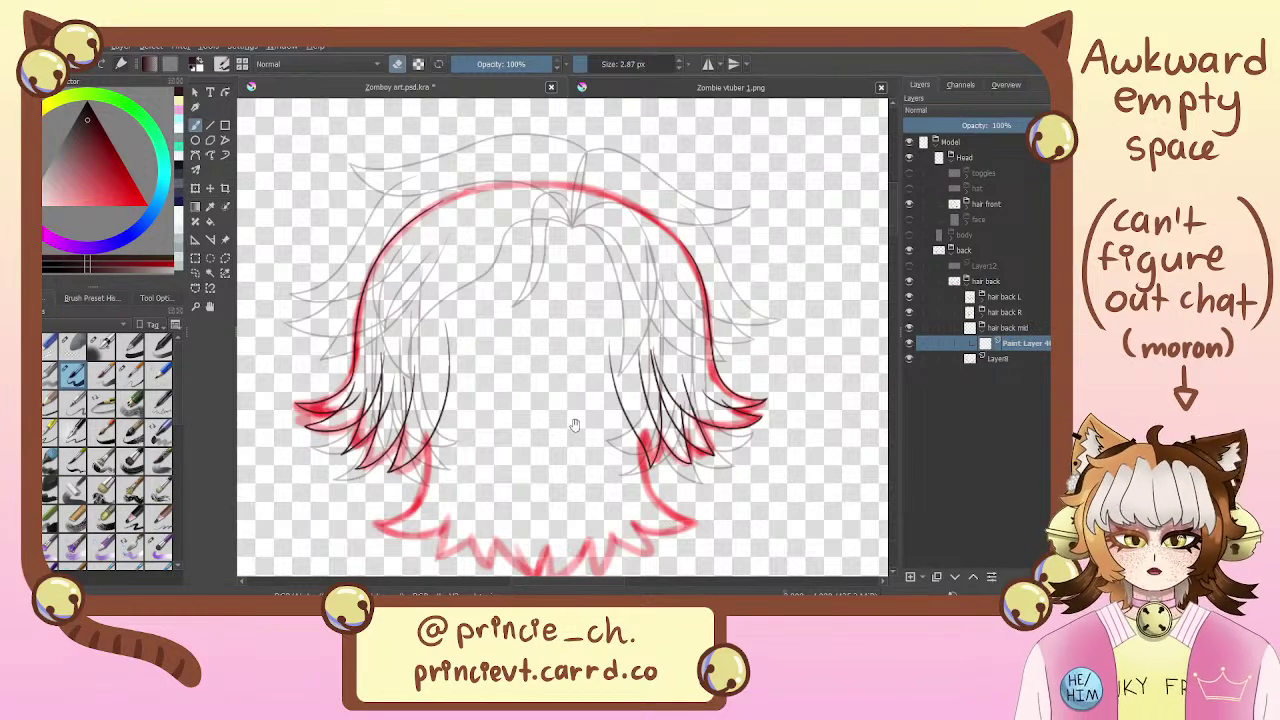
left_click_drag(575, 425, 535, 400)
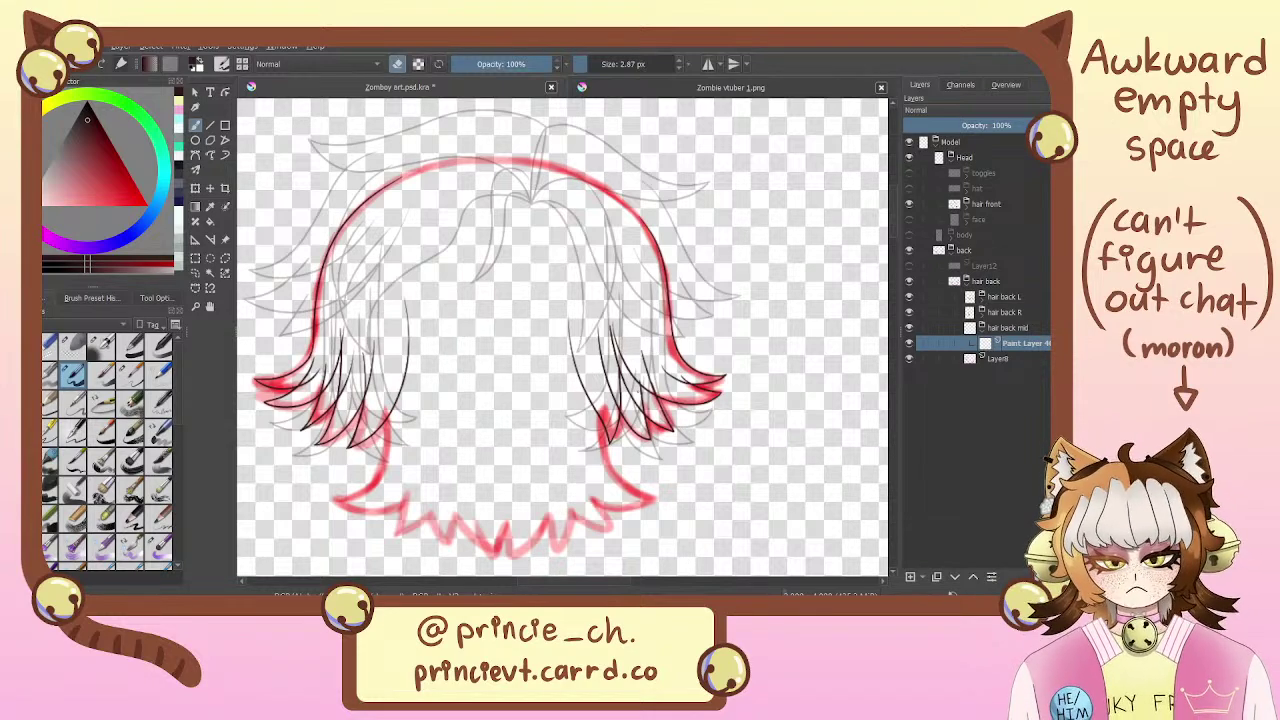
left_click_drag(631, 397, 872, 256)
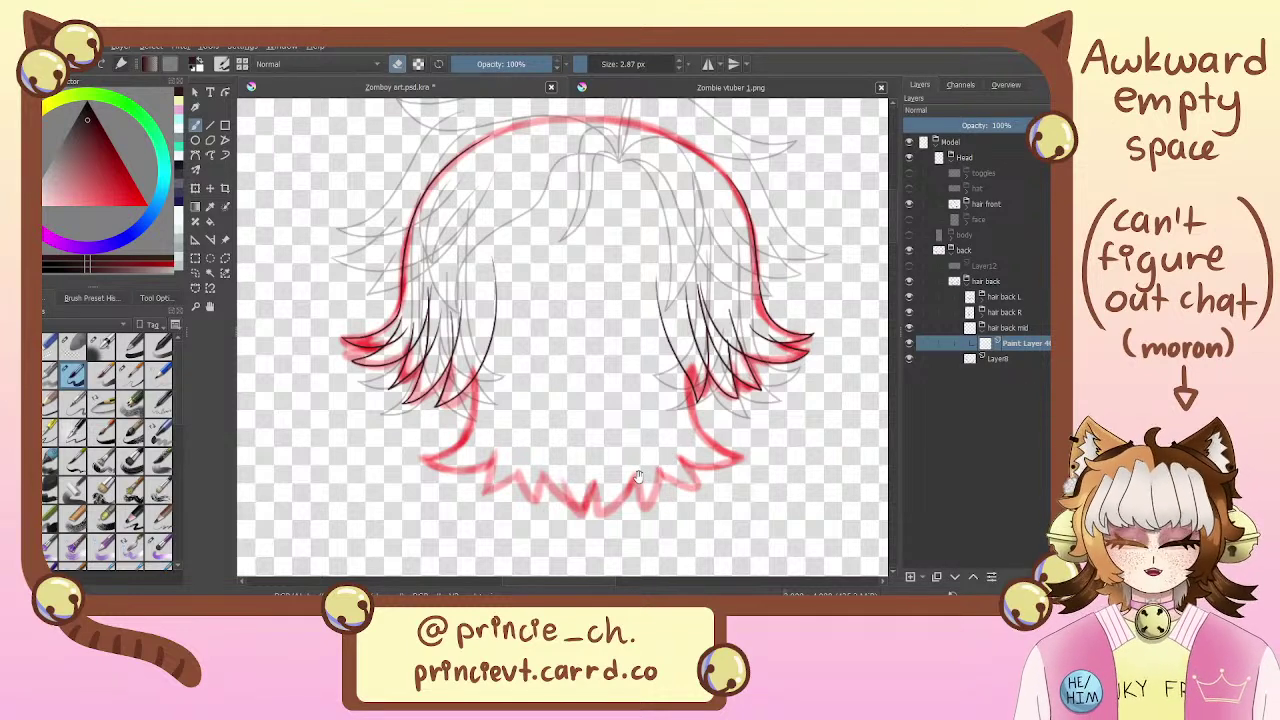
left_click(708, 88)
left_click(488, 84)
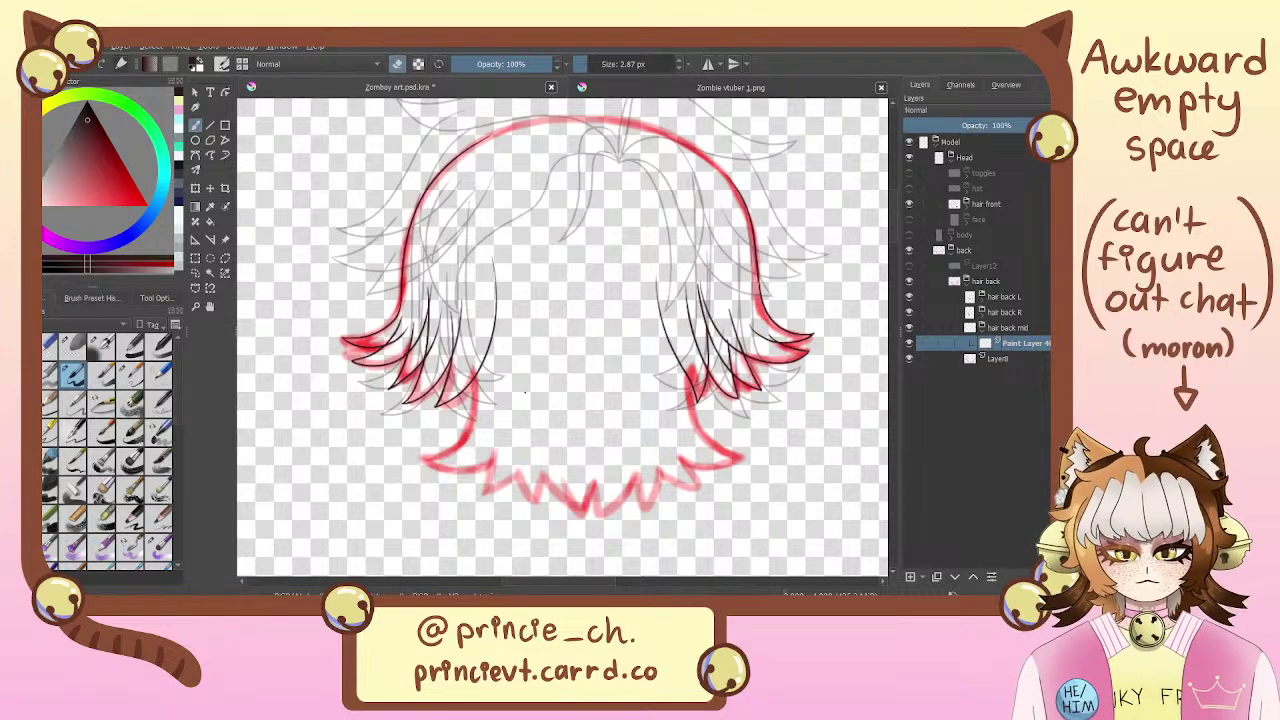
Ink the outer edge of the middle section's left strand from the head down to its flared tip, redrawing it until it follows the red sketch
key("e")
mouse_move(652, 403)
left_mouse_down()
mouse_move(560, 504)
mouse_move(640, 494)
mouse_move(740, 440)
left_mouse_up()
key("ctrl+z")
key("ctrl+z")
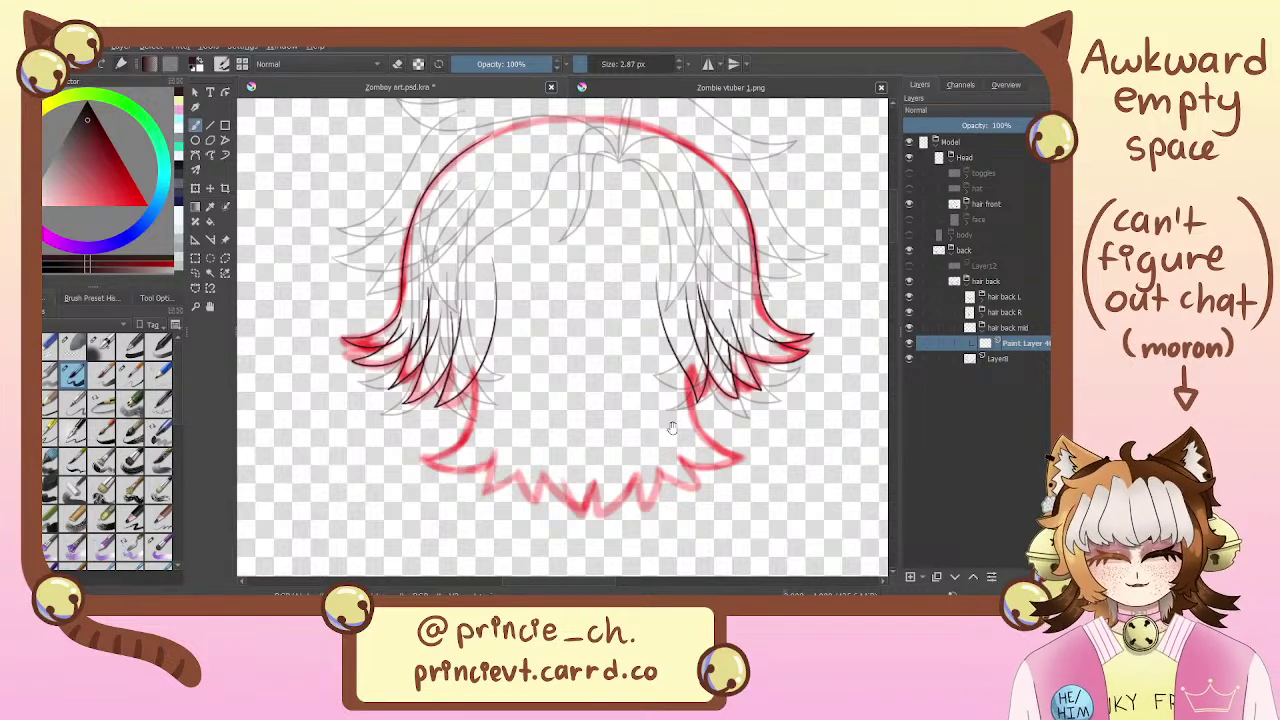
left_click_drag(672, 428, 717, 416)
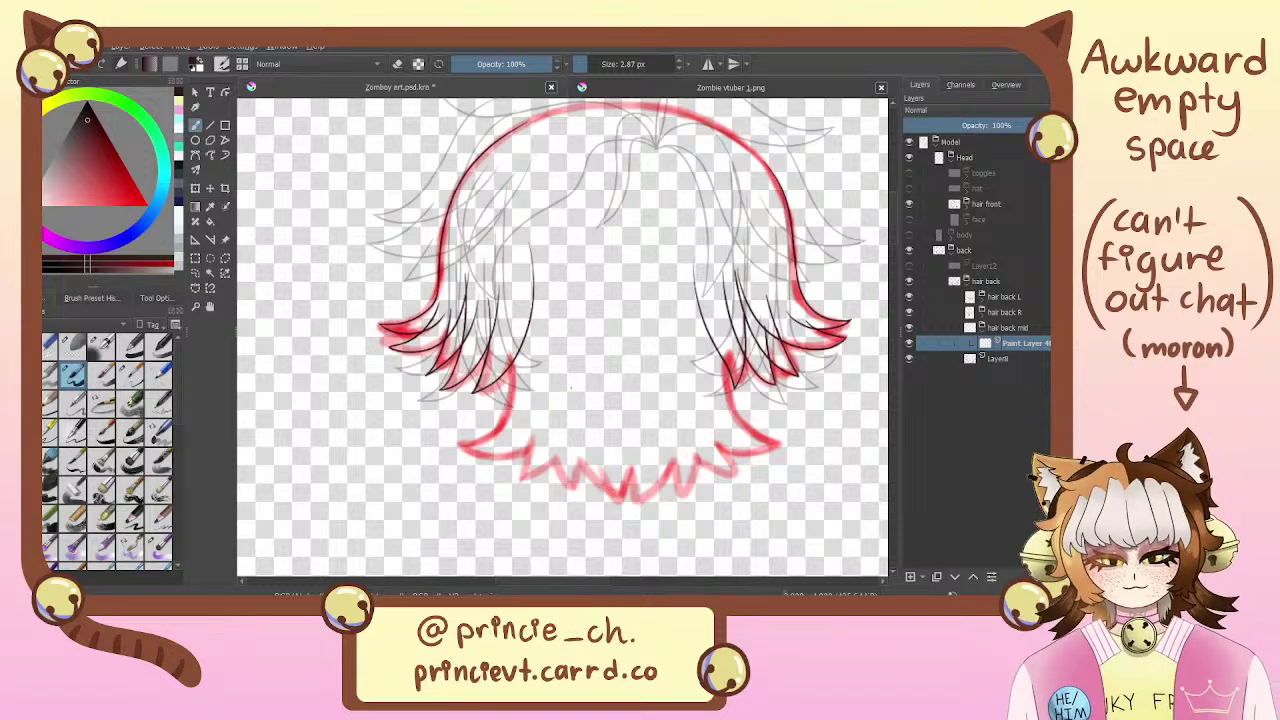
left_click_drag(497, 175, 524, 434)
key("ctrl+z")
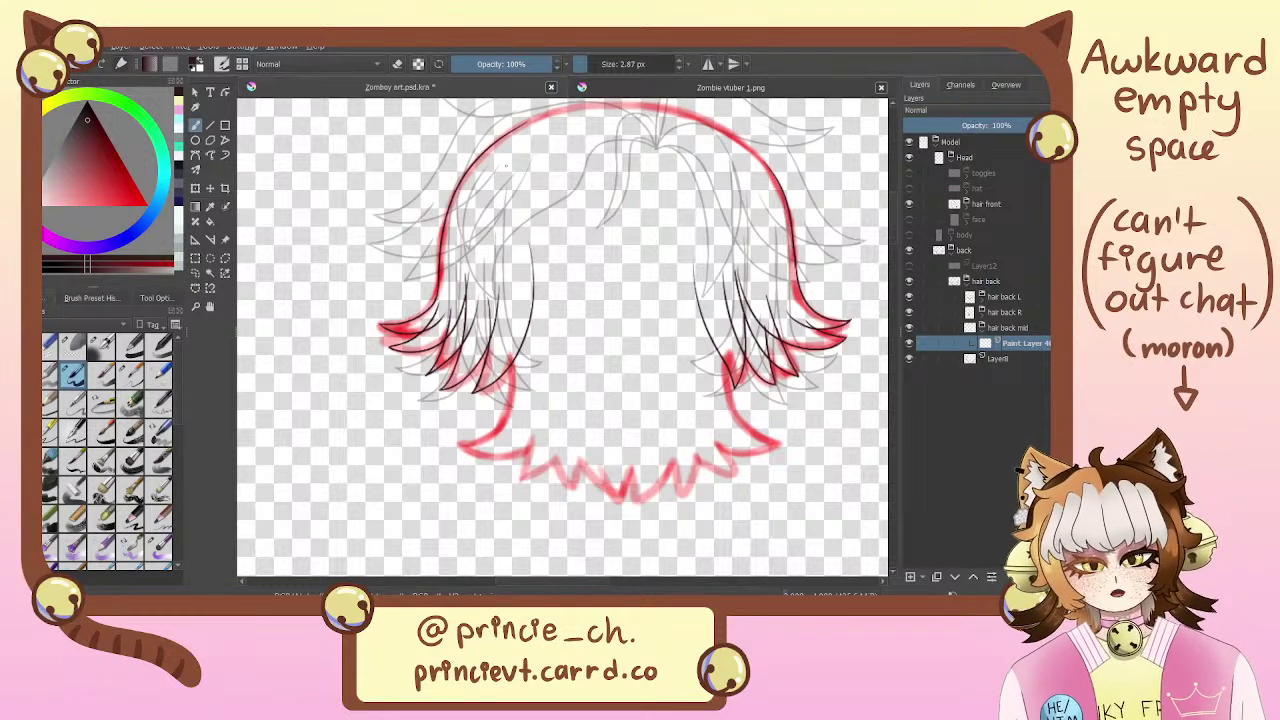
mouse_move(498, 176)
left_mouse_down()
mouse_move(506, 302)
mouse_move(478, 450)
left_mouse_up()
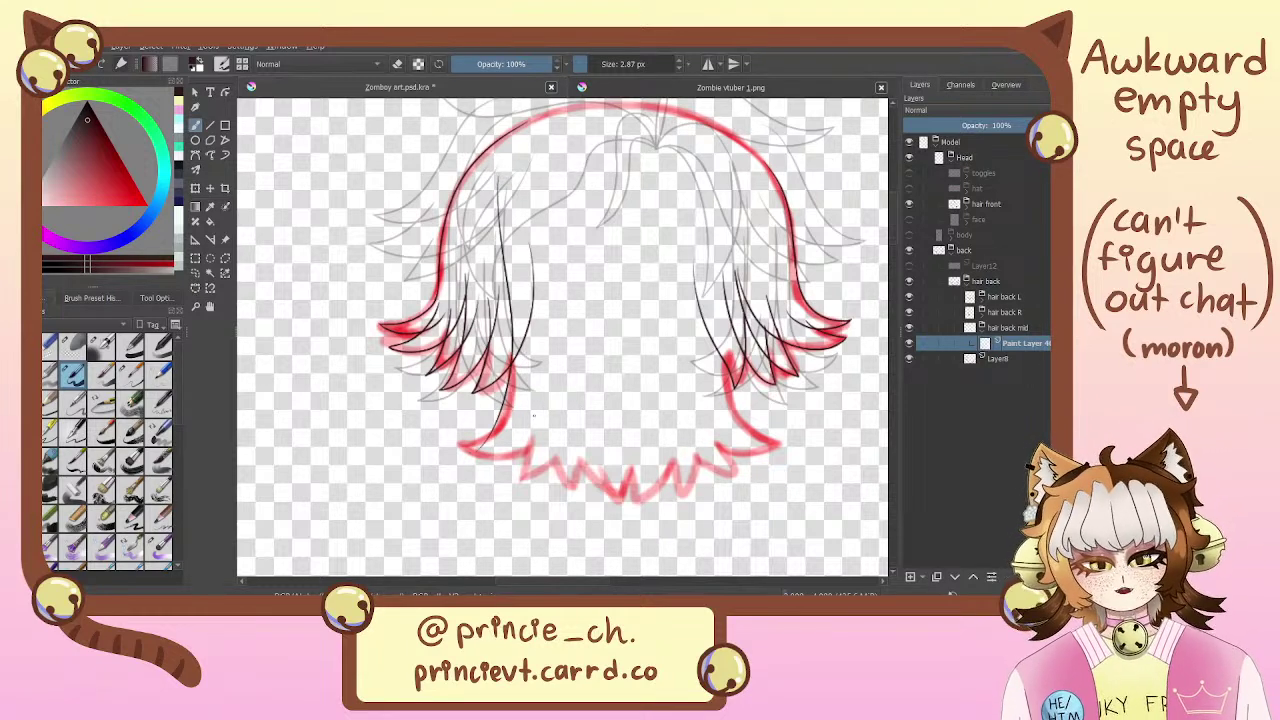
key("e")
key("e")
key("ctrl+z")
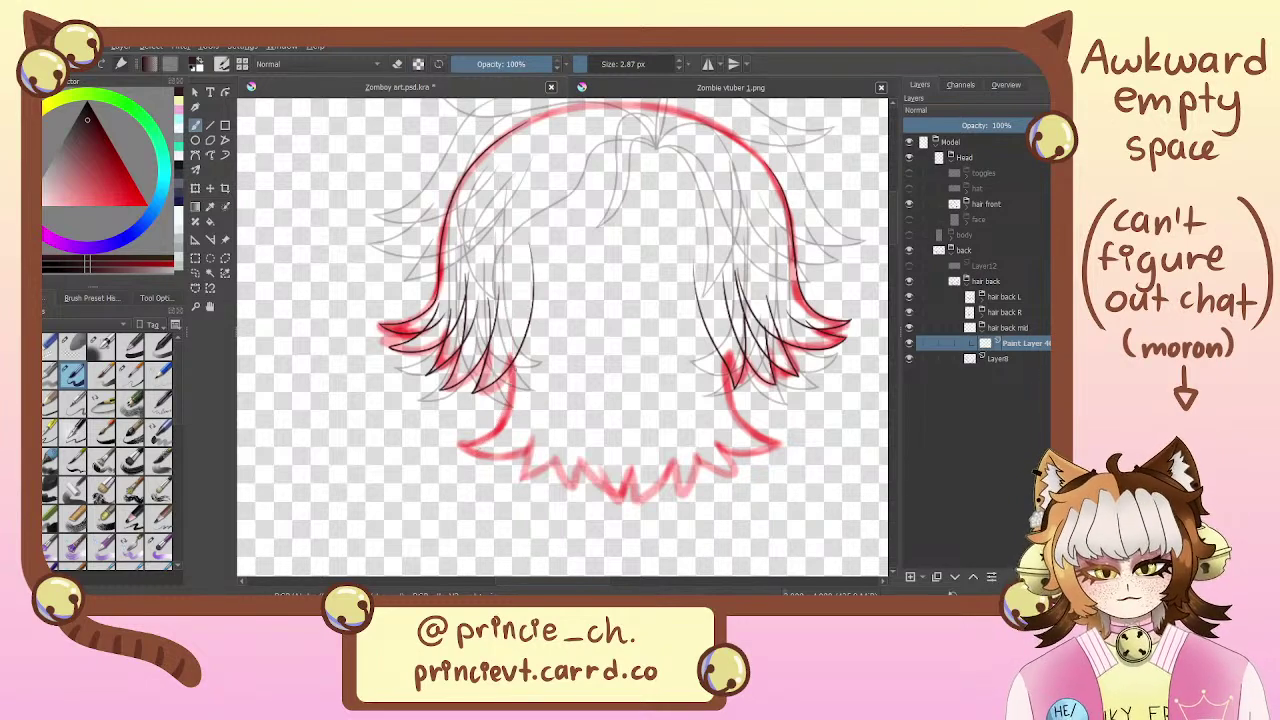
key("ctrl+plus")
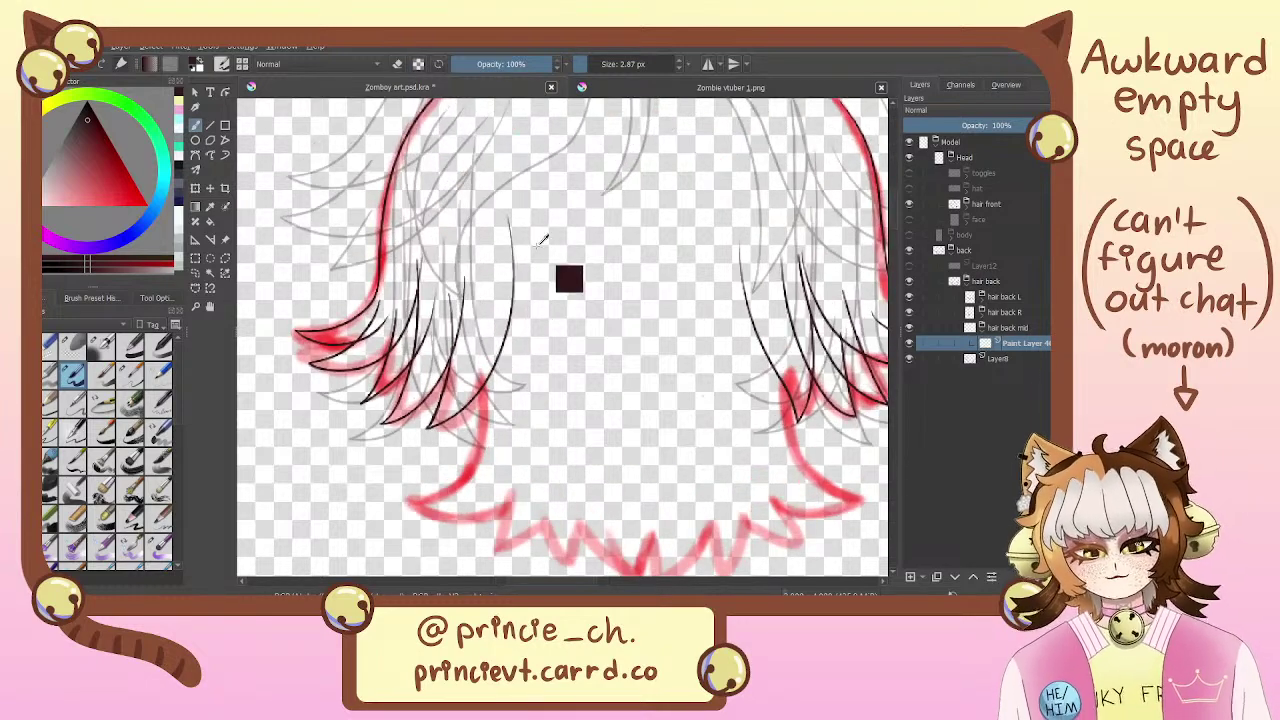
key("minus")
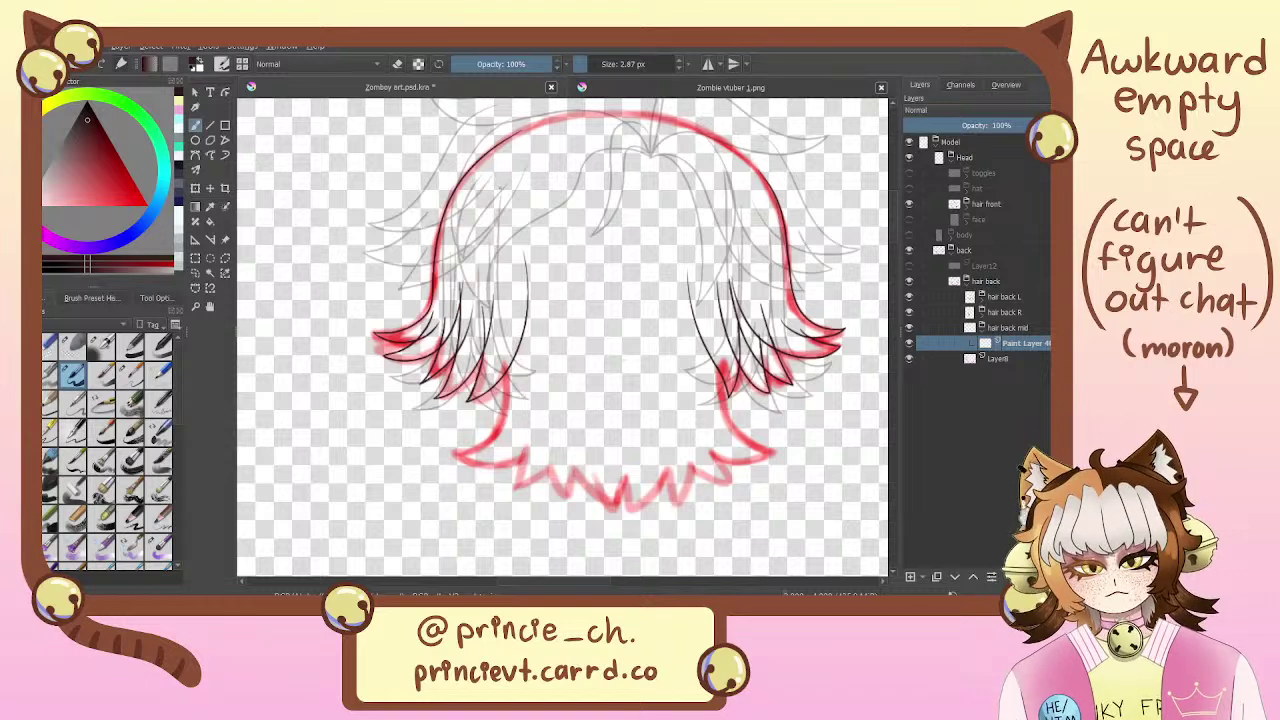
left_click_drag(498, 174, 501, 432)
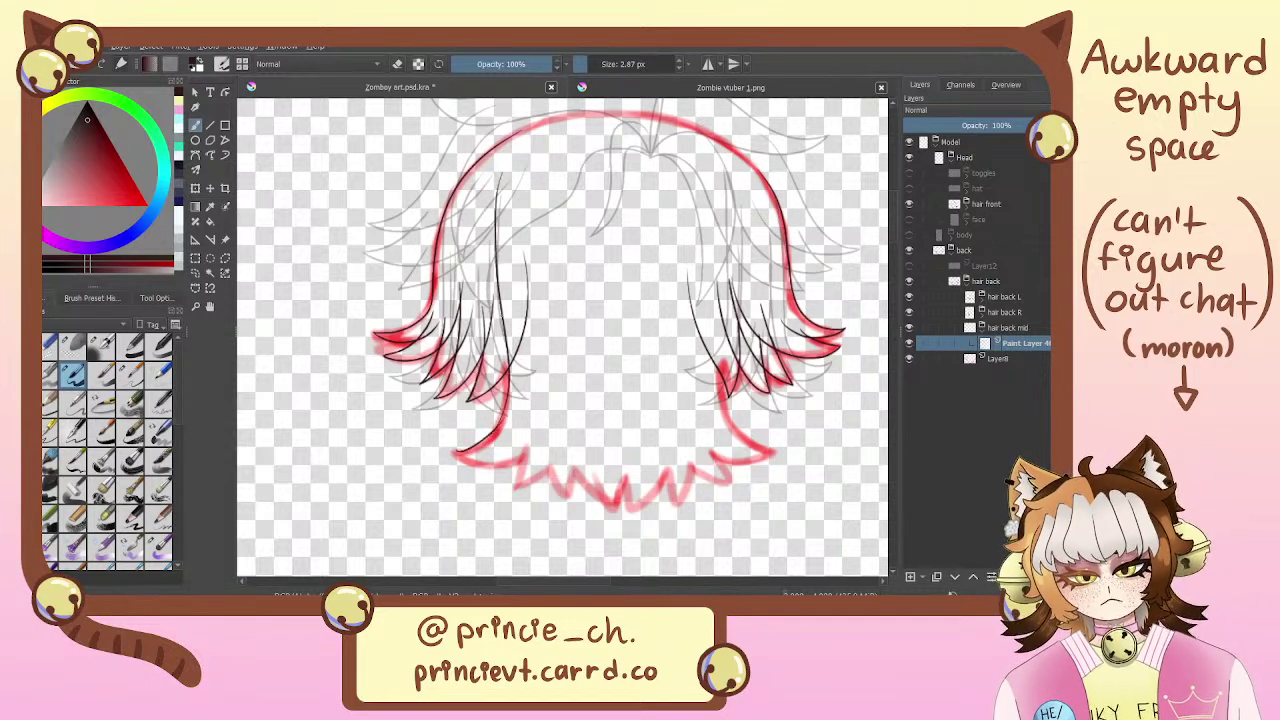
Tidy the left strand's outer edge with the eraser along its lower curve near the tip
key("plus")
key("plus")
left_click_drag(502, 315, 549, 259)
key("ctrl+z")
mouse_move(415, 465)
left_mouse_down()
mouse_move(433, 466)
mouse_move(520, 386)
left_mouse_up()
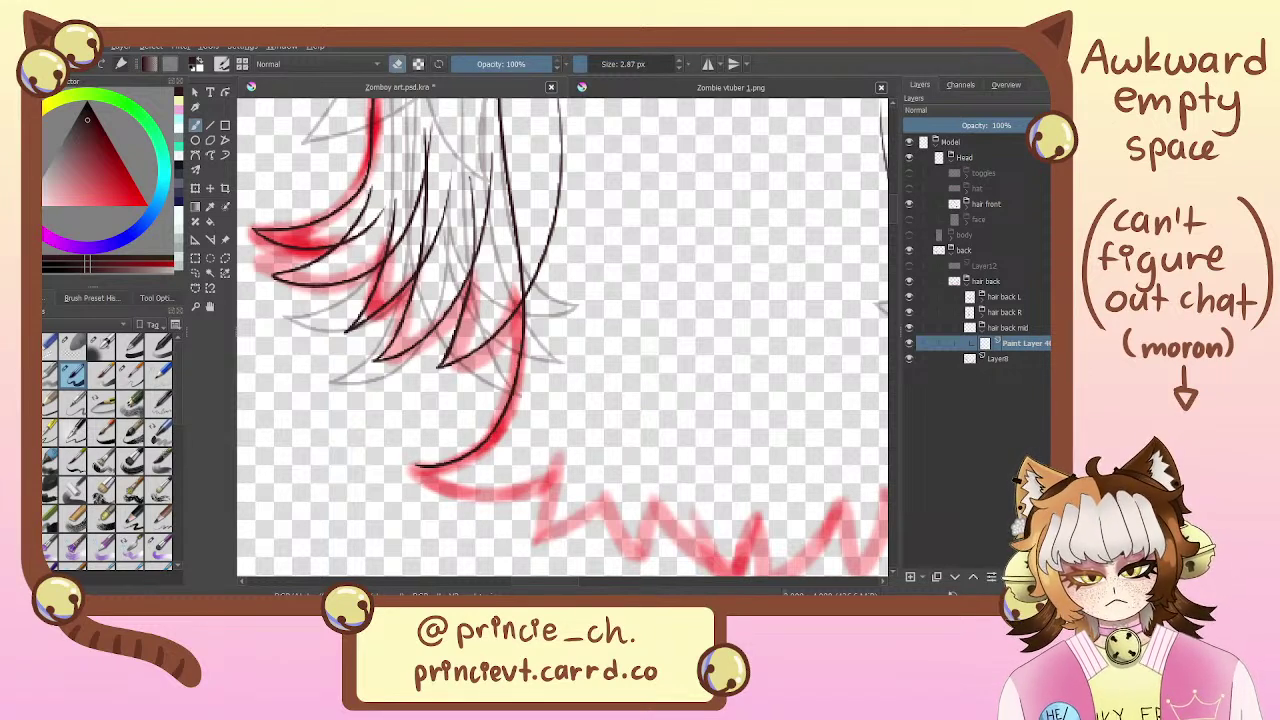
left_click_drag(521, 328, 474, 590)
mouse_move(452, 280)
left_mouse_down()
mouse_move(458, 470)
mouse_move(434, 435)
left_mouse_up()
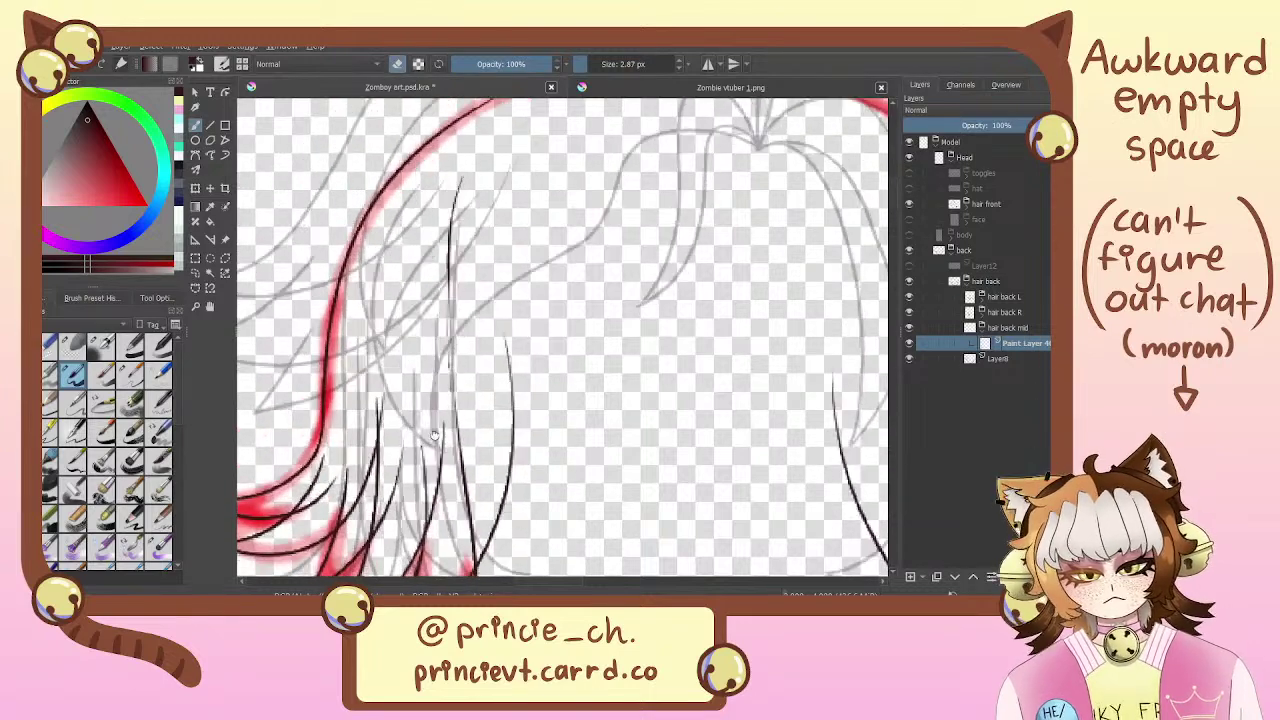
Ink the left strand's lower edge from the tip curving up and inward, redrawing it until it follows the red sketch
scroll(434, 435, "down", 6)
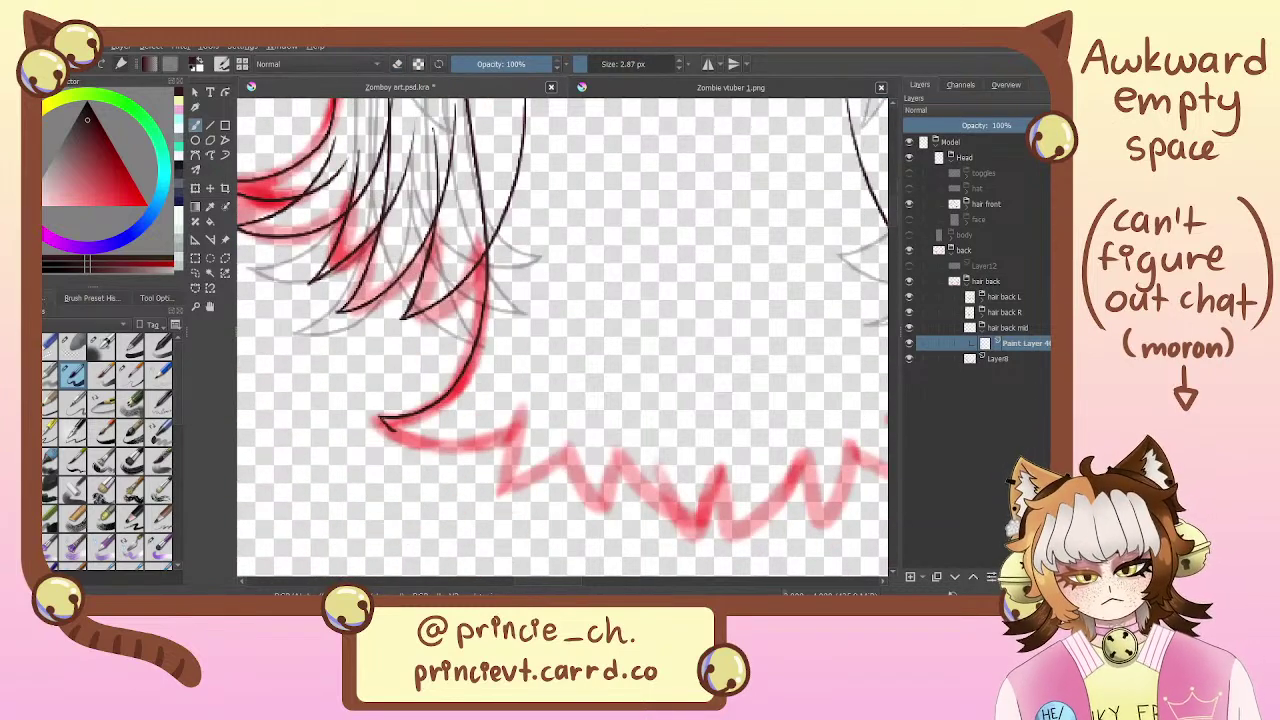
left_click_drag(376, 418, 610, 262)
key("ctrl+z")
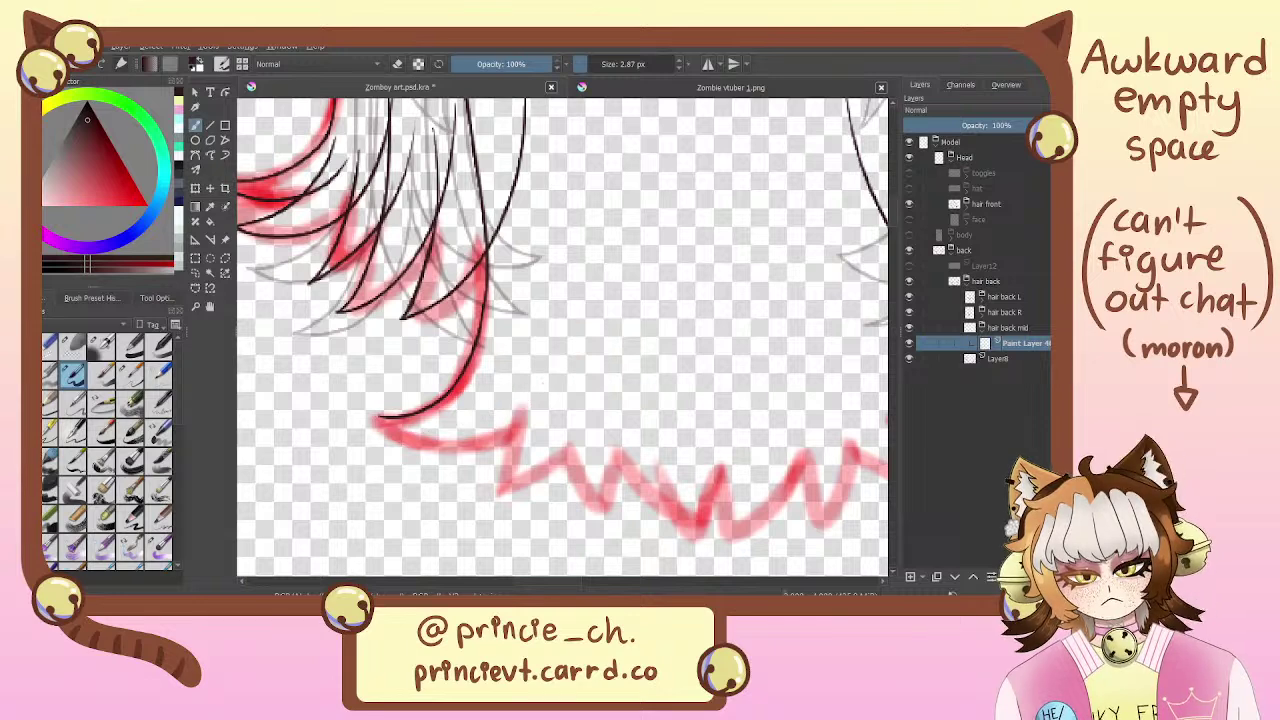
left_click_drag(372, 418, 592, 324)
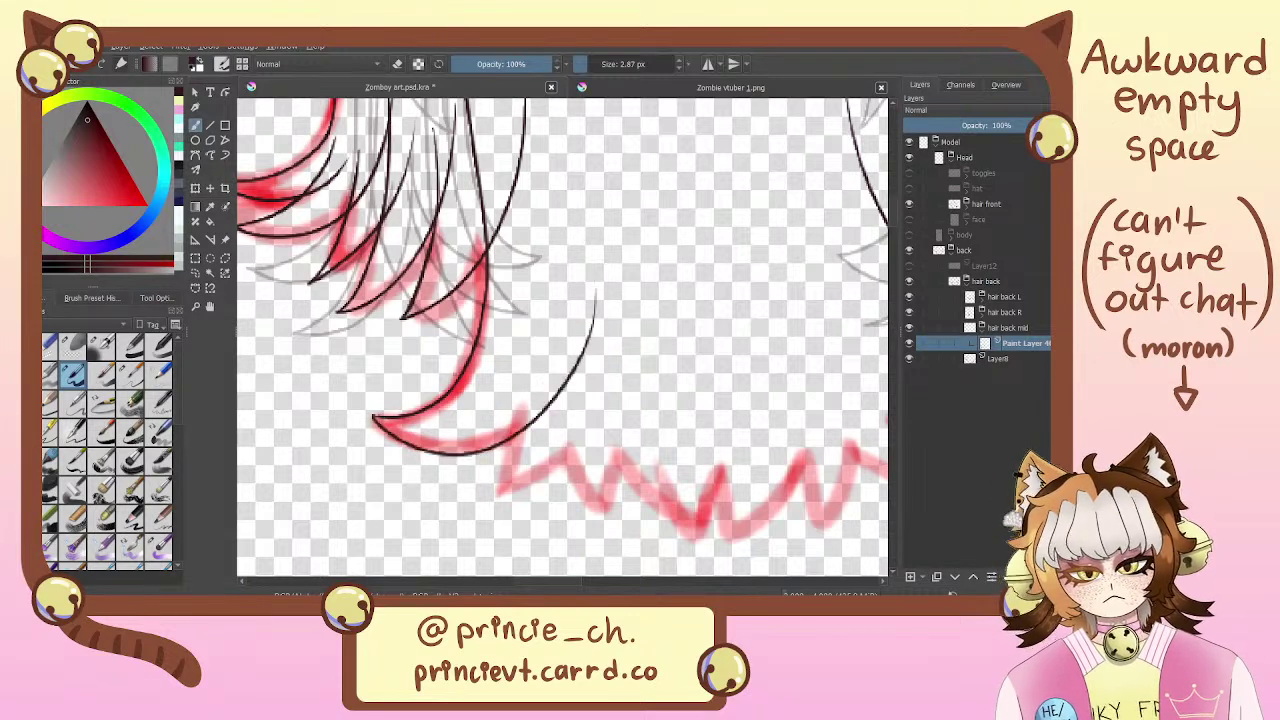
key("ctrl+z")
left_click_drag(376, 418, 588, 326)
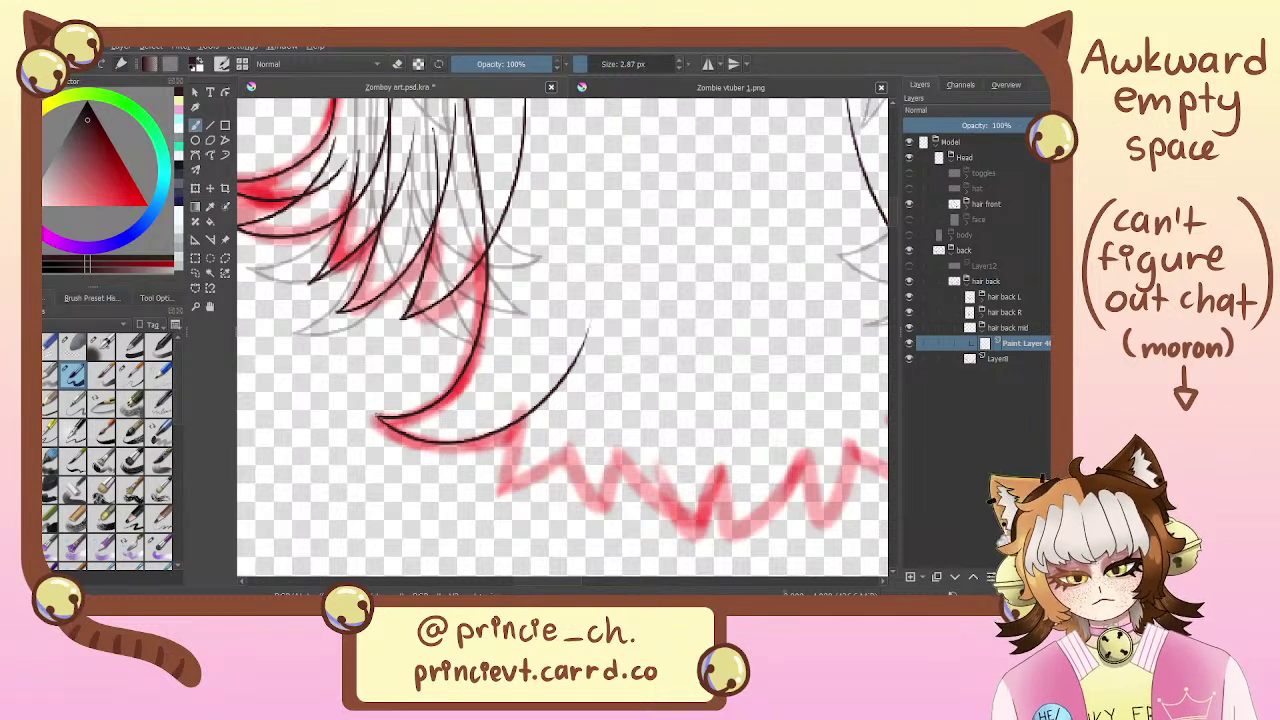
key("e")
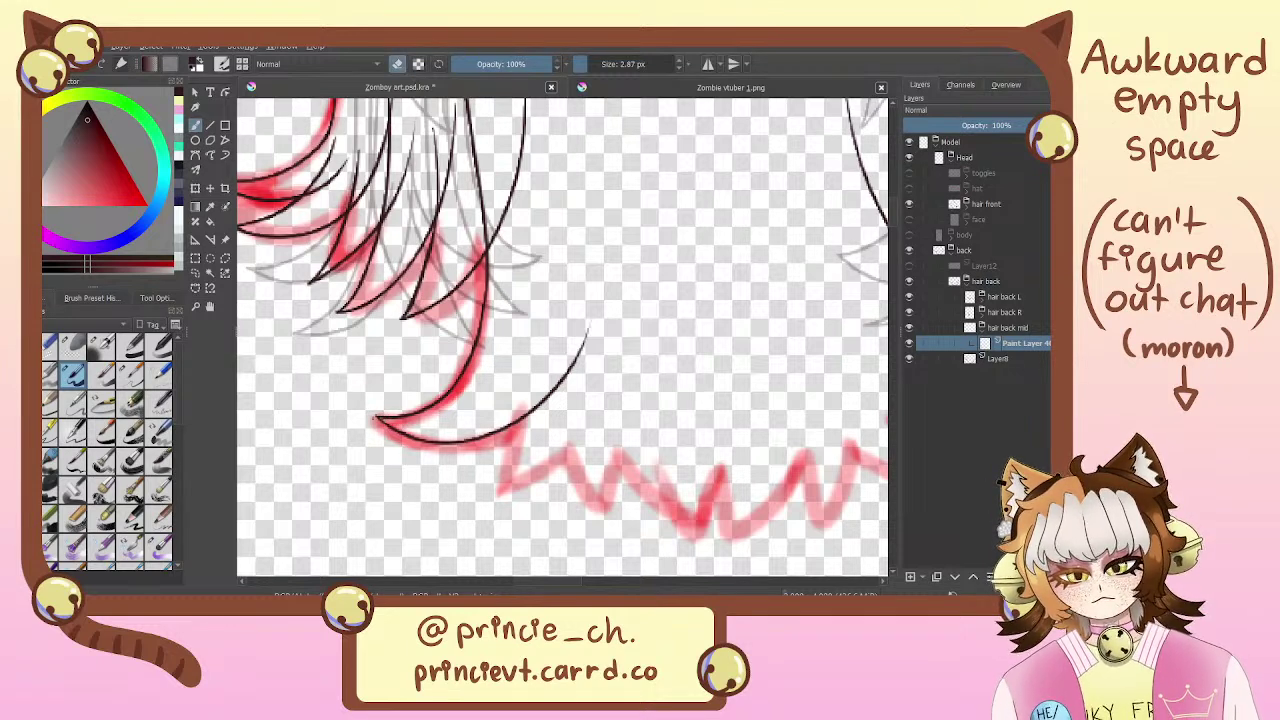
Examine the left middle strand against the overall hair silhouette and the red fringe sketch
key("minus")
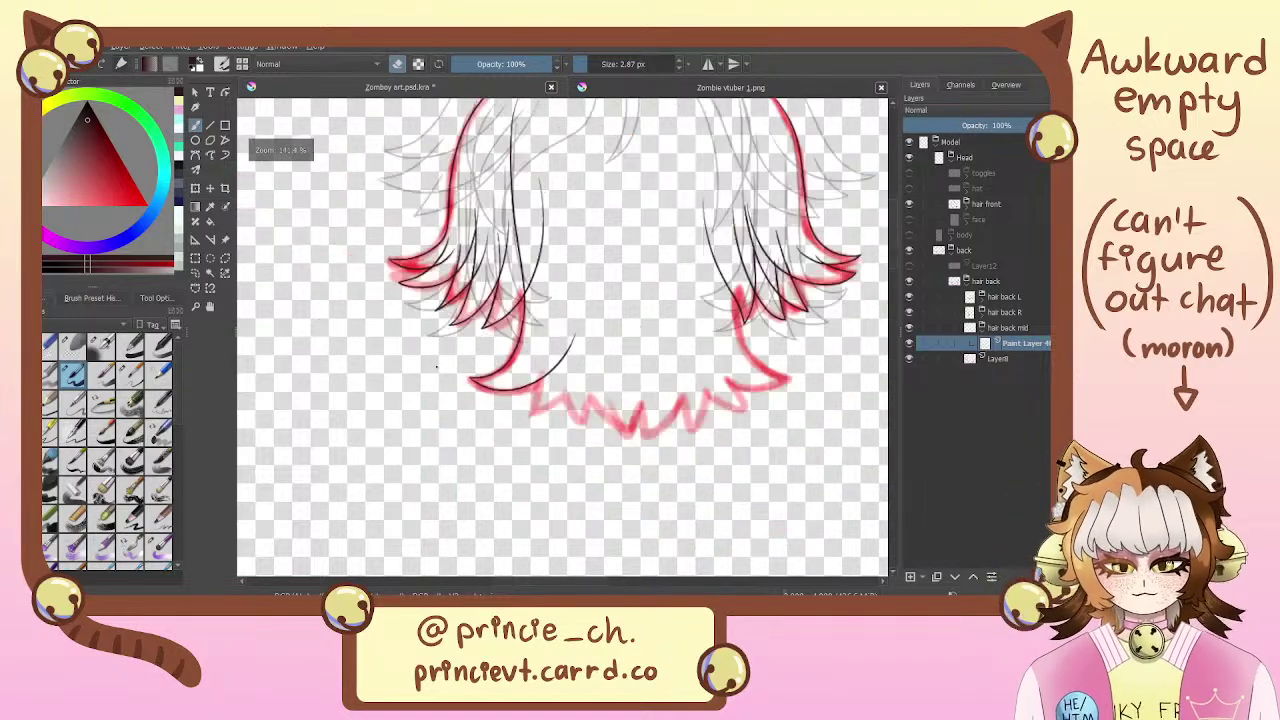
key("plus")
left_click_drag(464, 366, 464, 459)
key("minus")
key("minus")
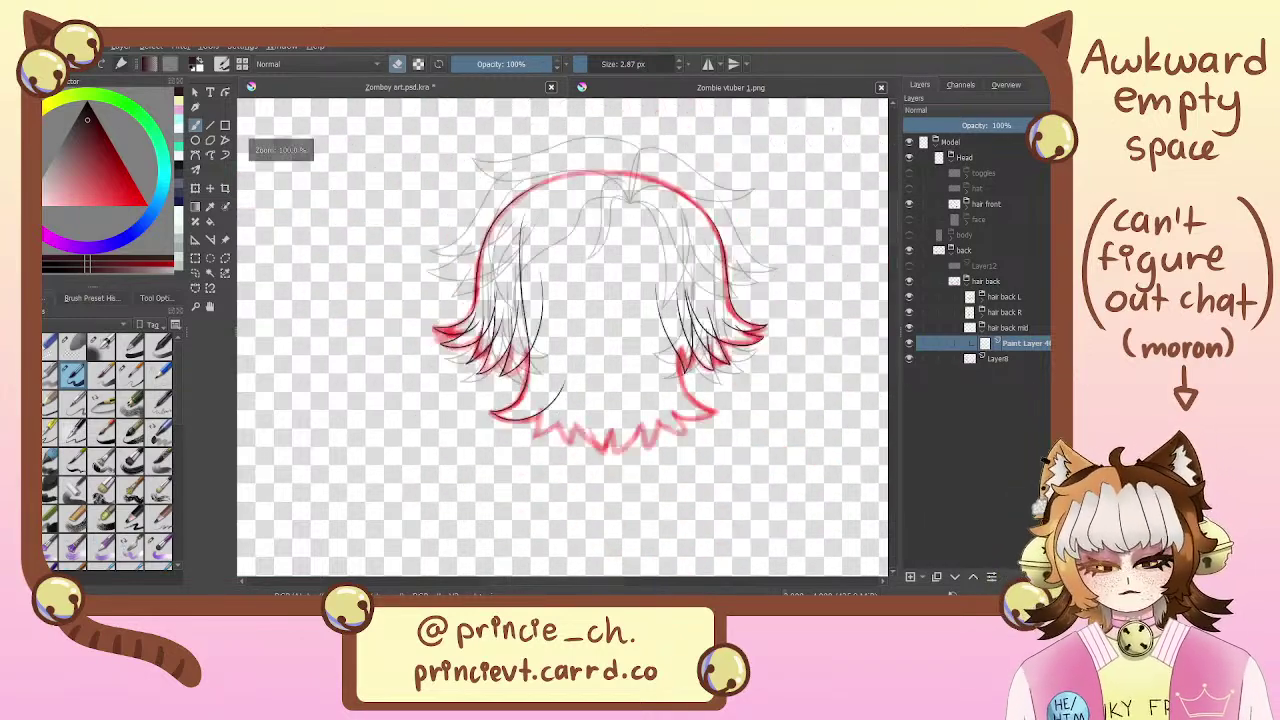
key("minus")
left_click_drag(558, 382, 474, 430)
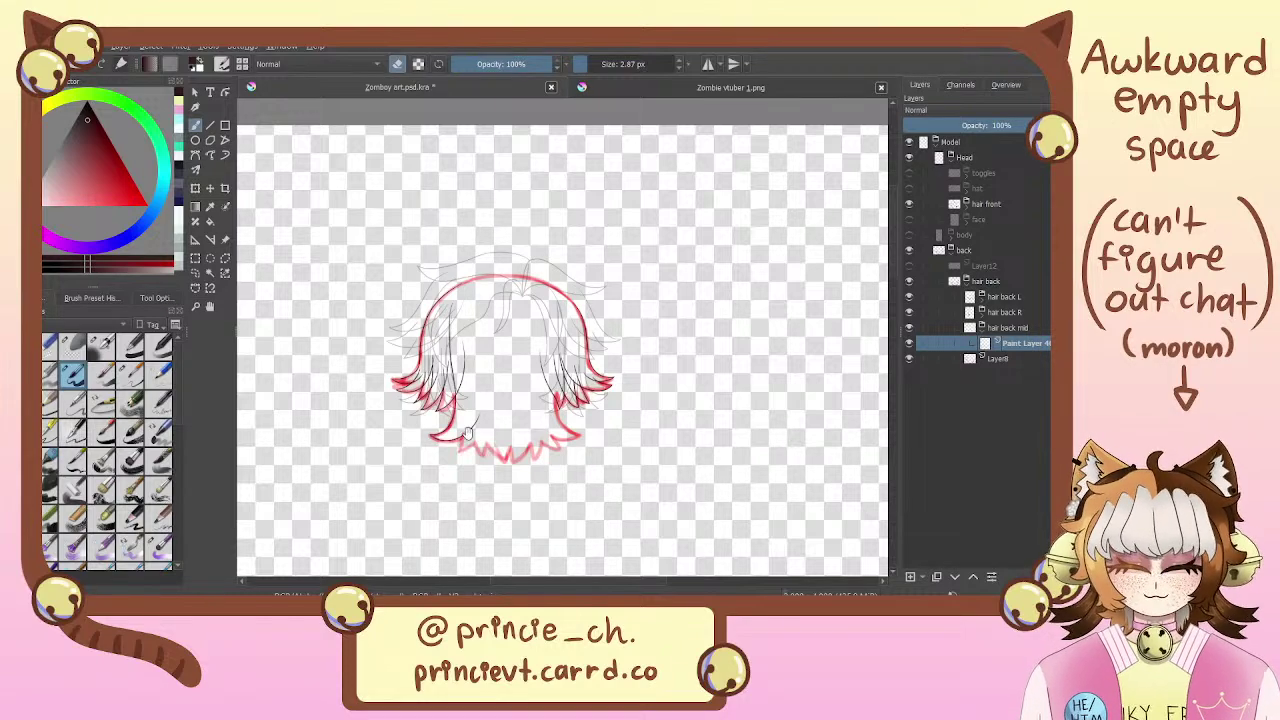
key("plus")
key("plus")
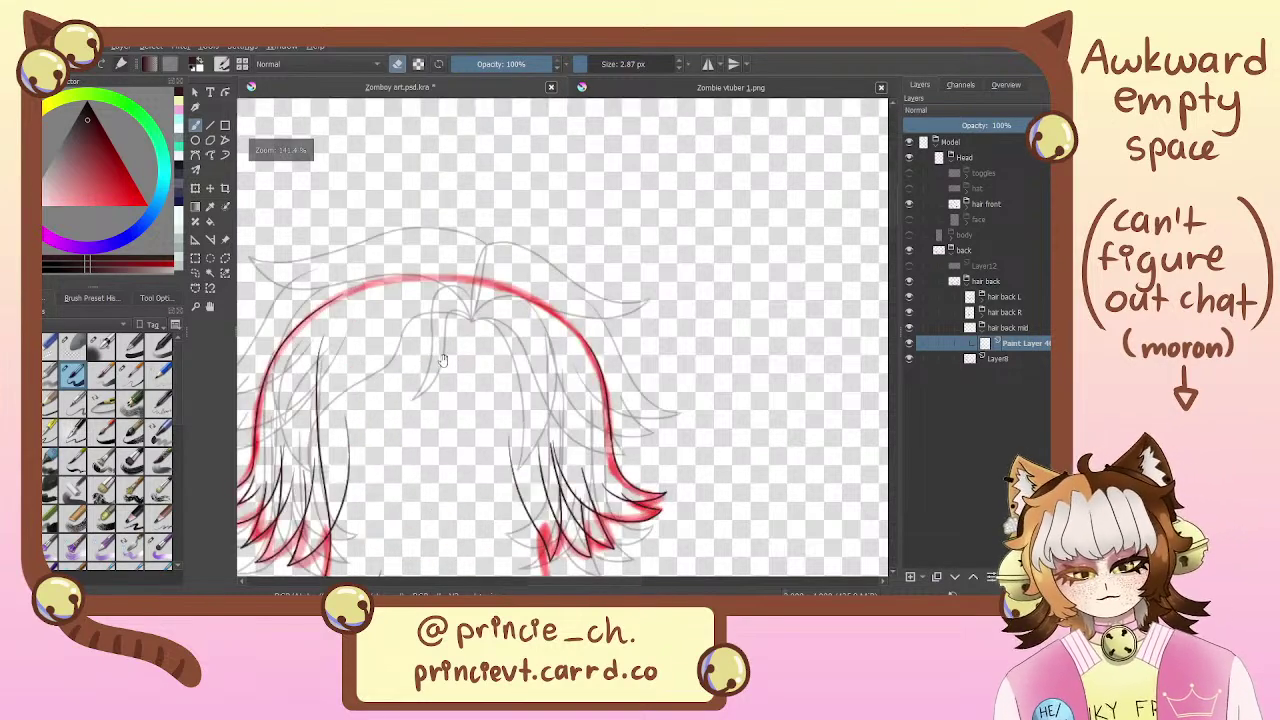
mouse_move(654, 530)
left_mouse_down()
mouse_move(706, 386)
mouse_move(737, 359)
left_mouse_up()
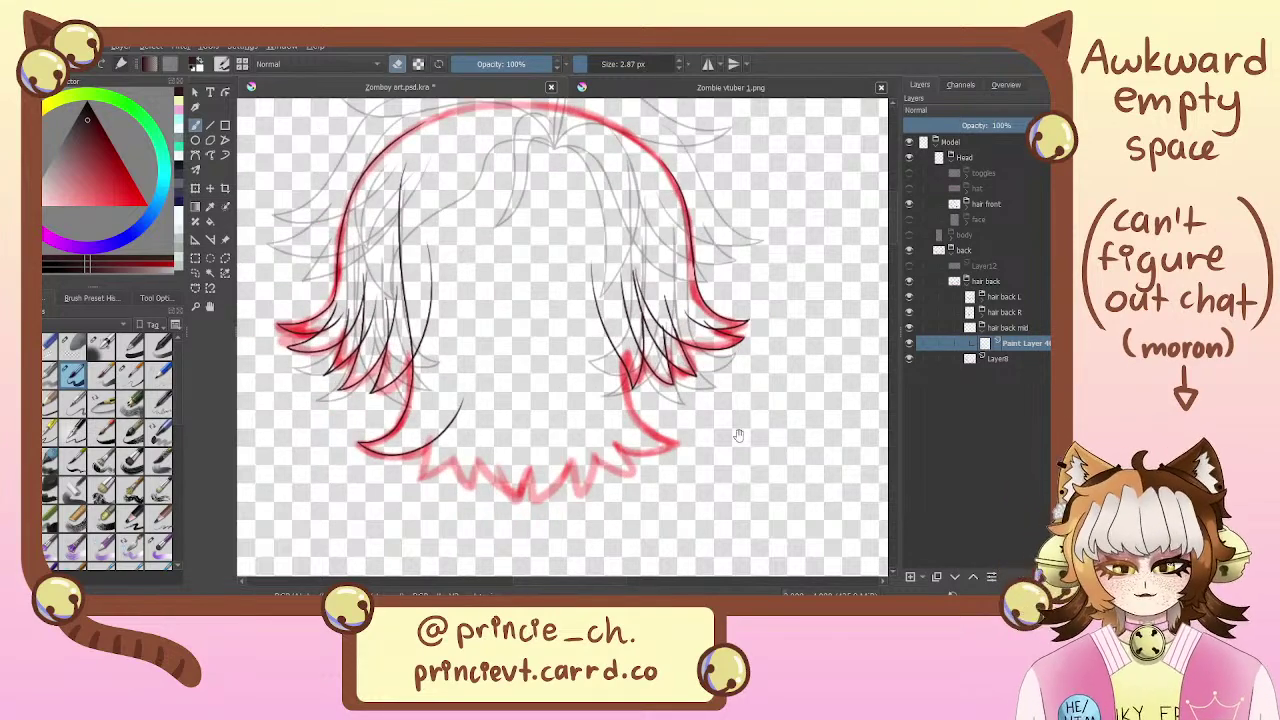
Add a paint layer in hair back mid and ink the right strand's outer edge from the head down to its flared tip
left_click(909, 578)
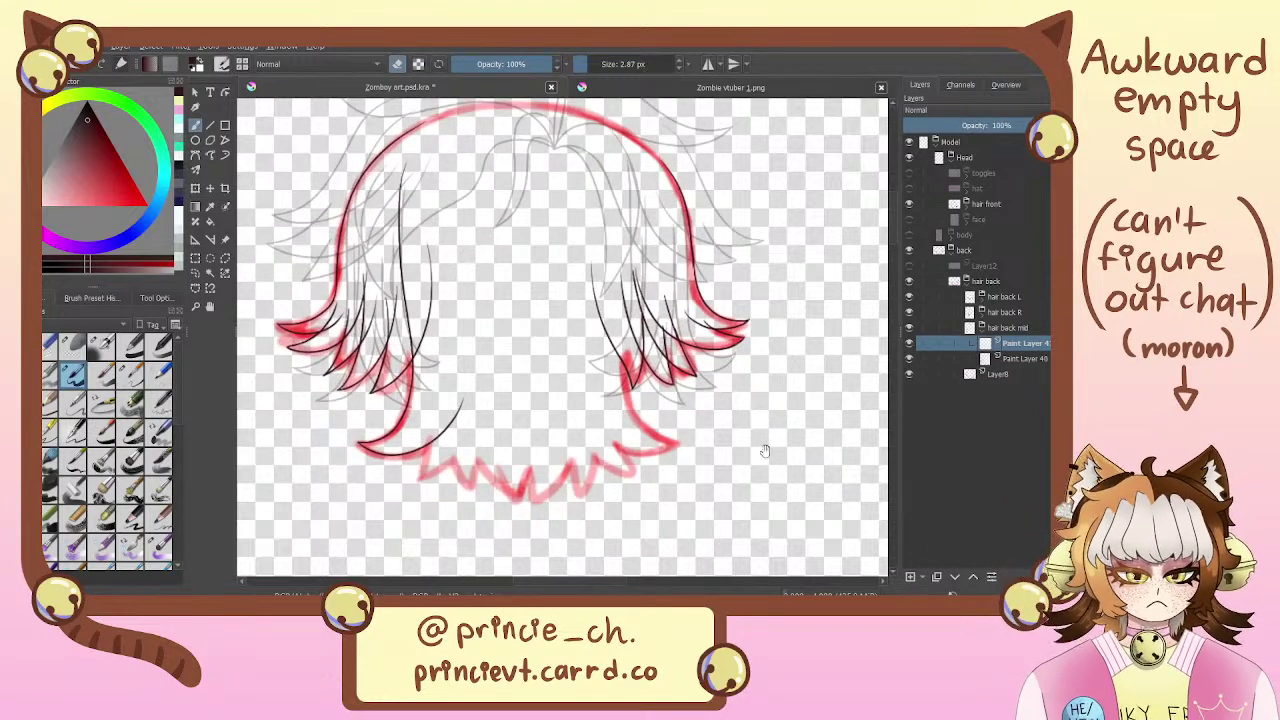
left_click_drag(766, 450, 735, 473)
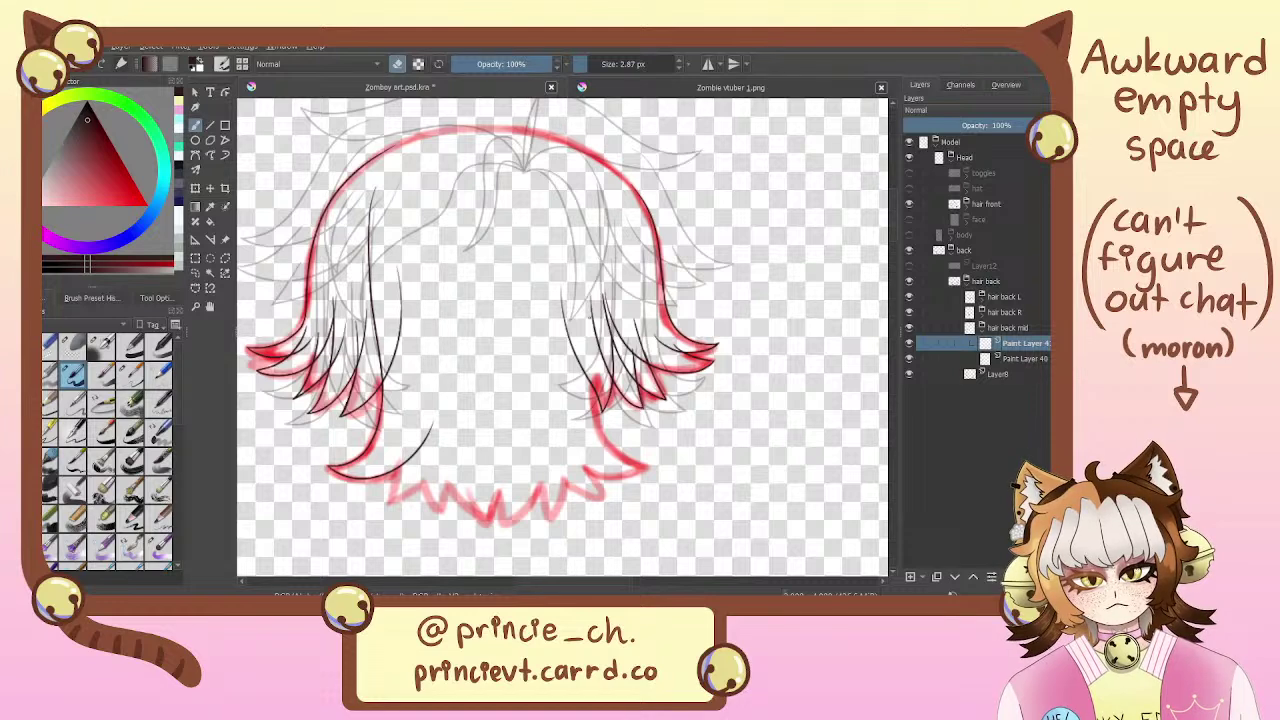
left_click_drag(595, 216, 600, 384)
key("ctrl+z")
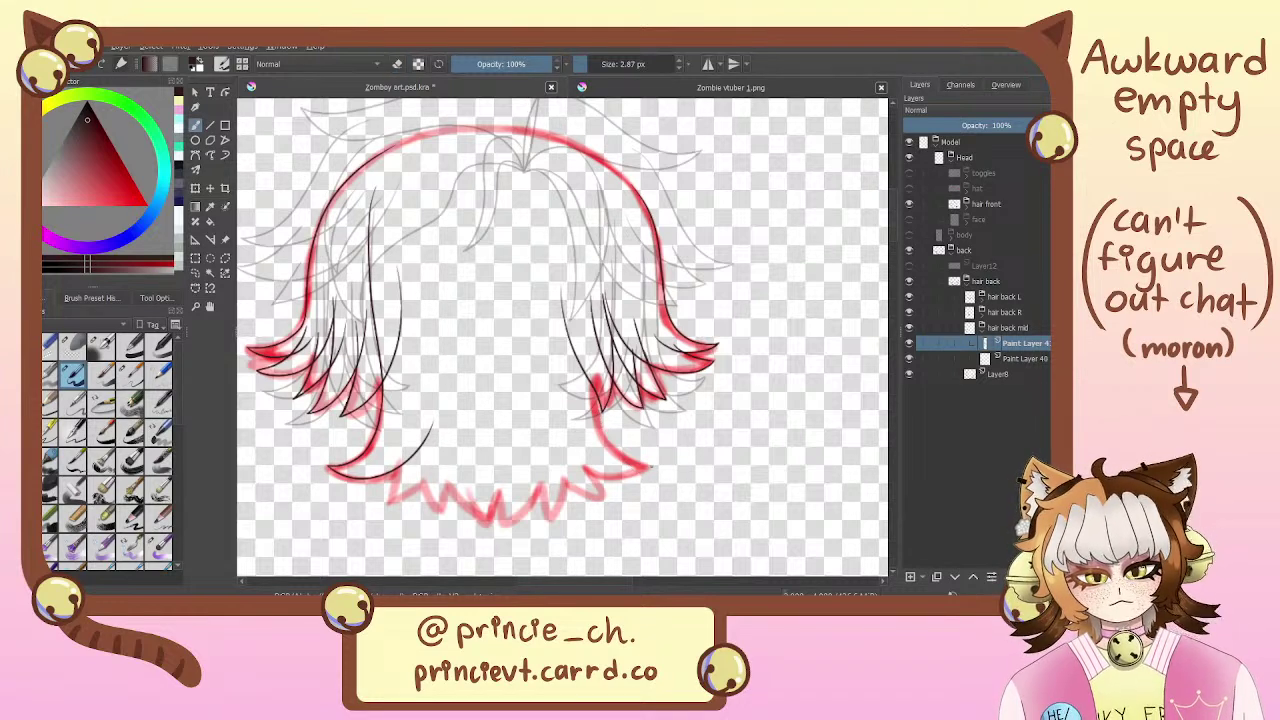
mouse_move(648, 470)
left_mouse_down()
mouse_move(596, 203)
mouse_move(646, 468)
left_mouse_up()
key("ctrl+z")
key("e")
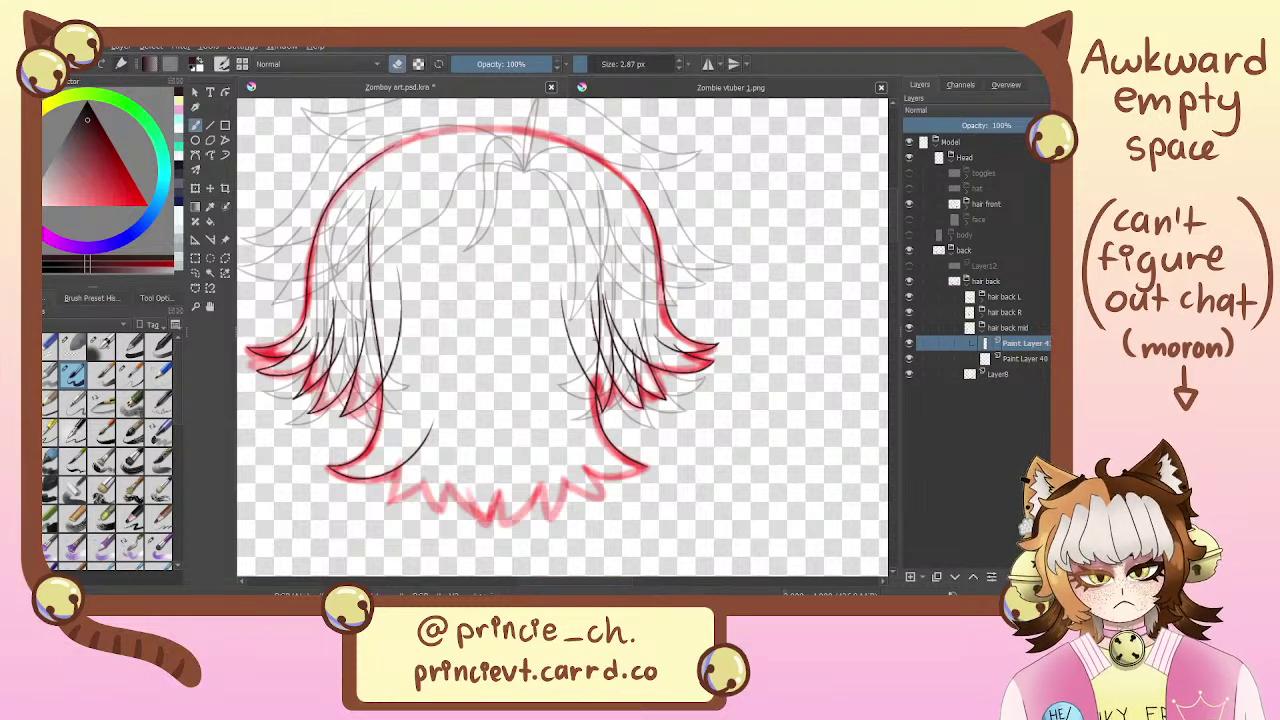
key("e")
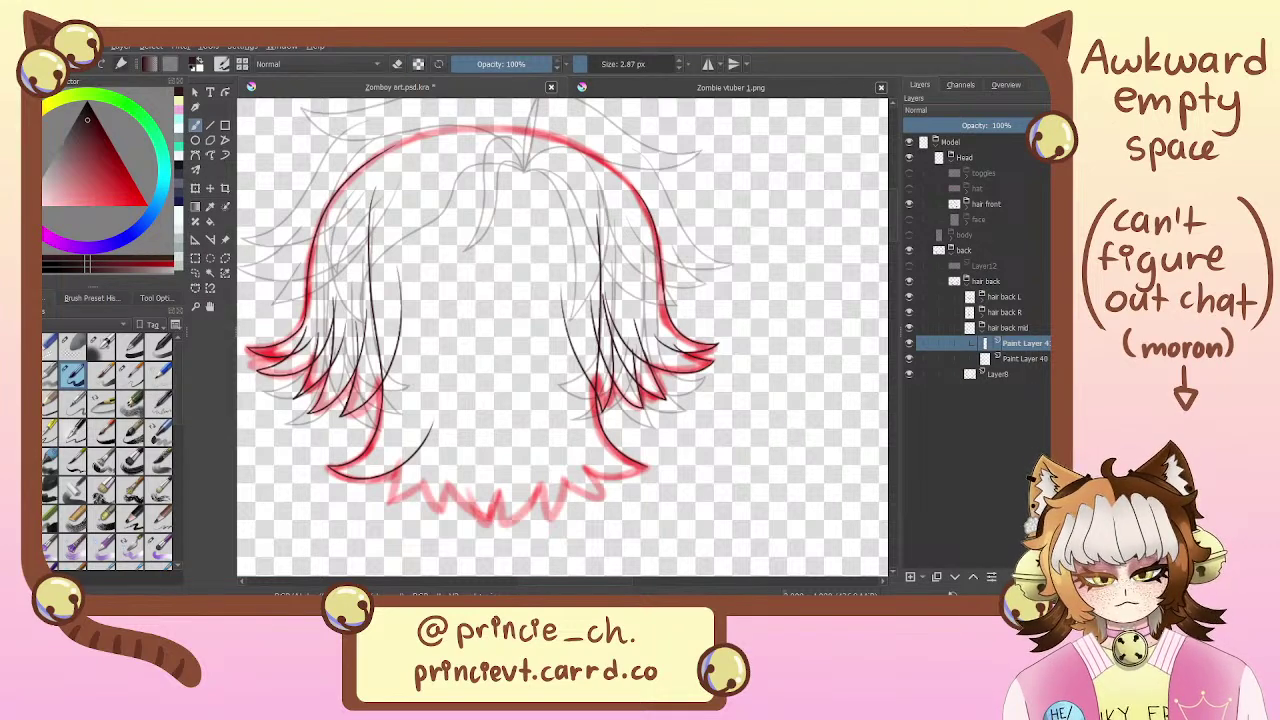
Ink the right strand's lower edge as a curve sweeping down and outward to the tip, redrawing it until it fits the red sketch
scroll(572, 320, "up", 1)
left_click_drag(608, 485, 597, 355)
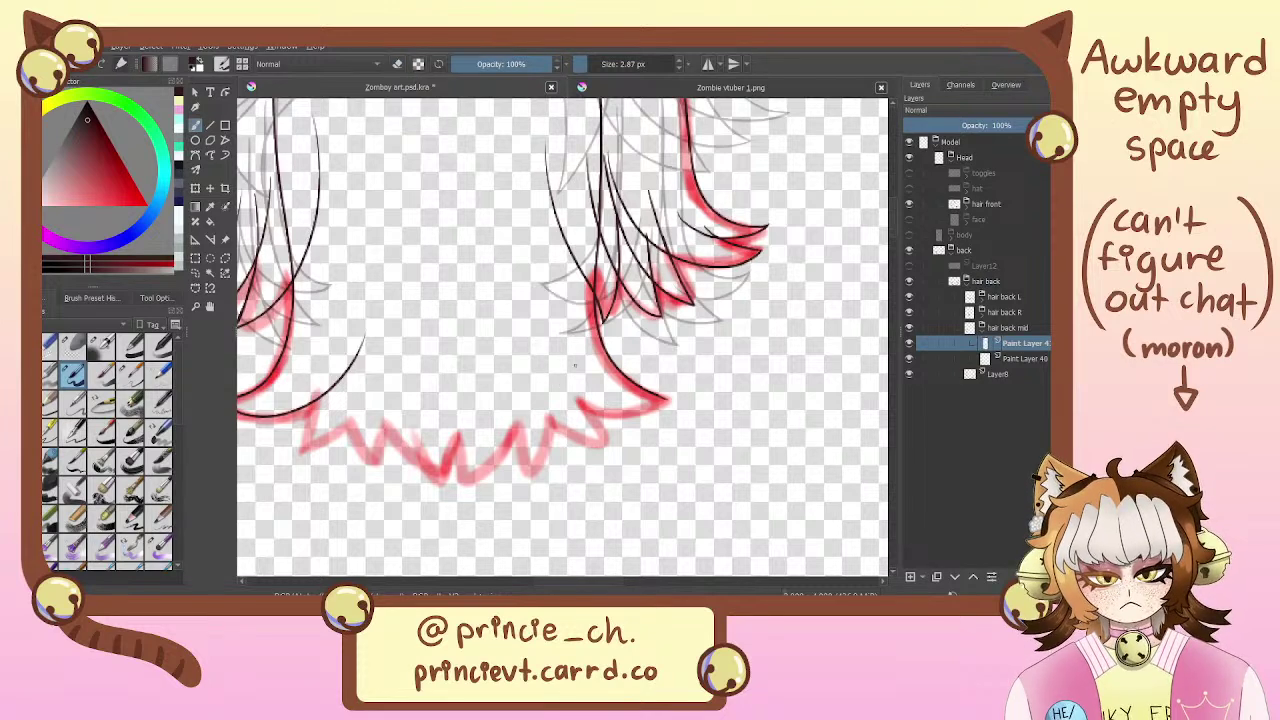
left_click_drag(540, 355, 695, 404)
left_click_drag(514, 338, 694, 400)
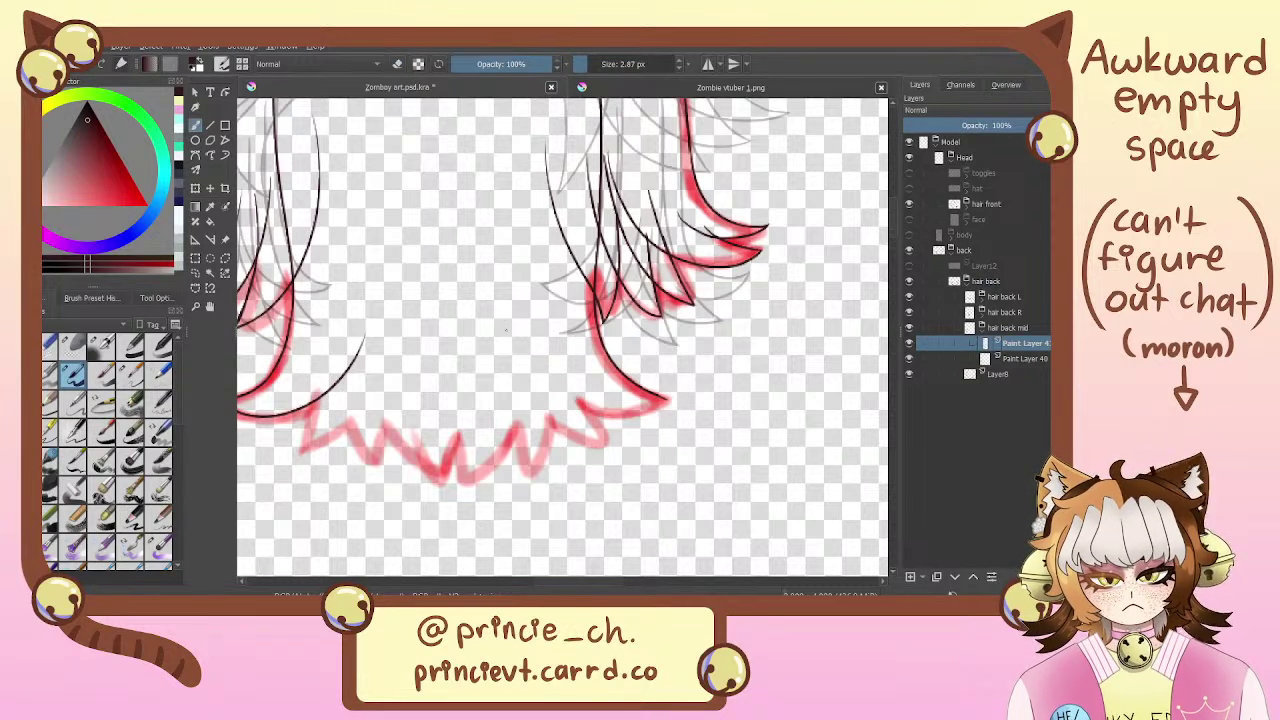
key("ctrl+z")
left_click_drag(500, 311, 668, 400)
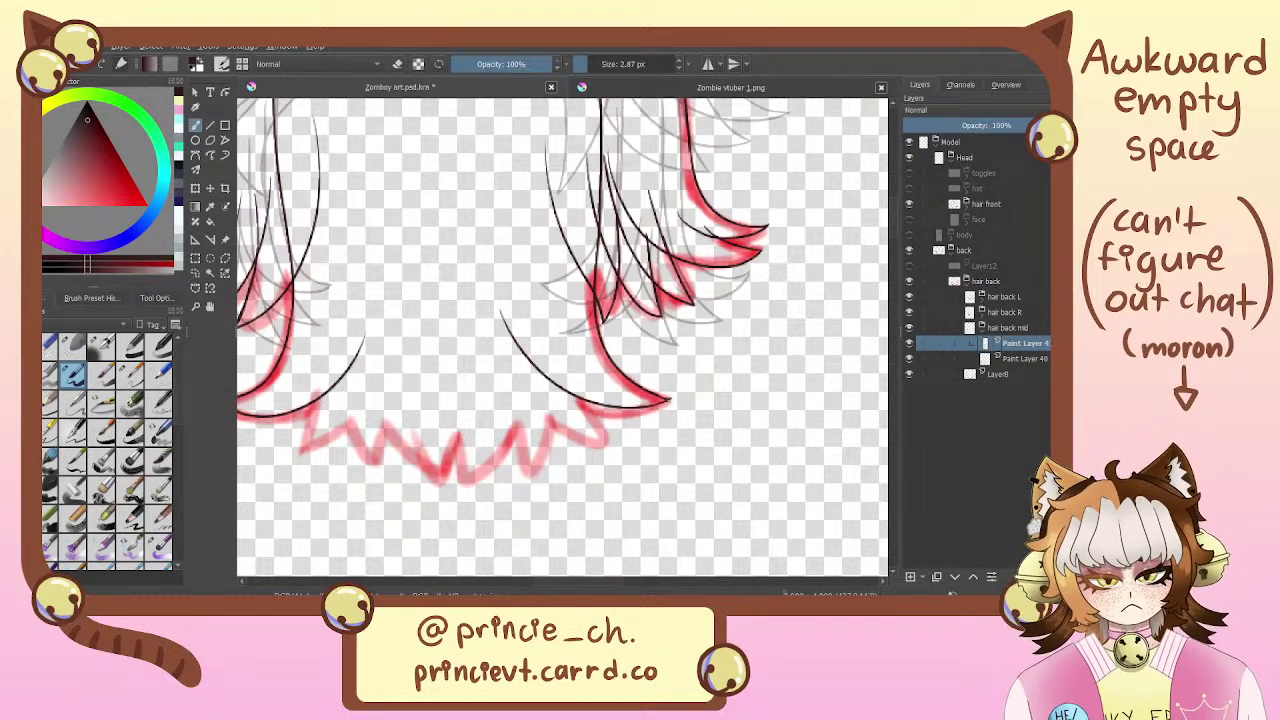
key("e")
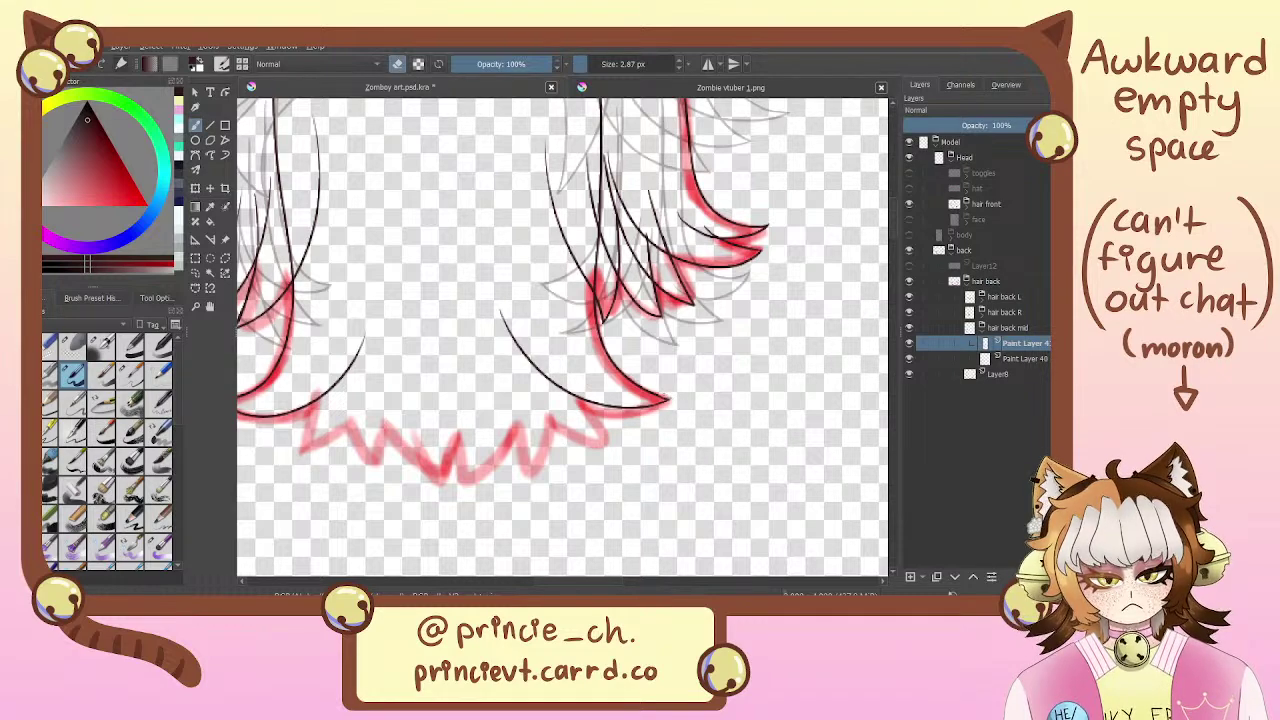
Add a new paint layer directly above Paint Layer 40 in the hair back mid group
mouse_move(586, 317)
left_mouse_down()
mouse_move(745, 390)
mouse_move(711, 335)
left_mouse_up()
left_click(1026, 359)
key("Insert")
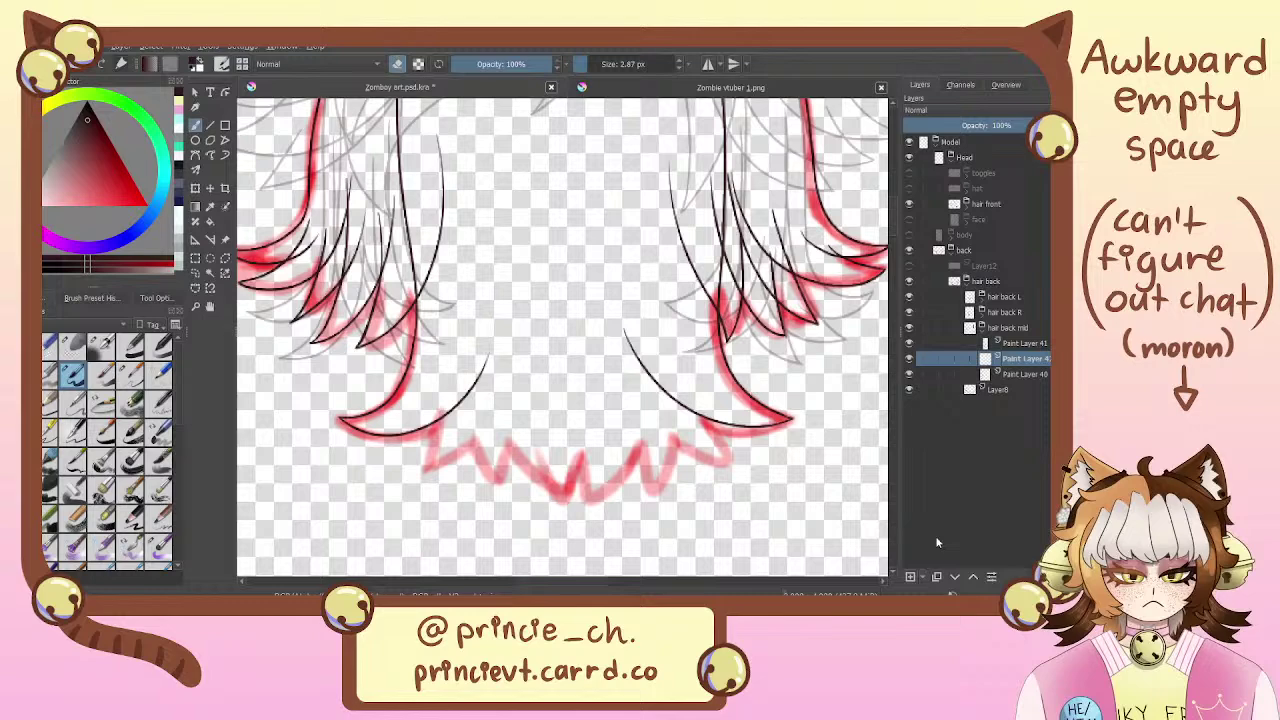
Move the new paint layer below Paint Layer 40 and ink the pointed tip of the second left strand over the red sketch
left_click_drag(1027, 376, 1033, 352)
left_click(1033, 374)
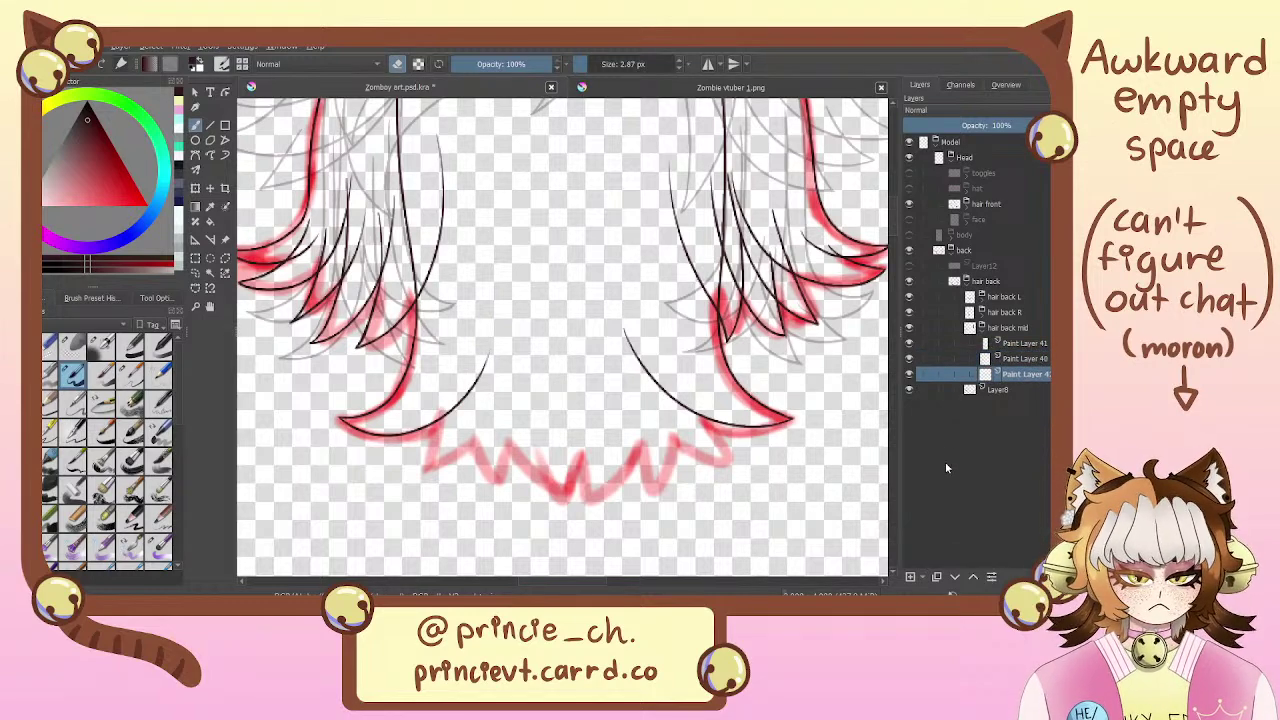
left_click_drag(764, 460, 844, 425)
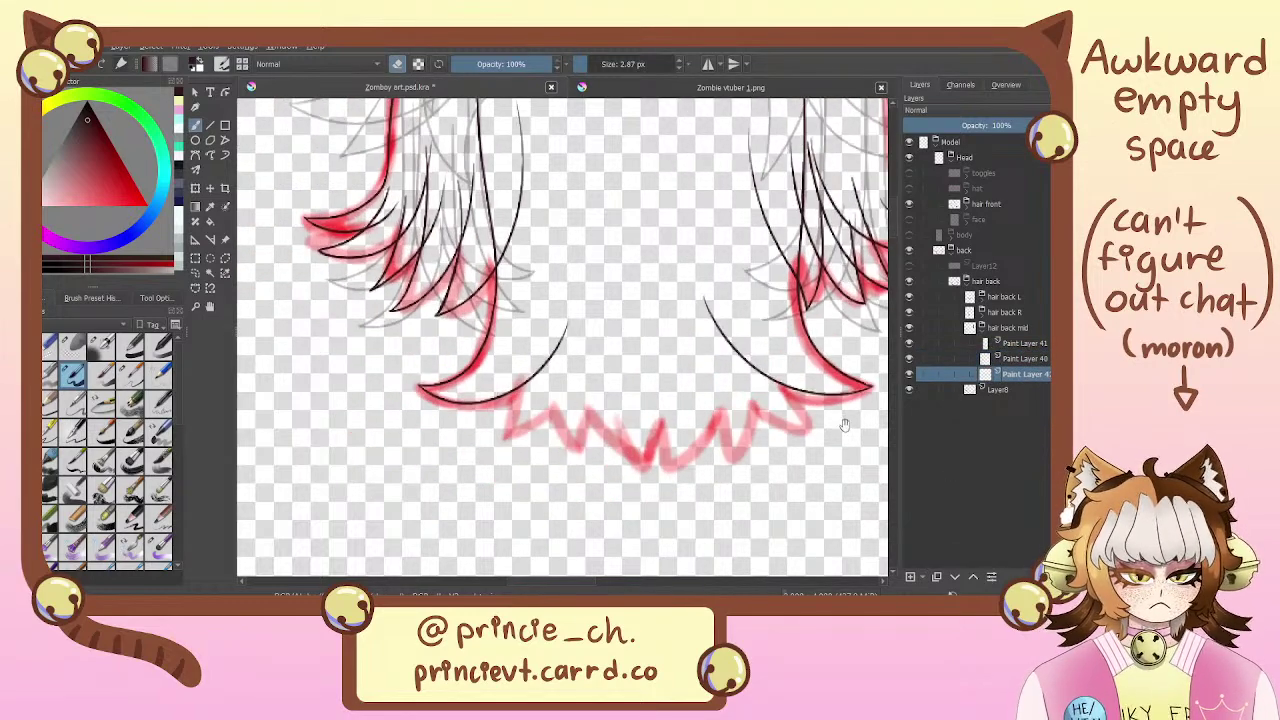
key("e")
mouse_move(529, 318)
left_mouse_down()
mouse_move(489, 447)
mouse_move(537, 427)
mouse_move(583, 338)
left_mouse_up()
mouse_move(588, 255)
left_mouse_down()
mouse_move(534, 463)
mouse_move(543, 307)
left_mouse_up()
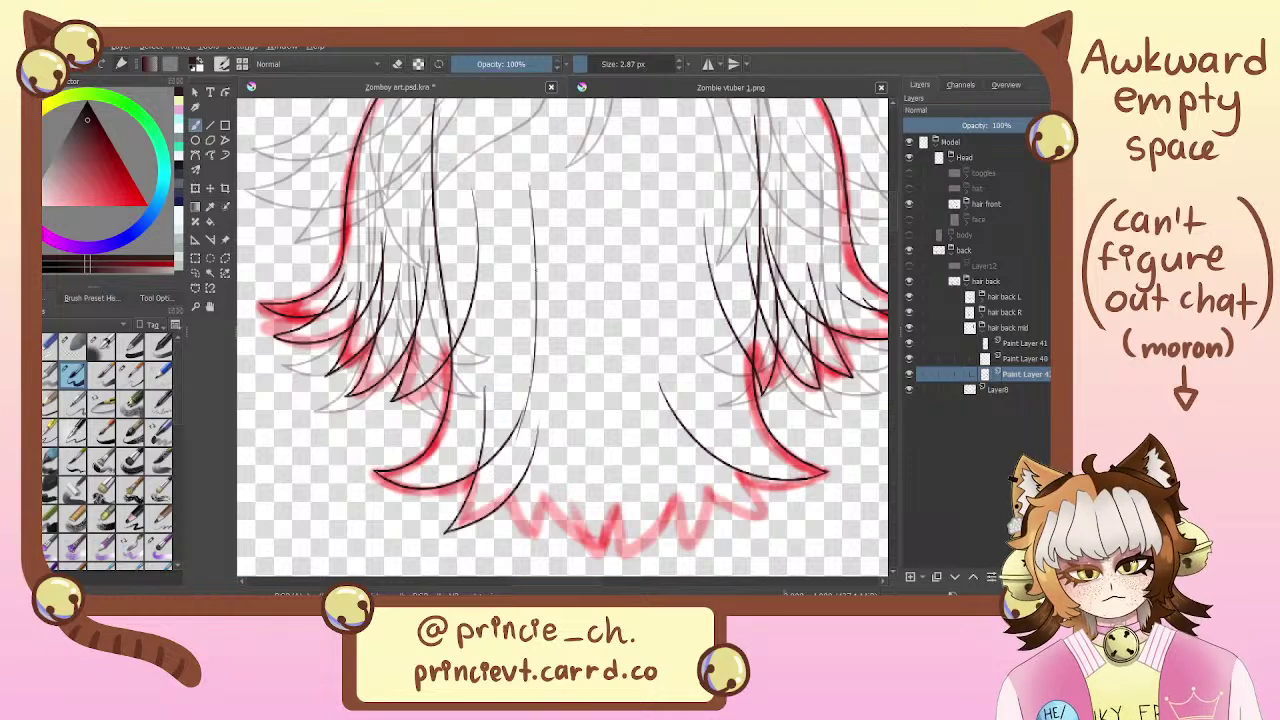
Extend the second left strand's outer edge upward toward the head, redrawing it until it flows smoothly into the tip
left_click_drag(529, 190, 508, 483)
key("ctrl+z")
left_click_drag(471, 170, 492, 426)
key("ctrl+z")
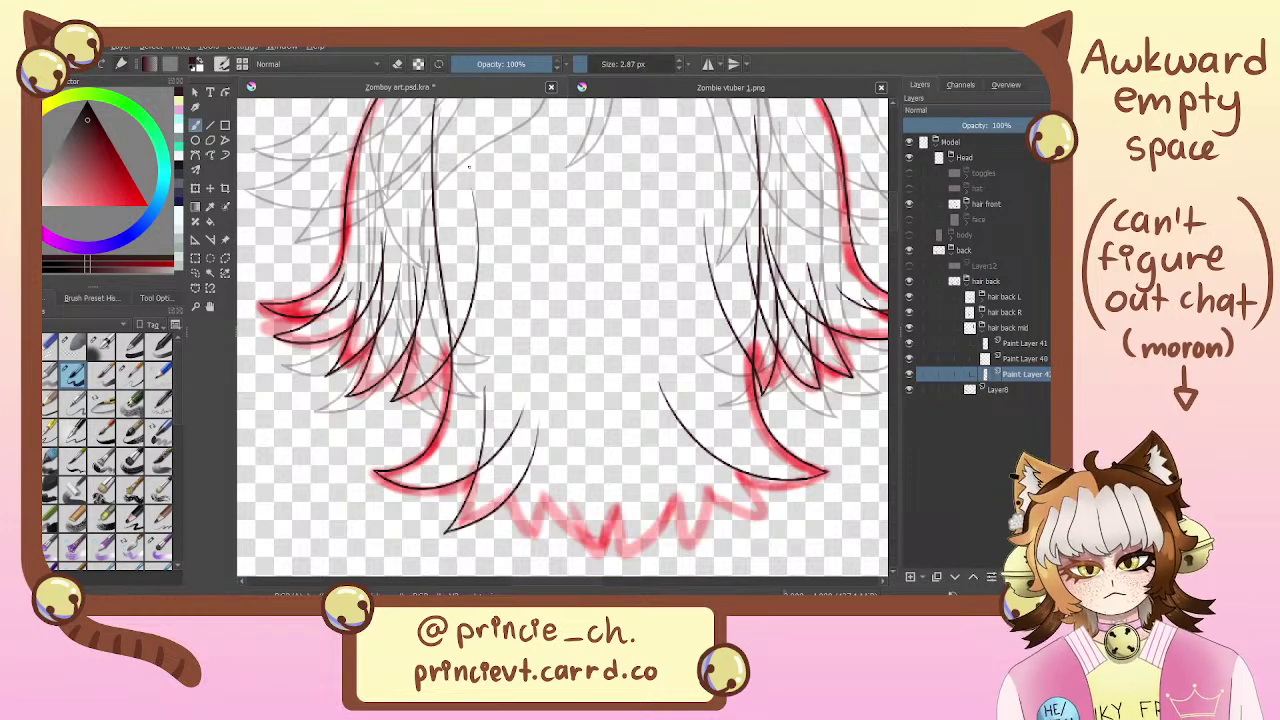
left_click_drag(471, 170, 484, 420)
key("e")
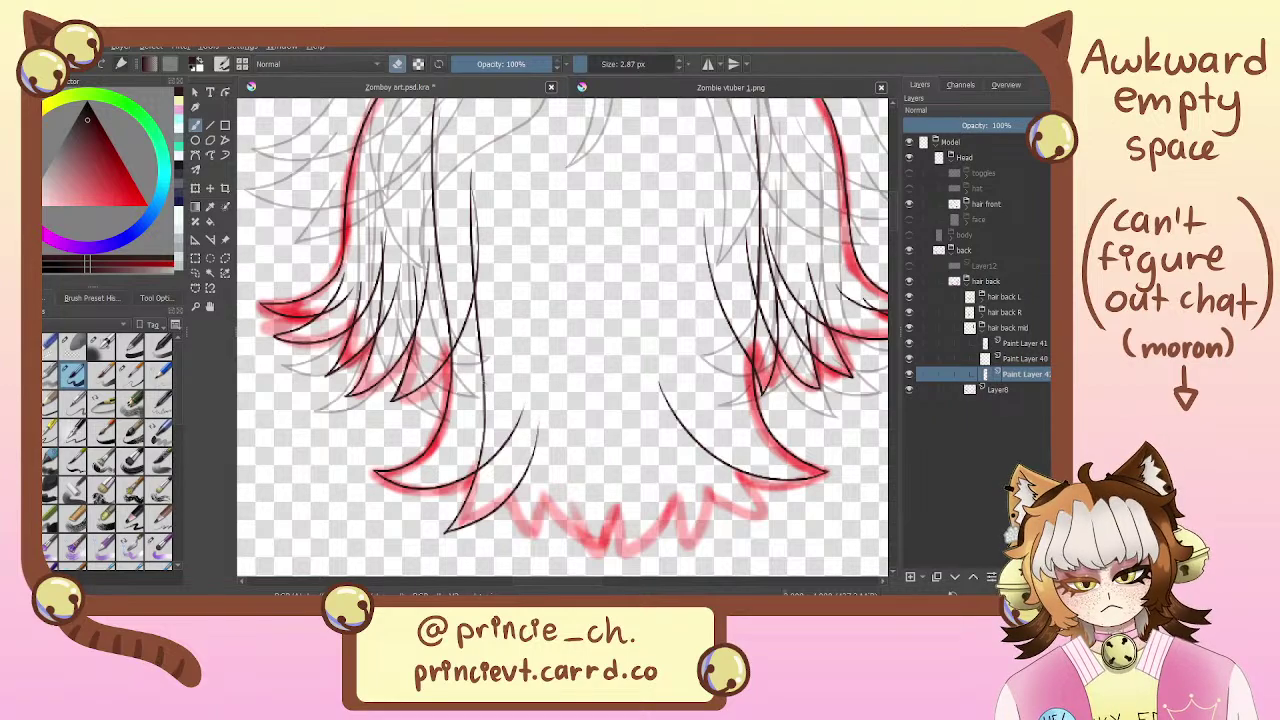
key("e")
left_click_drag(480, 396, 485, 432)
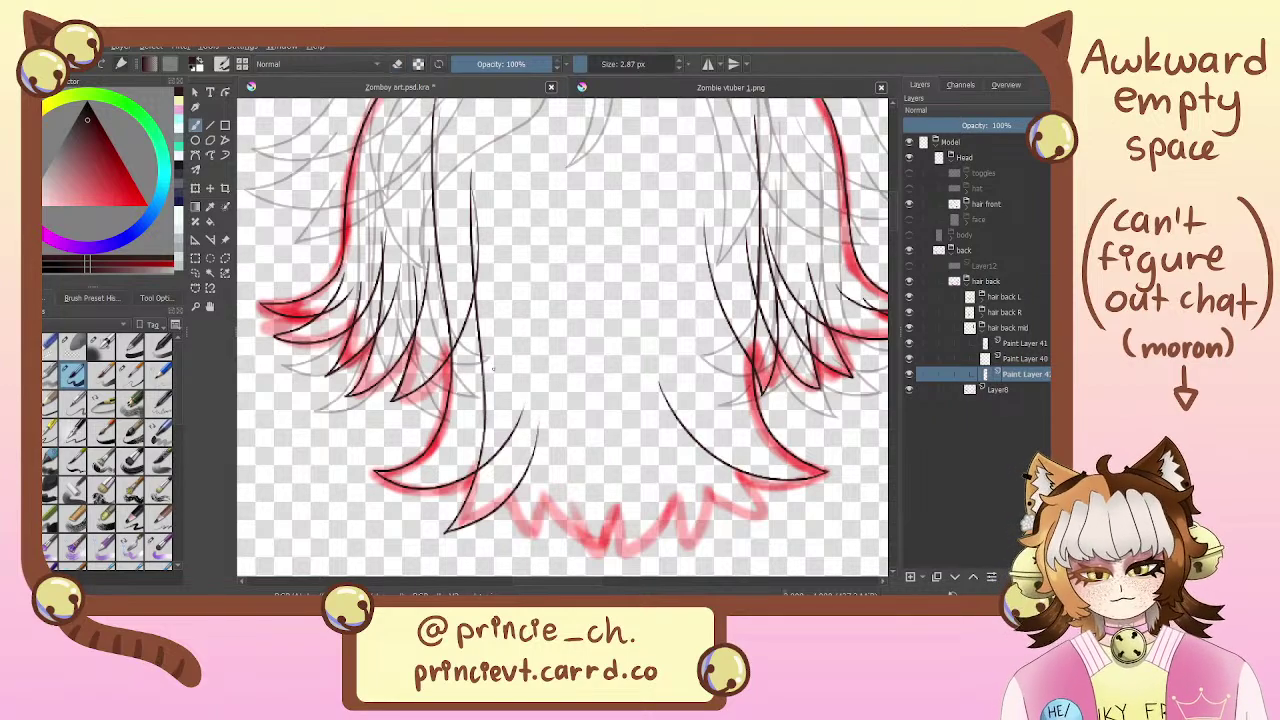
left_click_drag(544, 334, 477, 268)
left_click_drag(582, 418, 705, 385)
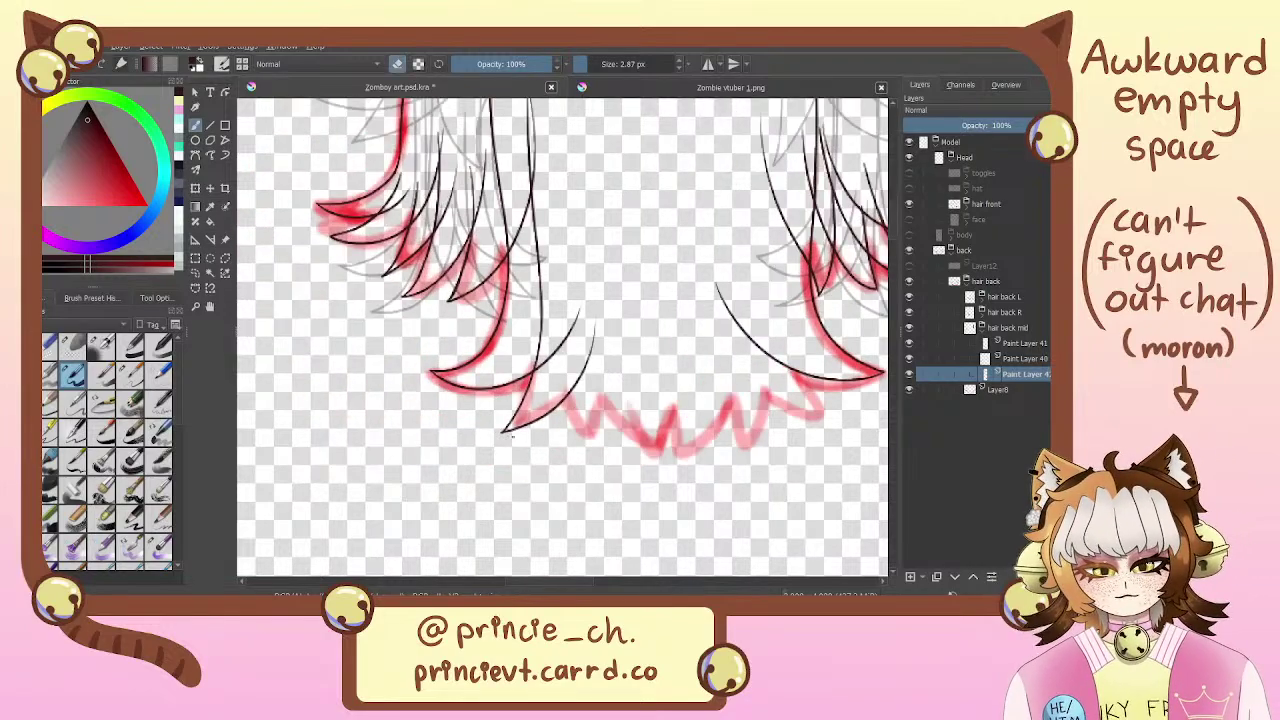
On a new paint layer above Paint Layer 42, ink the matching right strand's outer and lower edges and erase the overshoot at its tip
mouse_move(716, 250)
left_mouse_down()
mouse_move(604, 497)
mouse_move(577, 414)
mouse_move(600, 357)
left_mouse_up()
mouse_move(636, 398)
left_mouse_down()
mouse_move(565, 422)
mouse_move(566, 389)
left_mouse_up()
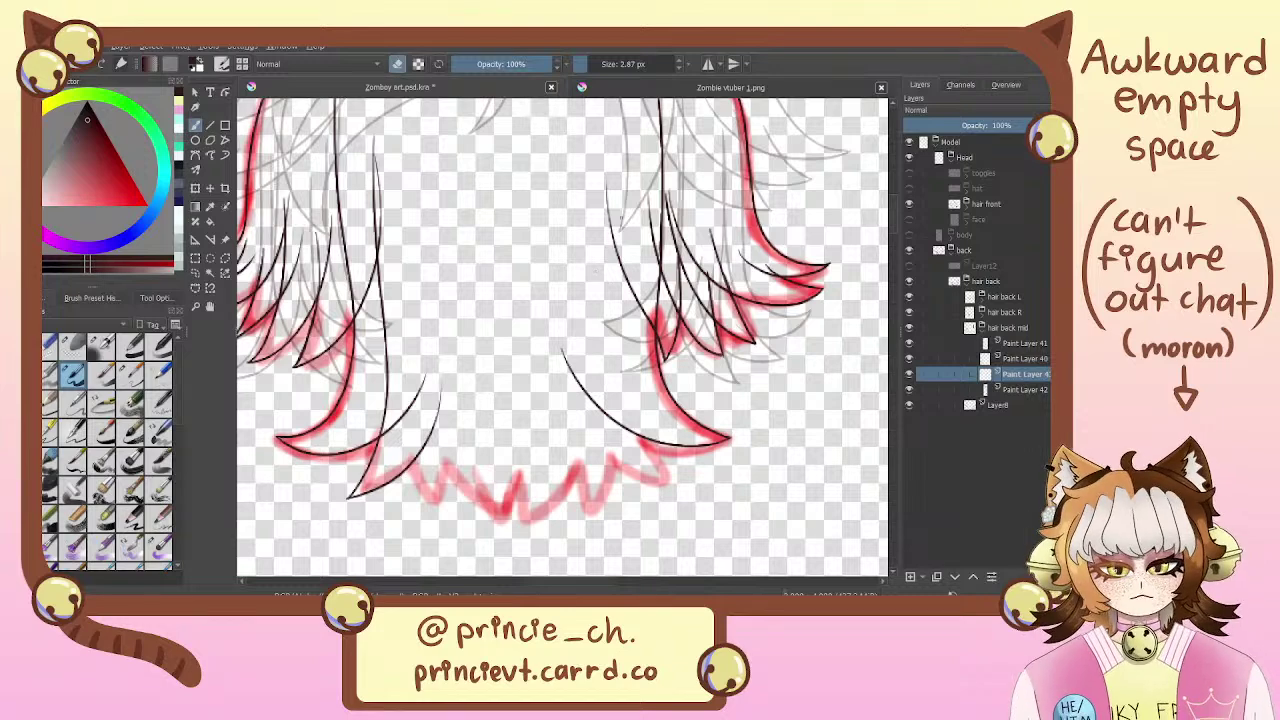
key("e")
left_click_drag(621, 155, 676, 483)
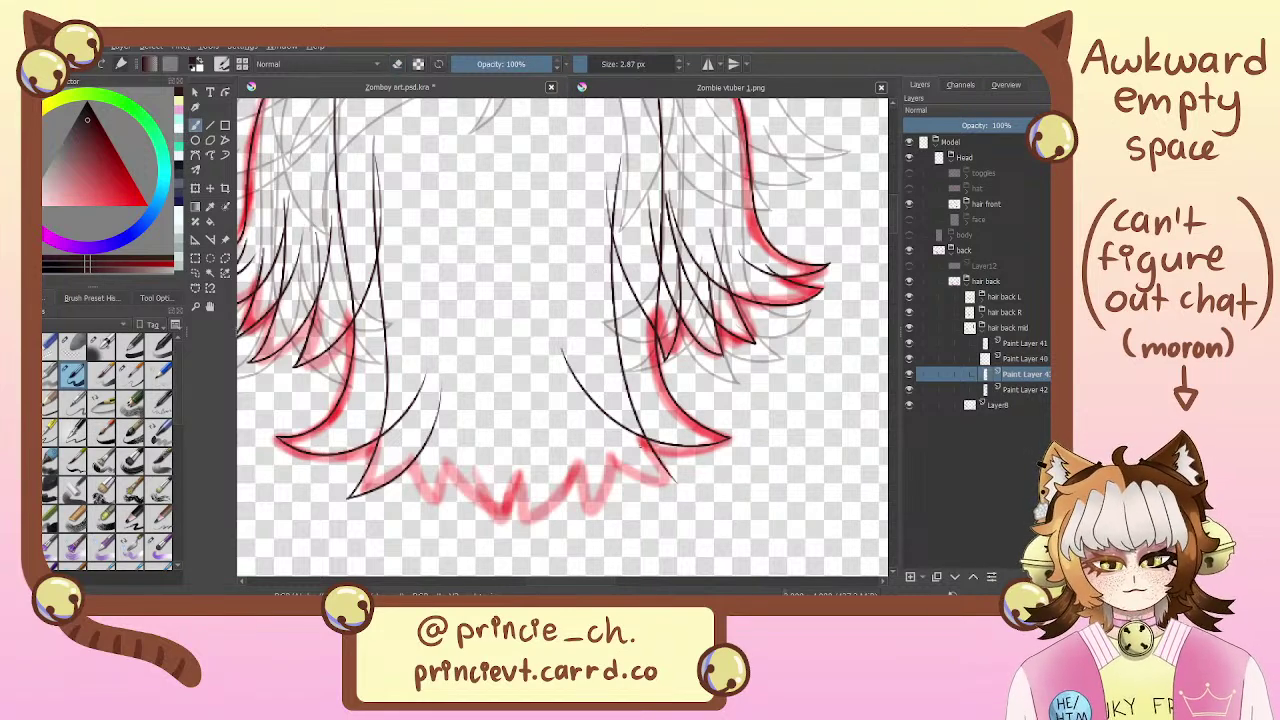
left_click_drag(568, 378, 675, 485)
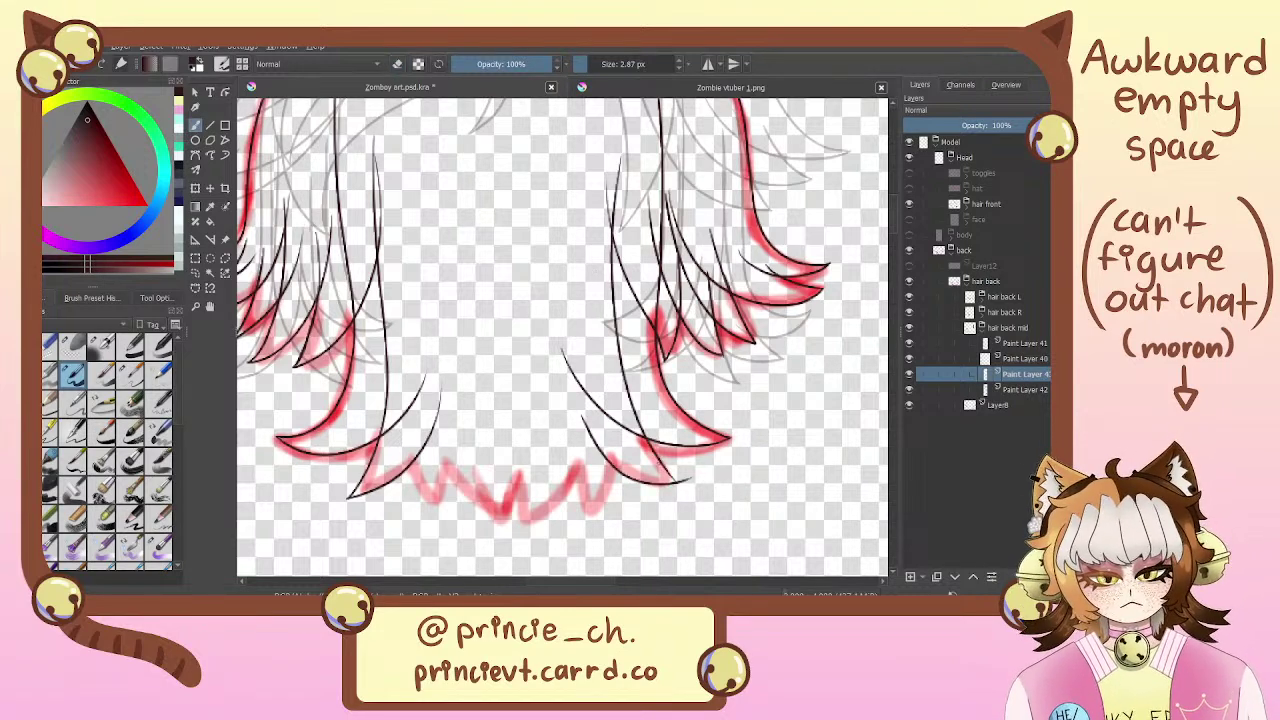
key("ctrl+z")
left_click_drag(582, 426, 690, 484)
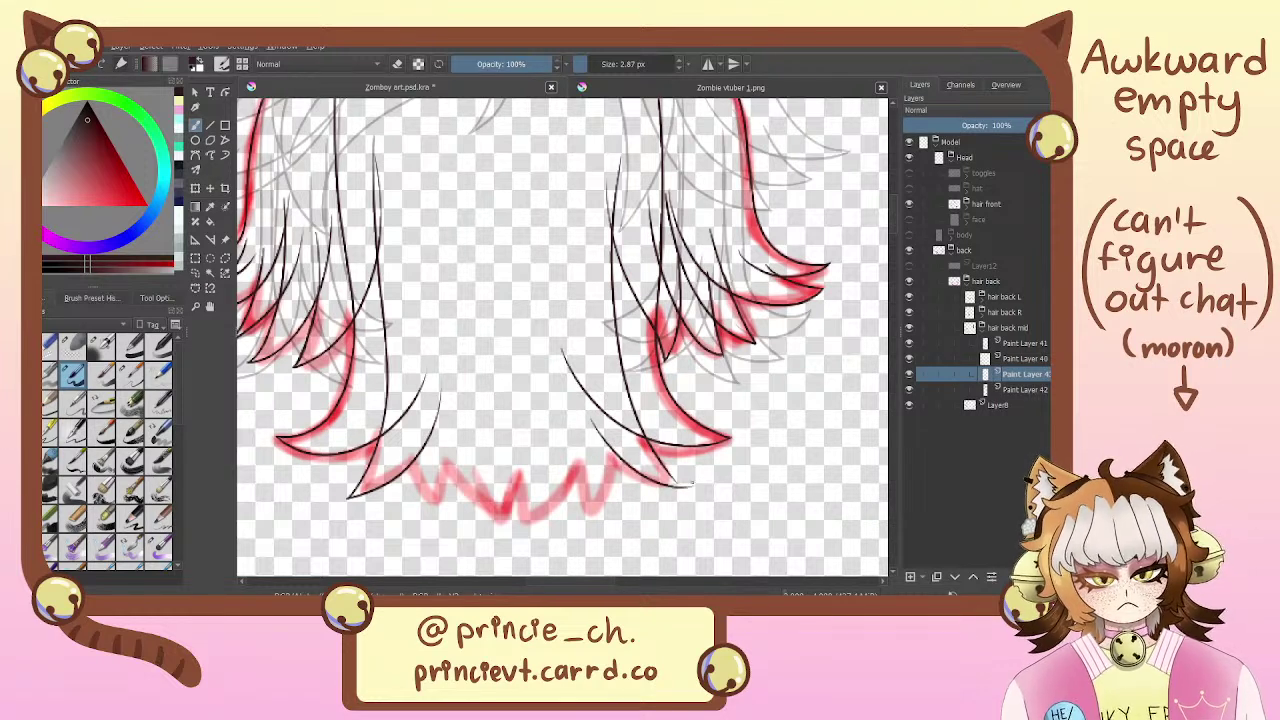
key("e")
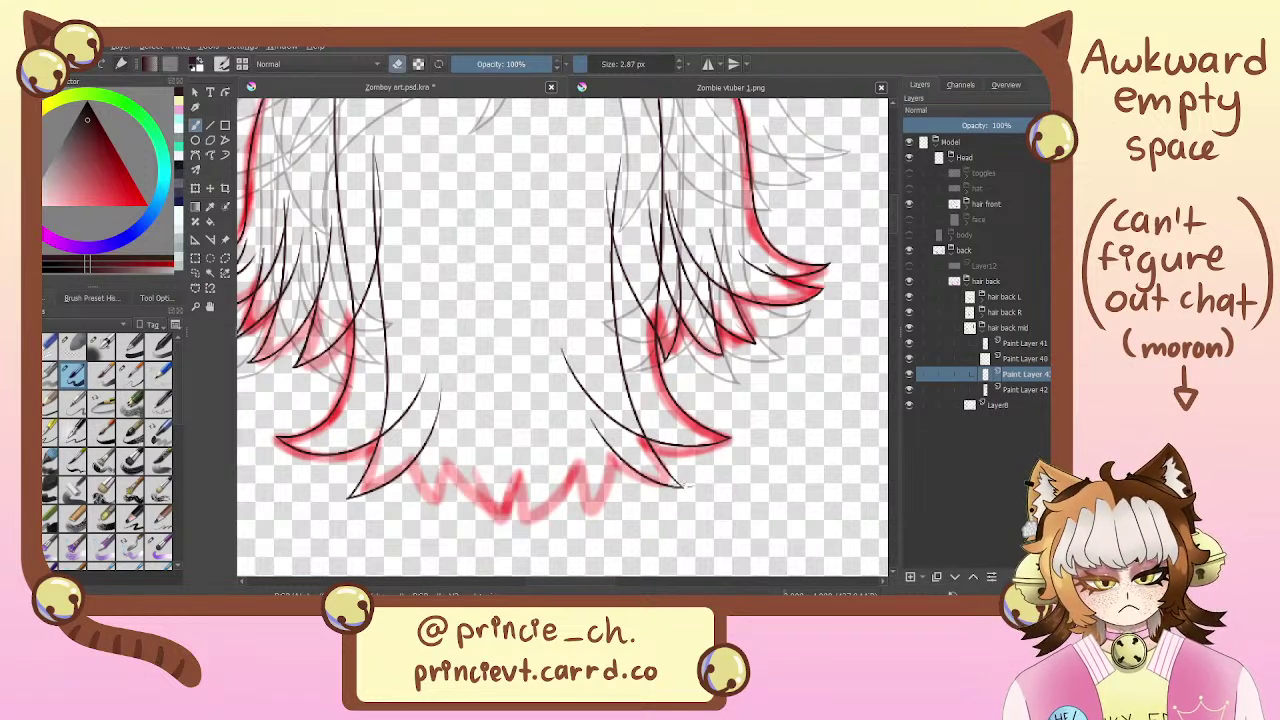
key("e")
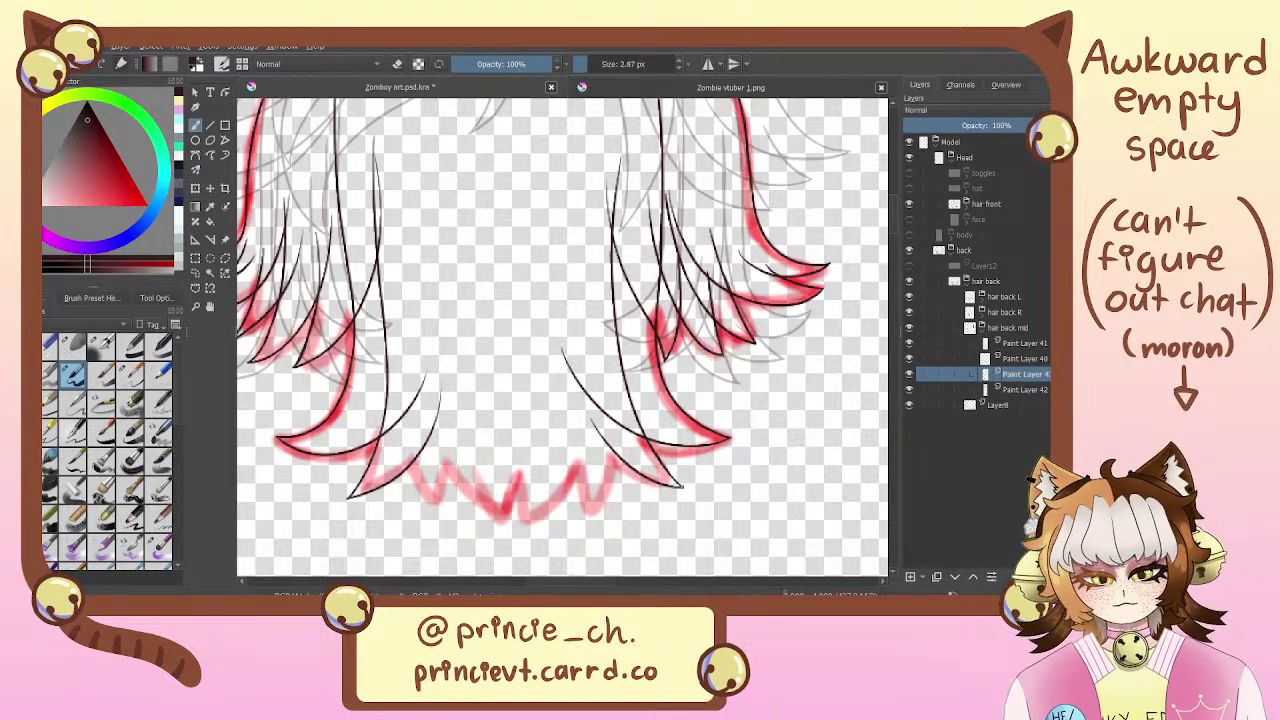
Add another paint layer in the hair back mid group and place it below Paint Layer 42
mouse_move(590, 253)
left_mouse_down()
mouse_move(550, 359)
mouse_move(646, 315)
mouse_move(660, 405)
mouse_move(652, 259)
left_mouse_up()
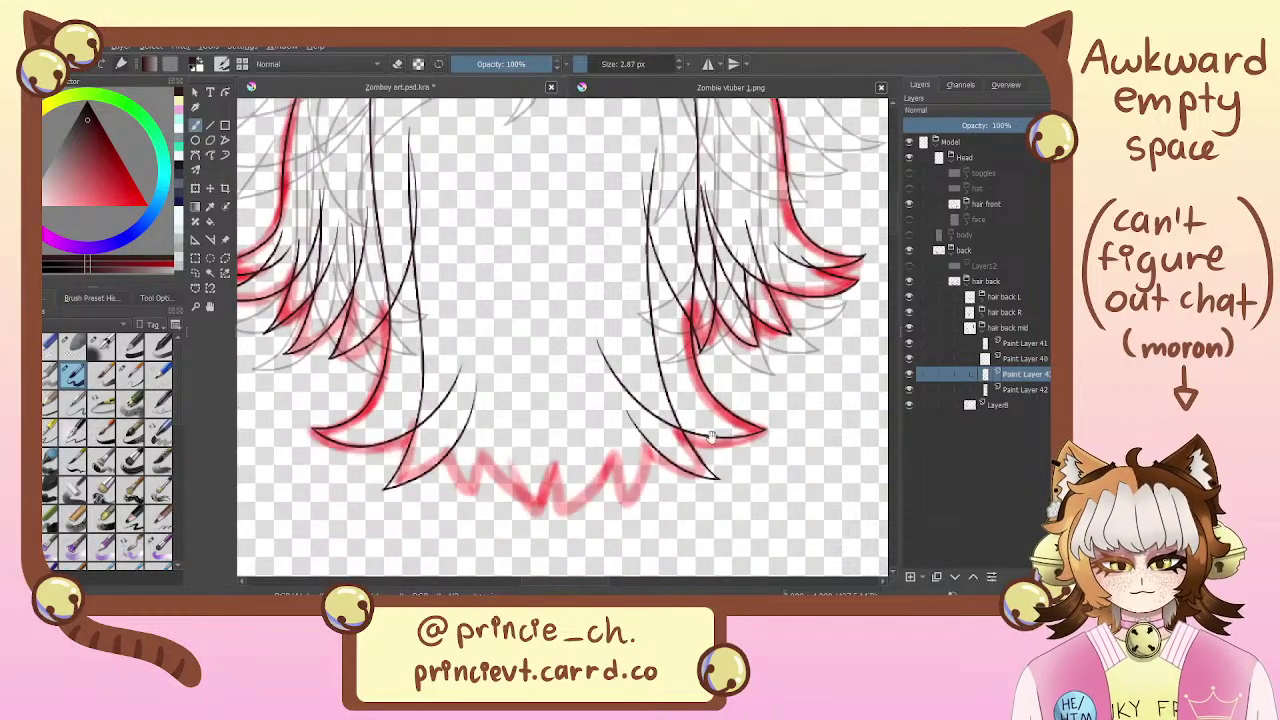
left_click_drag(710, 437, 696, 404)
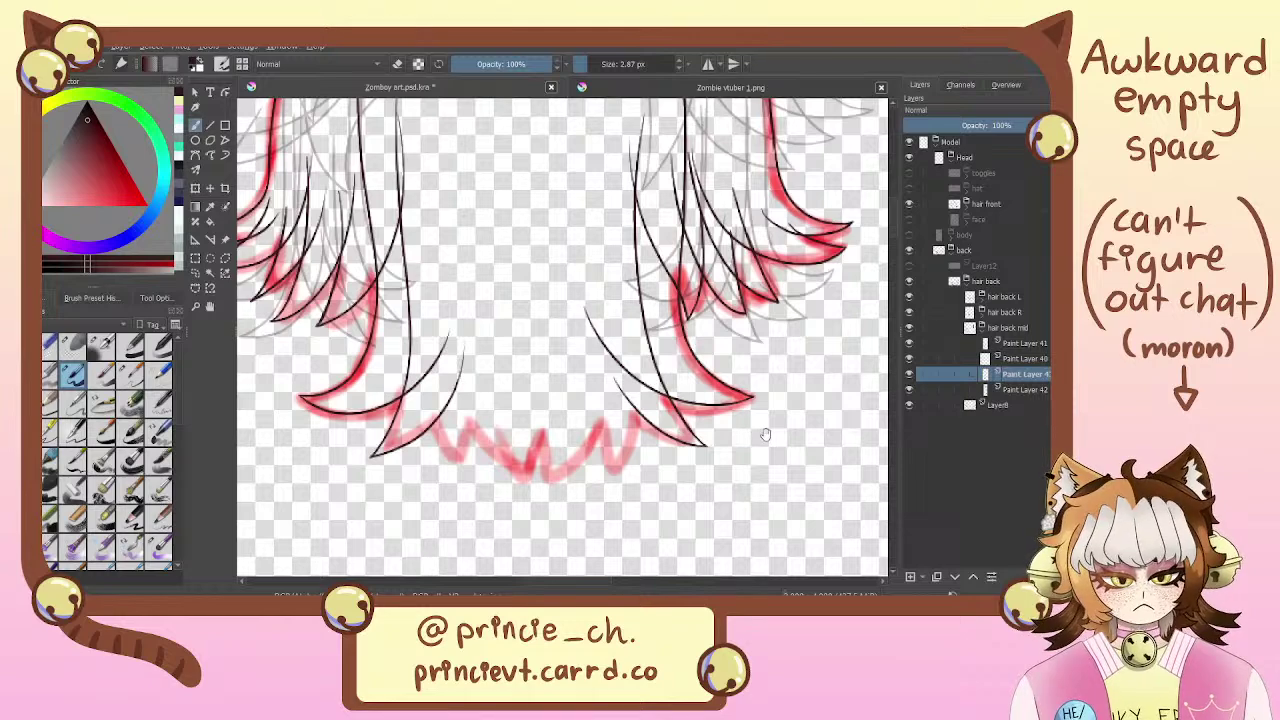
left_click(1010, 390)
left_click(911, 577)
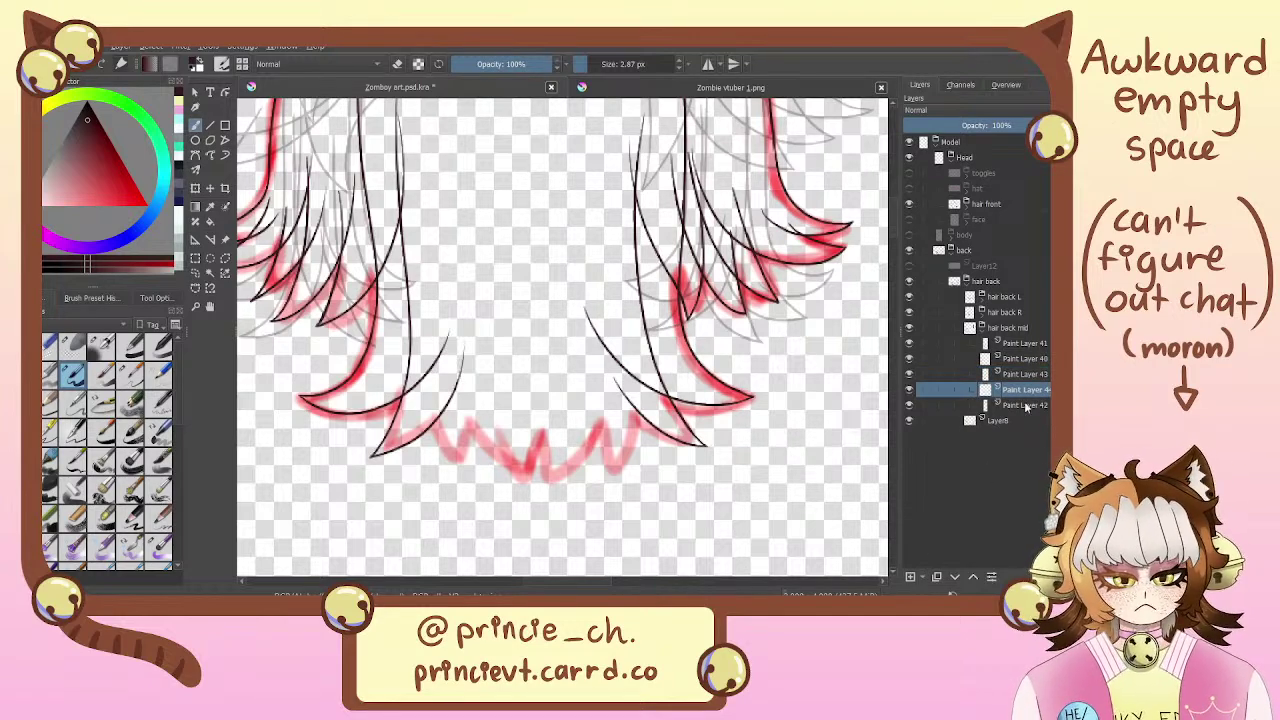
left_click_drag(1023, 405, 1032, 388)
left_click(1035, 408)
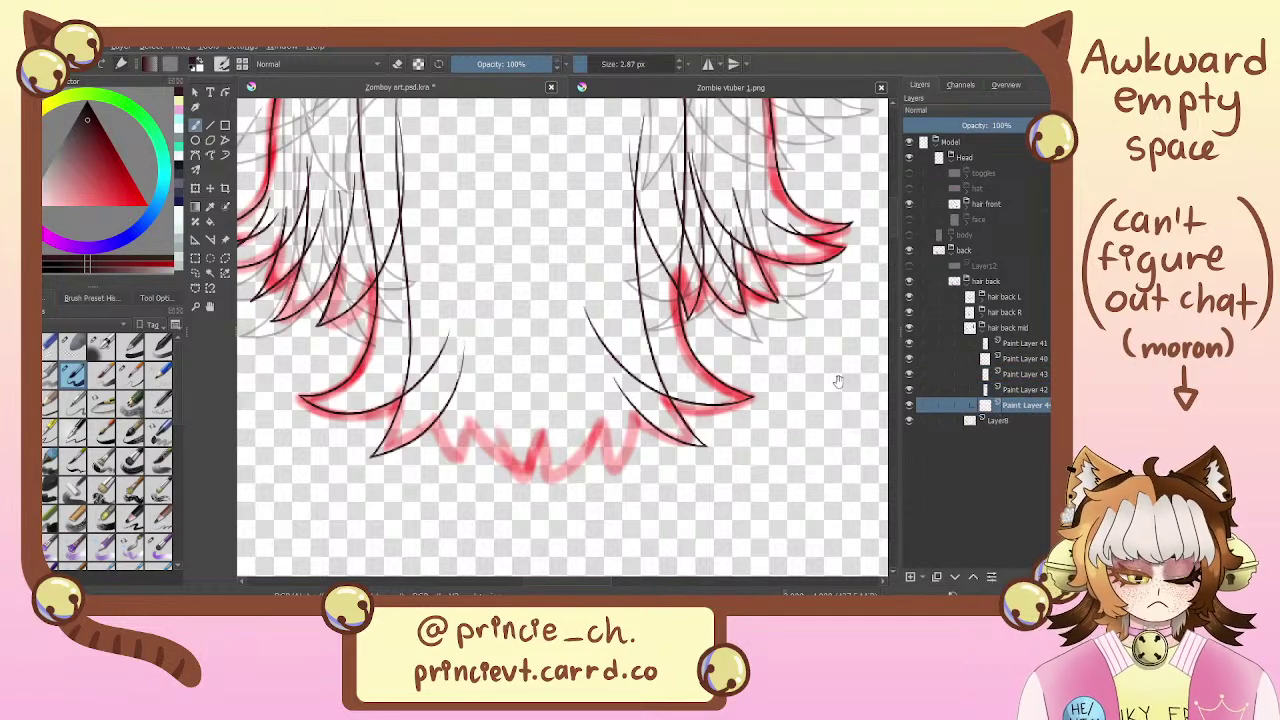
left_click_drag(800, 231, 722, 415)
mouse_move(745, 370)
left_mouse_down()
mouse_move(757, 486)
mouse_move(772, 480)
left_mouse_up()
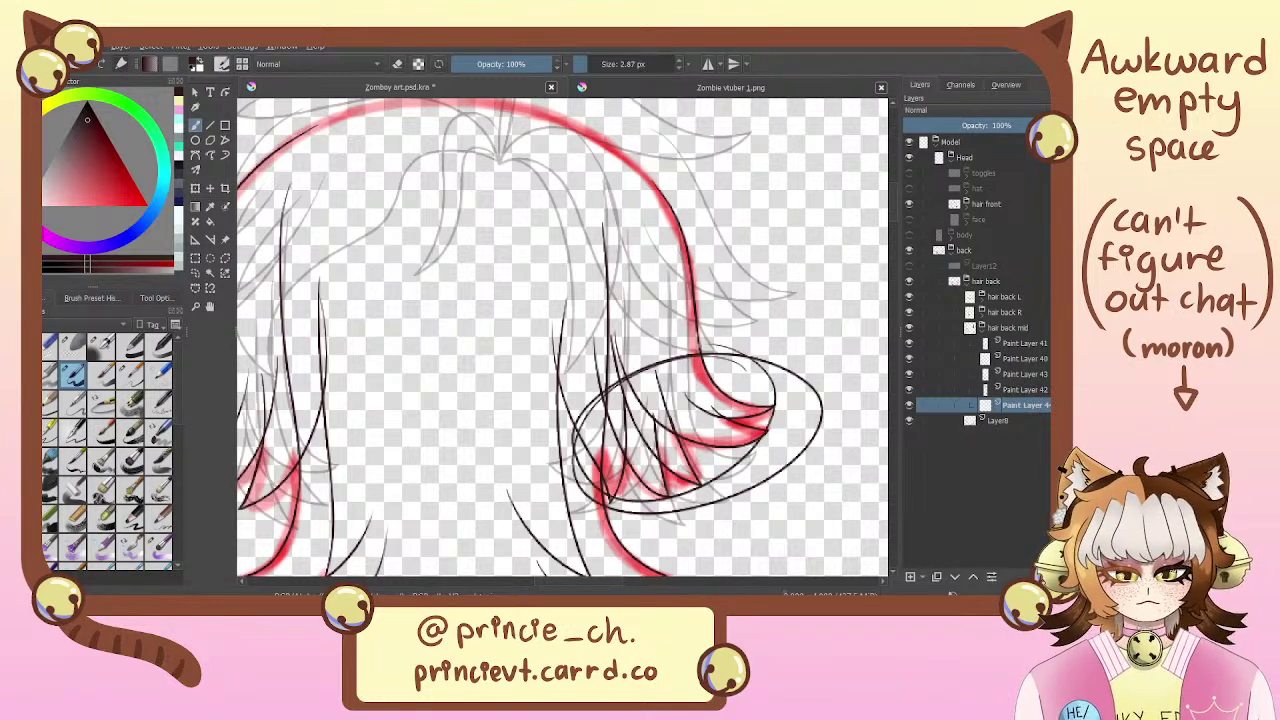
key("ctrl+z")
Ink the third right strand as two long edges meeting at a downward point on the red fringe sketch, redrawing strokes that miss
mouse_move(591, 558)
left_mouse_down()
mouse_move(762, 394)
mouse_move(709, 467)
mouse_move(718, 480)
mouse_move(711, 340)
left_mouse_up()
mouse_move(698, 166)
left_mouse_down()
mouse_move(693, 405)
mouse_move(673, 458)
mouse_move(701, 291)
mouse_move(676, 456)
left_mouse_up()
key("ctrl+z")
key("ctrl+z")
mouse_move(697, 139)
left_mouse_down()
mouse_move(668, 452)
mouse_move(689, 450)
left_mouse_up()
key("ctrl+z")
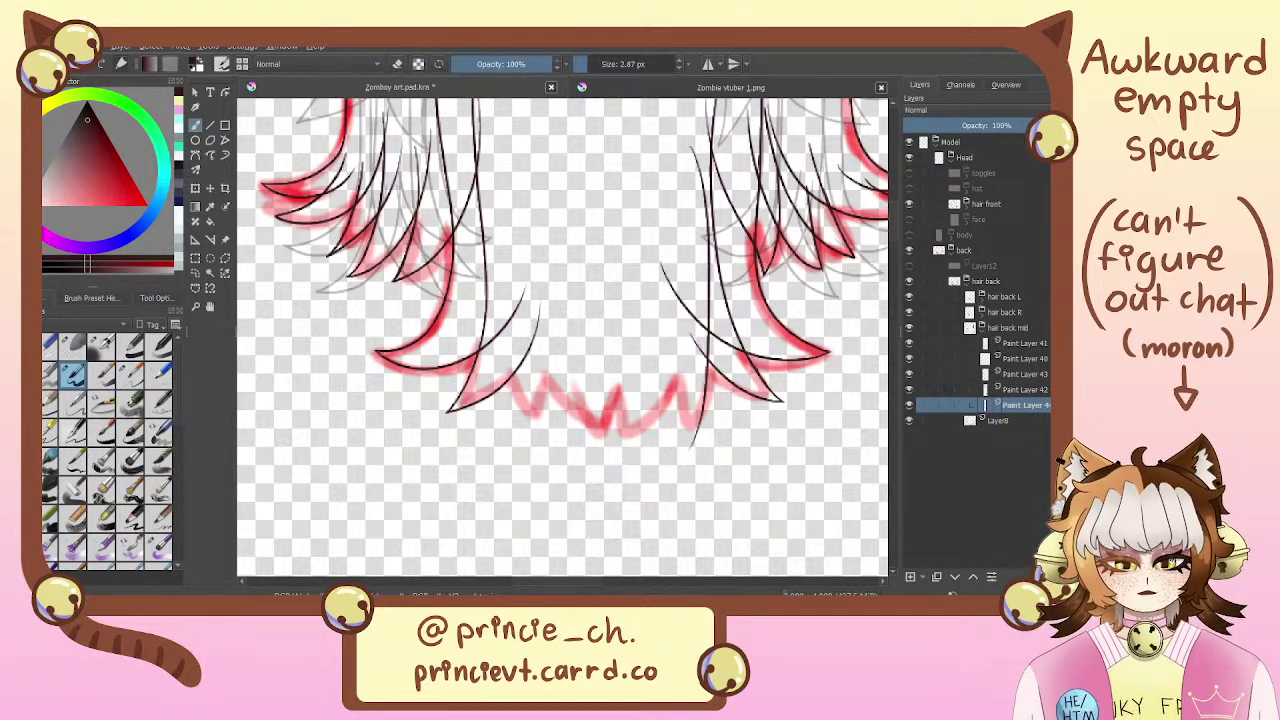
key("ctrl+z")
left_click_drag(712, 150, 697, 432)
left_click_drag(663, 198, 628, 316)
mouse_move(612, 214)
left_mouse_down()
mouse_move(636, 210)
mouse_move(670, 308)
mouse_move(656, 382)
mouse_move(666, 401)
mouse_move(614, 359)
left_mouse_up()
key("ctrl+z")
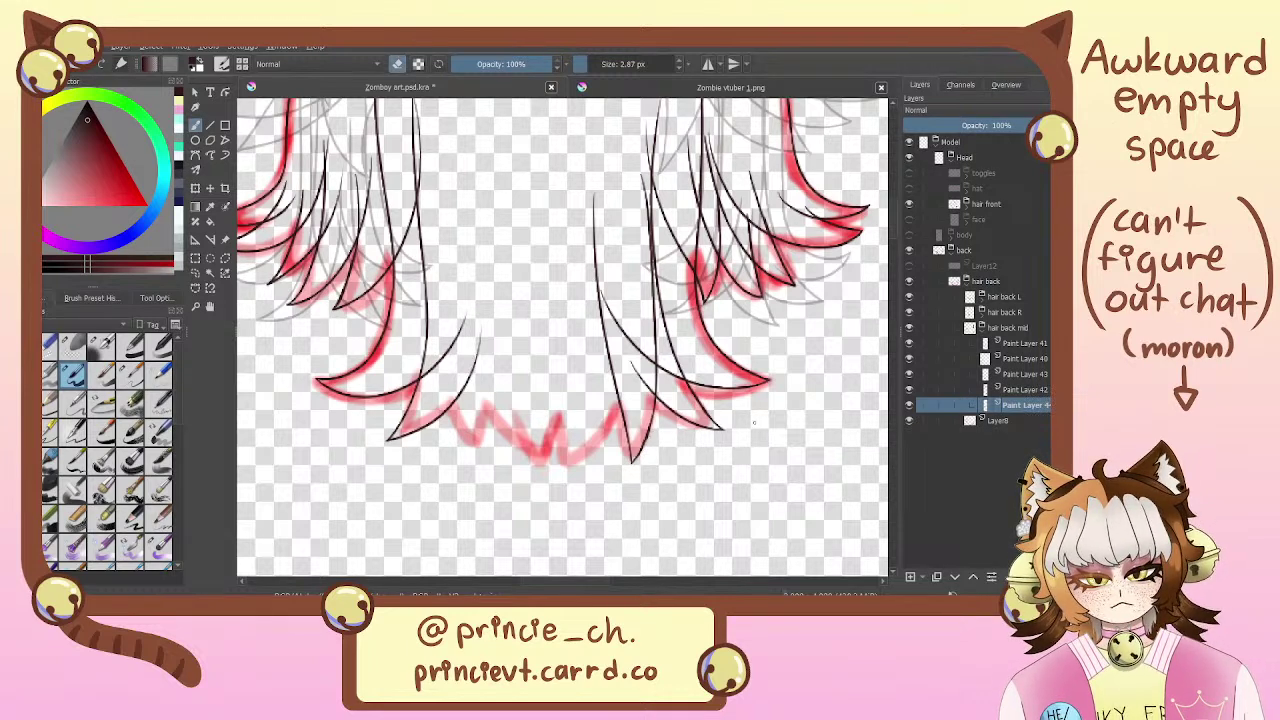
Add a paint layer below Paint Layer 44 and ink the third left strand's outer and inner edges down to a sharp tip
left_click(910, 576)
left_click(1020, 422)
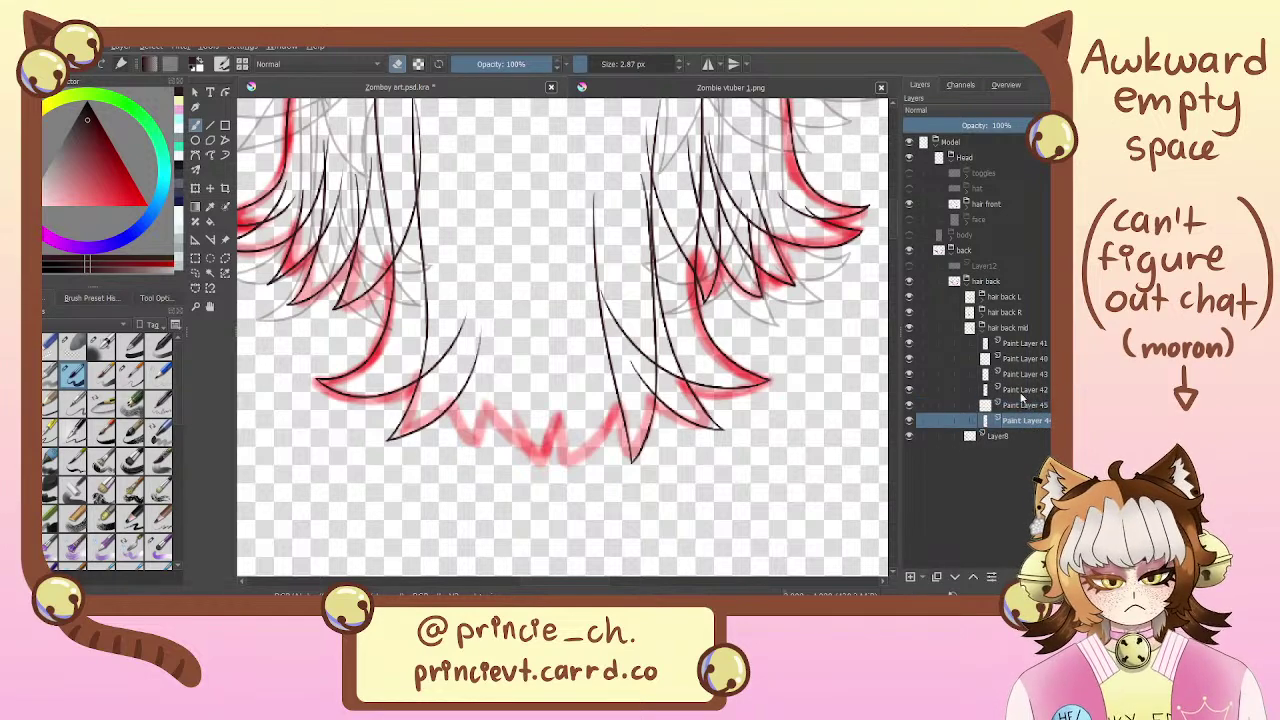
left_click_drag(1021, 403, 1021, 426)
left_click_drag(440, 368, 468, 401)
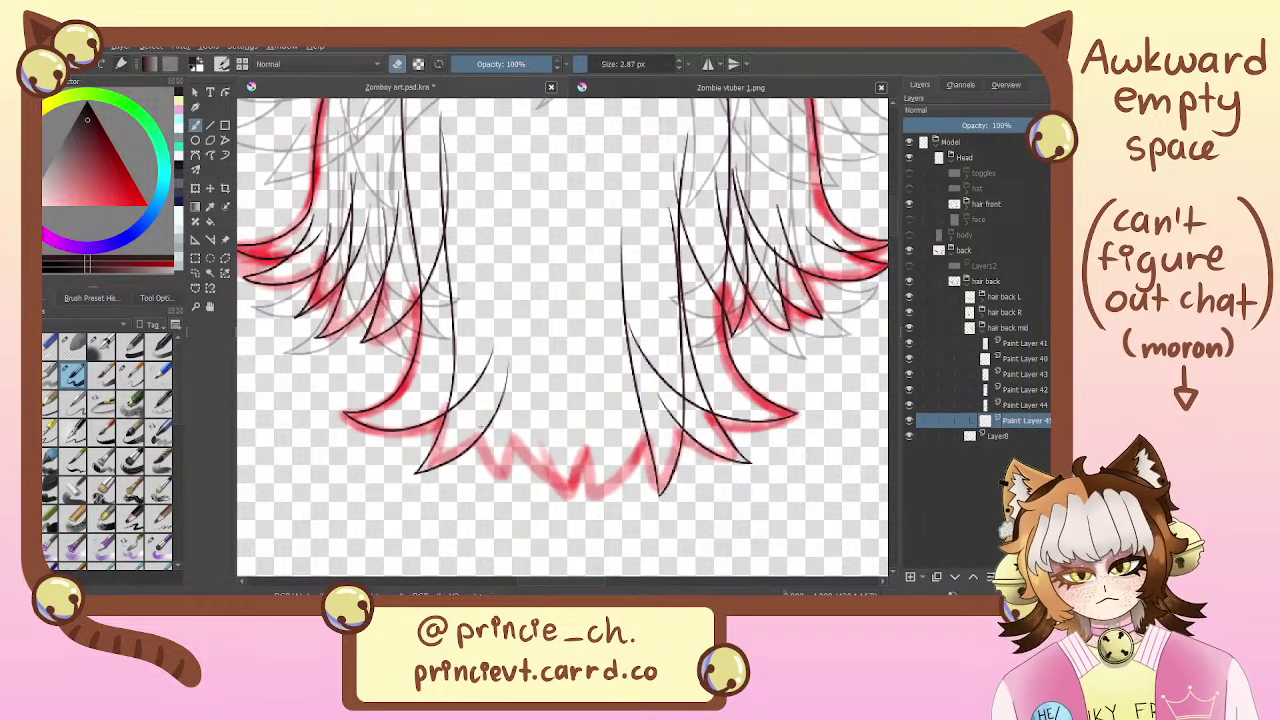
left_click_drag(466, 190, 507, 485)
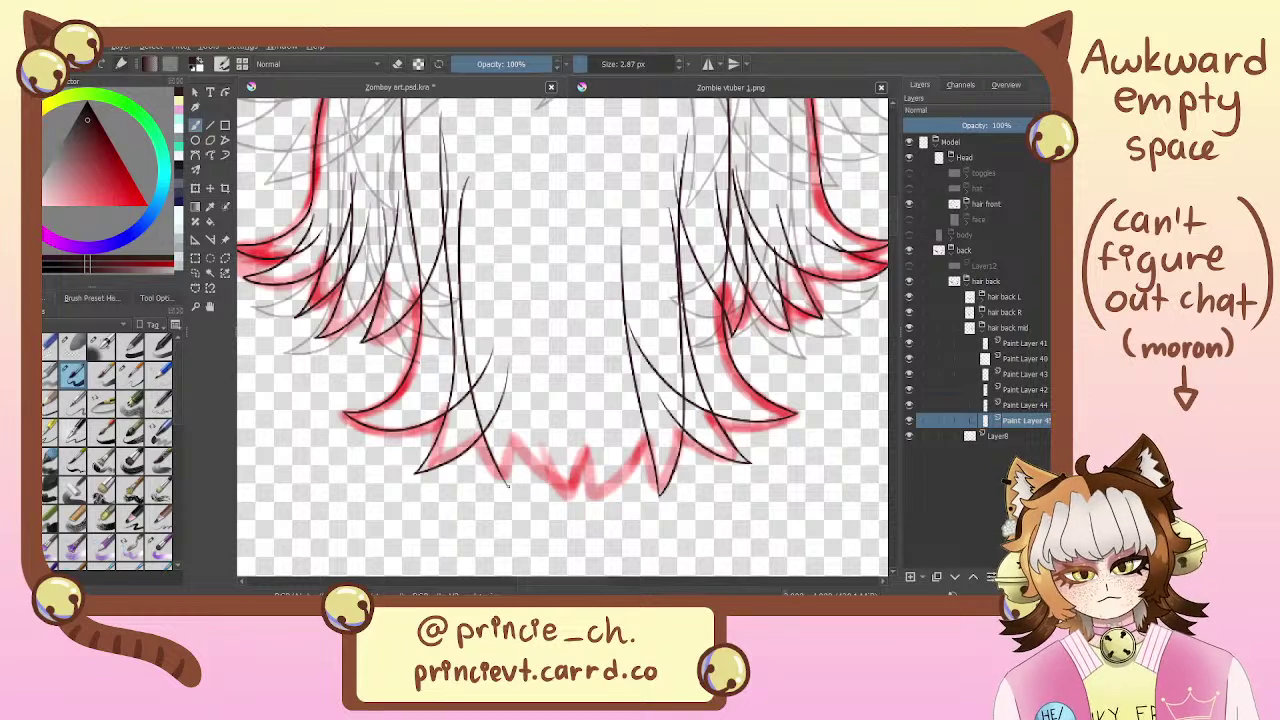
left_click_drag(523, 315, 509, 487)
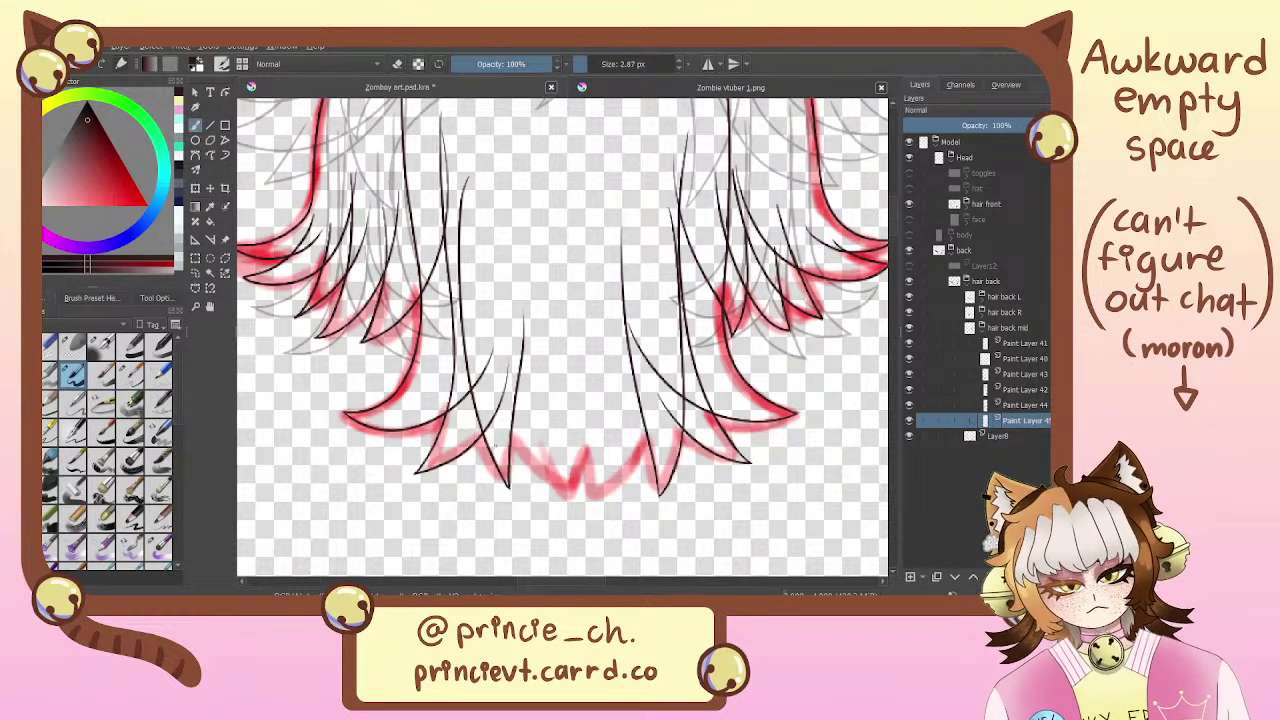
Add a new paint layer and place it below Paint Layer 45 in the hair back mid group
left_click(911, 576)
left_click_drag(1020, 434, 1021, 416)
left_click(1021, 439)
Ink the fourth left strand's long outer edge toward the fringe centre, redrawing it until it fits the sketch, and add its inner edge
left_click_drag(480, 282, 562, 479)
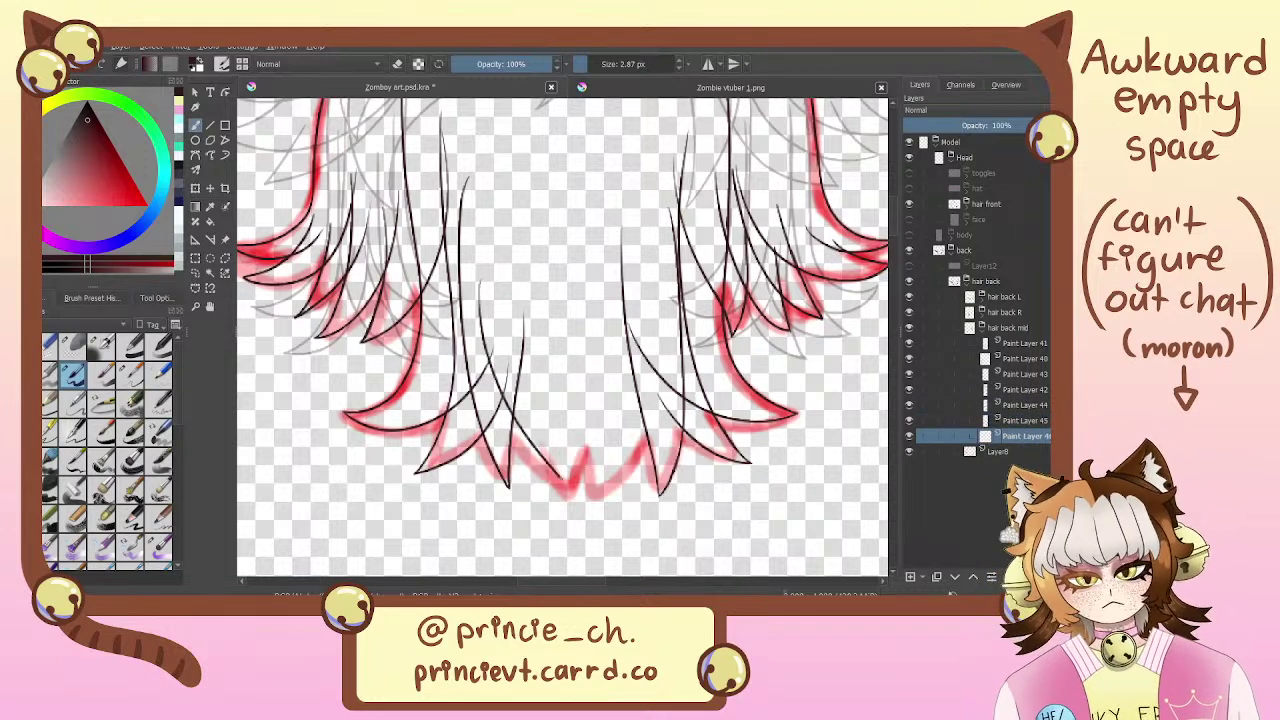
key("ctrl+z")
mouse_move(466, 244)
left_mouse_down()
mouse_move(510, 416)
mouse_move(556, 482)
left_mouse_up()
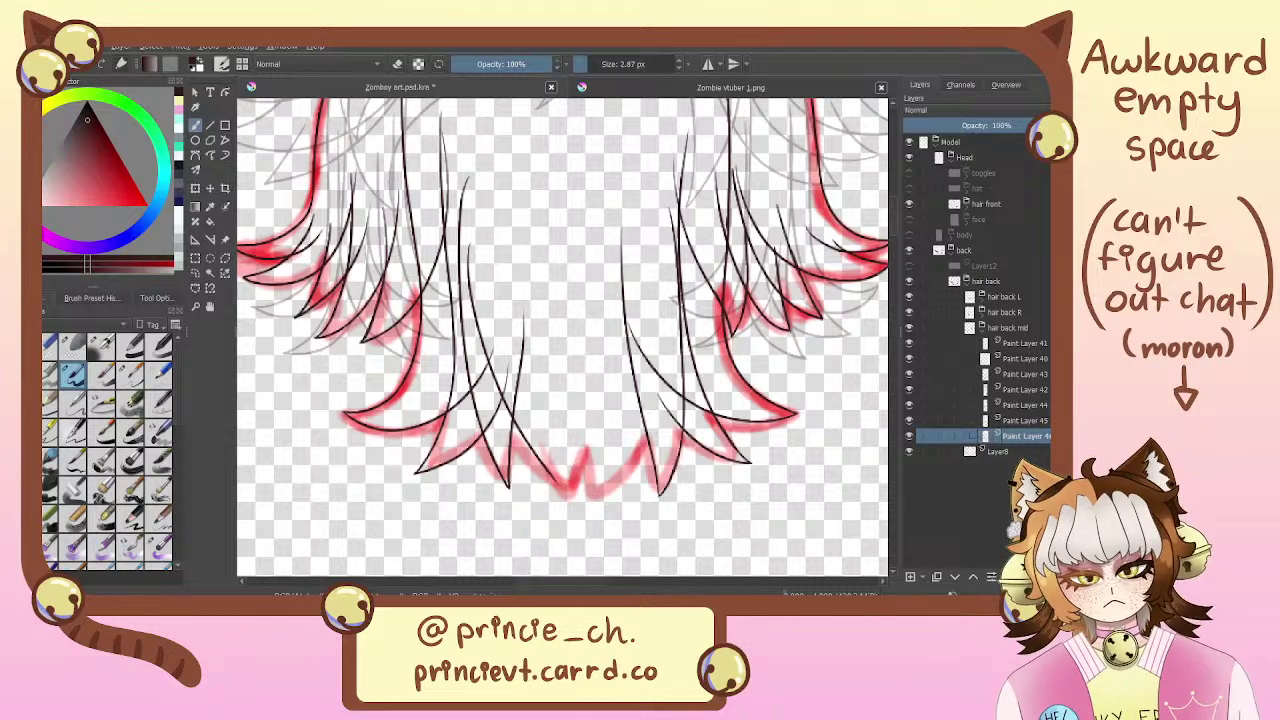
key("ctrl+z")
mouse_move(463, 242)
left_mouse_down()
mouse_move(536, 449)
mouse_move(564, 486)
left_mouse_up()
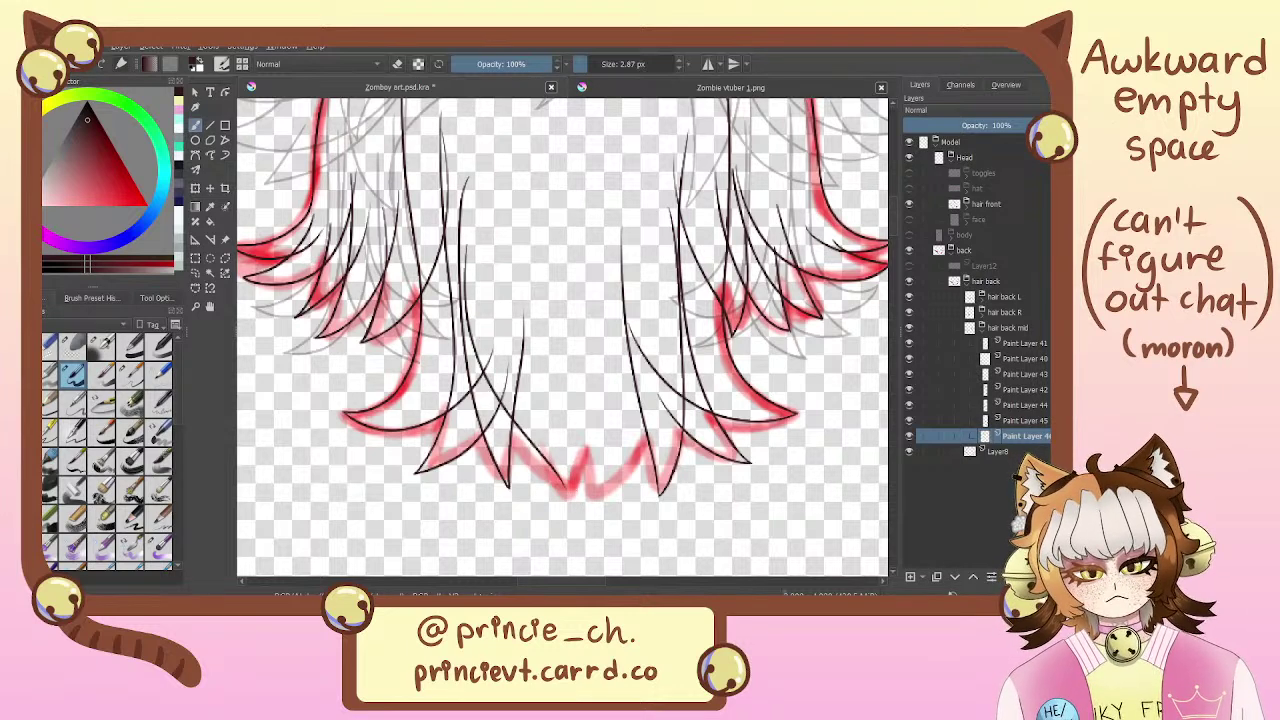
key("ctrl+z")
left_click_drag(466, 242, 512, 418)
key("ctrl+z")
left_click_drag(468, 212, 560, 478)
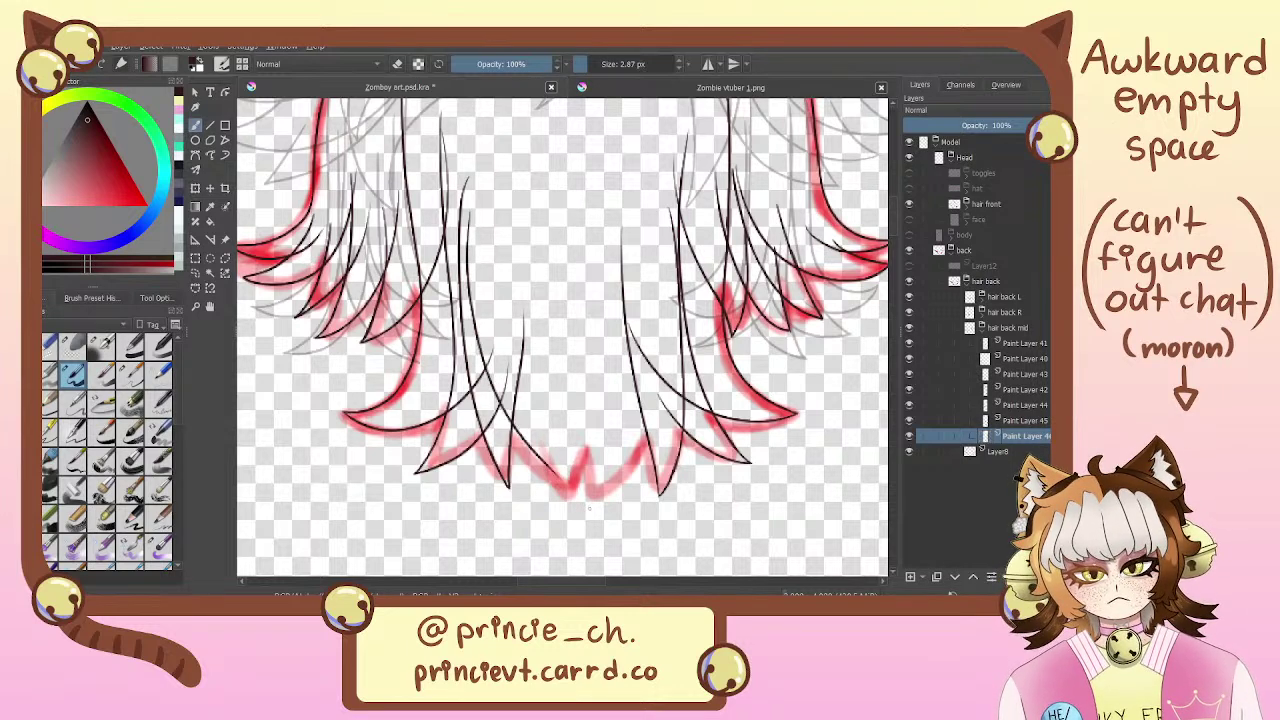
key("ctrl+z")
left_click_drag(464, 212, 563, 492)
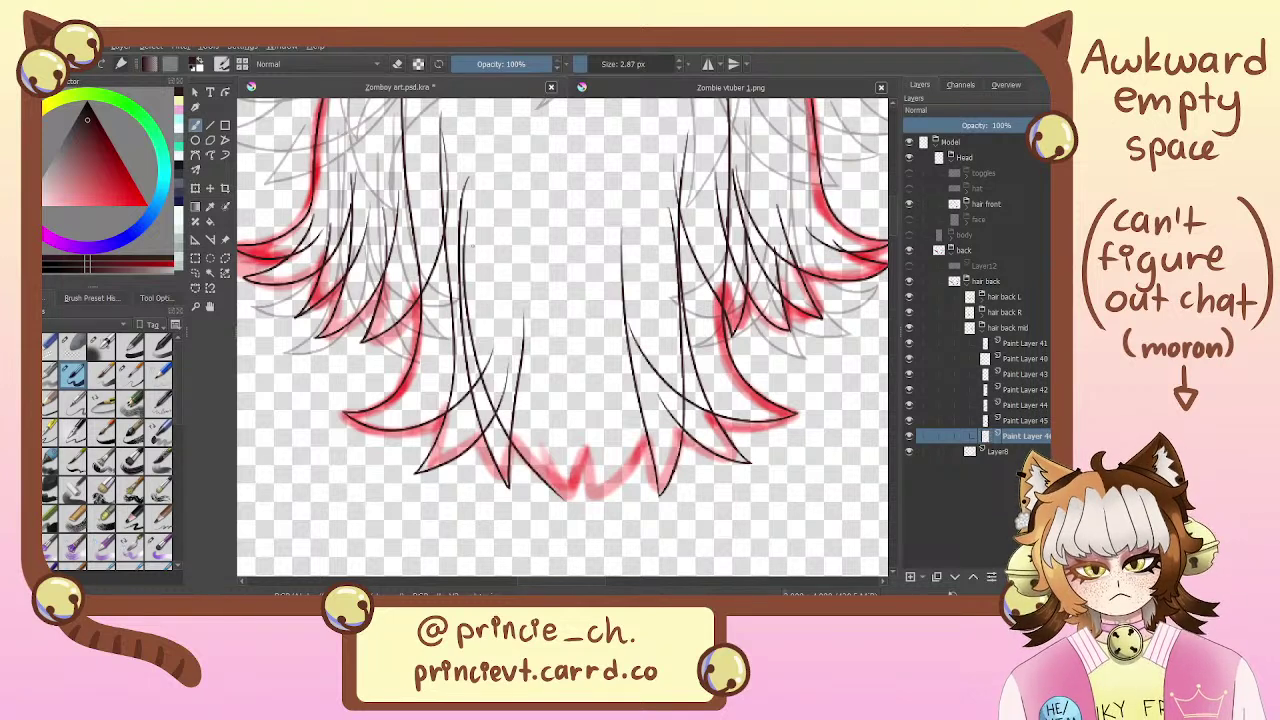
key("ctrl+z")
mouse_move(464, 206)
left_mouse_down()
mouse_move(476, 350)
mouse_move(560, 478)
mouse_move(480, 328)
mouse_move(560, 478)
left_mouse_up()
key("ctrl+z")
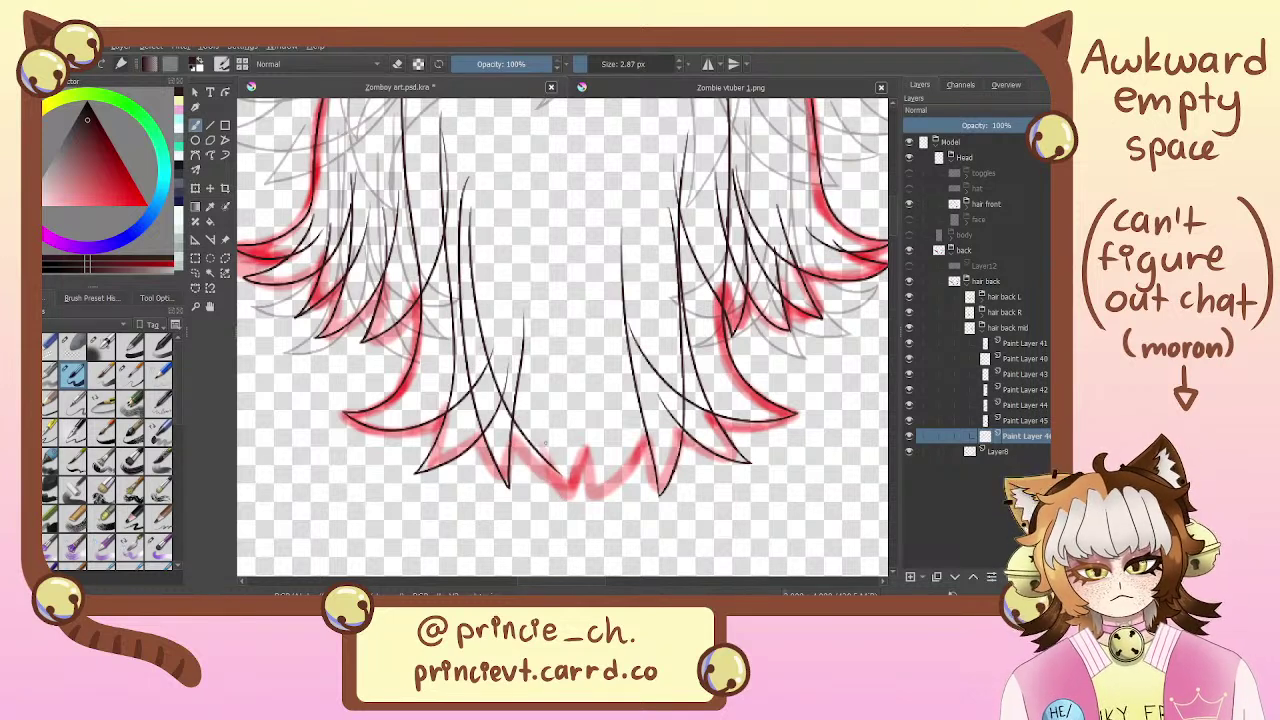
key("ctrl+z")
mouse_move(466, 208)
left_mouse_down()
mouse_move(506, 416)
mouse_move(574, 490)
left_mouse_up()
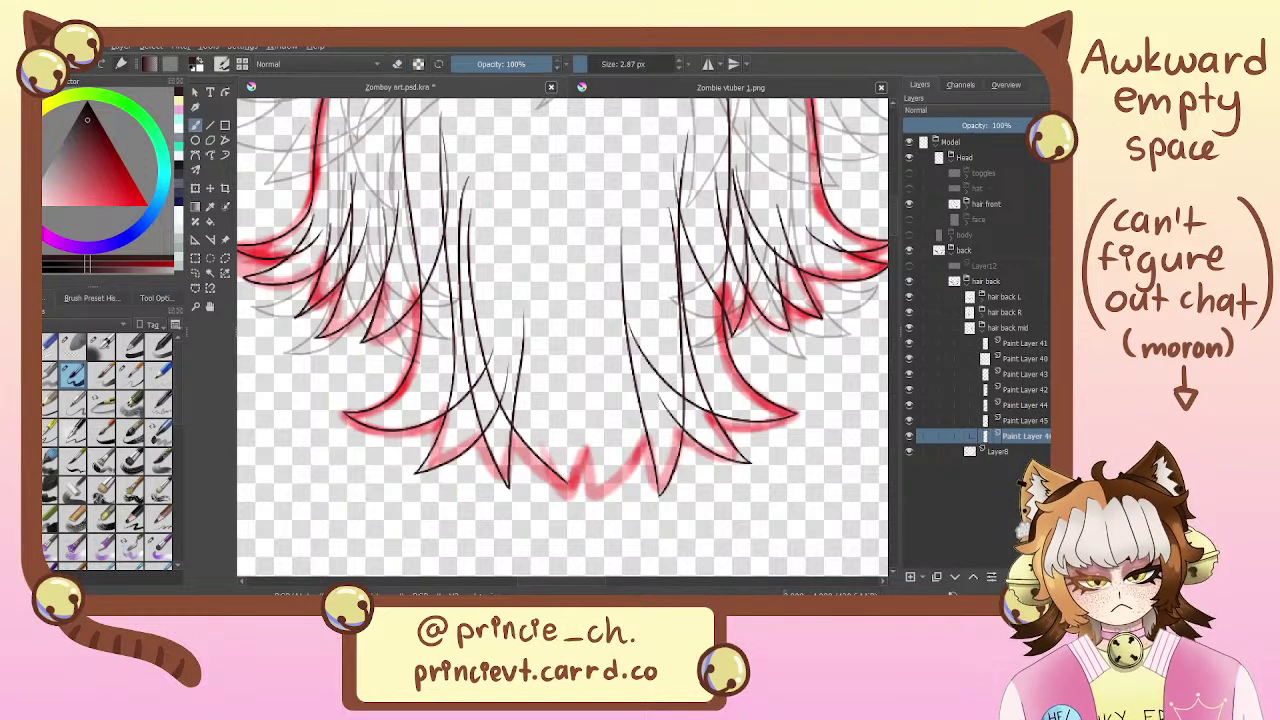
left_click_drag(568, 488, 533, 205)
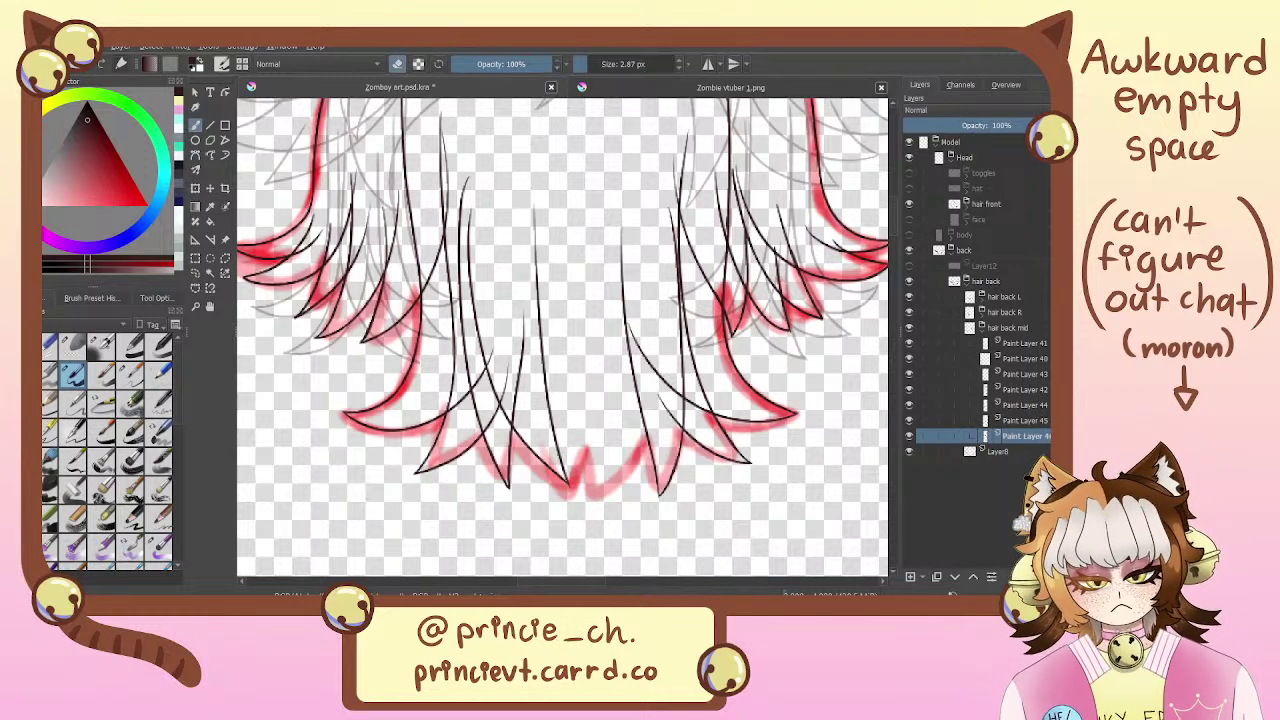
Add a new paint layer directly above Paint Layer 46 and return the brush to painting mode
mouse_move(598, 432)
left_mouse_down()
mouse_move(598, 526)
mouse_move(592, 428)
left_mouse_up()
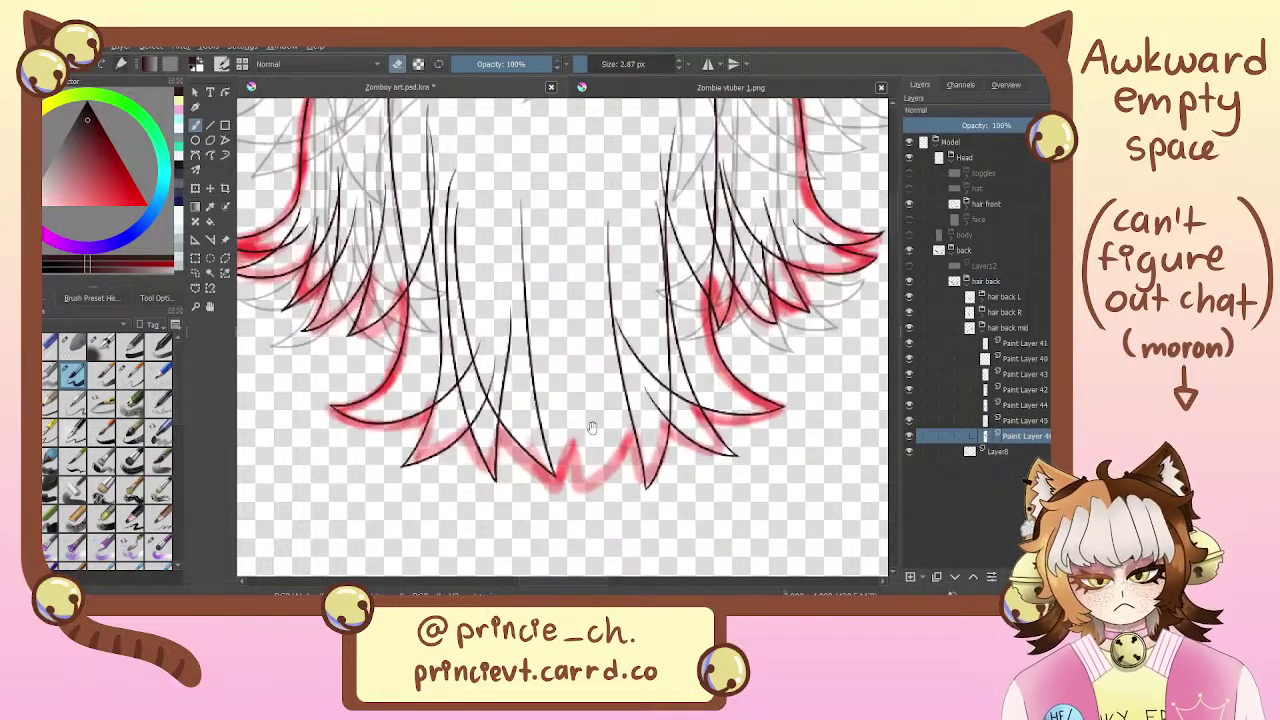
left_click(911, 577)
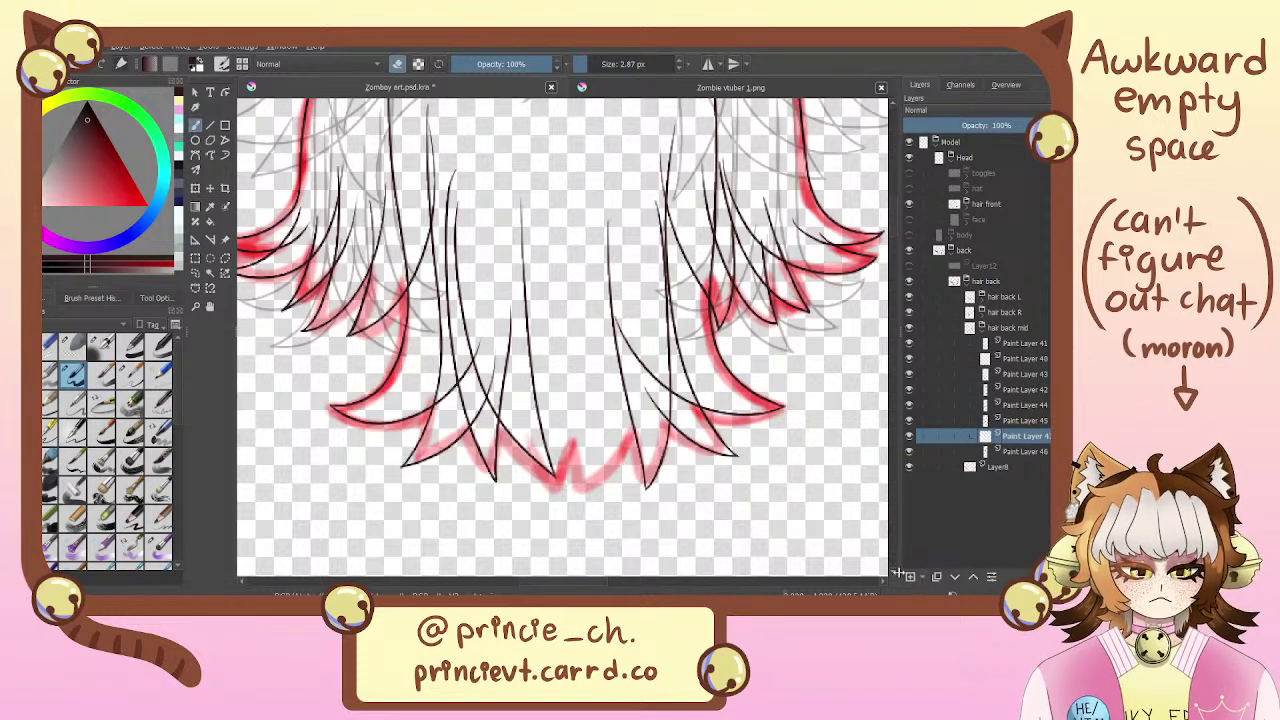
key("e")
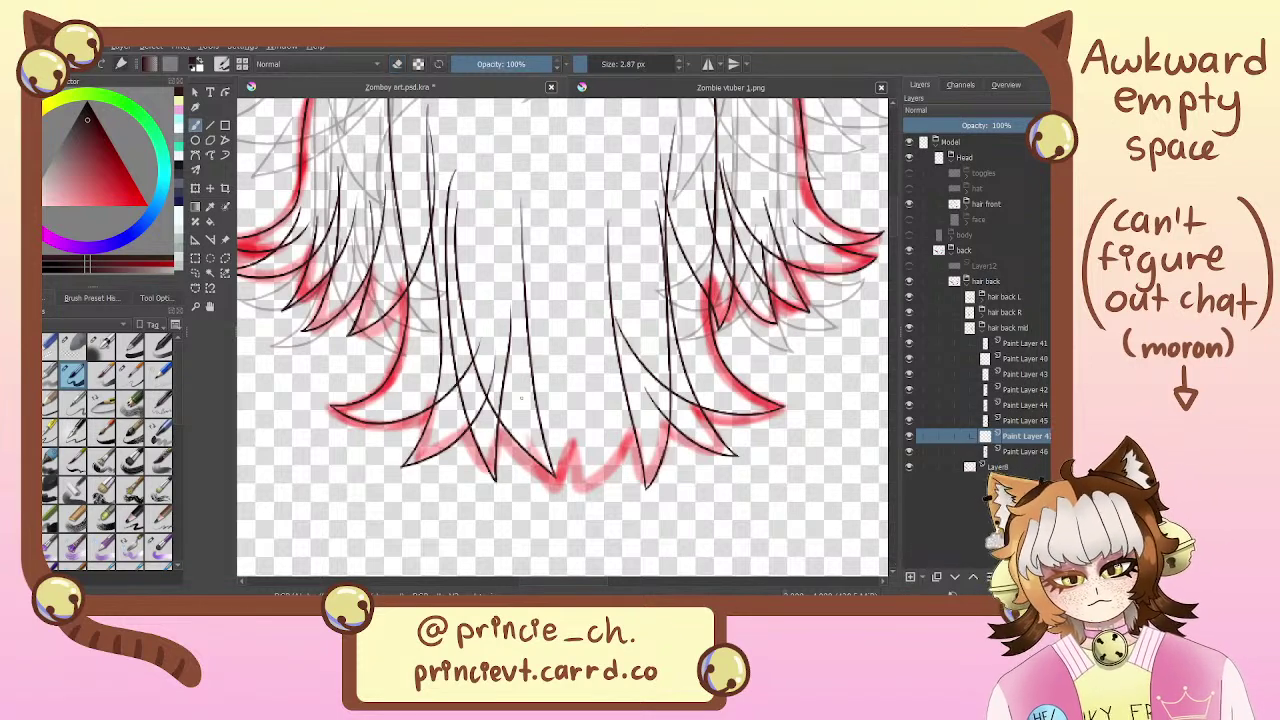
Ink the fringe strand just left of centre with a short outer edge and a long inner edge meeting in a sharp tip, redrawing until both fit
mouse_move(512, 378)
left_mouse_down()
mouse_move(572, 513)
mouse_move(588, 268)
left_mouse_up()
key("ctrl+z")
key("ctrl+z")
mouse_move(506, 386)
left_mouse_down()
mouse_move(569, 519)
mouse_move(578, 196)
left_mouse_up()
key("ctrl+z")
key("ctrl+z")
left_click_drag(506, 378, 568, 518)
left_click_drag(568, 518, 600, 217)
key("ctrl+z")
key("ctrl+z")
mouse_move(498, 372)
left_mouse_down()
mouse_move(562, 500)
mouse_move(573, 185)
left_mouse_up()
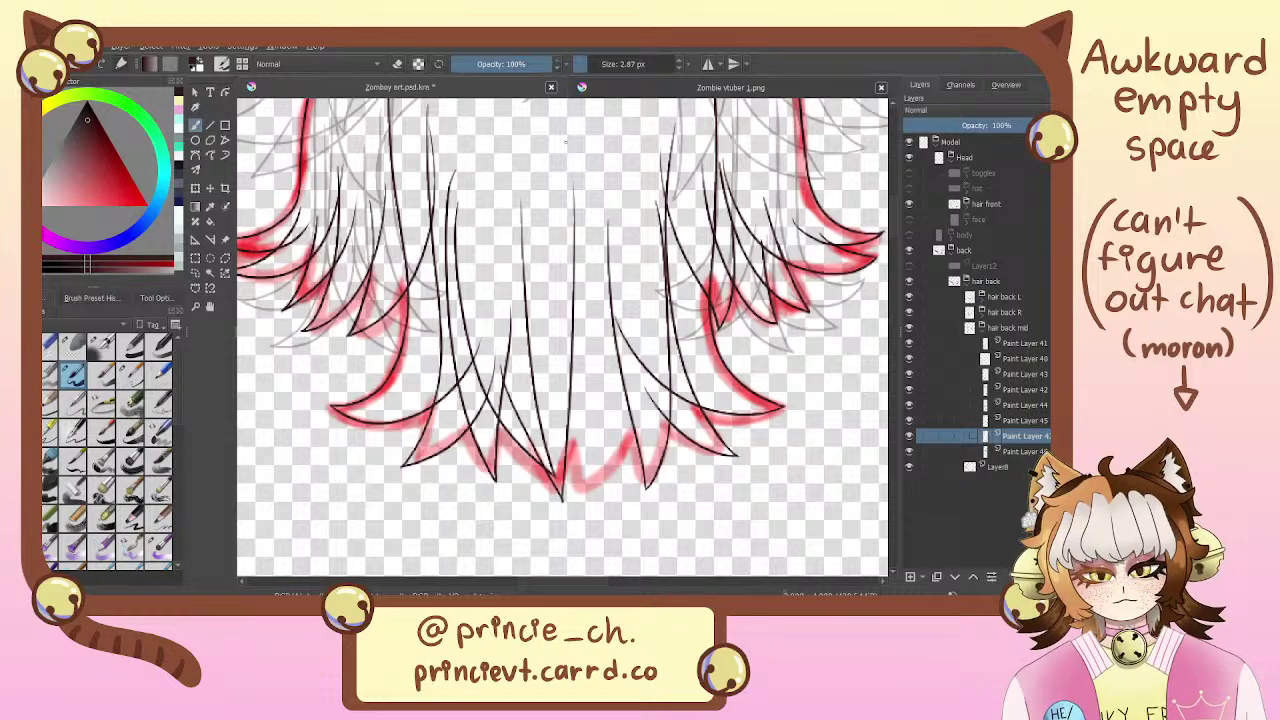
mouse_move(692, 356)
left_mouse_down()
mouse_move(694, 542)
mouse_move(690, 345)
left_mouse_up()
key("e")
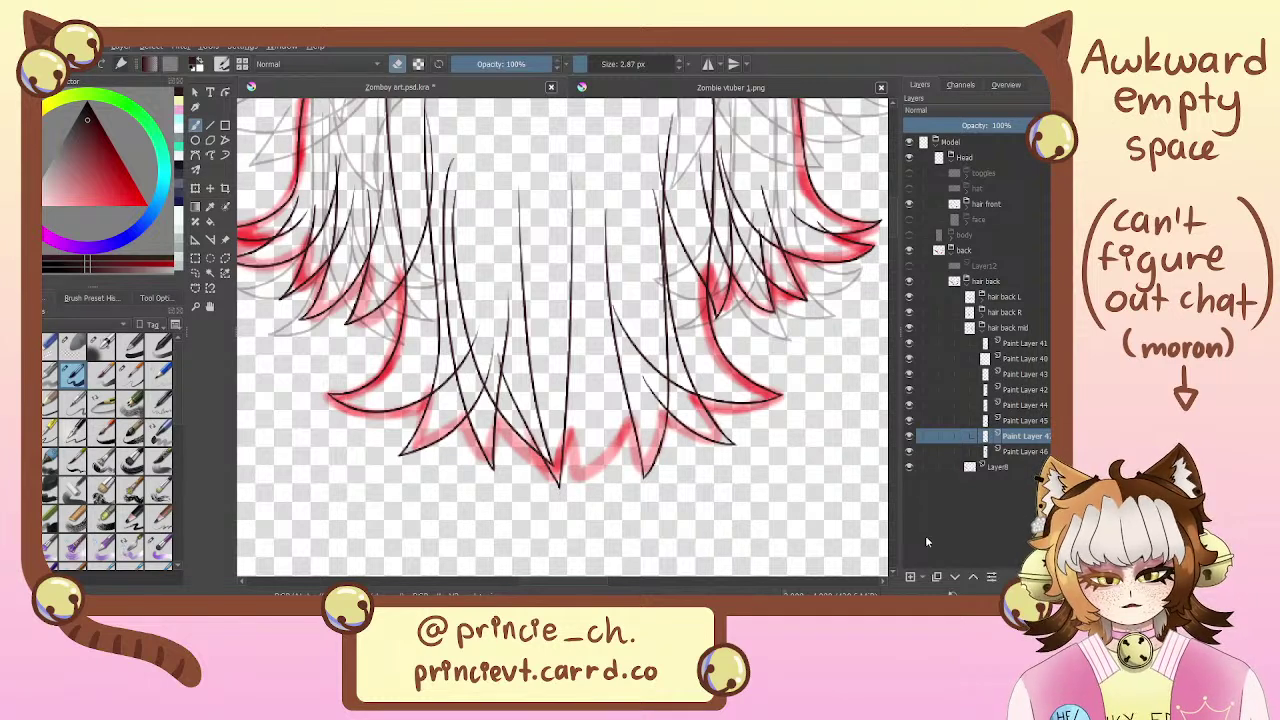
Add a new paint layer, place it below Paint Layer 46 in the hair back mid group, and return the brush to painting mode
left_click(1014, 451)
left_click(910, 577)
mouse_move(1019, 467)
left_mouse_down()
mouse_move(1018, 442)
mouse_move(1023, 460)
left_mouse_up()
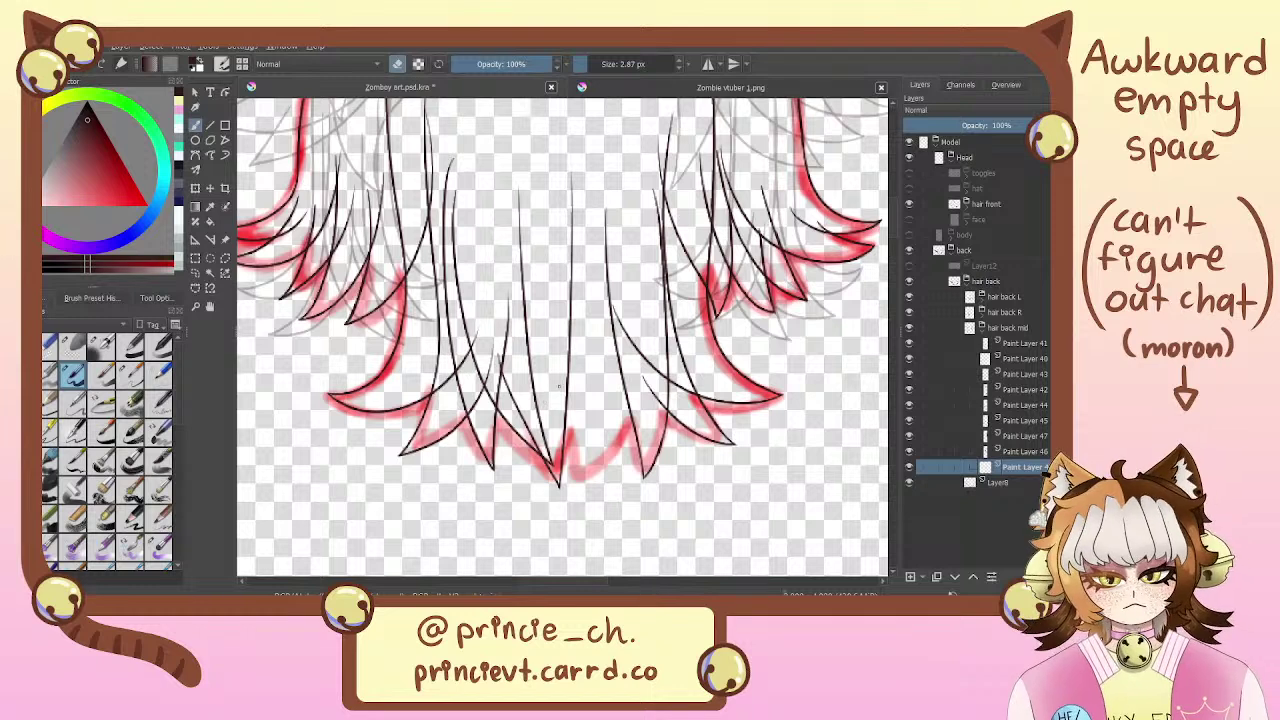
key("e")
Ink the last central strand's long right edge and shorter left edge, redrawing them until they meet in a point over the sketch
mouse_move(549, 354)
left_mouse_down()
mouse_move(564, 488)
mouse_move(607, 460)
mouse_move(640, 130)
left_mouse_up()
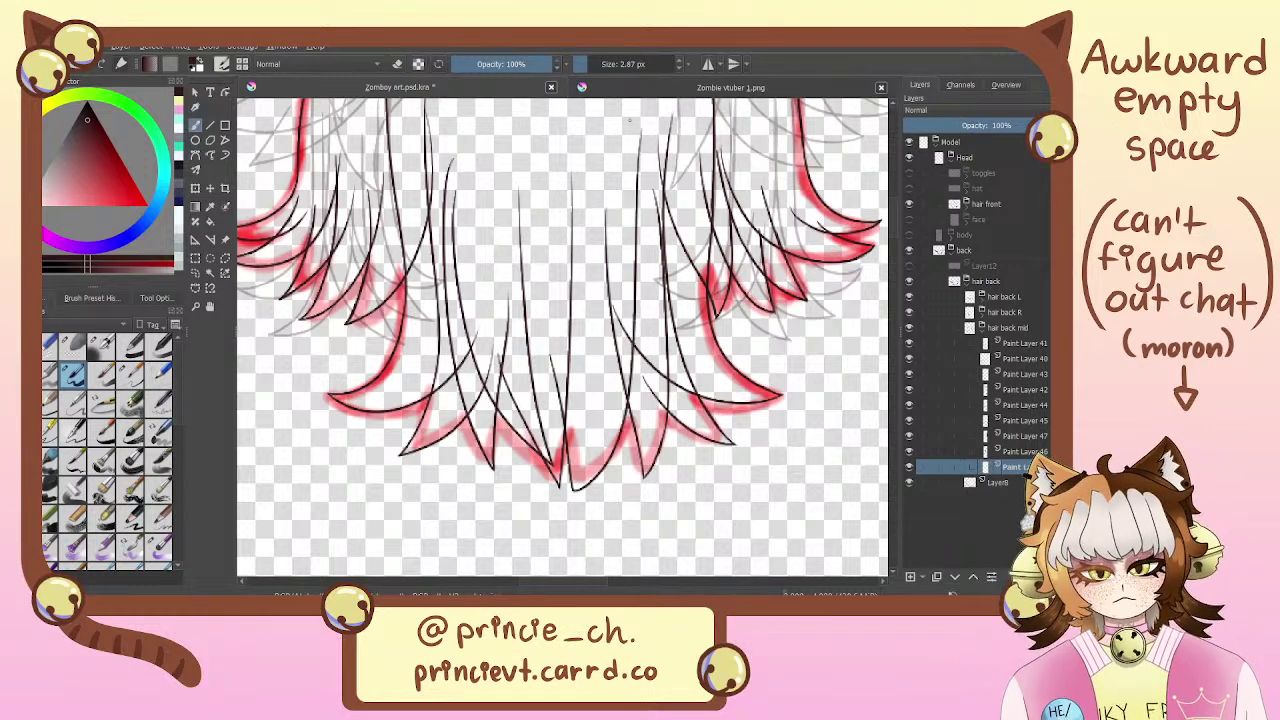
key("ctrl+z")
mouse_move(548, 348)
left_mouse_down()
mouse_move(574, 487)
mouse_move(625, 147)
mouse_move(551, 469)
mouse_move(529, 489)
left_mouse_up()
key("ctrl+z")
key("ctrl+z")
left_click_drag(644, 141, 566, 483)
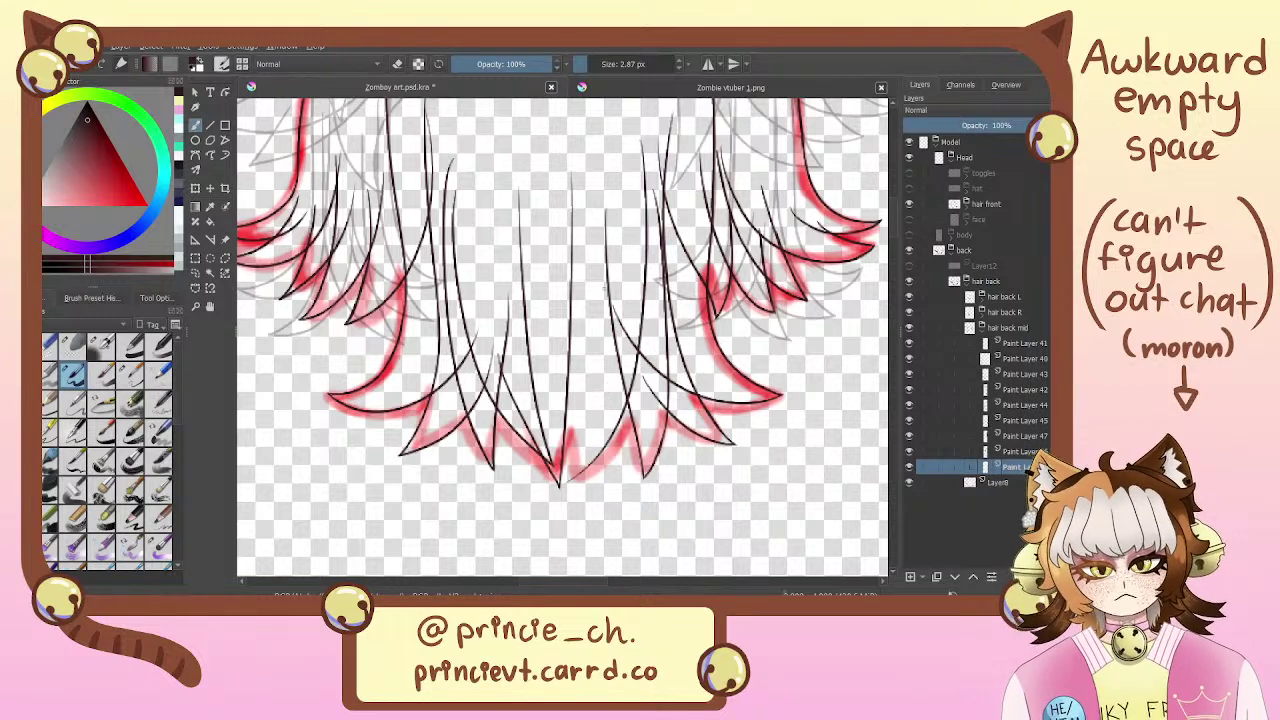
key("ctrl+z")
left_click_drag(645, 134, 566, 486)
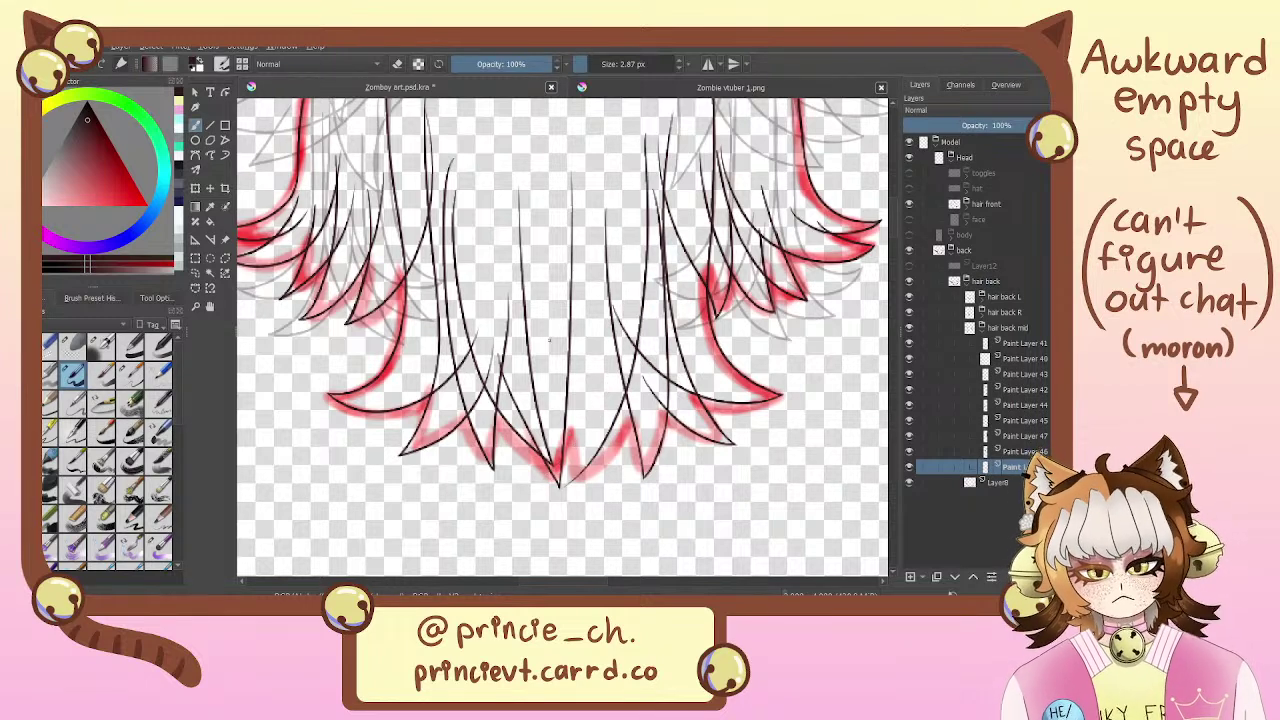
left_click_drag(549, 336, 580, 490)
Erase the overshooting line ends at the central strand's tip to leave a clean point
key("e")
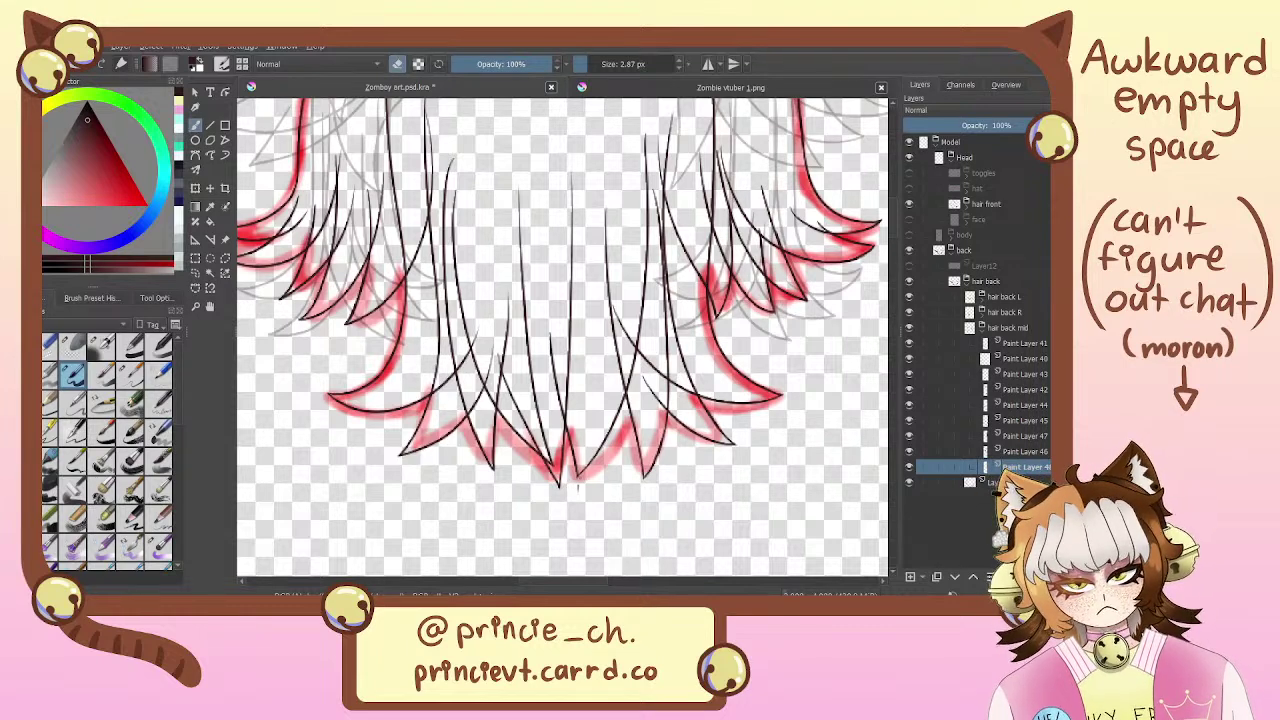
key("ctrl+t")
left_click_drag(619, 305, 623, 319)
key("b")
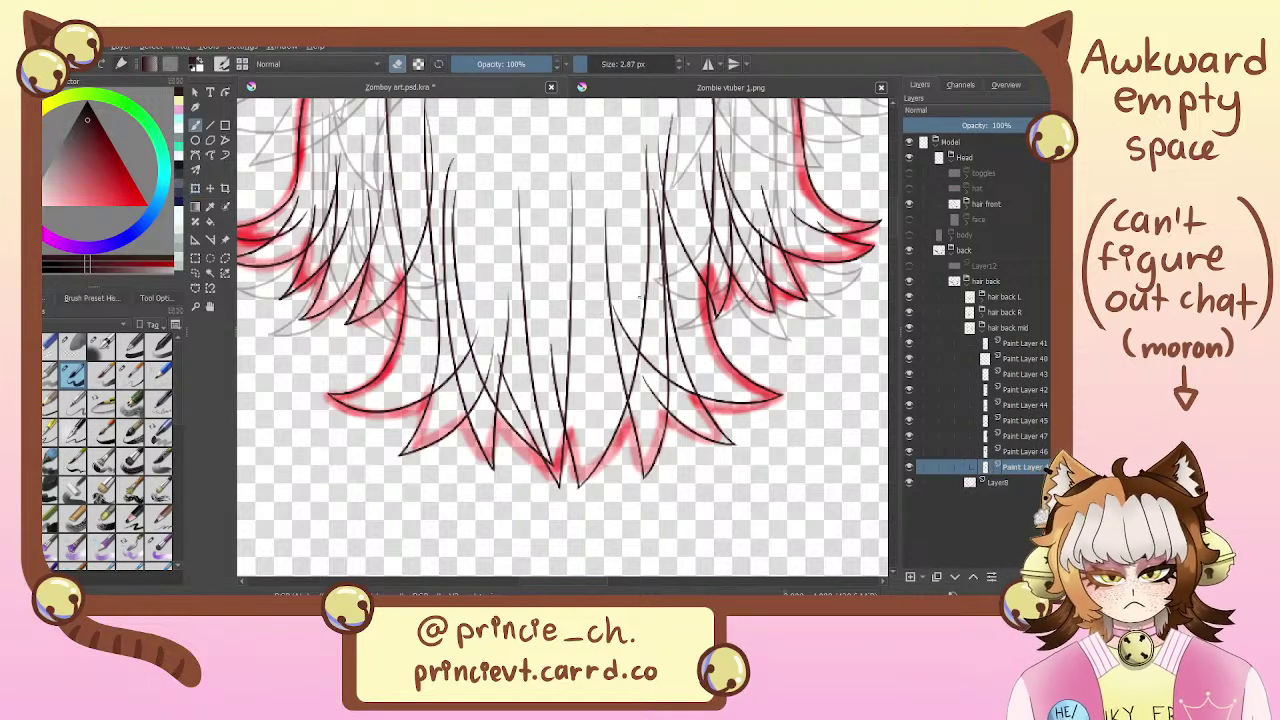
key("e")
key("e")
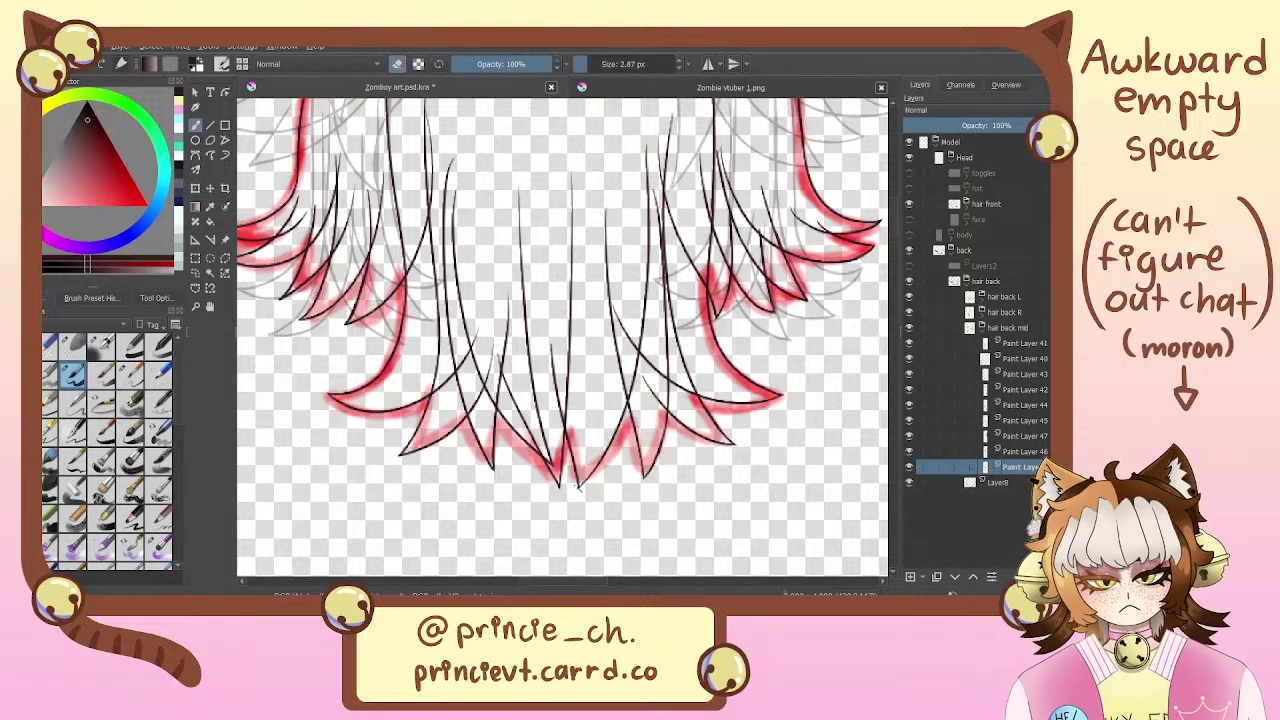
key("e")
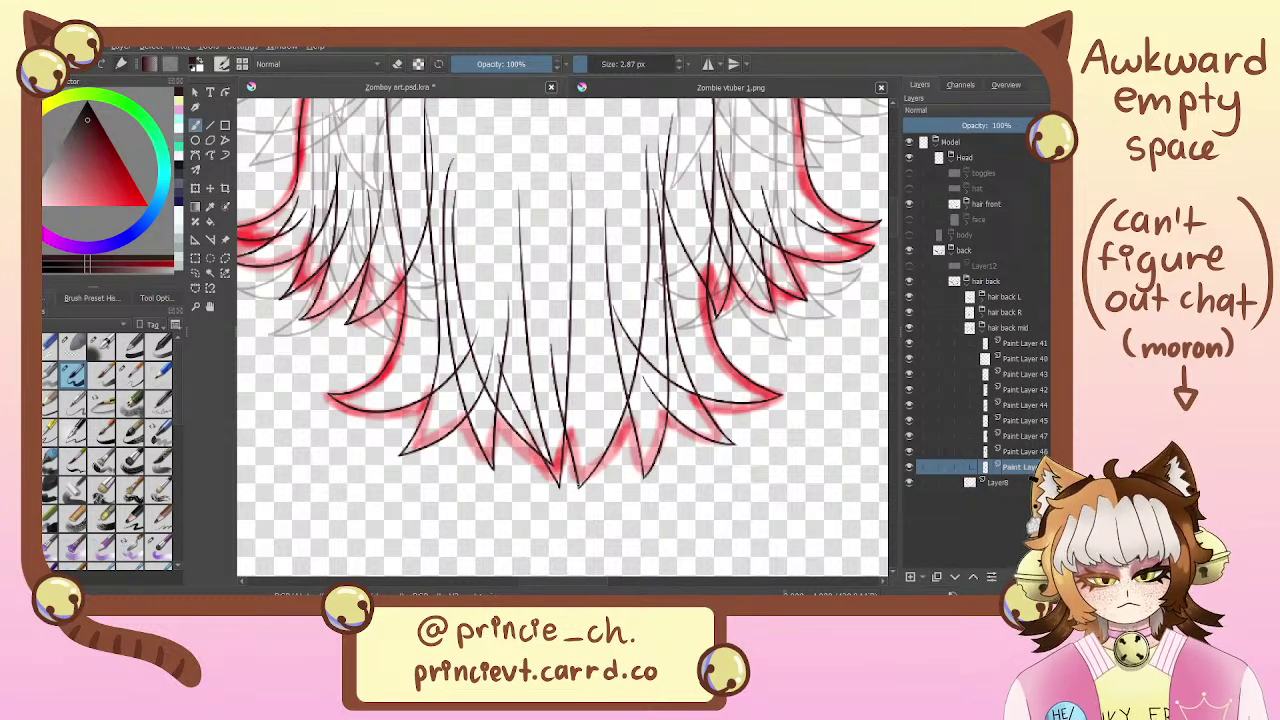
key("e")
Delete the red back hair sketch layer Layer8 and collapse the hair back mid and hair back groups
key("ctrl+minus")
key("ctrl+minus")
key("ctrl+minus")
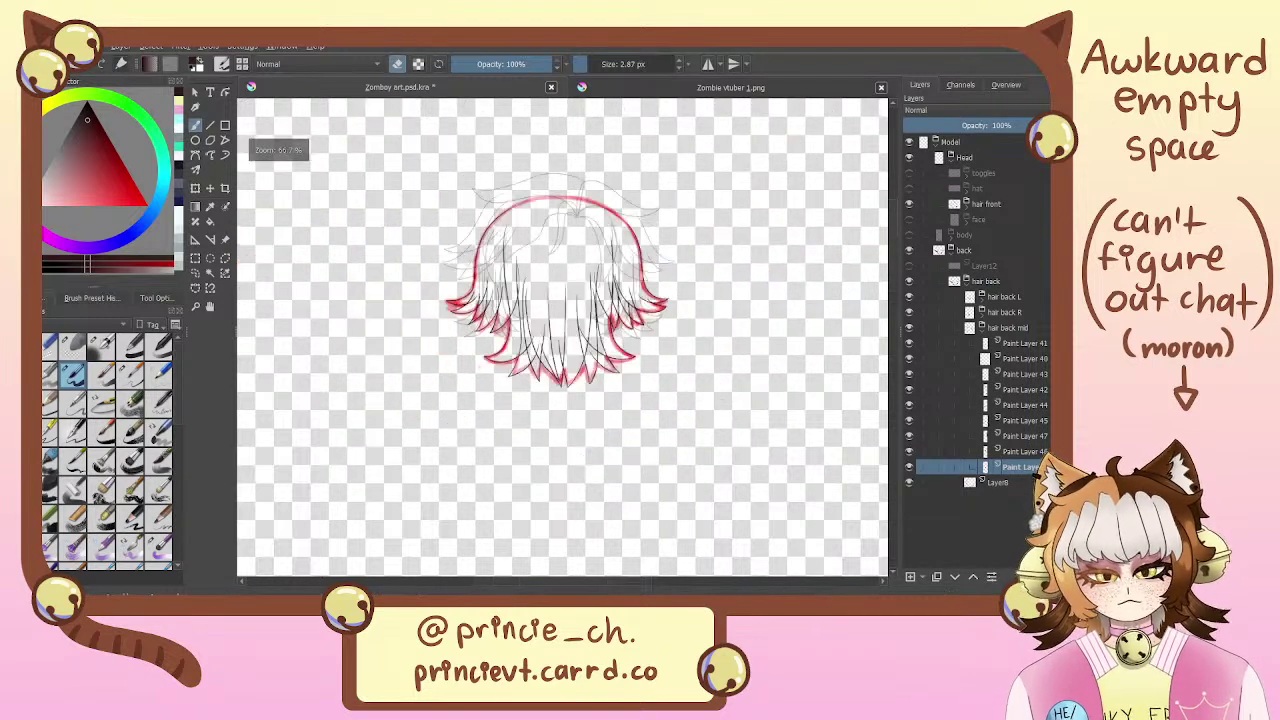
left_click_drag(601, 264, 601, 320)
left_click(930, 484)
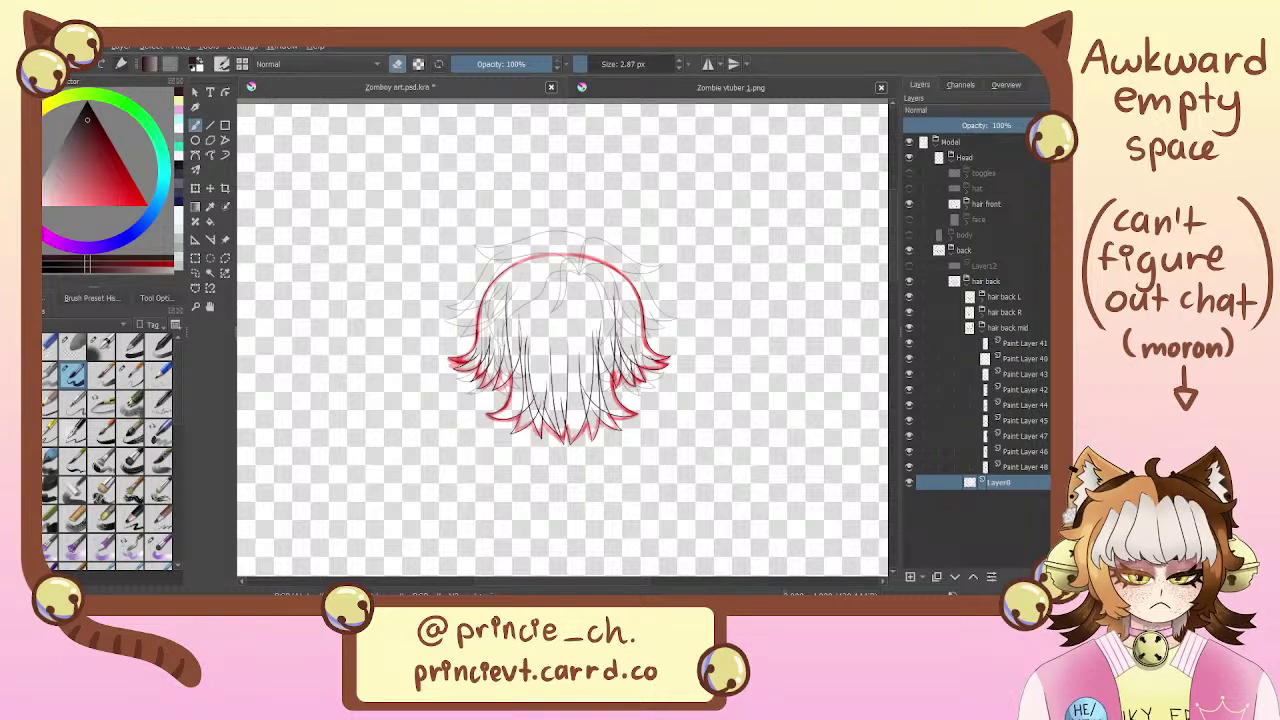
key("shift+Delete")
left_click(980, 328)
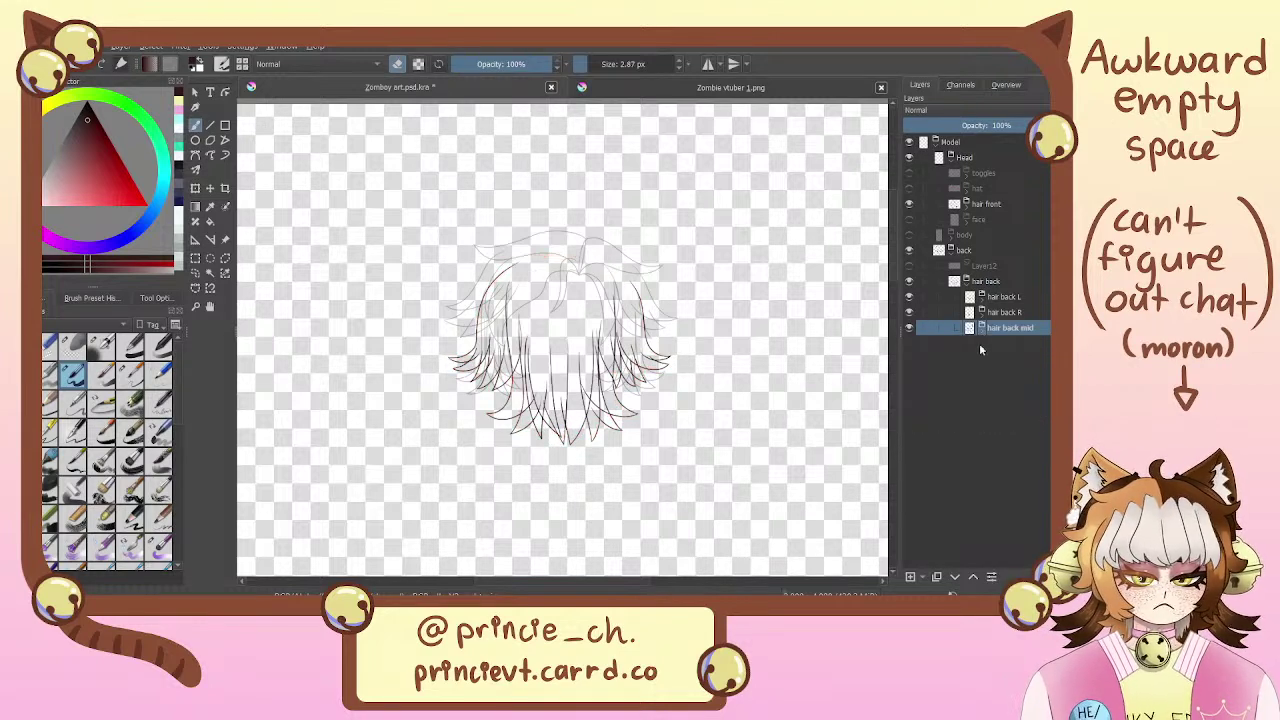
left_click(1018, 219)
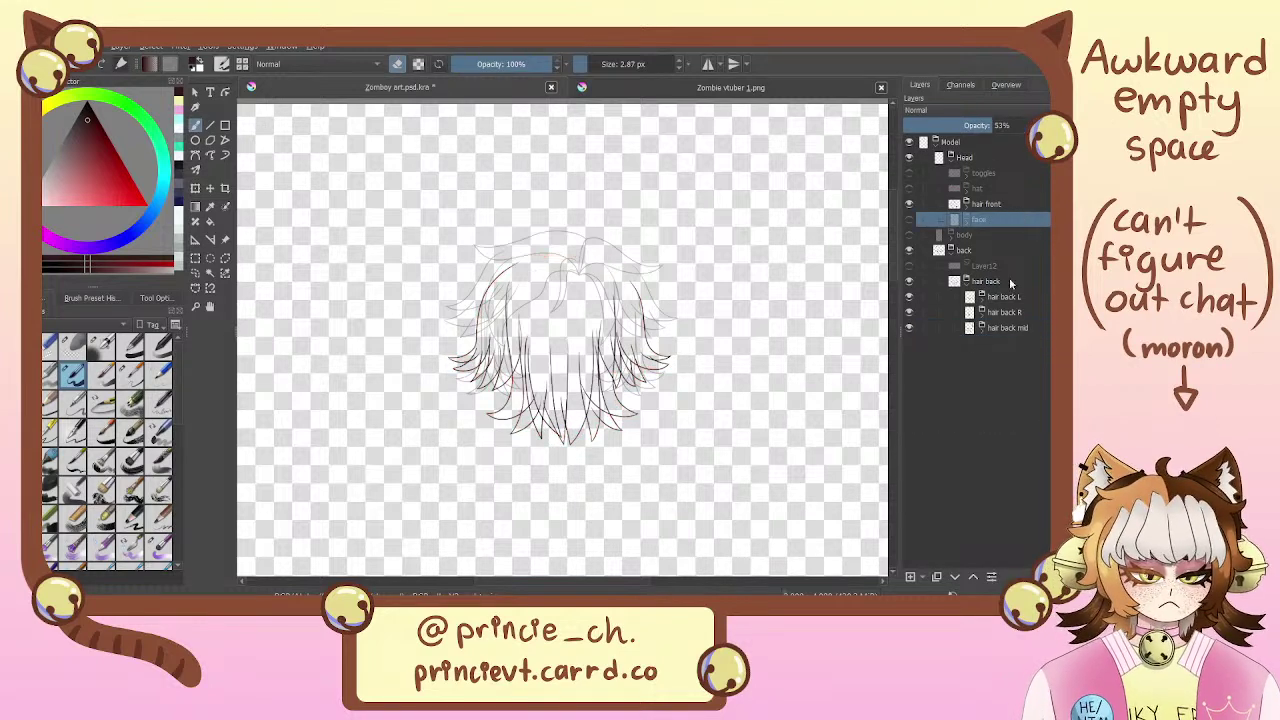
left_click(967, 283)
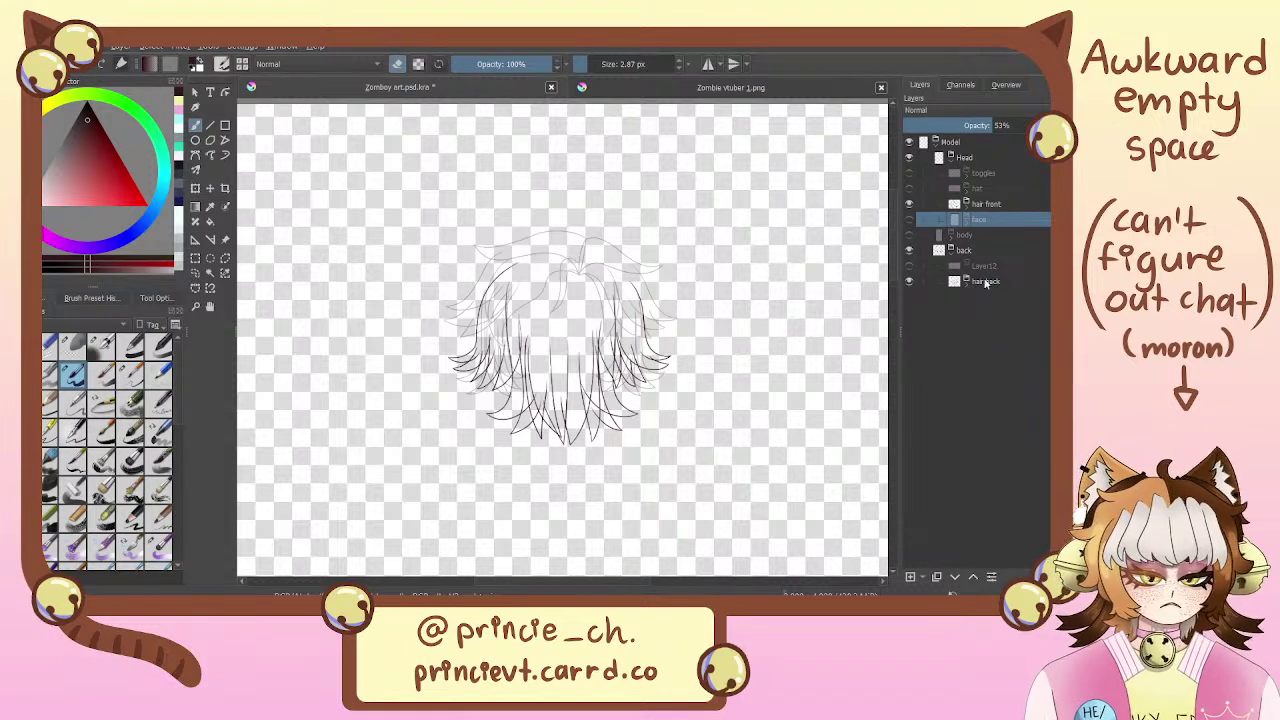
Set the hair front group's opacity to 100% and compare the complete hair line art with its faded version
left_click(1005, 204)
left_click_drag(968, 125, 1045, 125)
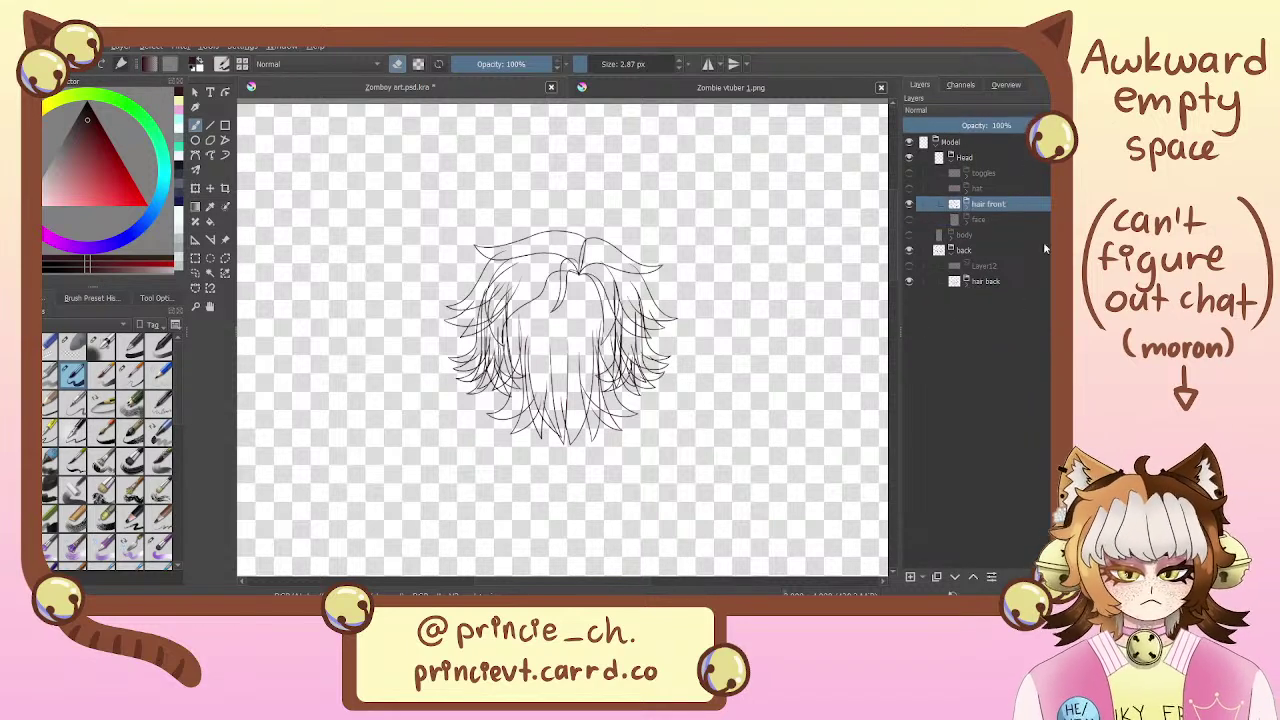
left_click_drag(815, 412, 801, 431)
scroll(800, 430, "up", 1)
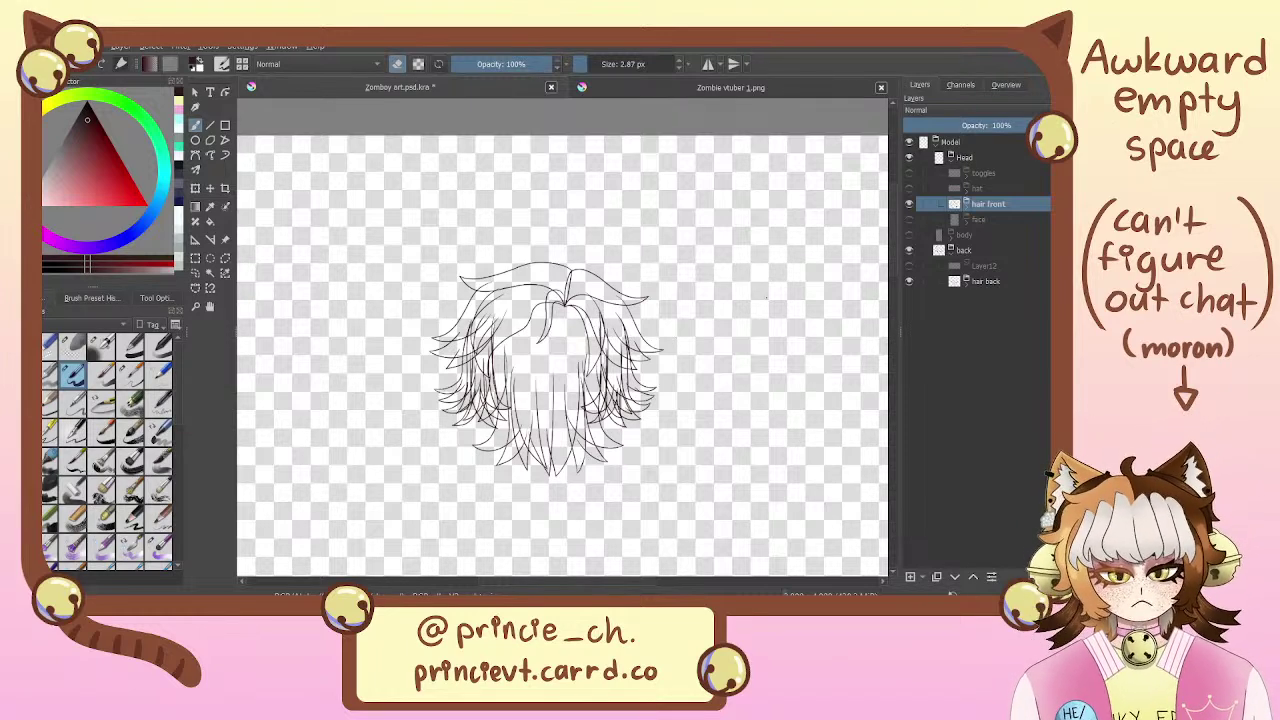
key("ctrl+z")
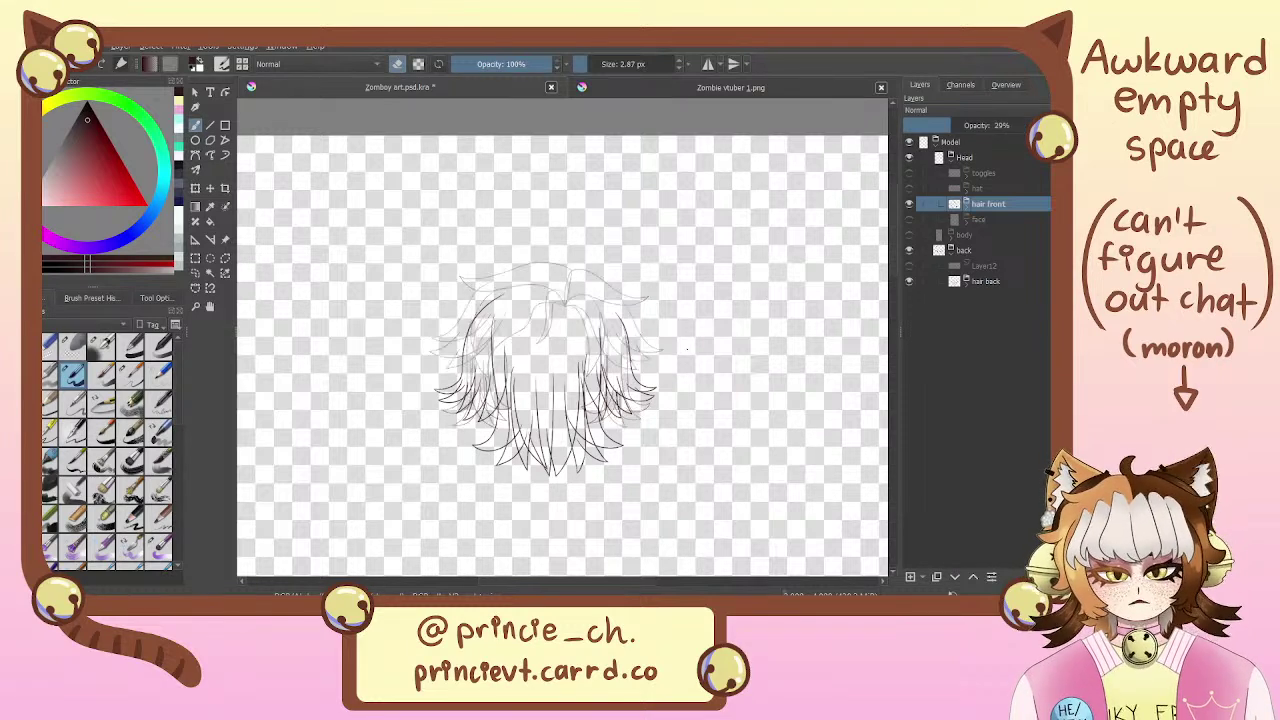
key("ctrl+shift+z")
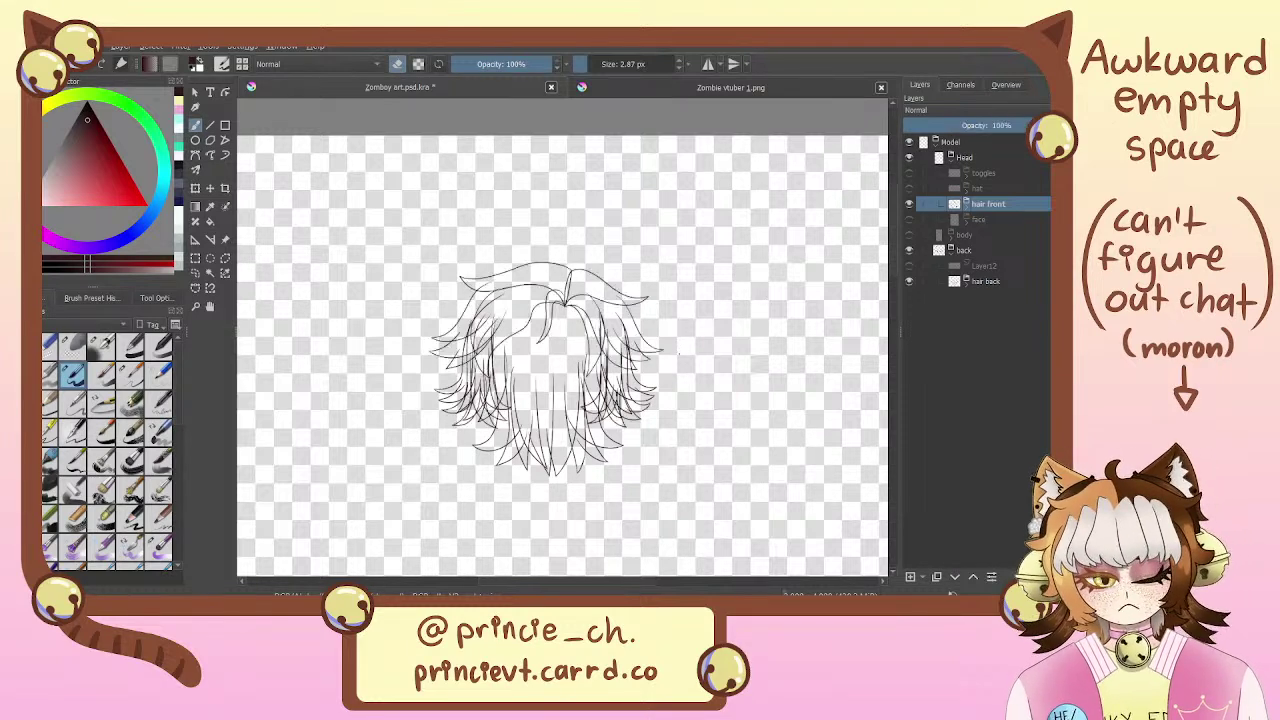
left_click_drag(758, 254, 751, 286)
scroll(855, 256, "down", 3)
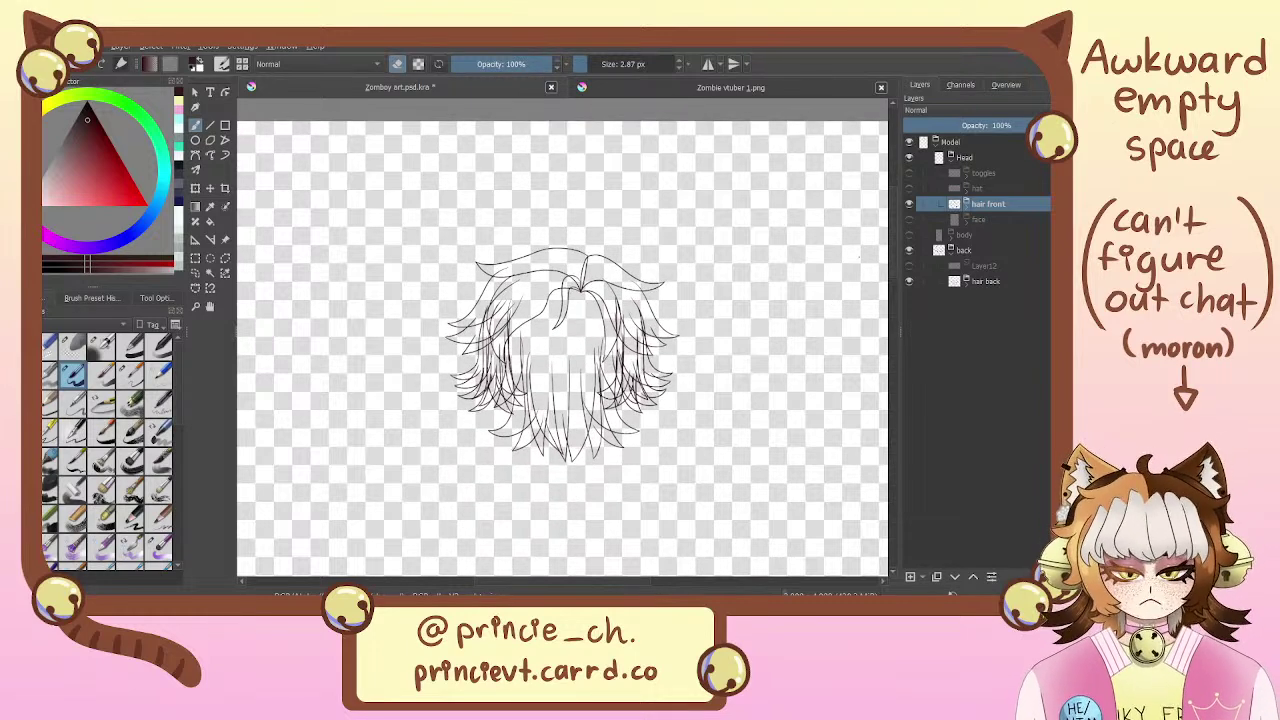
scroll(845, 320, "up", 2)
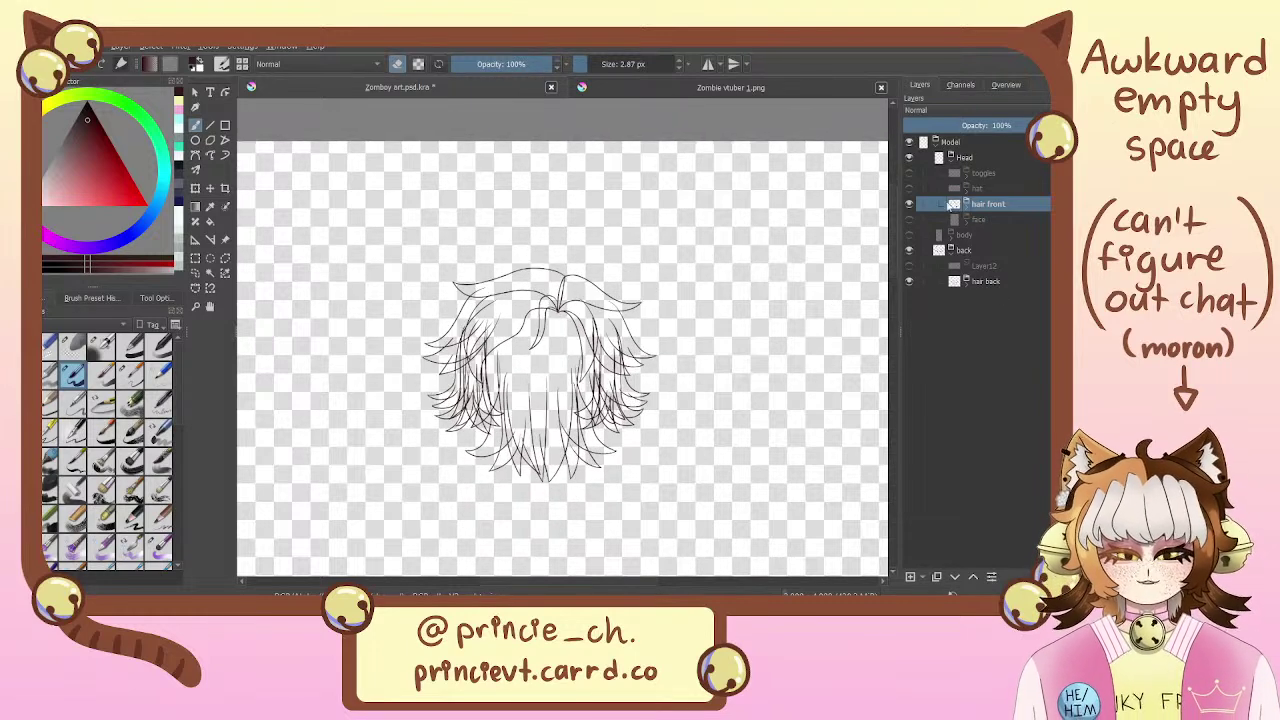
Hide the hair front and hair back groups and show the neck sketch on Layer12
left_click(909, 204)
left_click(909, 282)
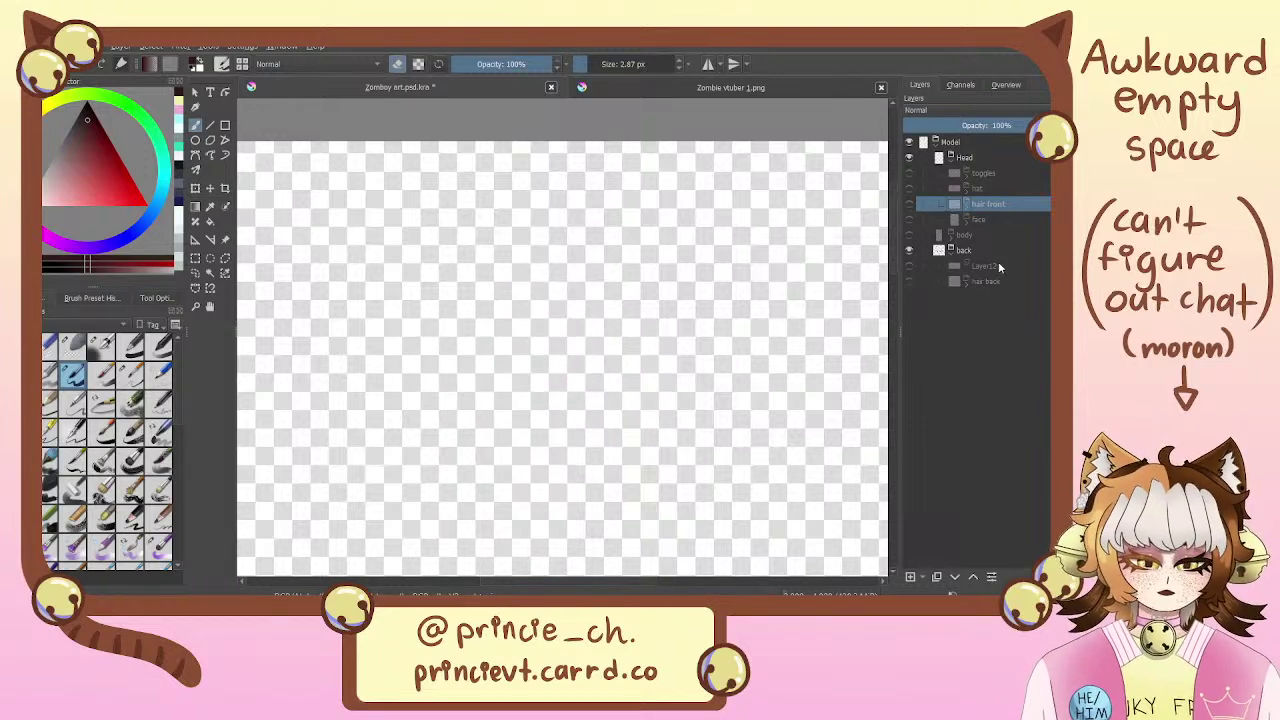
left_click(908, 266)
left_click(908, 266)
scroll(880, 320, "down", 3)
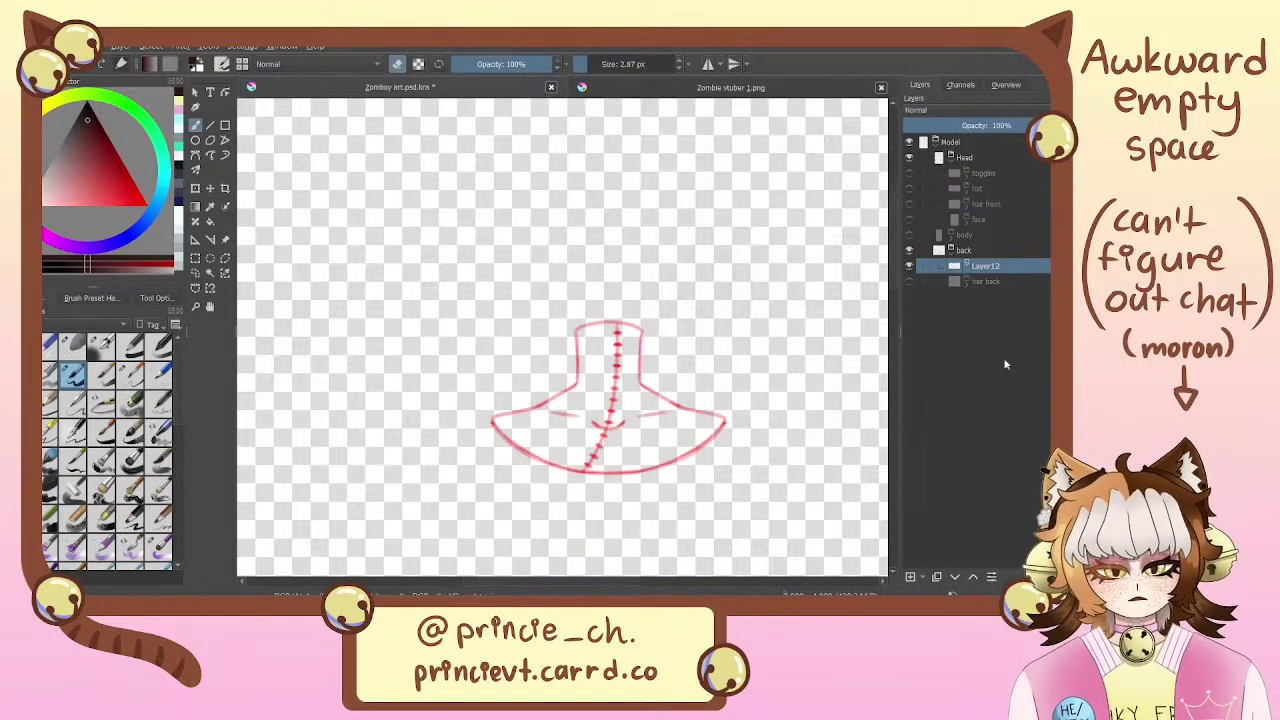
Add a new paint layer above Layer12 and turn on horizontal mirror painting with the brush in painting mode
left_click(910, 577)
scroll(645, 360, "up", 4)
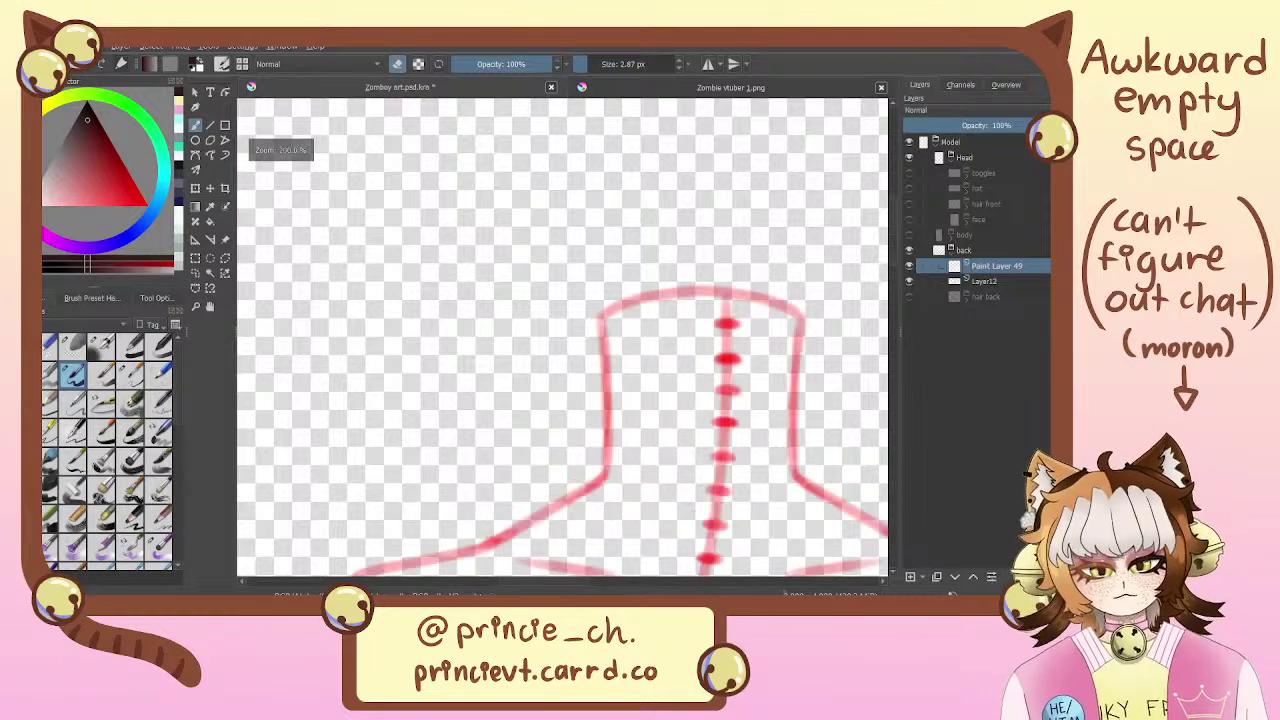
scroll(645, 360, "down", 5)
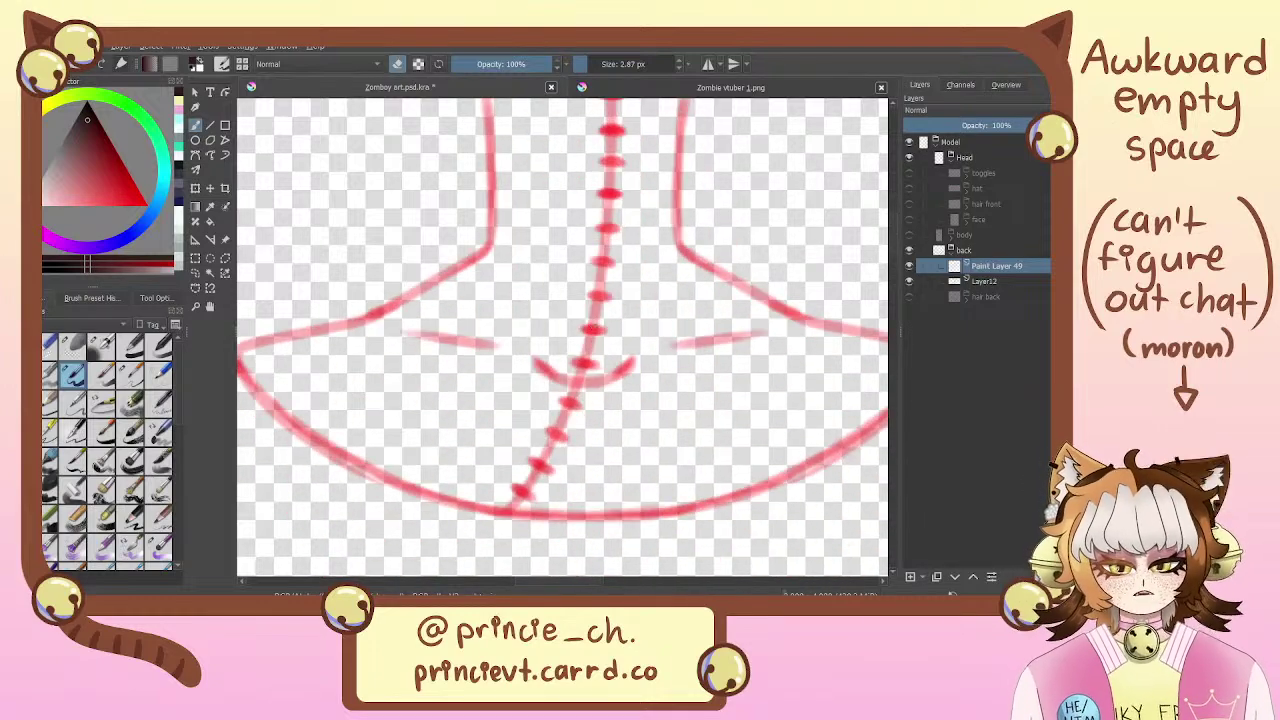
mouse_move(693, 369)
left_mouse_down()
mouse_move(677, 502)
mouse_move(652, 385)
left_mouse_up()
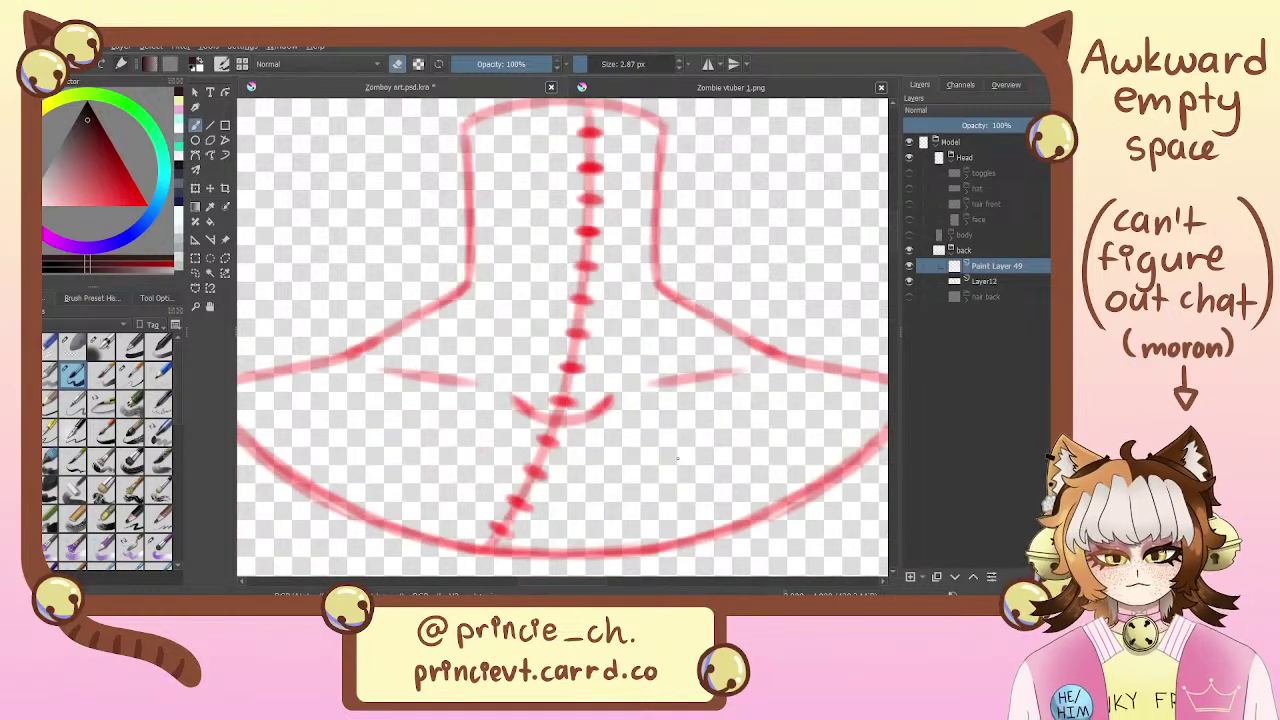
left_click_drag(659, 336, 655, 270)
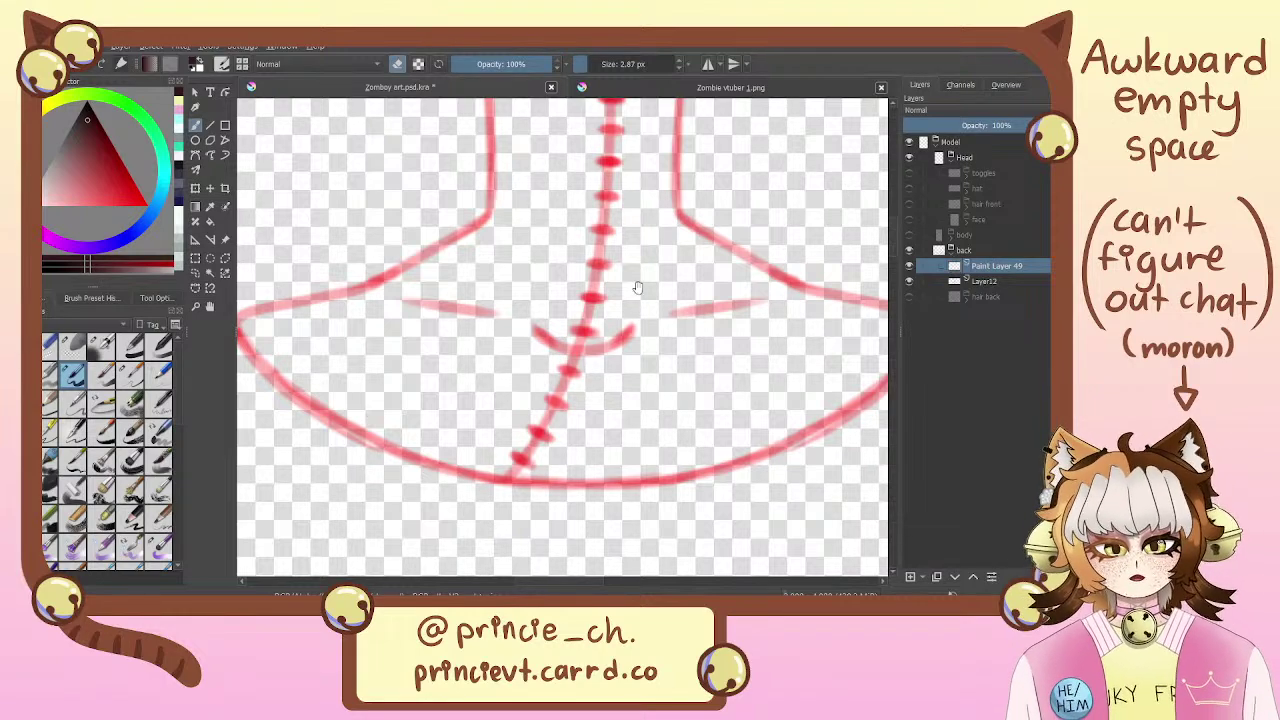
left_click_drag(638, 288, 615, 400)
key("e")
key("e")
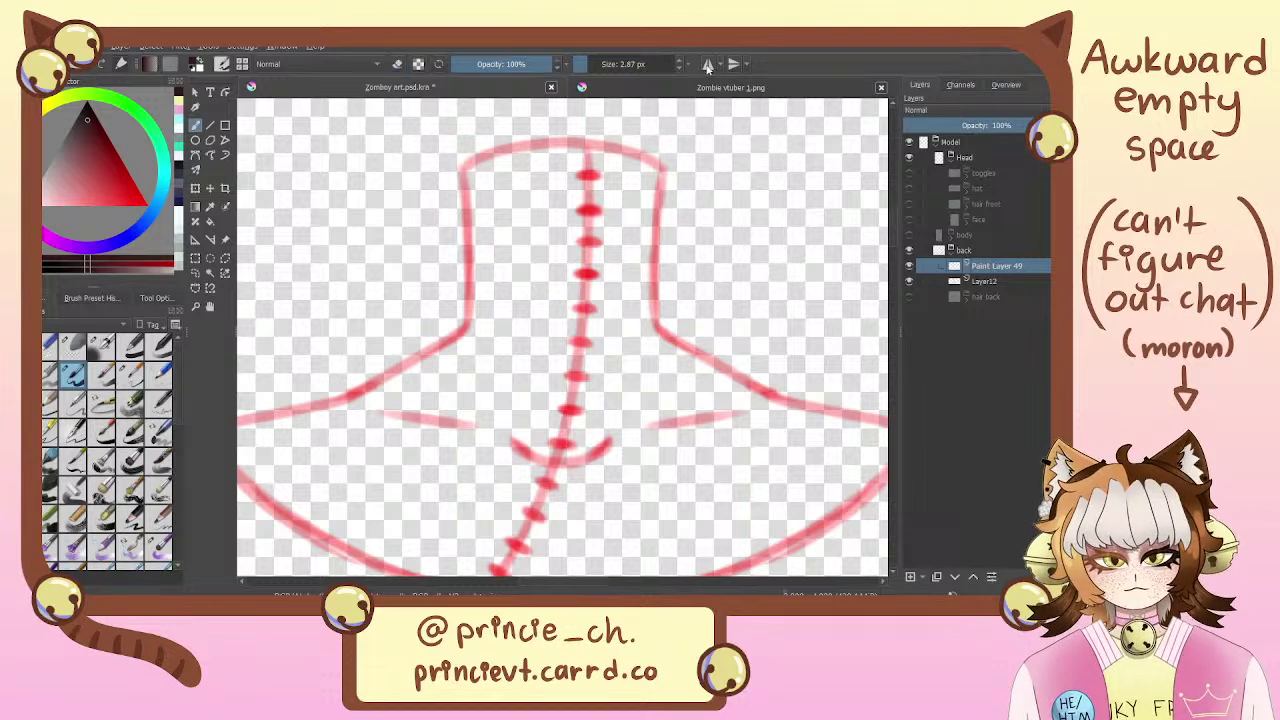
left_click(707, 64)
Ink the curve across the top of the neck with mirrored strokes, redrawing it until it follows the sketch
left_click_drag(562, 141, 658, 165)
key("ctrl+z")
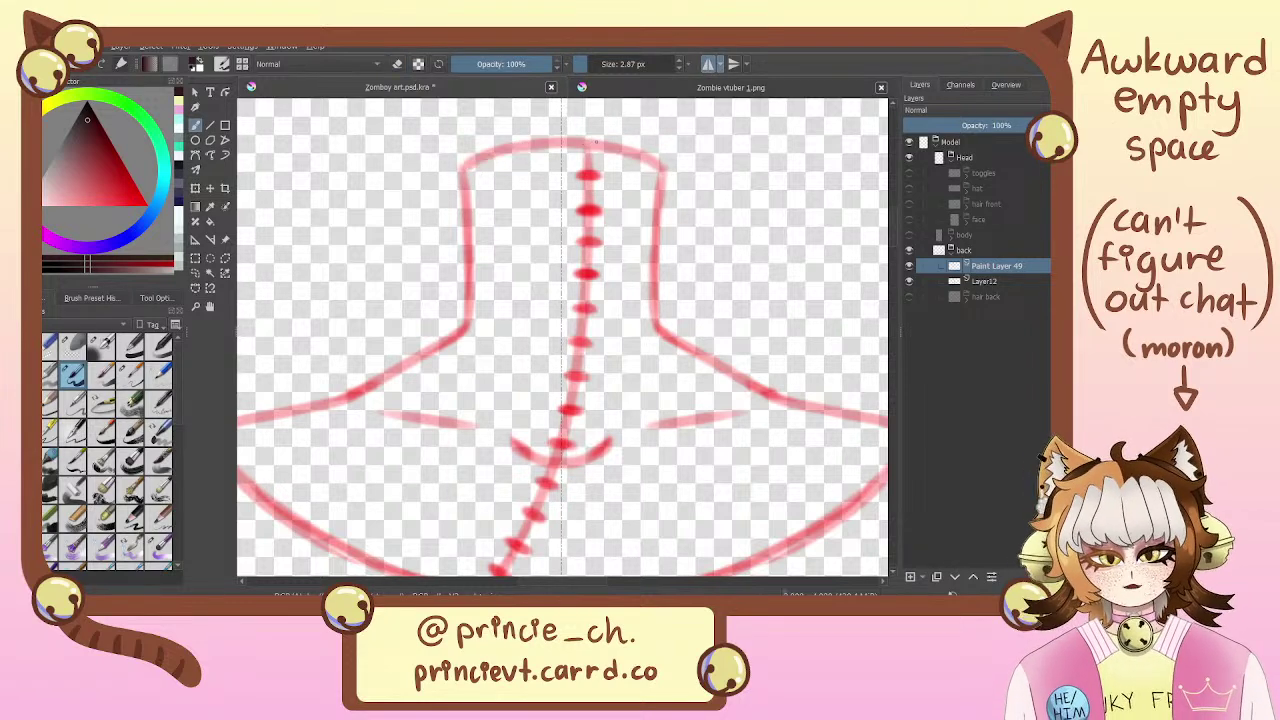
mouse_move(562, 141)
left_mouse_down()
mouse_move(668, 164)
mouse_move(642, 158)
left_mouse_up()
key("ctrl+z")
Ink the sides of the neck down past the shoulder corners with mirrored strokes, redrawing them until they follow the sketch
mouse_move(480, 158)
left_mouse_down()
mouse_move(449, 176)
mouse_move(468, 336)
left_mouse_up()
key("e")
key("e")
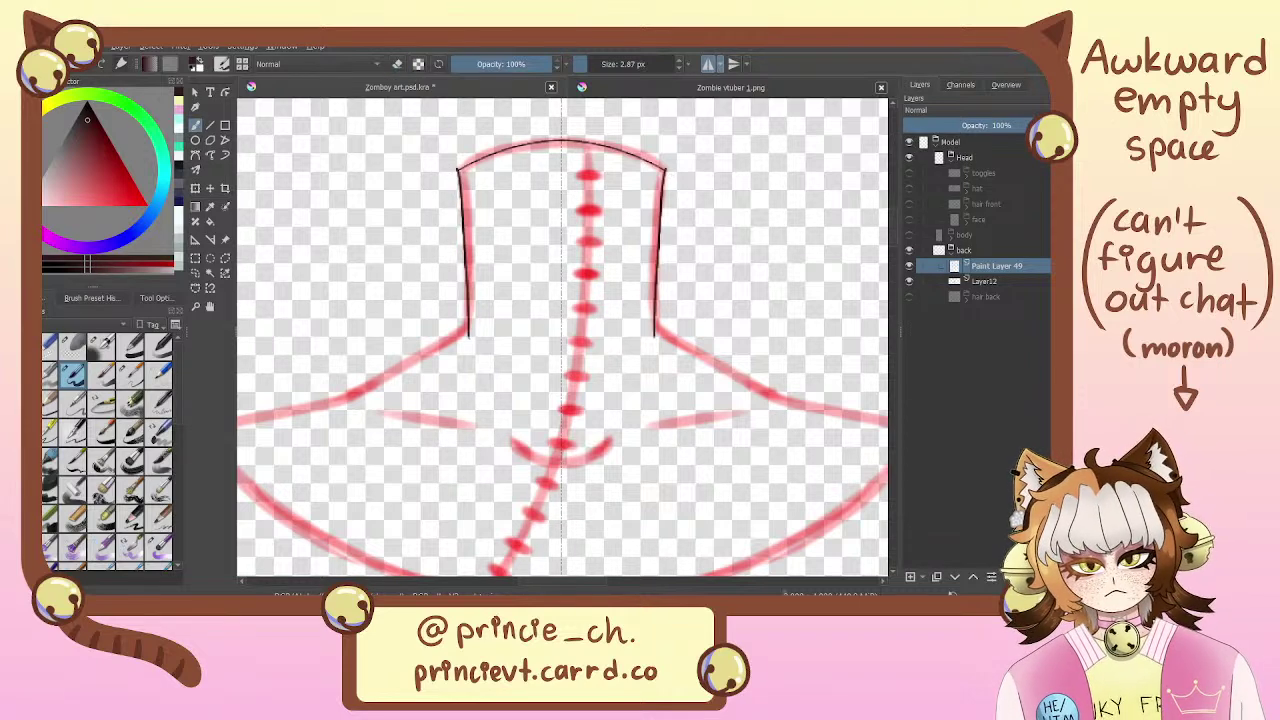
key("e")
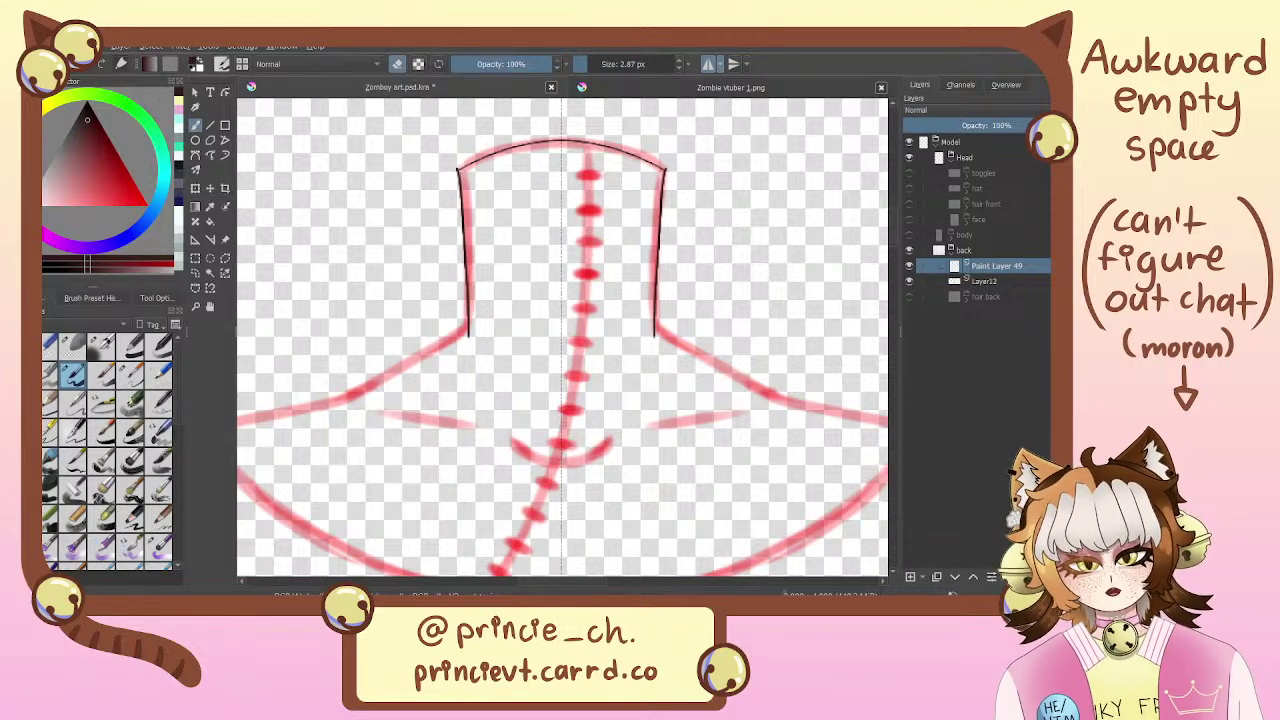
key("ctrl+z")
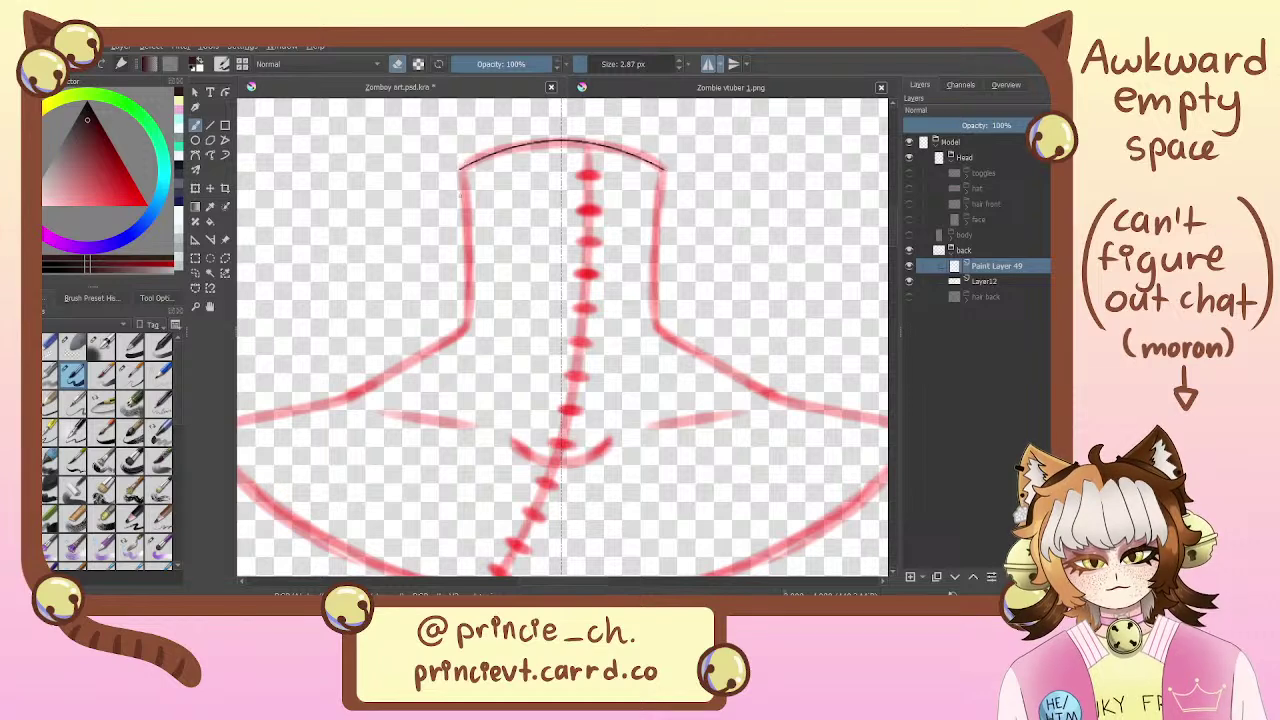
key("e")
left_click_drag(460, 172, 468, 336)
key("ctrl+z")
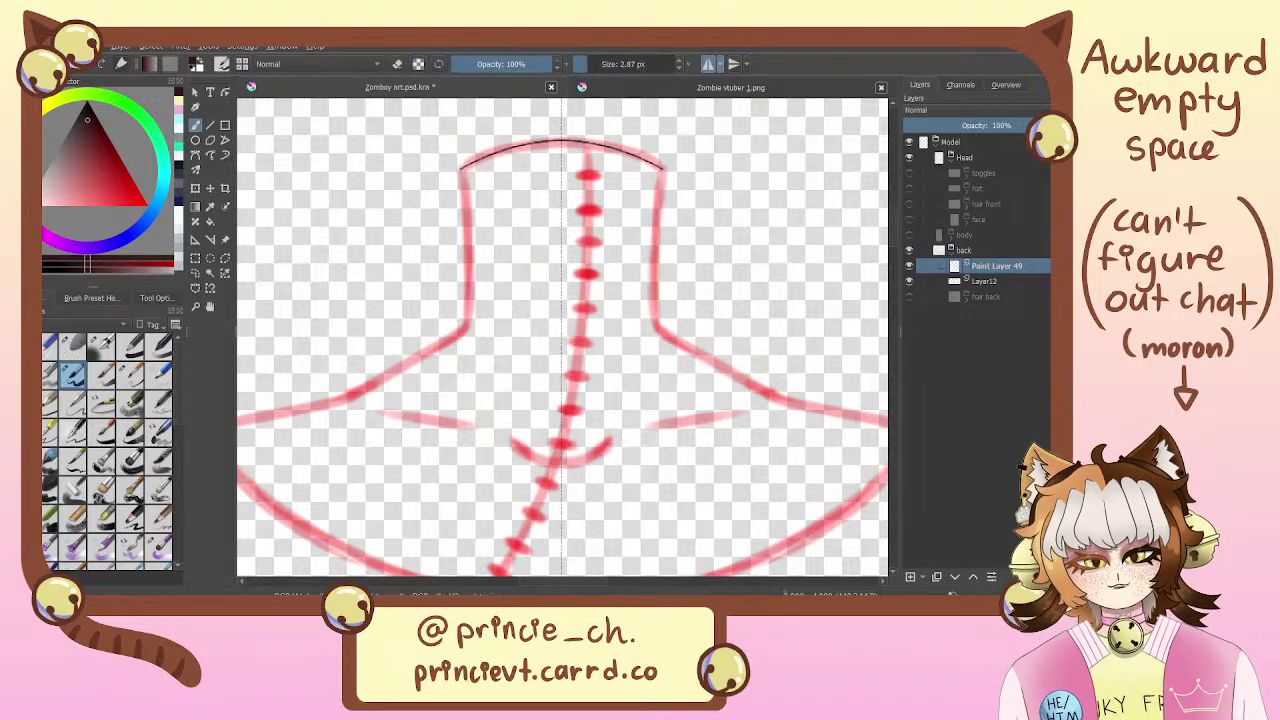
left_click_drag(460, 172, 466, 360)
key("ctrl+z")
left_click_drag(461, 168, 466, 355)
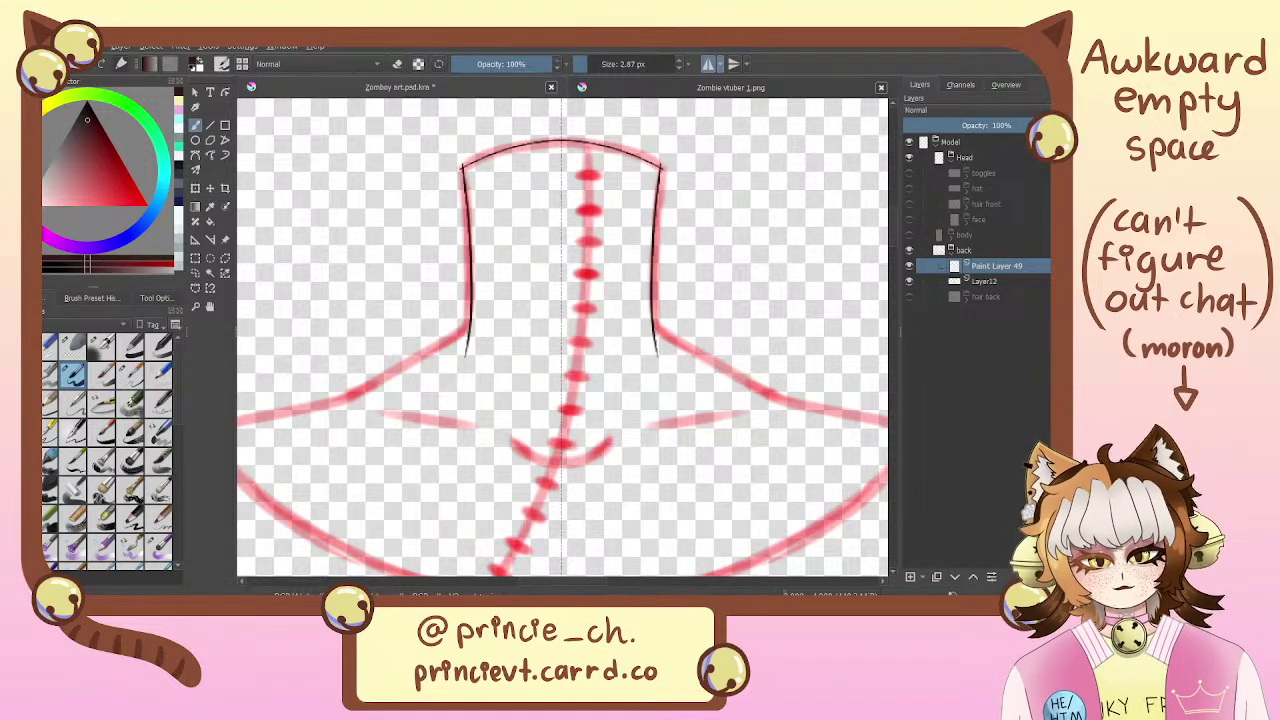
key("ctrl+z")
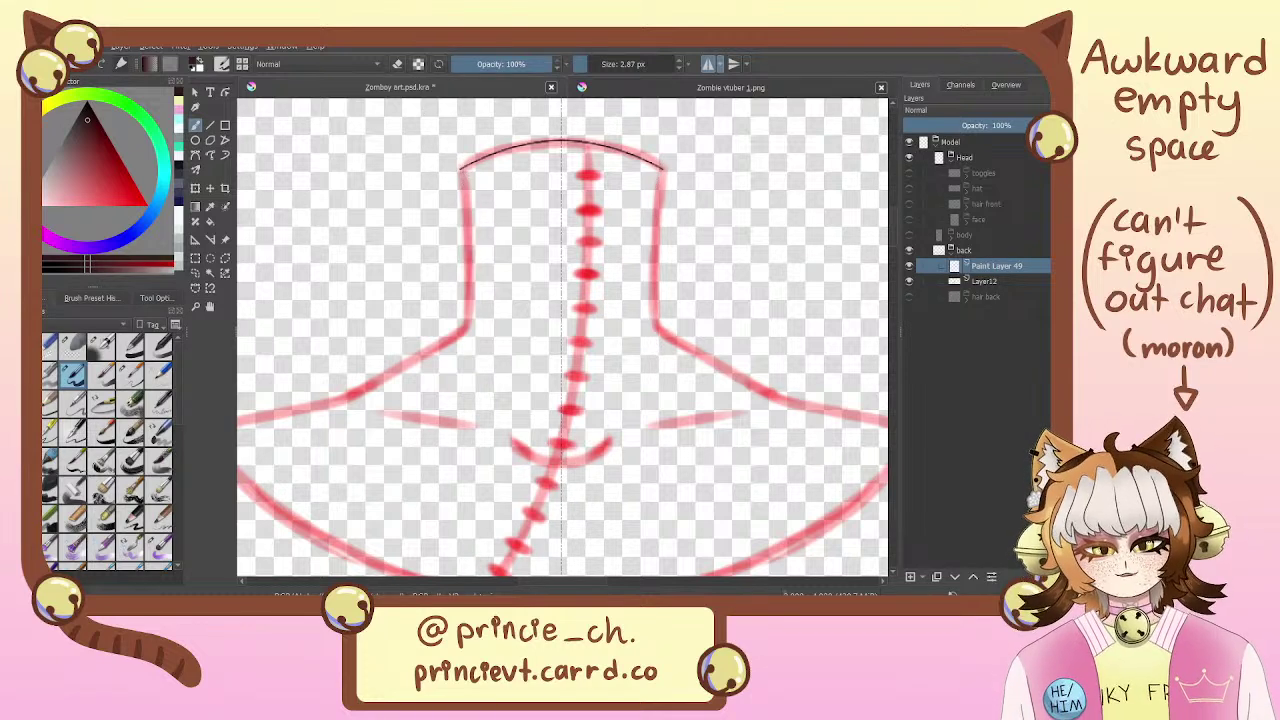
left_click_drag(465, 185, 480, 345)
key("ctrl+z")
left_click_drag(462, 192, 469, 372)
key("ctrl+z")
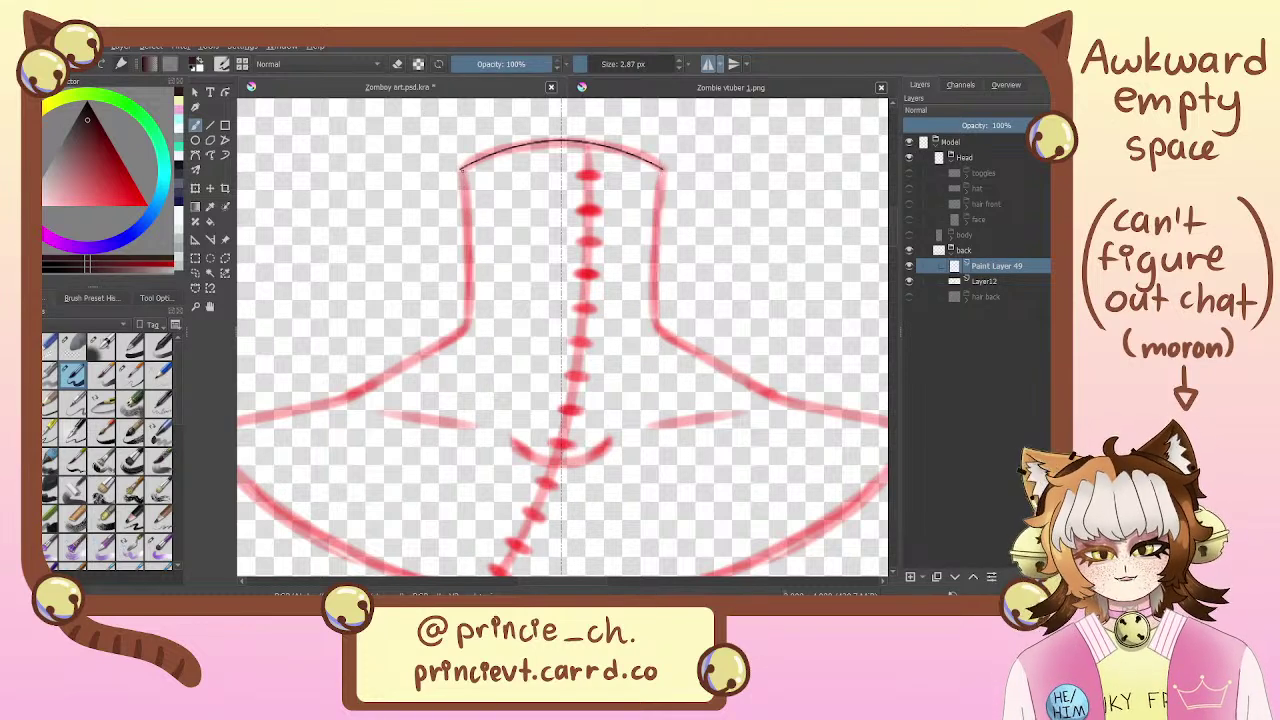
left_click_drag(462, 192, 471, 348)
key("ctrl+z")
left_click_drag(461, 168, 466, 352)
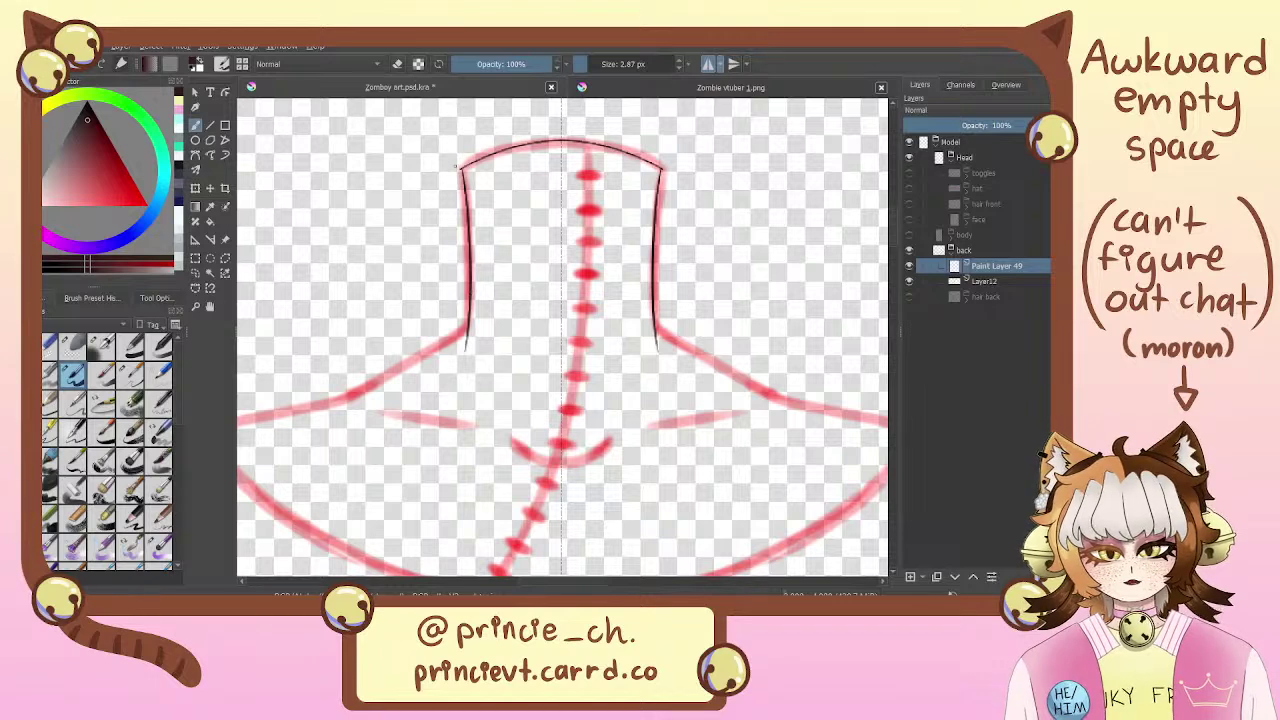
key("e")
key("e")
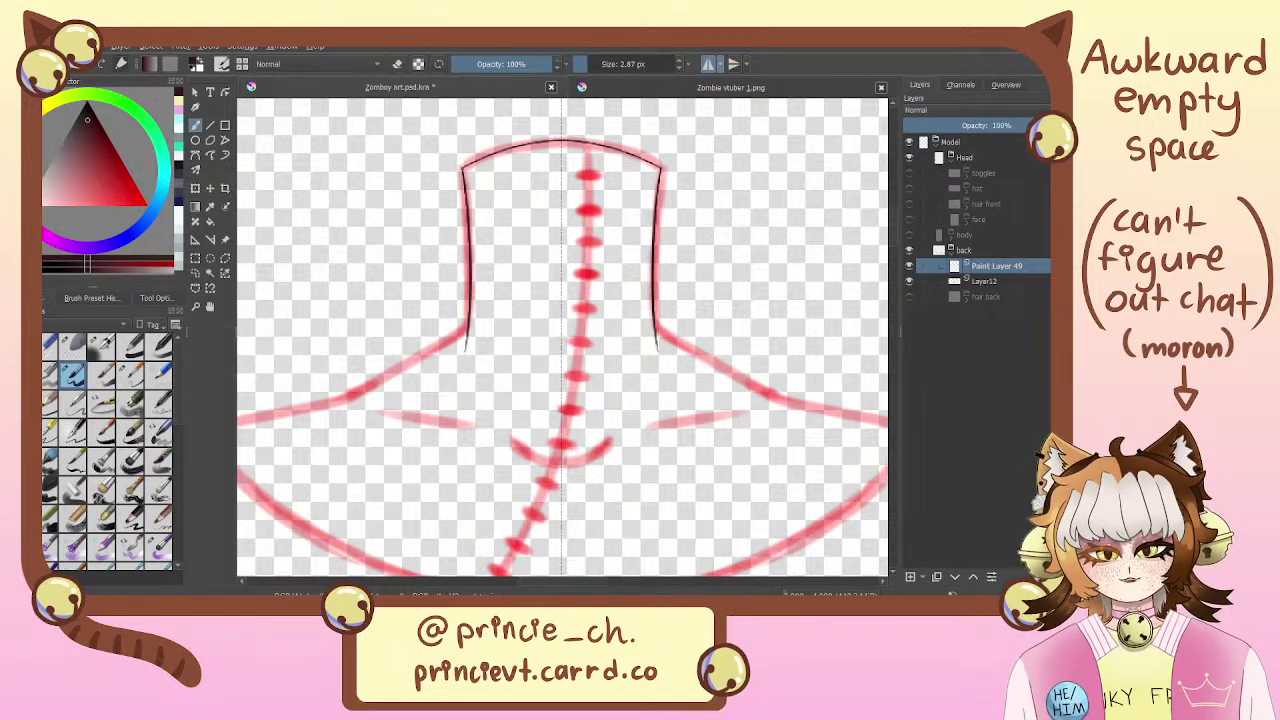
Thicken the curve across the top of the neck with repeated mirrored strokes meeting the side lines at the corners
left_click_drag(444, 161, 547, 336)
key("ctrl+plus")
key("ctrl+plus")
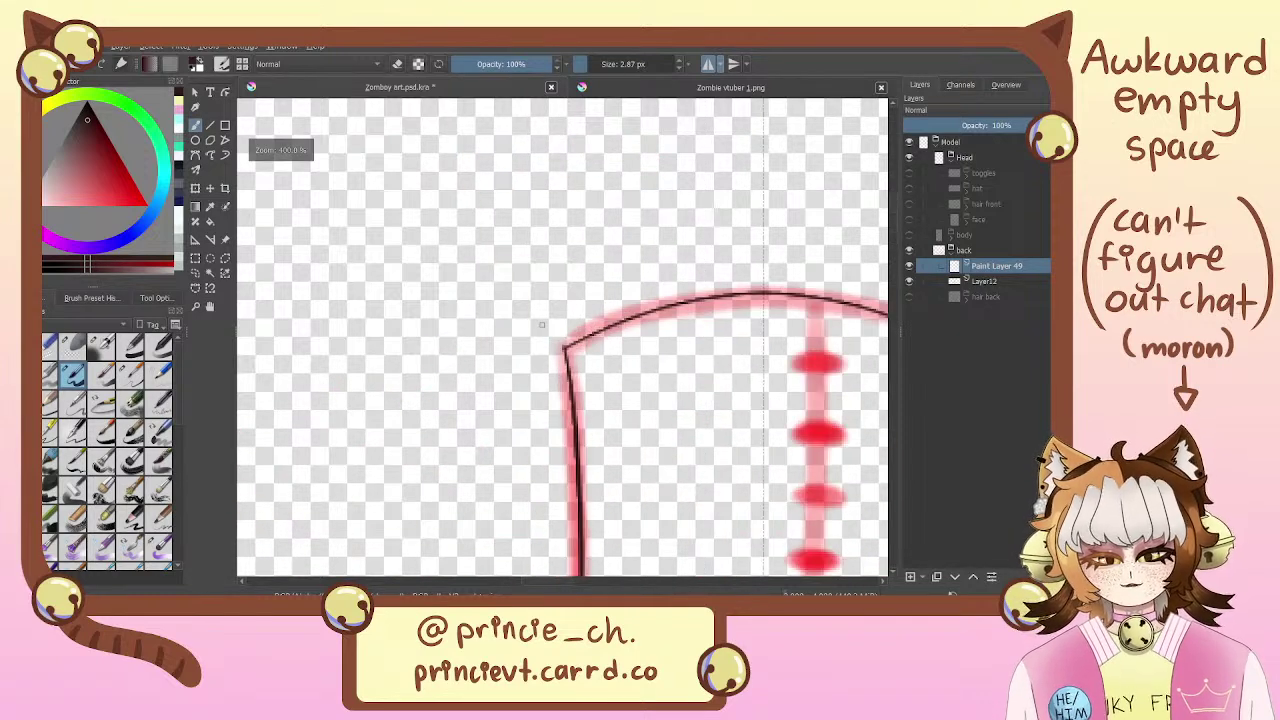
mouse_move(734, 260)
left_mouse_down()
mouse_move(741, 229)
mouse_move(578, 331)
left_mouse_up()
key("ctrl+z")
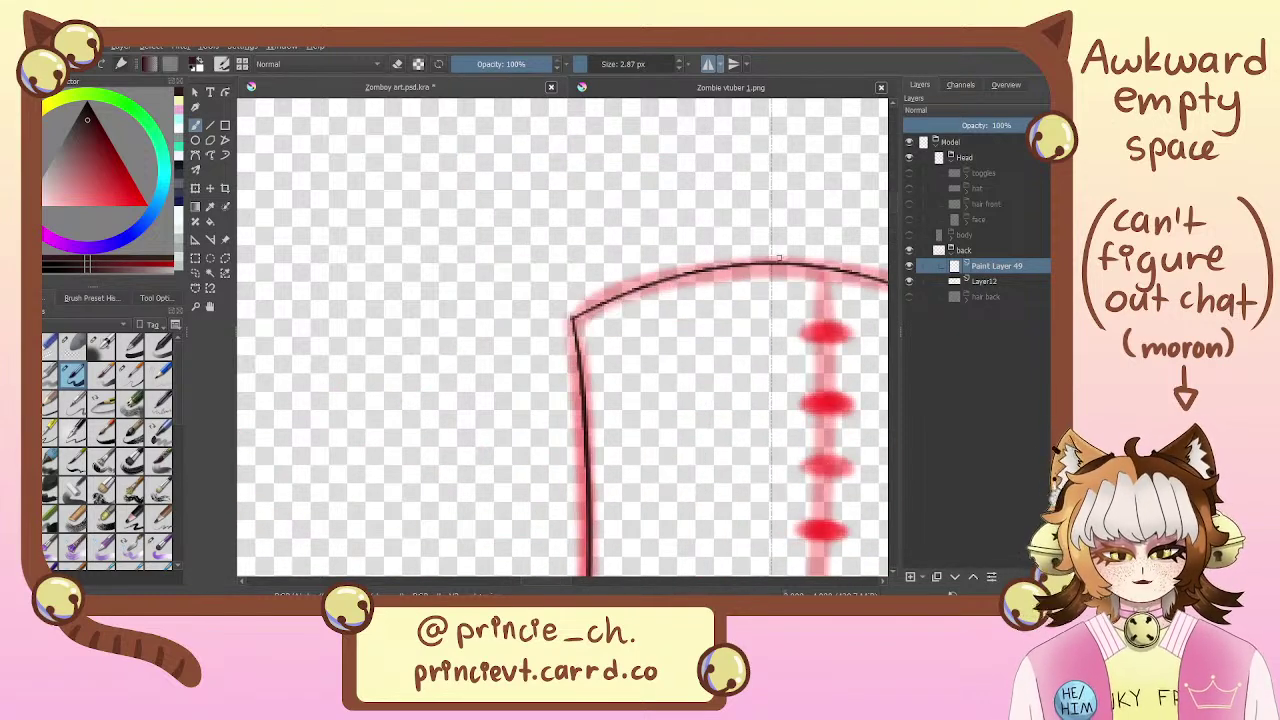
left_click_drag(777, 260, 572, 338)
key("ctrl+z")
left_click_drag(779, 260, 570, 334)
key("ctrl+z")
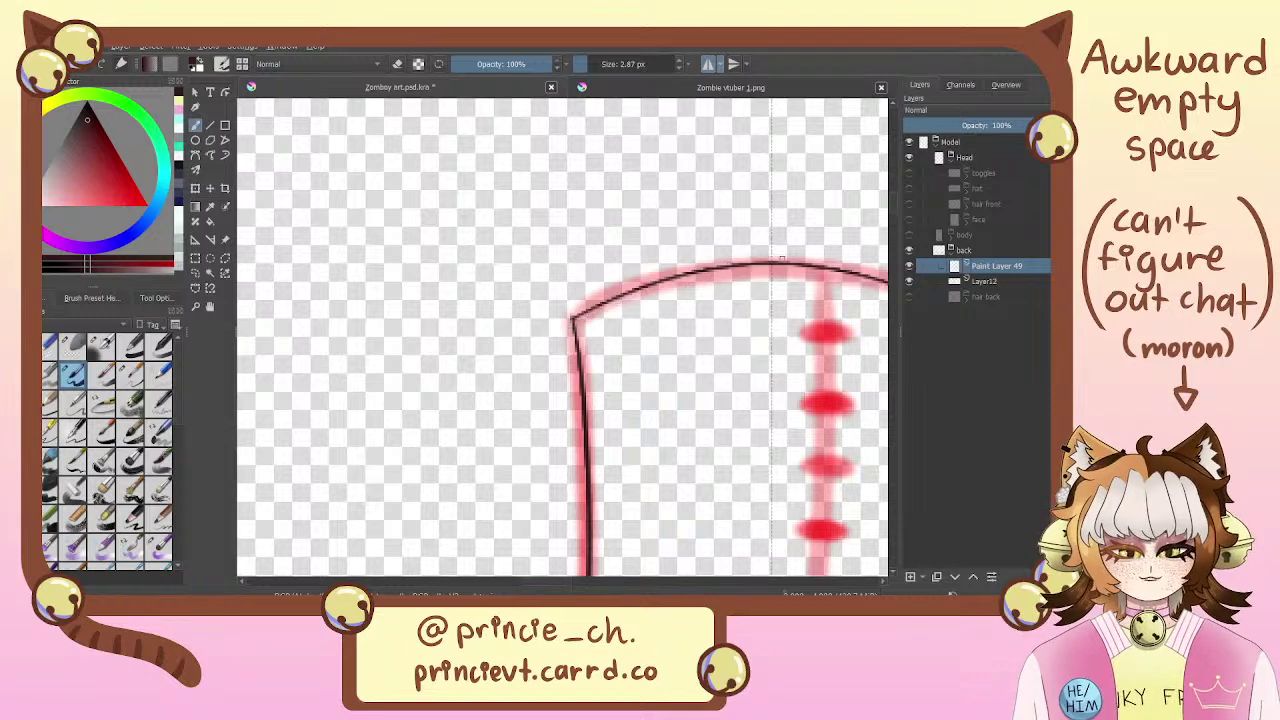
left_click_drag(780, 261, 568, 331)
key("ctrl+z")
mouse_move(886, 284)
left_mouse_down()
mouse_move(551, 329)
mouse_move(580, 369)
left_mouse_up()
key("e")
key("e")
key("ctrl+z")
key("ctrl+z")
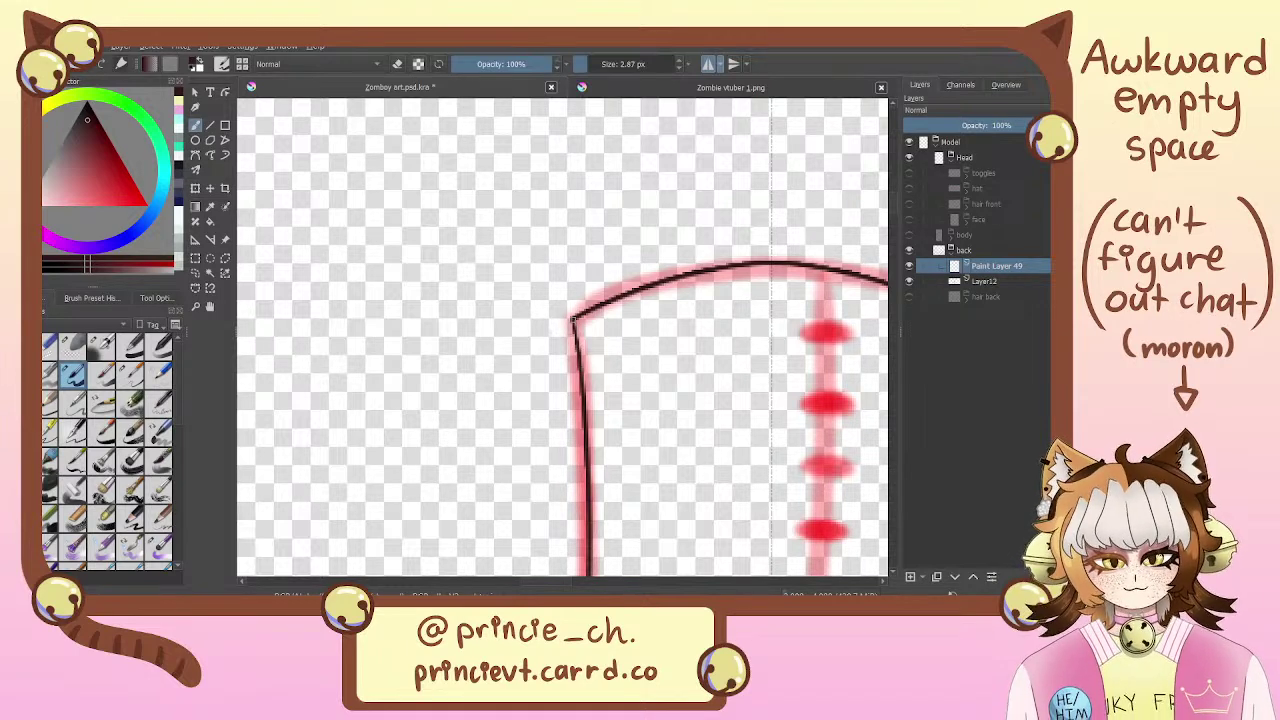
Clean up the neck side lines and erase their excess ends below the shoulder corners
mouse_move(573, 319)
left_mouse_down()
mouse_move(579, 362)
mouse_move(549, 238)
left_mouse_up()
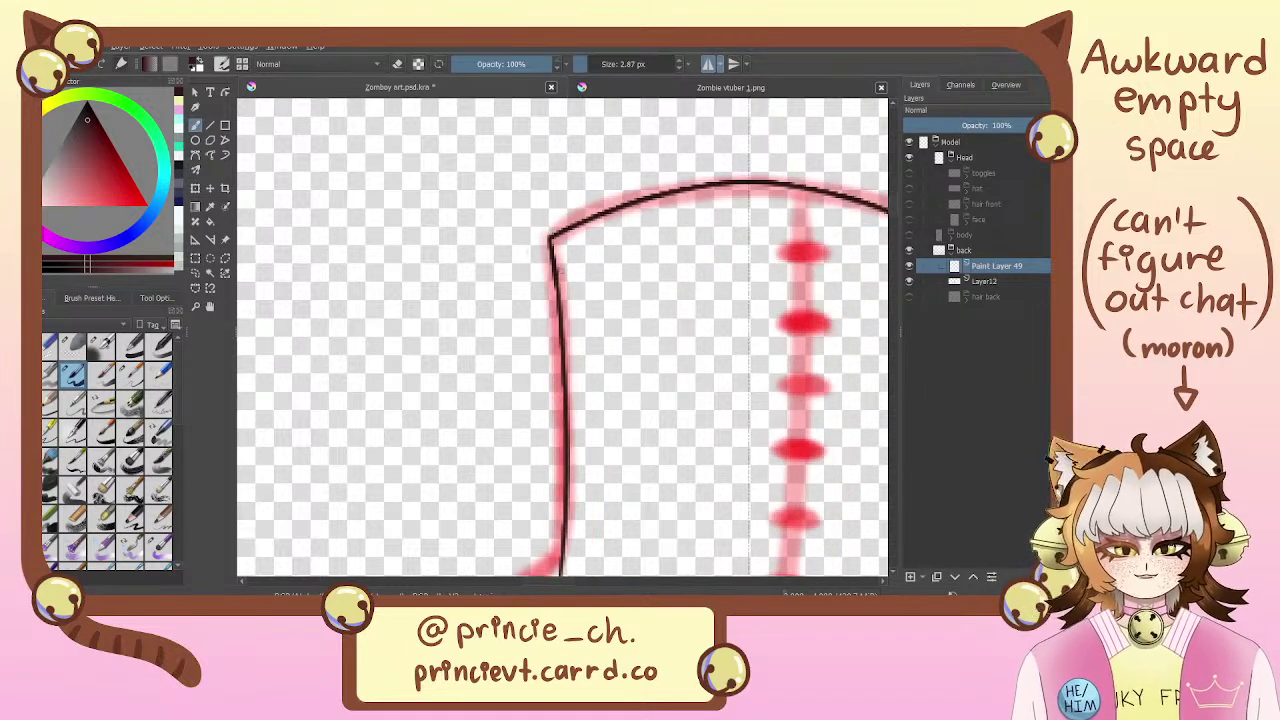
key("e")
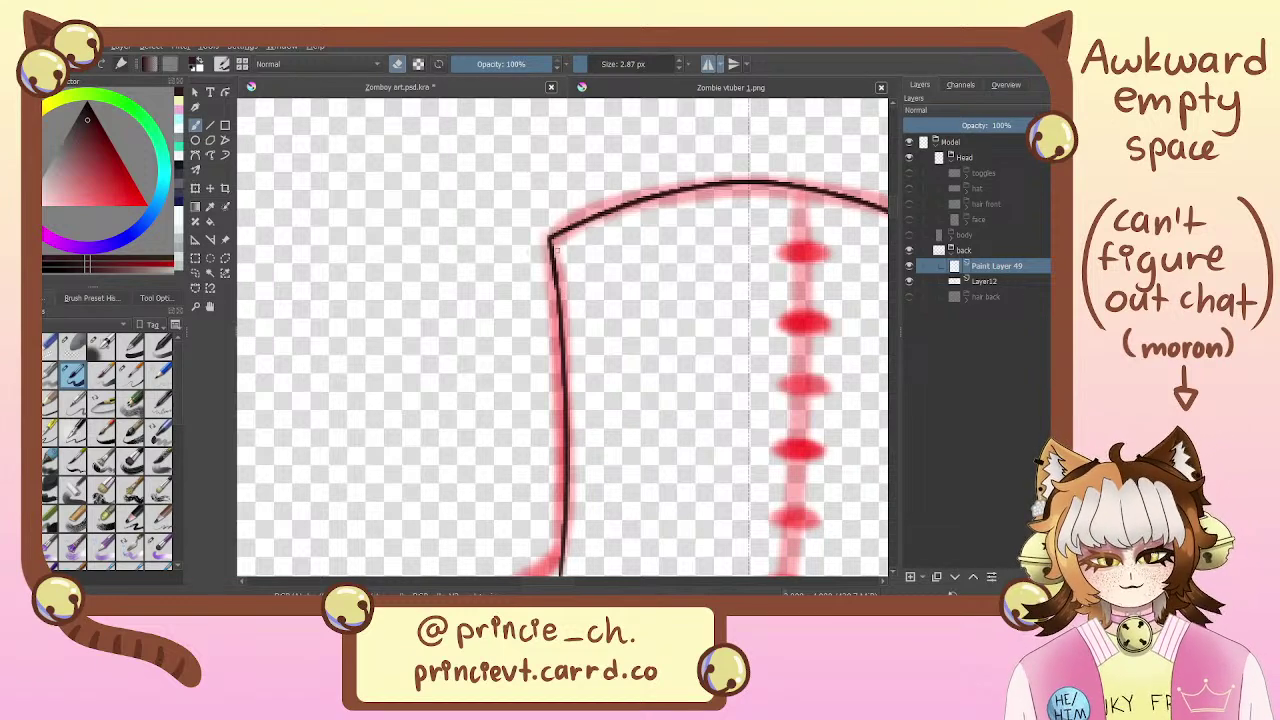
mouse_move(603, 415)
left_mouse_down()
mouse_move(590, 386)
mouse_move(608, 326)
mouse_move(660, 302)
mouse_move(662, 274)
mouse_move(640, 318)
left_mouse_up()
key("e")
key("ctrl+z")
key("e")
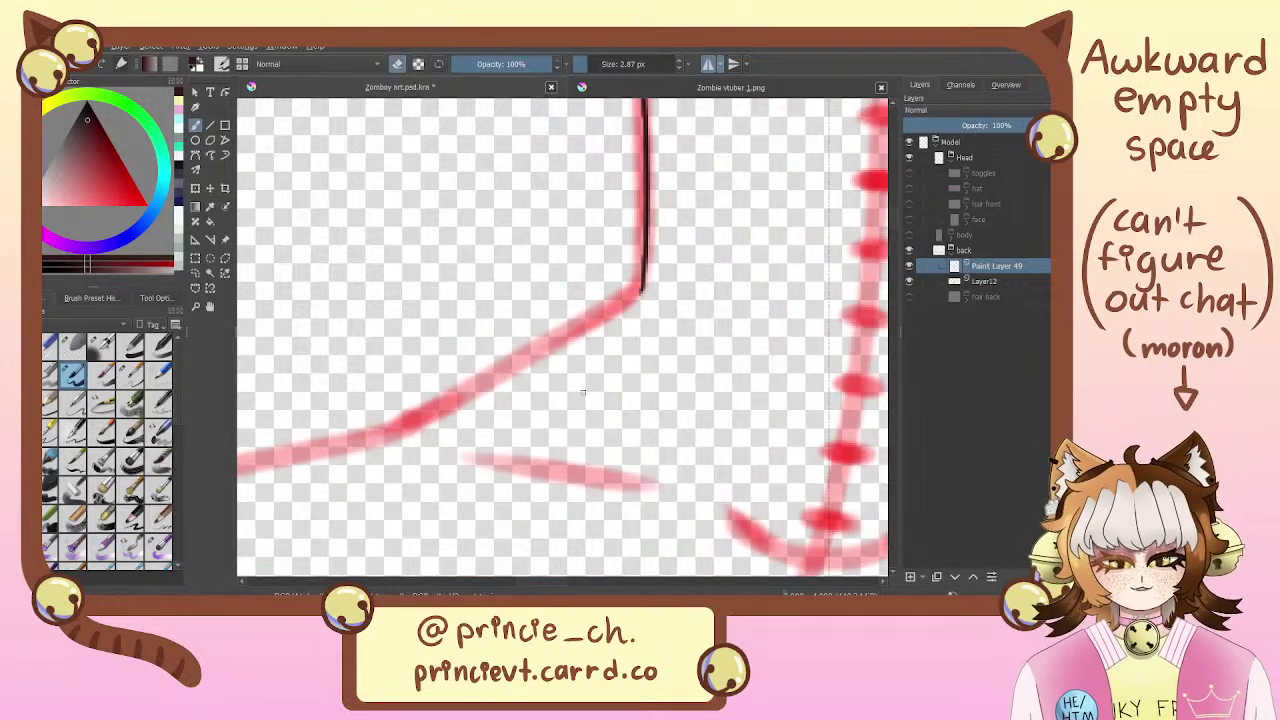
mouse_move(683, 255)
left_mouse_down()
mouse_move(779, 211)
mouse_move(452, 440)
left_mouse_up()
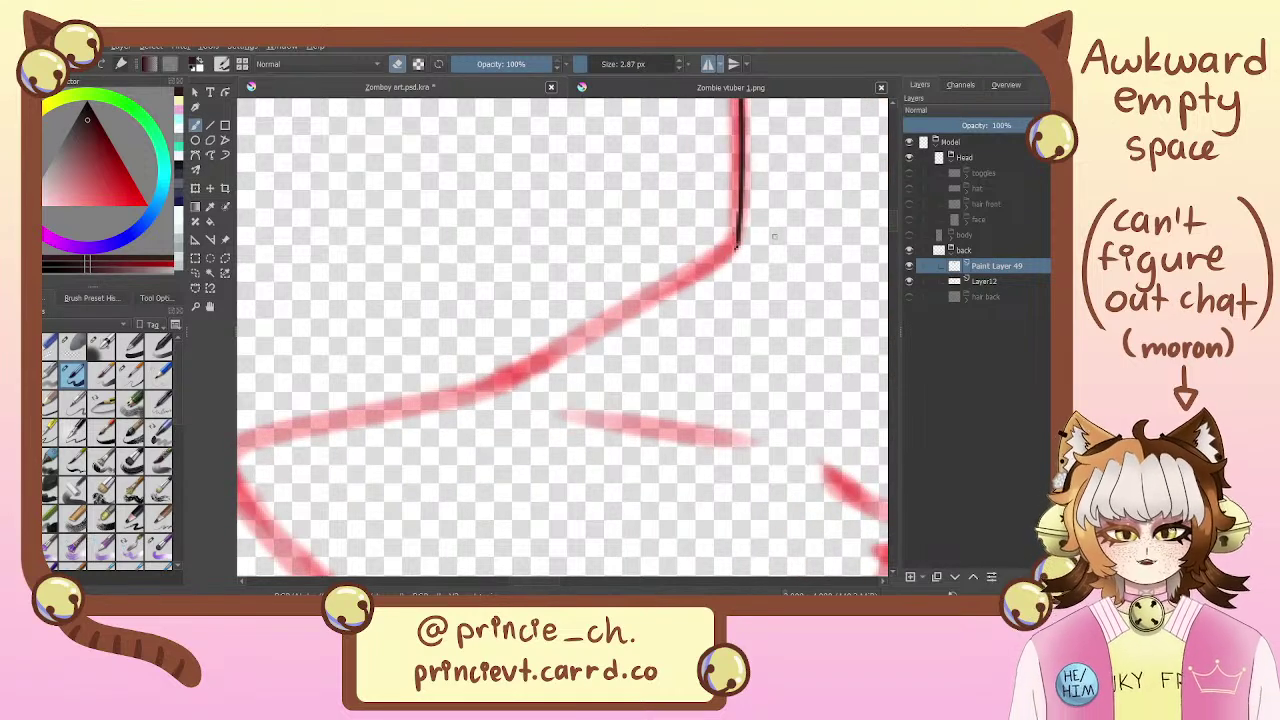
Ink the slope from the base of the neck to the bend in the shoulder, redrawing it until it matches the sketch
key("e")
left_click_drag(738, 242, 472, 395)
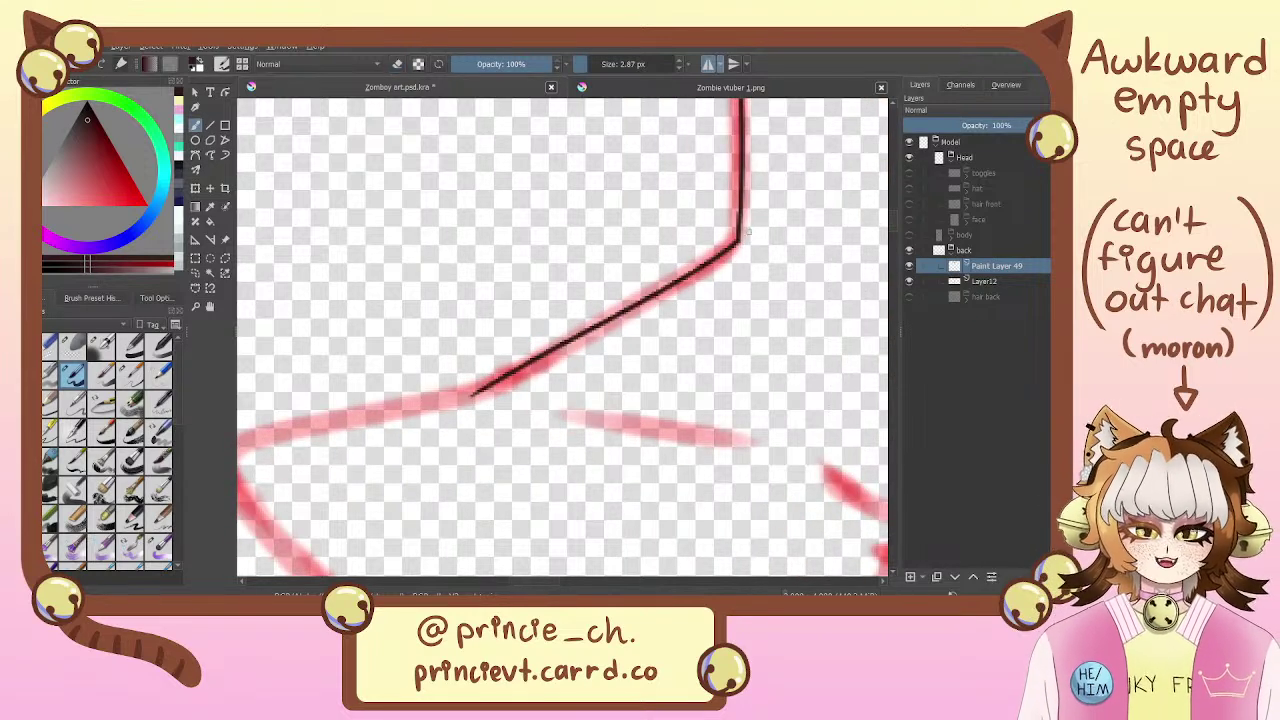
key("ctrl+z")
left_click_drag(738, 241, 474, 415)
key("ctrl+z")
left_click_drag(738, 241, 472, 395)
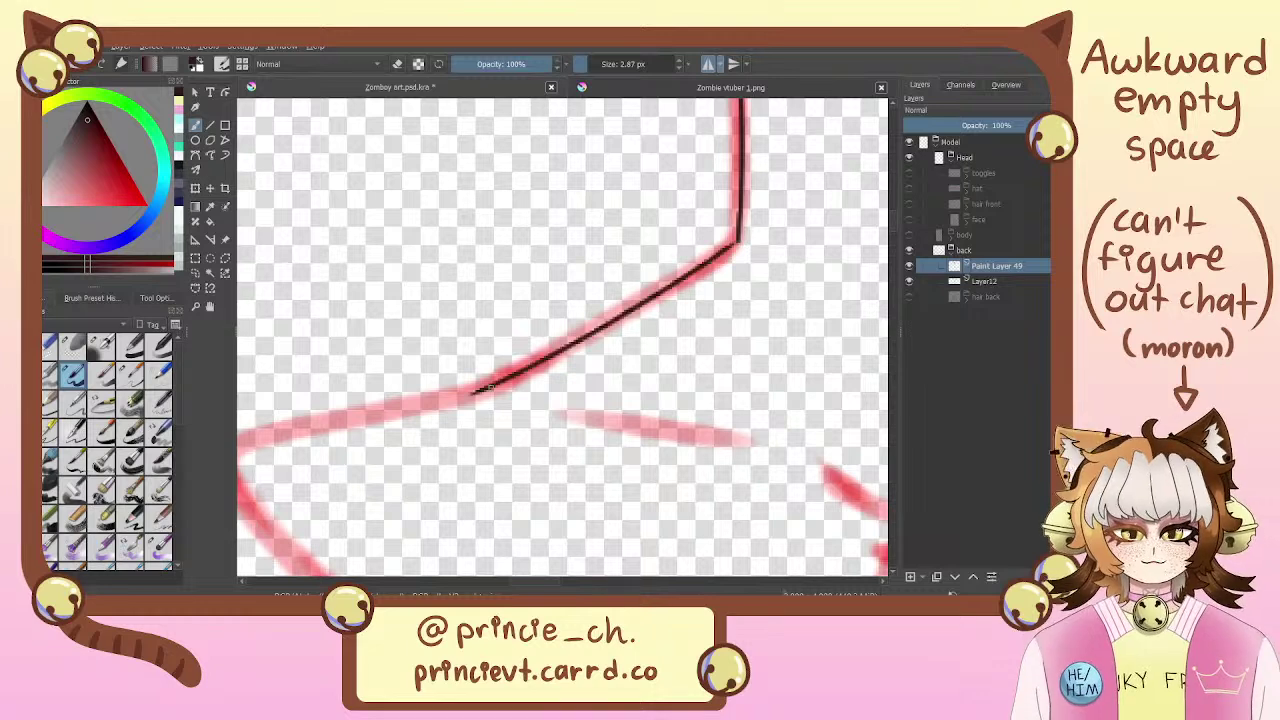
key("ctrl+z")
left_click_drag(738, 242, 452, 414)
key("ctrl+z")
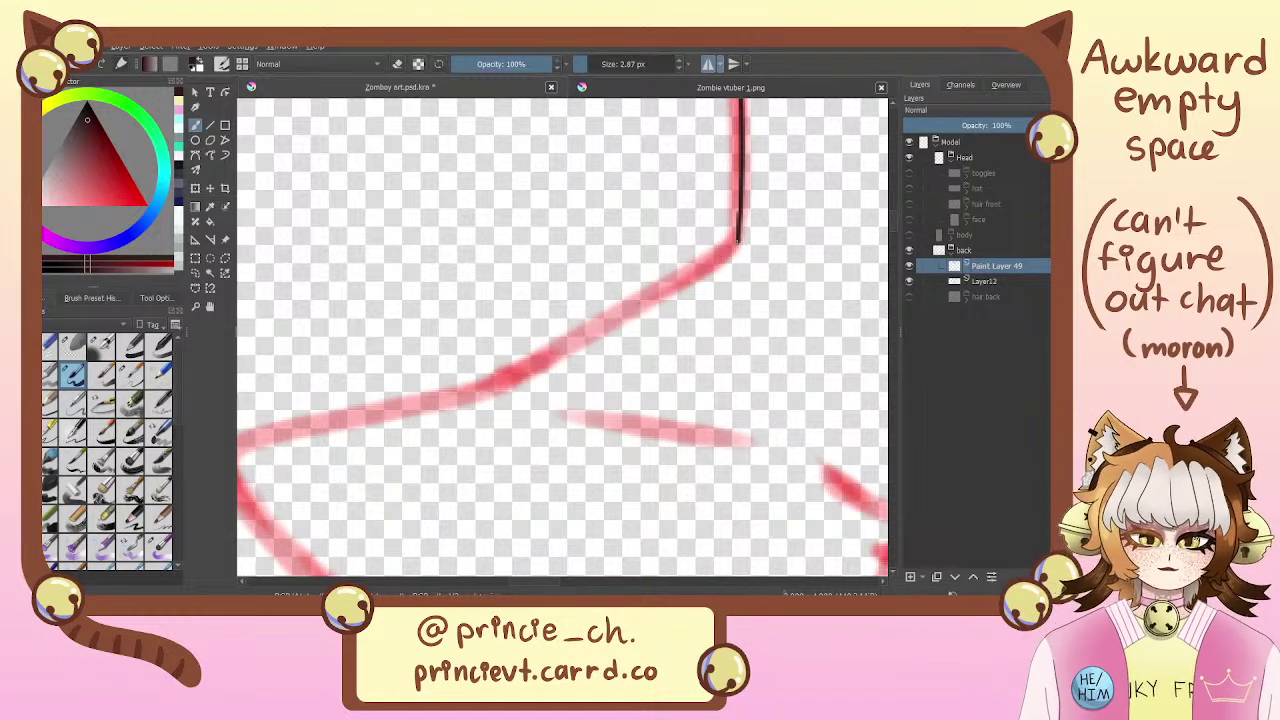
left_click_drag(738, 242, 456, 404)
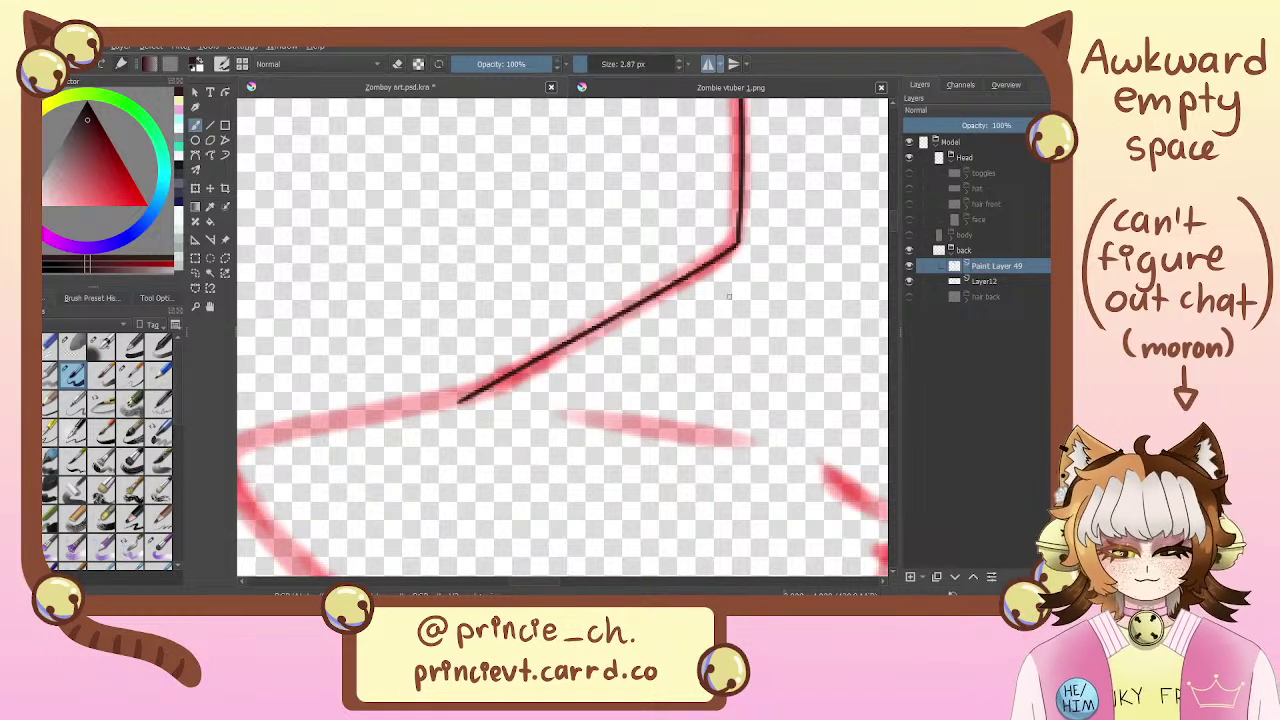
Trim the shoulder line at its bend and ink its outer section slightly past the shoulder corner
key("4")
key("4")
left_click_drag(537, 378, 591, 241)
key("e")
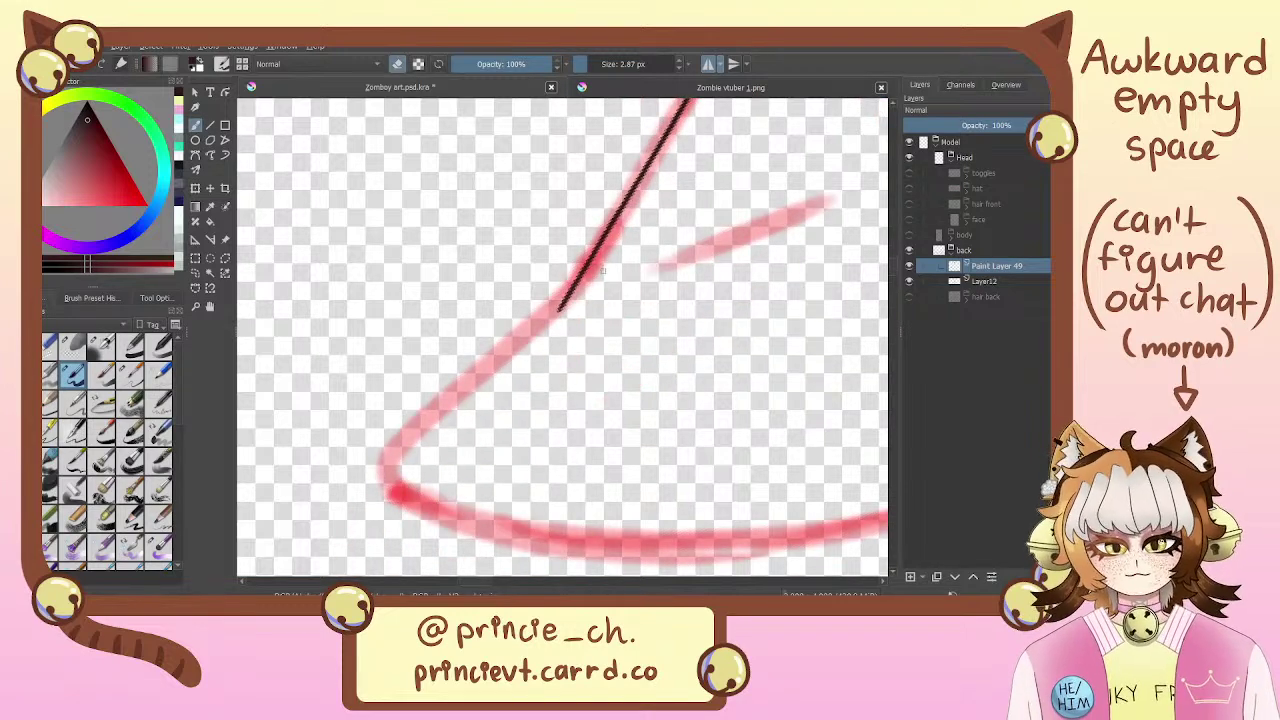
left_click_drag(580, 284, 343, 487)
key("e")
key("ctrl+z")
left_click_drag(575, 285, 355, 493)
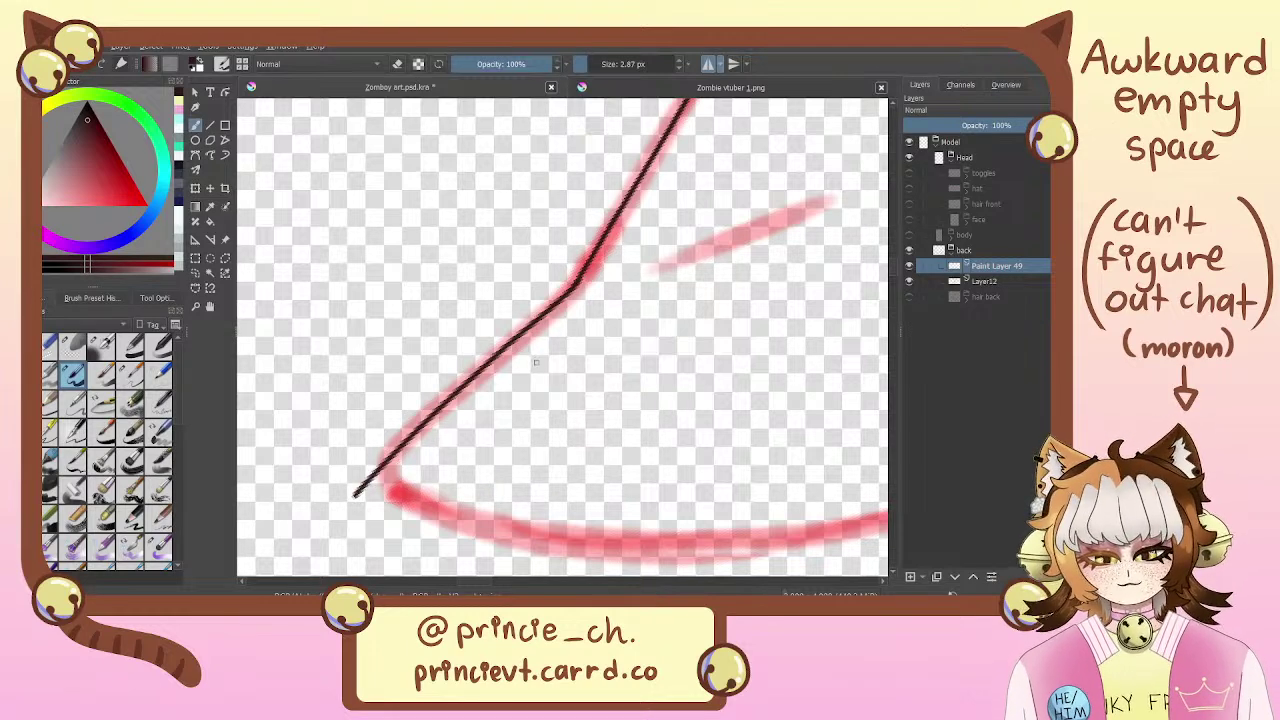
Ink the outer part of the chest piece's lower edge, starting from the shoulder corner
key("6")
key("6")
key("6")
key("6")
key("6")
key("6")
key("6")
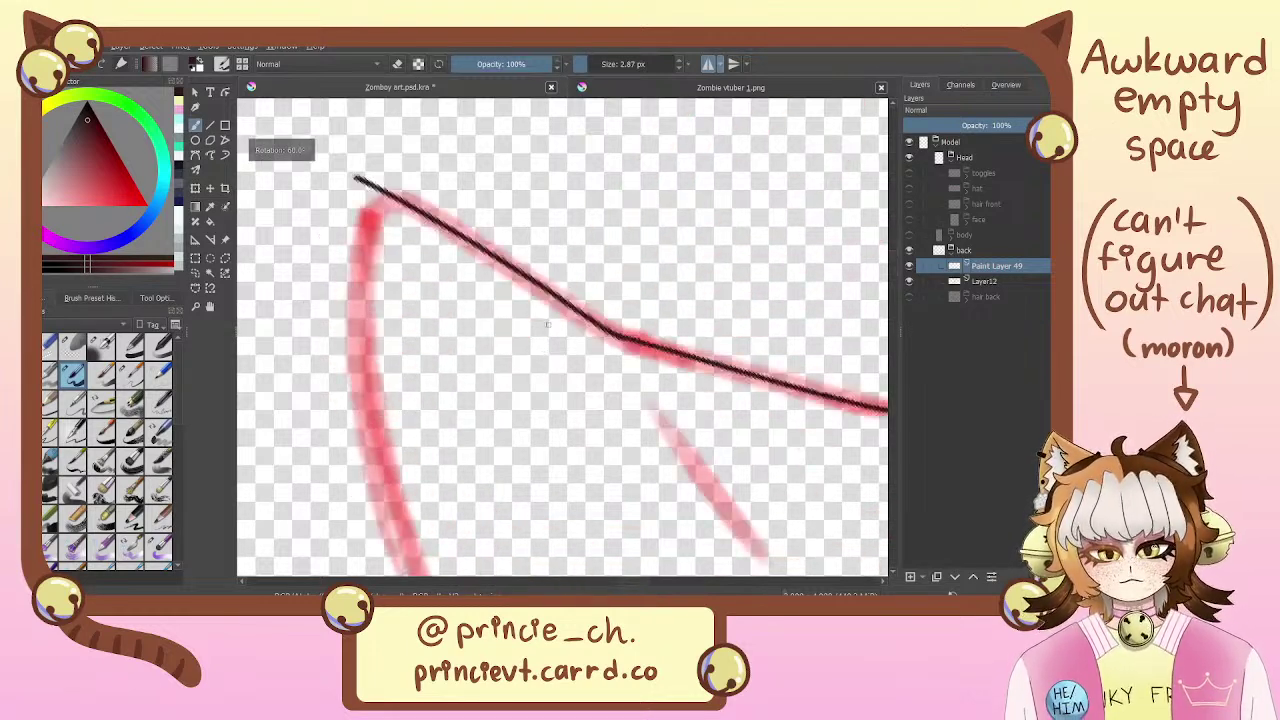
mouse_move(558, 224)
left_mouse_down()
mouse_move(750, 118)
mouse_move(750, 139)
mouse_move(274, 547)
left_mouse_up()
Ink the lower edge across the mirror axis, redrawing the mirrored stroke until both halves join along the sketched curve
mouse_move(496, 311)
left_mouse_down()
mouse_move(567, 168)
mouse_move(642, 95)
left_mouse_up()
left_click_drag(497, 240, 607, 78)
mouse_move(582, 156)
left_mouse_down()
mouse_move(534, 251)
mouse_move(541, 145)
mouse_move(487, 254)
mouse_move(551, 139)
mouse_move(402, 574)
left_mouse_up()
key("e")
key("ctrl+z")
key("e")
left_click_drag(460, 186, 357, 574)
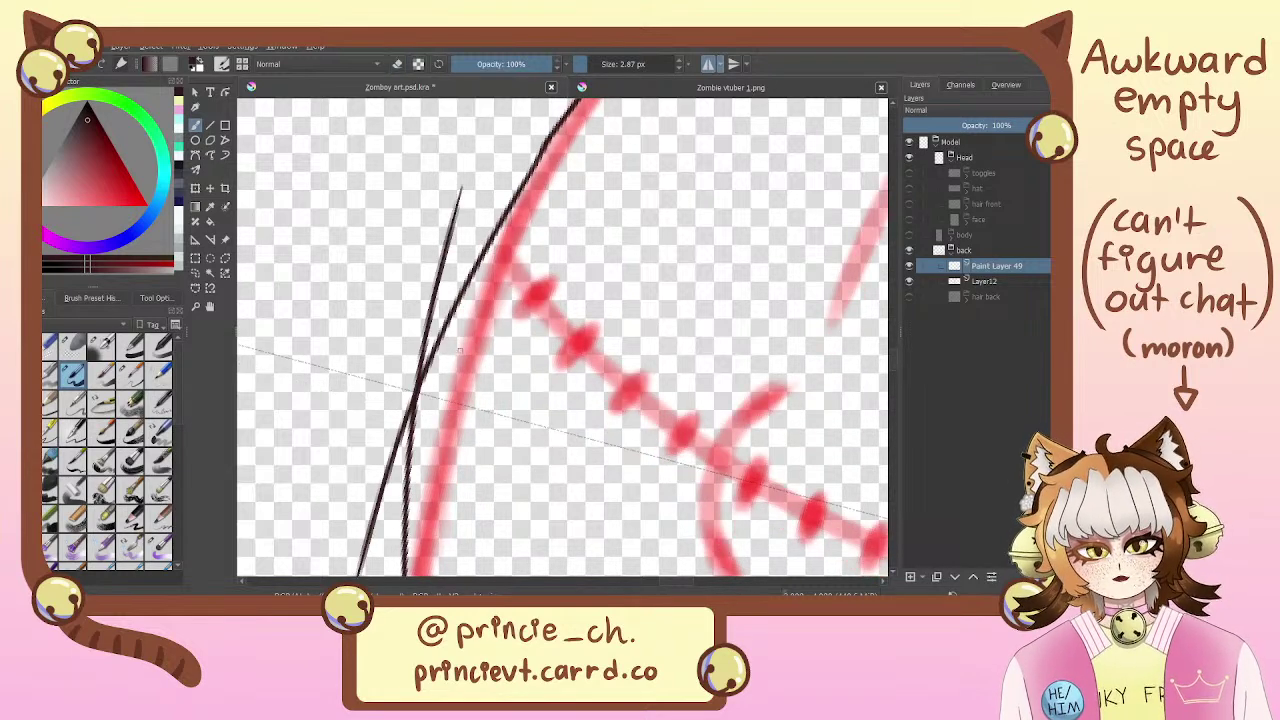
key("ctrl+z")
key("ctrl+z")
left_click_drag(548, 121, 408, 578)
key("ctrl+z")
mouse_move(550, 137)
left_mouse_down()
mouse_move(514, 206)
mouse_move(408, 577)
left_mouse_up()
key("ctrl+z")
left_click_drag(554, 130, 397, 500)
left_click_drag(454, 288, 404, 577)
key("ctrl+z")
key("ctrl+z")
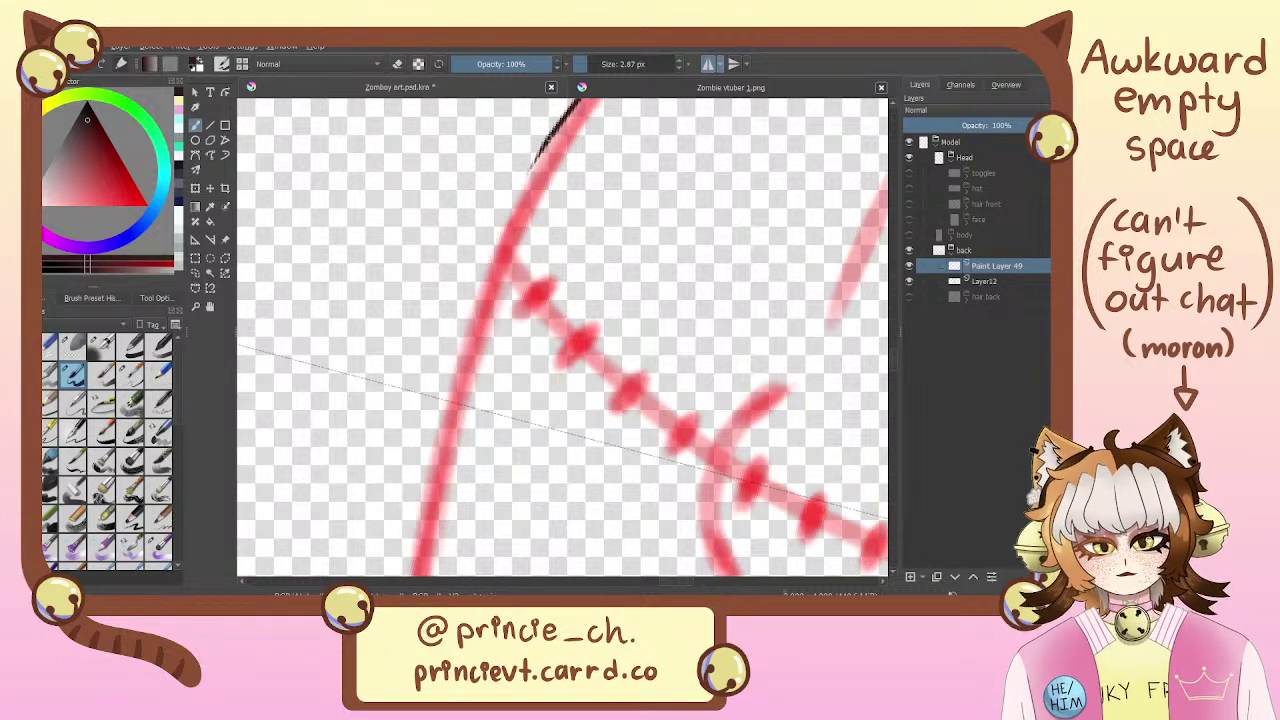
left_click_drag(552, 134, 408, 578)
left_click_drag(550, 137, 408, 576)
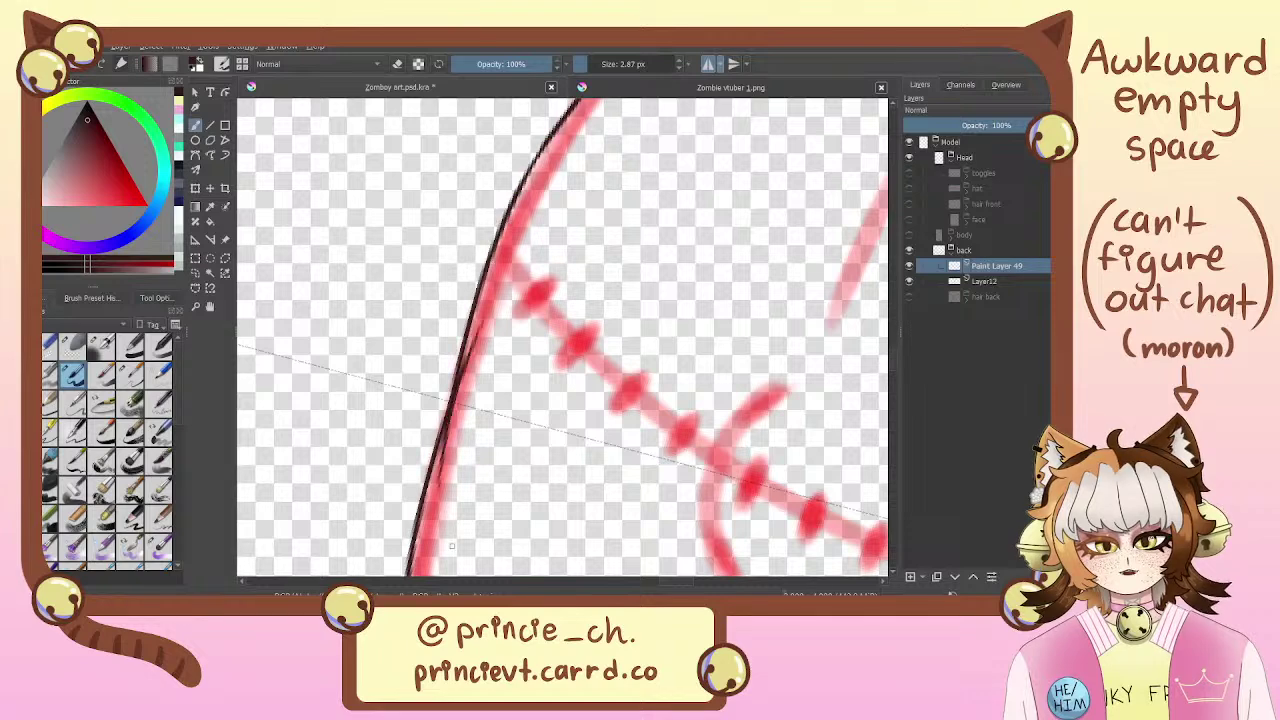
key("ctrl+z")
left_click_drag(546, 142, 408, 576)
key("ctrl+z")
key("ctrl+shift+z")
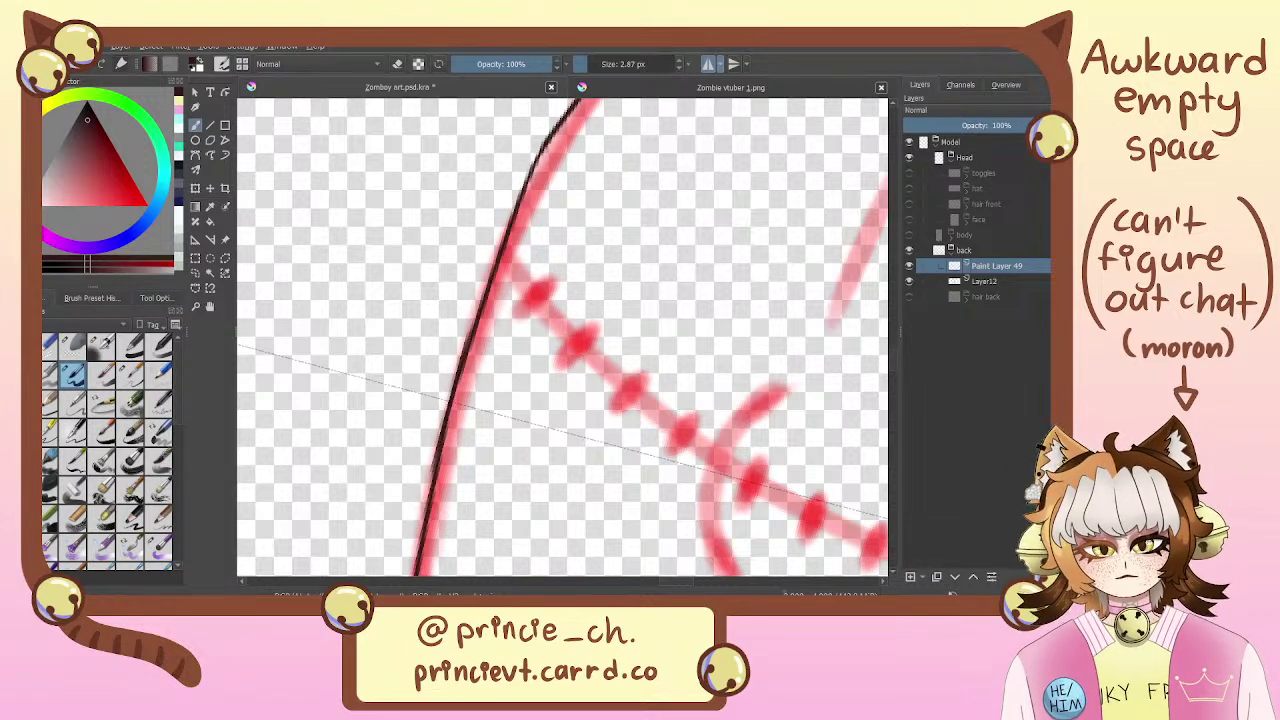
Try to even out the lower edge's line weight near the mirror axis with eraser and brush strokes
key("e")
left_click_drag(471, 328, 428, 516)
key("ctrl+z")
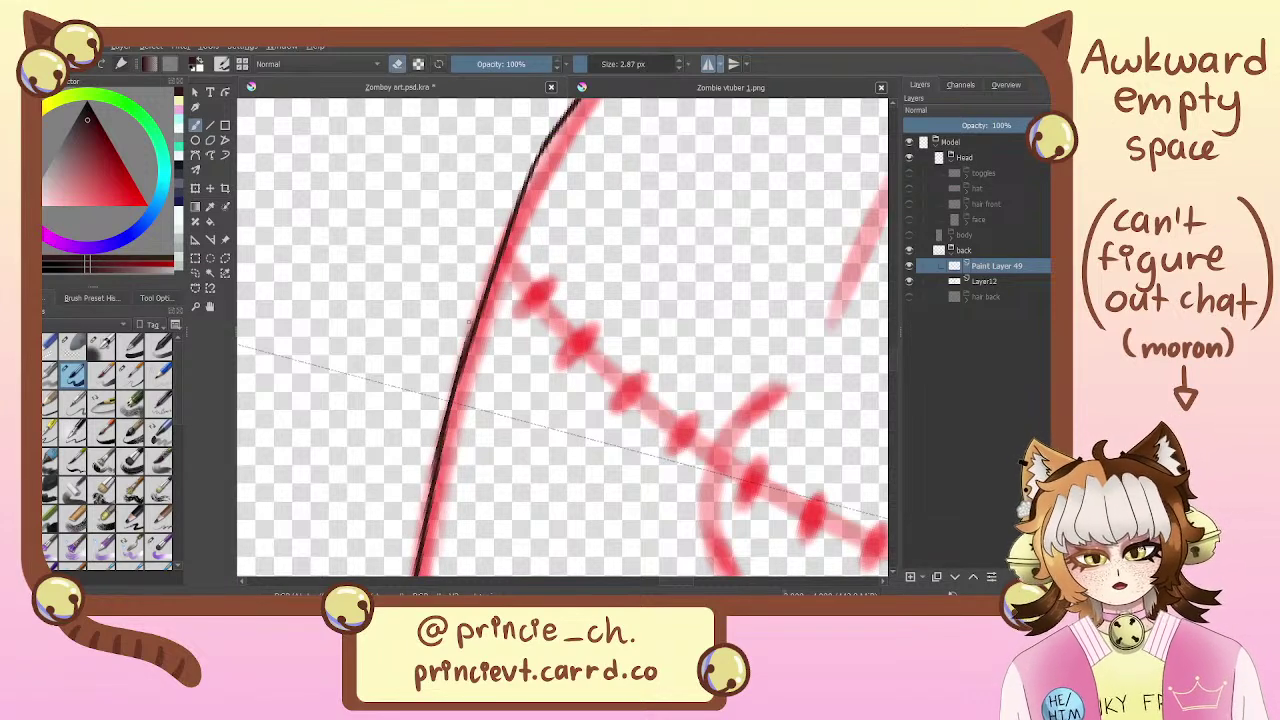
left_click_drag(473, 322, 431, 490)
key("ctrl+z")
key("e")
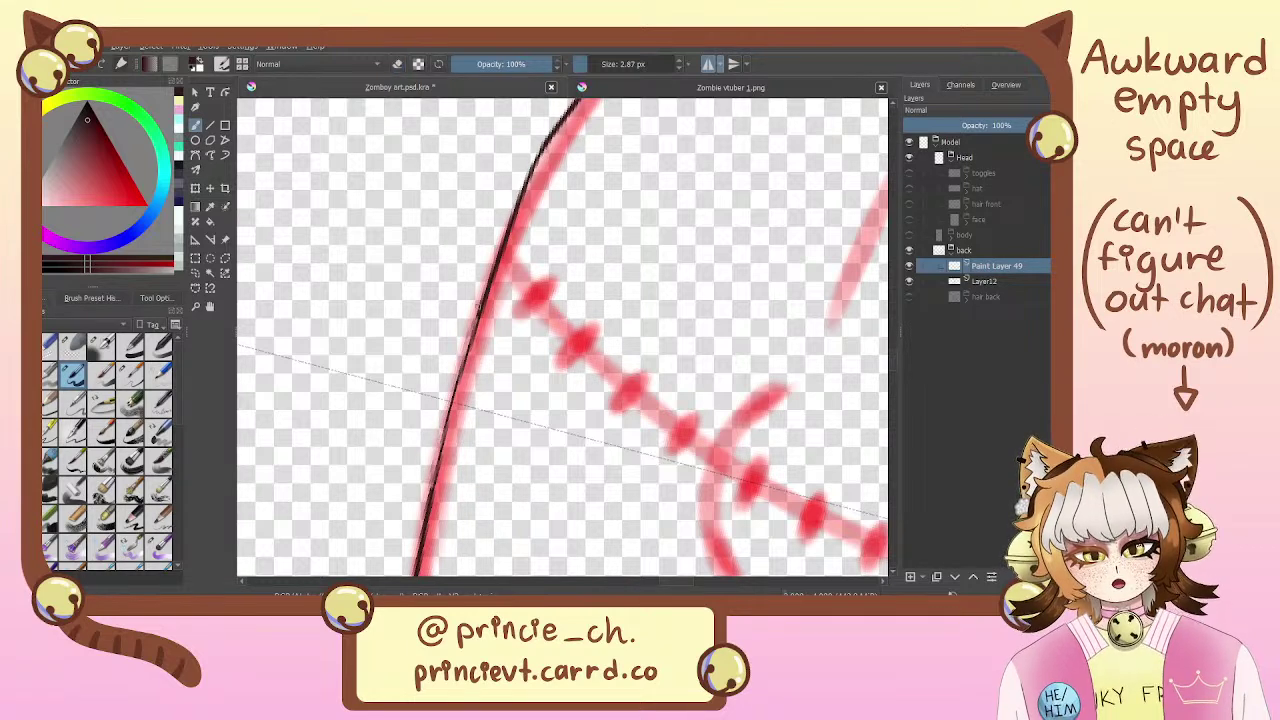
key("ctrl+z")
key("ctrl+z")
left_click_drag(478, 330, 432, 480)
key("ctrl+z")
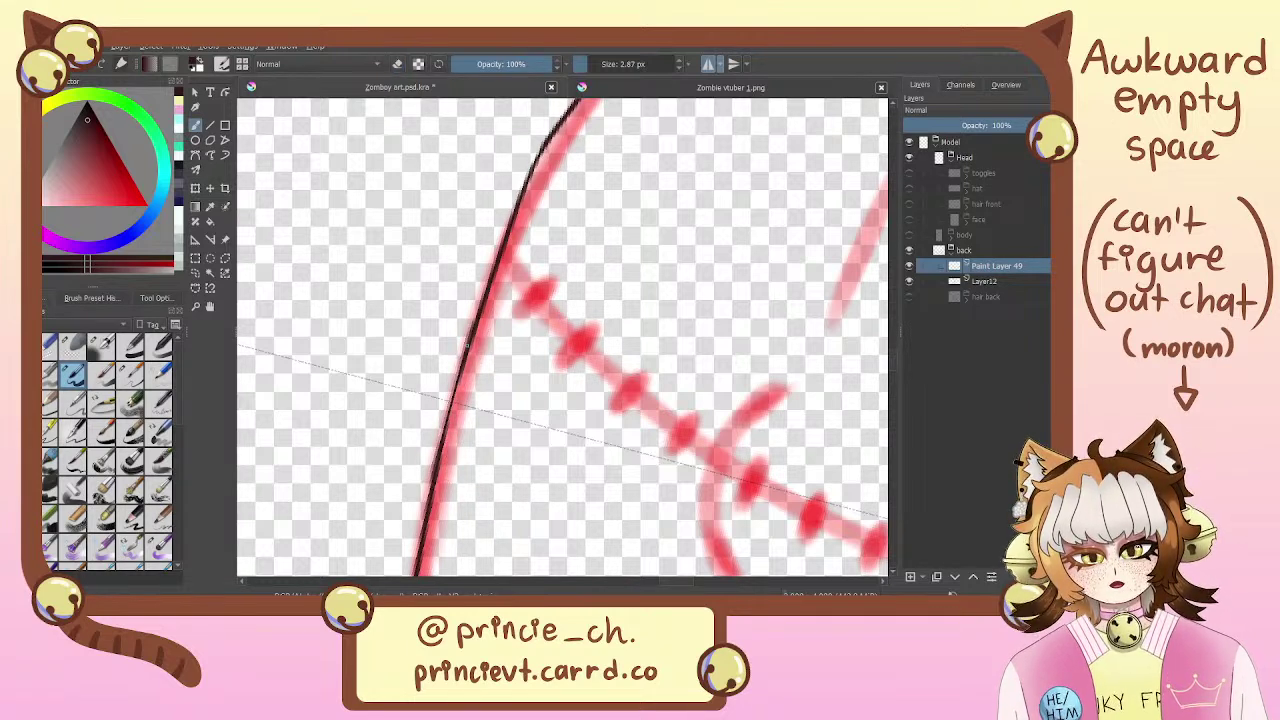
left_click_drag(474, 334, 438, 470)
key("ctrl+shift+z")
key("ctrl+z")
key("ctrl+shift+z")
key("ctrl+z")
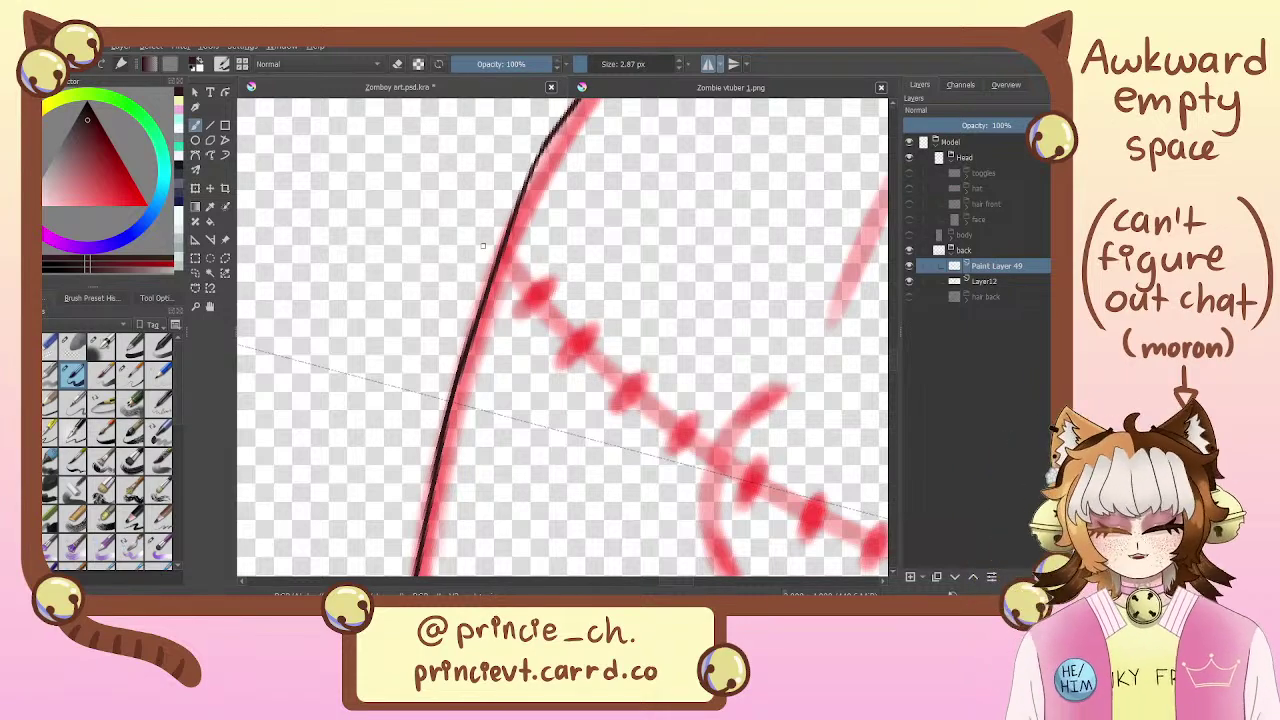
Erase the uneven section of the lower edge beside the stitched seam and redraw it as a smooth curve
left_click_drag(561, 225, 524, 320)
key("e")
left_click_drag(522, 216, 464, 360)
key("e")
key("ctrl+z")
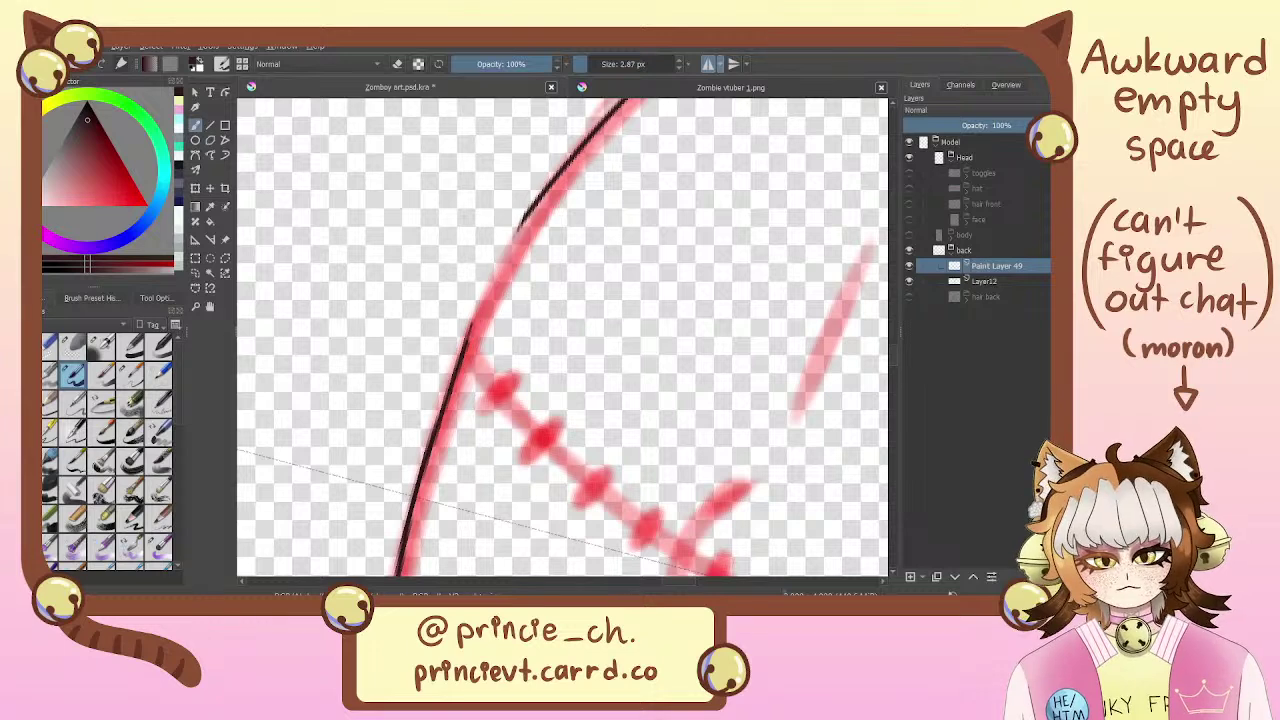
mouse_move(532, 210)
left_mouse_down()
mouse_move(458, 396)
mouse_move(462, 370)
left_mouse_up()
key("ctrl+z")
key("ctrl+z")
mouse_move(532, 208)
left_mouse_down()
mouse_move(458, 390)
mouse_move(466, 340)
left_mouse_up()
key("e")
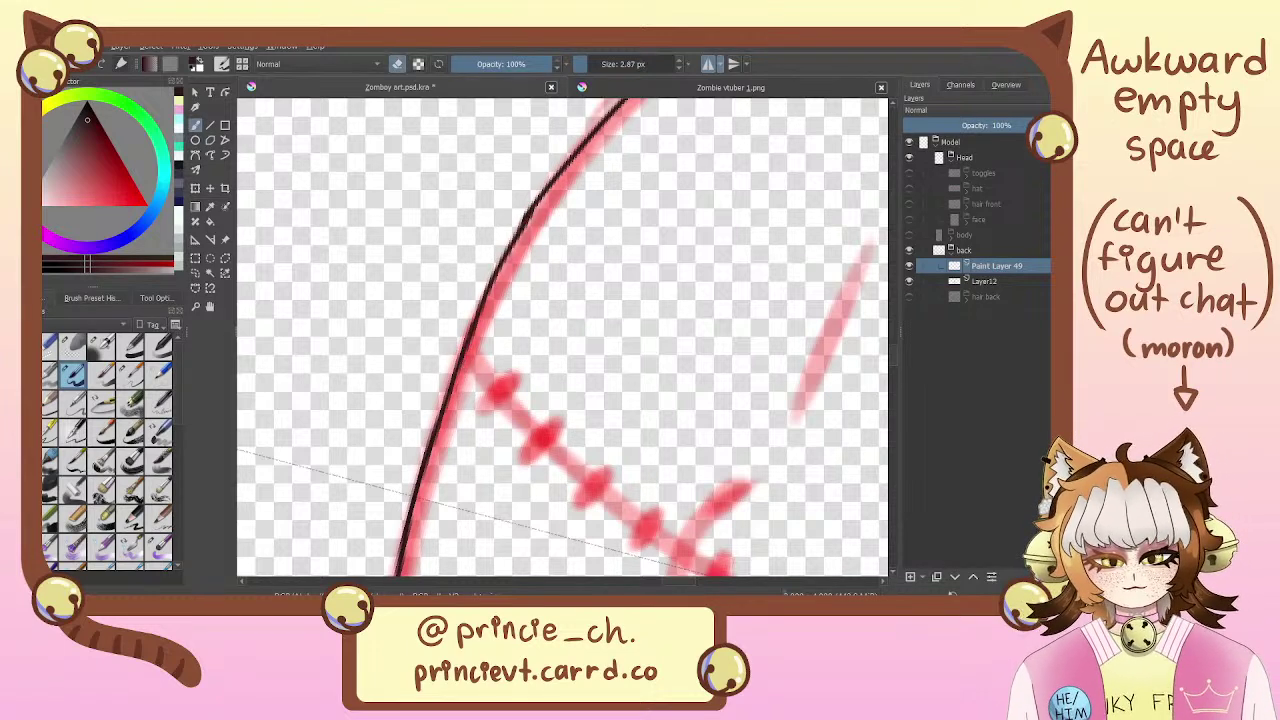
Refine the join between the lower edge's outer and central sections, undoing unsuitable corrections and repainting the line
mouse_move(541, 235)
left_mouse_down()
mouse_move(400, 450)
mouse_move(497, 345)
left_mouse_up()
key("e")
mouse_move(505, 286)
left_mouse_down()
mouse_move(443, 392)
mouse_move(463, 366)
mouse_move(459, 380)
left_mouse_up()
key("e")
key("e")
key("ctrl+z")
key("ctrl+z")
key("ctrl+z")
key("ctrl+z")
key("ctrl+z")
key("ctrl+z")
key("ctrl+z")
mouse_move(522, 272)
left_mouse_down()
mouse_move(459, 378)
mouse_move(475, 340)
left_mouse_up()
key("e")
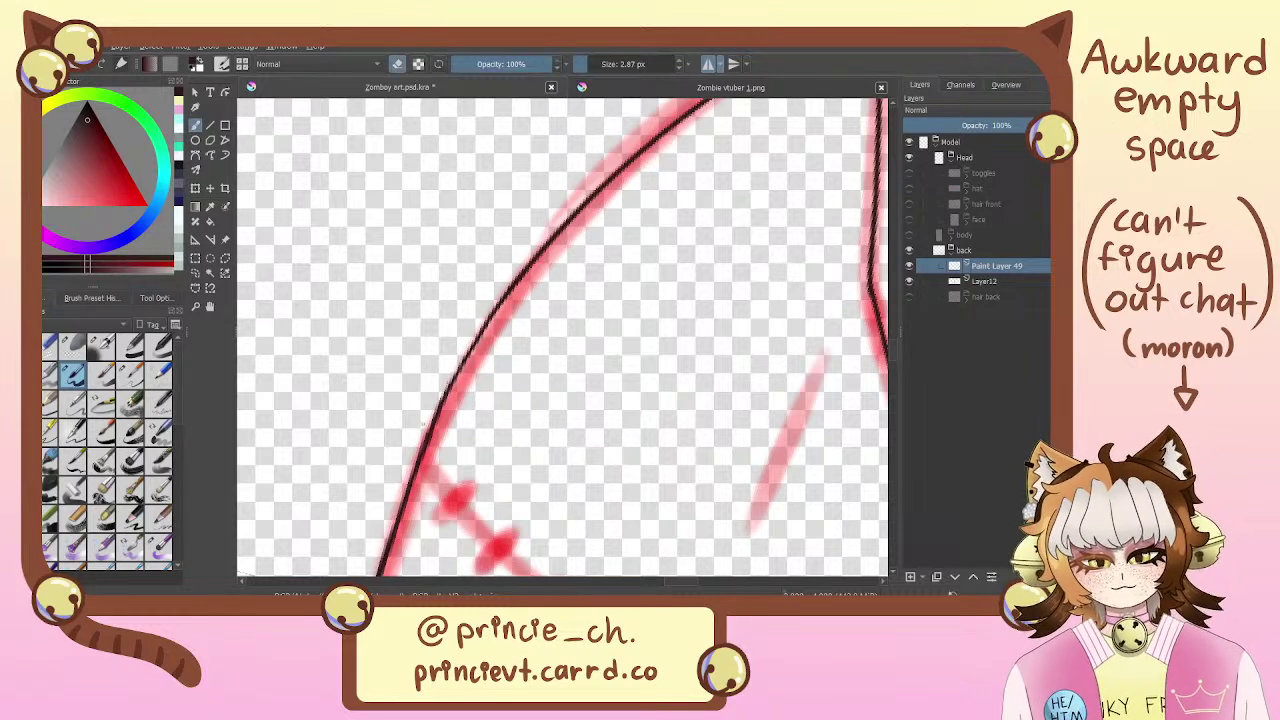
Touch up the line weight of the curved lower edge near the stitched seam, undoing an unsuitable stroke
key("e")
left_click_drag(443, 395, 430, 430)
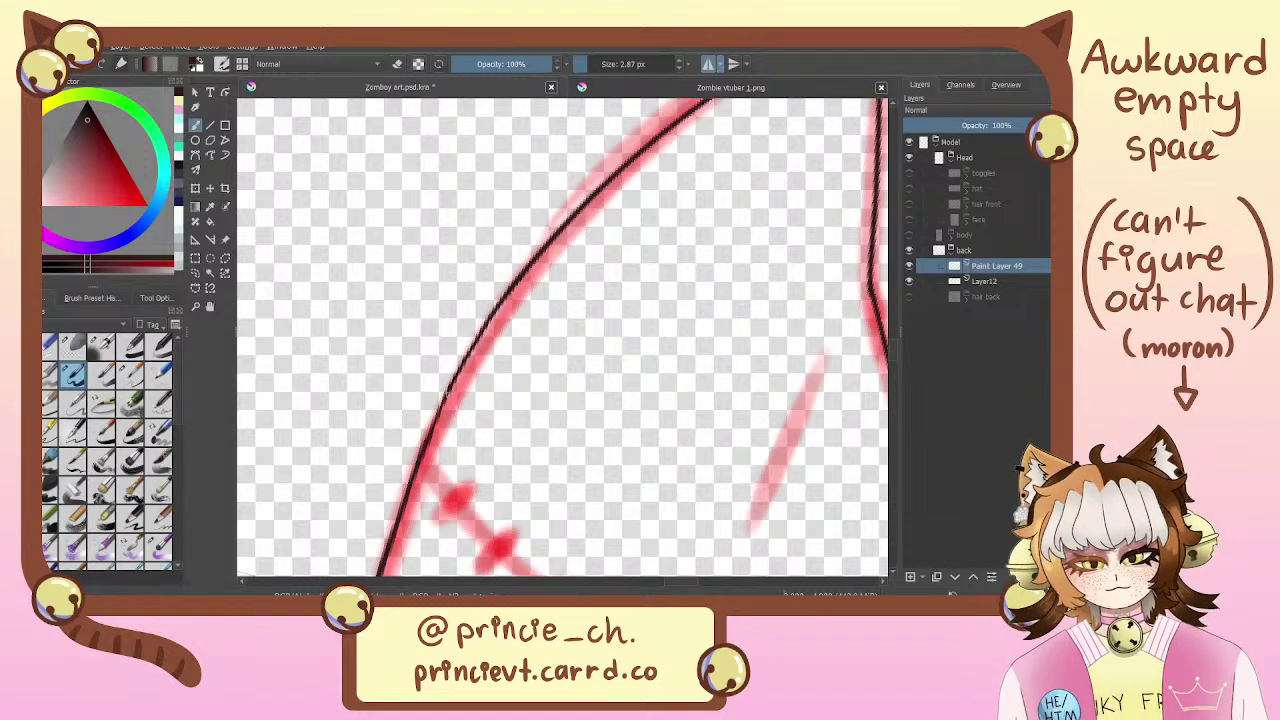
left_click_drag(488, 318, 424, 448)
key("ctrl+z")
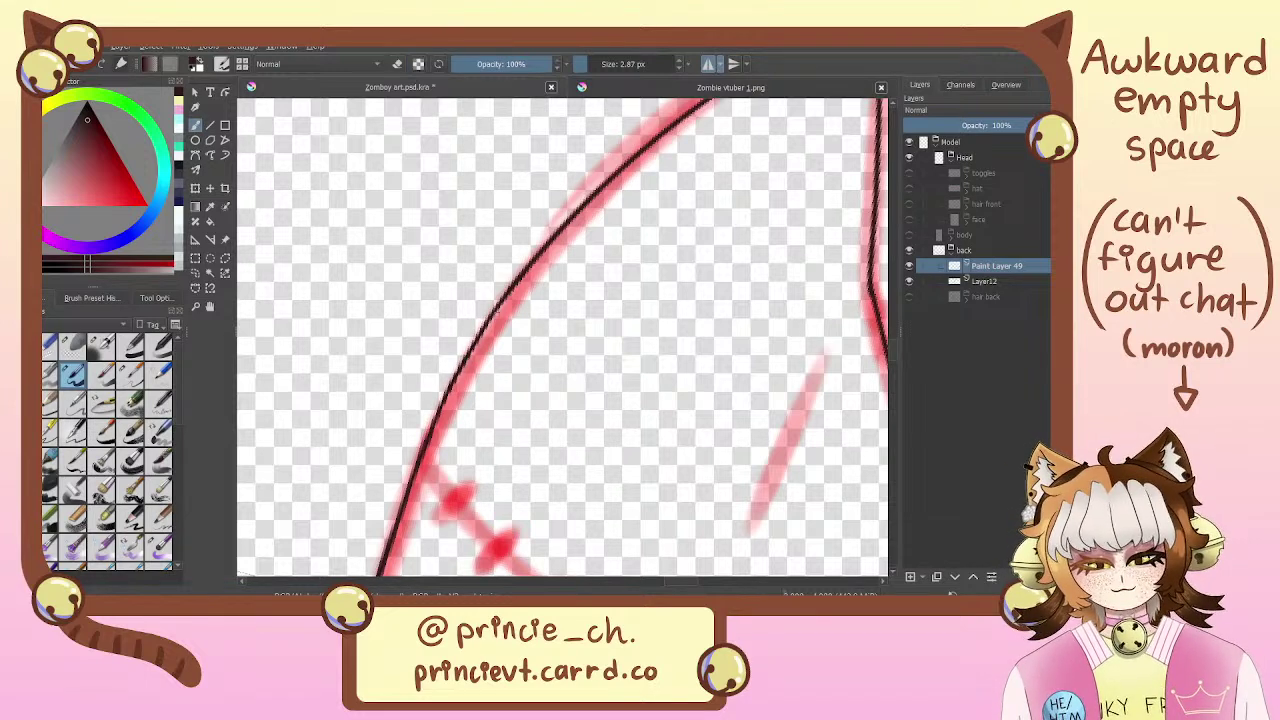
Erase the line overshooting the shoulder's pointed corner so the shoulder line ends at the lower edge
scroll(448, 293, "down", 3)
key("4")
key("4")
key("4")
key("4")
key("4")
key("4")
key("4")
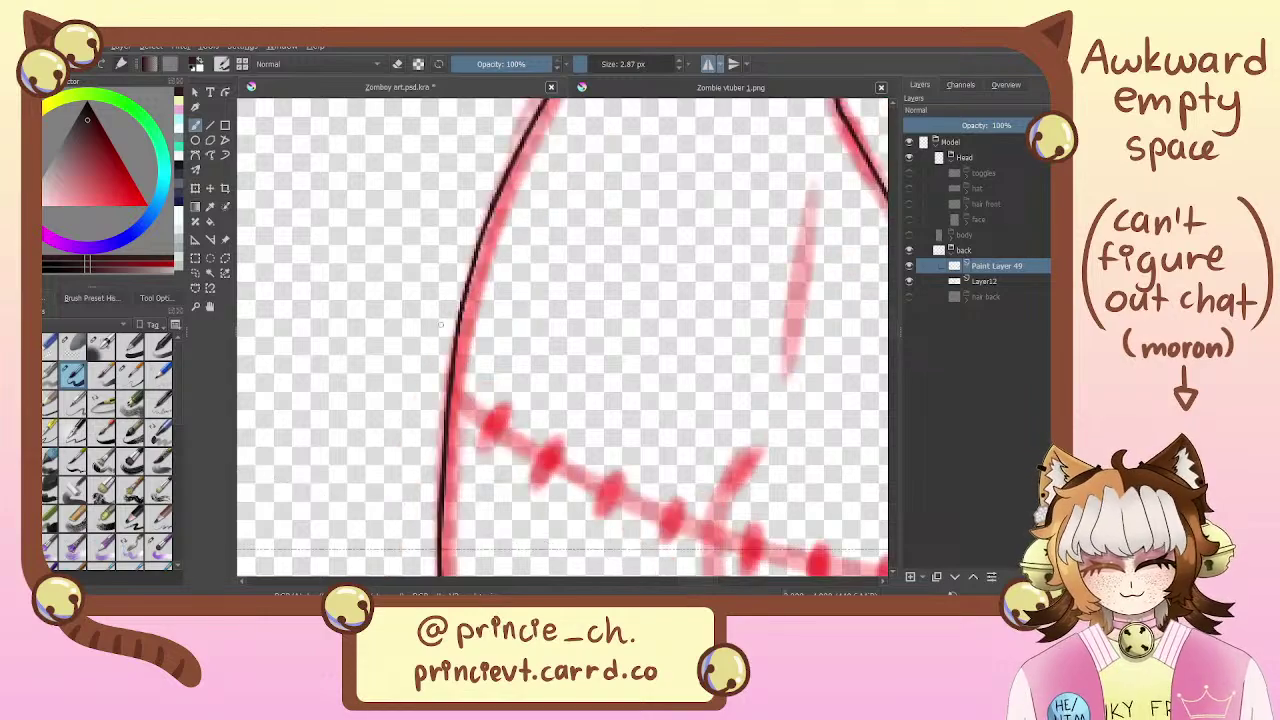
mouse_move(671, 188)
left_mouse_down()
mouse_move(777, 200)
mouse_move(851, 311)
left_mouse_up()
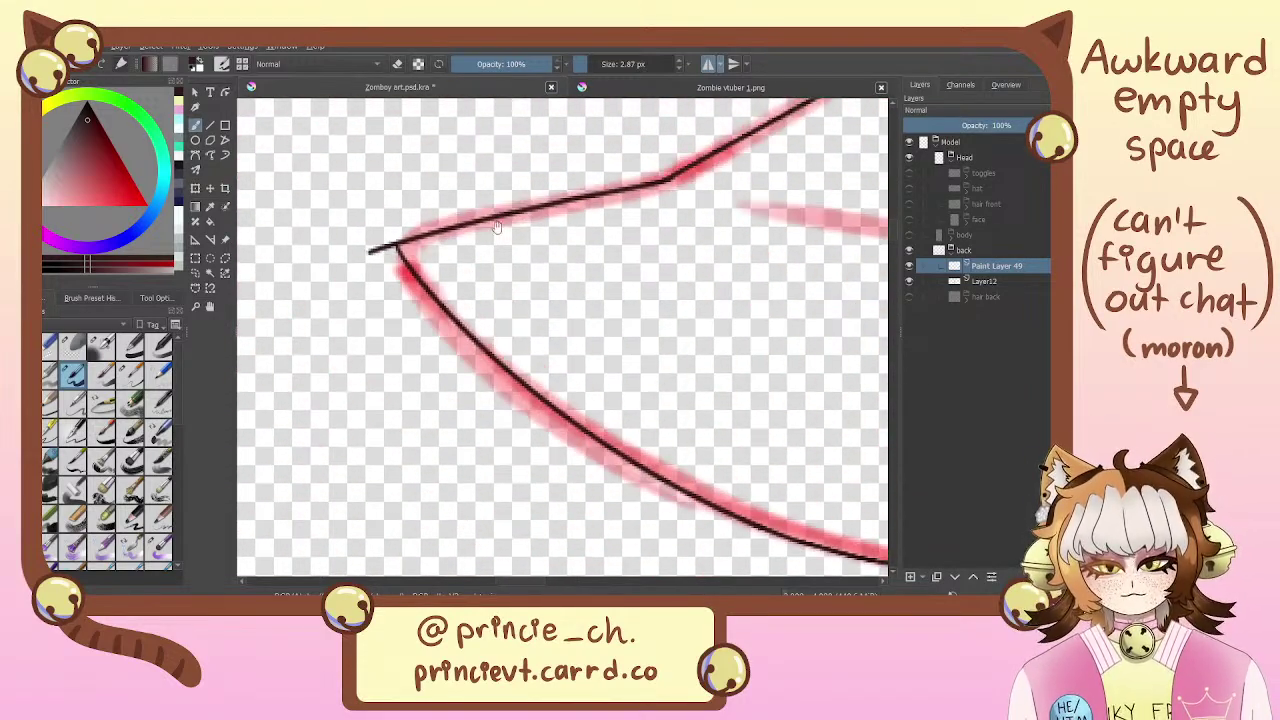
key("e")
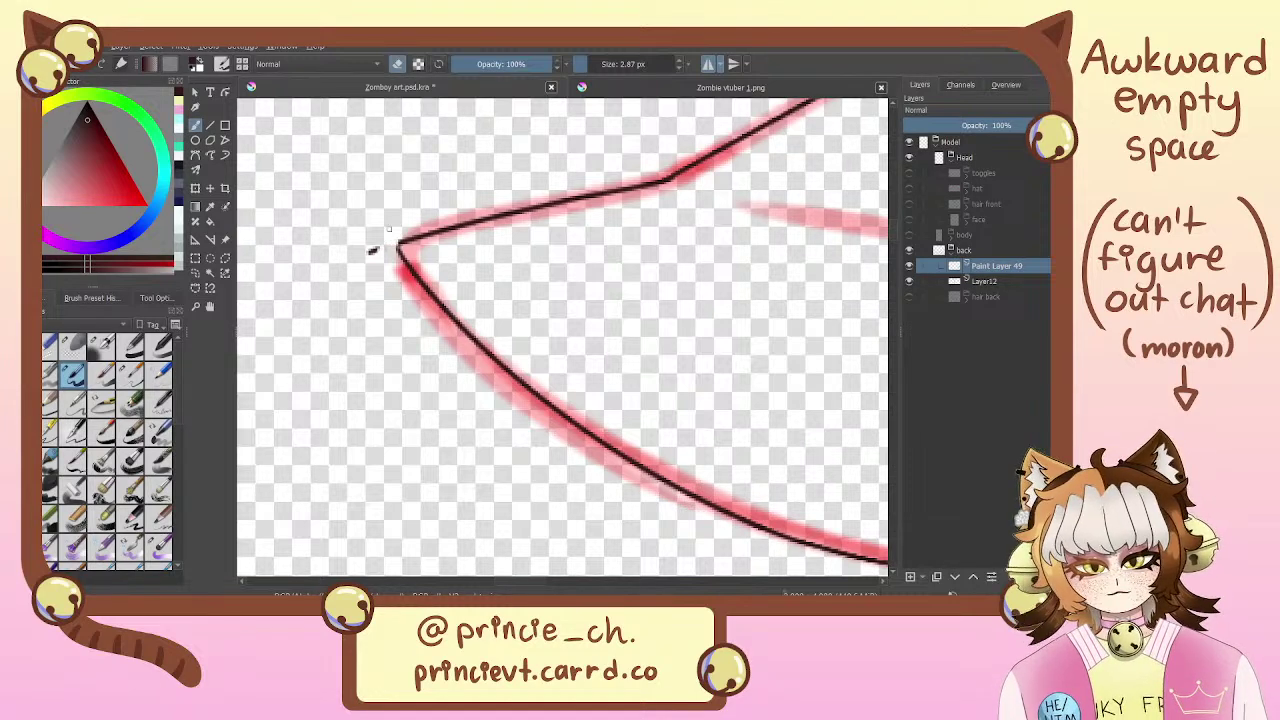
key("e")
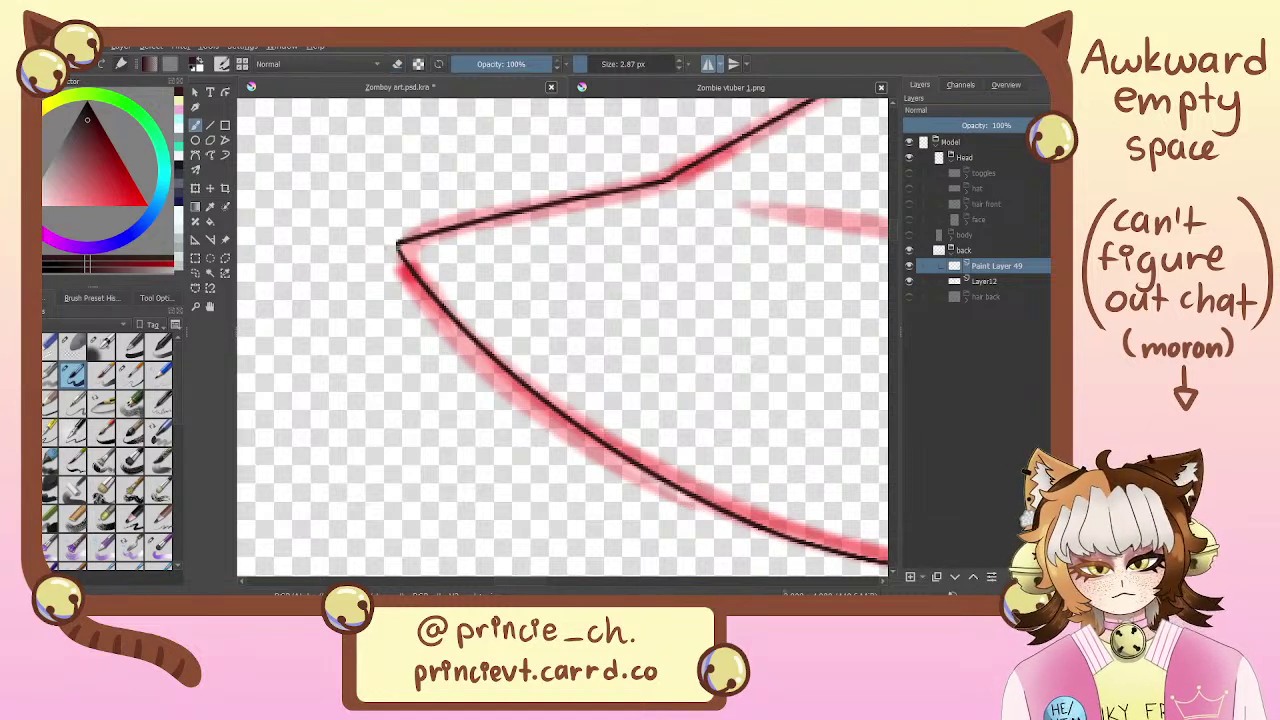
Redraw the misaligned join in the lower edge beside the mirror axis as one smooth curve, undoing unsuitable strokes
mouse_move(530, 273)
left_mouse_down()
mouse_move(546, 337)
mouse_move(420, 287)
left_mouse_up()
key("e")
mouse_move(461, 392)
left_mouse_down()
mouse_move(428, 398)
mouse_move(655, 326)
left_mouse_up()
key("ctrl+z")
key("ctrl+z")
key("e")
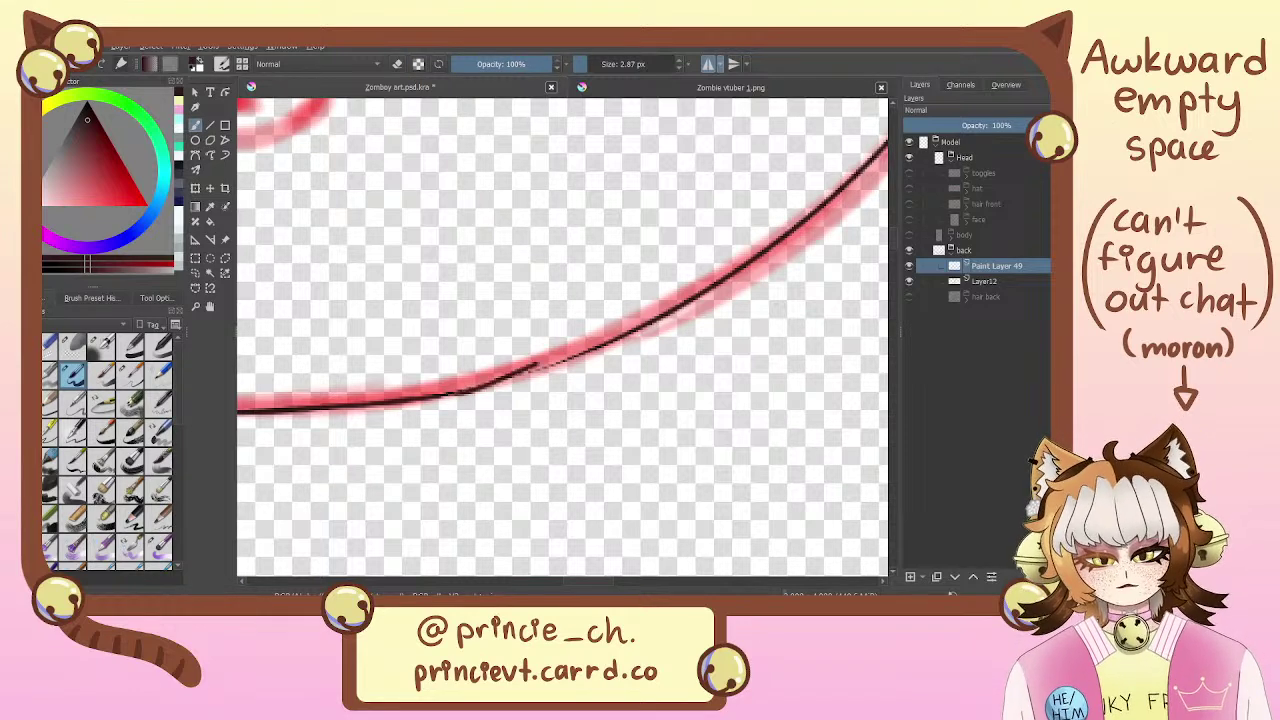
mouse_move(452, 394)
left_mouse_down()
mouse_move(590, 350)
mouse_move(509, 365)
mouse_move(559, 349)
left_mouse_up()
key("e")
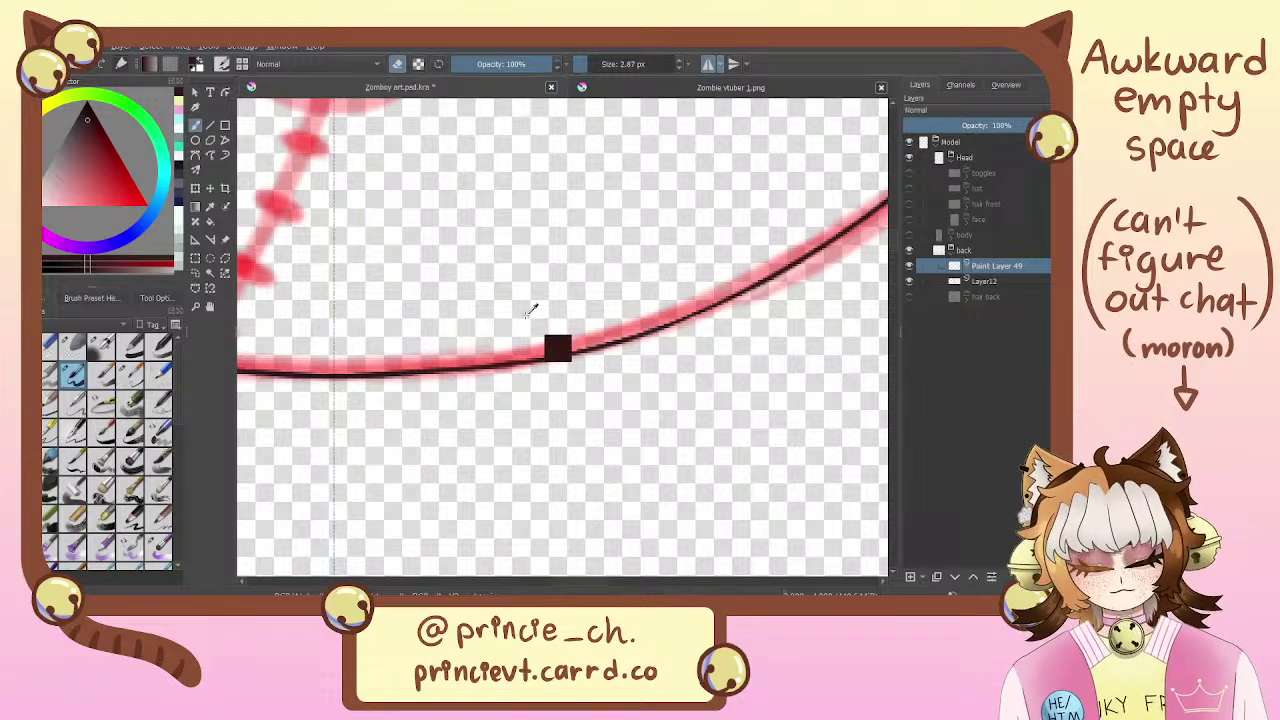
Clean up the lower edge where its mirrored halves meet, evening the line weight with brush and eraser strokes
key("ctrl+minus")
key("ctrl+minus")
key("ctrl+minus")
key("ctrl+minus")
key("ctrl+minus")
key("ctrl+plus")
key("ctrl+plus")
key("ctrl+plus")
key("ctrl+plus")
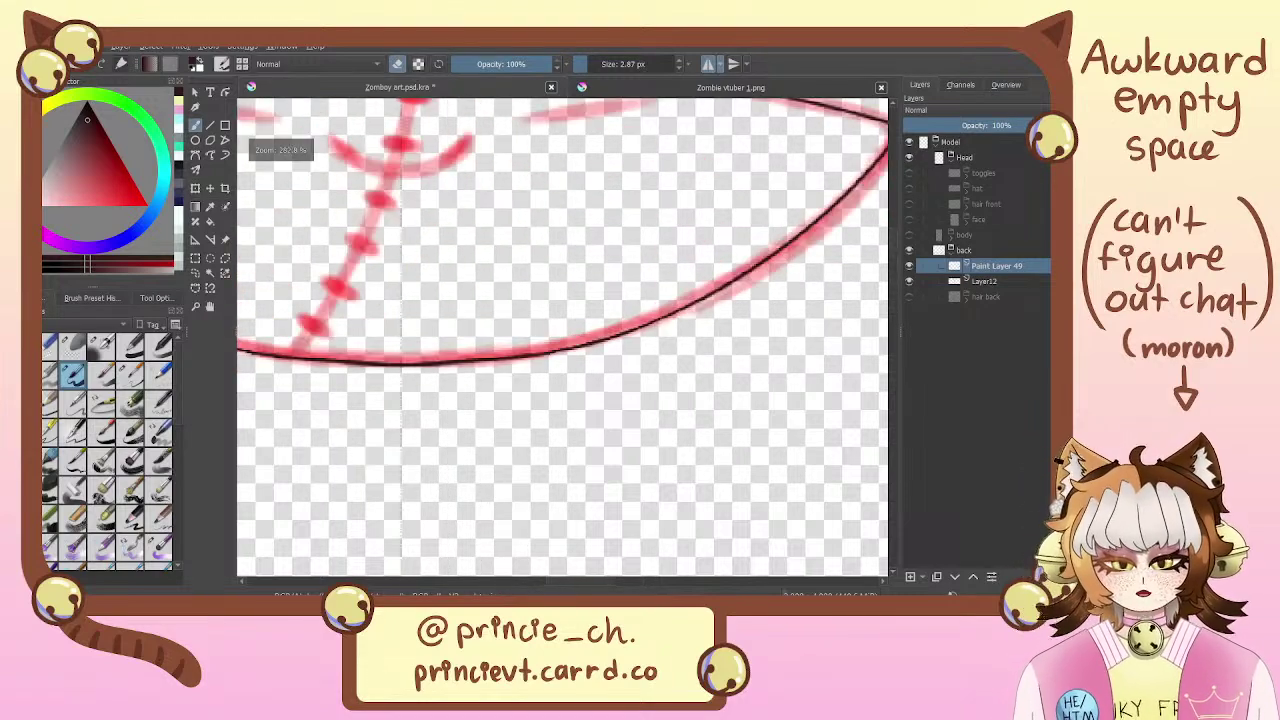
mouse_move(526, 316)
left_mouse_down()
mouse_move(669, 371)
mouse_move(651, 331)
left_mouse_up()
key("e")
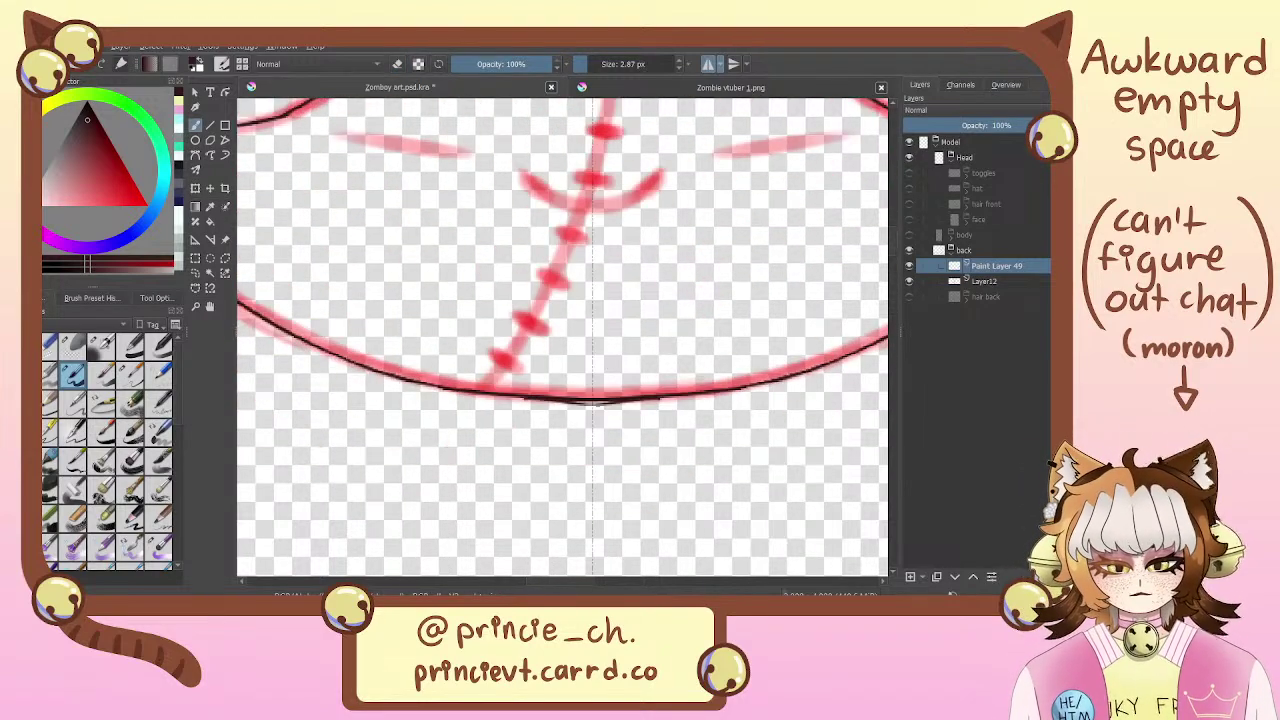
key("e")
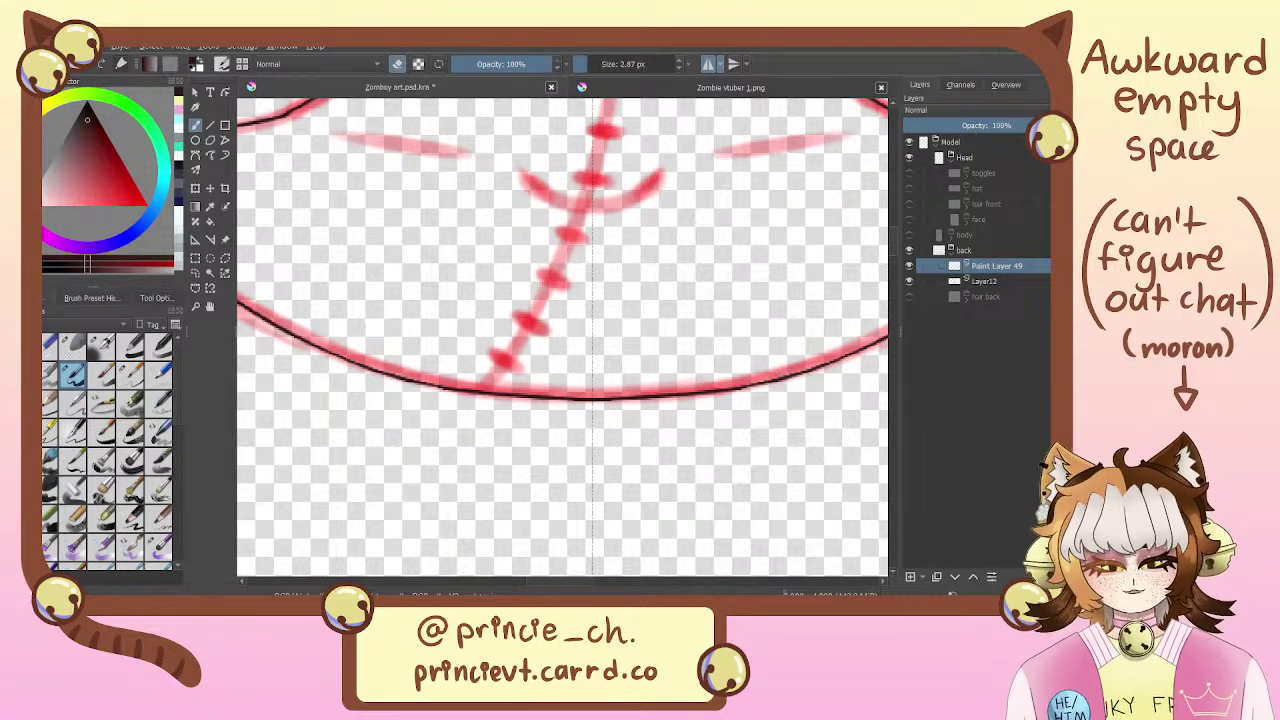
left_click_drag(628, 397, 660, 394)
left_click_drag(673, 334, 640, 393)
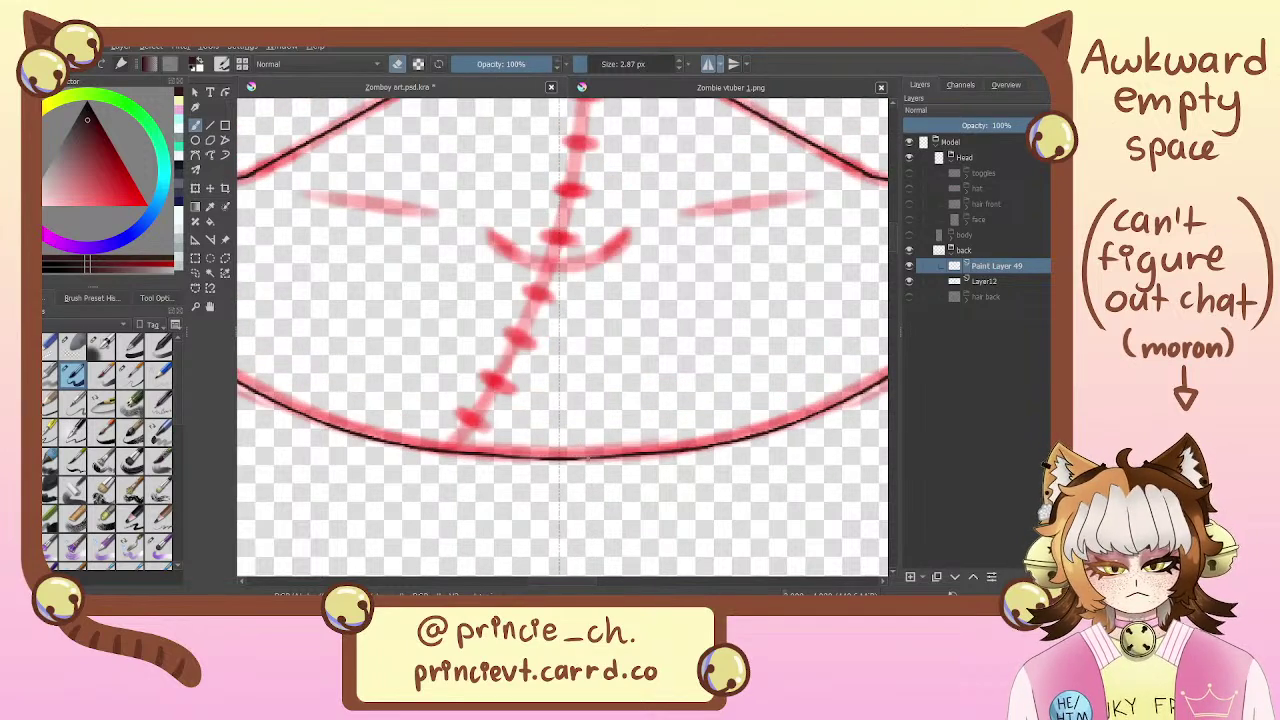
key("e")
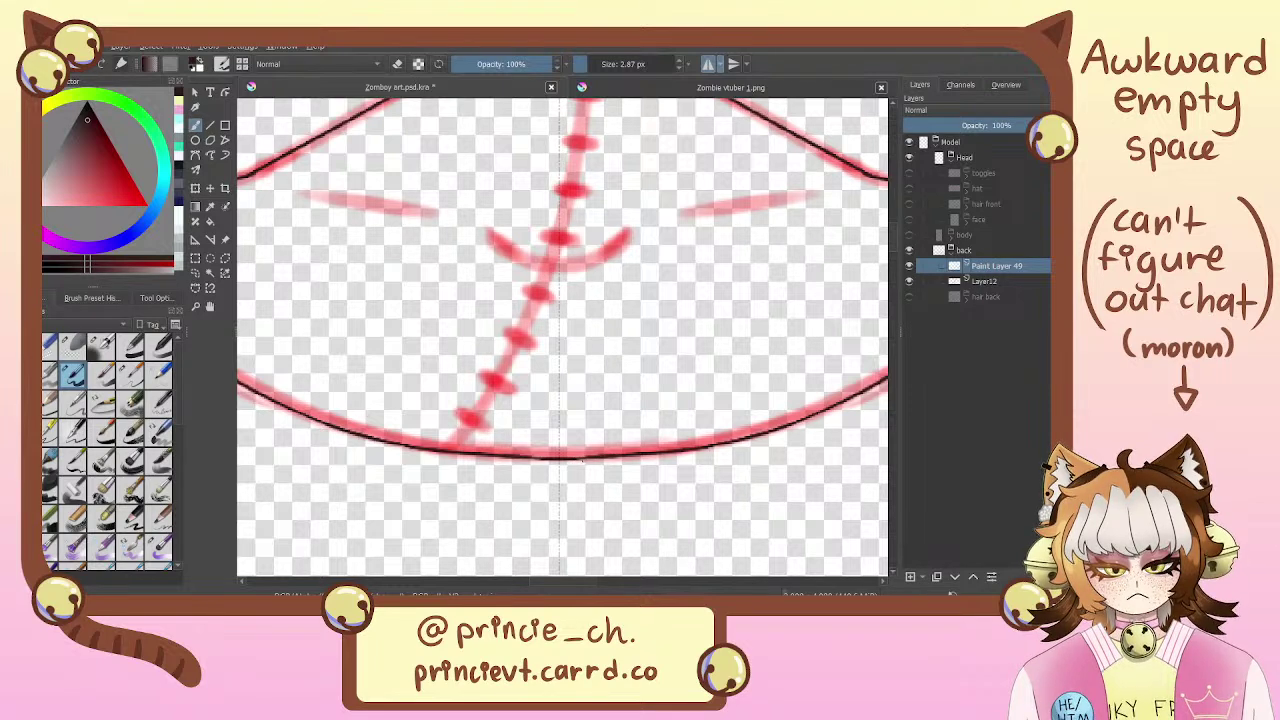
Ink the mirrored collarbone lines and the small curve between them, undoing and redrawing unsuitable strokes
left_click_drag(711, 376, 677, 456)
left_click_drag(650, 297, 758, 276)
key("ctrl+z")
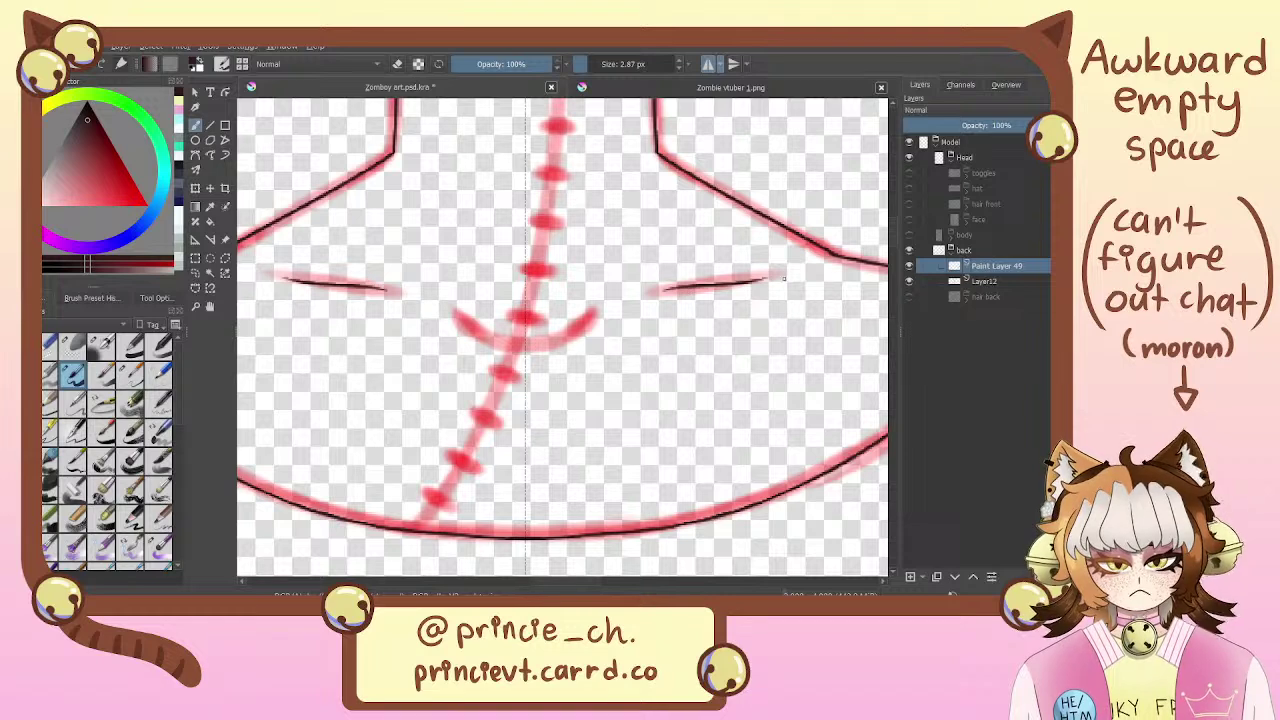
key("e")
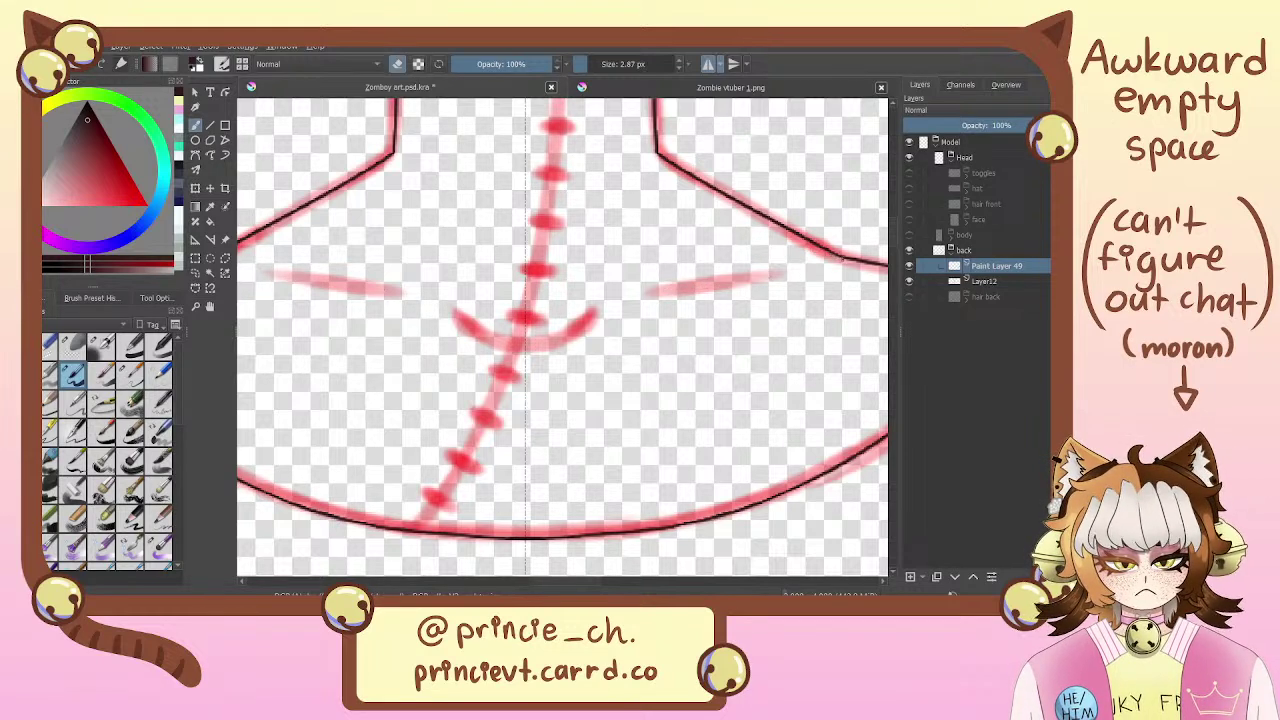
key("e")
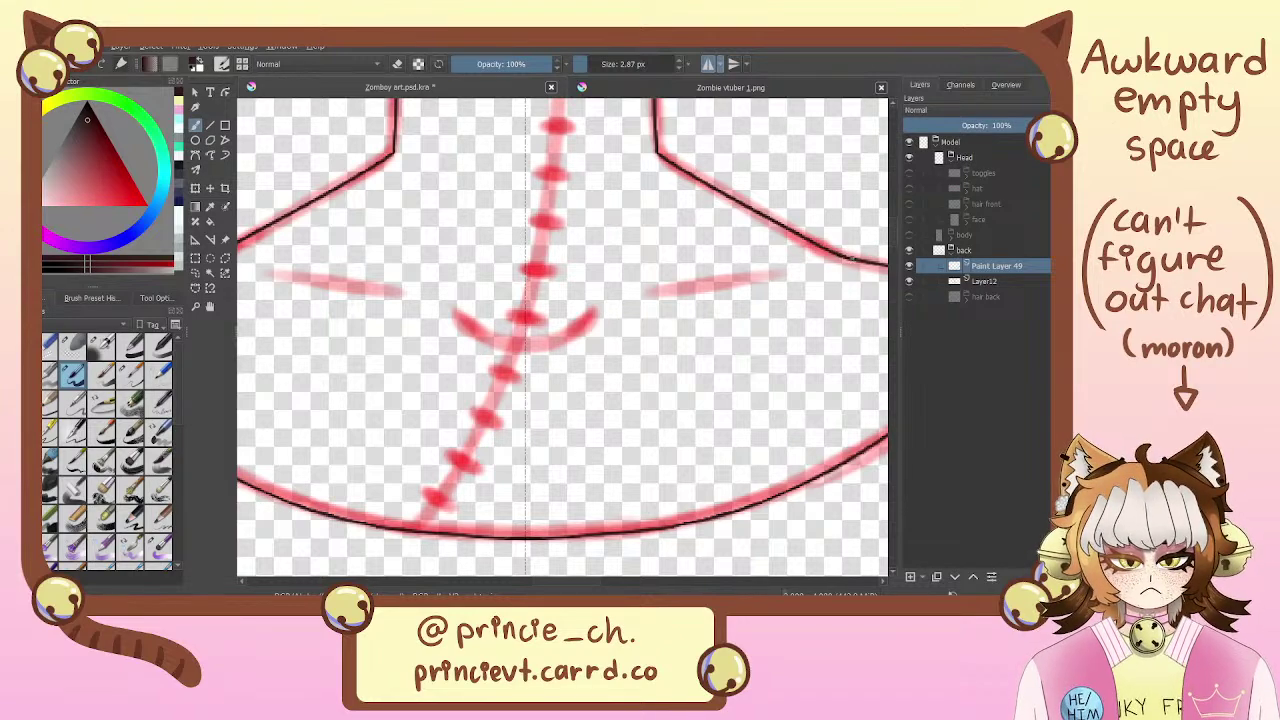
mouse_move(843, 238)
left_mouse_down()
mouse_move(737, 291)
mouse_move(887, 251)
left_mouse_up()
left_click_drag(843, 287, 689, 310)
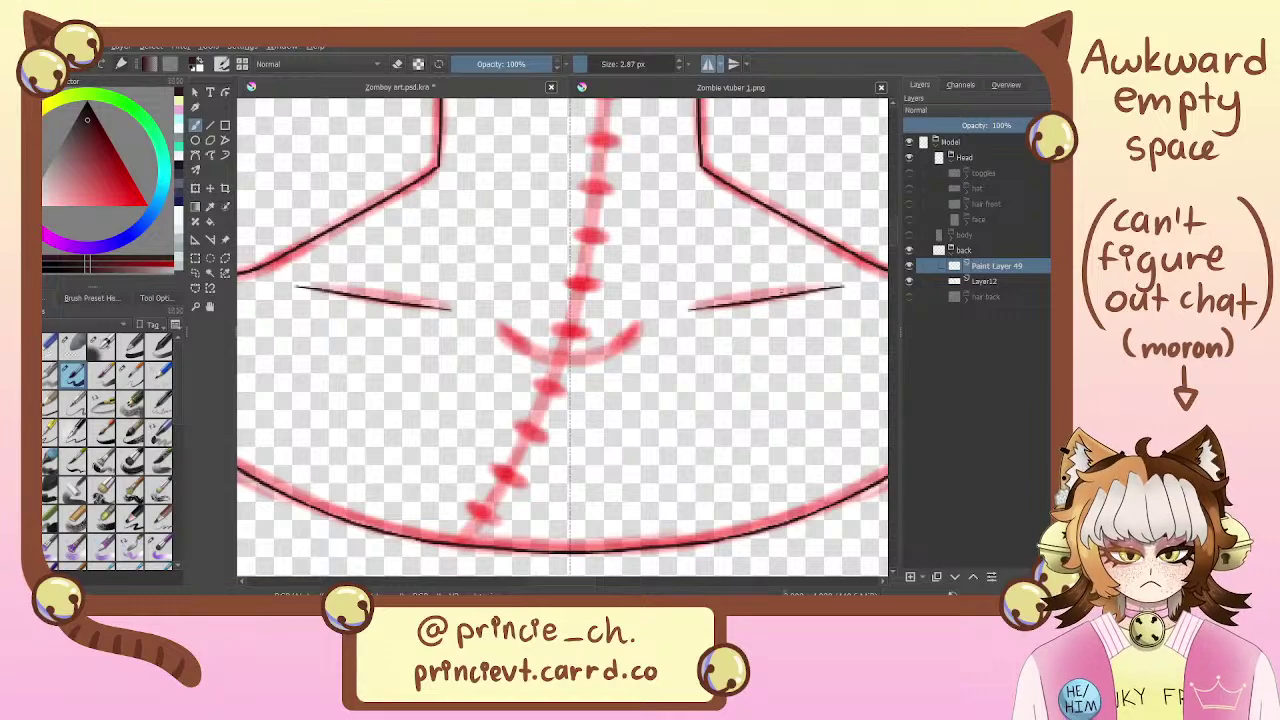
left_click_drag(503, 332, 566, 352)
key("ctrl+z")
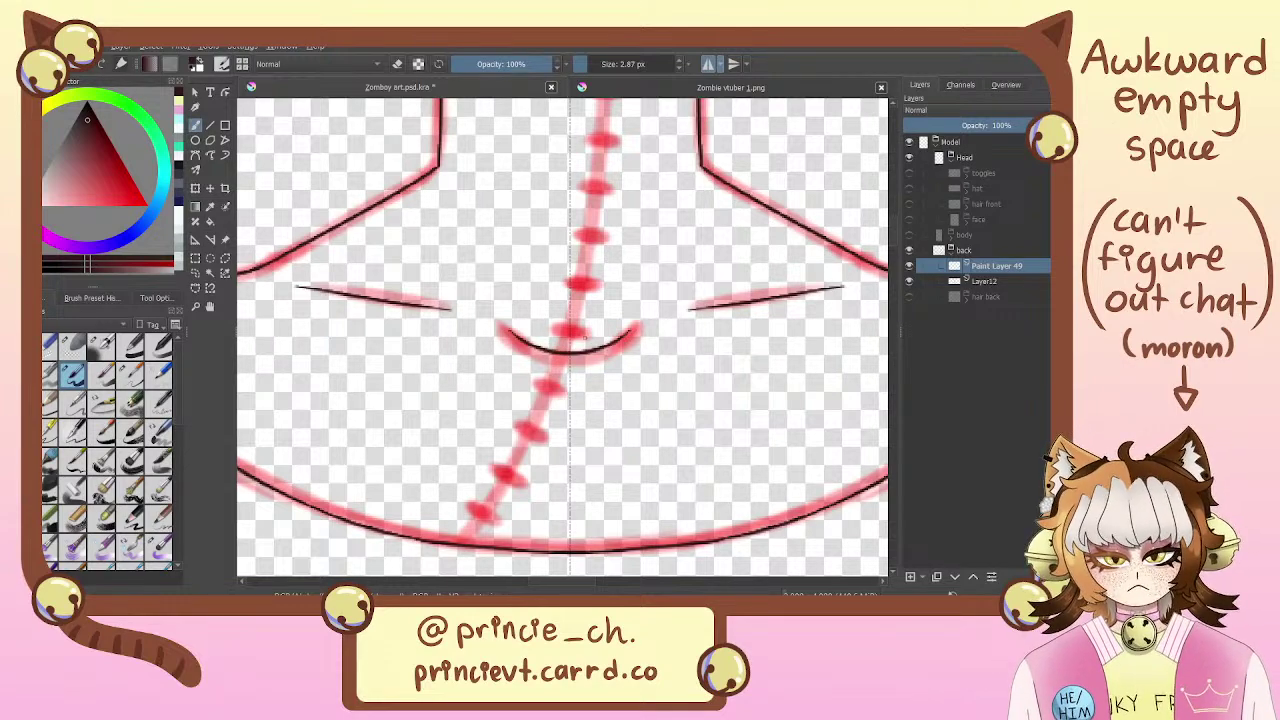
Undo the mirrored seam stroke on the neck, turn off horizontal mirroring and rotate the canvas for the seam
left_click_drag(582, 197, 556, 421)
left_click_drag(581, 133, 569, 410)
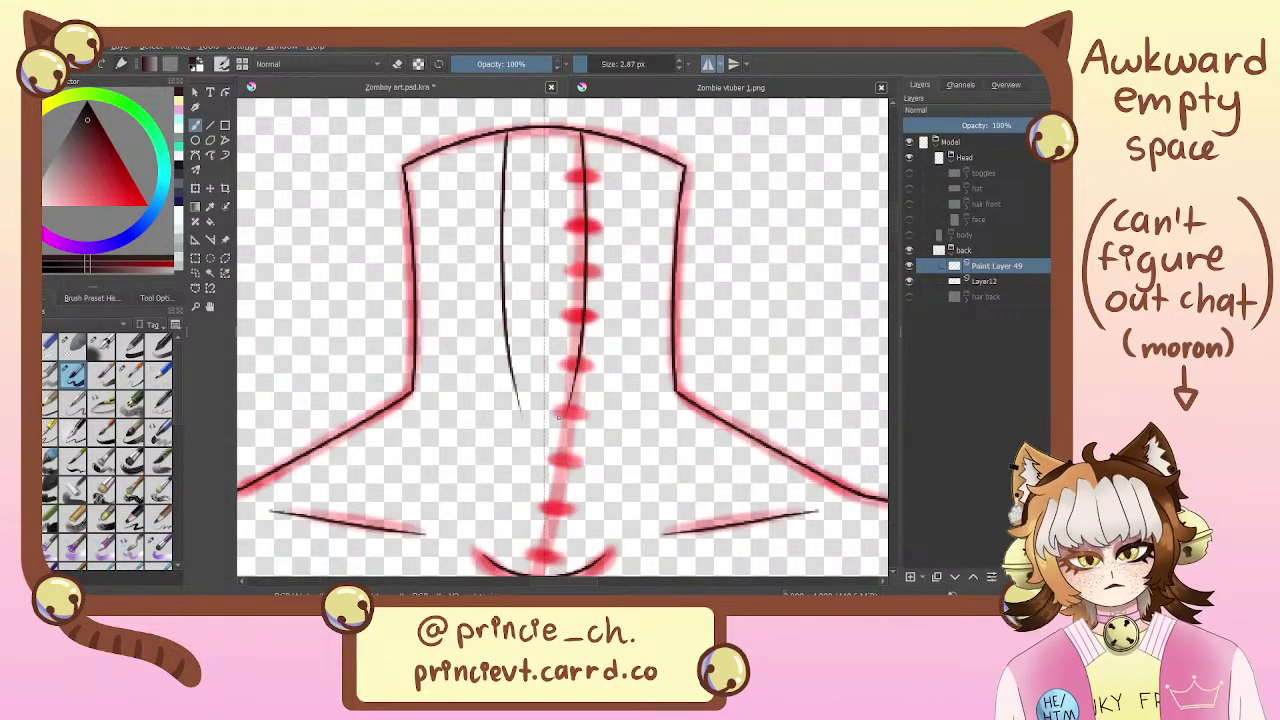
key("ctrl+z")
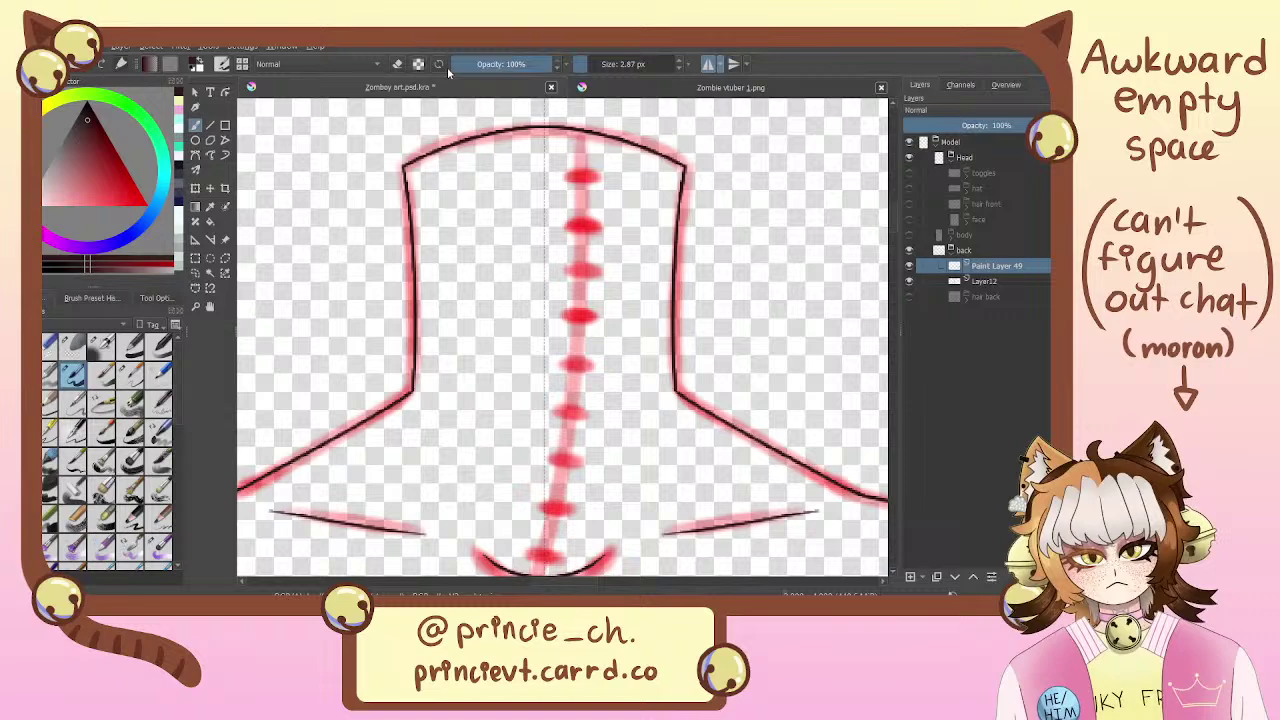
left_click(708, 64)
key("6")
key("6")
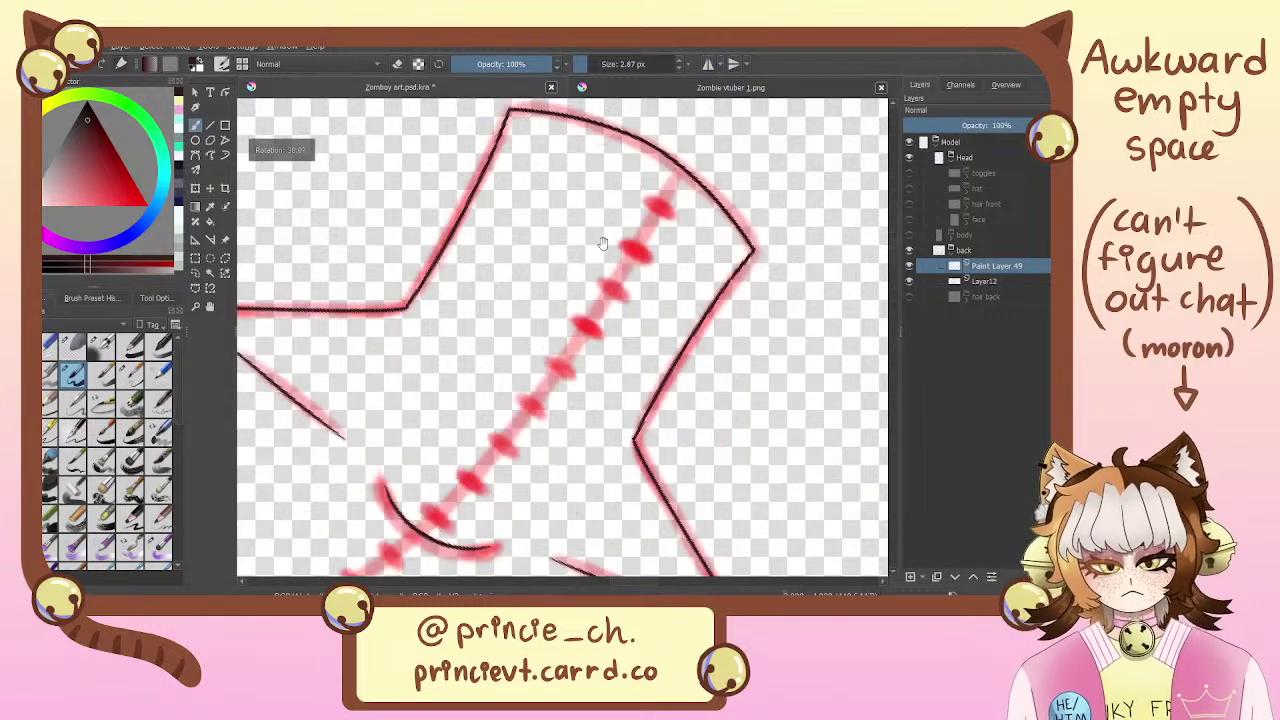
left_click_drag(602, 244, 704, 185)
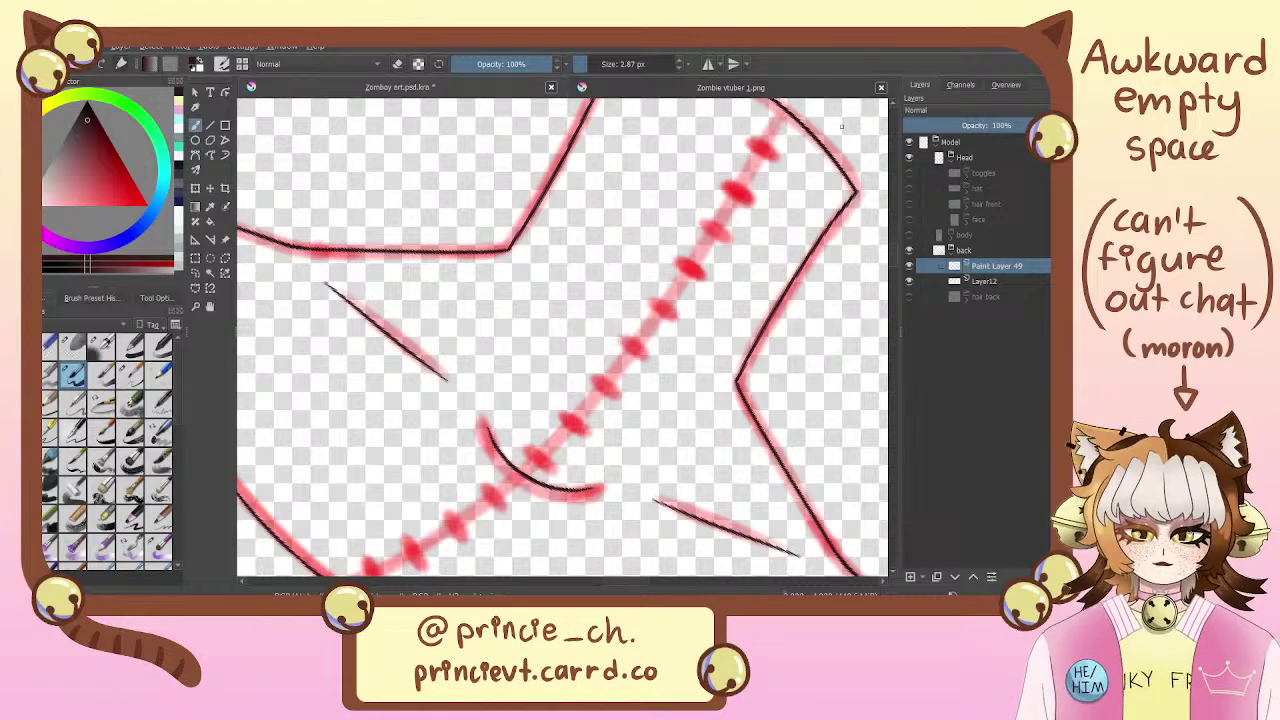
Examine how the stitches are drawn on the neck and face in the Zombie vtuber 1.png reference
left_click(667, 84)
key("ctrl+plus")
key("ctrl+plus")
key("ctrl+plus")
key("ctrl+plus")
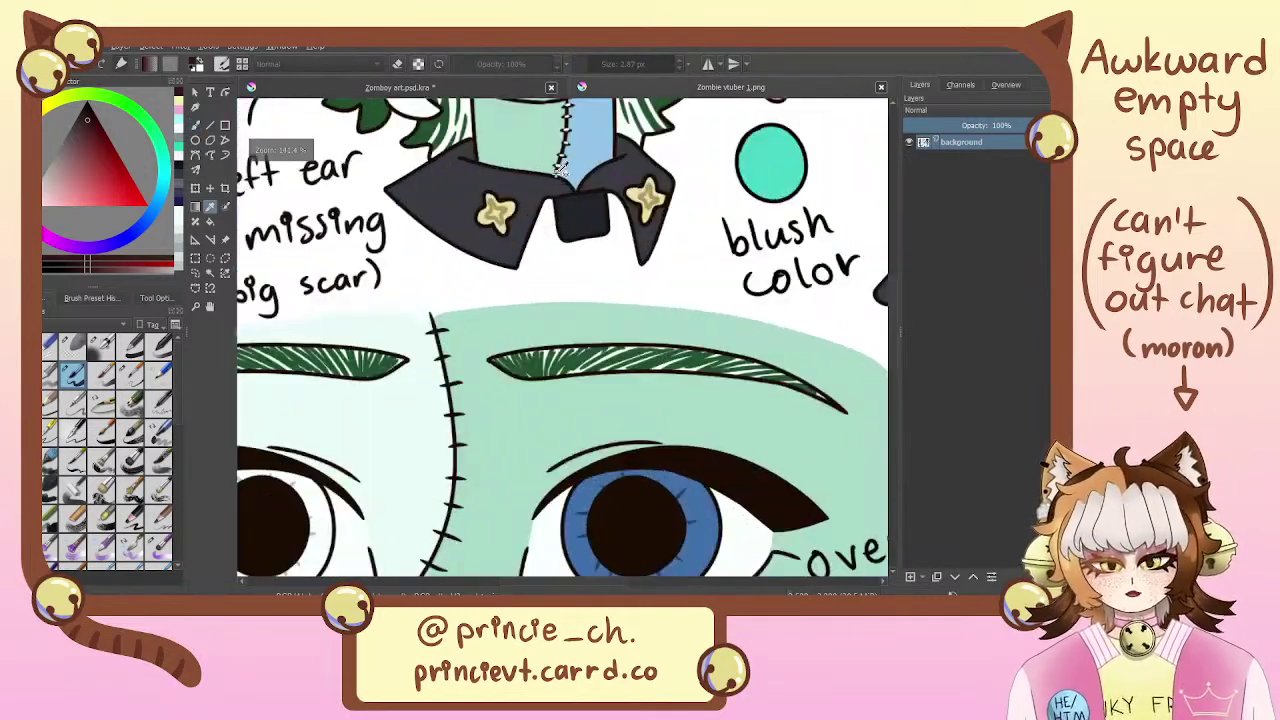
left_click_drag(562, 291, 554, 354)
left_click_drag(533, 158, 592, 448)
scroll(592, 447, "up", 4)
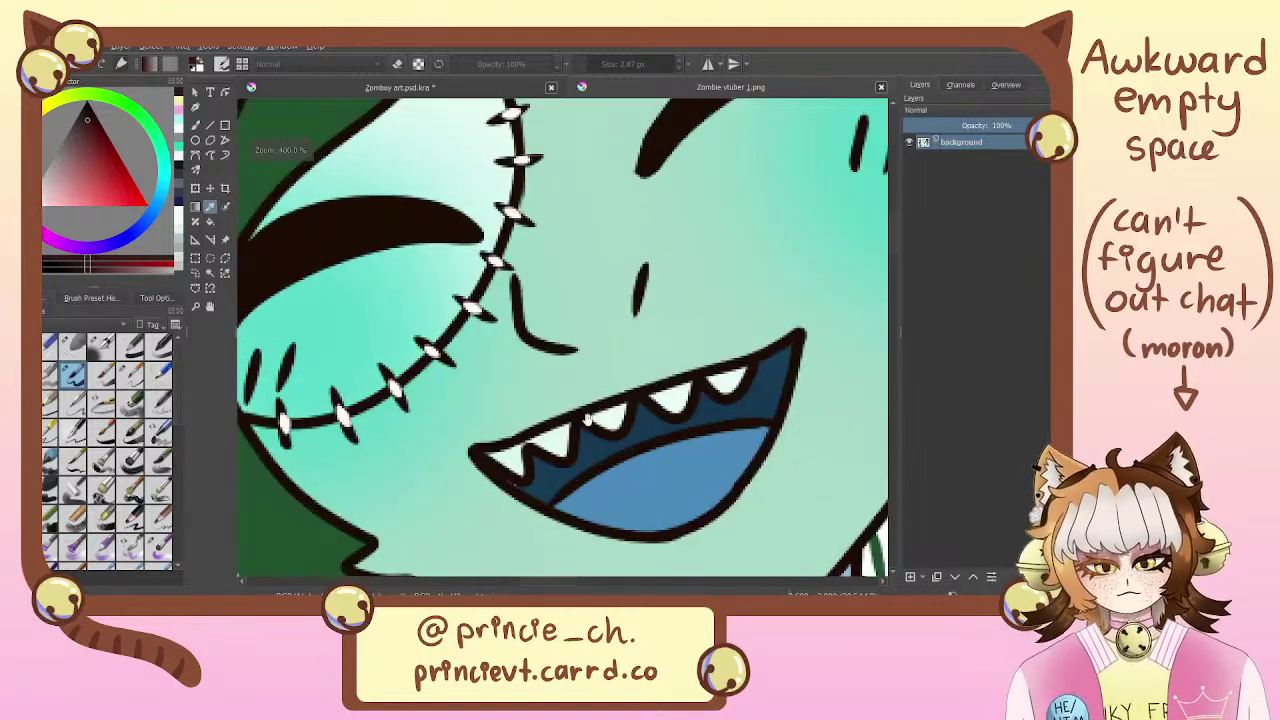
scroll(557, 290, "up", 2)
left_click(540, 298)
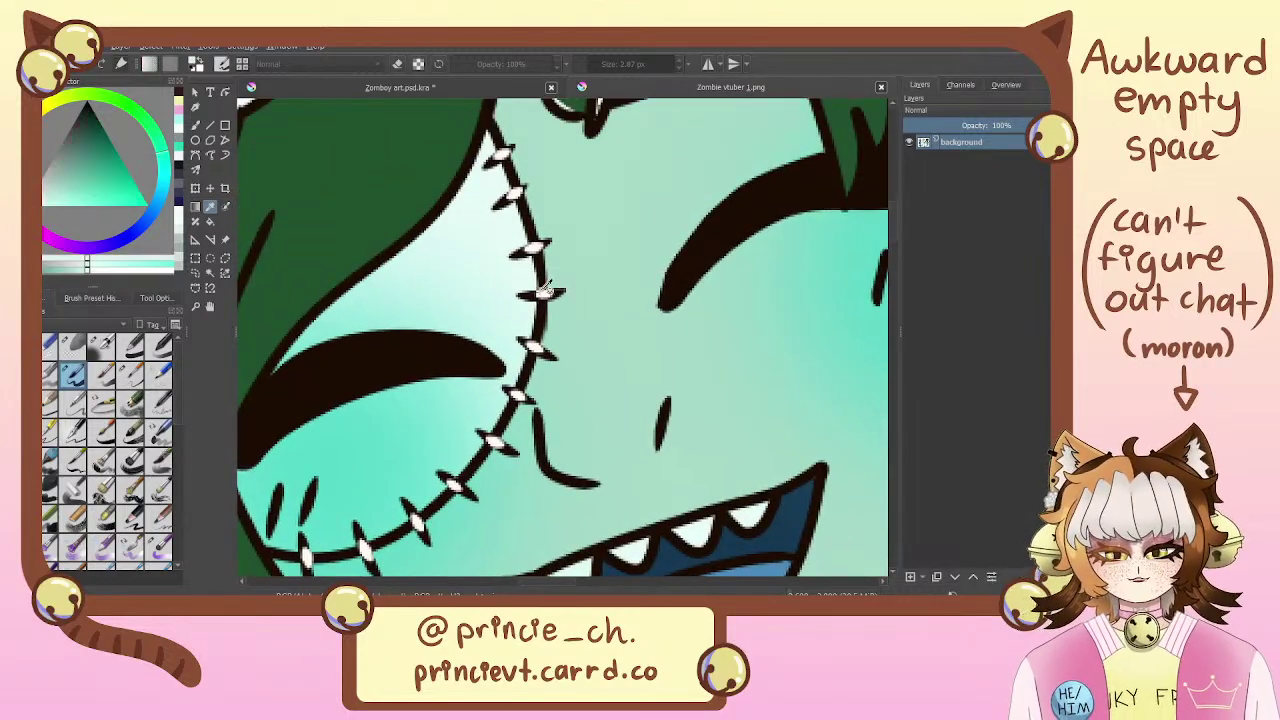
scroll(545, 290, "down", 6)
left_click_drag(545, 289, 543, 154)
left_click(497, 90)
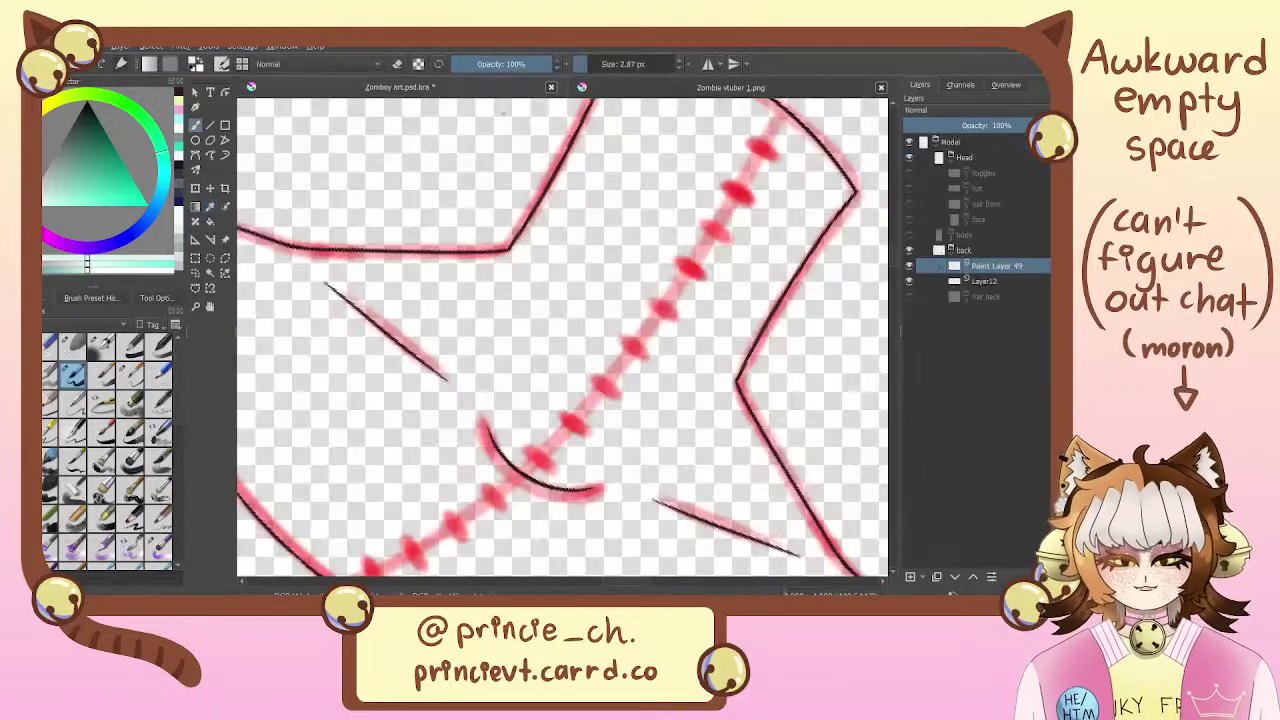
Restore the dark line color and try to ink the seam's center line from the neck's top edge to the collarbone curve
left_click_drag(776, 111, 808, 172)
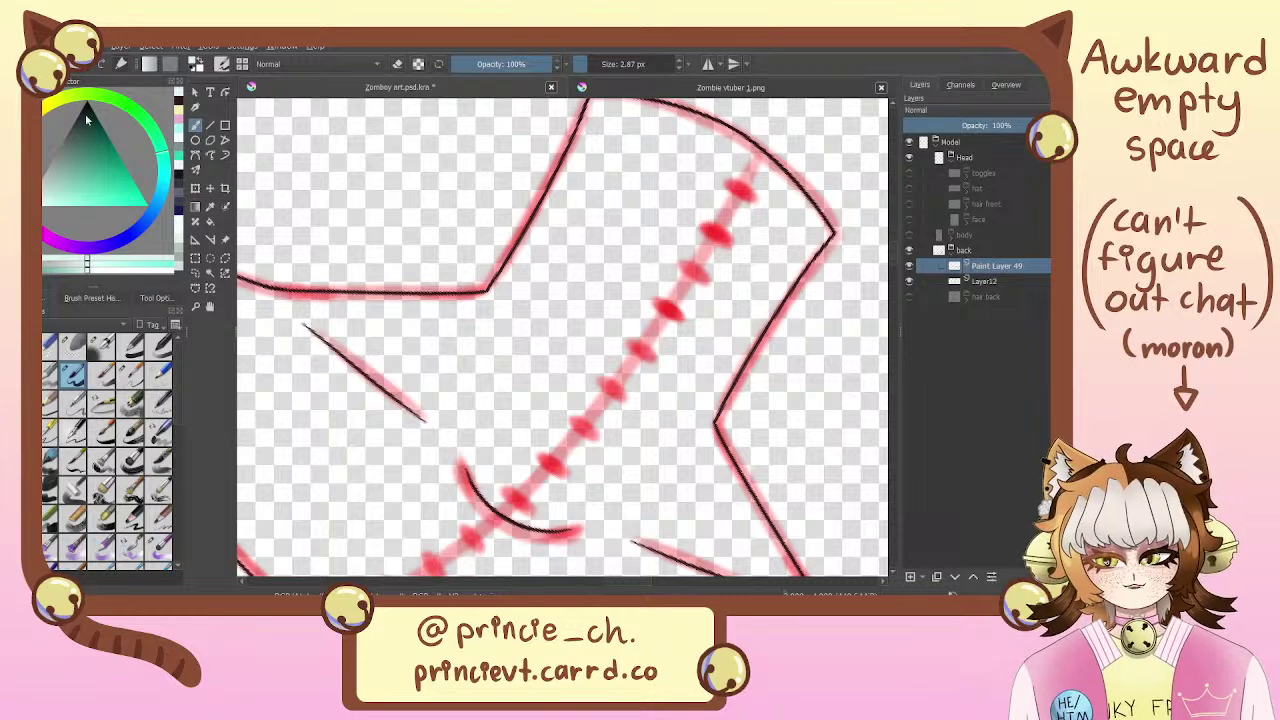
left_click(177, 99)
mouse_move(760, 148)
left_mouse_down()
mouse_move(653, 316)
mouse_move(505, 495)
left_mouse_up()
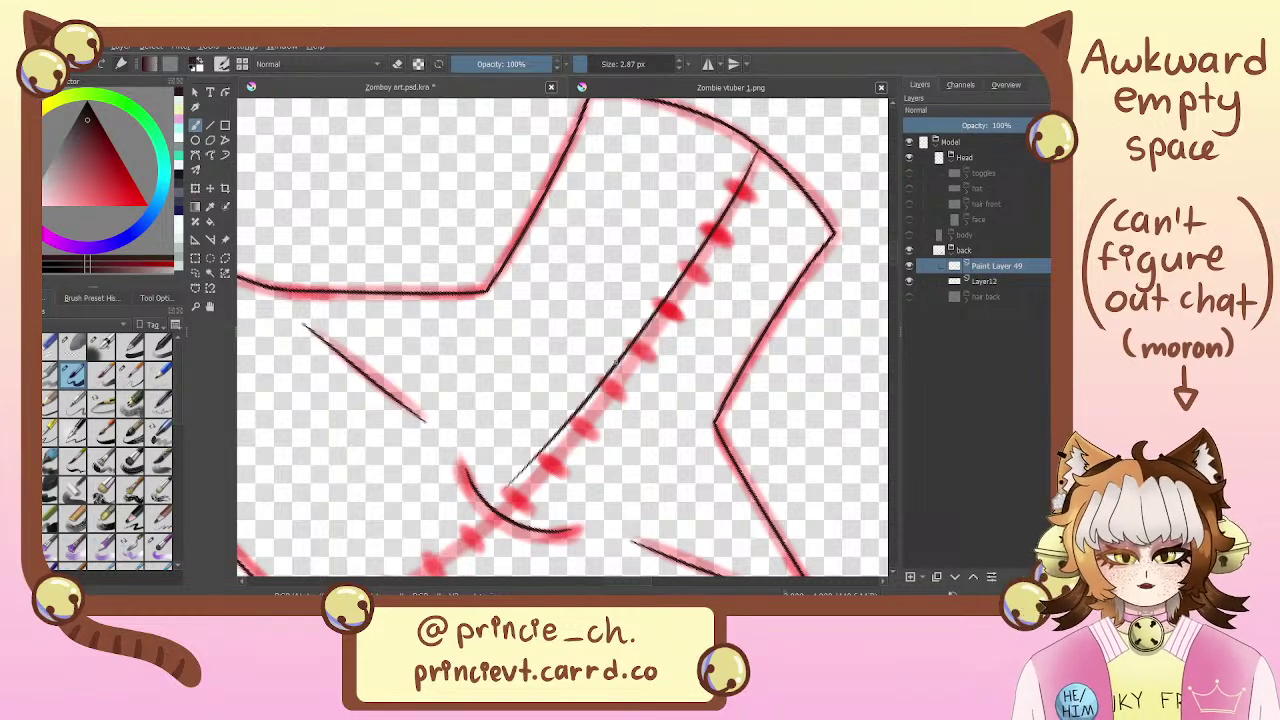
key("ctrl+z")
left_click_drag(760, 150, 481, 510)
key("ctrl+z")
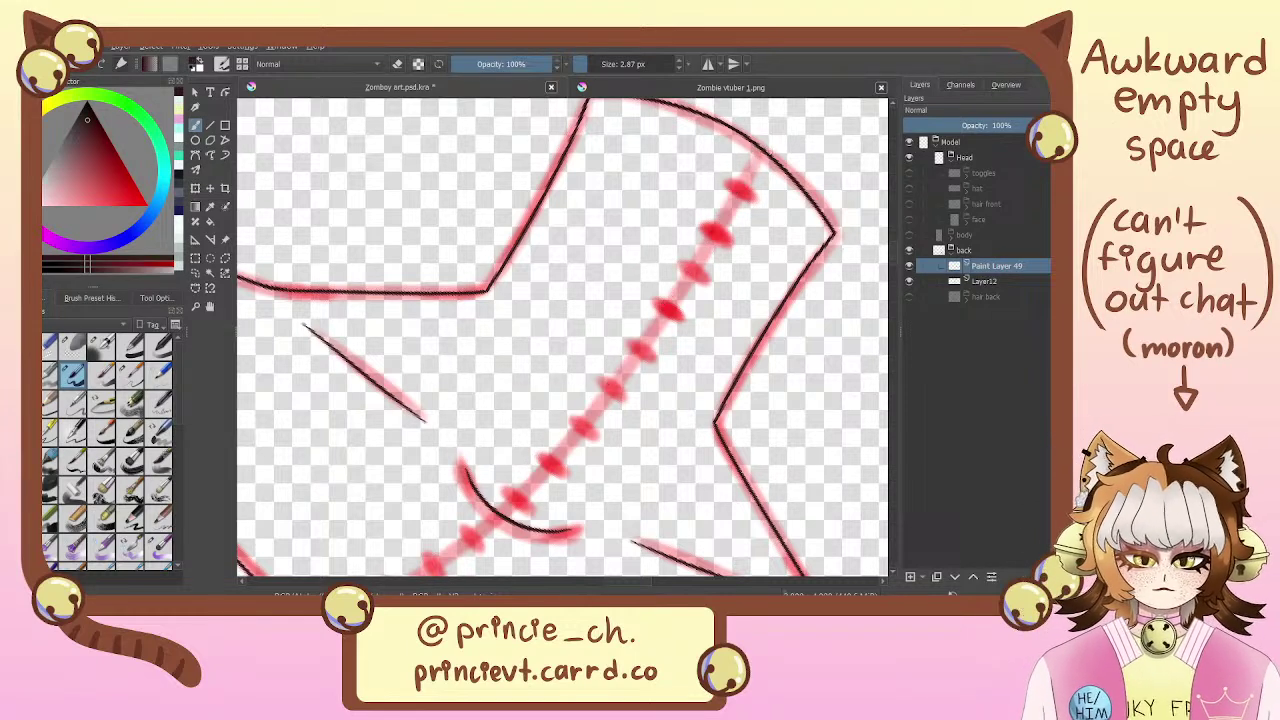
left_click_drag(764, 149, 510, 496)
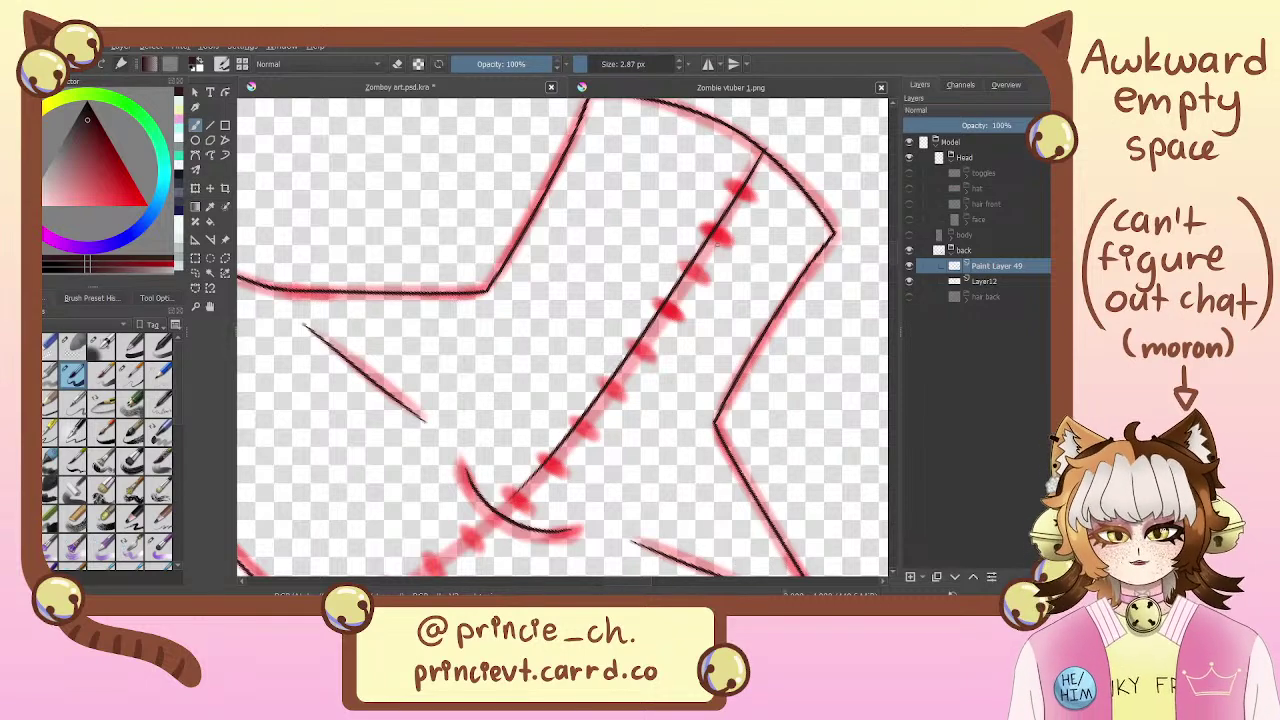
key("ctrl+z")
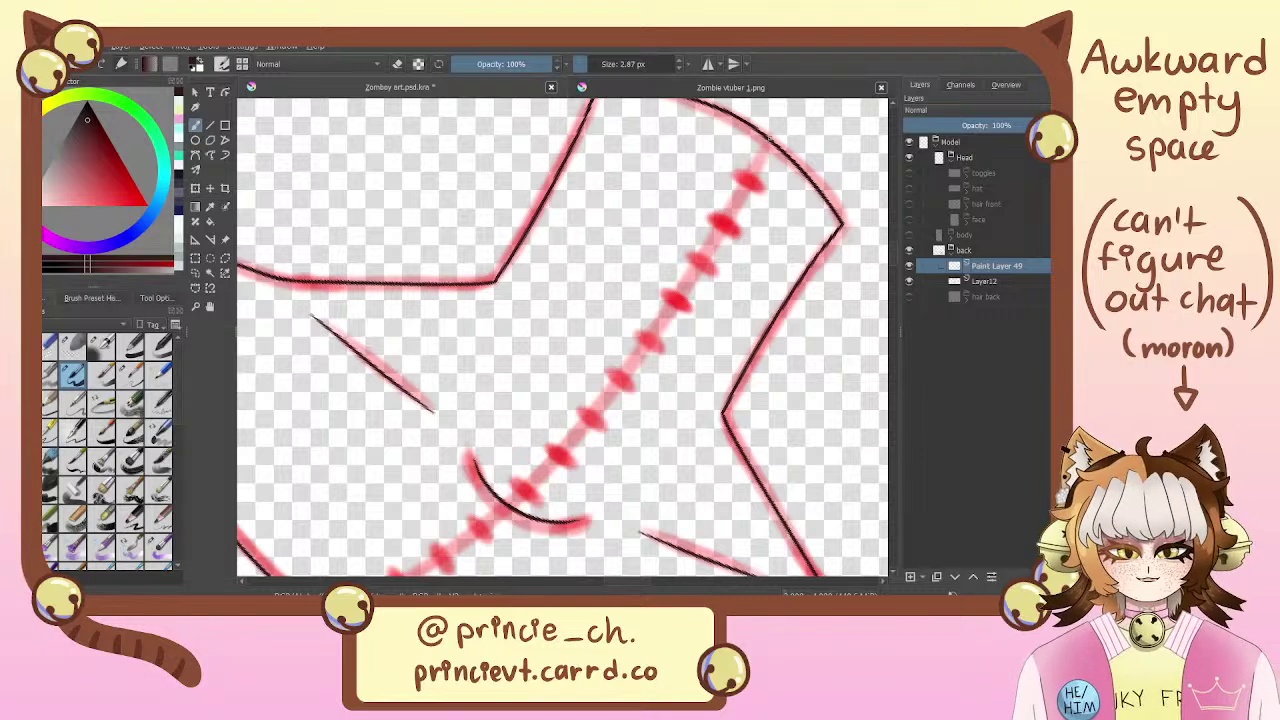
Ink the seam's center line from the neck's top edge to the collarbone curve, undoing and redrawing unsuitable strokes
left_click_drag(770, 142, 572, 455)
key("ctrl+z")
mouse_move(770, 142)
left_mouse_down()
mouse_move(715, 255)
mouse_move(571, 434)
mouse_move(762, 167)
mouse_move(555, 450)
left_mouse_up()
key("ctrl+z")
key("ctrl+z")
left_click_drag(770, 142, 540, 490)
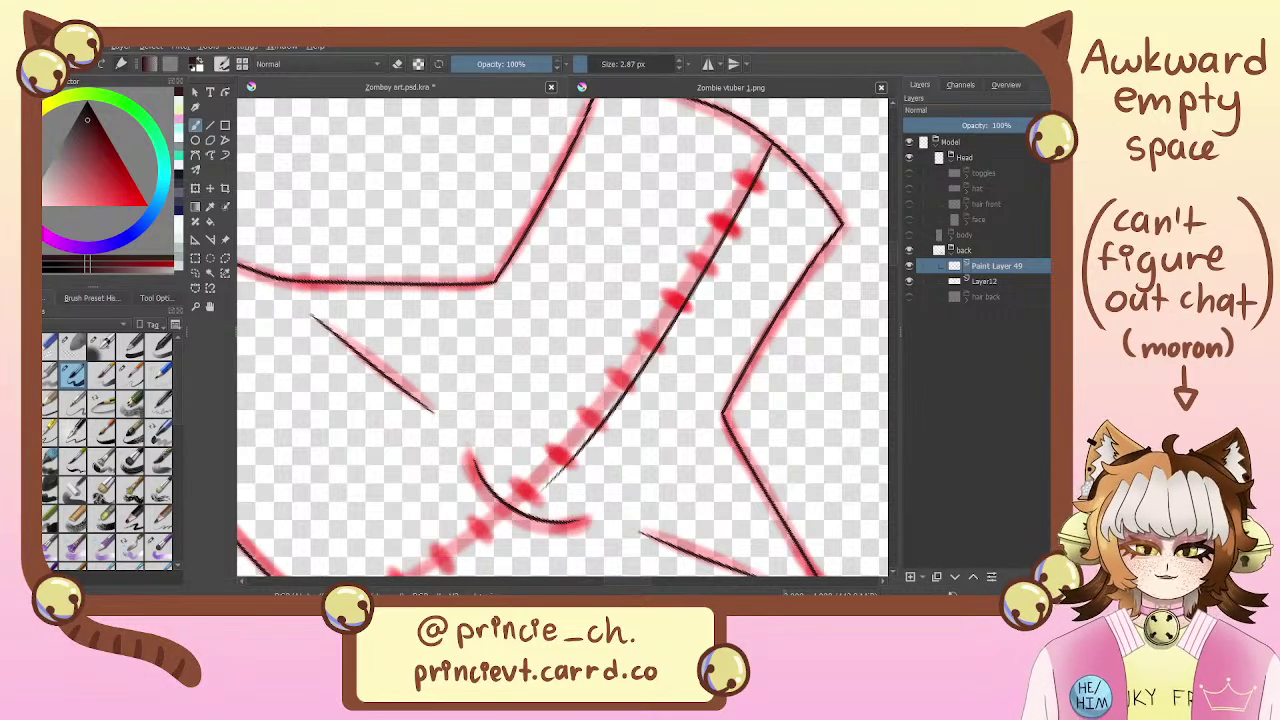
key("ctrl+z")
left_click_drag(770, 142, 535, 462)
key("ctrl+z")
mouse_move(770, 142)
left_mouse_down()
mouse_move(528, 478)
mouse_move(738, 207)
mouse_move(518, 486)
left_mouse_up()
key("ctrl+z")
key("ctrl+z")
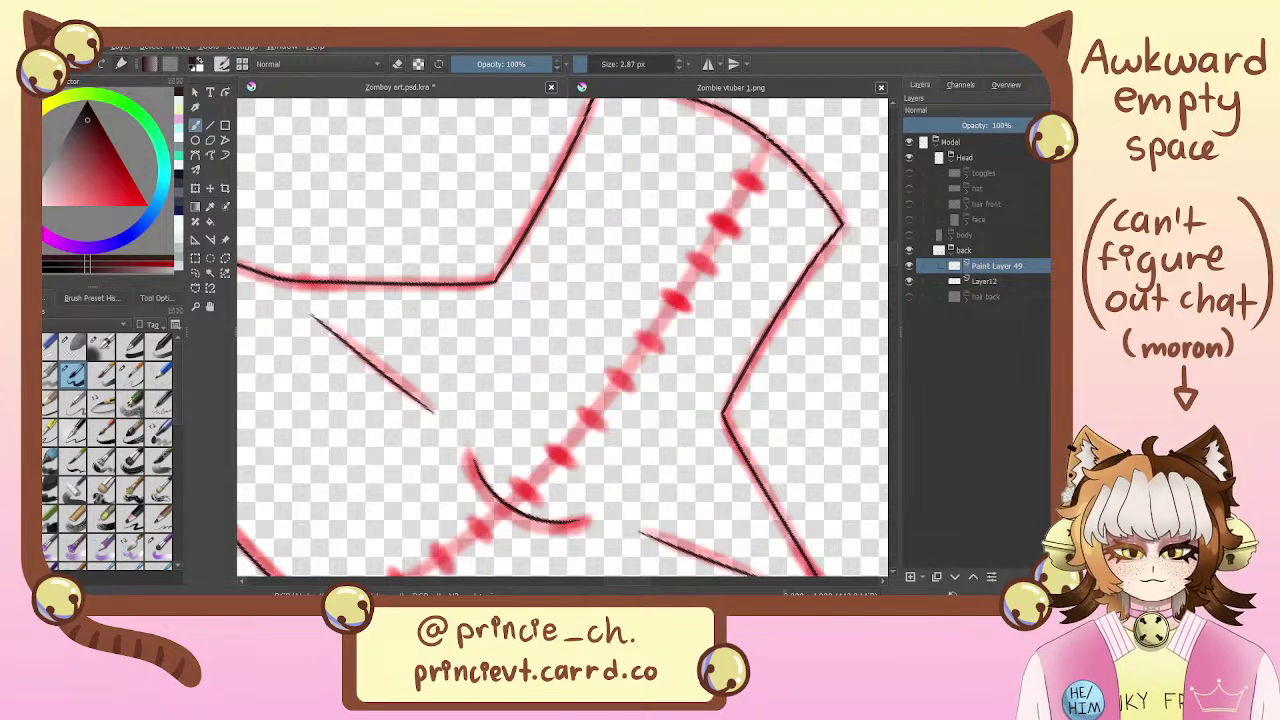
left_click_drag(768, 138, 530, 495)
key("ctrl+z")
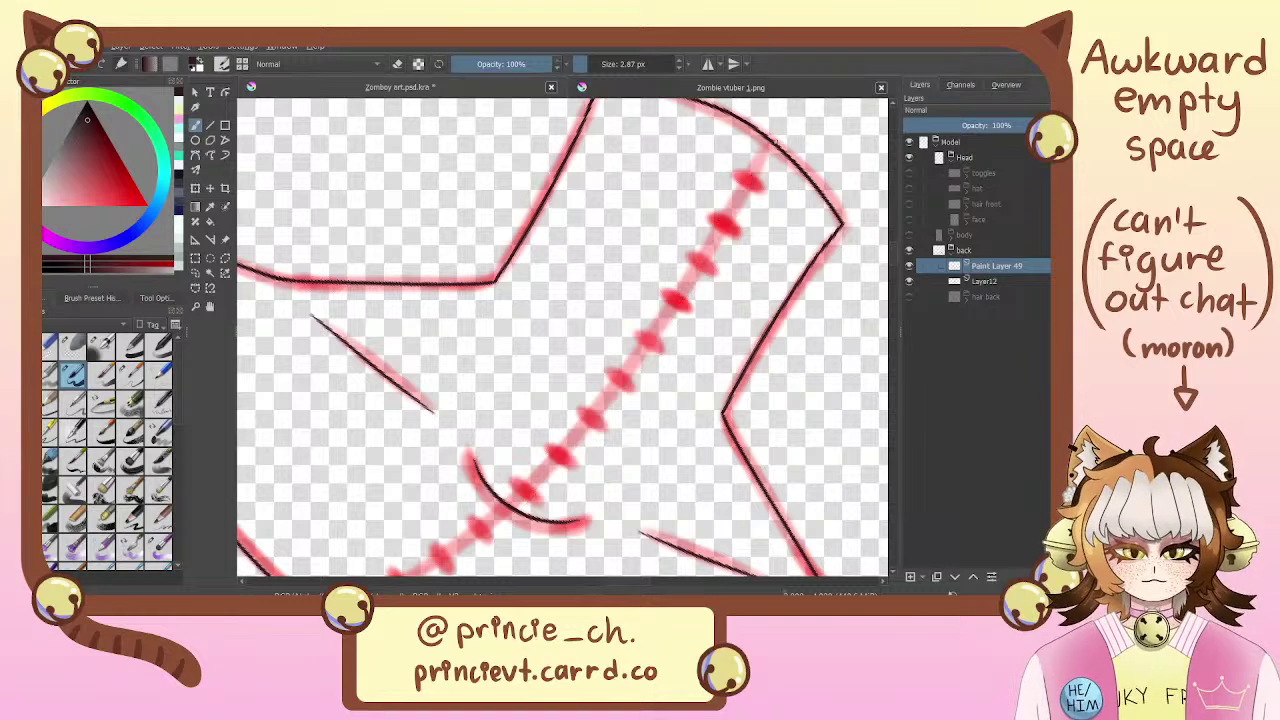
left_click_drag(772, 140, 518, 486)
key("ctrl+z")
left_click_drag(772, 140, 528, 492)
key("ctrl+z")
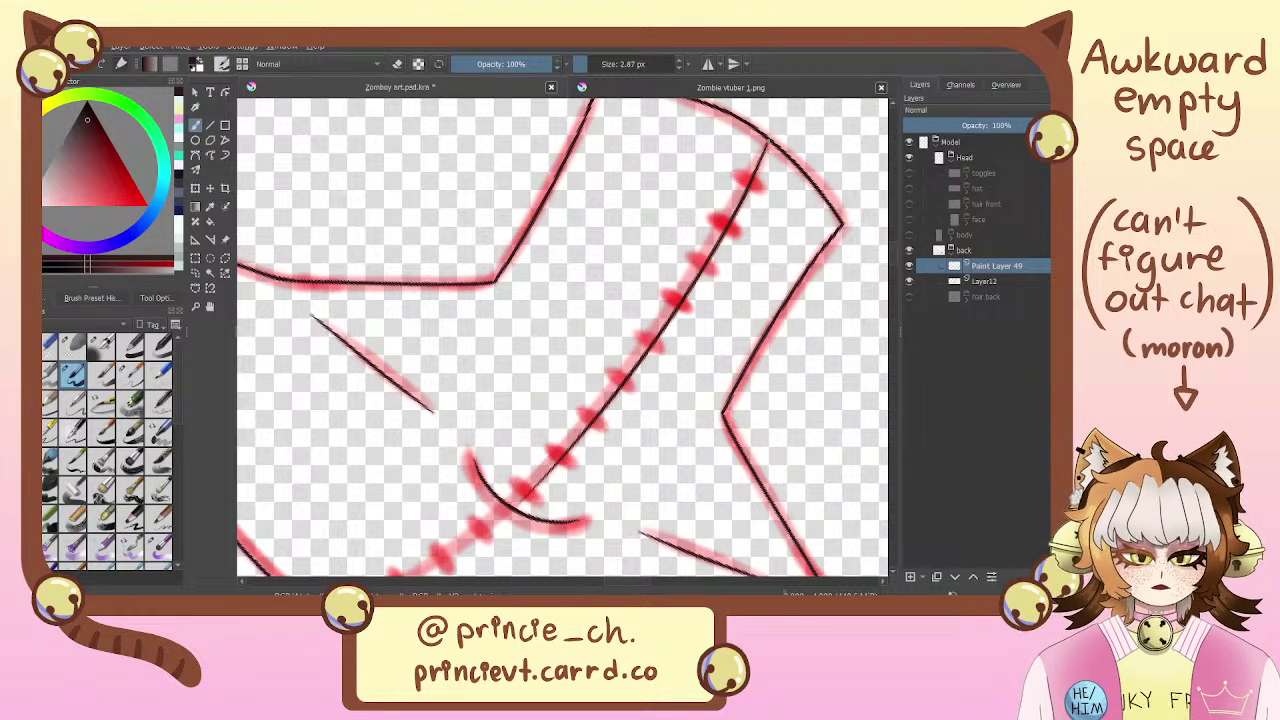
key("ctrl+z")
left_click_drag(769, 139, 750, 182)
key("ctrl+z")
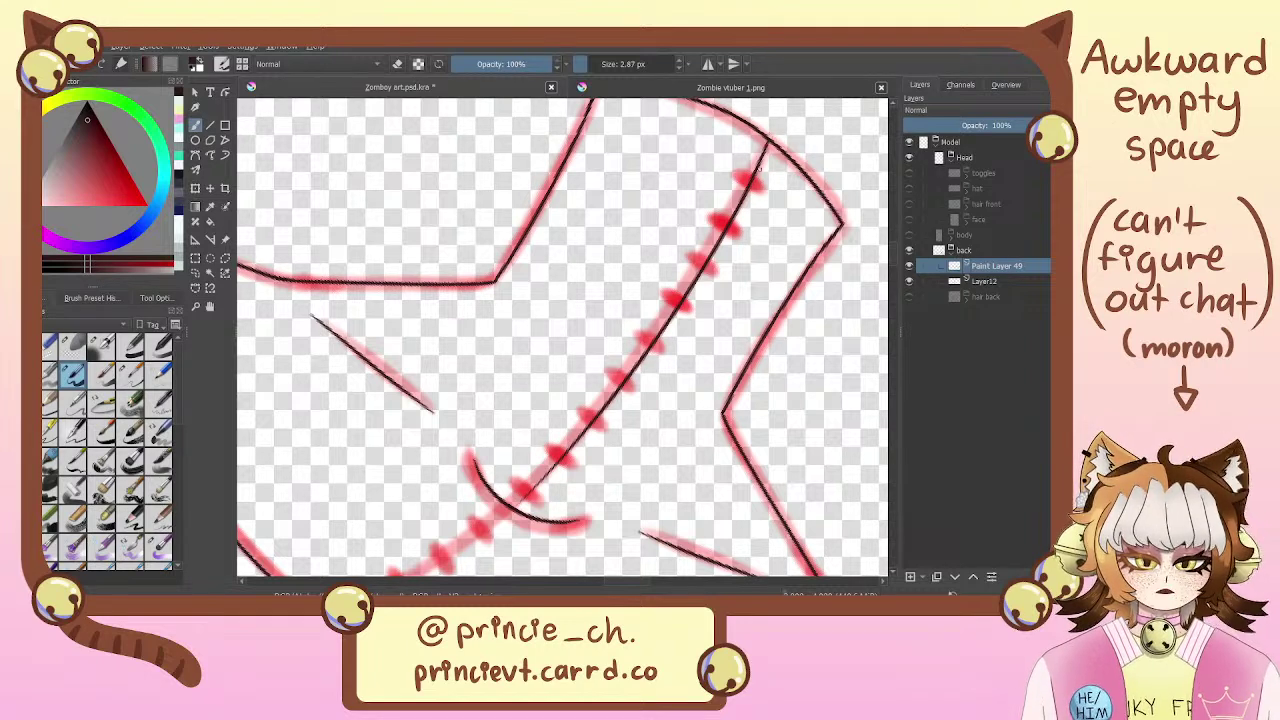
Try to ink the seam's lower center line from the collarbone curve to the chest's lower edge
left_click_drag(521, 470, 639, 318)
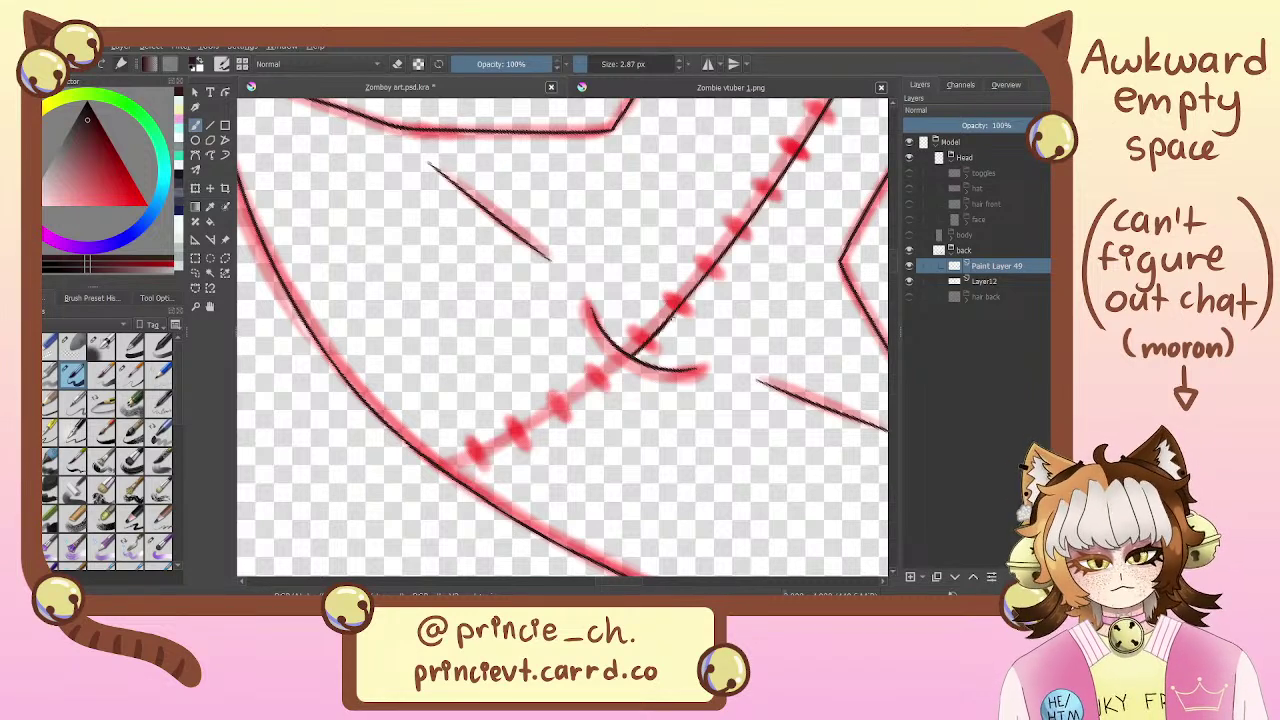
mouse_move(612, 369)
left_mouse_down()
mouse_move(672, 322)
mouse_move(494, 428)
left_mouse_up()
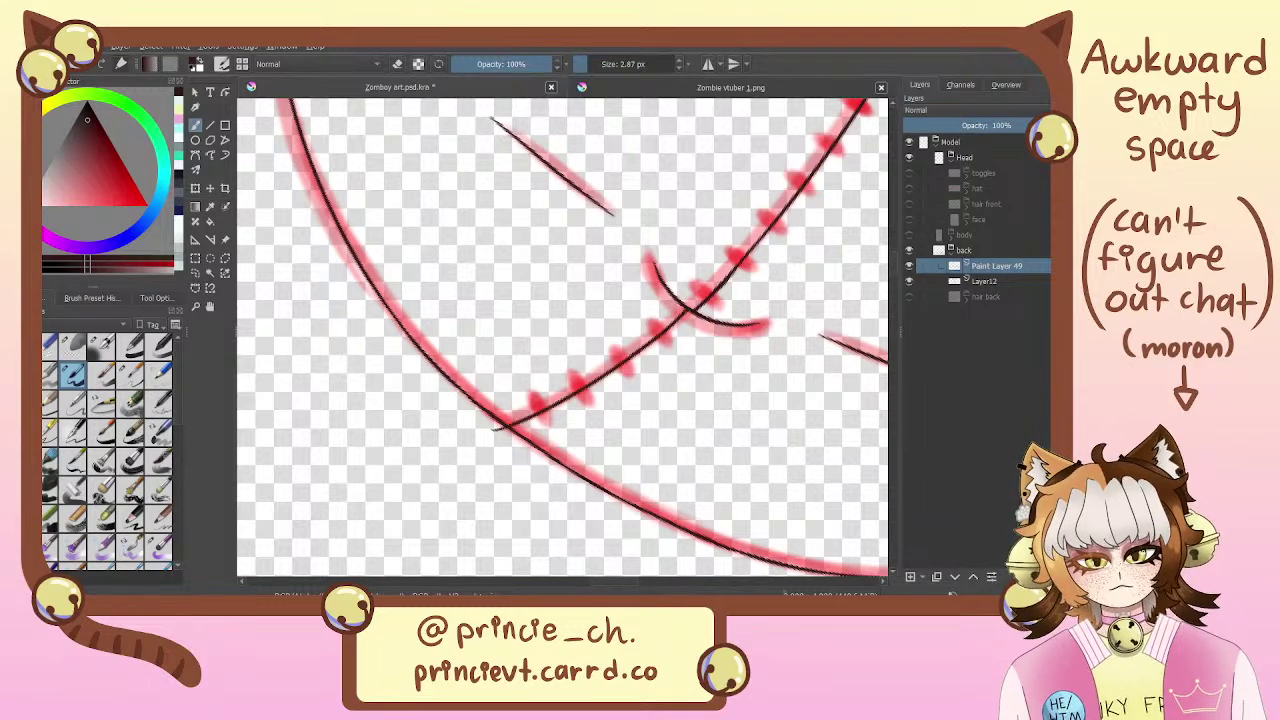
key("ctrl+z")
left_click_drag(690, 308, 468, 432)
key("ctrl+z")
left_click_drag(692, 308, 466, 432)
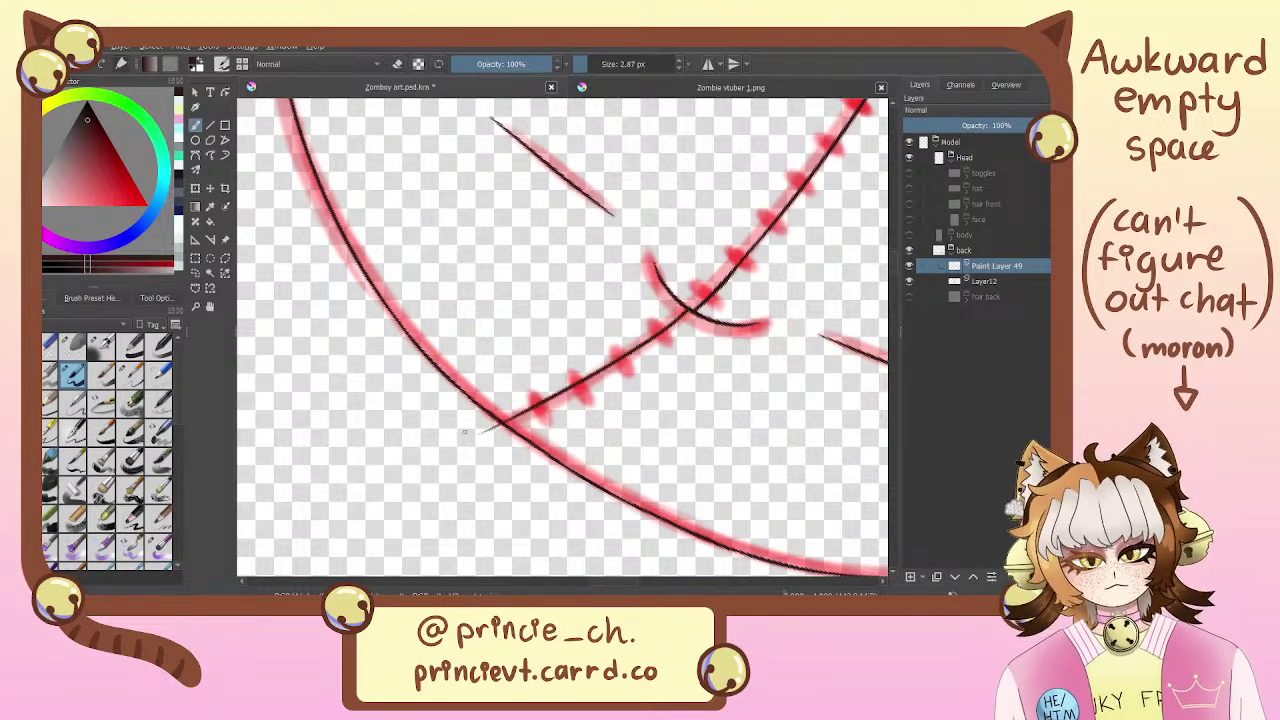
key("ctrl+z")
Rotate the canvas and redraw the seam's lower line from the collarbone curve to the chest's lower edge, erasing the overshoot past the outline
key("4")
key("4")
key("4")
key("4")
key("4")
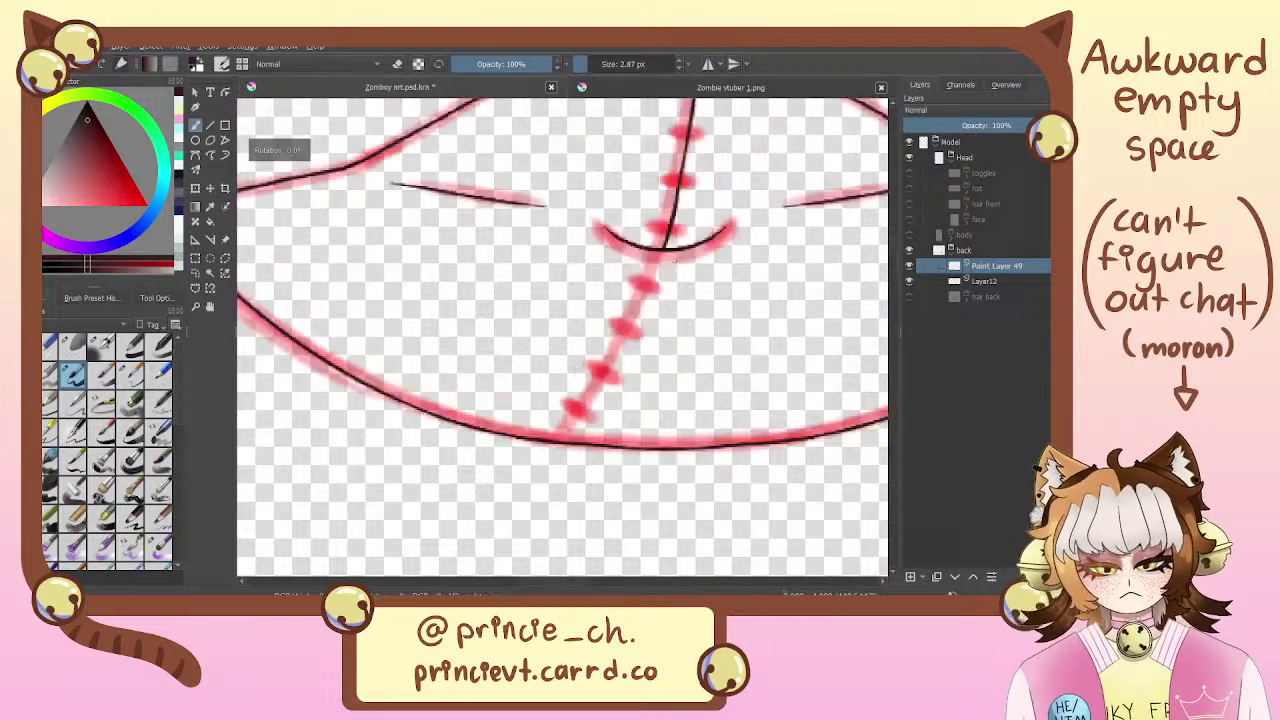
left_click_drag(569, 209, 606, 447)
key("ctrl+z")
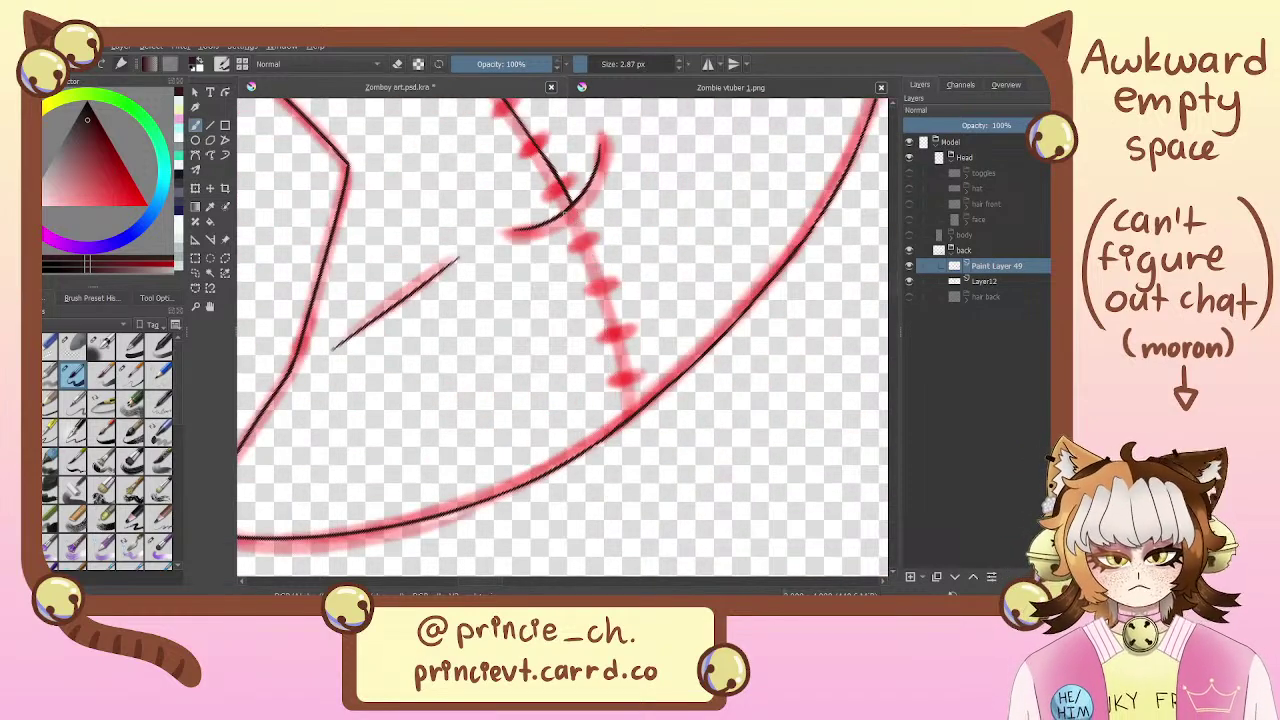
left_click_drag(572, 210, 643, 490)
left_click_drag(604, 222, 666, 546)
key("ctrl+z")
key("ctrl+z")
left_click_drag(584, 260, 650, 536)
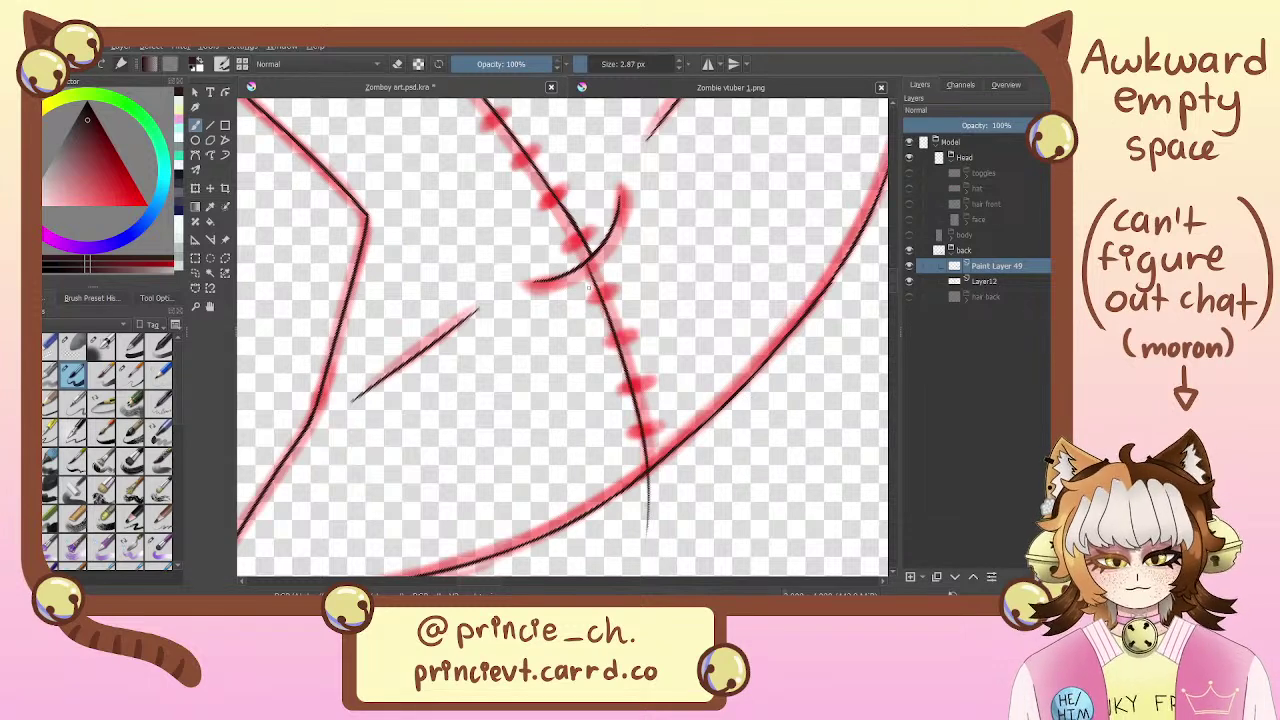
key("ctrl+z")
key("ctrl+minus")
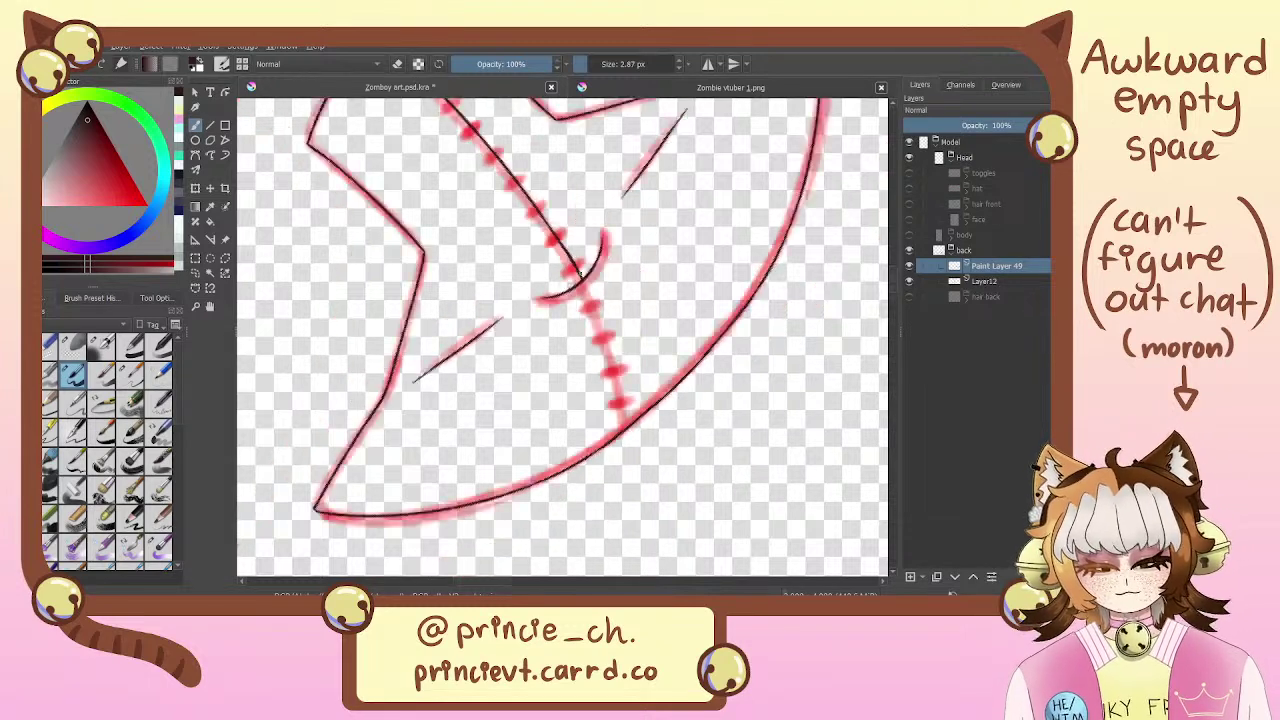
key("ctrl+plus")
left_click_drag(584, 266, 626, 514)
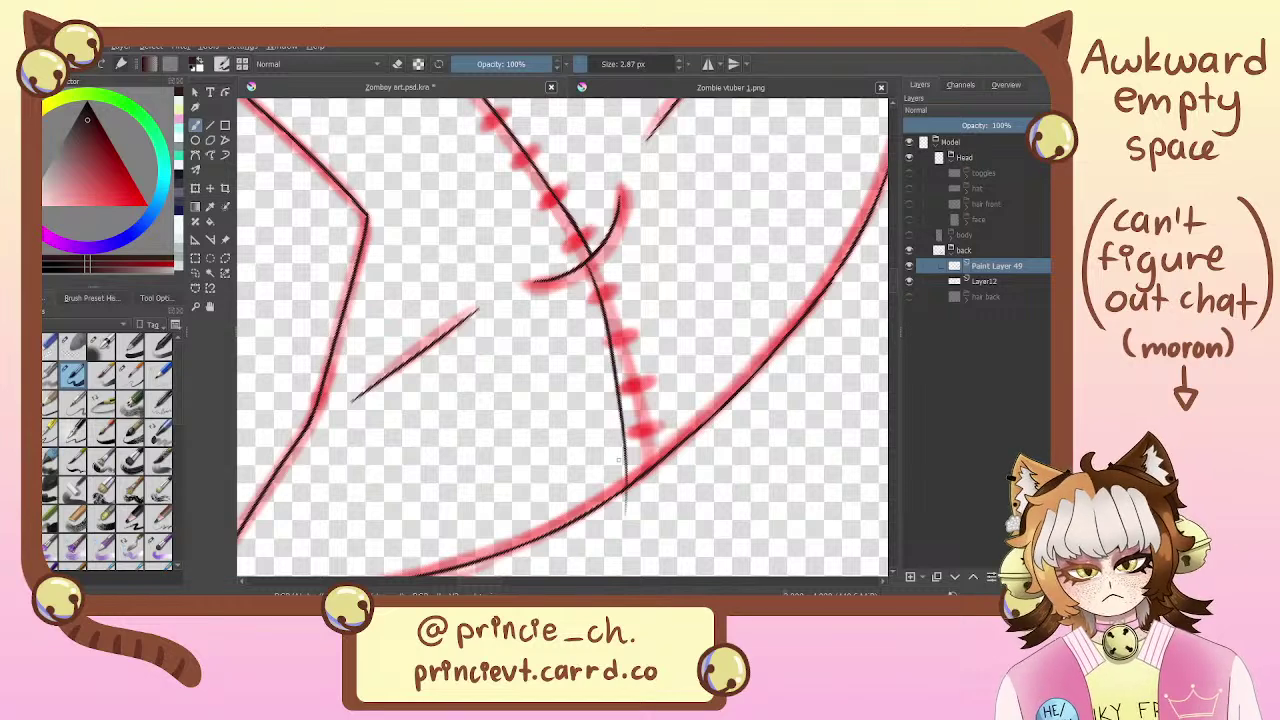
key("ctrl+z")
left_click_drag(586, 262, 649, 506)
left_click_drag(647, 351, 639, 246)
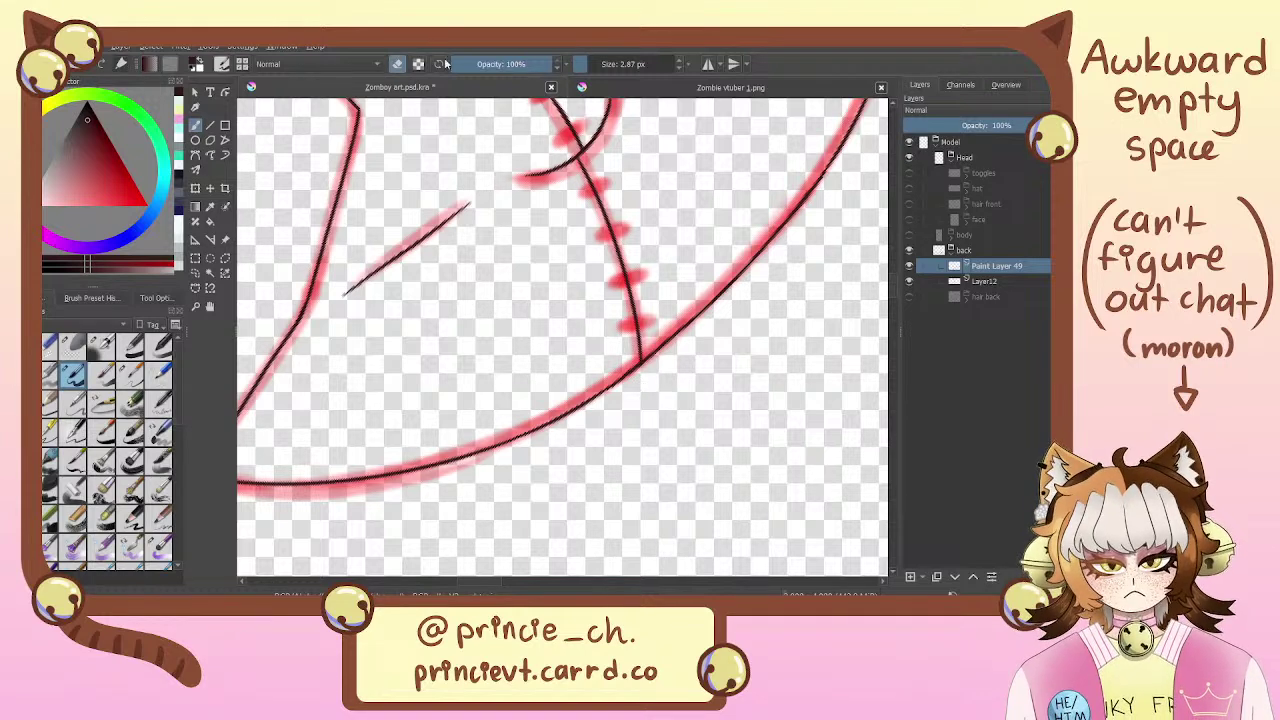
Leave eraser mode and rotate the canvas back upright with the whole neck and chest in view
left_click(708, 63)
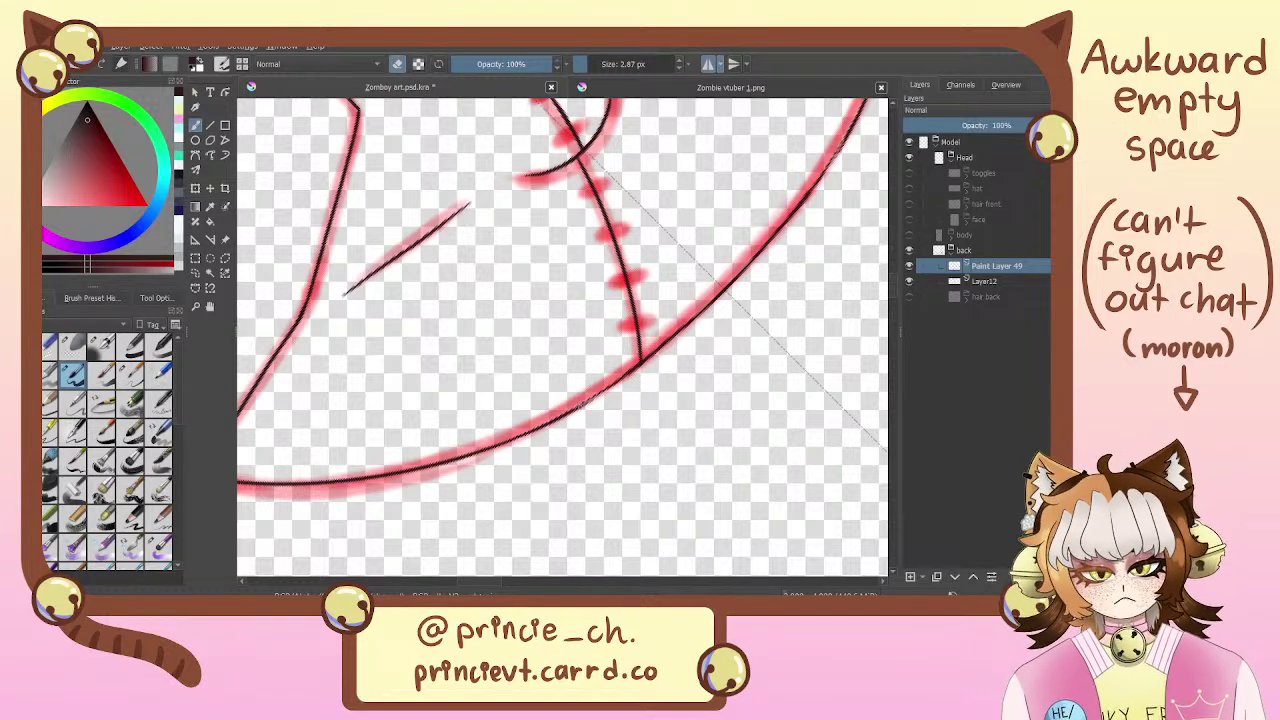
key("e")
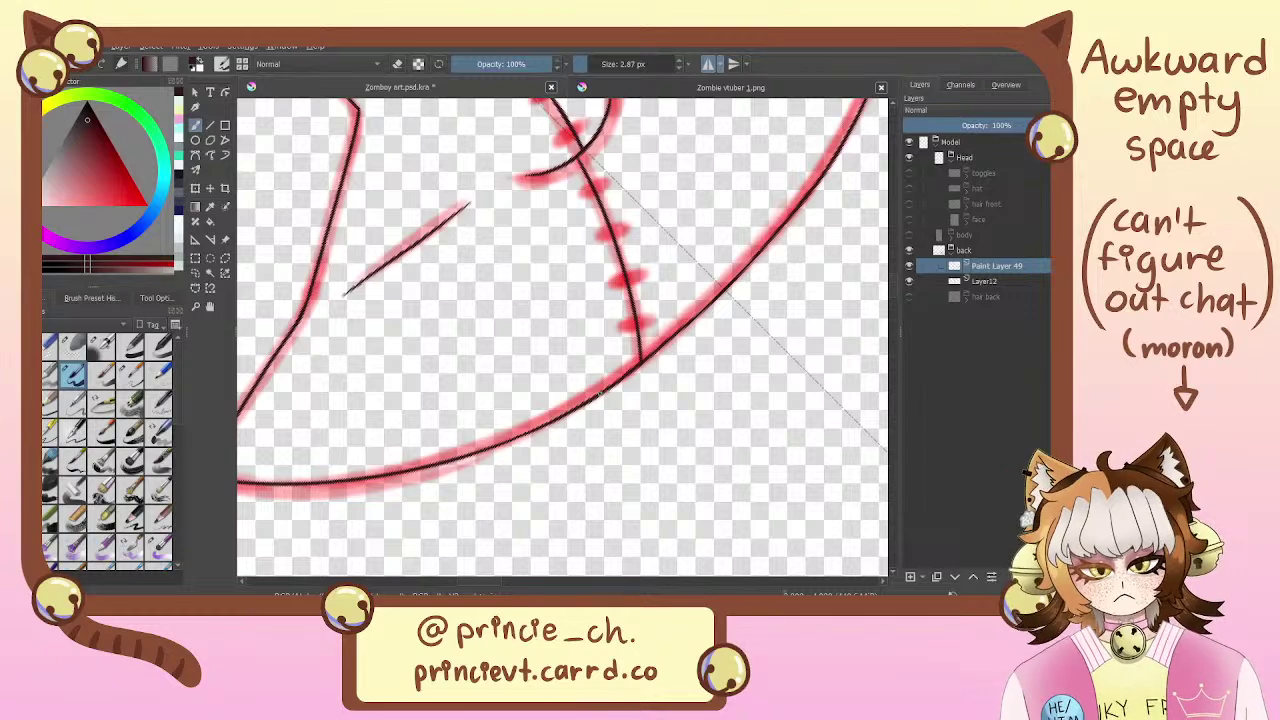
key("4")
key("4")
key("6")
key("6")
key("6")
key("6")
key("6")
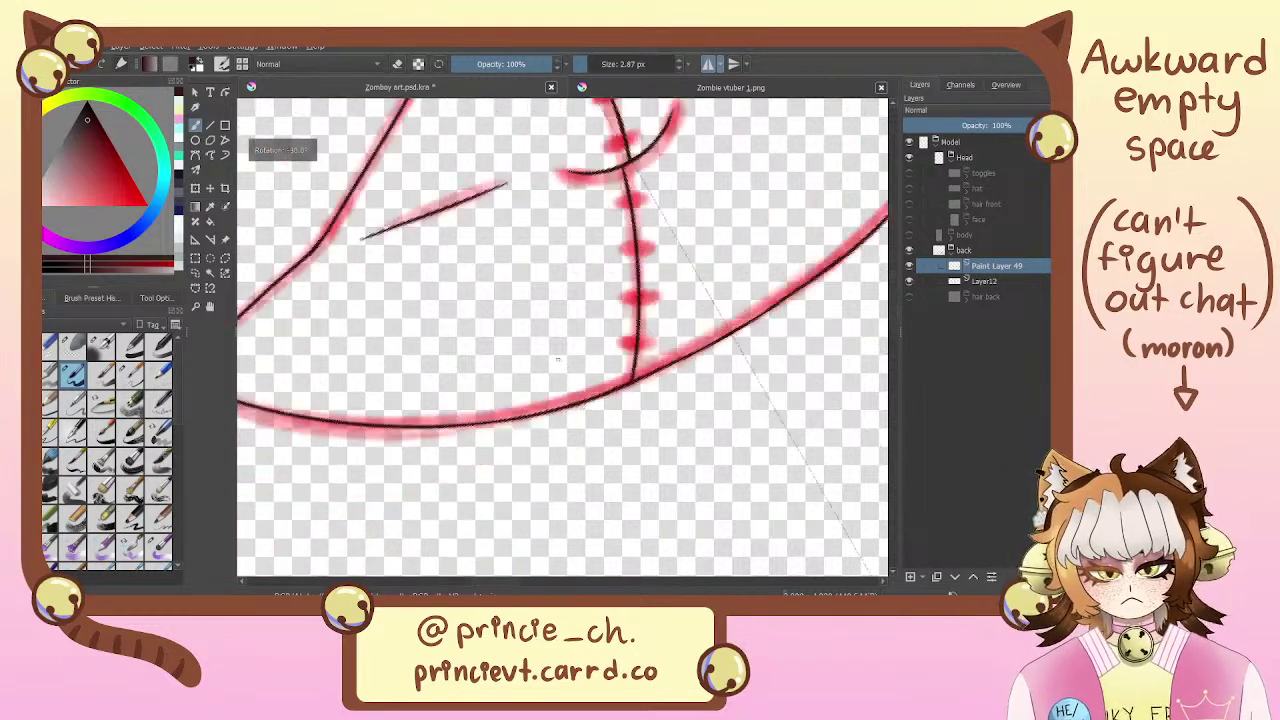
key("minus")
key("minus")
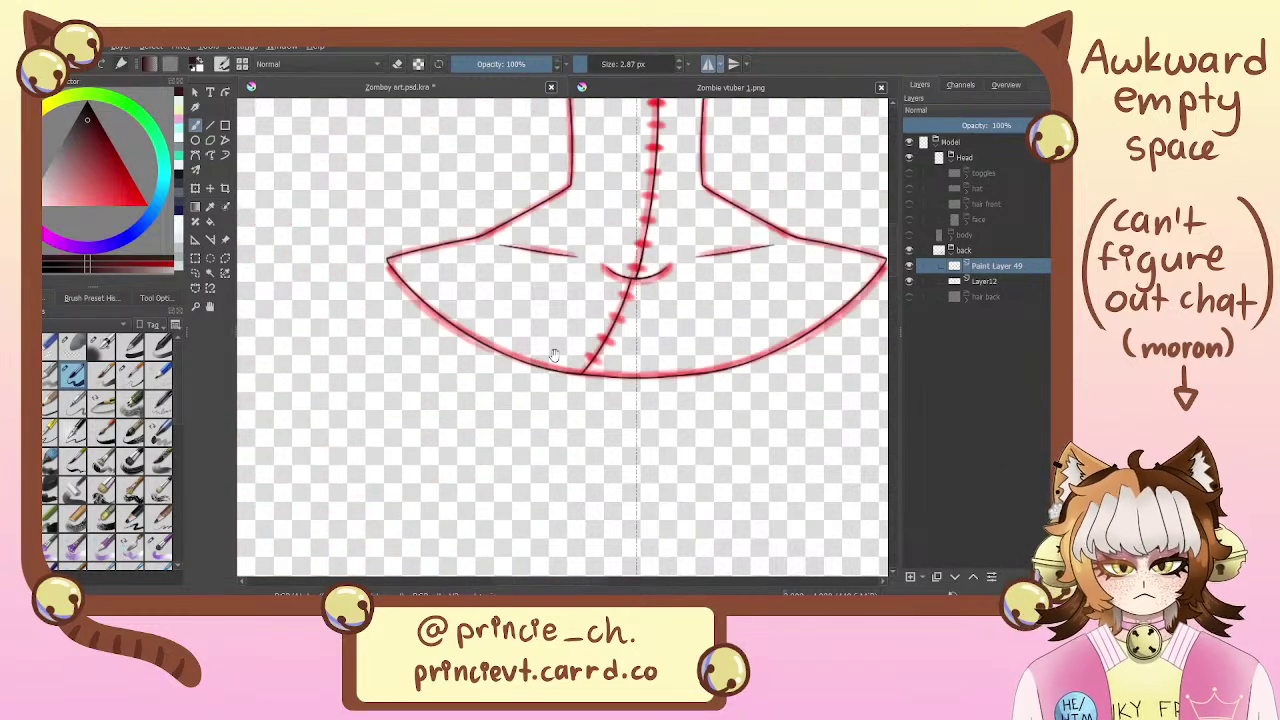
left_click_drag(662, 263, 616, 371)
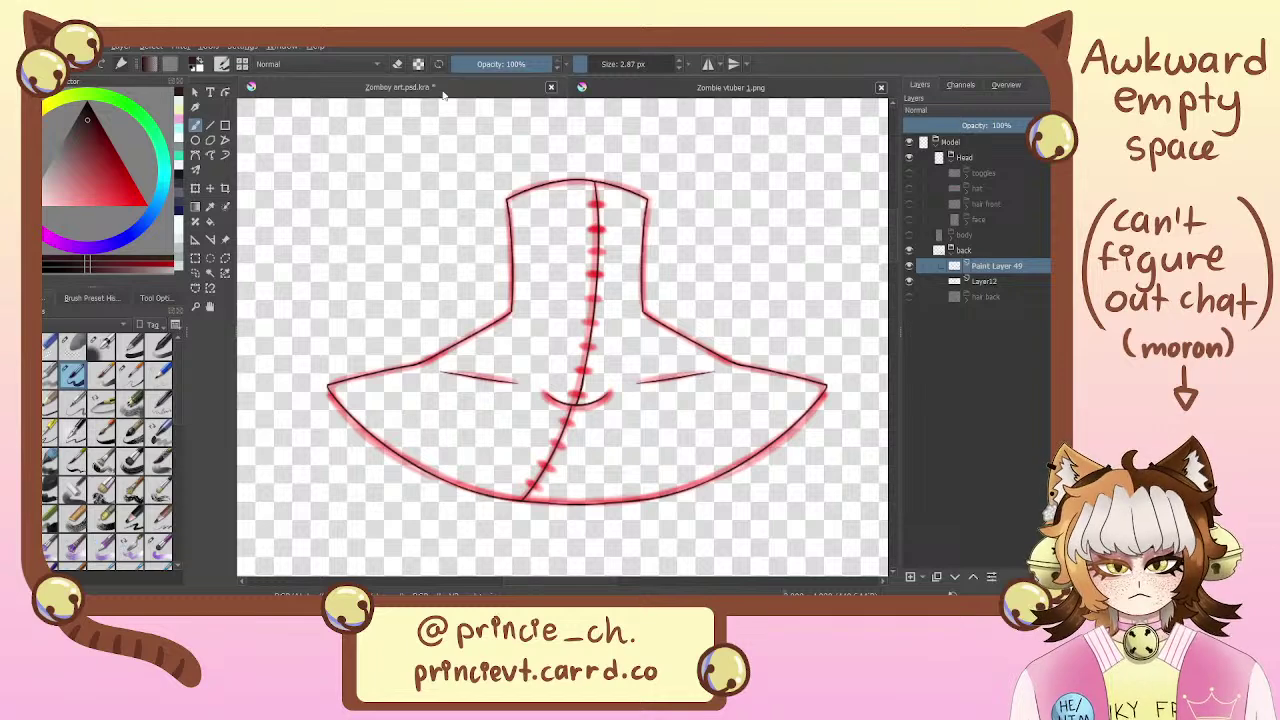
Select the seam's center line freehand from the neck's top edge to just above the collarbone curve, delete it and clear the selection
left_click(195, 272)
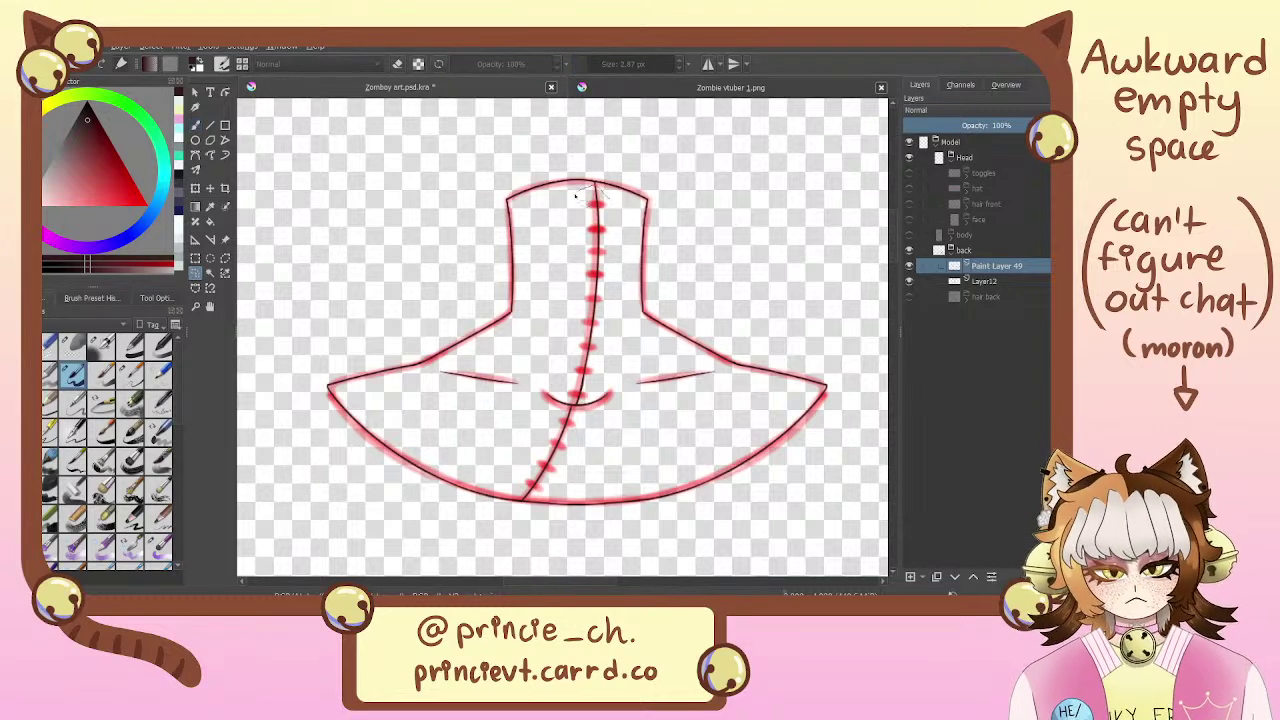
mouse_move(575, 196)
left_mouse_down()
mouse_move(558, 282)
mouse_move(582, 368)
mouse_move(625, 294)
left_mouse_up()
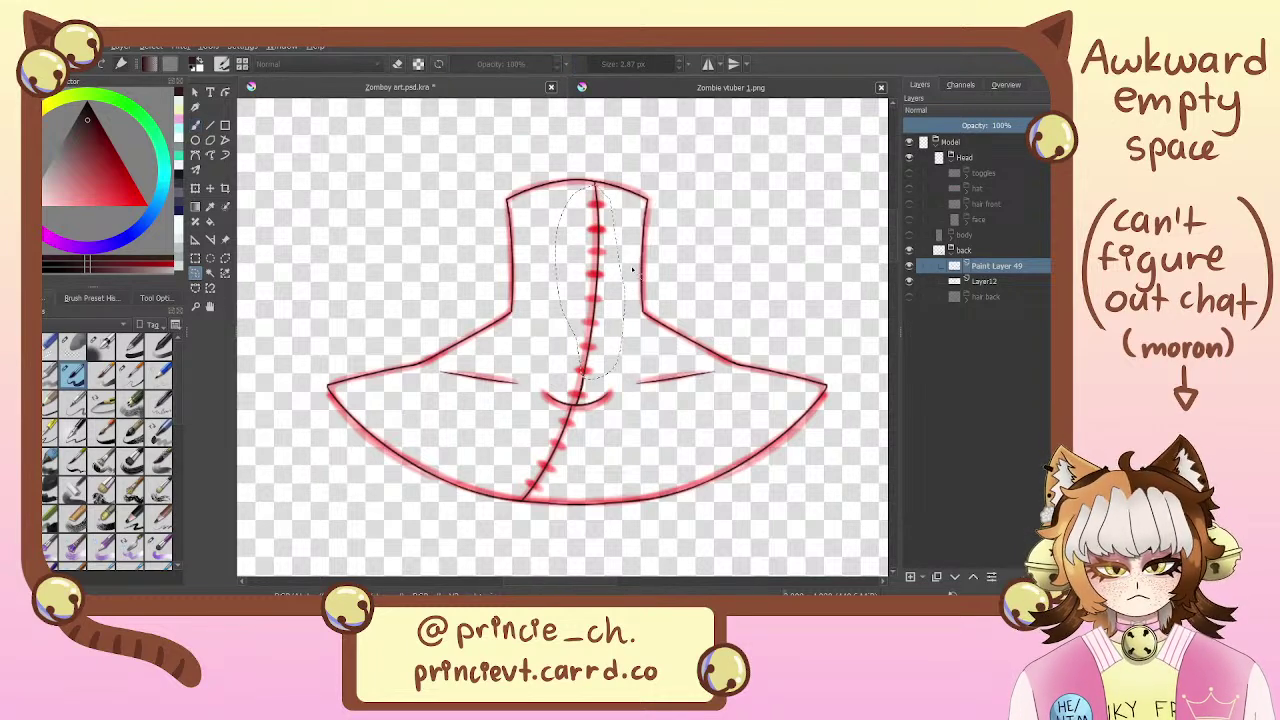
key("Delete")
key("ctrl+shift+a")
key("b")
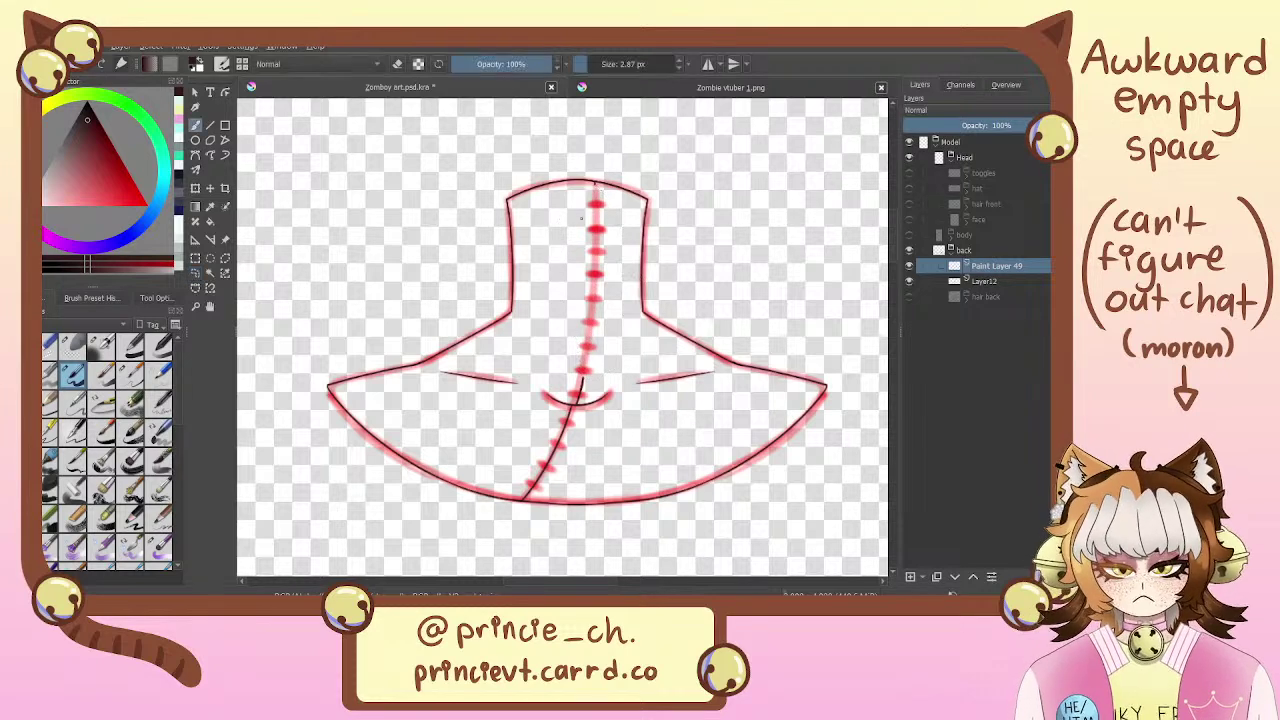
Re-ink the seam's upper center line down the neck and join it smoothly to the remaining line above the collarbone curve
left_click_drag(596, 183, 578, 400)
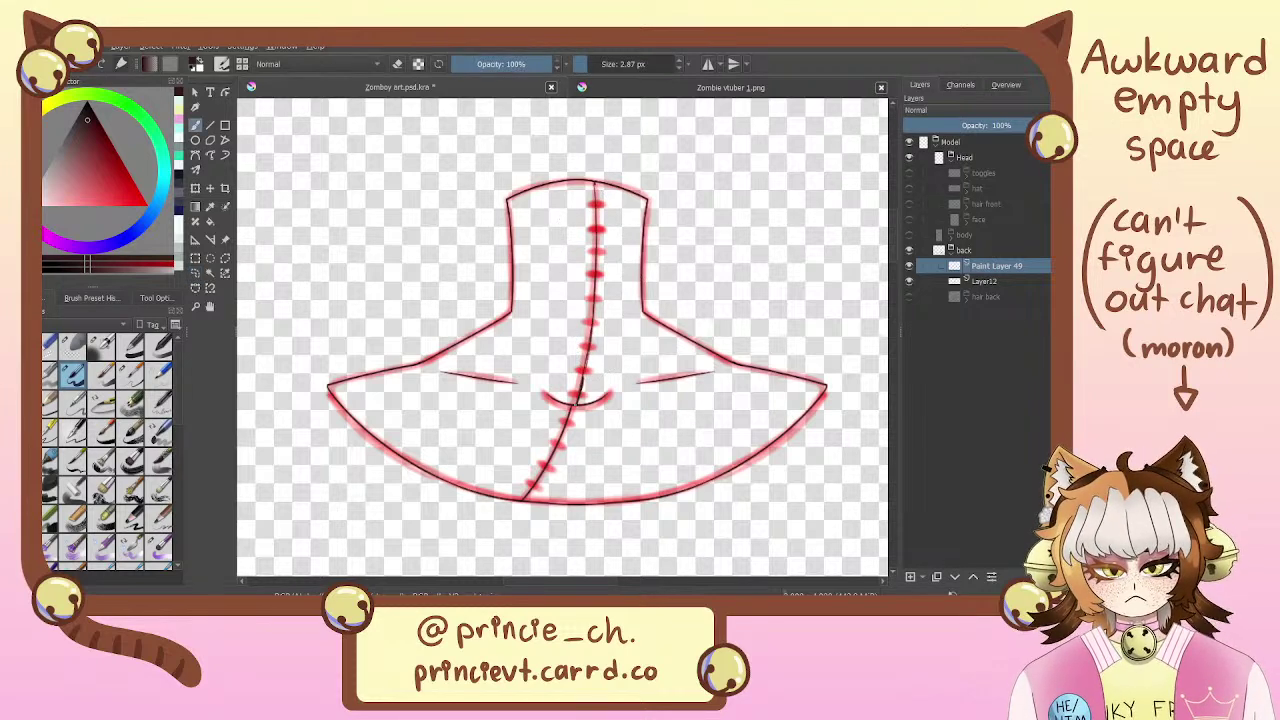
key("ctrl+z")
key("ctrl+plus")
key("ctrl+plus")
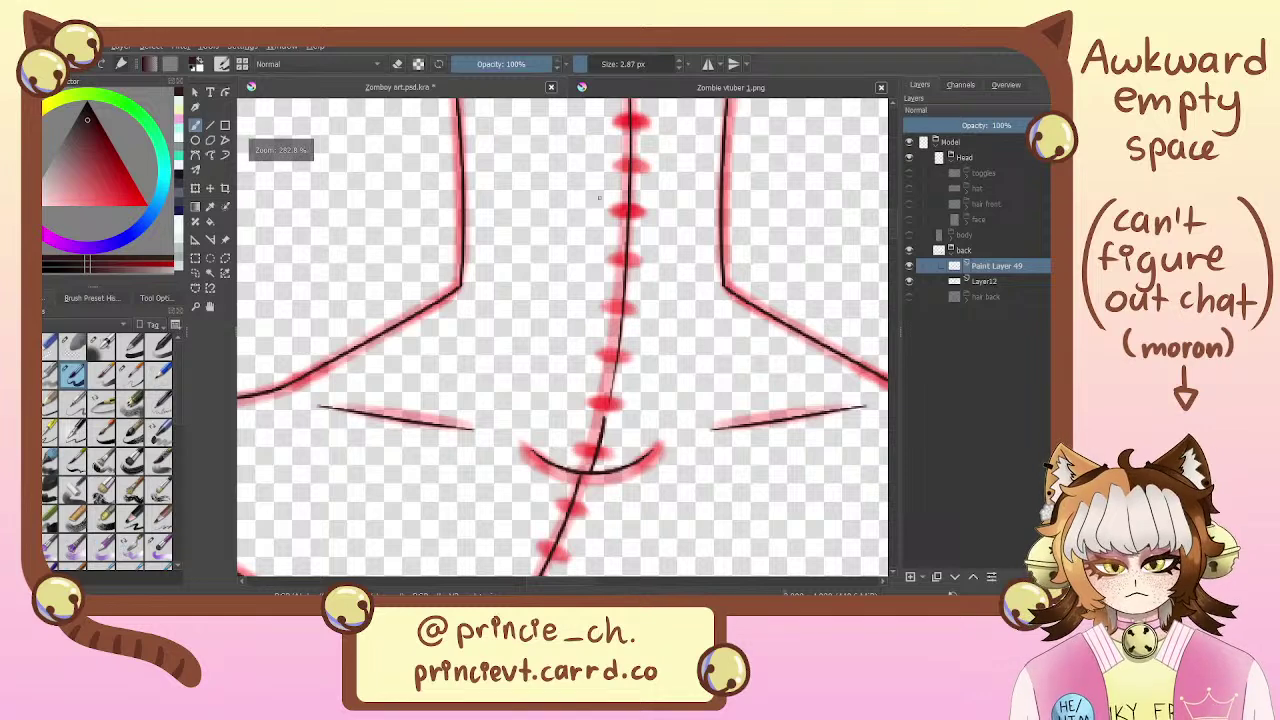
left_click_drag(629, 293, 531, 365)
left_click_drag(520, 413, 499, 512)
key("ctrl+z")
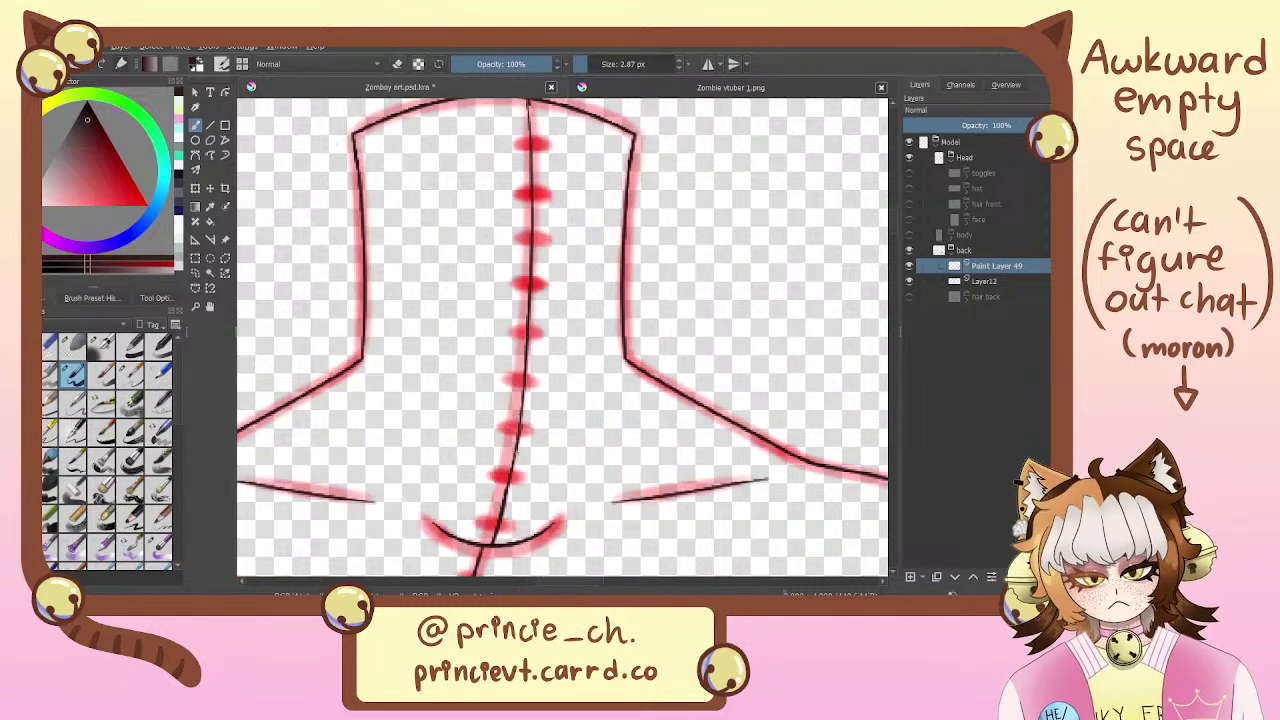
left_click_drag(520, 424, 505, 502)
scroll(525, 172, "up", 1)
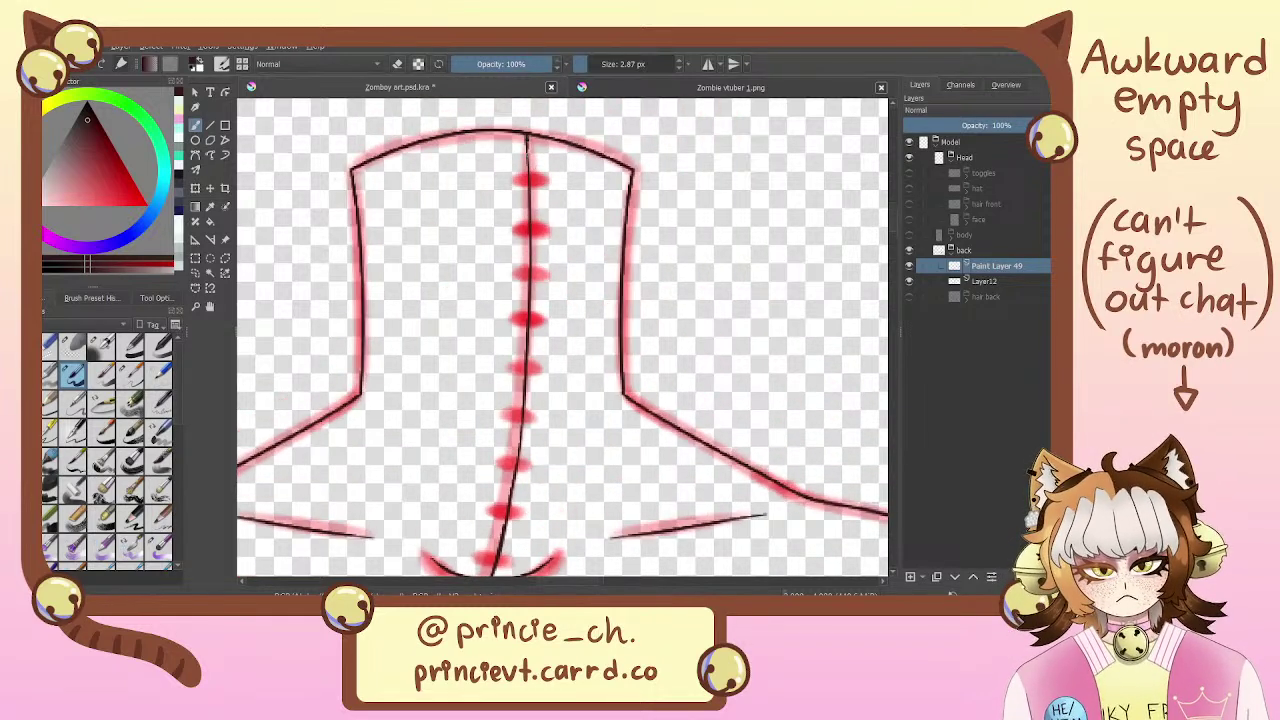
Clean up the neck seam's center line with the eraser and retrace its lower stretch above the collarbone curve
key("e")
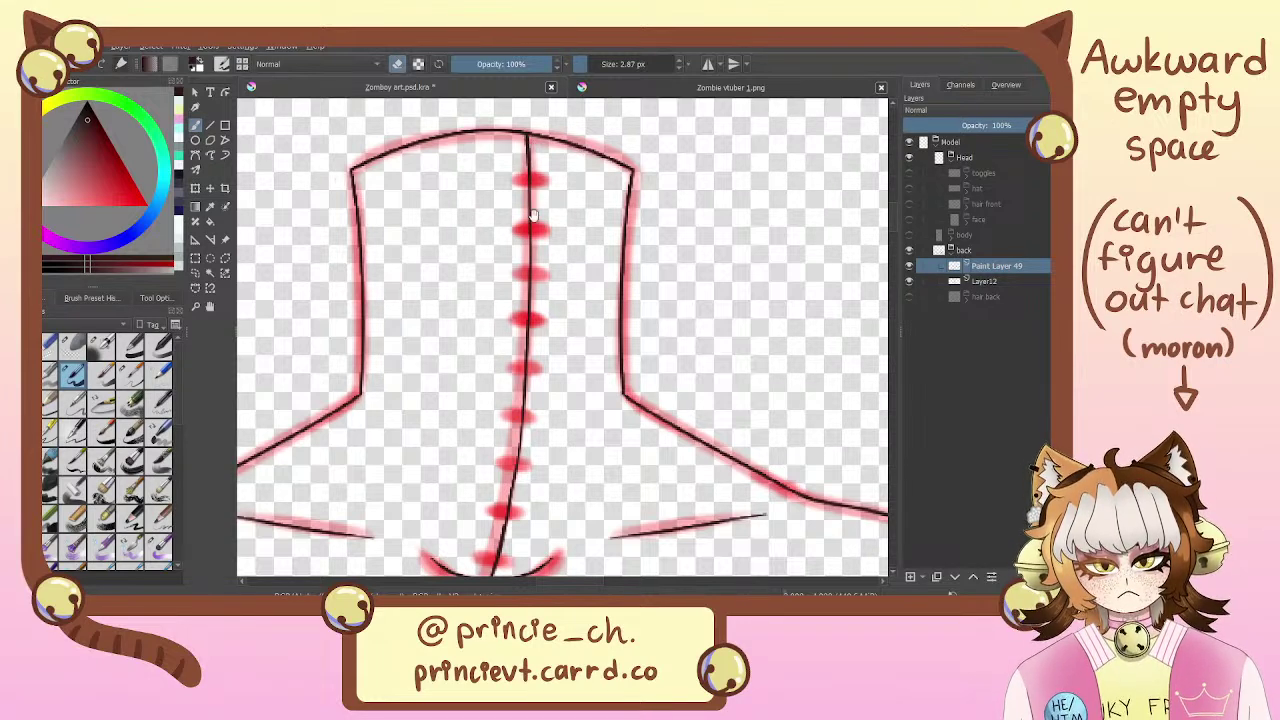
left_click_drag(533, 215, 541, 175)
mouse_move(553, 270)
left_mouse_down()
mouse_move(560, 311)
mouse_move(558, 272)
left_mouse_up()
key("e")
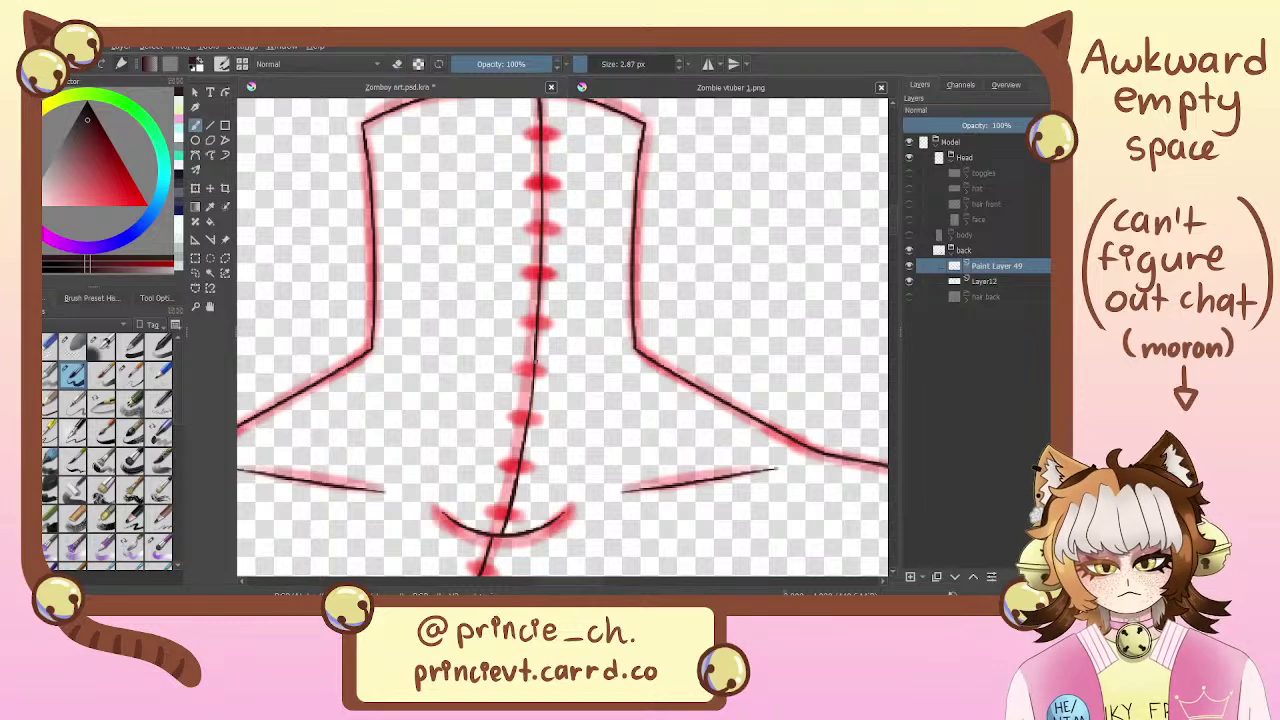
left_click_drag(535, 372, 522, 464)
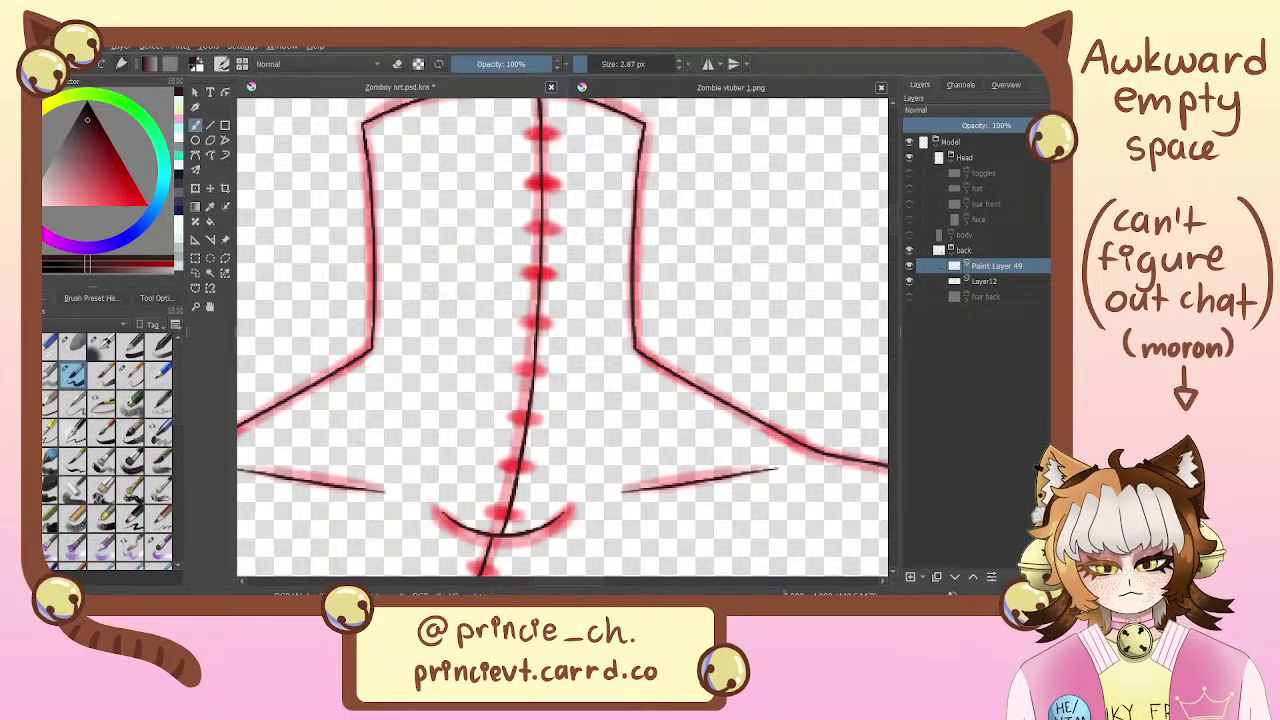
scroll(520, 461, "up", 2)
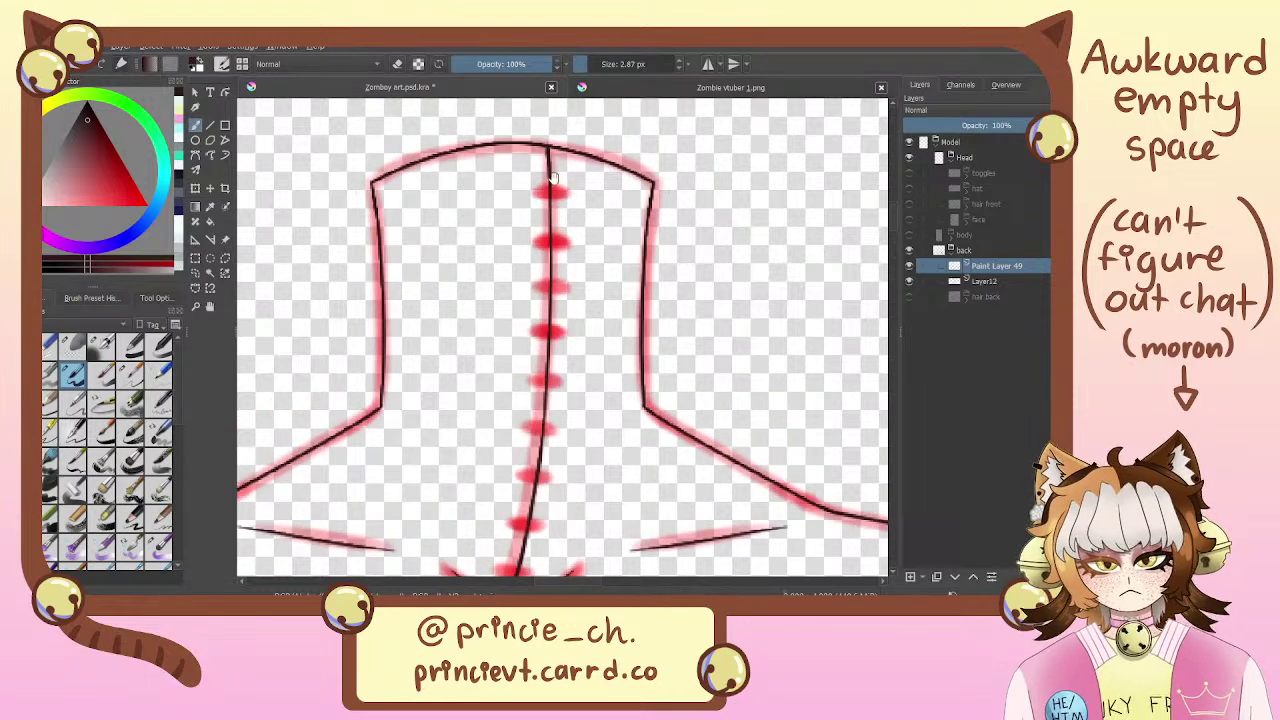
mouse_move(553, 178)
left_mouse_down()
mouse_move(563, 162)
mouse_move(559, 274)
left_mouse_up()
key("ctrl+z")
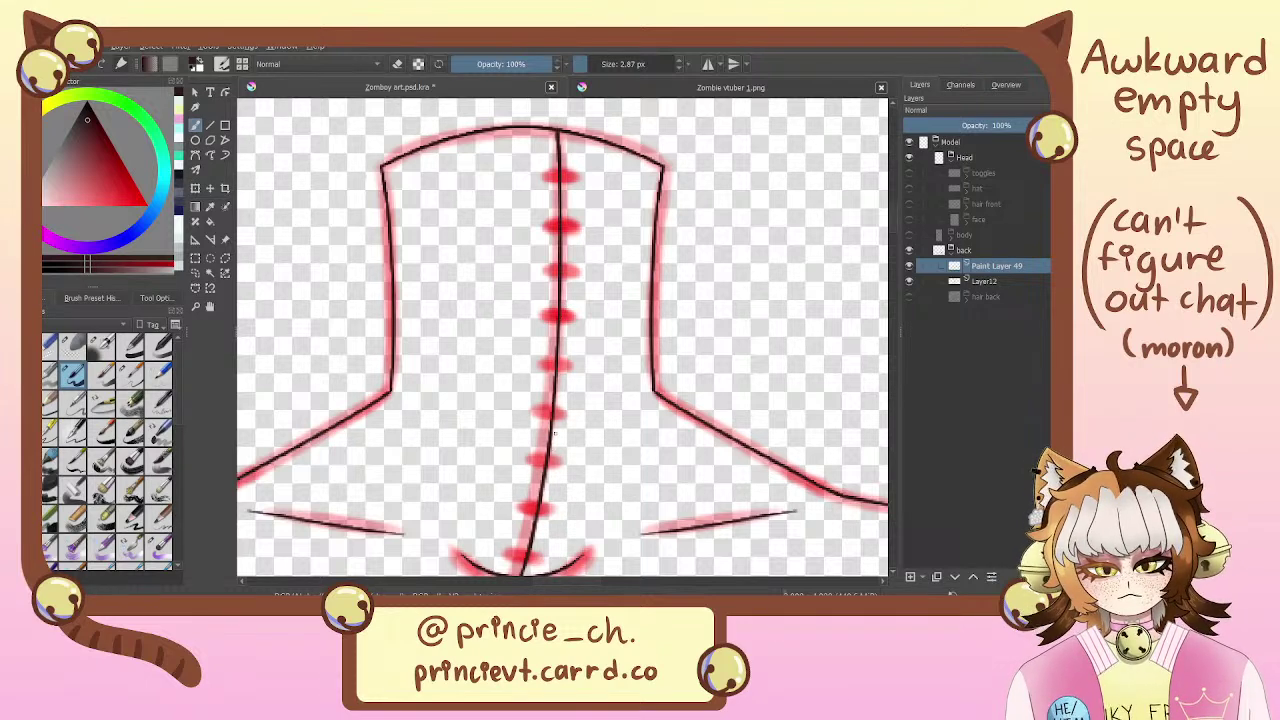
Try deleting the red neck sketch layer, Layer12, and undo the deletion
key("minus")
key("minus")
key("minus")
key("minus")
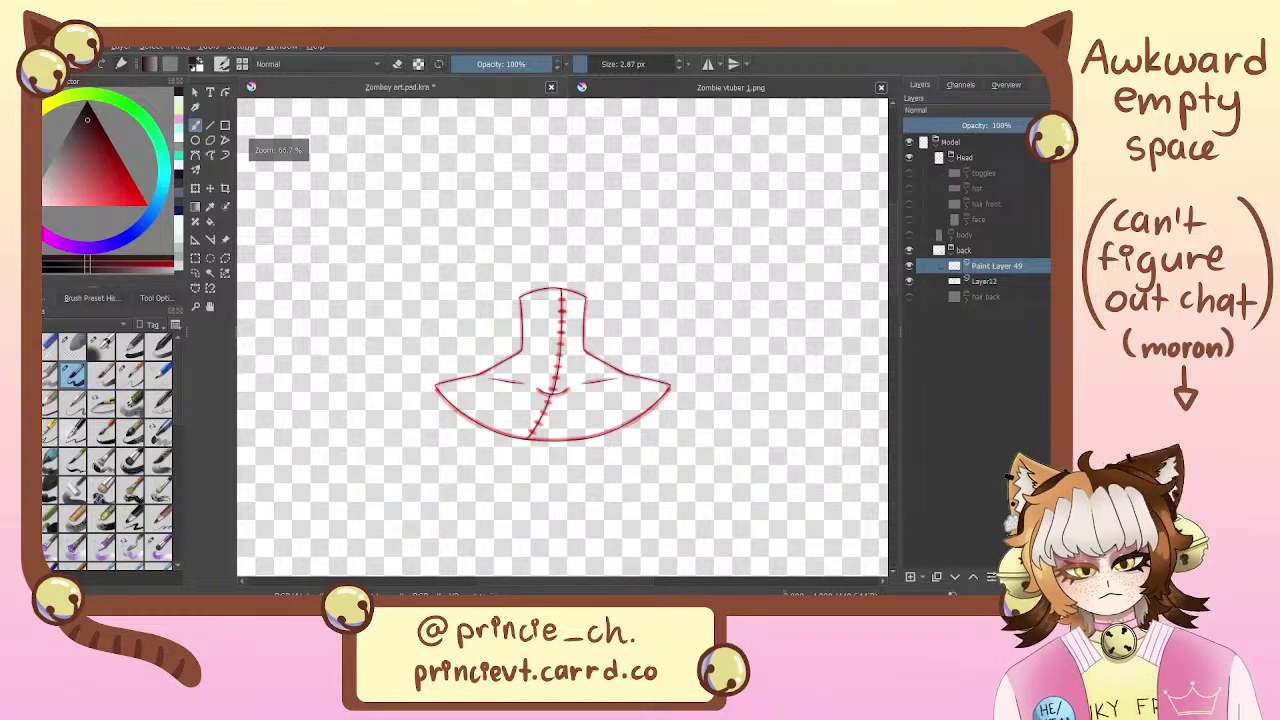
key("plus")
key("plus")
left_click(1031, 286)
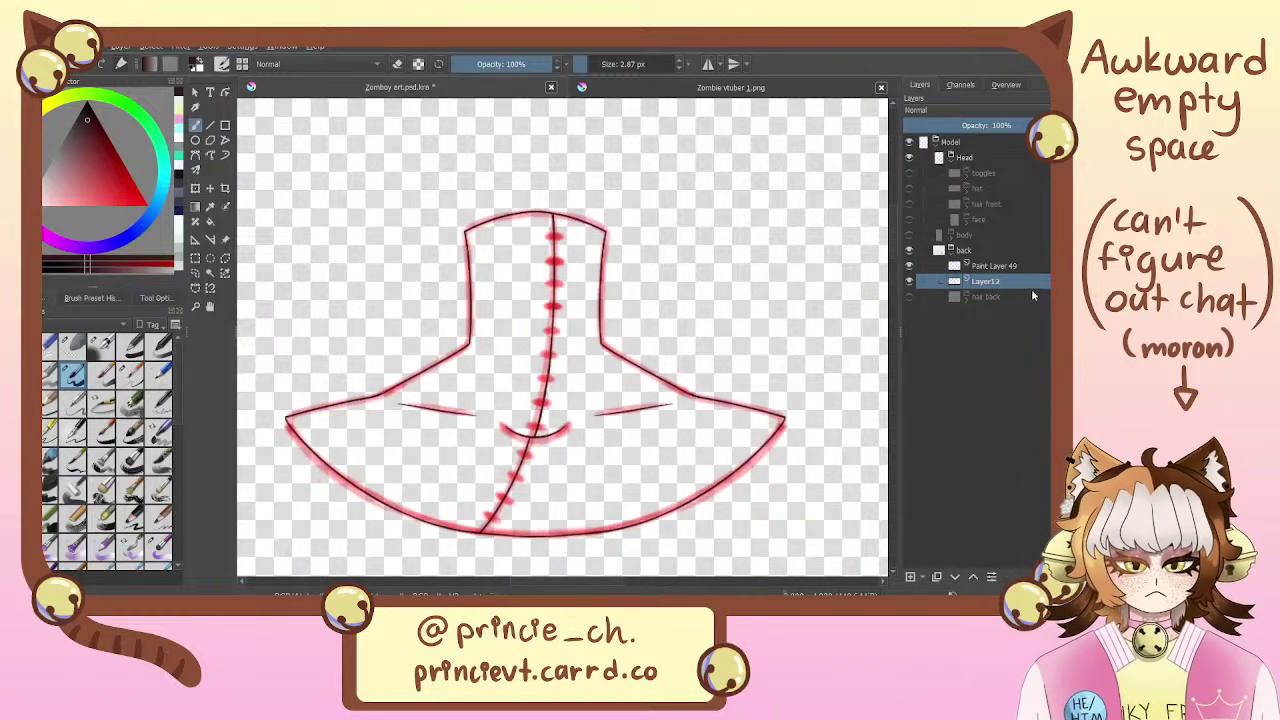
key("shift+Delete")
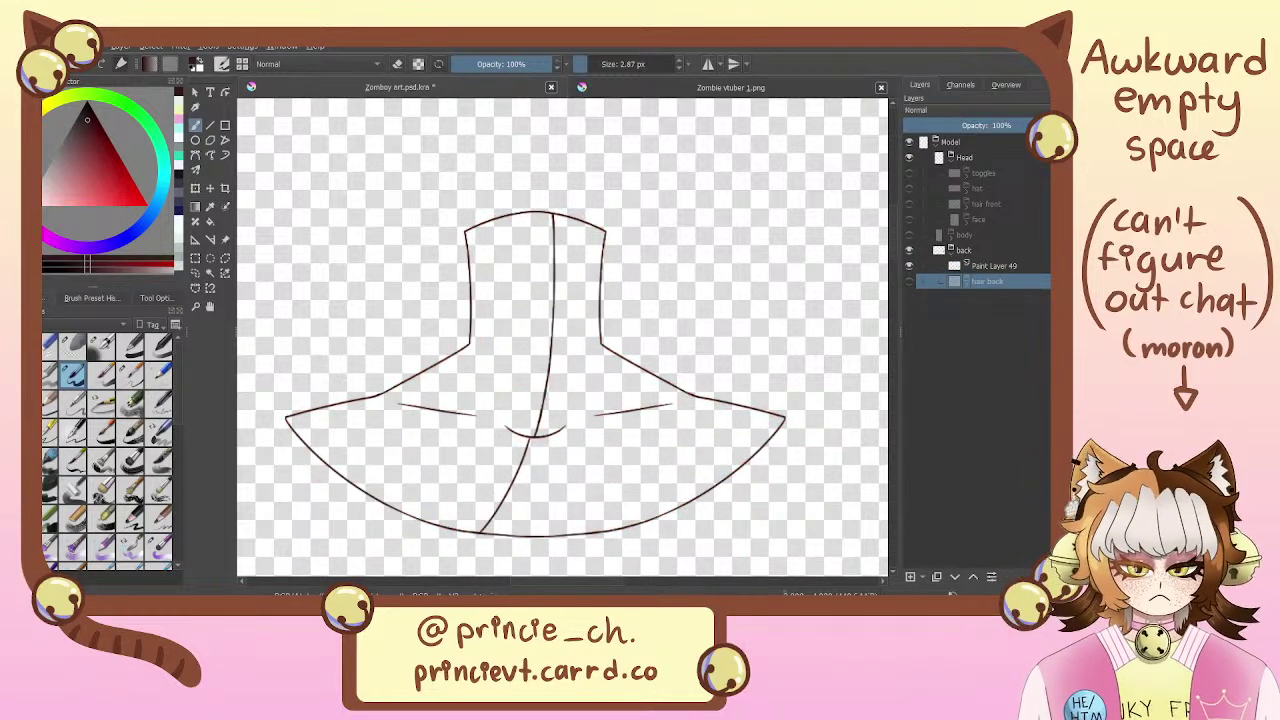
key("ctrl+z")
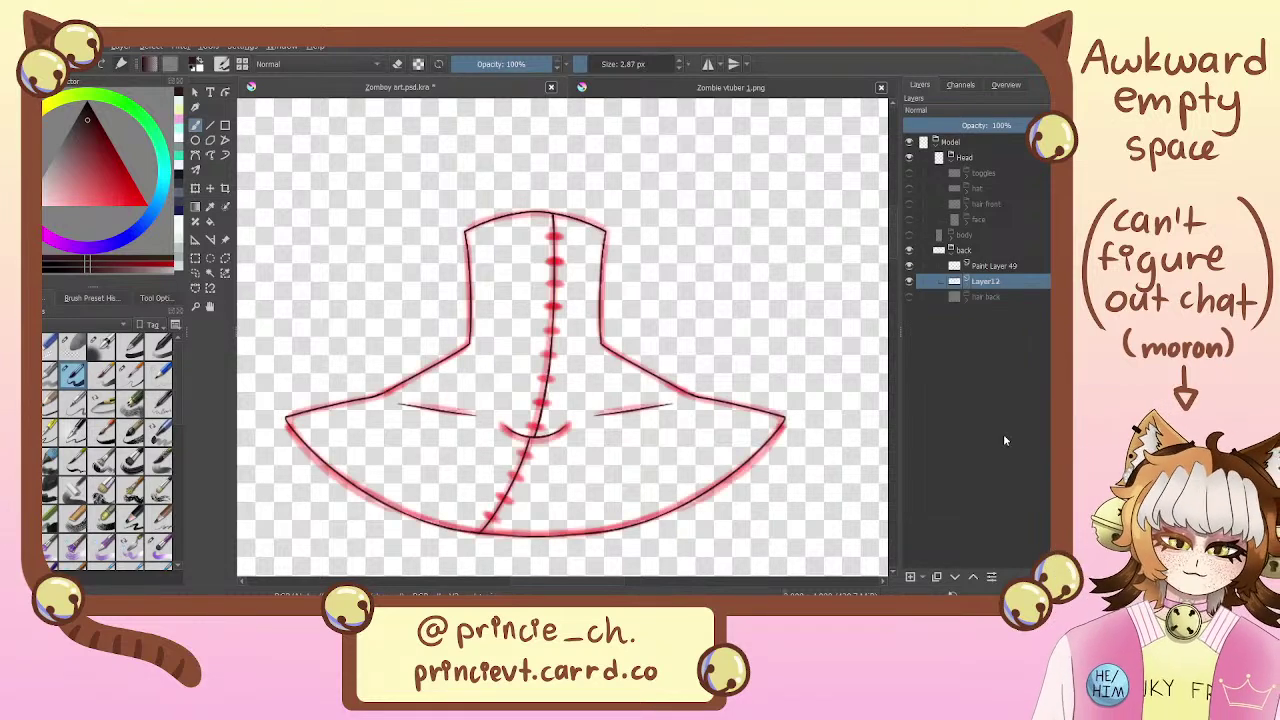
Delete the red sketch layer, Layer12, once more to view the bare neck line art, and restore the layer
key("shift+Delete")
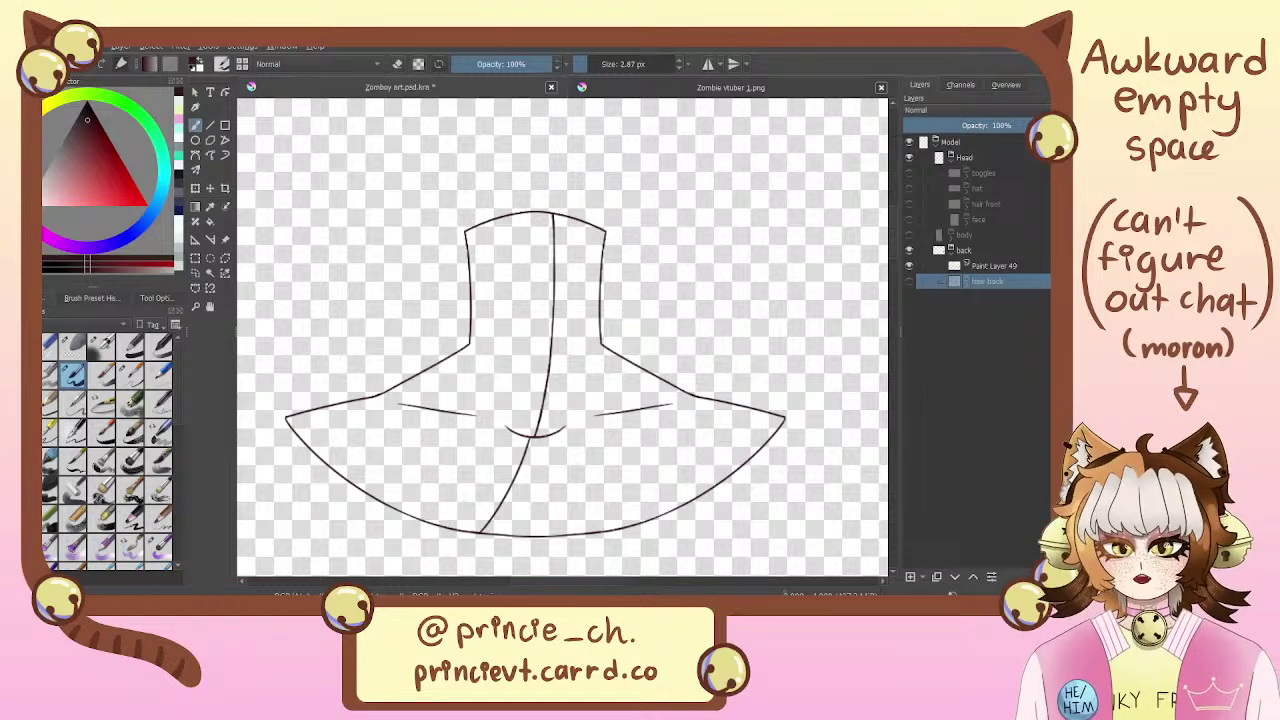
left_click_drag(668, 273, 688, 349)
key("ctrl+minus")
key("ctrl+minus")
key("ctrl+minus")
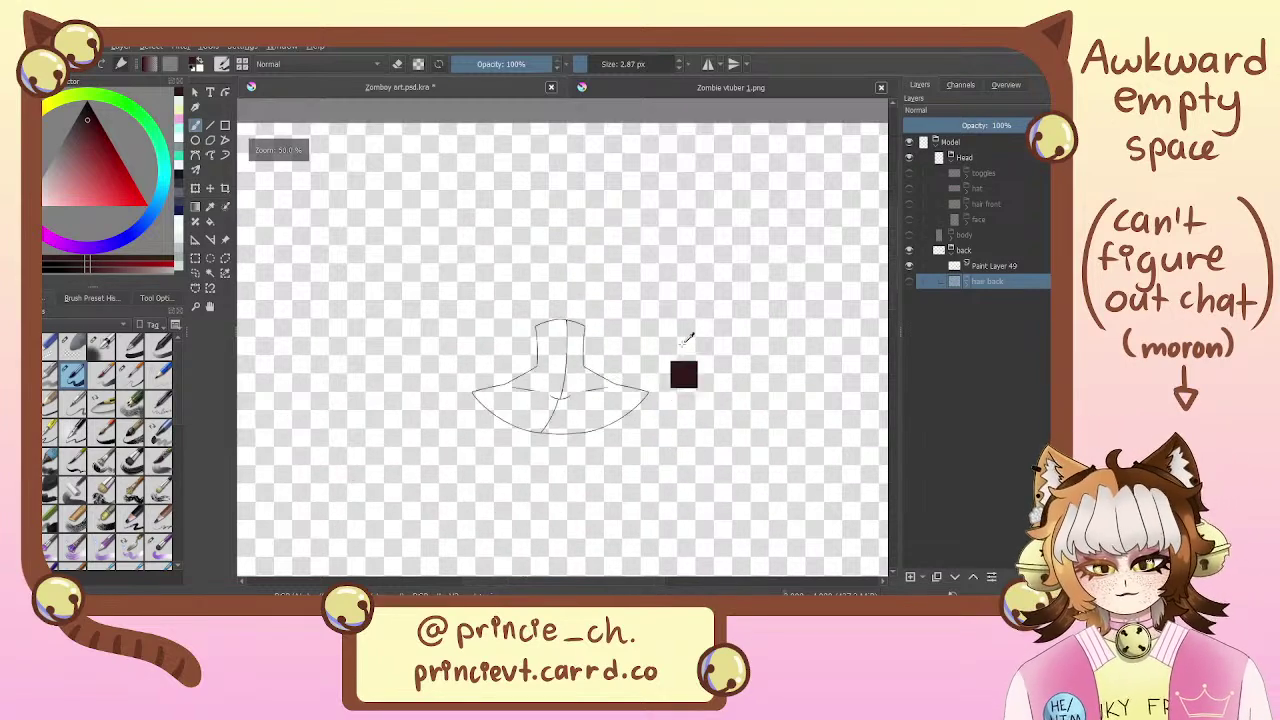
scroll(876, 372, "up", 2)
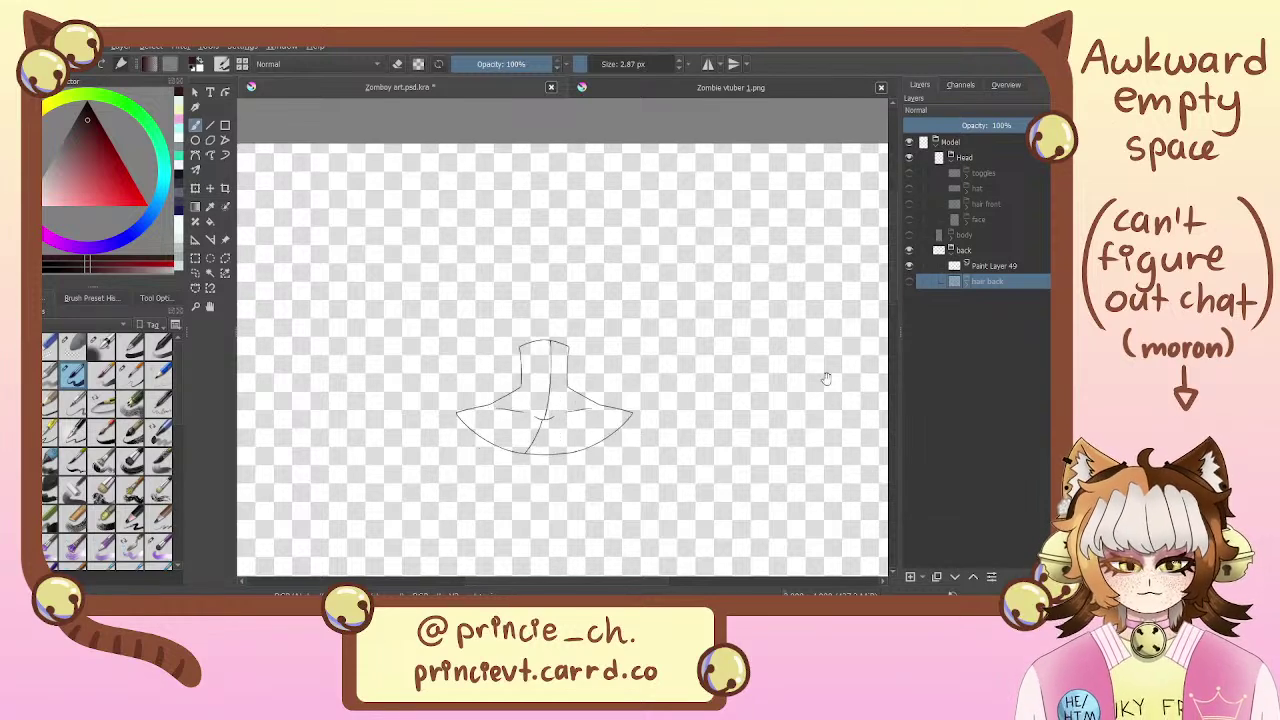
scroll(826, 395, "down", 1)
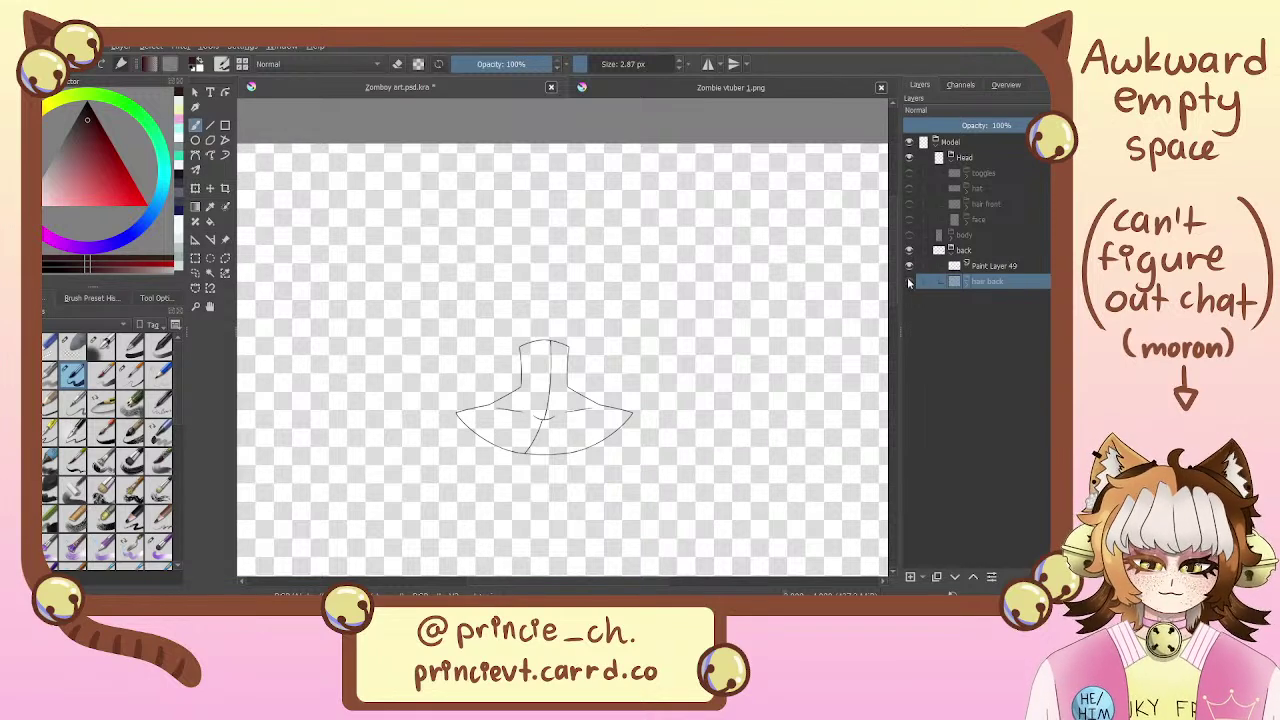
key("ctrl+v")
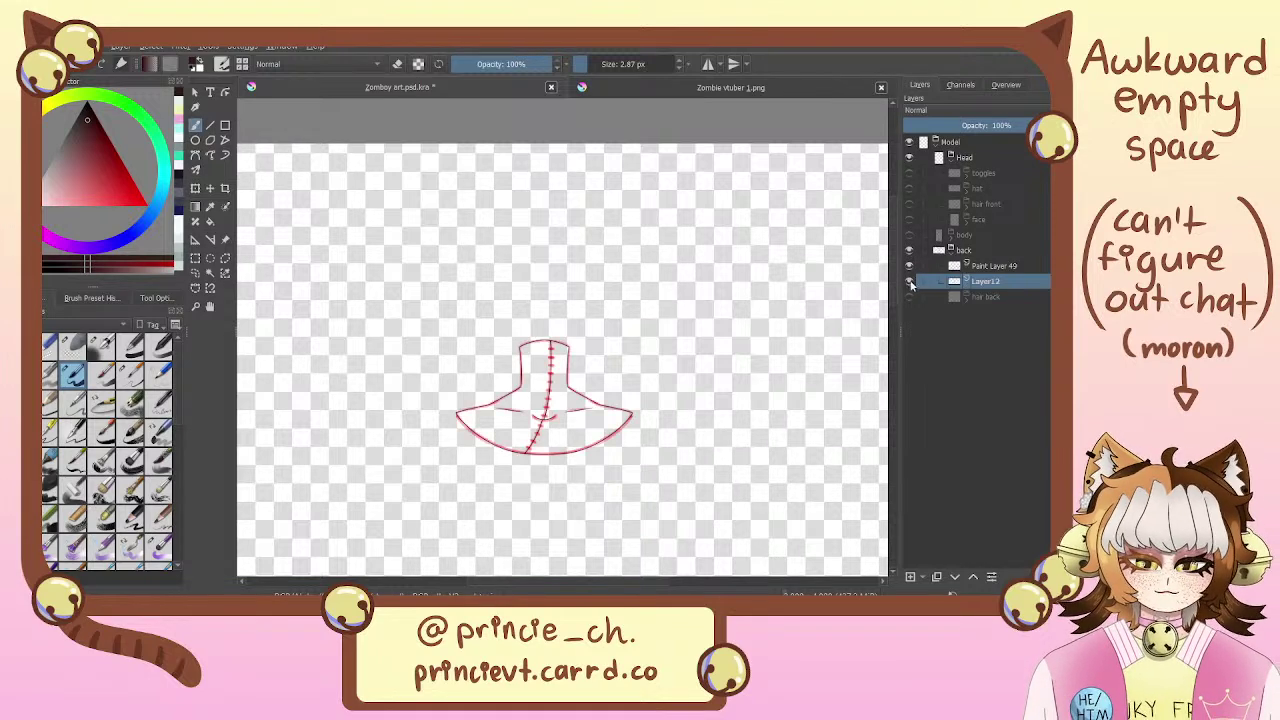
key("ctrl+shift+y")
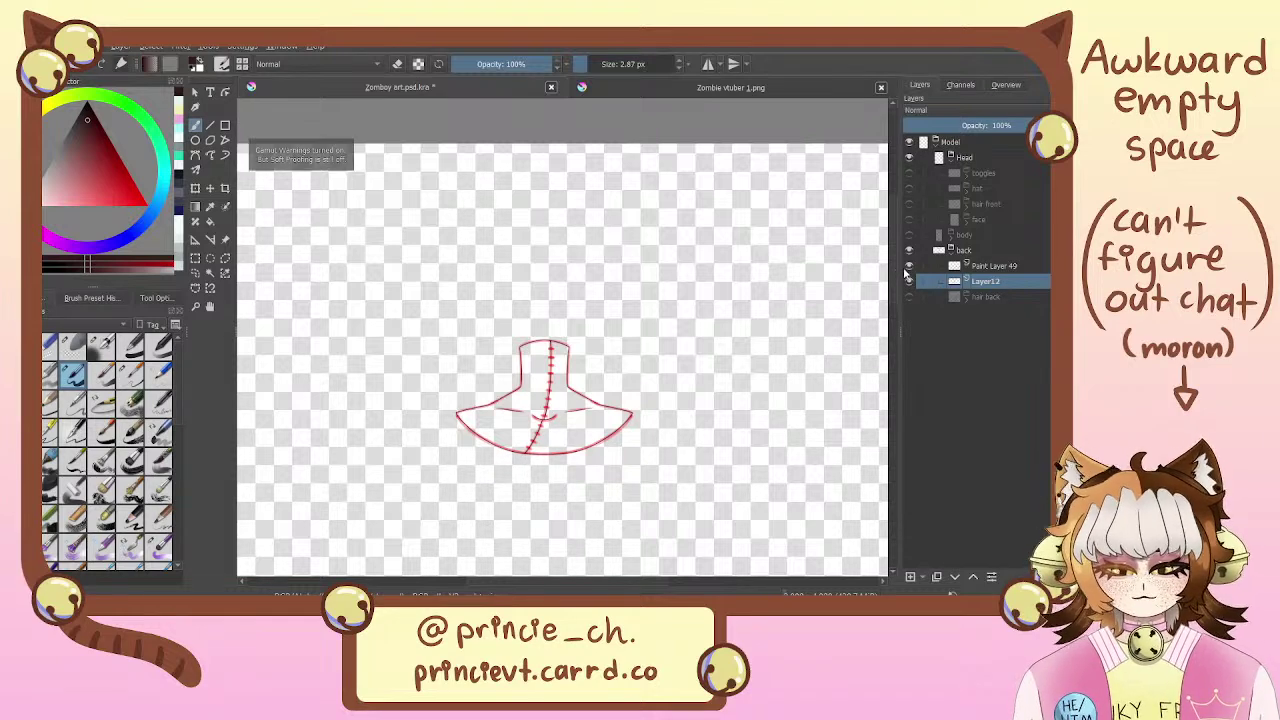
key("ctrl+shift+y")
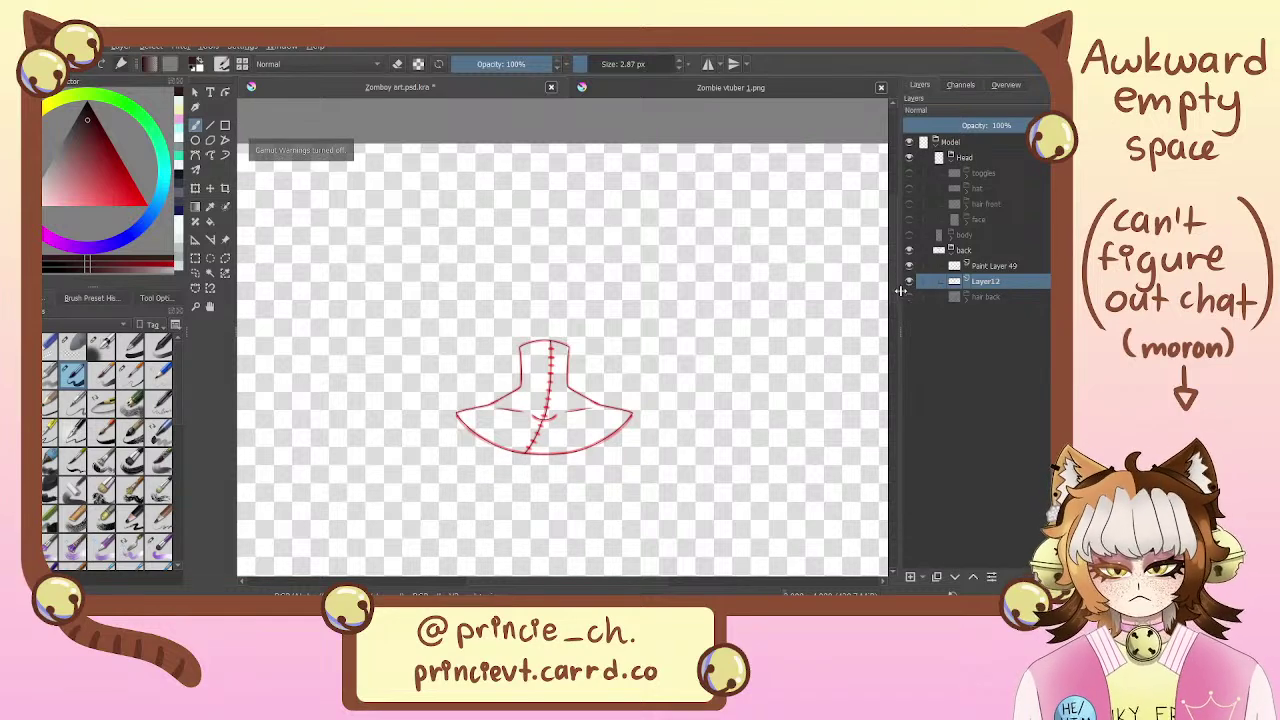
Try inking the top two stitches across the neck seam on Paint Layer 49 with the 2.87 px brush and undo them
left_click(1000, 266)
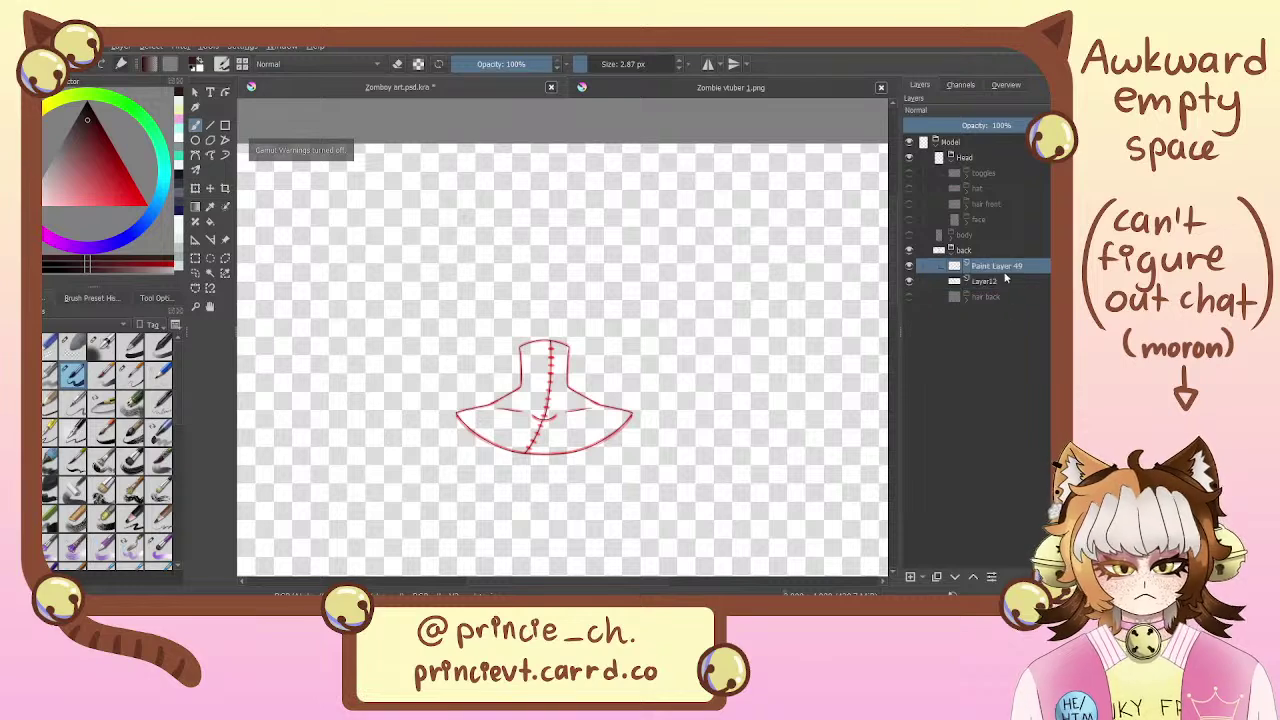
key("ctrl+plus")
key("ctrl+plus")
key("ctrl+plus")
key("ctrl+plus")
key("ctrl+plus")
key("ctrl+plus")
left_click_drag(507, 398, 597, 248)
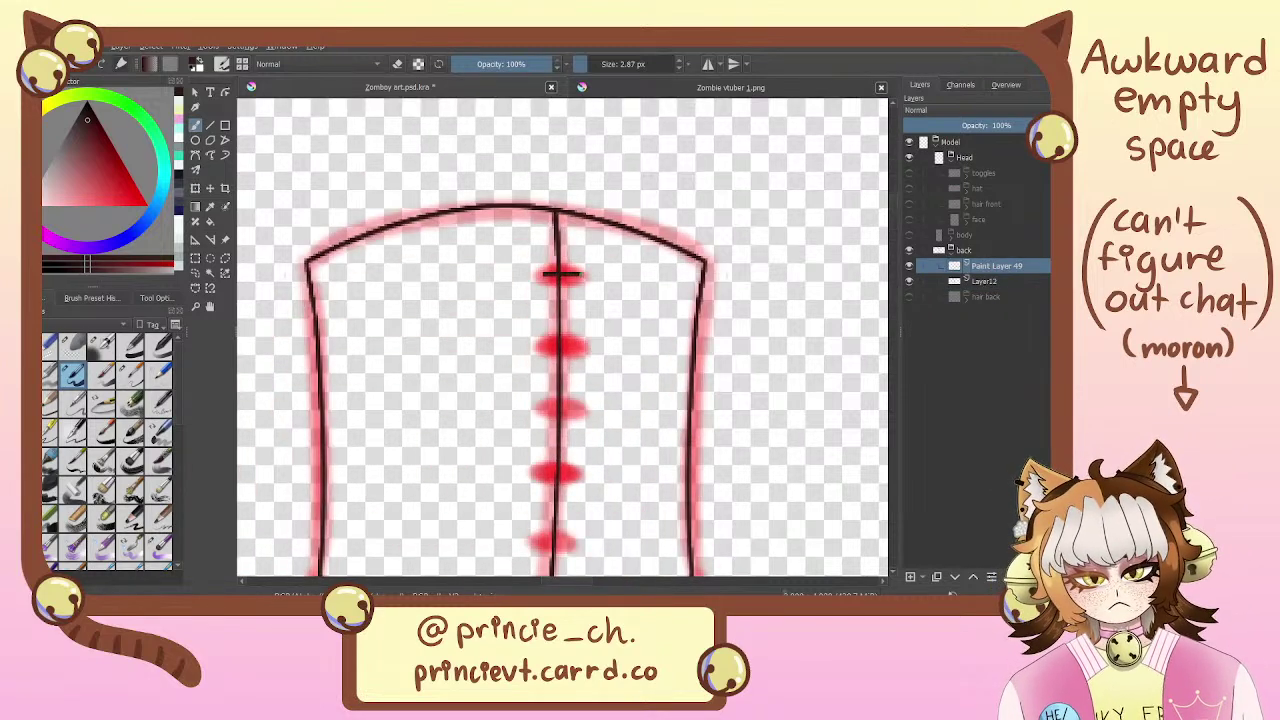
left_click_drag(540, 275, 578, 275)
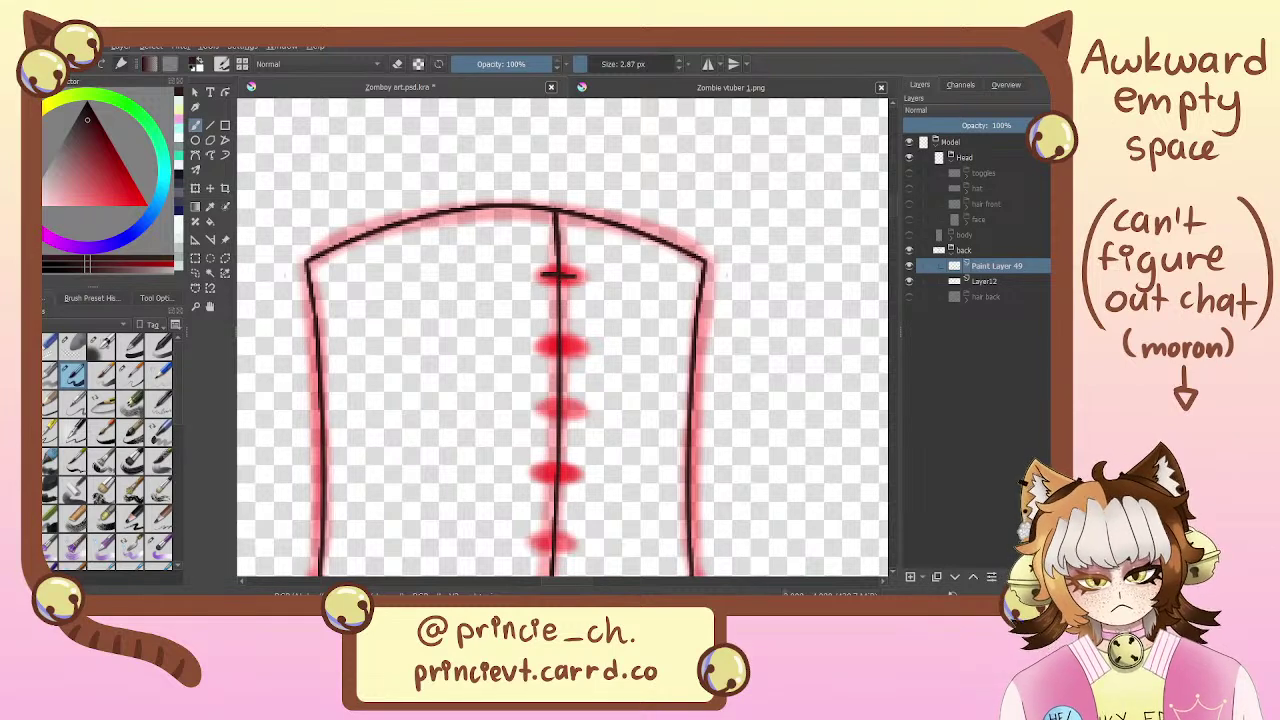
left_click_drag(540, 344, 578, 344)
key("ctrl+z")
key("ctrl+z")
scroll(576, 330, "down", 5)
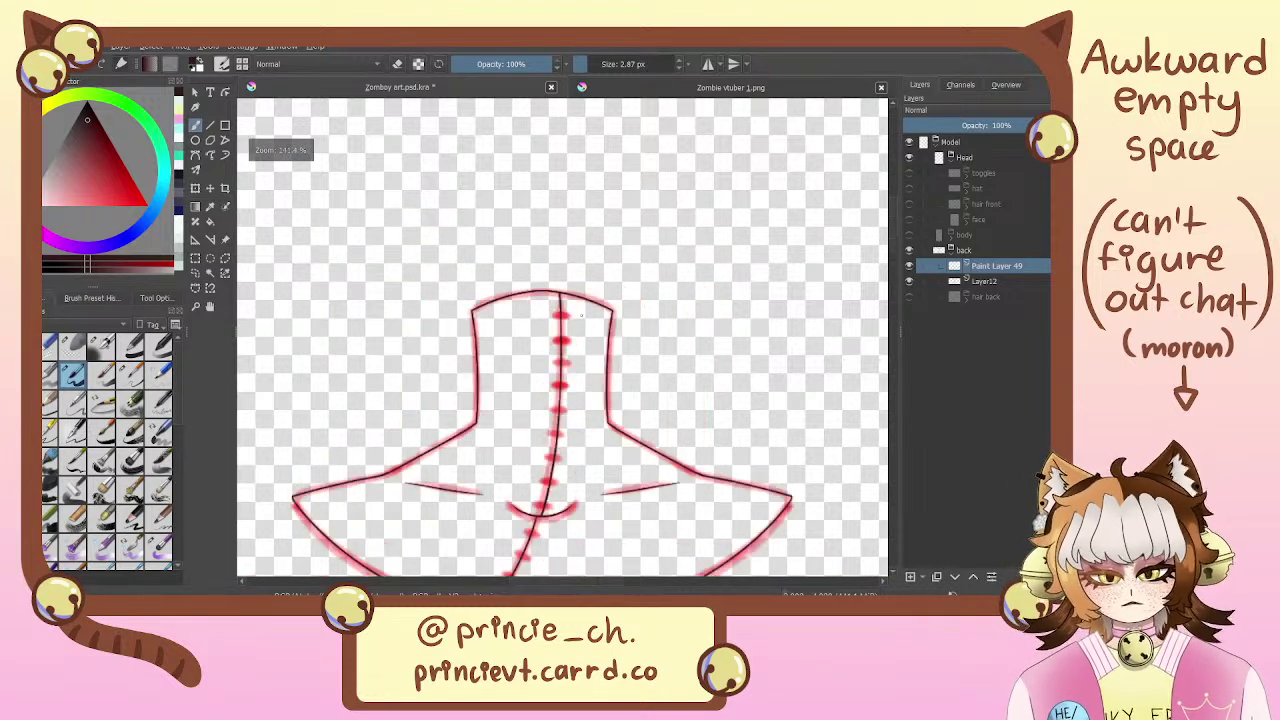
scroll(570, 340, "down", 3)
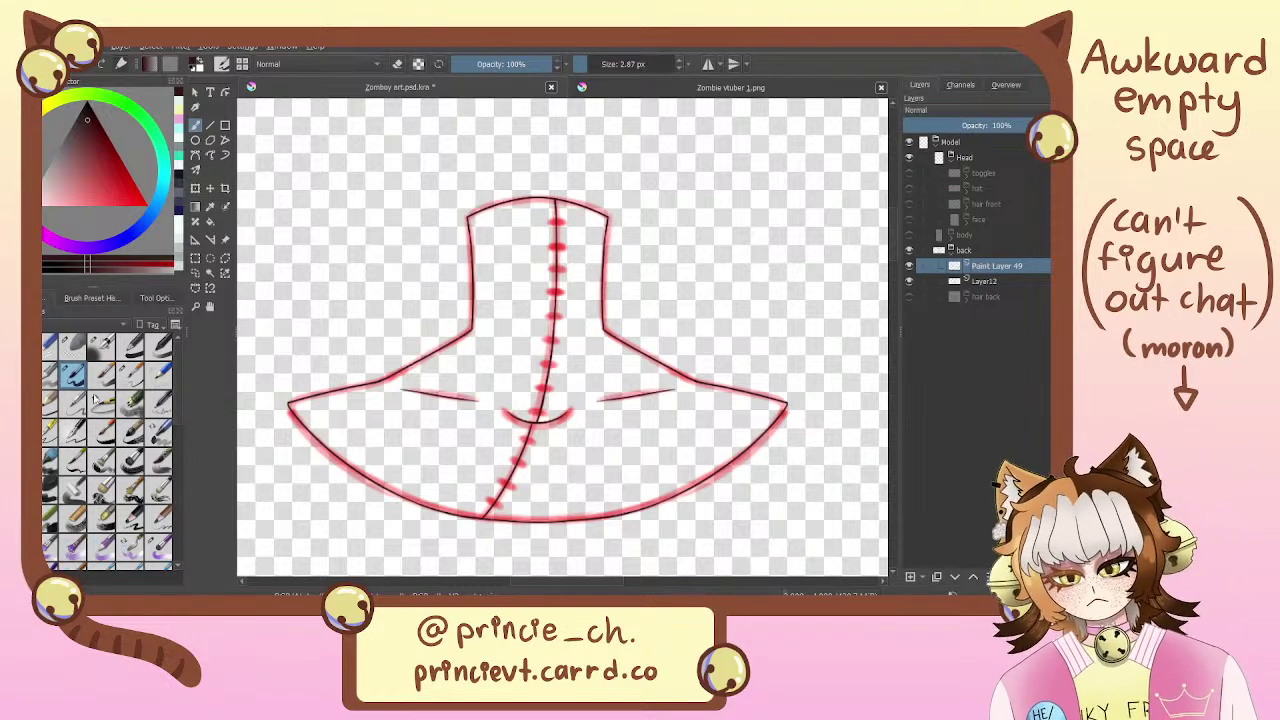
Test other brush presets at 40, 10 and 3 px with scribbles beside the neck, undo each one and return to the 2.87 px brush
left_click(158, 547)
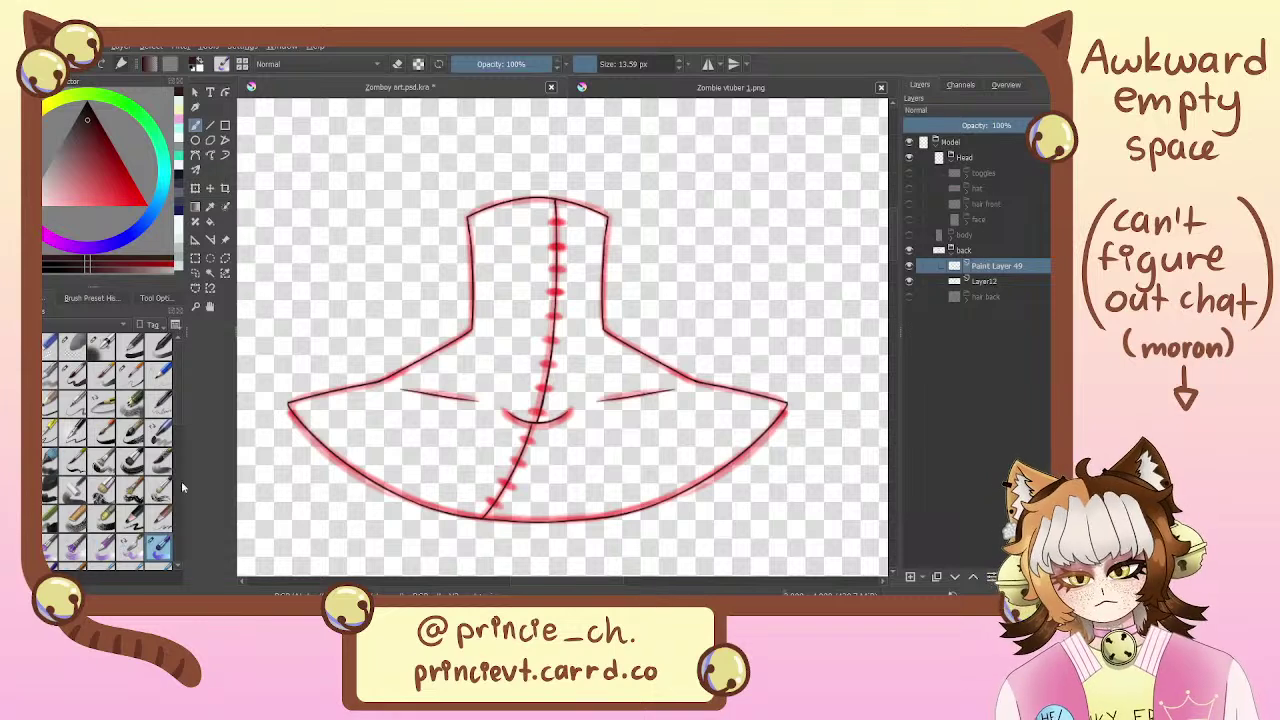
left_click(101, 375)
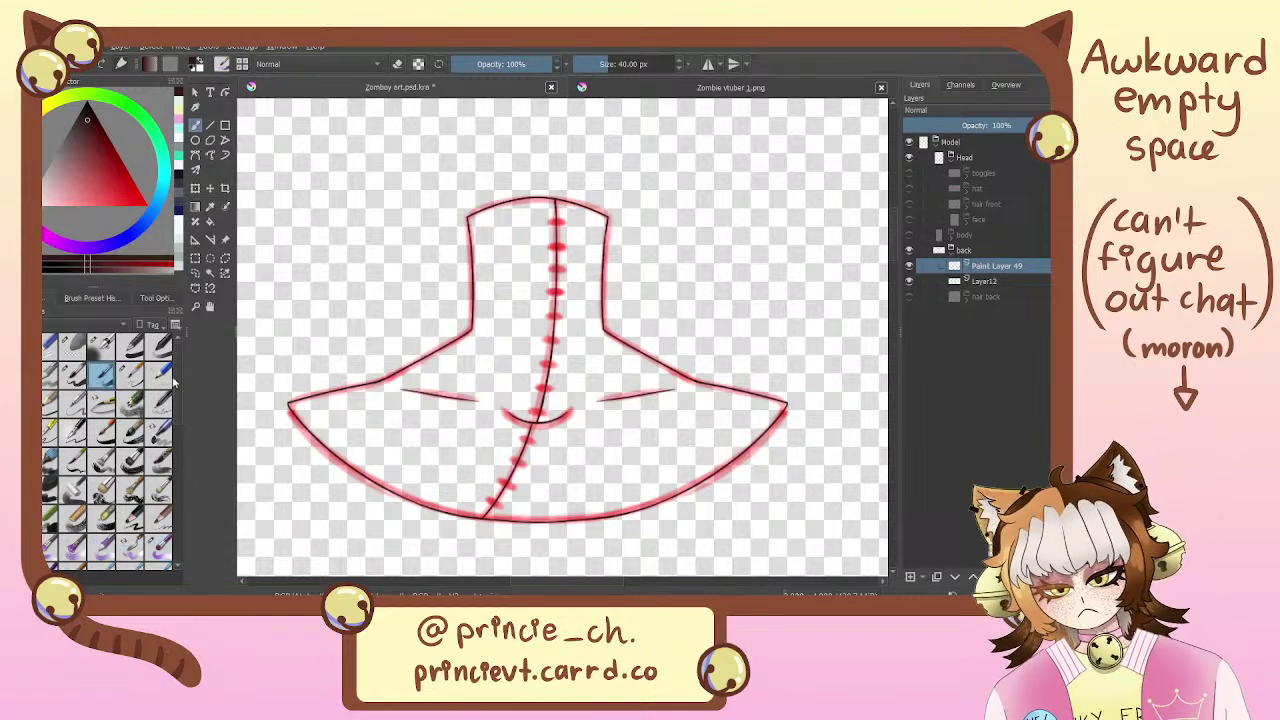
mouse_move(470, 300)
left_mouse_down()
mouse_move(455, 345)
mouse_move(337, 271)
mouse_move(283, 420)
mouse_move(416, 416)
left_mouse_up()
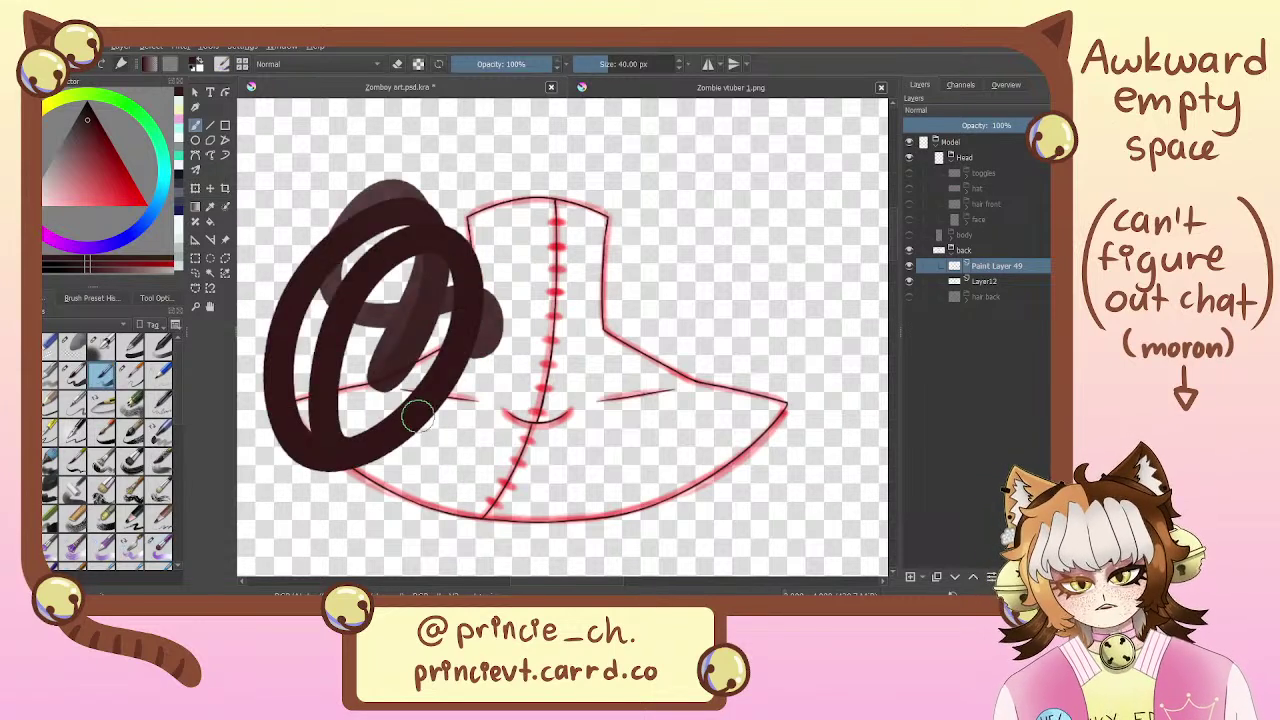
key("ctrl+z")
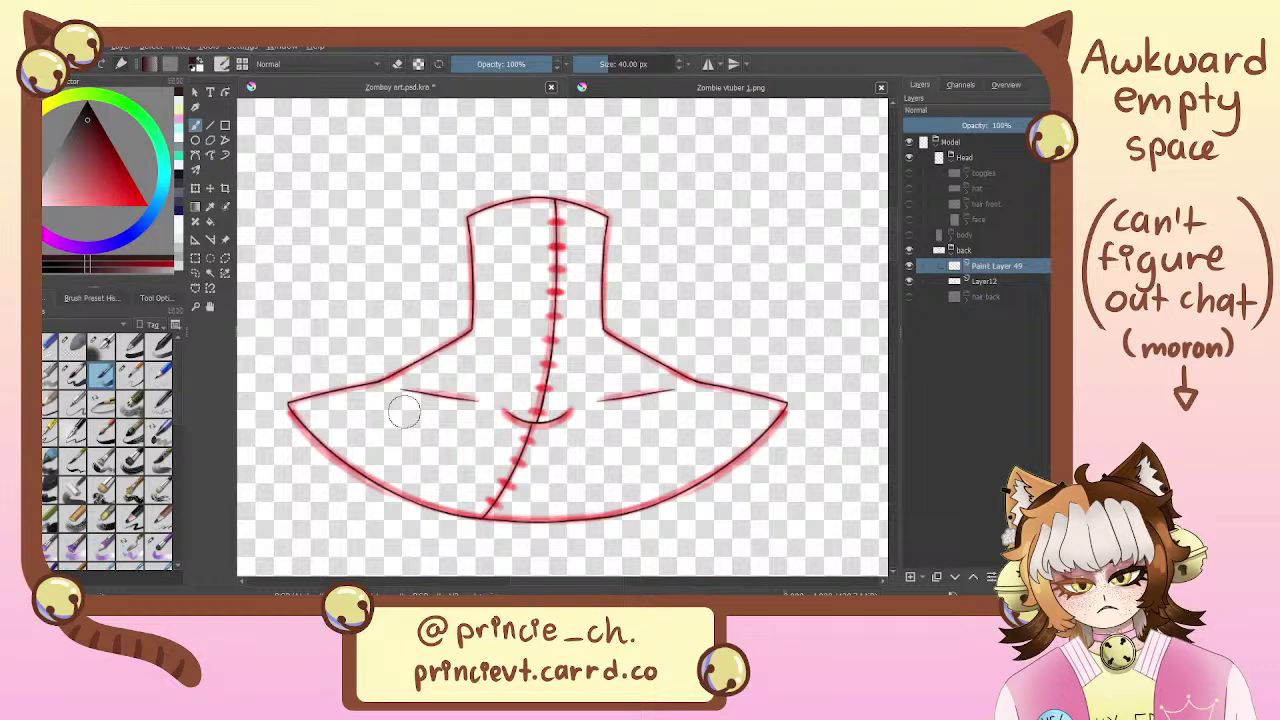
left_click(52, 403)
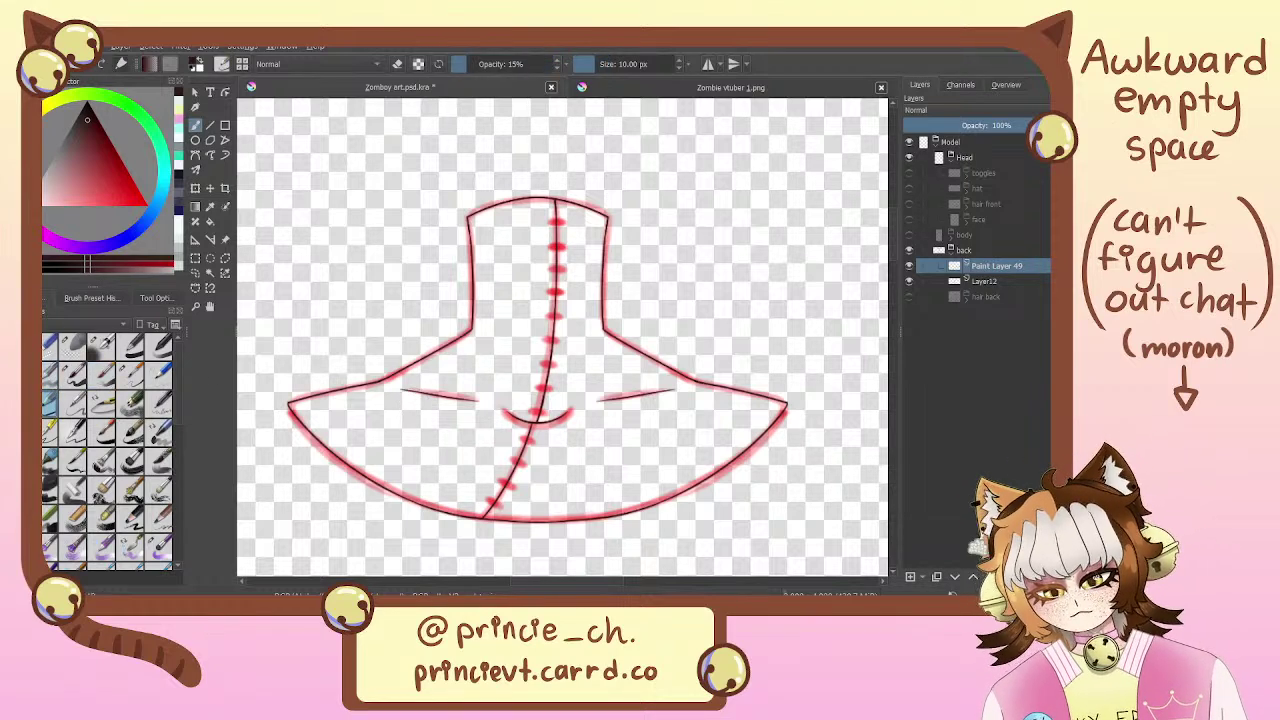
left_click(50, 398)
left_click_drag(445, 230, 258, 450)
key("ctrl+z")
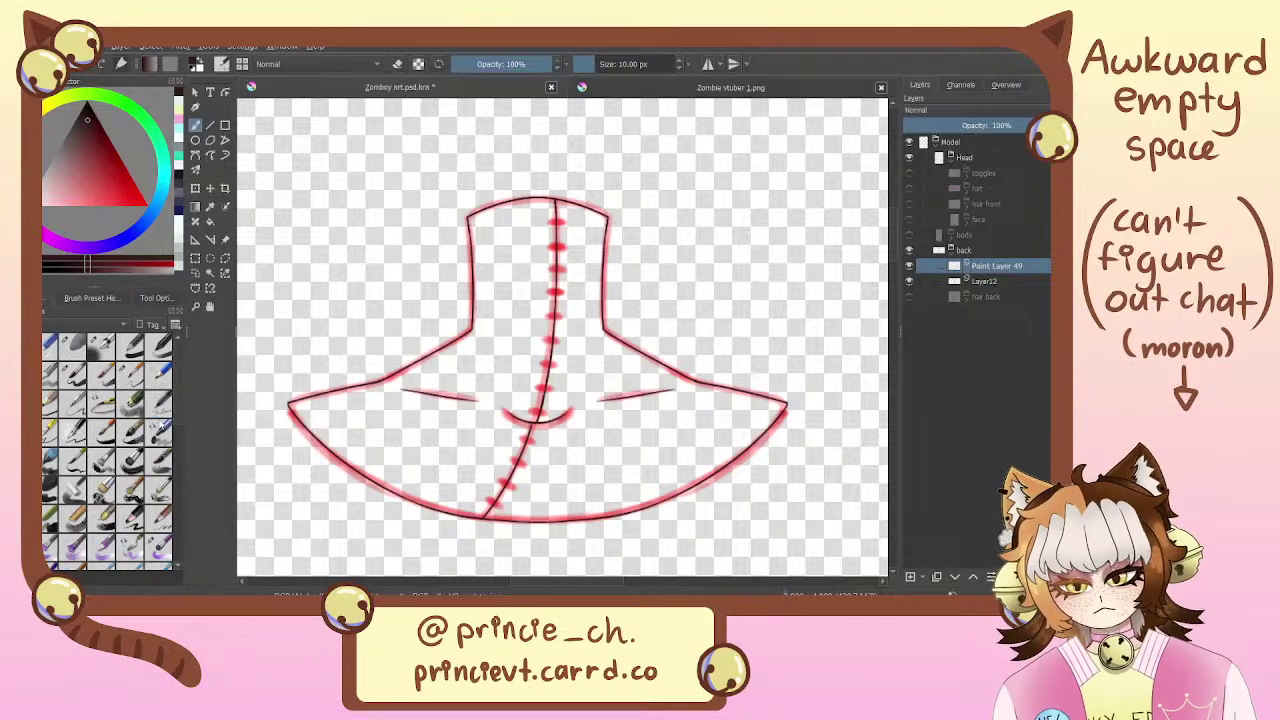
left_click(158, 403)
left_click_drag(400, 256, 240, 418)
key("ctrl+z")
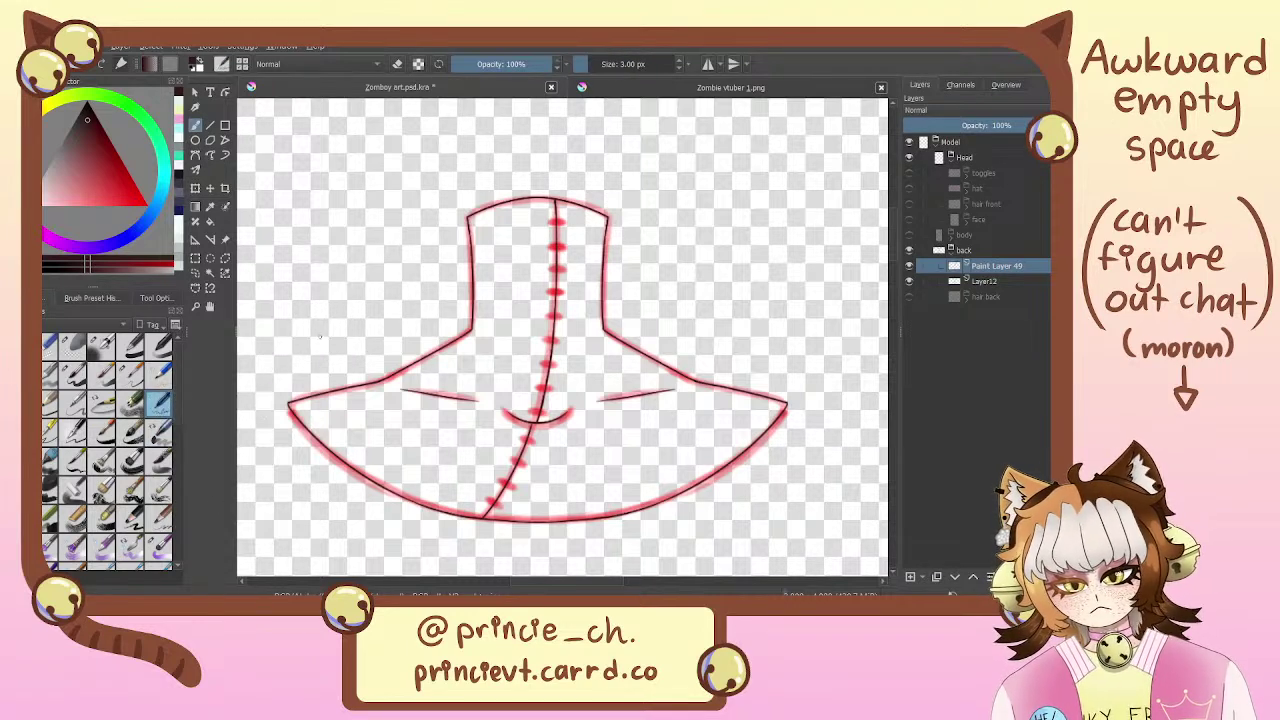
left_click(73, 376)
mouse_move(300, 274)
left_mouse_down()
mouse_move(298, 330)
mouse_move(345, 362)
mouse_move(470, 336)
left_mouse_up()
key("ctrl+z")
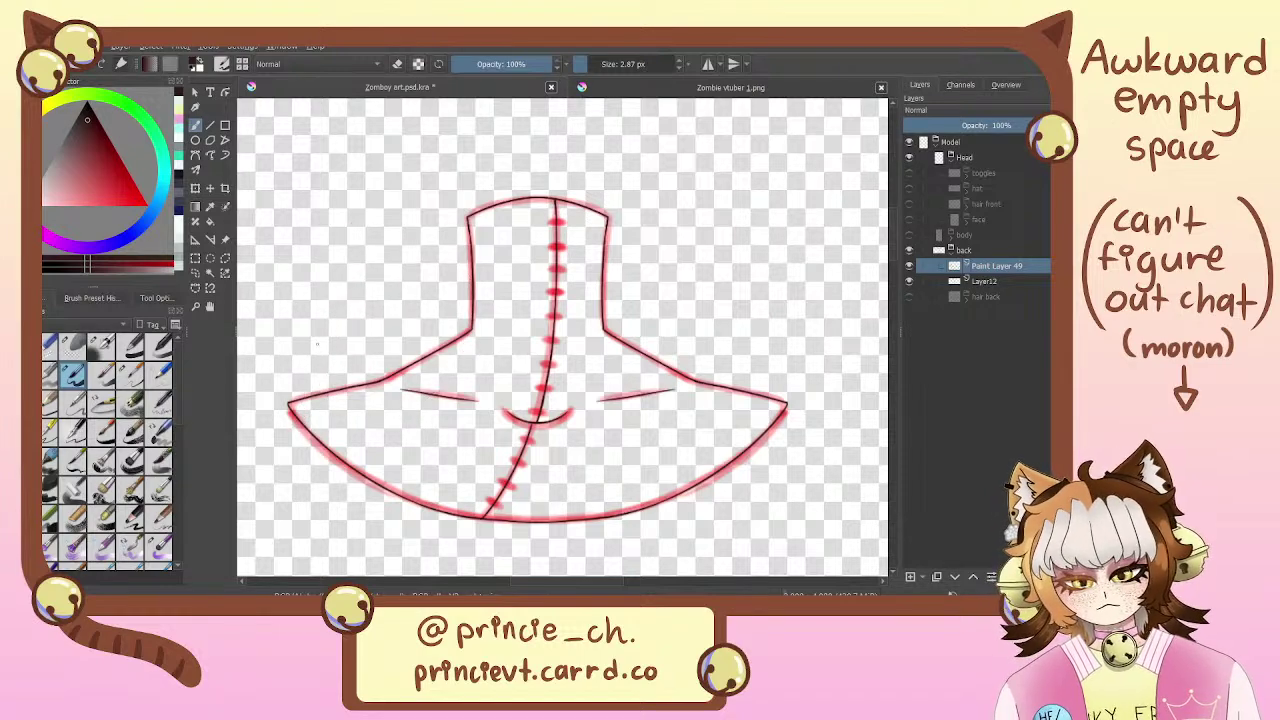
Make Layer12 the active layer and check the line art without it by briefly deleting and restoring it
mouse_move(716, 314)
left_mouse_down()
mouse_move(703, 366)
mouse_move(668, 256)
mouse_move(690, 352)
left_mouse_up()
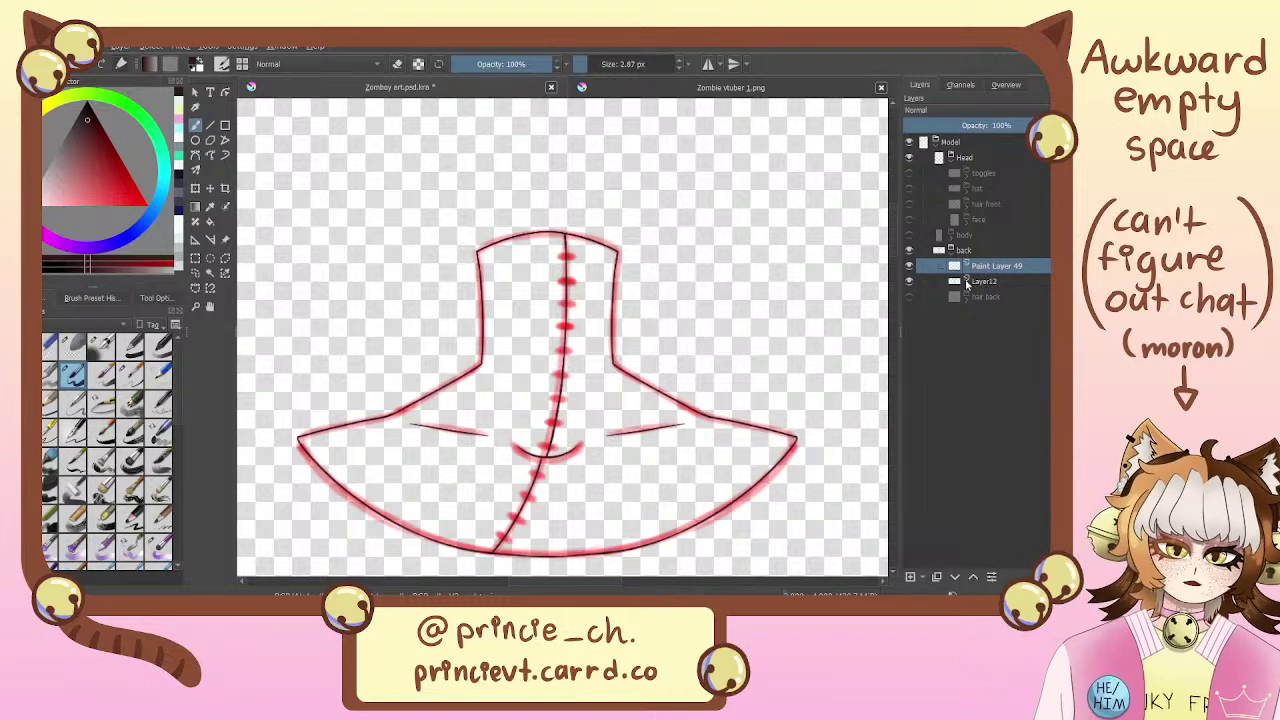
left_click(1006, 283)
left_click(909, 281)
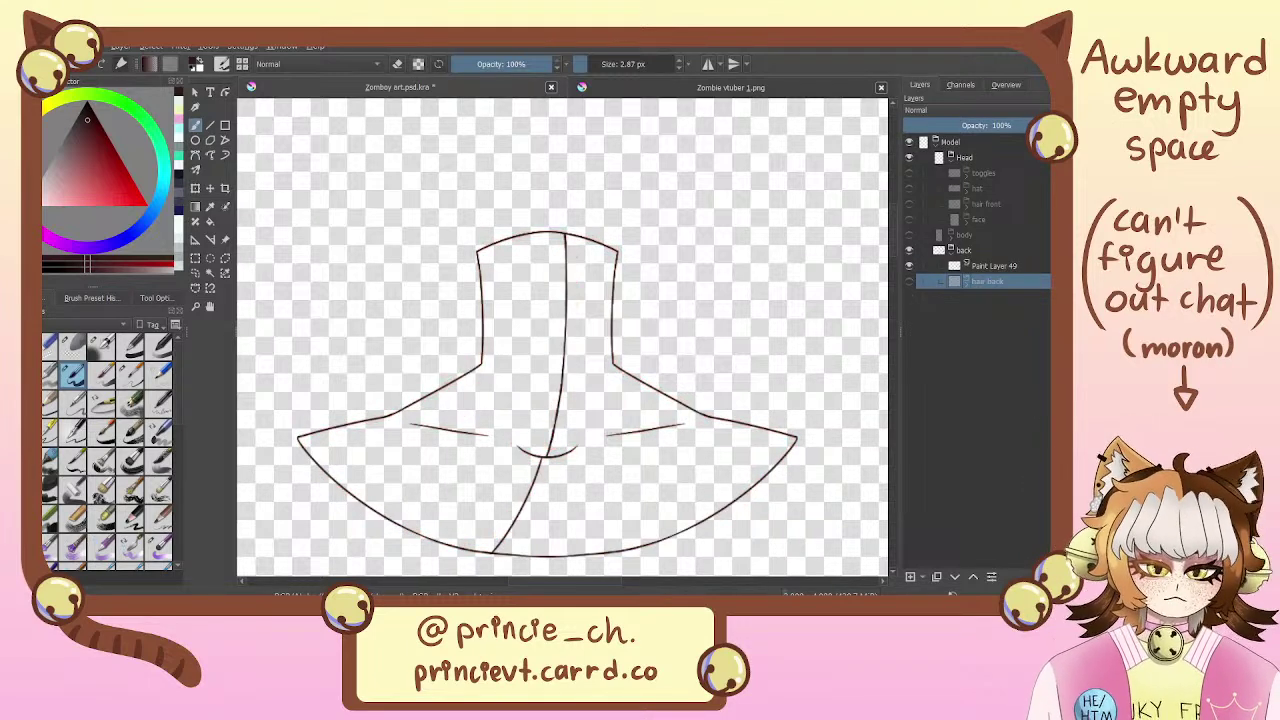
left_click(909, 281)
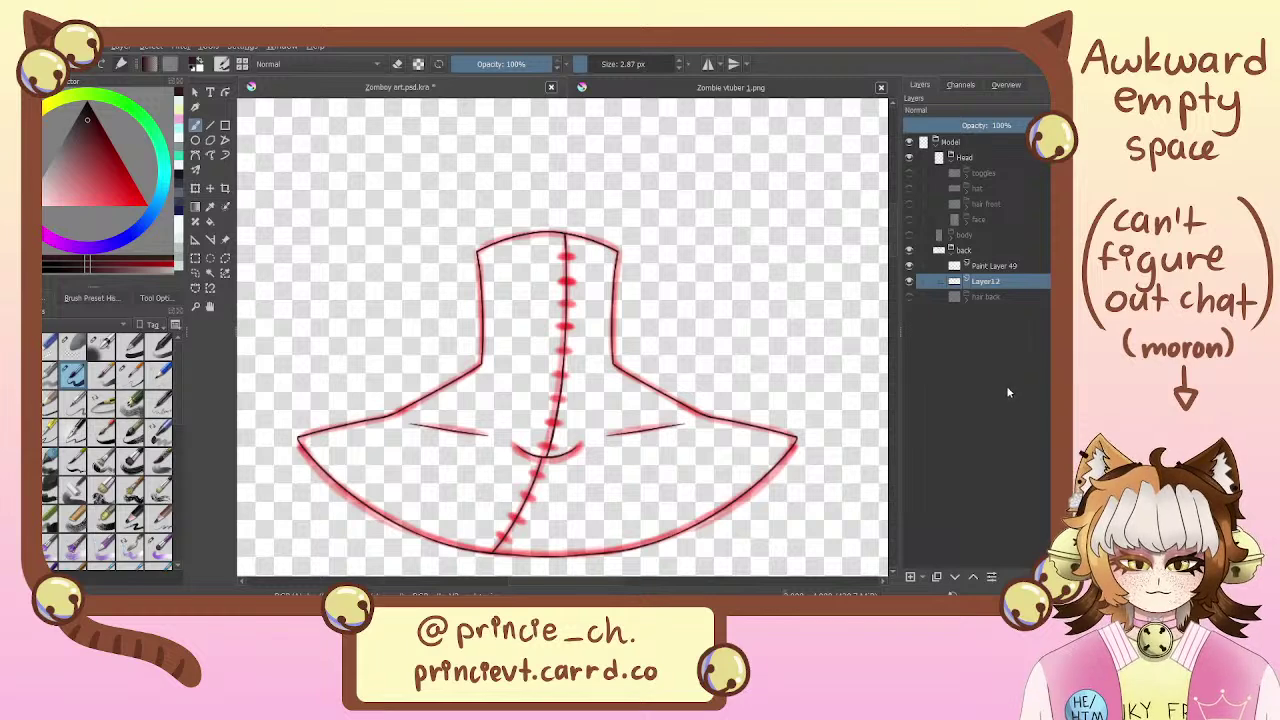
Set the brush size to 4.48 px and ink the top two short stitches across the neck seam on Layer12
left_click(596, 64)
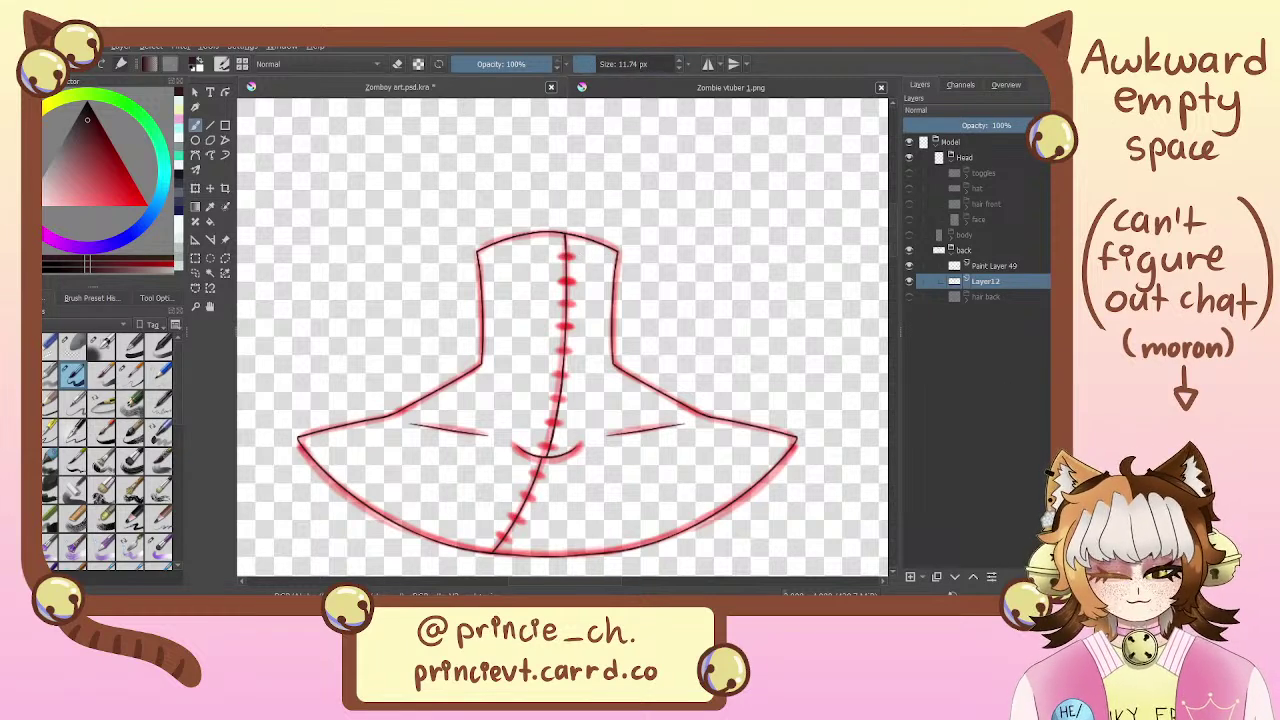
key("plus")
key("plus")
left_click_drag(579, 183, 501, 278)
key("bracketleft")
key("bracketleft")
key("bracketleft")
key("bracketleft")
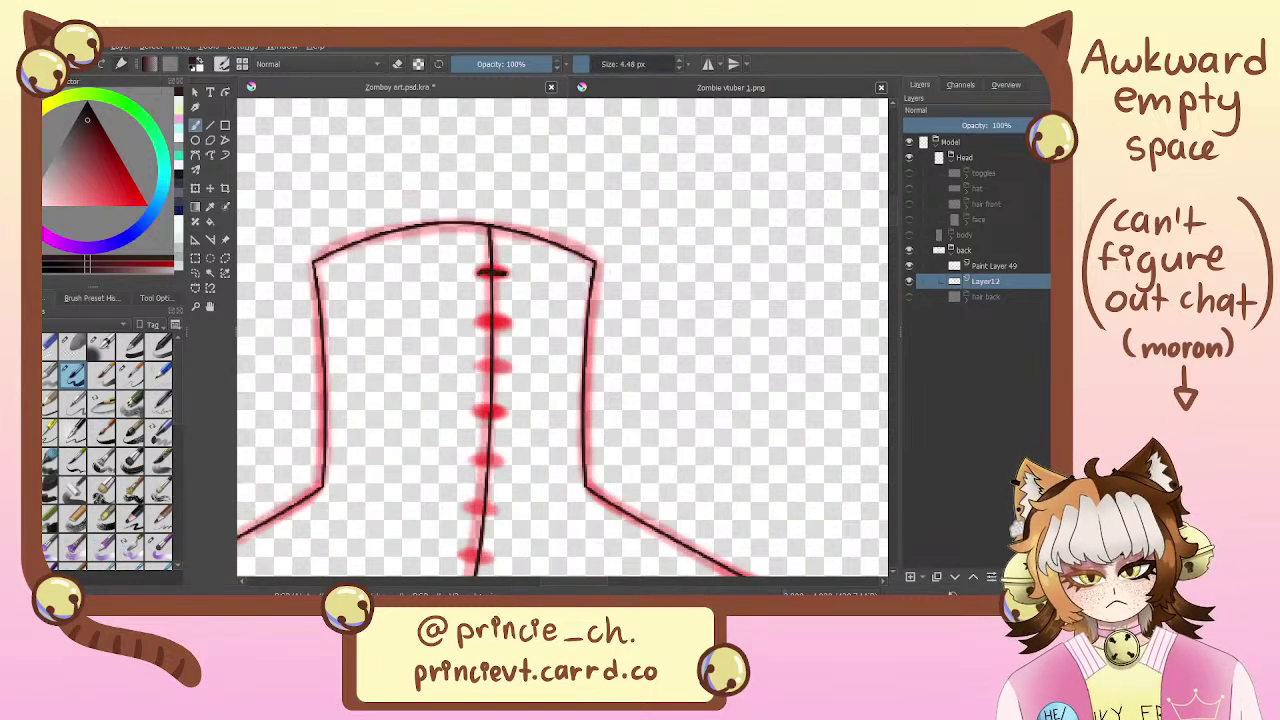
left_click_drag(481, 272, 505, 273)
key("ctrl+z")
key("ctrl+z")
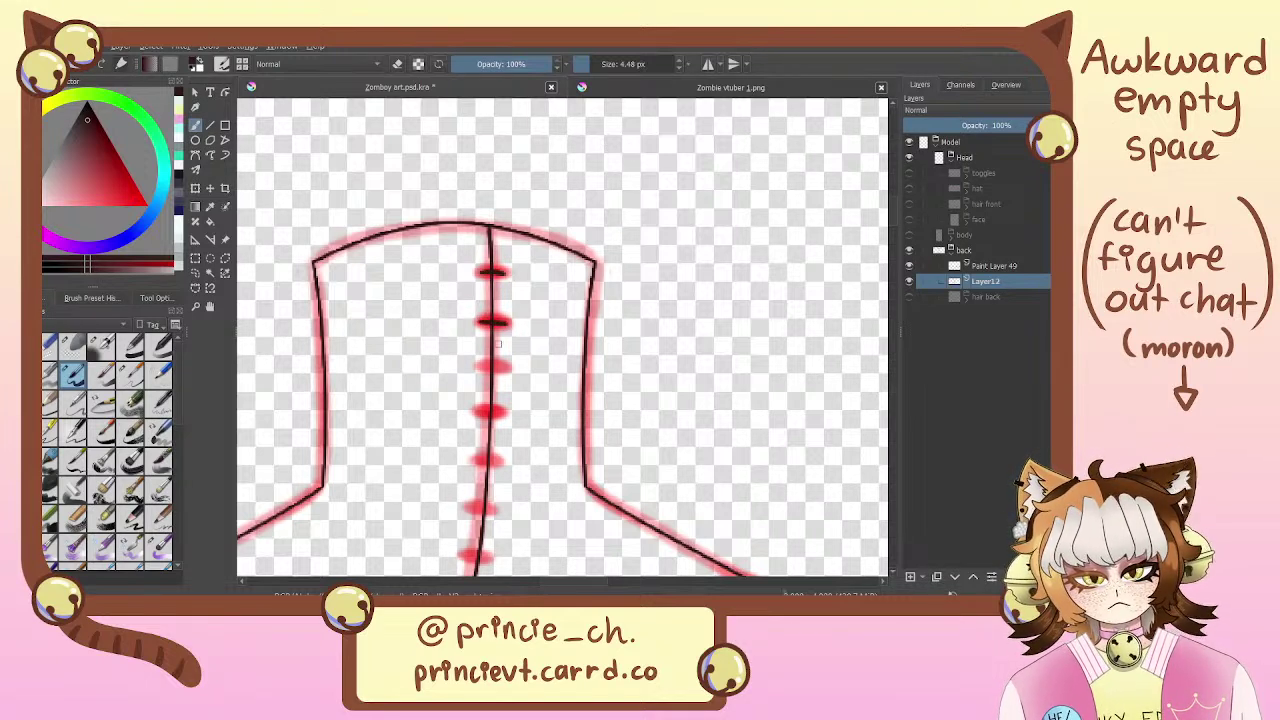
left_click_drag(478, 322, 512, 323)
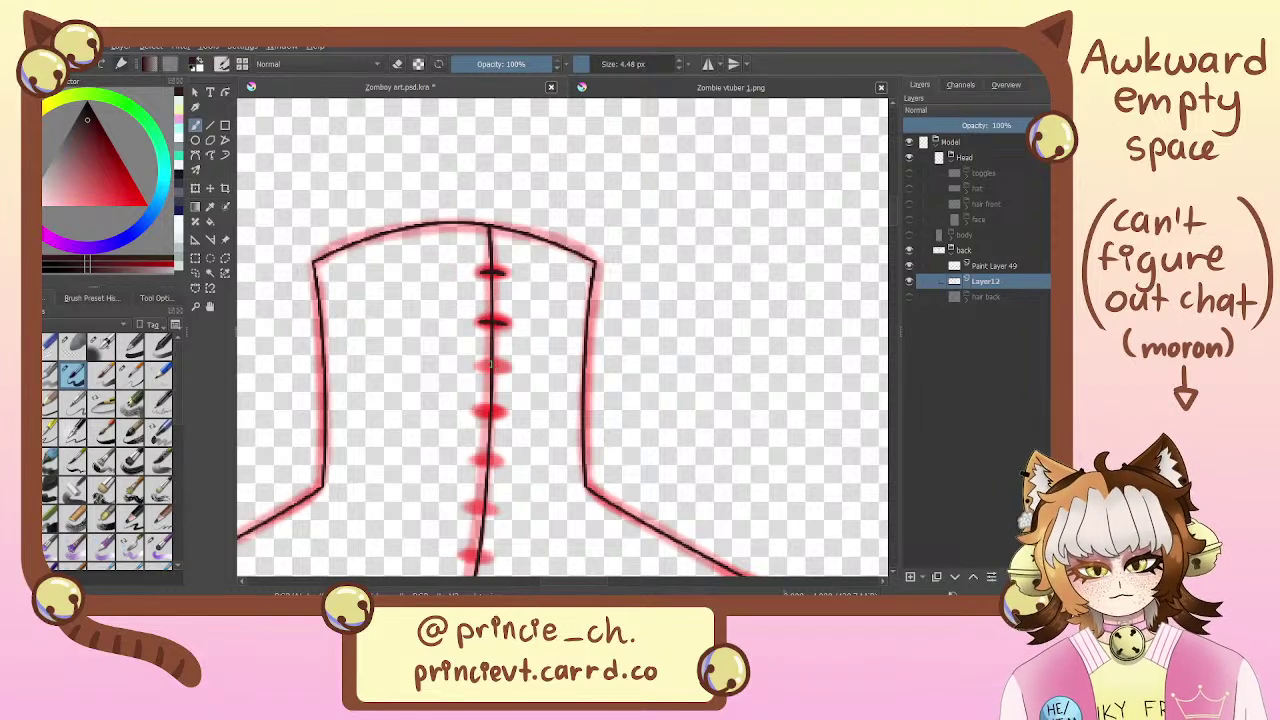
Ink the third and fourth stitches across the neck seam over the red sketch marks, redrawing uneven strokes
left_click_drag(478, 366, 508, 368)
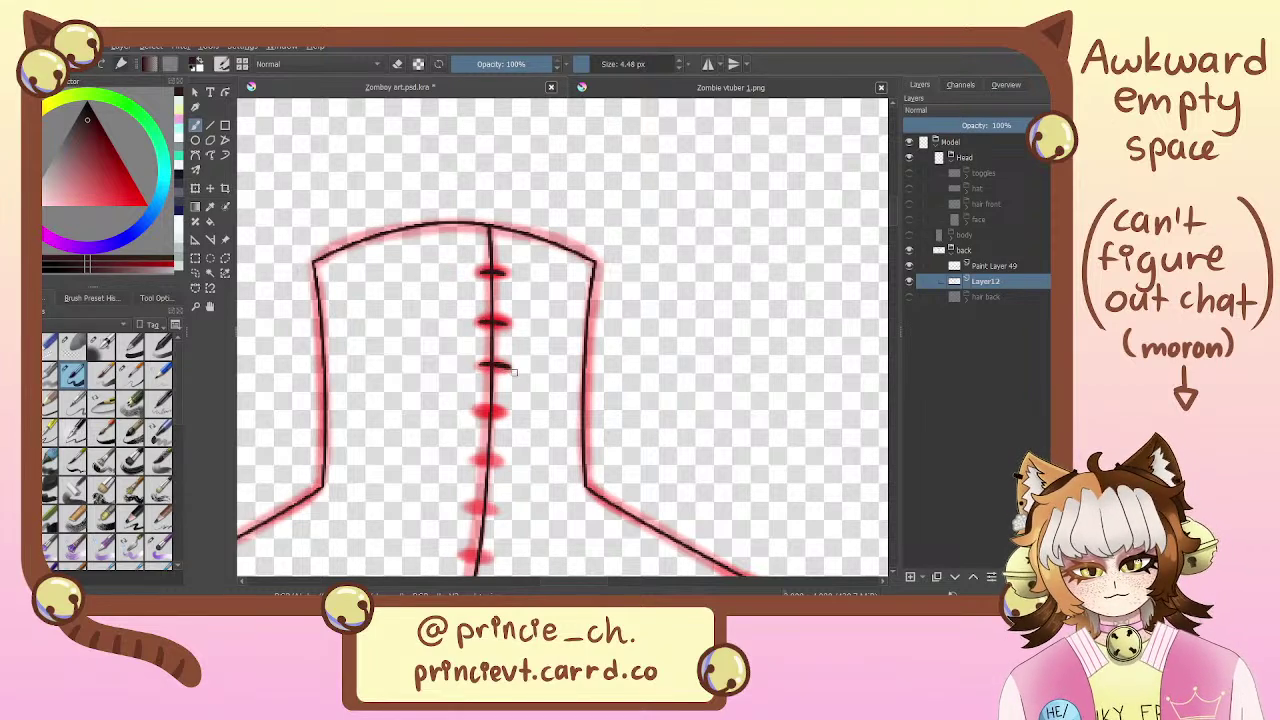
key("ctrl+z")
left_click_drag(477, 368, 508, 370)
key("ctrl+z")
key("ctrl+z")
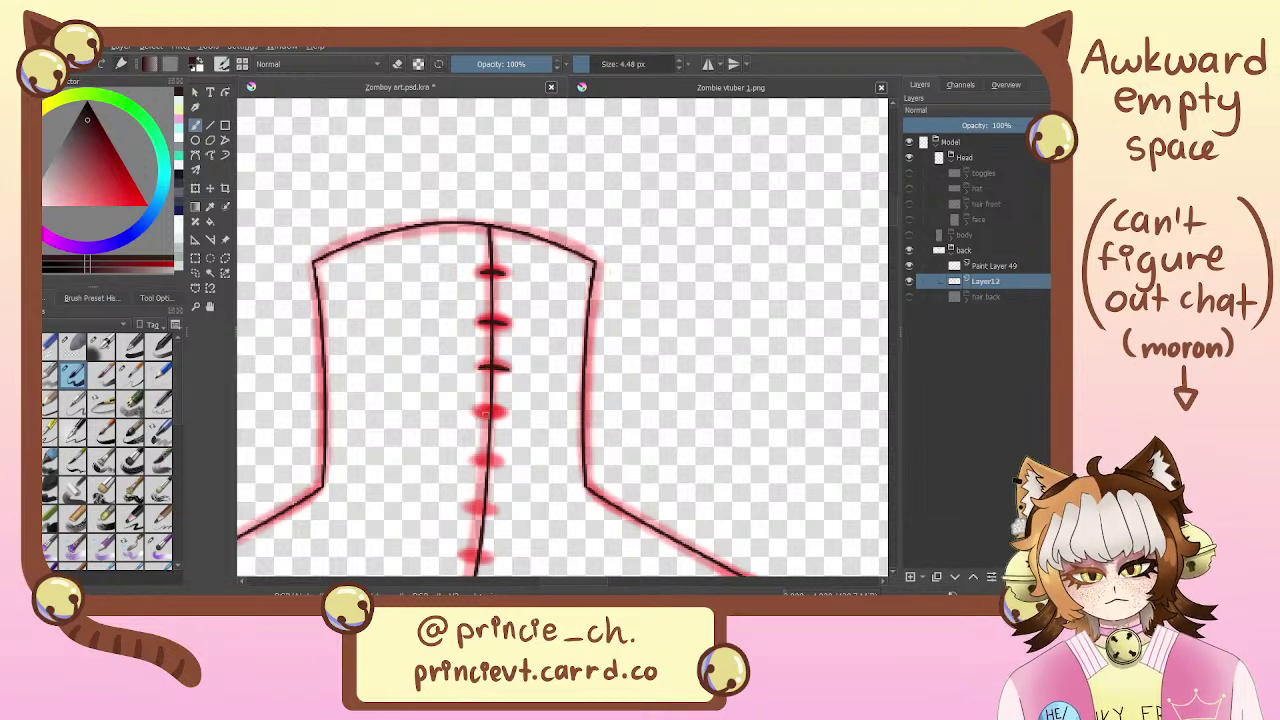
mouse_move(477, 412)
left_mouse_down()
mouse_move(508, 412)
mouse_move(550, 275)
mouse_move(554, 302)
left_mouse_up()
key("ctrl+z")
key("ctrl+z")
key("ctrl+z")
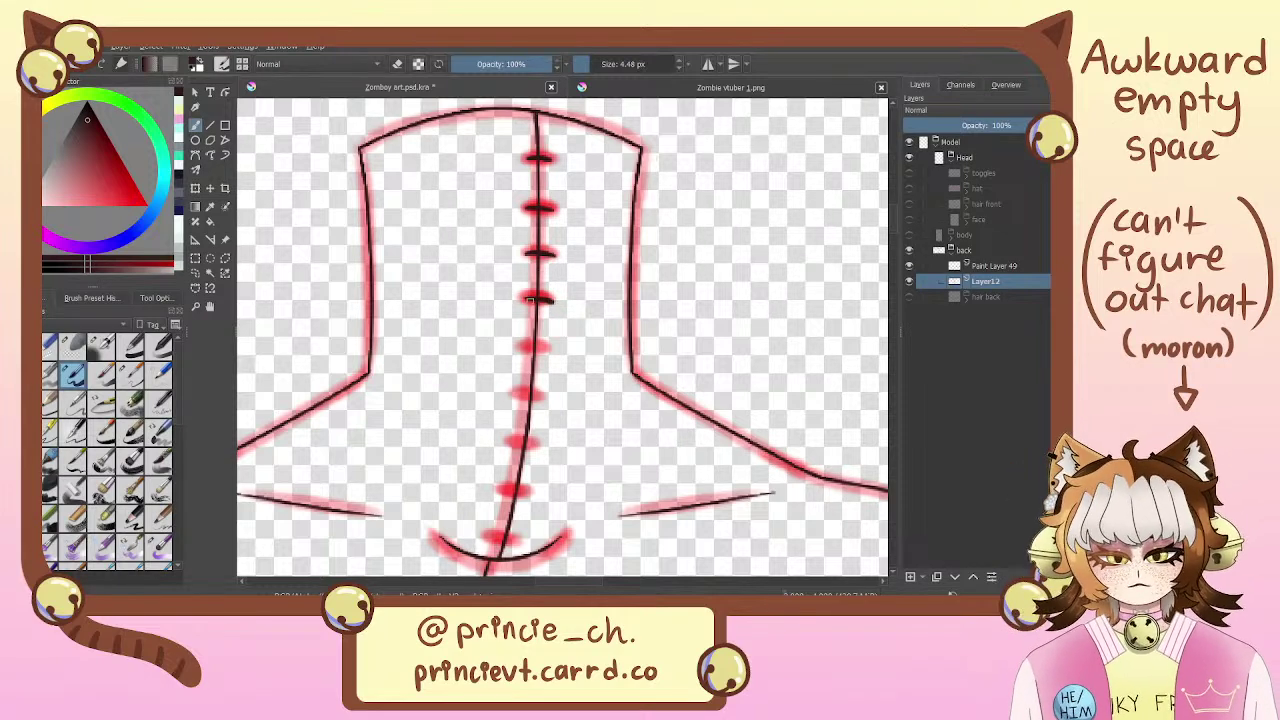
Try several strokes for the fifth stitch across the neck seam, undoing the uneven ones
mouse_move(521, 348)
left_mouse_down()
mouse_move(553, 350)
mouse_move(554, 331)
left_mouse_up()
key("ctrl+z")
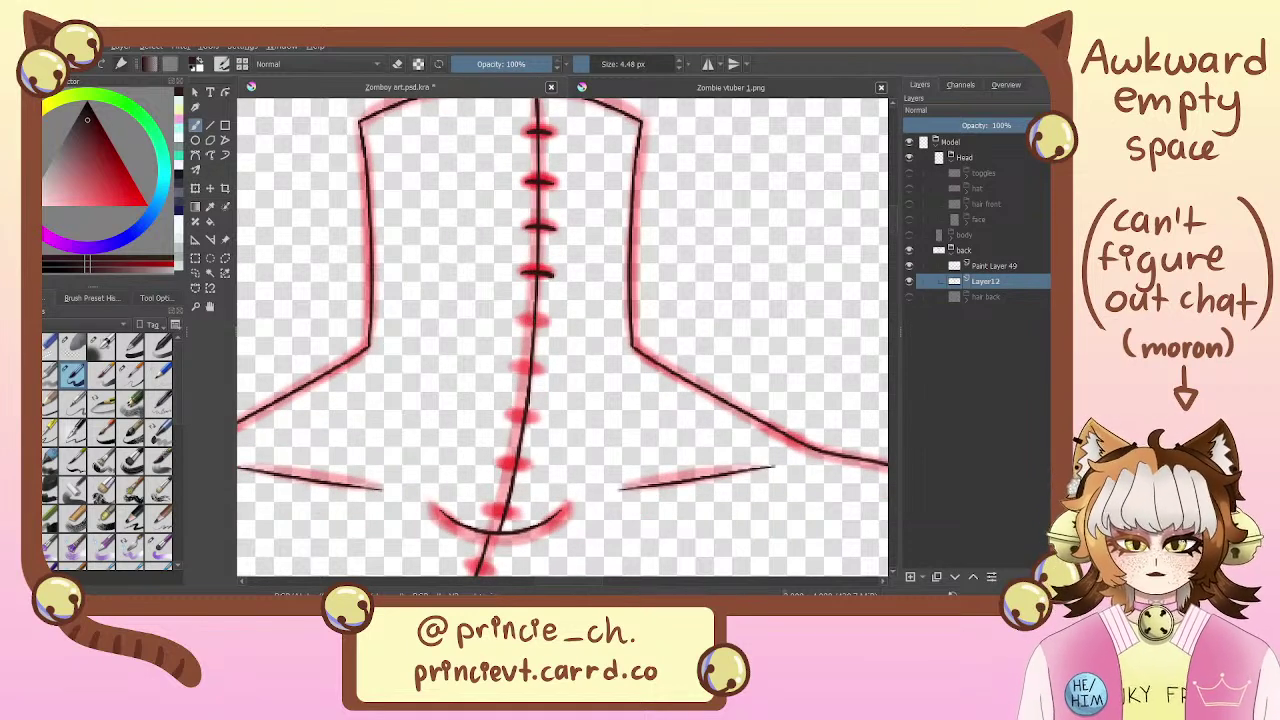
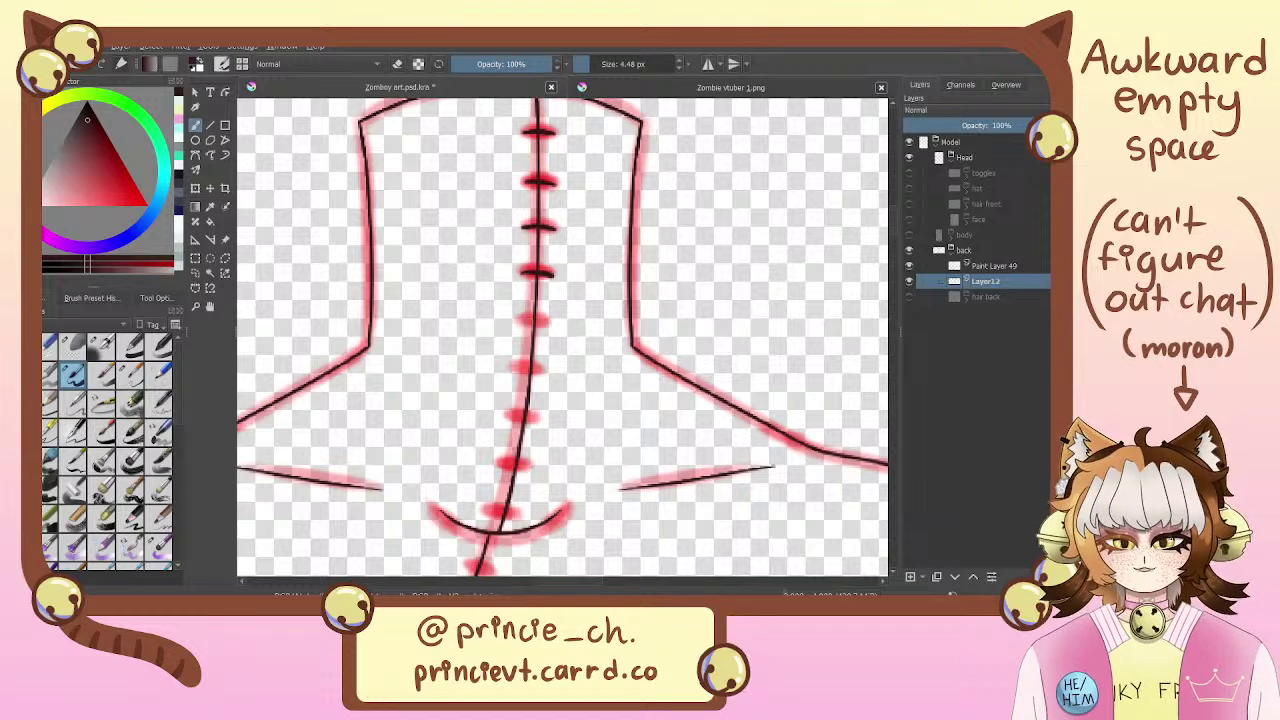
left_click_drag(518, 321, 548, 323)
key("ctrl+z")
key("ctrl+z")
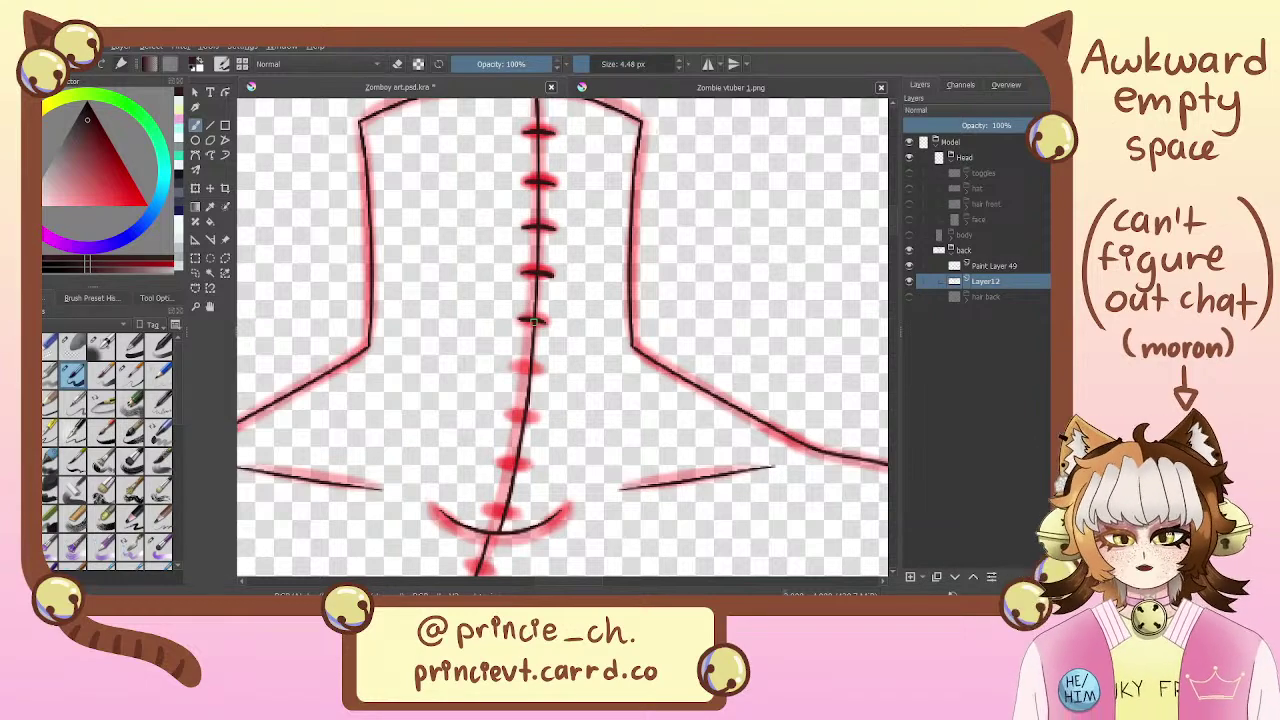
key("ctrl+z")
Ink the fifth and sixth stitches across the neck seam over the sketch marks, redrawing strokes until they are clean
mouse_move(520, 317)
left_mouse_down()
mouse_move(552, 323)
mouse_move(564, 262)
mouse_move(543, 212)
mouse_move(566, 312)
left_mouse_up()
key("ctrl+z")
key("ctrl+z")
key("ctrl+z")
key("ctrl+z")
key("ctrl+z")
key("ctrl+z")
key("ctrl+z")
key("ctrl+z")
key("ctrl+z")
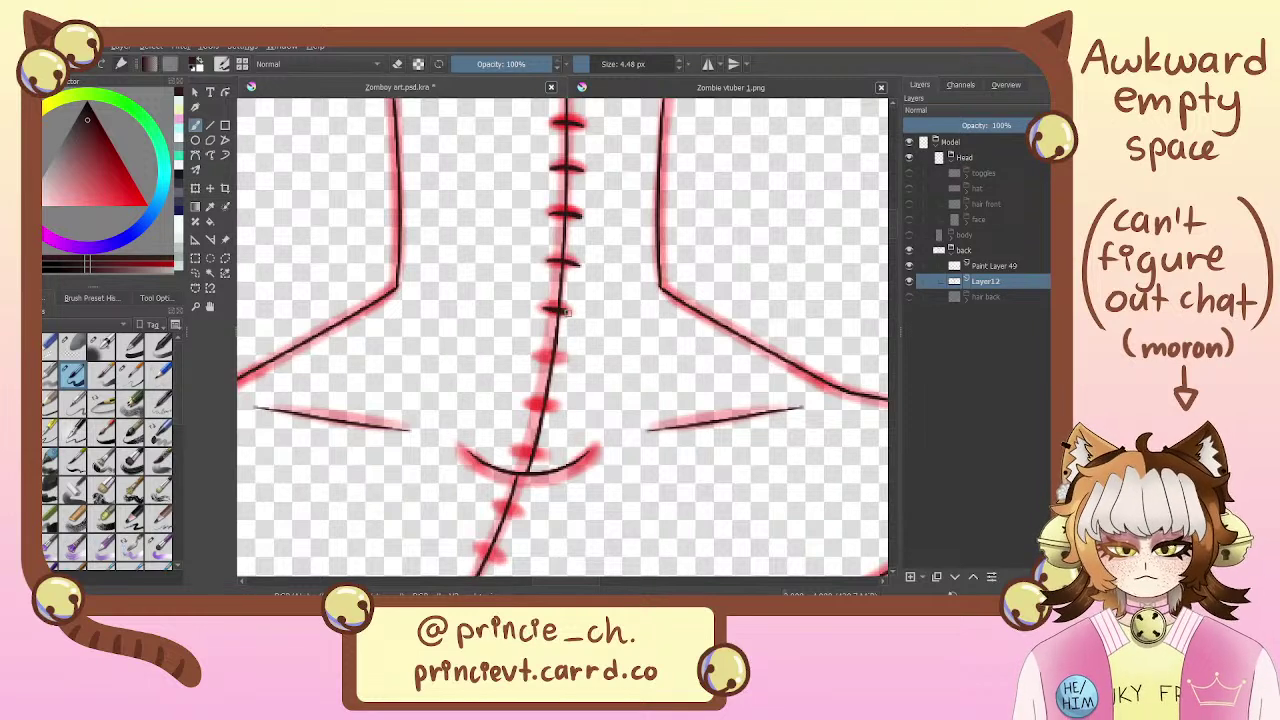
left_click_drag(547, 261, 577, 265)
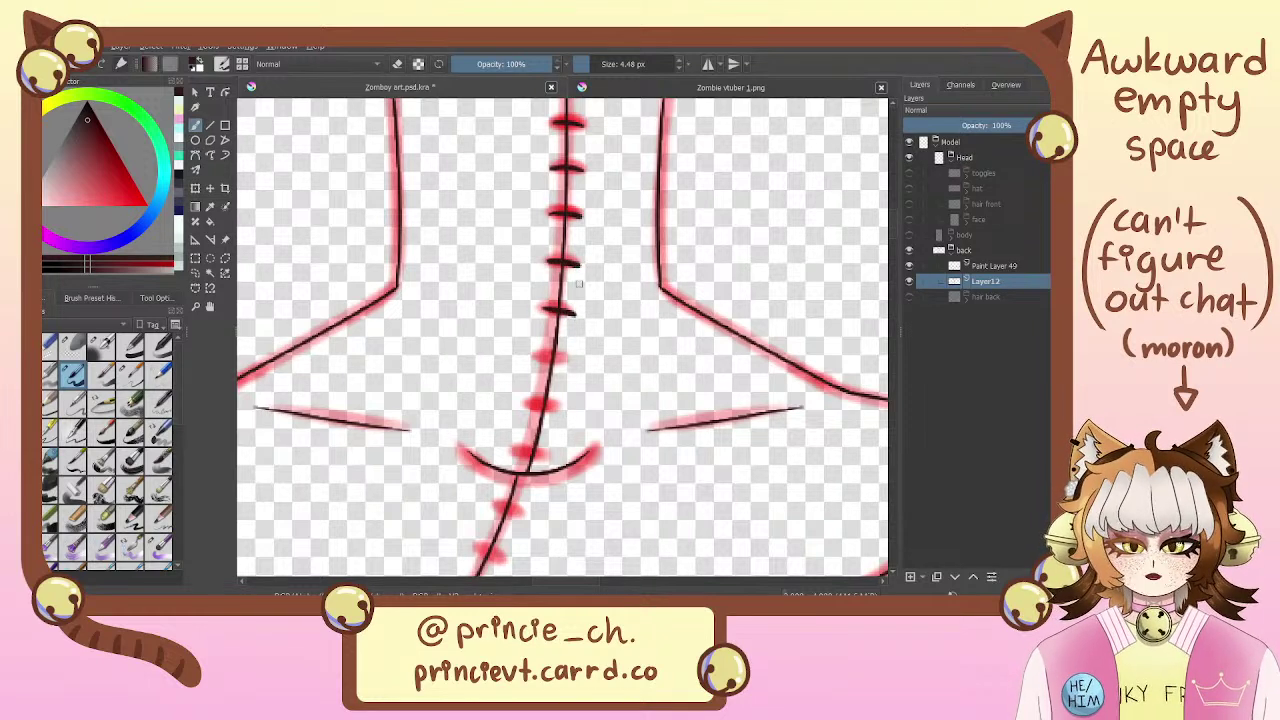
Redraw the seventh stitch across the neck seam, clean it up with the eraser and compare Layer12 hidden and shown
left_click_drag(567, 318, 580, 283)
left_click_drag(551, 315, 583, 319)
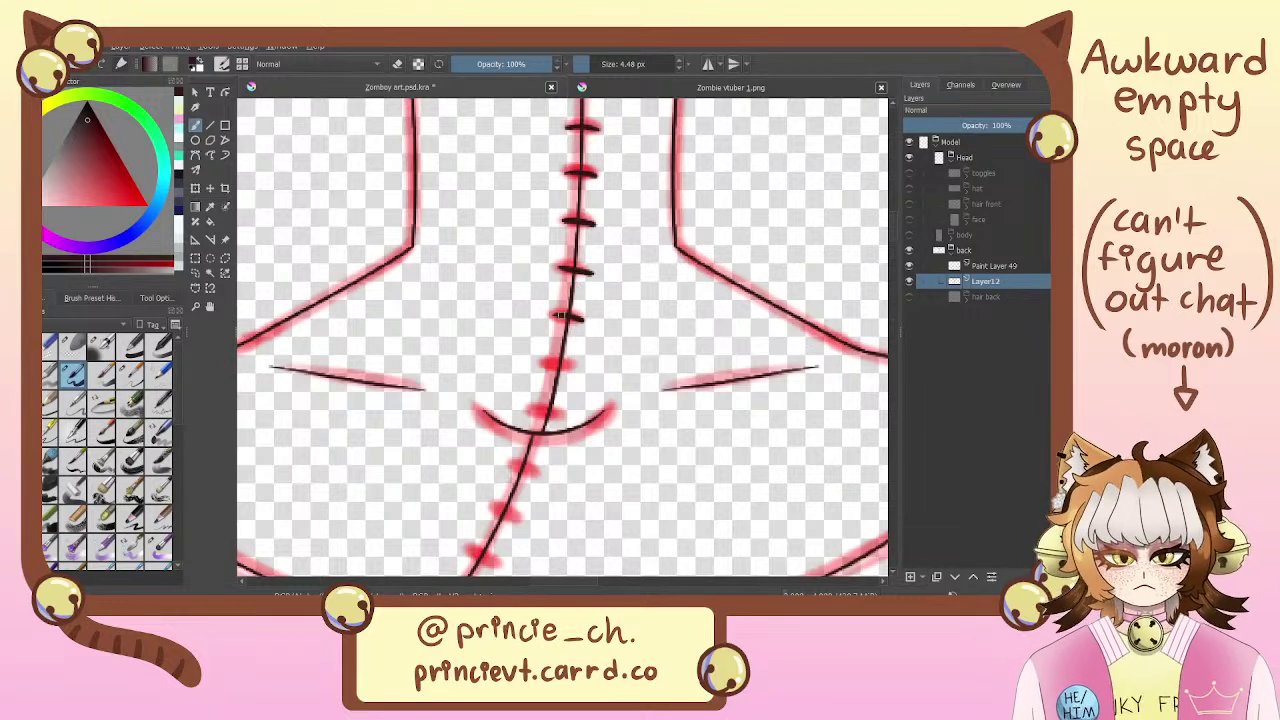
left_click_drag(548, 314, 568, 317)
key("e")
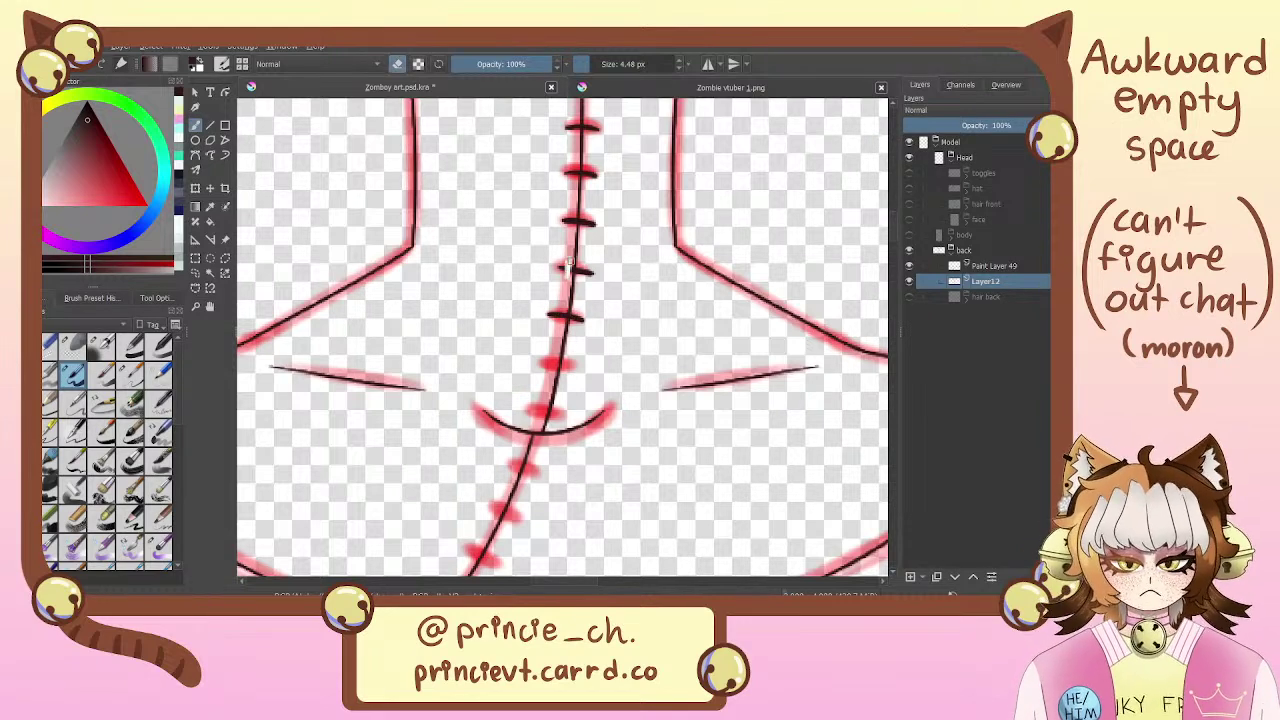
left_click(910, 284)
left_click(910, 284)
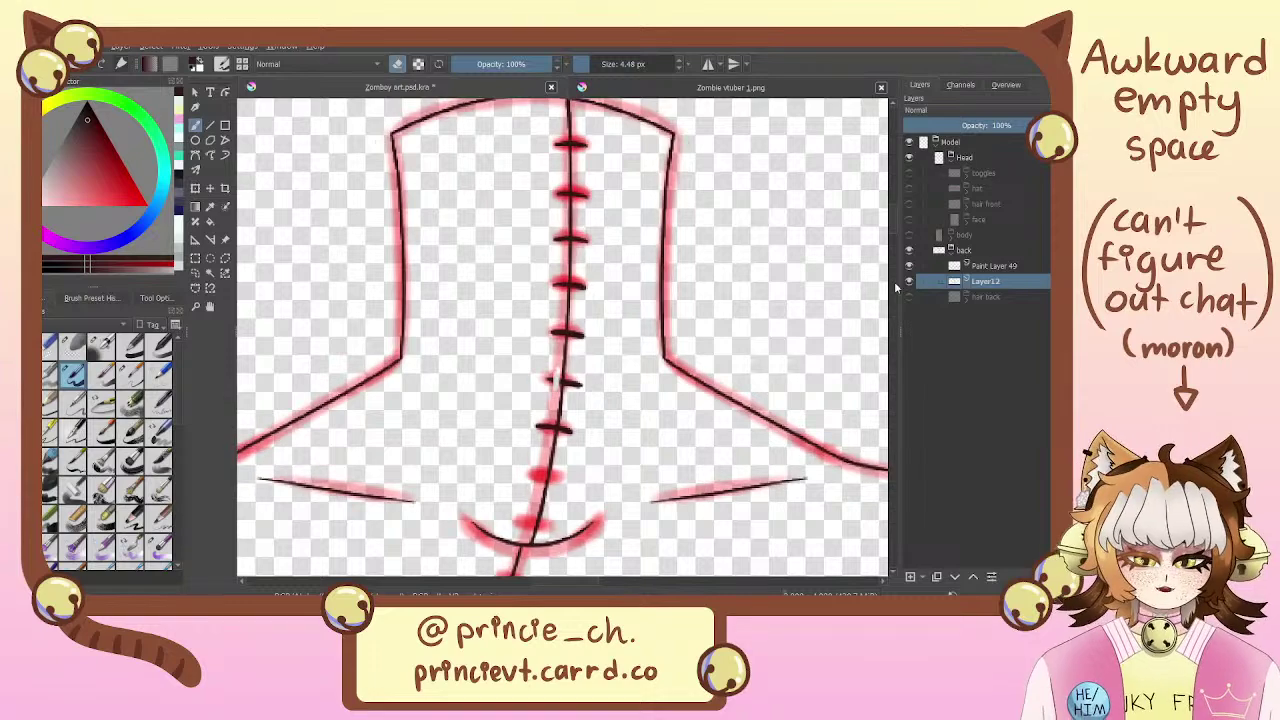
Undo the stitches inked on Layer12 and add a new paint layer above Paint Layer 49
key("ctrl+z")
key("ctrl+z")
key("ctrl+z")
key("ctrl+z")
key("ctrl+z")
key("ctrl+z")
key("ctrl+z")
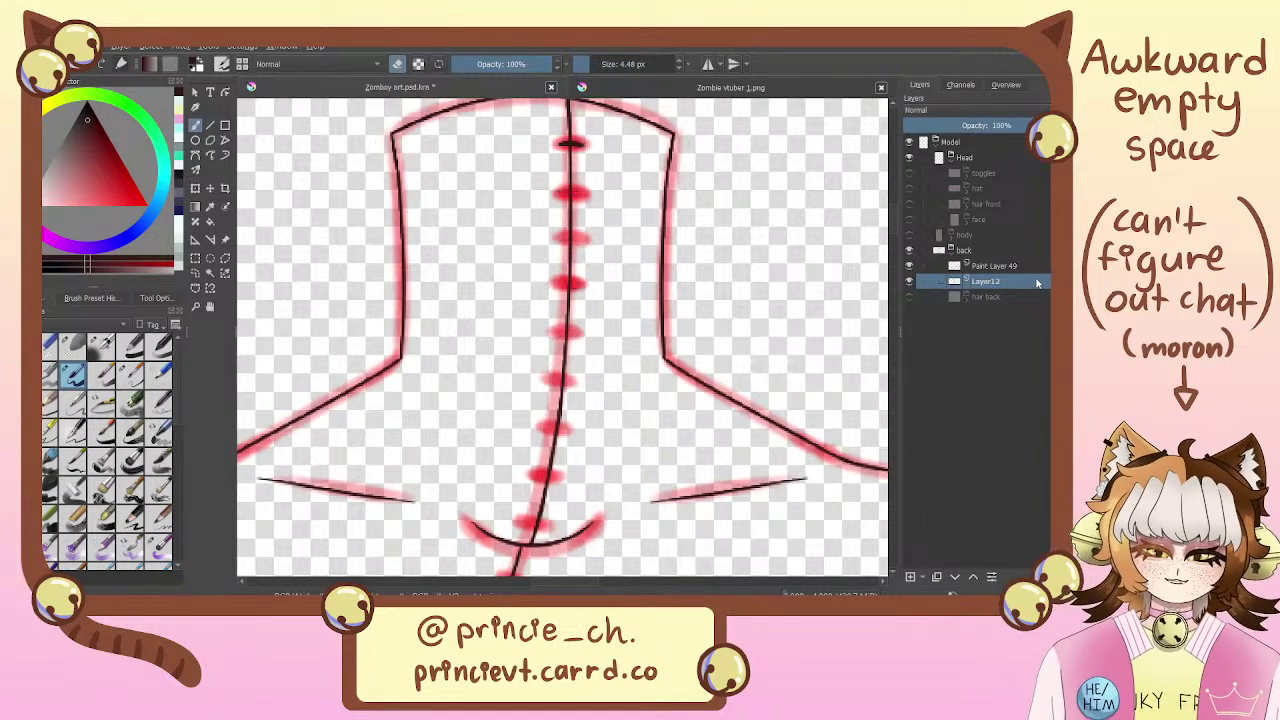
left_click(1040, 268)
left_click(910, 577)
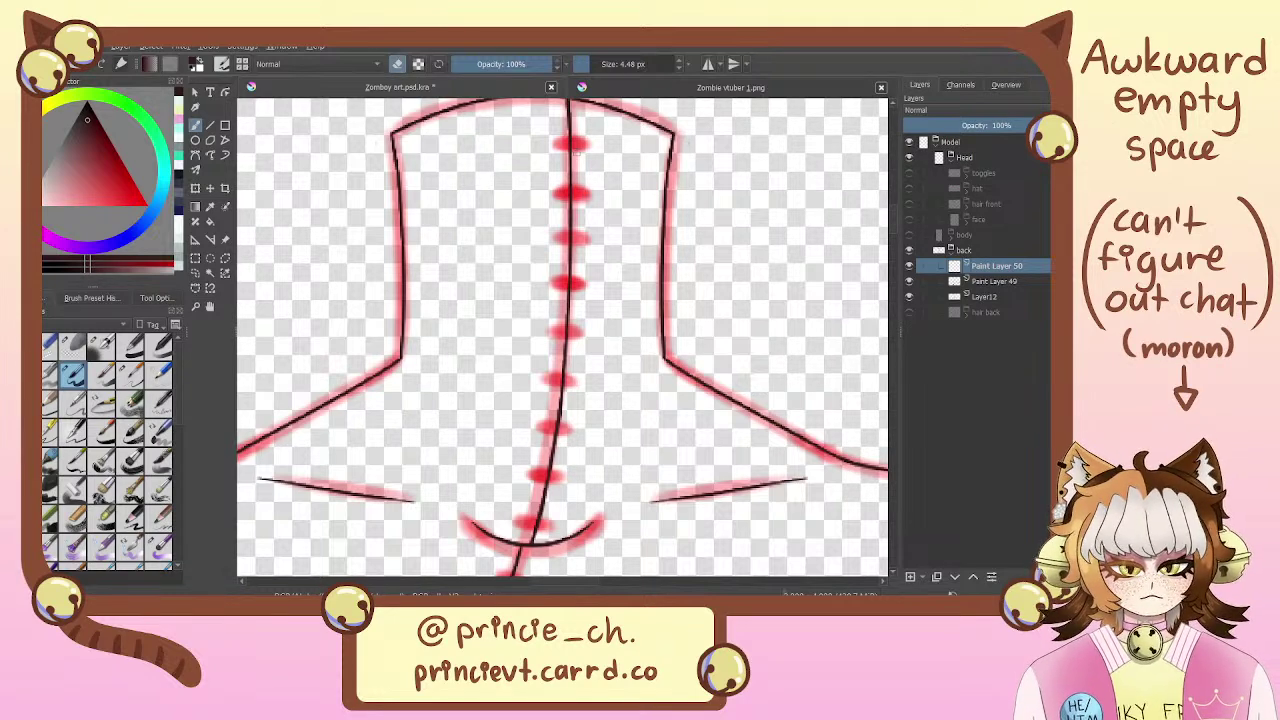
Try inking the top two neck stitches on Paint Layer 50, then undo the strokes
mouse_move(555, 143)
left_mouse_down()
mouse_move(588, 142)
mouse_move(556, 143)
left_mouse_up()
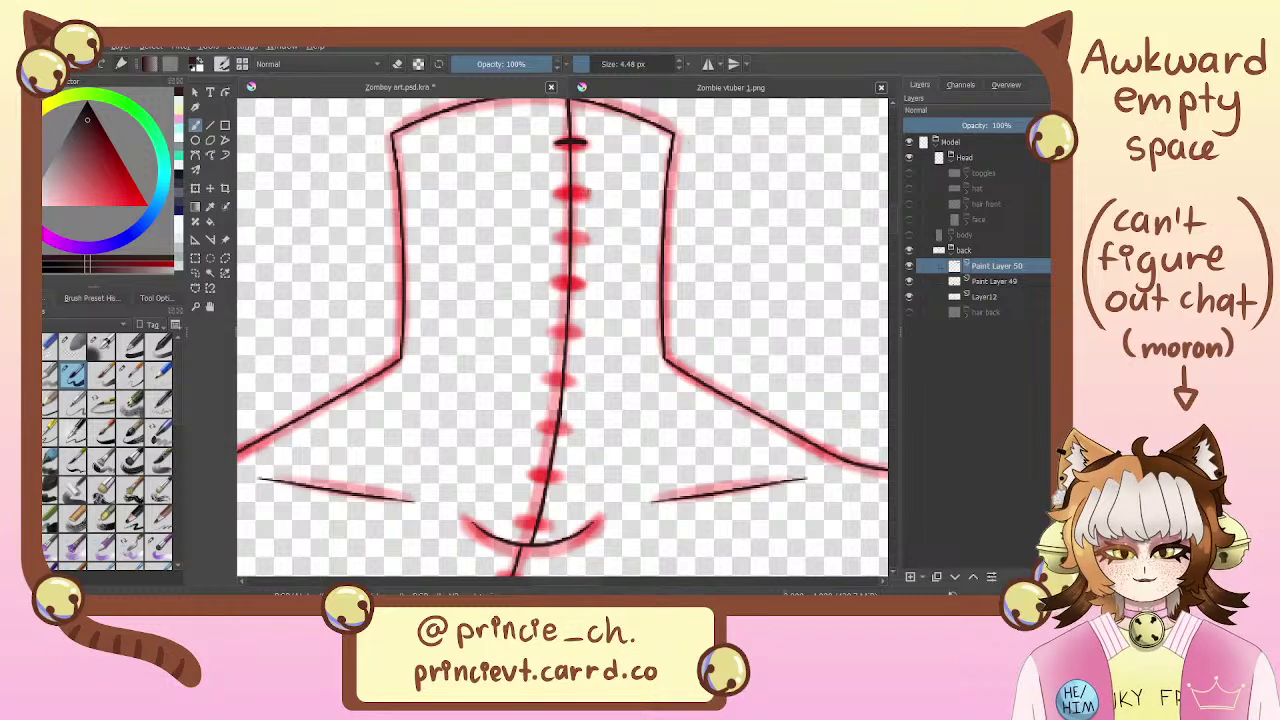
left_click_drag(553, 192, 588, 191)
key("ctrl+z")
key("ctrl+z")
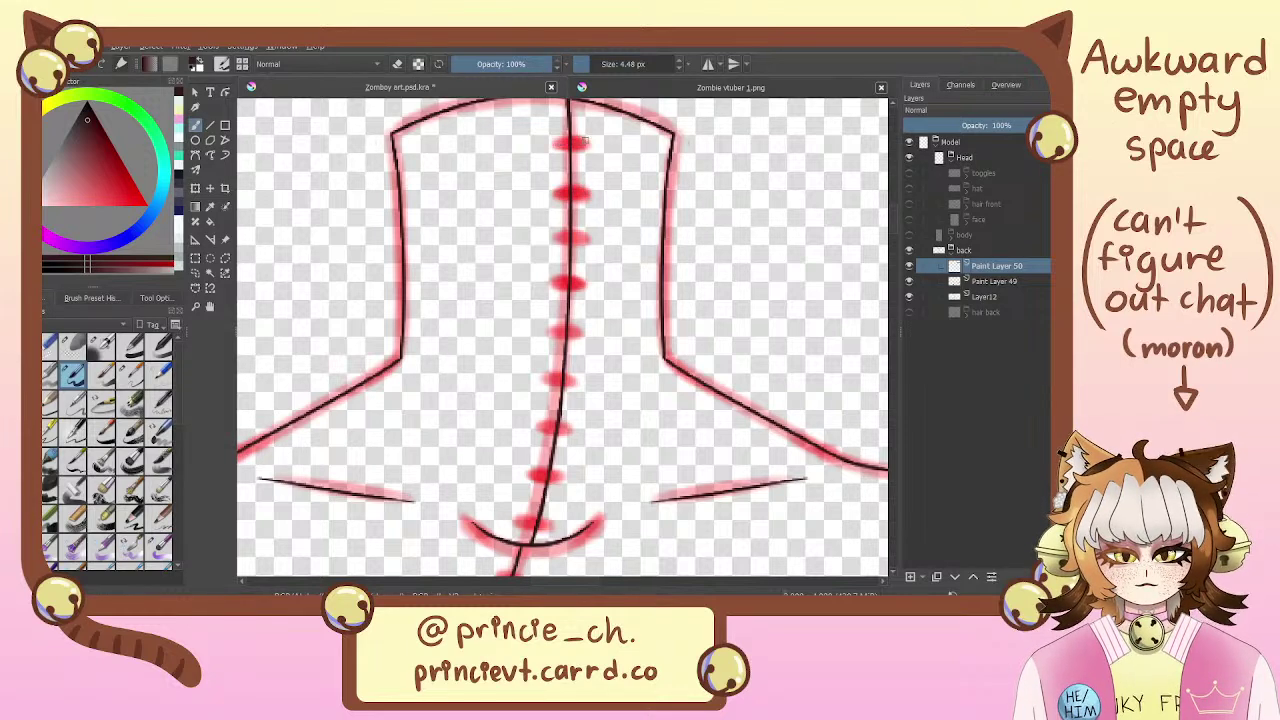
Try inking the top three neck stitches with strokes running right to left, and undo them
left_click_drag(588, 142, 557, 143)
mouse_move(556, 191)
left_mouse_down()
mouse_move(590, 190)
mouse_move(555, 192)
left_mouse_up()
key("ctrl+z")
key("ctrl+z")
left_click_drag(588, 237, 554, 237)
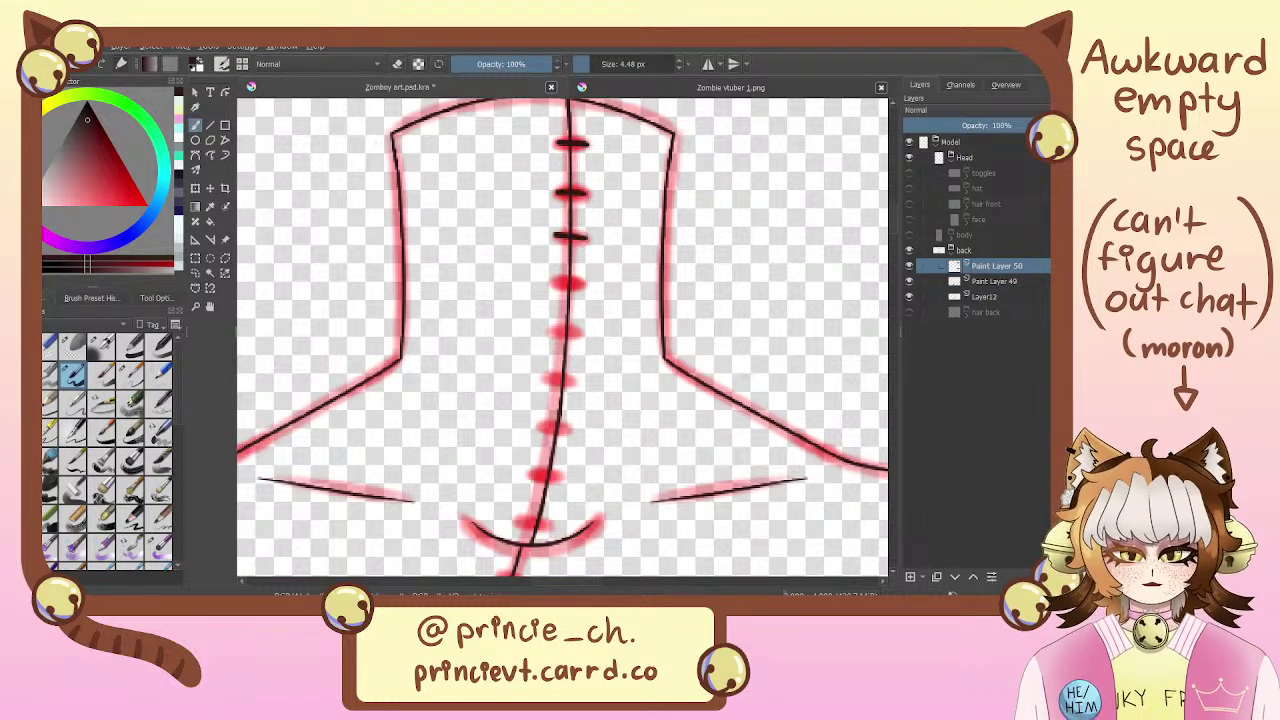
key("ctrl+z")
key("ctrl+z")
key("ctrl+z")
key("ctrl+z")
Ink the top three stitches across the neck seam on Paint Layer 50, redrawing and erasing uneven strokes
left_click_drag(556, 144, 585, 145)
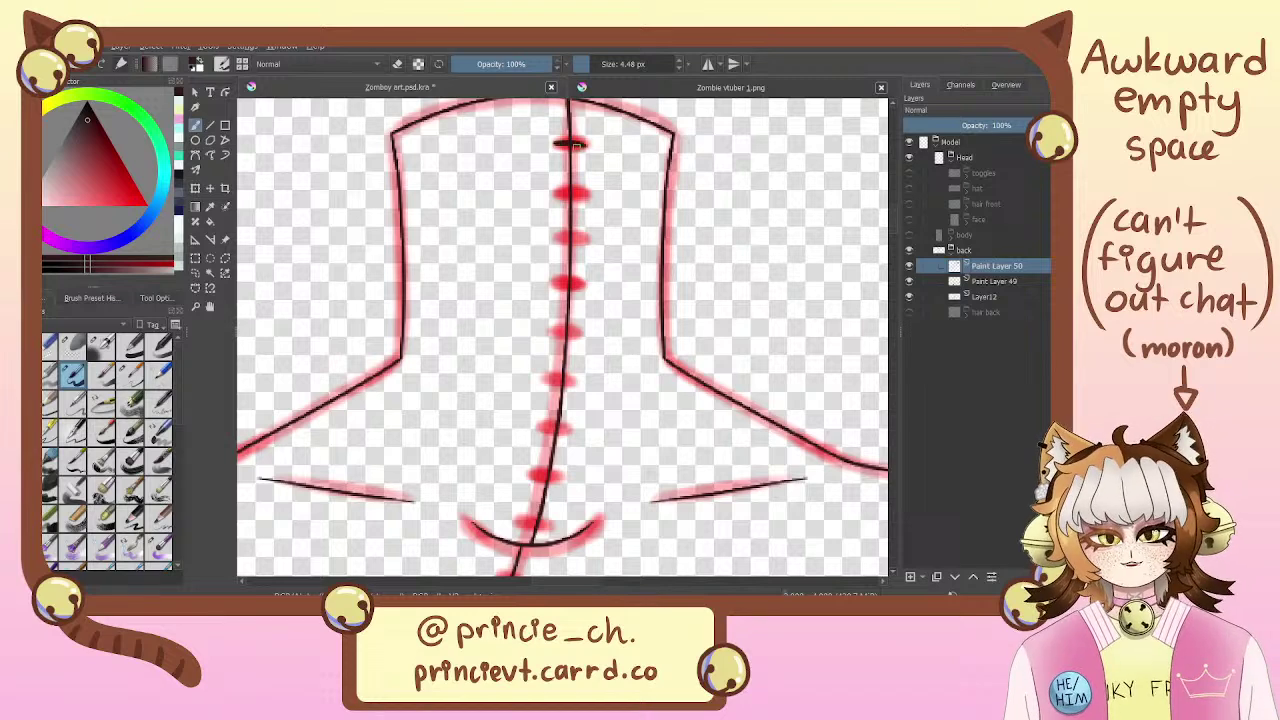
left_click_drag(555, 188, 588, 194)
key("ctrl+z")
key("ctrl+z")
left_click_drag(554, 236, 589, 241)
key("ctrl+z")
key("ctrl+z")
key("ctrl+z")
key("ctrl+z")
key("ctrl+z")
key("ctrl+z")
key("ctrl+z")
key("ctrl+z")
key("ctrl+z")
key("ctrl+z")
key("ctrl+z")
key("ctrl+z")
key("e")
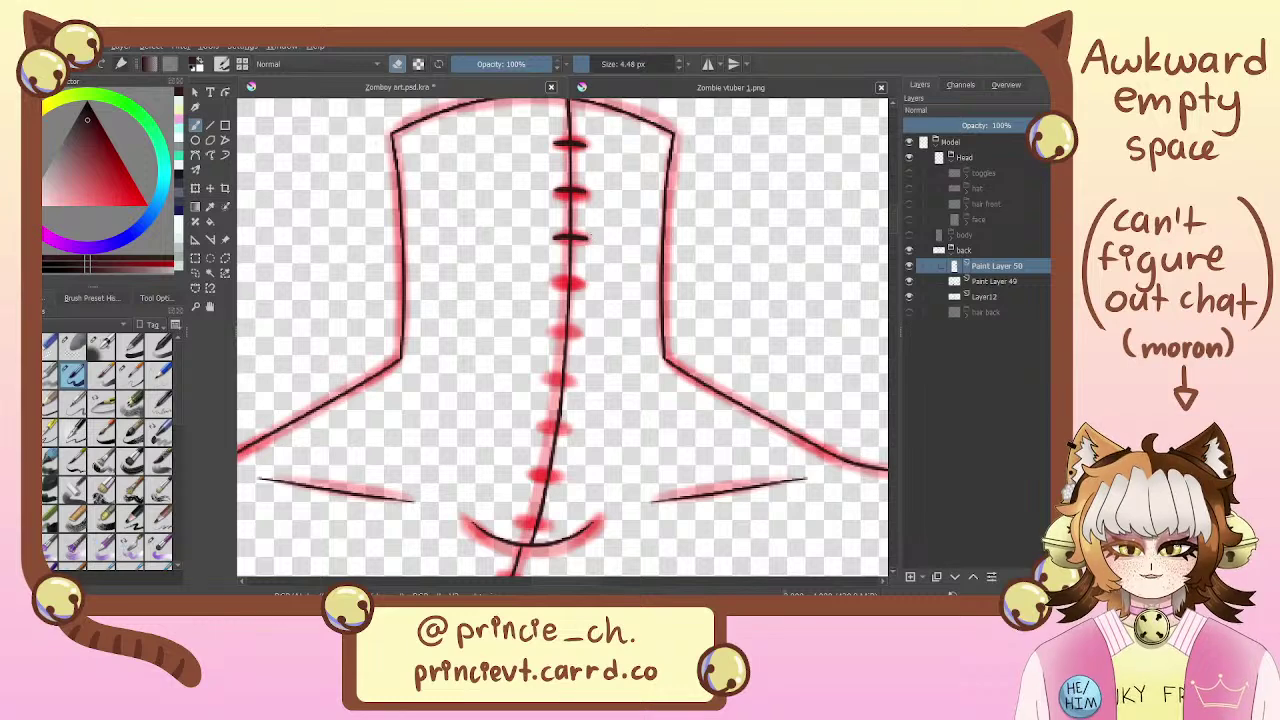
Ink the fourth and fifth stitches across the neck seam over the red sketch marks, undoing uneven strokes
key("e")
left_click_drag(554, 281, 586, 283)
key("ctrl+z")
key("ctrl+z")
key("ctrl+z")
key("ctrl+z")
key("ctrl+z")
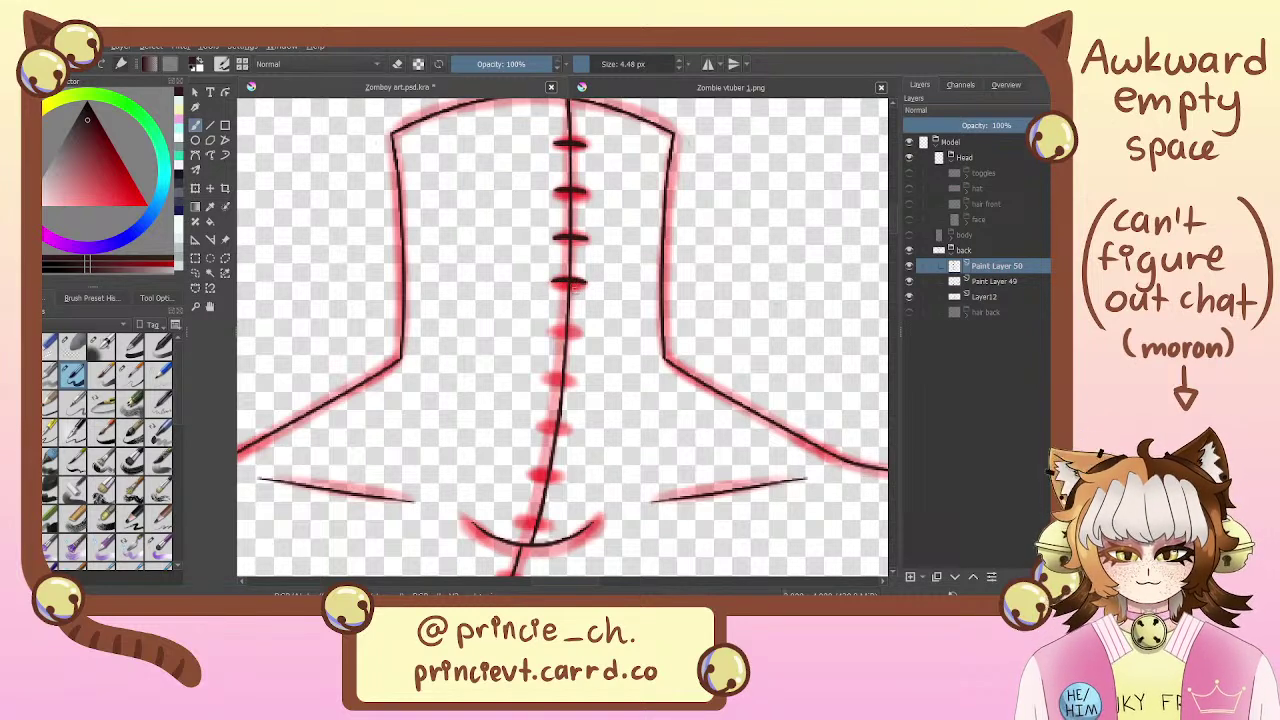
left_click_drag(554, 328, 586, 331)
key("ctrl+z")
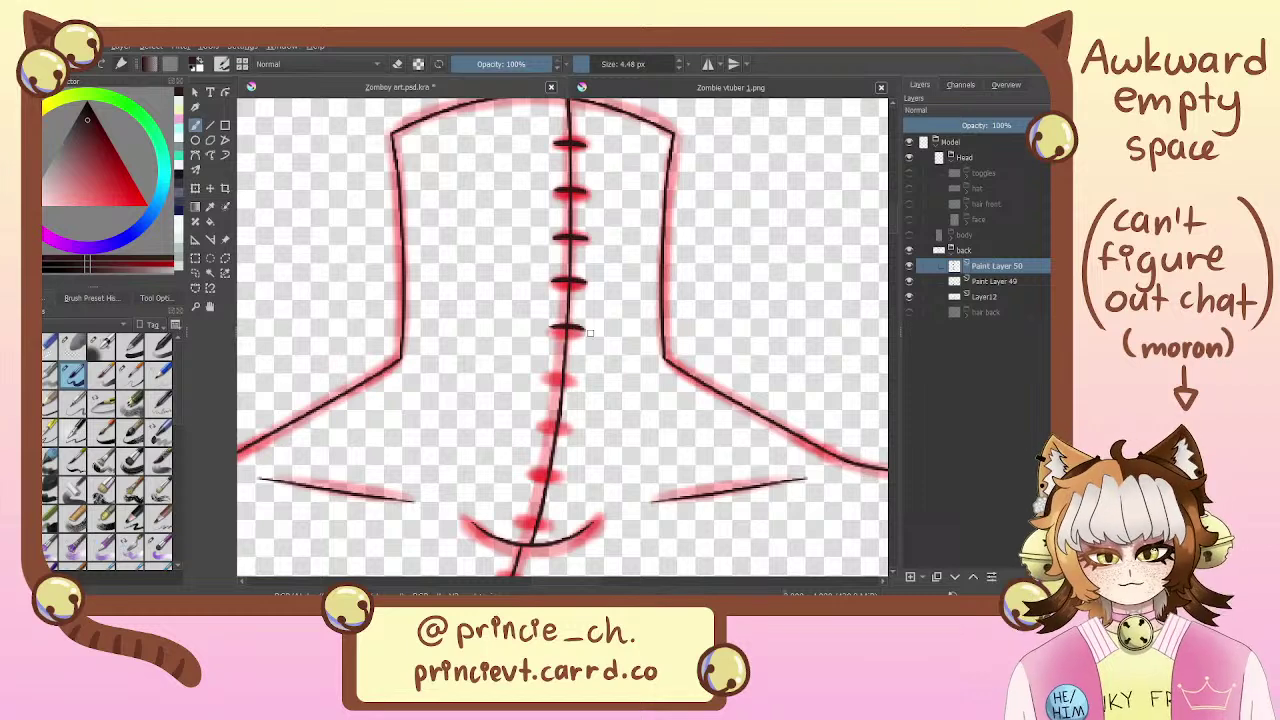
Try repeated strokes for the sixth stitch slightly above its red sketch mark and tidy it with the eraser
left_click_drag(549, 376, 582, 372)
key("ctrl+z")
key("ctrl+z")
key("ctrl+z")
key("ctrl+z")
key("ctrl+z")
key("ctrl+z")
key("ctrl+z")
key("ctrl+z")
key("ctrl+z")
key("ctrl+z")
key("ctrl+z")
key("ctrl+z")
key("e")
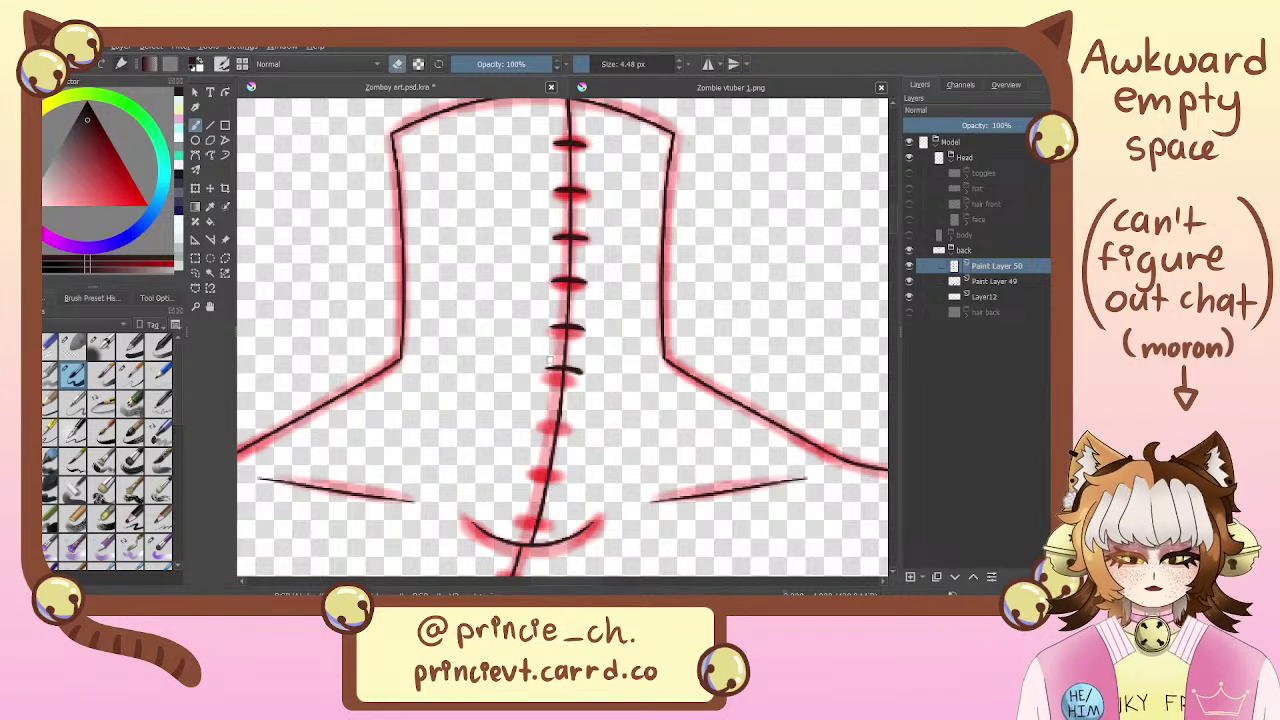
Try repeated strokes for the seventh stitch above its red sketch mark, undoing the uneven ones
key("e")
left_click_drag(543, 410, 575, 411)
key("ctrl+z")
key("ctrl+z")
key("ctrl+z")
key("ctrl+z")
key("ctrl+z")
key("ctrl+z")
key("ctrl+z")
key("ctrl+z")
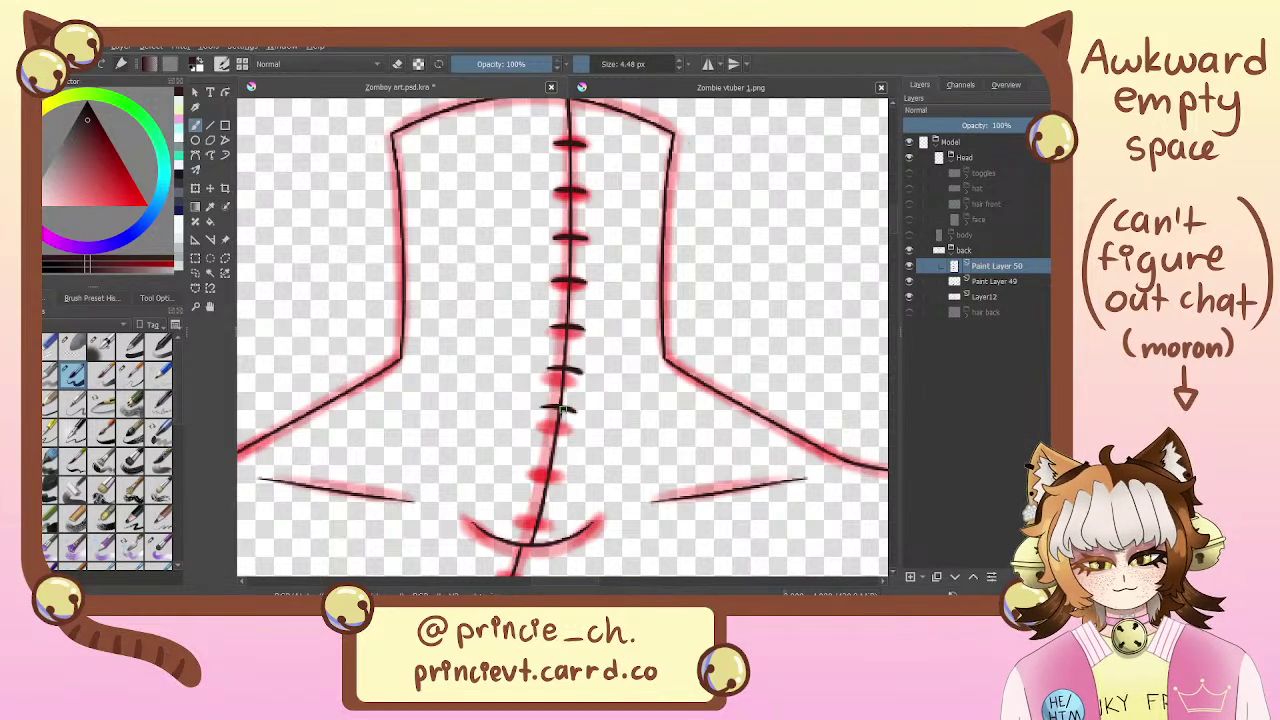
Try inking the eighth stitch above its sketch mark and redrawing the seventh, then undo the eighth
left_click_drag(537, 449, 570, 453)
key("ctrl+z")
key("ctrl+z")
key("ctrl+z")
key("ctrl+z")
key("ctrl+z")
key("e")
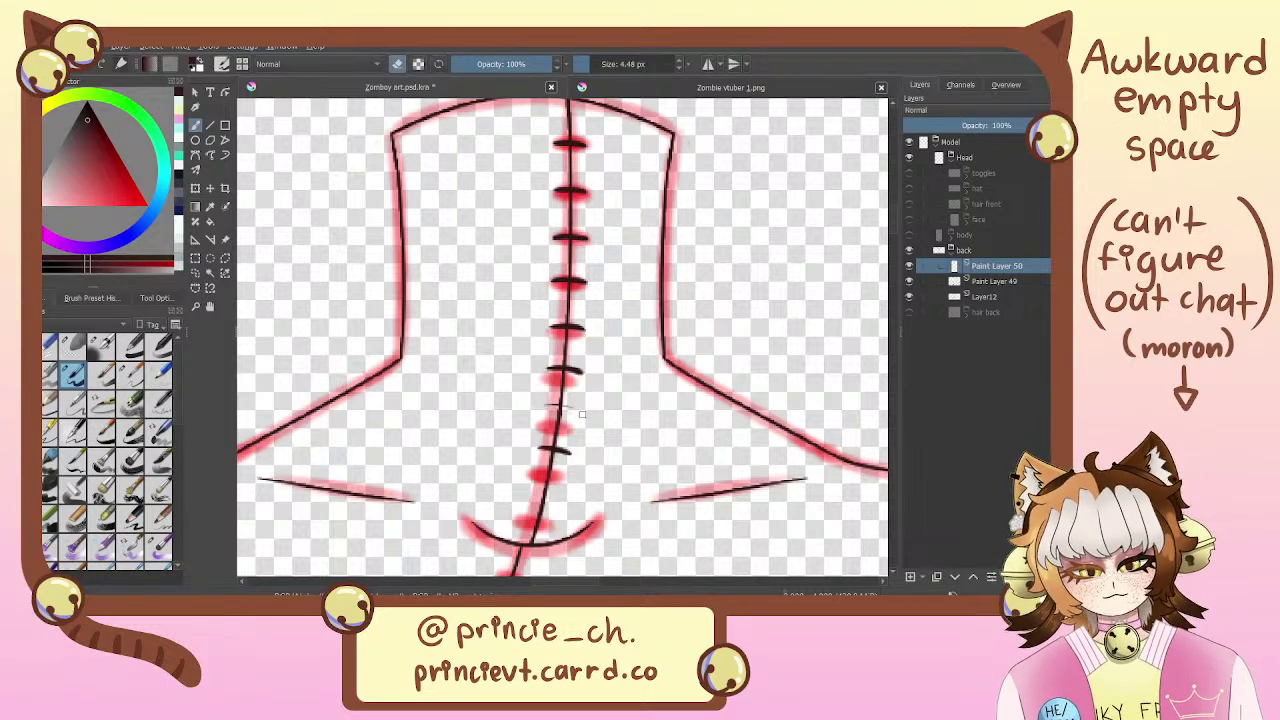
key("e")
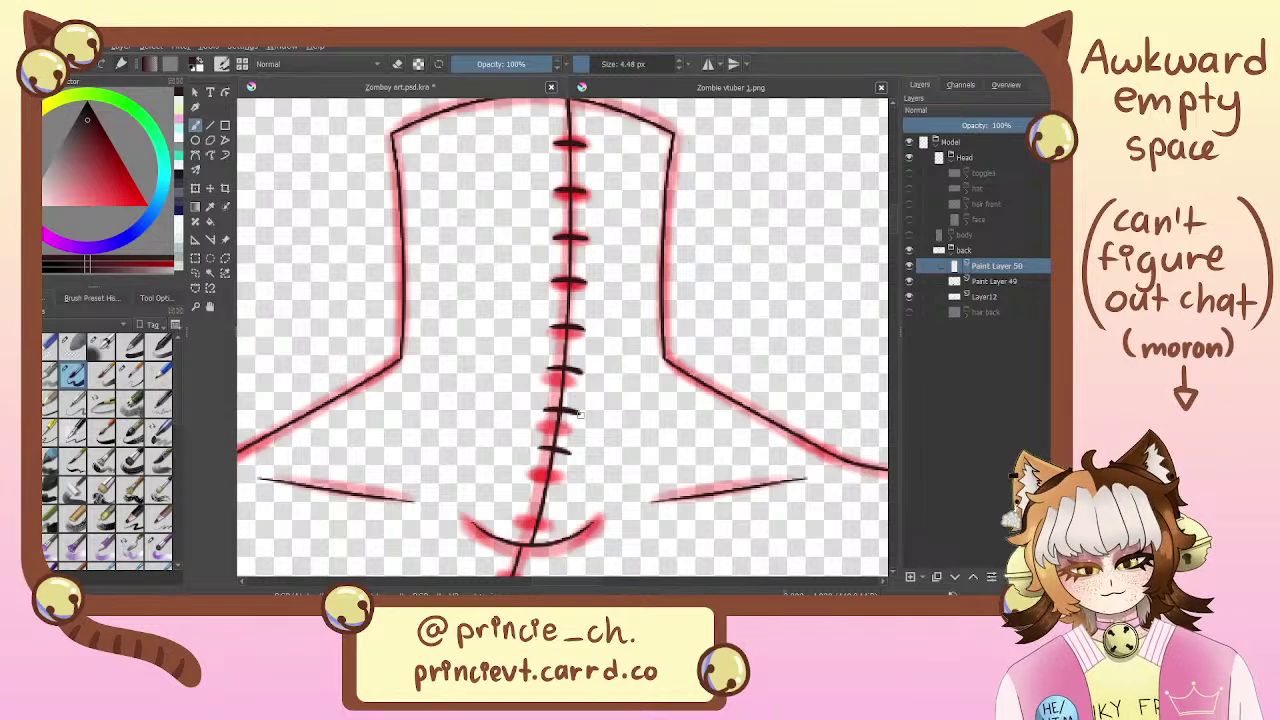
key("ctrl+z")
left_click_drag(544, 406, 578, 414)
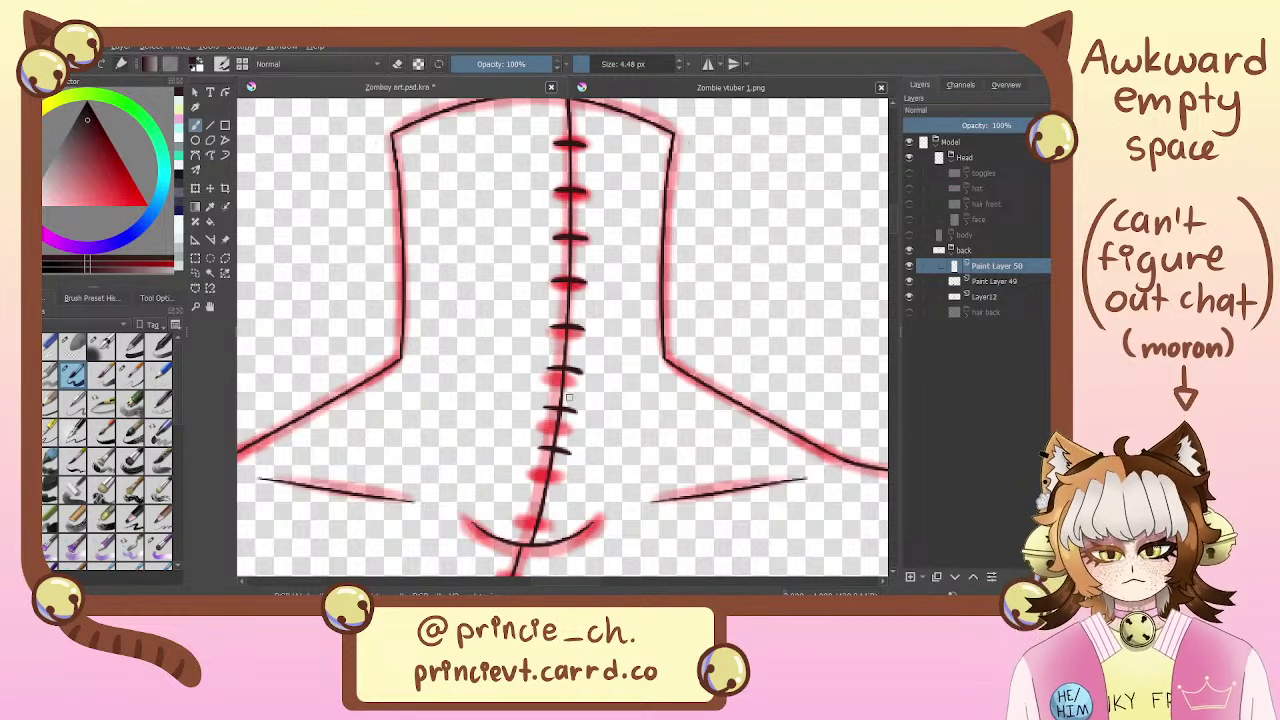
key("ctrl+z")
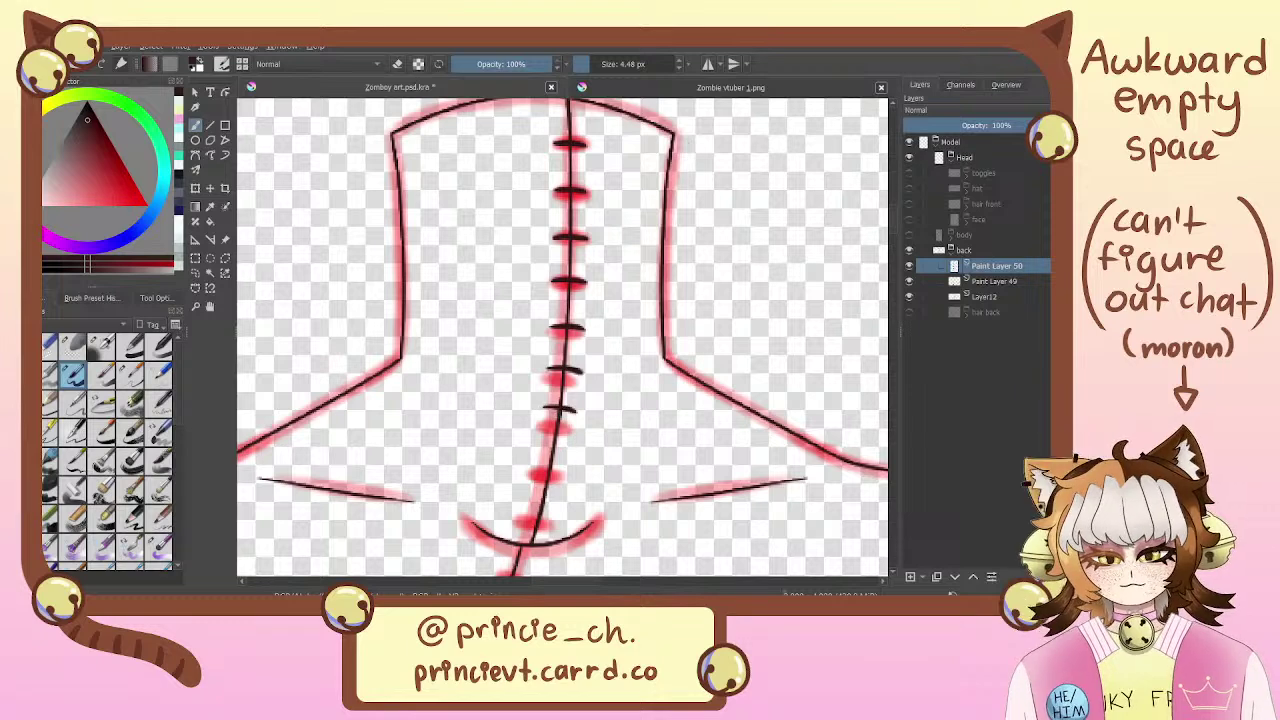
Redraw the sixth and seventh stitches lower, closer to their red sketch marks, erasing the previous strokes
key("ctrl+z")
left_click_drag(543, 417, 578, 426)
key("ctrl+z")
key("ctrl+z")
key("e")
left_click_drag(546, 366, 583, 381)
key("e")
key("ctrl+z")
key("ctrl+z")
key("ctrl+z")
key("ctrl+z")
key("ctrl+z")
key("ctrl+z")
key("ctrl+z")
key("ctrl+z")
key("ctrl+z")
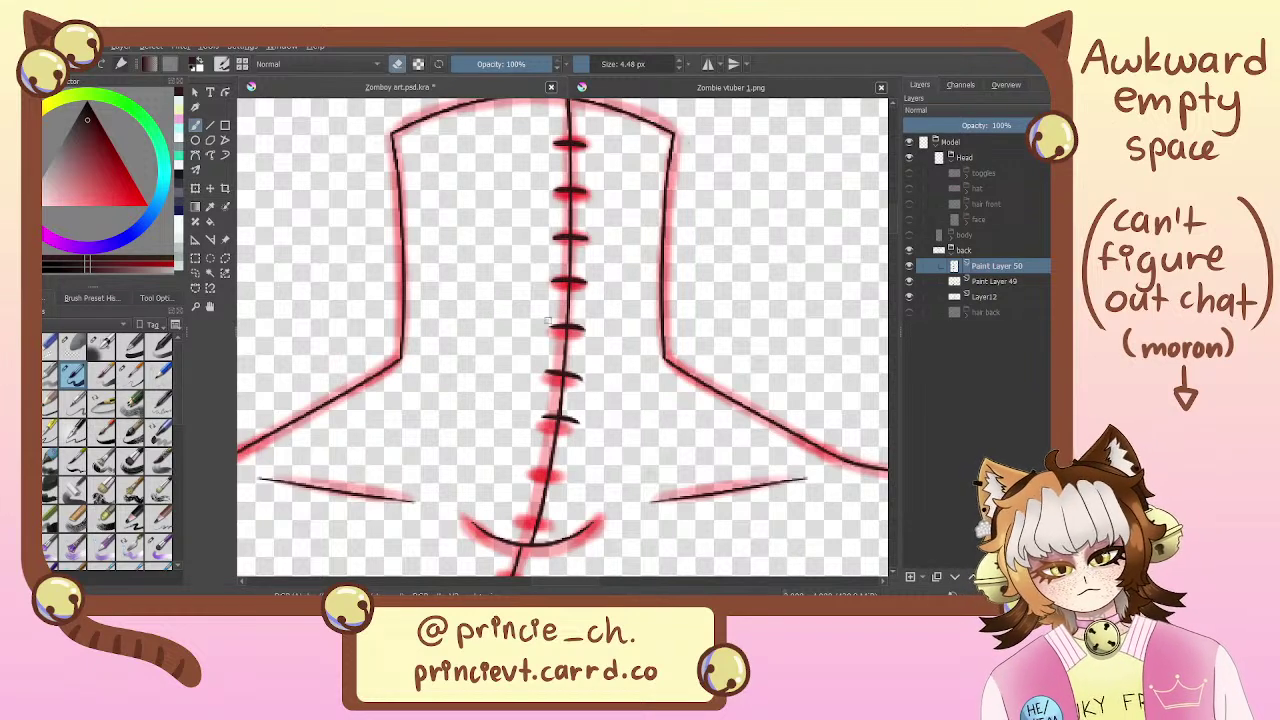
Try new strokes for the fifth stitch and trim the sixth stitch with the eraser
key("ctrl+z")
left_click_drag(549, 327, 585, 332)
key("ctrl+z")
key("ctrl+z")
key("ctrl+z")
key("ctrl+z")
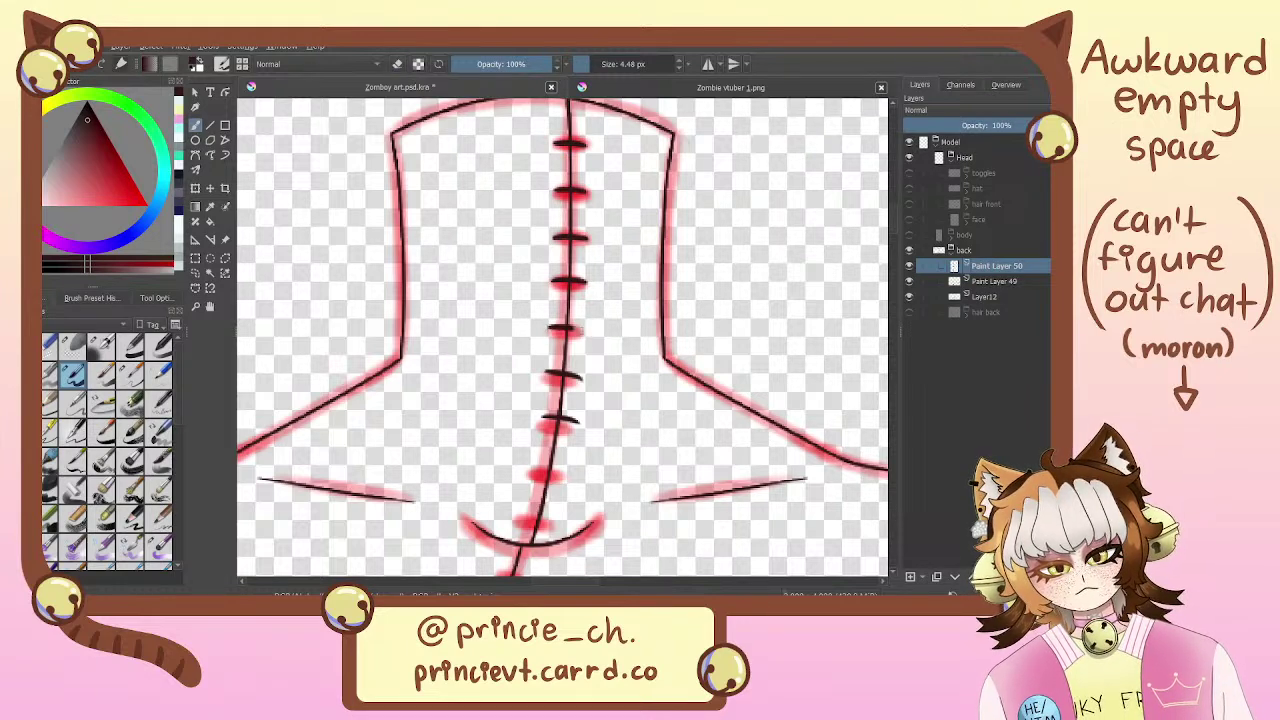
key("e")
mouse_move(545, 372)
left_mouse_down()
mouse_move(590, 380)
mouse_move(554, 374)
mouse_move(578, 380)
left_mouse_up()
key("e")
key("ctrl+z")
key("ctrl+z")
key("ctrl+z")
key("ctrl+z")
key("ctrl+z")
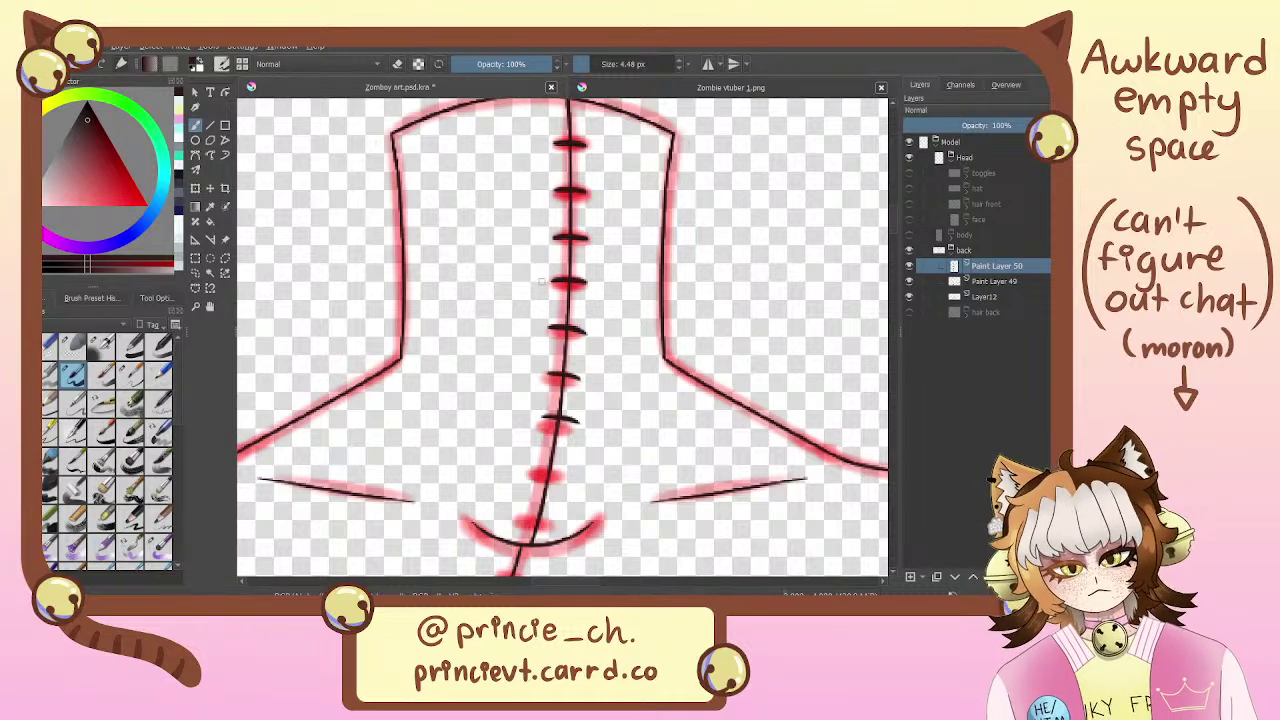
Redraw the fifth stitch across the neck seam, undoing strokes until it is even
key("ctrl+z")
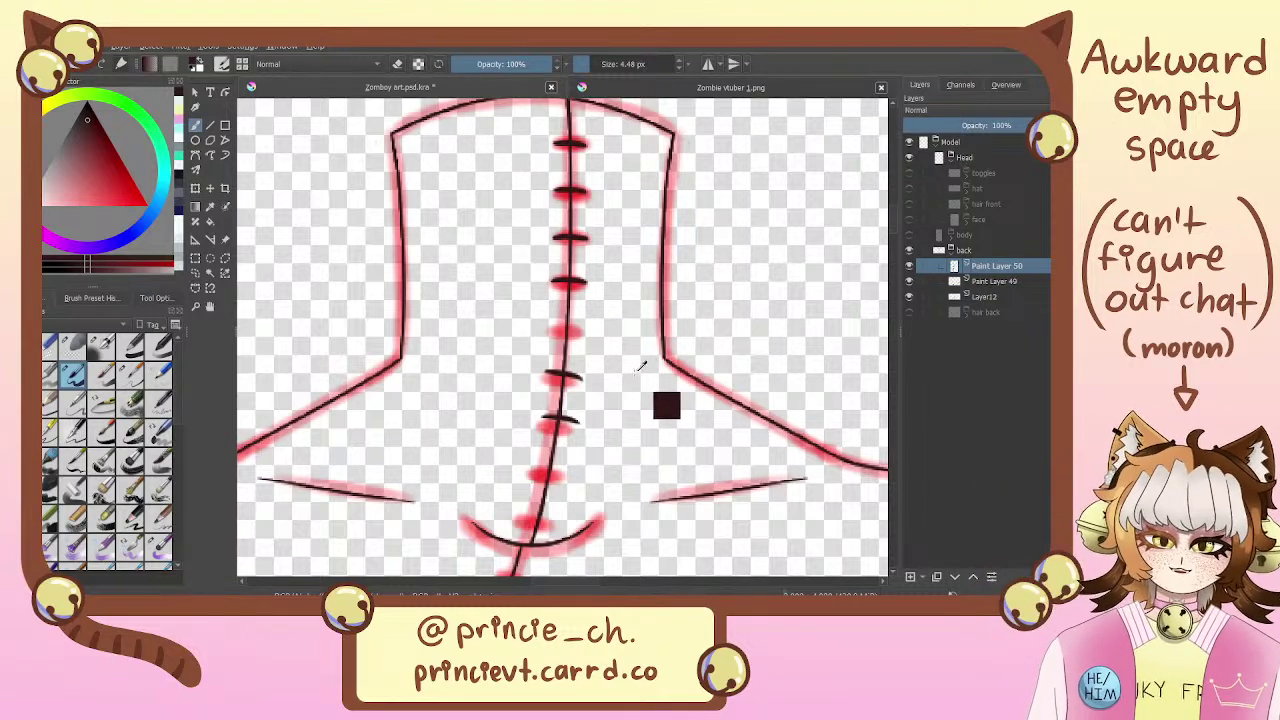
left_click_drag(547, 330, 586, 333)
key("ctrl+z")
key("ctrl+z")
key("ctrl+z")
key("ctrl+z")
key("ctrl+z")
key("ctrl+z")
key("ctrl+z")
key("ctrl+z")
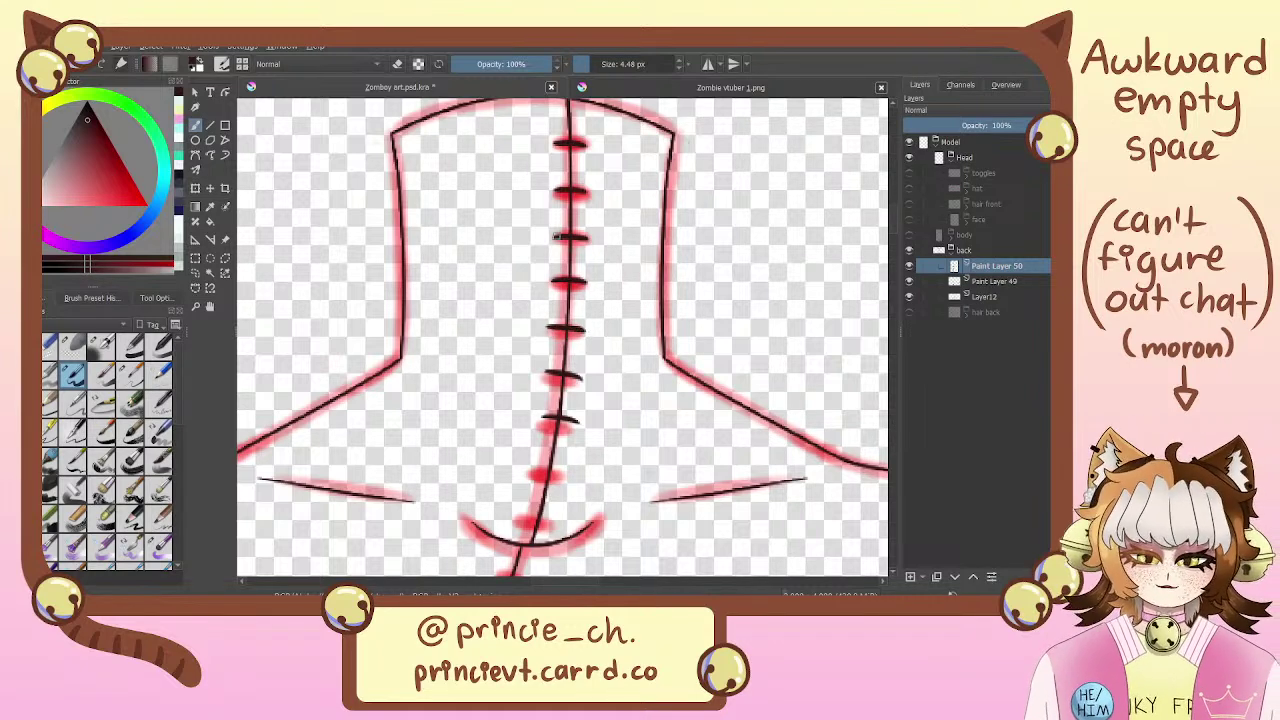
Lasso the fourth stitch, nudge it slightly downward with the Transform tool and clear the selection
left_click(195, 272)
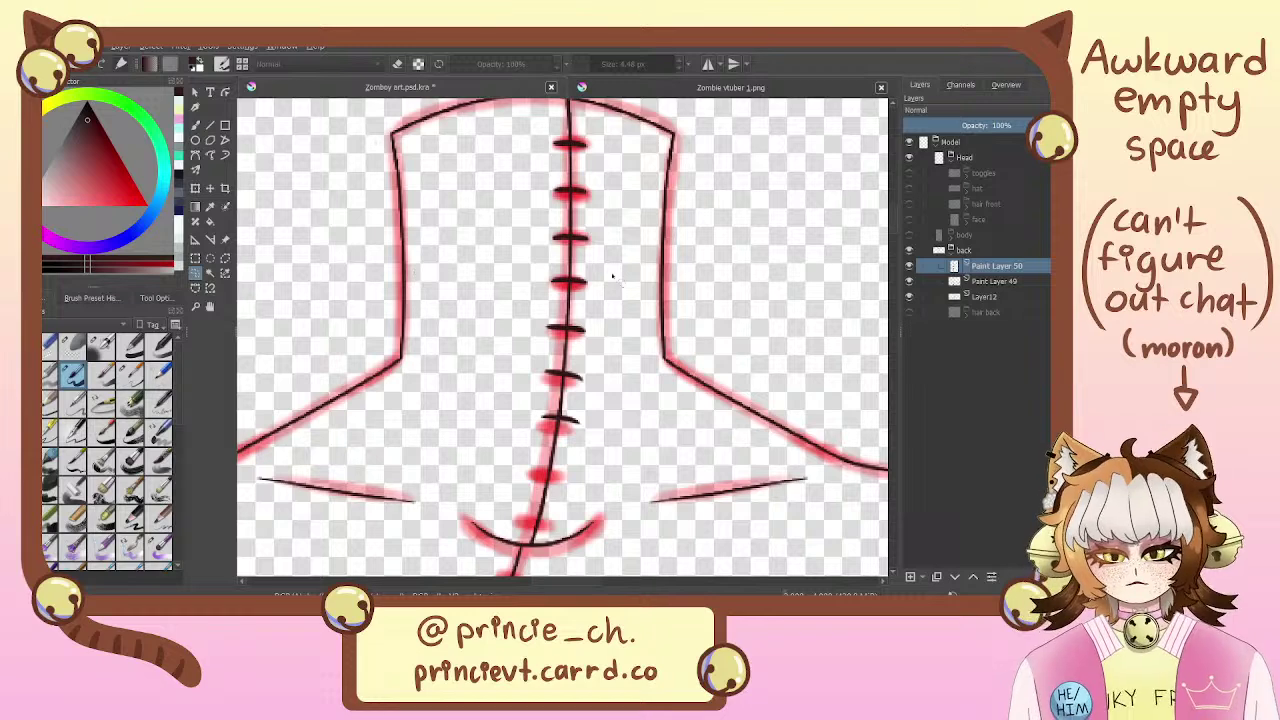
left_click_drag(612, 276, 598, 281)
key("ctrl+t")
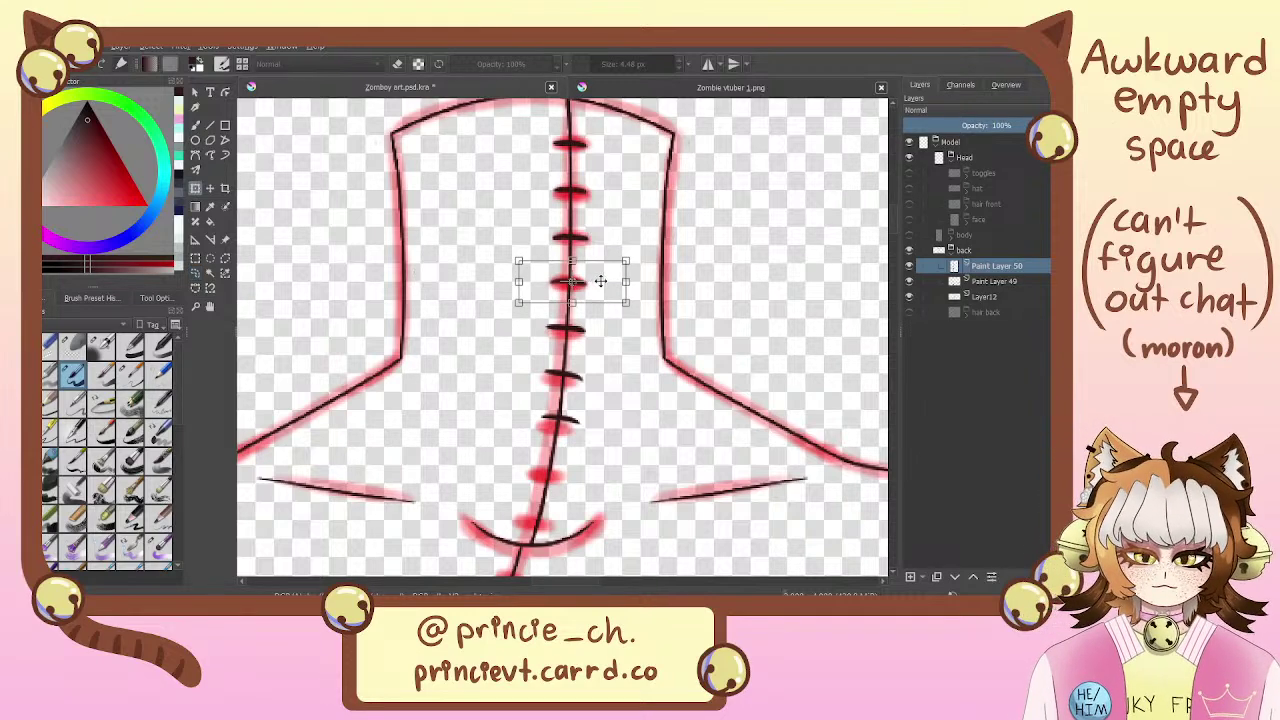
key("b")
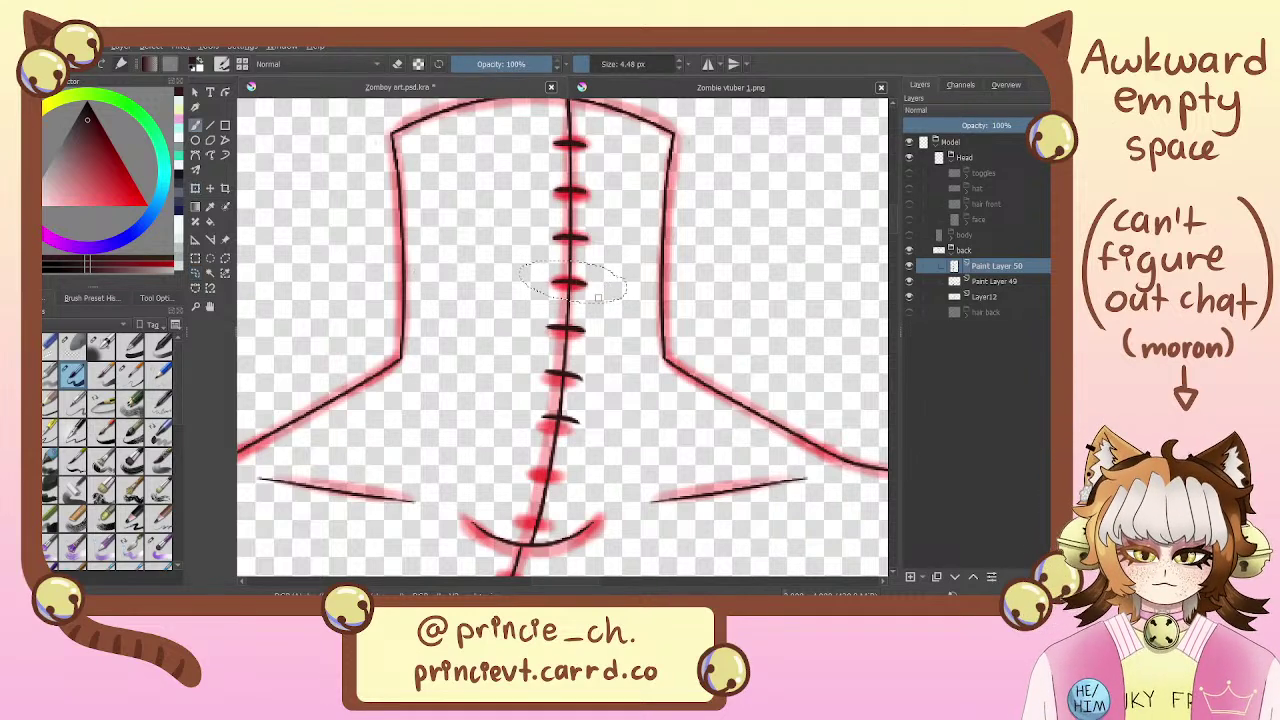
key("ctrl+shift+a")
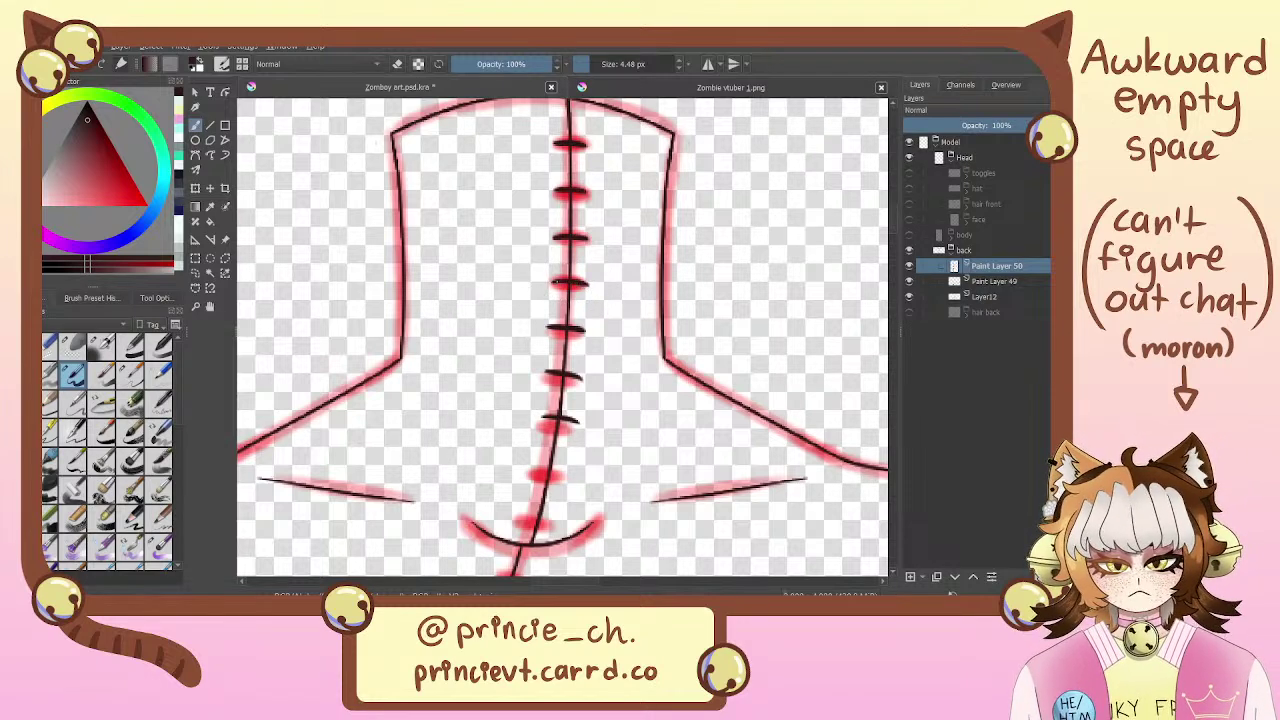
Erase the old sixth and seventh stitches, redraw the sixth on its sketch mark and trim the fifth stitch's end
scroll(558, 284, "down", 3)
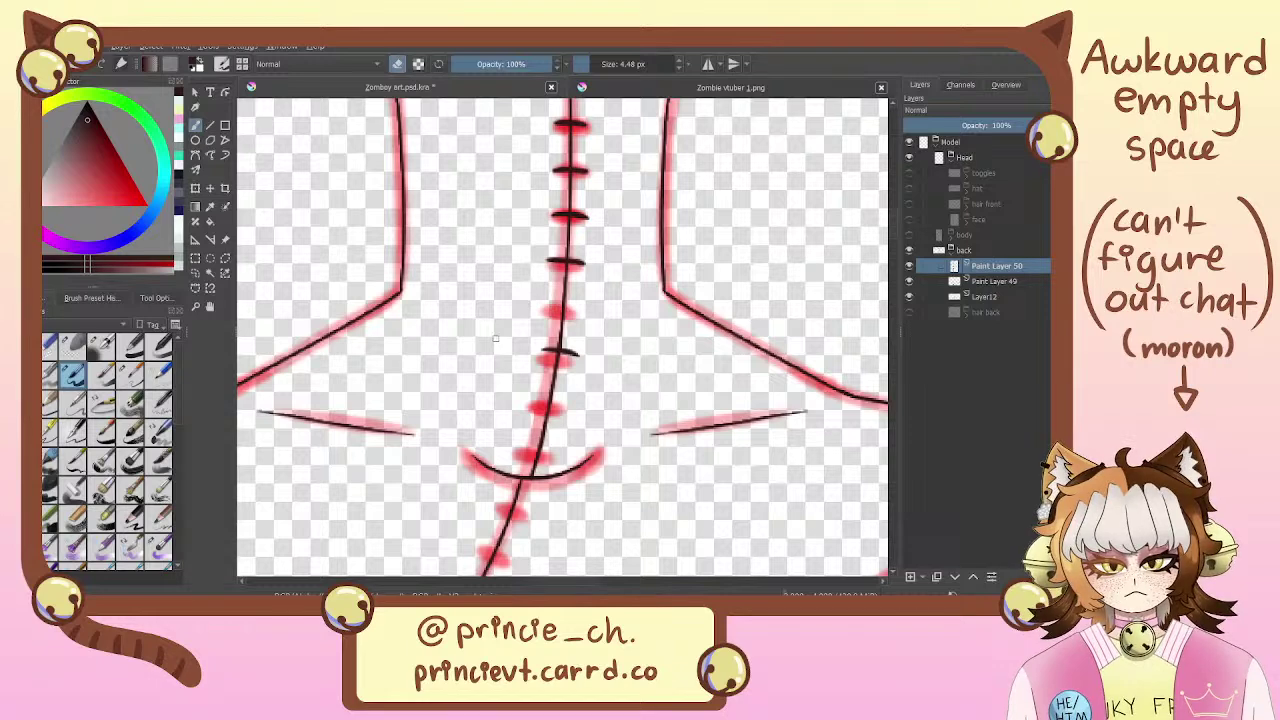
key("ctrl+z")
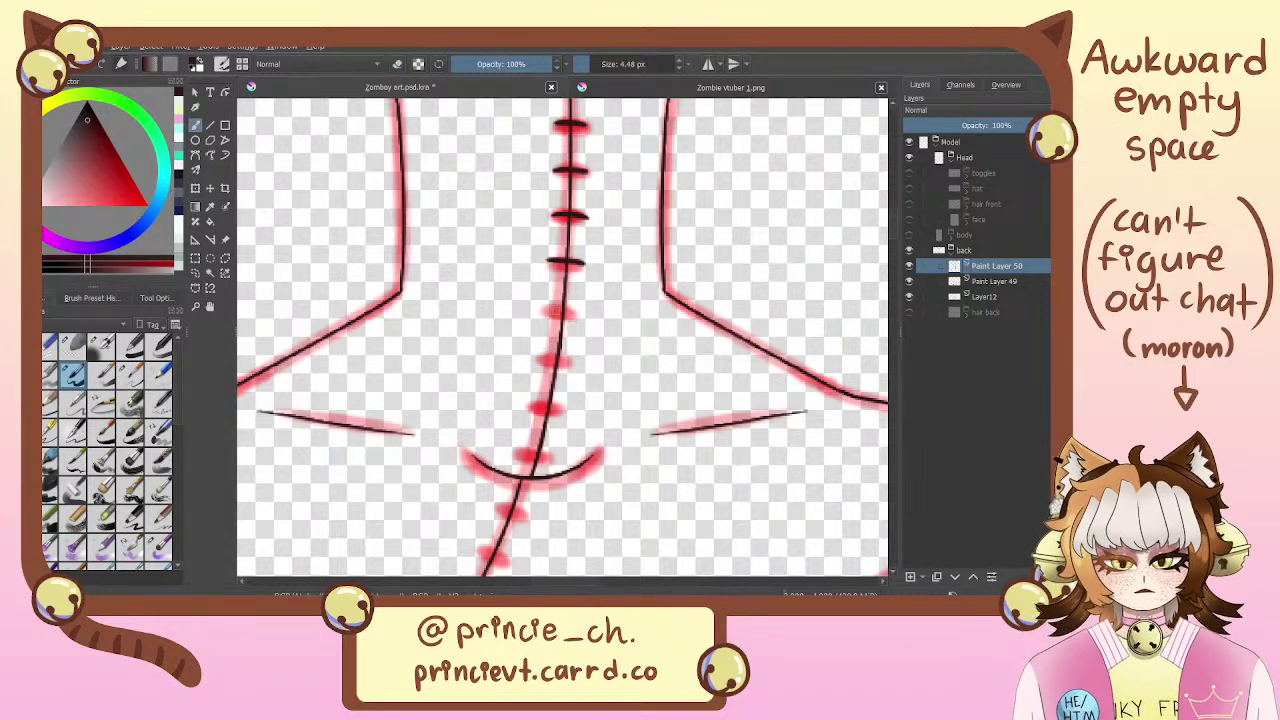
left_click_drag(545, 309, 583, 312)
key("ctrl+z")
key("ctrl+z")
key("e")
mouse_move(586, 265)
left_mouse_down()
mouse_move(530, 262)
mouse_move(600, 262)
mouse_move(583, 266)
left_mouse_up()
key("e")
key("ctrl+z")
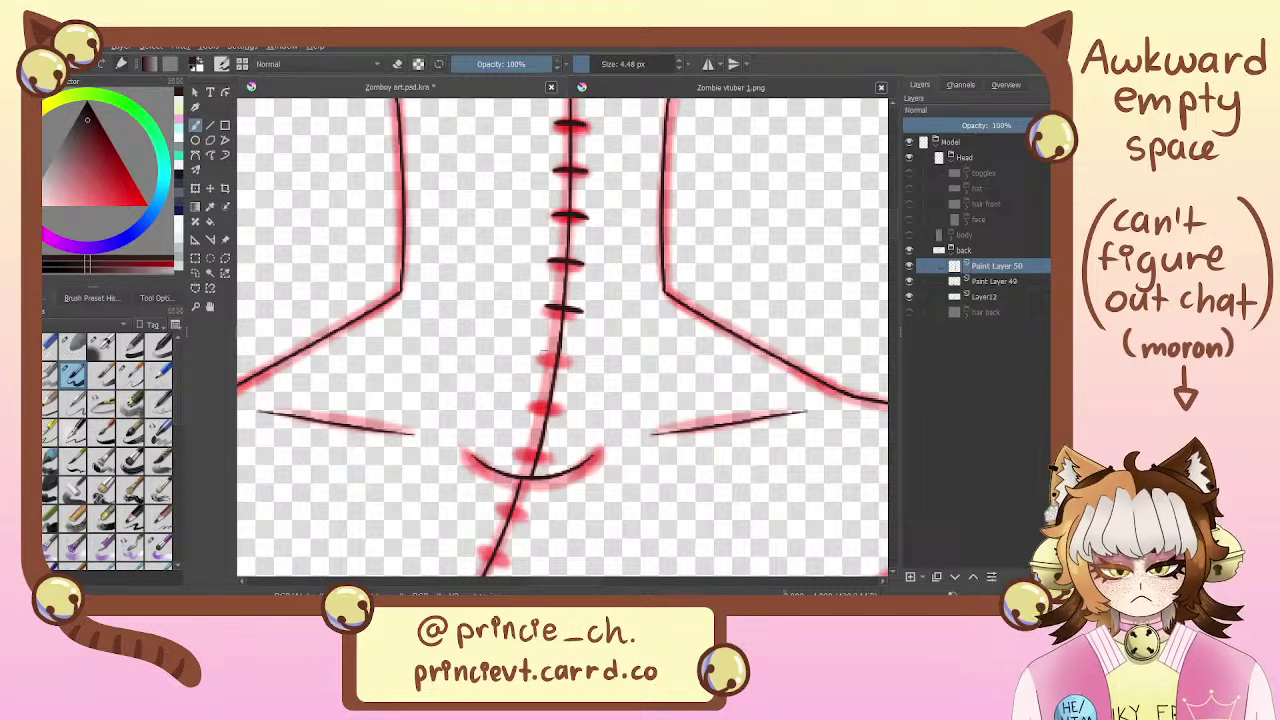
Ink the seventh, eighth and ninth stitches down the seam to just above the curved collar line
left_click_drag(538, 349, 580, 356)
mouse_move(532, 391)
left_mouse_down()
mouse_move(572, 400)
mouse_move(562, 441)
left_mouse_up()
key("ctrl+z")
key("ctrl+z")
key("ctrl+z")
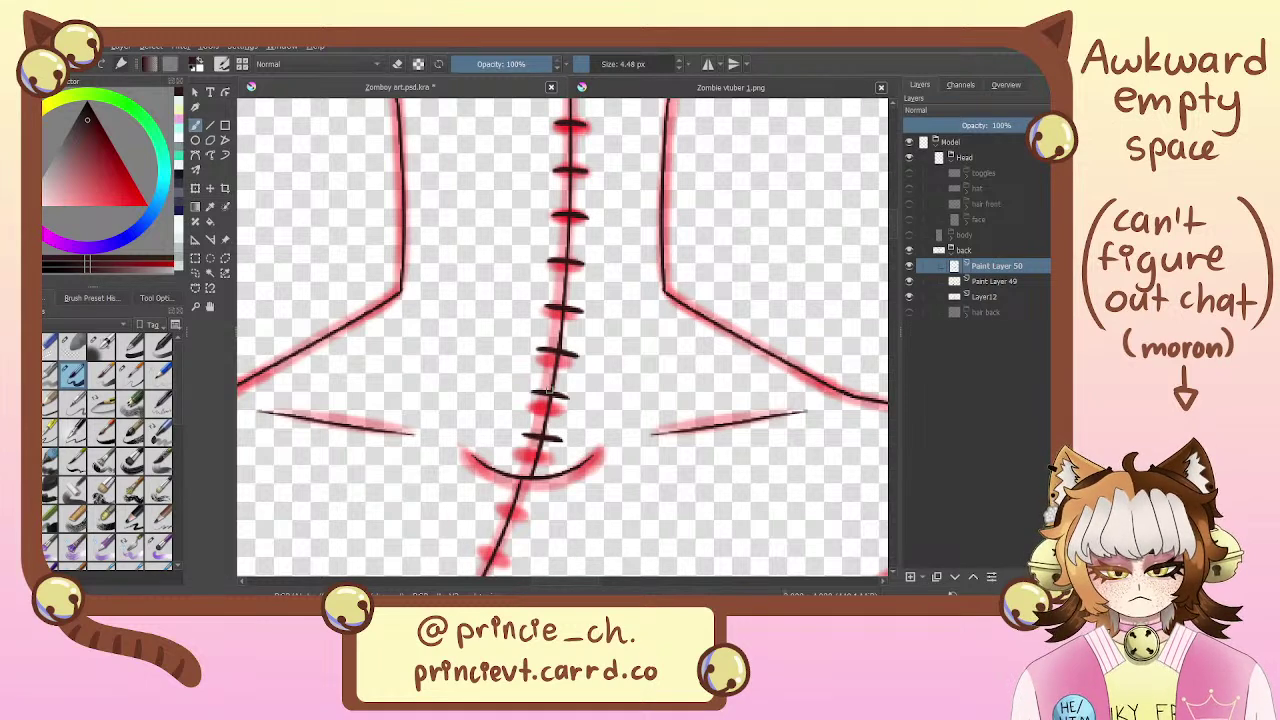
Redraw the eighth stitch across the neck seam, undoing strokes until it is even
key("e")
mouse_move(566, 394)
left_mouse_down()
mouse_move(512, 386)
mouse_move(606, 404)
mouse_move(571, 398)
left_mouse_up()
key("e")
key("ctrl+z")
key("ctrl+z")
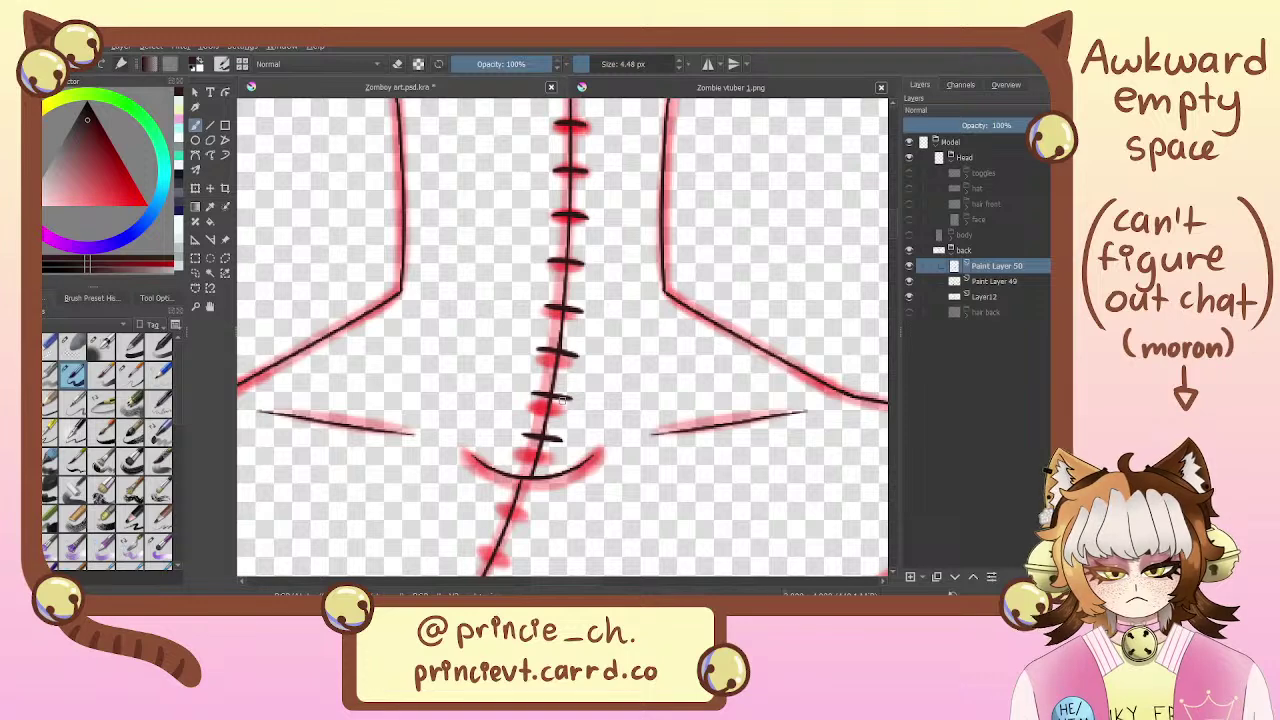
Erase the seventh stitch and redraw it across the seam, undoing strokes until it lines up with its neighbours
key("e")
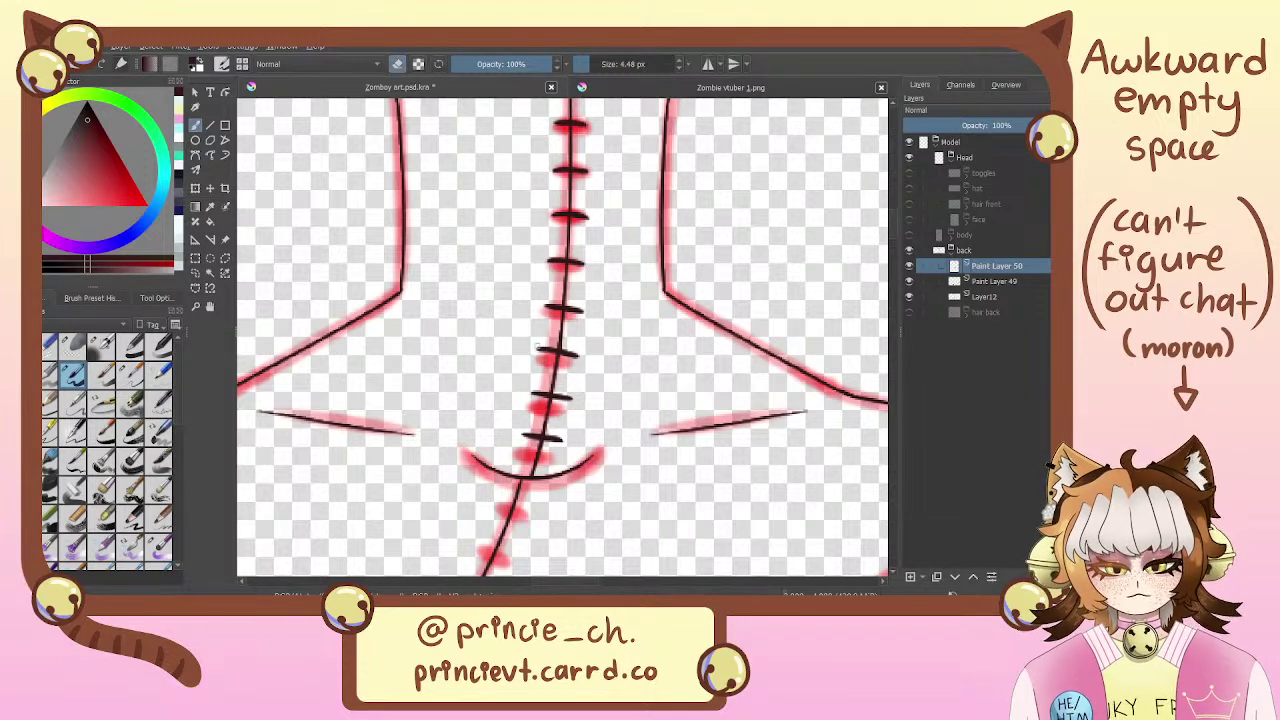
mouse_move(536, 346)
left_mouse_down()
mouse_move(578, 362)
mouse_move(558, 350)
mouse_move(574, 352)
left_mouse_up()
key("e")
key("e")
key("e")
key("ctrl+z")
key("ctrl+z")
key("ctrl+z")
key("ctrl+z")
key("ctrl+z")
left_click_drag(540, 351, 573, 353)
key("ctrl+z")
key("ctrl+z")
key("ctrl+z")
key("ctrl+z")
key("ctrl+z")
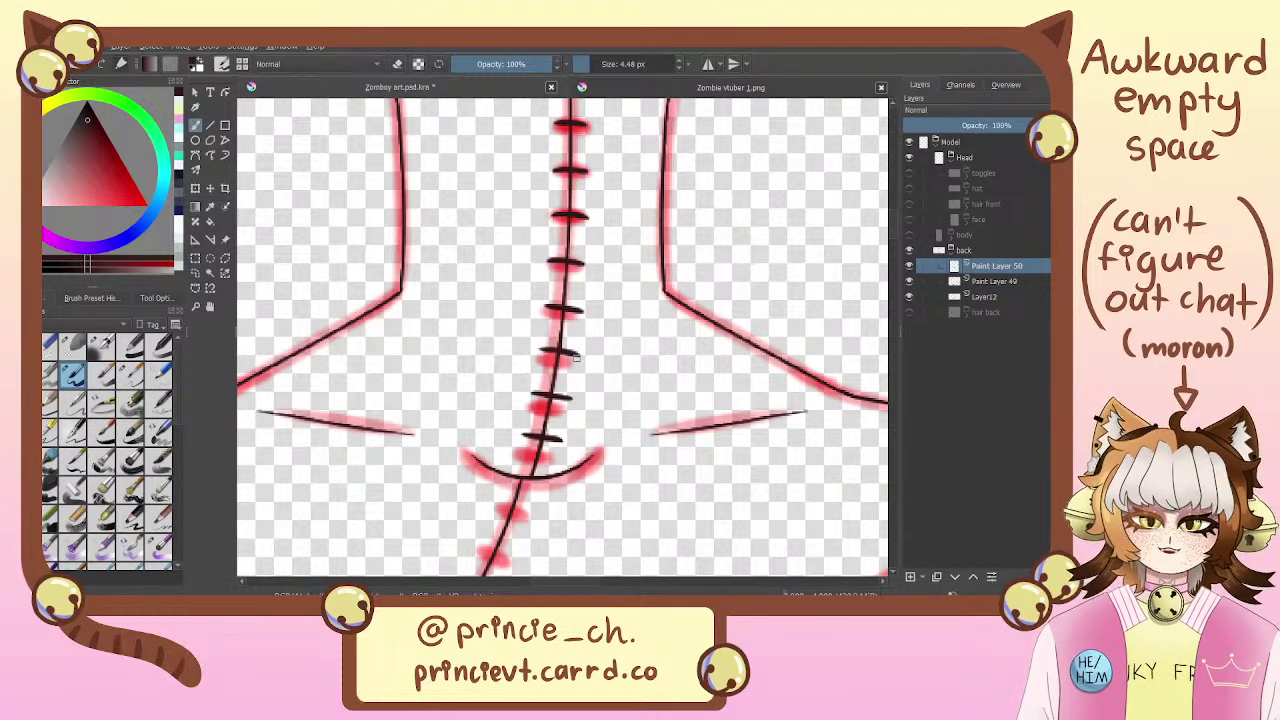
Erase and redraw the ninth stitch just above the curved collar line
left_click_drag(513, 306, 490, 358)
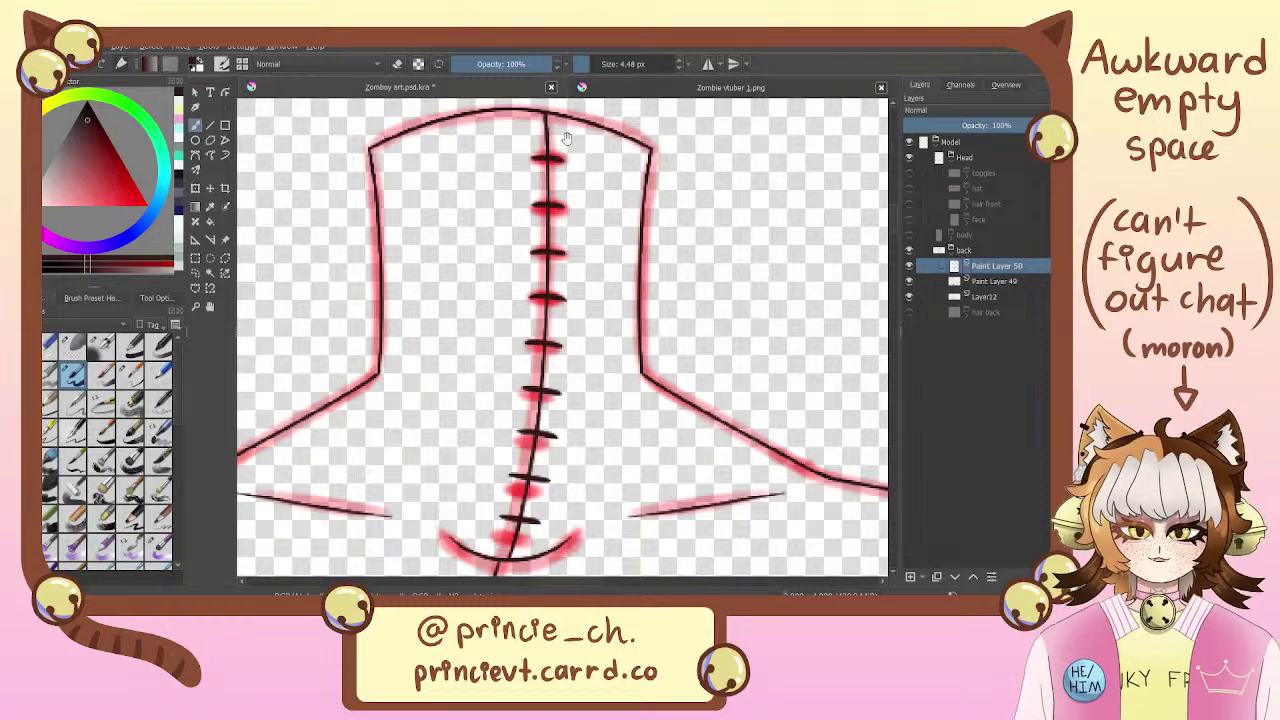
key("e")
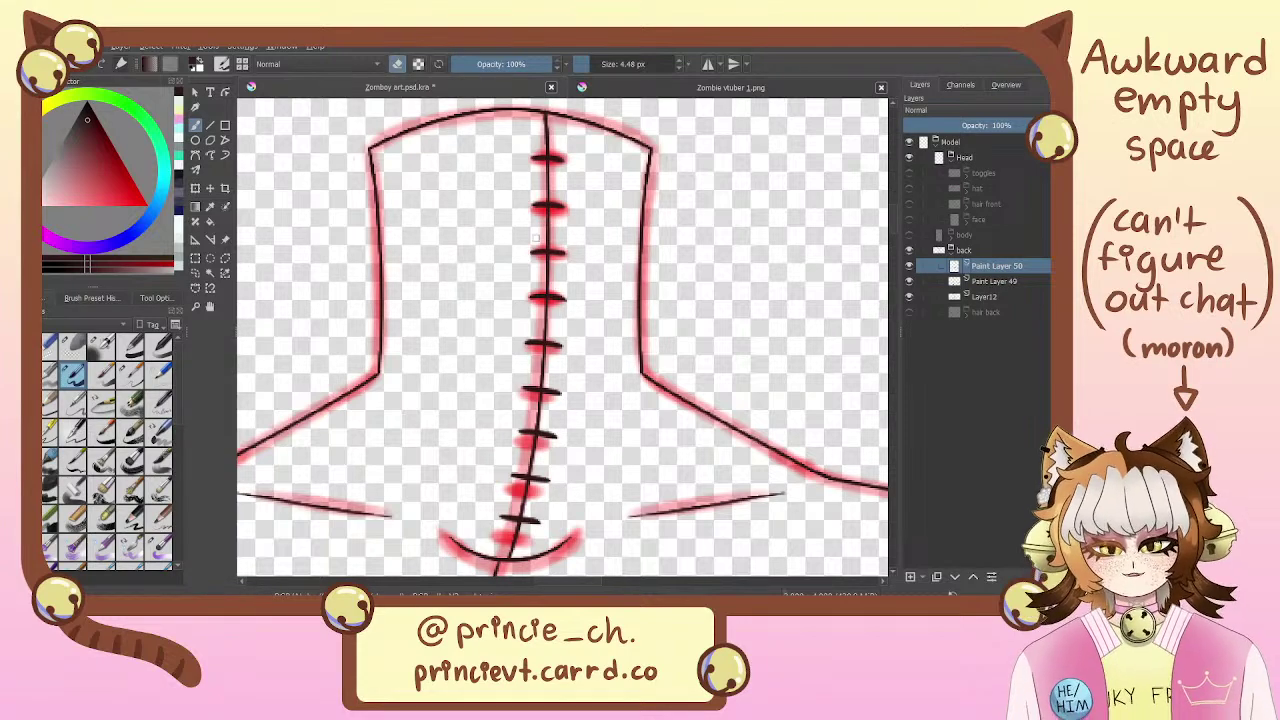
left_click_drag(565, 263, 539, 342)
left_click_drag(508, 501, 547, 340)
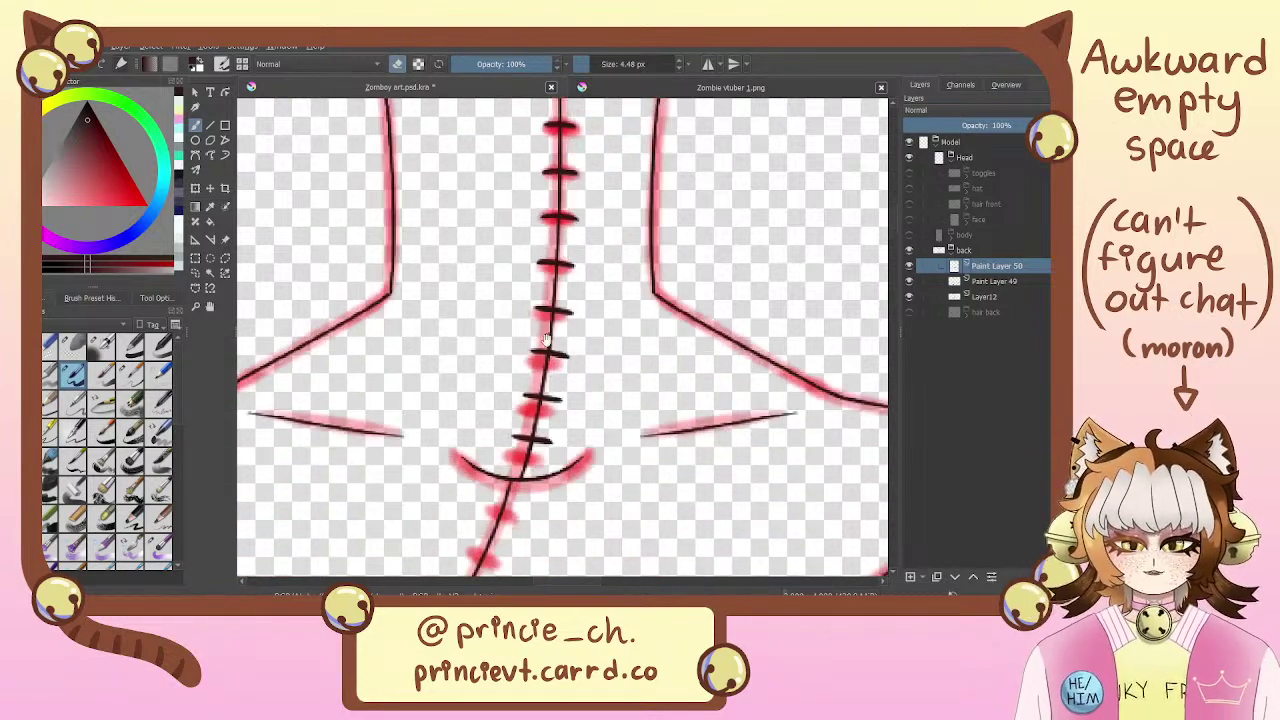
scroll(546, 340, "down", 3)
key("e")
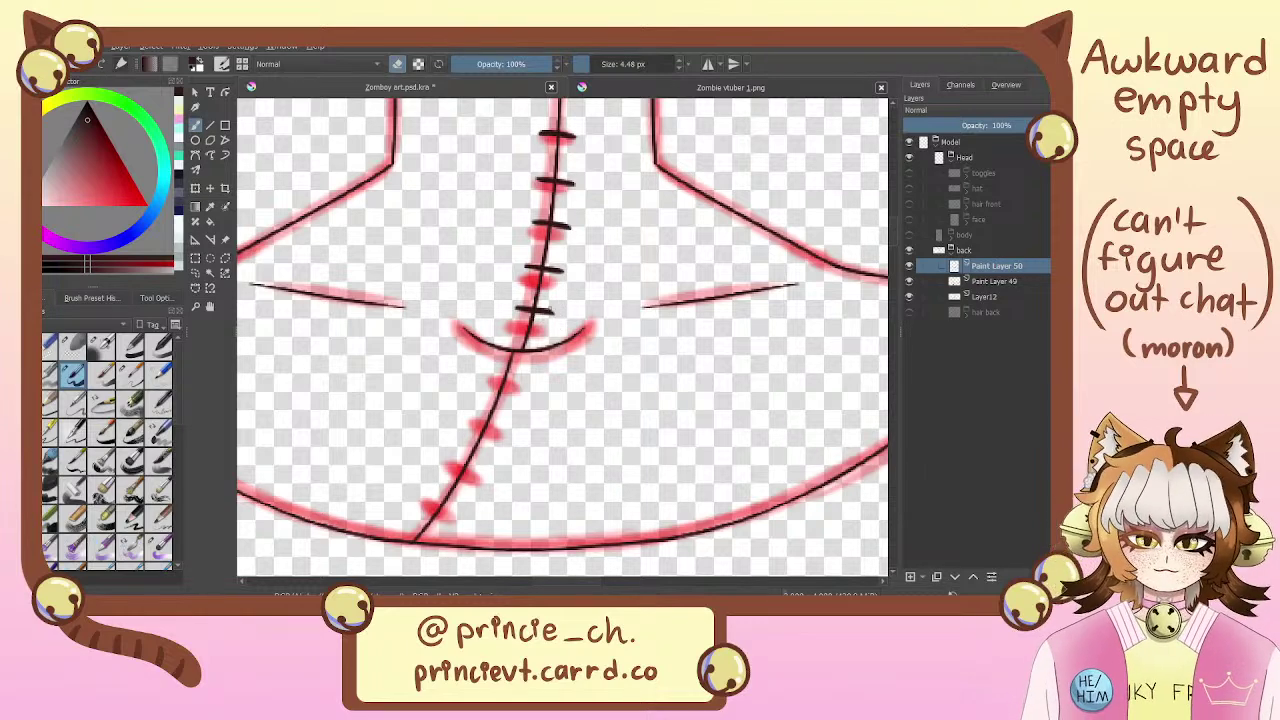
left_click_drag(518, 310, 551, 314)
key("e")
key("ctrl+z")
key("ctrl+z")
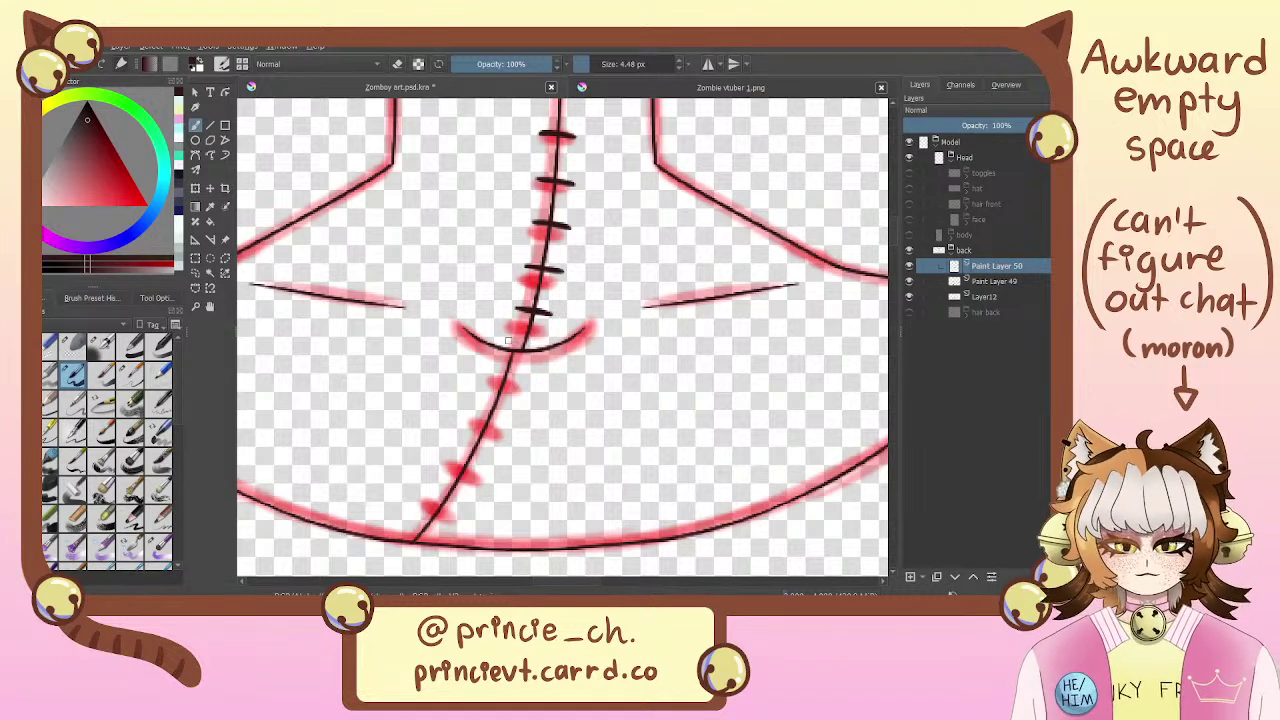
Ink the tenth stitch where the seam crosses the curved collar line and the eleventh on its sketch mark just below
left_click_drag(506, 340, 539, 347)
key("ctrl+z")
key("ctrl+z")
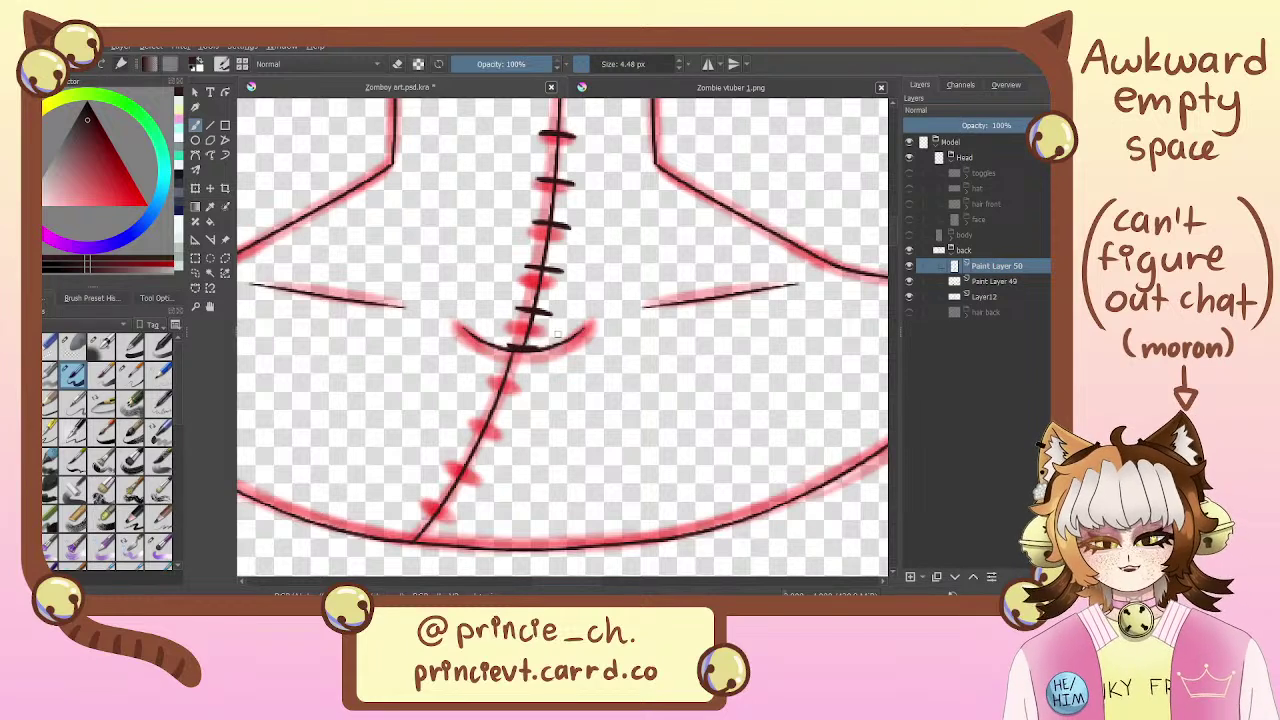
left_click_drag(488, 377, 525, 387)
key("ctrl+z")
key("ctrl+z")
key("ctrl+z")
key("ctrl+z")
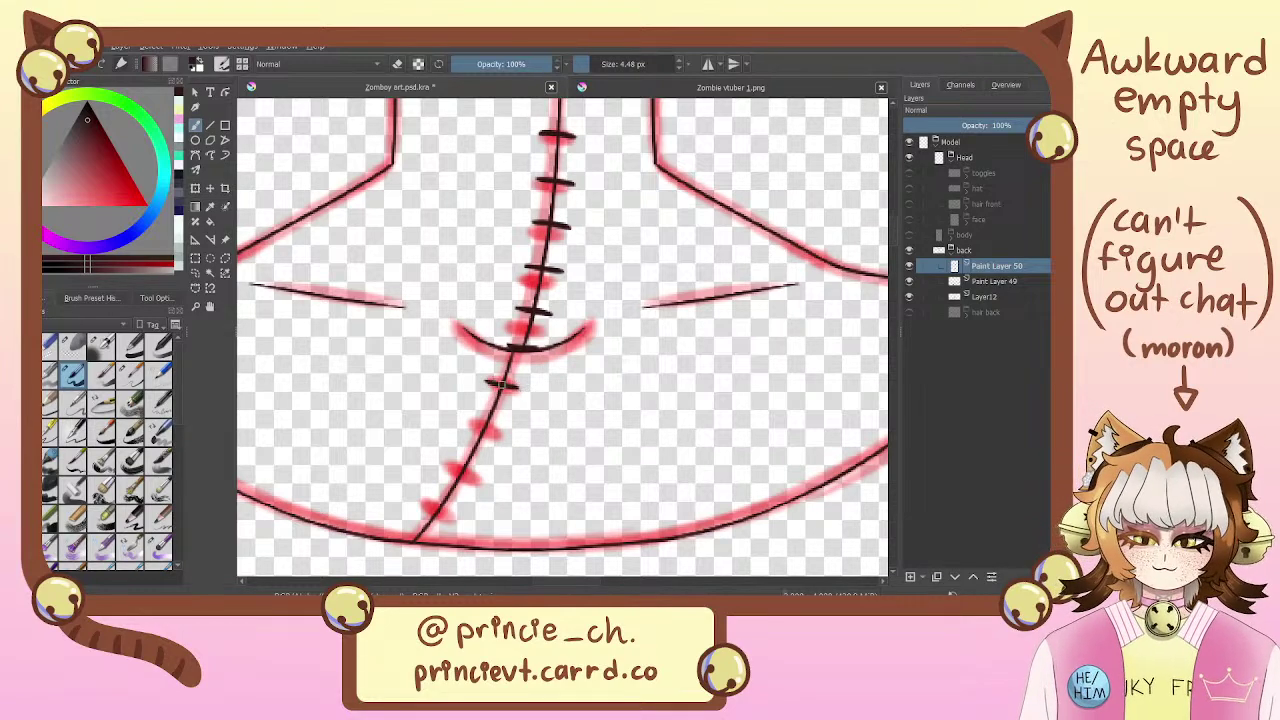
Examine the spacing and length of the inked stitches along the seam up to the neck's top edge
mouse_move(528, 251)
left_mouse_down()
mouse_move(536, 213)
mouse_move(546, 252)
mouse_move(528, 352)
mouse_move(525, 293)
left_mouse_up()
key("e")
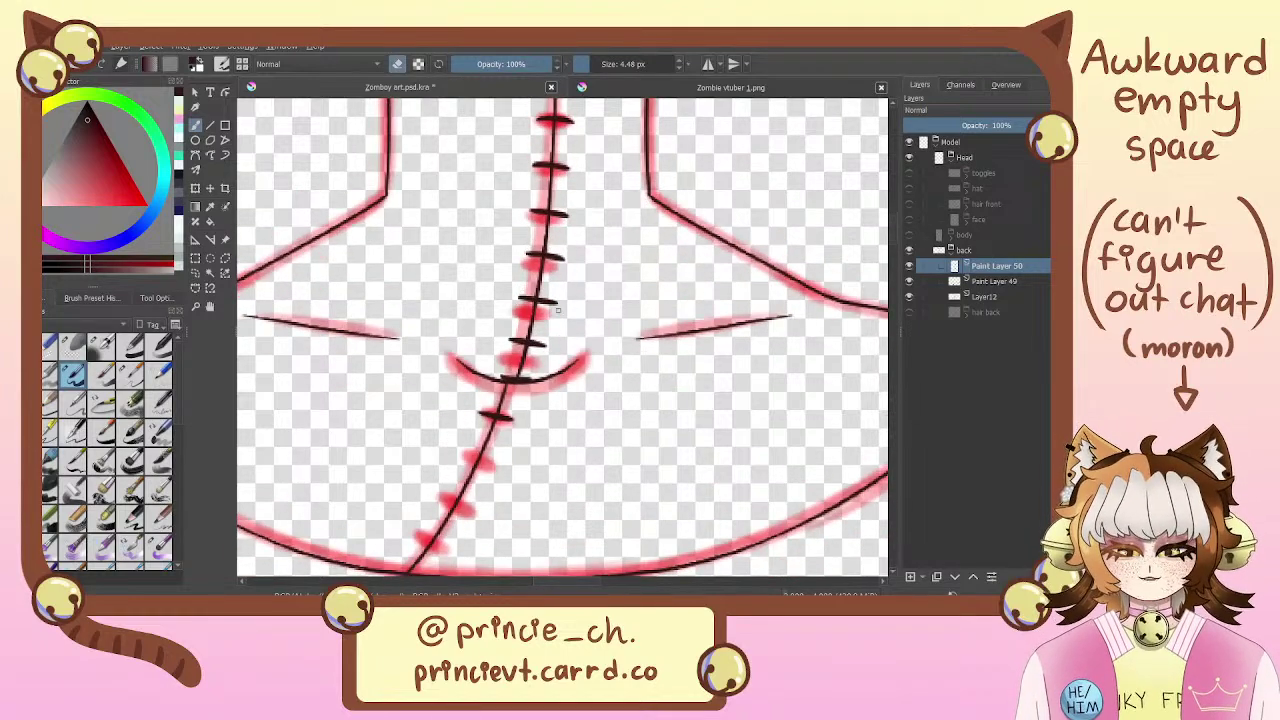
left_click_drag(550, 341, 598, 281)
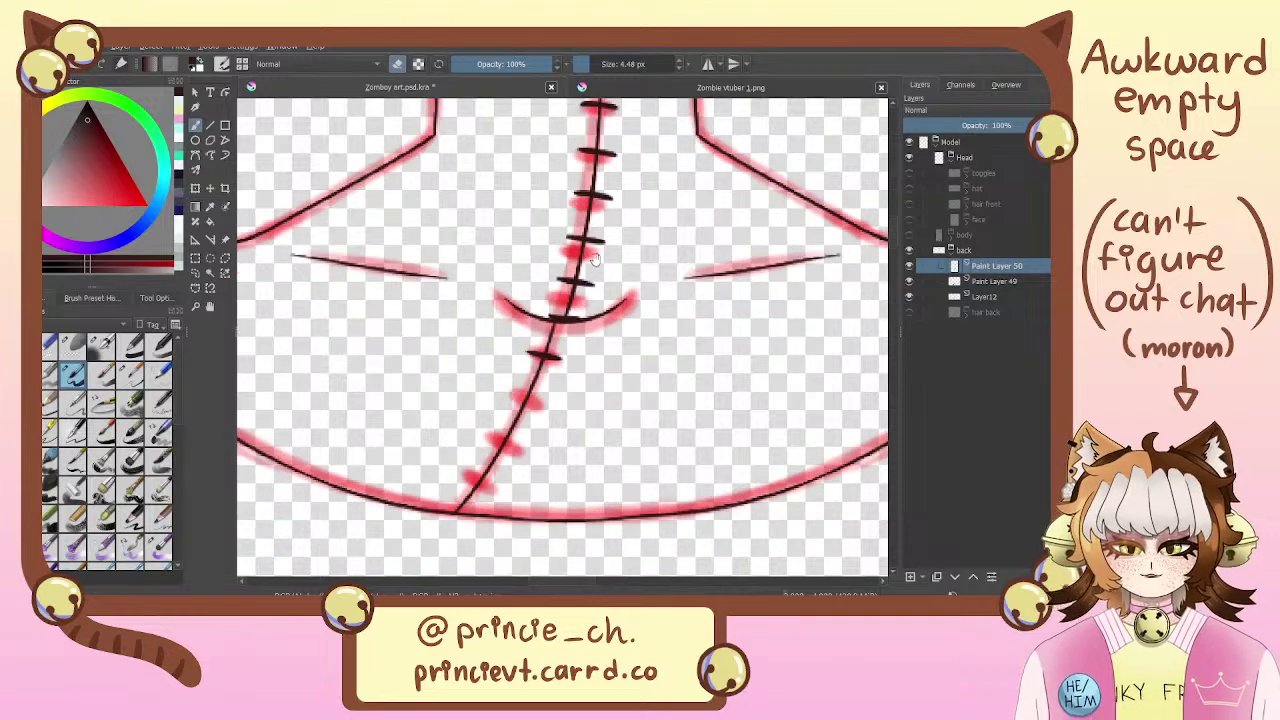
left_click_drag(607, 152, 595, 254)
key("e")
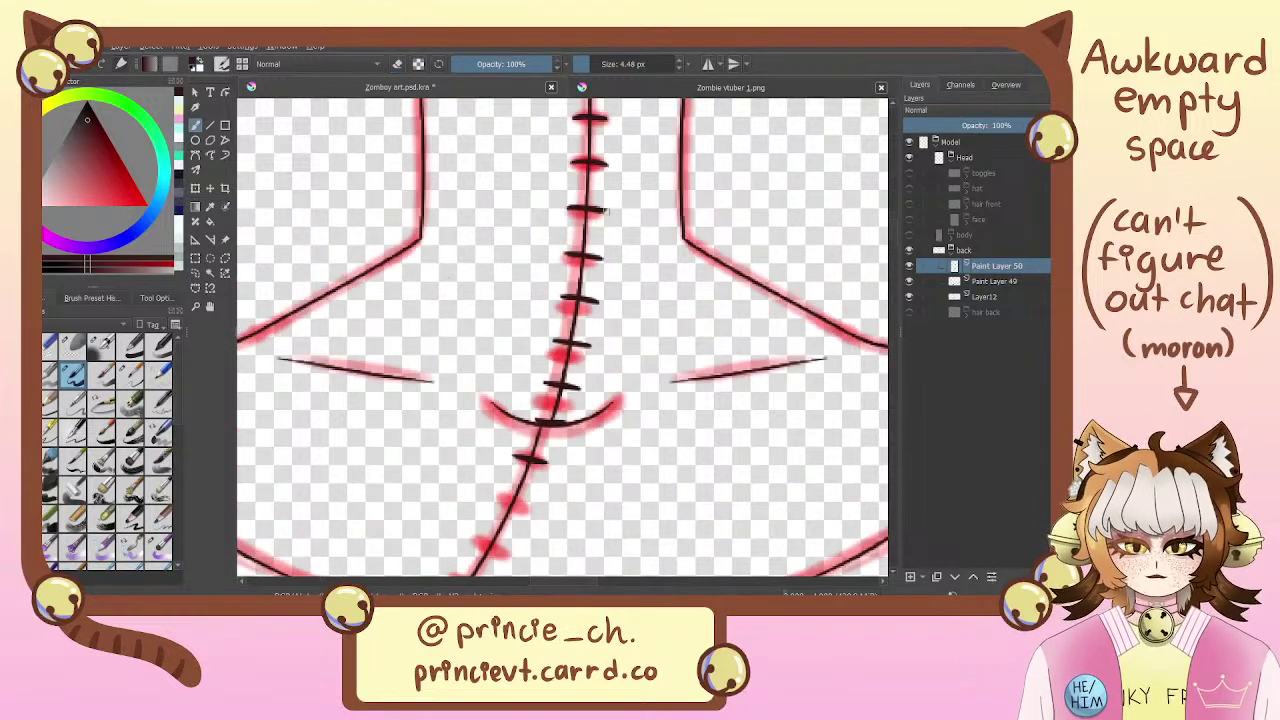
left_click_drag(601, 210, 591, 305)
key("e")
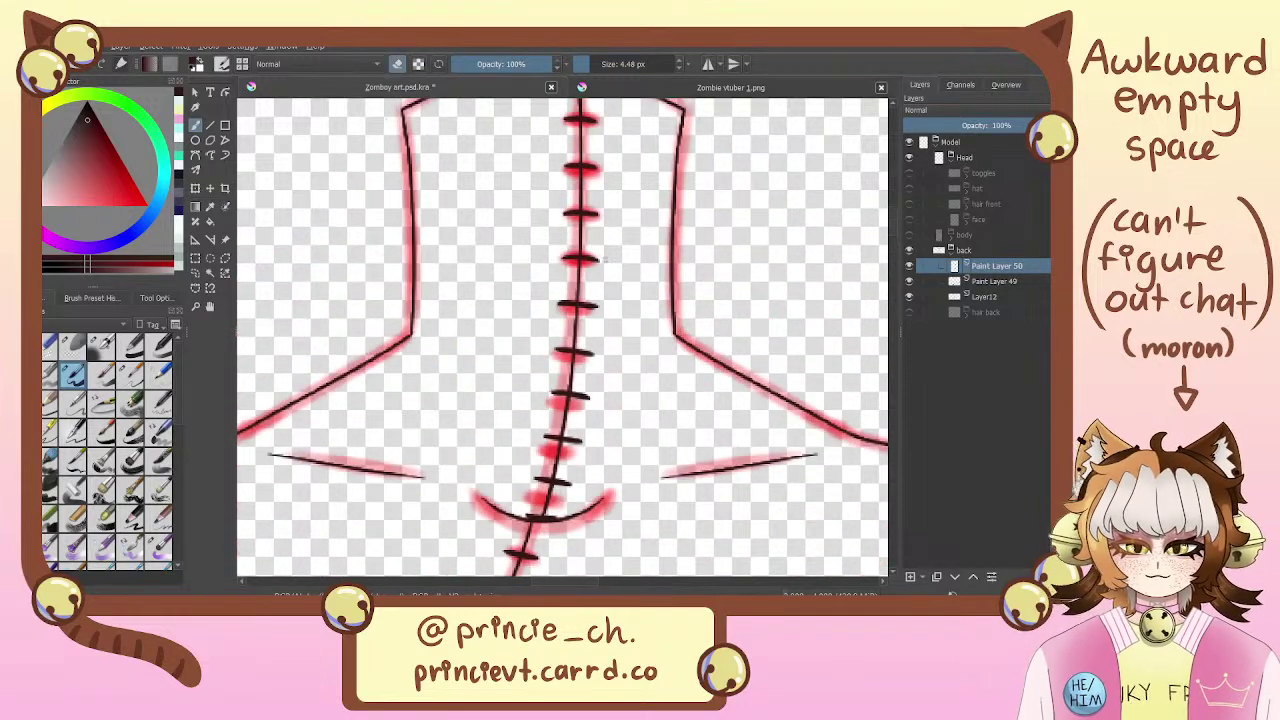
key("e")
mouse_move(562, 258)
left_mouse_down()
mouse_move(600, 258)
mouse_move(585, 327)
mouse_move(605, 116)
mouse_move(565, 264)
mouse_move(556, 437)
mouse_move(540, 414)
mouse_move(516, 413)
mouse_move(550, 402)
left_mouse_up()
Try to retouch the neck's top edge on Paint Layer 49 with horizontal mirroring, undo the stroke and return to Paint Layer 50
left_click(708, 64)
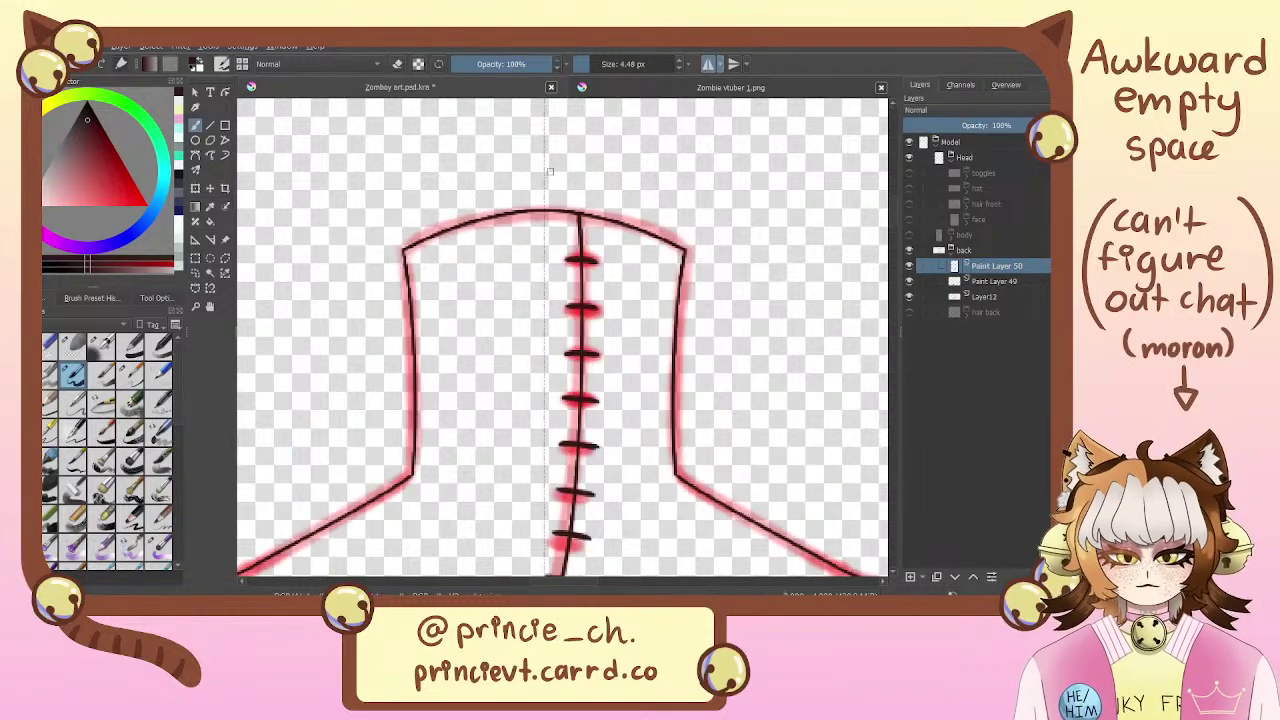
key("e")
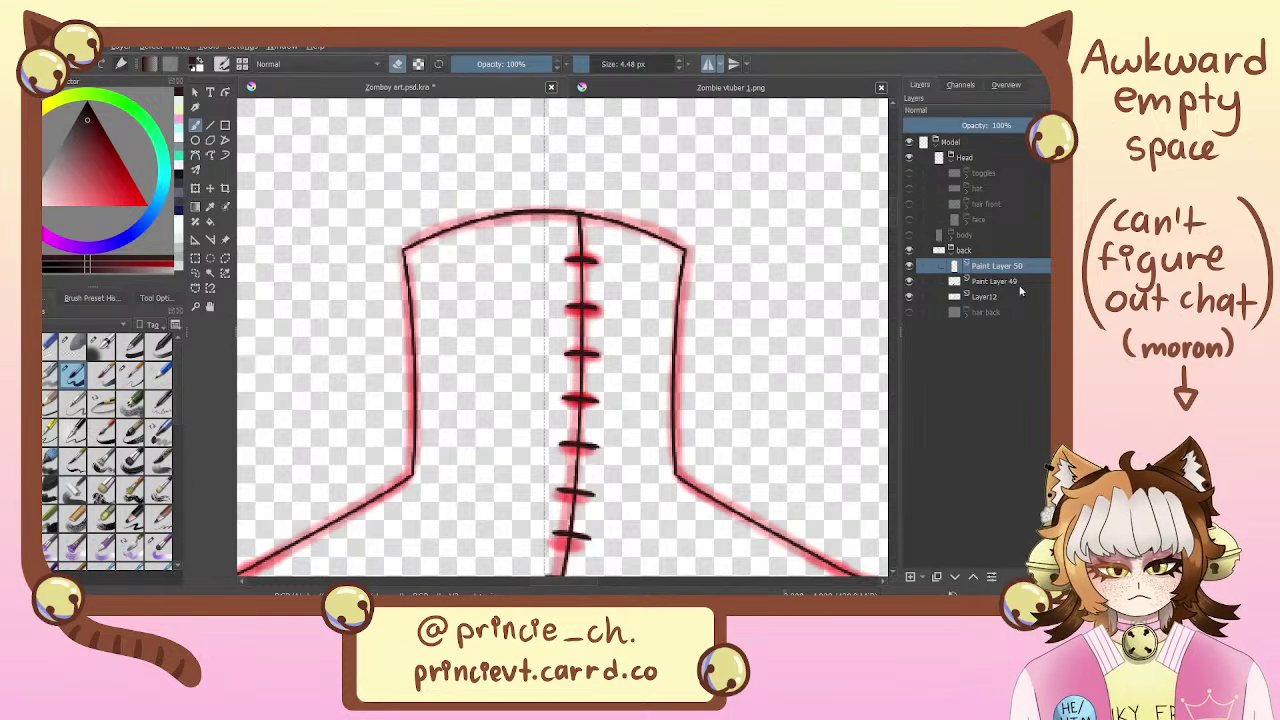
key("Page_Down")
key("e")
left_click_drag(596, 212, 513, 211)
key("ctrl+z")
key("e")
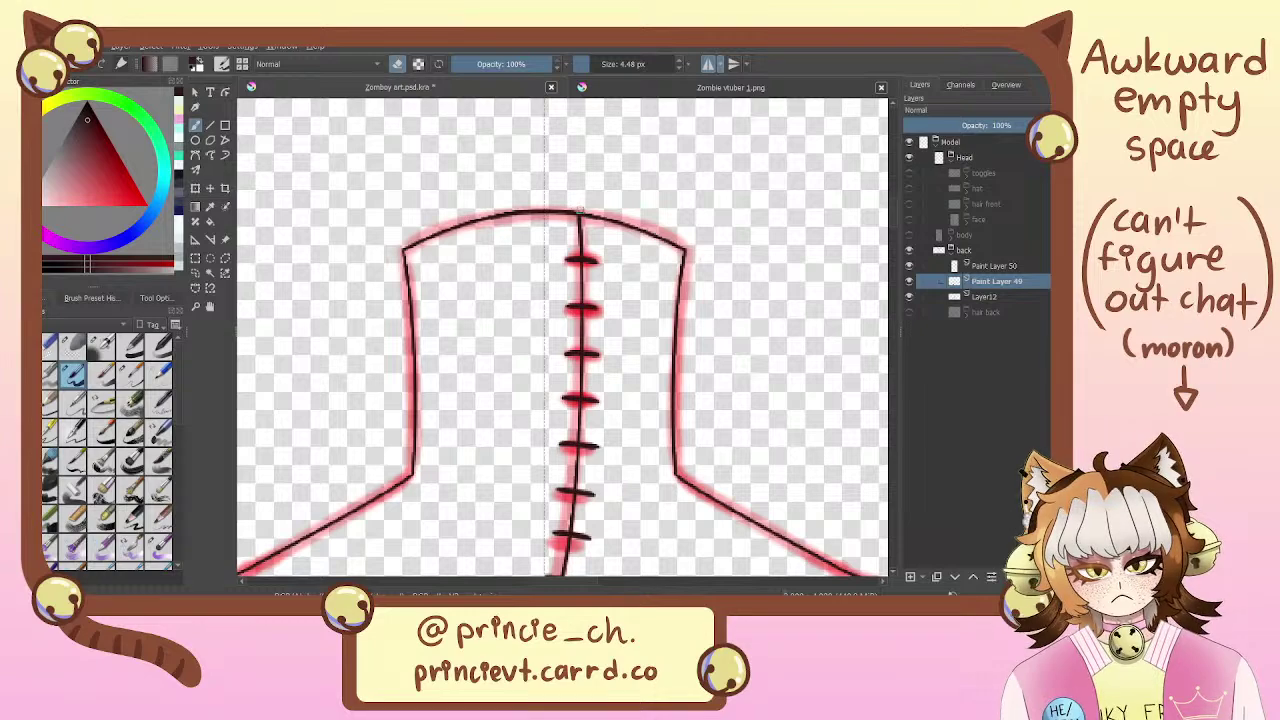
key("Page_Up")
Ink the twelfth and thirteenth stitches on their sketch marks below the curved collar line, trimming the twelfth's end
scroll(579, 353, "down", 4)
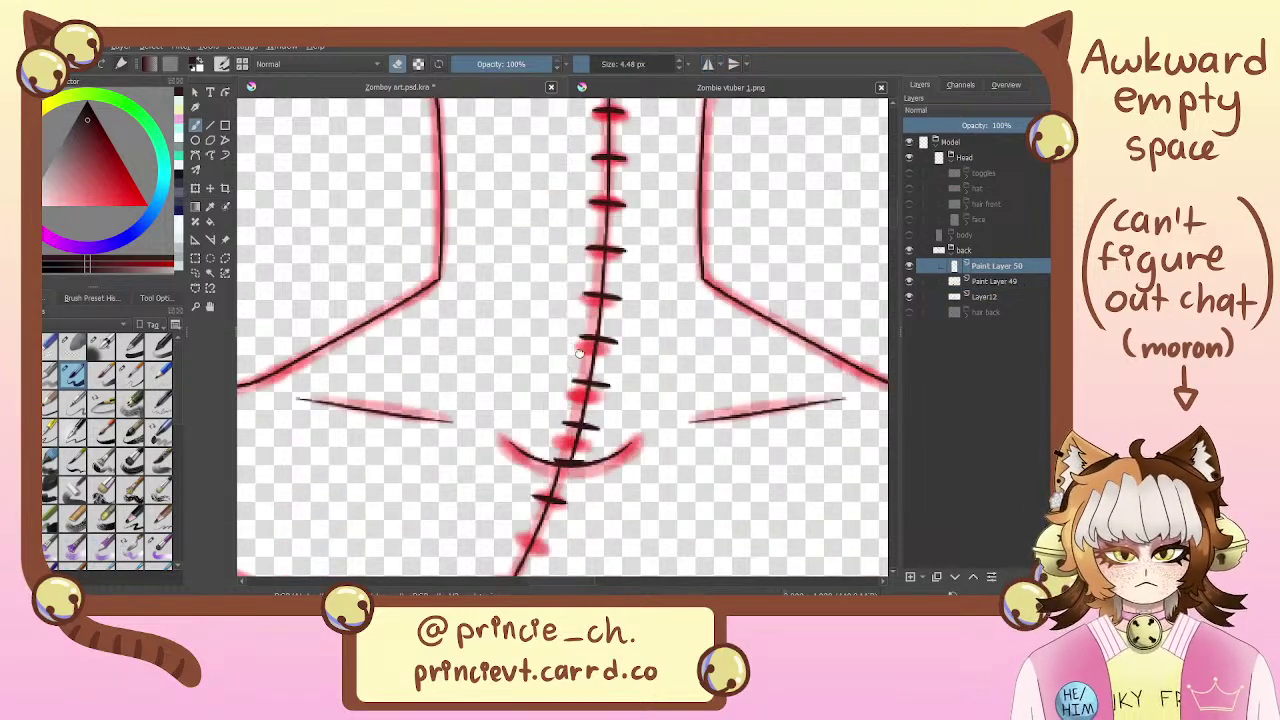
scroll(600, 380, "down", 4)
key("e")
left_click_drag(588, 372, 625, 381)
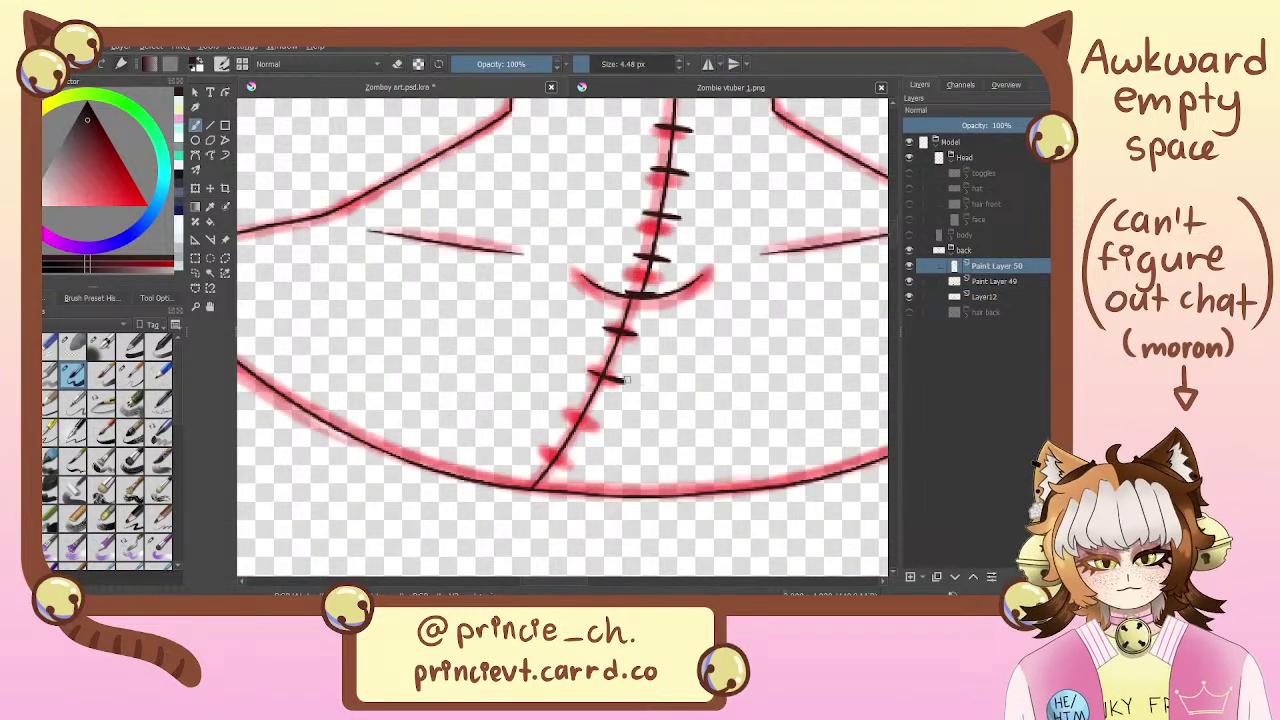
key("e")
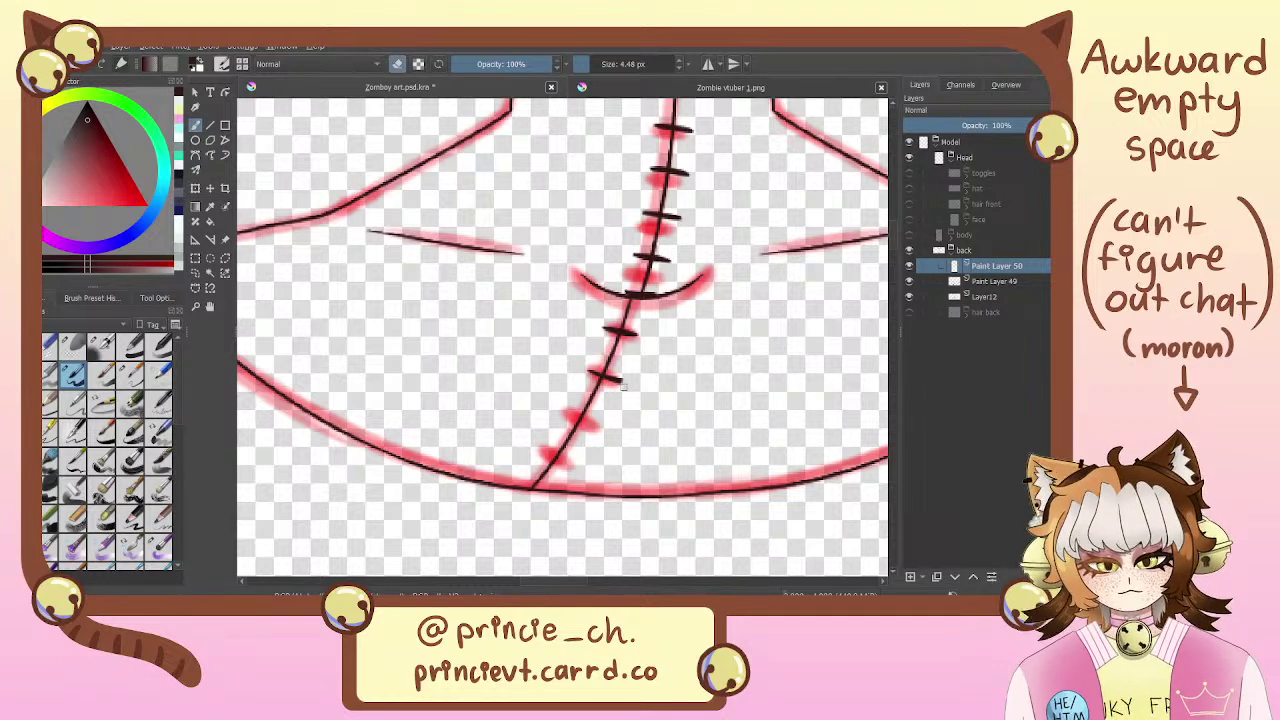
key("e")
left_click_drag(563, 411, 608, 425)
key("ctrl+z")
key("e")
key("e")
key("ctrl+z")
key("ctrl+z")
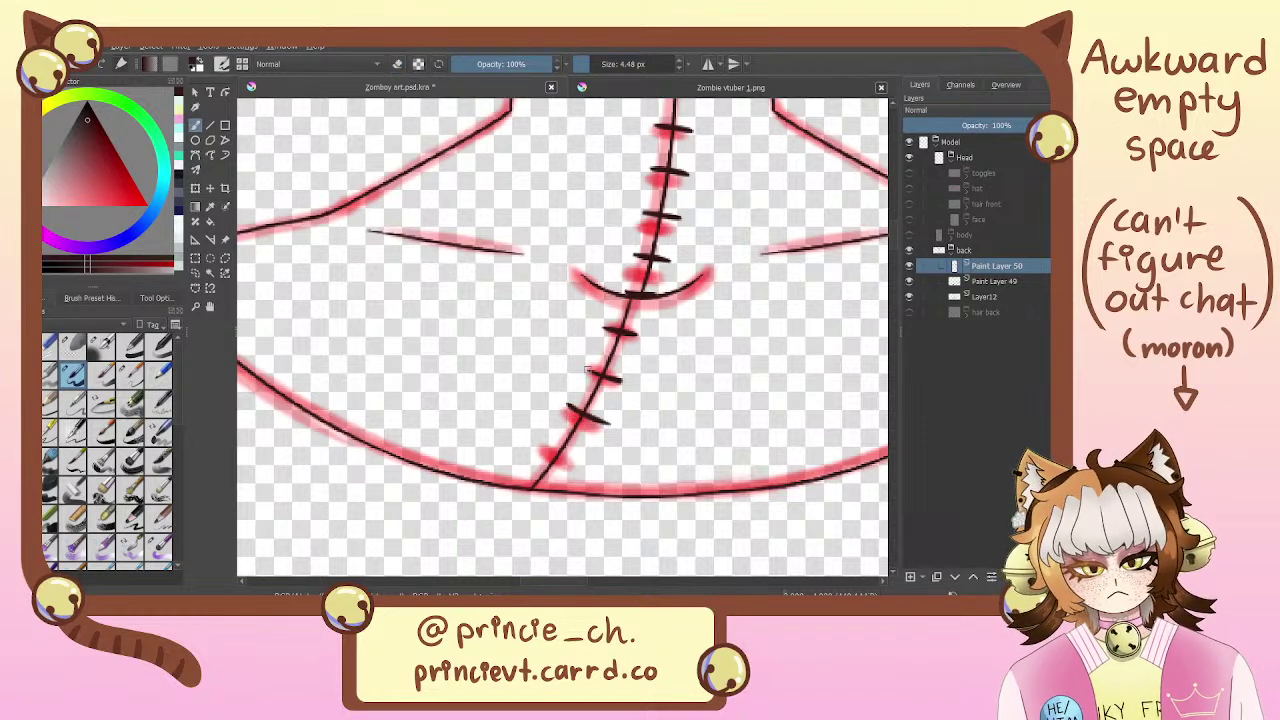
Try redrawing the twelfth stitch across the lower seam, undoing strokes between attempts
left_click_drag(584, 367, 620, 379)
key("e")
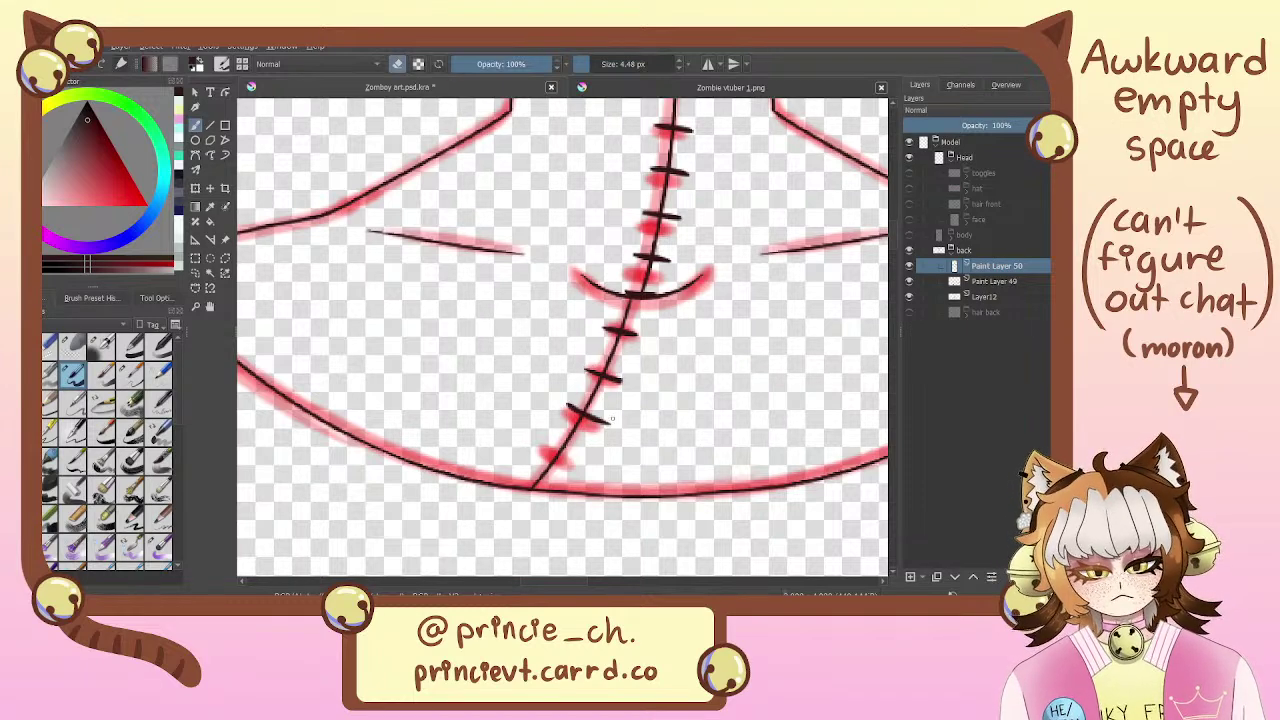
key("e")
mouse_move(586, 368)
left_mouse_down()
mouse_move(651, 387)
mouse_move(568, 366)
mouse_move(648, 391)
mouse_move(625, 380)
left_mouse_up()
key("ctrl+z")
key("e")
key("e")
key("ctrl+z")
key("ctrl+z")
key("ctrl+z")
key("ctrl+z")
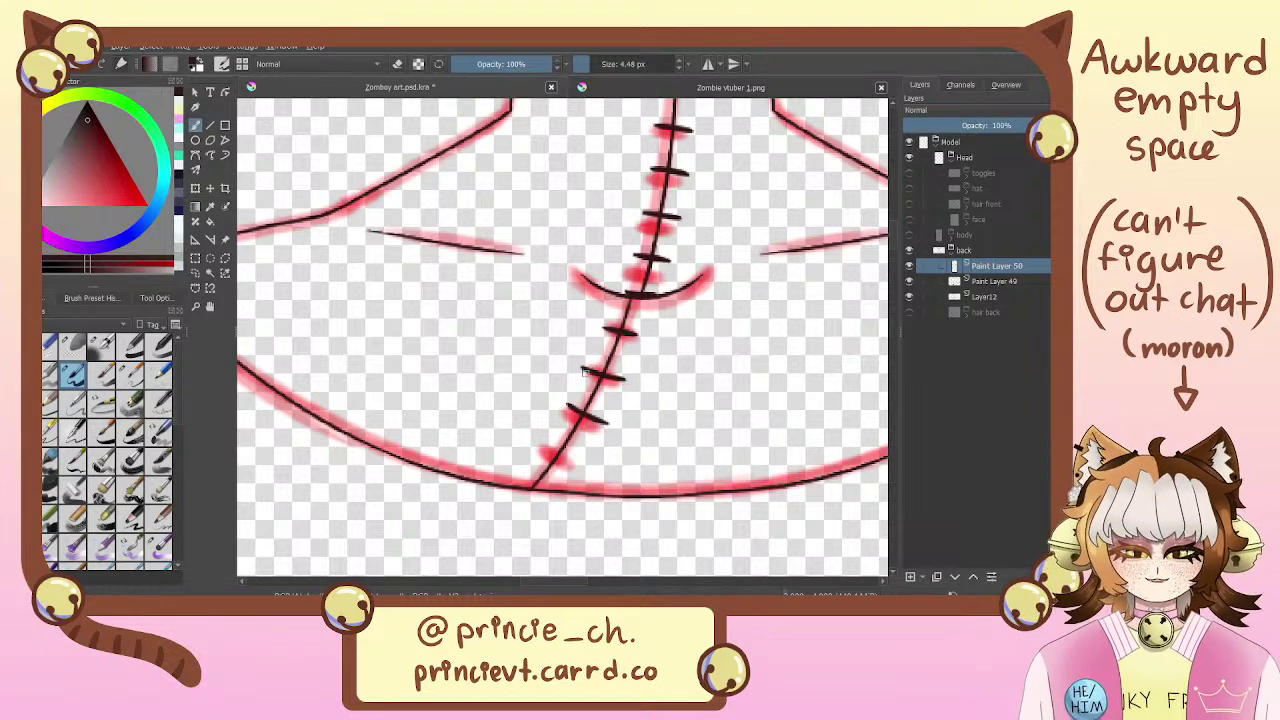
key("e")
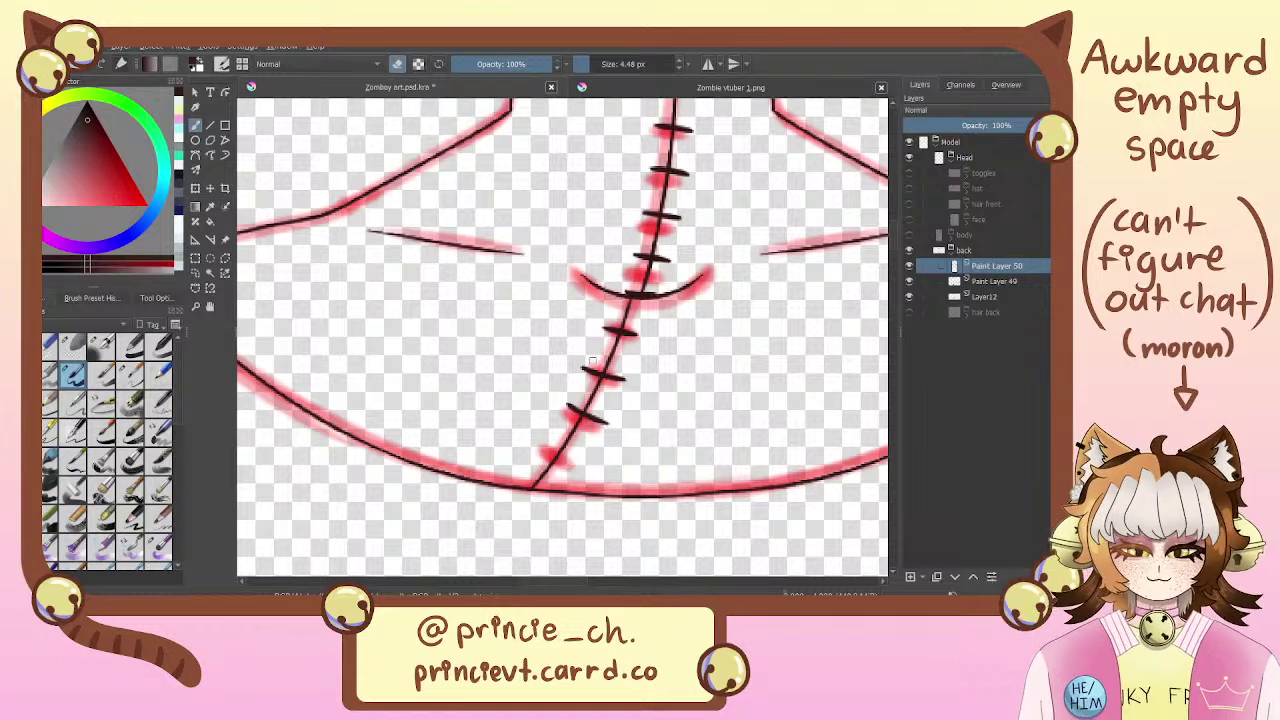
key("e")
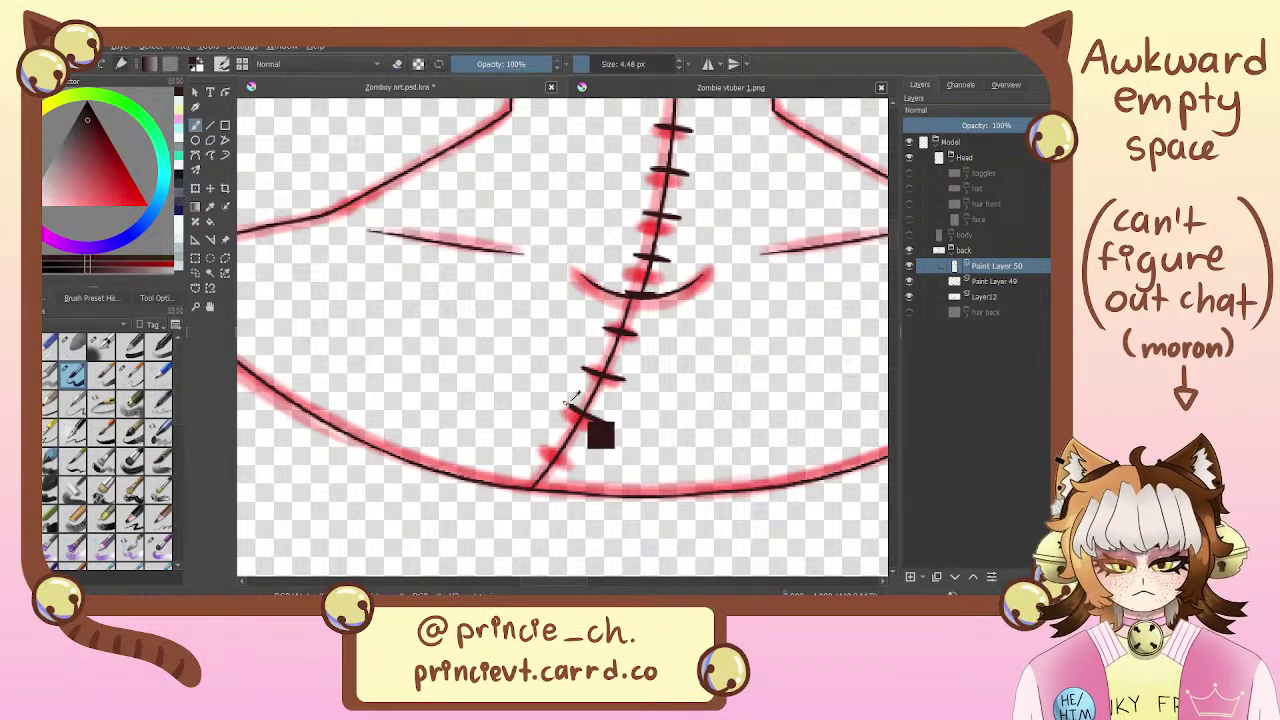
Redraw the thirteenth stitch on its sketch mark and erase the twelfth stitch above it
key("e")
mouse_move(552, 398)
left_mouse_down()
mouse_move(648, 428)
mouse_move(600, 427)
left_mouse_up()
key("e")
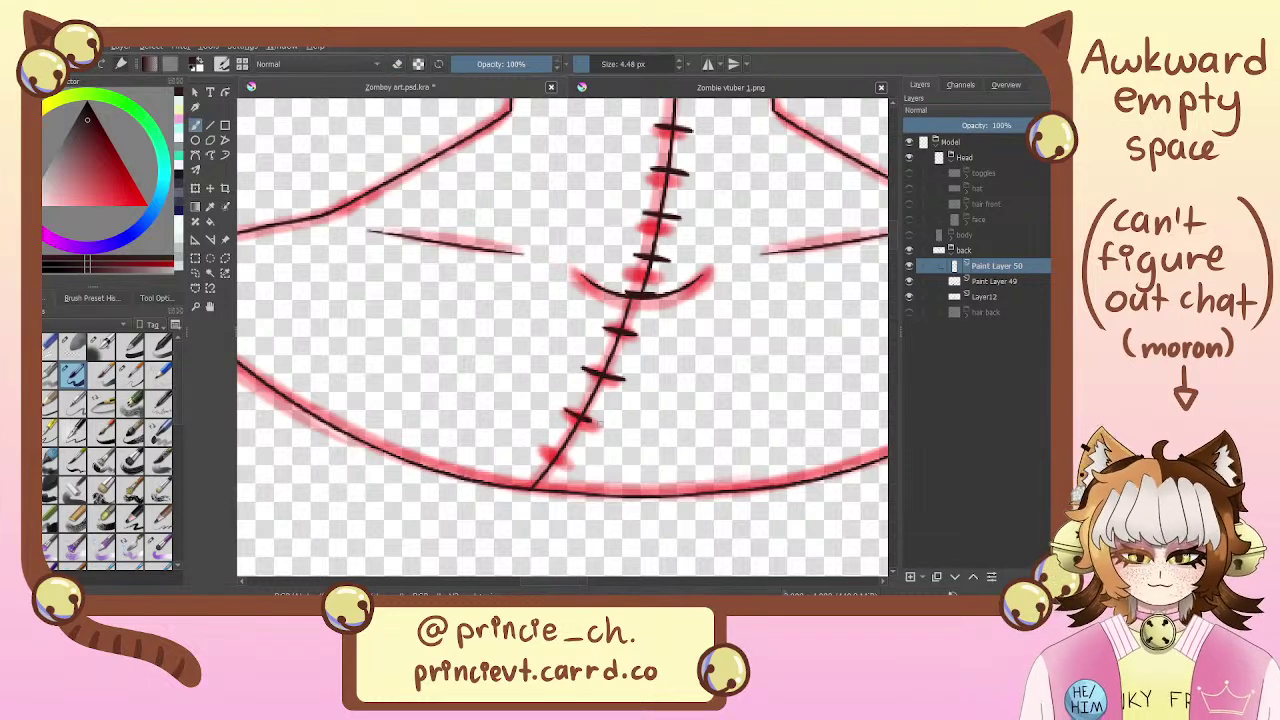
key("e")
left_click_drag(584, 367, 638, 386)
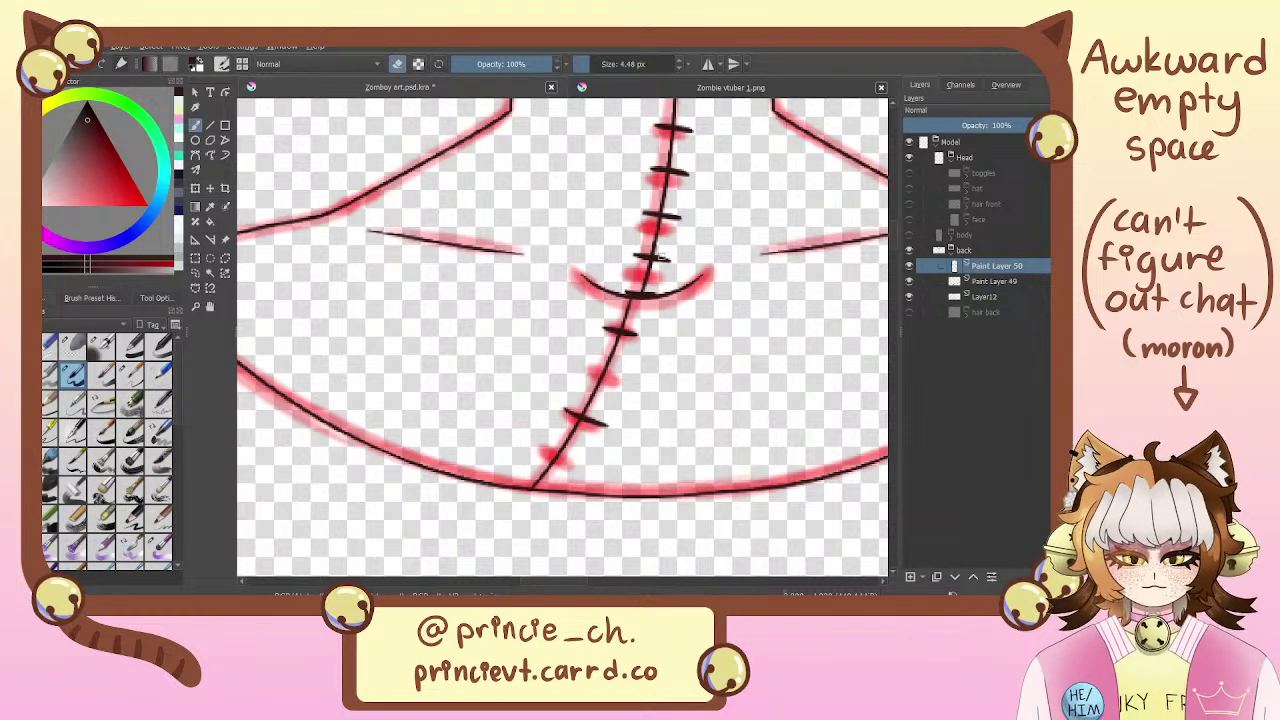
Erase the eleventh stitch just below the curved collar line and redraw it across the seam
key("e")
left_click_drag(602, 326, 636, 337)
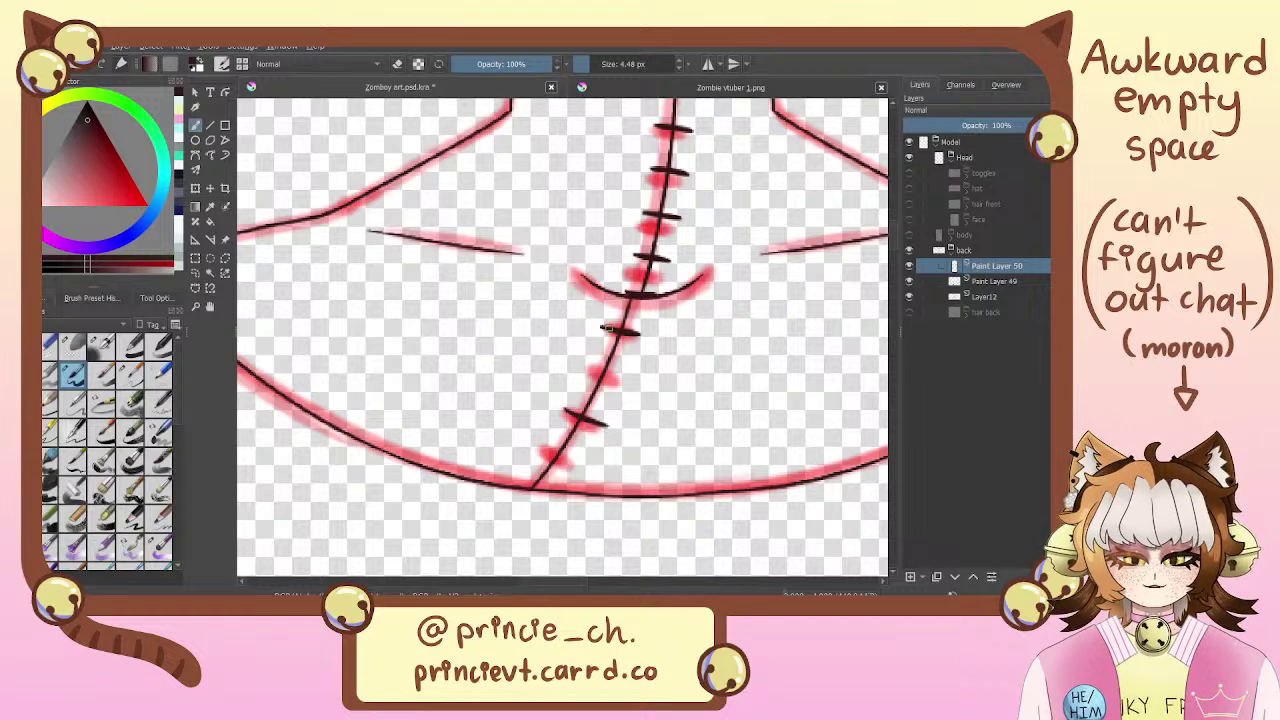
key("e")
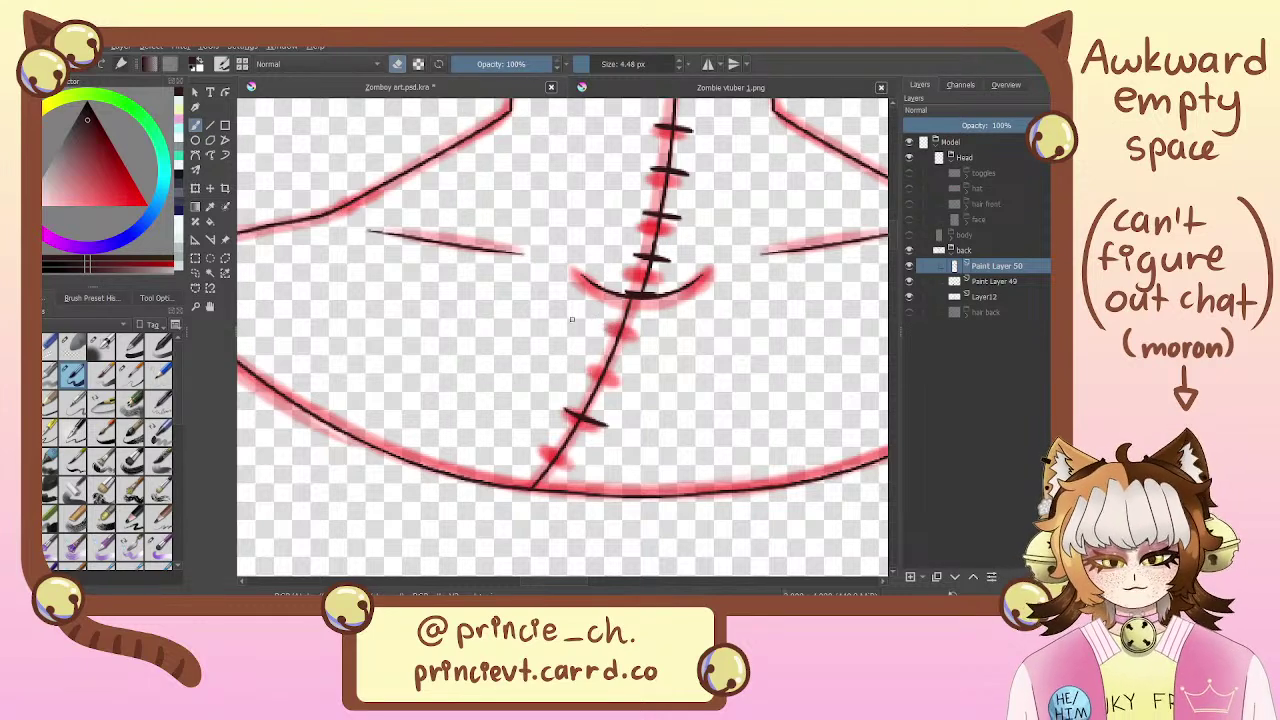
key("e")
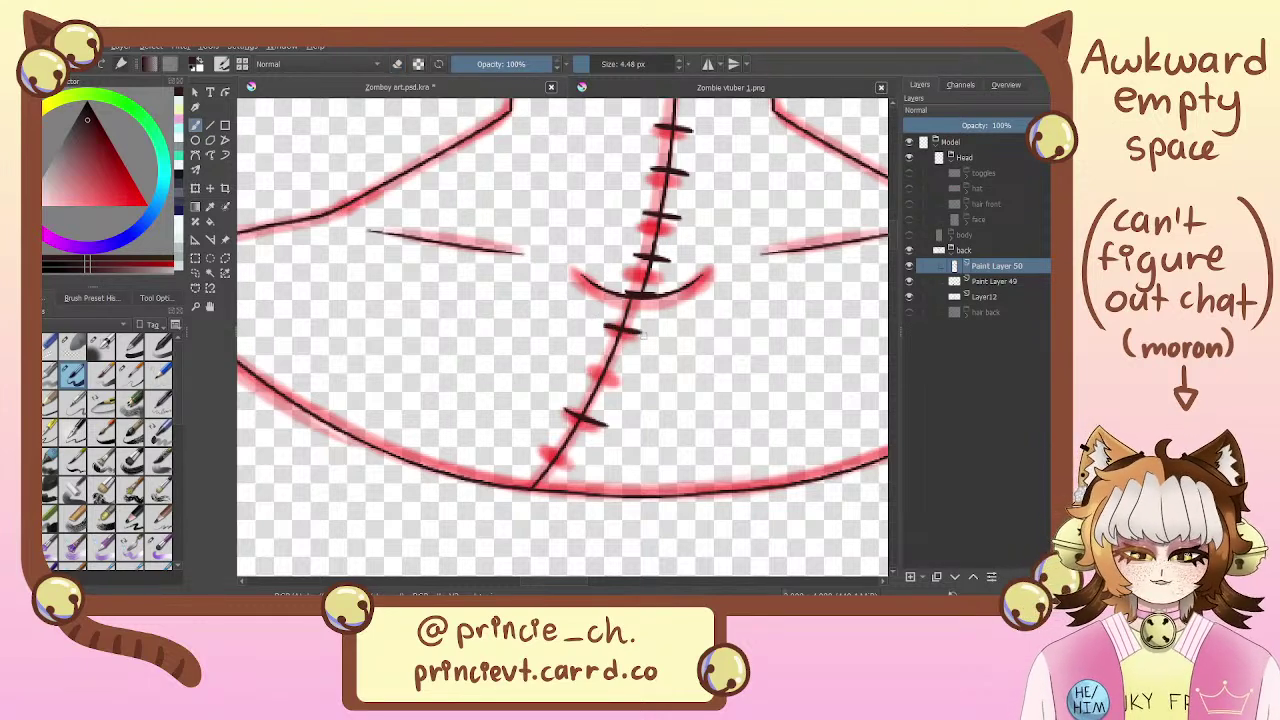
left_click_drag(598, 326, 640, 337)
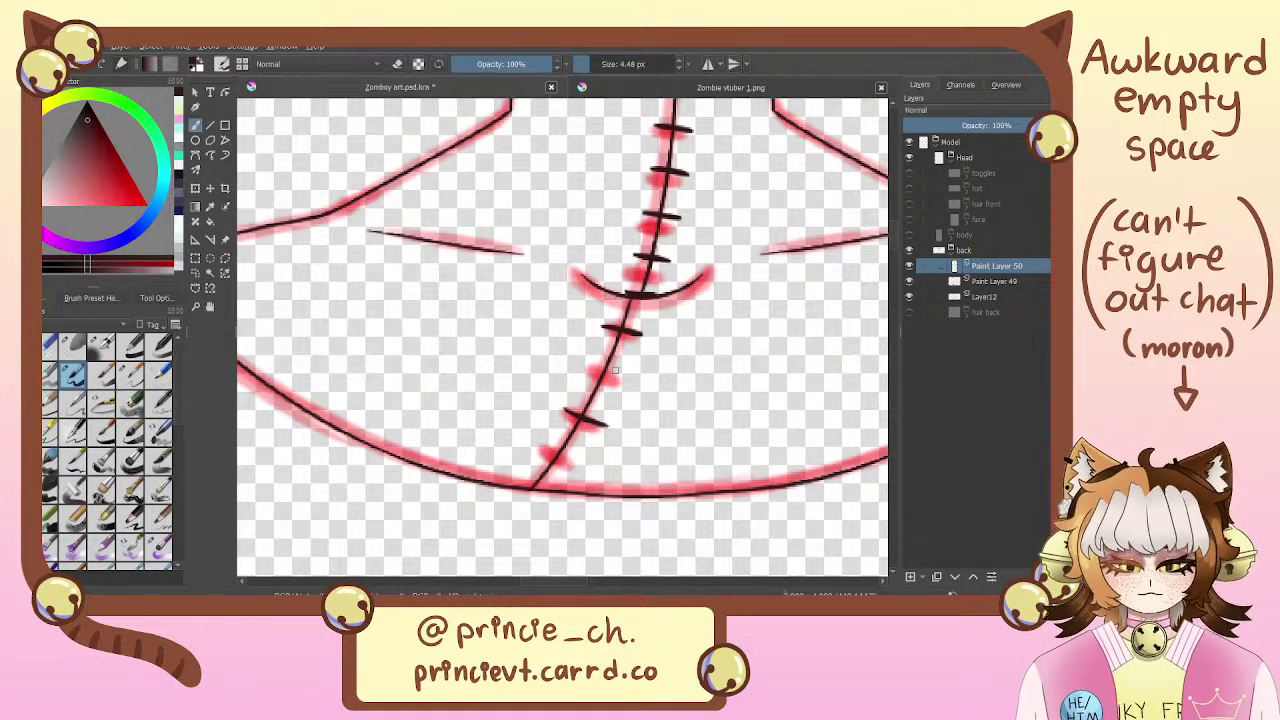
Ink the twelfth stitch again between the eleventh and thirteenth, undoing strokes until its slant matches
left_click_drag(589, 365, 632, 378)
key("ctrl+z")
key("ctrl+z")
key("ctrl+z")
key("ctrl+z")
key("ctrl+z")
key("ctrl+z")
key("ctrl+z")
key("ctrl+z")
key("ctrl+z")
key("ctrl+z")
key("ctrl+z")
key("ctrl+z")
key("ctrl+z")
key("e")
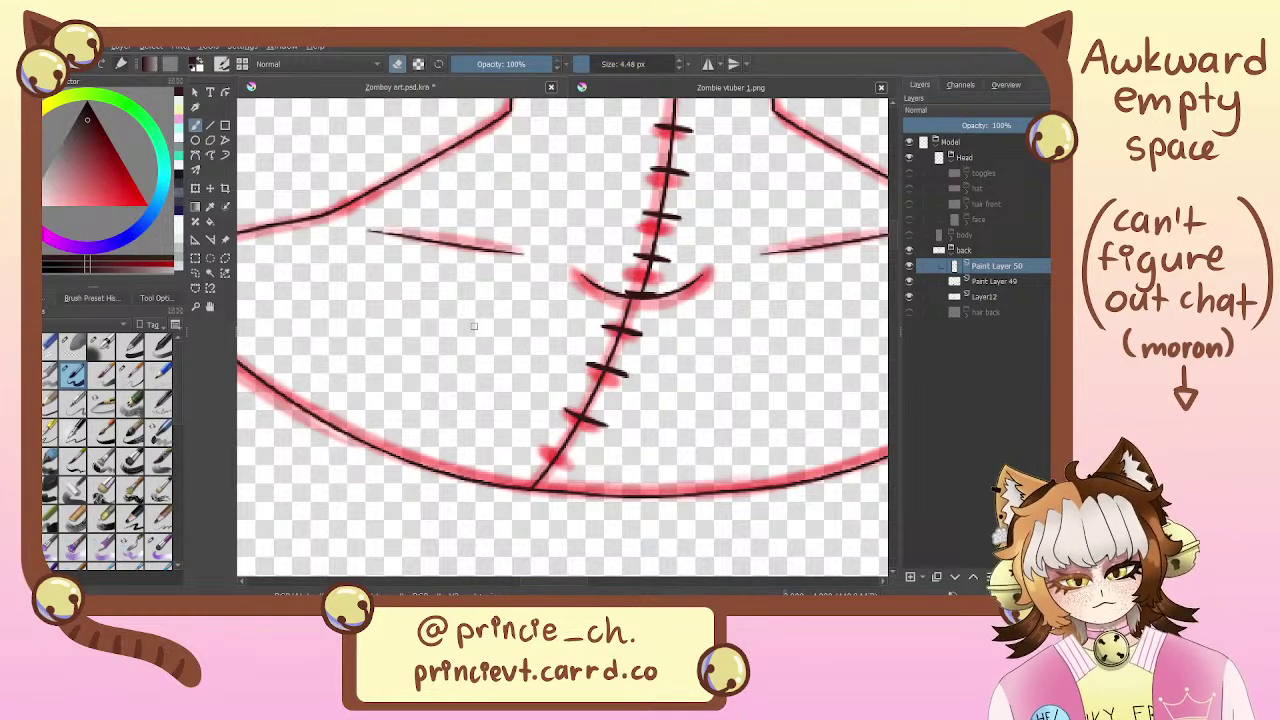
Lasso the twelfth stitch, nudge it slightly down and left with the Transform tool and clear the selection
left_click(195, 272)
mouse_move(630, 352)
left_mouse_down()
mouse_move(561, 343)
mouse_move(646, 367)
left_mouse_up()
key("ctrl+t")
key("b")
key("ctrl+t")
left_click_drag(650, 368, 648, 370)
key("b")
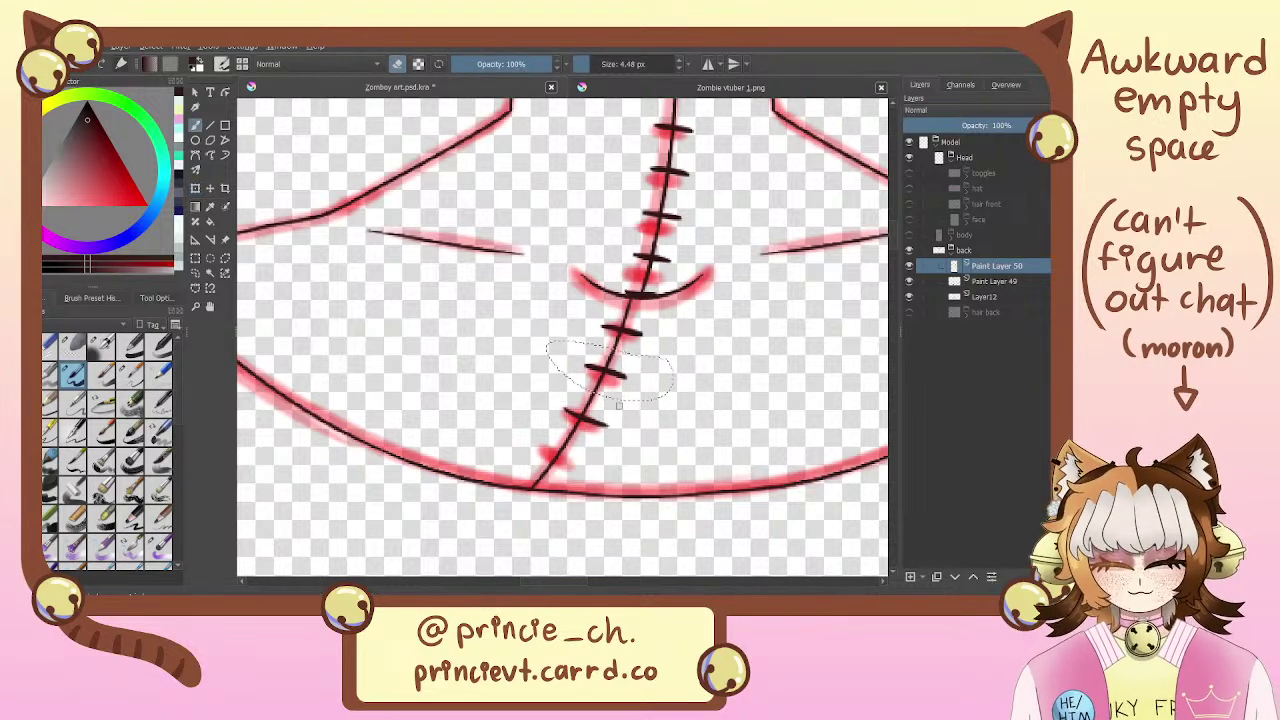
key("ctrl+shift+a")
key("e")
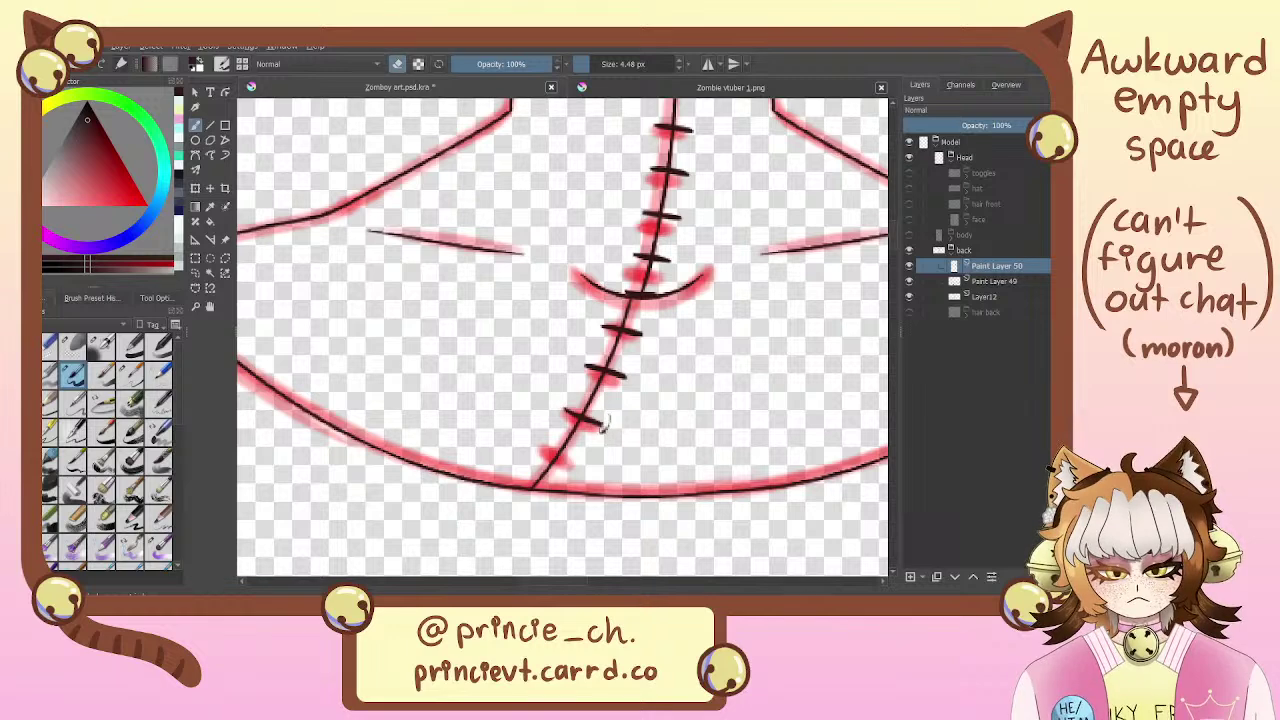
key("e")
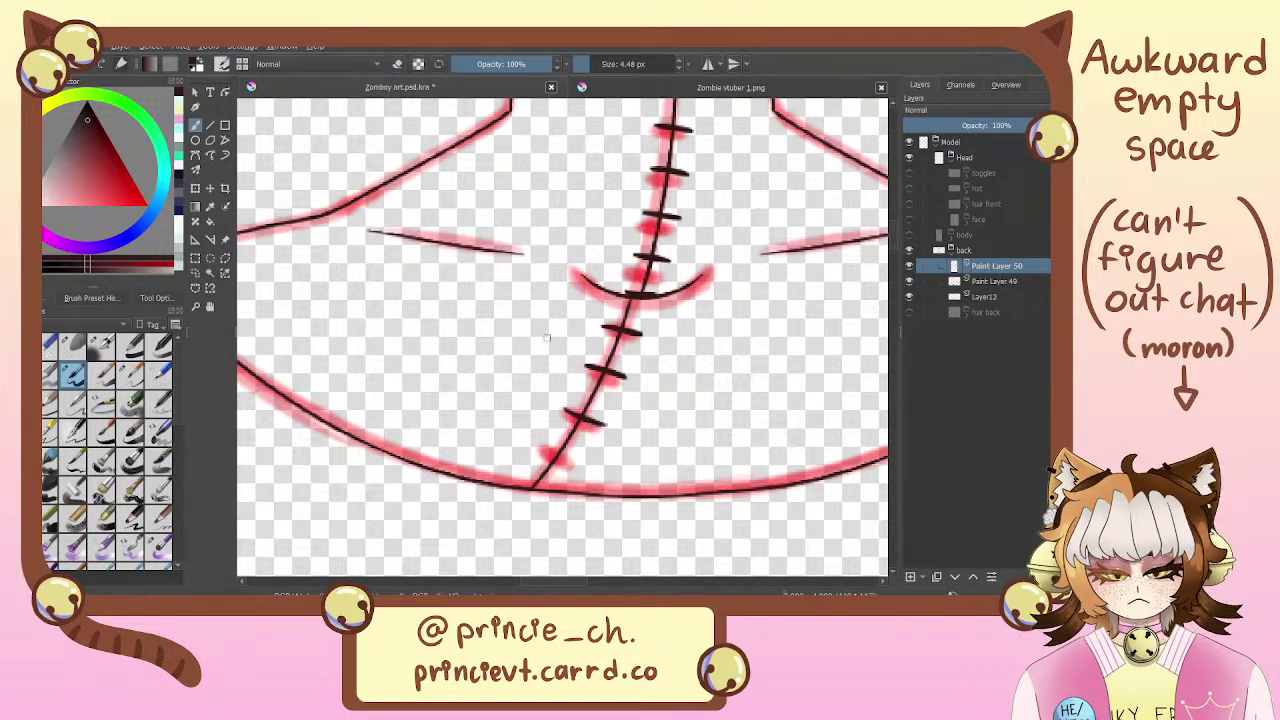
Lasso the thirteenth stitch and nudge it slightly upward along the seam with the Transform tool
left_click(196, 272)
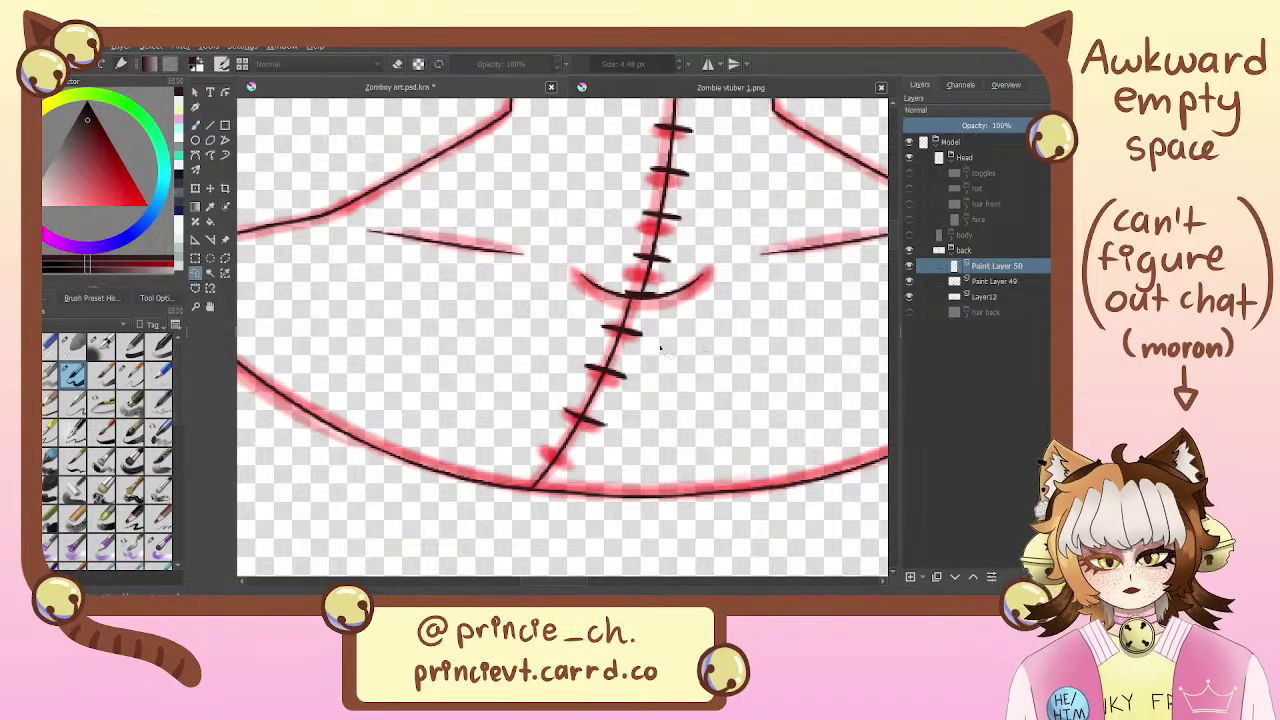
mouse_move(613, 405)
left_mouse_down()
mouse_move(592, 396)
mouse_move(617, 412)
left_mouse_up()
key("ctrl+t")
key("b")
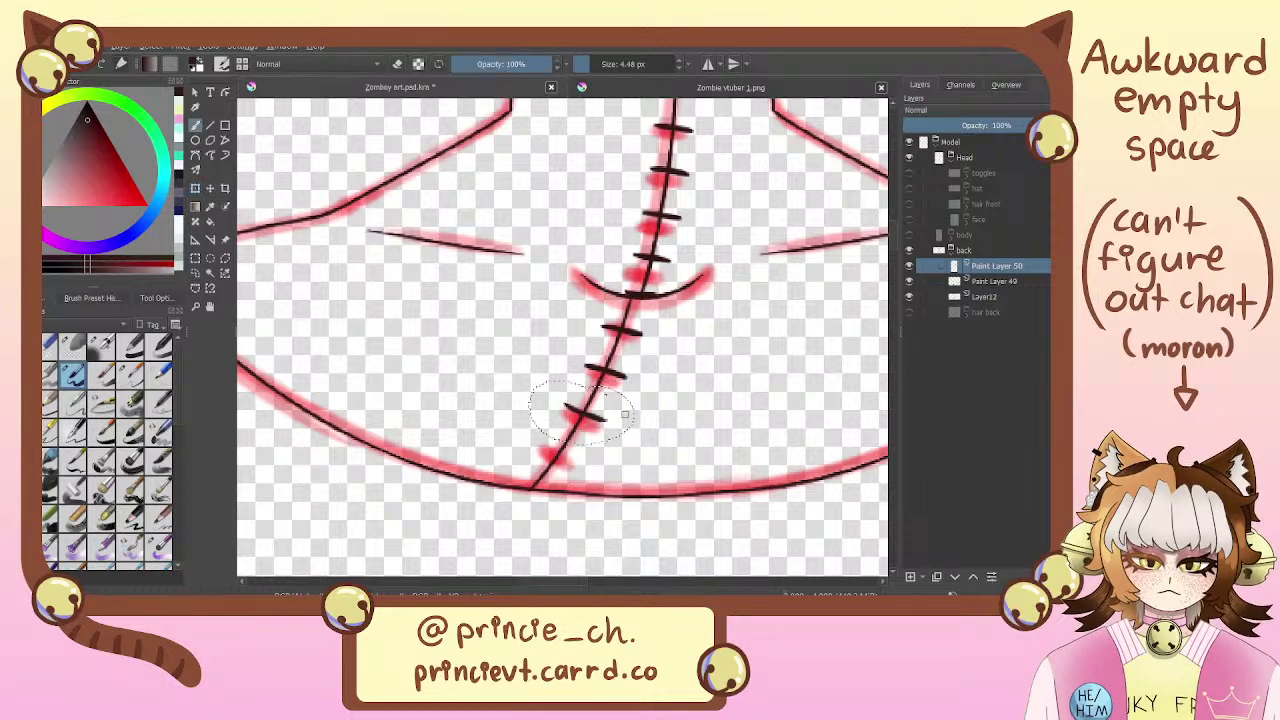
key("ctrl+t")
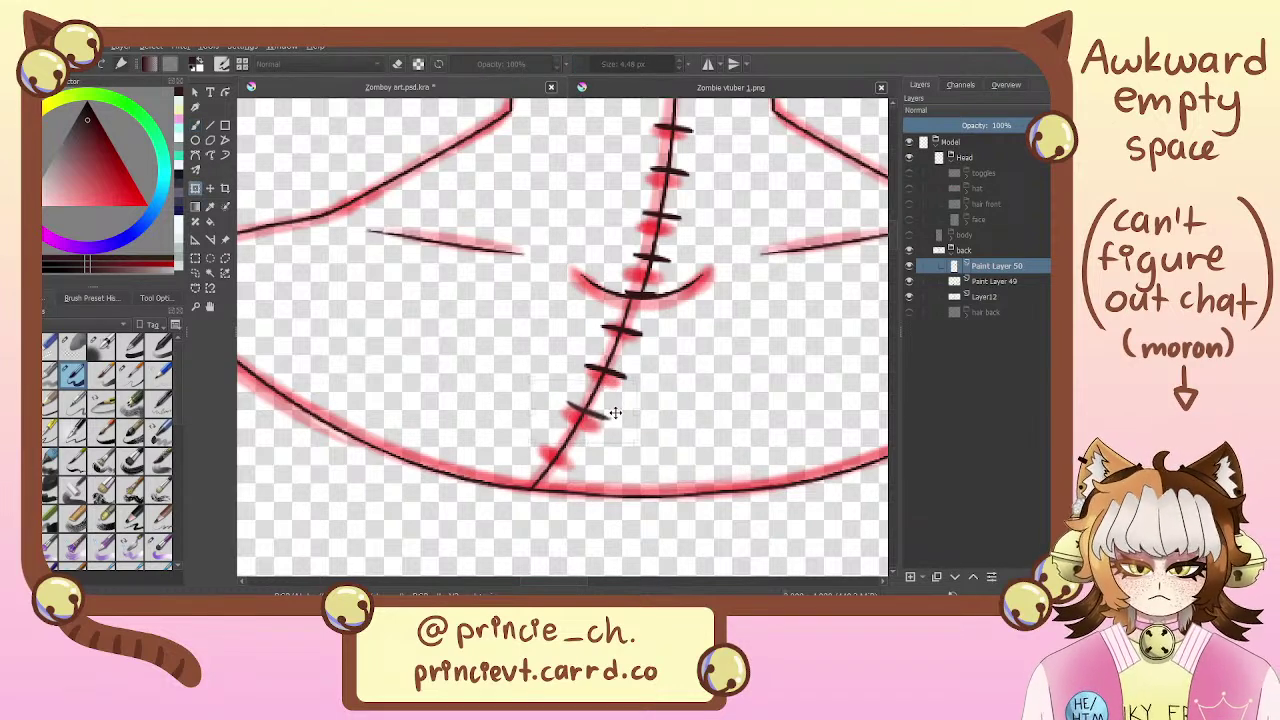
Draw the lowest stitch across the neck seam on Paint Layer 50, just above the bottom neckline curve
left_click_drag(613, 414, 617, 412)
key("b")
key("ctrl+shift+a")
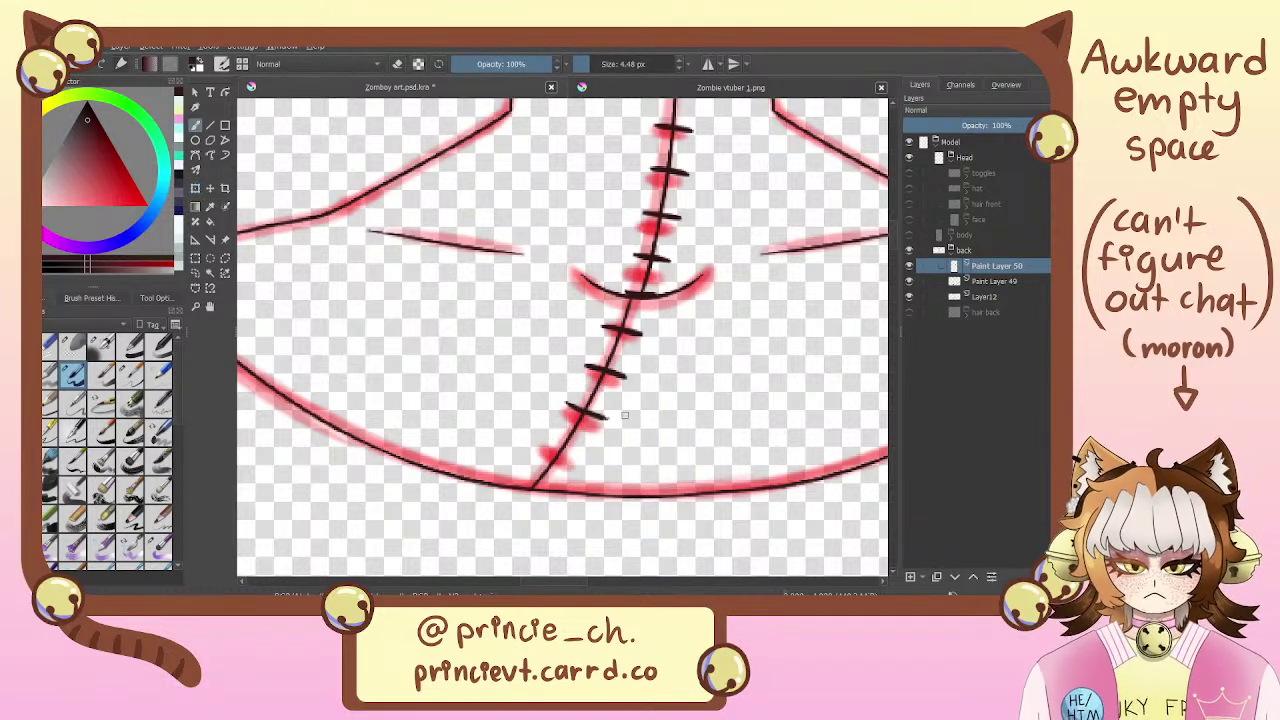
key("e")
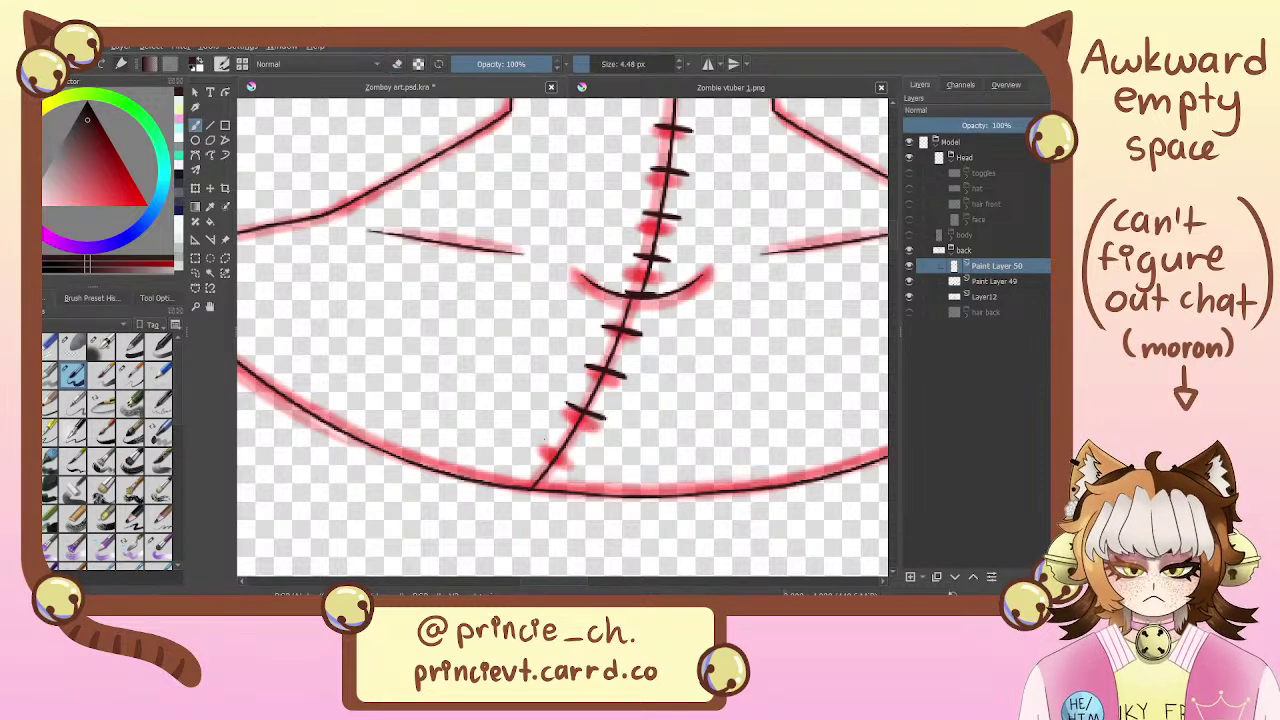
left_click_drag(545, 440, 587, 459)
key("ctrl+z")
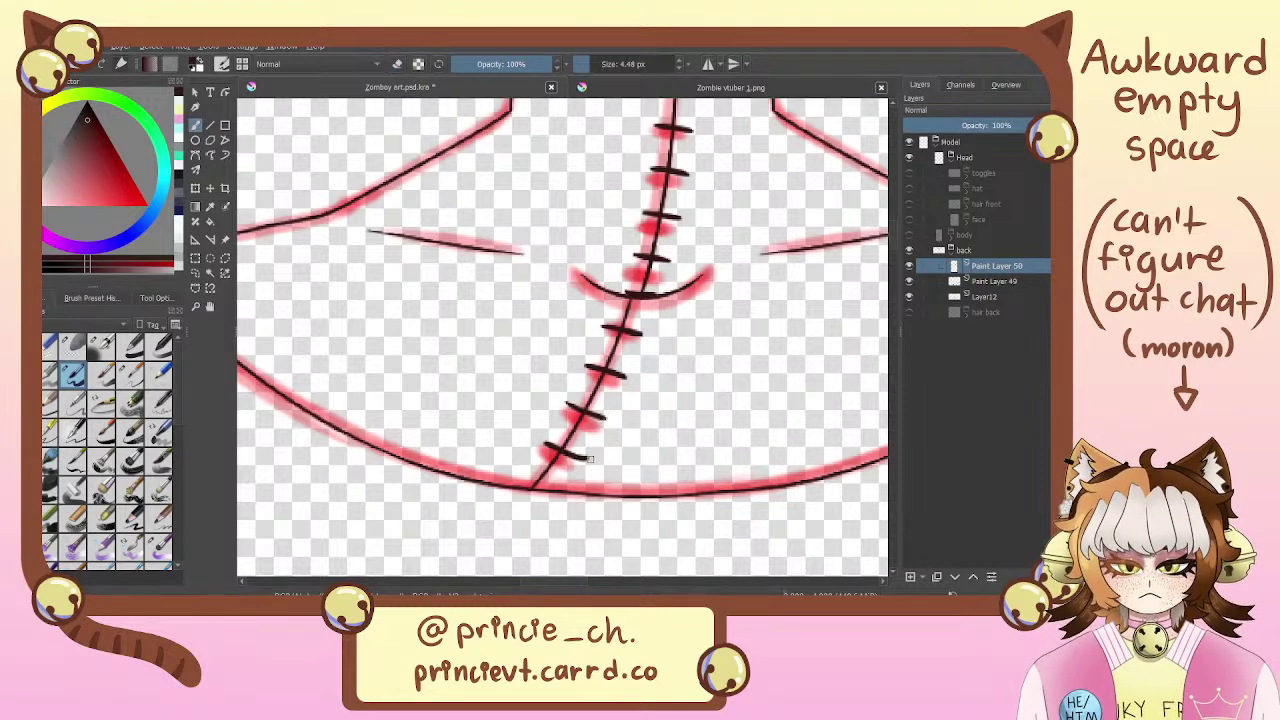
Trim and touch up the ends of the lowest stitches on the seam with the eraser and brush
key("e")
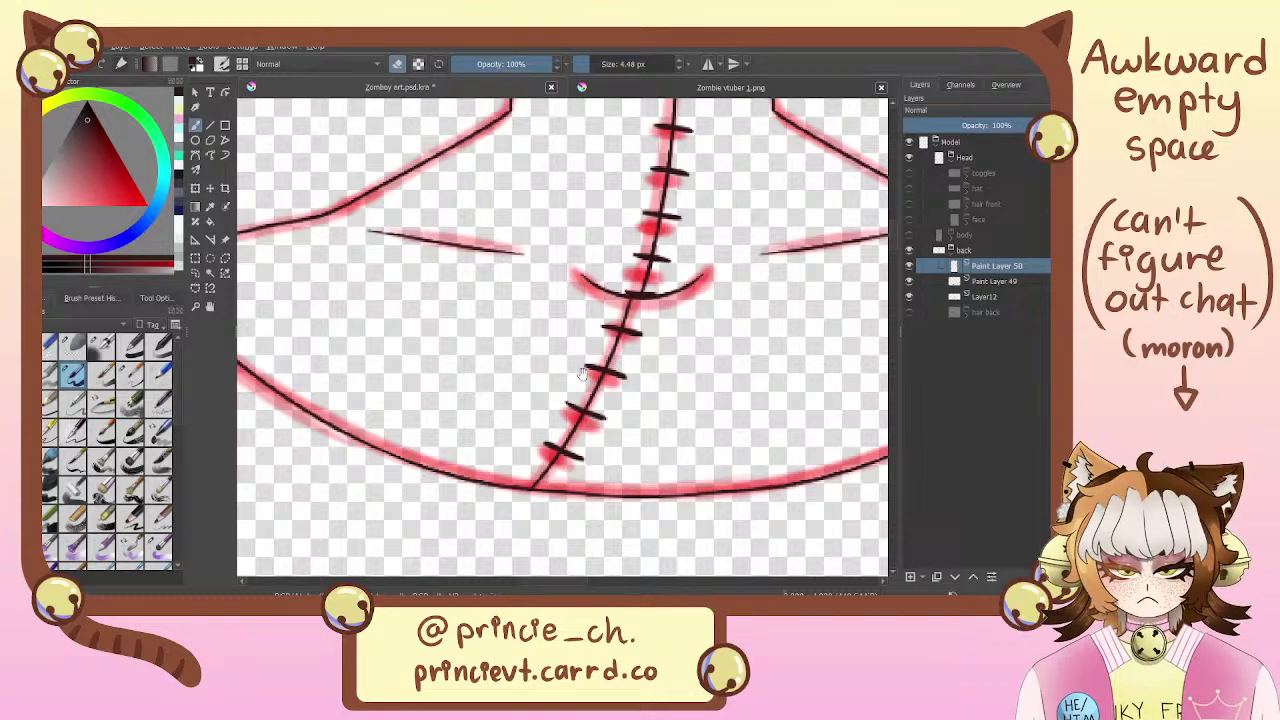
mouse_move(653, 216)
left_mouse_down()
mouse_move(542, 452)
mouse_move(618, 214)
left_mouse_up()
key("e")
left_click_drag(547, 401, 526, 398)
key("e")
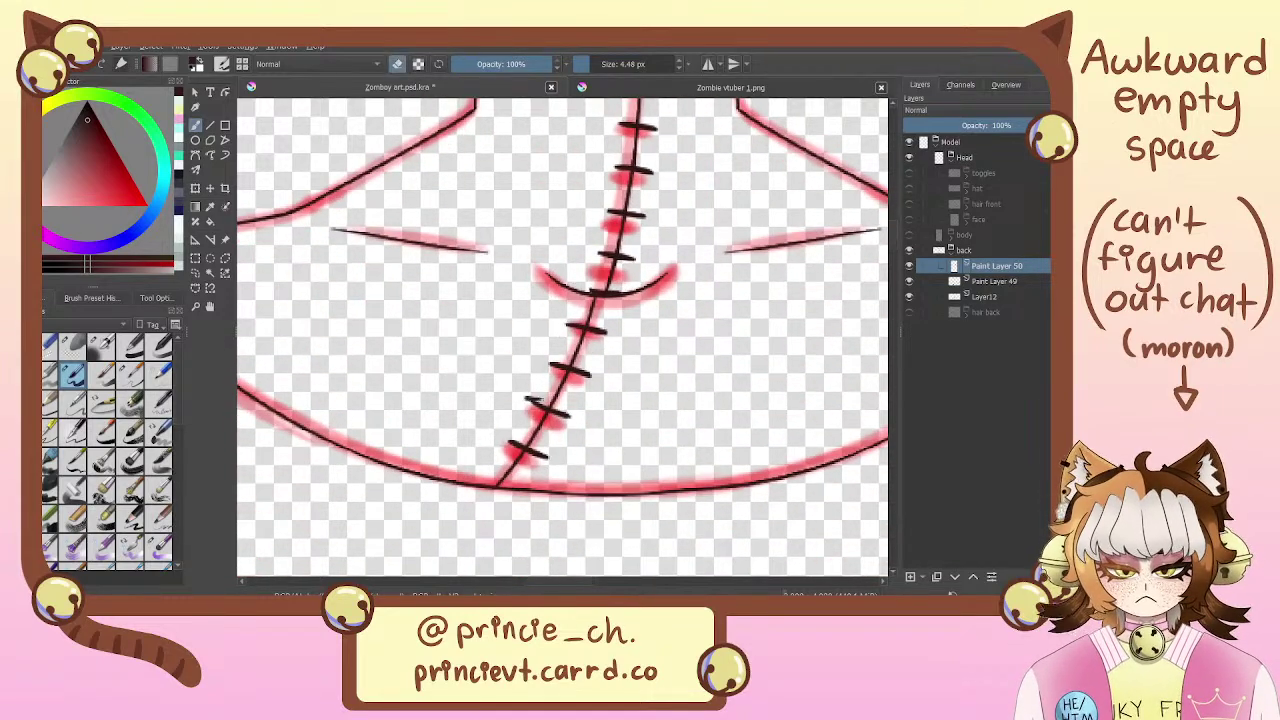
key("e")
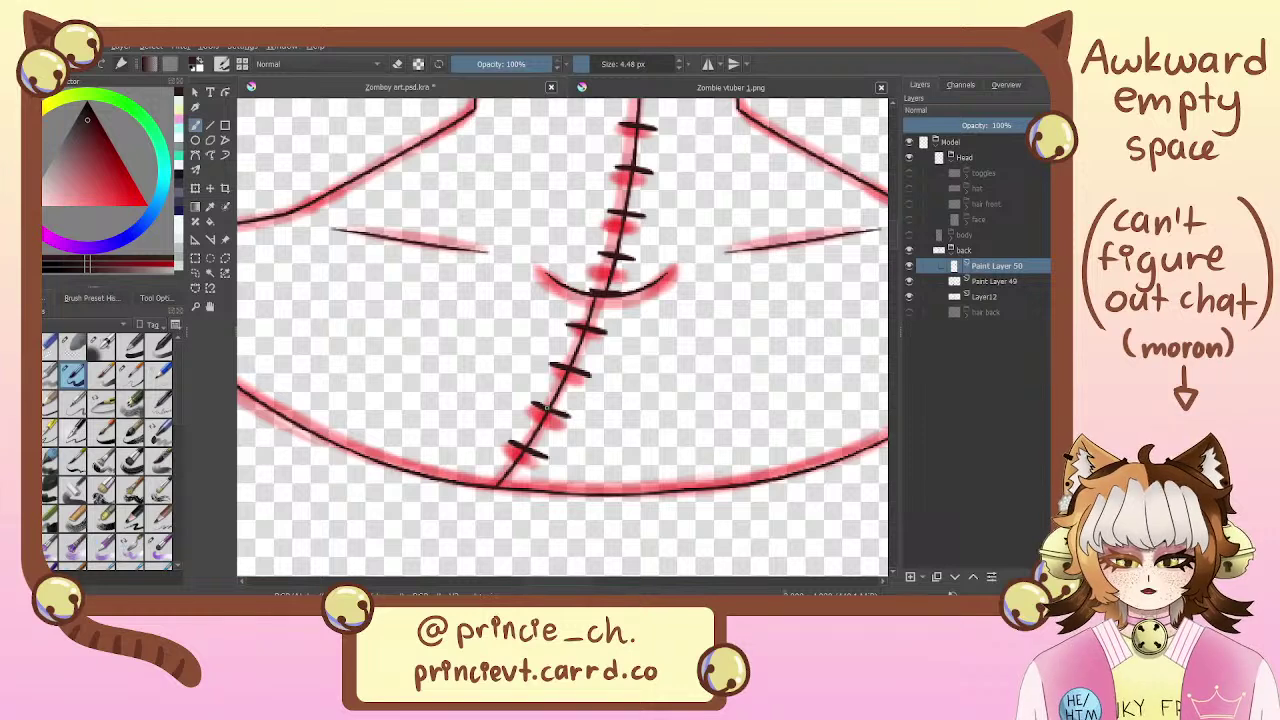
left_click_drag(540, 267, 508, 314)
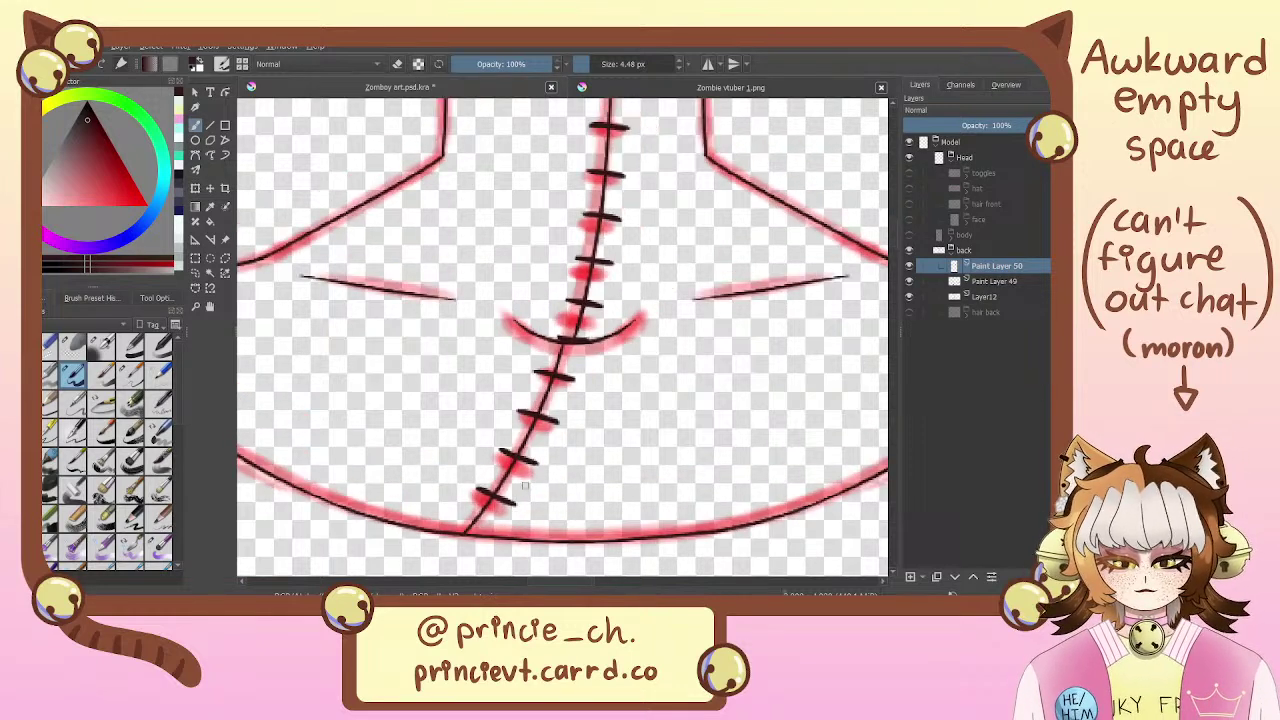
key("e")
left_click_drag(520, 438, 504, 450)
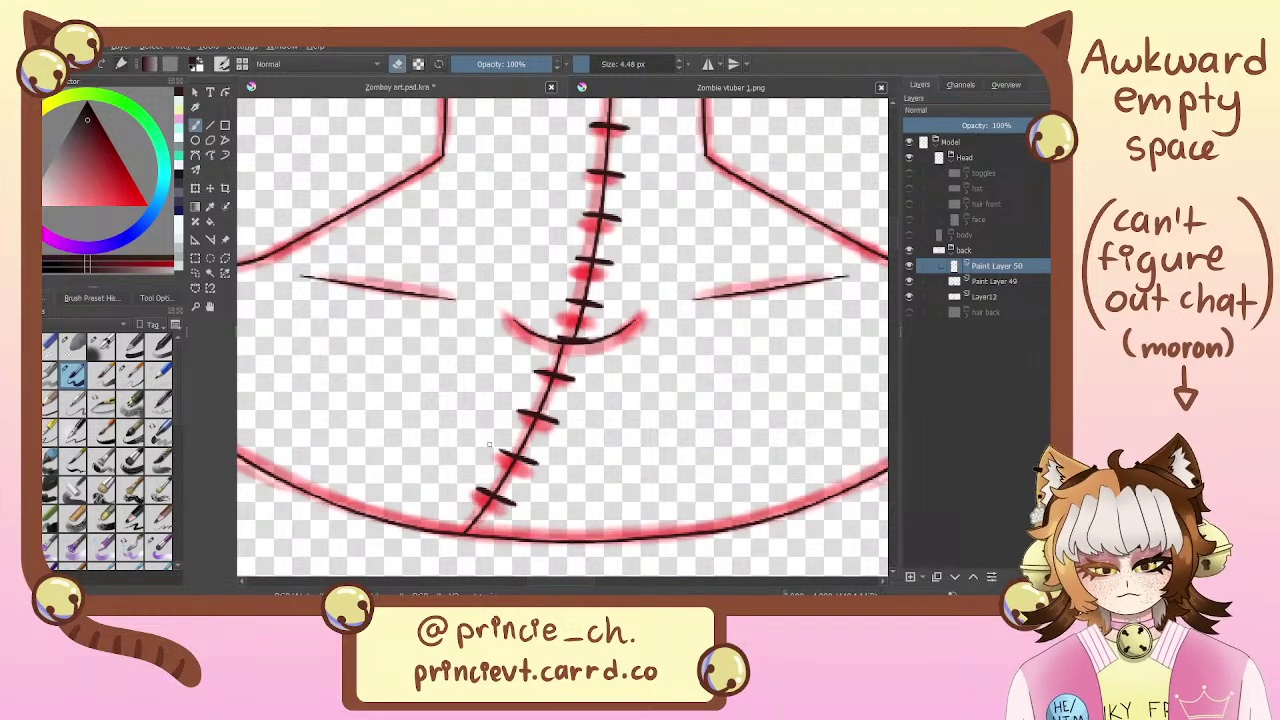
key("e")
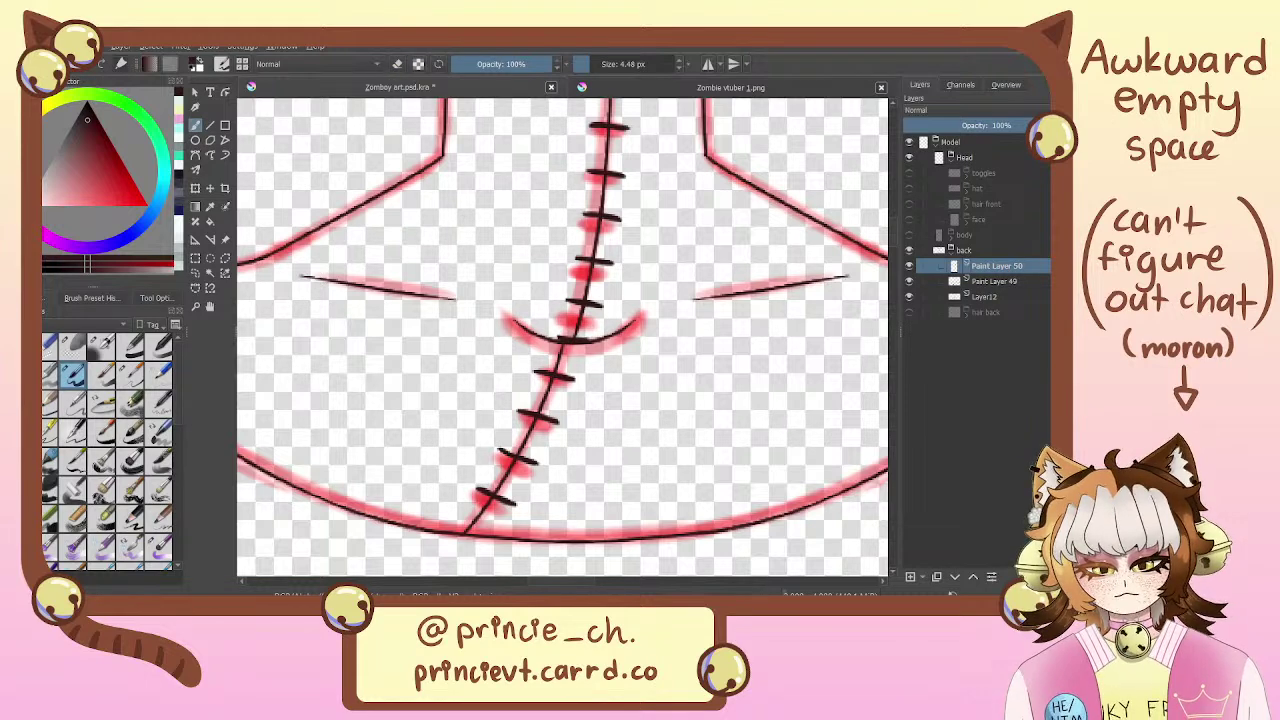
Check the stitches along the whole neck seam and refine their ends, down to the lowest one, with the eraser
scroll(590, 304, "up", 2)
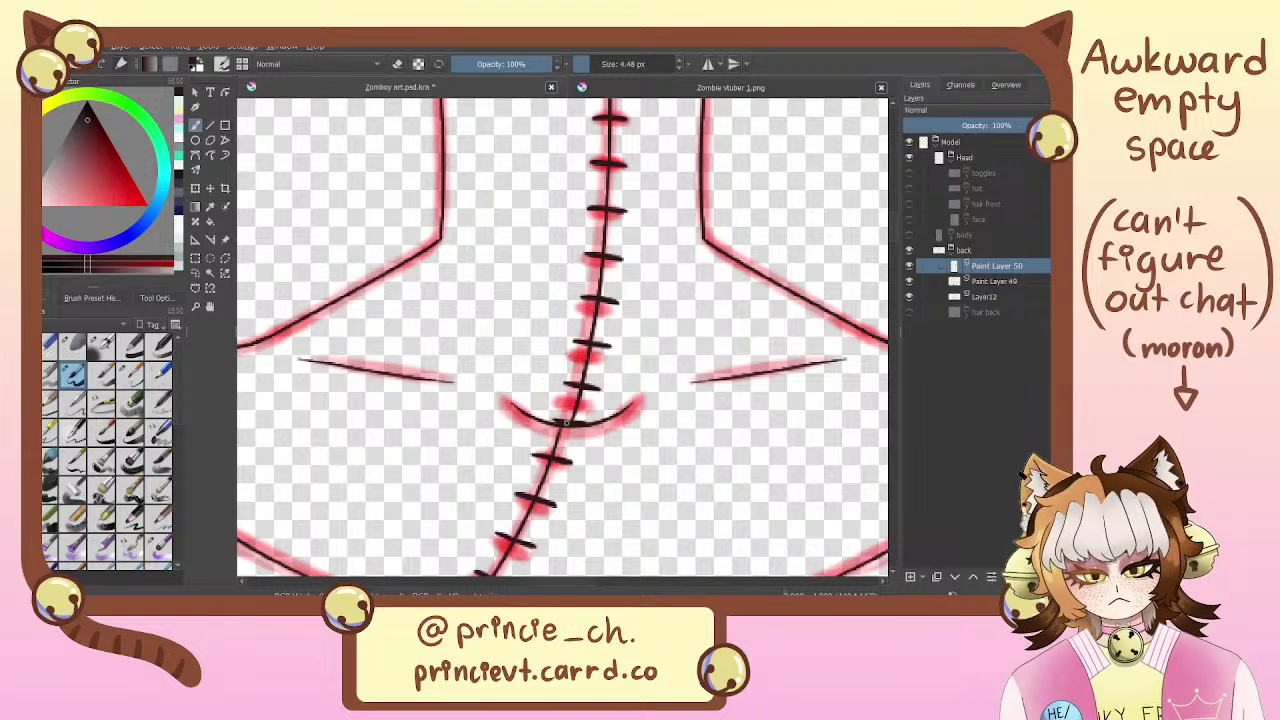
scroll(576, 417, "up", 3)
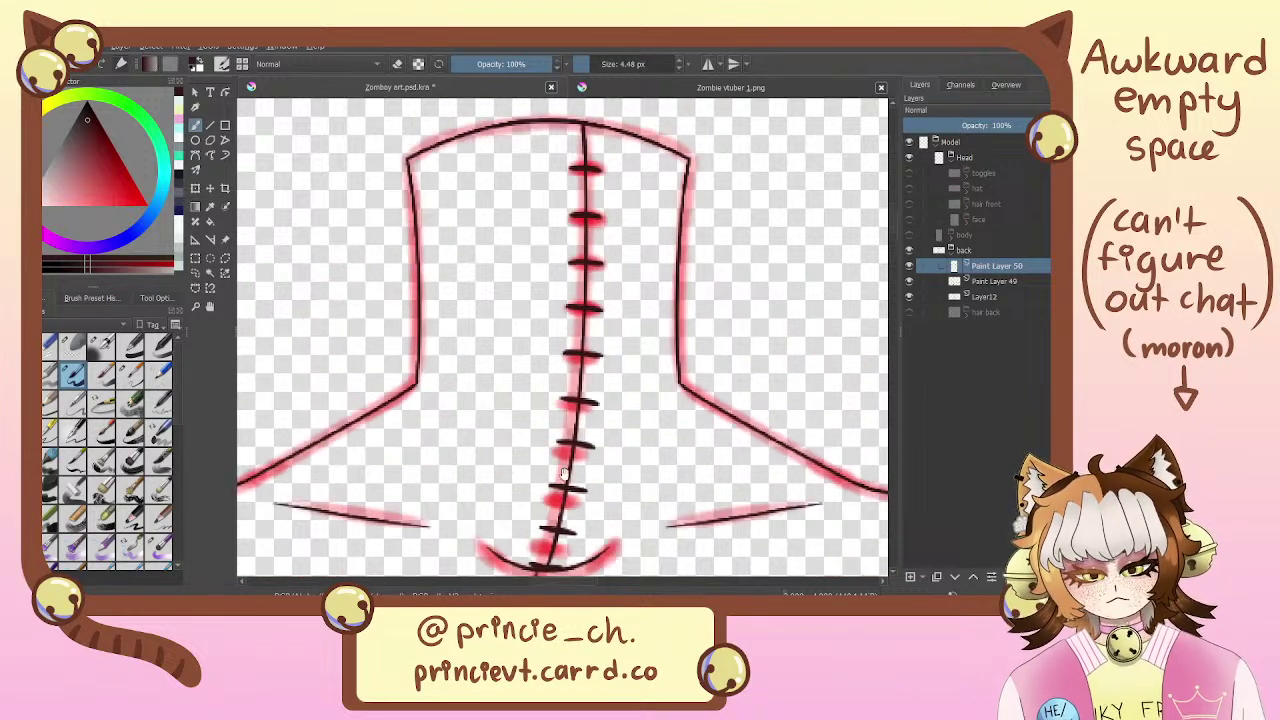
scroll(560, 218, "up", 1)
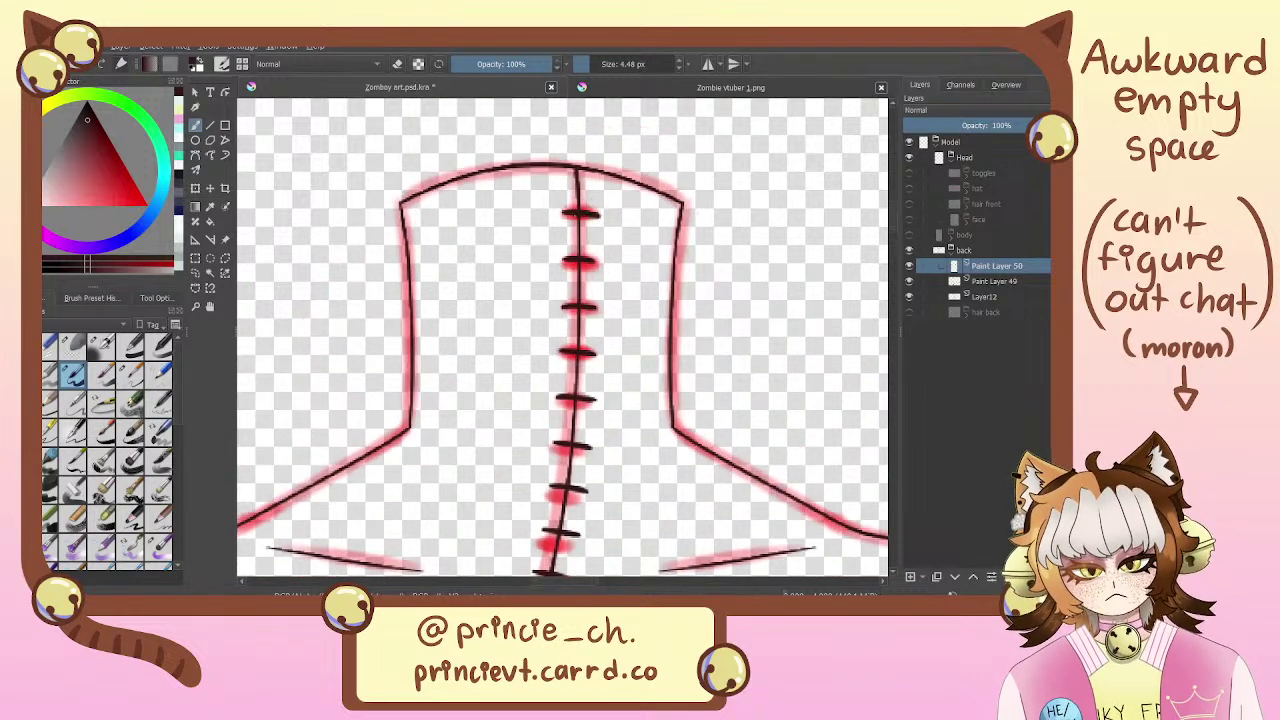
scroll(595, 221, "down", 5)
scroll(600, 220, "up", 5)
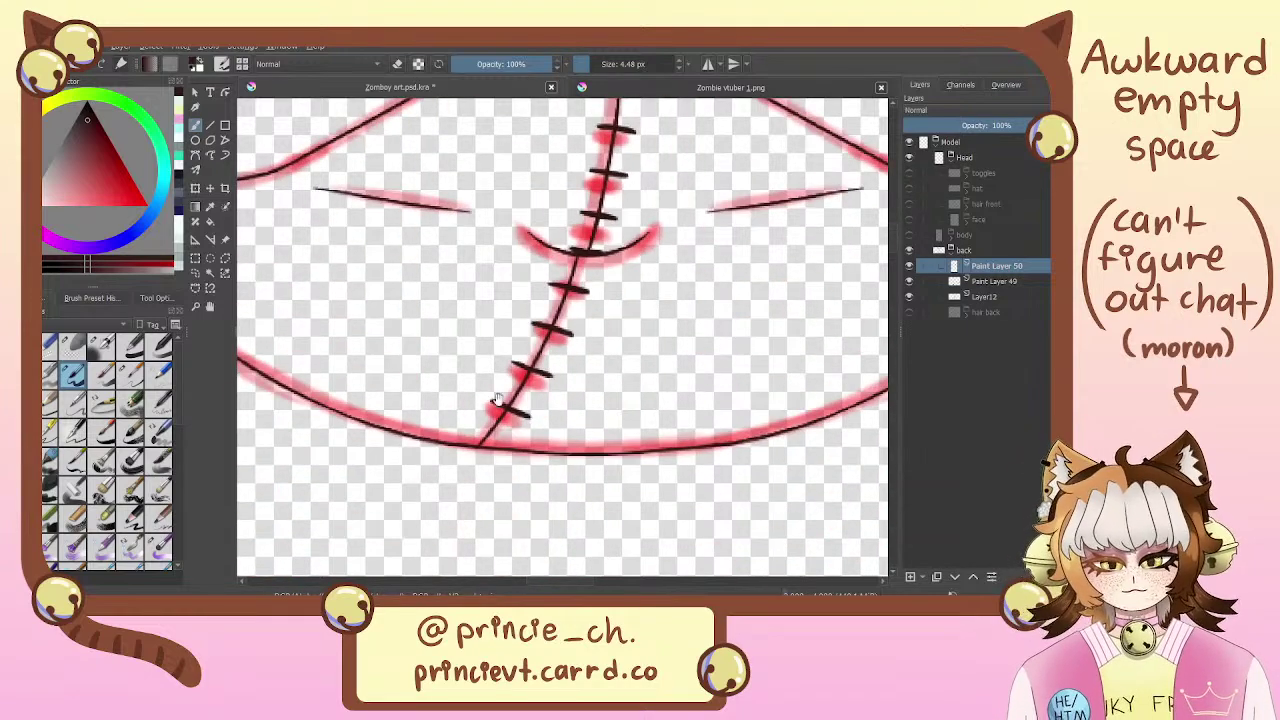
key("e")
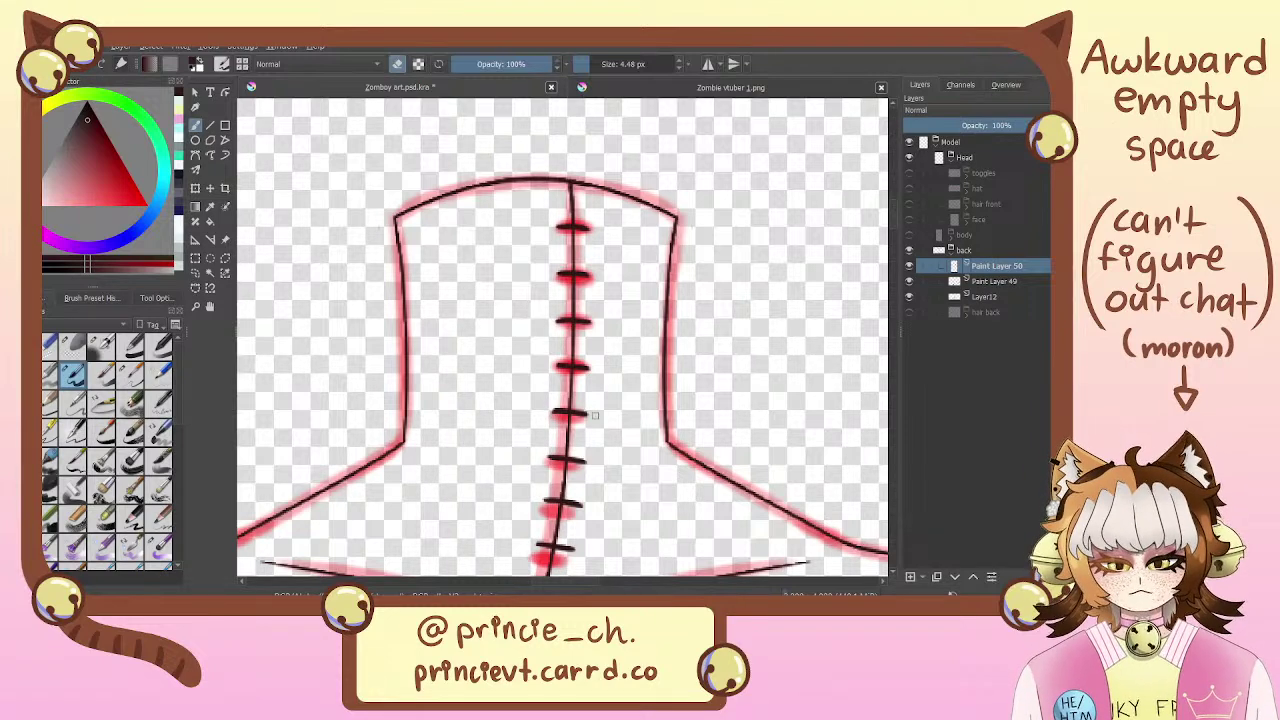
scroll(594, 415, "down", 3)
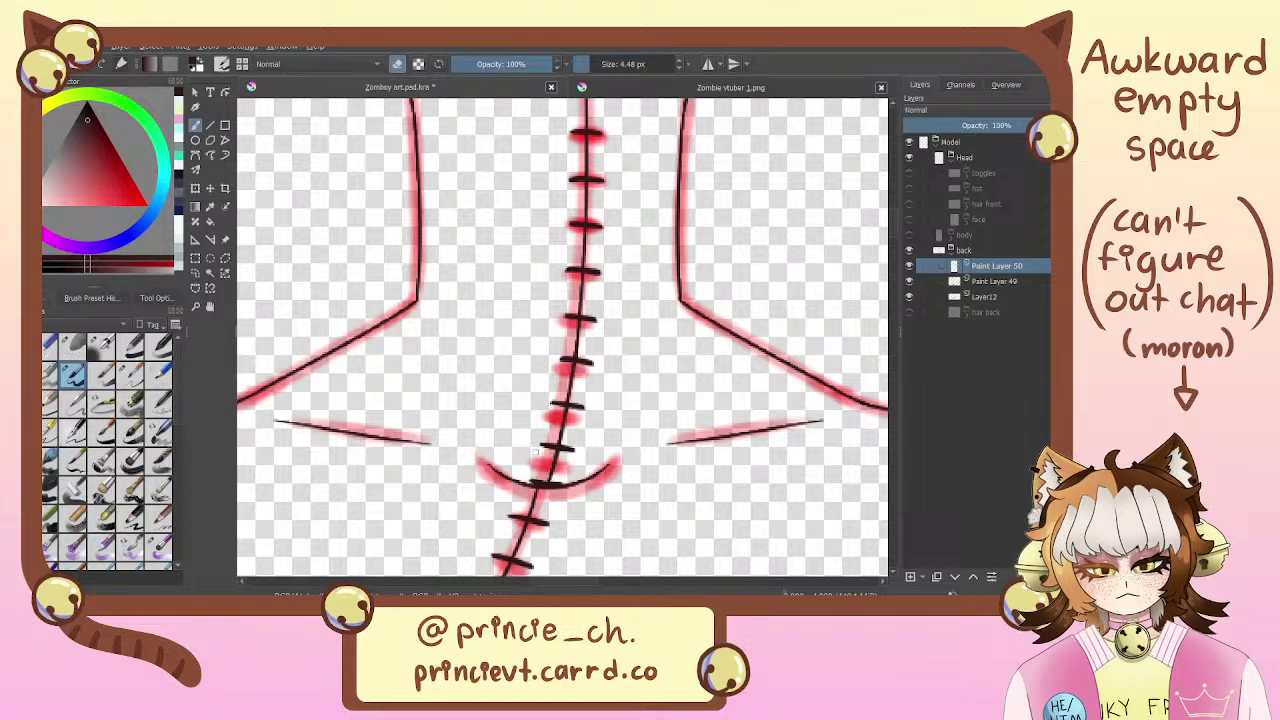
left_click_drag(591, 435, 615, 347)
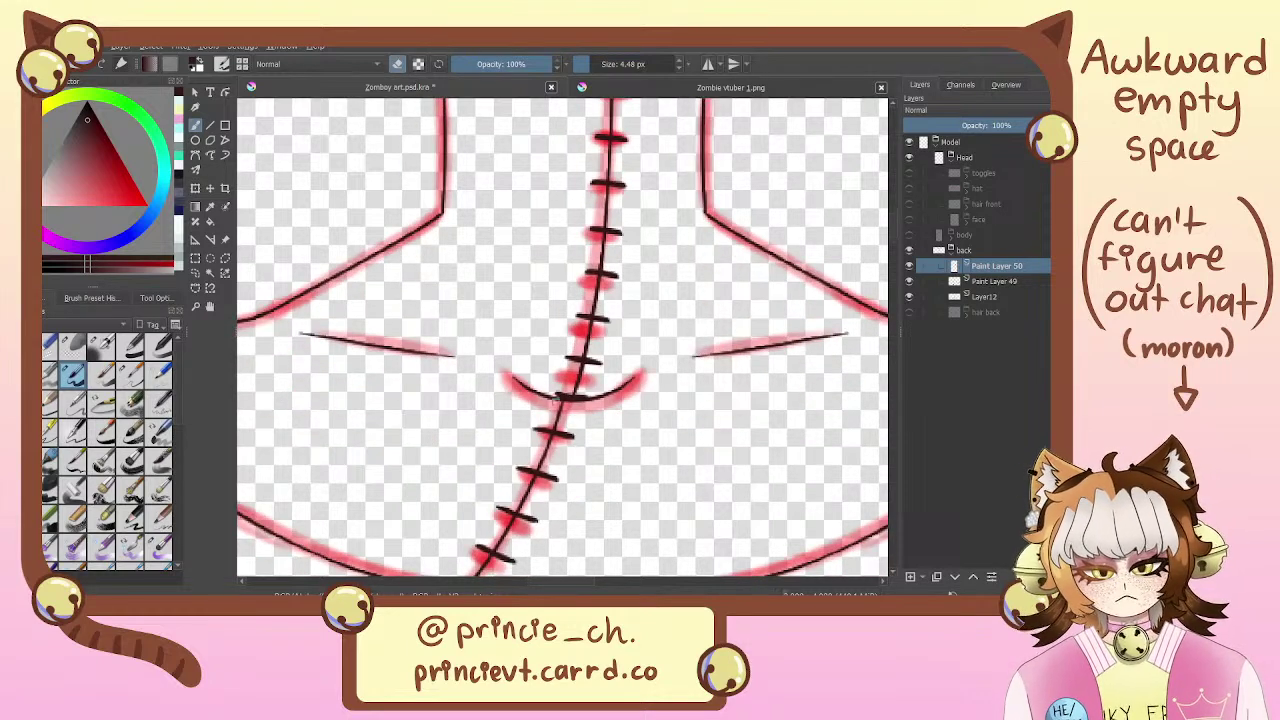
left_click_drag(571, 435, 582, 367)
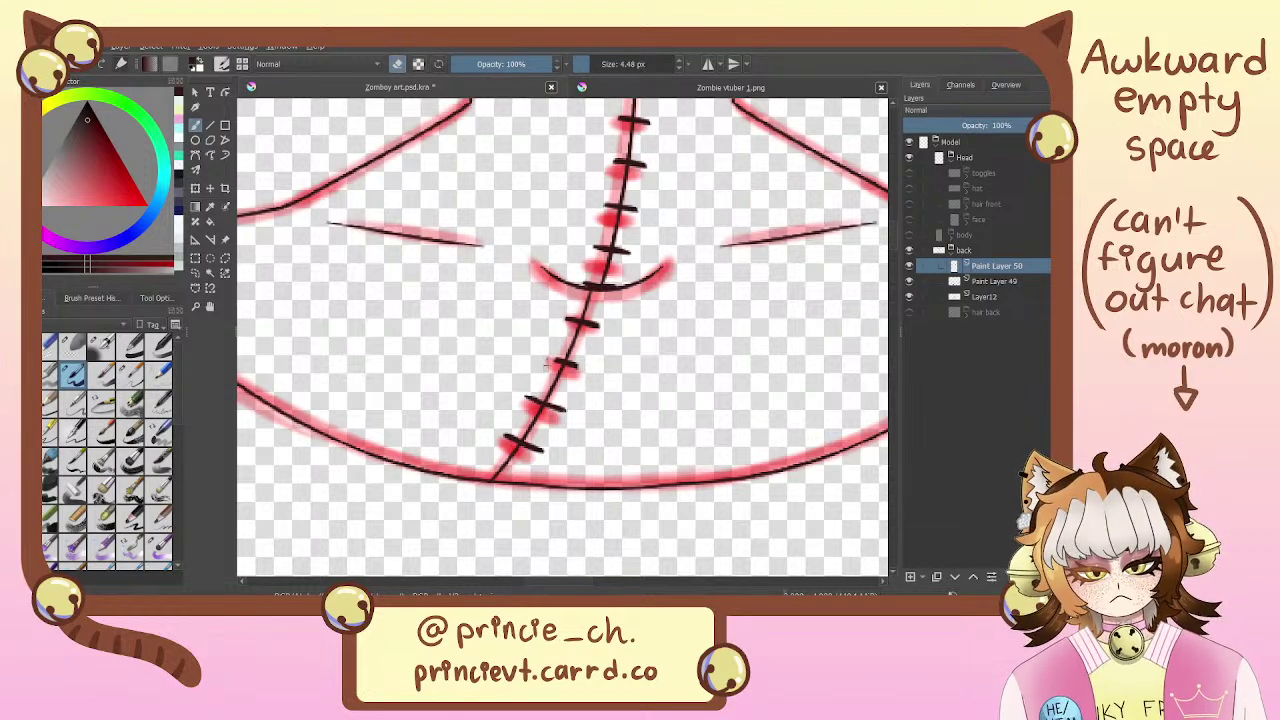
key("e")
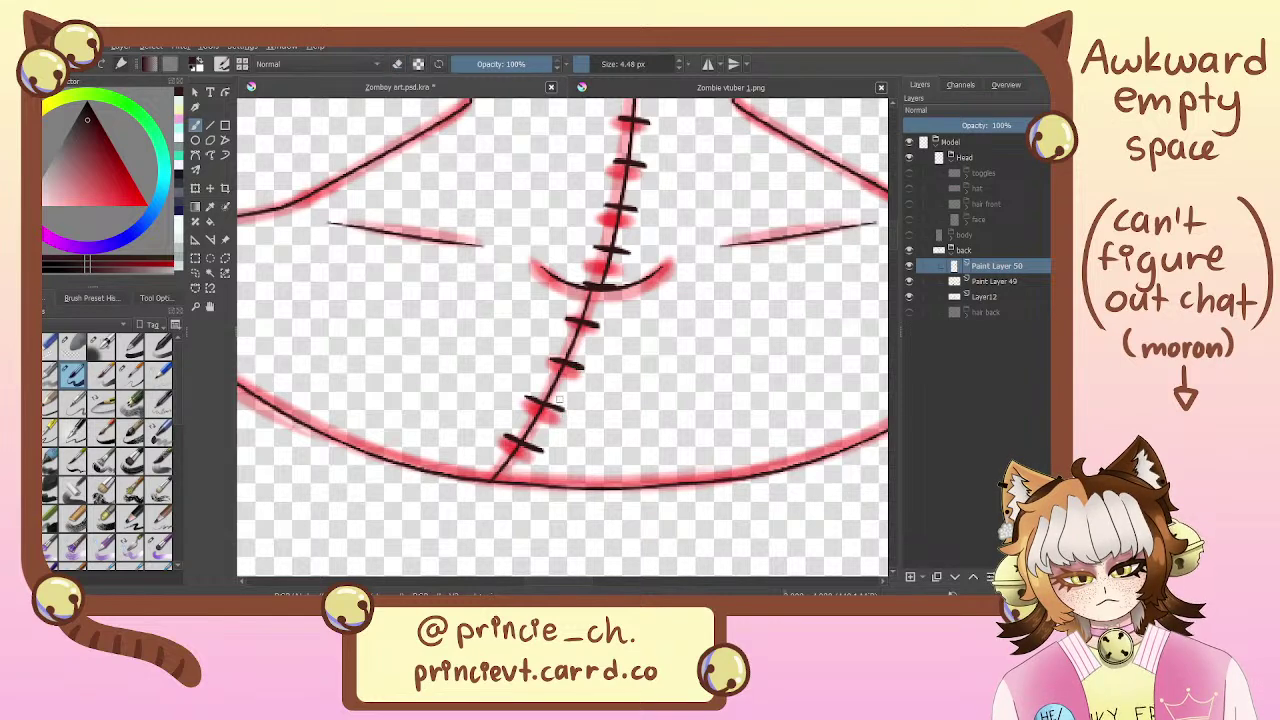
key("e")
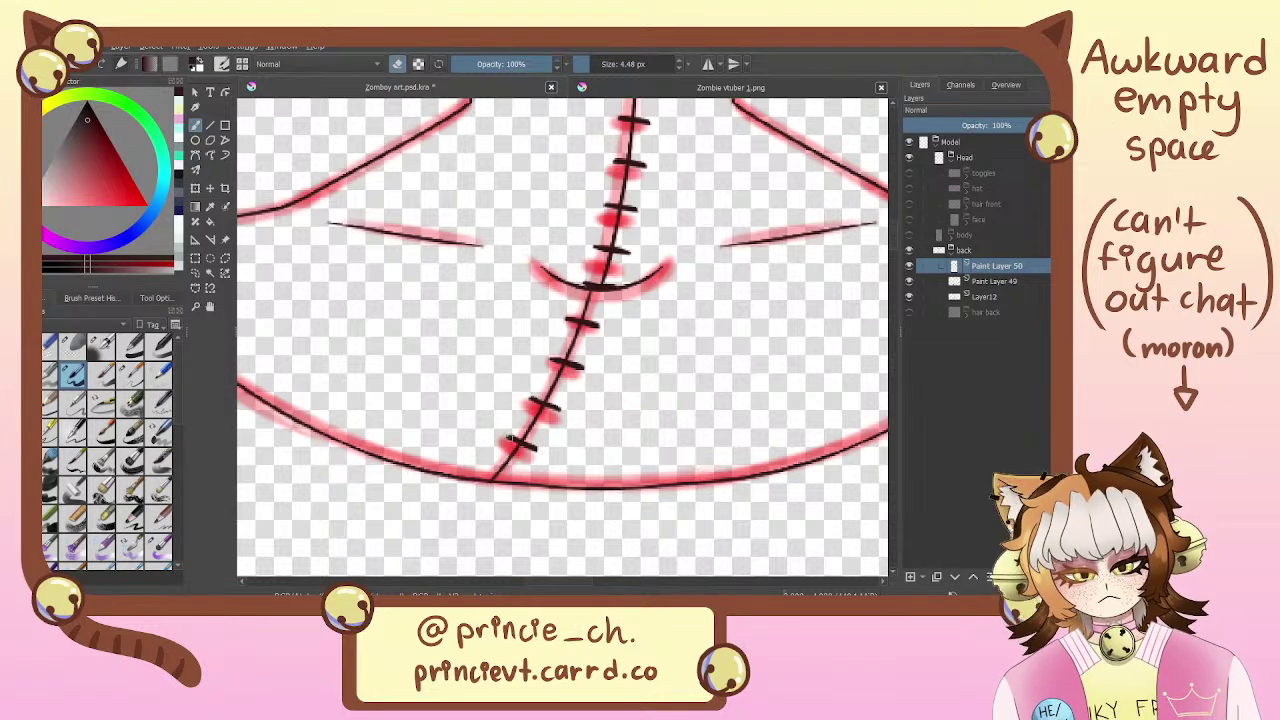
key("e")
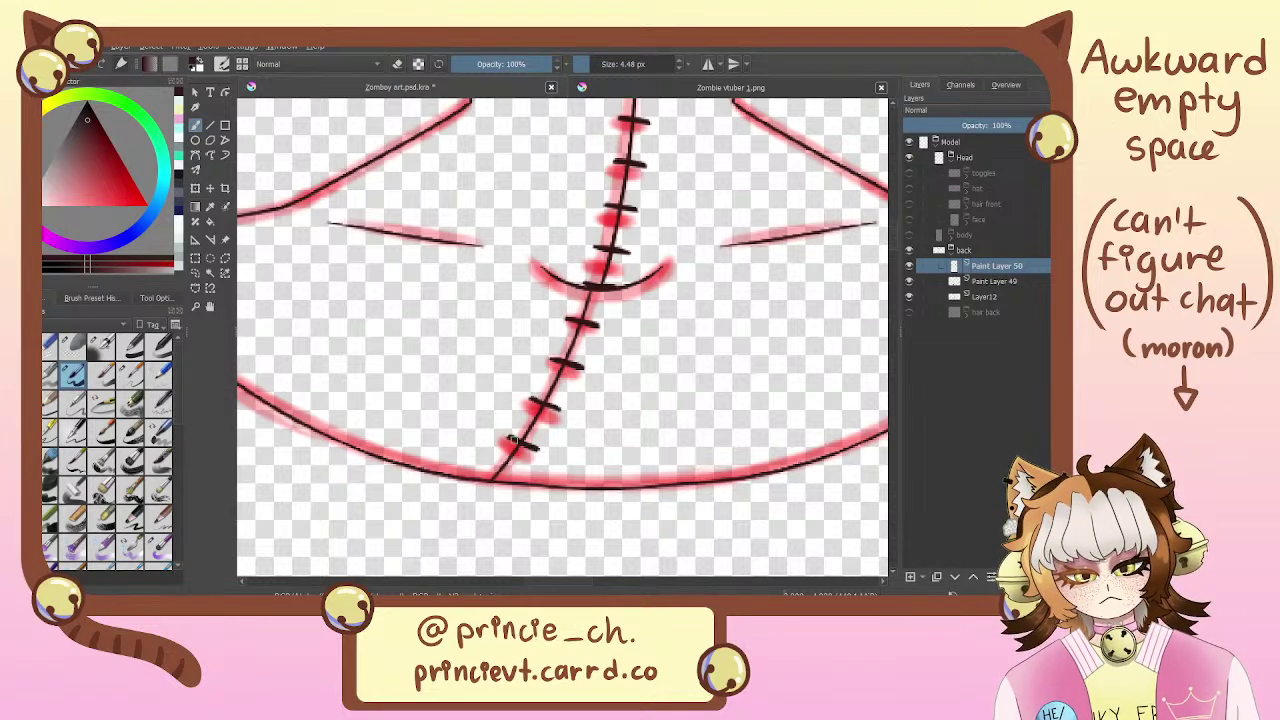
Merge Paint Layer 50 down into Paint Layer 49 and delete the red sketch layer Layer12
left_click_drag(555, 385, 502, 545)
left_click_drag(573, 133, 526, 335)
left_click_drag(512, 386, 627, 276)
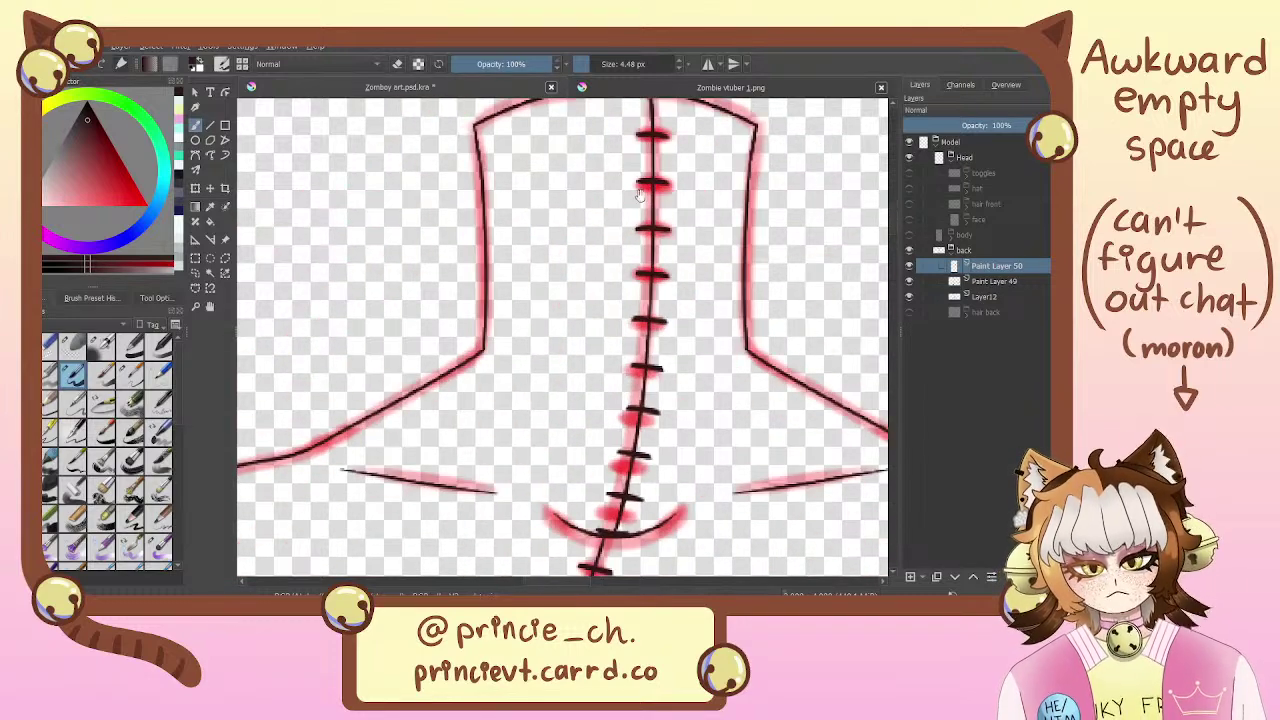
key("ctrl+minus")
key("ctrl+minus")
key("ctrl+minus")
key("ctrl+minus")
left_click(1032, 284)
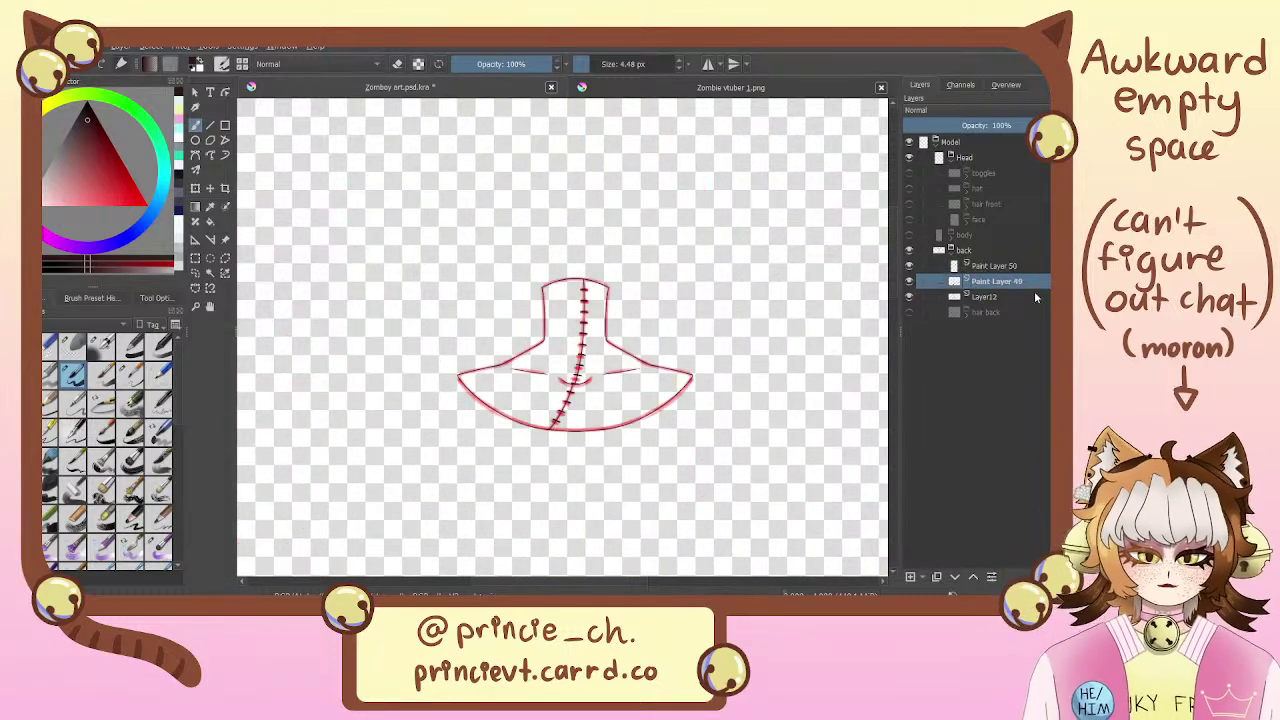
left_click(1032, 269)
key("ctrl+e")
left_click(1022, 281)
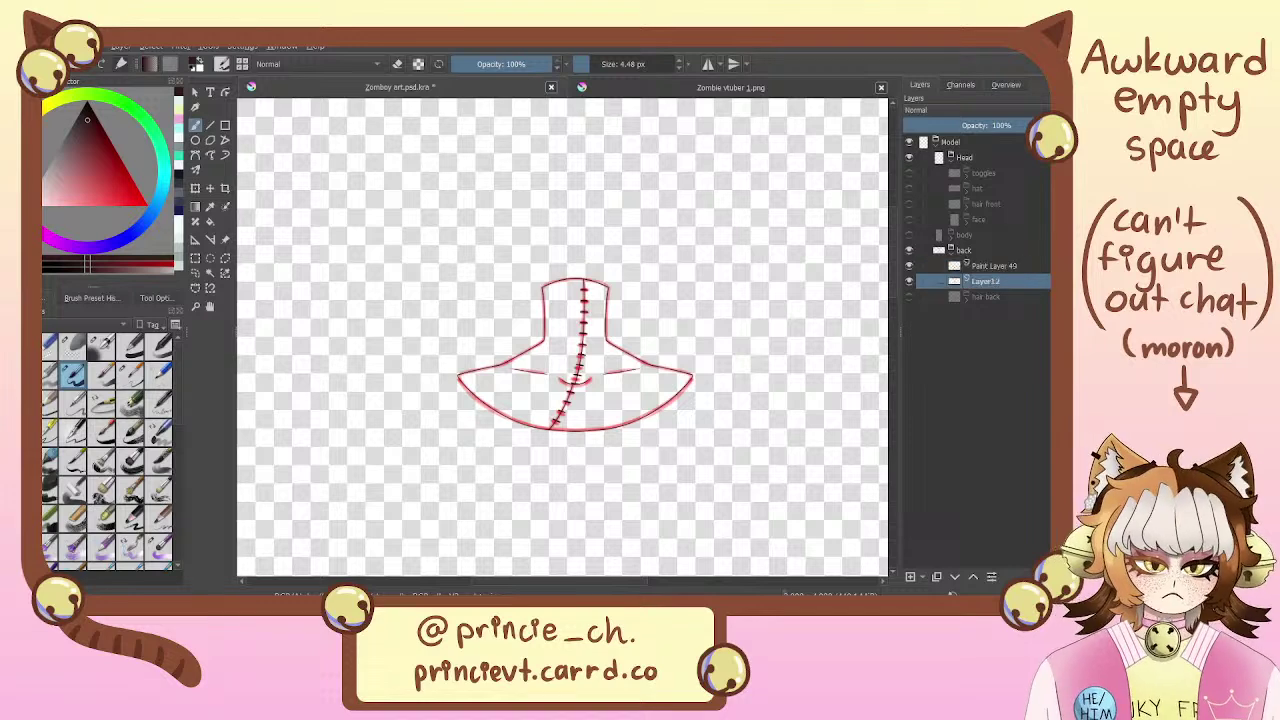
key("shift+Delete")
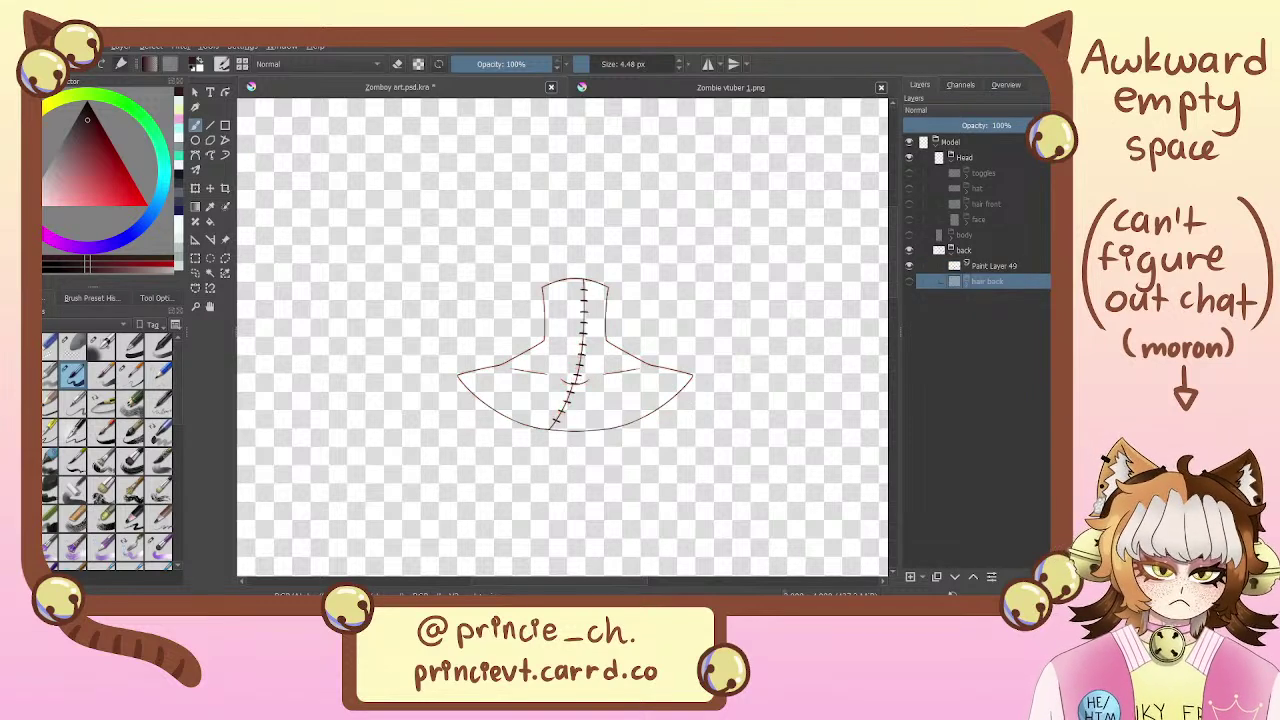
Make the hair back group visible, and collapse and hide the back group that contains it
left_click(909, 281)
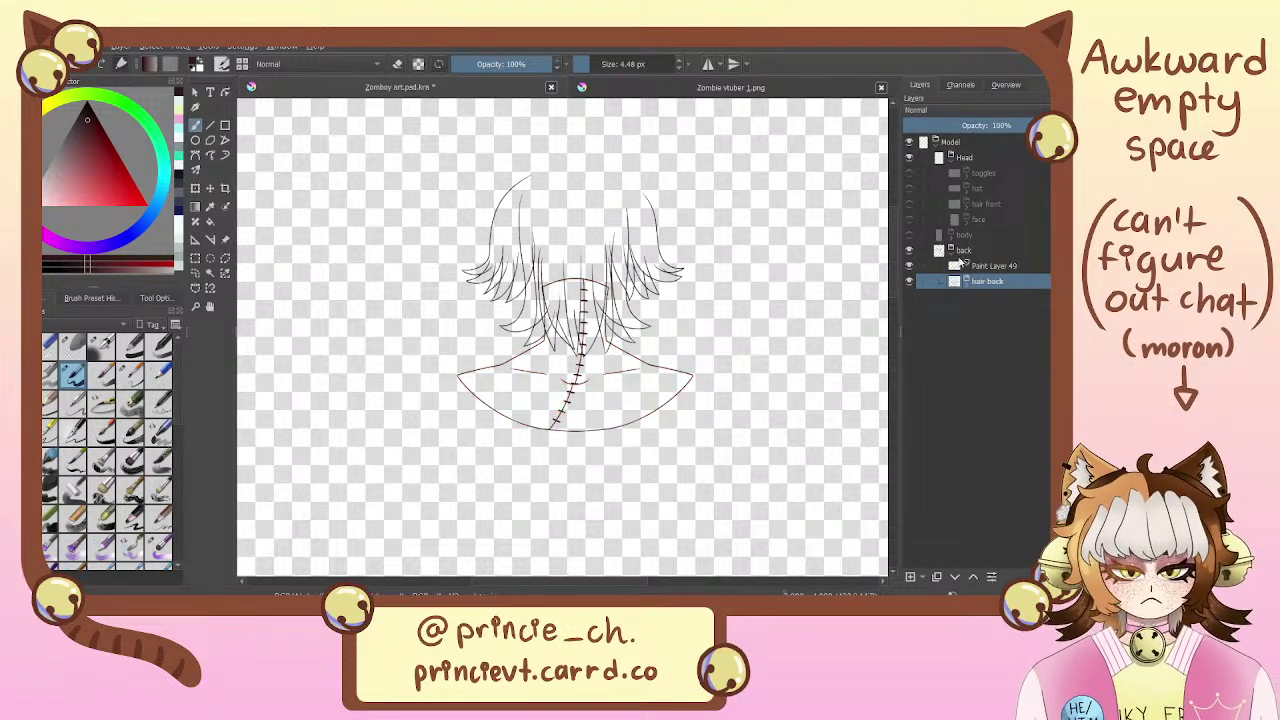
left_click(948, 251)
left_click(910, 251)
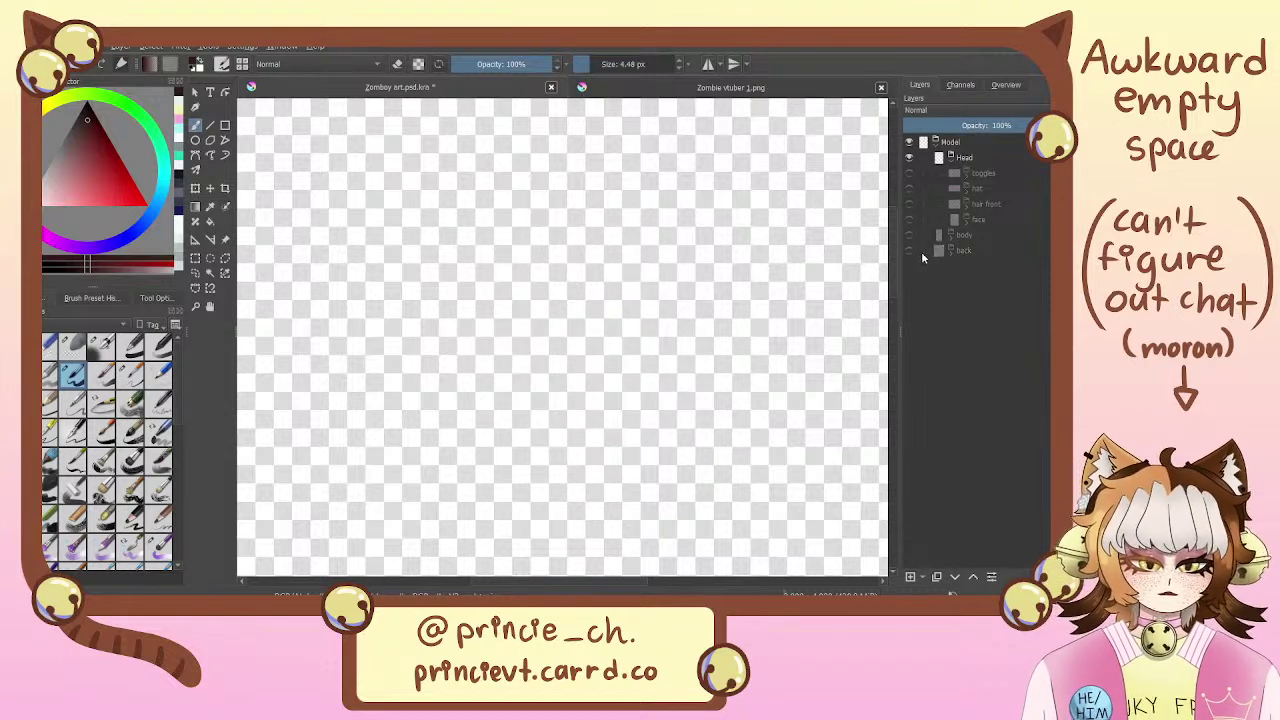
Show the face and hair front groups together and examine the head line art
left_click(909, 219)
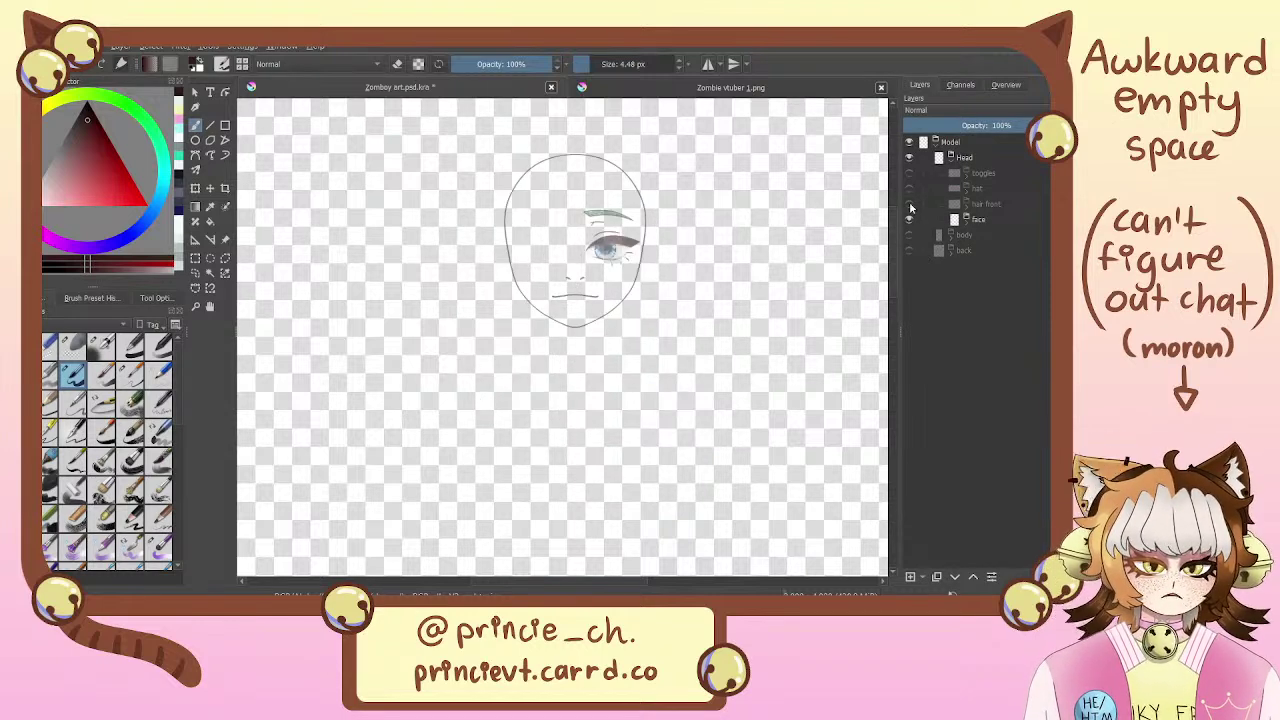
left_click(910, 204)
left_click(1001, 205)
left_click(1005, 220)
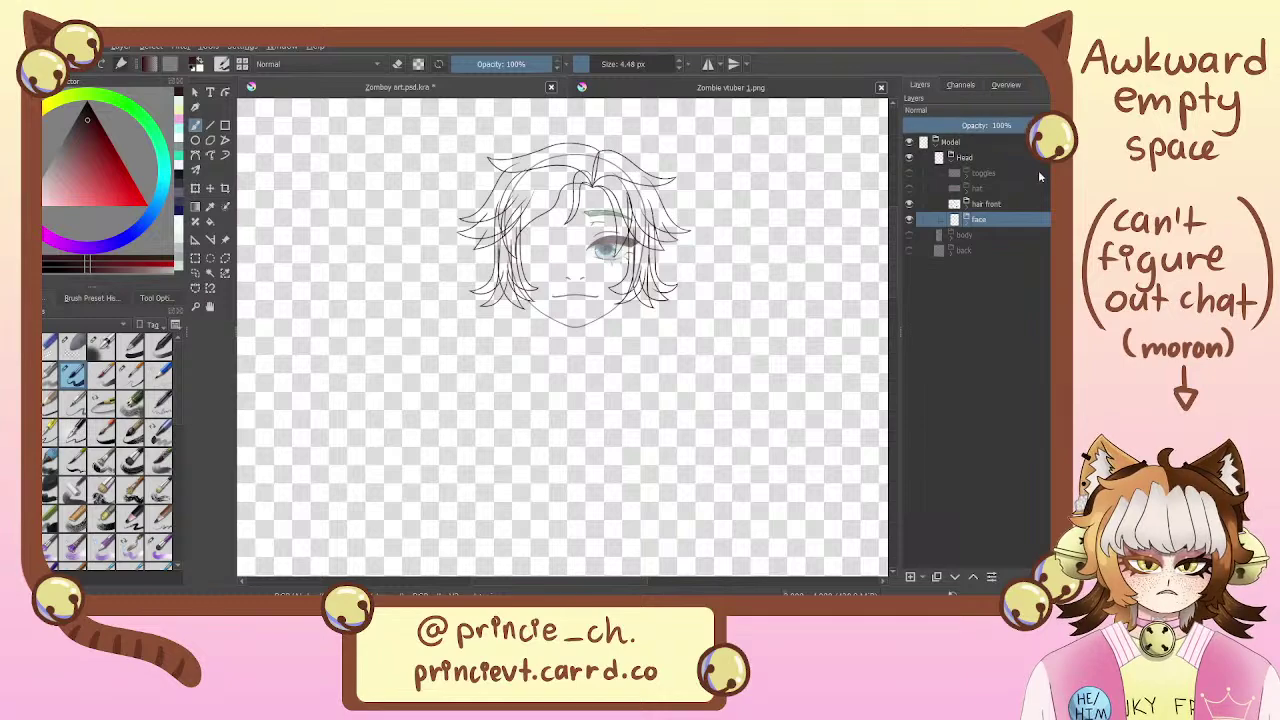
left_click_drag(830, 312, 773, 399)
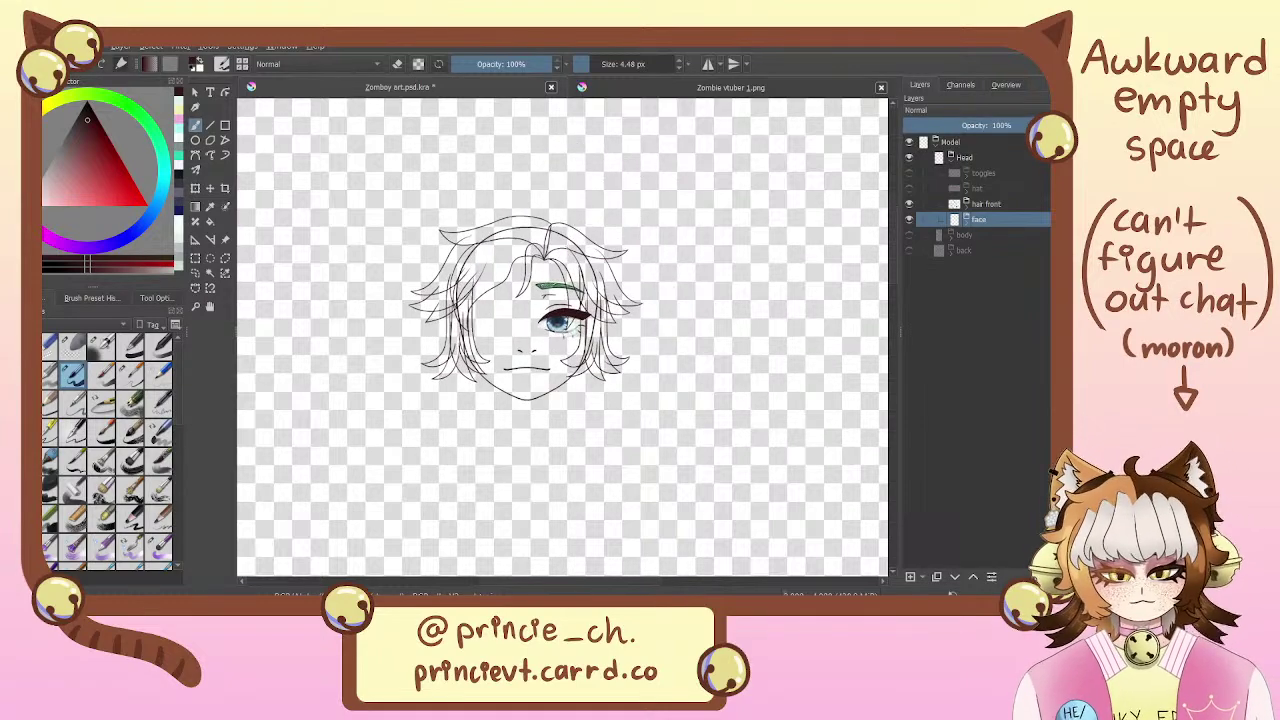
key("ctrl+plus")
key("ctrl+plus")
mouse_move(654, 360)
left_mouse_down()
mouse_move(744, 408)
mouse_move(729, 411)
left_mouse_up()
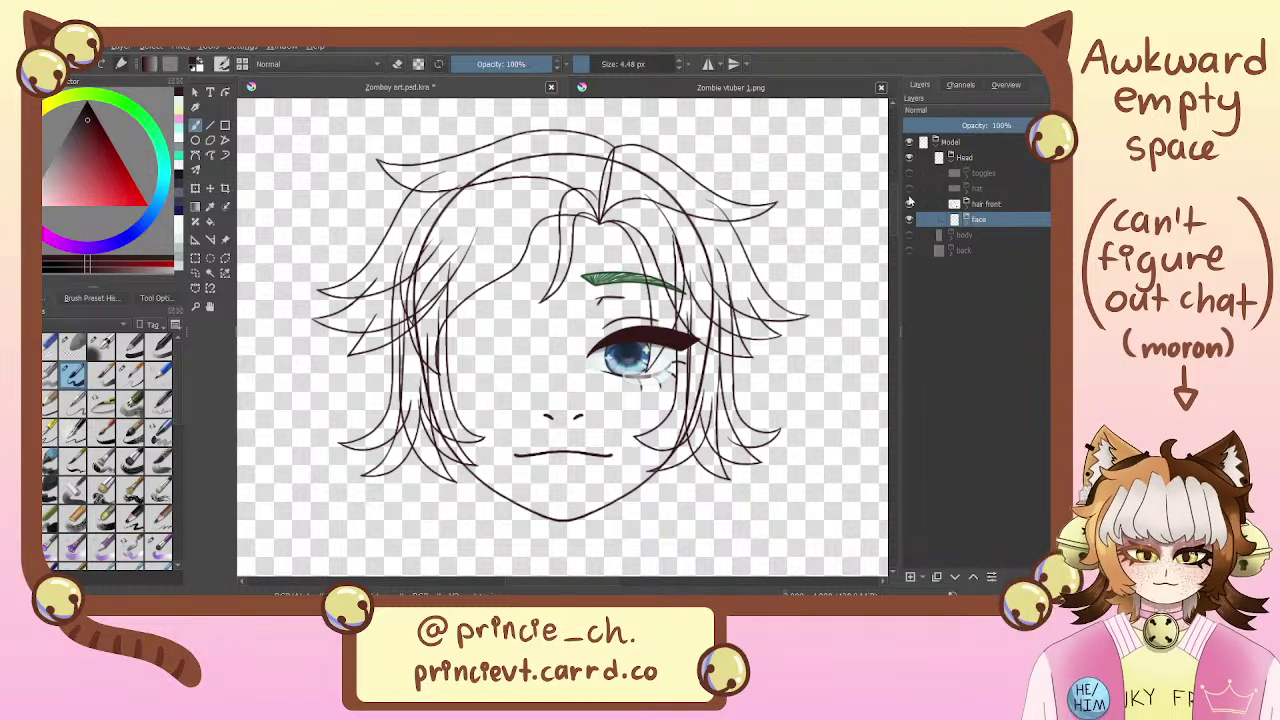
Hide the face group and show the red hat sketch together with the hair front group
left_click(909, 219)
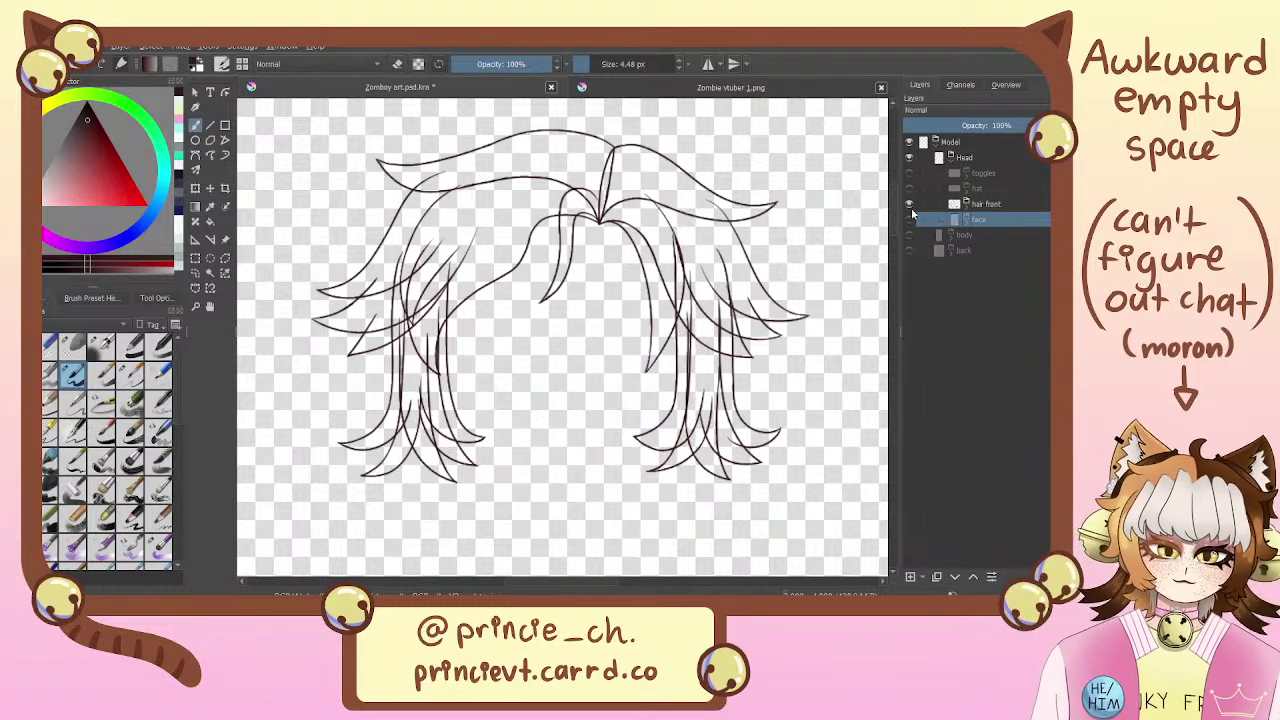
left_click(909, 204)
left_click(909, 188)
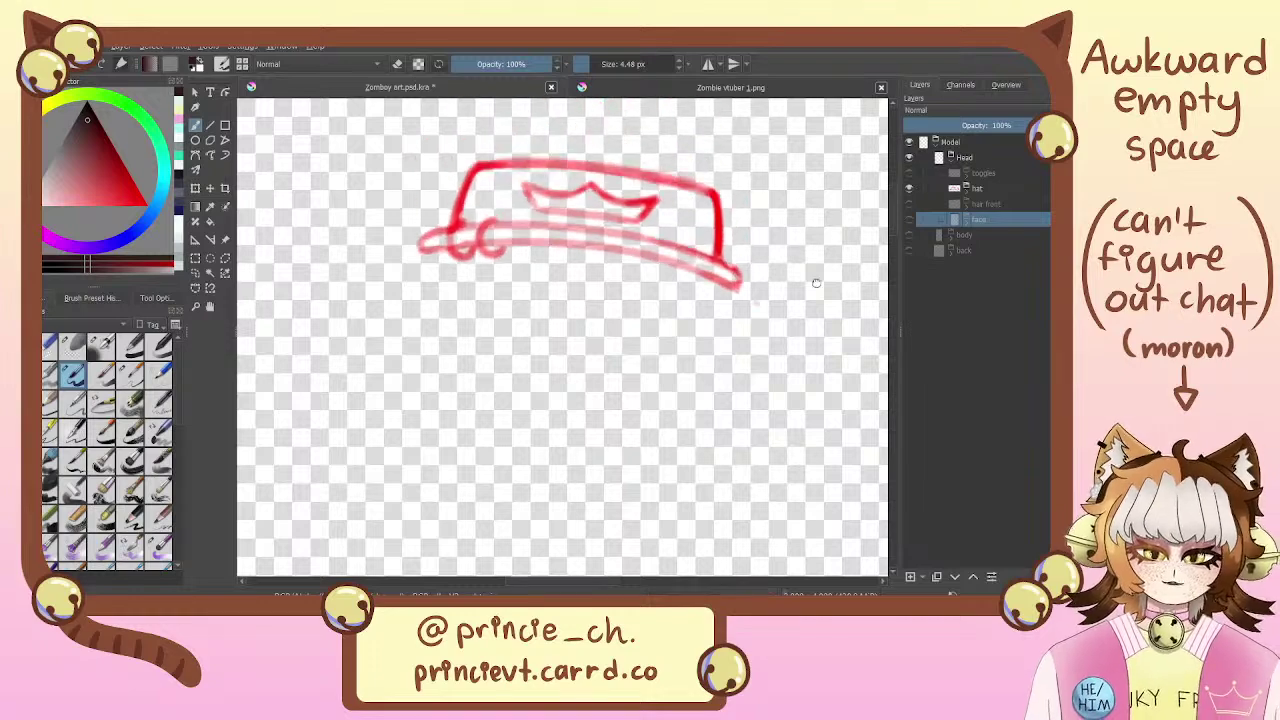
left_click(909, 204)
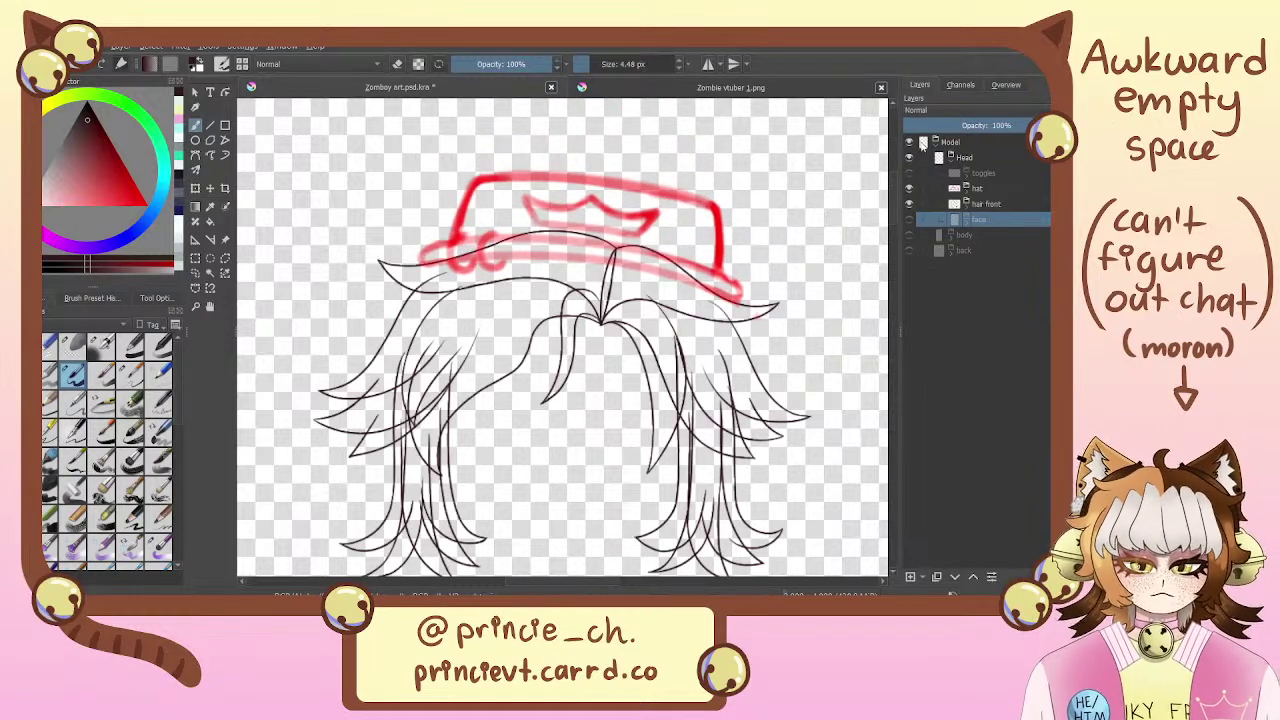
Expand the hair front group and hide its sideburn R group
left_click(1022, 204)
left_click(967, 204)
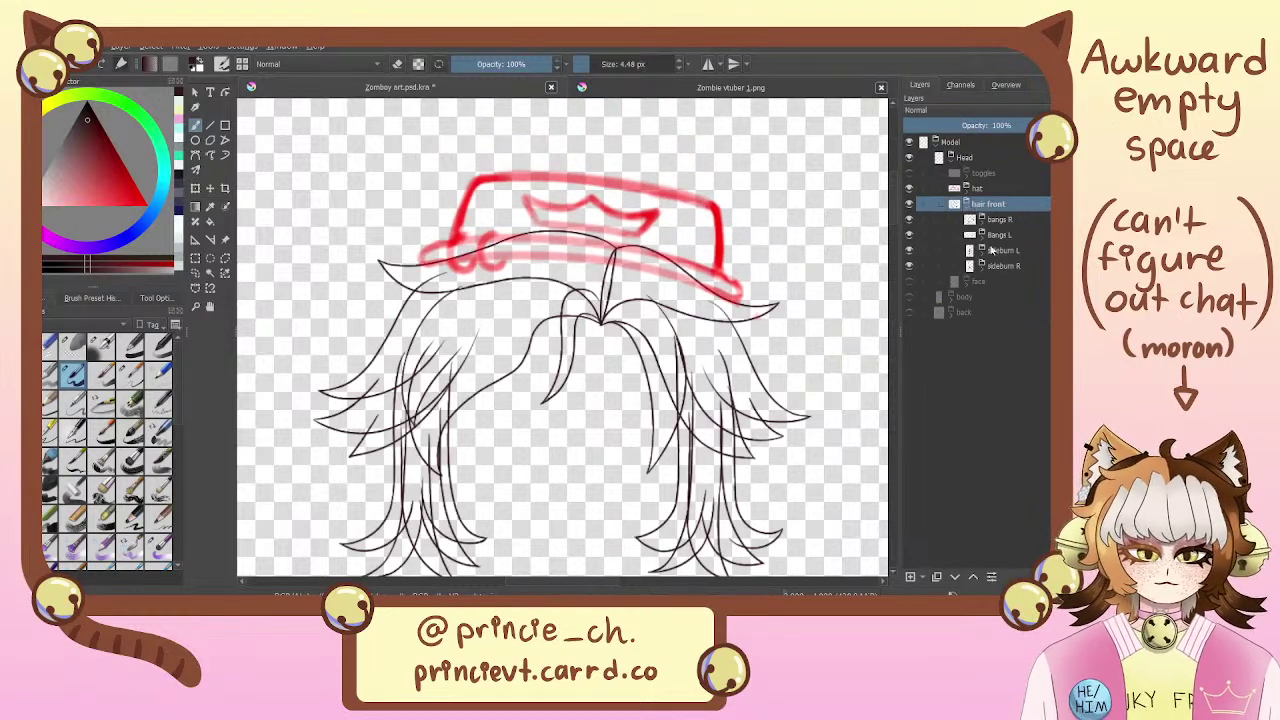
left_click(992, 266)
left_click(909, 266)
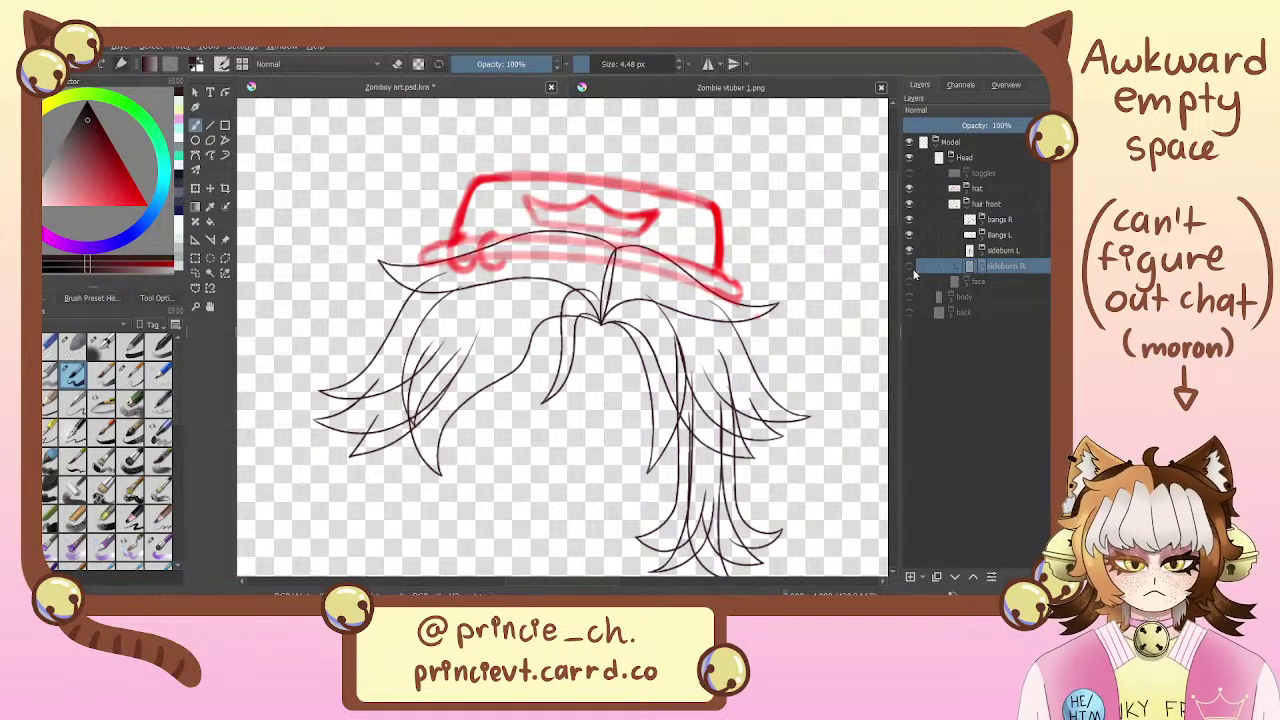
Show the sideburn R group again and add a new paint layer above the sketch layer in the hat group
left_click(916, 266)
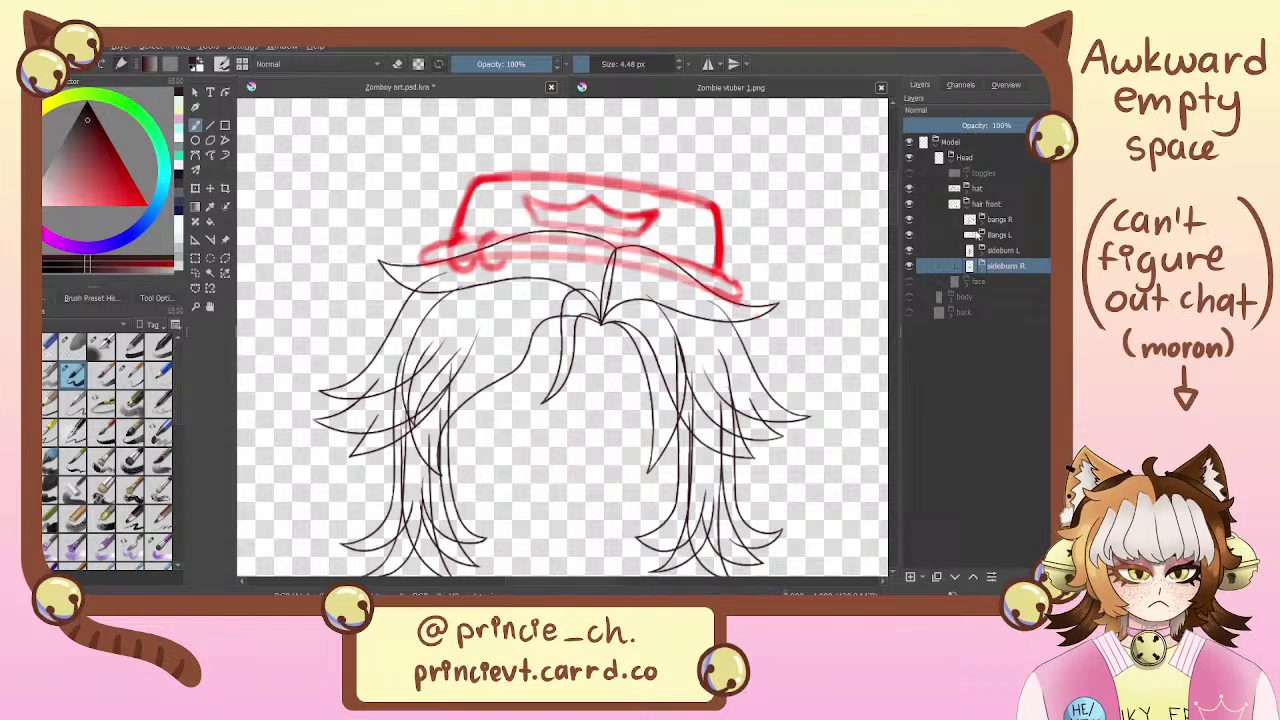
left_click(966, 205)
left_click(966, 189)
key("Insert")
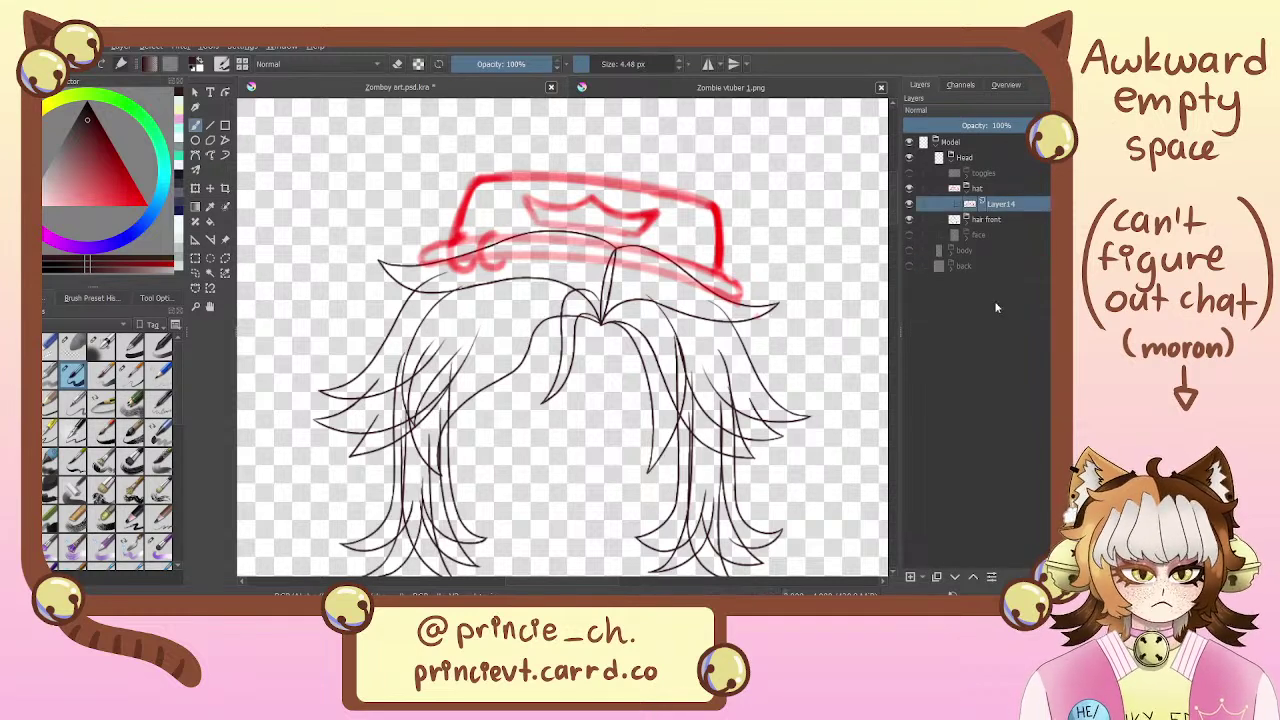
left_click(910, 578)
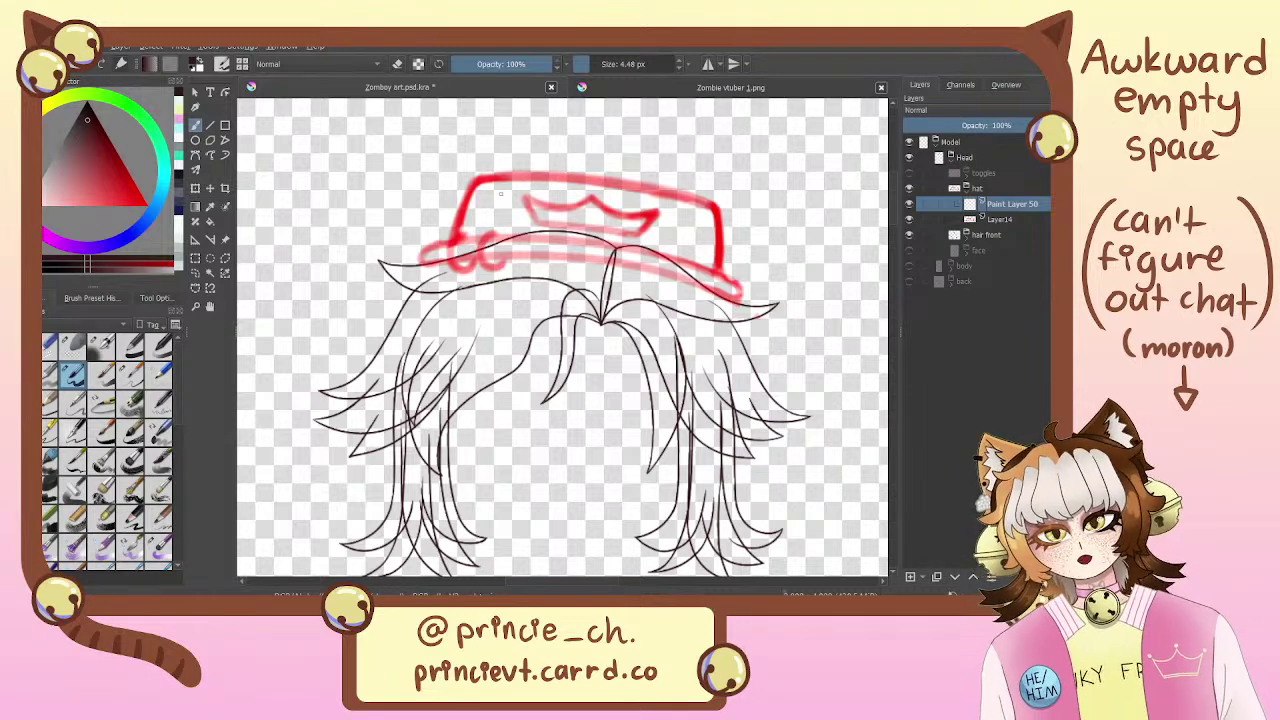
mouse_move(480, 176)
left_mouse_down()
mouse_move(459, 233)
mouse_move(715, 268)
mouse_move(716, 238)
mouse_move(661, 200)
mouse_move(478, 178)
left_mouse_up()
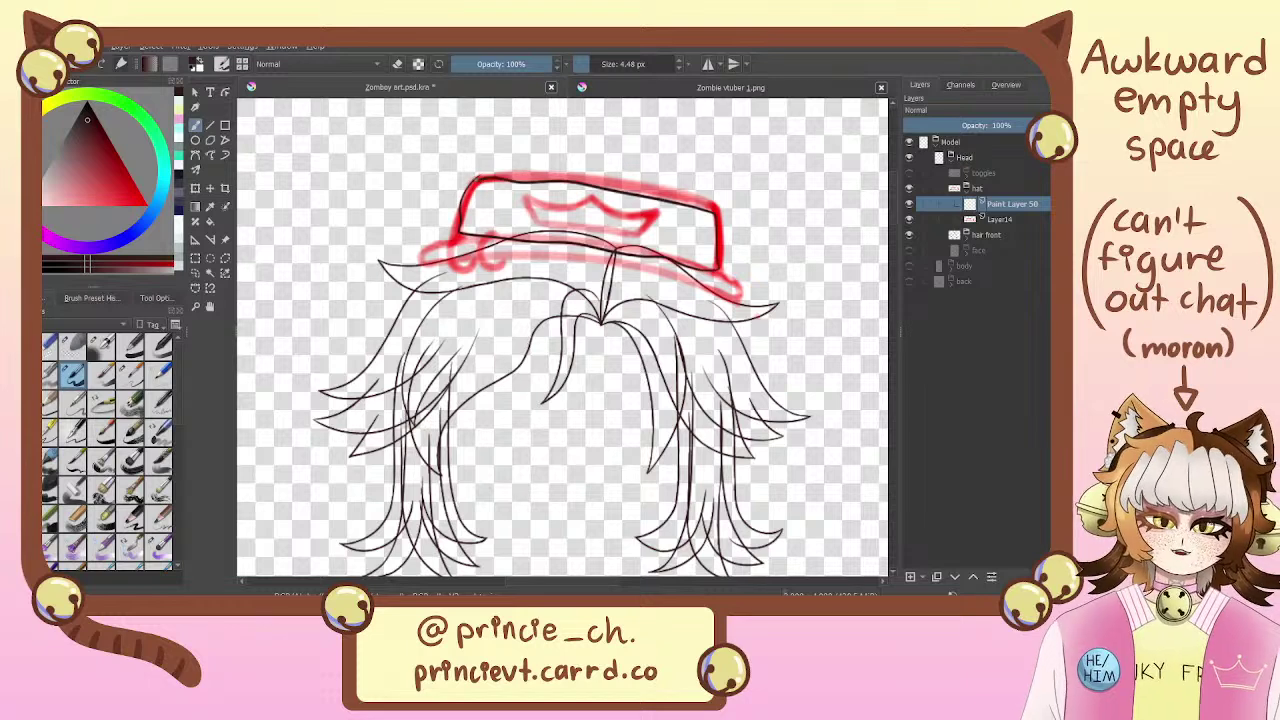
mouse_move(540, 212)
left_mouse_down()
mouse_move(634, 228)
mouse_move(590, 196)
mouse_move(507, 191)
left_mouse_up()
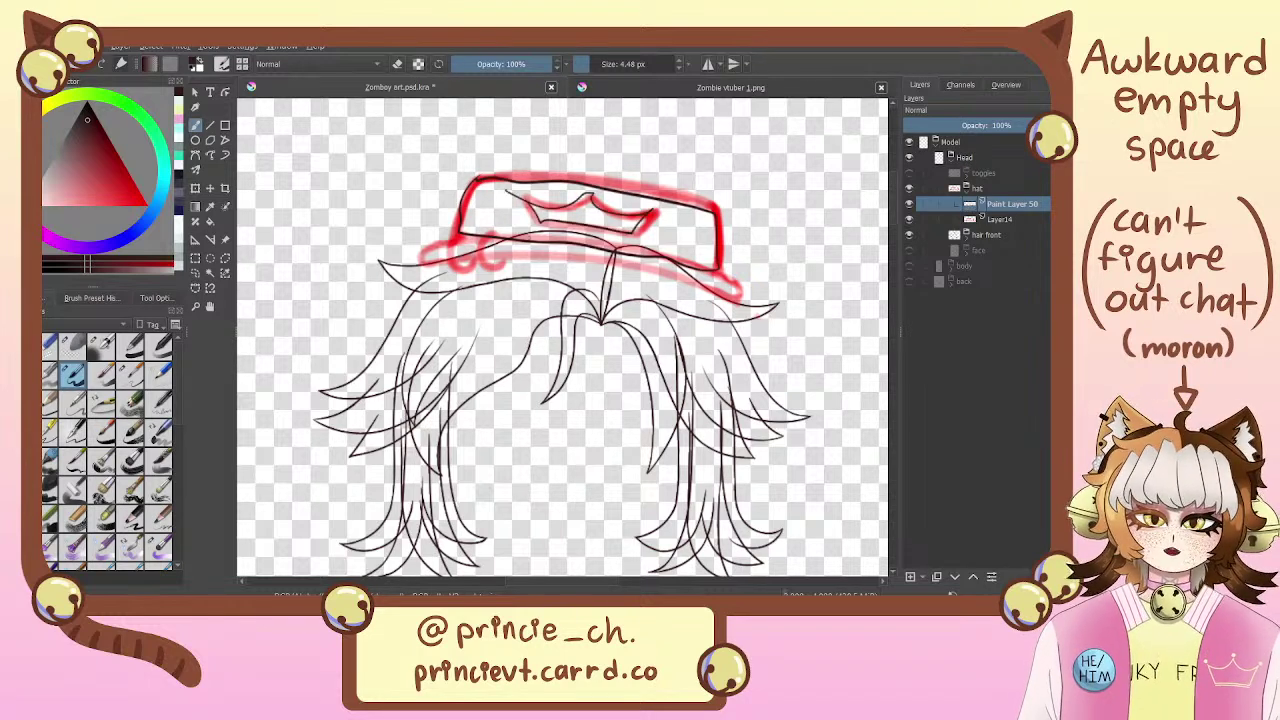
mouse_move(730, 274)
left_mouse_down()
mouse_move(596, 239)
mouse_move(522, 259)
mouse_move(687, 254)
left_mouse_up()
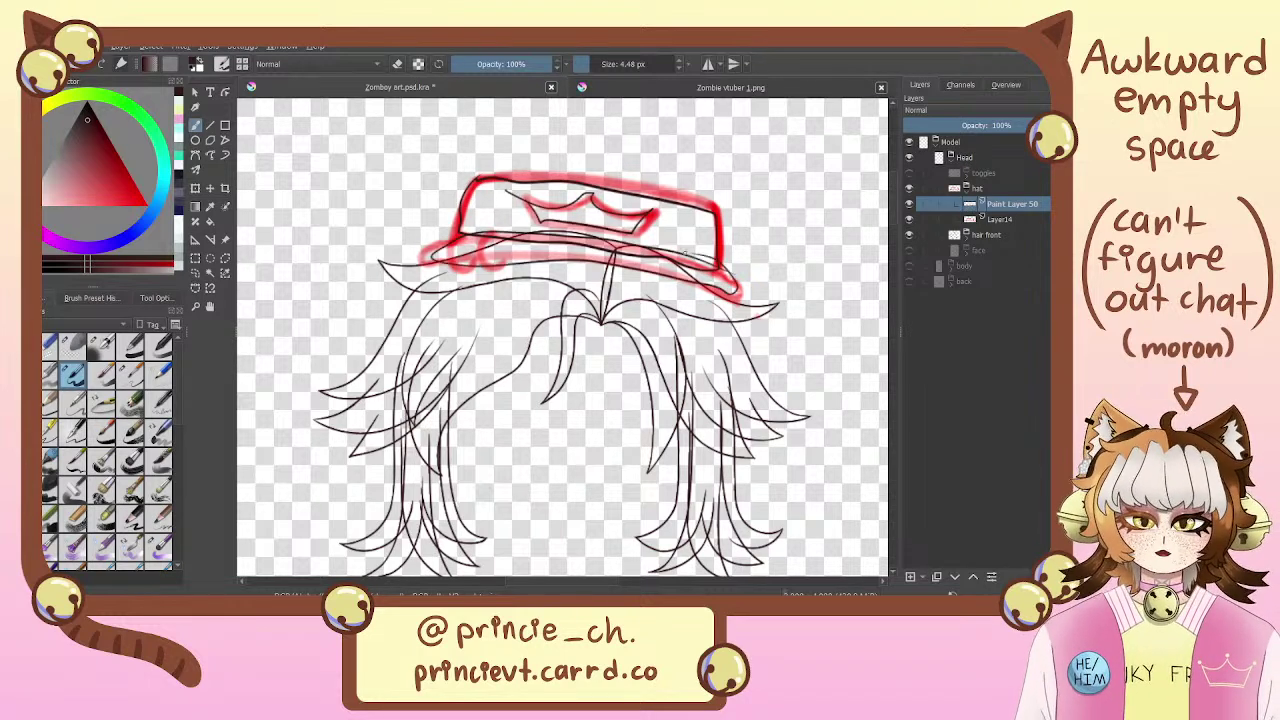
key("ctrl+z")
key("ctrl+z")
key("ctrl+z")
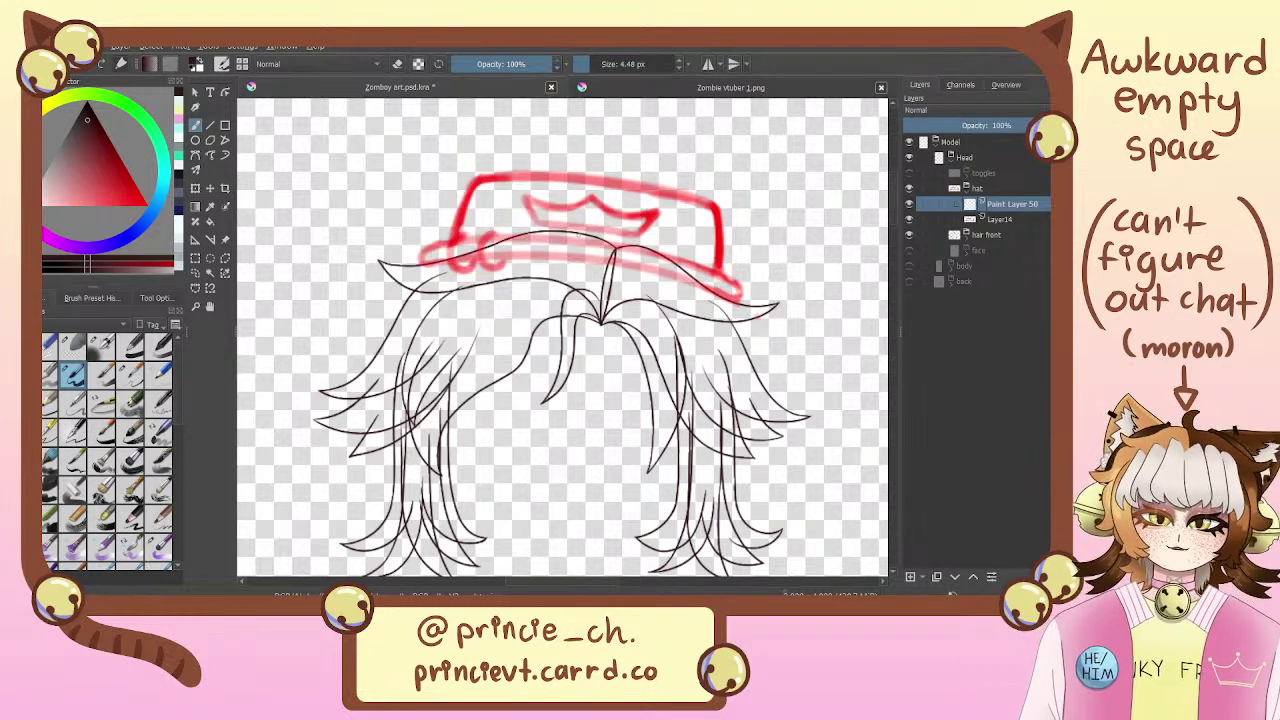
mouse_move(610, 242)
left_mouse_down()
mouse_move(478, 238)
mouse_move(720, 282)
mouse_move(530, 238)
mouse_move(482, 250)
mouse_move(492, 280)
mouse_move(510, 250)
left_mouse_up()
key("ctrl+z")
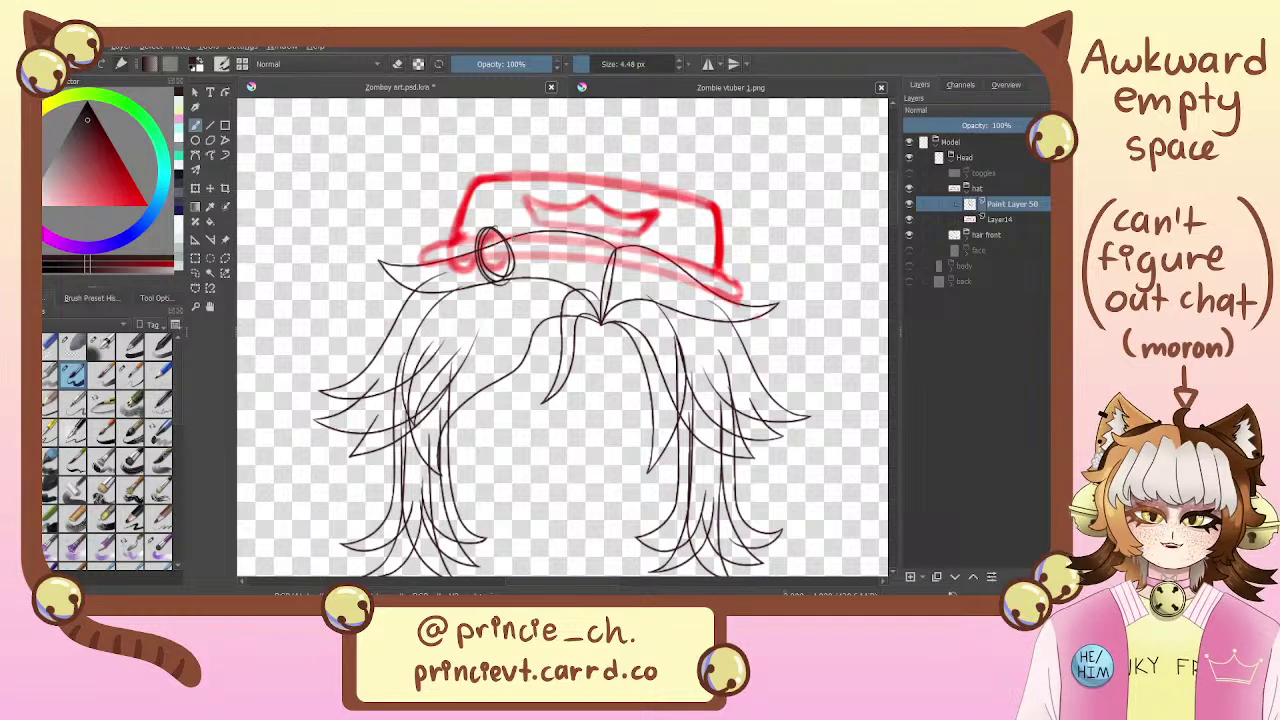
key("ctrl+z")
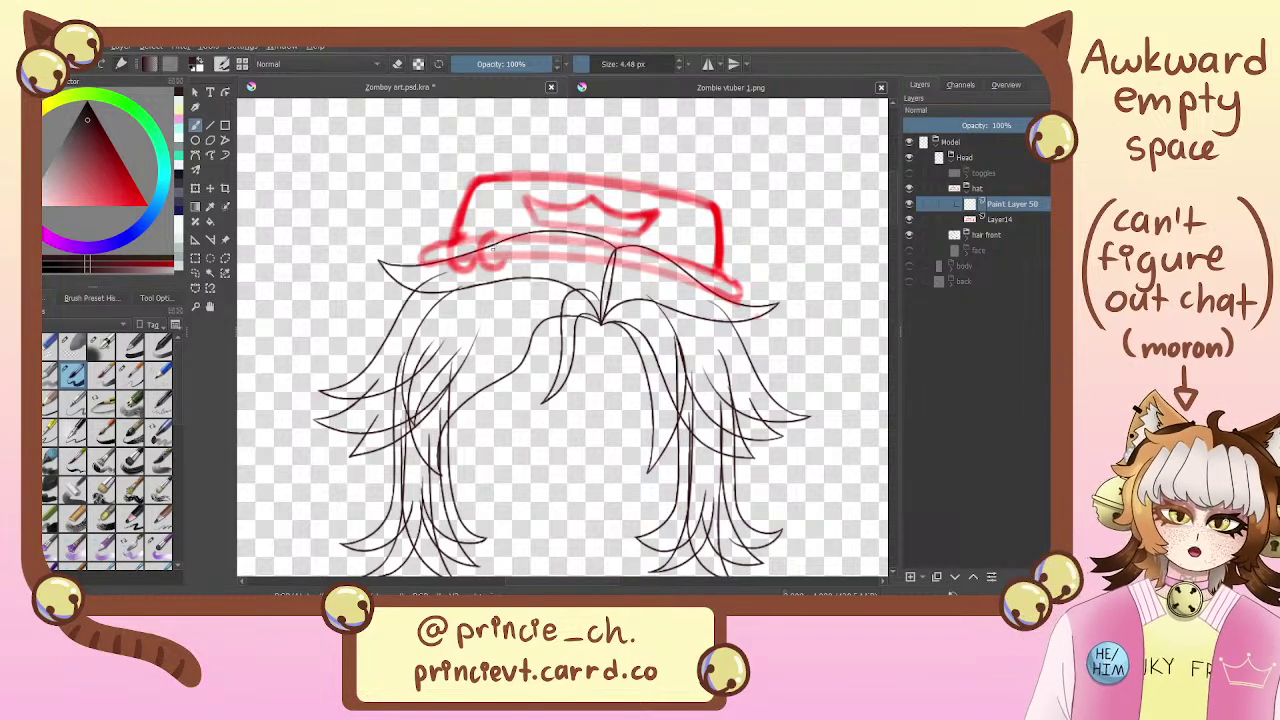
Set the brush size to 2.54 px and ink the left side and top edge of the hat crown over the sketch
scroll(655, 362, "up", 5)
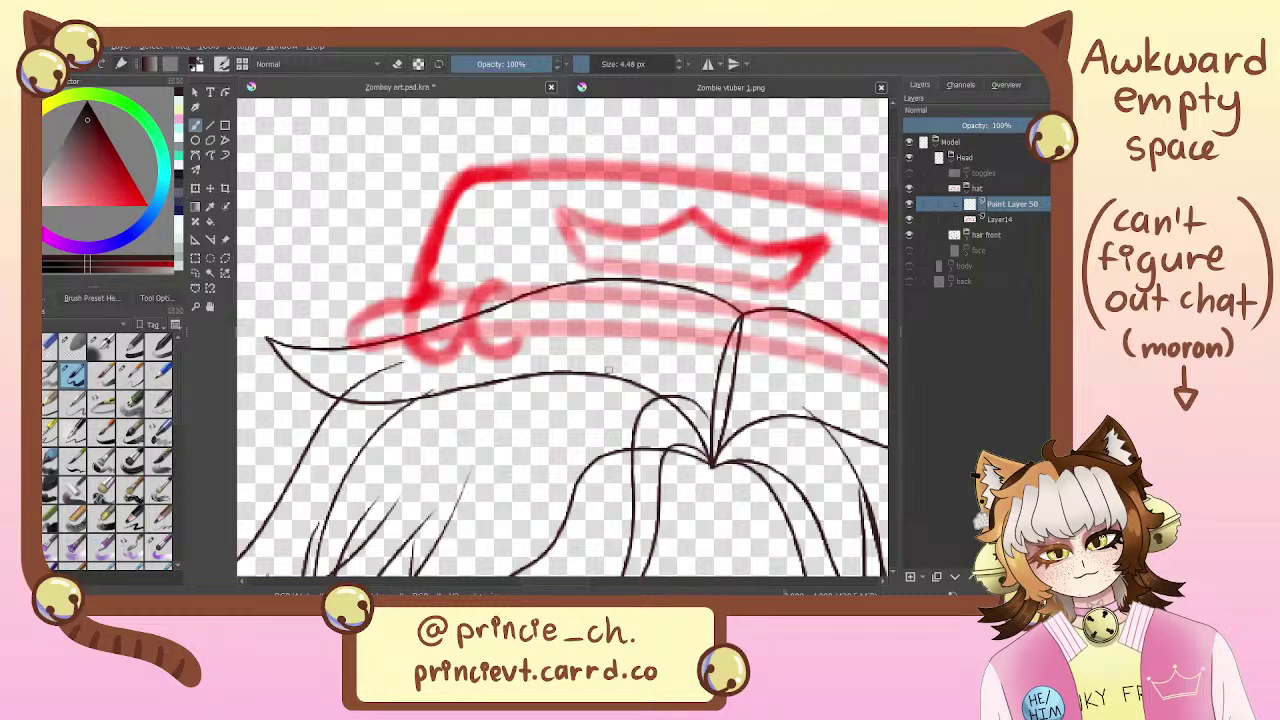
mouse_move(769, 334)
left_mouse_down()
mouse_move(387, 328)
mouse_move(677, 350)
mouse_move(541, 377)
left_mouse_up()
left_click_drag(763, 377, 1015, 403)
mouse_move(491, 242)
left_mouse_down()
mouse_move(469, 286)
mouse_move(443, 398)
left_mouse_up()
left_click_drag(519, 223, 331, 228)
key("ctrl+z")
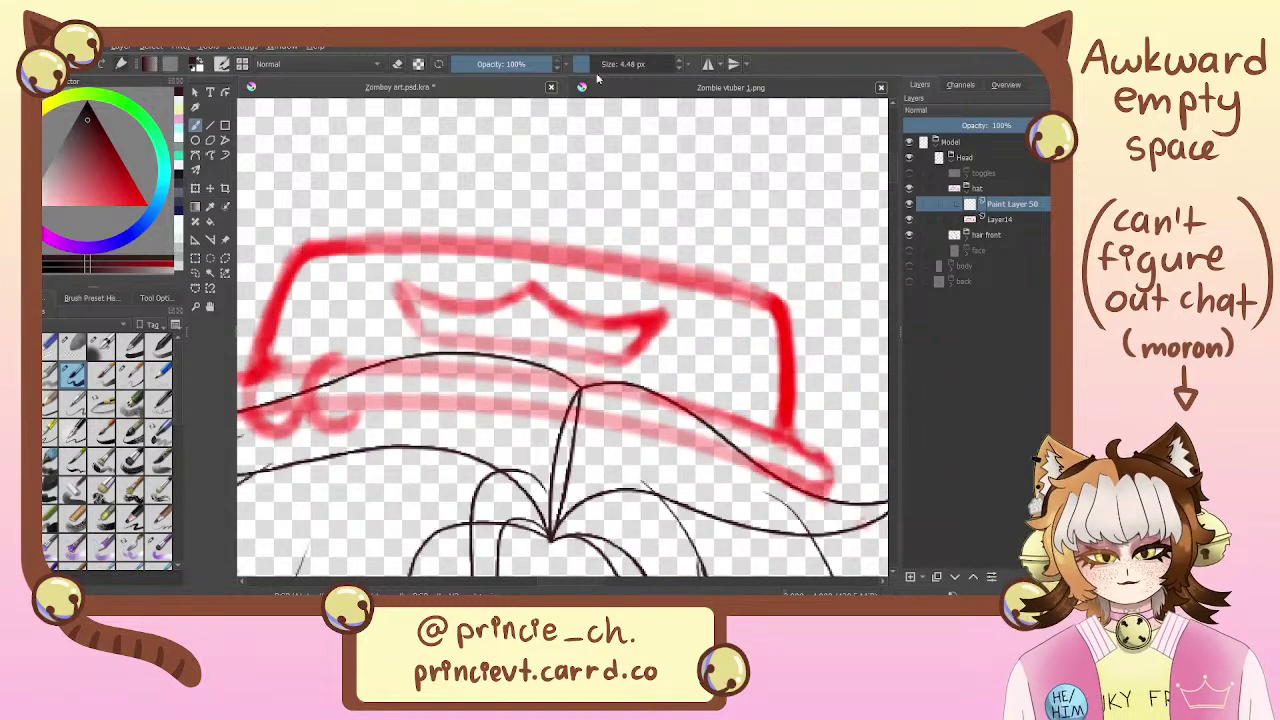
left_click_drag(588, 65, 585, 65)
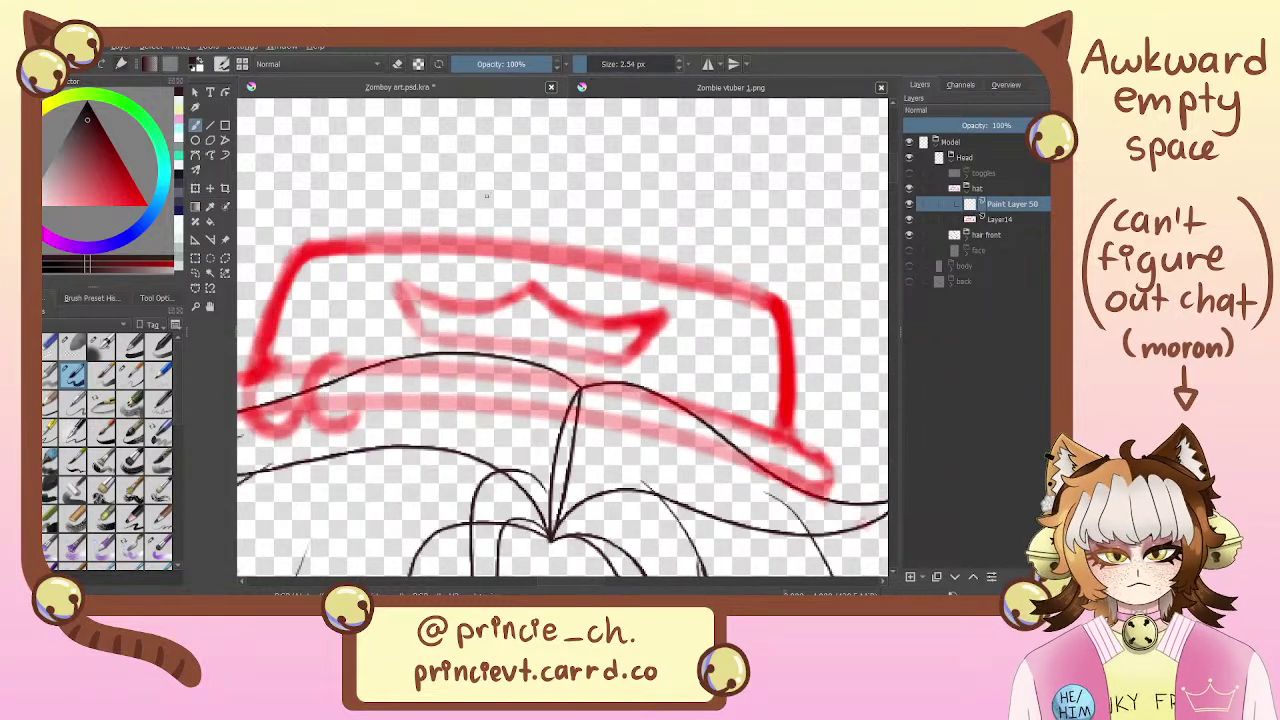
left_click_drag(306, 256, 258, 383)
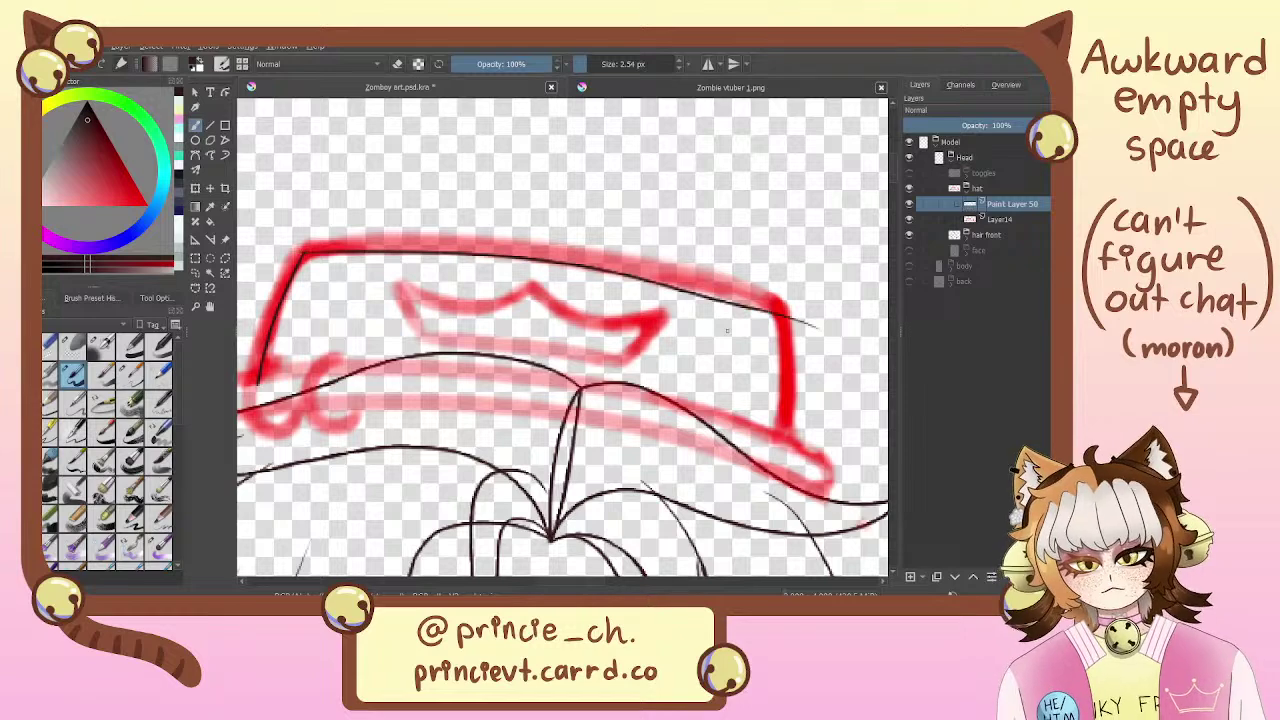
left_click_drag(306, 252, 814, 337)
key("ctrl+z")
mouse_move(306, 250)
left_mouse_down()
mouse_move(617, 260)
mouse_move(853, 317)
mouse_move(394, 256)
mouse_move(838, 318)
left_mouse_up()
key("ctrl+z")
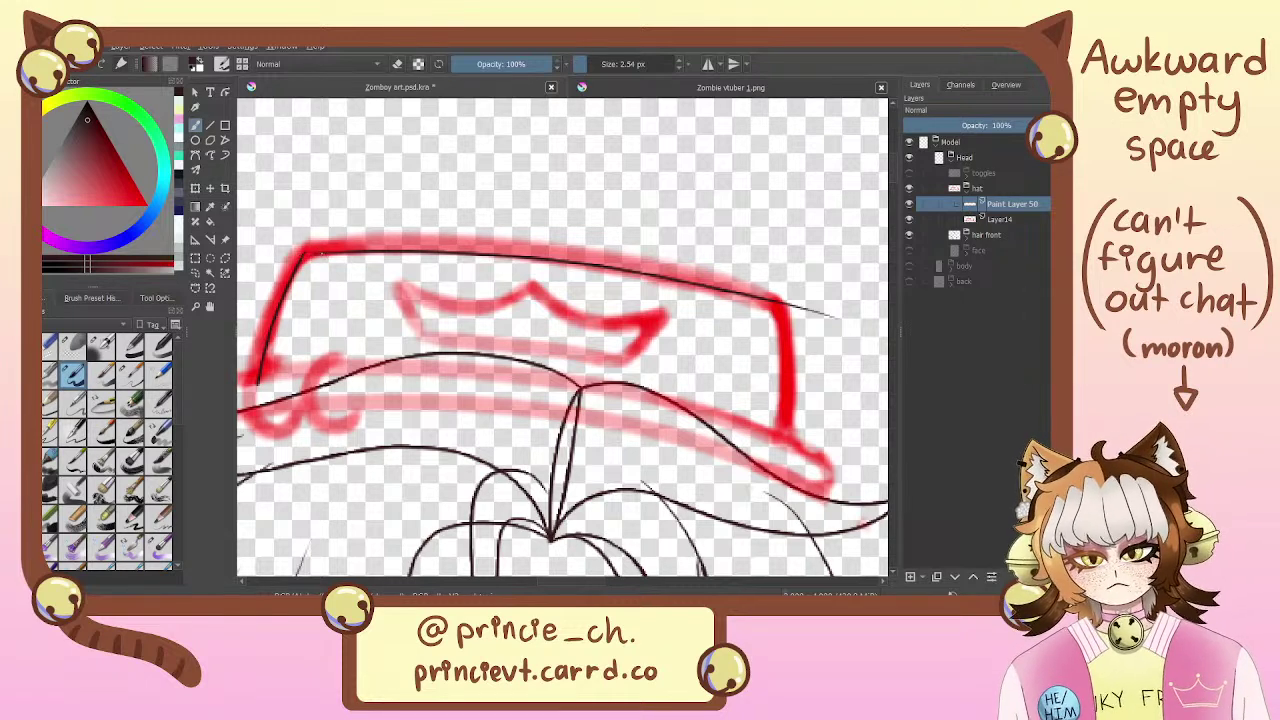
Clean up the crown's upper left corner where the side line meets the top line, erasing and redrawing small bits
key("e")
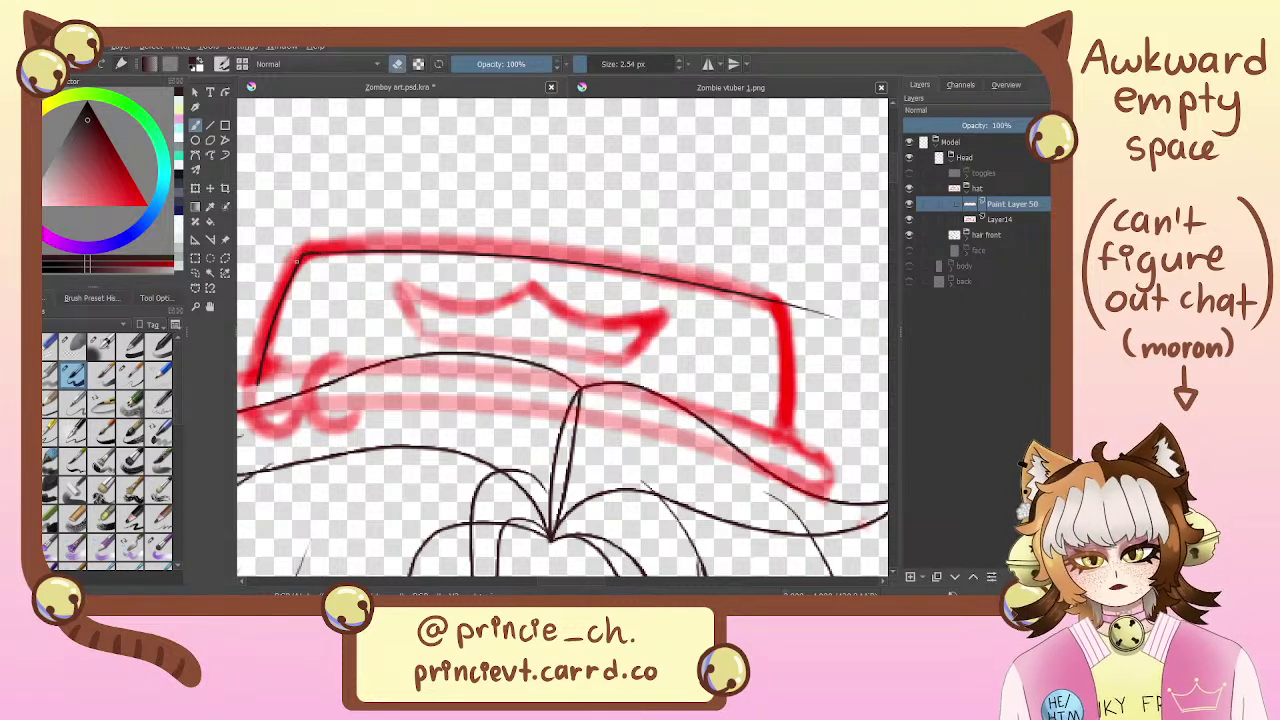
key("e")
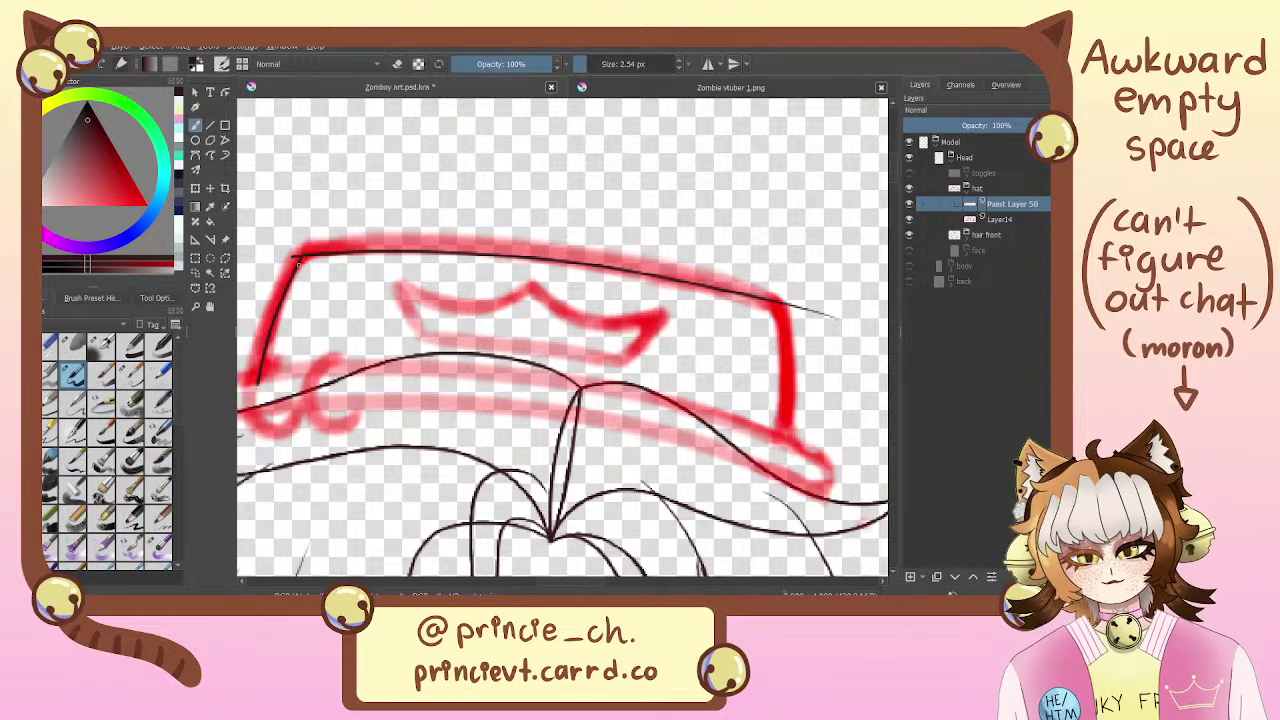
key("e")
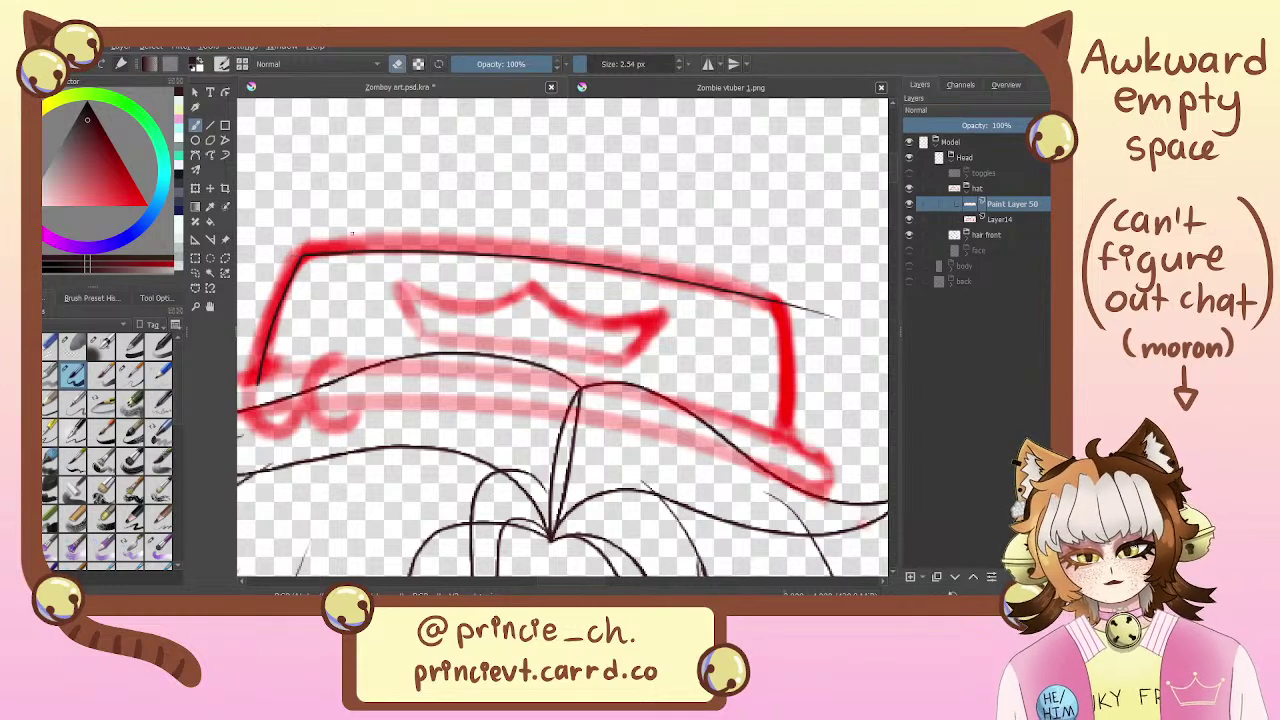
key("e")
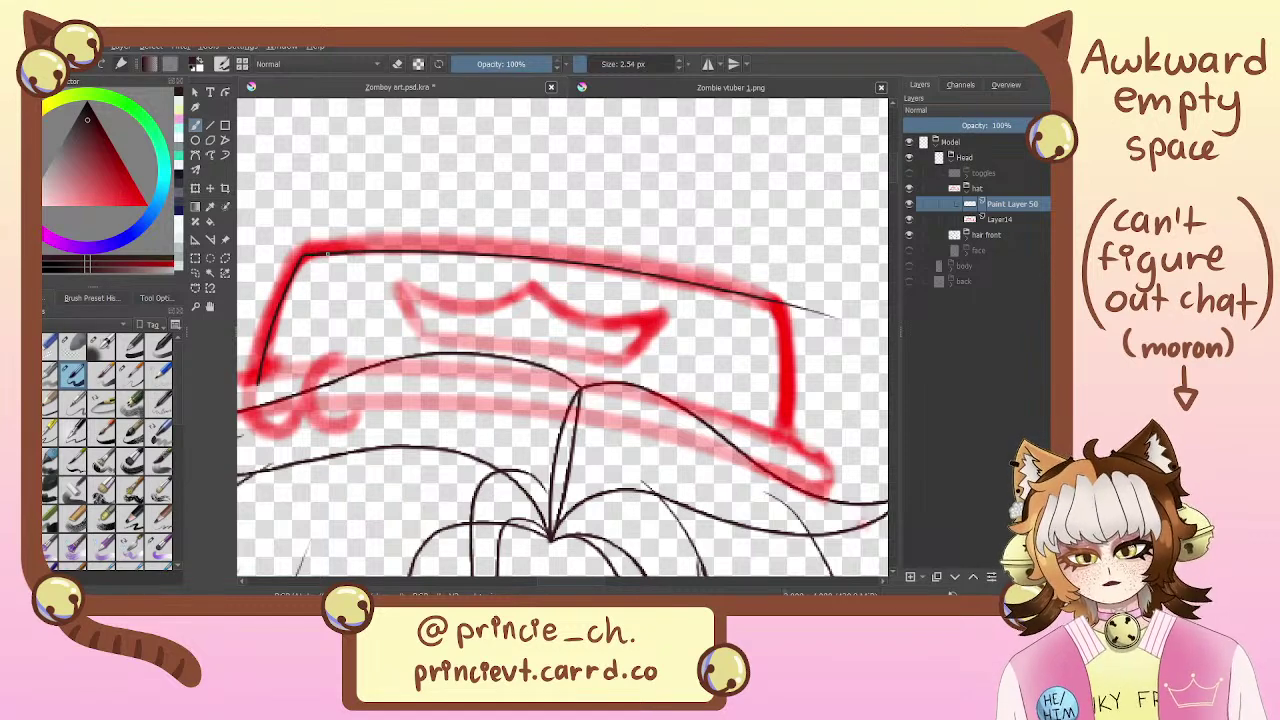
mouse_move(734, 311)
left_mouse_down()
mouse_move(612, 248)
mouse_move(670, 357)
mouse_move(675, 421)
left_mouse_up()
key("ctrl+z")
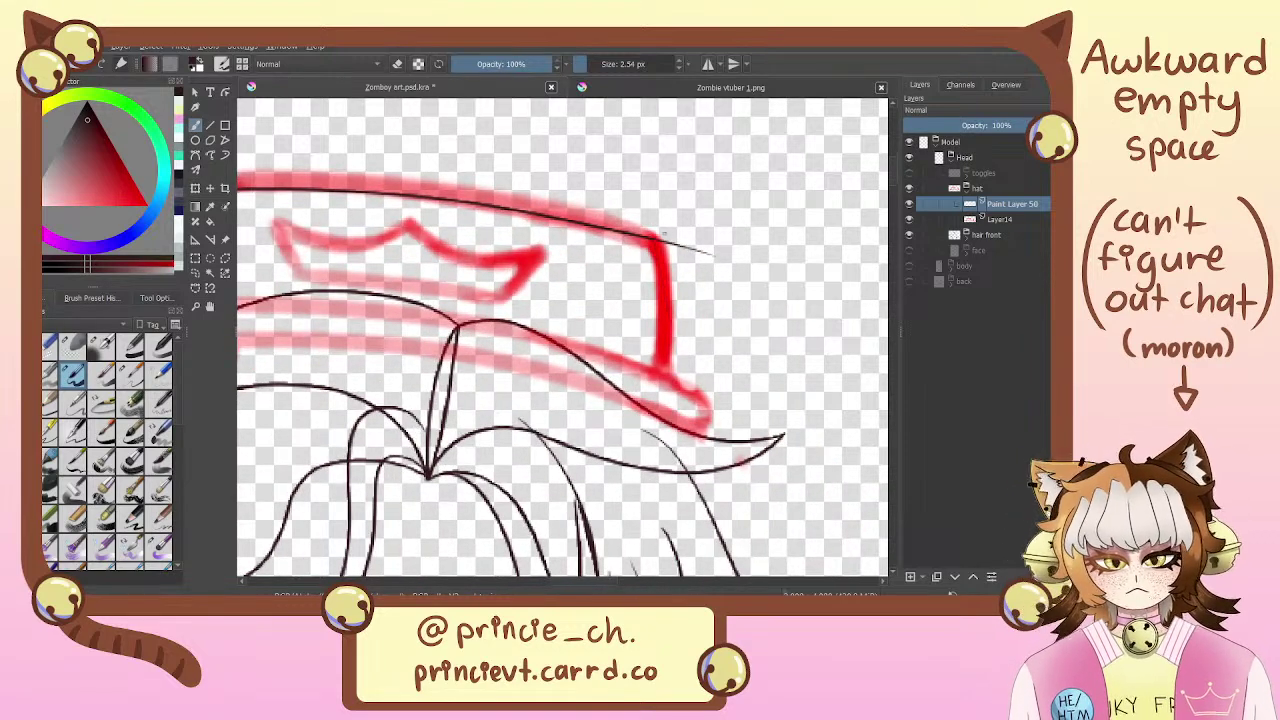
left_click_drag(712, 254, 742, 257)
mouse_move(654, 247)
left_mouse_down()
mouse_move(791, 263)
mouse_move(705, 254)
mouse_move(710, 410)
left_mouse_up()
key("ctrl+z")
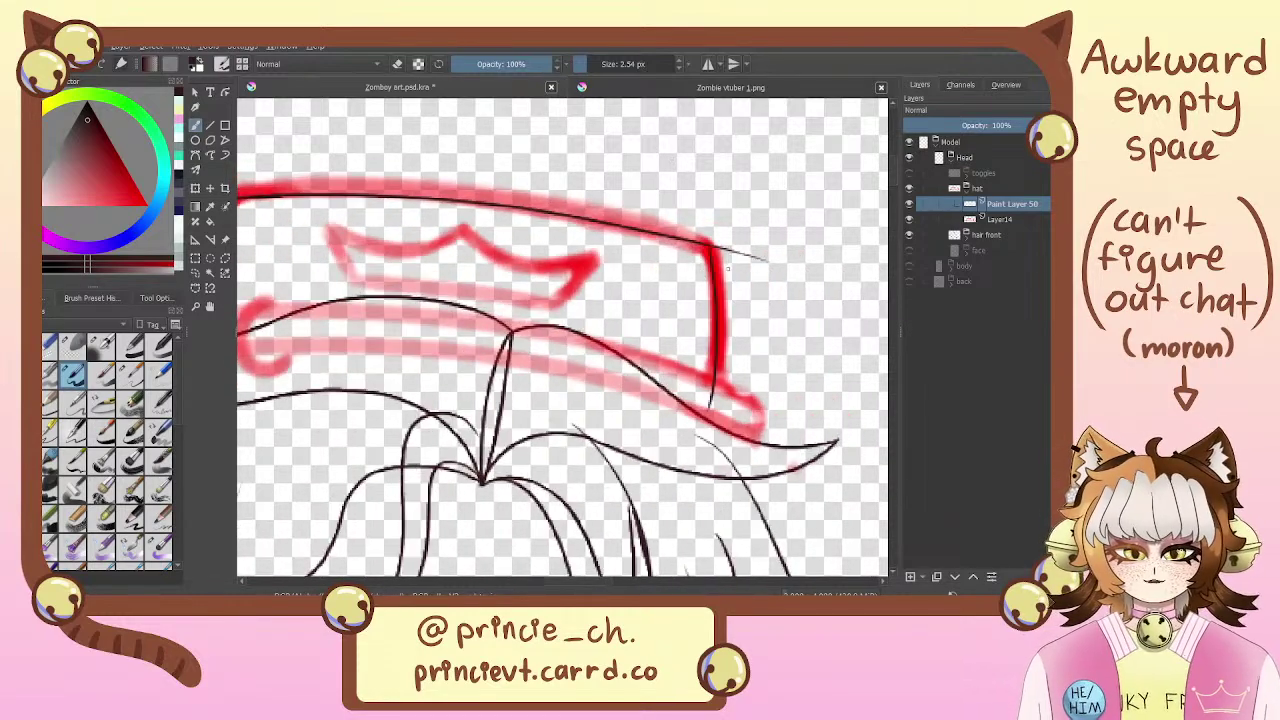
key("ctrl+z")
left_click_drag(709, 245, 712, 409)
mouse_move(630, 264)
left_mouse_down()
mouse_move(634, 252)
mouse_move(562, 287)
left_mouse_up()
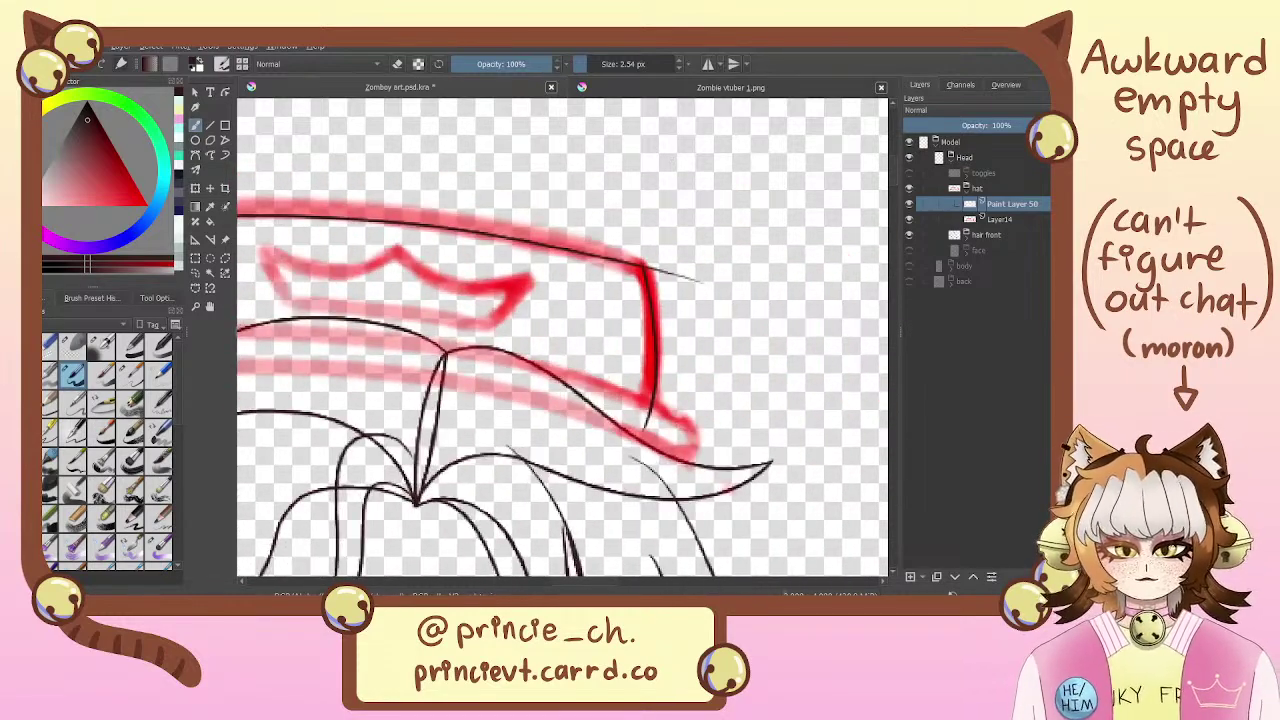
key("ctrl+z")
Erase the right end of the crown's top line and redraw it past the sketched corner
key("6")
key("6")
key("6")
key("6")
key("6")
key("6")
key("6")
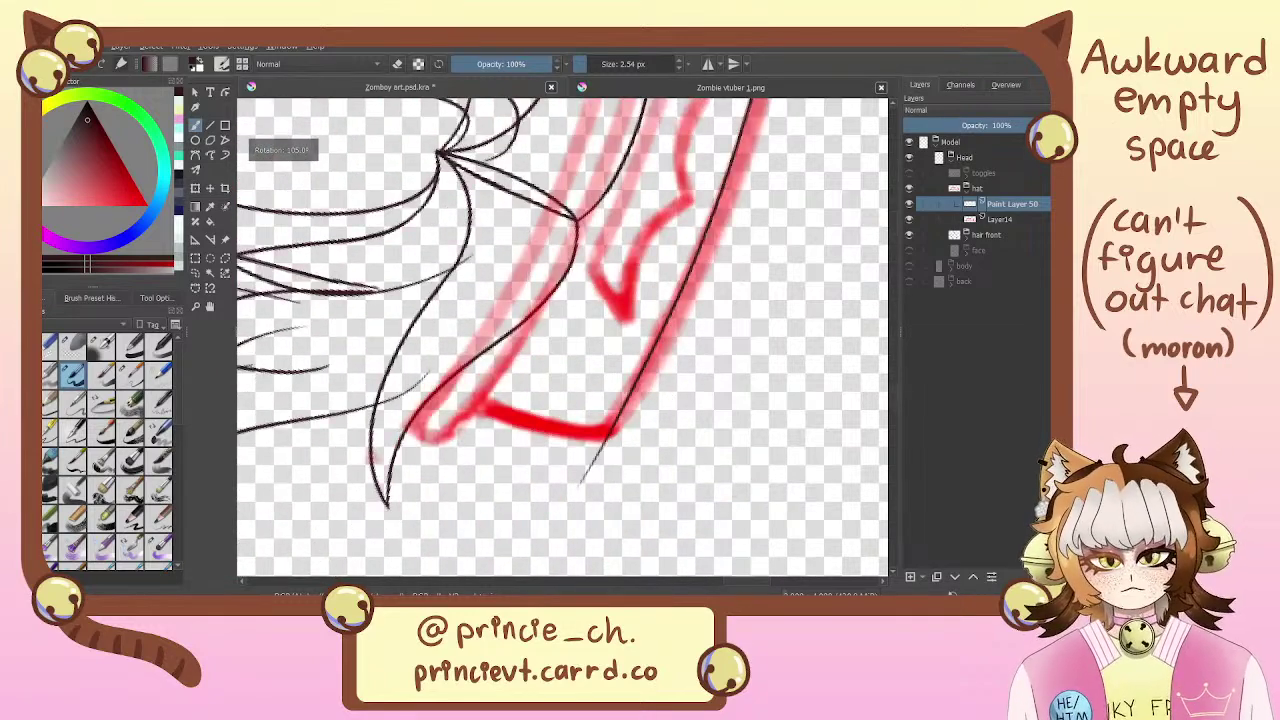
left_click_drag(556, 501, 709, 229)
key("ctrl+z")
mouse_move(594, 470)
left_mouse_down()
mouse_move(713, 219)
mouse_move(566, 496)
left_mouse_up()
key("ctrl+z")
key("ctrl+z")
left_click_drag(655, 345, 581, 481)
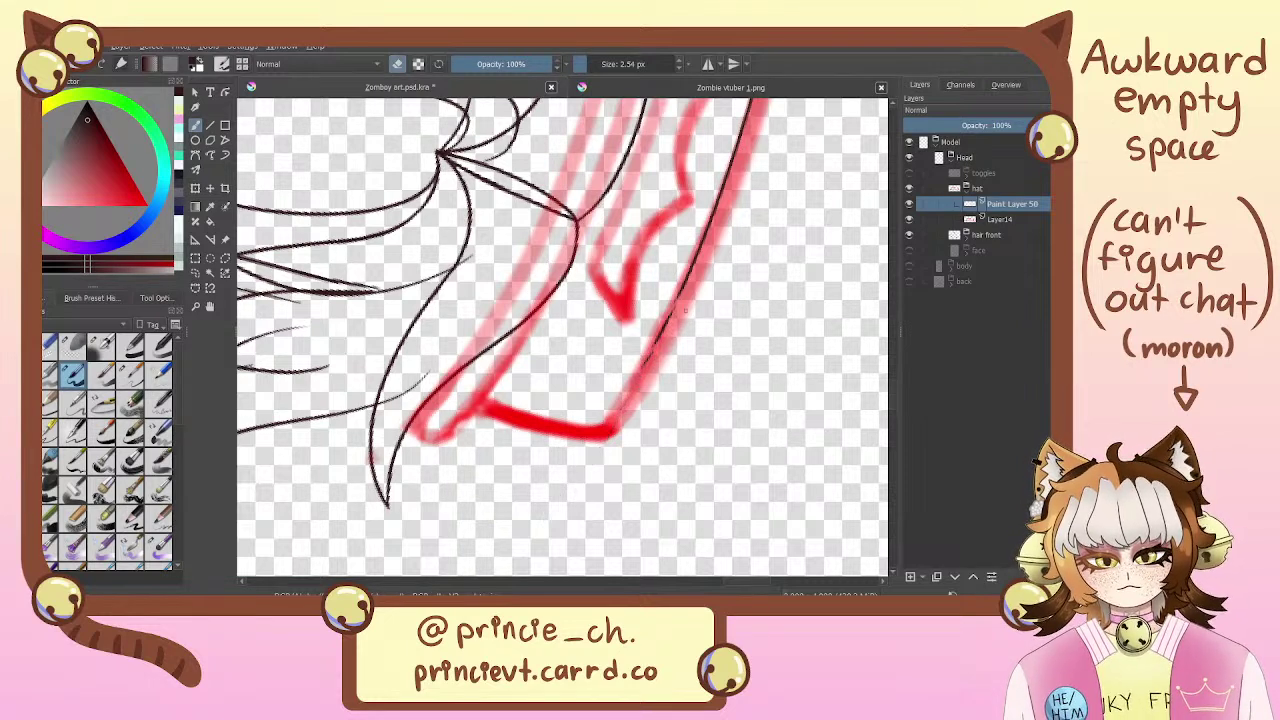
mouse_move(686, 312)
left_mouse_down()
mouse_move(698, 297)
mouse_move(582, 470)
left_mouse_up()
key("e")
key("e")
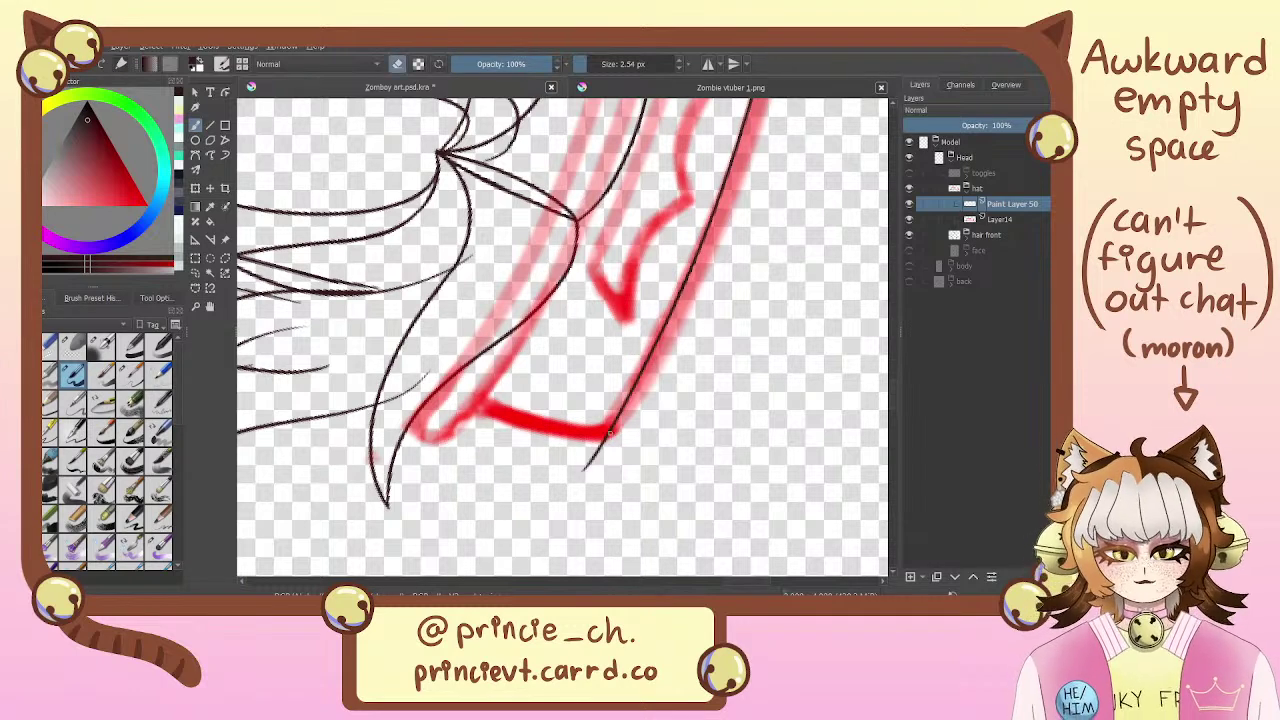
Ink the right side of the hat crown and erase the top line's overshoot beyond the corner
key("e")
left_click_drag(462, 398, 689, 443)
key("e")
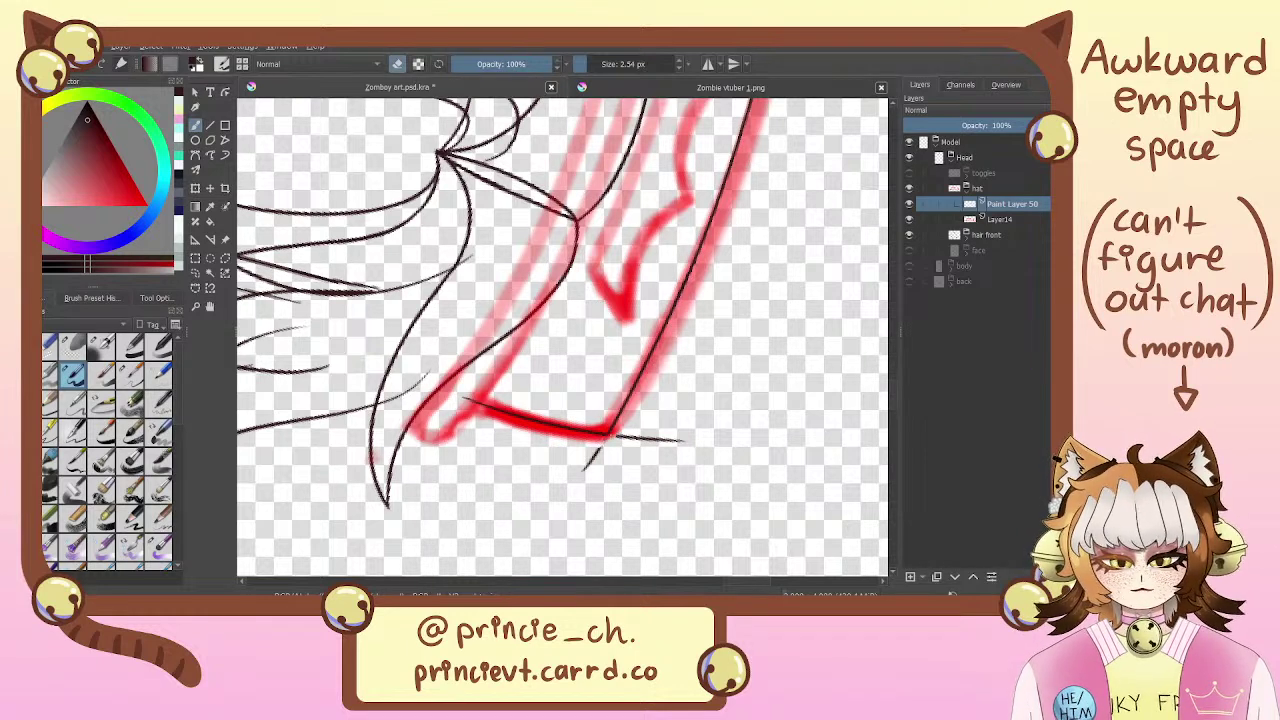
mouse_move(598, 450)
left_mouse_down()
mouse_move(588, 464)
mouse_move(600, 447)
left_mouse_up()
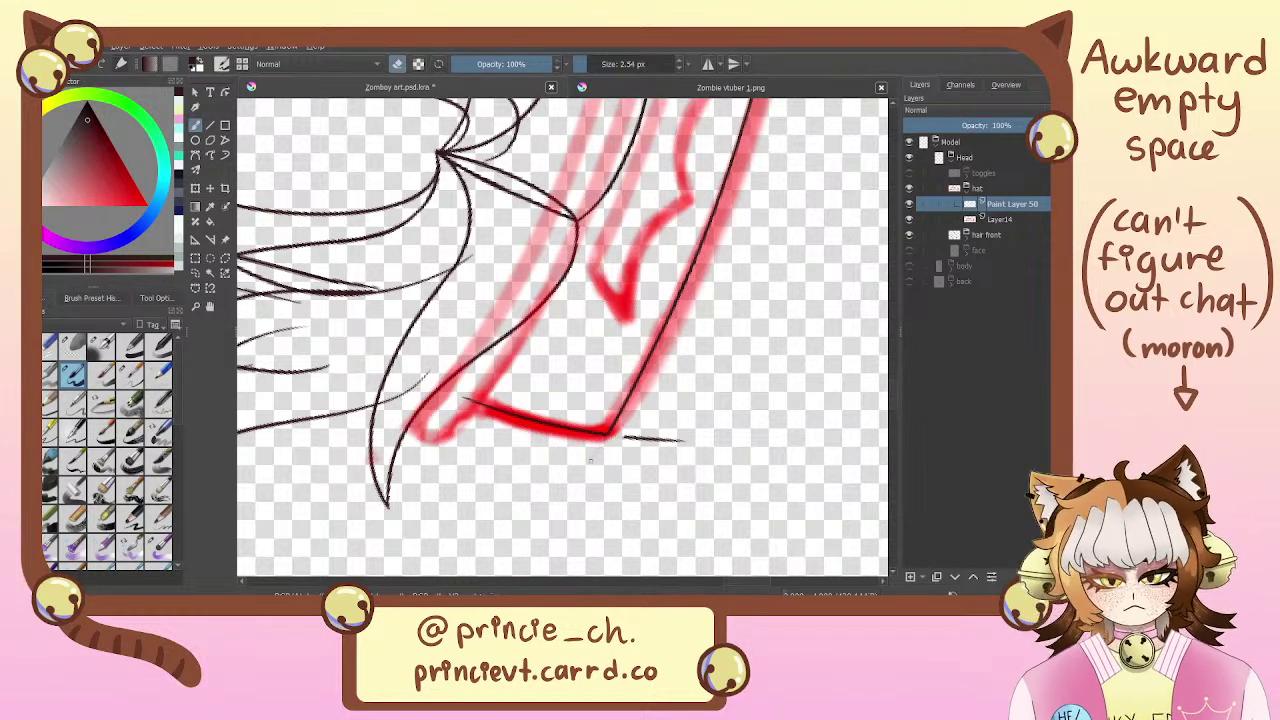
Select the leftover side stroke outside the crown's upper right corner, delete it and clear the selection
left_click(195, 272)
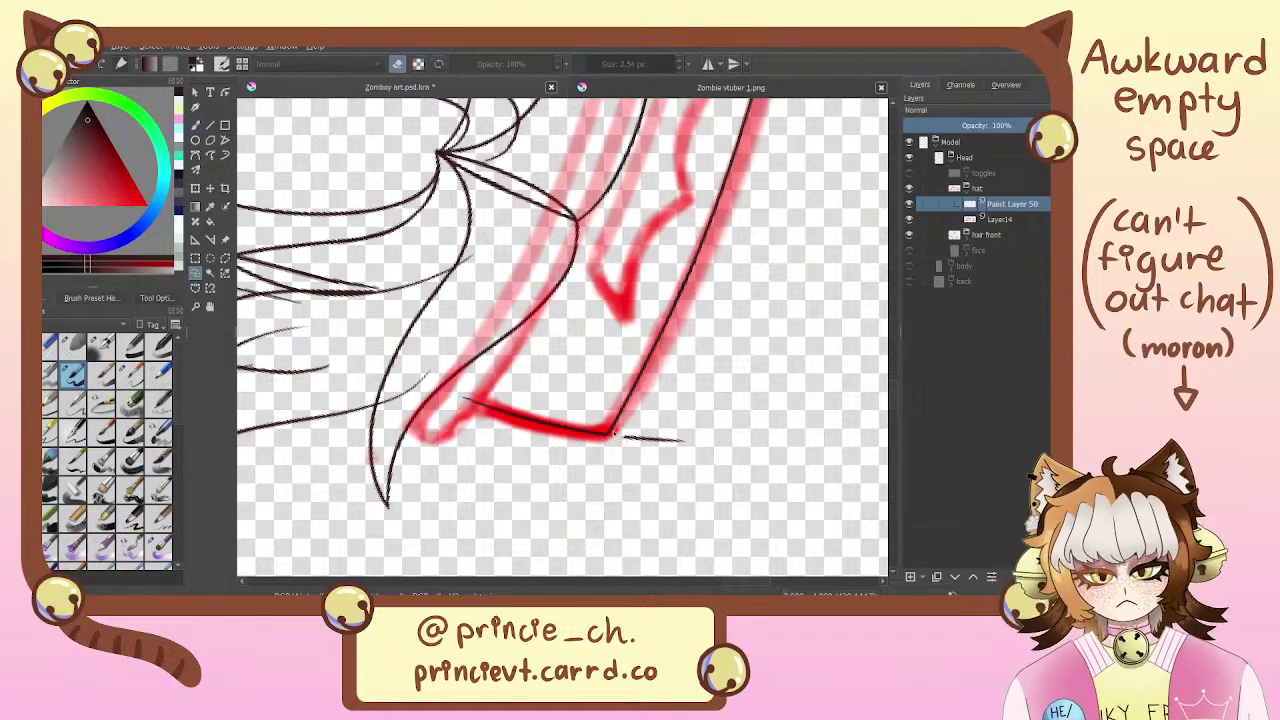
mouse_move(607, 438)
left_mouse_down()
mouse_move(580, 440)
mouse_move(770, 480)
mouse_move(755, 398)
mouse_move(742, 398)
left_mouse_up()
key("Delete")
key("ctrl+shift+a")
key("b")
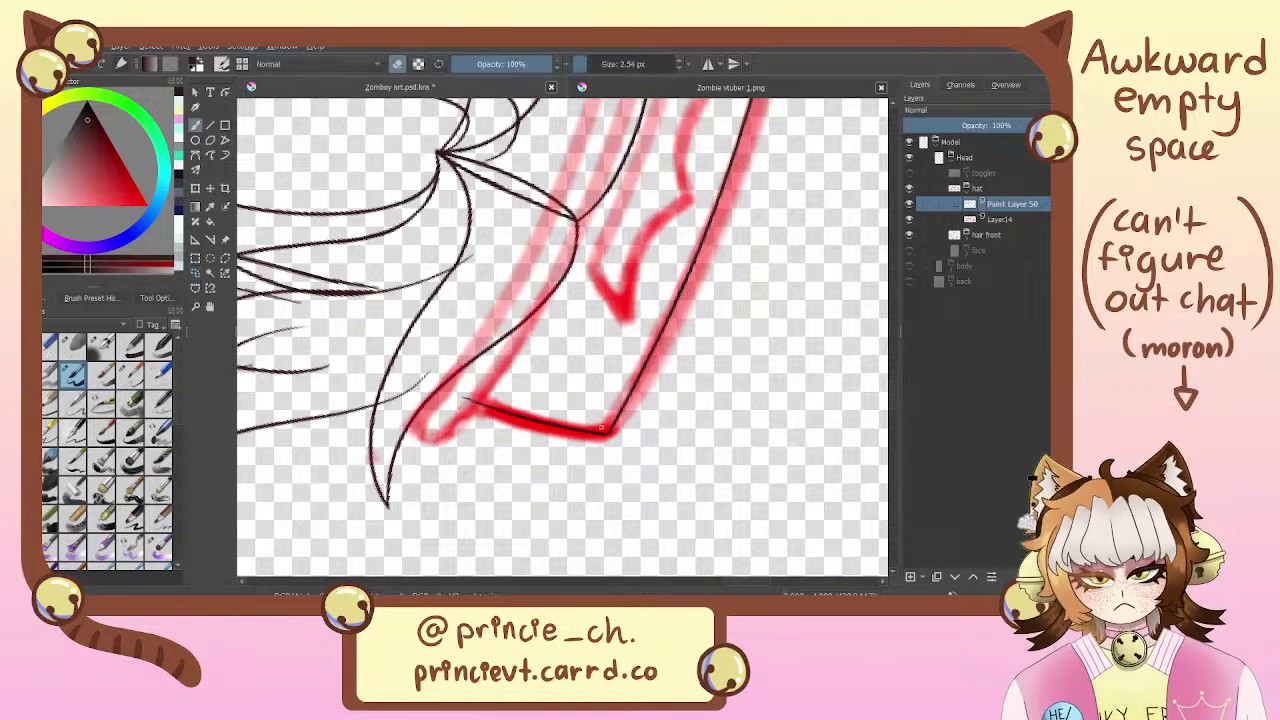
key("e")
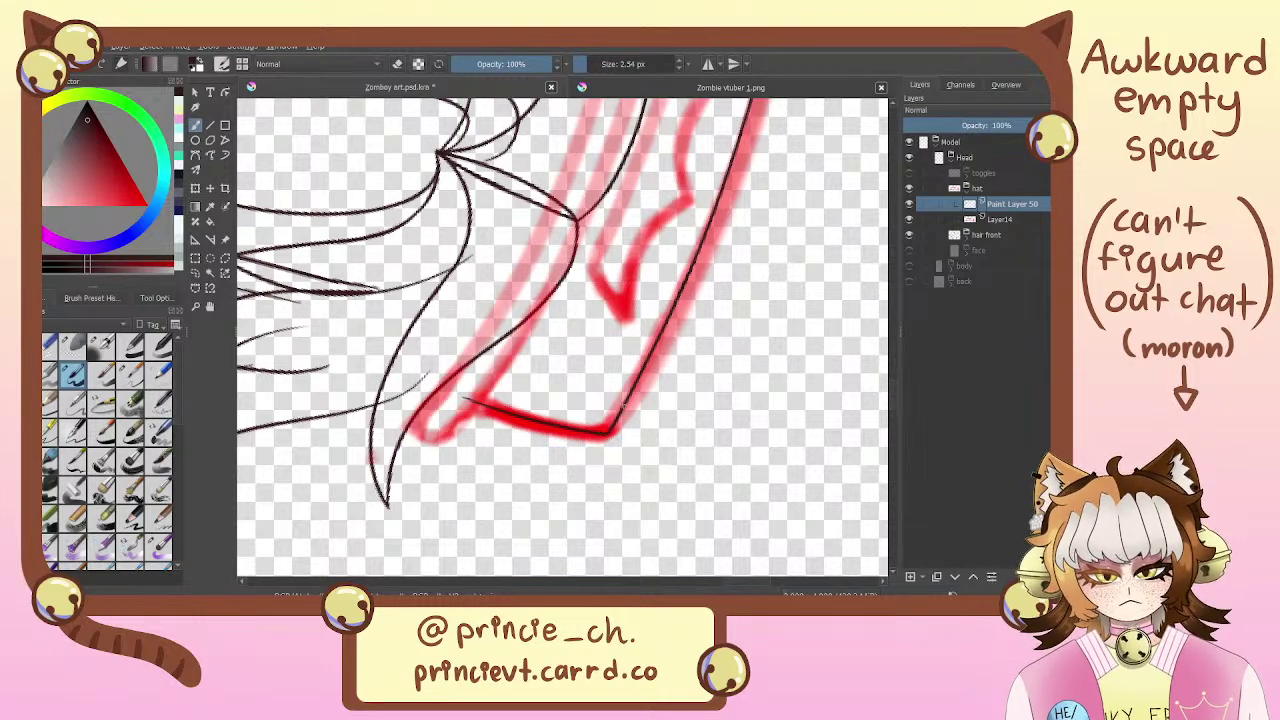
Ink the bottom edge of the hat crown along the top of the sketched brim, from the left side to the right side
left_click_drag(624, 405, 552, 488)
left_click_drag(654, 296, 740, 368)
left_click_drag(711, 236, 635, 402)
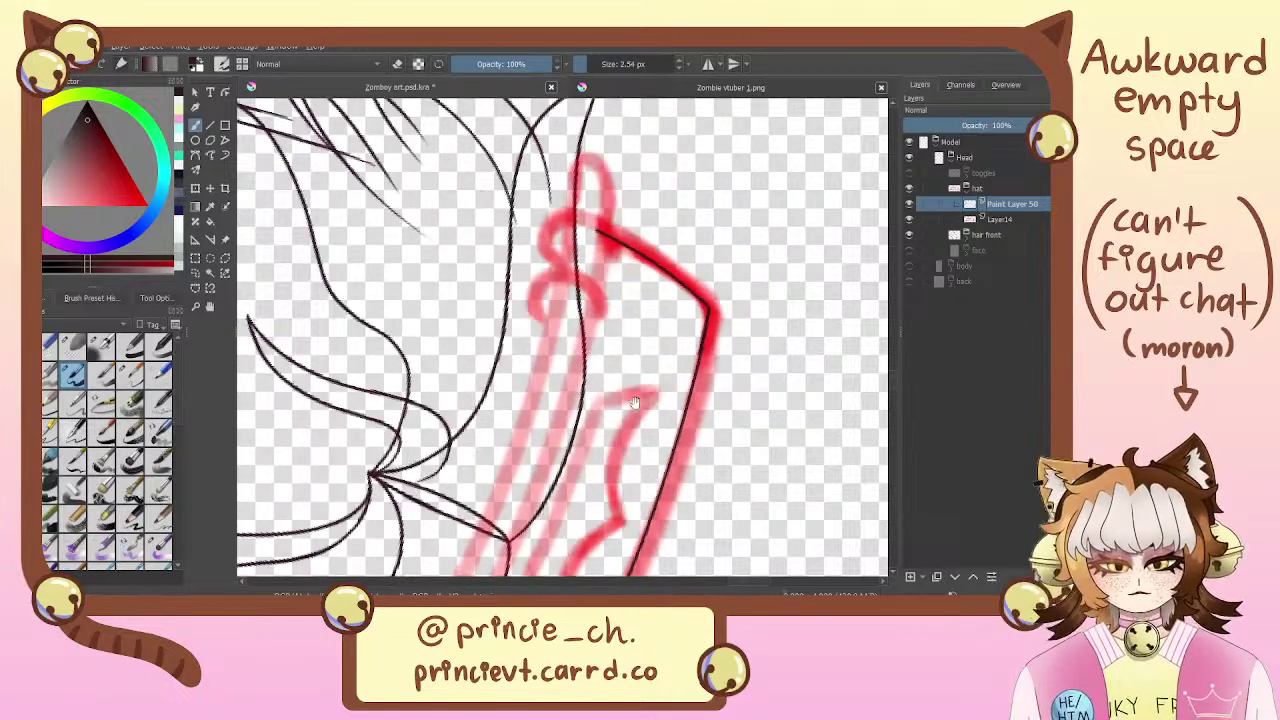
mouse_move(589, 254)
left_mouse_down()
mouse_move(608, 186)
mouse_move(462, 545)
left_mouse_up()
left_click_drag(576, 309, 574, 267)
key("ctrl+z")
left_click_drag(598, 126, 481, 509)
key("ctrl+z")
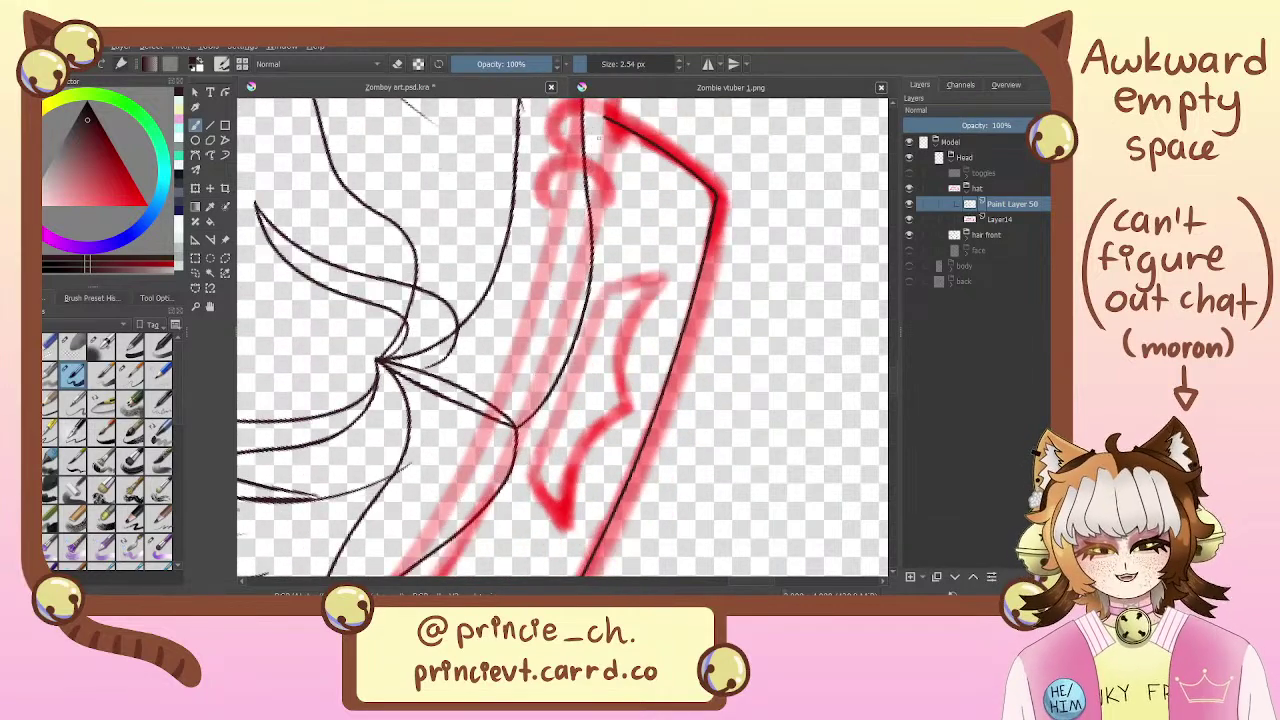
left_click_drag(598, 124, 457, 532)
left_click_drag(549, 324, 606, 192)
left_click_drag(545, 328, 460, 471)
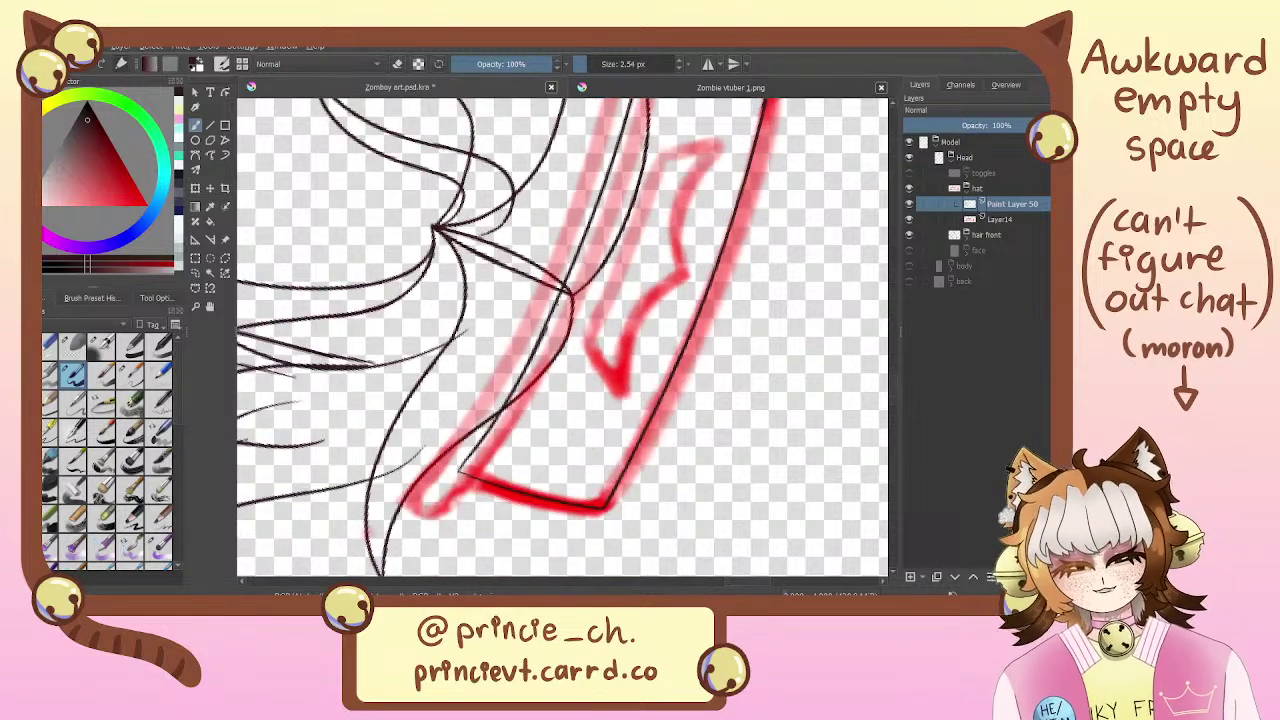
Tidy the line ends at the crown's lower right corner with the eraser
key("e")
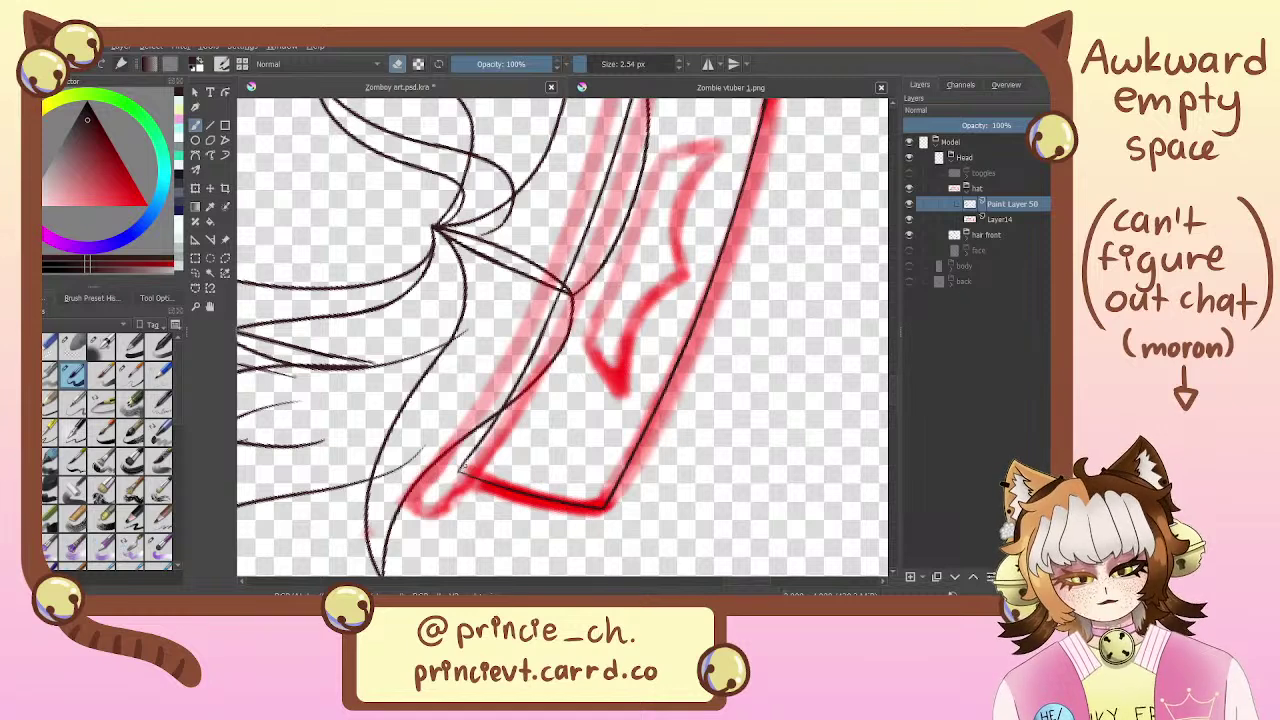
left_click_drag(460, 467, 472, 476)
key("ctrl+z")
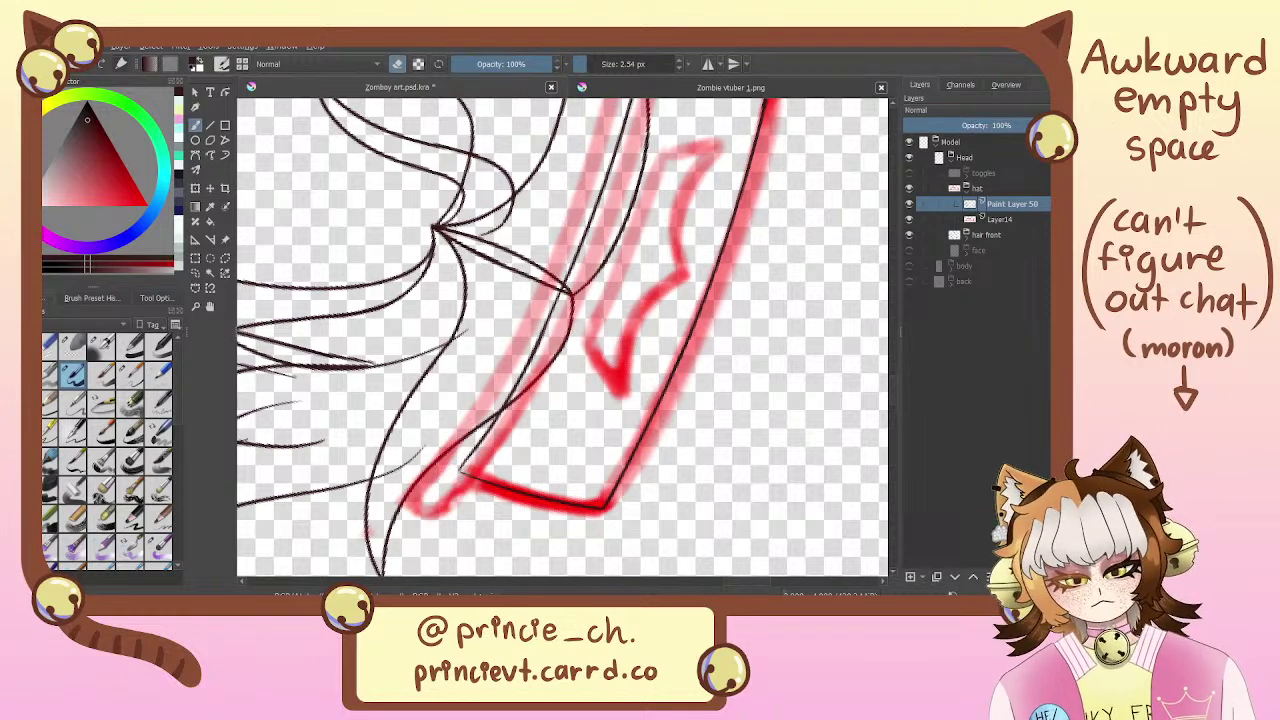
key("e")
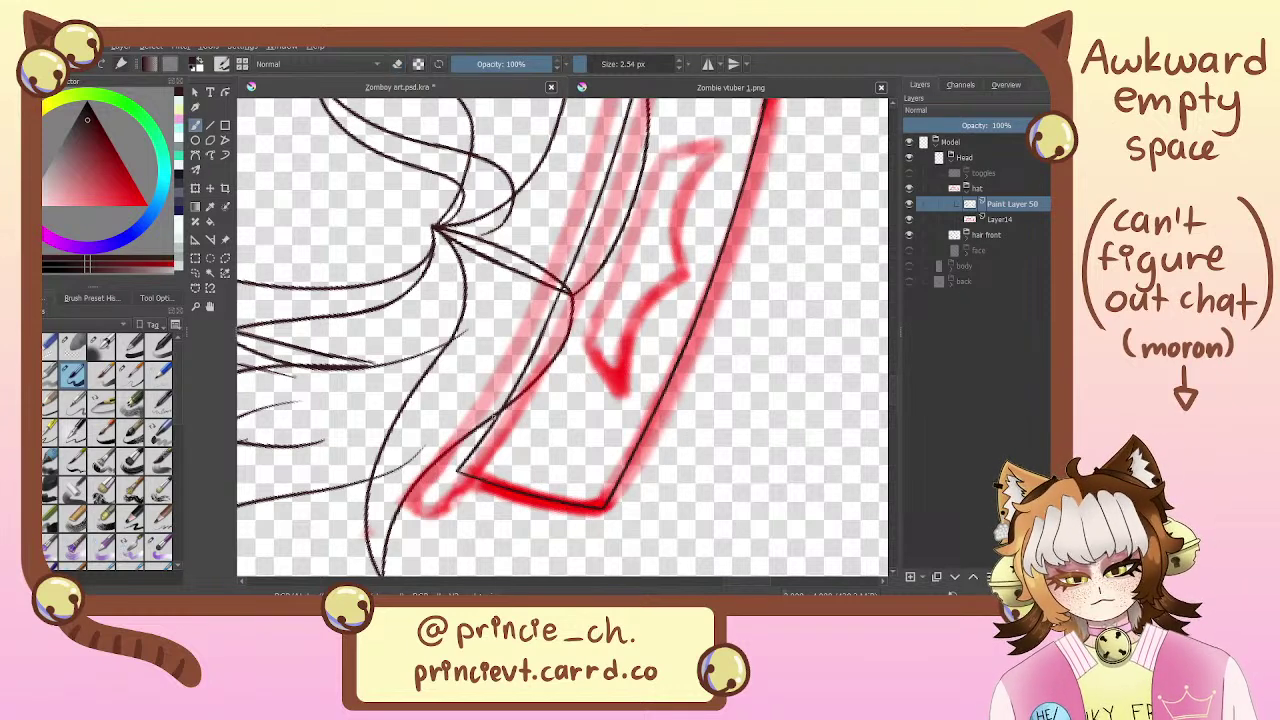
Rework the end of the bottom line at the hat crown's lower left corner with the eraser
left_click_drag(612, 148, 490, 492)
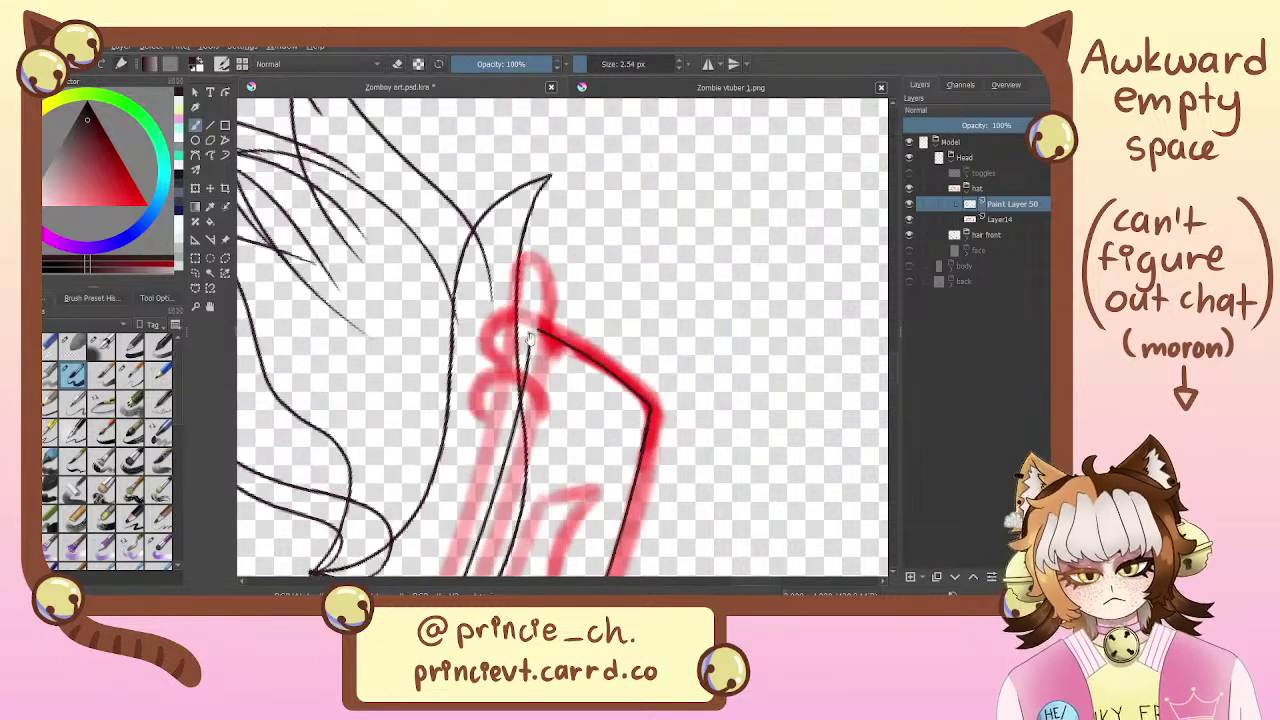
key("e")
left_click_drag(529, 335, 525, 393)
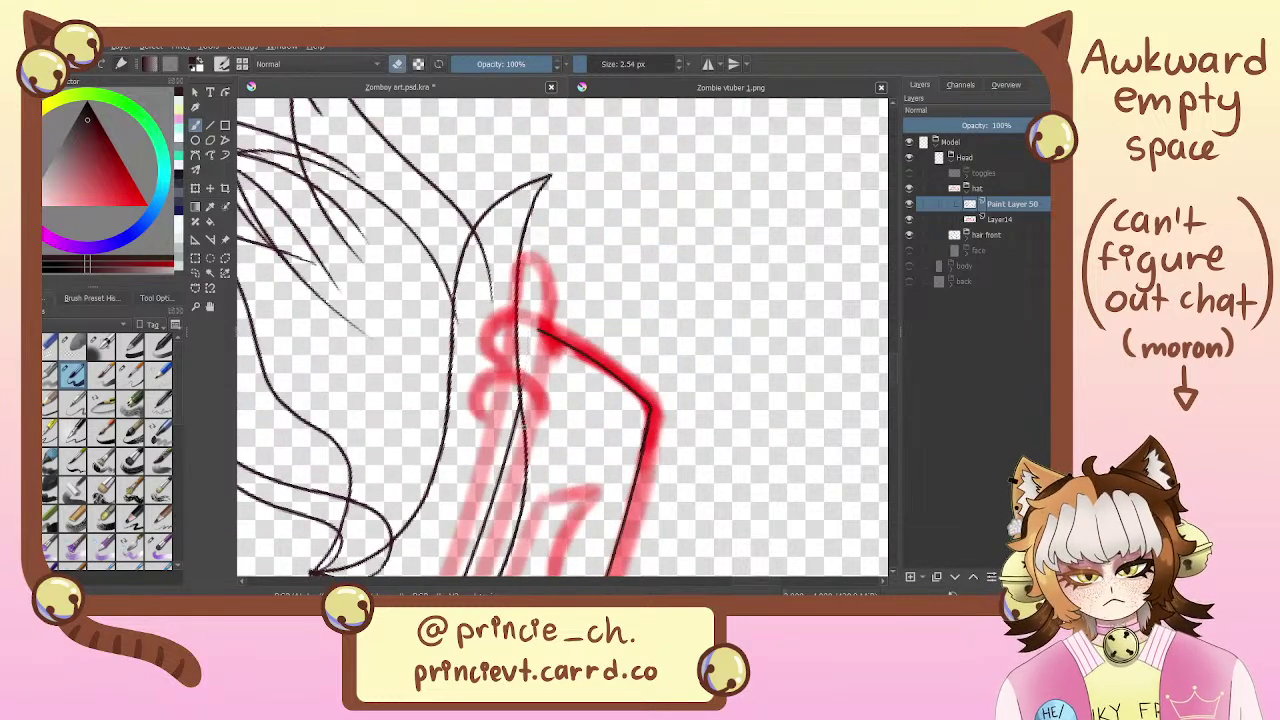
key("e")
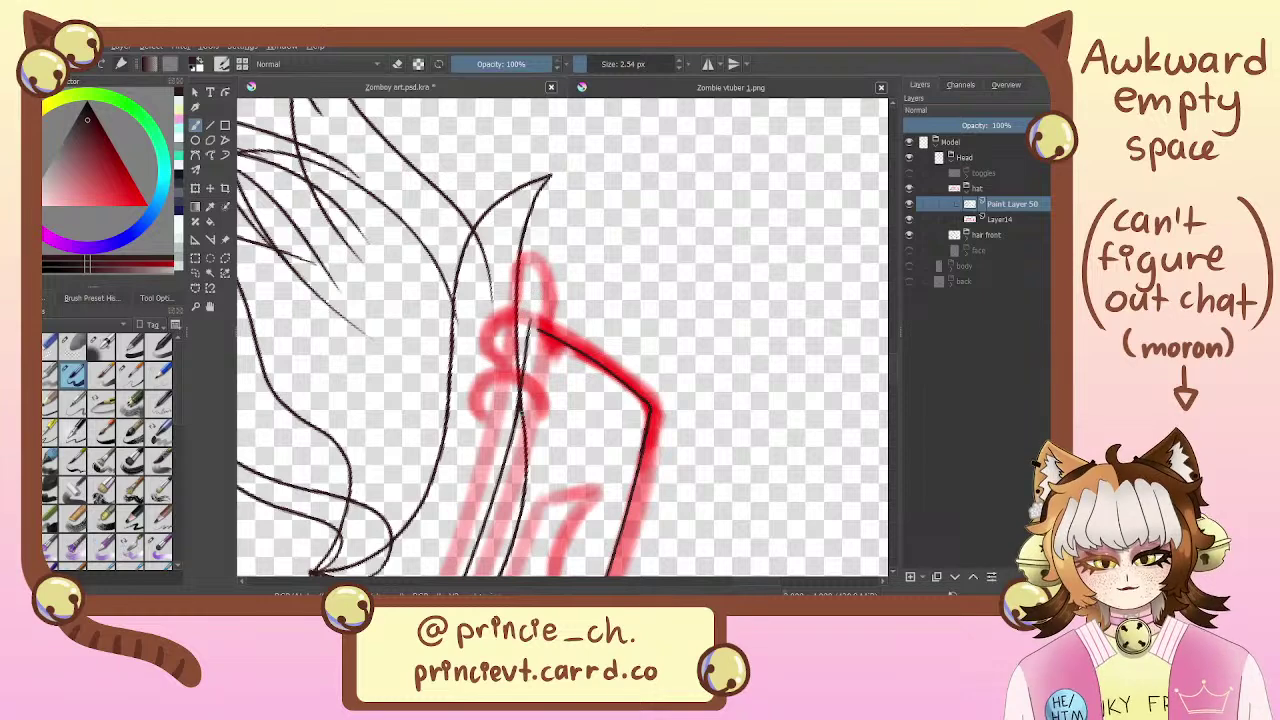
Lower the opacity of the hair front group and reselect the hat line layer, Paint Layer 50
left_click(1010, 234)
left_click(1000, 126)
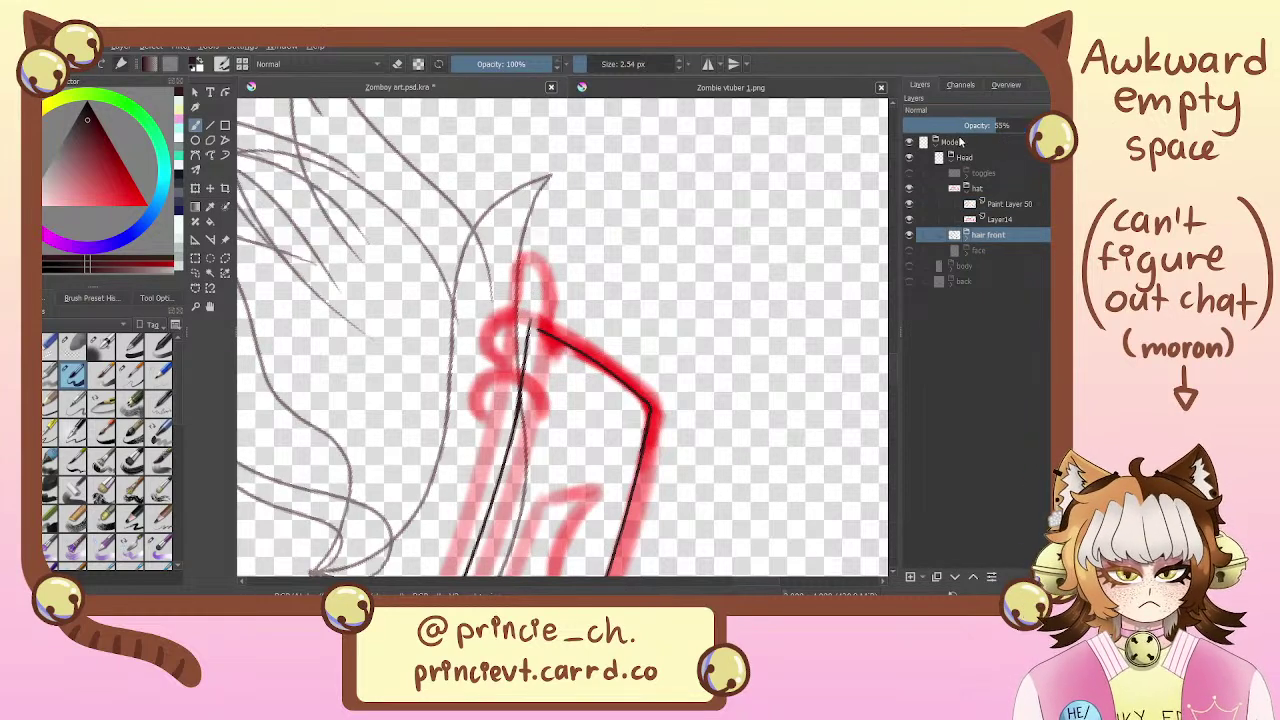
left_click(952, 125)
left_click(1005, 205)
Join the crown's left side and bottom edge into a clean, sharp lower left corner
key("e")
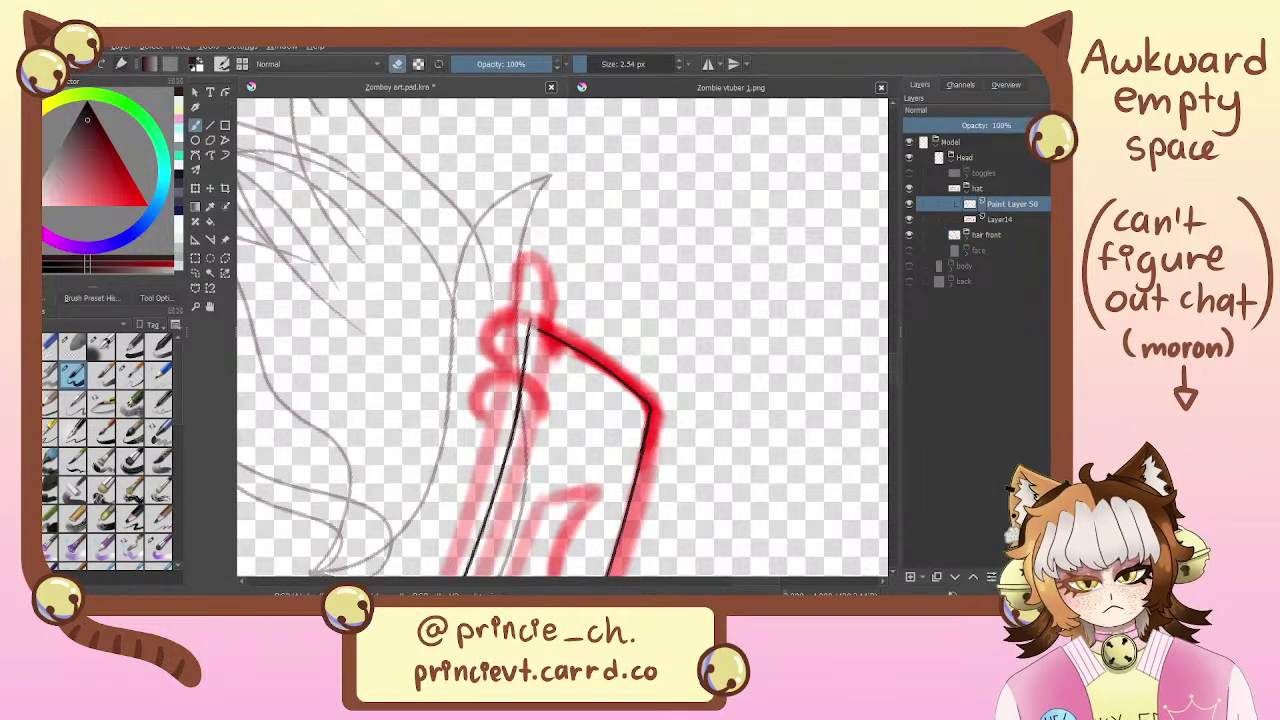
key("e")
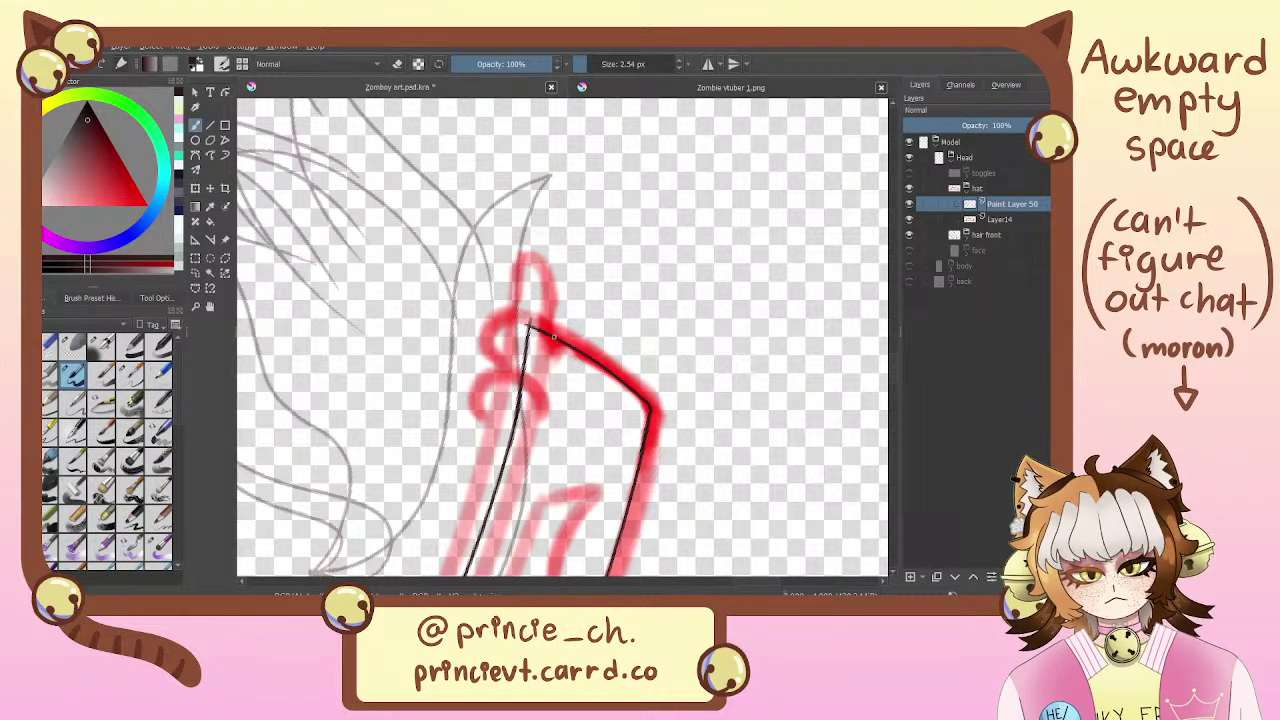
key("e")
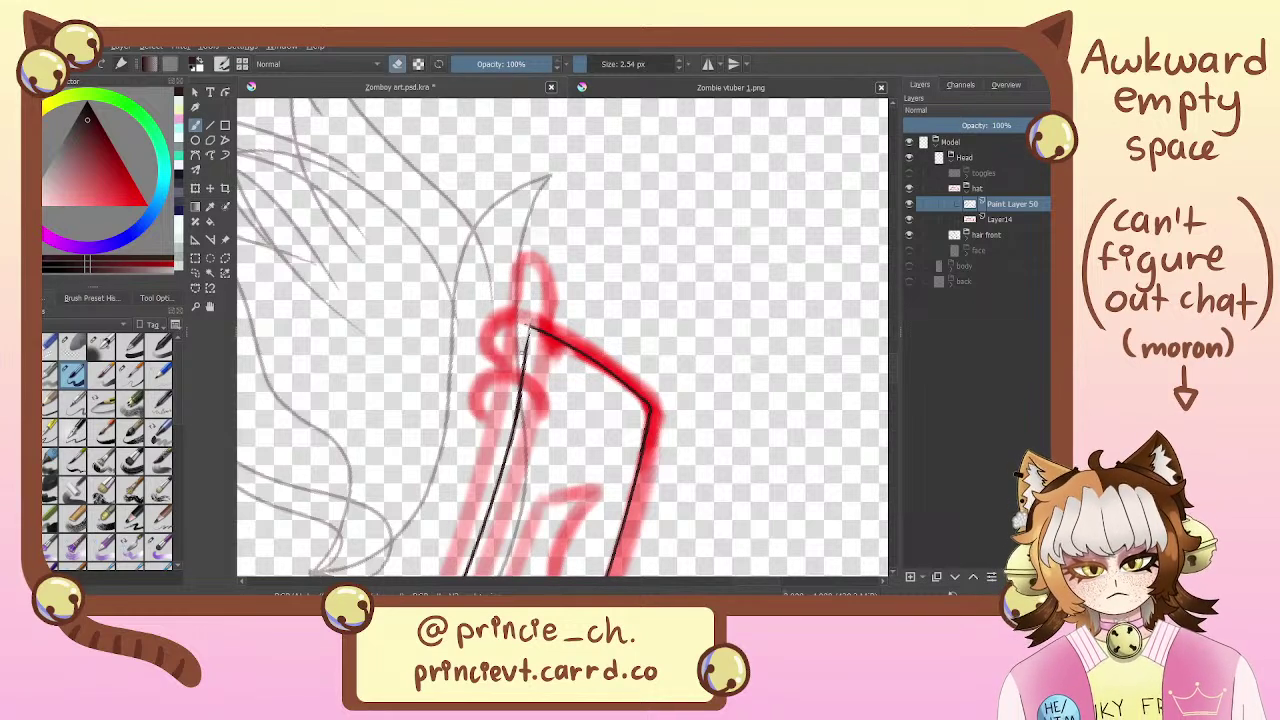
key("e")
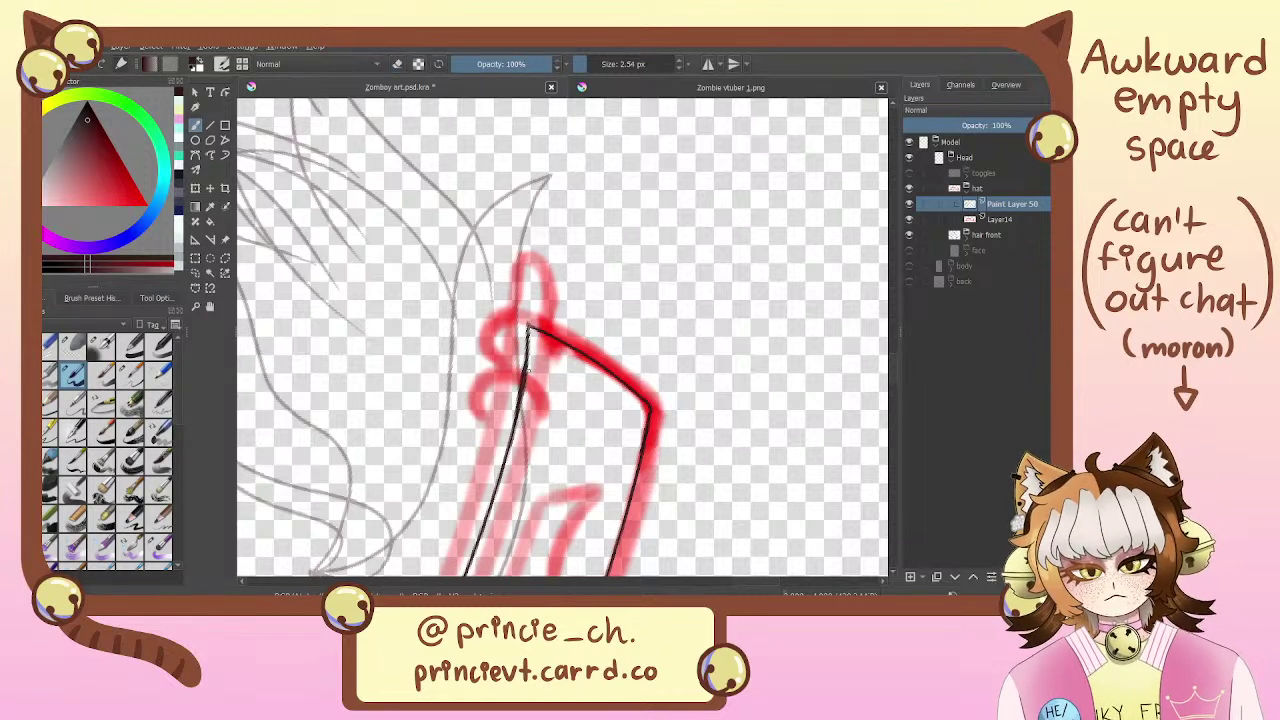
left_click_drag(529, 328, 522, 388)
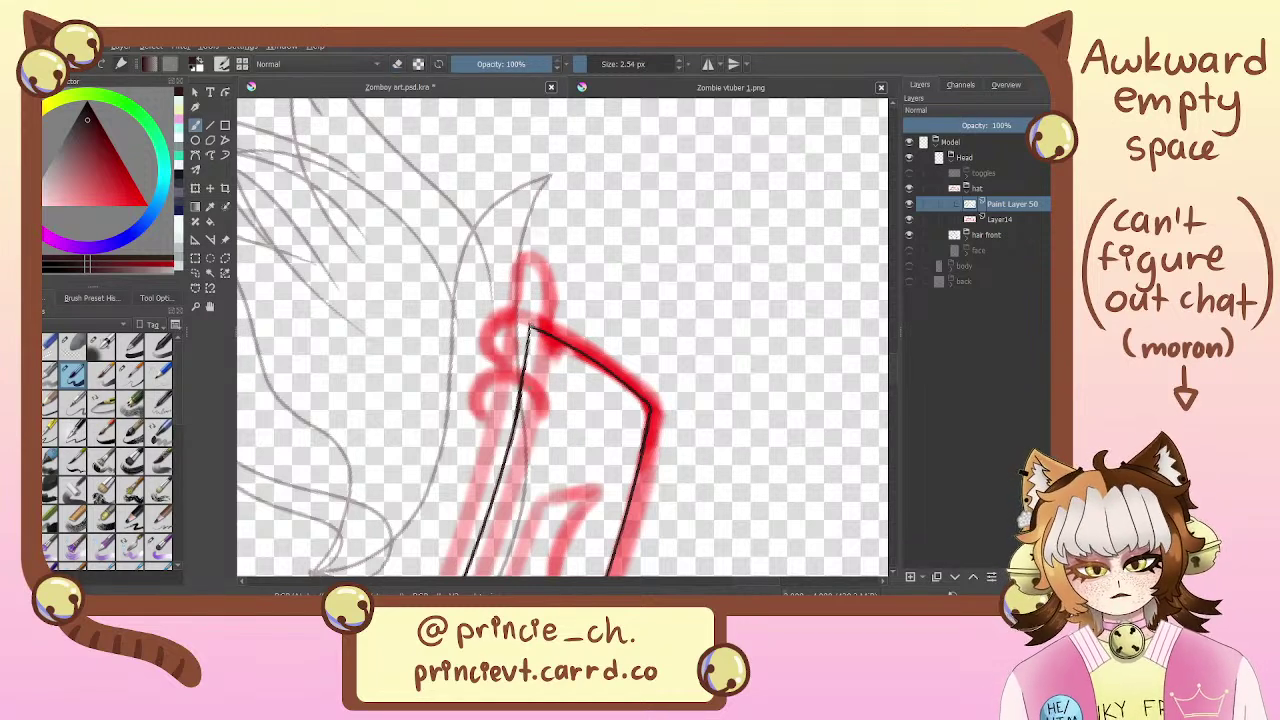
left_click_drag(530, 326, 519, 404)
key("ctrl+z")
left_click_drag(530, 326, 516, 404)
key("e")
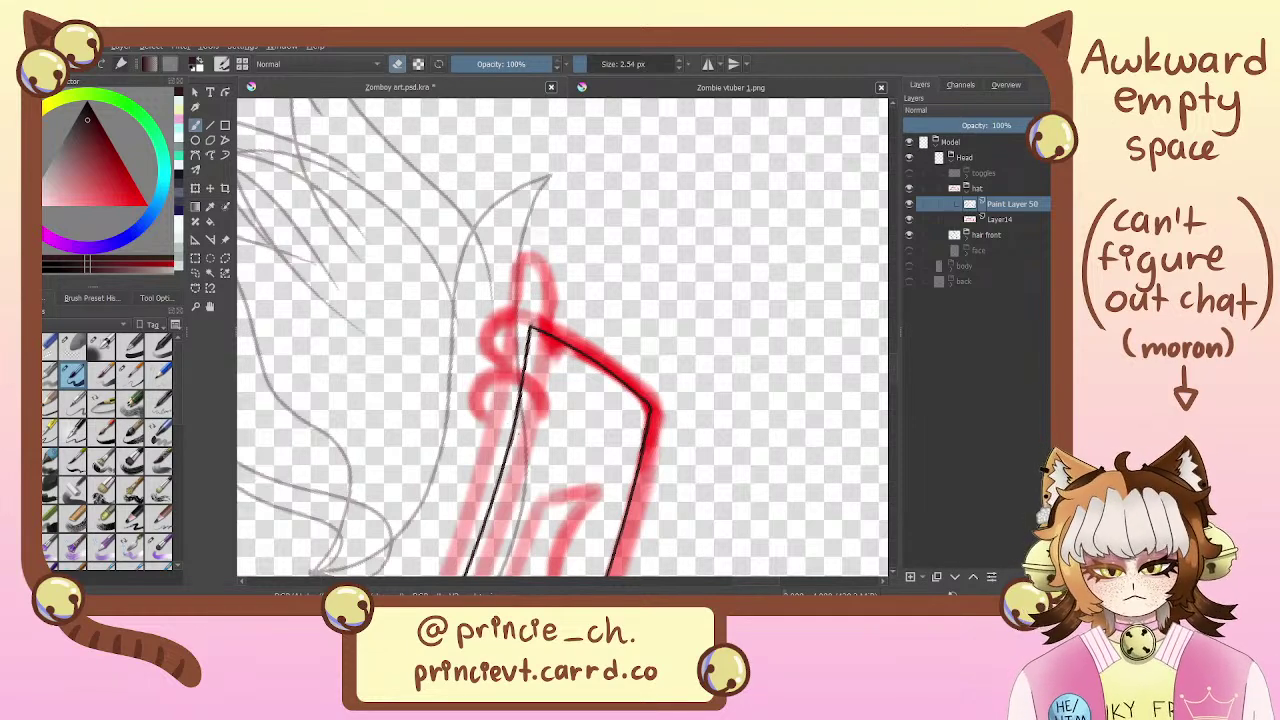
Add a new paint layer above Paint Layer 50 in the hat group for the brim line art
left_click_drag(654, 435, 662, 292)
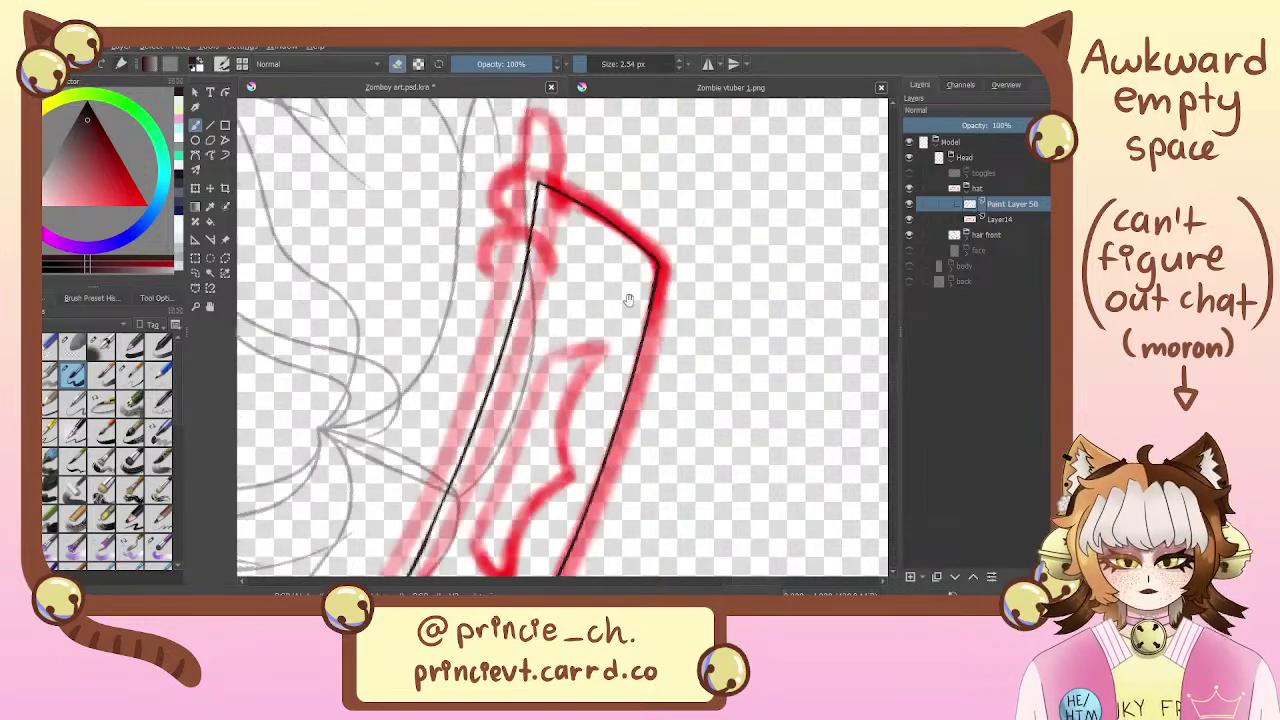
key("ctrl+minus")
key("ctrl+minus")
left_click_drag(858, 475, 880, 469)
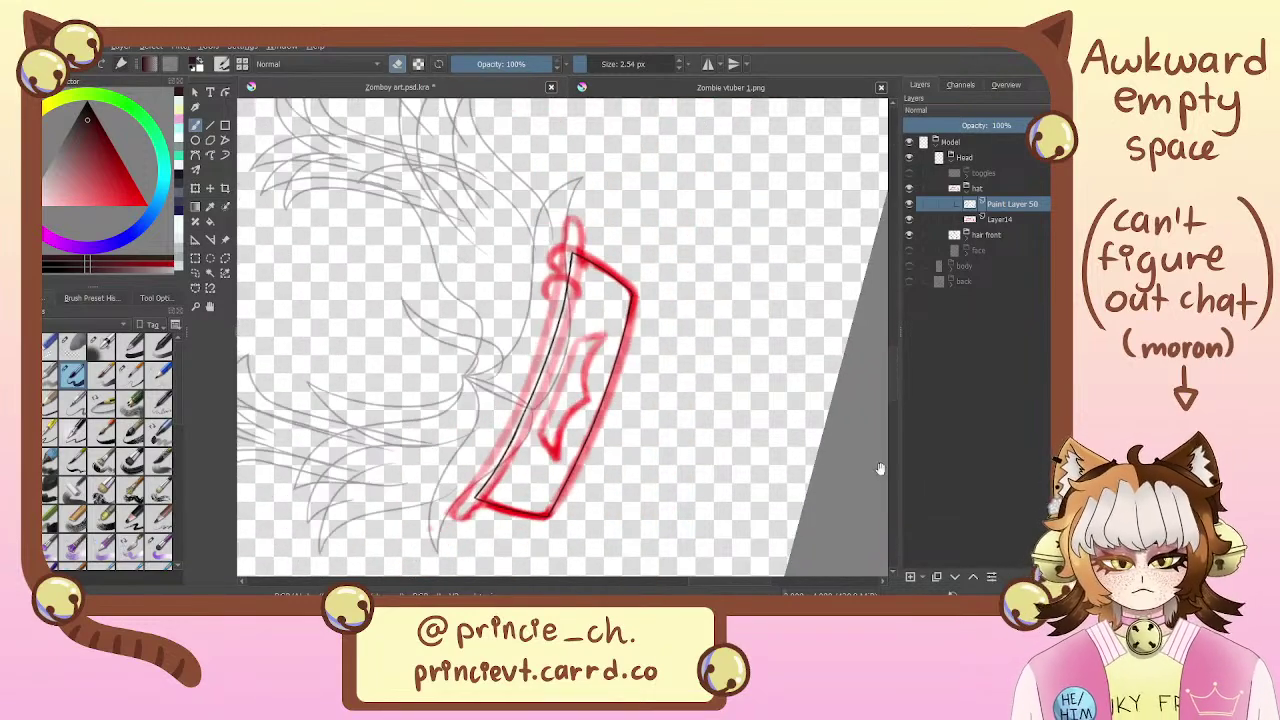
left_click(910, 577)
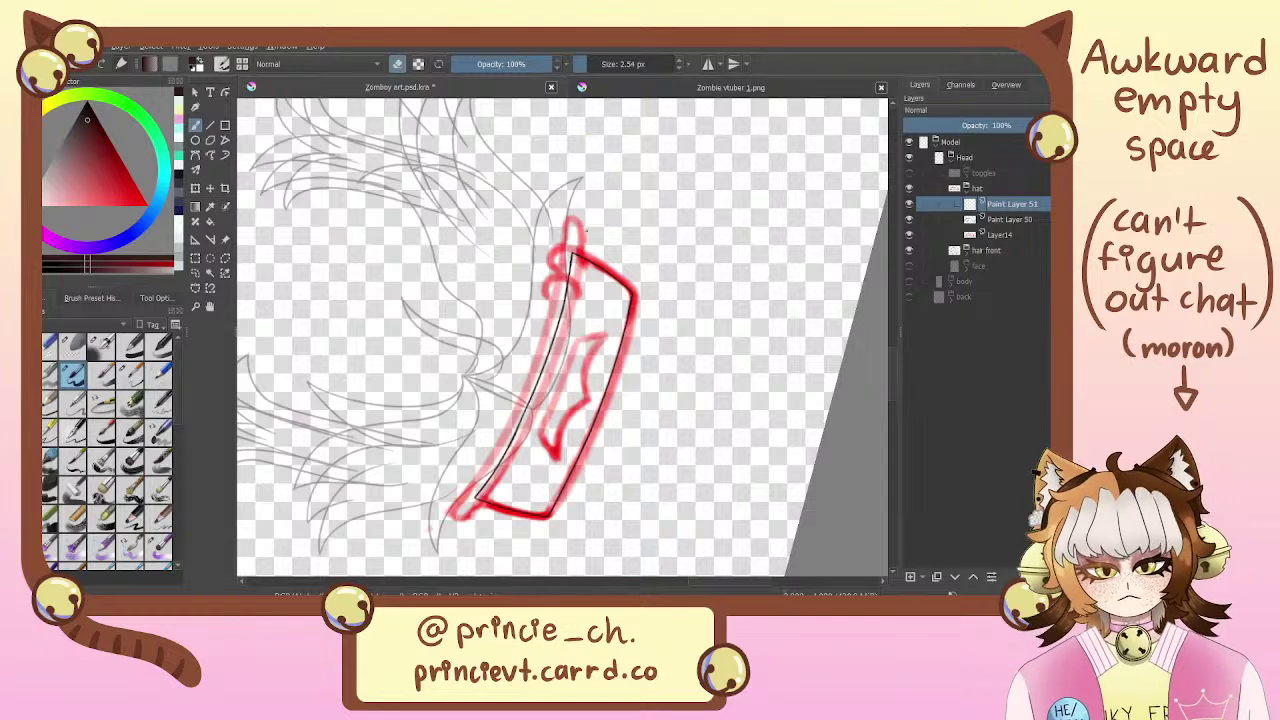
left_click_drag(580, 234, 485, 495)
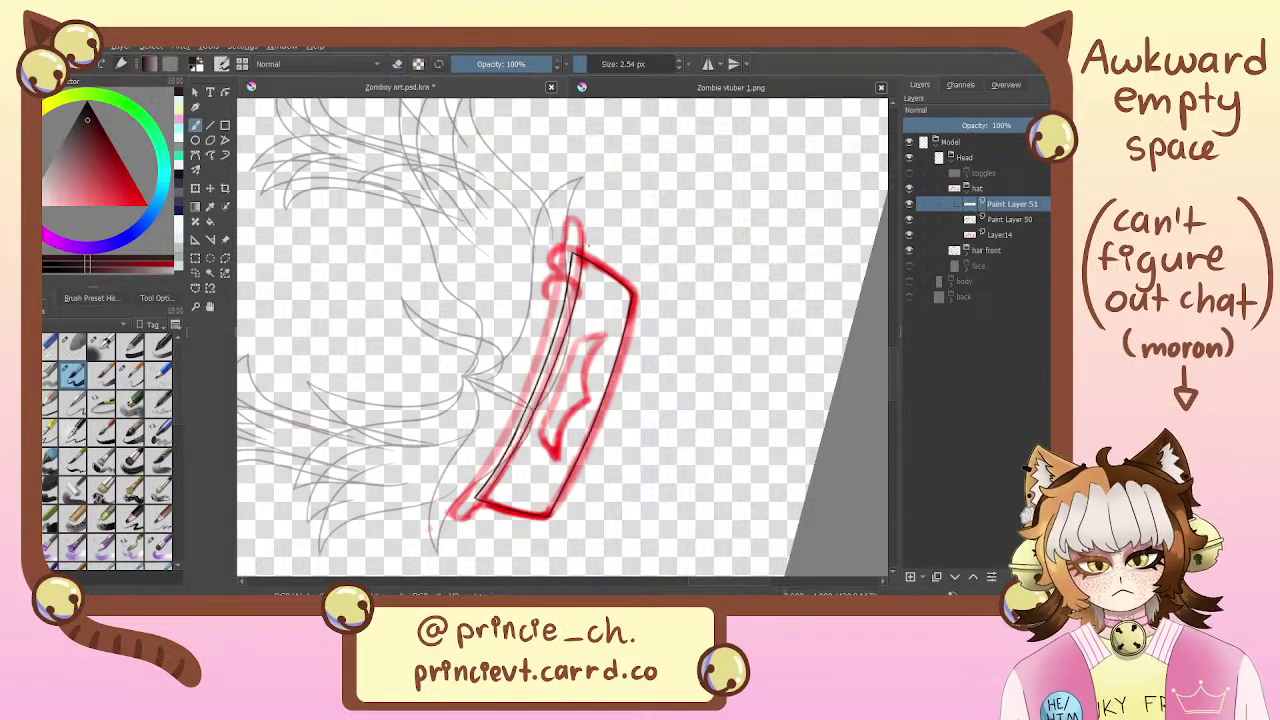
key("ctrl+z")
key("ctrl+shift+z")
key("ctrl+z")
left_click_drag(589, 219, 448, 548)
key("ctrl+z")
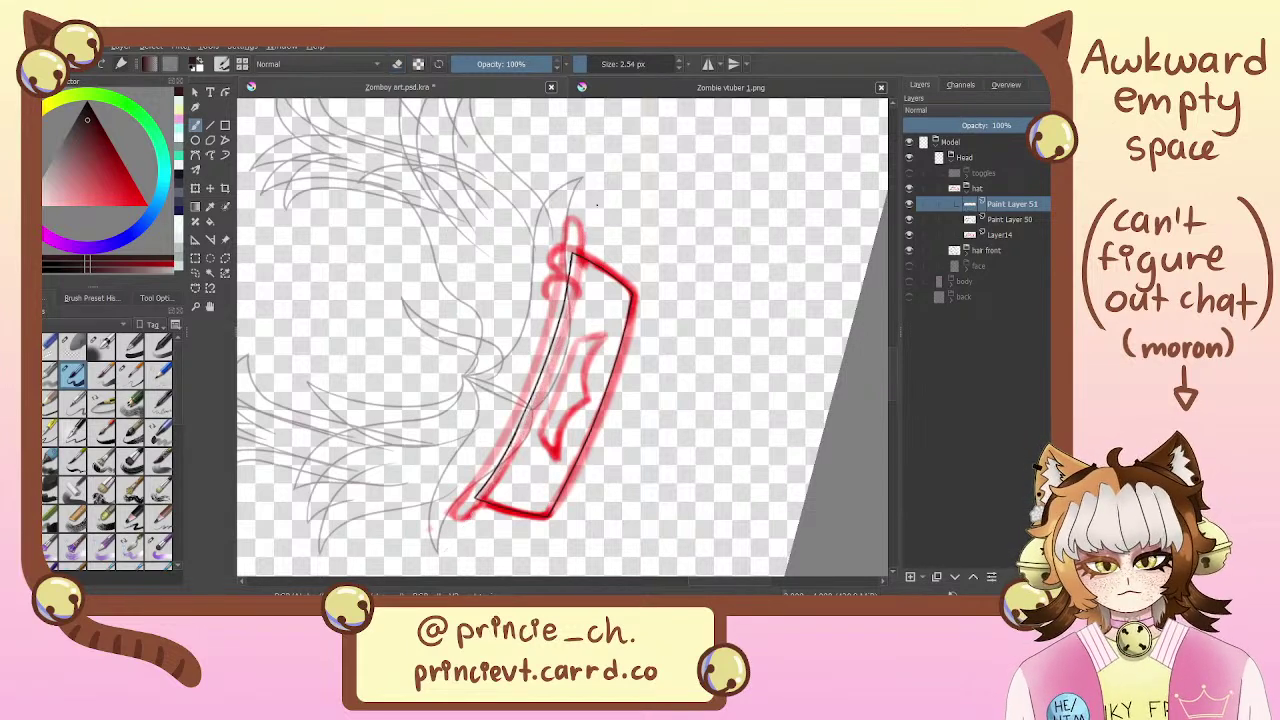
mouse_move(589, 222)
left_mouse_down()
mouse_move(530, 416)
mouse_move(480, 496)
left_mouse_up()
key("ctrl+z")
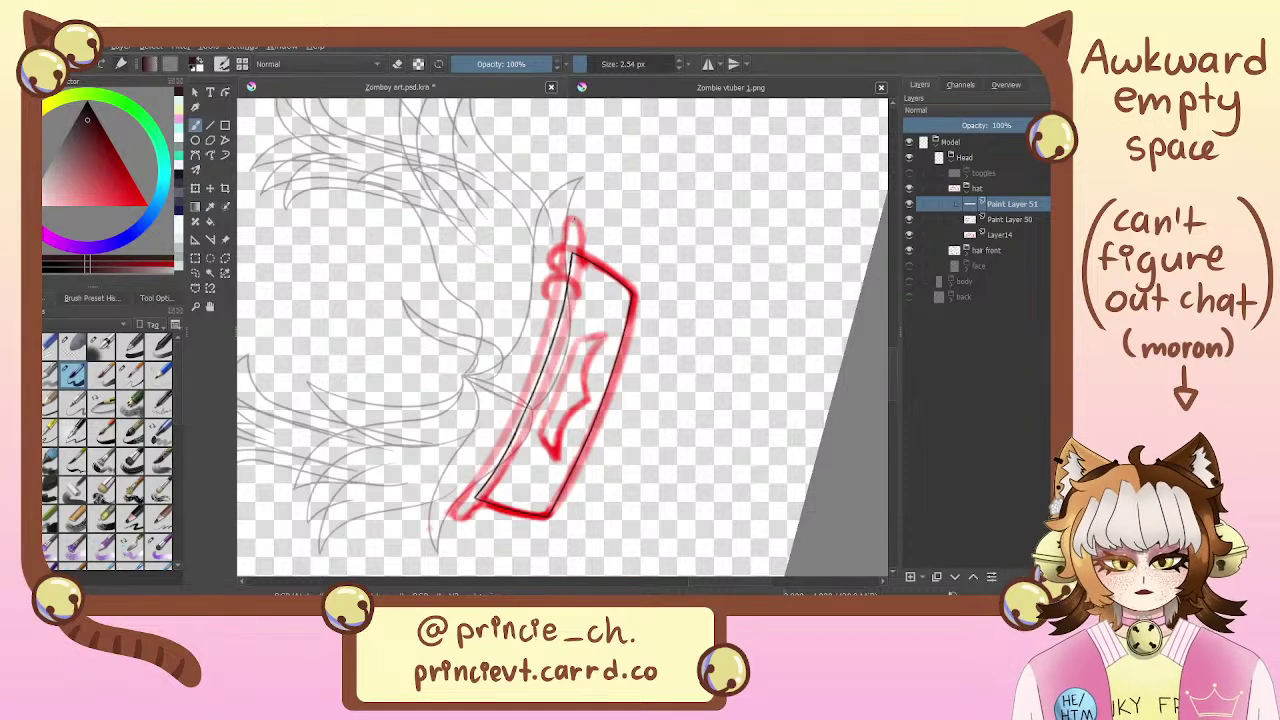
left_click_drag(580, 225, 485, 484)
key("ctrl+z")
left_click_drag(579, 233, 481, 499)
key("ctrl+z")
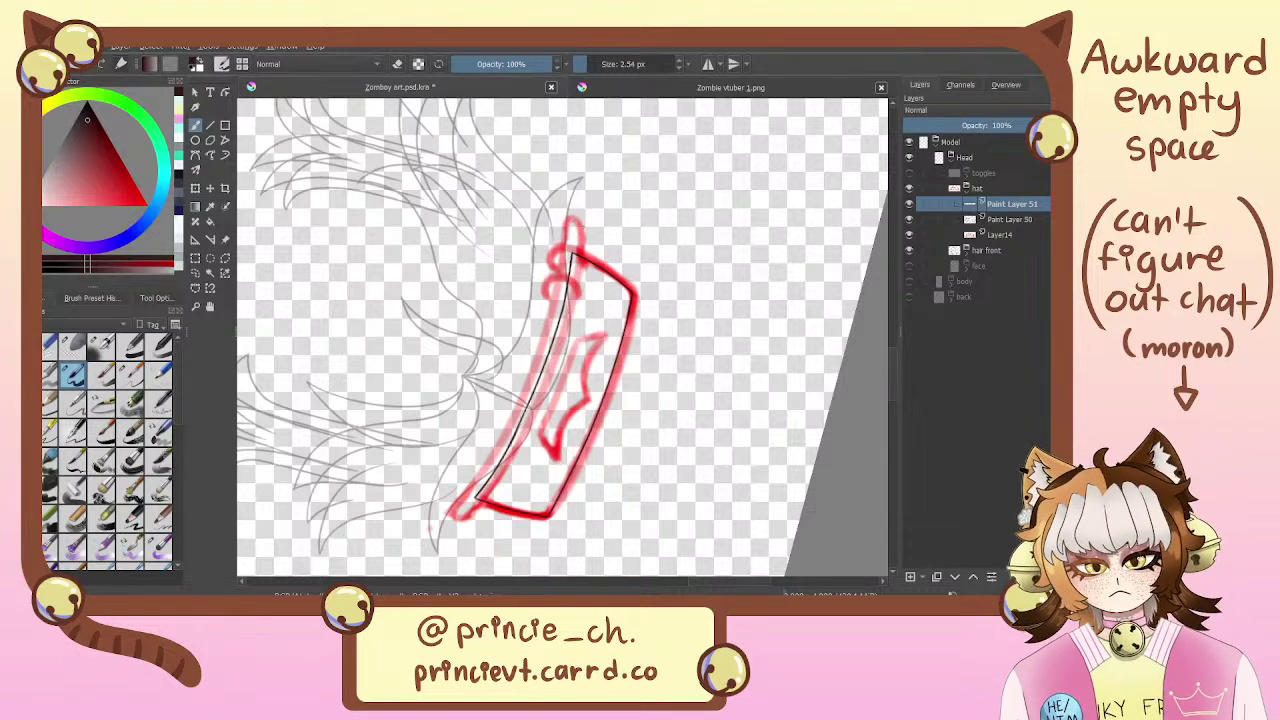
left_click_drag(584, 228, 452, 554)
key("ctrl+z")
left_click_drag(582, 234, 464, 538)
key("ctrl+z")
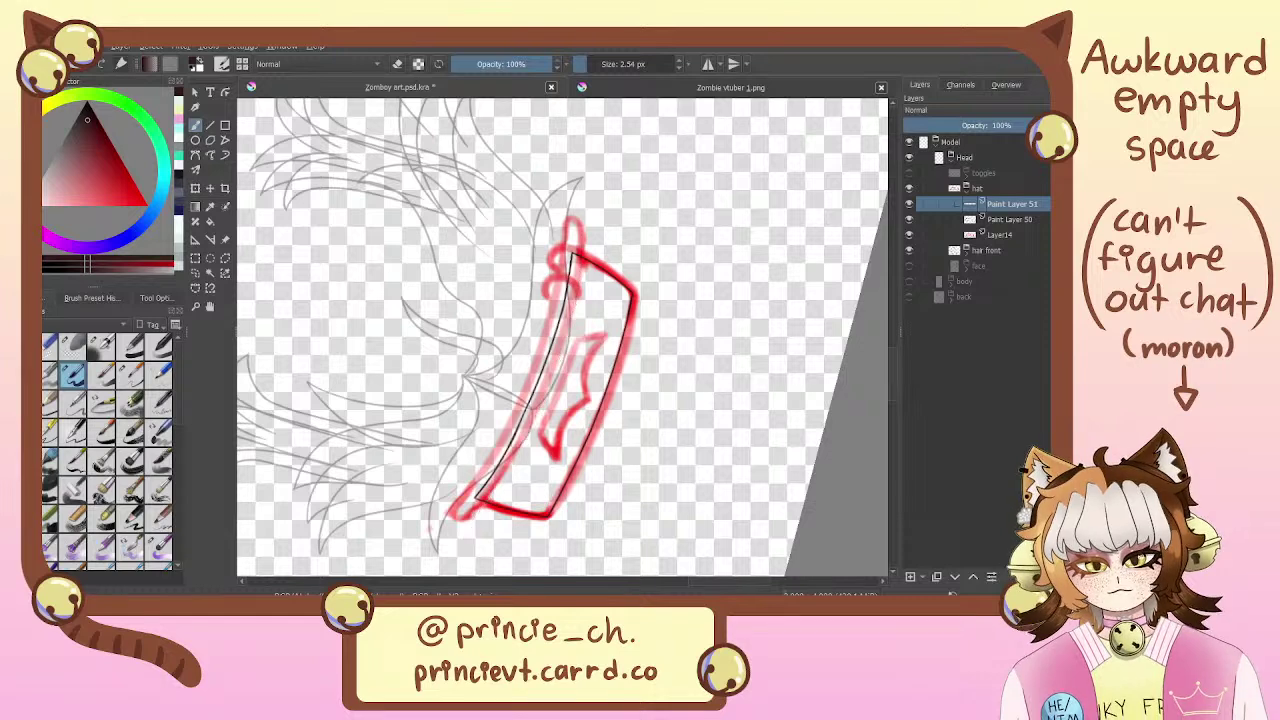
left_click_drag(580, 256, 470, 510)
key("ctrl+z")
left_click_drag(580, 256, 466, 542)
key("ctrl+z")
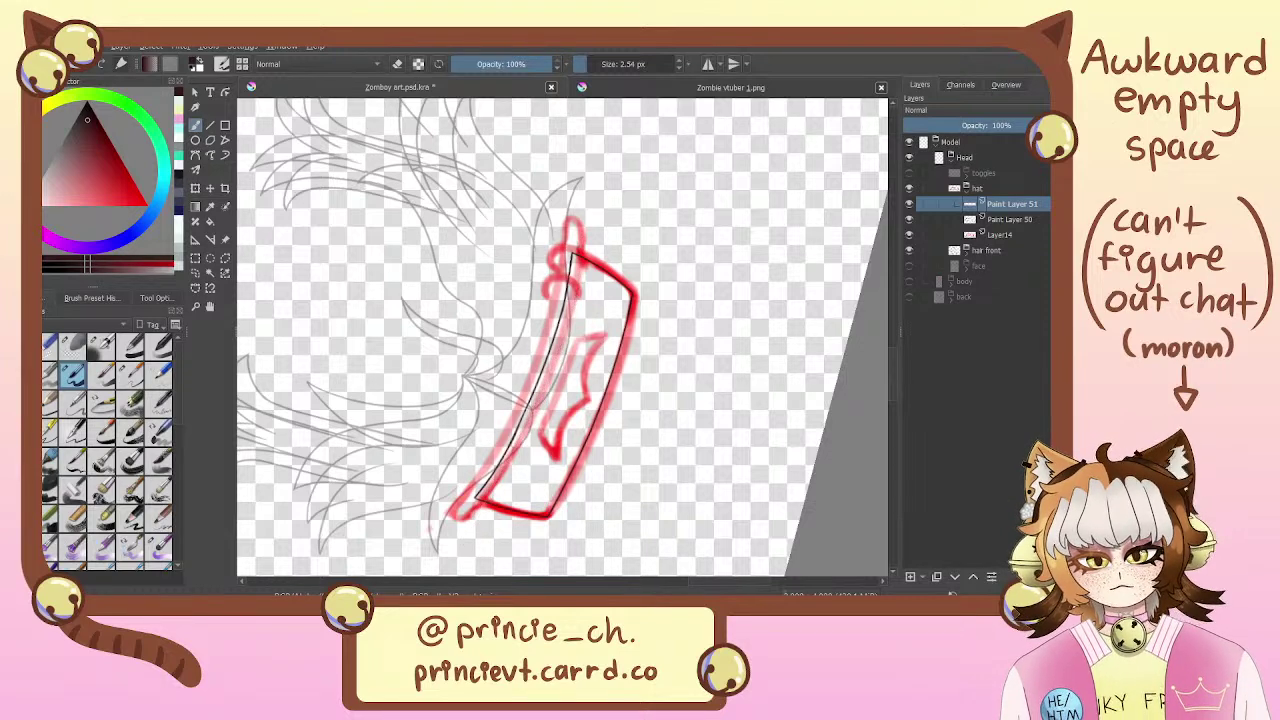
left_click_drag(578, 256, 476, 532)
key("ctrl+z")
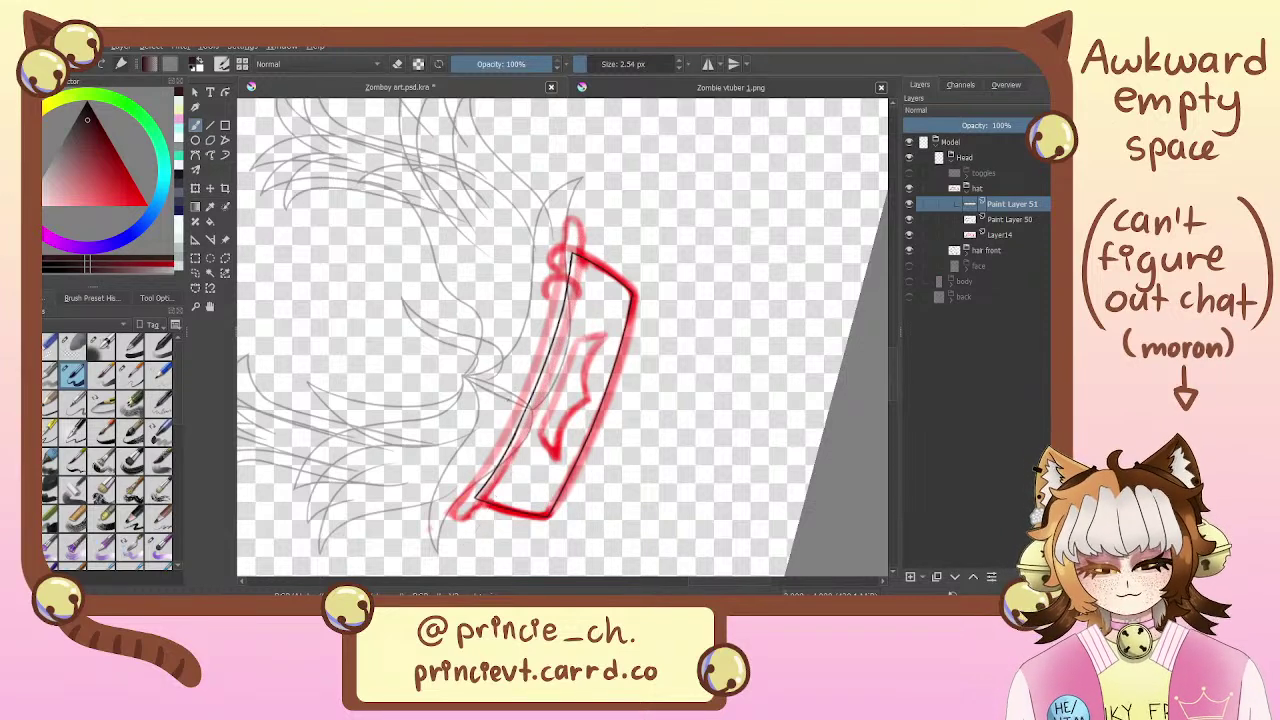
Rotate the canvas and ink the brim's upper edge as one long curve running past both ends of the sketched brim
key("4")
key("4")
key("4")
key("4")
key("4")
key("4")
key("4")
key("4")
key("4")
key("4")
key("4")
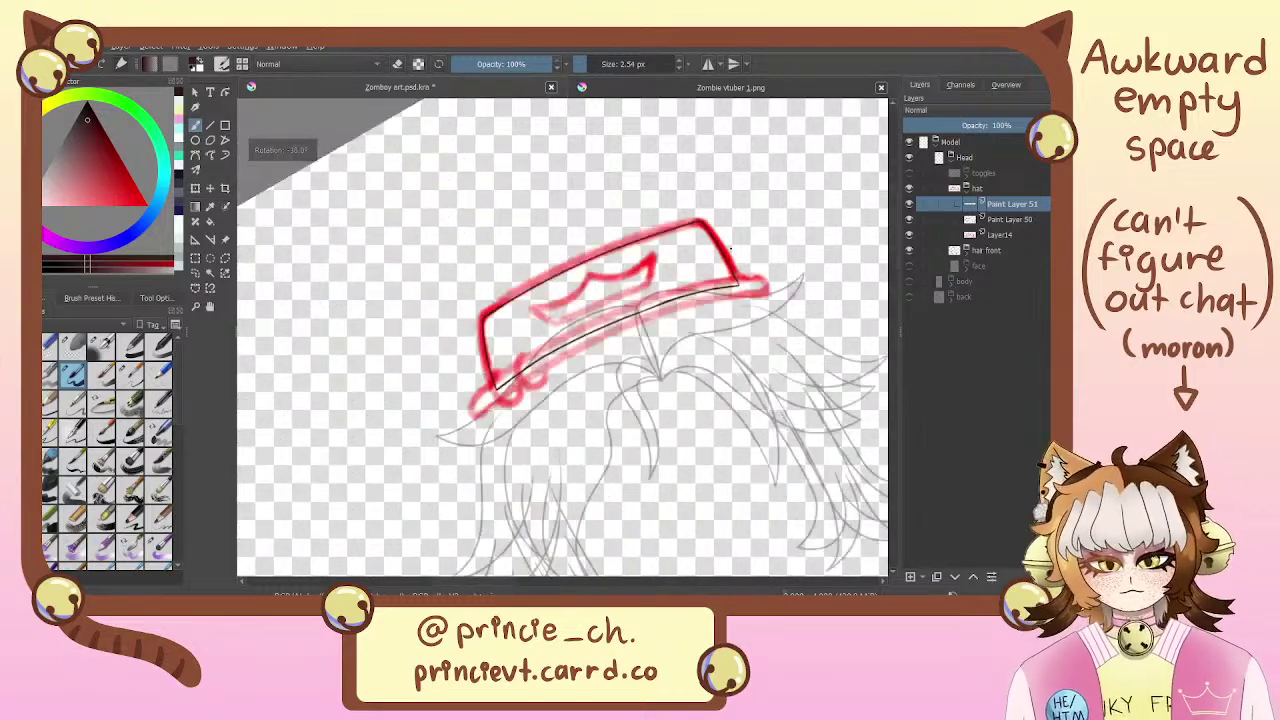
left_click_drag(698, 192, 532, 416)
key("ctrl+z")
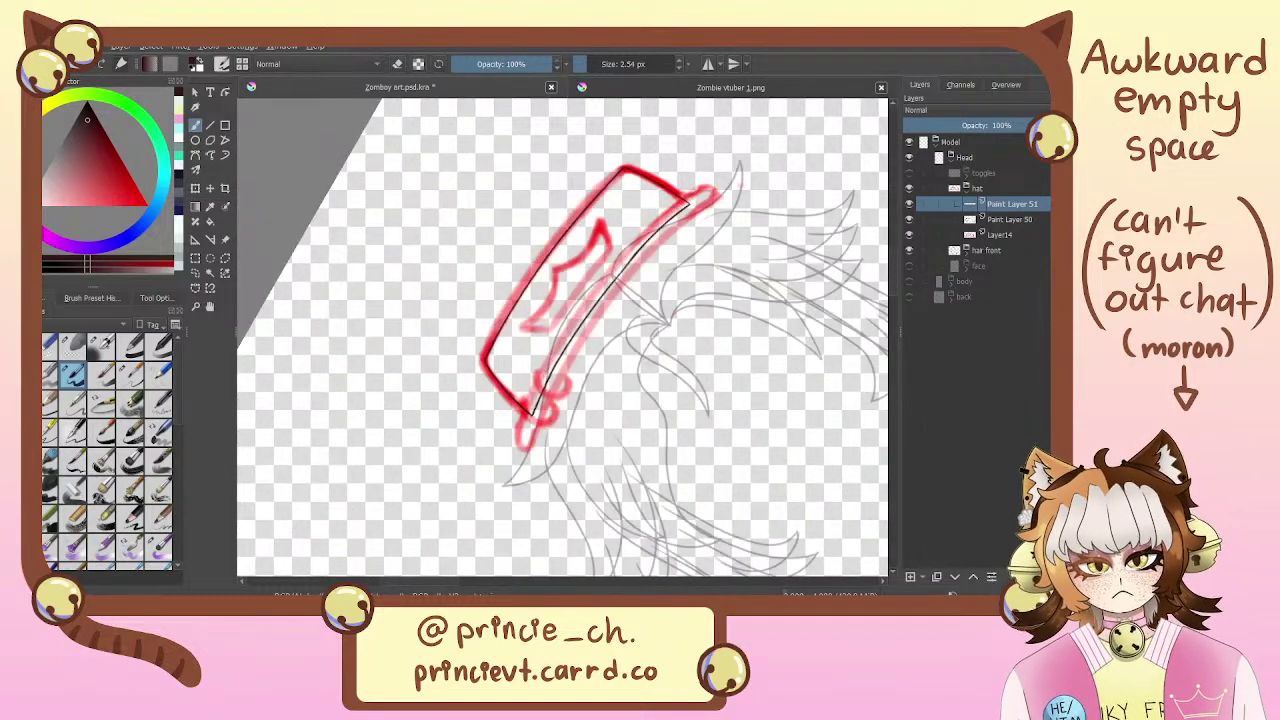
left_click_drag(700, 190, 528, 460)
key("ctrl+z")
mouse_move(700, 192)
left_mouse_down()
mouse_move(485, 493)
mouse_move(634, 248)
mouse_move(462, 529)
left_mouse_up()
key("ctrl+z")
key("ctrl+z")
left_click_drag(756, 149, 554, 353)
left_click_drag(530, 415, 476, 535)
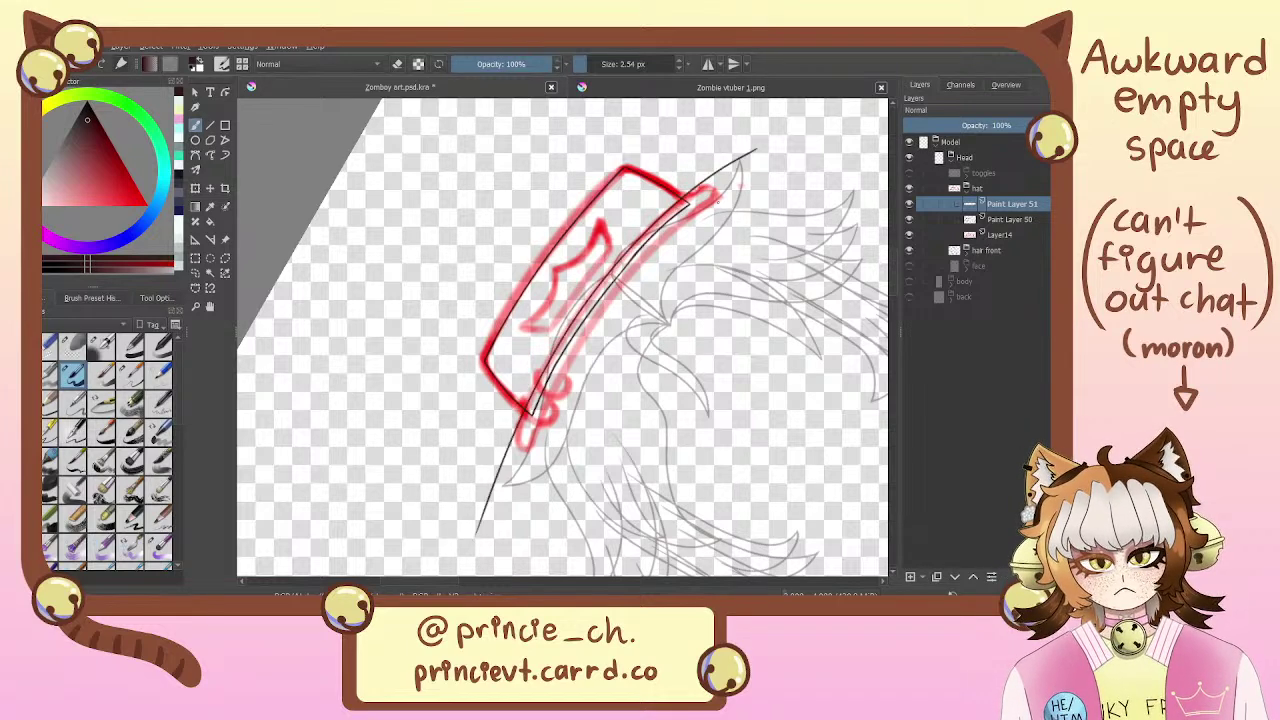
Duplicate the brim line layer, move the copy onto the brim's lower edge and merge it down into Paint Layer 51
left_click(938, 577)
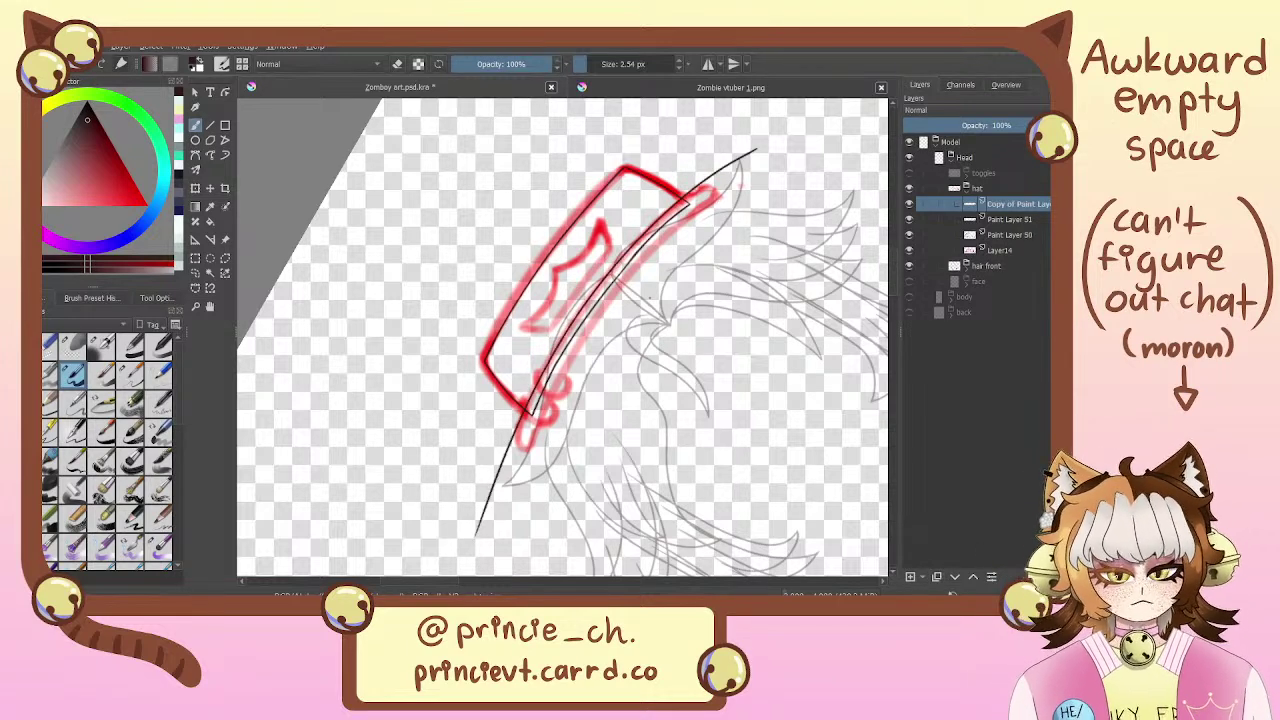
key("ctrl+t")
mouse_move(651, 270)
left_mouse_down()
mouse_move(672, 272)
mouse_move(636, 327)
mouse_move(598, 332)
left_mouse_up()
key("b")
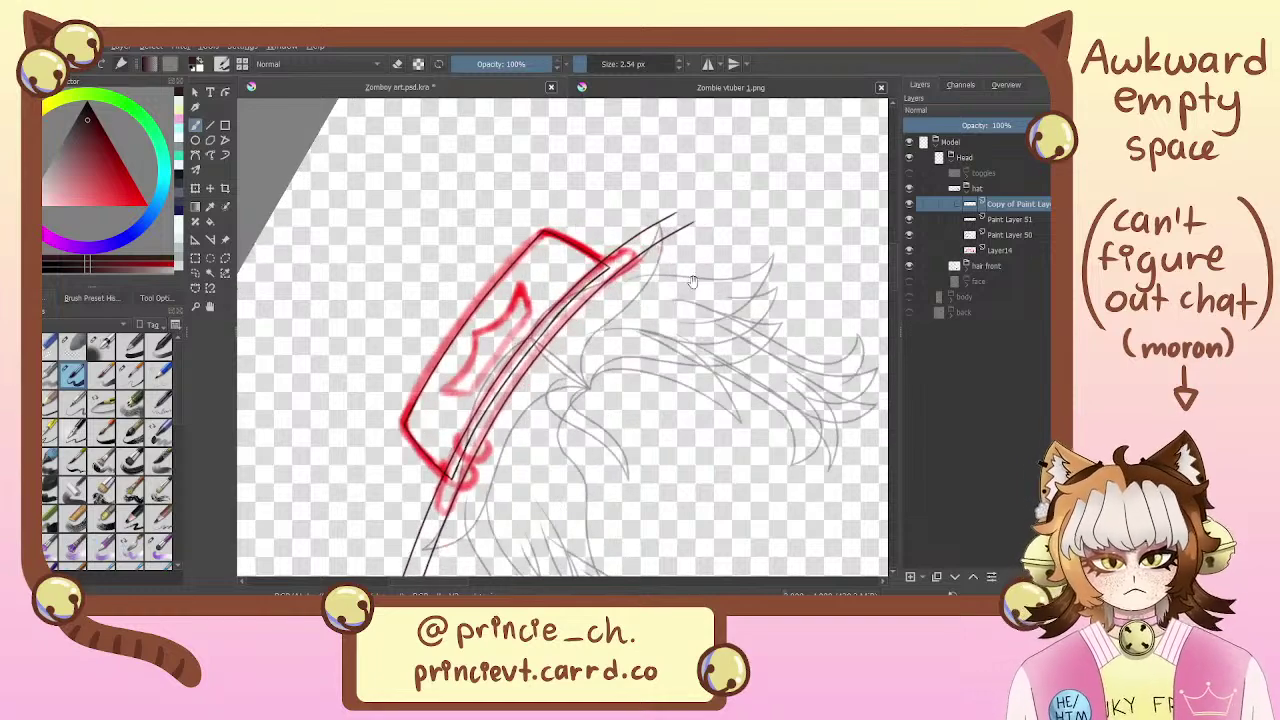
key("ctrl+e")
Ink the rounded right end of the brim between its upper and lower edge lines
key("ctrl+plus")
key("ctrl+plus")
key("ctrl+plus")
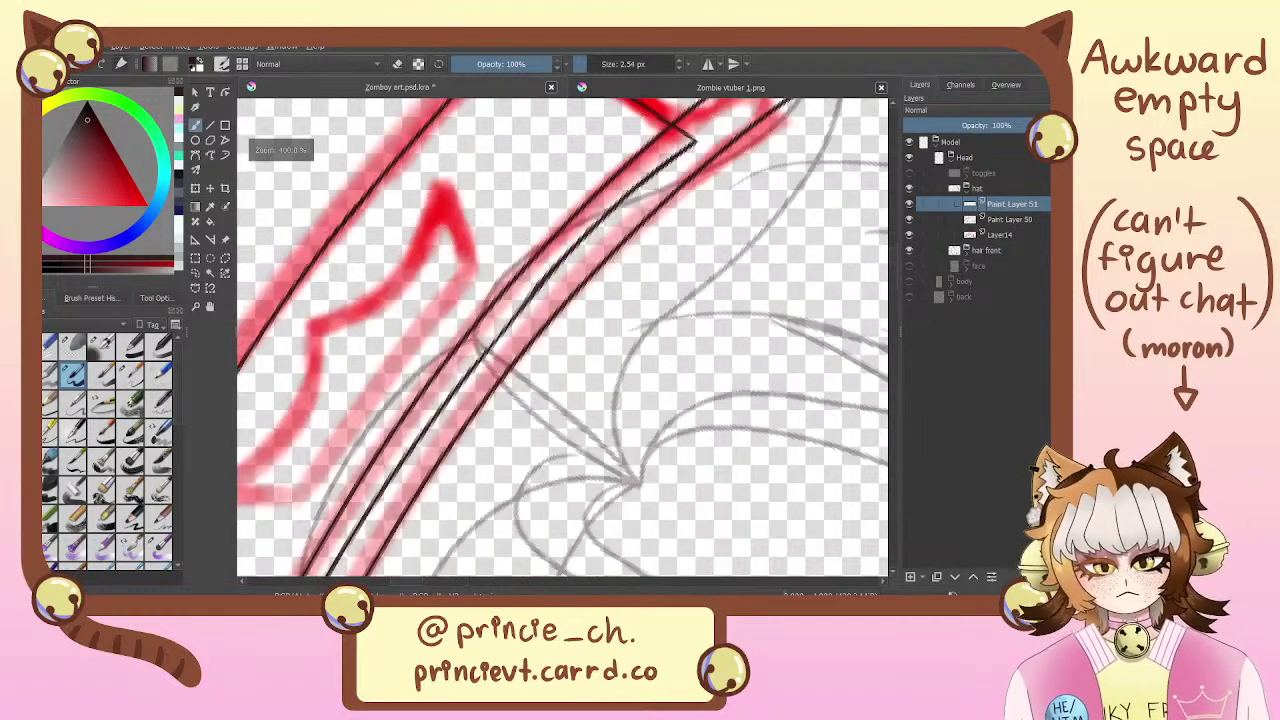
left_click_drag(570, 375, 466, 531)
mouse_move(588, 256)
left_mouse_down()
mouse_move(644, 240)
mouse_move(654, 280)
mouse_move(640, 234)
mouse_move(656, 288)
mouse_move(630, 238)
mouse_move(650, 276)
mouse_move(571, 341)
left_mouse_up()
key("ctrl+z")
key("ctrl+z")
Erase the overshoot of both brim edge lines beyond the rounded right end
key("e")
mouse_move(745, 225)
left_mouse_down()
mouse_move(664, 268)
mouse_move(679, 280)
mouse_move(602, 316)
left_mouse_up()
left_click_drag(642, 276, 568, 340)
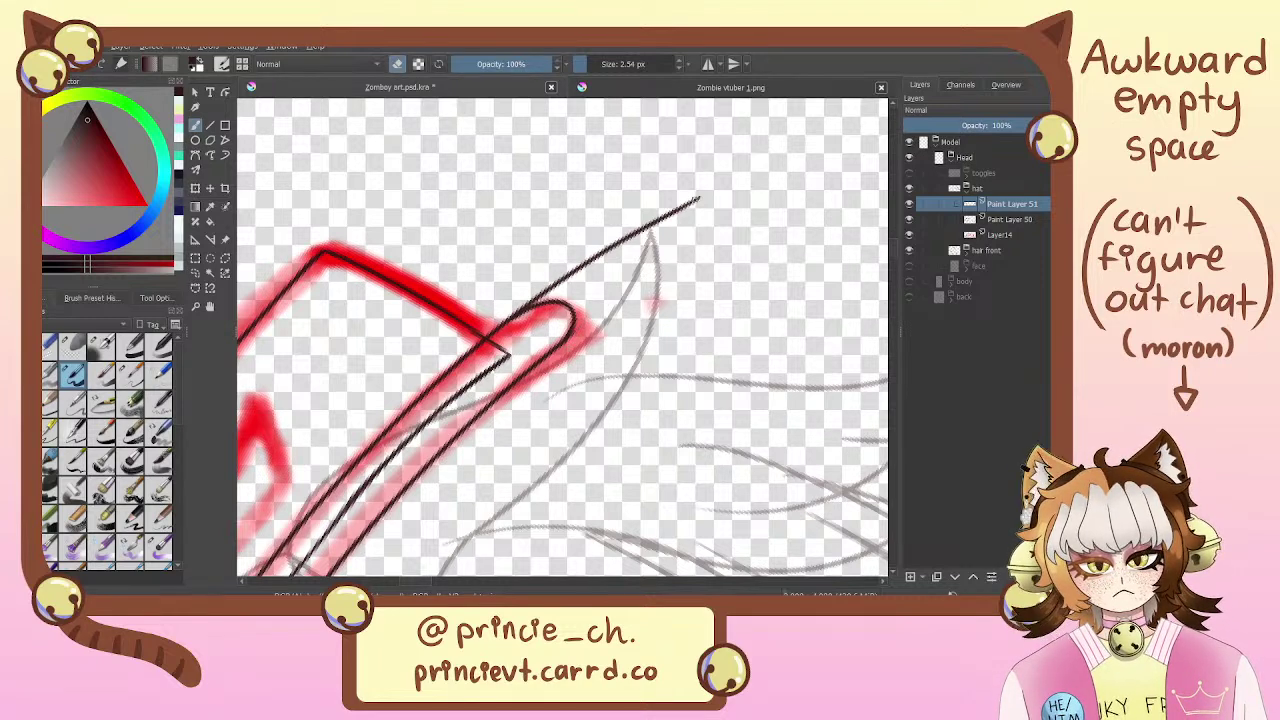
mouse_move(624, 238)
left_mouse_down()
mouse_move(698, 200)
mouse_move(508, 315)
left_mouse_up()
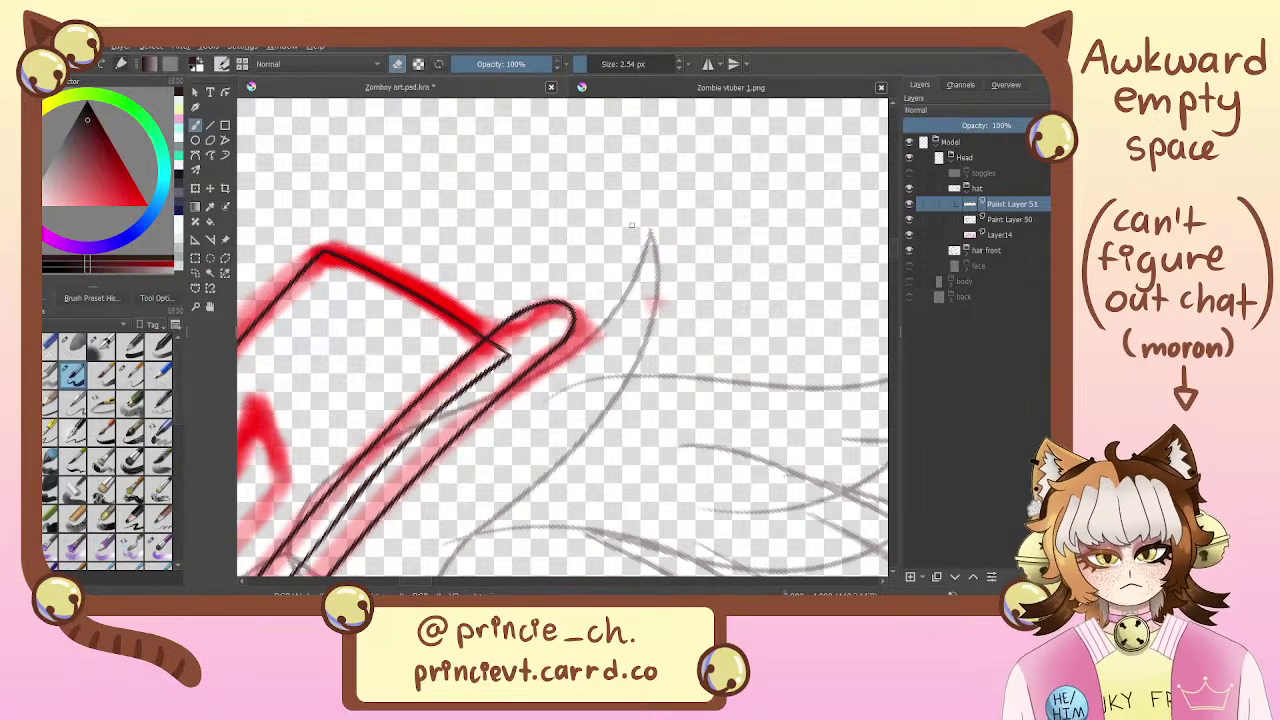
Ink the rounded left end of the brim along the sketch, redrawing the curve until it meets both edge lines
left_click_drag(502, 421, 583, 210)
left_click_drag(496, 350, 601, 151)
left_click_drag(395, 488, 477, 478)
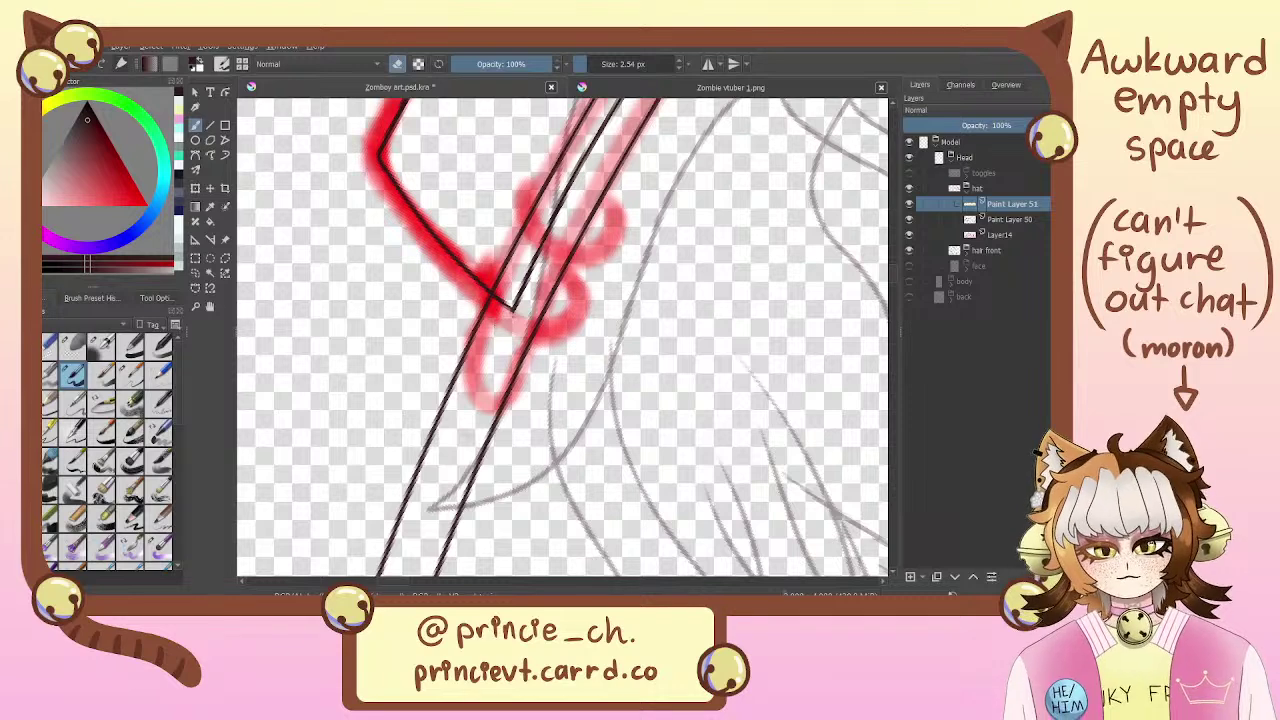
key("e")
mouse_move(490, 308)
left_mouse_down()
mouse_move(473, 366)
mouse_move(534, 354)
mouse_move(478, 327)
mouse_move(505, 394)
mouse_move(528, 362)
left_mouse_up()
key("ctrl+z")
key("ctrl+z")
key("ctrl+z")
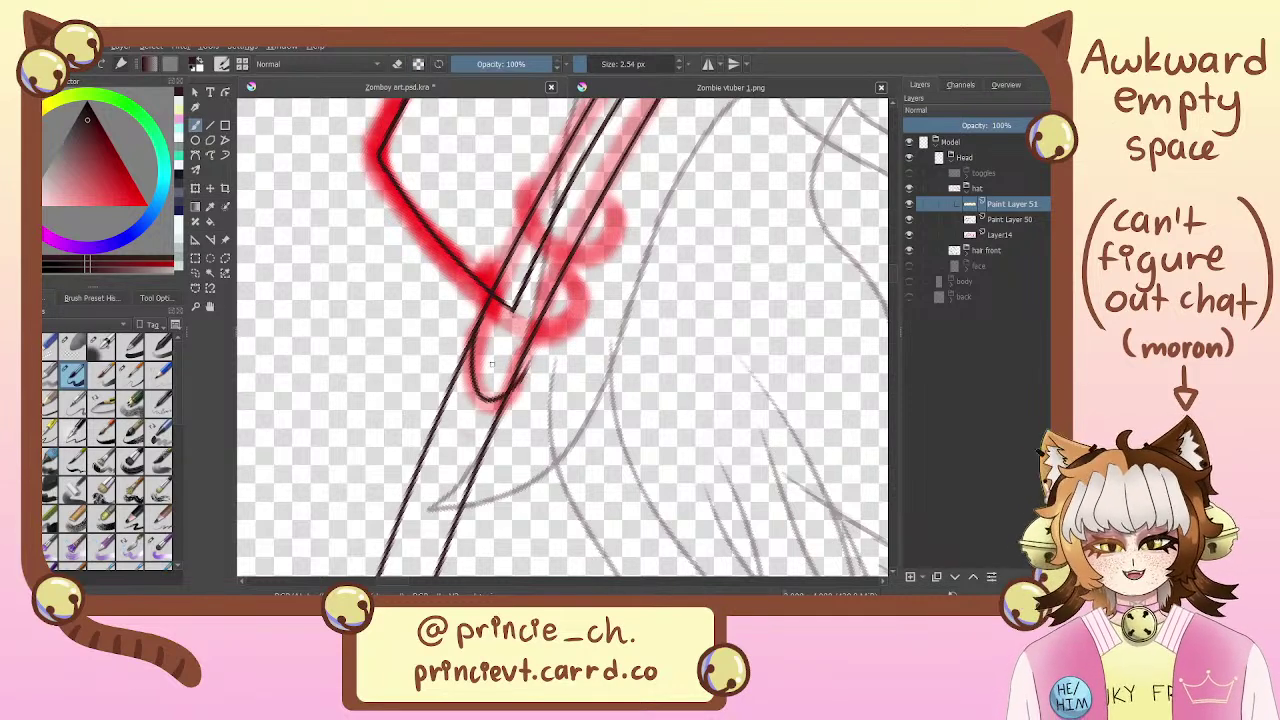
key("ctrl+z")
left_click_drag(486, 312, 526, 358)
key("ctrl+z")
mouse_move(484, 312)
left_mouse_down()
mouse_move(516, 322)
mouse_move(520, 362)
mouse_move(481, 325)
mouse_move(508, 398)
mouse_move(468, 390)
mouse_move(536, 330)
mouse_move(482, 406)
mouse_move(508, 398)
left_mouse_up()
key("ctrl+z")
key("ctrl+z")
key("ctrl+z")
key("ctrl+z")
key("ctrl+z")
key("ctrl+z")
left_click_drag(482, 318, 533, 336)
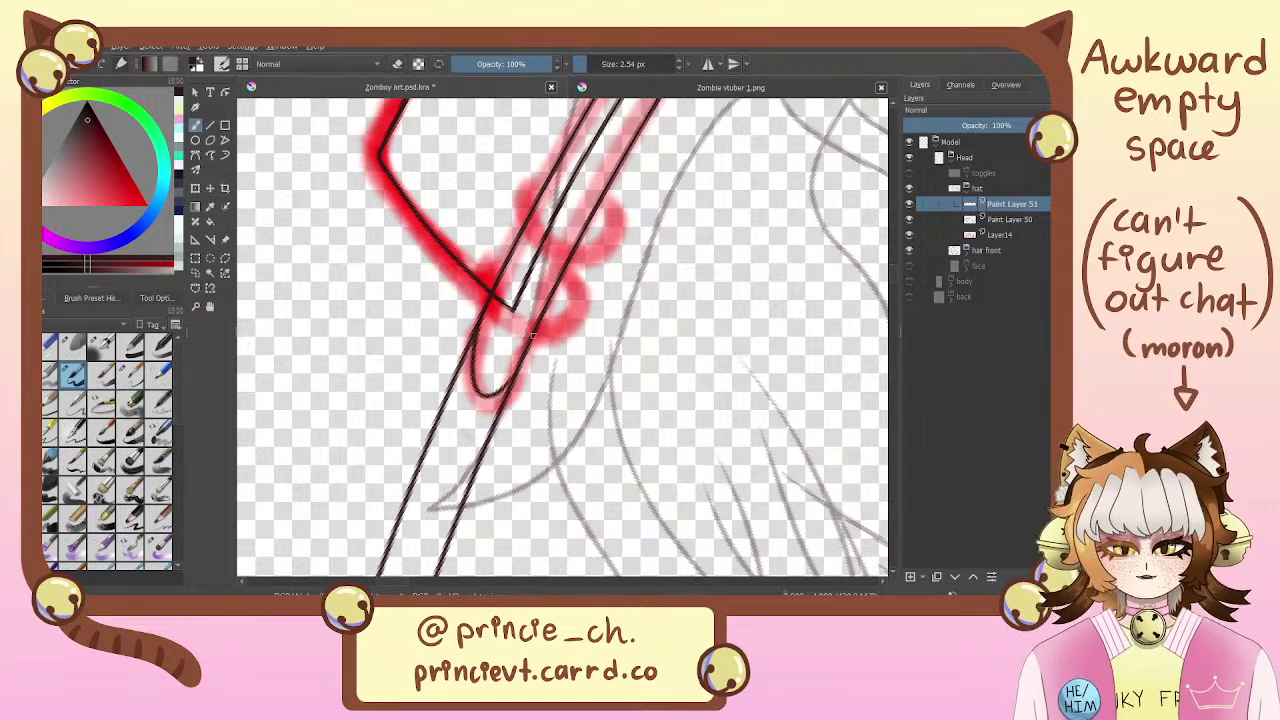
left_click_drag(505, 386, 519, 354)
Erase the upper brim edge line directly beyond the rounded left end to separate the overshoot from the curve
left_click_drag(574, 196, 410, 540)
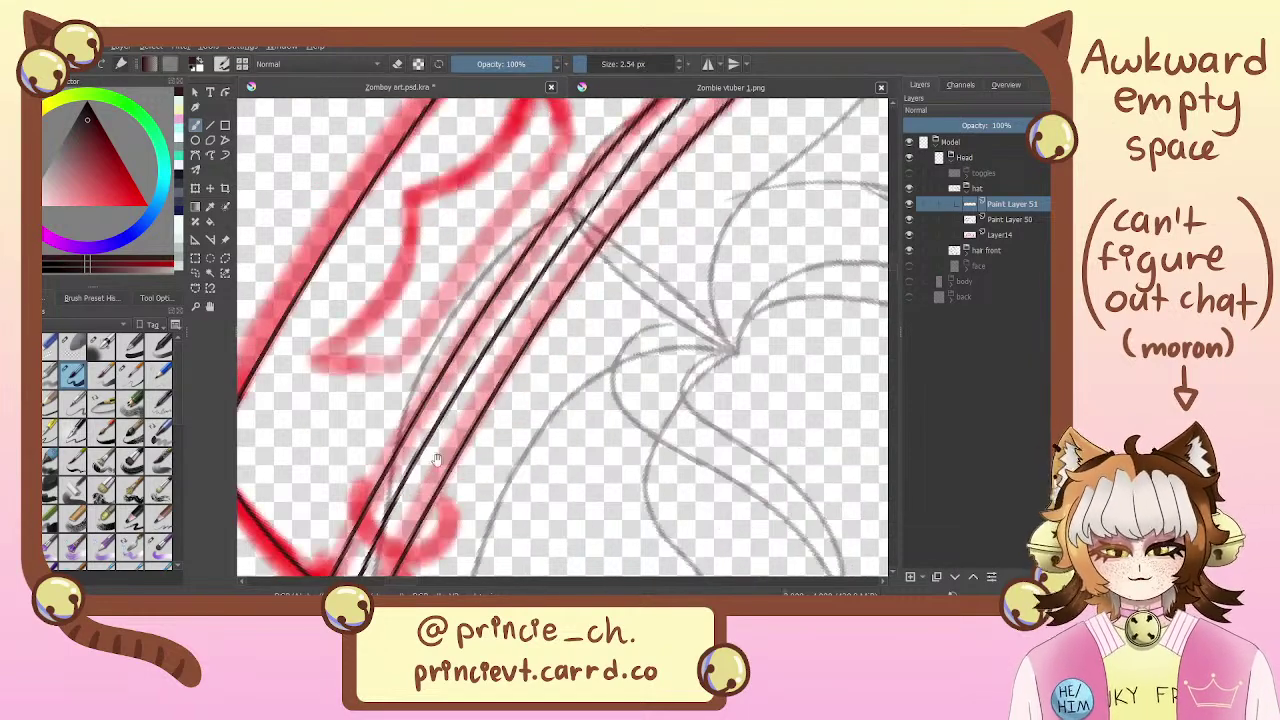
left_click_drag(700, 130, 505, 430)
left_click_drag(366, 500, 606, 214)
left_click_drag(335, 515, 460, 225)
left_click_drag(458, 336, 510, 224)
key("e")
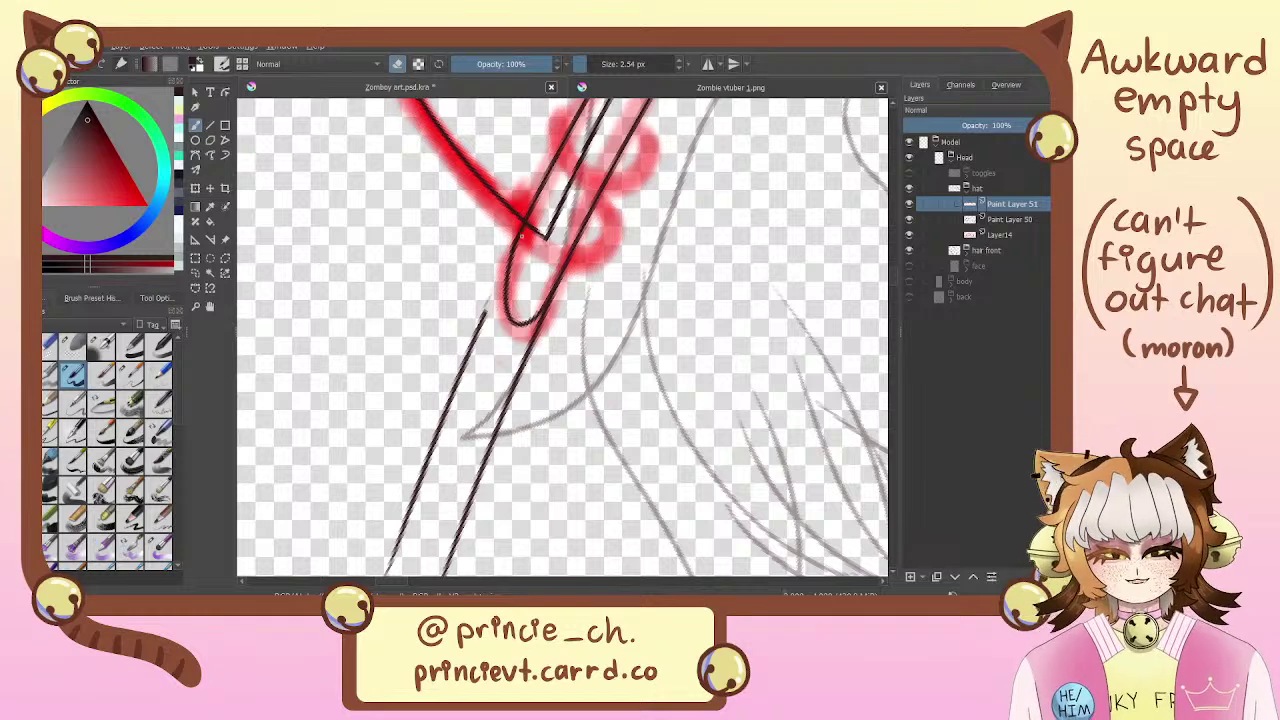
Redraw the short curve joining the upper brim edge line to the rounded left end, repeating the stroke until it fits
key("e")
left_click_drag(519, 241, 506, 290)
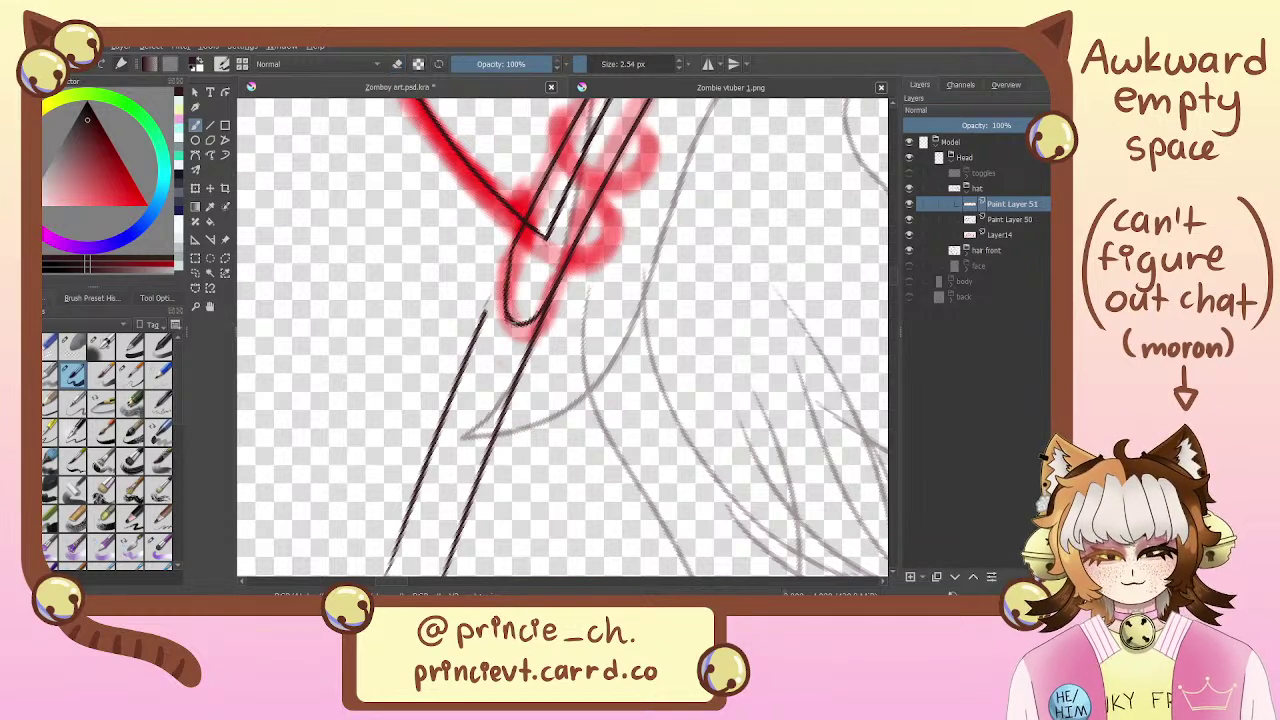
key("ctrl+z")
left_click_drag(519, 241, 506, 290)
key("ctrl+z")
key("ctrl+z")
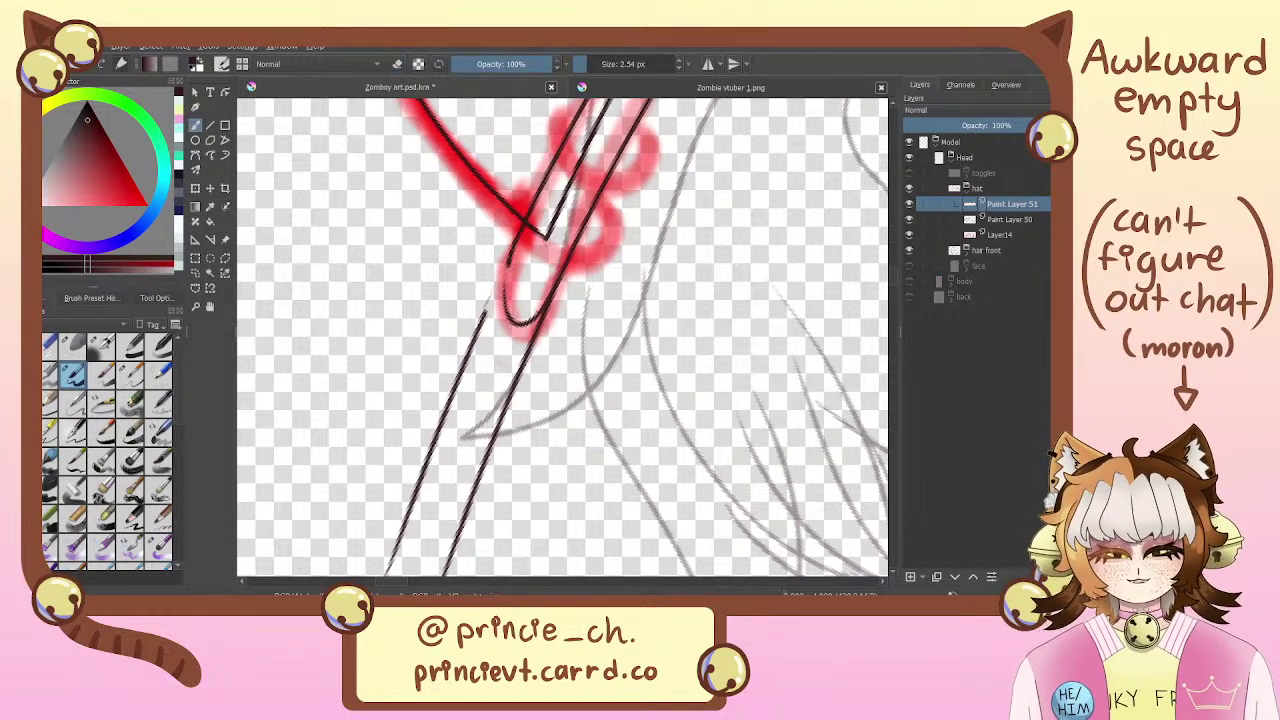
key("ctrl+z")
left_click_drag(517, 242, 505, 286)
key("ctrl+z")
left_click_drag(516, 242, 505, 286)
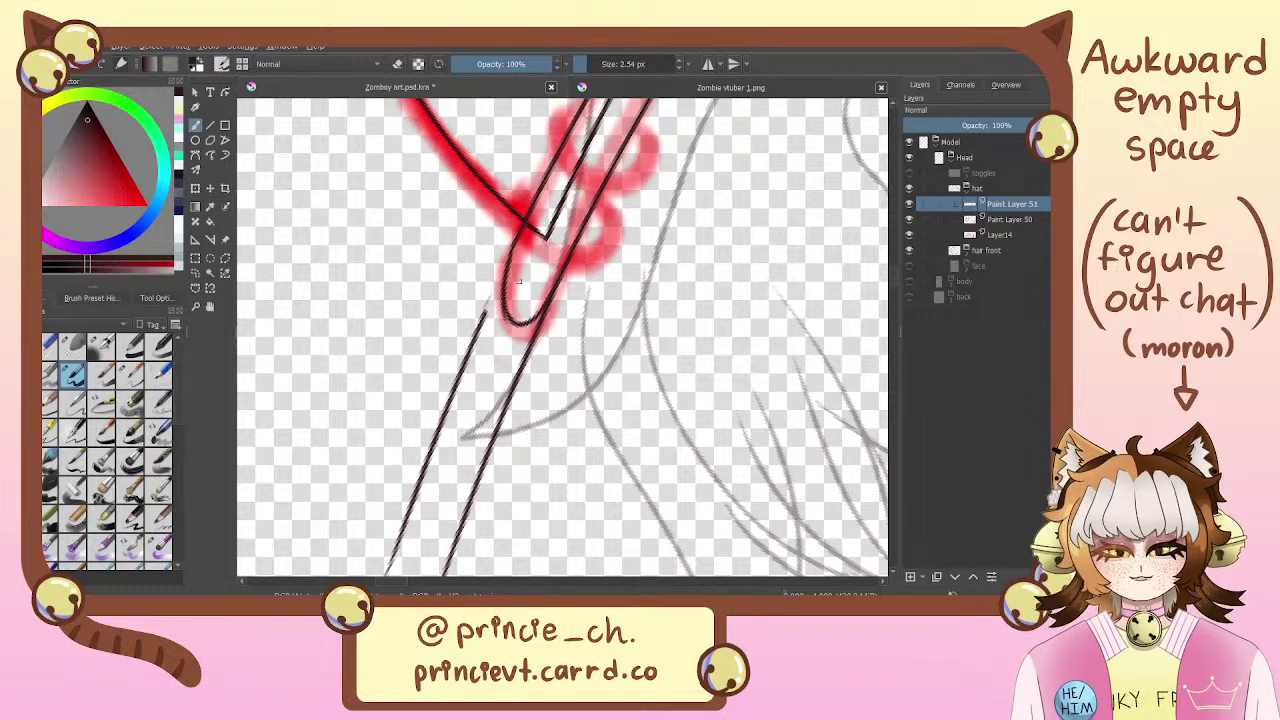
key("ctrl+z")
left_click_drag(516, 242, 505, 284)
key("ctrl+z")
key("ctrl+z")
left_click_drag(517, 241, 505, 284)
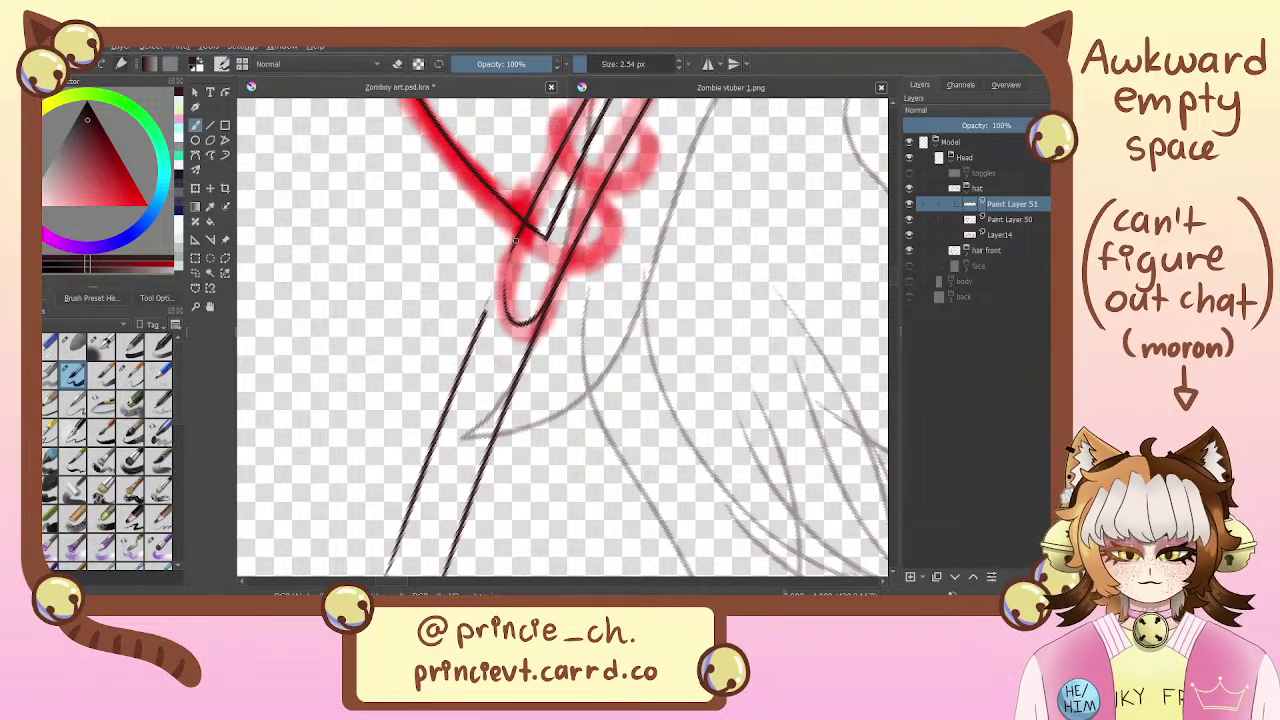
Touch up the outer side of the brim's rounded left end, alternating between brush and eraser
key("e")
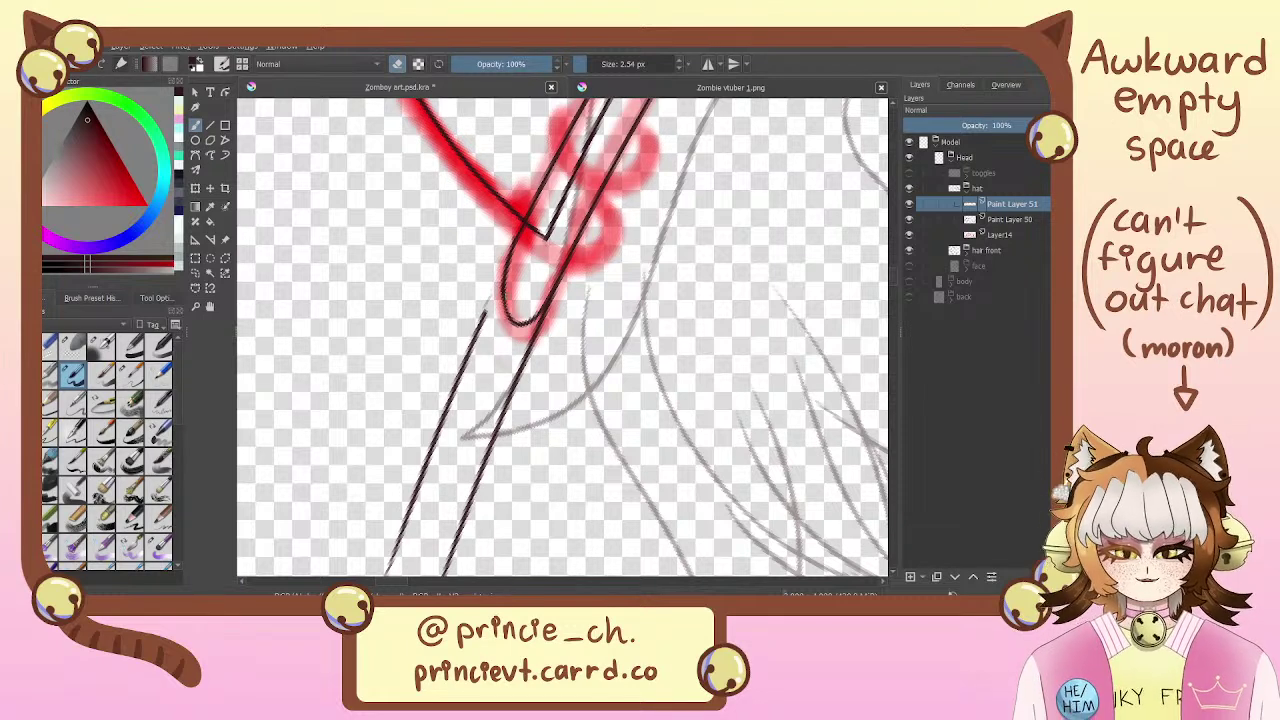
key("e")
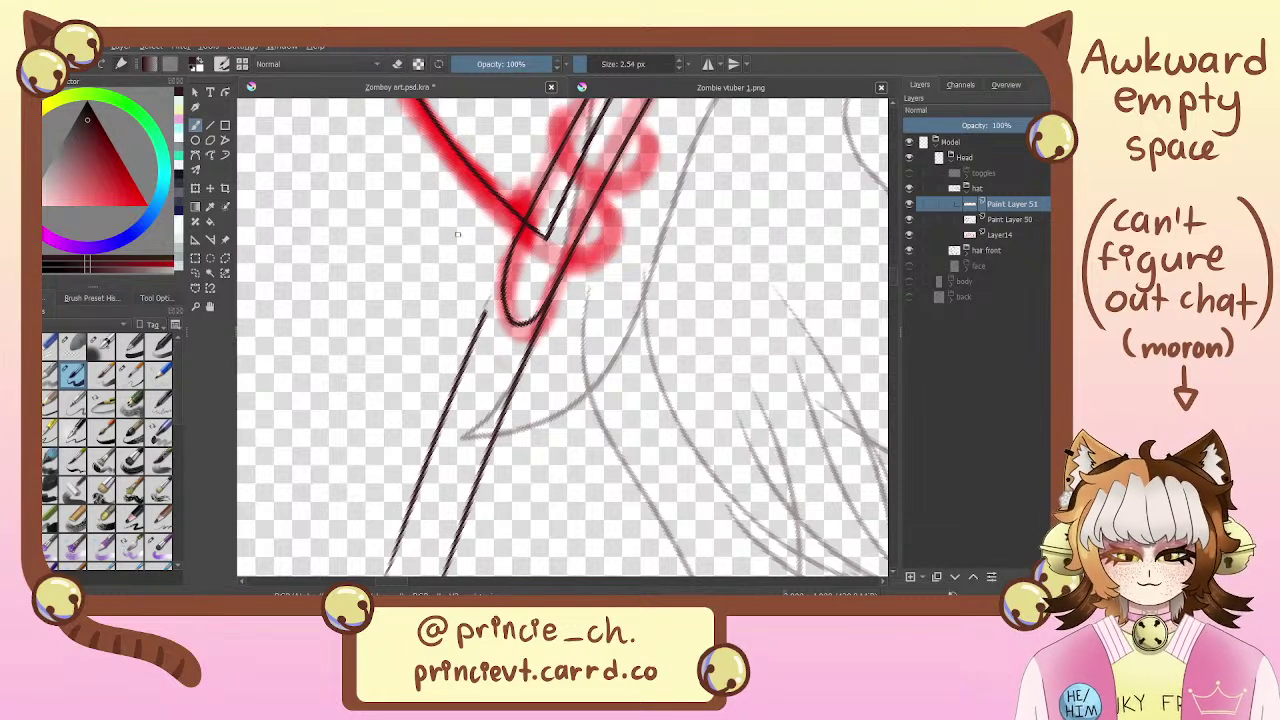
key("e")
key("e")
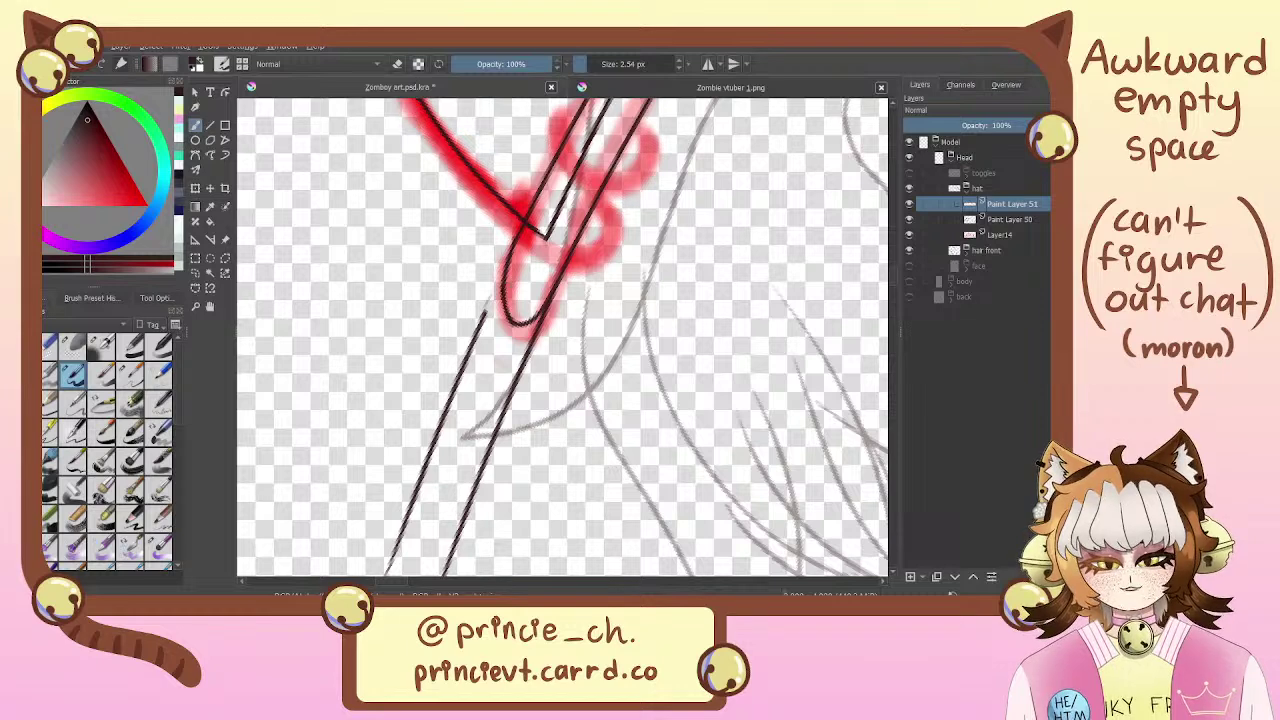
key("e")
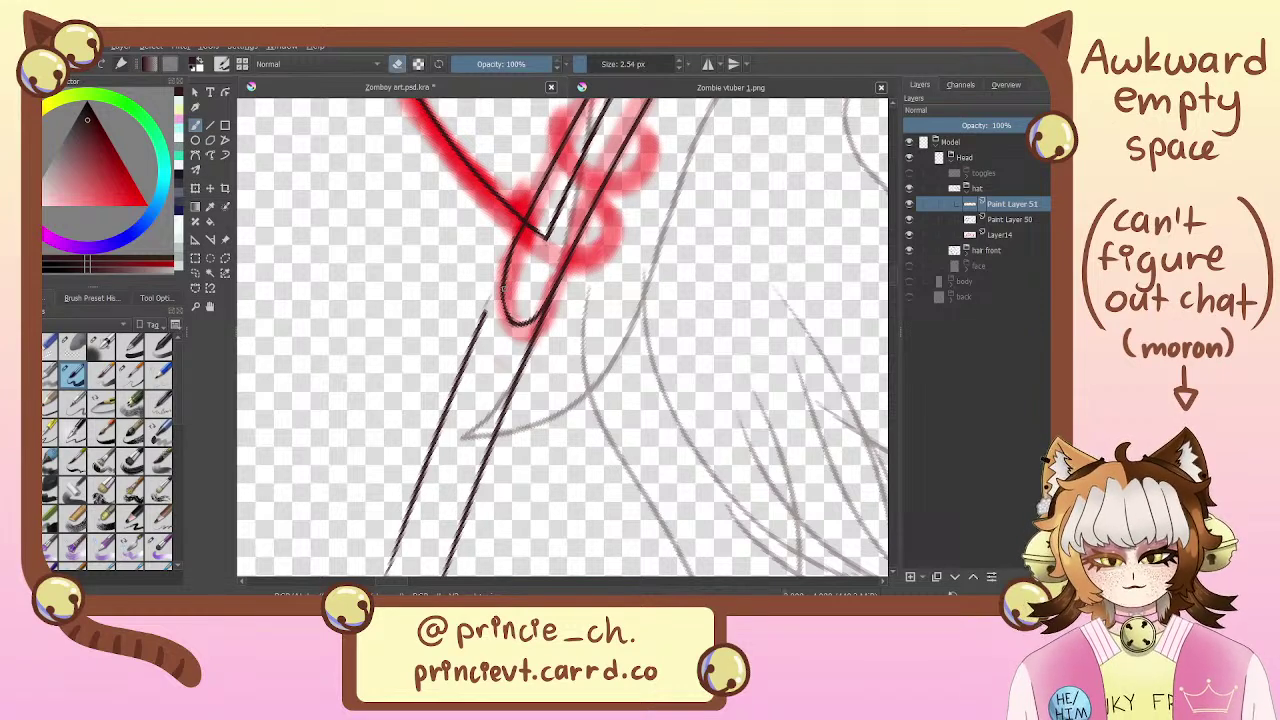
key("e")
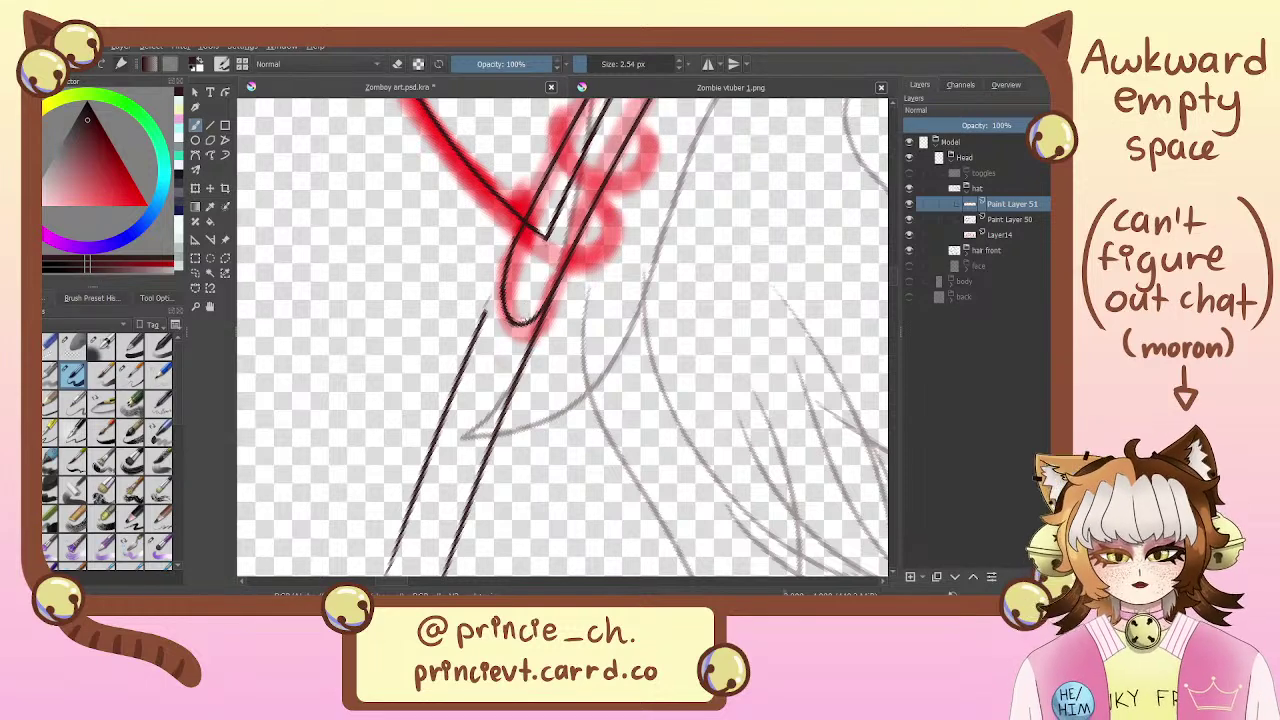
Erase the remaining overshoot of both brim edge lines beyond the rounded left end
key("e")
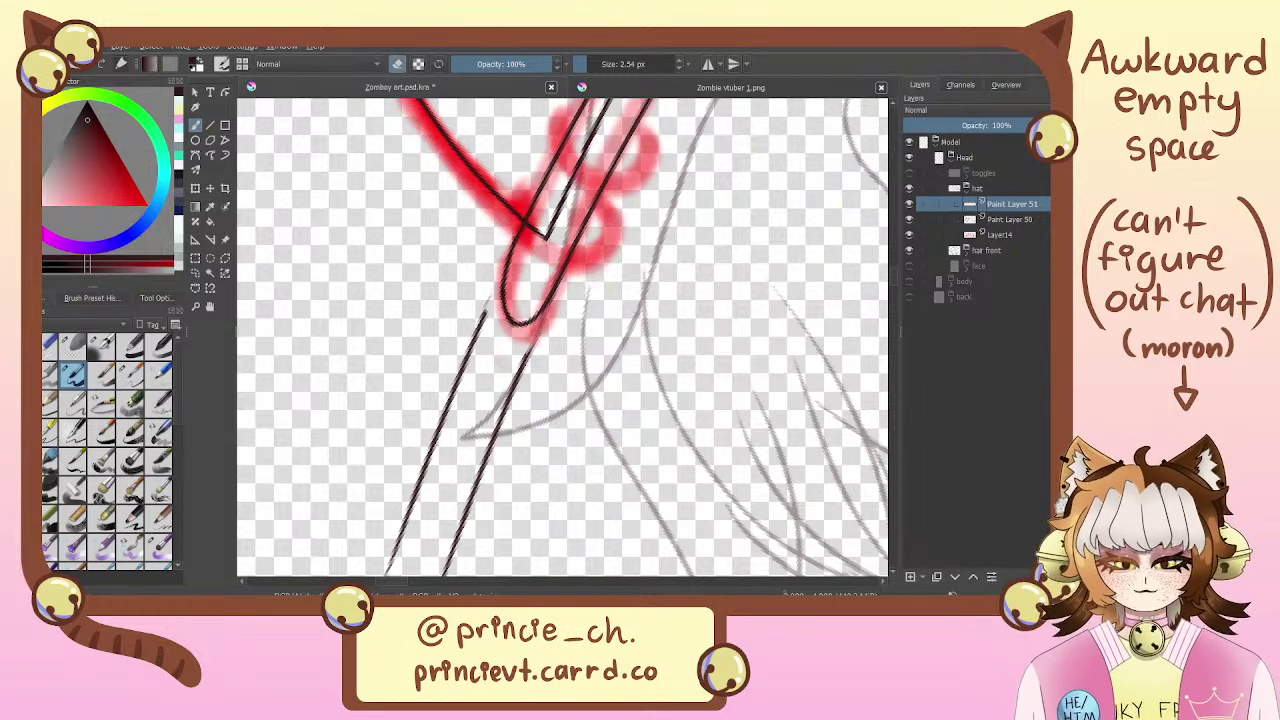
left_click_drag(522, 367, 505, 406)
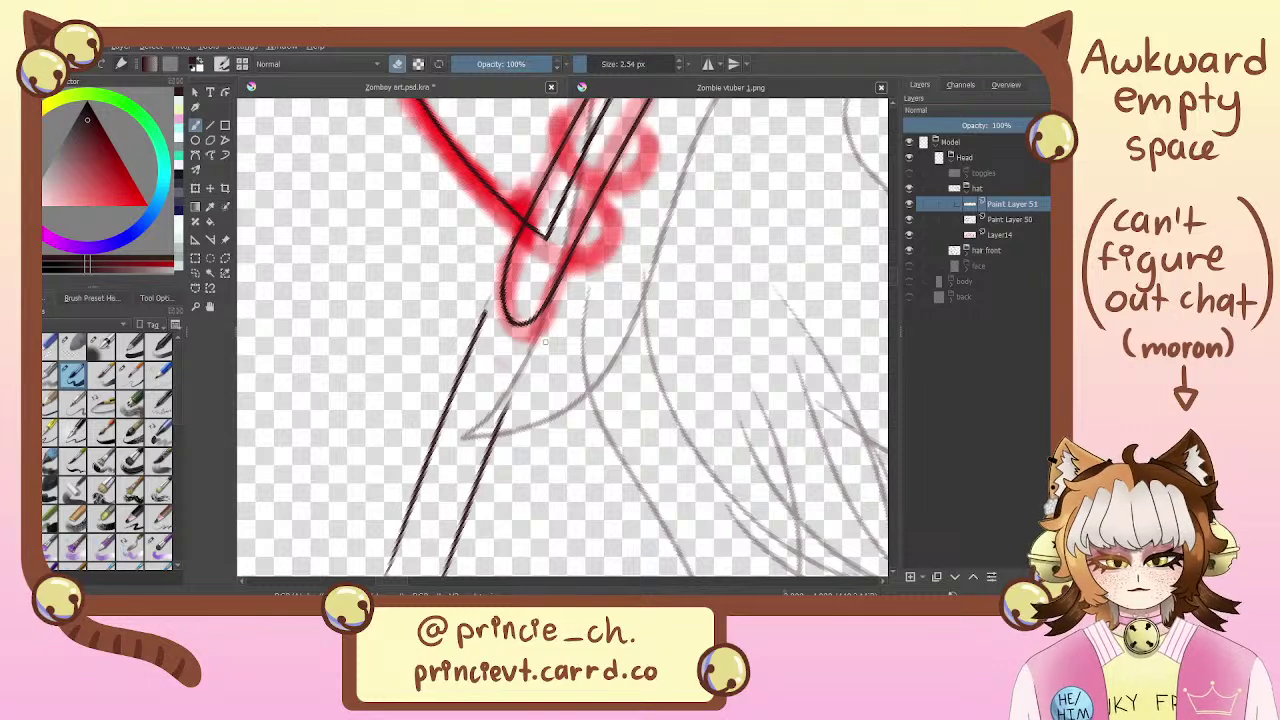
left_click_drag(490, 292, 481, 328)
left_click_drag(491, 285, 475, 340)
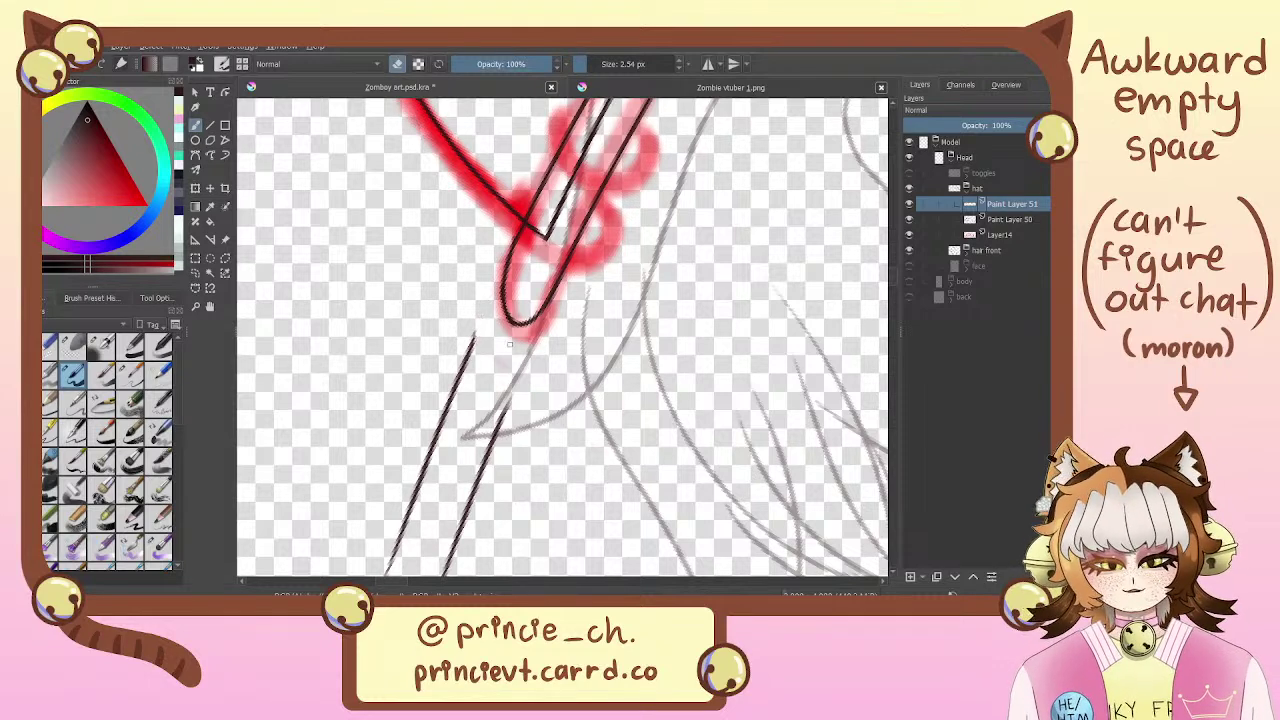
mouse_move(515, 439)
left_mouse_down()
mouse_move(510, 312)
mouse_move(455, 404)
left_mouse_up()
mouse_move(496, 292)
left_mouse_down()
mouse_move(457, 405)
mouse_move(466, 340)
left_mouse_up()
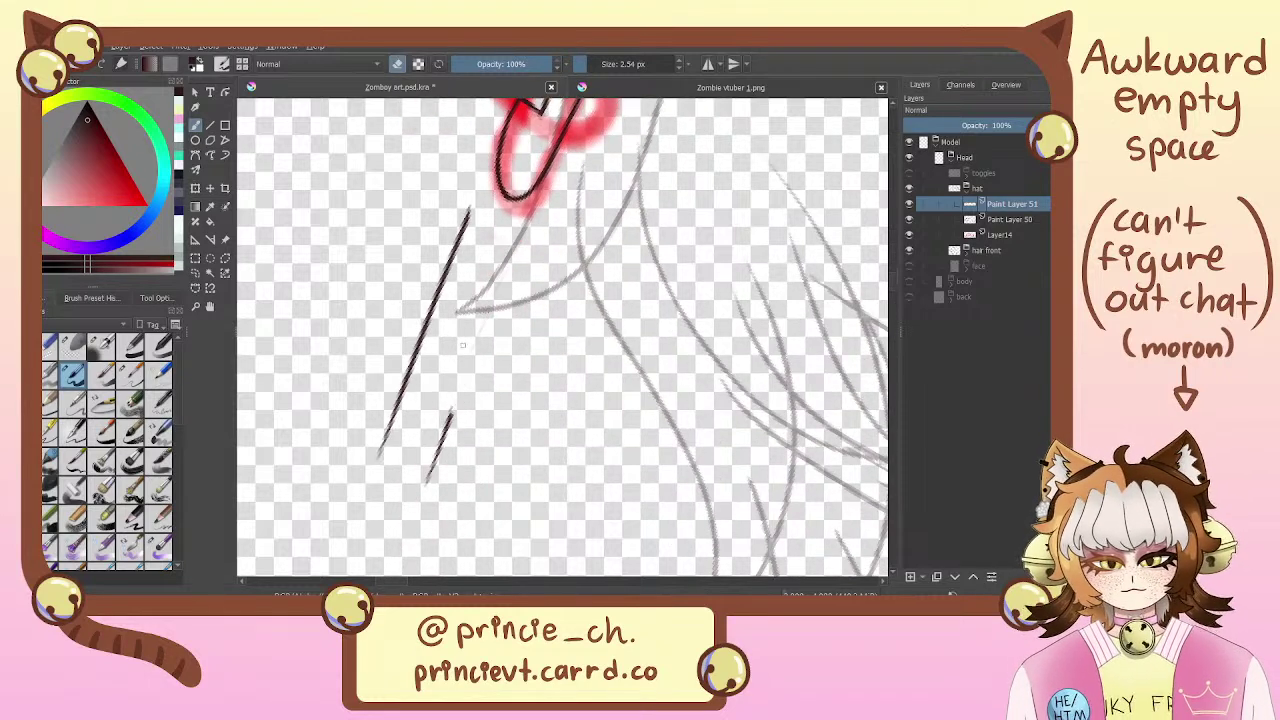
mouse_move(450, 412)
left_mouse_down()
mouse_move(428, 482)
mouse_move(437, 444)
left_mouse_up()
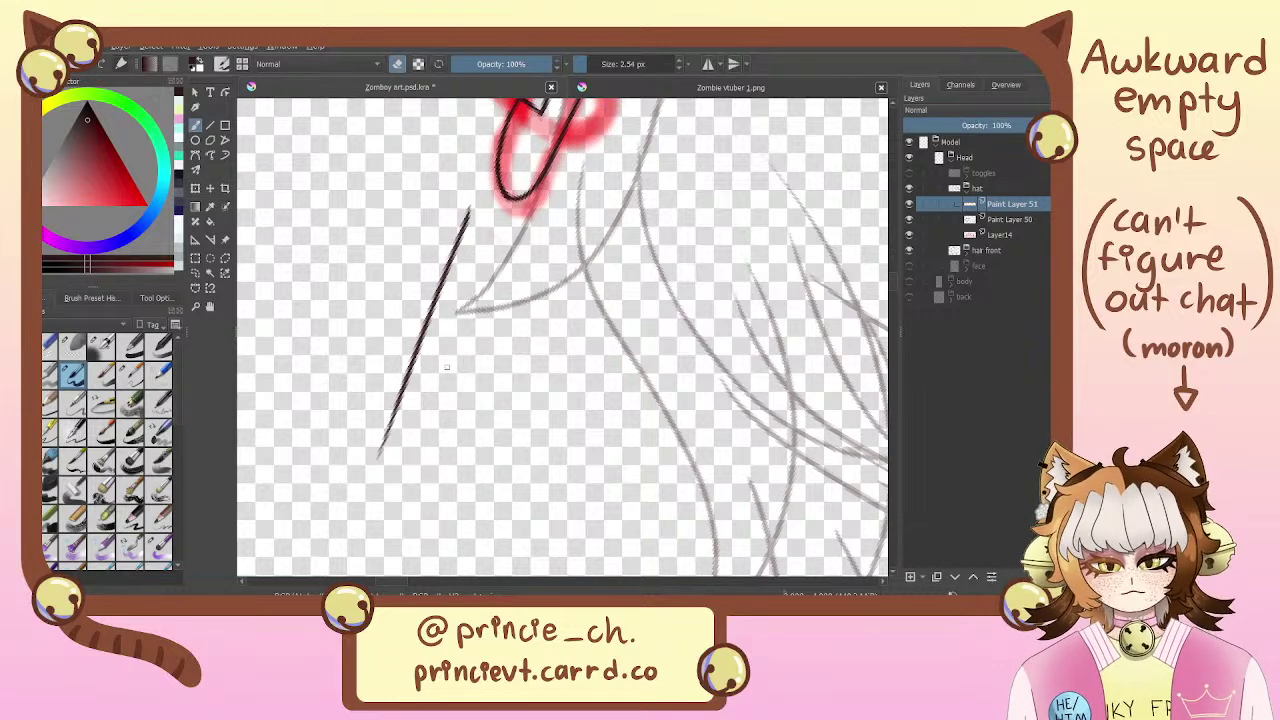
mouse_move(472, 212)
left_mouse_down()
mouse_move(450, 298)
mouse_move(461, 228)
left_mouse_up()
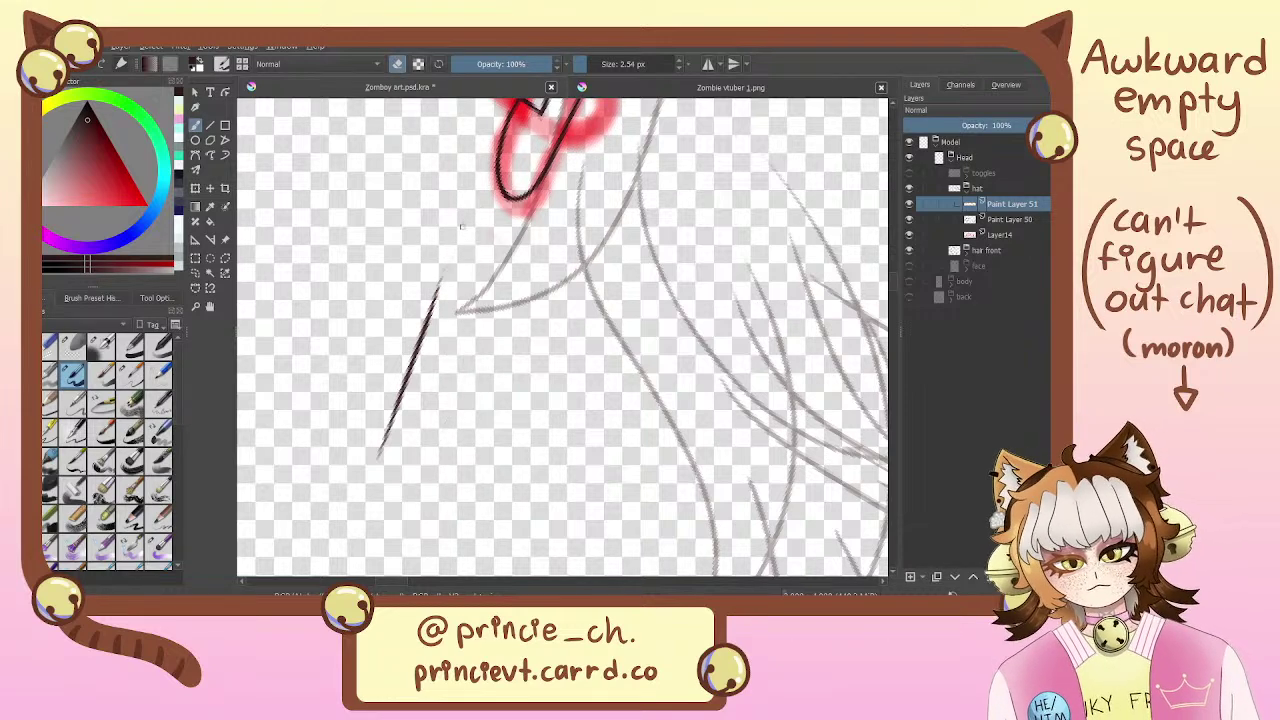
mouse_move(440, 282)
left_mouse_down()
mouse_move(376, 462)
mouse_move(404, 380)
left_mouse_up()
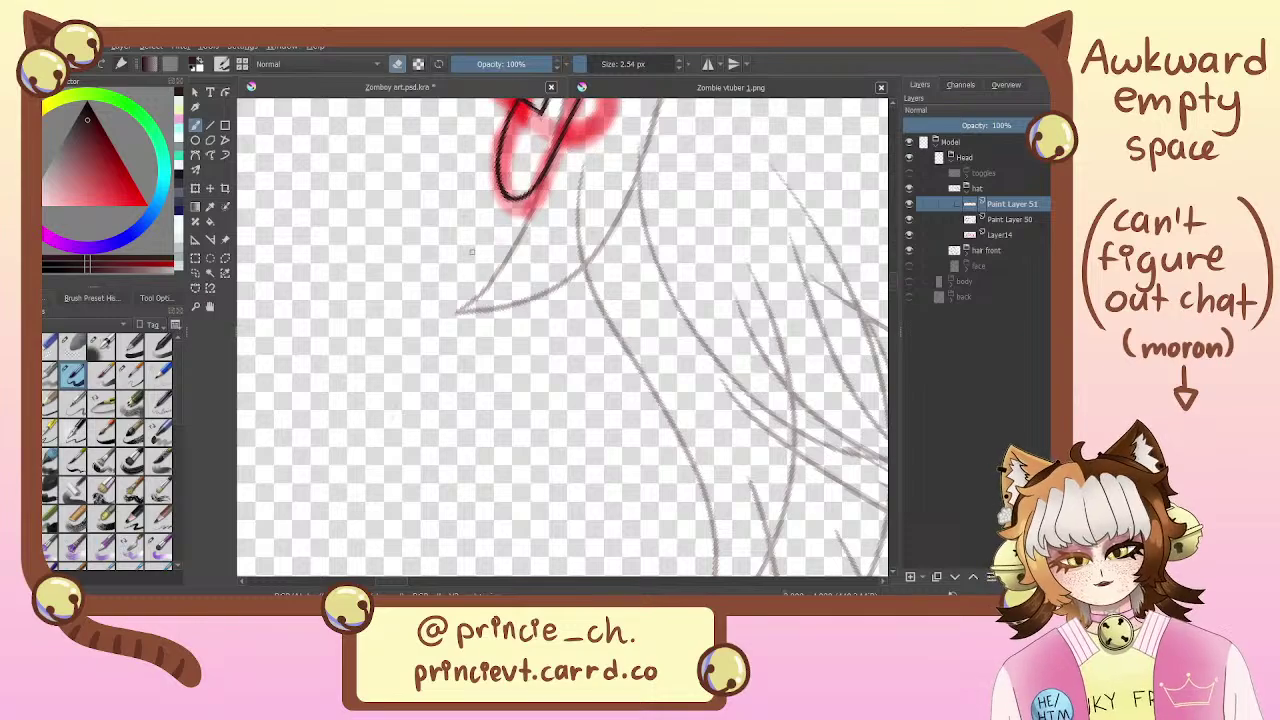
Add a new paint layer directly above Paint Layer 50 for the scalloped emblem on the hat's crown
left_click_drag(472, 252, 394, 528)
left_click_drag(606, 140, 476, 460)
mouse_move(651, 154)
left_mouse_down()
mouse_move(480, 420)
mouse_move(654, 203)
mouse_move(461, 355)
mouse_move(484, 333)
mouse_move(462, 317)
mouse_move(672, 184)
left_mouse_up()
left_click(1012, 219)
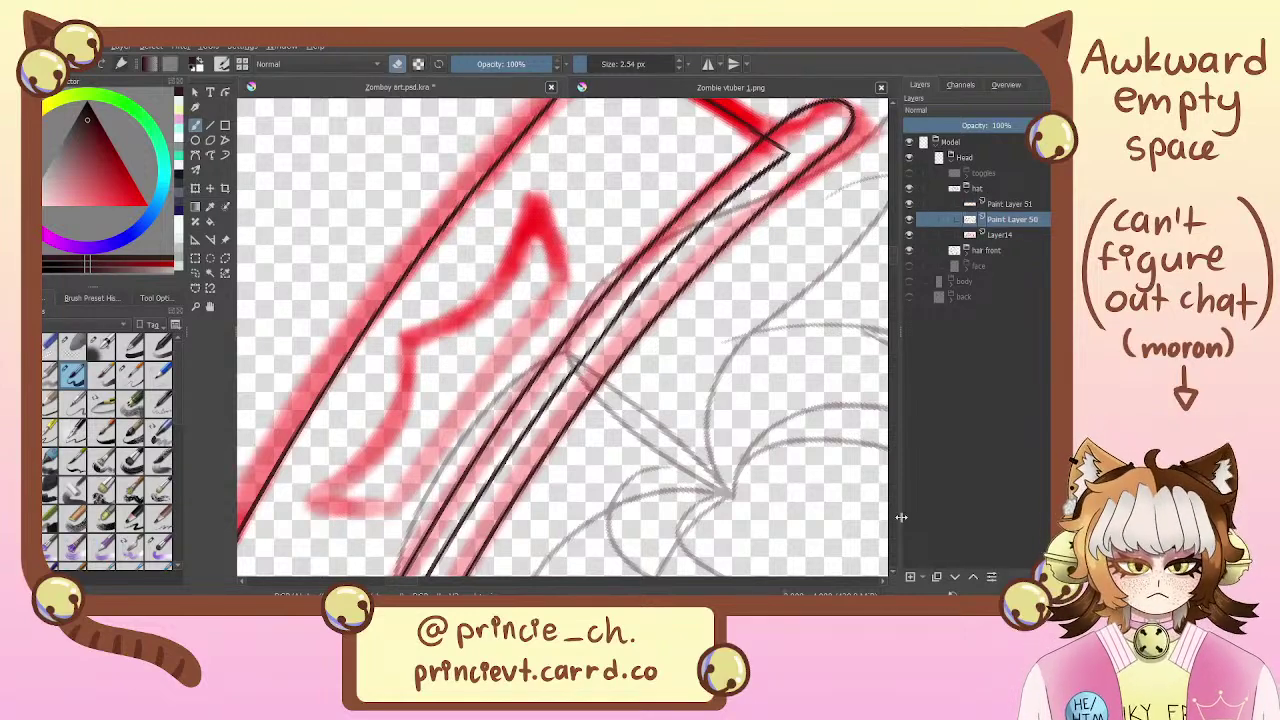
left_click(910, 577)
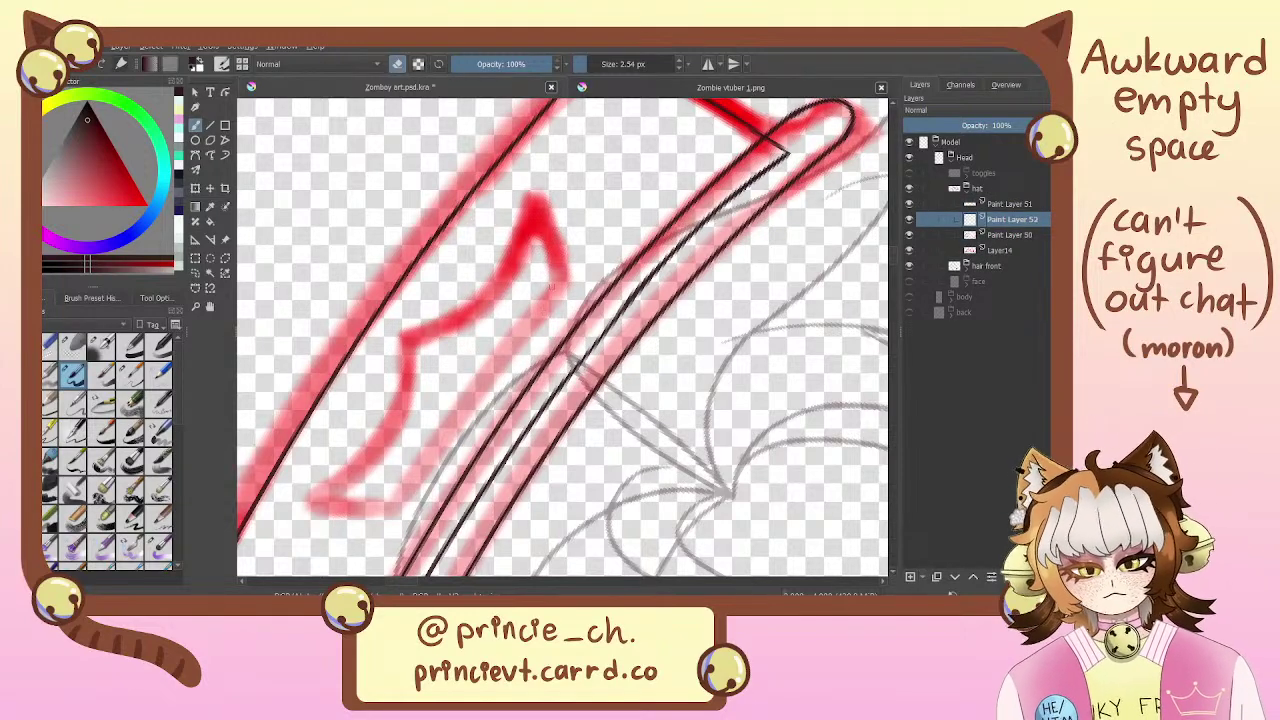
Ink the emblem's long bottom edge along the red sketch, just above the brim
key("e")
mouse_move(571, 273)
left_mouse_down()
mouse_move(399, 525)
mouse_move(384, 524)
mouse_move(447, 430)
mouse_move(468, 417)
mouse_move(390, 531)
left_mouse_up()
key("ctrl+z")
key("ctrl+z")
key("ctrl+z")
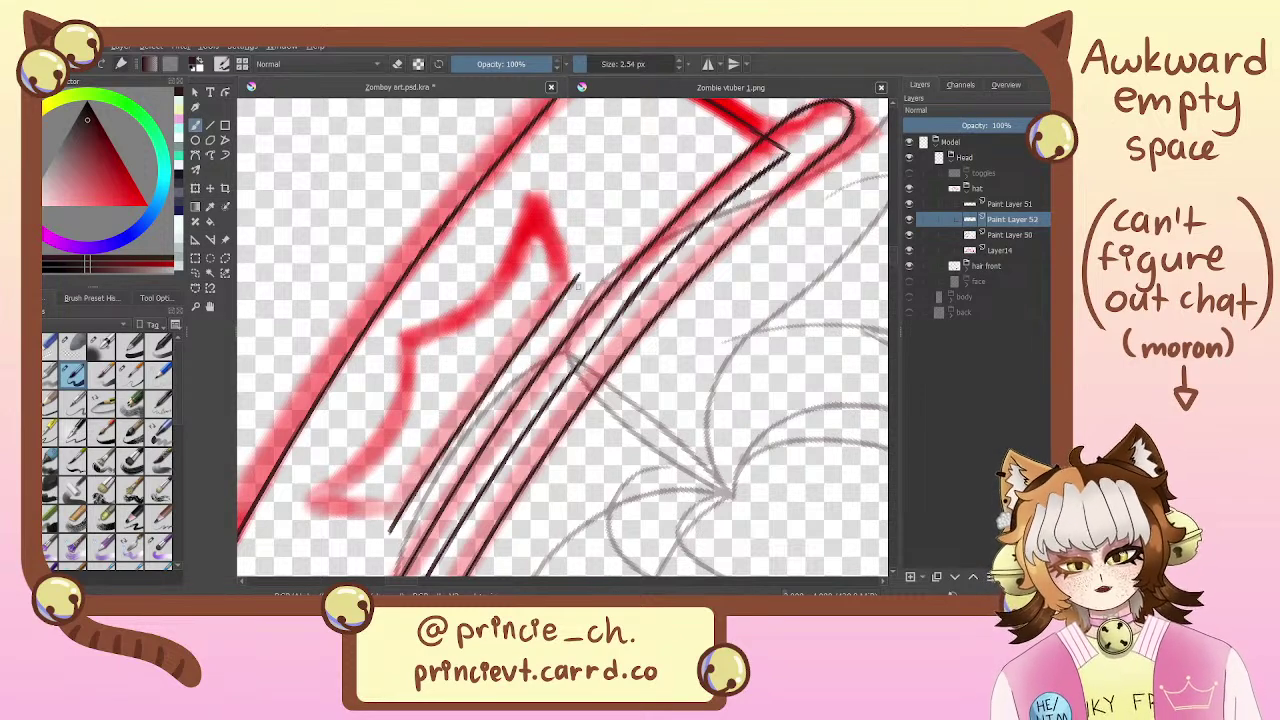
Ink the emblem's scalloped upper edge as two curves meeting at the middle peak, redoing the left curve
left_click_drag(557, 269, 649, 303)
mouse_move(502, 370)
left_mouse_down()
mouse_move(604, 306)
mouse_move(634, 219)
left_mouse_up()
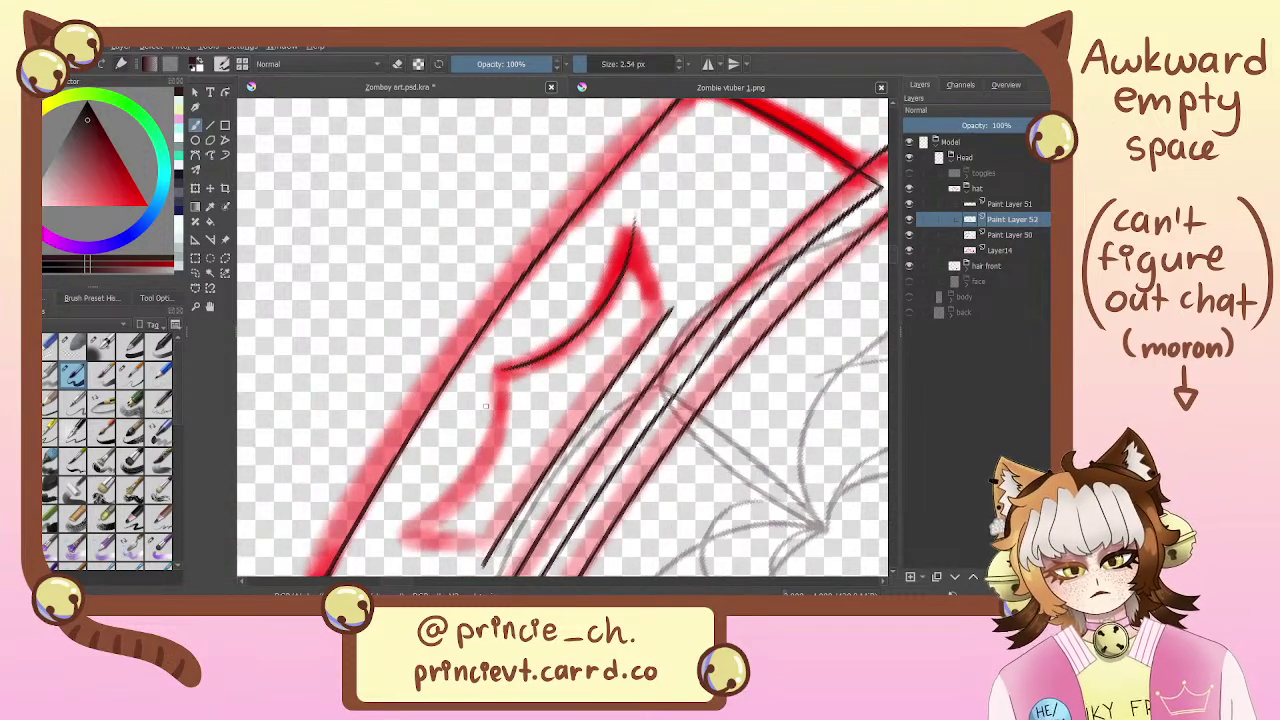
left_click_drag(504, 368, 398, 534)
mouse_move(531, 329)
left_mouse_down()
mouse_move(613, 219)
mouse_move(480, 427)
left_mouse_up()
key("ctrl+z")
key("ctrl+z")
left_click_drag(585, 260, 474, 438)
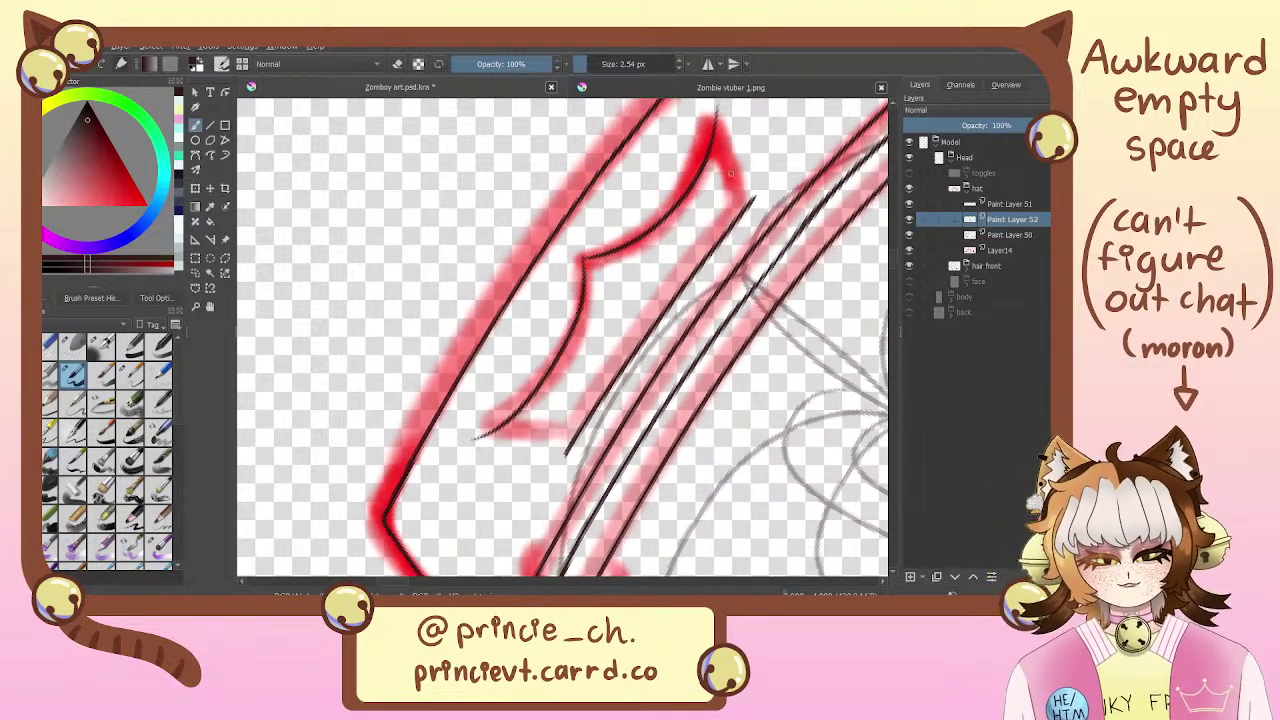
Ink the emblem's slanted left and right sides from the outer tips to the bottom edge and sharpen the left tip
left_click_drag(731, 174, 664, 298)
left_click_drag(657, 232, 676, 328)
key("ctrl+z")
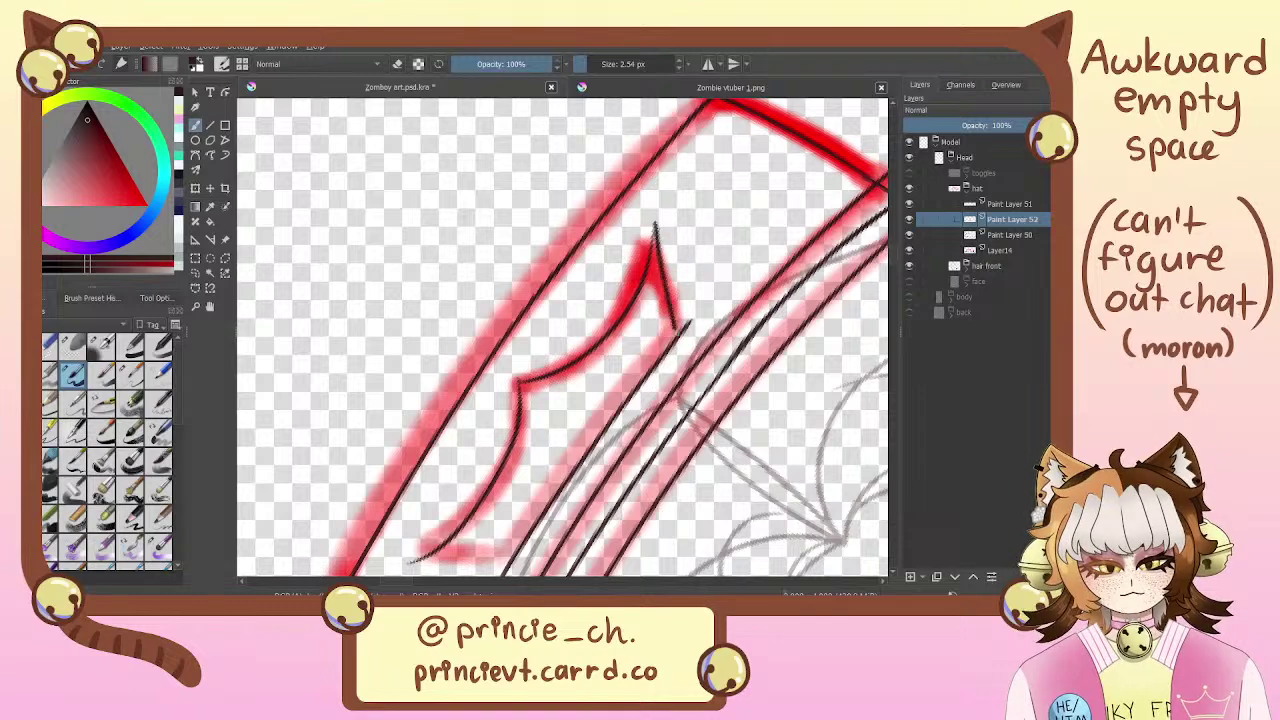
left_click_drag(595, 331, 641, 233)
left_click_drag(460, 461, 583, 440)
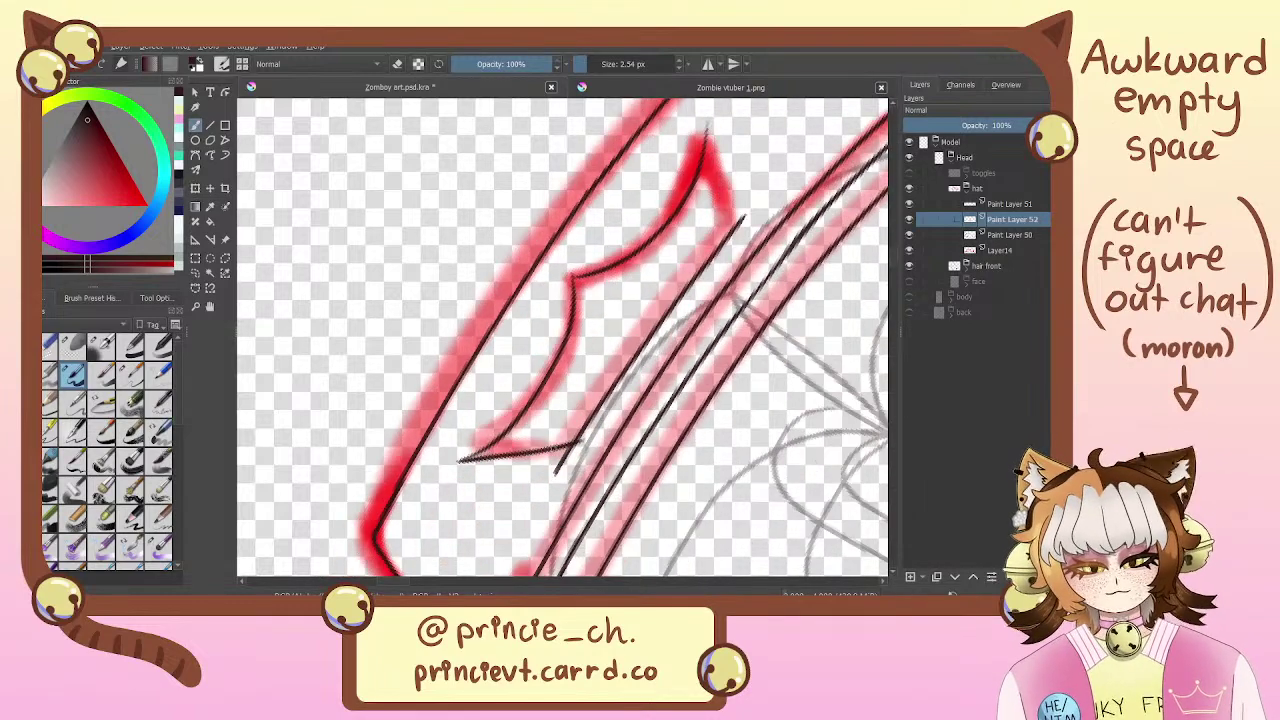
left_click_drag(706, 126, 732, 262)
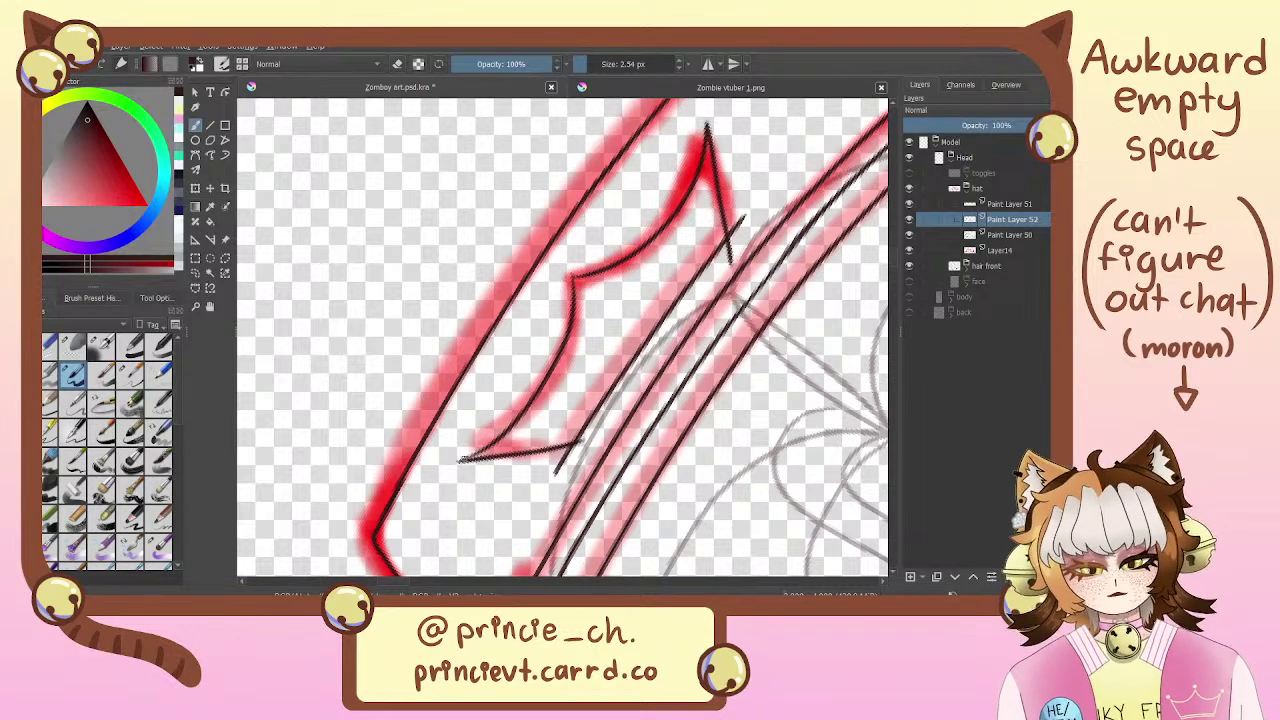
left_click_drag(458, 462, 500, 432)
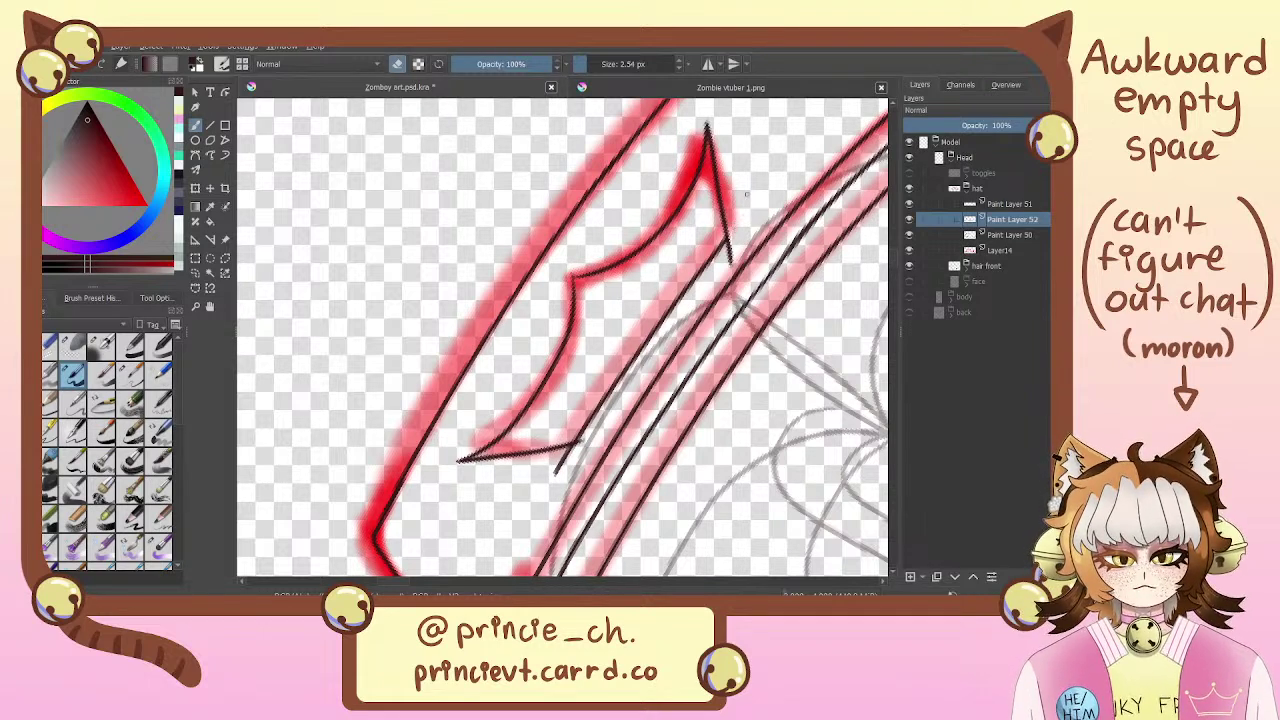
Erase the overshooting line ends at the emblem's two lower corners and clean up the right corner
left_click_drag(729, 238, 732, 265)
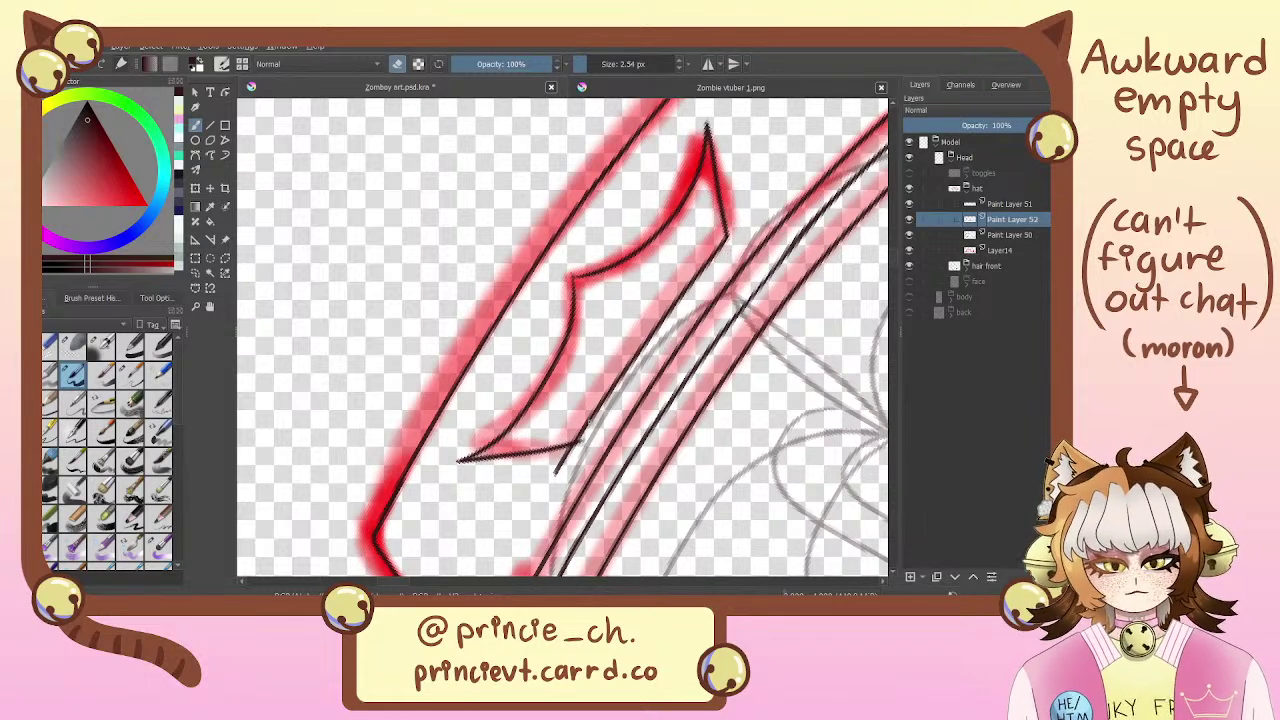
left_click_drag(588, 434, 555, 474)
left_click_drag(665, 350, 625, 304)
mouse_move(569, 334)
left_mouse_down()
mouse_move(660, 250)
mouse_move(755, 190)
mouse_move(572, 157)
left_mouse_up()
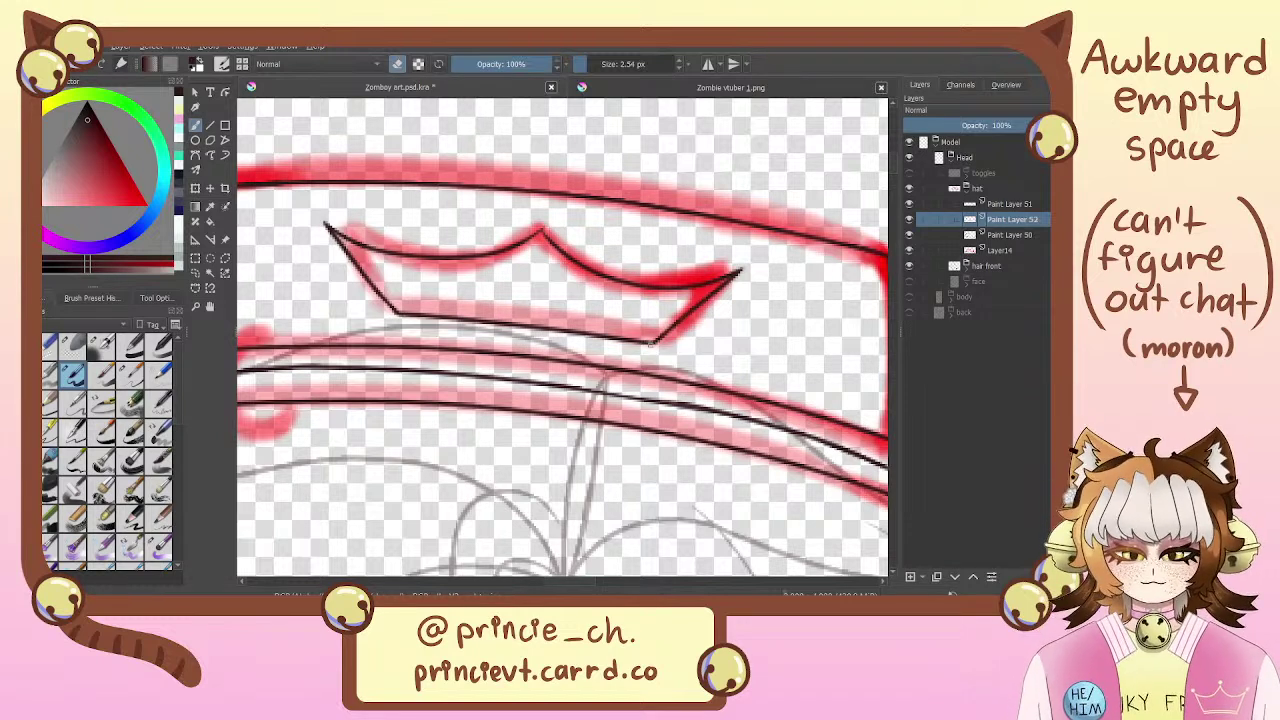
left_click_drag(652, 340, 712, 288)
key("e")
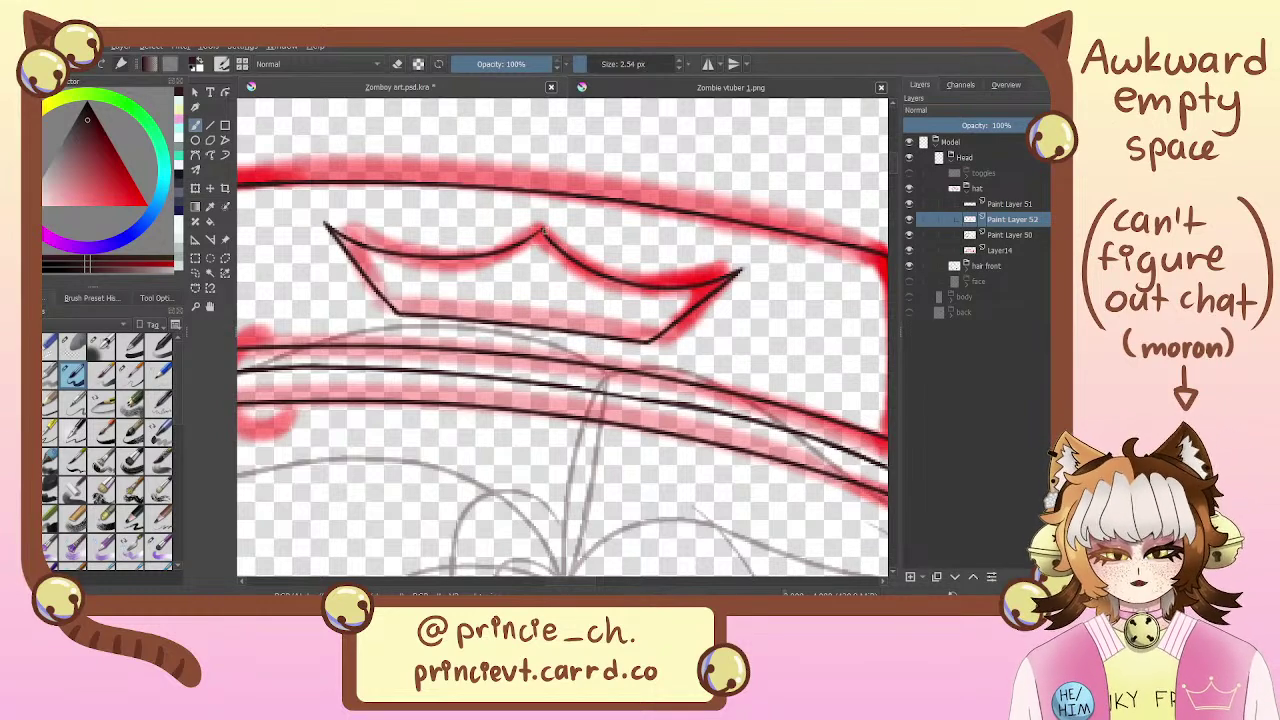
key("e")
Identify the brim's line layer by toggling its visibility and add a new paint layer directly above it in the hat group
mouse_move(450, 273)
left_mouse_down()
mouse_move(720, 145)
mouse_move(608, 328)
left_mouse_up()
left_click_drag(405, 442, 534, 361)
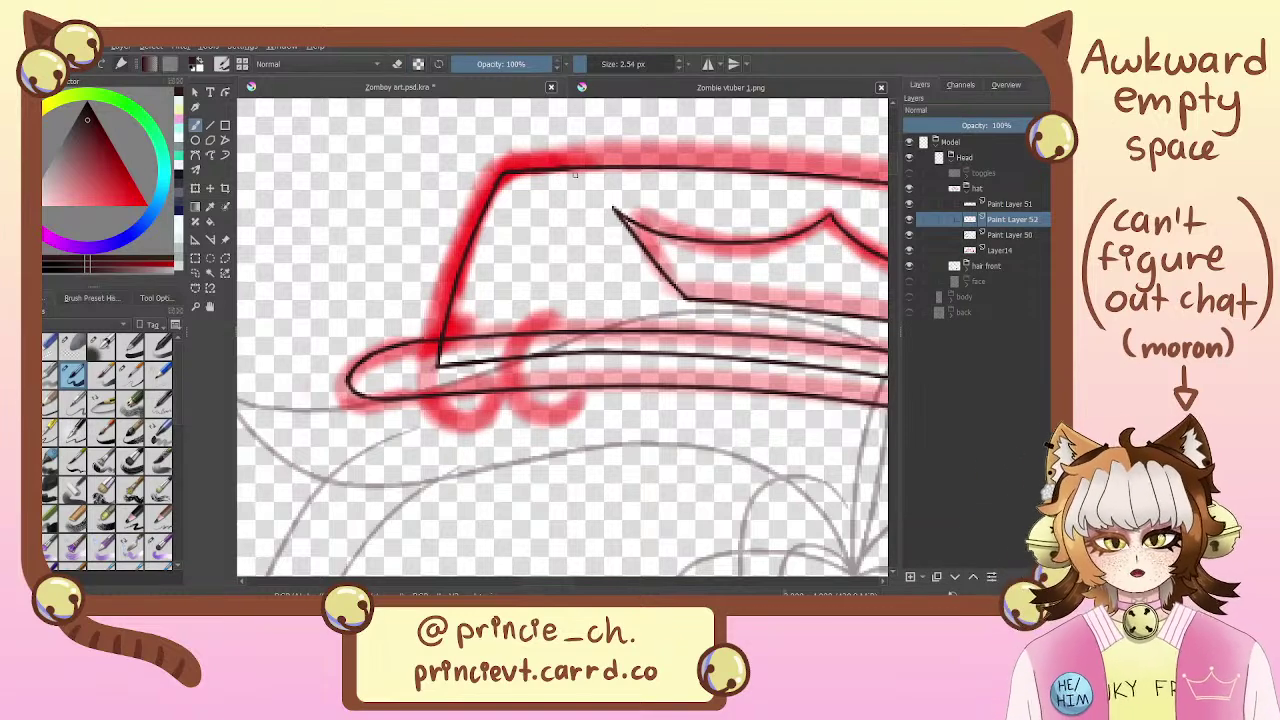
key("e")
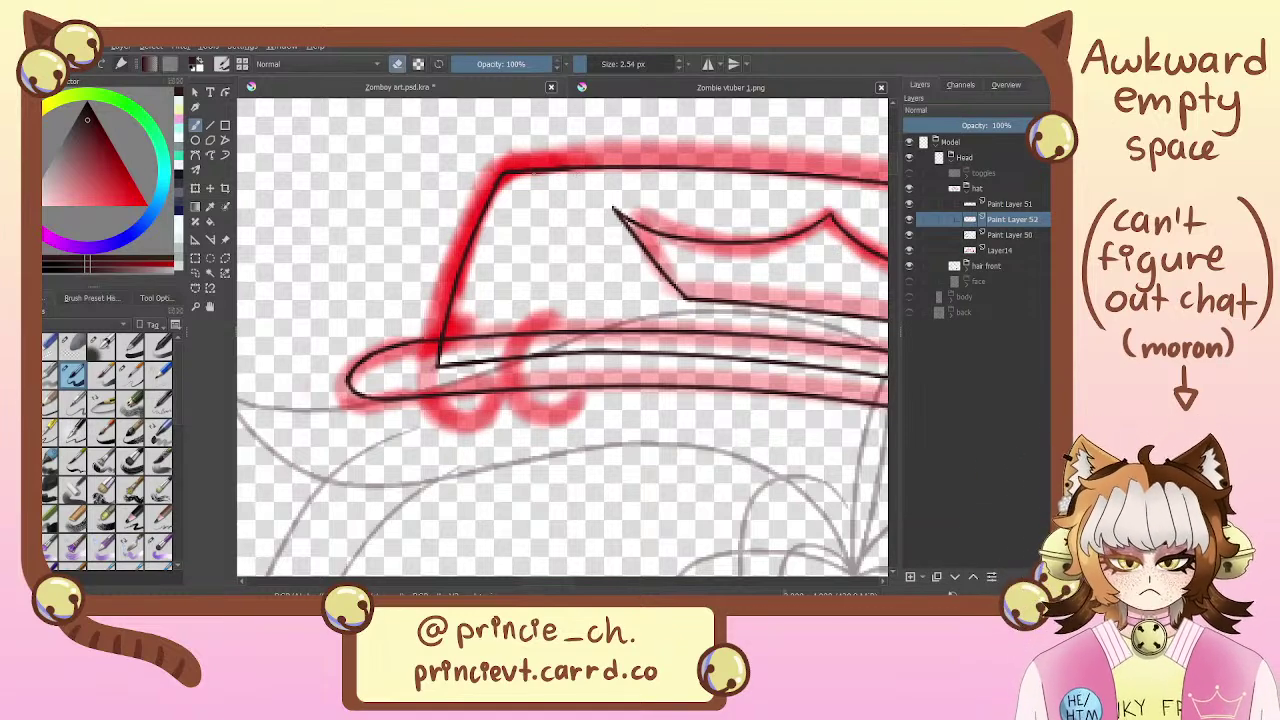
left_click(948, 235)
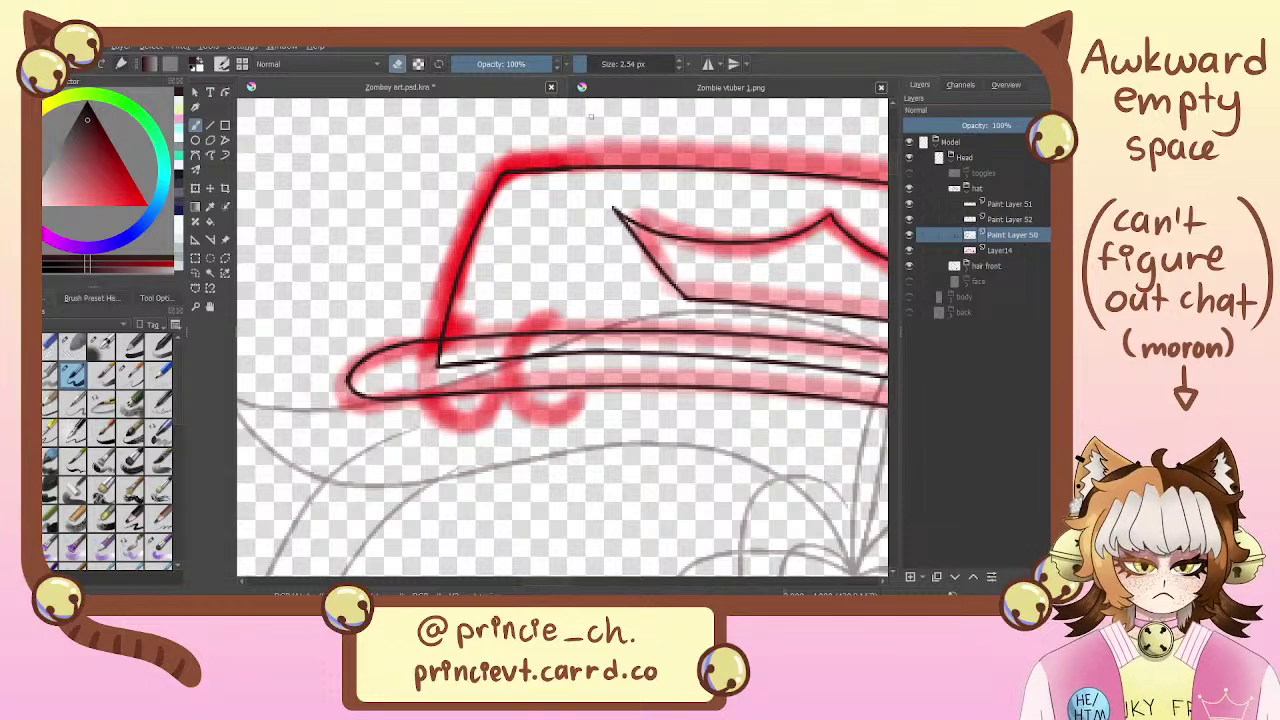
left_click_drag(524, 336, 486, 334)
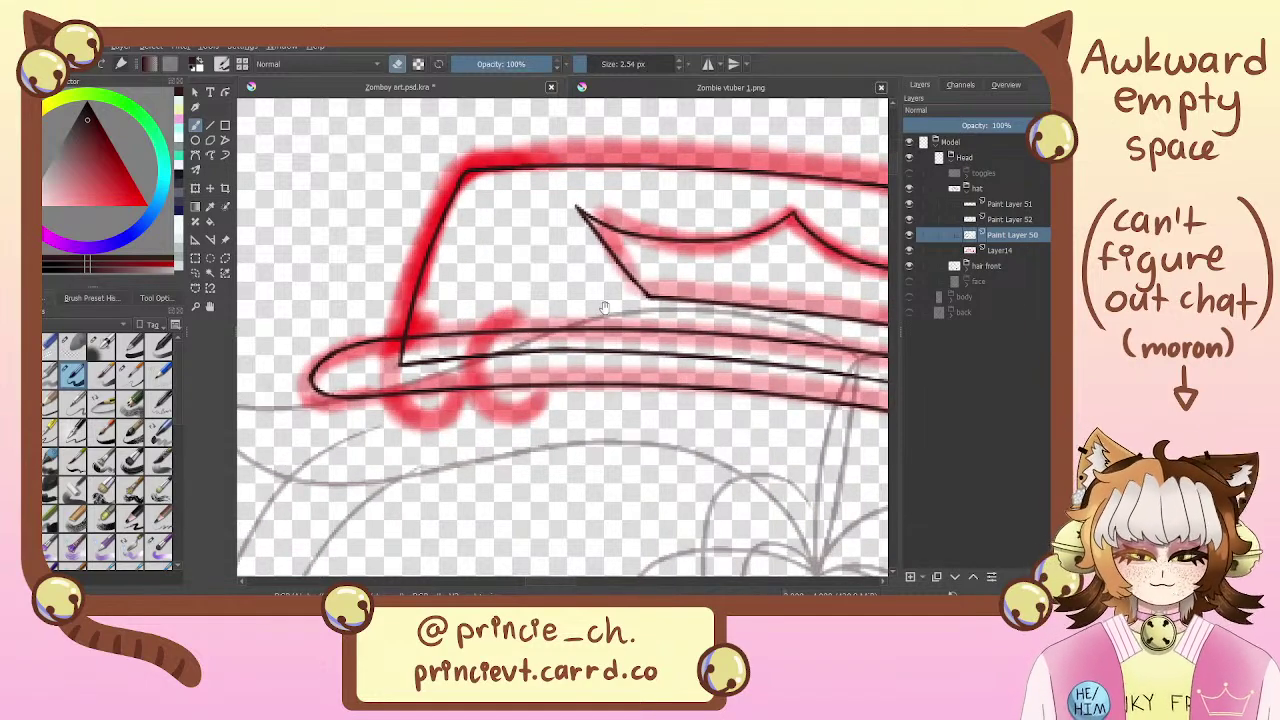
left_click(1031, 218)
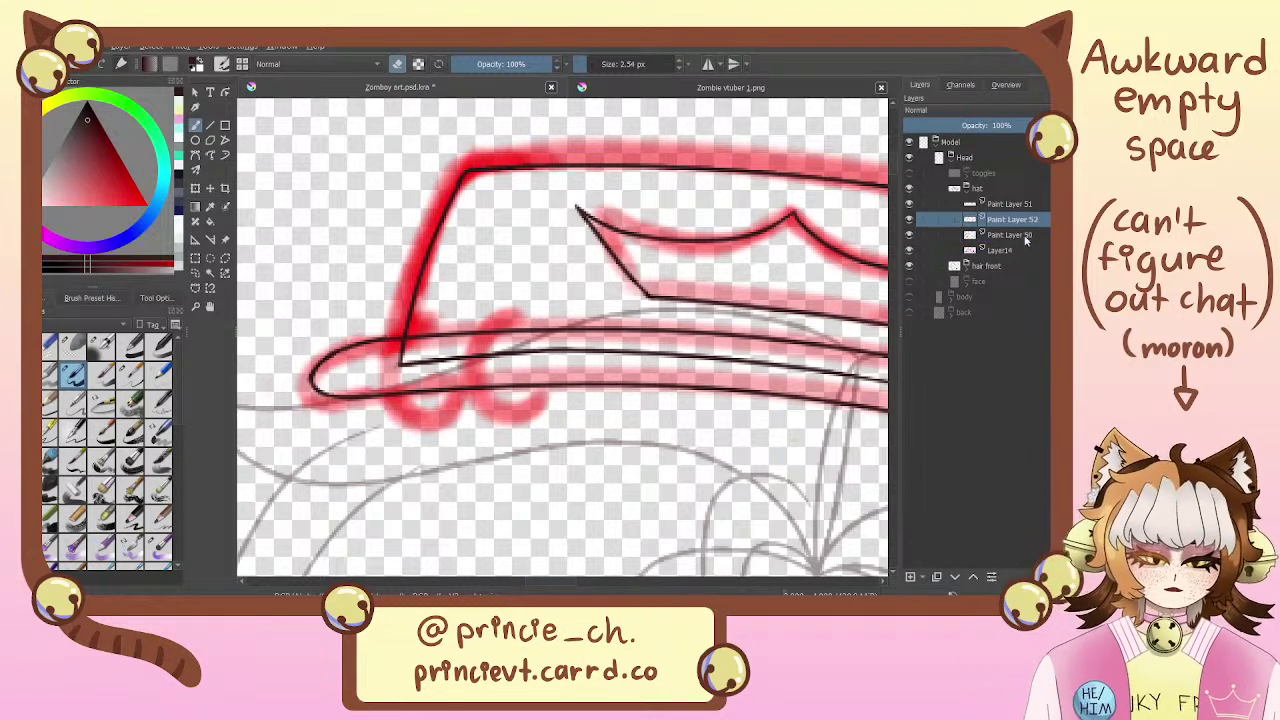
left_click(1026, 249)
left_click(1030, 221)
left_click(1030, 205)
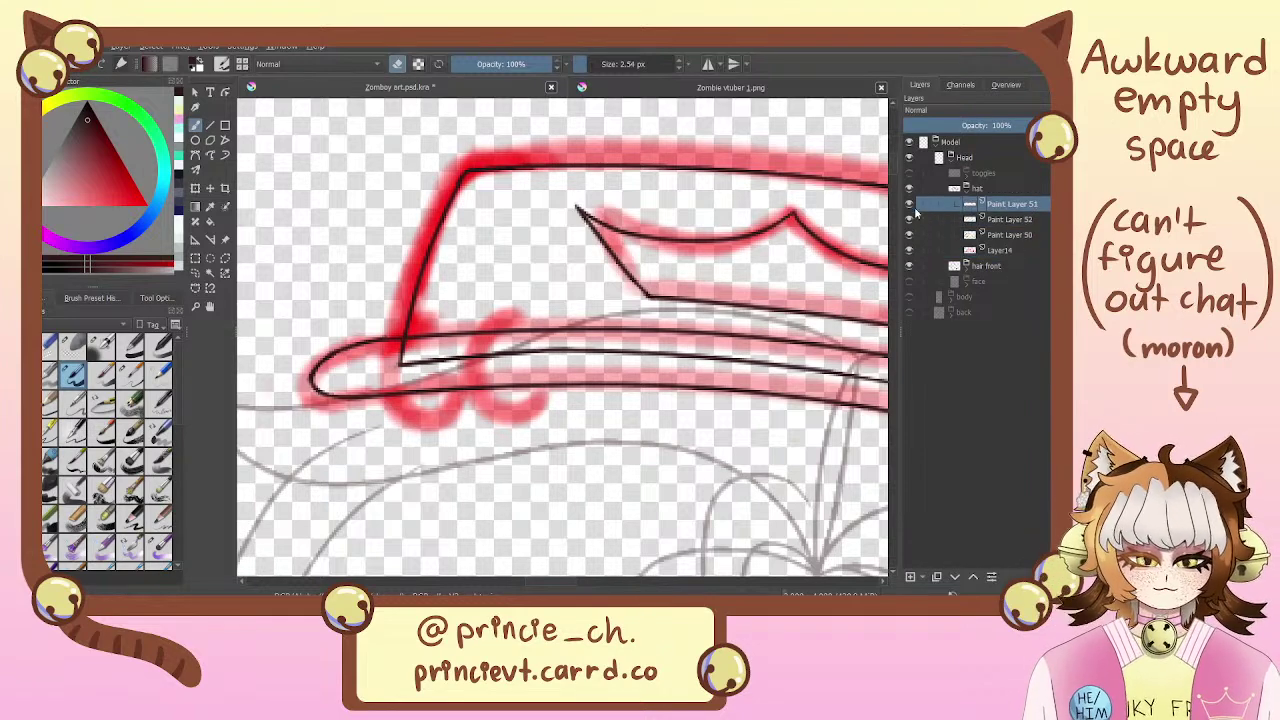
left_click(910, 205)
left_click(910, 205)
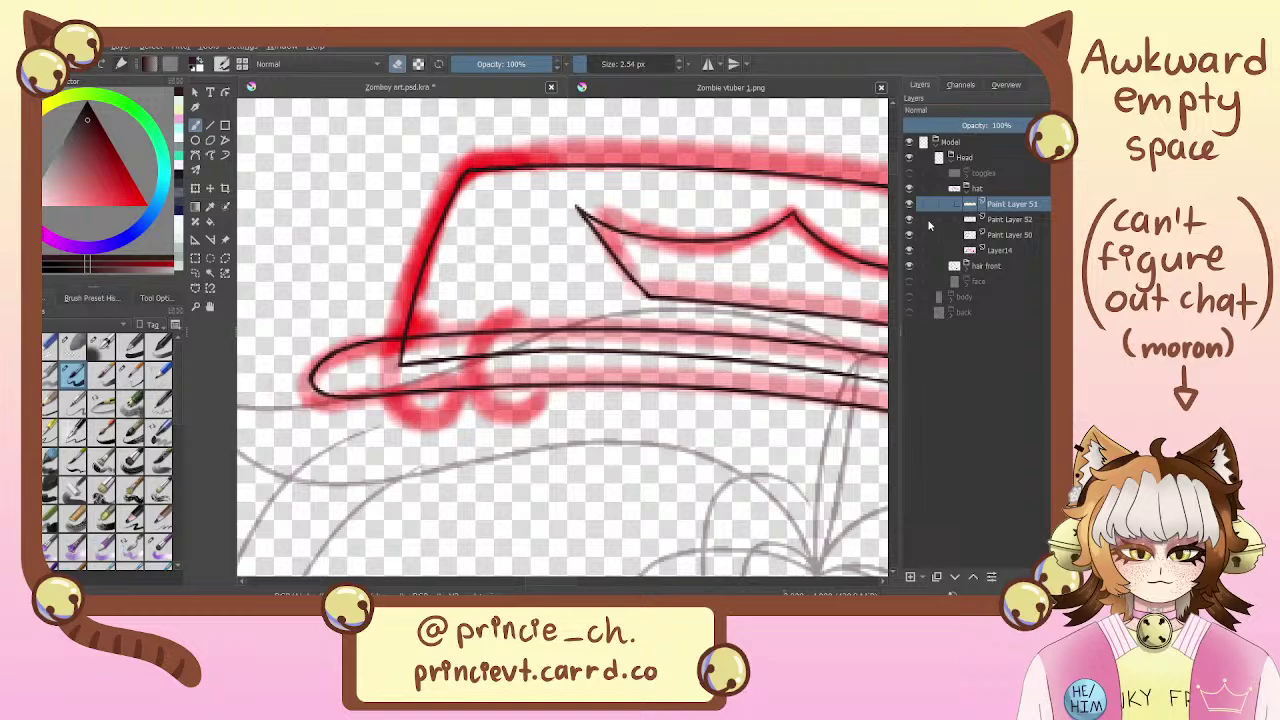
left_click(911, 578)
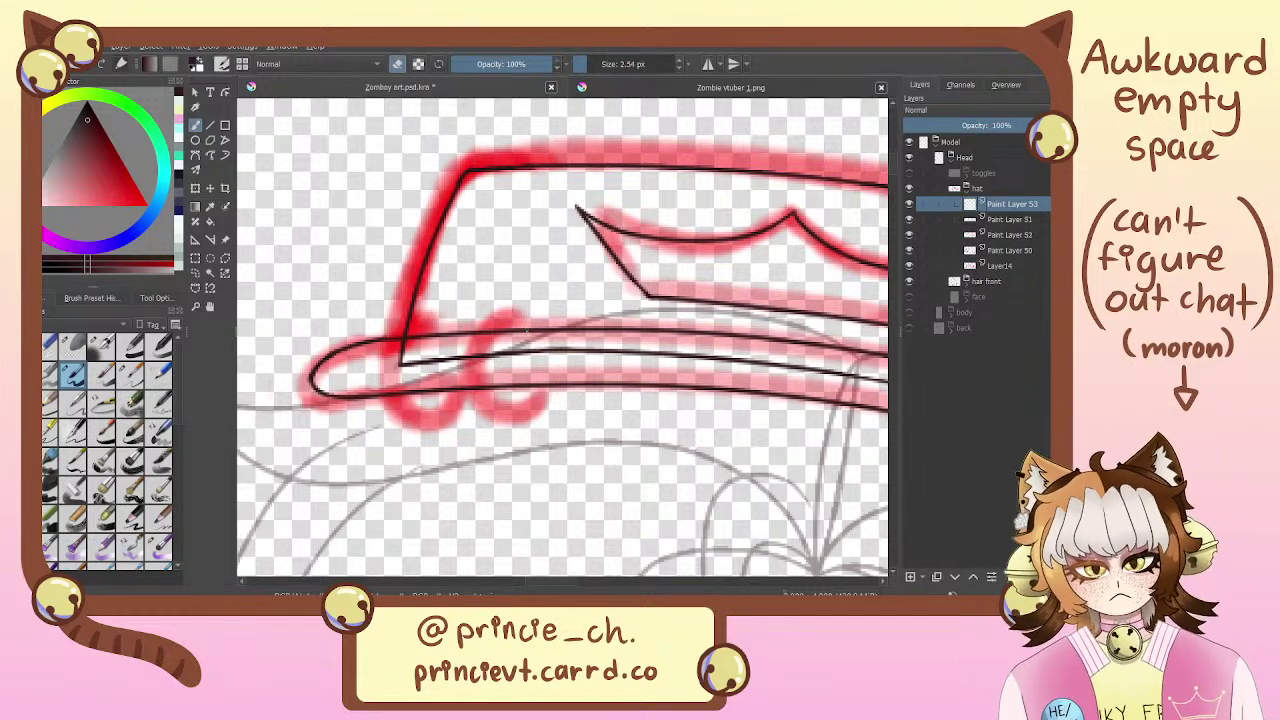
key("e")
mouse_move(525, 322)
left_mouse_down()
mouse_move(516, 313)
mouse_move(521, 408)
left_mouse_up()
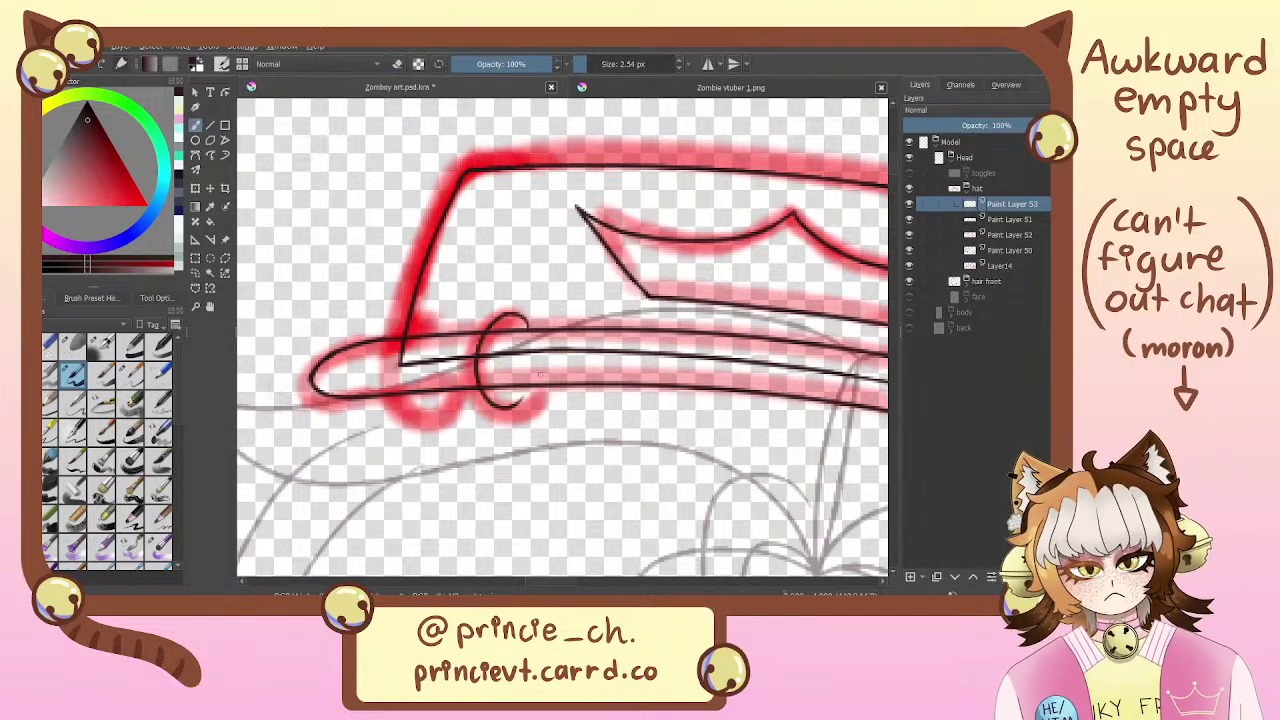
key("ctrl+z")
left_click_drag(528, 328, 500, 420)
key("ctrl+z")
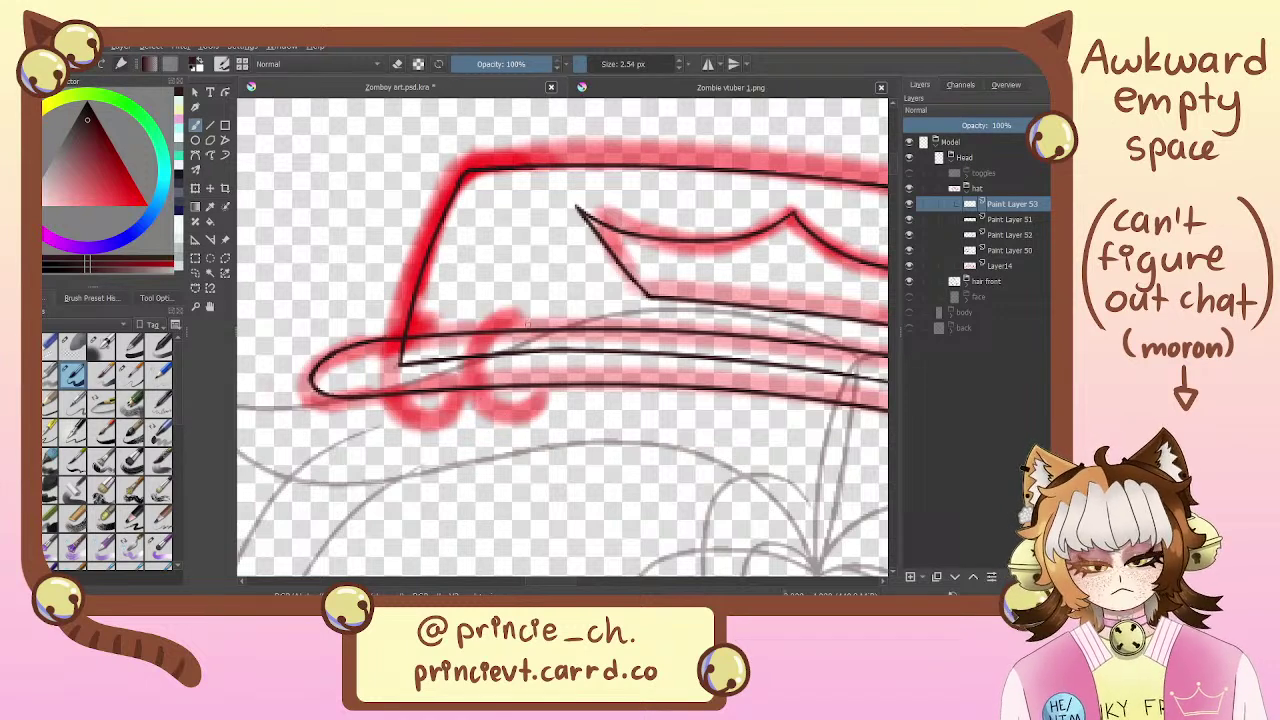
mouse_move(526, 318)
left_mouse_down()
mouse_move(470, 358)
mouse_move(505, 415)
mouse_move(474, 332)
mouse_move(528, 408)
mouse_move(476, 326)
mouse_move(515, 418)
left_mouse_up()
key("ctrl+z")
key("ctrl+z")
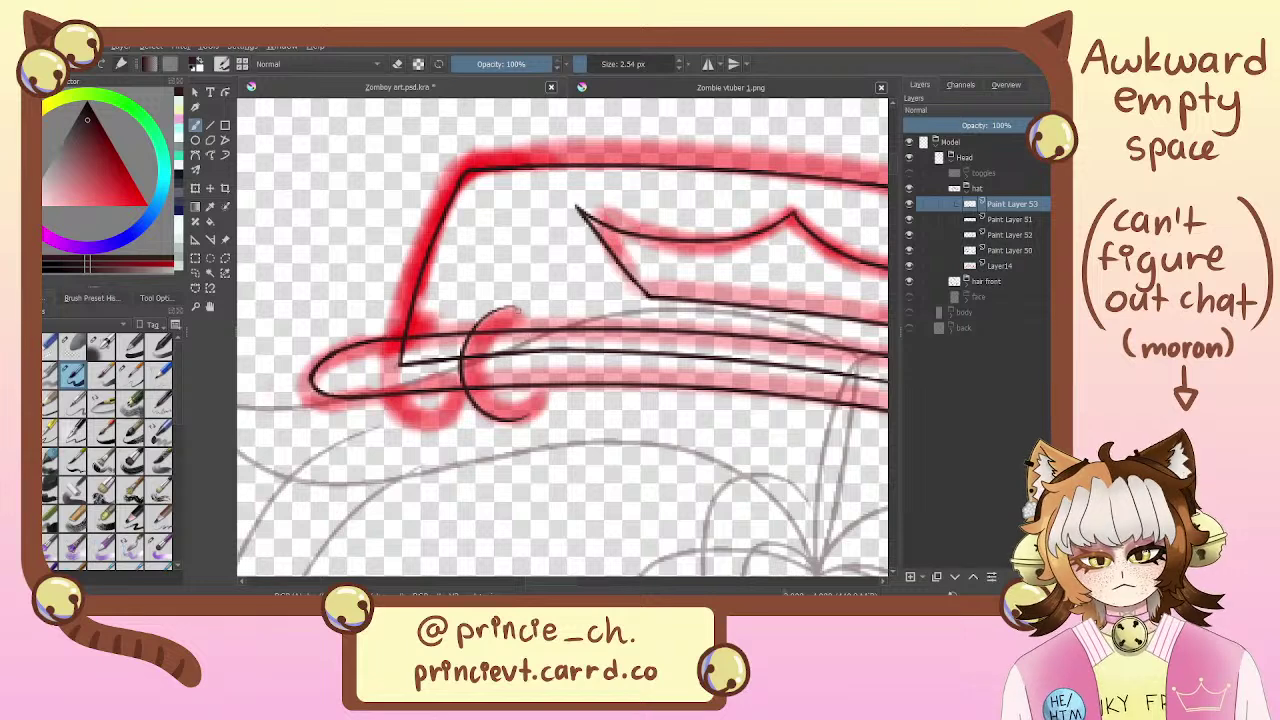
mouse_move(484, 318)
left_mouse_down()
mouse_move(512, 304)
mouse_move(536, 320)
mouse_move(503, 353)
mouse_move(500, 395)
left_mouse_up()
key("ctrl+z")
key("ctrl+z")
left_click_drag(498, 335, 500, 392)
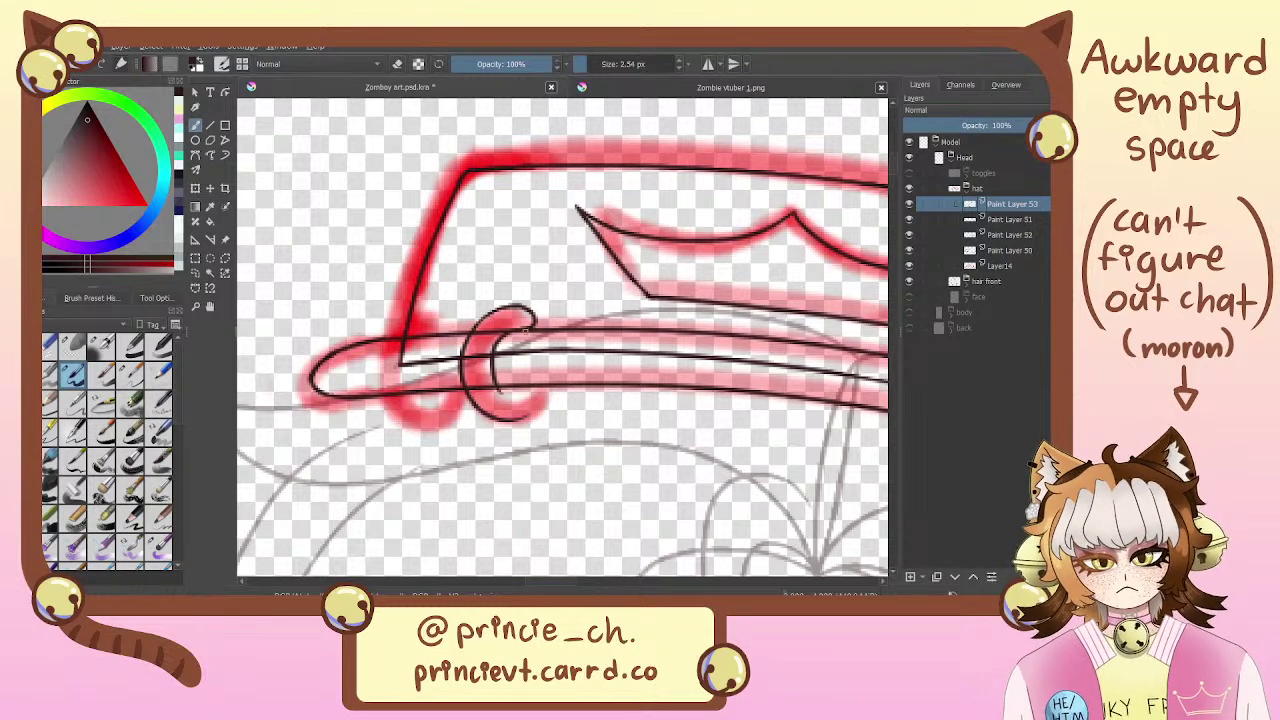
key("ctrl+z")
left_click_drag(497, 334, 500, 396)
key("ctrl+z")
key("ctrl+z")
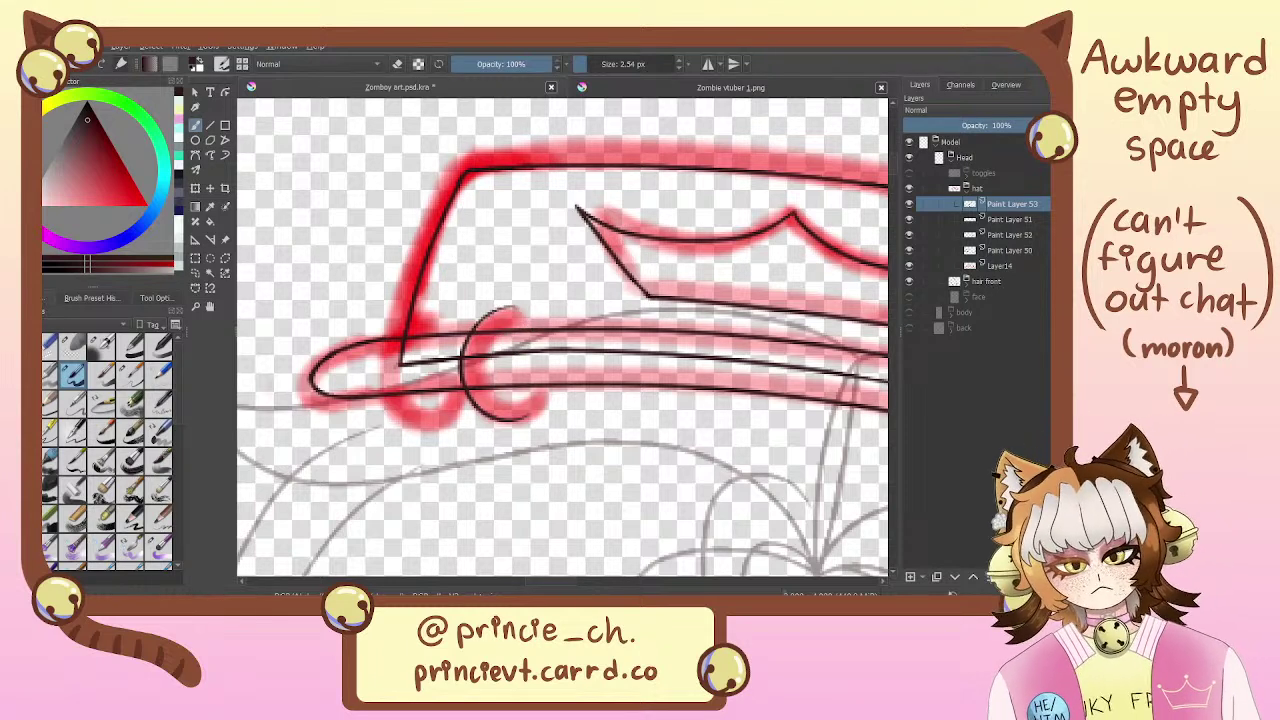
key("ctrl+z")
Ink the outer and inner curves of the right-hand sketched ring across the brim's left end, with a closed upper tip
mouse_move(523, 323)
left_mouse_down()
mouse_move(472, 370)
mouse_move(517, 418)
left_mouse_up()
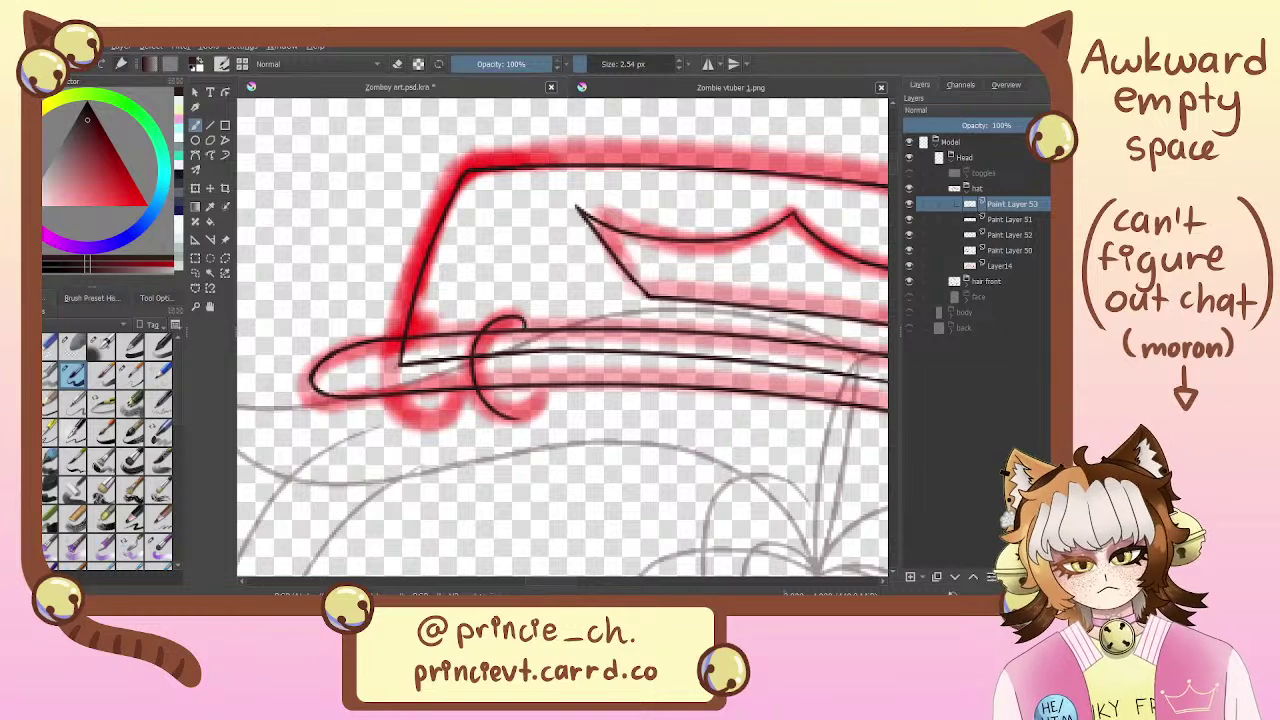
mouse_move(505, 326)
left_mouse_down()
mouse_move(493, 368)
mouse_move(512, 406)
left_mouse_up()
key("e")
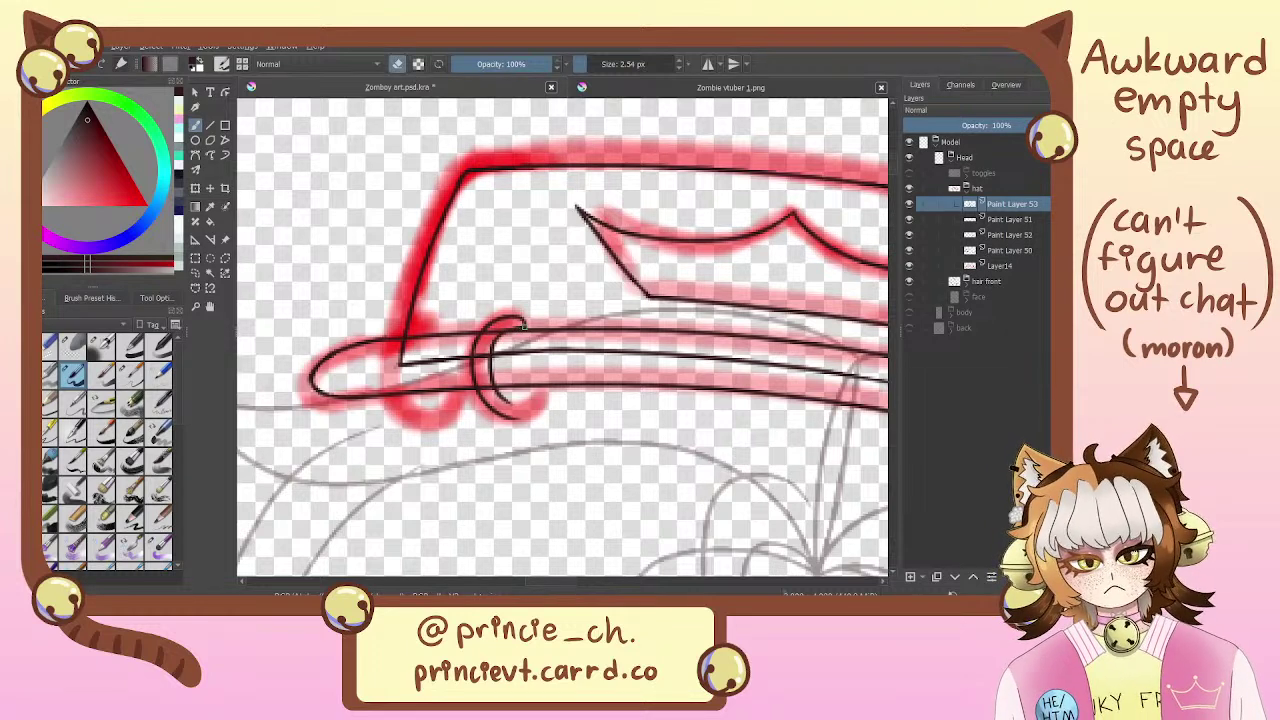
key("e")
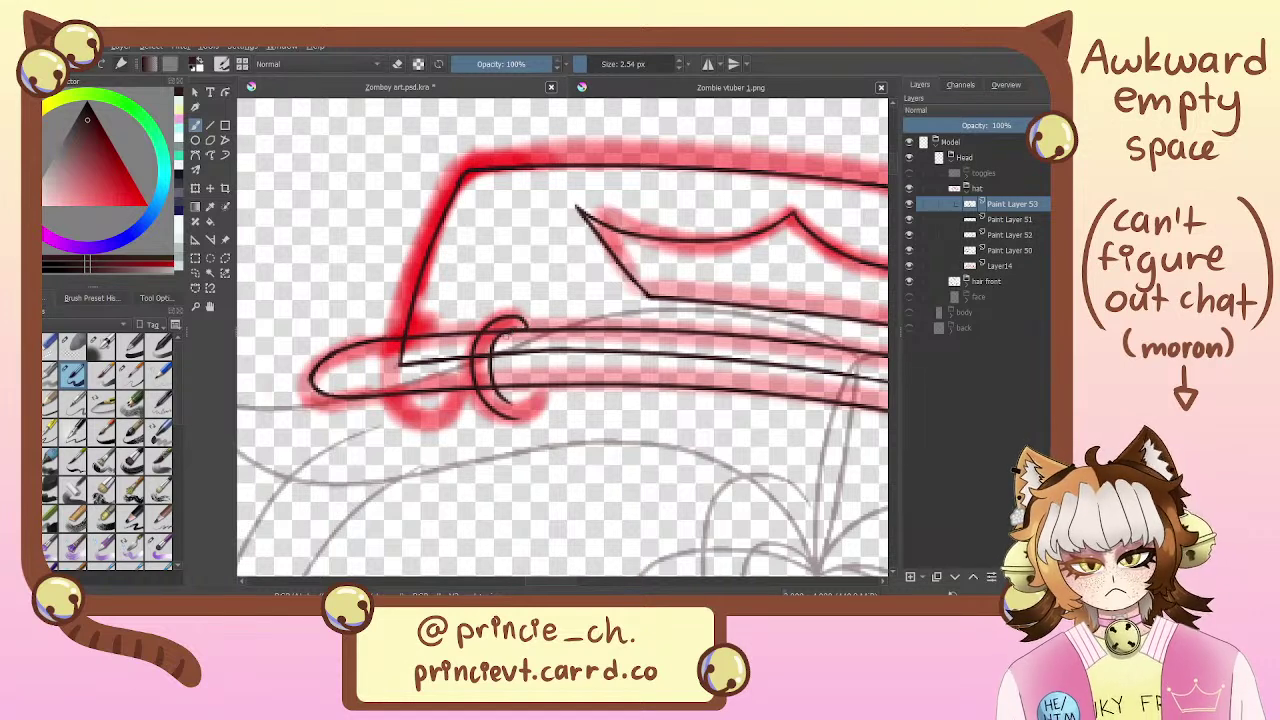
key("e")
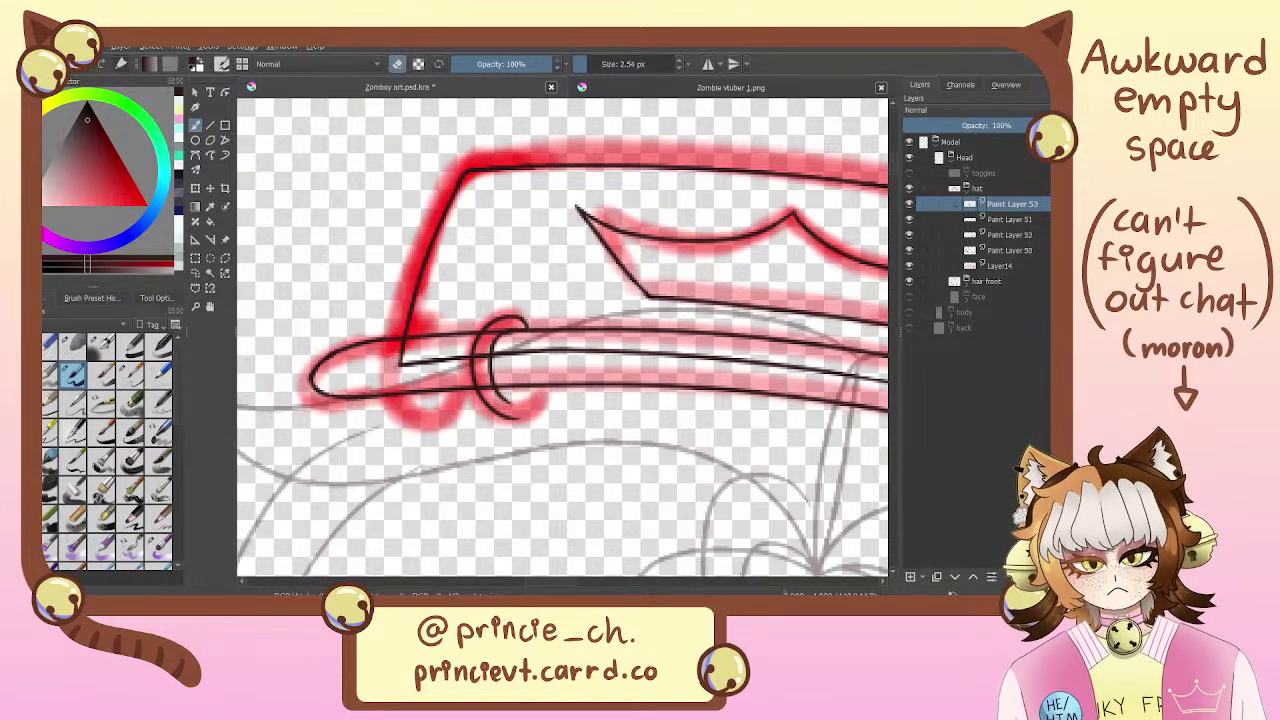
key("e")
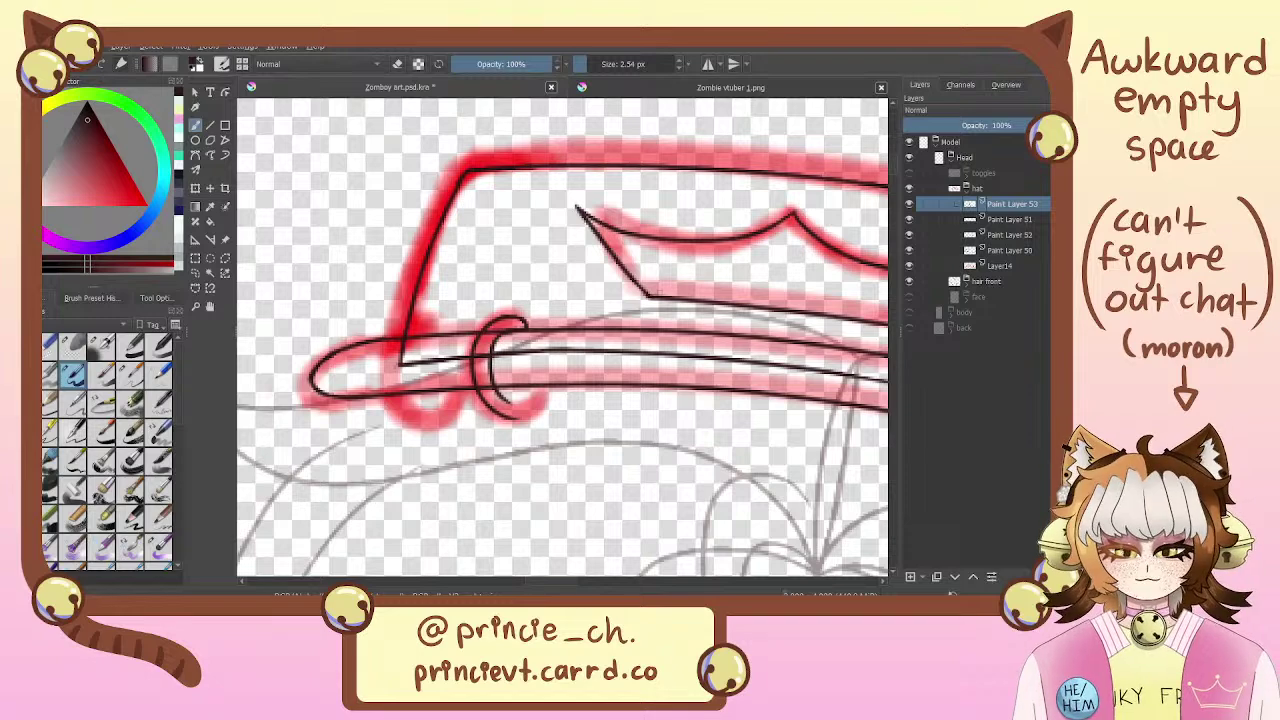
left_click(909, 219)
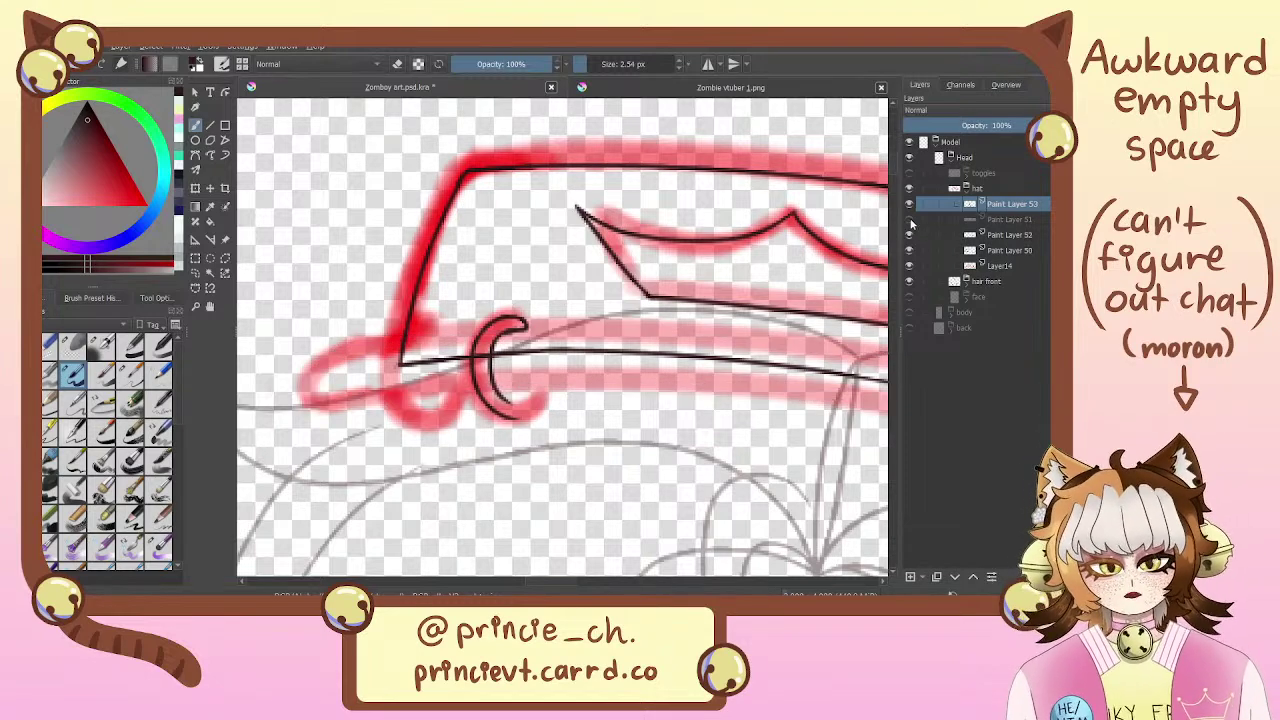
left_click(909, 219)
mouse_move(508, 322)
left_mouse_down()
mouse_move(522, 400)
mouse_move(484, 384)
mouse_move(540, 406)
mouse_move(545, 364)
left_mouse_up()
key("ctrl+z")
key("ctrl+z")
left_click_drag(500, 396, 545, 368)
key("ctrl+z")
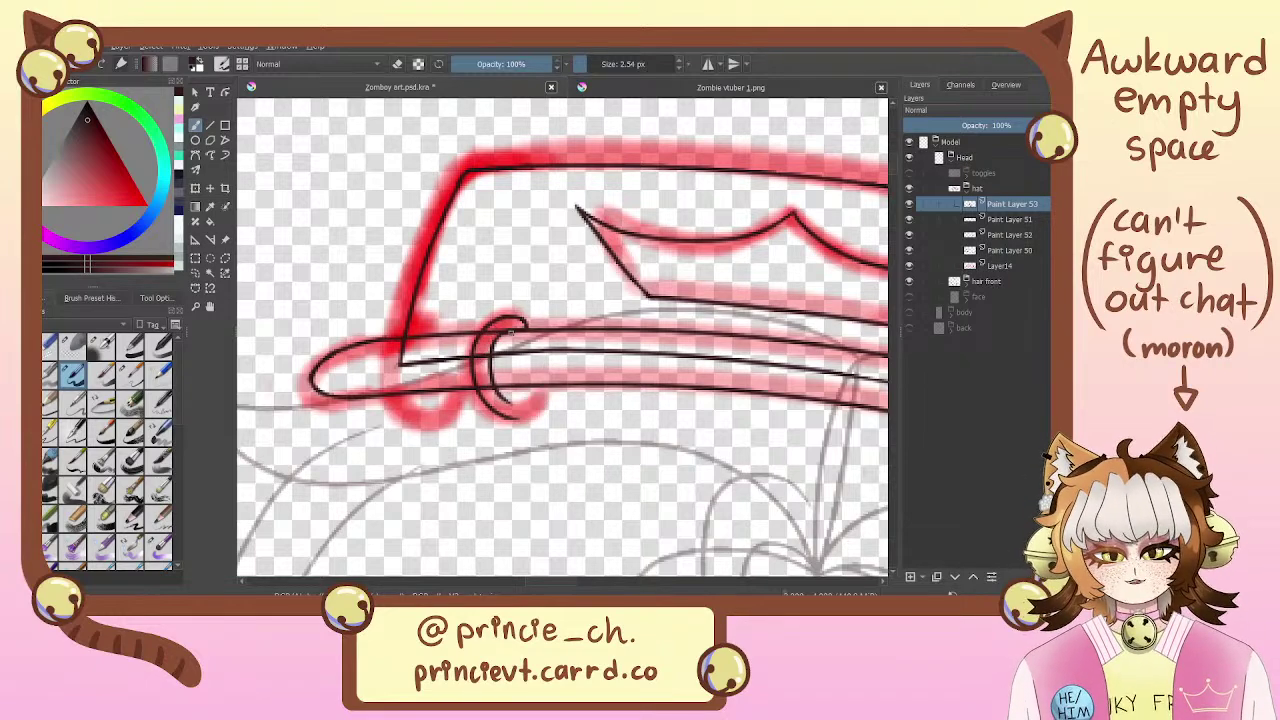
Refine the lower end of the ring's inner curve by alternately erasing and redrawing the line
key("e")
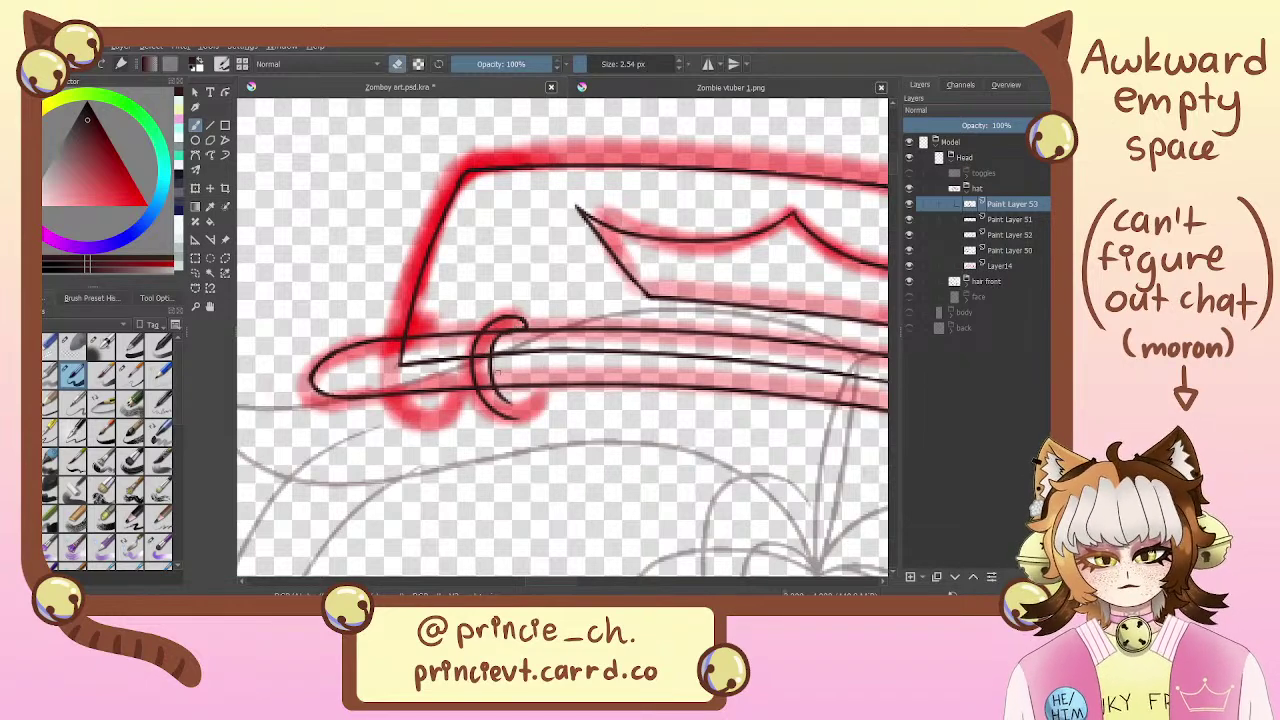
key("e")
key("e")
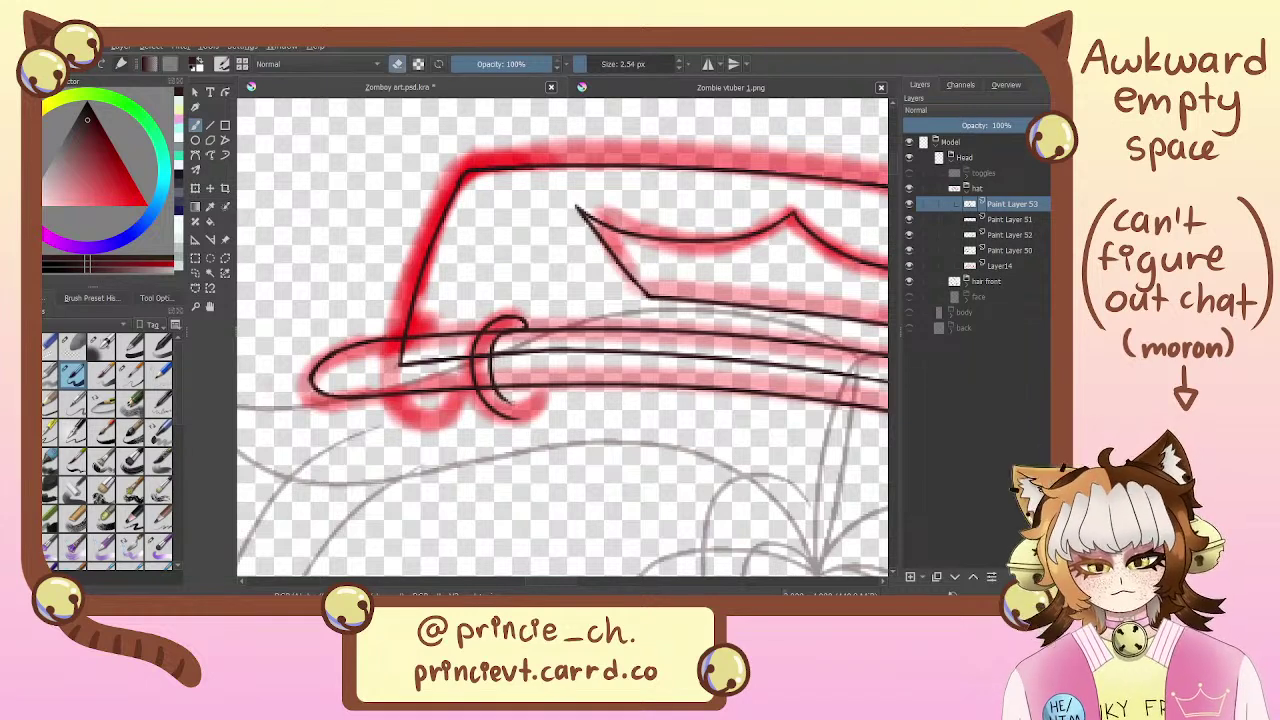
key("e")
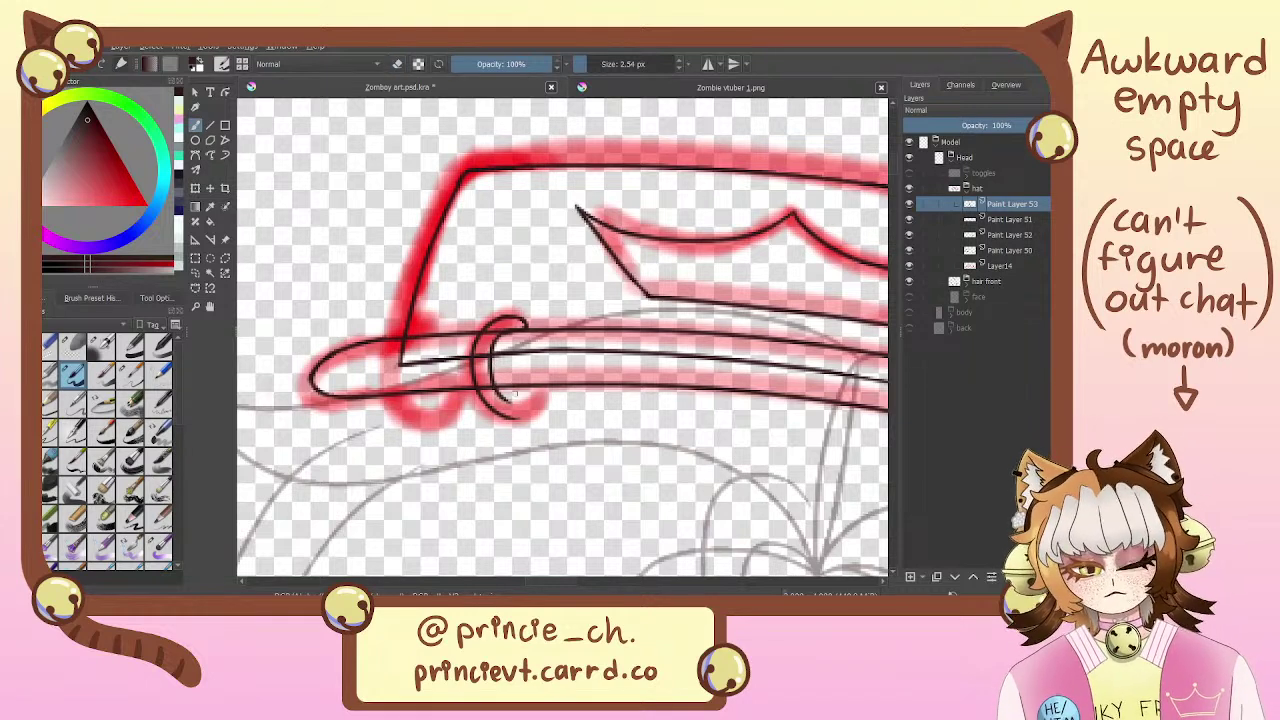
key("e")
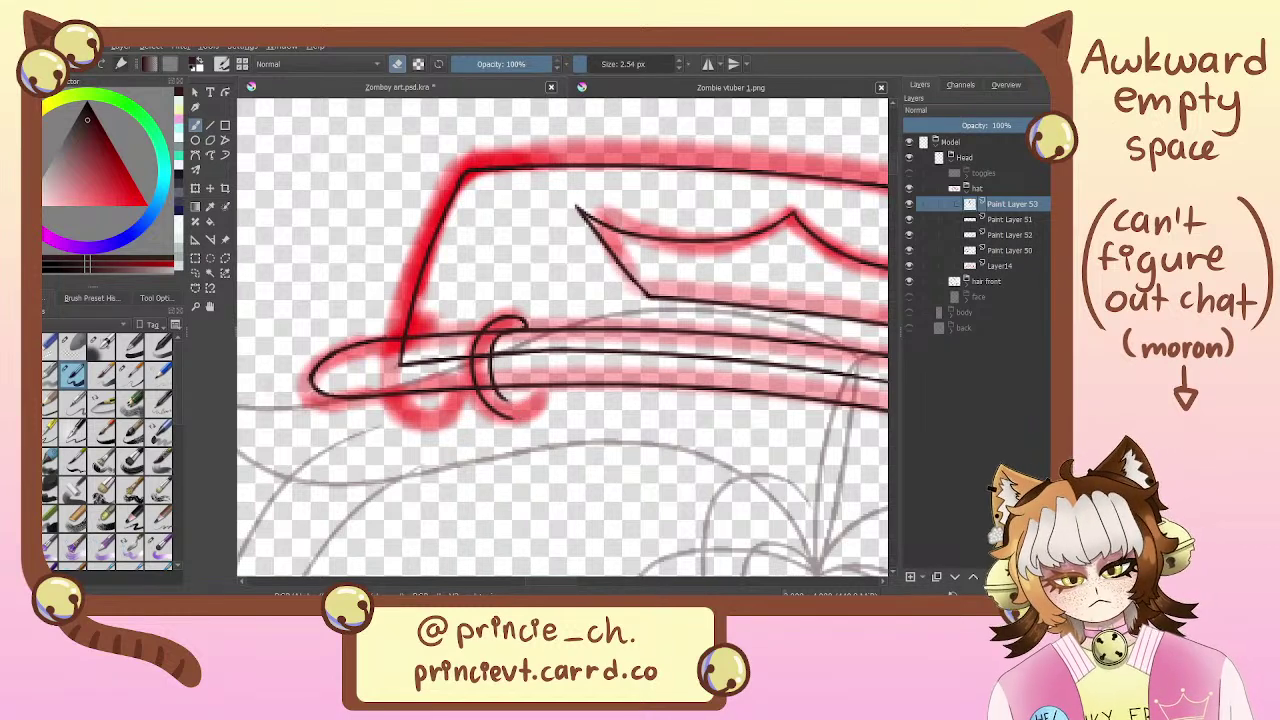
key("e")
key("e")
left_click_drag(525, 329, 481, 356)
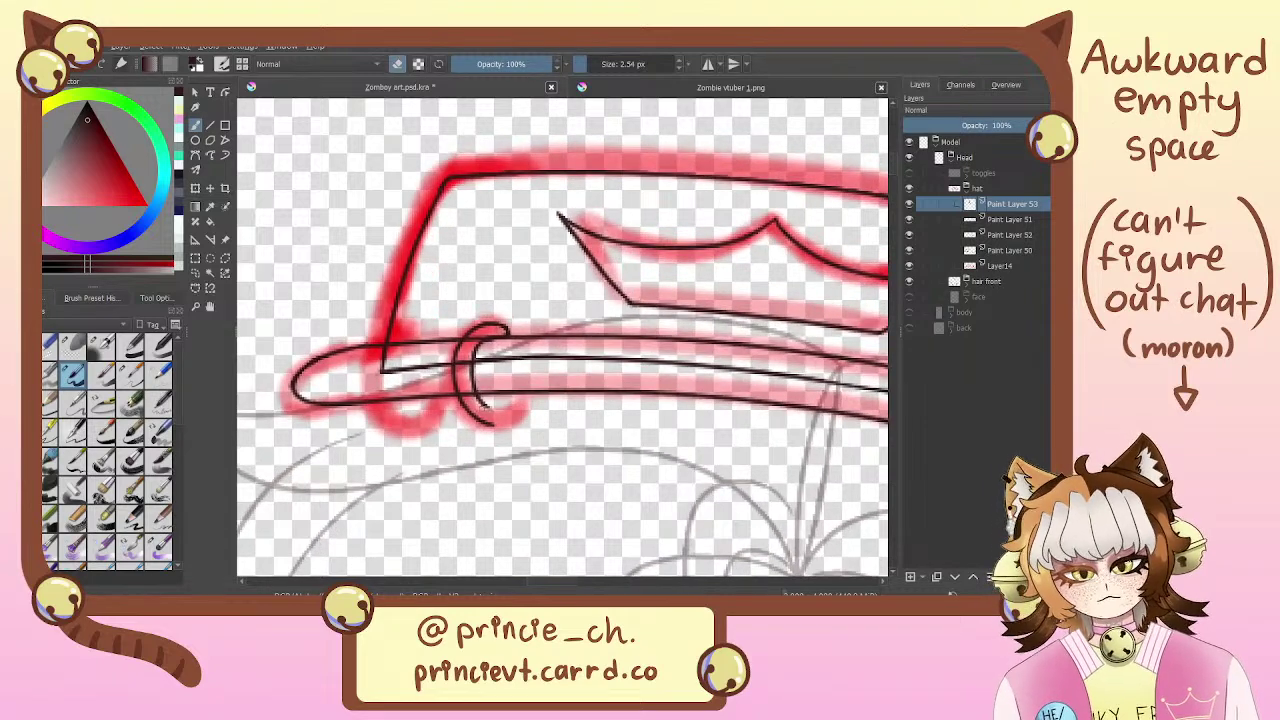
key("e")
key("e")
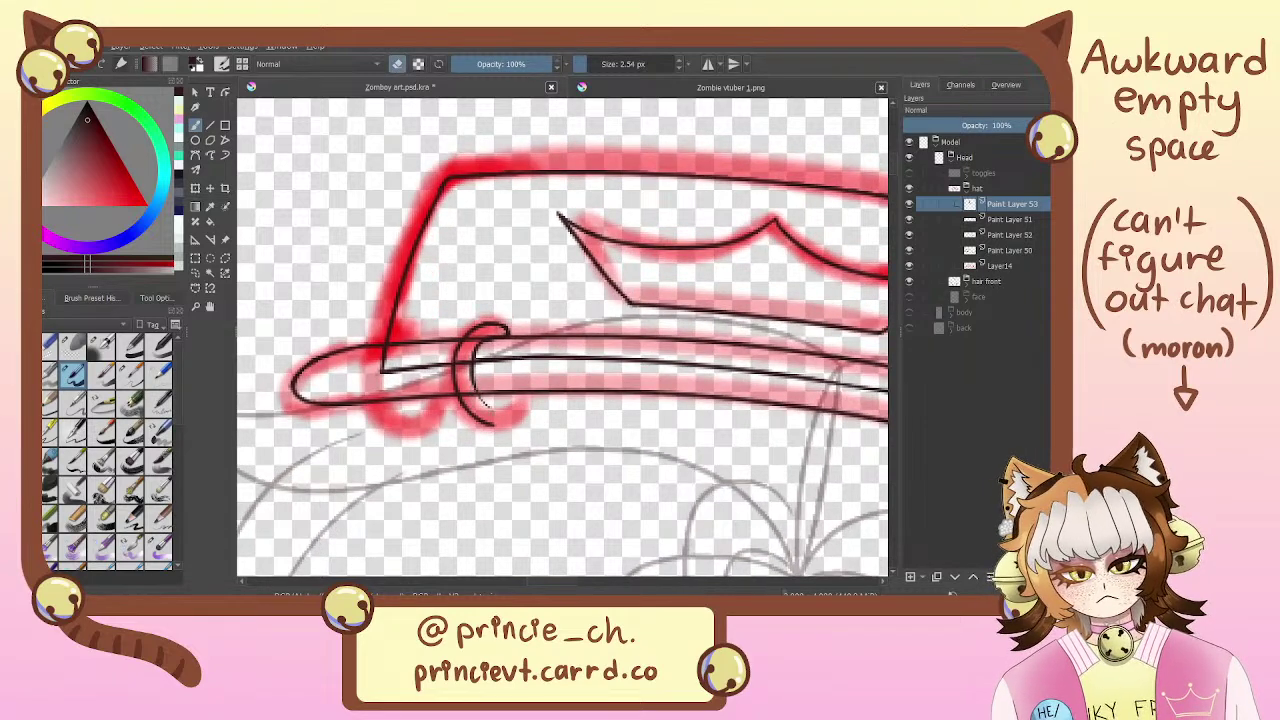
key("e")
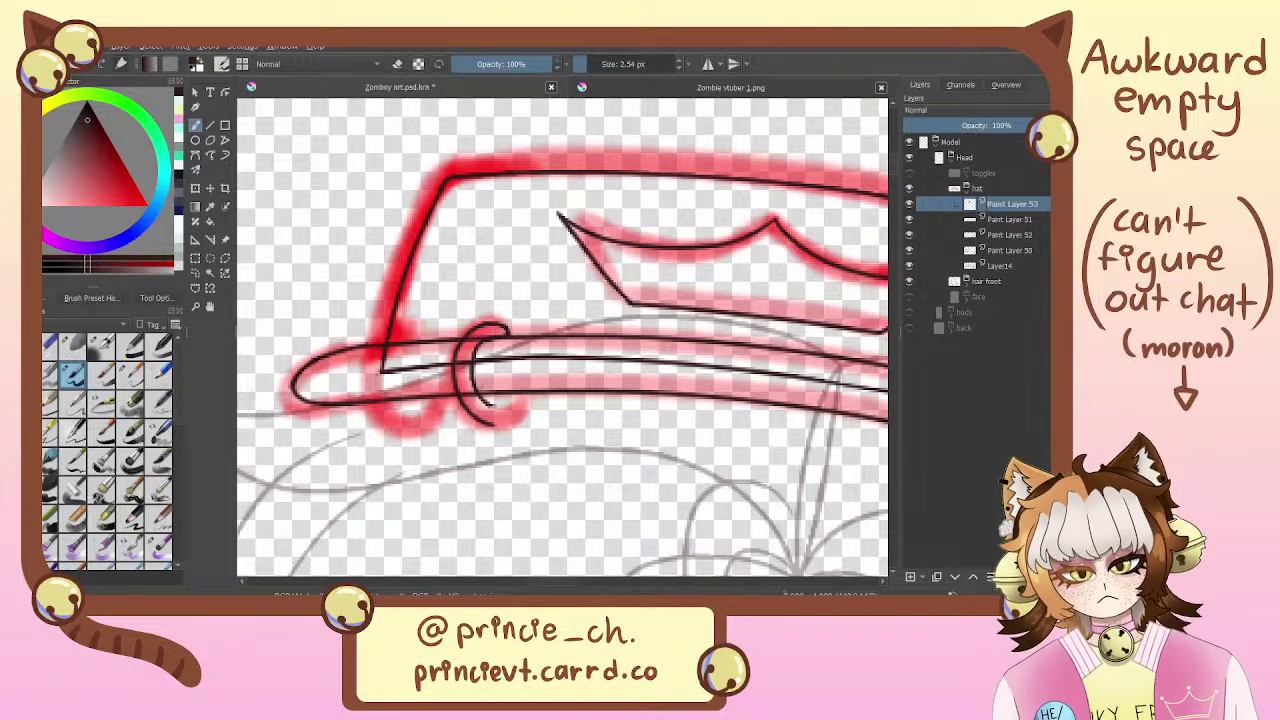
key("e")
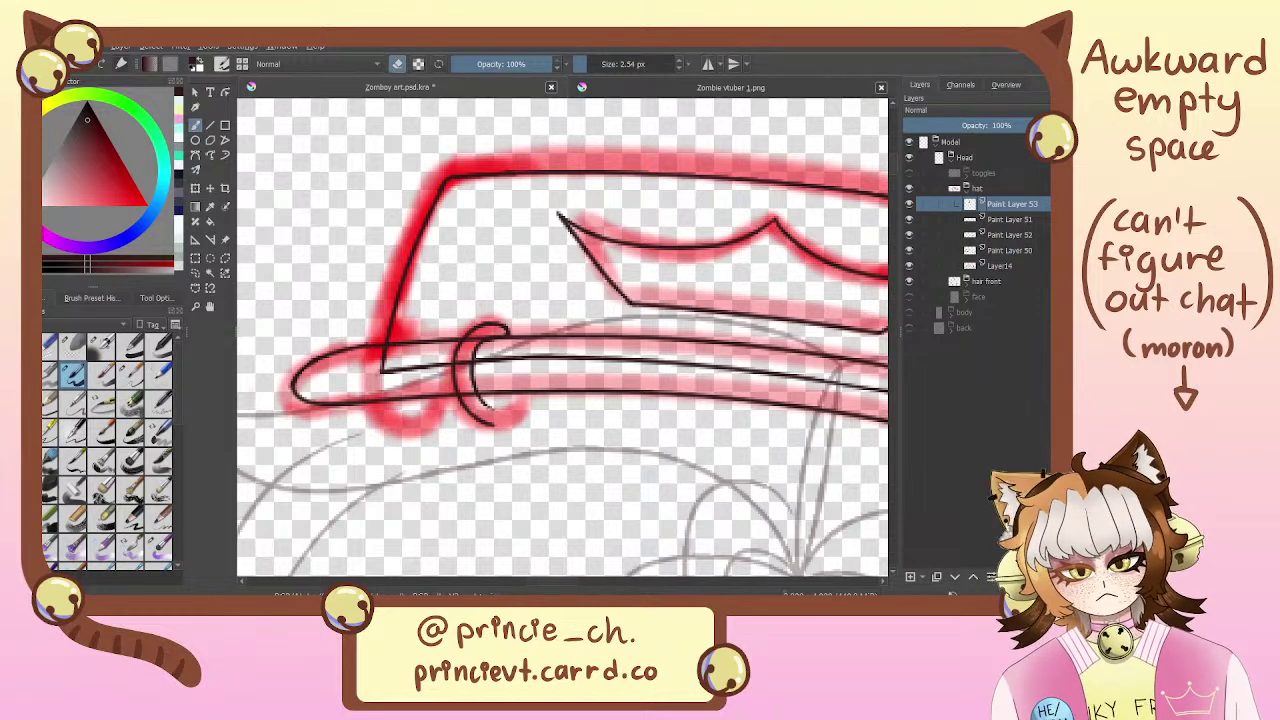
key("e")
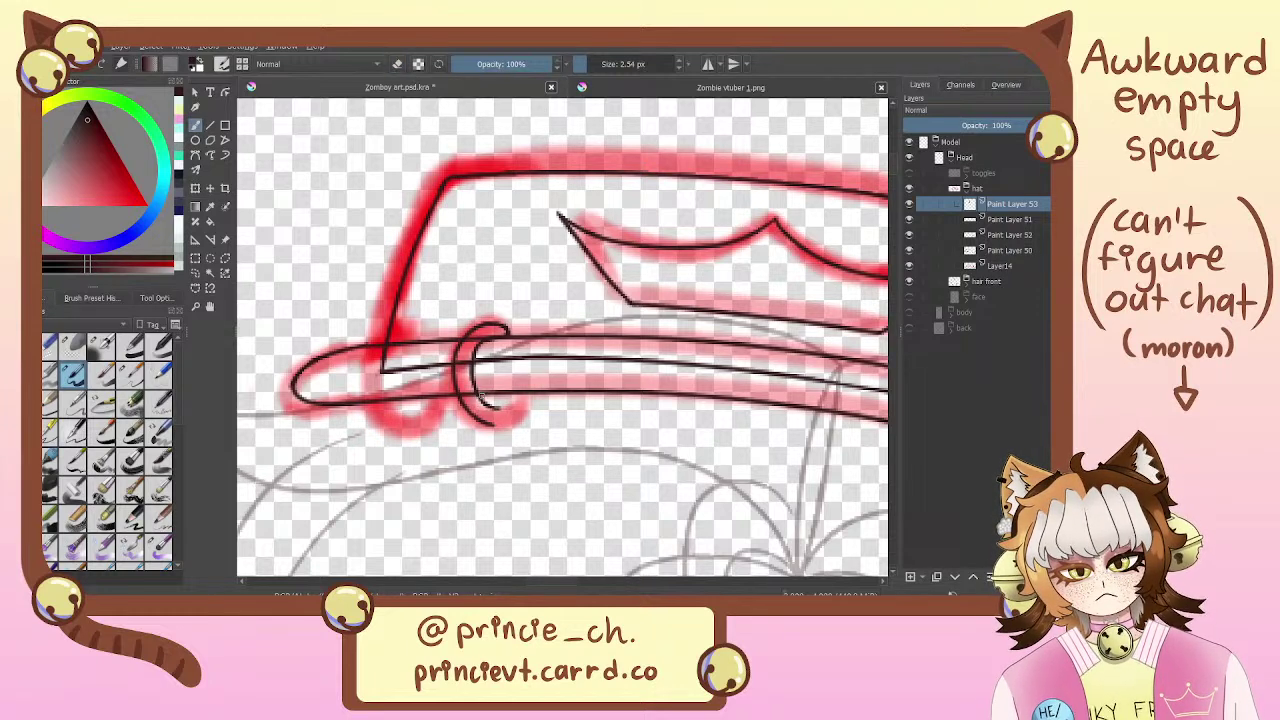
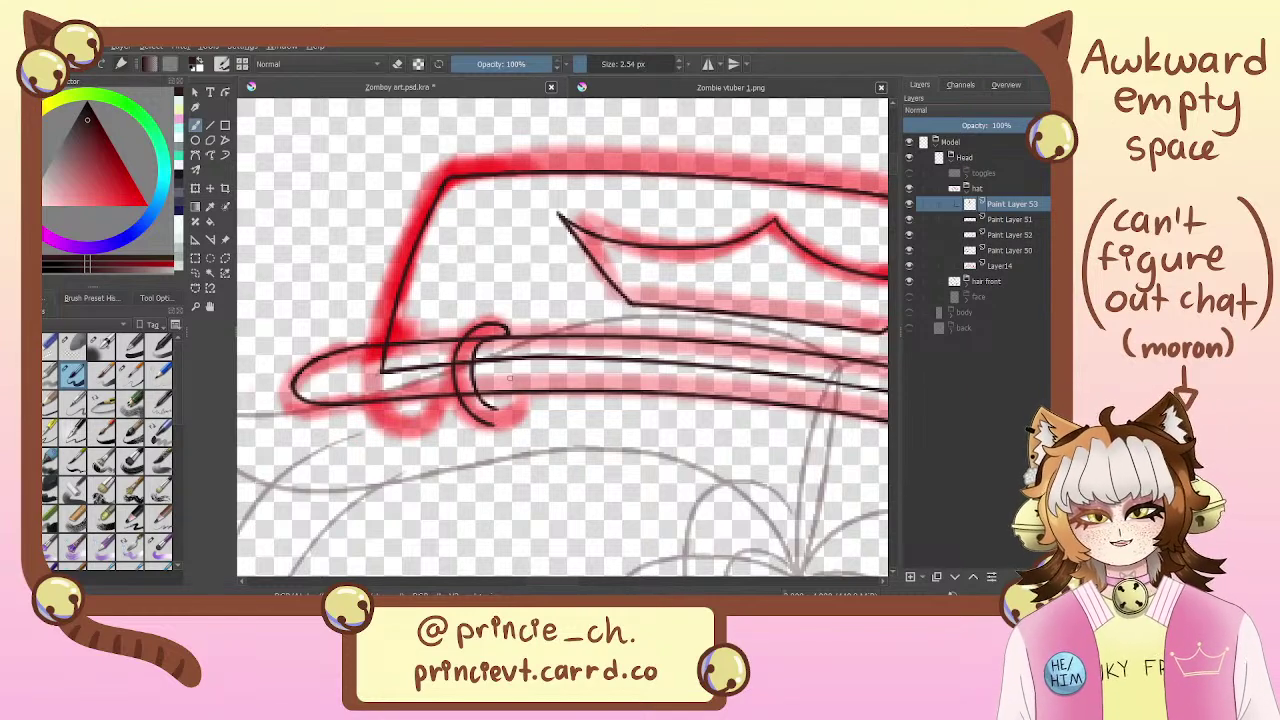
Add a new layer beneath the brim line layer and ink the ring's lower hook curling up to a rounded tip
left_click(1027, 235)
left_click(910, 577)
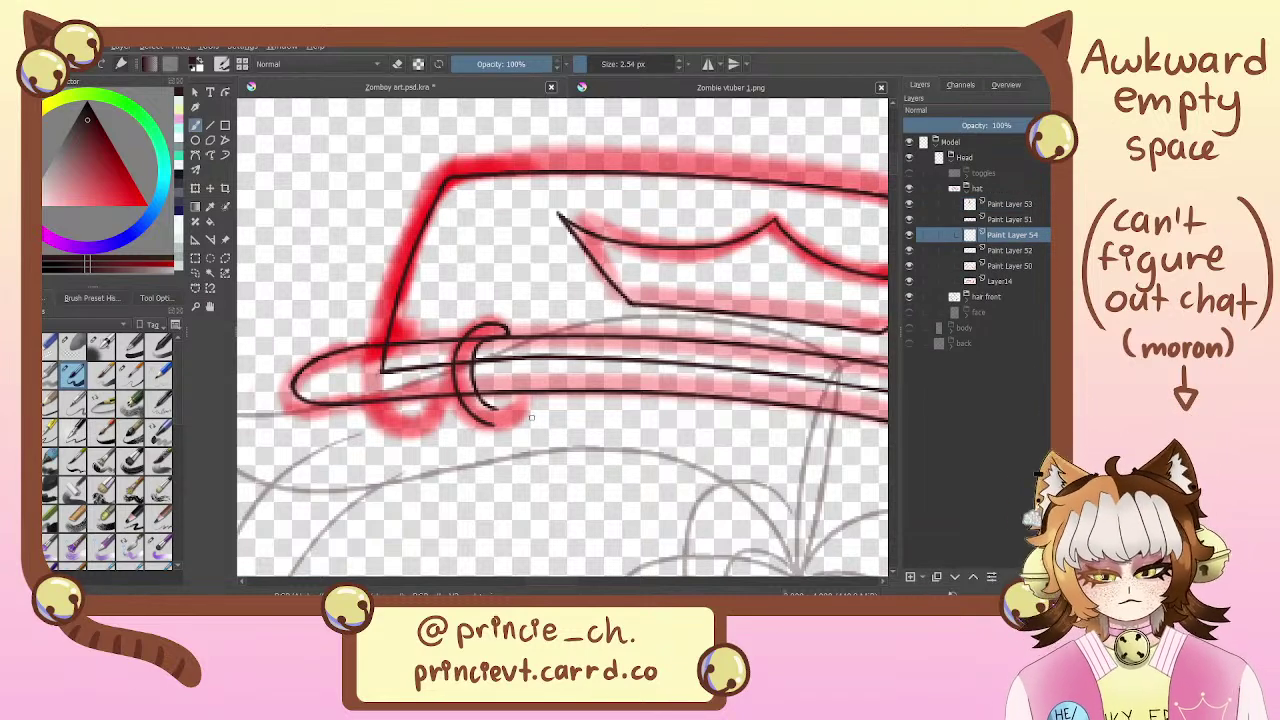
mouse_move(490, 408)
left_mouse_down()
mouse_move(518, 387)
mouse_move(525, 405)
mouse_move(488, 424)
mouse_move(523, 408)
left_mouse_up()
key("ctrl+z")
key("ctrl+z")
key("ctrl+z")
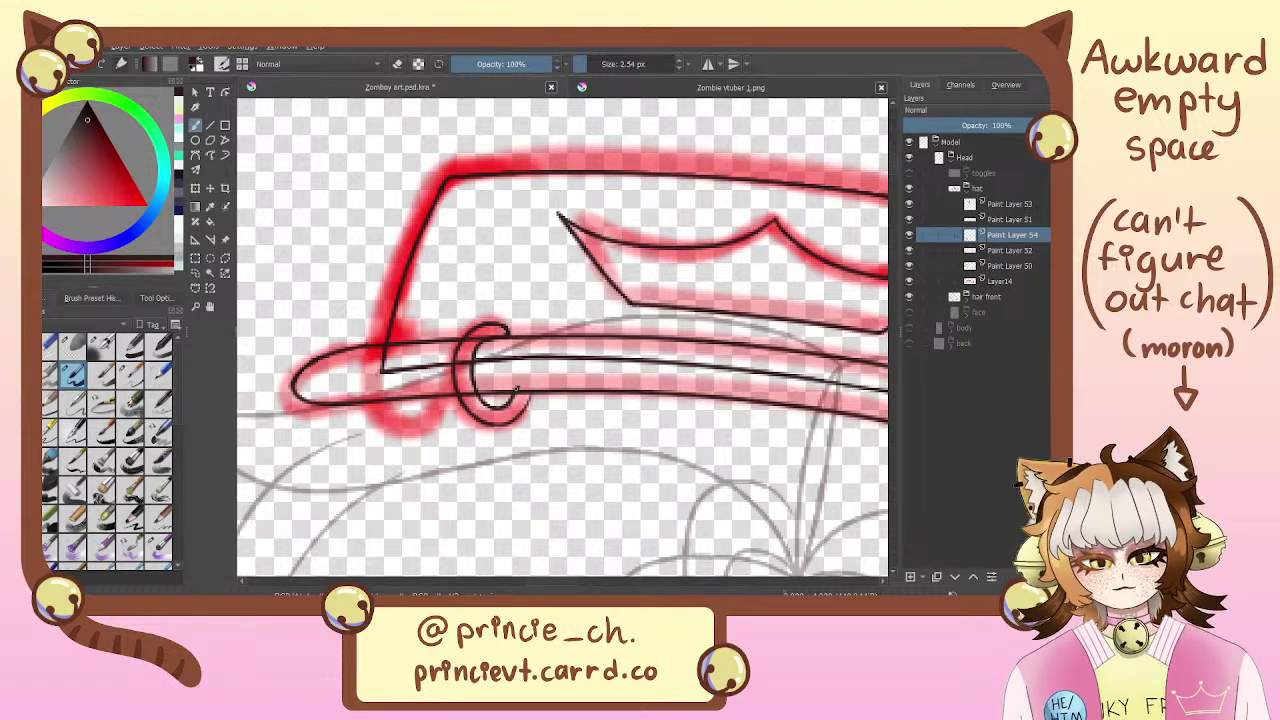
left_click_drag(518, 390, 522, 376)
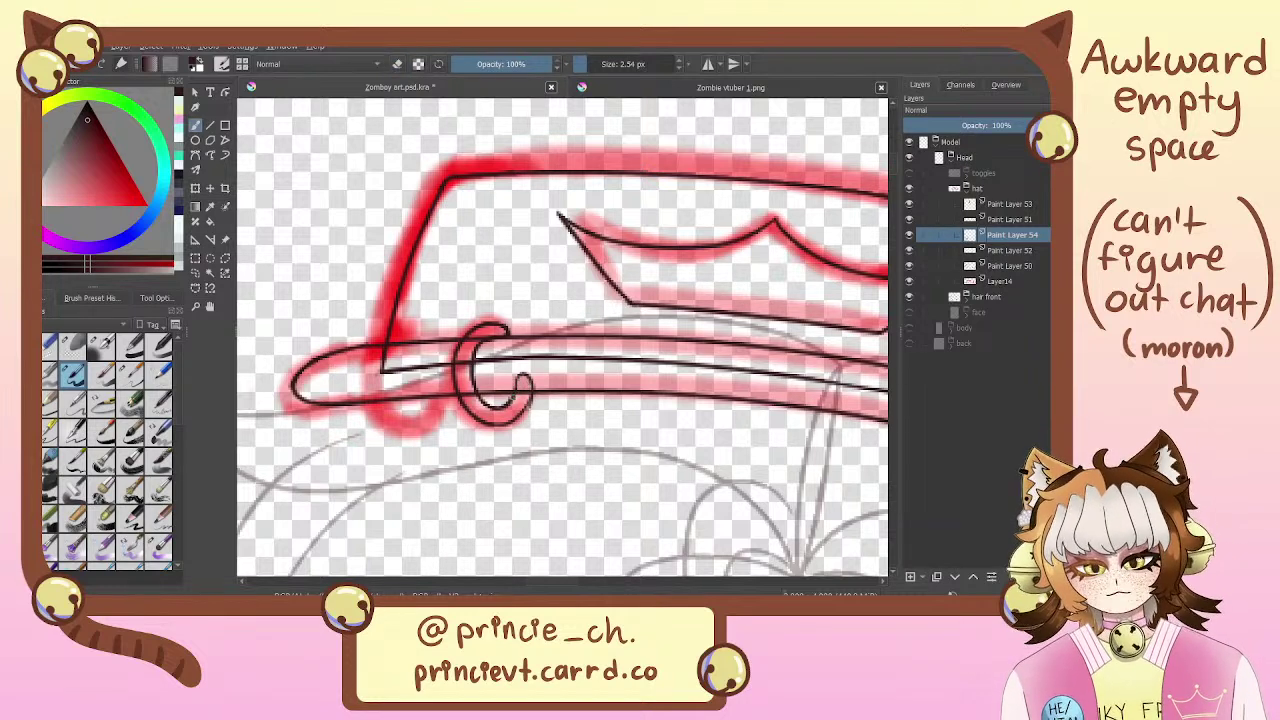
key("e")
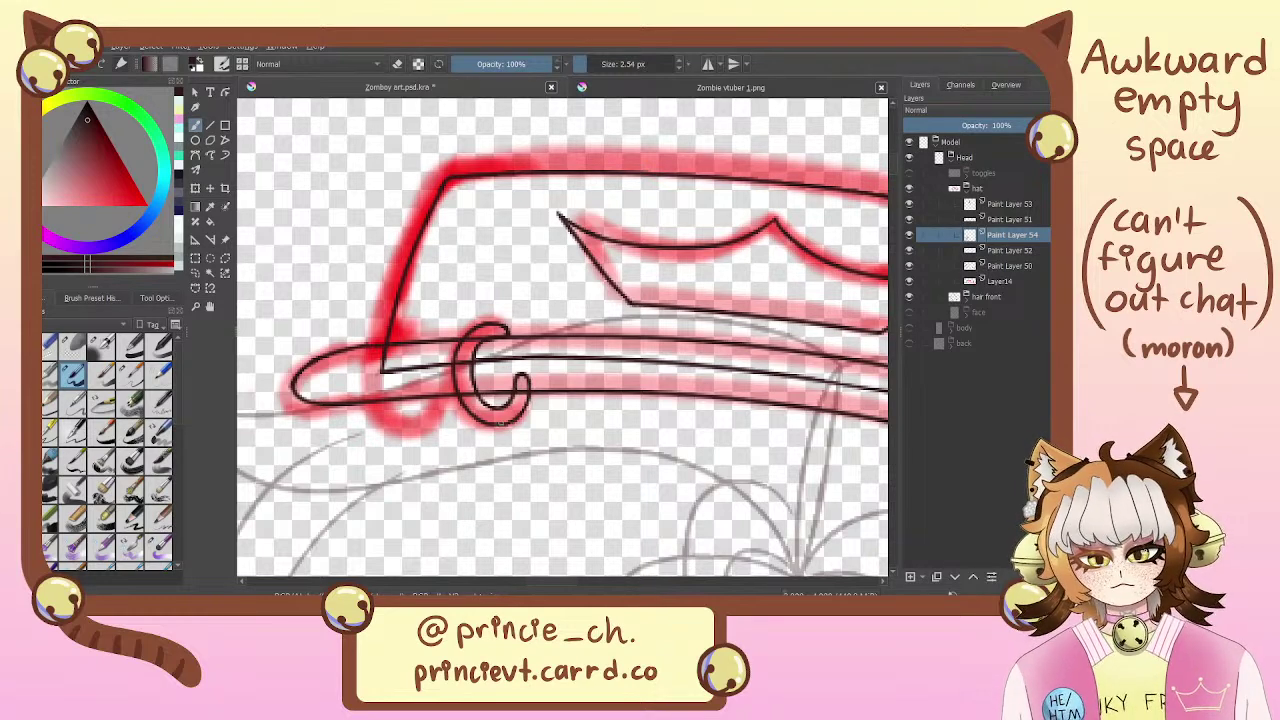
mouse_move(526, 334)
left_mouse_down()
mouse_move(598, 312)
mouse_move(526, 289)
left_mouse_up()
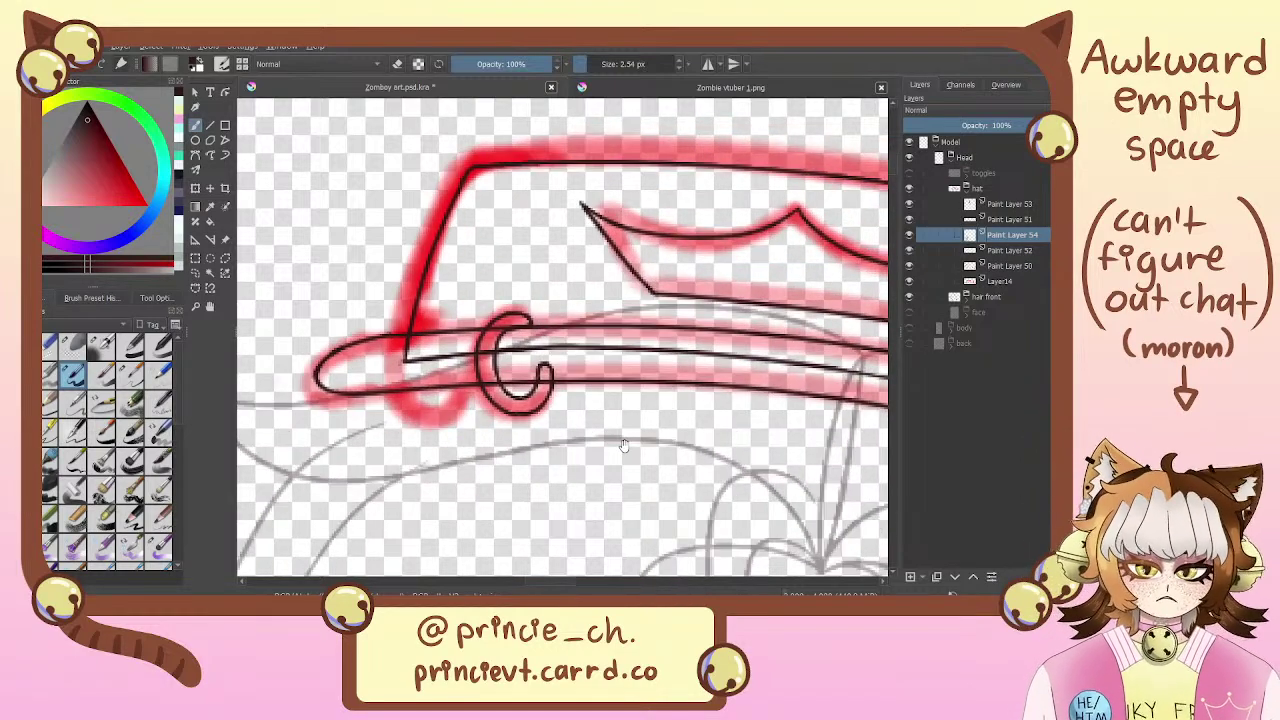
Check the hat group's lower layers by toggling their visibility and delete the red sketch layer, Layer14
left_click_drag(557, 421, 613, 404)
left_click_drag(597, 319, 632, 323)
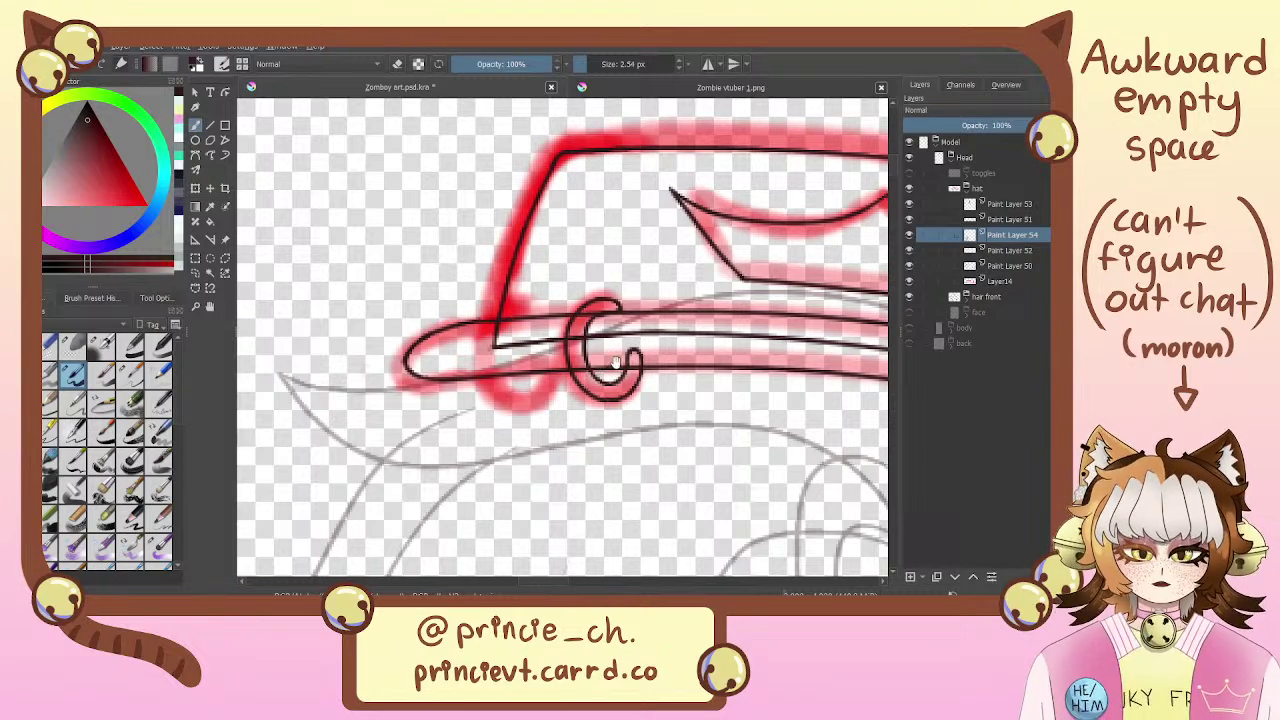
mouse_move(614, 356)
left_mouse_down()
mouse_move(565, 354)
mouse_move(587, 357)
left_mouse_up()
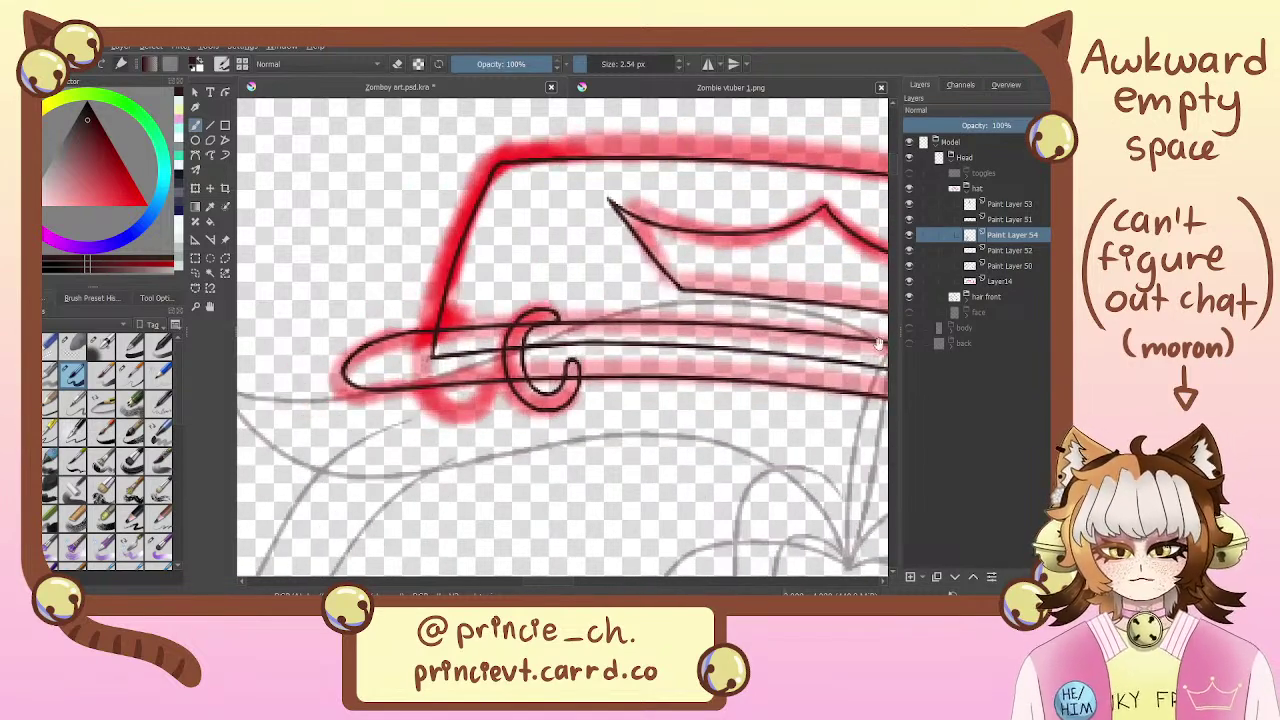
left_click(1015, 251)
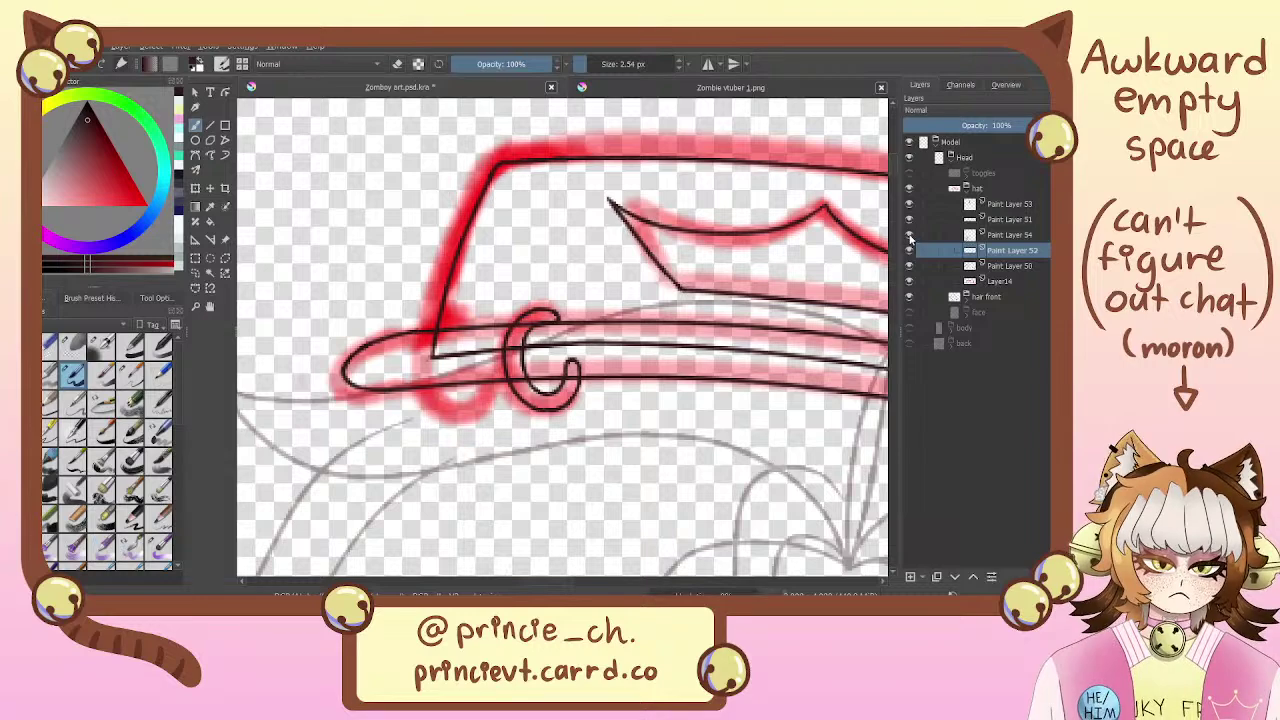
left_click(909, 249)
left_click(909, 250)
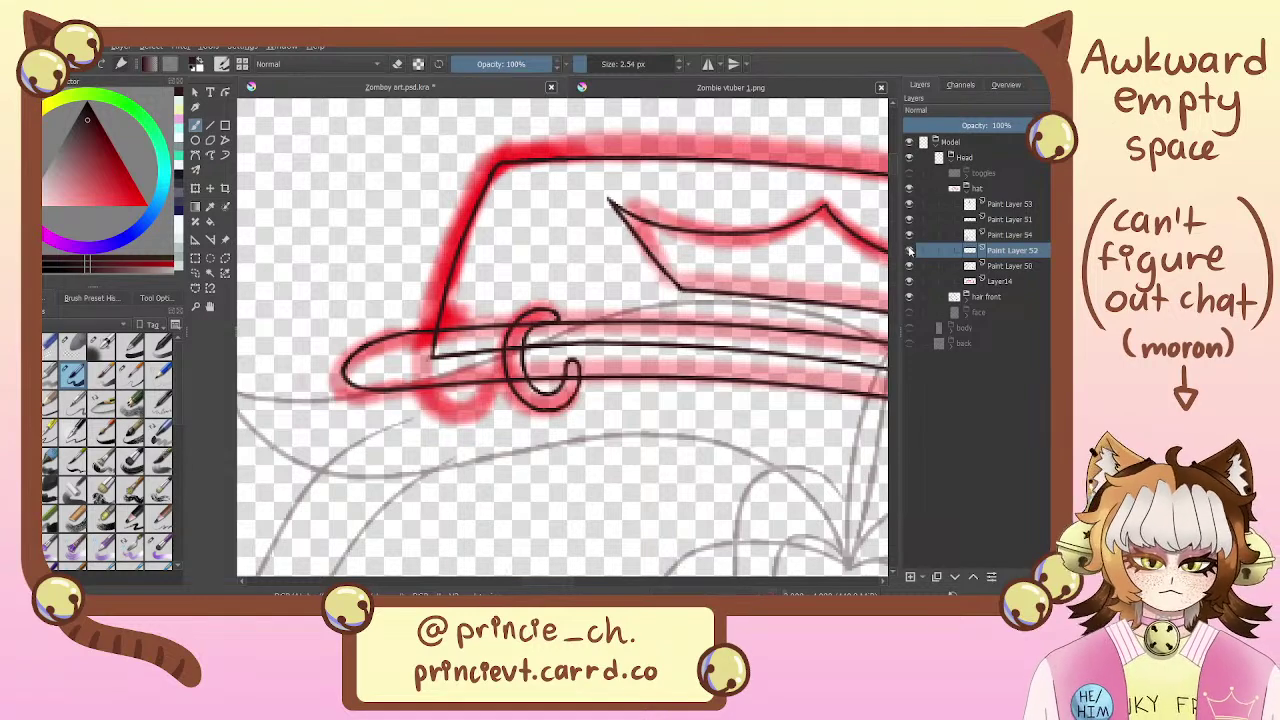
double_click(1027, 251)
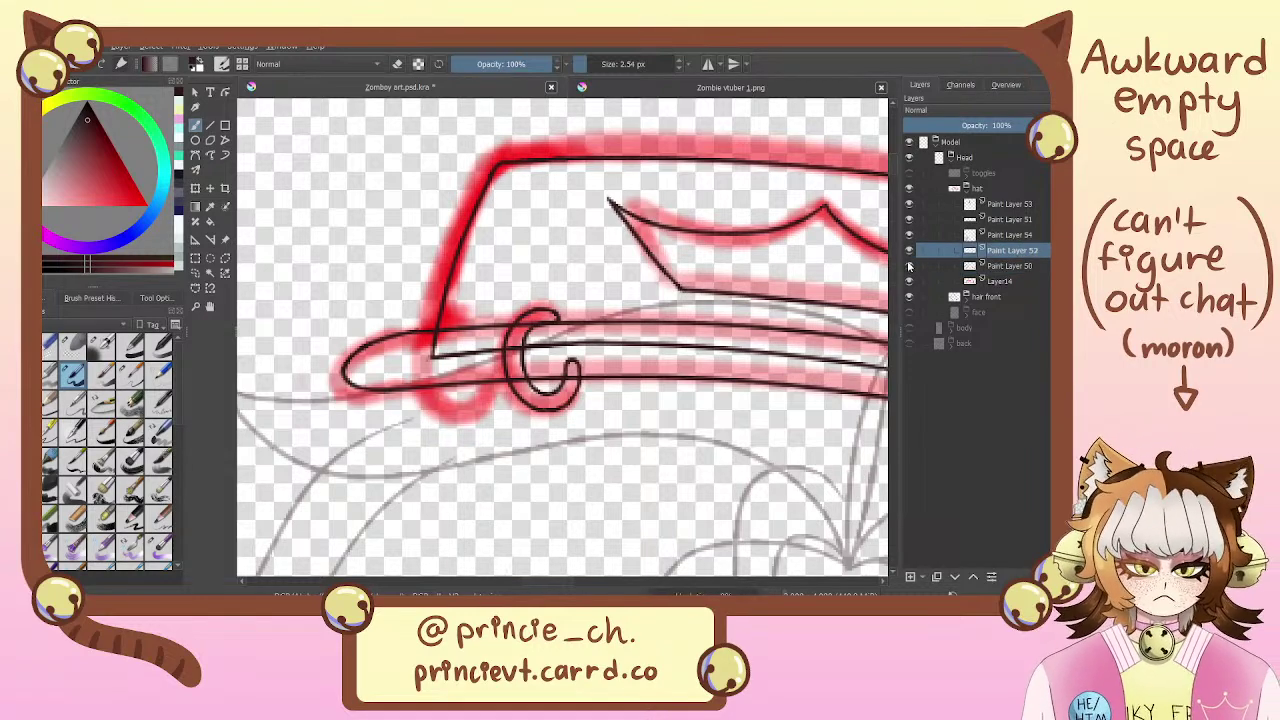
left_click(911, 266)
left_click(911, 266)
left_click(1006, 283)
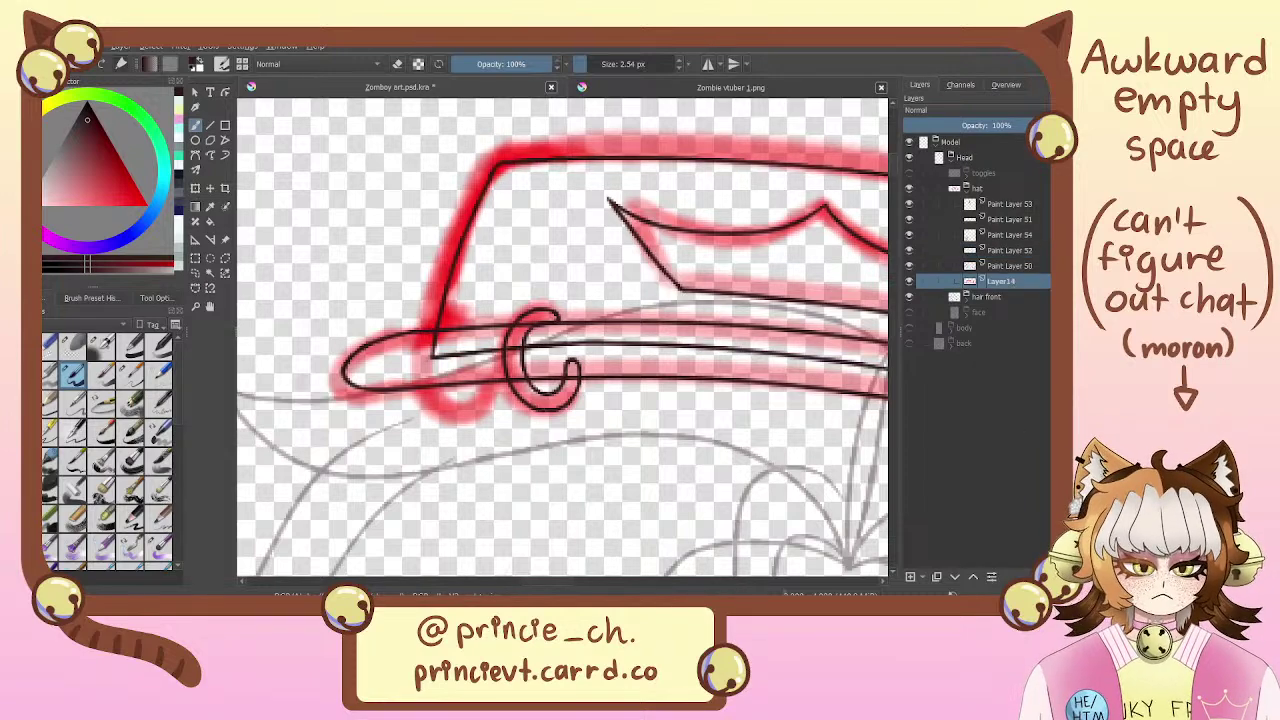
key("shift+Delete")
left_click_drag(804, 491, 811, 396)
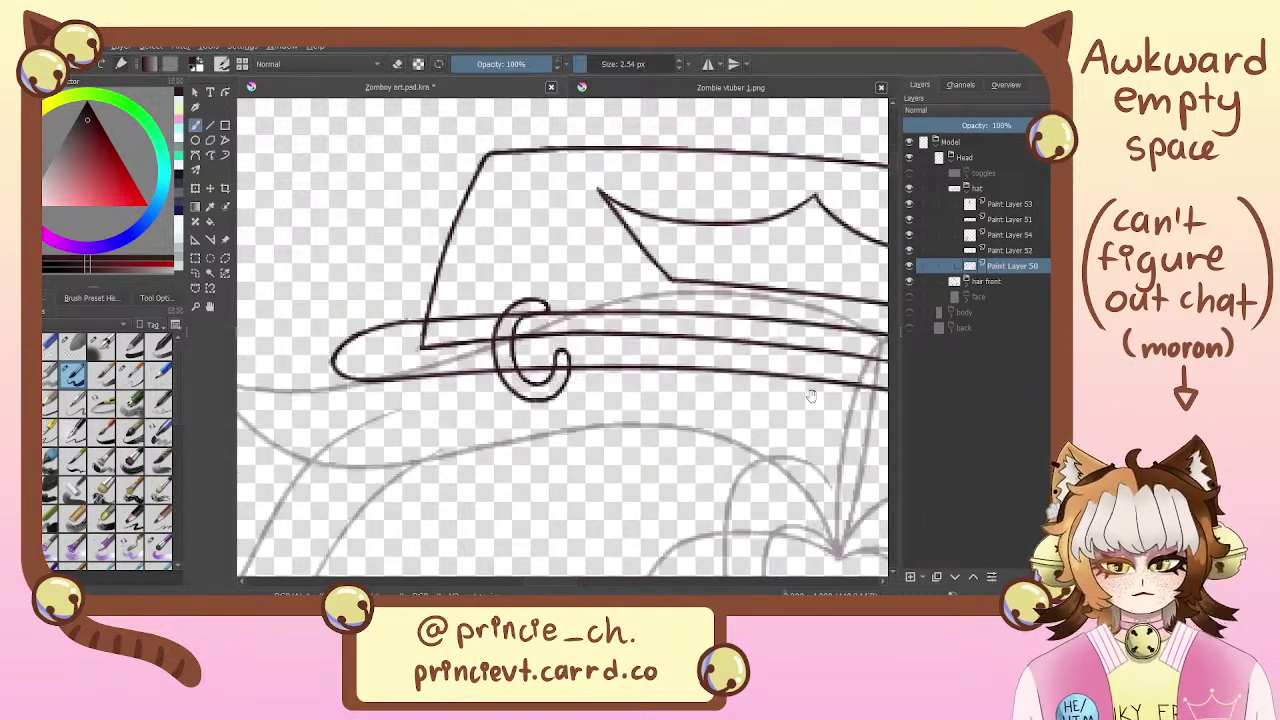
Identify the ring's line layers by toggling their visibility and add a new paint layer above Paint Layer 53
left_click(1010, 239)
left_click(990, 268)
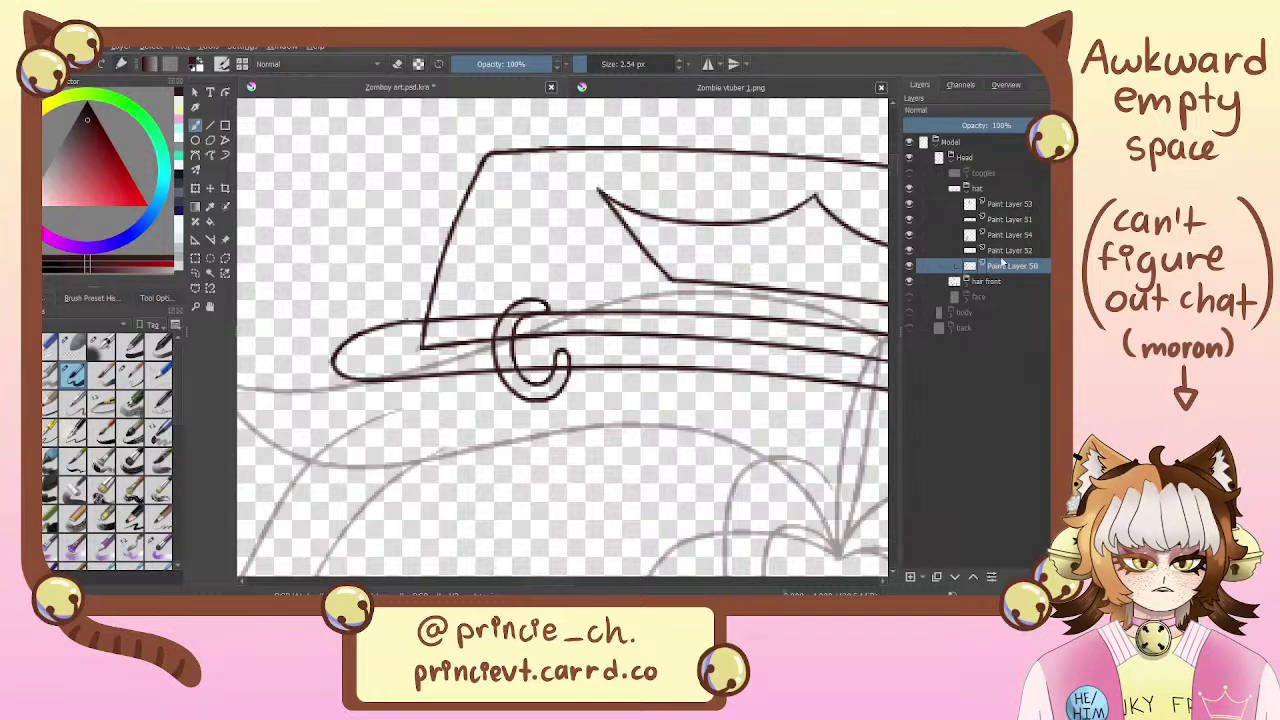
left_click(1005, 250)
left_click(1010, 235)
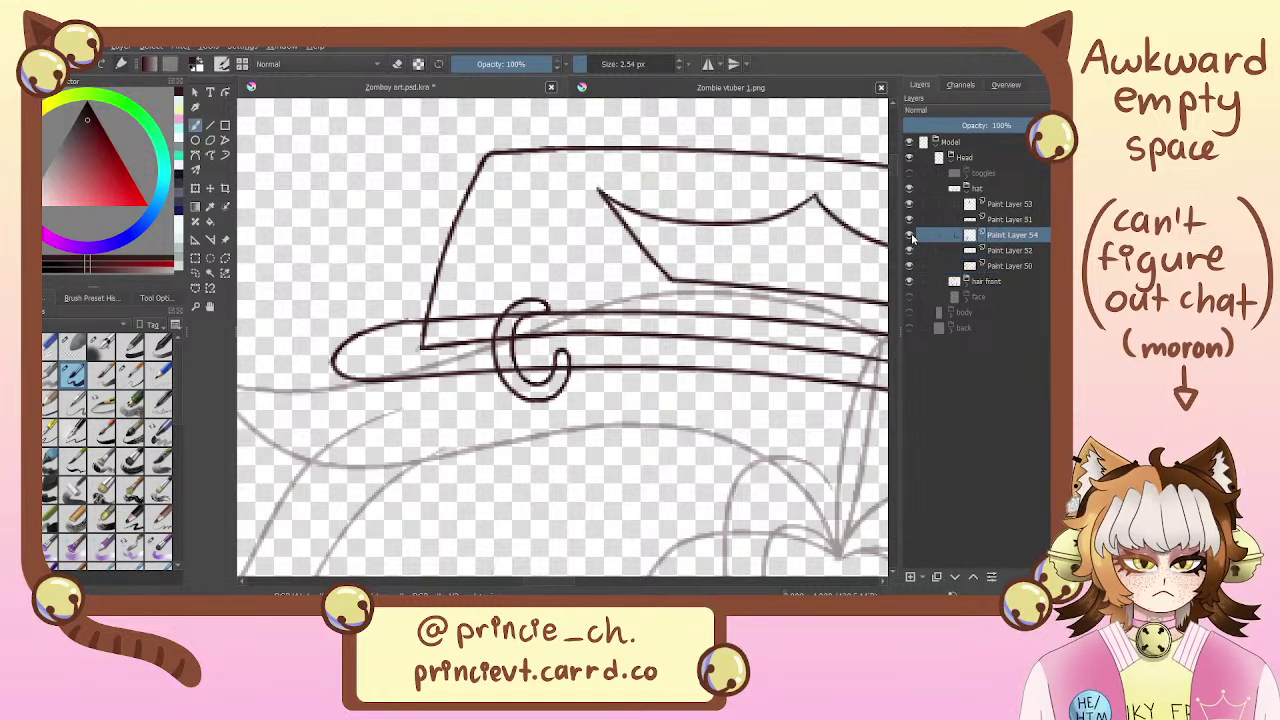
left_click(909, 235)
left_click(909, 235)
left_click(908, 204)
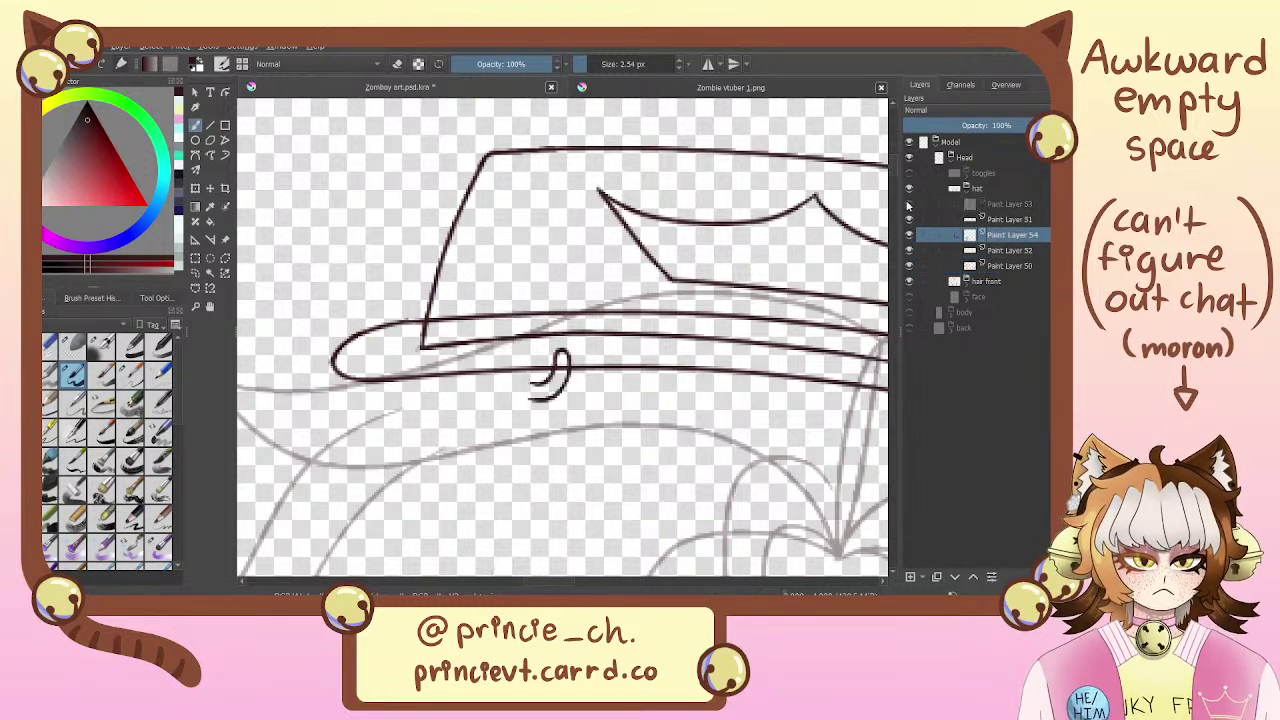
left_click(908, 204)
left_click(1030, 206)
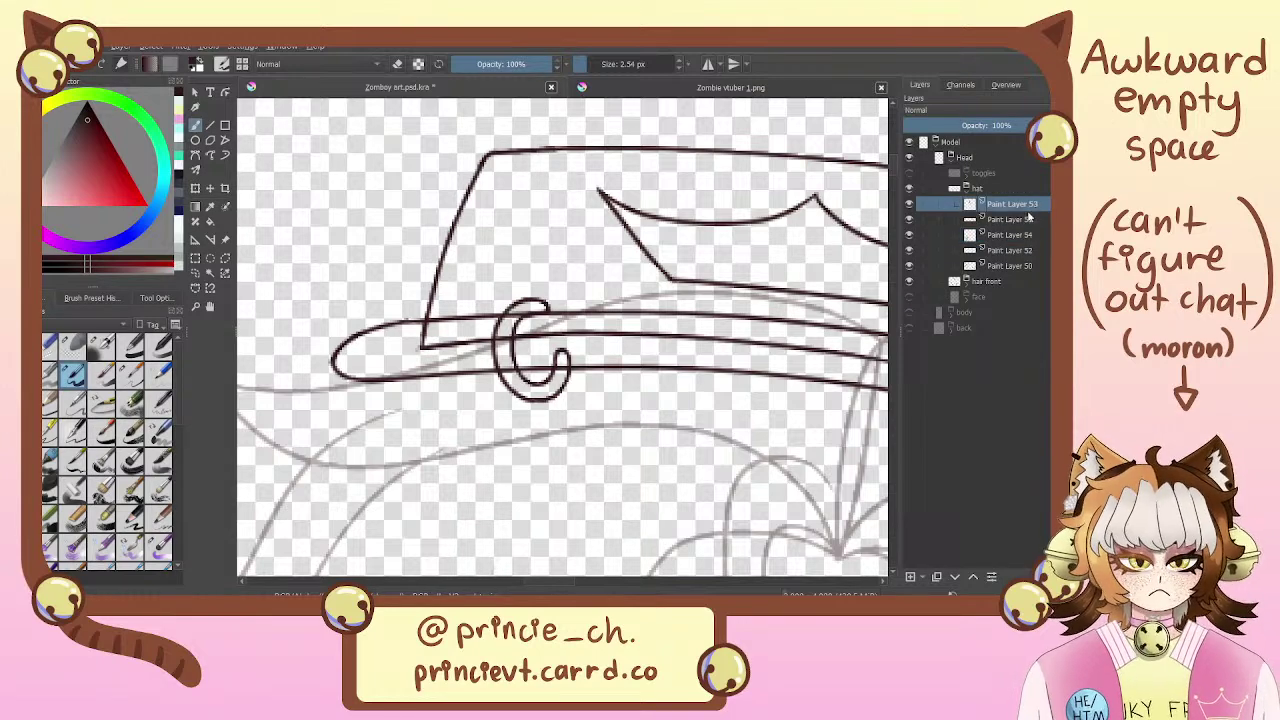
left_click(910, 577)
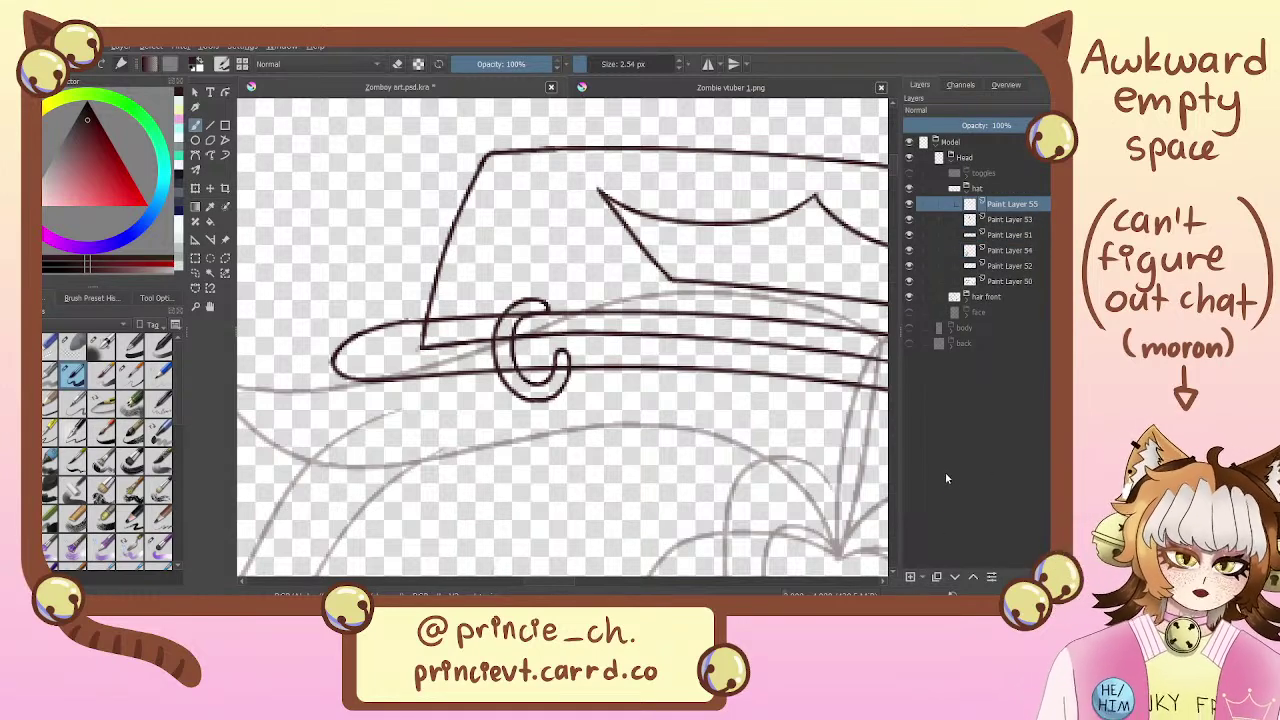
Show the face group and its ear layer to reveal the dangling shell earring, leaving the face group collapsed
left_click_drag(798, 401, 400, 155)
left_click_drag(822, 358, 497, 191)
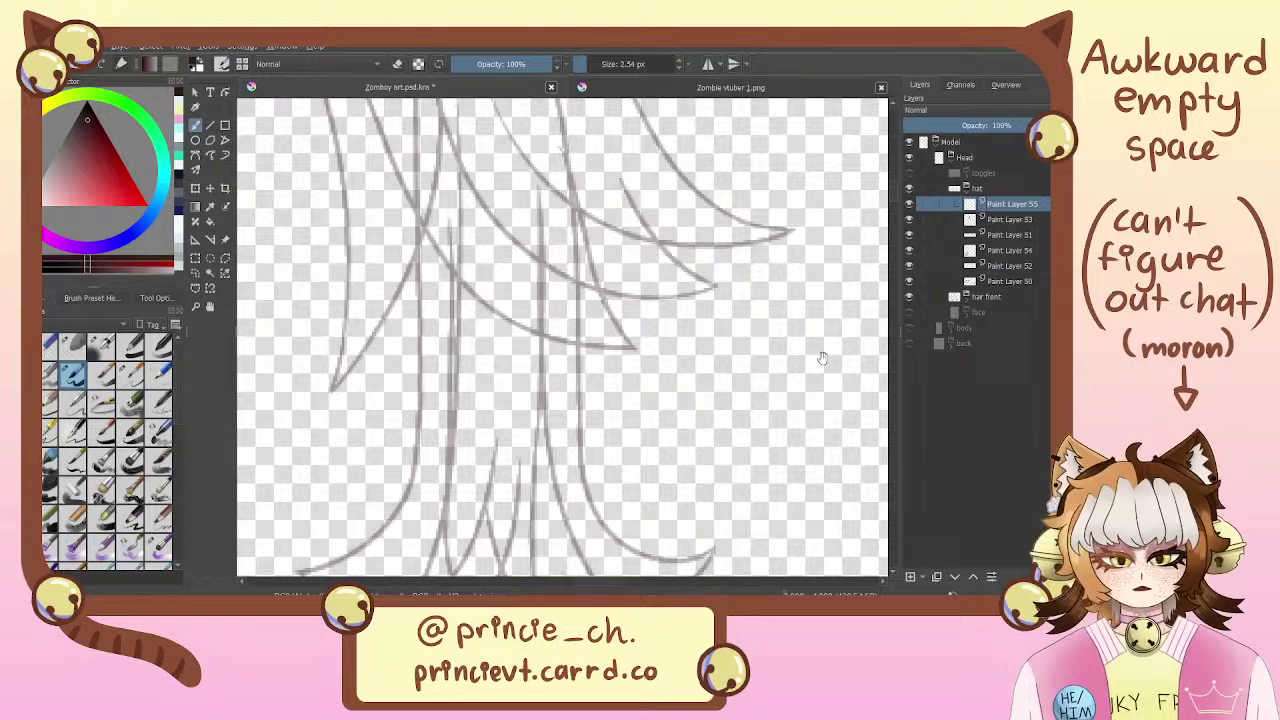
left_click(910, 313)
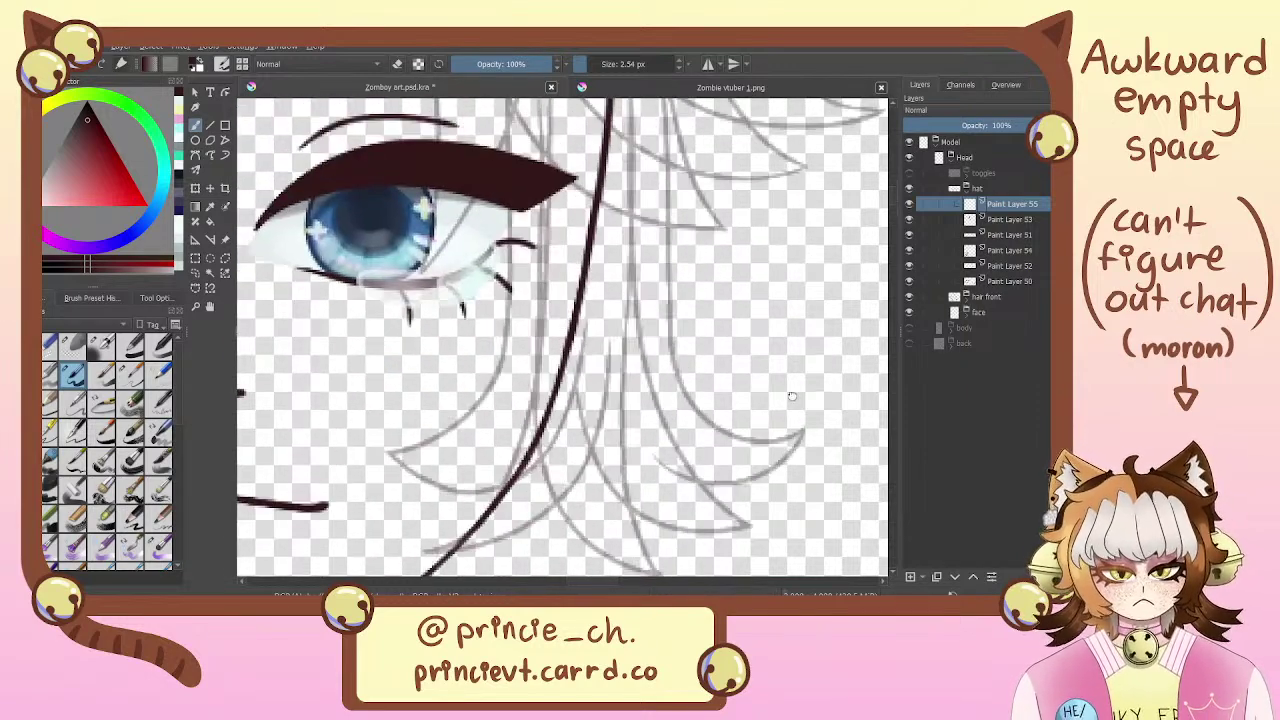
left_click(965, 311)
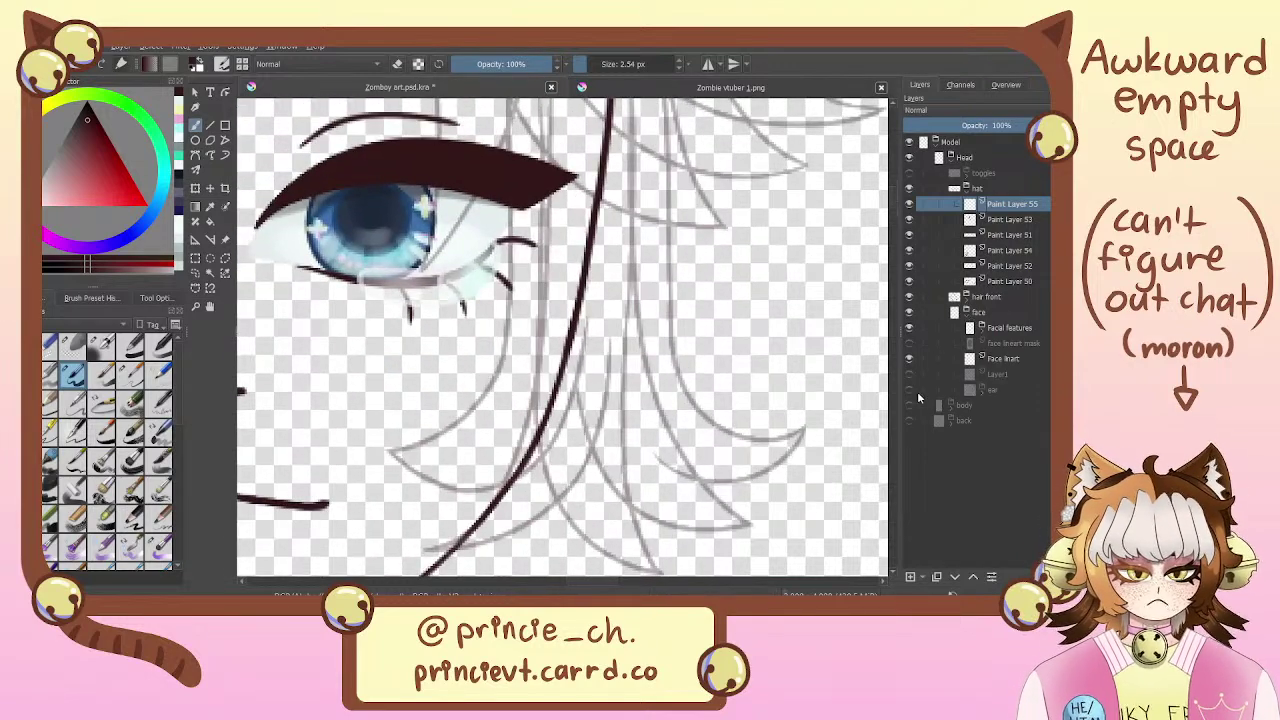
left_click(909, 389)
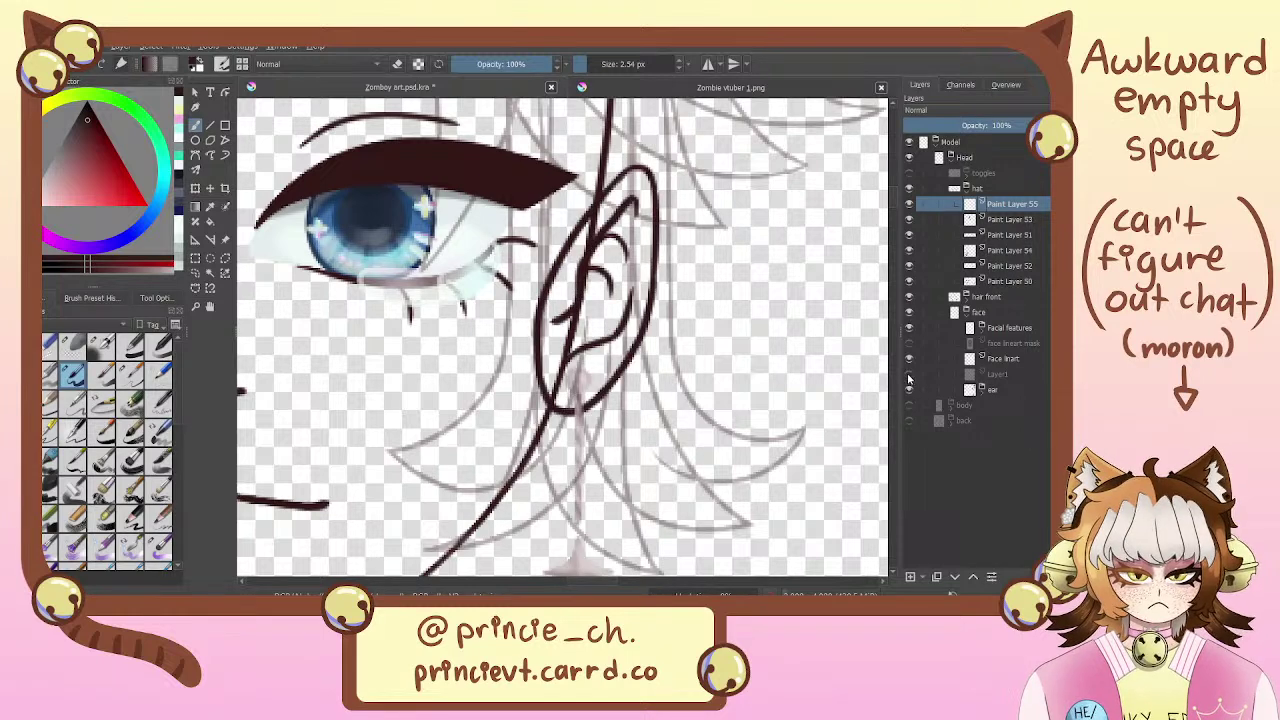
left_click(909, 374)
left_click(909, 374)
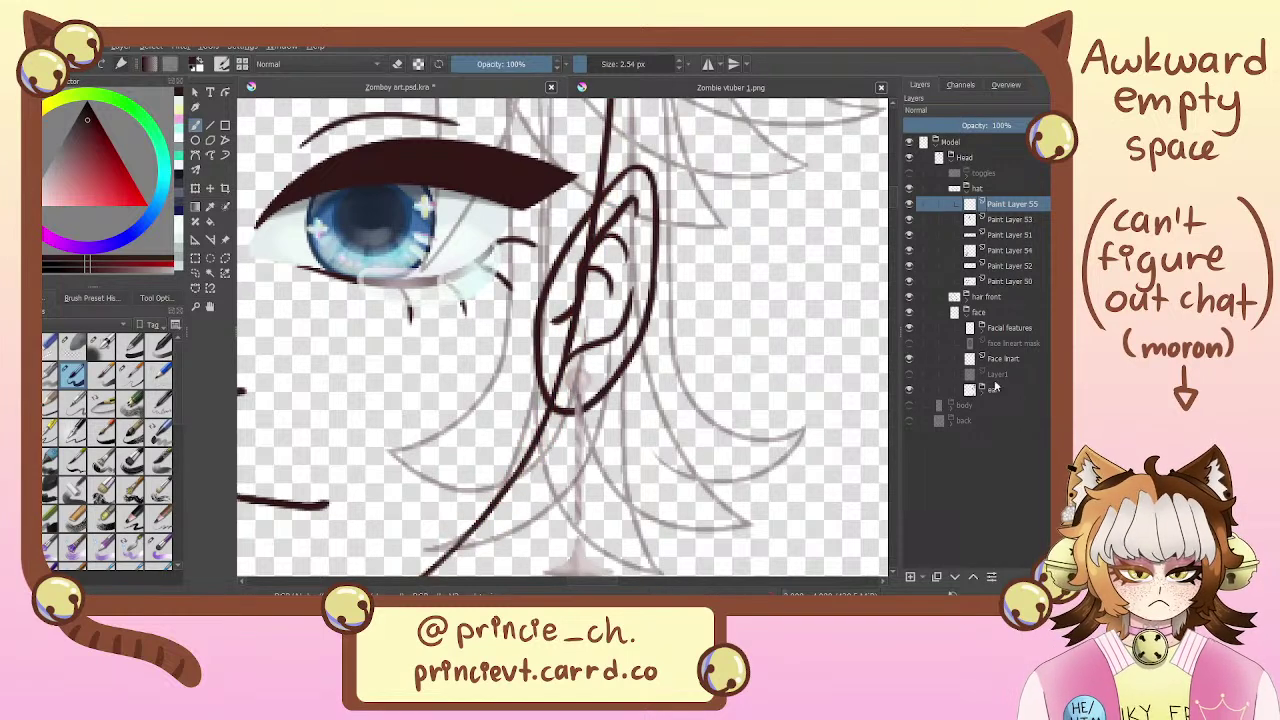
left_click_drag(858, 380, 853, 243)
left_click(966, 316)
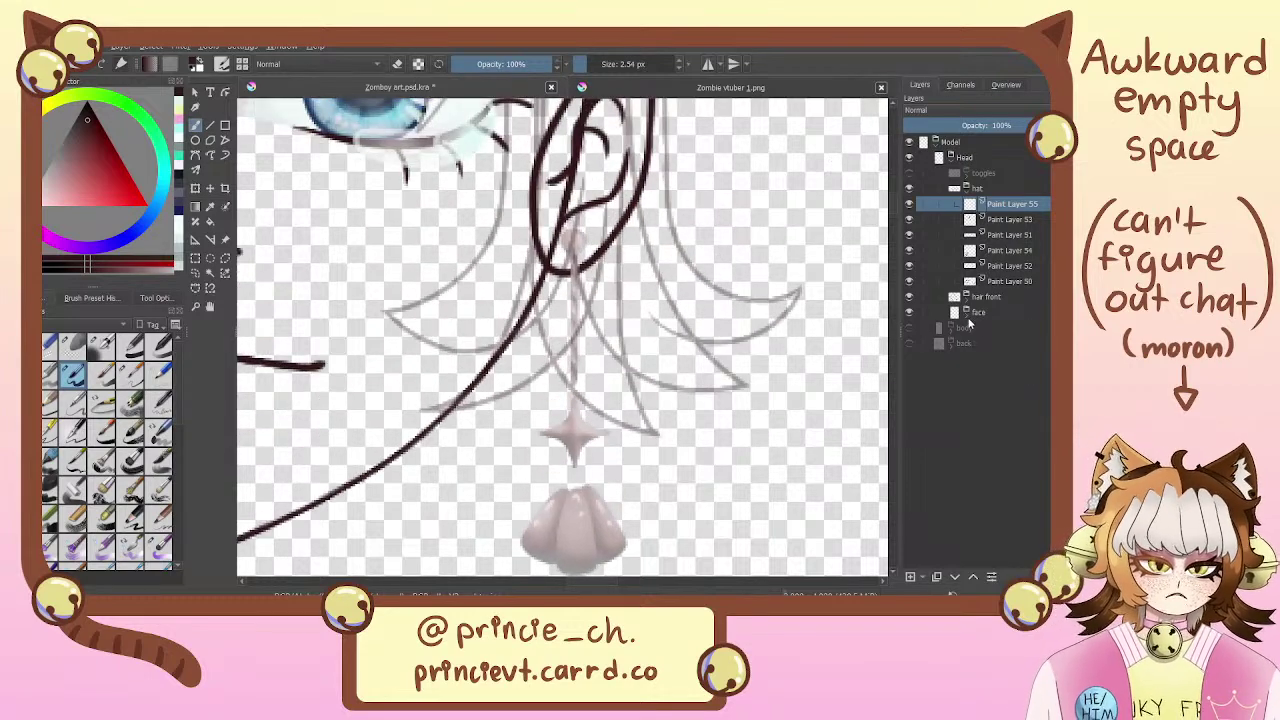
Sample the pale greyish-pink colour from the earring's shell pendant
scroll(600, 245, "down", 2)
left_click(210, 206)
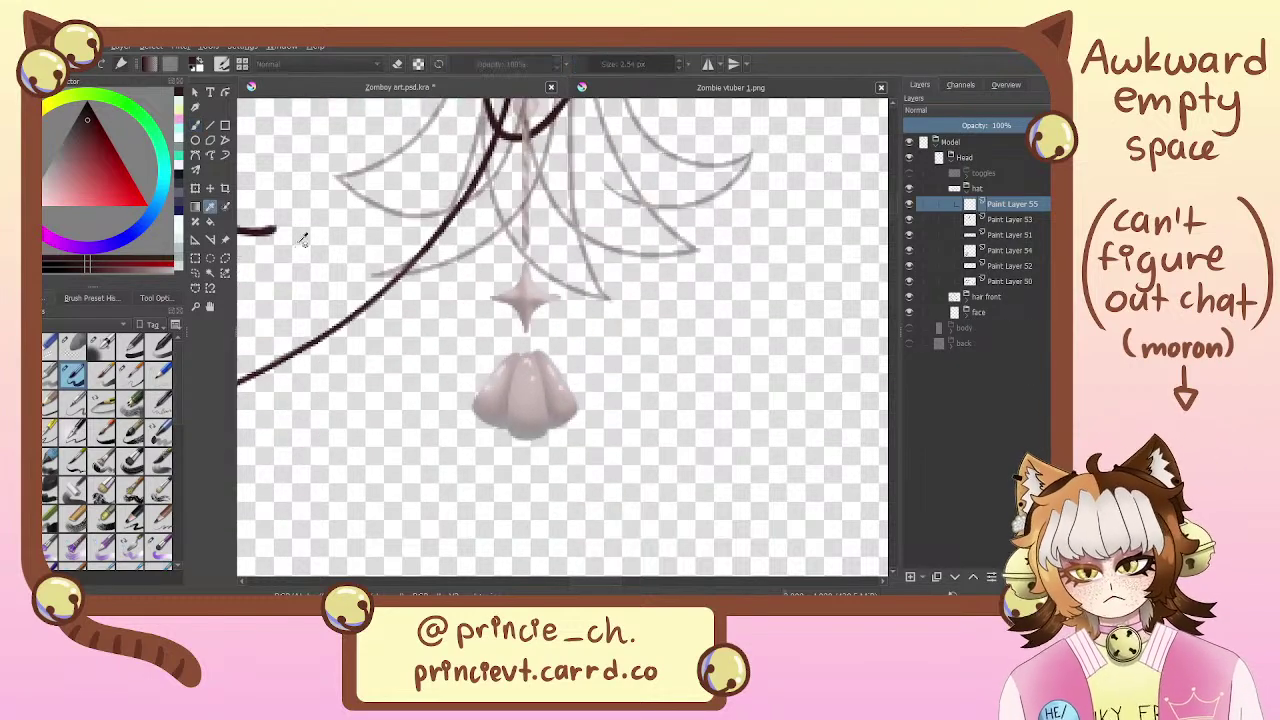
left_click(537, 390)
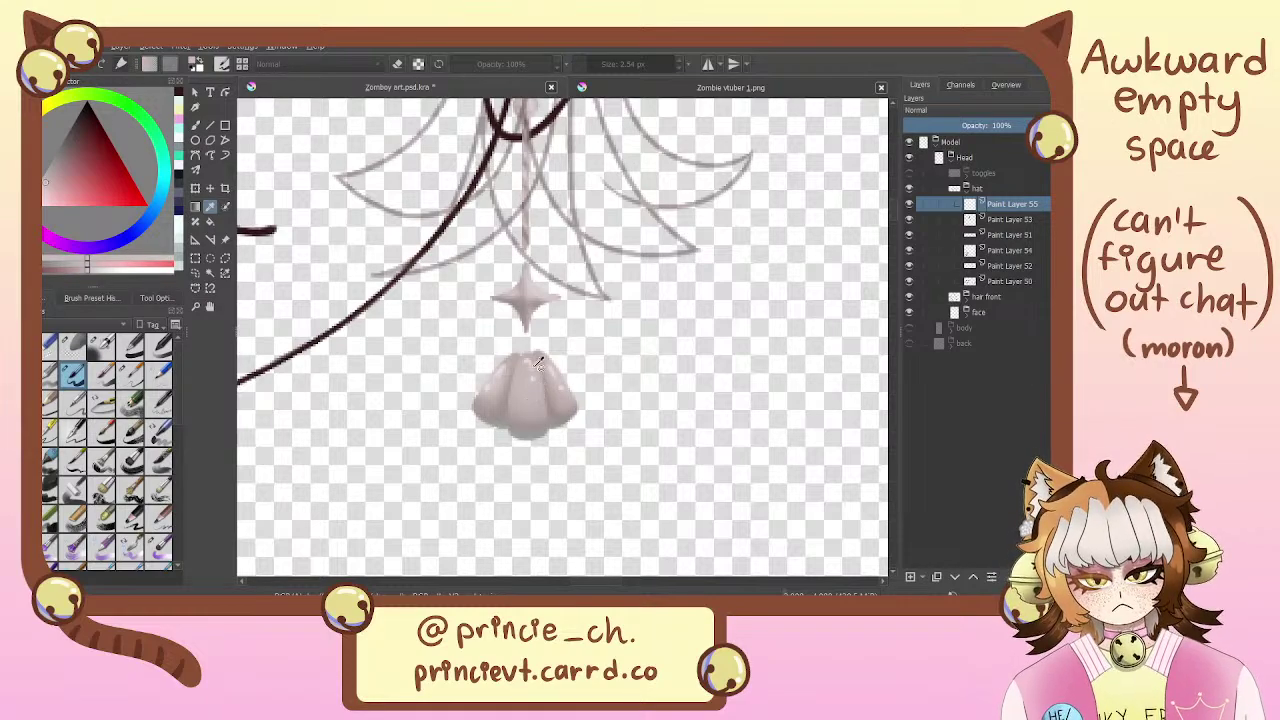
Back at the hat brim, identify the ring's main line layer and move the new empty layer directly beneath it
scroll(540, 390, "up", 15)
left_click_drag(585, 326, 760, 334)
left_click_drag(589, 351, 755, 319)
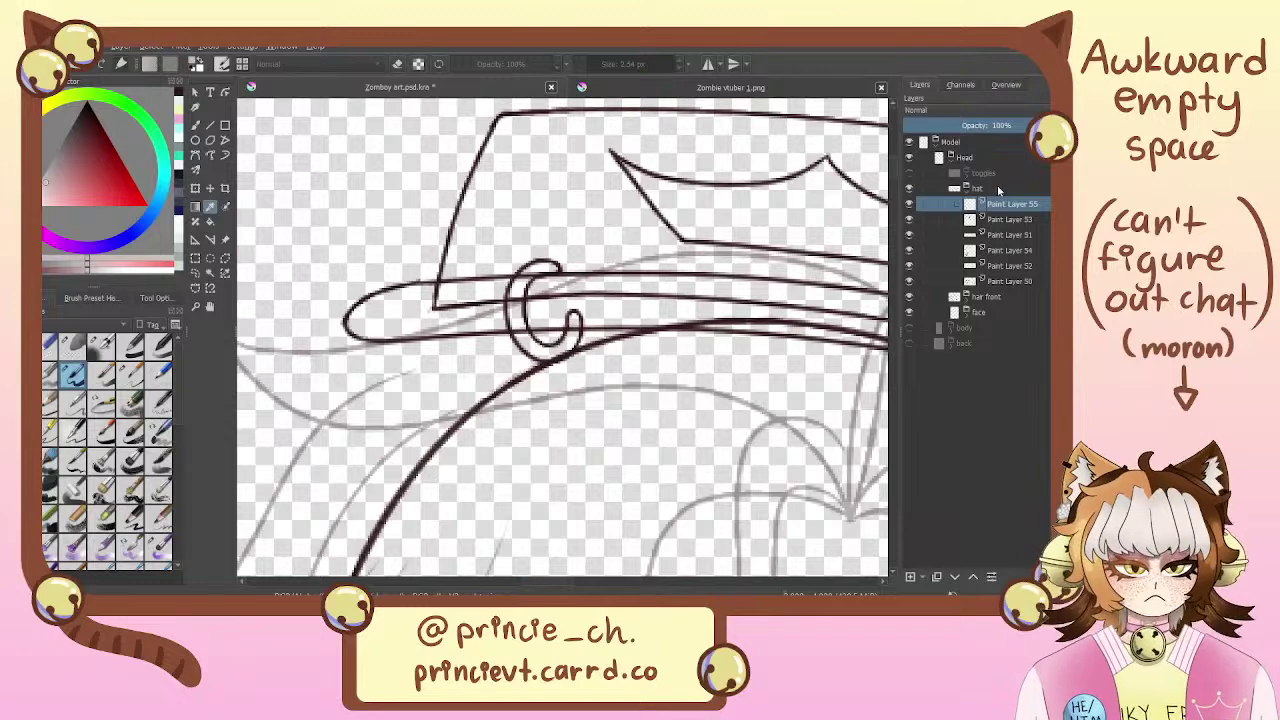
left_click(1011, 221)
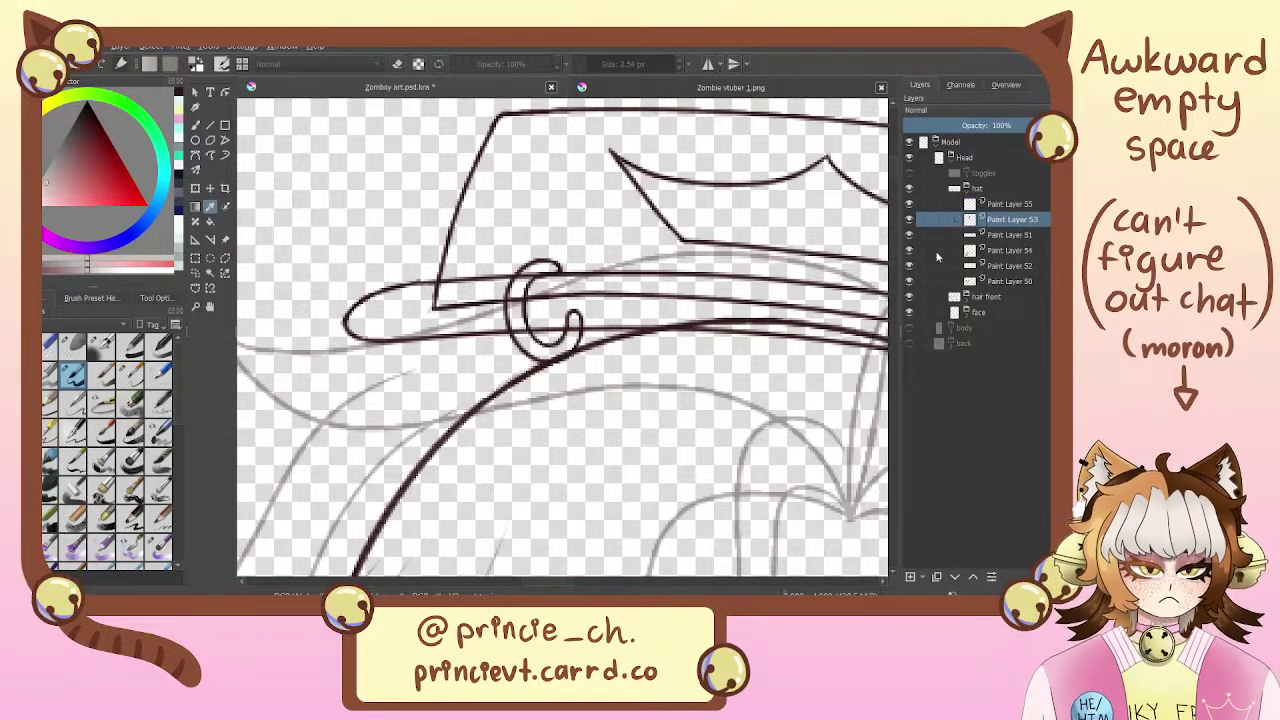
left_click(910, 220)
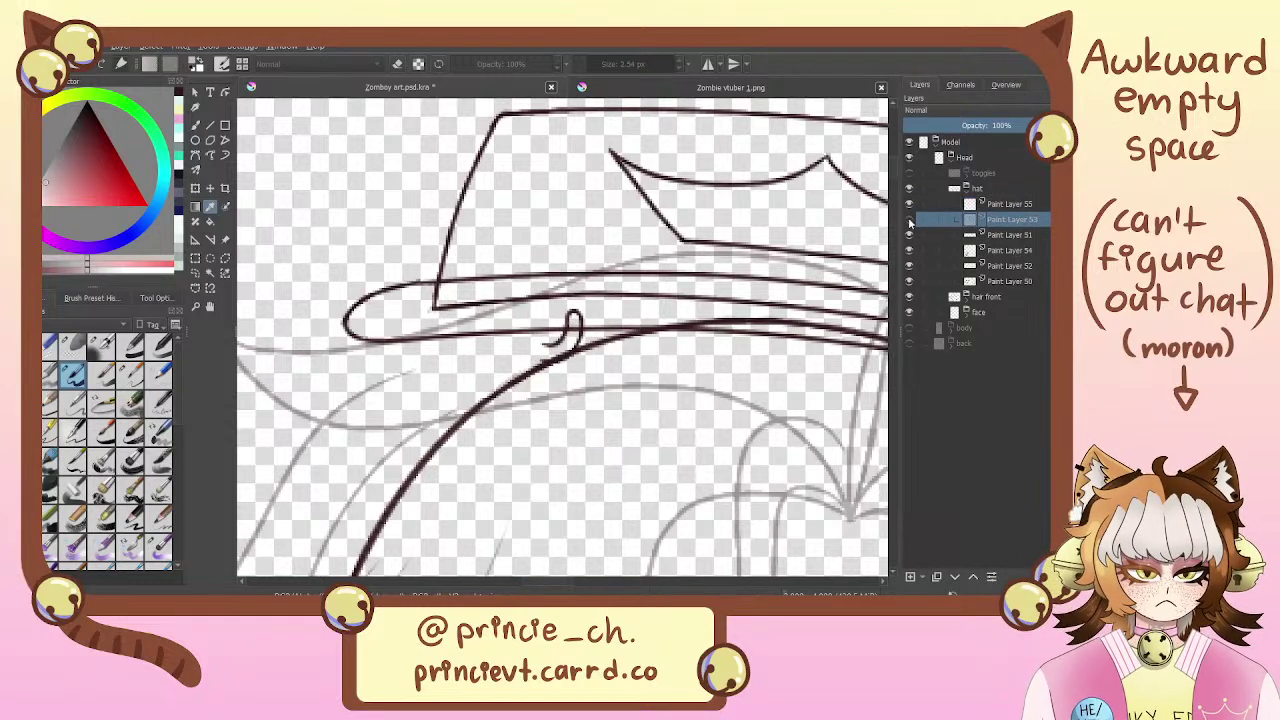
left_click(910, 220)
left_click_drag(1006, 205, 1008, 230)
Paint the ring's main curve with the sampled pale pink, checking its lower end with the hook's line layer temporarily hidden
key("b")
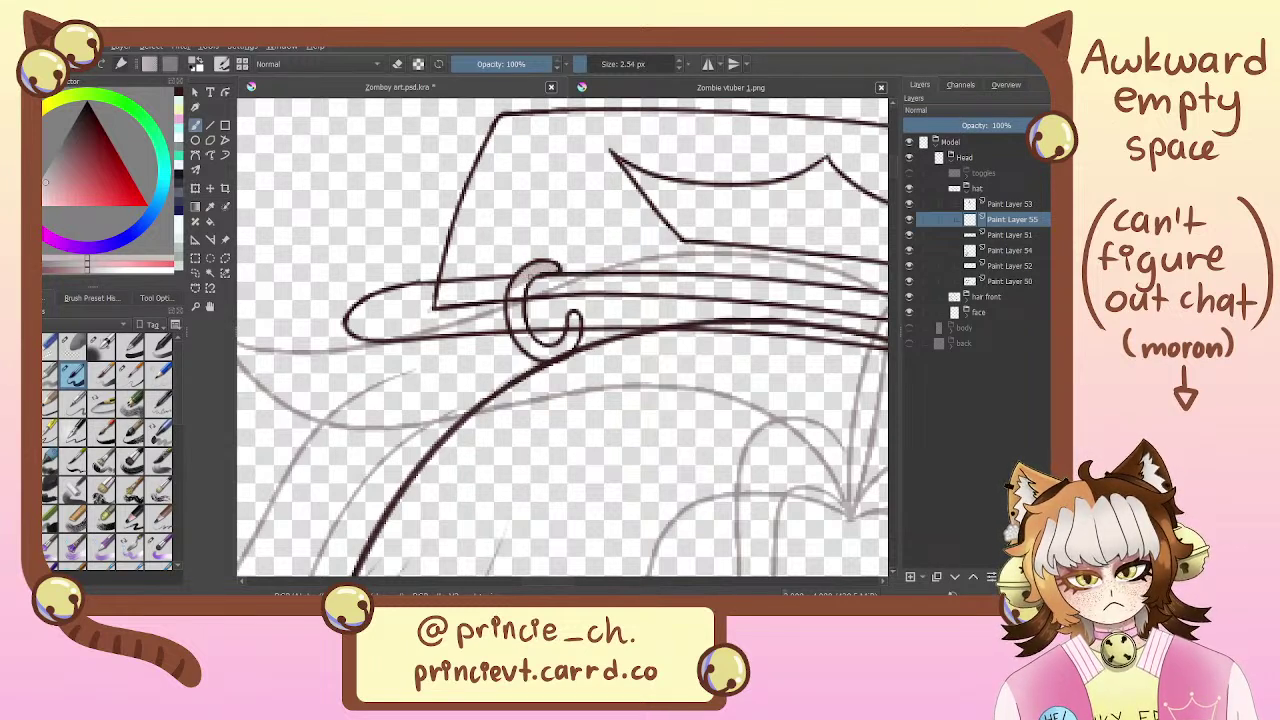
left_click_drag(517, 285, 514, 328)
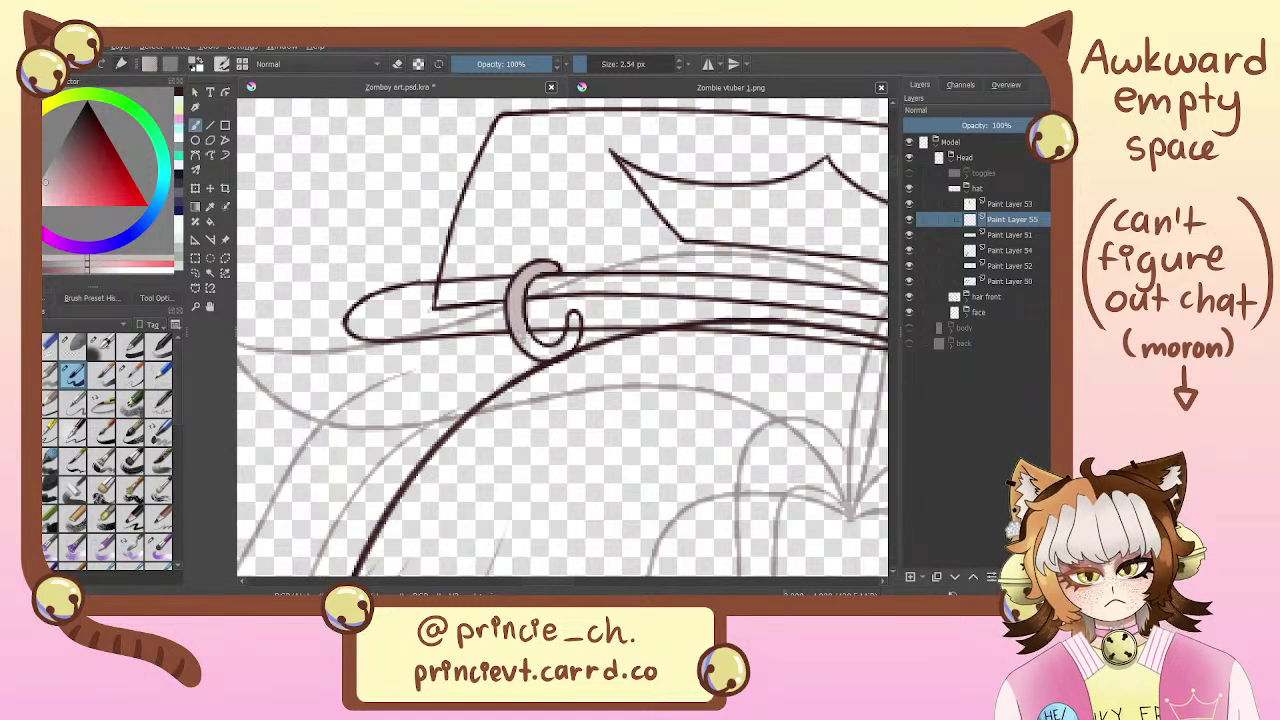
left_click_drag(519, 328, 537, 353)
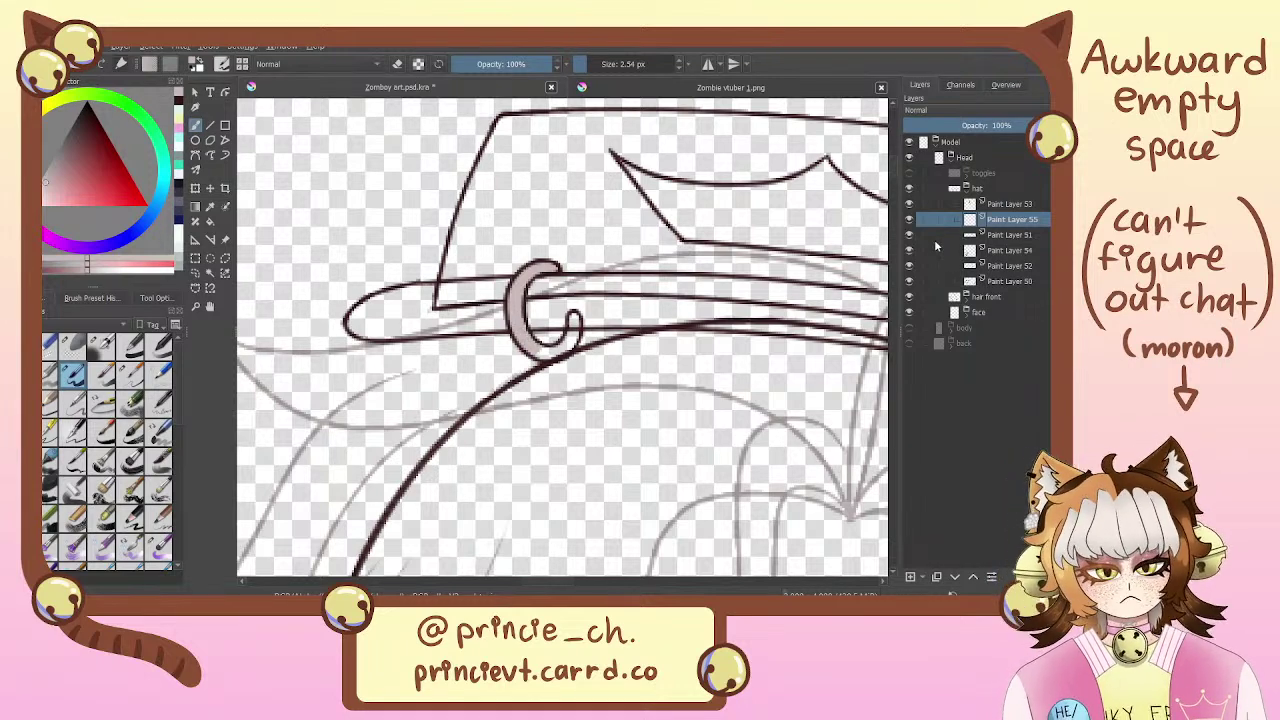
left_click(909, 250)
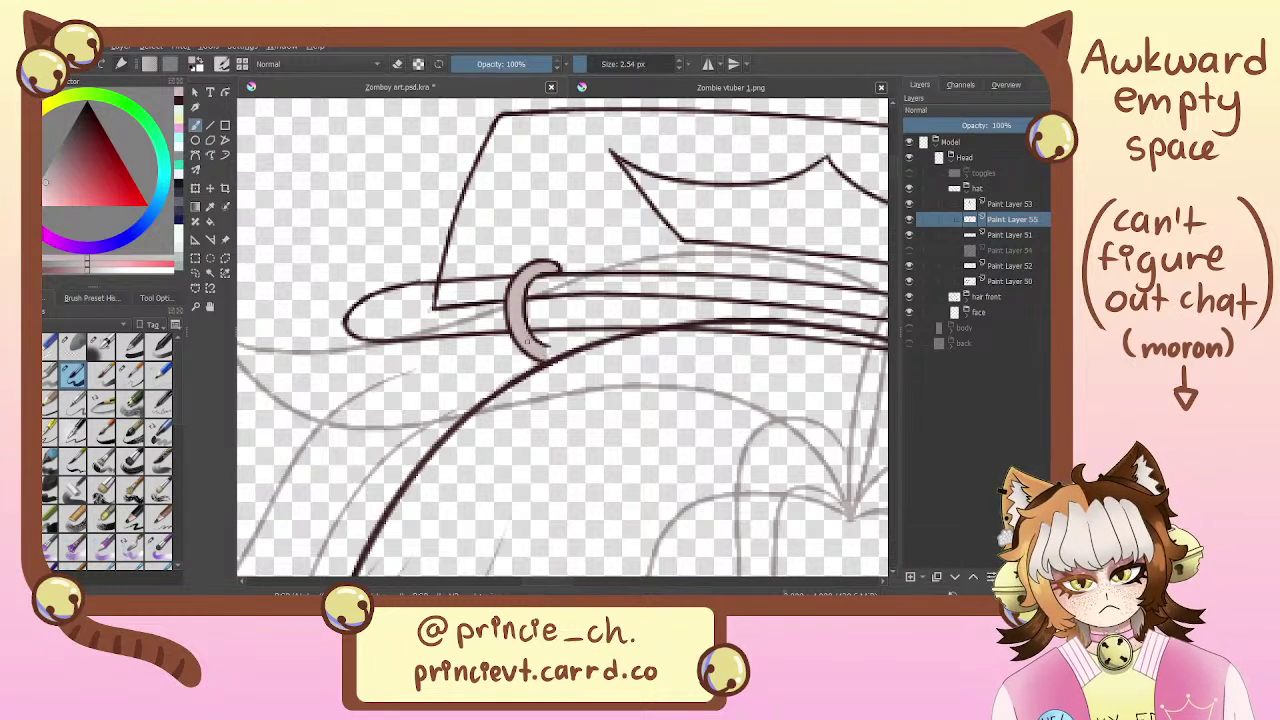
left_click(909, 250)
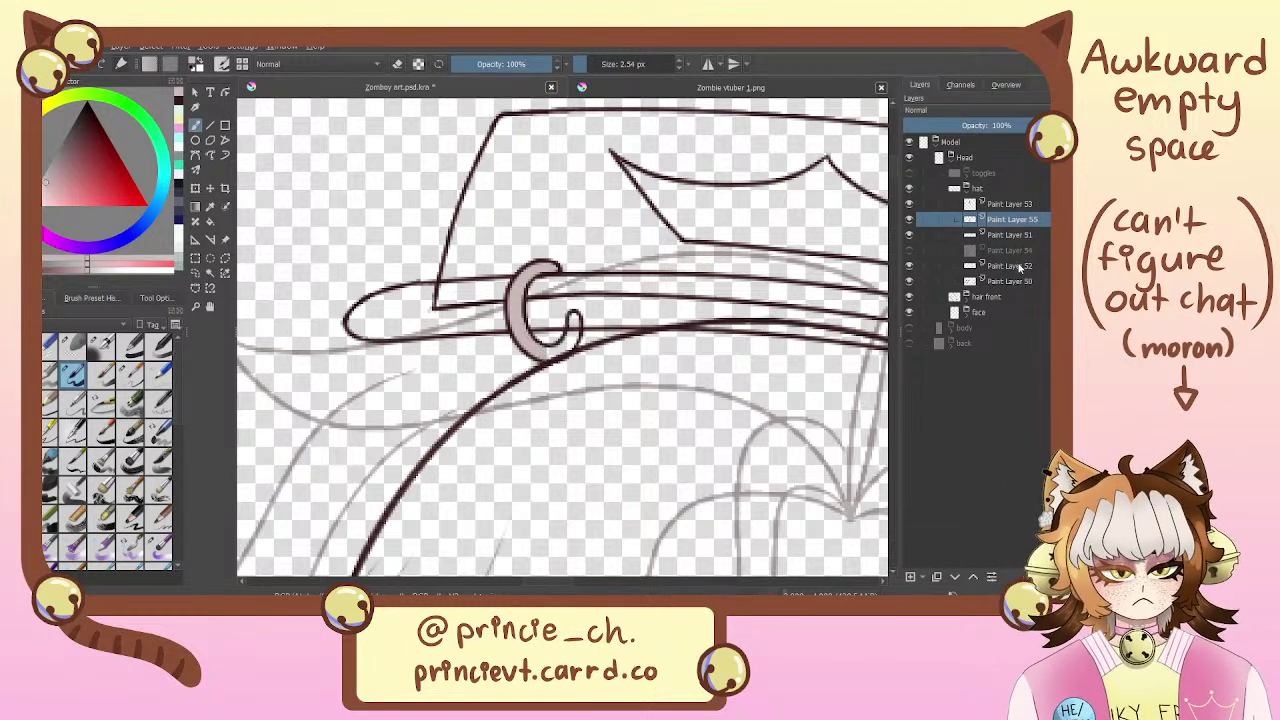
Add a paint layer beneath the hook's line layer, fill the hook with pale pink, and check both fills by toggling layers
left_click(1003, 266)
left_click(910, 577)
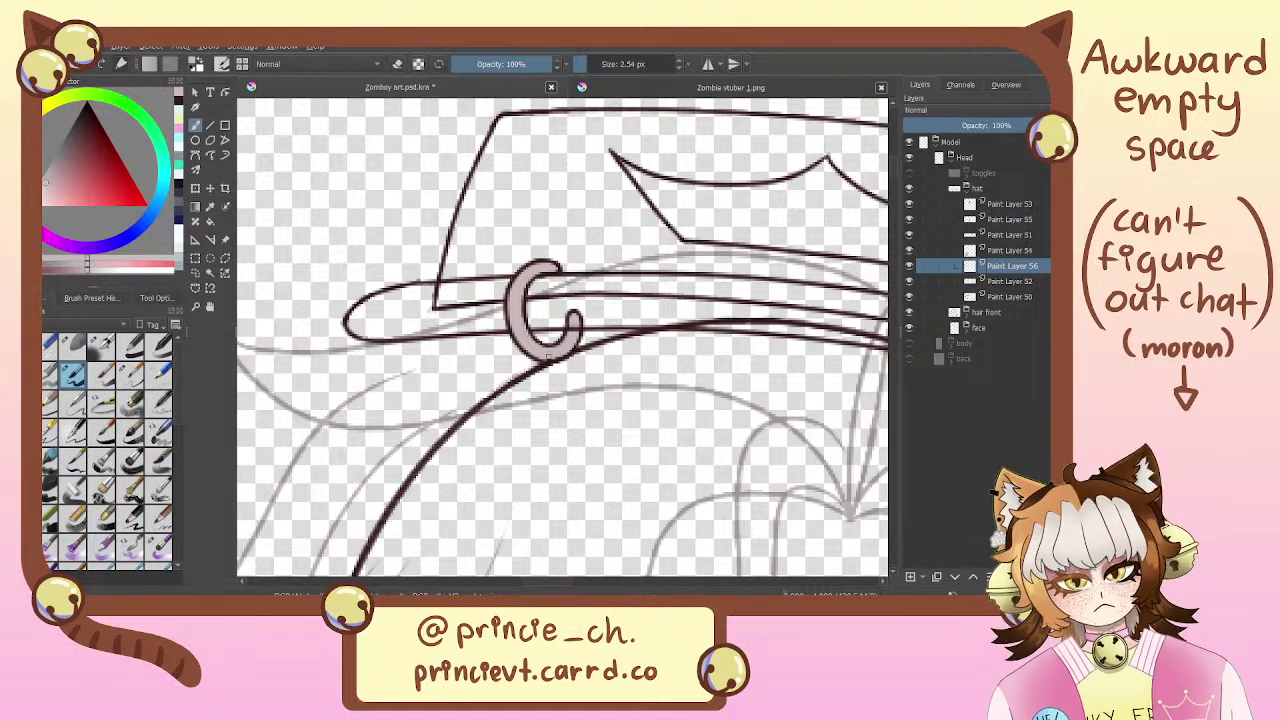
left_click(909, 204)
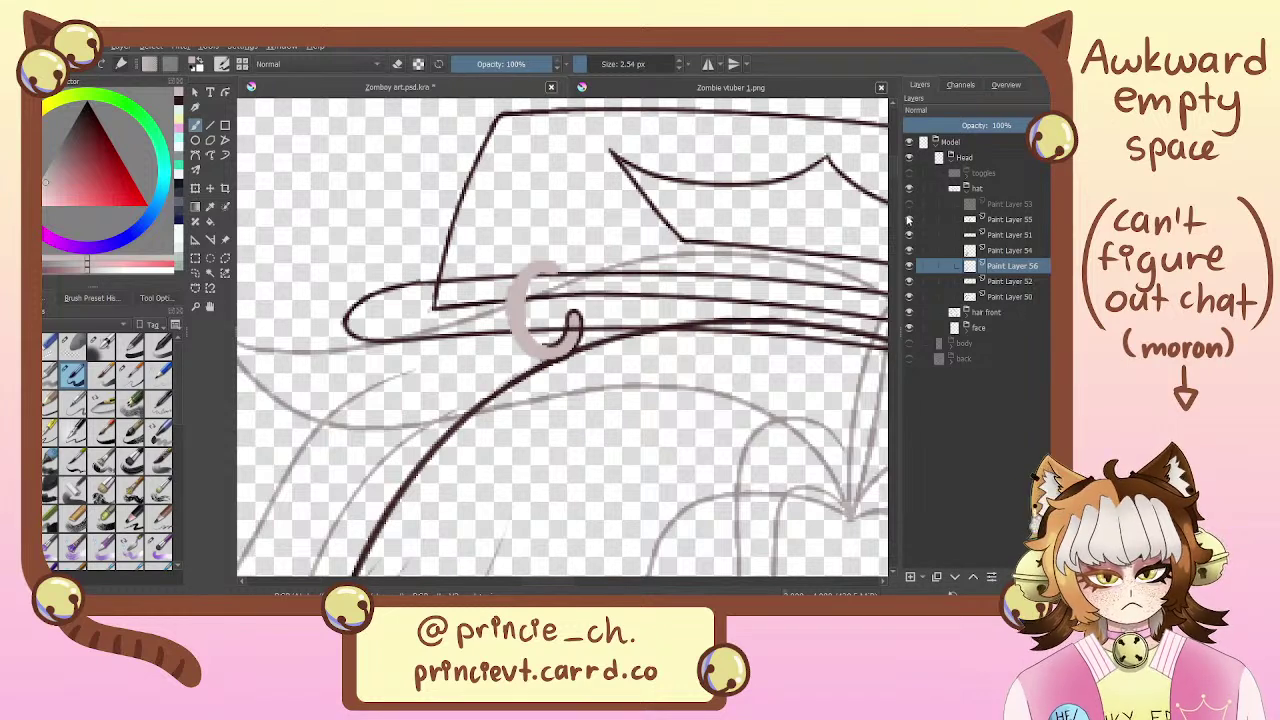
left_click(909, 219)
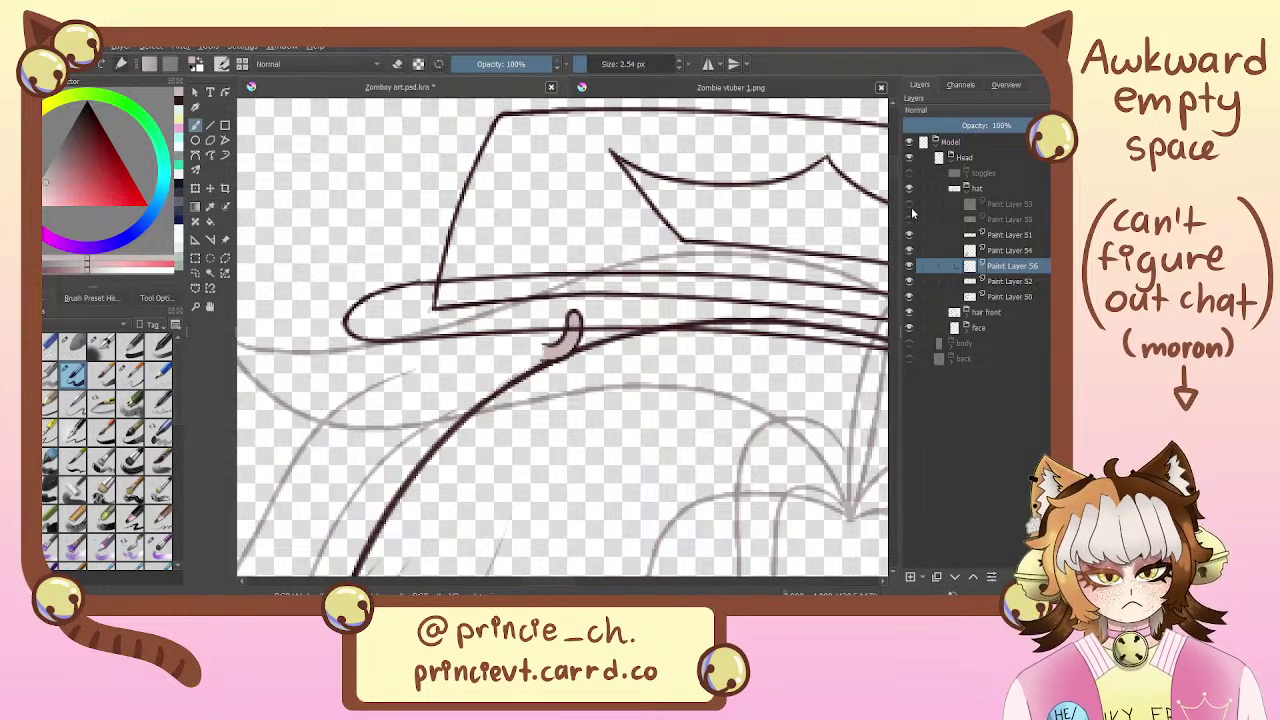
left_click(909, 220)
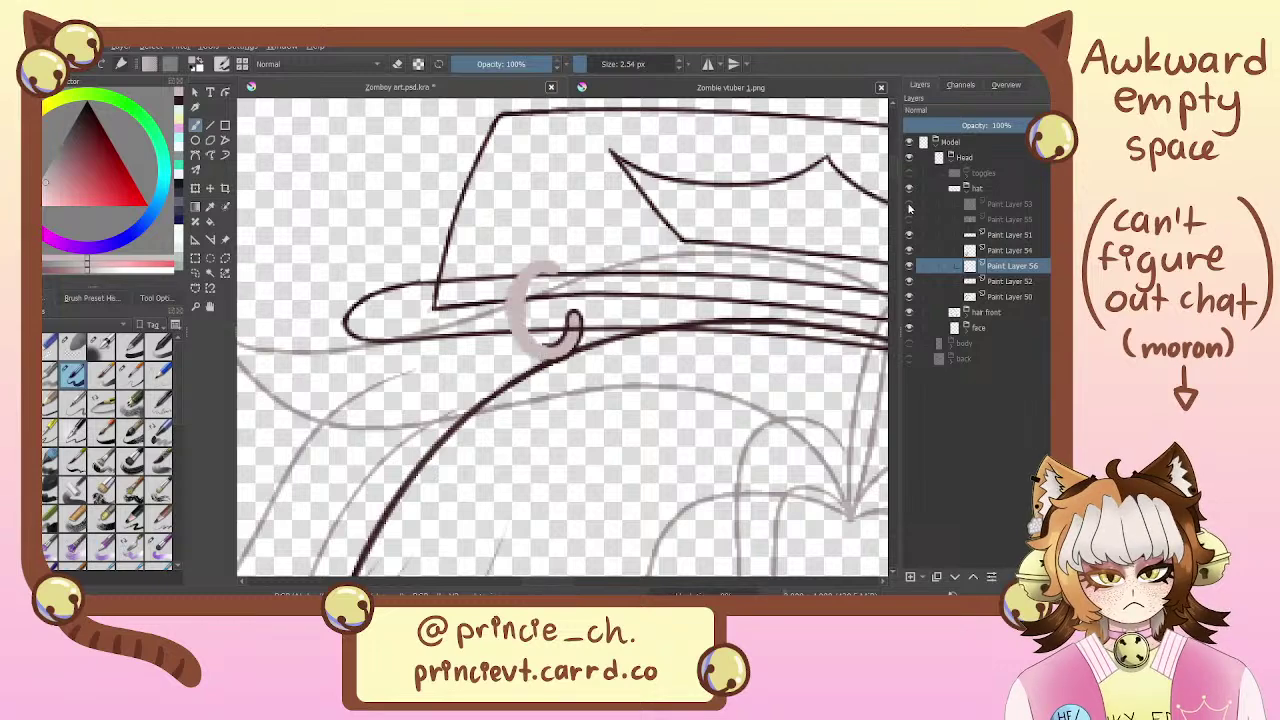
left_click(909, 205)
left_click_drag(790, 281, 687, 381)
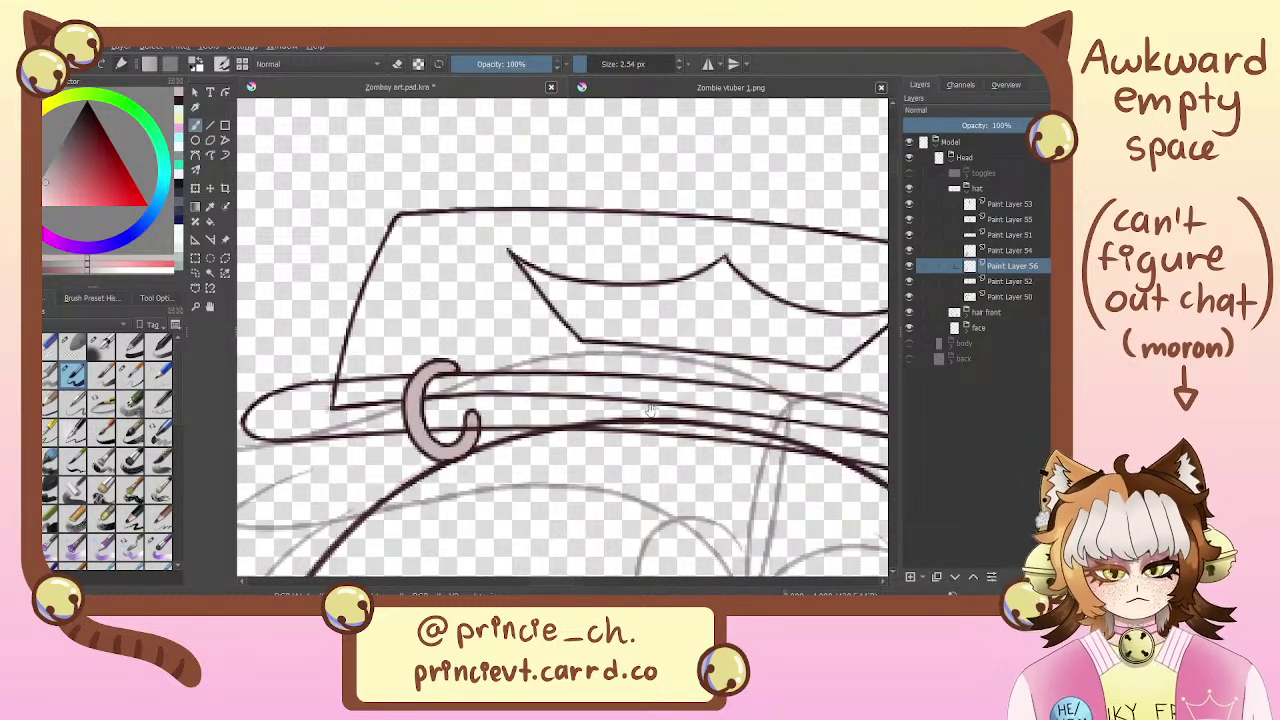
mouse_move(620, 421)
left_mouse_down()
mouse_move(794, 281)
mouse_move(697, 369)
left_mouse_up()
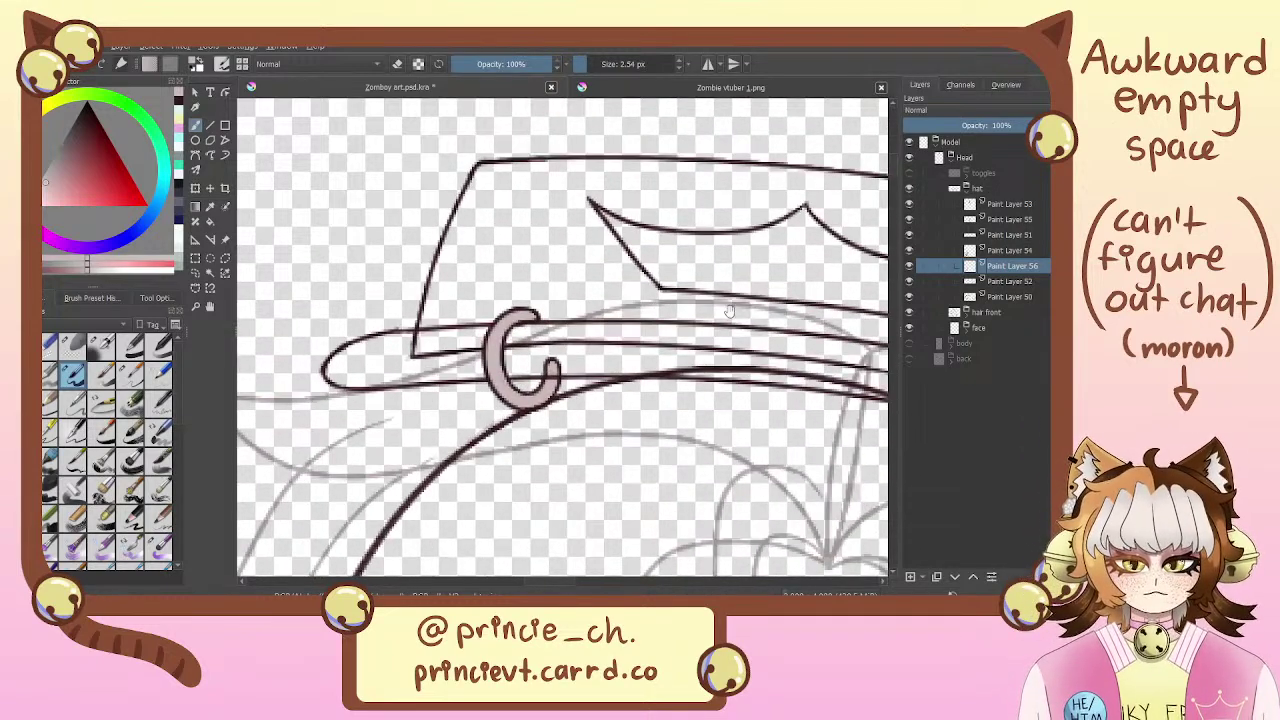
left_click_drag(806, 380, 787, 372)
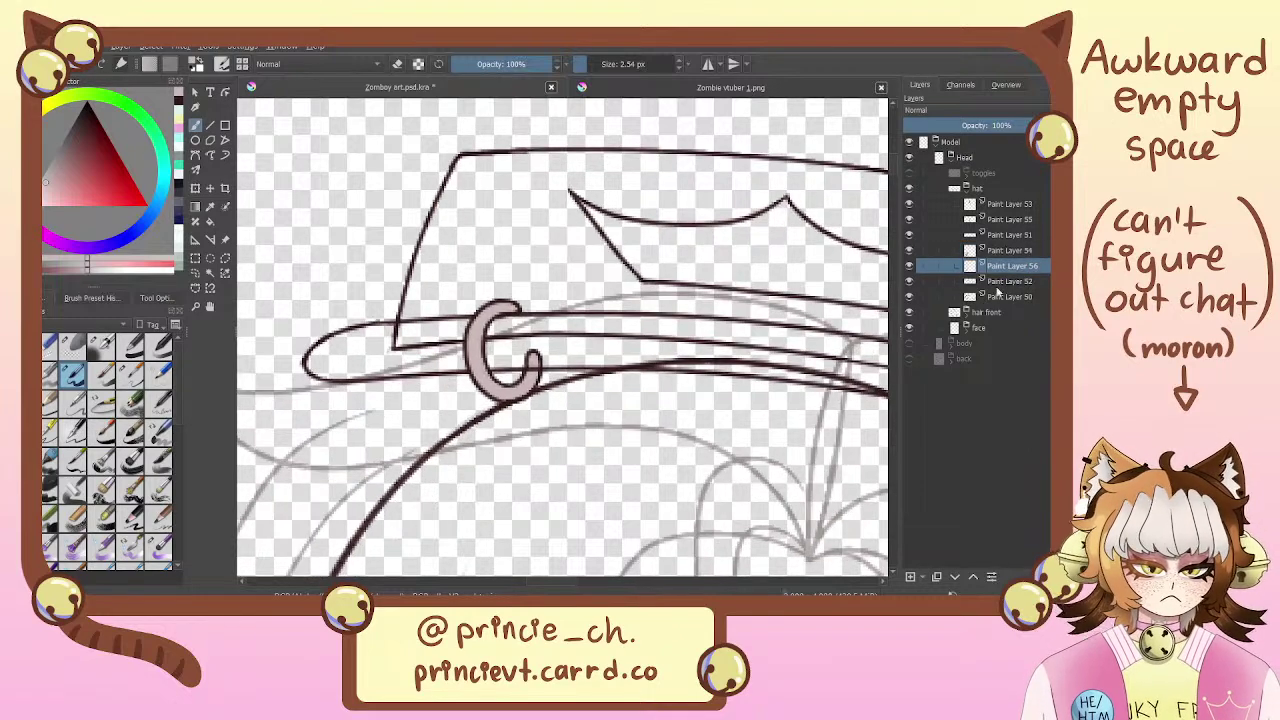
Identify the hook's line and fill layers by toggling visibility, and put the hook's fill layer in a clipping group
left_click(909, 285)
left_click(909, 285)
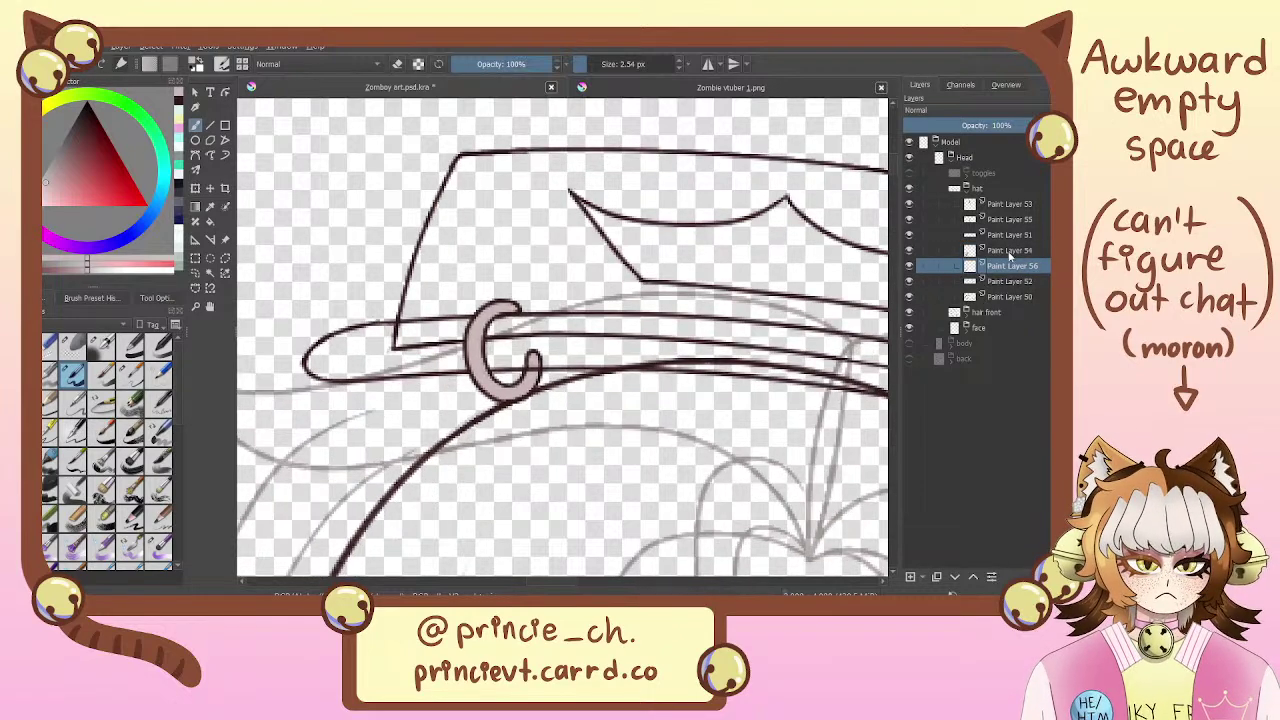
left_click(922, 251)
left_click(910, 251)
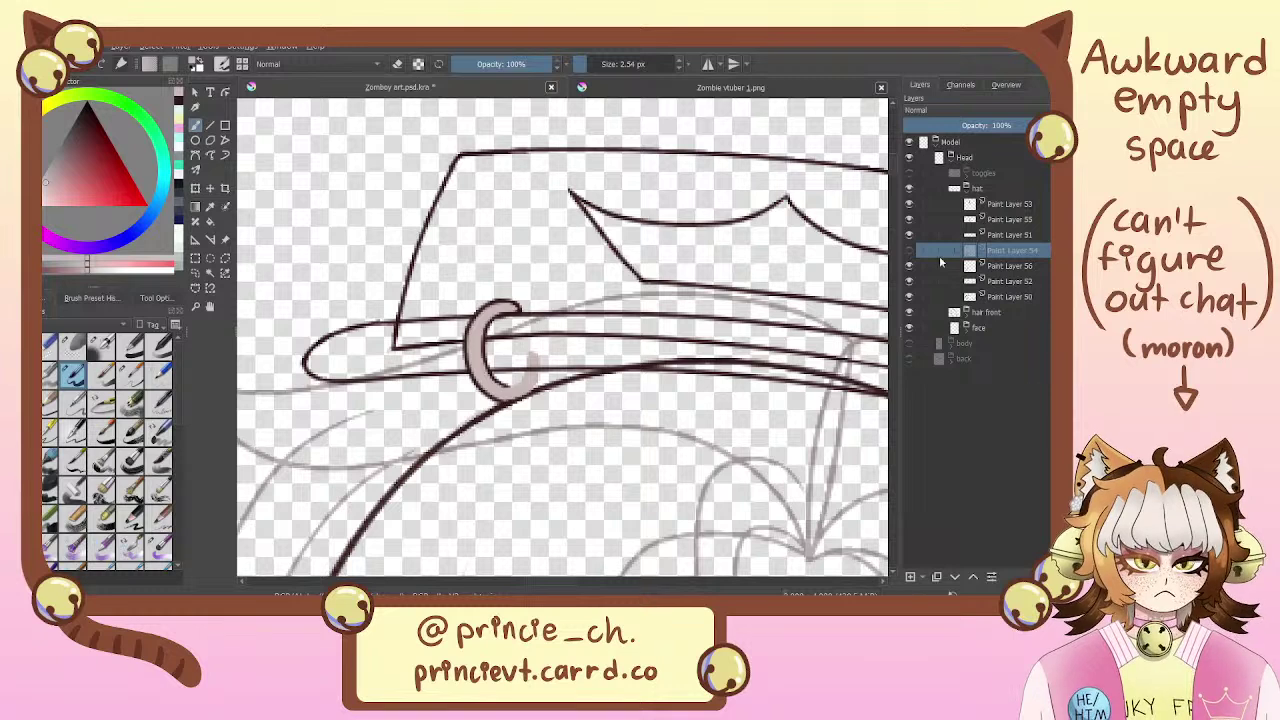
left_click(909, 250)
left_click(1022, 269)
key("ctrl+shift+g")
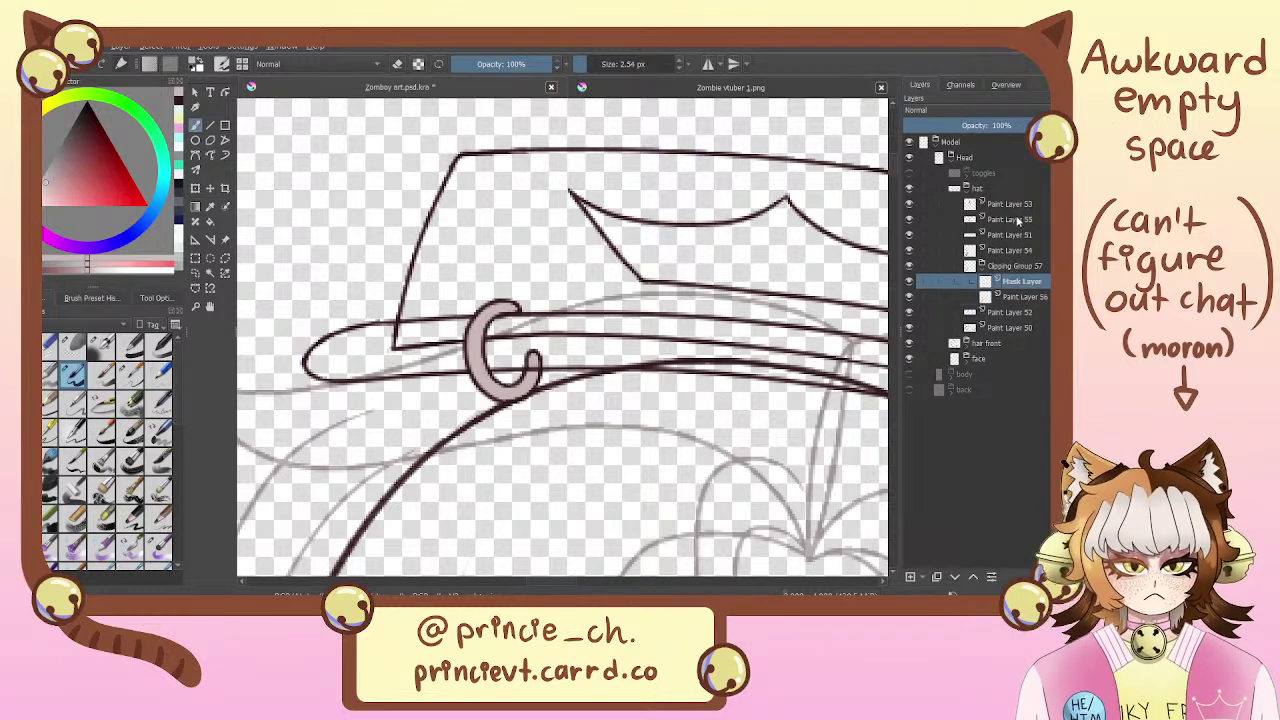
Check the ring's main fill layer by toggling its visibility and put it in its own clipping group
left_click(1016, 221)
left_click(911, 219)
left_click(911, 219)
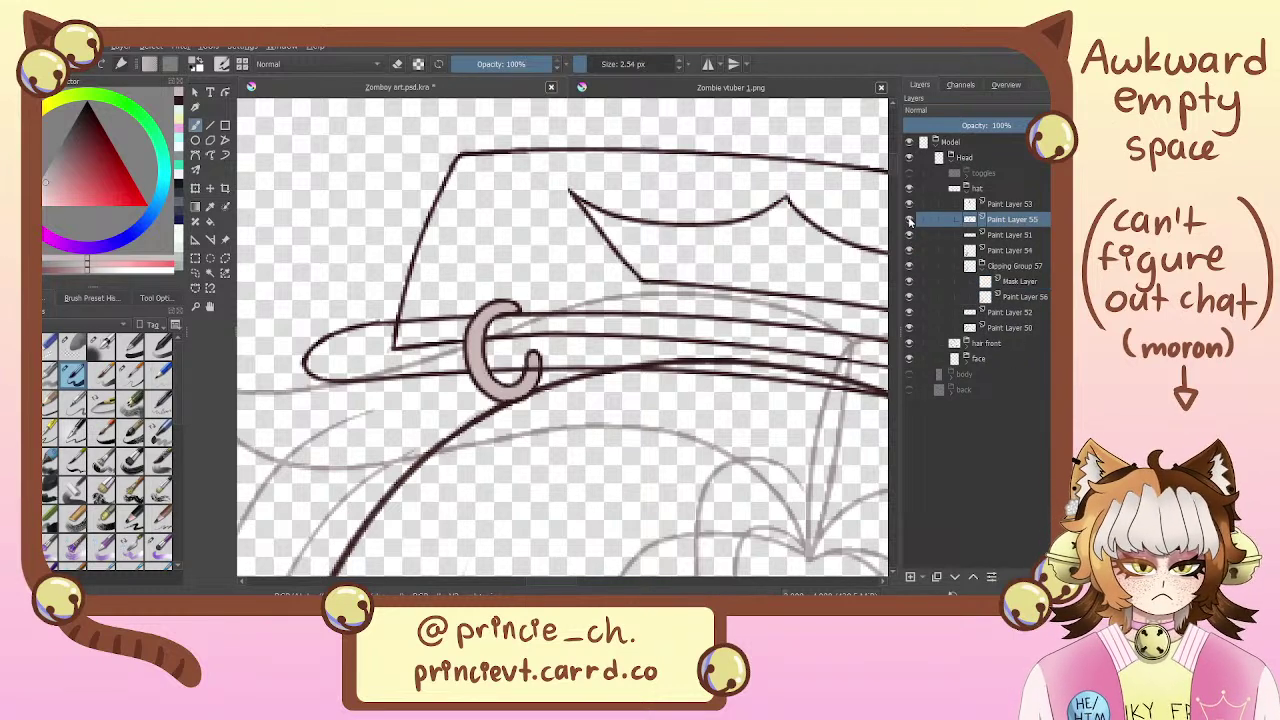
left_click(911, 219)
key("ctrl+shift+g")
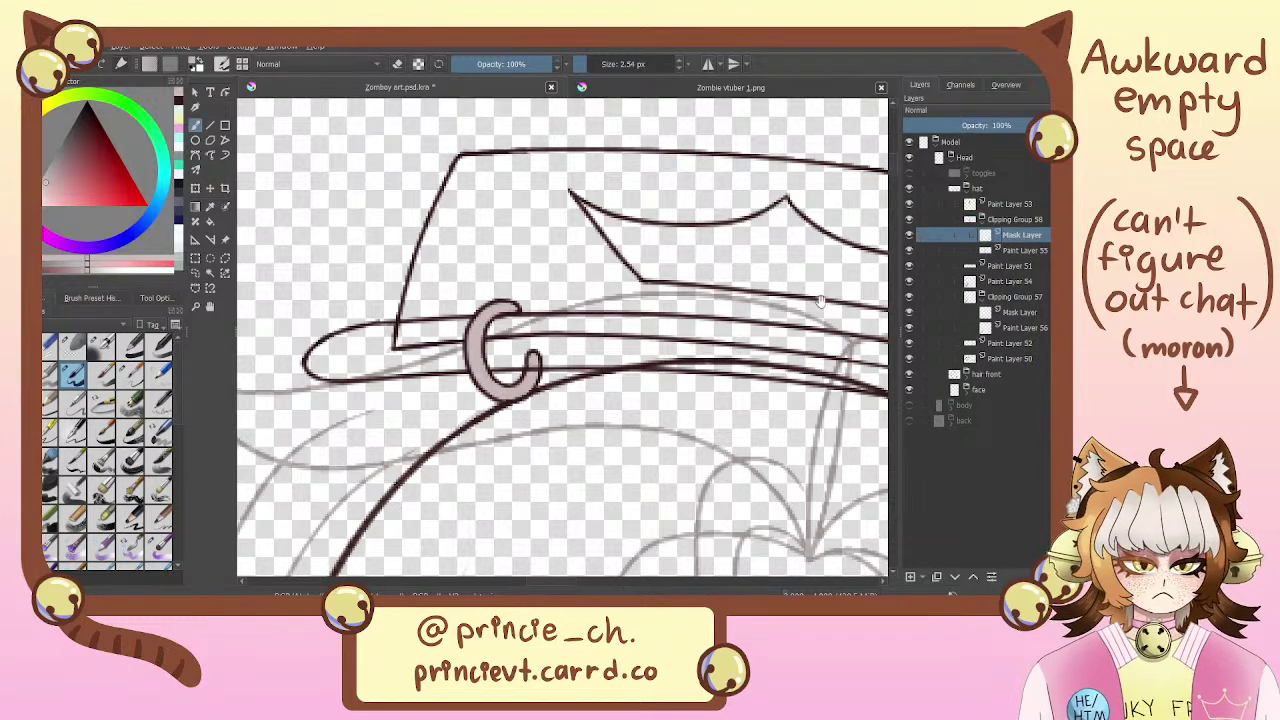
Select the hook fill's mask layer and set up a soft airbrush at 8.56 px with a darker greyish pink and eraser mode off
left_click_drag(820, 301, 890, 307)
left_click(1020, 314)
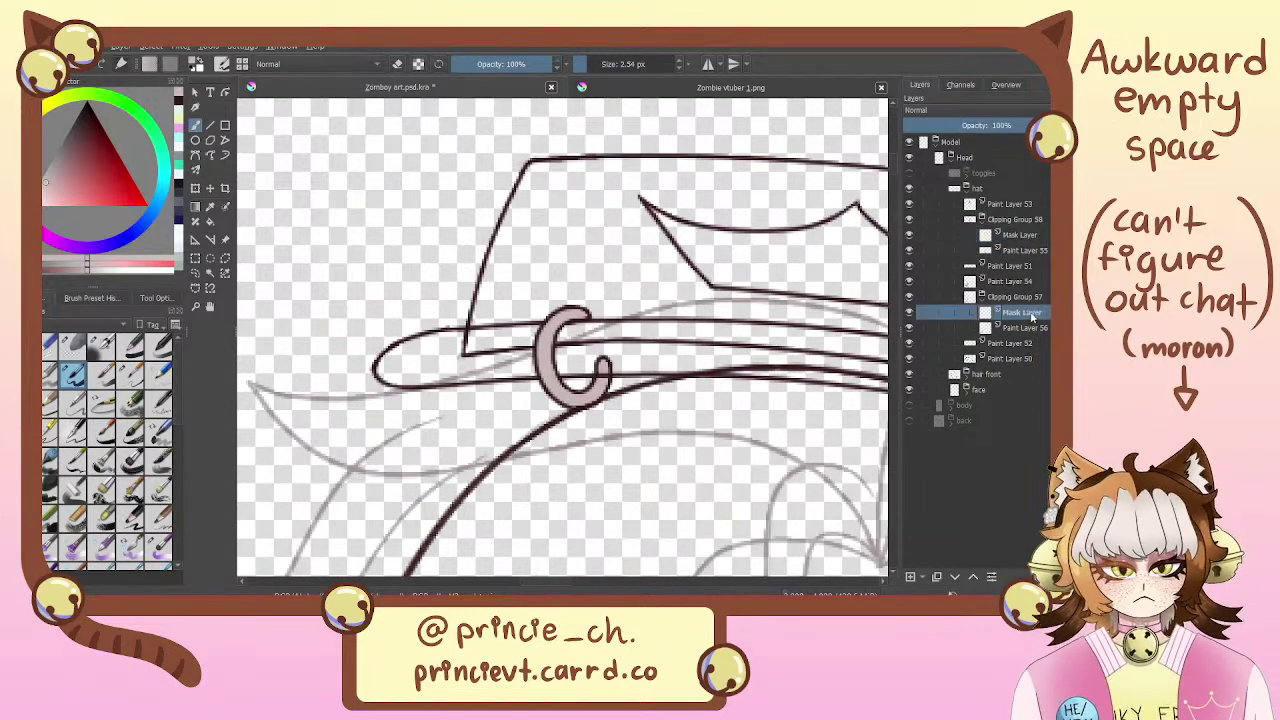
scroll(600, 320, "down", 2)
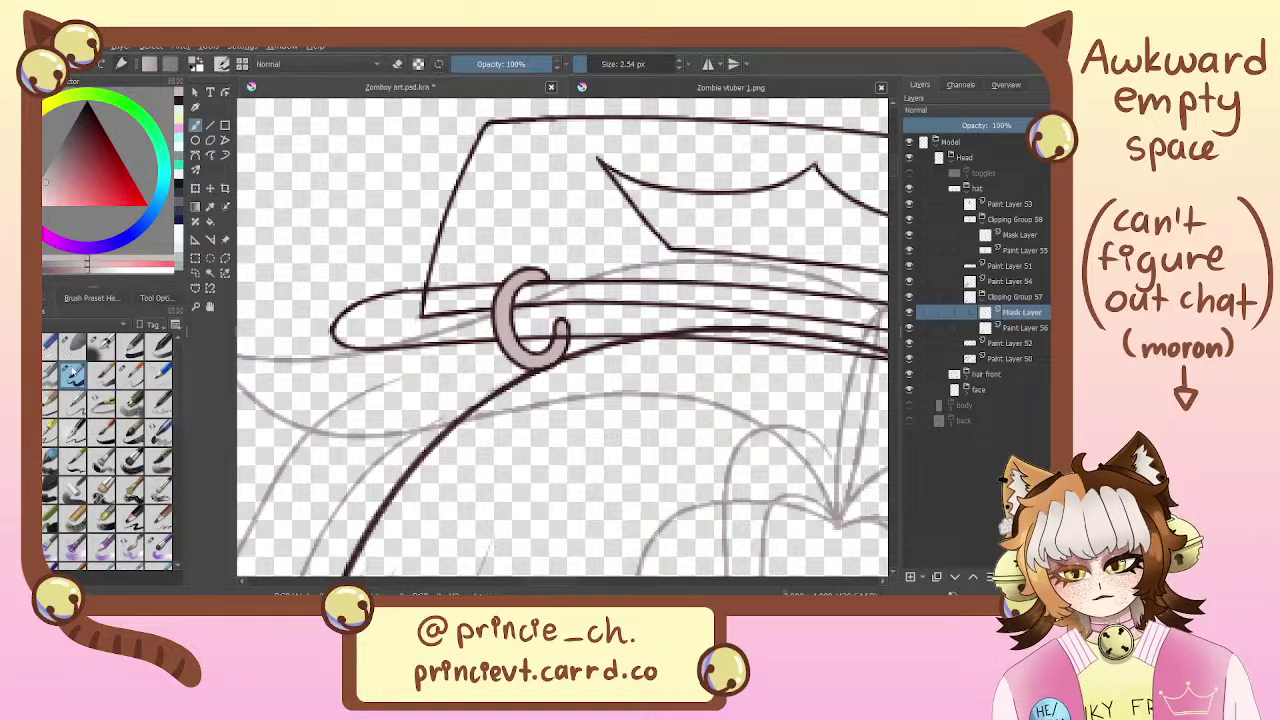
left_click(100, 345)
left_click_drag(596, 65, 584, 65)
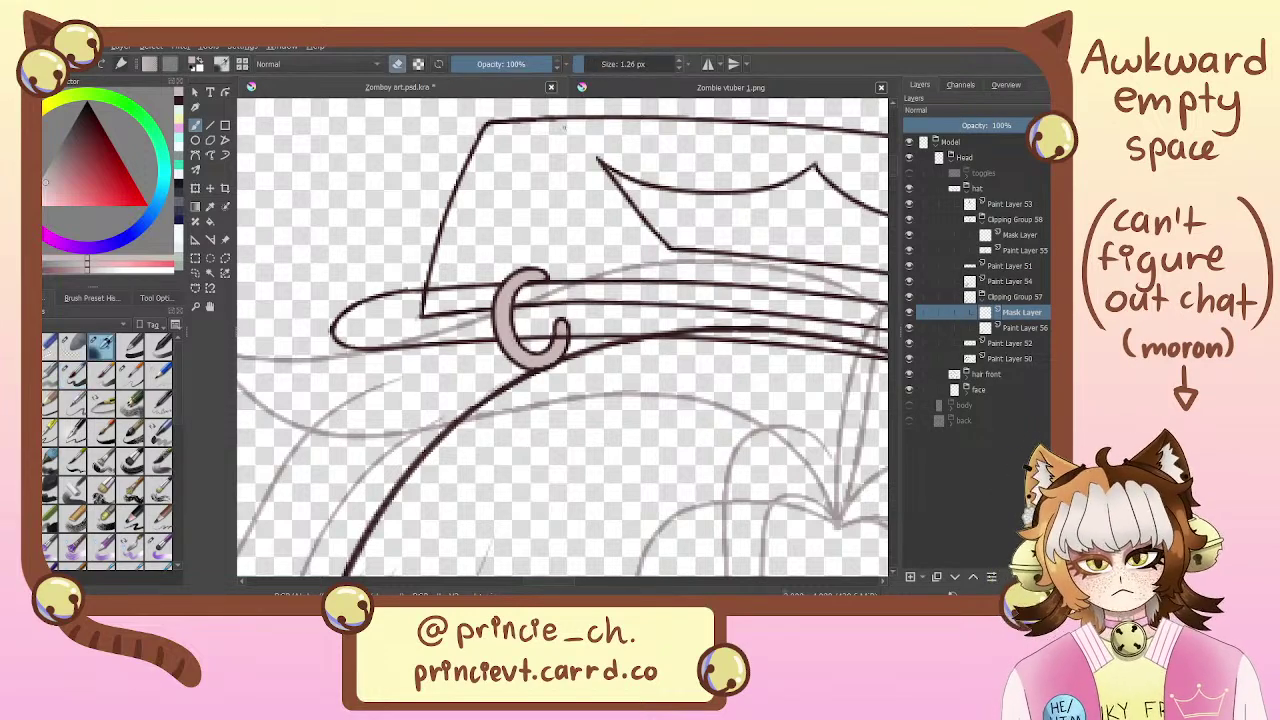
left_click(588, 64)
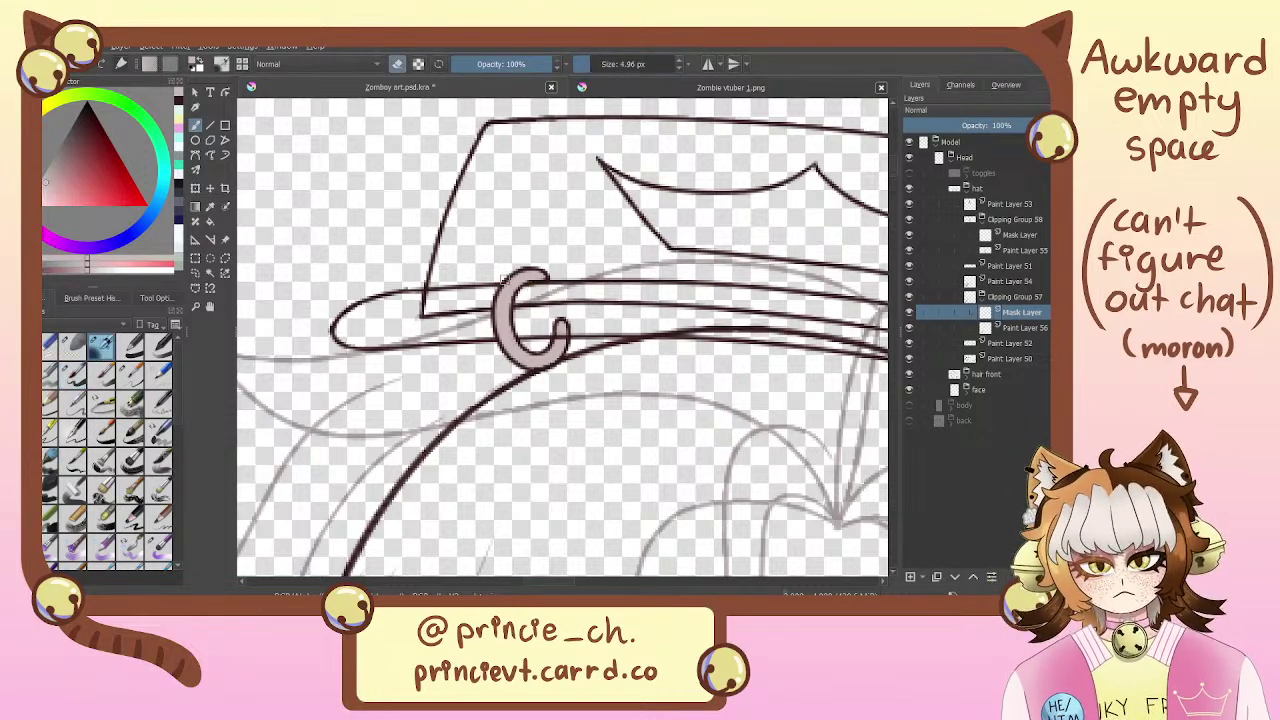
left_click(591, 64)
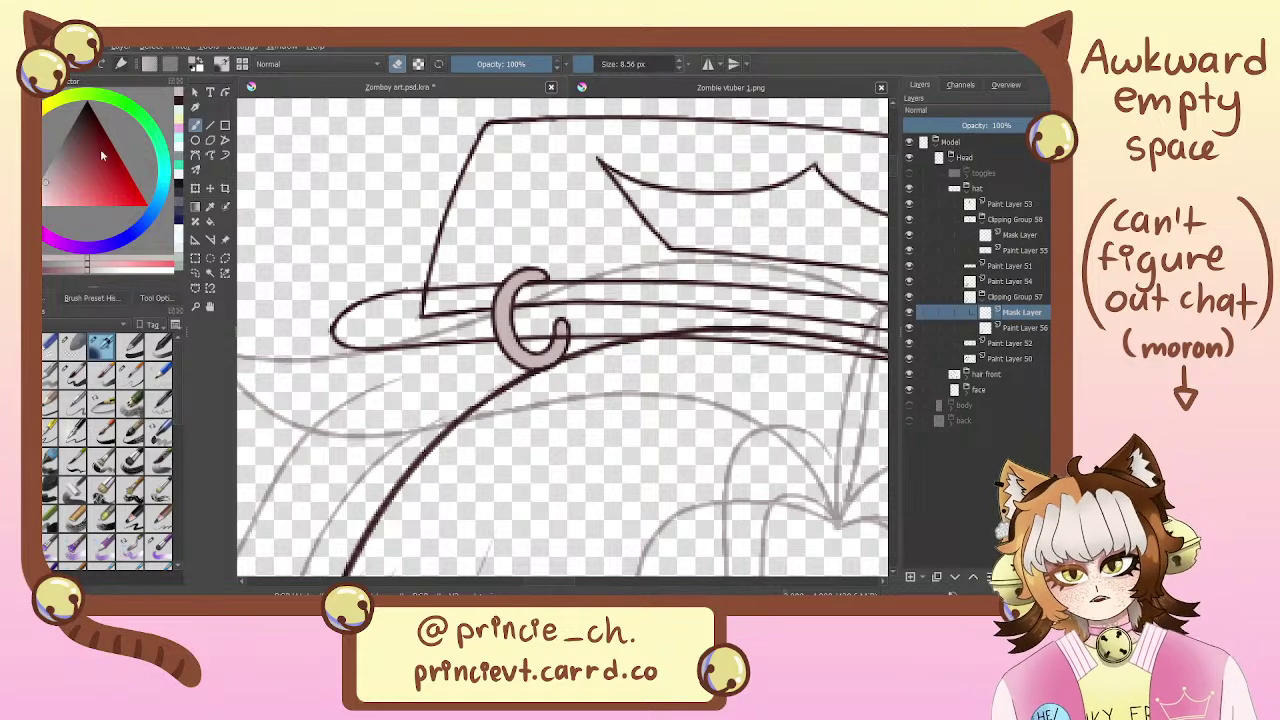
left_click(53, 171)
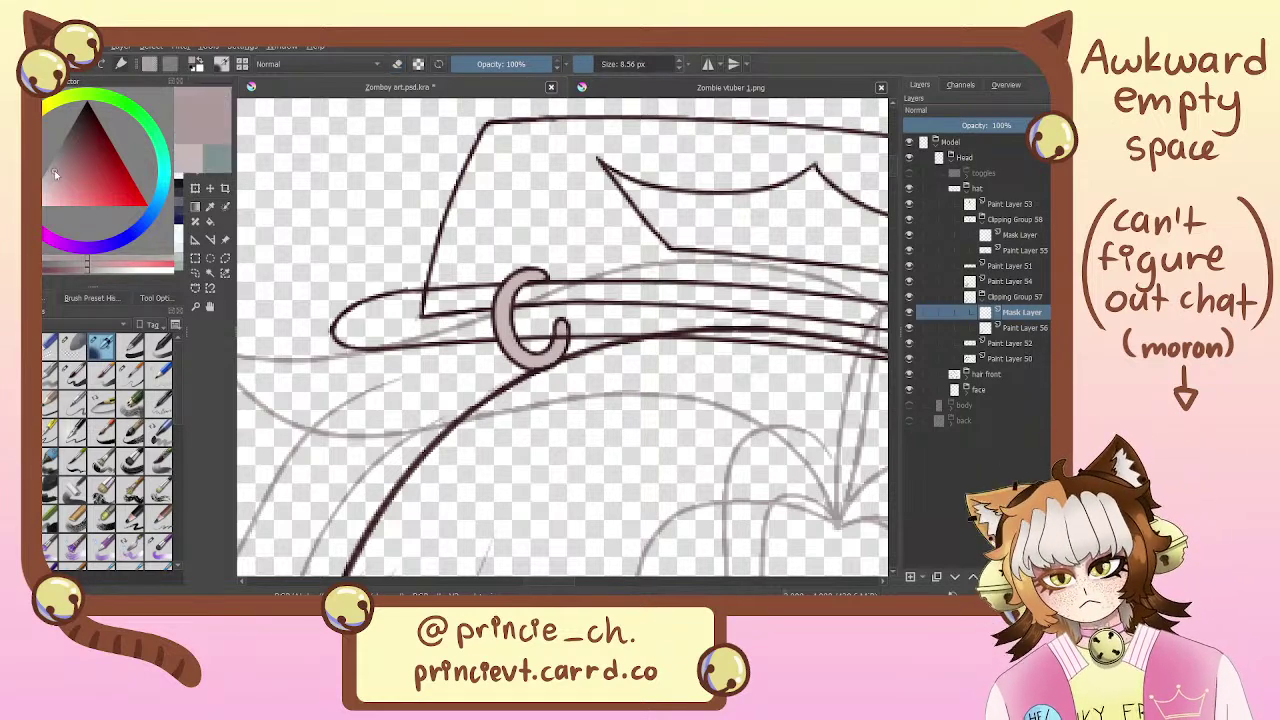
key("e")
Sample a darker greyish-pink shadow colour from the earring's shell pendant
left_click_drag(700, 390, 321, 100)
left_click_drag(591, 371, 258, 130)
left_click(210, 206)
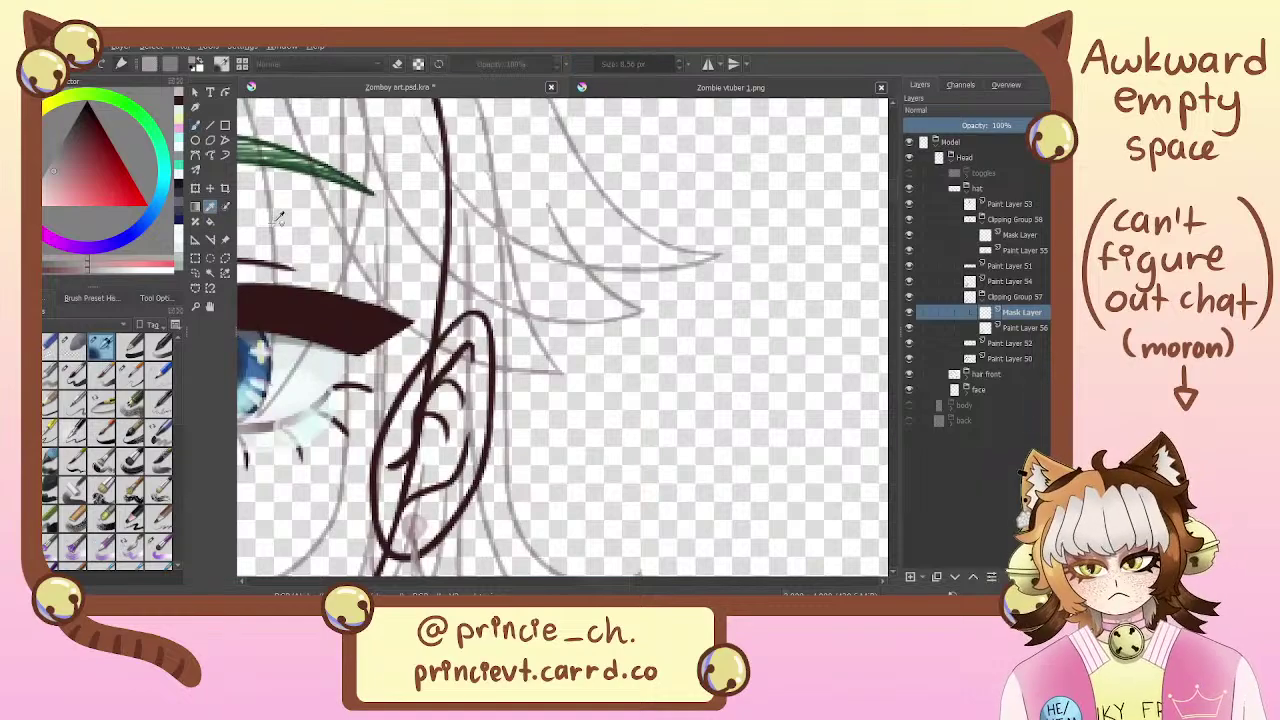
left_click_drag(459, 540, 388, 150)
left_click_drag(367, 330, 470, 313)
left_click(423, 424)
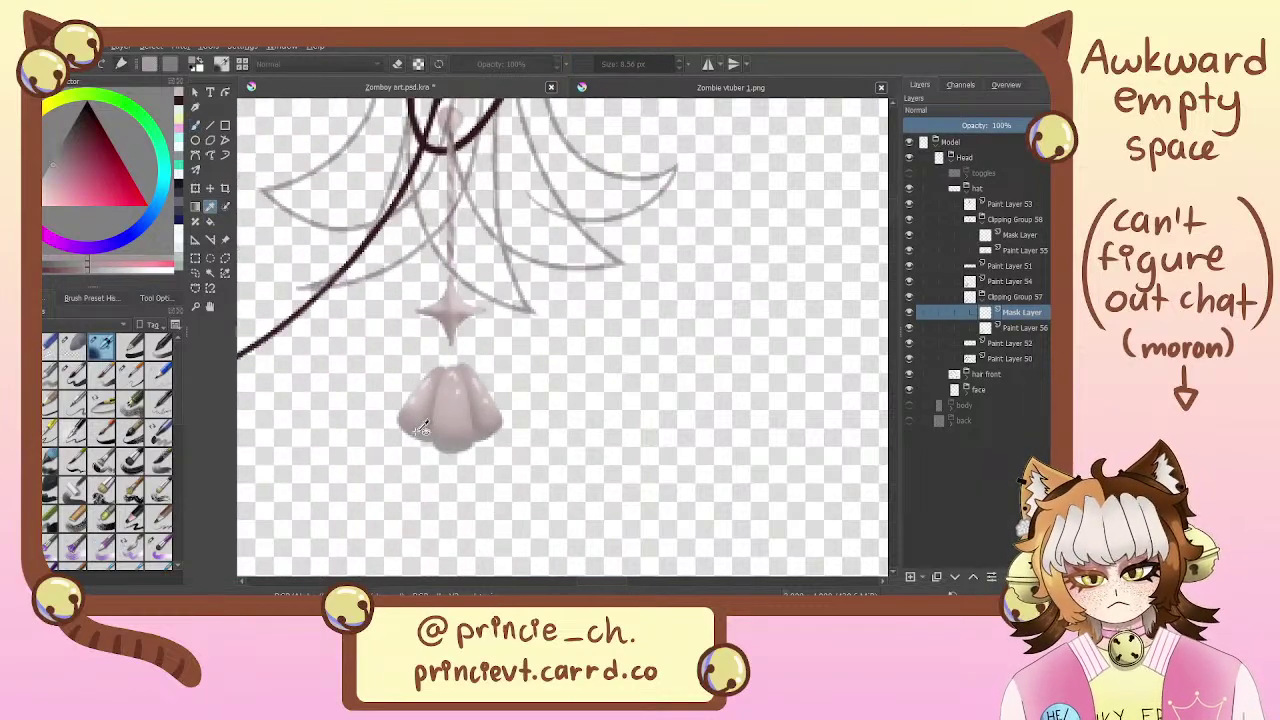
Back at the brim ring, airbrush soft shading over the hook and main curve on their mask layers, with the brush at 24.34 px
left_click_drag(326, 215, 590, 570)
left_click_drag(333, 110, 560, 520)
left_click_drag(400, 210, 518, 375)
key("b")
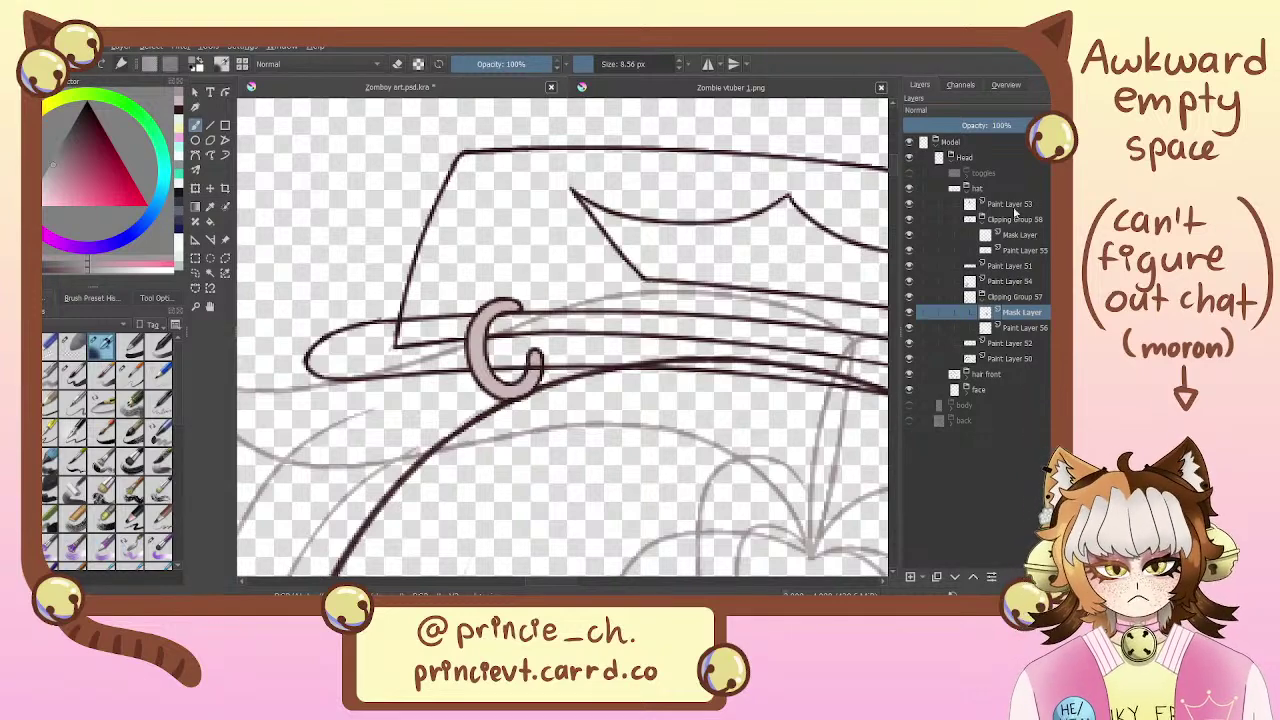
left_click(1020, 234)
left_click(611, 64)
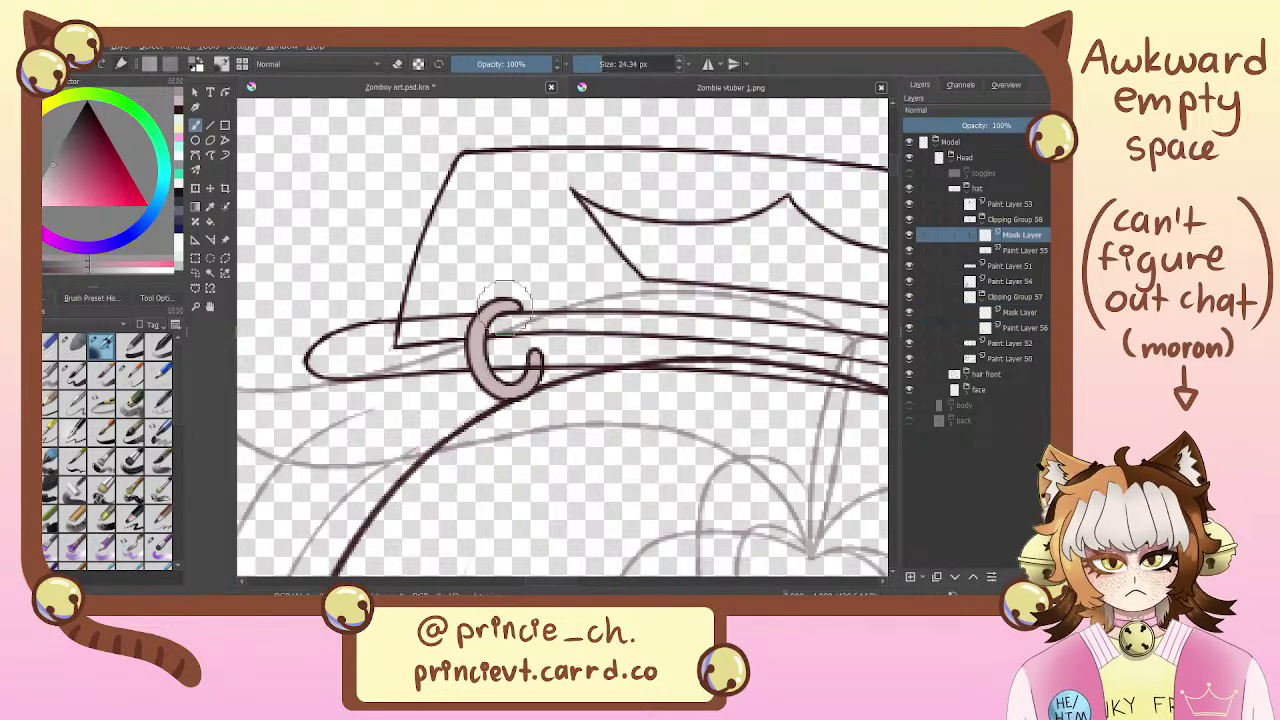
left_click(1020, 312)
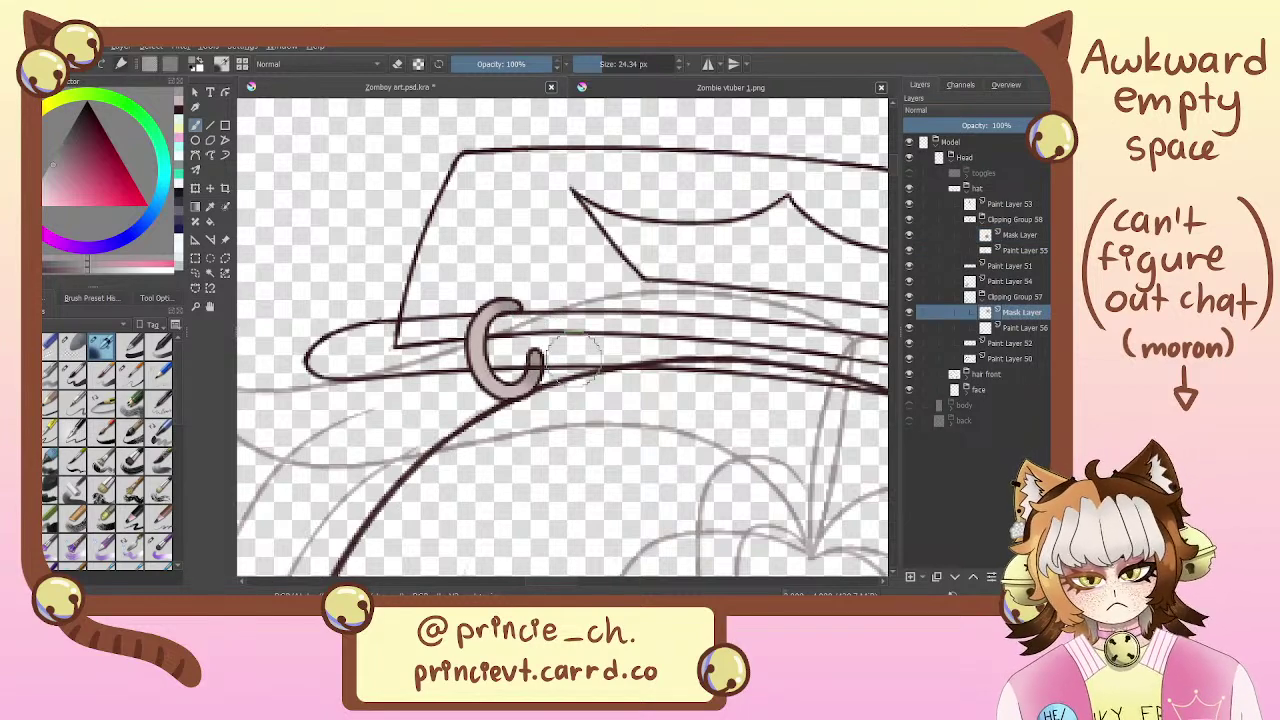
left_click(1031, 236)
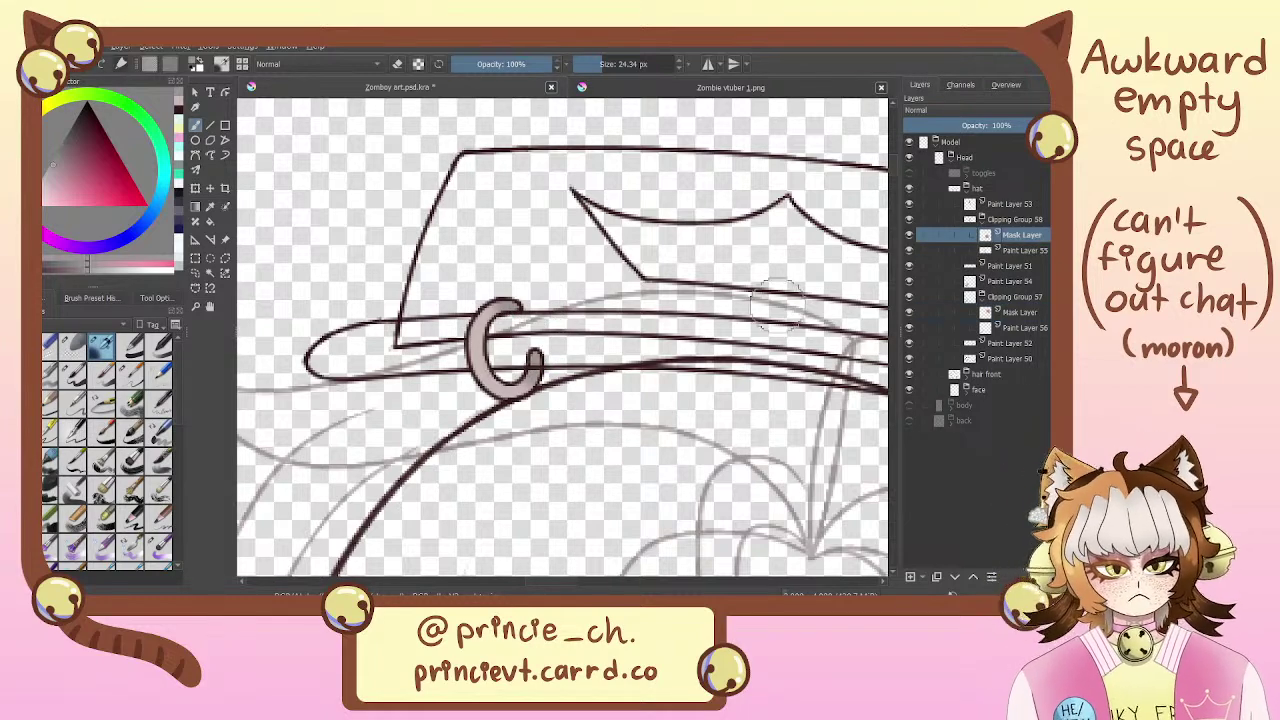
Sample a lighter pink from the shell pendant and airbrush it softly onto the ring's main curve
left_click_drag(576, 488, 228, 198)
left_click(208, 207)
scroll(287, 243, "down", 10)
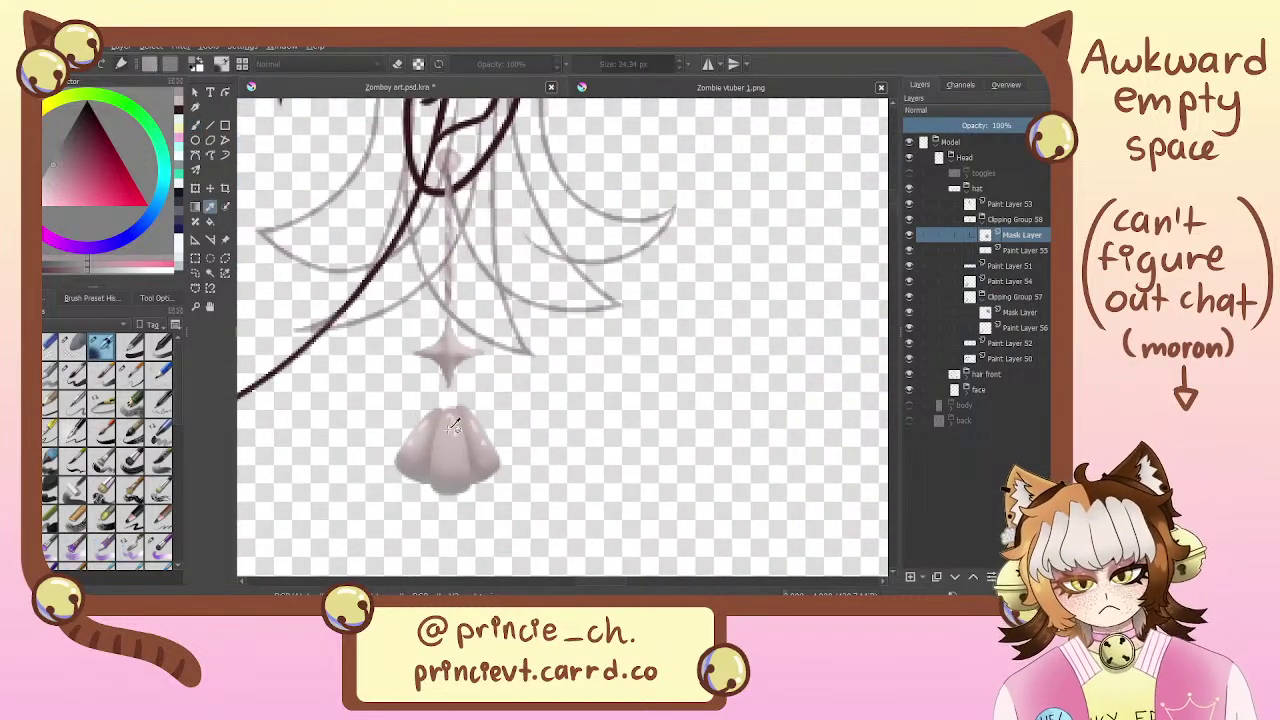
scroll(452, 425, "up", 15)
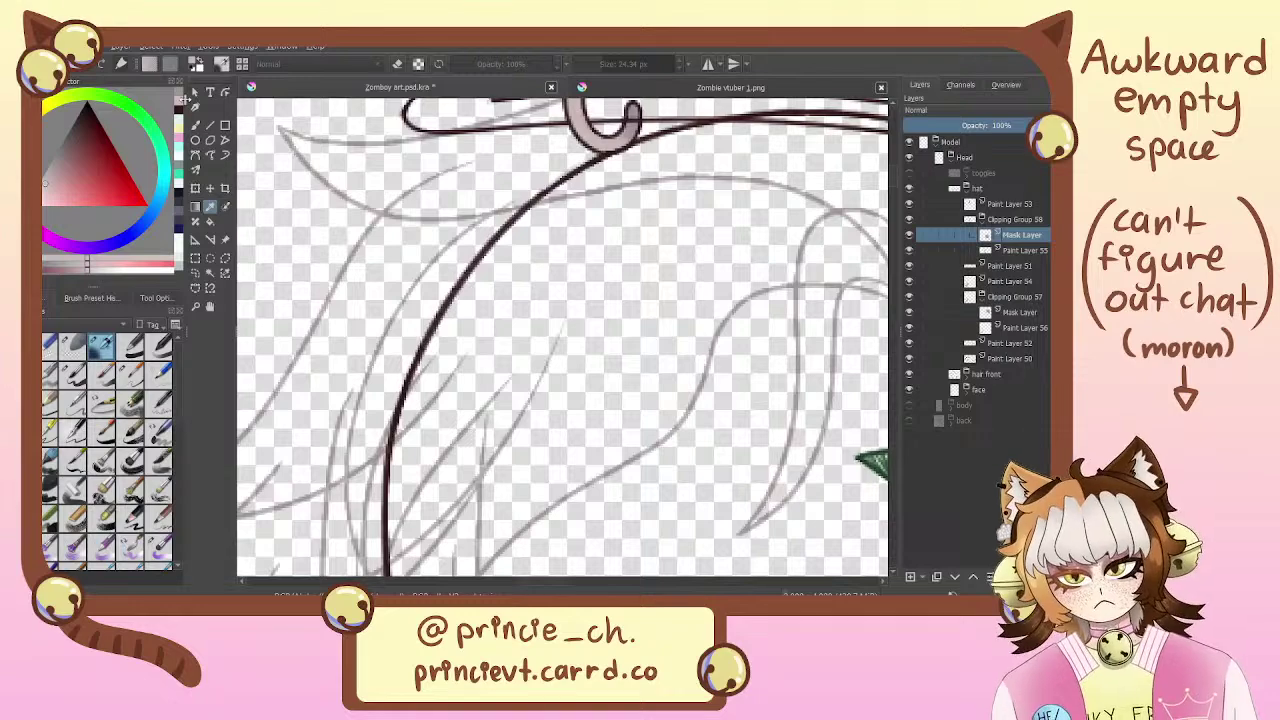
left_click(45, 191)
mouse_move(590, 140)
left_mouse_down()
mouse_move(592, 404)
mouse_move(578, 347)
left_mouse_up()
key("b")
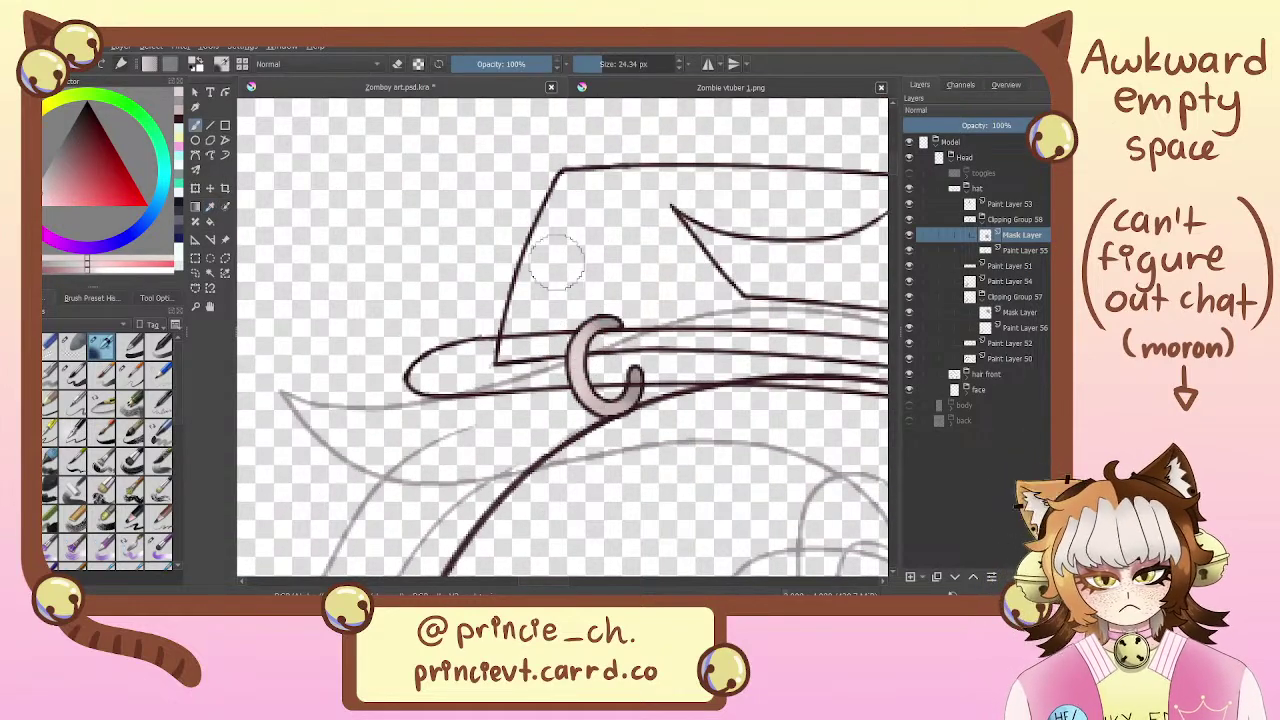
left_click_drag(616, 292, 520, 296)
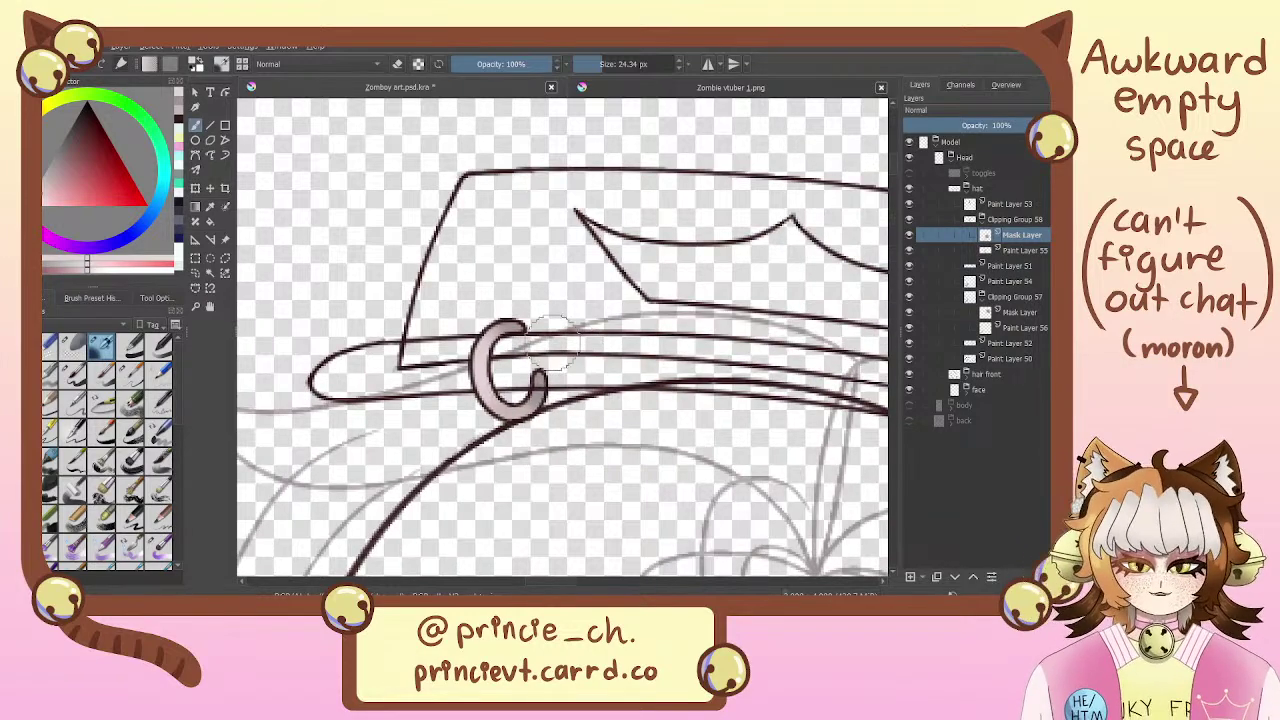
left_click_drag(540, 345, 496, 297)
Select the hook's mask layer and sample a bluish-grey tone from the lower edge of the shell pendant
left_click(1021, 315)
left_click_drag(703, 458, 310, 46)
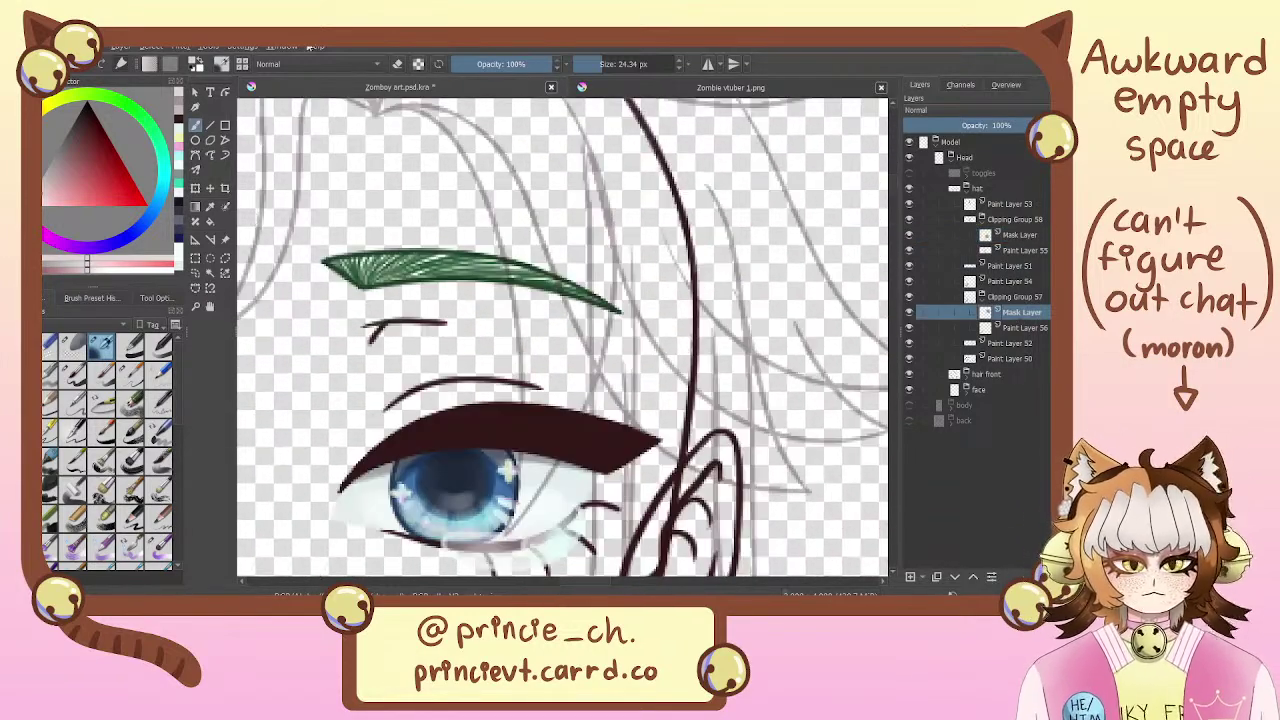
left_click(209, 207)
left_click_drag(514, 414, 382, 121)
left_click_drag(580, 402, 528, 172)
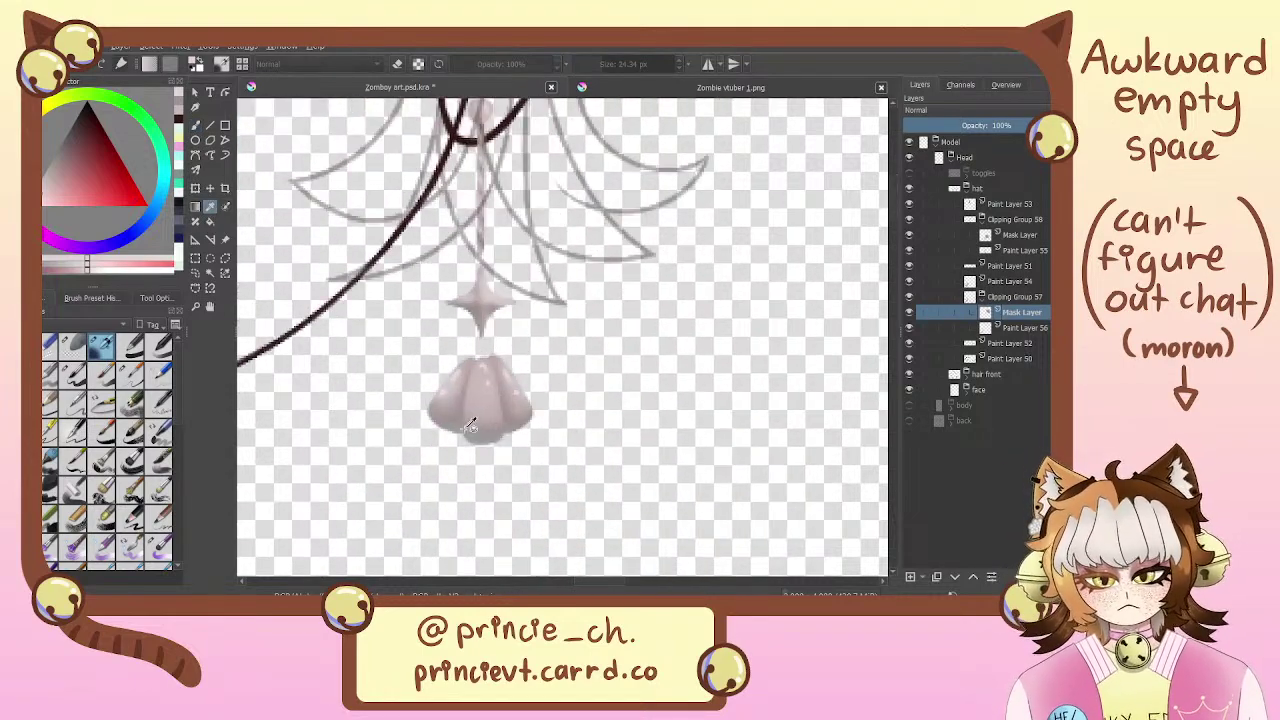
left_click(466, 429)
Return to the brim ring and airbrush the sampled bluish grey over the end of the hook
left_click_drag(372, 284, 507, 484)
left_click_drag(328, 162, 362, 224)
scroll(362, 224, "up", 10)
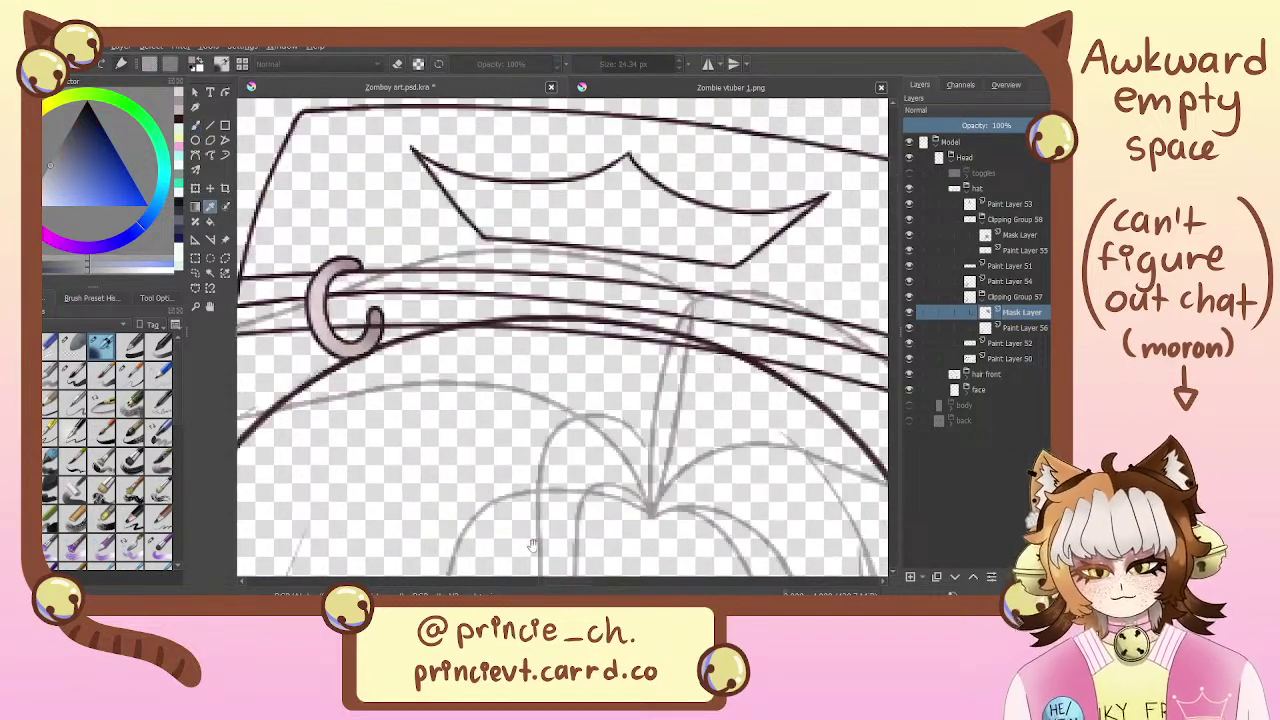
key("b")
left_click_drag(509, 340, 530, 356)
left_click_drag(556, 266, 656, 262)
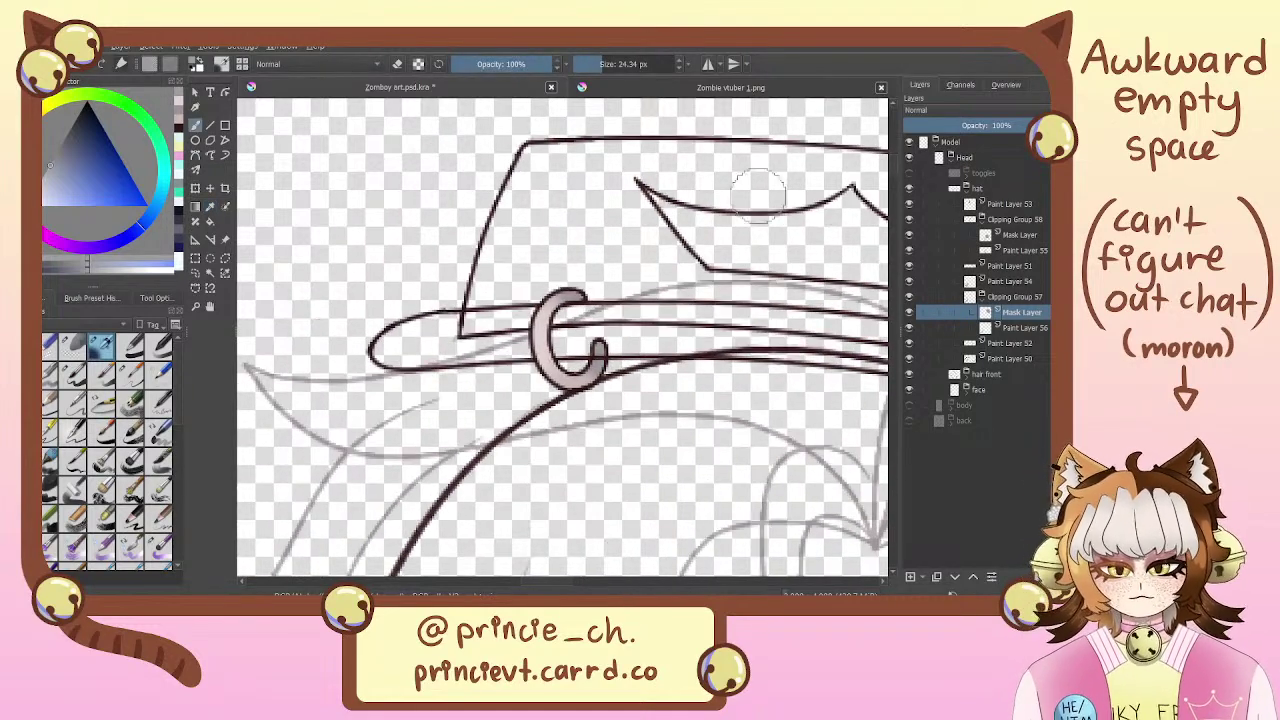
On the main curve's mask layer, paint fine pale pink highlights with a different brush preset at 4.03 px, checking the ring up close
left_click(1033, 238)
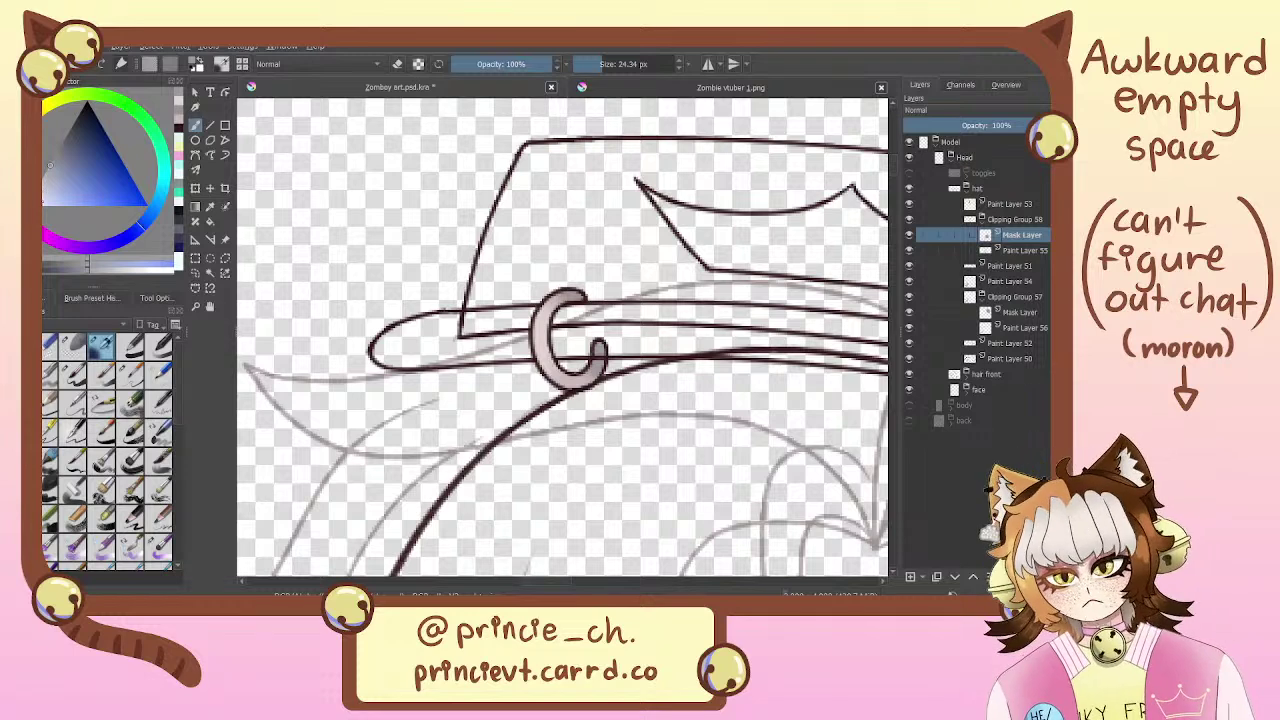
left_click(180, 101)
left_click(46, 194)
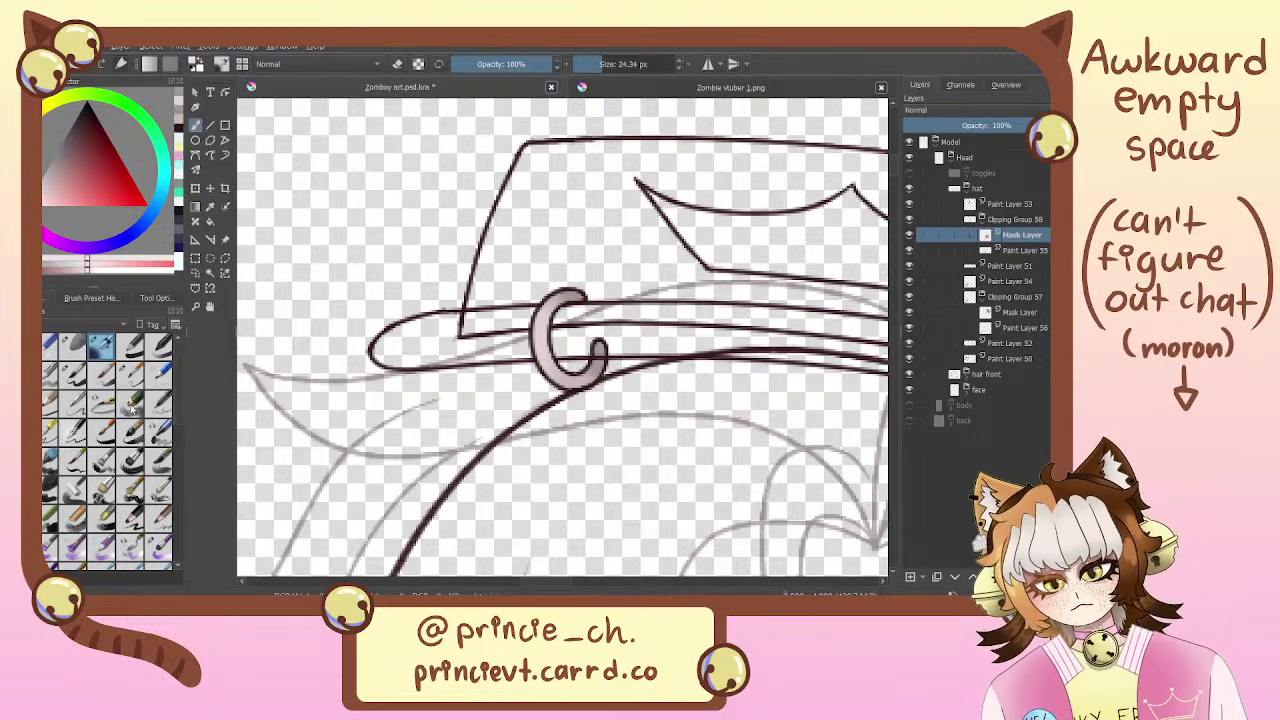
left_click(160, 545)
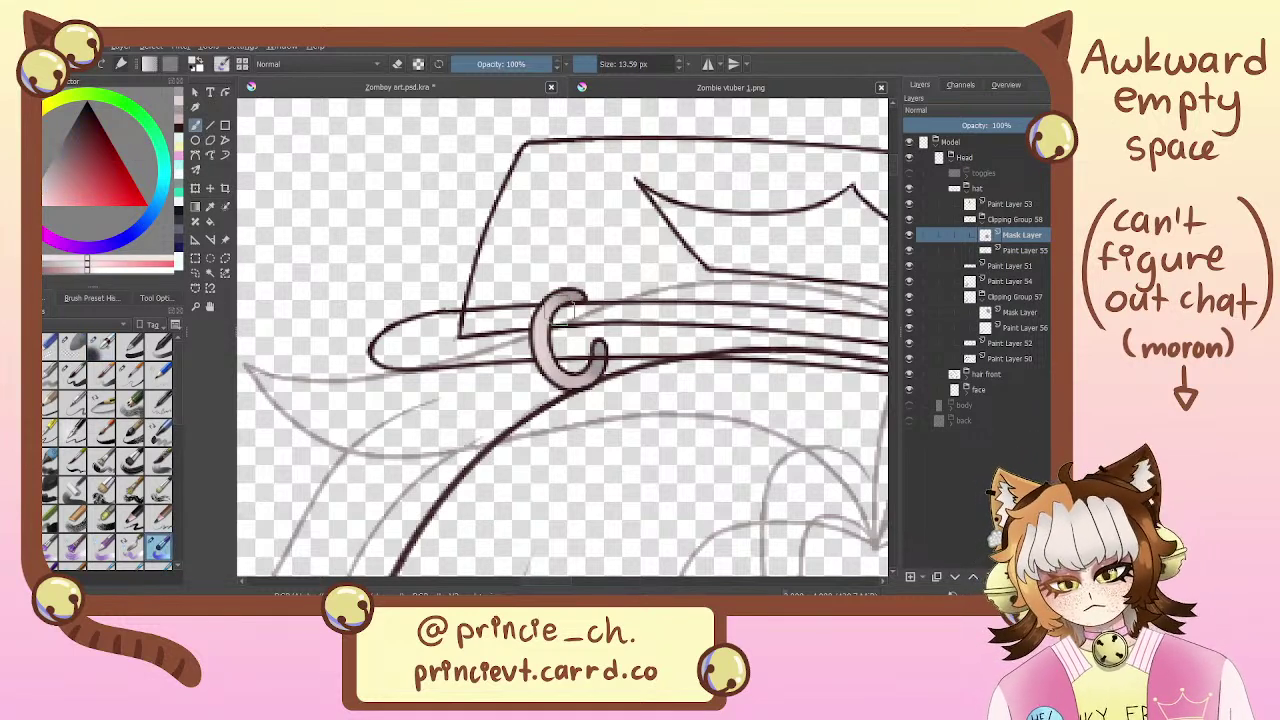
left_click_drag(588, 66, 590, 70)
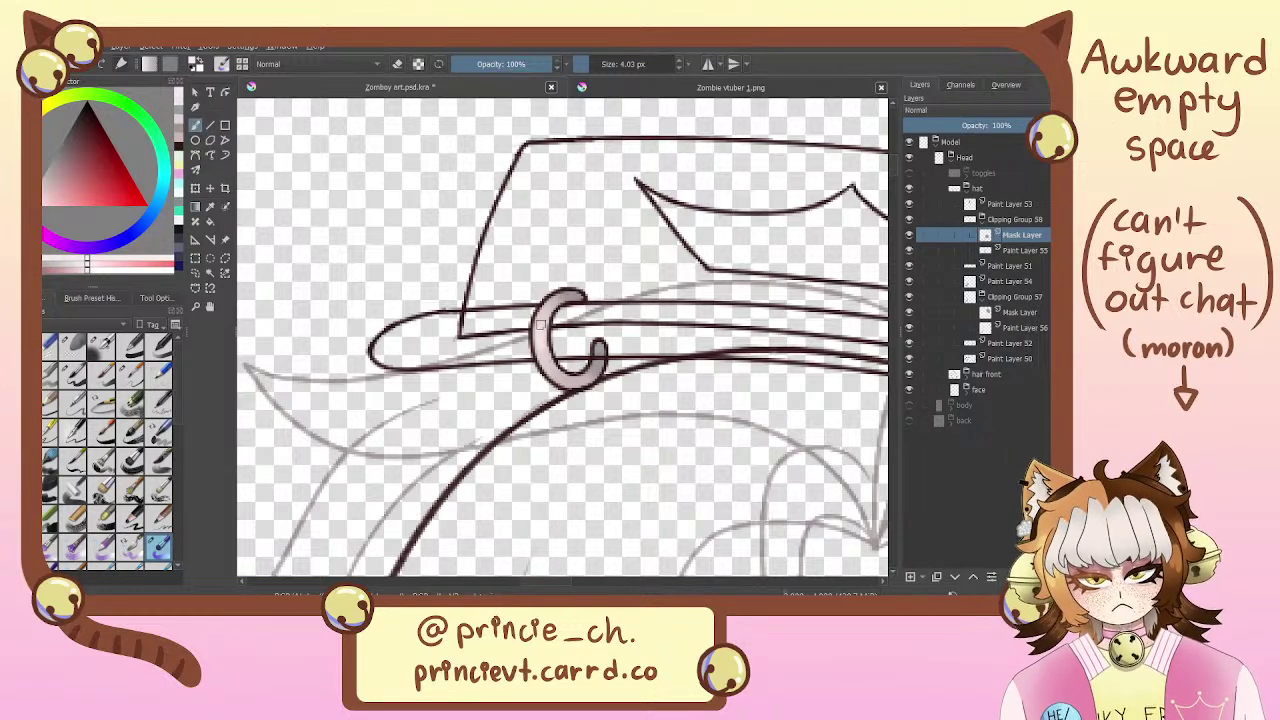
scroll(560, 306, "up", 5)
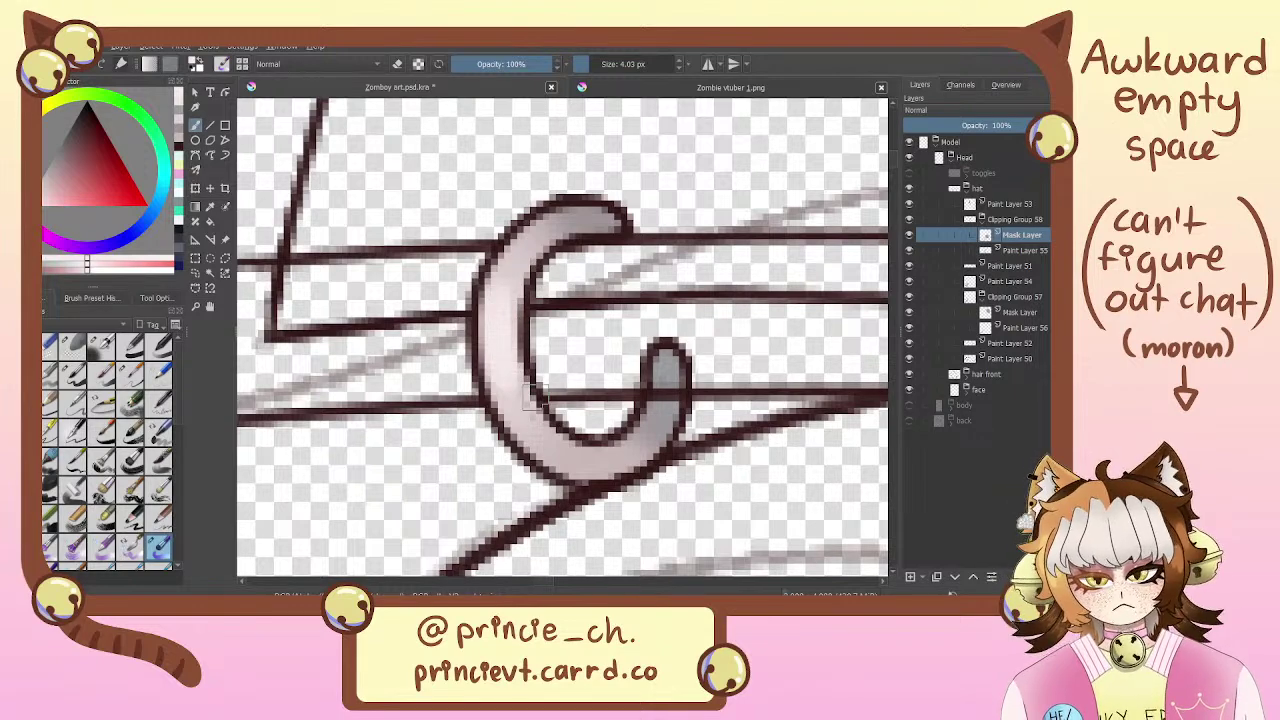
scroll(559, 346, "down", 4)
scroll(559, 346, "up", 1)
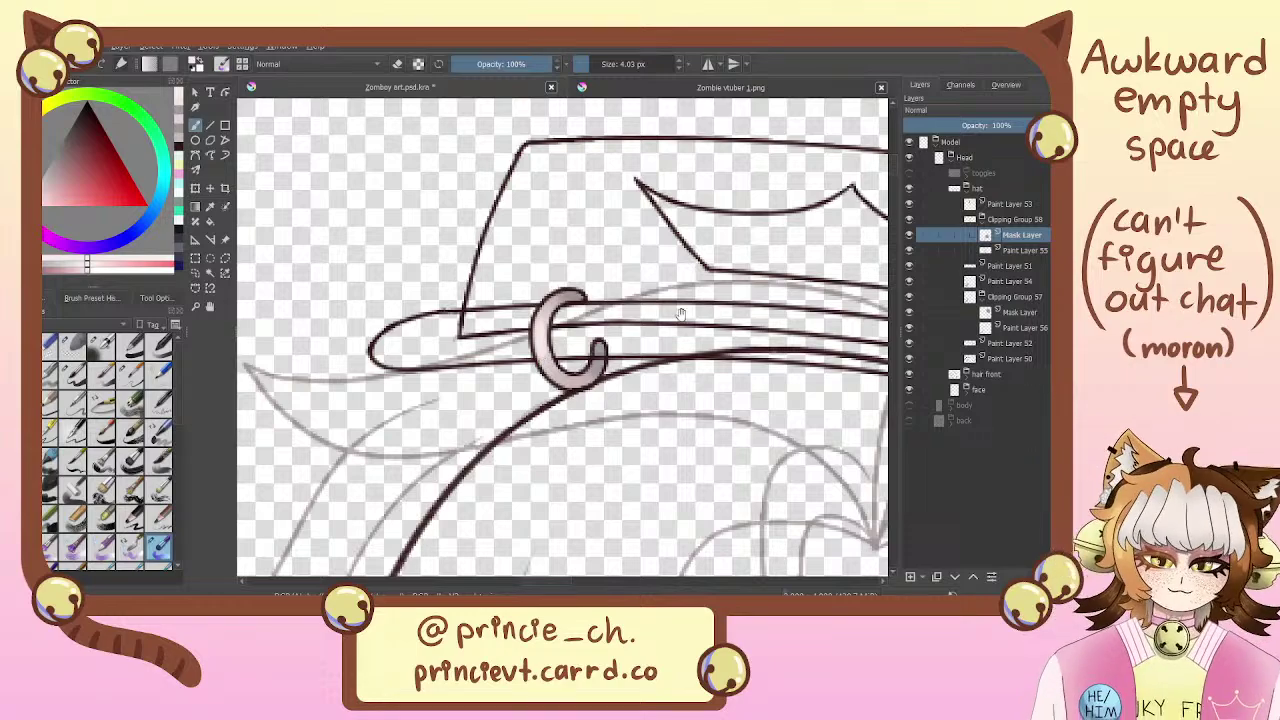
mouse_move(725, 381)
left_mouse_down()
mouse_move(668, 424)
mouse_move(697, 540)
mouse_move(622, 317)
left_mouse_up()
mouse_move(578, 398)
left_mouse_down()
mouse_move(673, 410)
mouse_move(668, 440)
left_mouse_up()
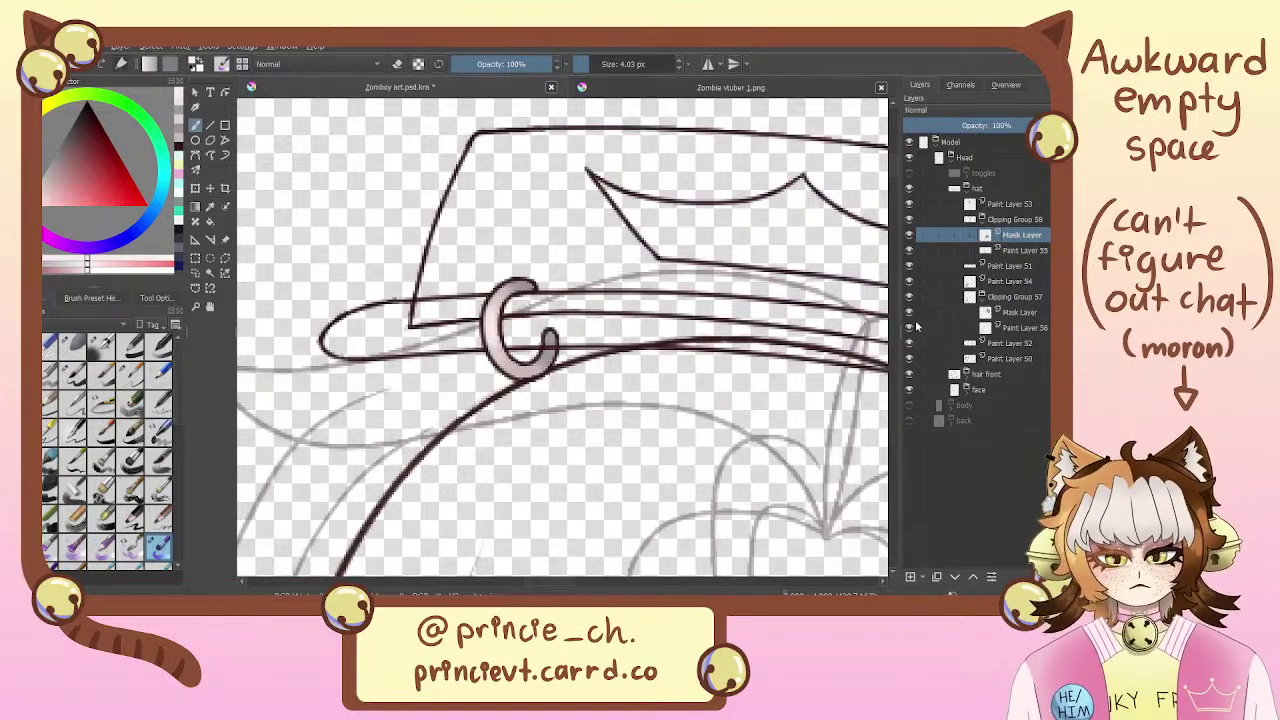
Merge the mask layers holding the ring's and hook's shading into the fill layers beneath them
key("shift+Delete")
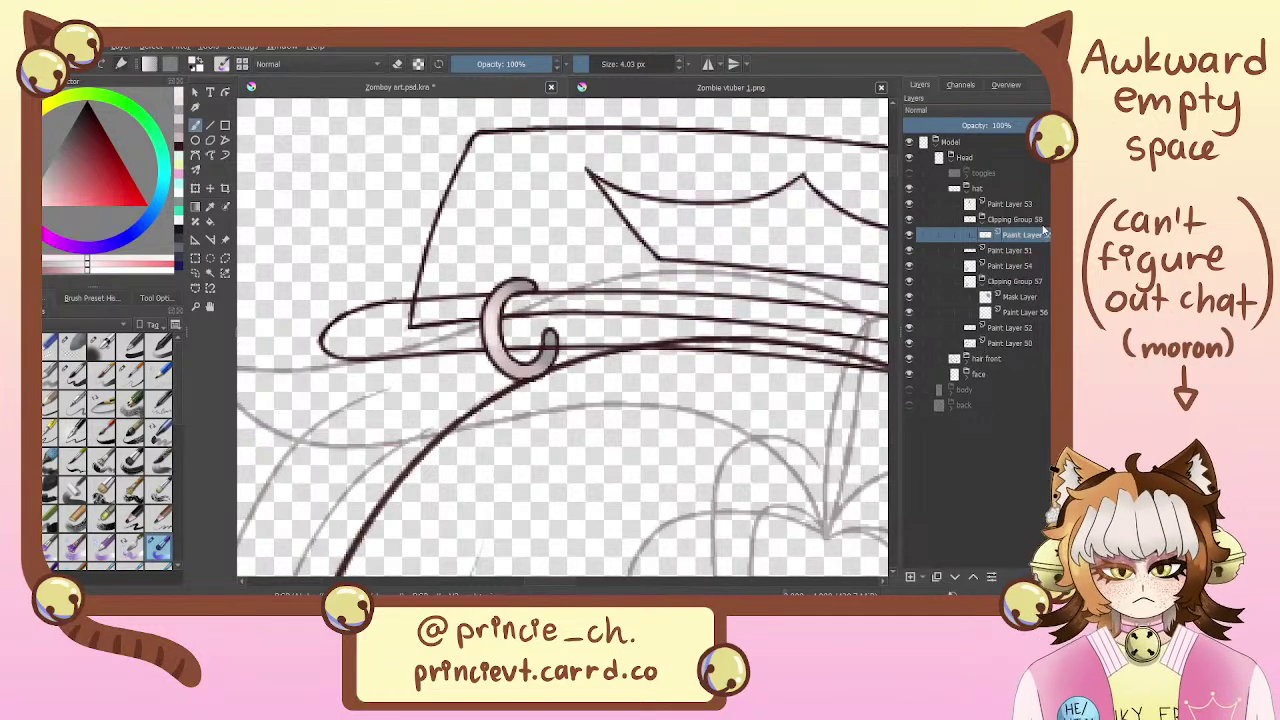
left_click(1038, 299)
key("shift+Delete")
Move Paint Layer 56 and Paint Layer 55 out of their clipping groups and delete both emptied groups
left_click_drag(1036, 300, 1033, 282)
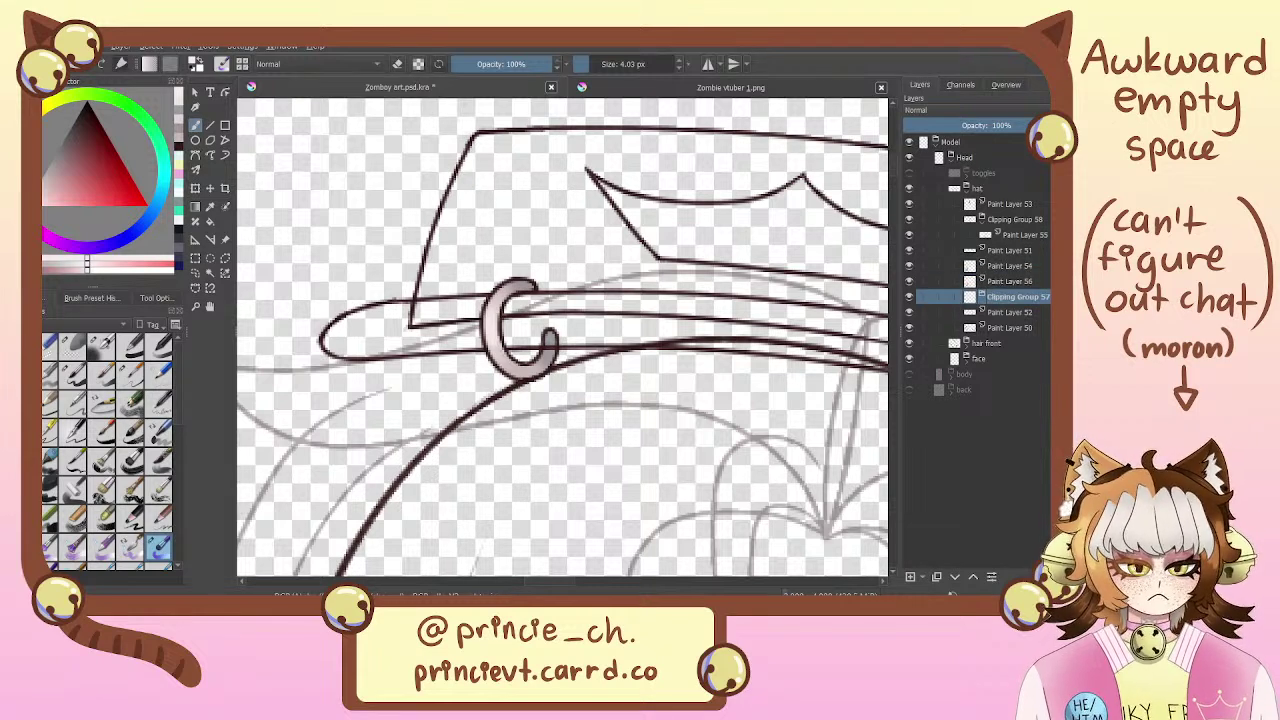
key("shift+Delete")
left_click(1040, 240)
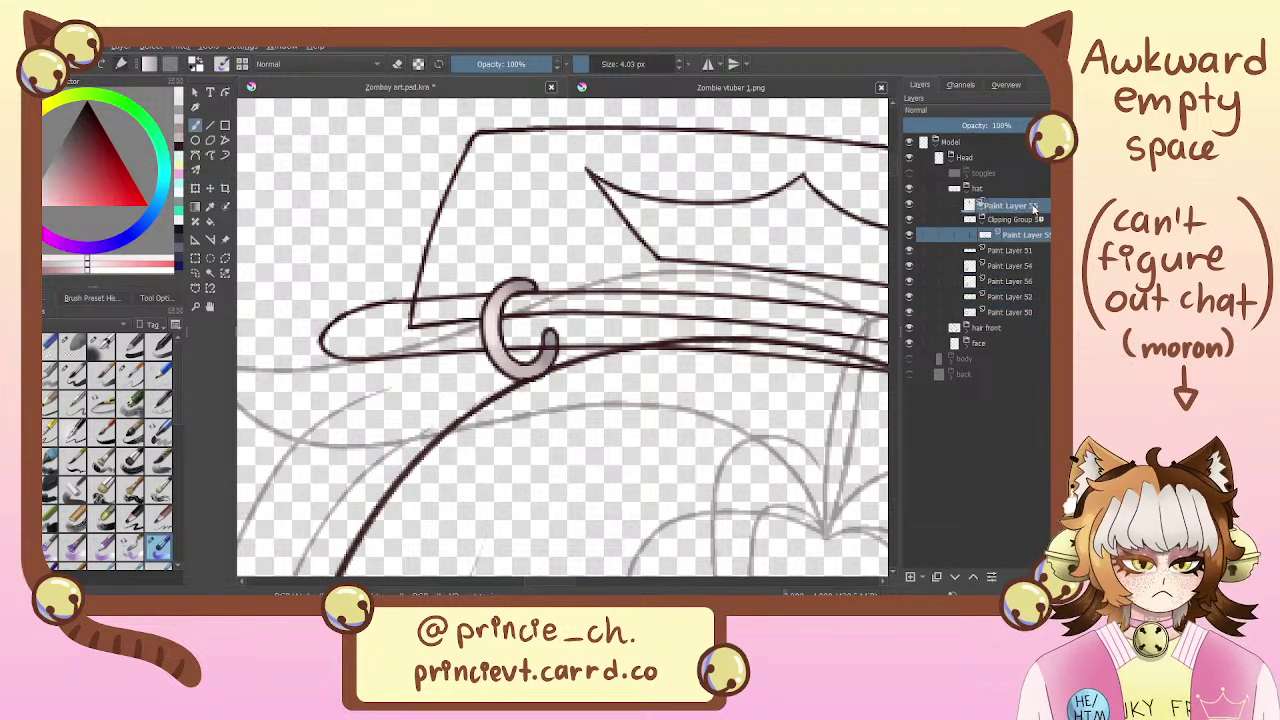
left_click_drag(1033, 208, 1035, 213)
left_click(1042, 234)
key("shift+Delete")
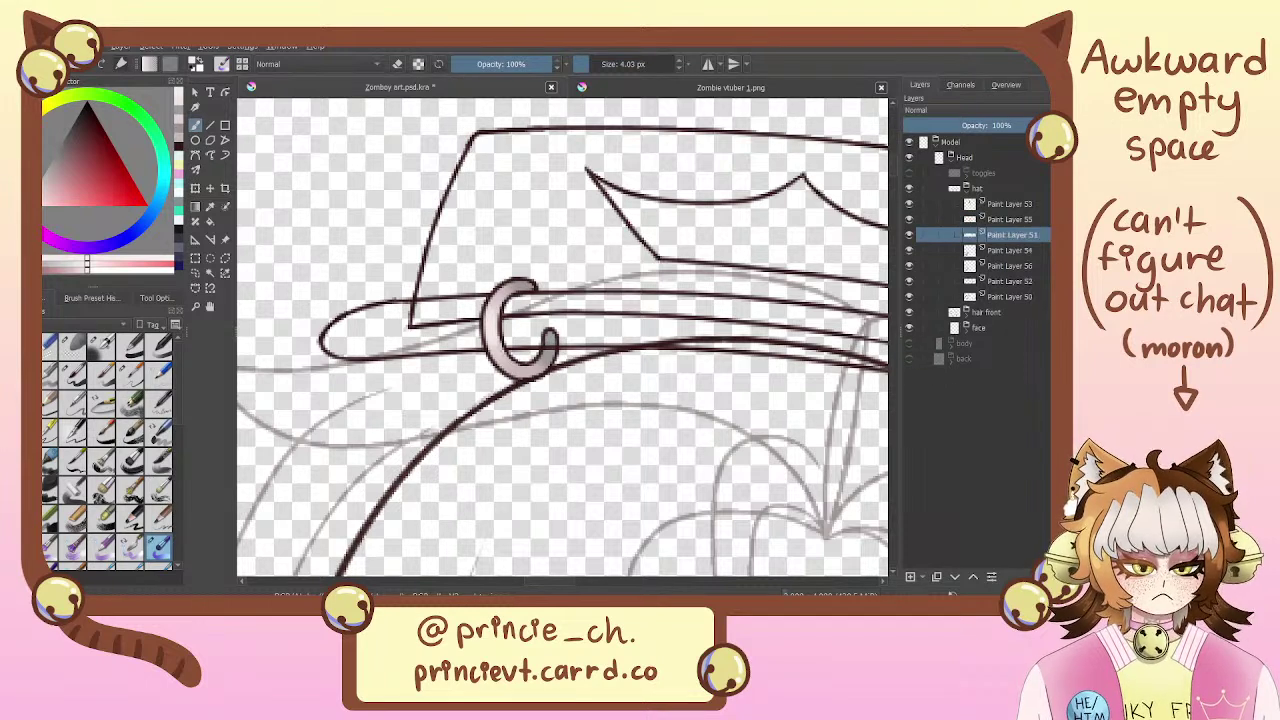
Add a clipping group to the ring's outline layer and recolour the outline in muted mauve greys with a 55.17 px brush
left_click(1028, 205)
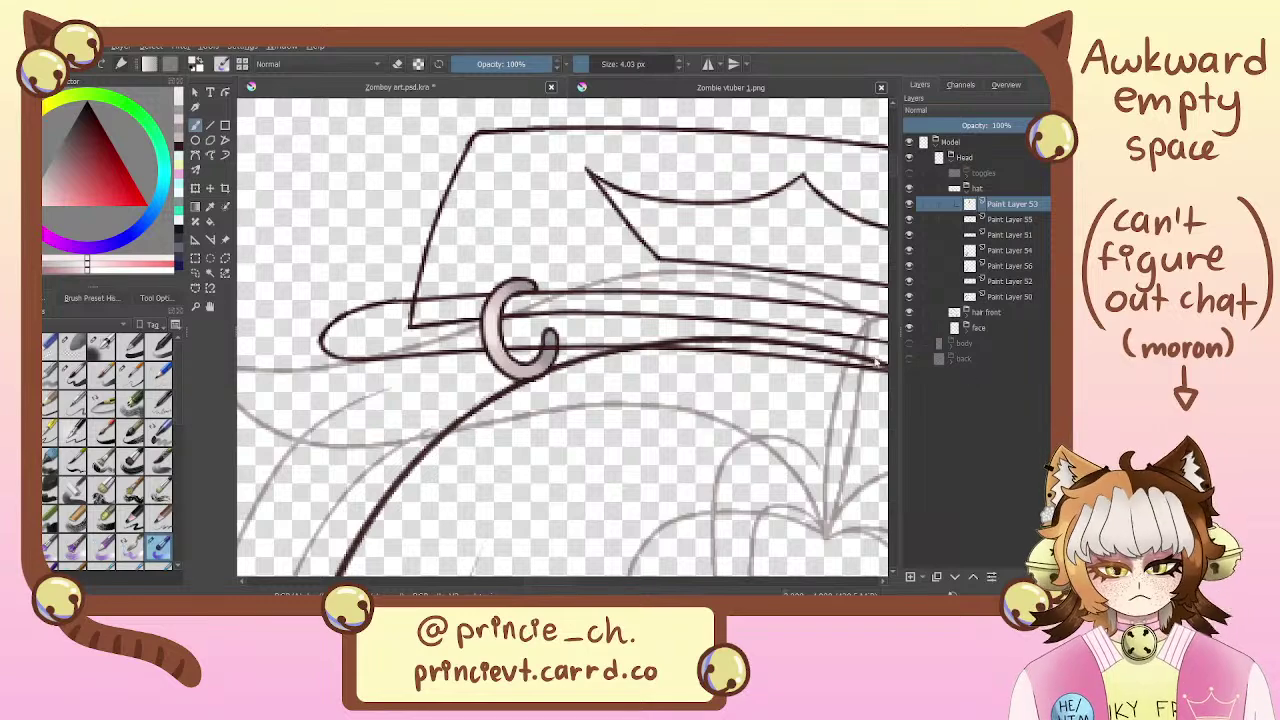
key("ctrl+shift+g")
left_click(179, 114)
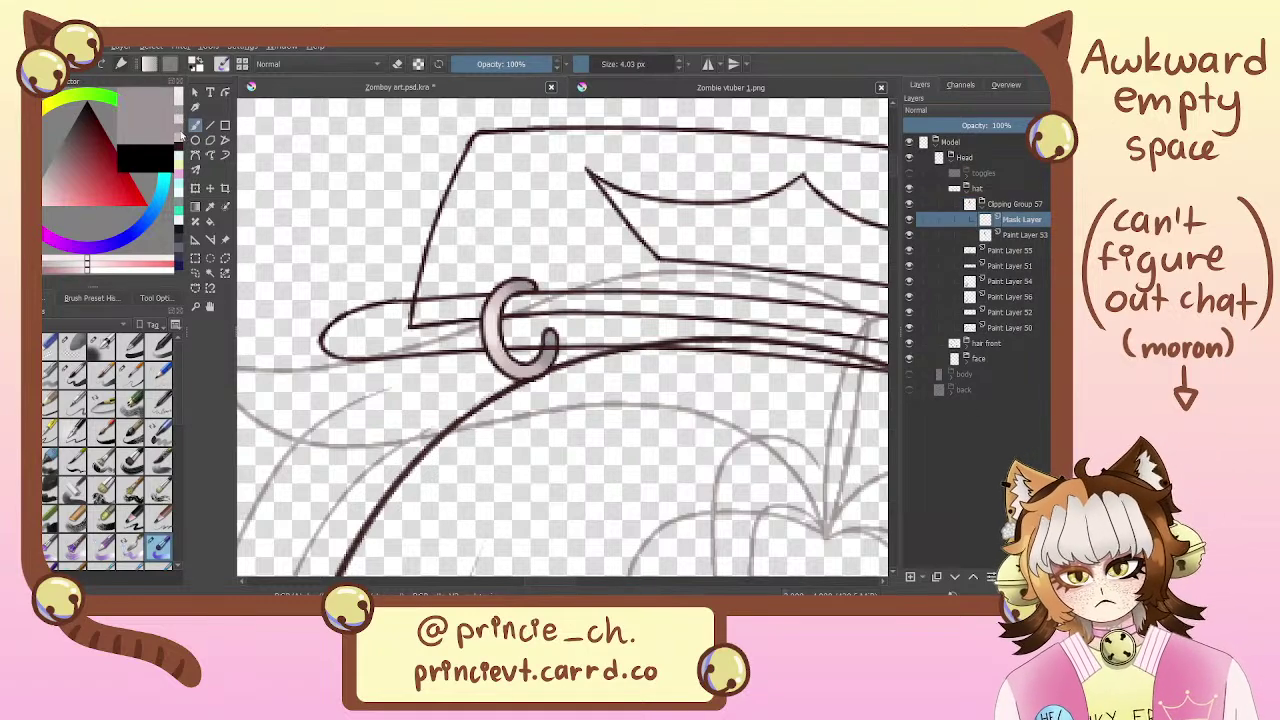
left_click(59, 156)
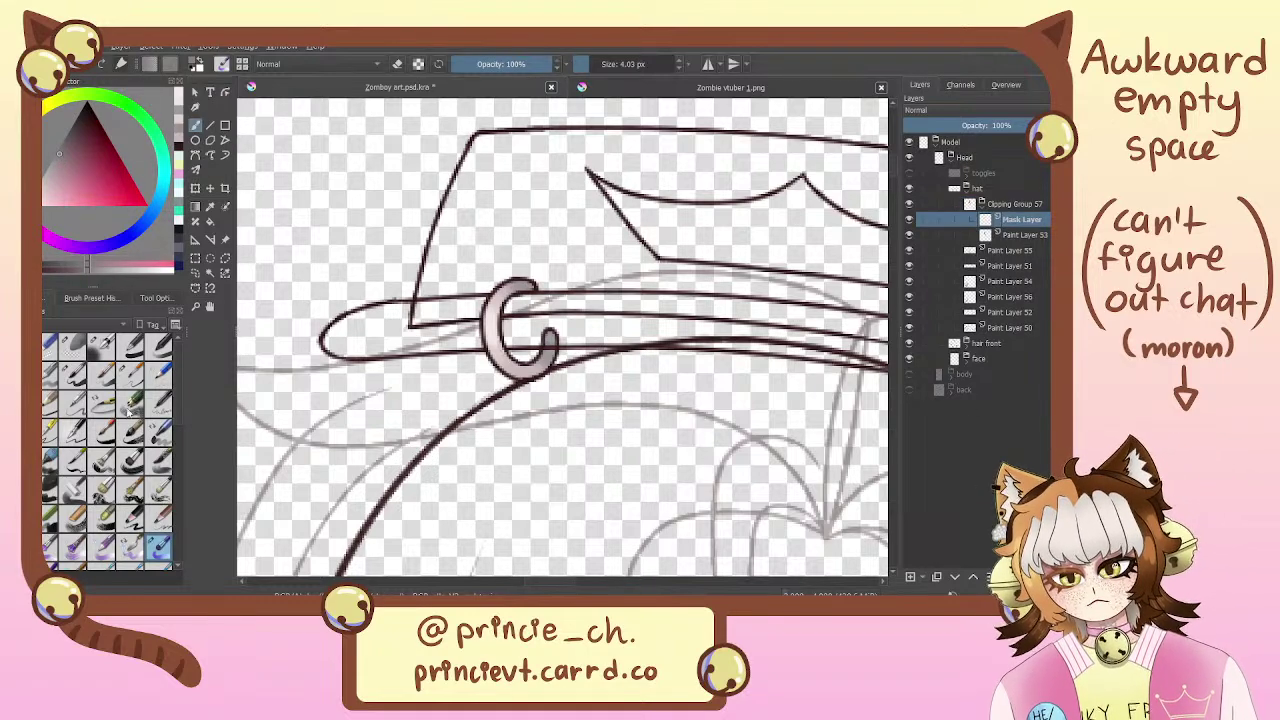
left_click(130, 374)
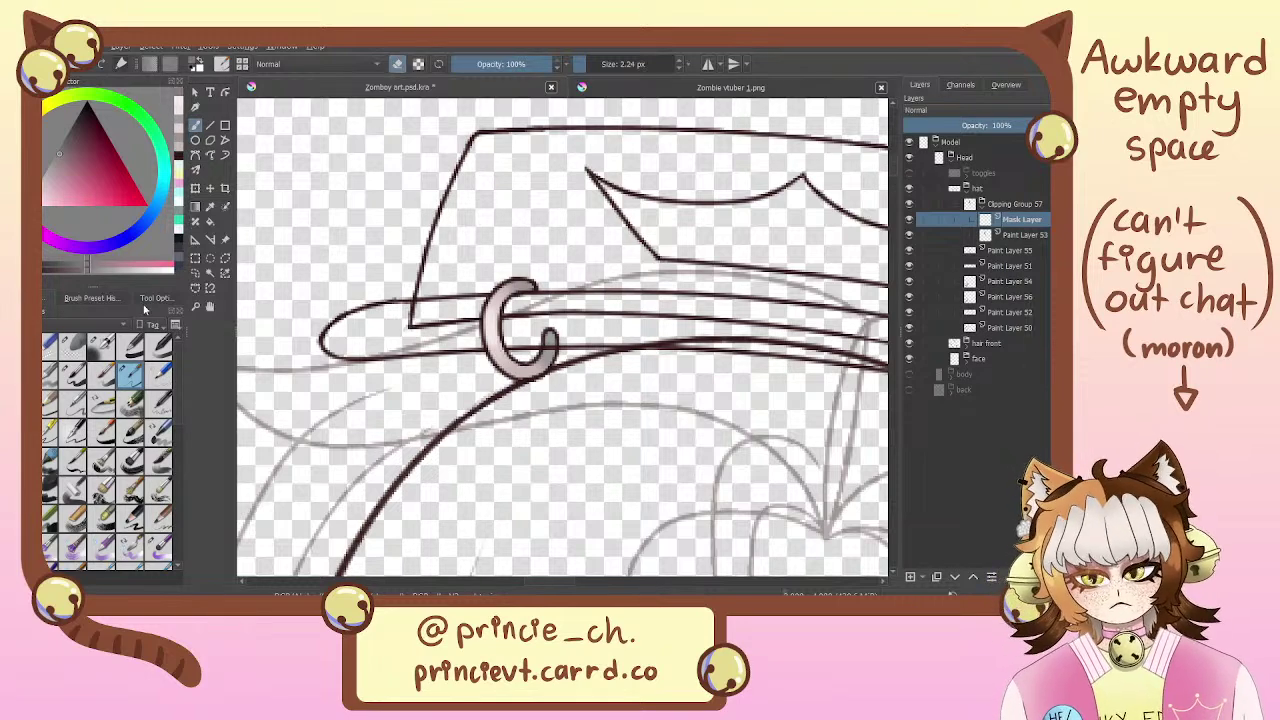
left_click(610, 64)
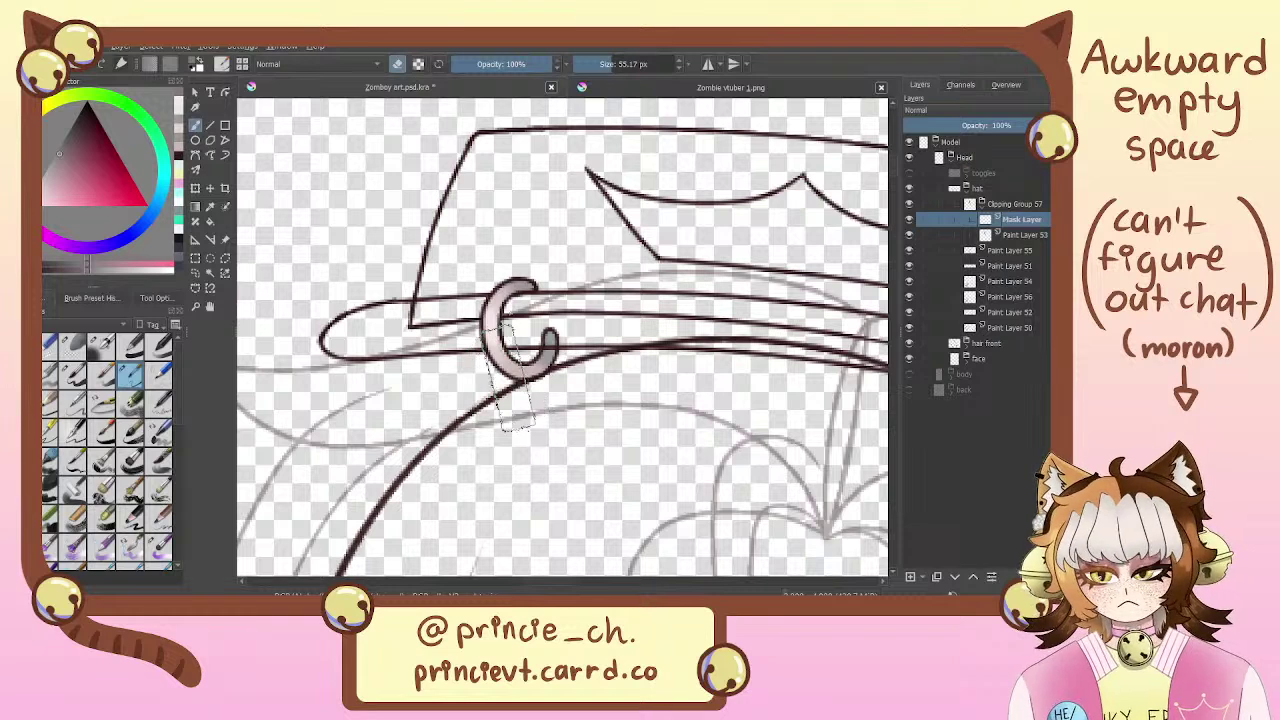
left_click(909, 235)
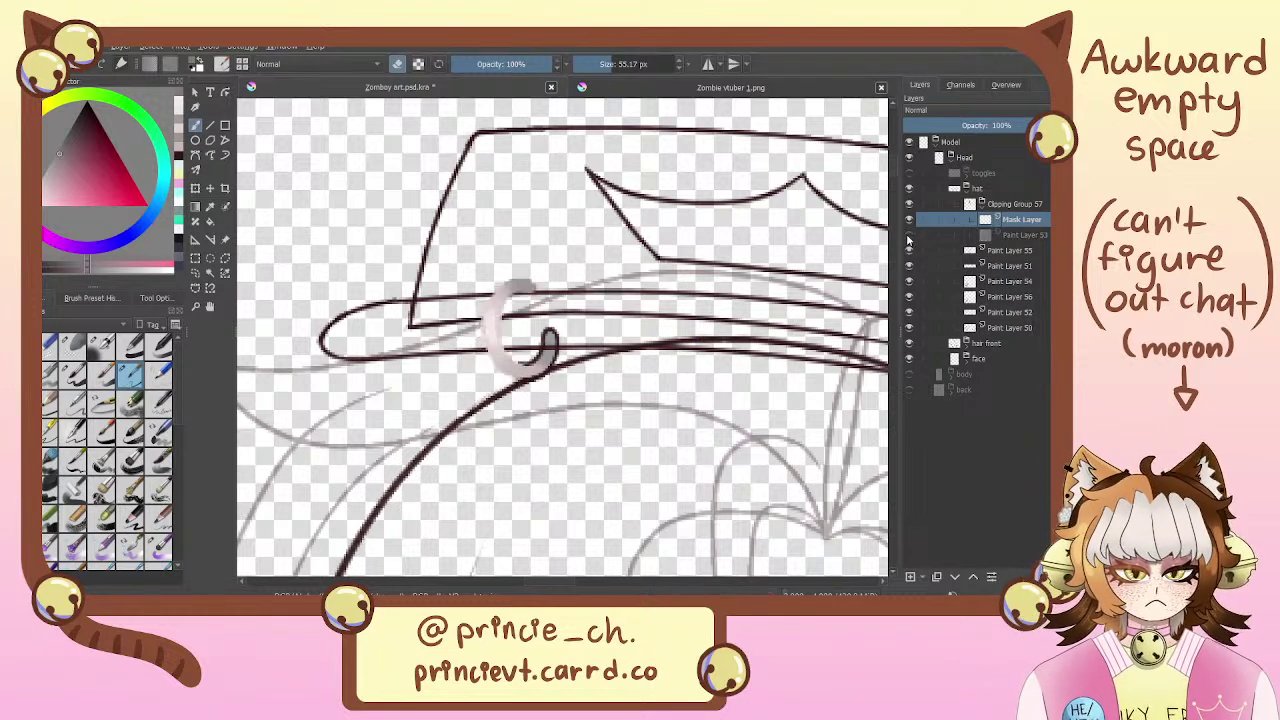
left_click(909, 235)
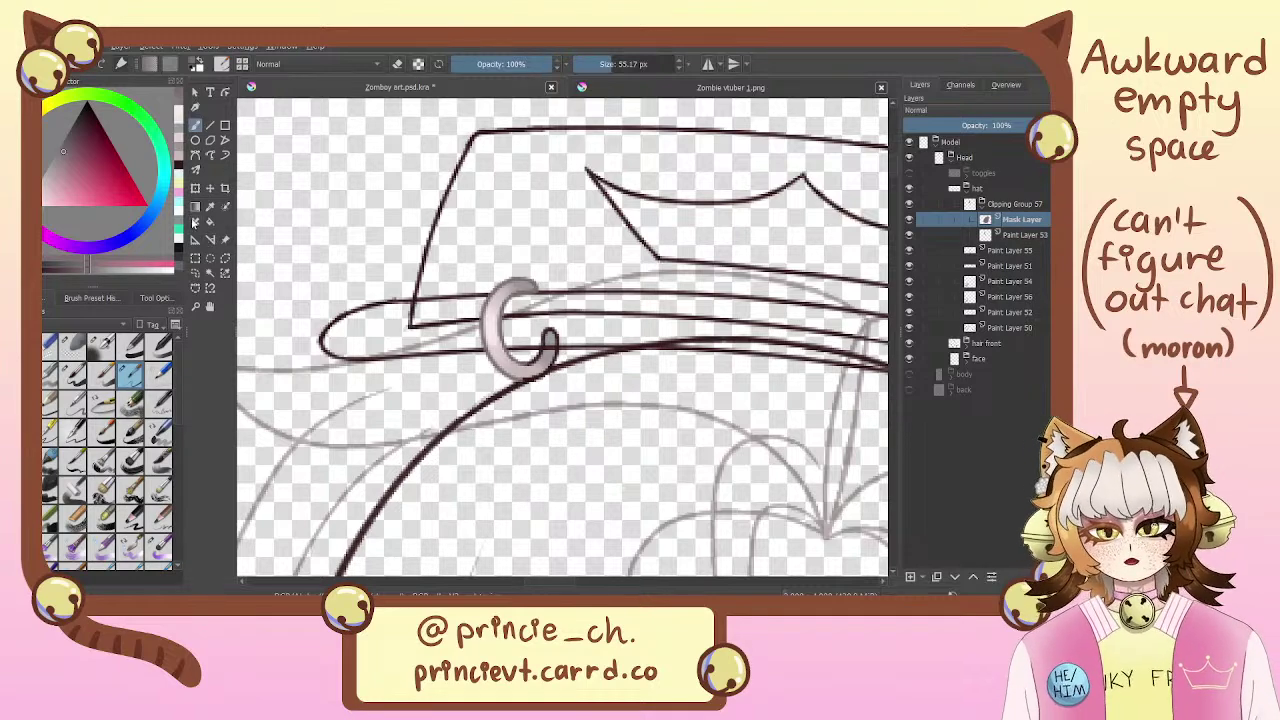
left_click(65, 142)
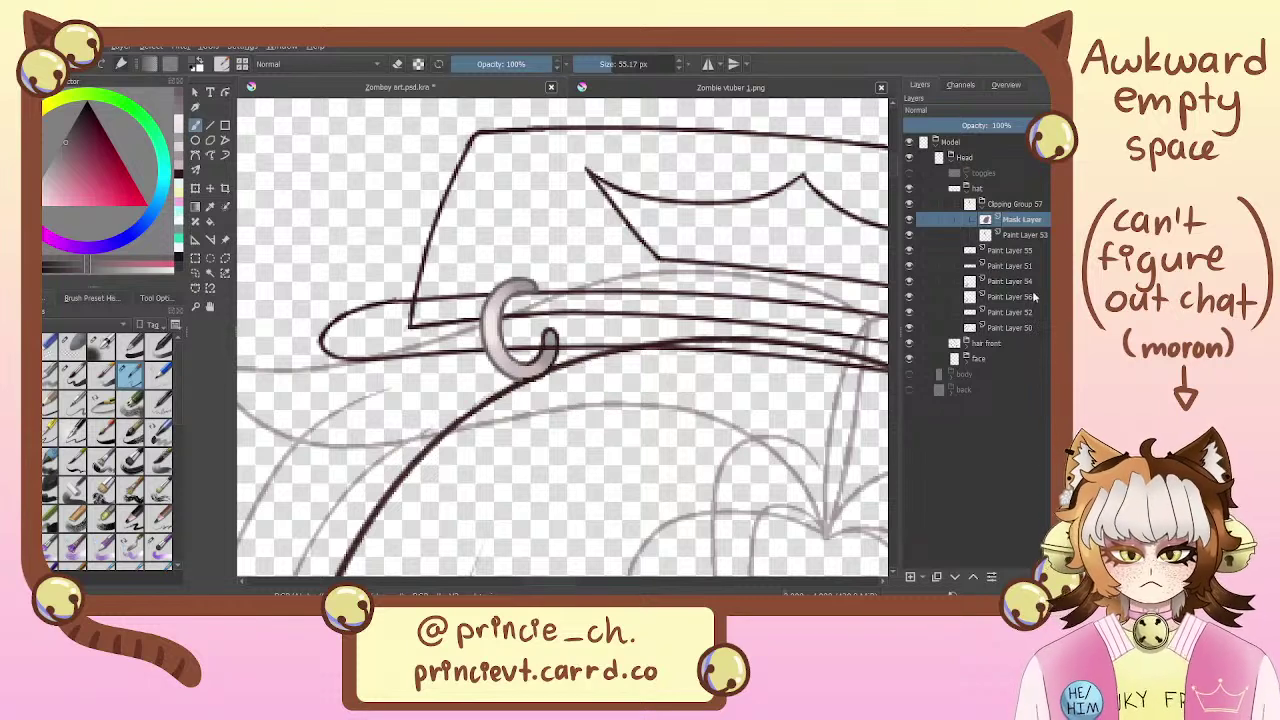
Find the hook's outline layer, give it a clipping group, and recolour the hook's outline in the same muted grey
left_click(908, 265)
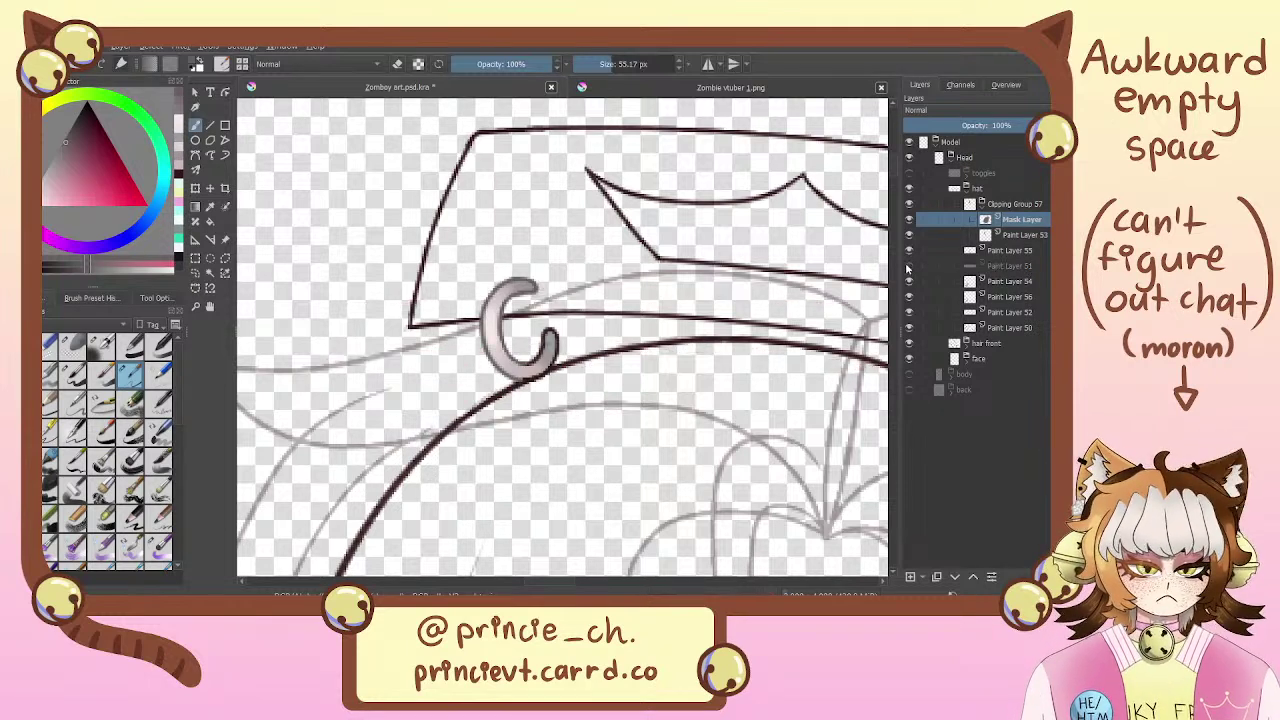
left_click(908, 265)
left_click(909, 250)
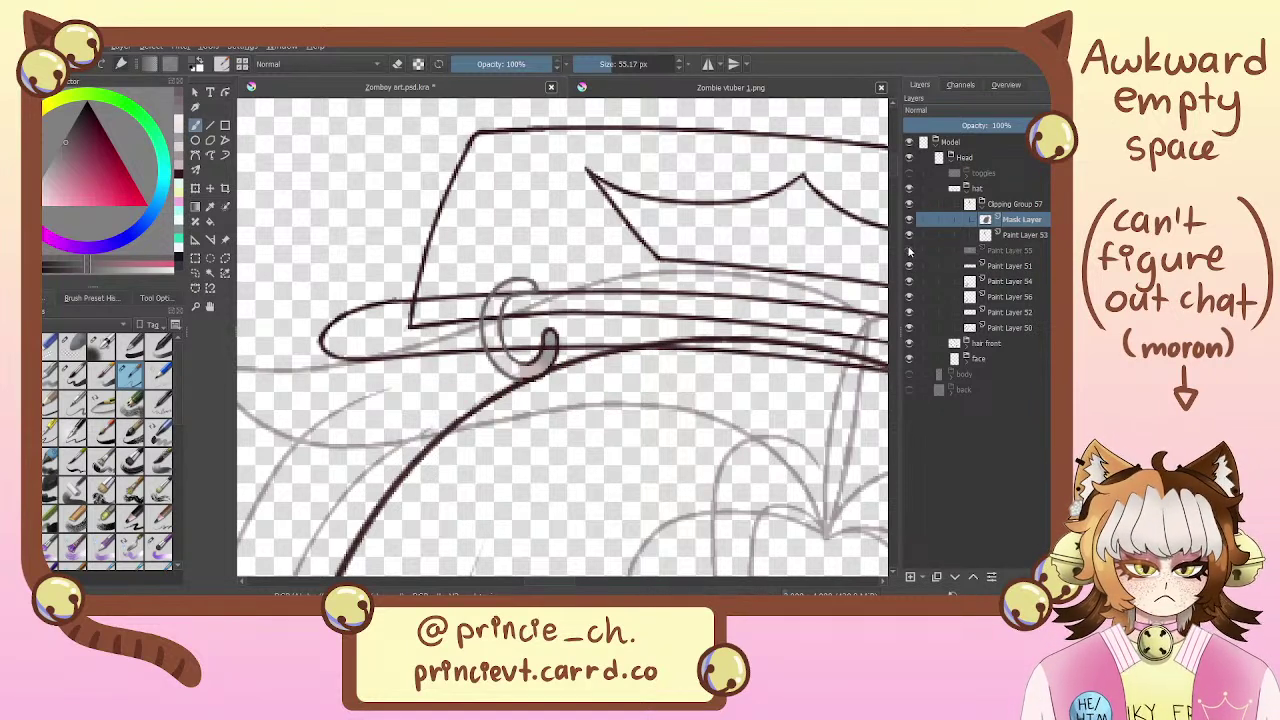
left_click(909, 250)
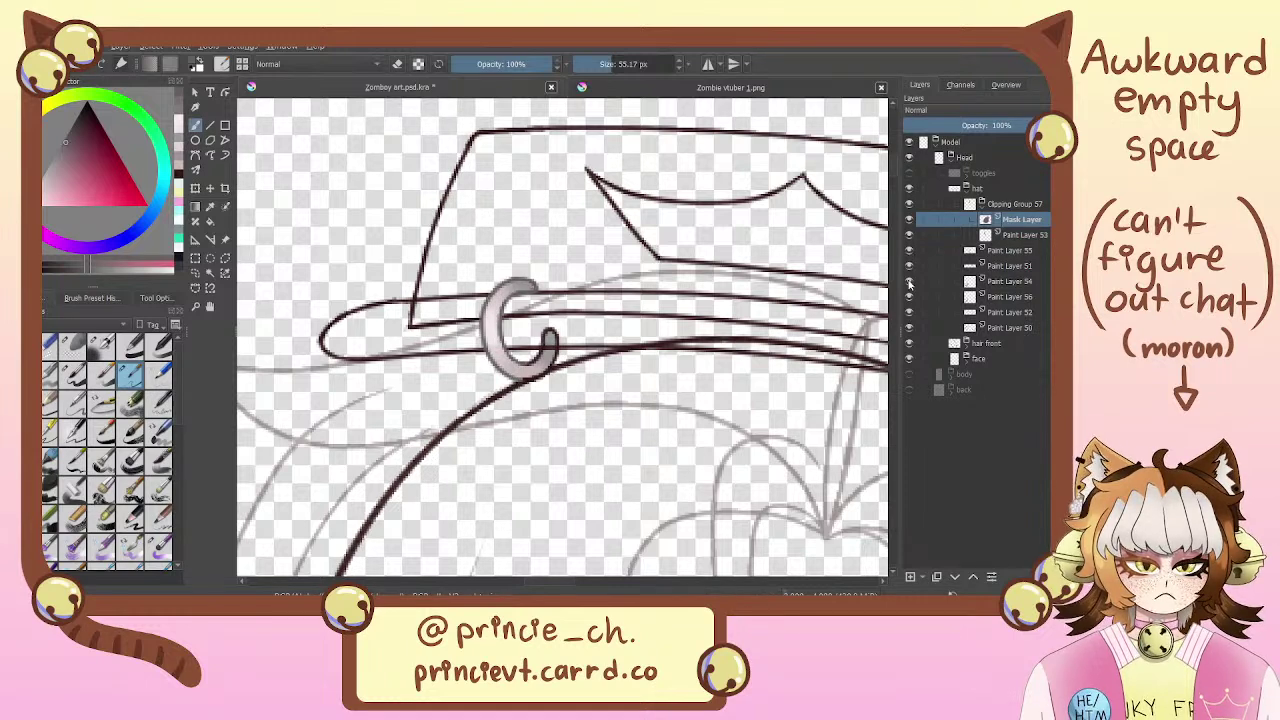
left_click(1010, 282)
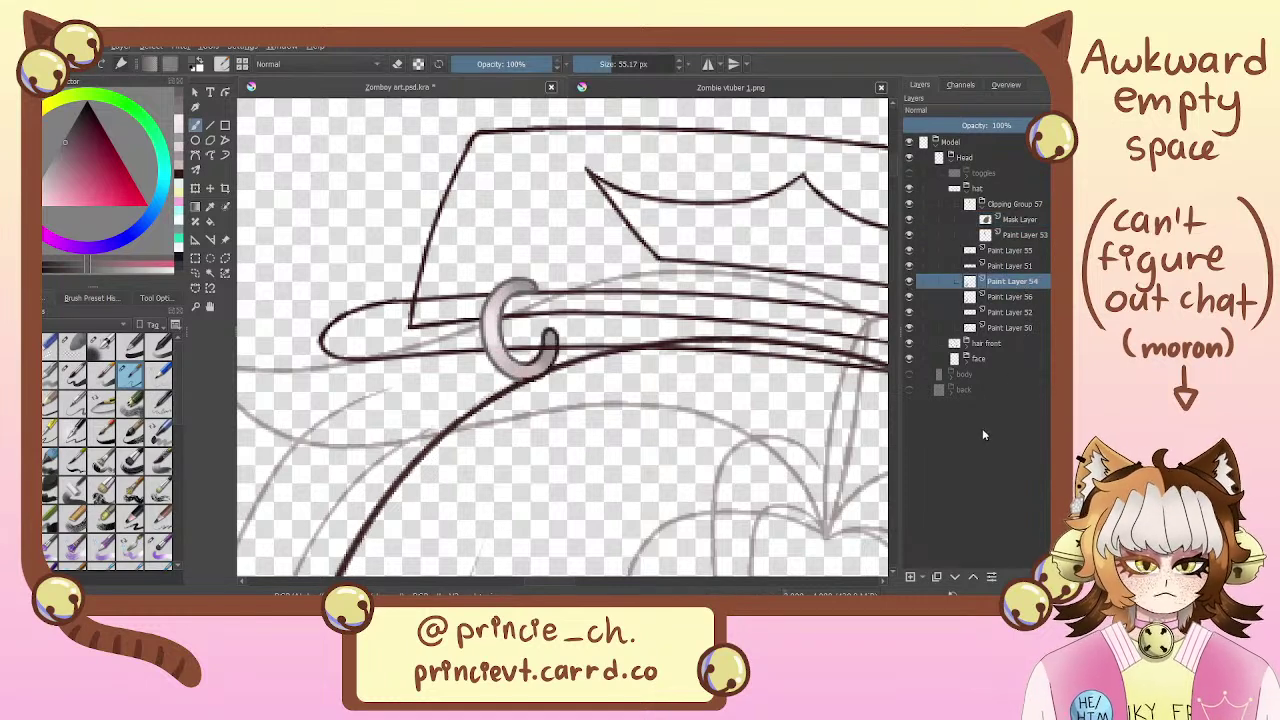
key("ctrl+shift+g")
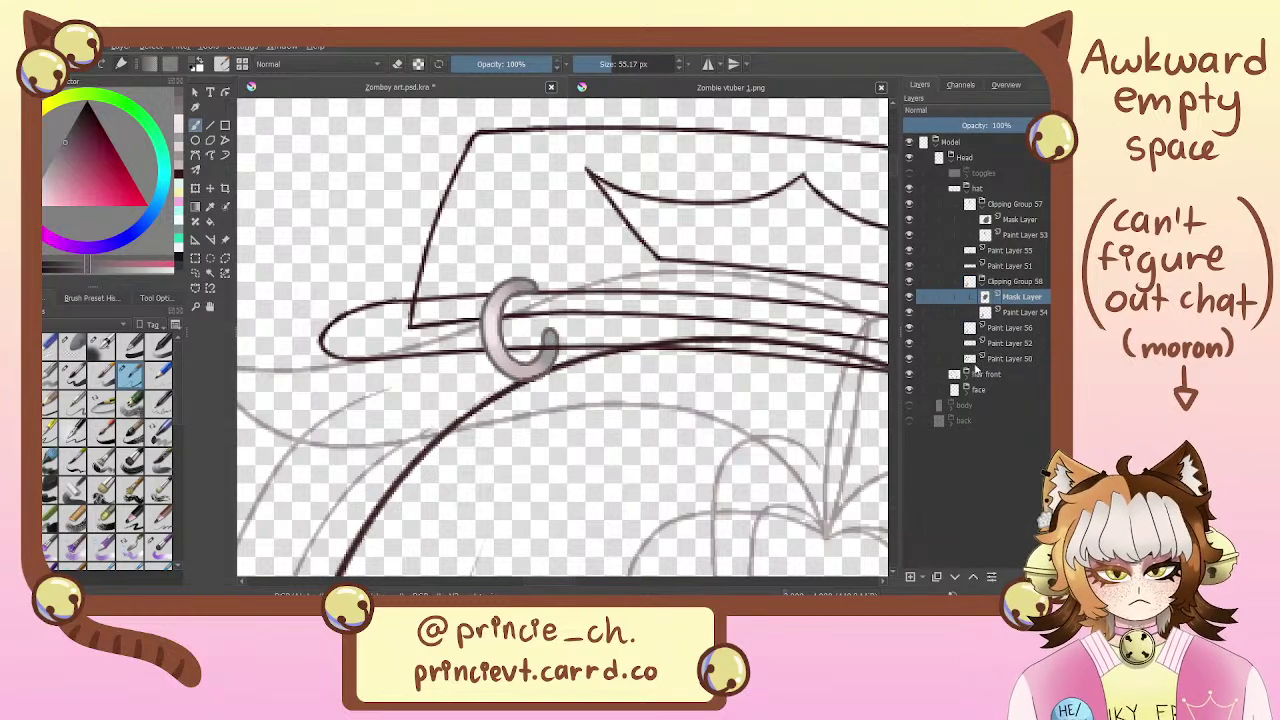
On the hook's fill layer, Paint Layer 56, sample the ring's pinkish grey and touch up the lower join with a 2.54 px brush
left_click(73, 374)
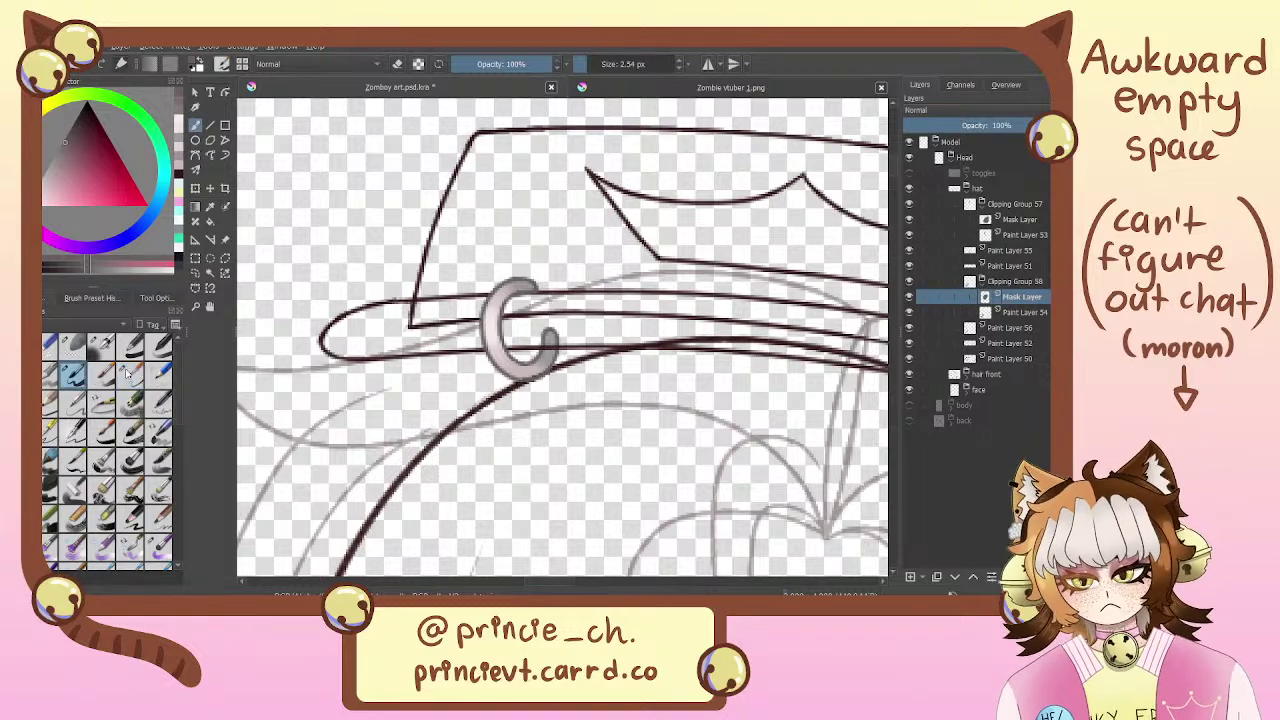
left_click(1030, 328)
key("plus")
key("plus")
key("plus")
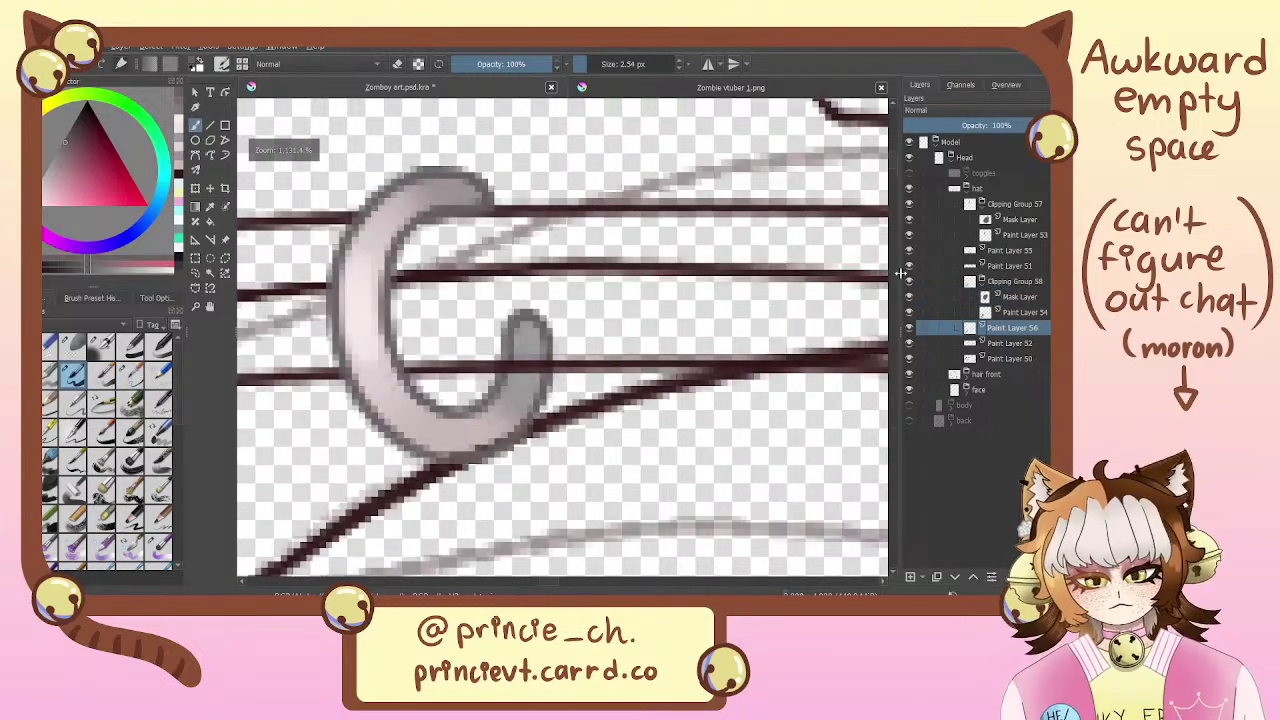
left_click(210, 207)
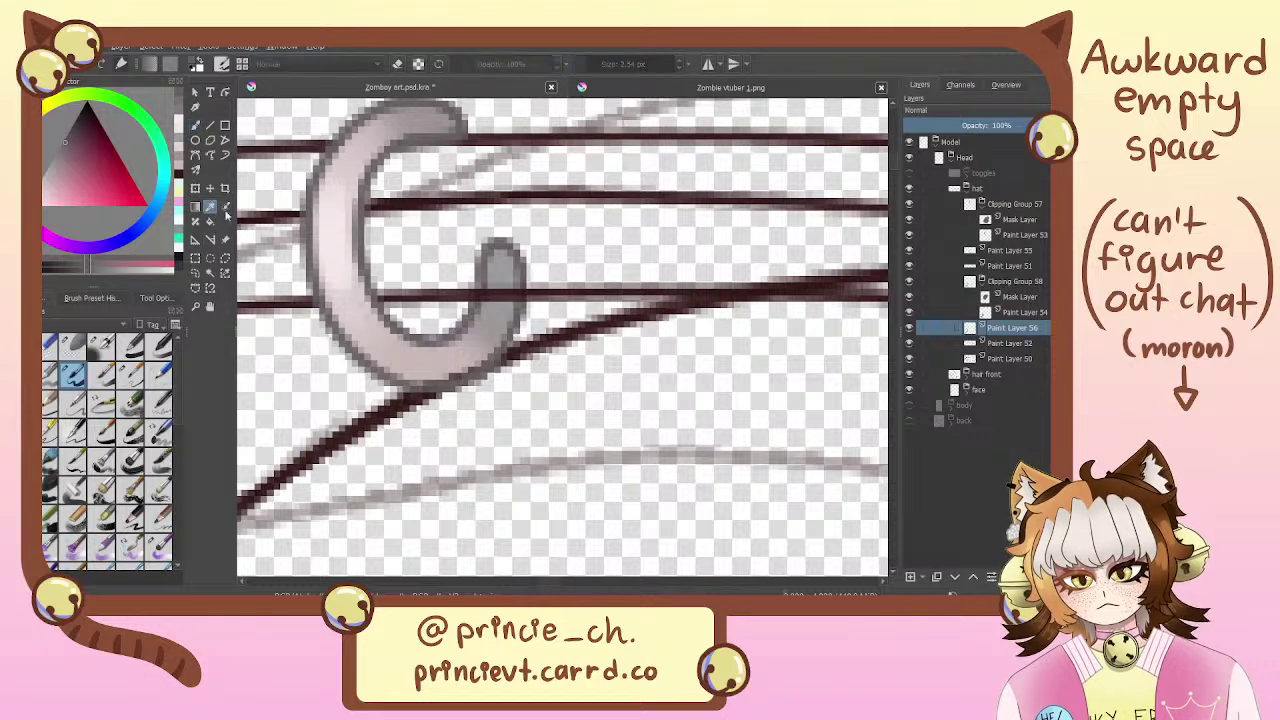
left_click(458, 372)
key("b")
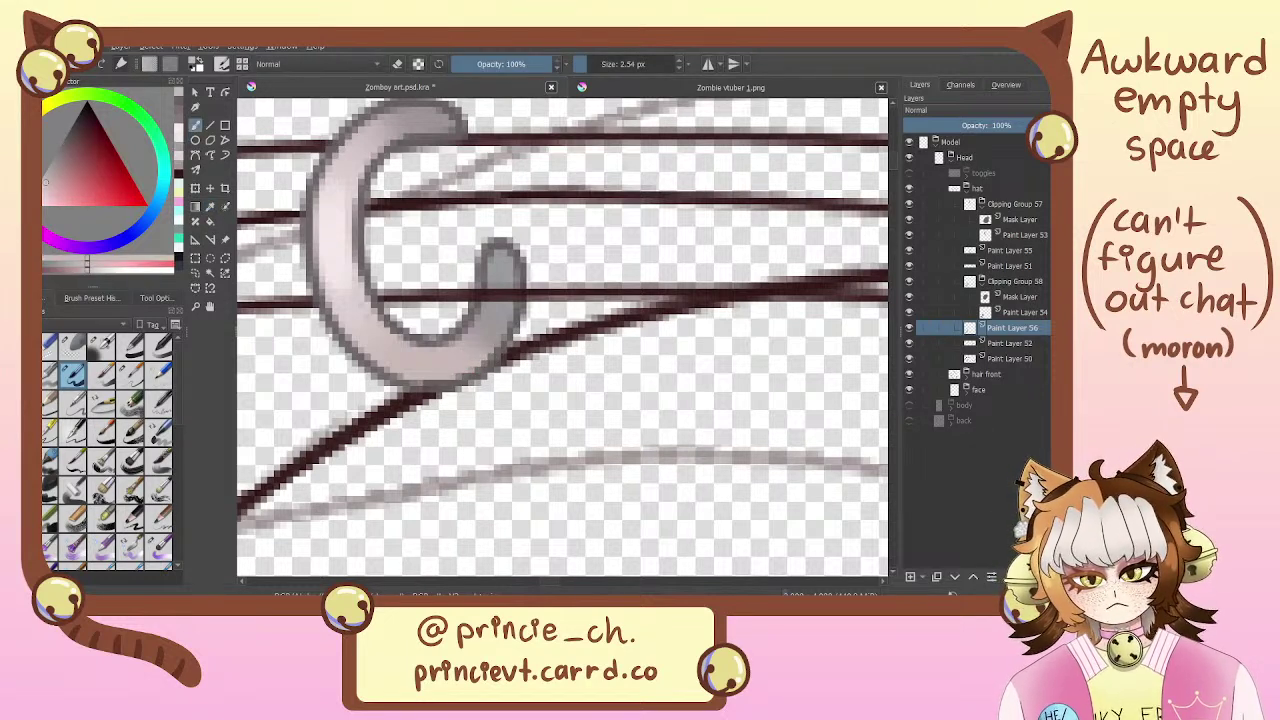
left_click(1035, 237)
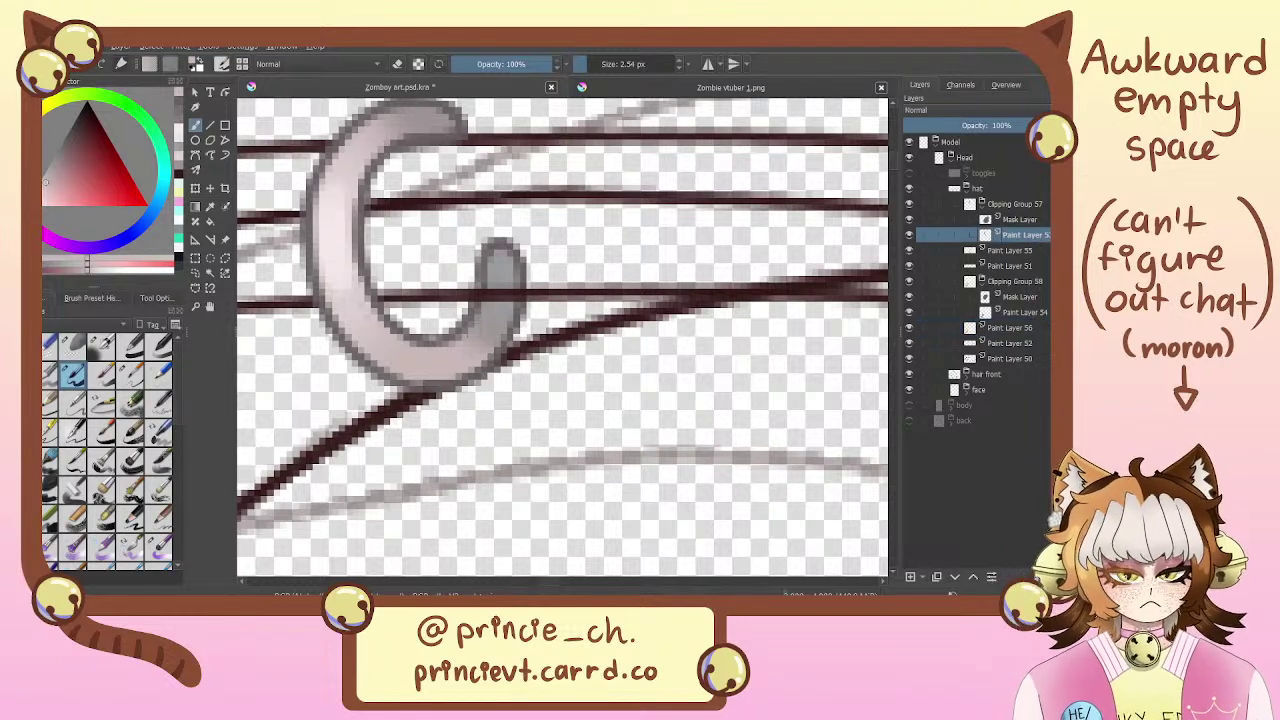
left_click(180, 178)
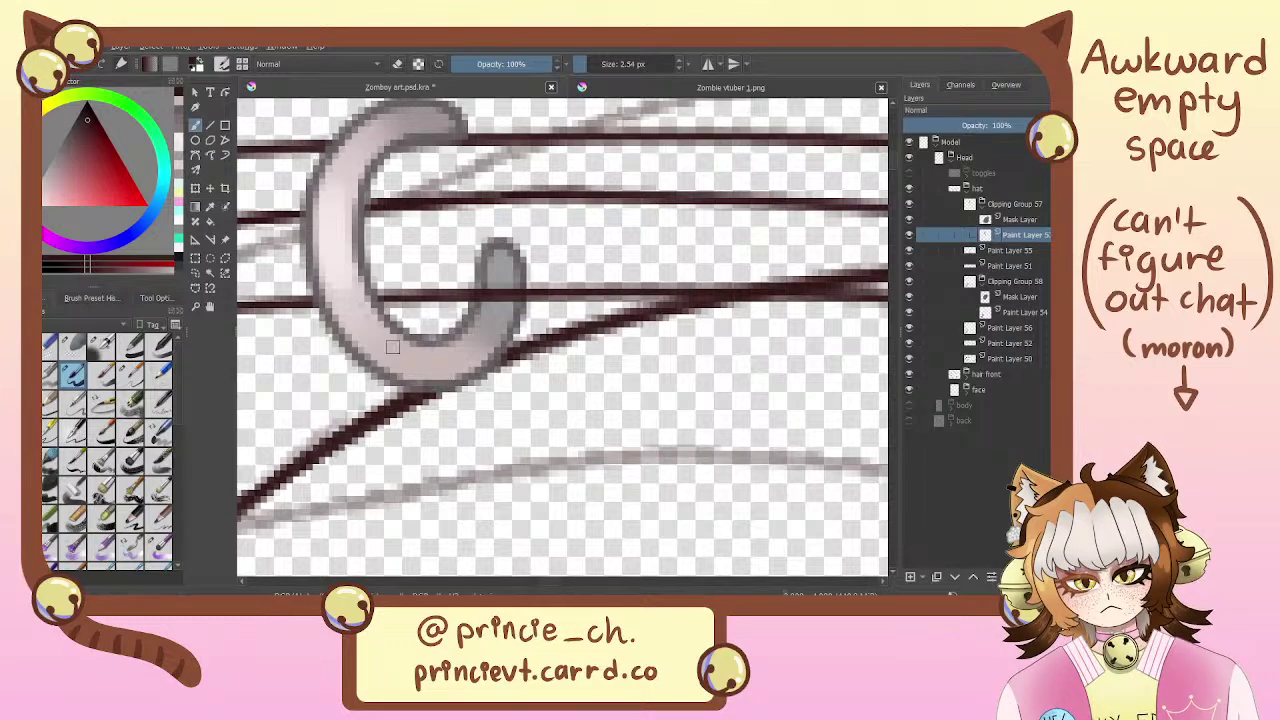
key("ctrl+minus")
key("ctrl+minus")
key("ctrl+minus")
mouse_move(634, 360)
left_mouse_down()
mouse_move(666, 463)
mouse_move(644, 380)
left_mouse_up()
On the ring outline's mask layer, airbrush muted pinkish-grey tones over the outline at 24.34 px to soften it
left_click(1038, 219)
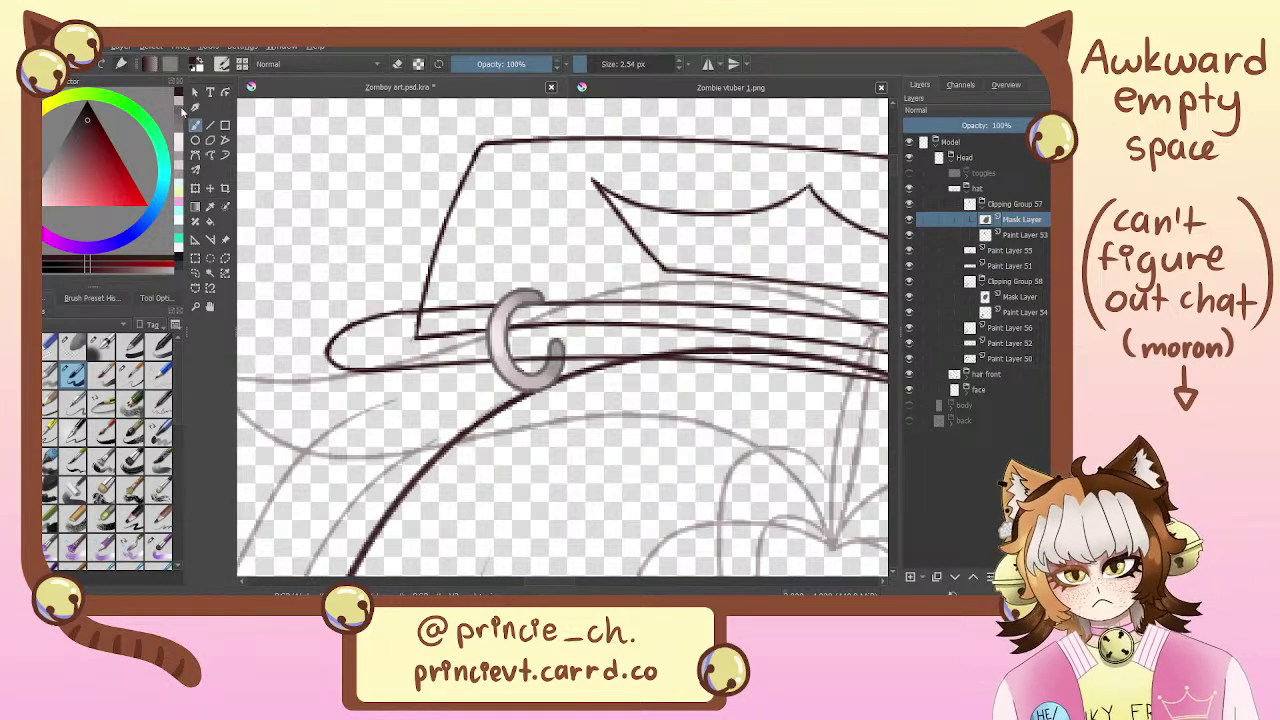
left_click(210, 206)
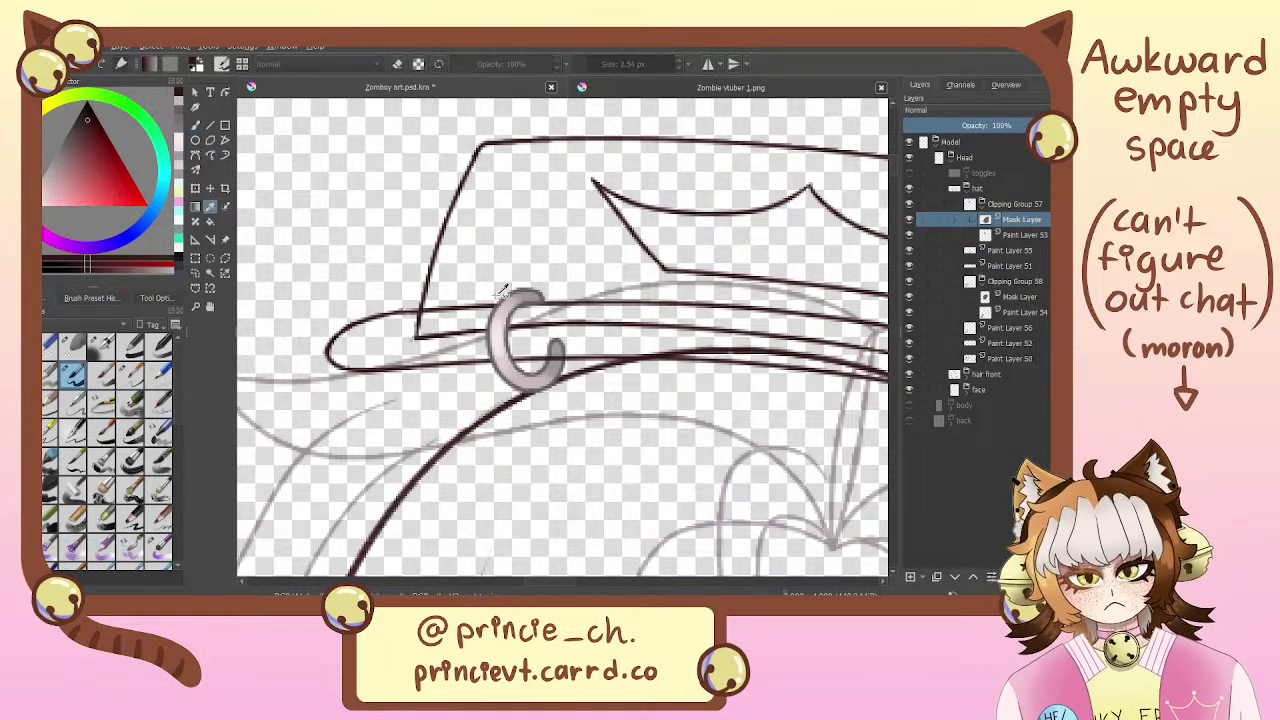
left_click(180, 109)
key("b")
left_click(72, 150)
left_click(60, 155)
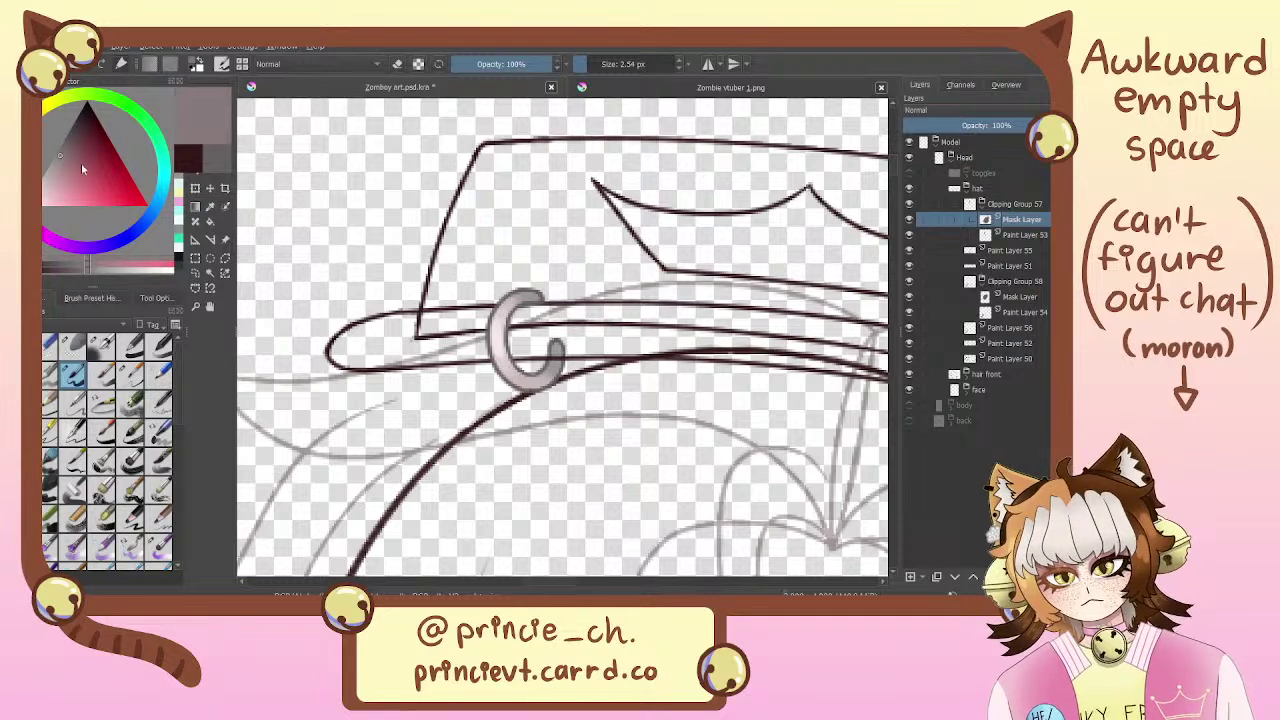
left_click(100, 345)
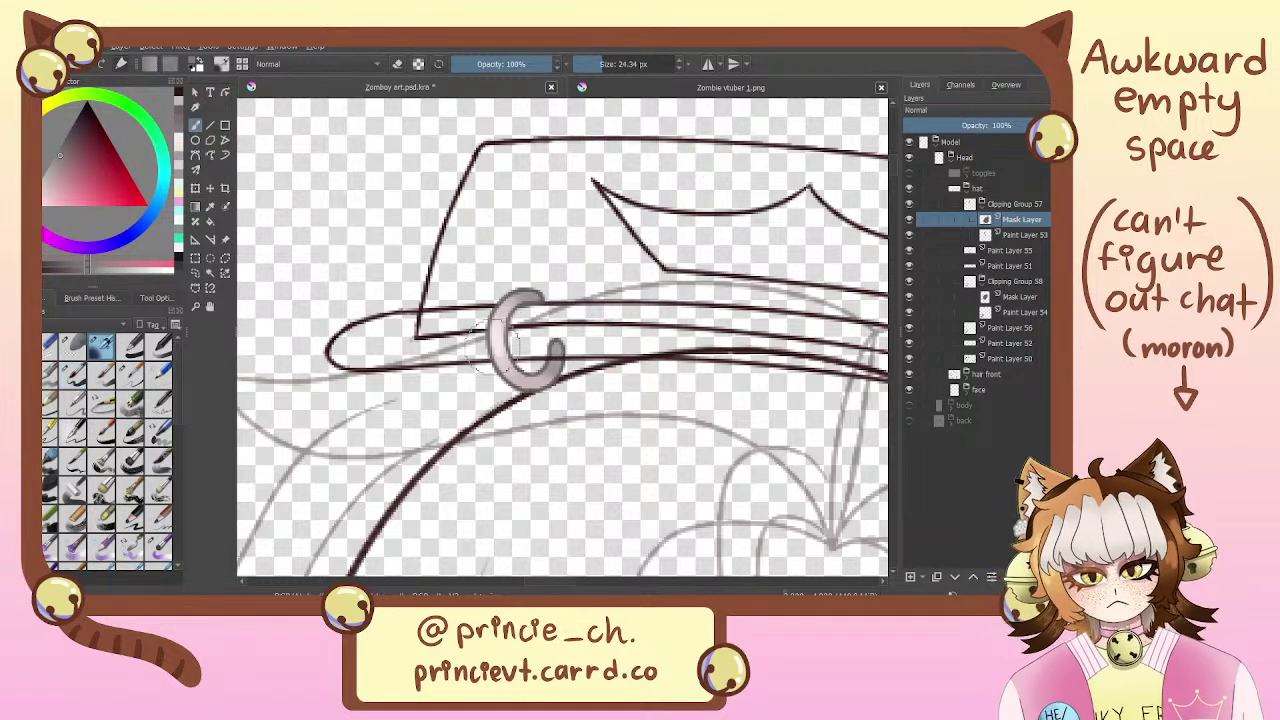
left_click(54, 162)
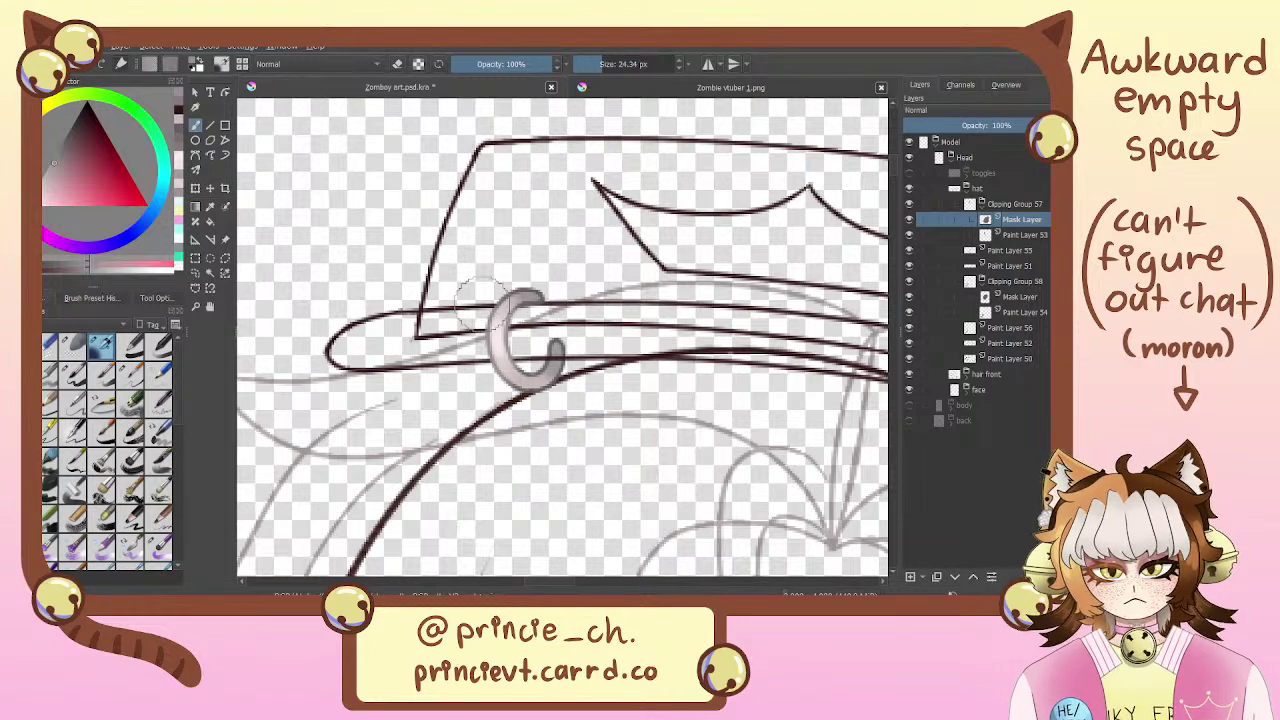
left_click_drag(670, 278, 610, 308)
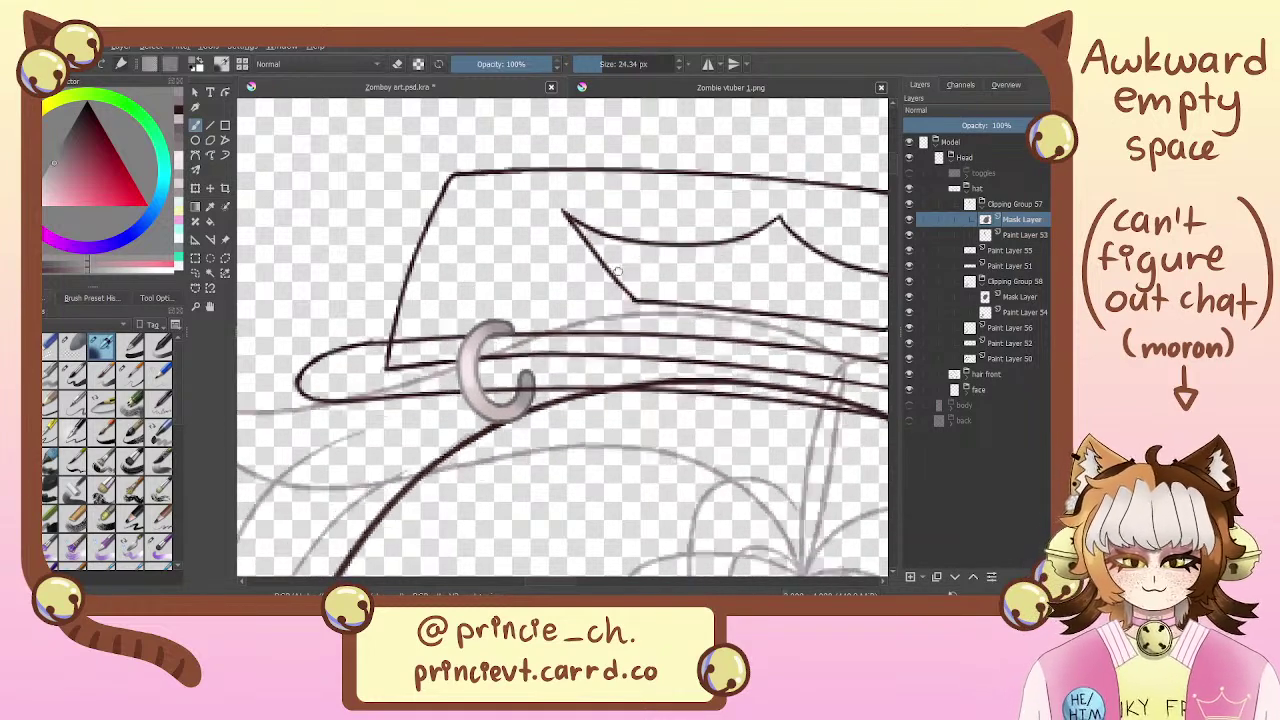
Merge the mask layers of the ring's and hook's outlines into the outline layers beneath them
key("ctrl+e")
left_click(1043, 297)
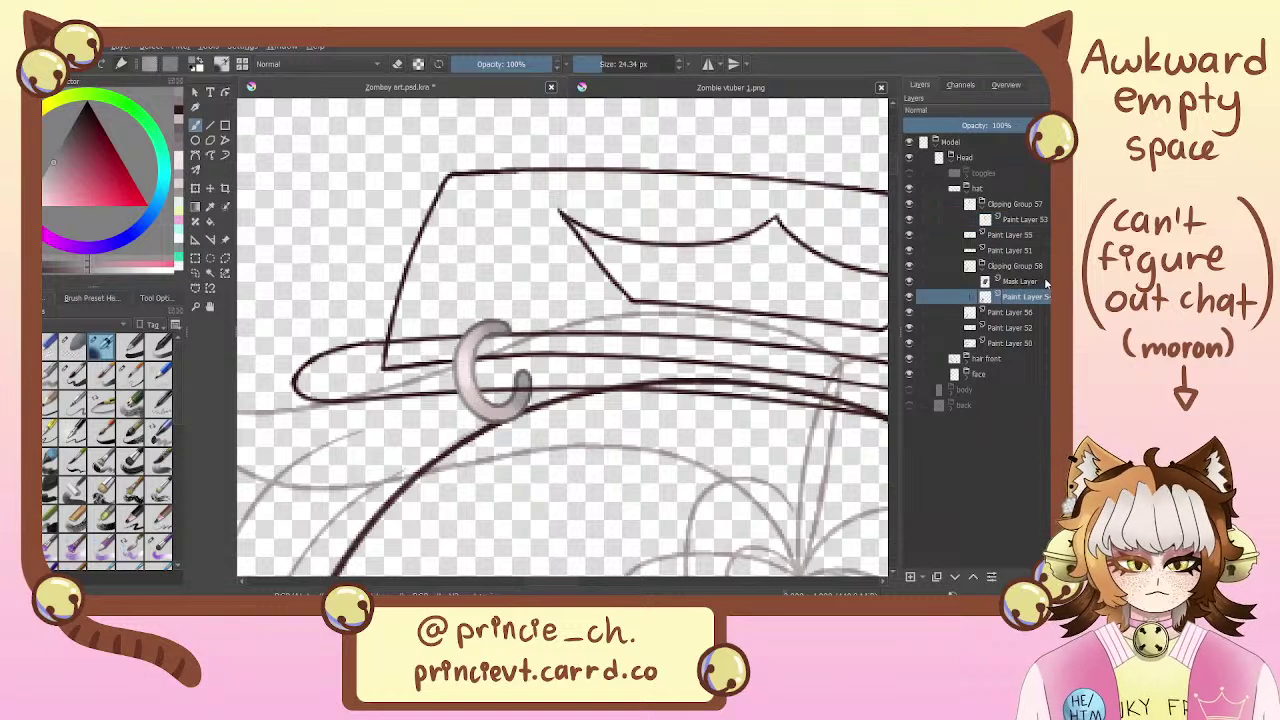
left_click(1046, 282)
key("ctrl+e")
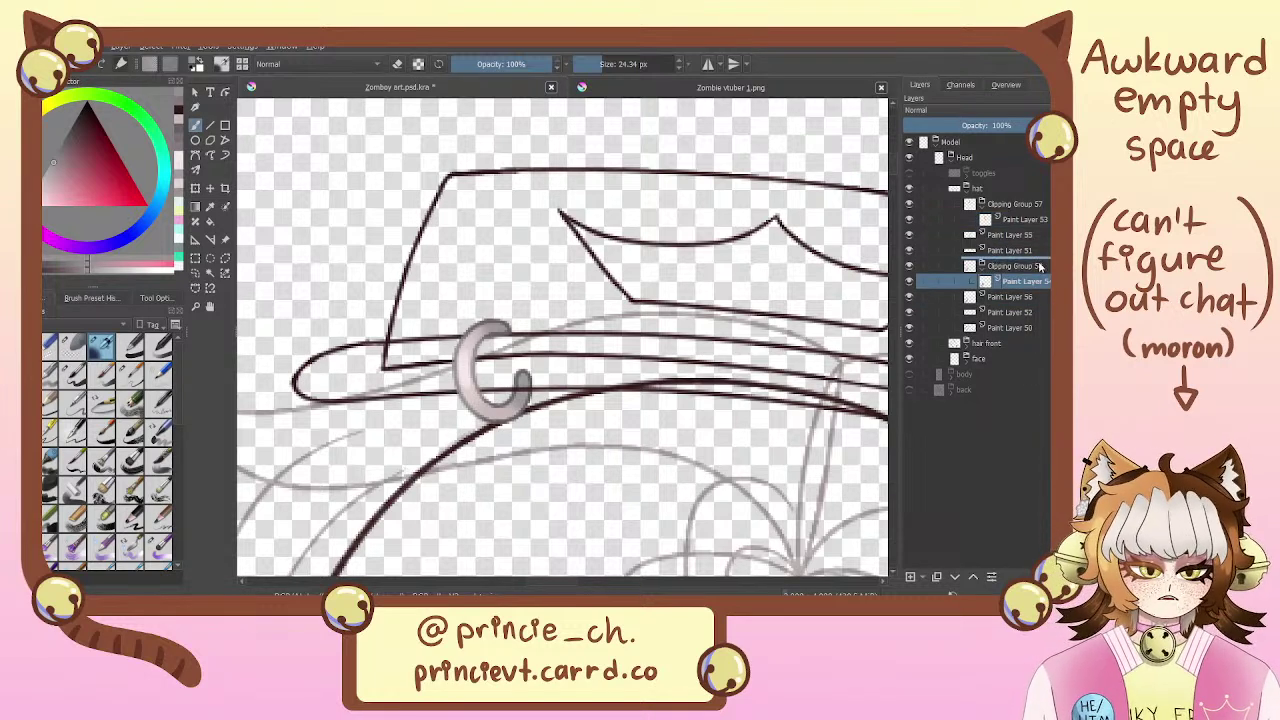
Move the hook's outline layer out of Clipping Group 58, remove the emptied group, and merge the outline into Paint Layer 56
left_click(1037, 267)
left_click_drag(1034, 283, 1037, 260)
left_click(1040, 281)
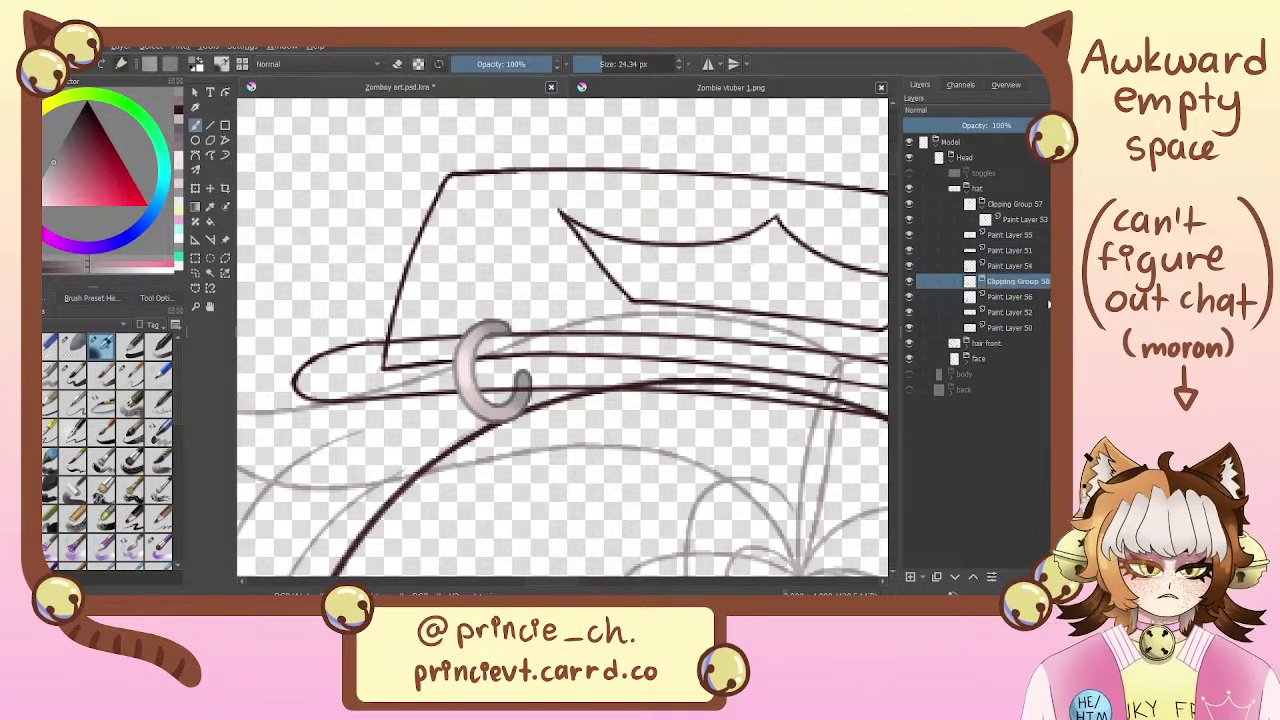
key("ctrl+e")
left_click(1033, 265)
key("ctrl+e")
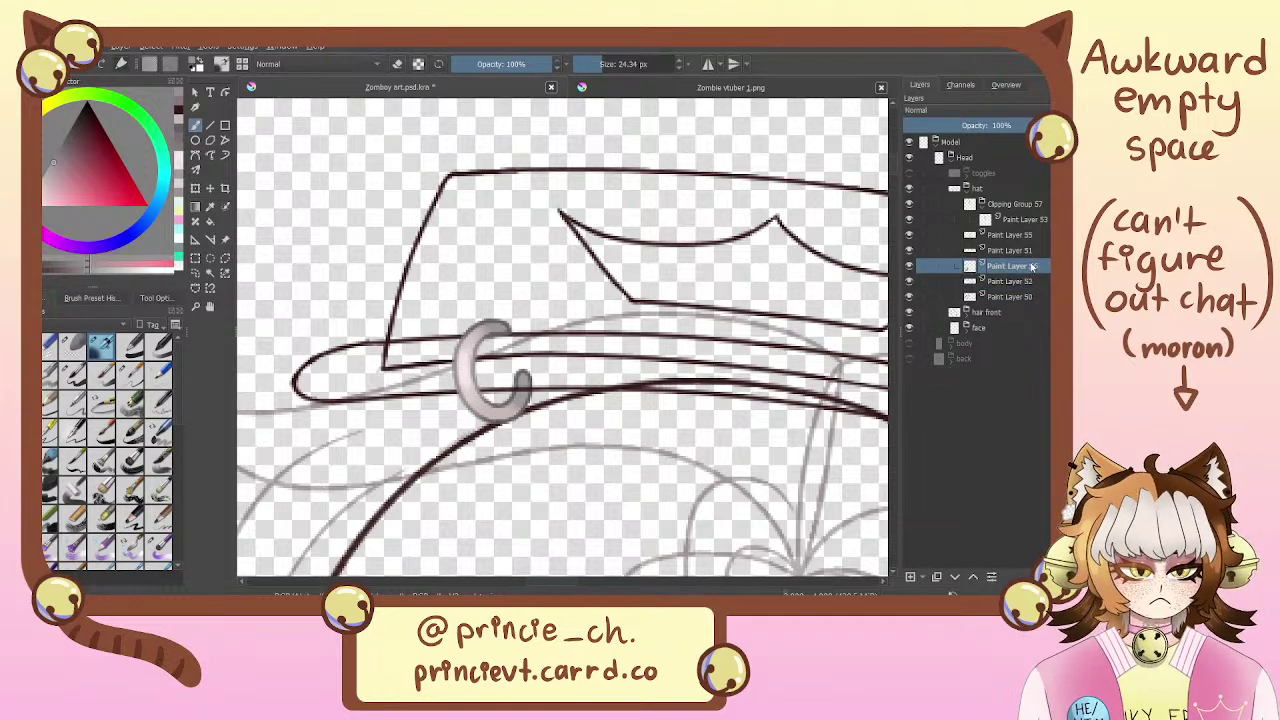
Rename the merged hook layer as "Hat ring 1 back"
double_click(1033, 268)
type("Hi")
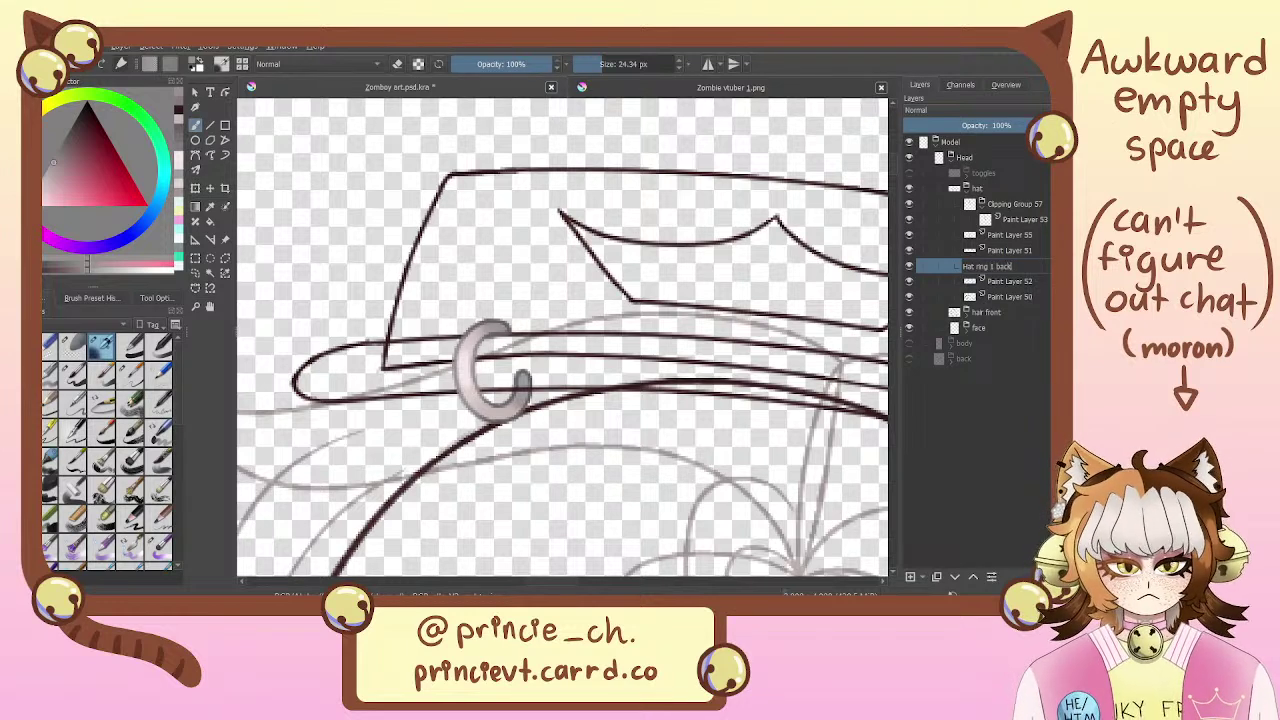
key("Return")
Move Paint Layer 53 out of Clipping Group 57 and delete the emptied group
mouse_move(1040, 219)
left_mouse_down()
mouse_move(1037, 203)
mouse_move(1037, 219)
left_mouse_up()
mouse_move(1016, 297)
left_mouse_down()
mouse_move(1024, 204)
mouse_move(1017, 239)
mouse_move(1036, 228)
left_mouse_up()
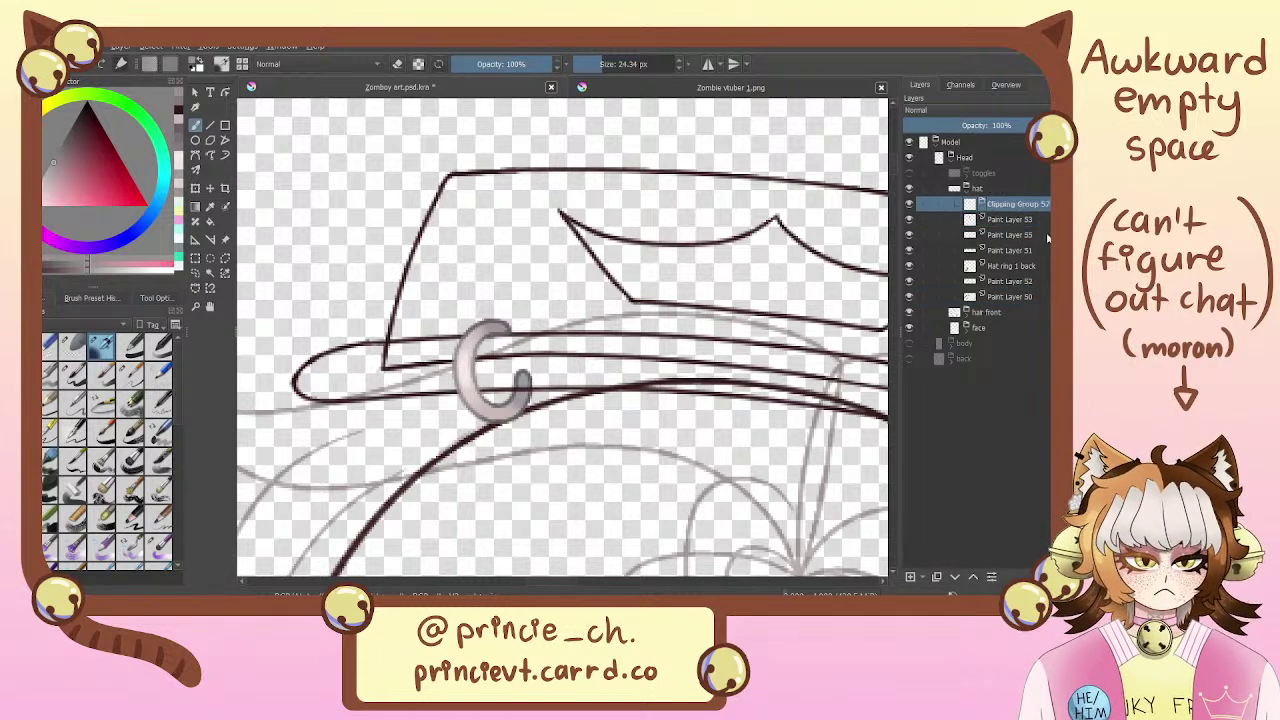
key("shift+Delete")
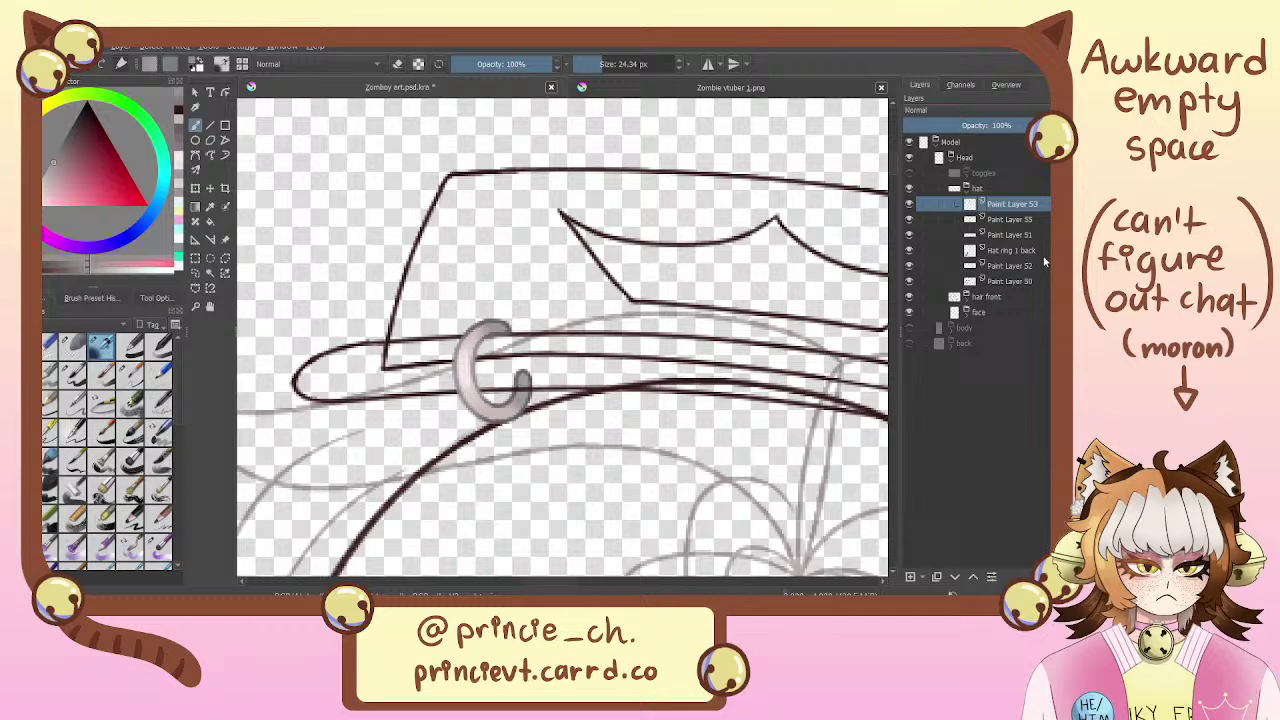
Merge Paint Layer 53 into the layer beneath it and rename the result "Hat ring 1 front"
key("ctrl+e")
double_click(1028, 204)
type("Hat ring")
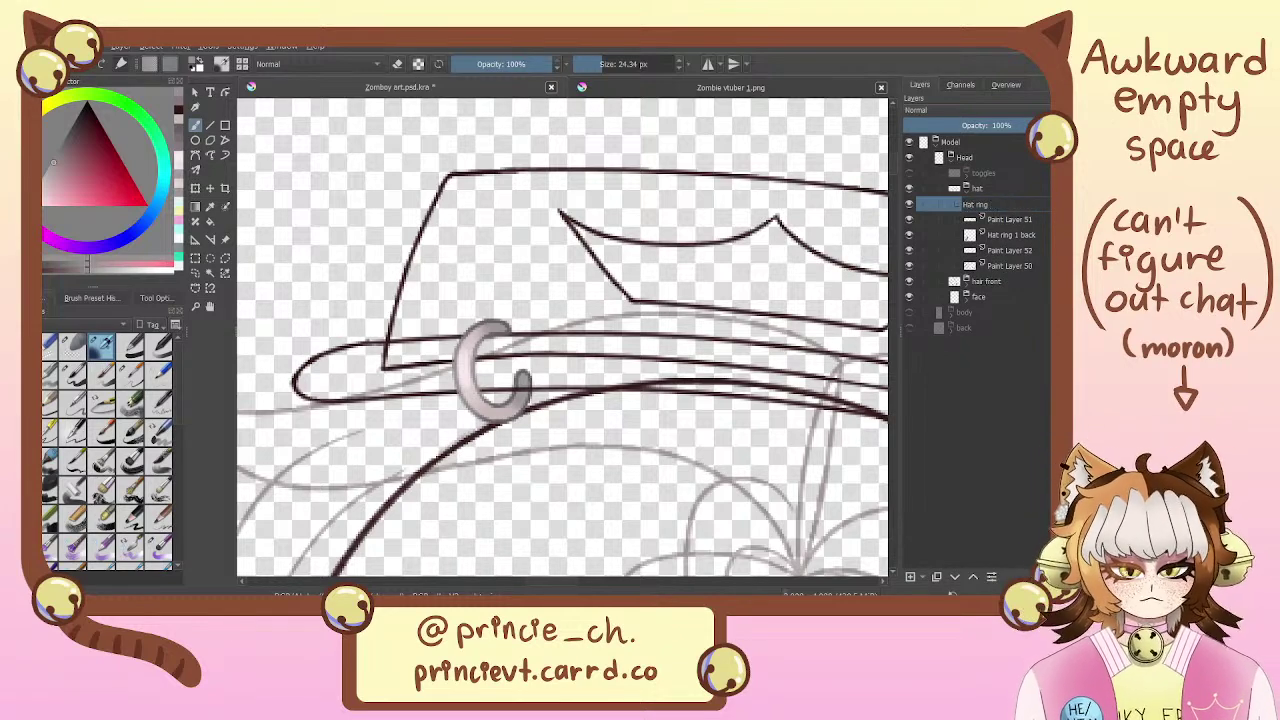
type(" 1 front")
key("Return")
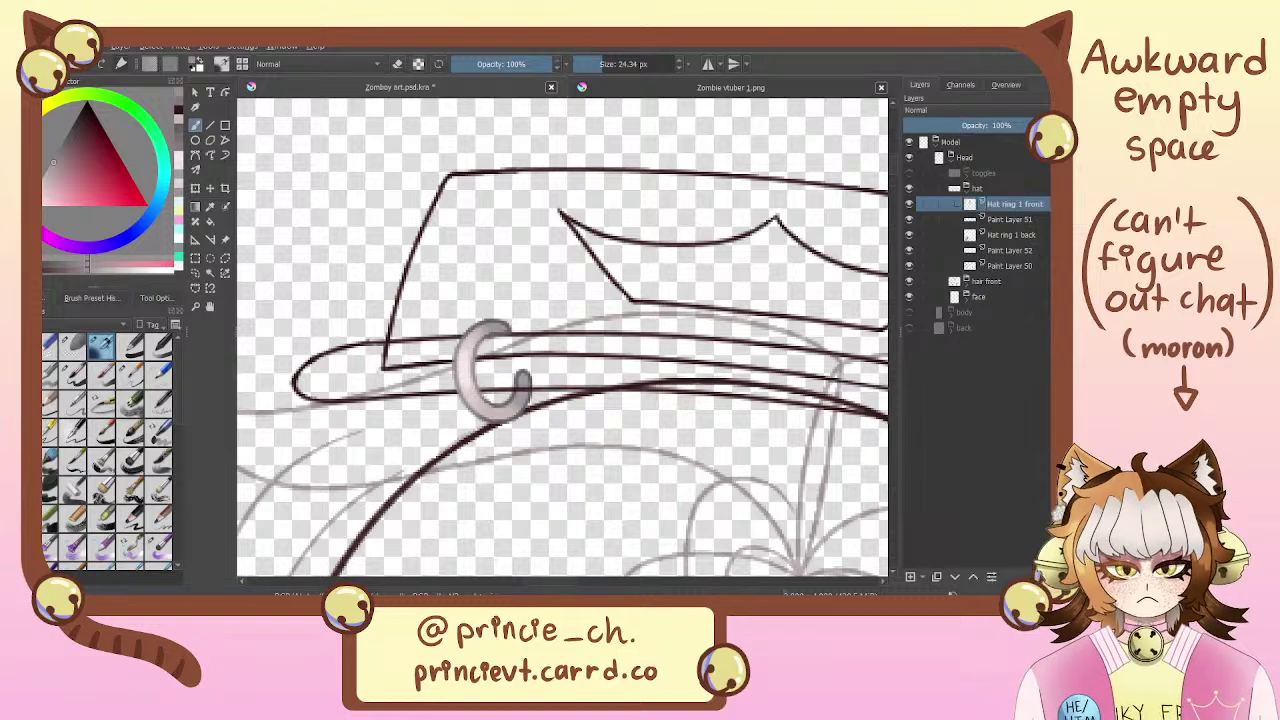
Check the Hat ring 1 front and Hat ring 1 back layers by toggling their visibility and inspecting the ring up close
left_click(909, 205)
left_click(909, 205)
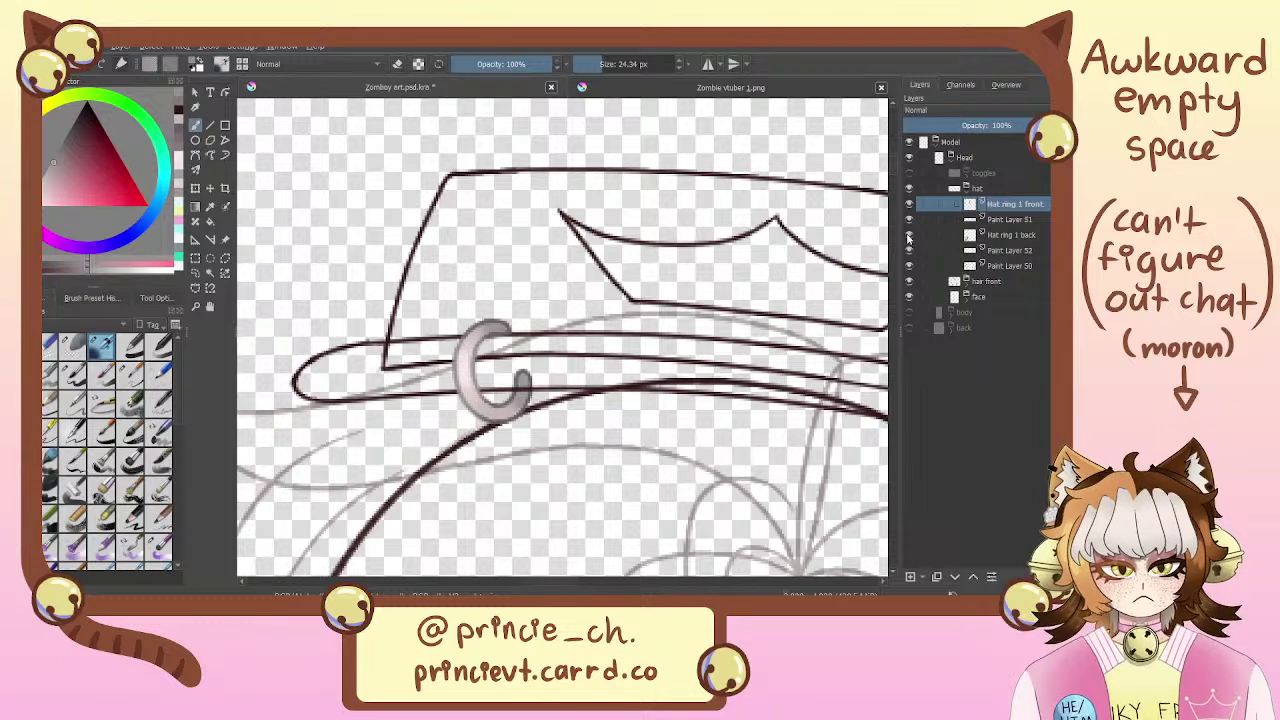
left_click(909, 236)
left_click(909, 236)
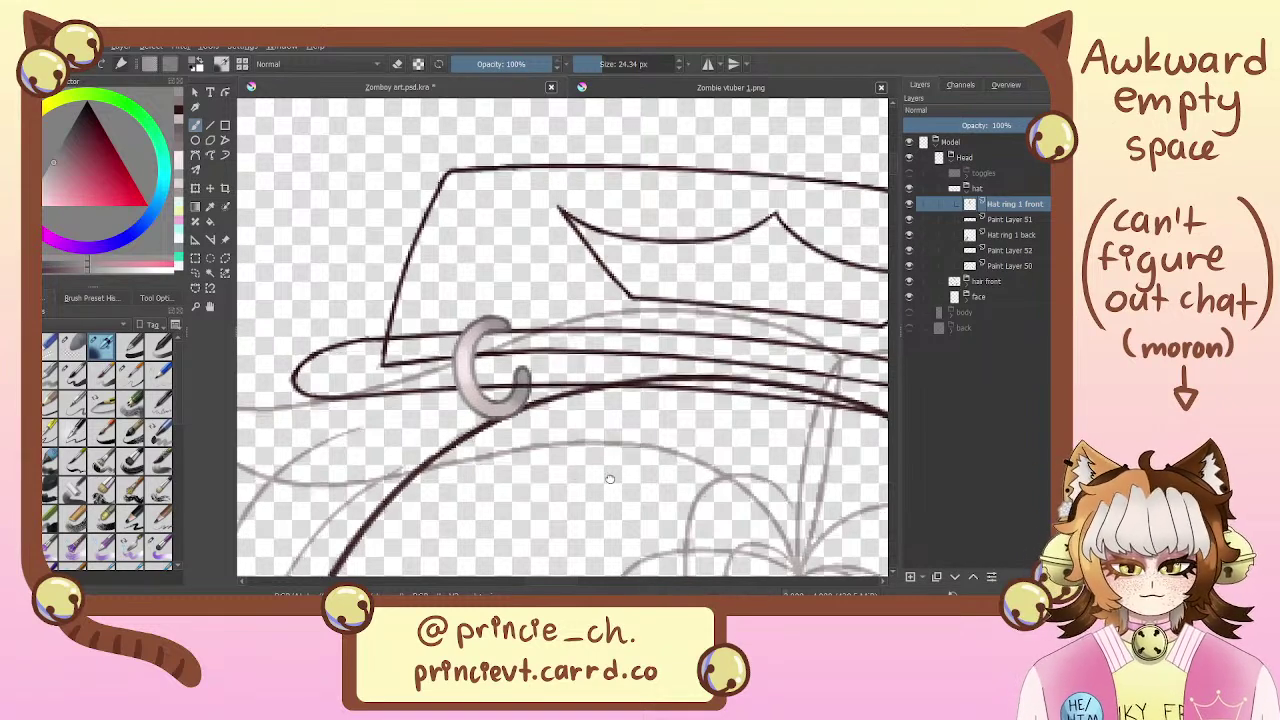
left_click_drag(610, 479, 600, 473)
left_click_drag(638, 416, 740, 414)
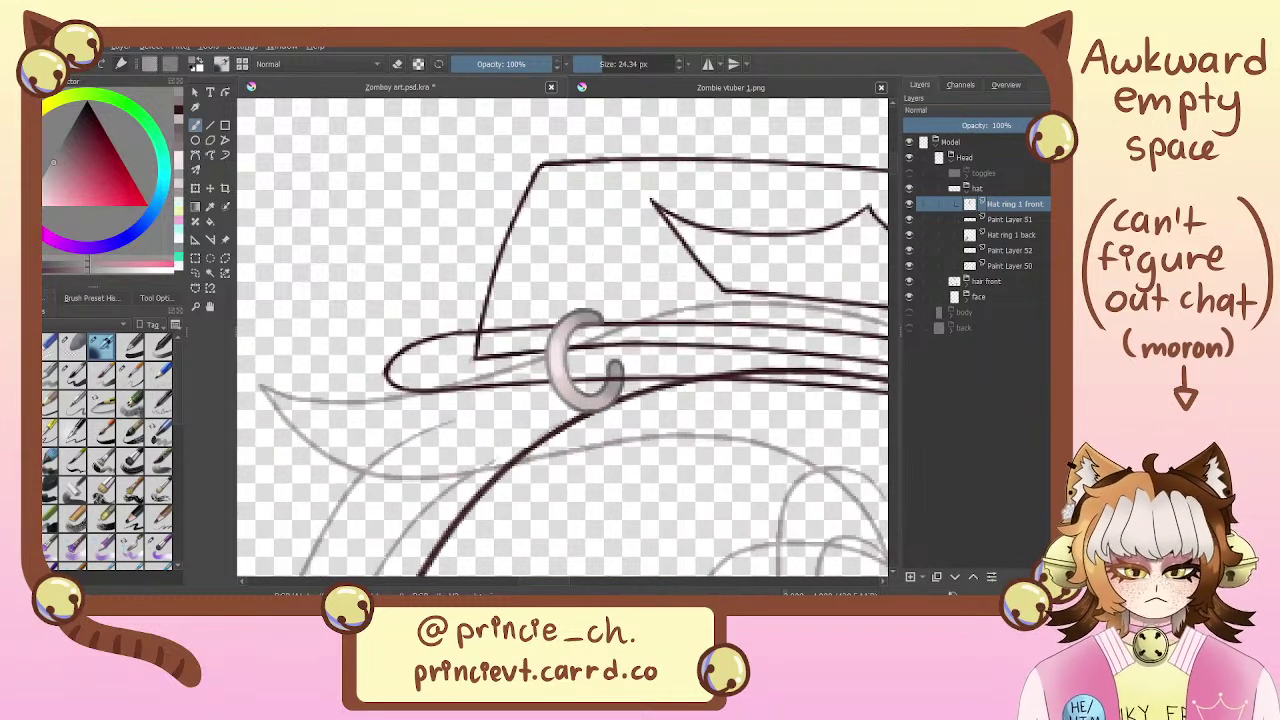
key("plus")
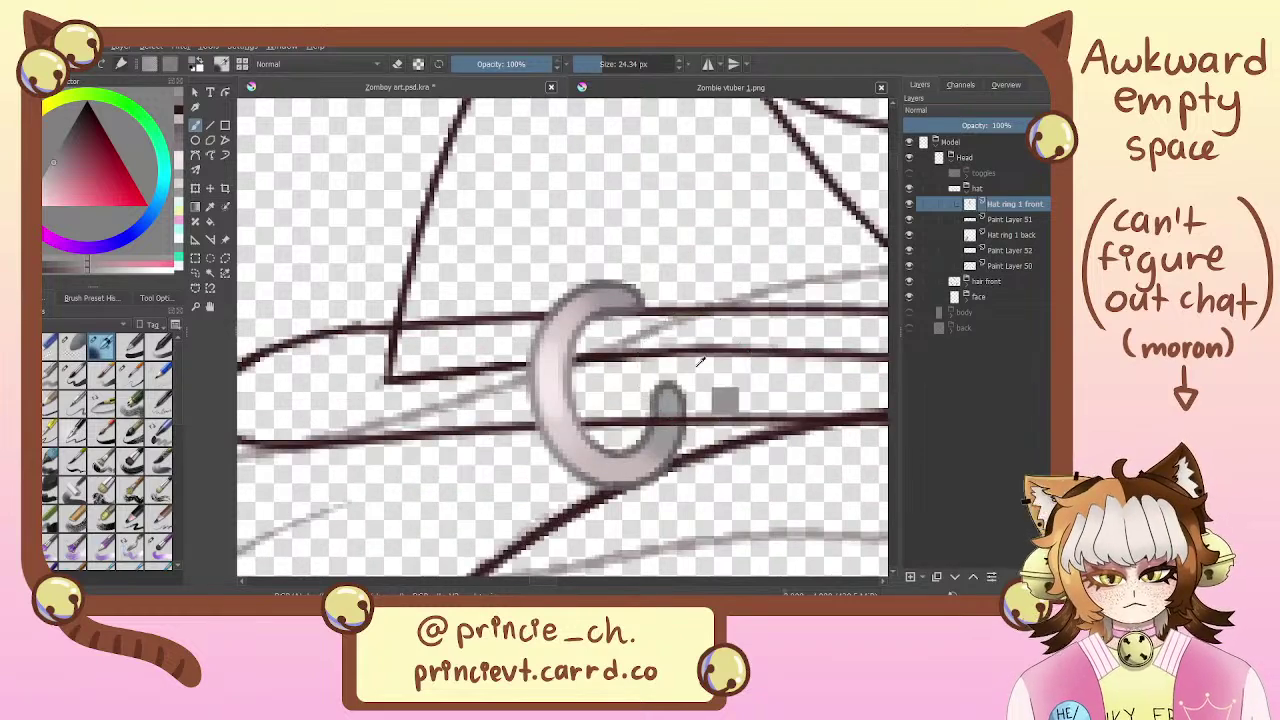
mouse_move(700, 362)
left_mouse_down()
mouse_move(578, 345)
mouse_move(518, 320)
left_mouse_up()
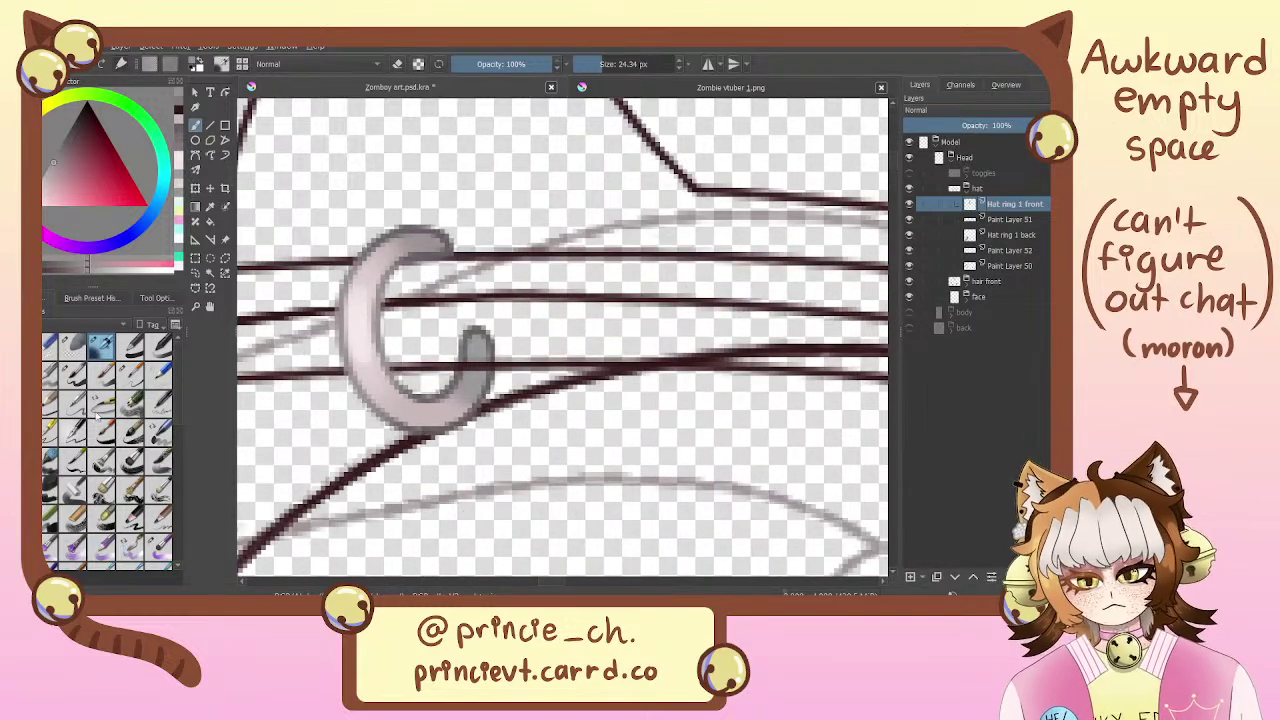
Switch to the thin 2.54 px ink brush and sample the grey outline colour from the ring's hook end
left_click(73, 373)
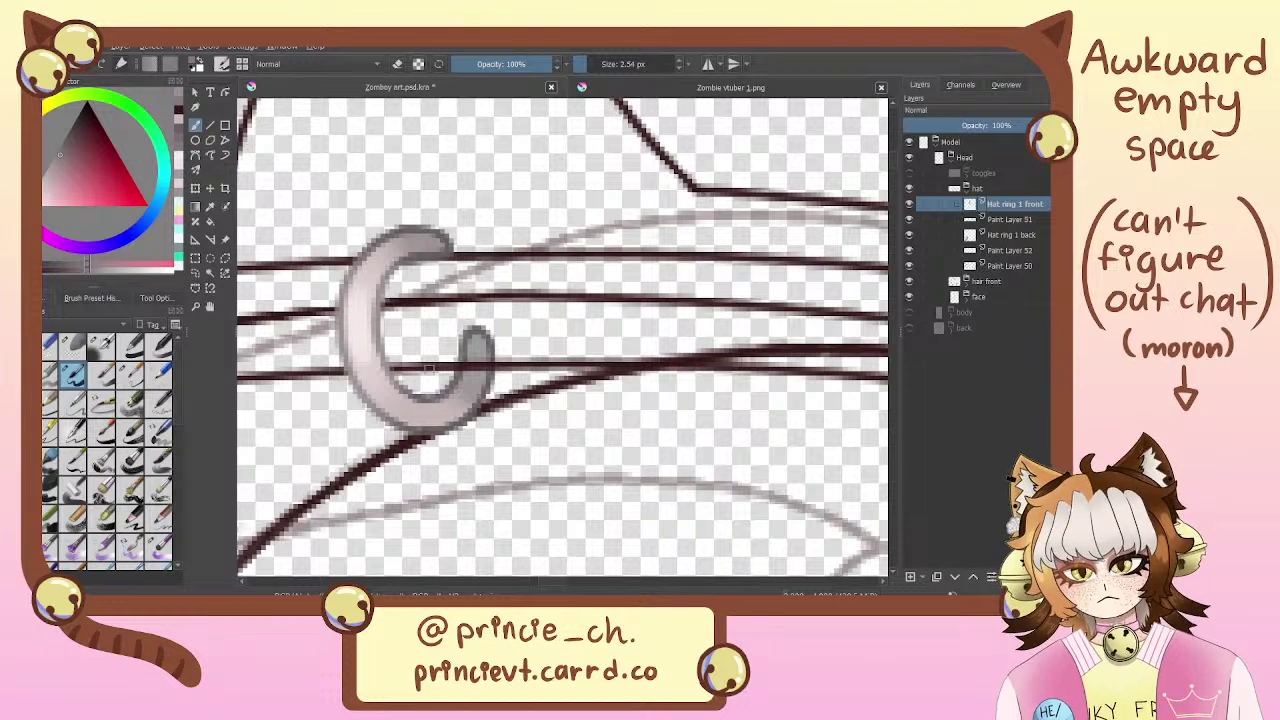
left_click(210, 206)
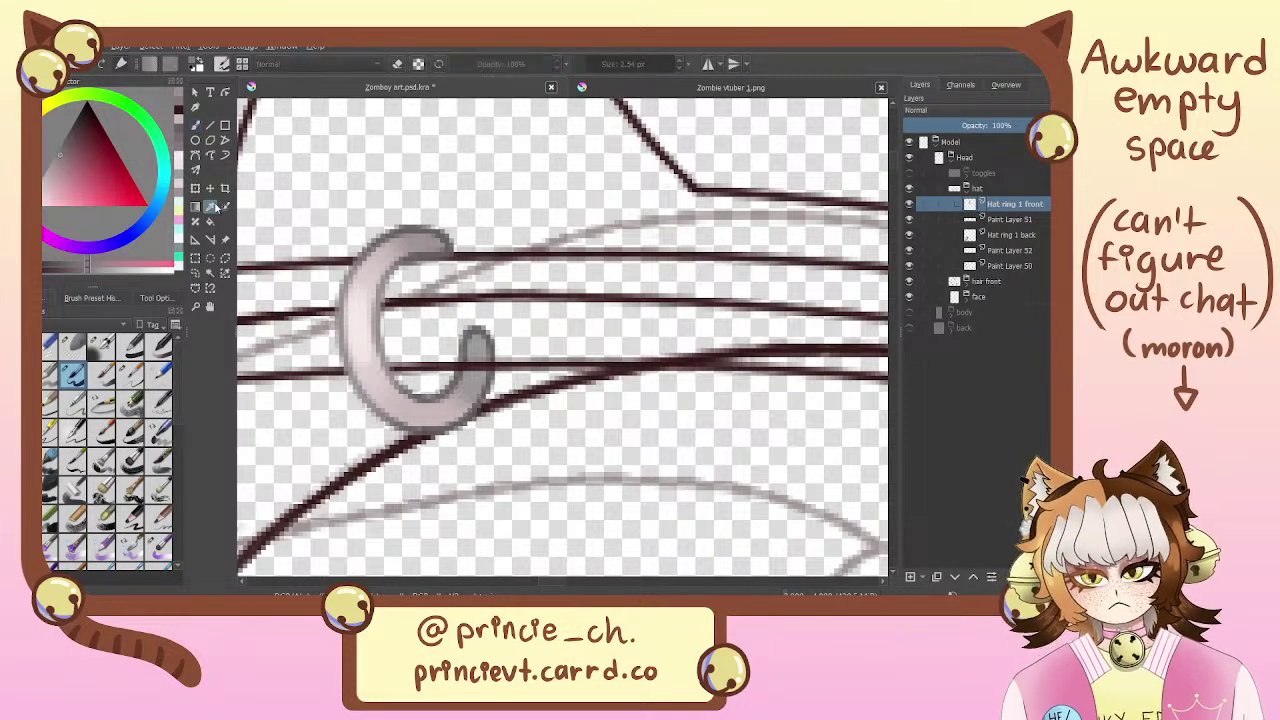
left_click(497, 372)
key("b")
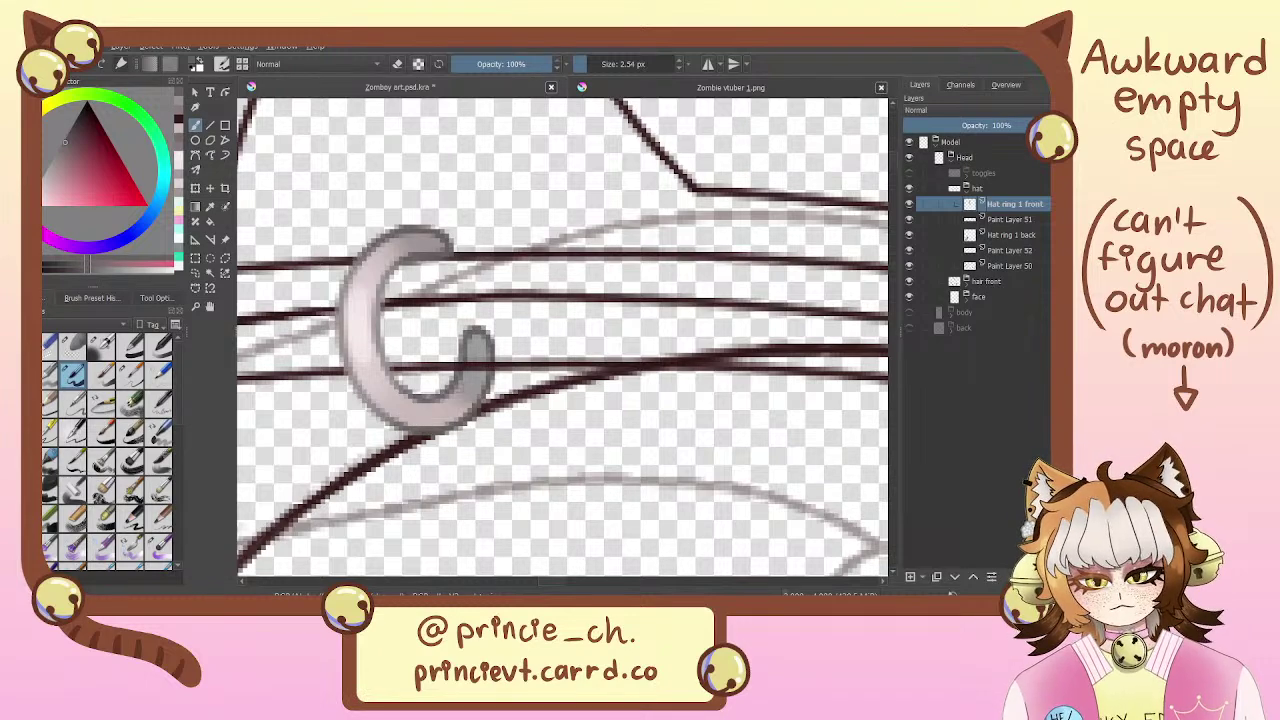
Examine the whole head's line art and compare the hat with and without the Hat ring 1 front layer
key("ctrl+minus")
key("ctrl+minus")
key("ctrl+minus")
key("ctrl+minus")
key("ctrl+minus")
key("ctrl+minus")
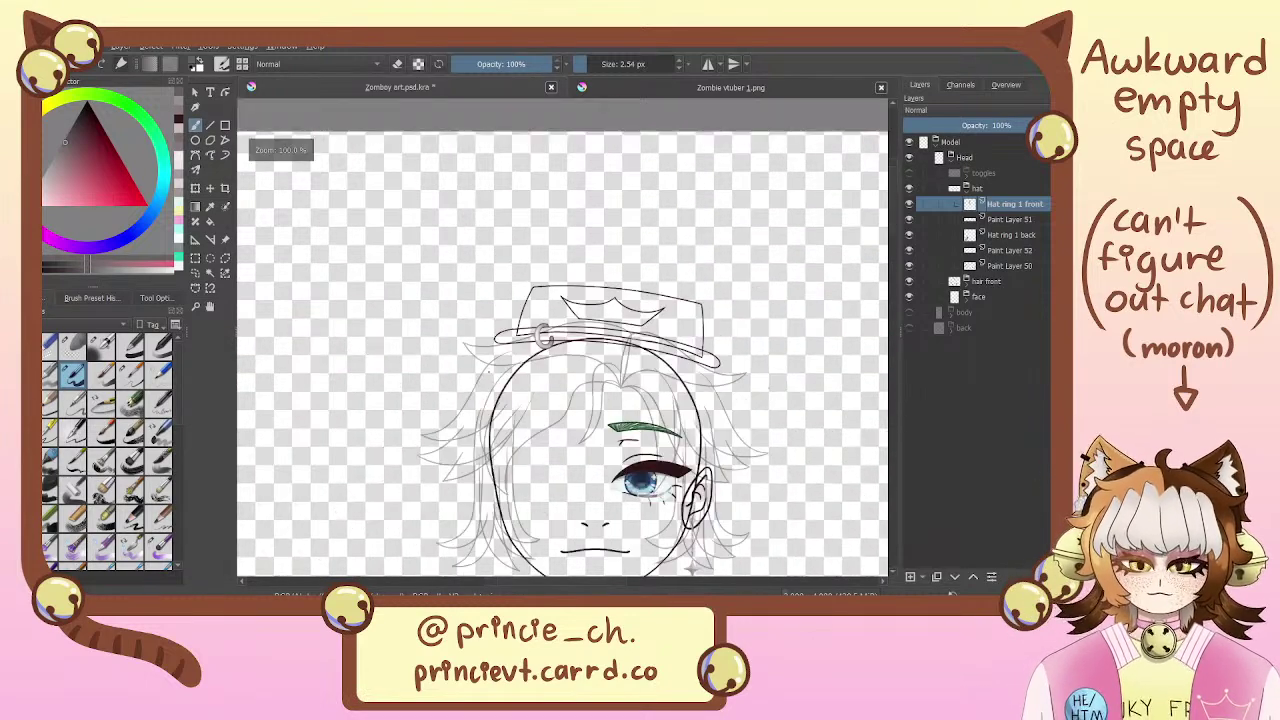
left_click_drag(675, 432, 583, 340)
left_click_drag(627, 420, 659, 382)
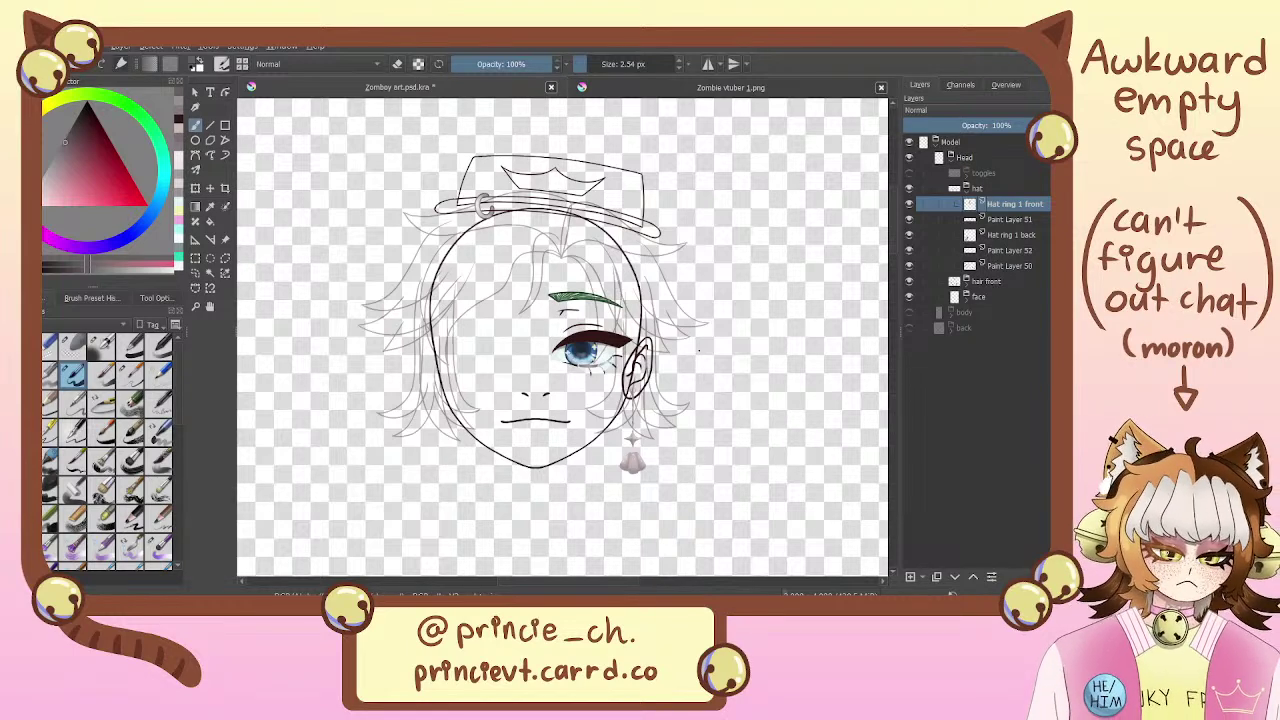
left_click_drag(723, 273, 727, 318)
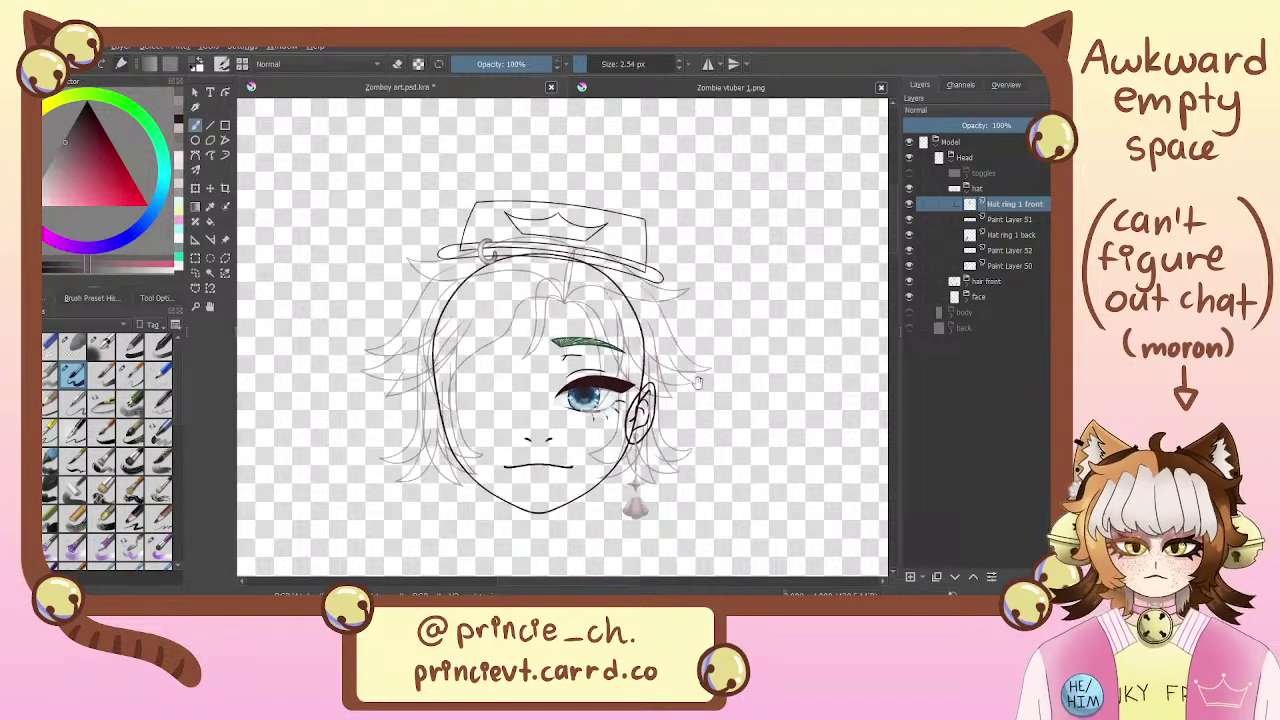
left_click_drag(725, 474, 720, 424)
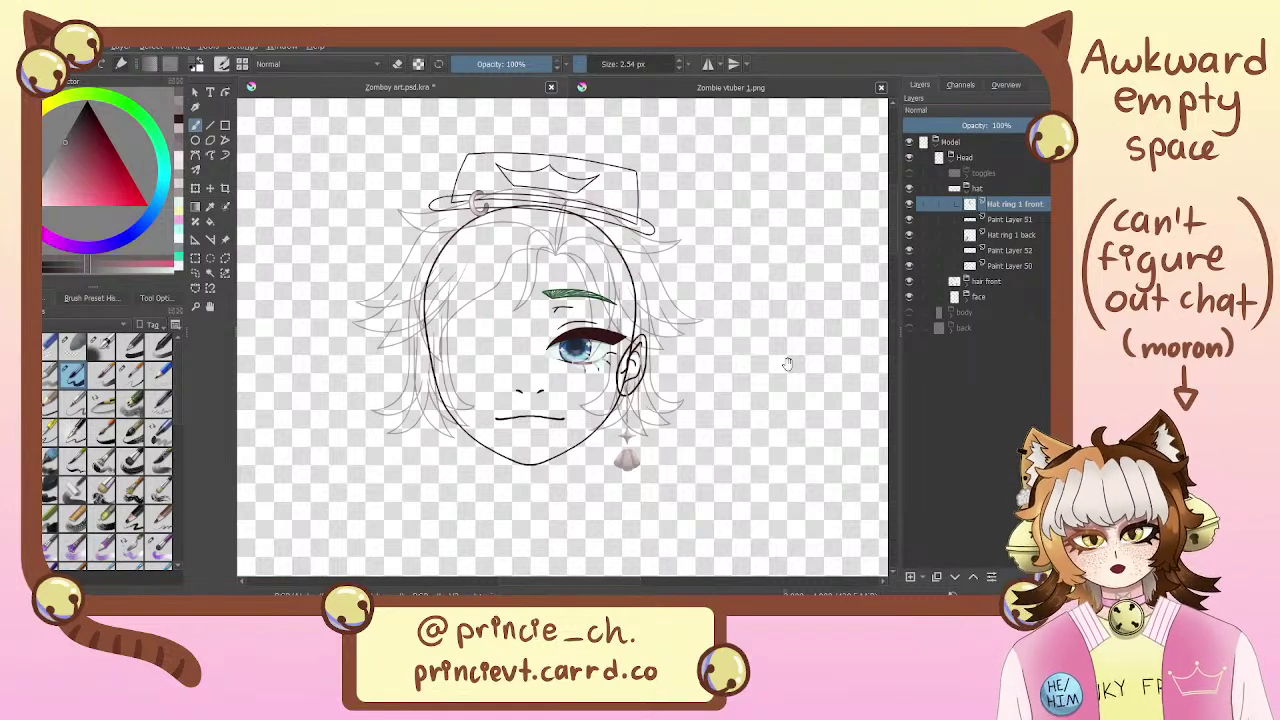
left_click_drag(529, 260, 555, 310)
left_click_drag(618, 343, 573, 263)
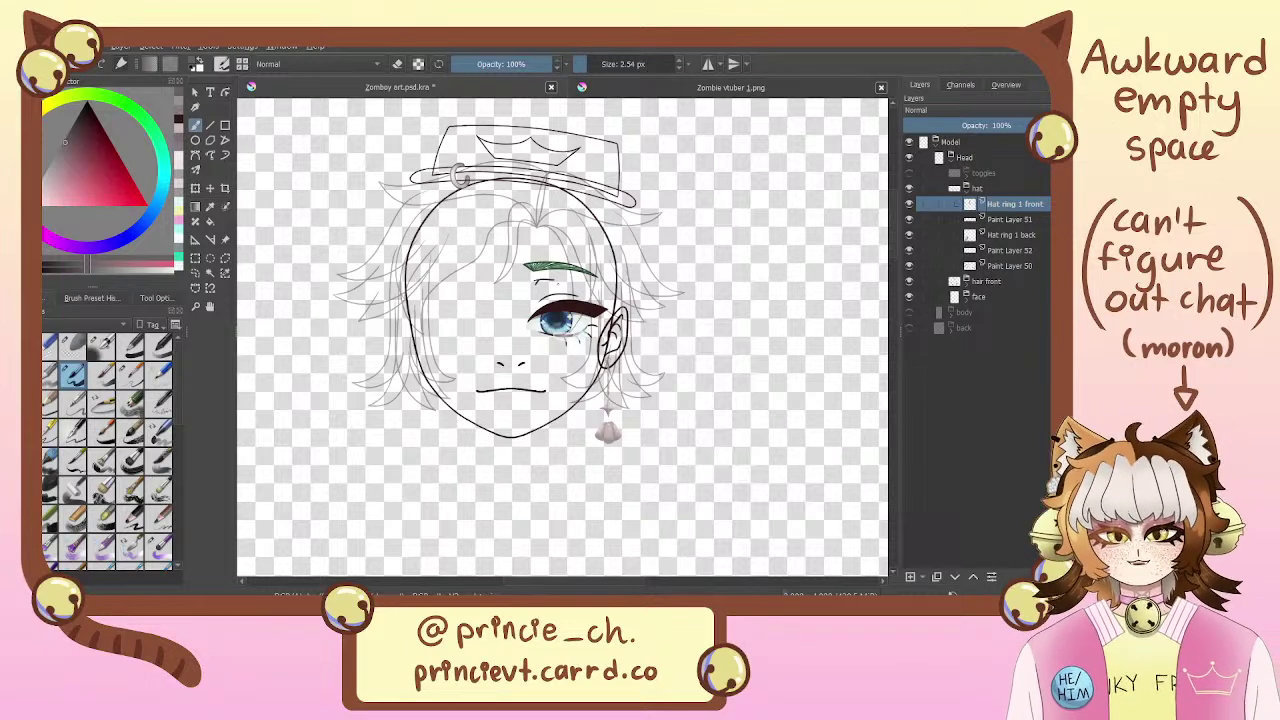
left_click_drag(742, 350, 741, 337)
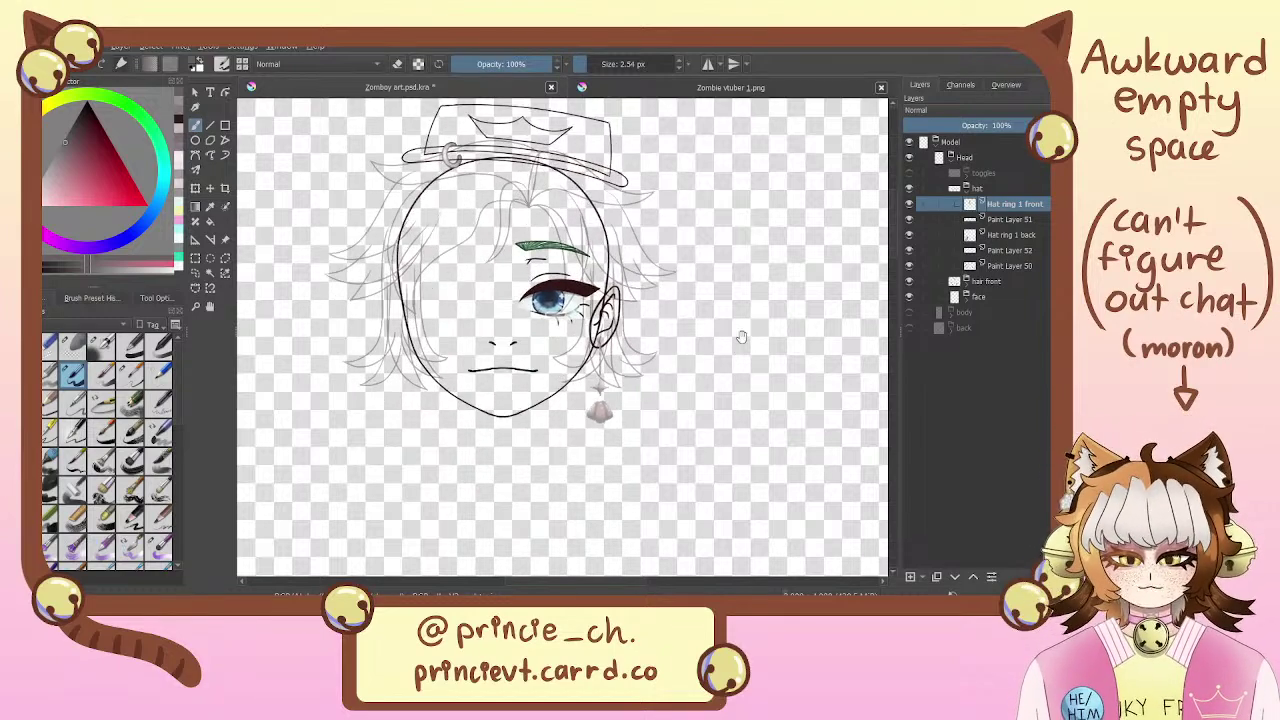
mouse_move(751, 276)
left_mouse_down()
mouse_move(778, 460)
mouse_move(759, 328)
left_mouse_up()
left_click(908, 205)
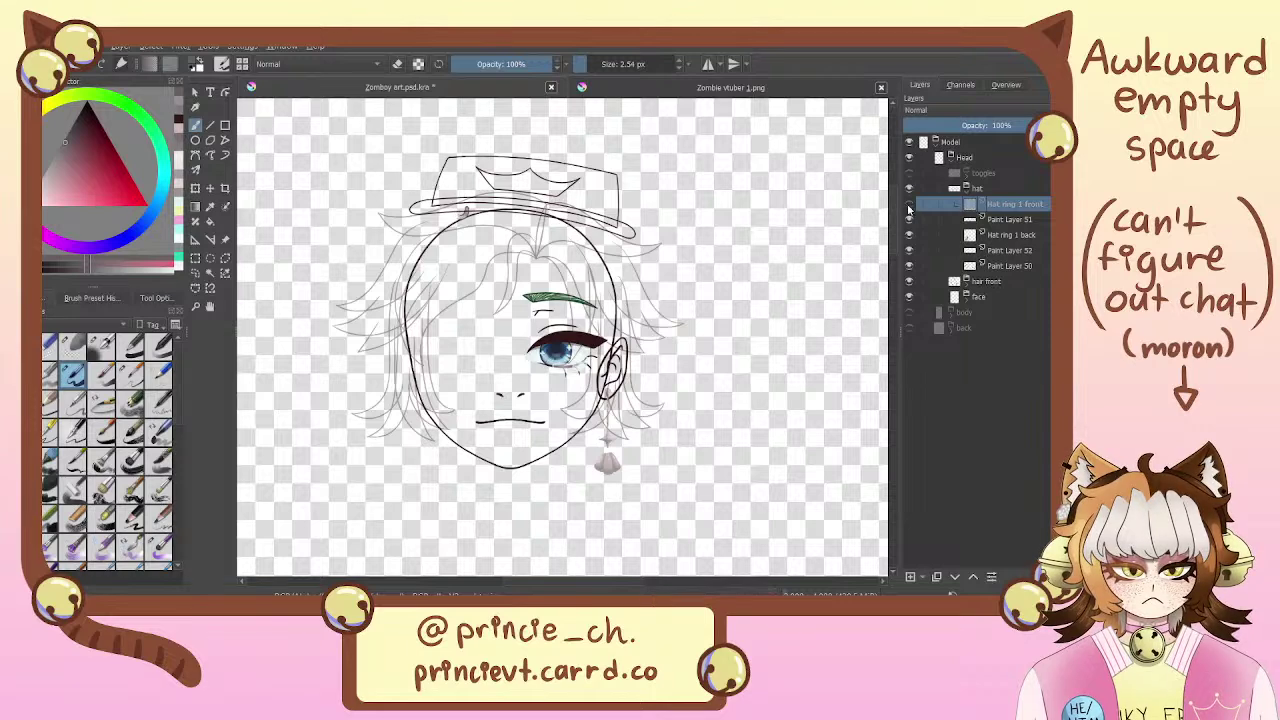
left_click(908, 205)
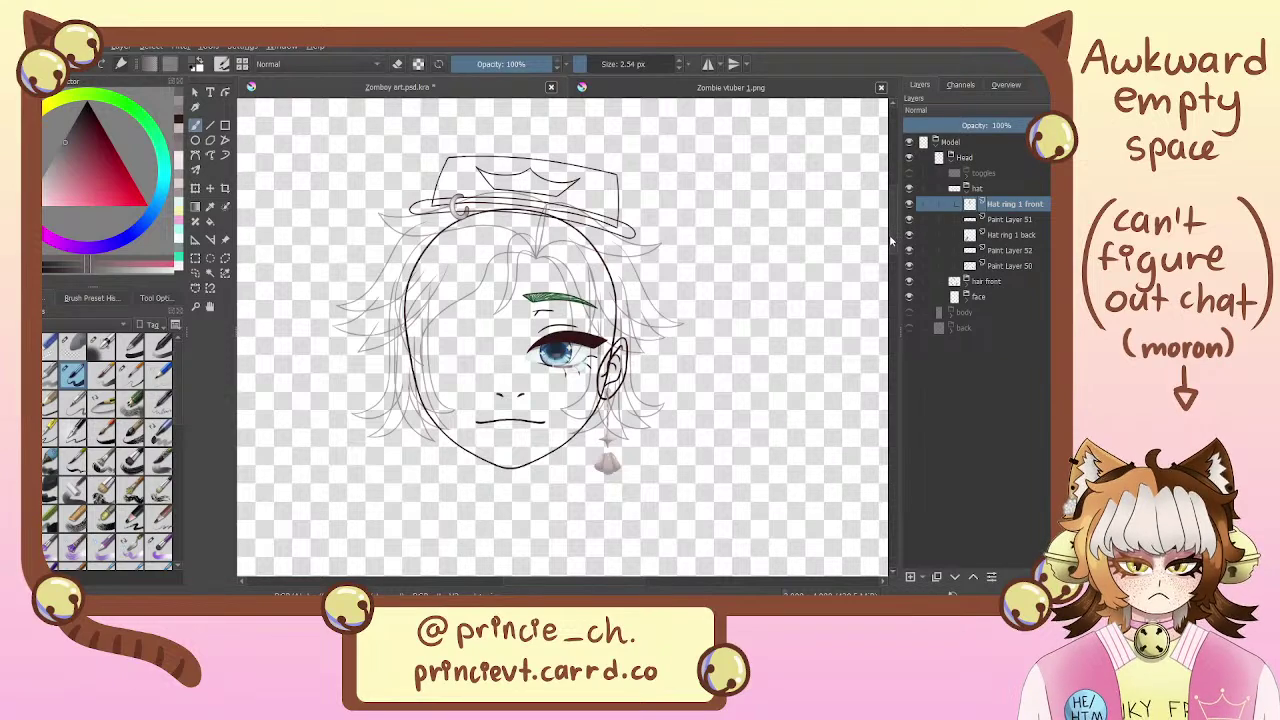
left_click_drag(429, 230, 527, 318)
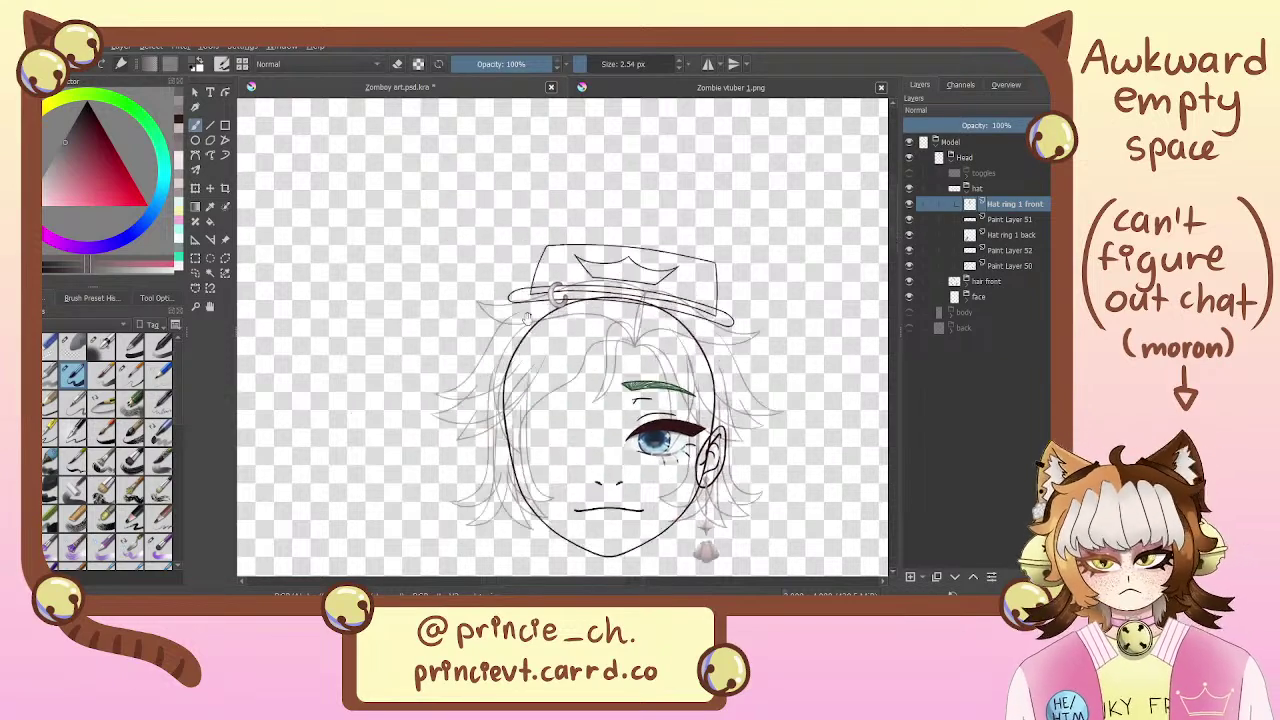
Sample the outline colour at the upper end of the hat ring and return to the brush
scroll(563, 339, "up", 4)
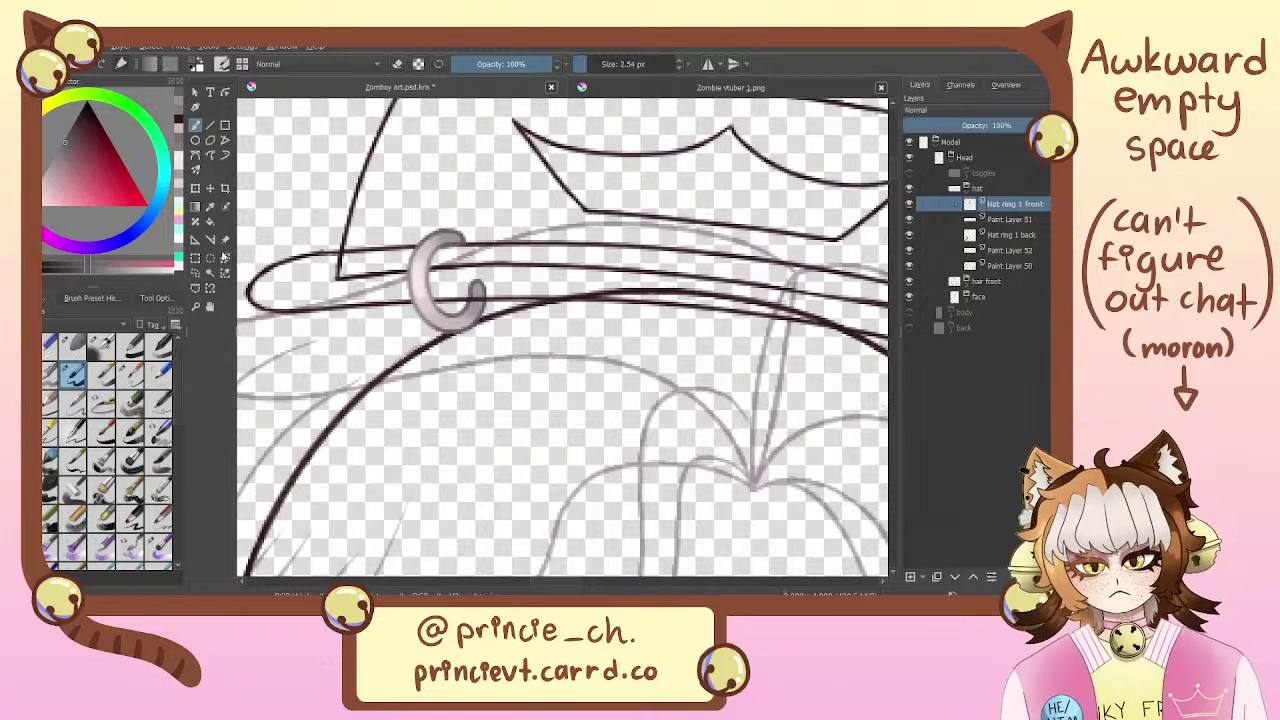
left_click(211, 207)
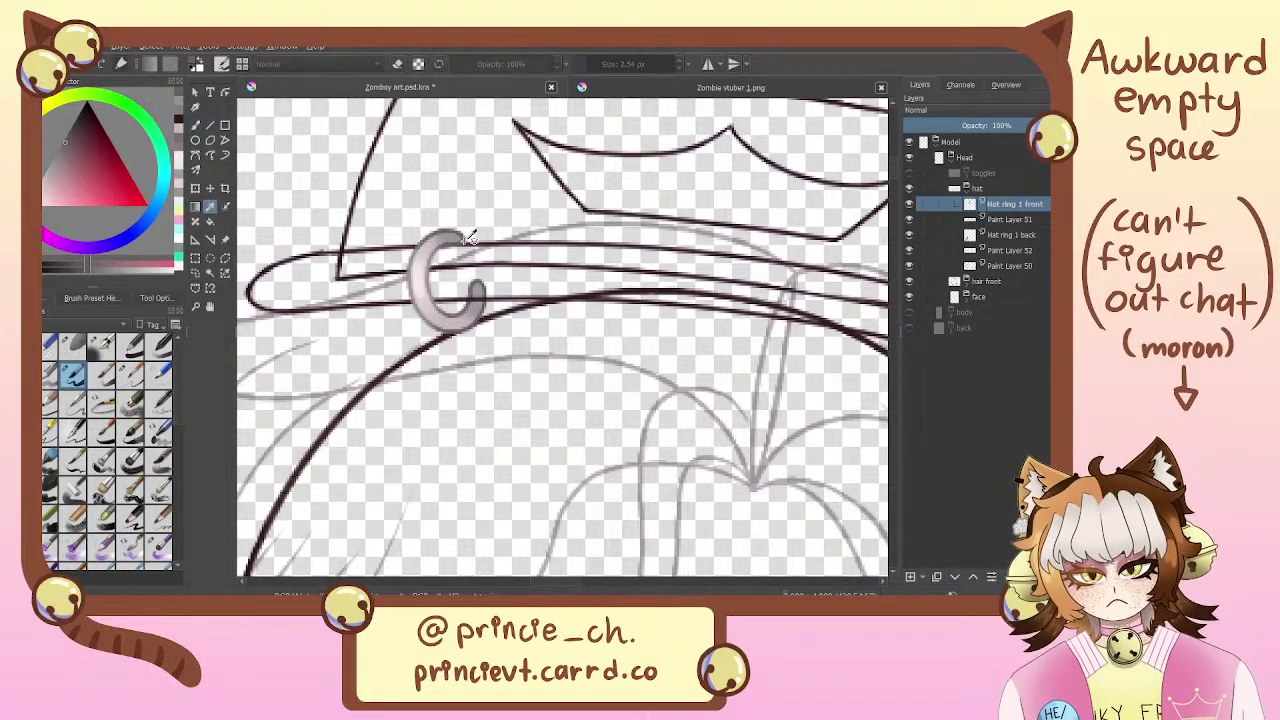
left_click_drag(743, 364, 481, 100)
key("b")
Collapse the hat group in the layer stack
mouse_move(788, 520)
left_mouse_down()
mouse_move(670, 184)
mouse_move(783, 414)
mouse_move(660, 255)
left_mouse_up()
left_click(966, 191)
key("ctrl+minus")
key("ctrl+minus")
key("ctrl+plus")
key("ctrl+plus")
key("ctrl+plus")
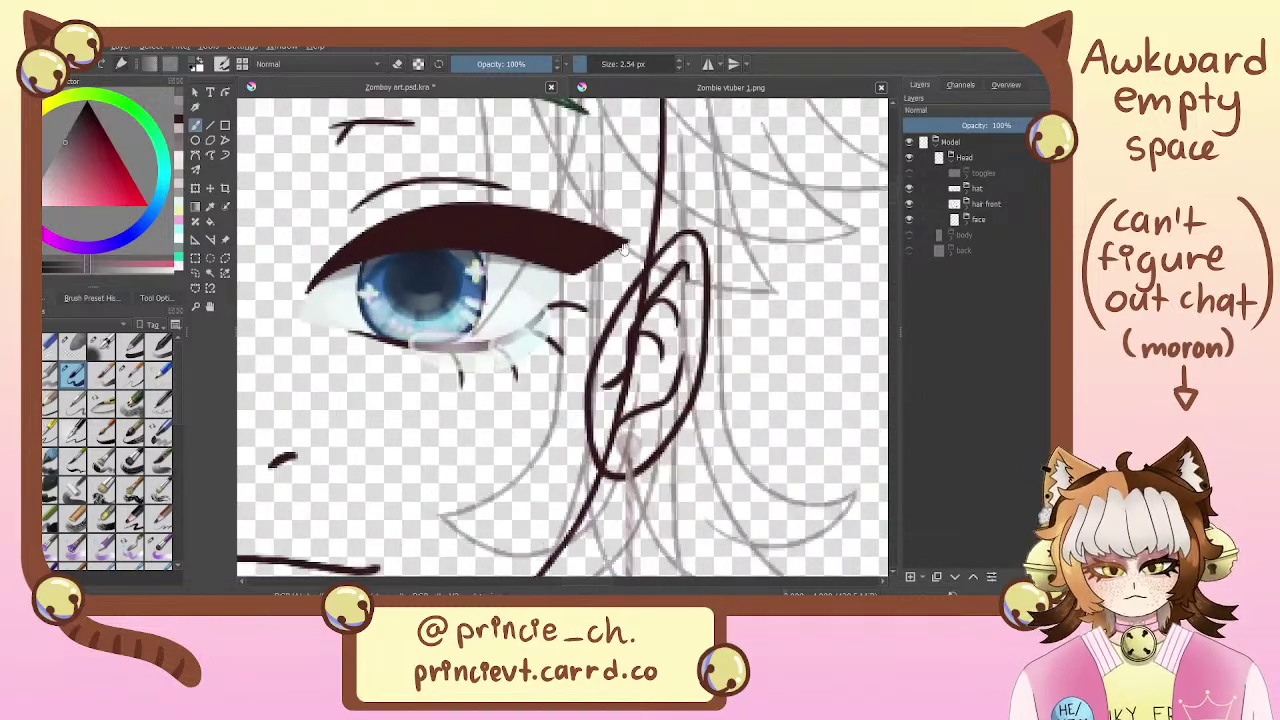
Expand the face group and its ear subgroup, and select the Earring layer
left_click_drag(819, 502, 708, 209)
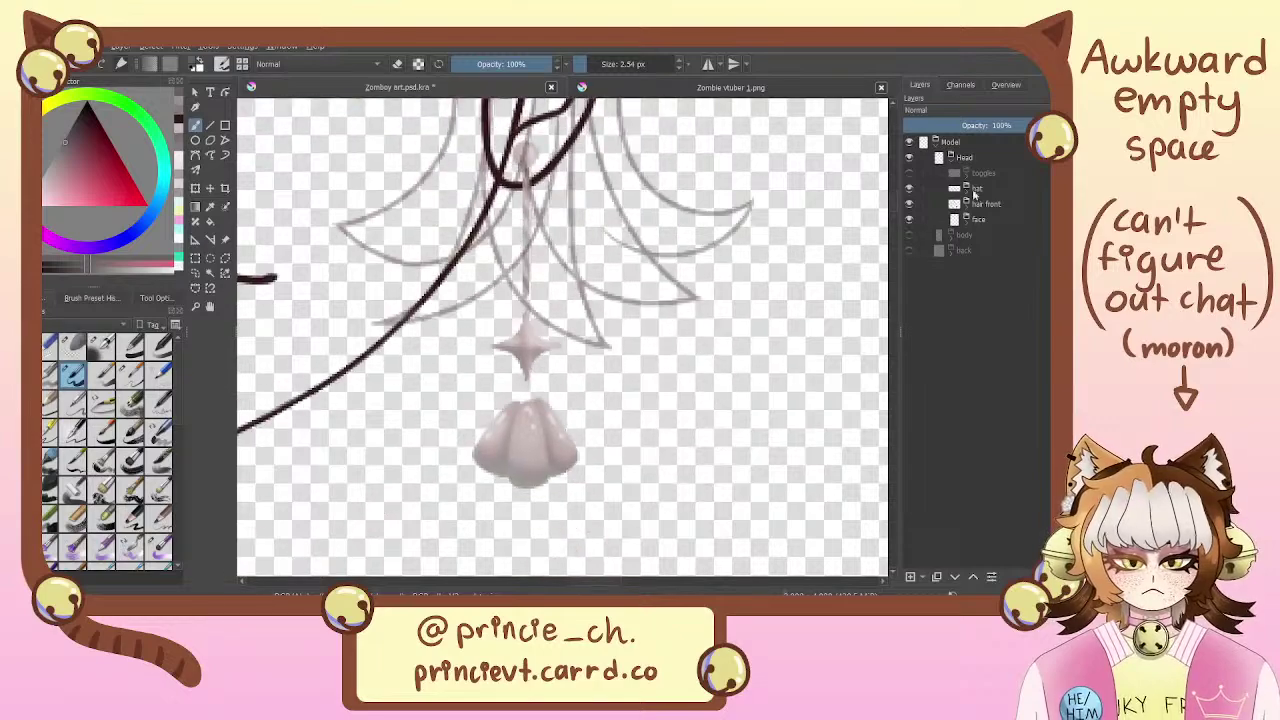
left_click_drag(655, 167, 657, 219)
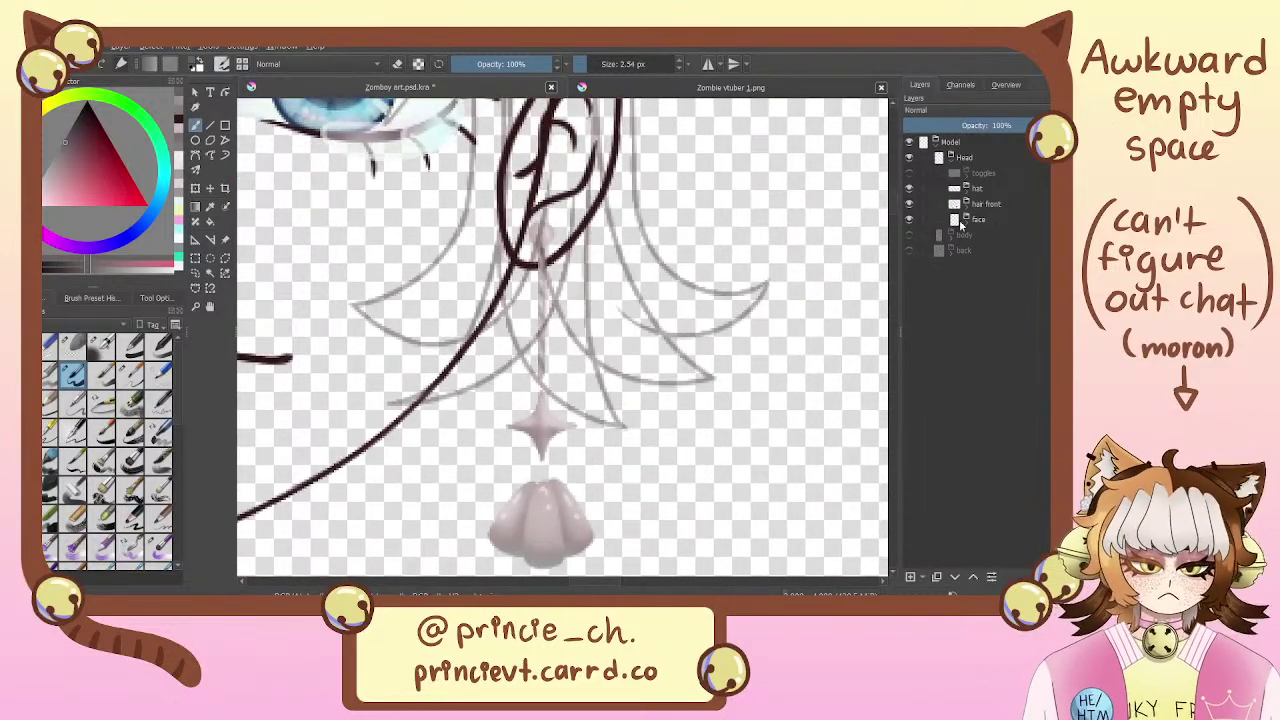
left_click_drag(713, 345, 713, 196)
left_click_drag(736, 412, 717, 383)
left_click(967, 223)
left_click(980, 301)
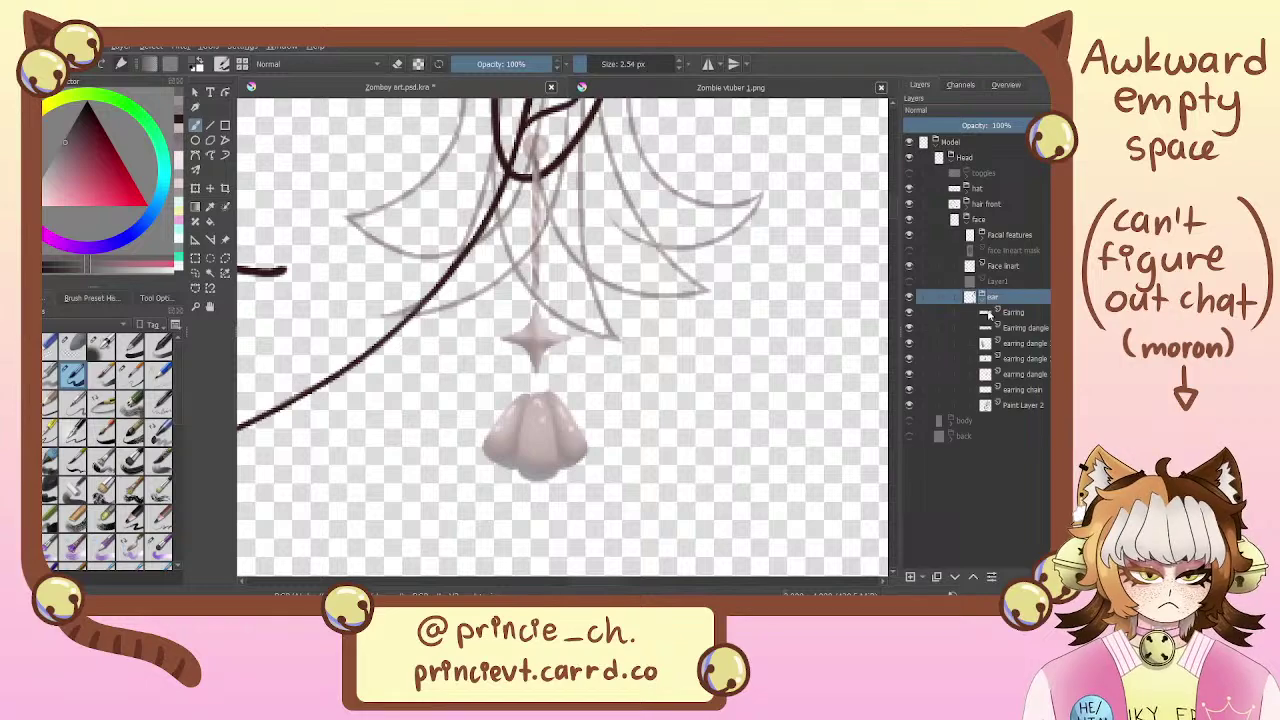
left_click(1038, 331)
left_click(1030, 314)
Outline the earring's round stud in grey with the 2.54 px brush on the Earring layer
left_click_drag(762, 381, 766, 497)
left_click_drag(855, 424, 857, 408)
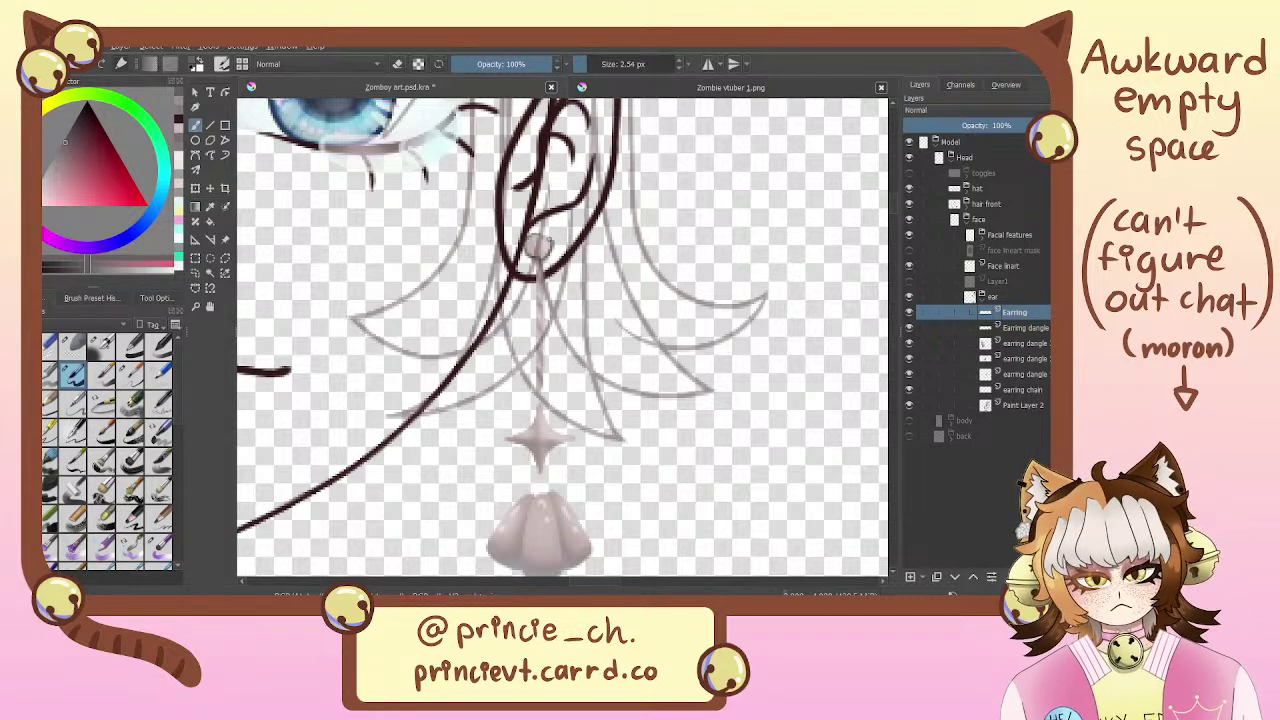
left_click_drag(549, 241, 535, 238)
left_click_drag(548, 266, 558, 334)
scroll(558, 334, "up", 4)
key("ctrl+z")
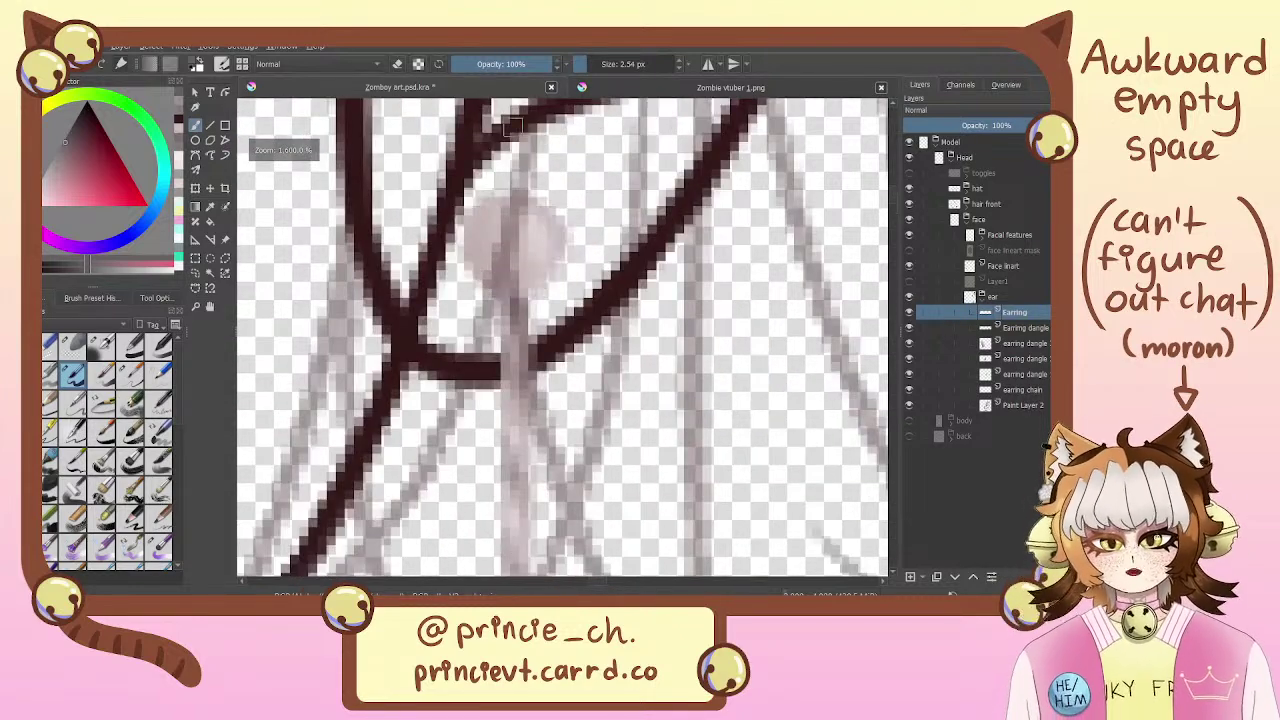
mouse_move(514, 191)
left_mouse_down()
mouse_move(468, 245)
mouse_move(564, 249)
left_mouse_up()
key("ctrl+z")
mouse_move(510, 195)
left_mouse_down()
mouse_move(473, 243)
mouse_move(524, 291)
left_mouse_up()
key("ctrl+z")
mouse_move(464, 264)
left_mouse_down()
mouse_move(536, 291)
mouse_move(561, 258)
mouse_move(556, 228)
mouse_move(502, 196)
left_mouse_up()
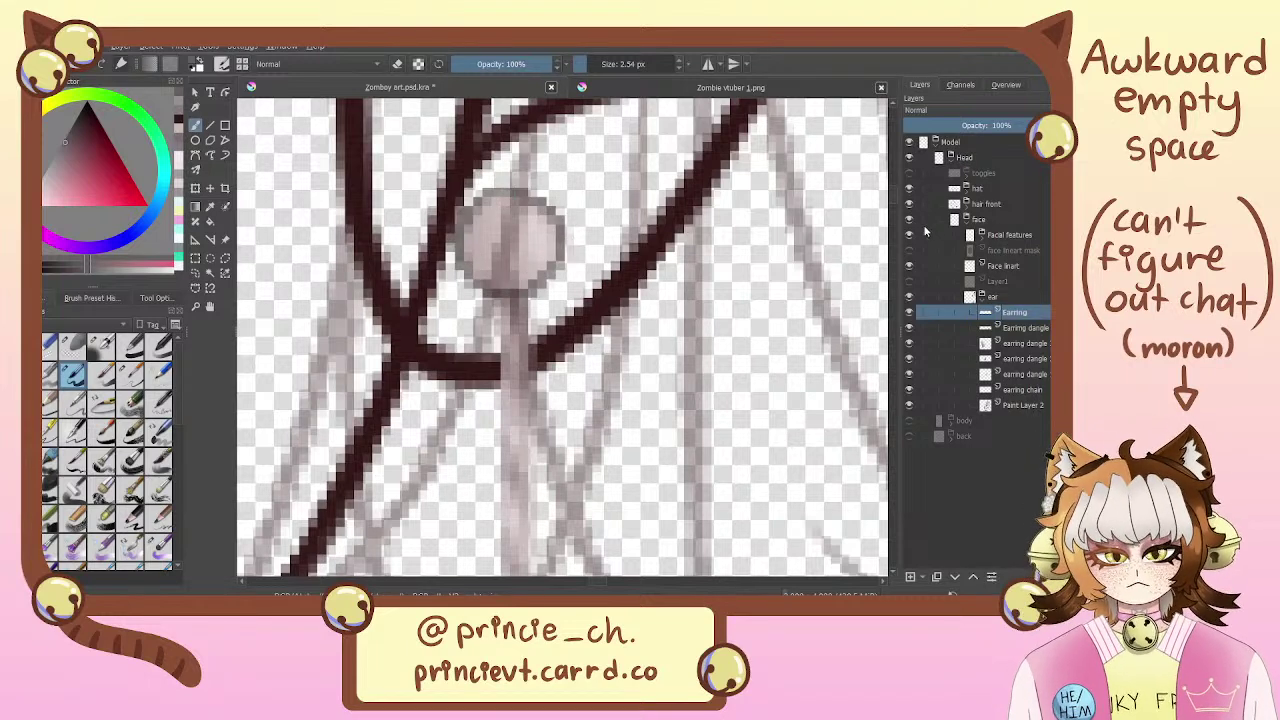
Hide the hair front group and select the Earring dangle layer directly below the Earring layer
left_click(908, 204)
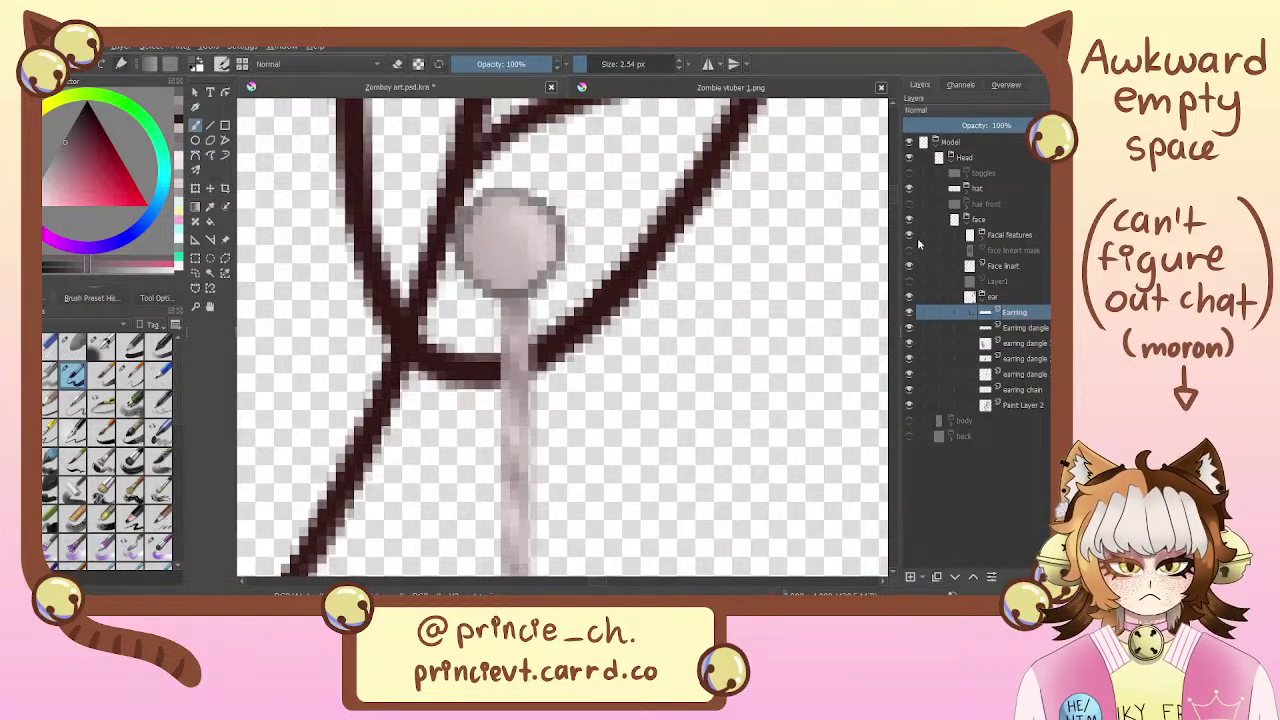
mouse_move(686, 349)
left_mouse_down()
mouse_move(705, 329)
mouse_move(752, 465)
mouse_move(740, 292)
mouse_move(714, 354)
left_mouse_up()
scroll(714, 354, "down", 5)
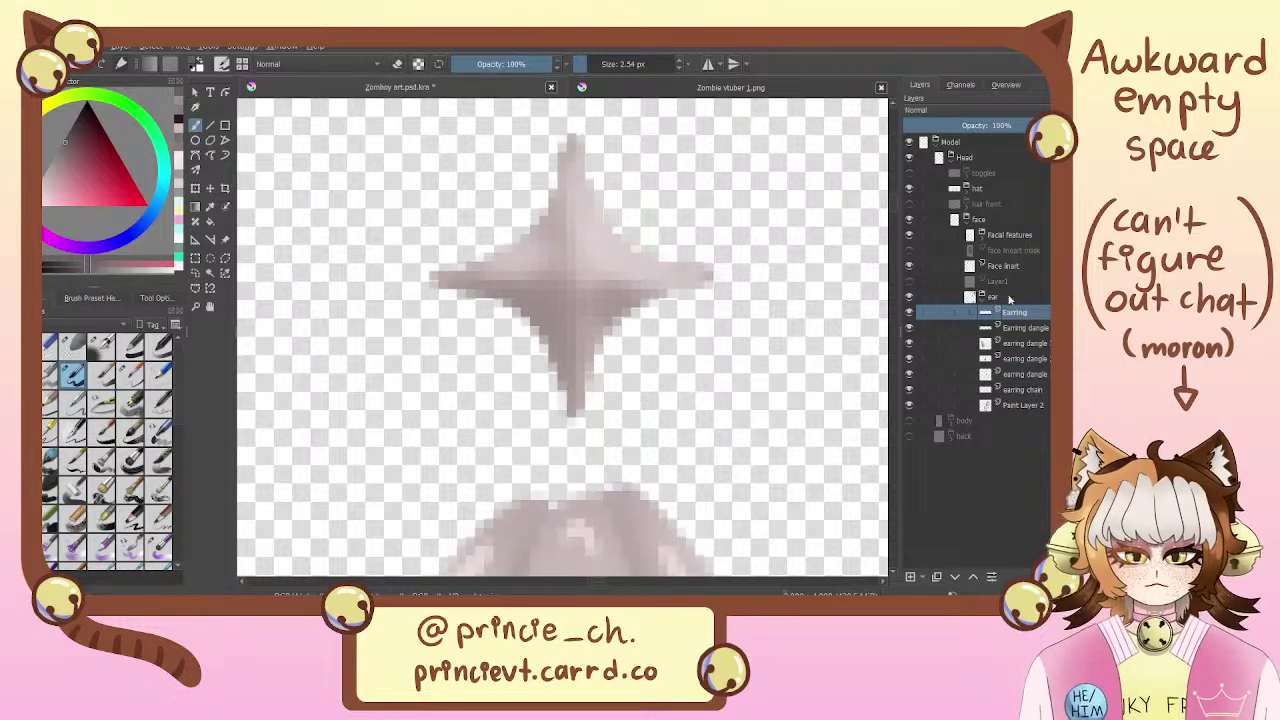
left_click(1030, 343)
left_click(1030, 327)
scroll(645, 312, "down", 3)
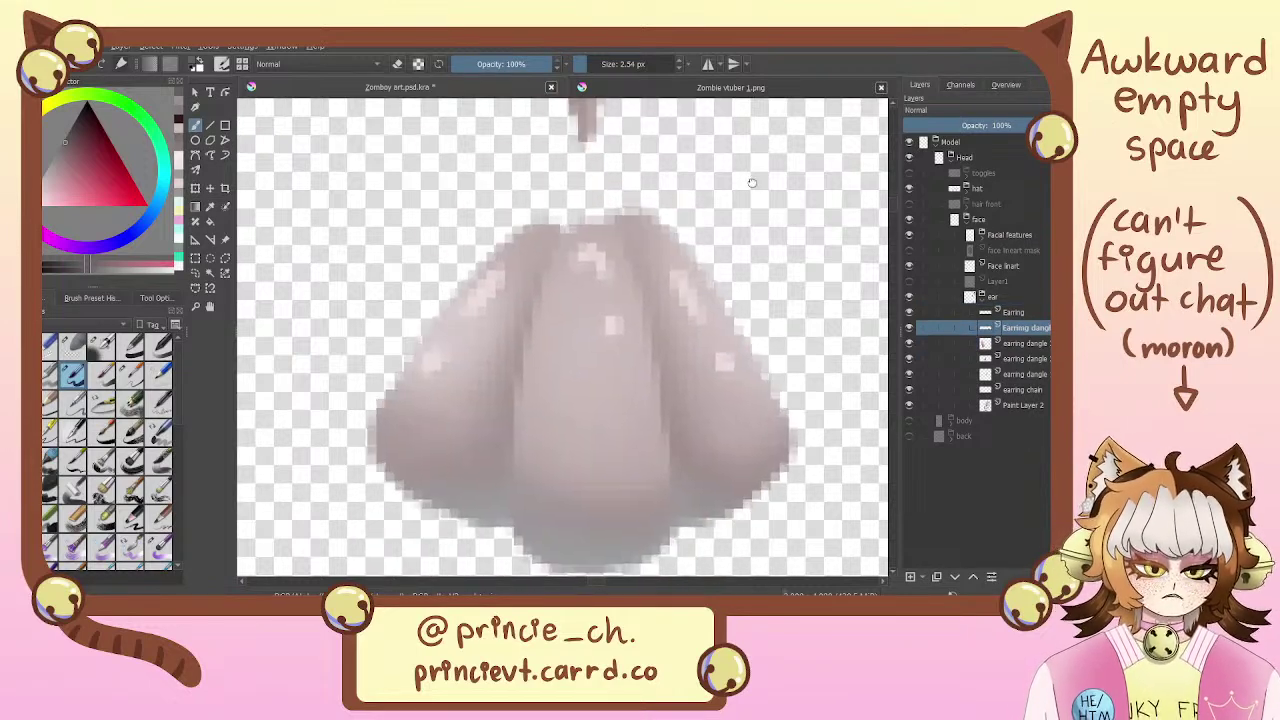
Outline the left side, rounded bottom and top arc of the shell pendant's middle lobe in dark grey
left_click_drag(645, 312, 634, 262)
mouse_move(562, 178)
left_mouse_down()
mouse_move(540, 229)
mouse_move(522, 363)
mouse_move(538, 220)
mouse_move(511, 405)
left_mouse_up()
key("ctrl+z")
left_click_drag(519, 362, 504, 498)
key("ctrl+z")
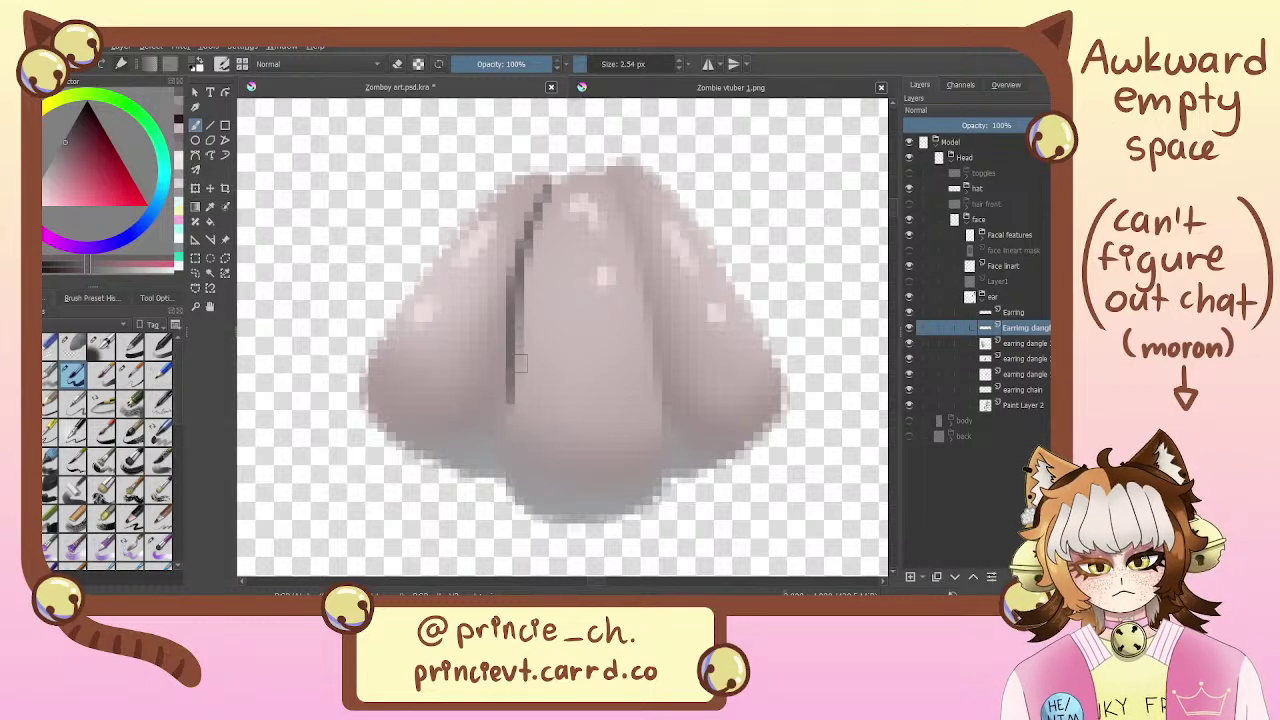
mouse_move(517, 364)
left_mouse_down()
mouse_move(502, 466)
mouse_move(608, 518)
mouse_move(658, 484)
mouse_move(648, 406)
left_mouse_up()
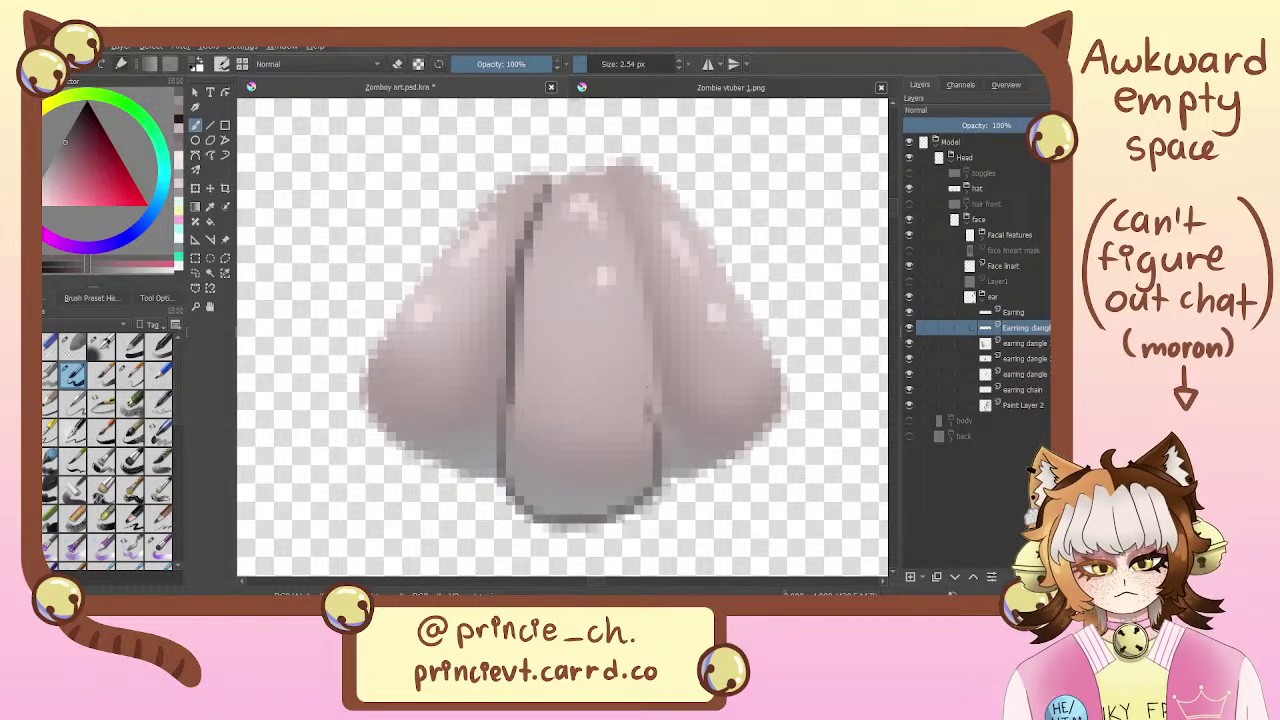
key("ctrl+z")
mouse_move(553, 178)
left_mouse_down()
mouse_move(587, 186)
mouse_move(576, 176)
mouse_move(548, 213)
left_mouse_up()
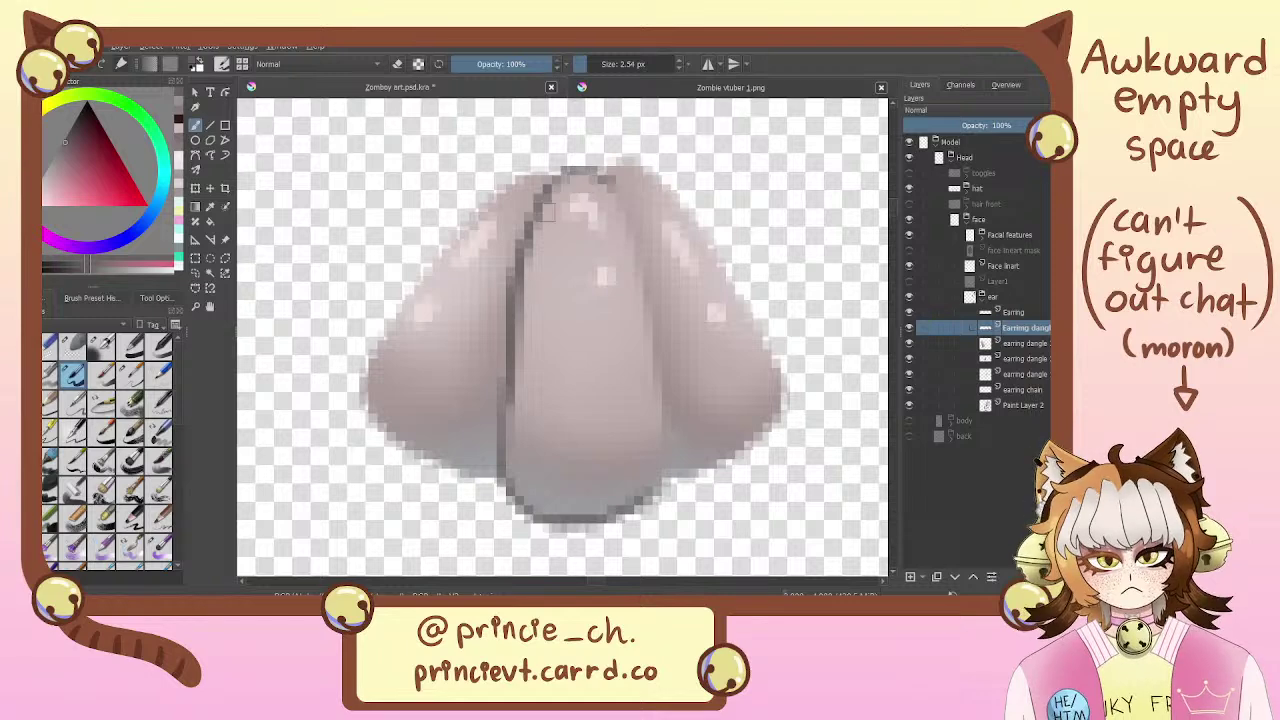
Draw the right side of the middle lobe's dark grey outline, joining the top arc to the rounded bottom
left_click_drag(610, 182, 646, 336)
key("ctrl+z")
left_click_drag(612, 190, 652, 318)
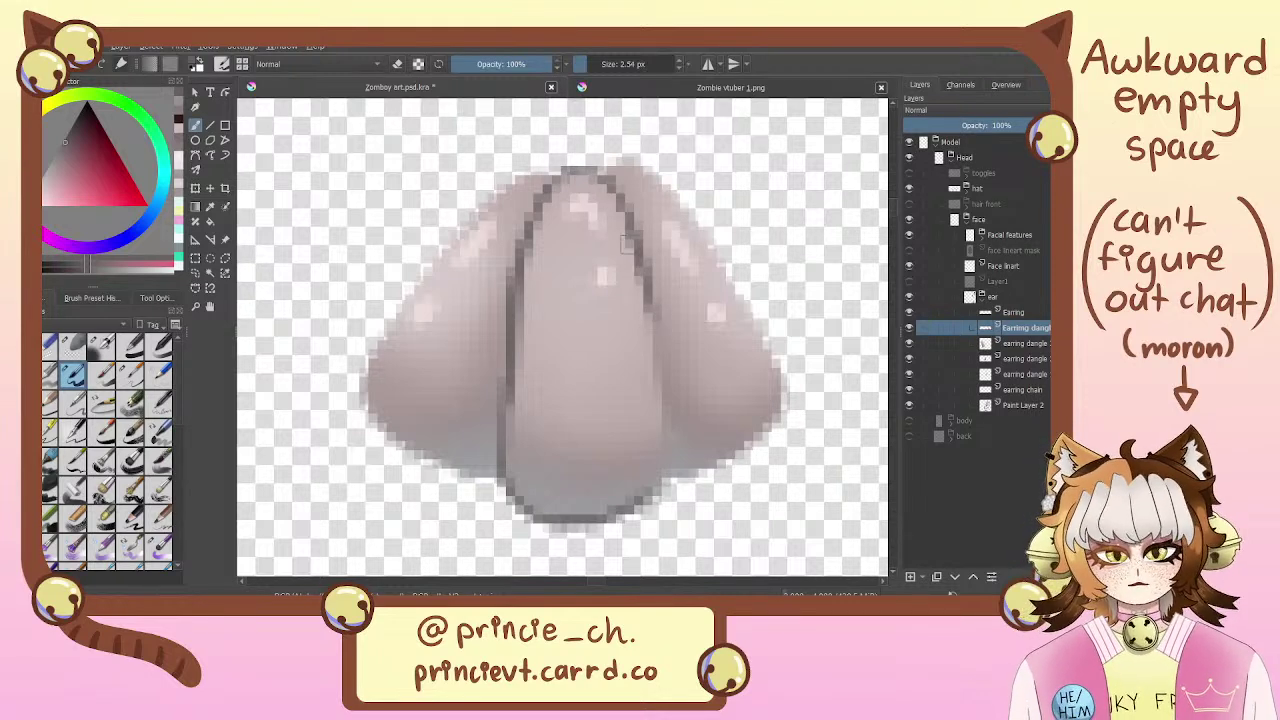
mouse_move(630, 245)
left_mouse_down()
mouse_move(655, 328)
mouse_move(658, 405)
left_mouse_up()
left_click_drag(655, 328, 659, 455)
left_click_drag(660, 410, 662, 480)
key("ctrl+z")
key("ctrl+z")
mouse_move(656, 360)
left_mouse_down()
mouse_move(659, 450)
mouse_move(640, 508)
left_mouse_up()
key("ctrl+z")
left_click_drag(659, 445, 640, 510)
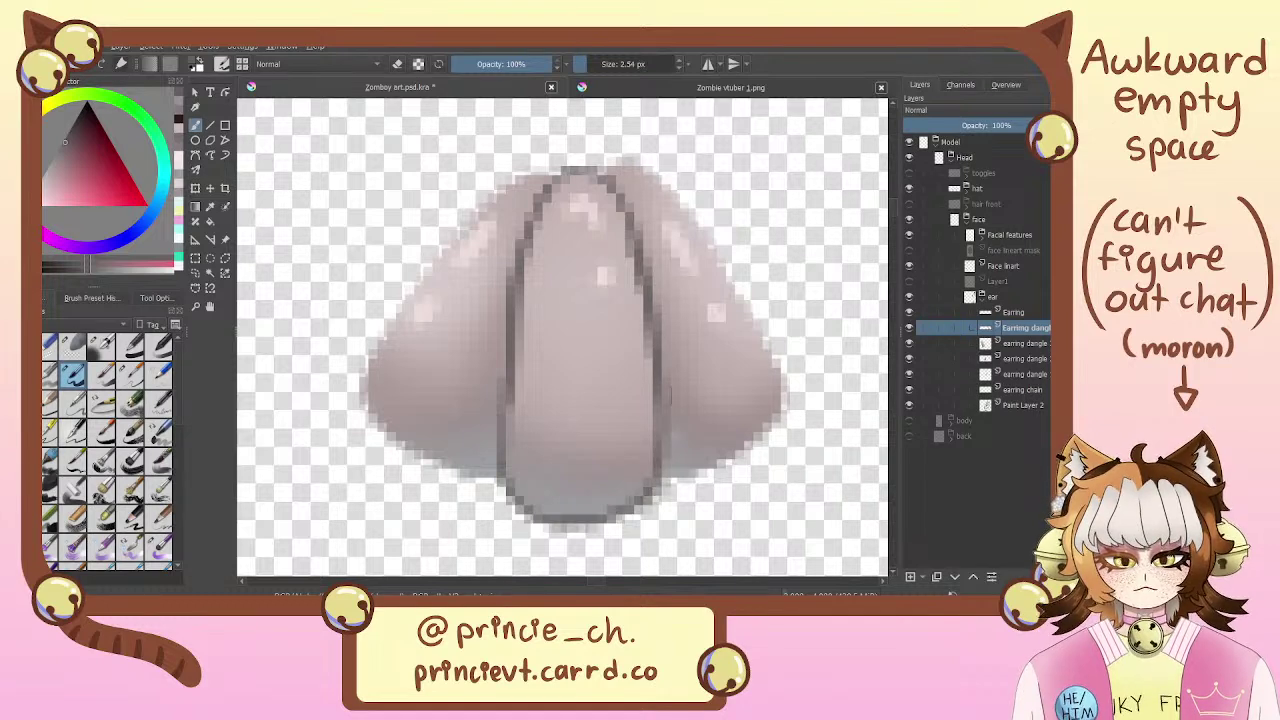
Undo the dark grey outline on the shell pendant's middle lobe
key("ctrl+minus")
key("ctrl+minus")
key("ctrl+minus")
key("ctrl+minus")
key("ctrl+minus")
key("ctrl+minus")
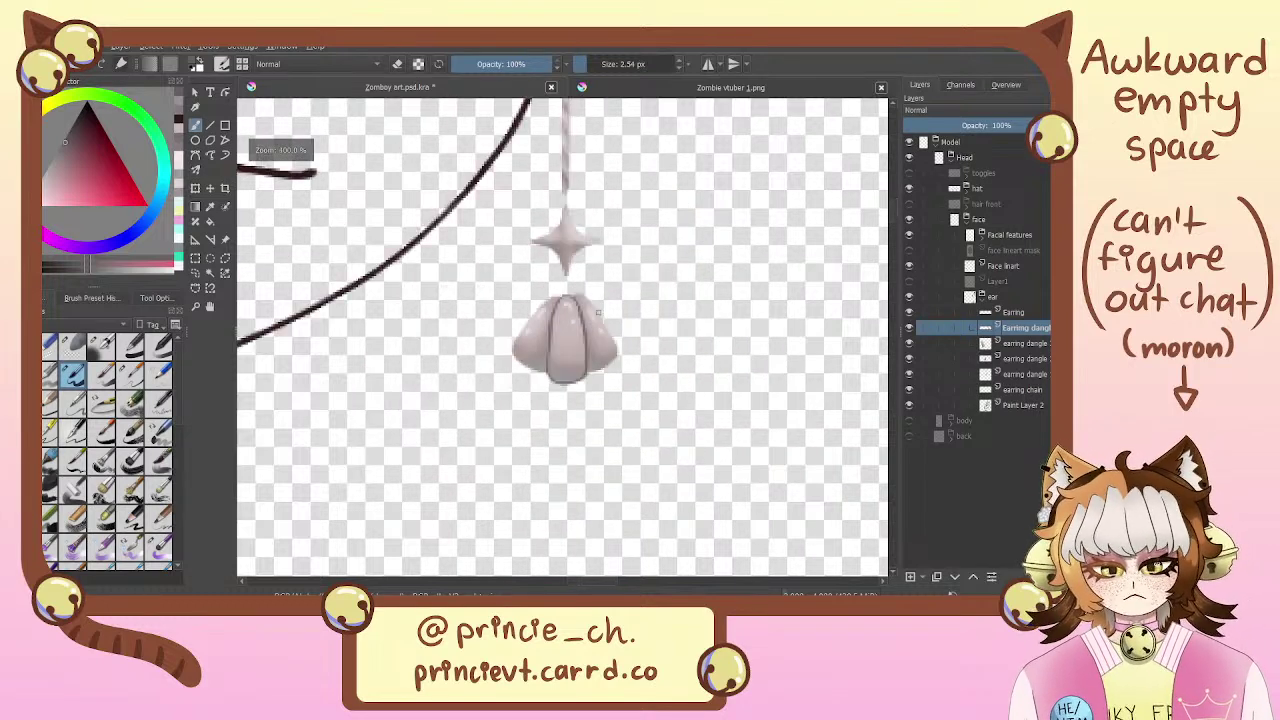
key("ctrl+plus")
key("plus")
key("plus")
key("plus")
key("plus")
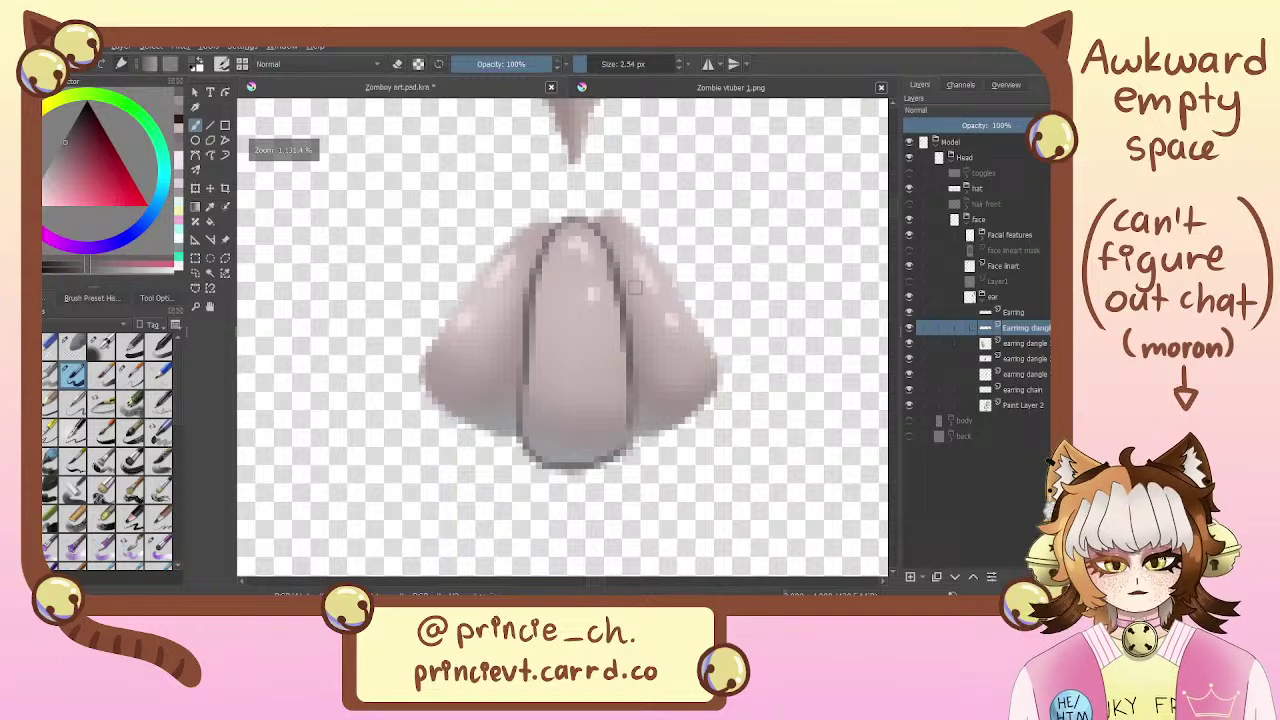
key("ctrl+z")
key("ctrl+z")
key("ctrl+z")
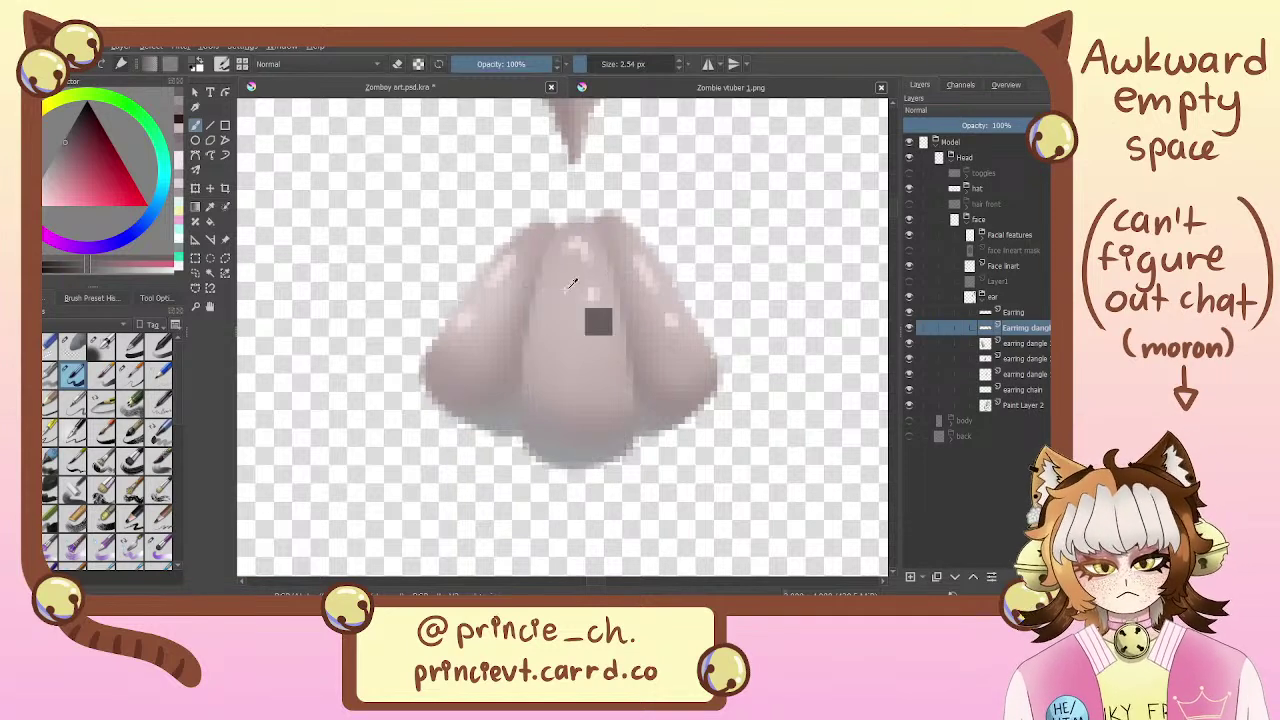
Try to redraw the middle lobe's outline on the shell pendant in the same dark grey
left_click_drag(536, 305, 520, 374)
key("ctrl+z")
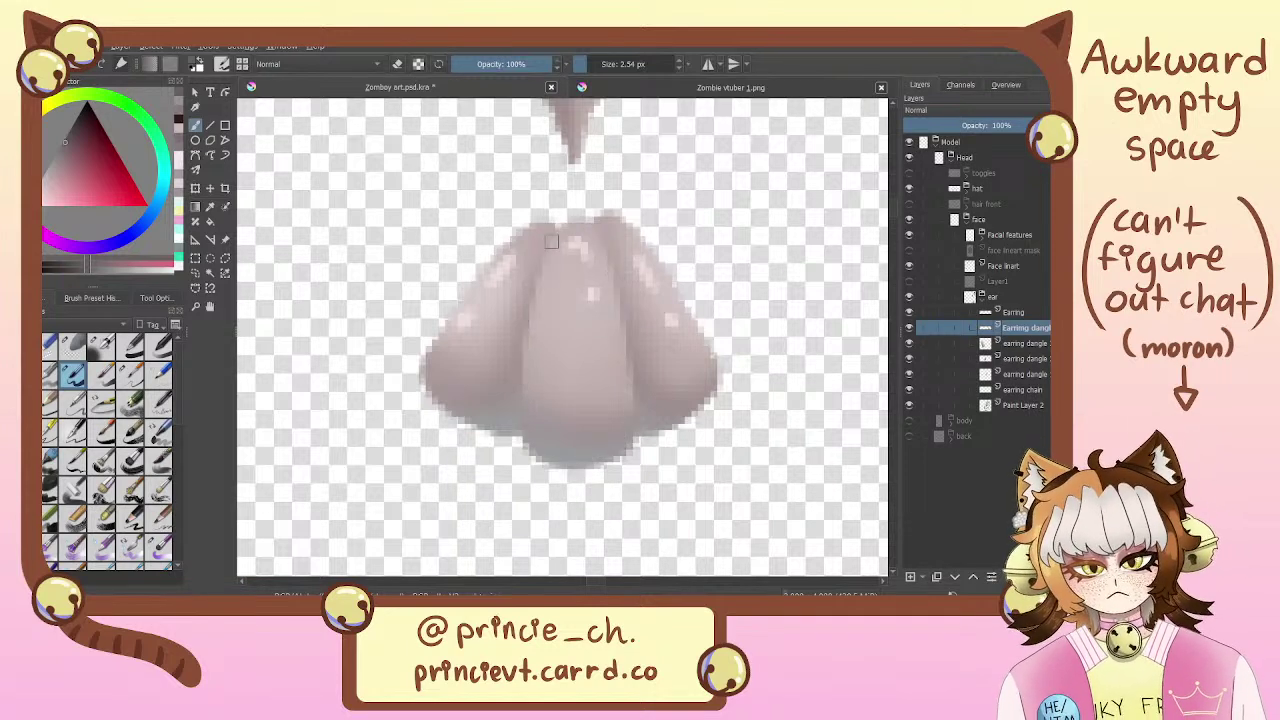
mouse_move(548, 242)
left_mouse_down()
mouse_move(523, 373)
mouse_move(526, 442)
mouse_move(541, 459)
mouse_move(604, 465)
mouse_move(631, 418)
left_mouse_up()
key("ctrl+z")
mouse_move(597, 237)
left_mouse_down()
mouse_move(640, 445)
mouse_move(537, 465)
mouse_move(521, 330)
mouse_move(562, 228)
mouse_move(592, 232)
mouse_move(588, 252)
mouse_move(525, 292)
mouse_move(535, 459)
left_mouse_up()
key("ctrl+z")
key("ctrl+z")
Sample the grey at the shell's base, shift it to a slightly different dark shade, and outline the middle lobe
left_click(209, 207)
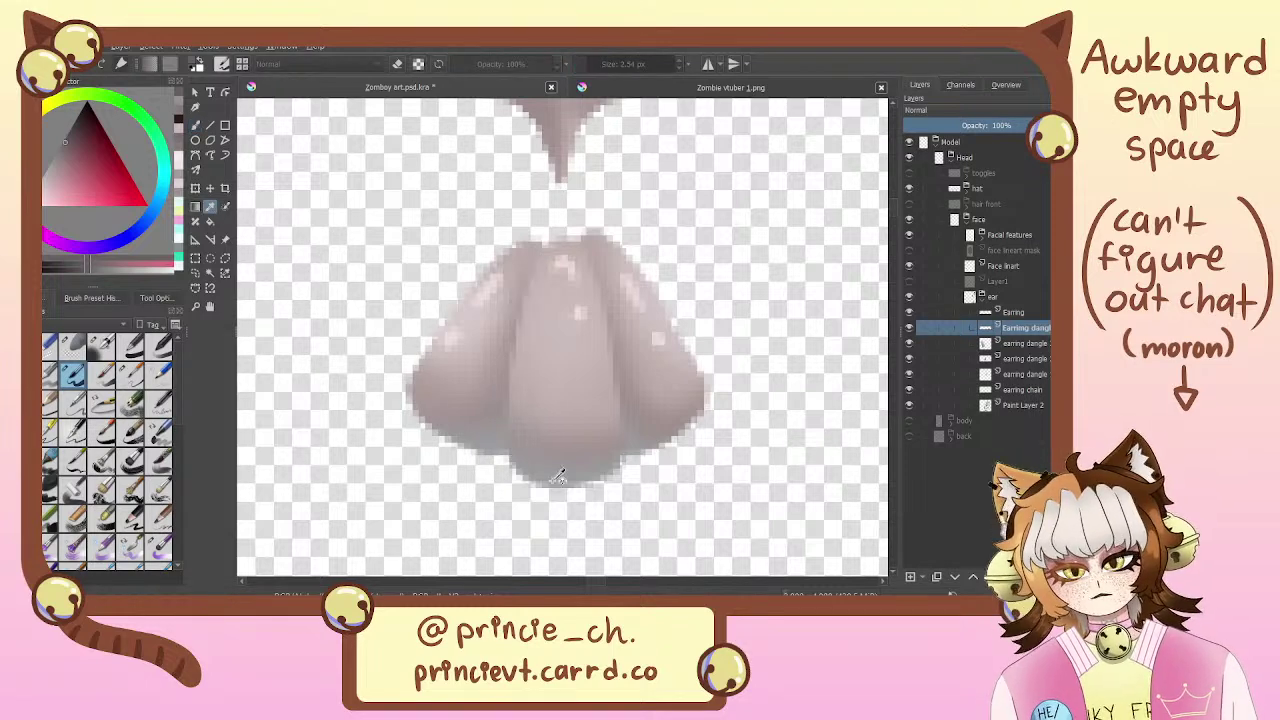
left_click(557, 452)
left_click_drag(59, 165, 62, 152)
key("b")
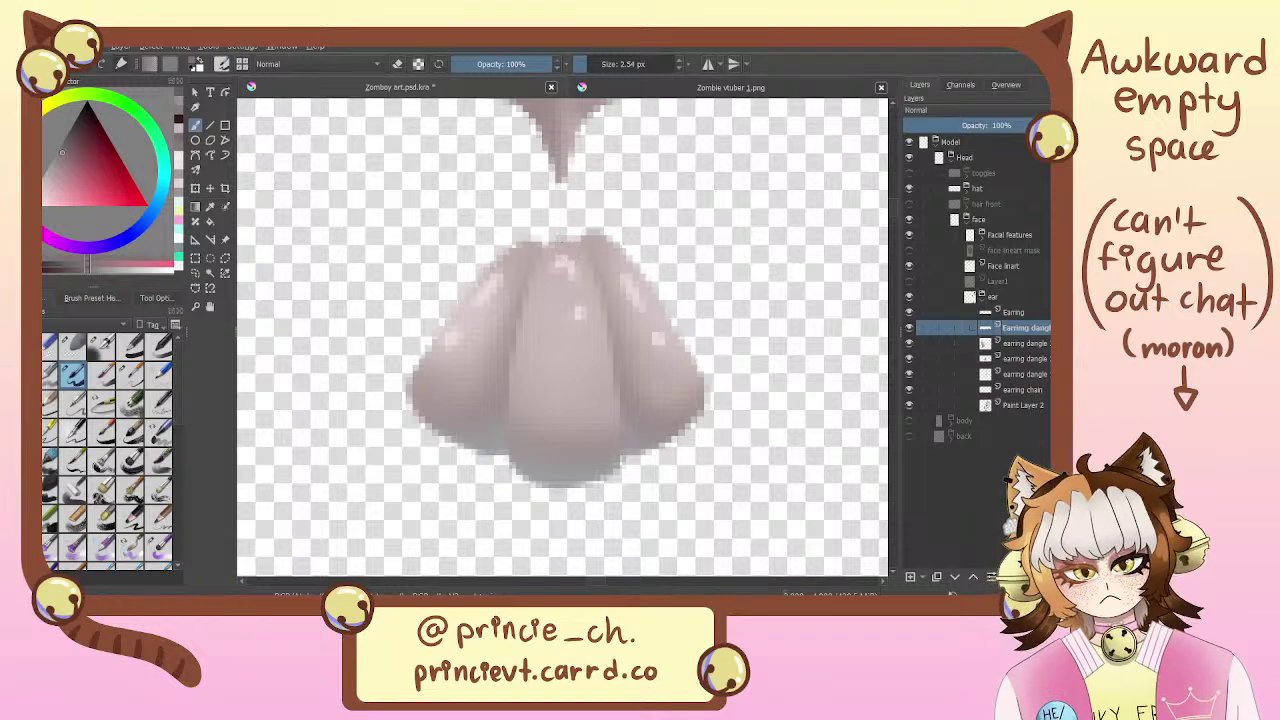
mouse_move(548, 242)
left_mouse_down()
mouse_move(518, 328)
mouse_move(507, 434)
mouse_move(555, 486)
mouse_move(615, 472)
mouse_move(622, 428)
left_mouse_up()
mouse_move(545, 245)
left_mouse_down()
mouse_move(579, 245)
mouse_move(602, 281)
mouse_move(624, 448)
left_mouse_up()
Examine the middle lobe's new outline at a smaller scale against the face and the rest of the earring
key("ctrl+minus")
key("ctrl+minus")
key("ctrl+minus")
key("ctrl+minus")
key("ctrl+minus")
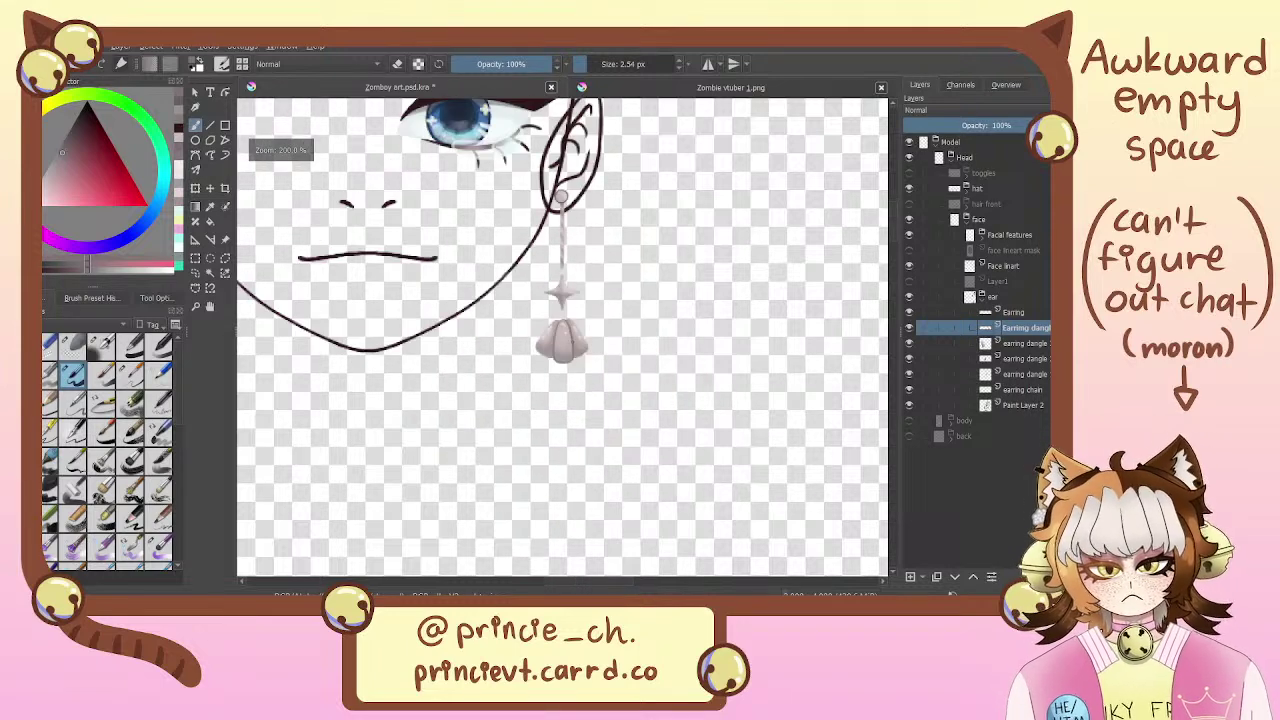
key("ctrl+plus")
key("ctrl+plus")
key("ctrl+plus")
key("ctrl+plus")
key("ctrl+plus")
left_click_drag(562, 360, 550, 402)
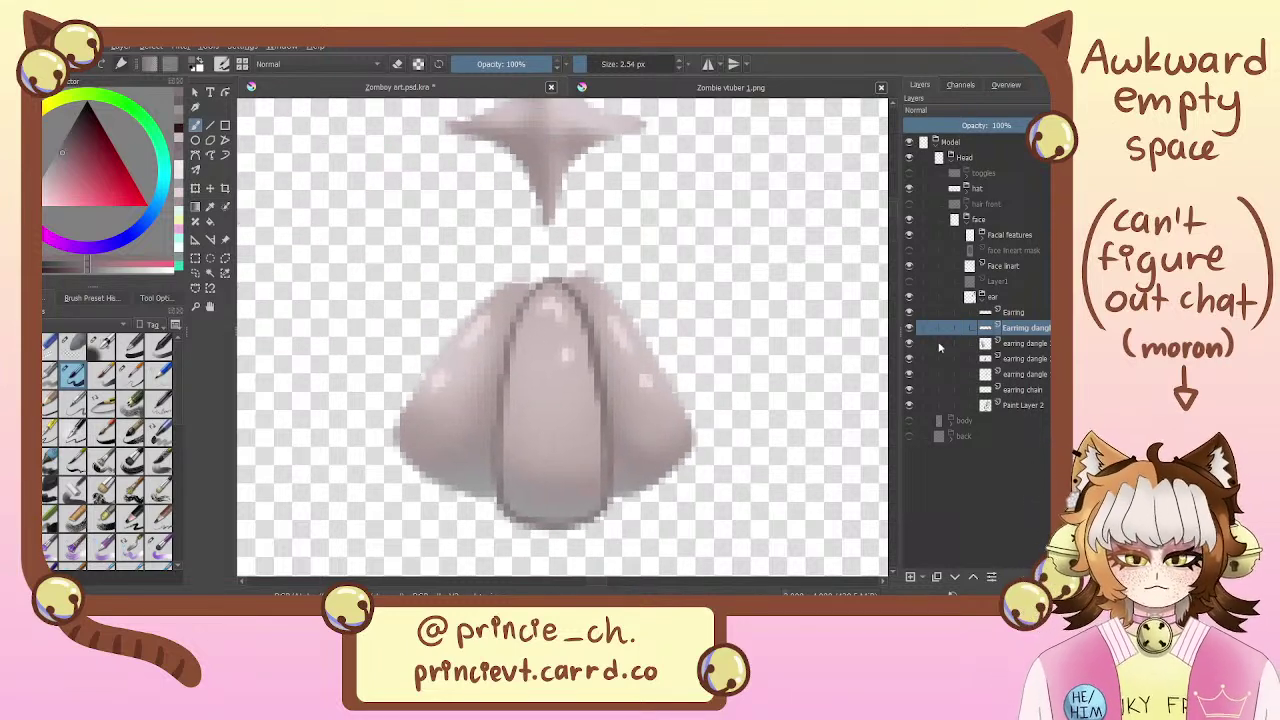
Hide the Earring dangle layer and select the layer directly below it, toggling its visibility to identify its lobe
left_click(909, 330)
left_click(921, 348)
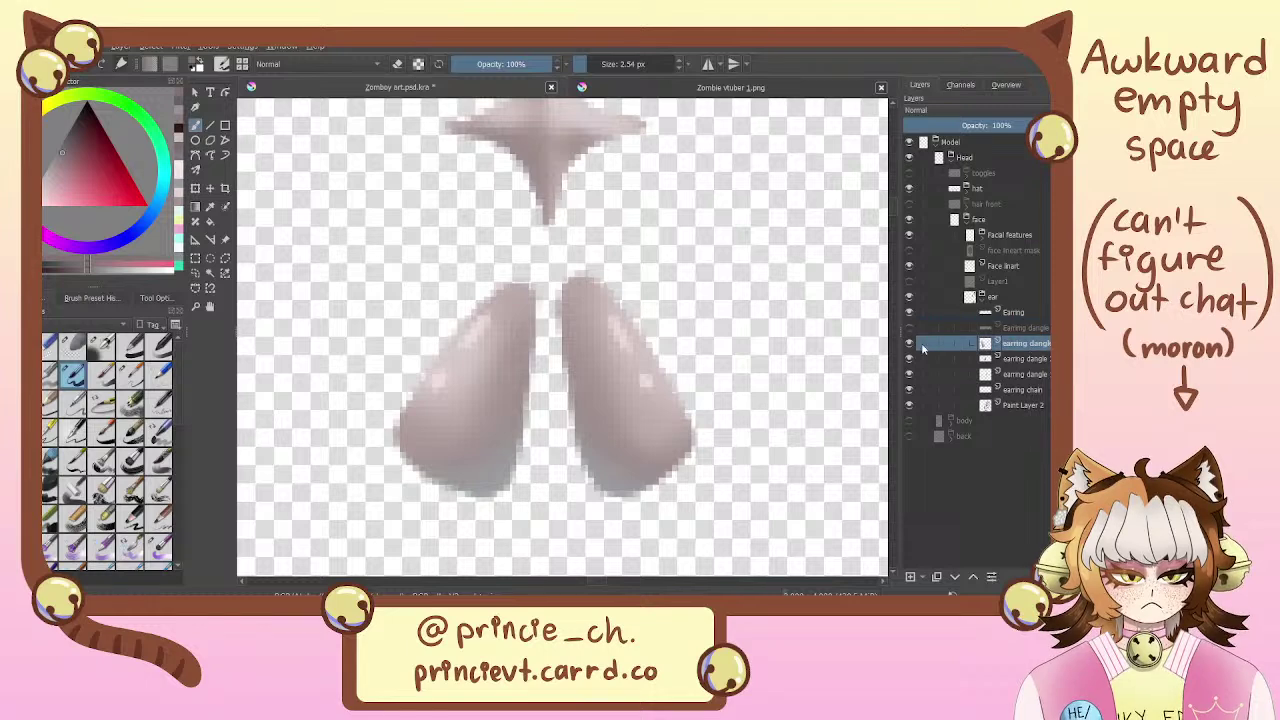
left_click(909, 343)
left_click(909, 345)
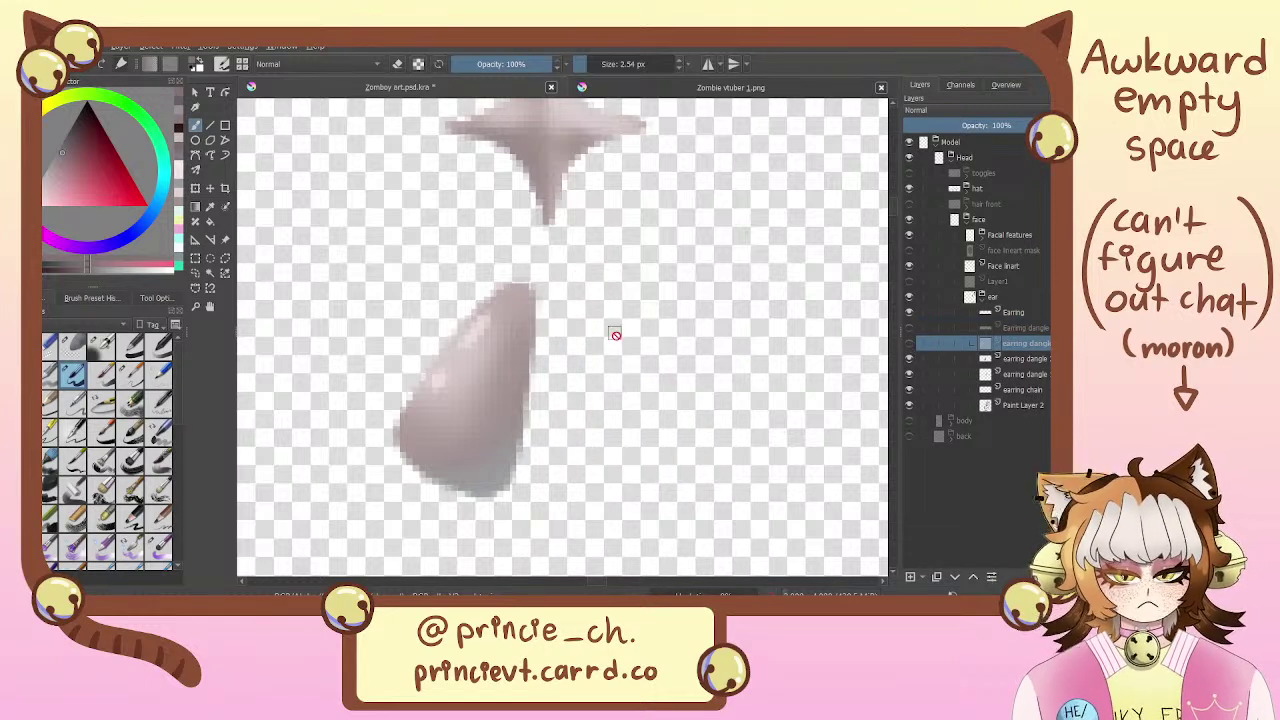
Outline the shell pendant's right lobe all the way around with the 2.54 px brush
mouse_move(570, 283)
left_mouse_down()
mouse_move(561, 344)
mouse_move(580, 431)
left_mouse_up()
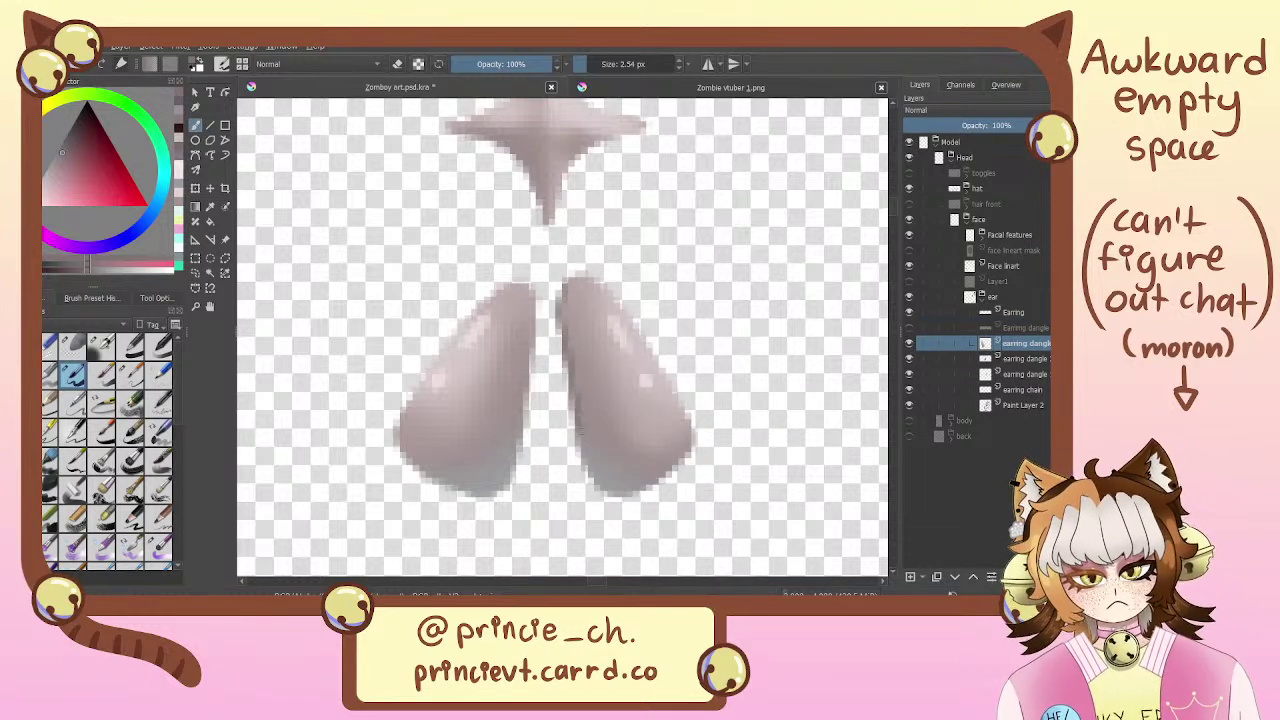
key("ctrl+z")
mouse_move(579, 283)
left_mouse_down()
mouse_move(564, 312)
mouse_move(565, 382)
mouse_move(613, 494)
mouse_move(636, 494)
mouse_move(690, 439)
mouse_move(668, 373)
mouse_move(594, 282)
left_mouse_up()
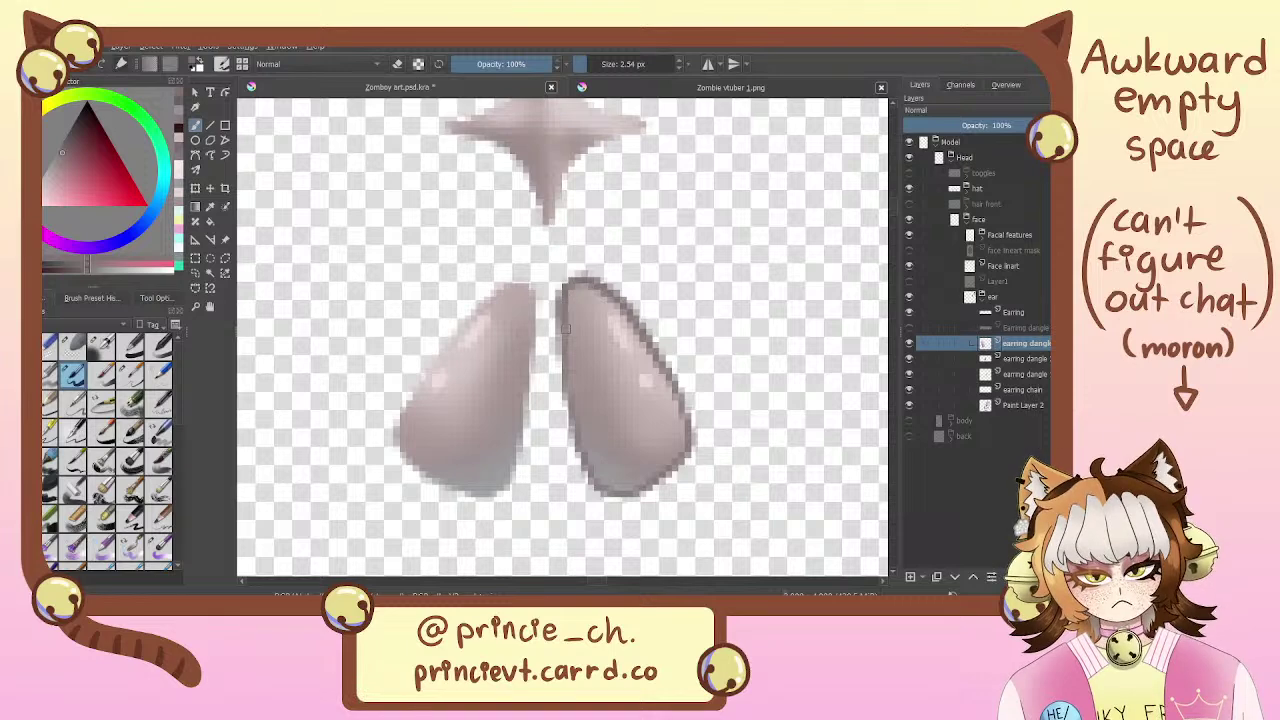
Sample the muted grey from the lower inside of the right lobe as the brush colour
mouse_move(661, 477)
left_mouse_down()
mouse_move(671, 418)
mouse_move(631, 395)
mouse_move(705, 410)
mouse_move(634, 408)
left_mouse_up()
key("ctrl+plus")
key("ctrl+plus")
key("ctrl+plus")
left_click_drag(657, 362, 591, 322)
left_click(210, 207)
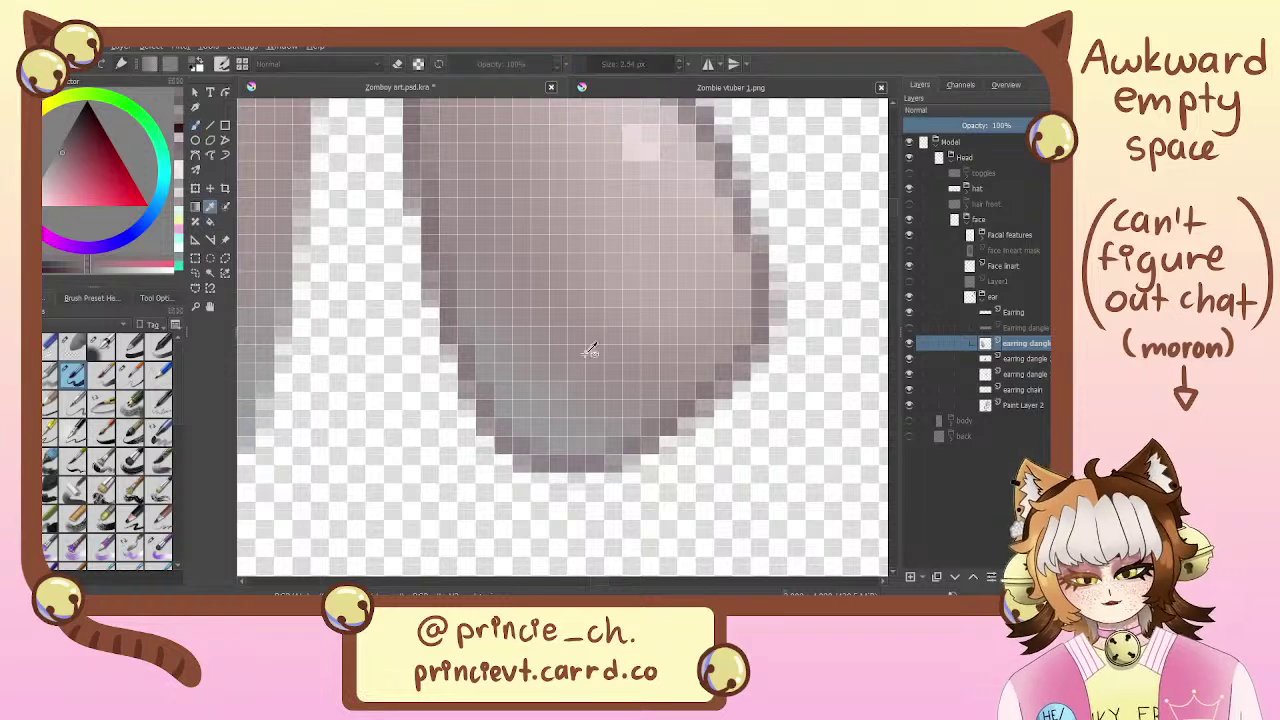
left_click(574, 369)
key("b")
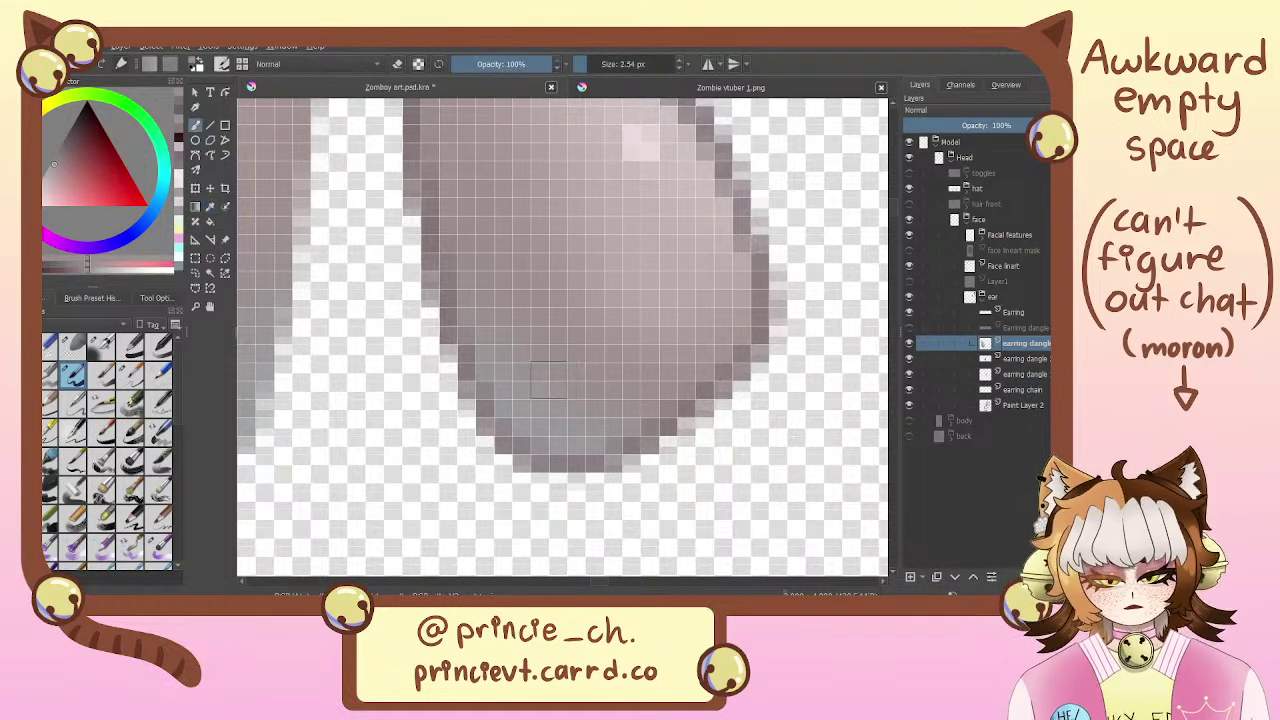
scroll(578, 334, "down", 3)
scroll(578, 334, "up", 3)
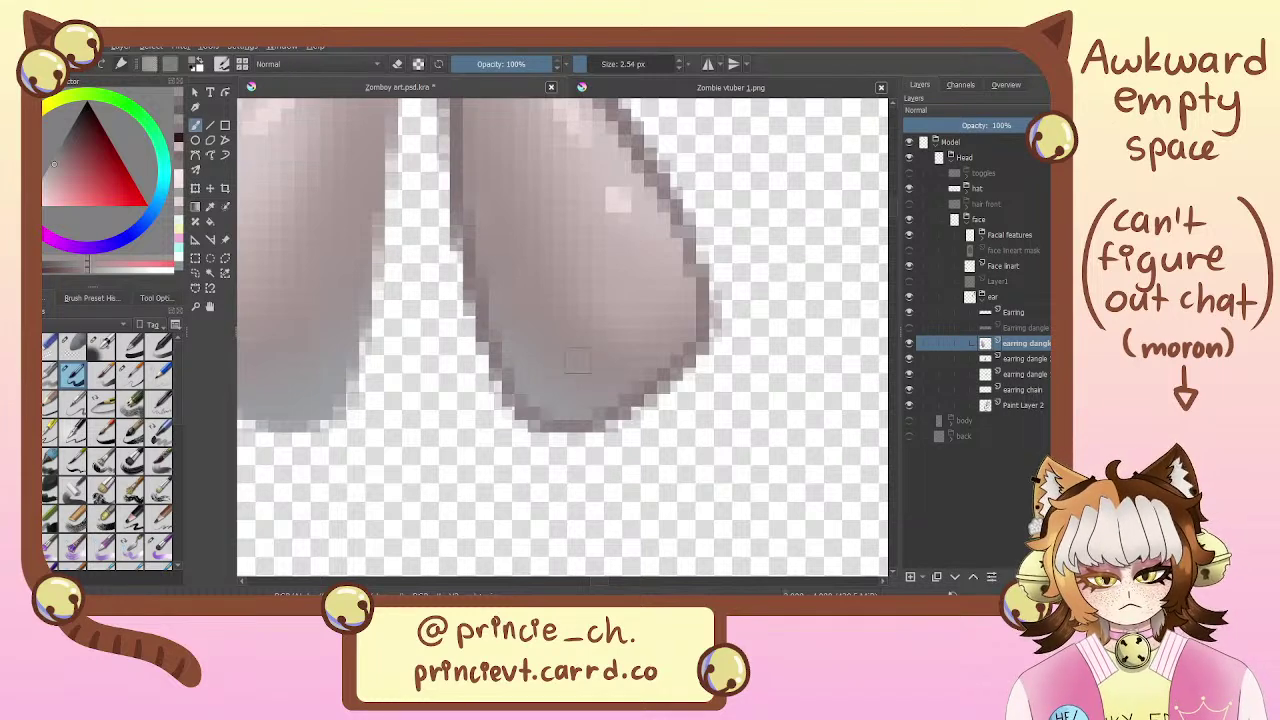
left_click_drag(547, 296, 777, 359)
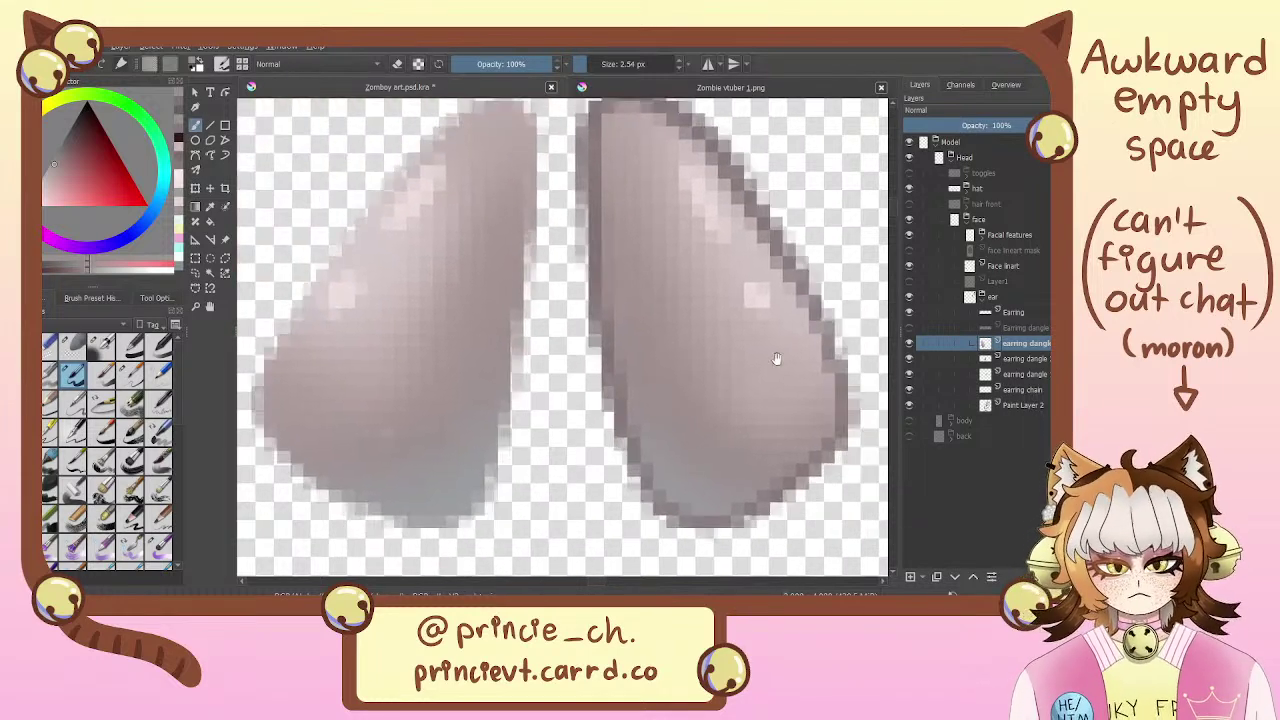
Compare the outlined right lobe at different scales with the middle lobe's layer shown and hidden
scroll(578, 334, "down", 5)
scroll(578, 334, "up", 4)
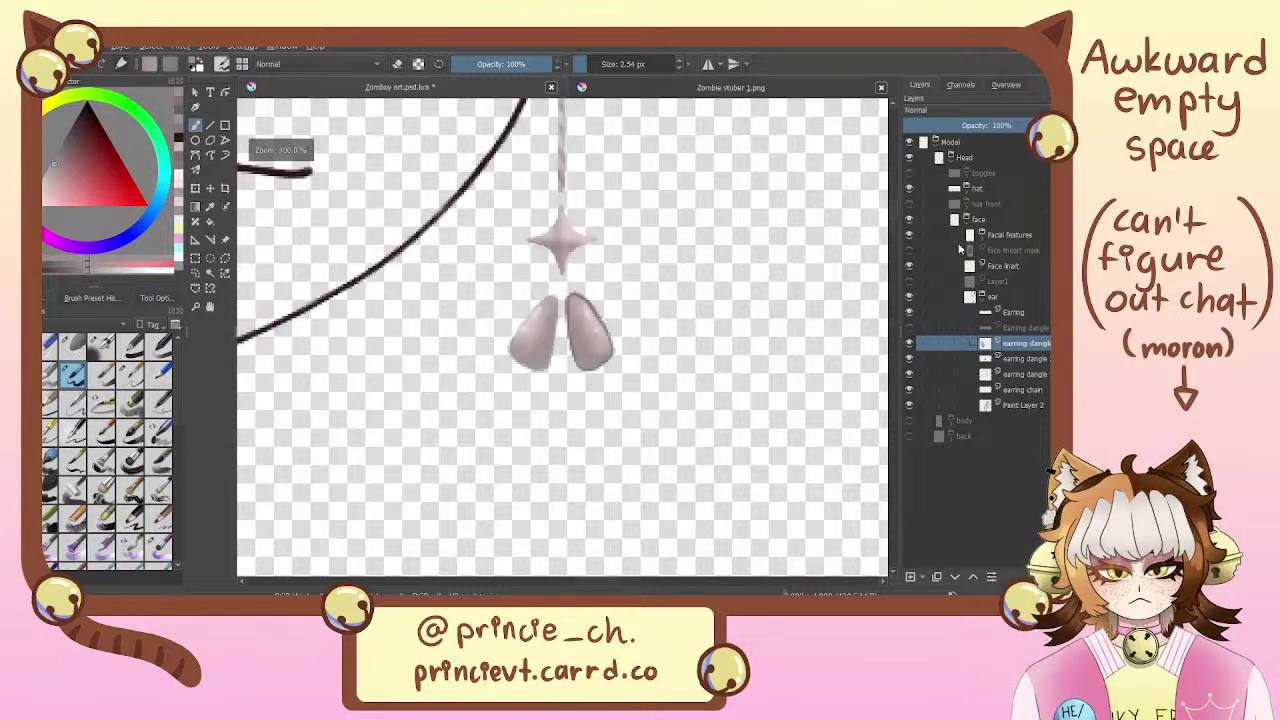
left_click(909, 330)
left_click(909, 331)
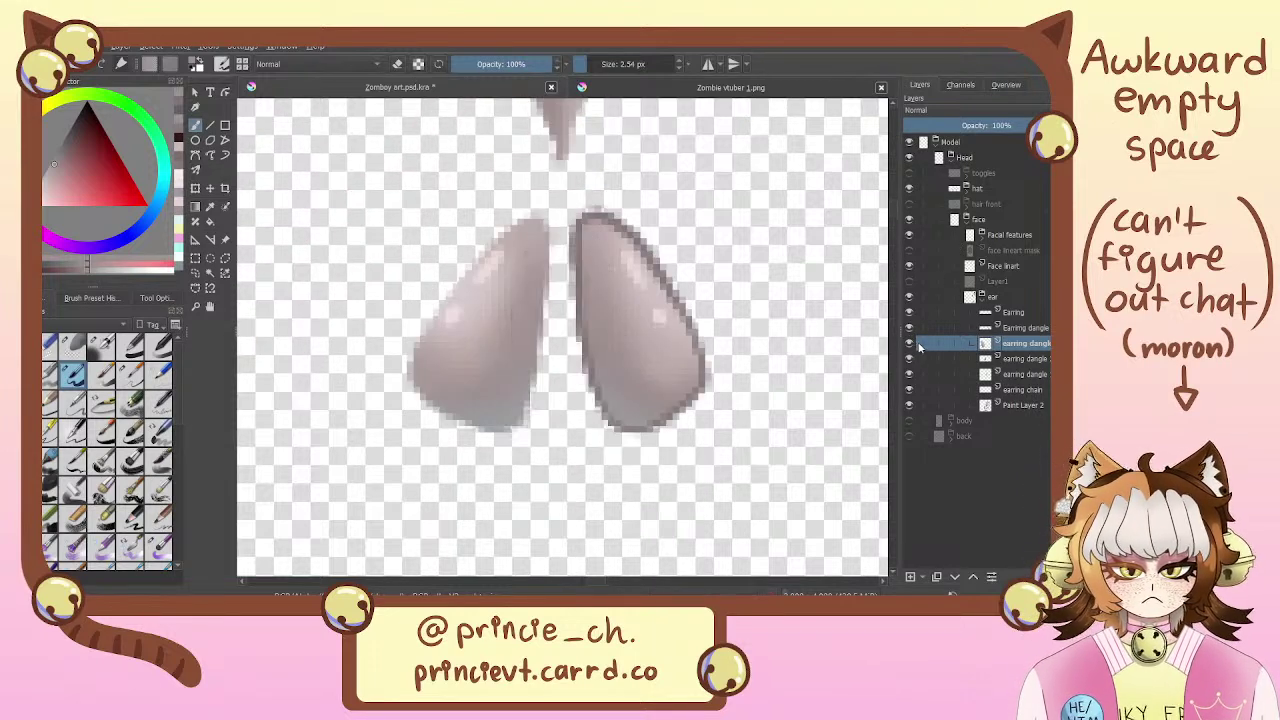
scroll(560, 300, "down", 3)
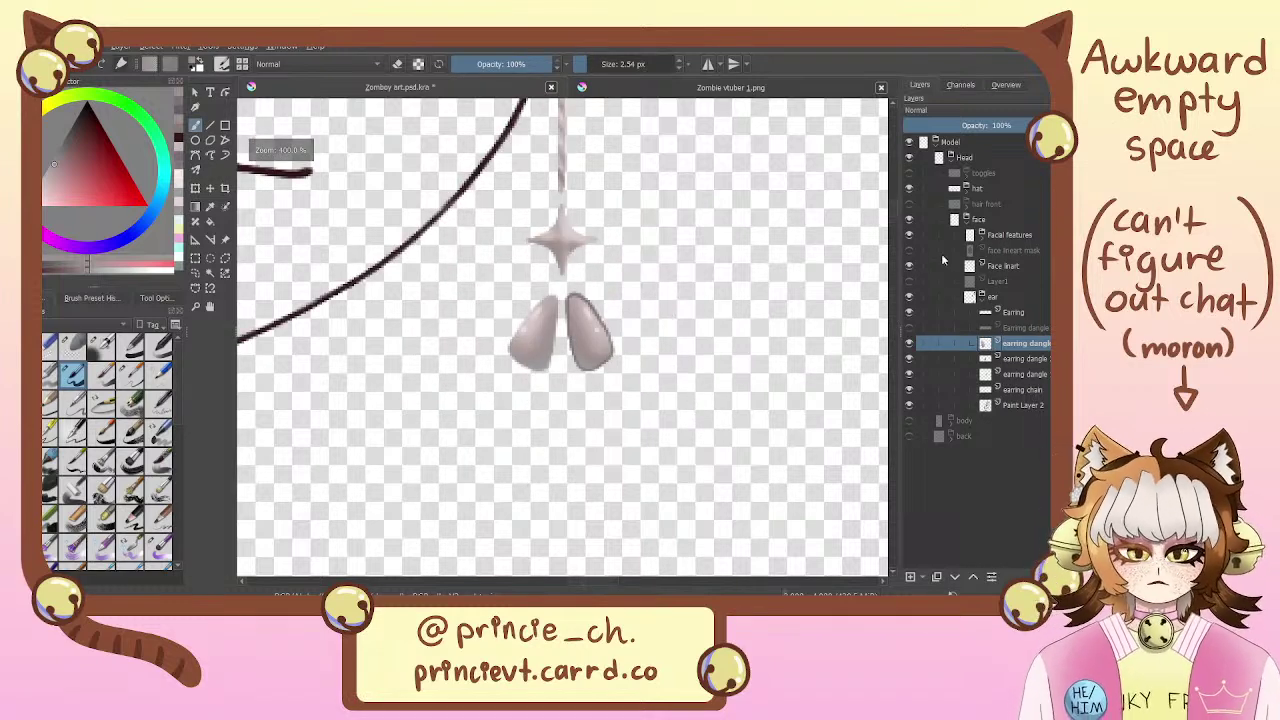
Undo the earring outlines on the stud and shell lobes while keeping the merged and named Hat ring 1 front layer
key("ctrl+z")
mouse_move(510, 328)
left_mouse_down()
mouse_move(590, 288)
mouse_move(696, 349)
mouse_move(711, 400)
left_mouse_up()
key("ctrl+z")
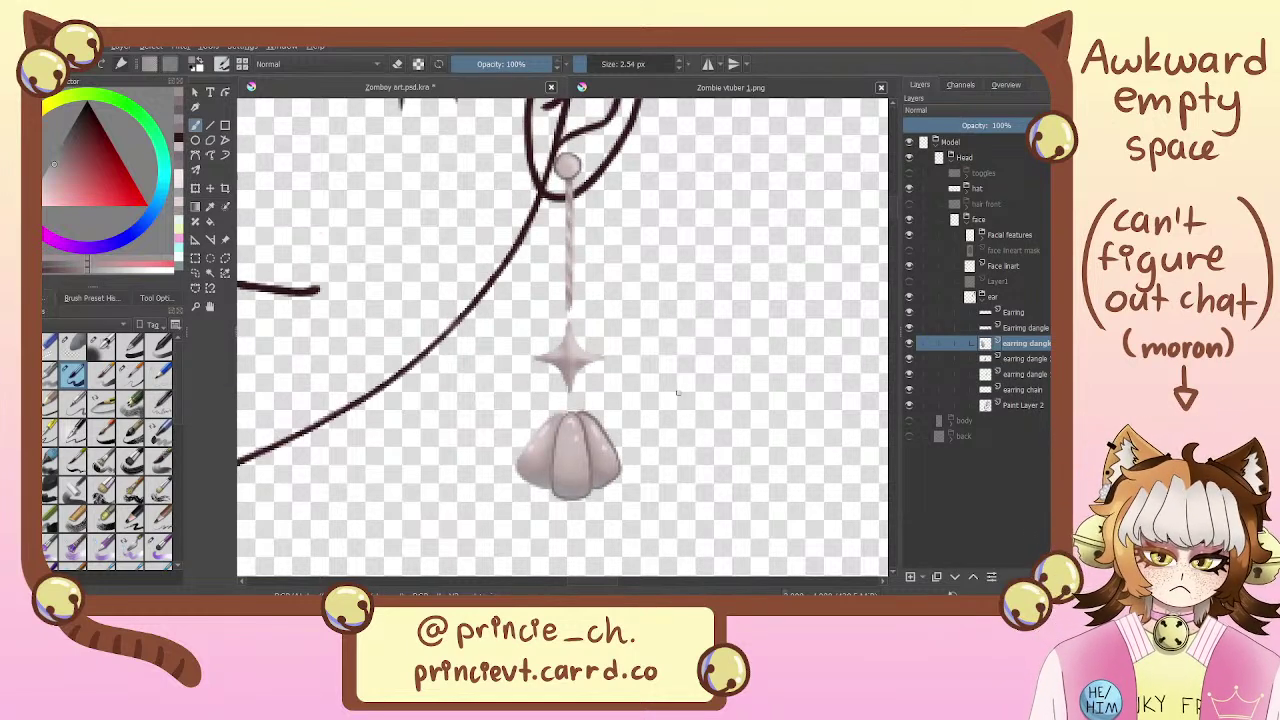
key("ctrl+z")
key("ctrl+z")
key("ctrl+z")
key("ctrl+z")
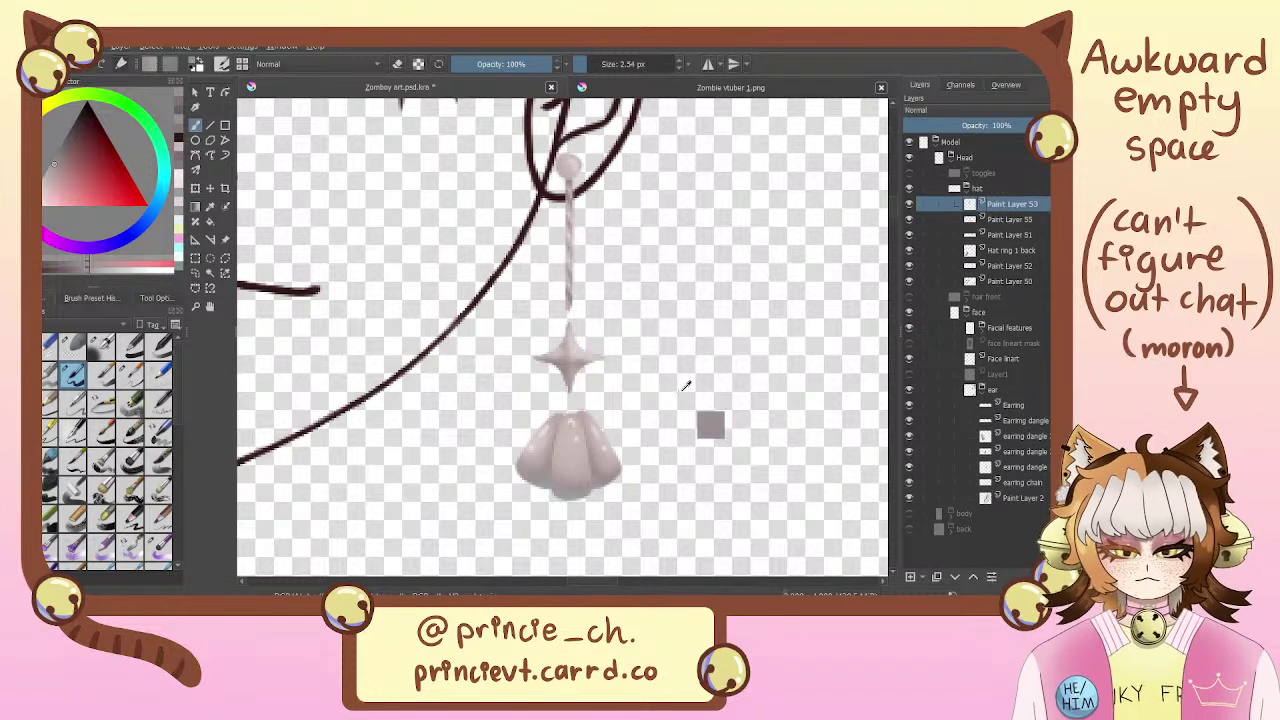
key("shift+Delete")
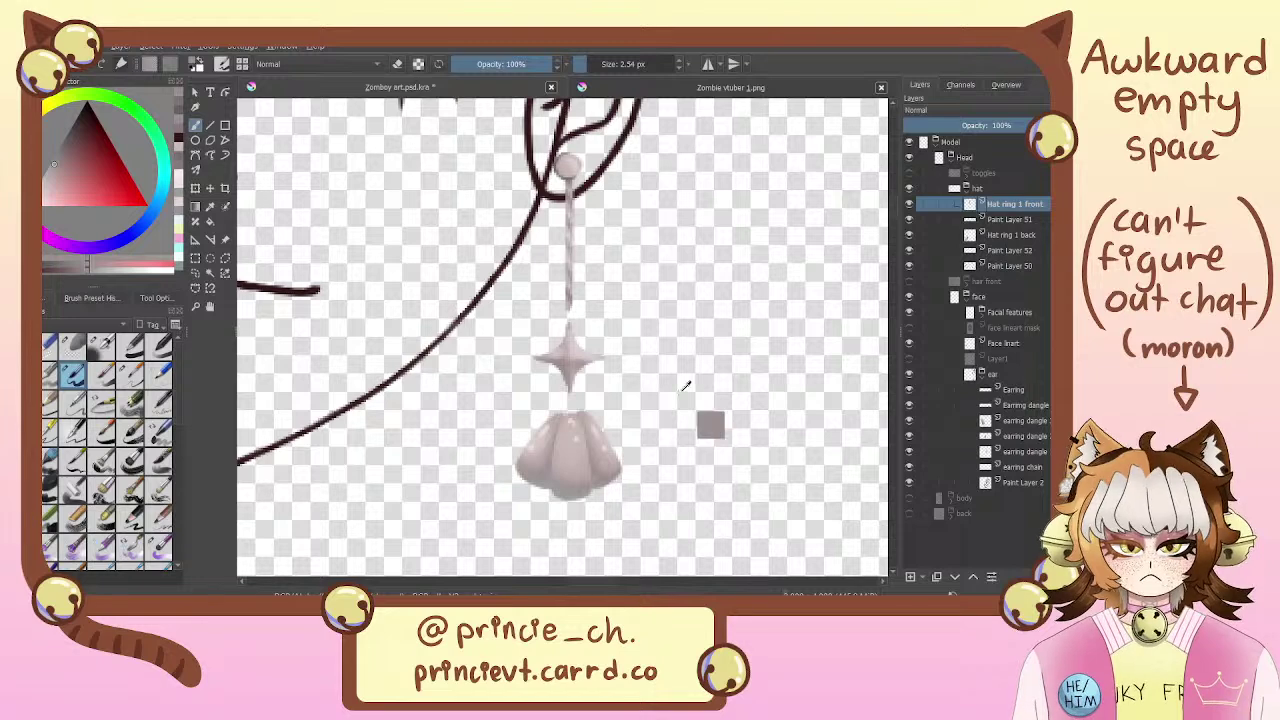
key("ctrl+z")
key("ctrl+z")
key("ctrl+z")
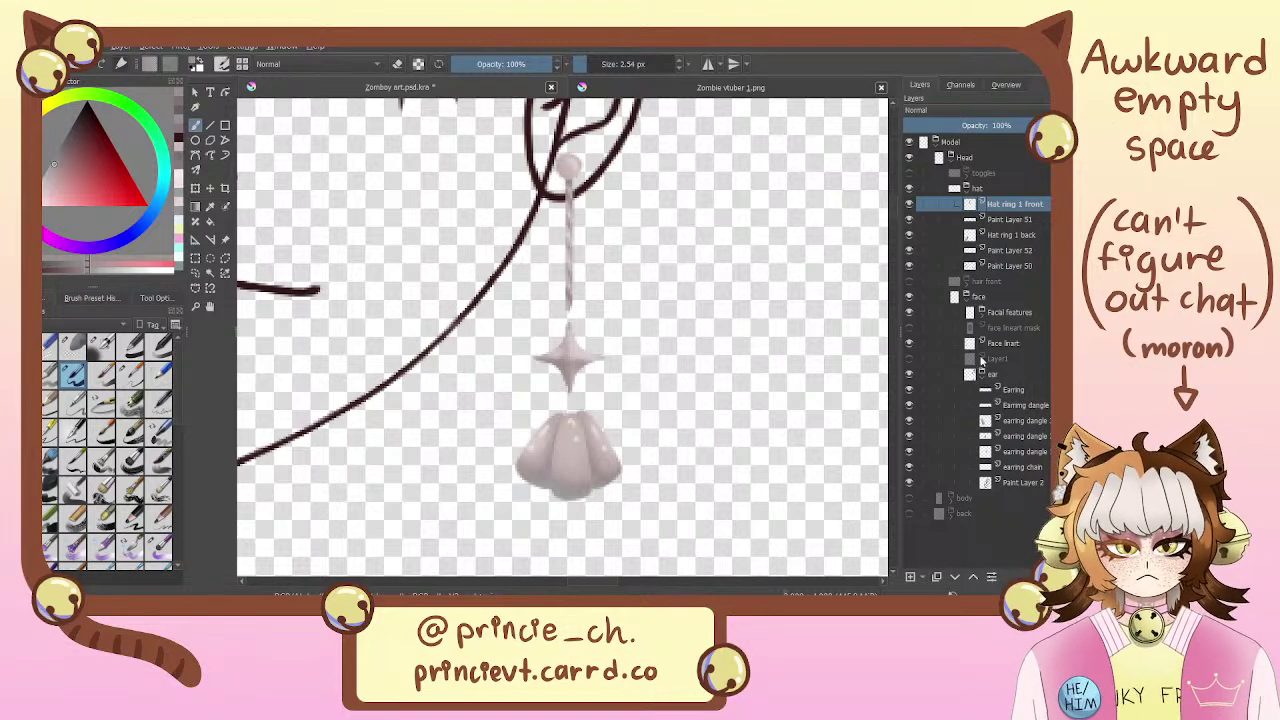
Collapse the ear subgroup and the face and hat groups in the layer stack
left_click(984, 374)
left_click(977, 295)
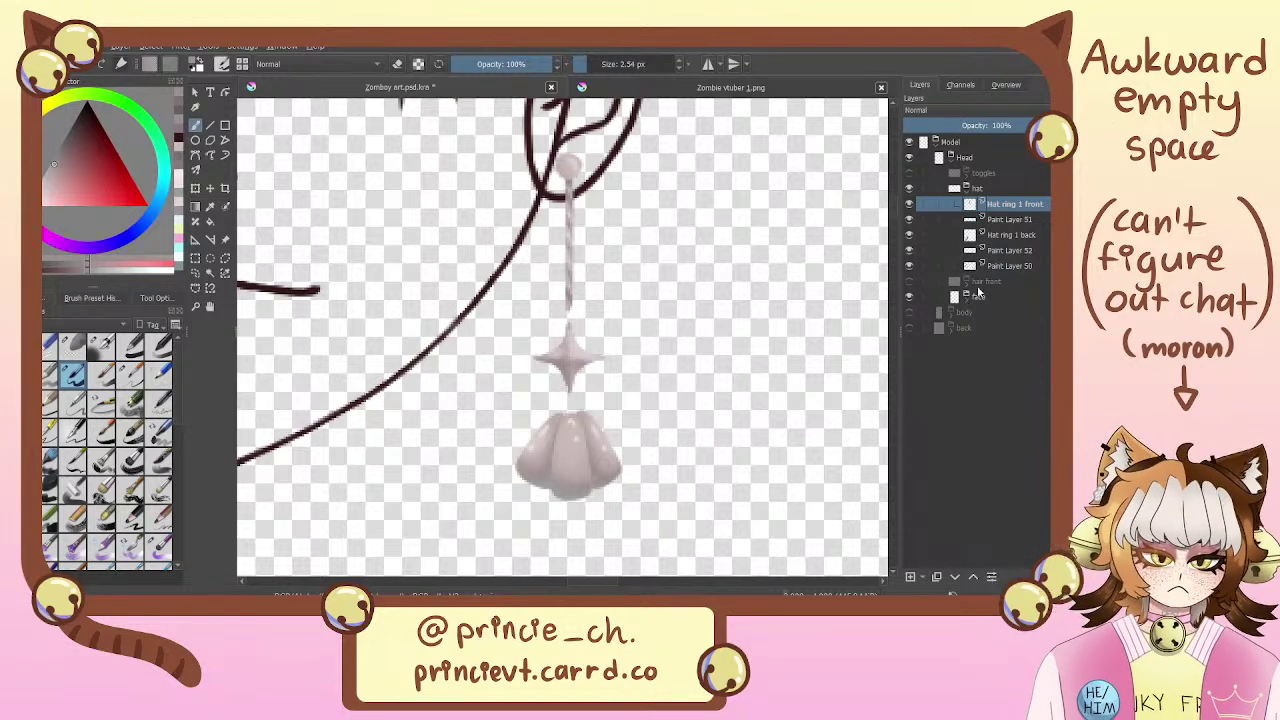
key("ctrl+minus")
key("ctrl+minus")
key("ctrl+minus")
key("ctrl+minus")
key("ctrl+minus")
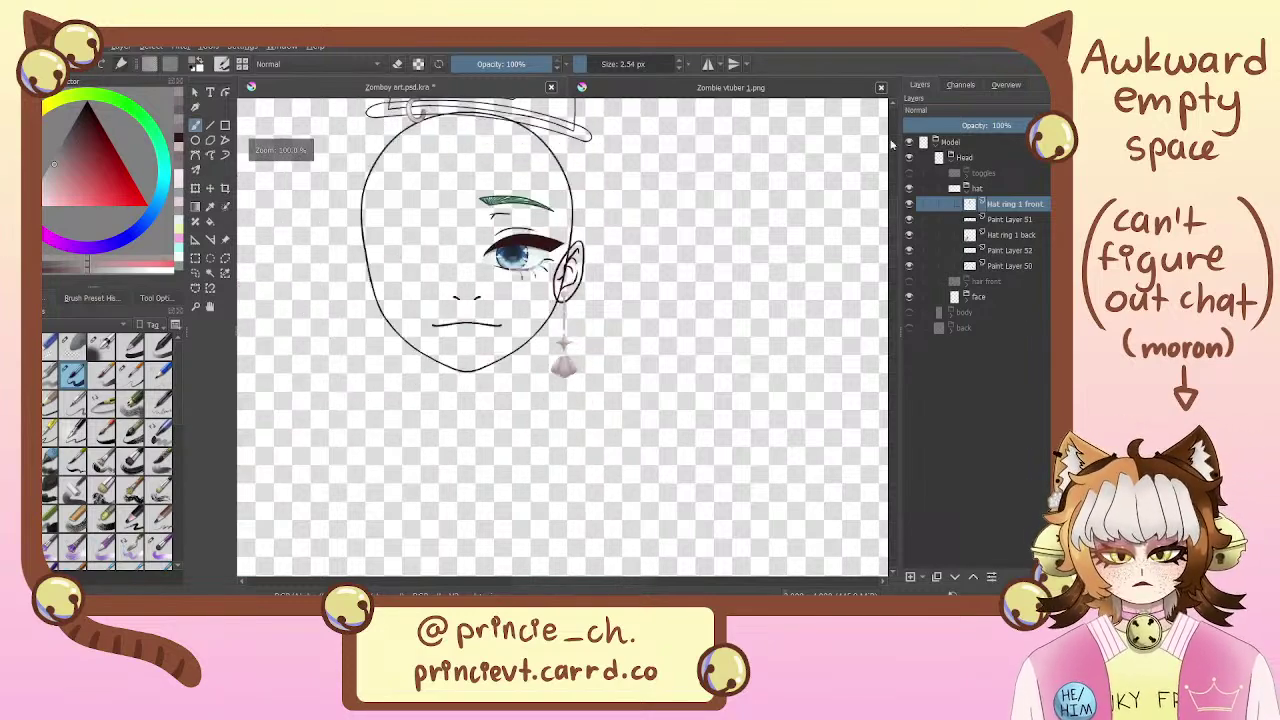
left_click_drag(582, 354, 628, 446)
left_click_drag(727, 415, 722, 409)
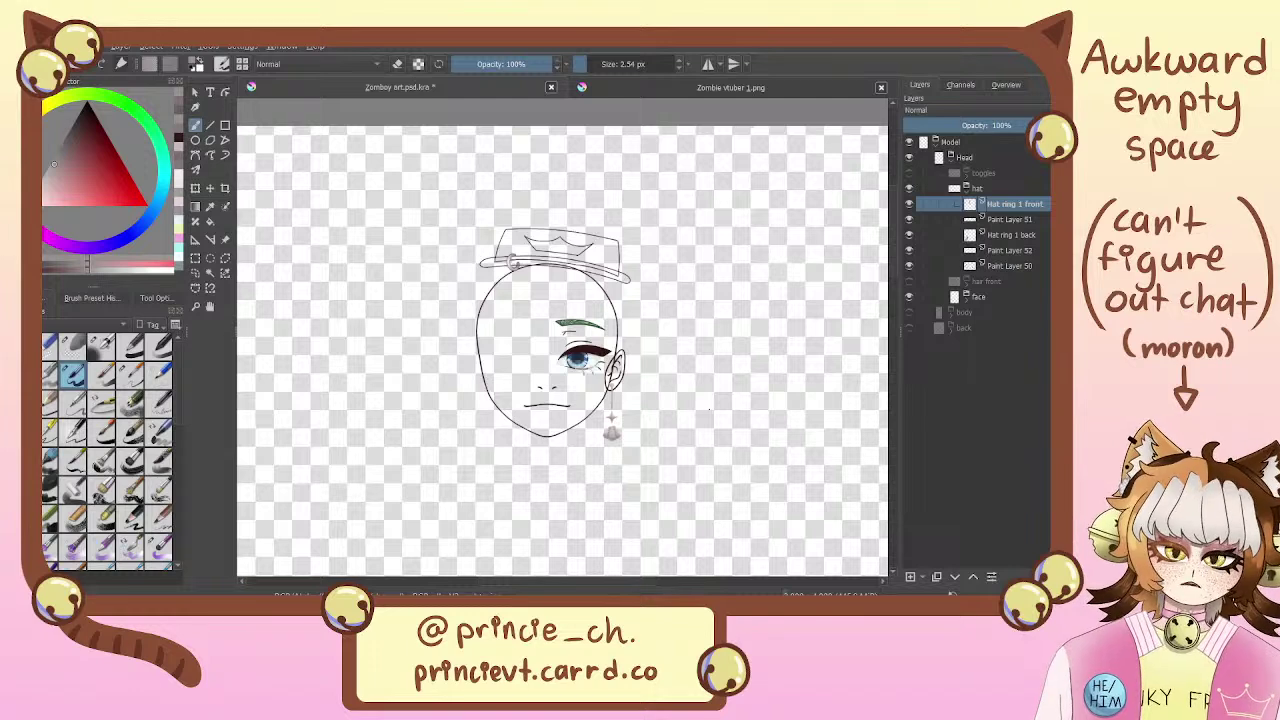
left_click(973, 190)
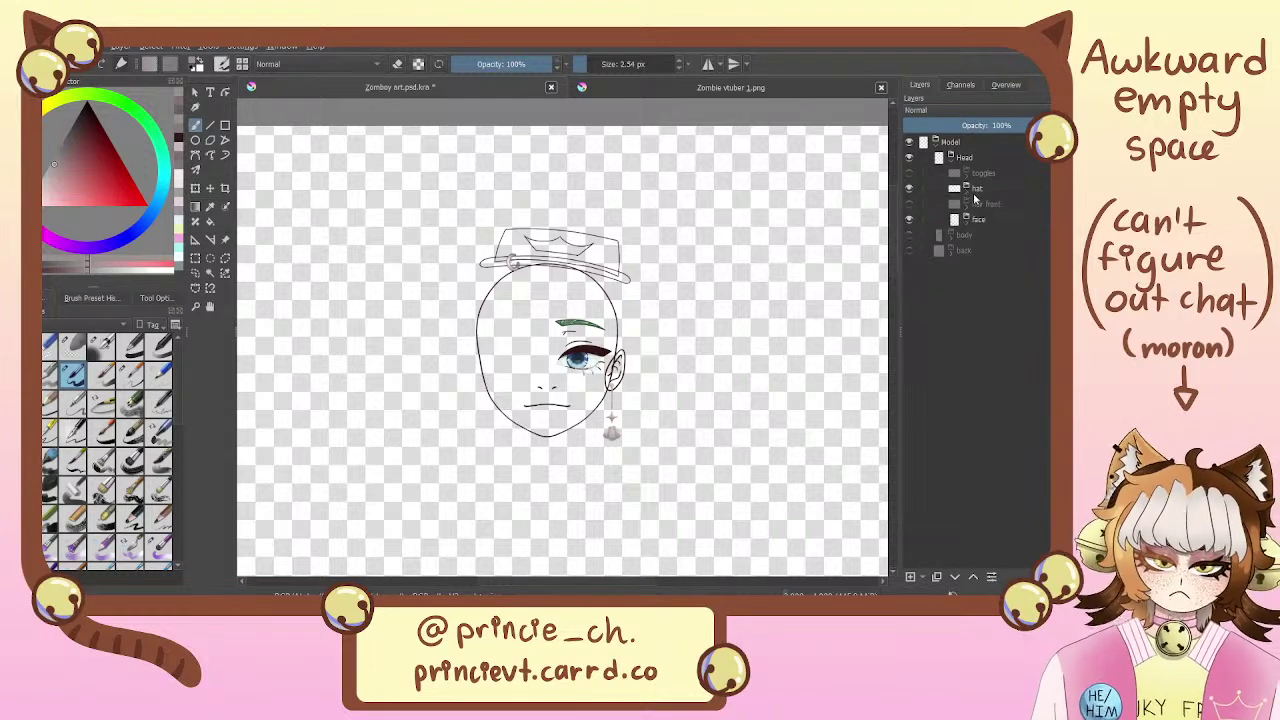
Hide the hat and face groups, and show the toggles and hair front groups
left_click(910, 190)
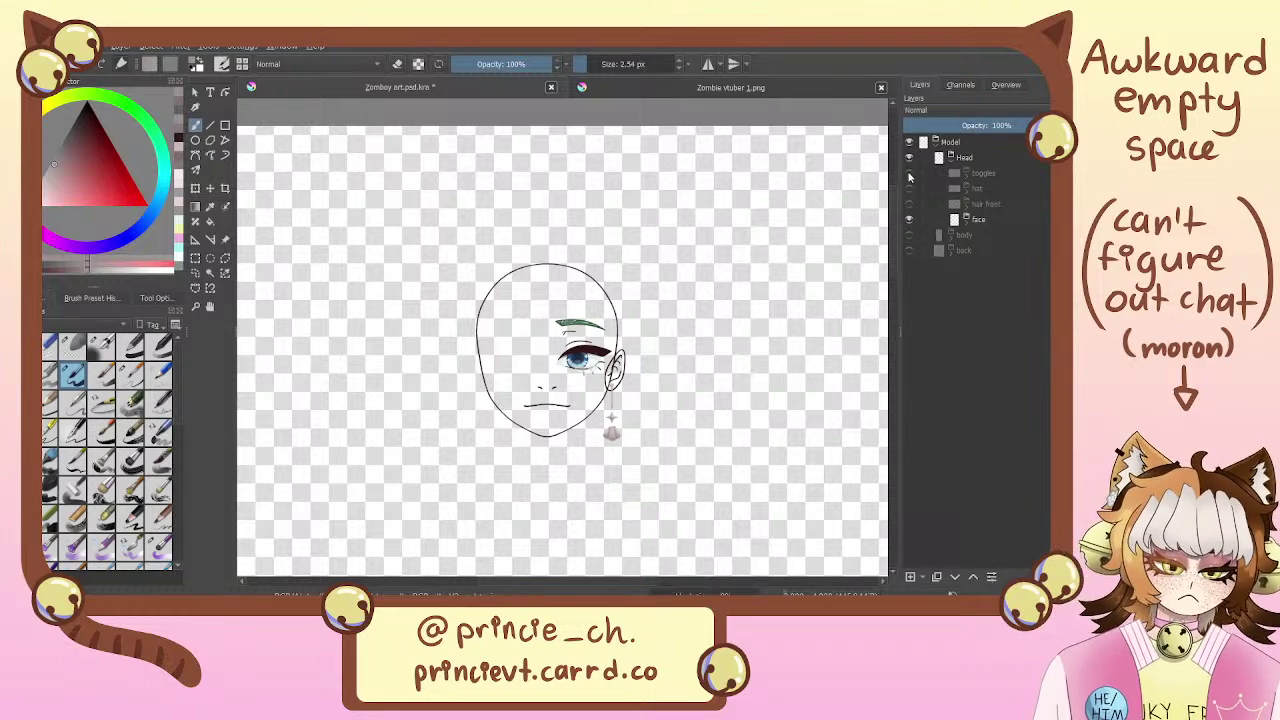
left_click(909, 174)
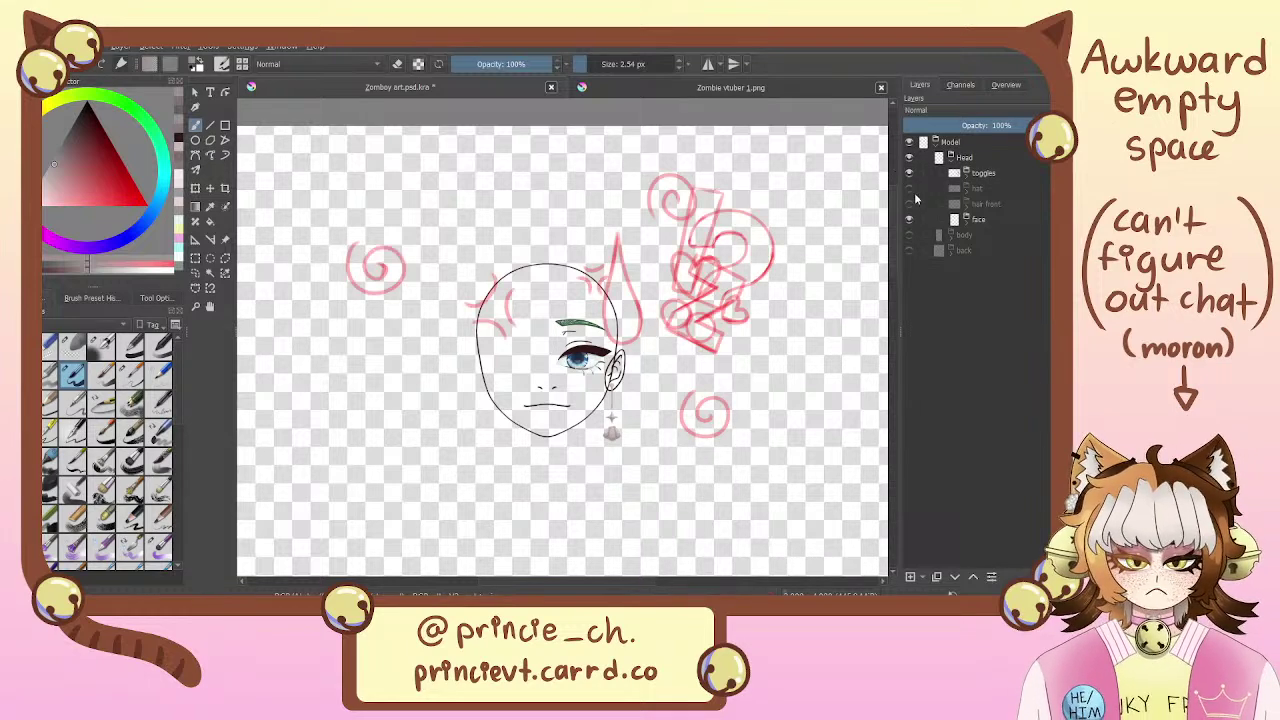
left_click(909, 219)
left_click(909, 205)
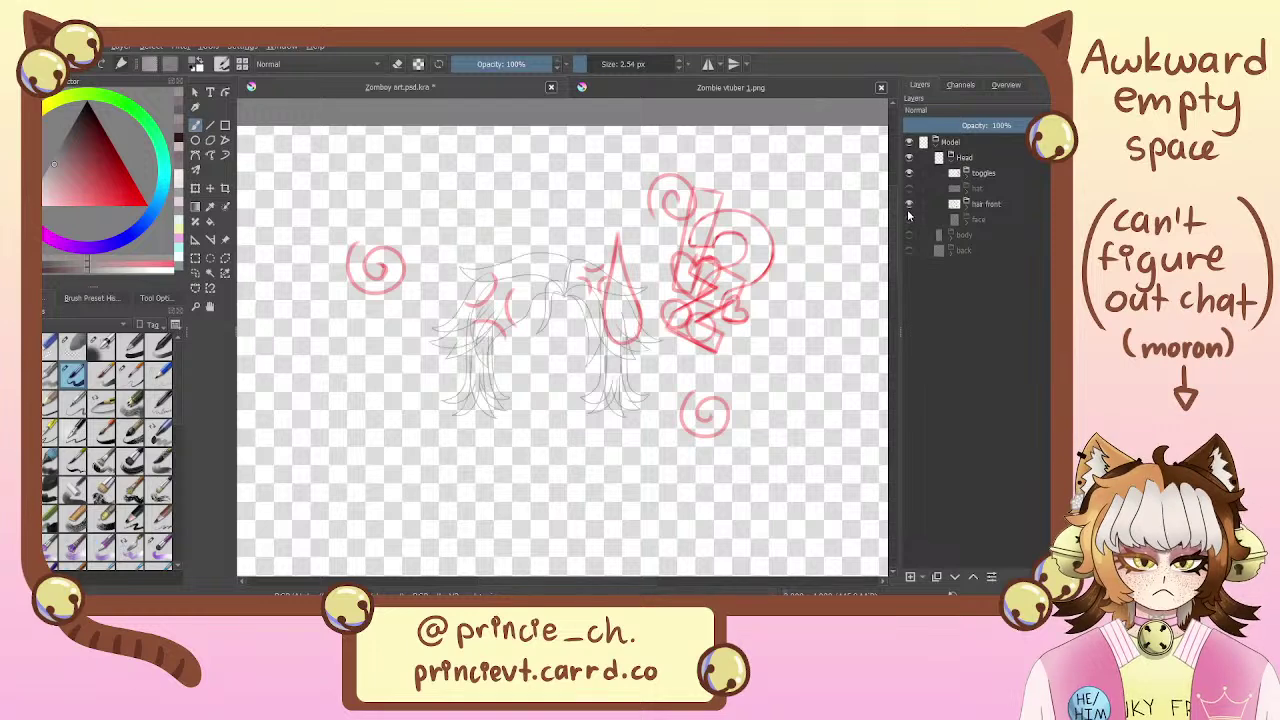
Hide the hair front group and check the face group's outline with the red toggle sketches
left_click(1031, 207)
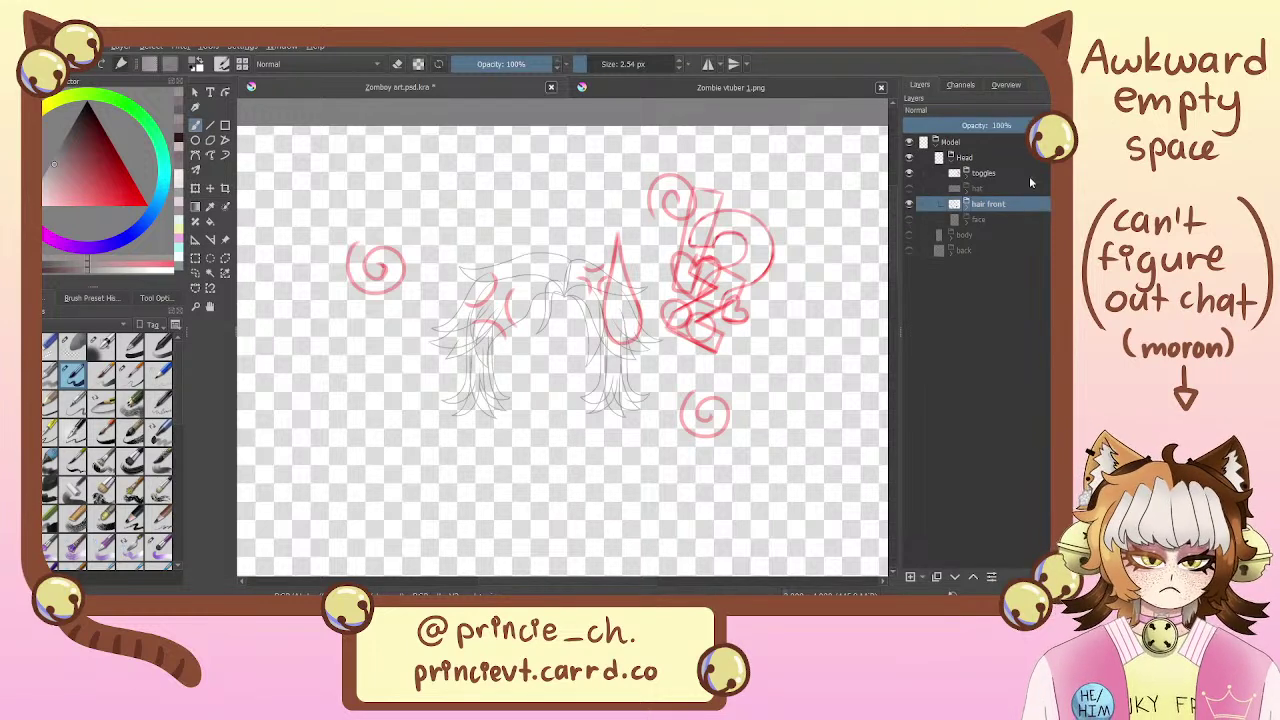
left_click(909, 205)
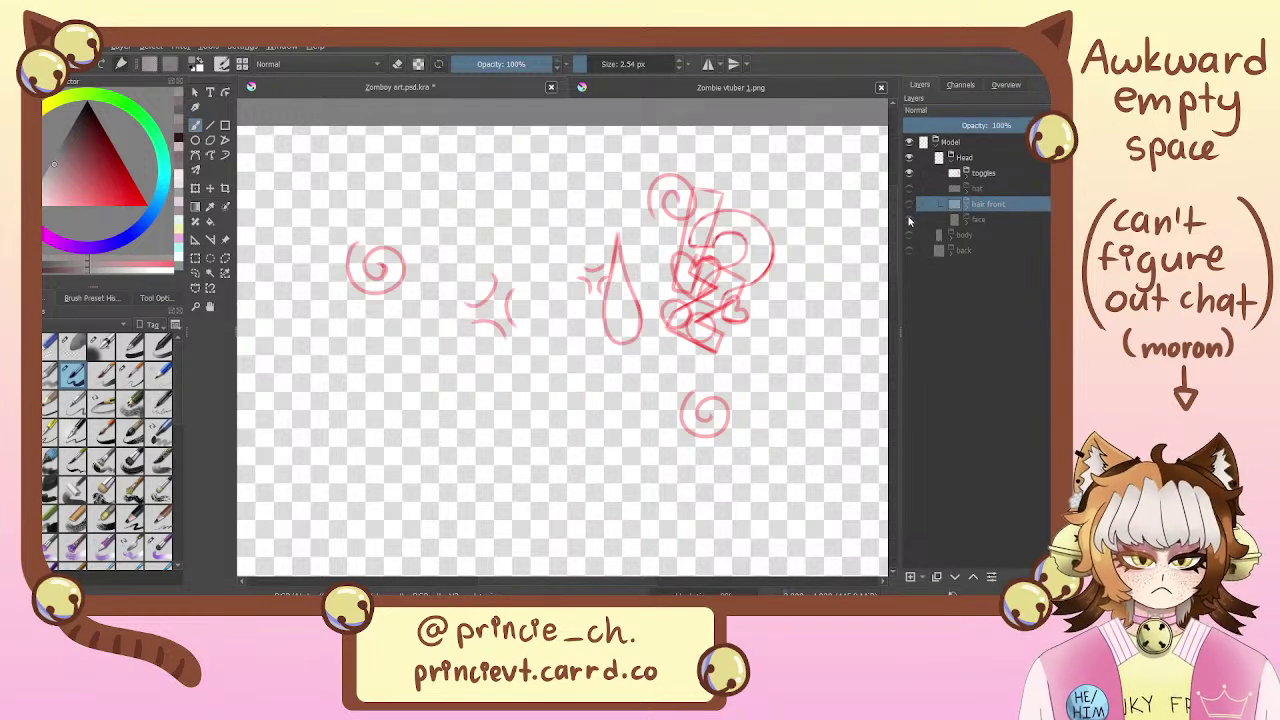
left_click(908, 220)
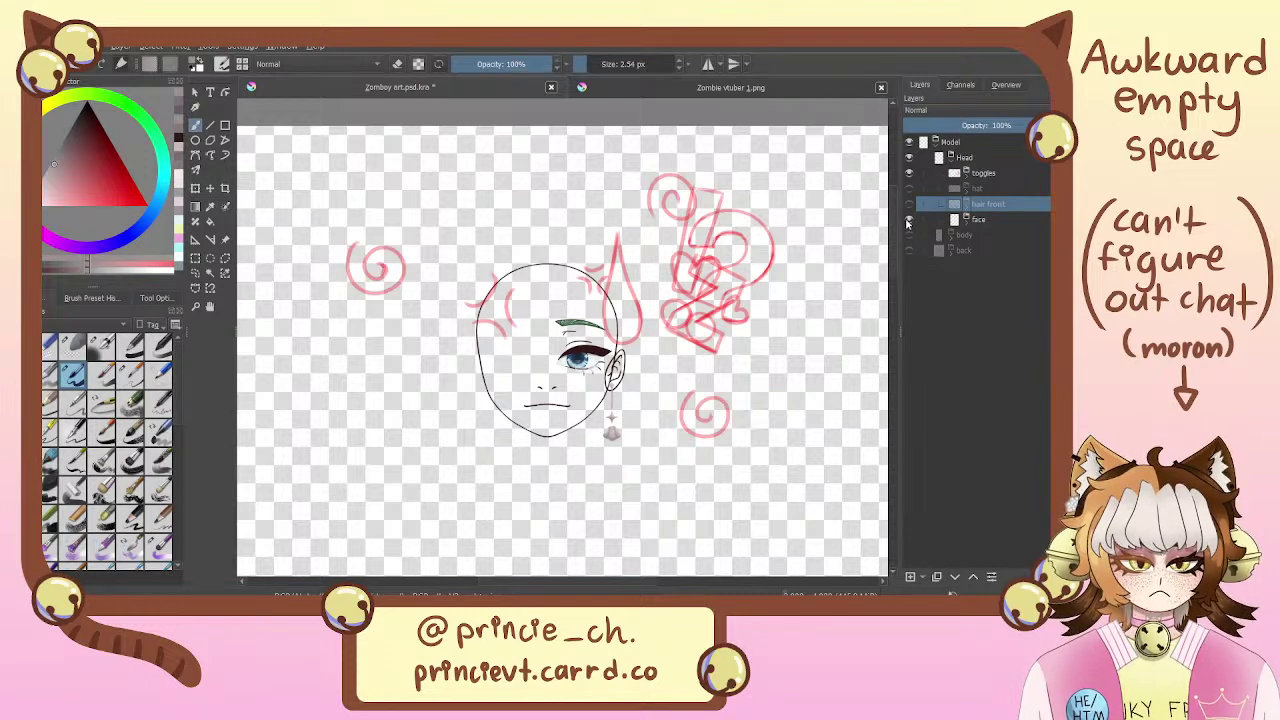
left_click(908, 221)
Expand the toggles group and select Layer2, switching its visibility to identify its sketch
left_click(965, 175)
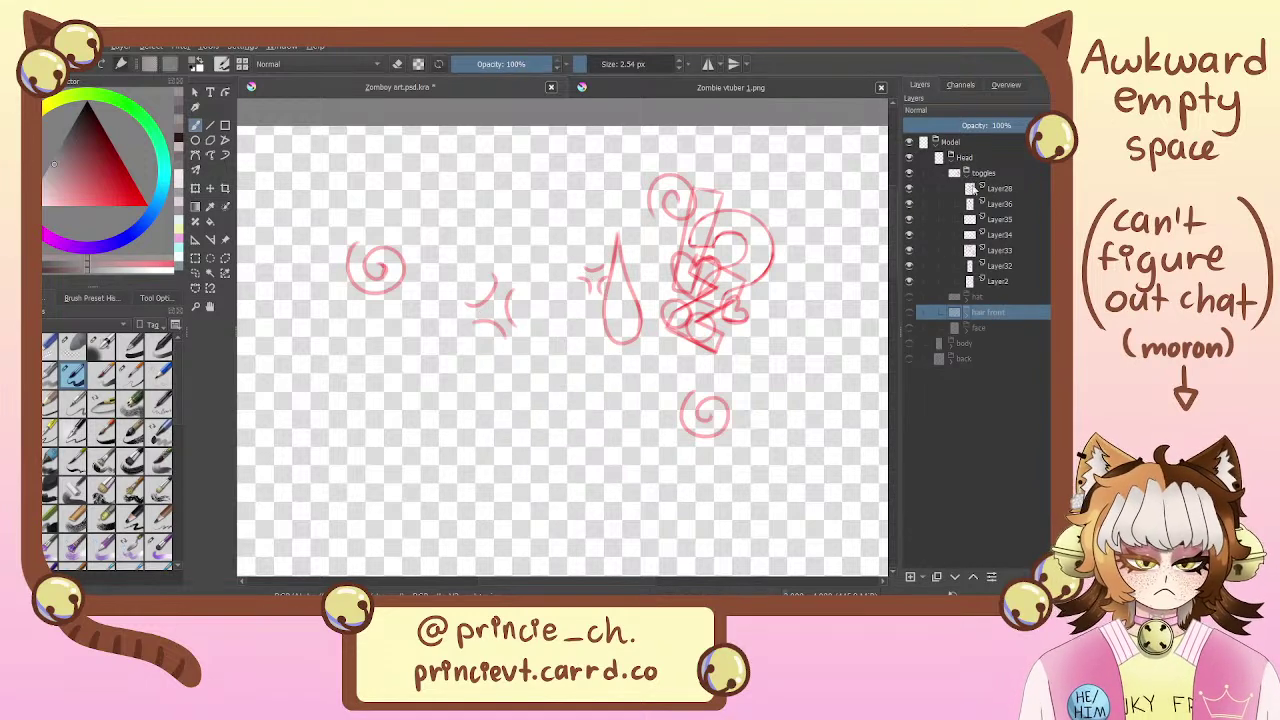
left_click(998, 283)
left_click(908, 282)
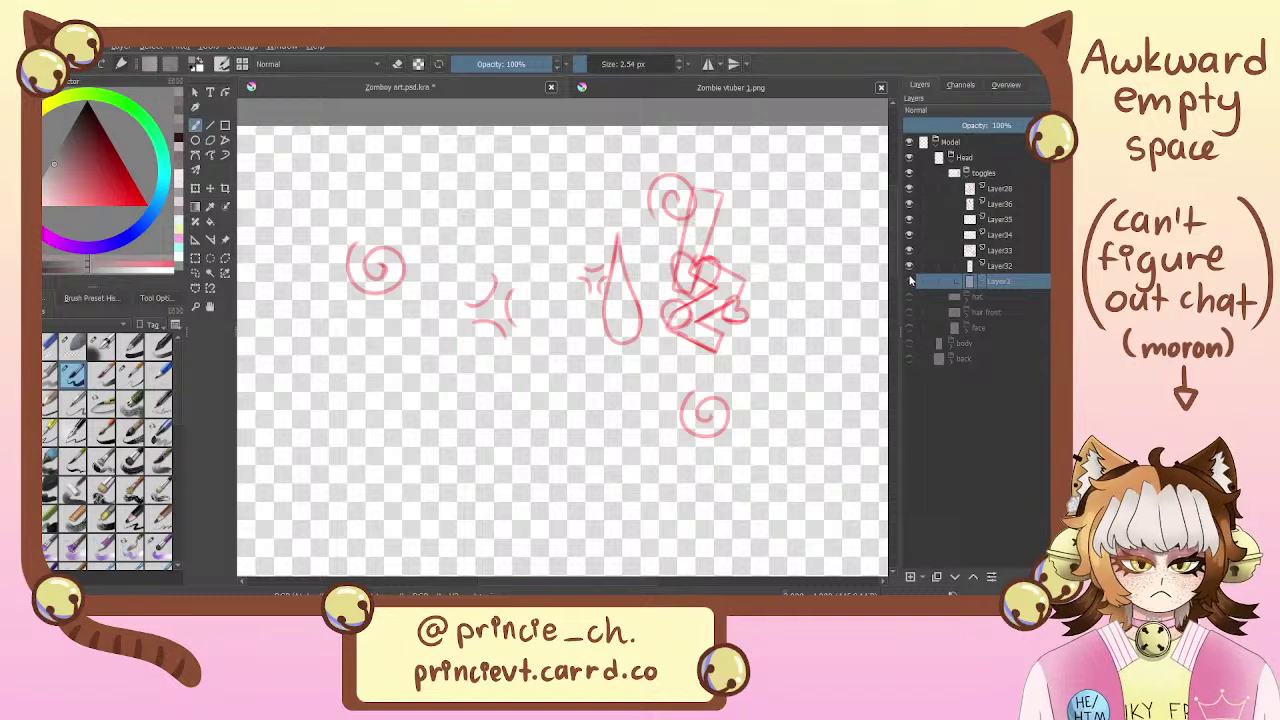
left_click(909, 282)
Hide Layer28, Layer36, Layer35, Layer34, Layer33 and Layer32, leaving only the question mark sketch on Layer2
left_click_drag(842, 304, 741, 312)
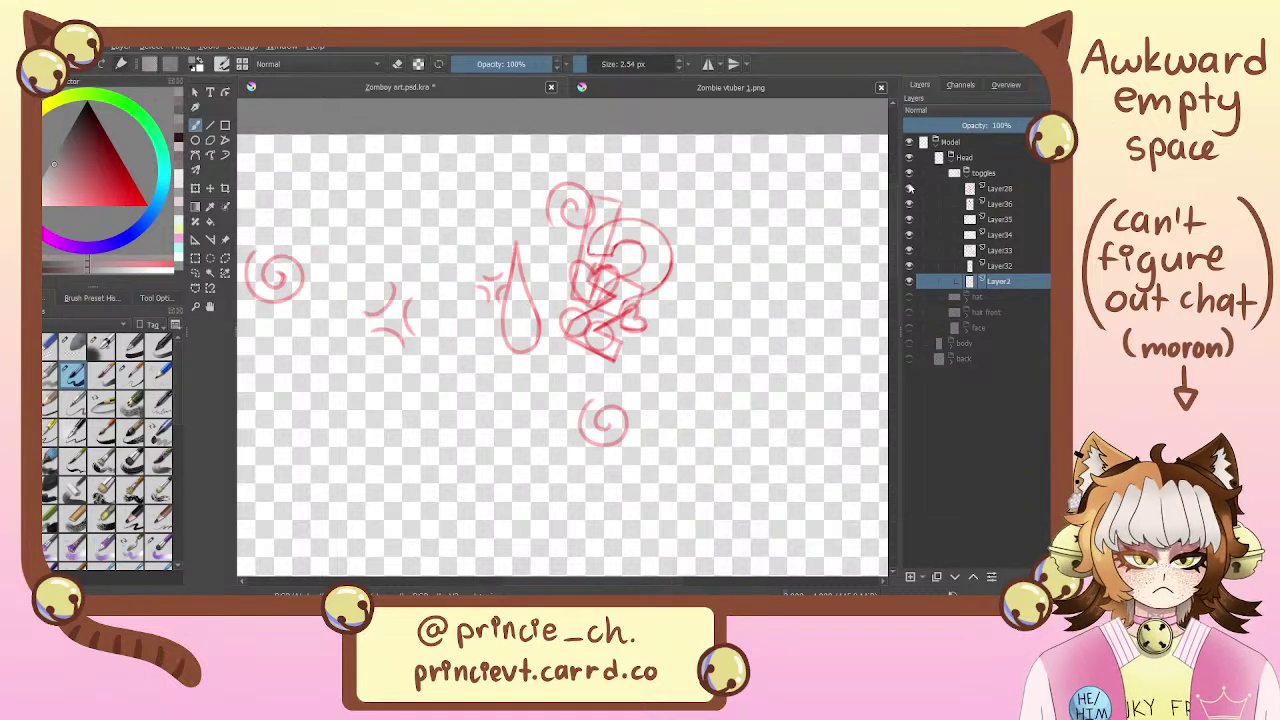
left_click(909, 188)
left_click(909, 203)
left_click(909, 218)
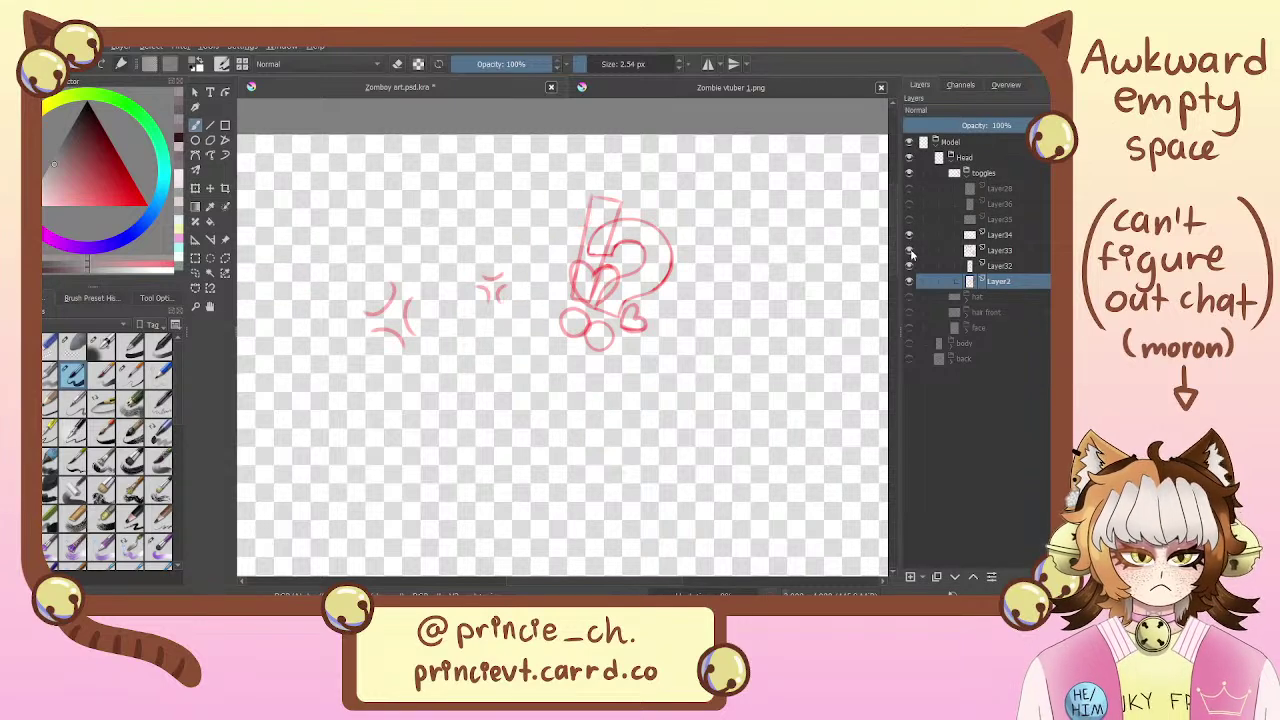
left_click(909, 234)
left_click(909, 250)
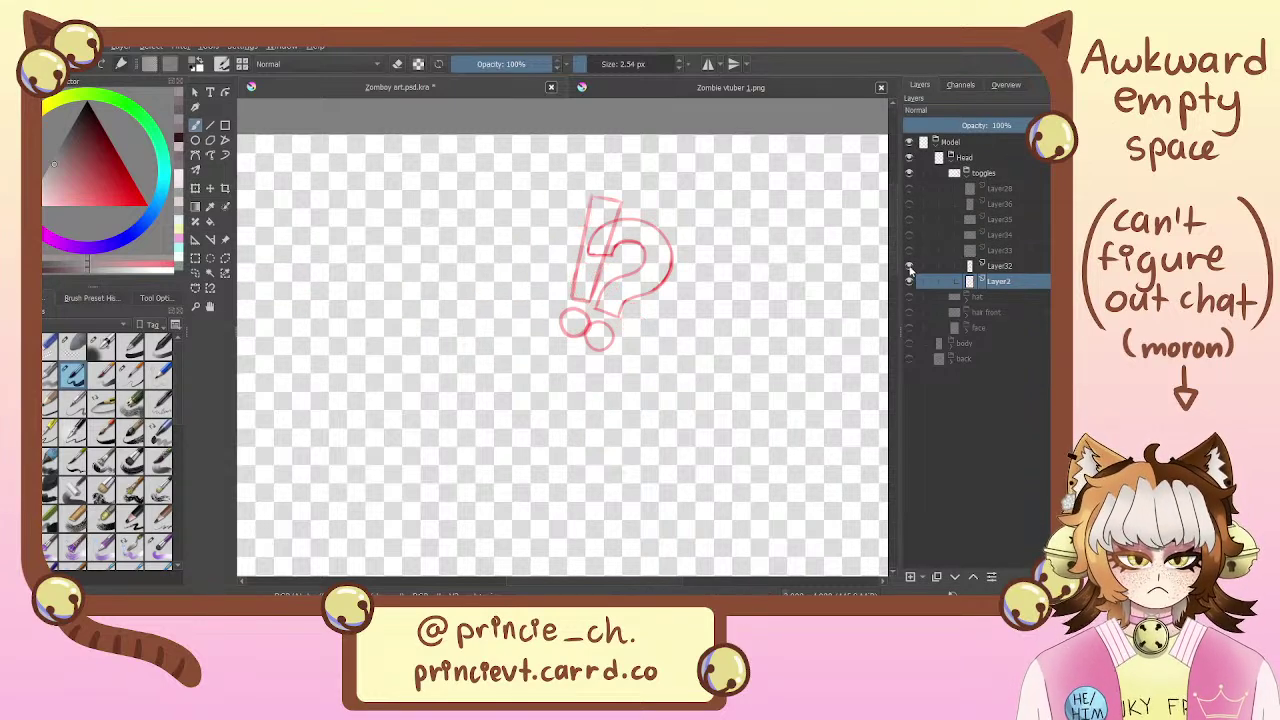
left_click(909, 266)
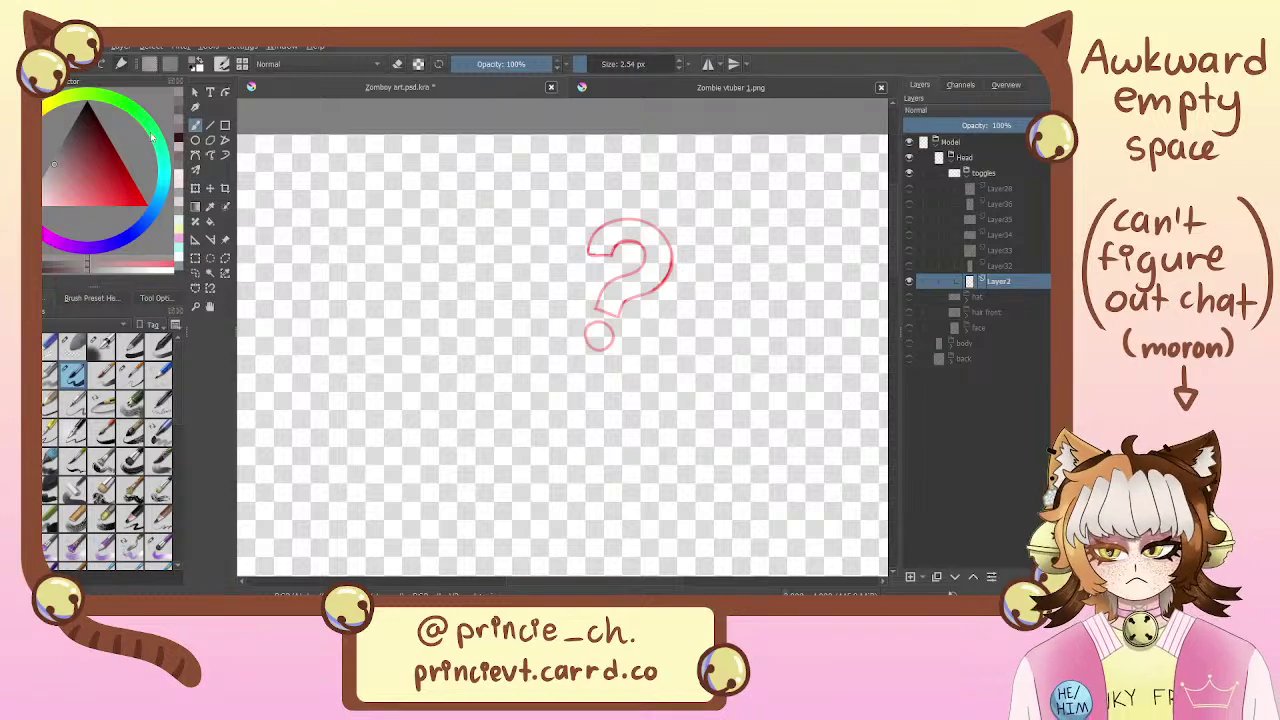
Set the brush colour to near-black and try to line the dot of the question mark on Layer2
left_click(87, 120)
key("ctrl+plus")
key("ctrl+plus")
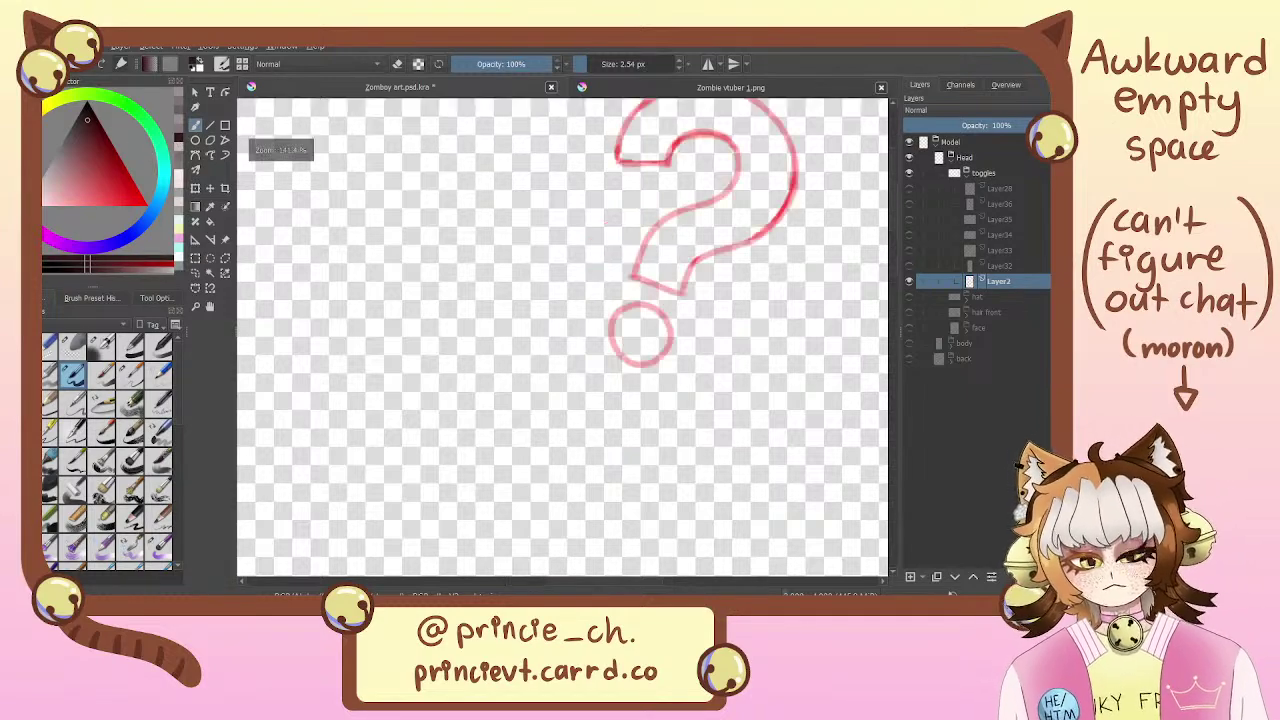
key("ctrl+plus")
left_click_drag(642, 246, 516, 274)
mouse_move(556, 316)
left_mouse_down()
mouse_move(511, 327)
mouse_move(560, 318)
mouse_move(530, 398)
mouse_move(560, 320)
left_mouse_up()
key("ctrl+z")
key("ctrl+z")
key("ctrl+z")
key("ctrl+z")
key("ctrl+z")
Try to trace the question mark's dot at a larger scale and erase the overlap at its top, undoing these strokes
key("ctrl+minus")
key("ctrl+minus")
key("ctrl+minus")
key("ctrl+plus")
key("ctrl+plus")
key("ctrl+plus")
key("ctrl+plus")
key("ctrl+plus")
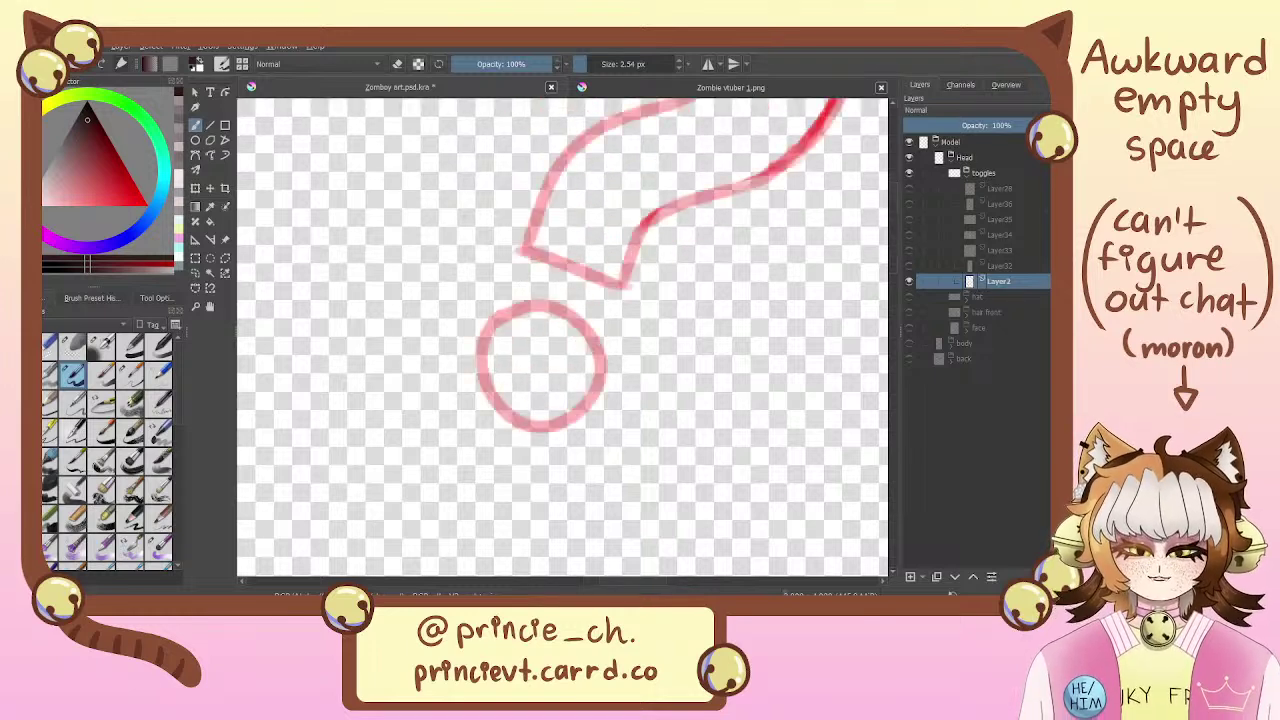
mouse_move(633, 286)
left_mouse_down()
mouse_move(669, 280)
mouse_move(565, 440)
mouse_move(604, 294)
mouse_move(660, 375)
left_mouse_up()
key("ctrl+z")
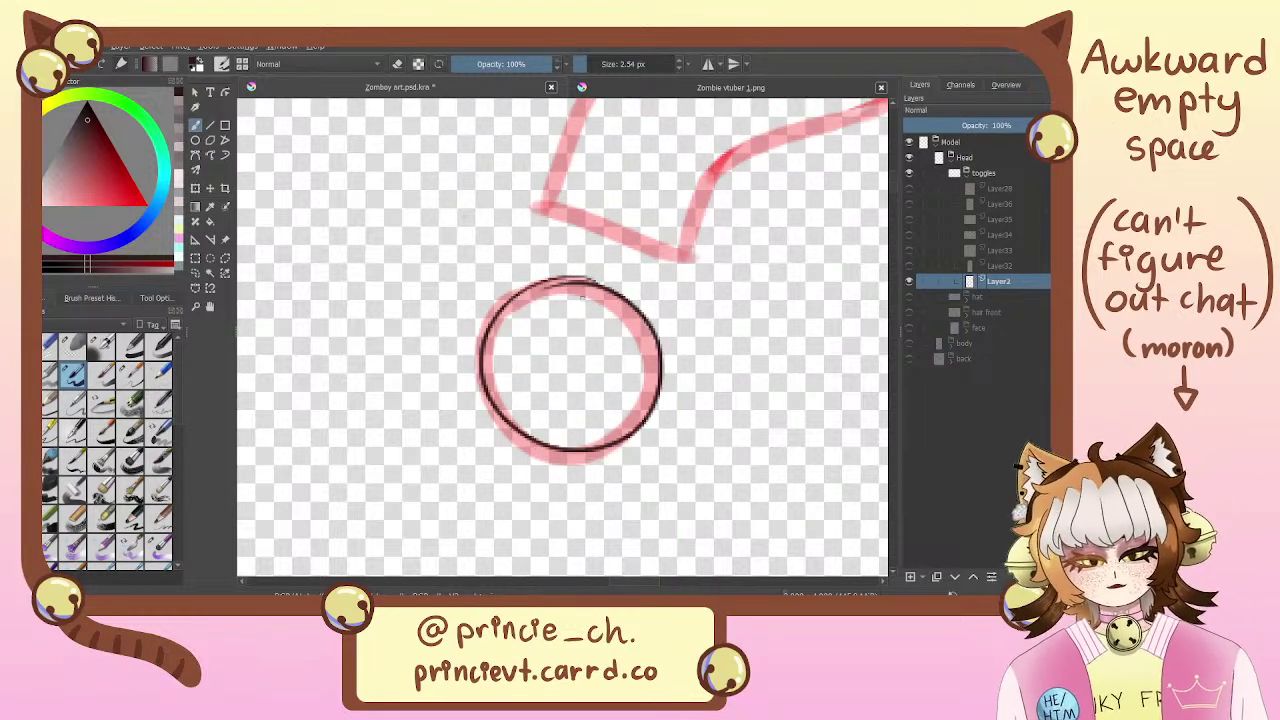
key("e")
left_click_drag(548, 282, 608, 290)
key("ctrl+z")
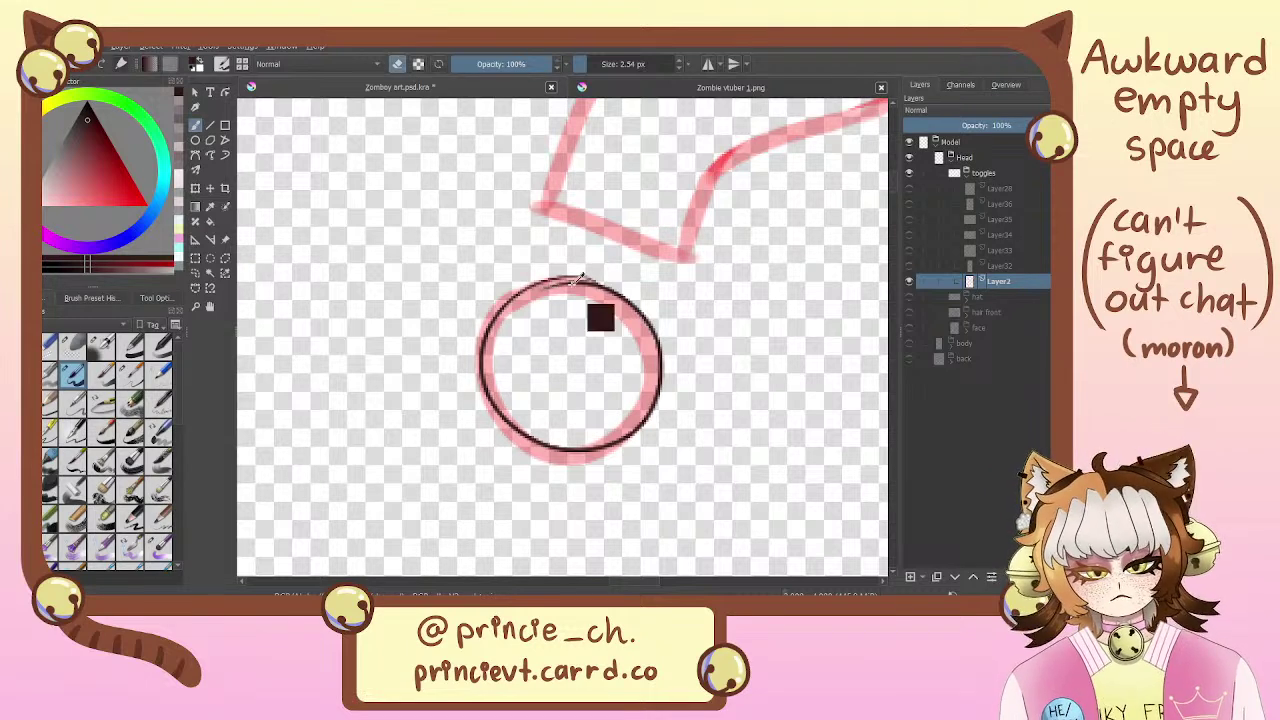
key("ctrl+z")
key("ctrl+z")
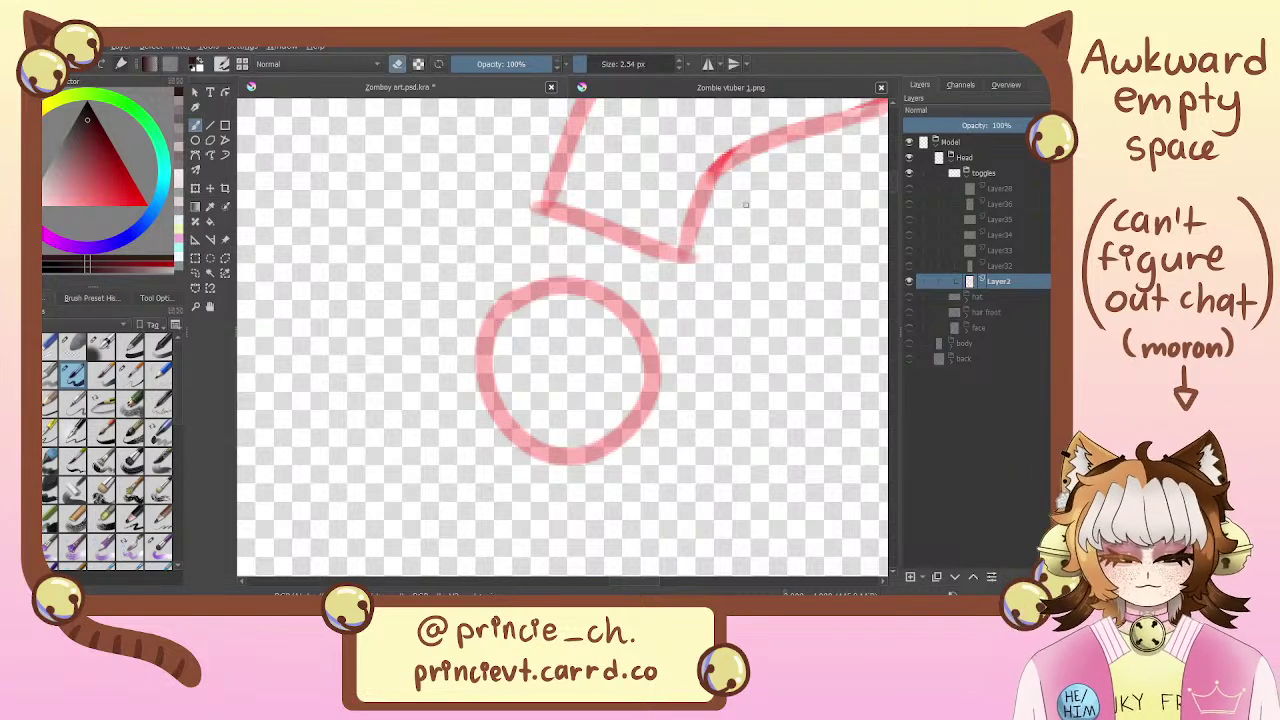
Add a paint layer above Layer2 and try to trace the question mark's dot on it
left_click(910, 577)
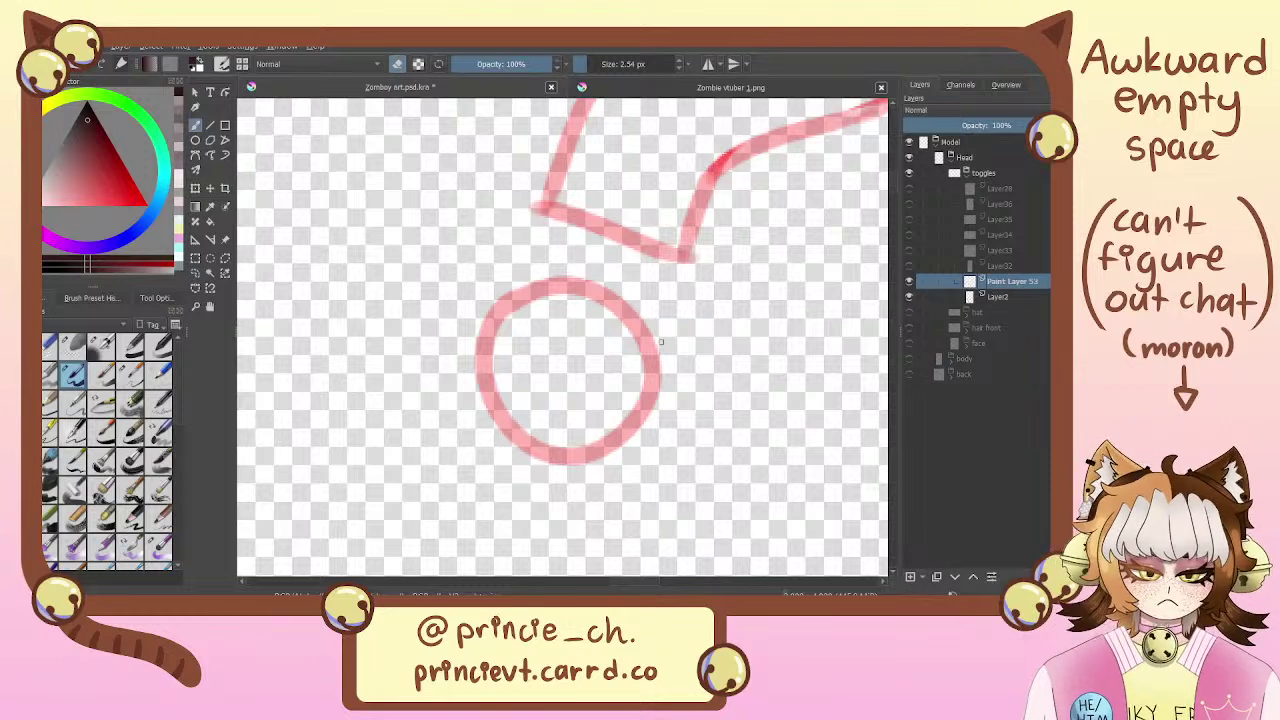
key("e")
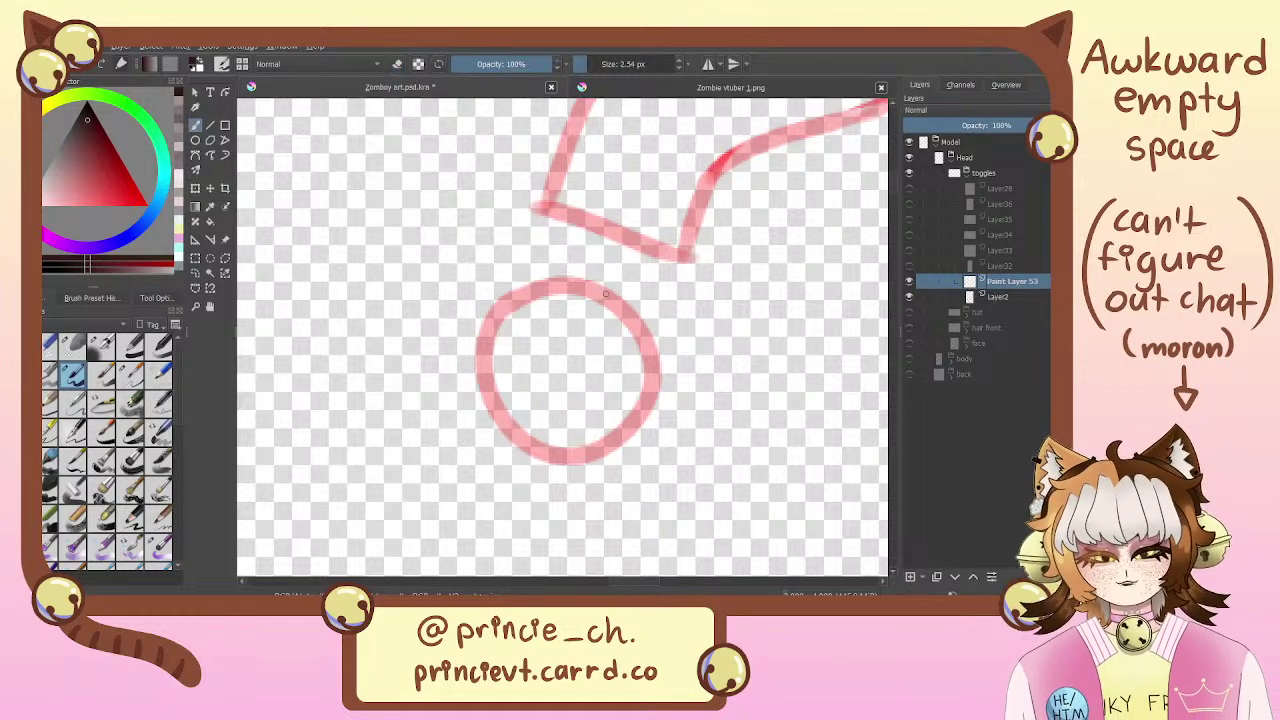
mouse_move(592, 283)
left_mouse_down()
mouse_move(497, 441)
mouse_move(636, 312)
mouse_move(535, 435)
mouse_move(590, 287)
mouse_move(650, 360)
mouse_move(556, 280)
left_mouse_up()
key("ctrl+z")
key("ctrl+z")
key("e")
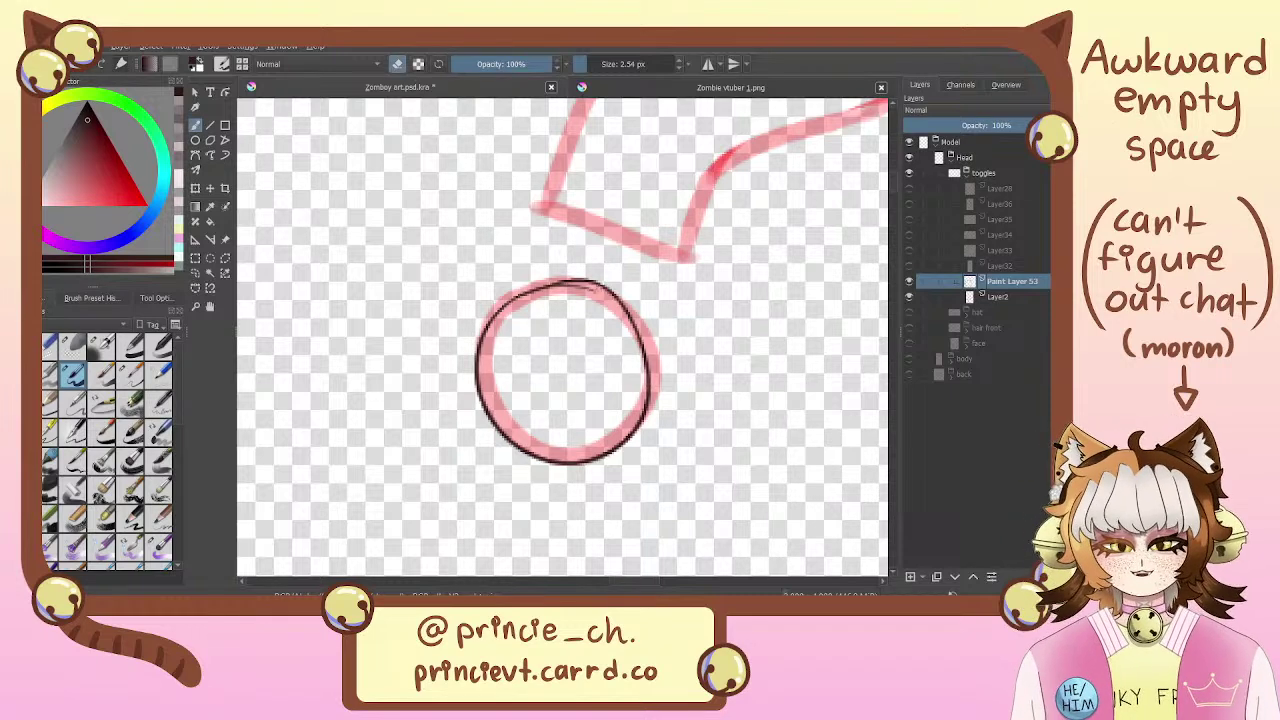
key("ctrl+z")
Try several more circular outlines of the dot on the new paint layer, undoing each one
key("e")
key("e")
key("e")
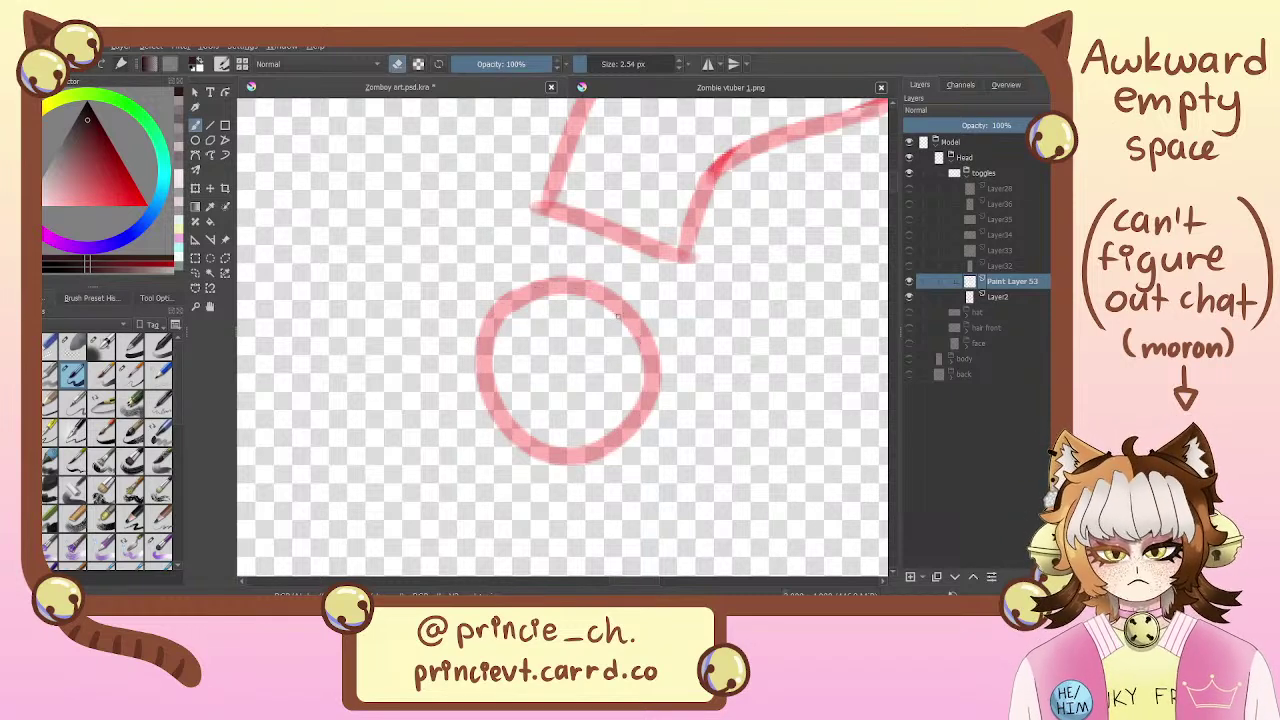
mouse_move(604, 287)
left_mouse_down()
mouse_move(550, 298)
mouse_move(612, 434)
mouse_move(508, 302)
left_mouse_up()
key("ctrl+z")
key("ctrl+z")
key("ctrl+z")
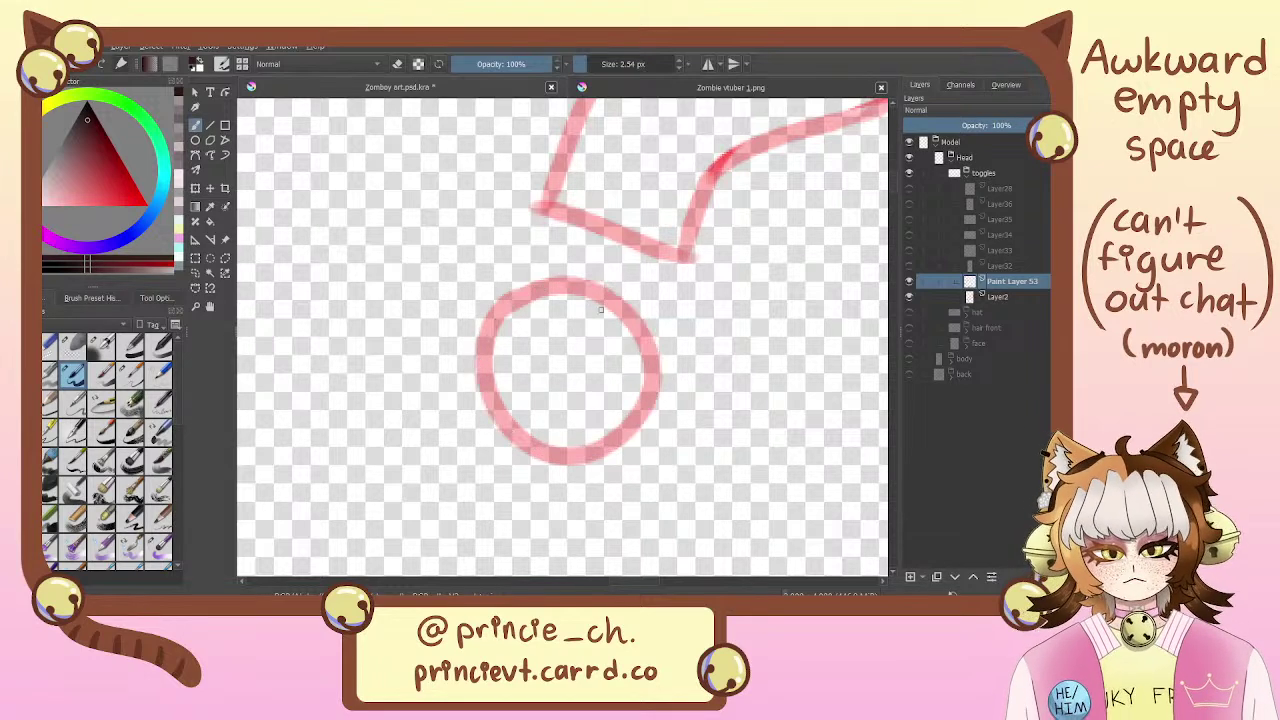
mouse_move(600, 287)
left_mouse_down()
mouse_move(563, 282)
mouse_move(631, 295)
mouse_move(475, 349)
mouse_move(669, 379)
mouse_move(600, 291)
mouse_move(532, 290)
left_mouse_up()
key("ctrl+z")
key("ctrl+z")
key("ctrl+z")
key("ctrl+z")
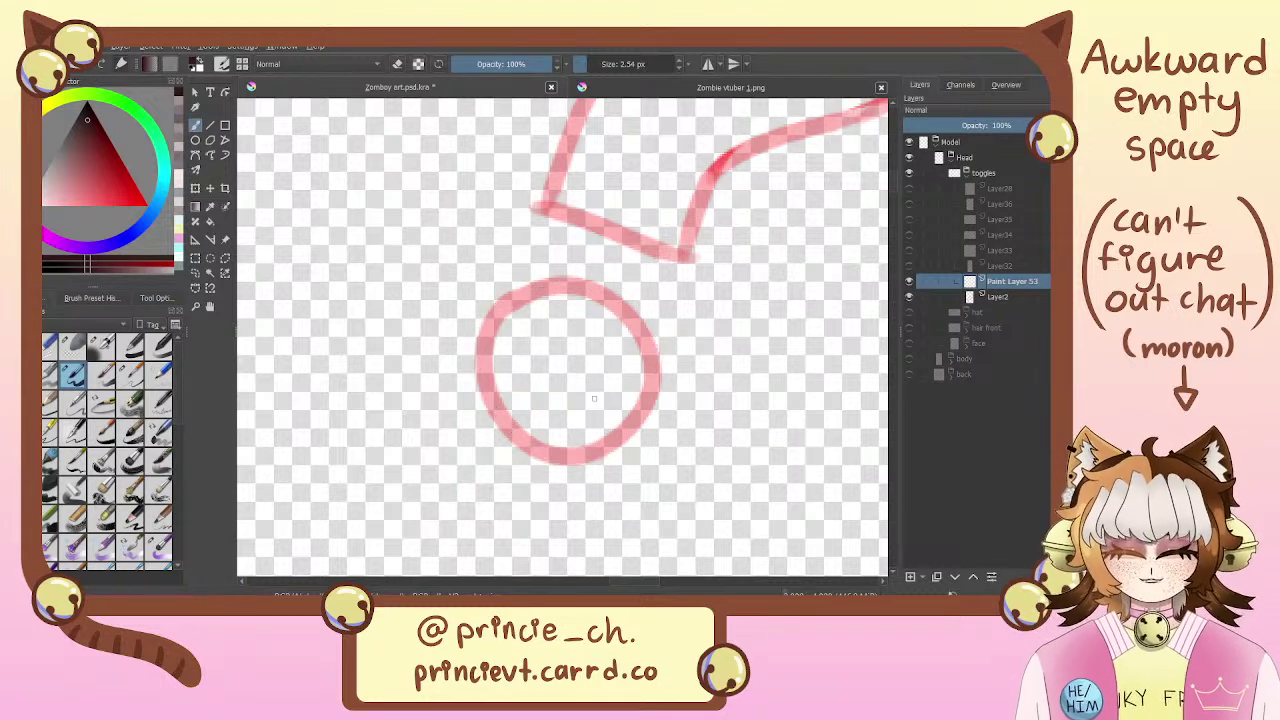
mouse_move(622, 296)
left_mouse_down()
mouse_move(546, 278)
mouse_move(536, 312)
mouse_move(584, 282)
mouse_move(495, 303)
mouse_move(543, 284)
mouse_move(518, 314)
mouse_move(566, 286)
mouse_move(466, 340)
mouse_move(545, 286)
left_mouse_up()
key("ctrl+z")
key("ctrl+z")
key("ctrl+z")
key("ctrl+z")
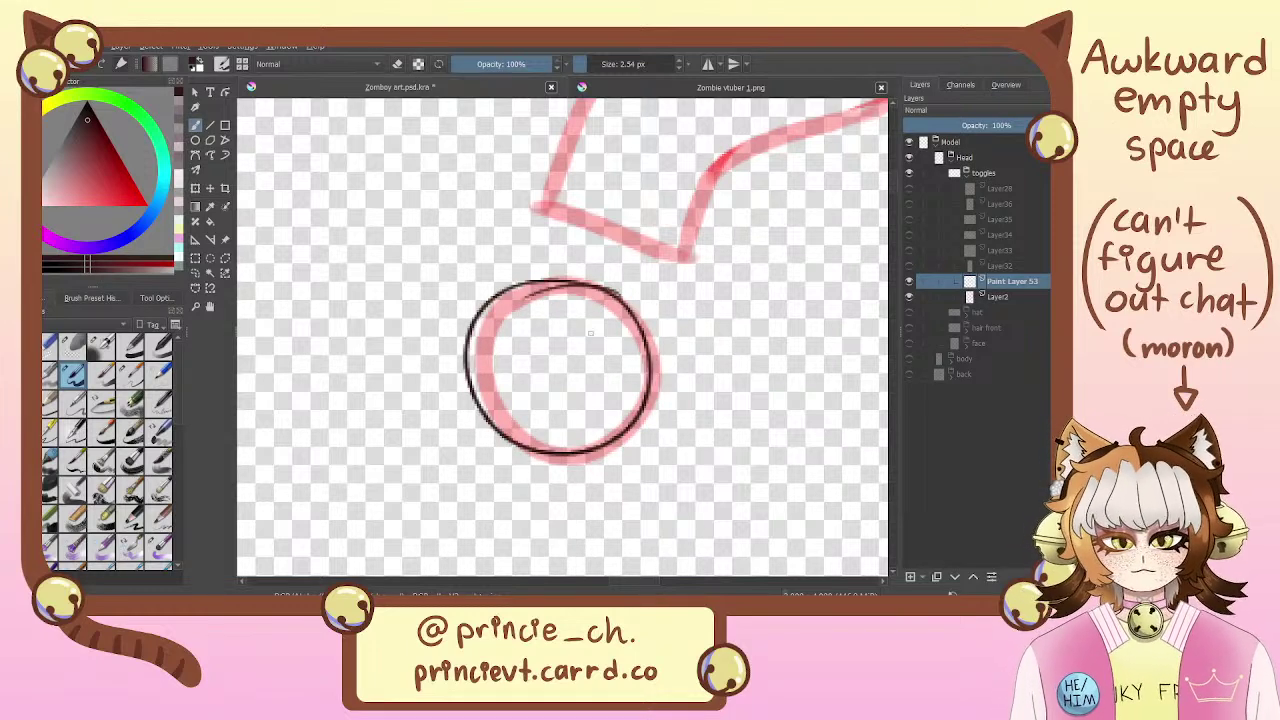
key("ctrl+z")
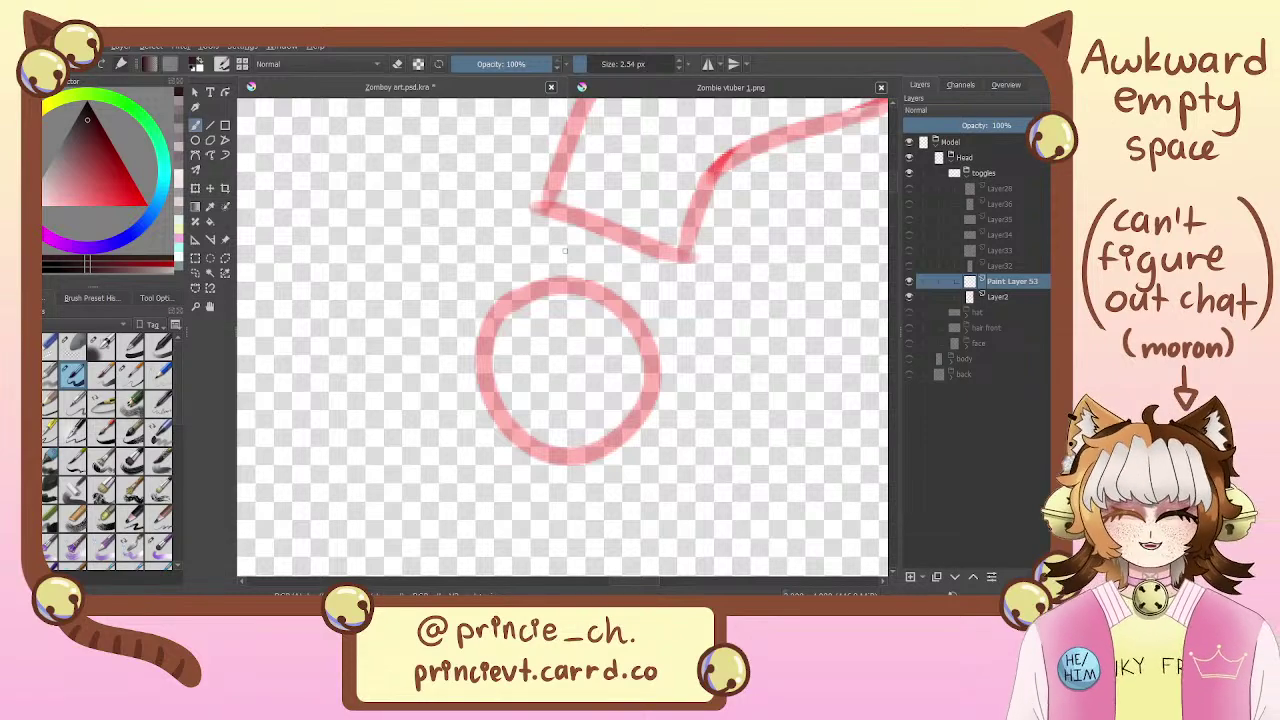
Hide Layer2 and the new paint layer, and collapse the toggles group
scroll(565, 251, "down", 5)
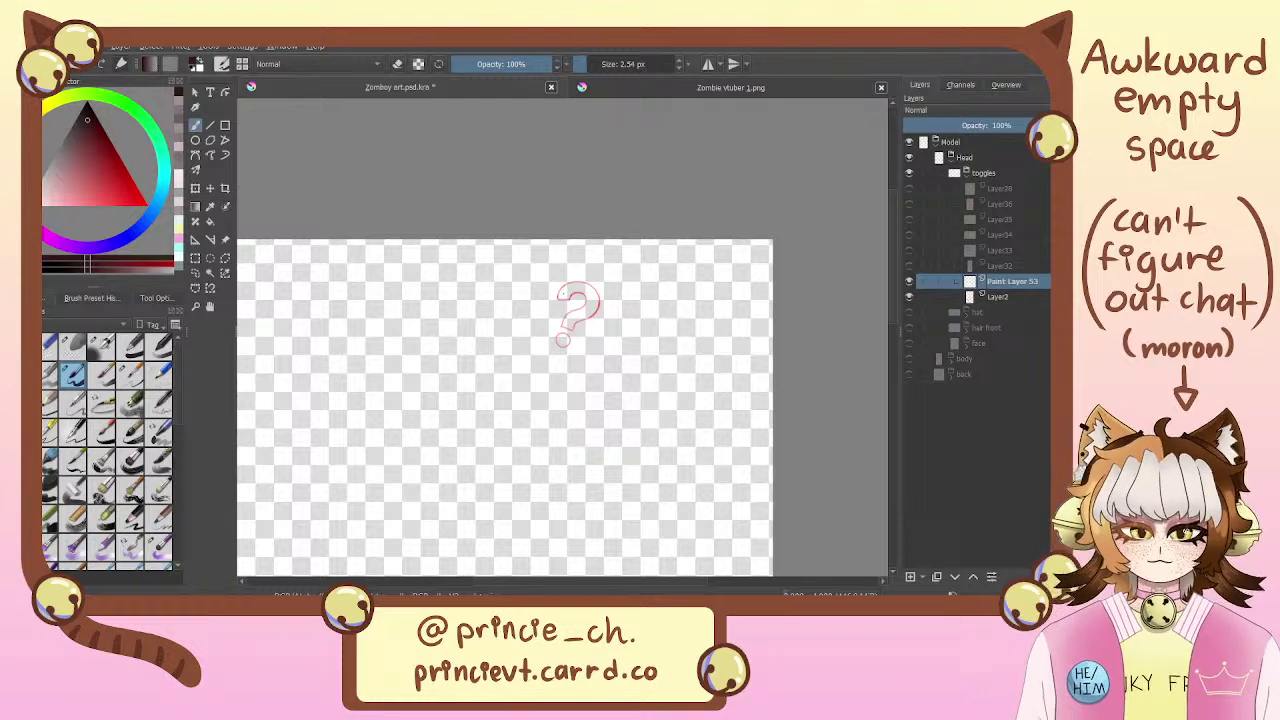
left_click(909, 297)
left_click(910, 282)
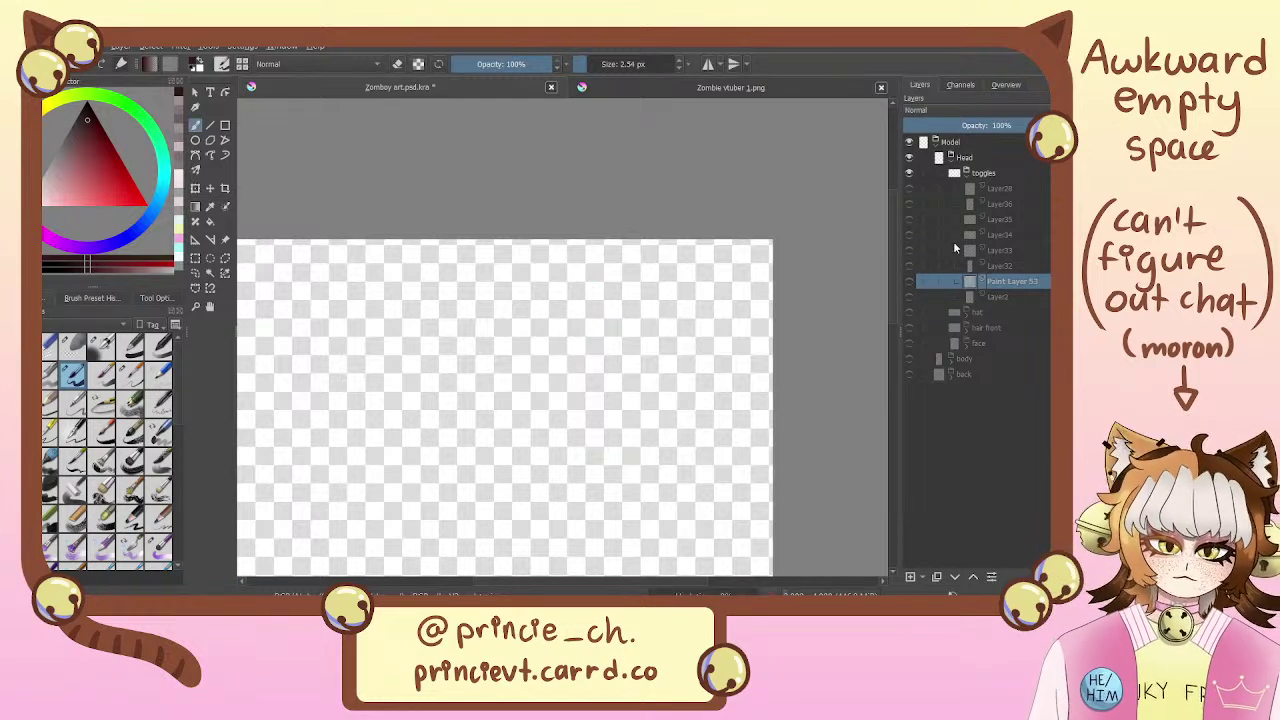
left_click(968, 178)
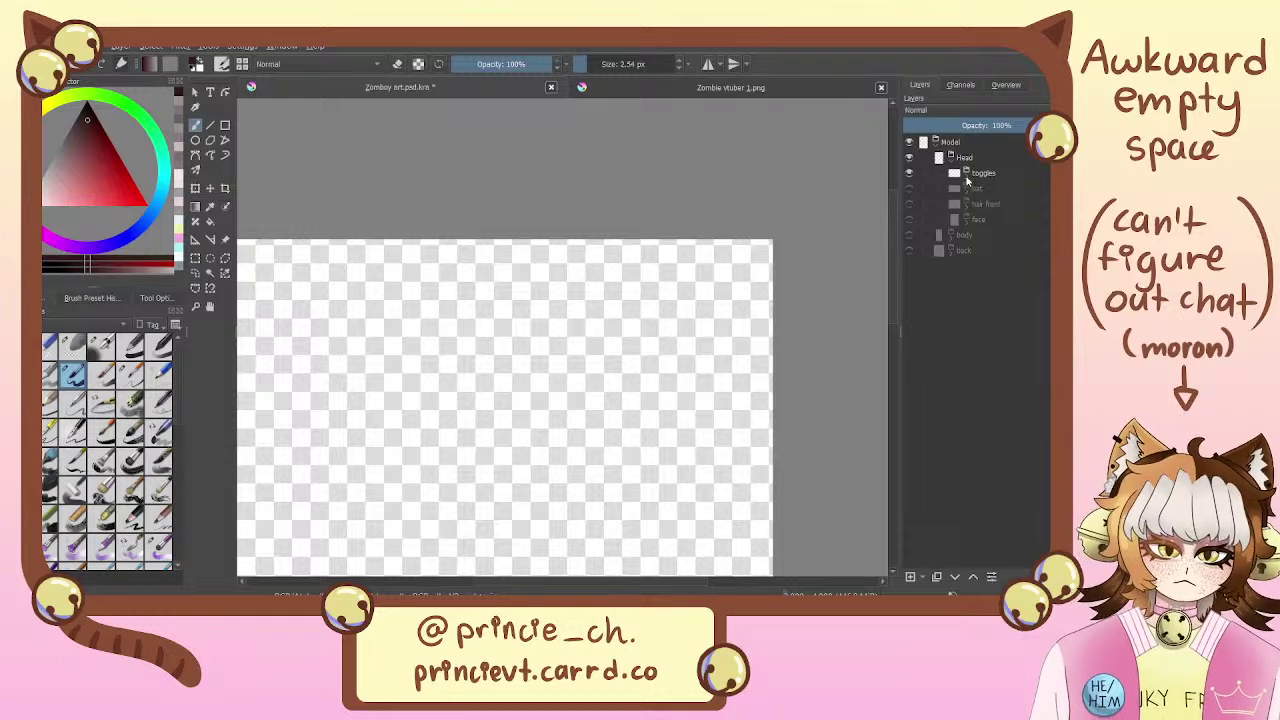
left_click(966, 177)
left_click(968, 177)
left_click(969, 177)
left_click(967, 174)
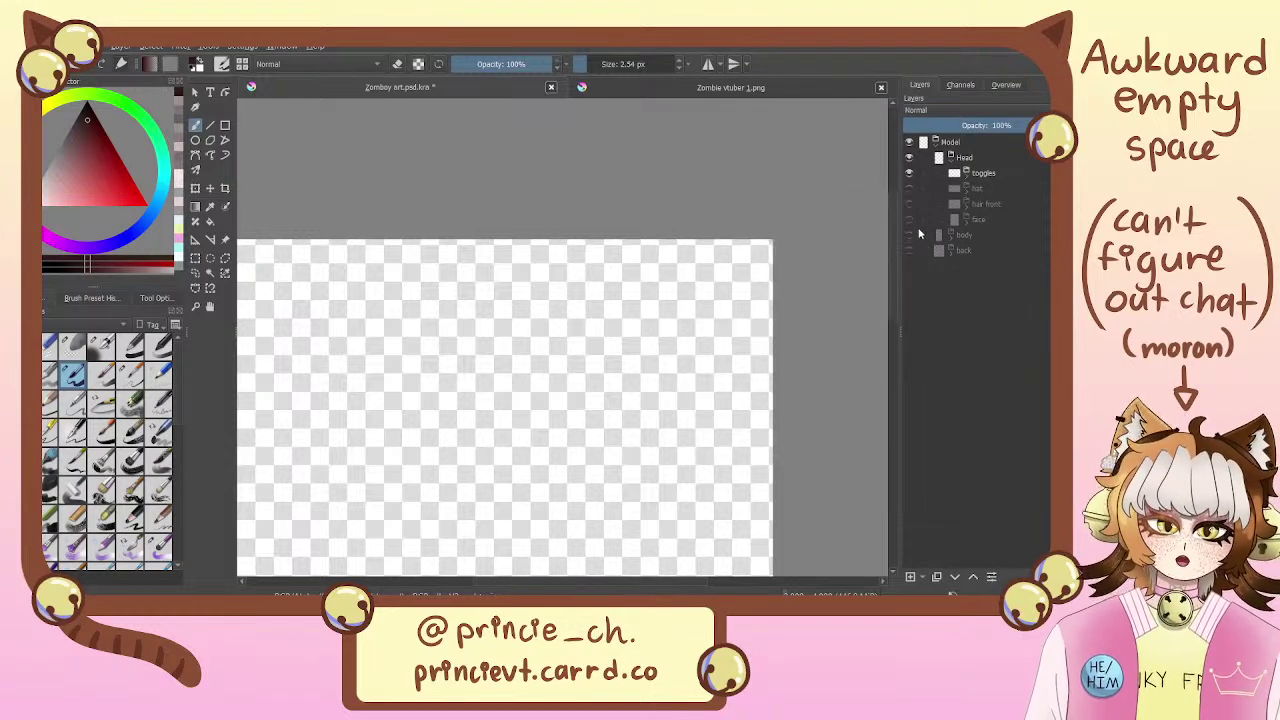
left_click(967, 174)
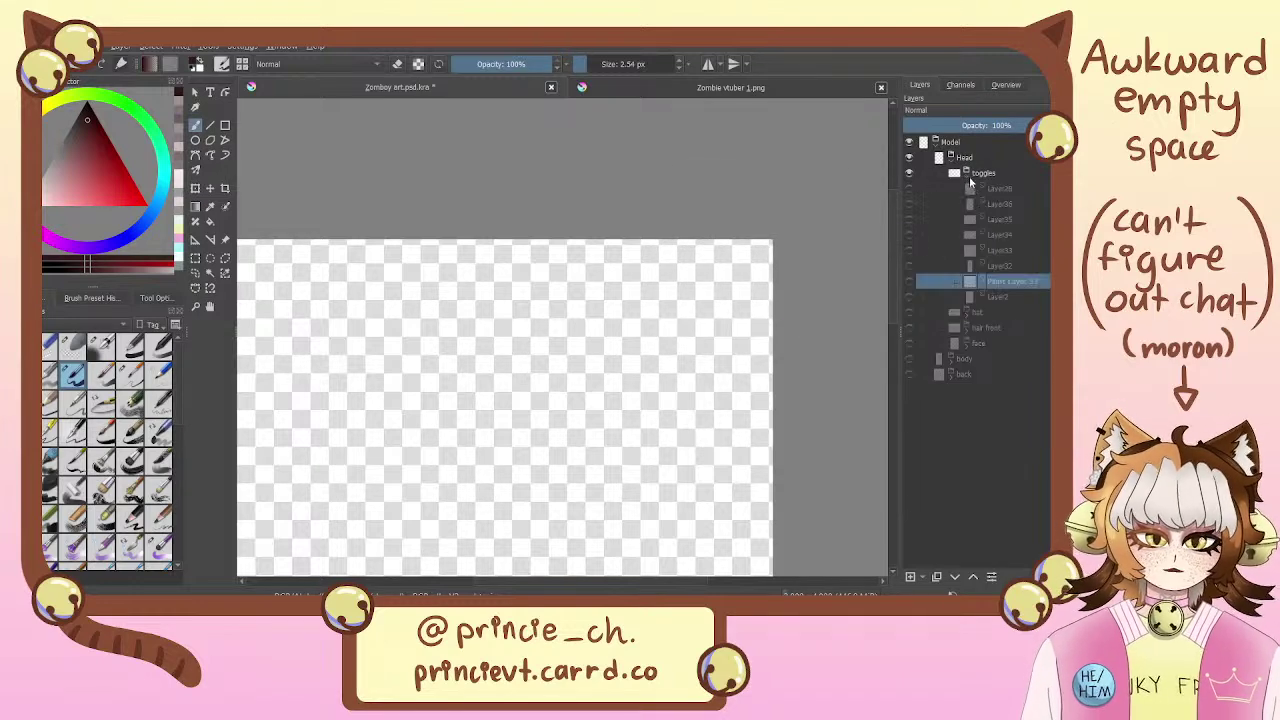
left_click(967, 175)
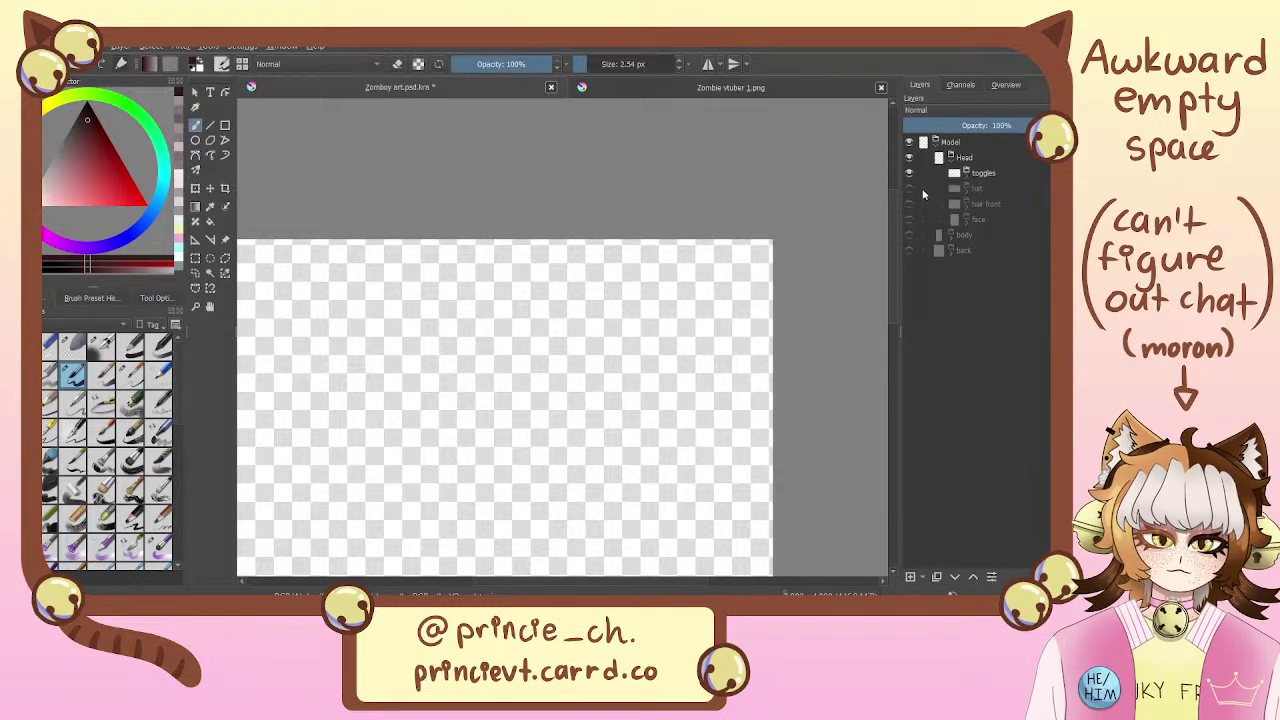
Show the hat, hair front, face and back groups again
left_click(909, 189)
left_click(909, 204)
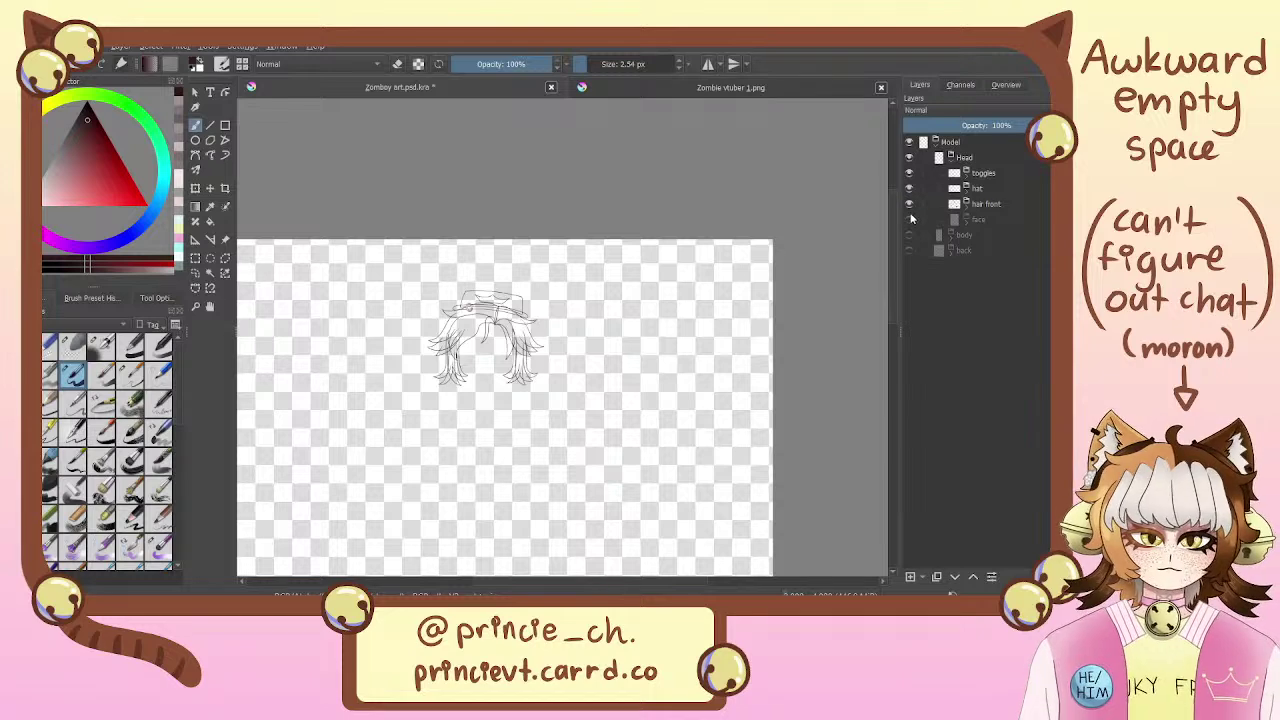
left_click(909, 219)
left_click(909, 250)
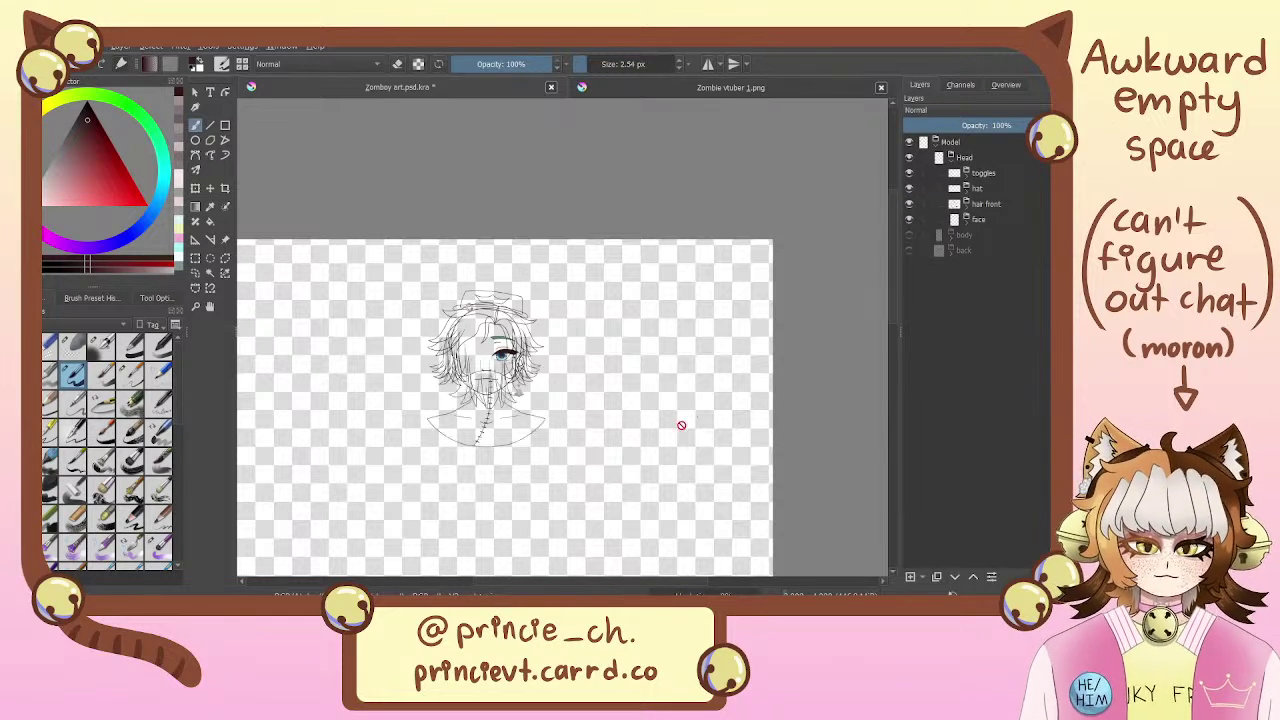
Examine the line art of the head, hat, hair and stitched neck at different scales
scroll(680, 423, "up", 1)
left_click_drag(752, 350, 756, 322)
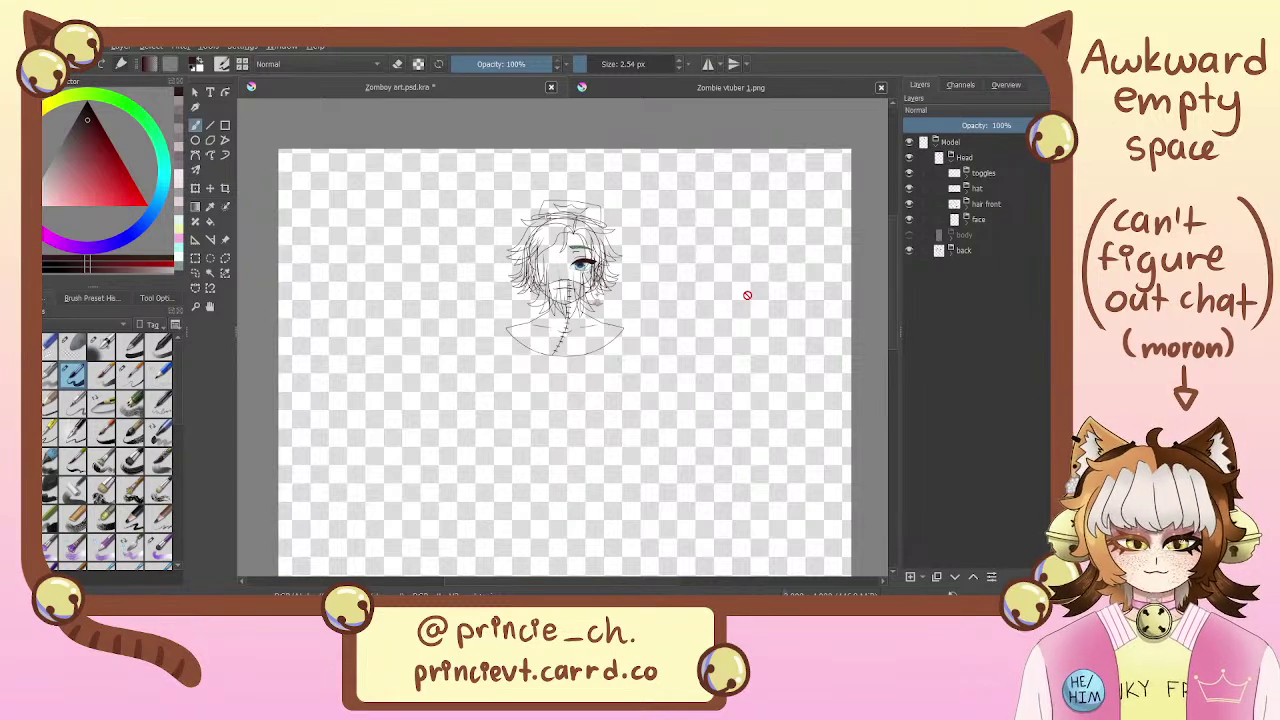
mouse_move(699, 277)
left_mouse_down()
mouse_move(692, 348)
mouse_move(627, 285)
left_mouse_up()
key("ctrl+plus")
key("ctrl+plus")
key("ctrl+plus")
key("ctrl+plus")
left_click_drag(635, 390, 666, 386)
scroll(666, 366, "down", 5)
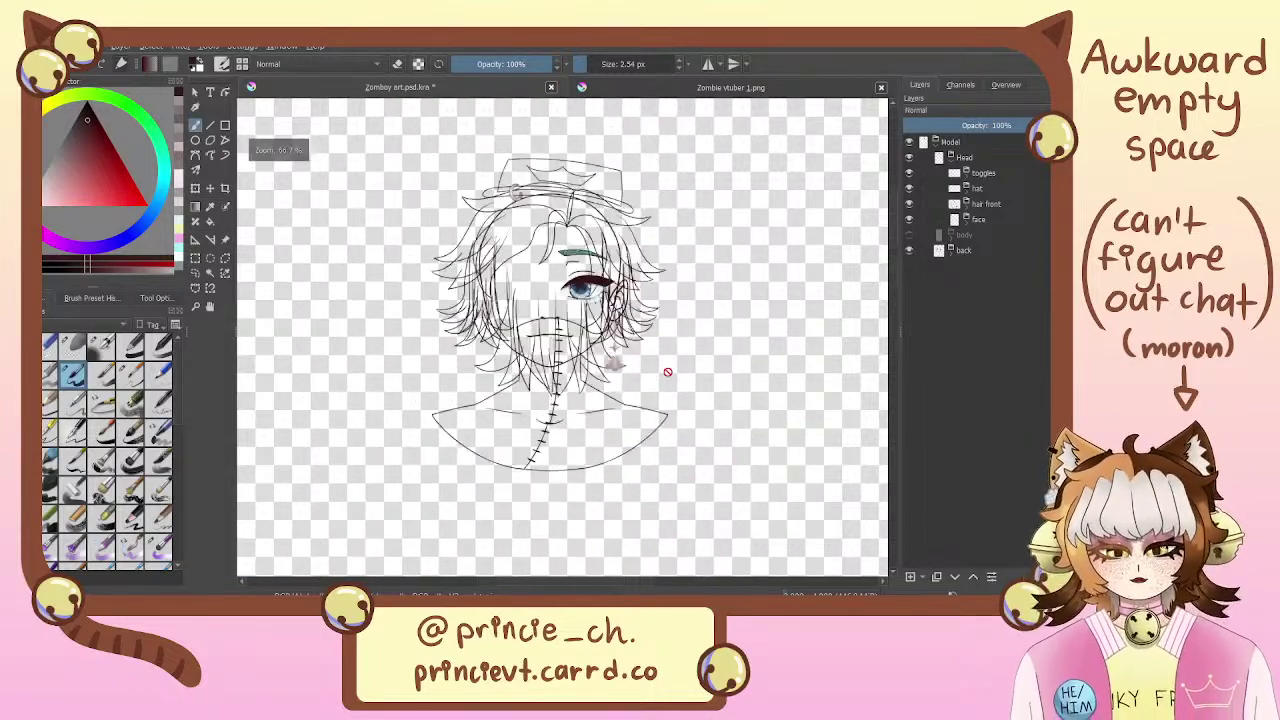
scroll(666, 366, "up", 4)
left_click_drag(642, 312, 648, 376)
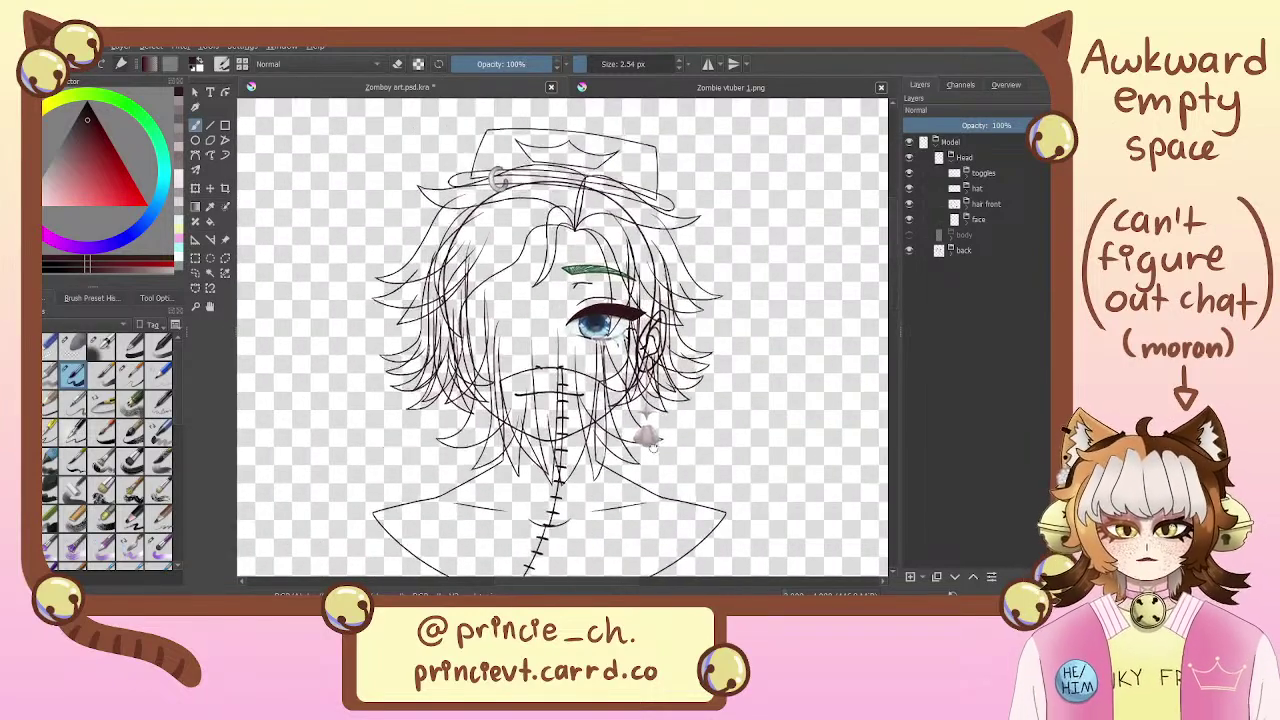
mouse_move(652, 457)
left_mouse_down()
mouse_move(650, 422)
mouse_move(670, 443)
left_mouse_up()
left_click_drag(804, 223, 800, 271)
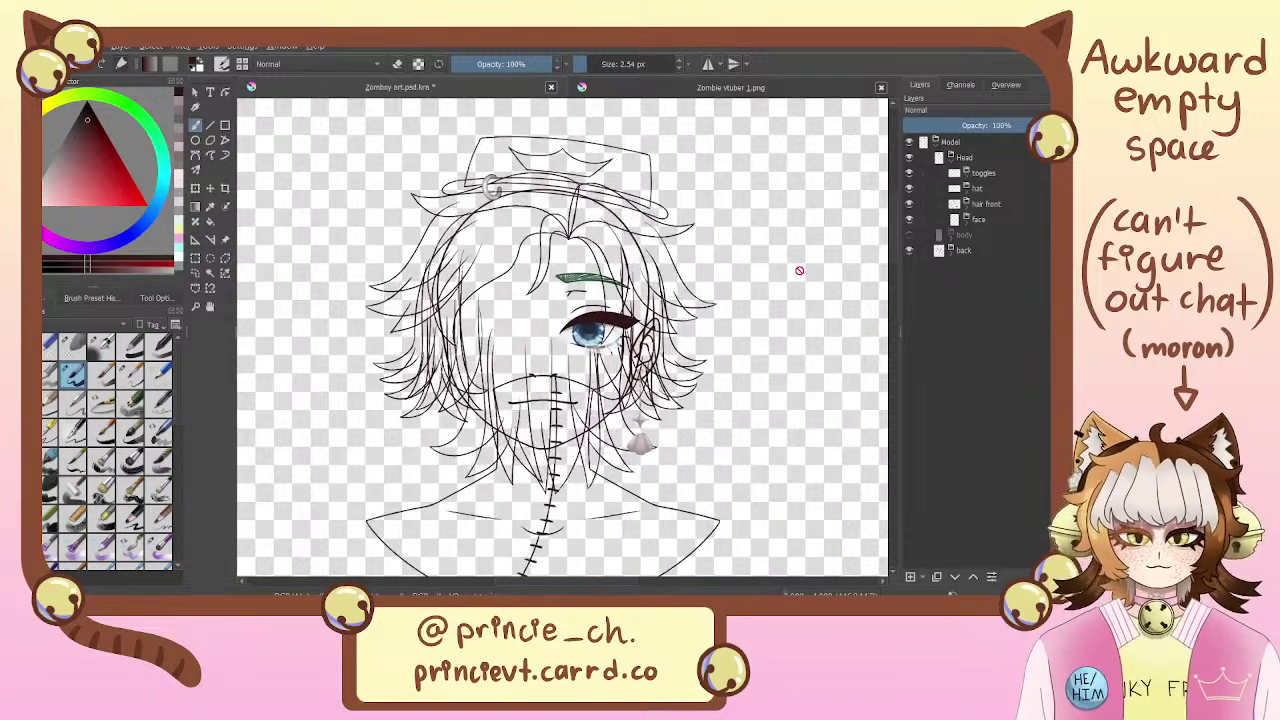
Save the artwork with the whole head and shoulders in view
key("ctrl+minus")
key("ctrl+minus")
mouse_move(659, 301)
left_mouse_down()
mouse_move(643, 285)
mouse_move(654, 271)
left_mouse_up()
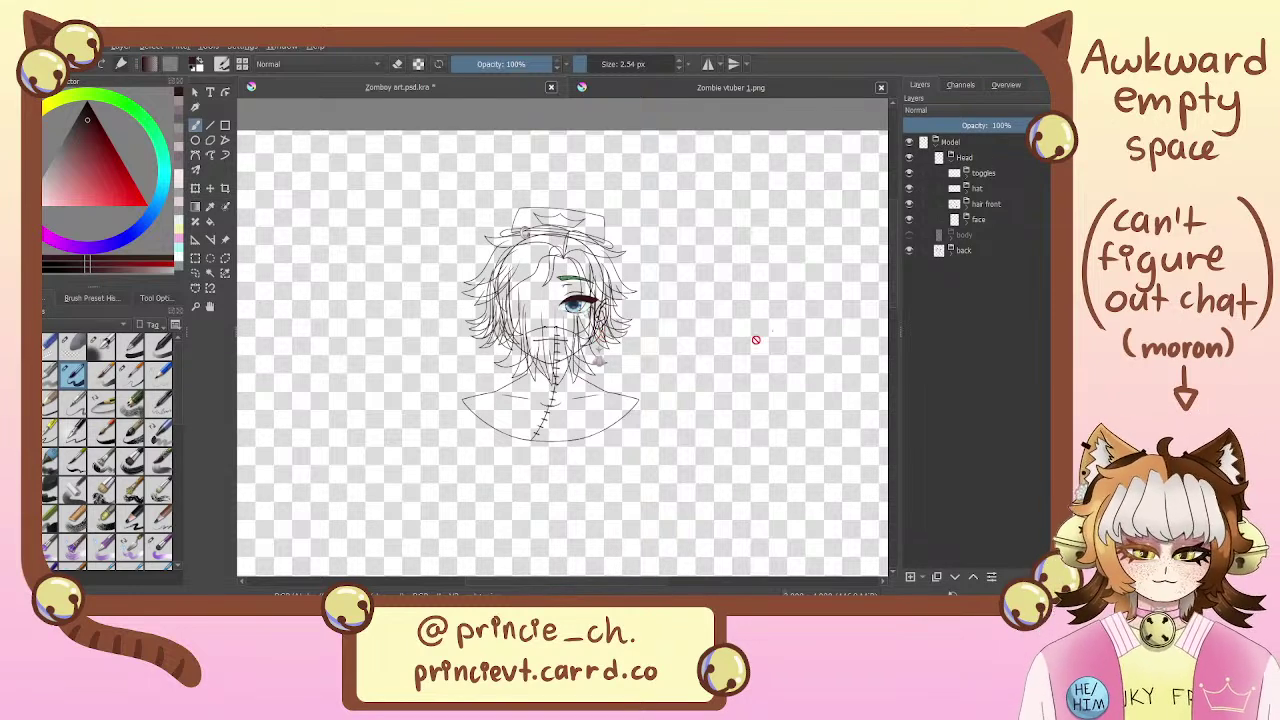
key("ctrl+s")
key("ctrl+s")
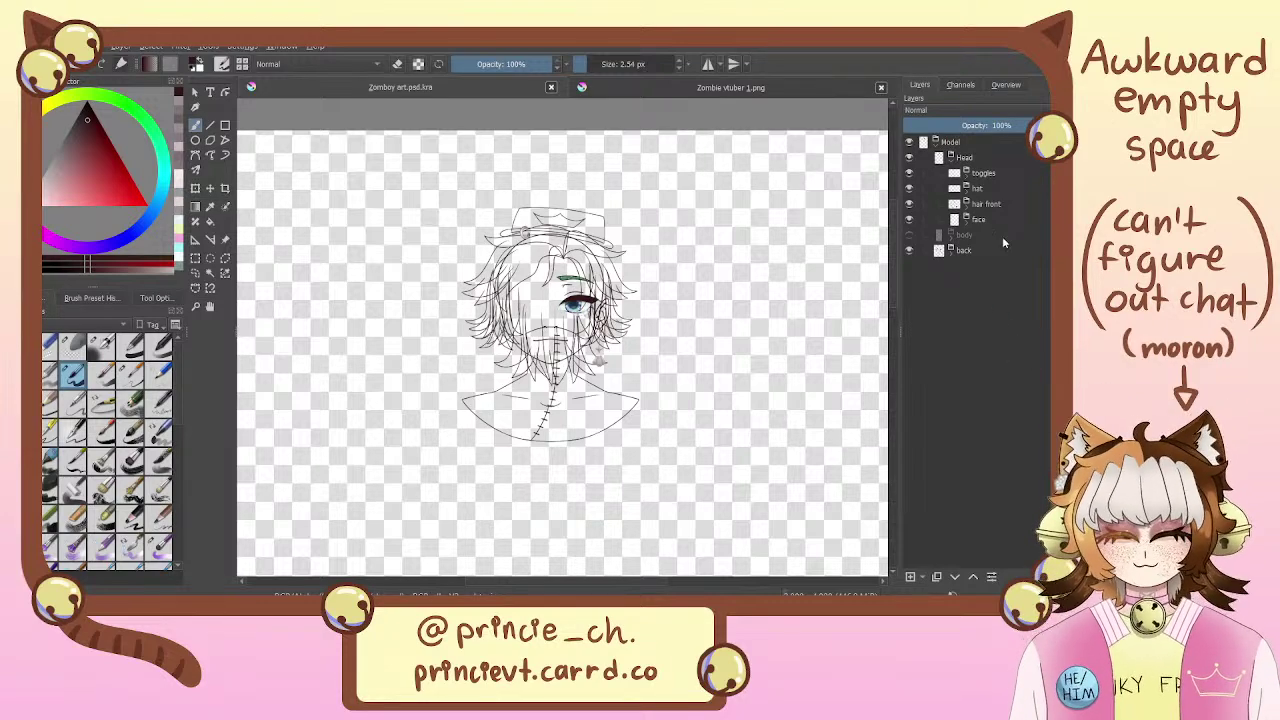
Switch to OBS and change the active scene to Stream ending
key("alt+Tab")
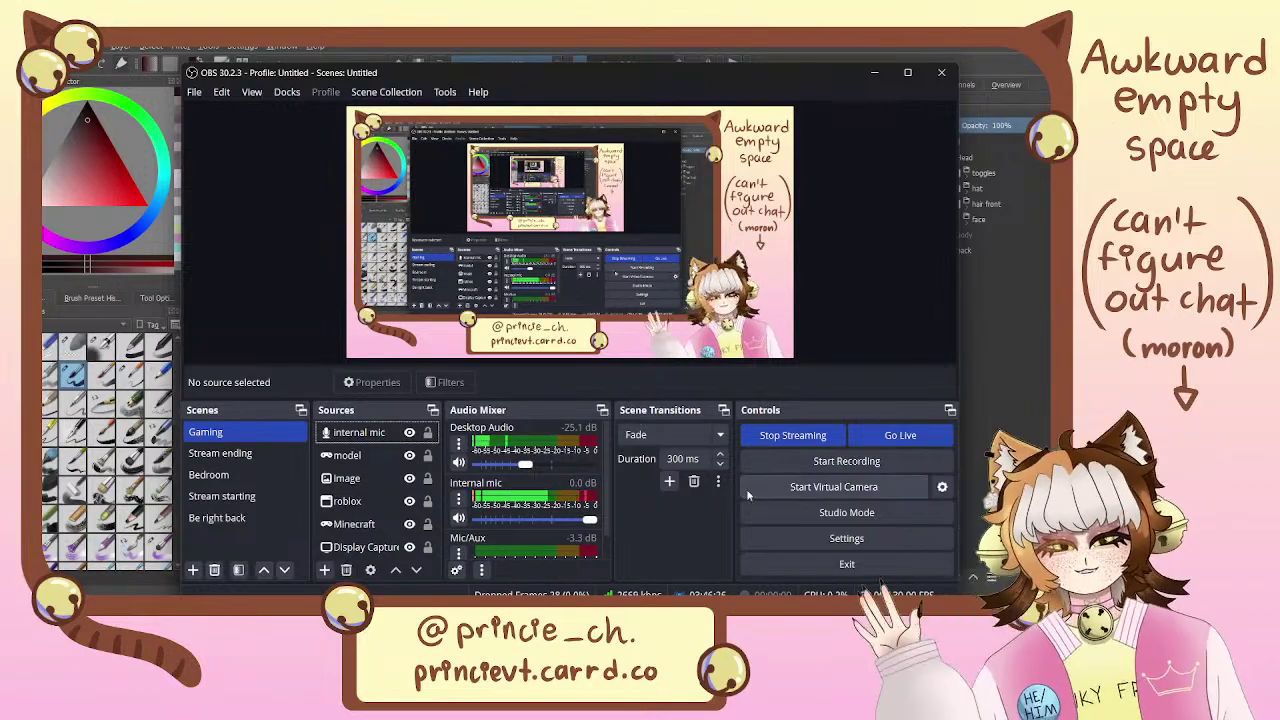
left_click(220, 453)
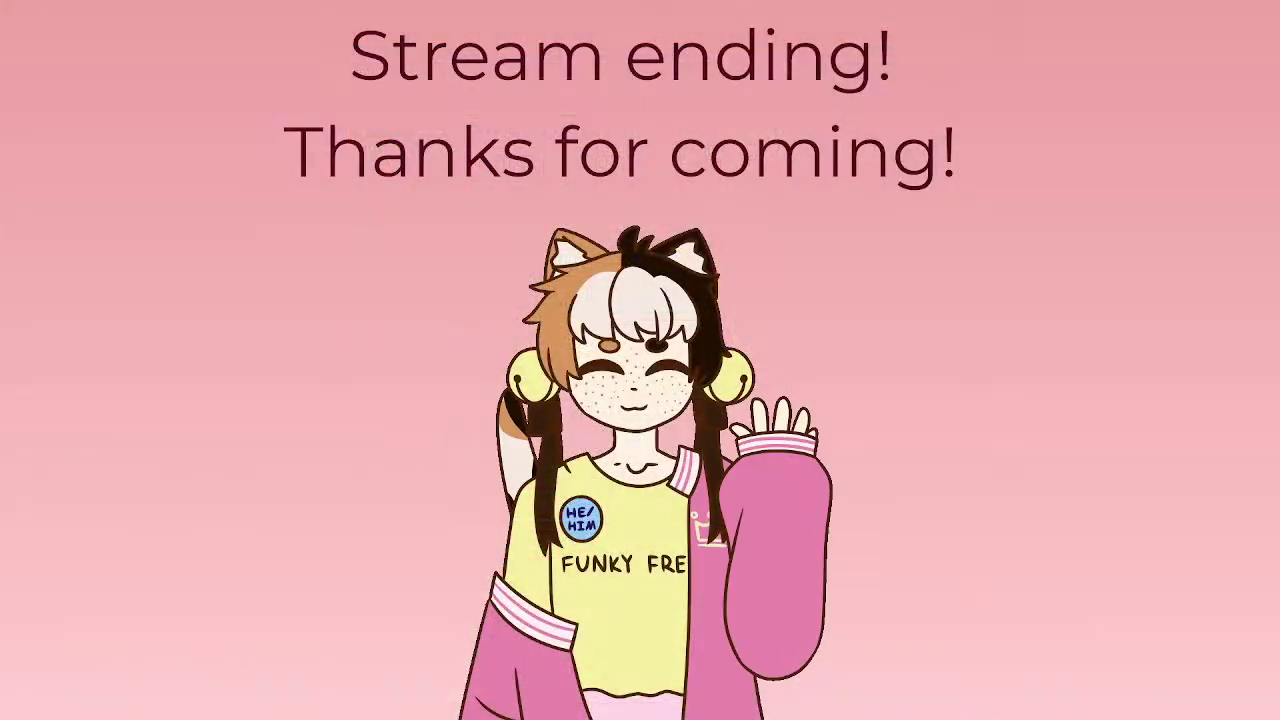